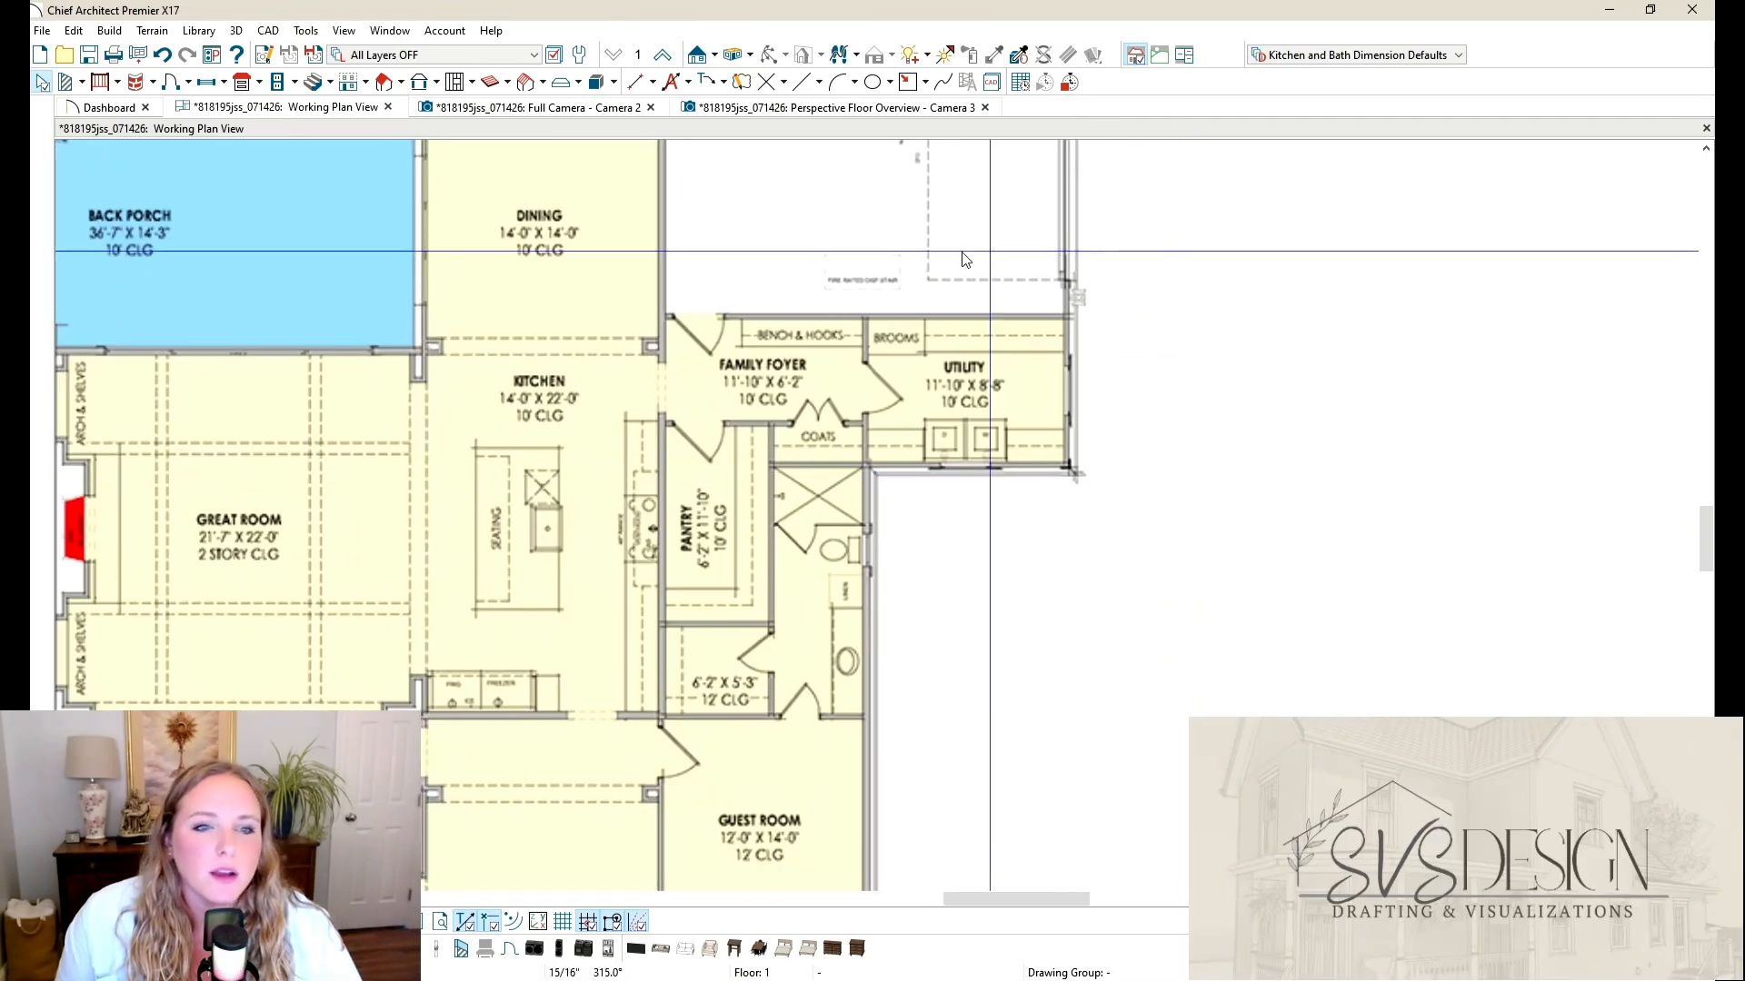
Step: Examine the first-floor reference plan from the utility and family foyer area to the guest room, flex room and entry hall
{"action": "scroll", "coordinate": [836, 298], "scroll_direction": "up", "scroll_amount": 2}
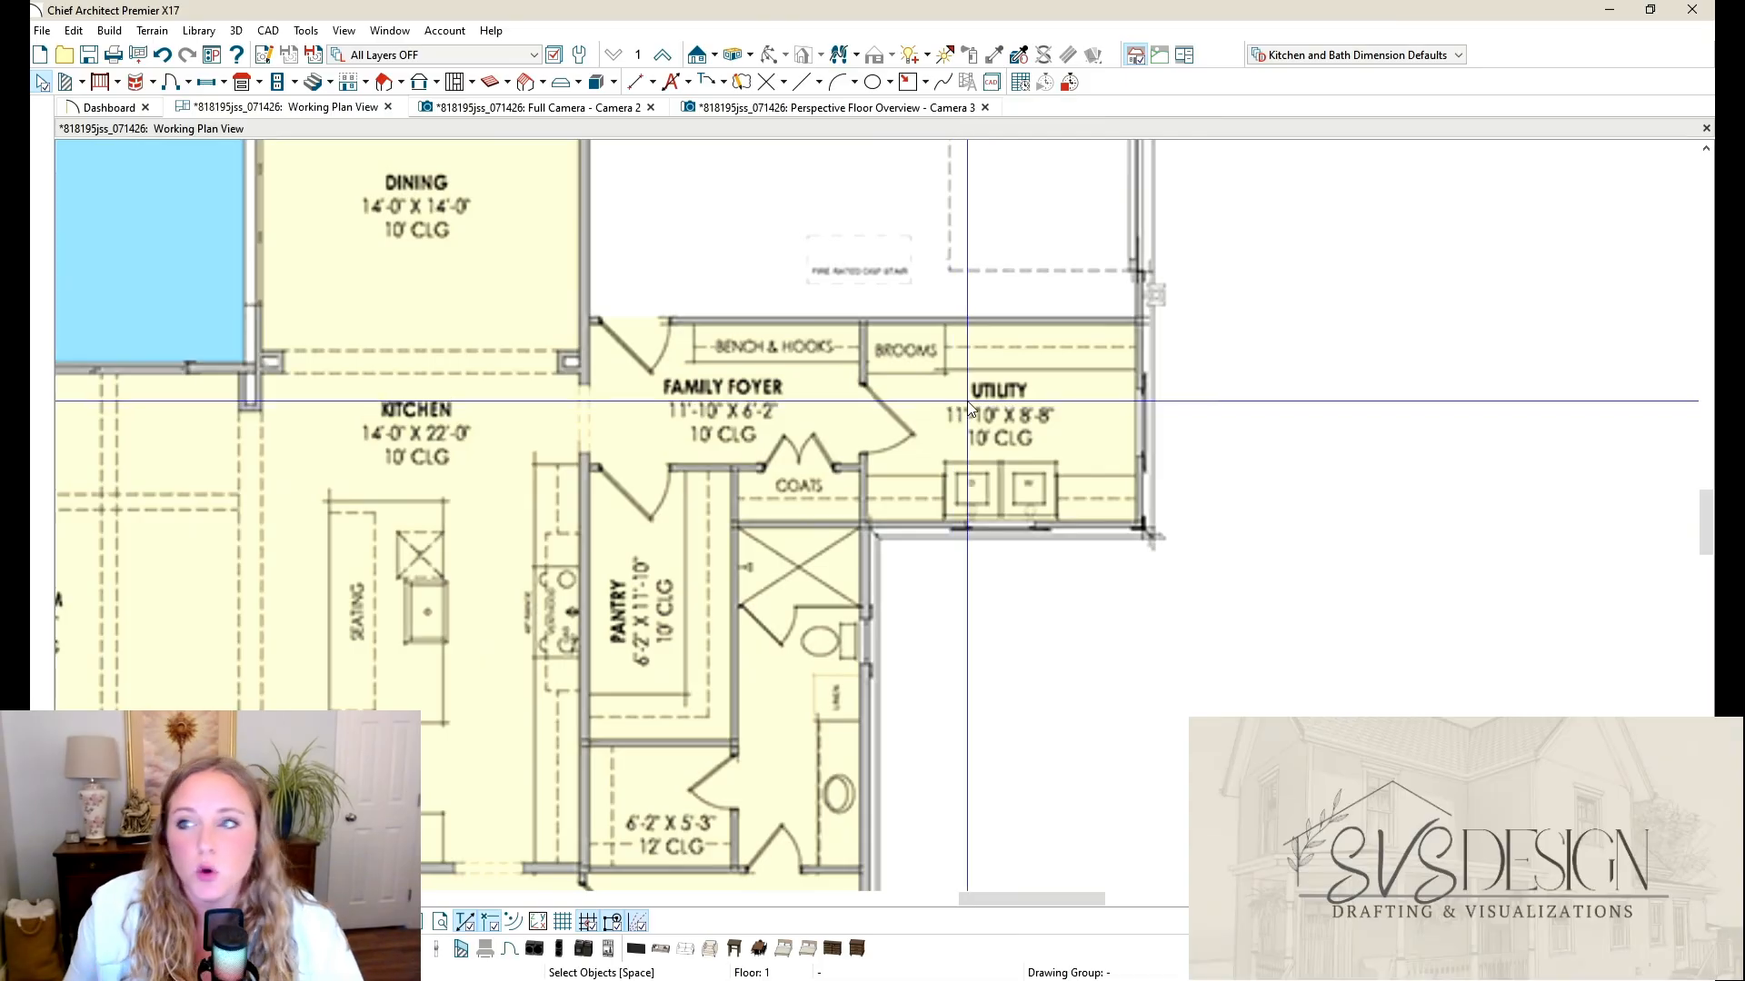
{"action": "scroll", "coordinate": [1045, 362], "scroll_direction": "down", "scroll_amount": 3}
{"action": "middle_click_drag", "start_coordinate": [806, 620], "coordinate": [934, 384]}
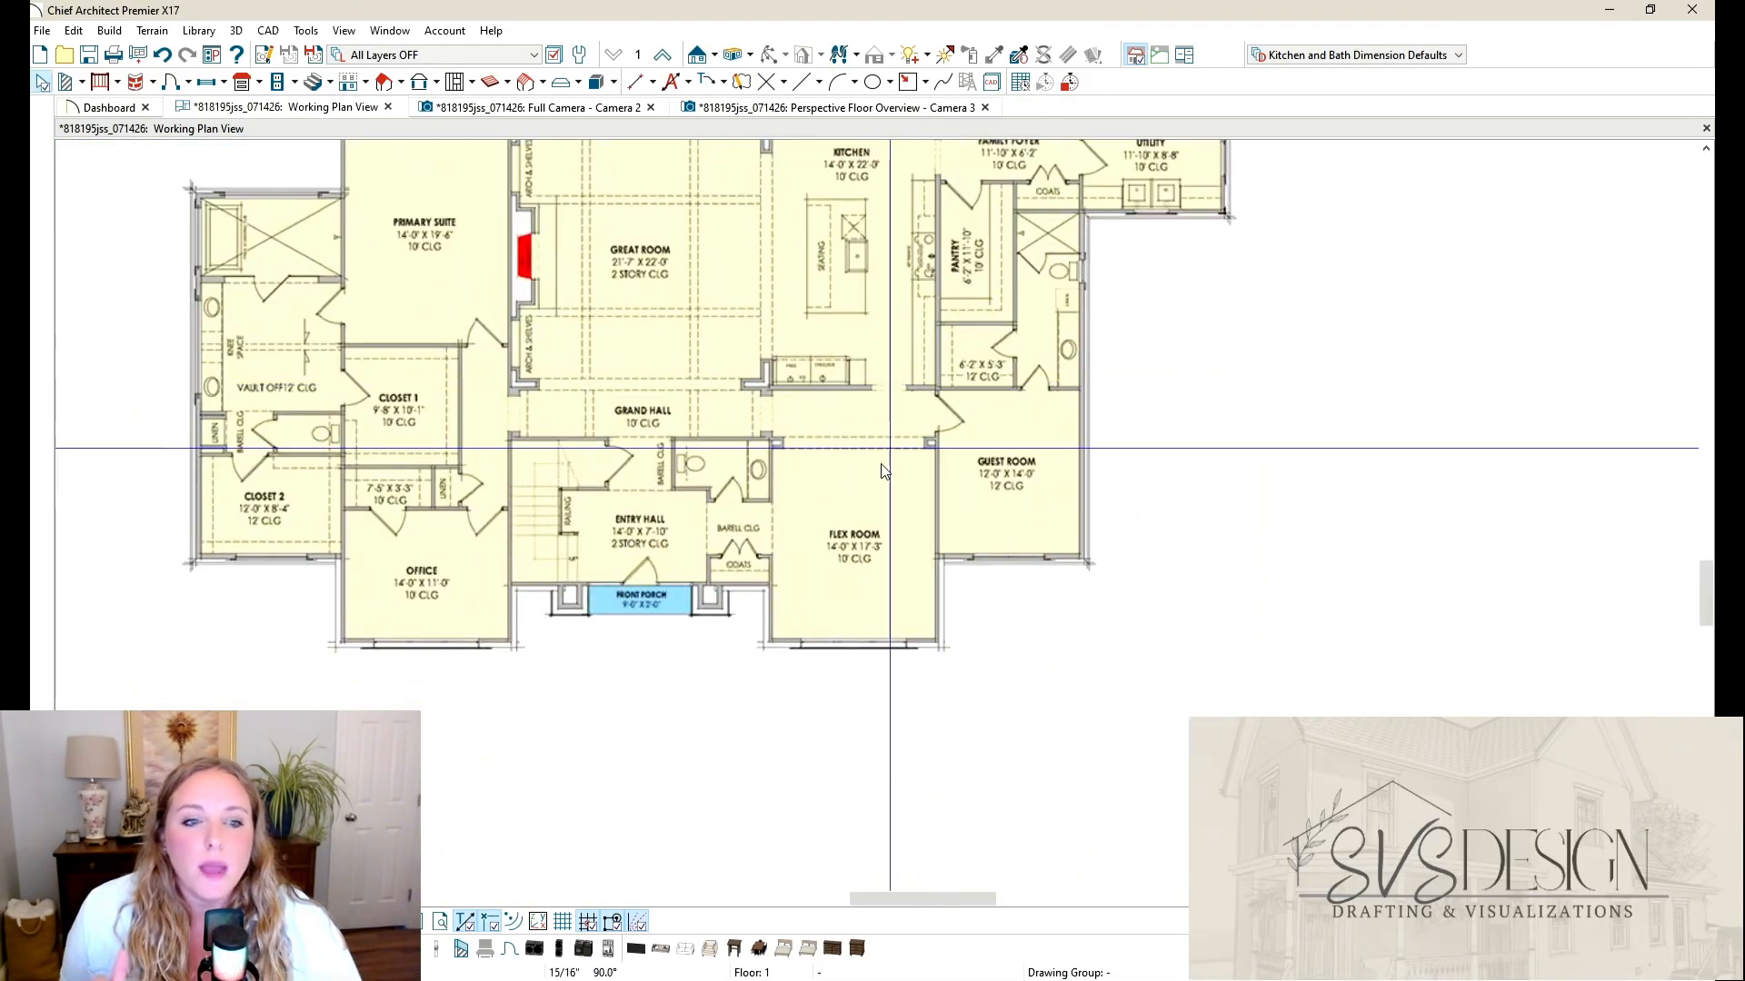
{"action": "scroll", "coordinate": [889, 556], "scroll_direction": "up", "scroll_amount": 6}
{"action": "scroll", "coordinate": [956, 498], "scroll_direction": "down", "scroll_amount": 4}
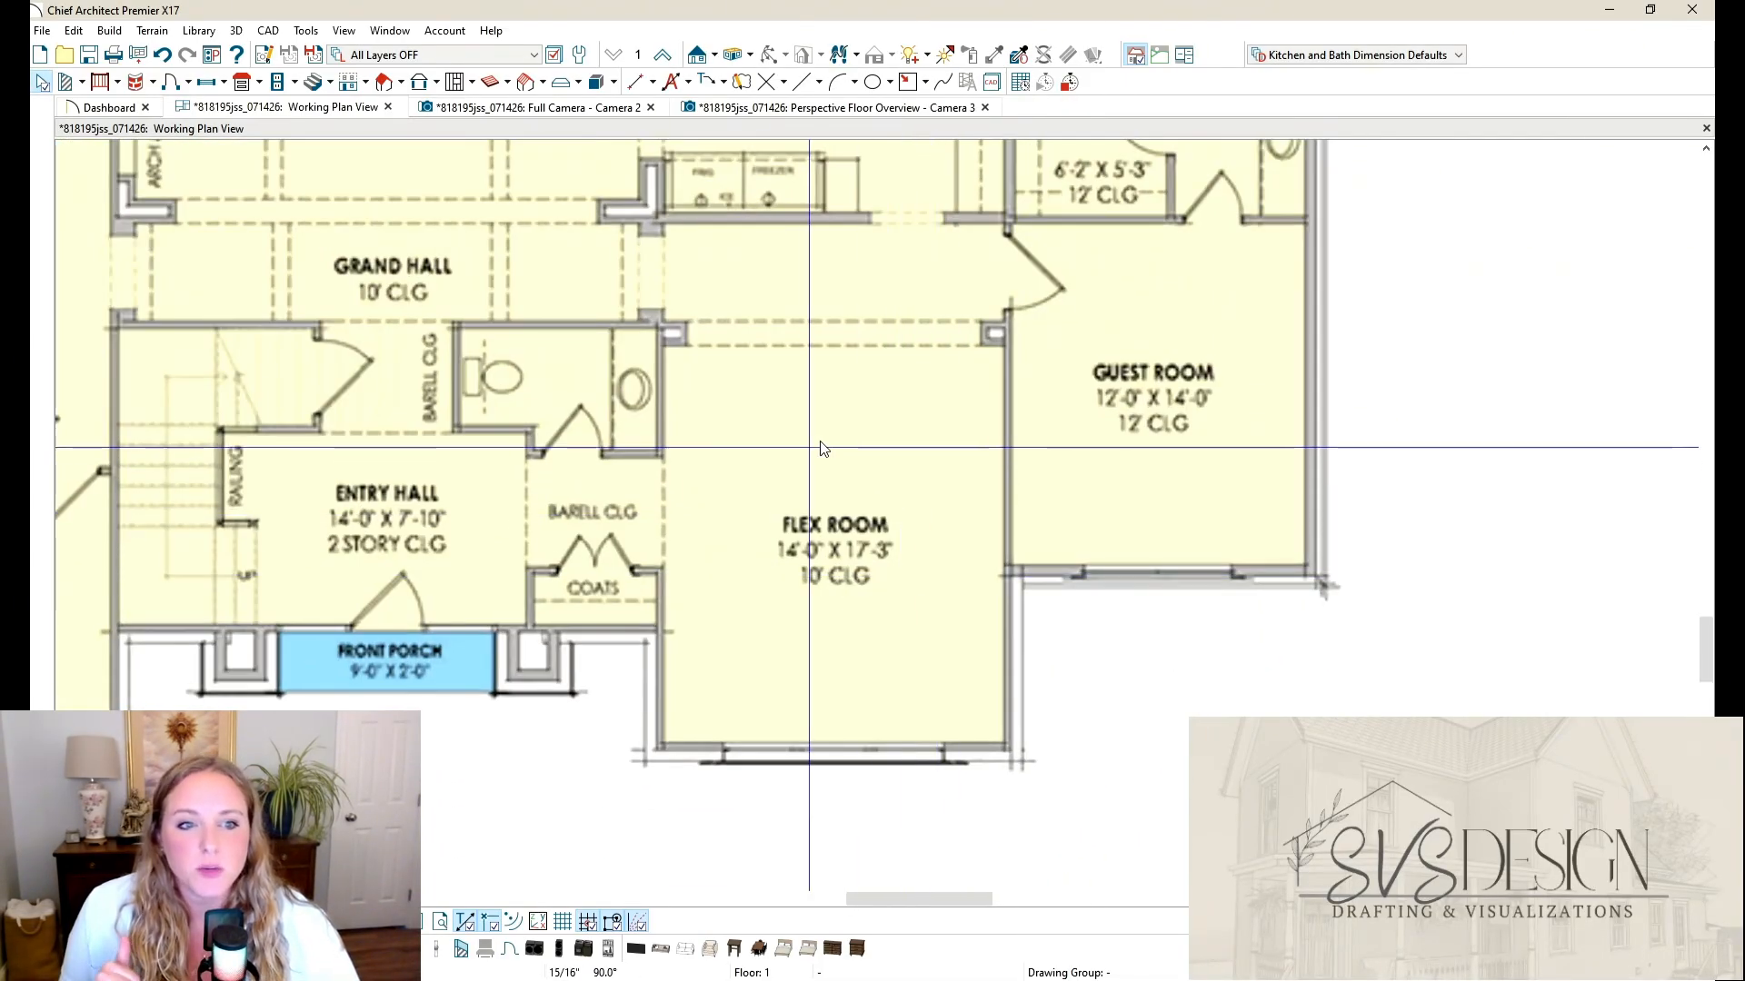
{"action": "scroll", "coordinate": [556, 574], "scroll_direction": "up", "scroll_amount": 4}
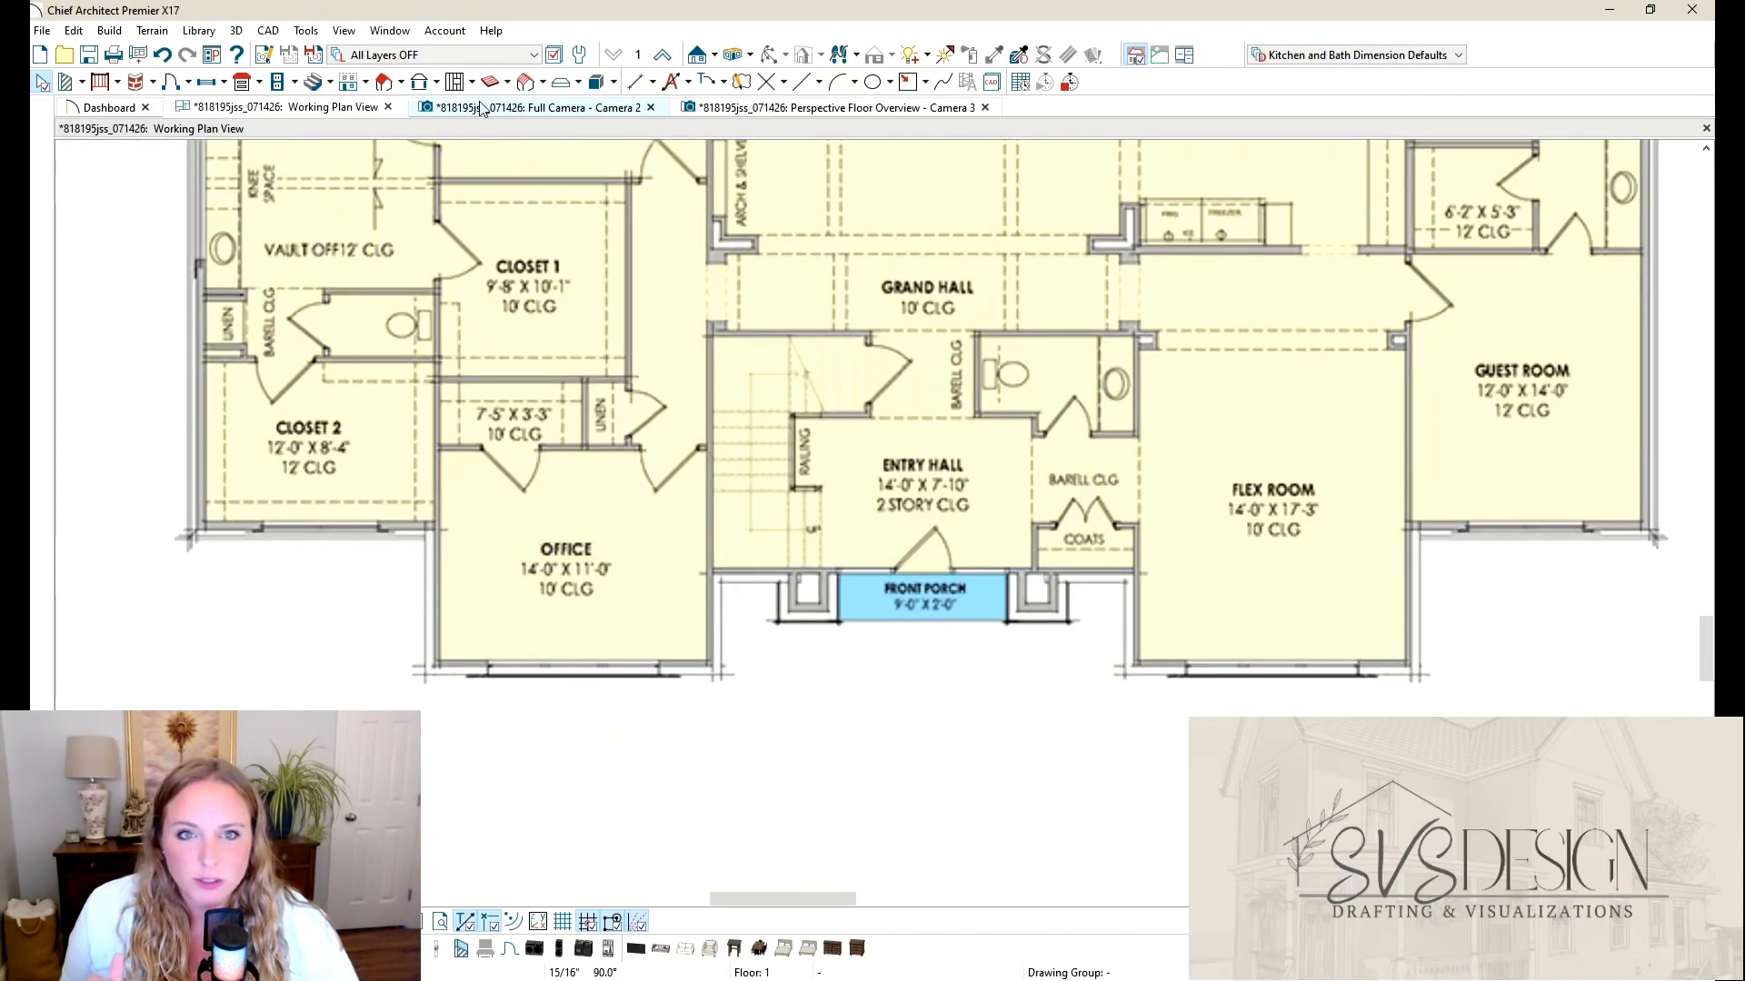
Step: Switch the working plan to the SVS PDF layer set and bring the primary bathroom layout into view
{"action": "left_click", "coordinate": [482, 55]}
{"action": "left_click", "coordinate": [370, 364]}
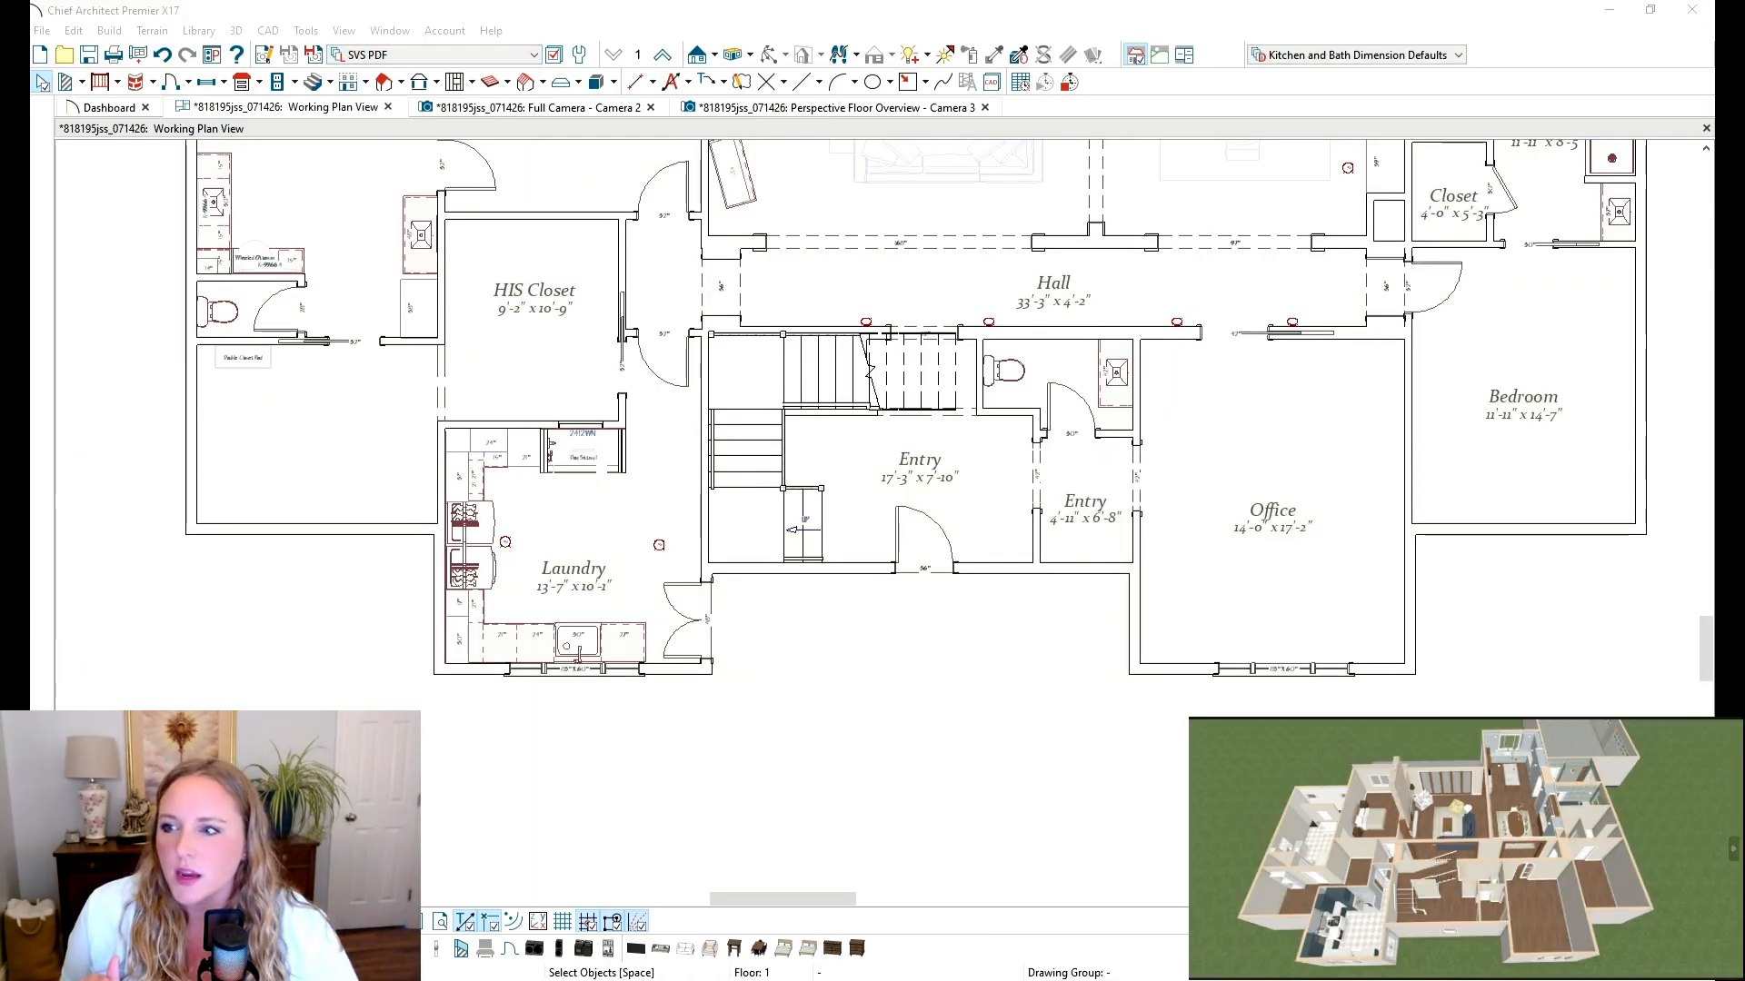
{"action": "middle_click_drag", "start_coordinate": [1086, 216], "coordinate": [1113, 505]}
{"action": "scroll", "coordinate": [234, 394], "scroll_direction": "up", "scroll_amount": 2}
{"action": "scroll", "coordinate": [240, 394], "scroll_direction": "up", "scroll_amount": 2}
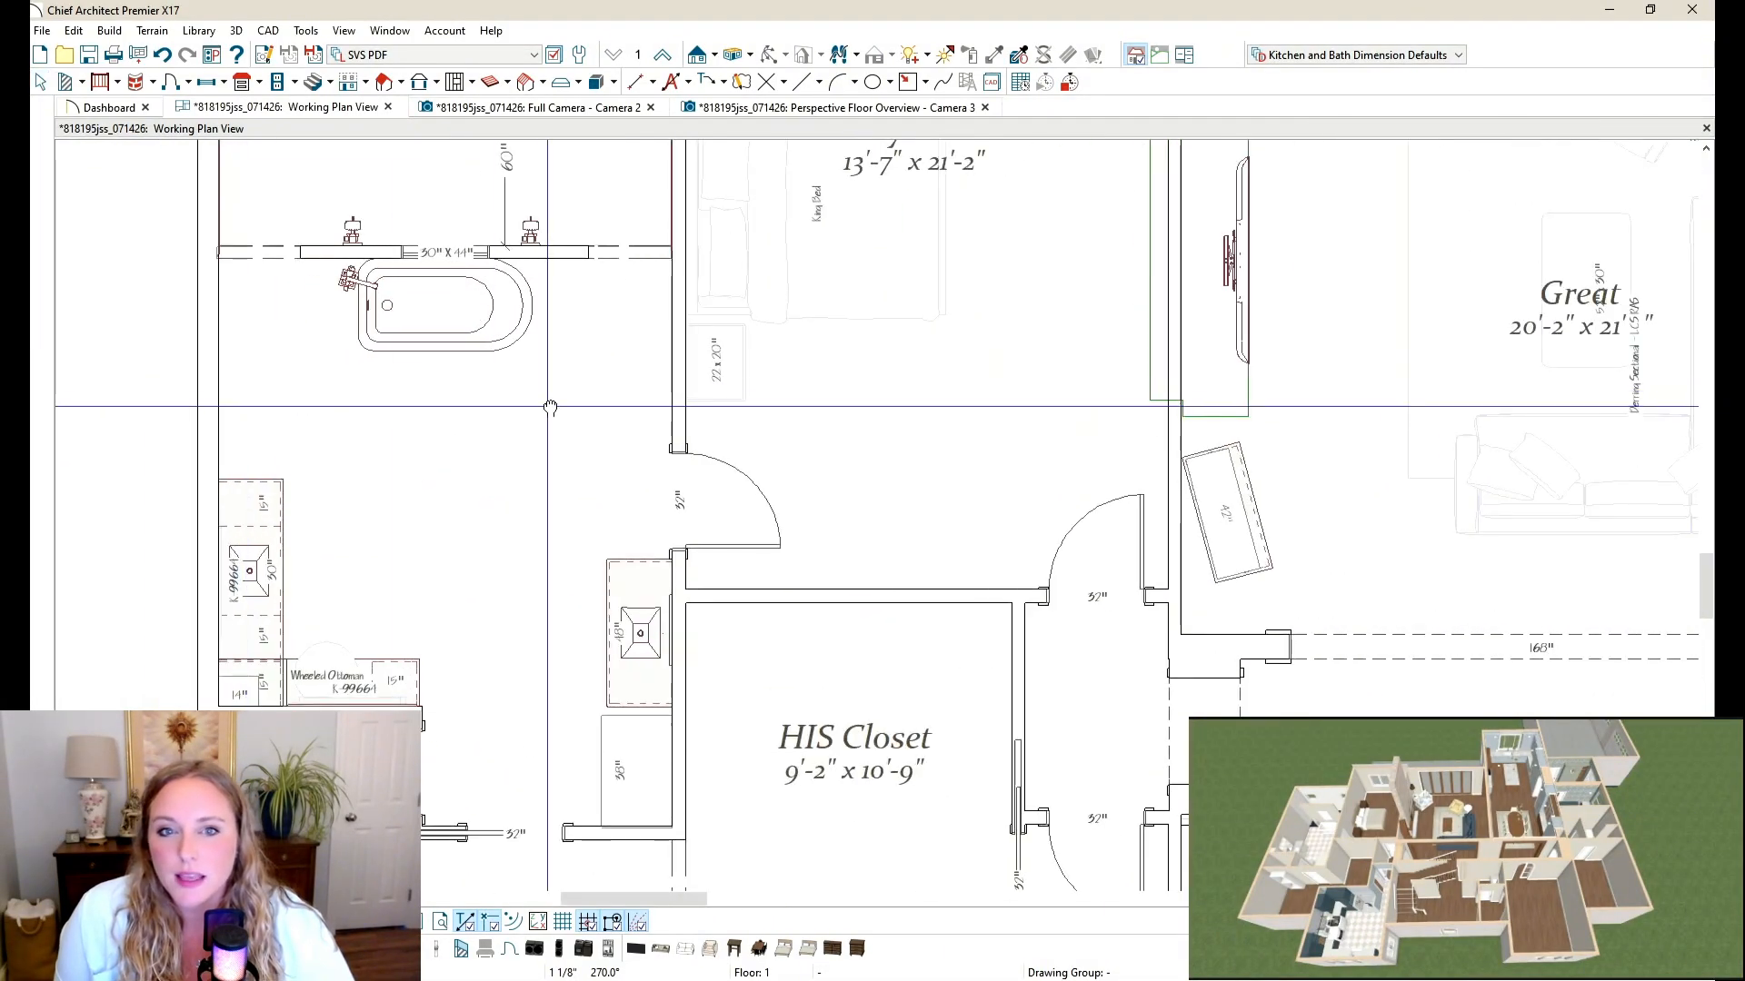
{"action": "middle_click_drag", "start_coordinate": [549, 405], "coordinate": [705, 456]}
Step: Inspect the primary bathroom's tub, walk-in shower, windows and vanities in the full camera view
{"action": "left_click", "coordinate": [595, 109]}
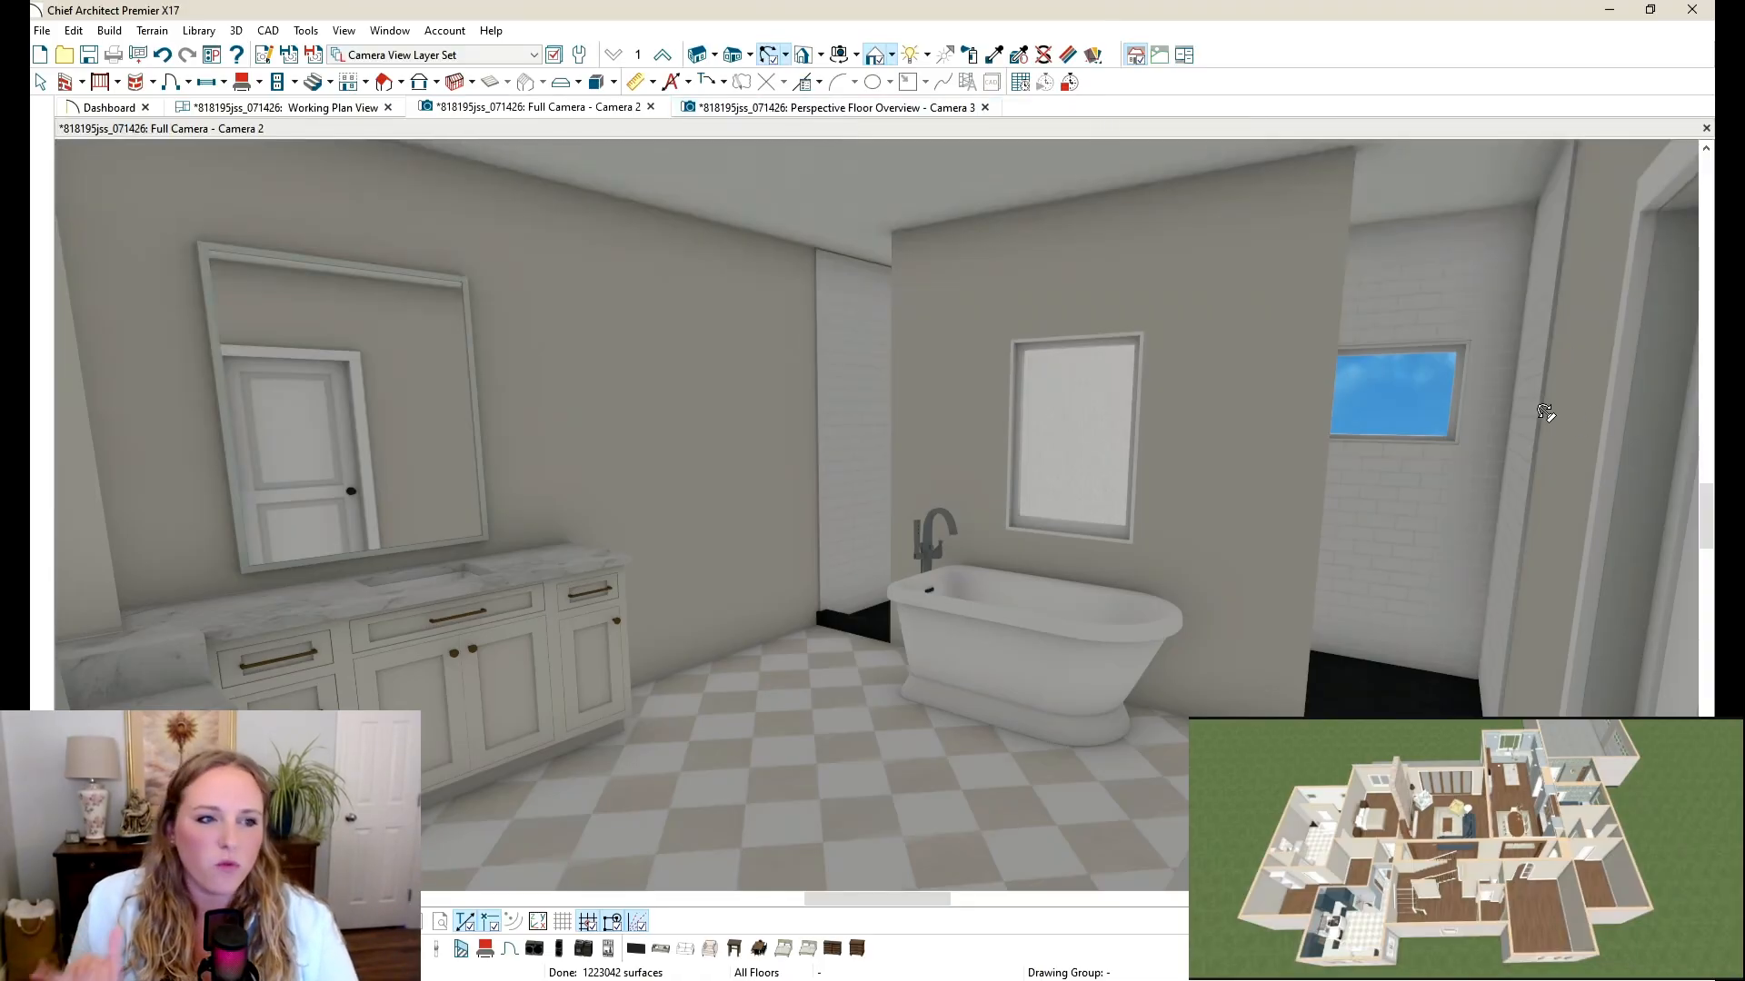
{"action": "scroll", "coordinate": [1480, 386], "scroll_direction": "up", "scroll_amount": 6}
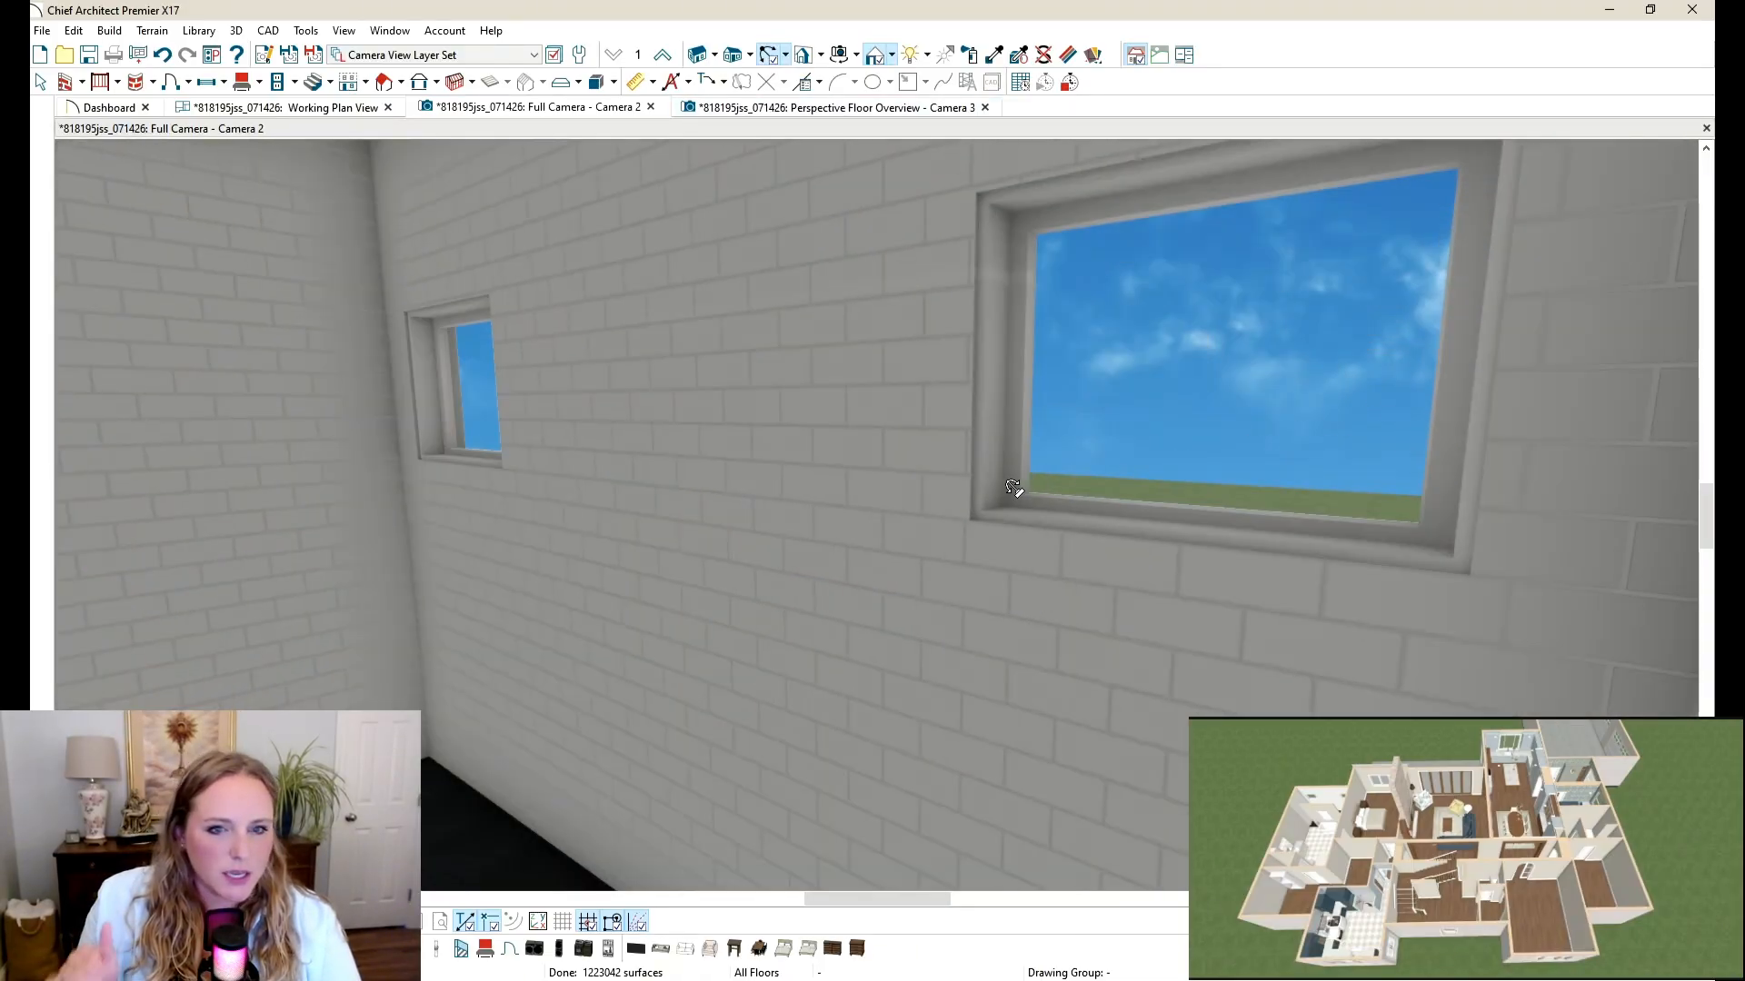
{"action": "left_click_drag", "start_coordinate": [1107, 483], "coordinate": [951, 468]}
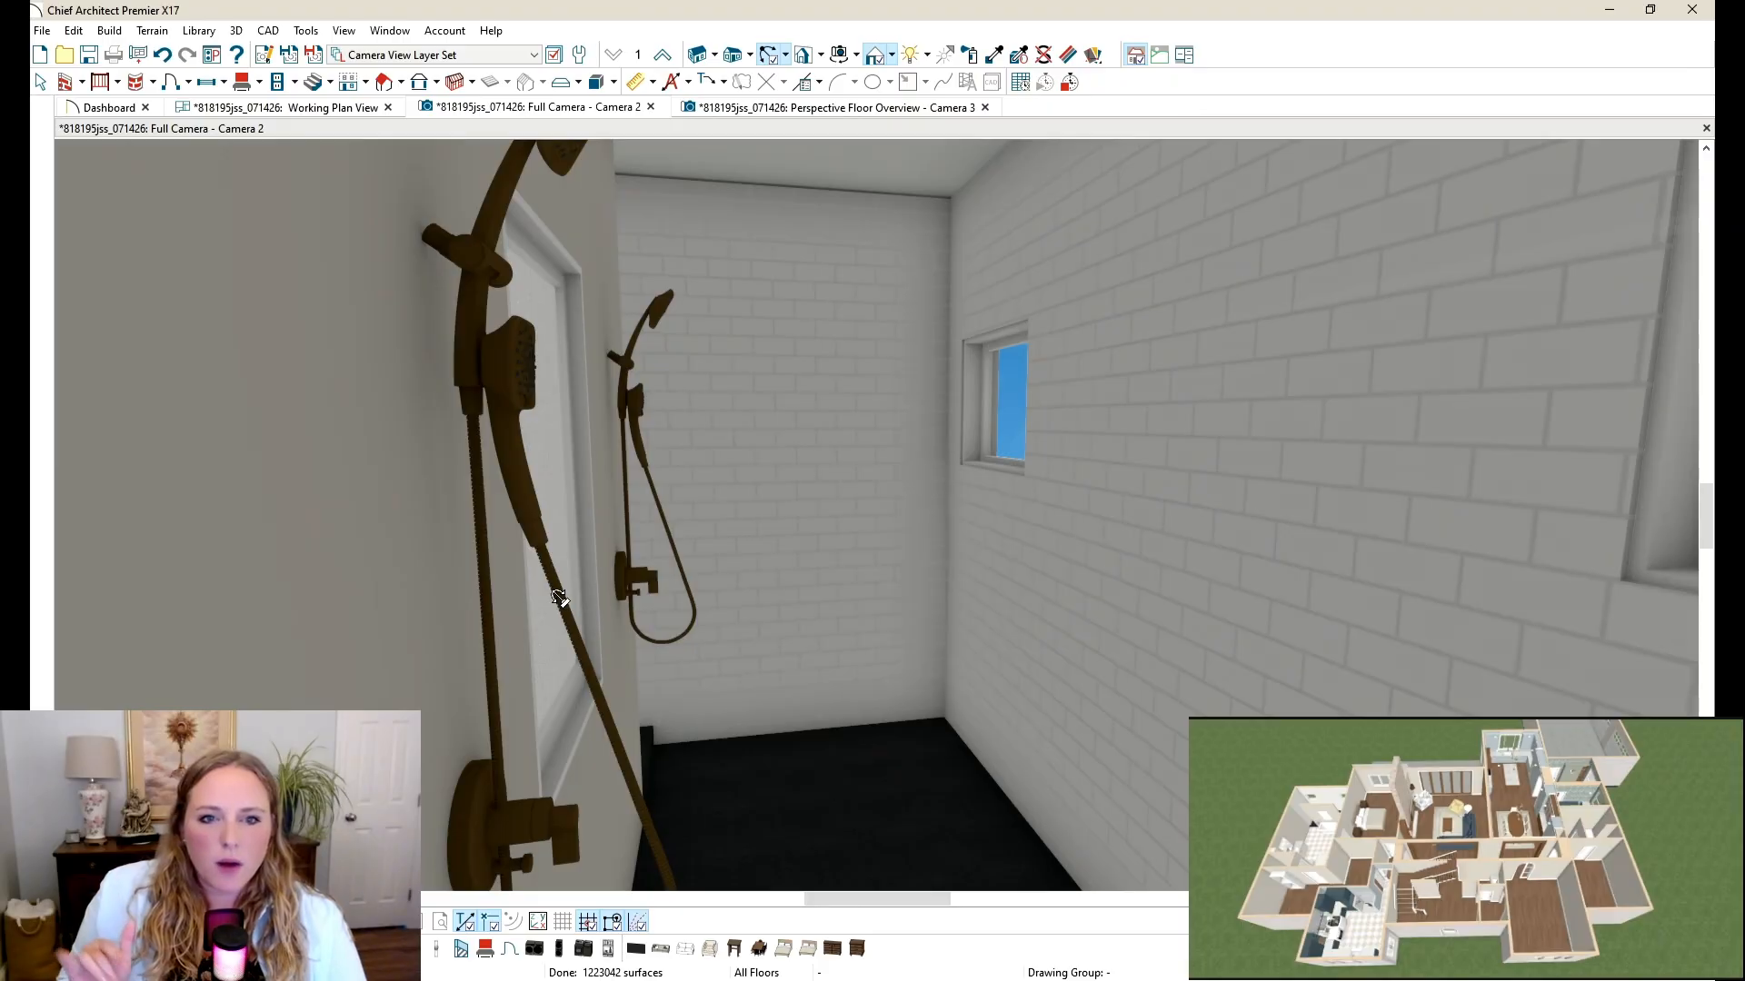
{"action": "left_click_drag", "start_coordinate": [558, 597], "coordinate": [1178, 491]}
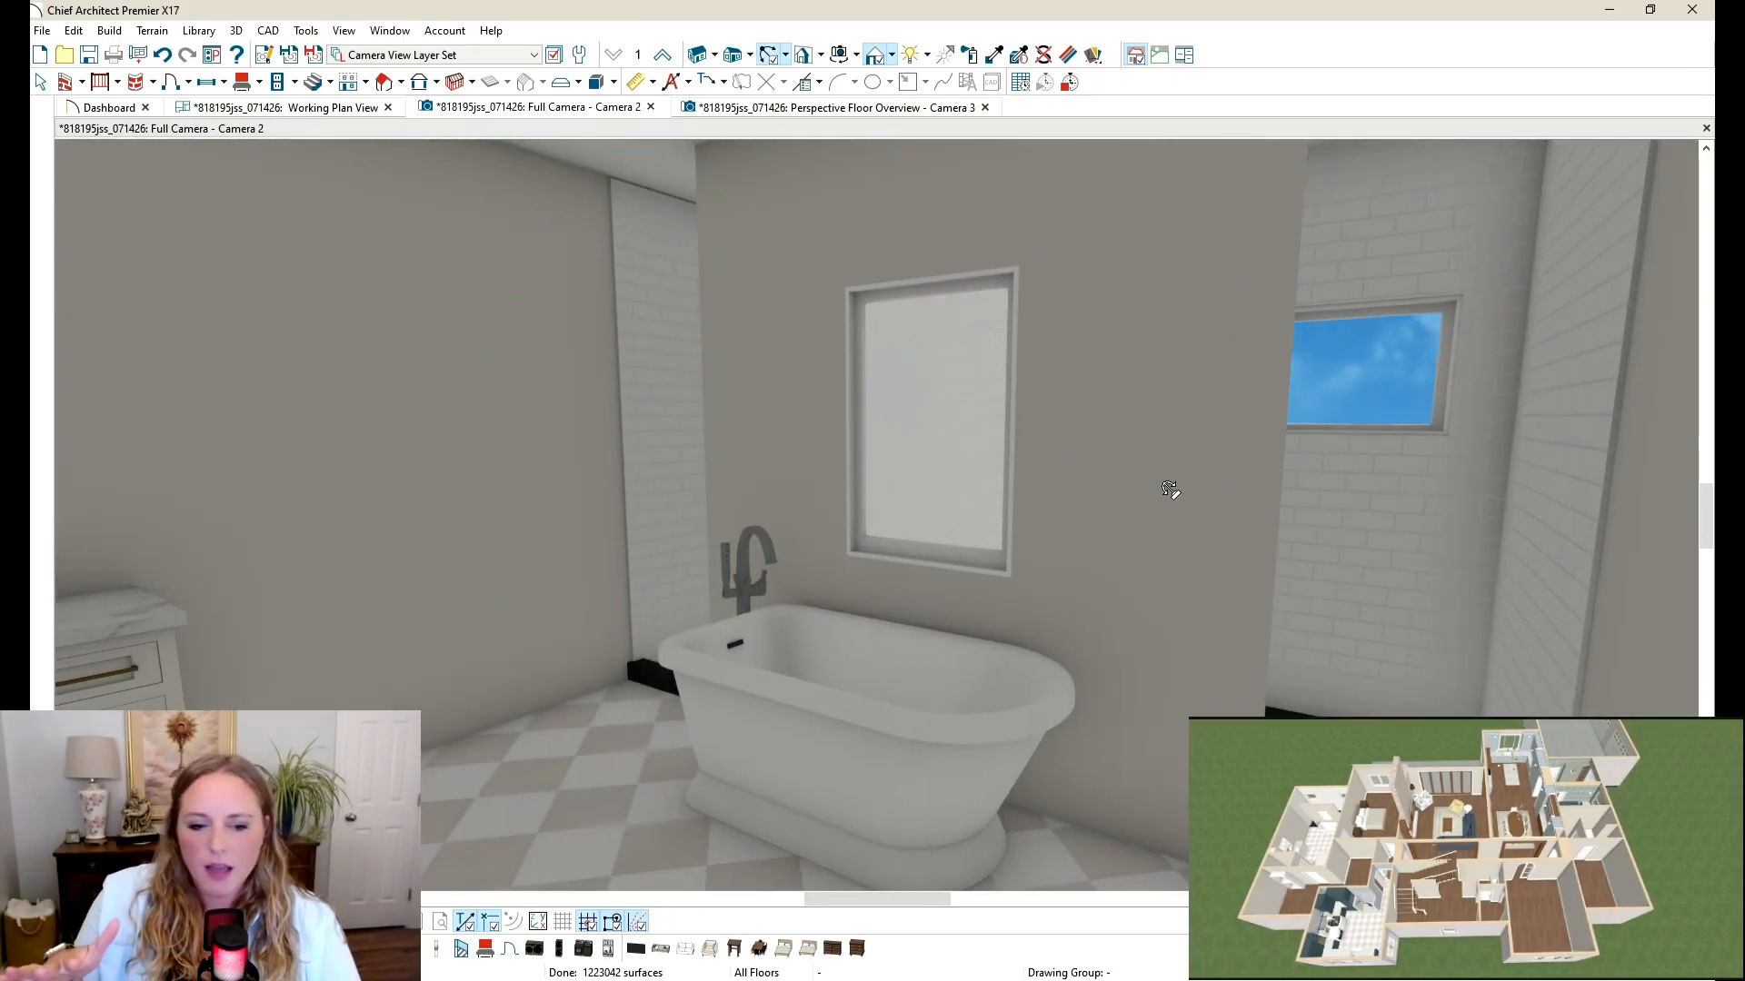
{"action": "left_click_drag", "start_coordinate": [1133, 419], "coordinate": [1190, 606]}
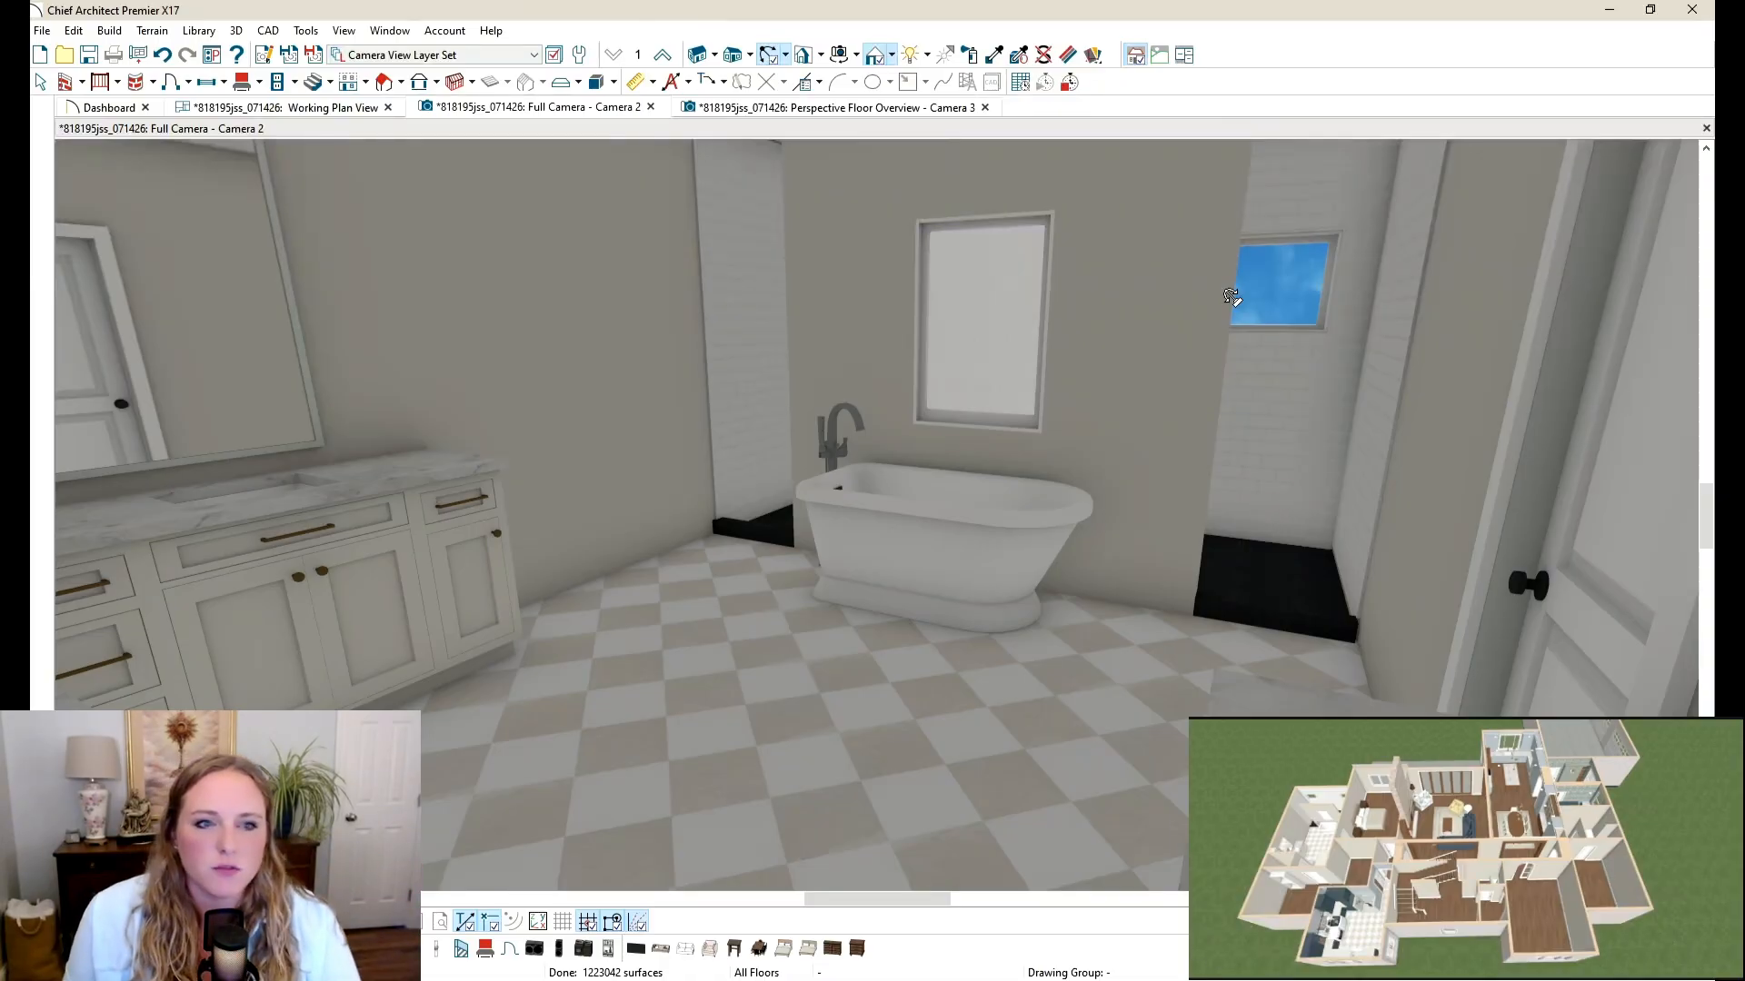
{"action": "left_click_drag", "start_coordinate": [1232, 297], "coordinate": [761, 580]}
{"action": "left_click_drag", "start_coordinate": [728, 369], "coordinate": [1018, 370]}
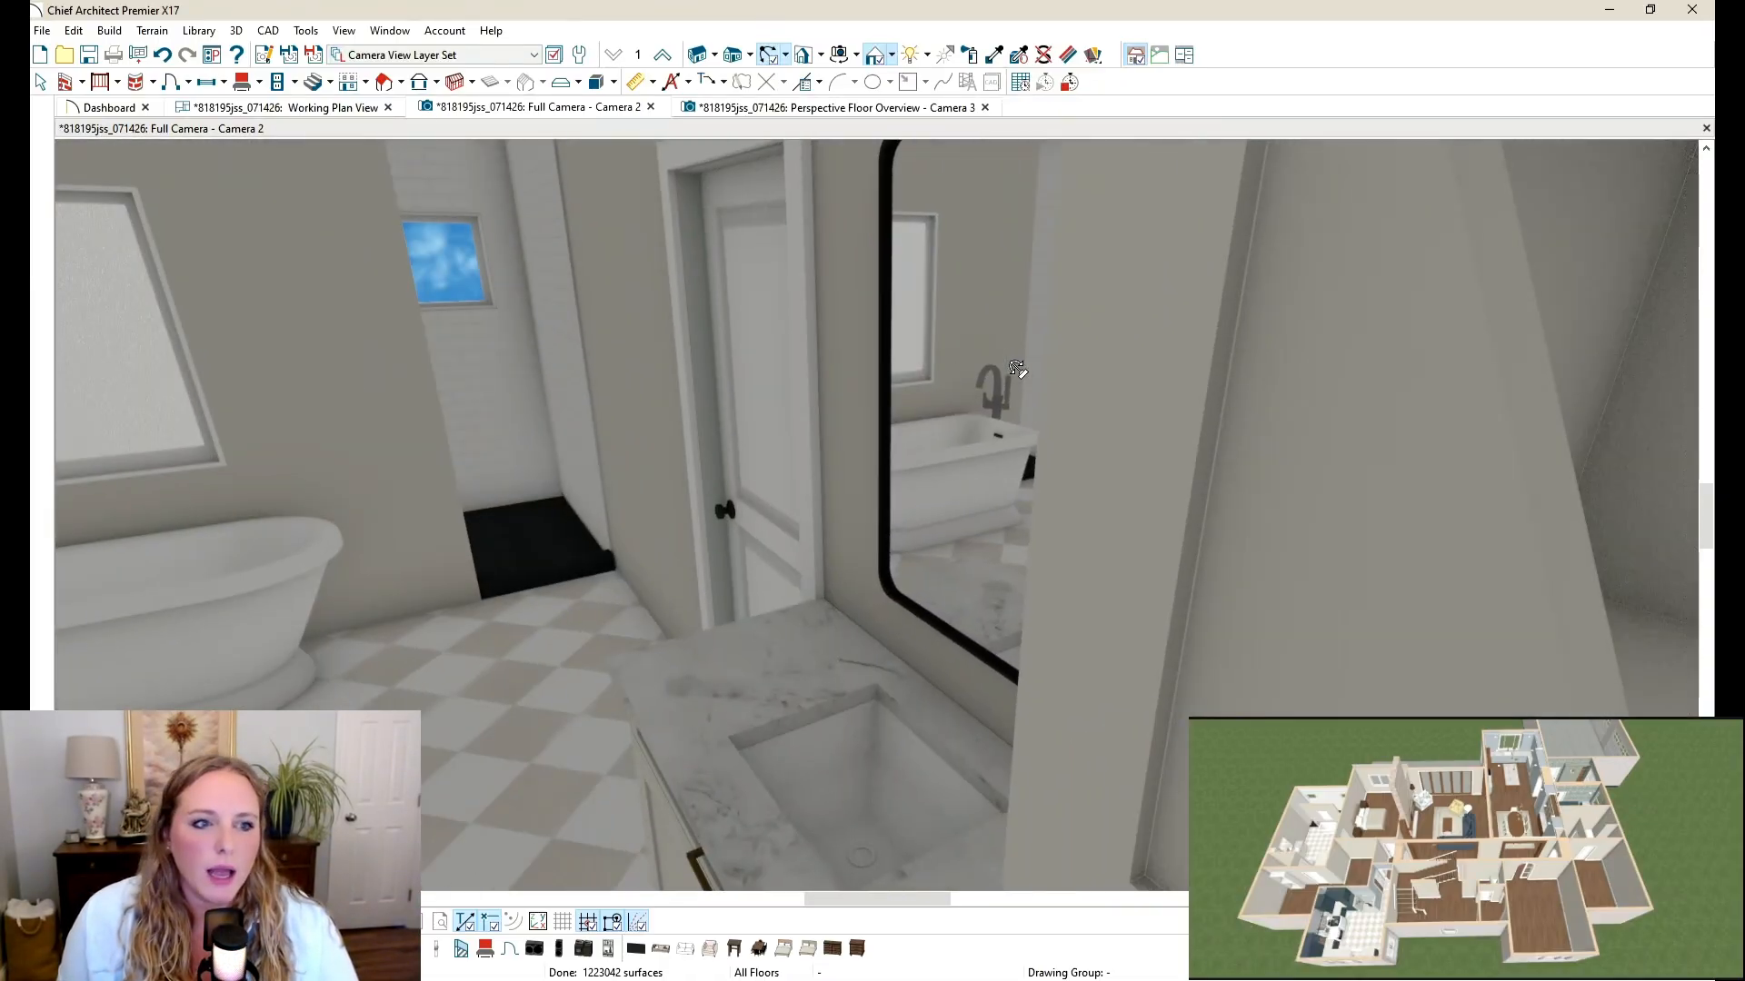
{"action": "left_click_drag", "start_coordinate": [557, 329], "coordinate": [1038, 269]}
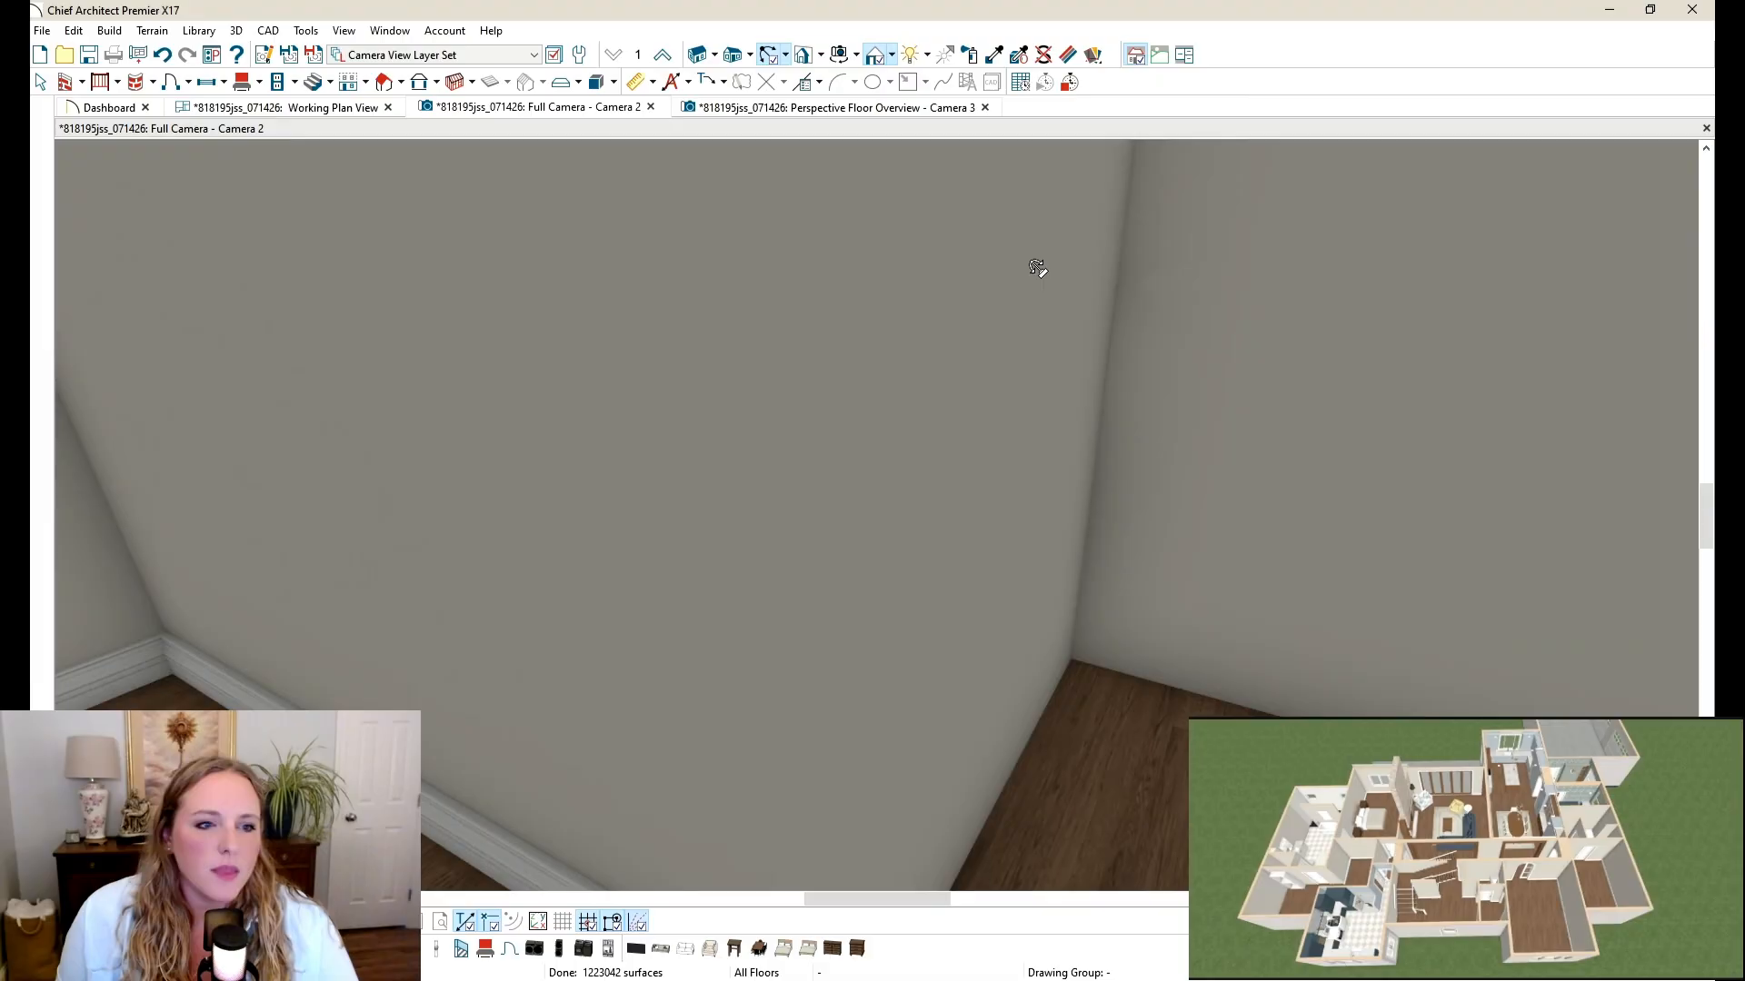
Step: Compare the mudroom and pantry beside the kitchen in the perspective floor overview and in the working plan
{"action": "left_click", "coordinate": [859, 106]}
{"action": "scroll", "coordinate": [1090, 483], "scroll_direction": "up", "scroll_amount": 3}
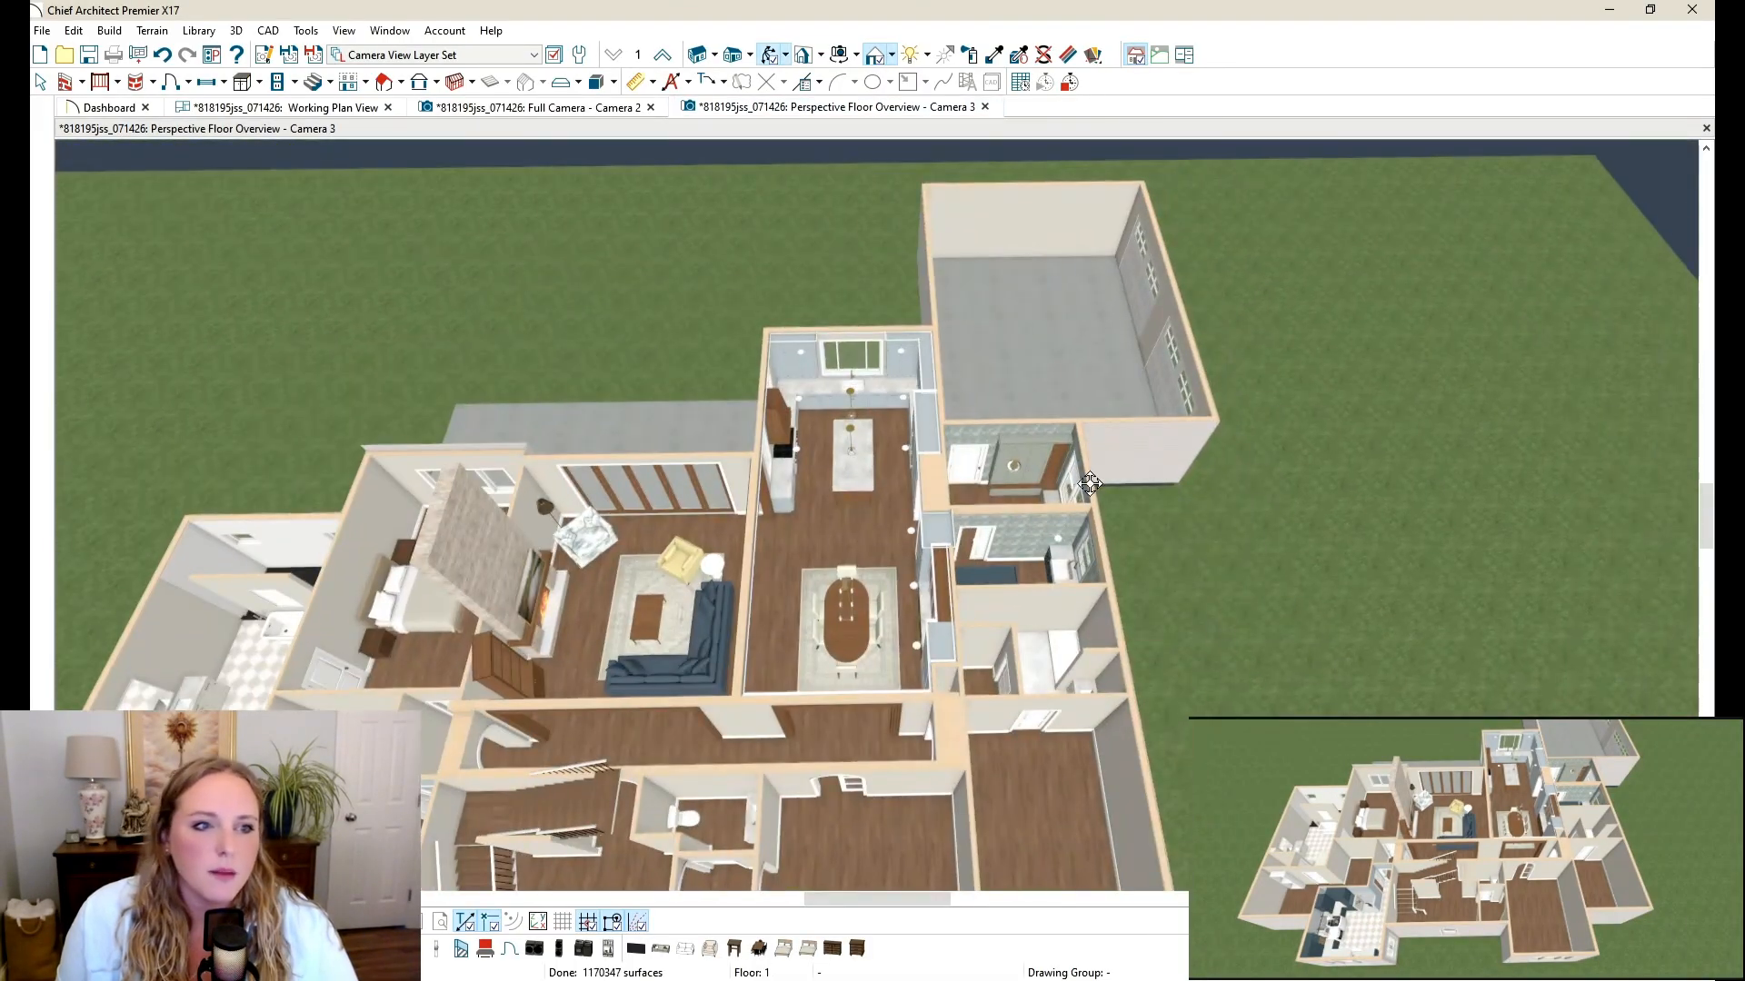
{"action": "scroll", "coordinate": [1152, 519], "scroll_direction": "up", "scroll_amount": 5}
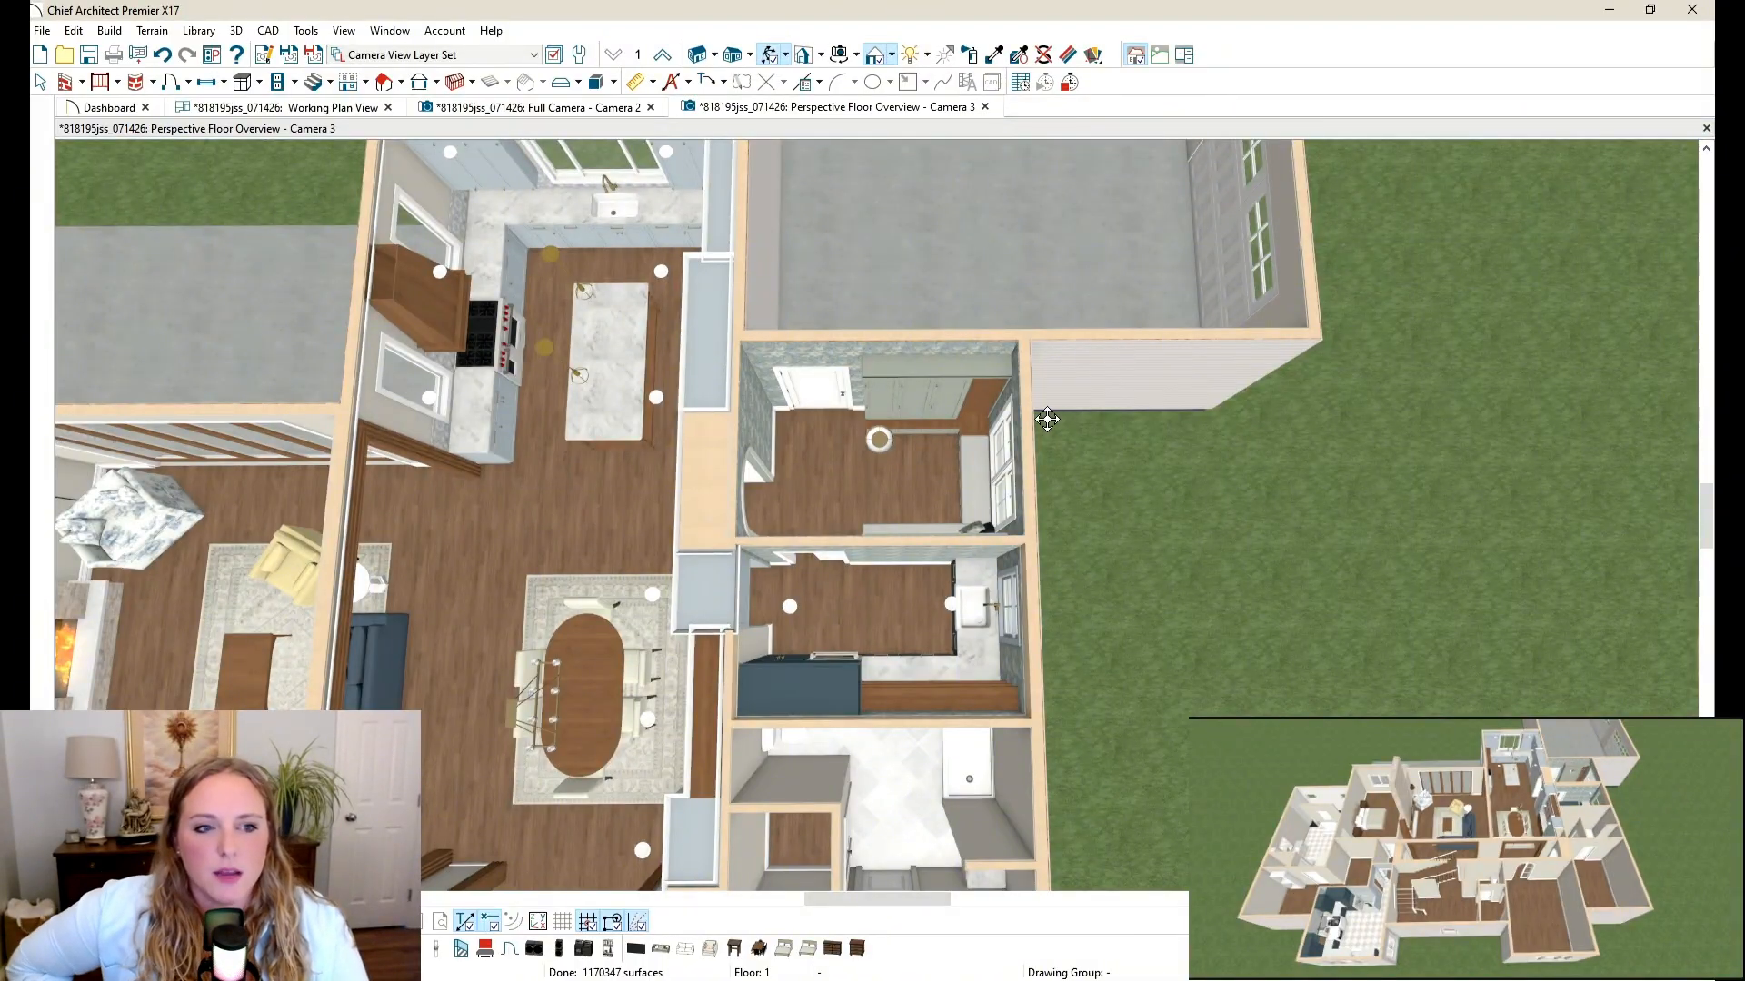
{"action": "scroll", "coordinate": [964, 455], "scroll_direction": "up", "scroll_amount": 3}
{"action": "left_click_drag", "start_coordinate": [492, 202], "coordinate": [1042, 282]}
{"action": "left_click", "coordinate": [273, 107]}
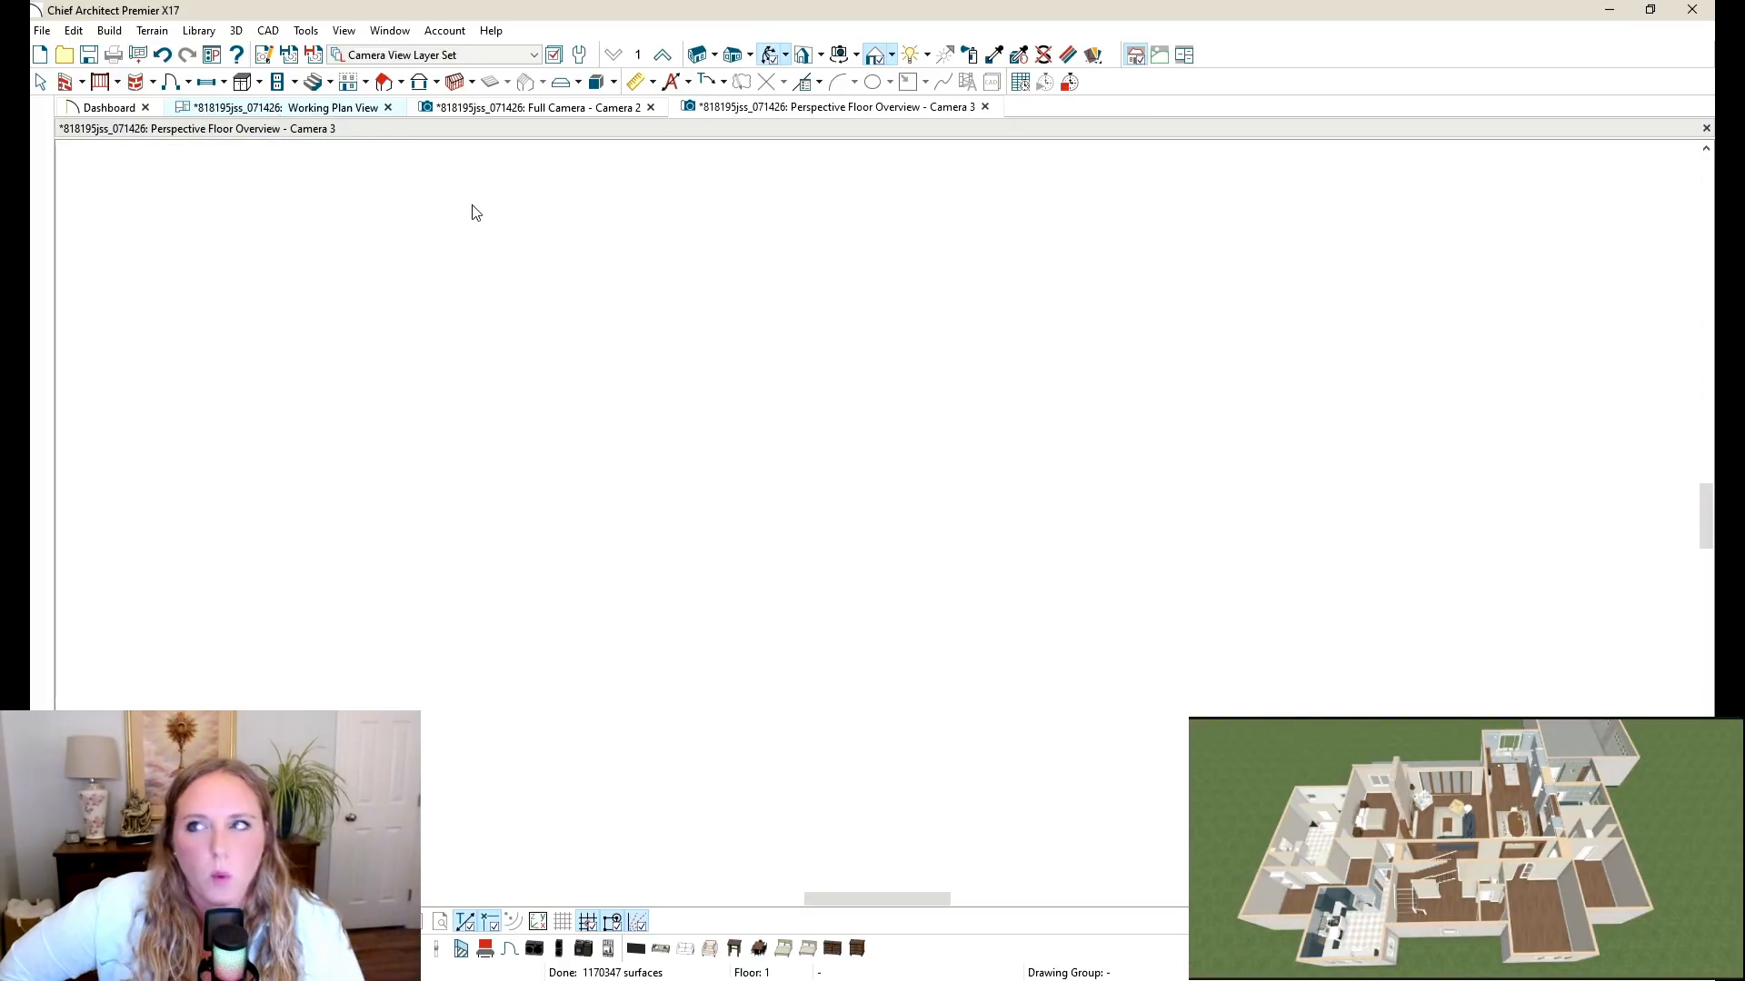
{"action": "scroll", "coordinate": [632, 445], "scroll_direction": "down", "scroll_amount": 5}
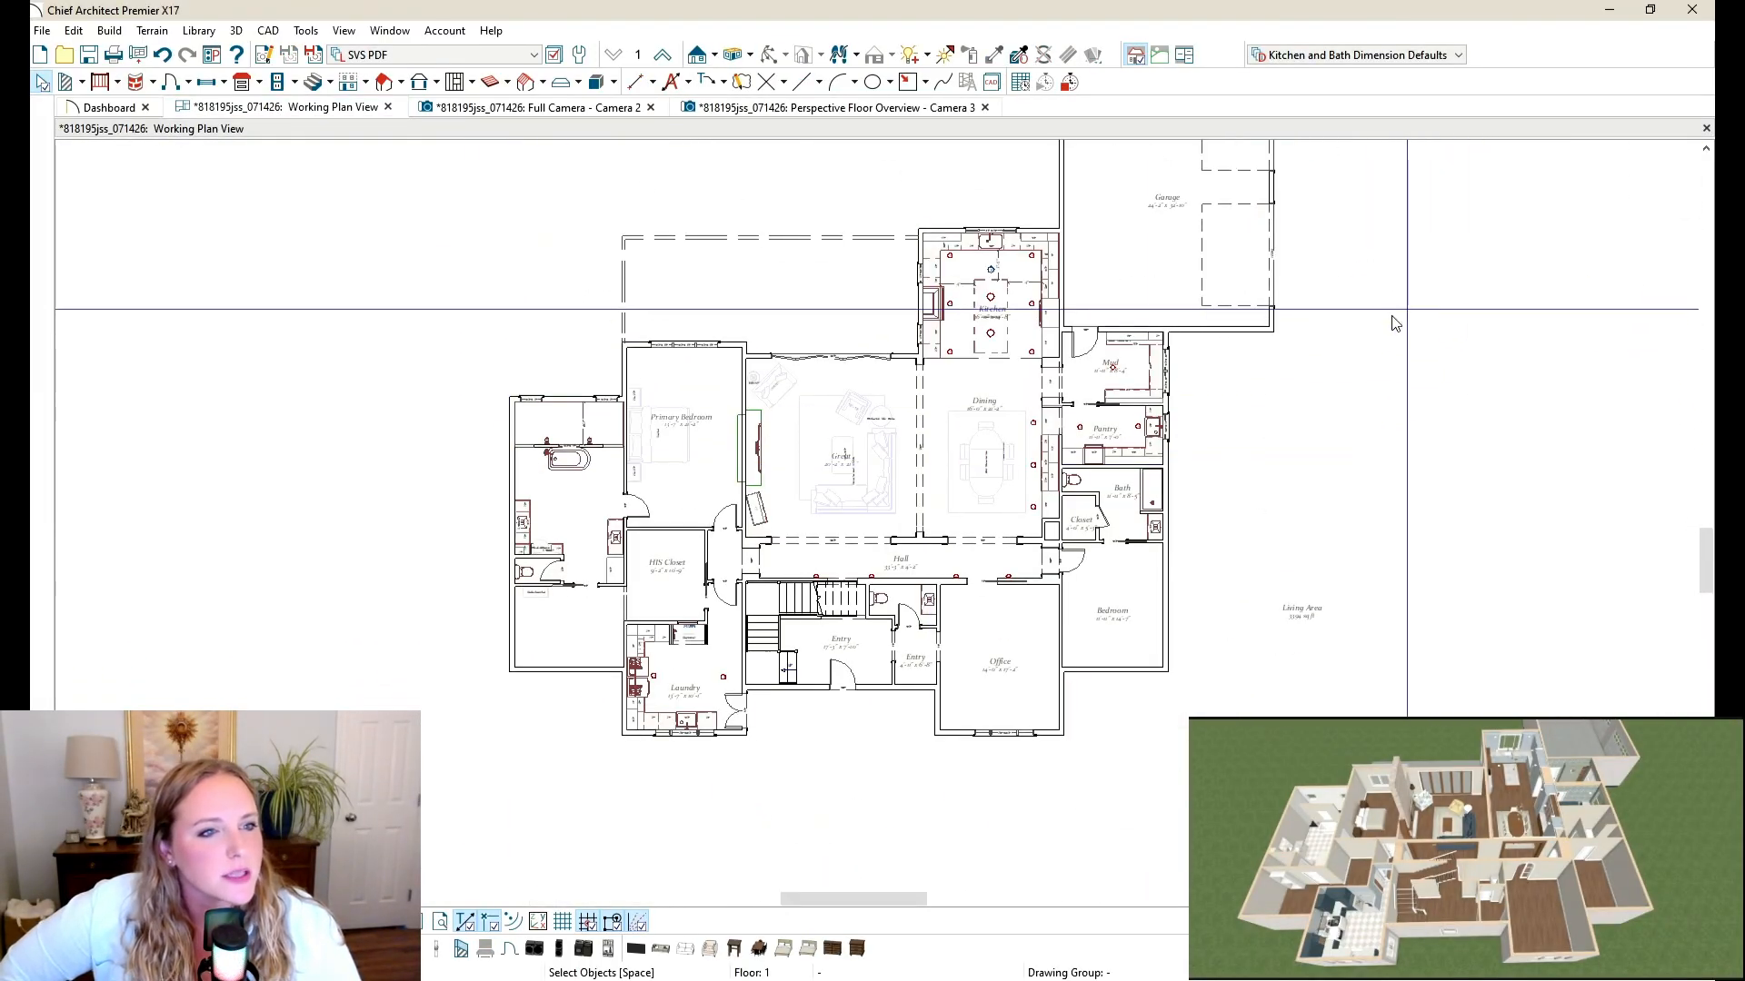
{"action": "scroll", "coordinate": [870, 357], "scroll_direction": "up", "scroll_amount": 6}
{"action": "scroll", "coordinate": [870, 356], "scroll_direction": "down", "scroll_amount": 4}
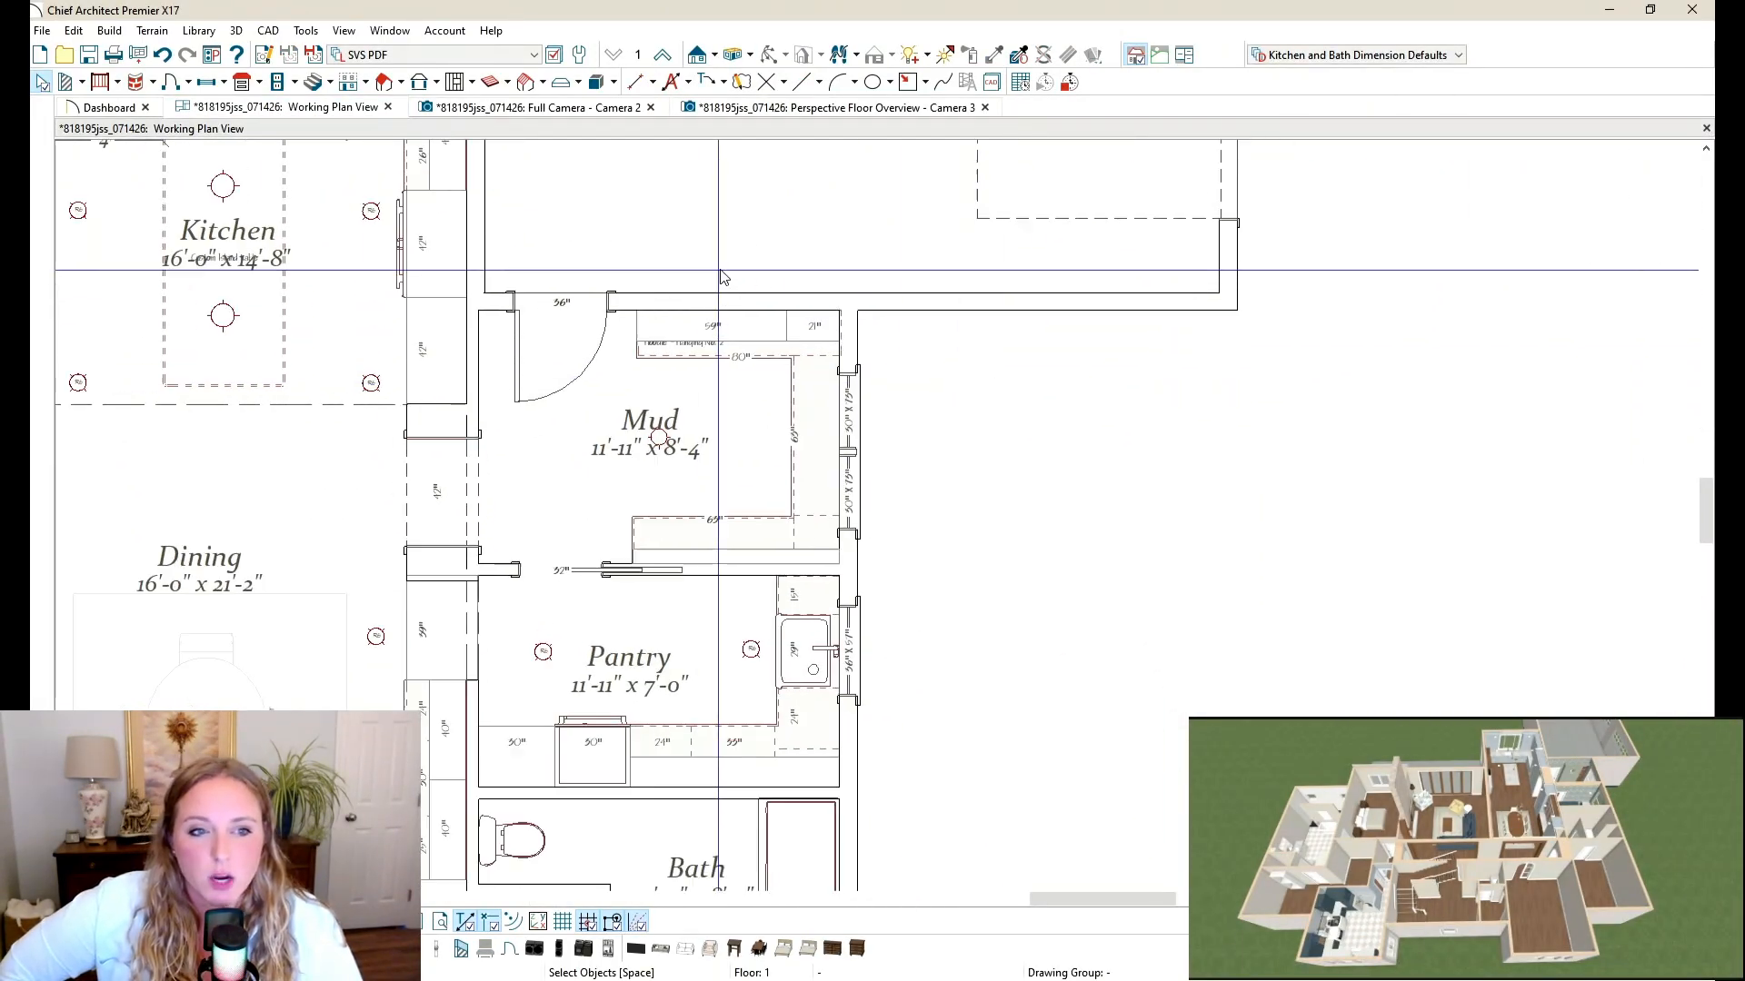
Step: Examine the mudroom and pantry windows next to the garage from outside and from above in the perspective floor overview
{"action": "left_click", "coordinate": [787, 109]}
{"action": "scroll", "coordinate": [680, 358], "scroll_direction": "down", "scroll_amount": 8}
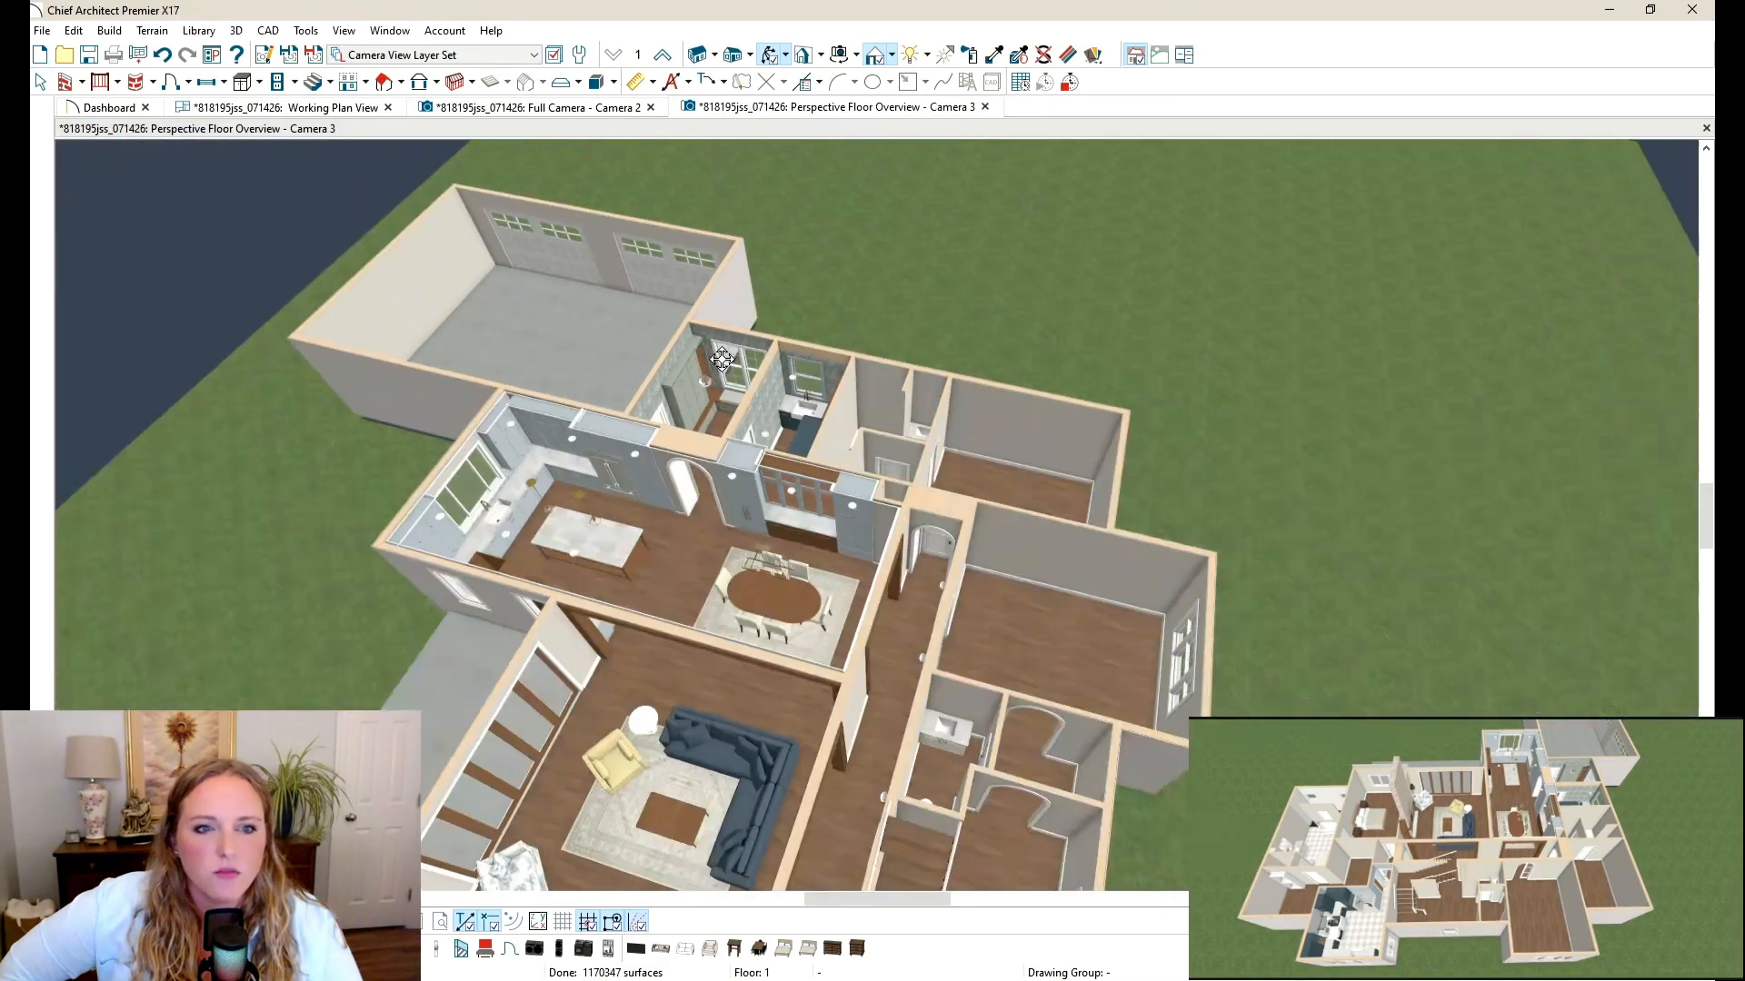
{"action": "left_click_drag", "start_coordinate": [946, 573], "coordinate": [1203, 460]}
{"action": "scroll", "coordinate": [1036, 382], "scroll_direction": "up", "scroll_amount": 6}
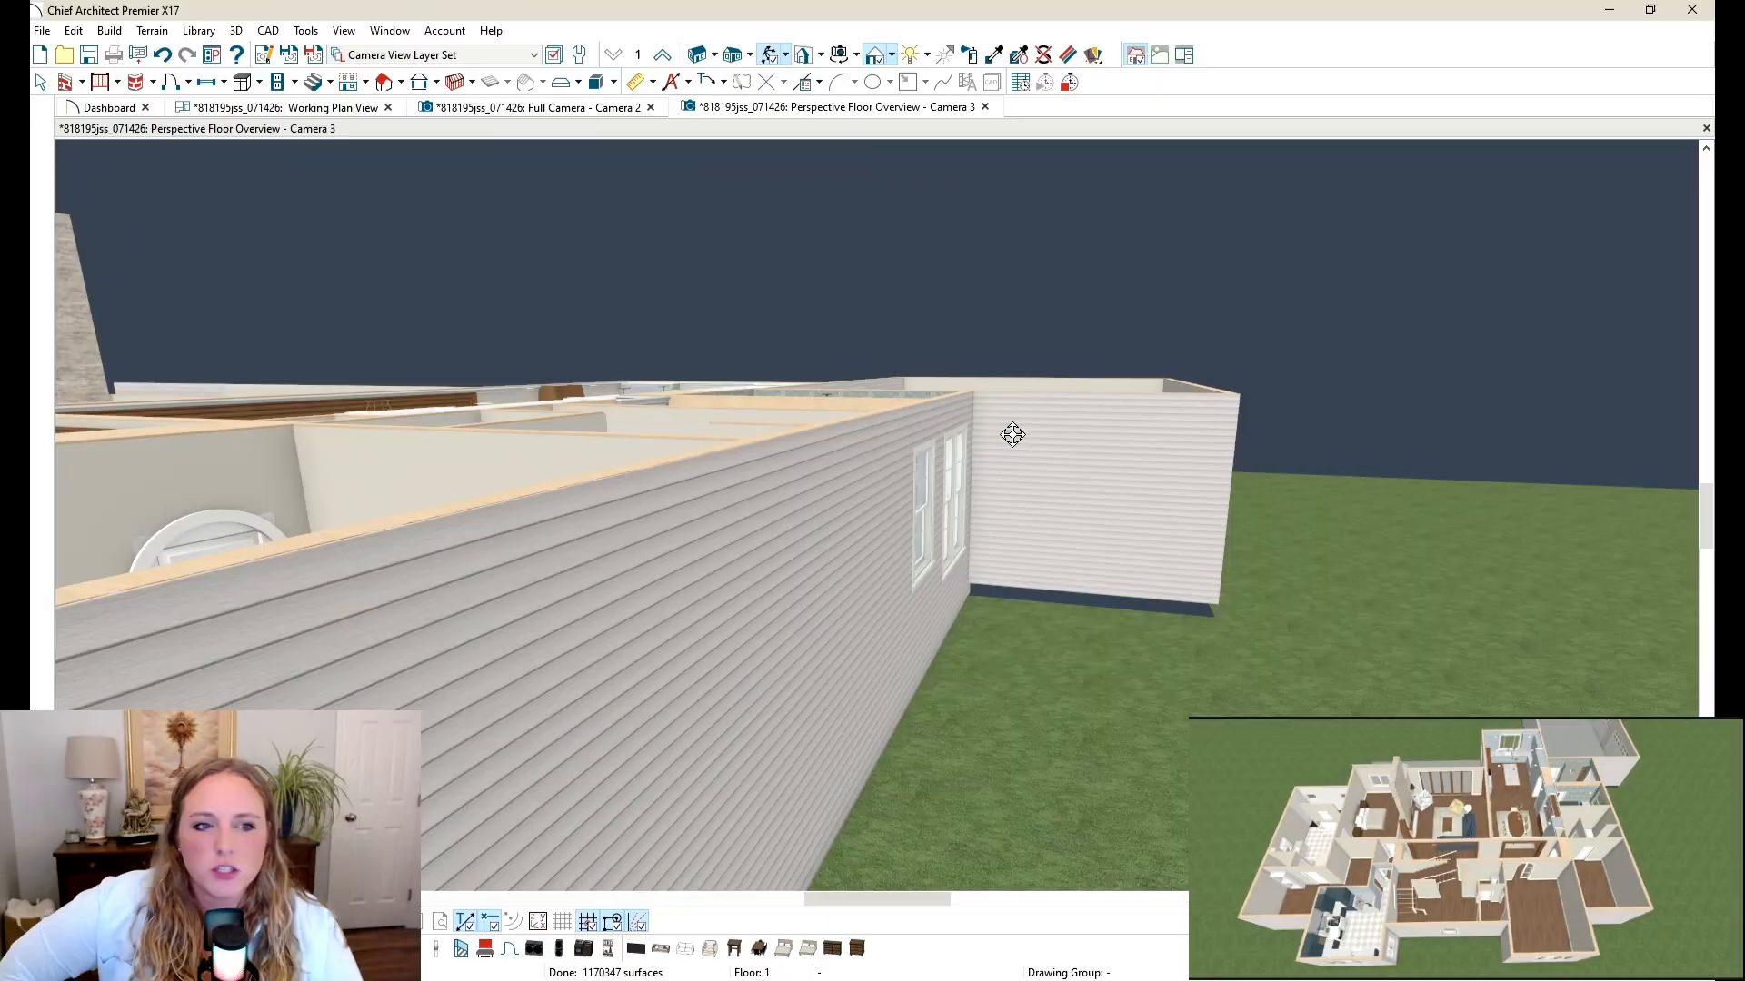
{"action": "left_click_drag", "start_coordinate": [1013, 434], "coordinate": [1149, 656]}
{"action": "scroll", "coordinate": [1255, 515], "scroll_direction": "down", "scroll_amount": 3}
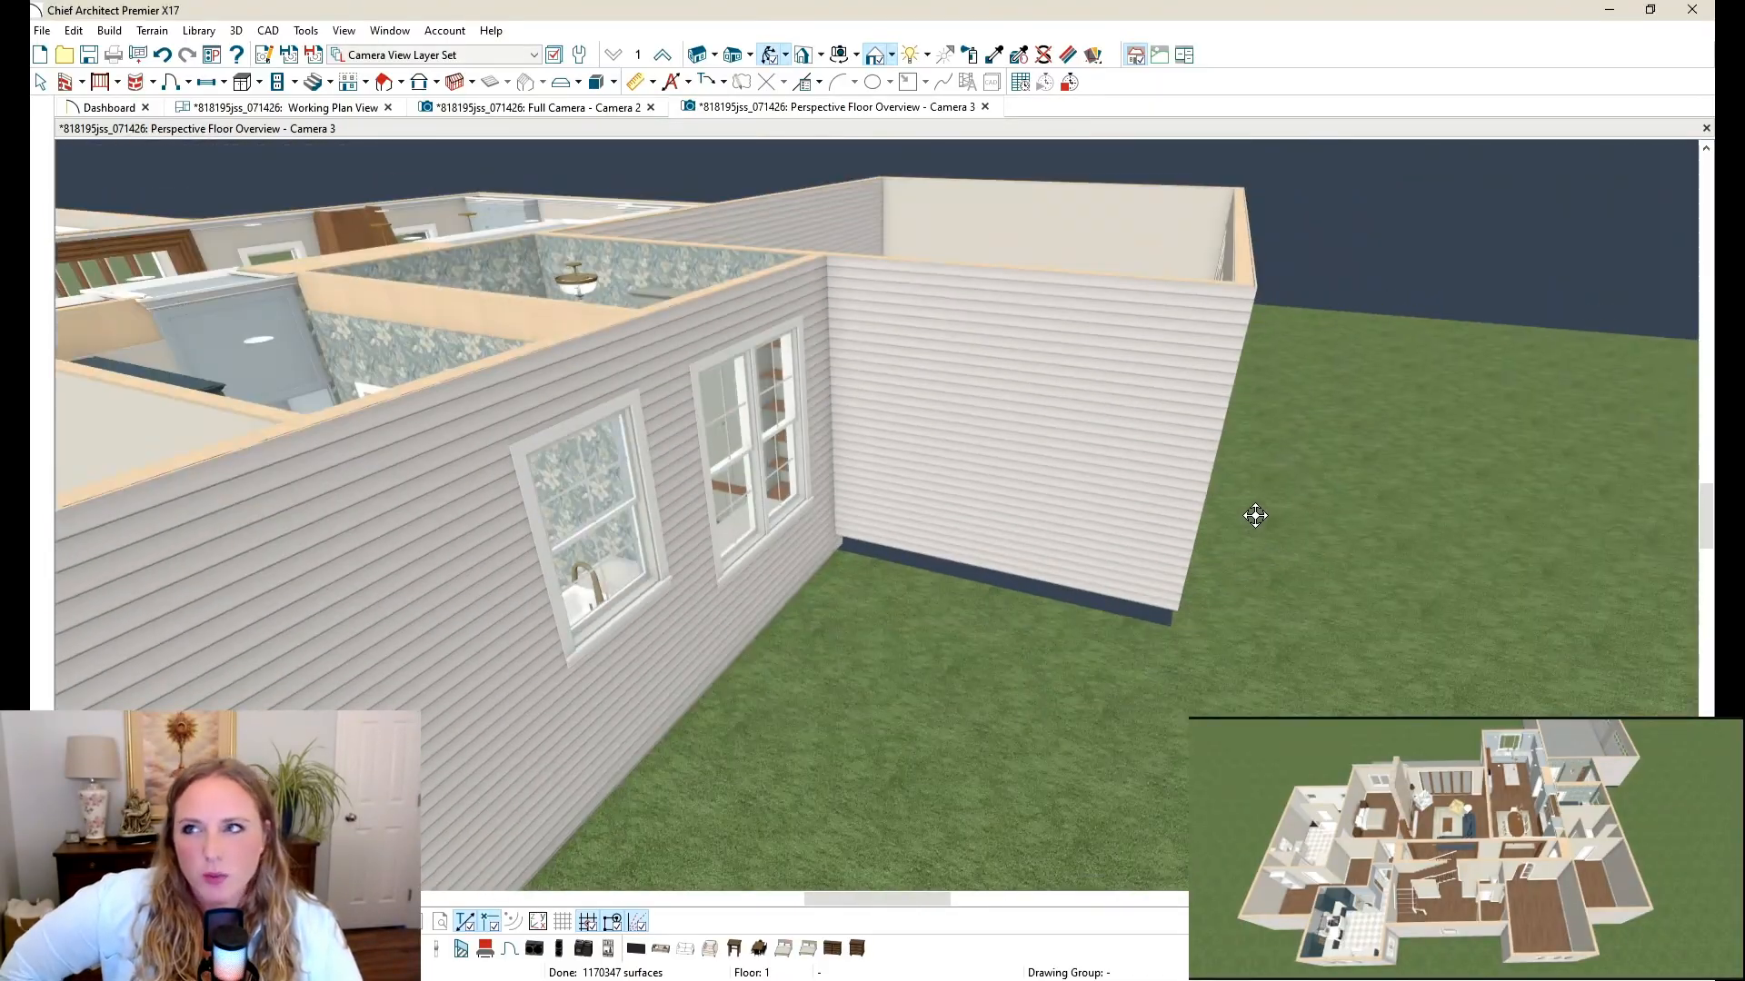
{"action": "scroll", "coordinate": [1065, 449], "scroll_direction": "down", "scroll_amount": 3}
{"action": "left_click_drag", "start_coordinate": [896, 343], "coordinate": [965, 460]}
{"action": "scroll", "coordinate": [946, 417], "scroll_direction": "up", "scroll_amount": 5}
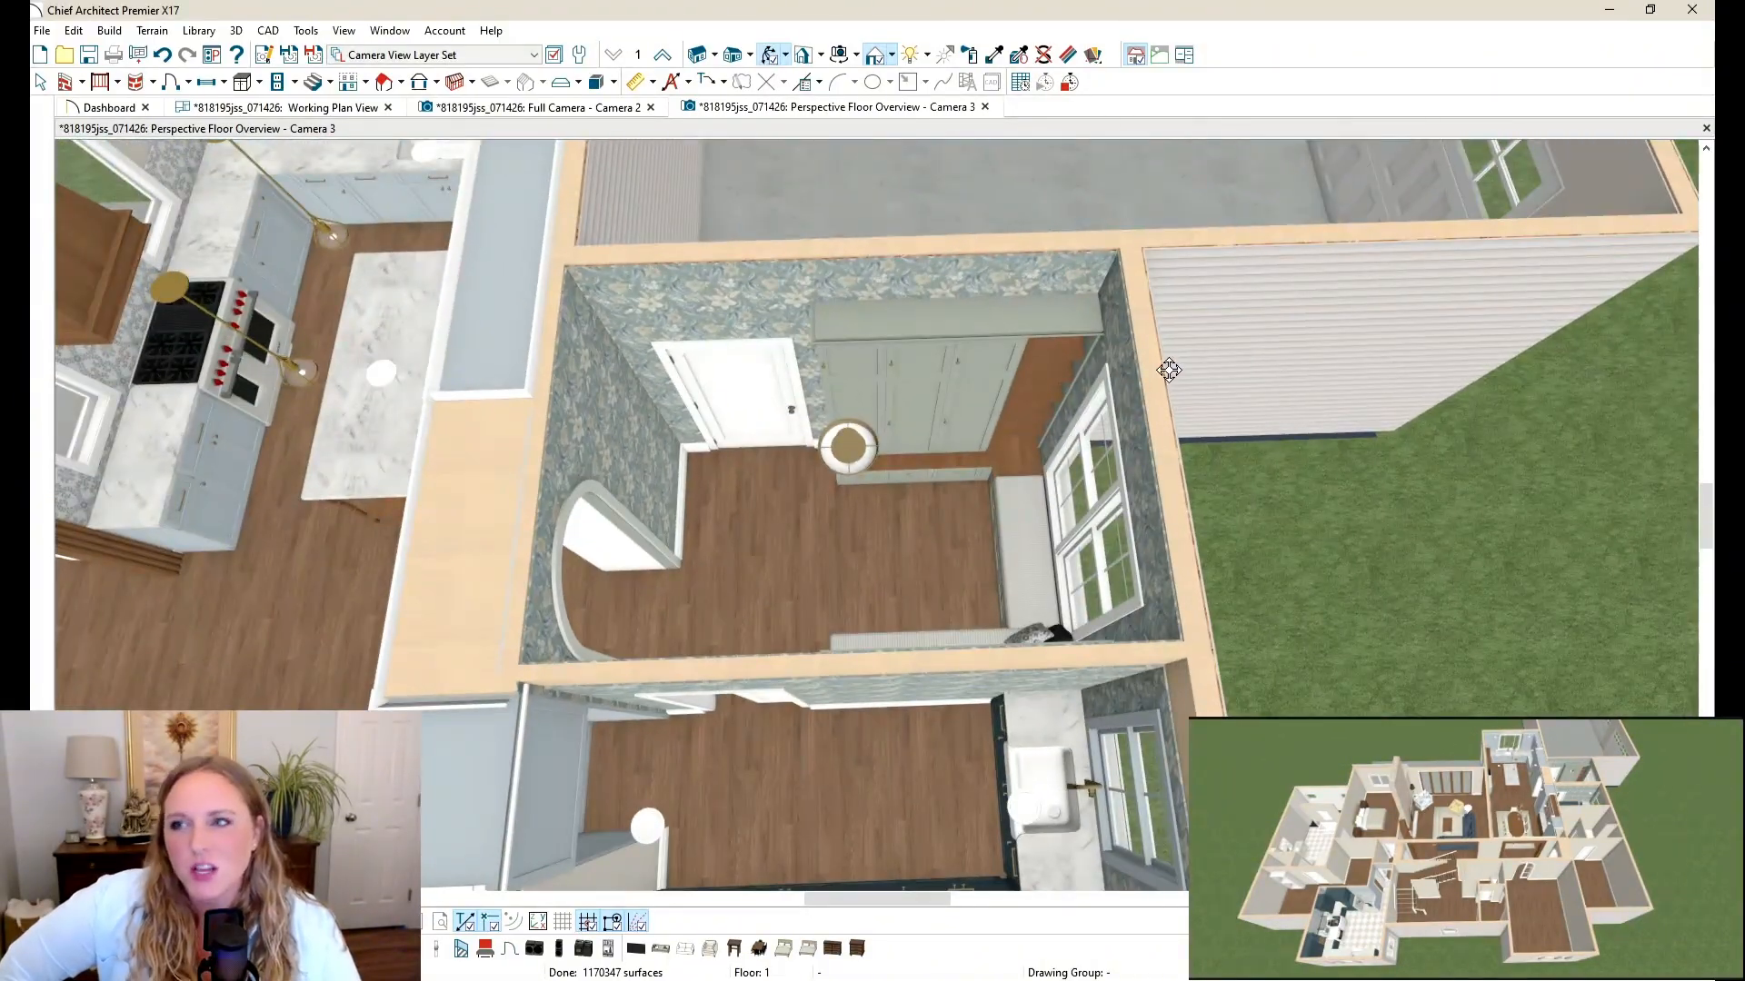
{"action": "scroll", "coordinate": [1169, 370], "scroll_direction": "down", "scroll_amount": 3}
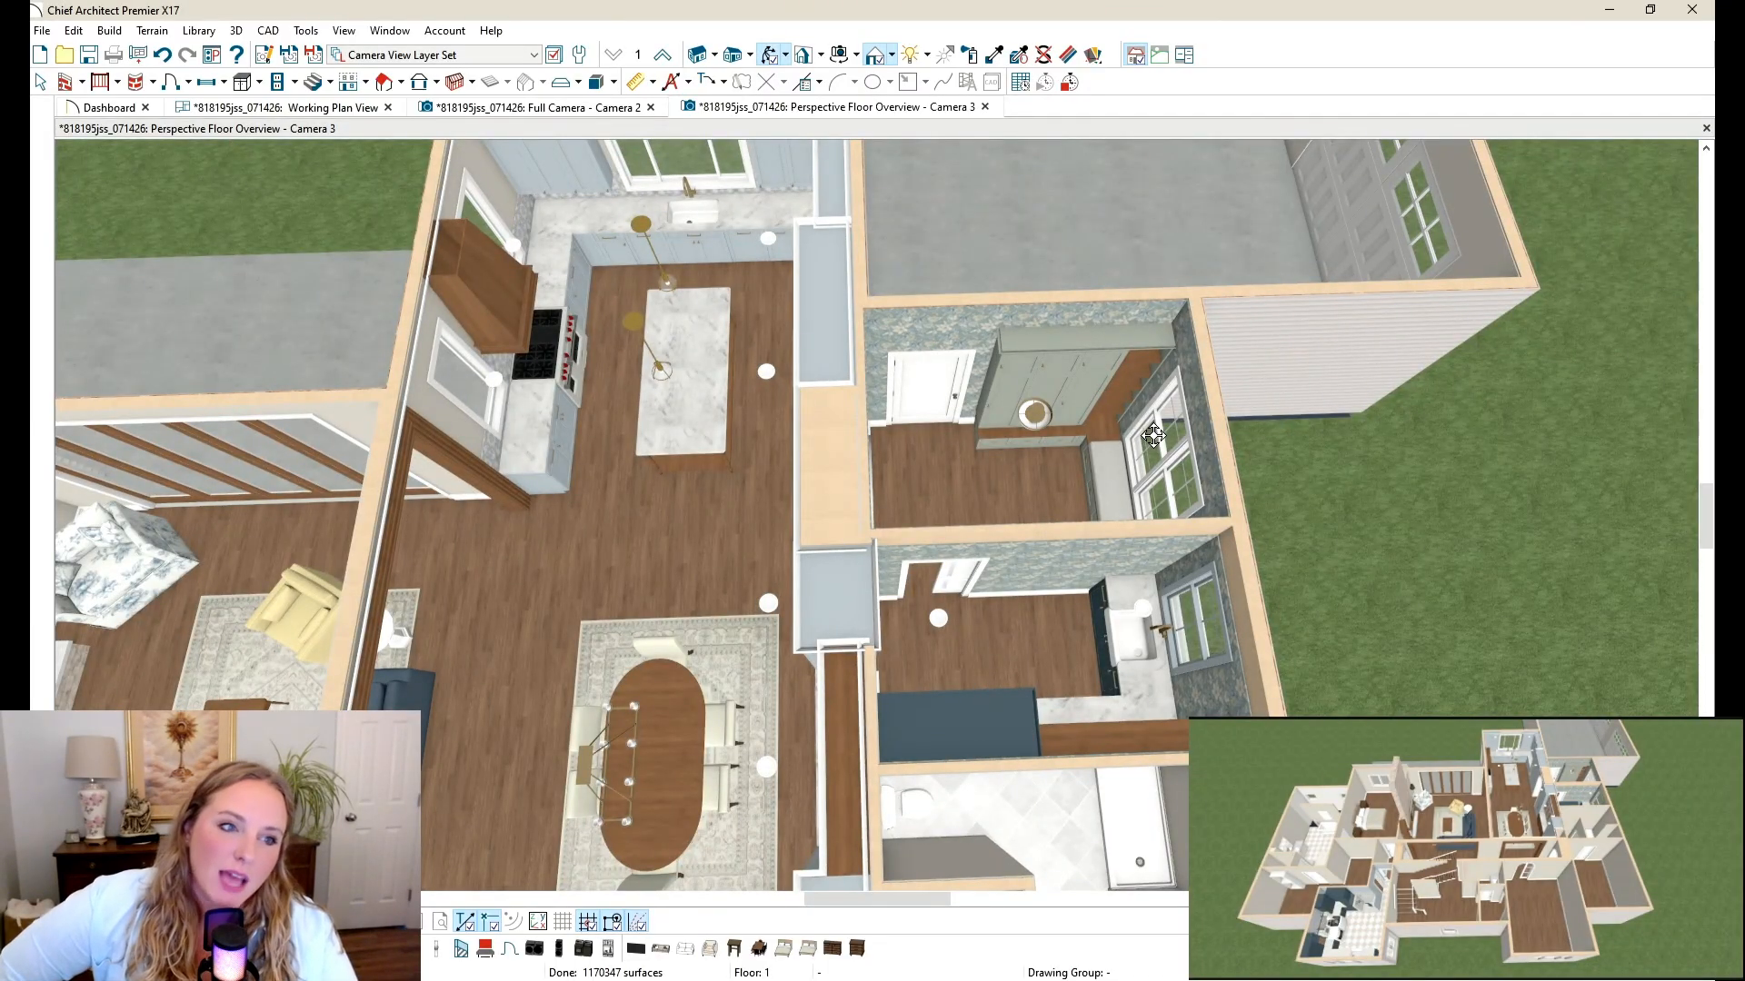
{"action": "scroll", "coordinate": [1321, 427], "scroll_direction": "down", "scroll_amount": 3}
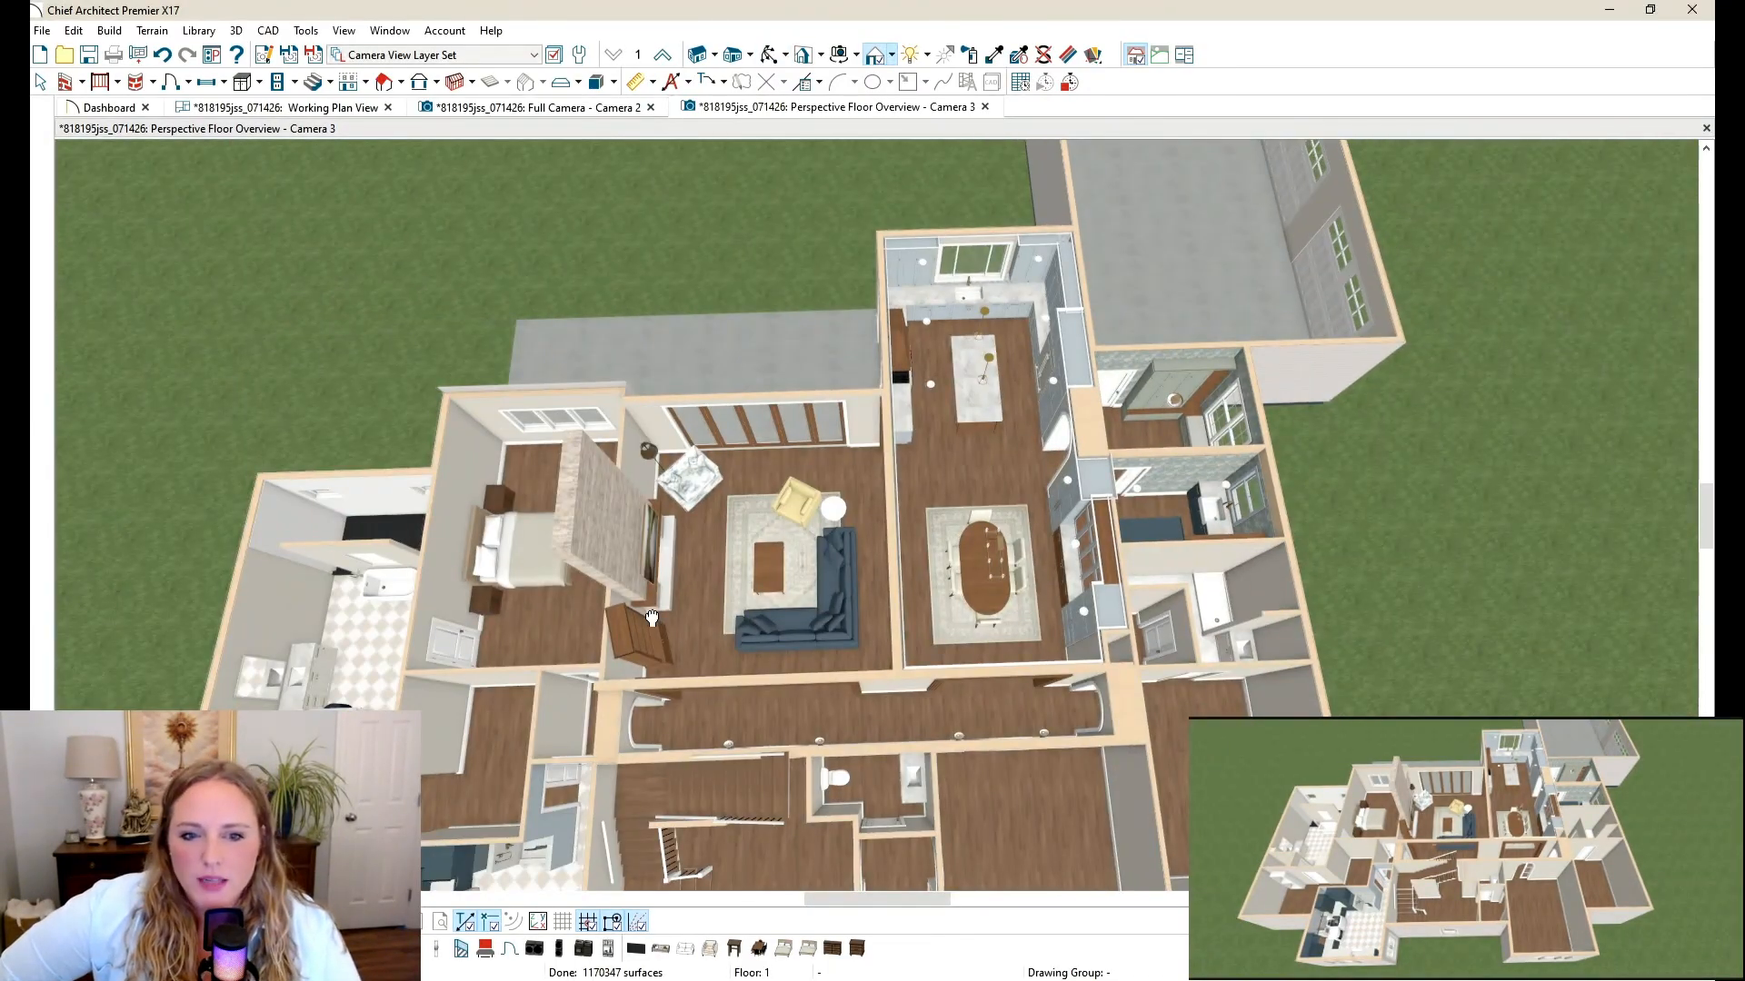
Step: Examine the primary bathroom's vanities, makeup counter, tub and shower wall from several angles in the perspective floor overview
{"action": "middle_click_drag", "start_coordinate": [652, 618], "coordinate": [1052, 349]}
{"action": "key", "text": "o"}
{"action": "scroll", "coordinate": [566, 414], "scroll_direction": "up", "scroll_amount": 5}
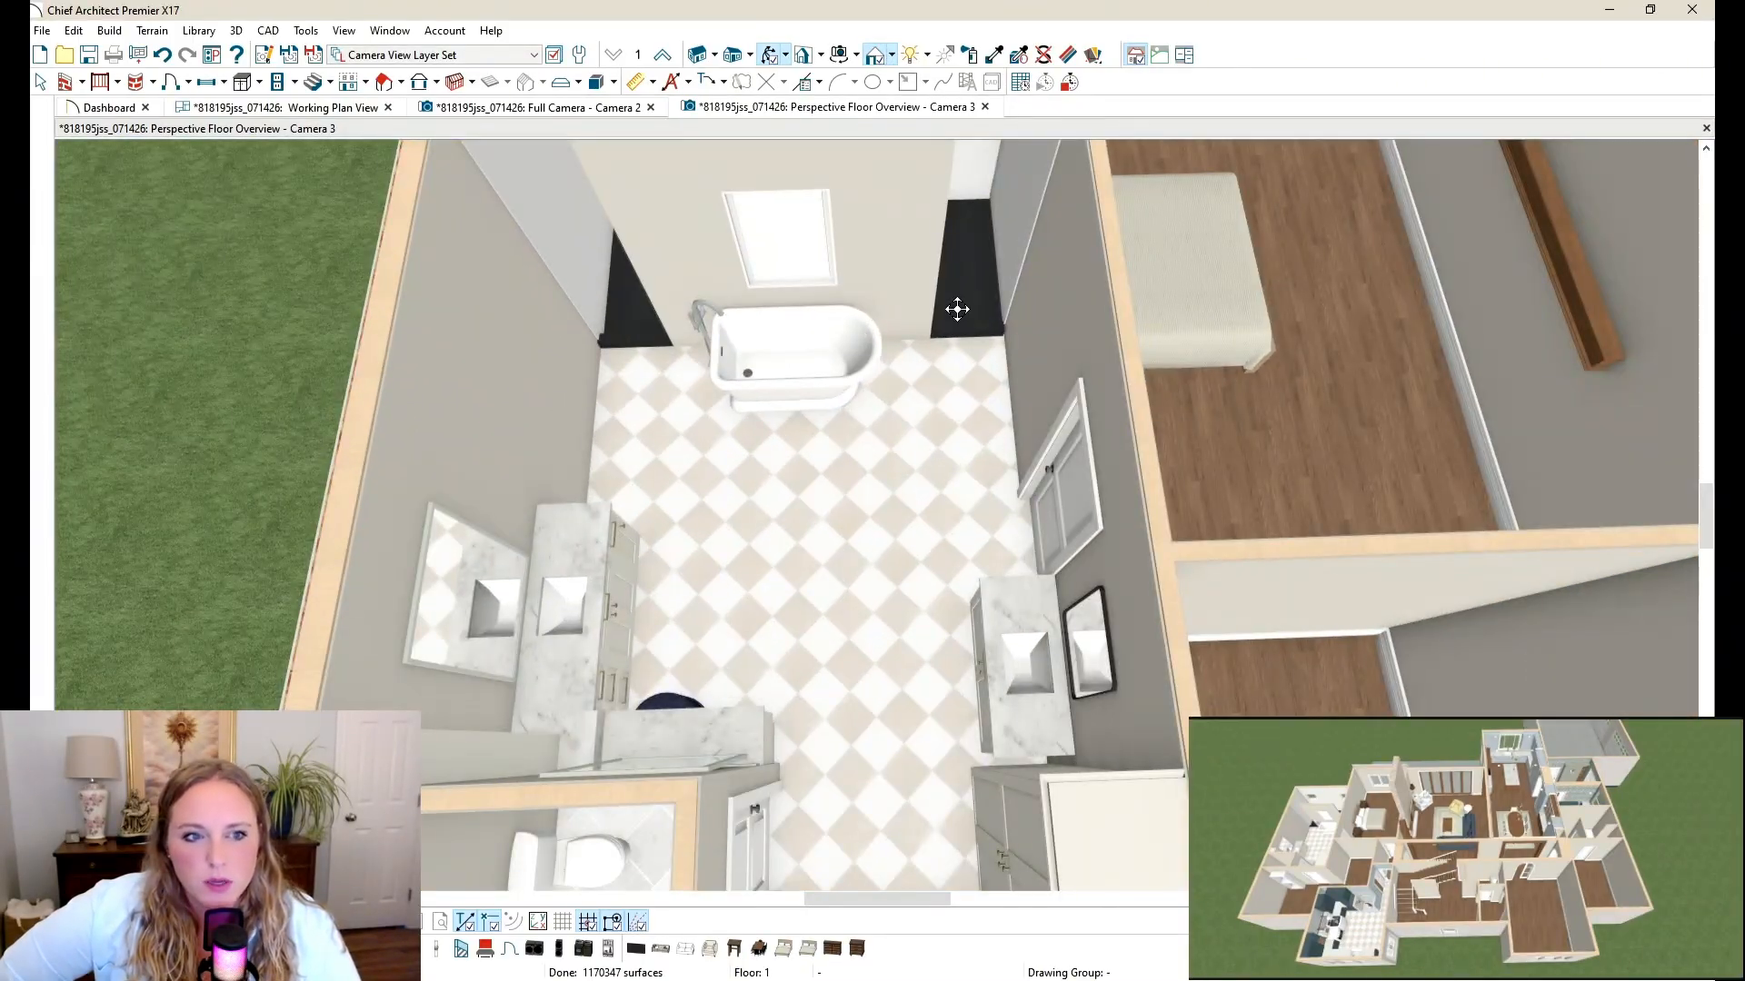
{"action": "left_click_drag", "start_coordinate": [956, 309], "coordinate": [1051, 527]}
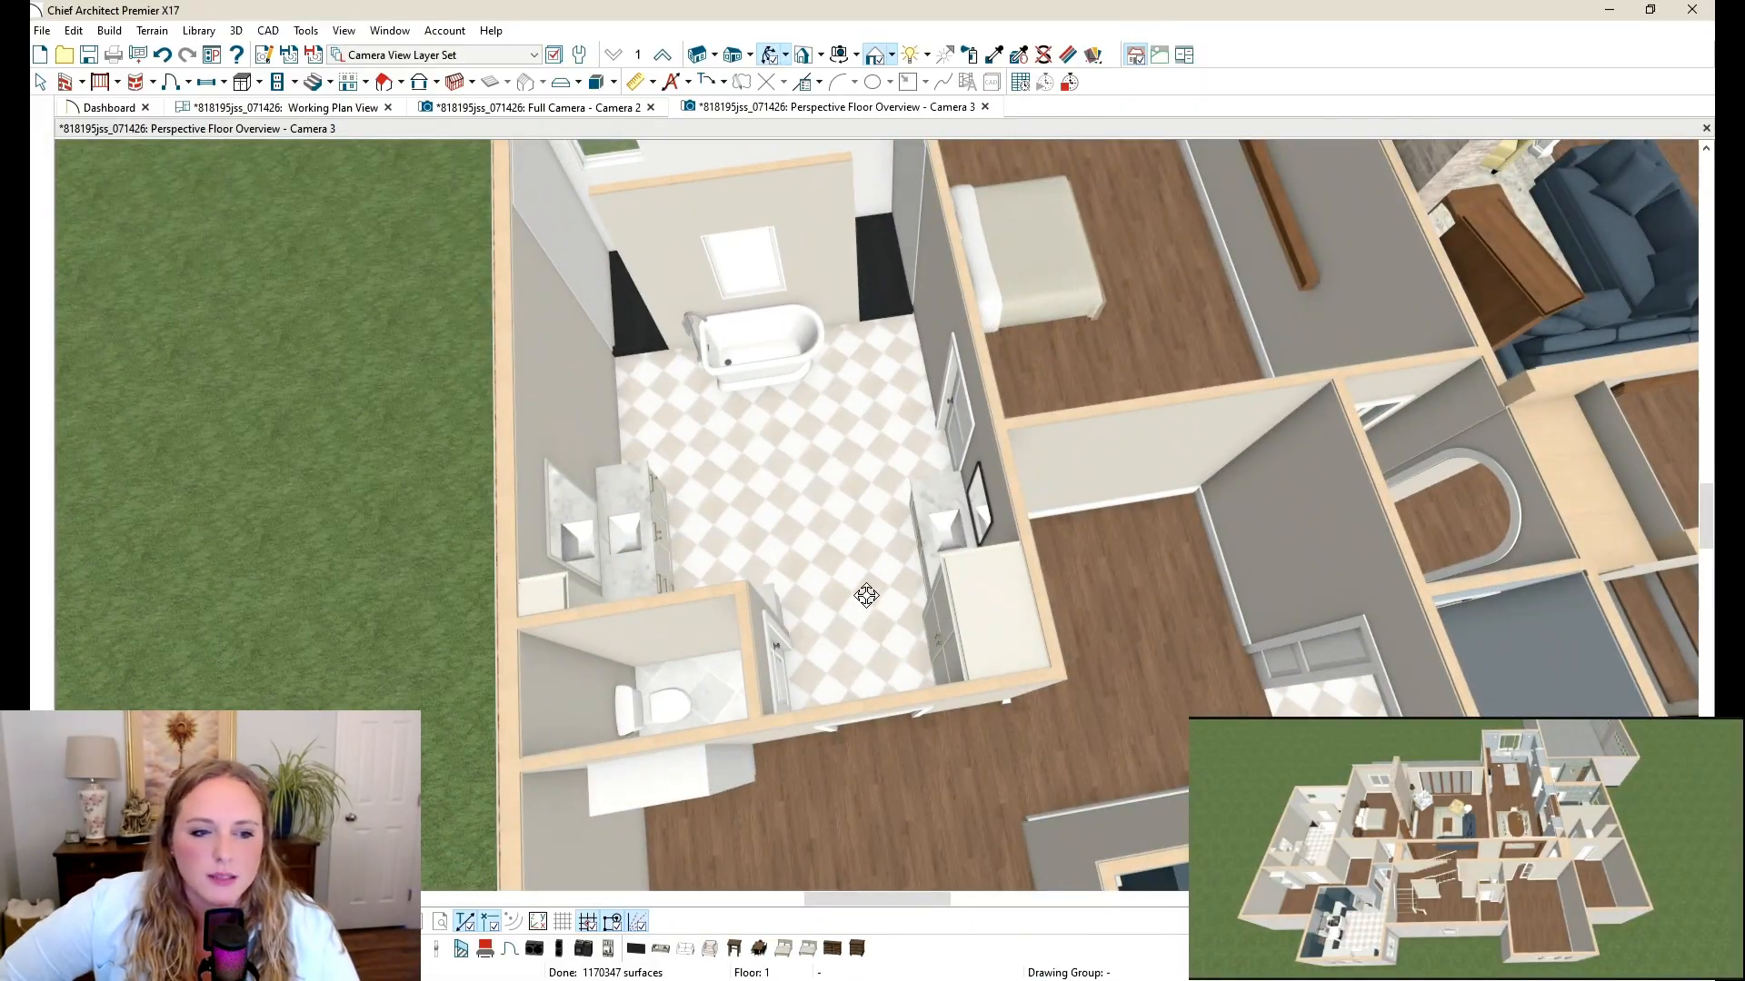
{"action": "left_click_drag", "start_coordinate": [866, 595], "coordinate": [617, 504]}
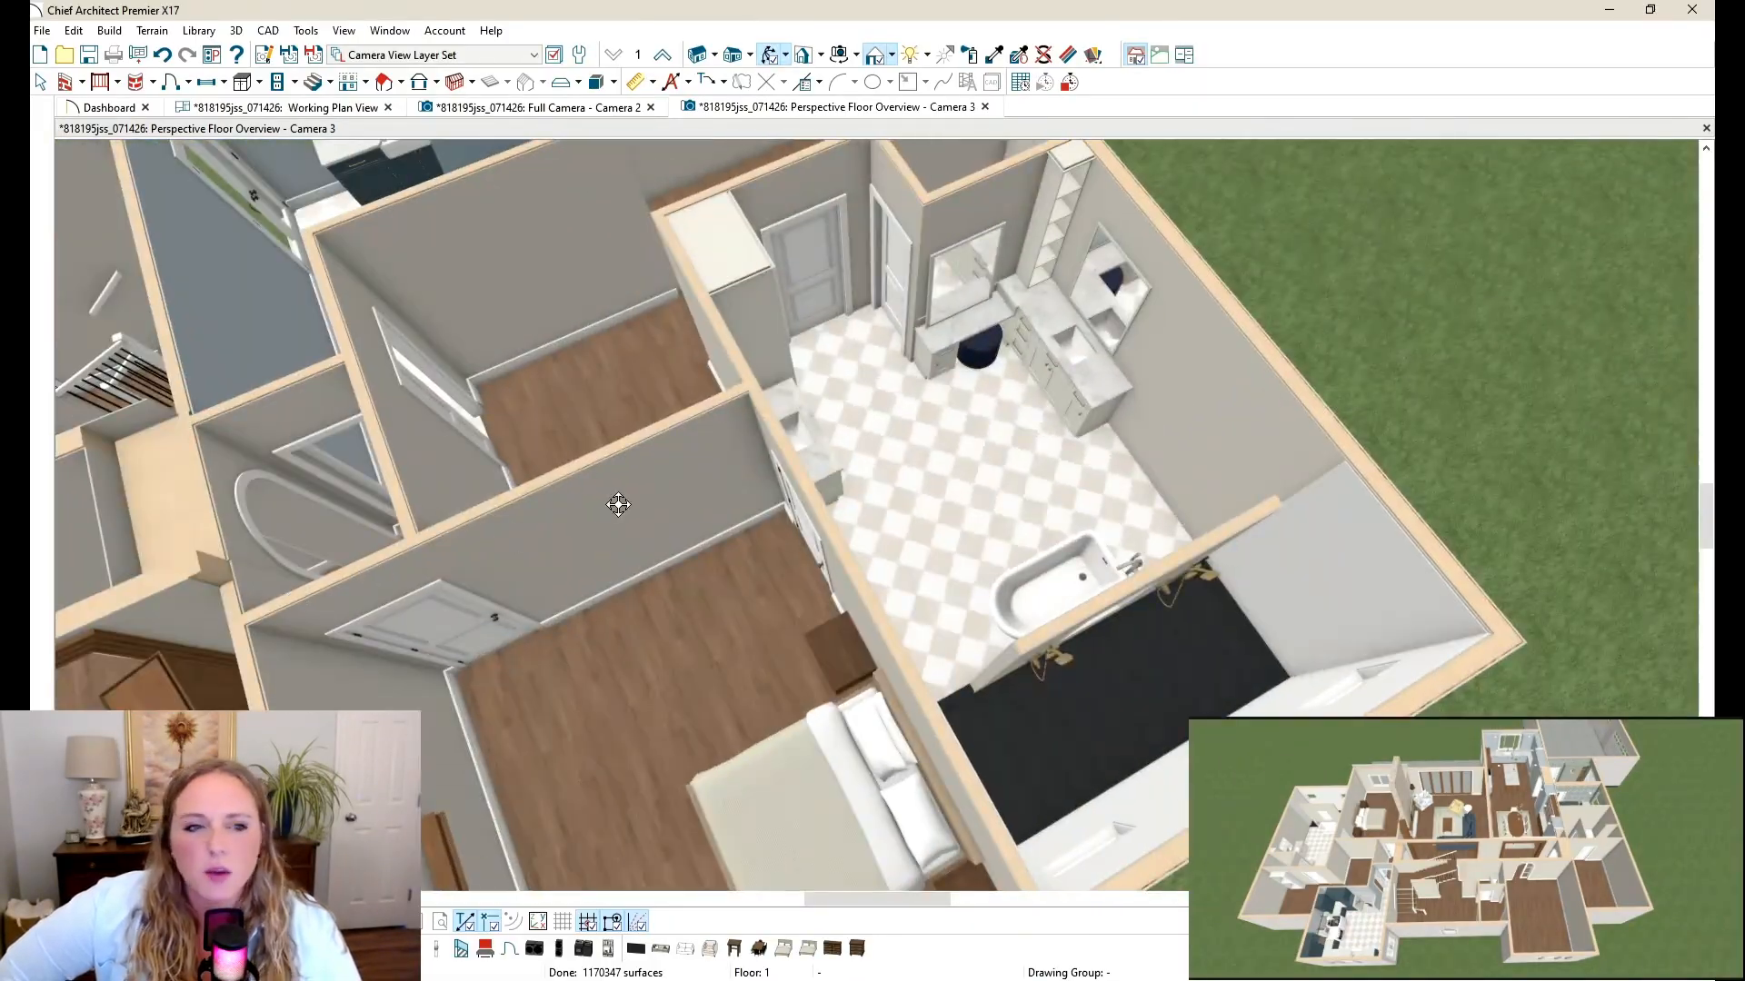
{"action": "scroll", "coordinate": [991, 264], "scroll_direction": "up", "scroll_amount": 4}
{"action": "left_click_drag", "start_coordinate": [946, 339], "coordinate": [927, 249]}
{"action": "scroll", "coordinate": [961, 343], "scroll_direction": "up", "scroll_amount": 3}
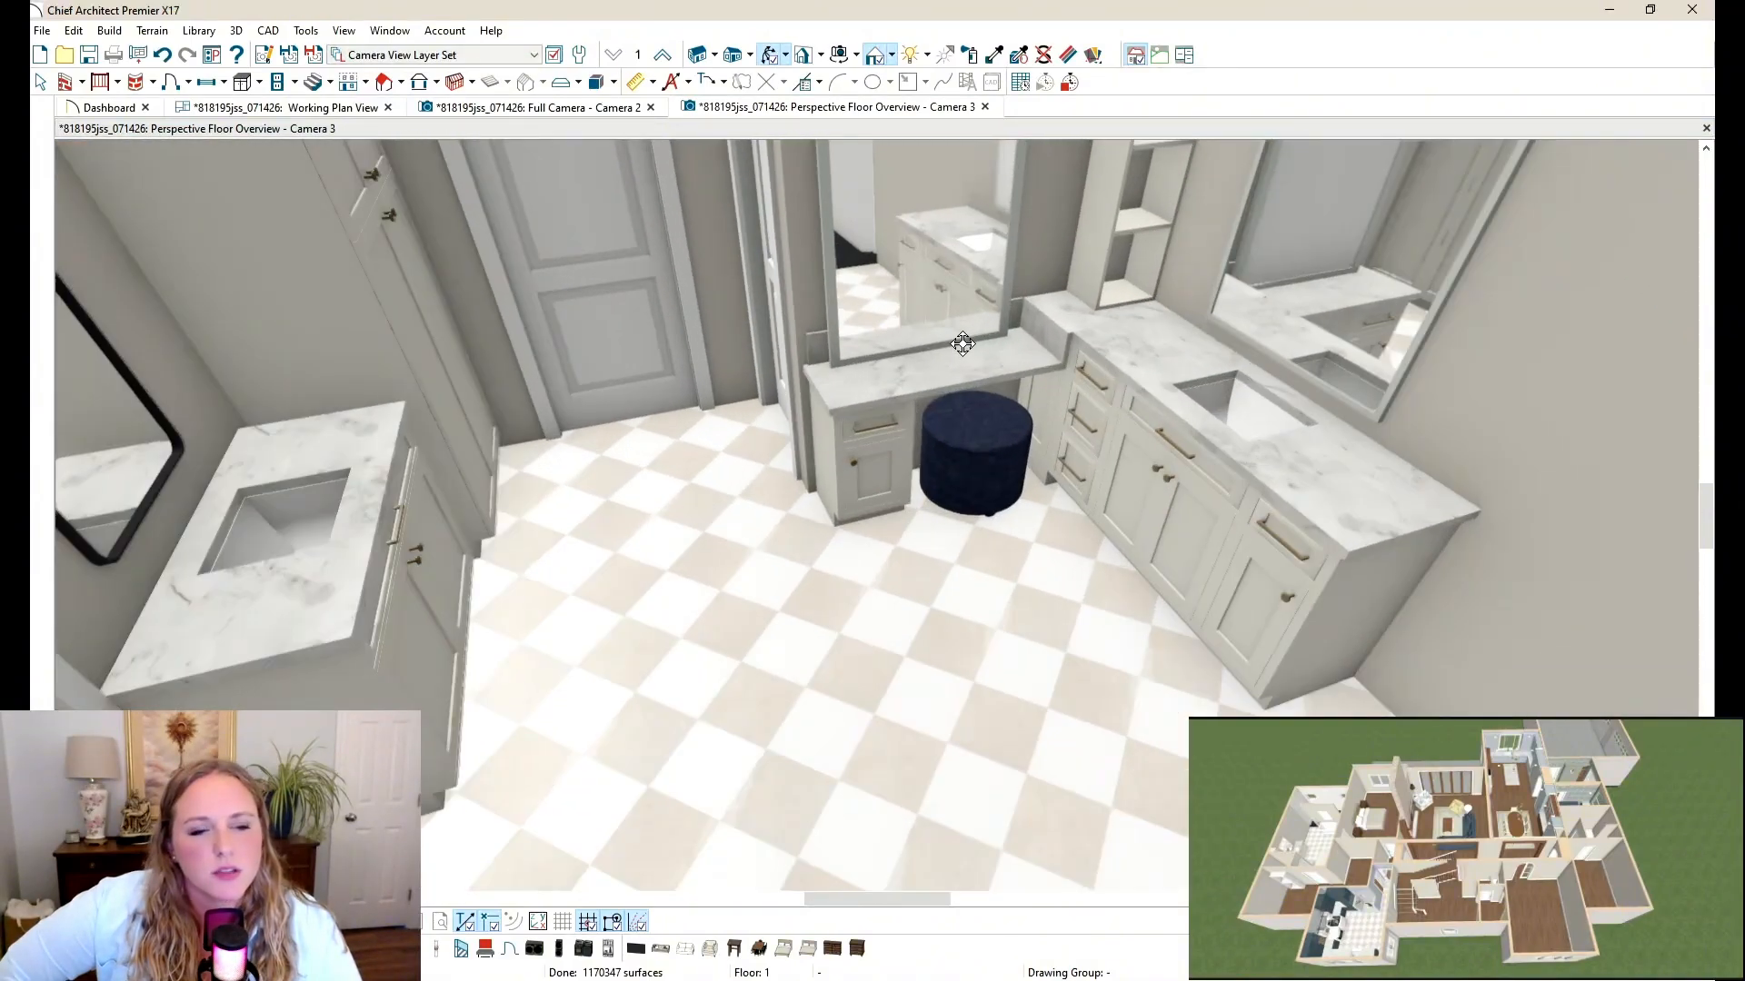
{"action": "left_click_drag", "start_coordinate": [962, 342], "coordinate": [947, 261]}
{"action": "scroll", "coordinate": [945, 261], "scroll_direction": "down", "scroll_amount": 2}
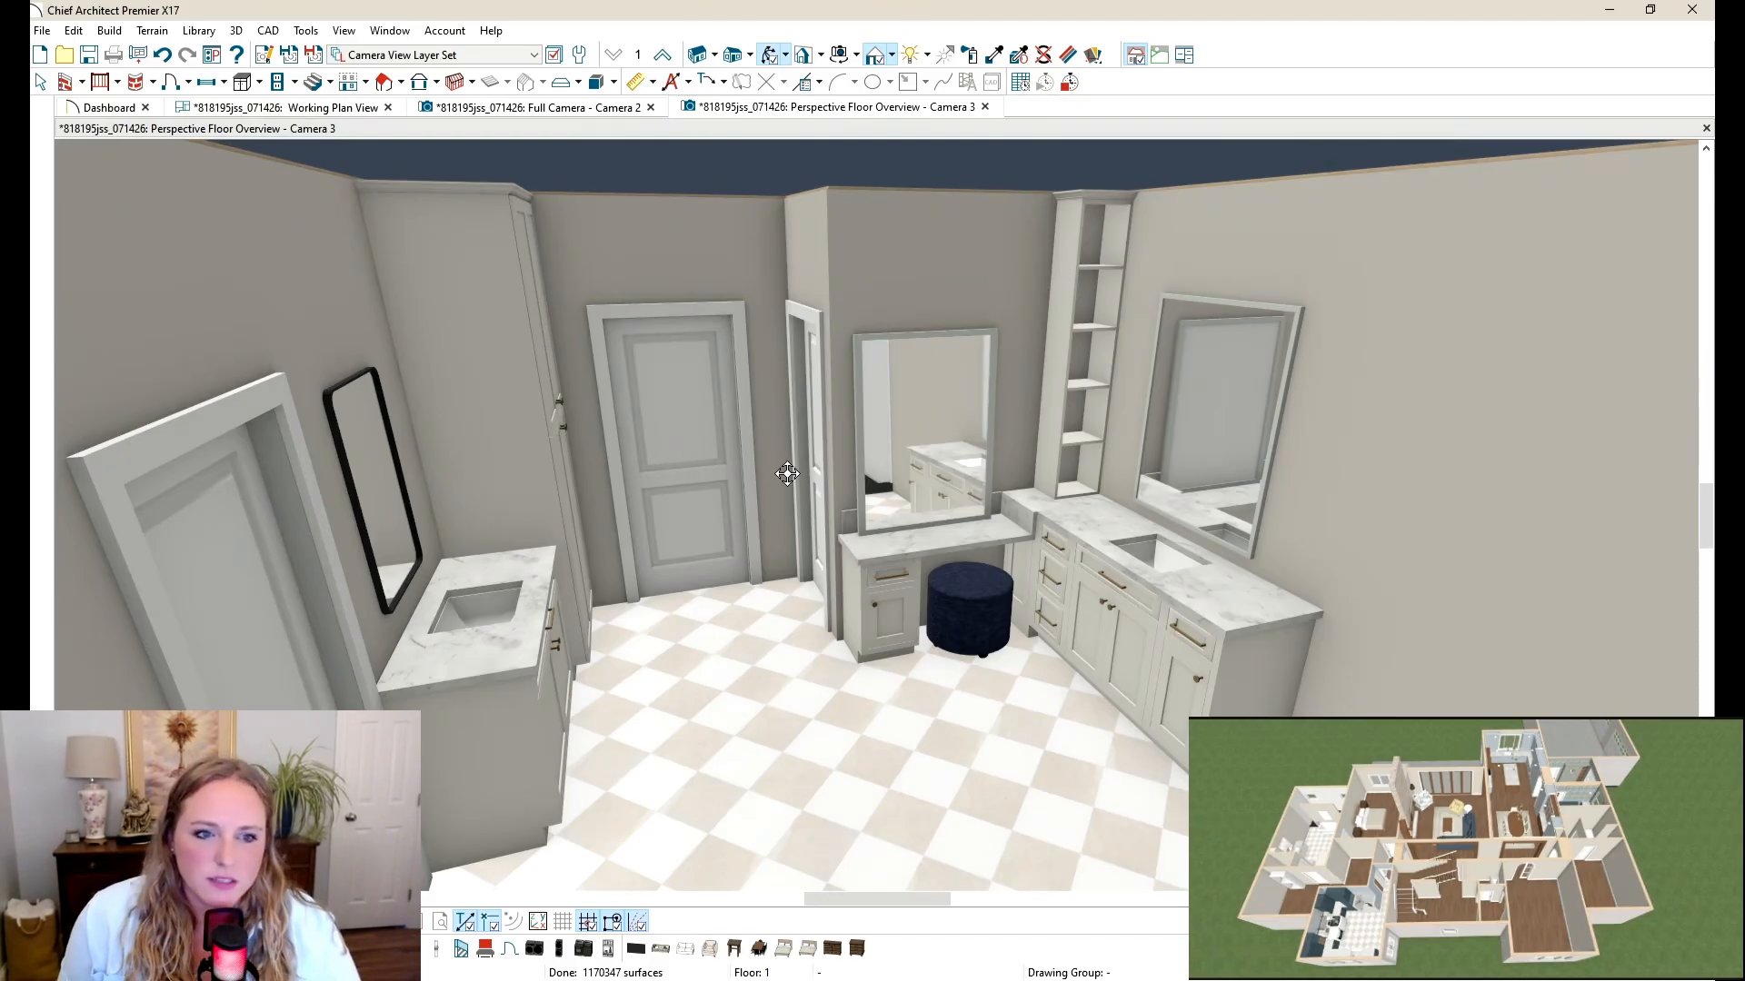
{"action": "left_click_drag", "start_coordinate": [787, 473], "coordinate": [1063, 757]}
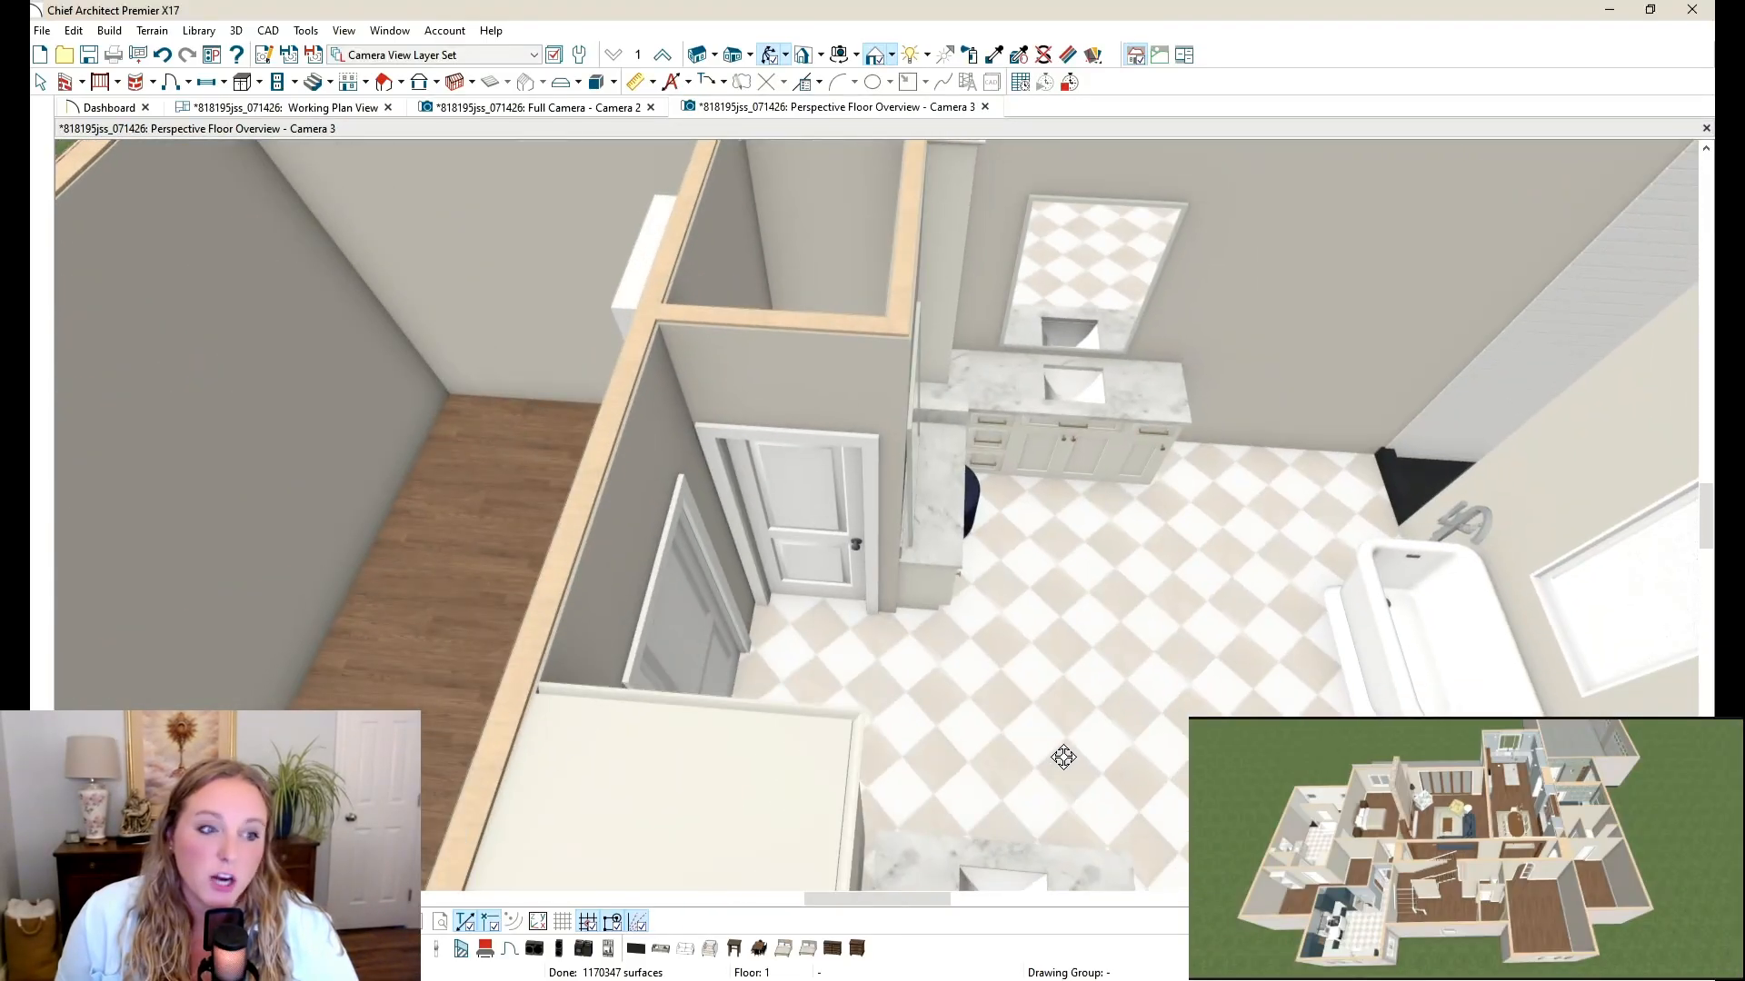
{"action": "scroll", "coordinate": [386, 533], "scroll_direction": "down", "scroll_amount": 3}
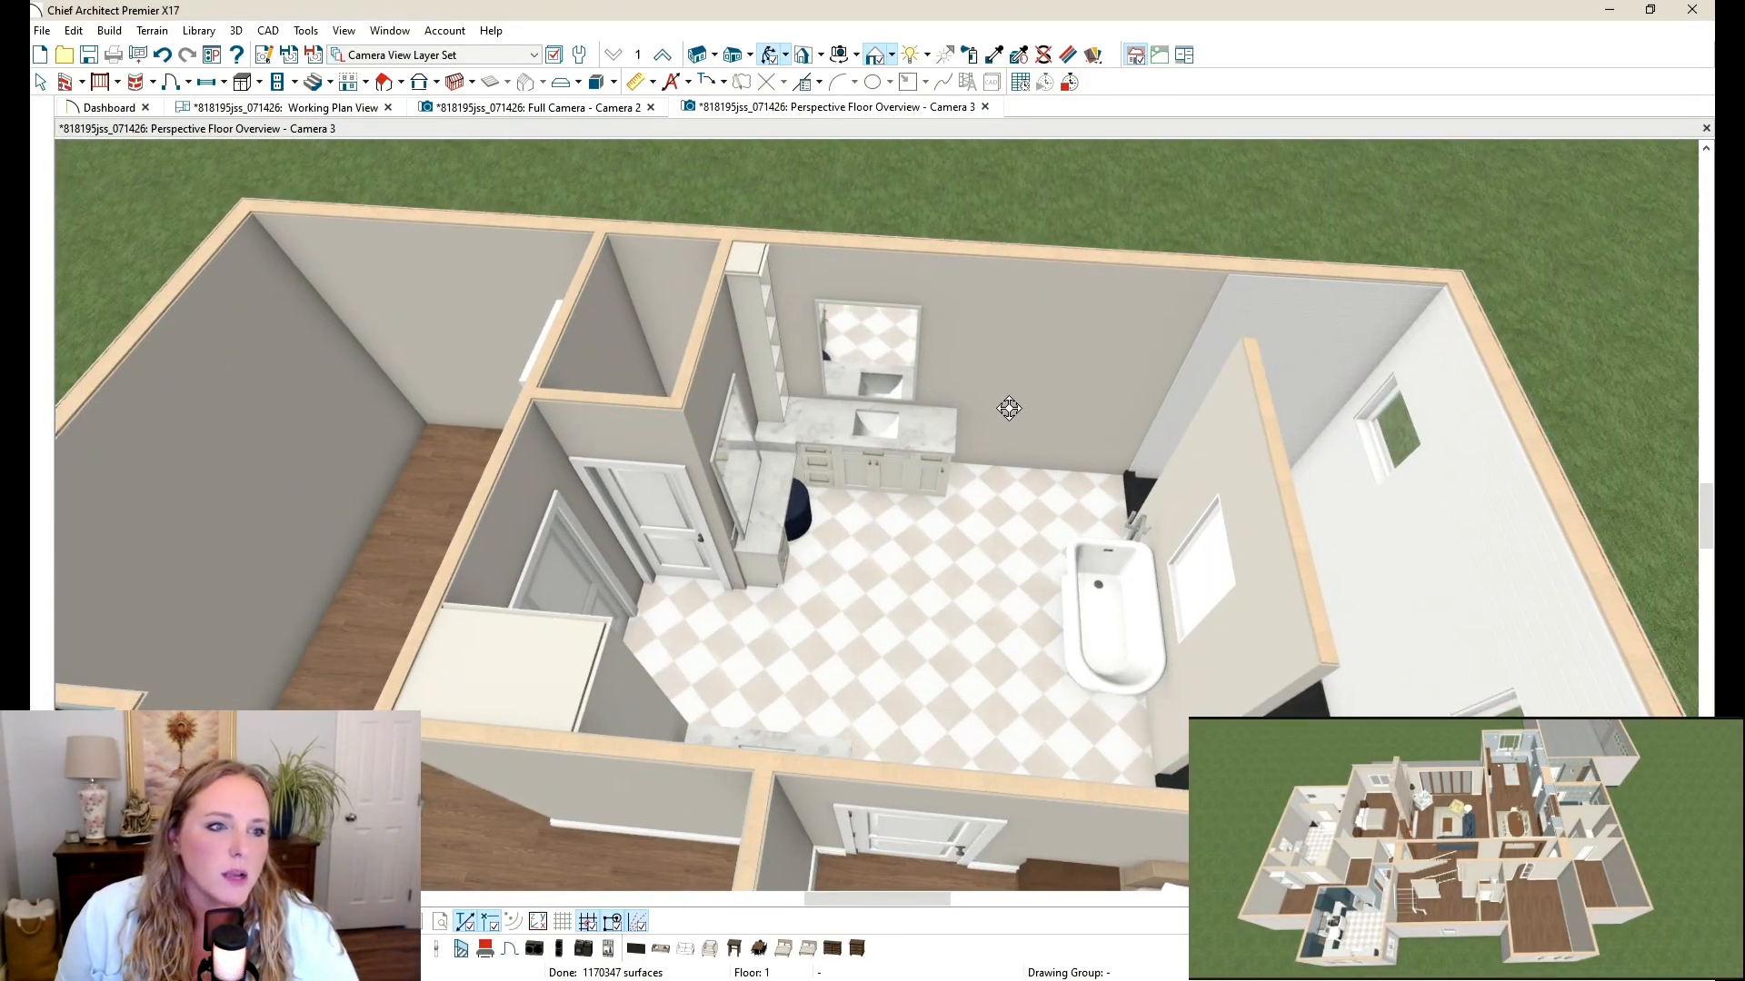
{"action": "left_click_drag", "start_coordinate": [1008, 406], "coordinate": [787, 383]}
{"action": "scroll", "coordinate": [787, 384], "scroll_direction": "down", "scroll_amount": 3}
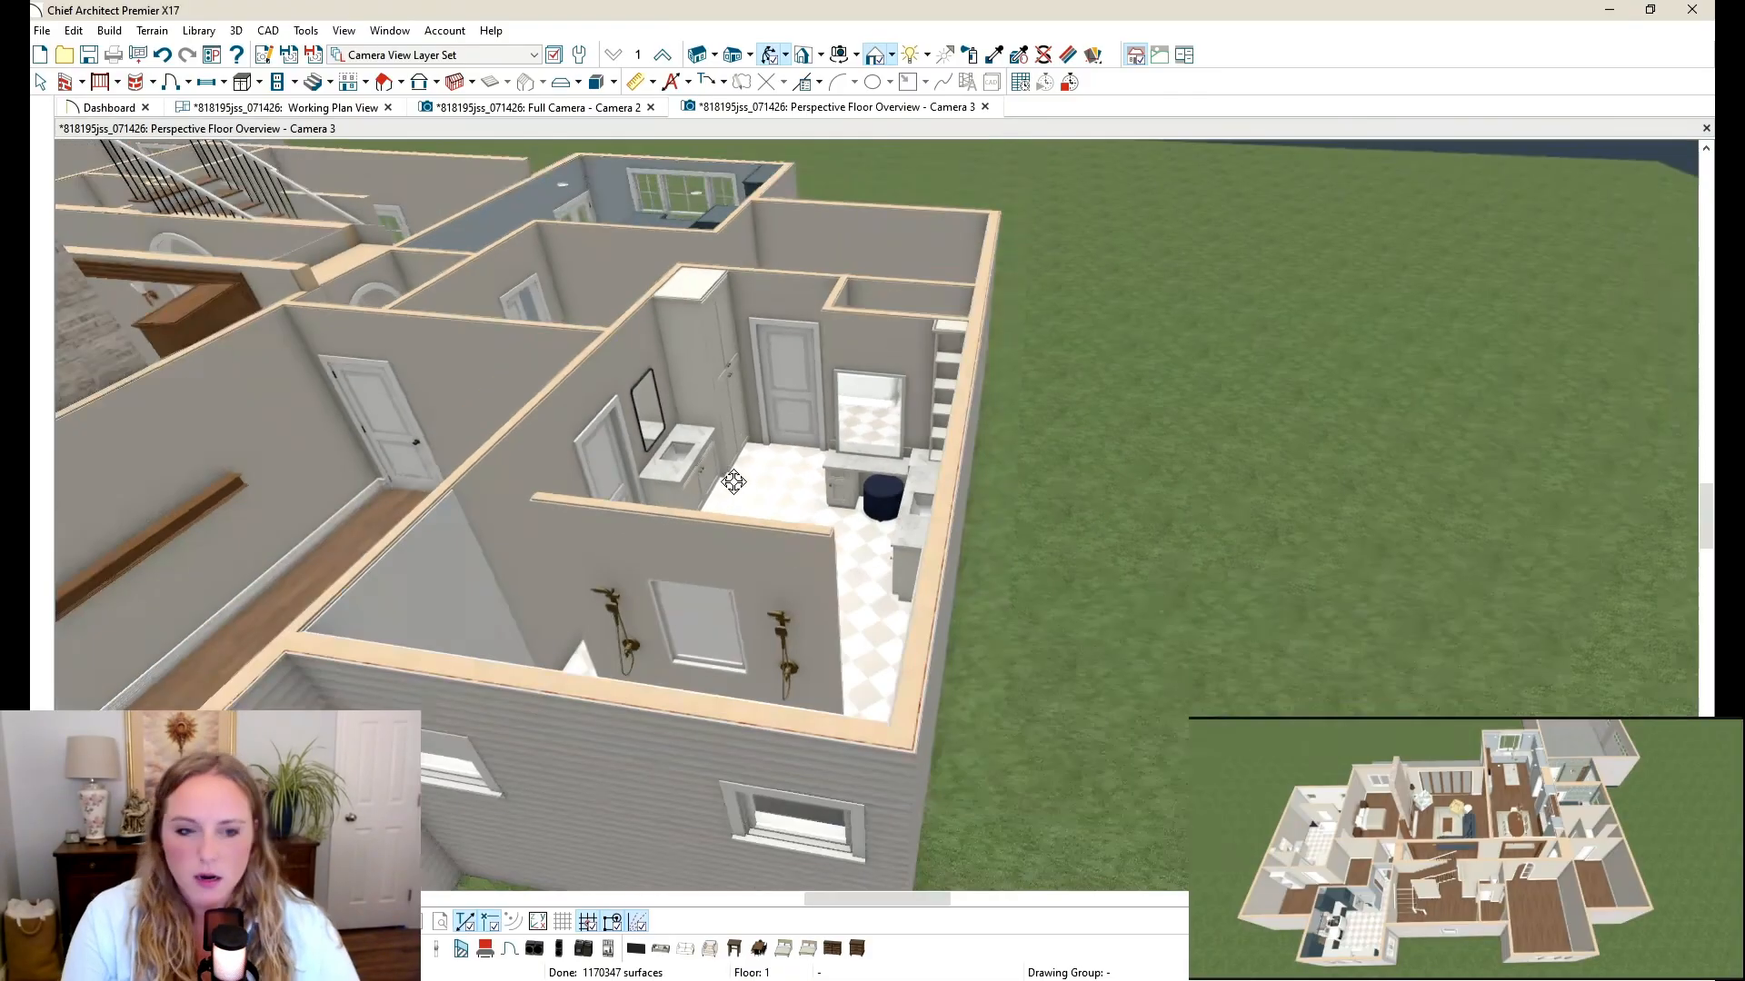
Step: Delete the two shower curbs at the openings on either side of the primary bathroom's shower wall
{"action": "scroll", "coordinate": [774, 675], "scroll_direction": "up", "scroll_amount": 3}
{"action": "scroll", "coordinate": [717, 670], "scroll_direction": "down", "scroll_amount": 2}
{"action": "scroll", "coordinate": [597, 659], "scroll_direction": "up", "scroll_amount": 2}
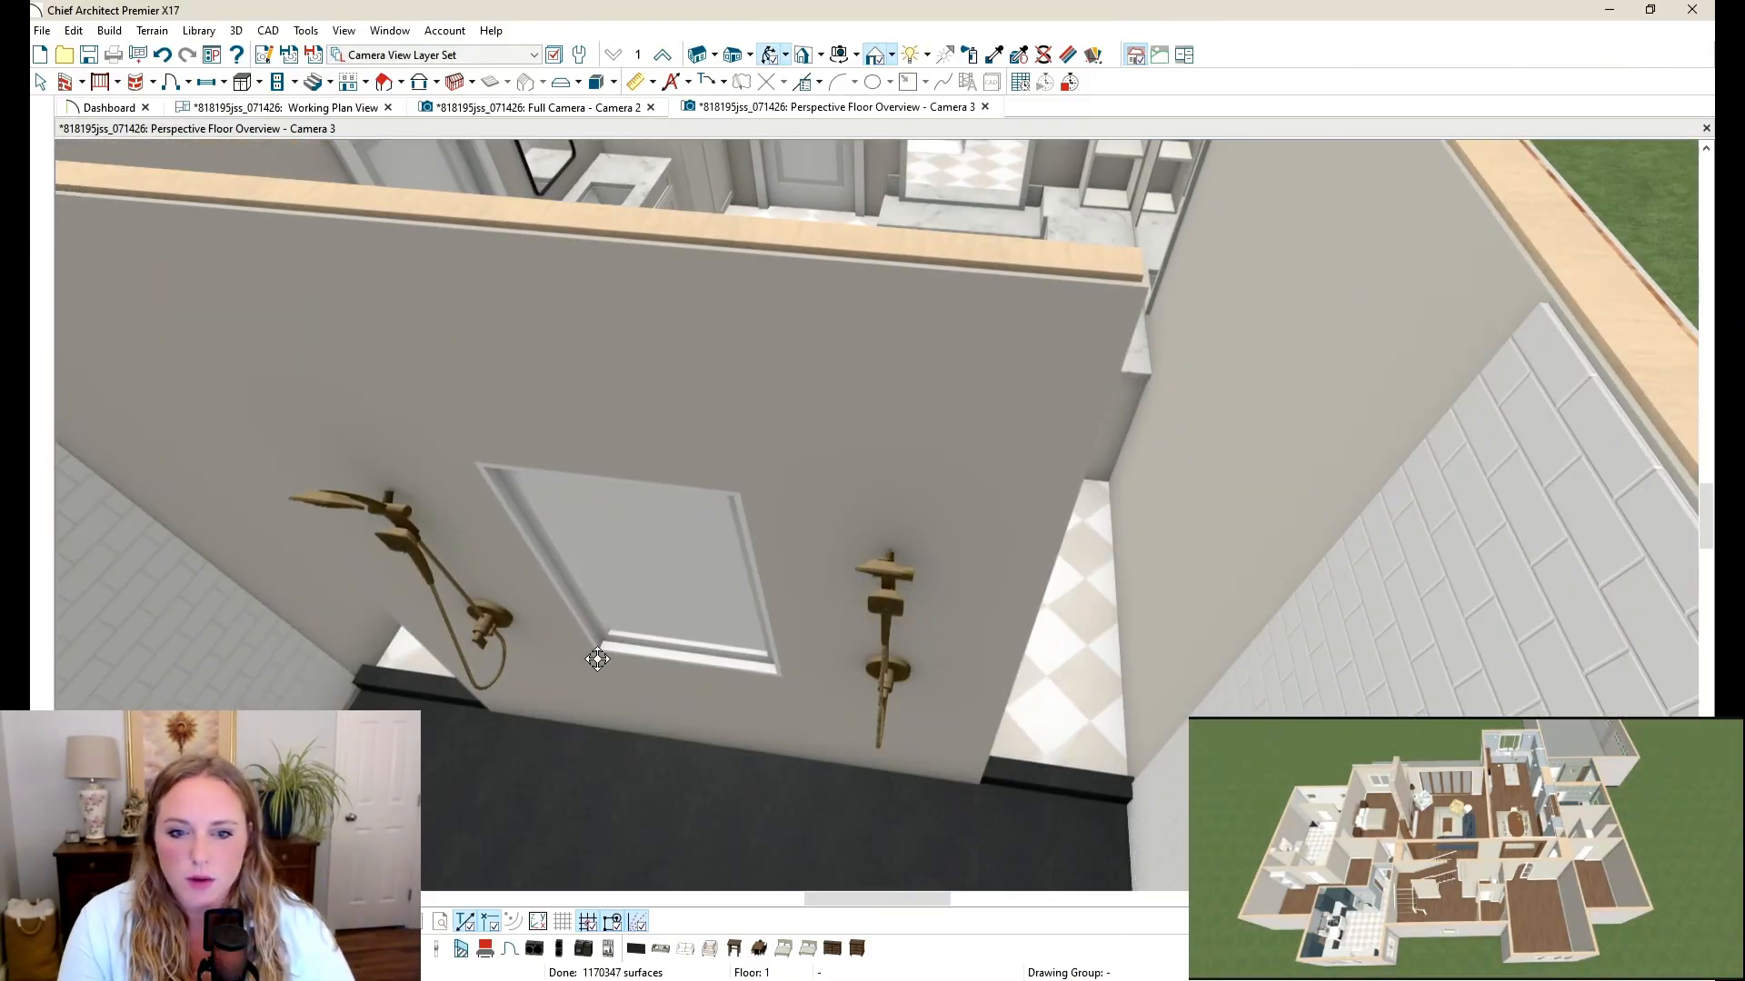
{"action": "left_click", "coordinate": [427, 689]}
{"action": "left_click_drag", "start_coordinate": [434, 683], "coordinate": [1034, 769]}
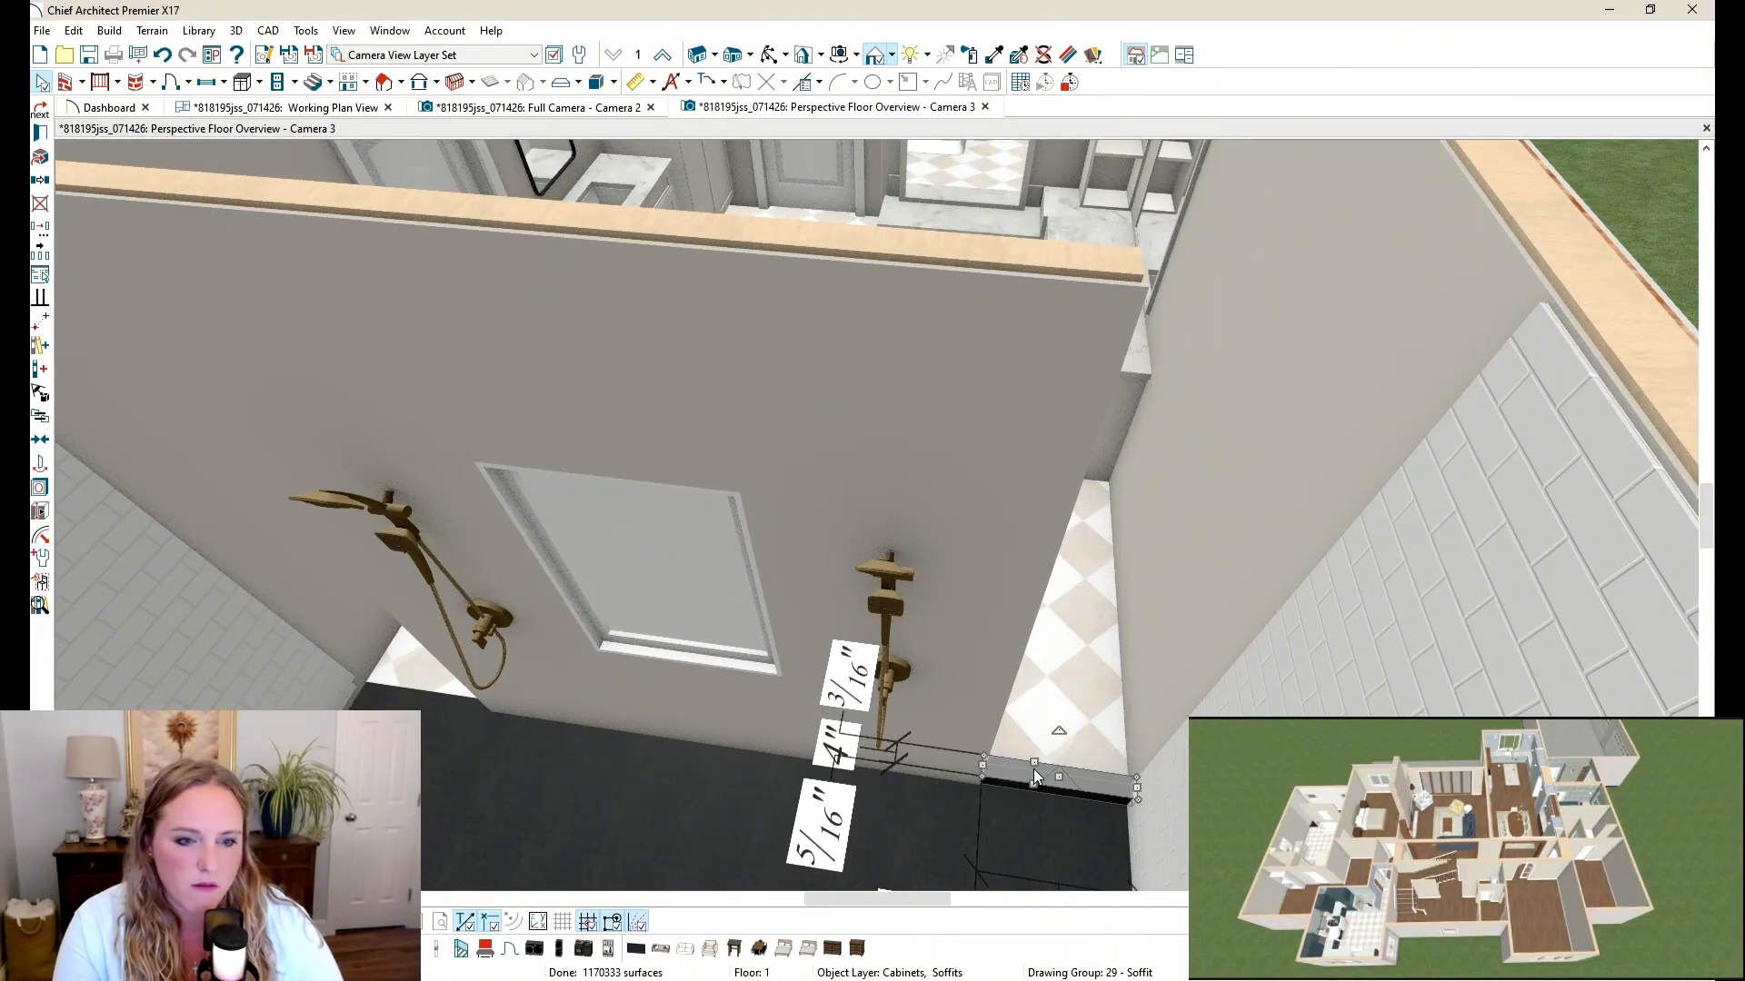
{"action": "key", "text": "Escape"}
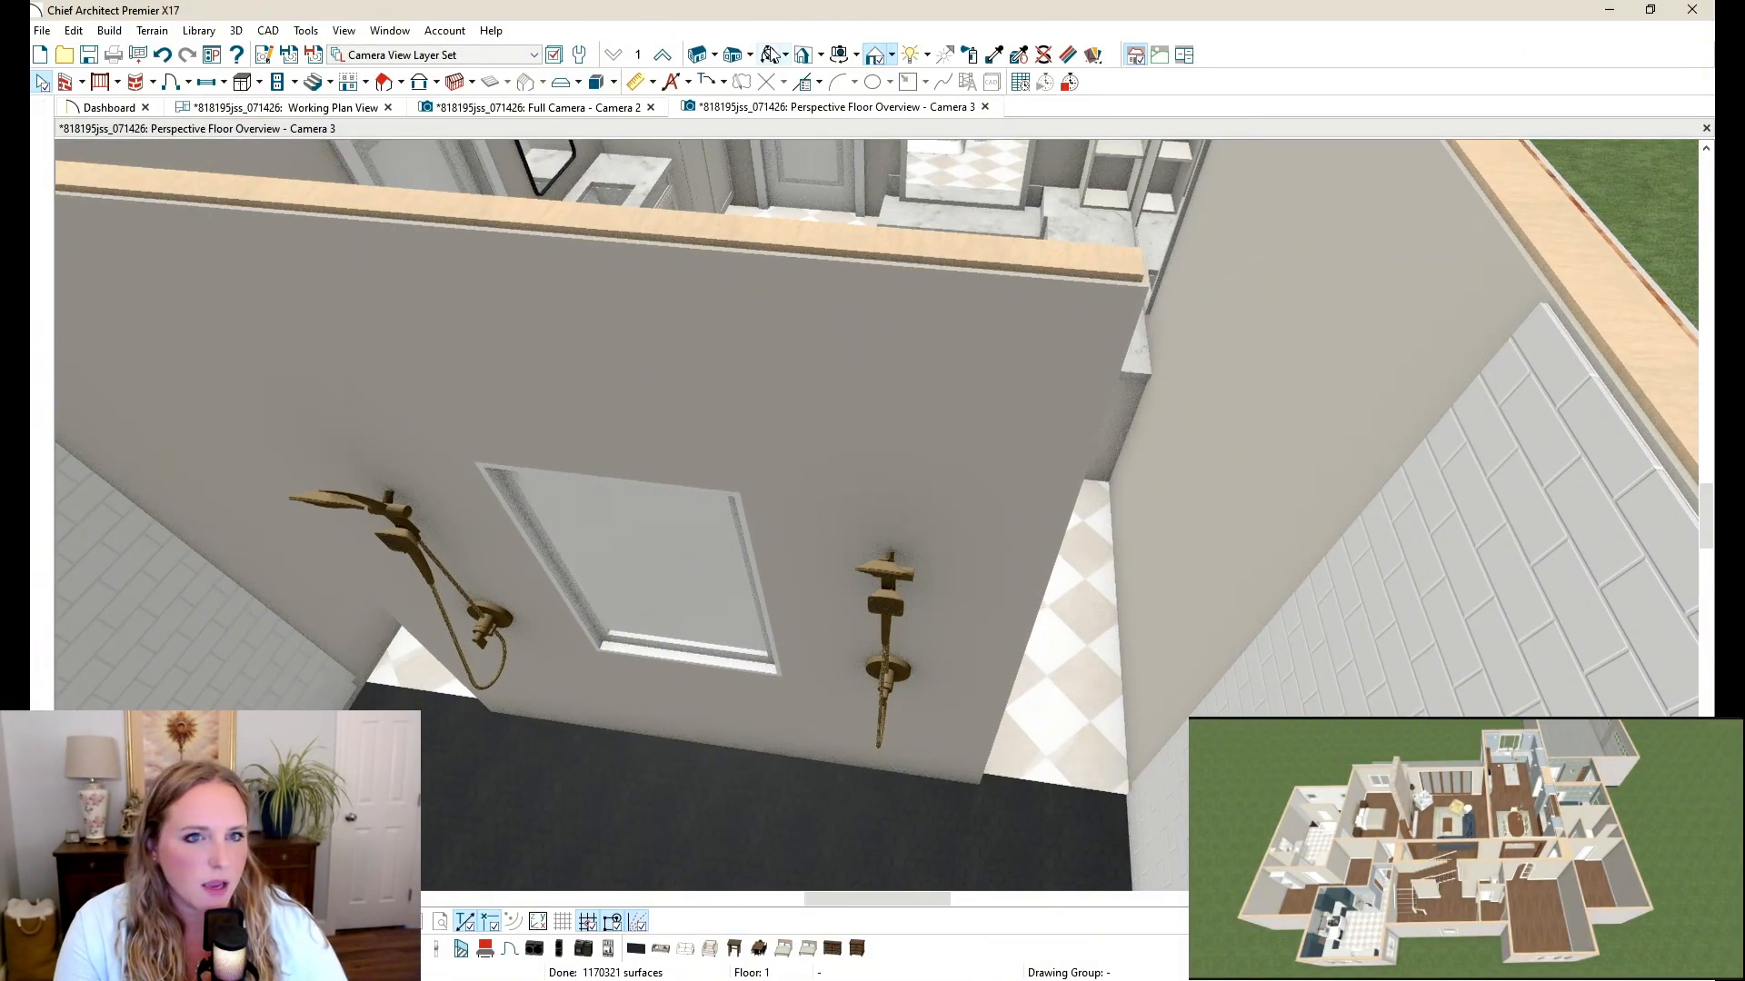
Step: Check the primary bathroom's tub and shower wall area, including the room's type and floor and ceiling structure settings
{"action": "left_click_drag", "start_coordinate": [1279, 378], "coordinate": [1097, 400]}
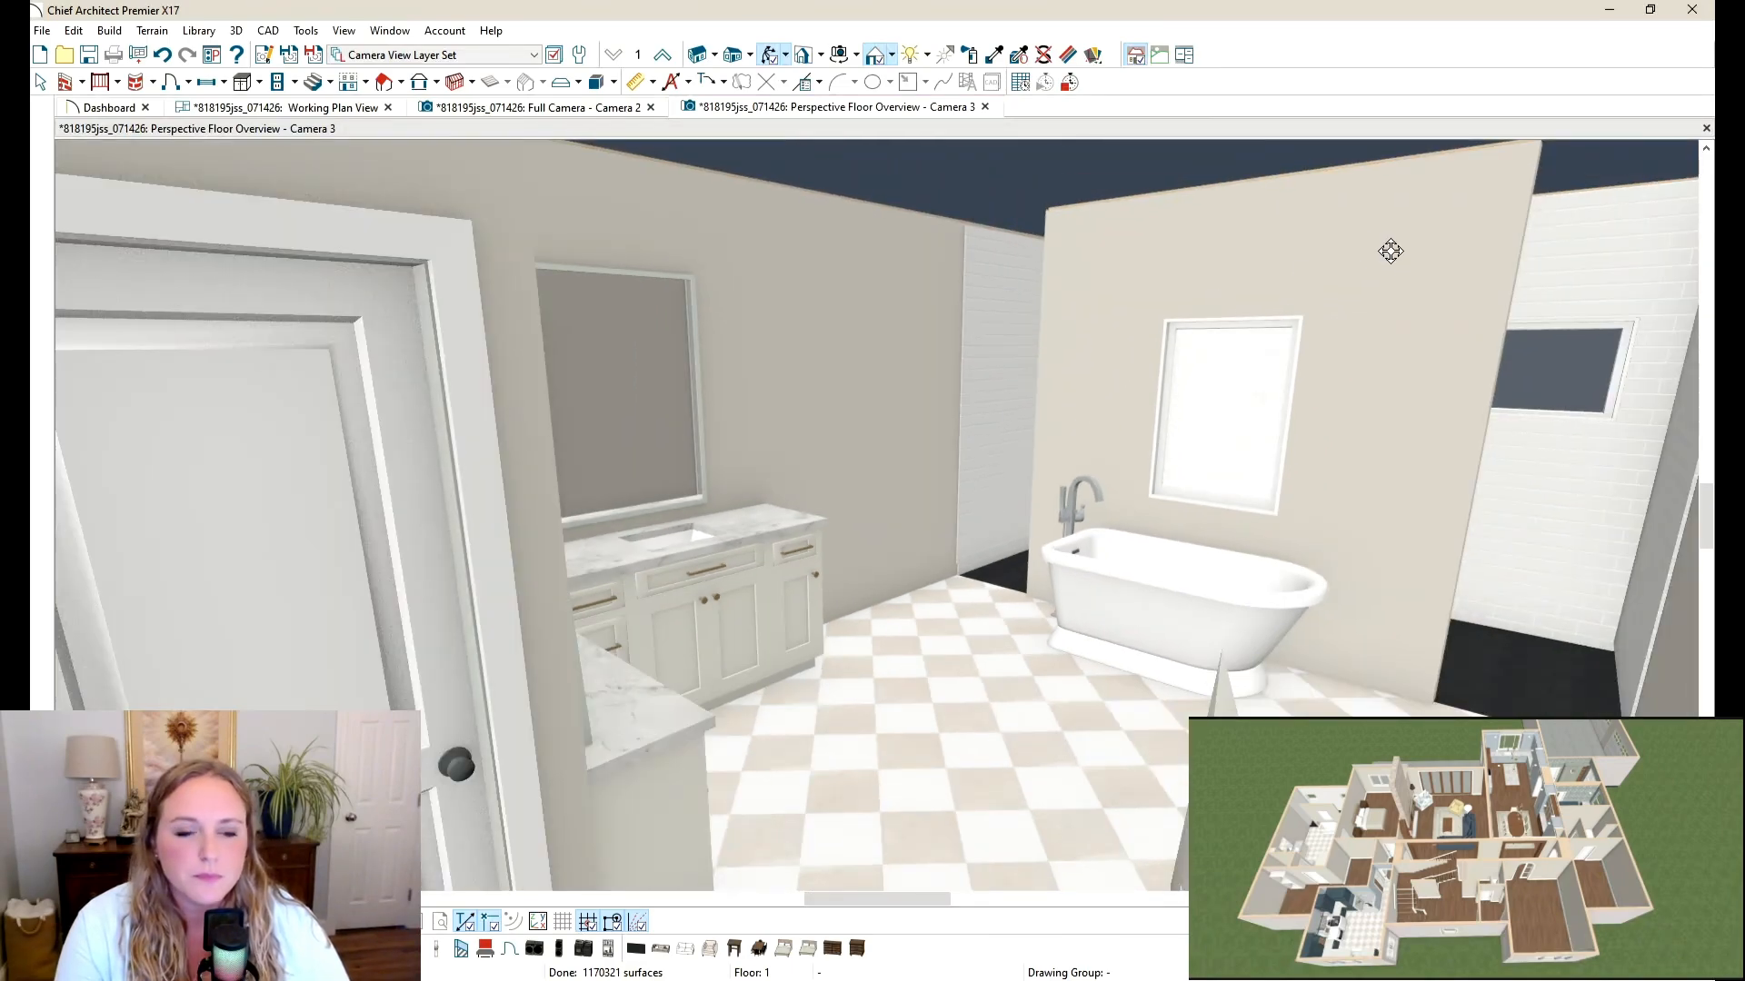
{"action": "left_click_drag", "start_coordinate": [1262, 227], "coordinate": [1304, 309]}
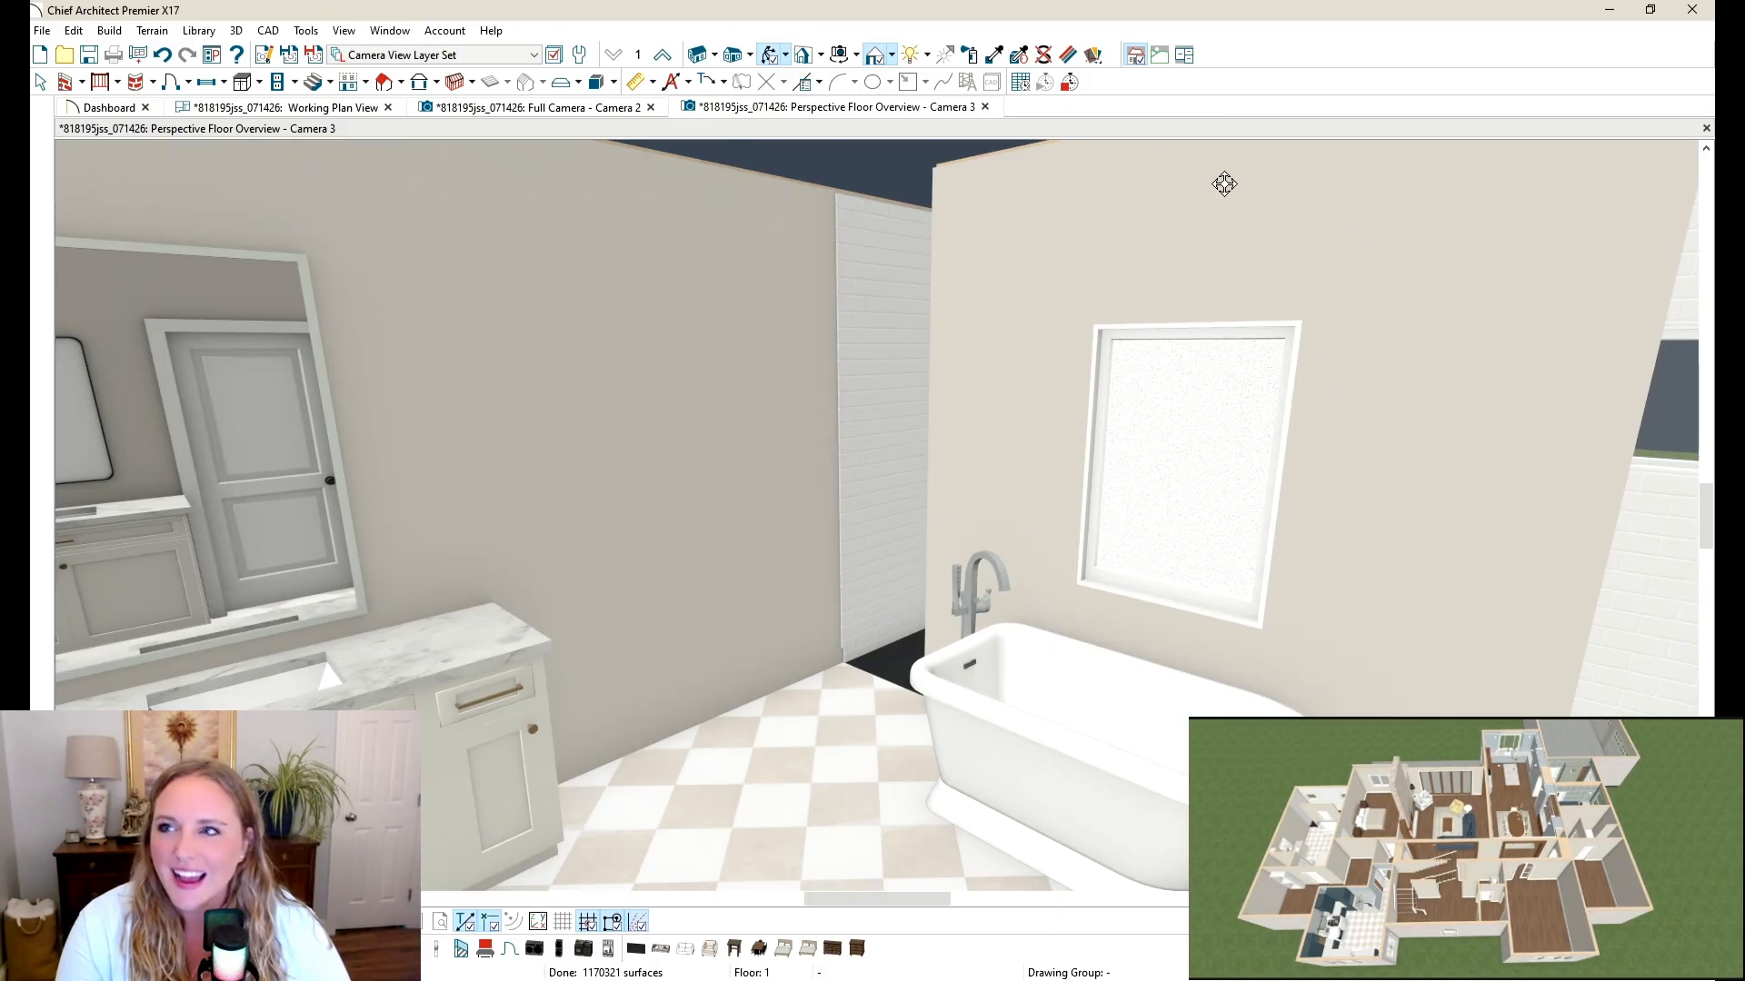
{"action": "scroll", "coordinate": [880, 506], "scroll_direction": "down", "scroll_amount": 2}
{"action": "scroll", "coordinate": [822, 572], "scroll_direction": "up", "scroll_amount": 2}
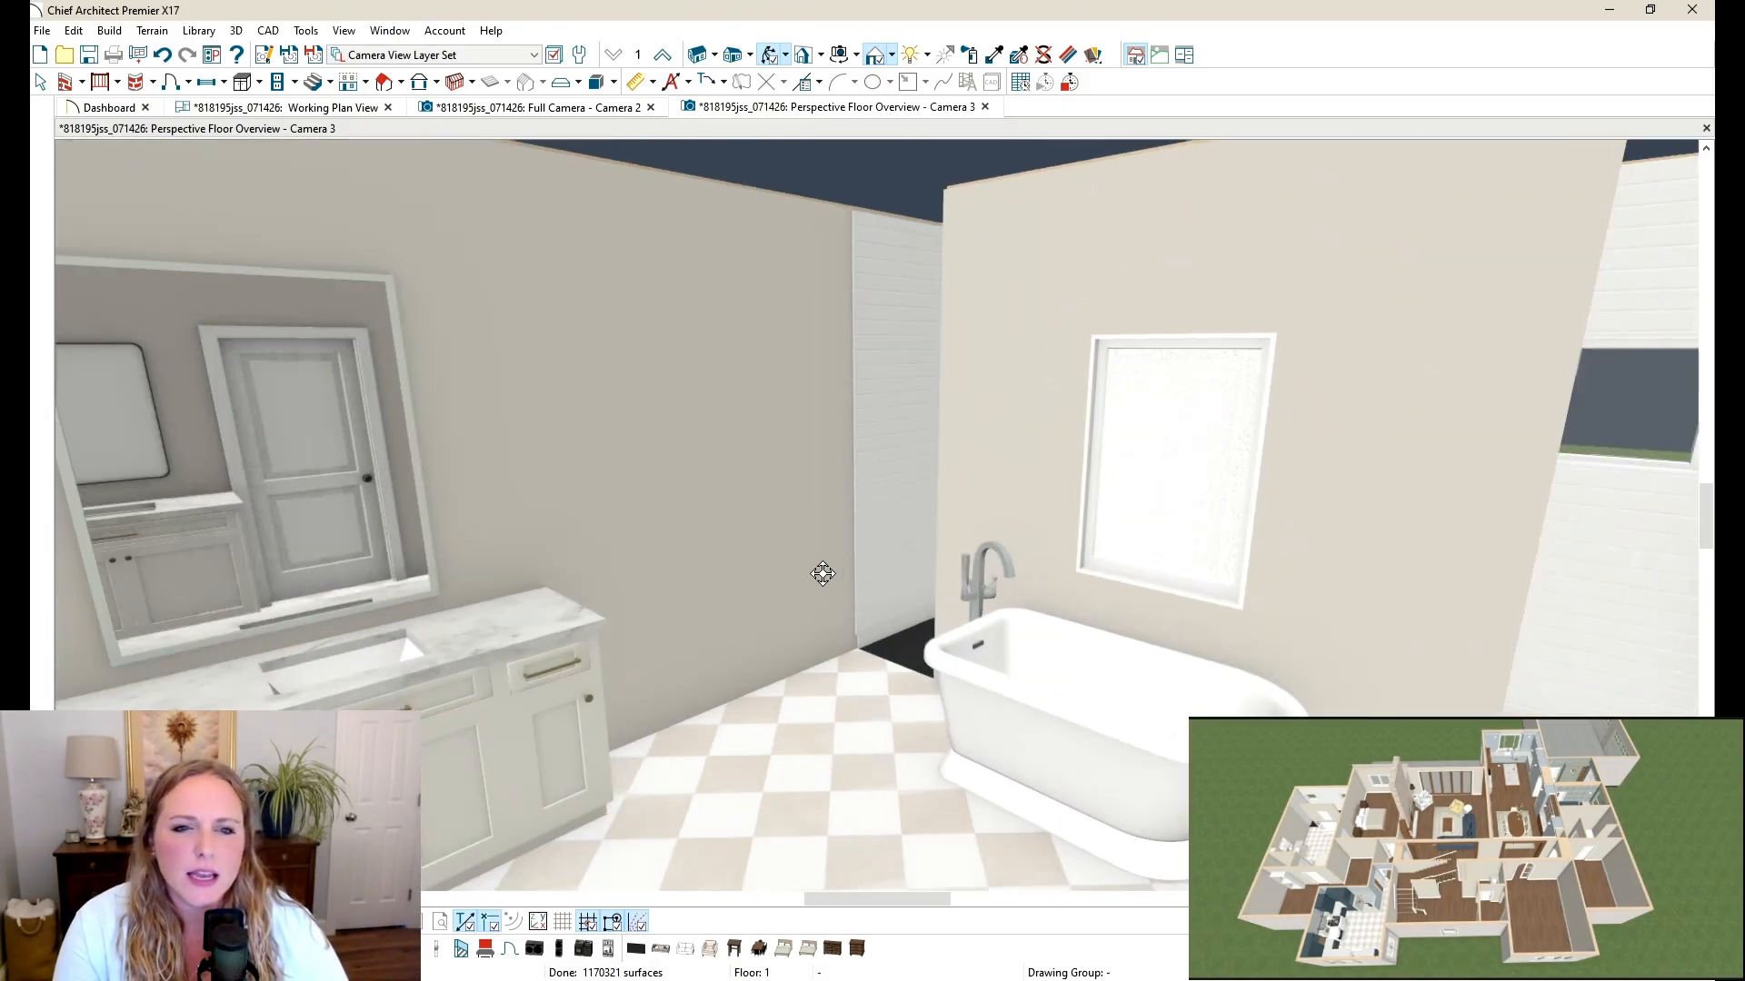
{"action": "key", "text": "space"}
{"action": "left_click", "coordinate": [801, 769]}
{"action": "left_click", "coordinate": [787, 84]}
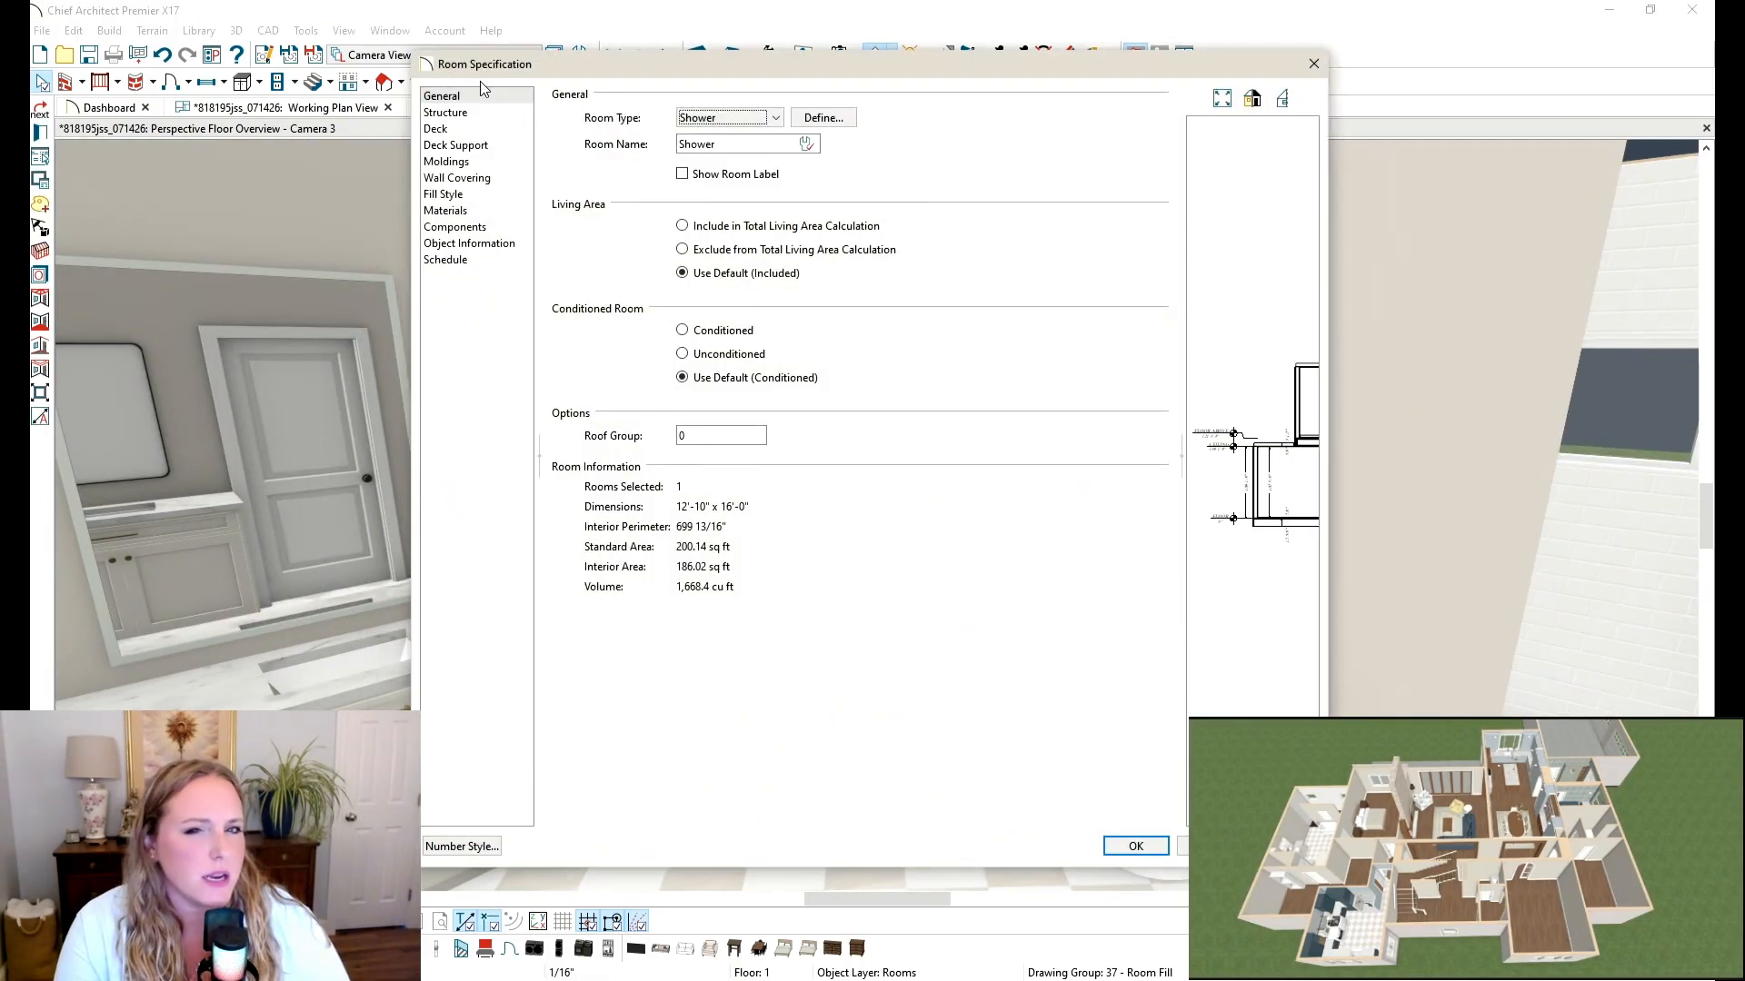
{"action": "left_click", "coordinate": [471, 116]}
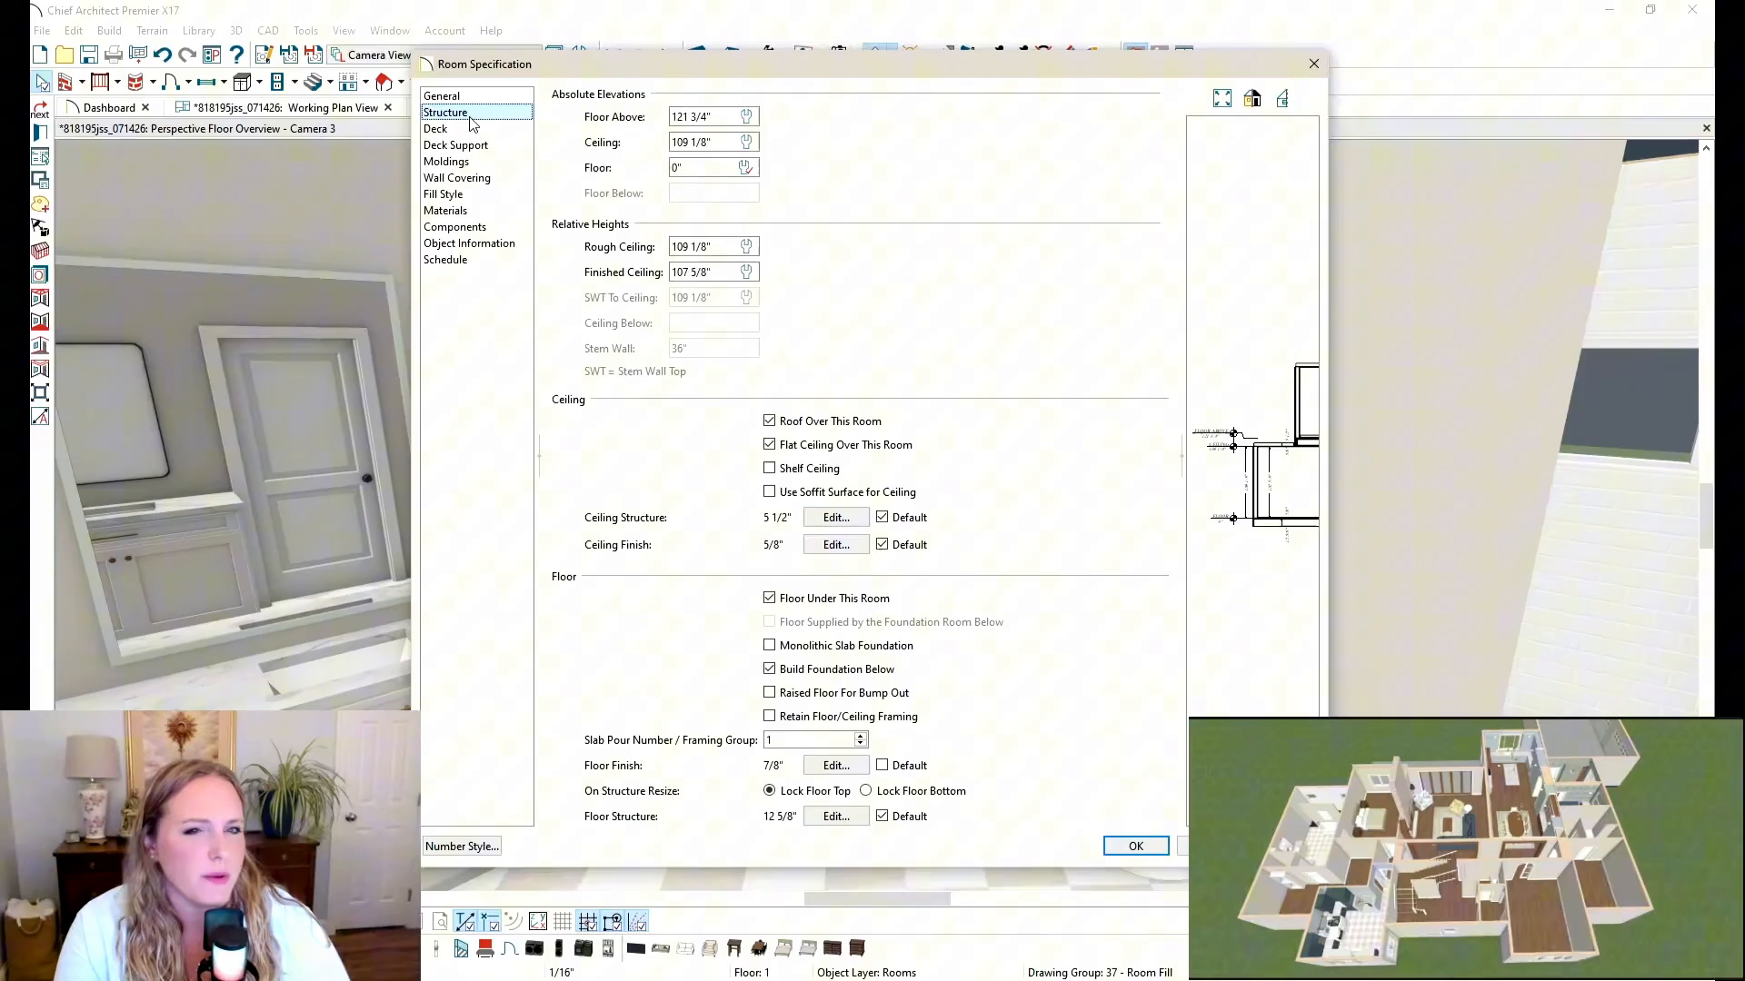
{"action": "left_click", "coordinate": [1312, 65]}
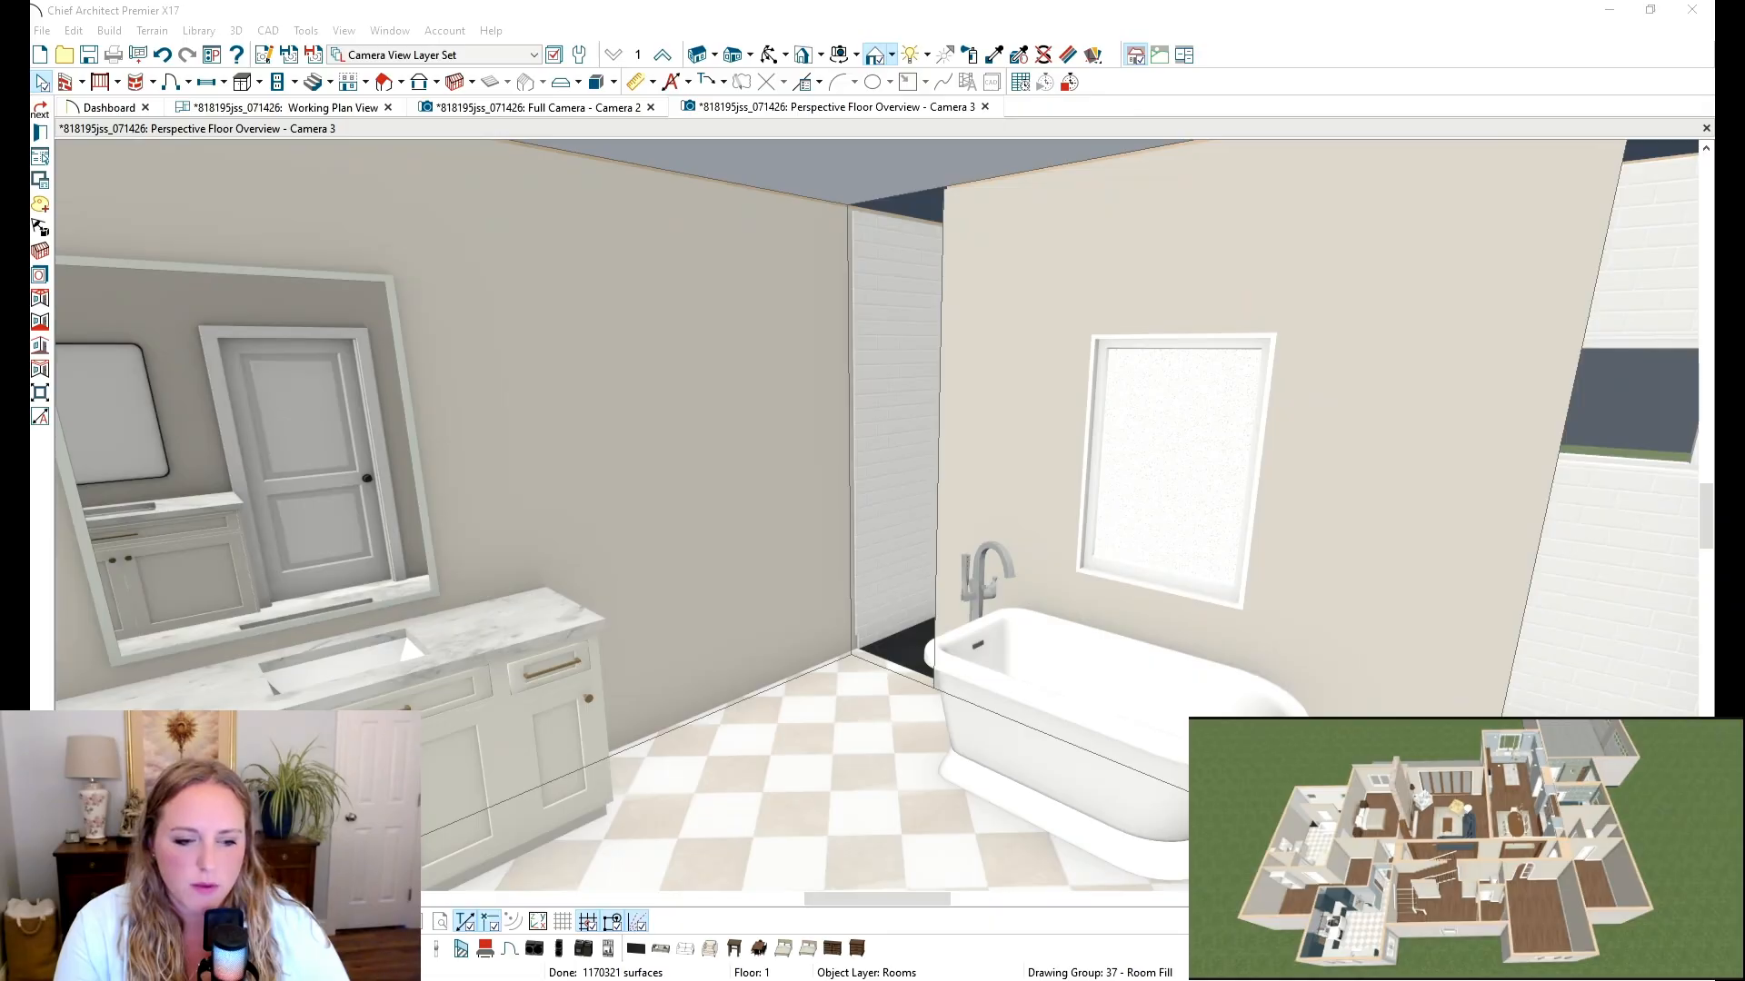
Step: Check the primary bedroom's floor and ceiling structure settings and select the two closet rooms between the bedroom, bathroom and laundry in turn
{"action": "left_click", "coordinate": [774, 55]}
{"action": "left_click_drag", "start_coordinate": [1222, 486], "coordinate": [1015, 370]}
{"action": "left_click_drag", "start_coordinate": [1306, 398], "coordinate": [965, 396]}
{"action": "scroll", "coordinate": [981, 450], "scroll_direction": "down", "scroll_amount": 5}
{"action": "key", "text": "space"}
{"action": "left_click", "coordinate": [934, 489]}
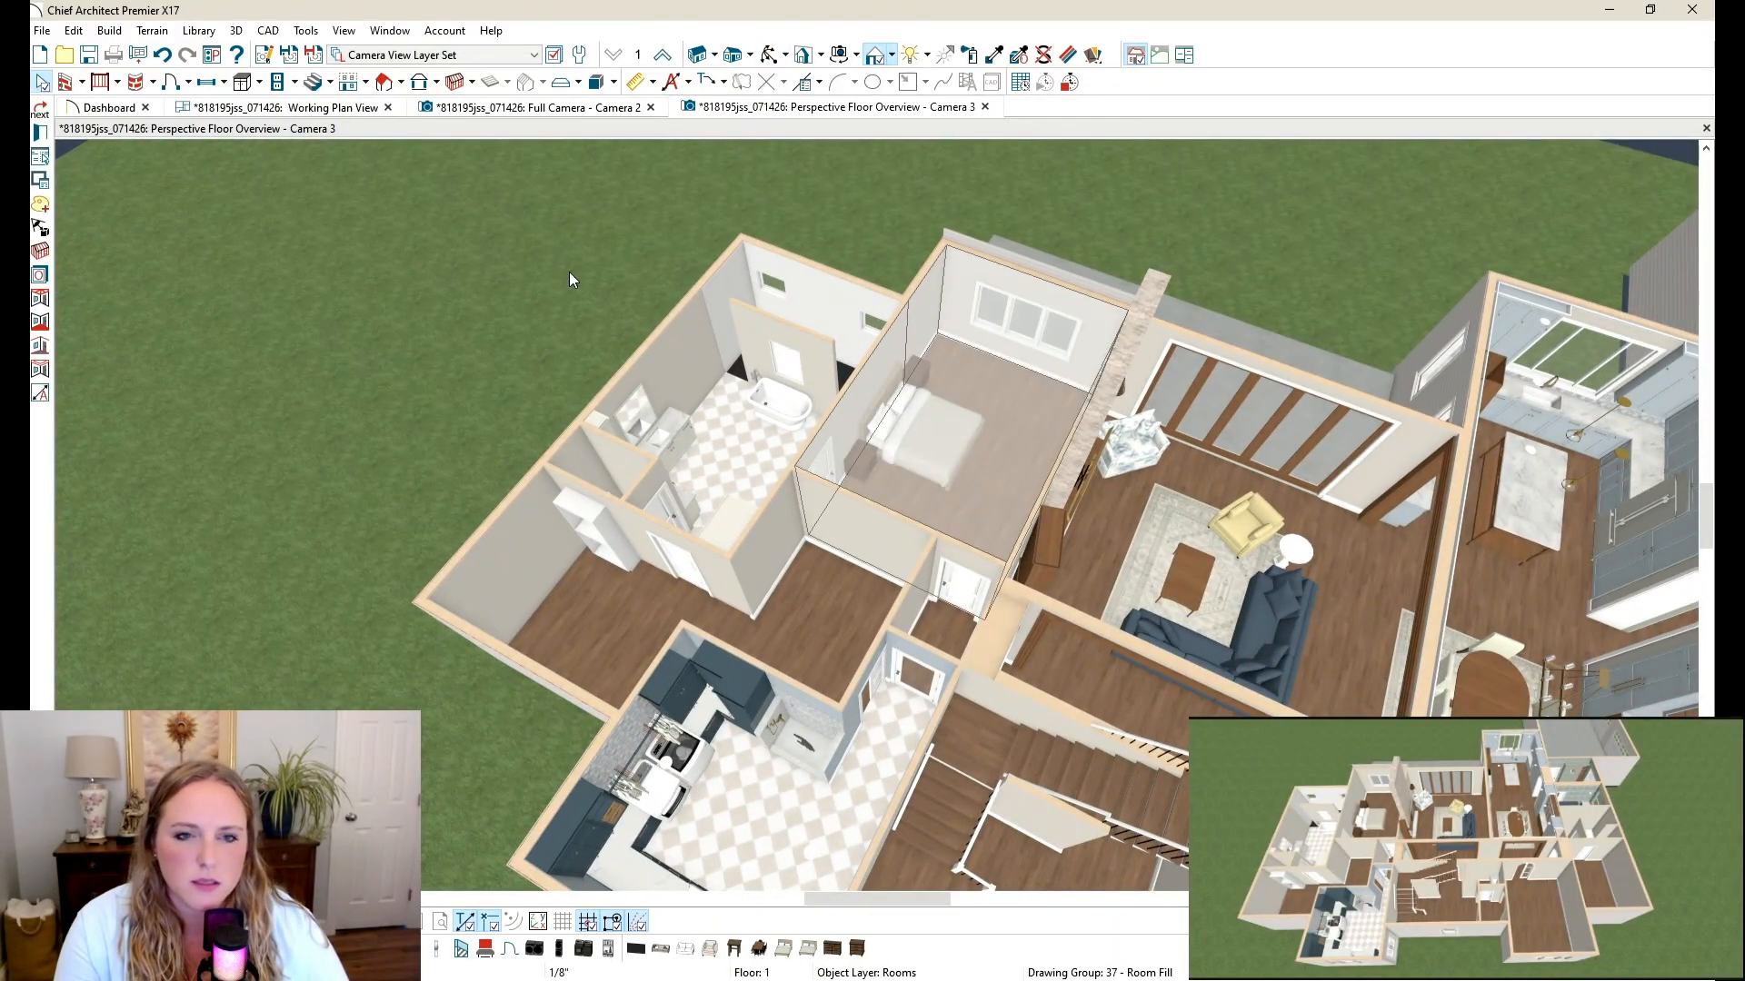
{"action": "left_click", "coordinate": [40, 134]}
{"action": "left_click", "coordinate": [445, 113]}
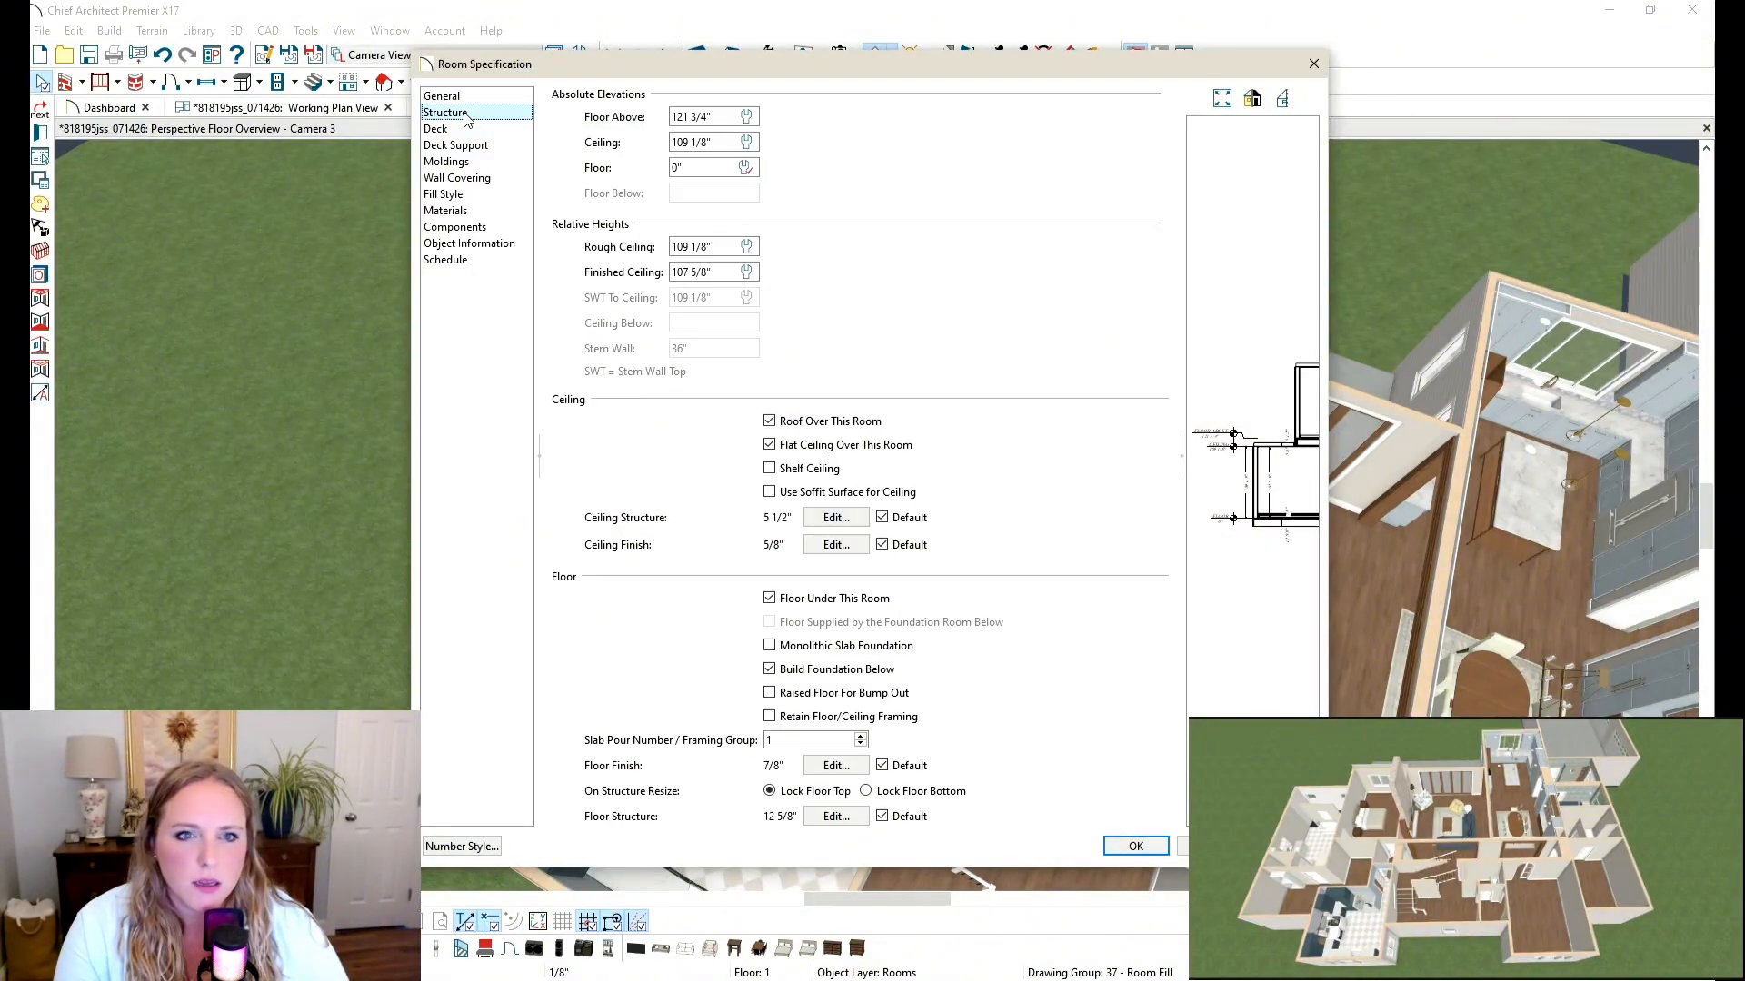
{"action": "left_click", "coordinate": [1314, 65]}
{"action": "left_click", "coordinate": [818, 607]}
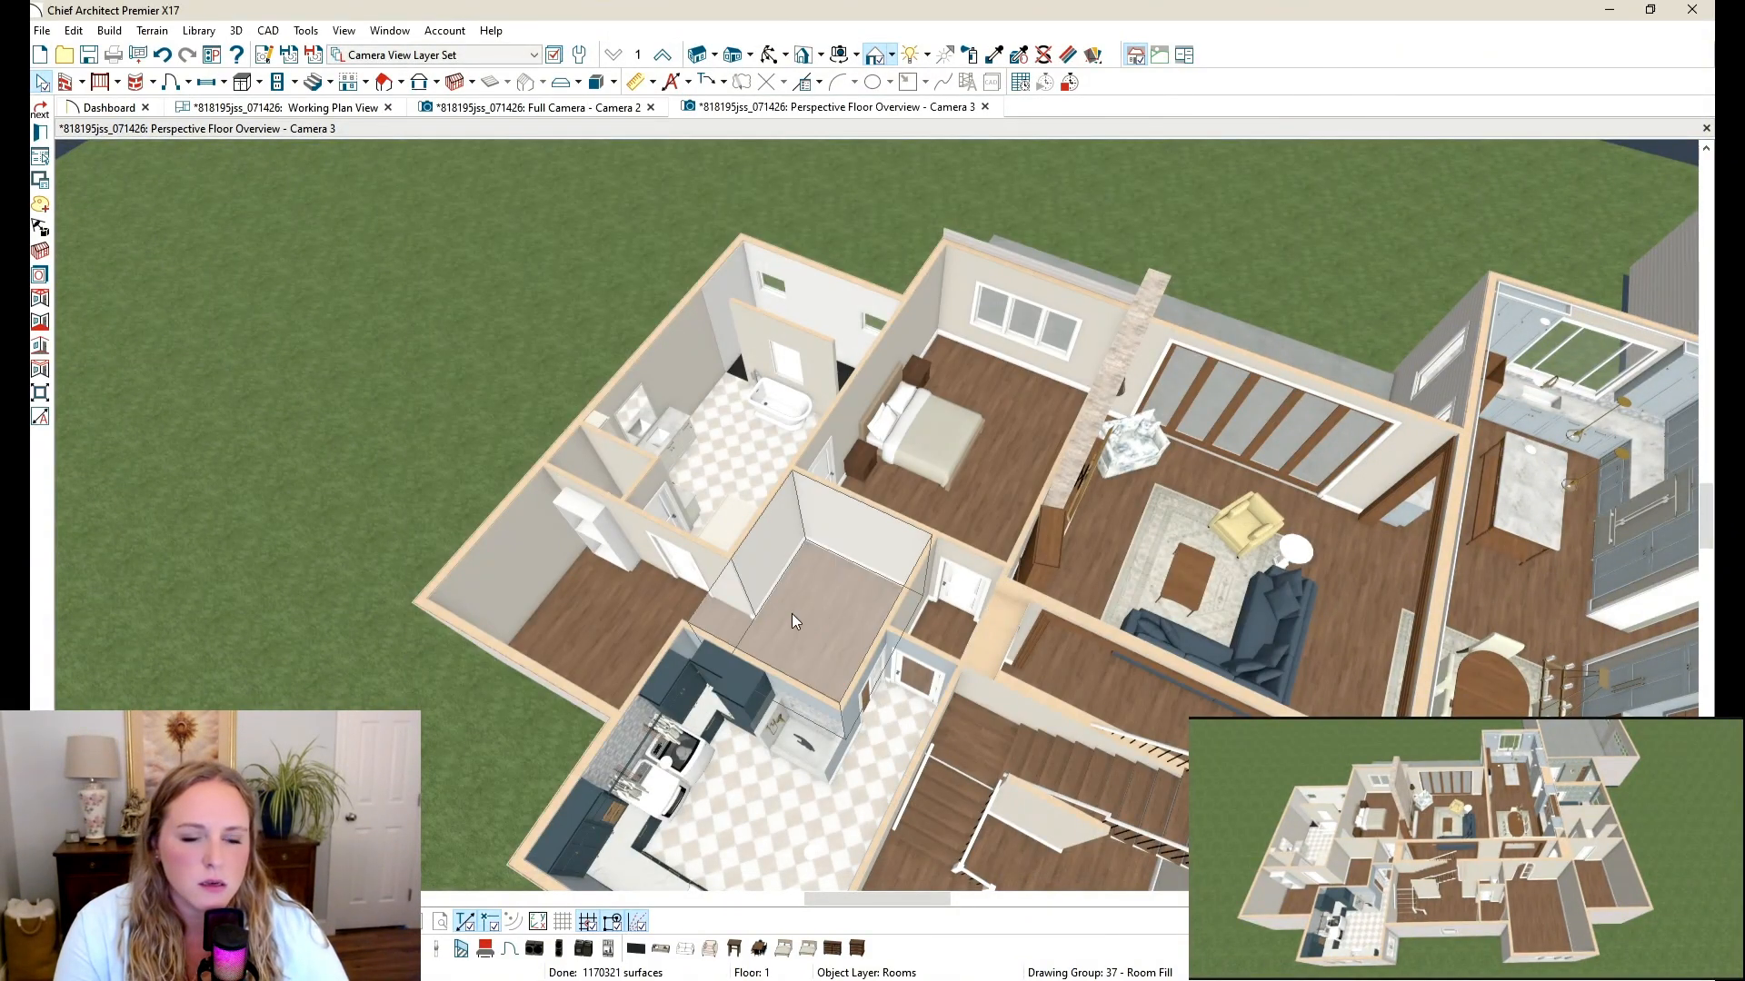
{"action": "left_click", "coordinate": [595, 611]}
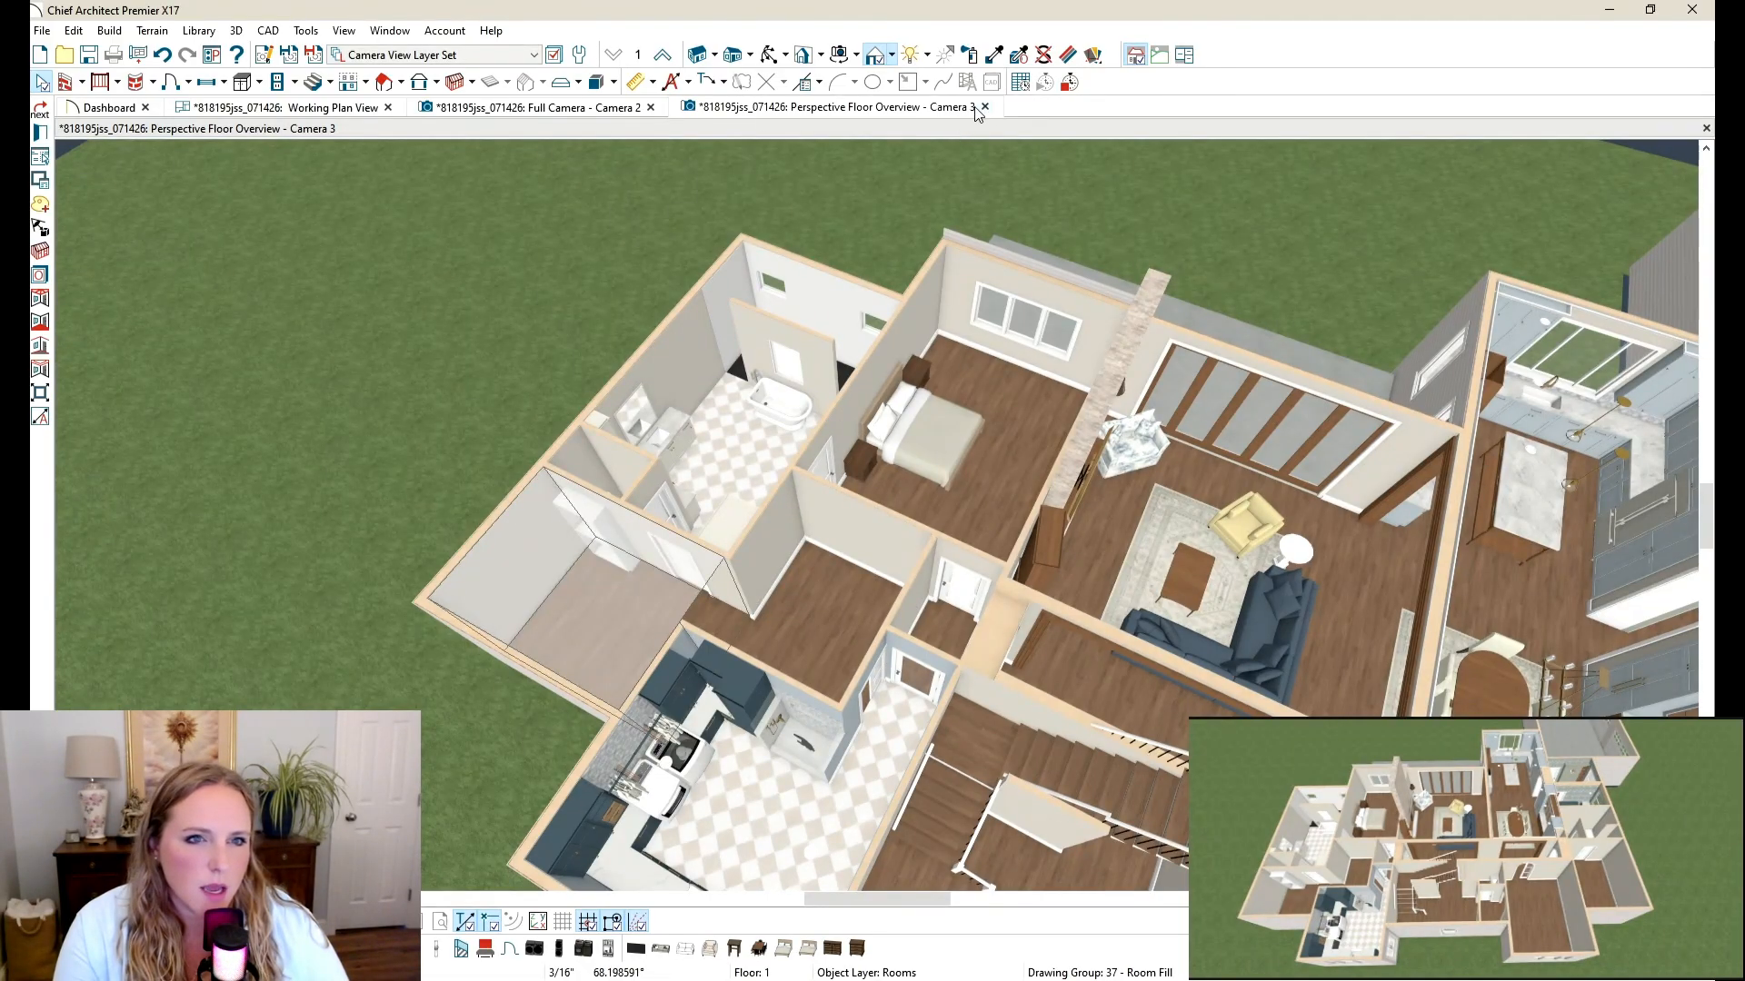
Step: Examine the exterior siding, small windows and wall tops of the house in the full camera view
{"action": "scroll", "coordinate": [686, 324], "scroll_direction": "up", "scroll_amount": 10}
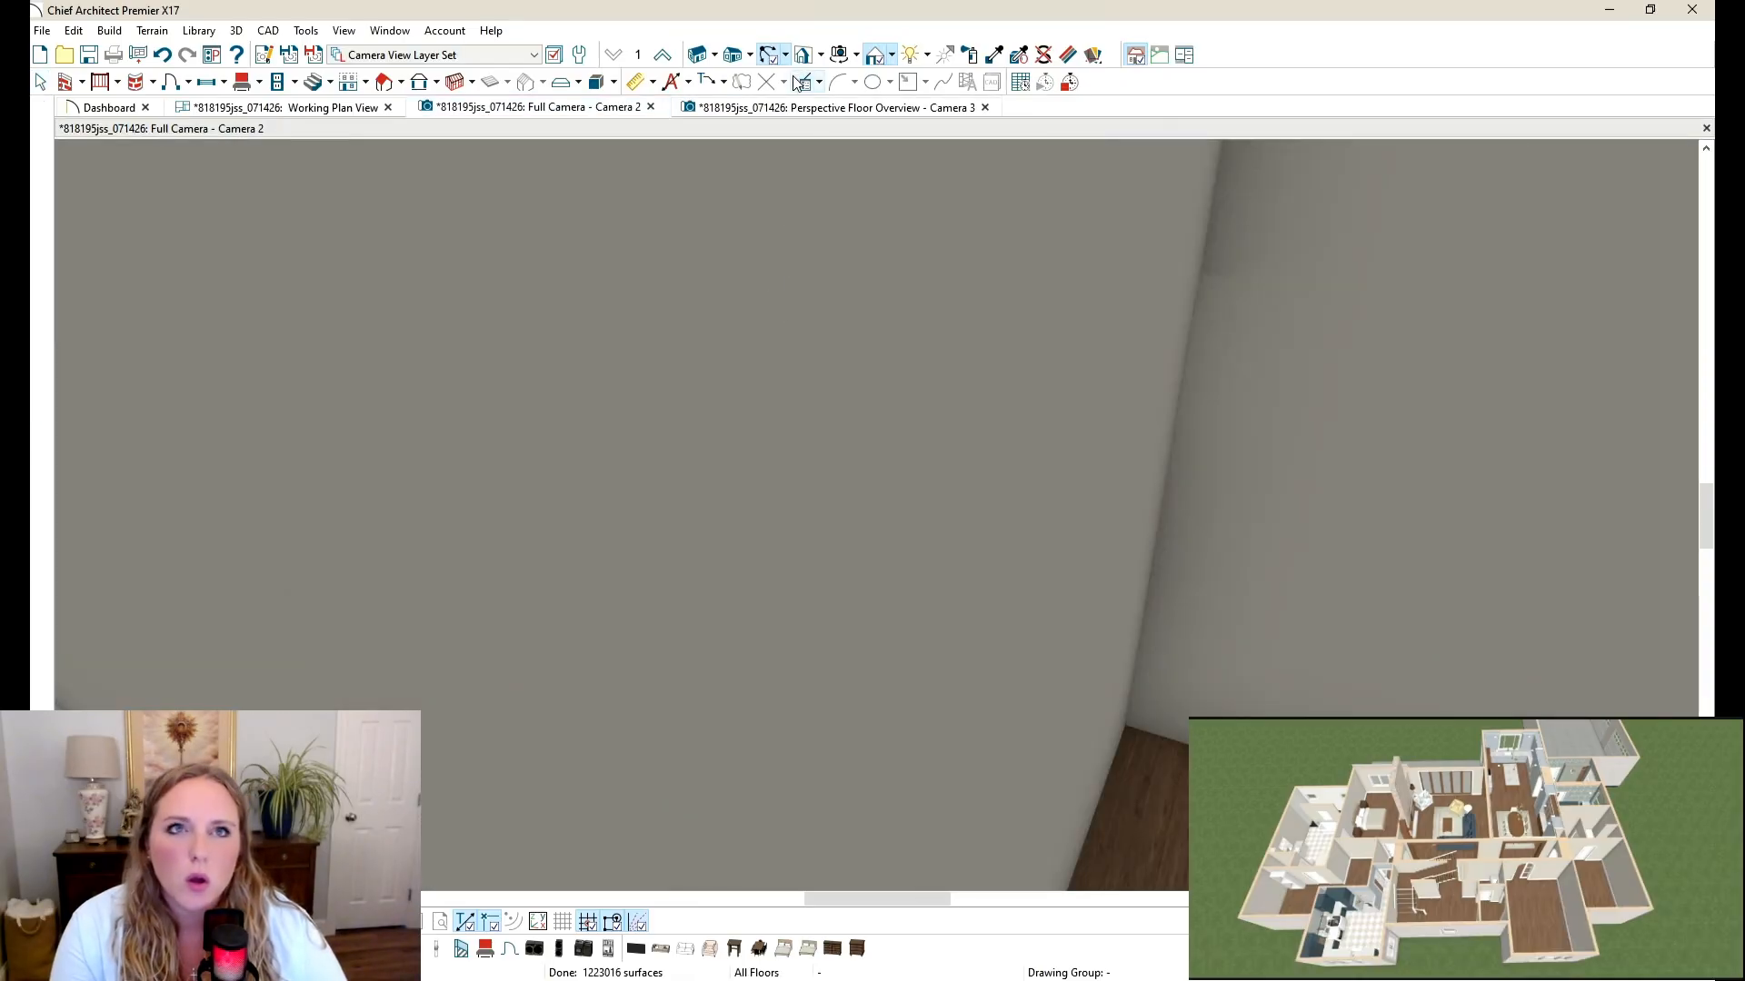
{"action": "scroll", "coordinate": [868, 358], "scroll_direction": "down", "scroll_amount": 10}
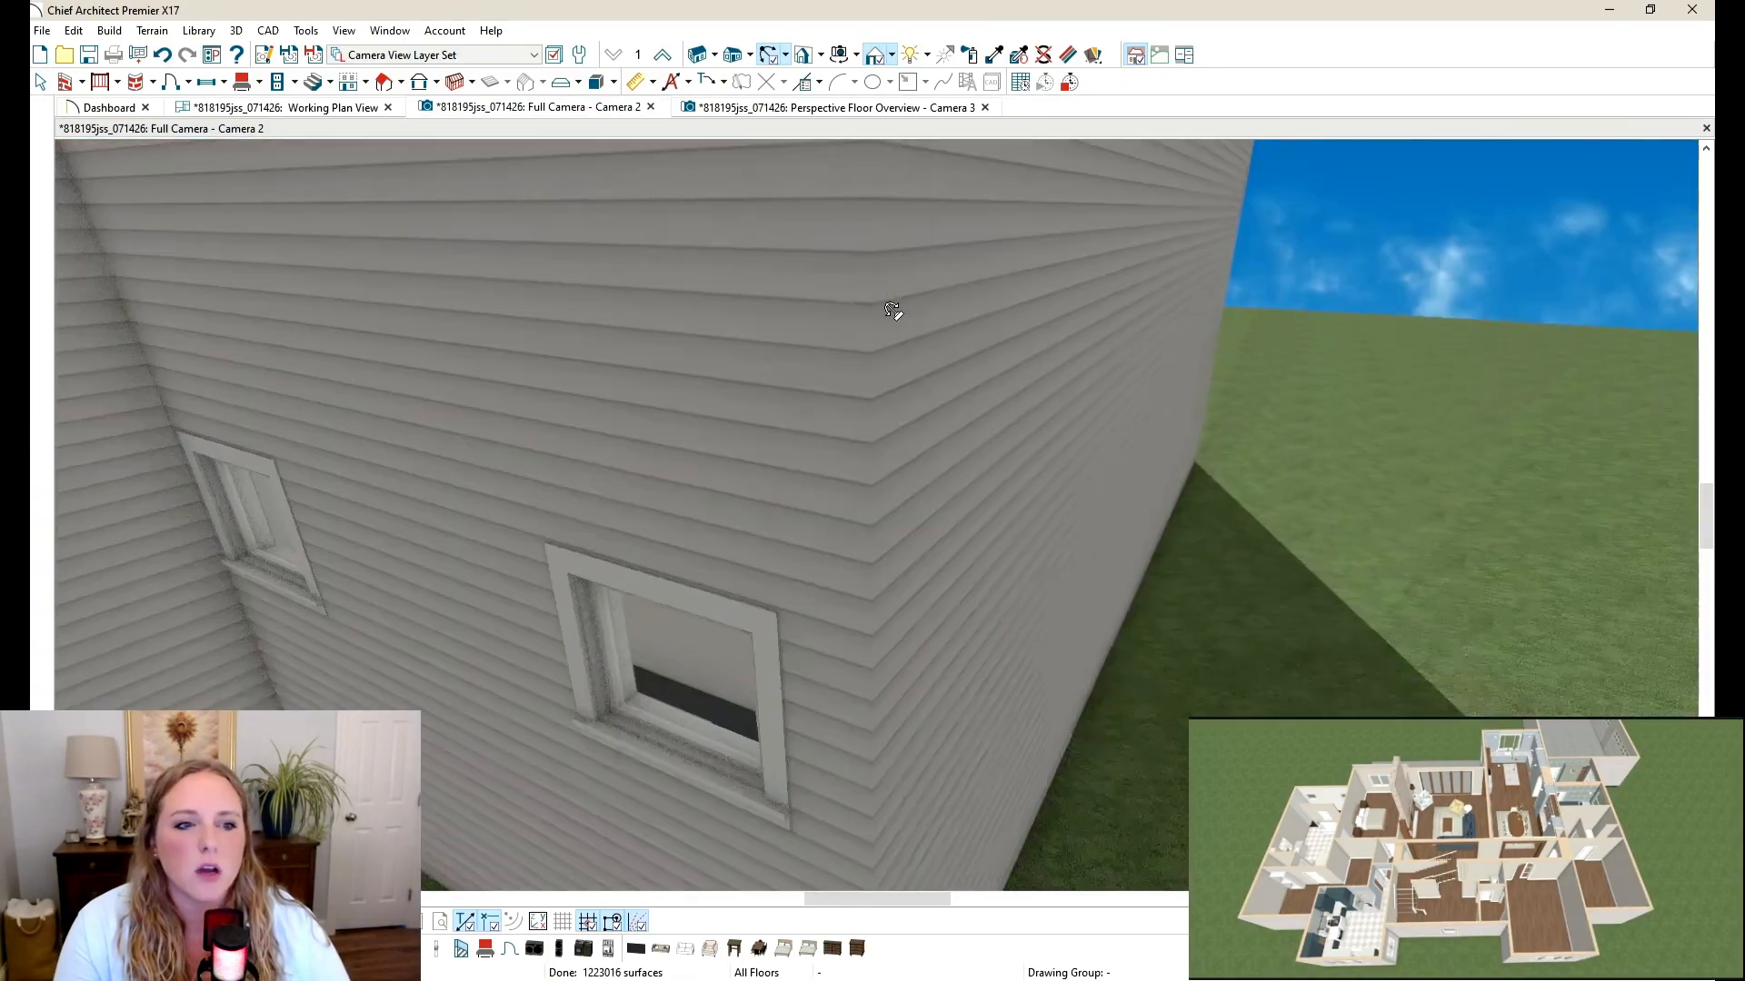
{"action": "left_click_drag", "start_coordinate": [606, 372], "coordinate": [1063, 700]}
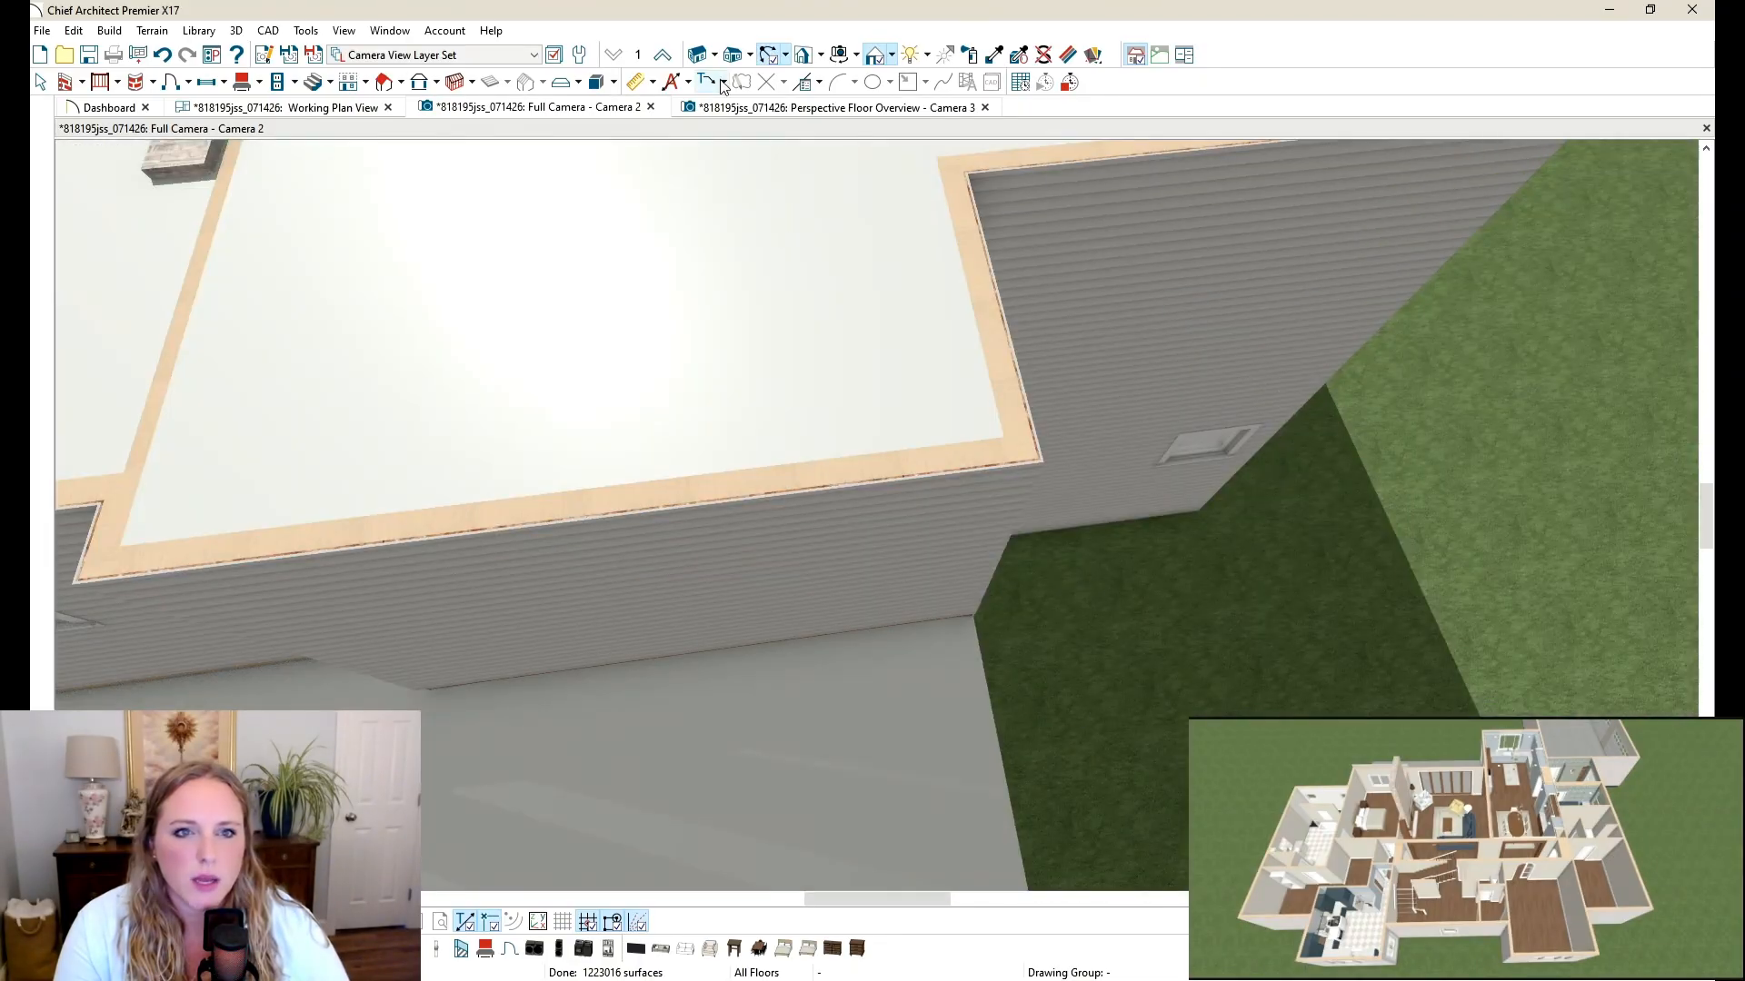
Step: Examine the laundry room's cabinets, washer and dryer, hanging rod and dog shower from several angles in the perspective floor overview
{"action": "left_click", "coordinate": [718, 111]}
{"action": "scroll", "coordinate": [818, 343], "scroll_direction": "down", "scroll_amount": 5}
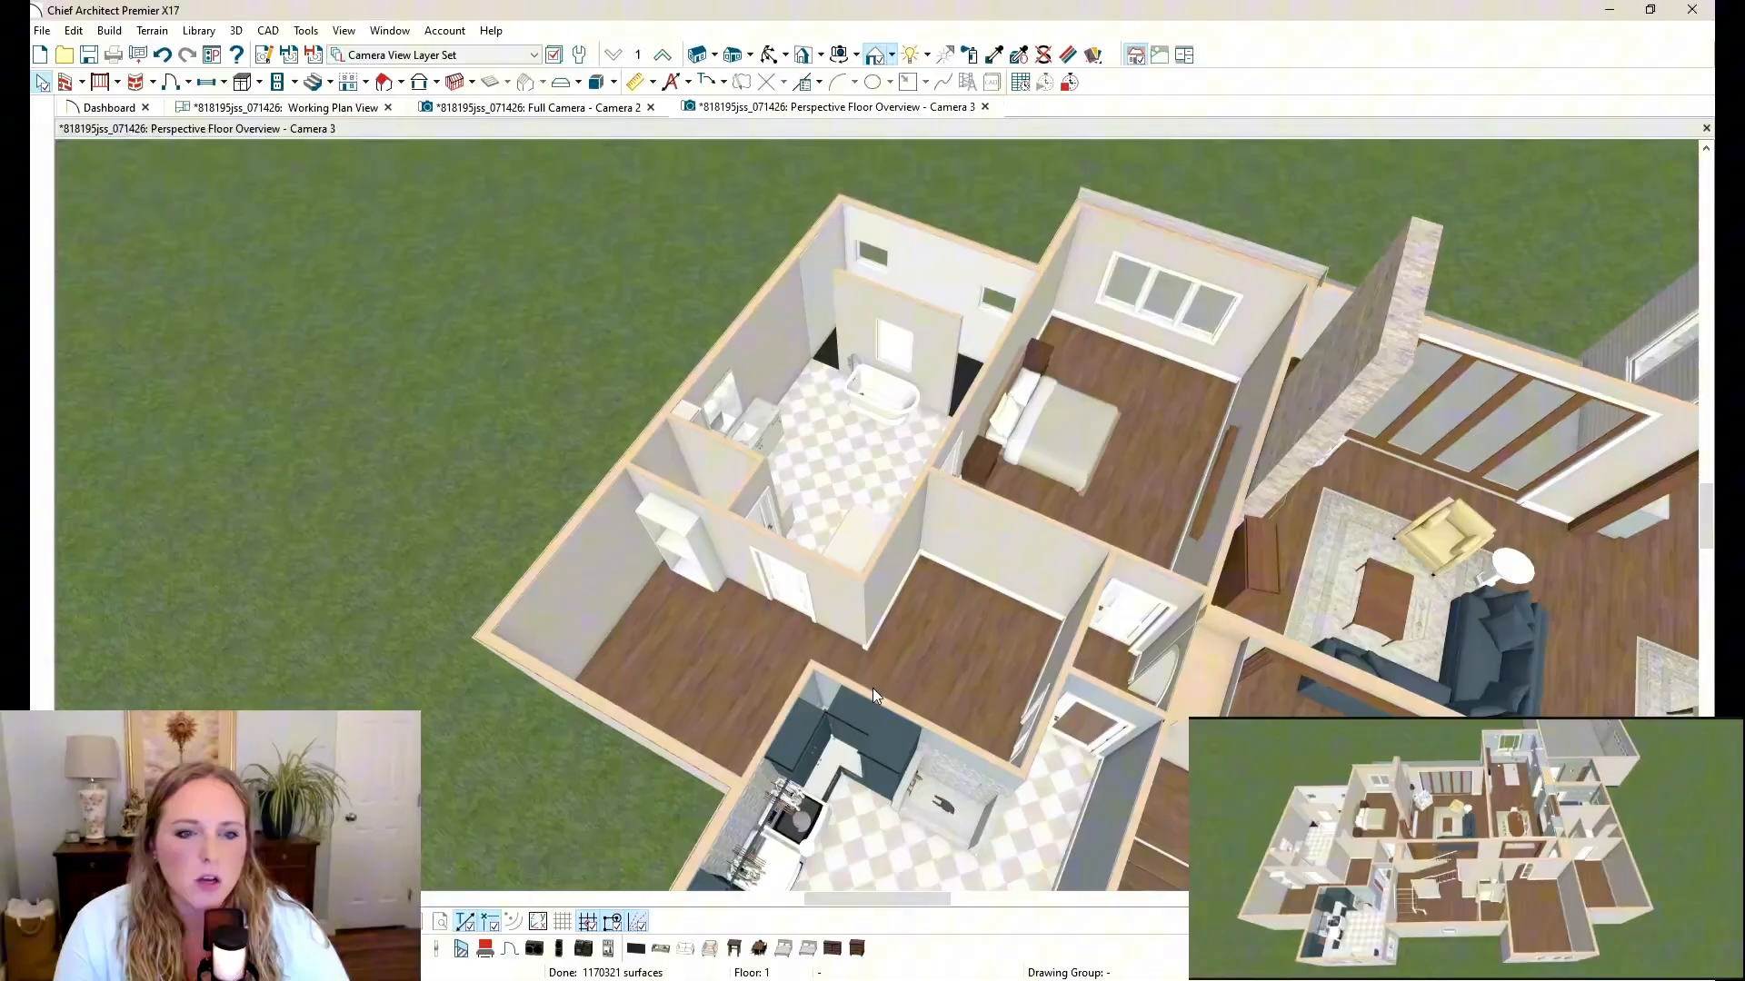
{"action": "middle_click_drag", "start_coordinate": [878, 502], "coordinate": [881, 440]}
{"action": "scroll", "coordinate": [898, 570], "scroll_direction": "up", "scroll_amount": 10}
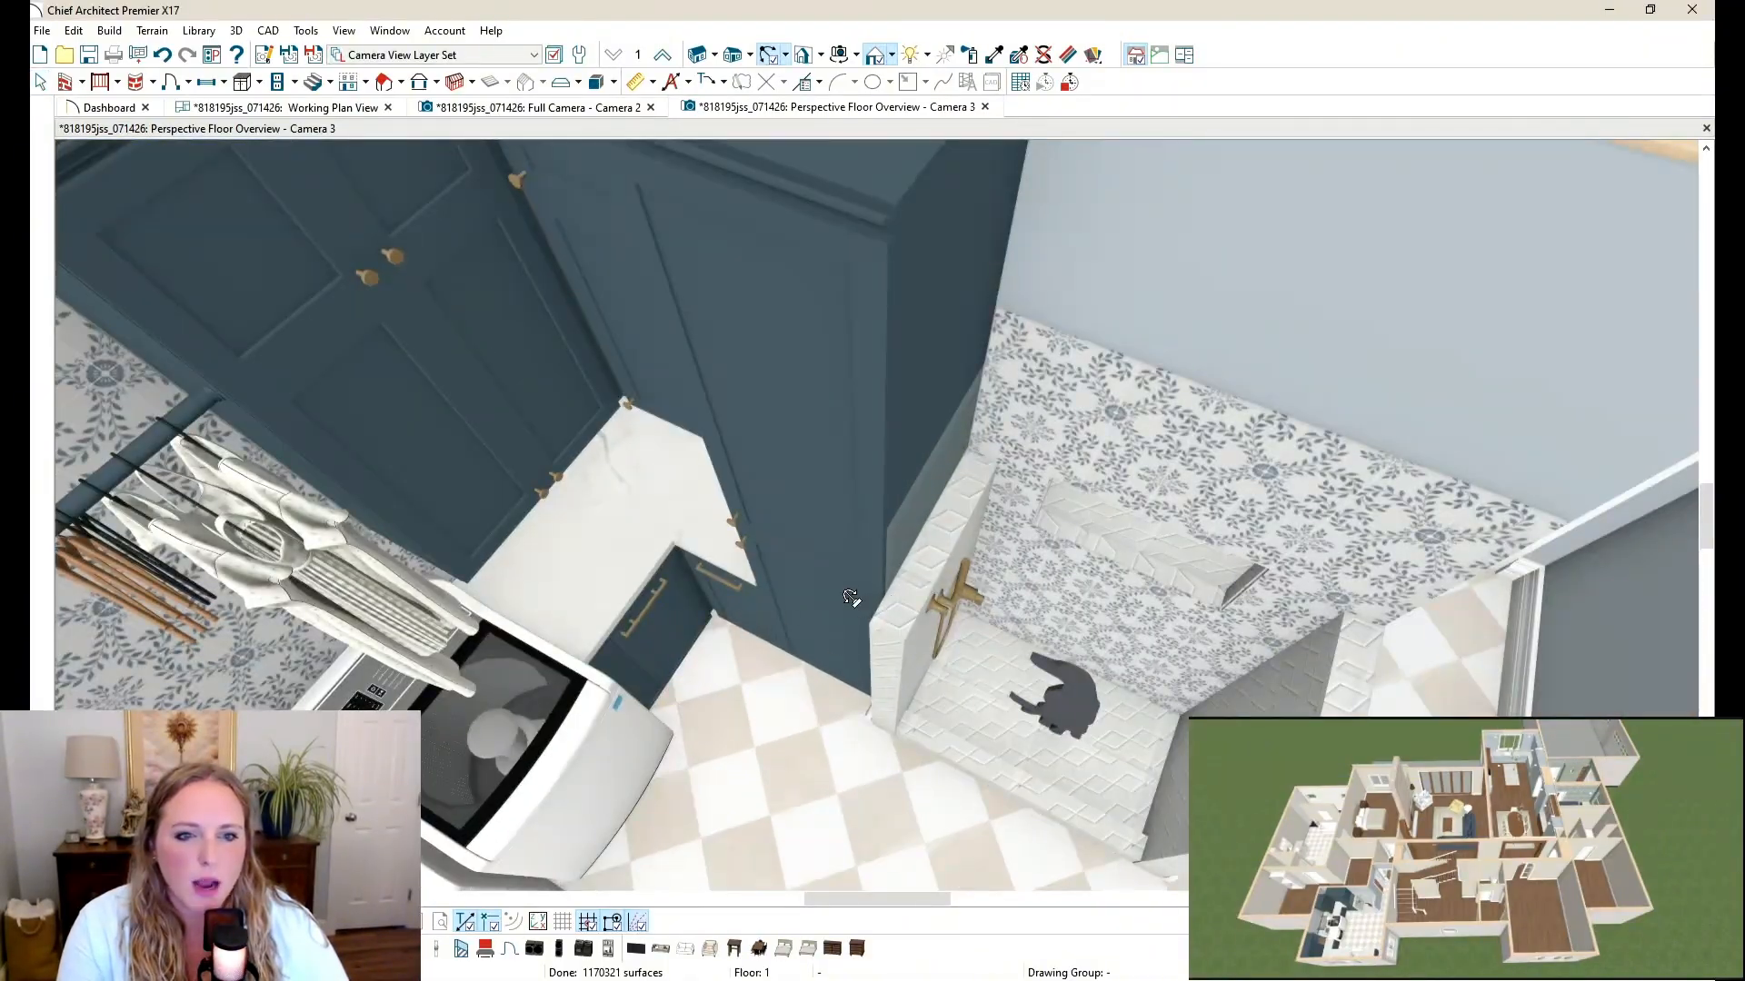
{"action": "left_click_drag", "start_coordinate": [851, 598], "coordinate": [751, 475]}
{"action": "middle_click_drag", "start_coordinate": [751, 475], "coordinate": [966, 312]}
{"action": "scroll", "coordinate": [966, 312], "scroll_direction": "down", "scroll_amount": 5}
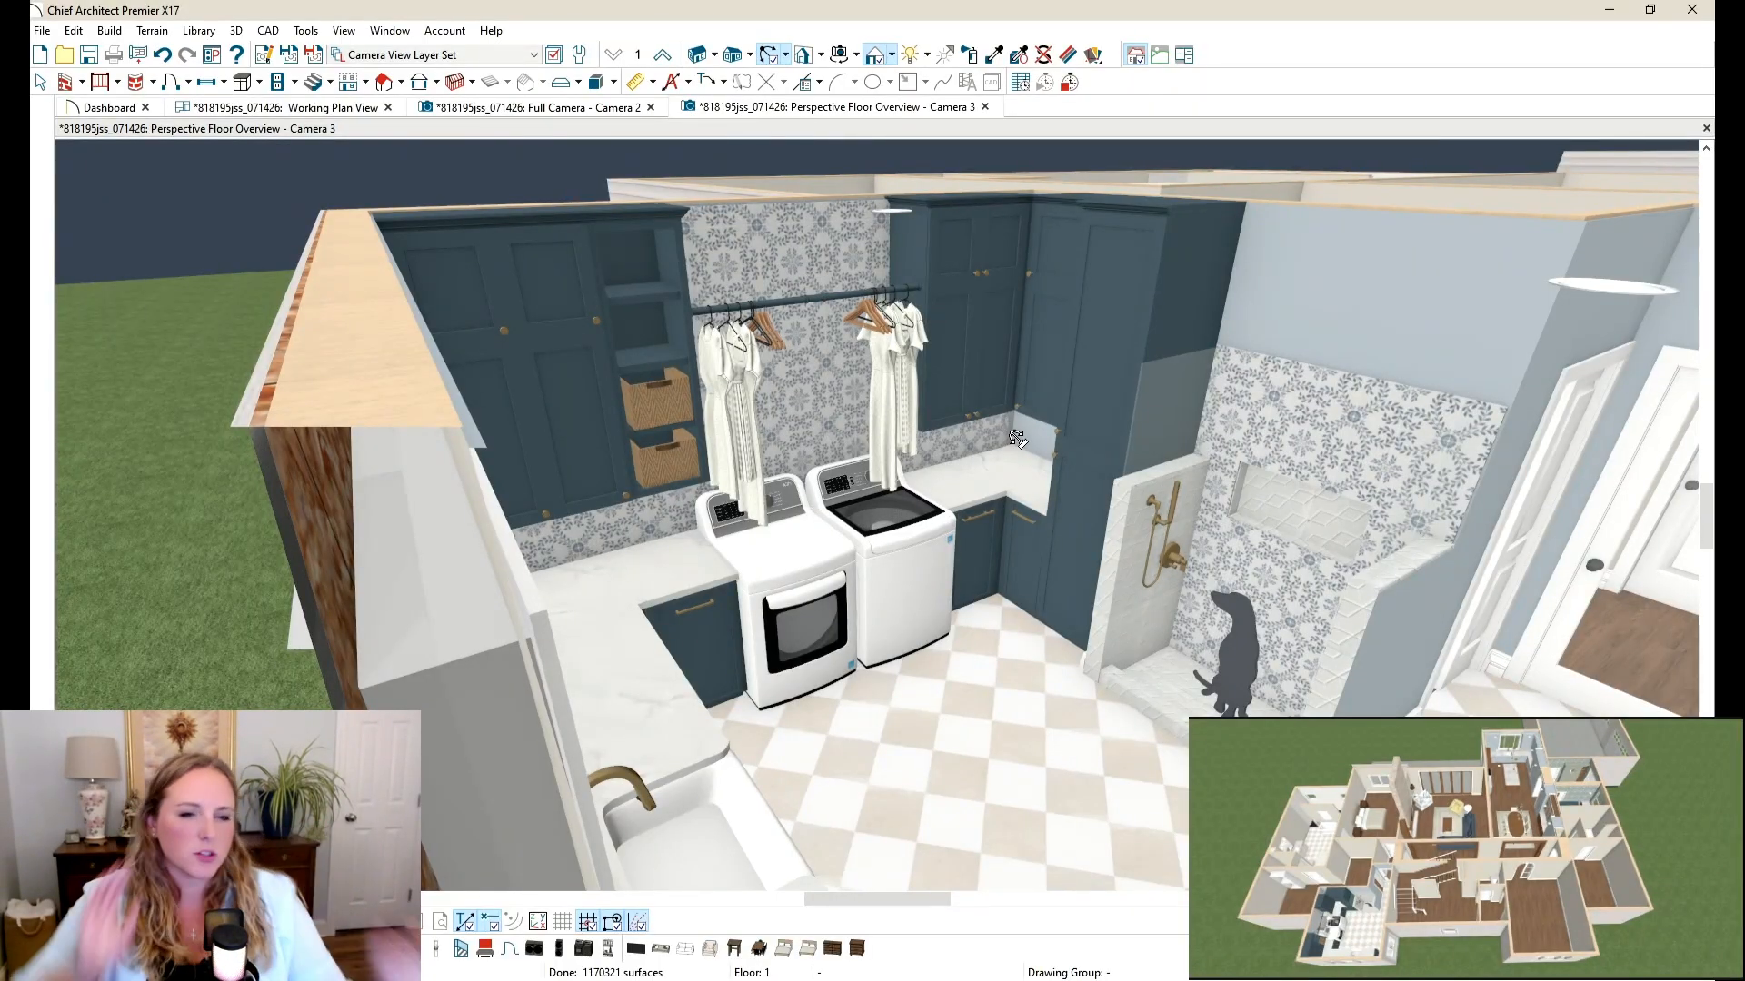
{"action": "left_click_drag", "start_coordinate": [1053, 389], "coordinate": [968, 400]}
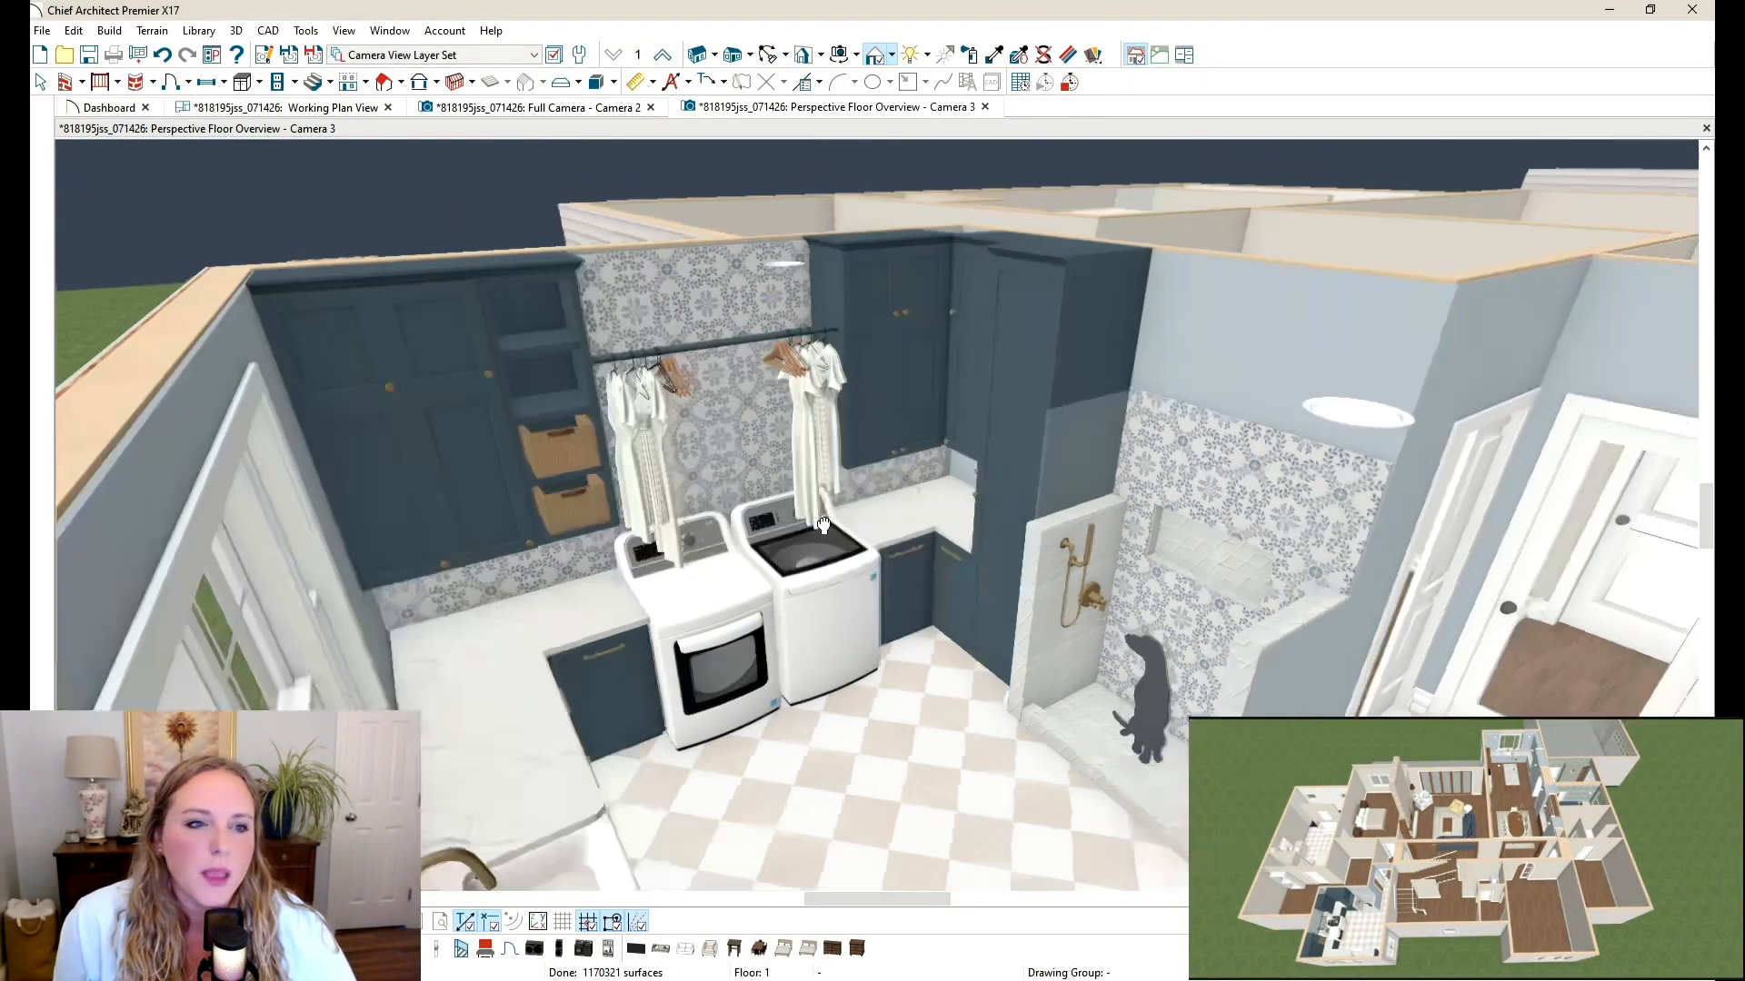
{"action": "scroll", "coordinate": [909, 390], "scroll_direction": "down", "scroll_amount": 5}
{"action": "left_click_drag", "start_coordinate": [727, 273], "coordinate": [779, 368]}
{"action": "middle_click_drag", "start_coordinate": [482, 365], "coordinate": [857, 506]}
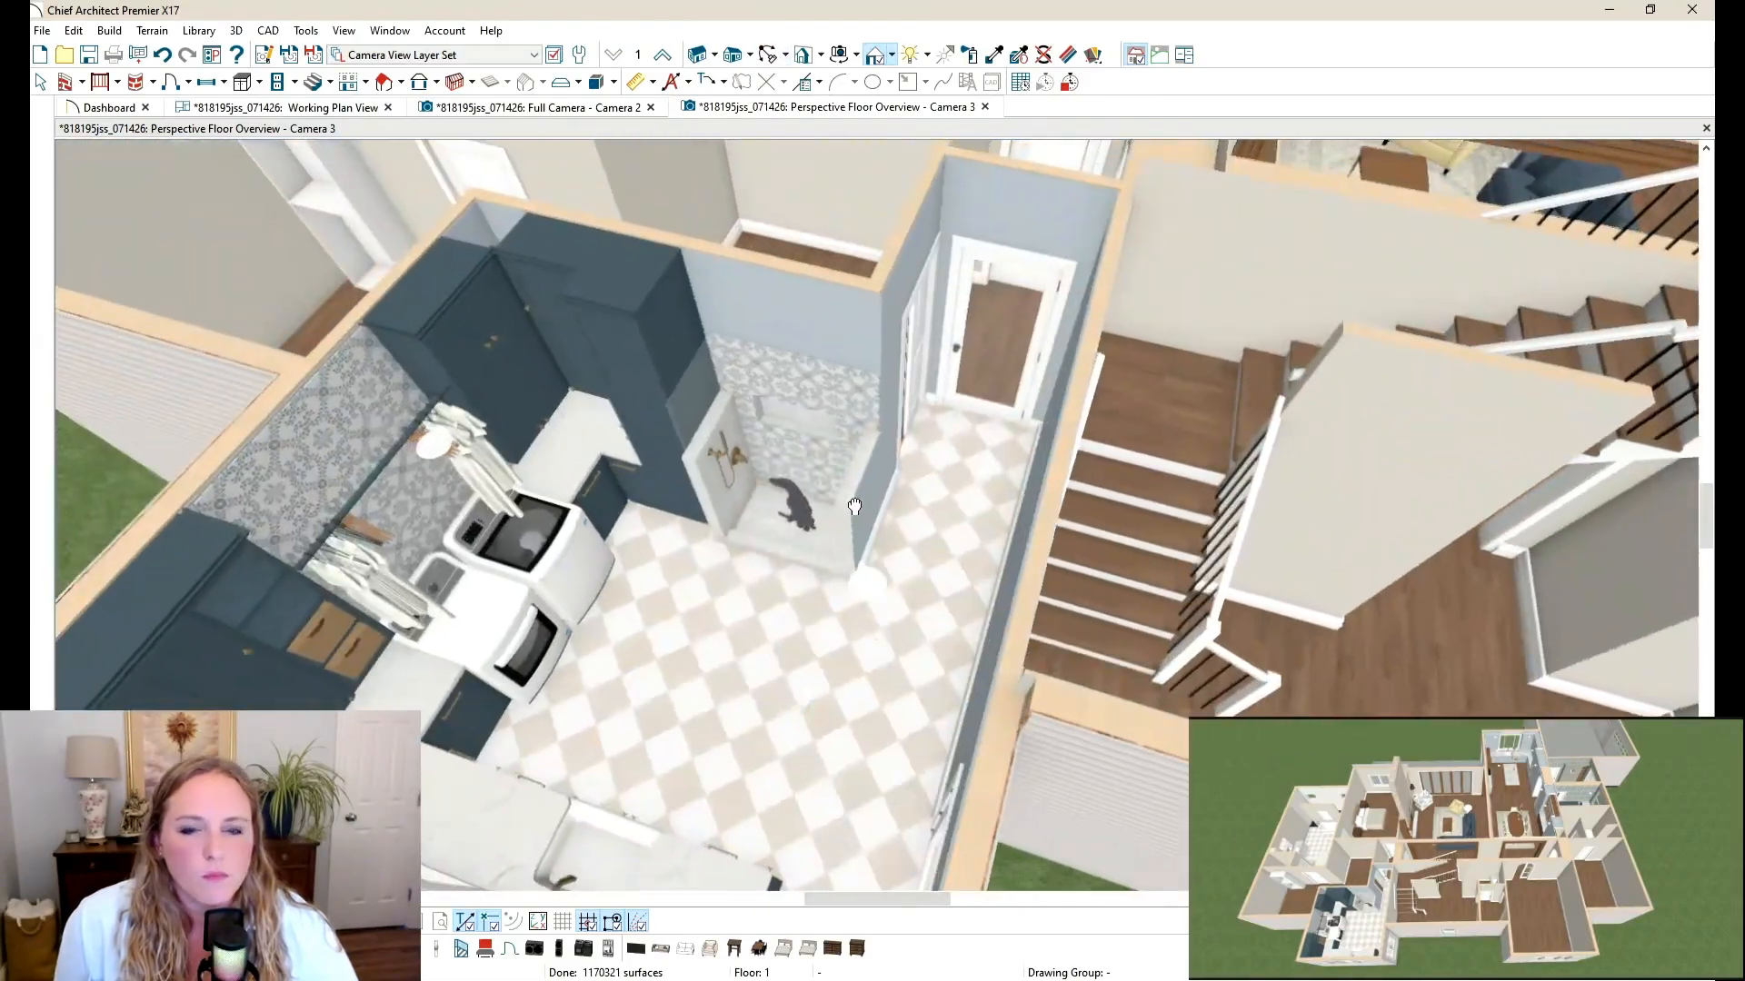
Step: Examine the primary bathroom's tub wall, sink vanities and makeup counter, ending close on the open-shelf tower in the corner
{"action": "scroll", "coordinate": [857, 507], "scroll_direction": "down", "scroll_amount": 1}
{"action": "middle_click_drag", "start_coordinate": [880, 342], "coordinate": [895, 712]}
{"action": "scroll", "coordinate": [618, 288], "scroll_direction": "up", "scroll_amount": 1}
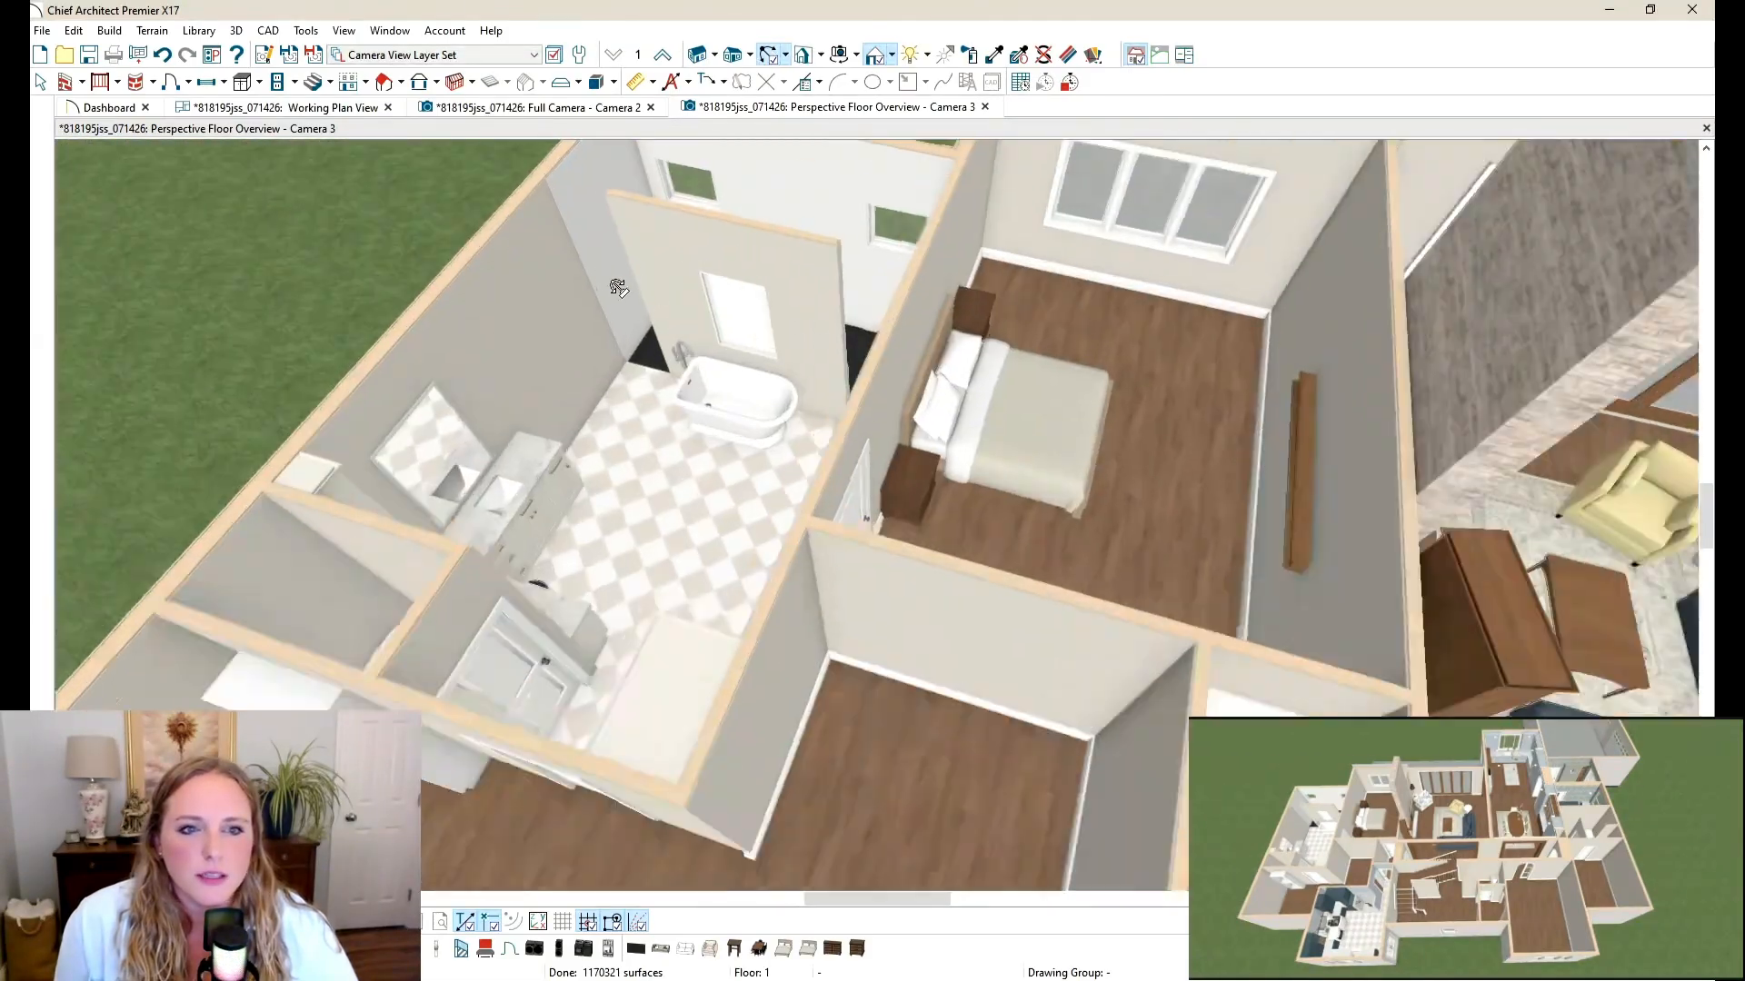
{"action": "scroll", "coordinate": [618, 288], "scroll_direction": "up", "scroll_amount": 4}
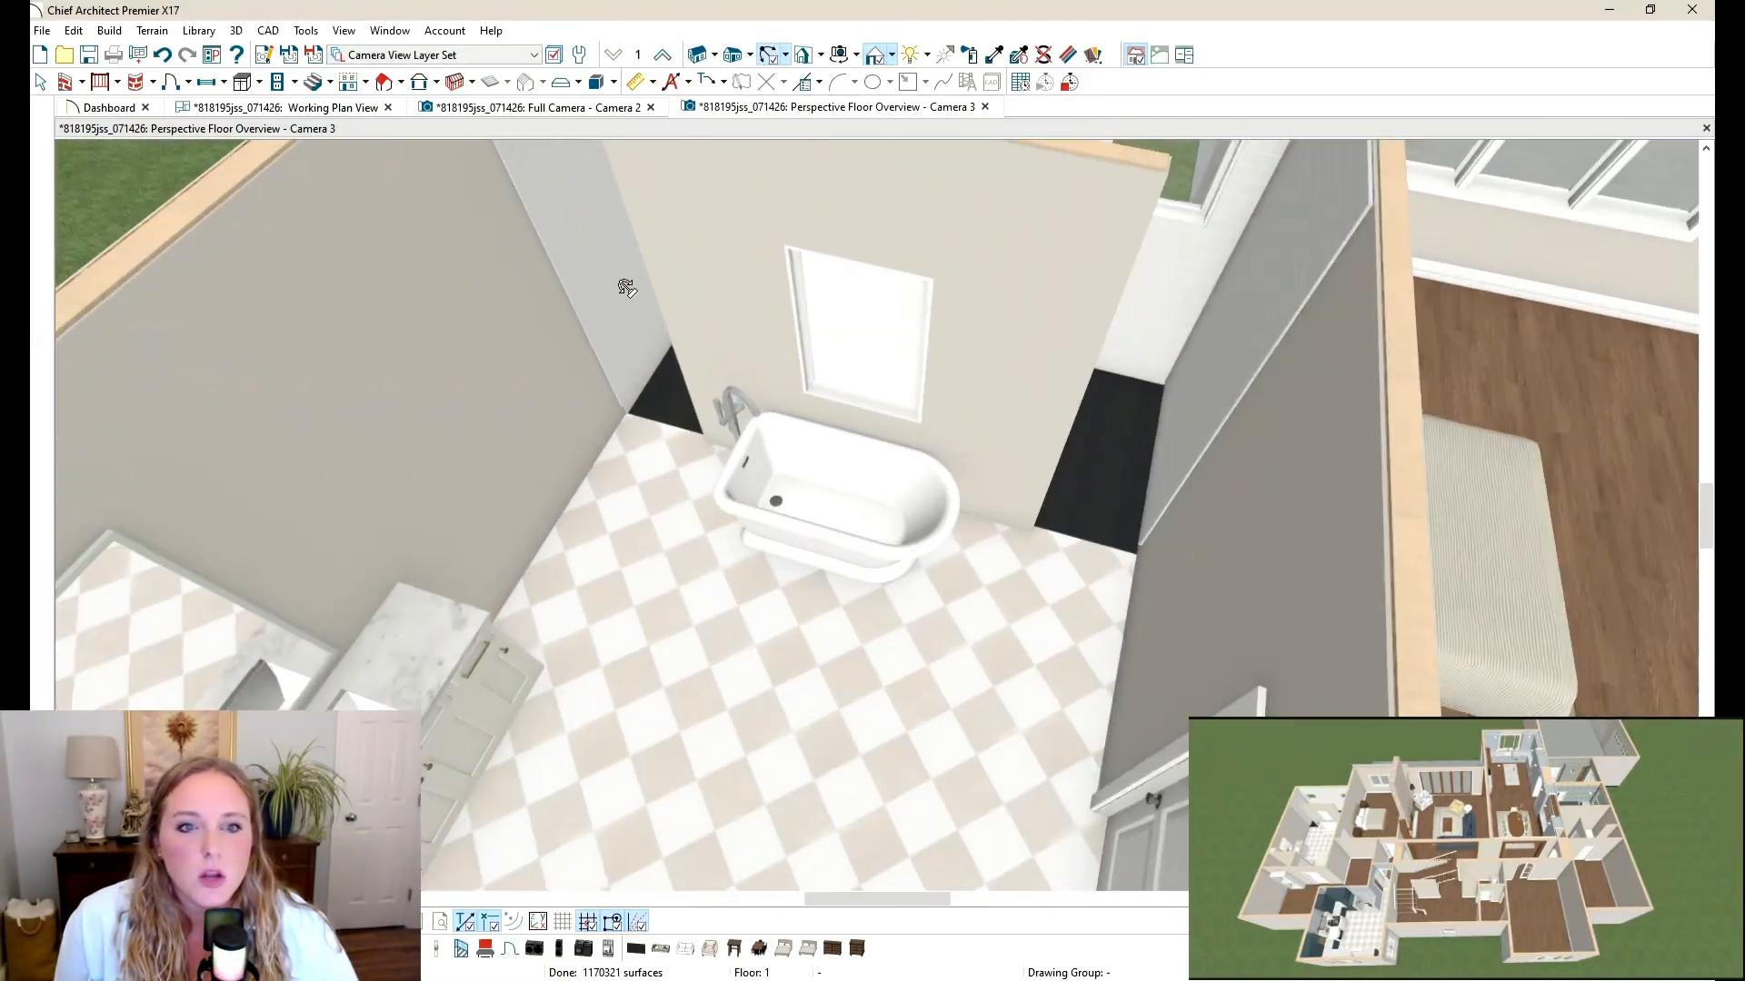
{"action": "left_click_drag", "start_coordinate": [618, 288], "coordinate": [334, 386]}
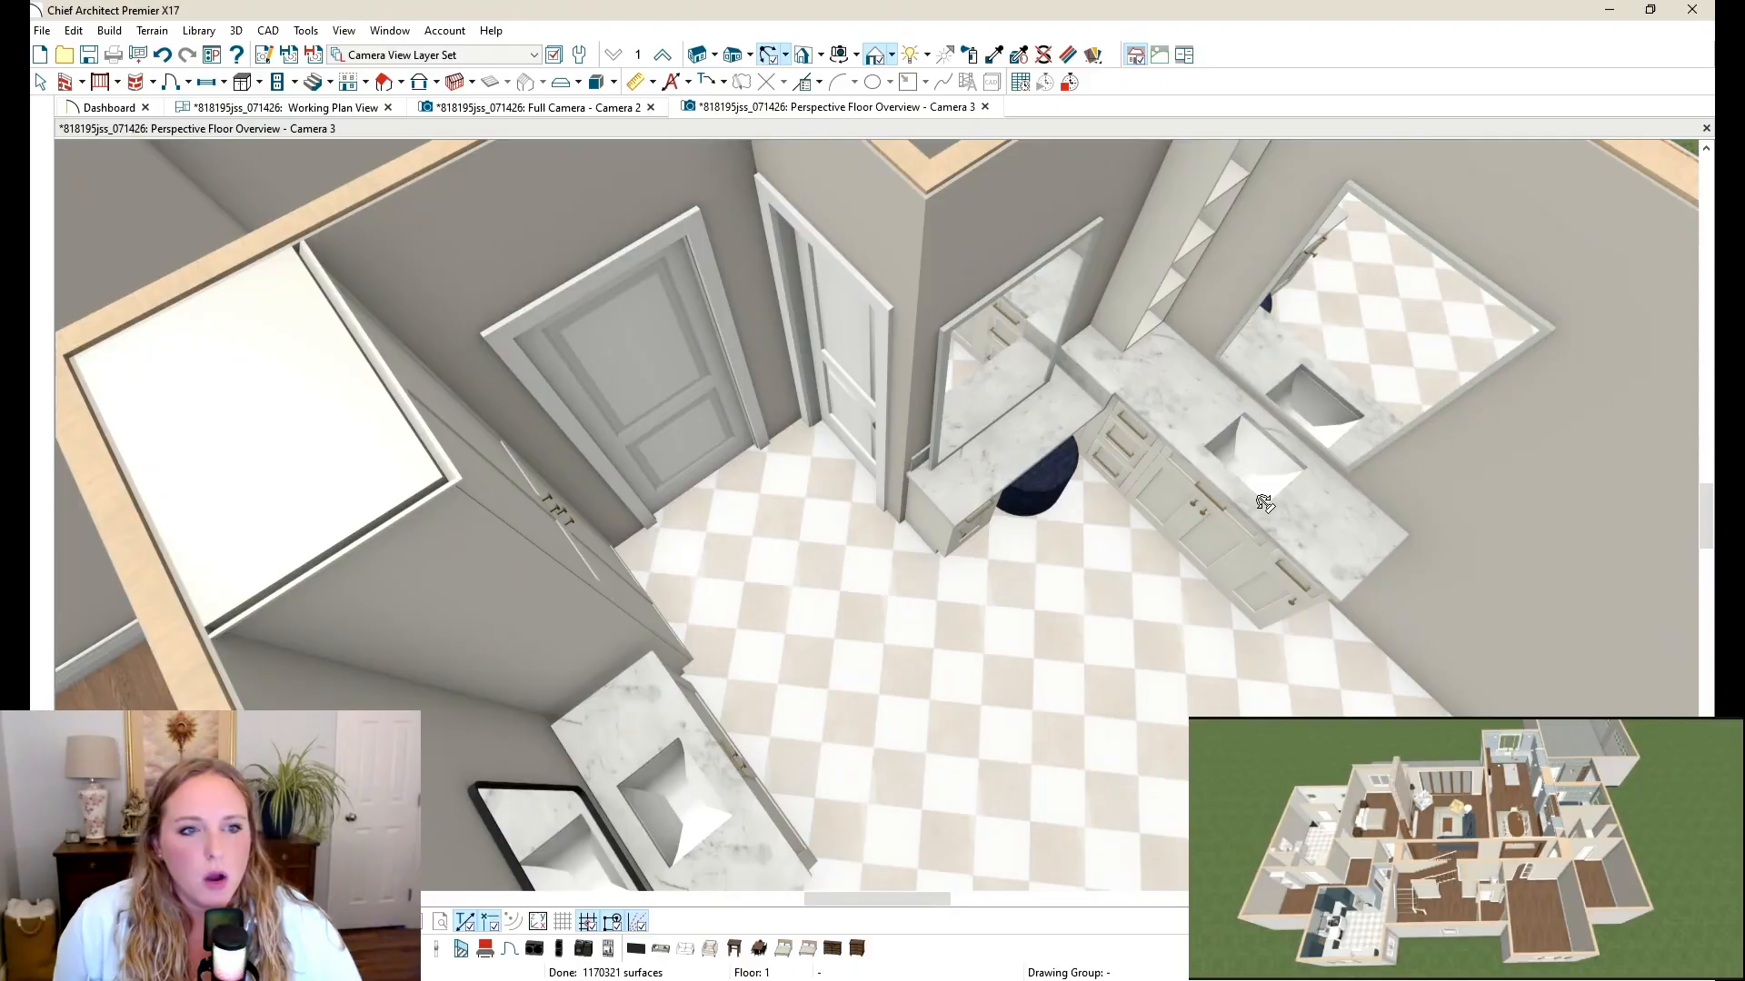
{"action": "middle_click_drag", "start_coordinate": [1226, 495], "coordinate": [879, 417]}
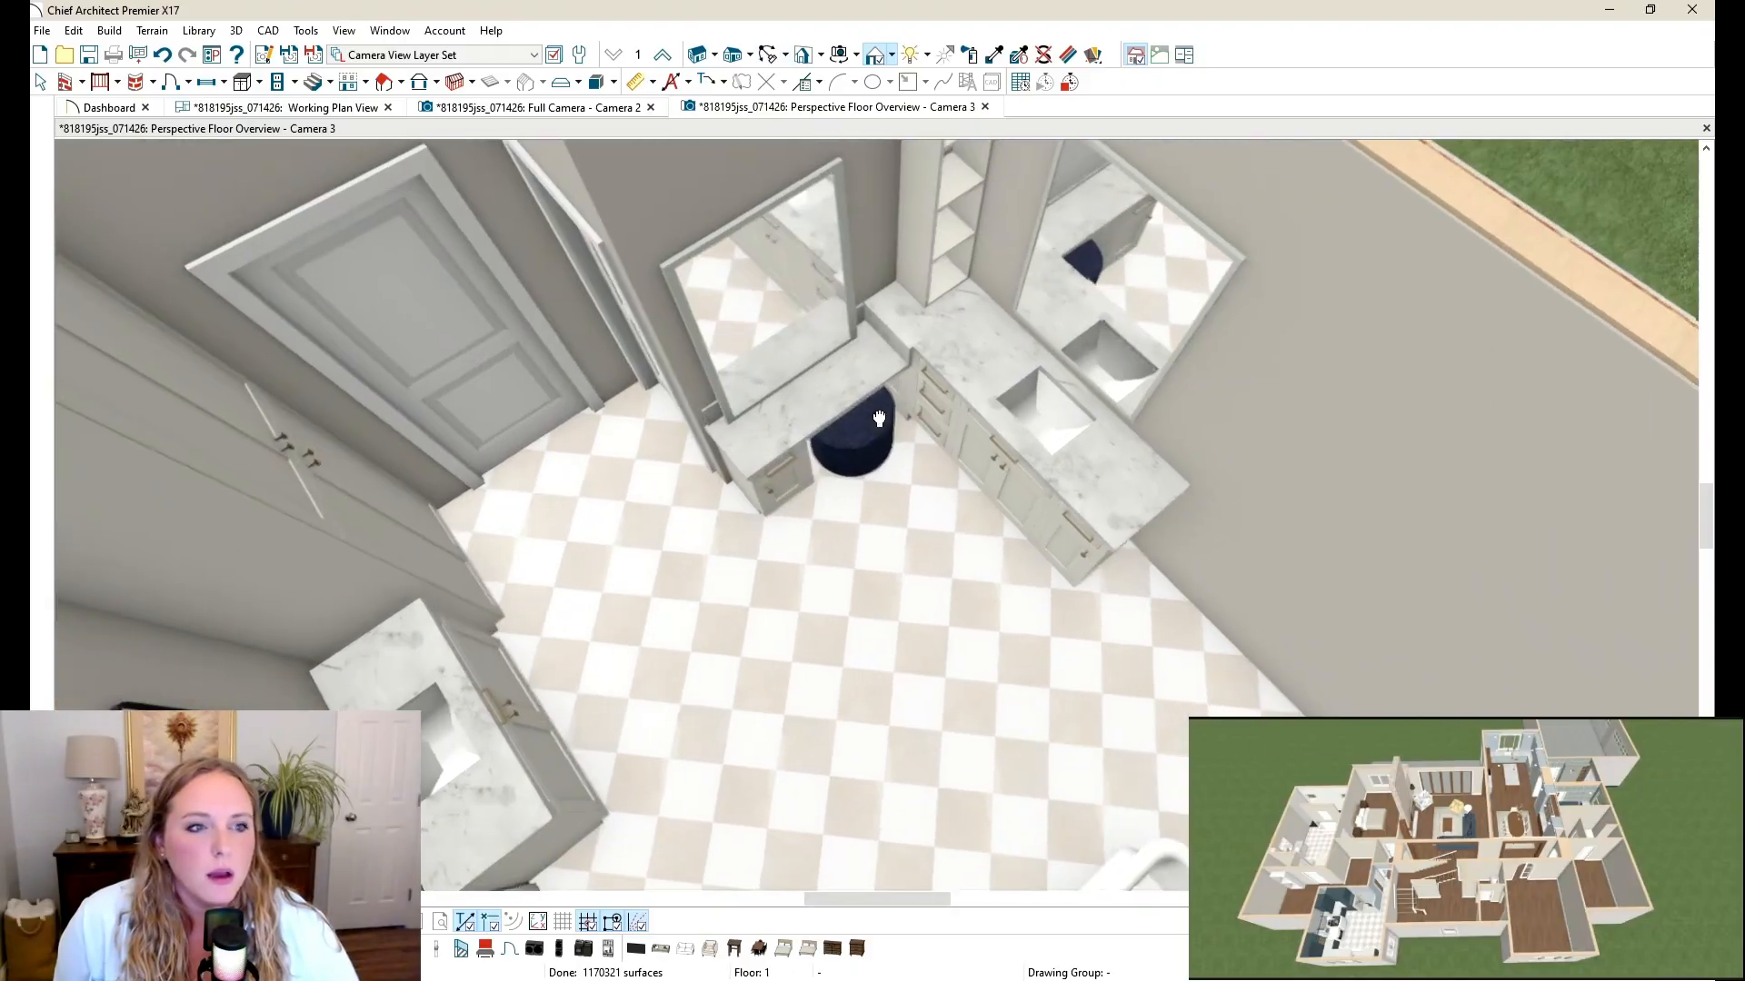
{"action": "scroll", "coordinate": [880, 416], "scroll_direction": "up", "scroll_amount": 3}
{"action": "left_click_drag", "start_coordinate": [880, 416], "coordinate": [985, 241]}
{"action": "middle_click_drag", "start_coordinate": [977, 282], "coordinate": [970, 245]}
{"action": "scroll", "coordinate": [970, 313], "scroll_direction": "down", "scroll_amount": 3}
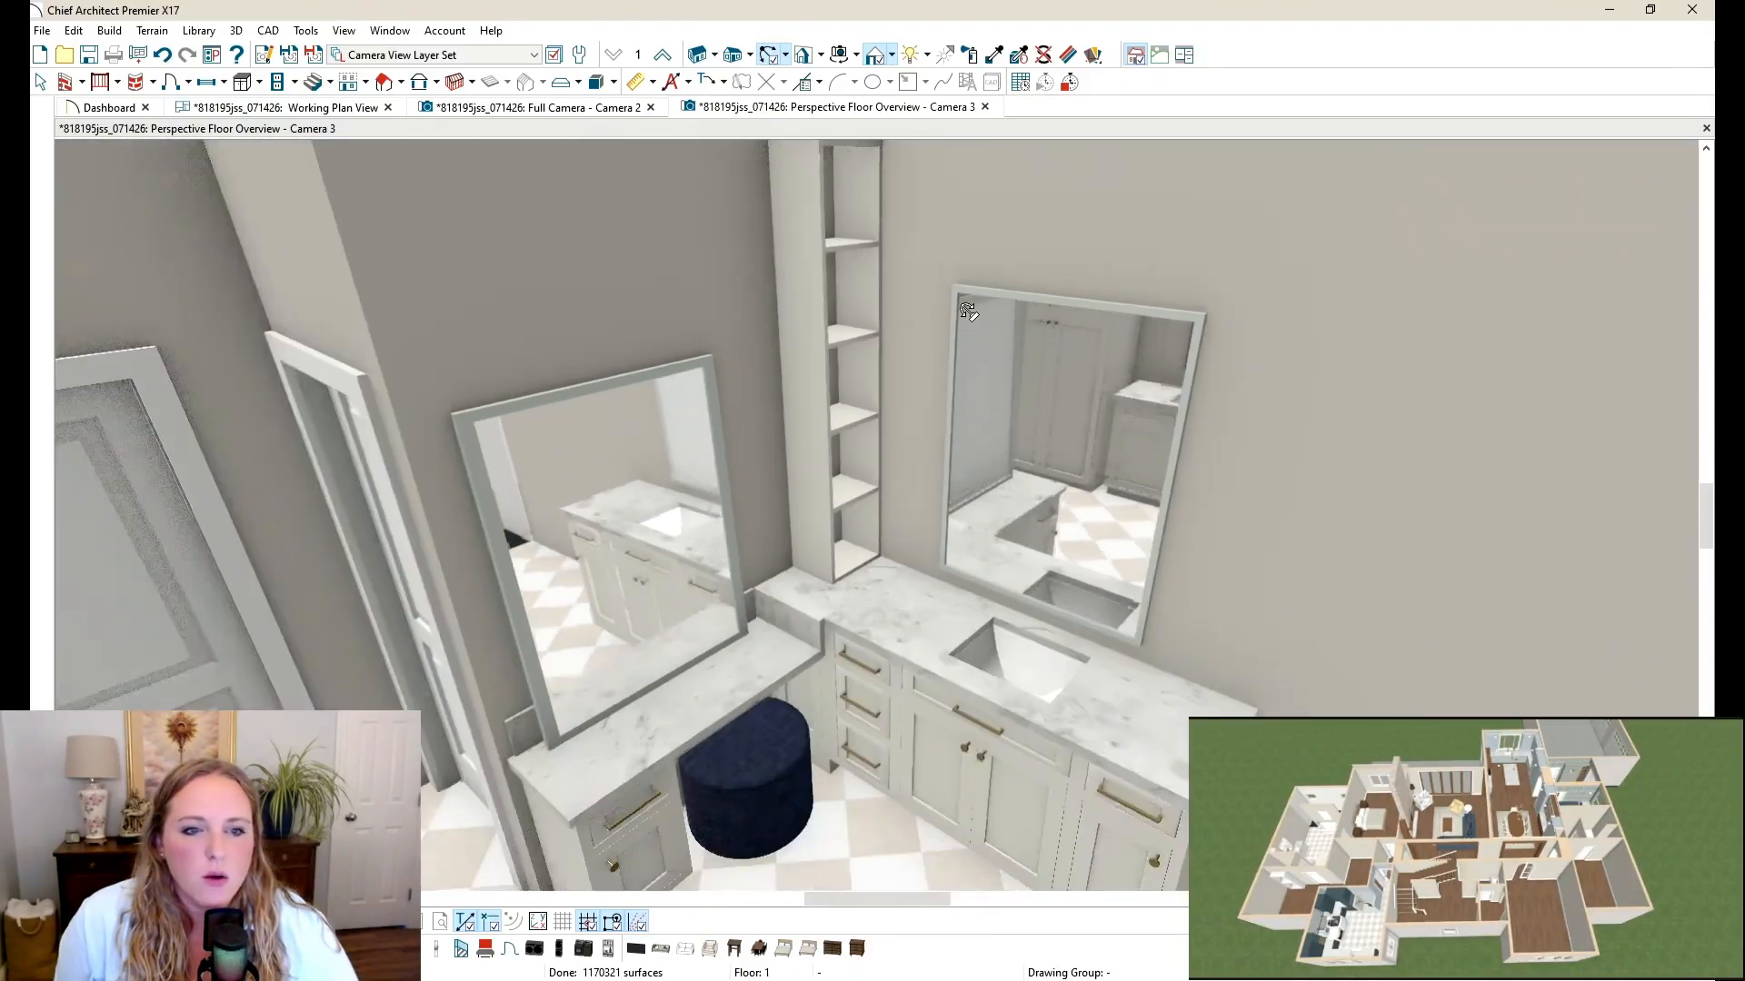
{"action": "left_click_drag", "start_coordinate": [818, 464], "coordinate": [744, 389]}
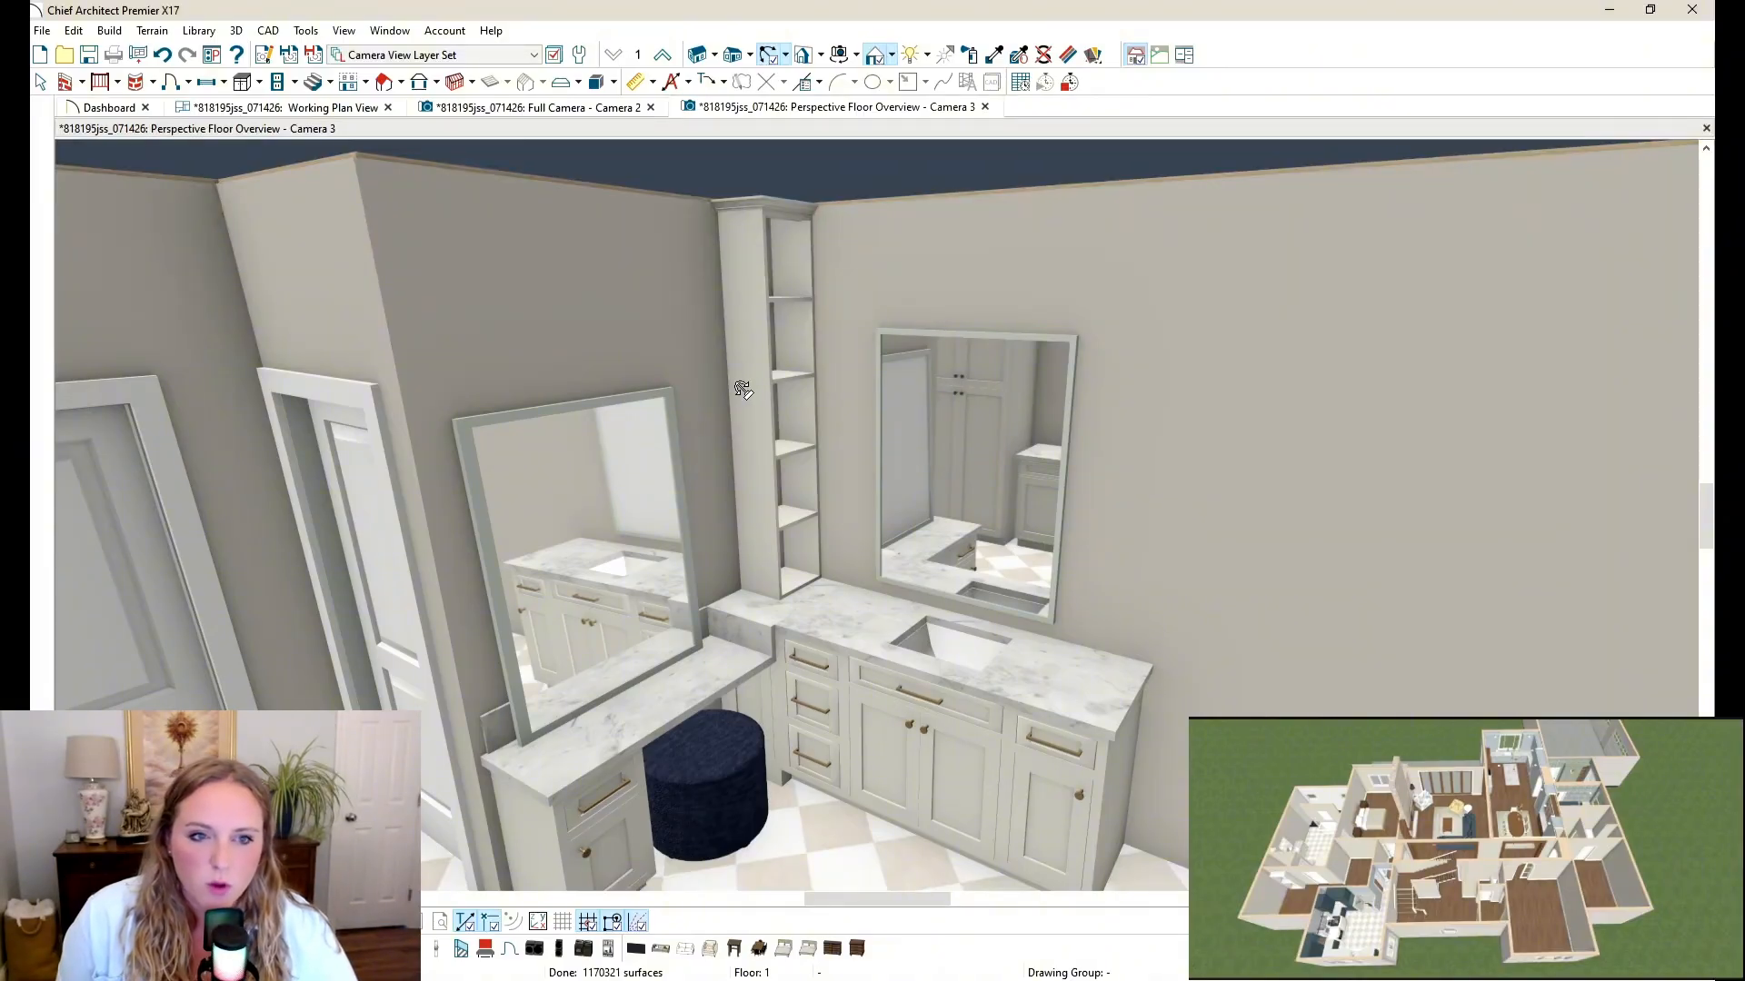
Step: In the working plan, rotate the open-shelf wall cabinet beside the makeup counter so its shelves face the same way as the adjoining sink vanity
{"action": "left_click", "coordinate": [289, 109]}
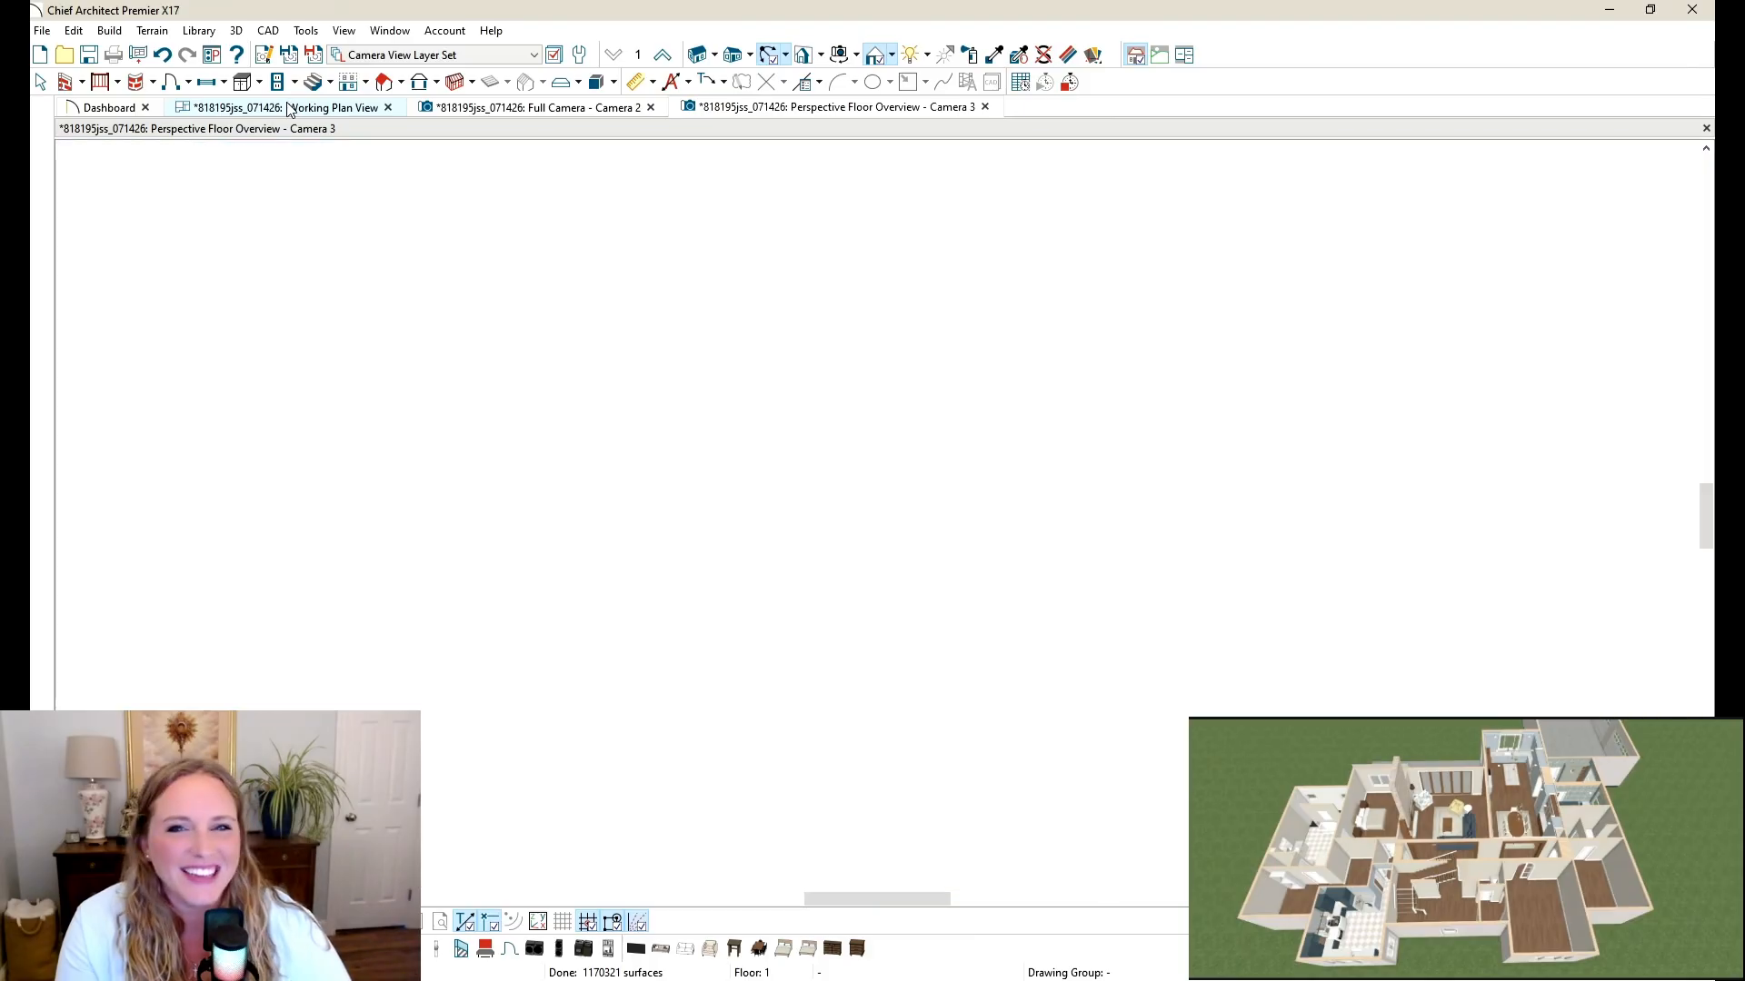
{"action": "scroll", "coordinate": [1181, 390], "scroll_direction": "down", "scroll_amount": 3}
{"action": "scroll", "coordinate": [345, 482], "scroll_direction": "up", "scroll_amount": 10}
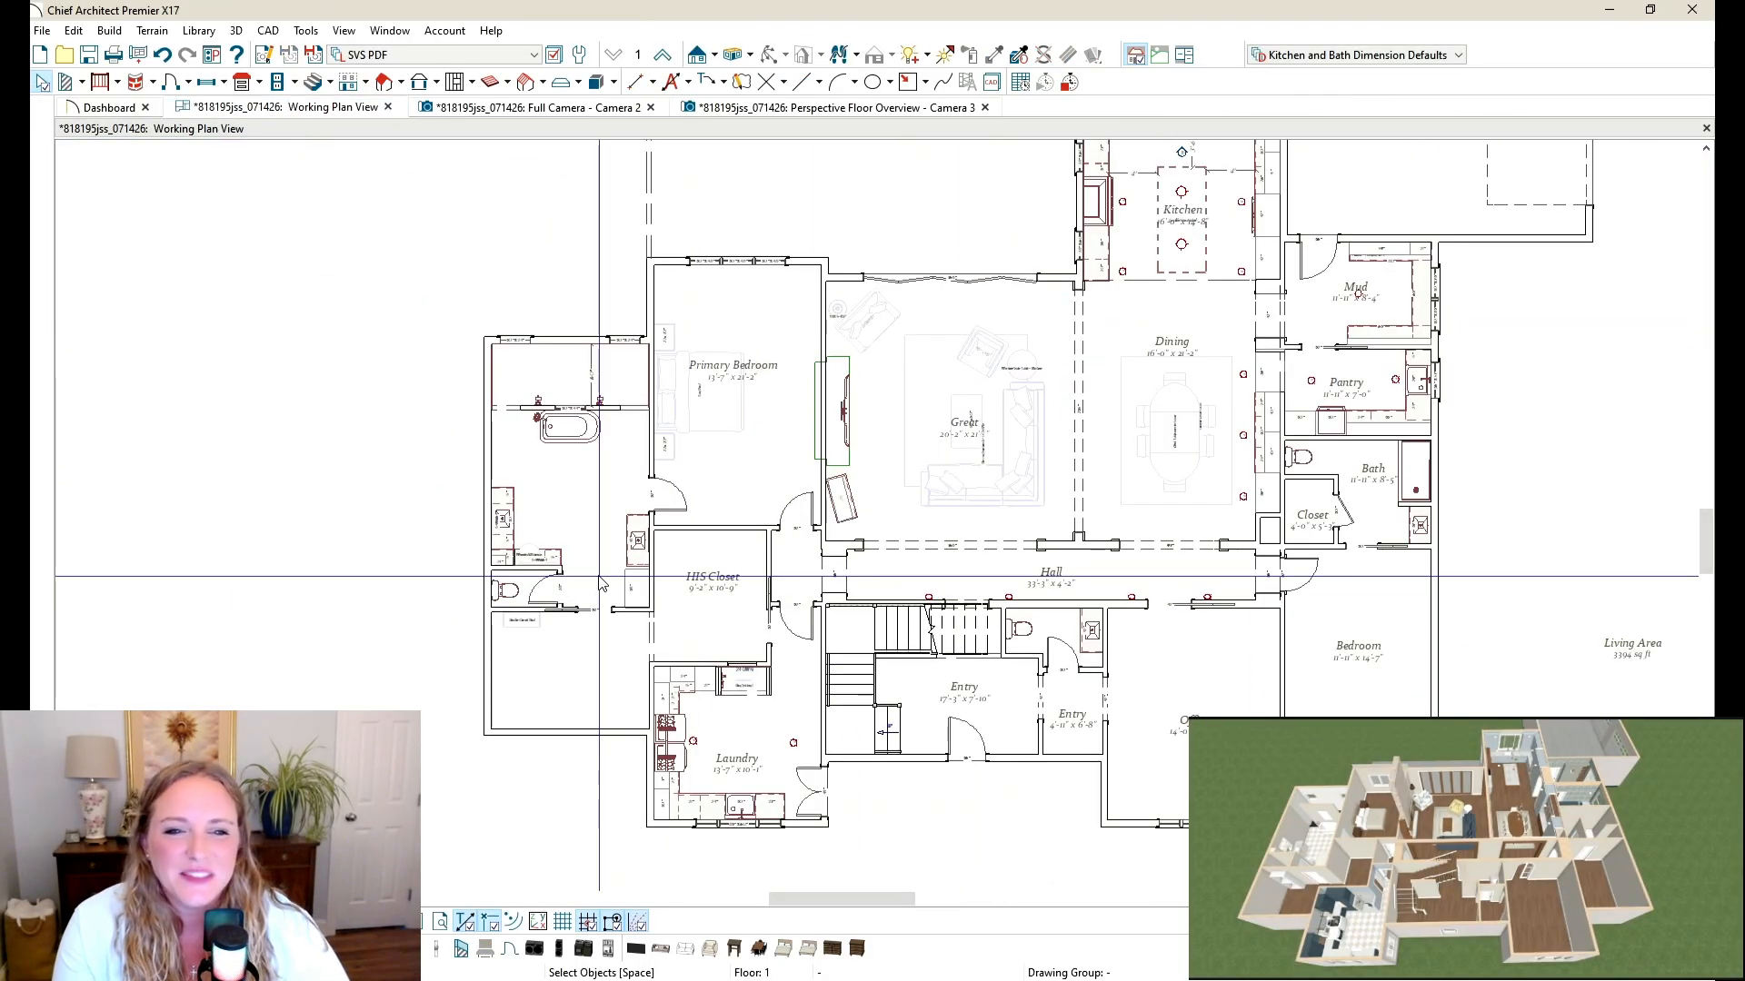
{"action": "left_click", "coordinate": [338, 469]}
{"action": "left_click_drag", "start_coordinate": [338, 469], "coordinate": [532, 529]}
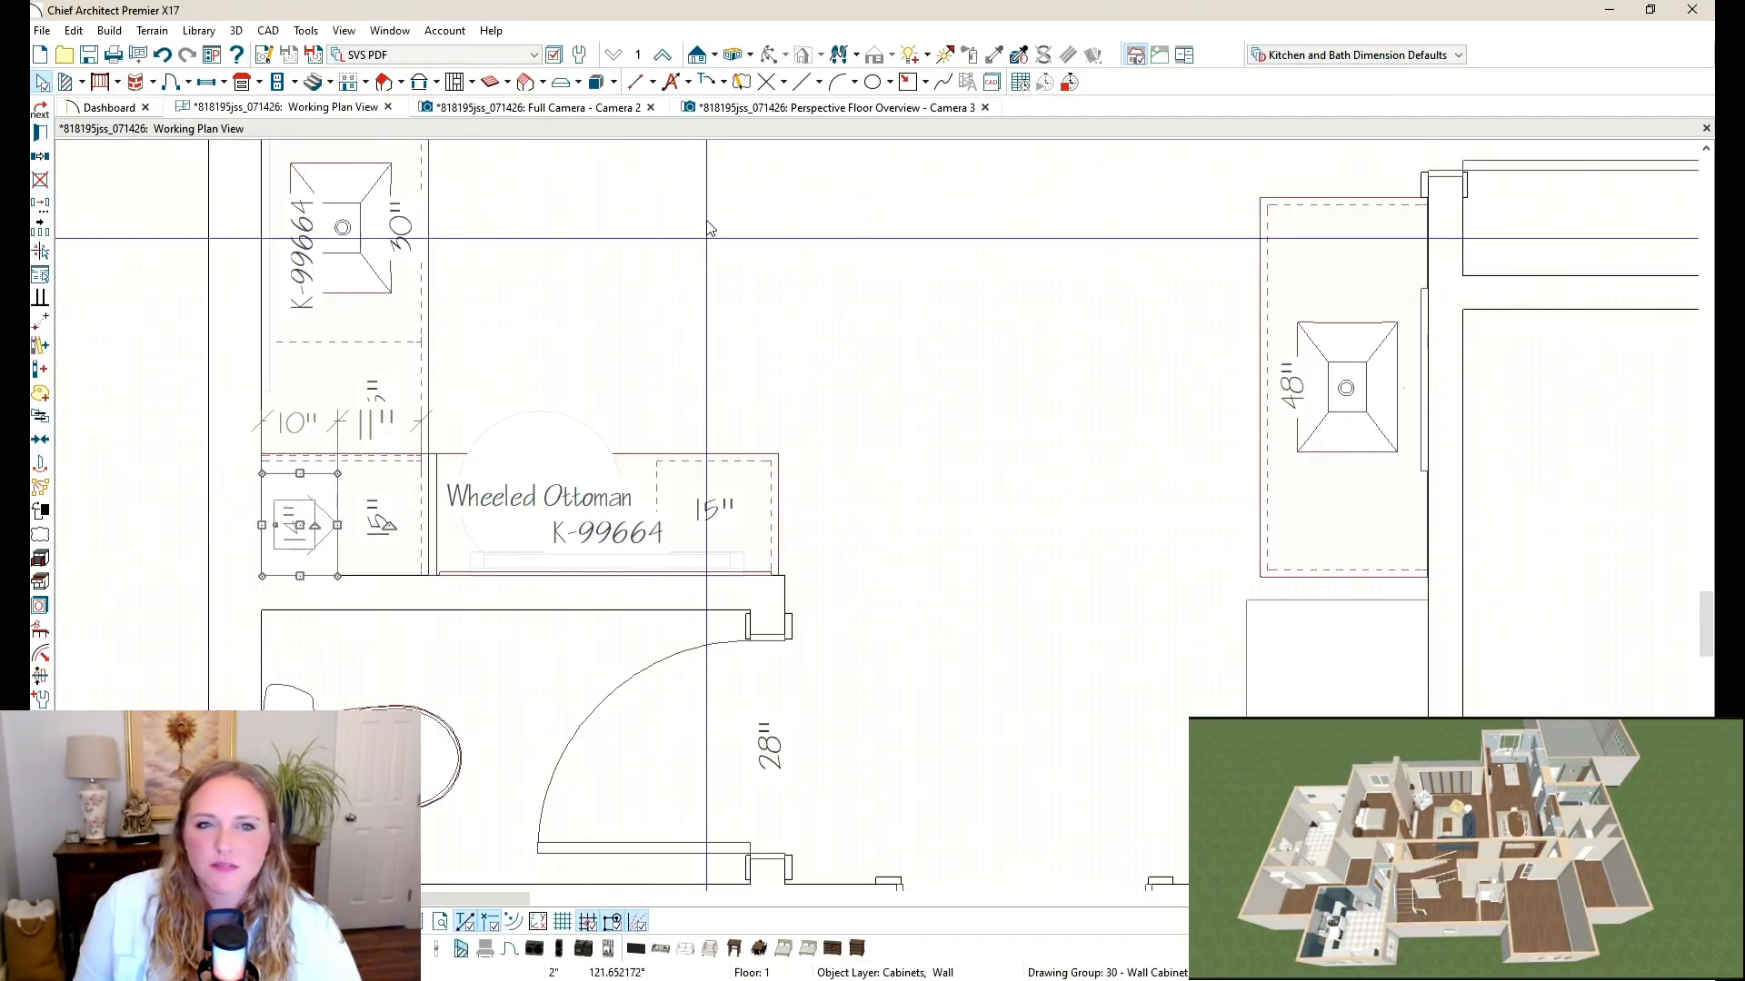
Step: Close the full camera view and face the sink vanity and open-shelf tower in the perspective floor overview
{"action": "left_click", "coordinate": [600, 112]}
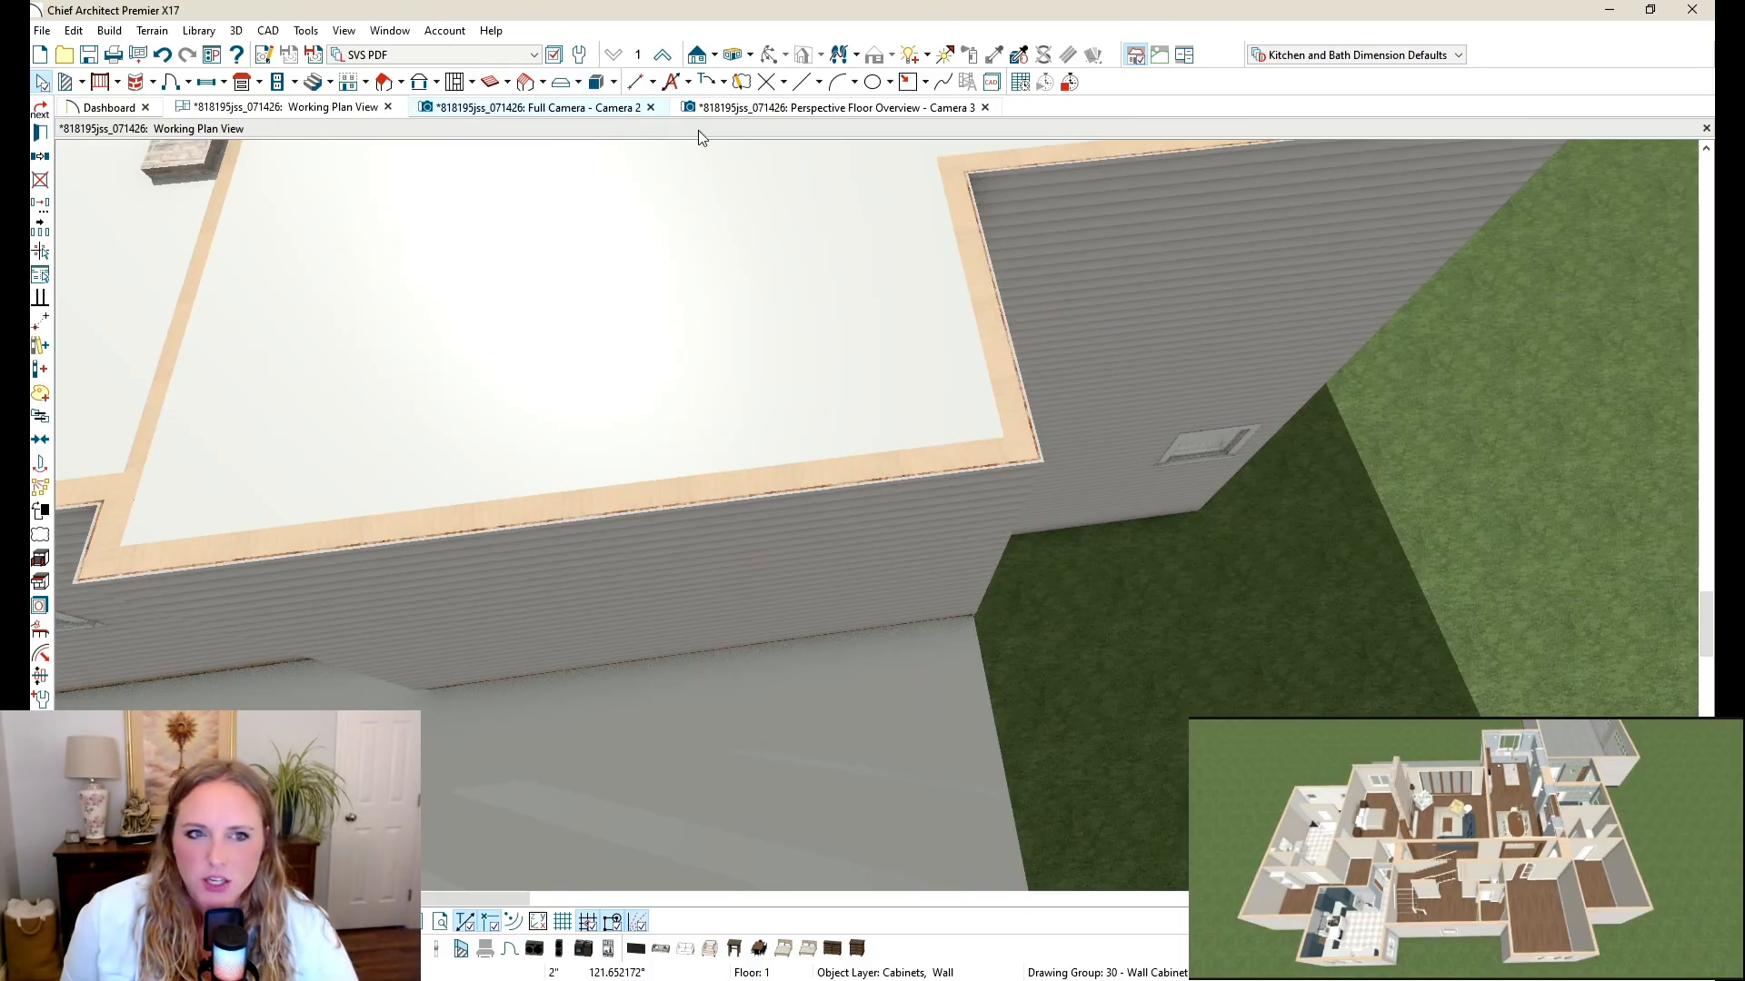
{"action": "left_click", "coordinate": [651, 109]}
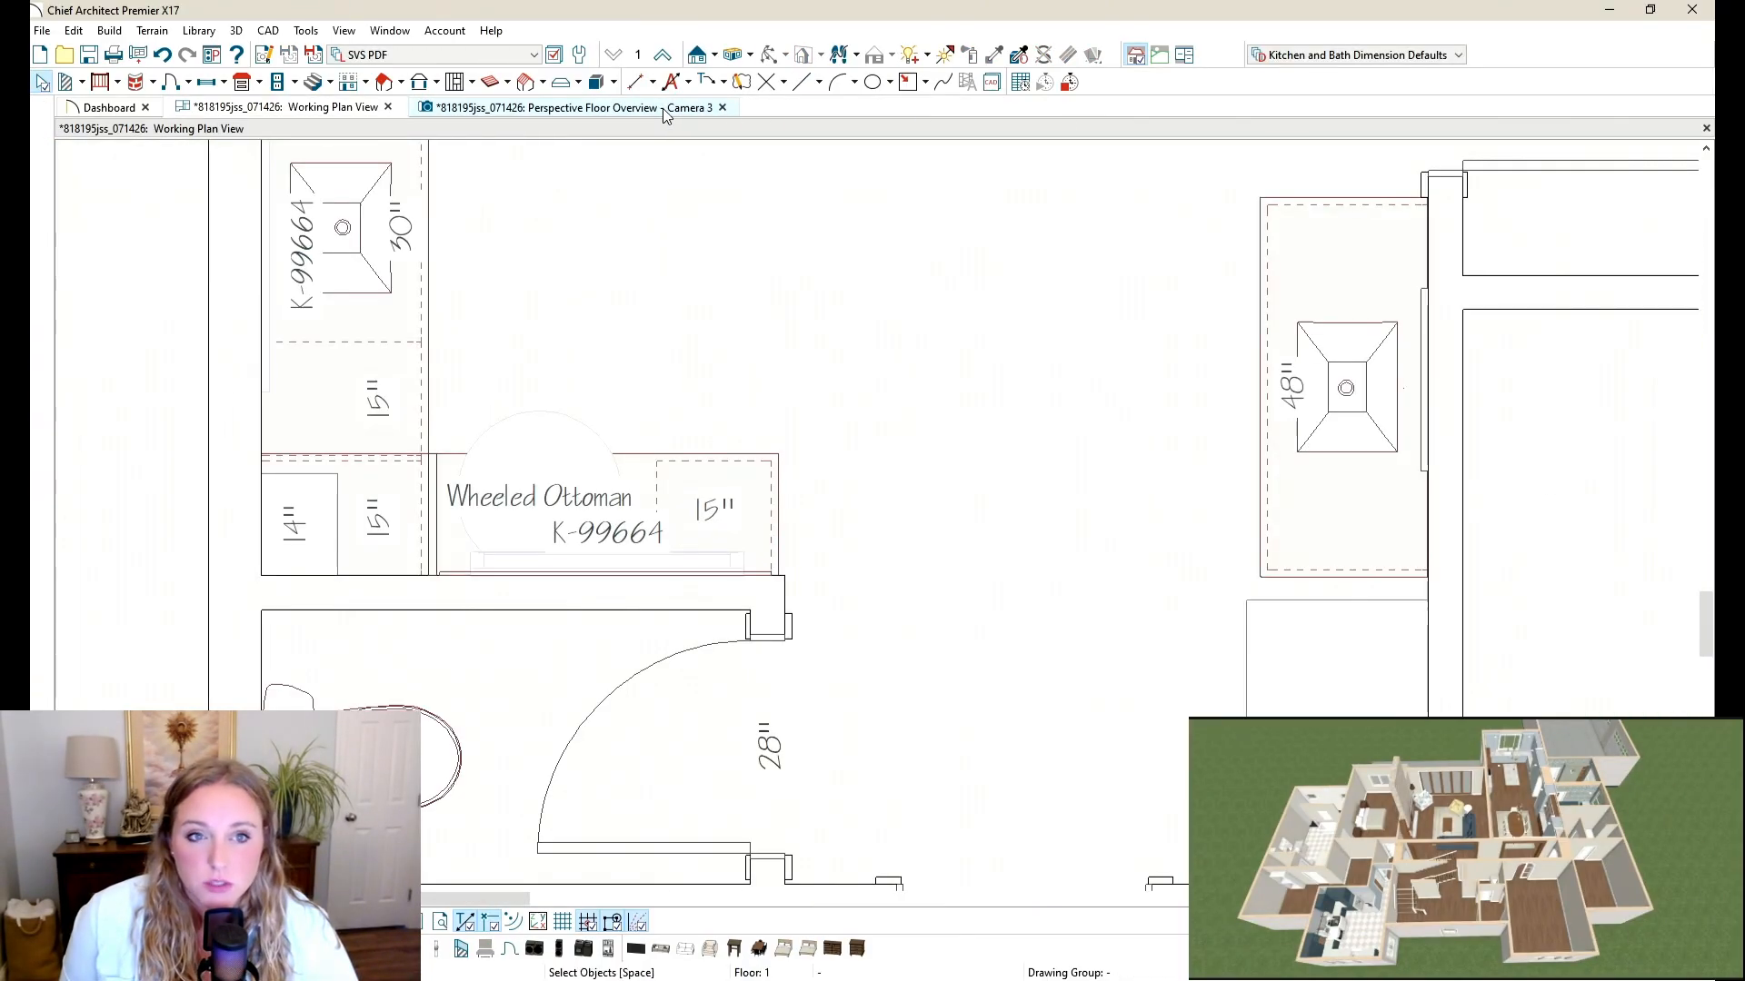
{"action": "left_click", "coordinate": [662, 107]}
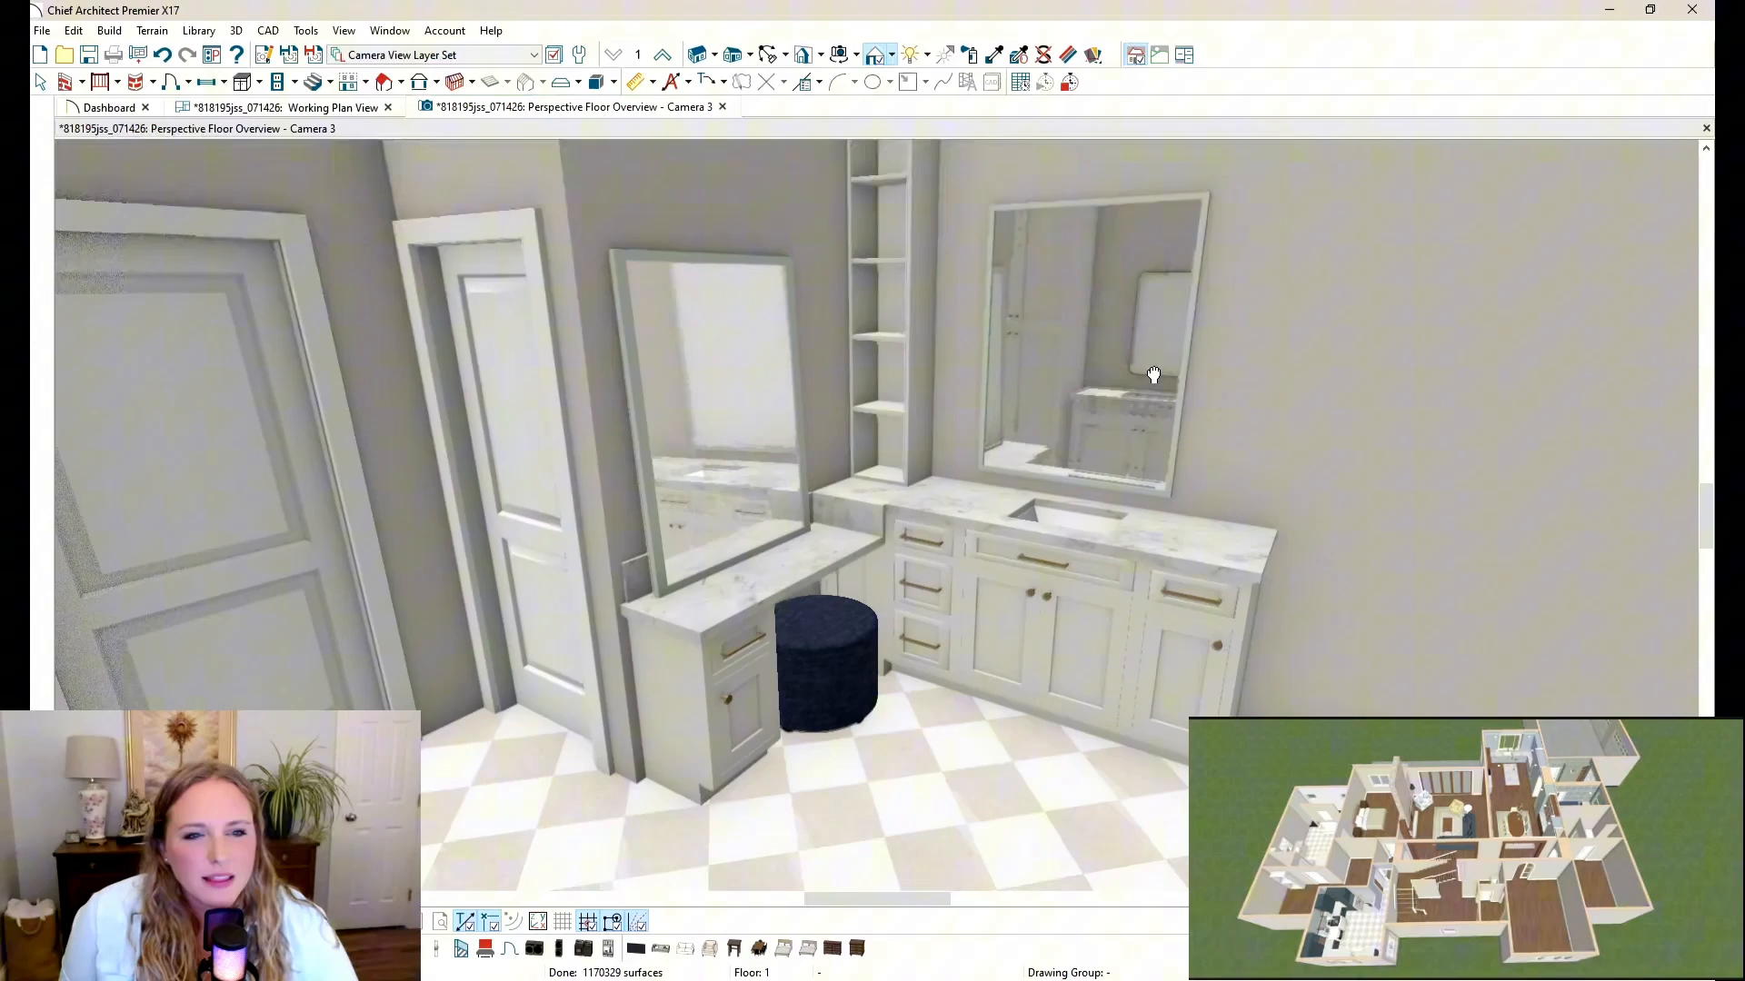
{"action": "left_click_drag", "start_coordinate": [1153, 374], "coordinate": [838, 601]}
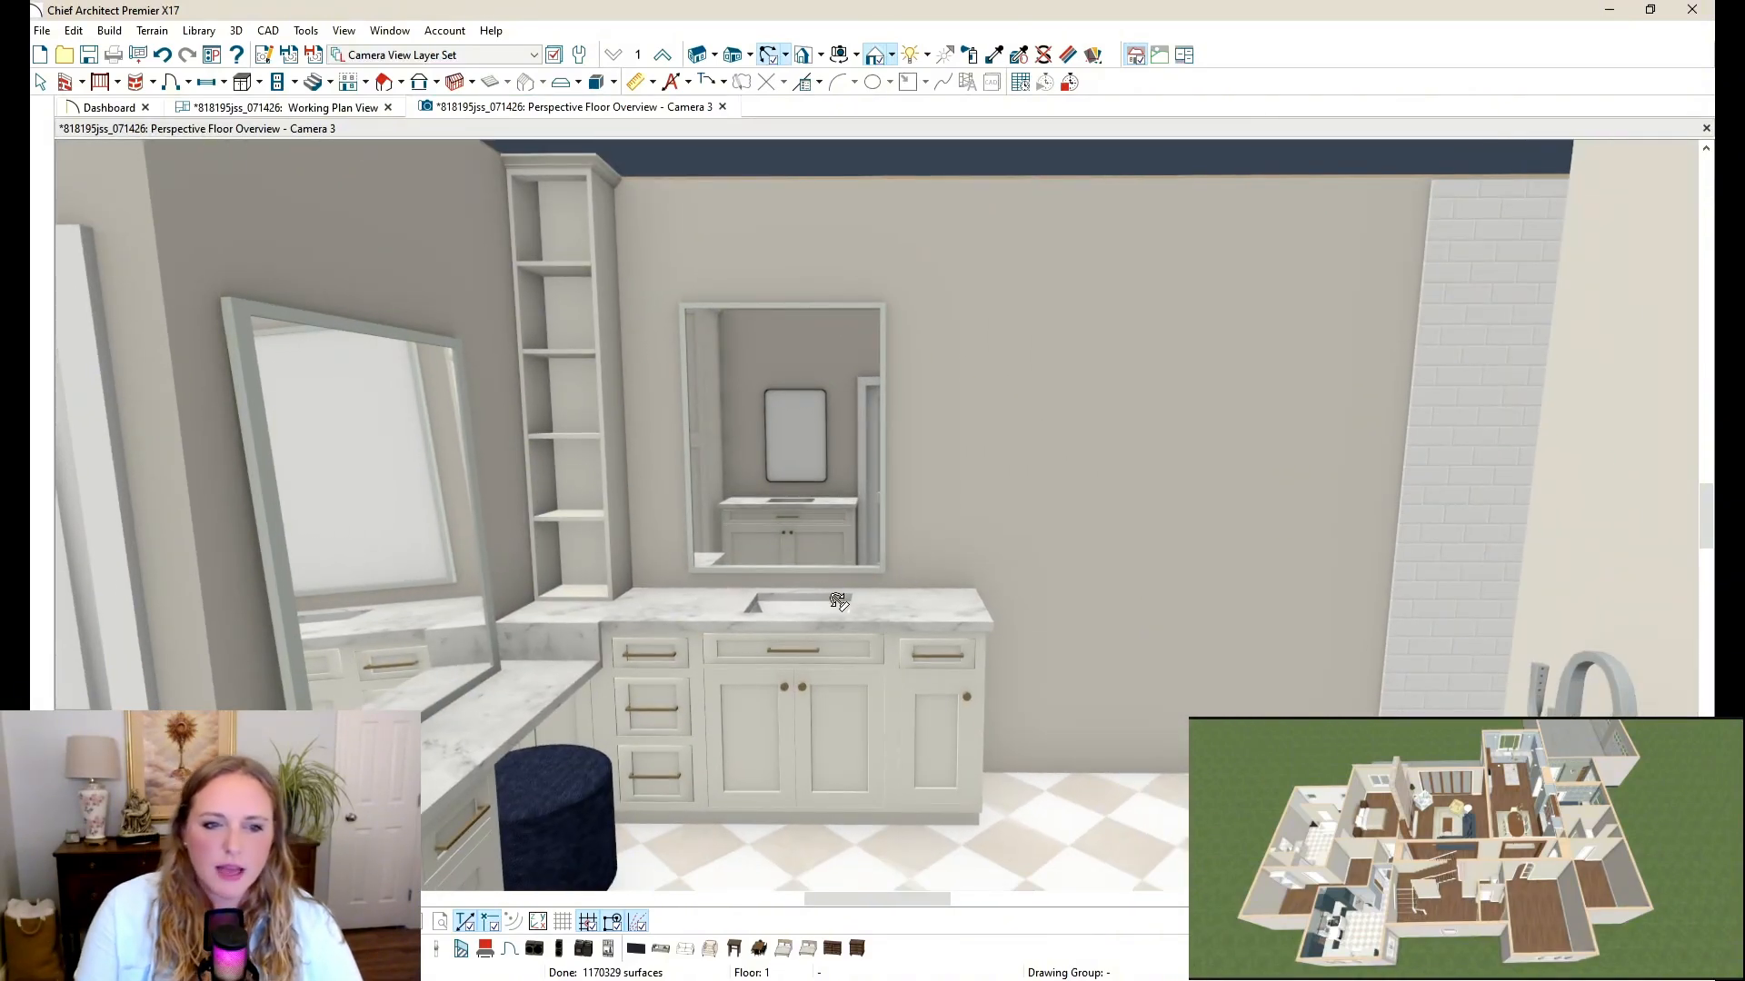
Step: Change the drawer handles to knobs on the three-drawer cabinet between the makeup counter and the sink base
{"action": "key", "text": "space"}
{"action": "left_click", "coordinate": [651, 693]}
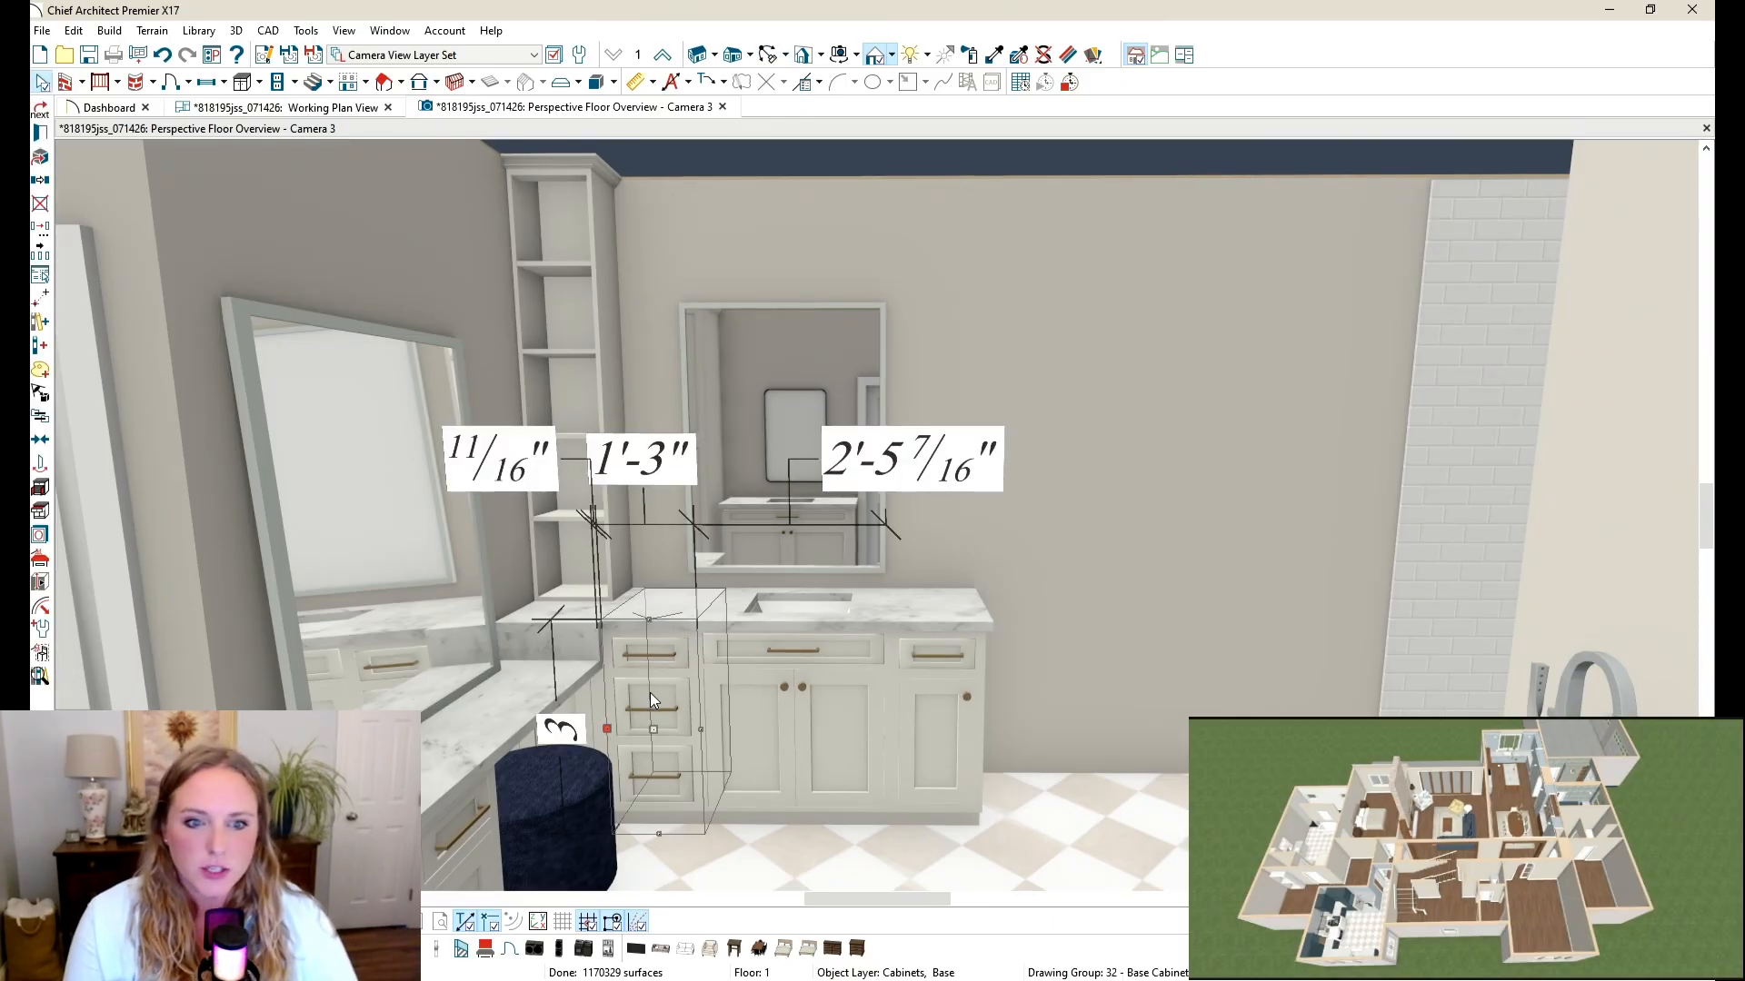
{"action": "double_click", "coordinate": [651, 692]}
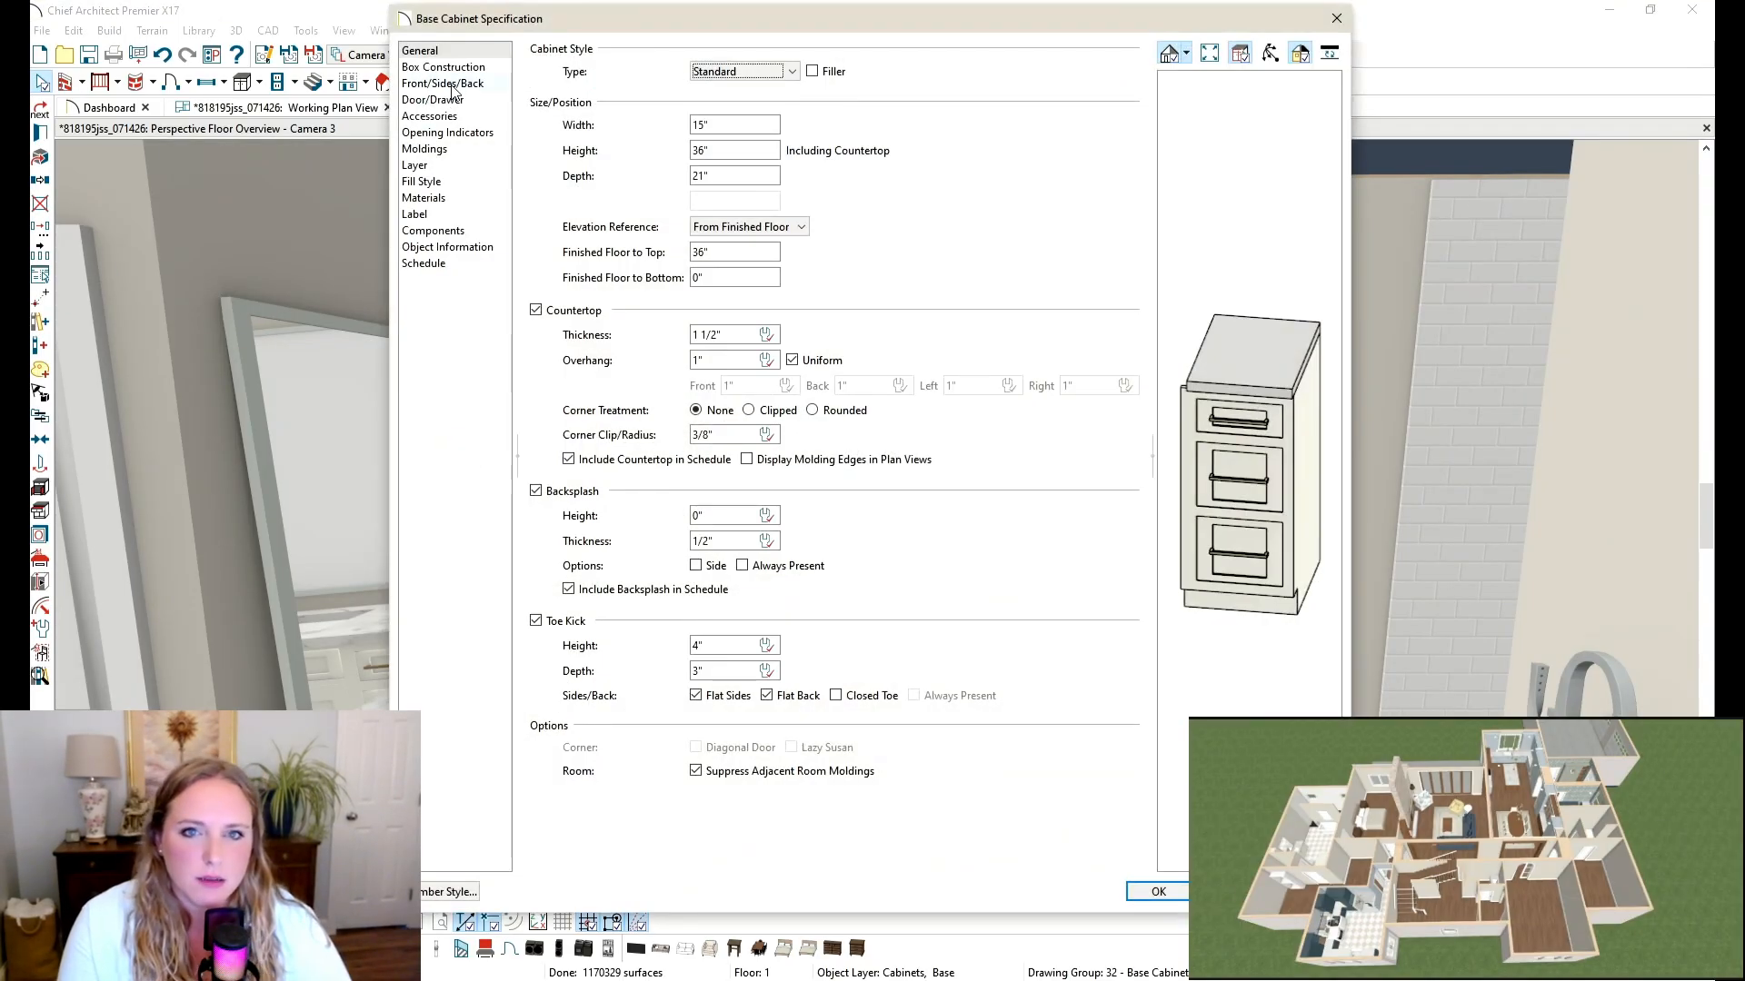
{"action": "left_click", "coordinate": [452, 84]}
{"action": "left_click", "coordinate": [454, 99]}
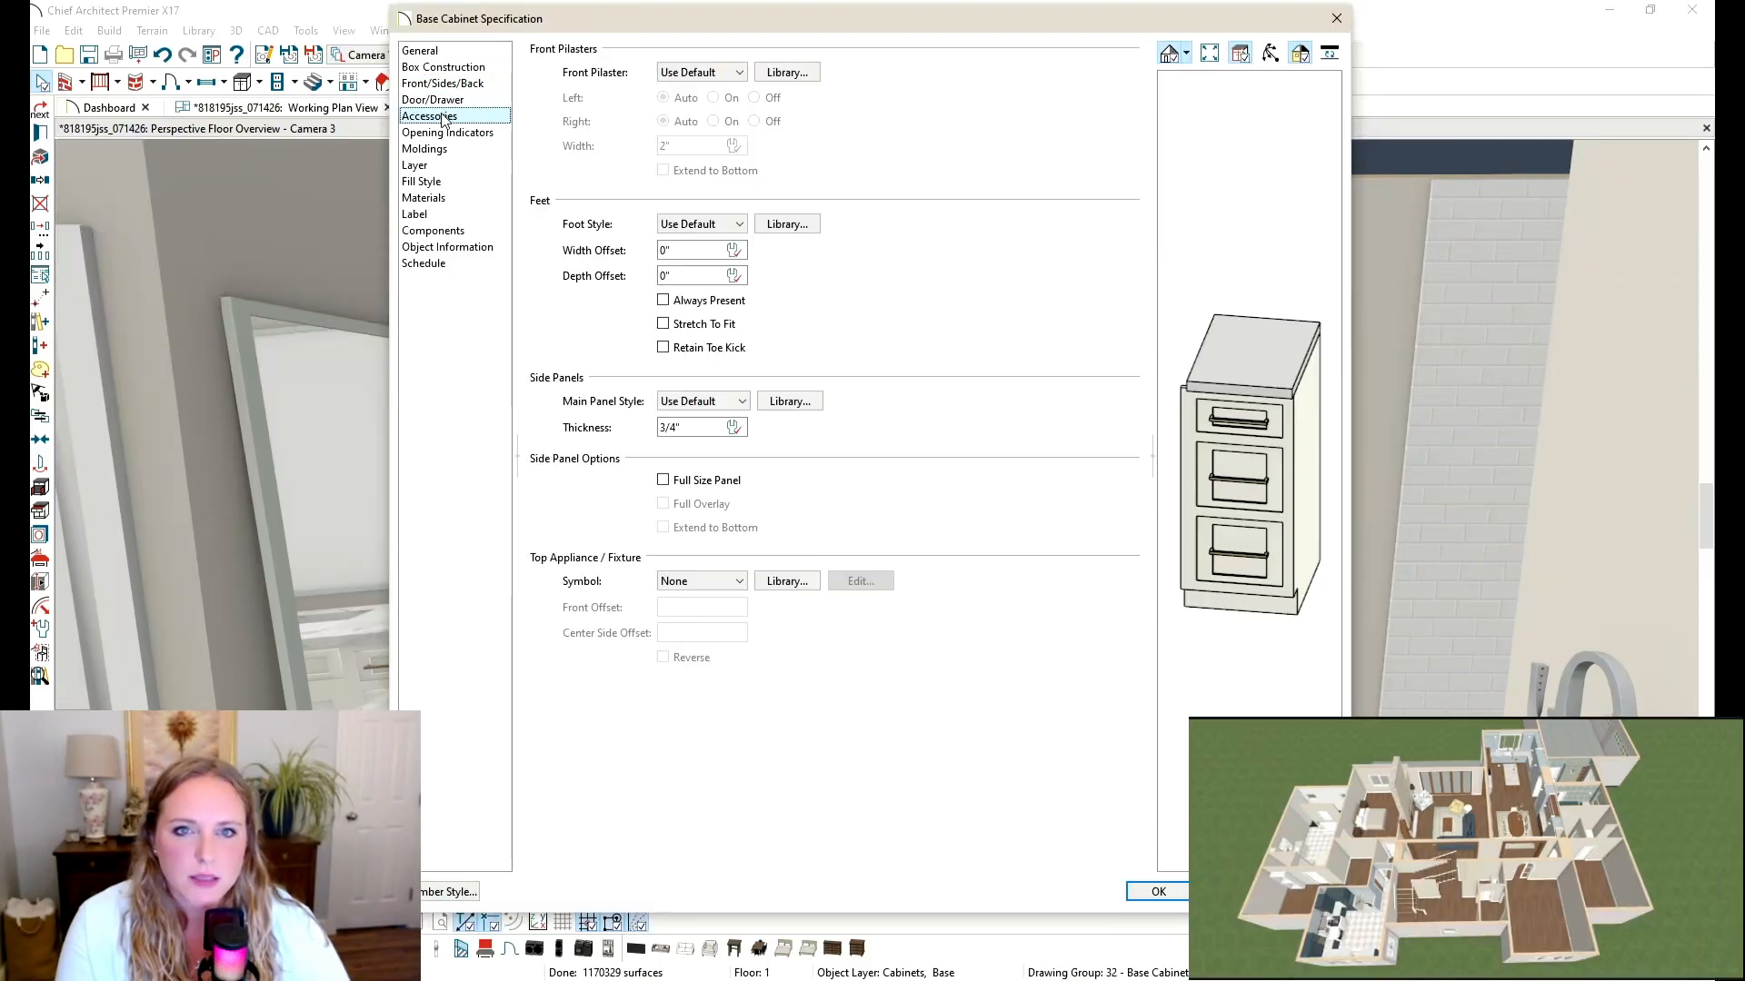
{"action": "left_click", "coordinate": [732, 483]}
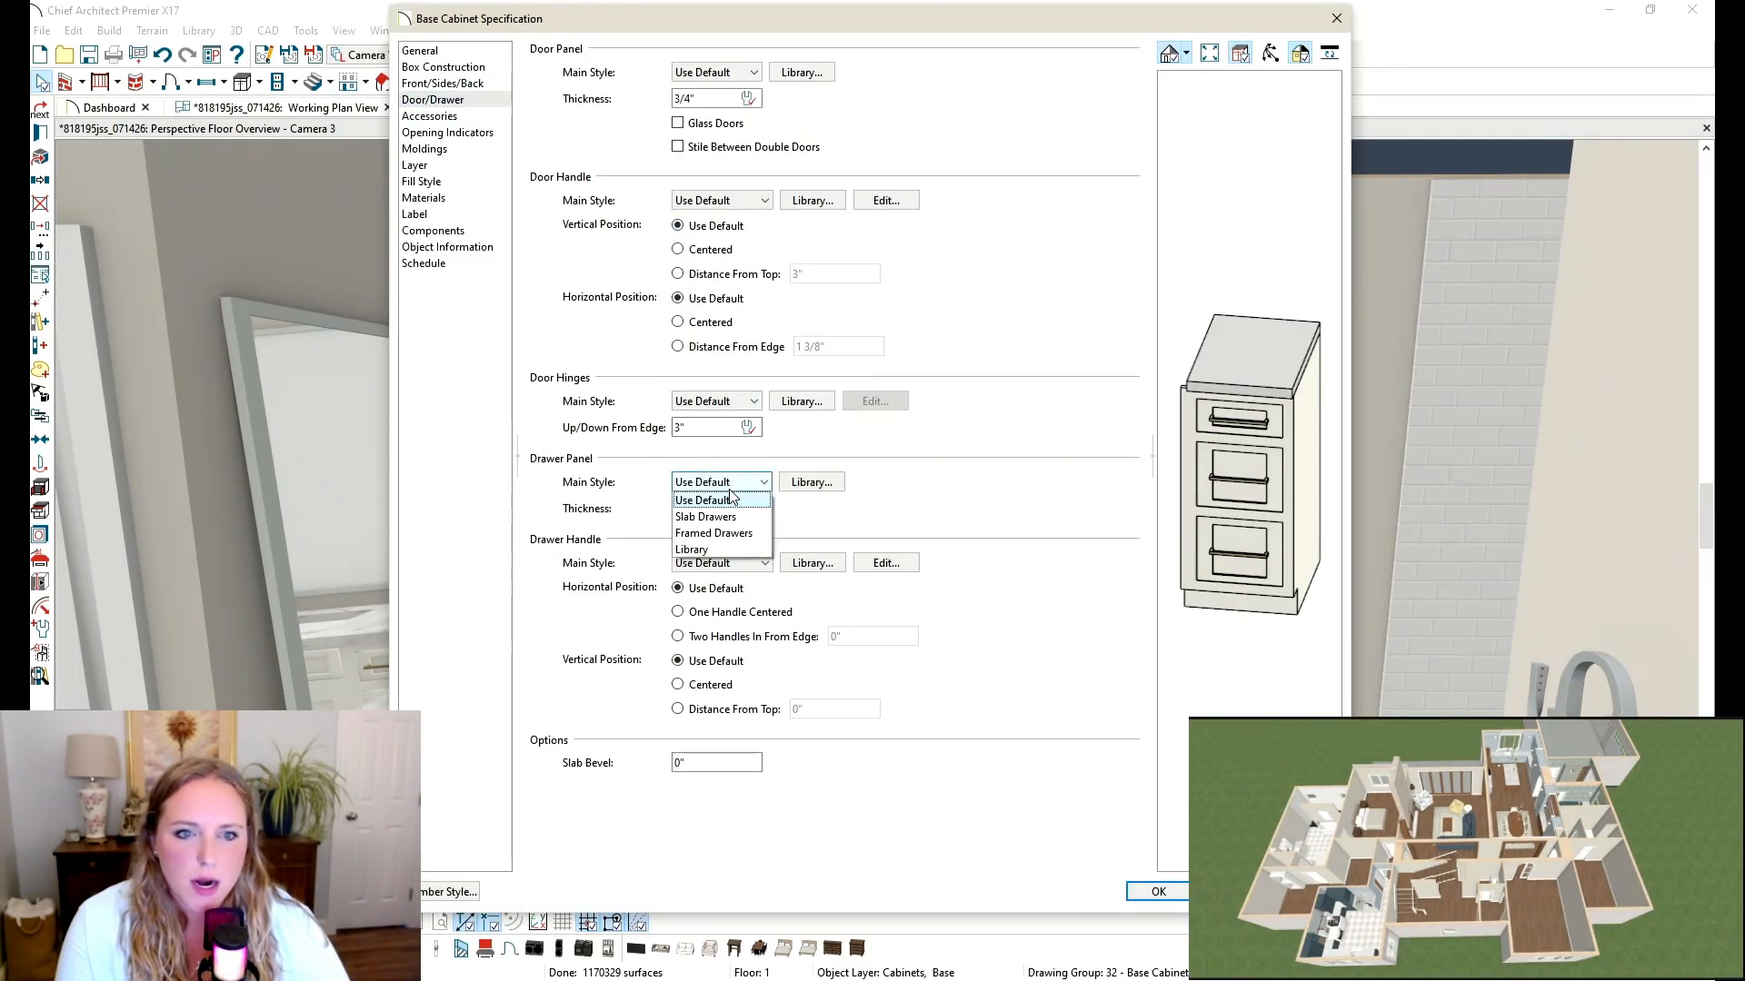
{"action": "left_click", "coordinate": [895, 529]}
{"action": "left_click", "coordinate": [742, 564]}
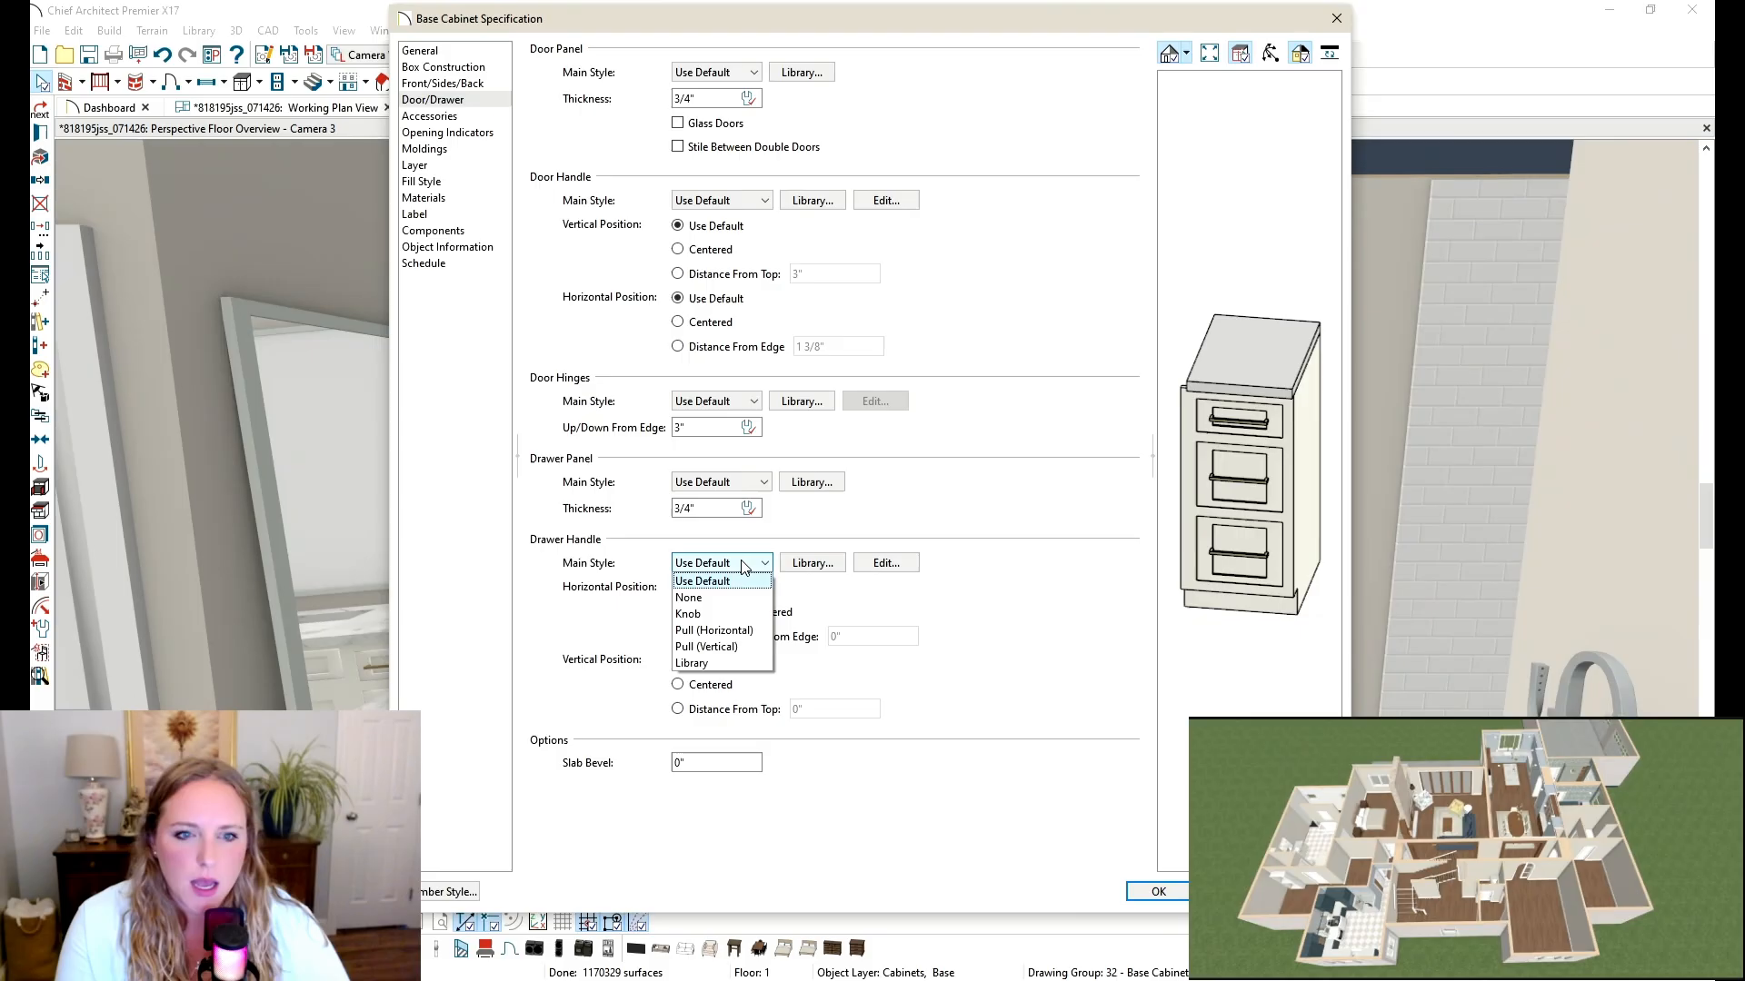
{"action": "left_click", "coordinate": [724, 614]}
{"action": "left_click", "coordinate": [1161, 891]}
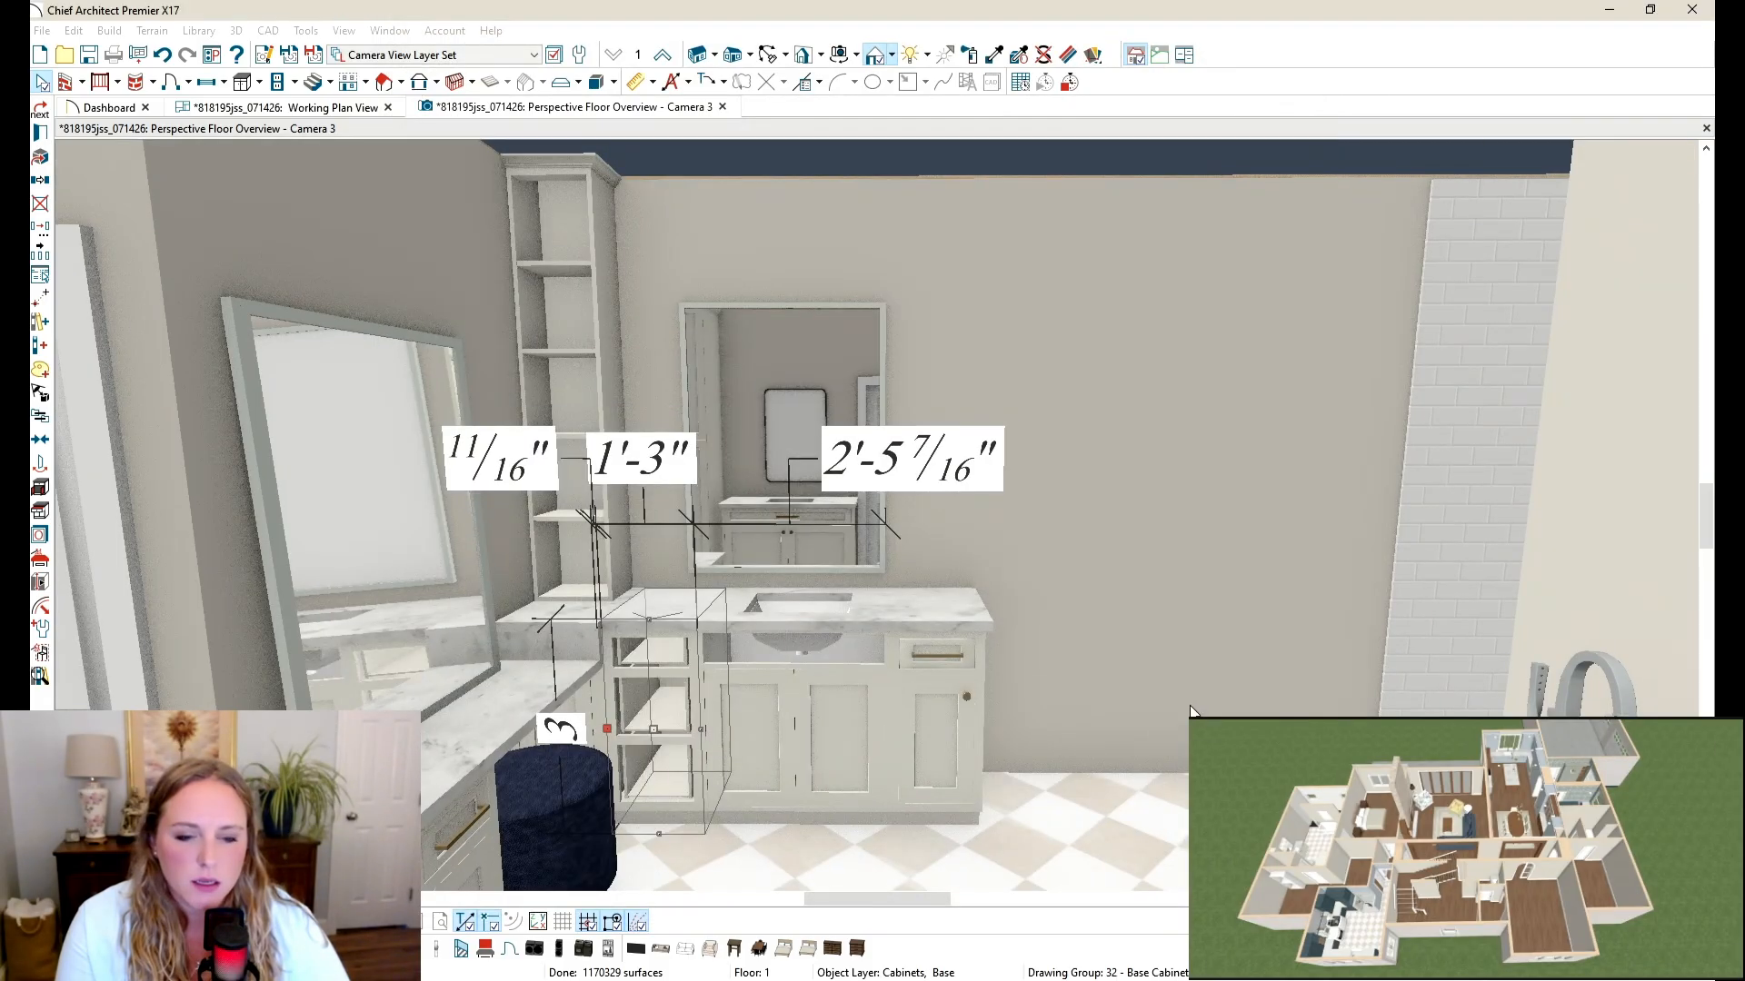
{"action": "key", "text": "Escape"}
Step: Close the perspective floor overview and place a full camera in the working plan, looking from the tub area toward the makeup counter corner
{"action": "left_click", "coordinate": [769, 56]}
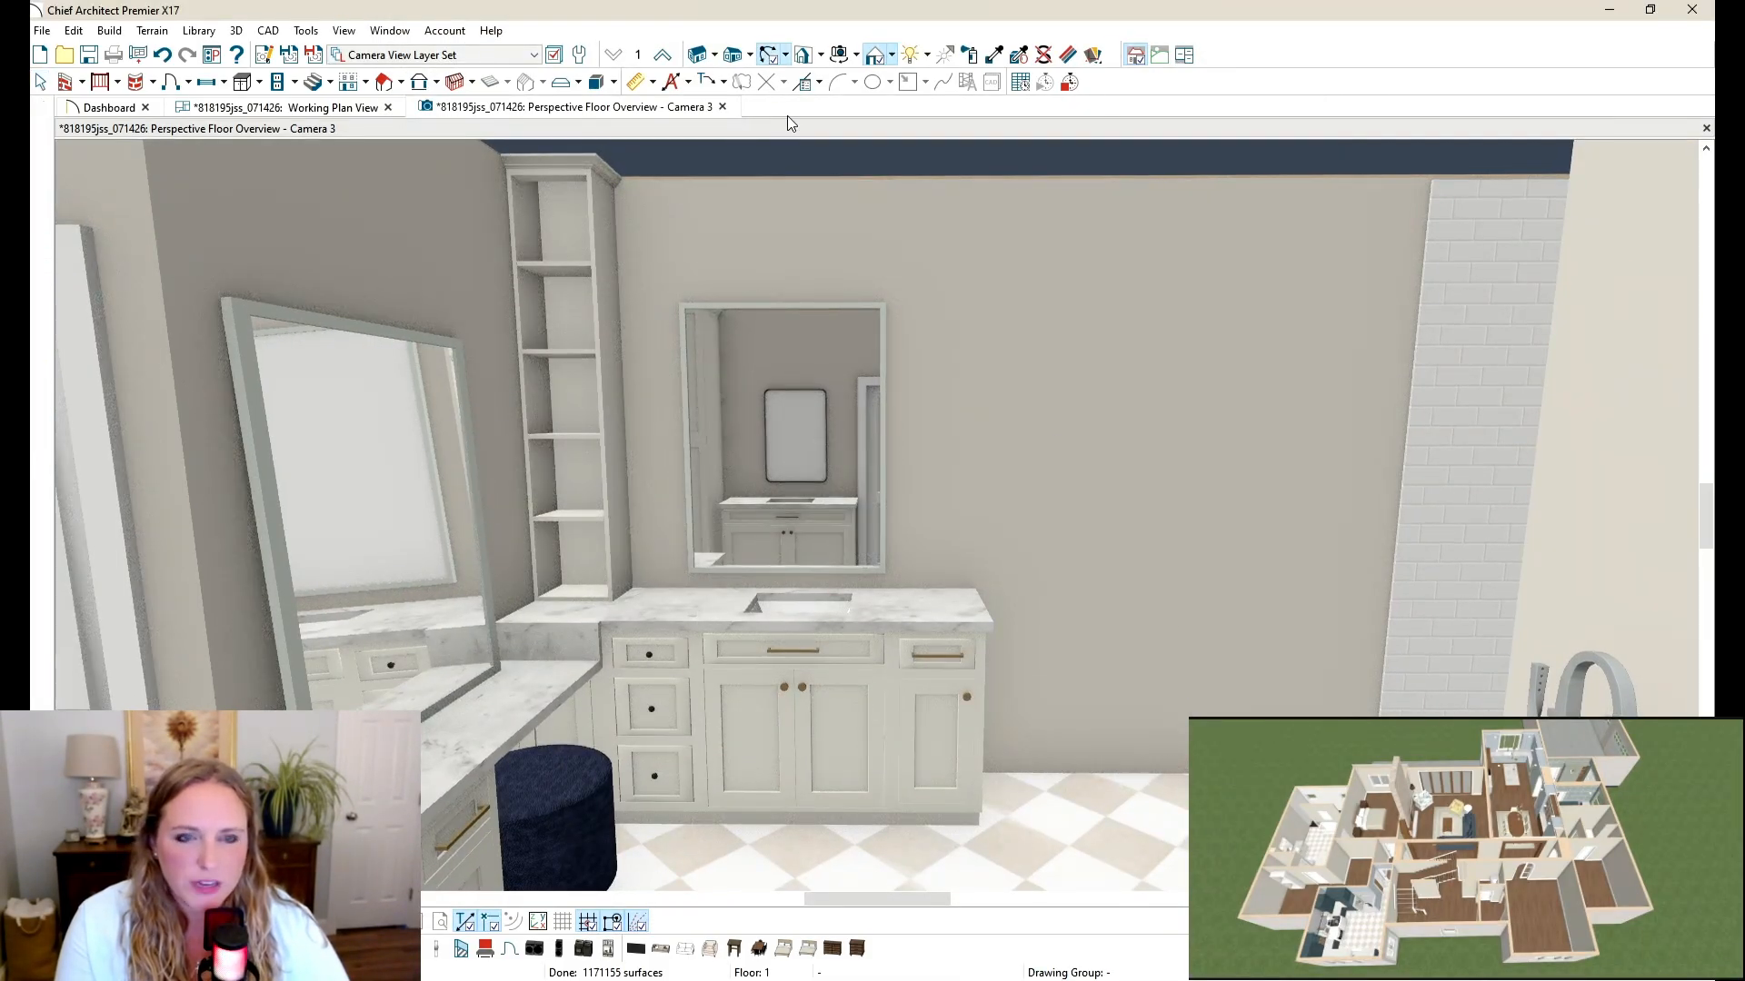
{"action": "left_click_drag", "start_coordinate": [952, 641], "coordinate": [1170, 275]}
{"action": "left_click", "coordinate": [722, 107]}
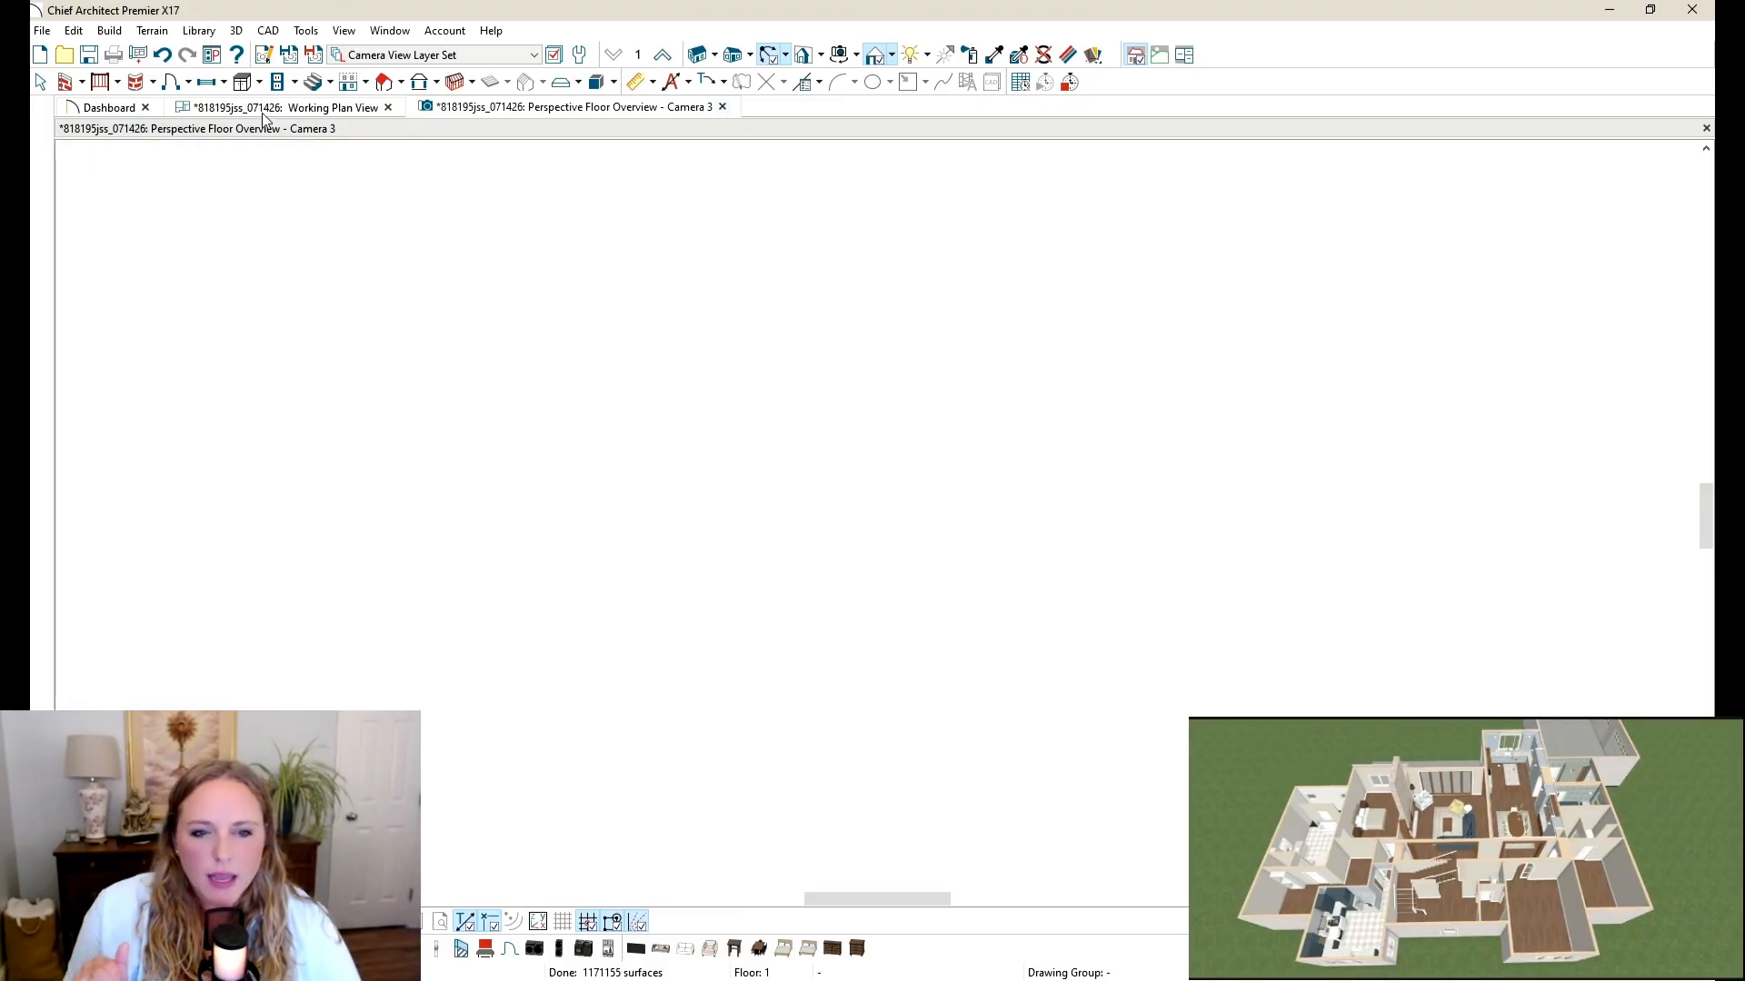
{"action": "left_click", "coordinate": [750, 55]}
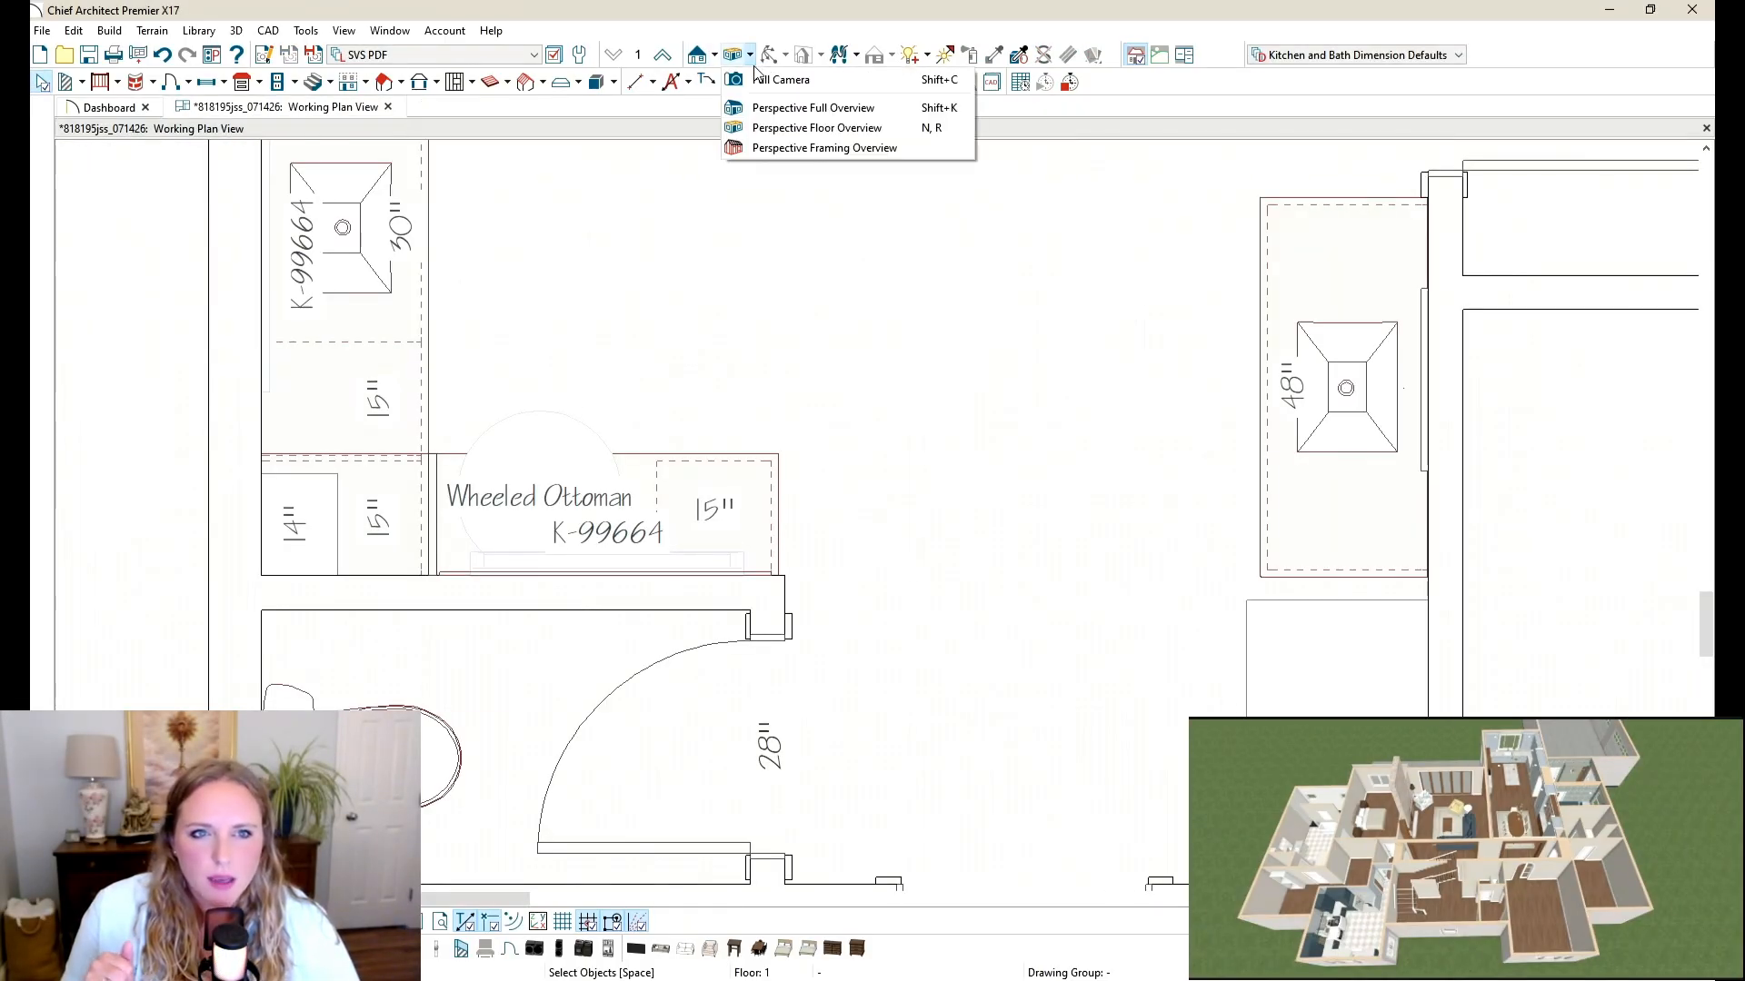
{"action": "left_click", "coordinate": [779, 71]}
{"action": "scroll", "coordinate": [616, 596], "scroll_direction": "down", "scroll_amount": 3}
{"action": "scroll", "coordinate": [740, 717], "scroll_direction": "down", "scroll_amount": 2}
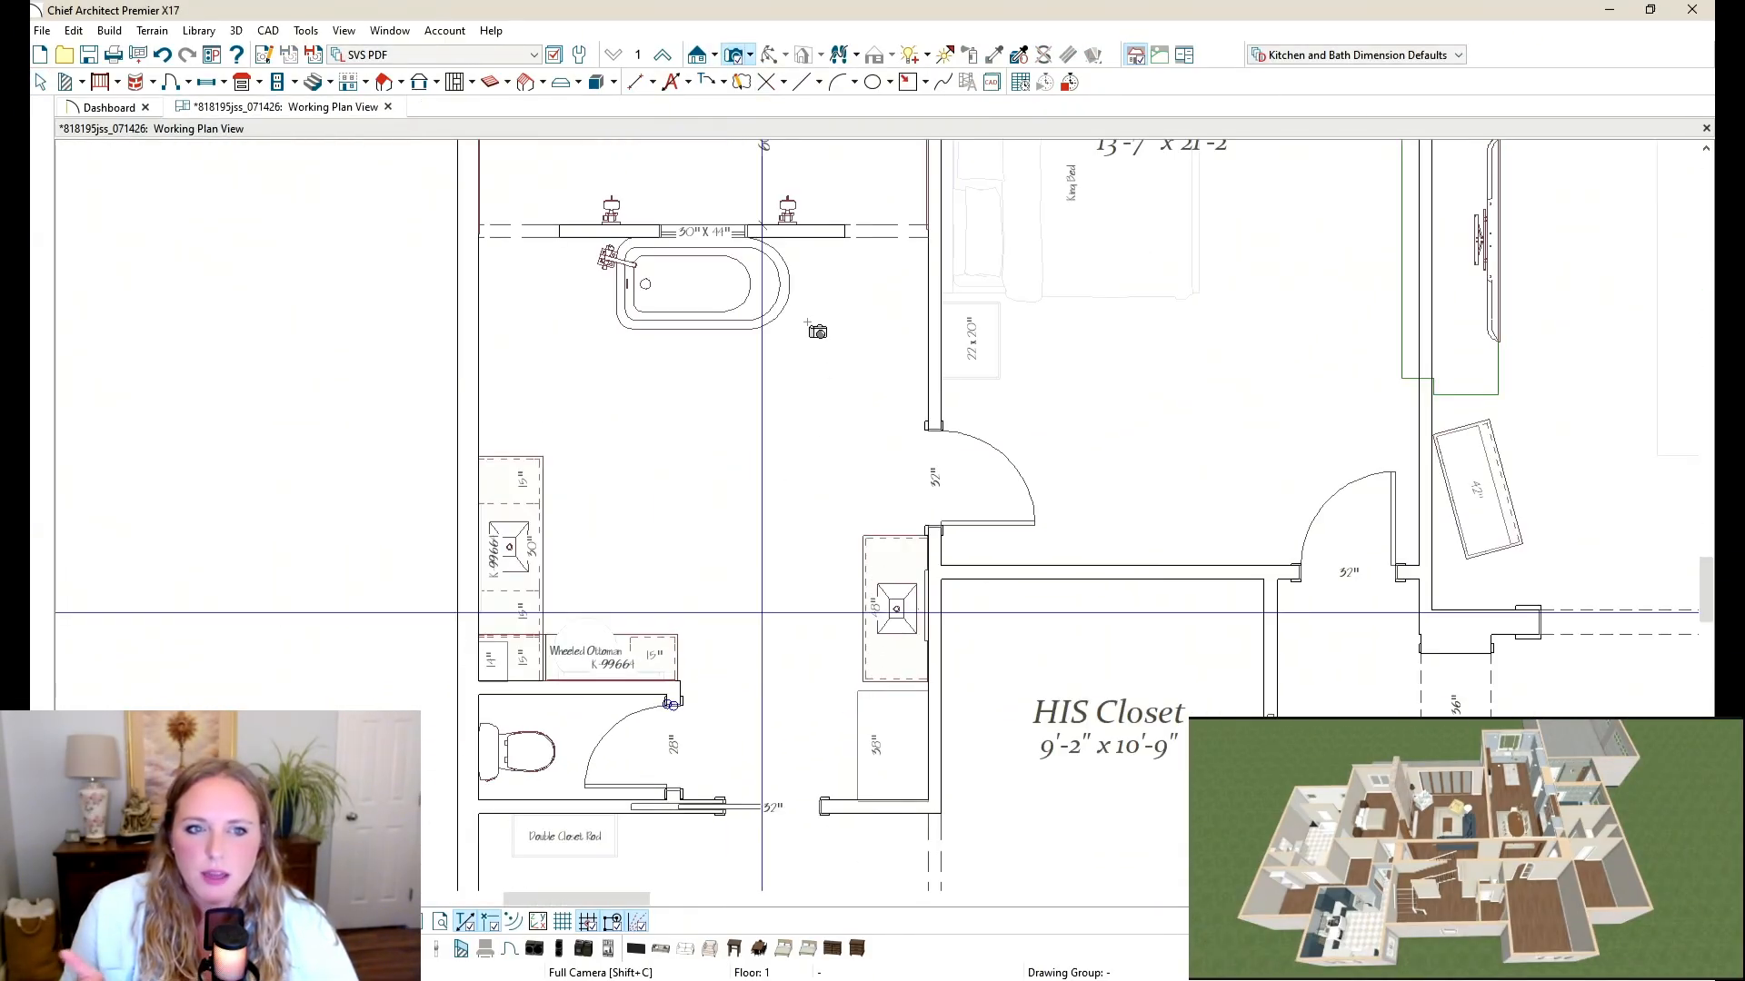
{"action": "left_click_drag", "start_coordinate": [800, 343], "coordinate": [687, 507]}
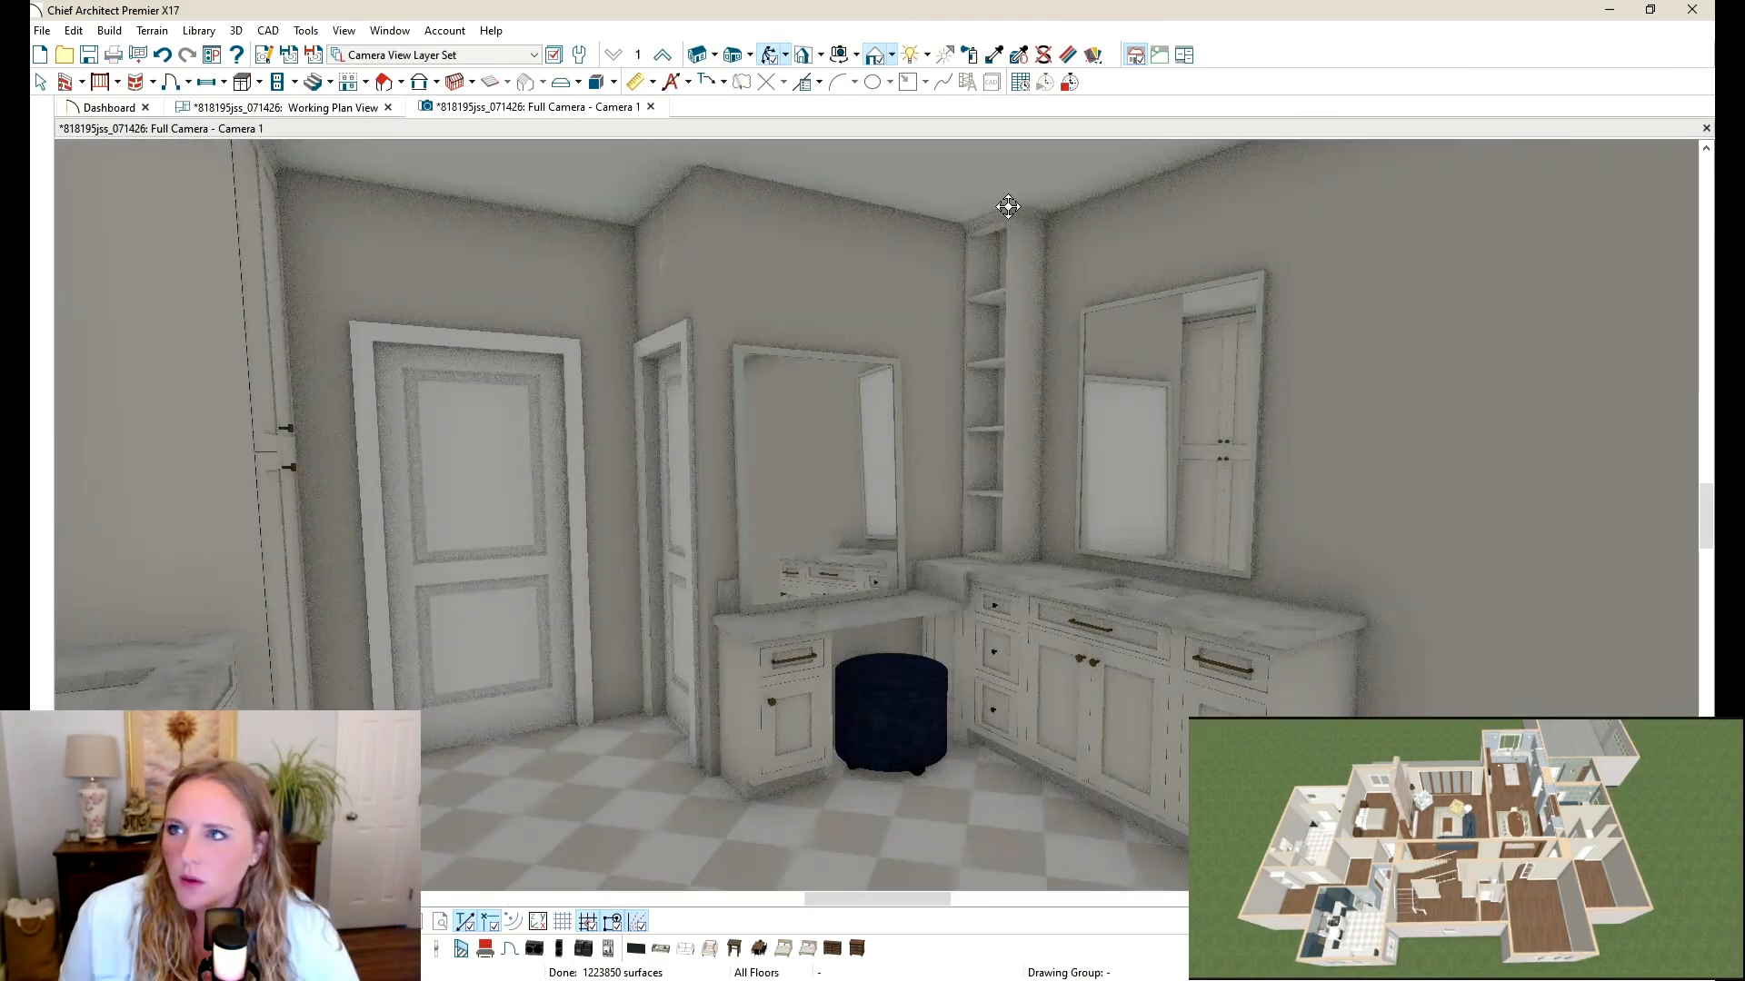
Step: Examine the primary bathroom's tub wall, sink vanity and makeup counter in the full camera view
{"action": "left_click_drag", "start_coordinate": [892, 506], "coordinate": [1391, 592]}
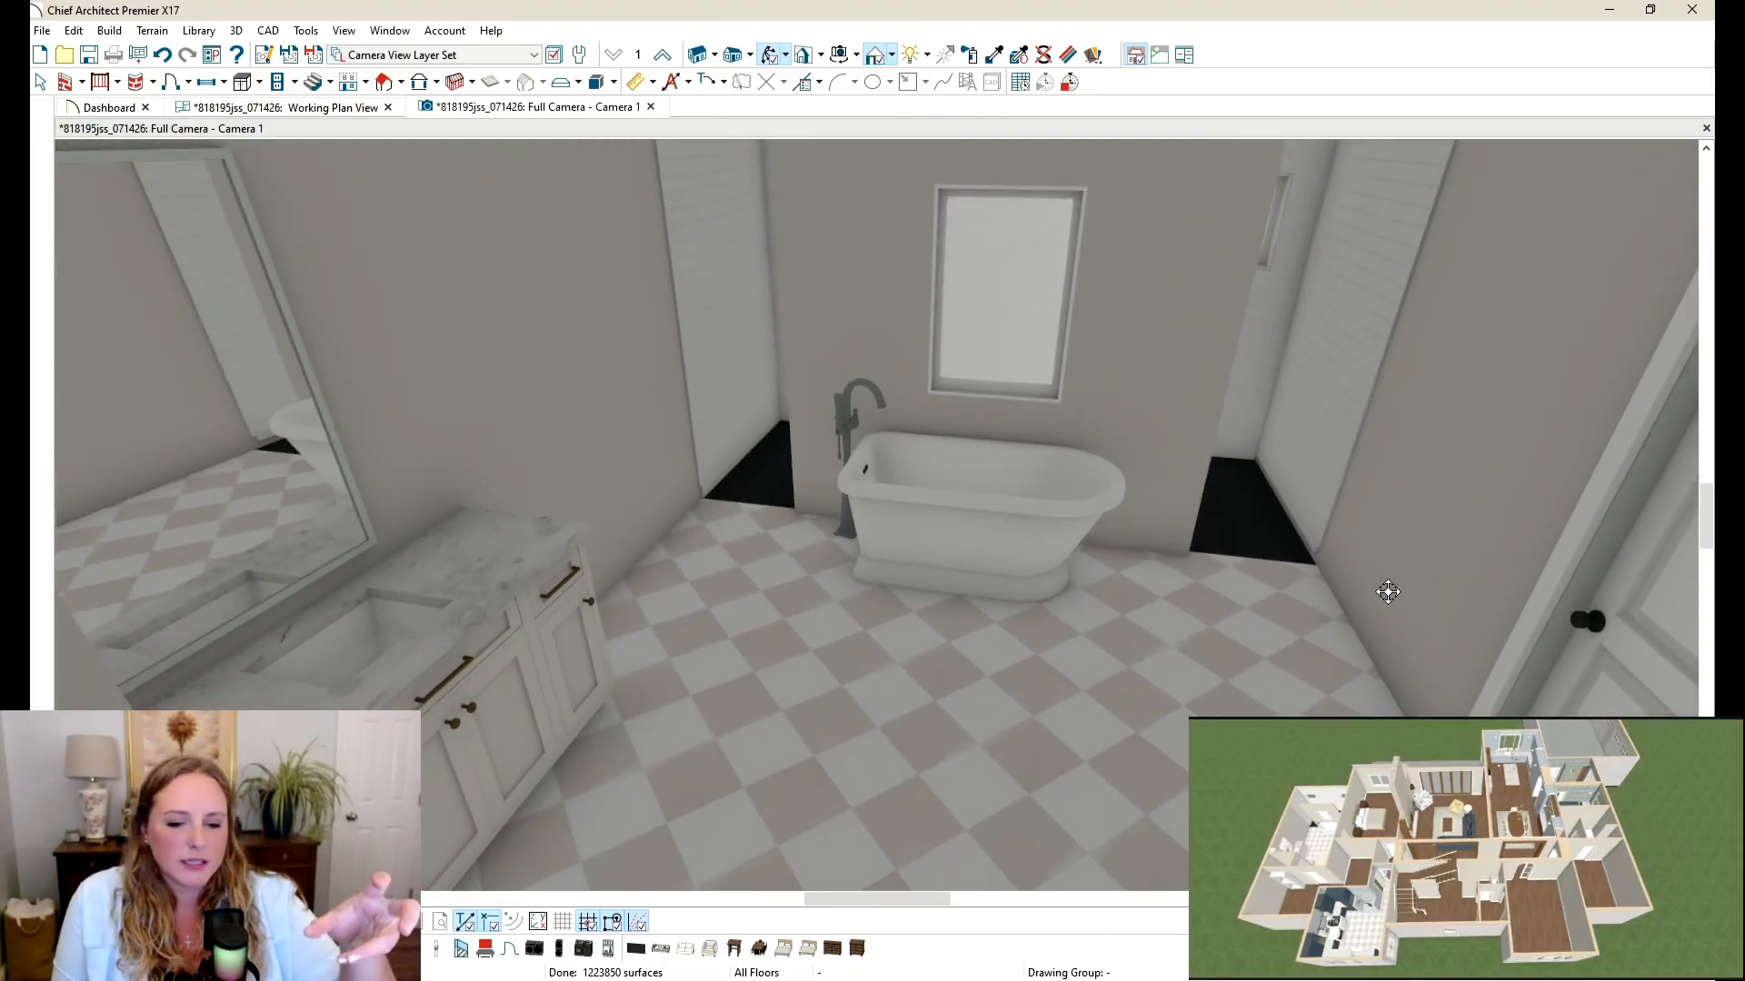
{"action": "left_click_drag", "start_coordinate": [1164, 358], "coordinate": [775, 303]}
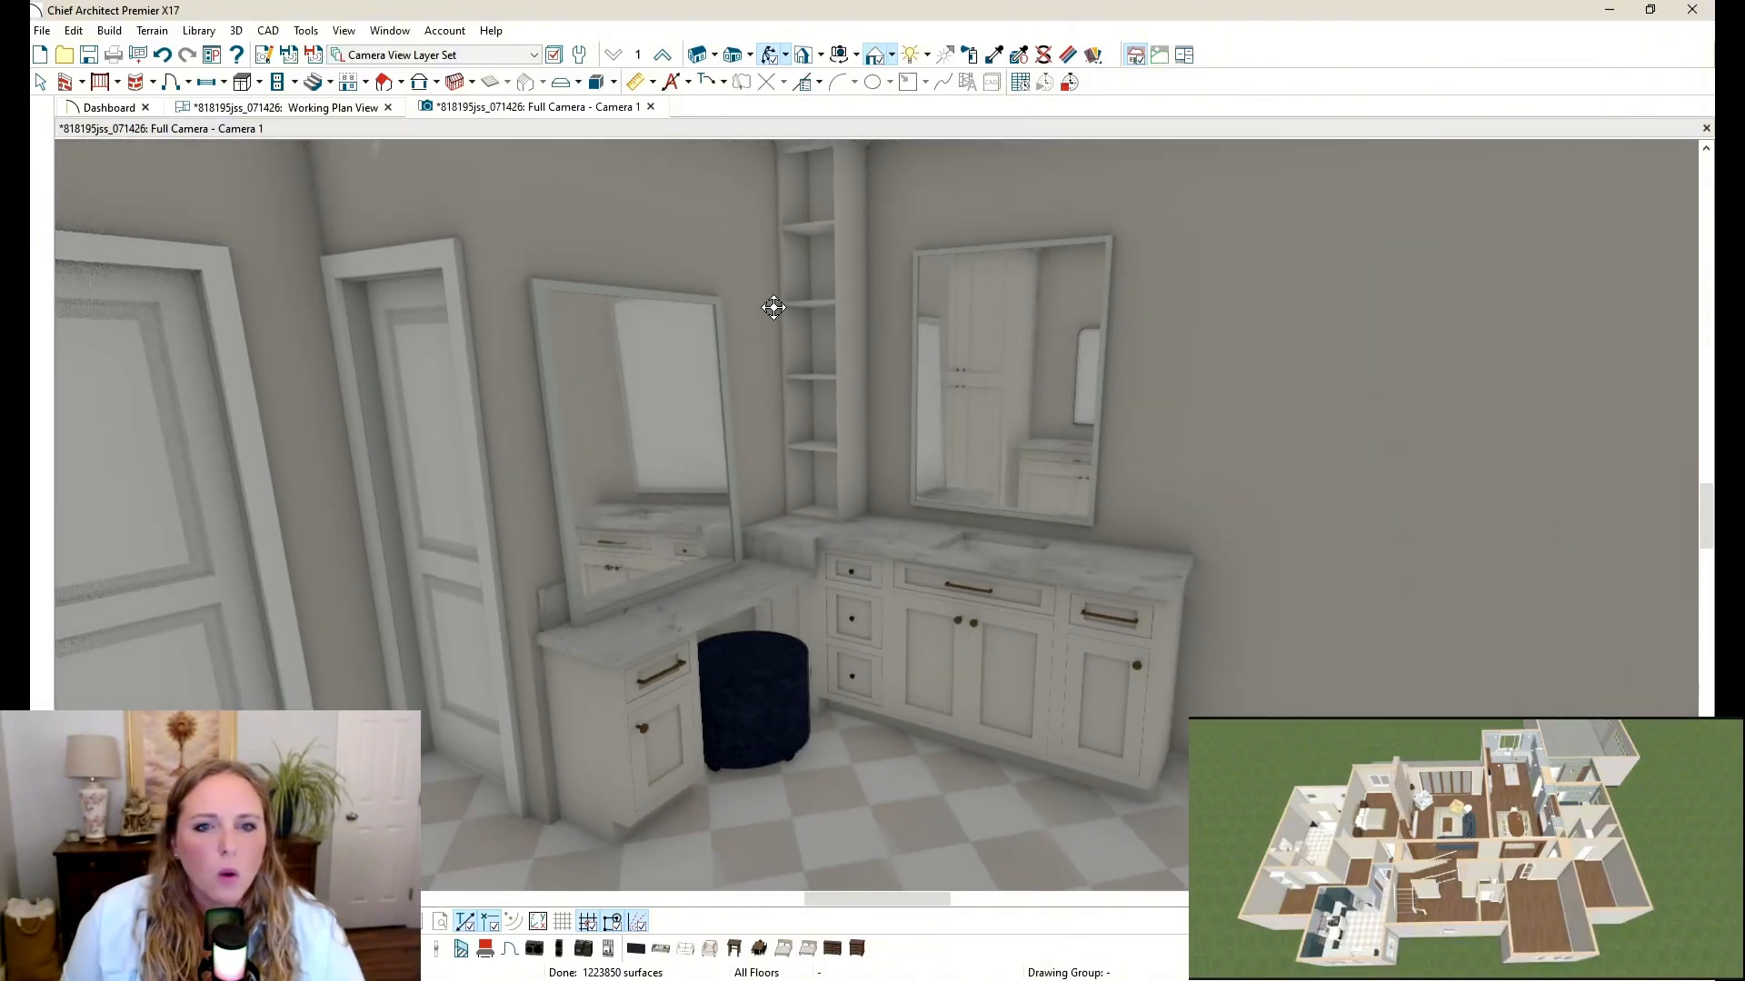
{"action": "left_click_drag", "start_coordinate": [931, 388], "coordinate": [767, 370]}
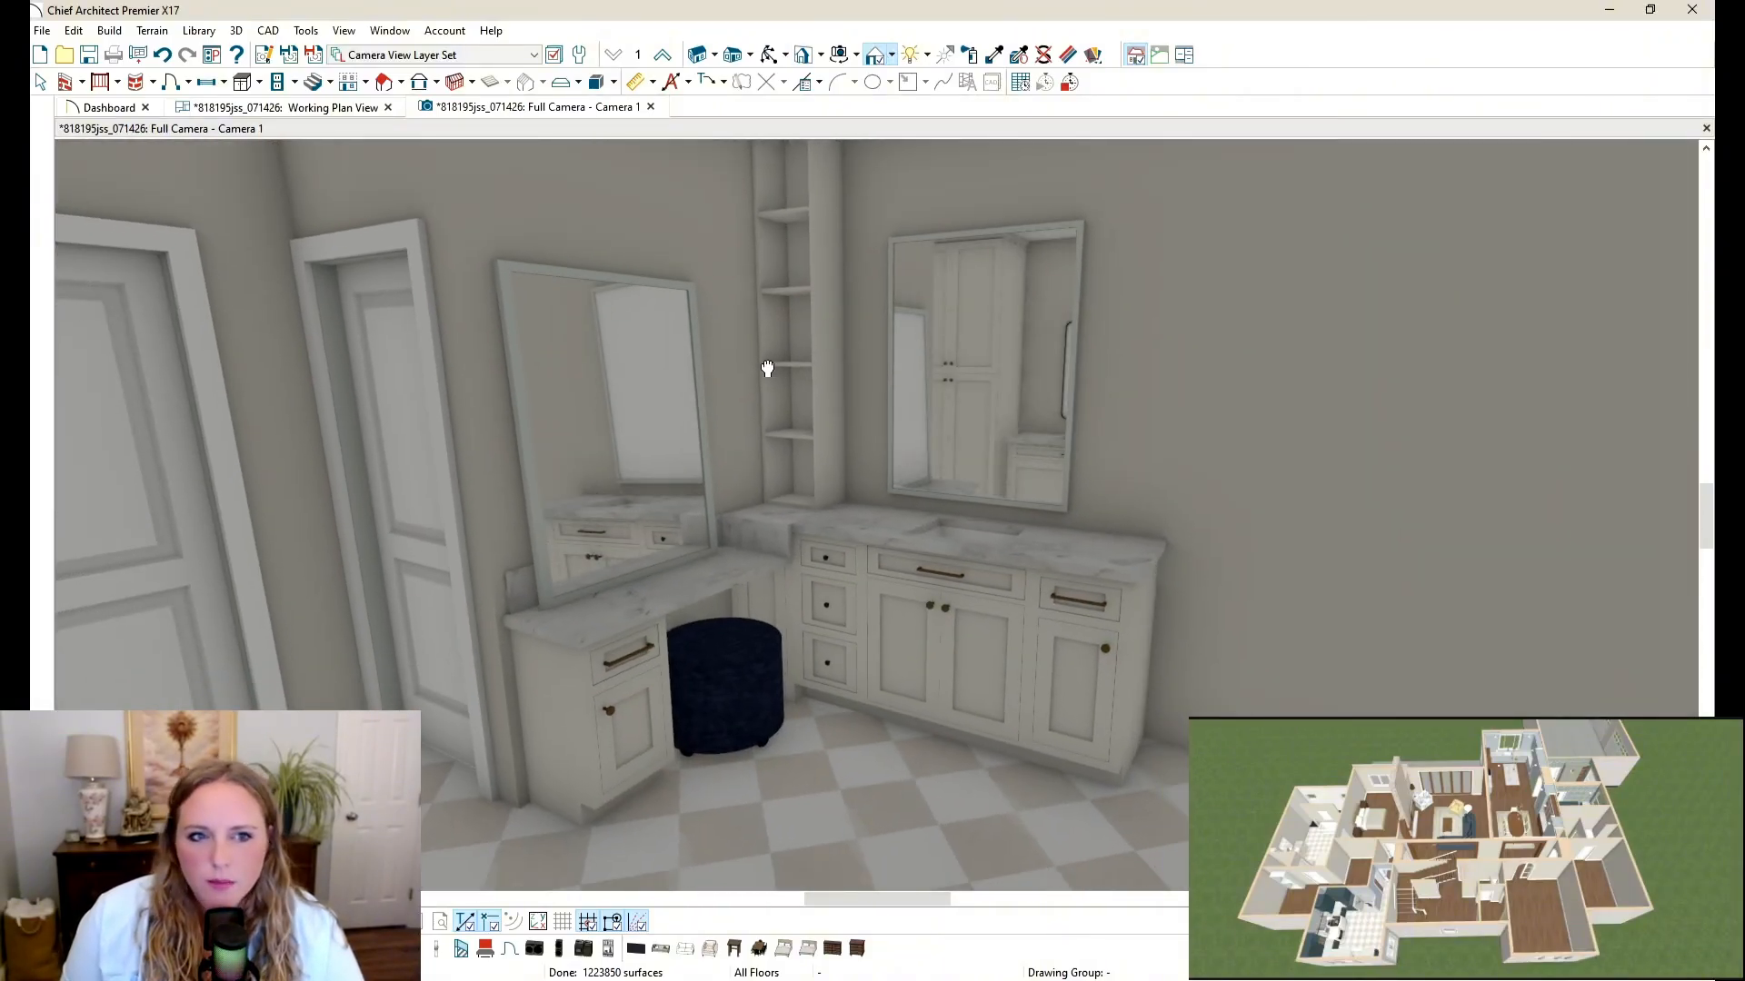
Step: From the working plan, create a wall elevation showing the makeup counter and the sink vanity with their mirrors
{"action": "left_click", "coordinate": [43, 80]}
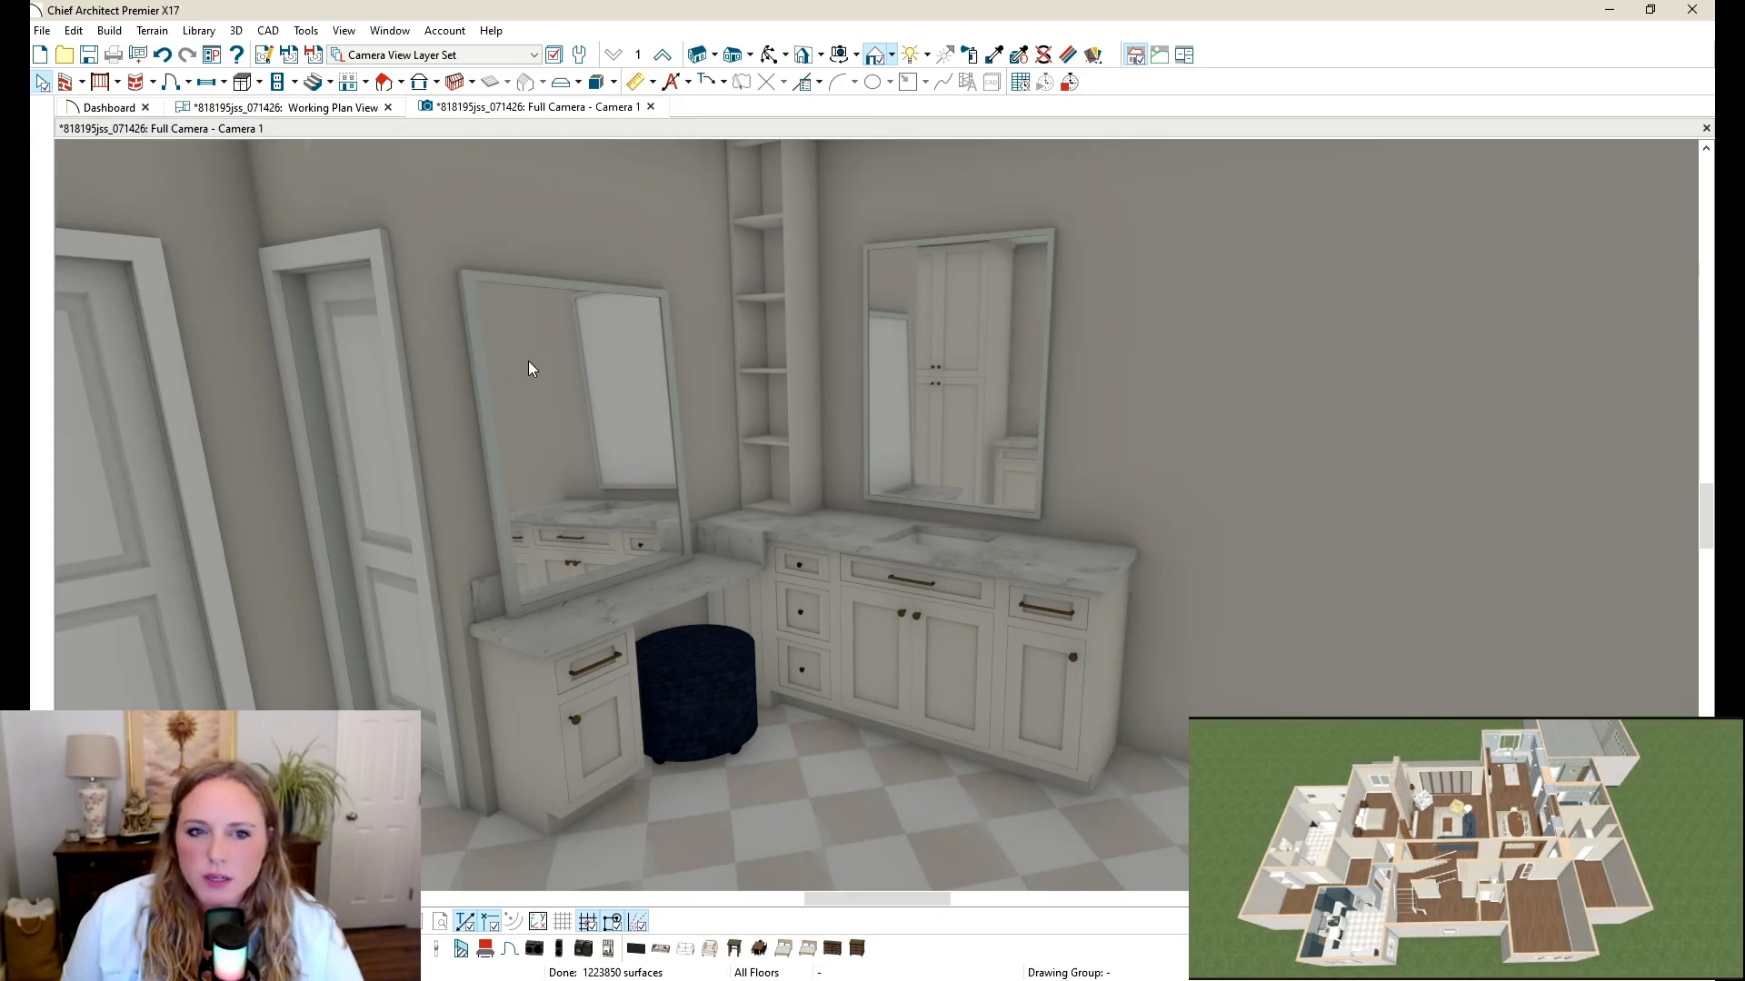
{"action": "left_click", "coordinate": [545, 329]}
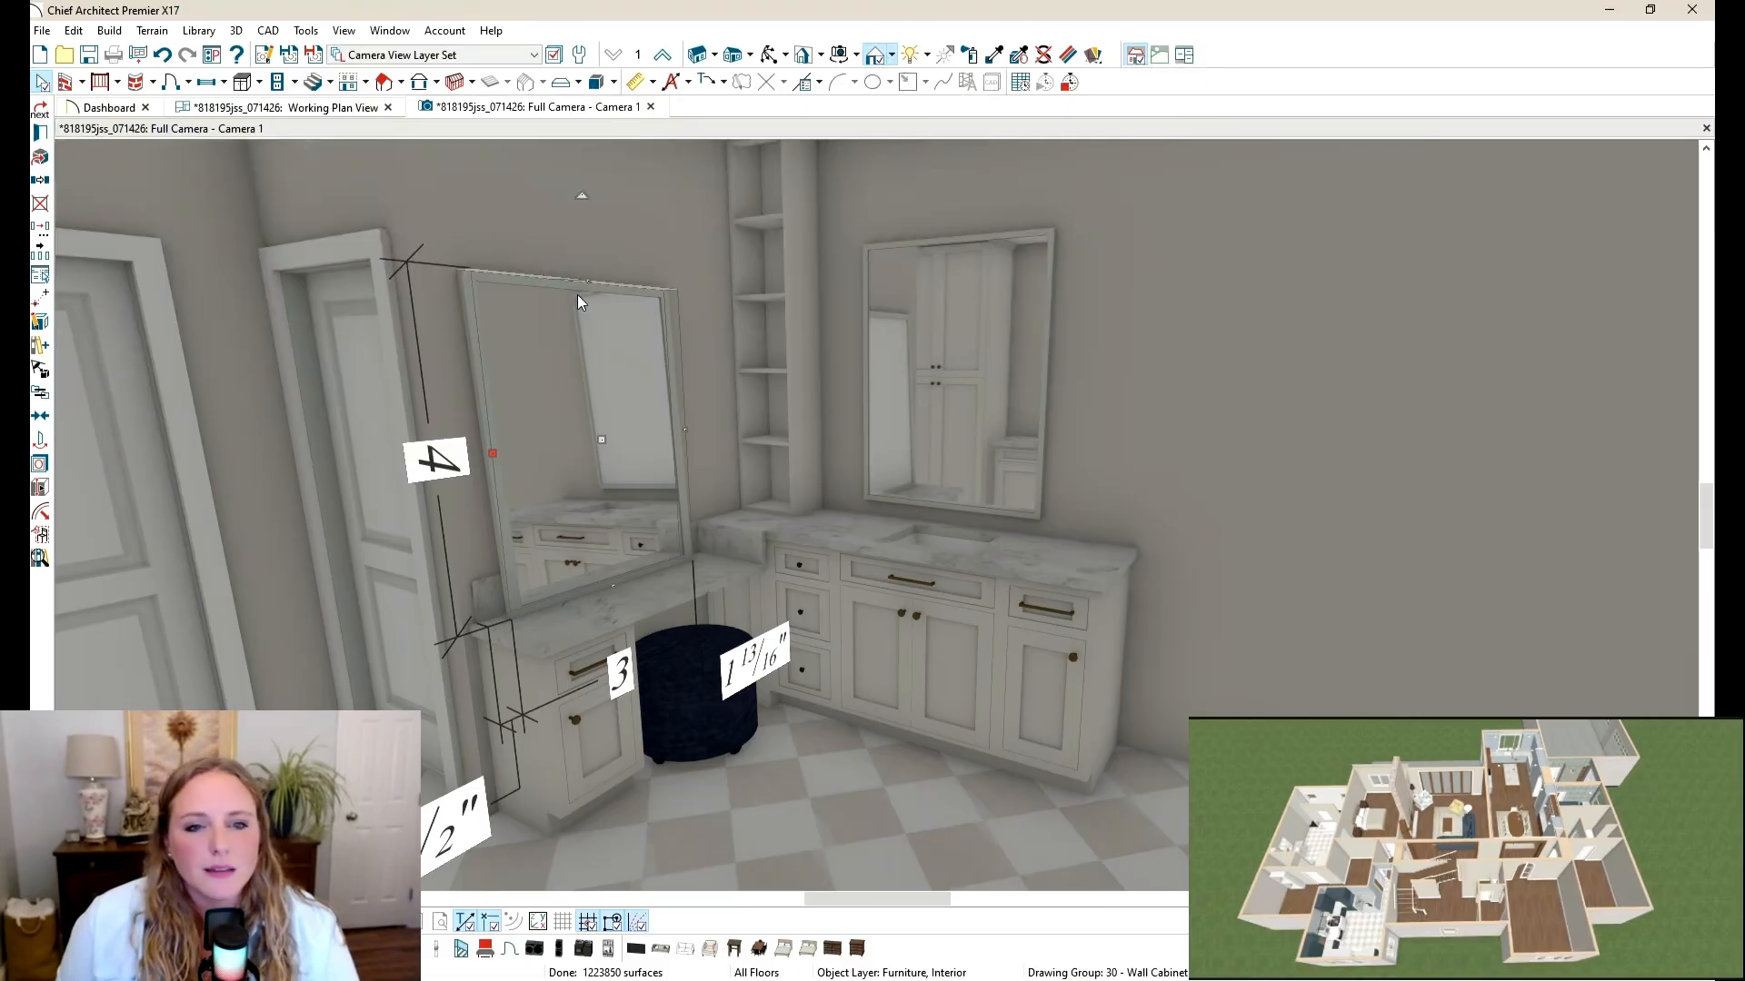
{"action": "left_click", "coordinate": [353, 108]}
{"action": "left_click", "coordinate": [713, 55]}
{"action": "left_click", "coordinate": [754, 73]}
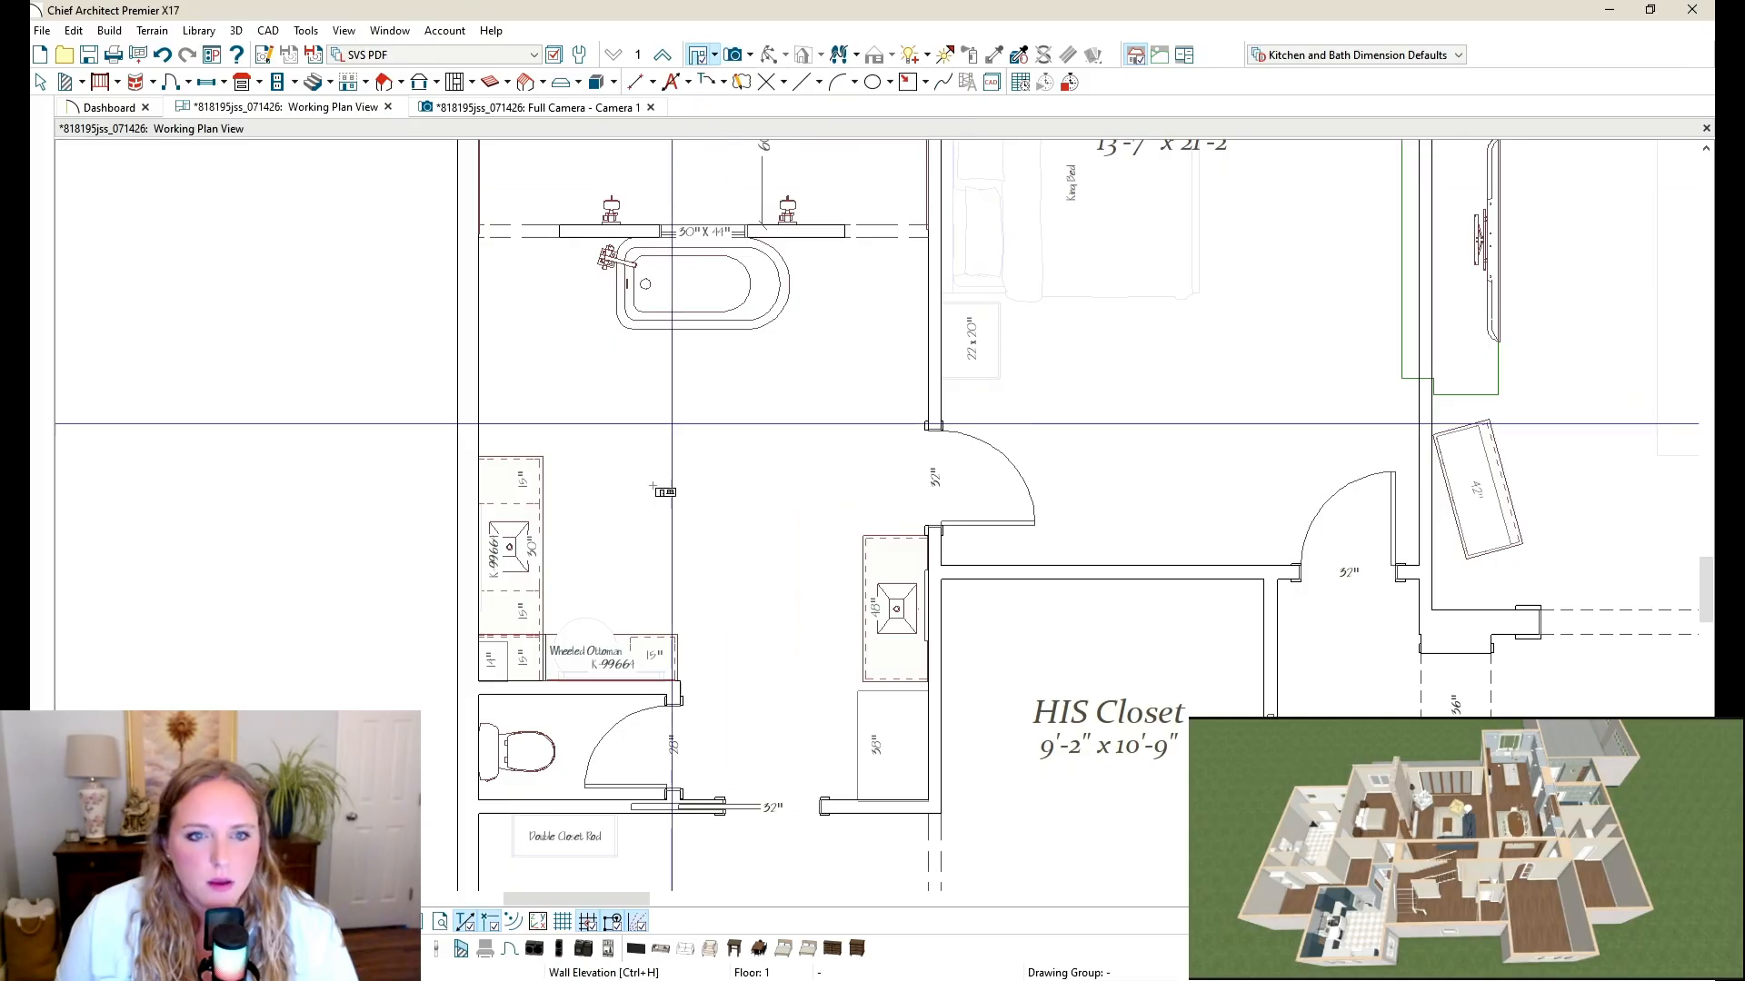
{"action": "left_click", "coordinate": [752, 451]}
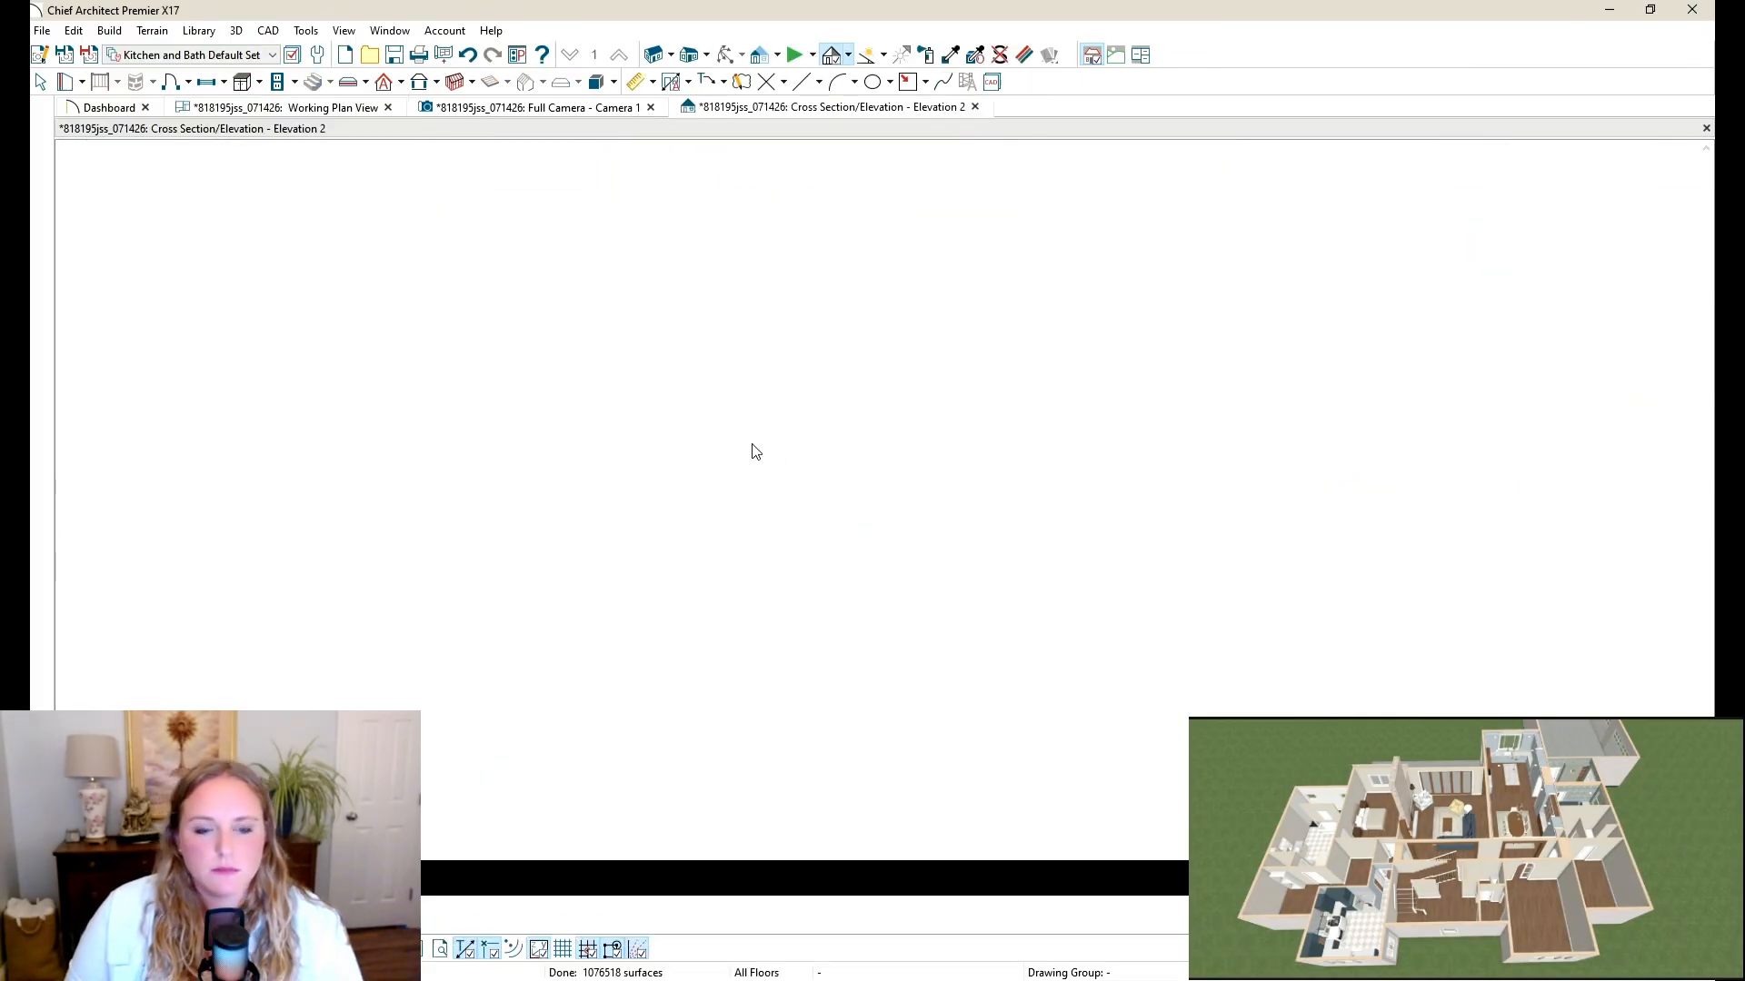
{"action": "middle_click_drag", "start_coordinate": [1326, 527], "coordinate": [917, 494]}
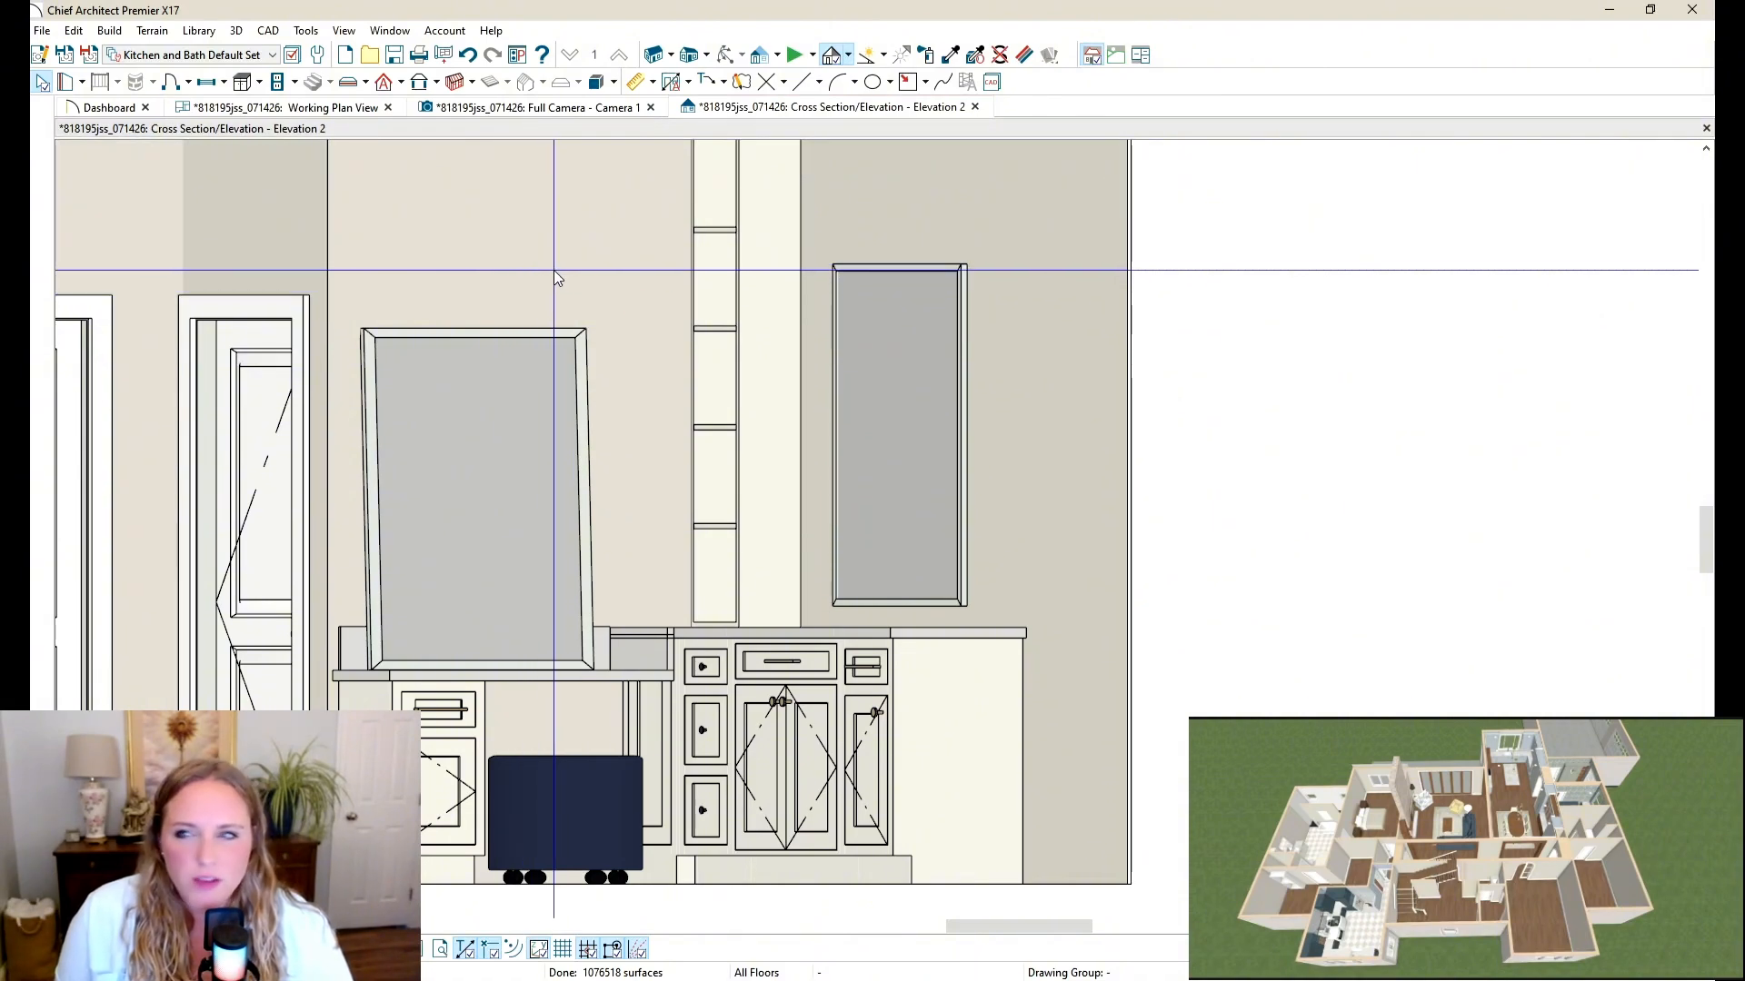
Step: Stretch the makeup counter mirror upward in the elevation to about 54" tall and return to the full camera view
{"action": "left_click", "coordinate": [936, 299]}
{"action": "left_click_drag", "start_coordinate": [898, 263], "coordinate": [892, 279]}
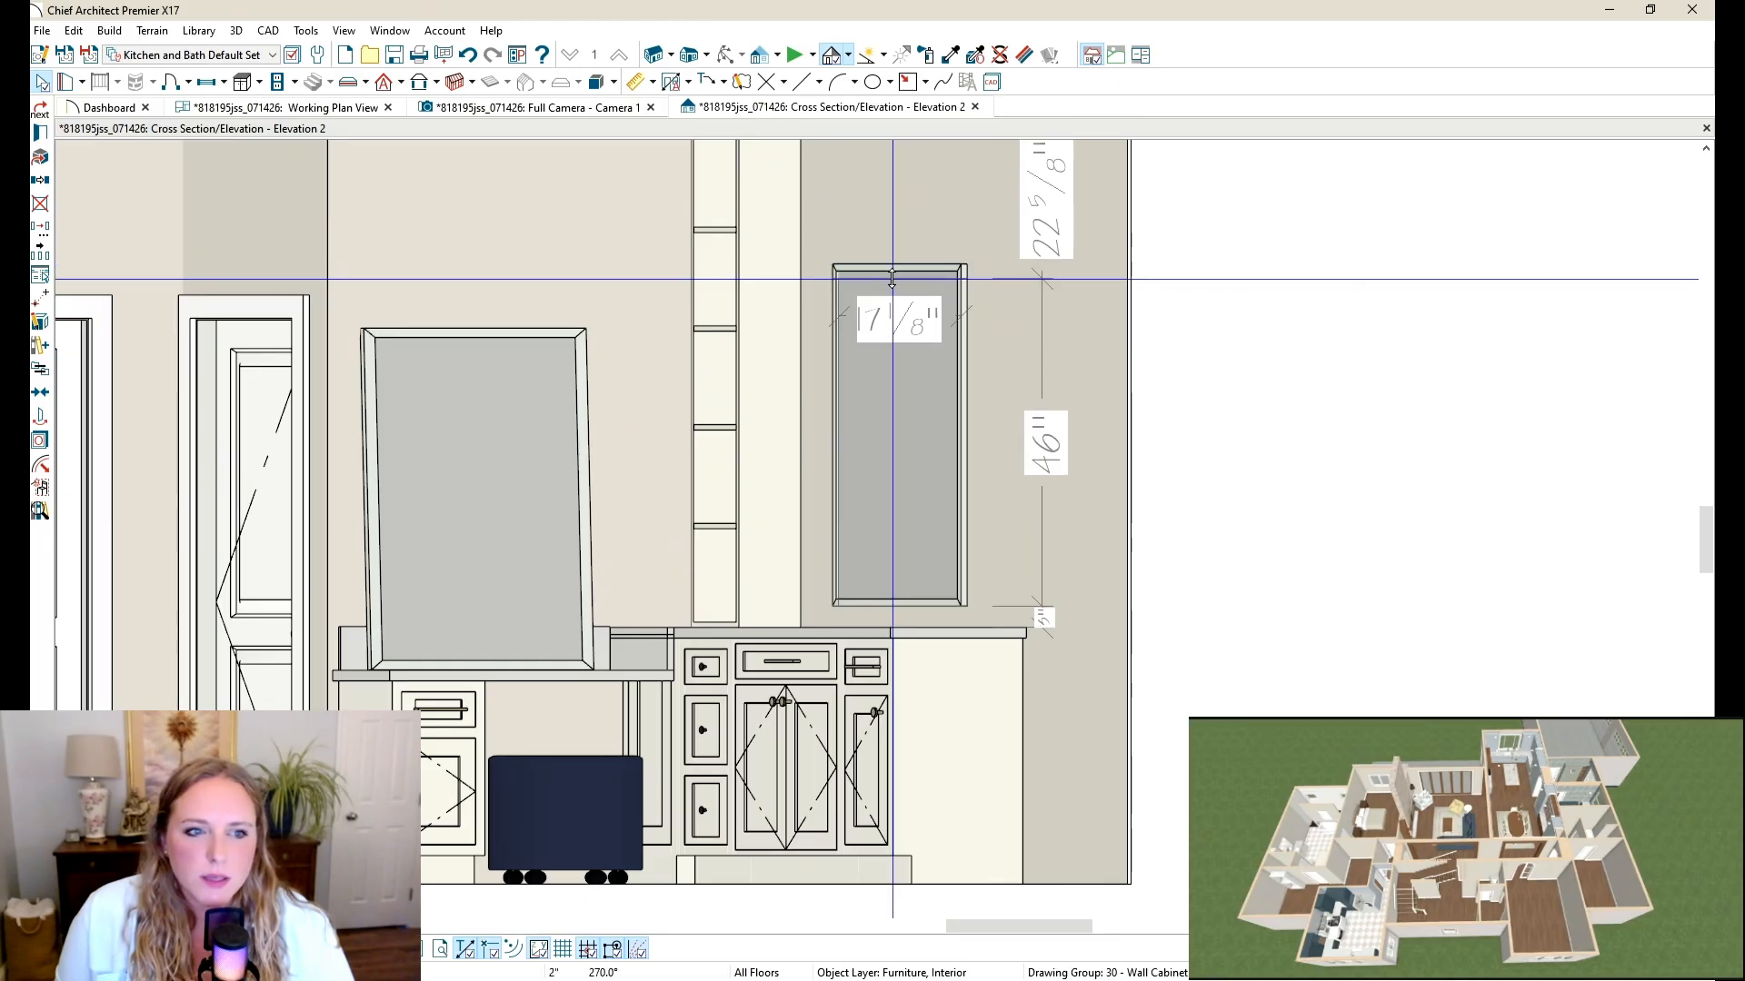
{"action": "left_click_drag", "start_coordinate": [807, 322], "coordinate": [805, 322]}
{"action": "left_click", "coordinate": [467, 382]}
{"action": "left_click_drag", "start_coordinate": [479, 329], "coordinate": [875, 276]}
{"action": "left_click", "coordinate": [538, 107]}
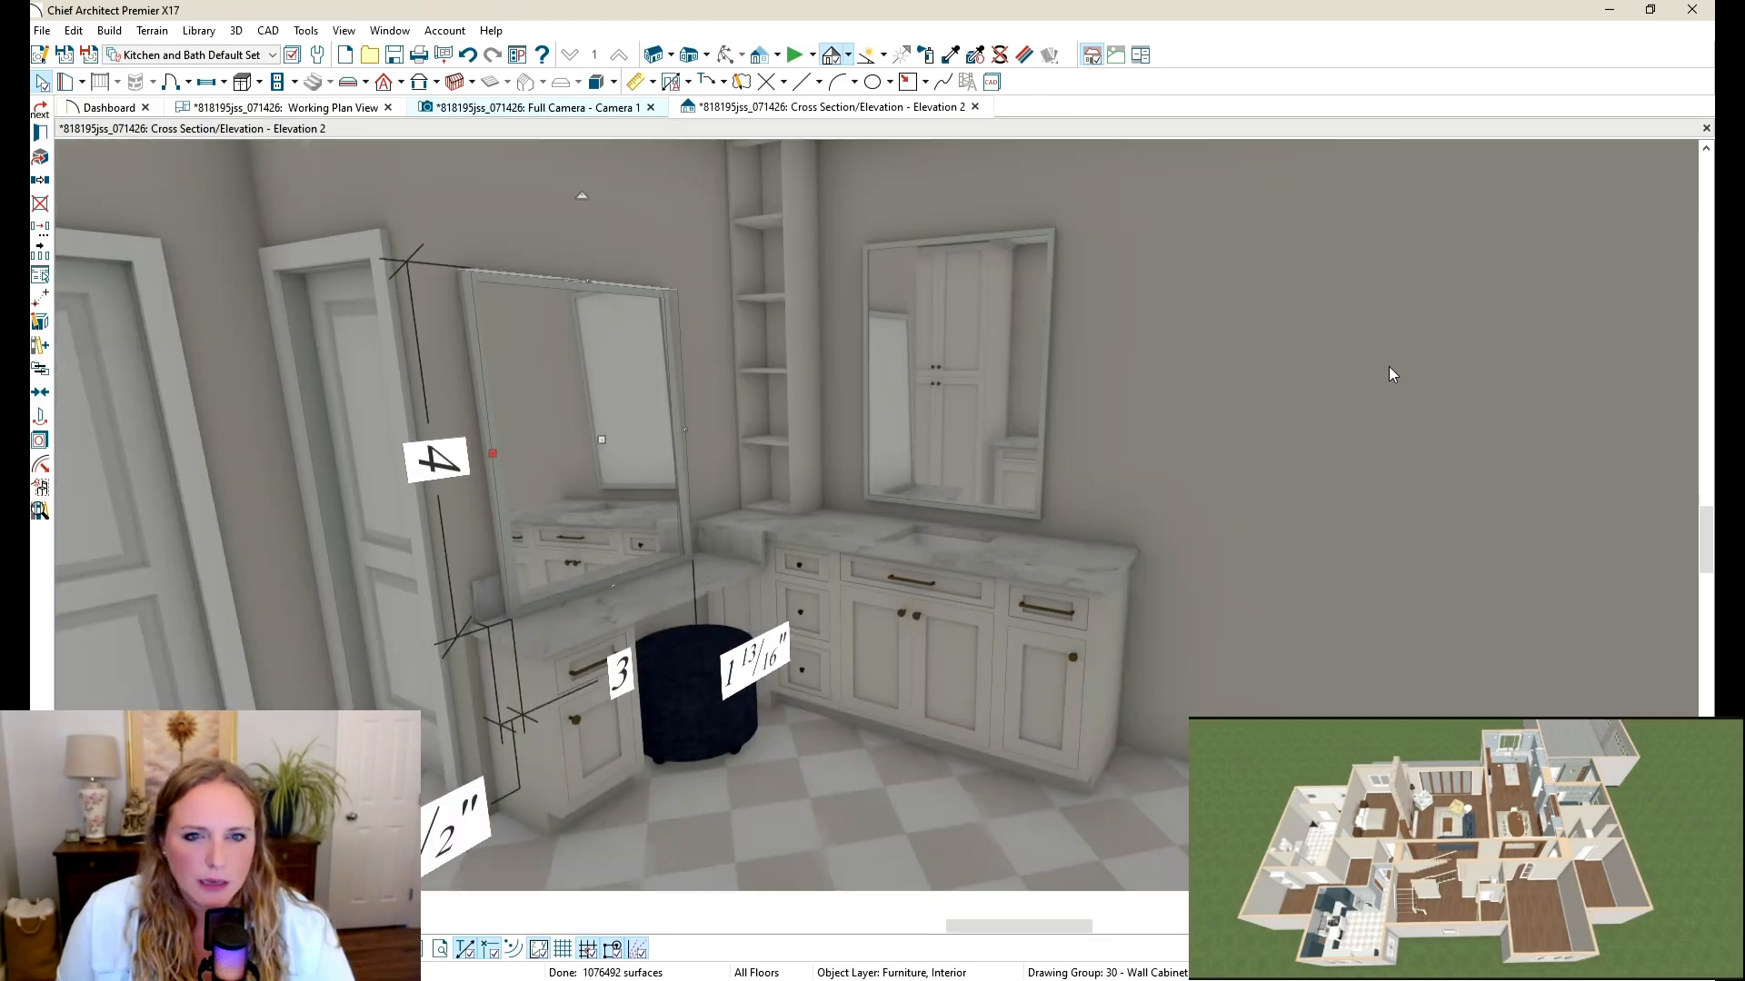
{"action": "left_click", "coordinate": [1309, 350]}
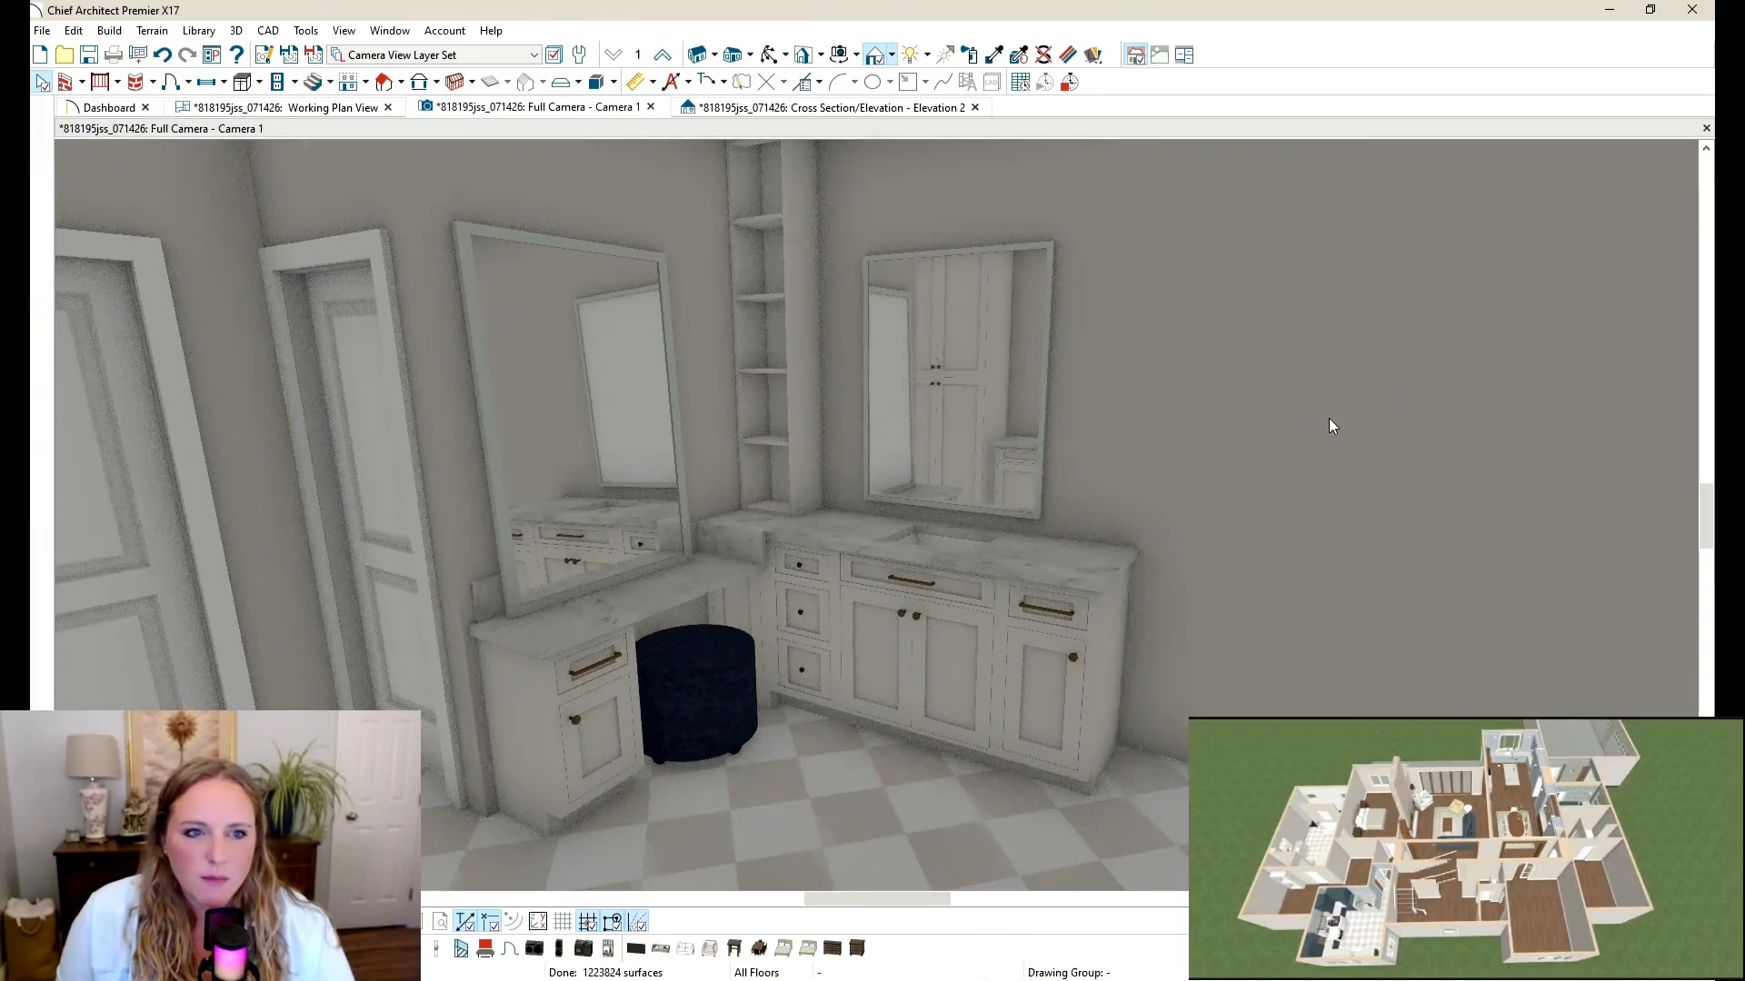
Step: Check the size and mounting height of the mirror above the sink vanity
{"action": "middle_click_drag", "start_coordinate": [1115, 425], "coordinate": [1098, 424]}
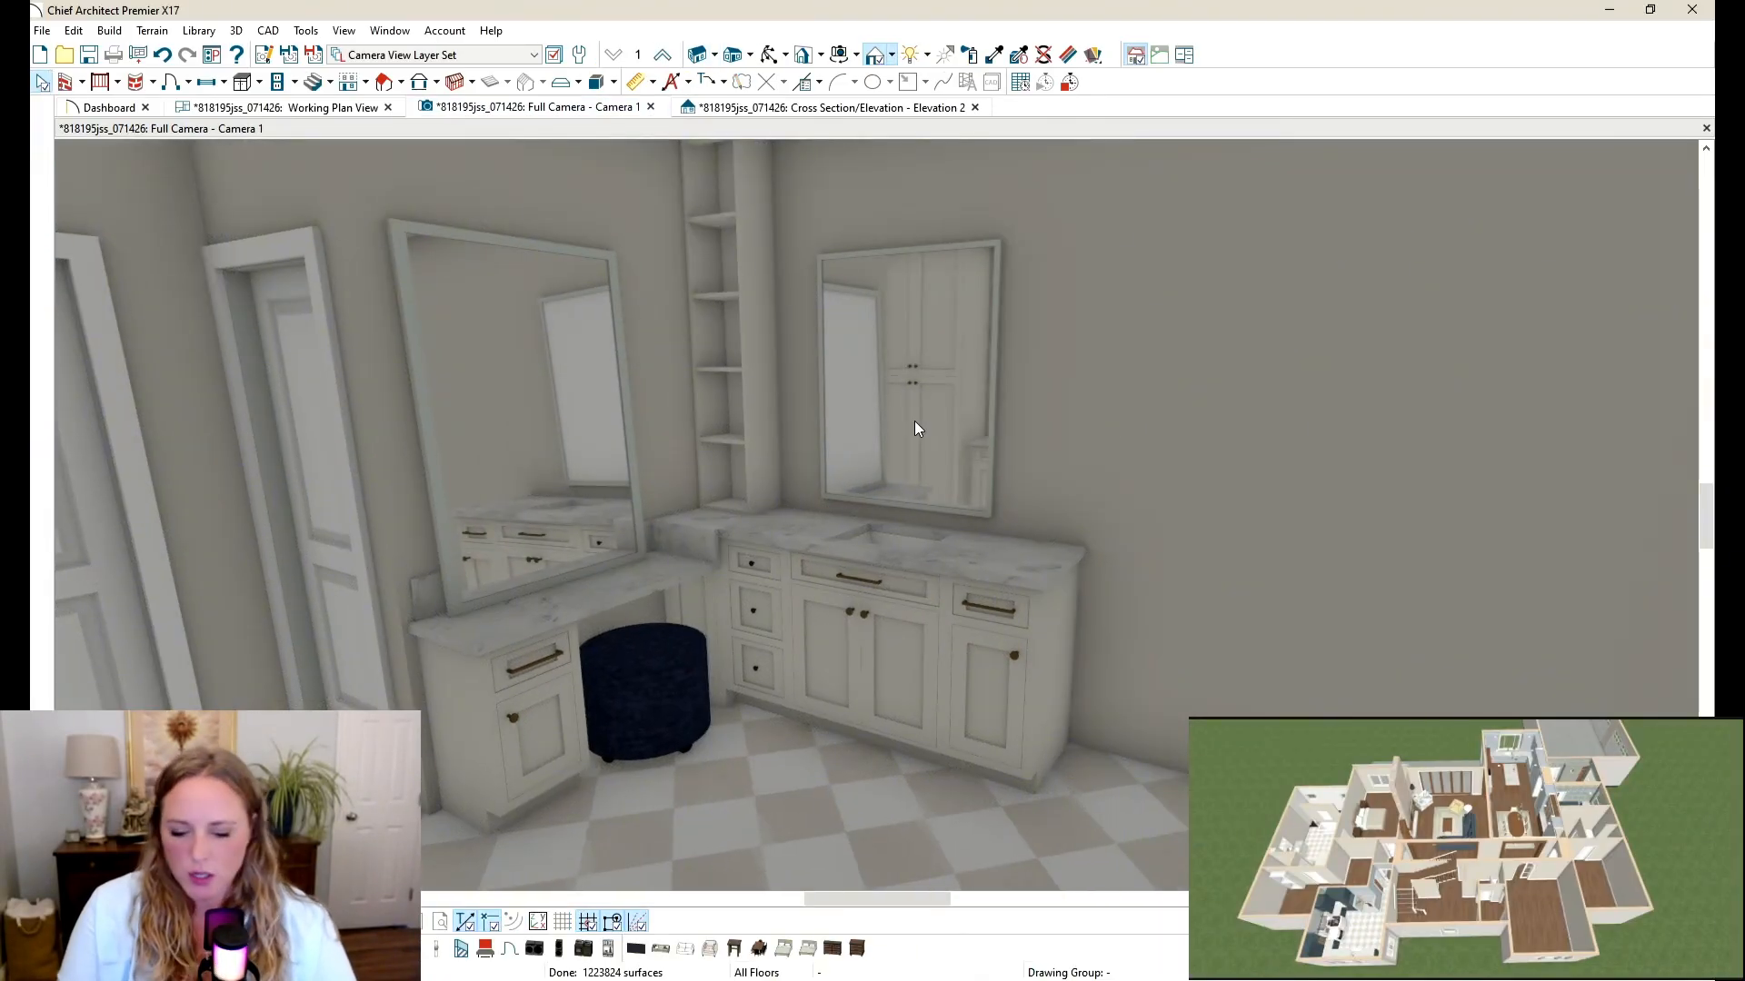
{"action": "double_click", "coordinate": [914, 422]}
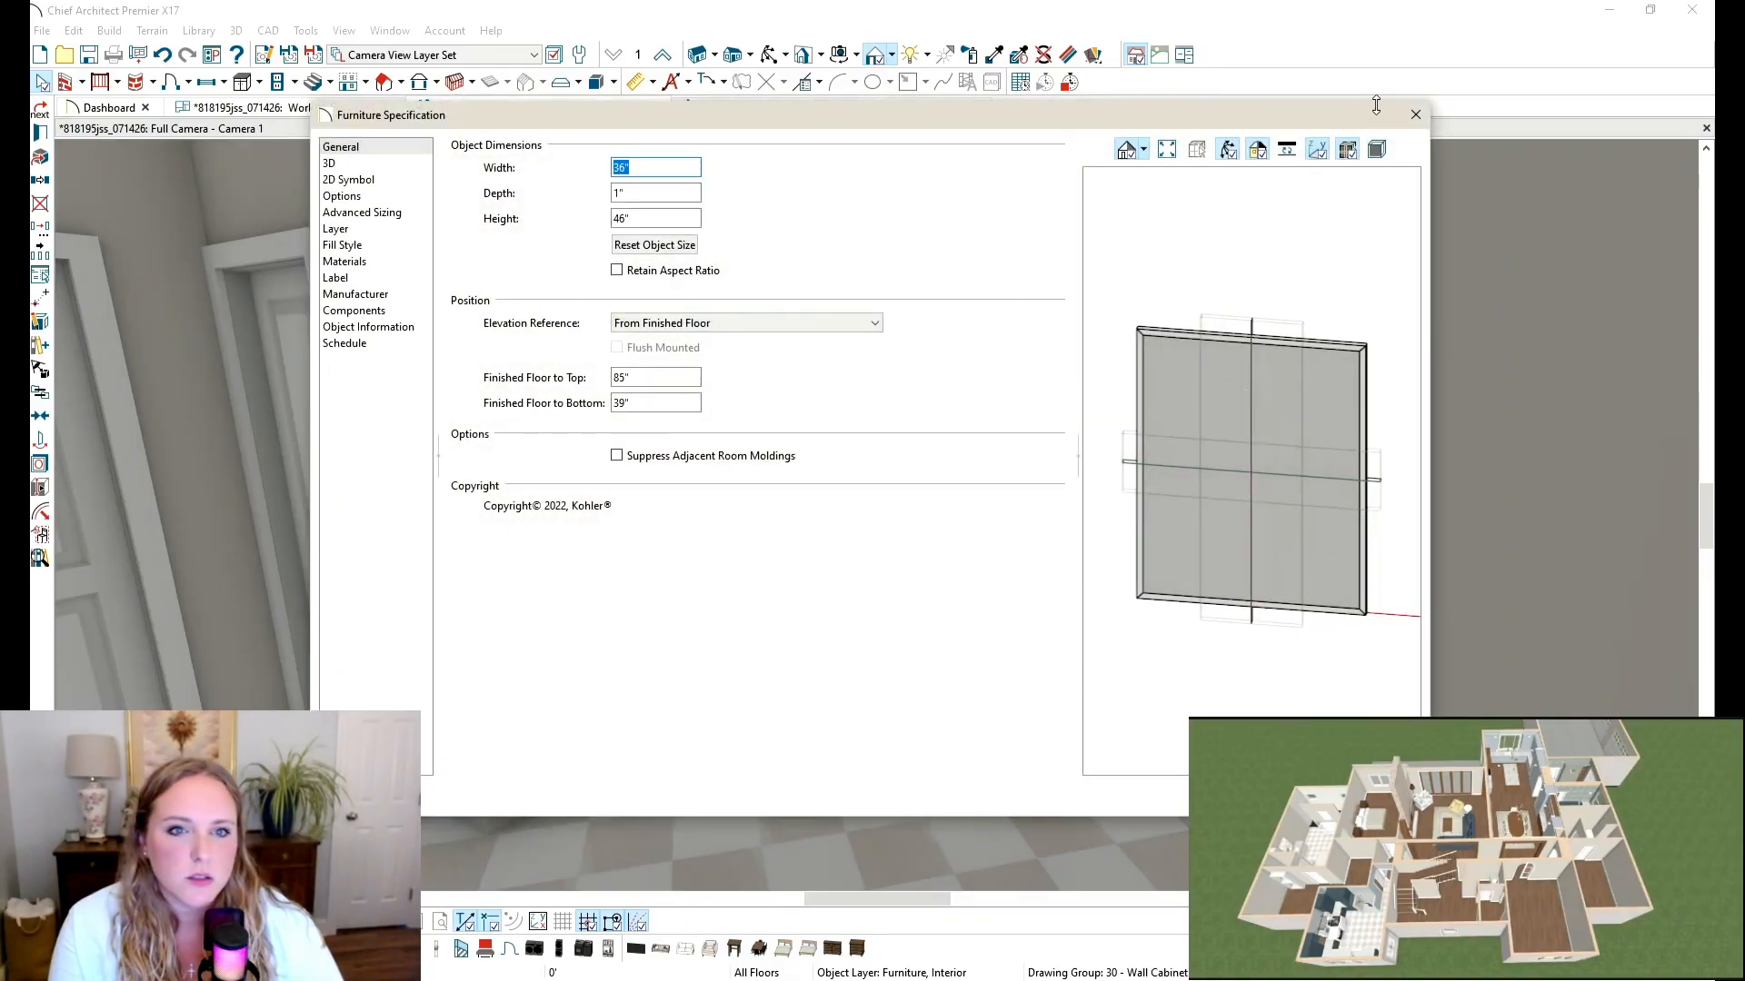
{"action": "left_click", "coordinate": [1421, 98]}
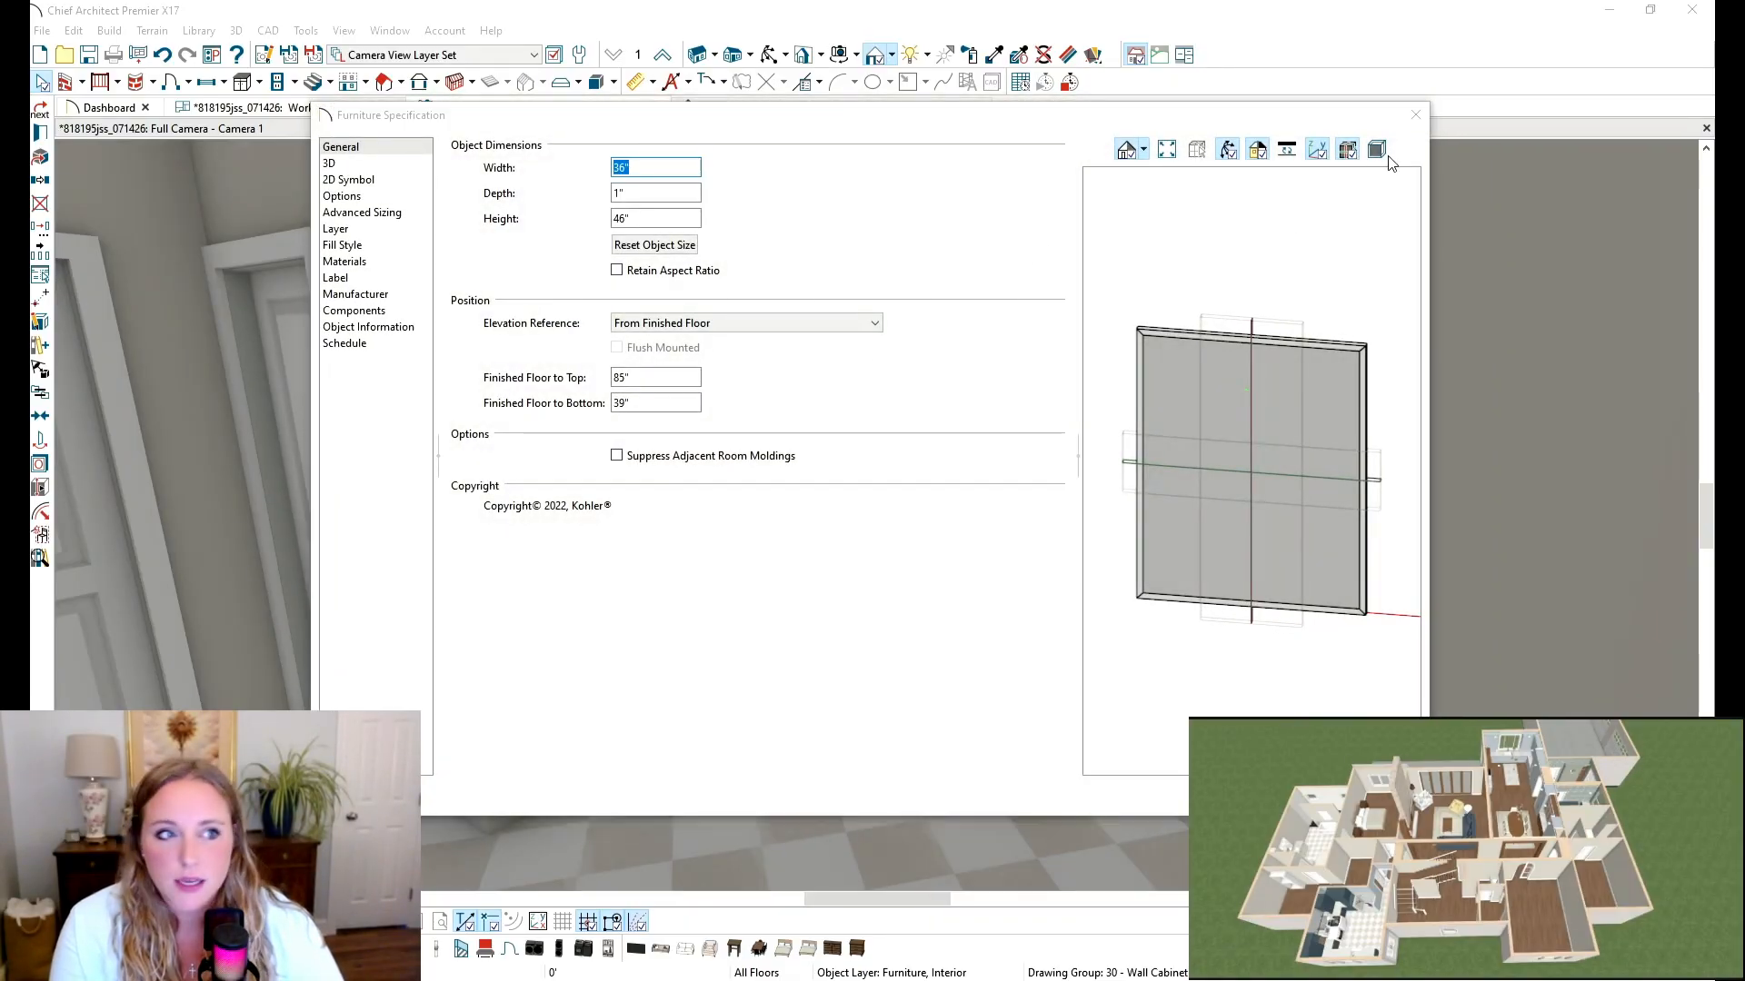
{"action": "left_click", "coordinate": [1415, 115]}
Step: Set the width of the makeup counter mirror to 30" and view the whole vanity corner
{"action": "double_click", "coordinate": [506, 346]}
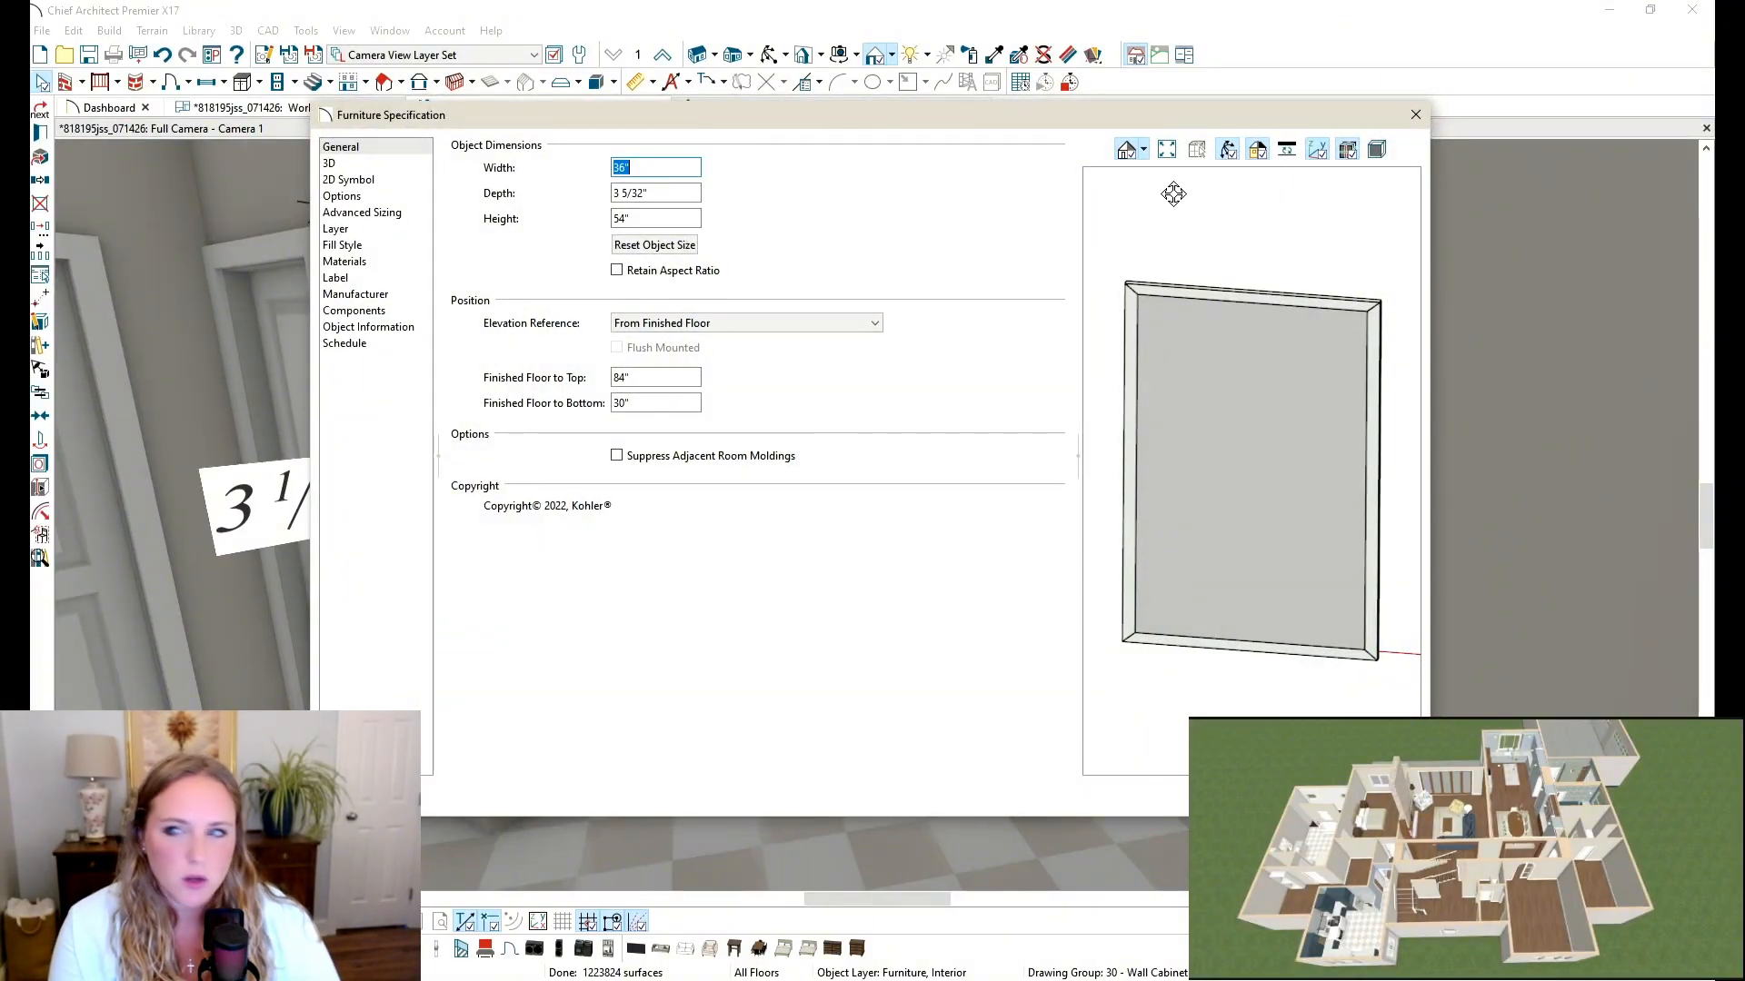
{"action": "type", "text": "30"}
{"action": "key", "text": "Return"}
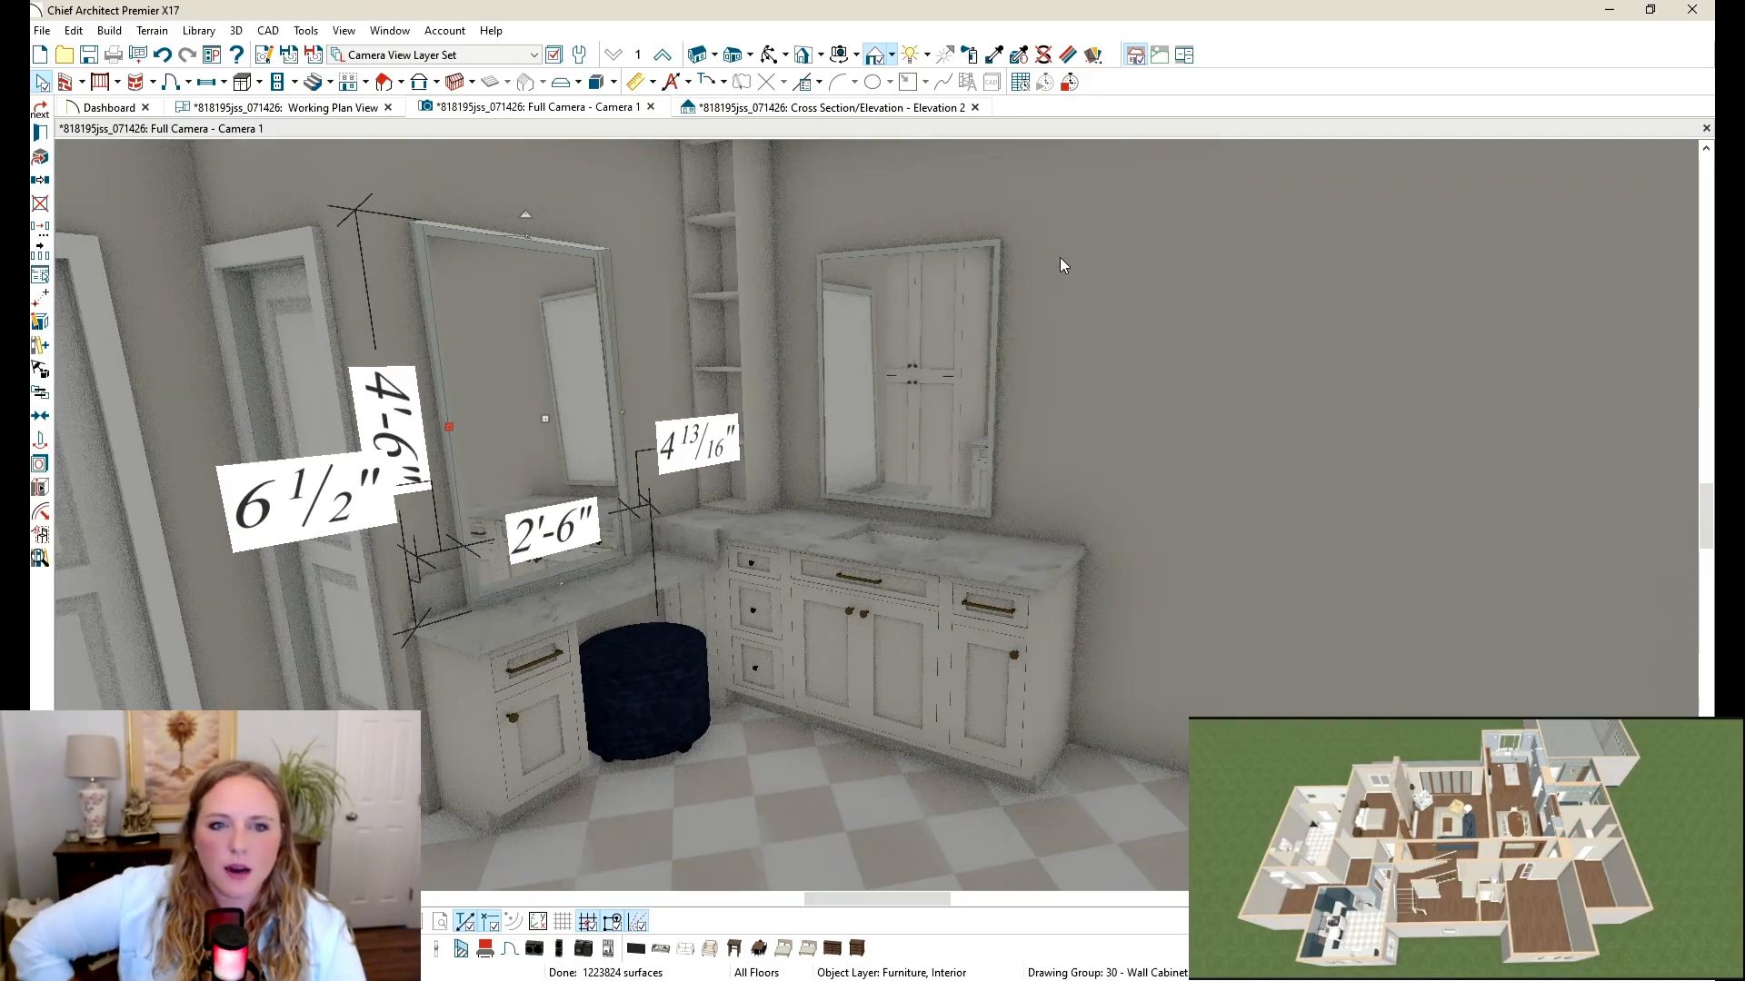
{"action": "left_click", "coordinate": [773, 59]}
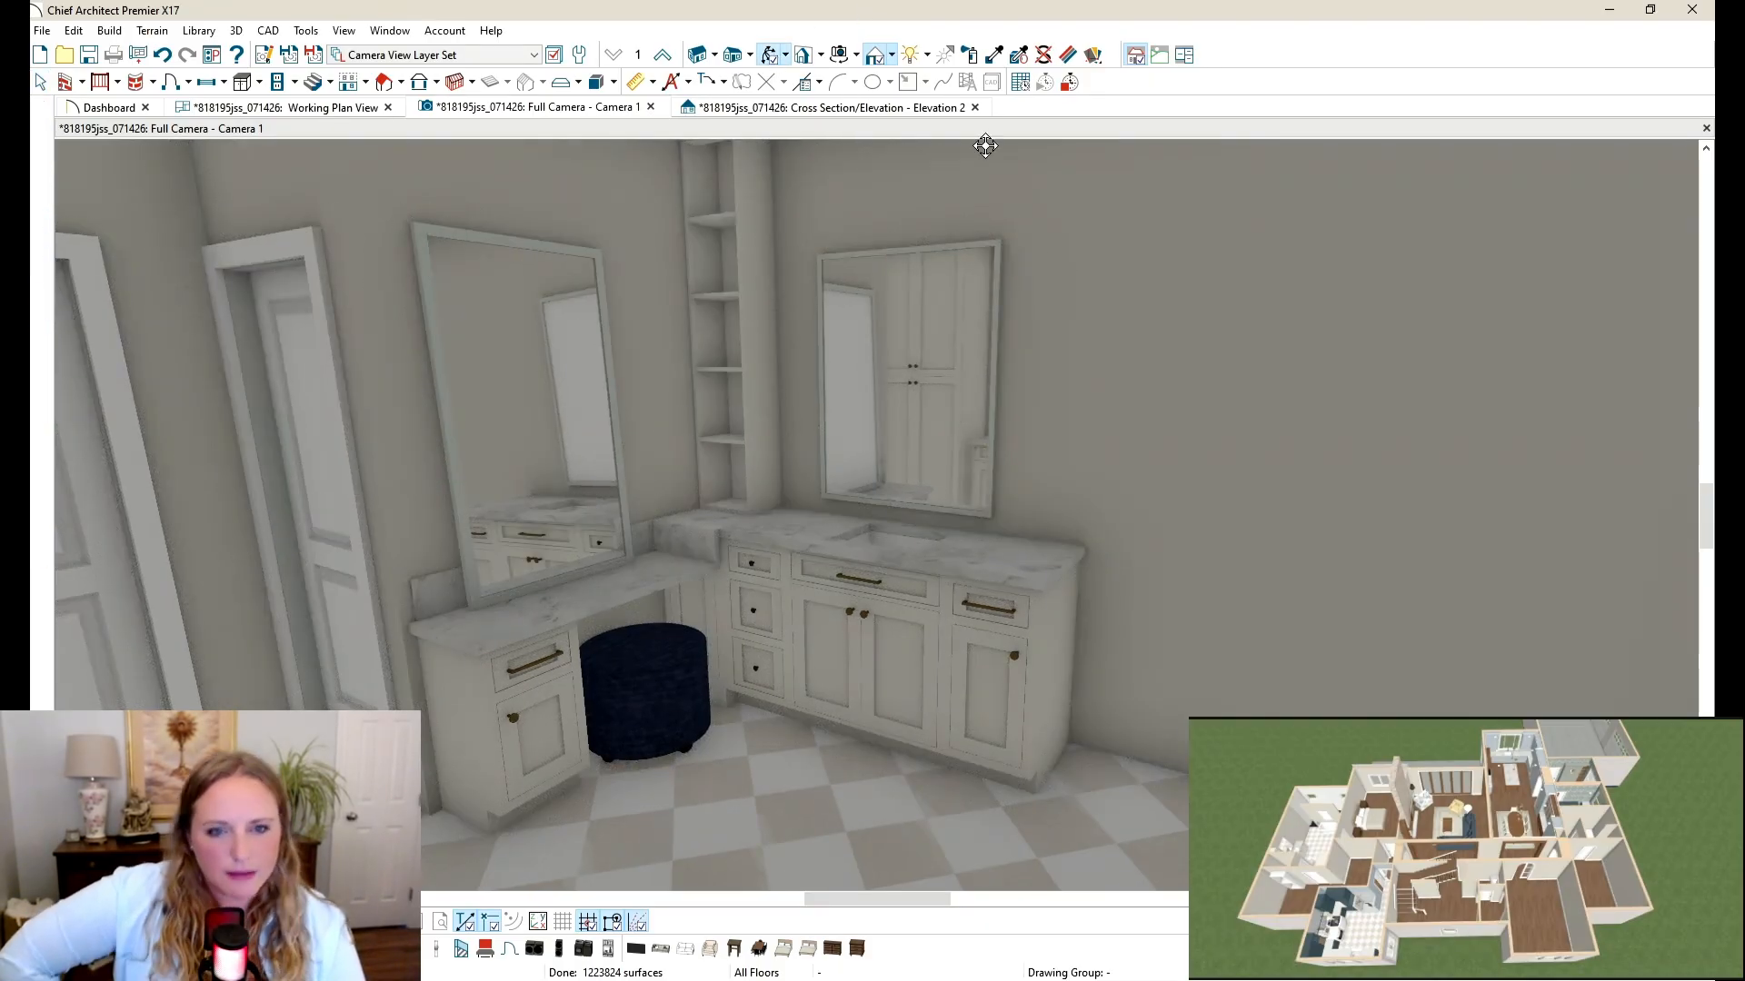
{"action": "left_click_drag", "start_coordinate": [943, 331], "coordinate": [898, 489]}
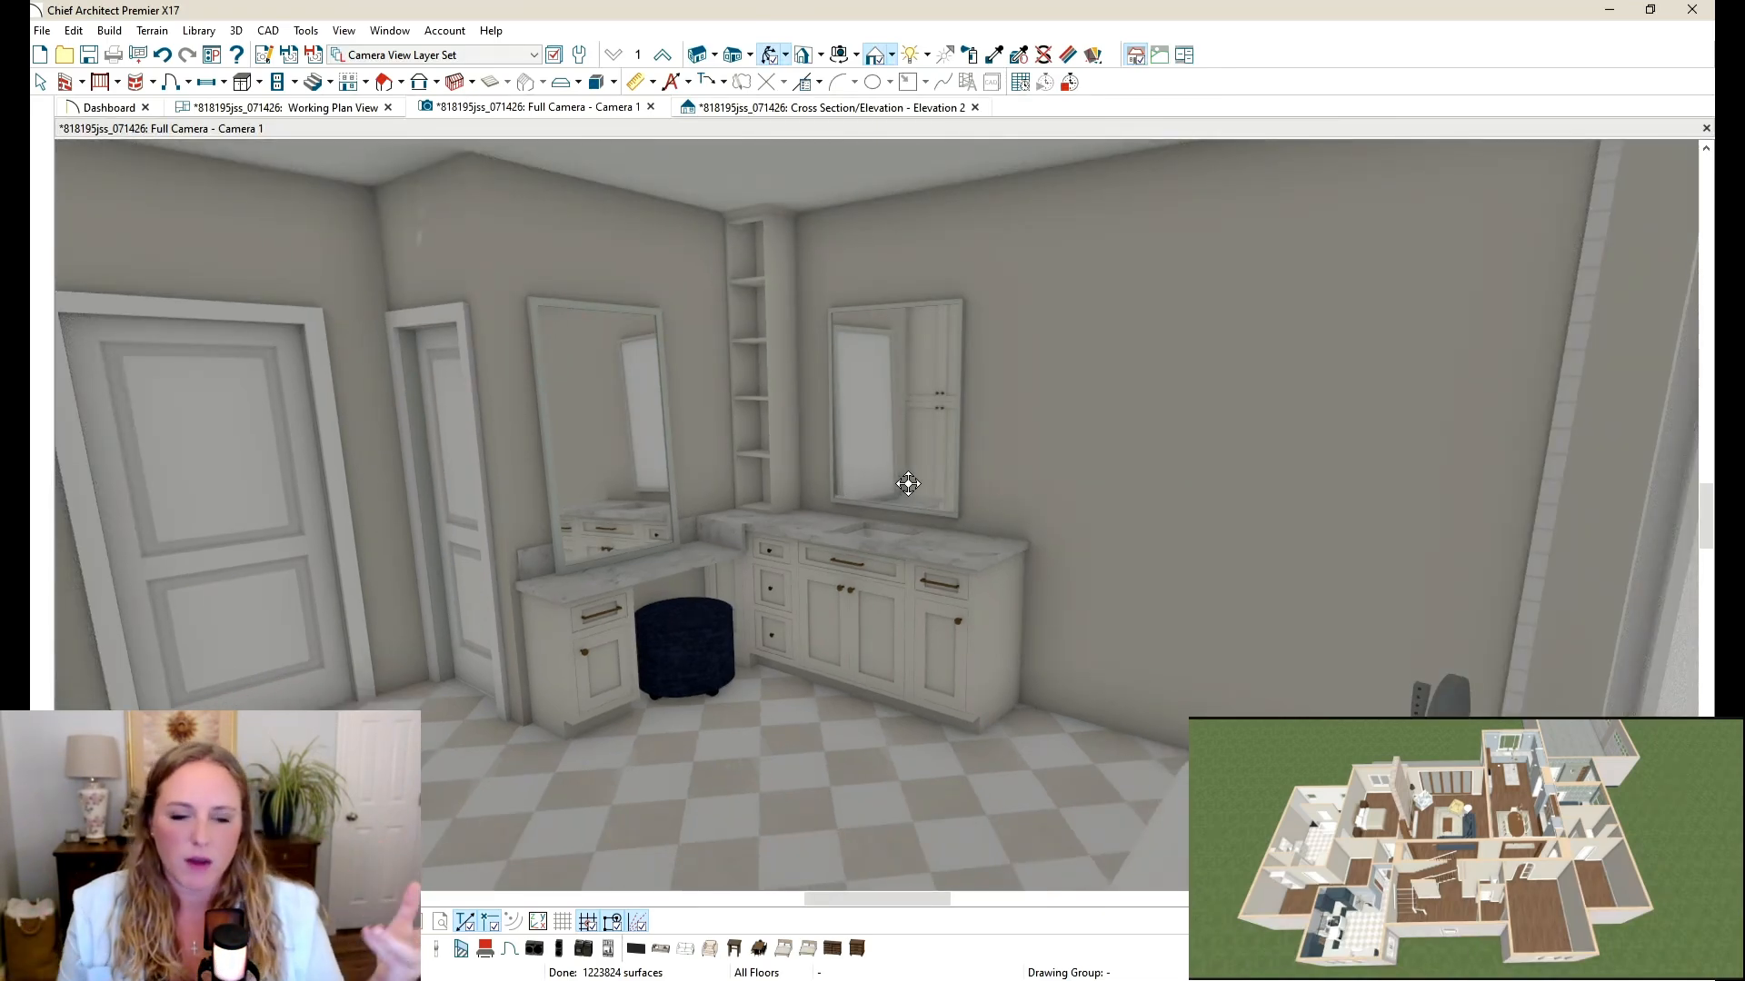
Step: Bring up the library's tile search and limit the results to the tile materials in the User Catalog
{"action": "key", "text": "ctrl+l"}
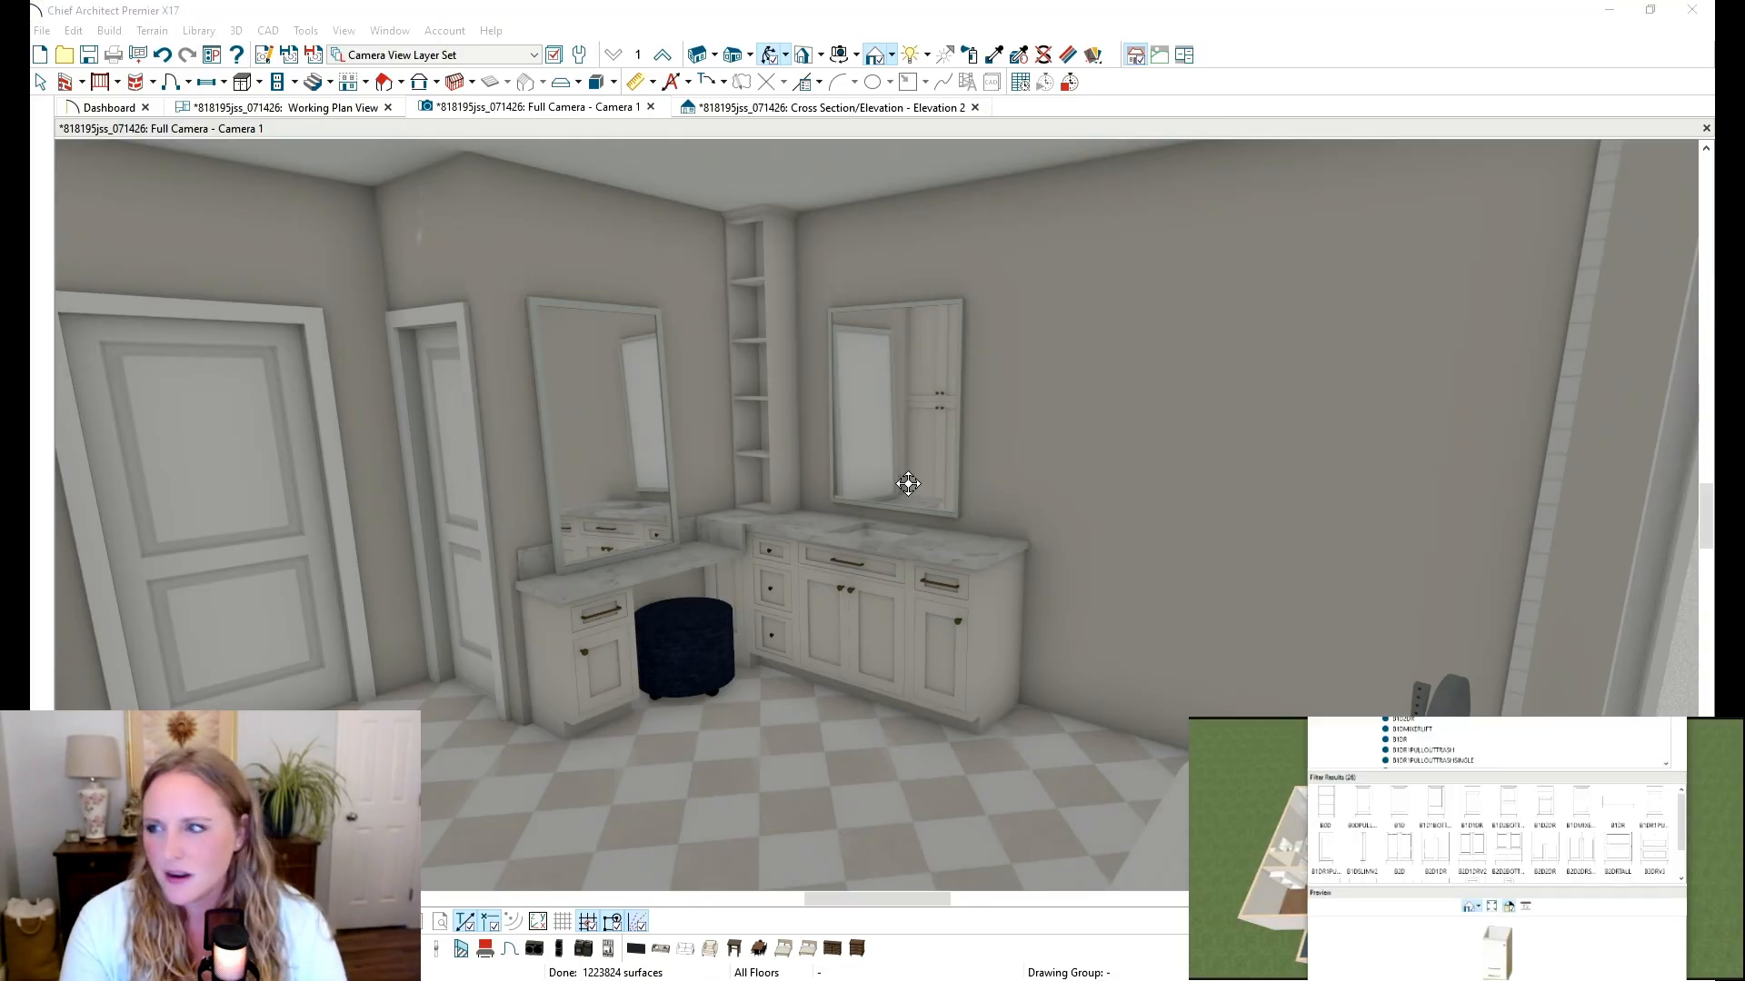
{"action": "key", "text": "space"}
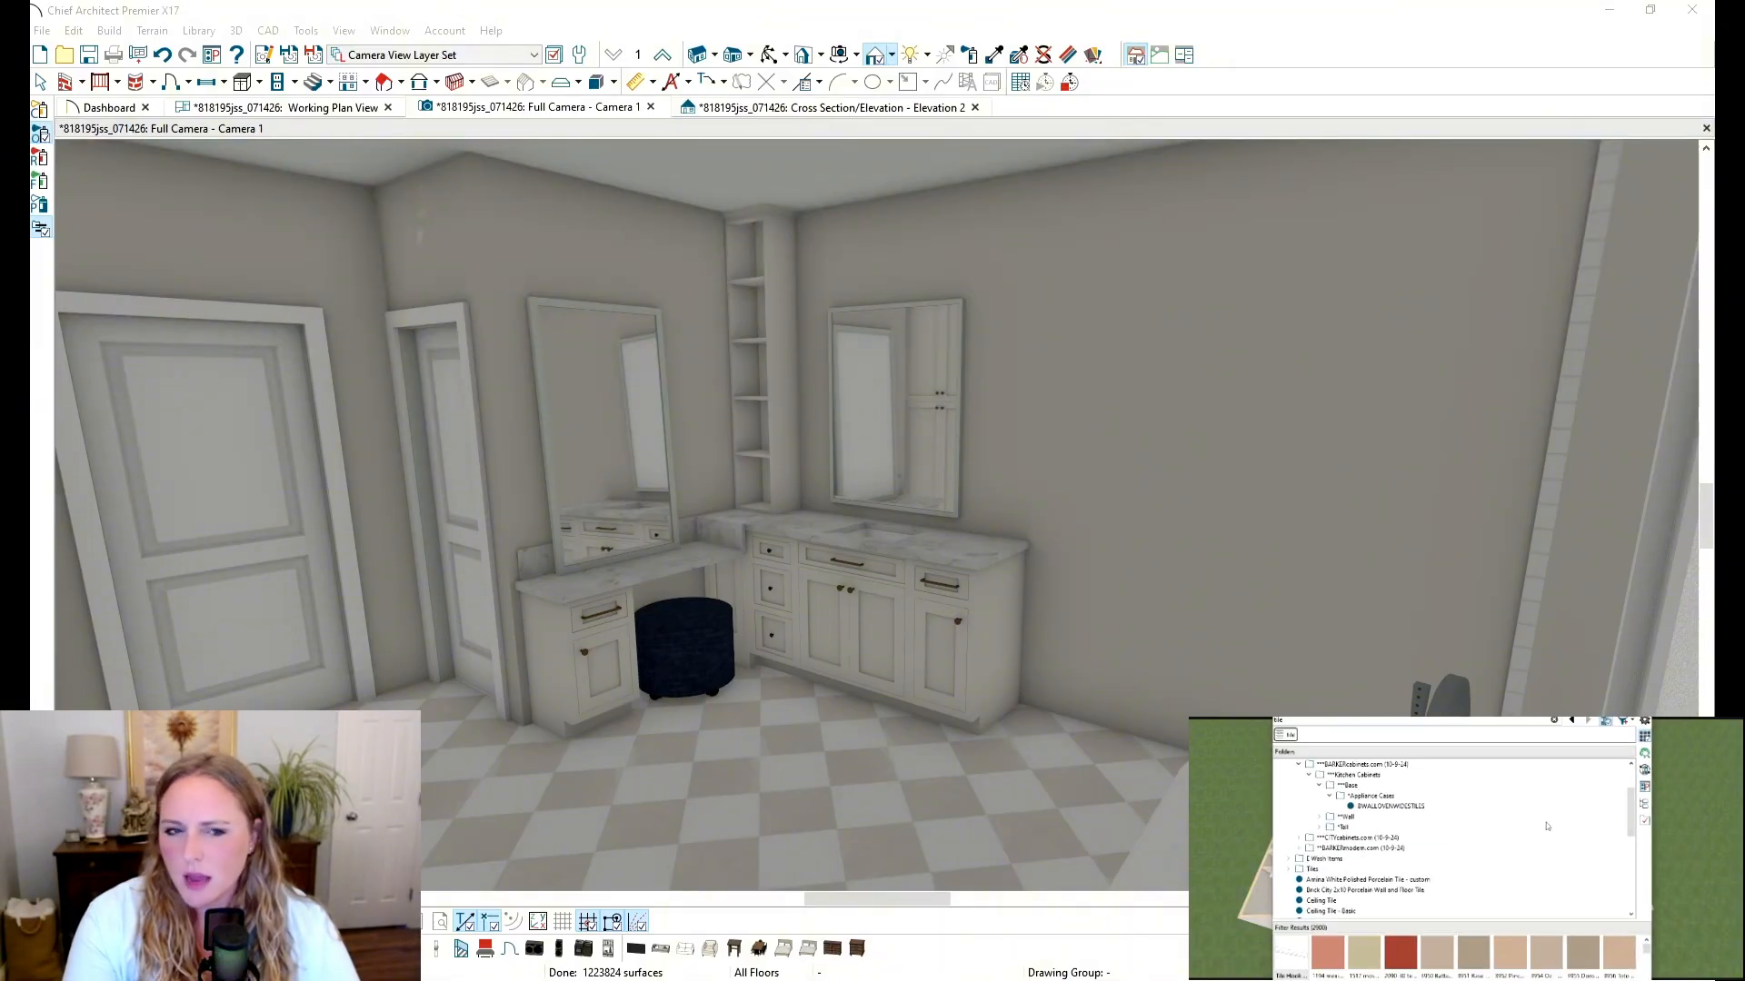
{"action": "scroll", "coordinate": [1368, 766], "scroll_direction": "up", "scroll_amount": 1}
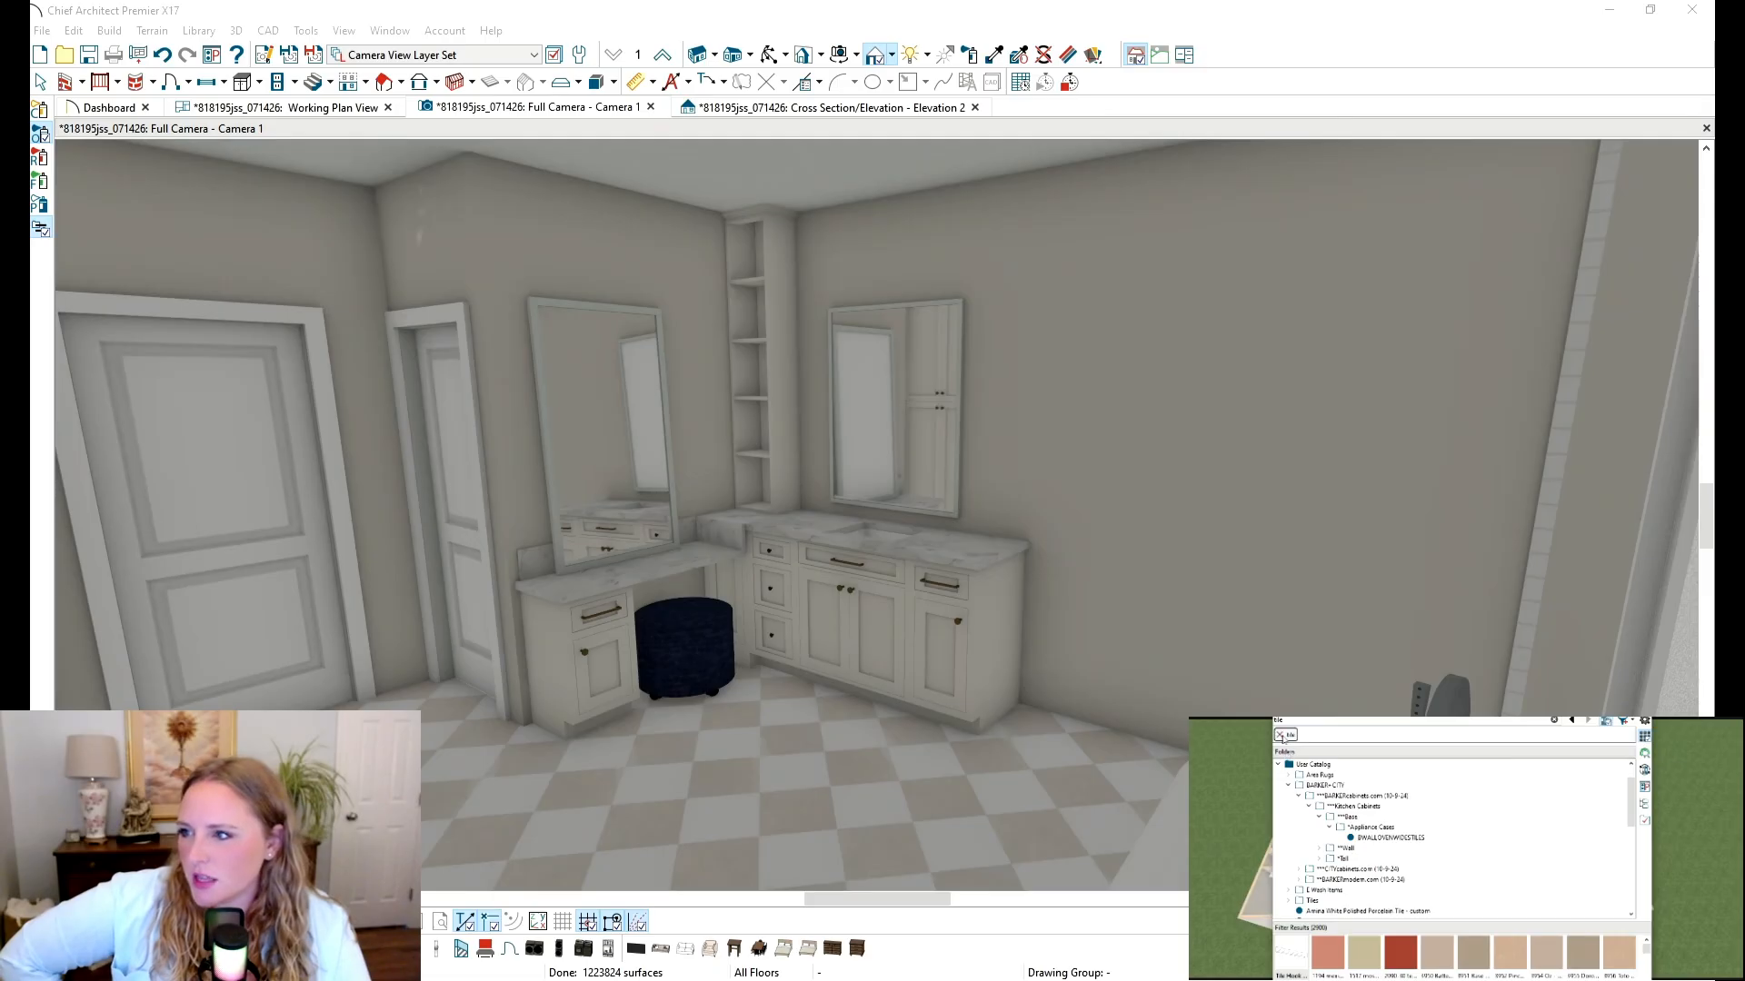
{"action": "left_click", "coordinate": [1289, 785]}
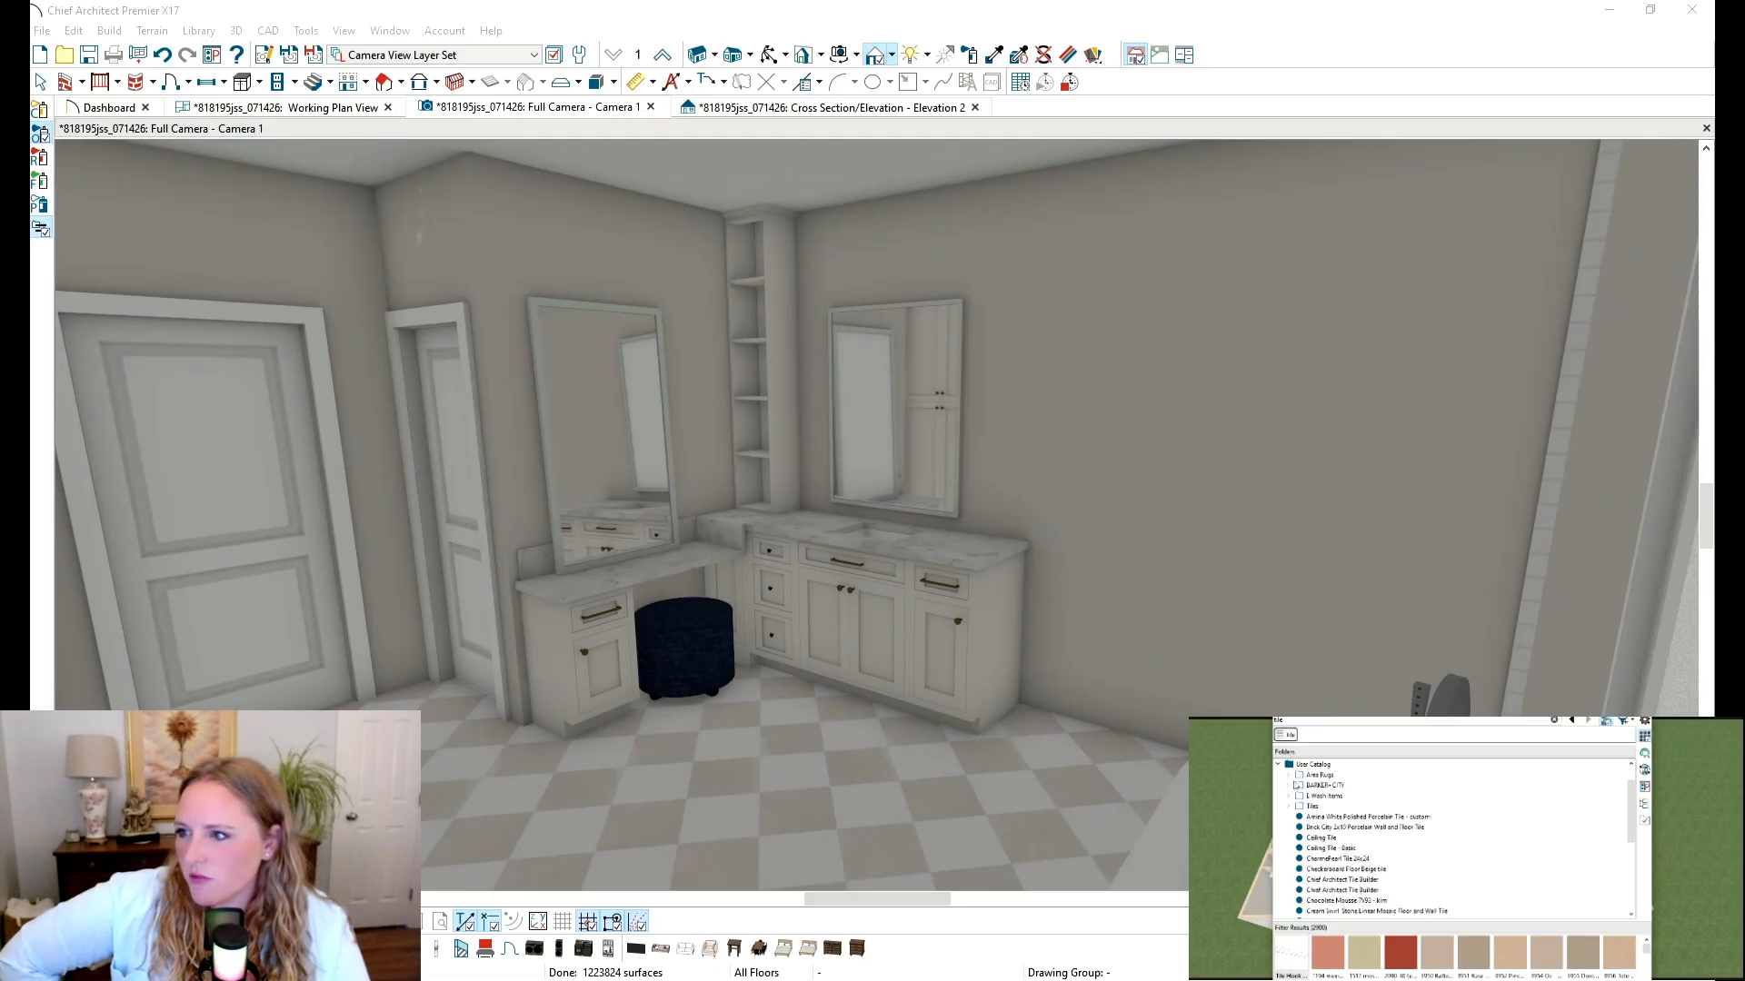
{"action": "left_click", "coordinate": [1308, 766]}
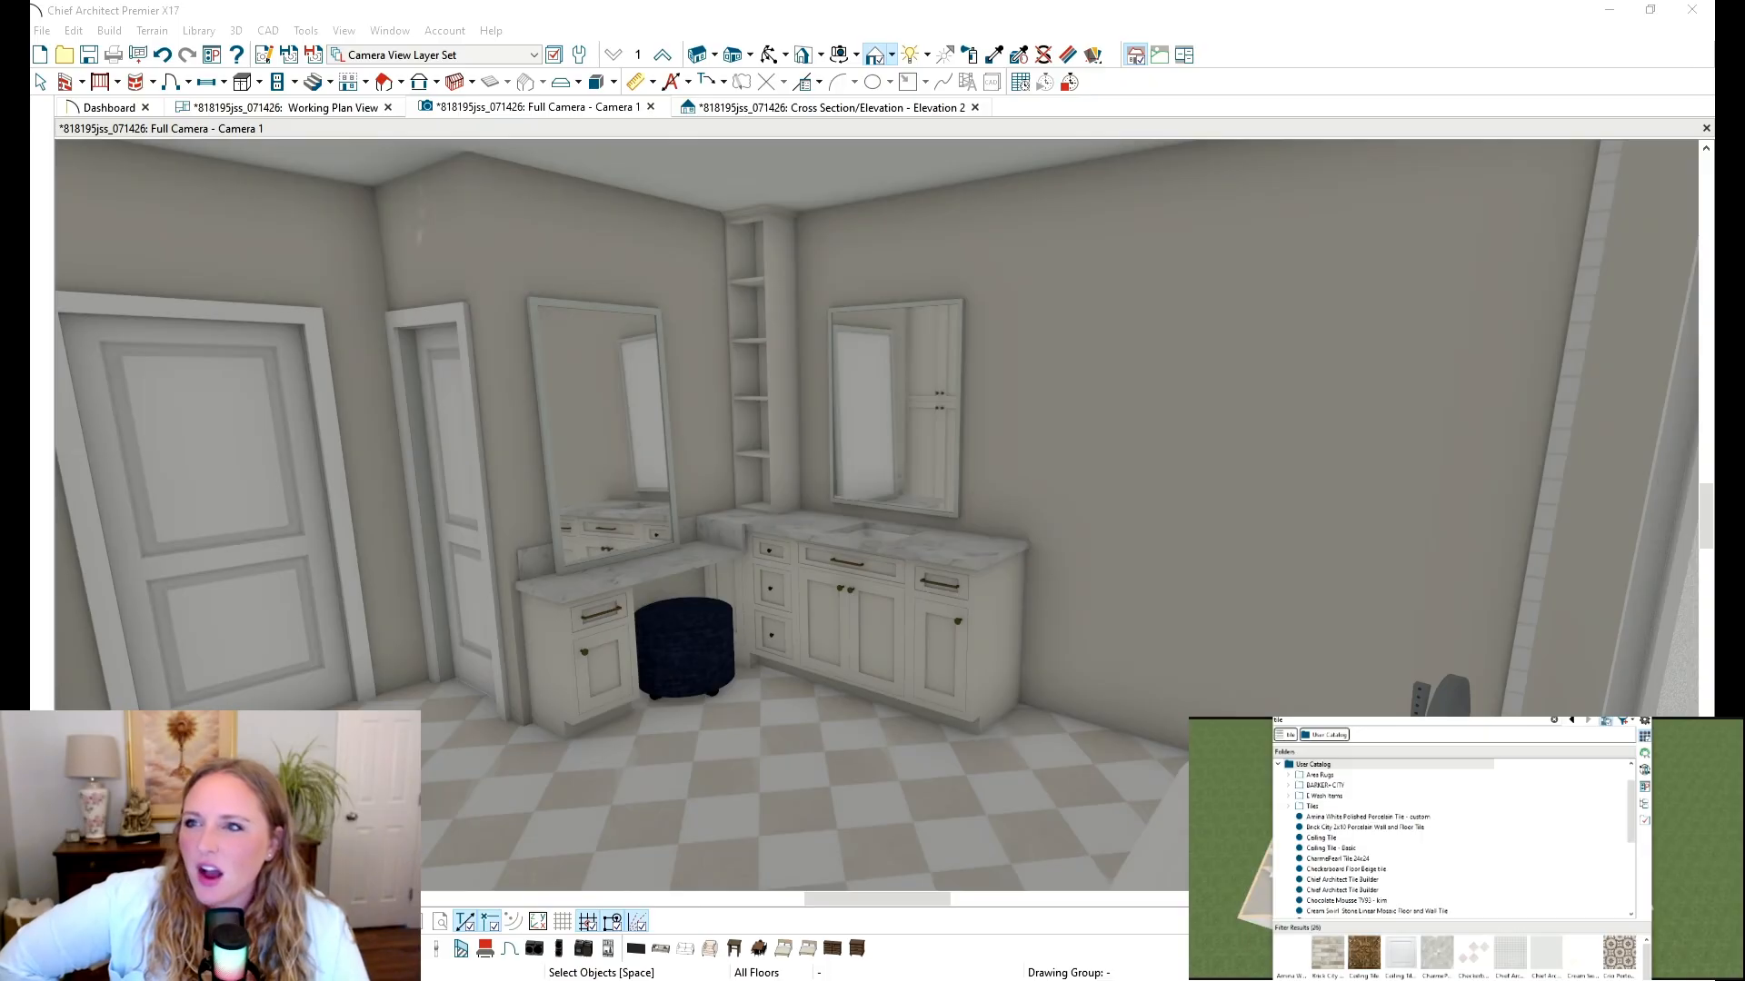
{"action": "left_click", "coordinate": [863, 6]}
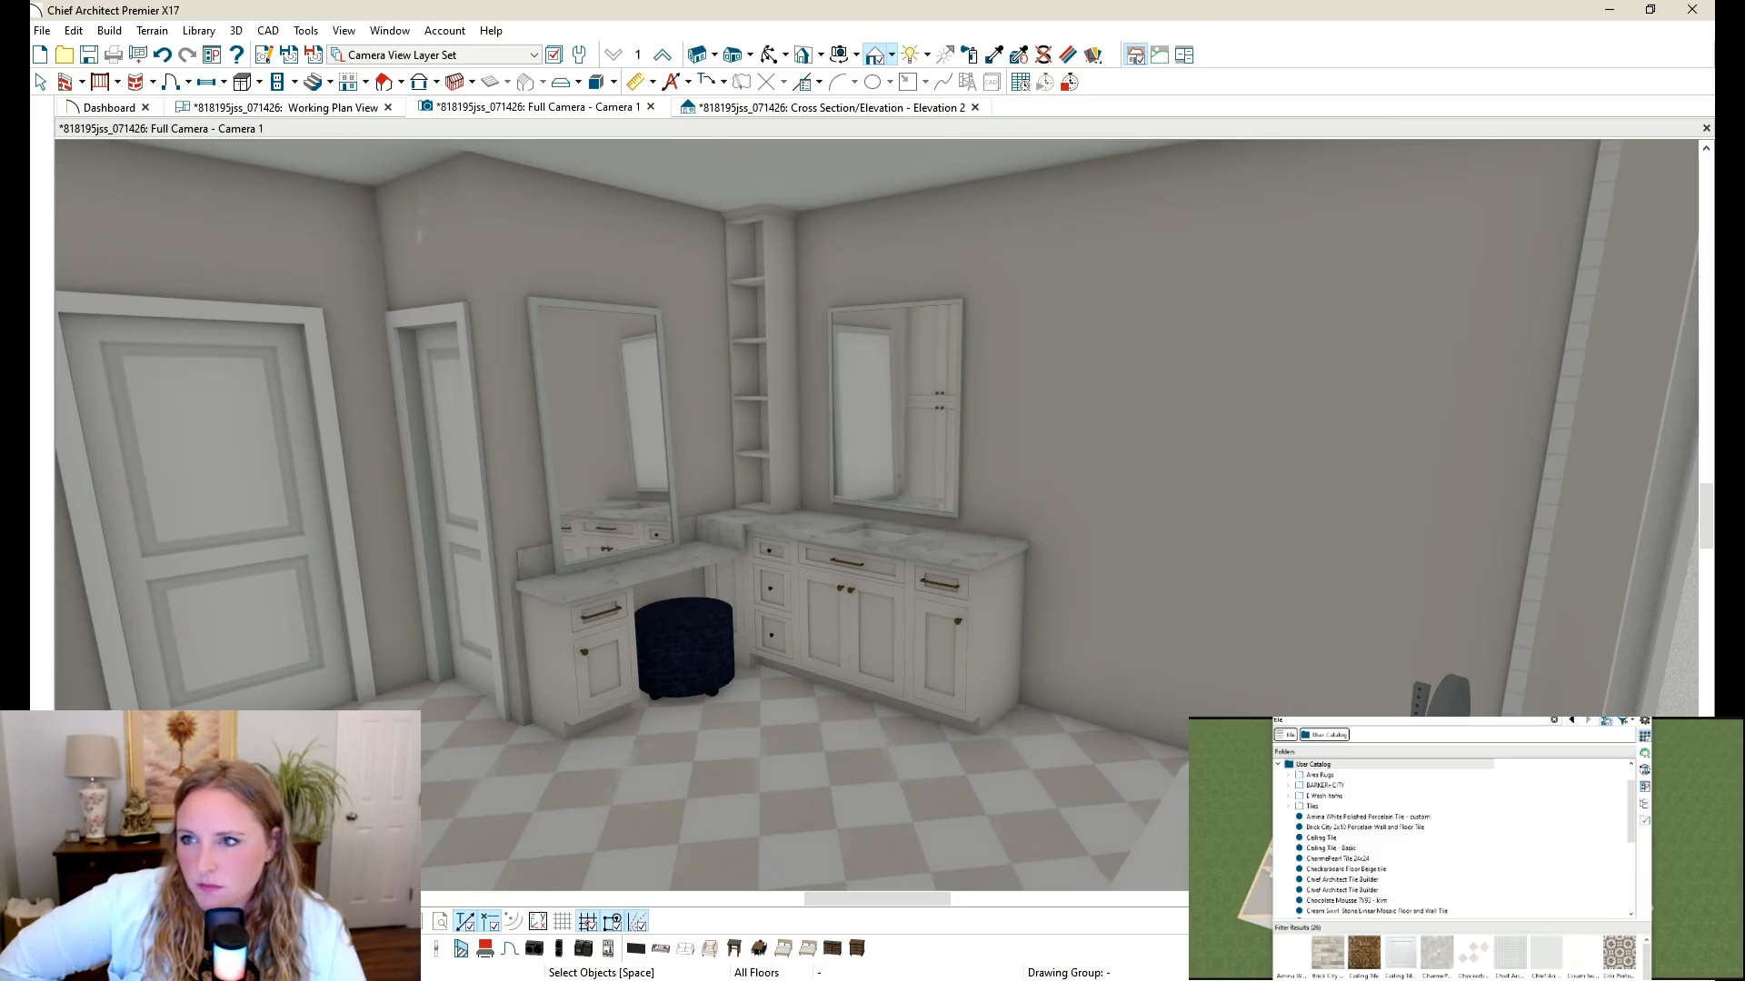
Step: Examine the makeup counter, sink vanity, mirrors and counter joint from several angles and close up
{"action": "scroll", "coordinate": [716, 602], "scroll_direction": "up", "scroll_amount": 5}
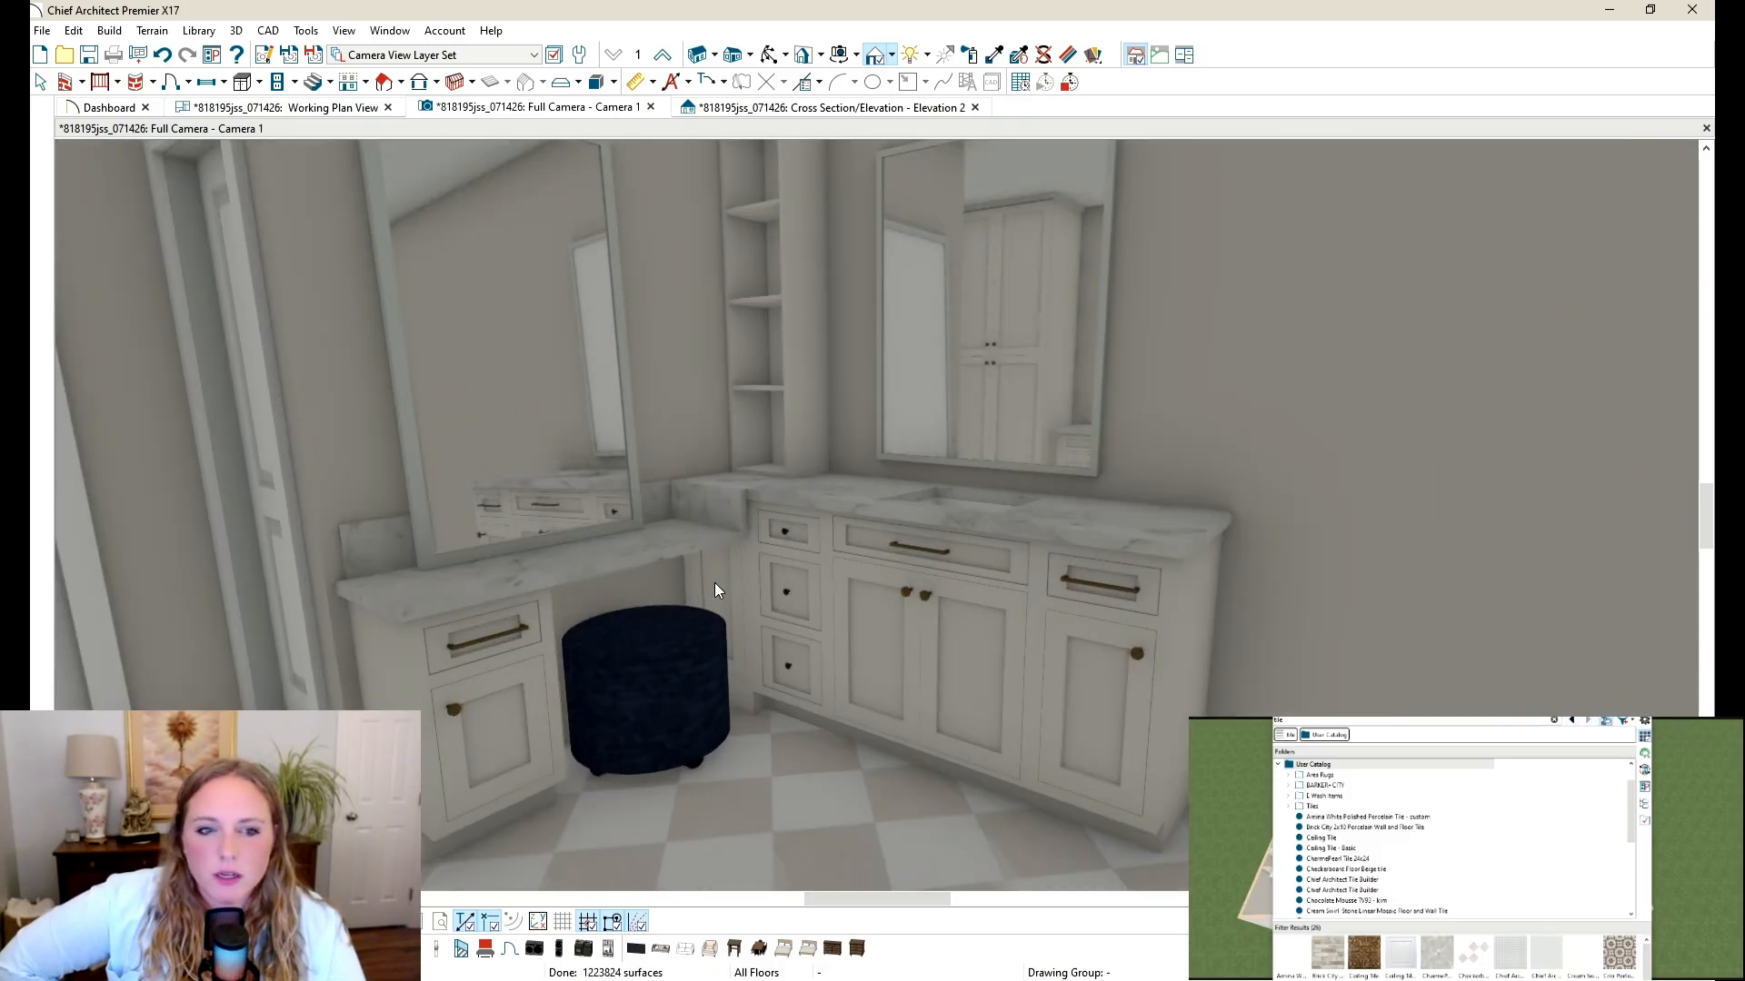
{"action": "left_click", "coordinate": [769, 55]}
{"action": "left_click_drag", "start_coordinate": [631, 382], "coordinate": [790, 437]}
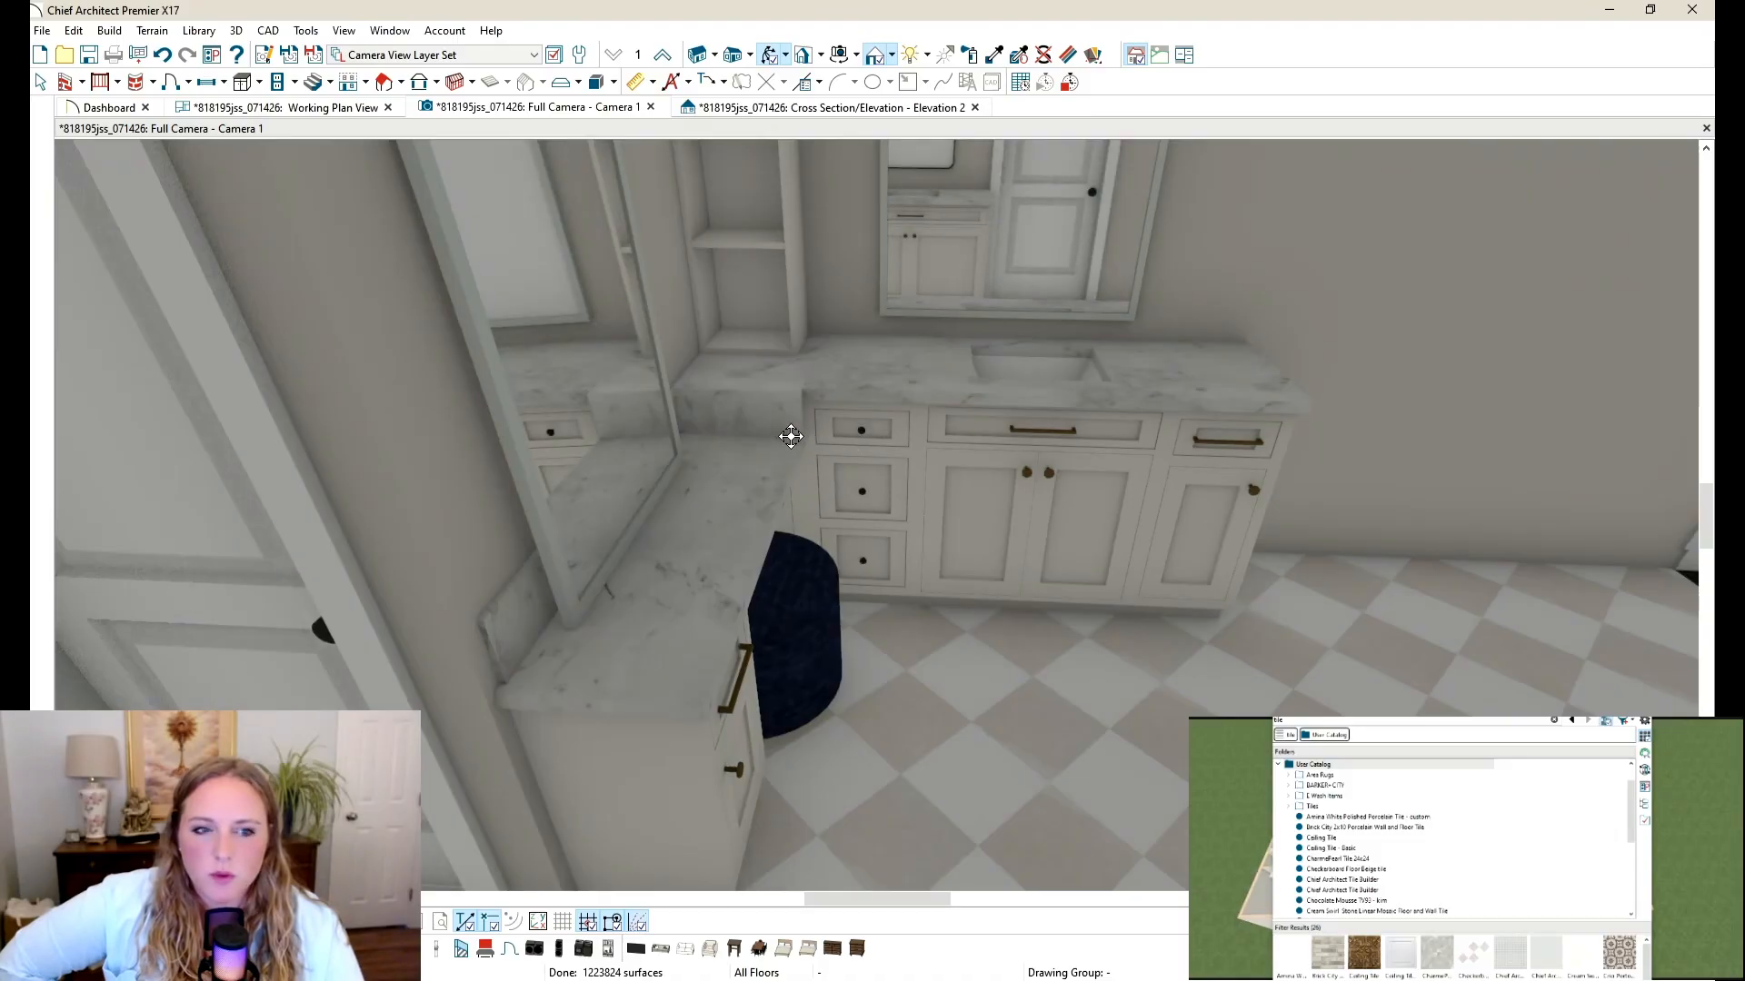
{"action": "left_click_drag", "start_coordinate": [945, 432], "coordinate": [666, 242]}
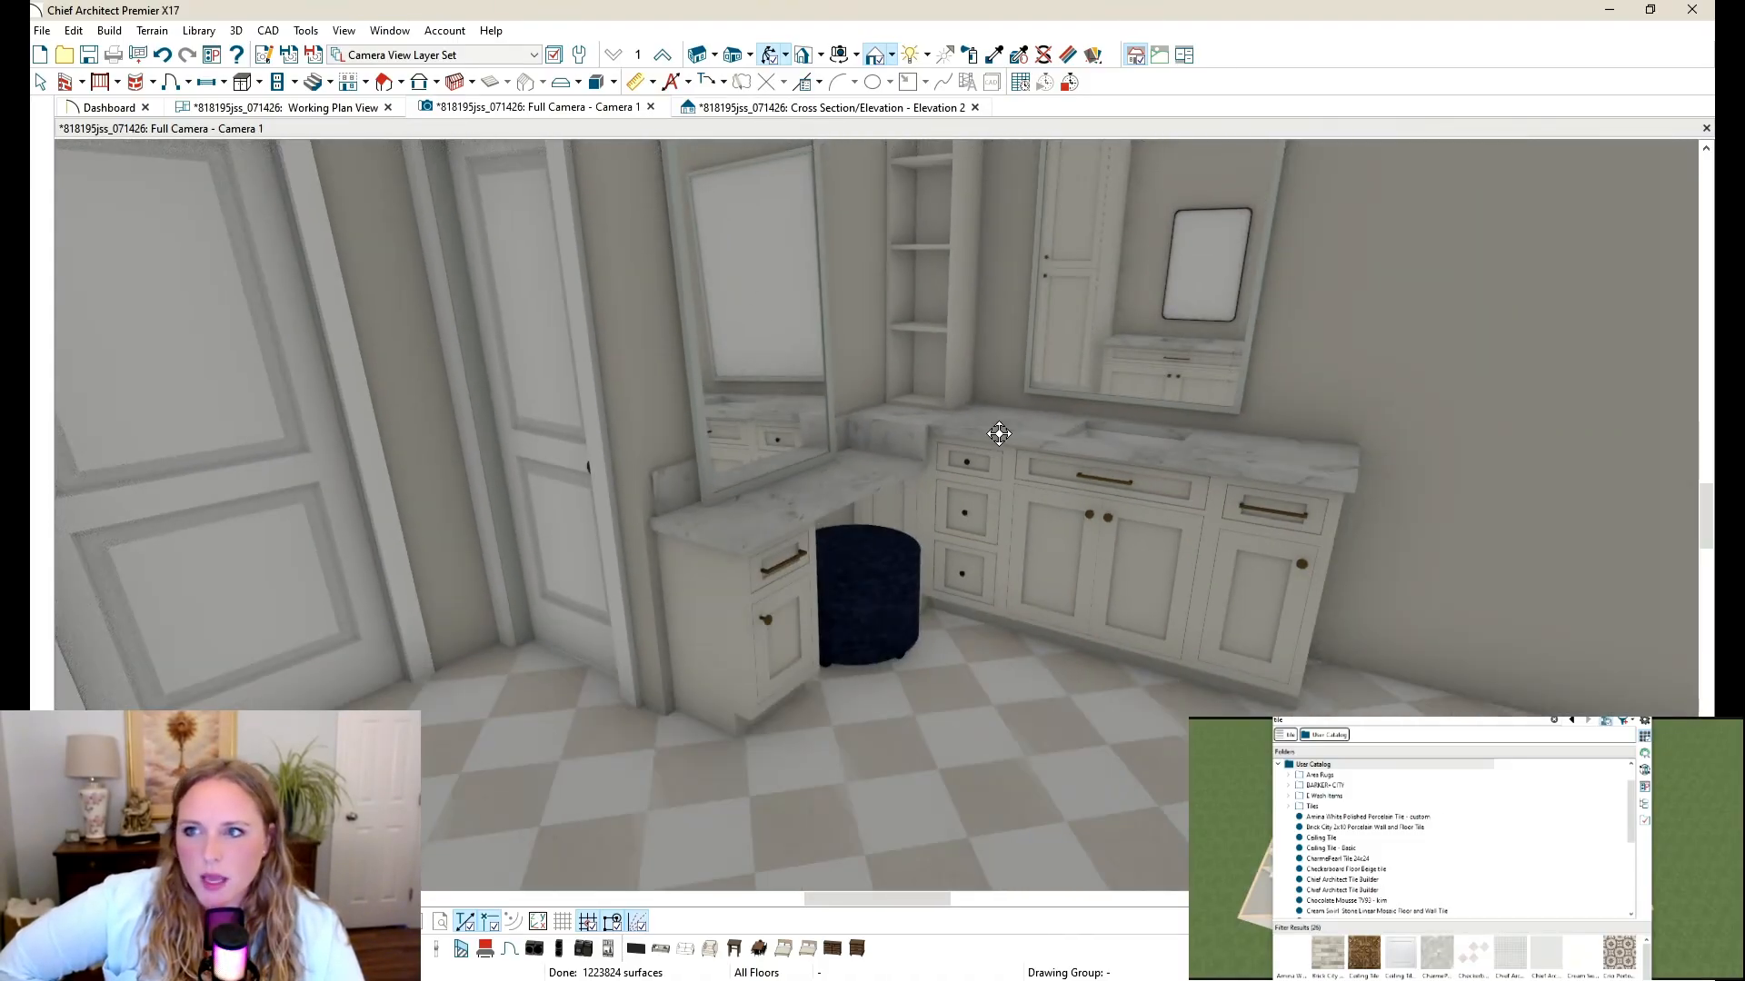
{"action": "left_click_drag", "start_coordinate": [997, 432], "coordinate": [864, 462]}
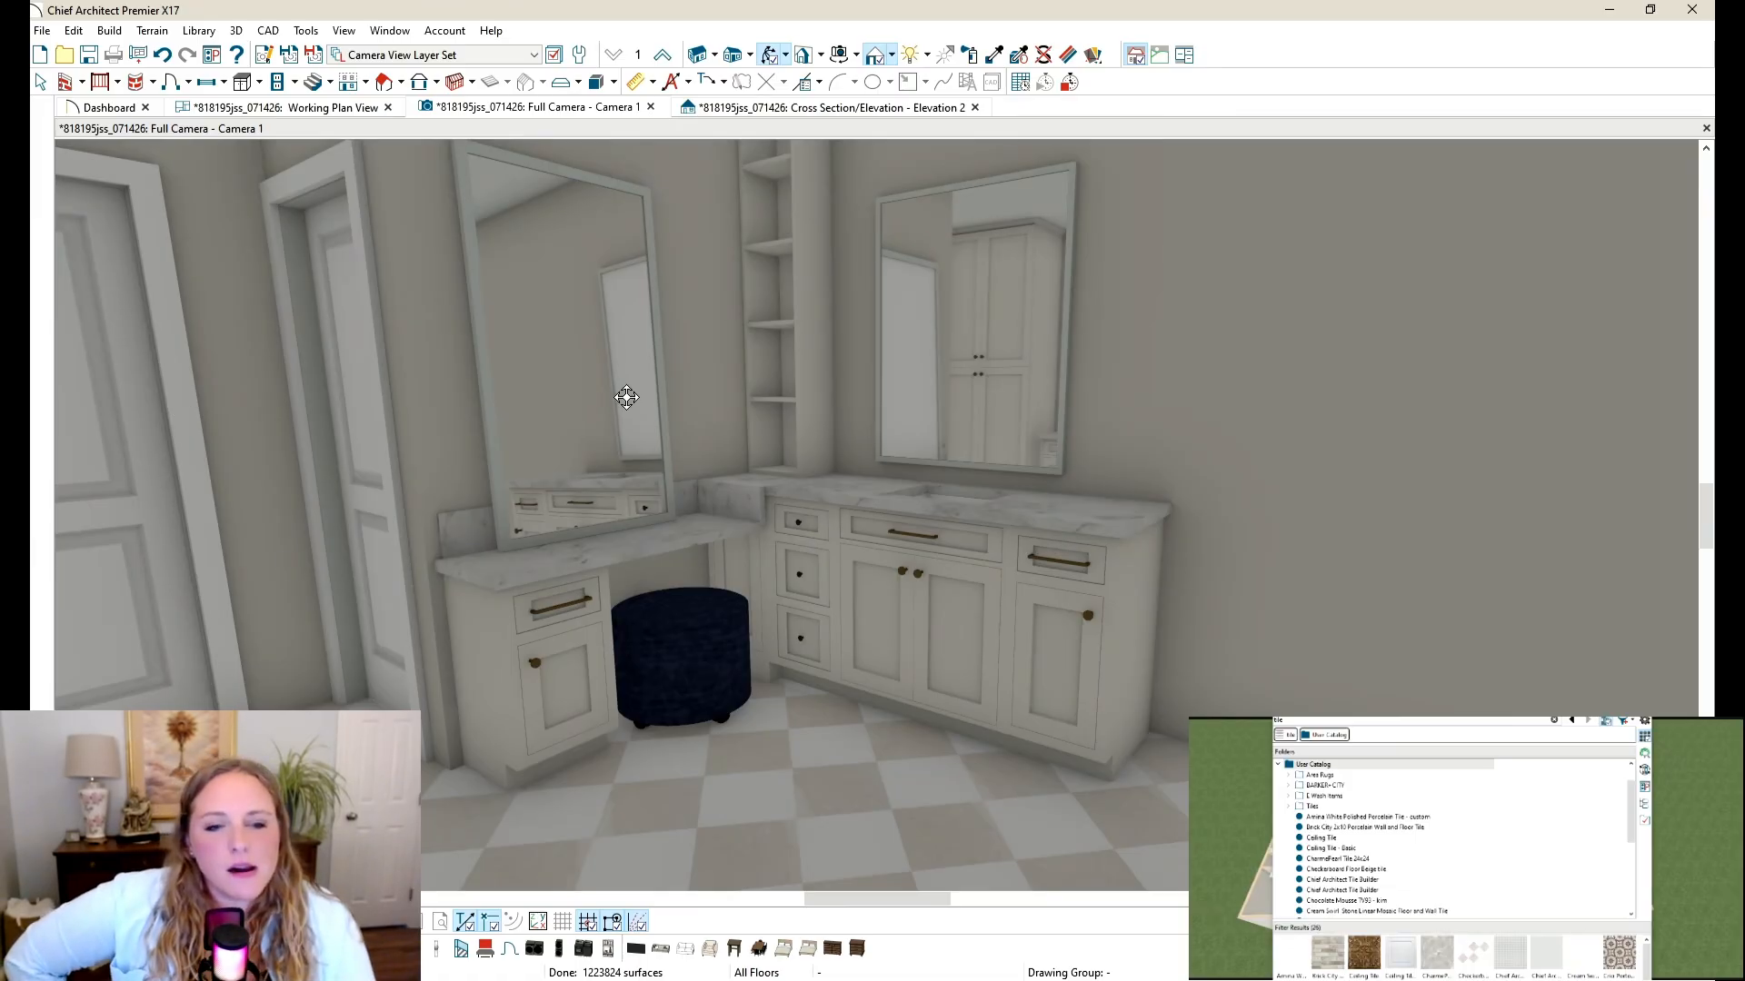
{"action": "left_click_drag", "start_coordinate": [777, 627], "coordinate": [639, 576]}
{"action": "middle_click_drag", "start_coordinate": [1129, 615], "coordinate": [951, 553]}
{"action": "scroll", "coordinate": [950, 553], "scroll_direction": "up", "scroll_amount": 10}
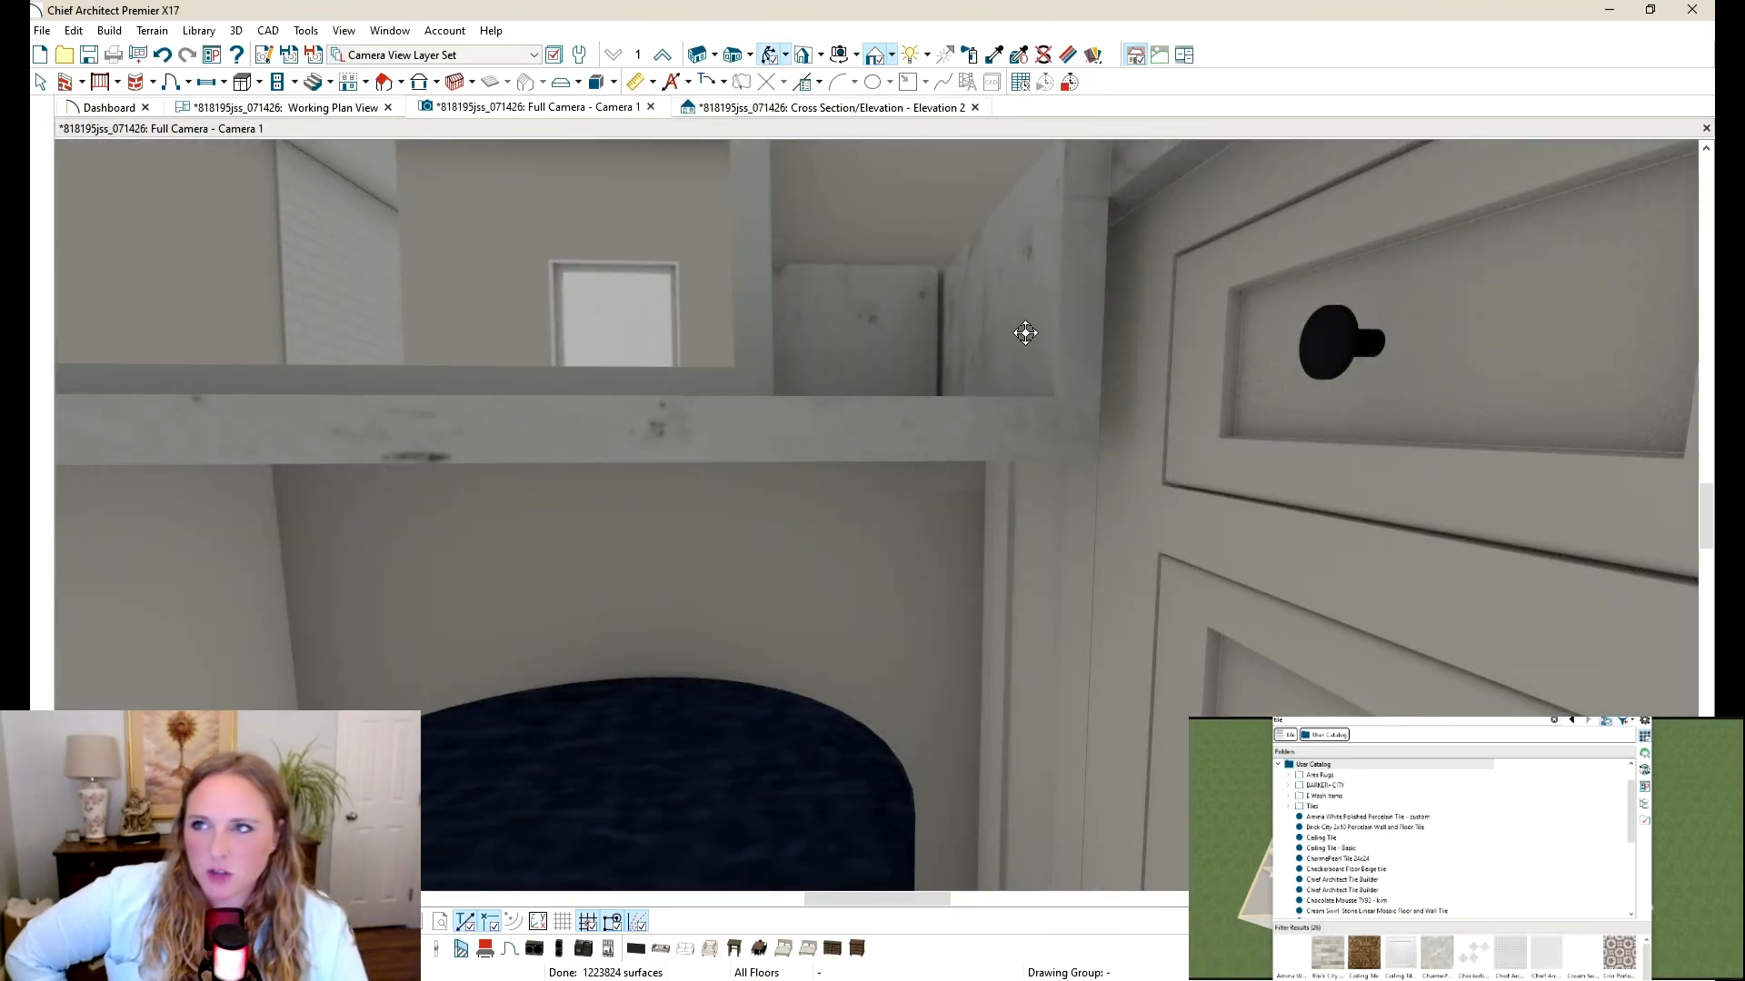
{"action": "scroll", "coordinate": [1044, 518], "scroll_direction": "down", "scroll_amount": 10}
{"action": "scroll", "coordinate": [1066, 609], "scroll_direction": "down", "scroll_amount": 2}
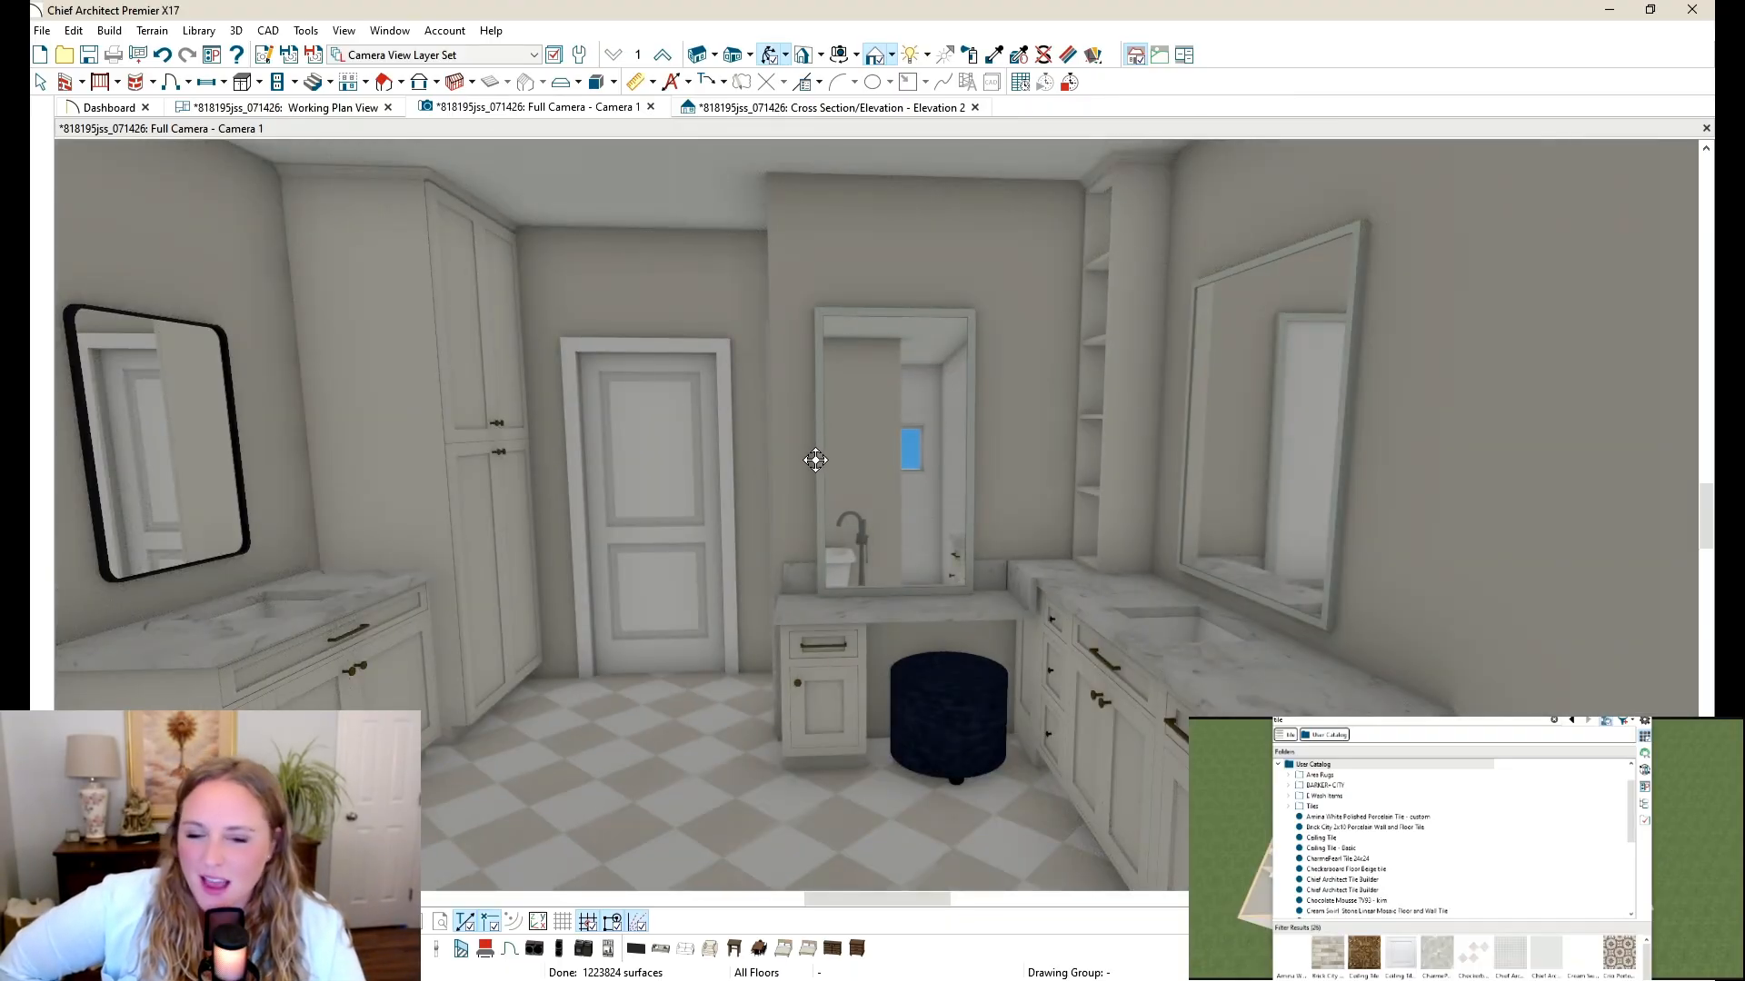
{"action": "left_click_drag", "start_coordinate": [815, 460], "coordinate": [985, 479]}
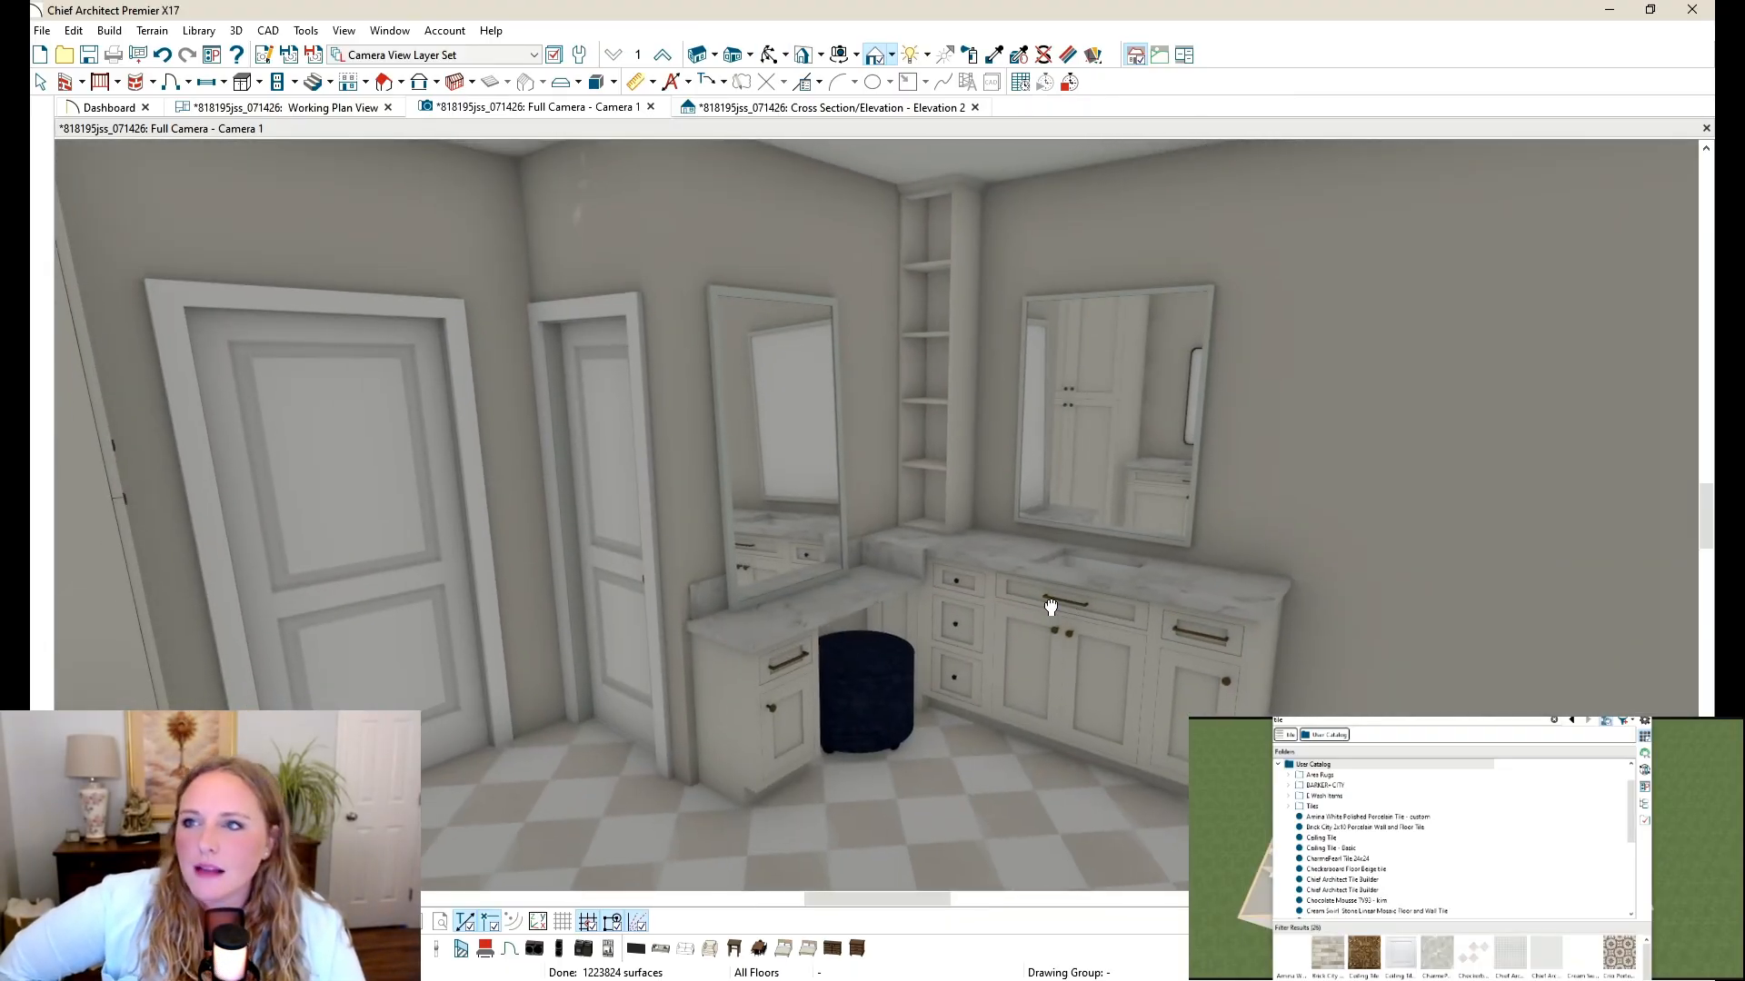
{"action": "left_click_drag", "start_coordinate": [1050, 607], "coordinate": [857, 565]}
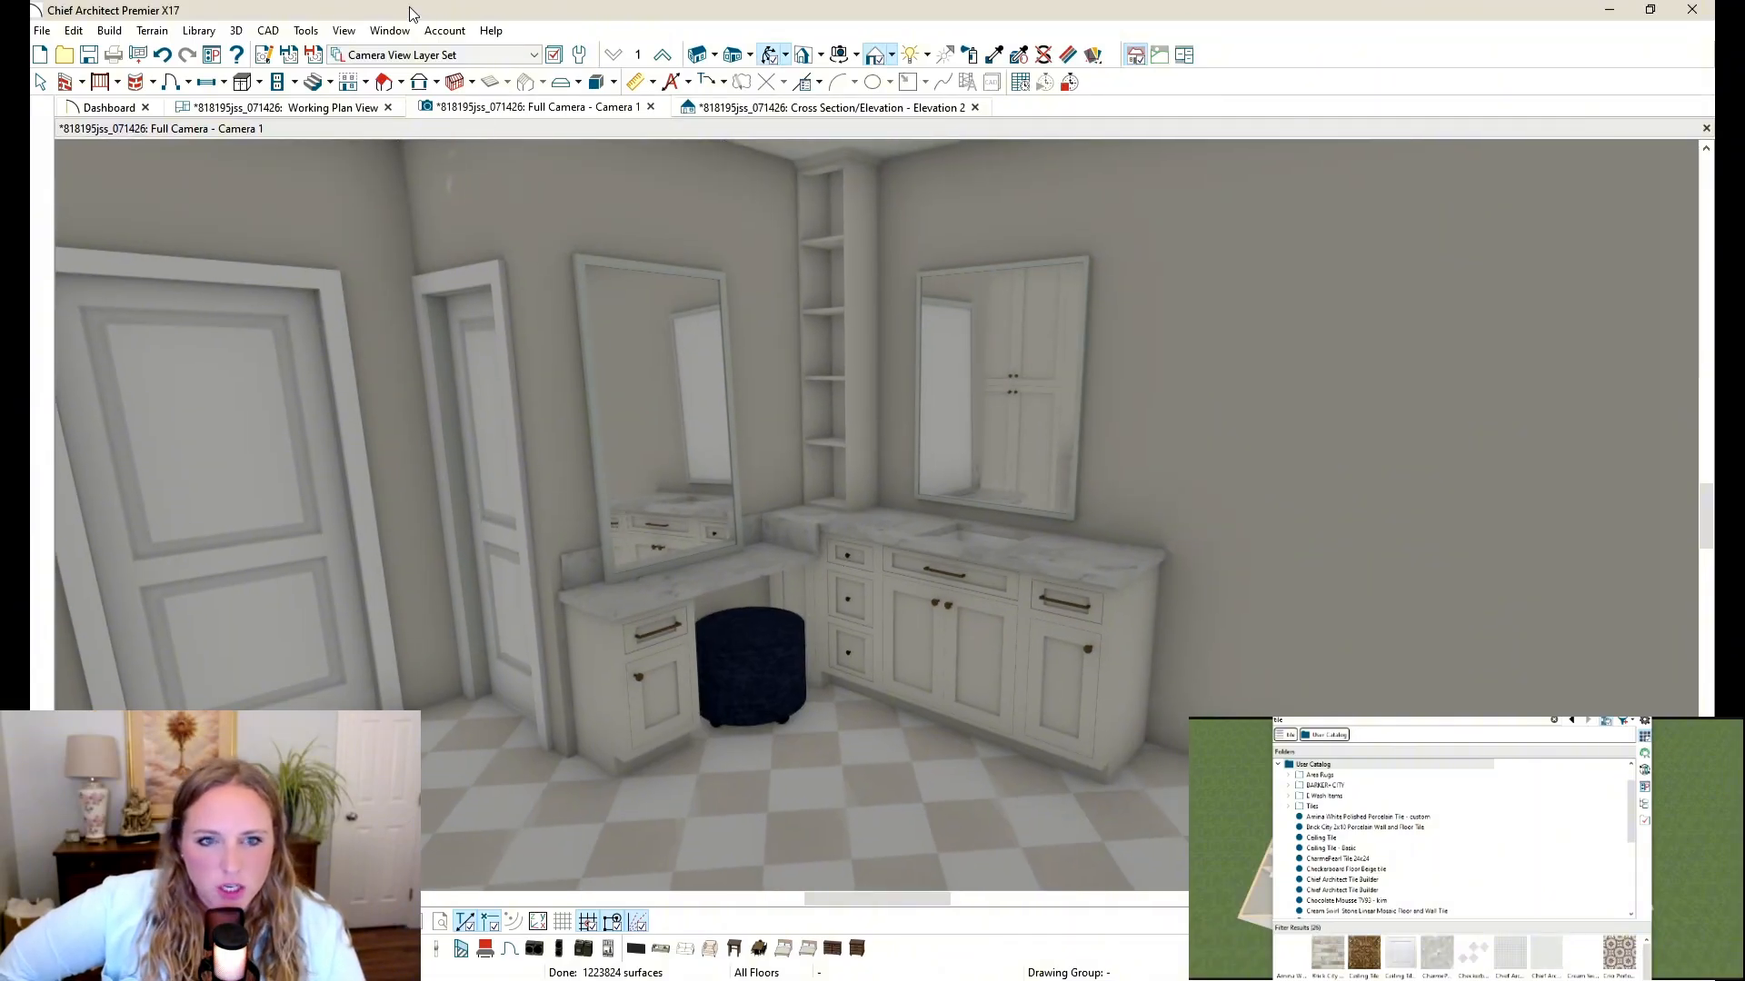
Step: Apply the light gray veined stone tile from the User Catalog to the bathroom floor and close the library
{"action": "left_click", "coordinate": [43, 86]}
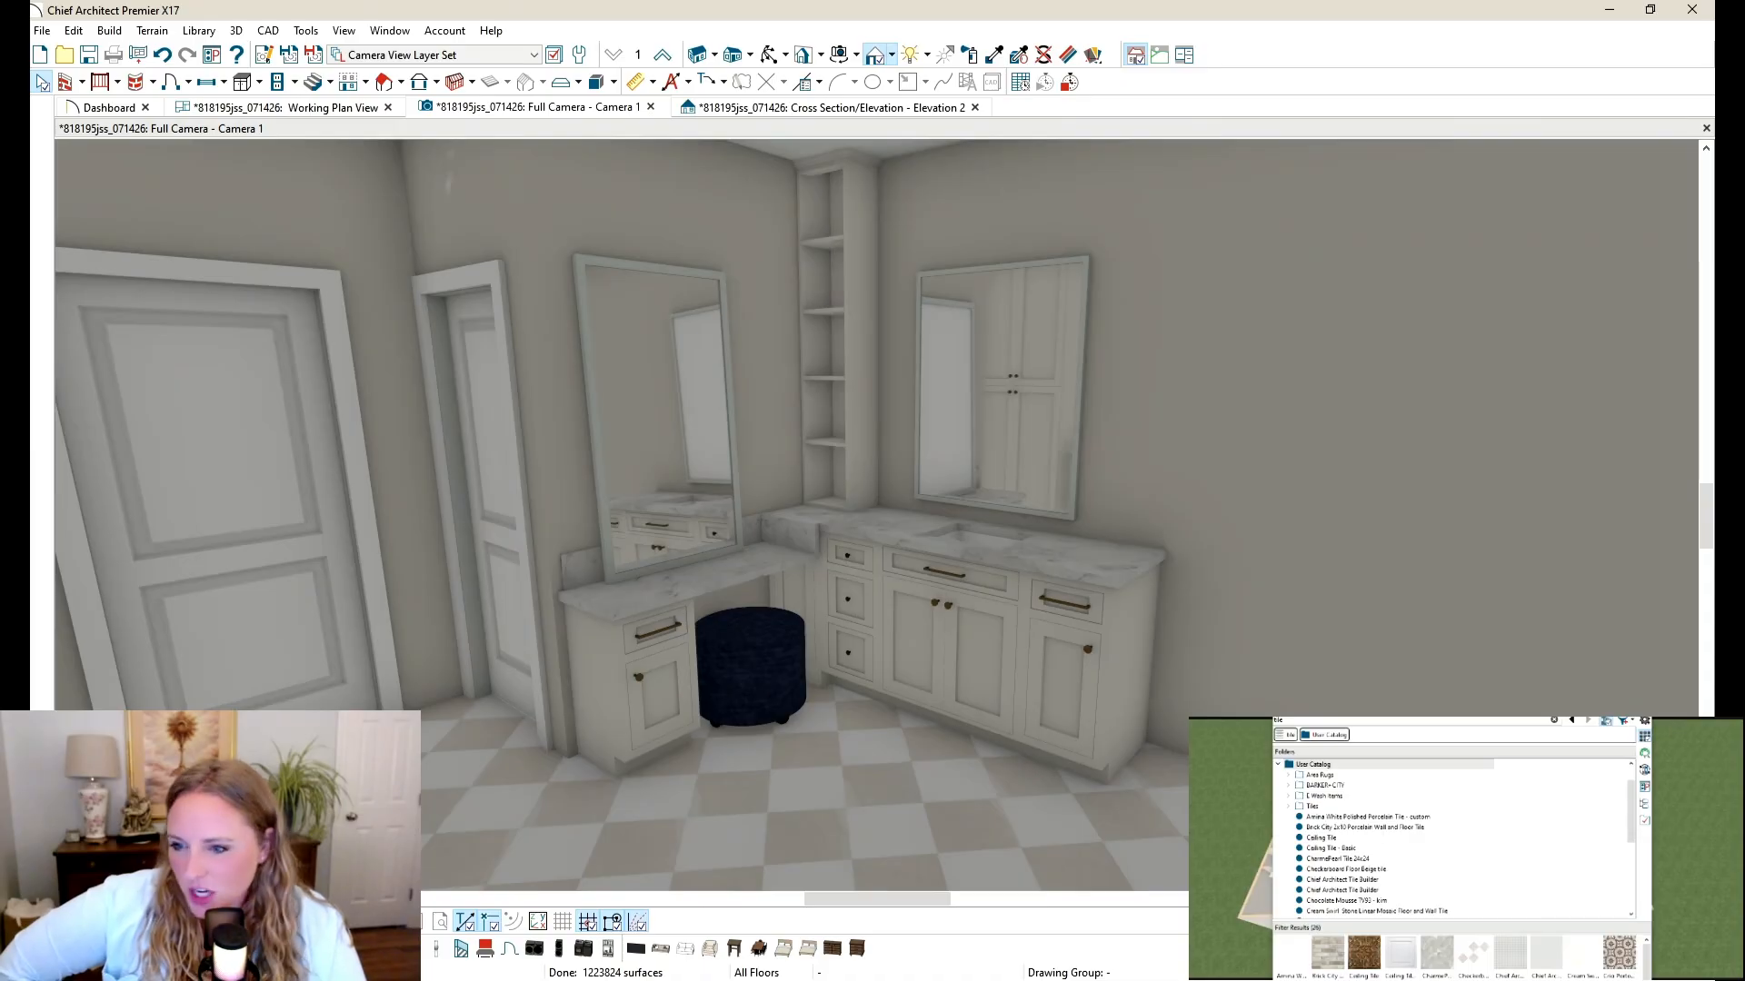
{"action": "left_click", "coordinate": [1437, 952]}
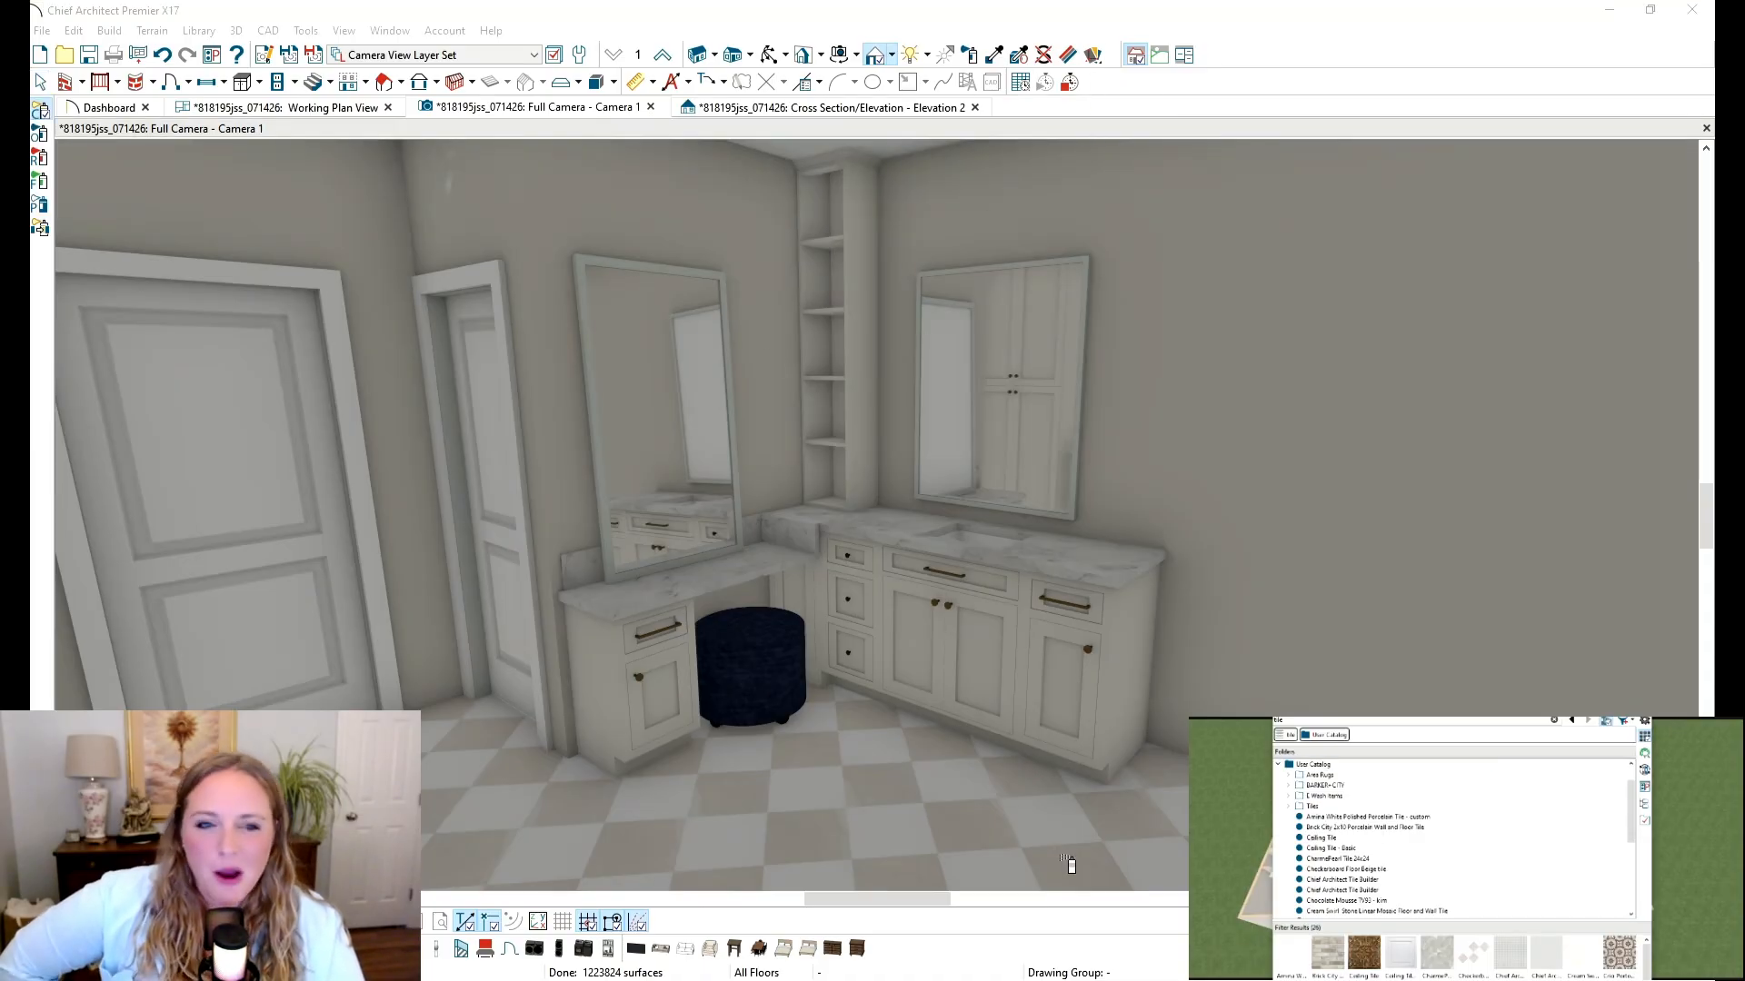
{"action": "left_click", "coordinate": [929, 741]}
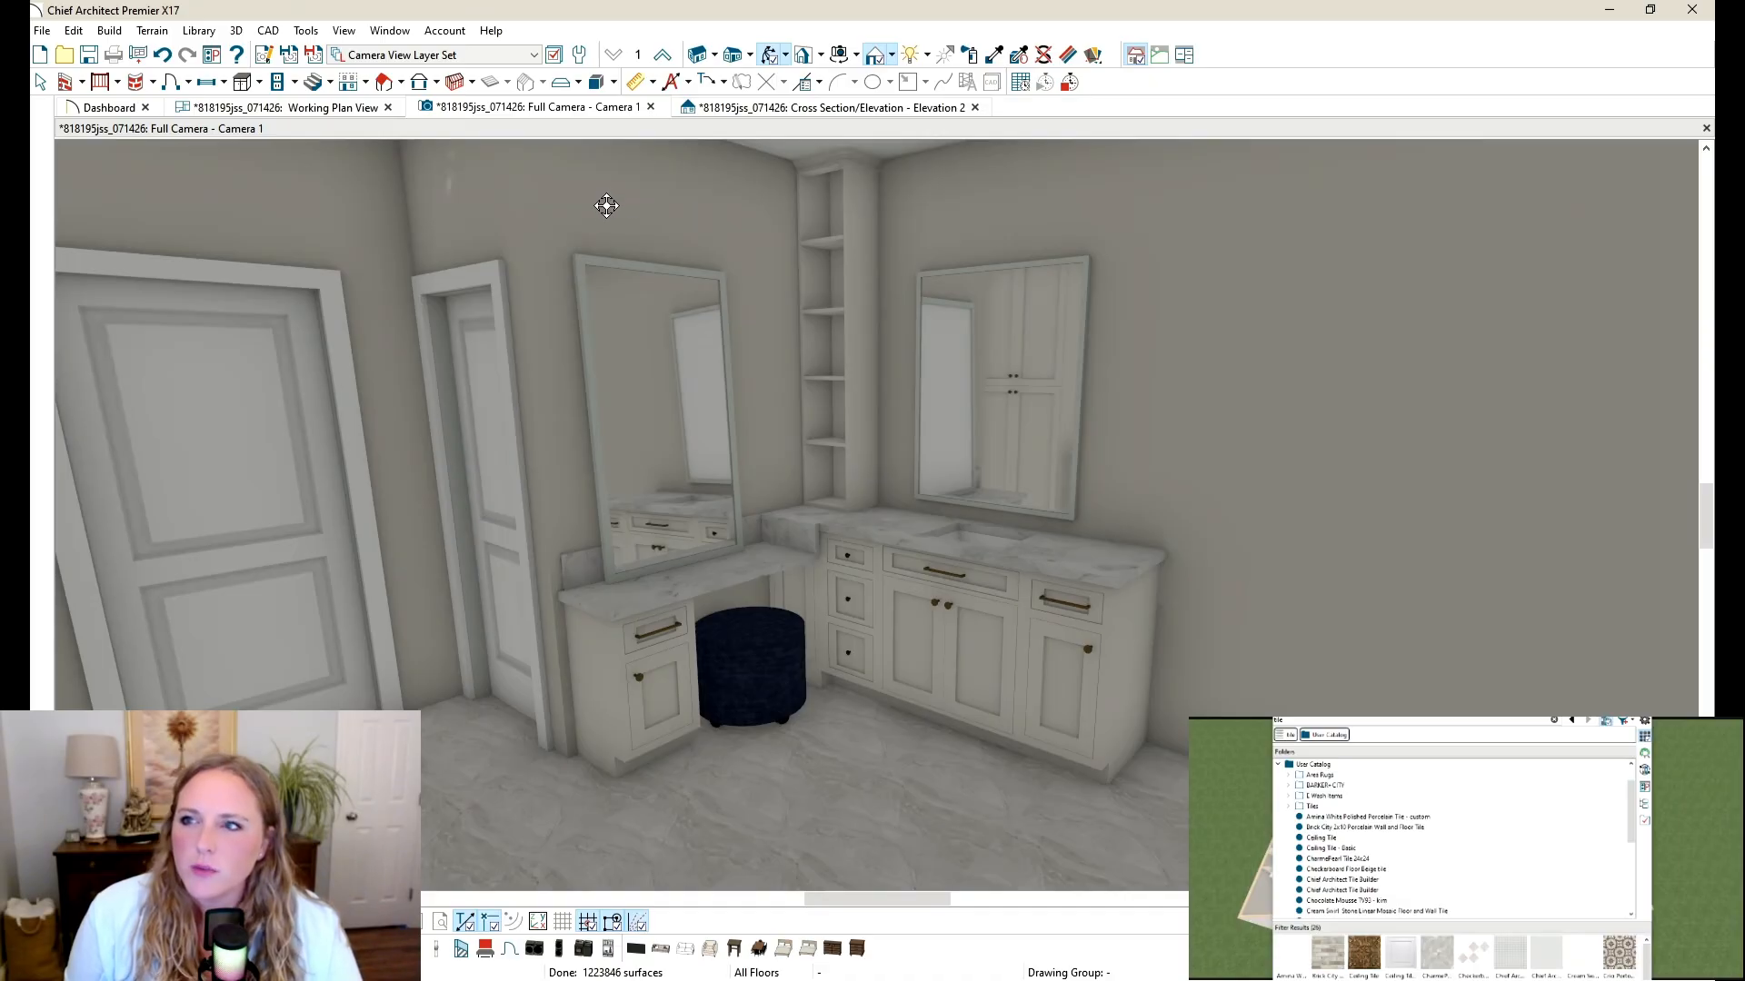
{"action": "left_click_drag", "start_coordinate": [1484, 697], "coordinate": [1492, 761]}
{"action": "left_click", "coordinate": [1651, 759]}
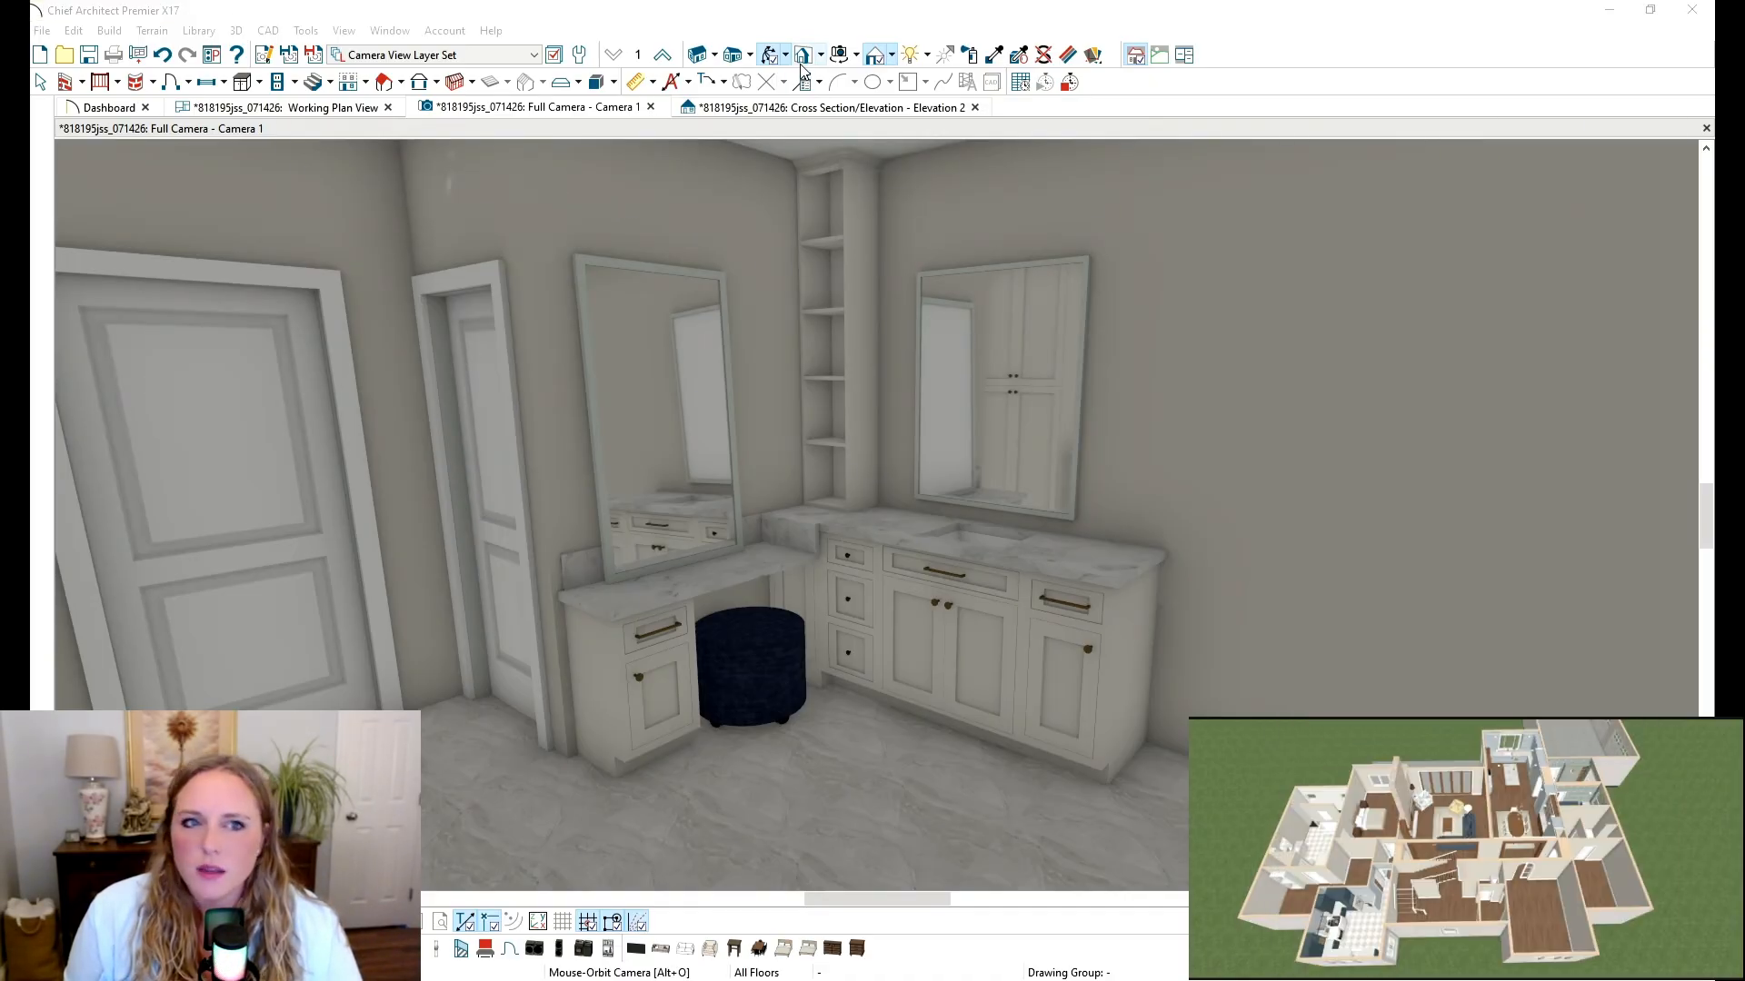
Step: Delete the tall framed mirror above the makeup counter
{"action": "left_click", "coordinate": [770, 56]}
{"action": "left_click_drag", "start_coordinate": [946, 374], "coordinate": [328, 418]}
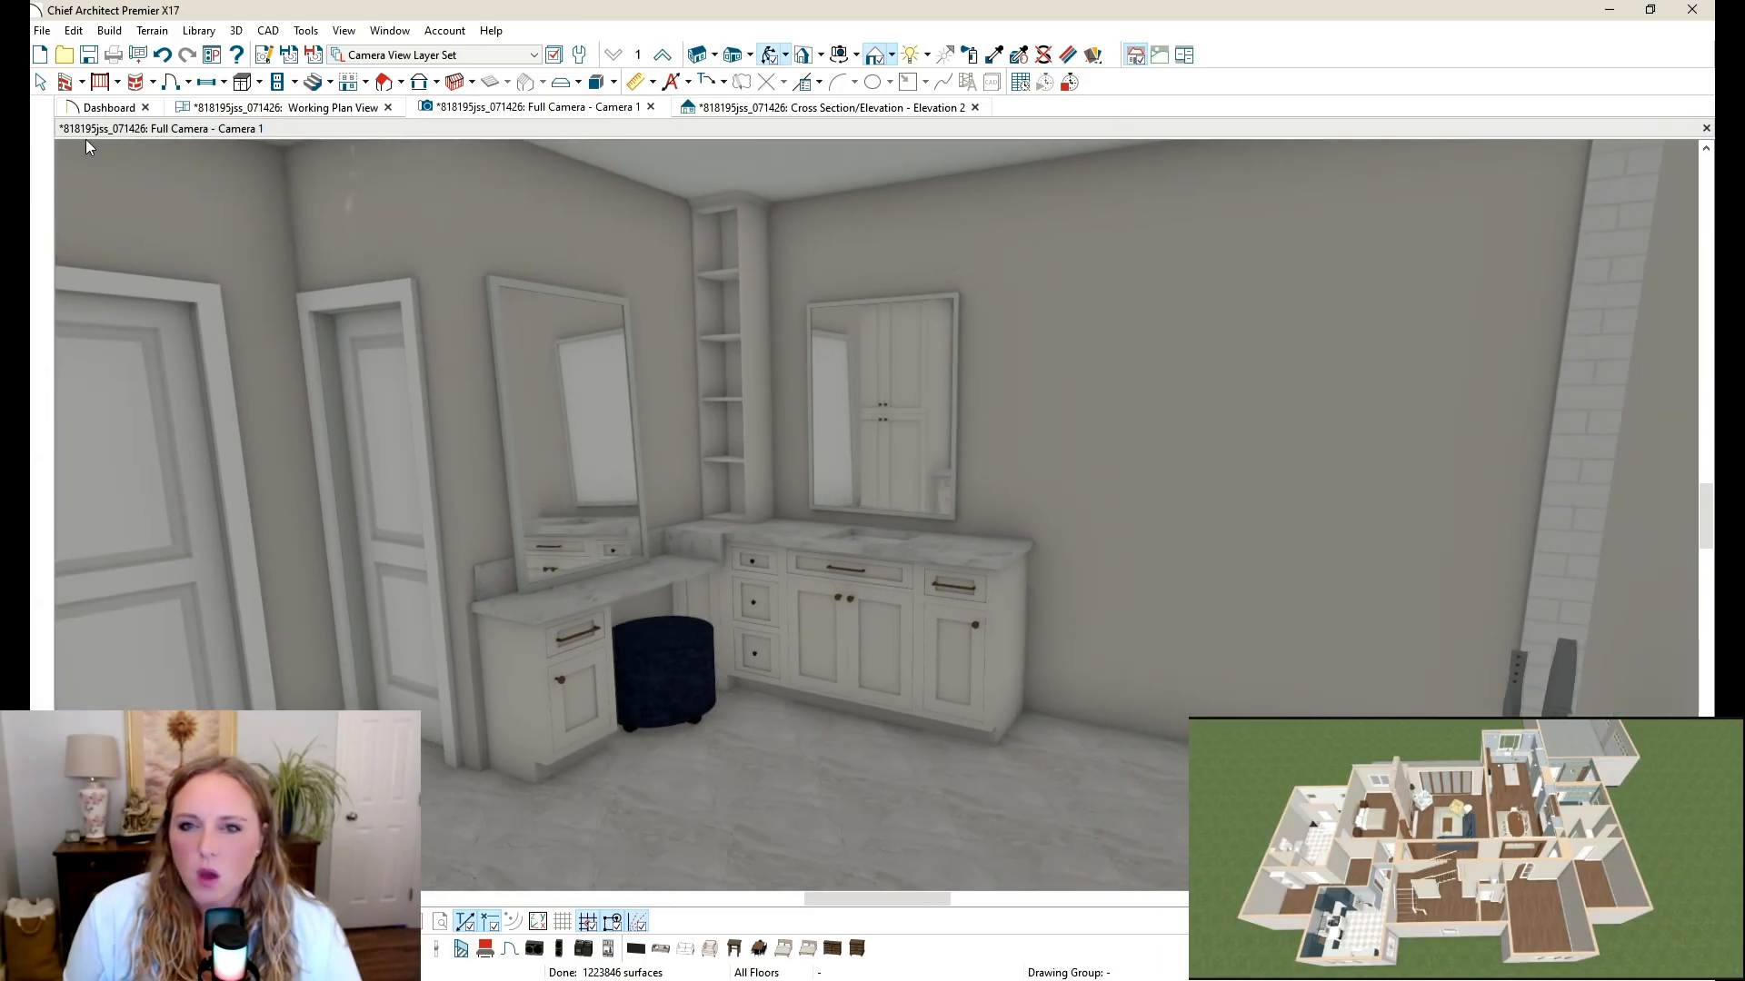
{"action": "left_click", "coordinate": [42, 86]}
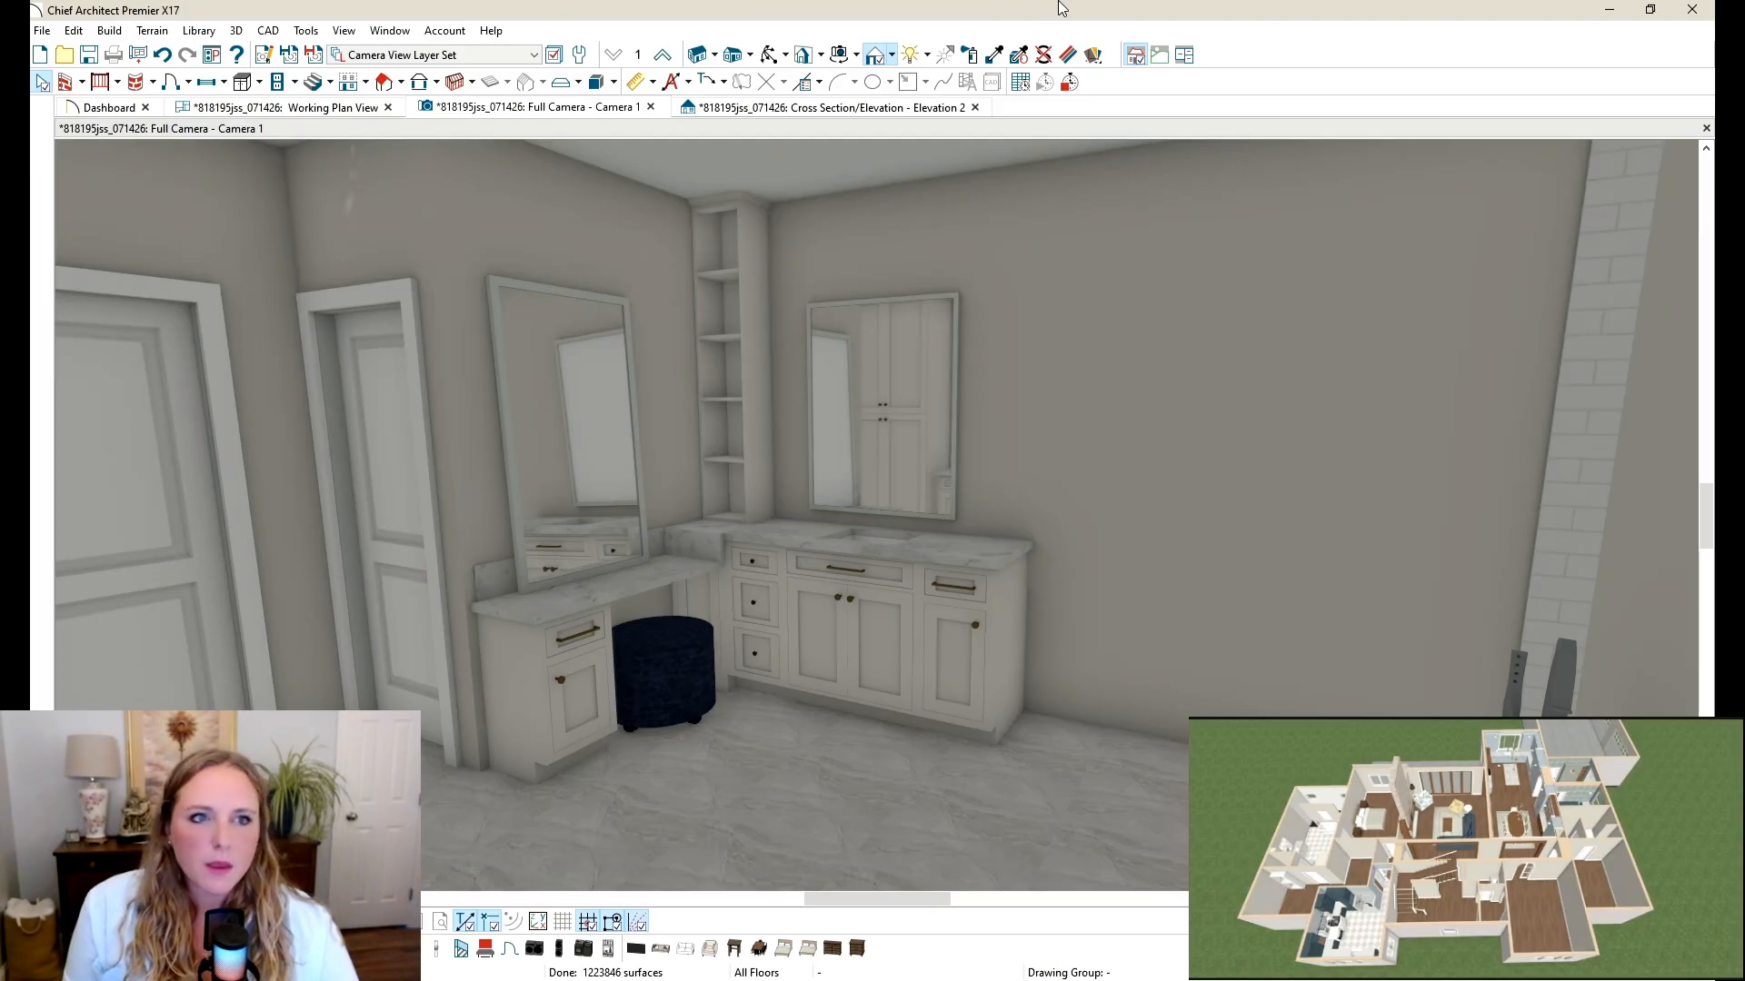
{"action": "left_click", "coordinate": [772, 56]}
{"action": "left_click_drag", "start_coordinate": [973, 483], "coordinate": [897, 487]}
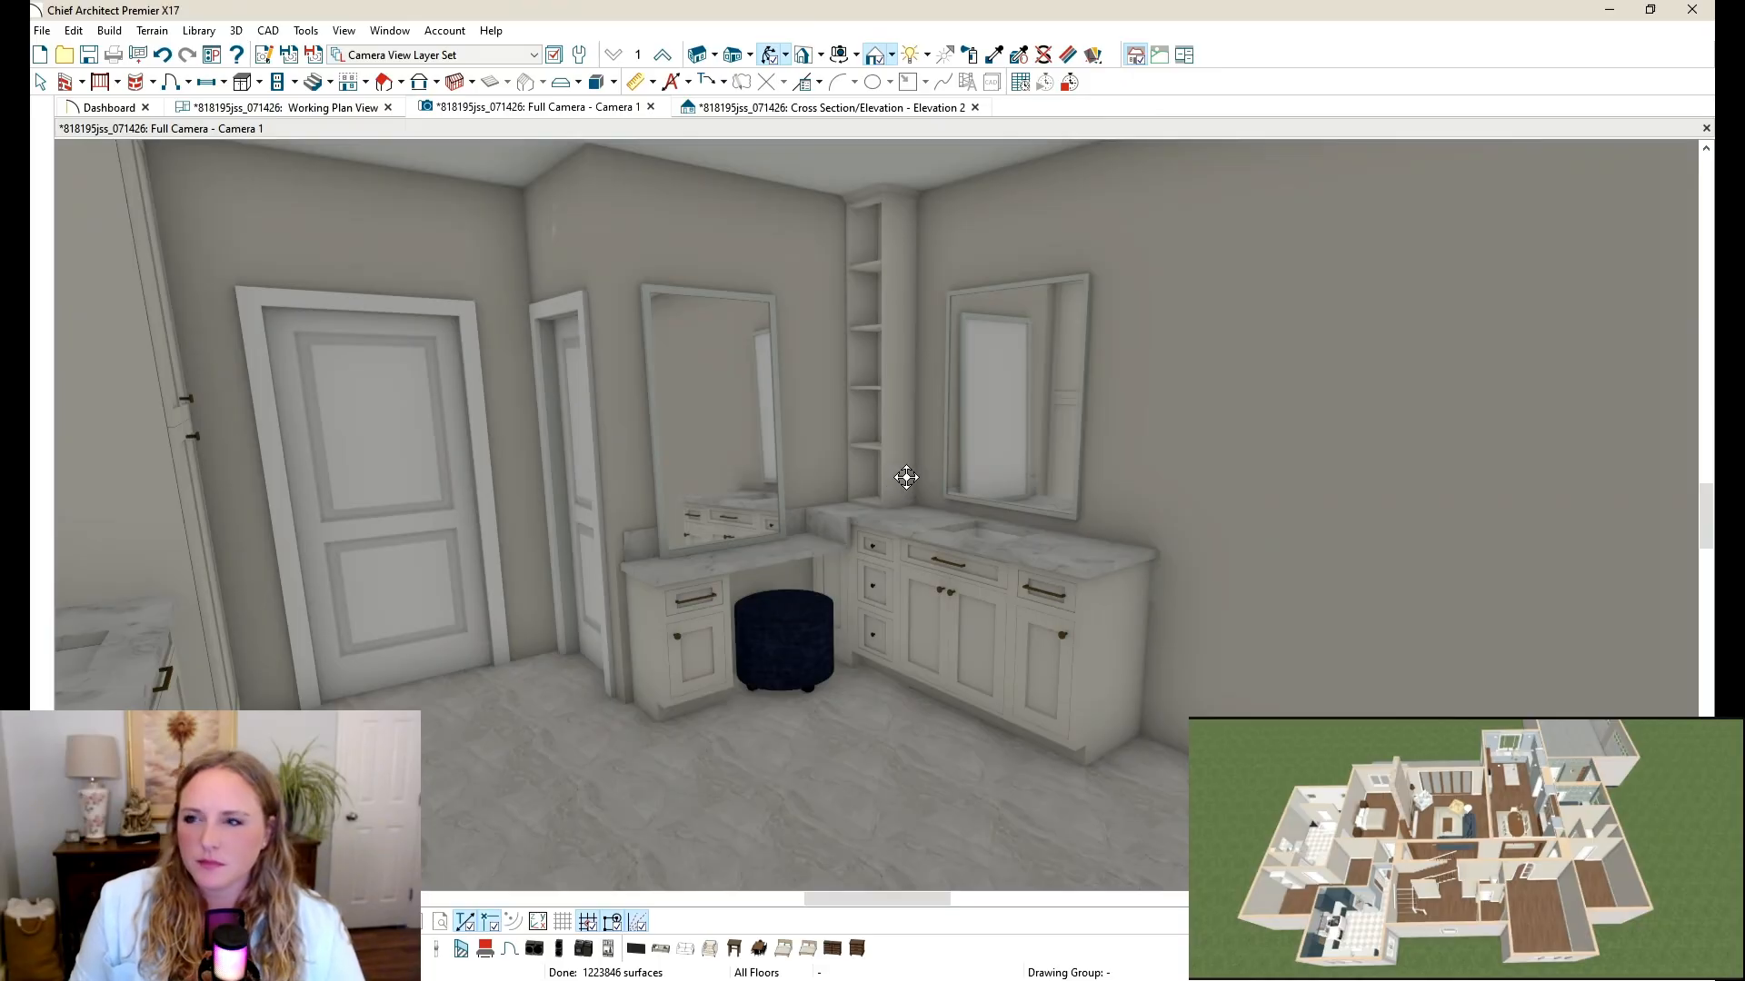
{"action": "left_click_drag", "start_coordinate": [956, 449], "coordinate": [788, 408]}
{"action": "key", "text": "space"}
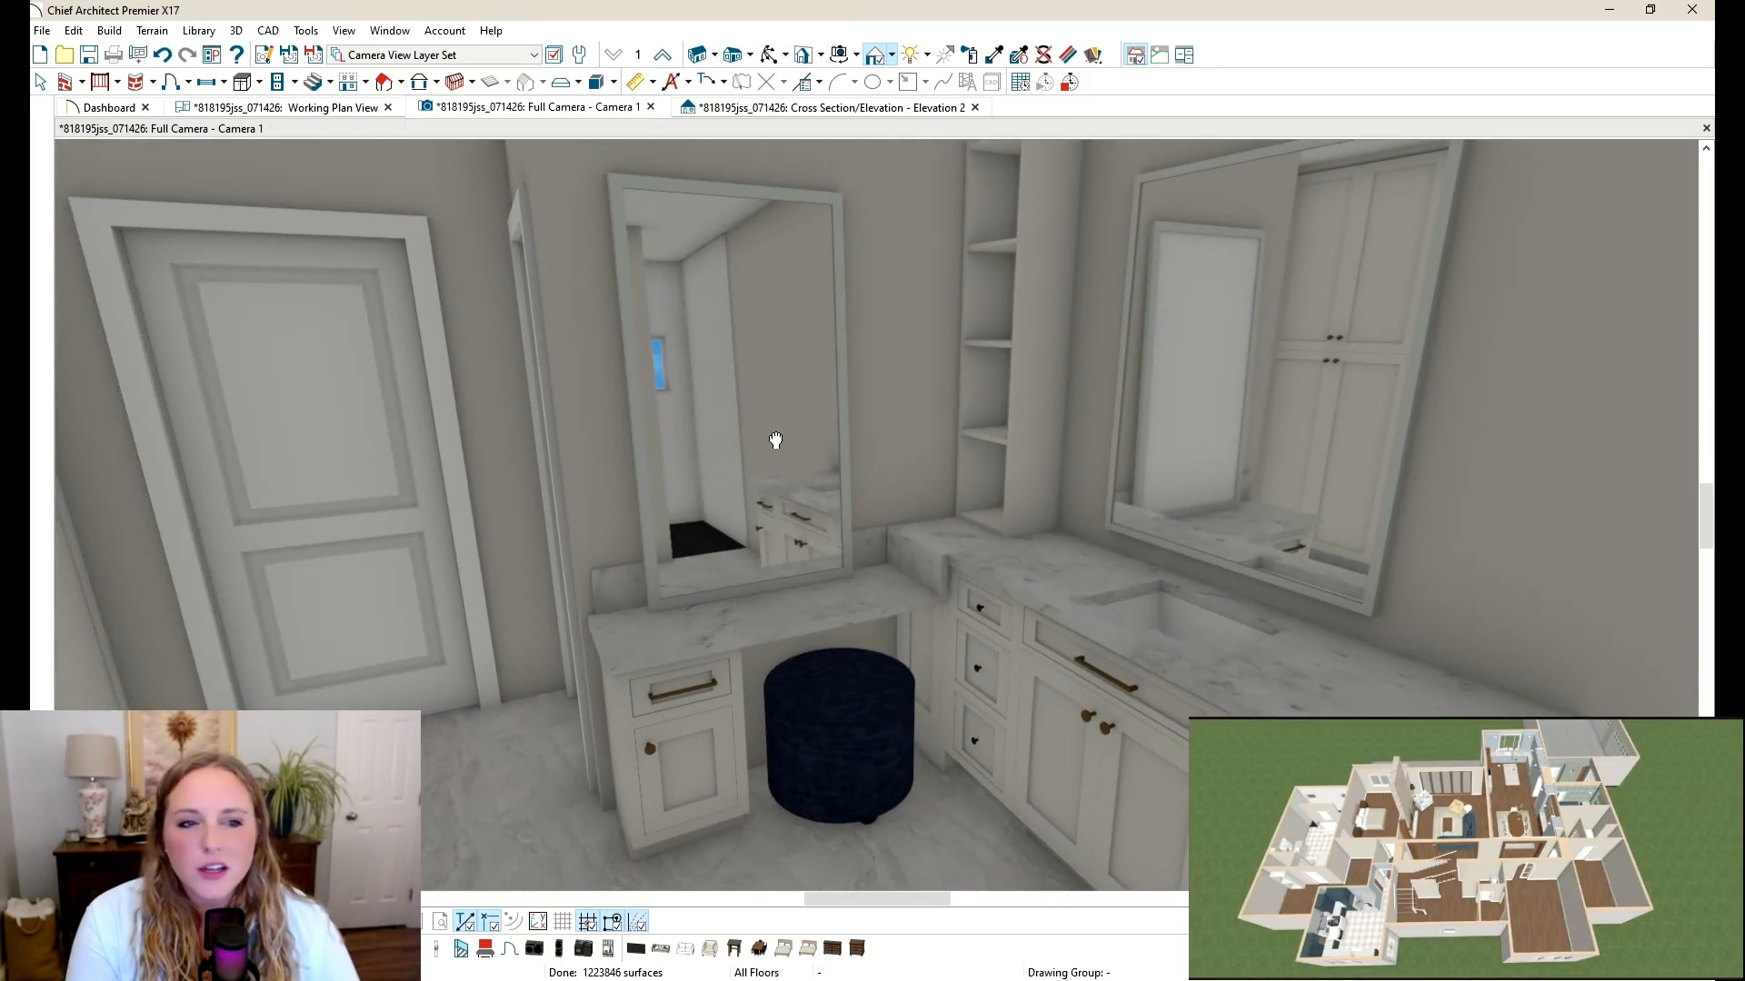
{"action": "left_click", "coordinate": [796, 418]}
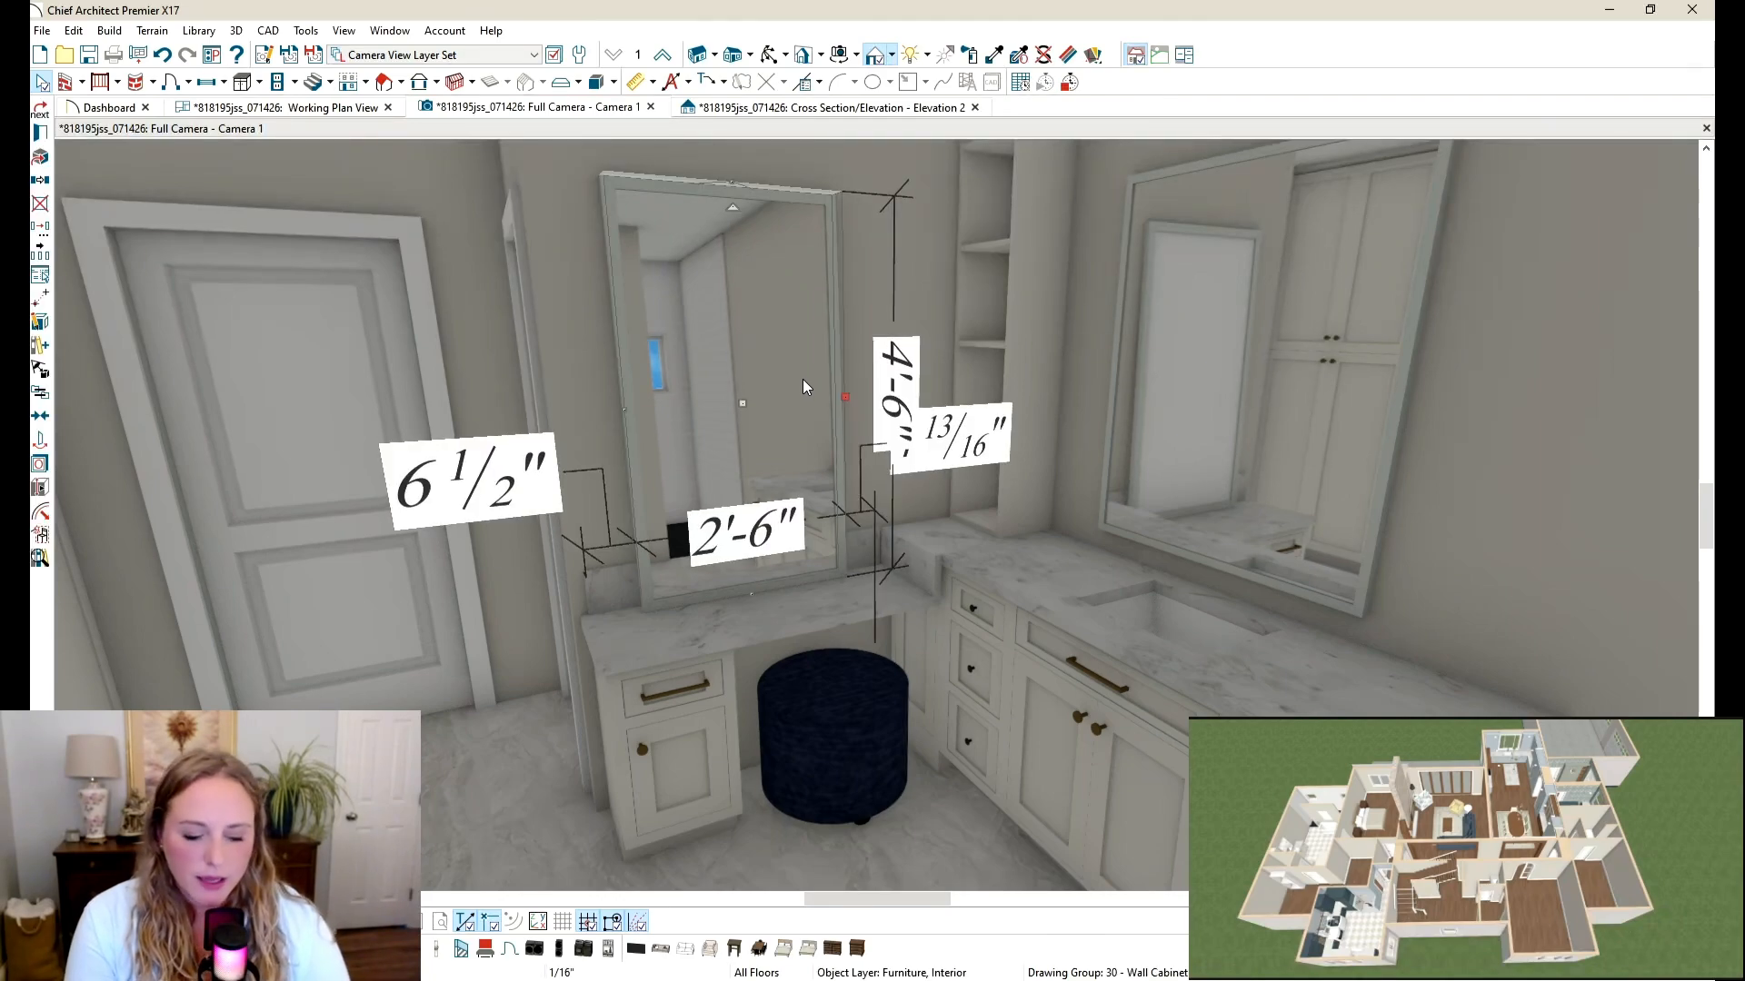
{"action": "key", "text": "Delete"}
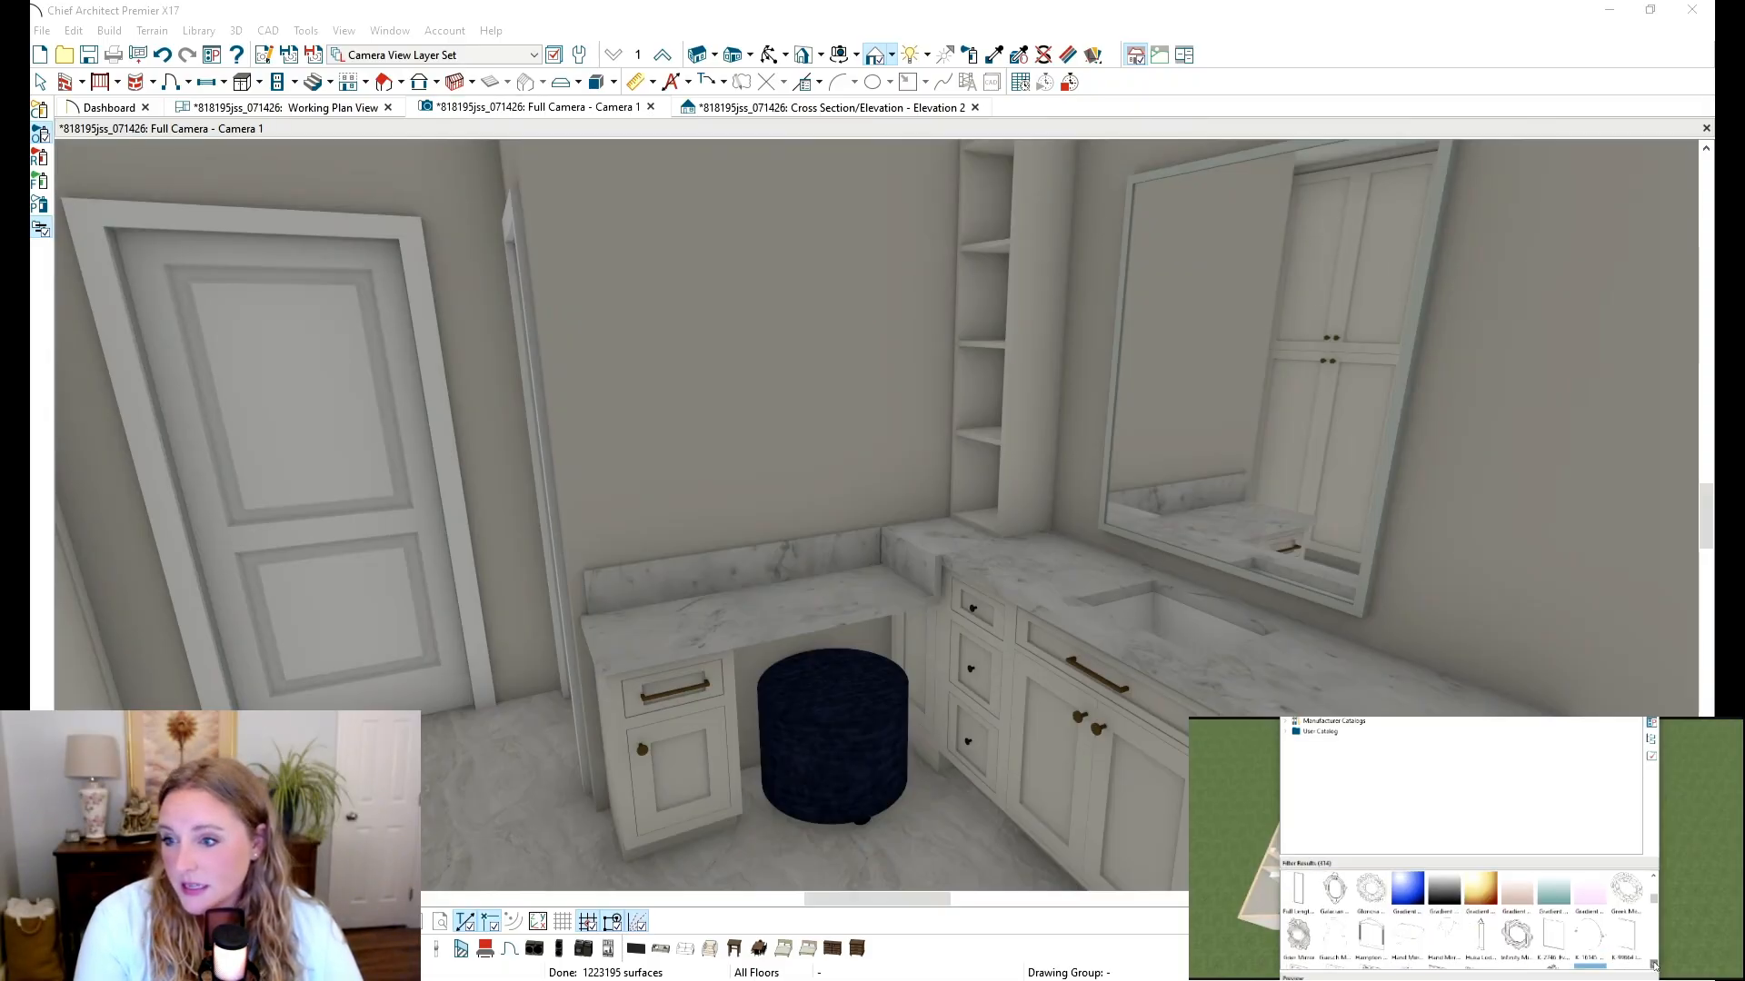
Step: Try an oval pivot mirror from the library on the wall above the makeup counter, and remove it again
{"action": "left_click", "coordinate": [1589, 936]}
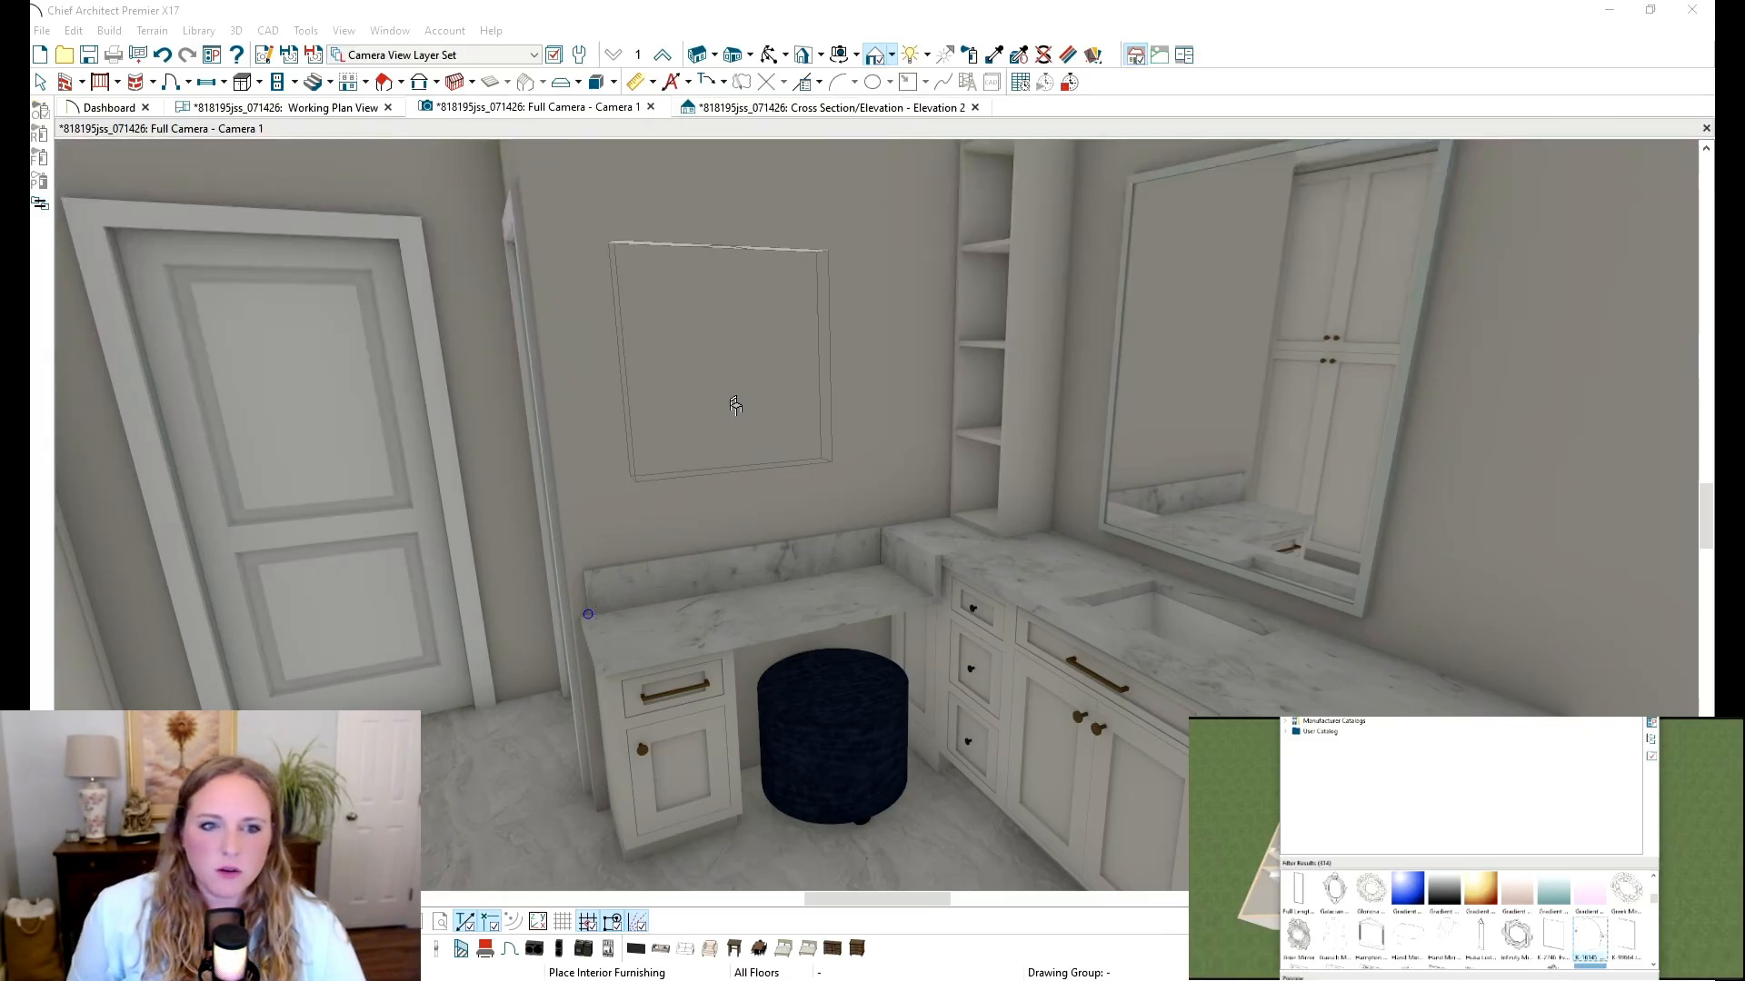
{"action": "left_click", "coordinate": [735, 405]}
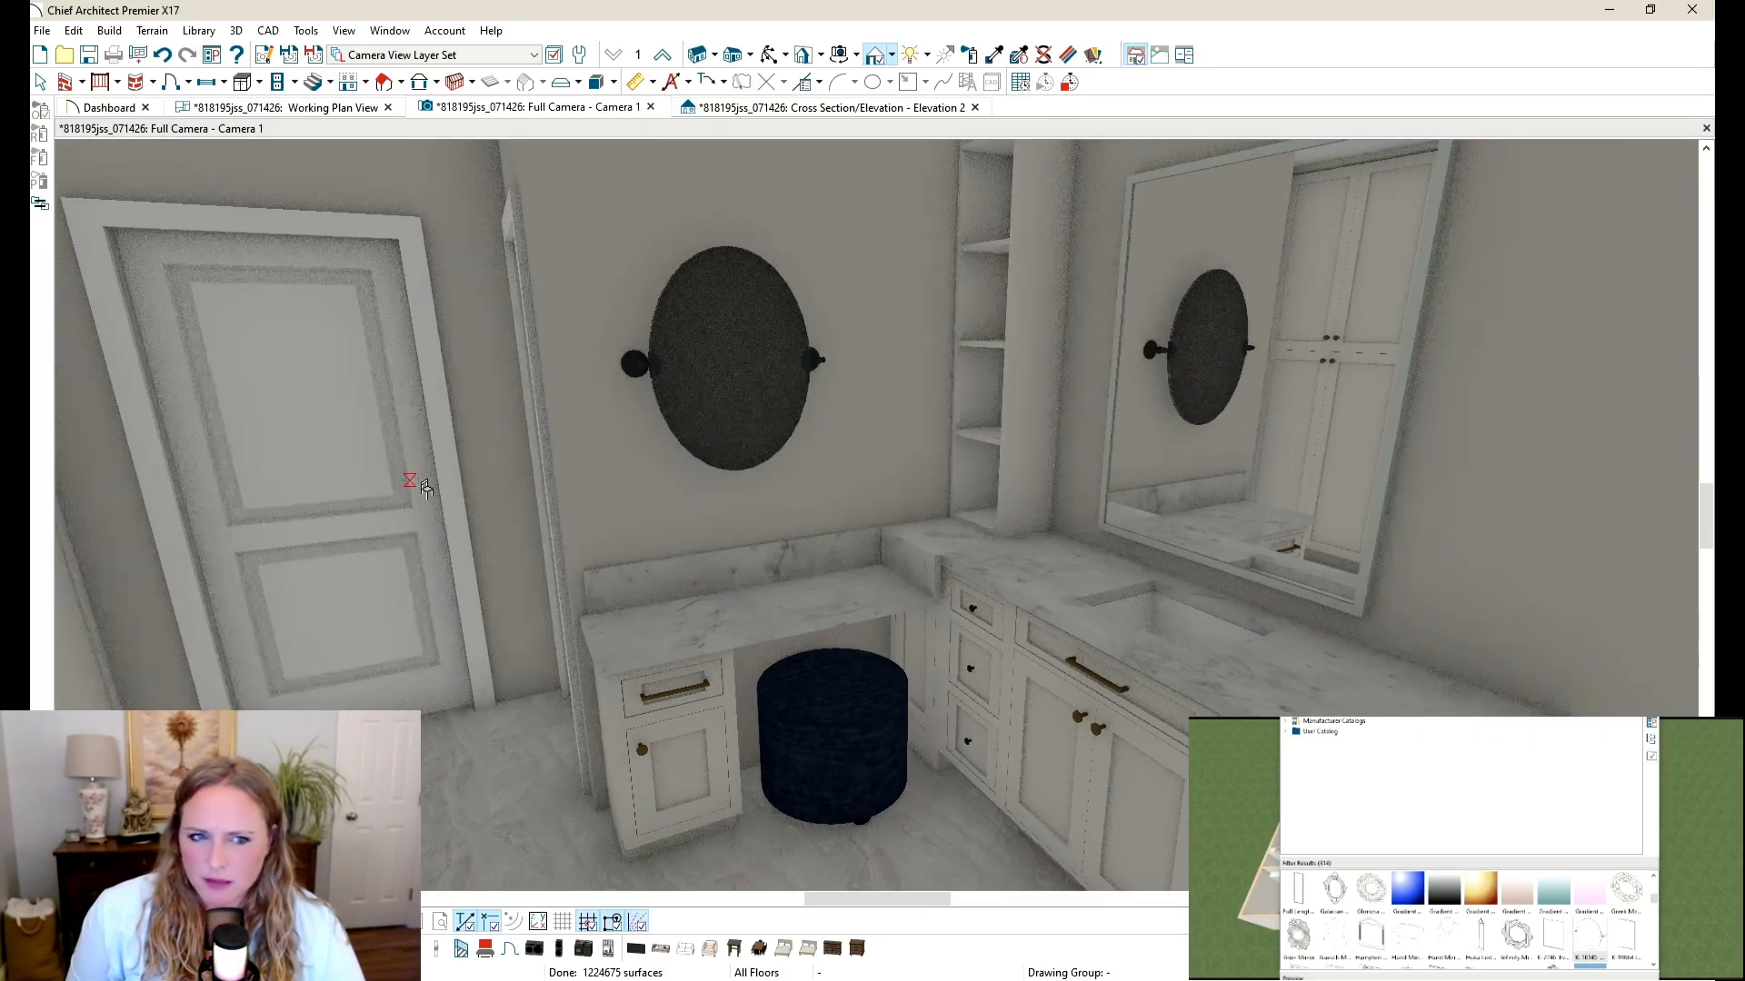
{"action": "left_click", "coordinate": [994, 55]}
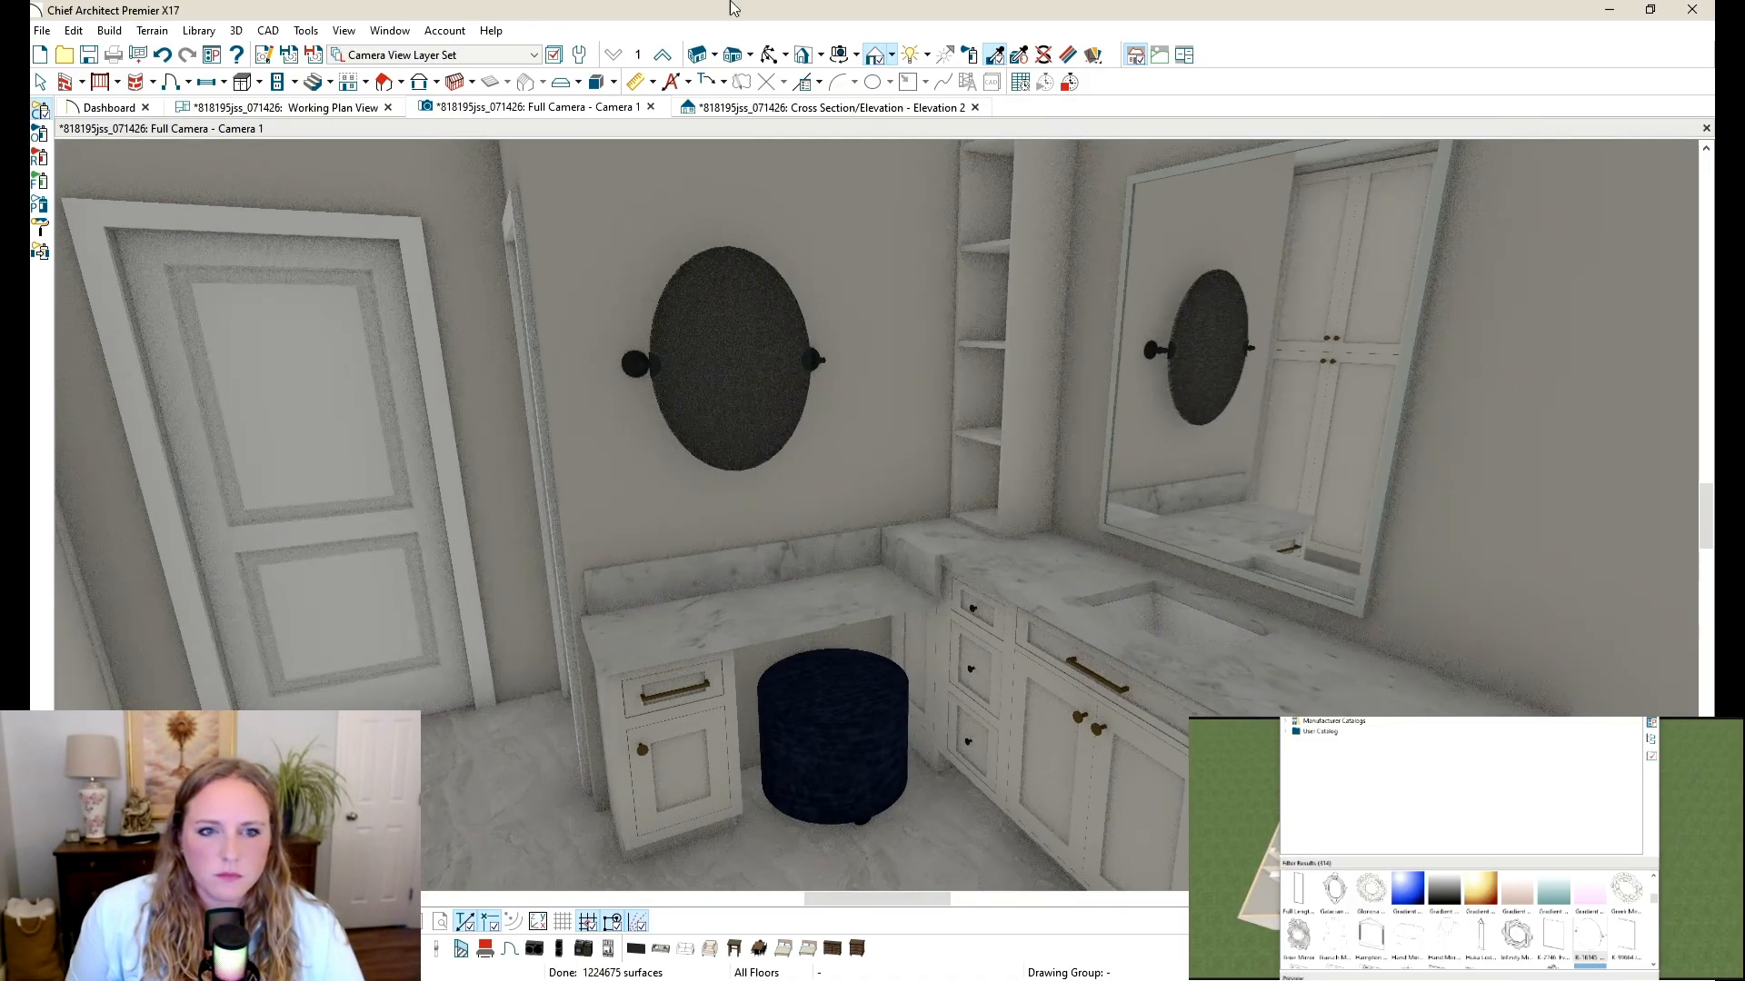
{"action": "left_click", "coordinate": [682, 325]}
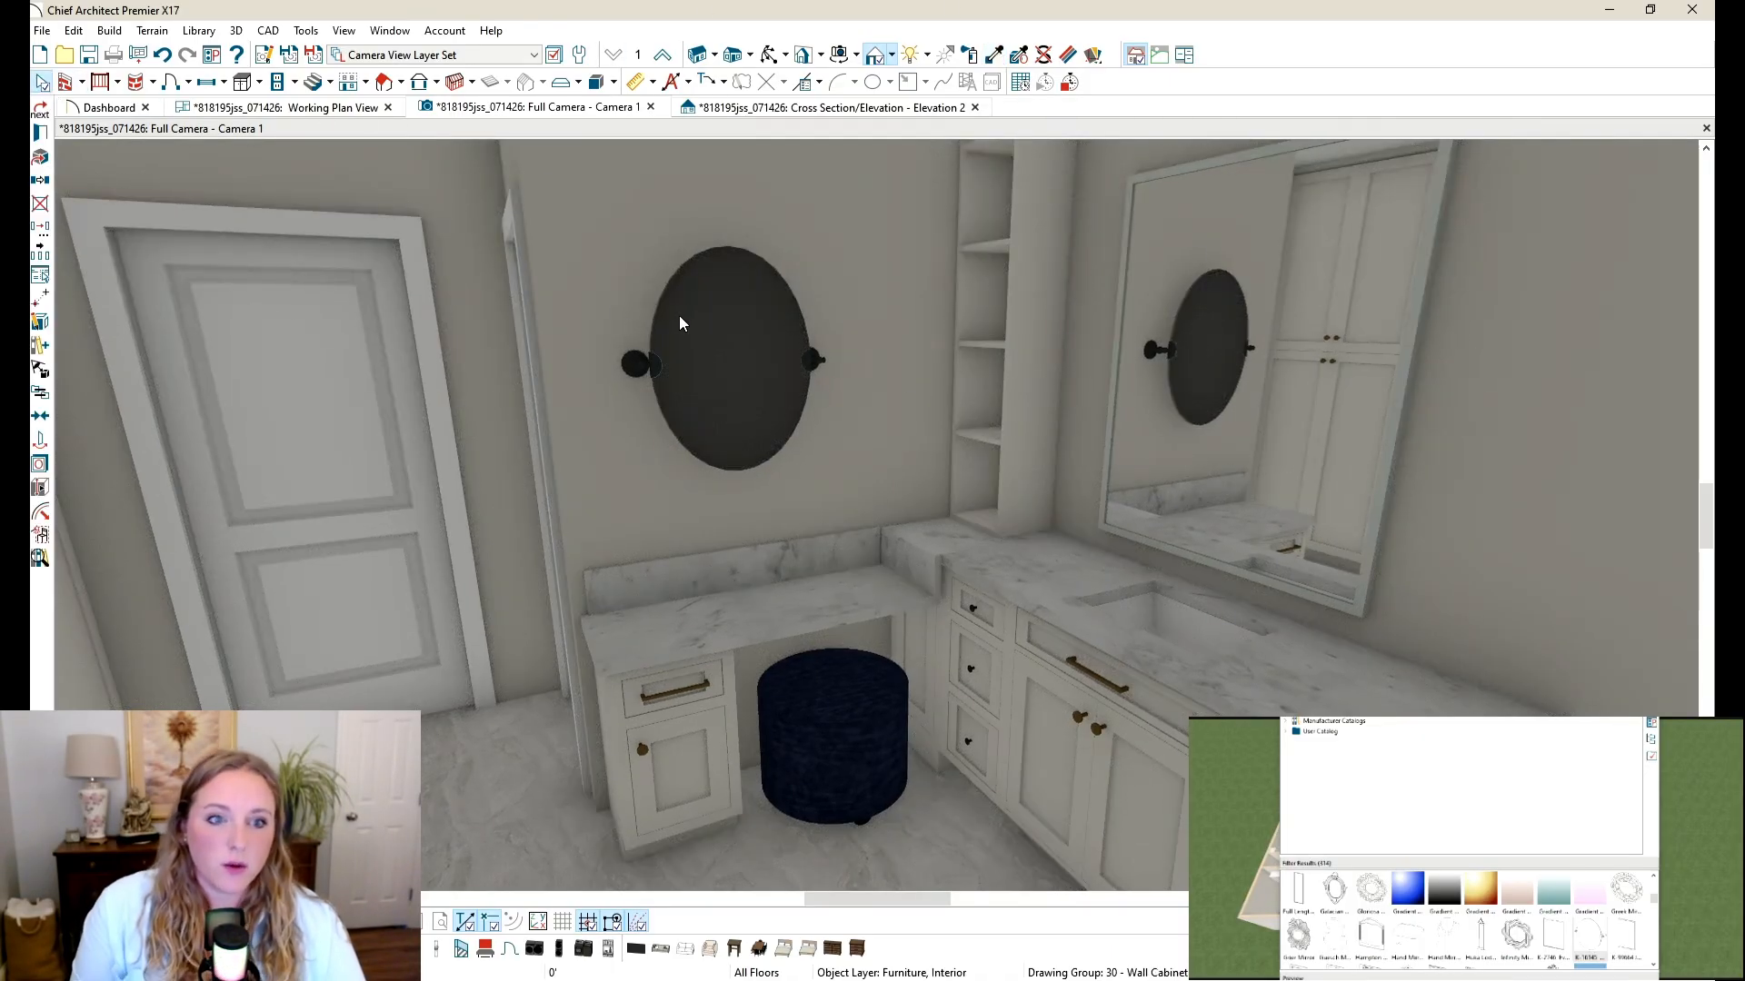
{"action": "key", "text": "Delete"}
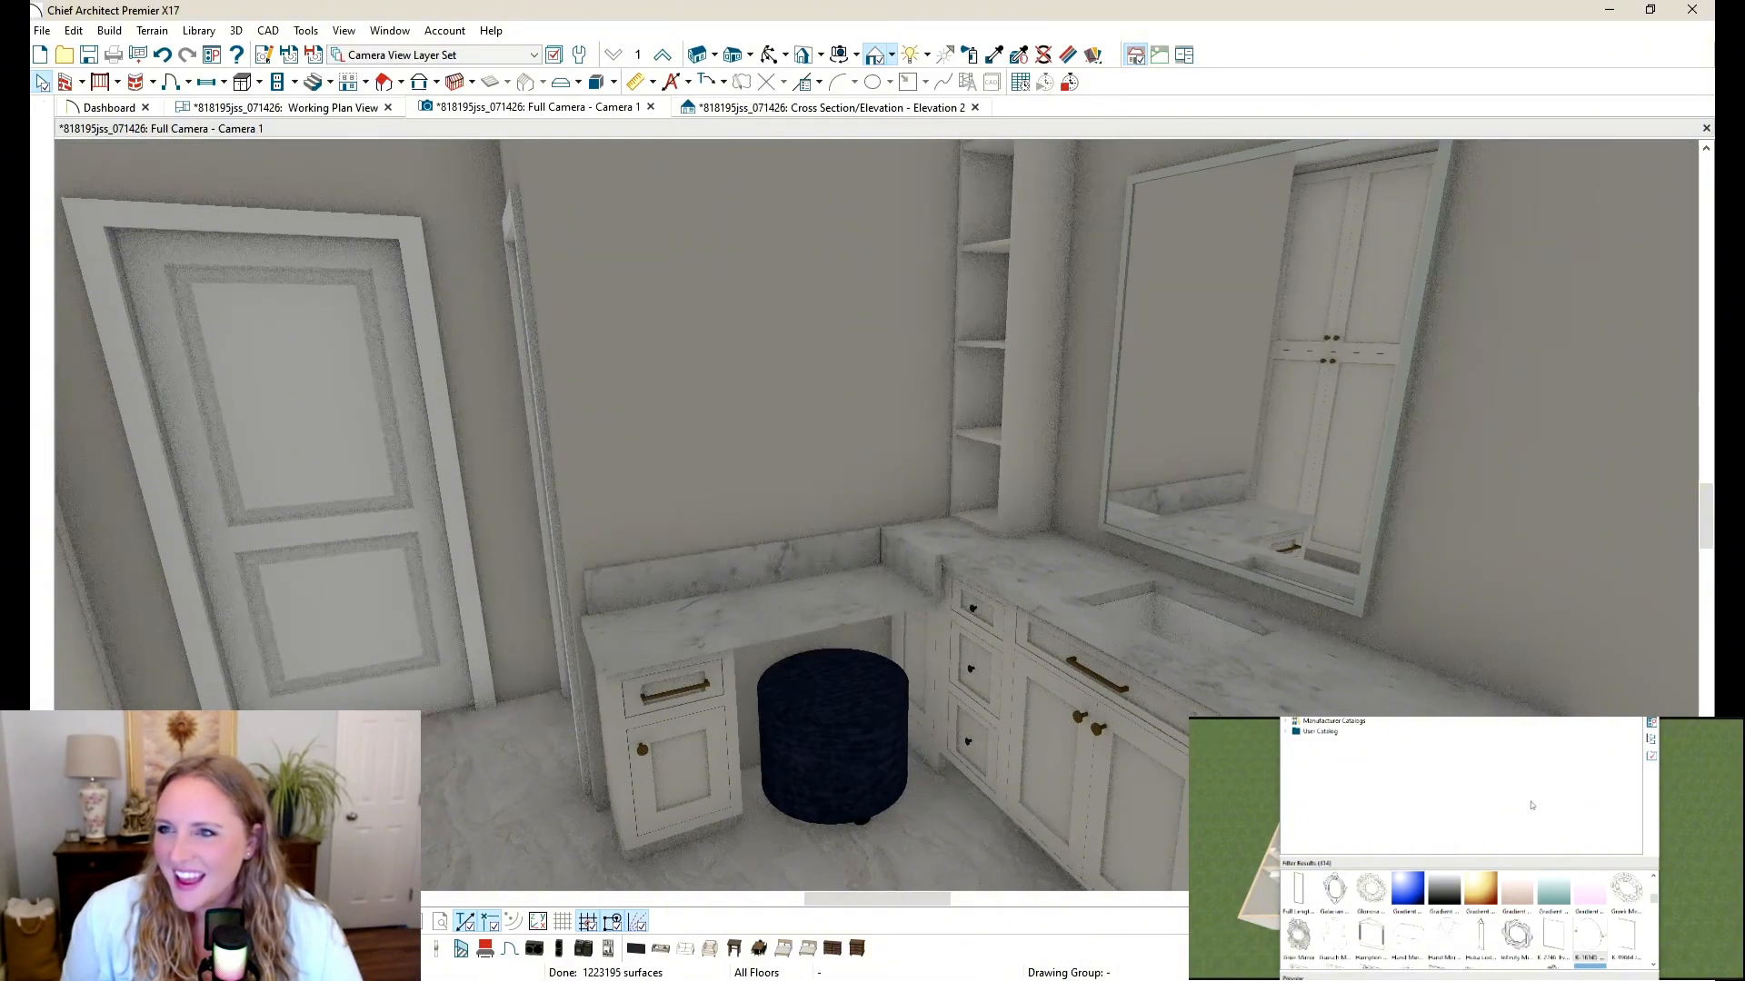
Step: Find a small oval tabletop swivel mirror among the library's mirrors and place it on the makeup counter
{"action": "left_click", "coordinate": [1656, 966]}
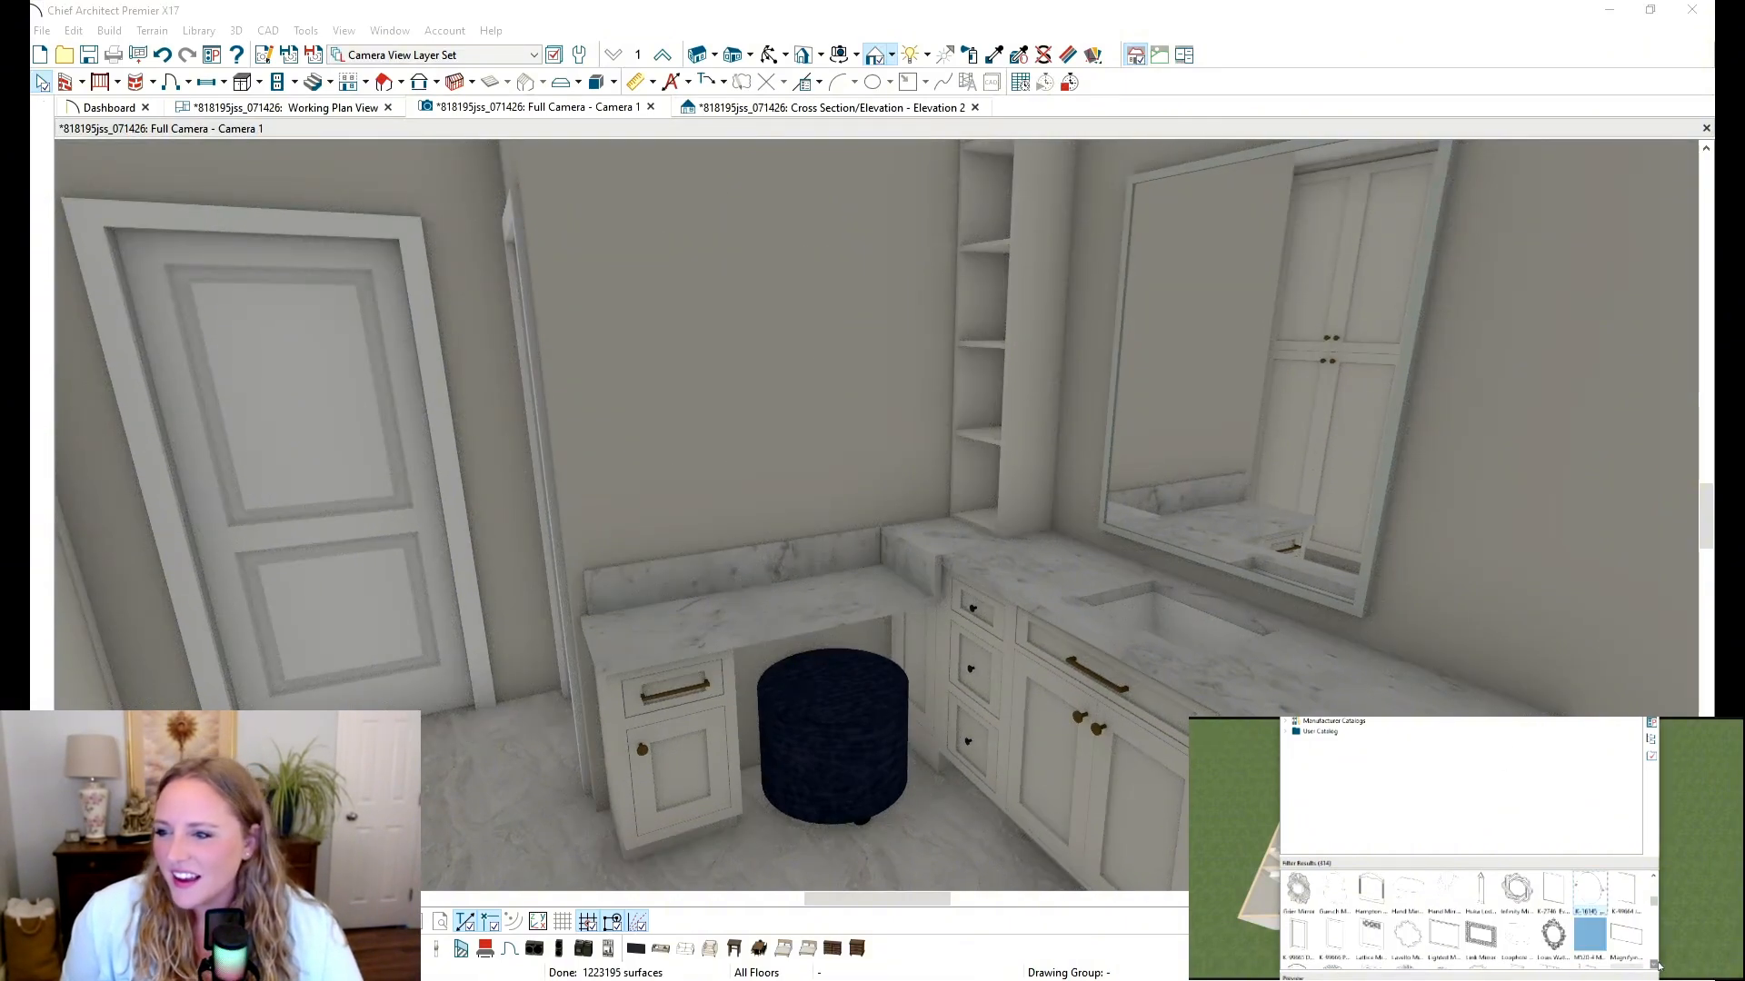
{"action": "scroll", "coordinate": [1448, 905], "scroll_direction": "down", "scroll_amount": 2}
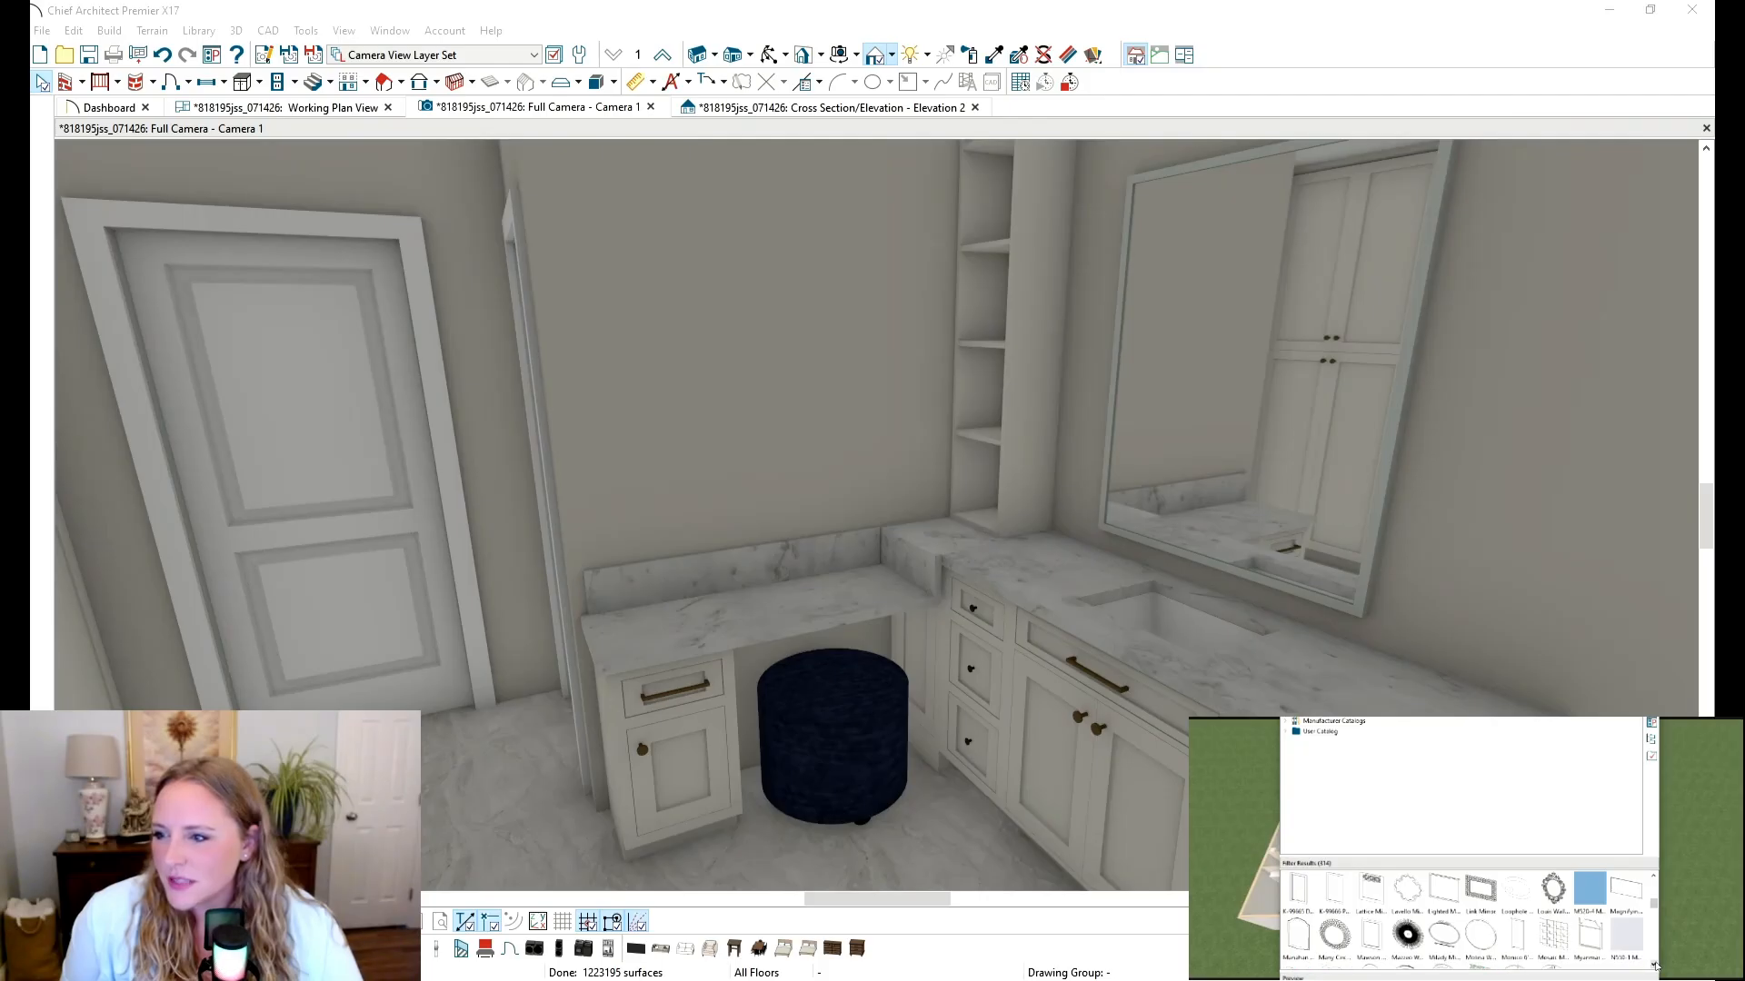
{"action": "left_click", "coordinate": [1449, 905]}
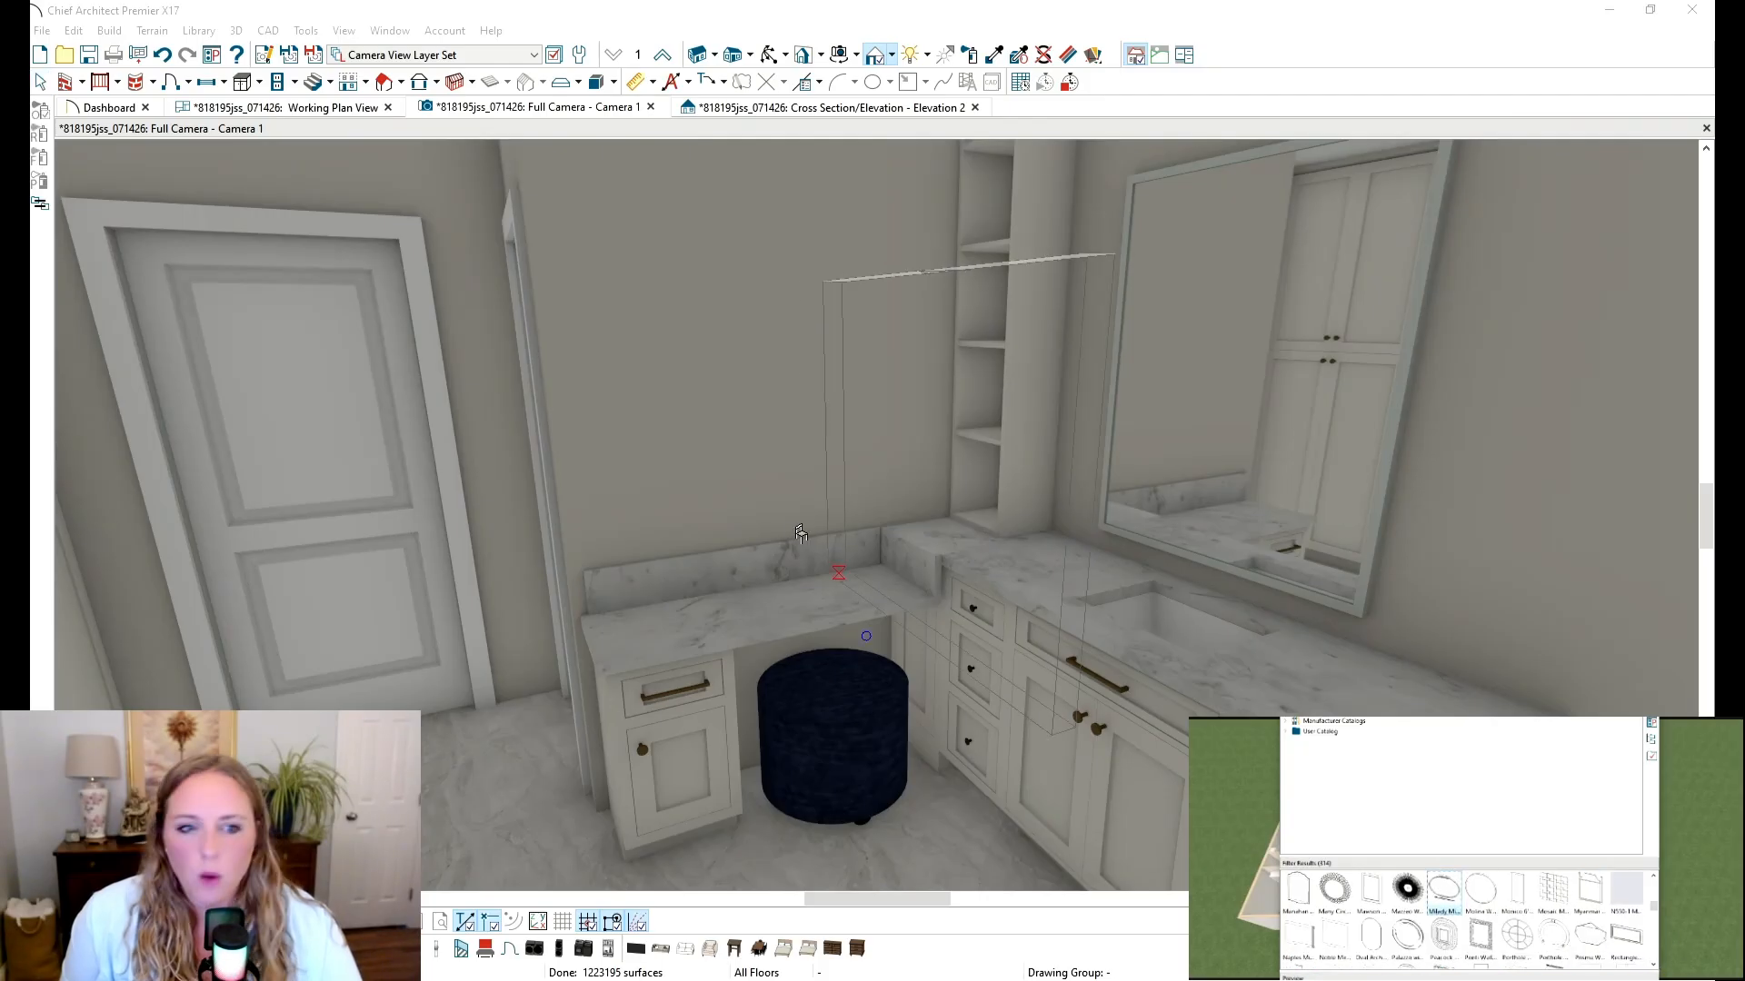
{"action": "left_click", "coordinate": [1653, 966]}
{"action": "left_click", "coordinate": [1654, 966]}
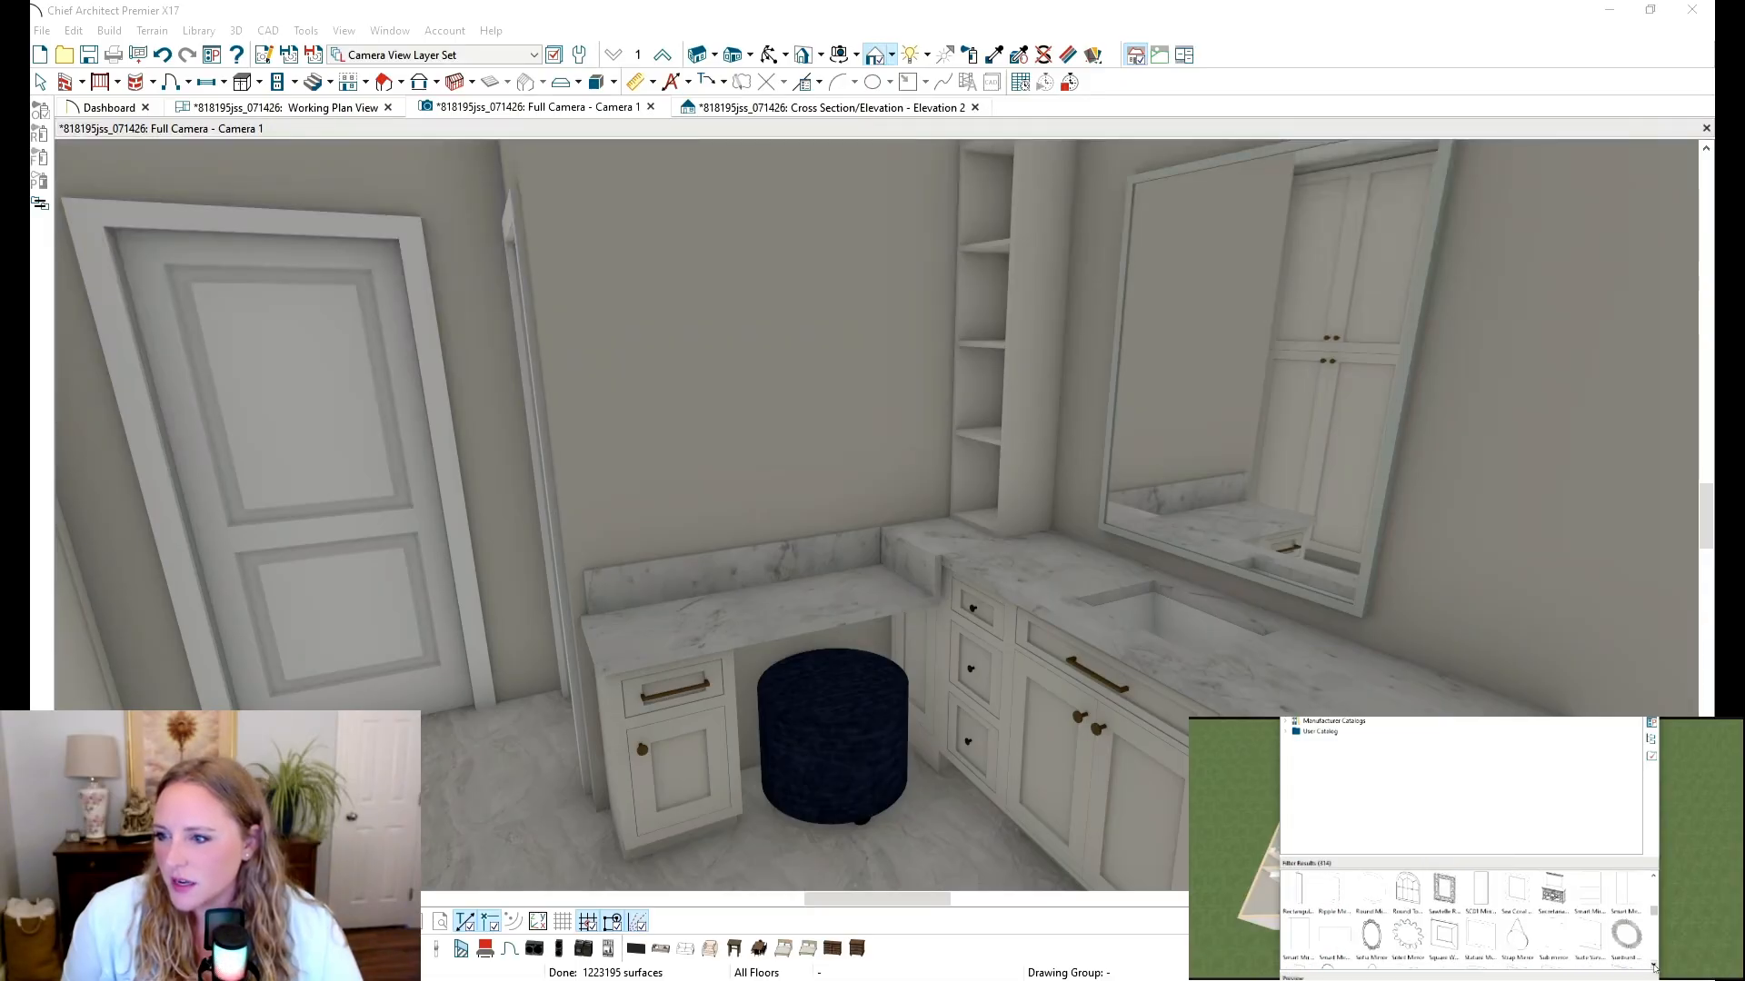
{"action": "left_click", "coordinate": [1383, 894]}
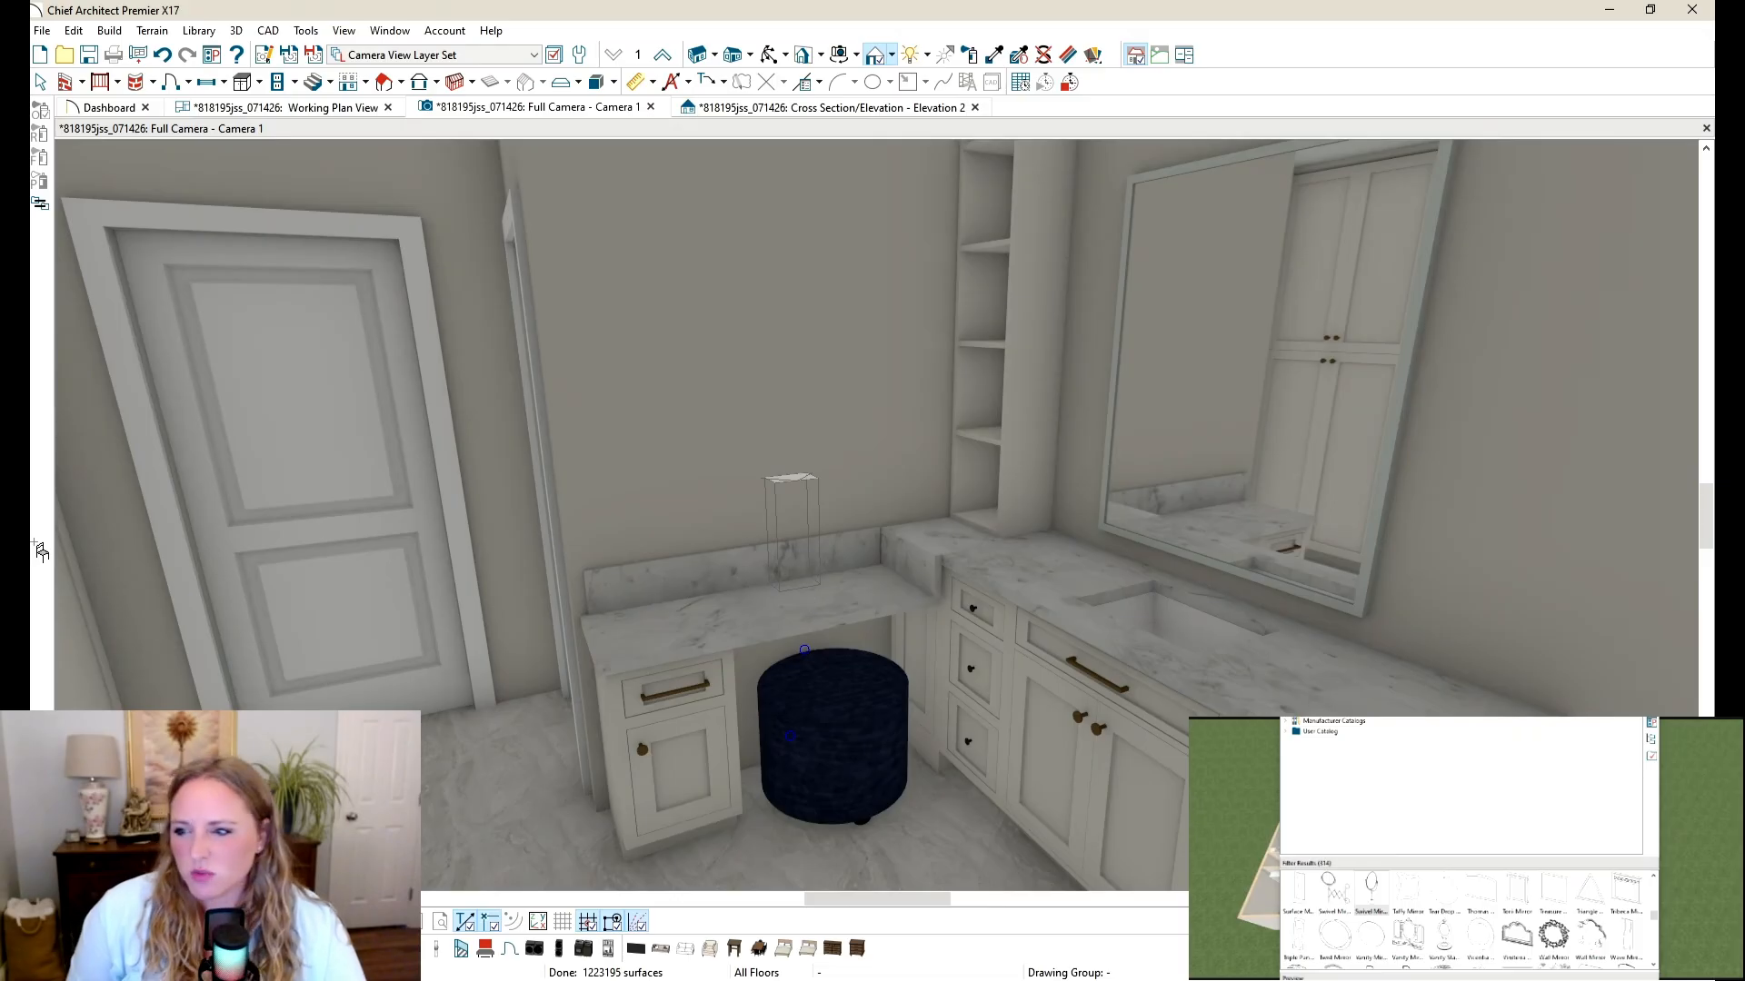
{"action": "left_click", "coordinate": [790, 545]}
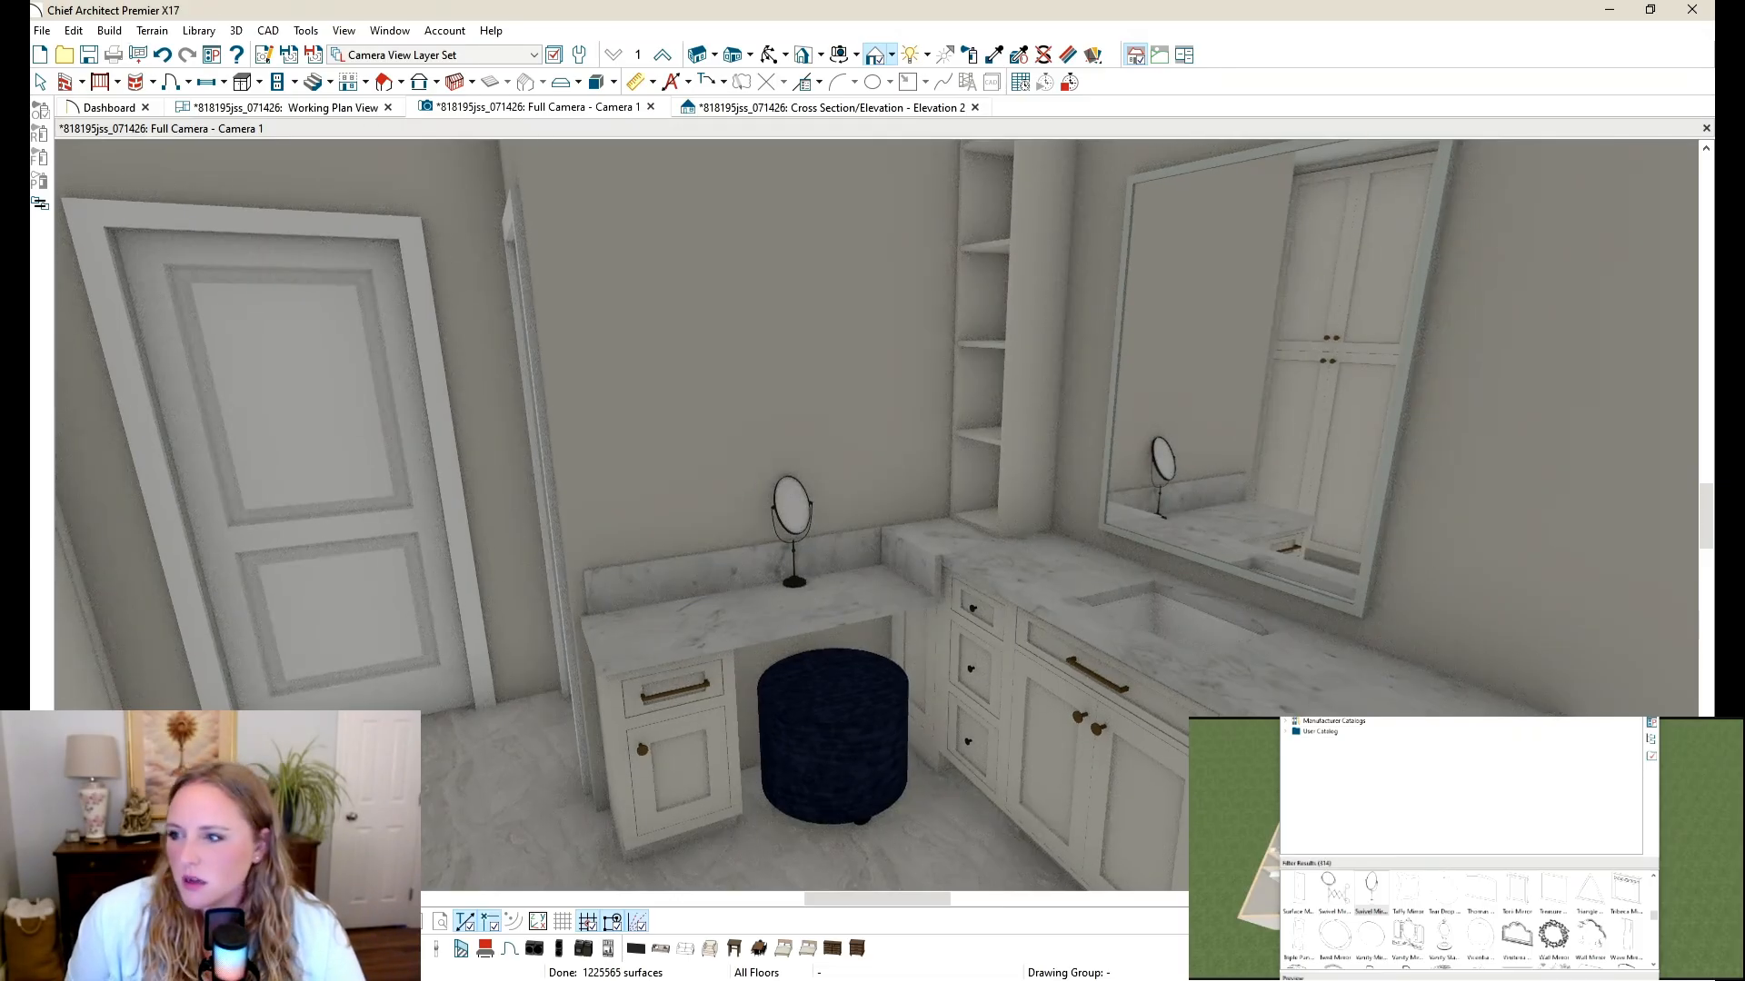
Step: Close the library browser and orbit the camera around the vanity and makeup counter
{"action": "left_click_drag", "start_coordinate": [1545, 630], "coordinate": [1502, 723]}
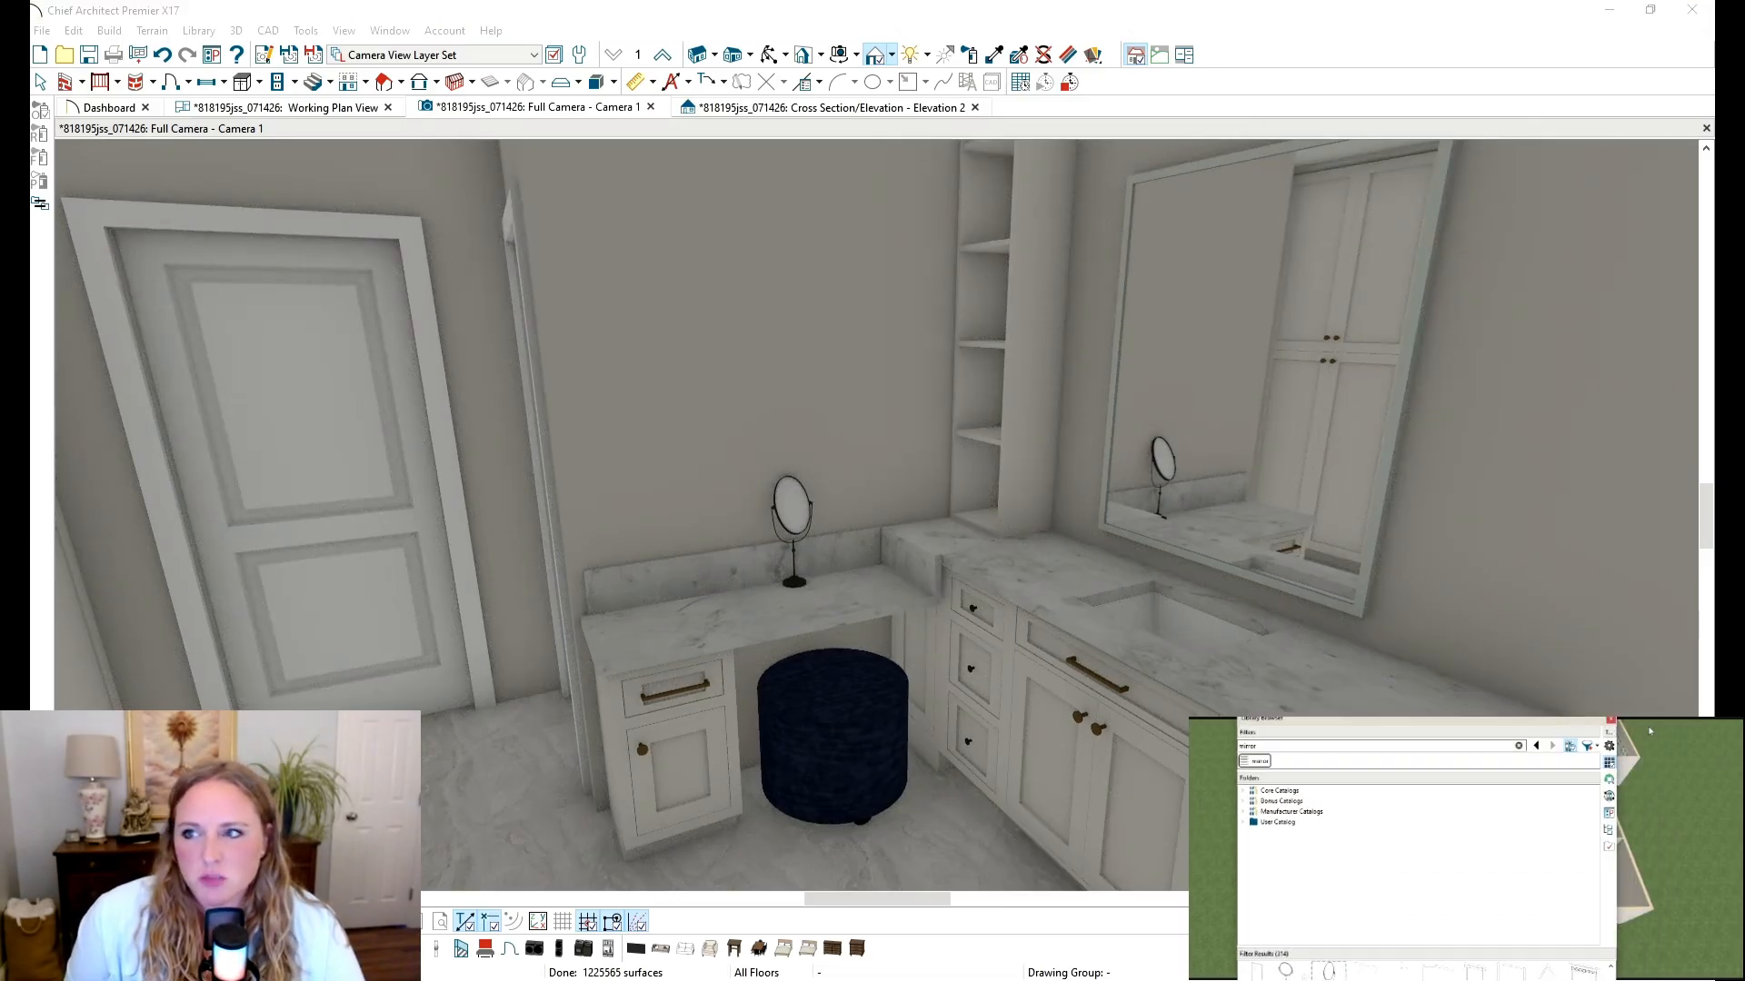
{"action": "left_click", "coordinate": [1613, 720]}
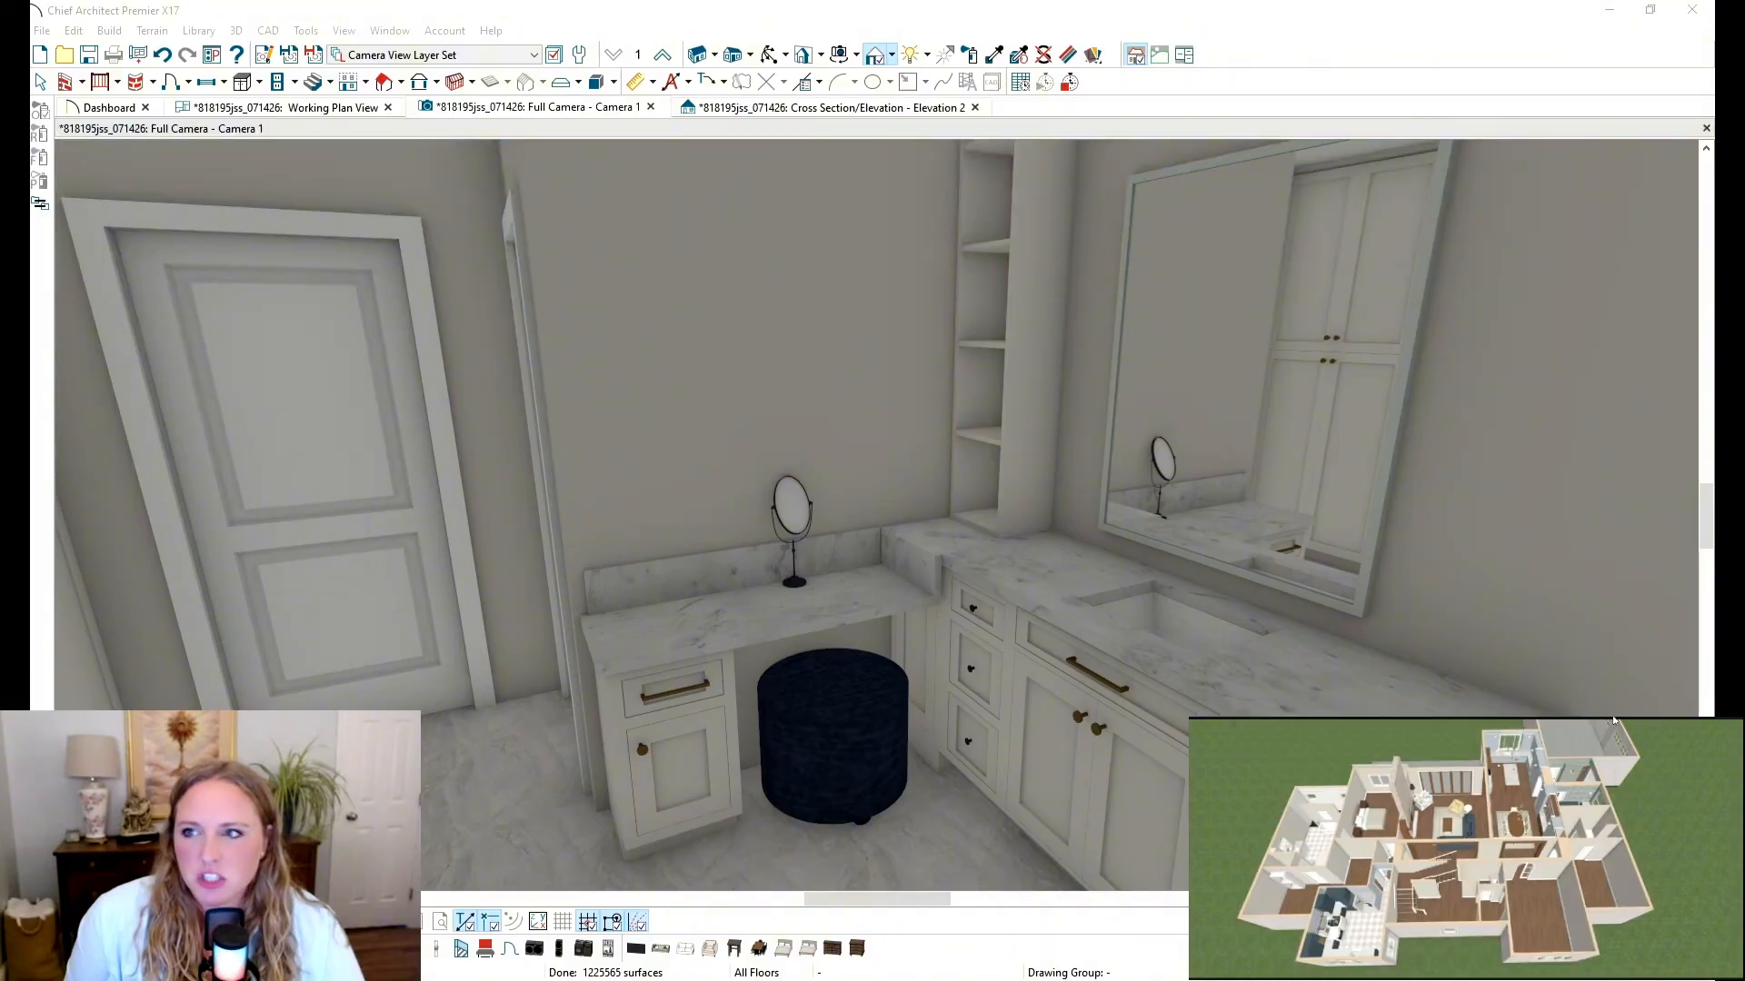
{"action": "left_click", "coordinate": [769, 55]}
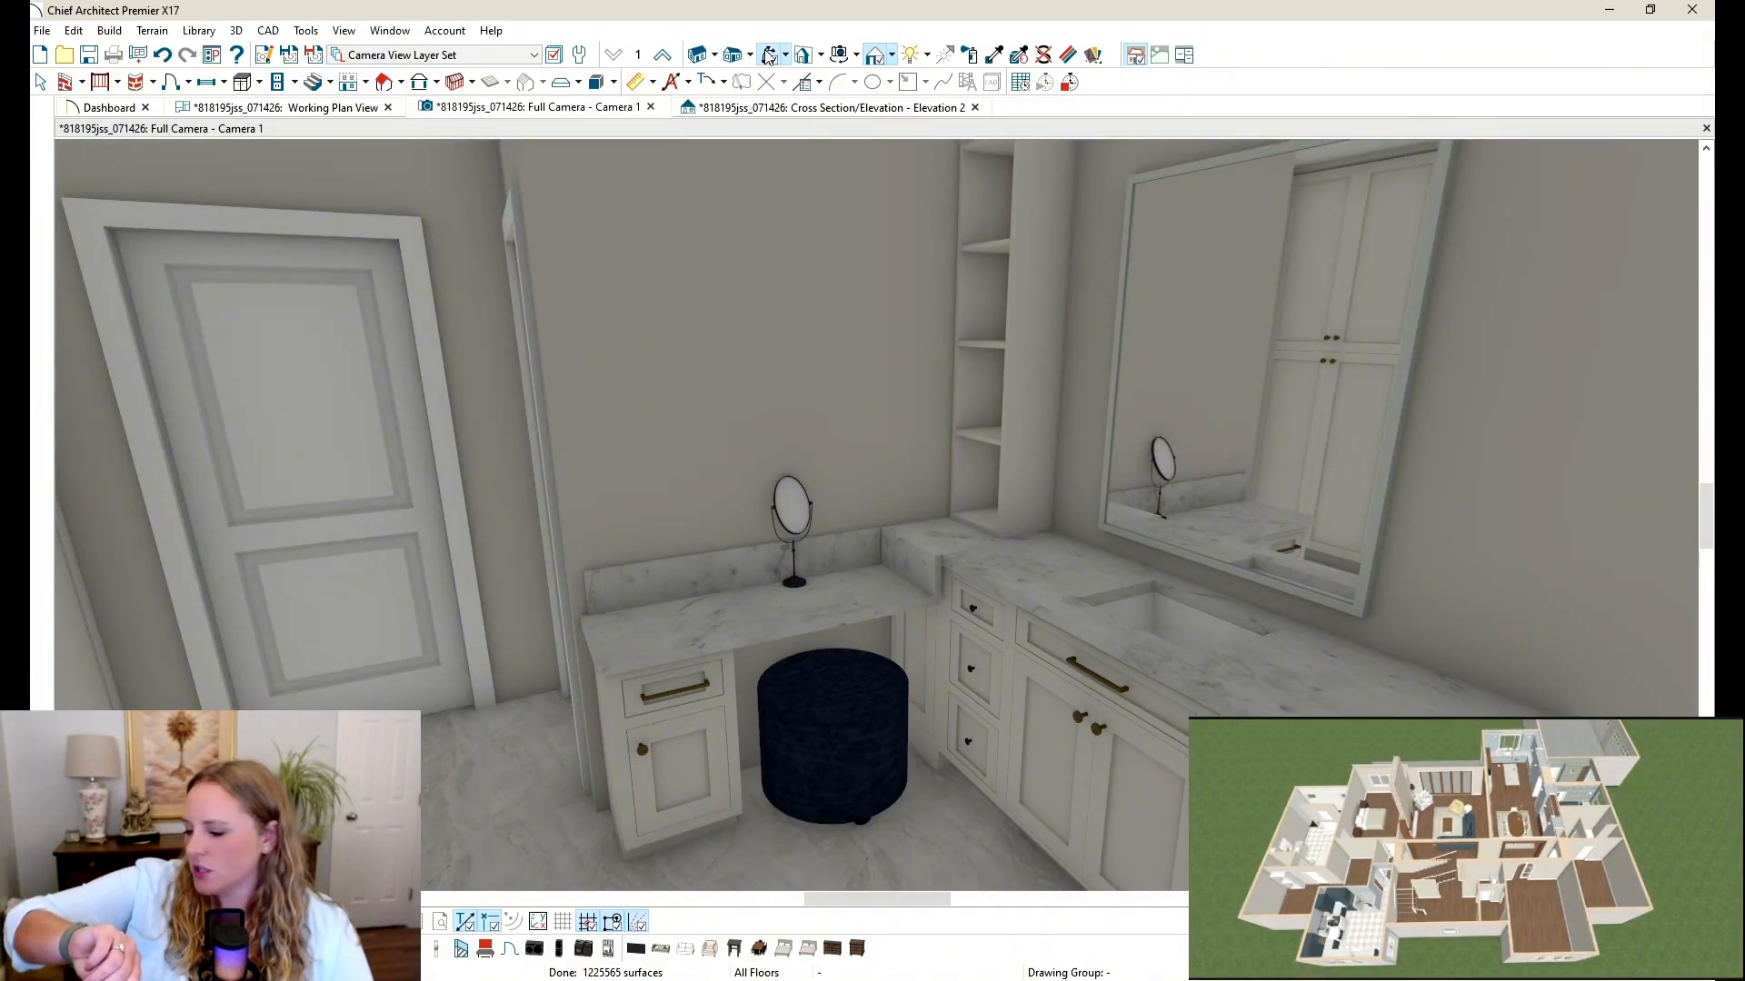
{"action": "left_click_drag", "start_coordinate": [1219, 464], "coordinate": [1056, 418]}
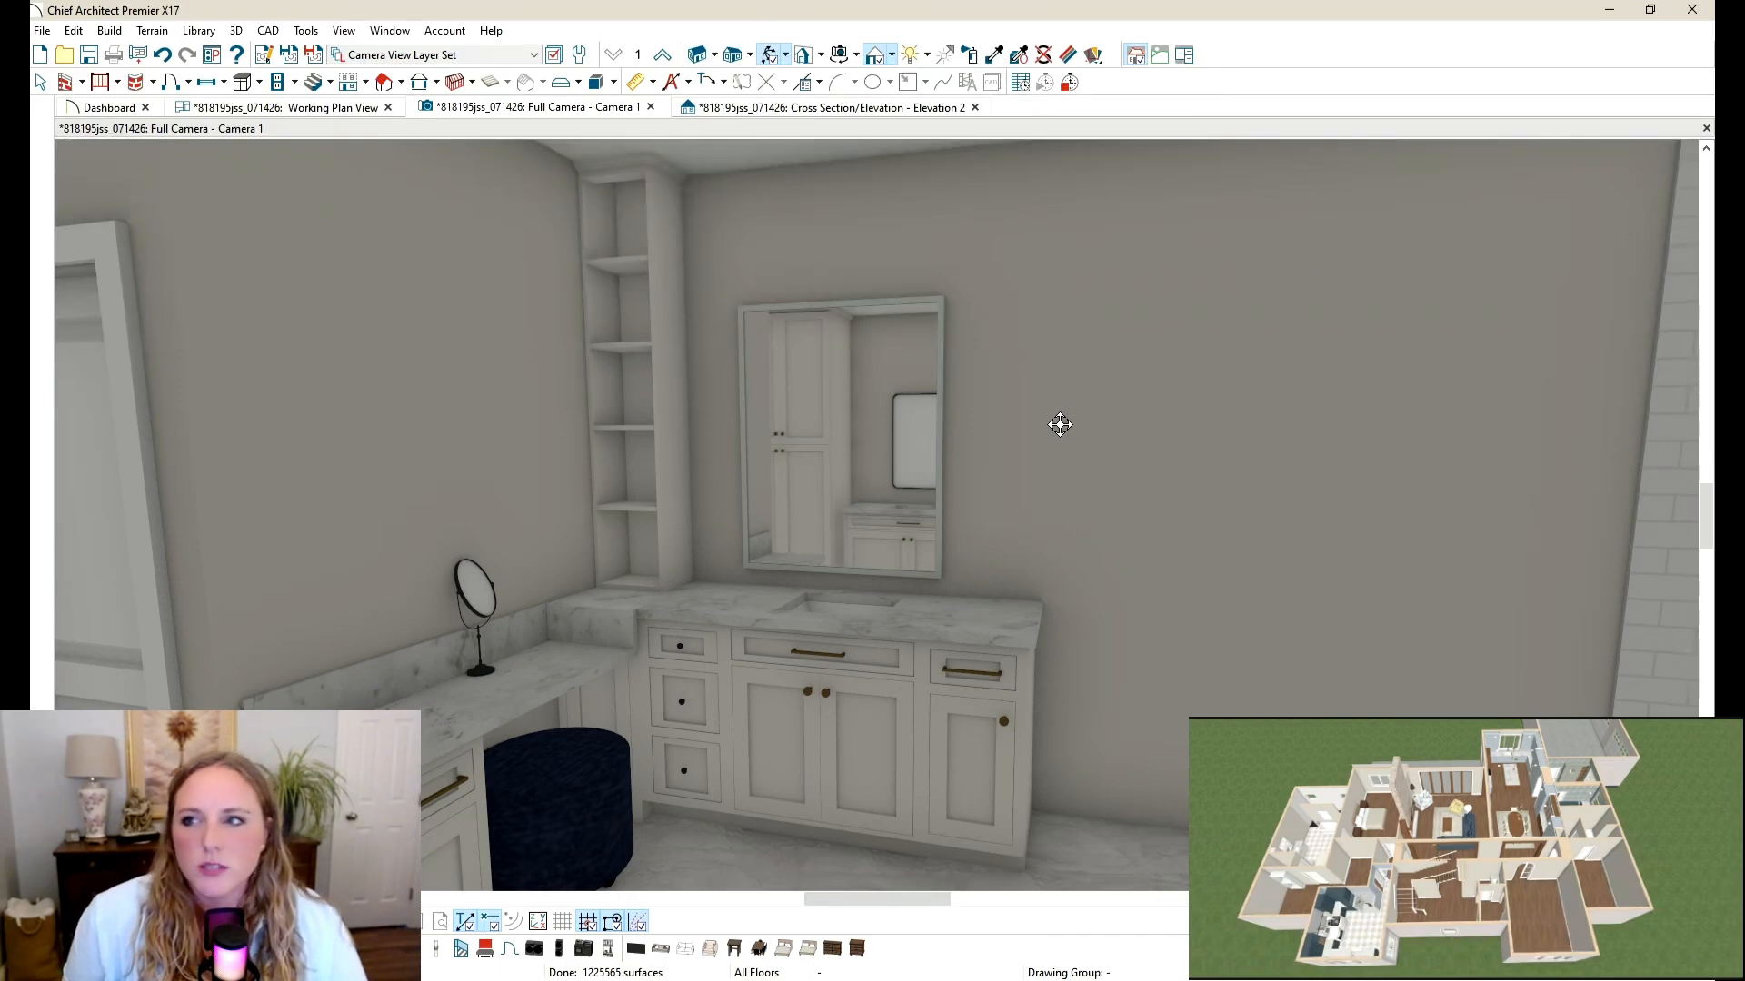
{"action": "left_click_drag", "start_coordinate": [1055, 420], "coordinate": [476, 261]}
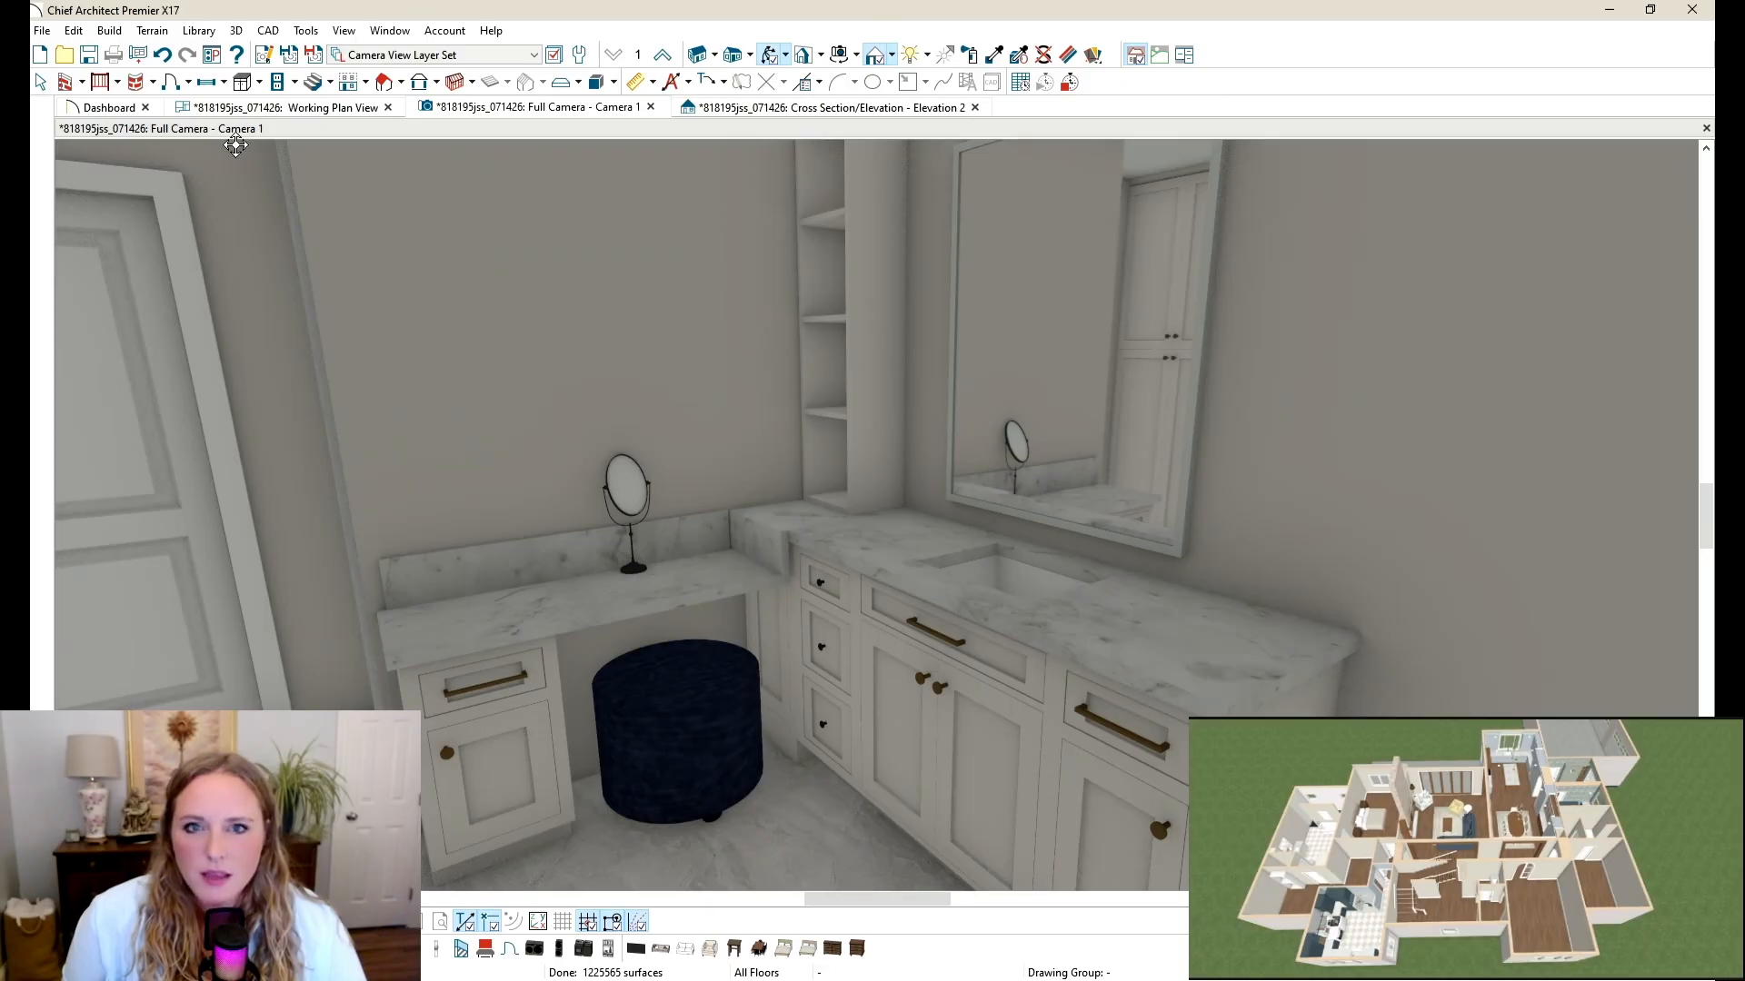
Step: In the working plan view, move the swivel mirror to the makeup counter's corner beside the vanity and angle it diagonally
{"action": "left_click", "coordinate": [219, 106]}
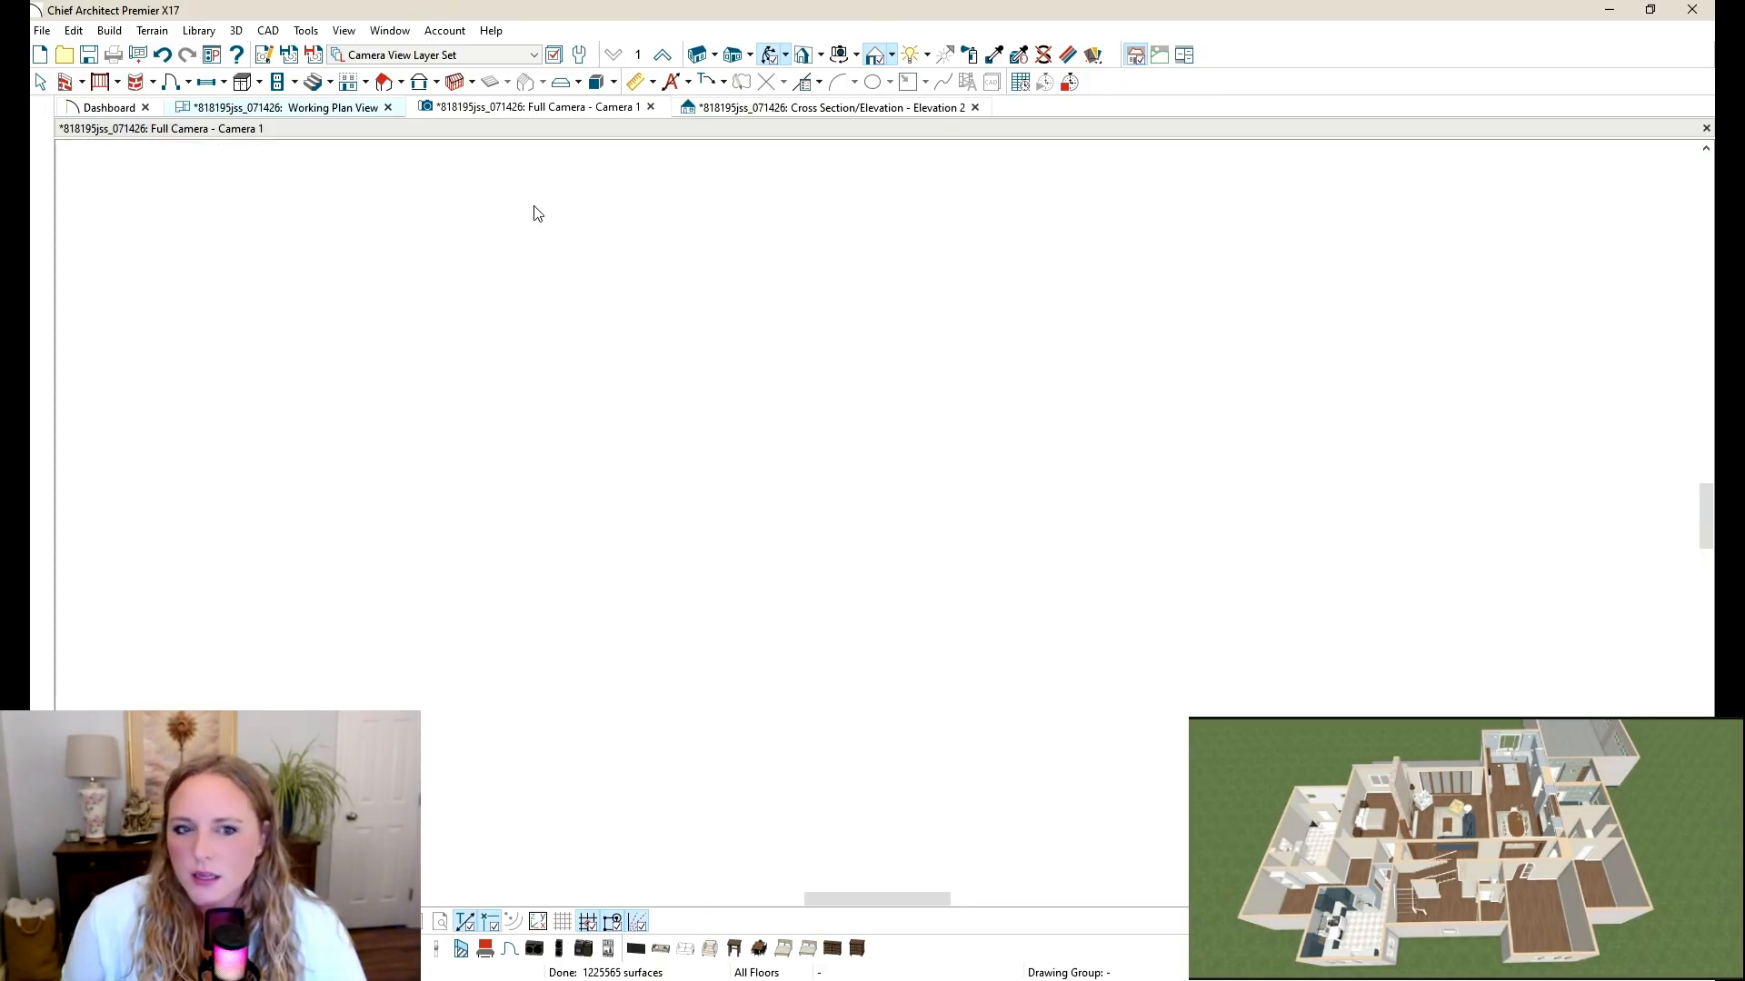
{"action": "scroll", "coordinate": [639, 581], "scroll_direction": "up", "scroll_amount": 4}
{"action": "scroll", "coordinate": [638, 582], "scroll_direction": "up", "scroll_amount": 2}
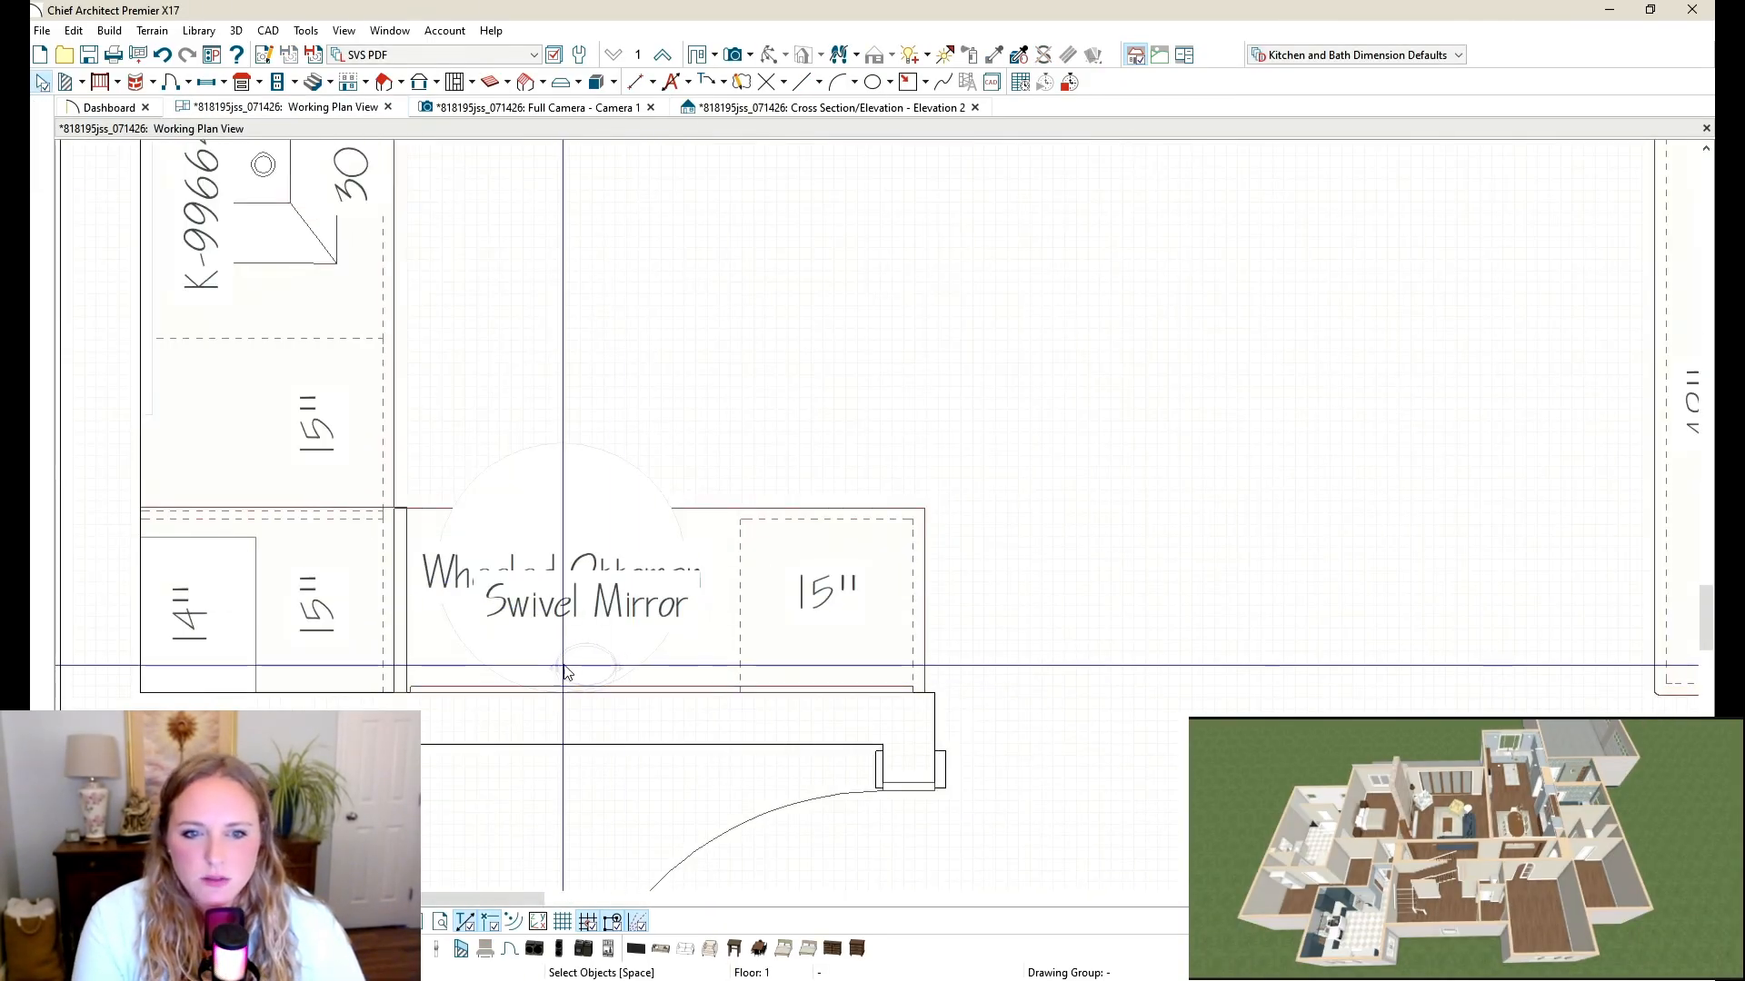
{"action": "left_click", "coordinate": [595, 607]}
{"action": "left_click_drag", "start_coordinate": [596, 607], "coordinate": [458, 629]}
Step: Resize the swivel mirror to 9" wide and 7" deep
{"action": "double_click", "coordinate": [482, 630]}
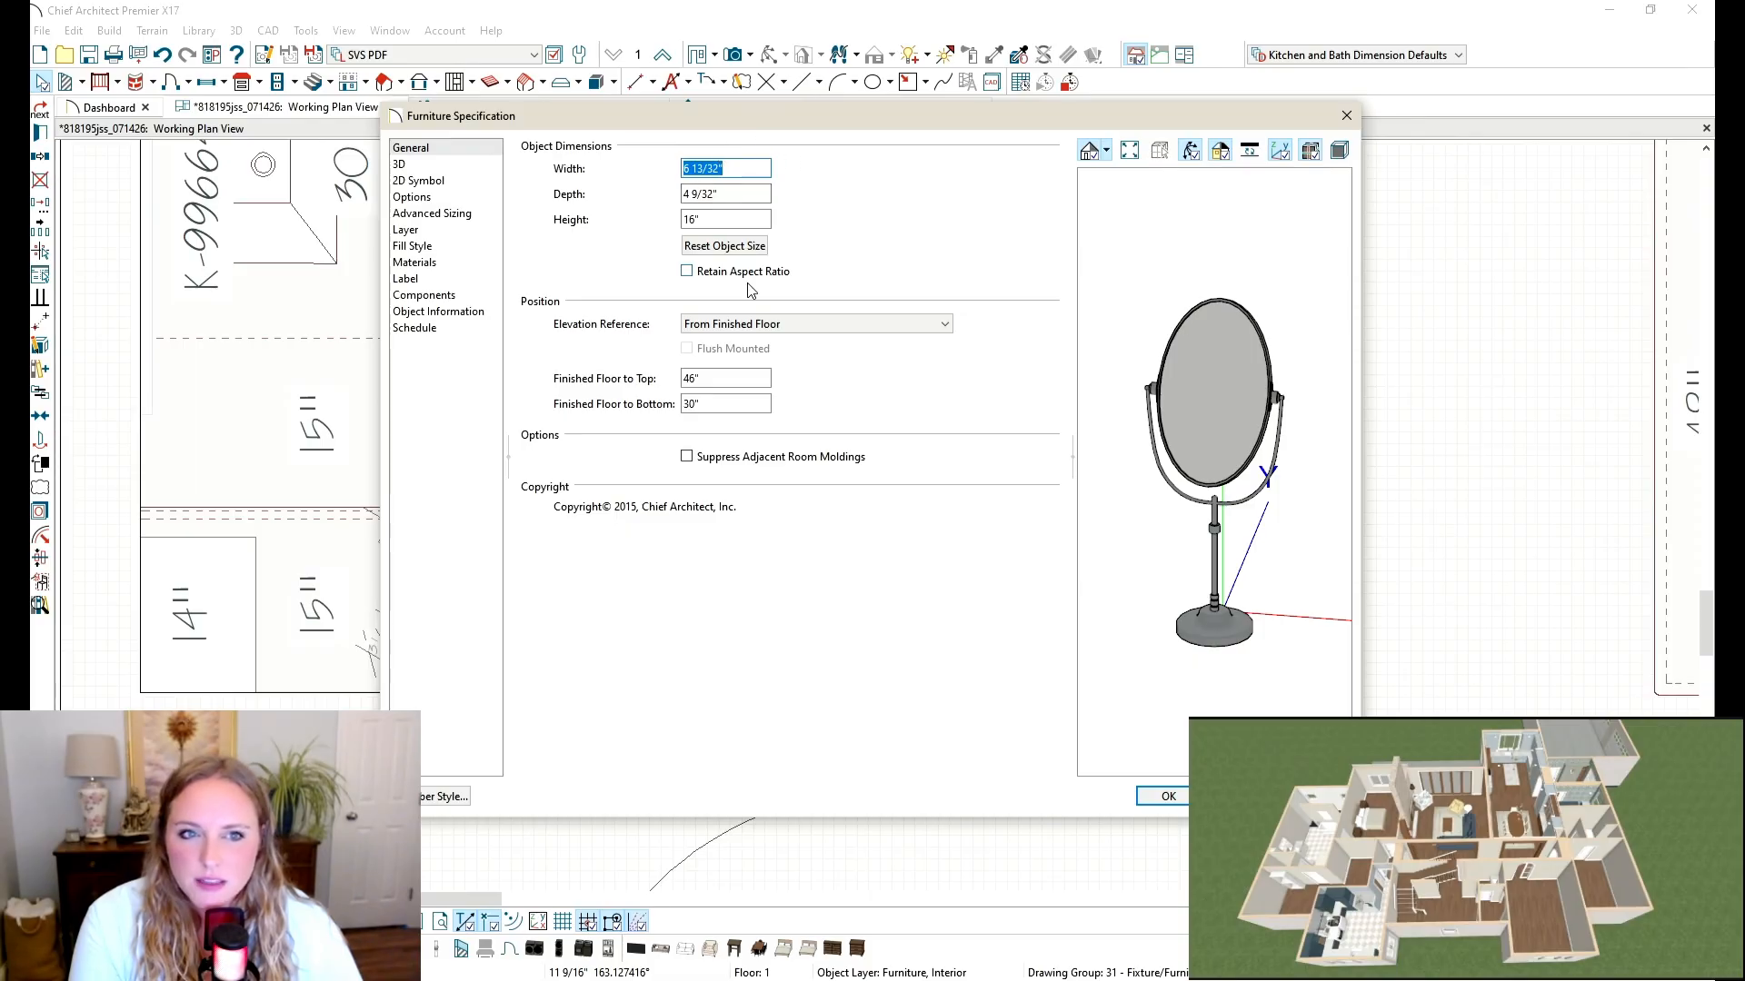
{"action": "left_click", "coordinate": [744, 271]}
{"action": "left_click", "coordinate": [740, 271]}
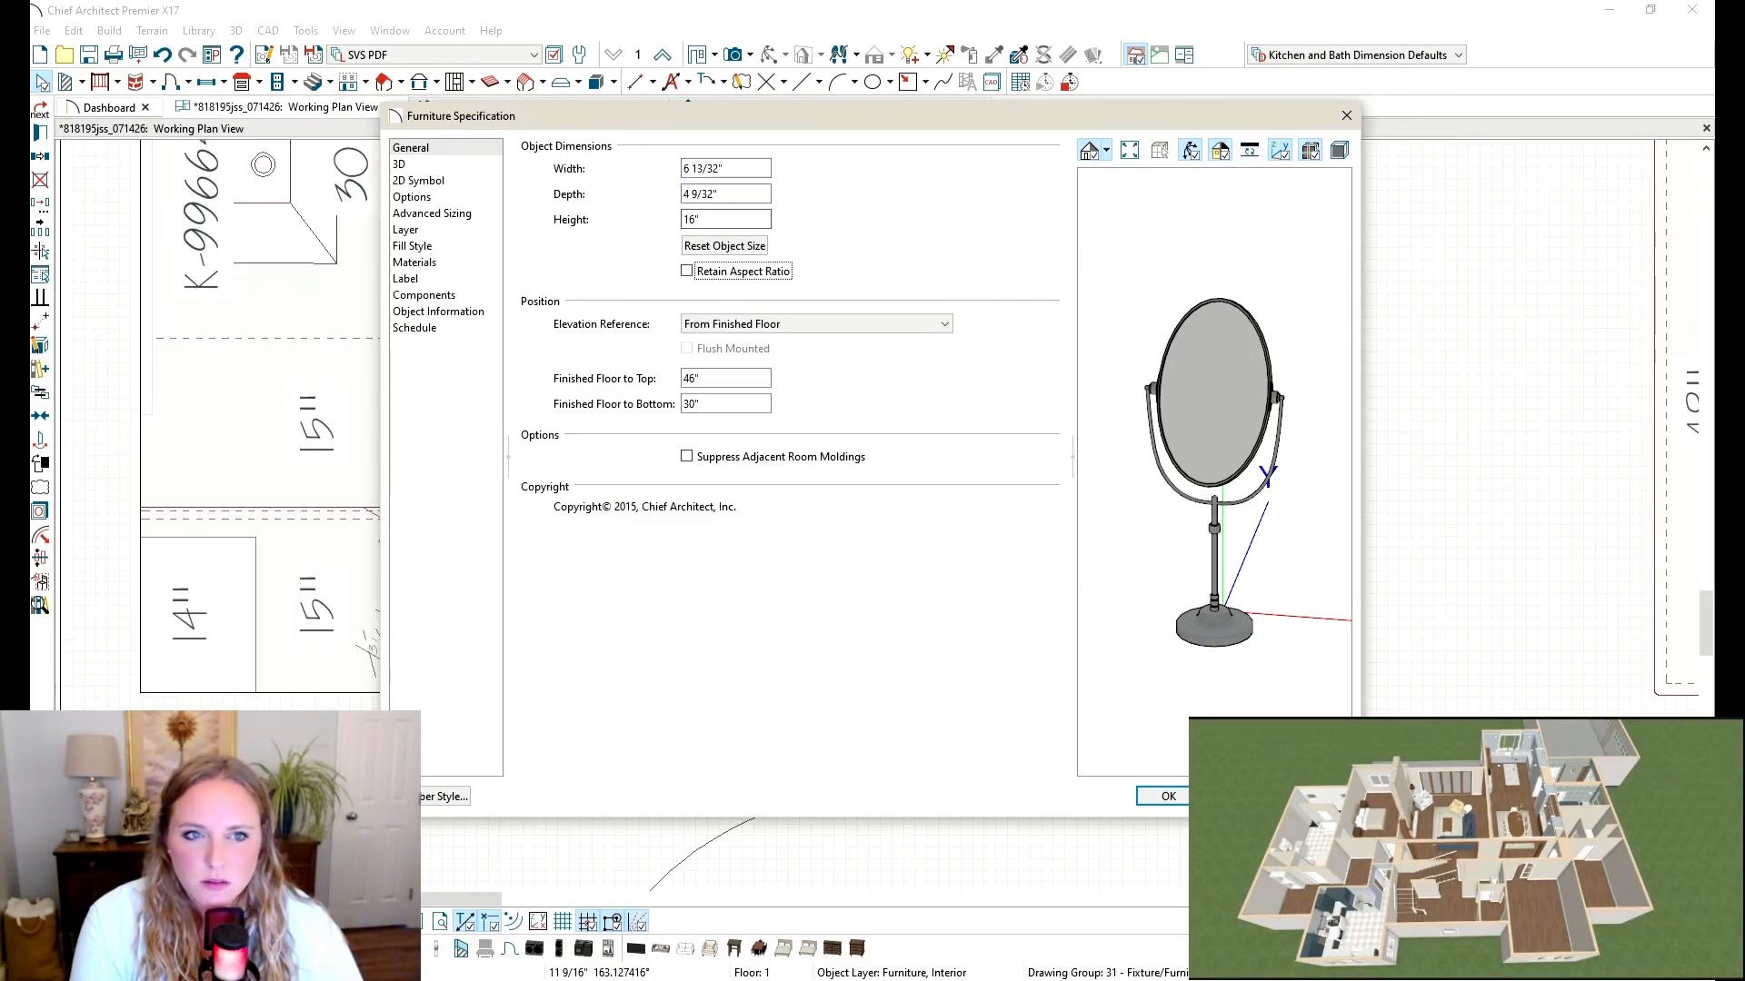
{"action": "left_click_drag", "start_coordinate": [740, 170], "coordinate": [435, 124]}
{"action": "type", "text": "9"}
{"action": "key", "text": "Tab"}
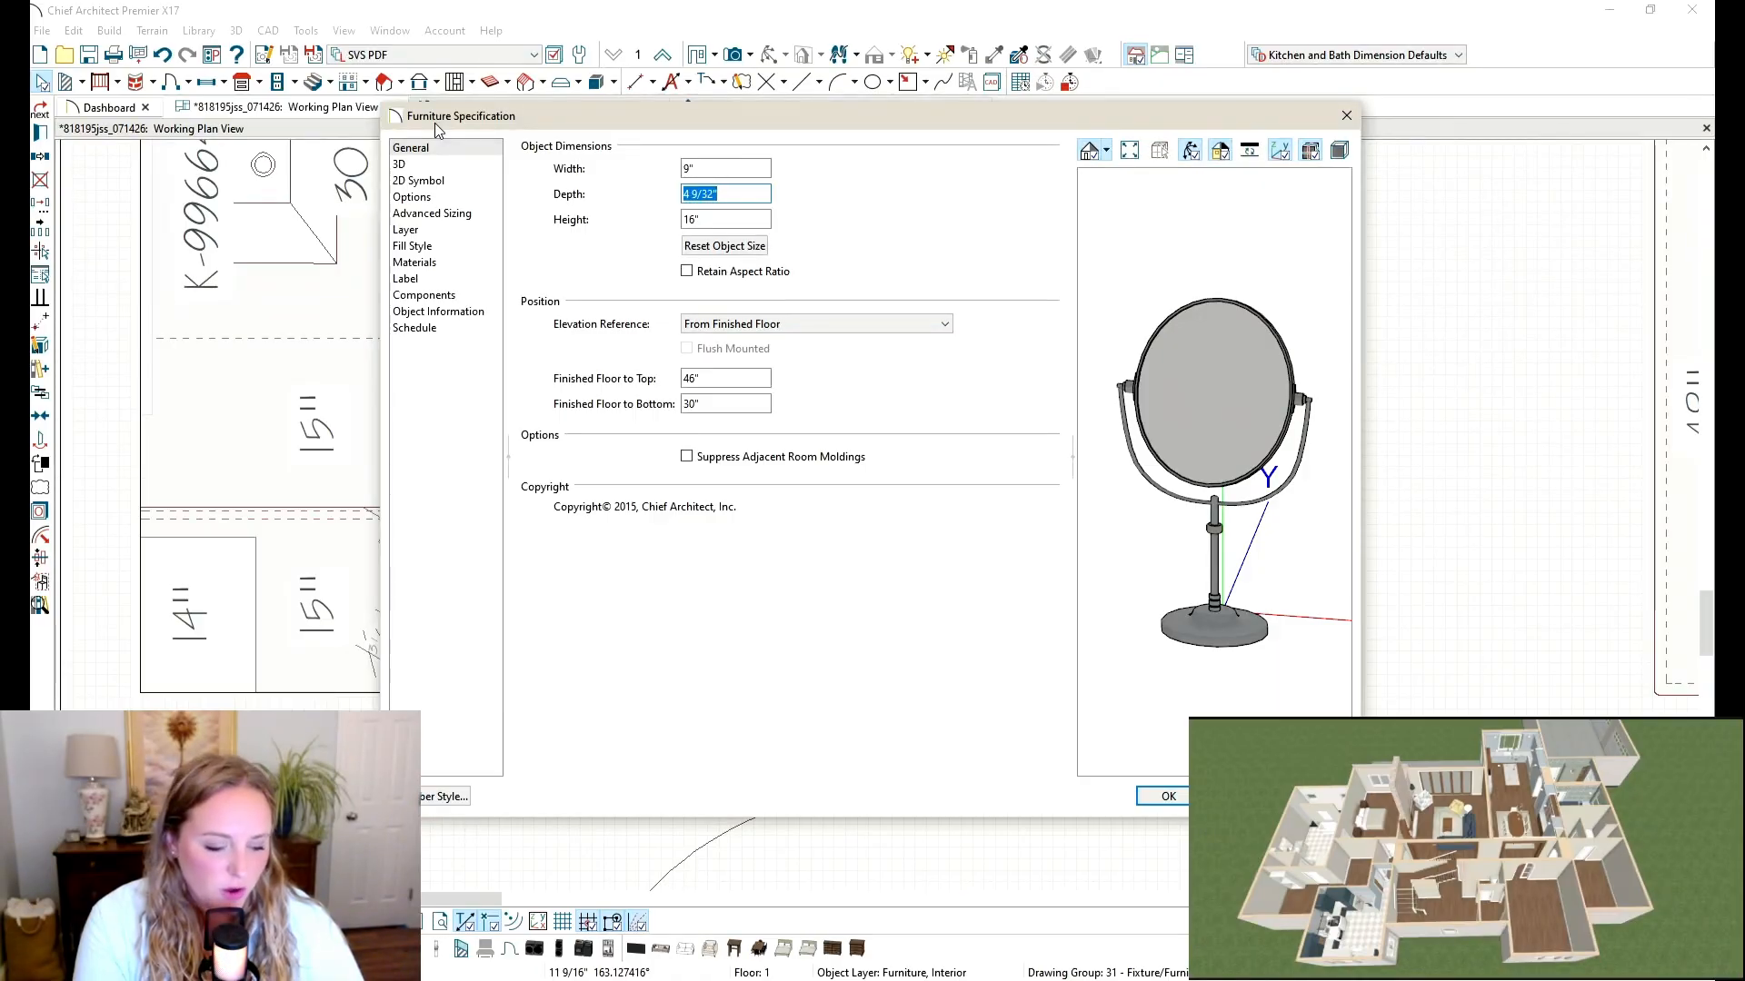
{"action": "type", "text": "7"}
{"action": "key", "text": "Tab"}
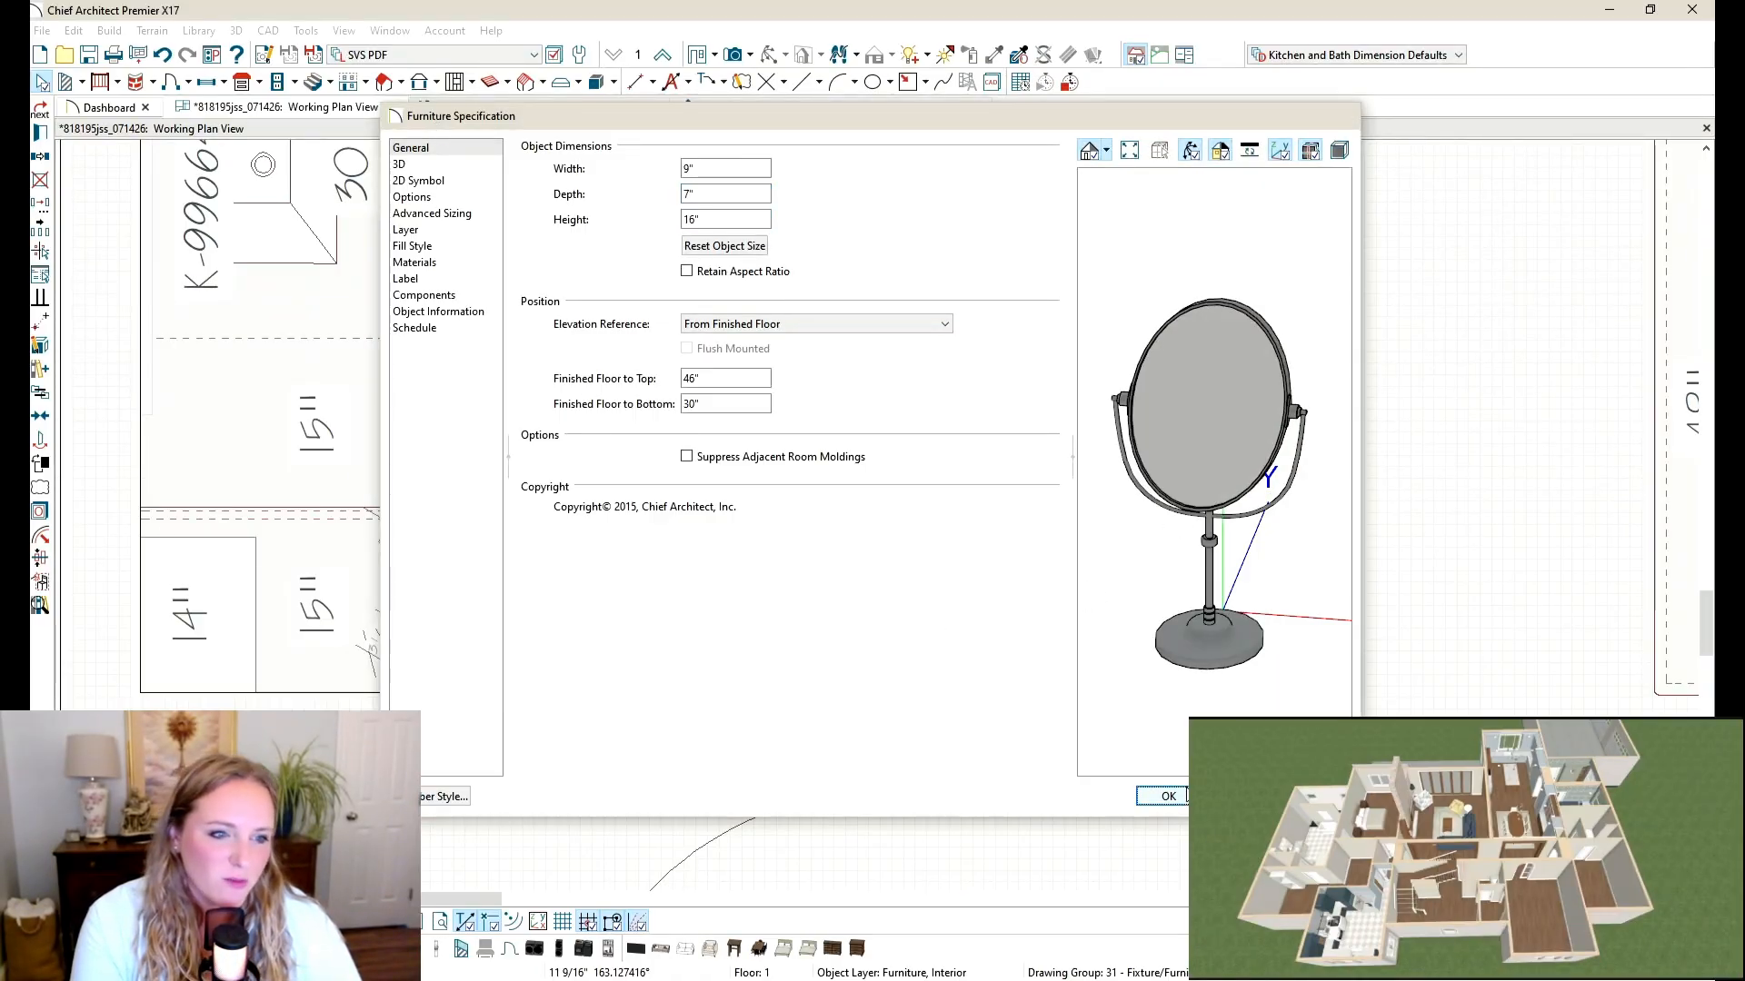
{"action": "left_click", "coordinate": [1181, 796]}
Step: Examine the resized swivel mirror on the makeup counter and the adjoining vanity in the Camera 1 view
{"action": "left_click", "coordinate": [525, 109]}
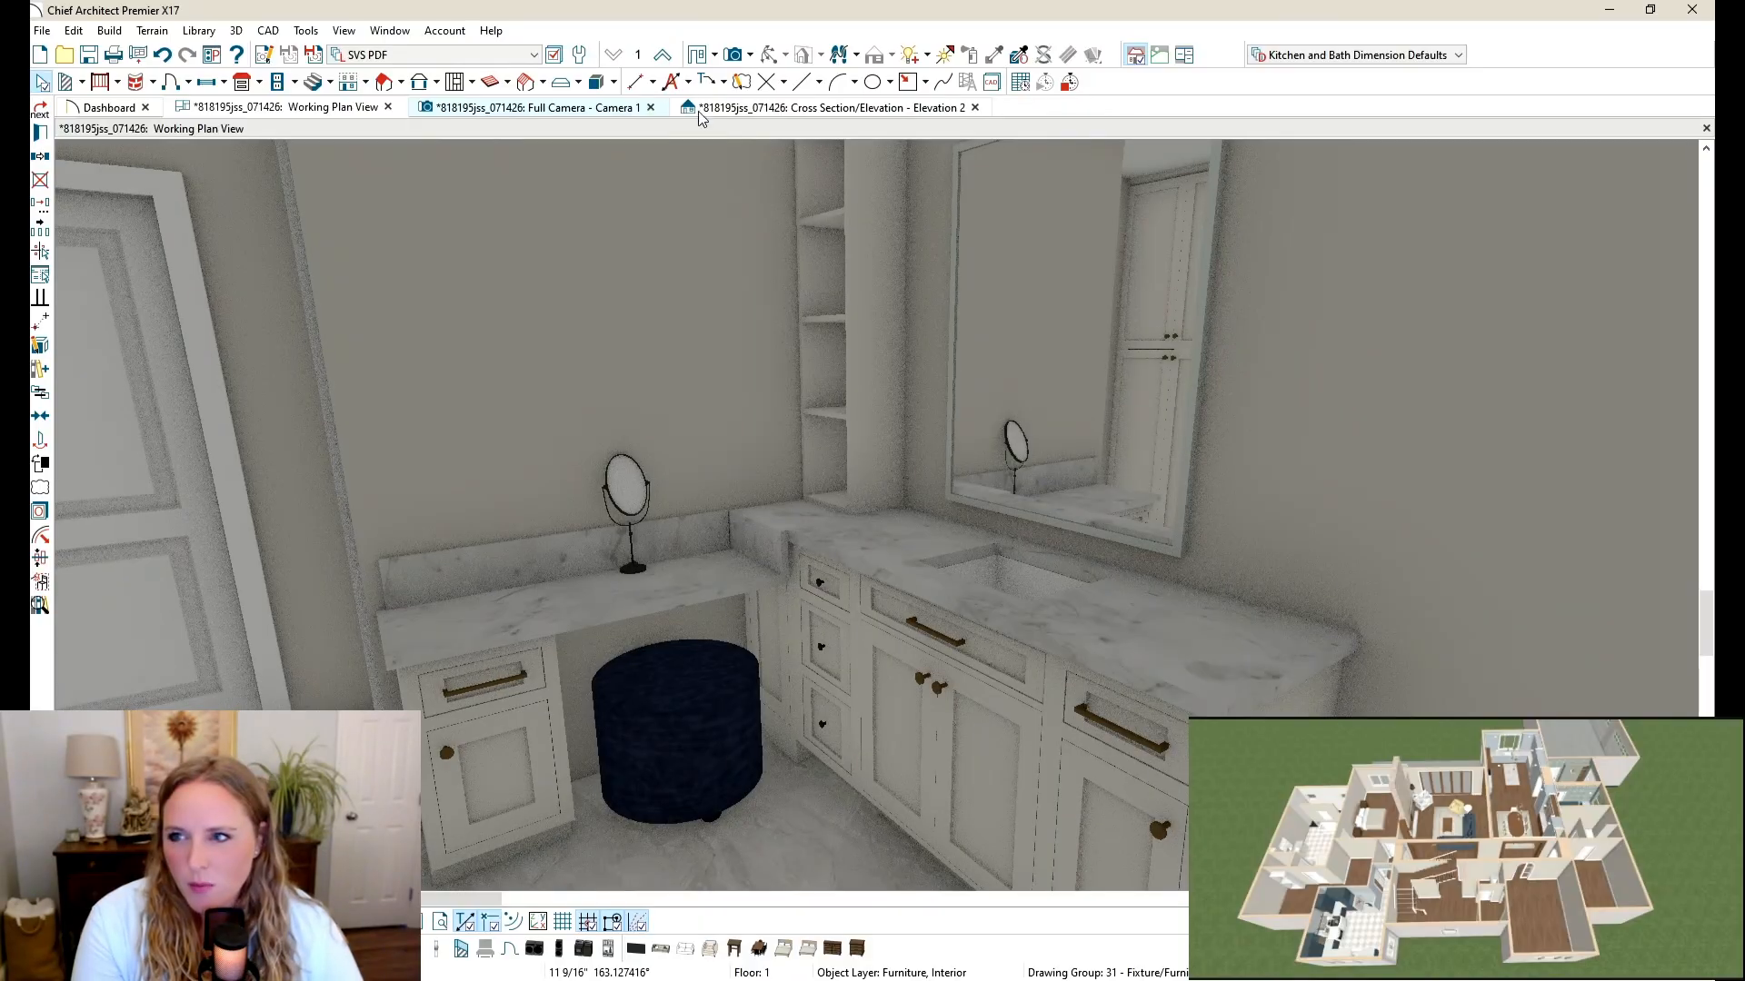
{"action": "scroll", "coordinate": [942, 397], "scroll_direction": "down", "scroll_amount": 2}
{"action": "left_click_drag", "start_coordinate": [914, 423], "coordinate": [950, 386]}
{"action": "key", "text": "ctrl+alt+l"}
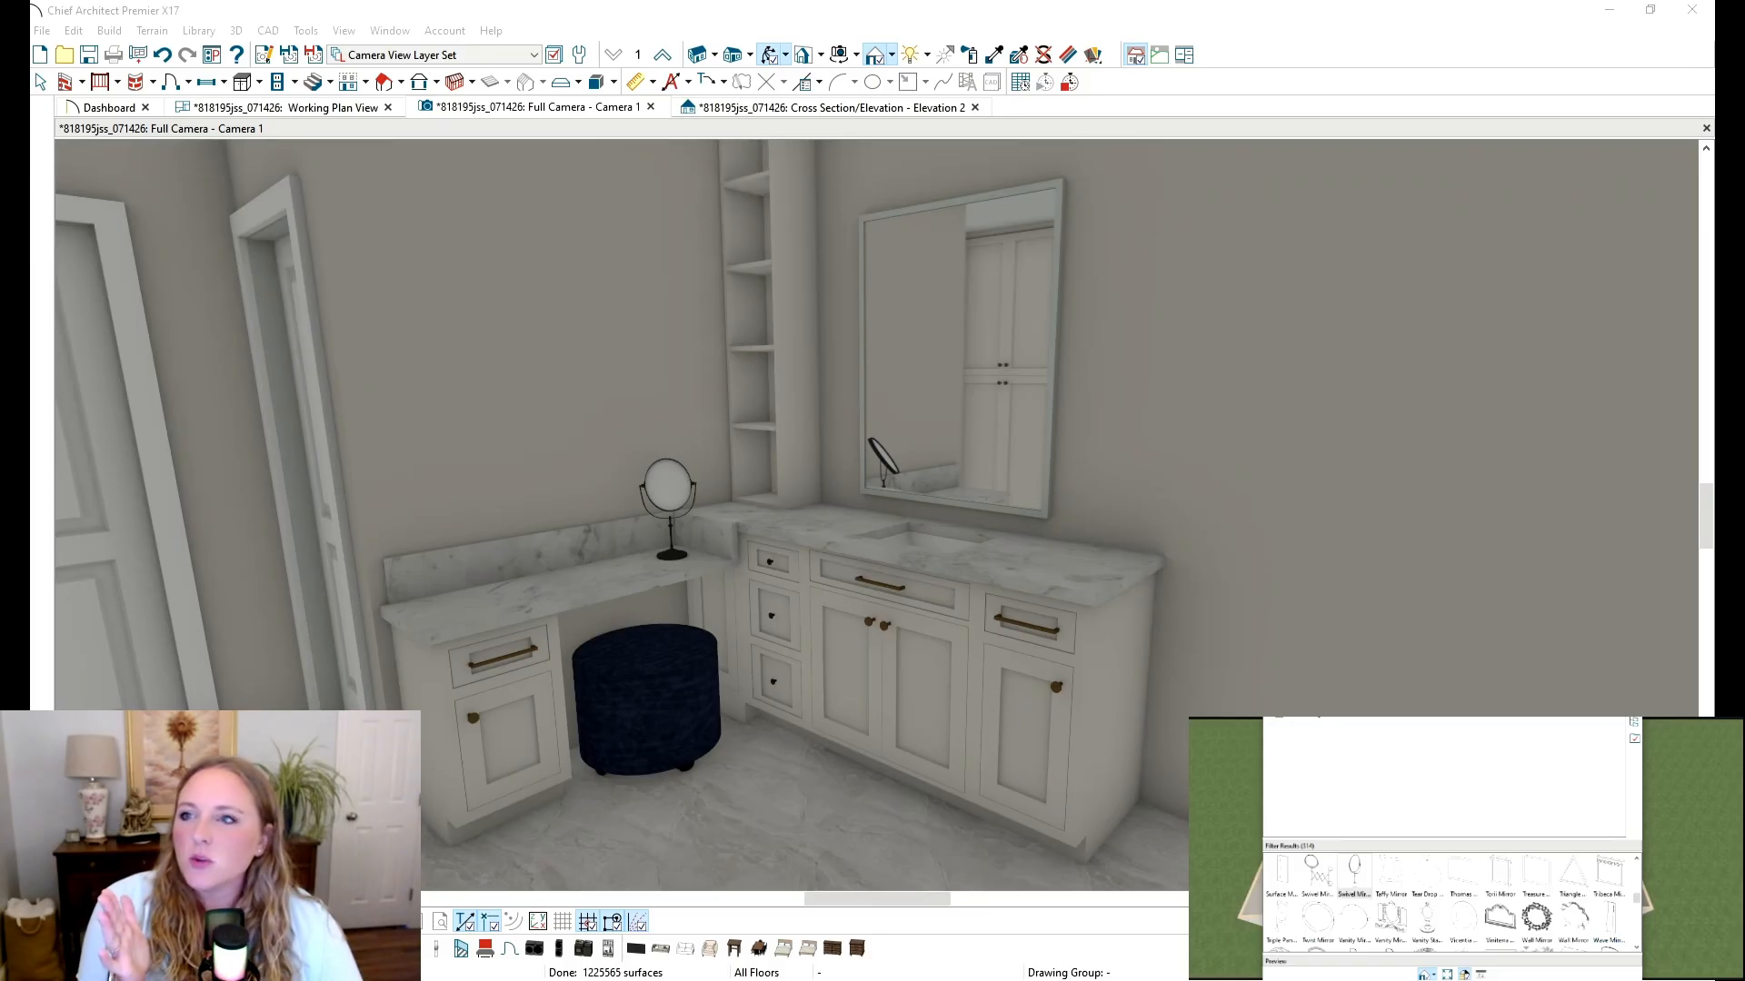
{"action": "left_click", "coordinate": [1626, 792]}
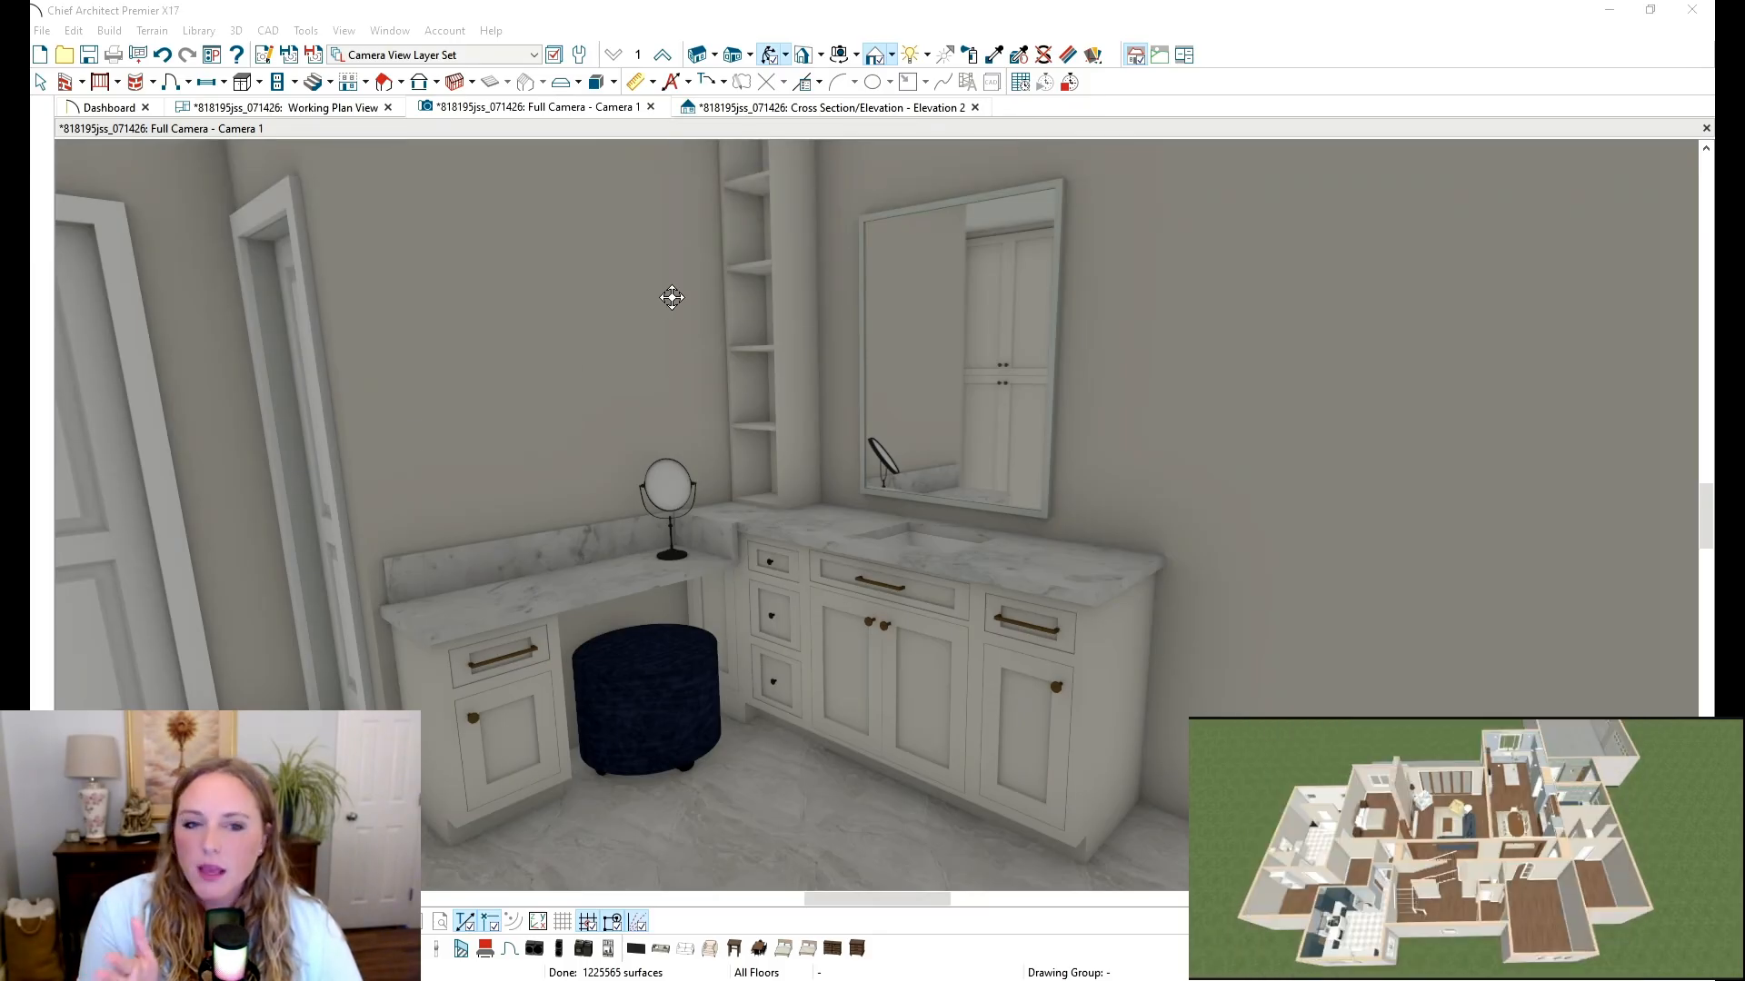
{"action": "scroll", "coordinate": [1164, 576], "scroll_direction": "down", "scroll_amount": 3}
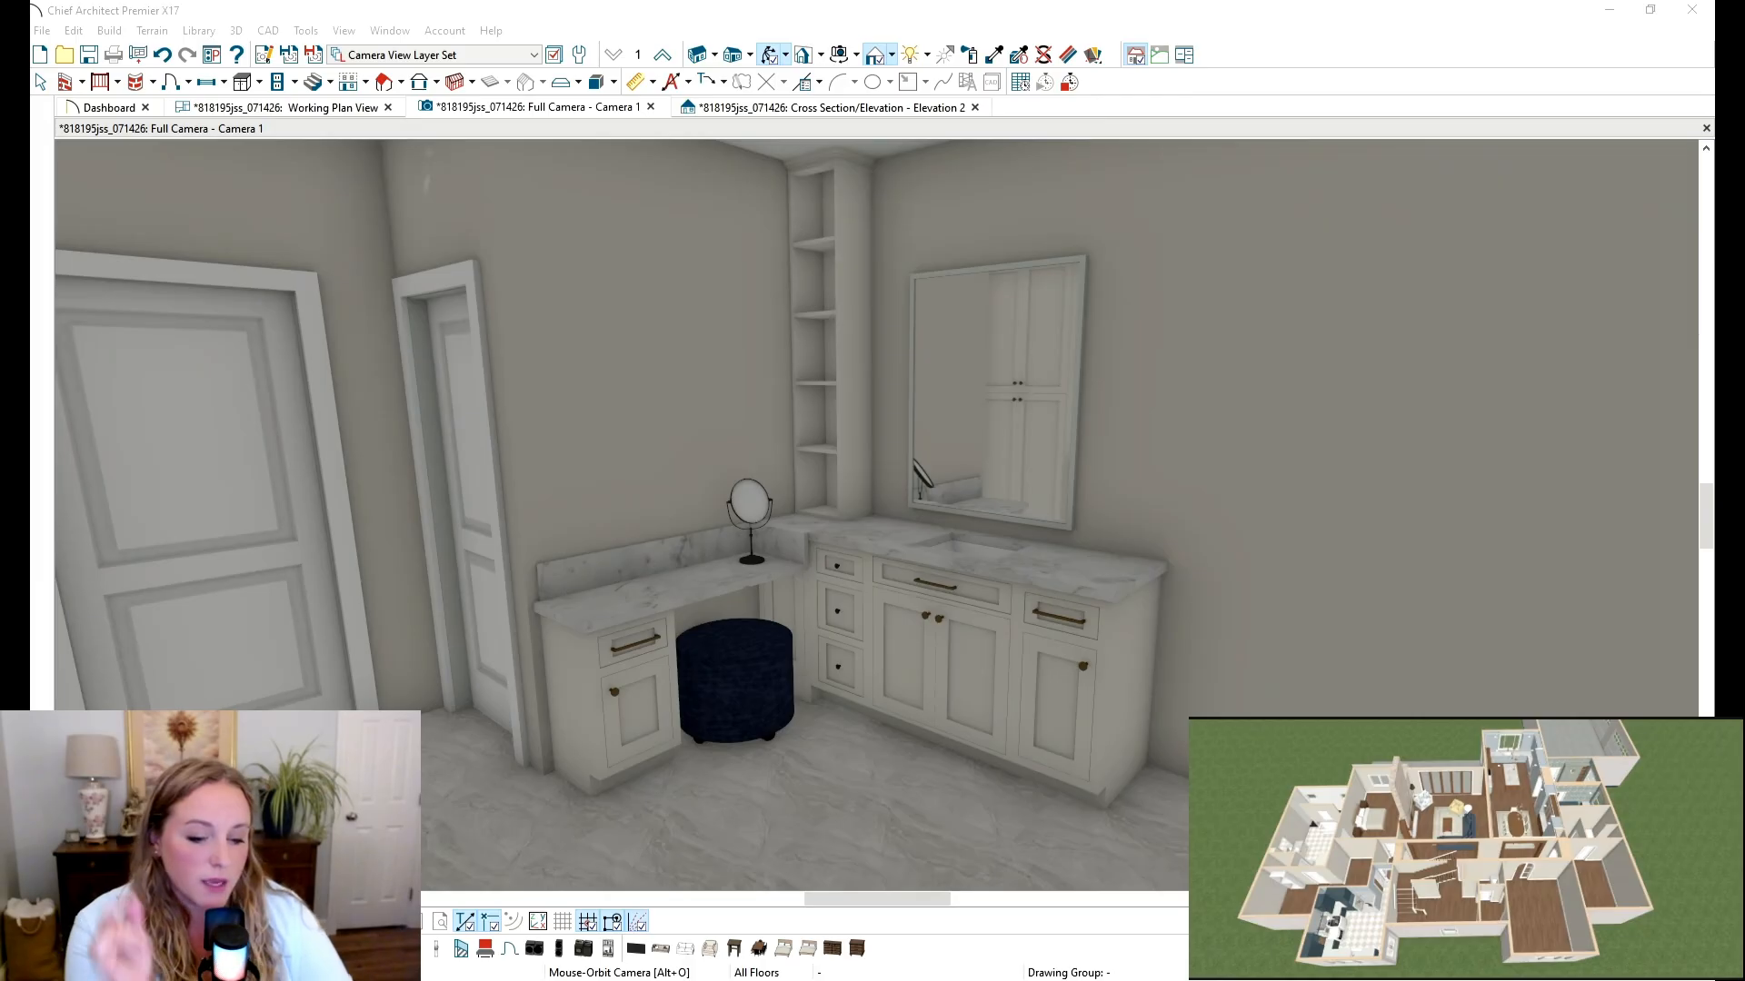
{"action": "left_click", "coordinate": [777, 8]}
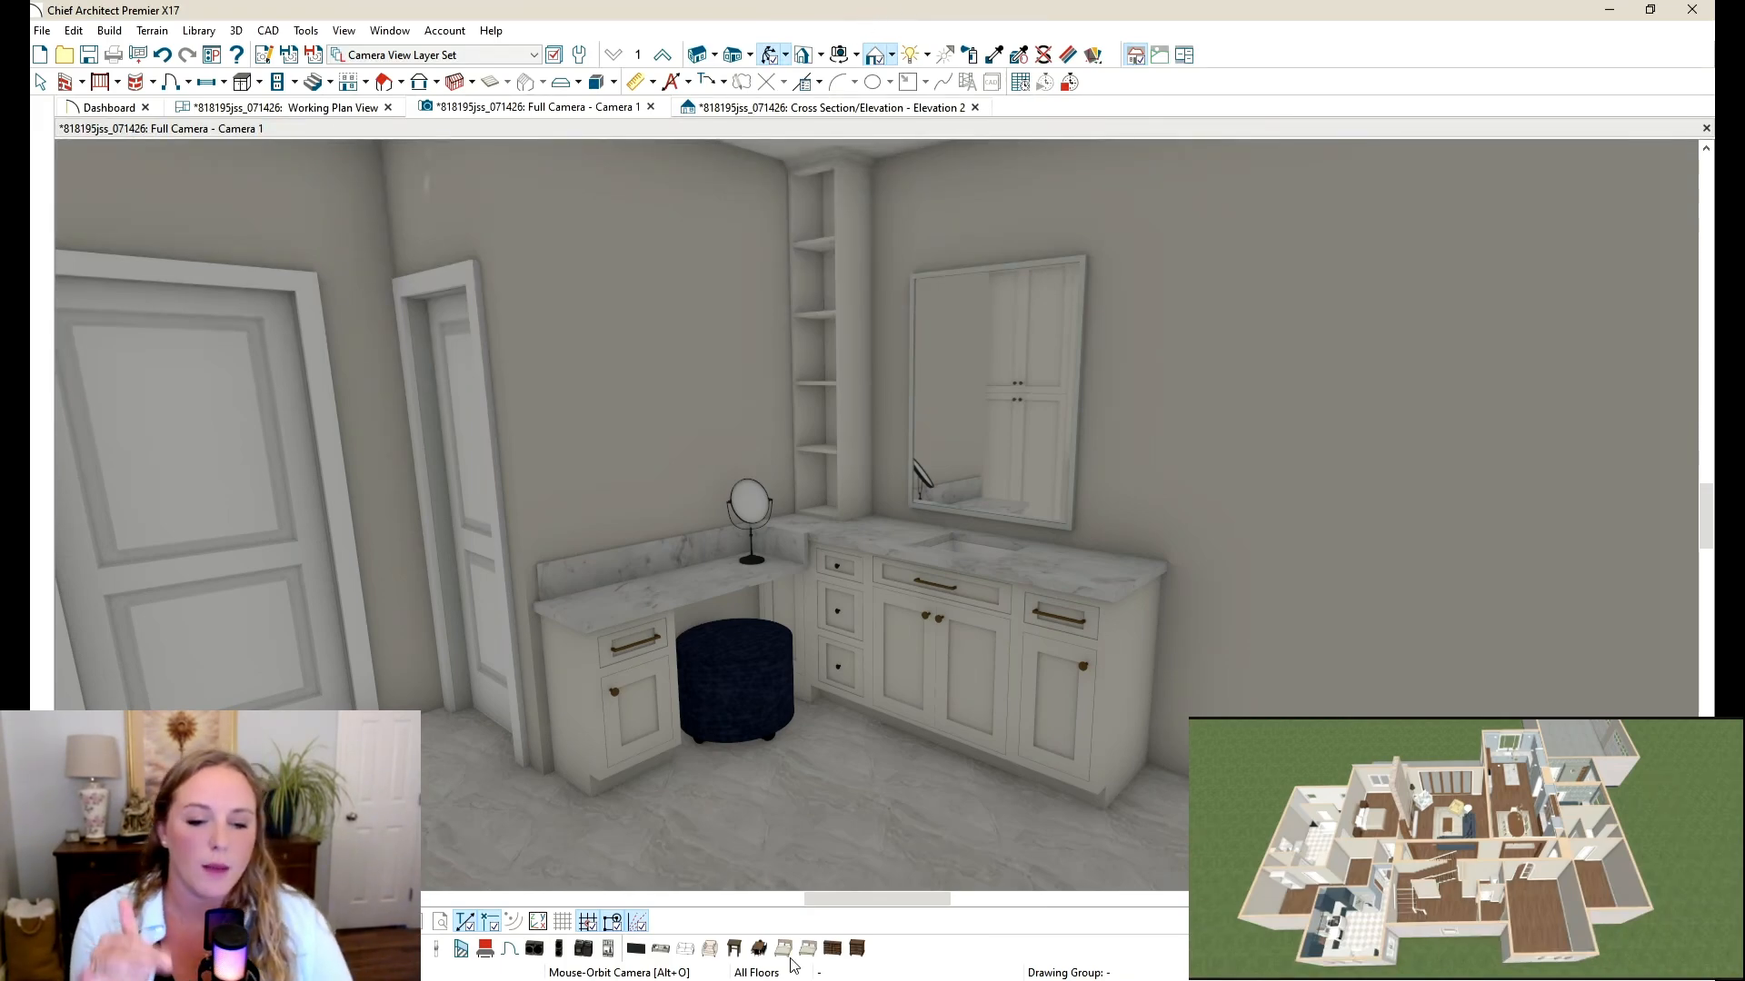
{"action": "scroll", "coordinate": [753, 512], "scroll_direction": "up", "scroll_amount": 5}
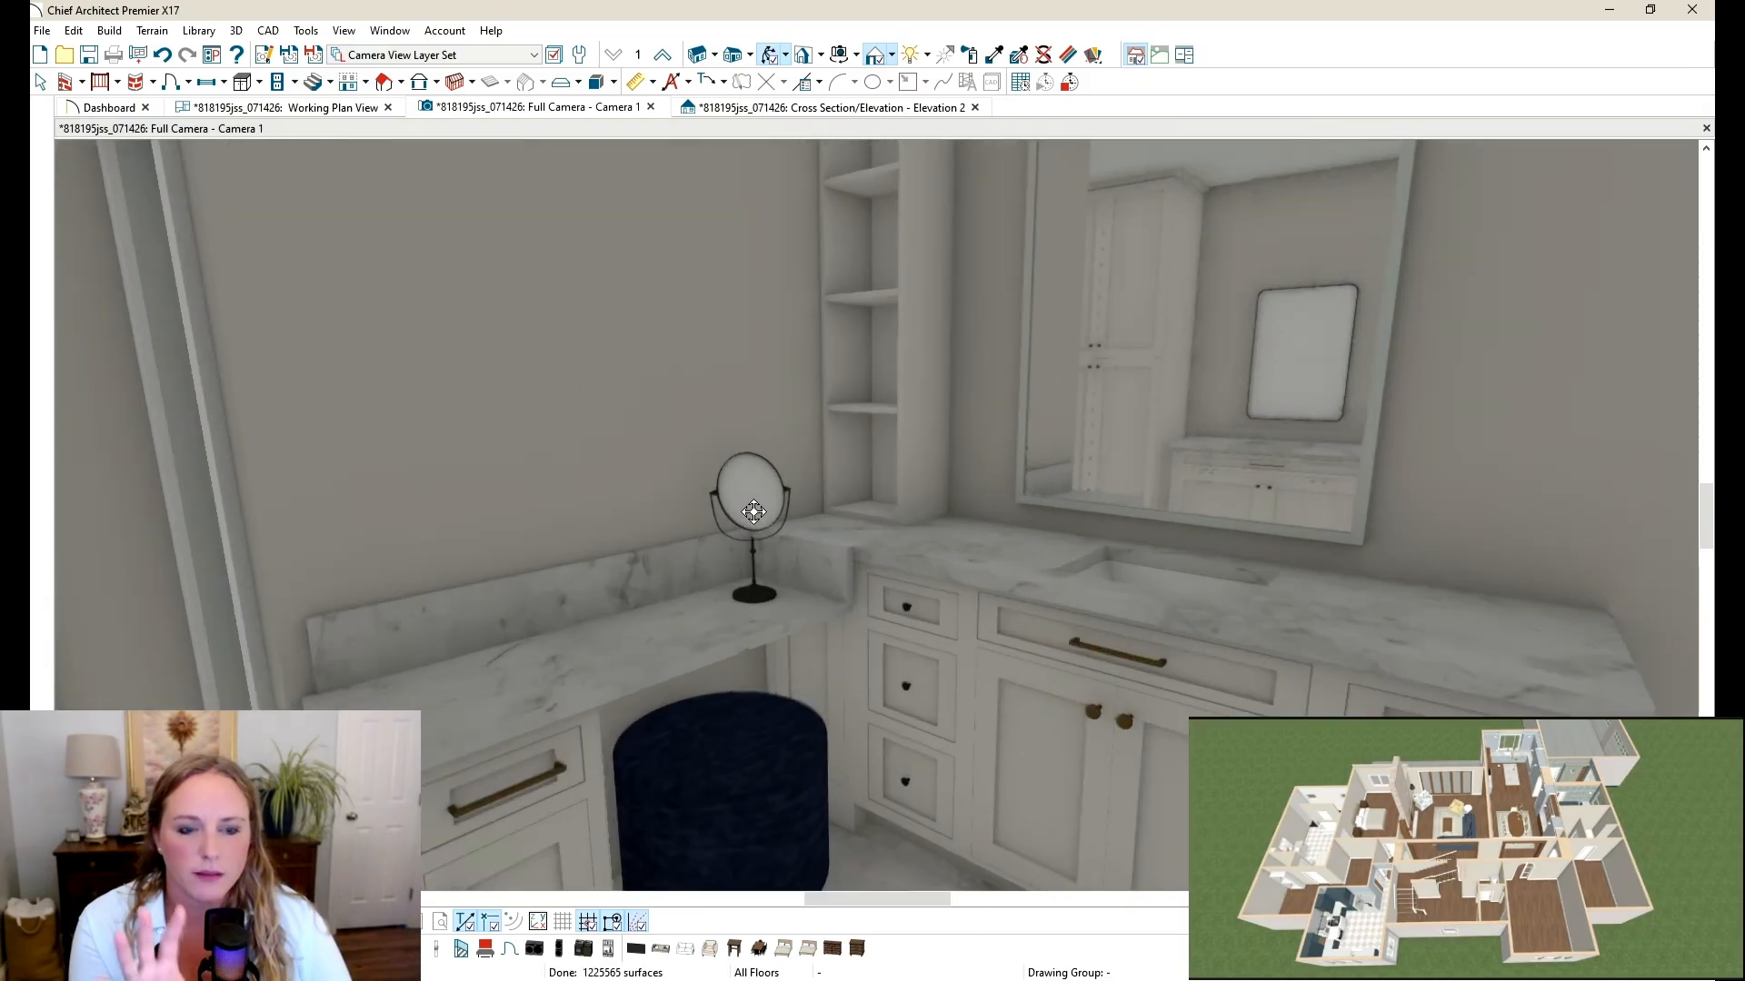
{"action": "scroll", "coordinate": [681, 545], "scroll_direction": "down", "scroll_amount": 5}
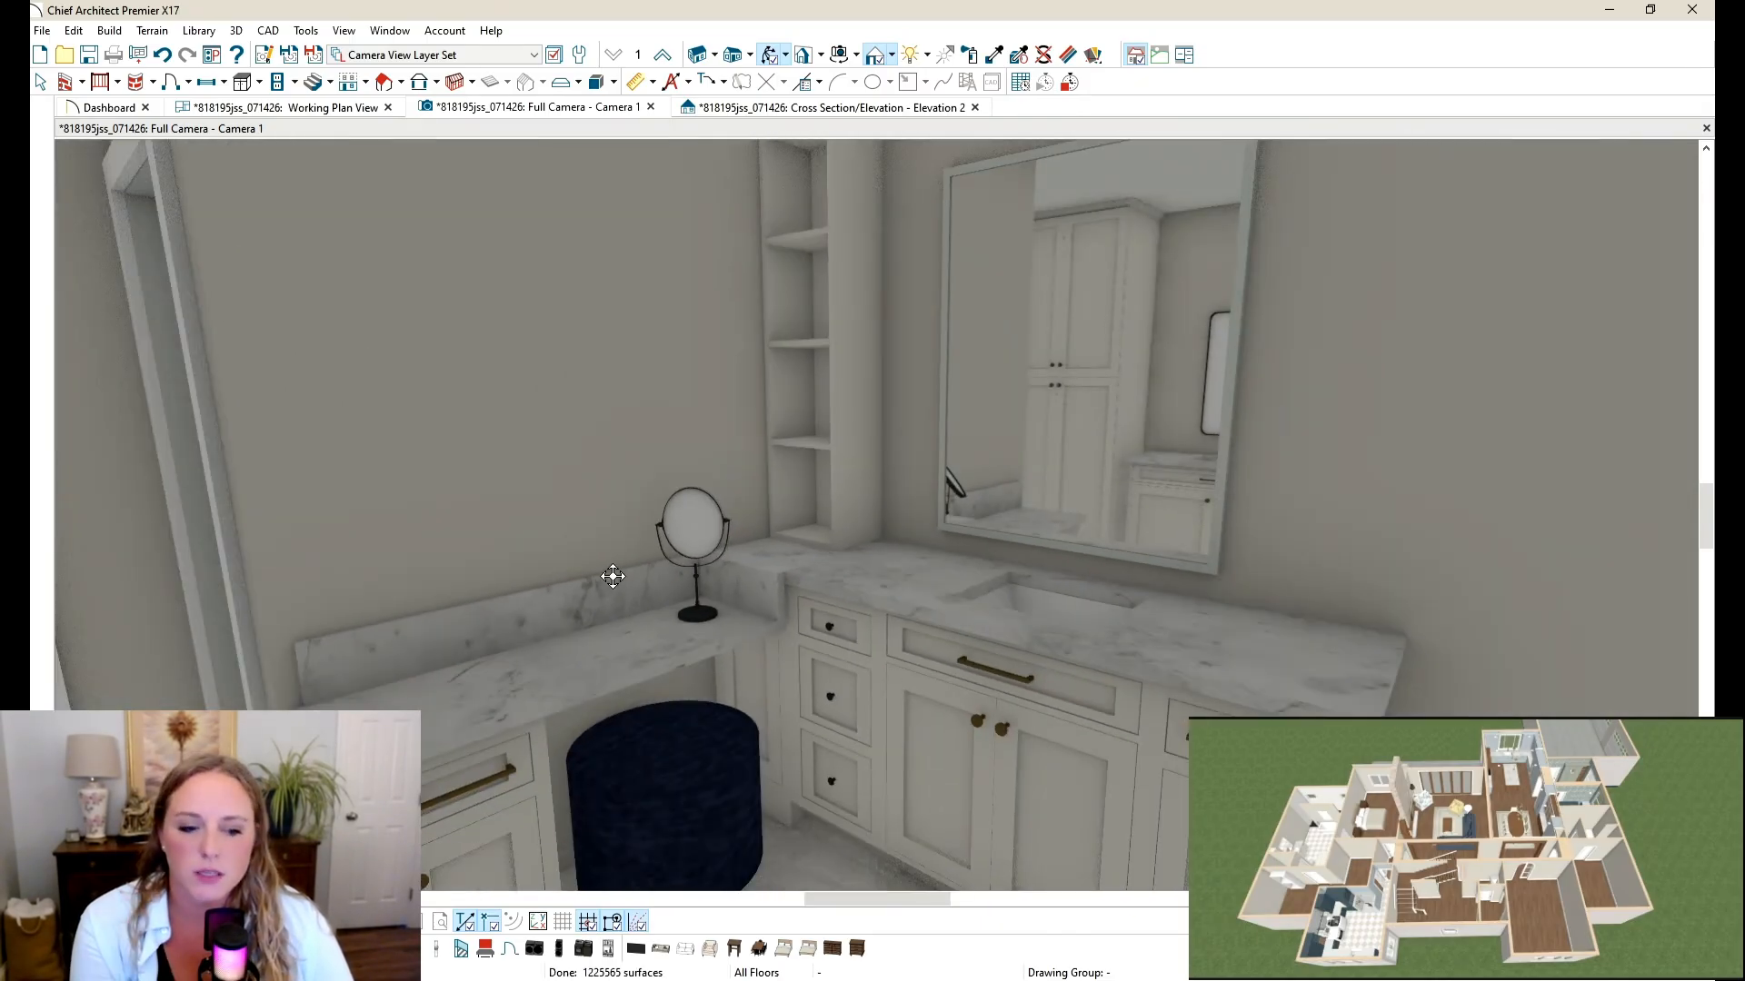
{"action": "scroll", "coordinate": [616, 567], "scroll_direction": "down", "scroll_amount": 3}
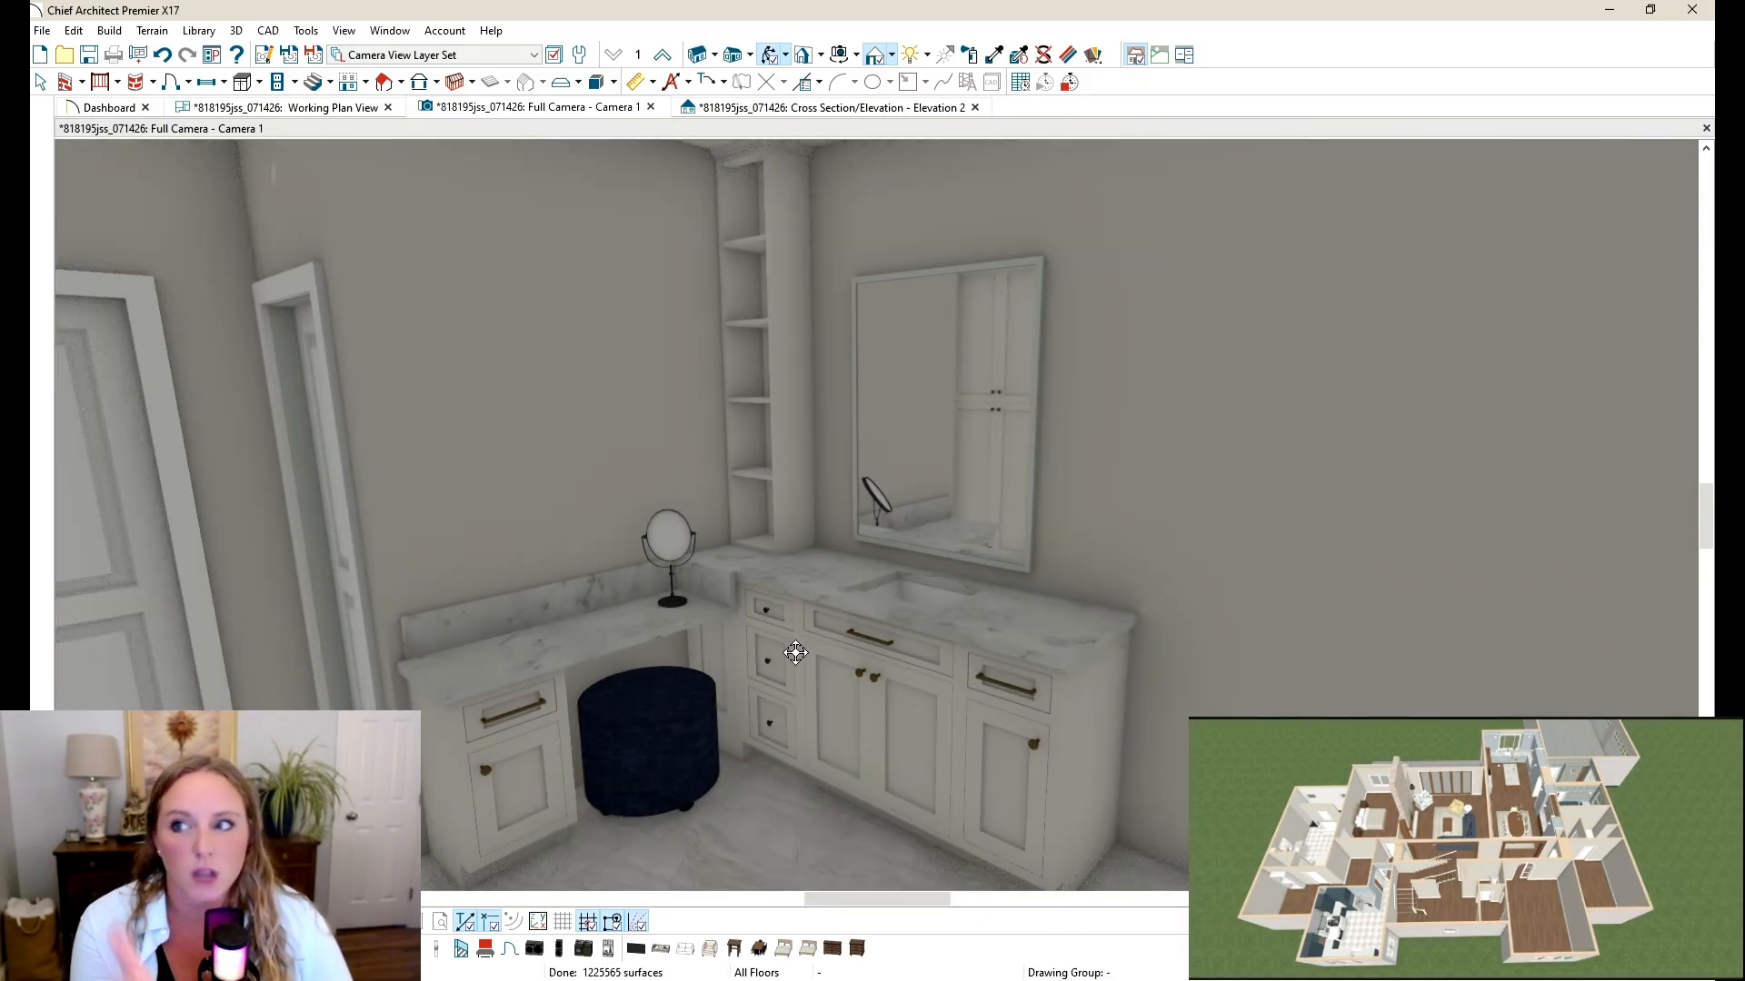
{"action": "left_click_drag", "start_coordinate": [796, 652], "coordinate": [939, 640]}
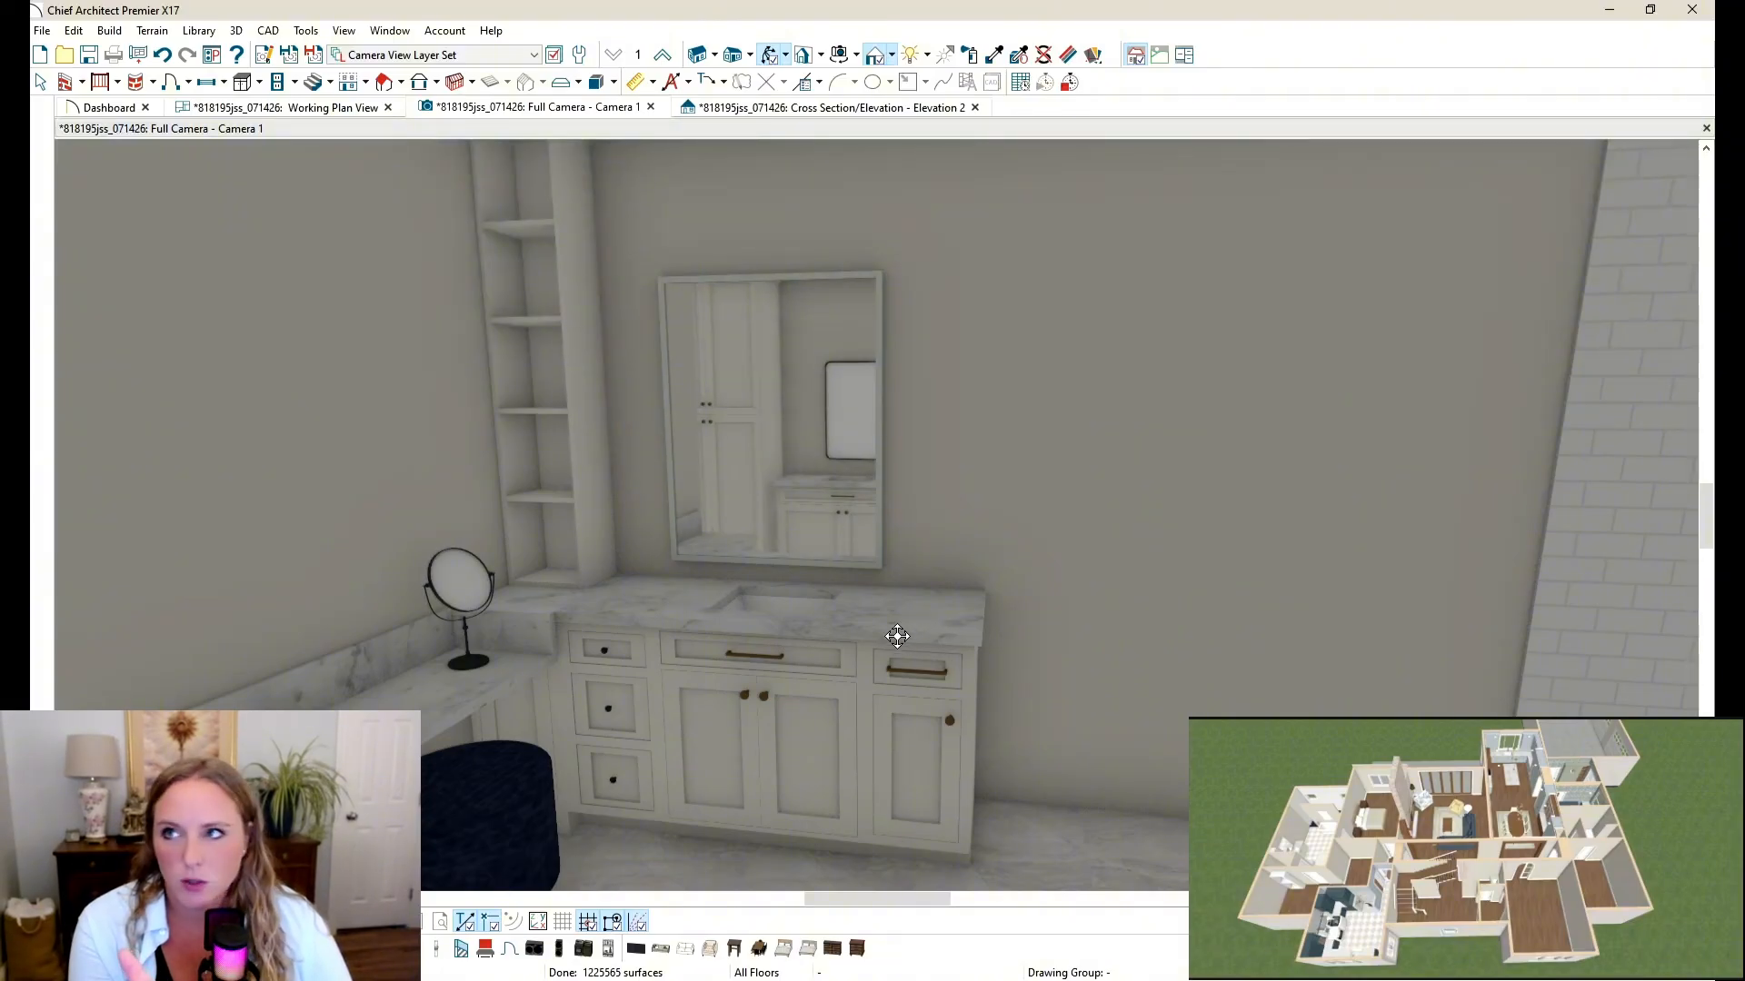
{"action": "left_click_drag", "start_coordinate": [960, 472], "coordinate": [896, 467]}
Step: Place a copy of the vanity's framed mirror on the wall above the makeup counter
{"action": "key", "text": "space"}
{"action": "left_click", "coordinate": [928, 456]}
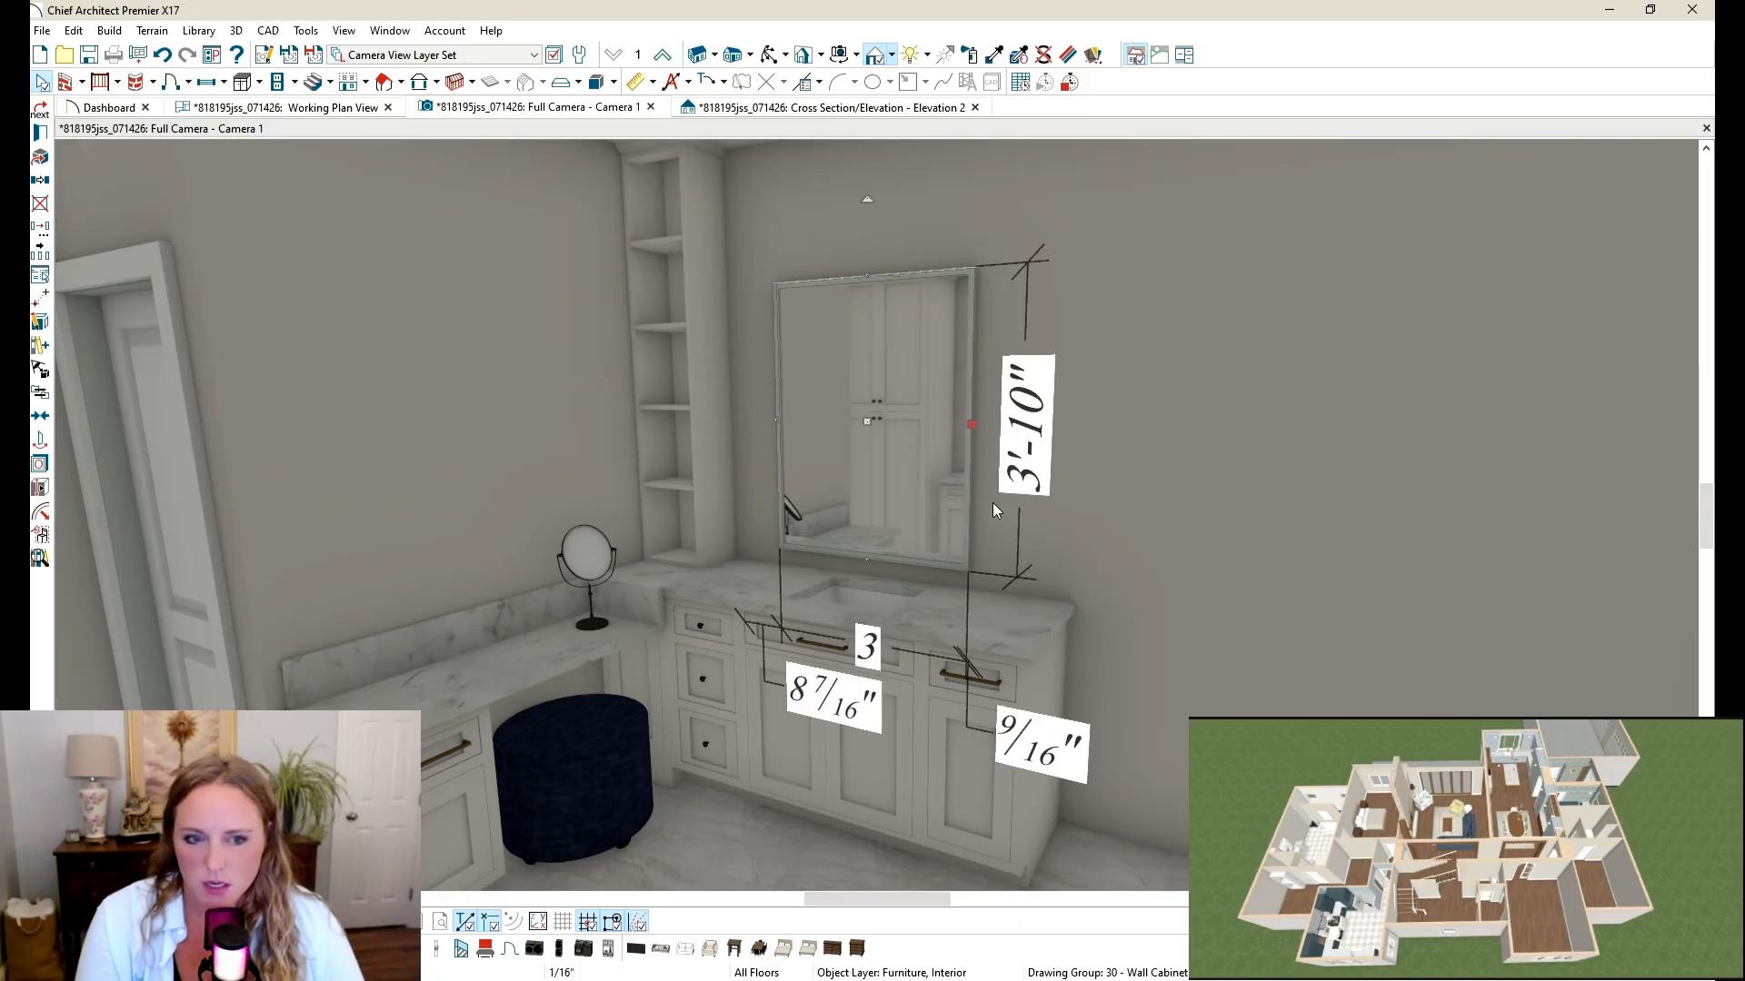
{"action": "key", "text": "Escape"}
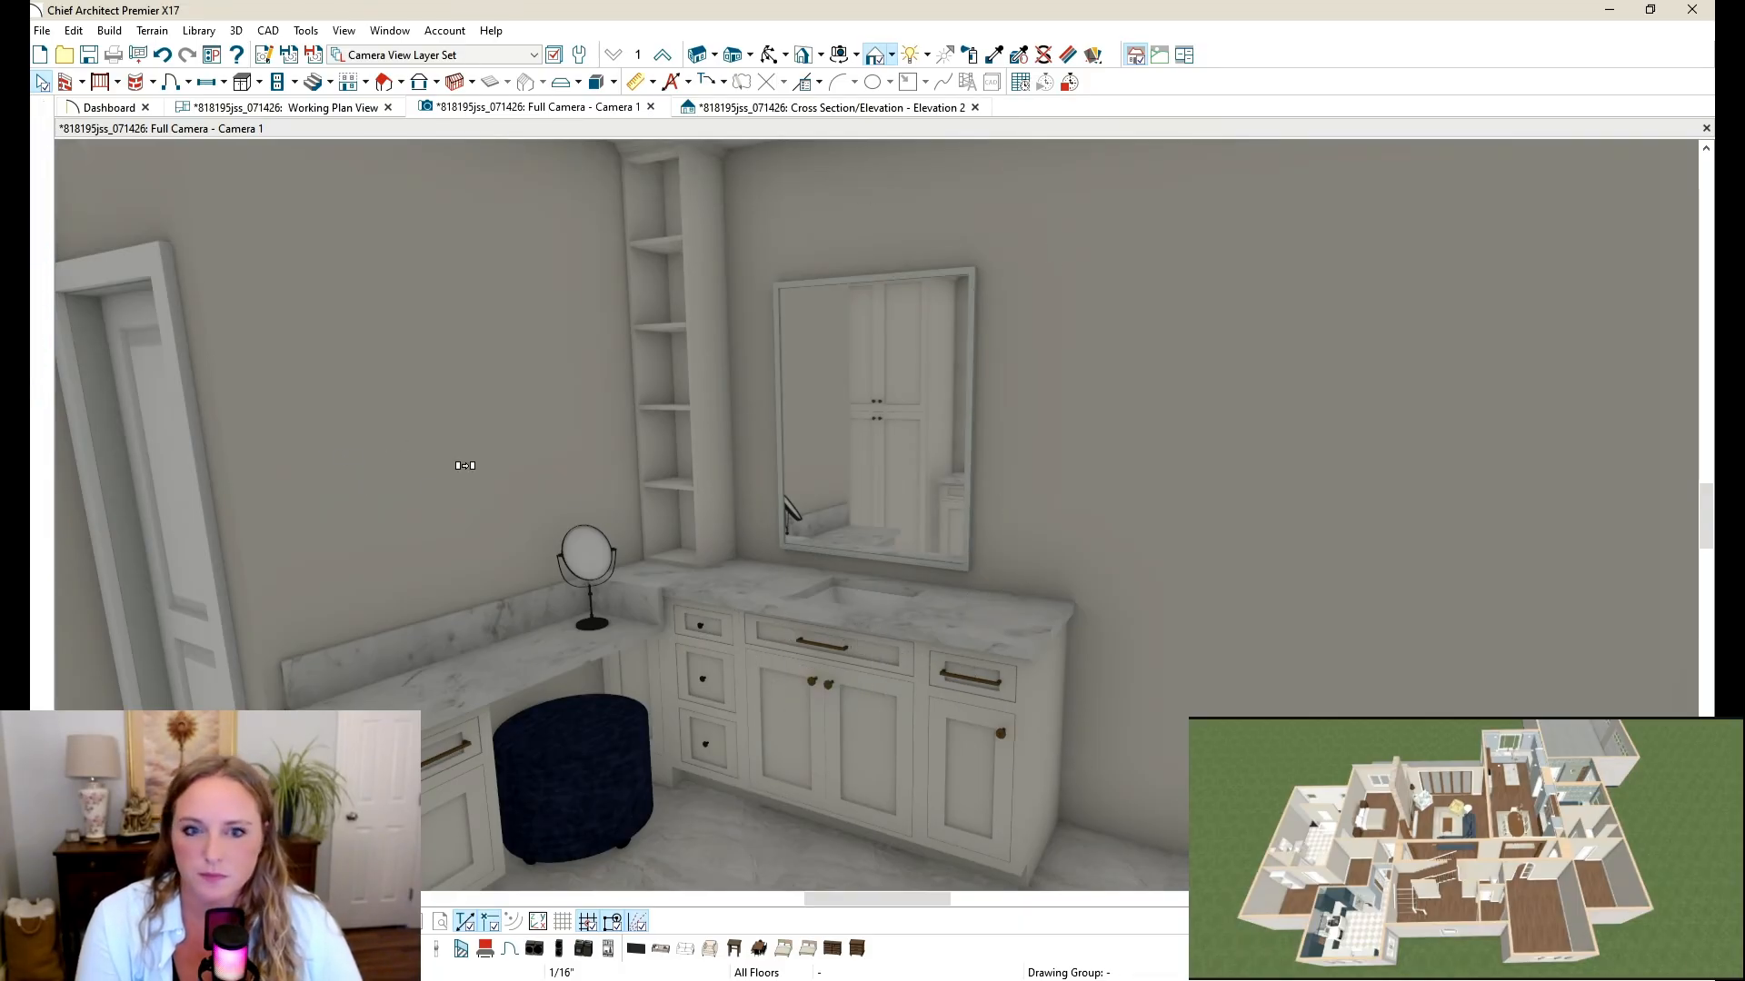
{"action": "left_click", "coordinate": [858, 357]}
{"action": "key", "text": "Escape"}
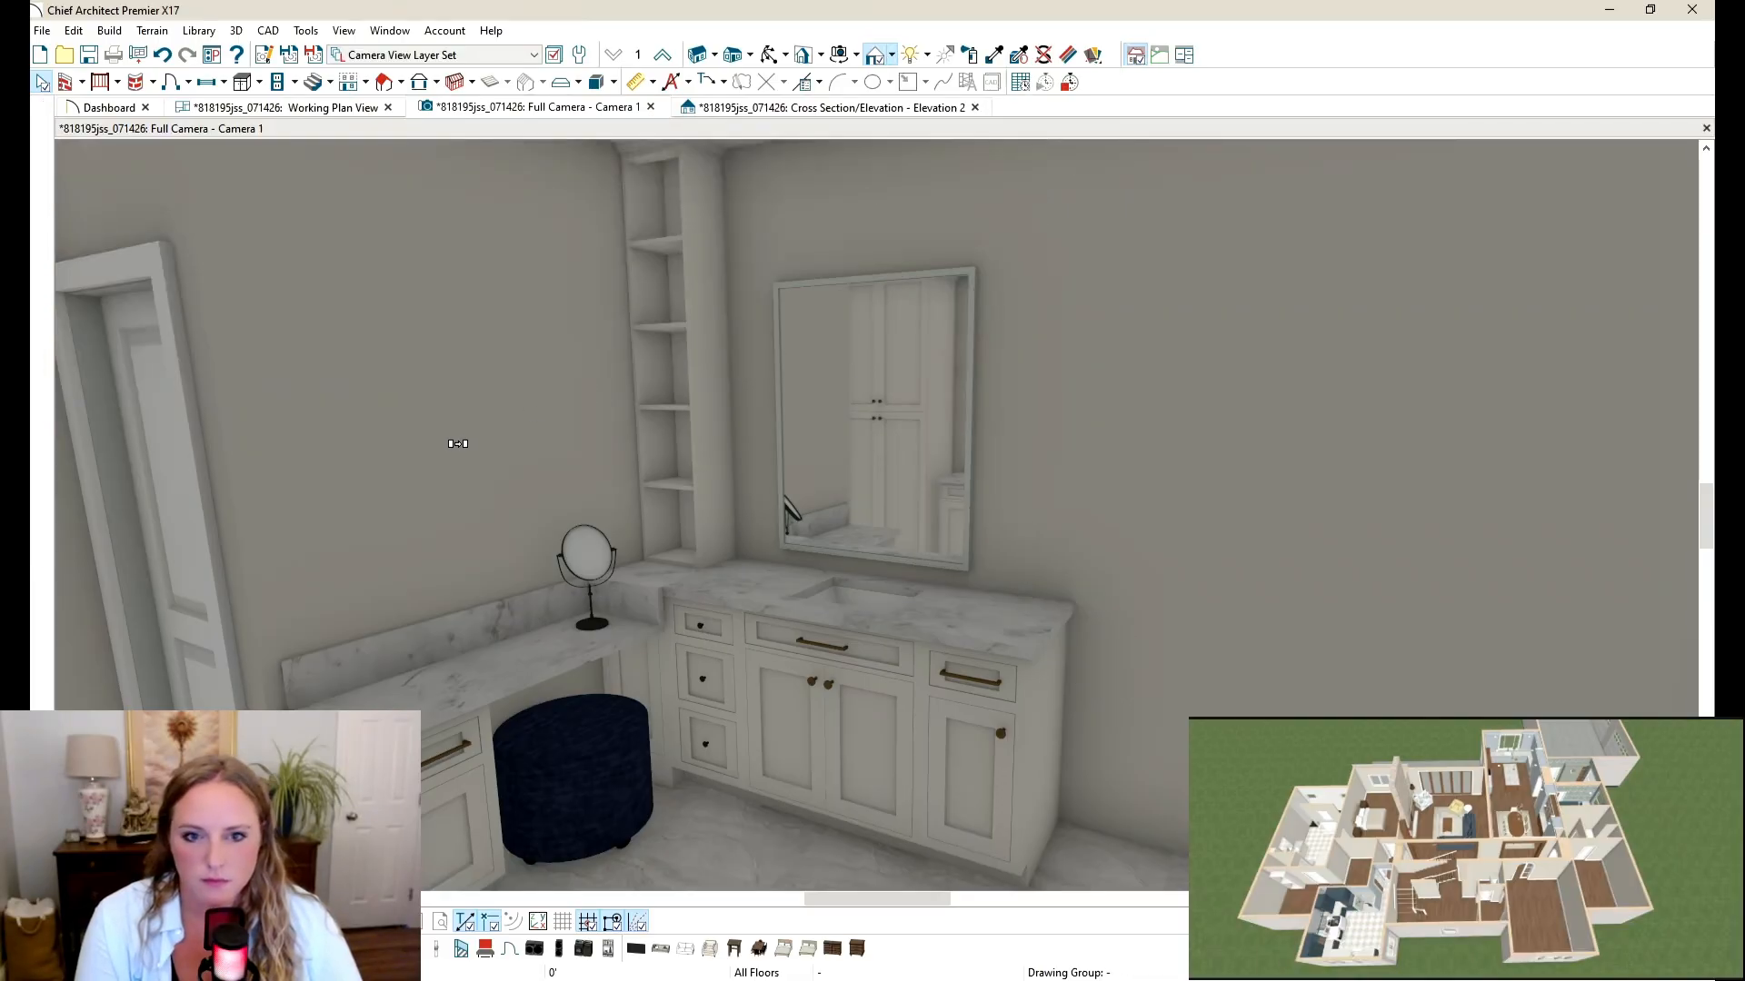
{"action": "left_click", "coordinate": [515, 396]}
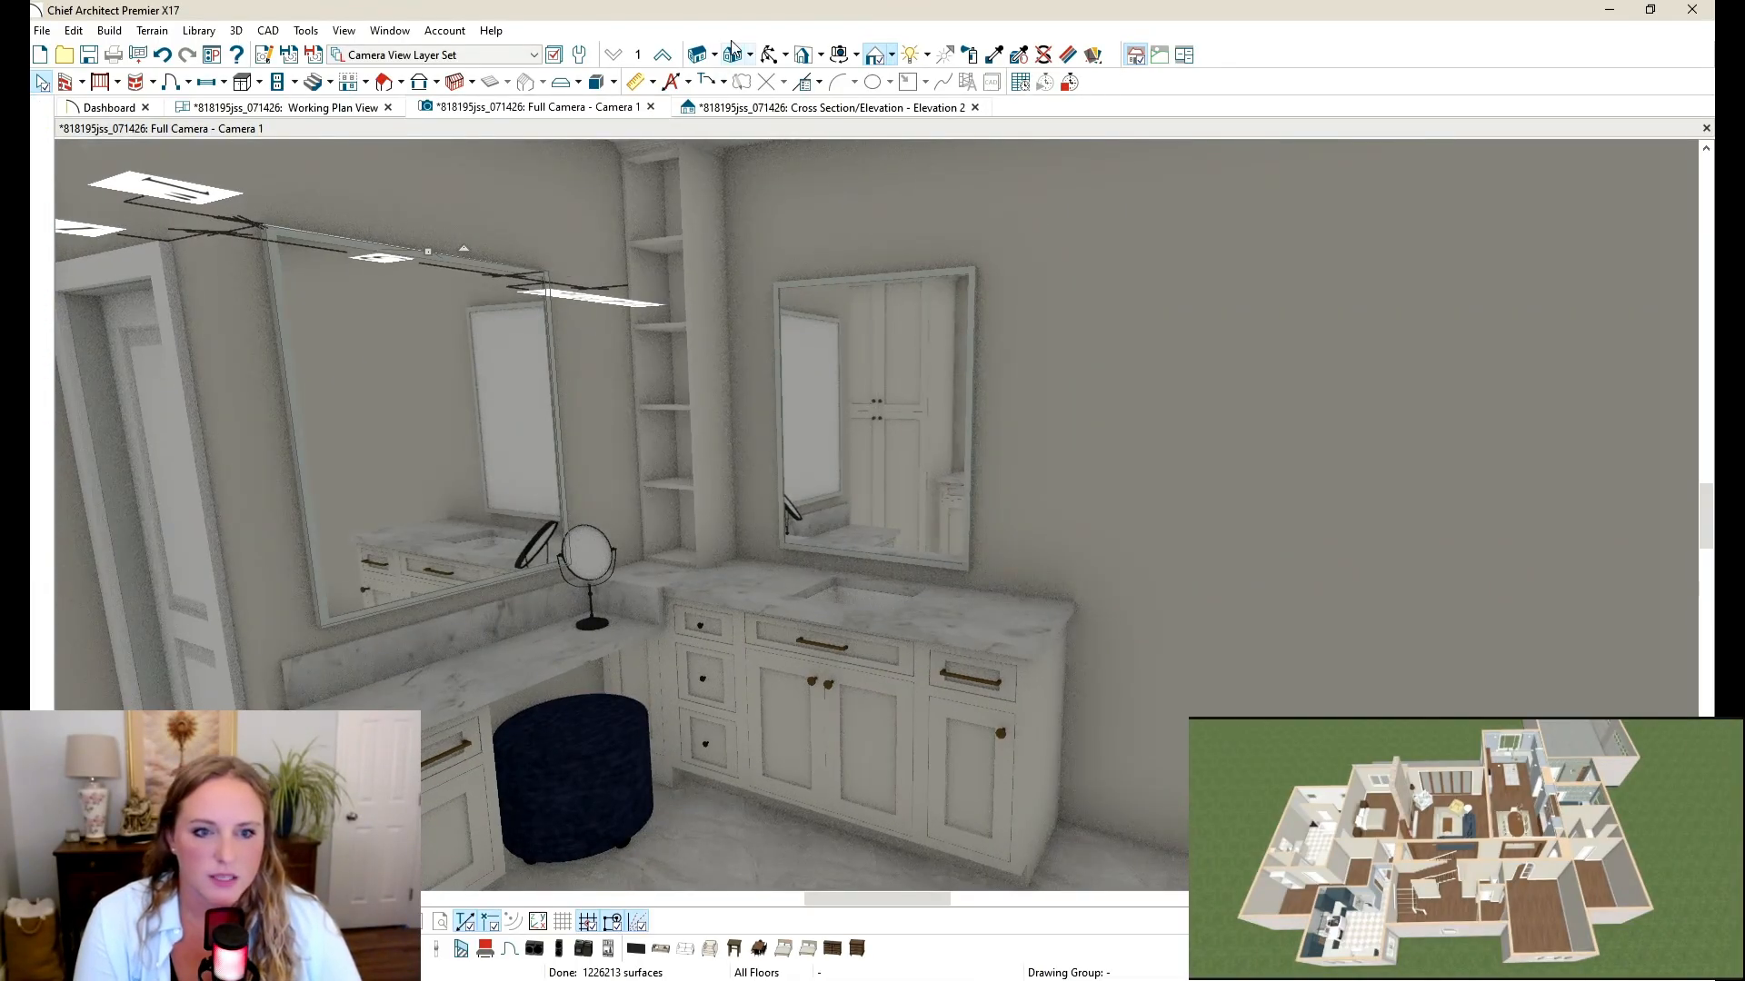
Step: Inspect the swivel mirror and the wall mirrors' reflections of the room from close up and farther back
{"action": "middle_click_drag", "start_coordinate": [603, 468], "coordinate": [786, 495]}
{"action": "scroll", "coordinate": [787, 496], "scroll_direction": "up", "scroll_amount": 8}
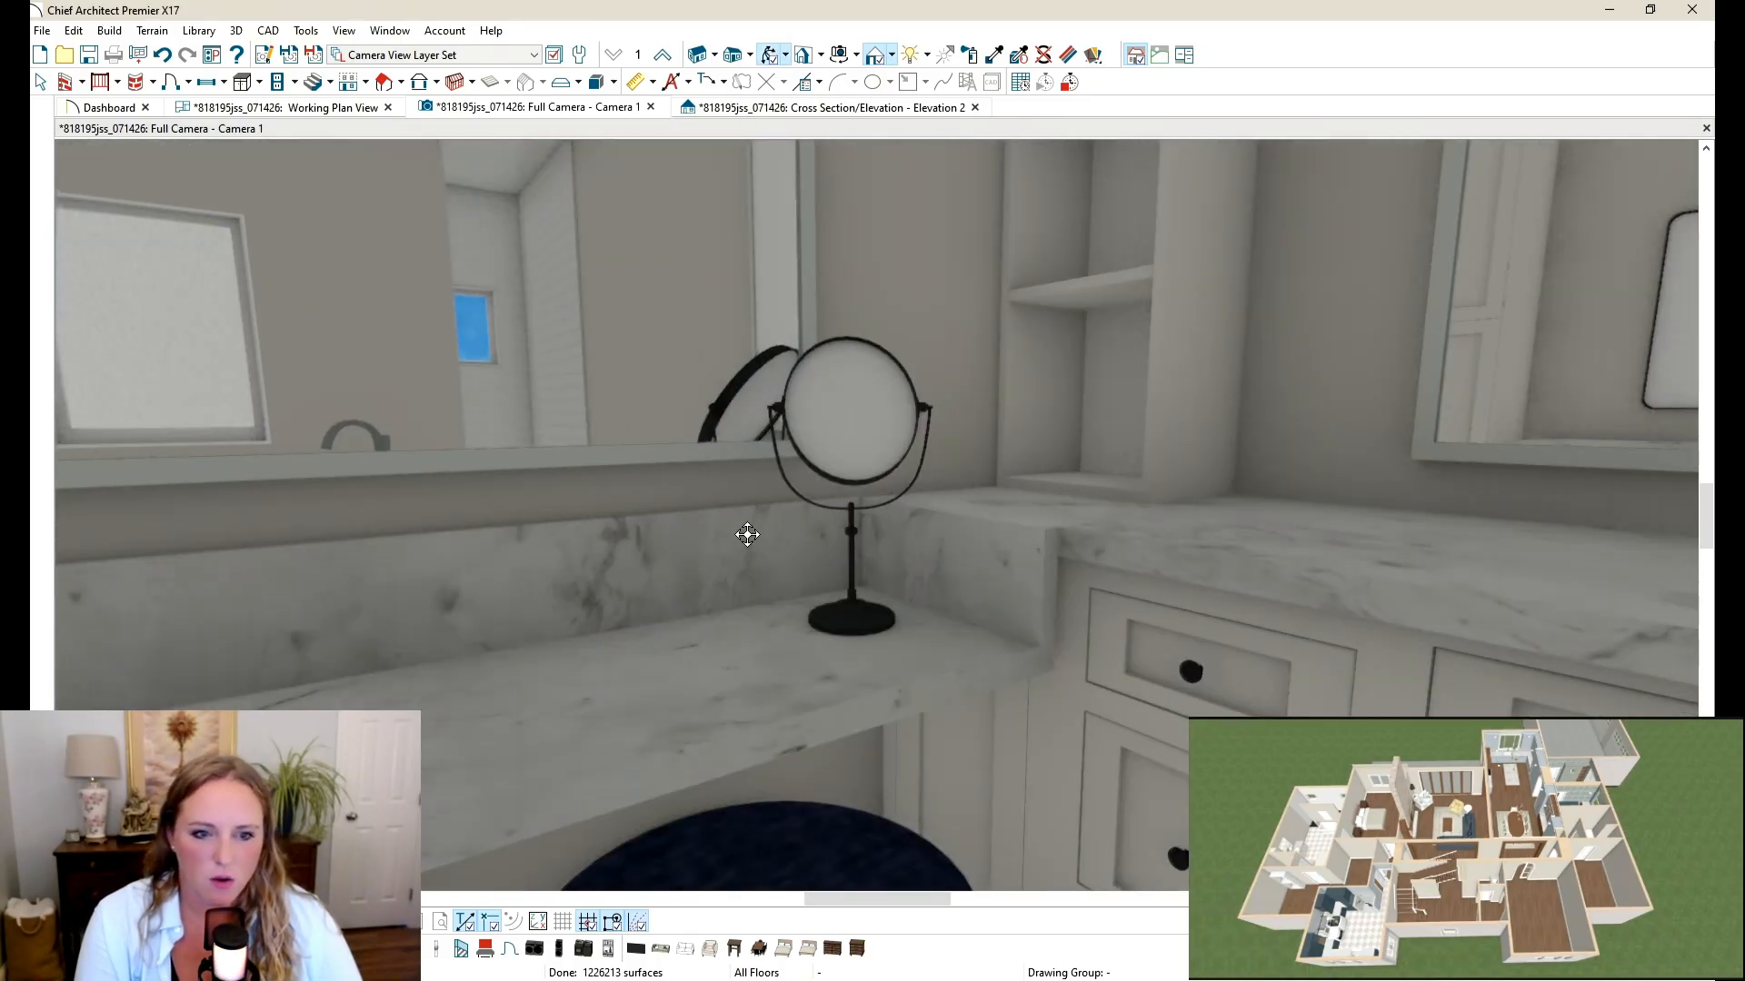
{"action": "left_click_drag", "start_coordinate": [747, 534], "coordinate": [606, 514]}
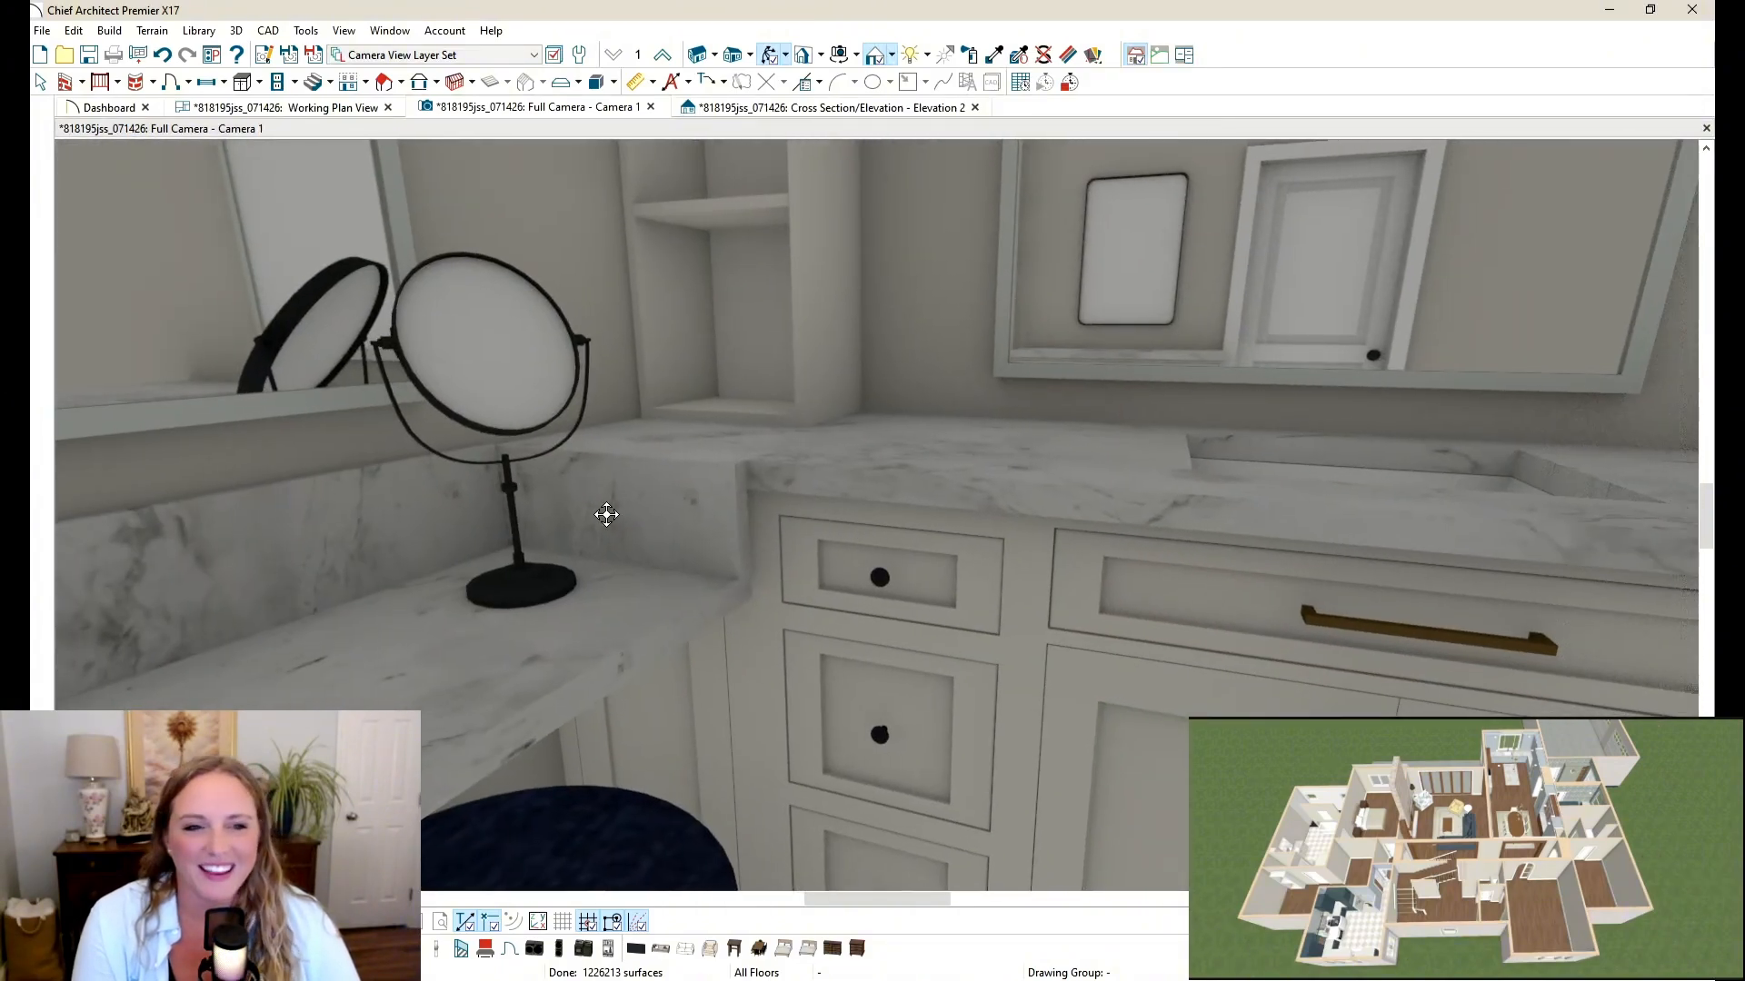
{"action": "scroll", "coordinate": [606, 514], "scroll_direction": "down", "scroll_amount": 6}
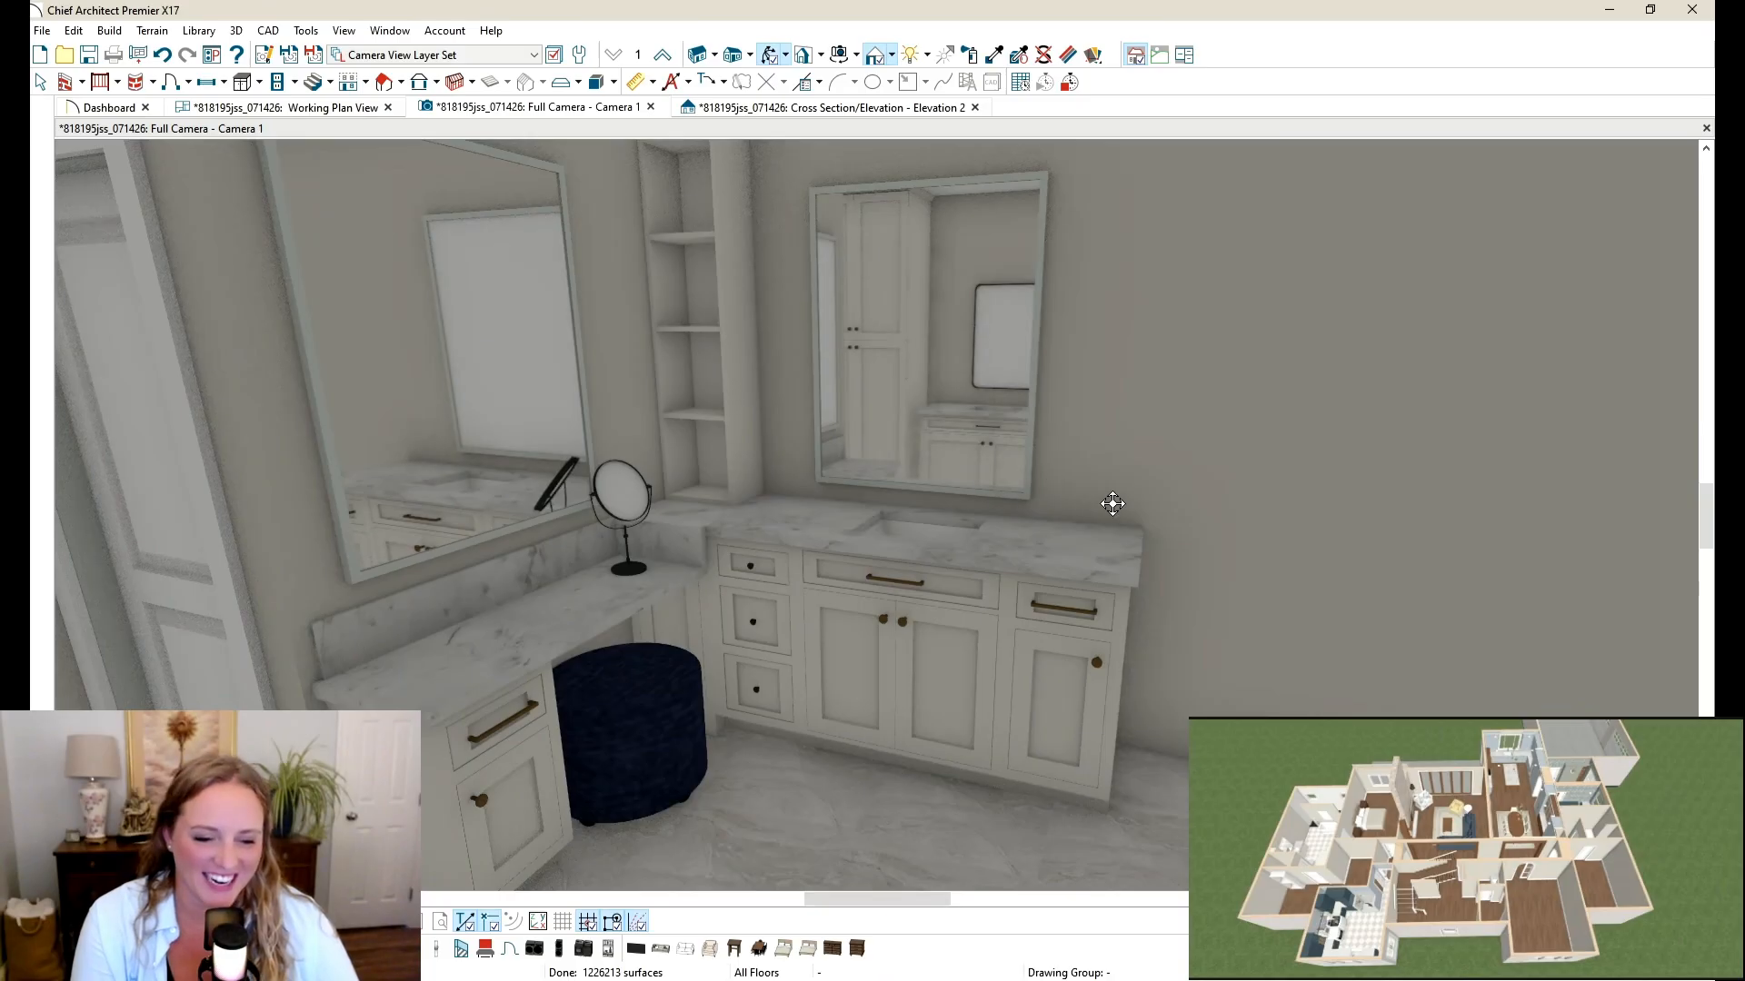
{"action": "left_click_drag", "start_coordinate": [1123, 504], "coordinate": [1100, 495]}
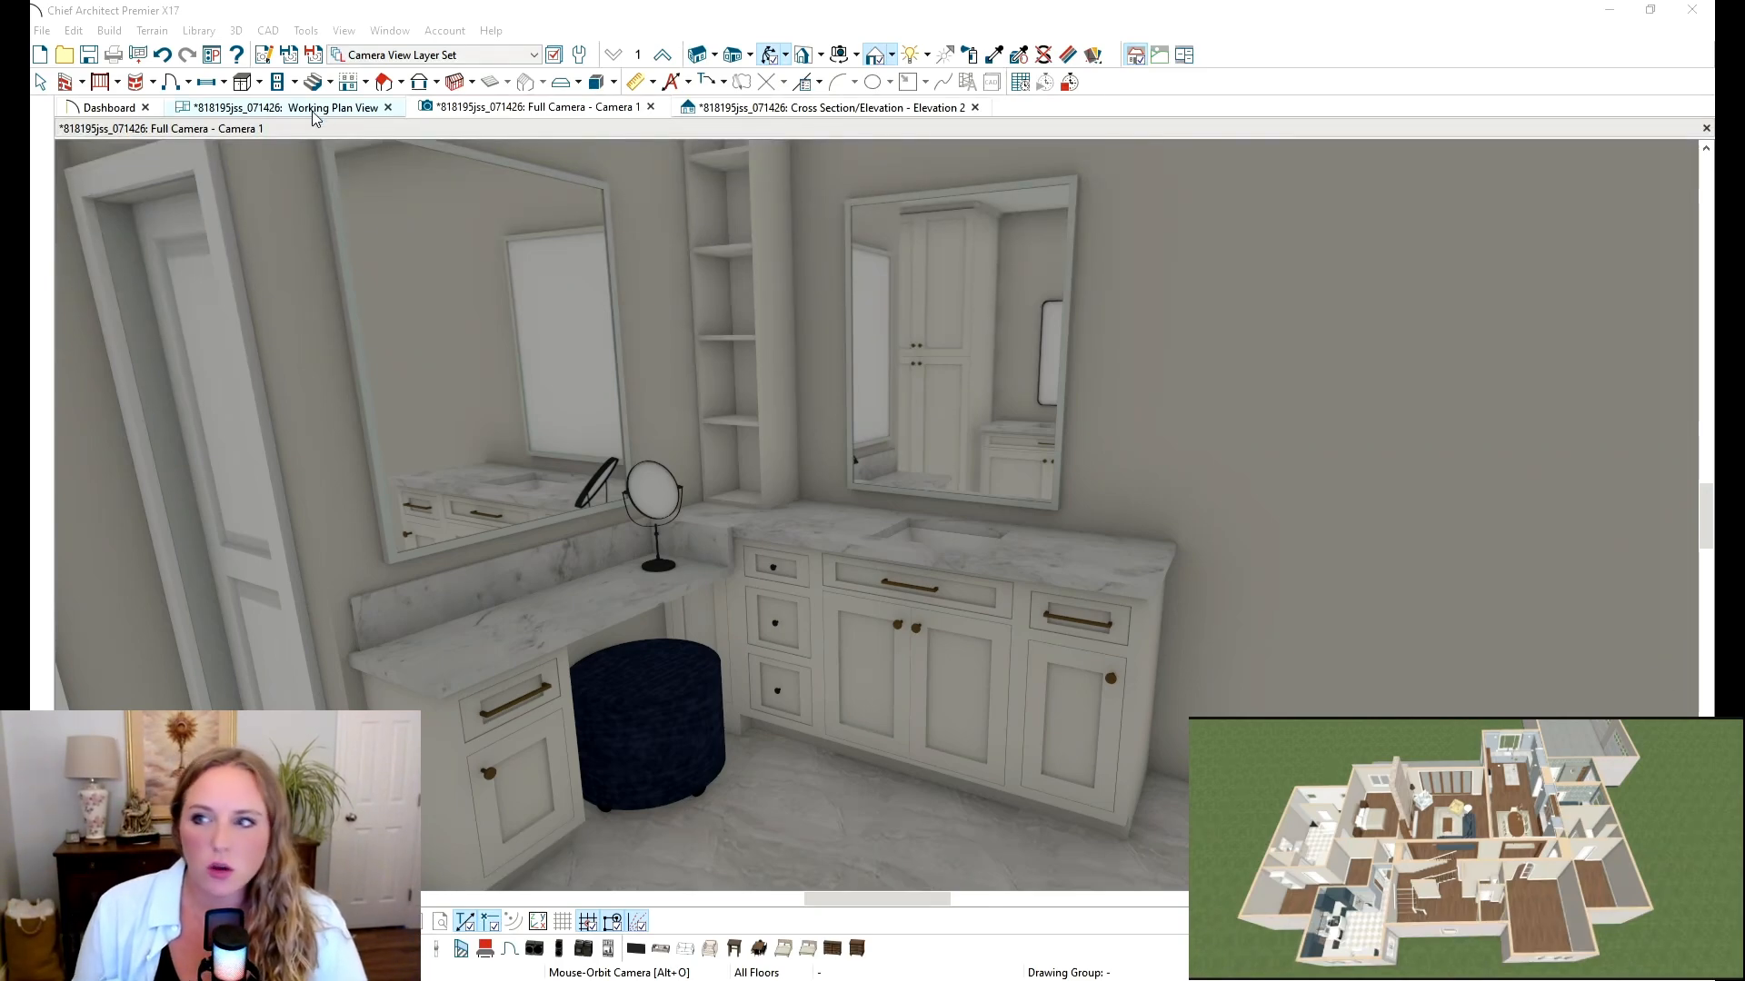
{"action": "scroll", "coordinate": [649, 491], "scroll_direction": "up", "scroll_amount": 5}
{"action": "left_click_drag", "start_coordinate": [603, 499], "coordinate": [401, 424]}
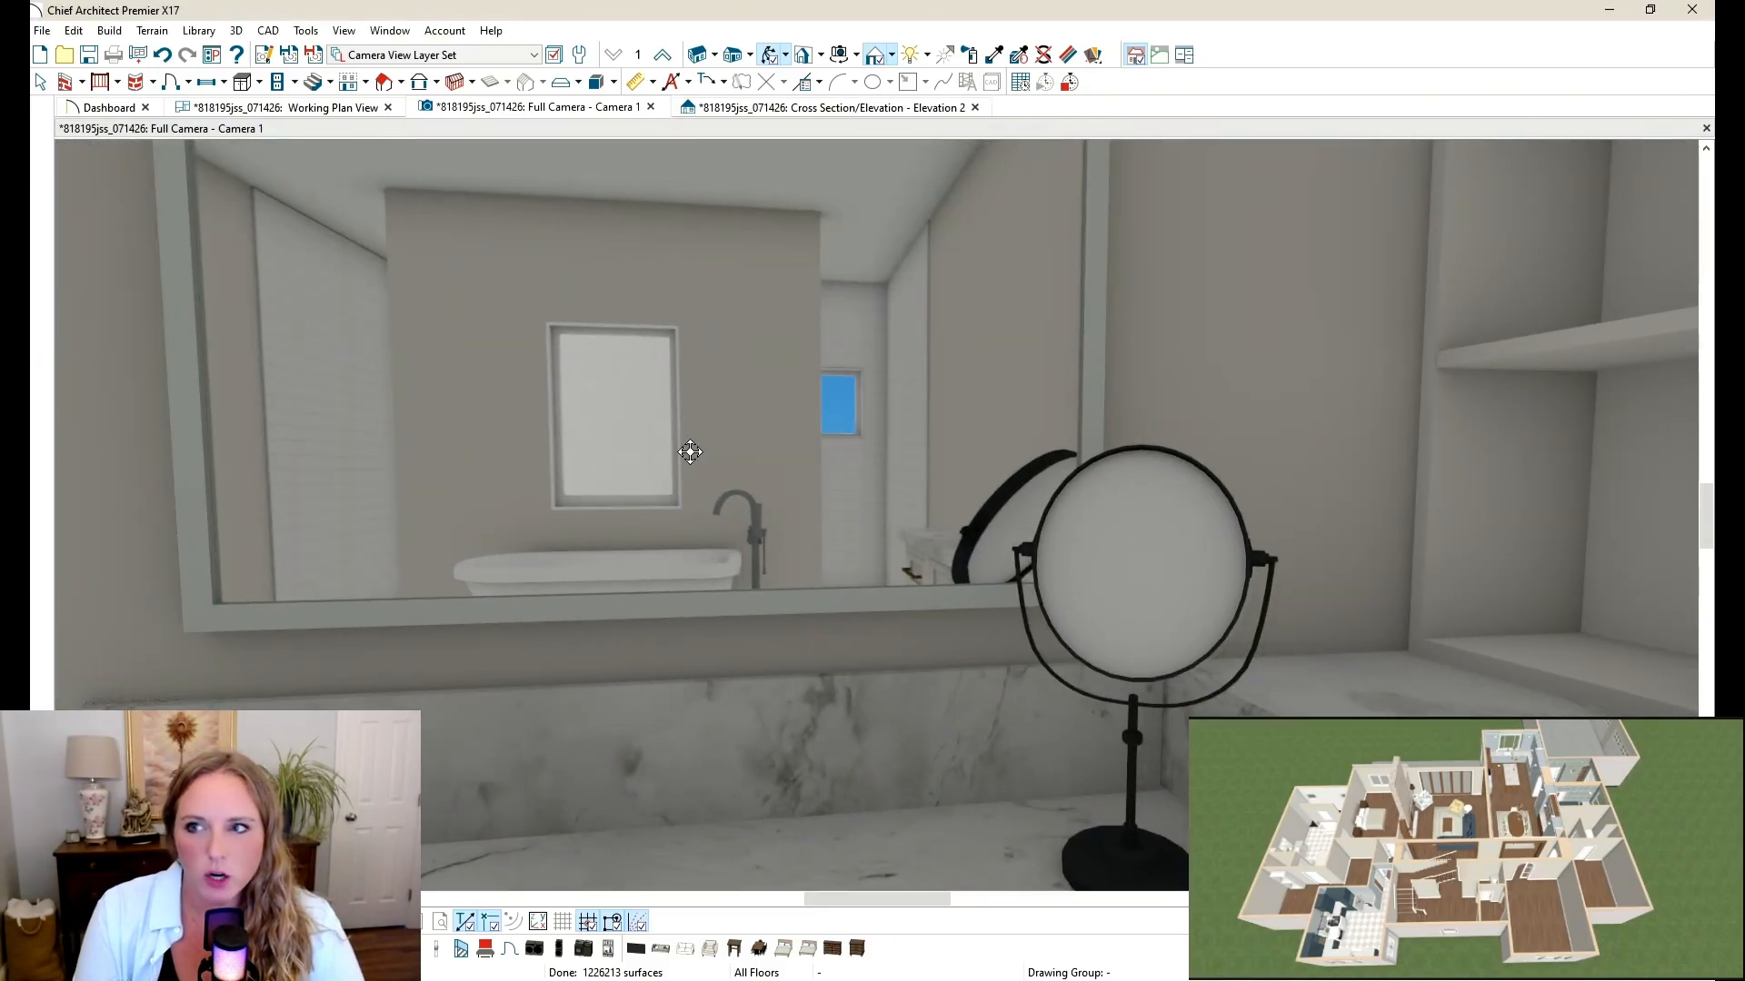
{"action": "scroll", "coordinate": [788, 589], "scroll_direction": "down", "scroll_amount": 5}
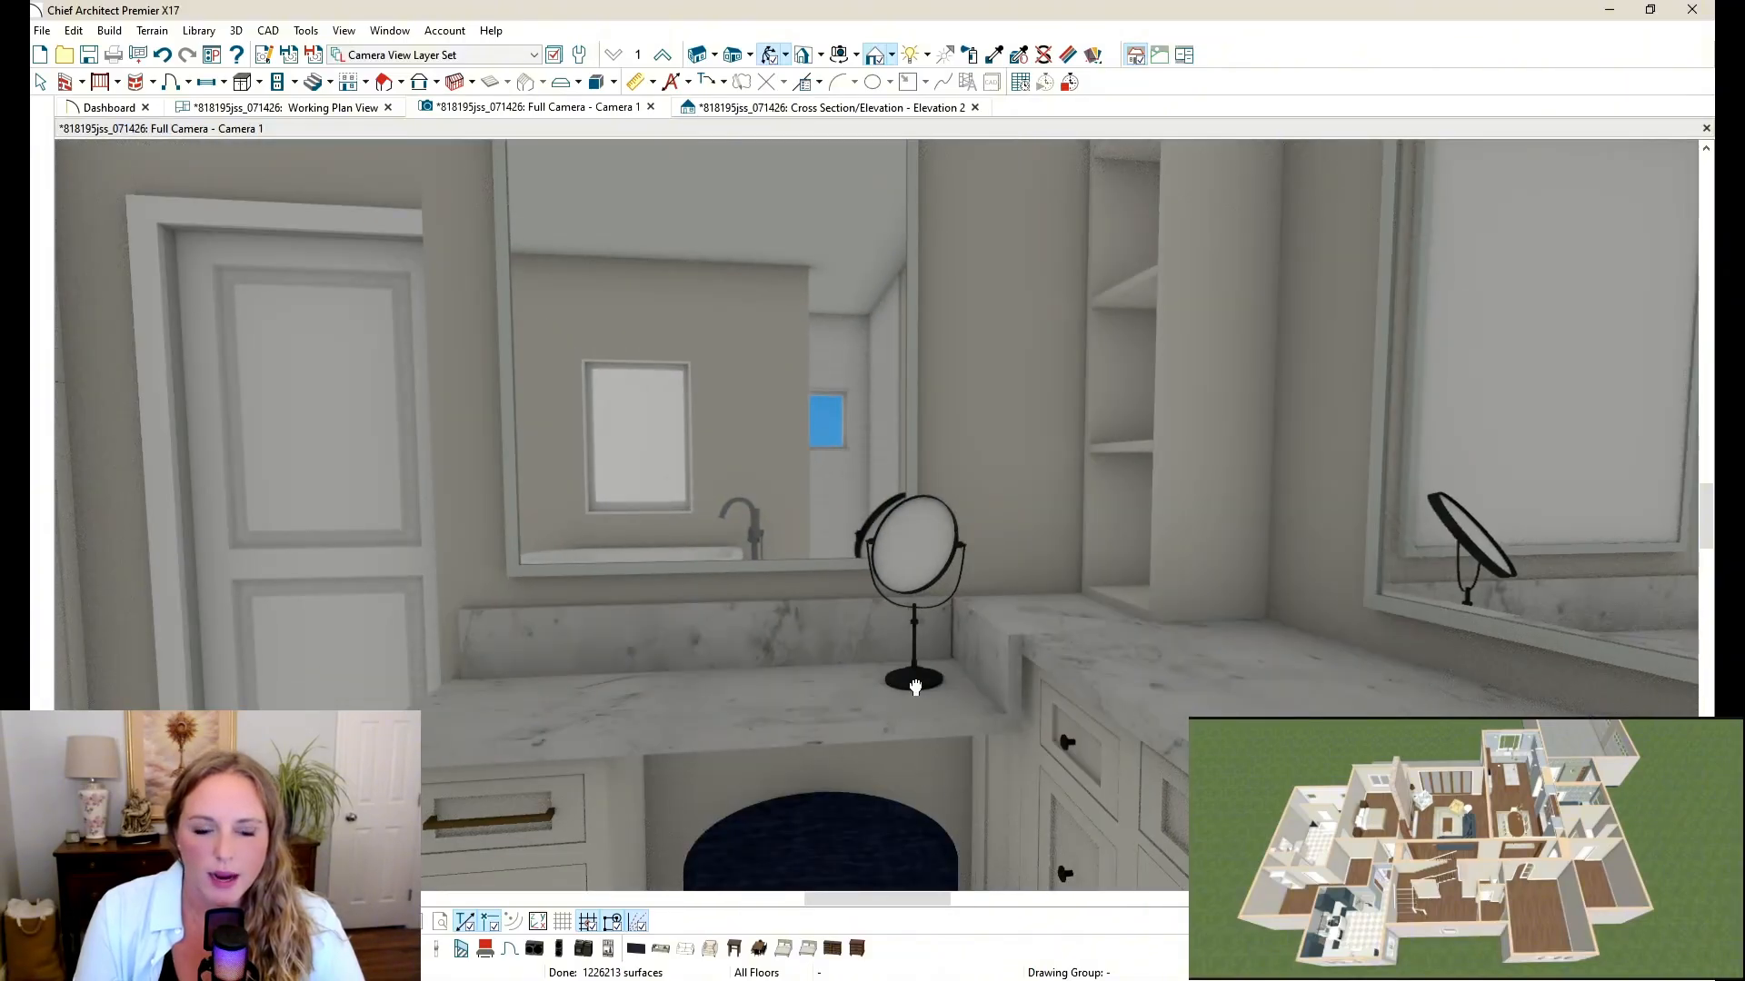
Step: Switch the working plan view to the All Layers ON layer set
{"action": "left_click", "coordinate": [284, 107]}
{"action": "left_click", "coordinate": [436, 55]}
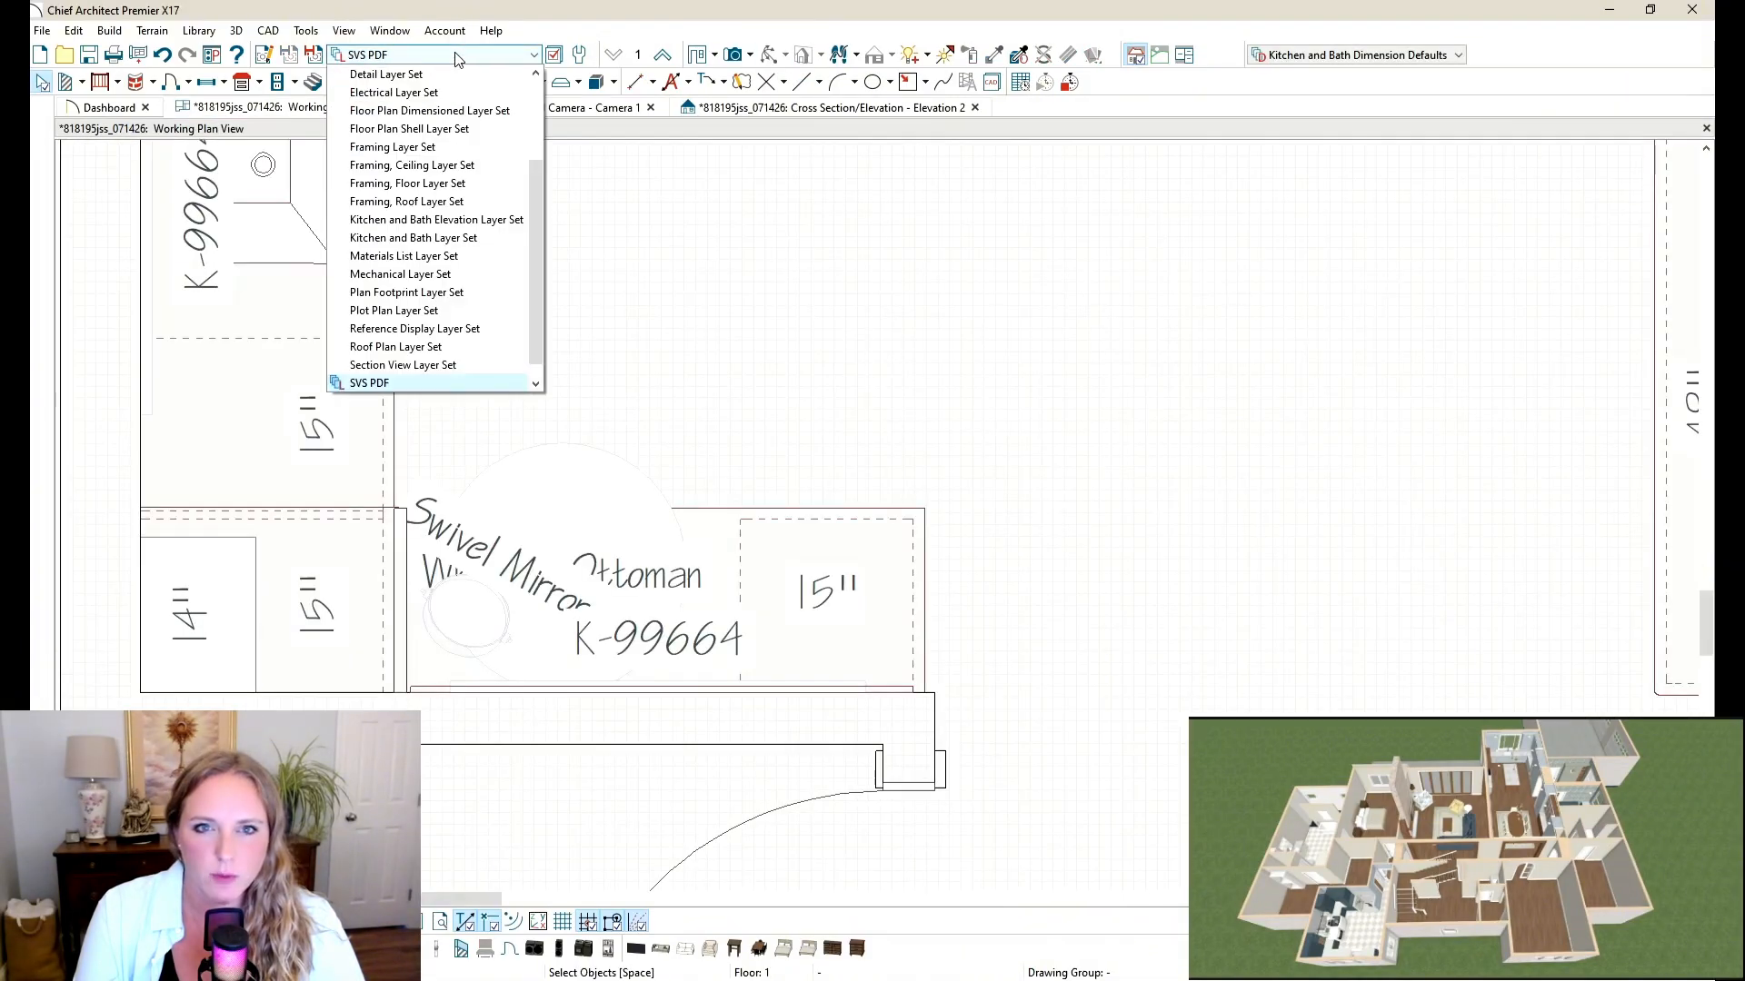
{"action": "left_click", "coordinate": [442, 94]}
Step: Check the positioning settings of Camera 1 from its symbol in the plan and close them without changes
{"action": "scroll", "coordinate": [438, 540], "scroll_direction": "down", "scroll_amount": 5}
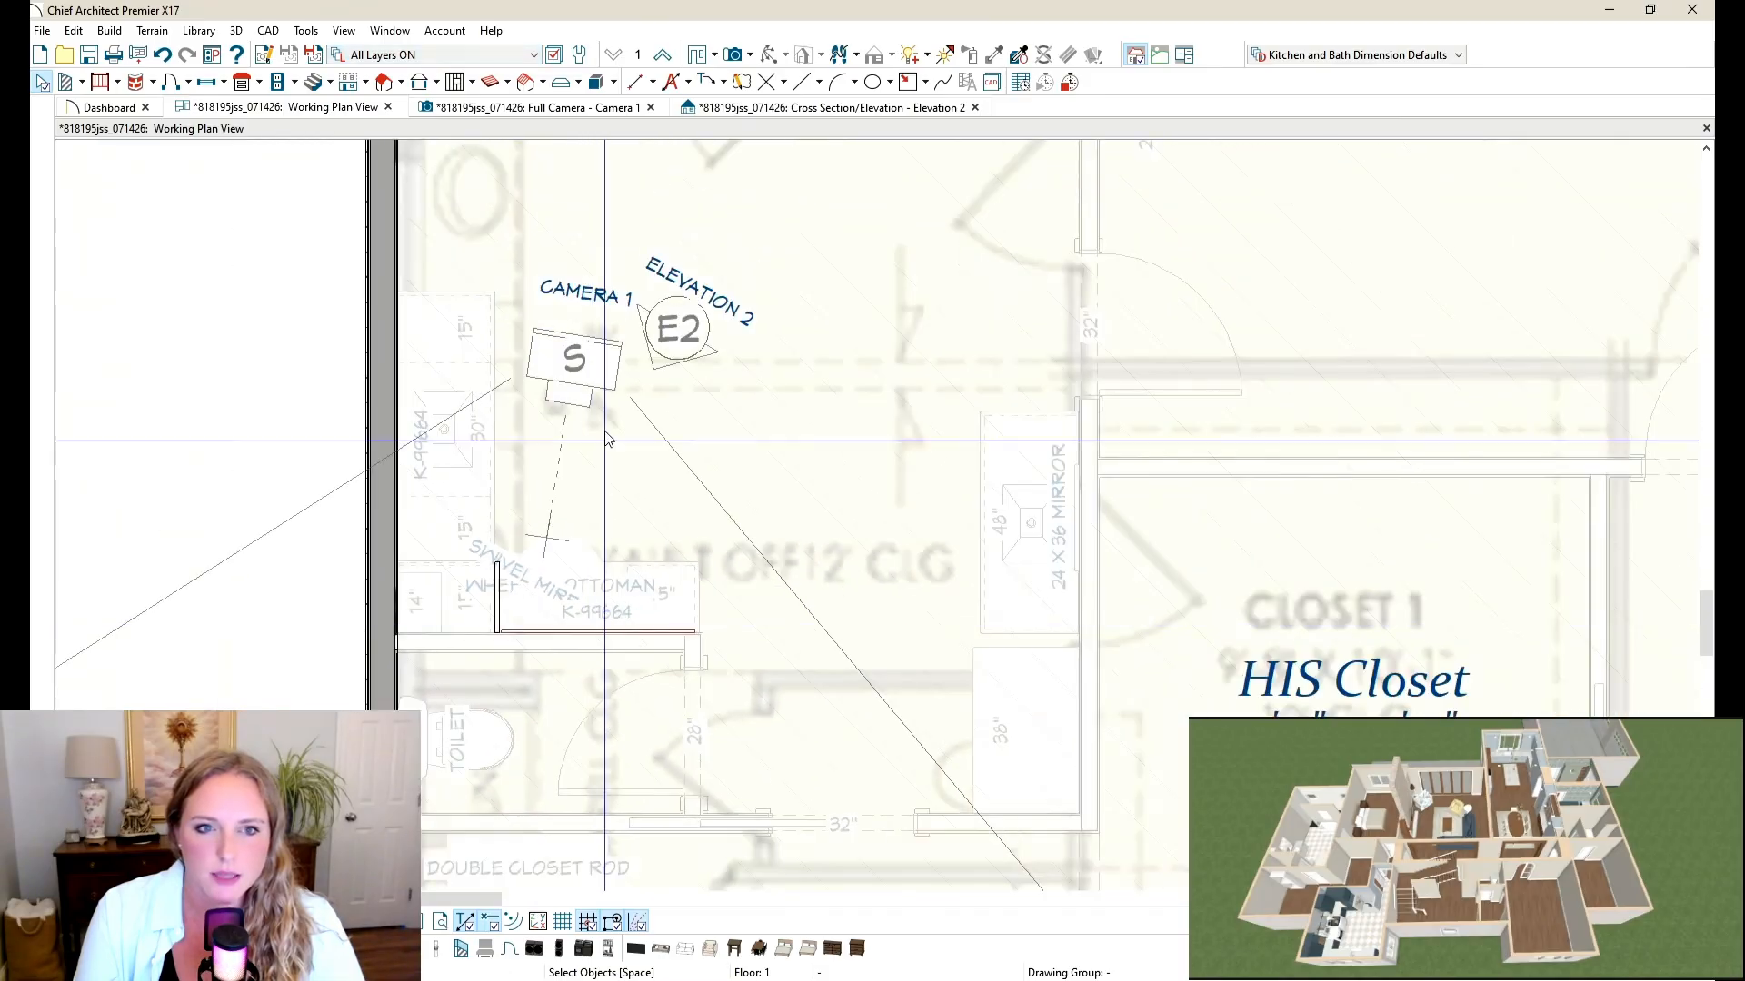
{"action": "scroll", "coordinate": [572, 373], "scroll_direction": "up", "scroll_amount": 2}
{"action": "left_click", "coordinate": [558, 351]}
{"action": "double_click", "coordinate": [561, 357]}
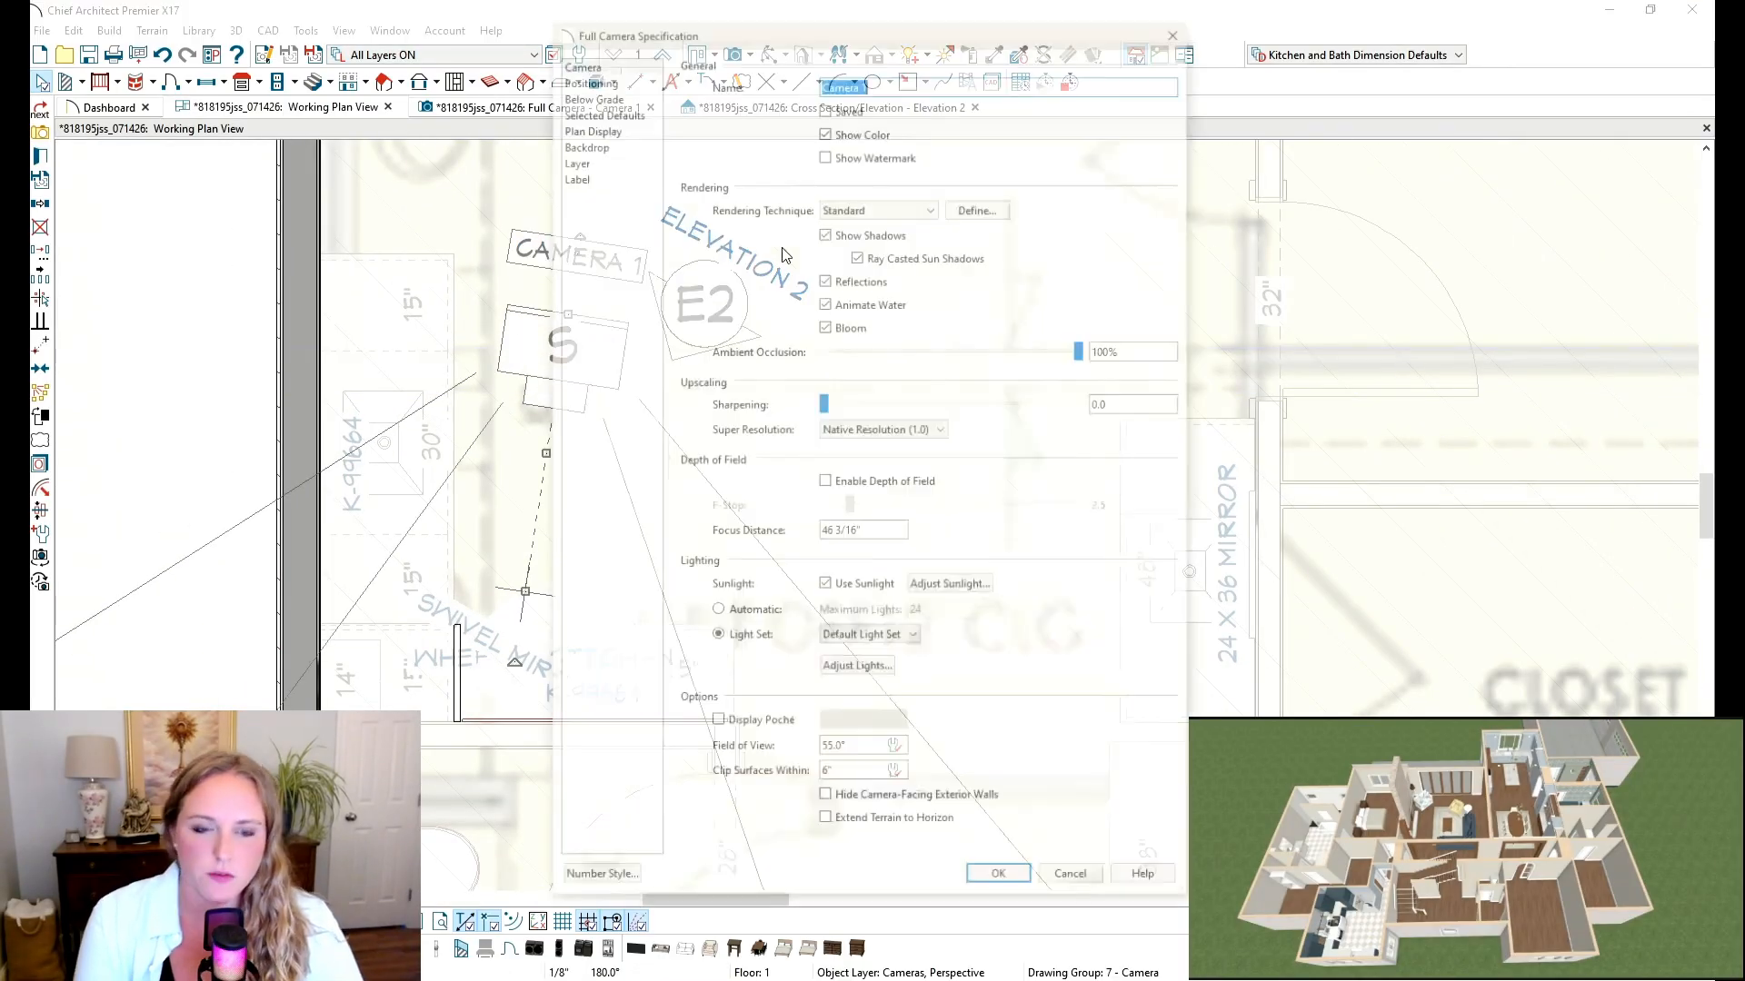
{"action": "left_click", "coordinate": [623, 77]}
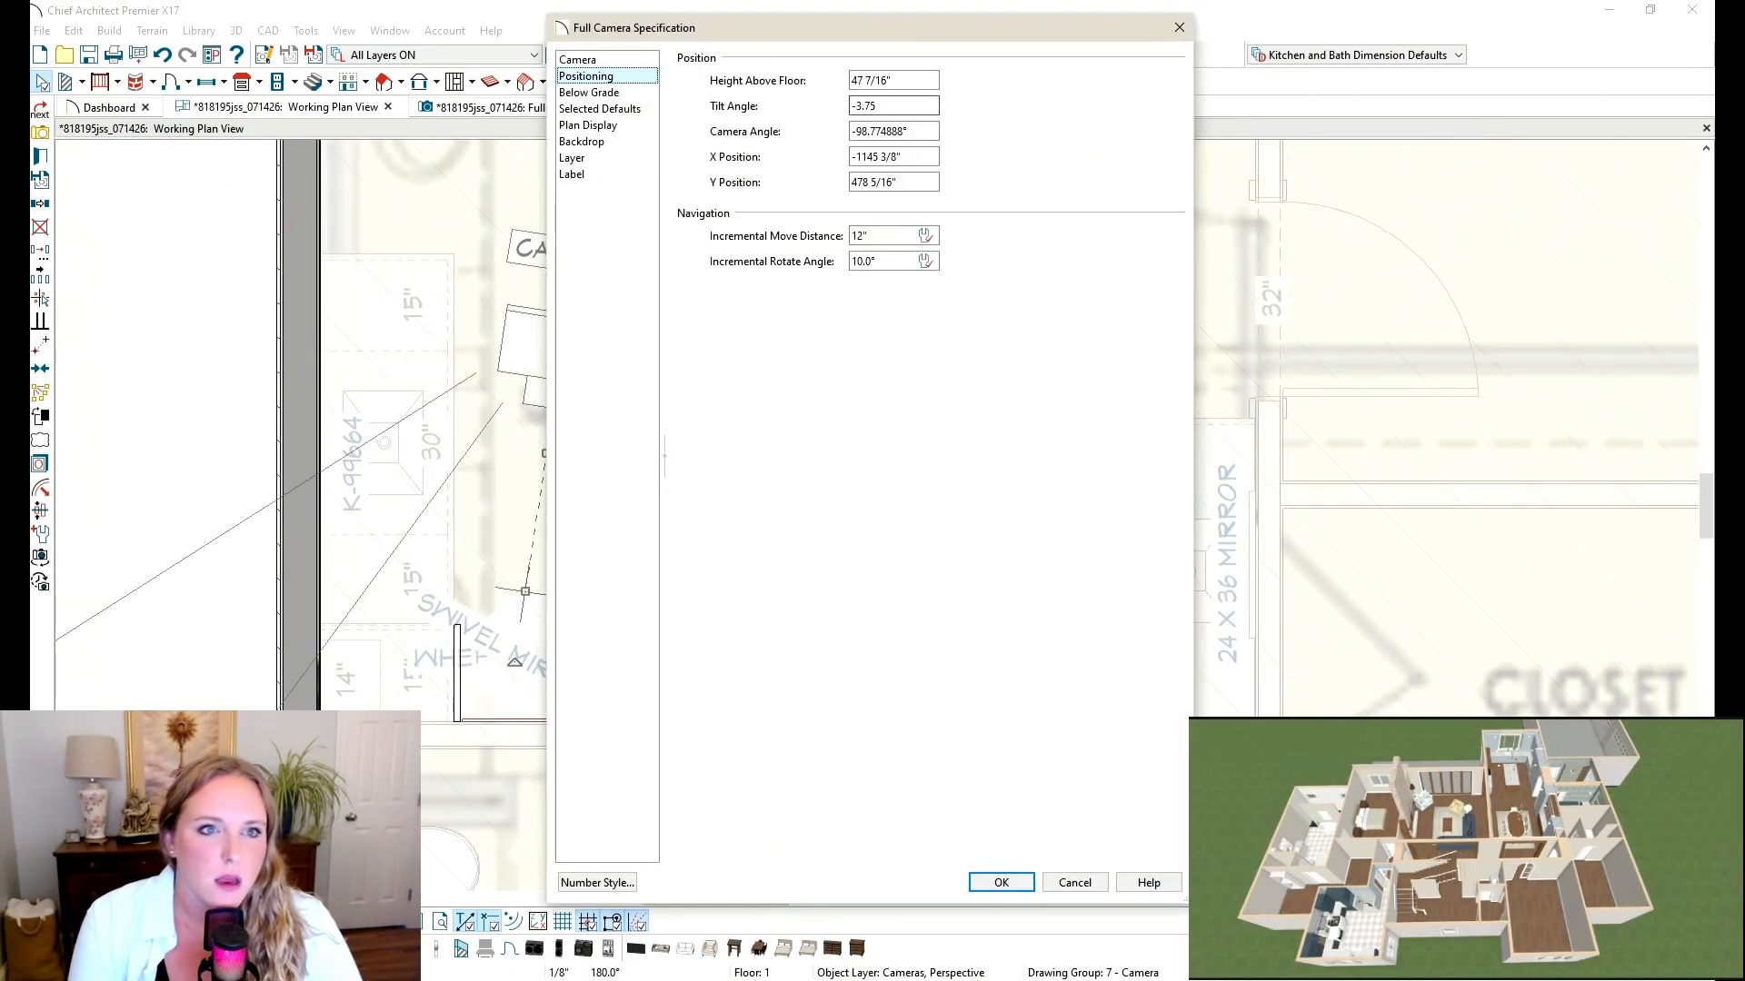
{"action": "left_click", "coordinate": [1179, 28]}
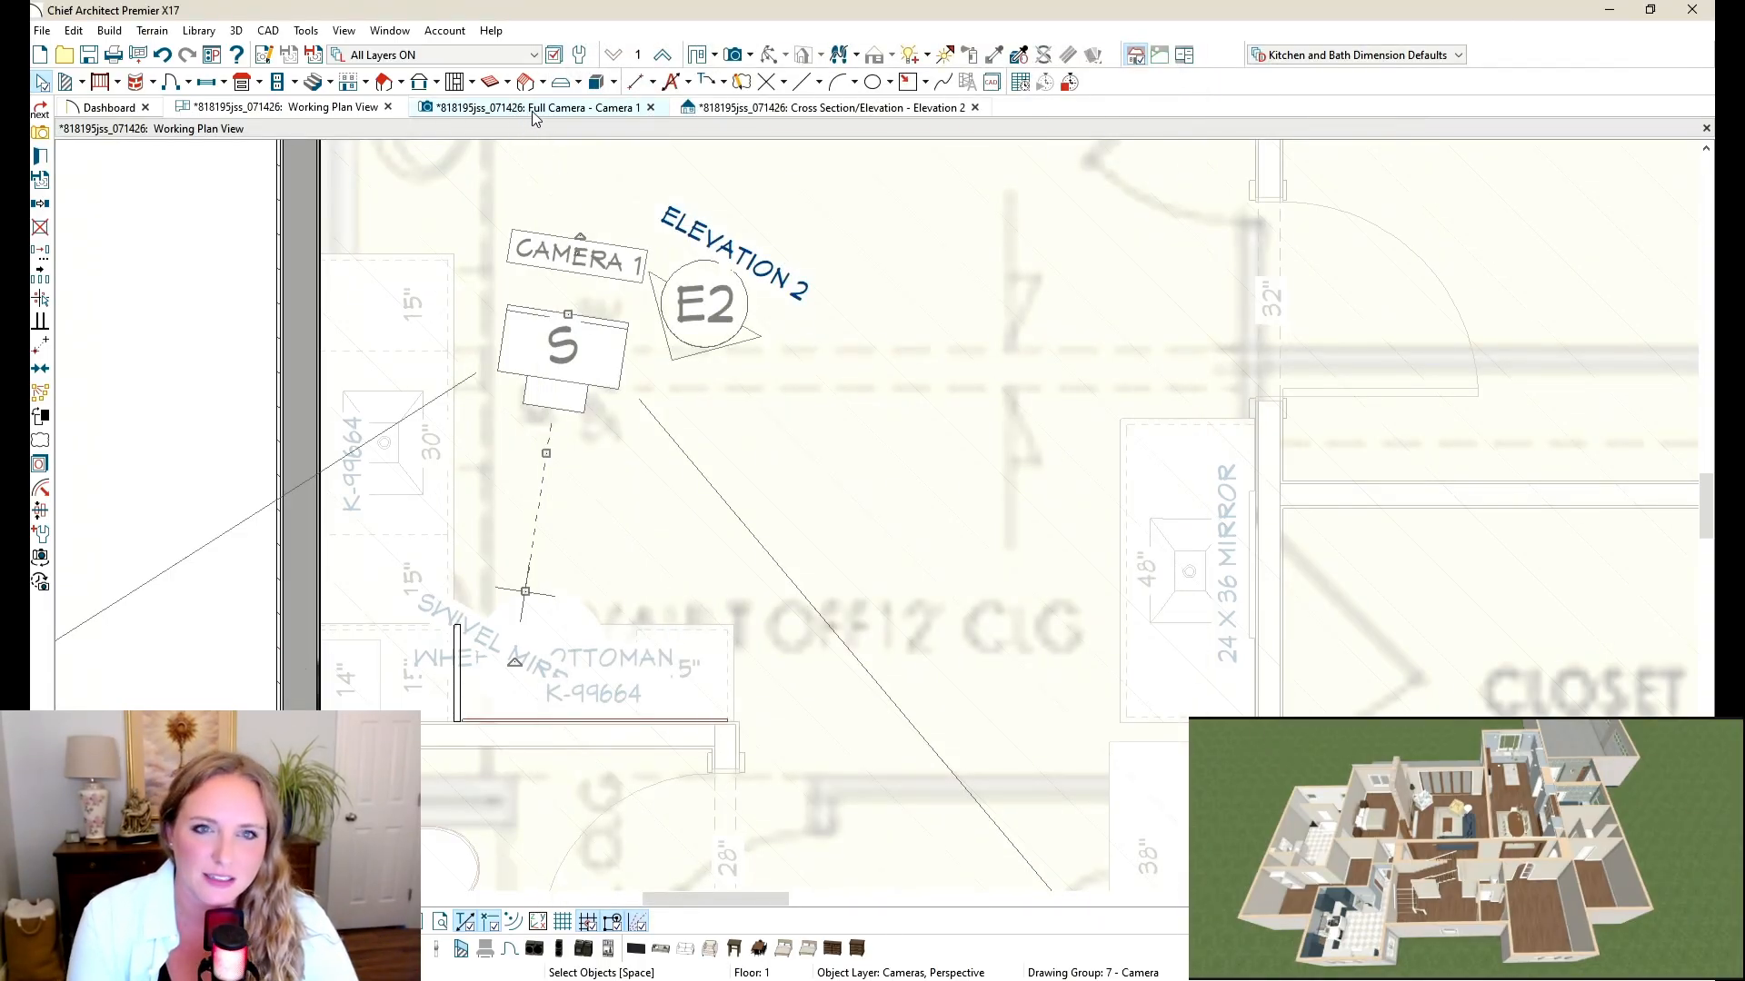
Step: Switch the working plan view to the SVS PDF layer set and return to the Camera 1 view of the makeup counter
{"action": "left_click", "coordinate": [461, 55]}
{"action": "scroll", "coordinate": [420, 129], "scroll_direction": "down", "scroll_amount": 3}
{"action": "left_click", "coordinate": [586, 108]}
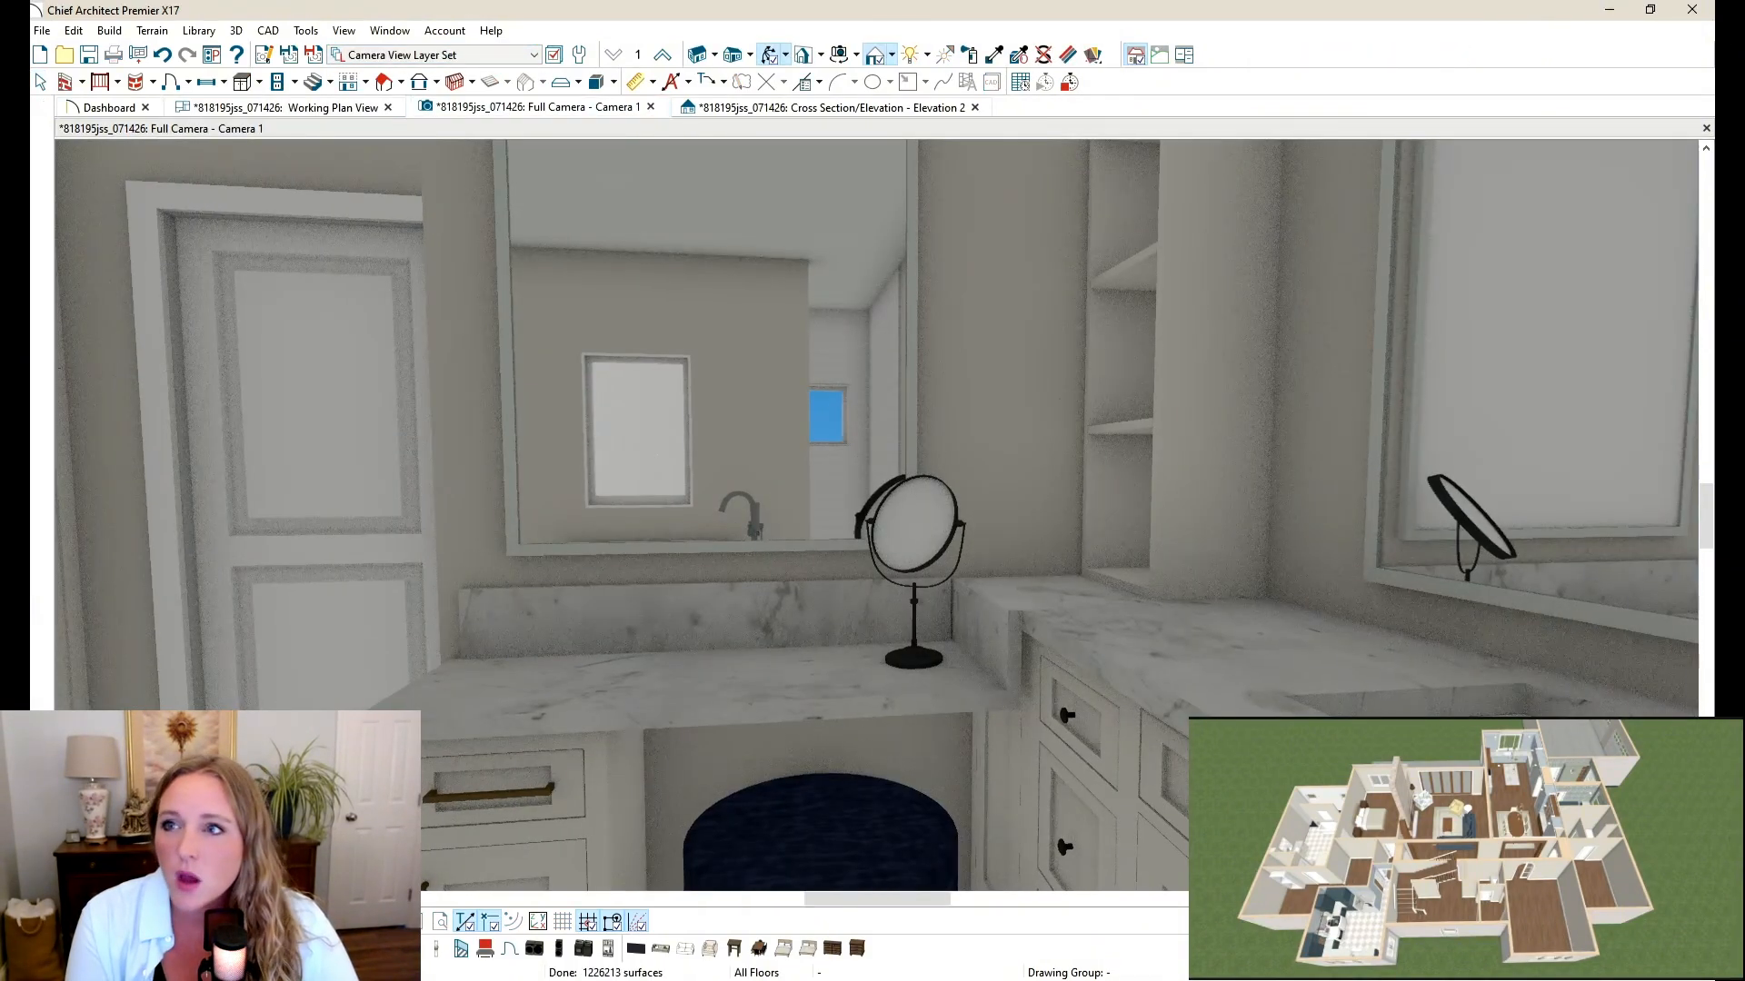
{"action": "left_click_drag", "start_coordinate": [834, 654], "coordinate": [902, 540]}
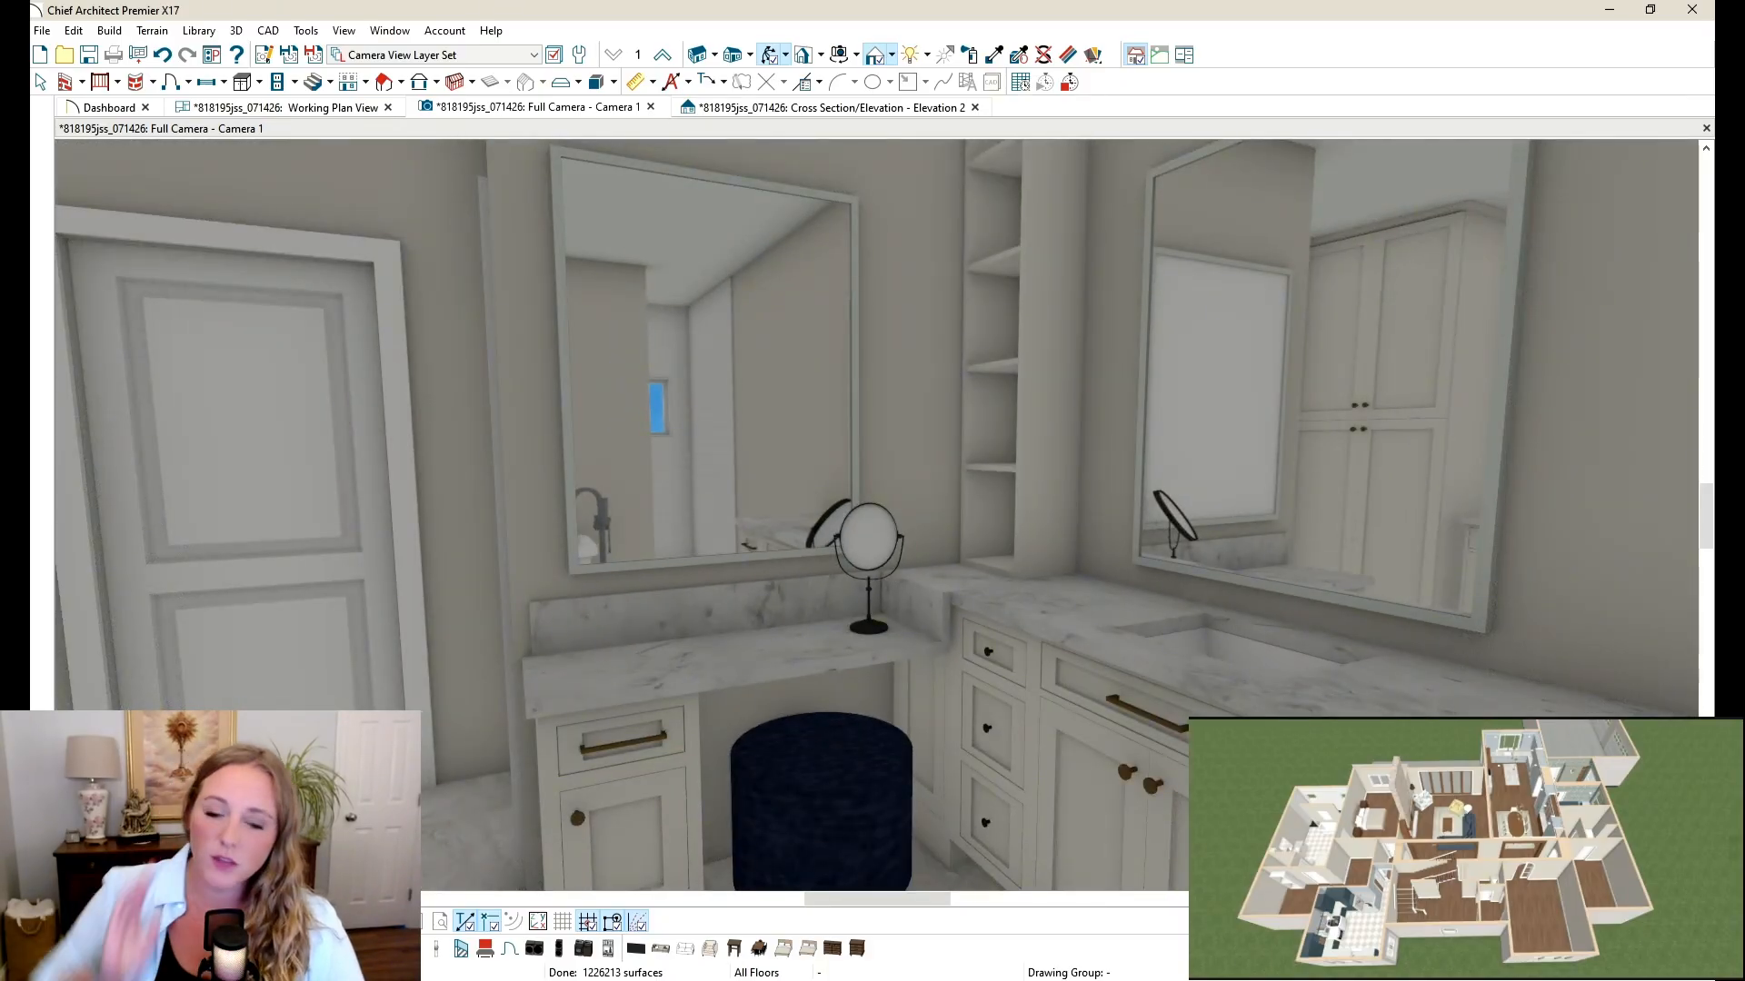
{"action": "mouse_move", "coordinate": [17, 263]}
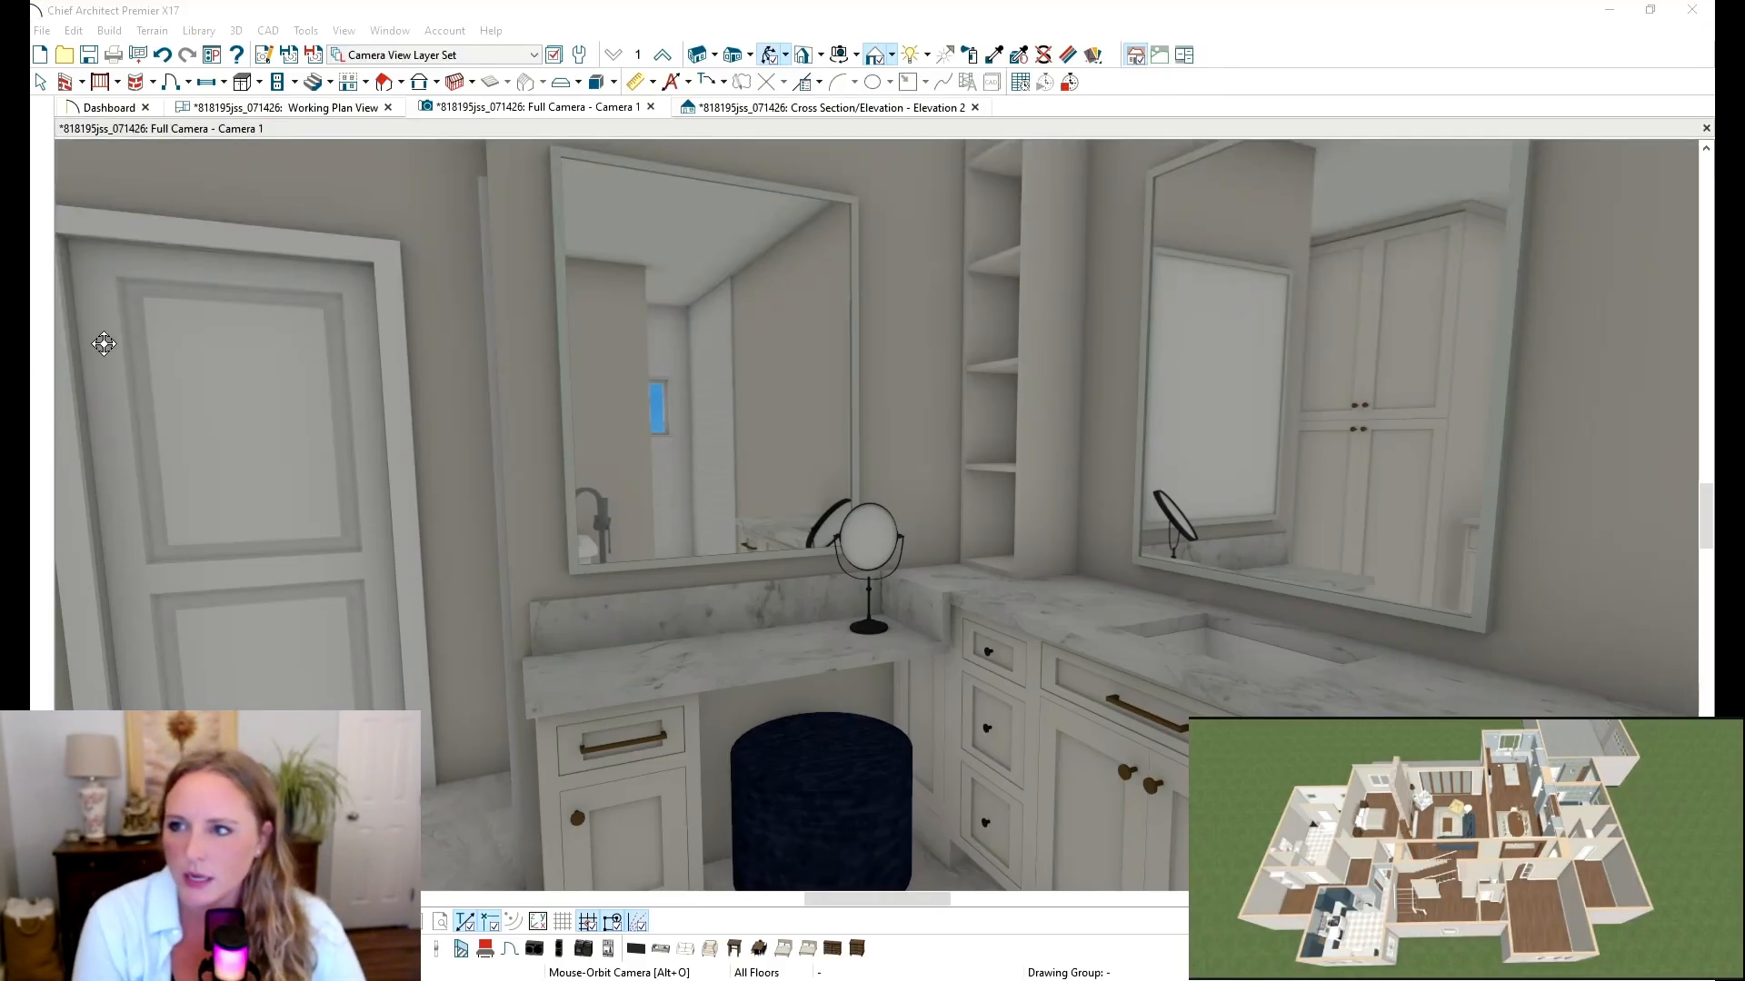
{"action": "left_click", "coordinate": [581, 8]}
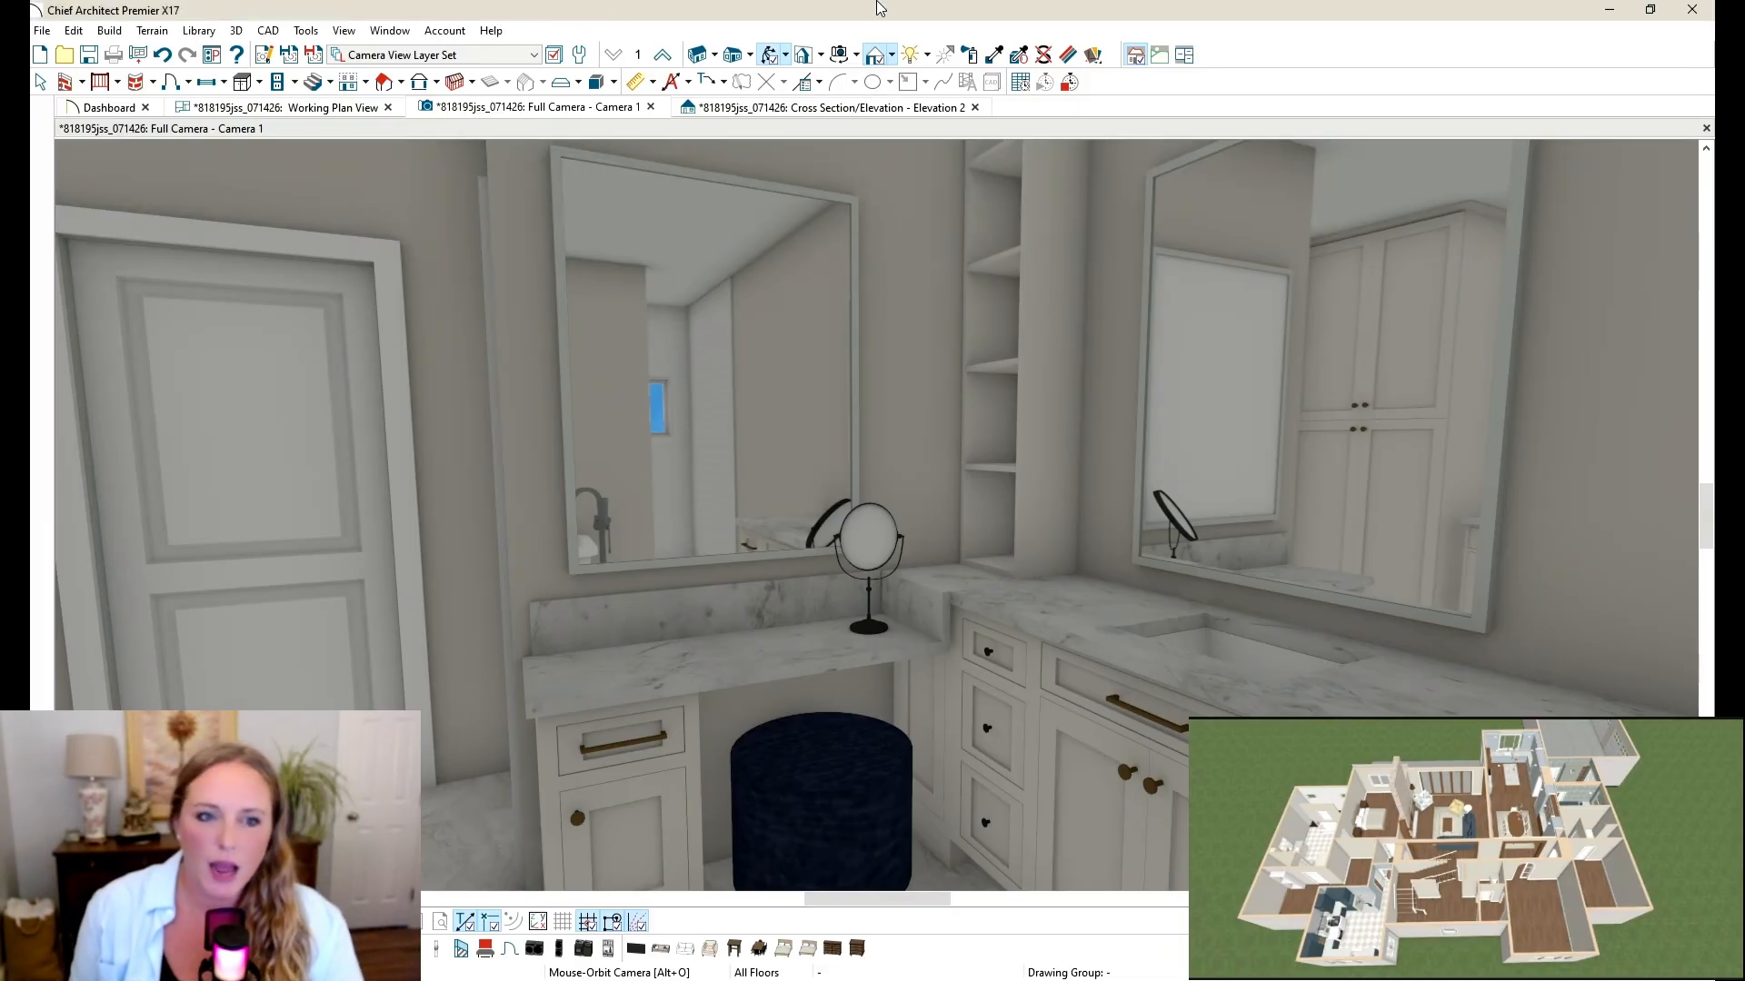
{"action": "key", "text": "ctrl+l"}
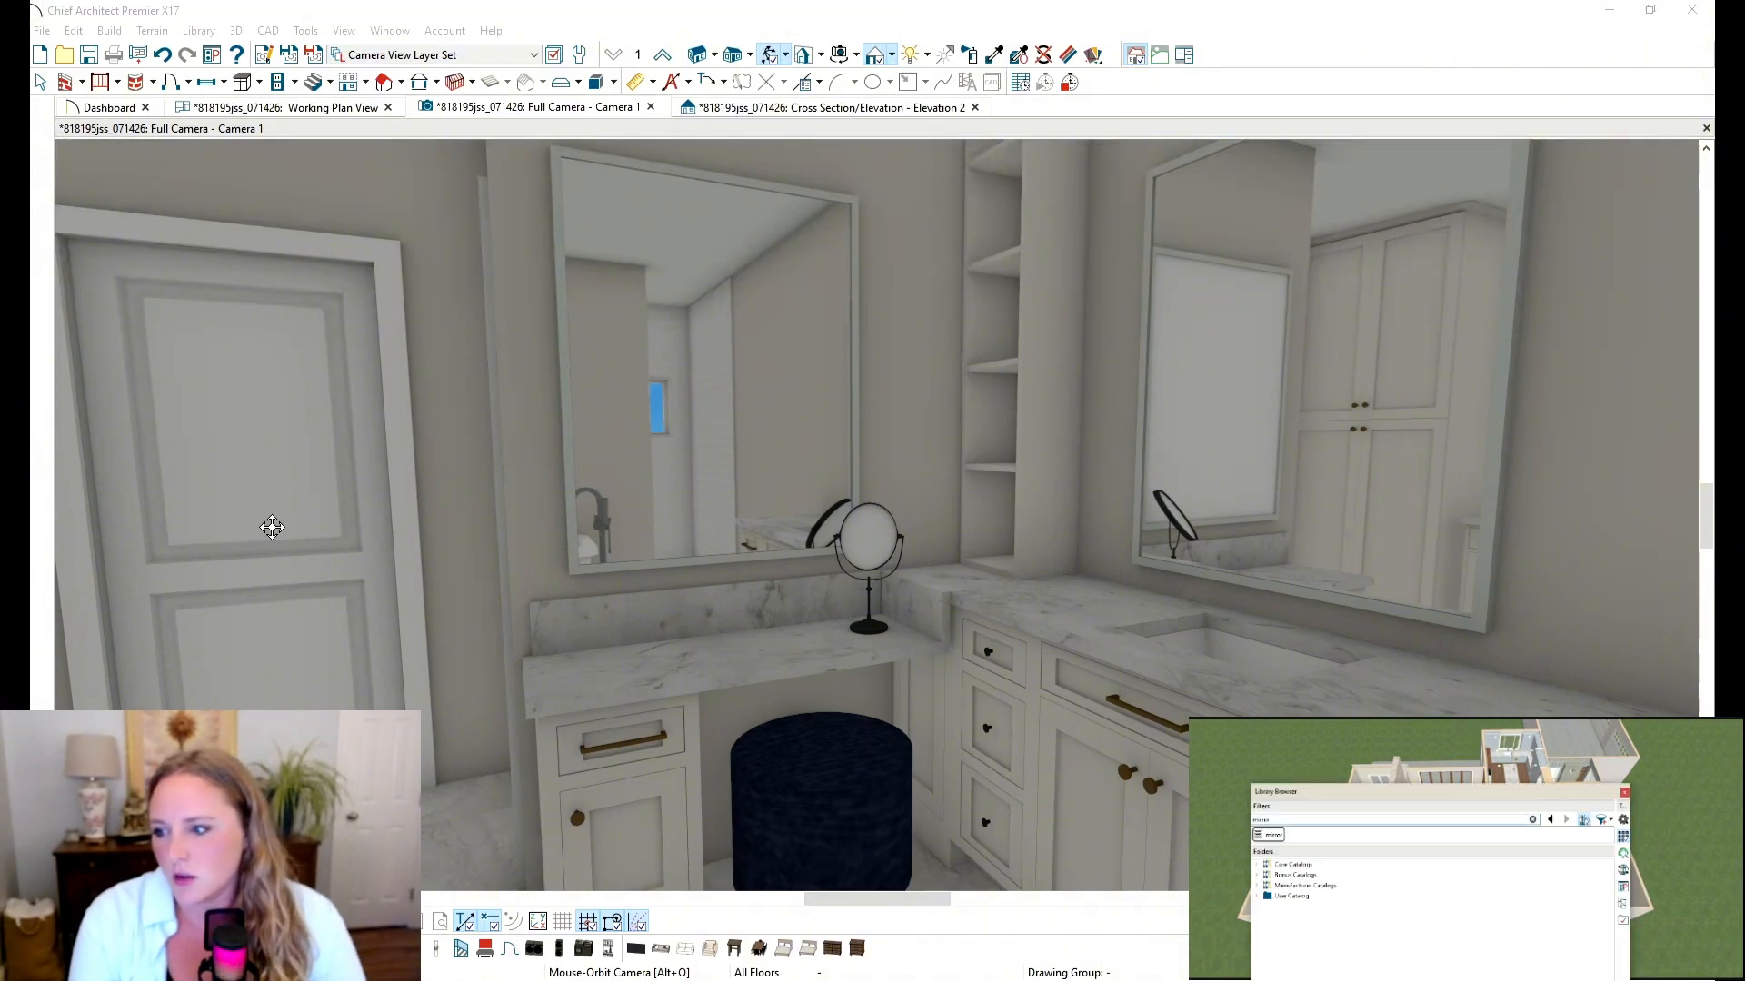
{"action": "left_click_drag", "start_coordinate": [1417, 790], "coordinate": [1424, 716]}
{"action": "left_click", "coordinate": [1350, 971]}
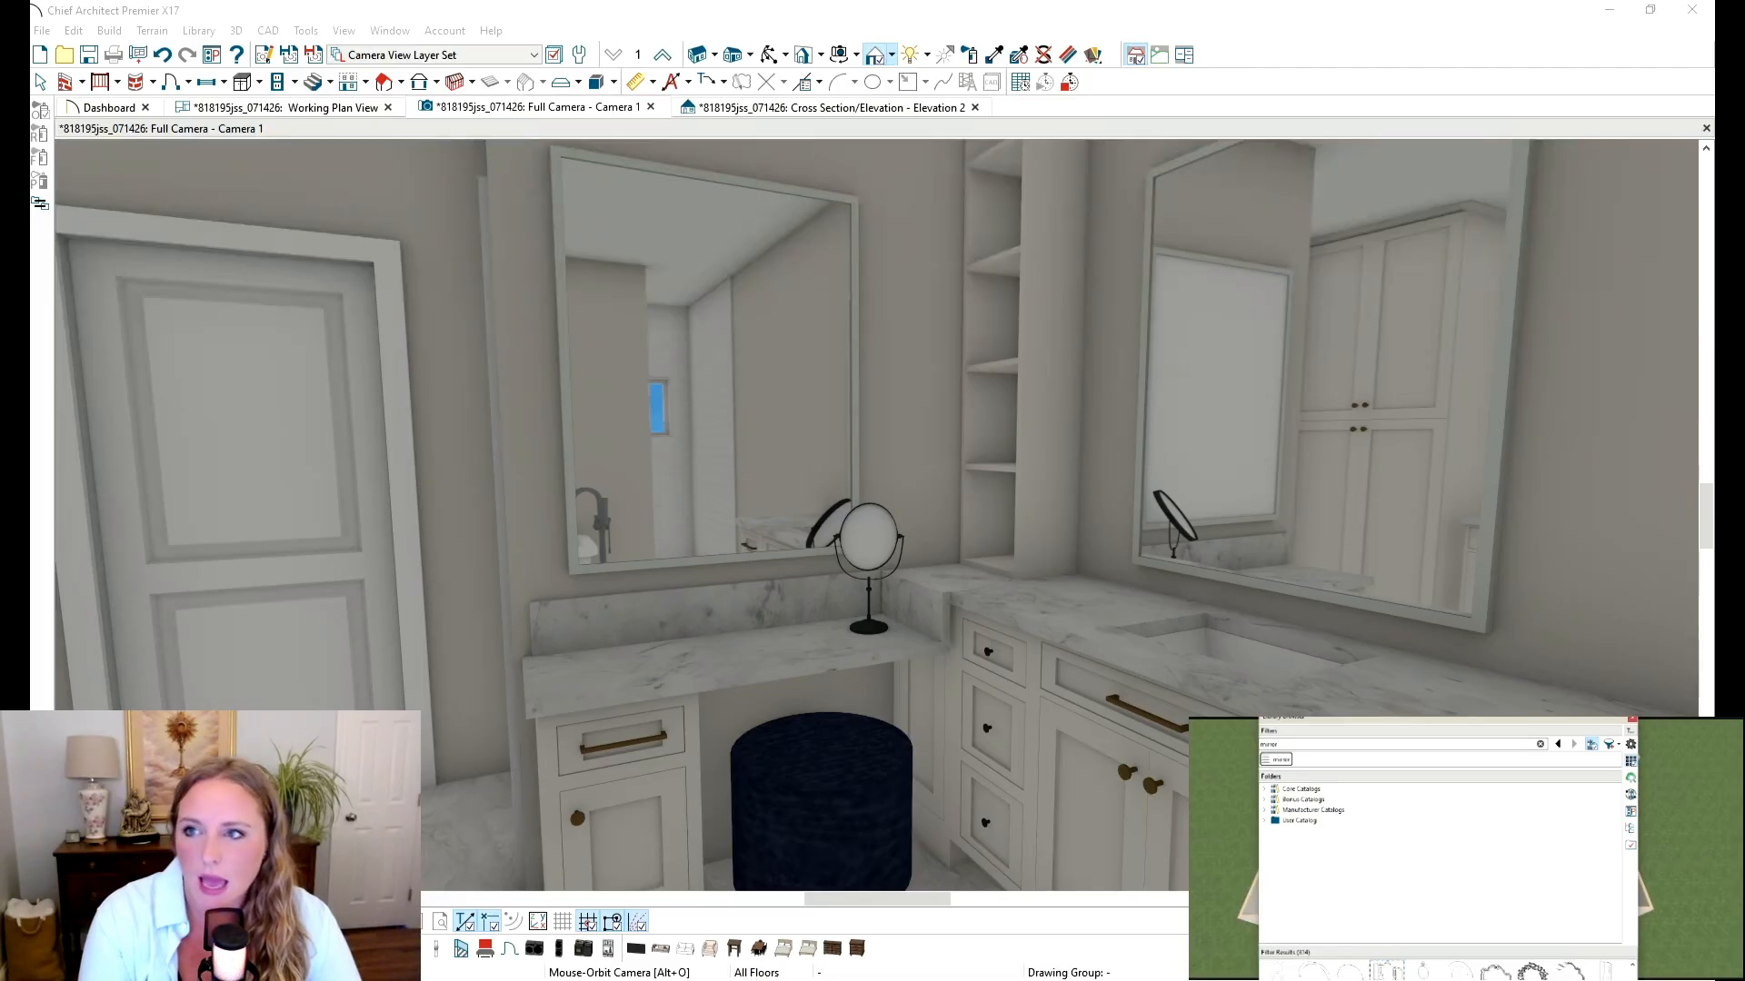
{"action": "left_click", "coordinate": [1632, 719]}
Step: Place a carved three-panel mirror from the library against the wall beside the vanity and inspect it from closer up
{"action": "left_click", "coordinate": [776, 55]}
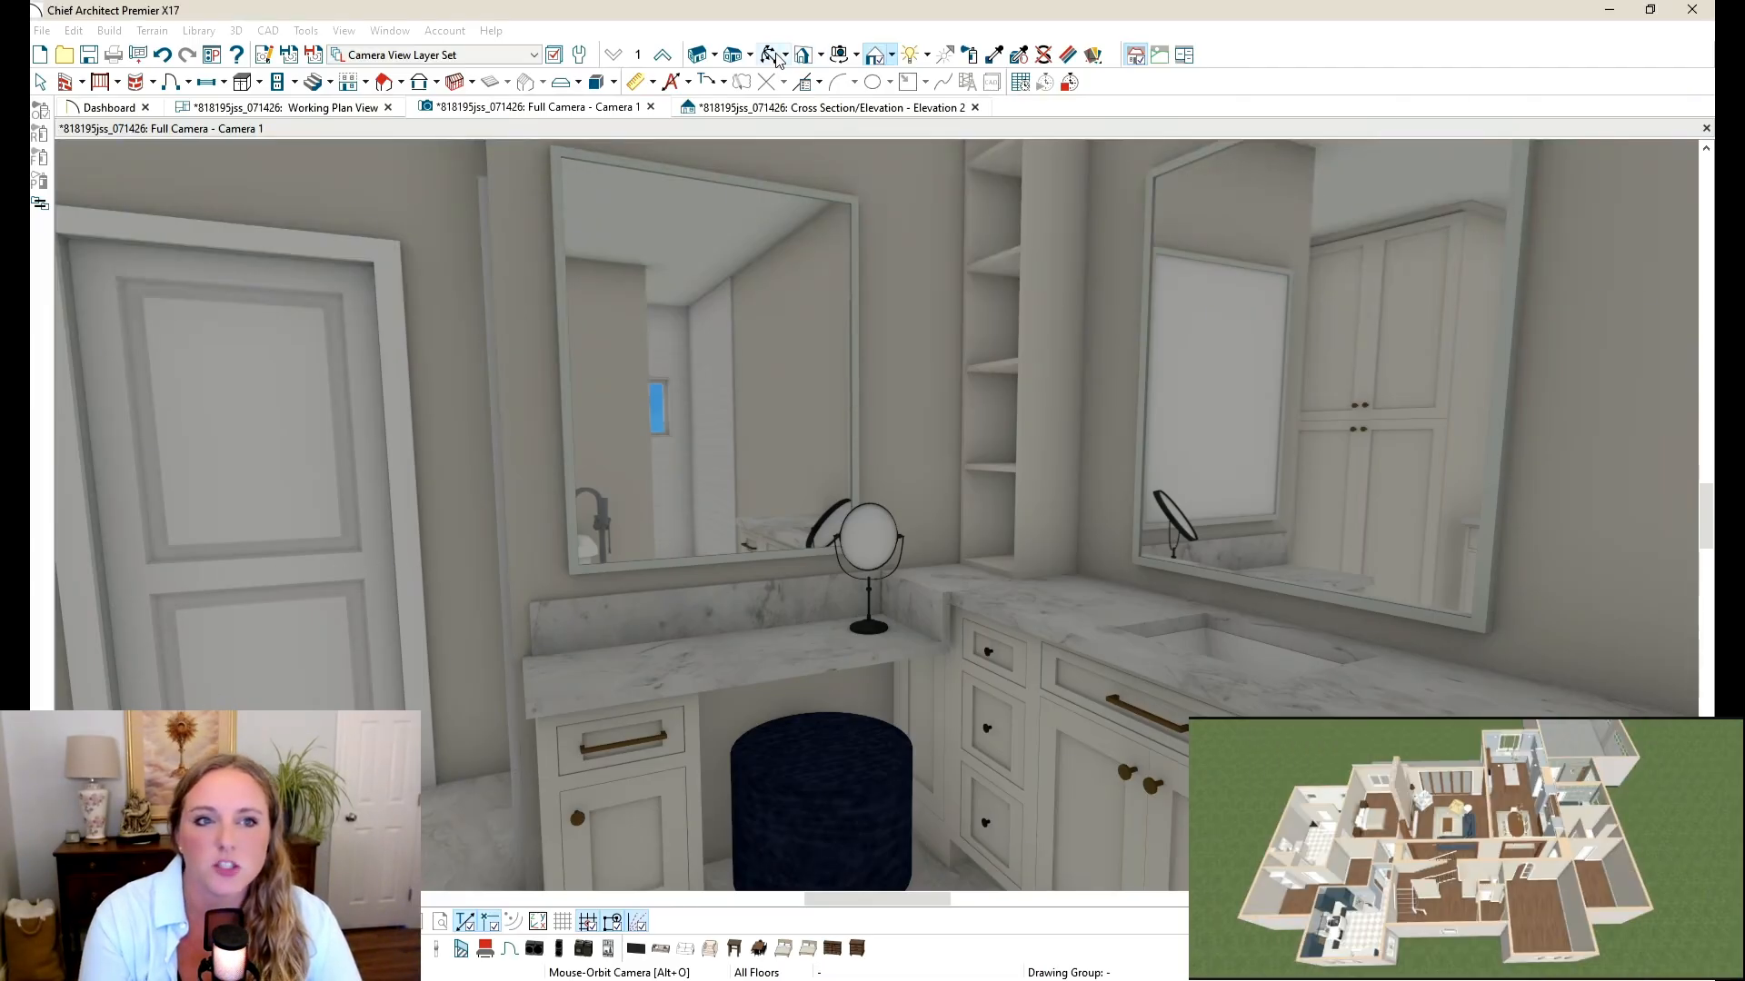
{"action": "scroll", "coordinate": [974, 681], "scroll_direction": "down", "scroll_amount": 3}
{"action": "mouse_move", "coordinate": [1059, 421]}
{"action": "left_mouse_down"}
{"action": "mouse_move", "coordinate": [876, 447]}
{"action": "mouse_move", "coordinate": [912, 444]}
{"action": "mouse_move", "coordinate": [943, 412]}
{"action": "mouse_move", "coordinate": [1039, 401]}
{"action": "left_mouse_up"}
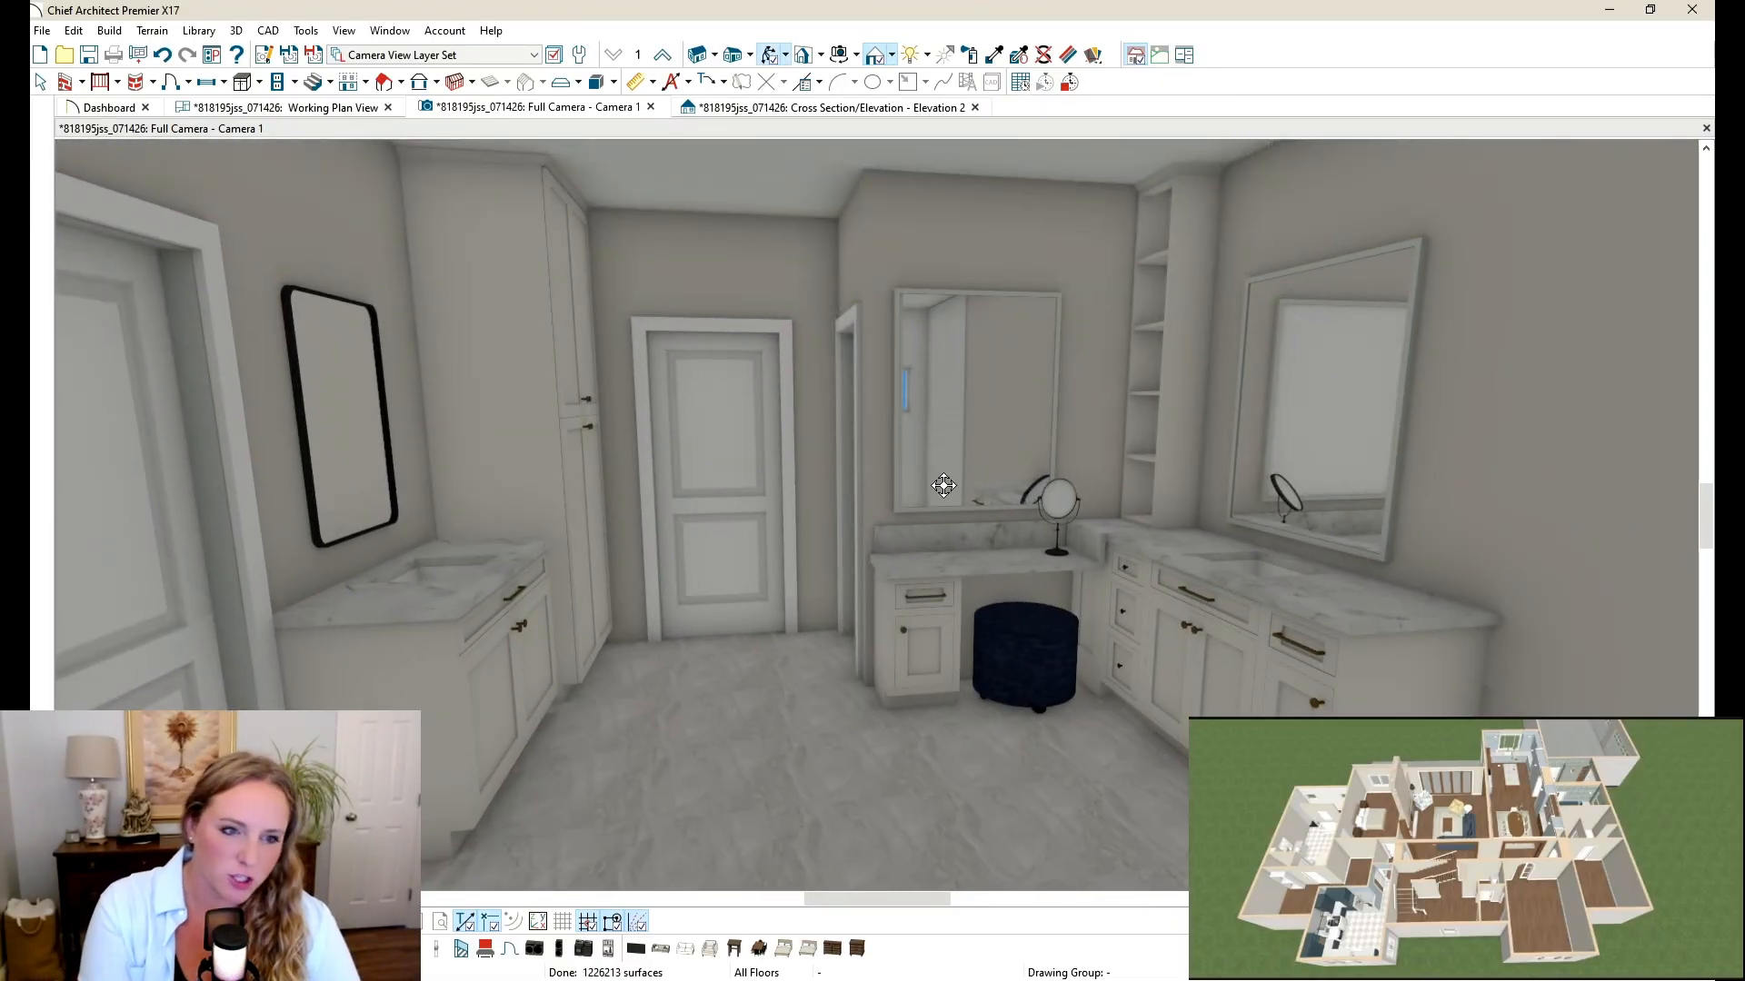
{"action": "left_click_drag", "start_coordinate": [944, 485], "coordinate": [895, 428]}
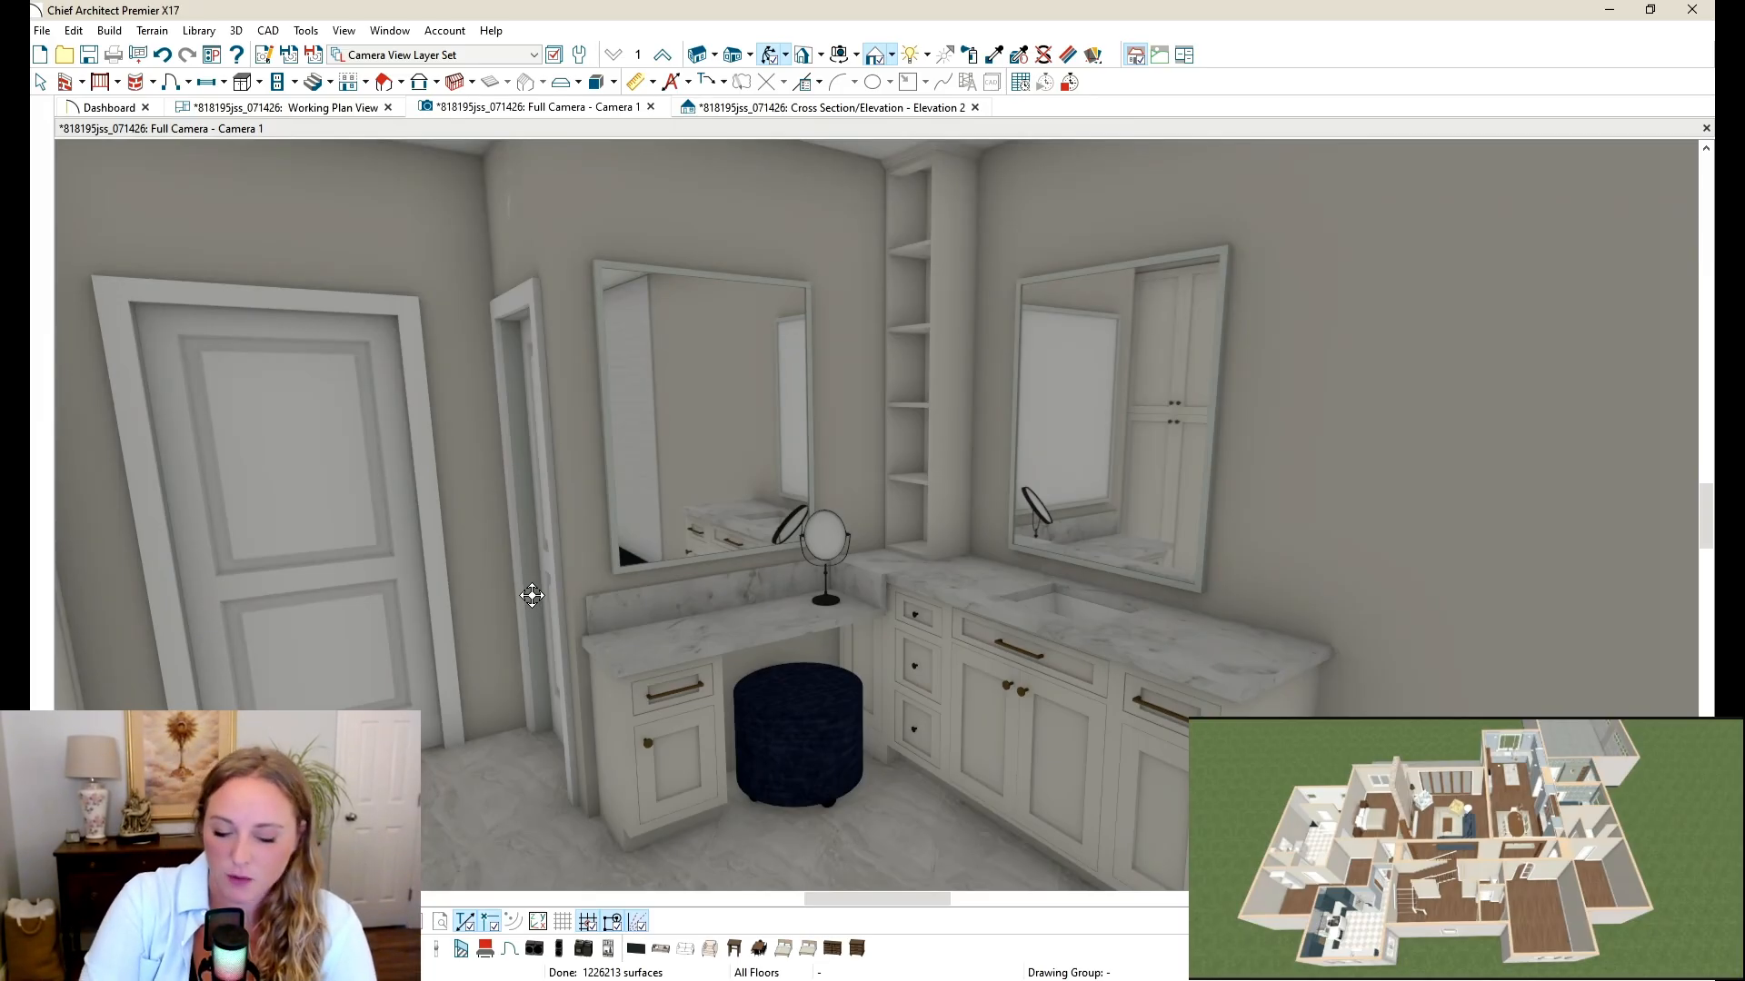
{"action": "key", "text": "ctrl+l"}
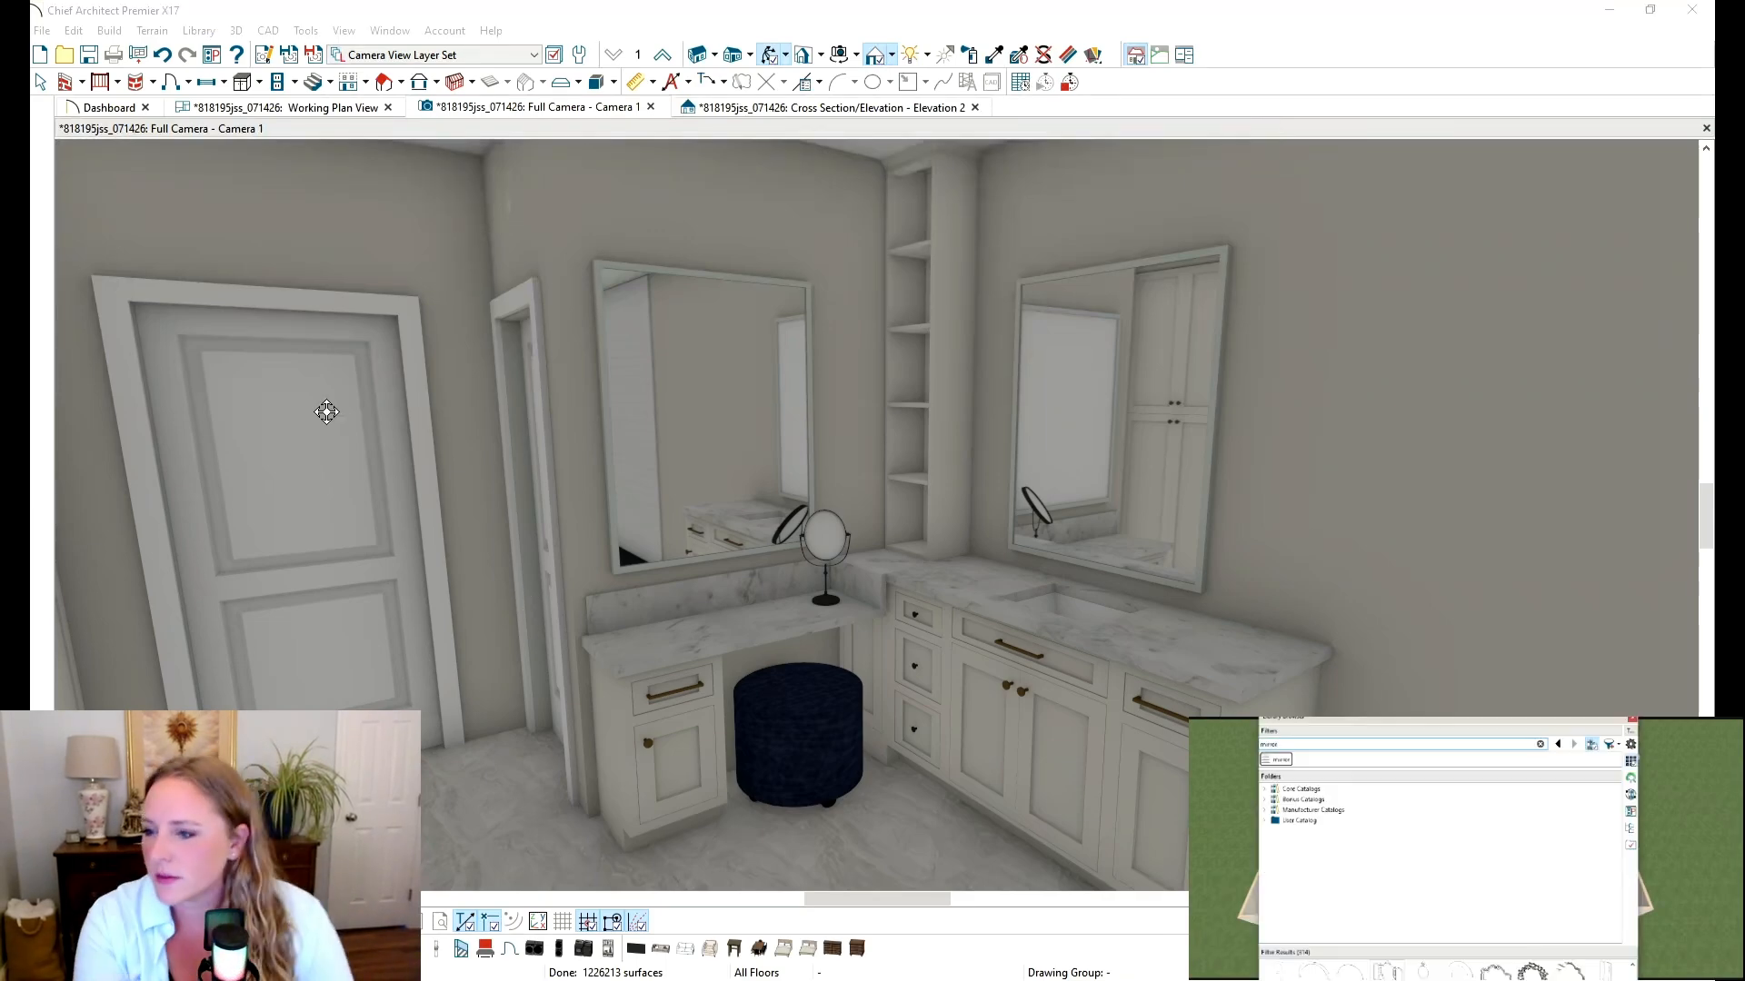
{"action": "left_click", "coordinate": [1387, 970]}
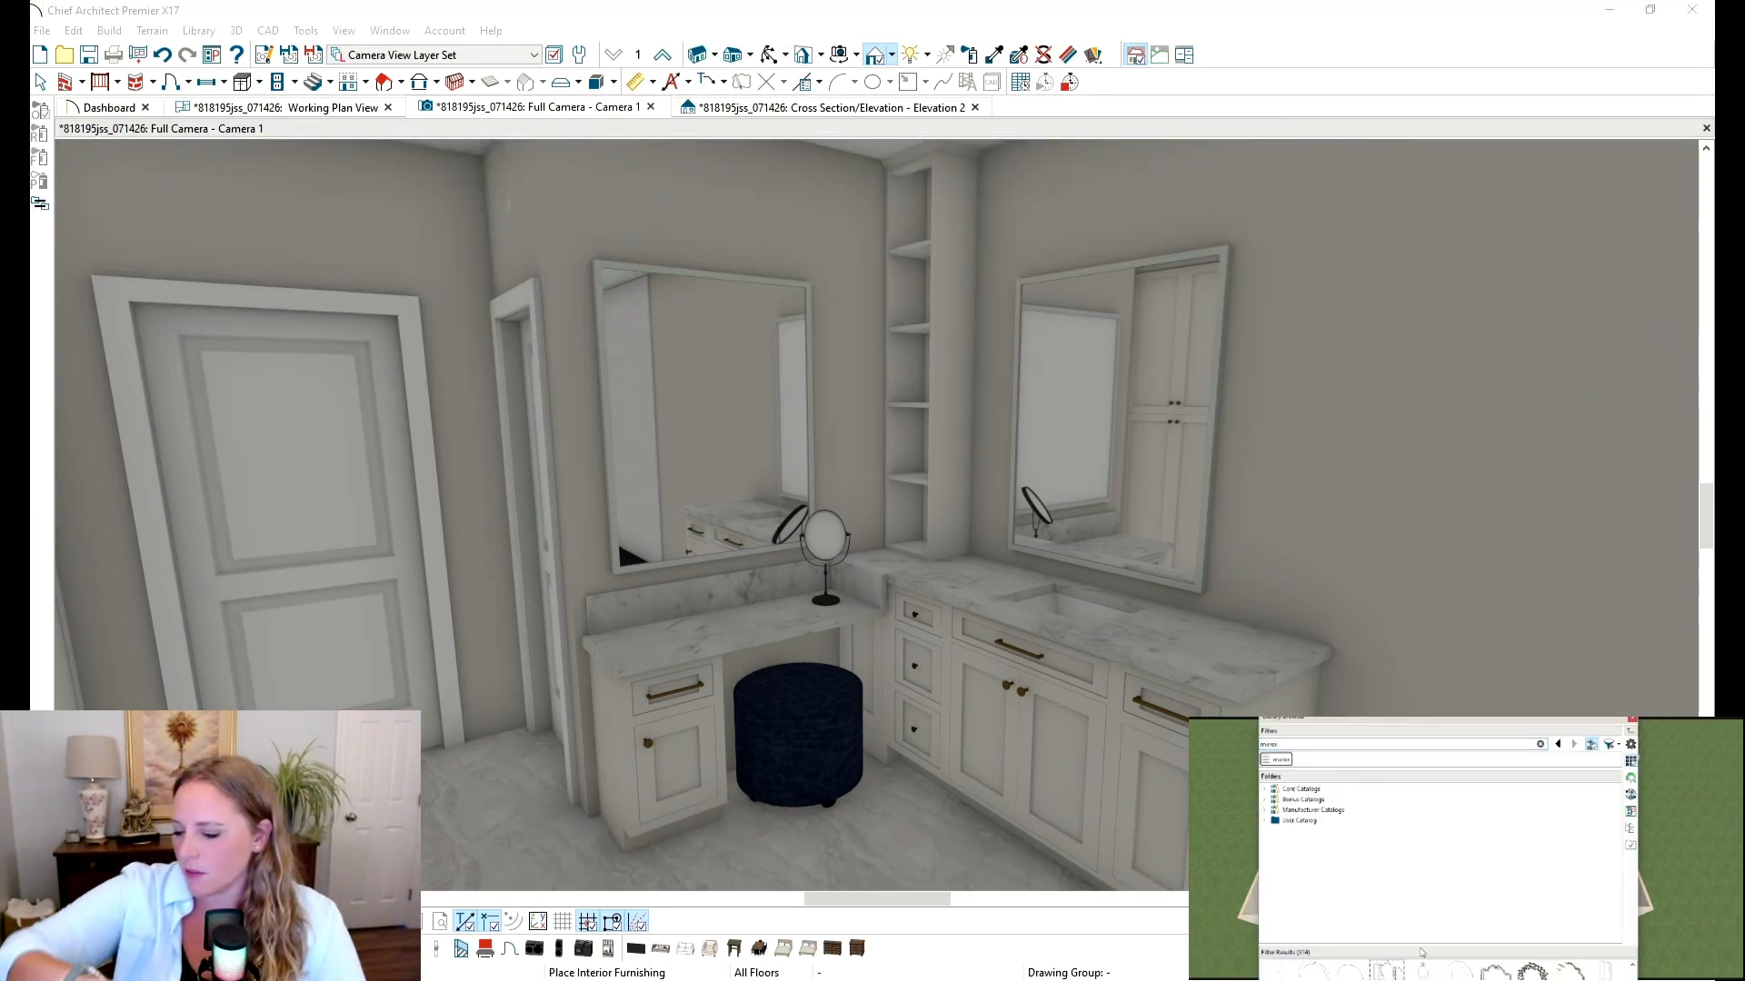
{"action": "scroll", "coordinate": [1083, 453], "scroll_direction": "down", "scroll_amount": 2}
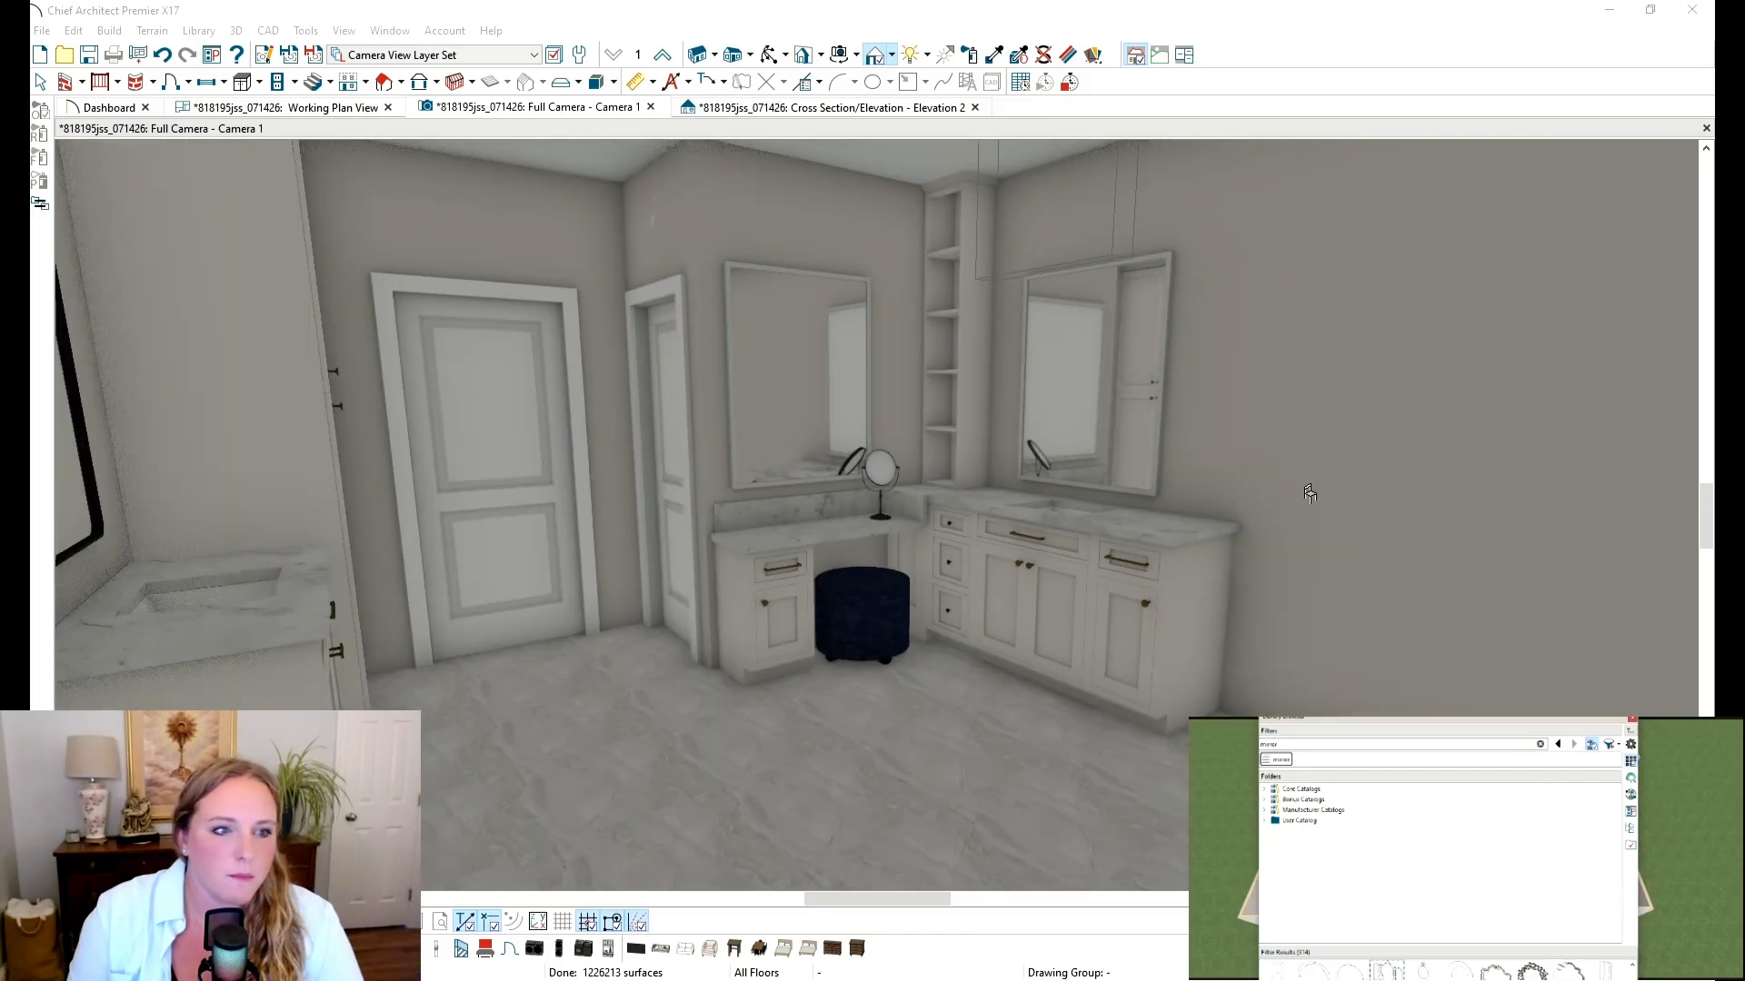
{"action": "left_click", "coordinate": [1341, 497]}
{"action": "left_click", "coordinate": [770, 56]}
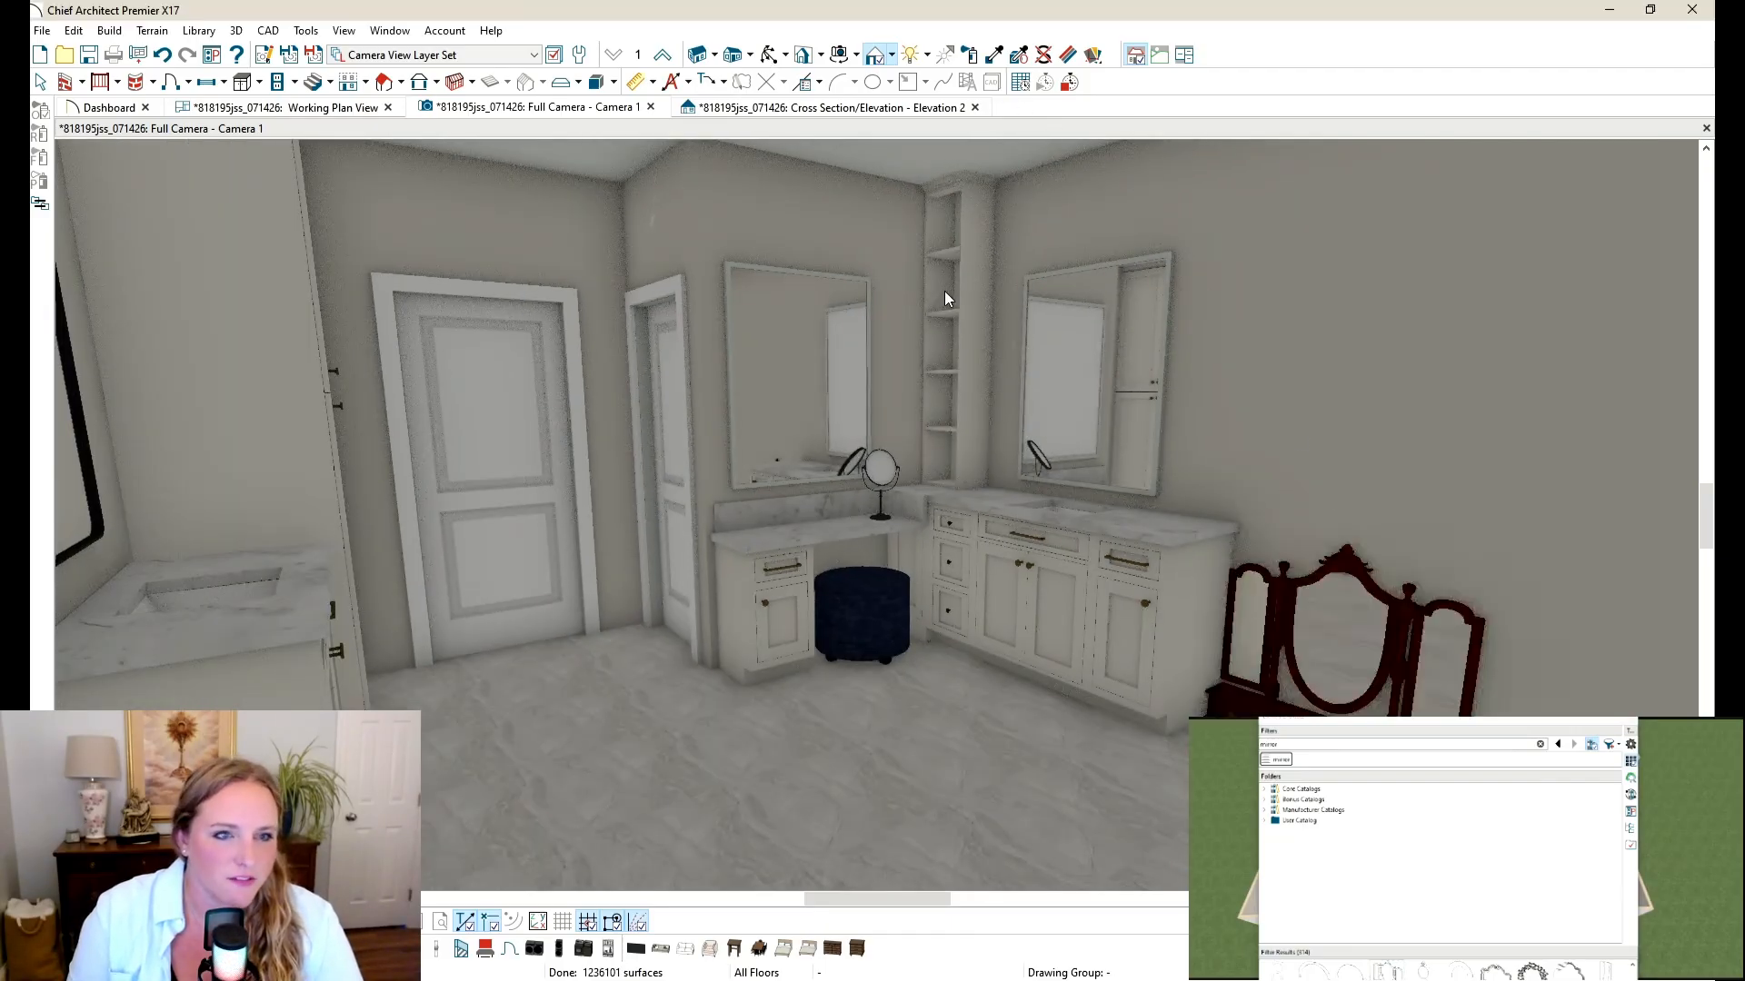
{"action": "scroll", "coordinate": [1024, 448], "scroll_direction": "up", "scroll_amount": 2}
{"action": "left_click_drag", "start_coordinate": [1077, 513], "coordinate": [1149, 519]}
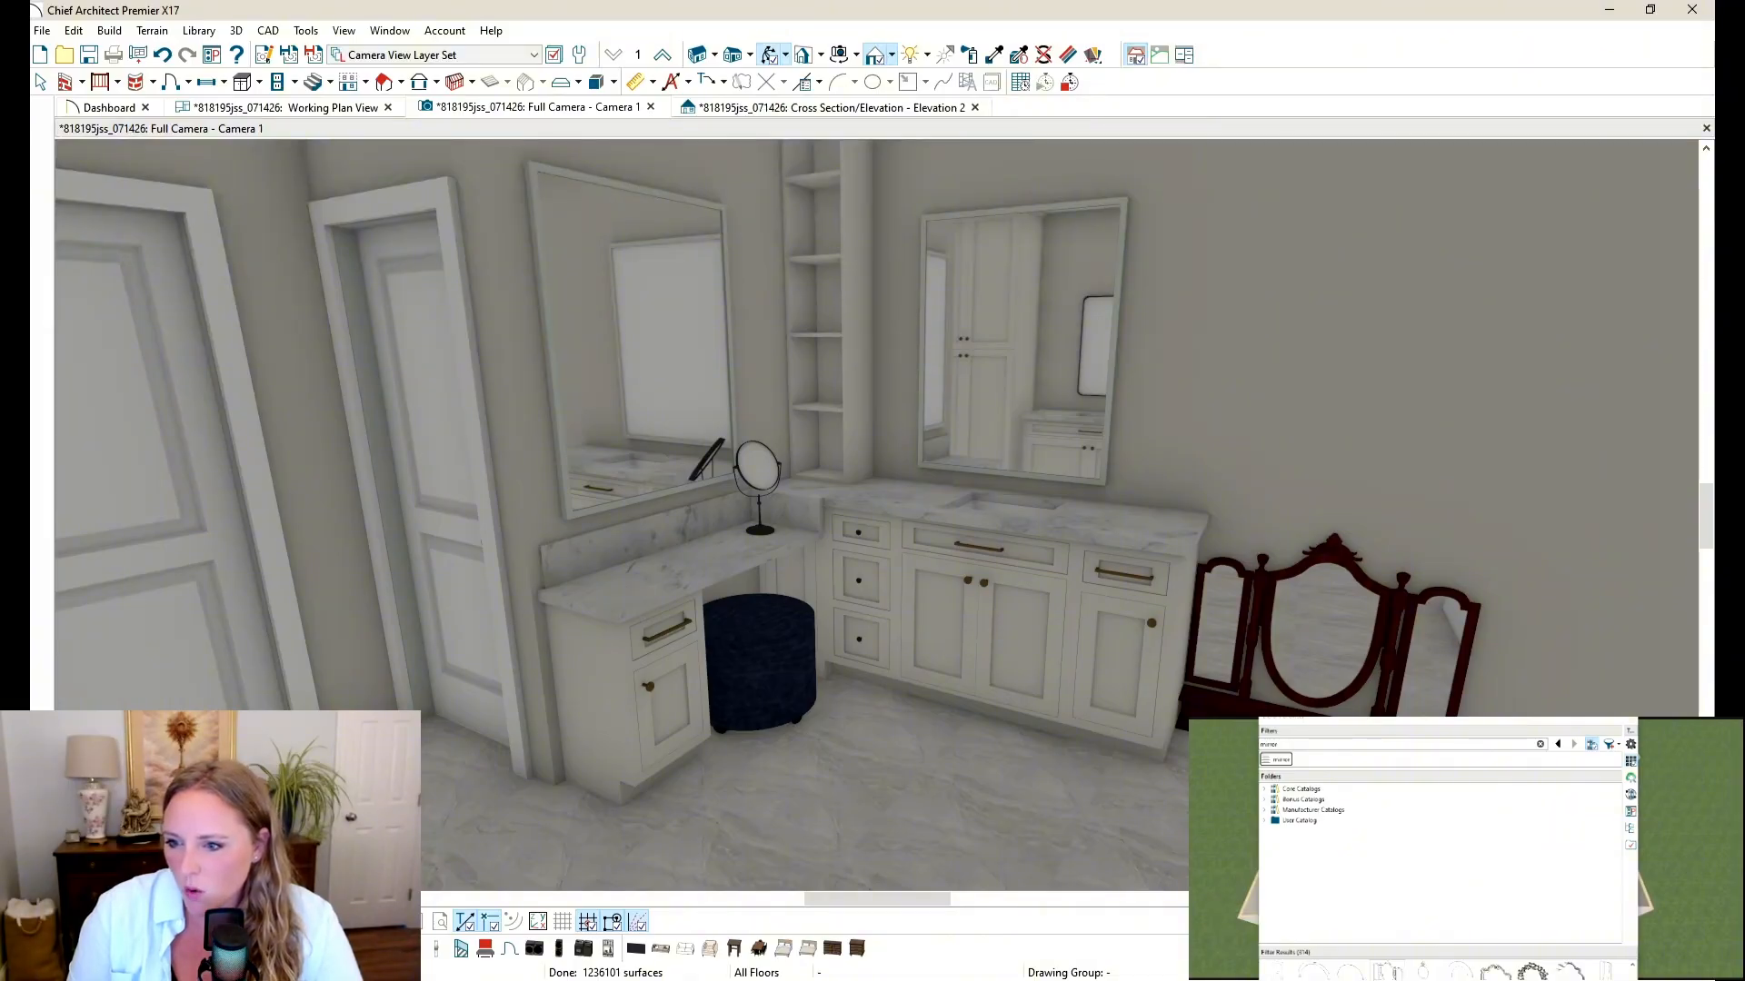
Step: Place a wide wall mirror from the library in the working plan and move it to the closet wall near the Double Closet Rod
{"action": "left_click", "coordinate": [1388, 970]}
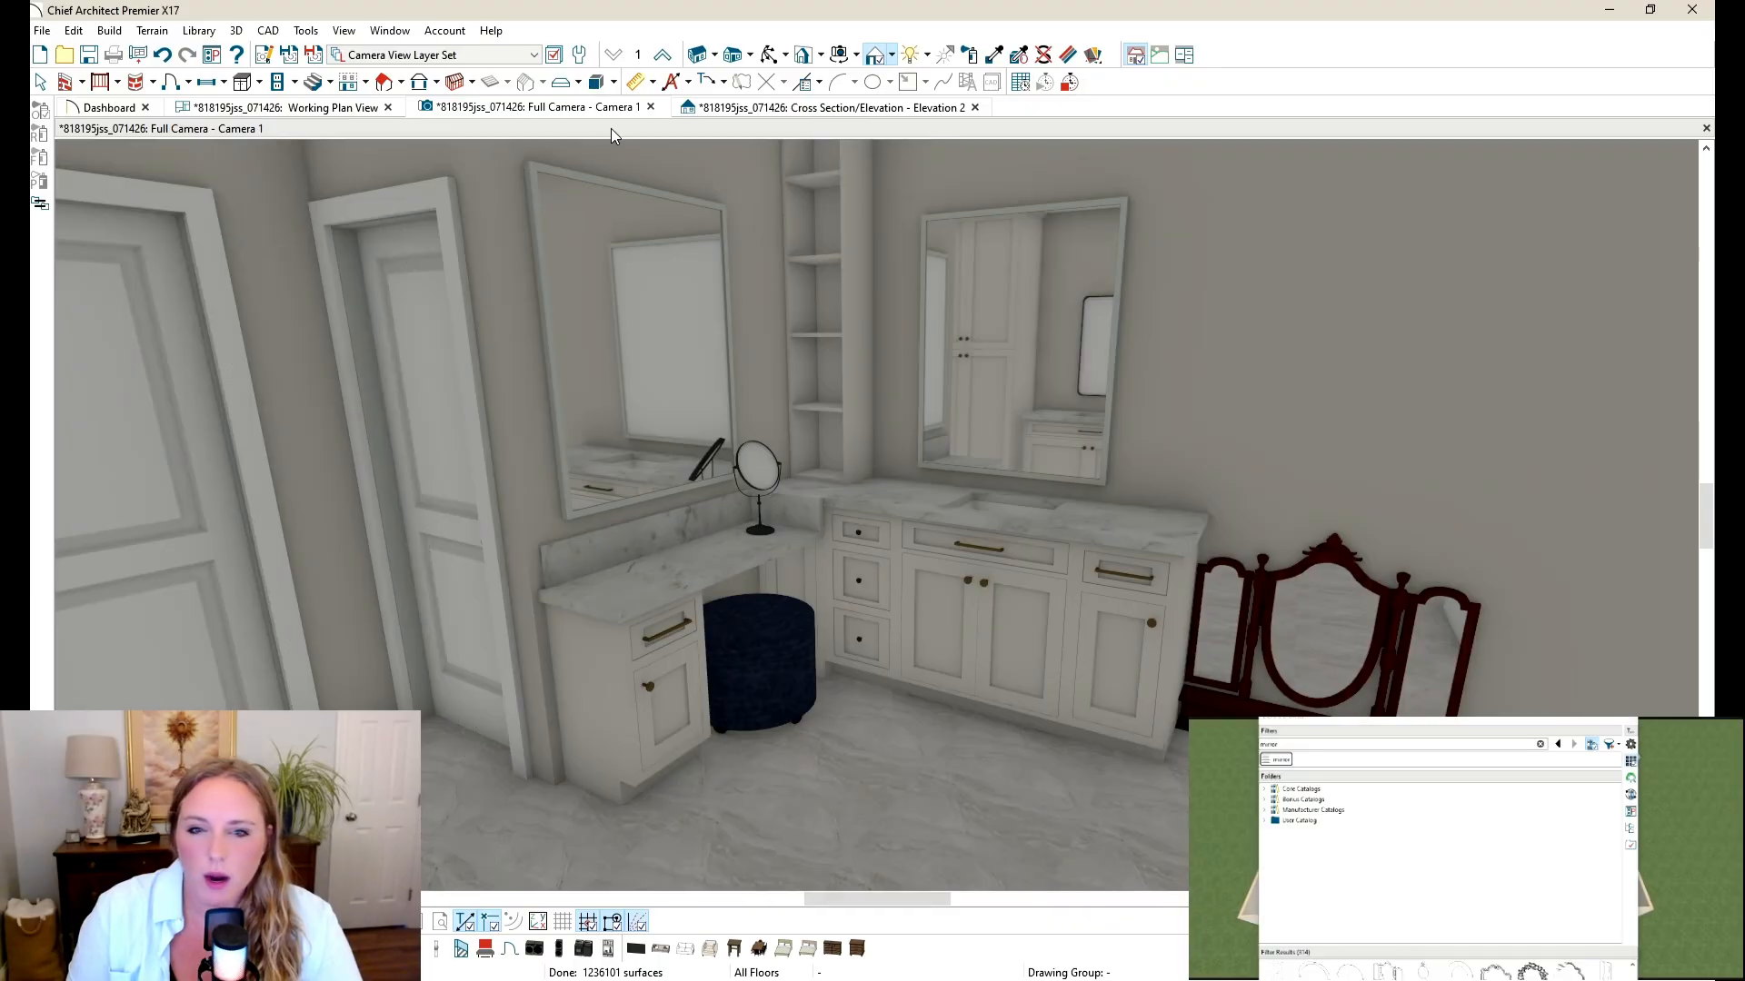
{"action": "left_click", "coordinate": [301, 106]}
{"action": "scroll", "coordinate": [813, 436], "scroll_direction": "down", "scroll_amount": 6}
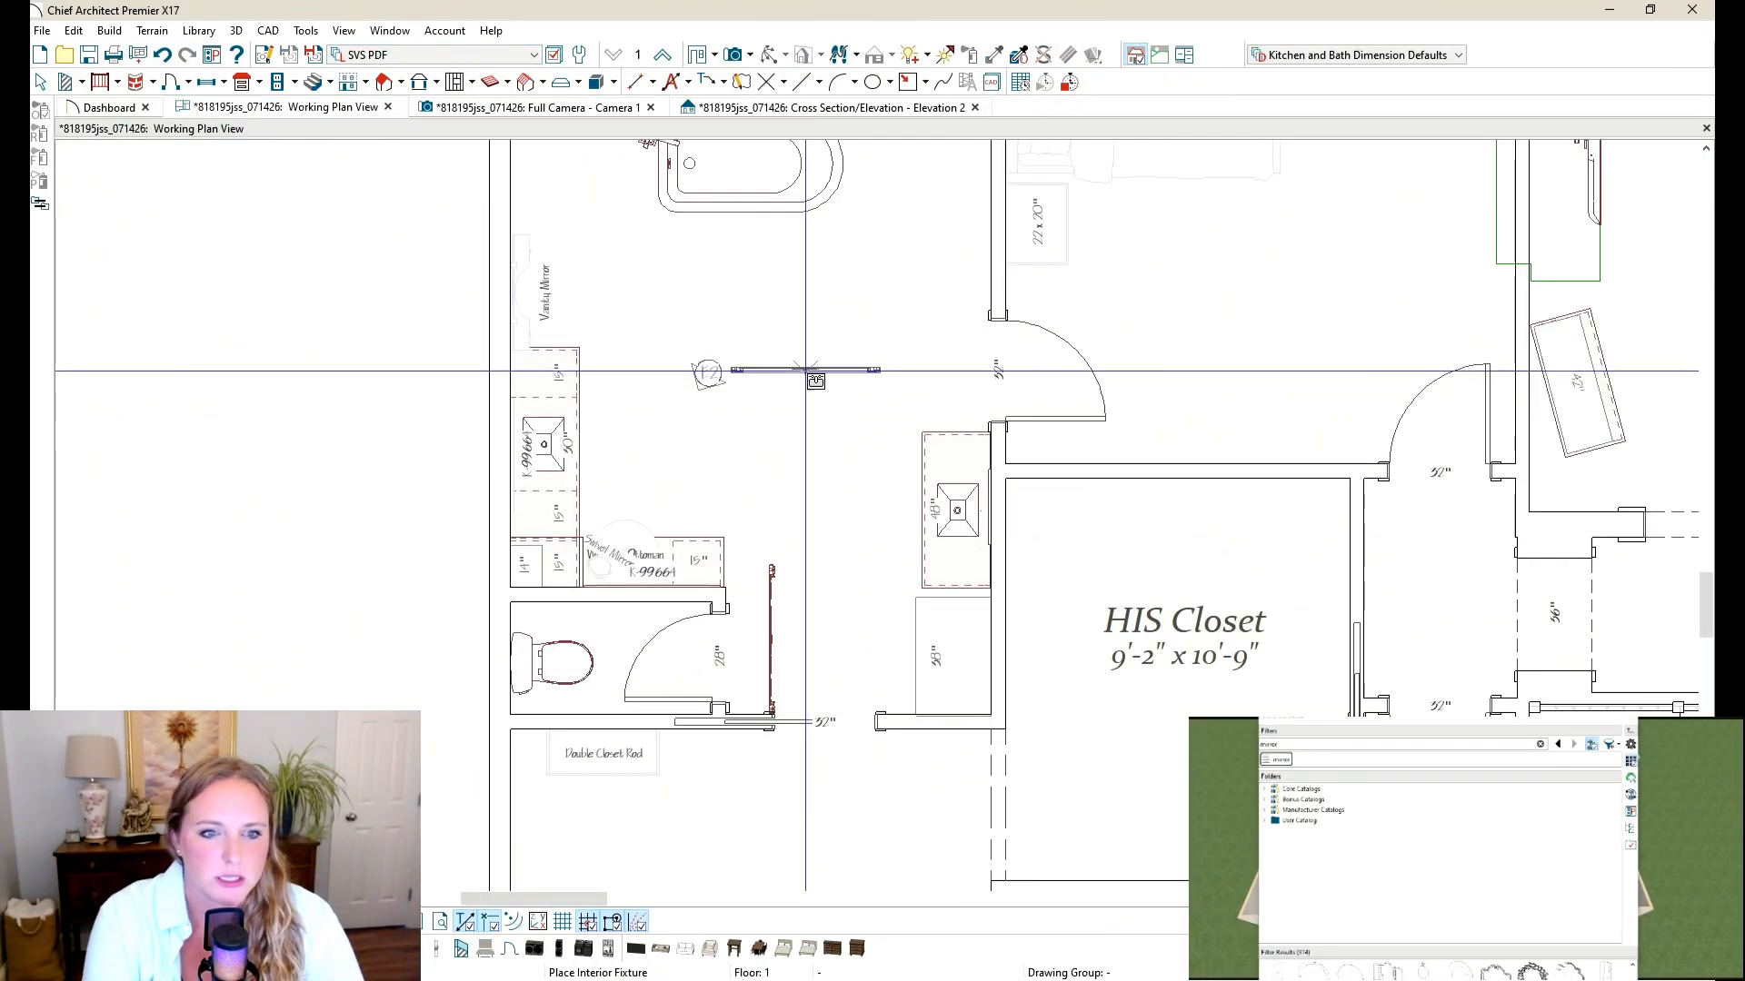
{"action": "key", "text": "space"}
{"action": "scroll", "coordinate": [777, 639], "scroll_direction": "up", "scroll_amount": 1}
{"action": "left_click", "coordinate": [769, 637]}
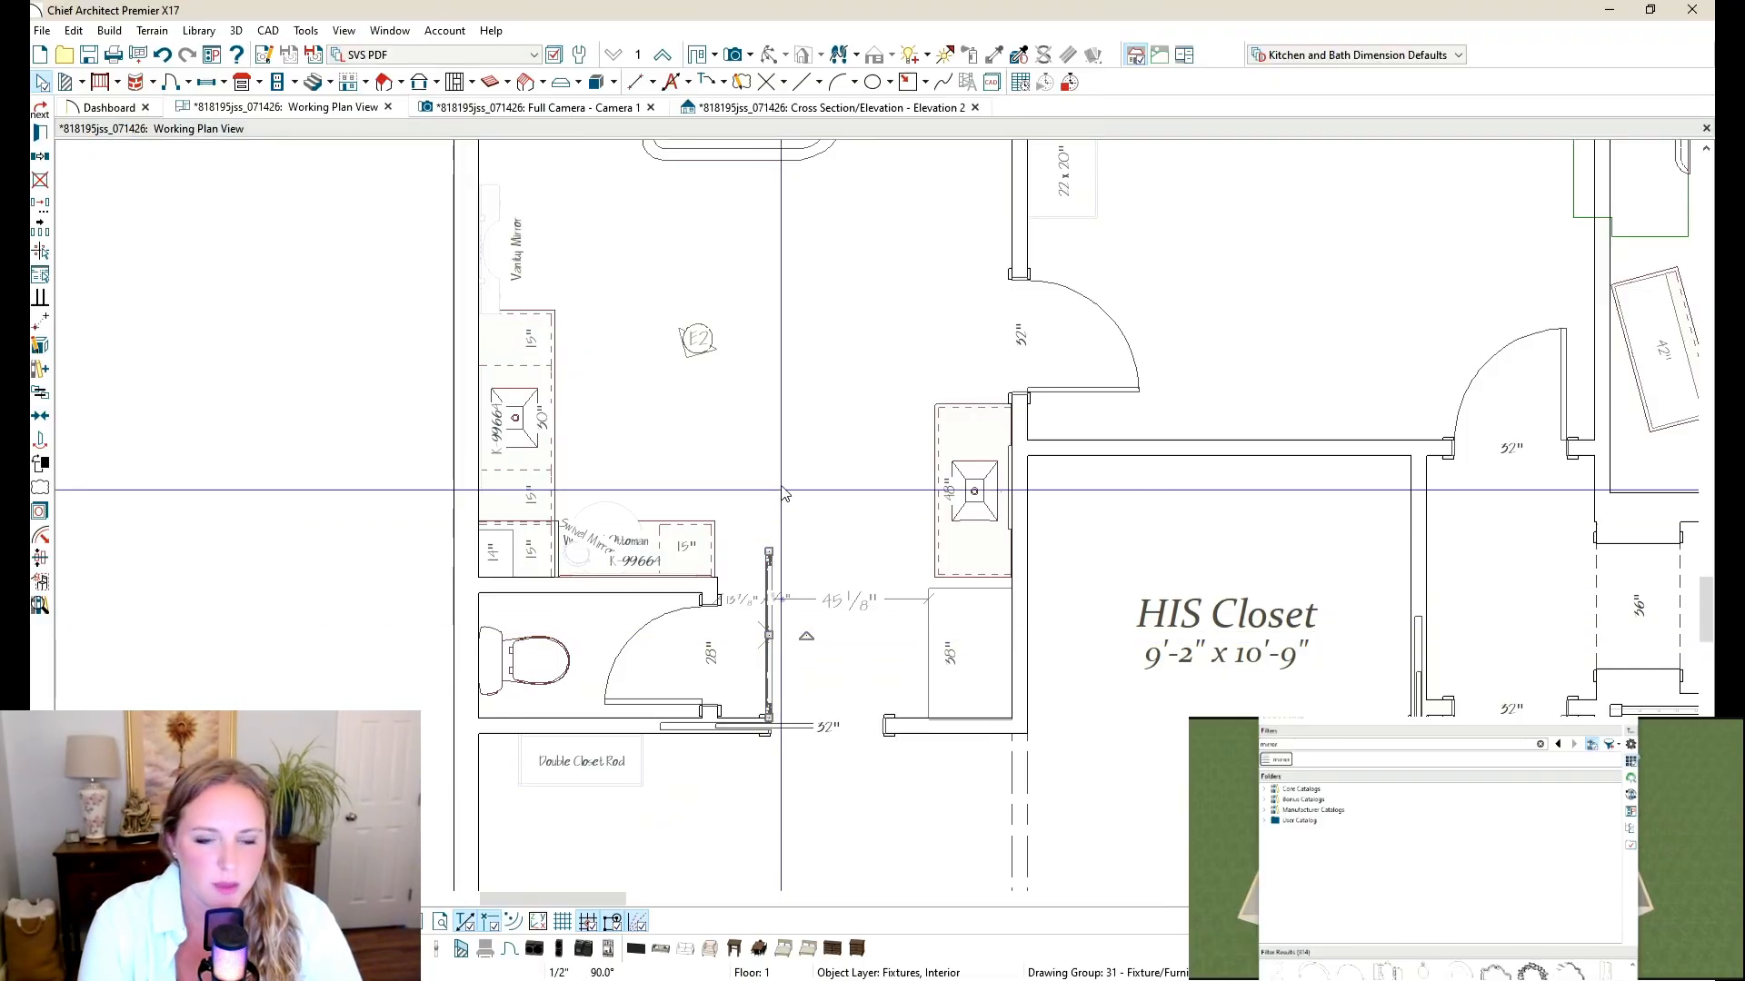
{"action": "scroll", "coordinate": [800, 567], "scroll_direction": "down", "scroll_amount": 2}
{"action": "scroll", "coordinate": [799, 568], "scroll_direction": "up", "scroll_amount": 2}
{"action": "left_click_drag", "start_coordinate": [747, 570], "coordinate": [518, 796]}
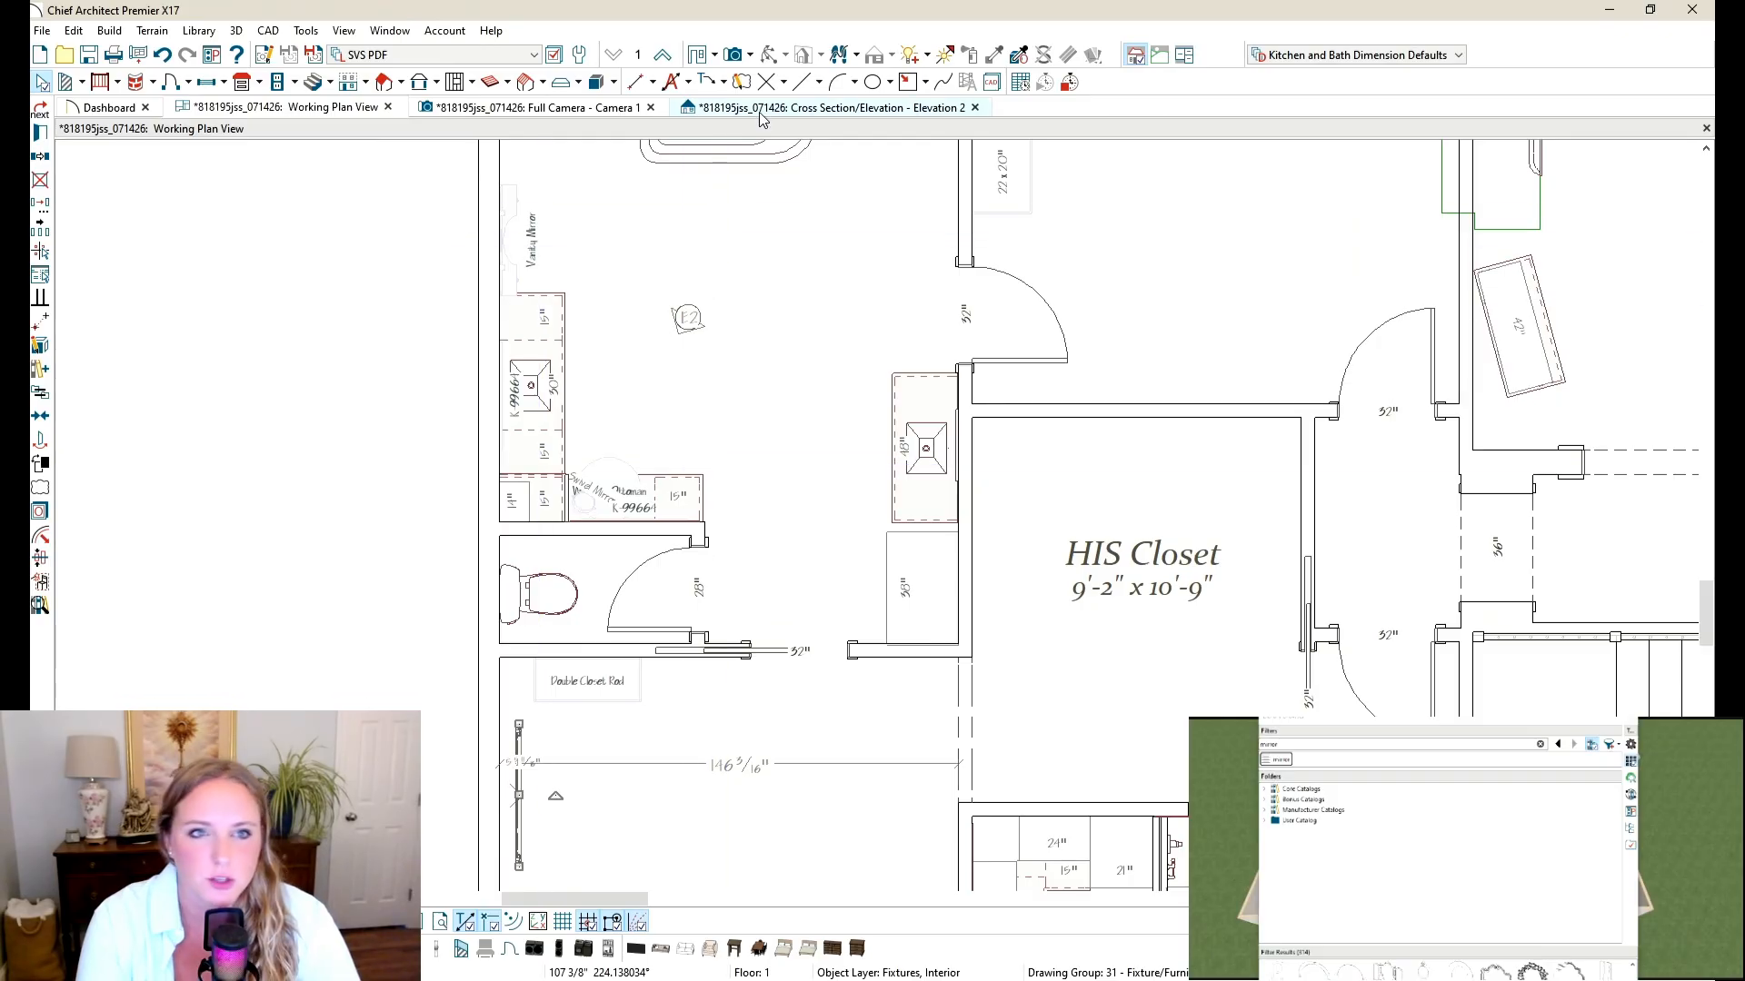
Step: Return to the Camera 1 view and look through the library's mirror results for one that suits the makeup counter
{"action": "left_click", "coordinate": [591, 109]}
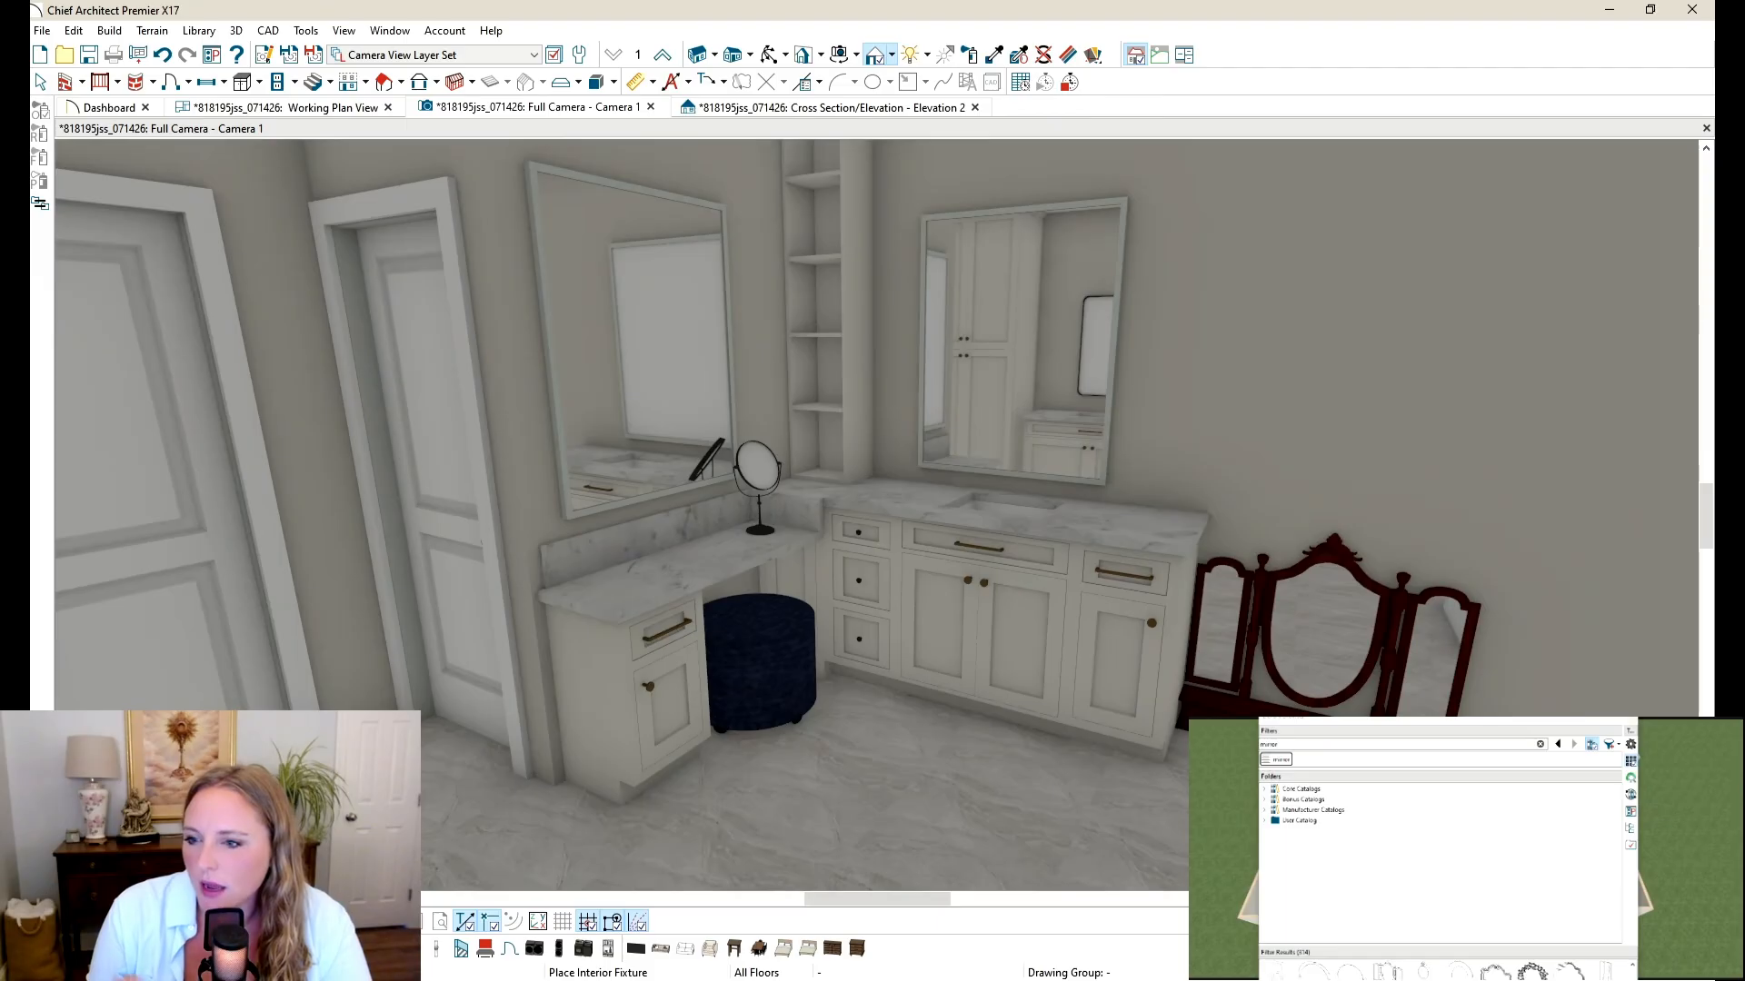
{"action": "left_click", "coordinate": [1444, 970]}
{"action": "scroll", "coordinate": [1444, 970], "scroll_direction": "down", "scroll_amount": 3}
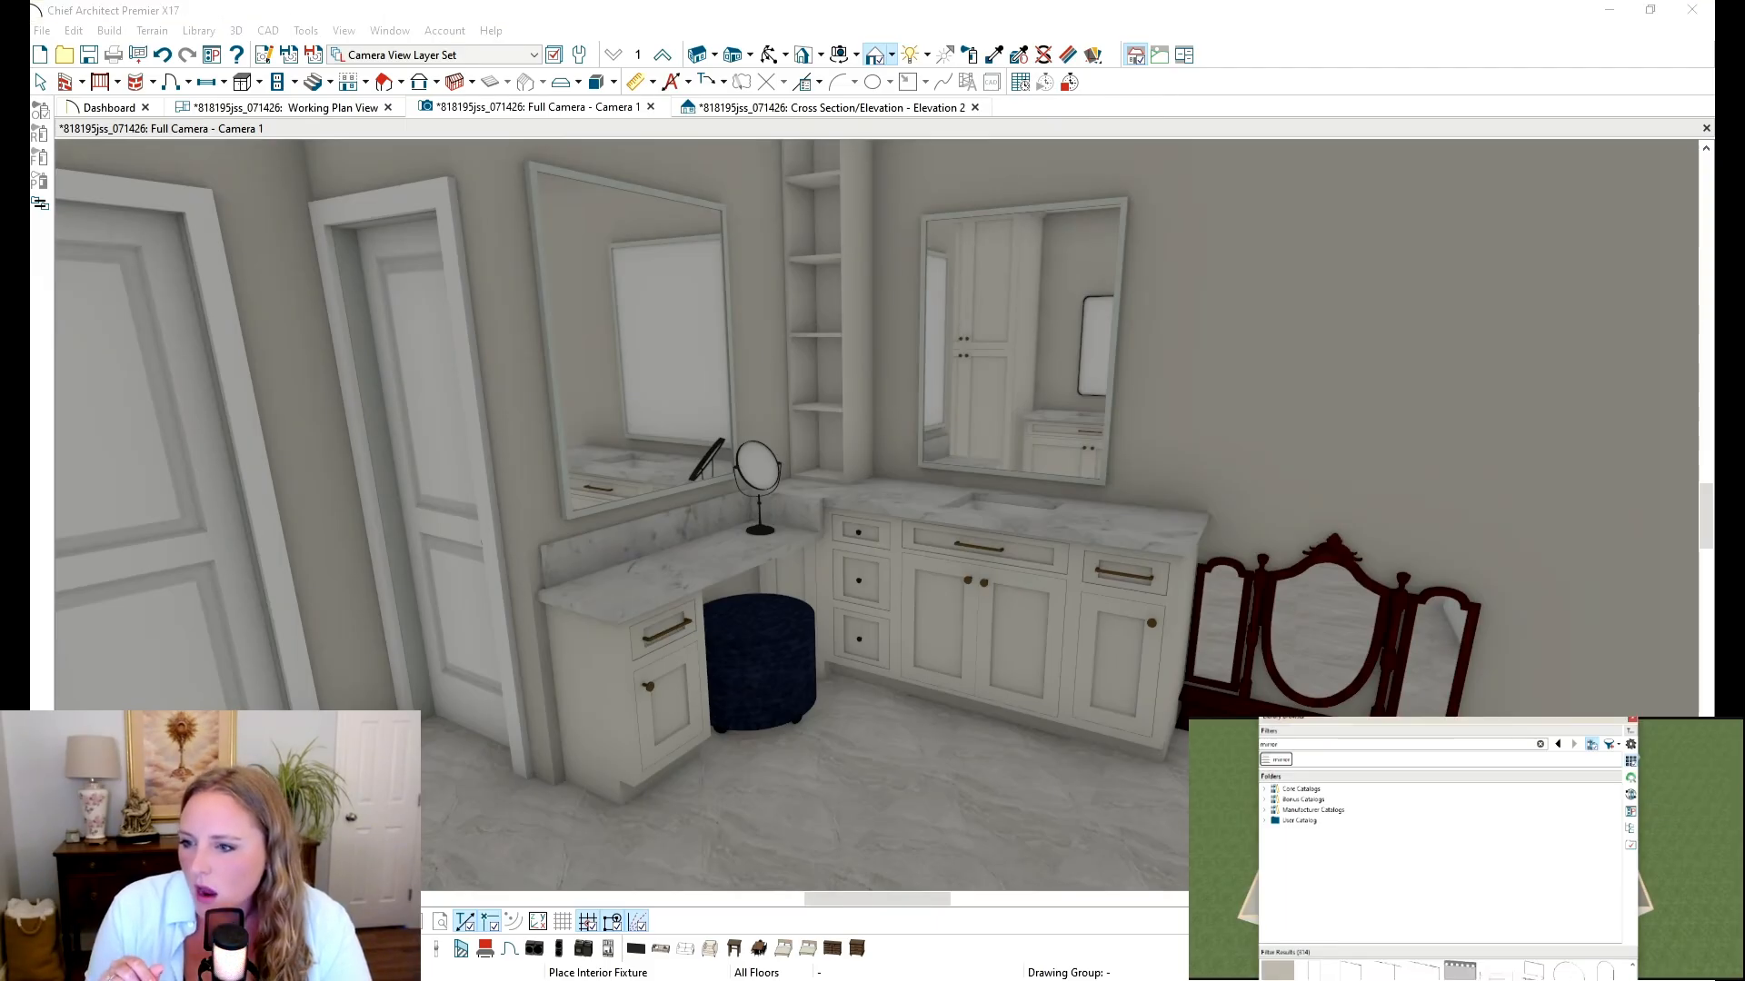
{"action": "scroll", "coordinate": [1445, 971], "scroll_direction": "down", "scroll_amount": 3}
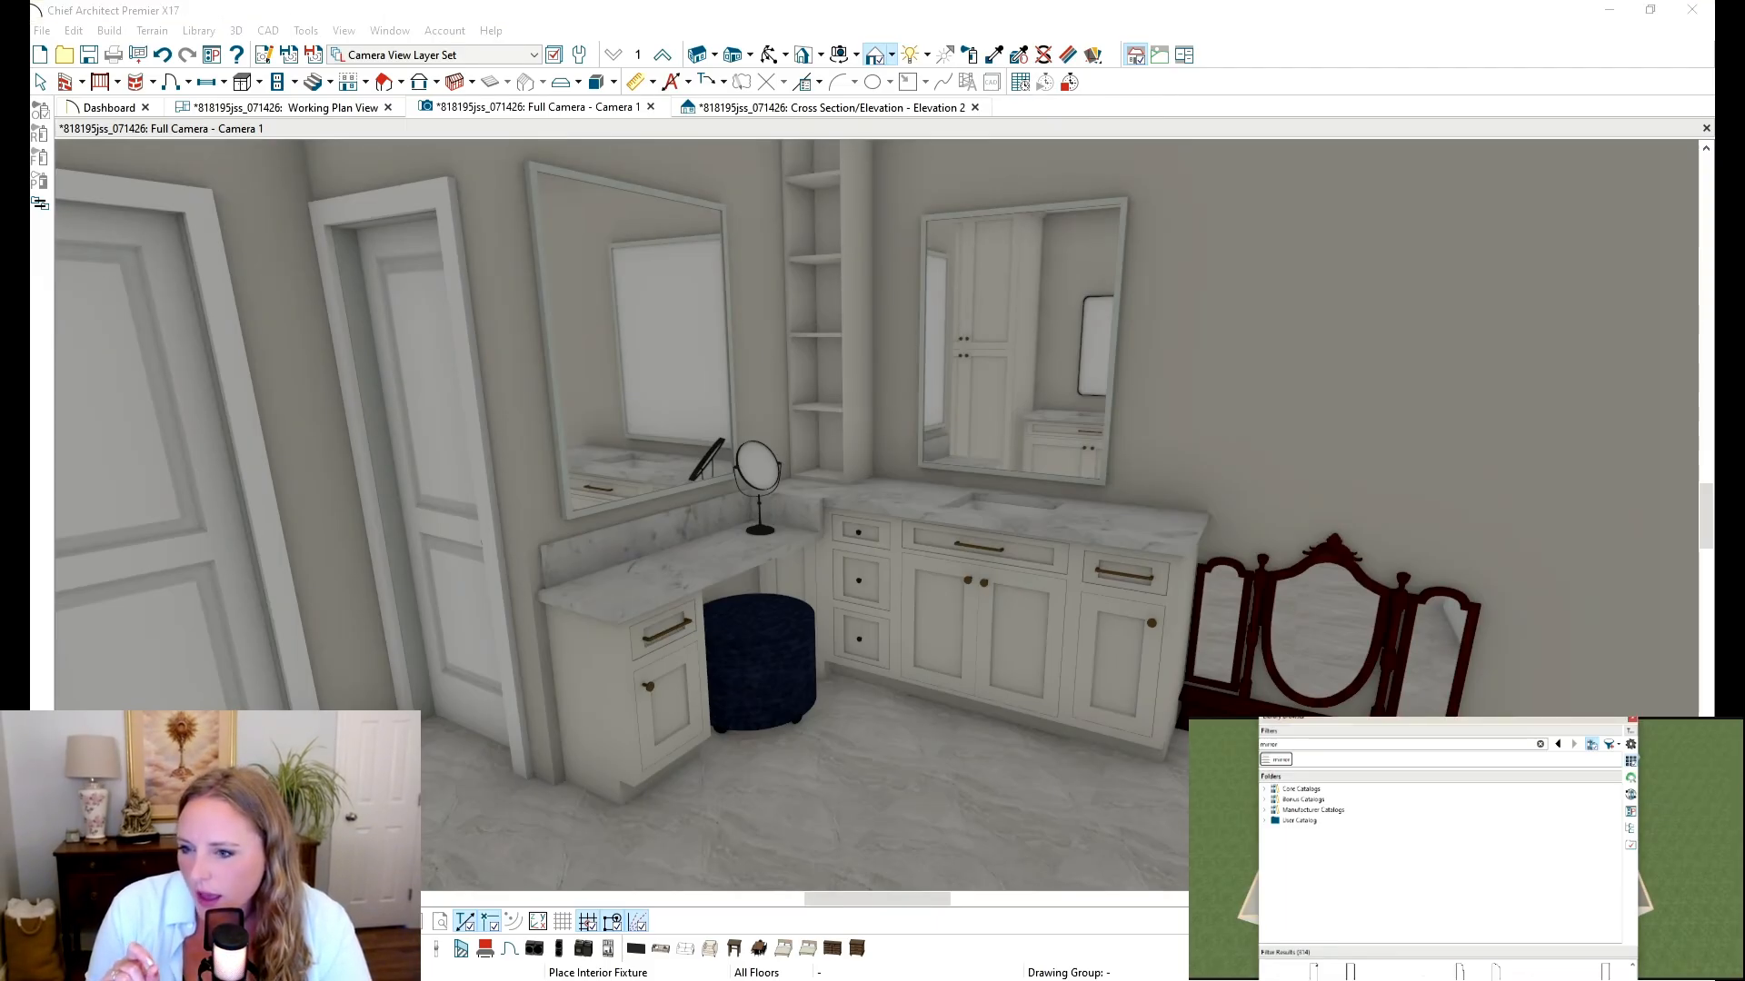
{"action": "scroll", "coordinate": [1445, 971], "scroll_direction": "down", "scroll_amount": 5}
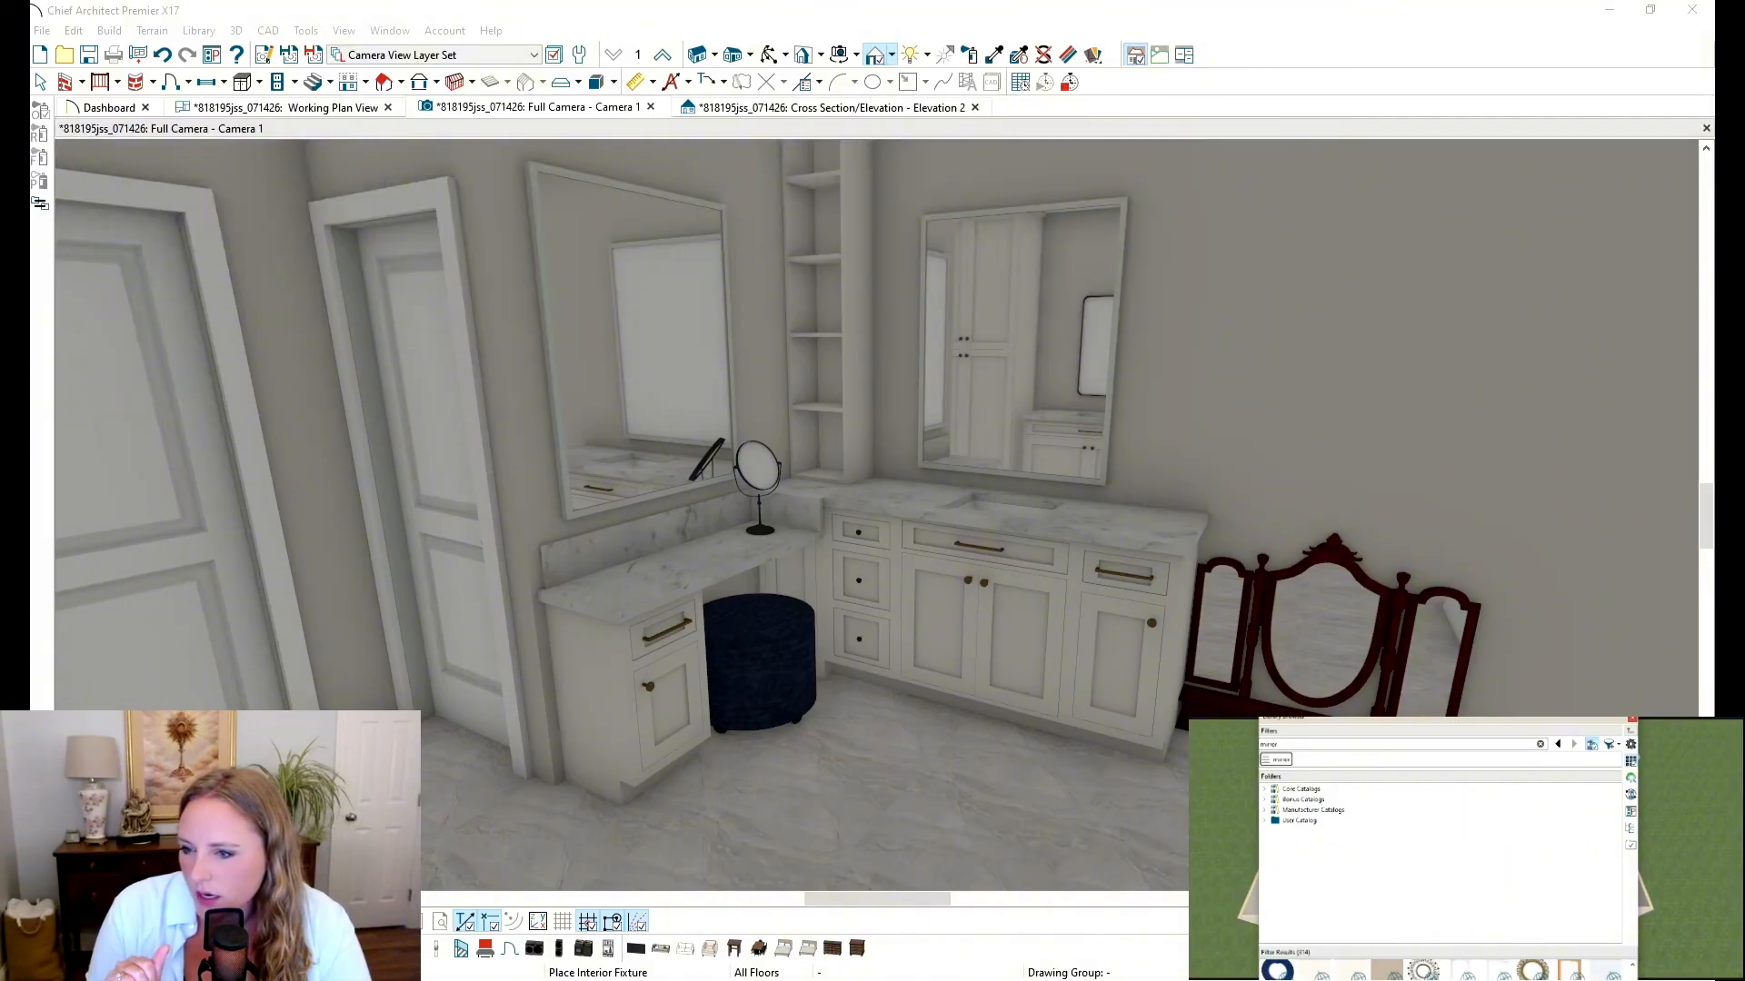
{"action": "scroll", "coordinate": [1445, 970], "scroll_direction": "down", "scroll_amount": 5}
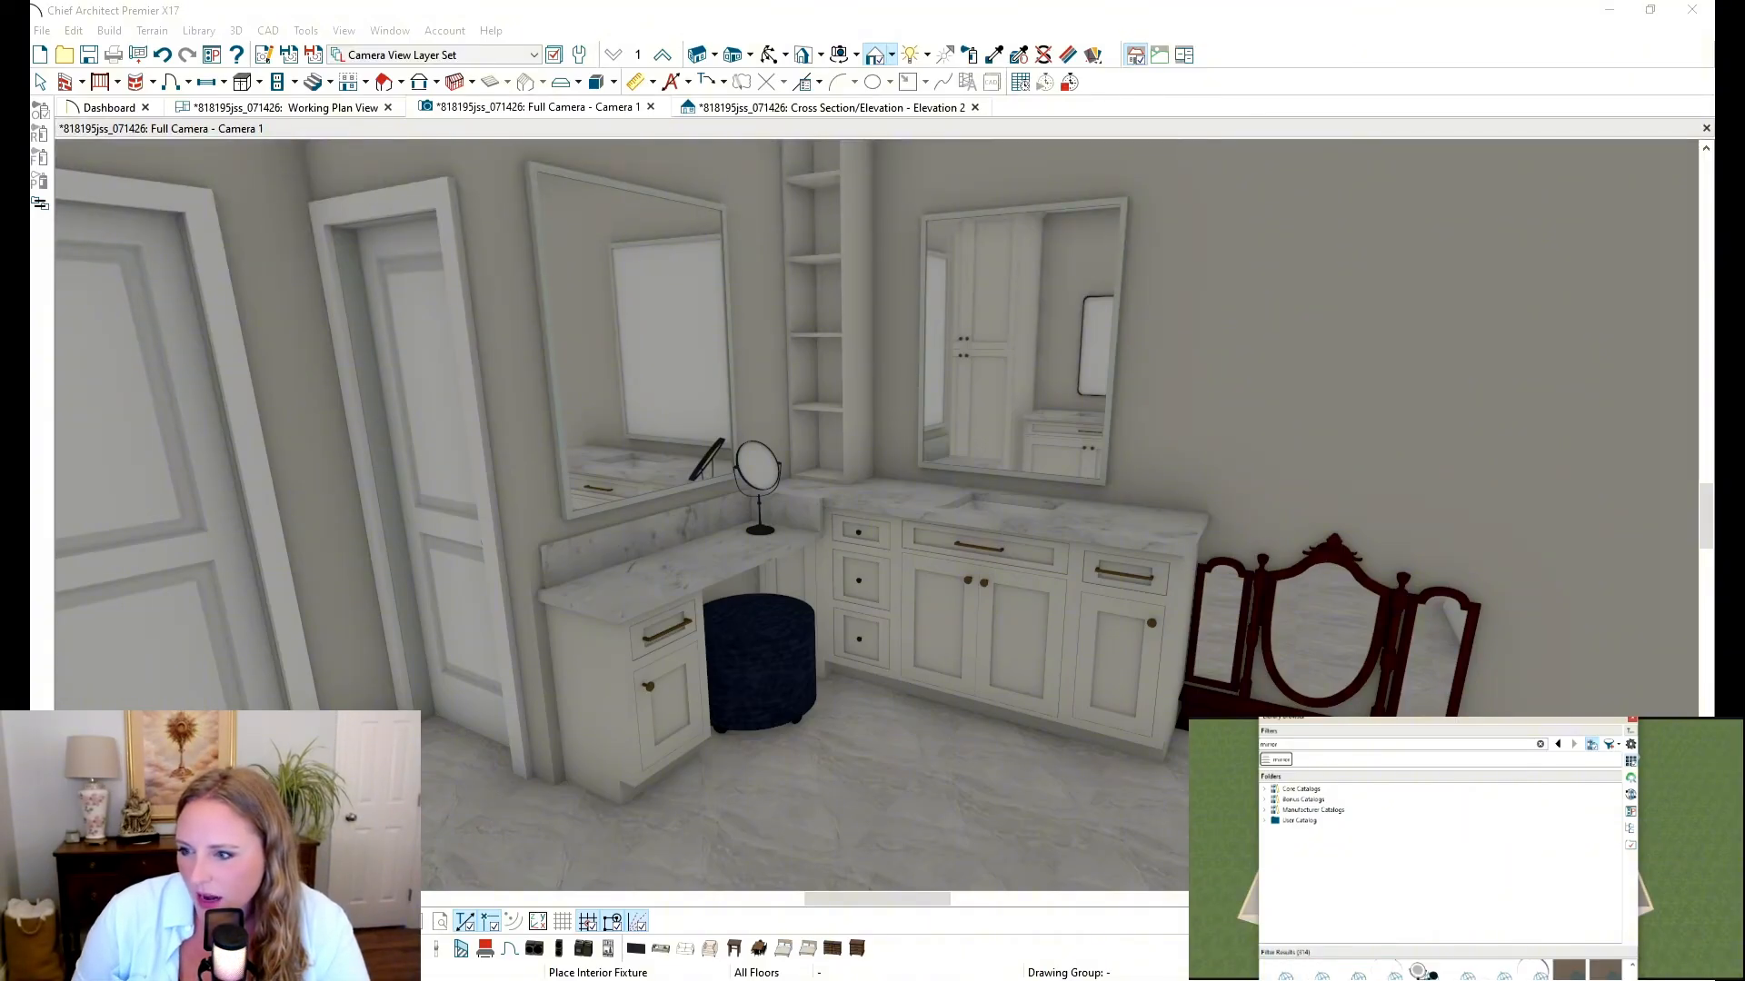
{"action": "scroll", "coordinate": [1445, 971], "scroll_direction": "down", "scroll_amount": 2}
{"action": "scroll", "coordinate": [1445, 971], "scroll_direction": "down", "scroll_amount": 6}
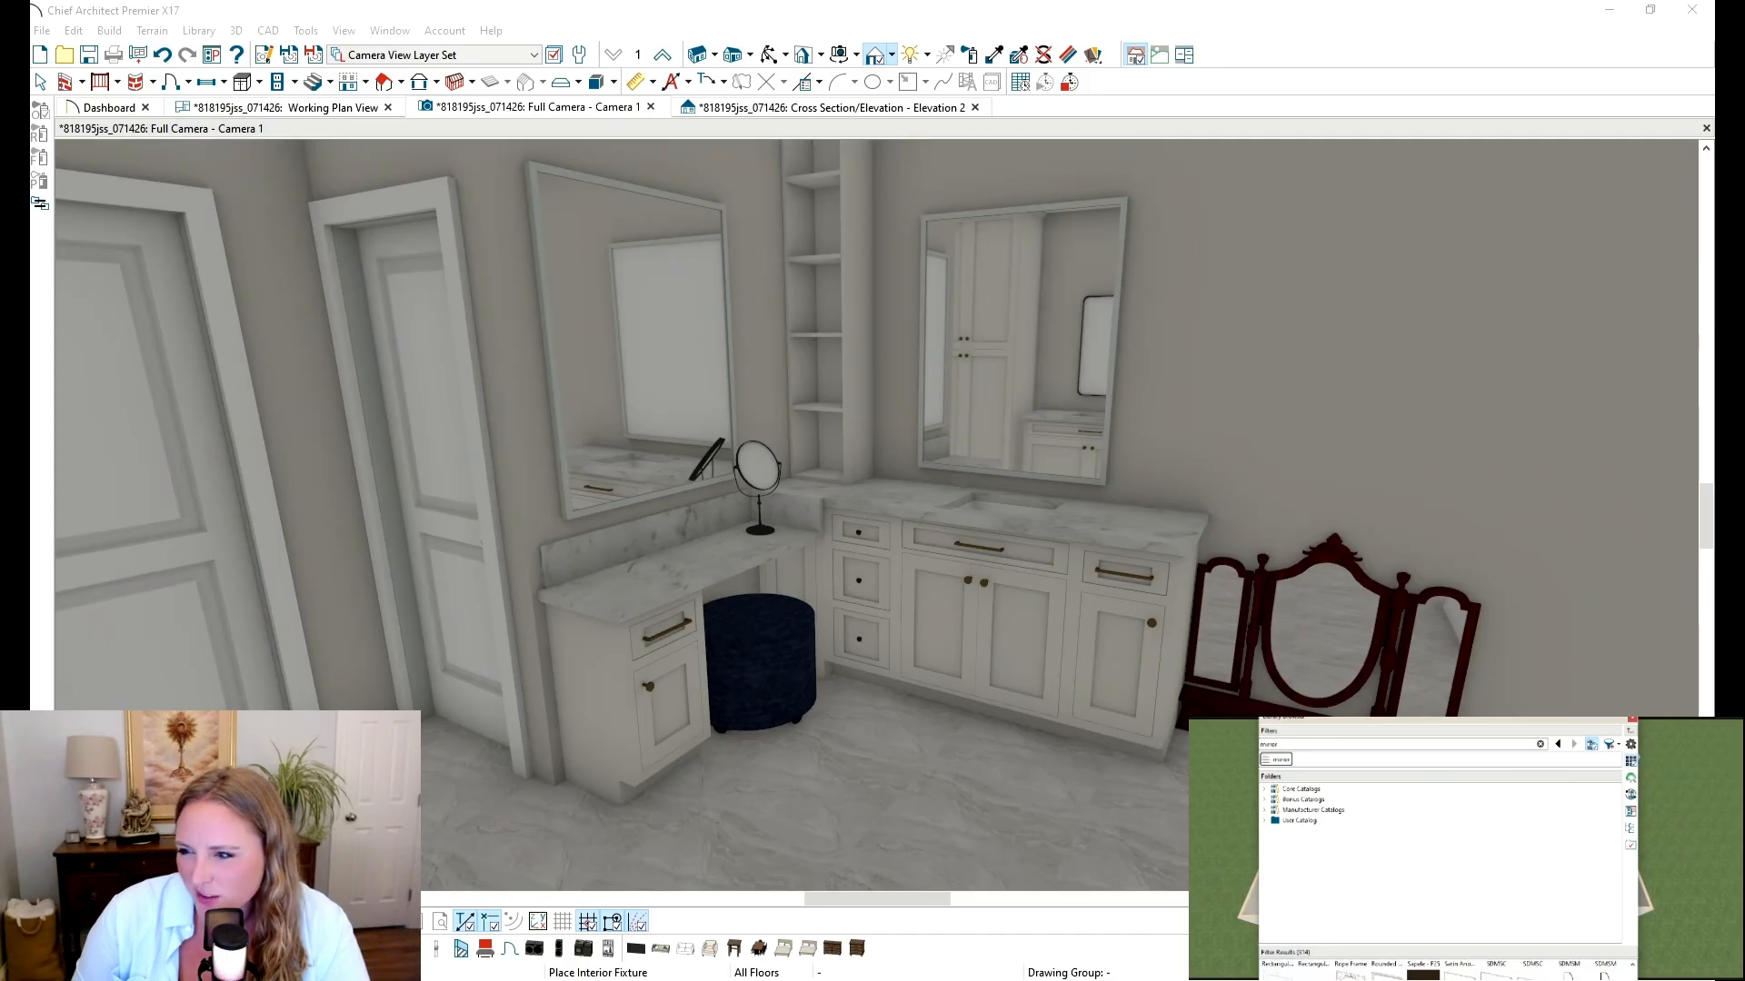
{"action": "scroll", "coordinate": [1636, 968], "scroll_direction": "down", "scroll_amount": 6}
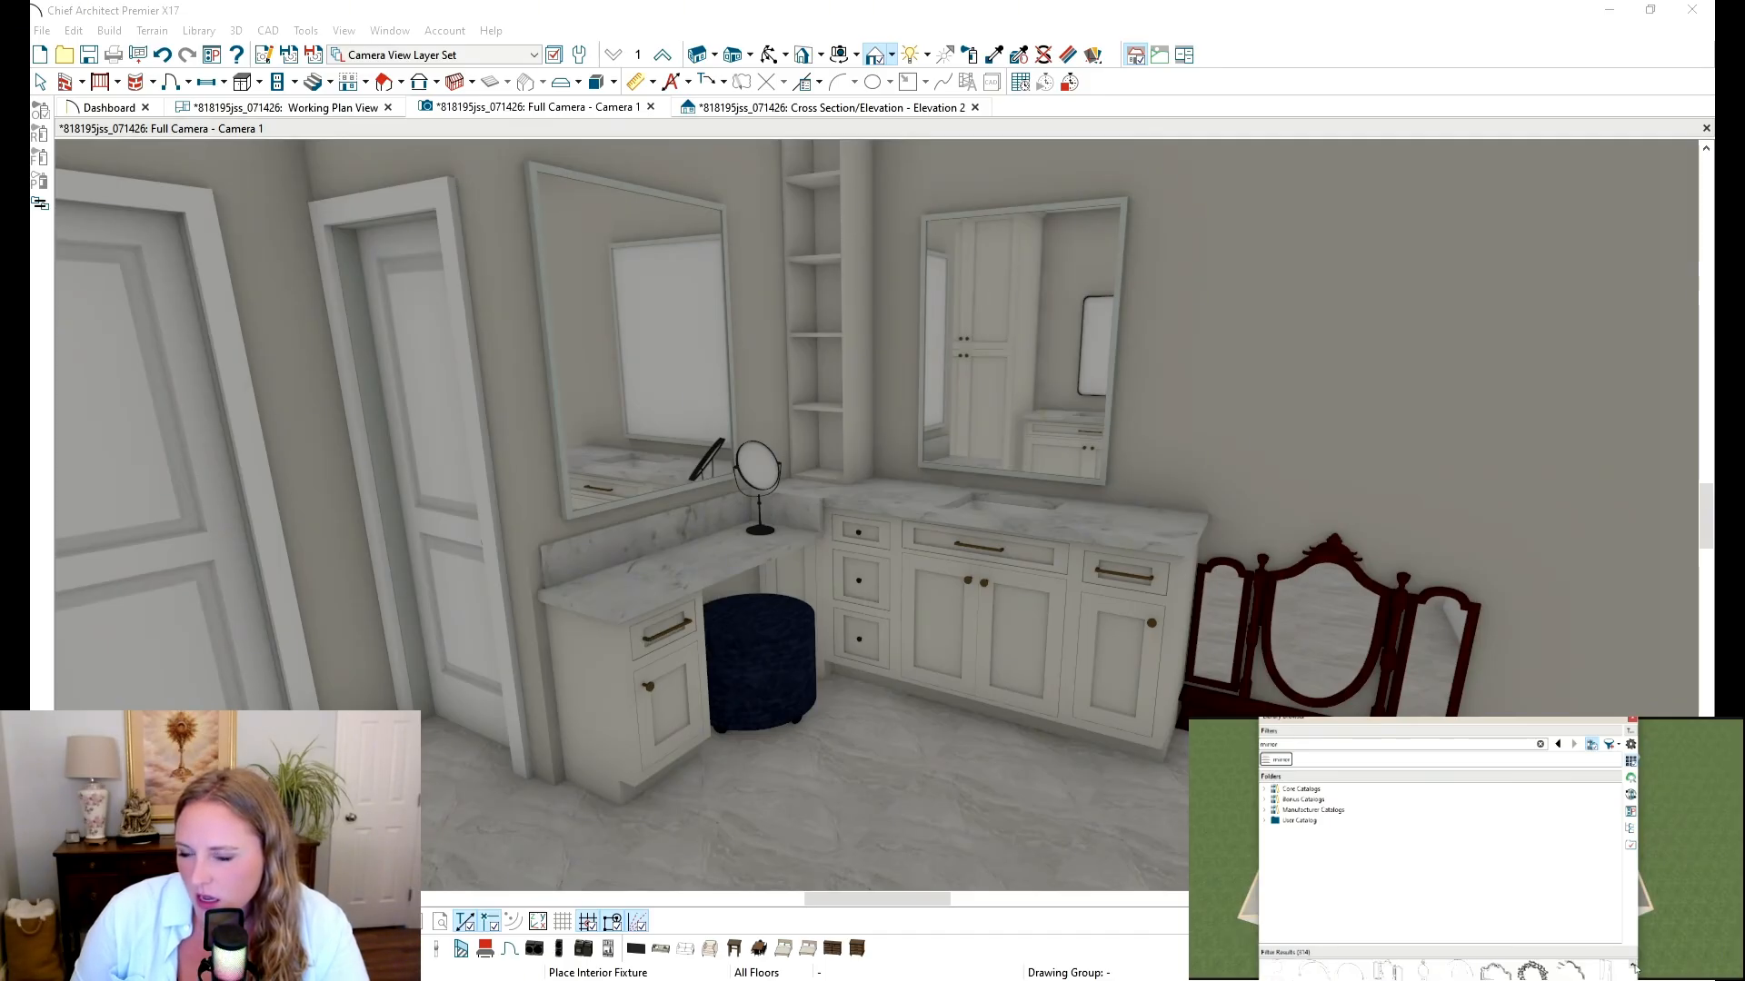
{"action": "scroll", "coordinate": [1634, 968], "scroll_direction": "down", "scroll_amount": 6}
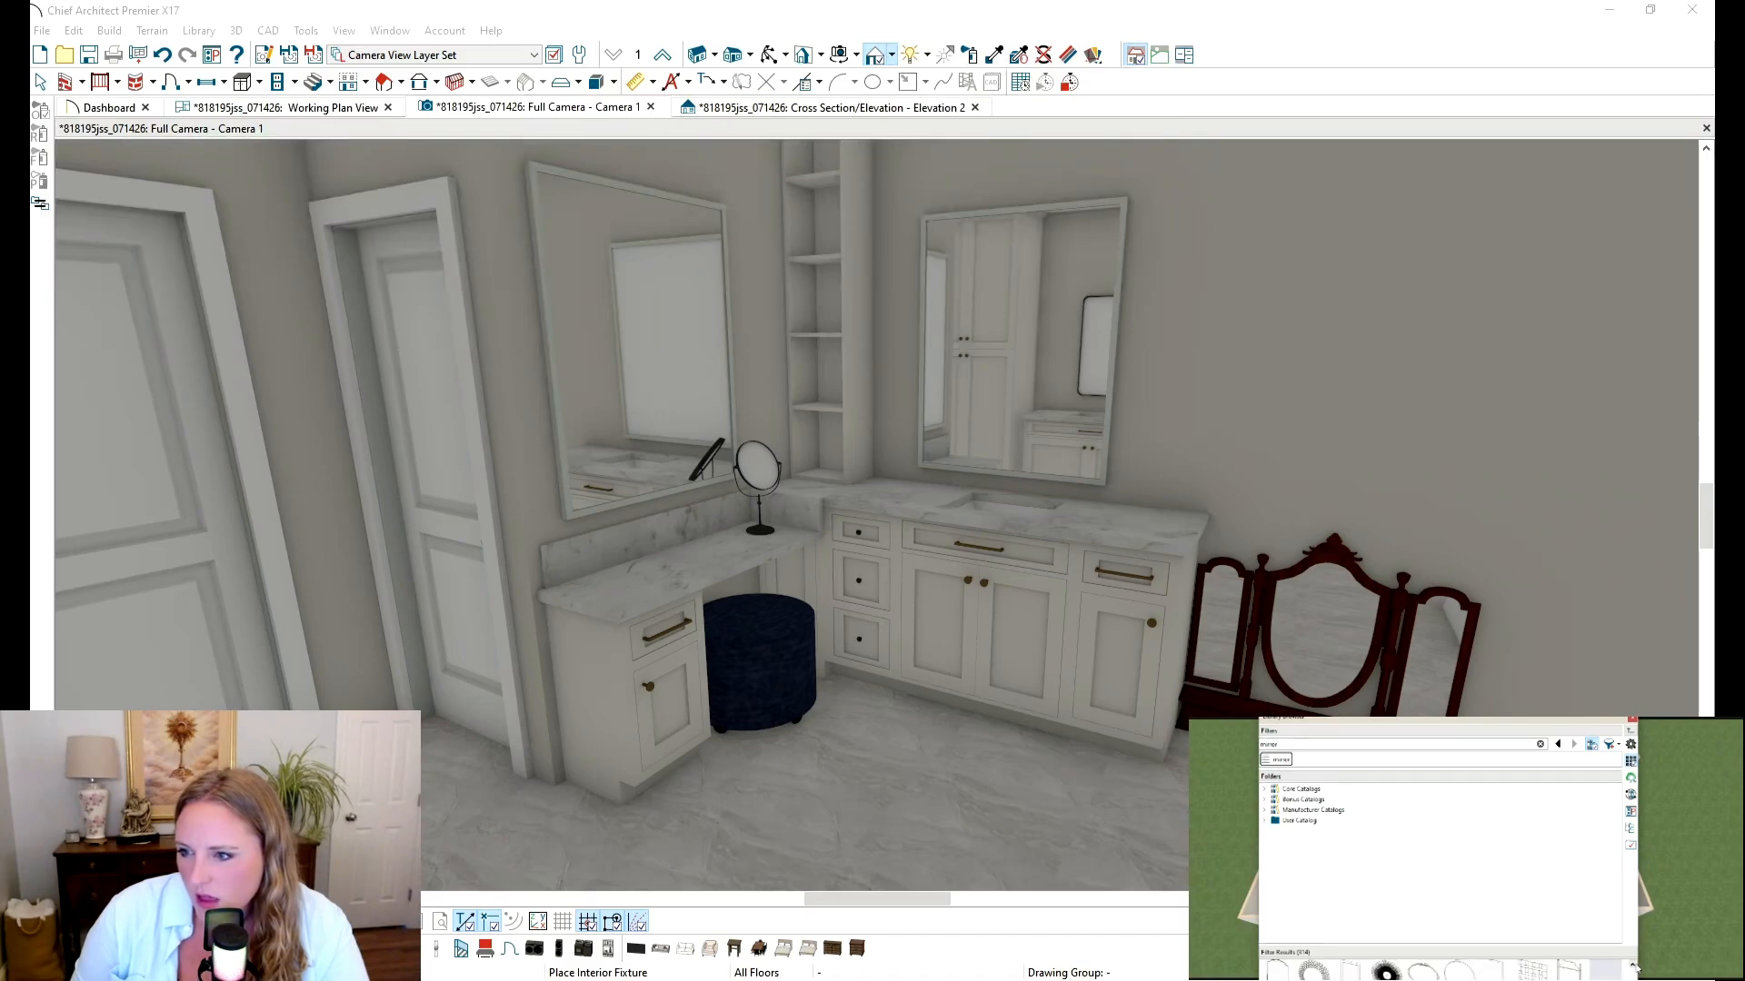
{"action": "scroll", "coordinate": [1634, 968], "scroll_direction": "down", "scroll_amount": 4}
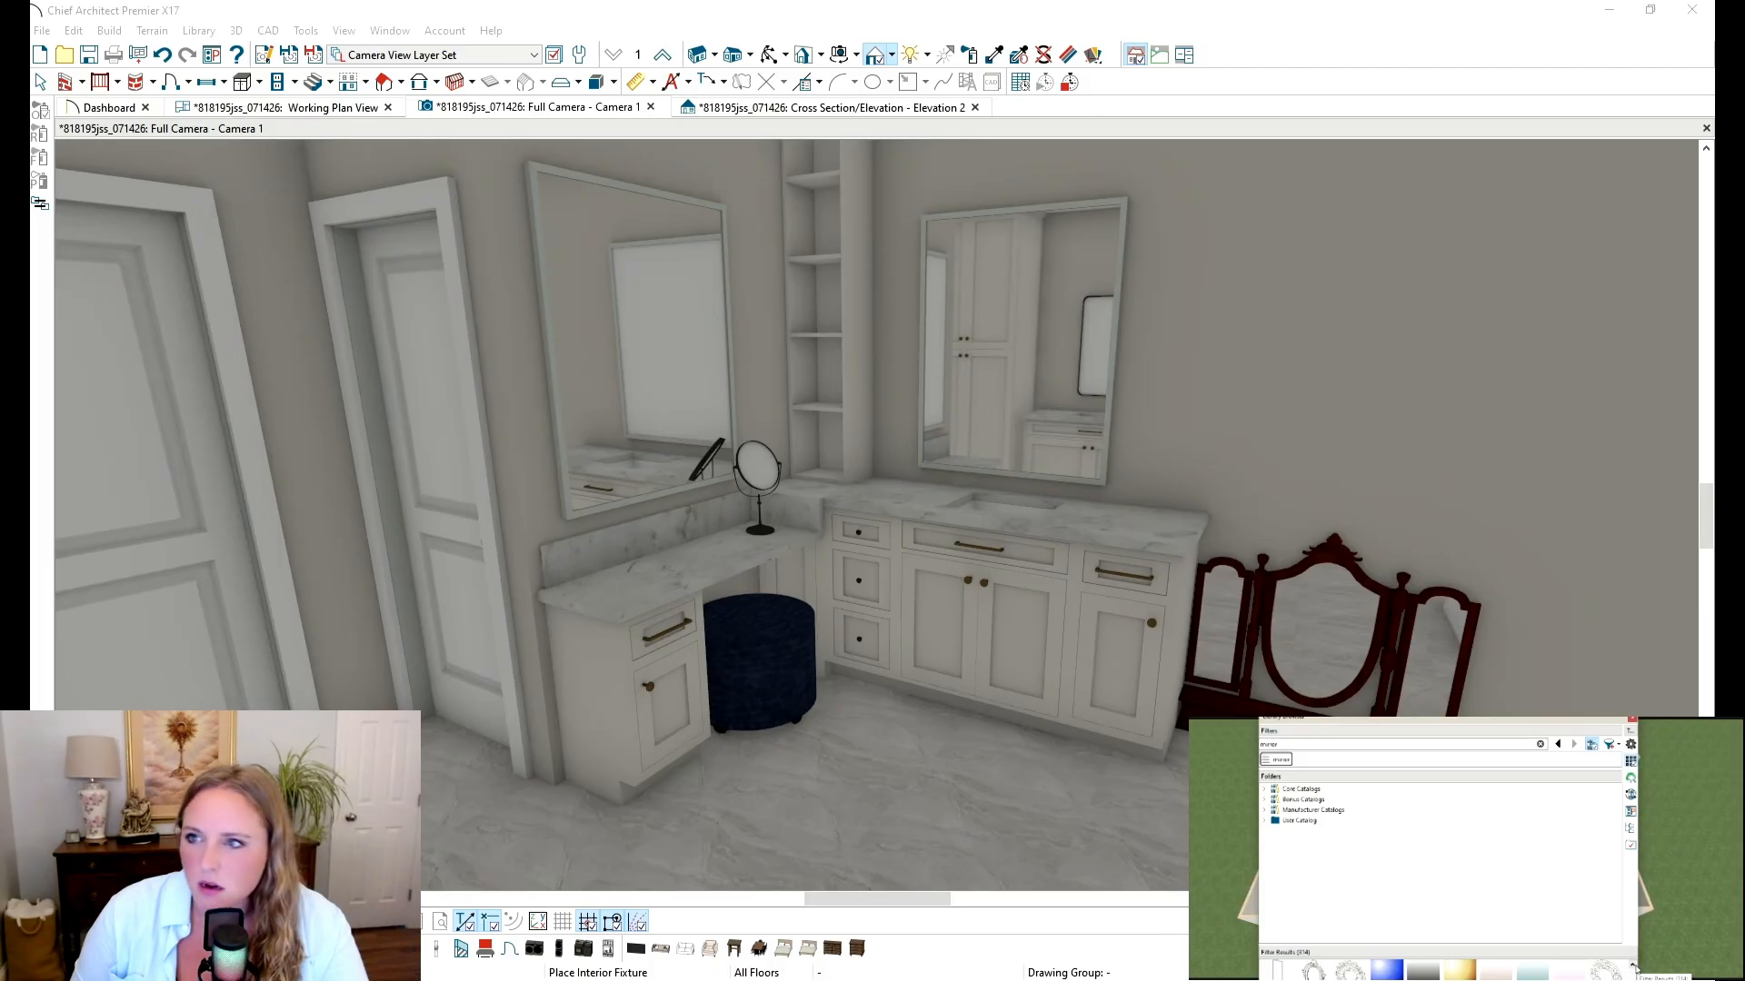
{"action": "scroll", "coordinate": [1635, 969], "scroll_direction": "down", "scroll_amount": 2}
{"action": "scroll", "coordinate": [1634, 969], "scroll_direction": "down", "scroll_amount": 2}
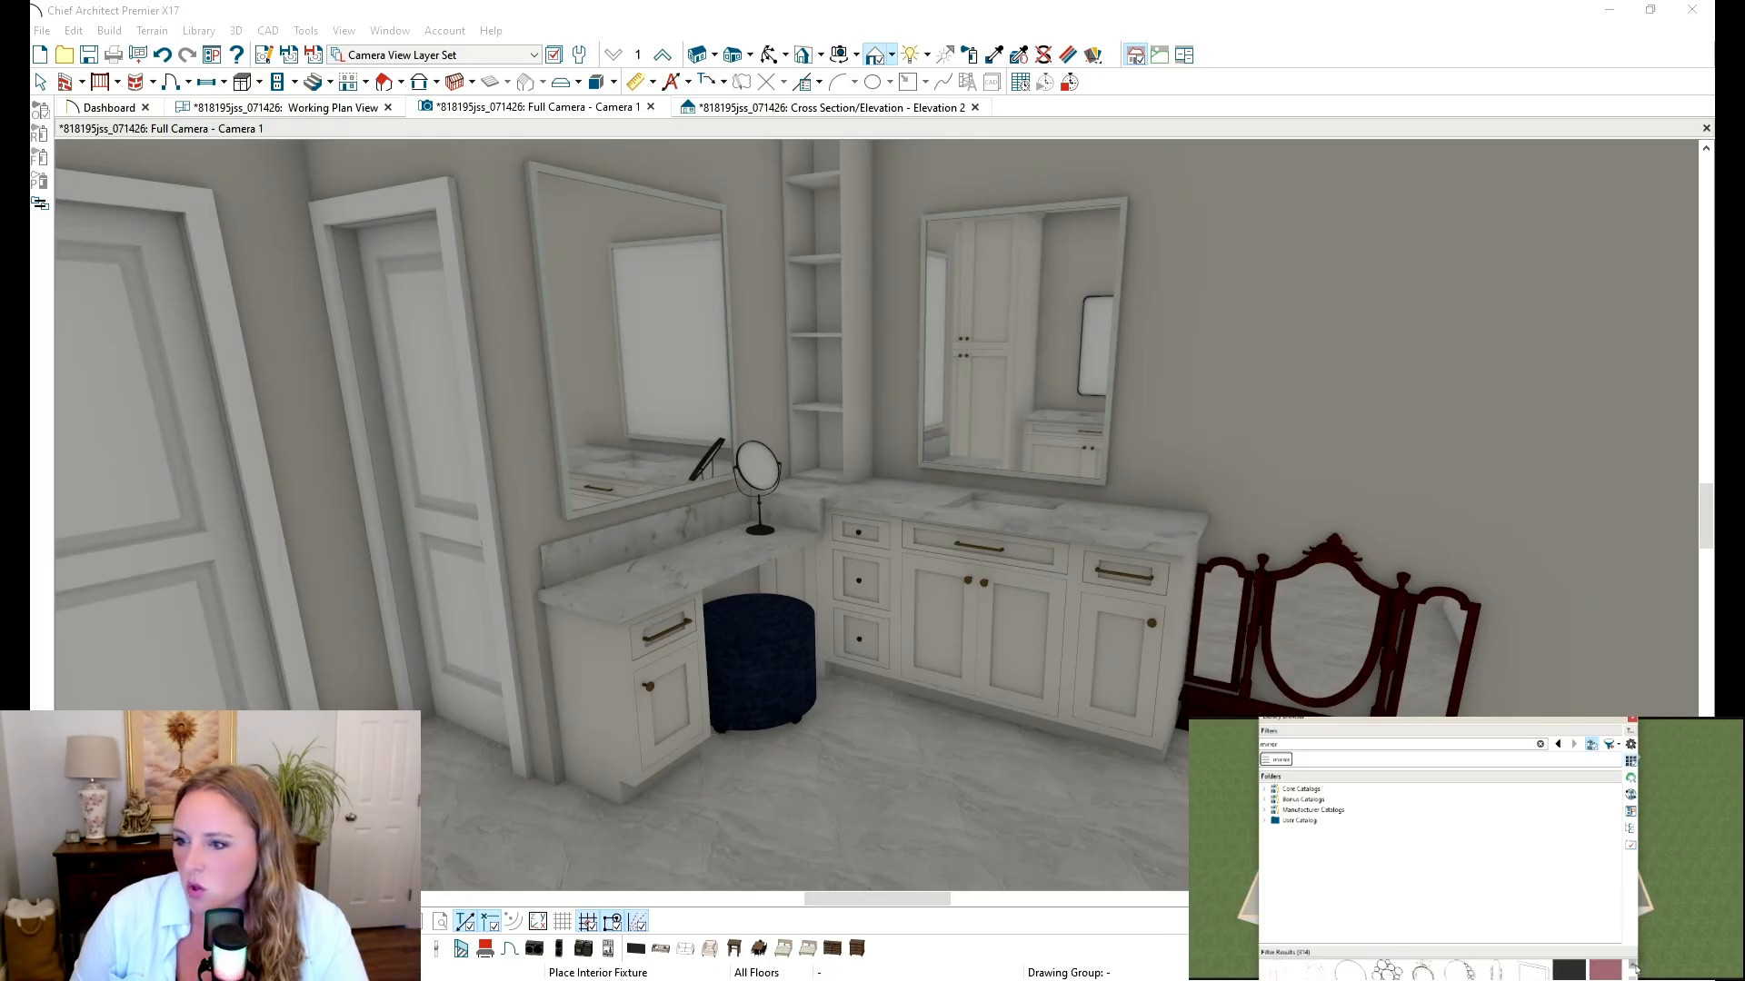
{"action": "scroll", "coordinate": [1635, 968], "scroll_direction": "down", "scroll_amount": 2}
{"action": "scroll", "coordinate": [1635, 969], "scroll_direction": "down", "scroll_amount": 3}
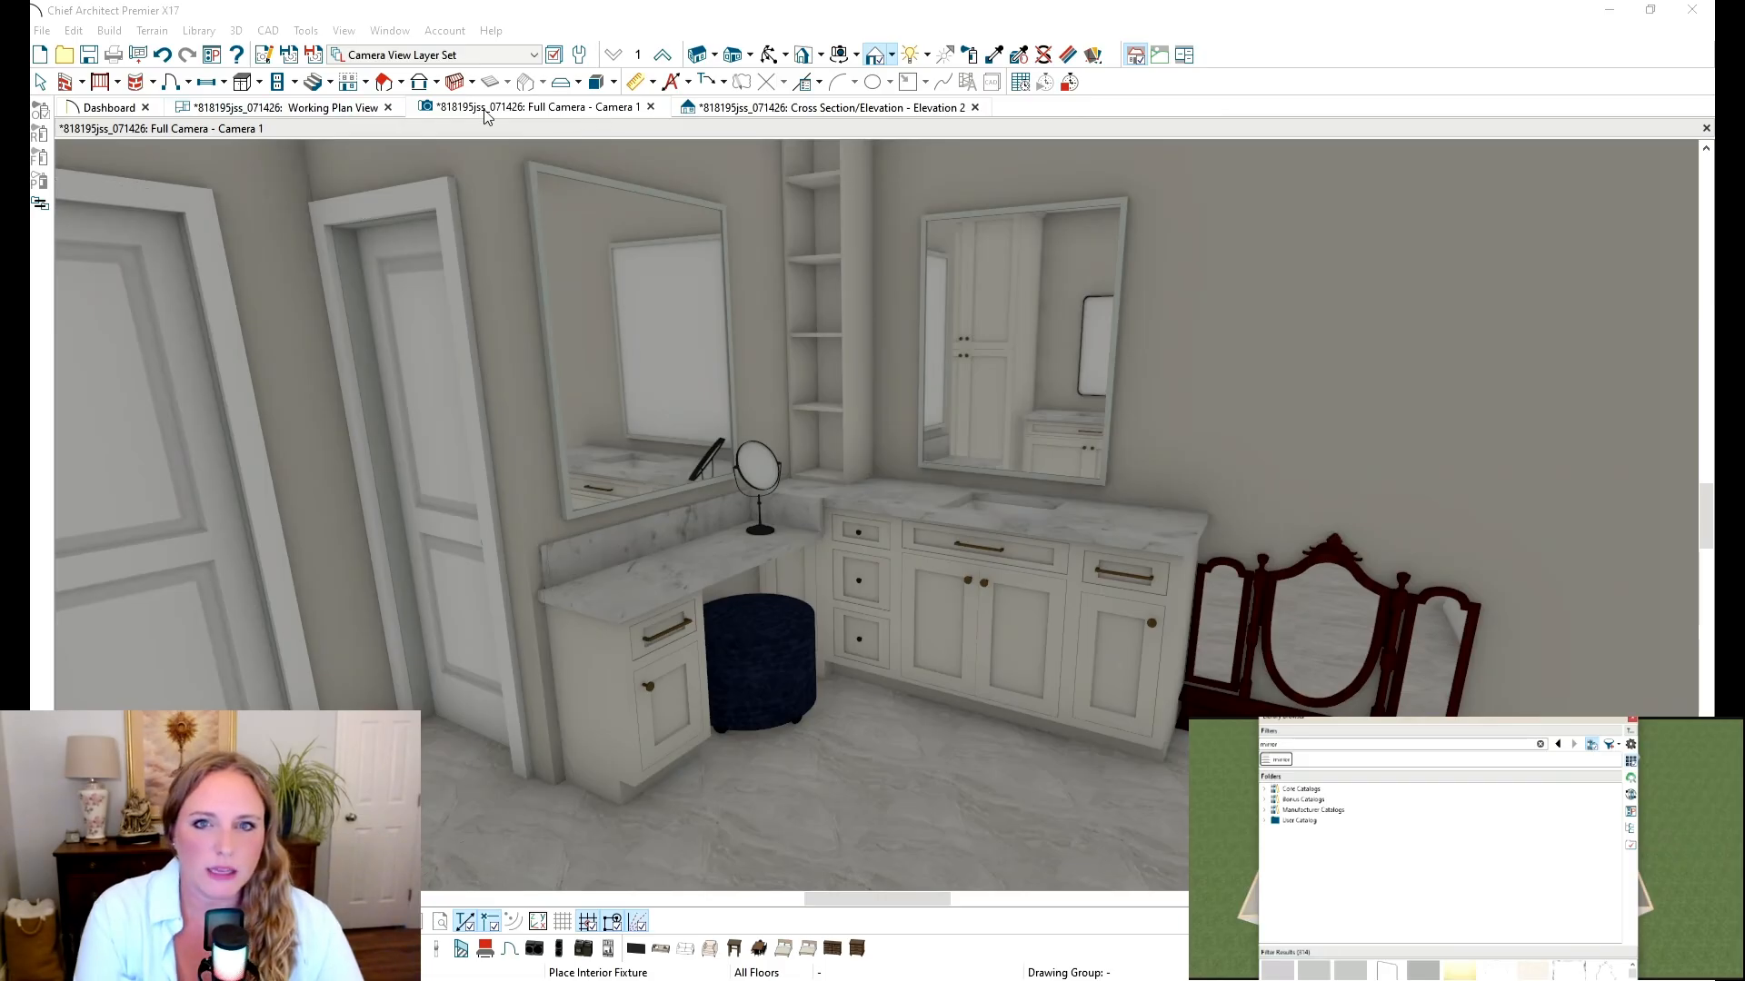
Step: Delete the three-panel mirror standing beside the vanity
{"action": "left_click", "coordinate": [42, 82]}
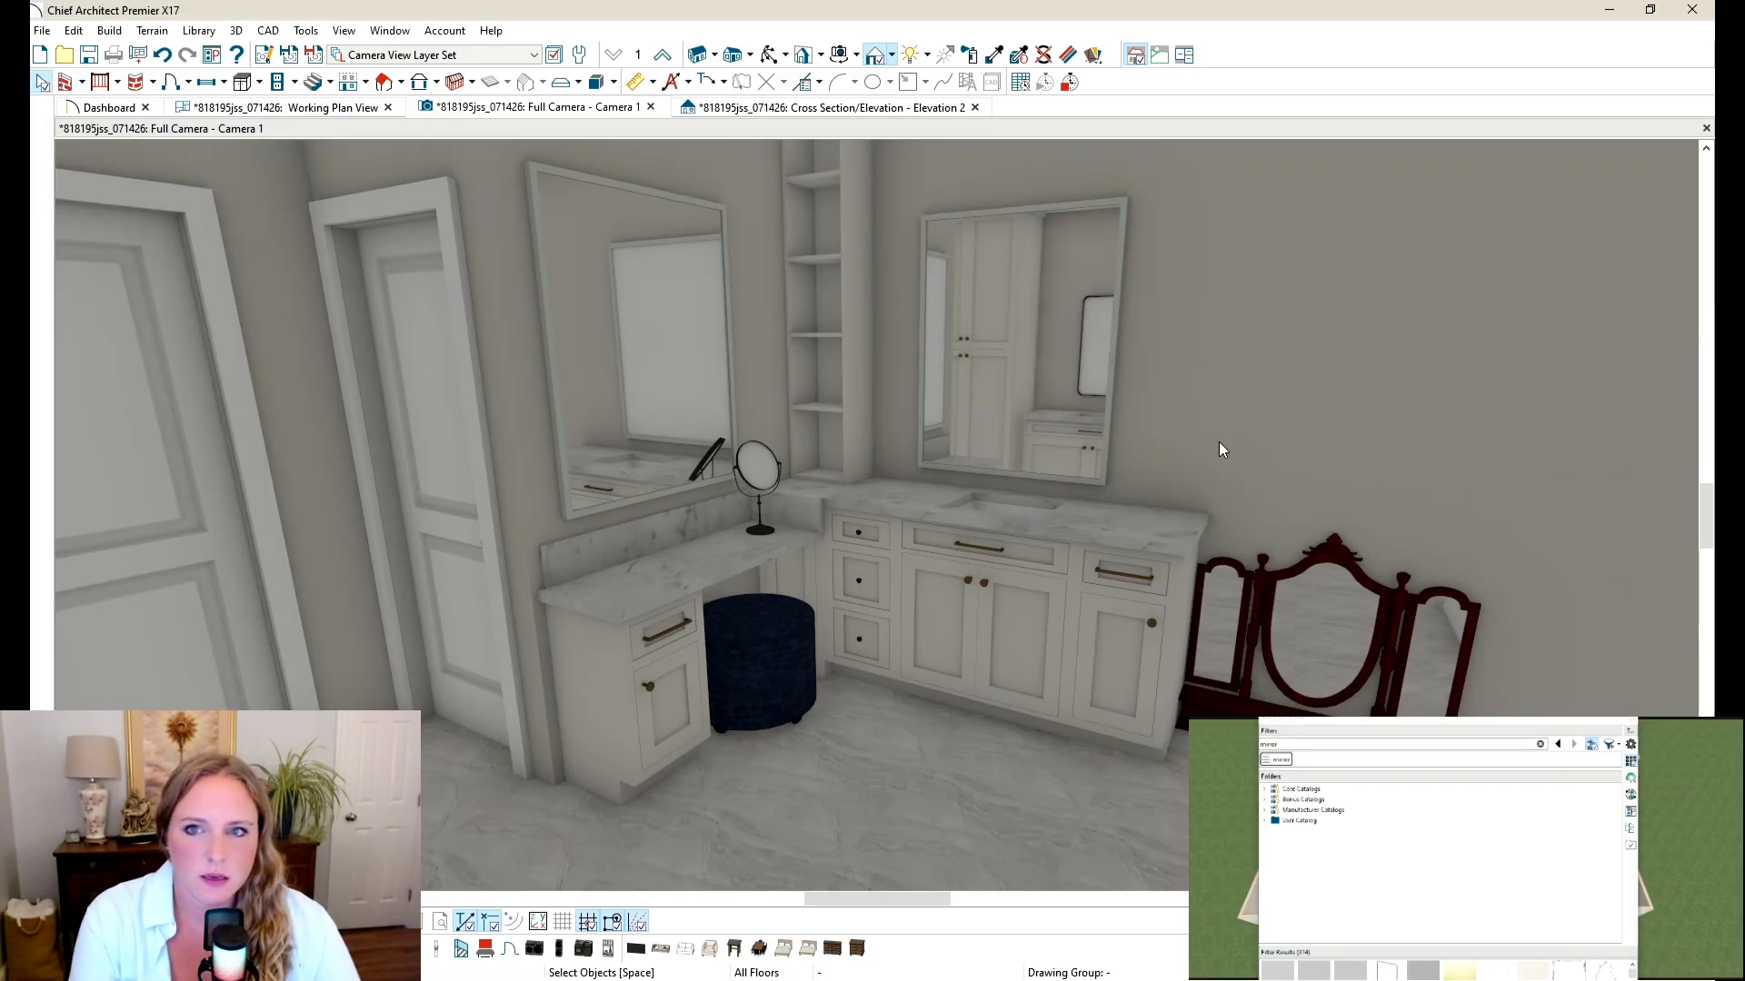
{"action": "left_click", "coordinate": [1389, 629]}
{"action": "key", "text": "Delete"}
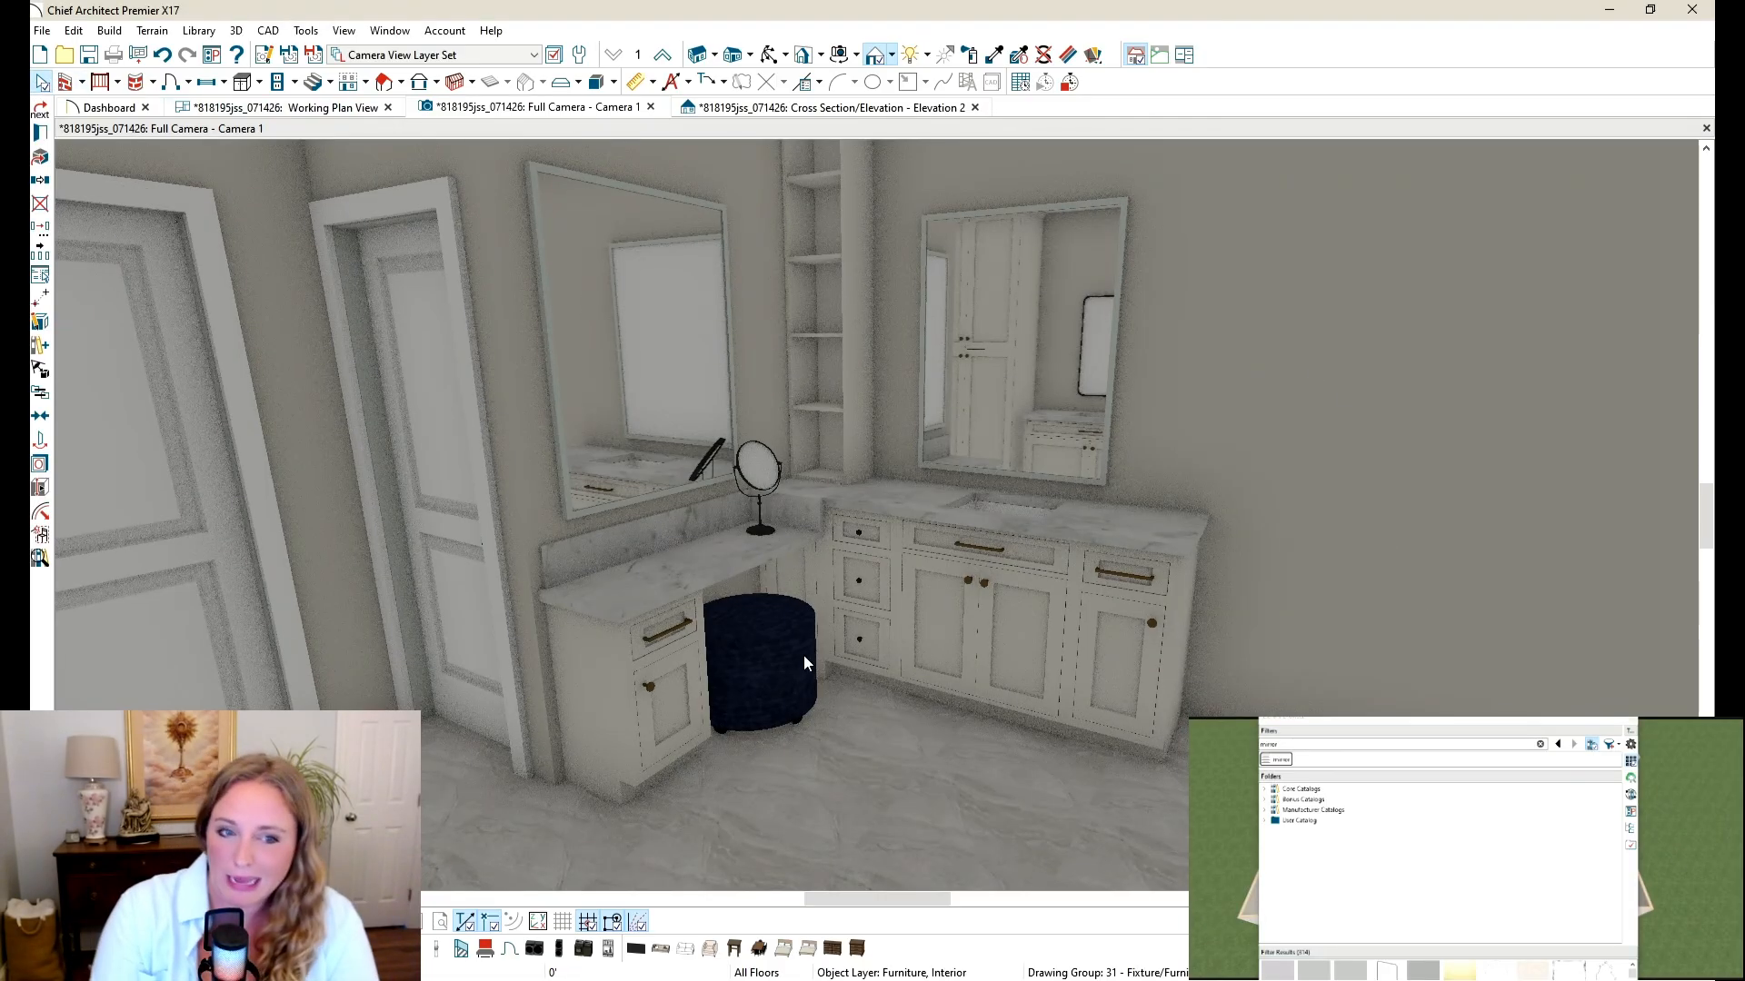
Step: Delete the swivel mirror from the makeup counter and the framed mirror from the wall above it
{"action": "left_click", "coordinate": [763, 461]}
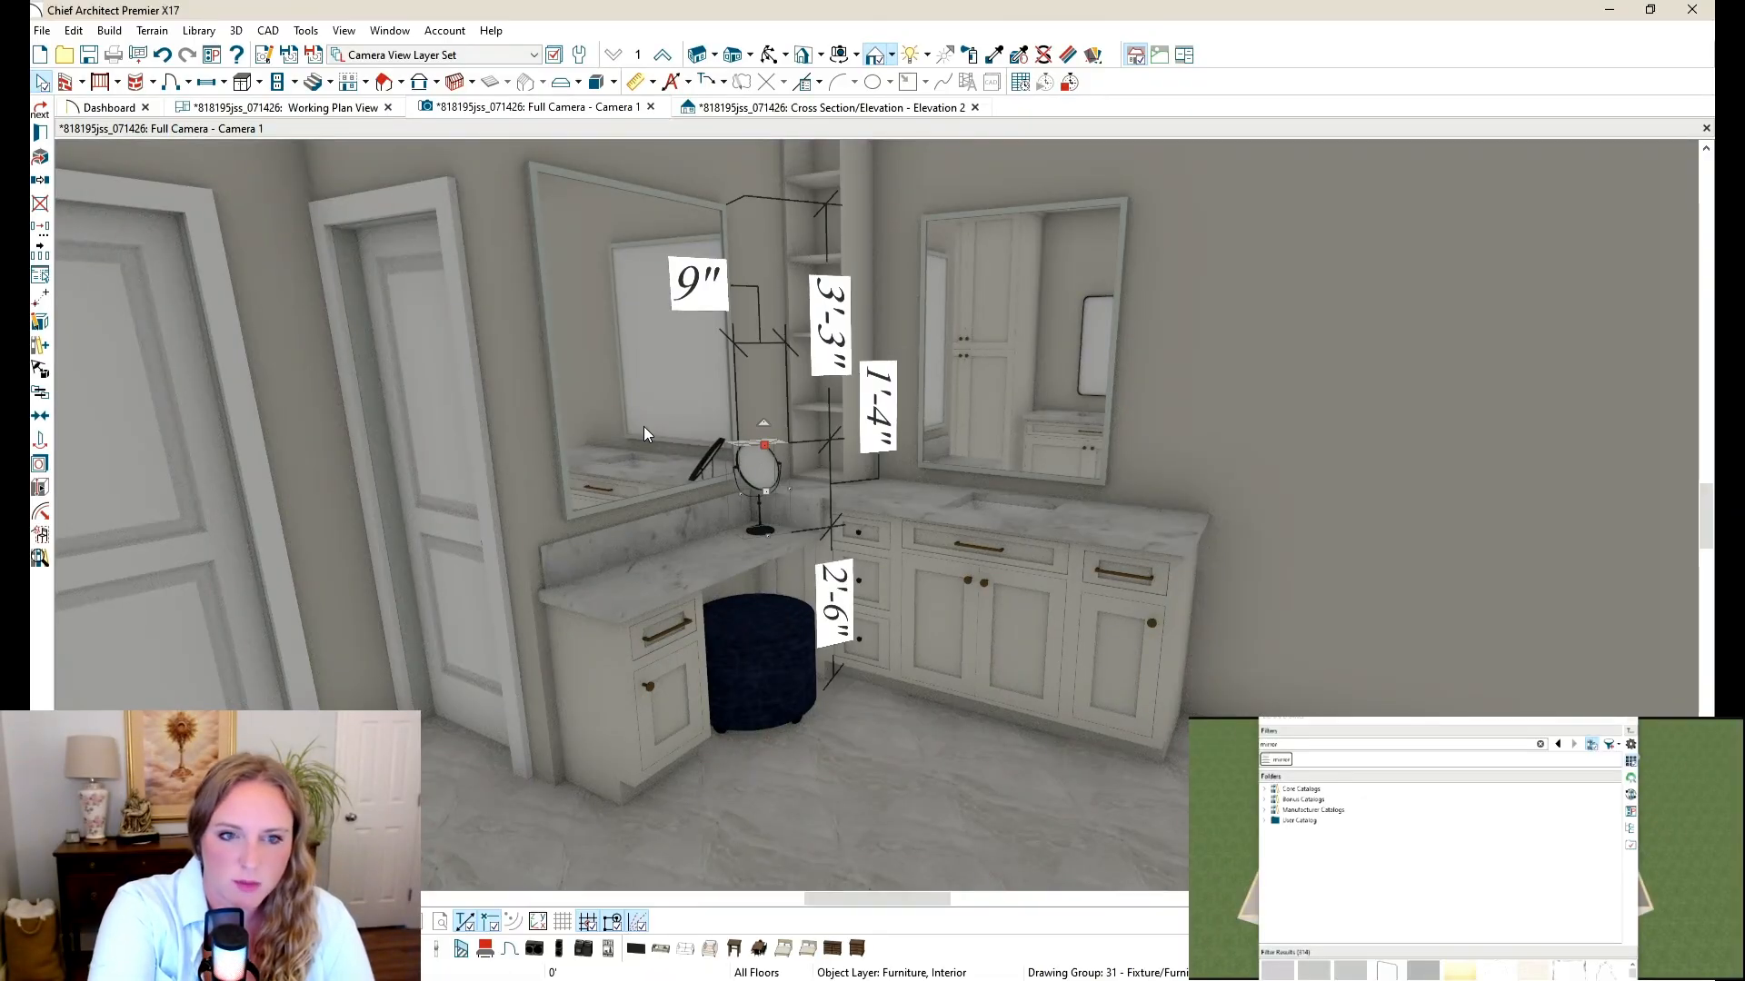
{"action": "key", "text": "Delete"}
{"action": "left_click", "coordinate": [614, 398]}
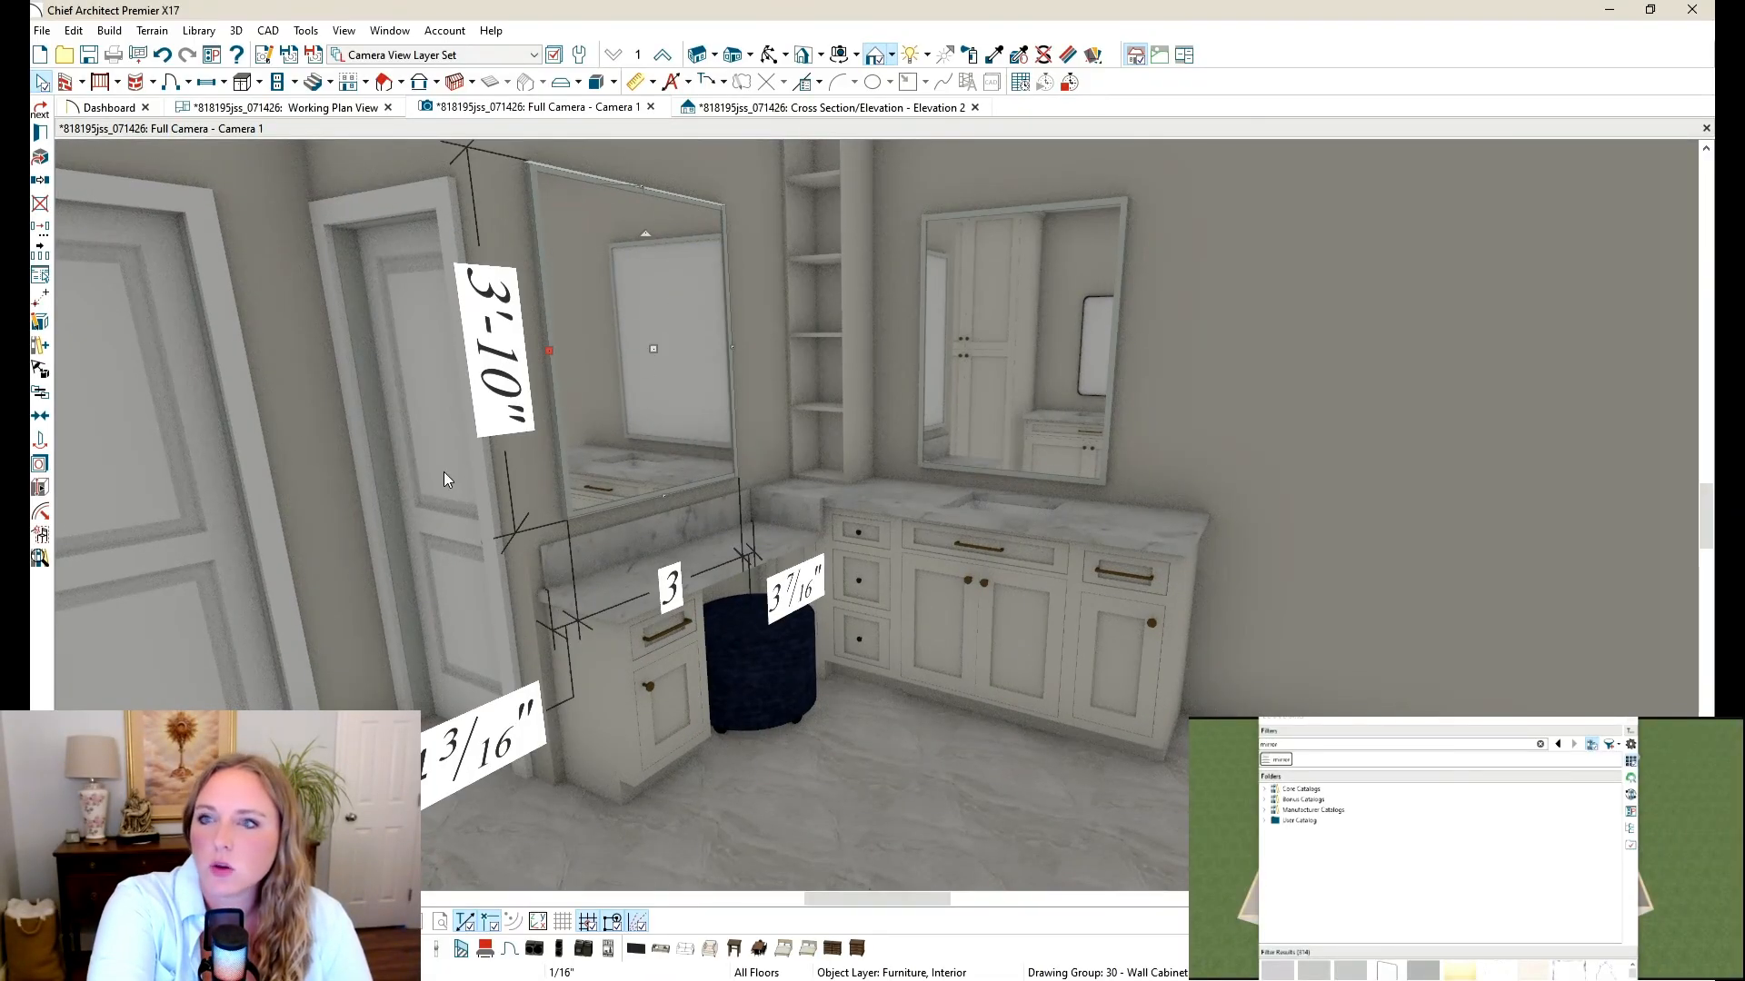
{"action": "key", "text": "Delete"}
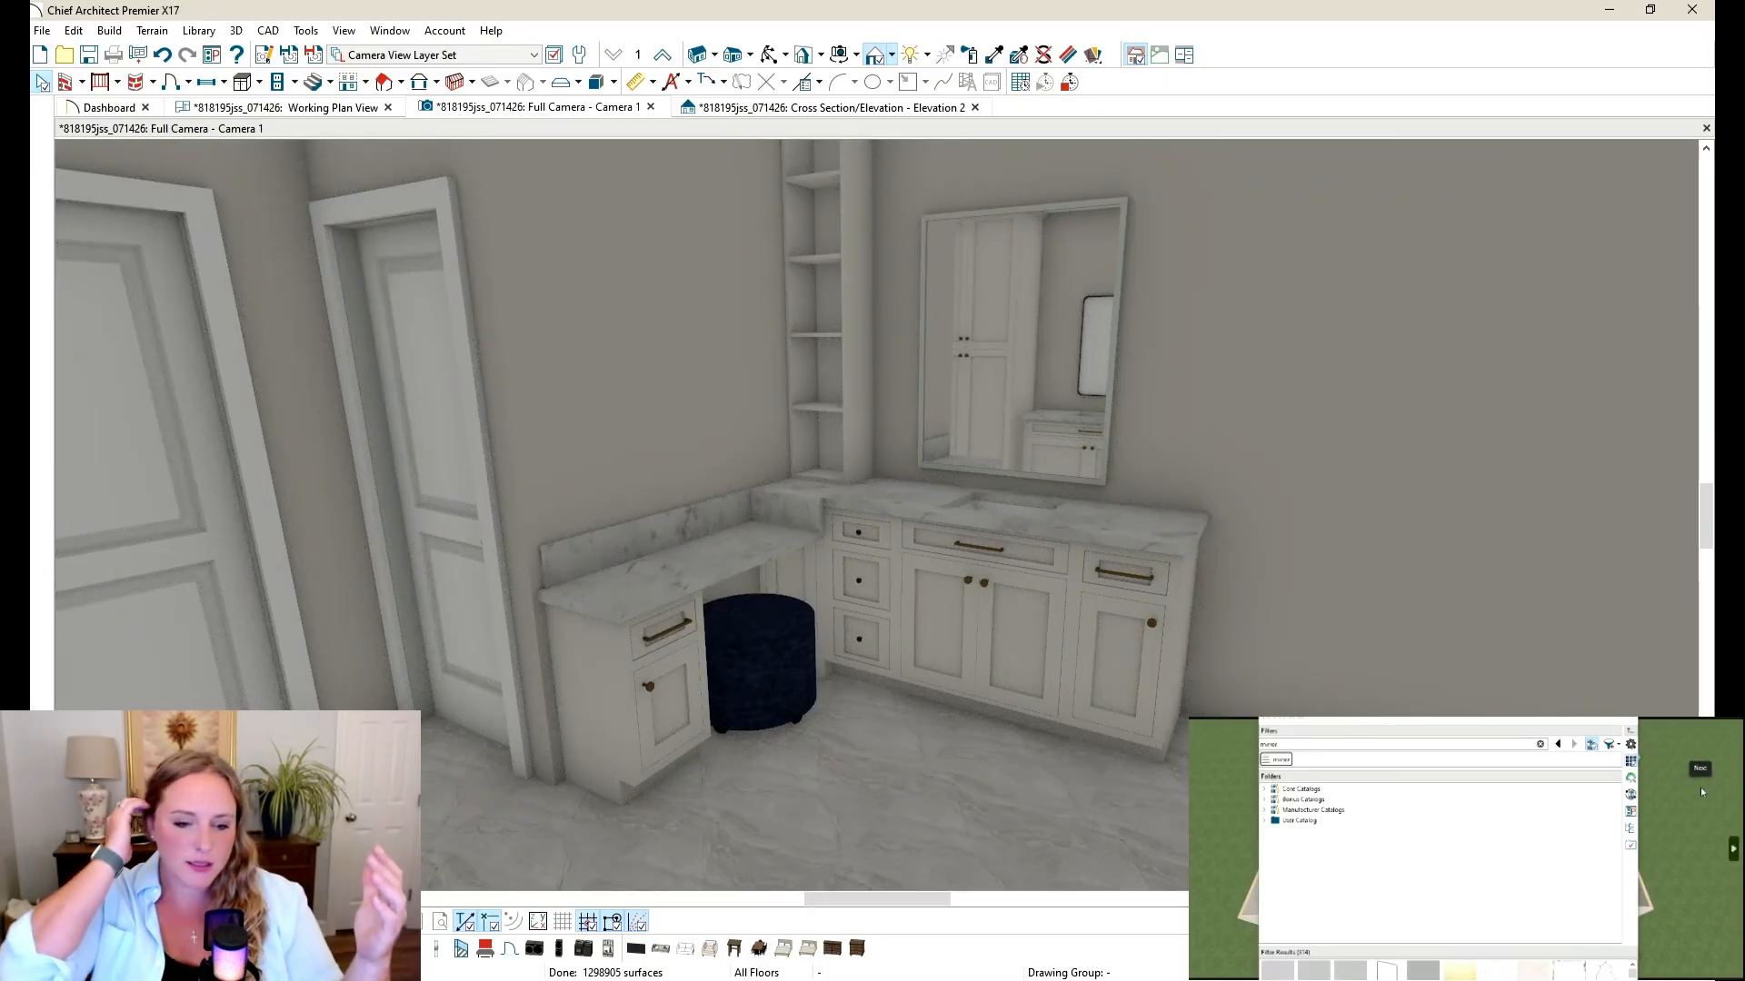
Step: Try an ornate gold three-panel mirror on the wall above the makeup counter
{"action": "left_click", "coordinate": [768, 57]}
{"action": "left_click_drag", "start_coordinate": [1061, 415], "coordinate": [850, 449]}
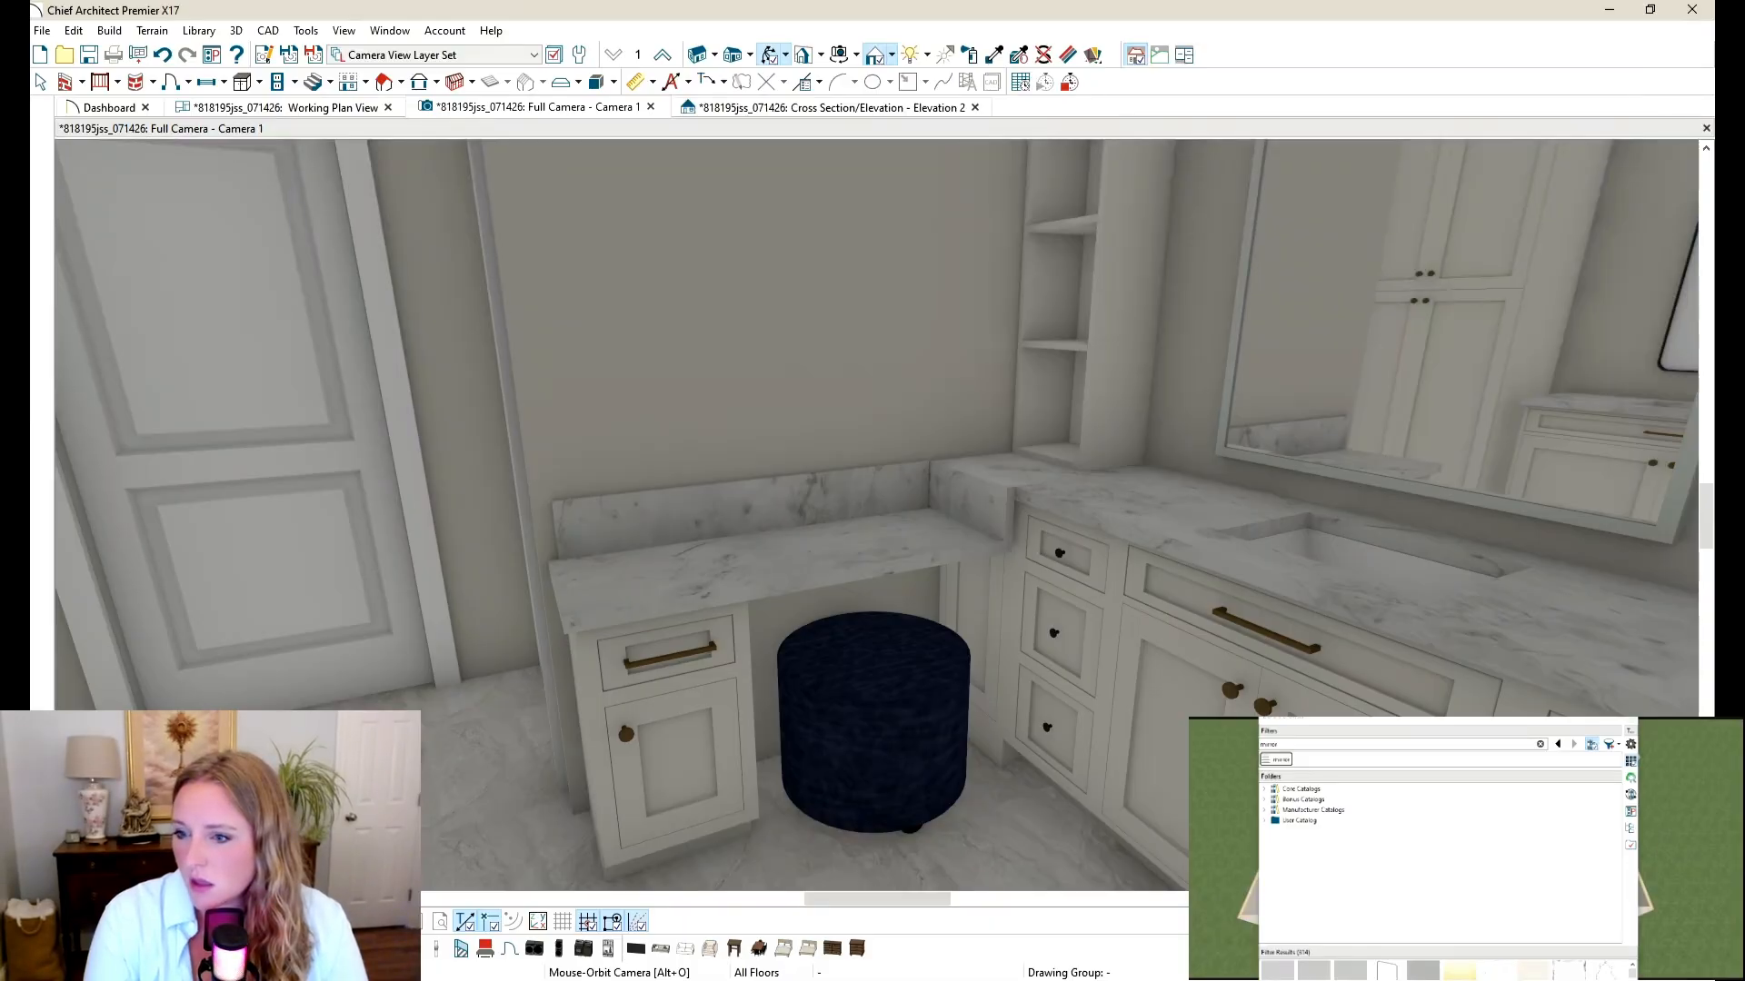
{"action": "left_click", "coordinate": [682, 343]}
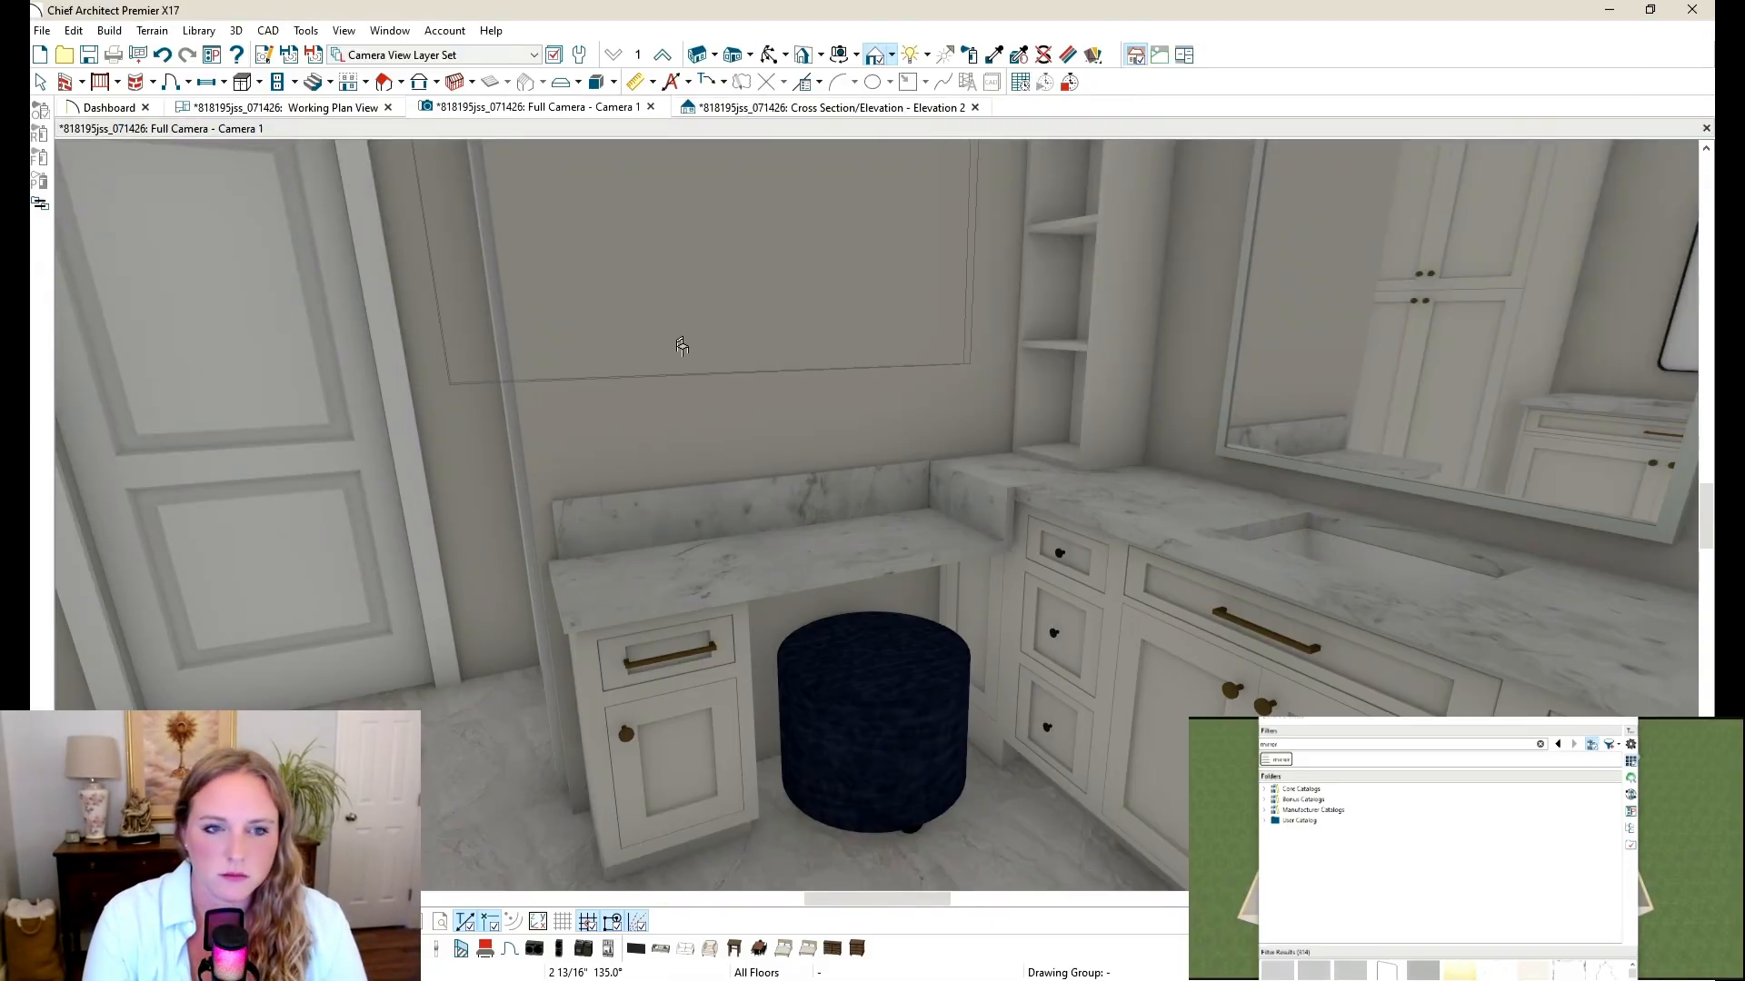
{"action": "scroll", "coordinate": [812, 639], "scroll_direction": "down", "scroll_amount": 3}
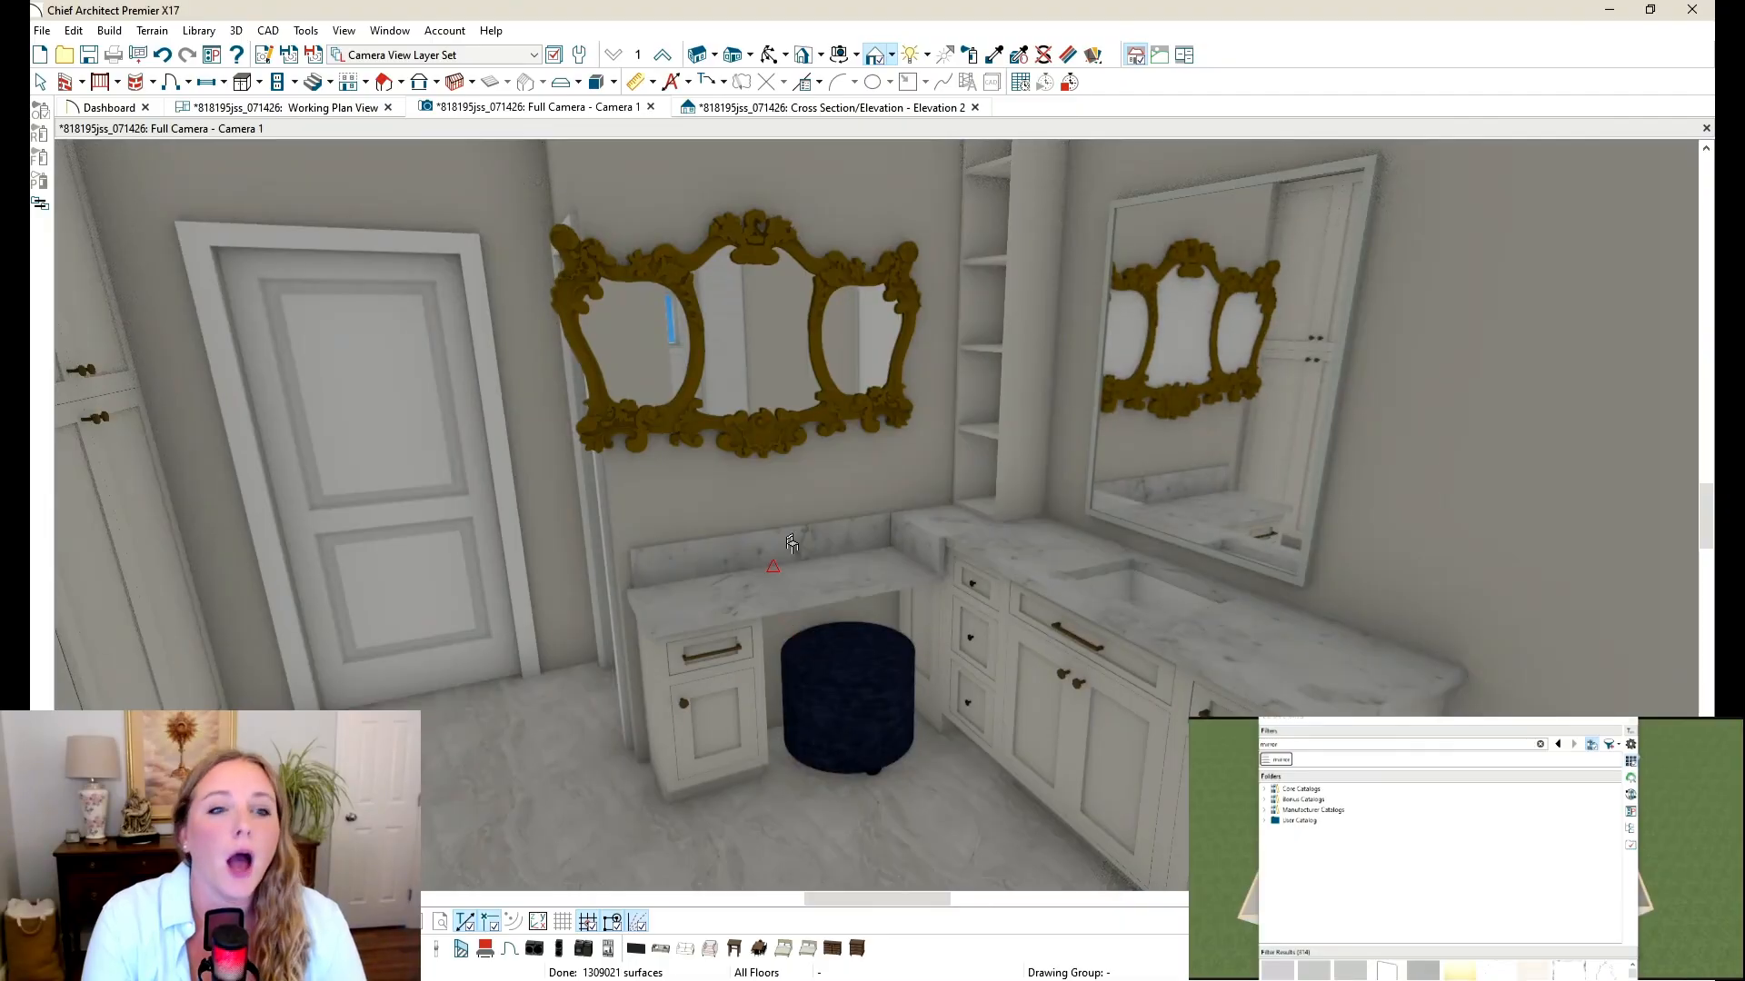
{"action": "key", "text": "space"}
{"action": "left_click", "coordinate": [790, 364]}
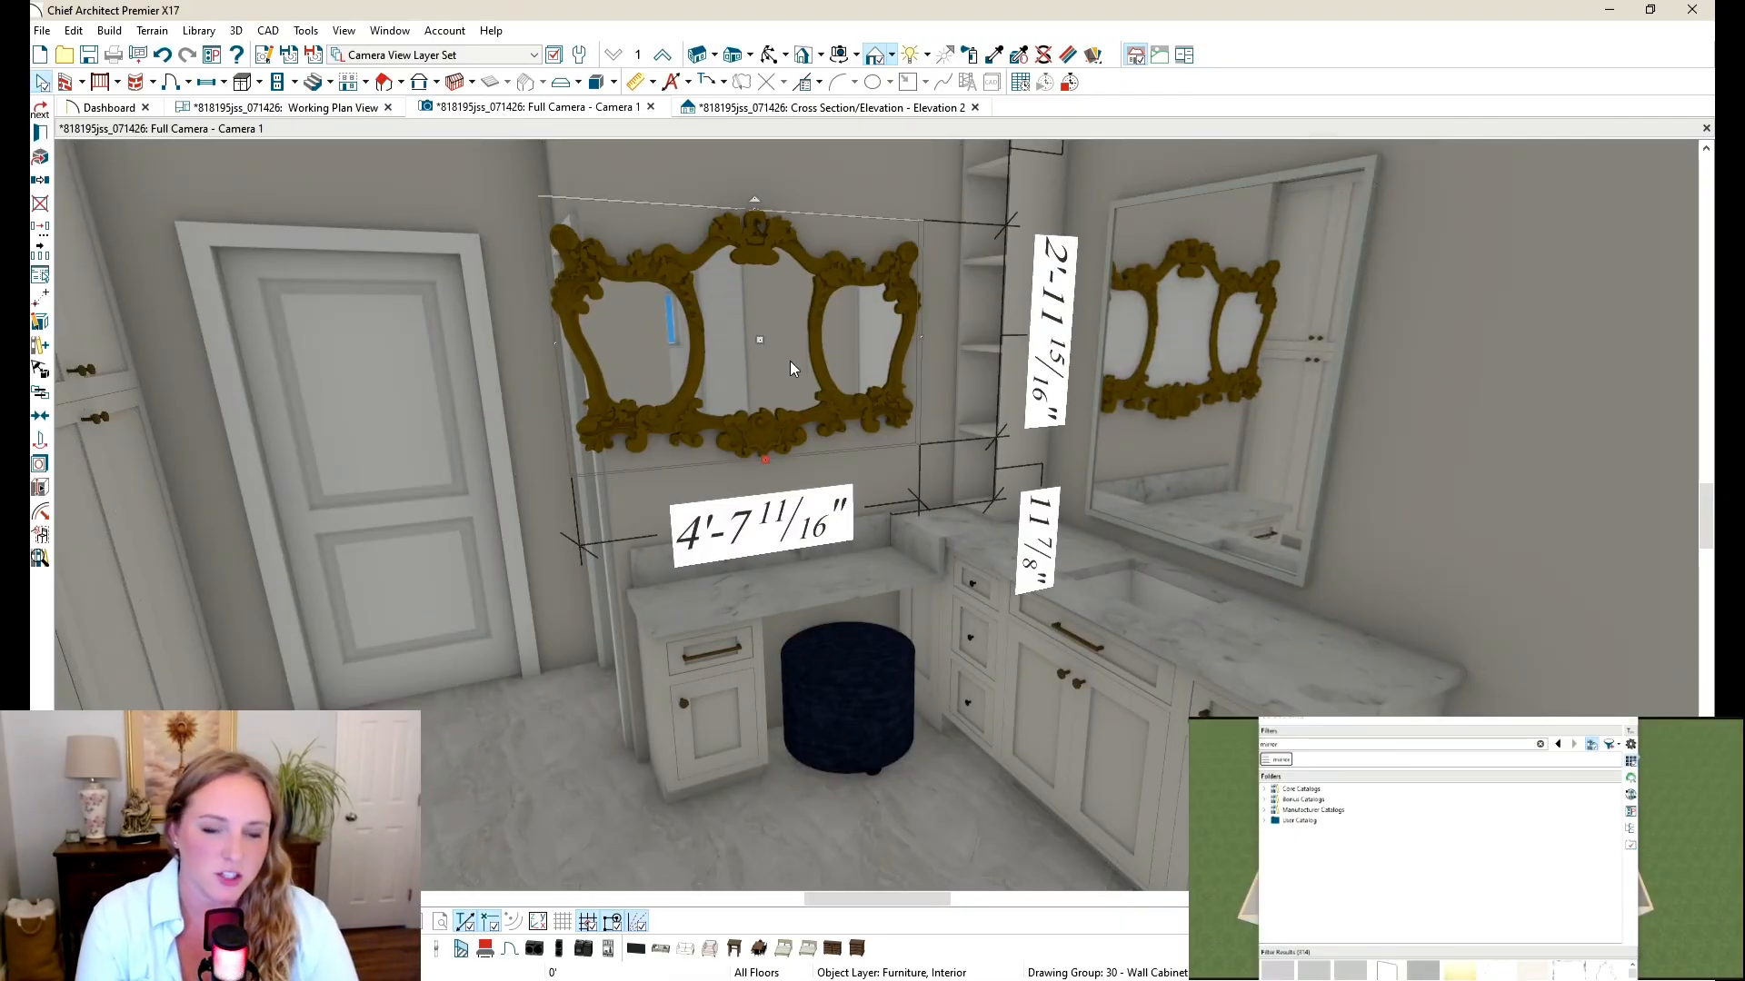
{"action": "key", "text": "Delete"}
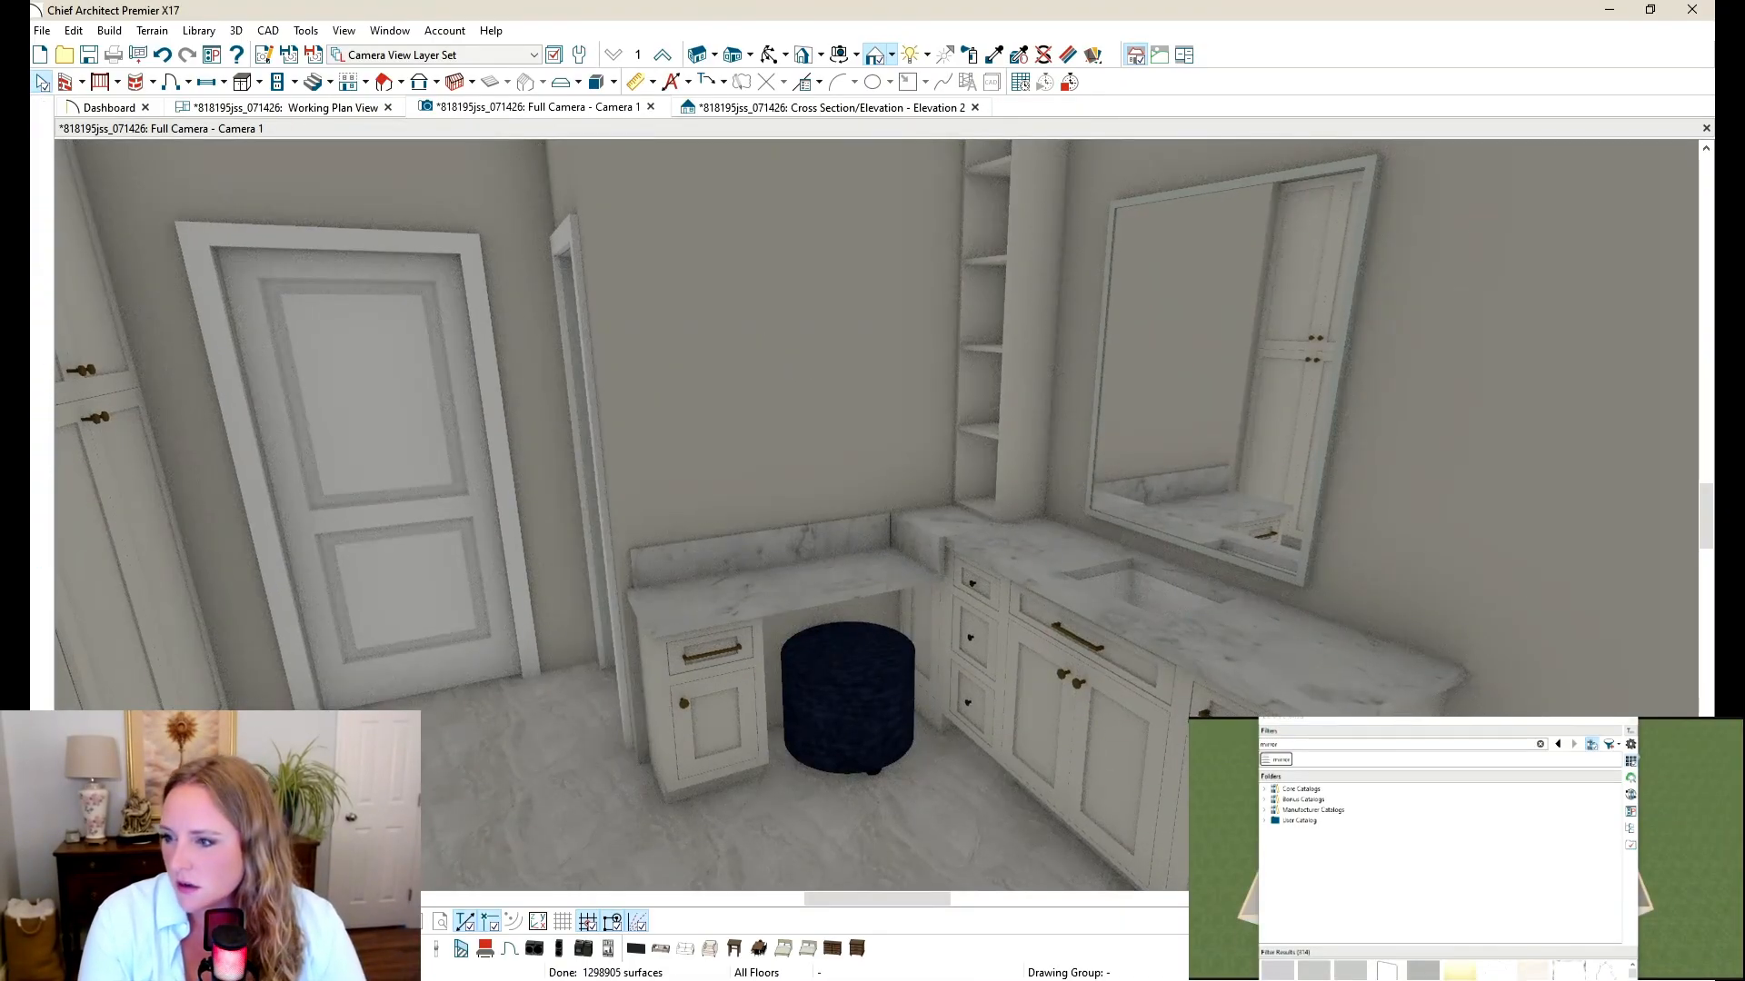
Step: Place a black-framed, rounded rectangular library mirror above the makeup counter and delete the custom backsplash beneath it
{"action": "left_click", "coordinate": [1575, 956]}
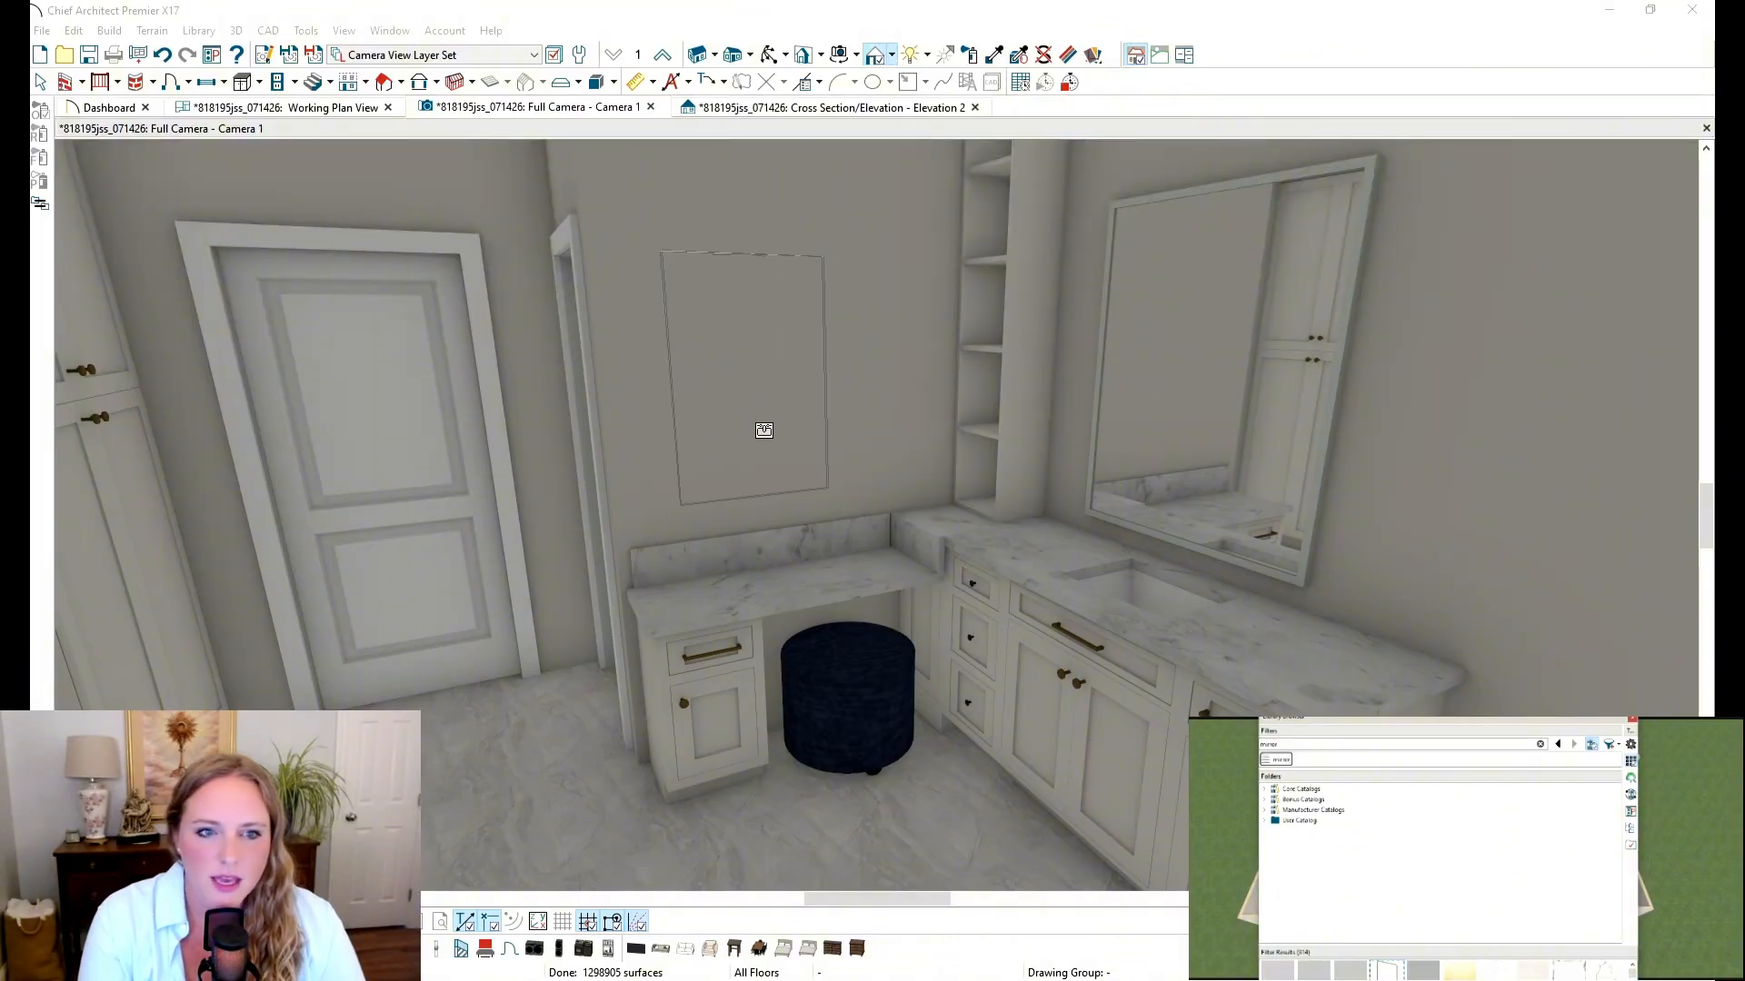
{"action": "left_click", "coordinate": [779, 428]}
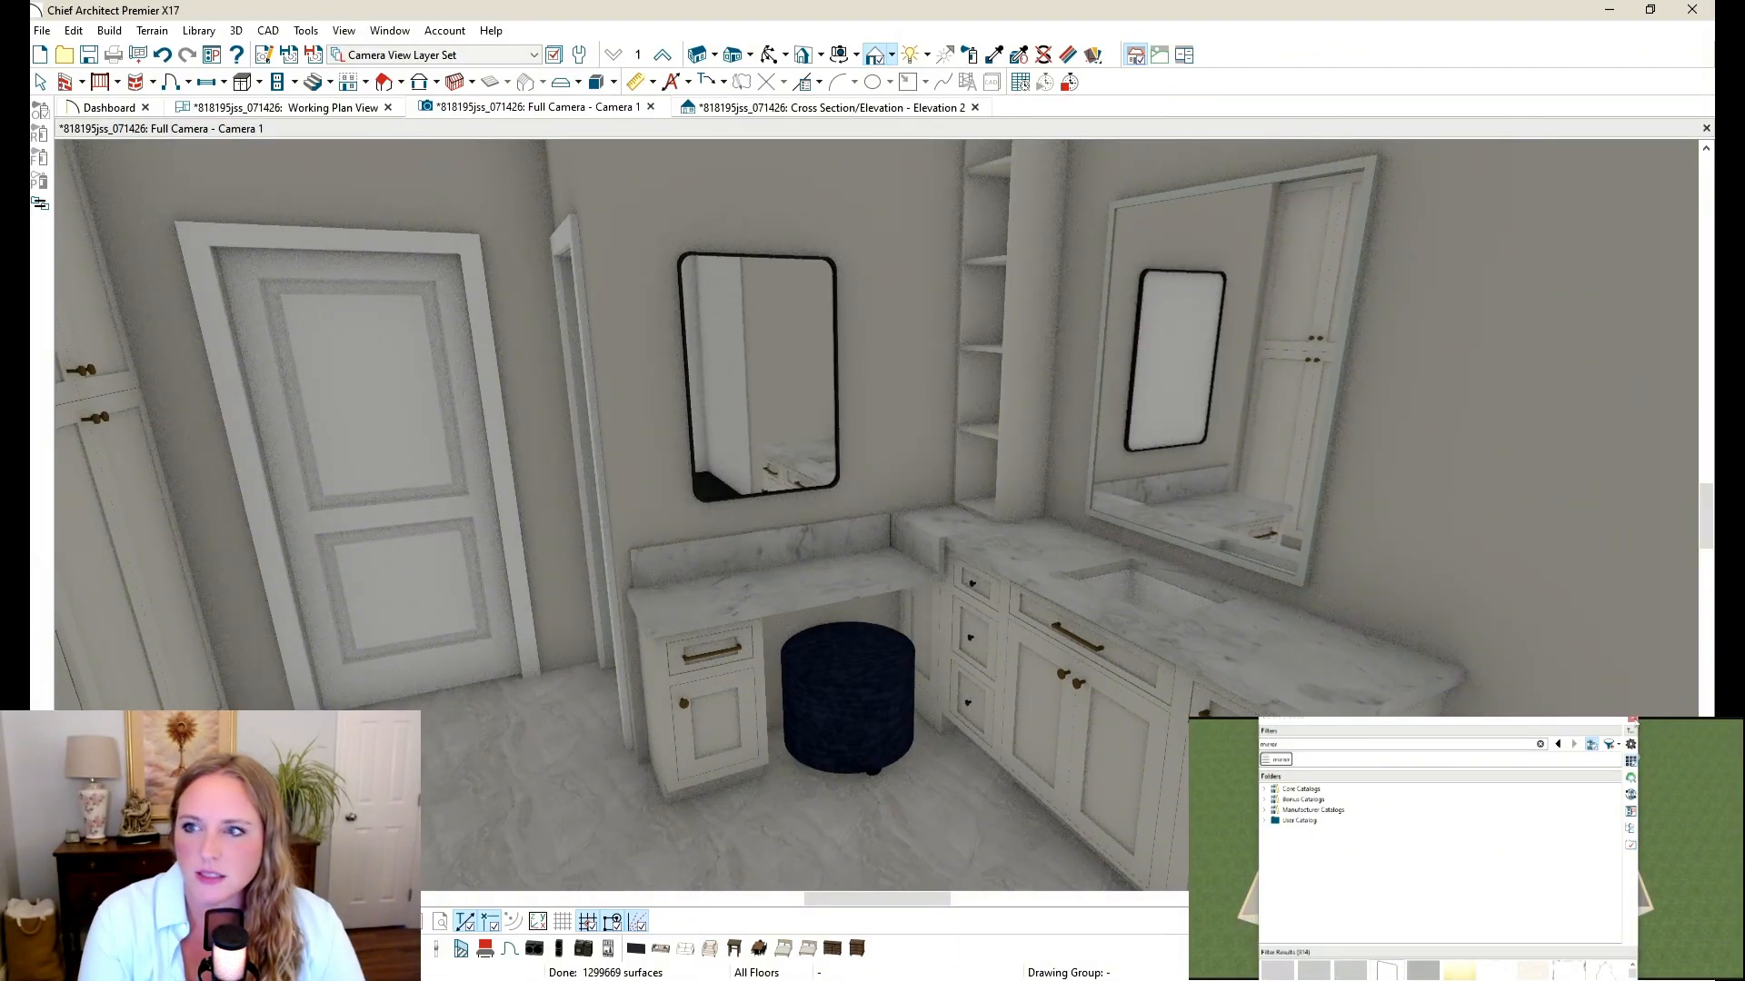
{"action": "left_click", "coordinate": [1633, 719]}
{"action": "left_click", "coordinate": [781, 559]}
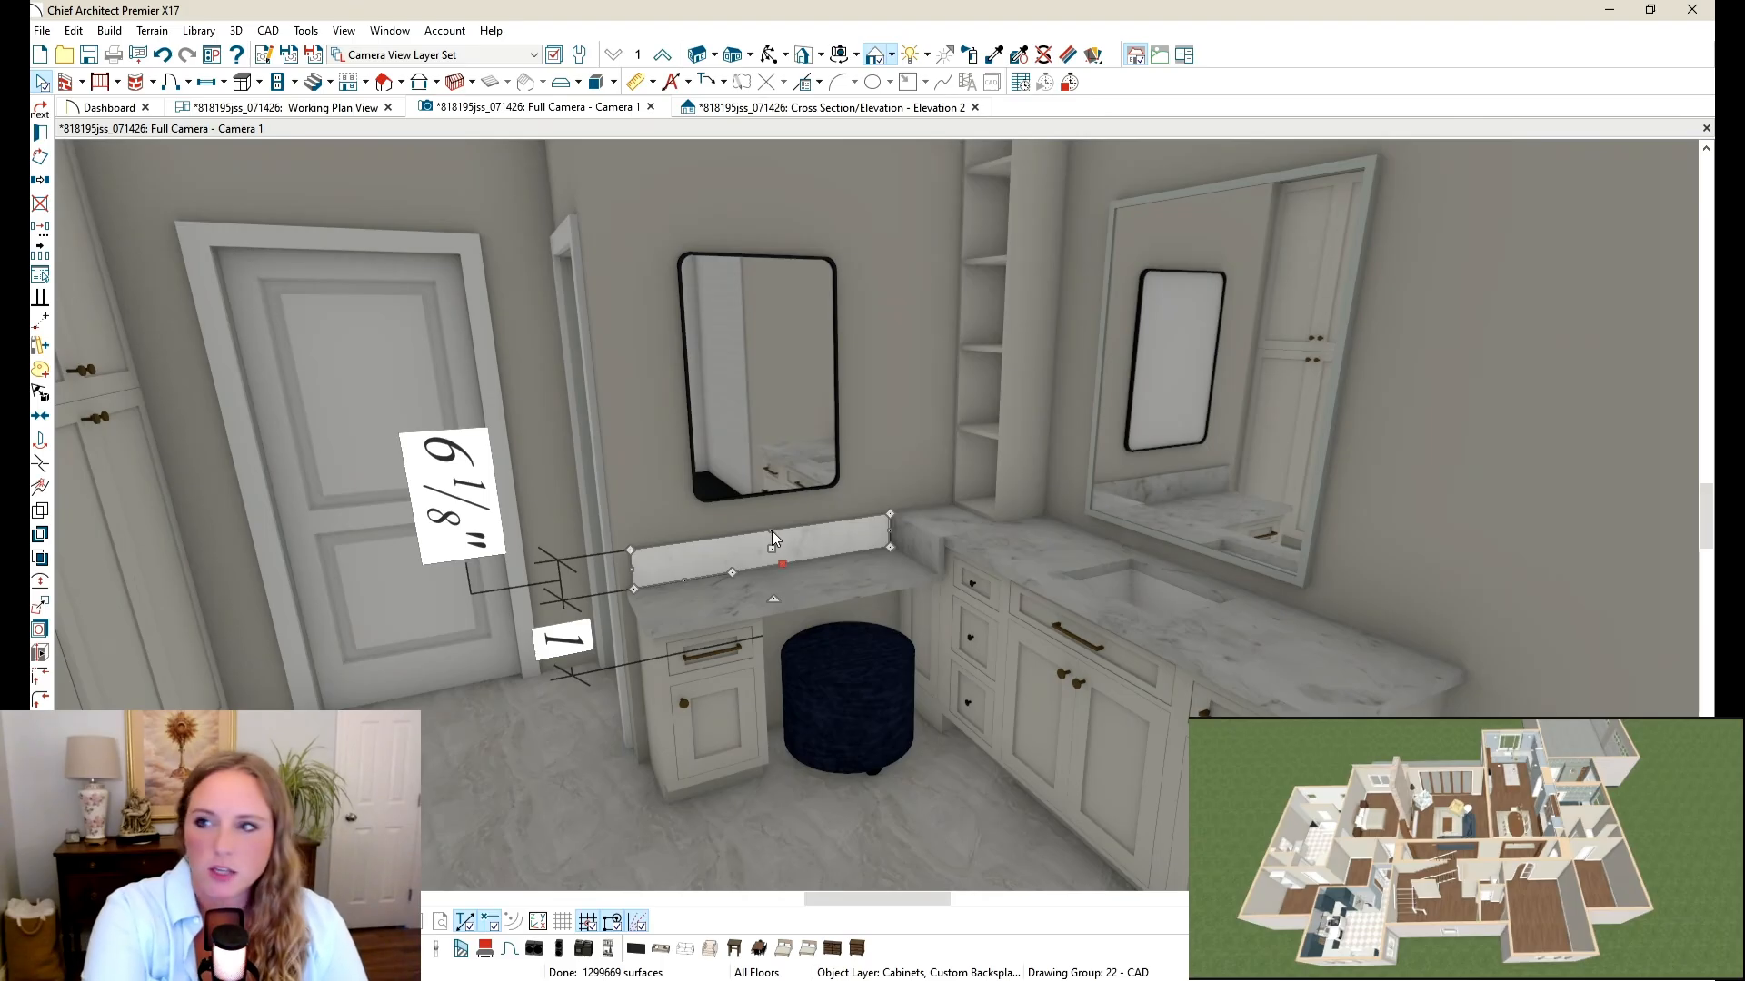
{"action": "key", "text": "Delete"}
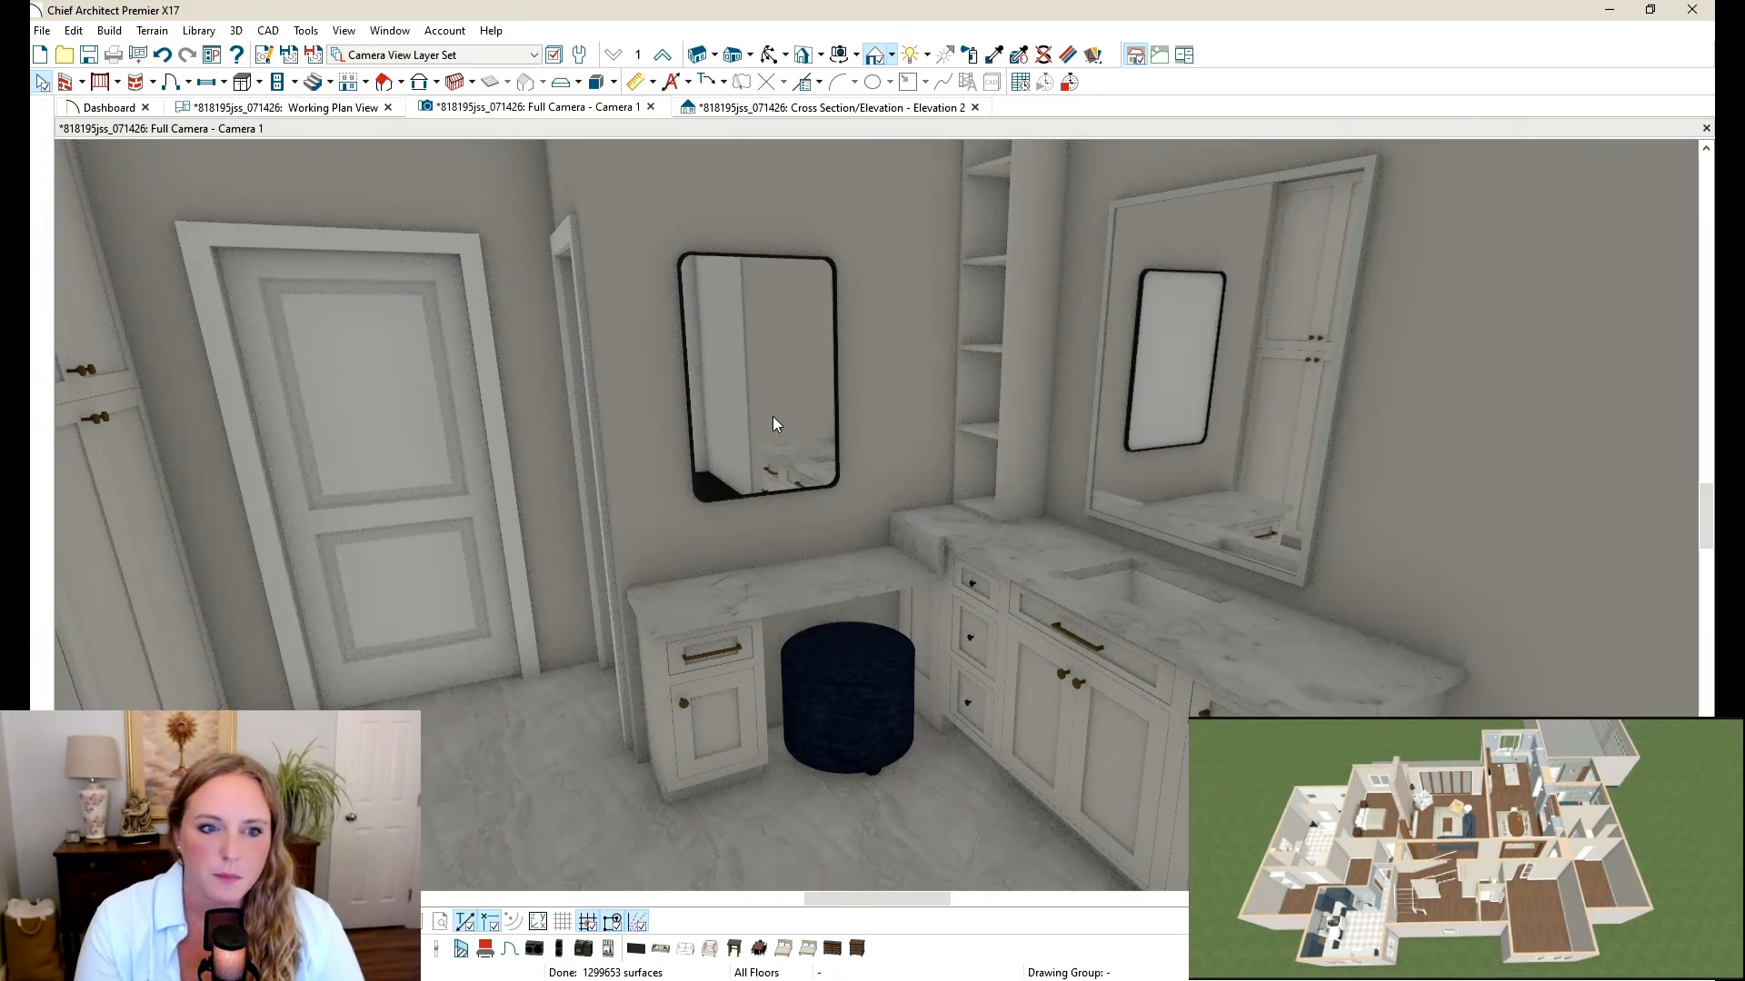
Step: Move the wheeled ottoman partly out from under the makeup counter in the working plan
{"action": "left_click", "coordinate": [773, 403]}
{"action": "left_click", "coordinate": [290, 107]}
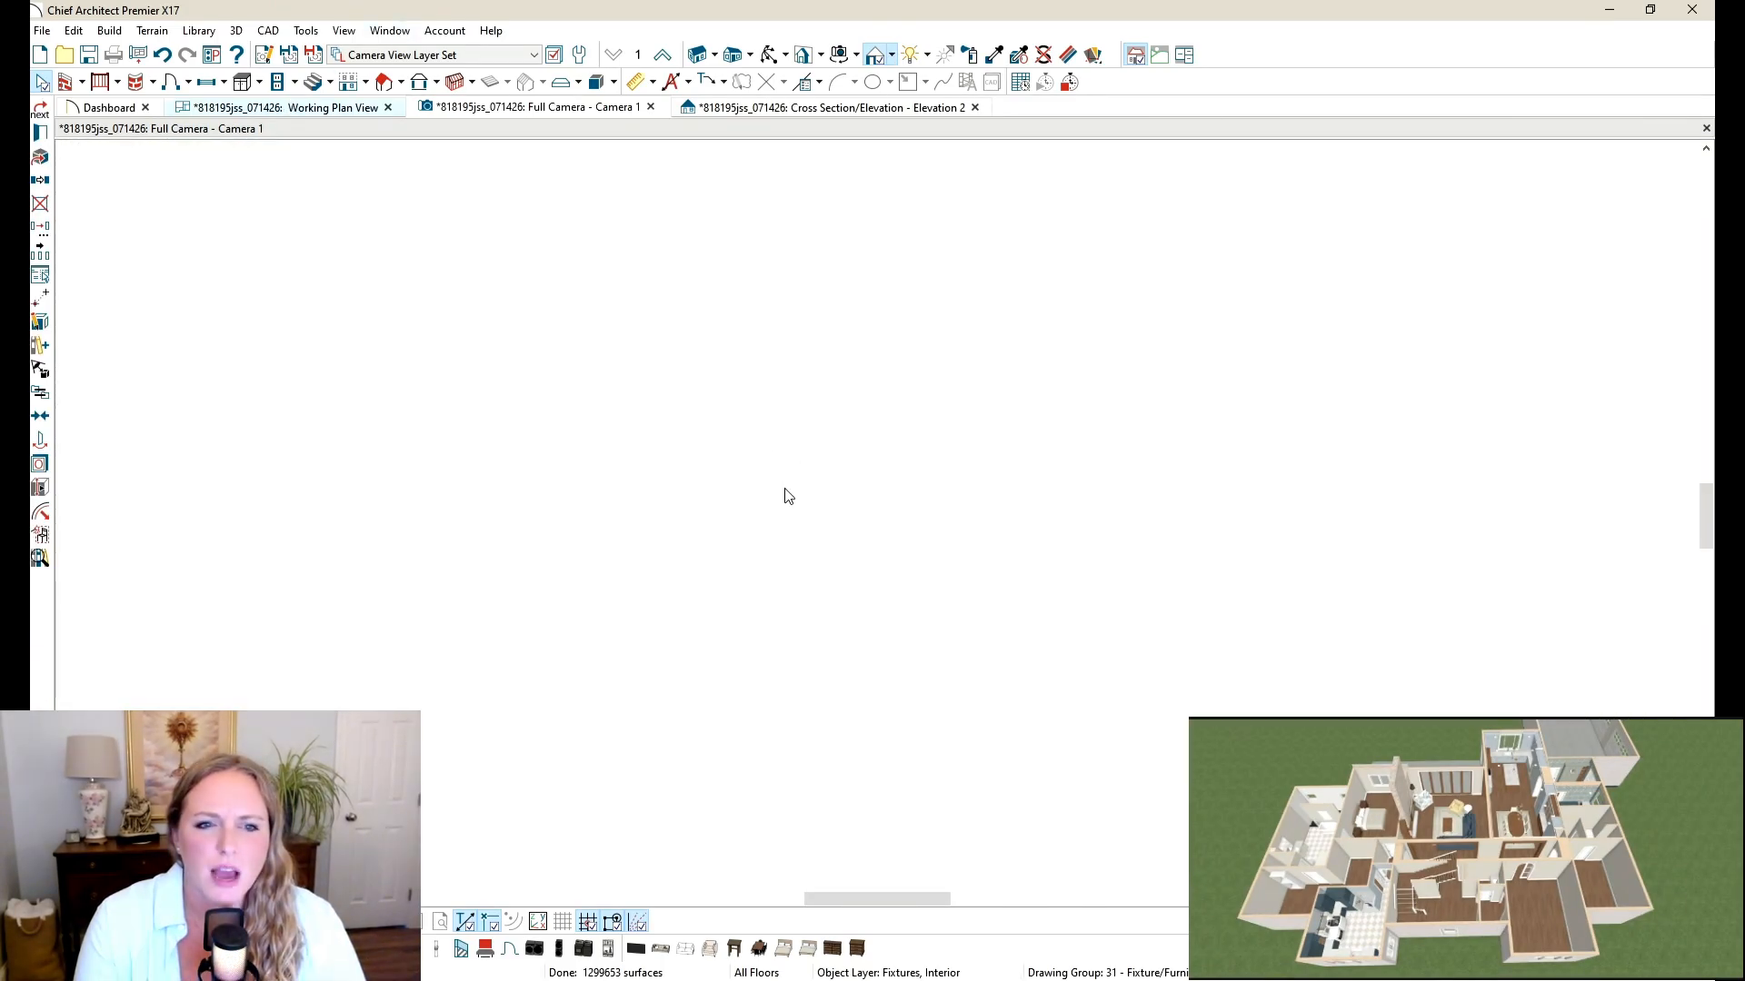
{"action": "scroll", "coordinate": [627, 454], "scroll_direction": "up", "scroll_amount": 5}
{"action": "left_click", "coordinate": [552, 489]}
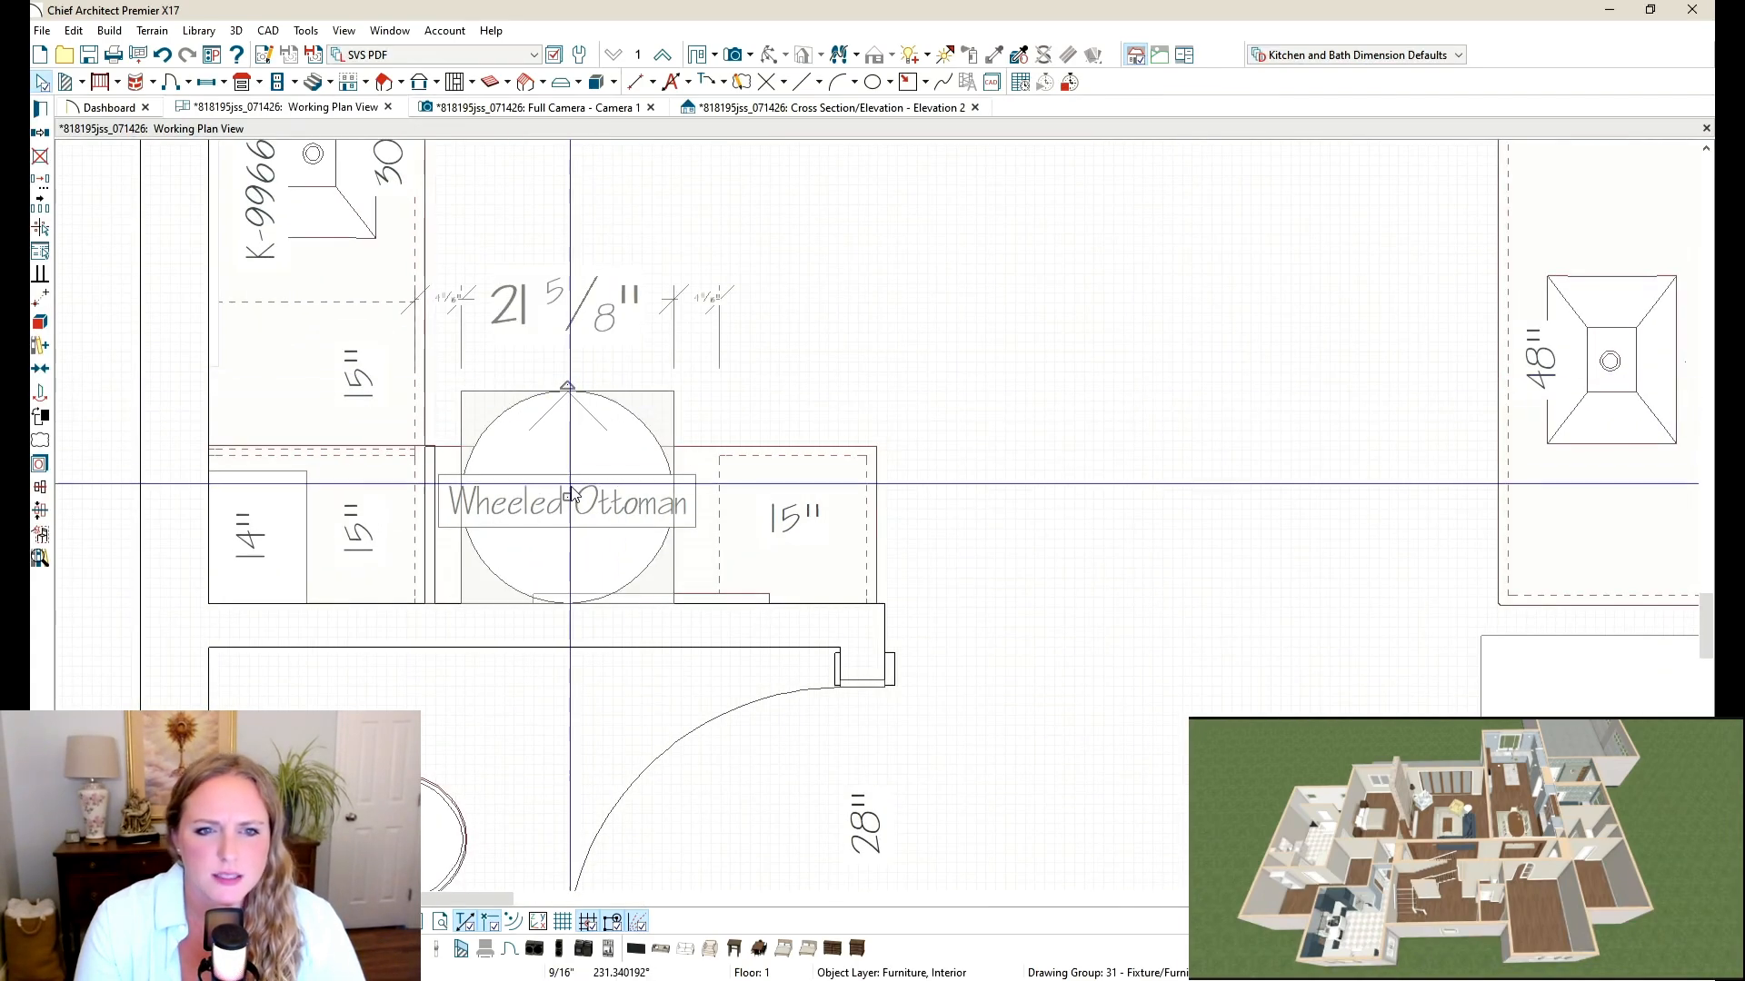
{"action": "left_click_drag", "start_coordinate": [553, 489], "coordinate": [569, 434]}
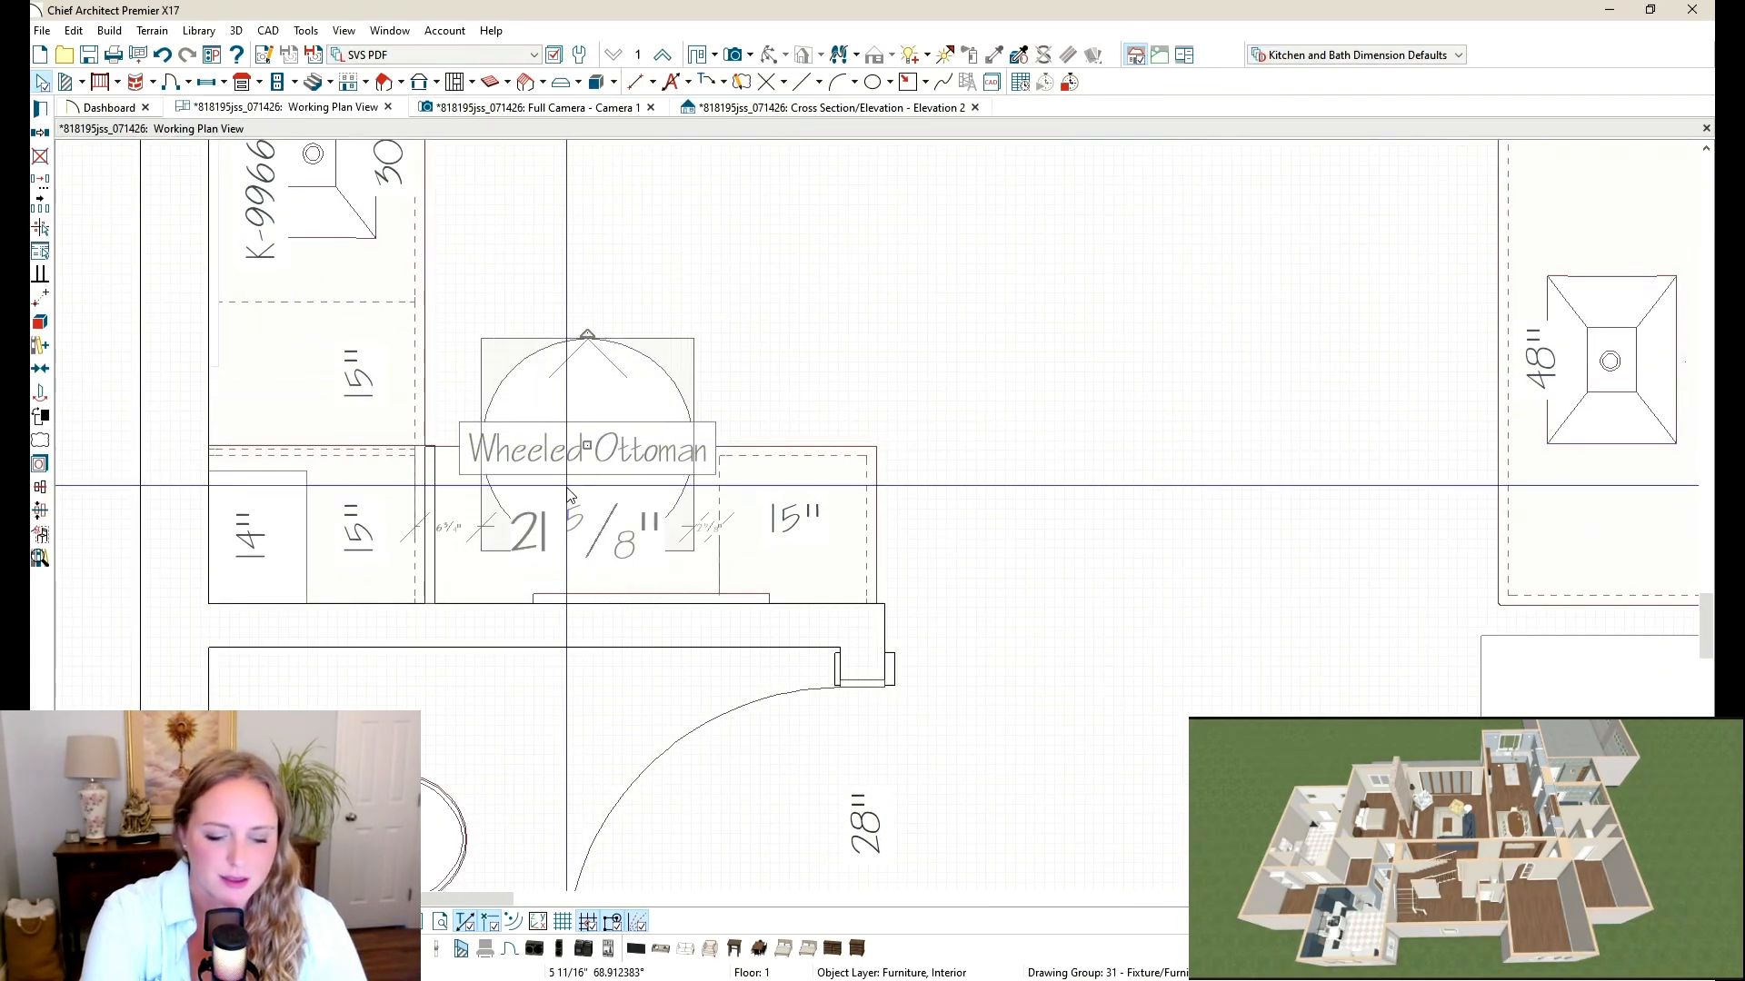
Step: Measure the knee opening between the makeup counter's end panel and its 15" base cabinet
{"action": "key", "text": "d"}
{"action": "left_click_drag", "start_coordinate": [718, 530], "coordinate": [424, 518]}
{"action": "key", "text": "space"}
{"action": "left_click", "coordinate": [615, 362]}
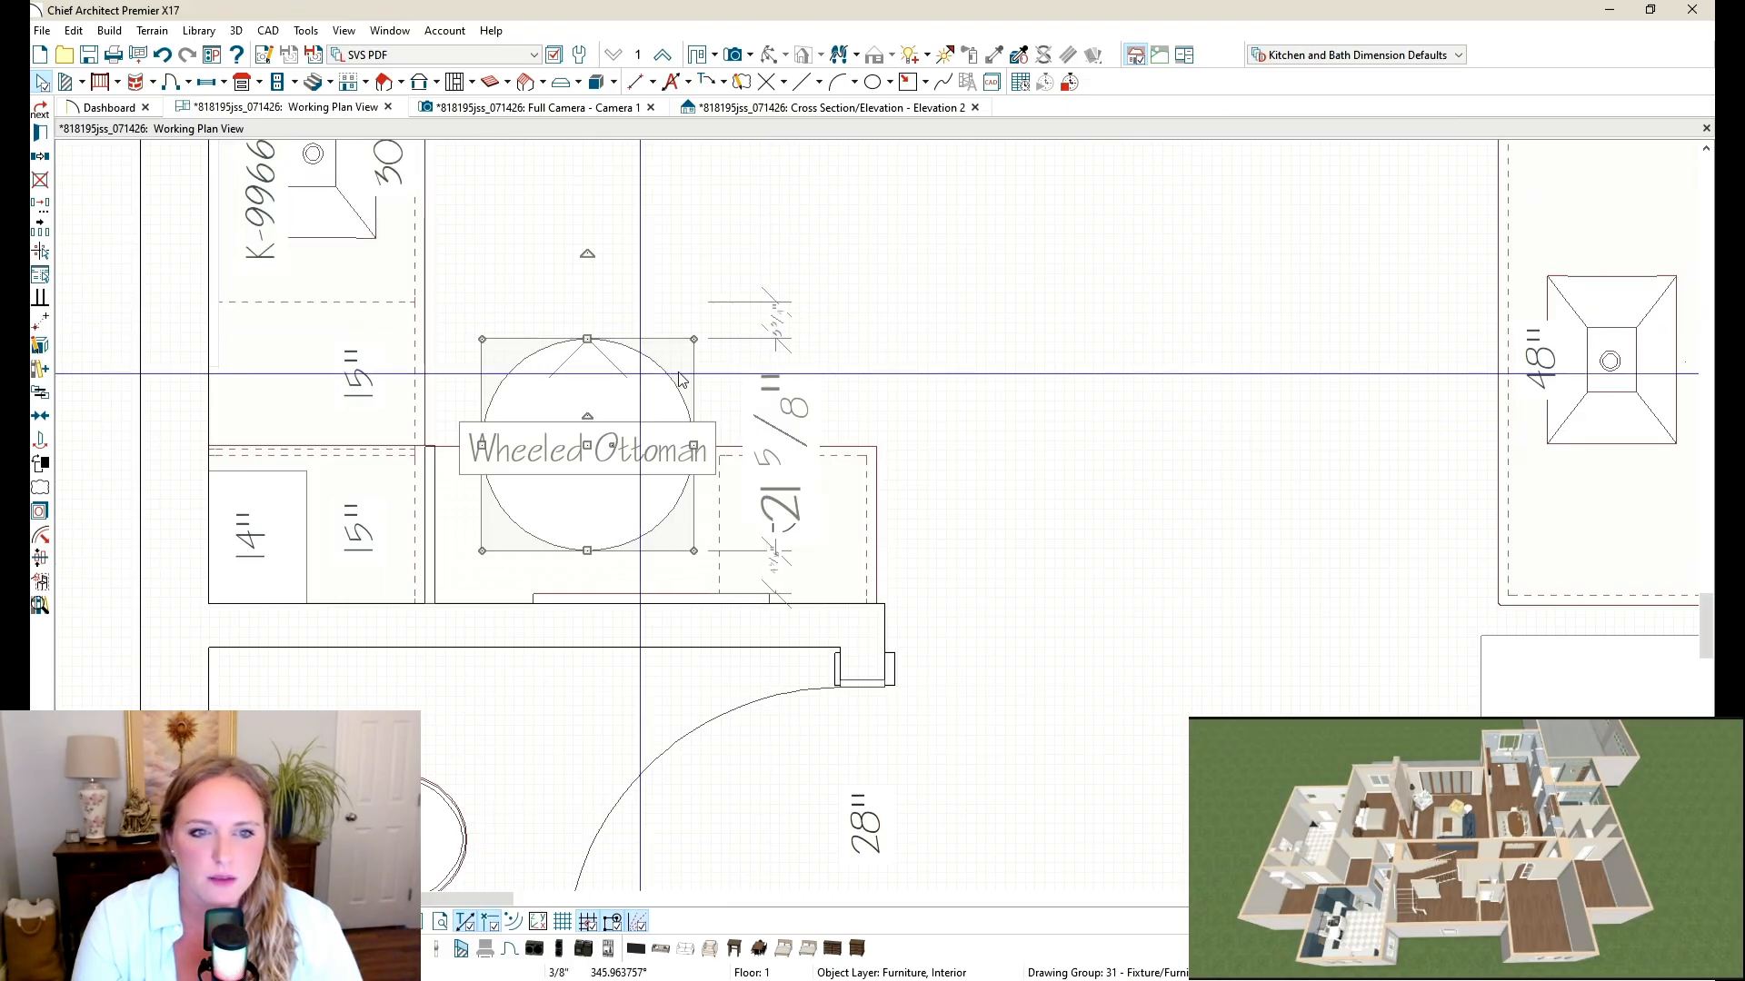
{"action": "left_click", "coordinate": [846, 529]}
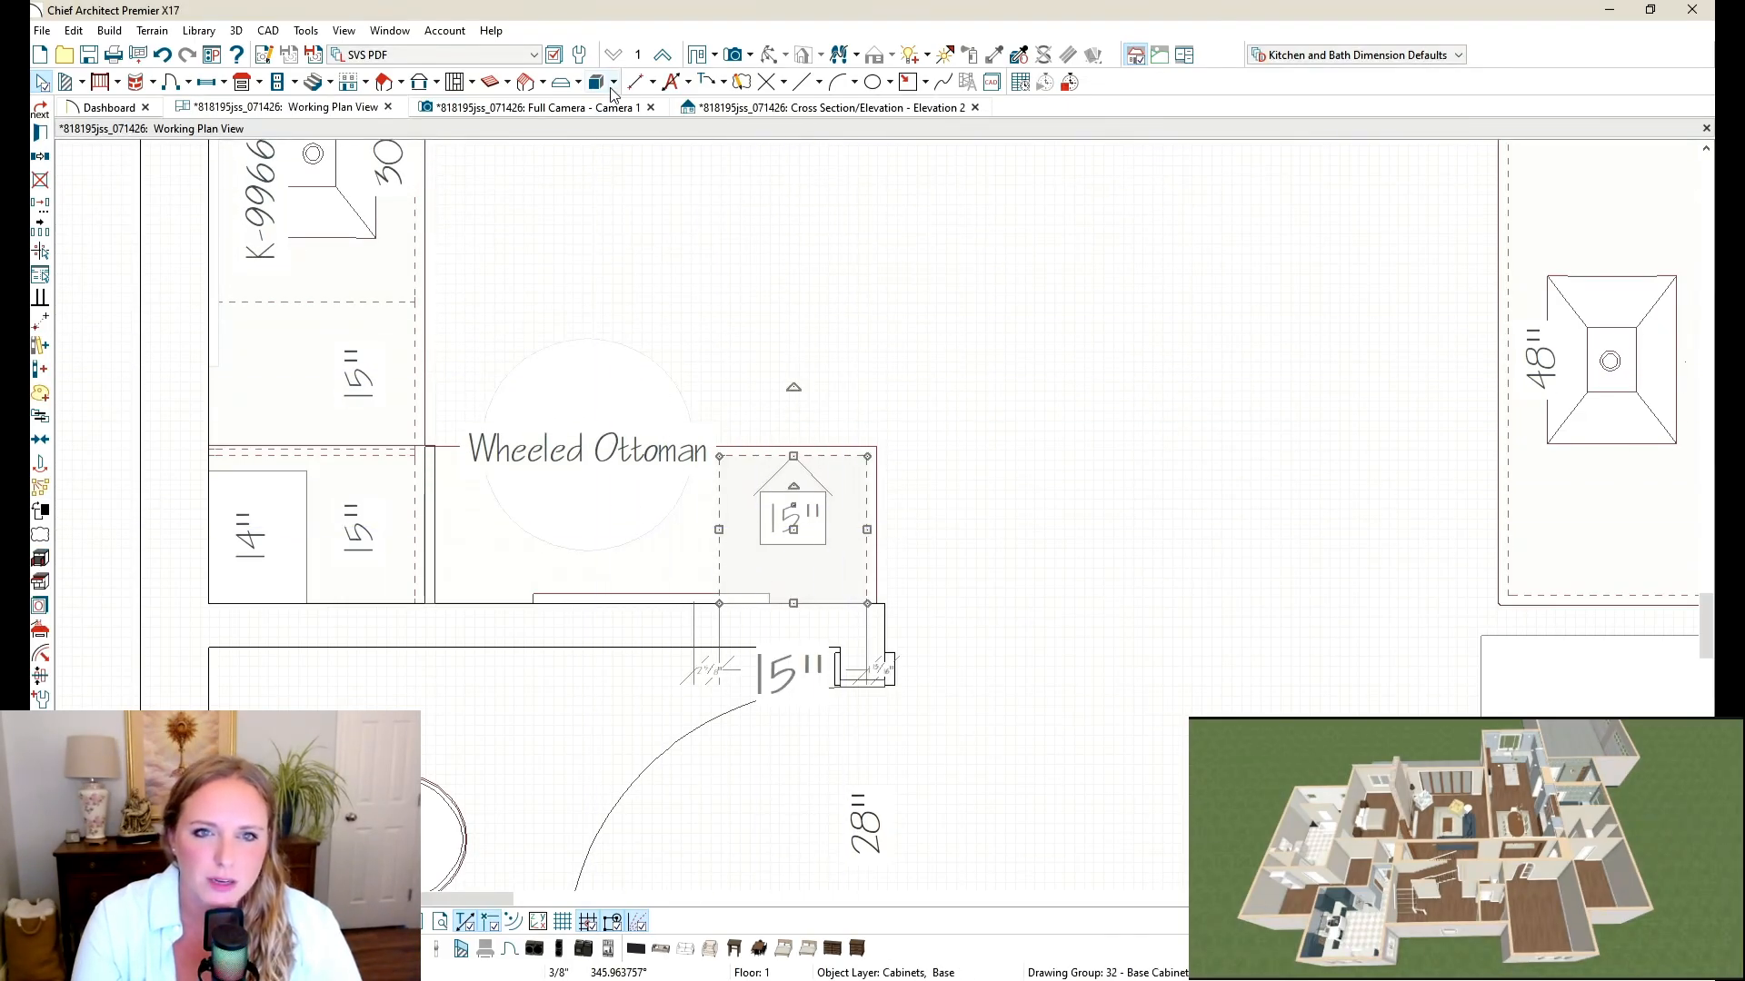
Step: Lower the black-framed mirror about 11" in the Camera 1 view so it sits just above the makeup counter
{"action": "left_click", "coordinate": [581, 109]}
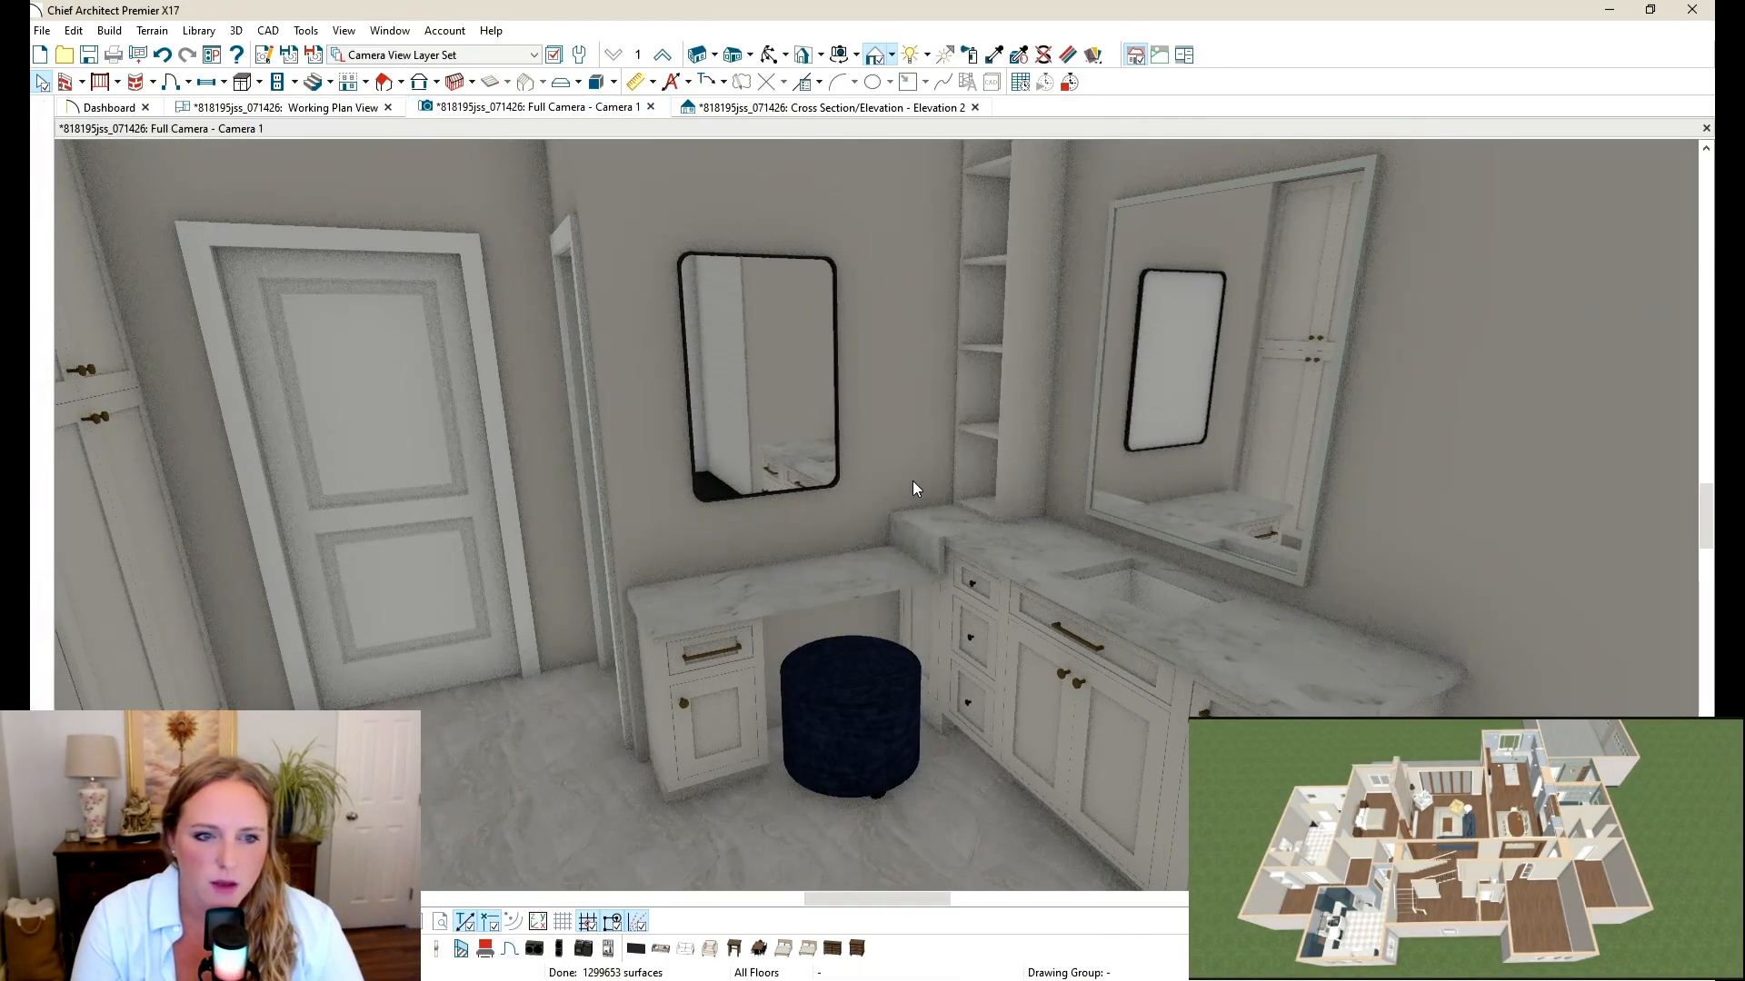
{"action": "middle_click_drag", "start_coordinate": [792, 470], "coordinate": [697, 452]}
{"action": "scroll", "coordinate": [692, 447], "scroll_direction": "down", "scroll_amount": 2}
{"action": "scroll", "coordinate": [698, 440], "scroll_direction": "up", "scroll_amount": 3}
{"action": "key", "text": "o"}
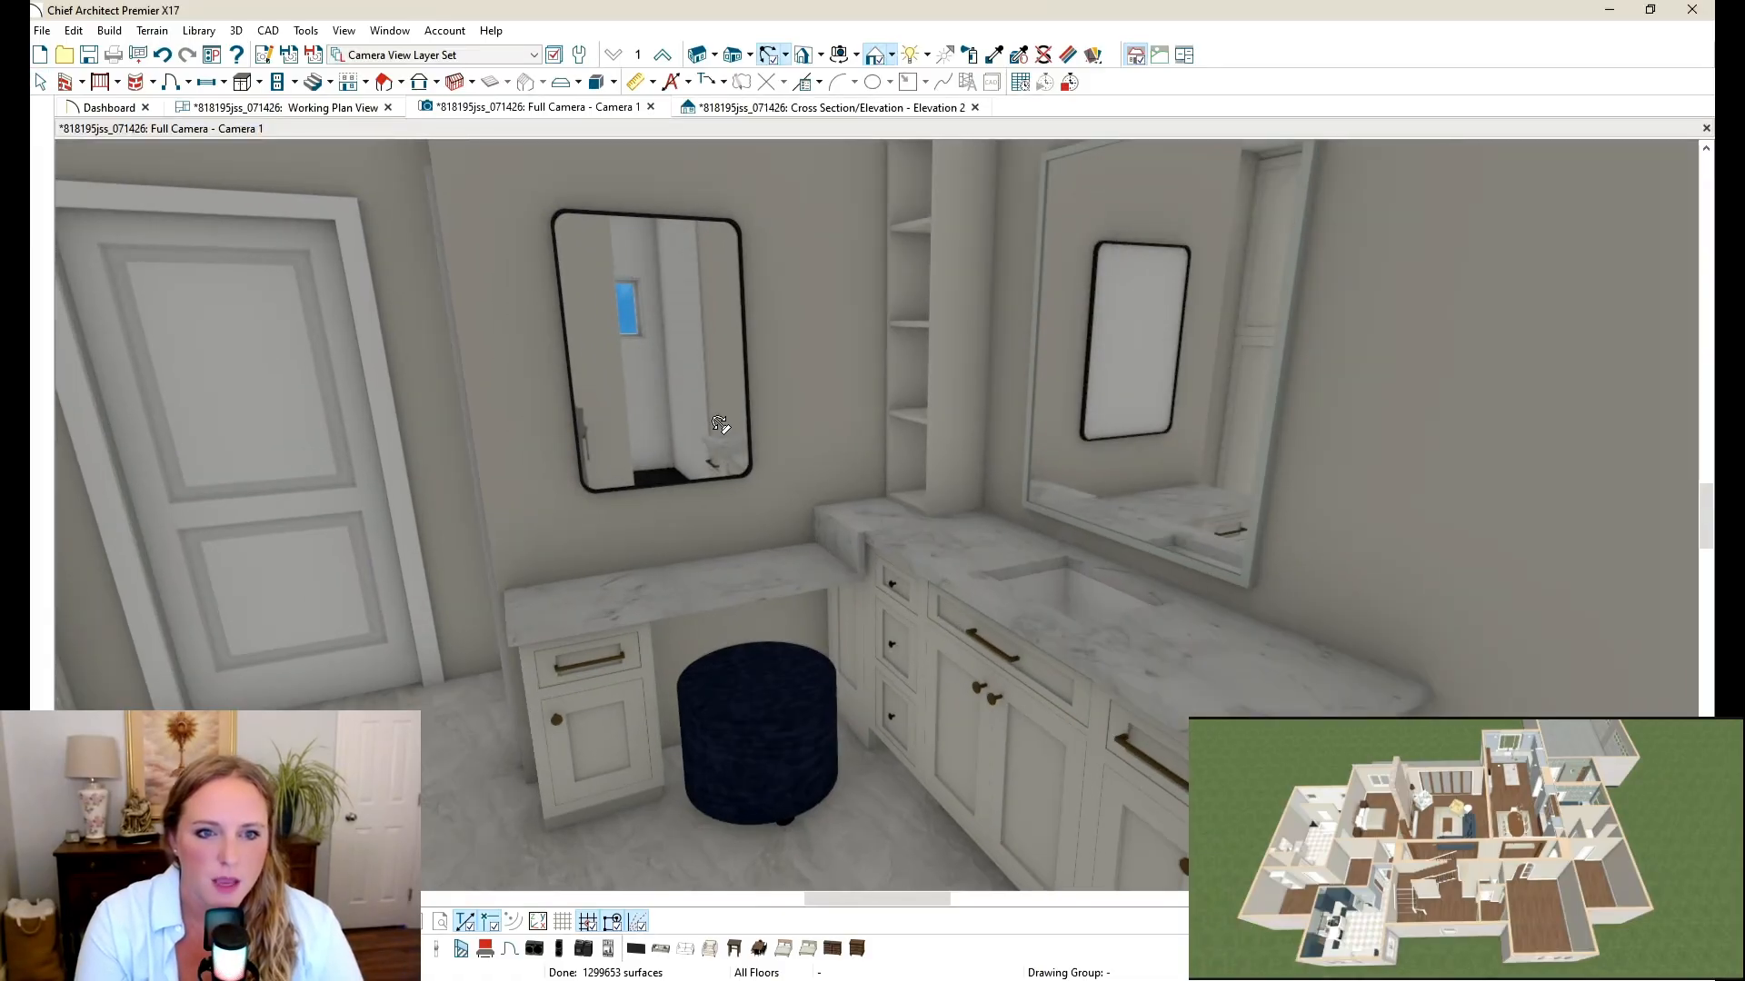
{"action": "left_click_drag", "start_coordinate": [718, 429], "coordinate": [773, 409]}
{"action": "key", "text": "space"}
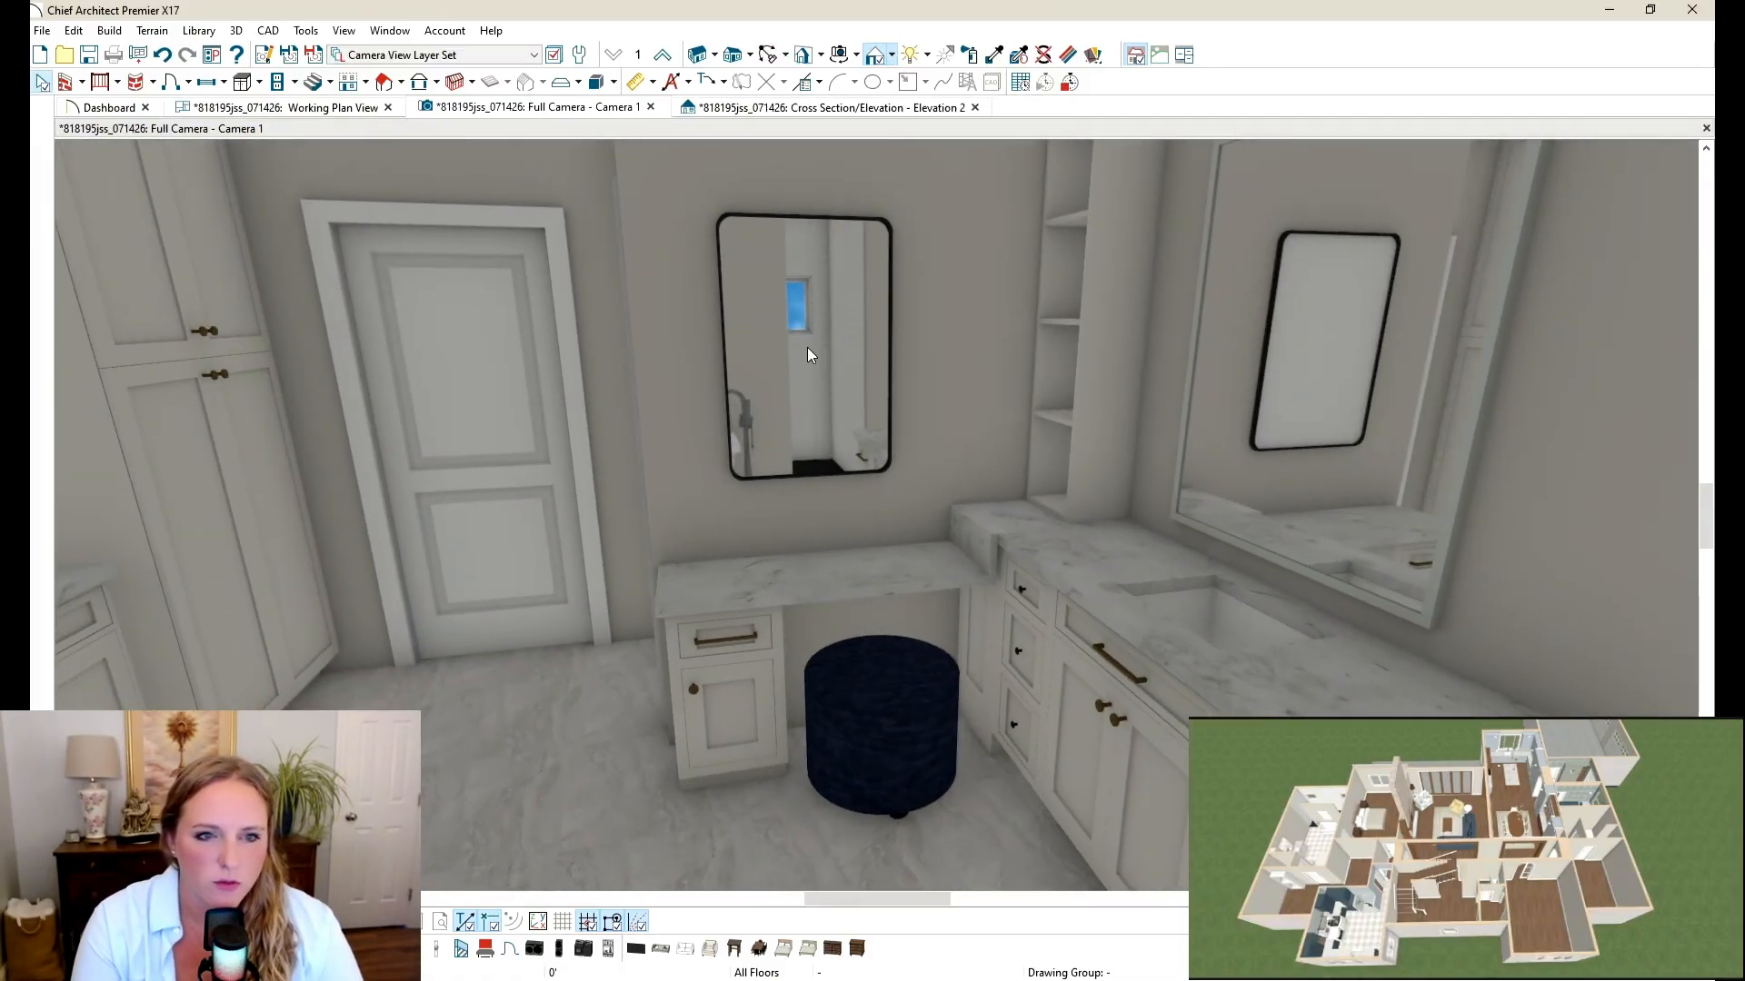
{"action": "left_click", "coordinate": [812, 363]}
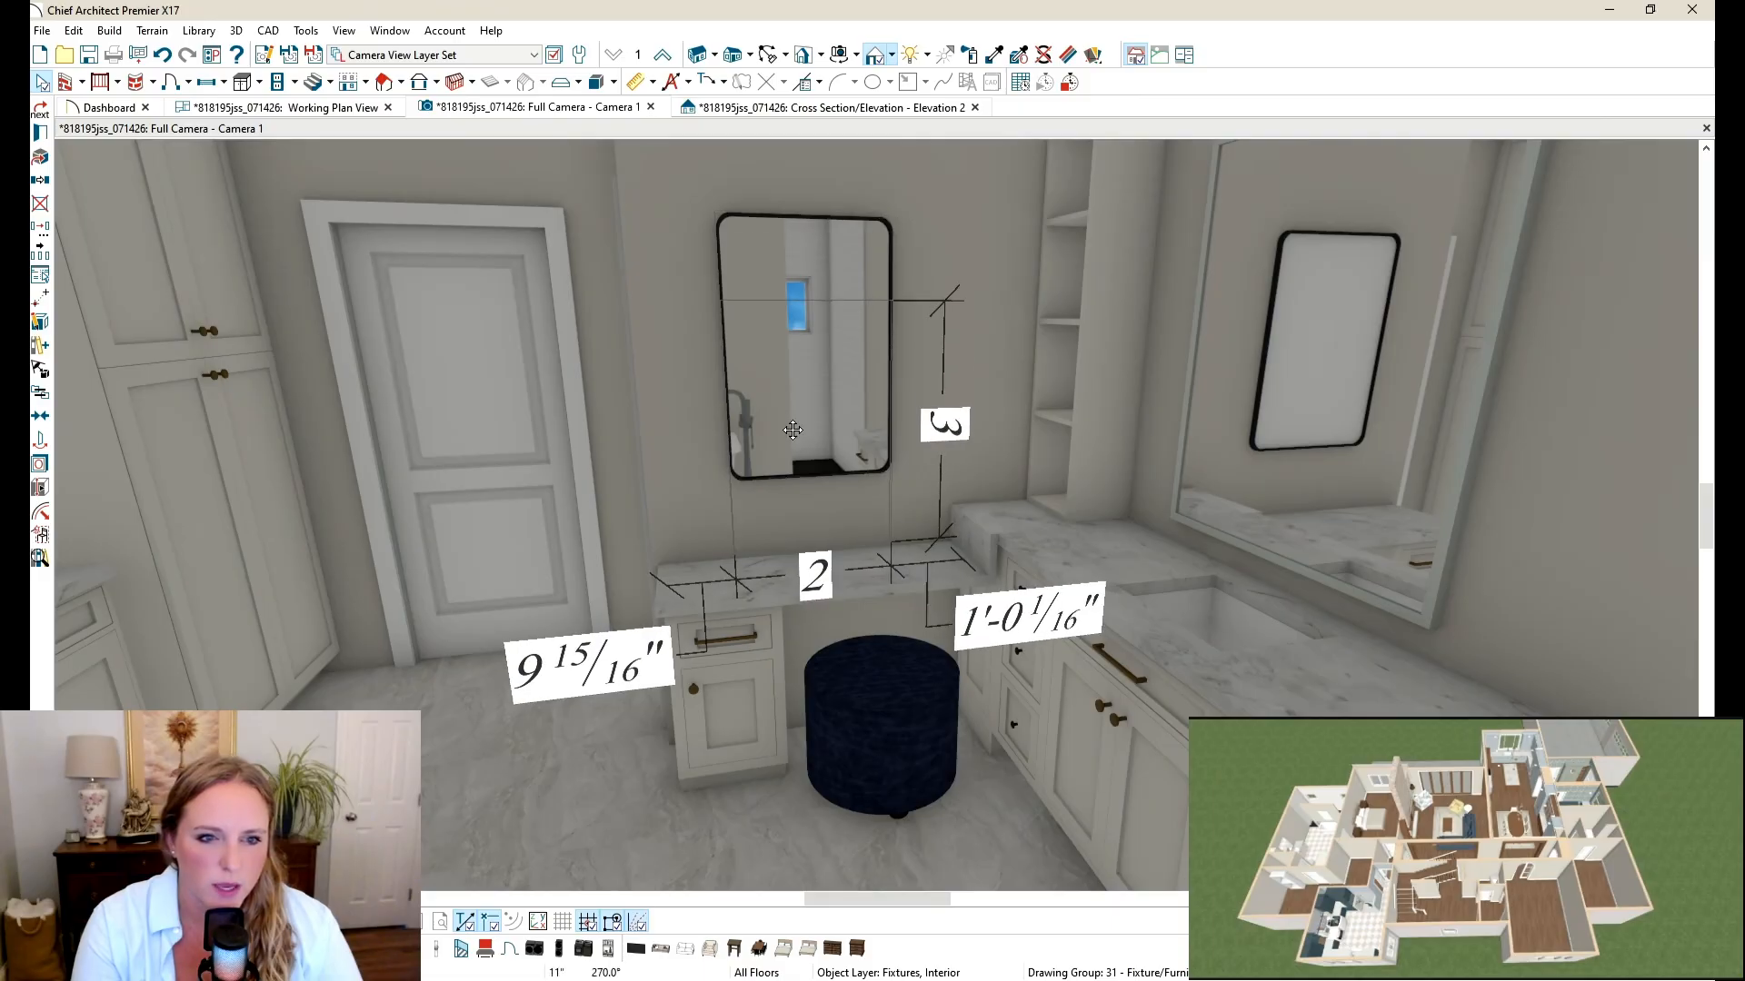
{"action": "left_click_drag", "start_coordinate": [1110, 346], "coordinate": [1181, 329]}
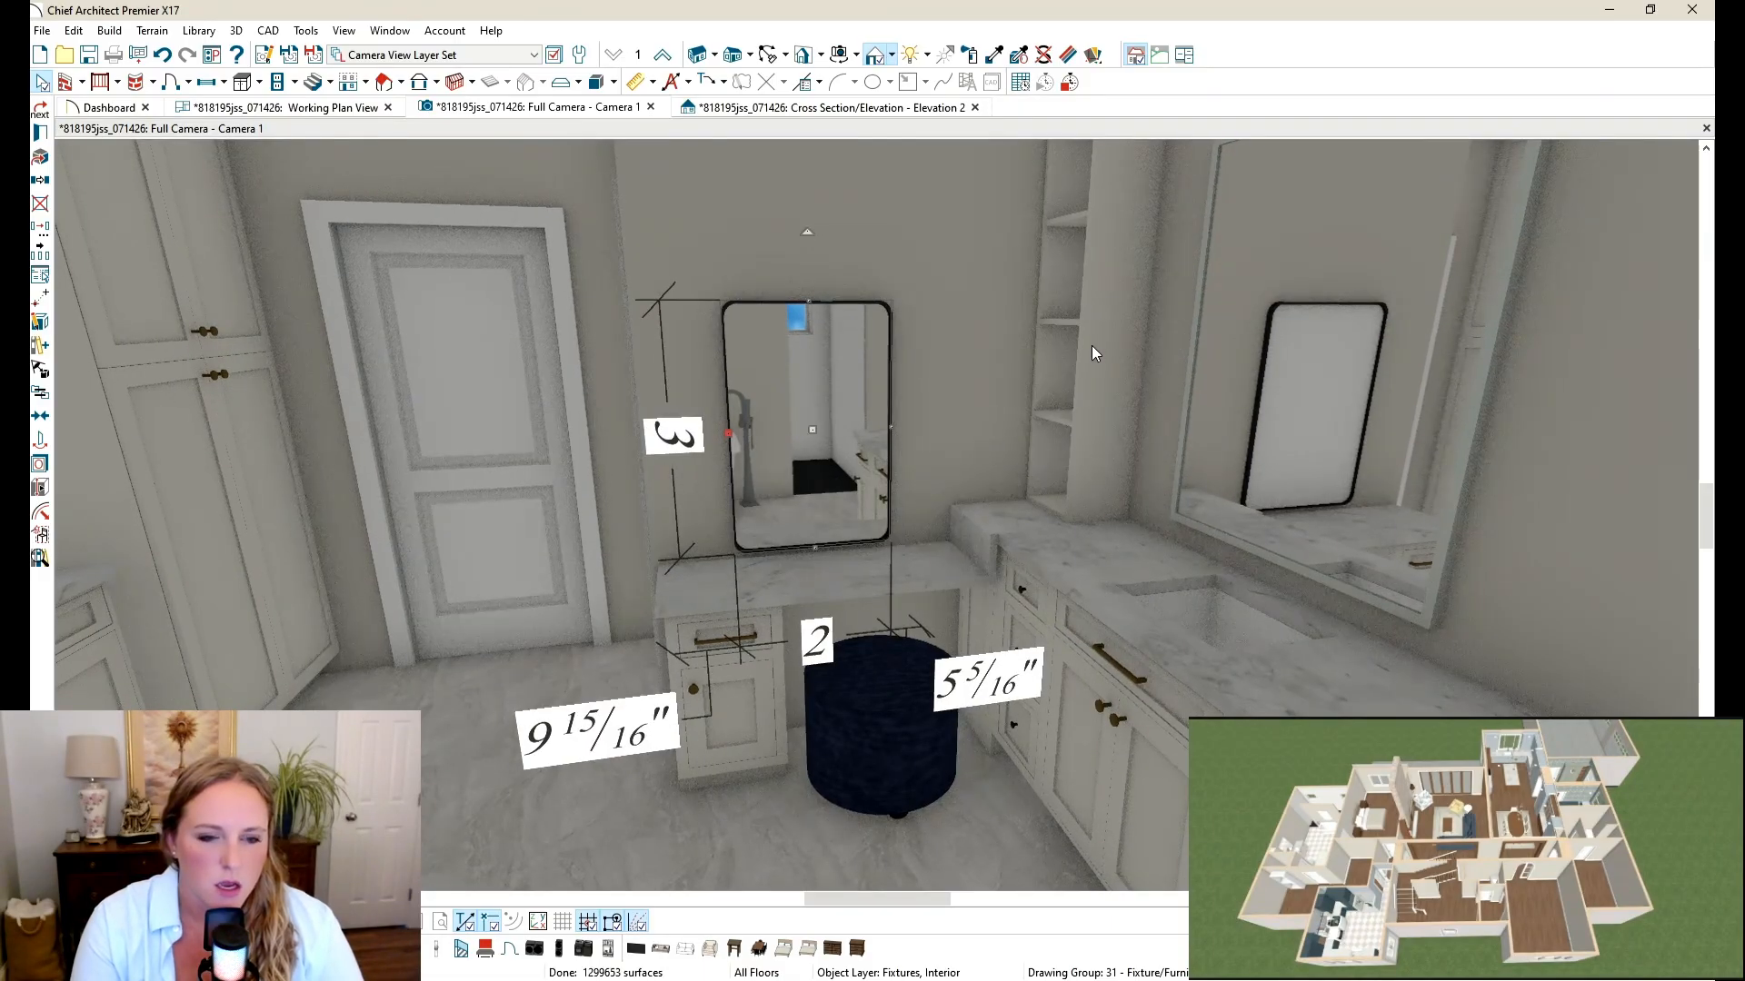
{"action": "key", "text": "Escape"}
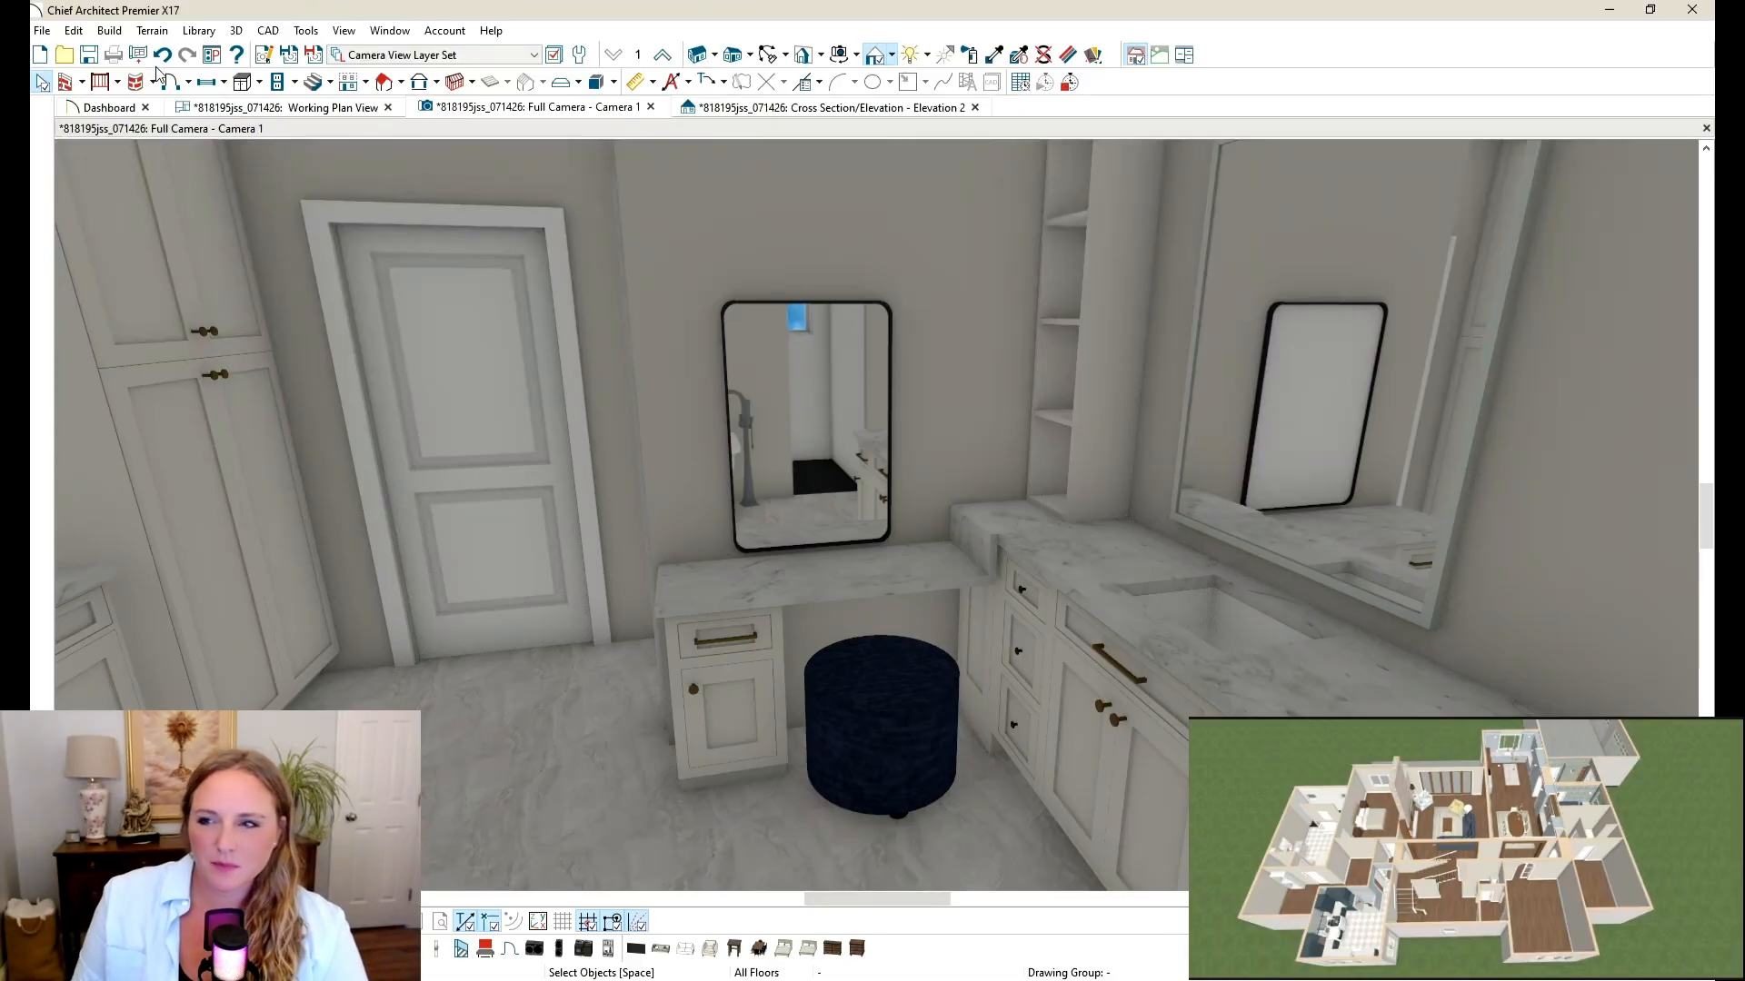
Step: Narrow the makeup counter's black-framed mirror to a width of 1'-6"
{"action": "left_click", "coordinate": [822, 469]}
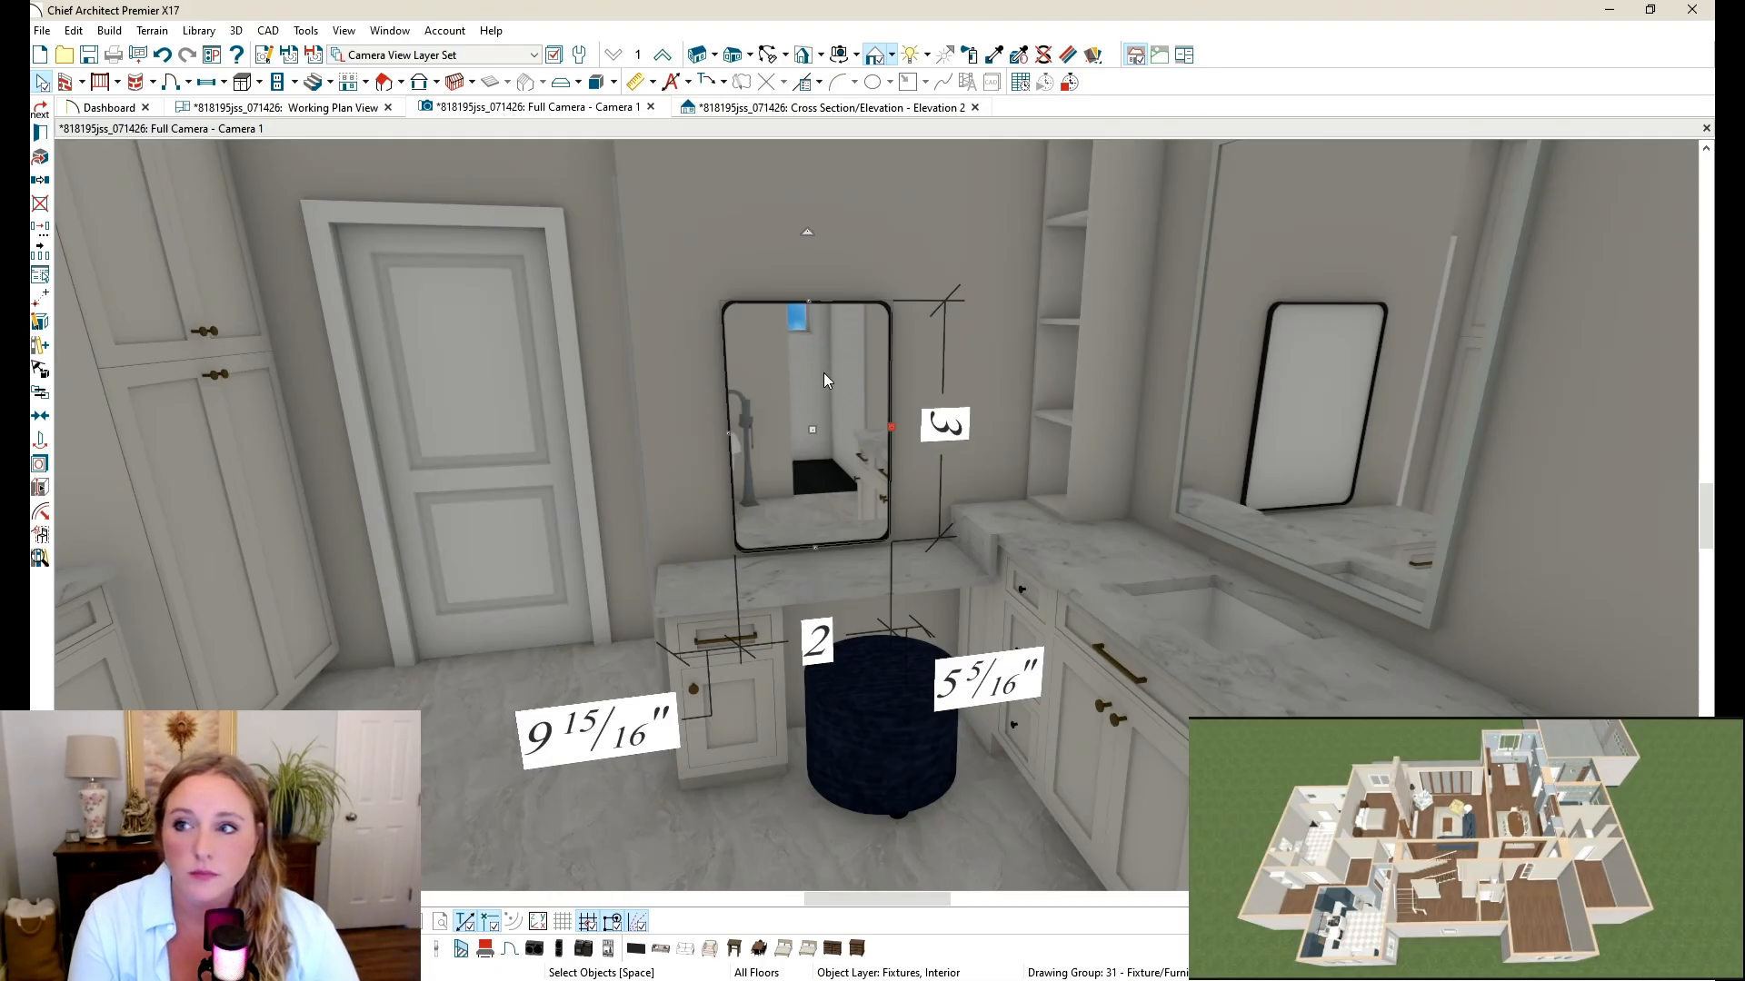
{"action": "key", "text": "t"}
{"action": "left_click_drag", "start_coordinate": [663, 662], "coordinate": [1008, 572]}
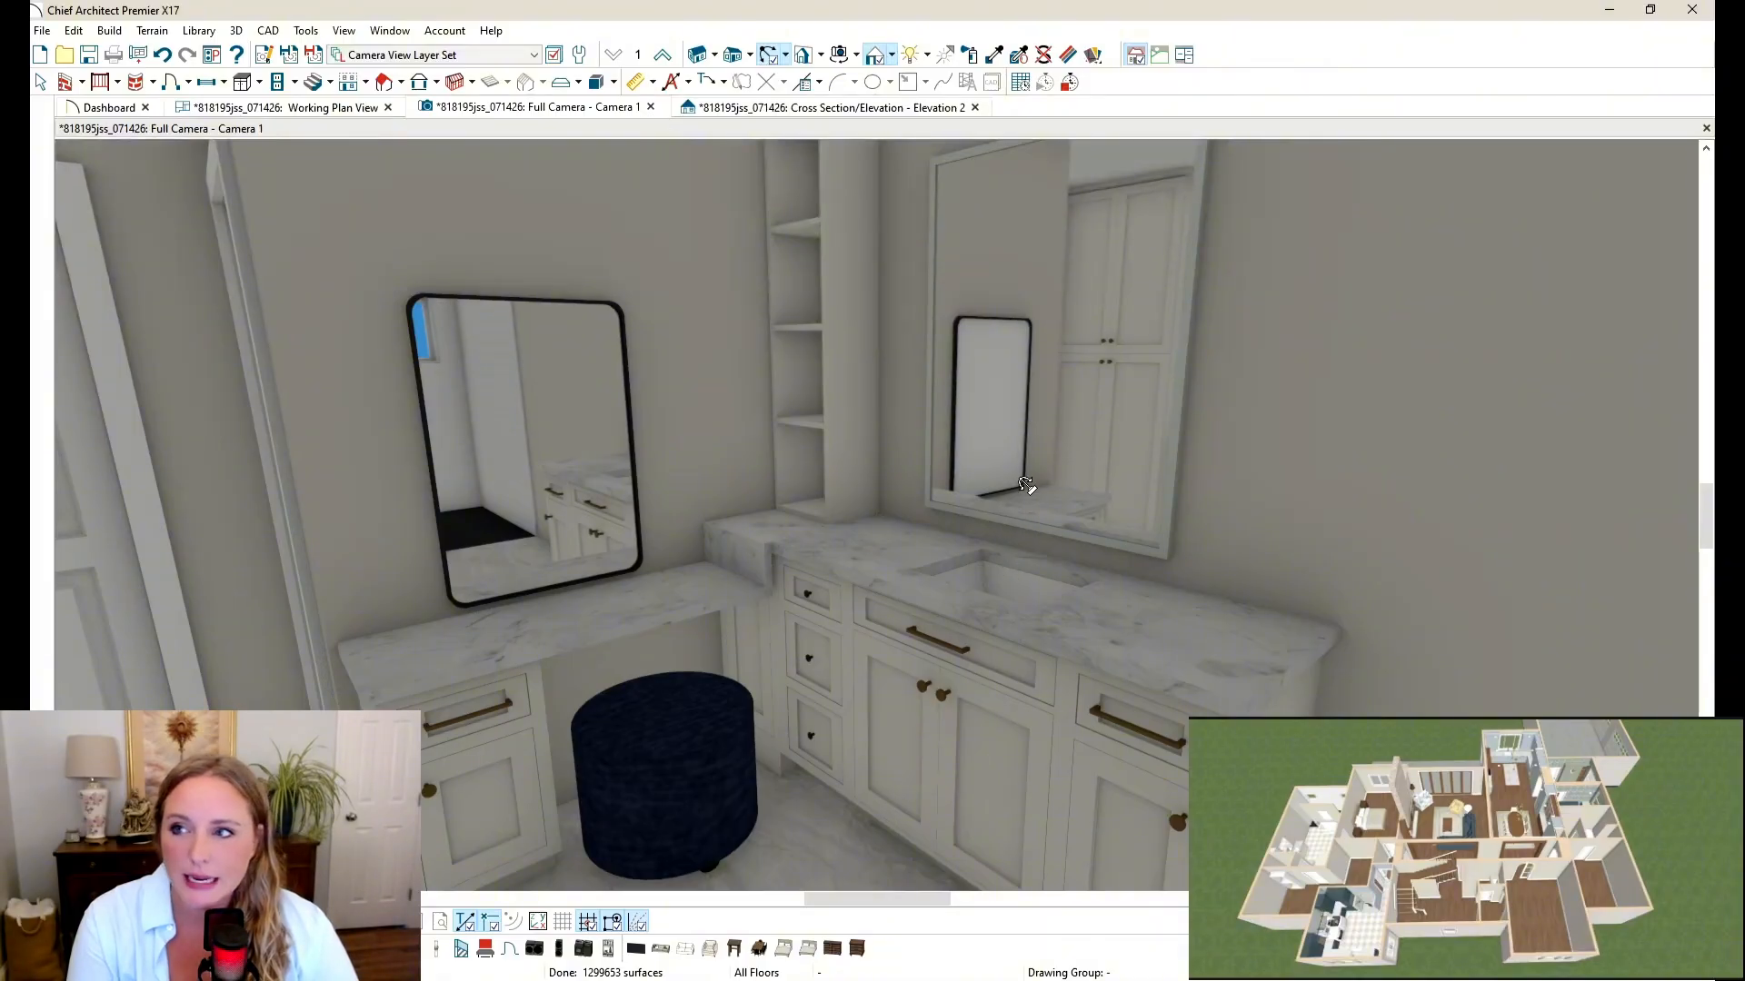
{"action": "left_click_drag", "start_coordinate": [781, 486], "coordinate": [630, 448]}
{"action": "key", "text": "space"}
{"action": "left_click", "coordinate": [733, 450]}
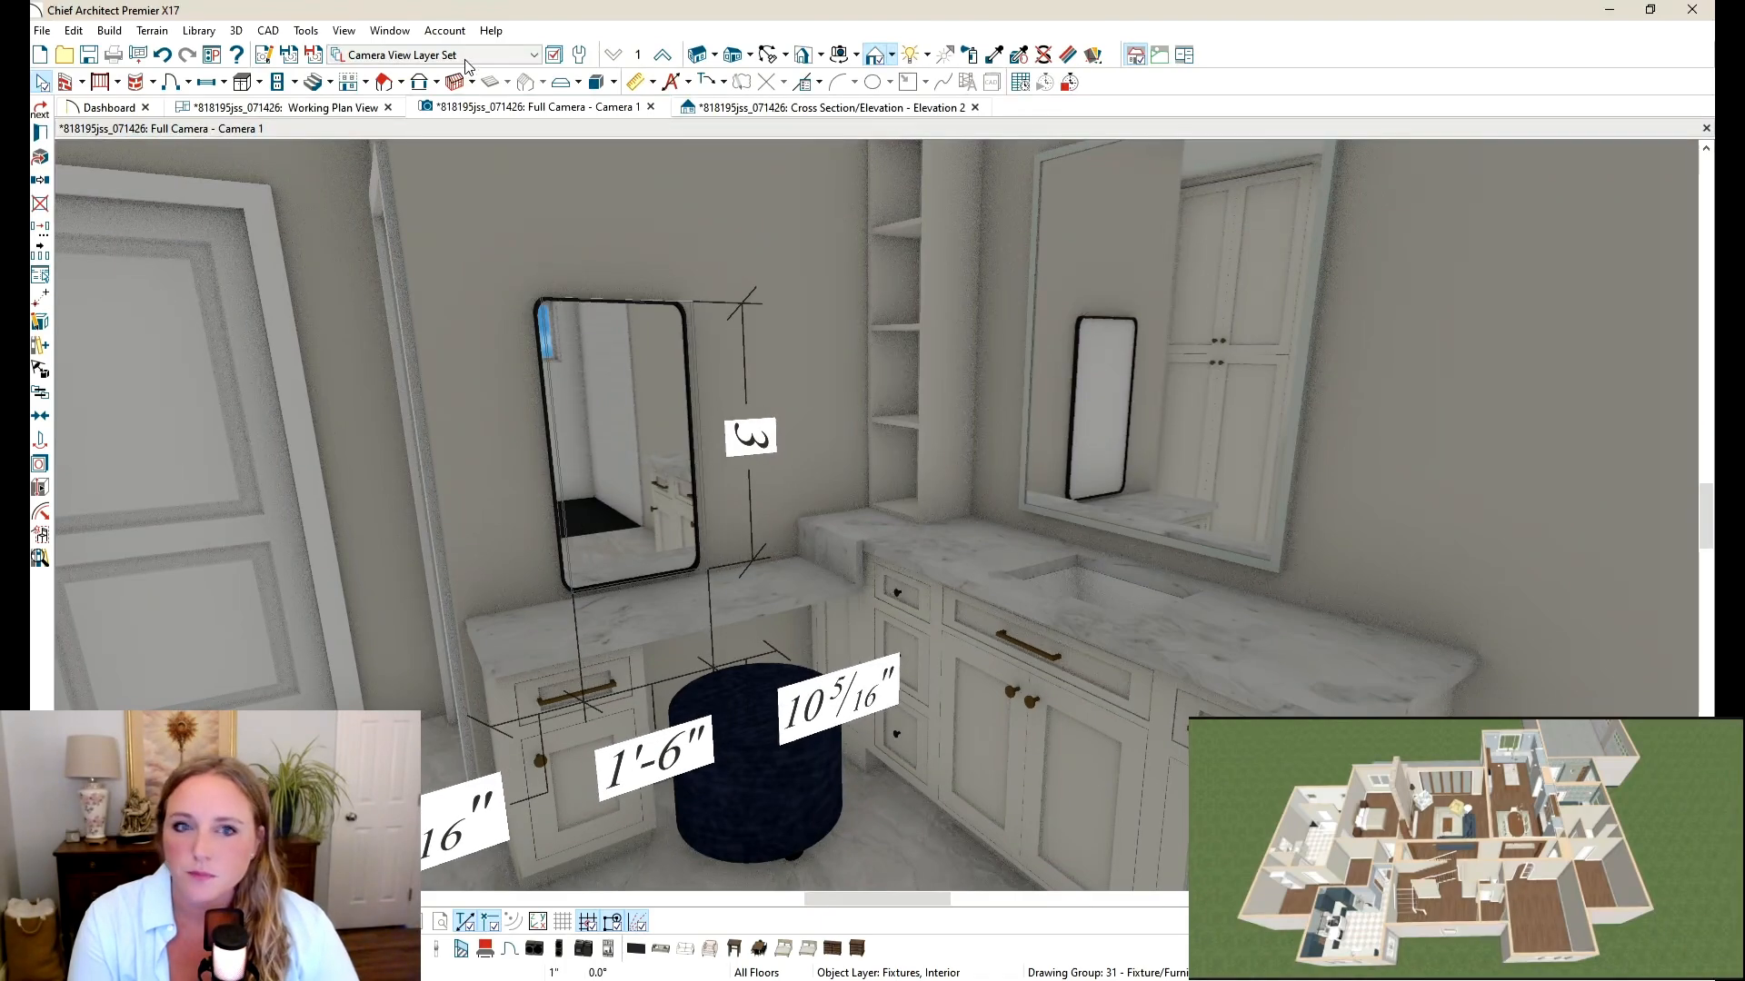
Step: Center the makeup mirror on the wheeled ottoman in the working plan
{"action": "left_click", "coordinate": [291, 107]}
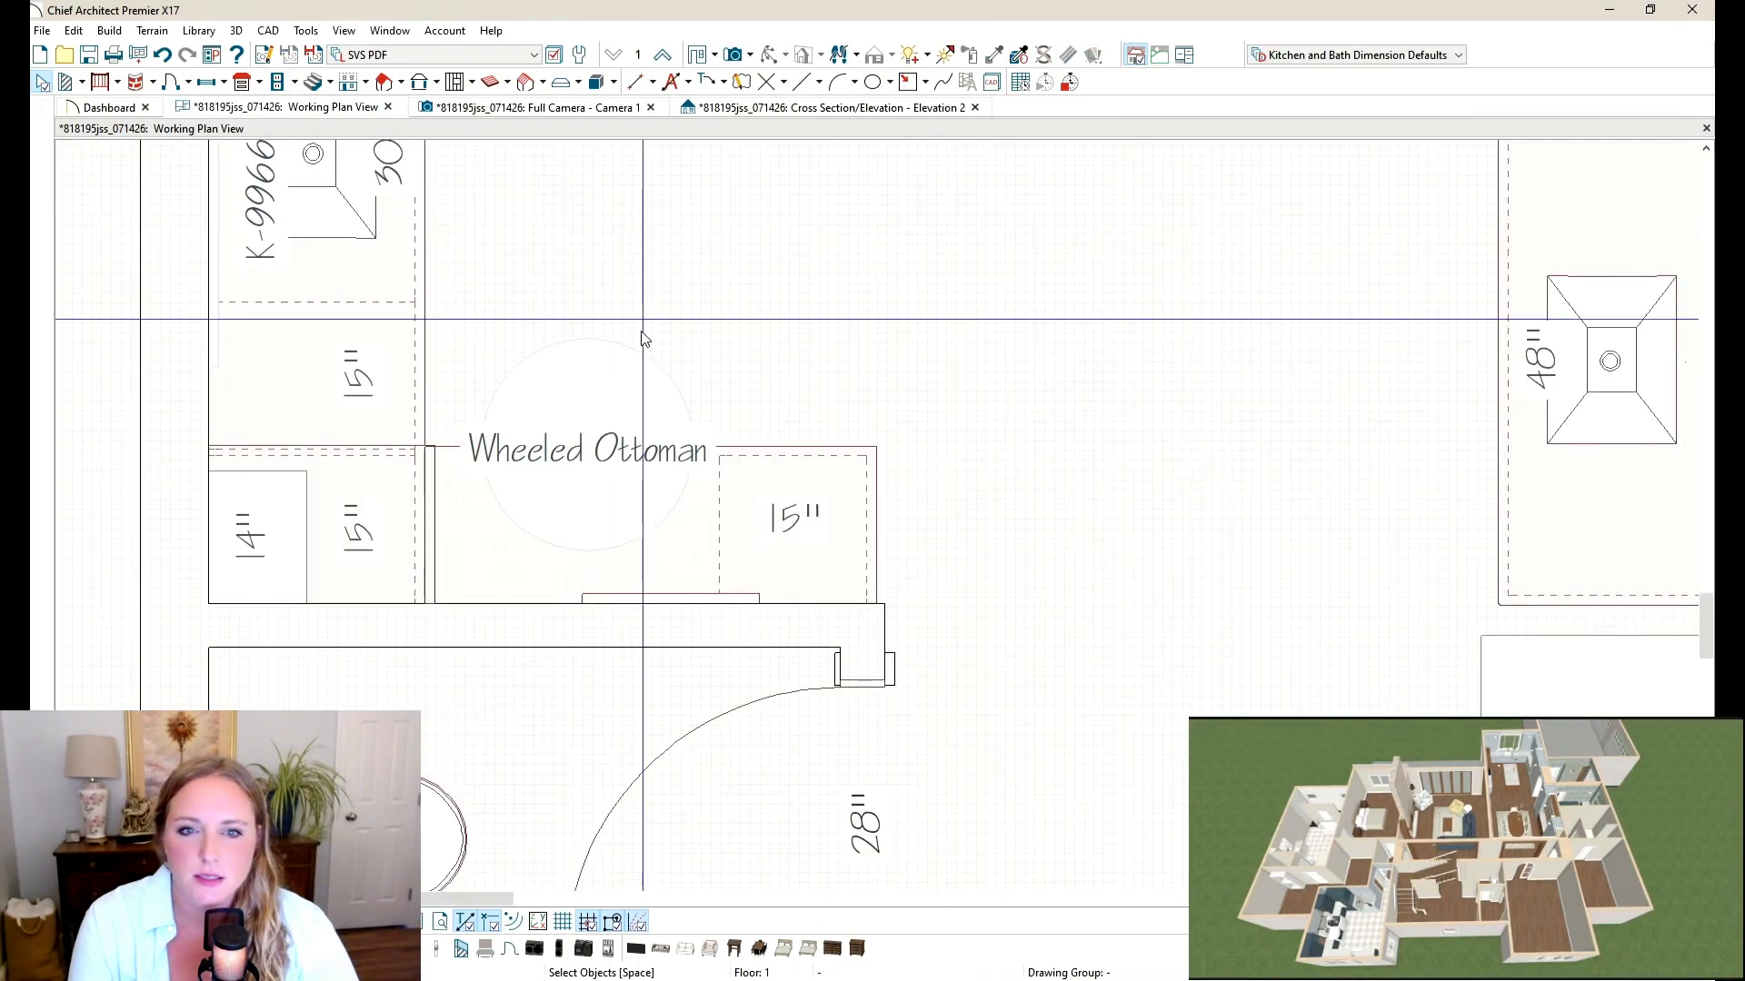
{"action": "scroll", "coordinate": [673, 546], "scroll_direction": "up", "scroll_amount": 1}
{"action": "left_click", "coordinate": [668, 615]}
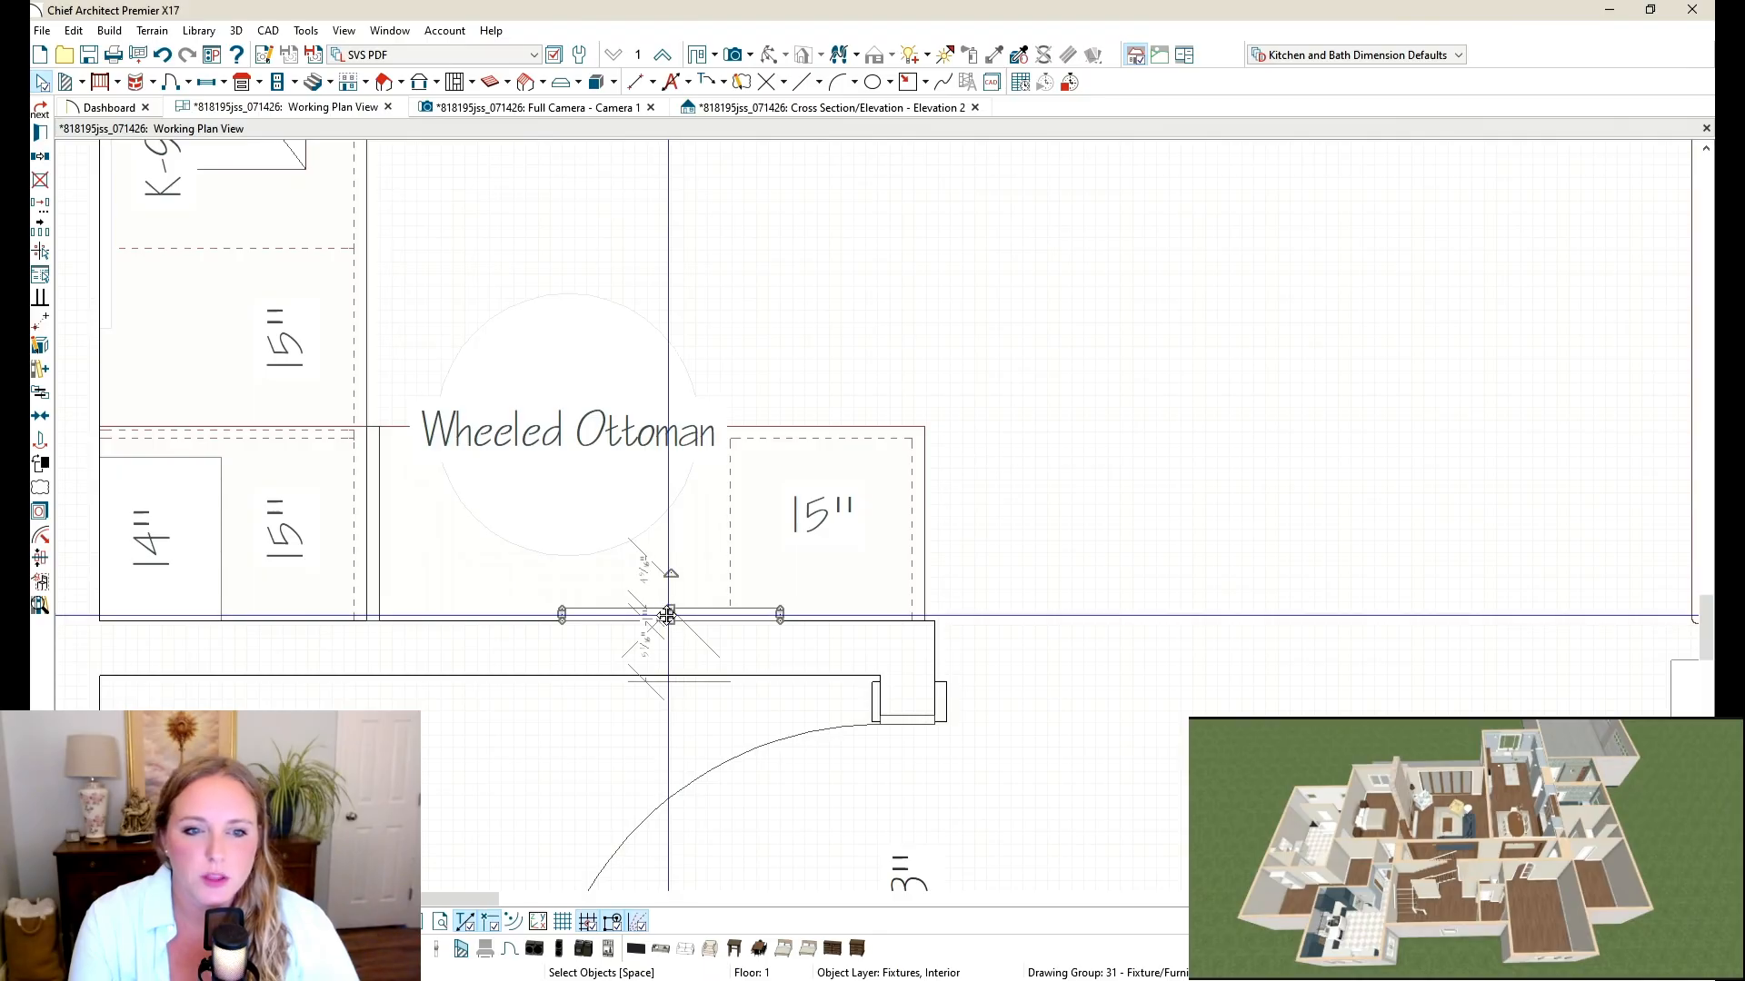
{"action": "left_click", "coordinate": [574, 338]}
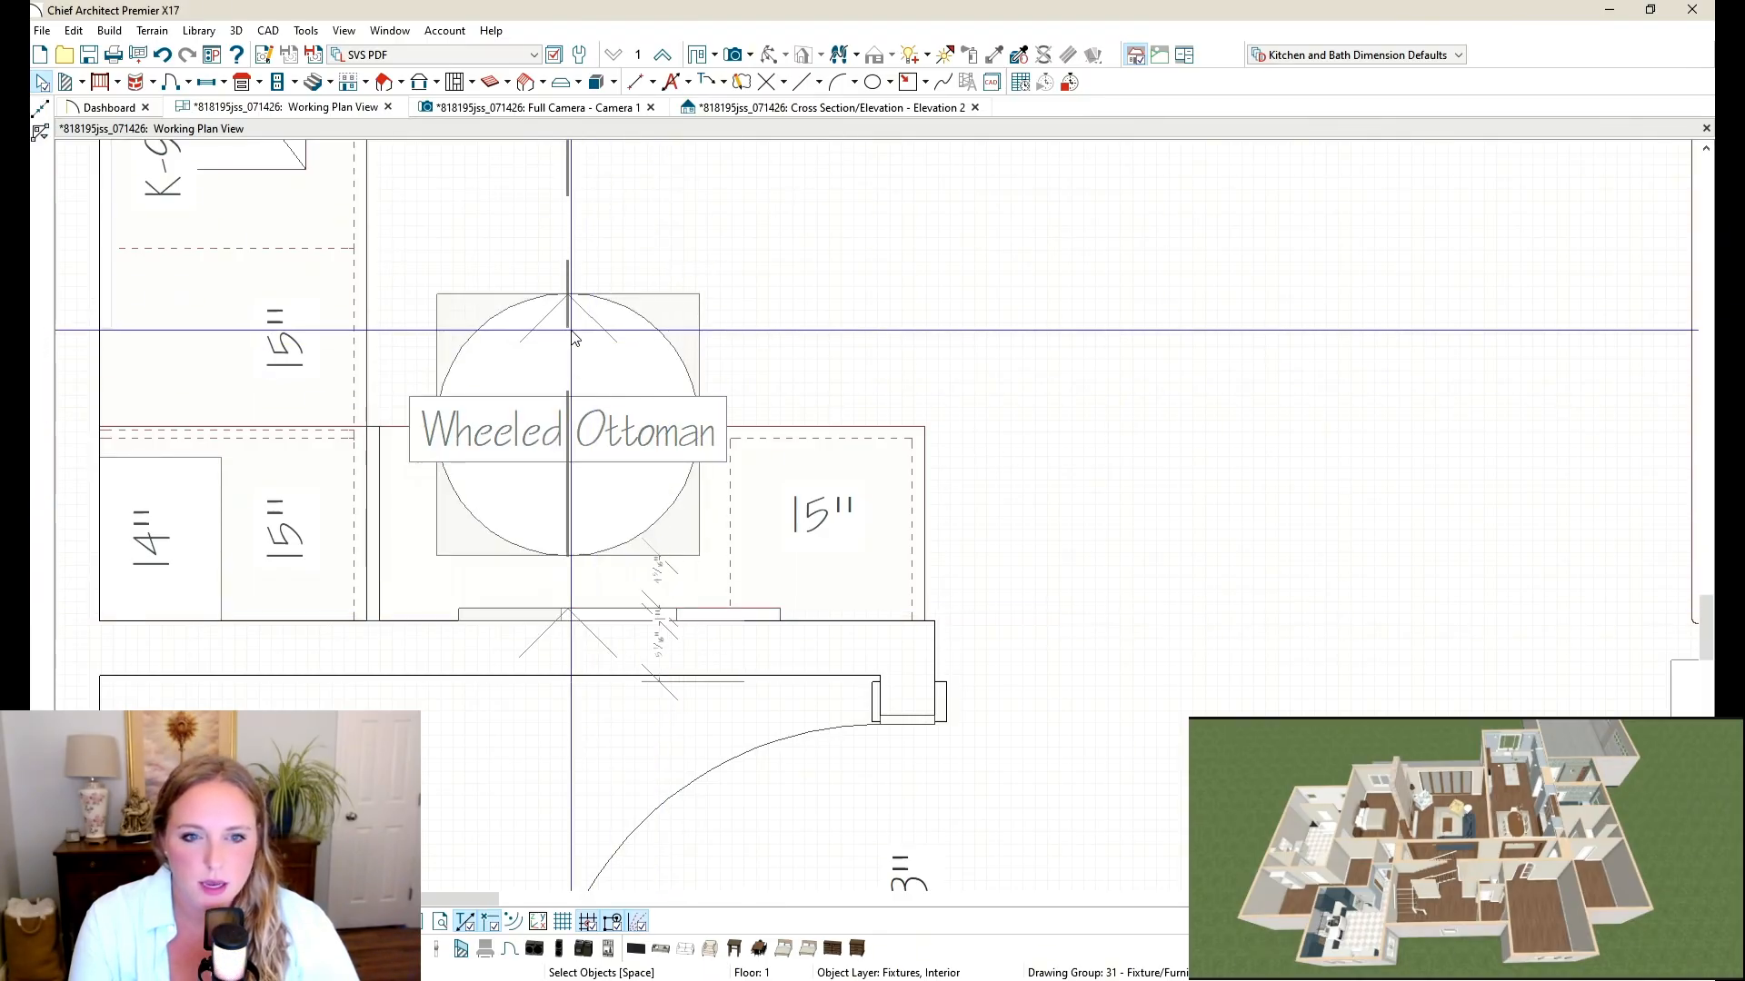
{"action": "left_click", "coordinate": [571, 331]}
Step: Copy the makeup mirror alongside the original, set the copy's width to 12" and make it shorter
{"action": "key", "text": "ctrl+c"}
{"action": "key", "text": "ctrl+v"}
{"action": "left_click", "coordinate": [738, 611]}
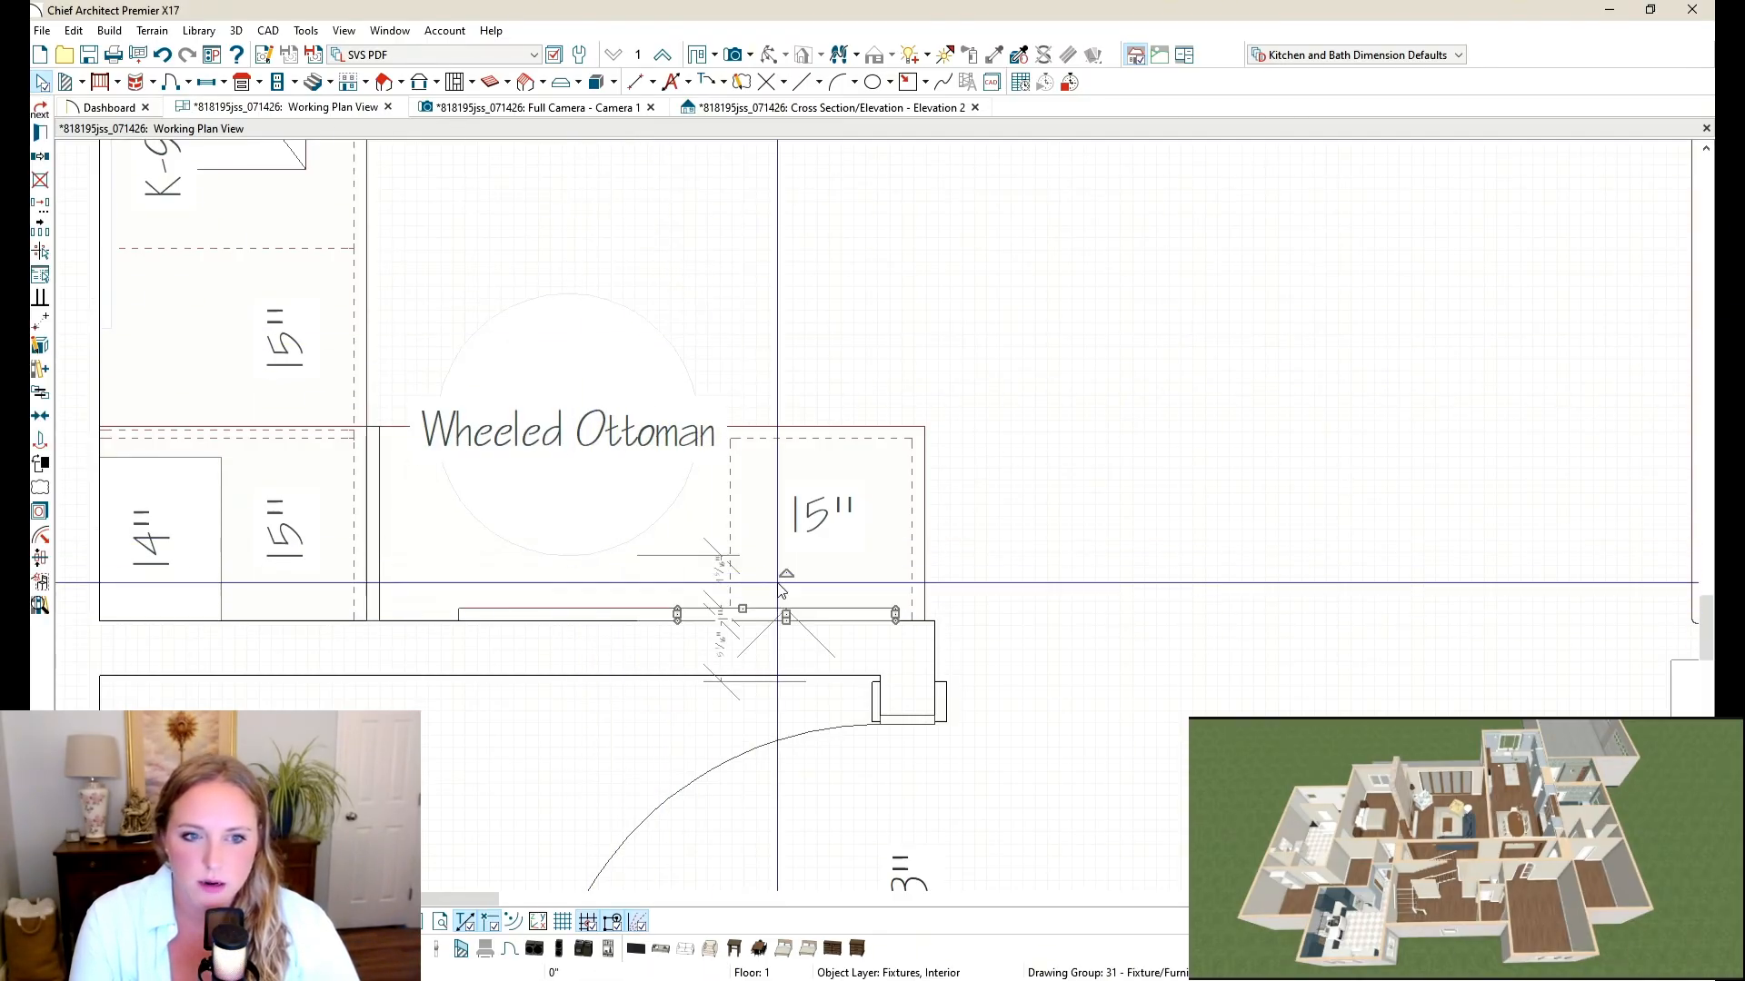
{"action": "key", "text": "ctrl+e"}
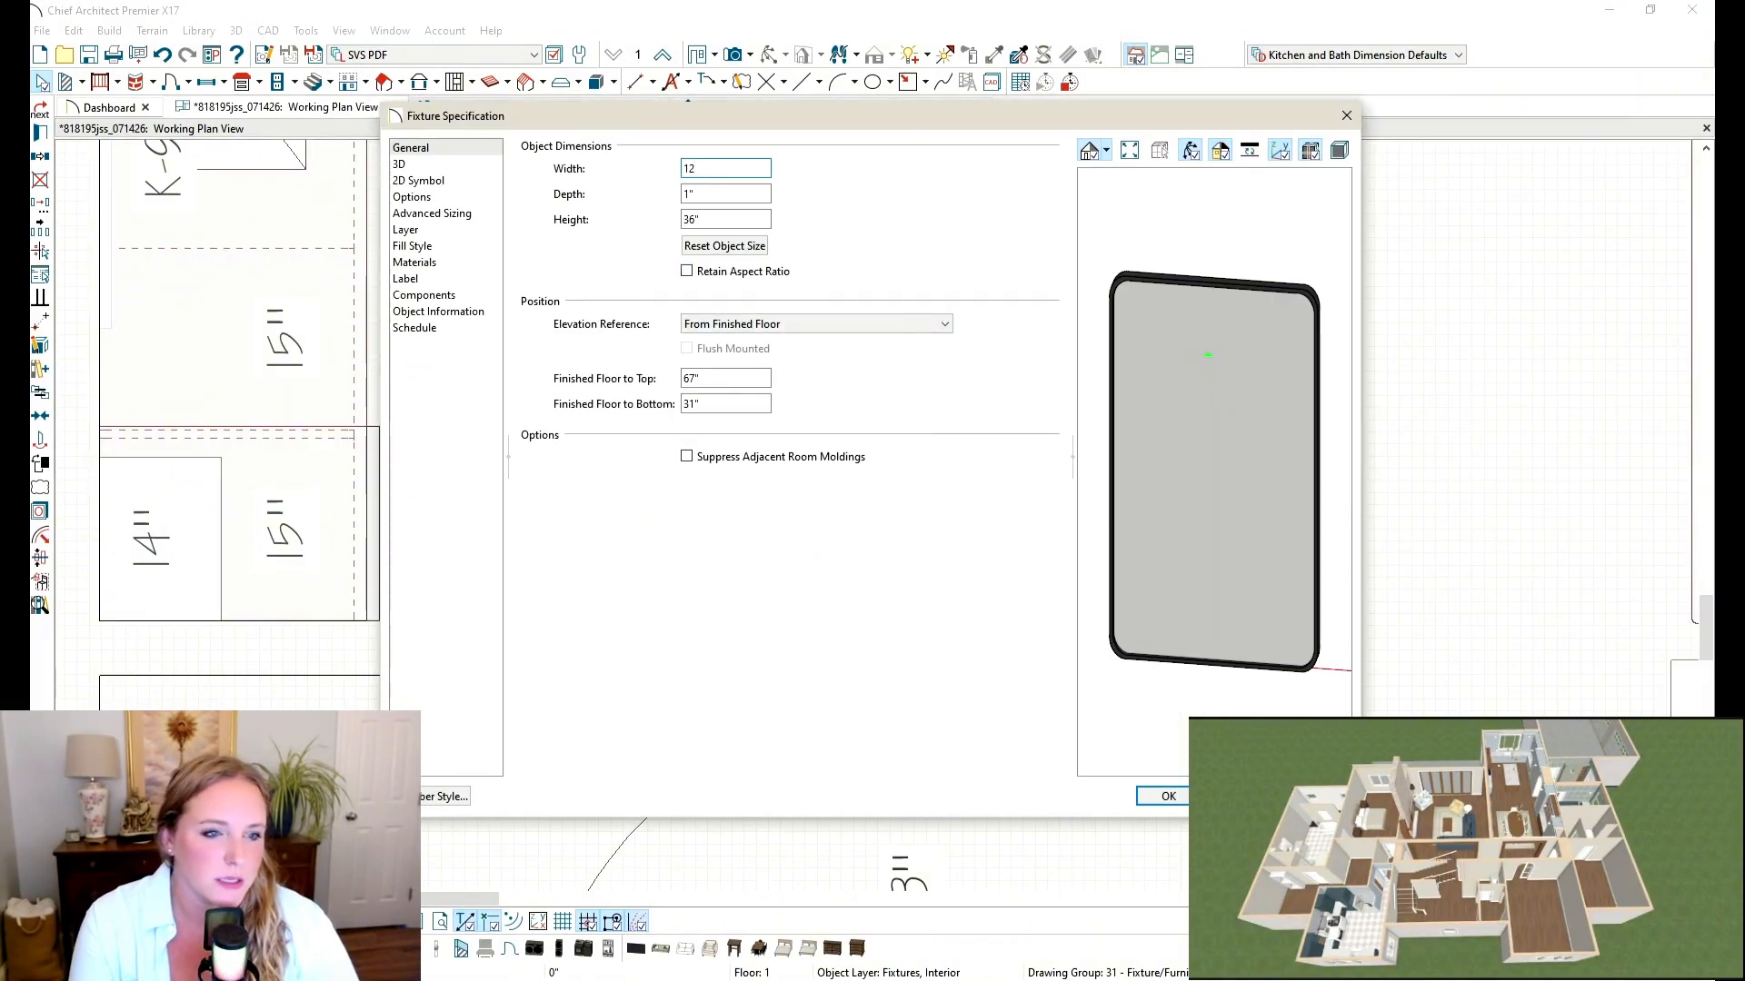
{"action": "key", "text": "Return"}
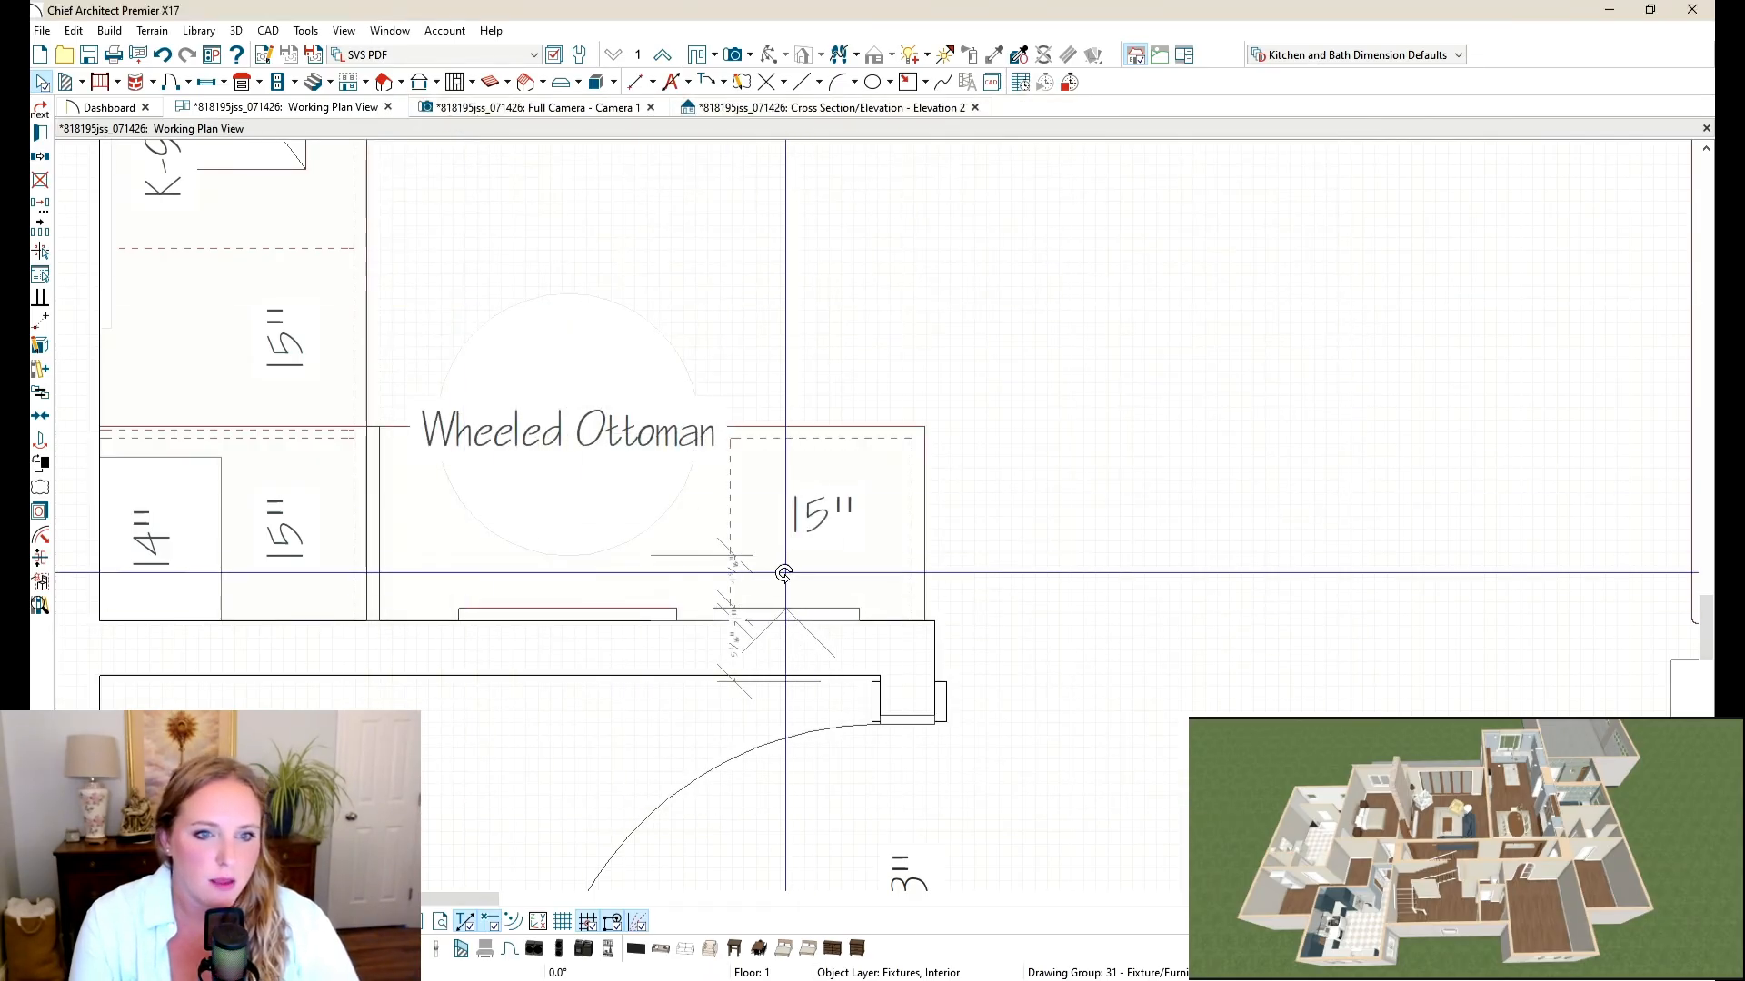
Step: Angle the narrow mirror inward from the center mirror's edge and reflect a copy of it onto the opposite side
{"action": "left_click_drag", "start_coordinate": [786, 573], "coordinate": [763, 621]}
{"action": "key", "text": "ctrl+c"}
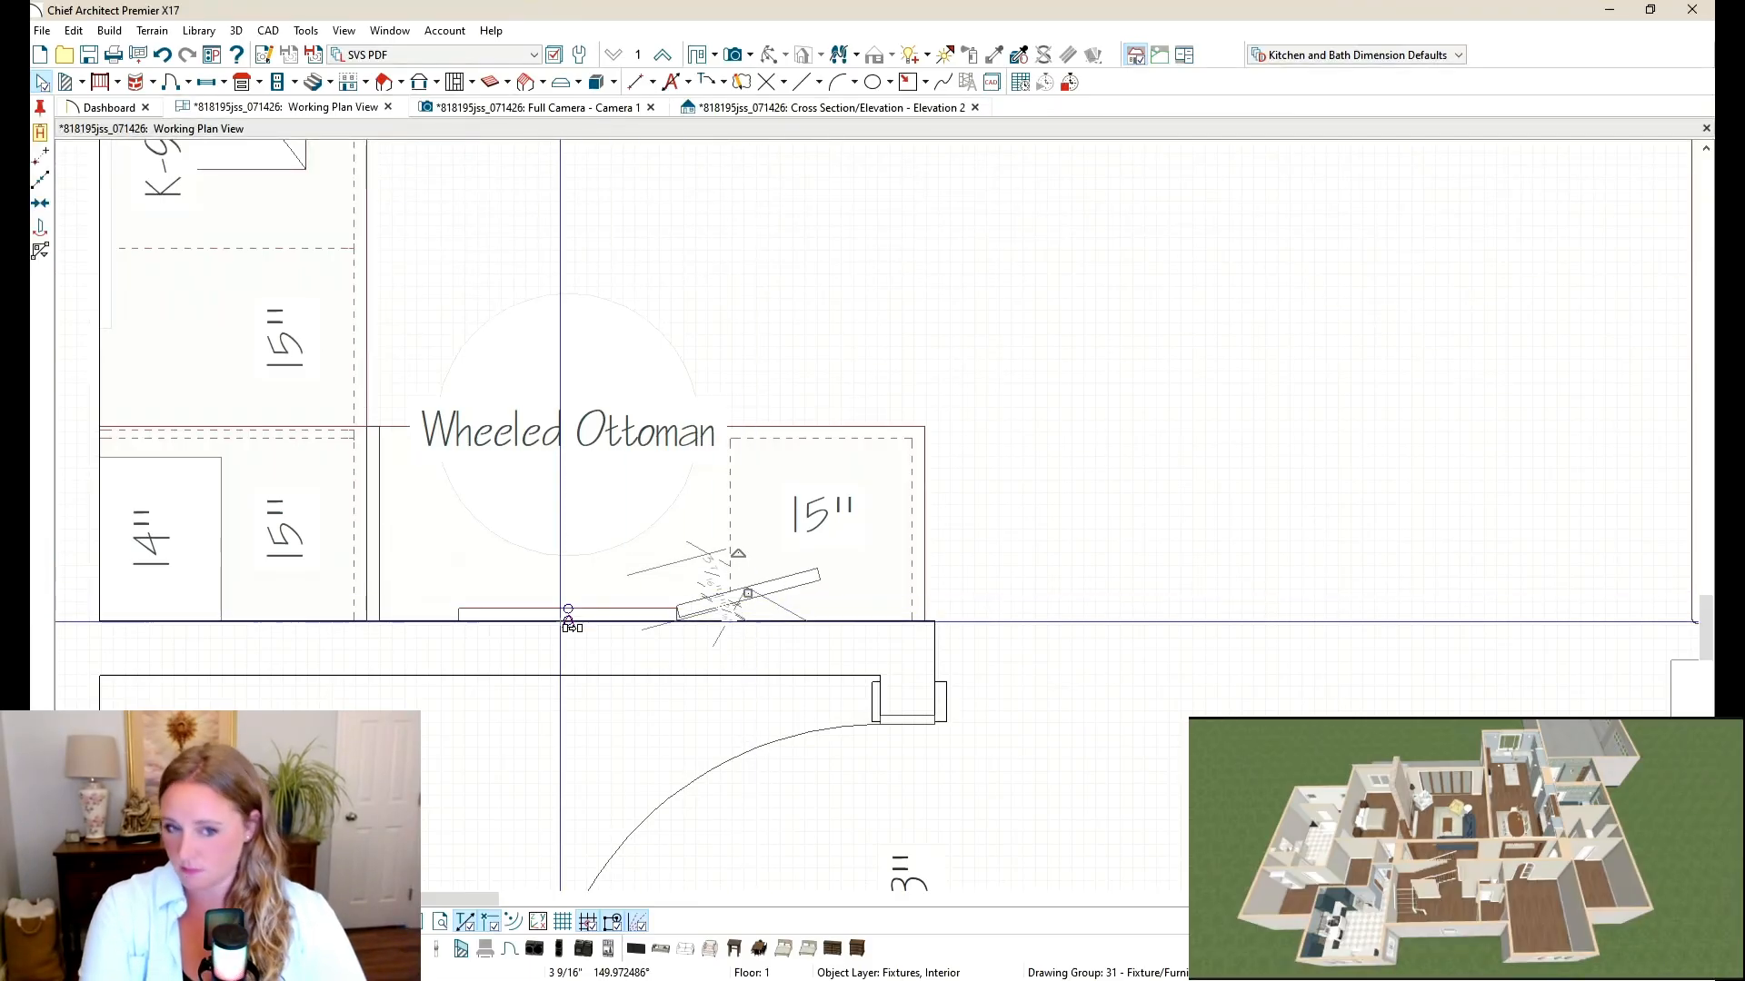
{"action": "key", "text": "r"}
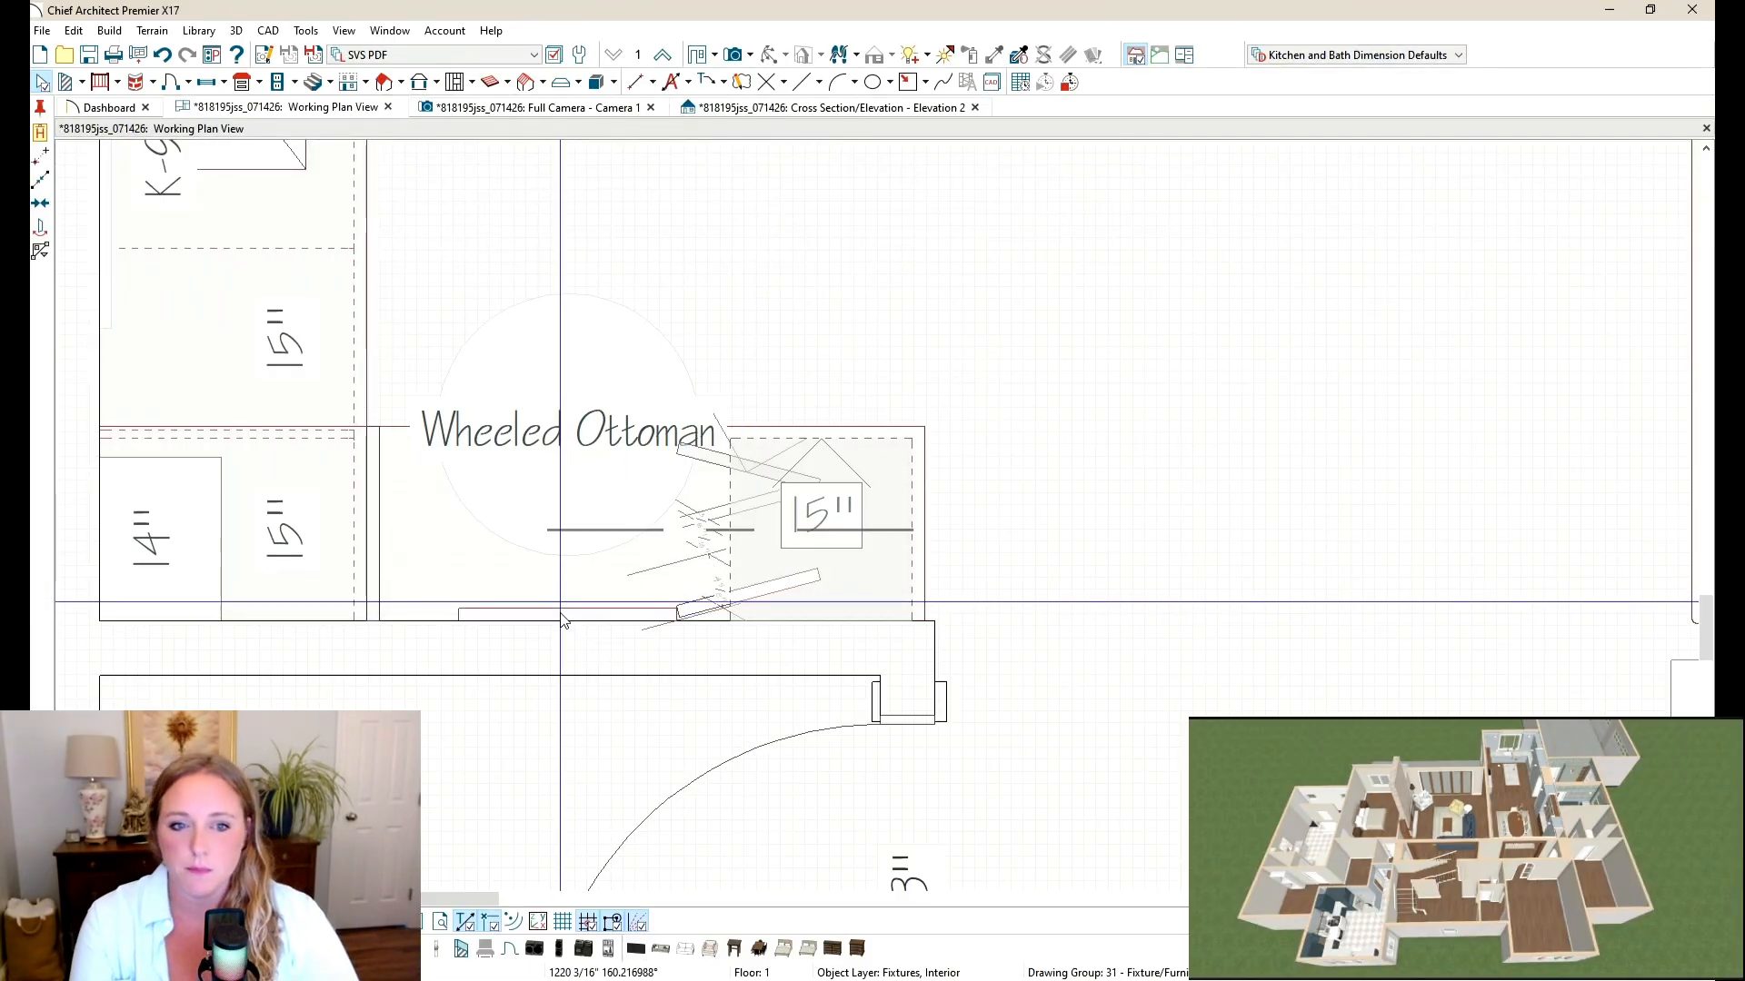
{"action": "left_click", "coordinate": [566, 604]}
Step: Review the three-panel makeup mirror in 3D and shift all panels together slightly off the wall in the working plan
{"action": "left_click", "coordinate": [506, 107]}
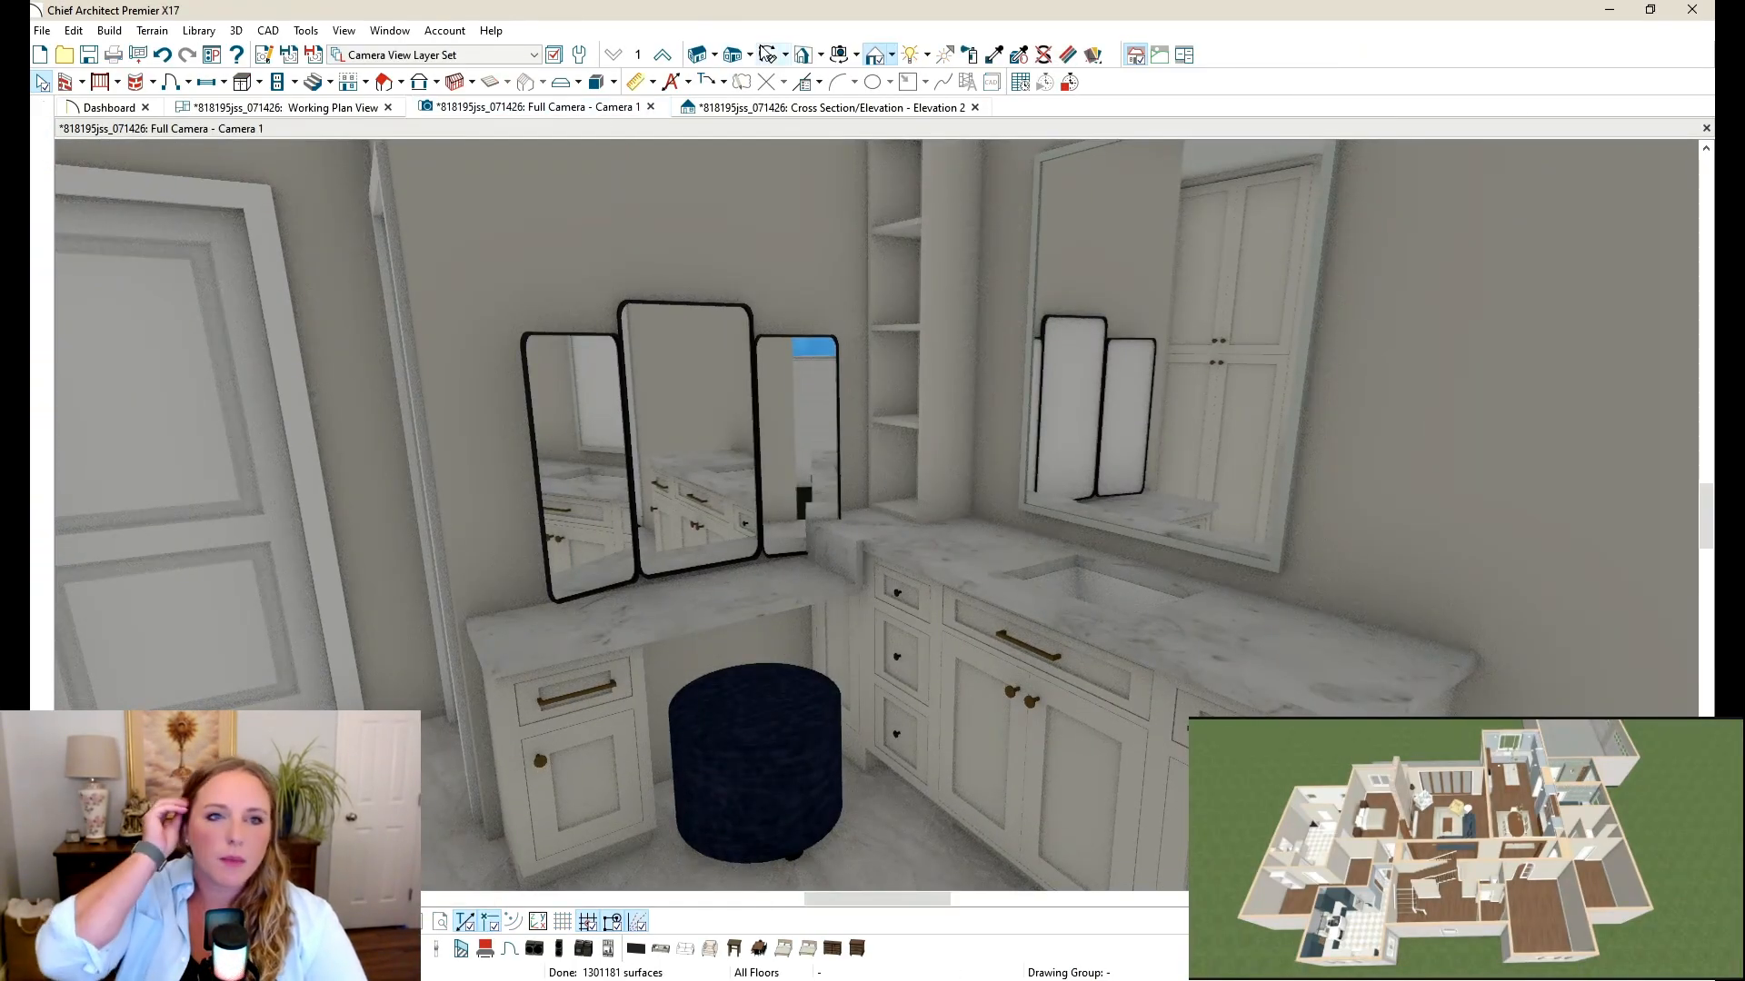
{"action": "left_click", "coordinate": [766, 57]}
{"action": "left_click_drag", "start_coordinate": [1111, 437], "coordinate": [895, 456]}
{"action": "left_click", "coordinate": [319, 110]}
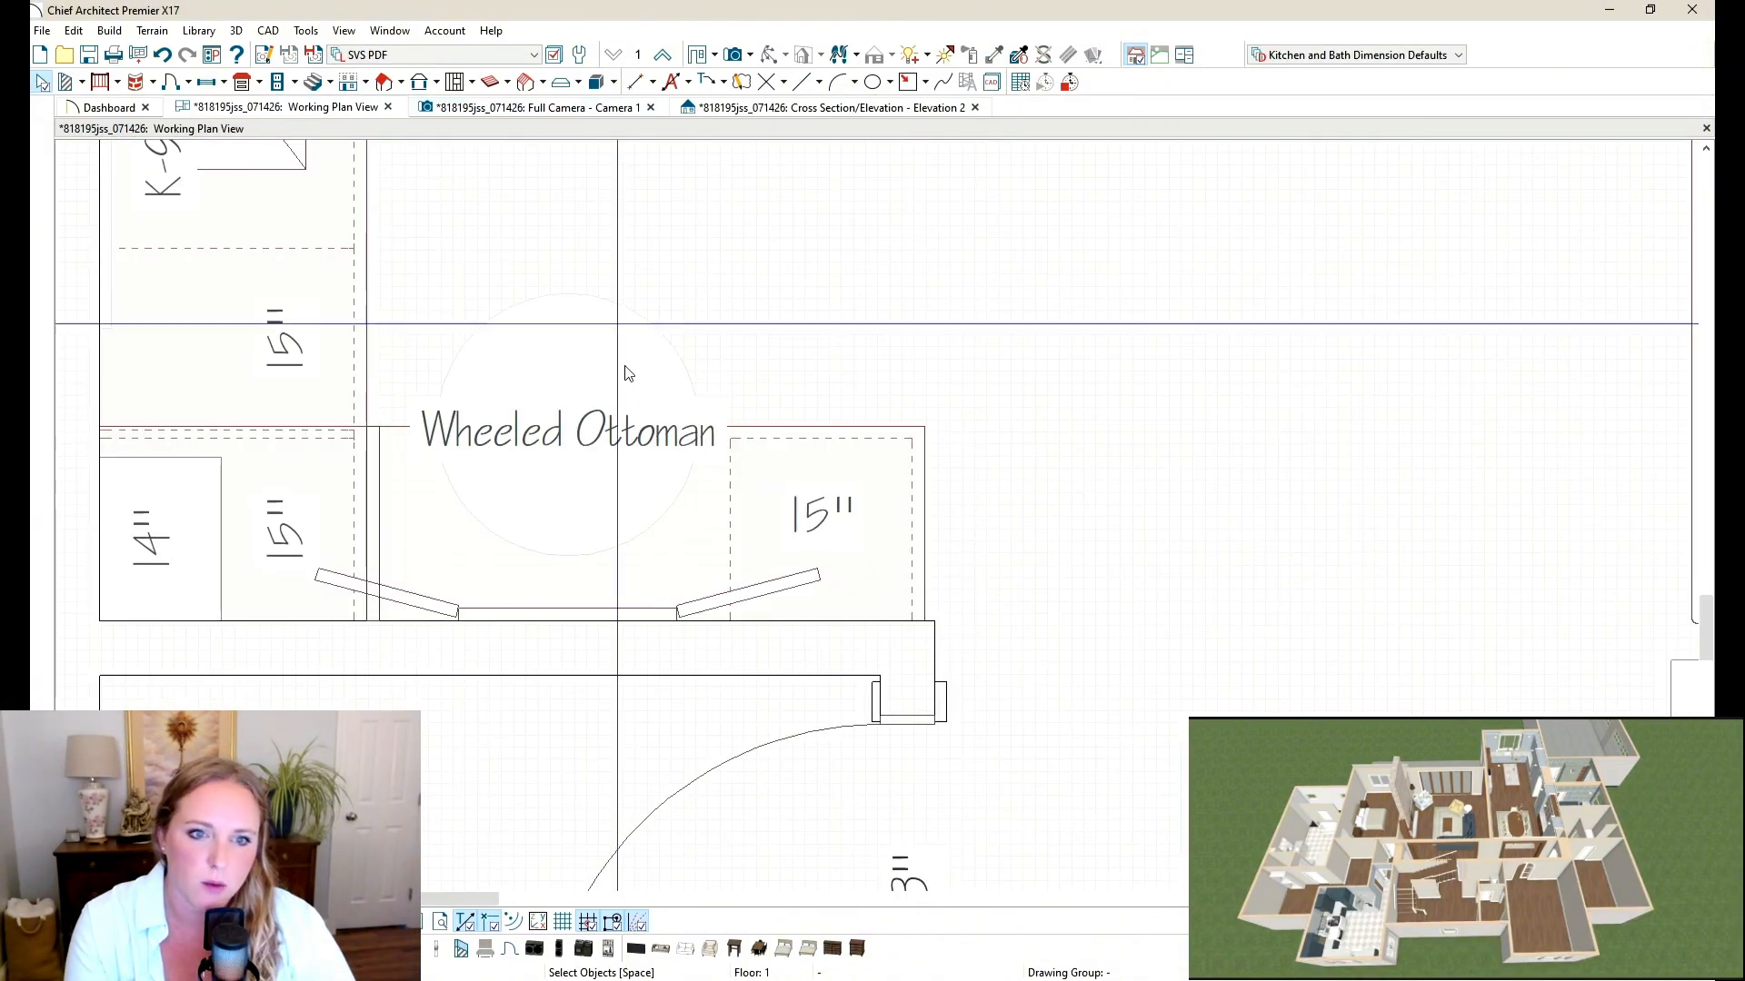
{"action": "left_click", "coordinate": [570, 600]}
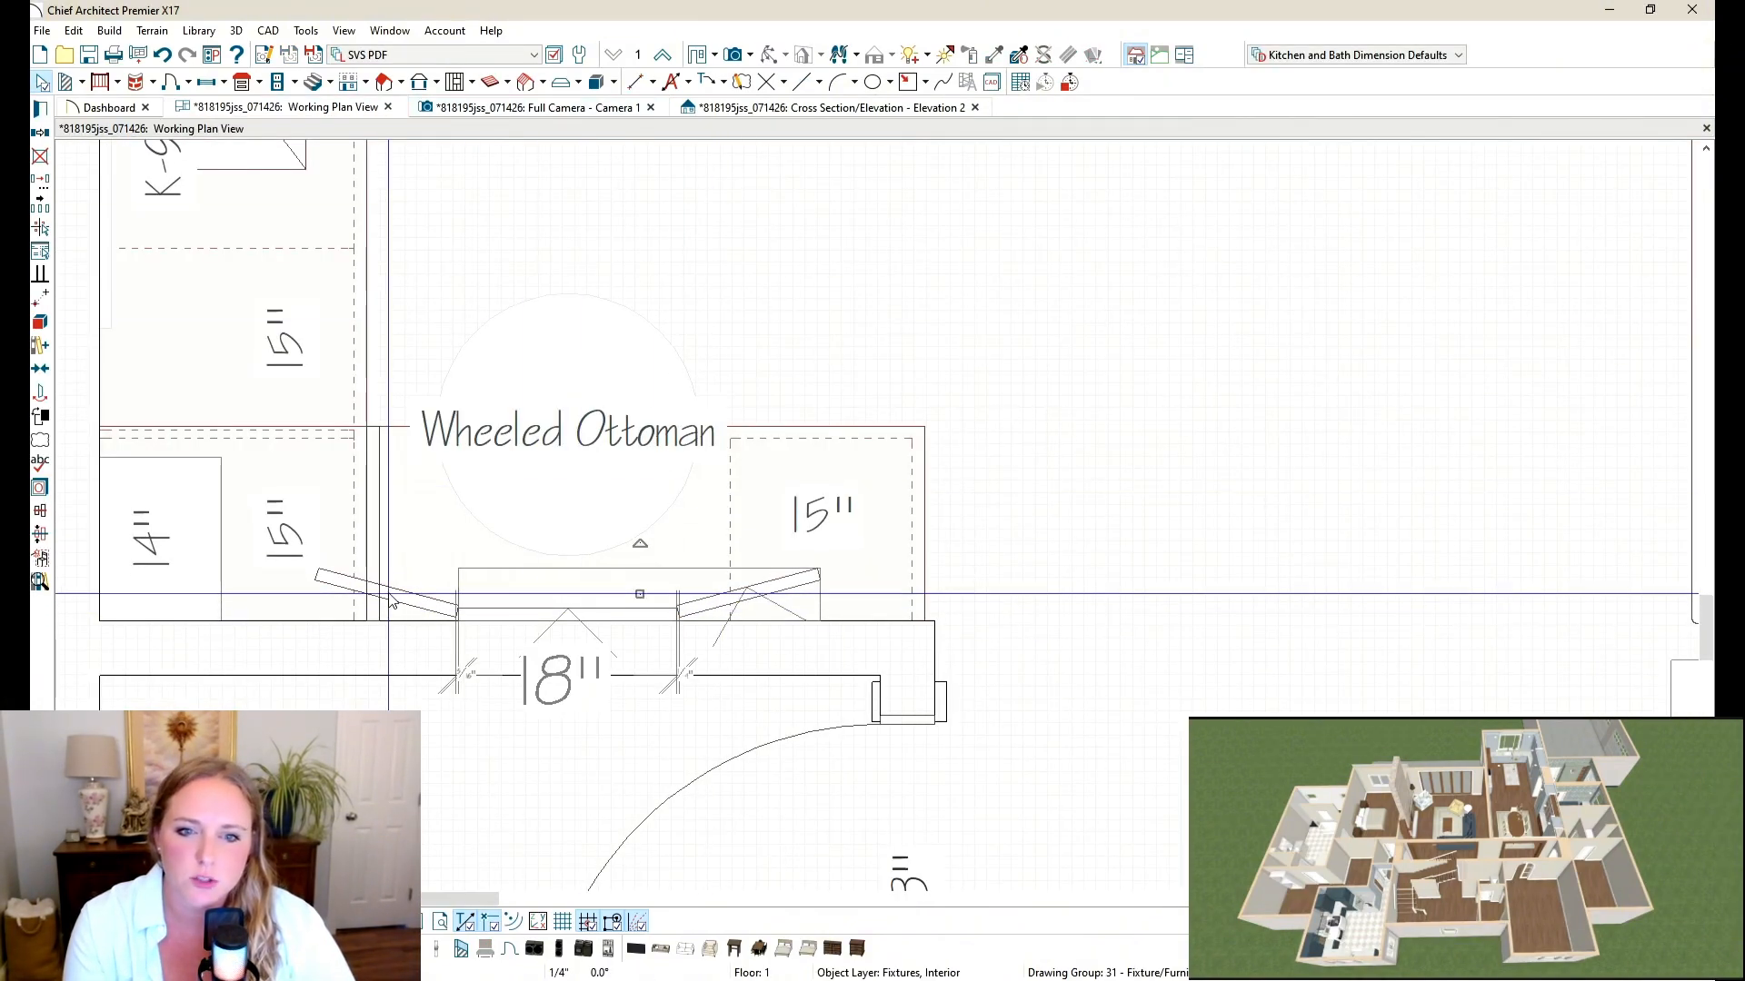
{"action": "left_click_drag", "start_coordinate": [569, 598], "coordinate": [725, 570]}
Step: Rotate both narrow side mirrors to steeper inward angles from the center mirror and check them in 3D
{"action": "left_click", "coordinate": [725, 582]}
{"action": "left_click", "coordinate": [414, 581]}
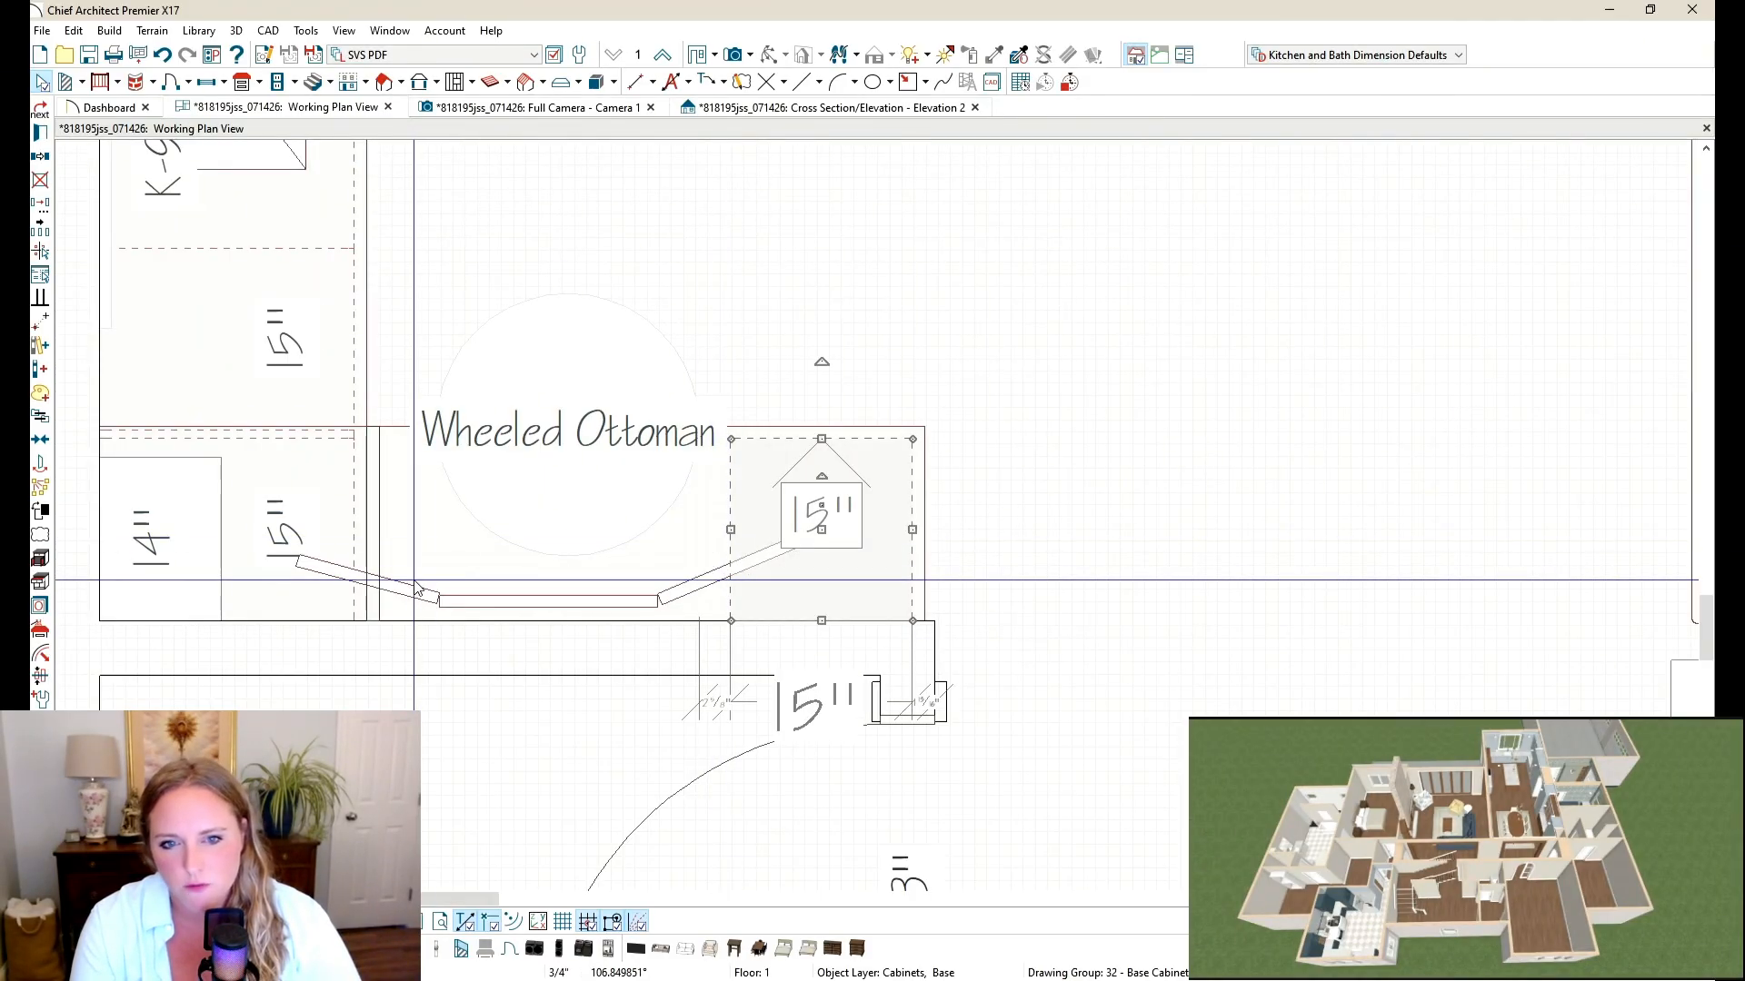
{"action": "left_click", "coordinate": [405, 588]}
{"action": "left_click_drag", "start_coordinate": [377, 542], "coordinate": [372, 561]}
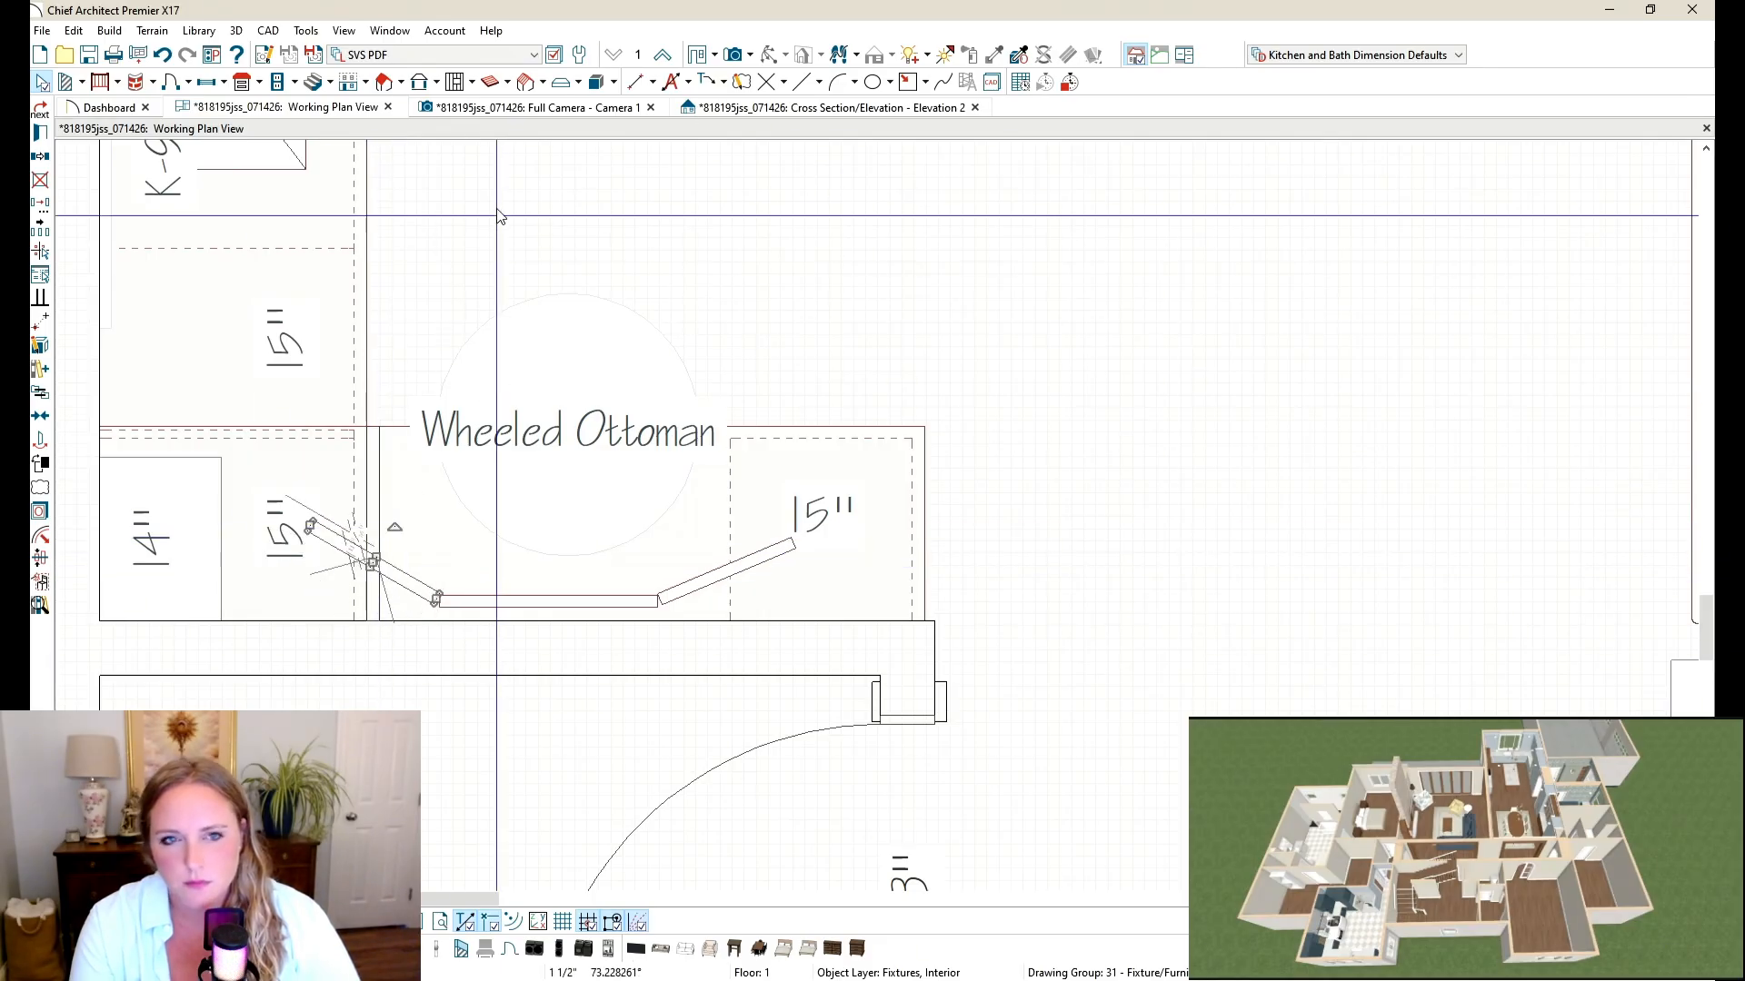
{"action": "left_click", "coordinate": [542, 108]}
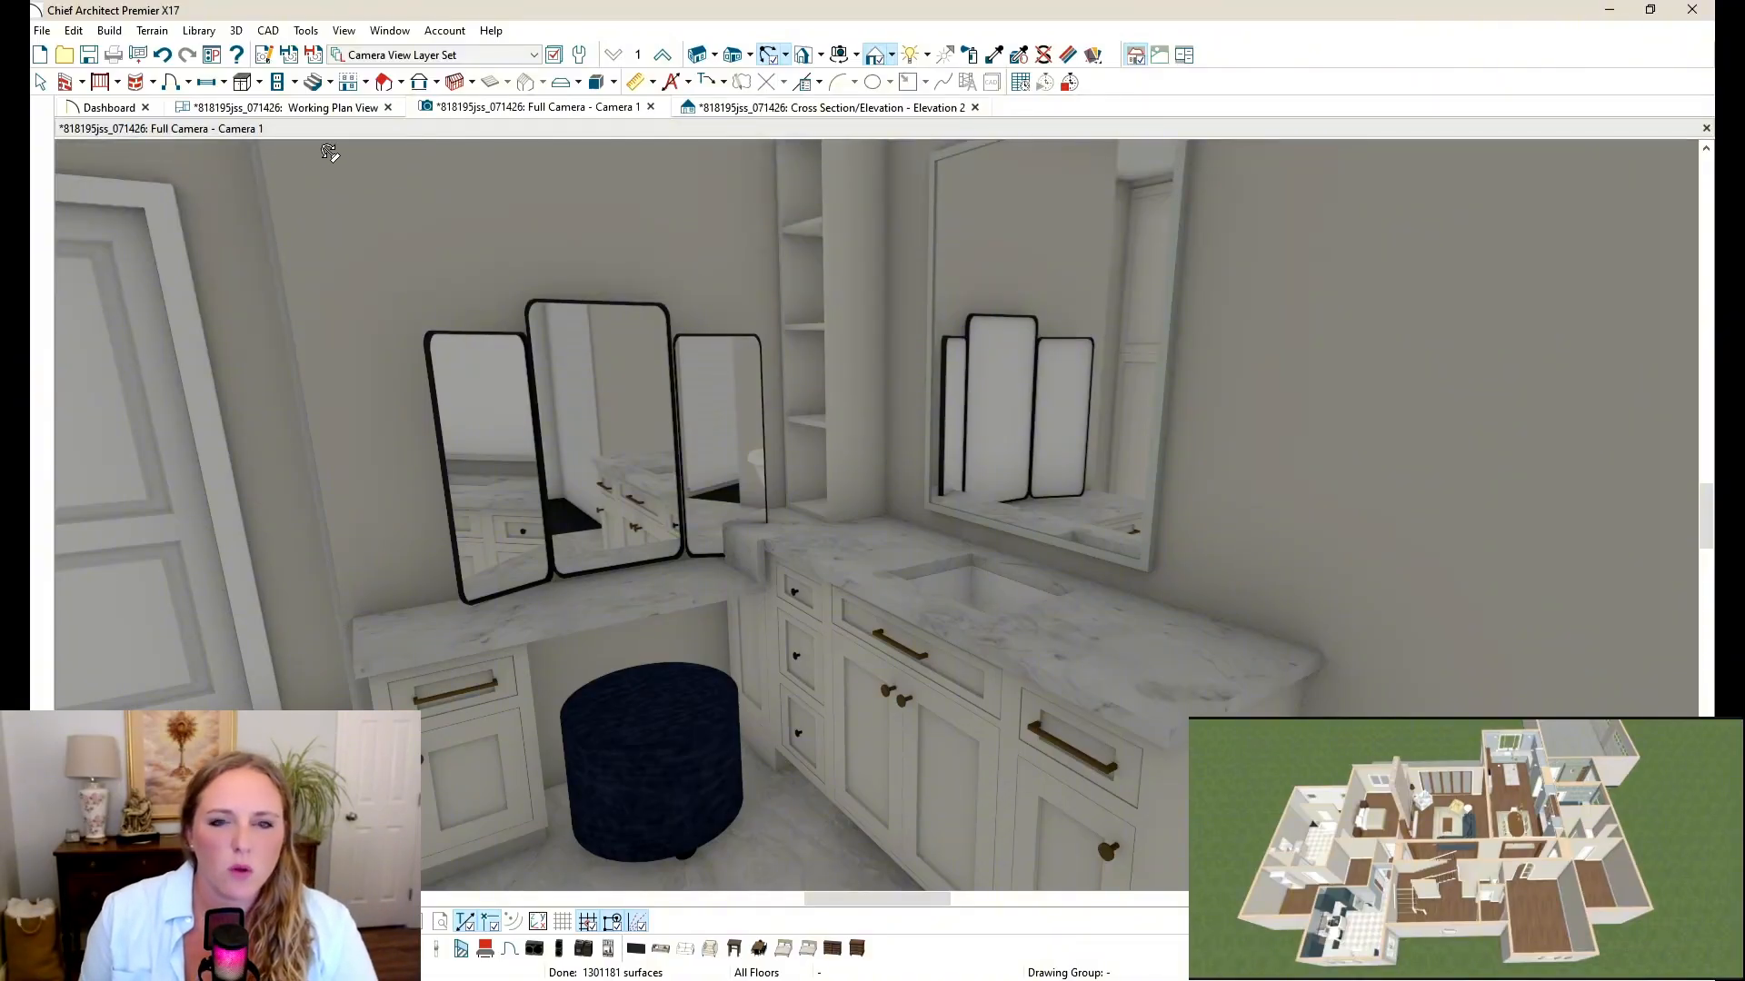
Step: Move the three-panel mirror about 8 3/8" along the makeup counter toward its 15" base cabinet and check it in 3D
{"action": "left_click", "coordinate": [324, 110]}
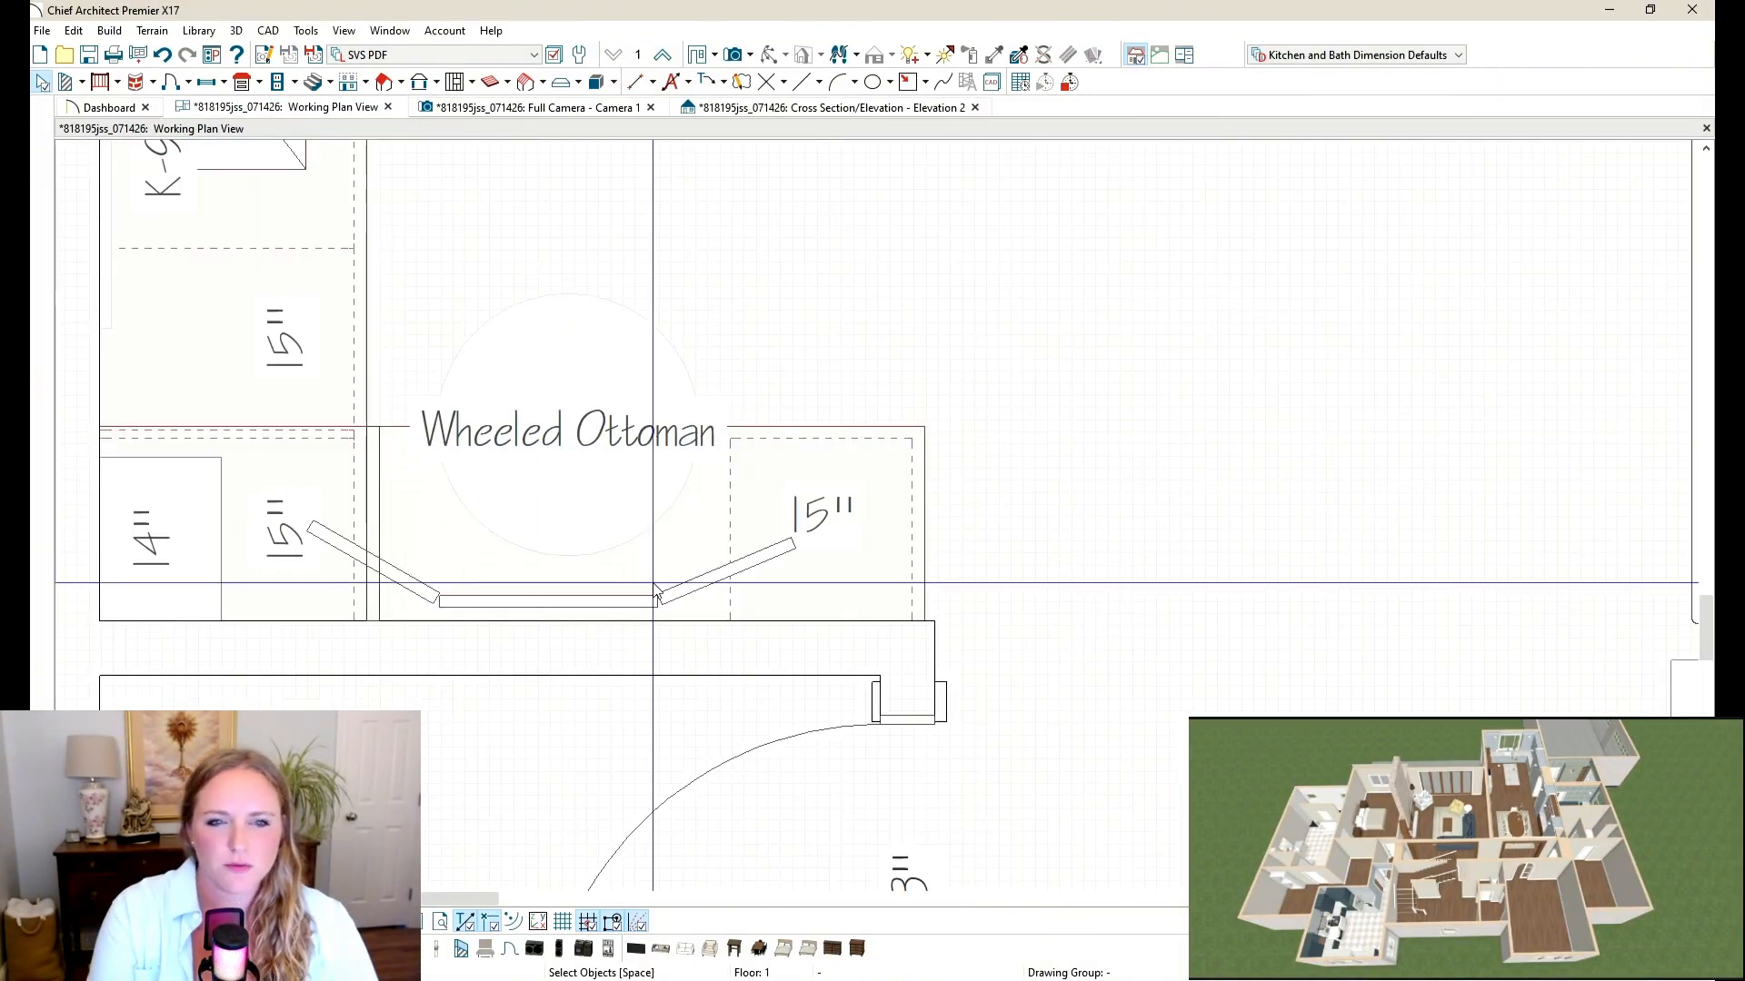
{"action": "left_click", "coordinate": [570, 604]}
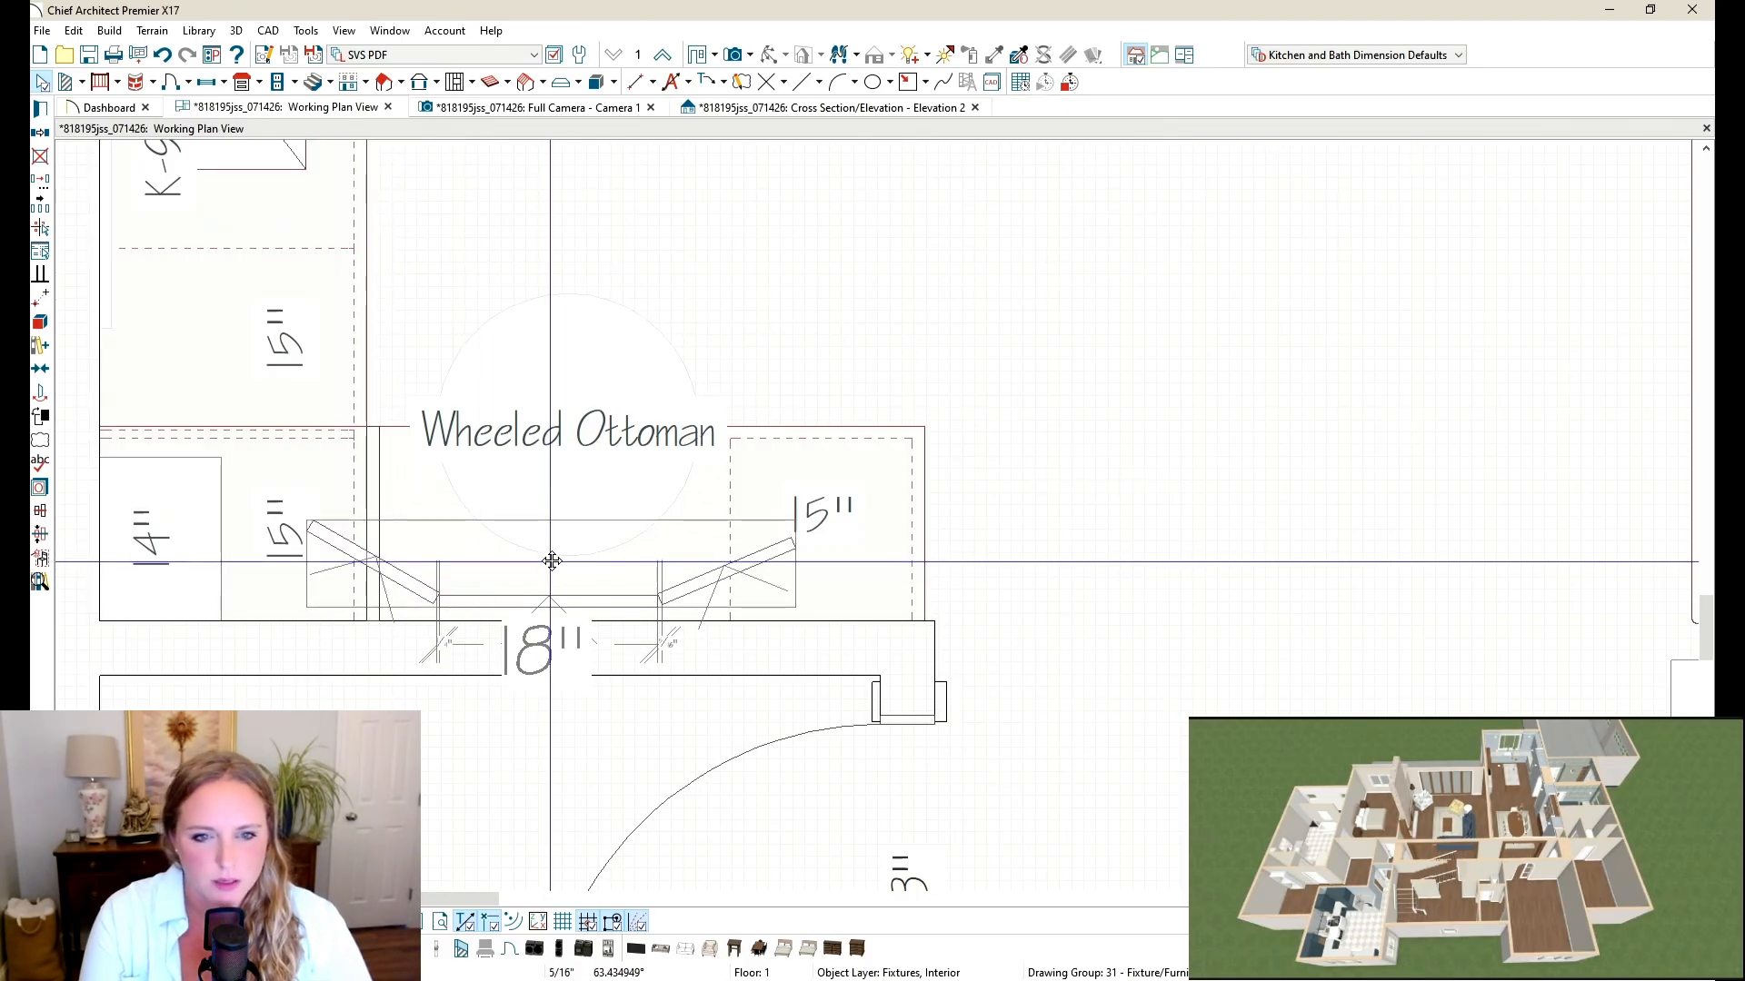
{"action": "left_click_drag", "start_coordinate": [534, 584], "coordinate": [651, 550]}
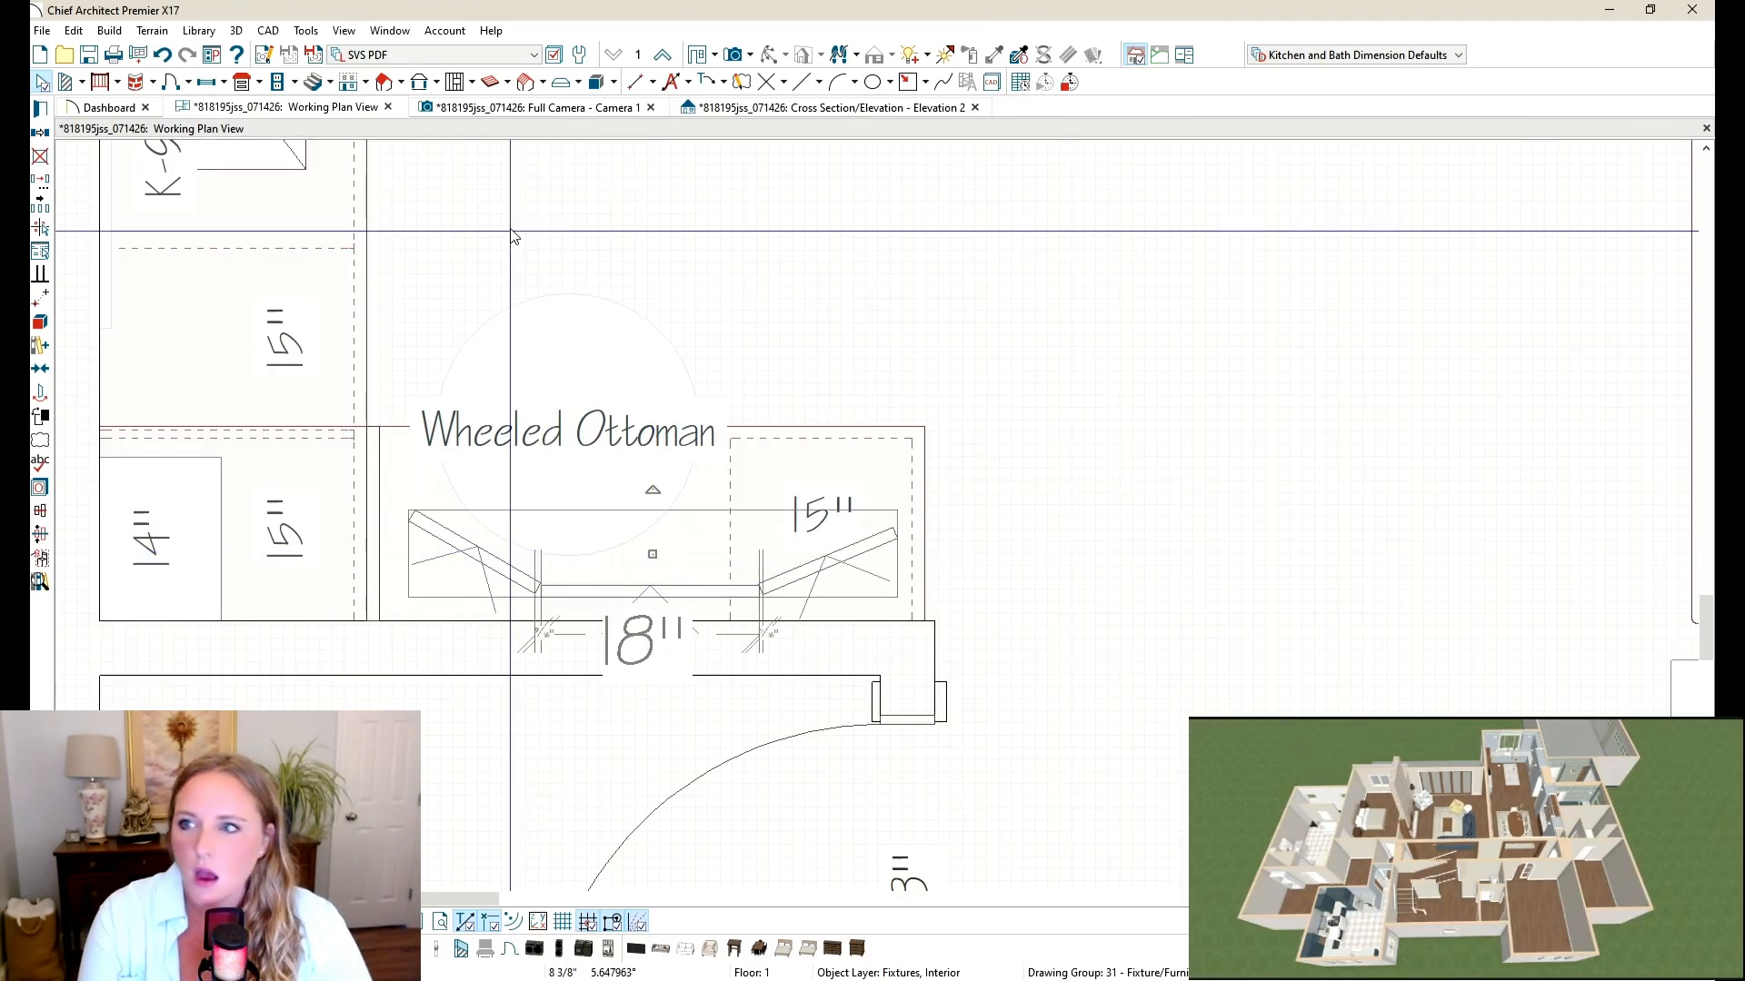
{"action": "left_click", "coordinate": [499, 110]}
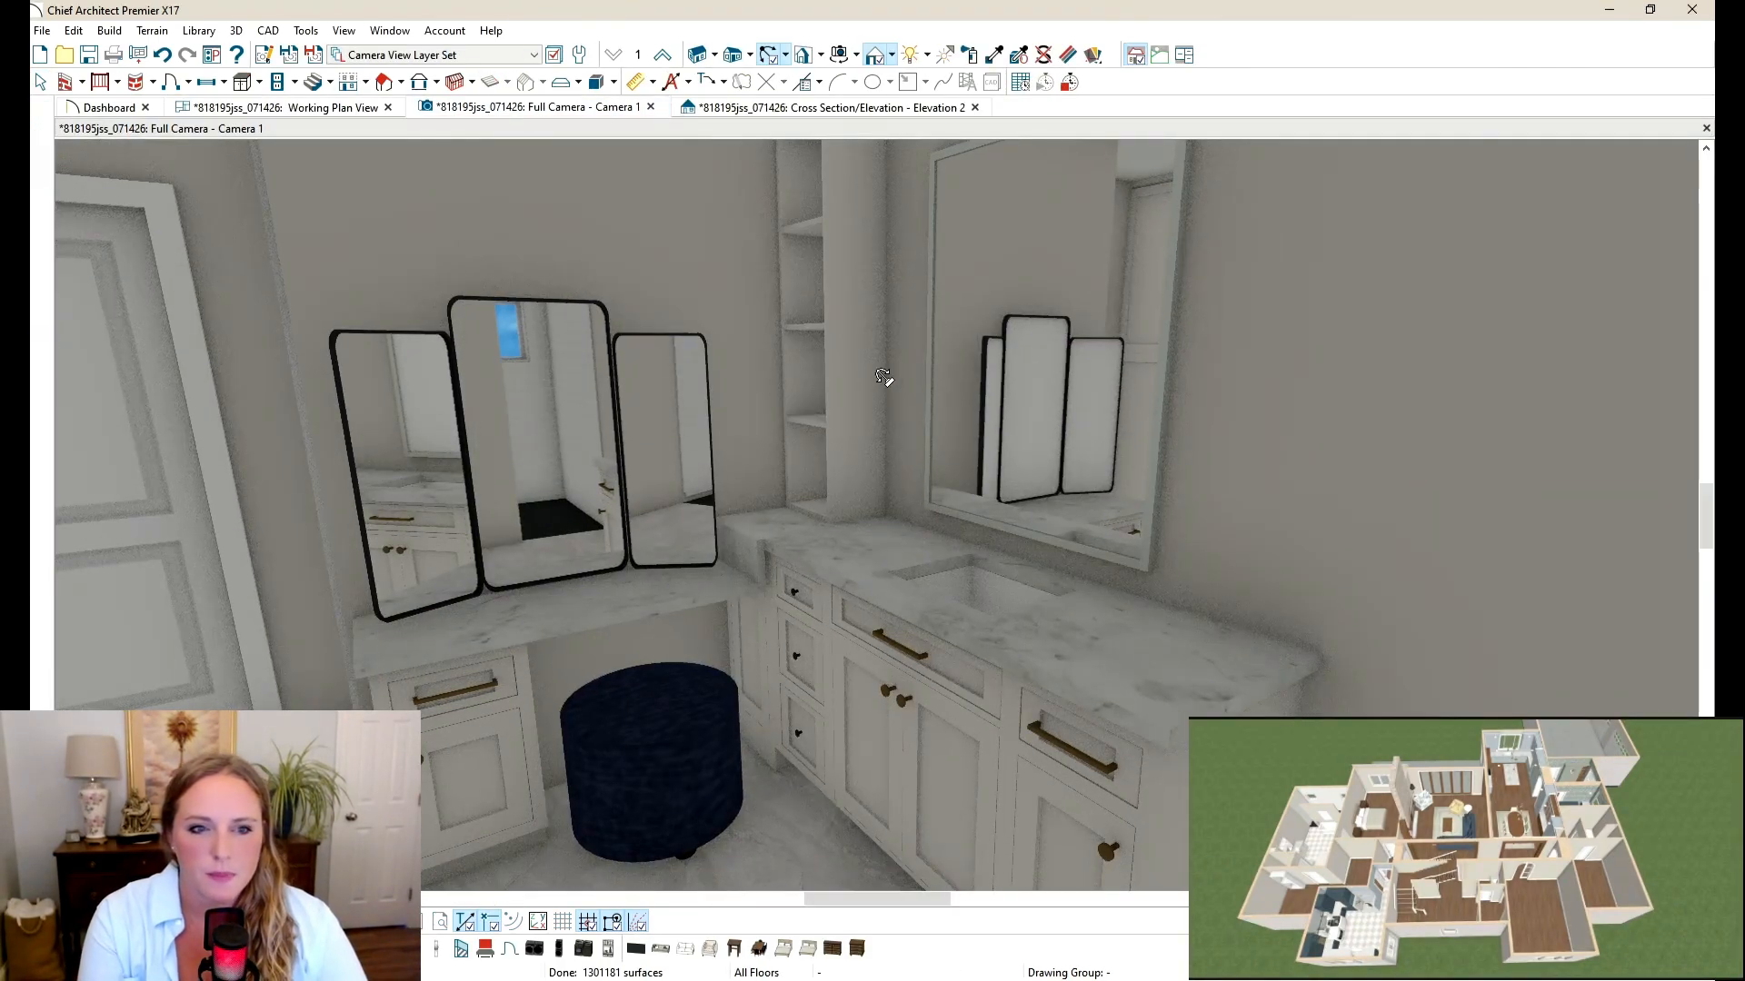
{"action": "scroll", "coordinate": [1003, 332], "scroll_direction": "down", "scroll_amount": 3}
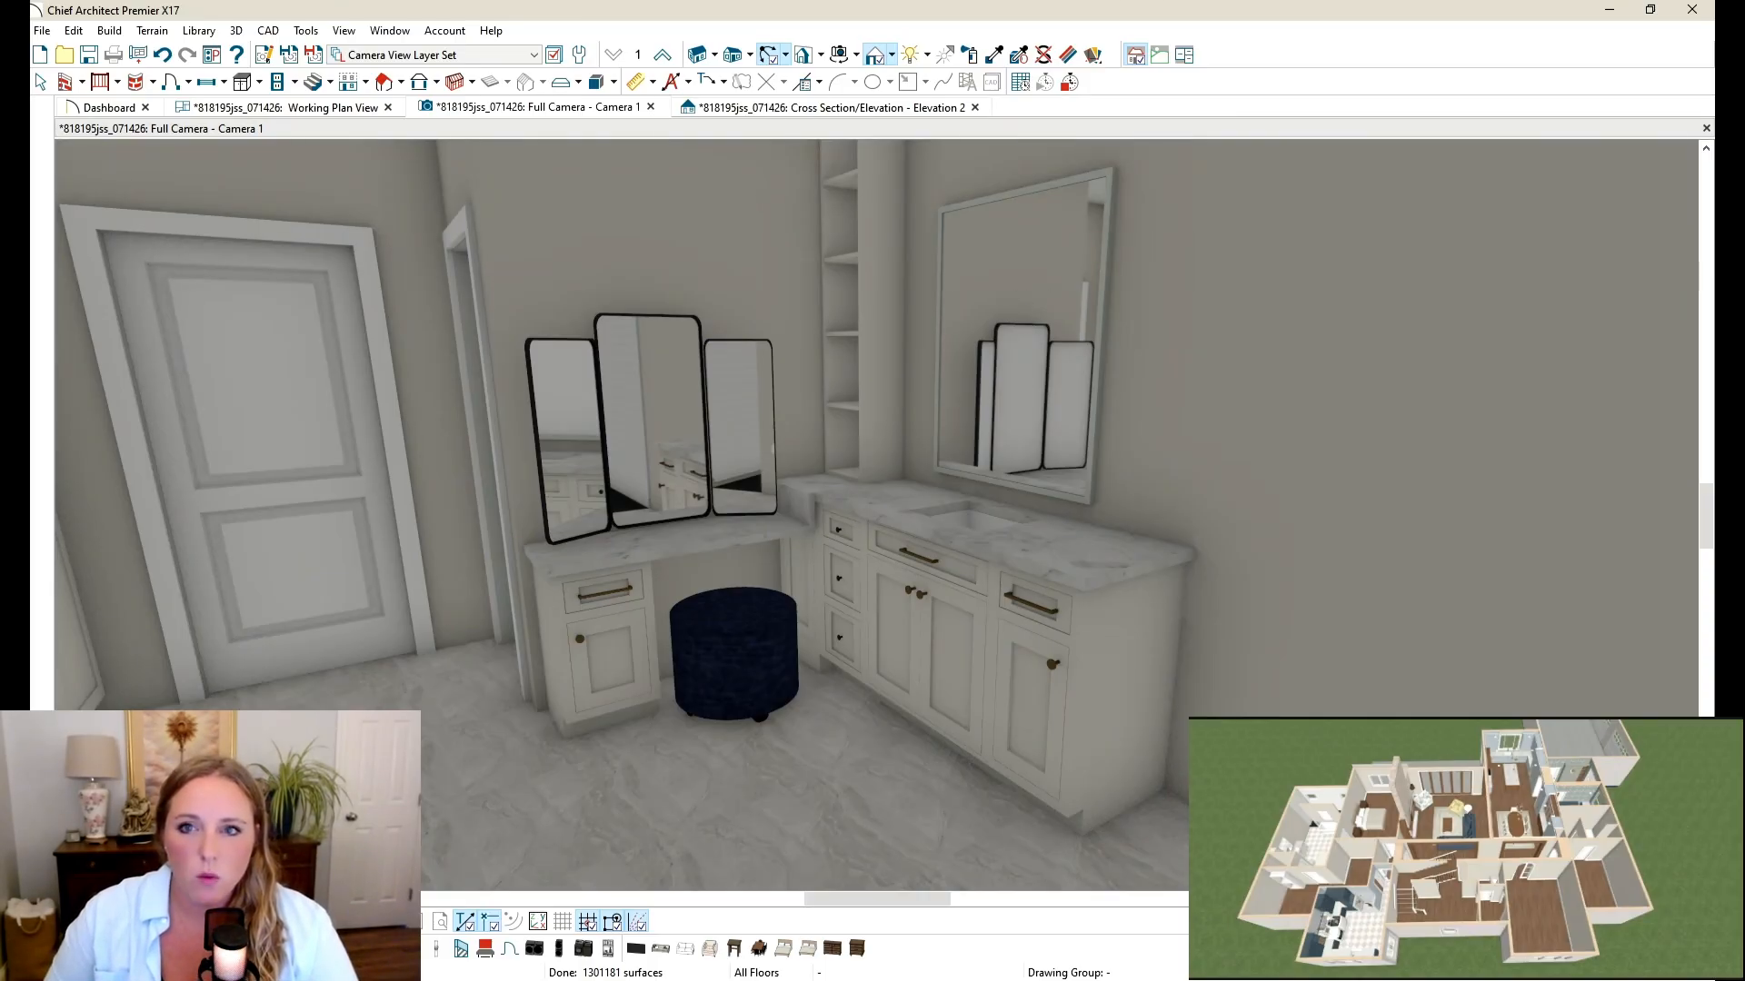
Step: Check the makeup base cabinet's front, sides and back settings and inspect both vanities and the mirrors in 3D
{"action": "left_click", "coordinate": [40, 83]}
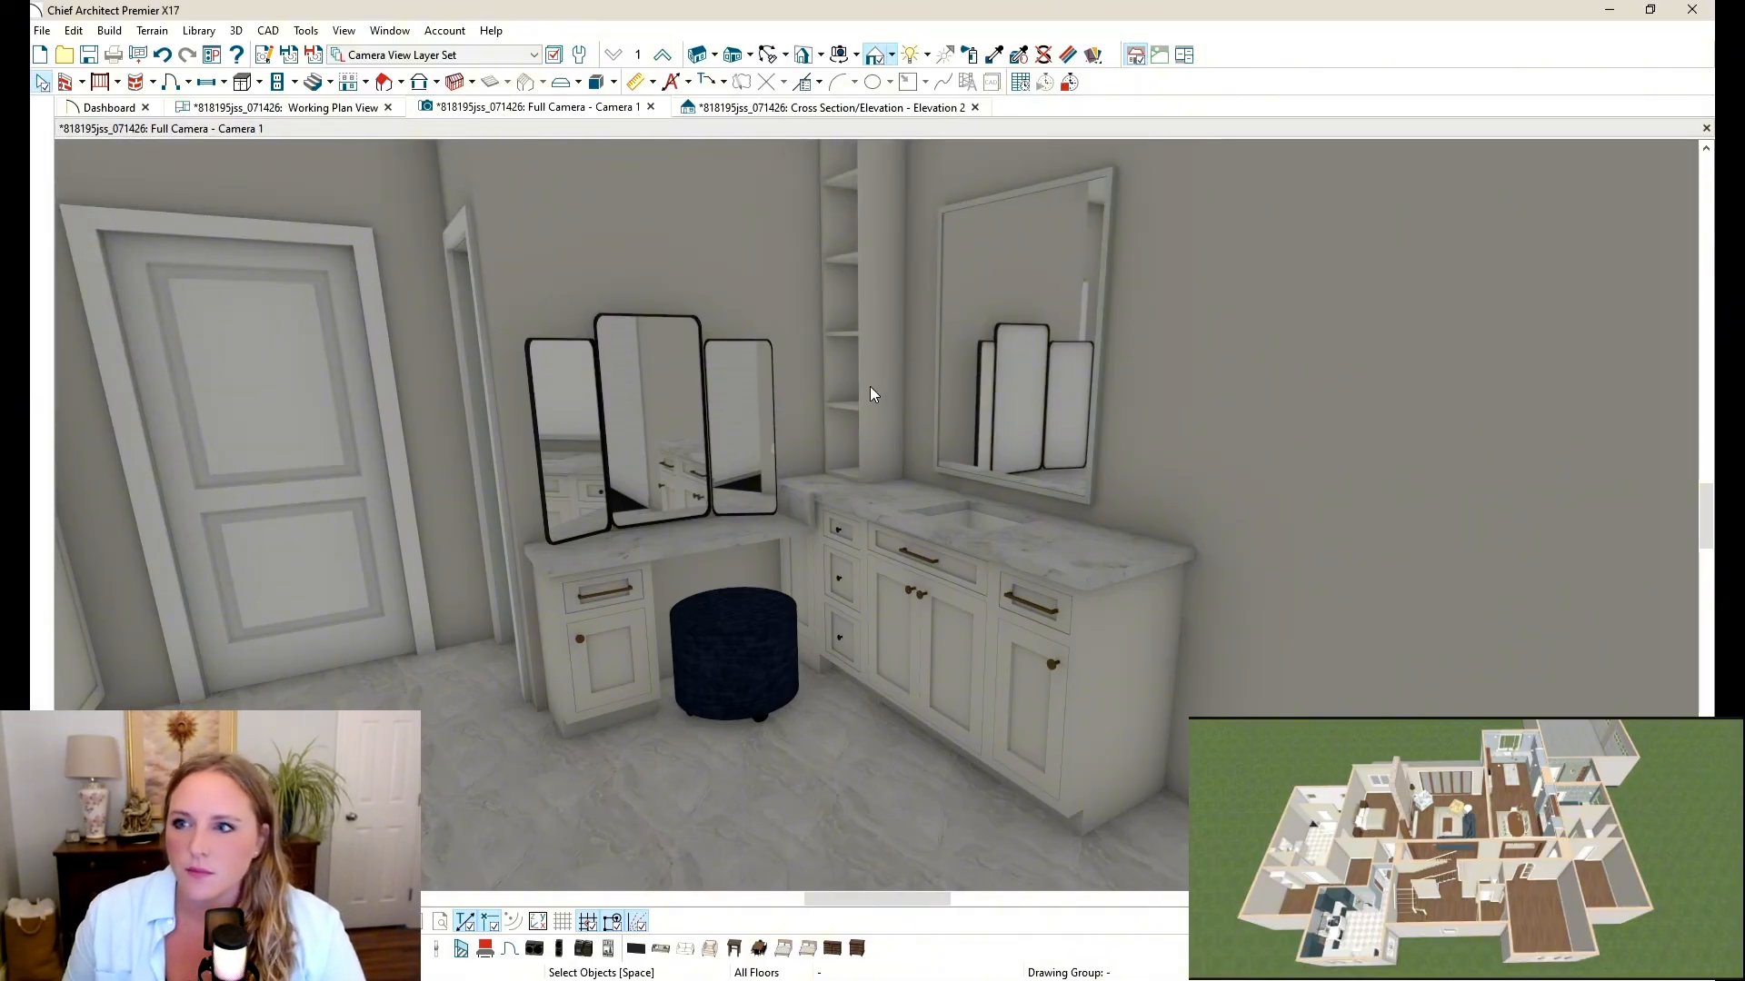
{"action": "double_click", "coordinate": [591, 640]}
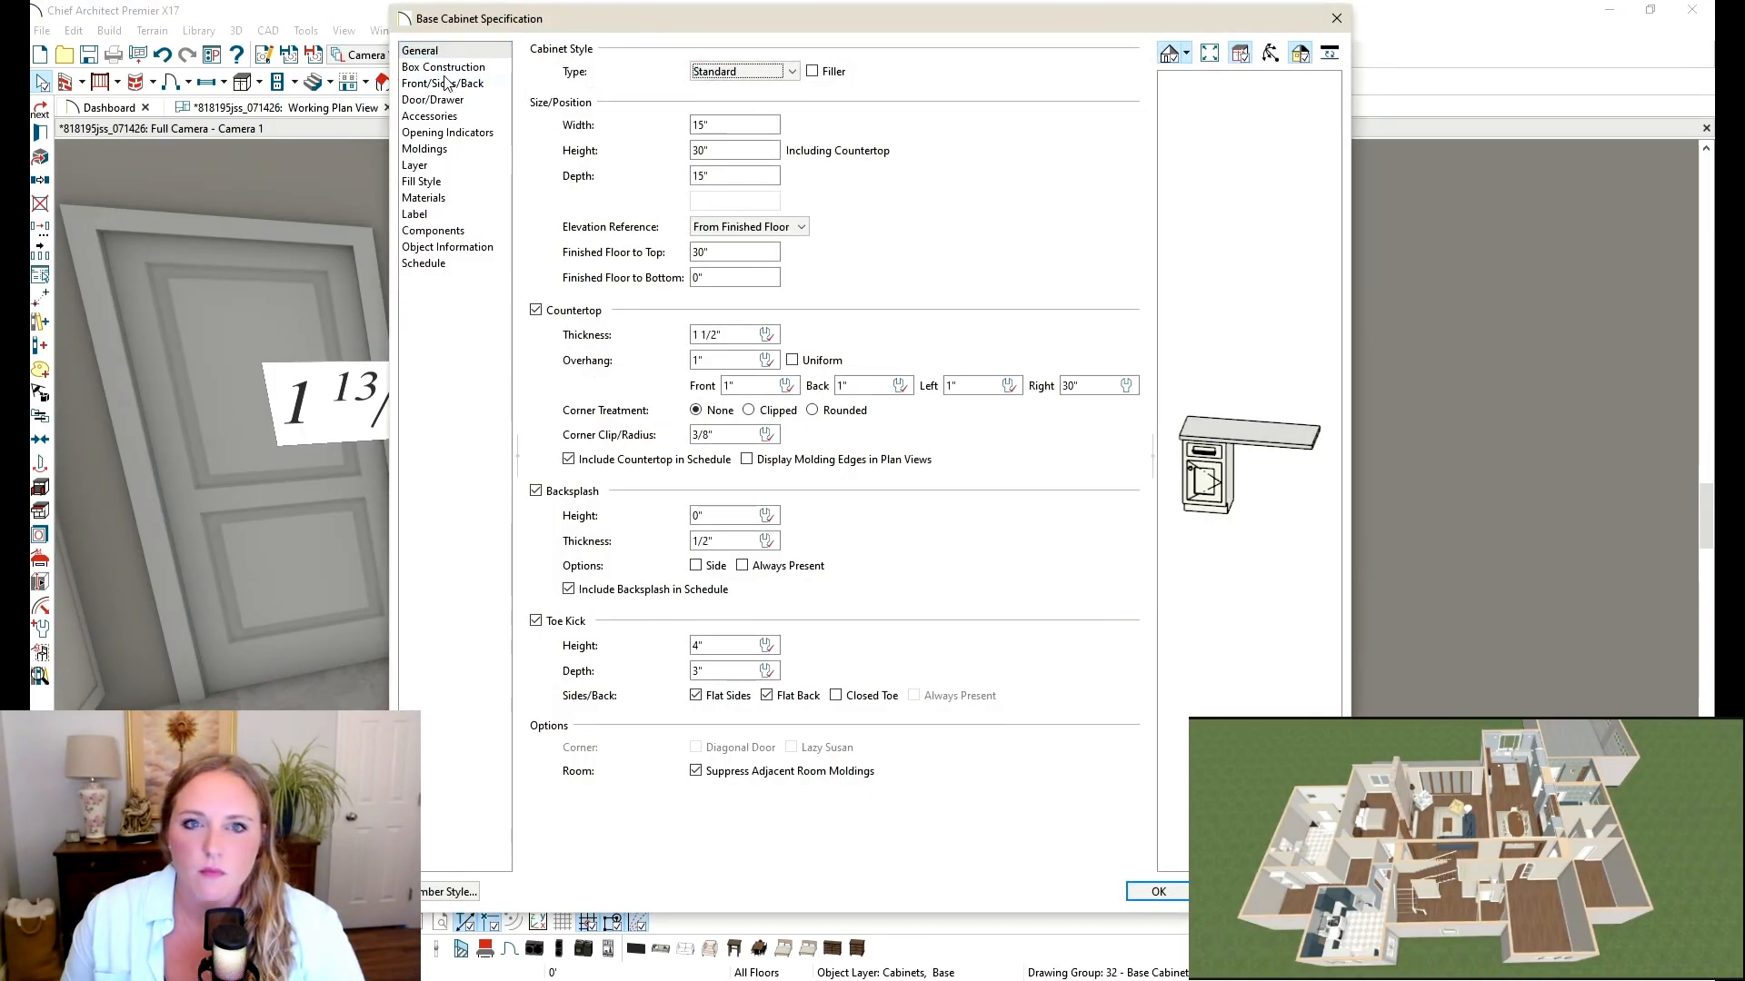
{"action": "left_click", "coordinate": [446, 82]}
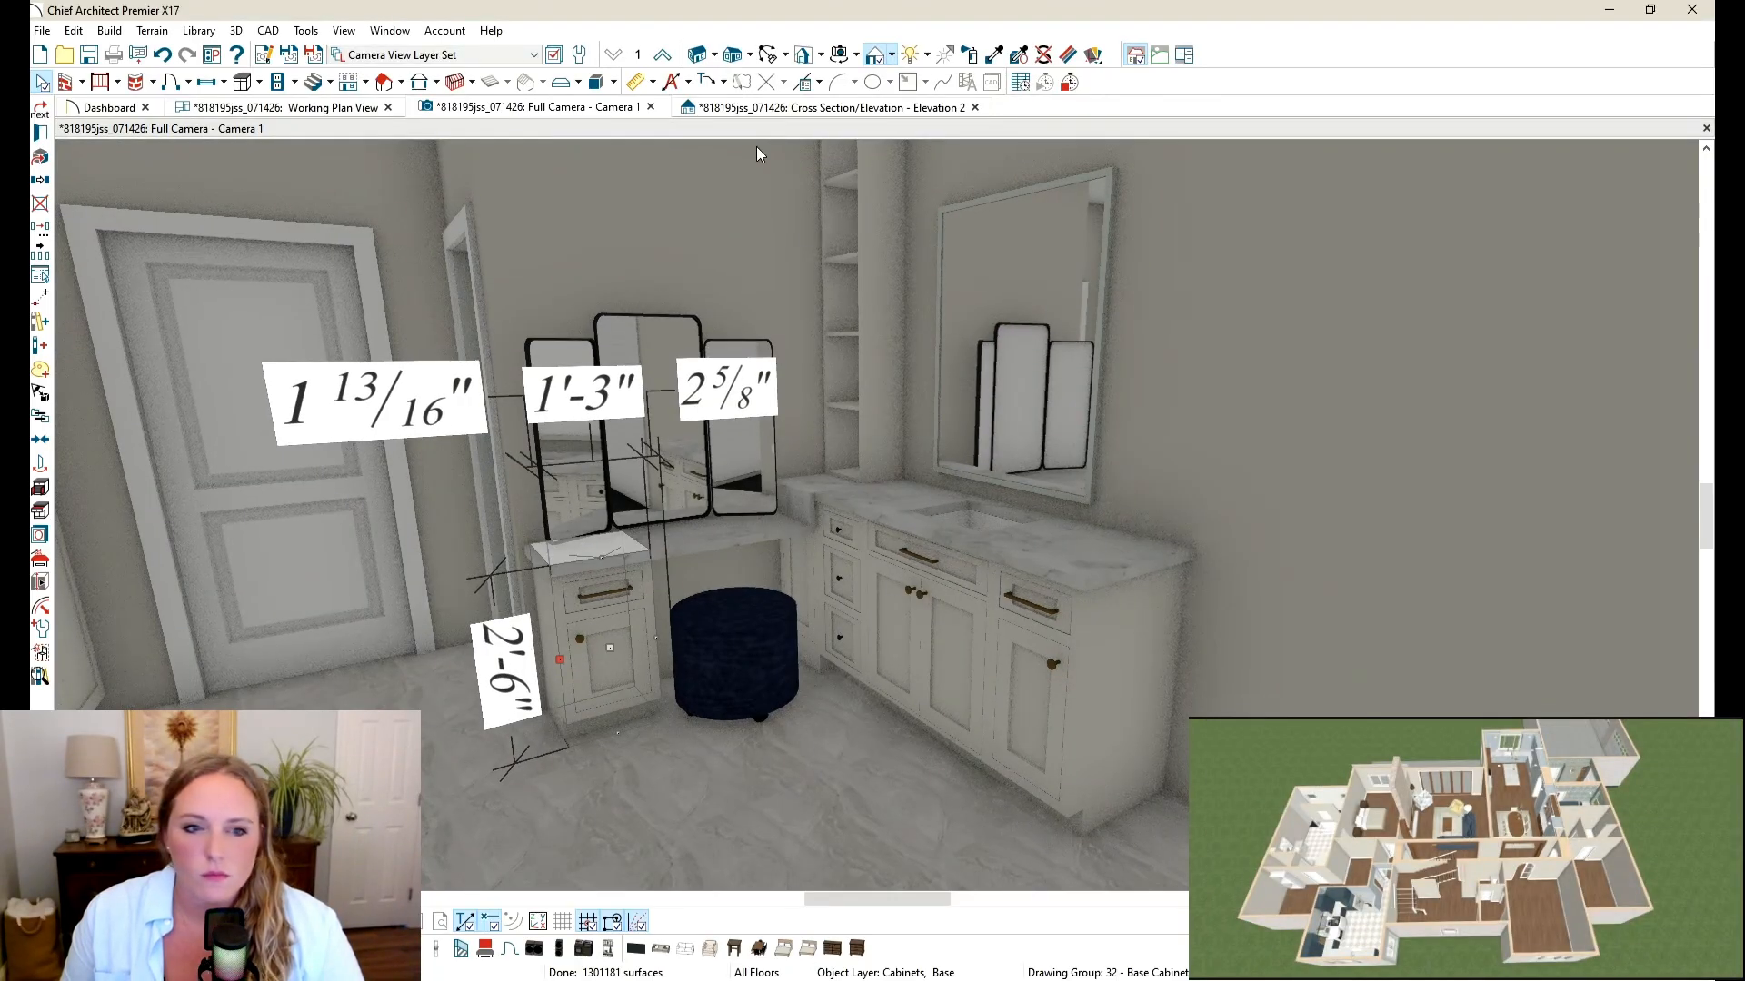
{"action": "left_click", "coordinate": [768, 55]}
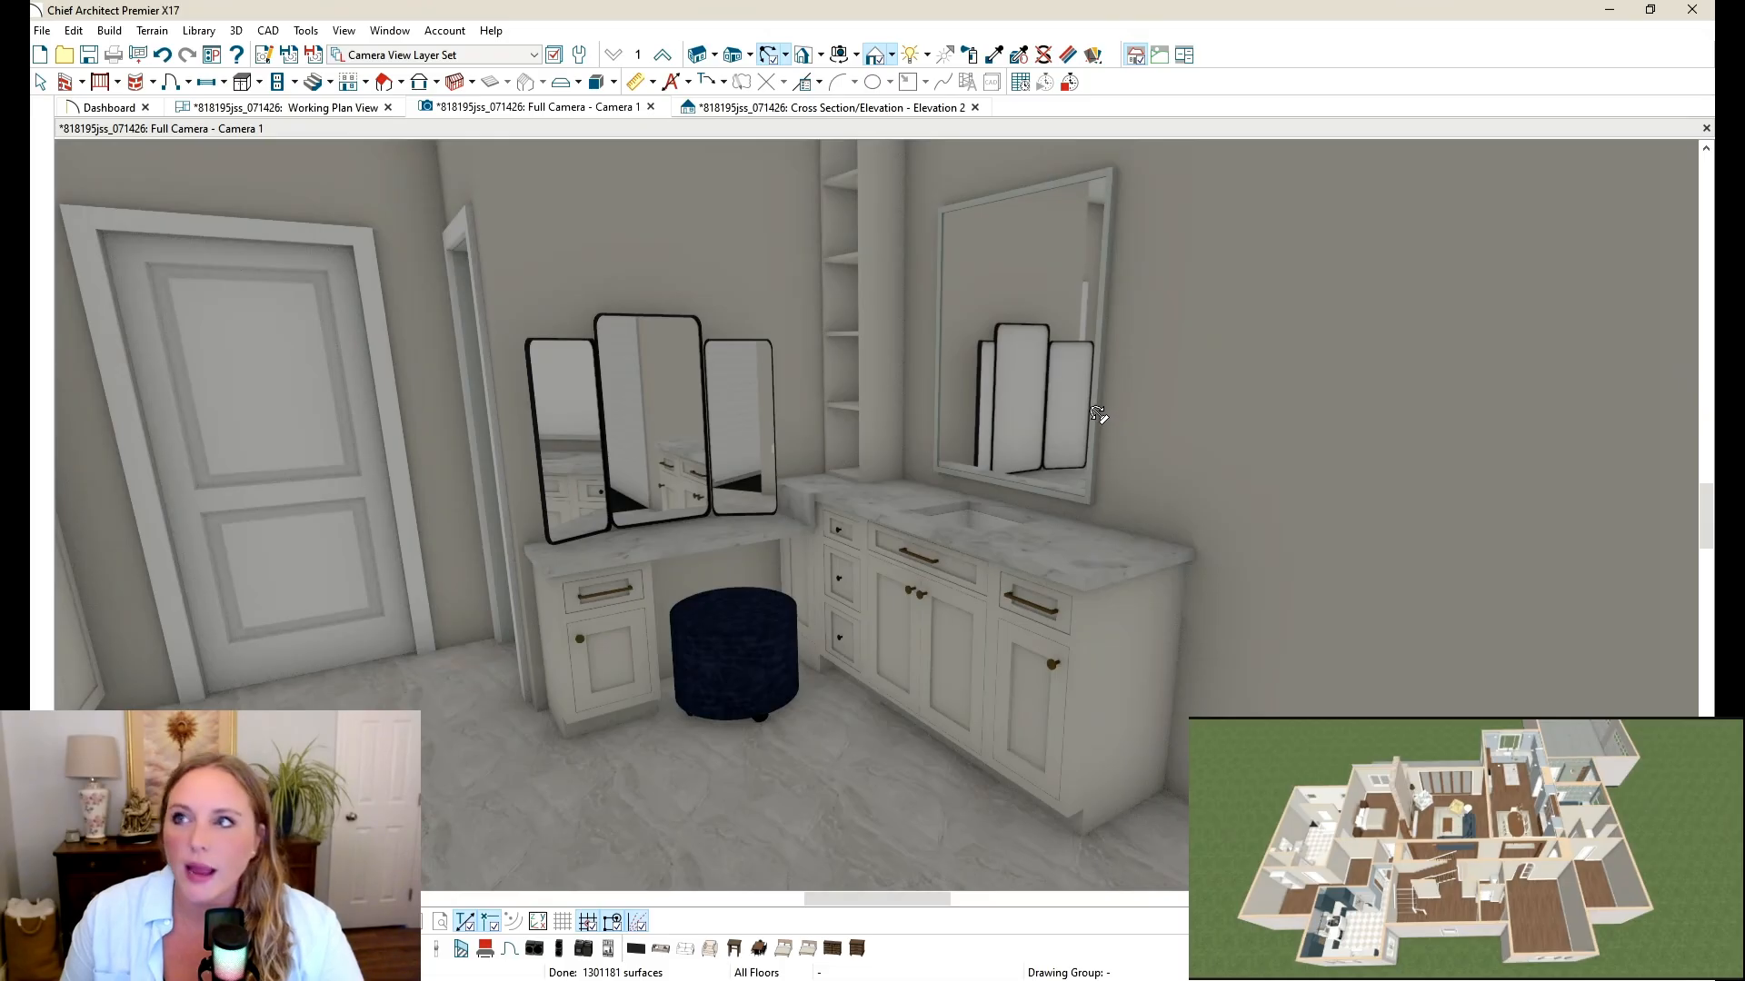
{"action": "scroll", "coordinate": [870, 395], "scroll_direction": "down", "scroll_amount": 2}
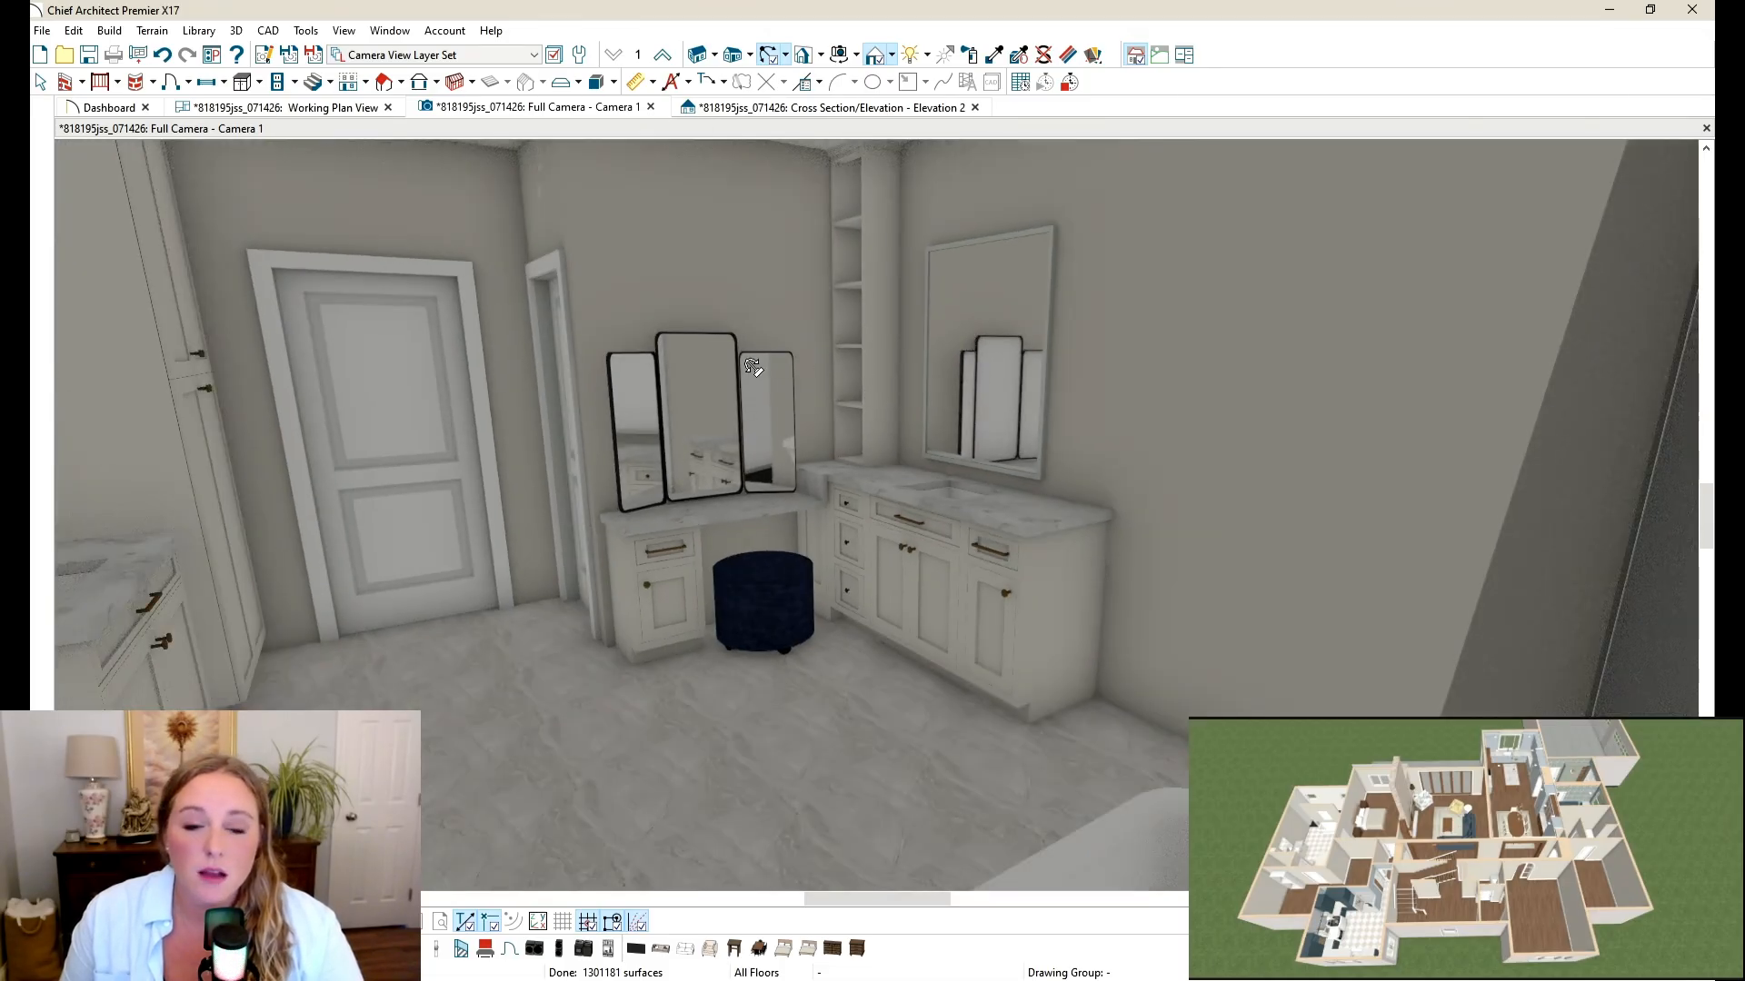
{"action": "scroll", "coordinate": [749, 366], "scroll_direction": "up", "scroll_amount": 1}
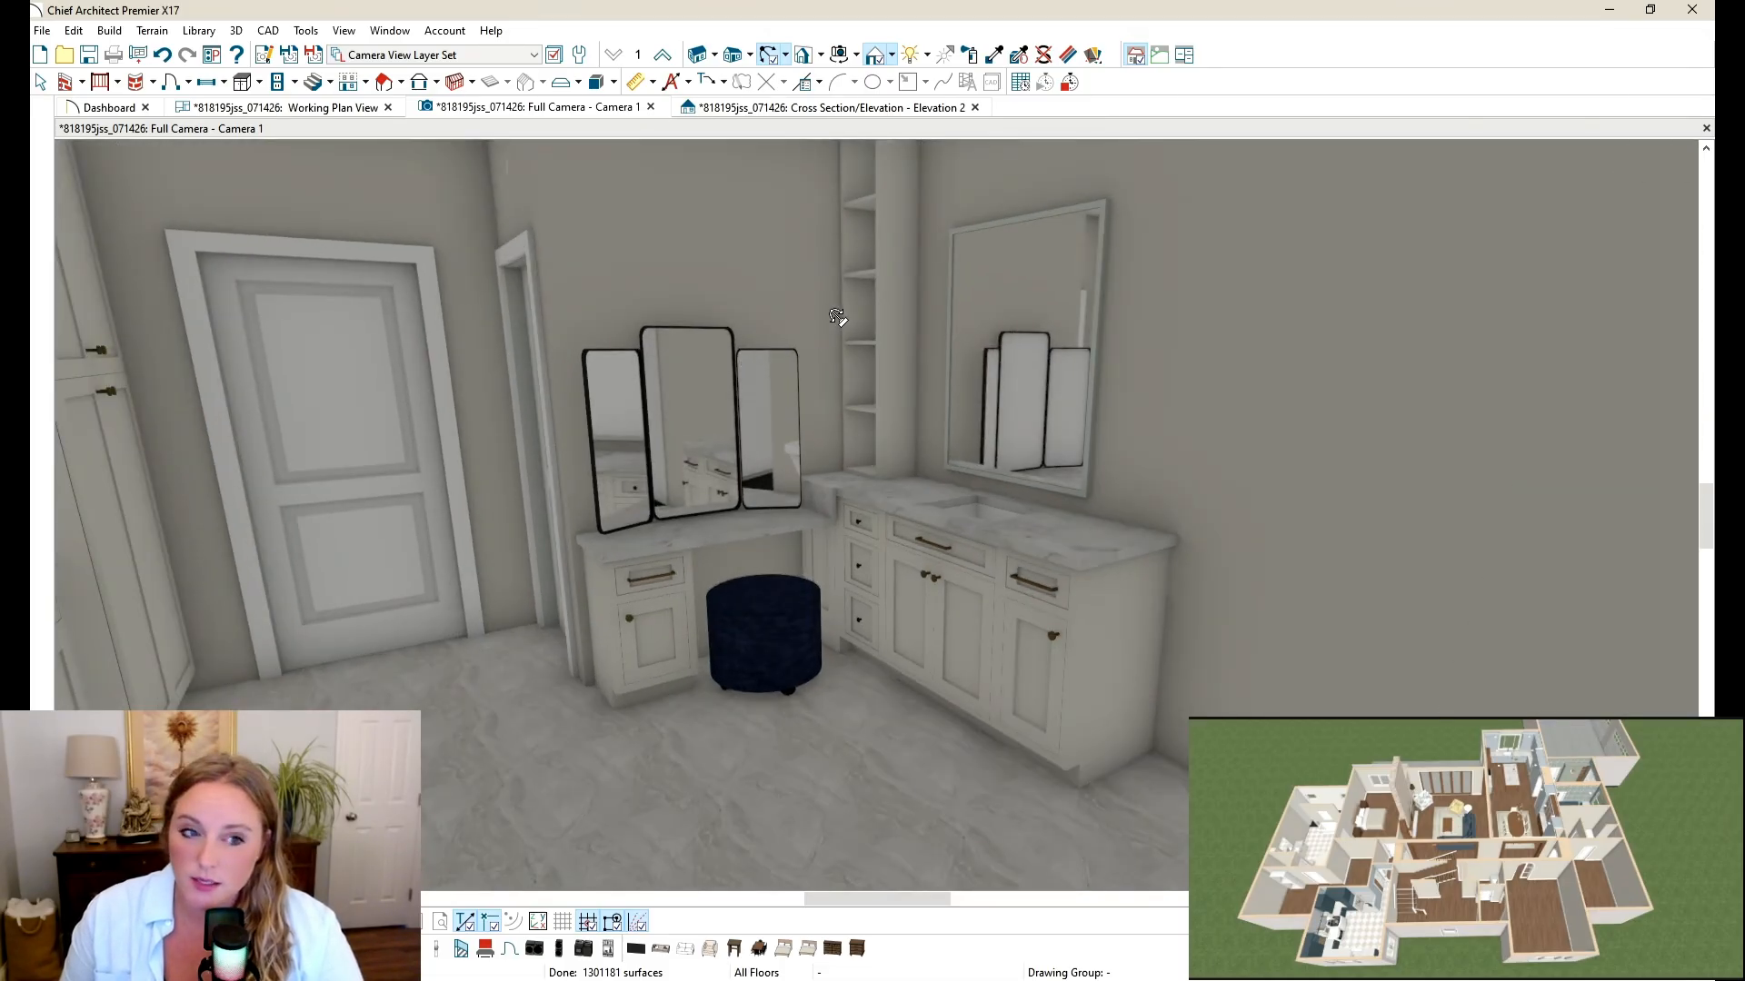
{"action": "left_click_drag", "start_coordinate": [965, 427], "coordinate": [855, 396]}
{"action": "scroll", "coordinate": [804, 430], "scroll_direction": "up", "scroll_amount": 2}
{"action": "scroll", "coordinate": [809, 411], "scroll_direction": "down", "scroll_amount": 3}
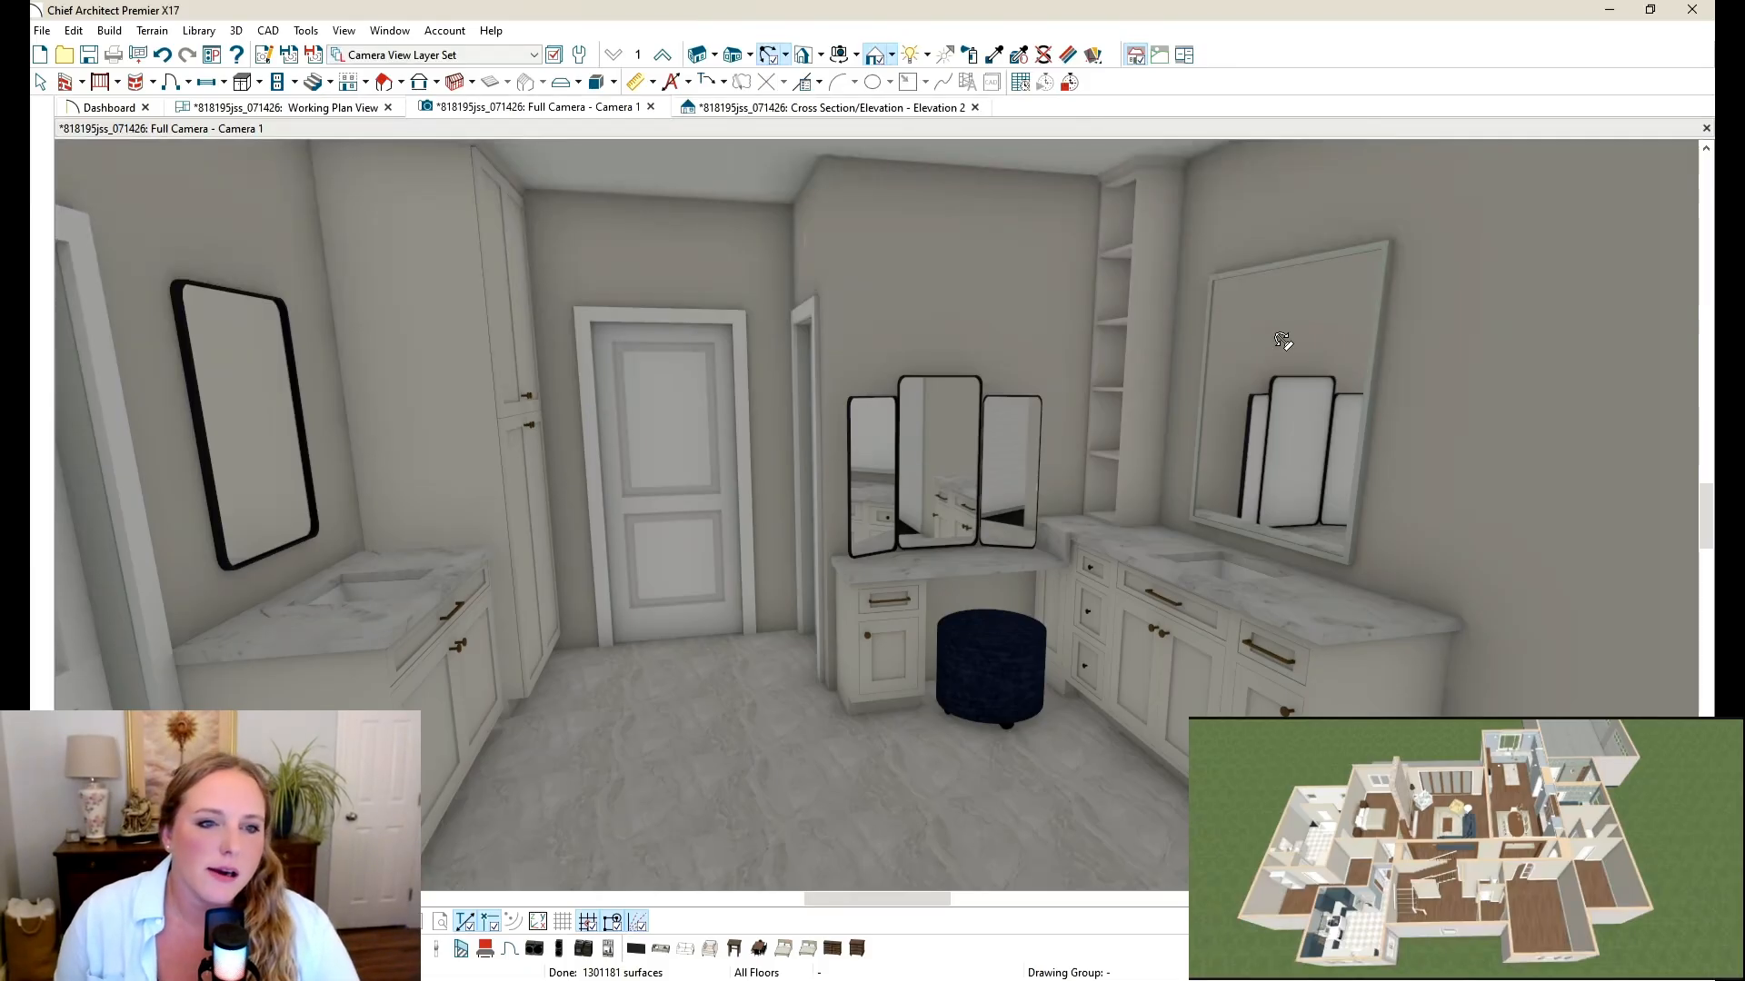
Step: Sample the brass material from a vanity drawer pull and apply it to the large rectangular vanity mirror's frame
{"action": "left_click", "coordinate": [993, 55]}
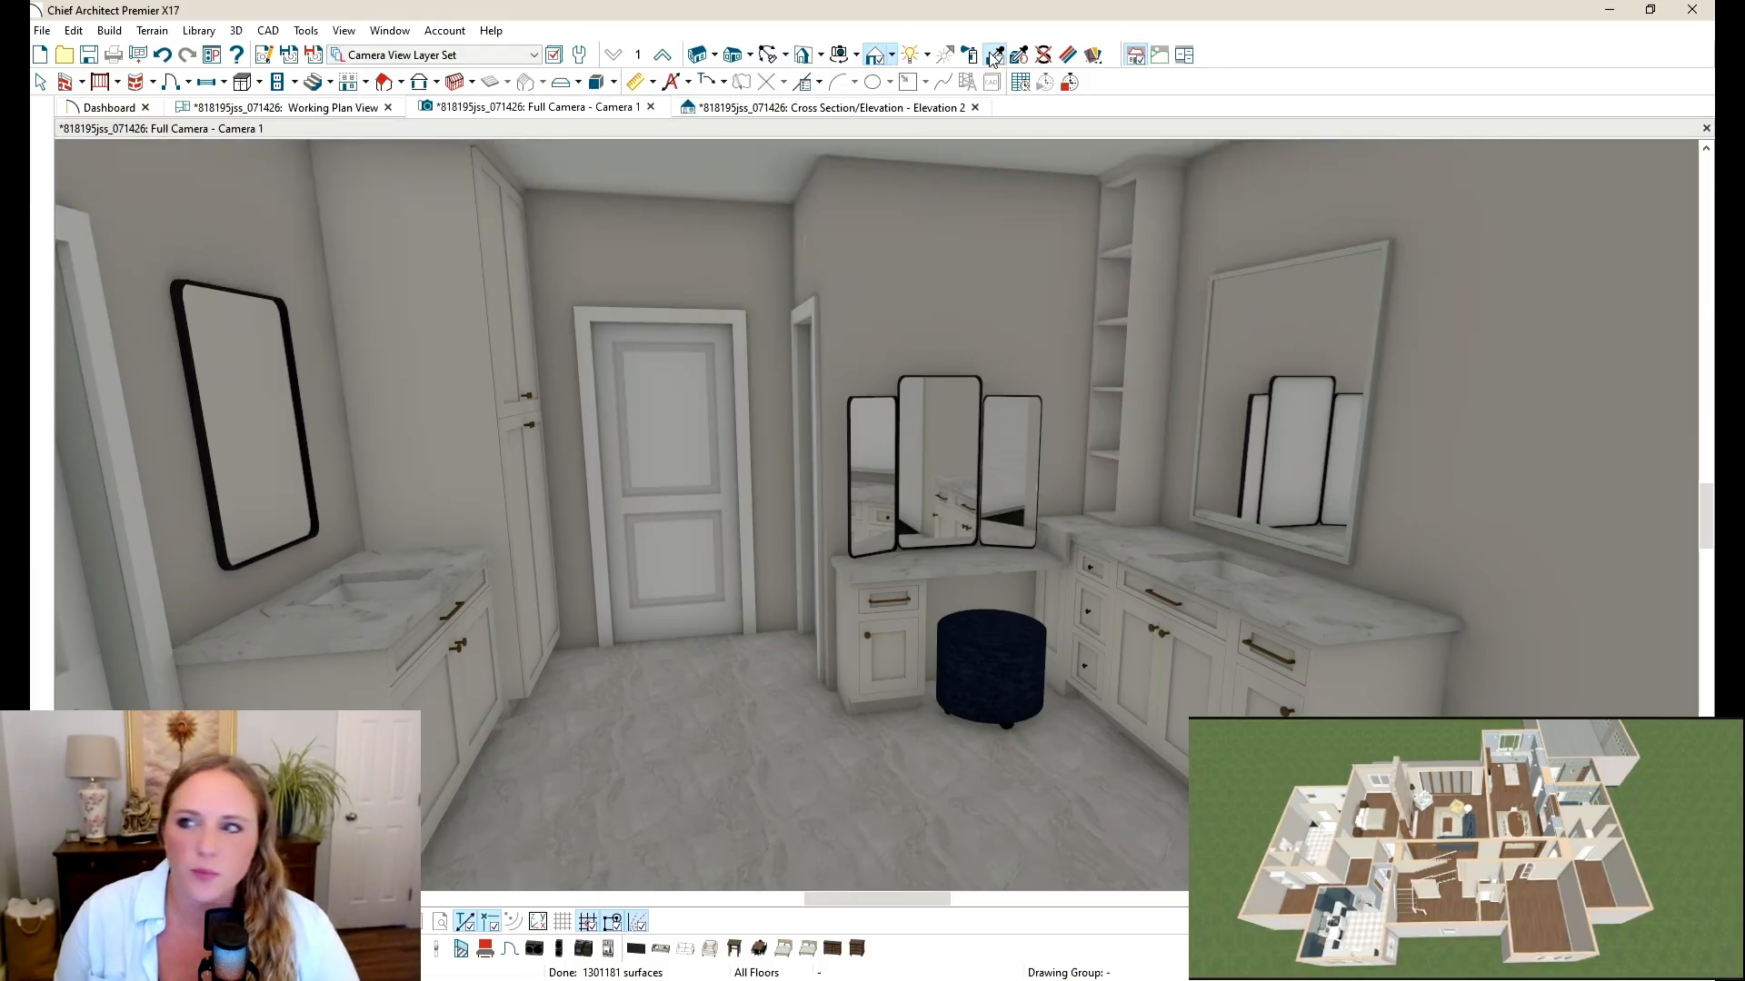
{"action": "scroll", "coordinate": [388, 591], "scroll_direction": "up", "scroll_amount": 3}
{"action": "scroll", "coordinate": [388, 591], "scroll_direction": "up", "scroll_amount": 3}
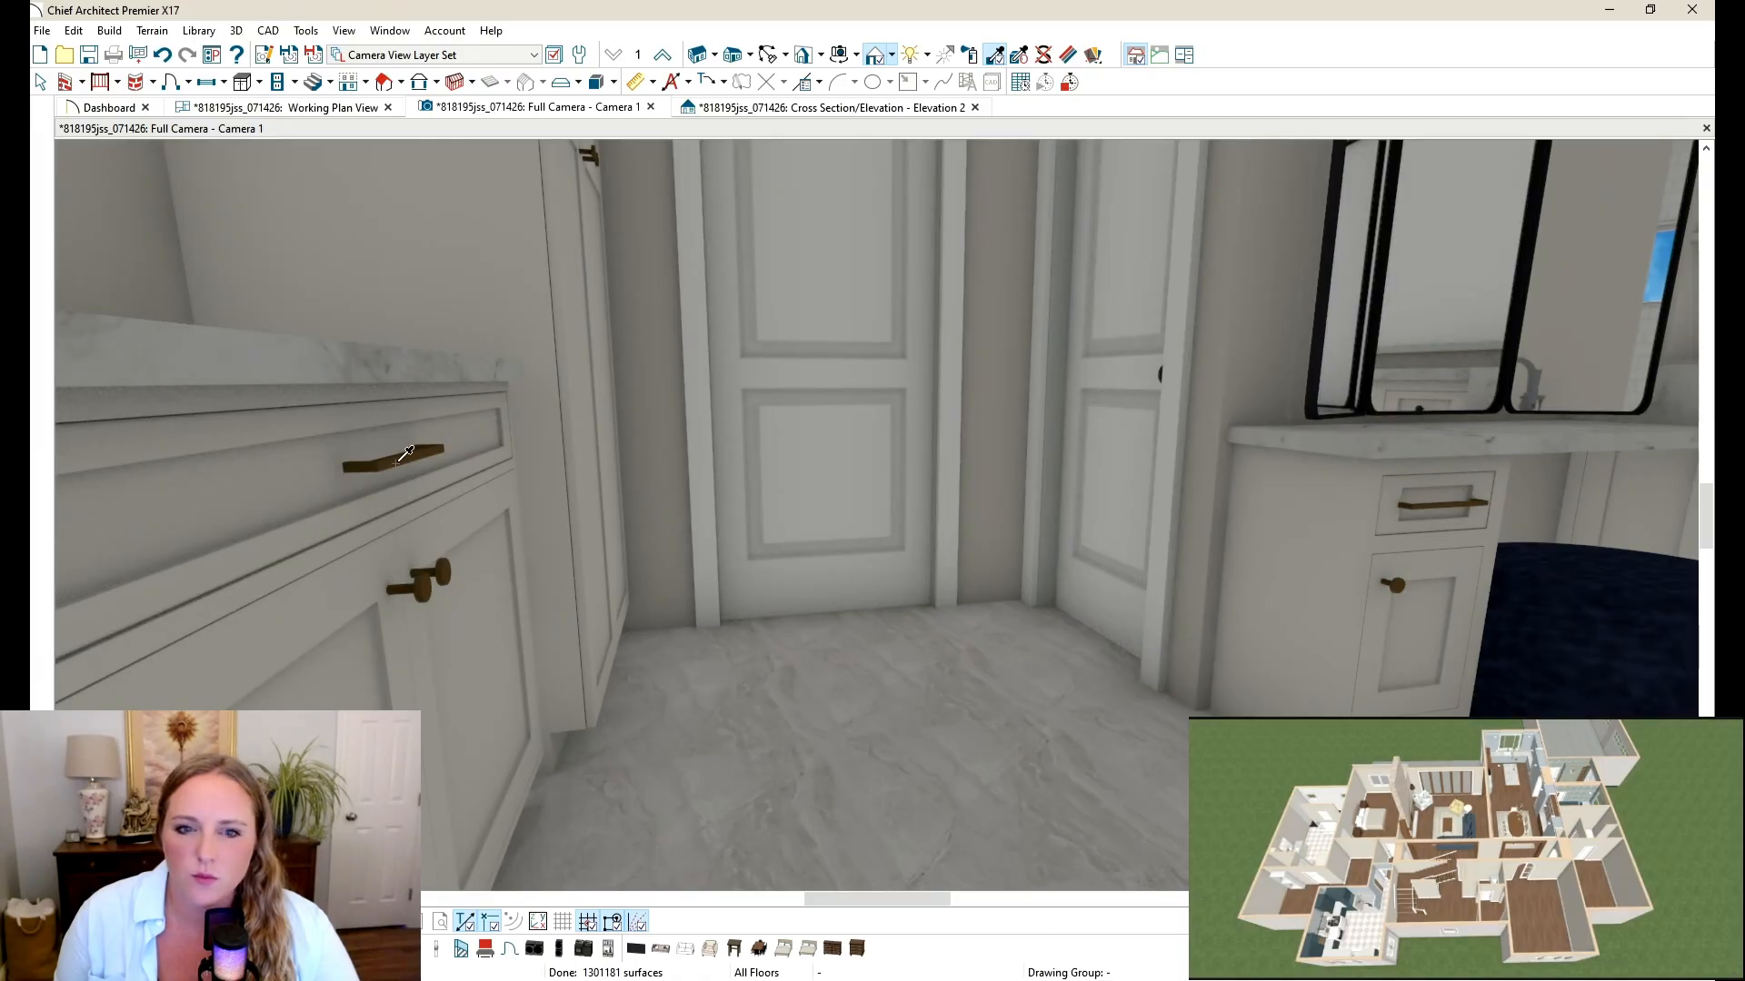
{"action": "left_click", "coordinate": [396, 463]}
{"action": "scroll", "coordinate": [510, 603], "scroll_direction": "down", "scroll_amount": 3}
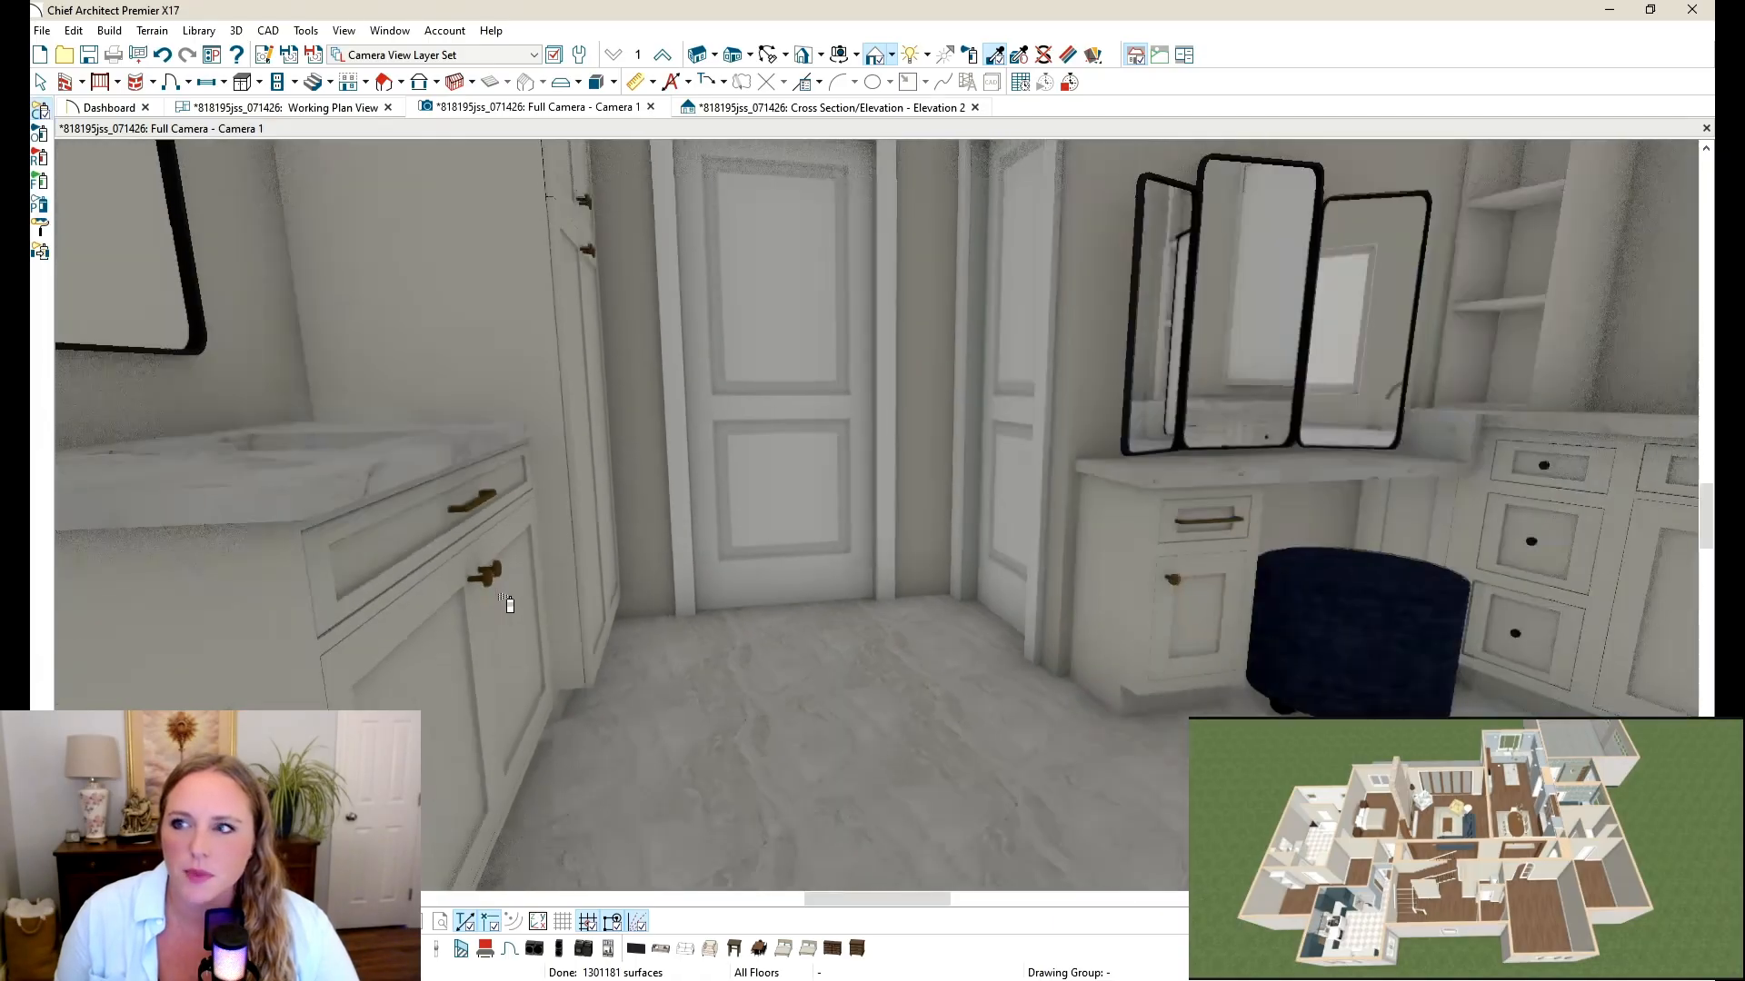
{"action": "scroll", "coordinate": [972, 447], "scroll_direction": "up", "scroll_amount": 1}
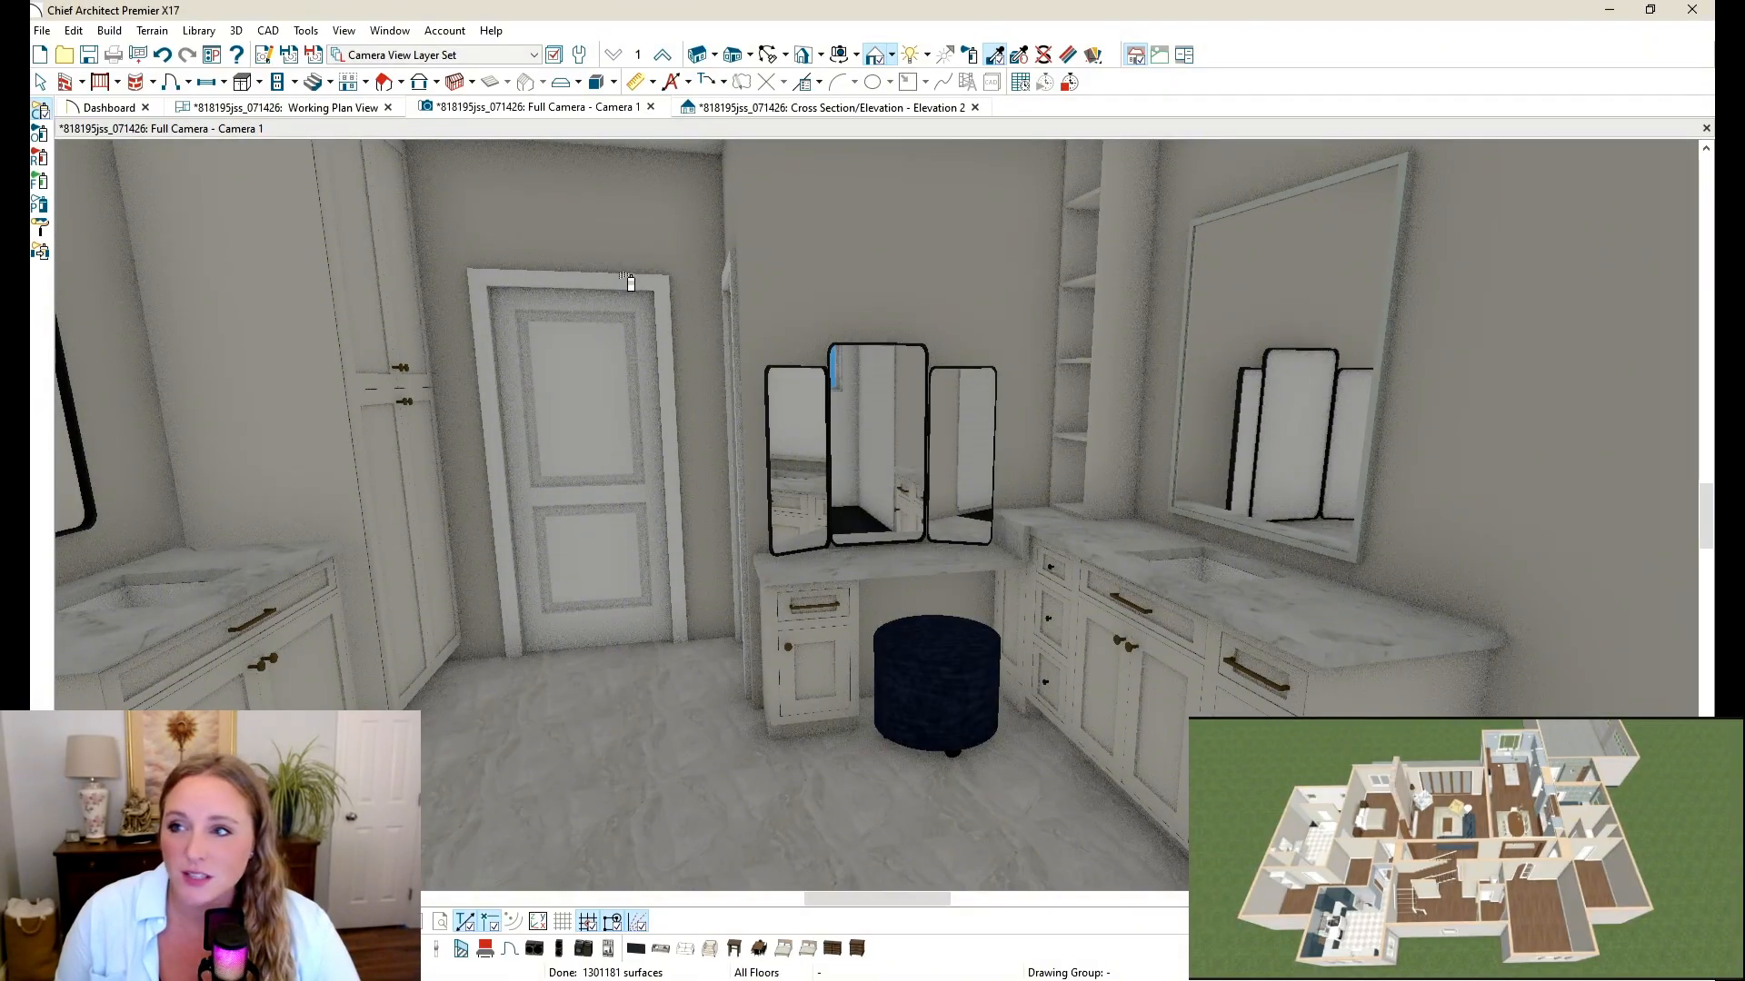
{"action": "left_click", "coordinate": [1176, 440]}
{"action": "scroll", "coordinate": [1200, 398], "scroll_direction": "down", "scroll_amount": 2}
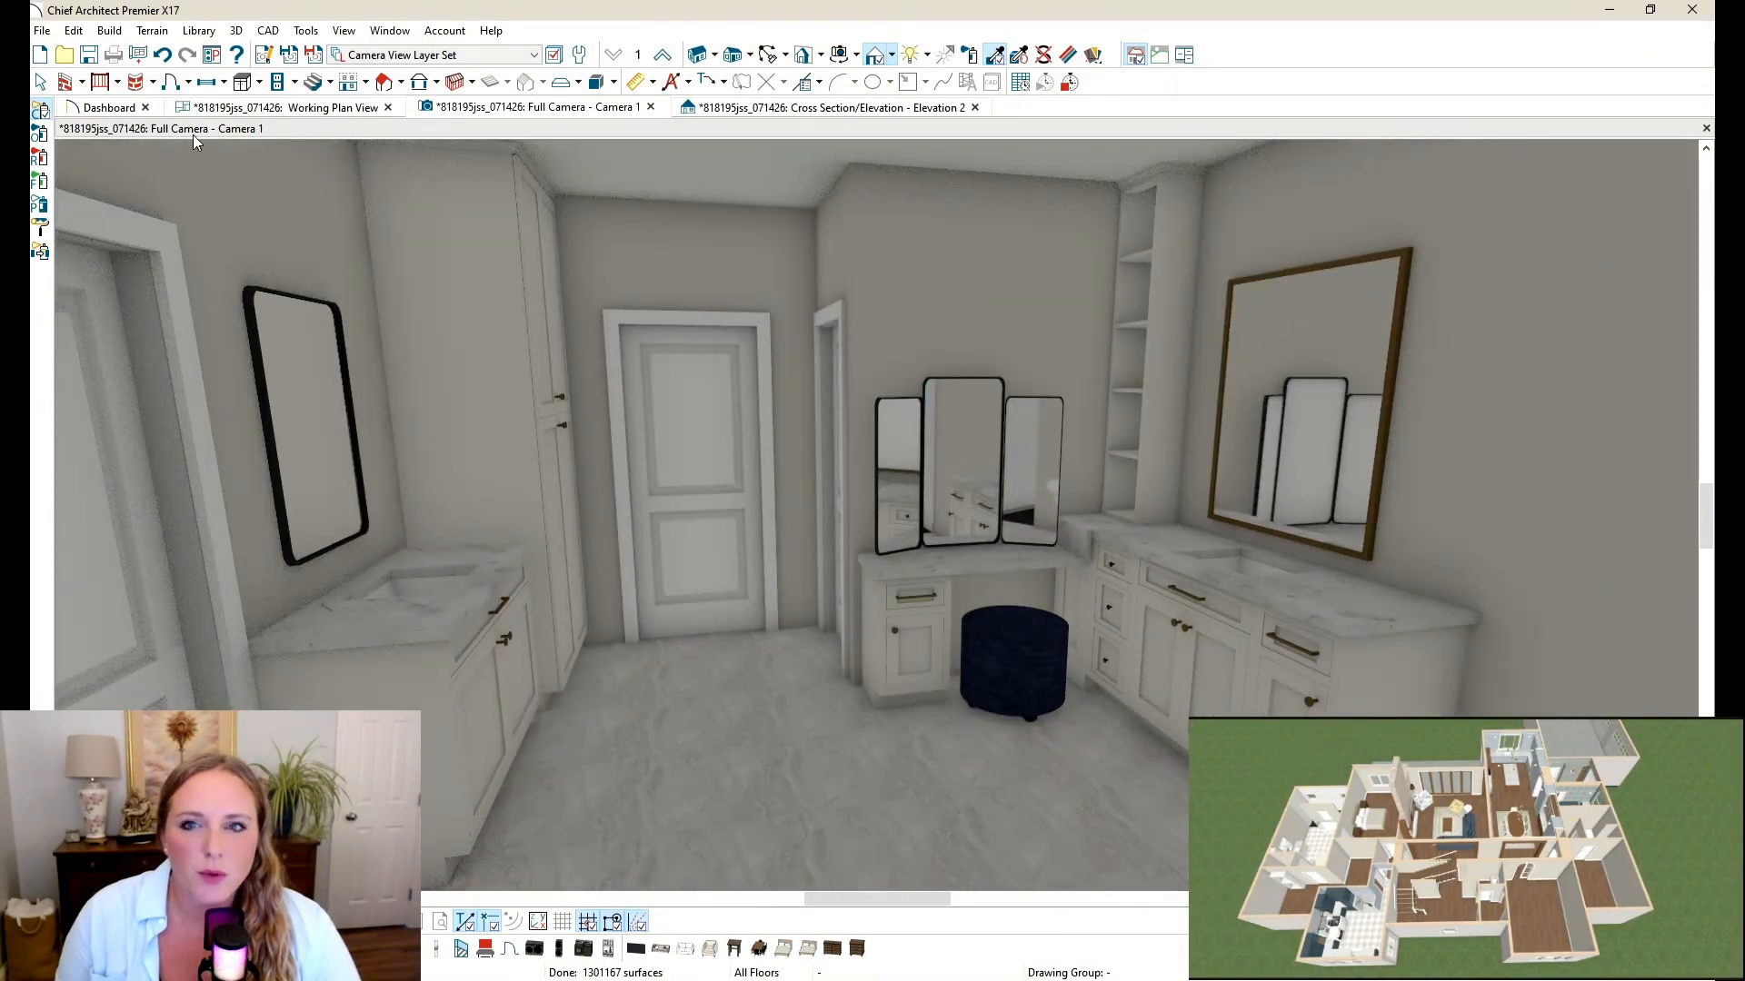
Step: Apply the sampled brass to the black frames of the three-panel makeup mirror and the opposite vanity's rounded mirror
{"action": "scroll", "coordinate": [255, 274], "scroll_direction": "up", "scroll_amount": 2}
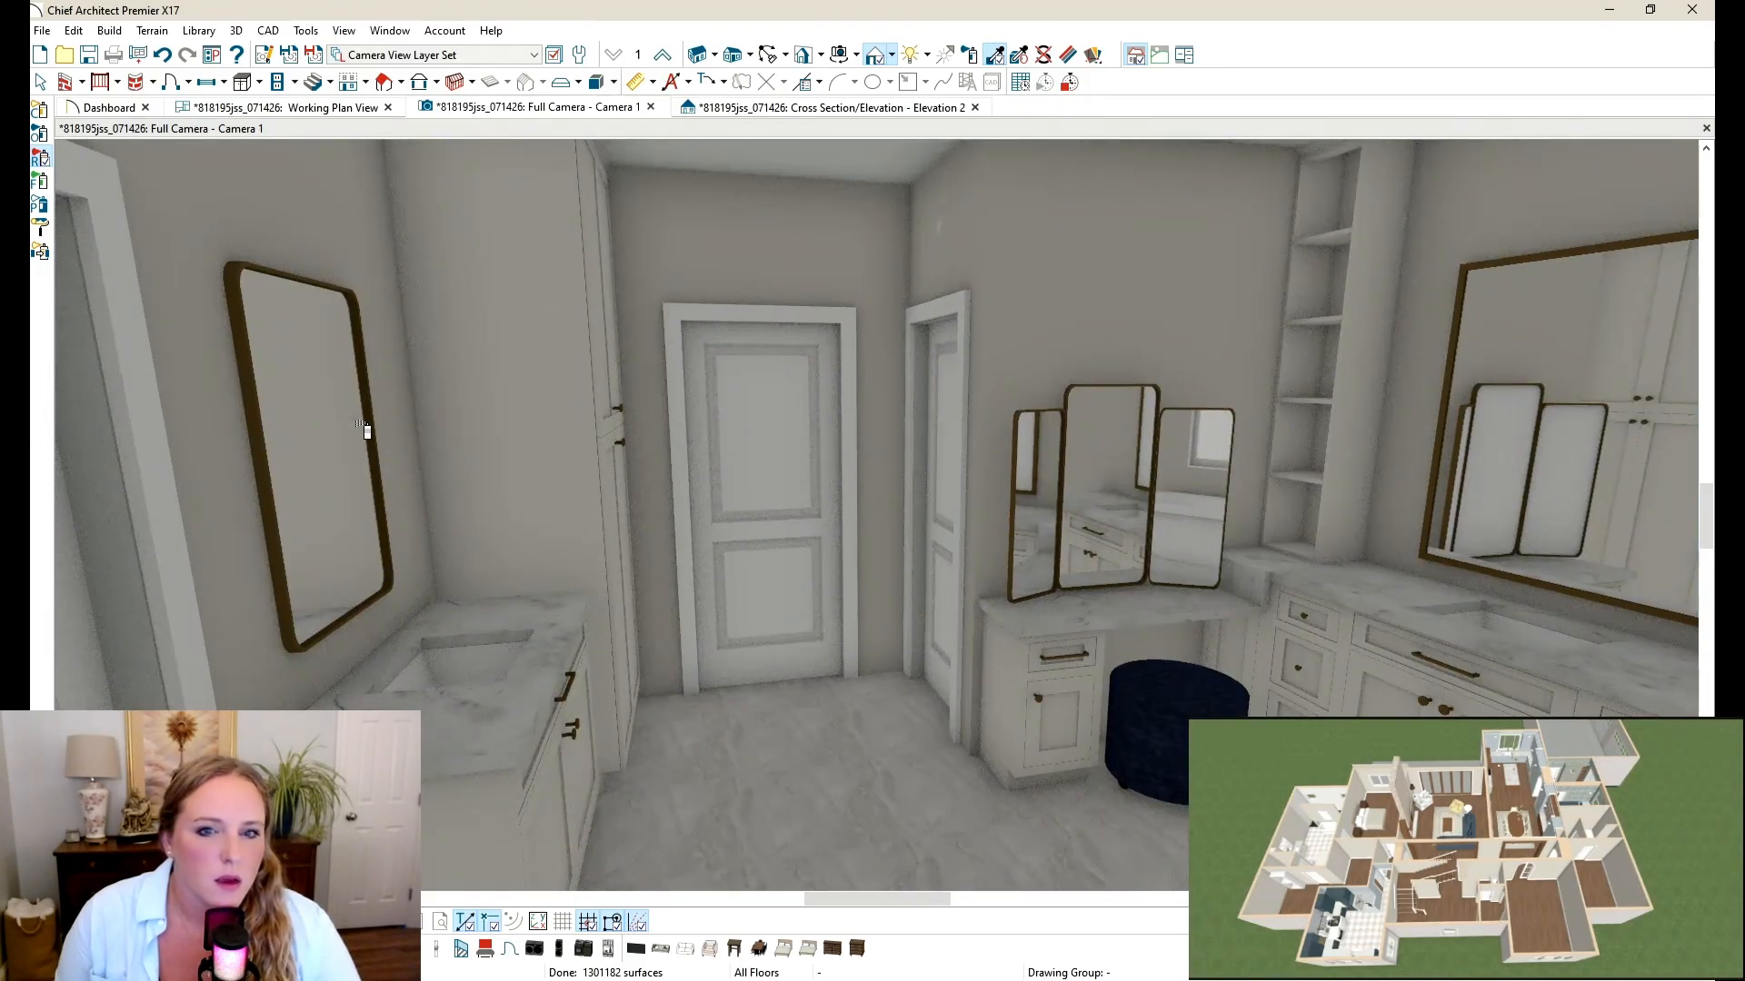
{"action": "scroll", "coordinate": [365, 431], "scroll_direction": "down", "scroll_amount": 2}
{"action": "left_click", "coordinate": [768, 55]}
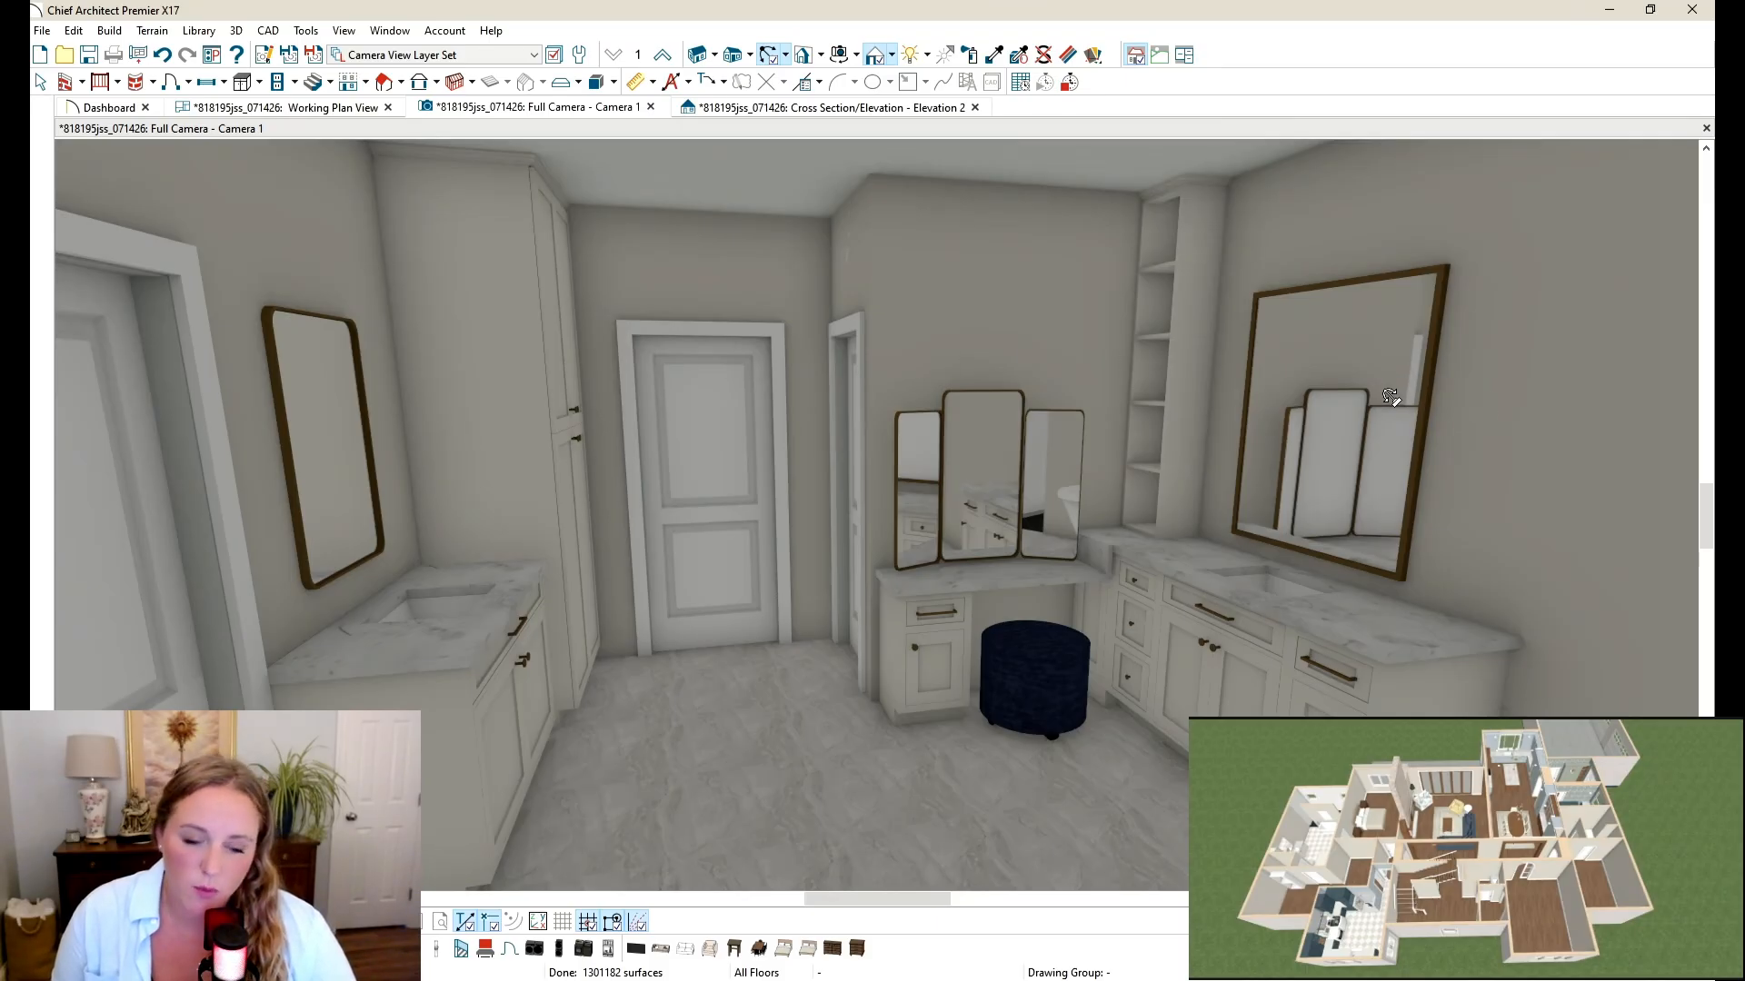
Step: Replace the rounded mirror over the vanity beside the tall cabinet with a copy of the rectangular brass-framed mirror
{"action": "left_click", "coordinate": [41, 82]}
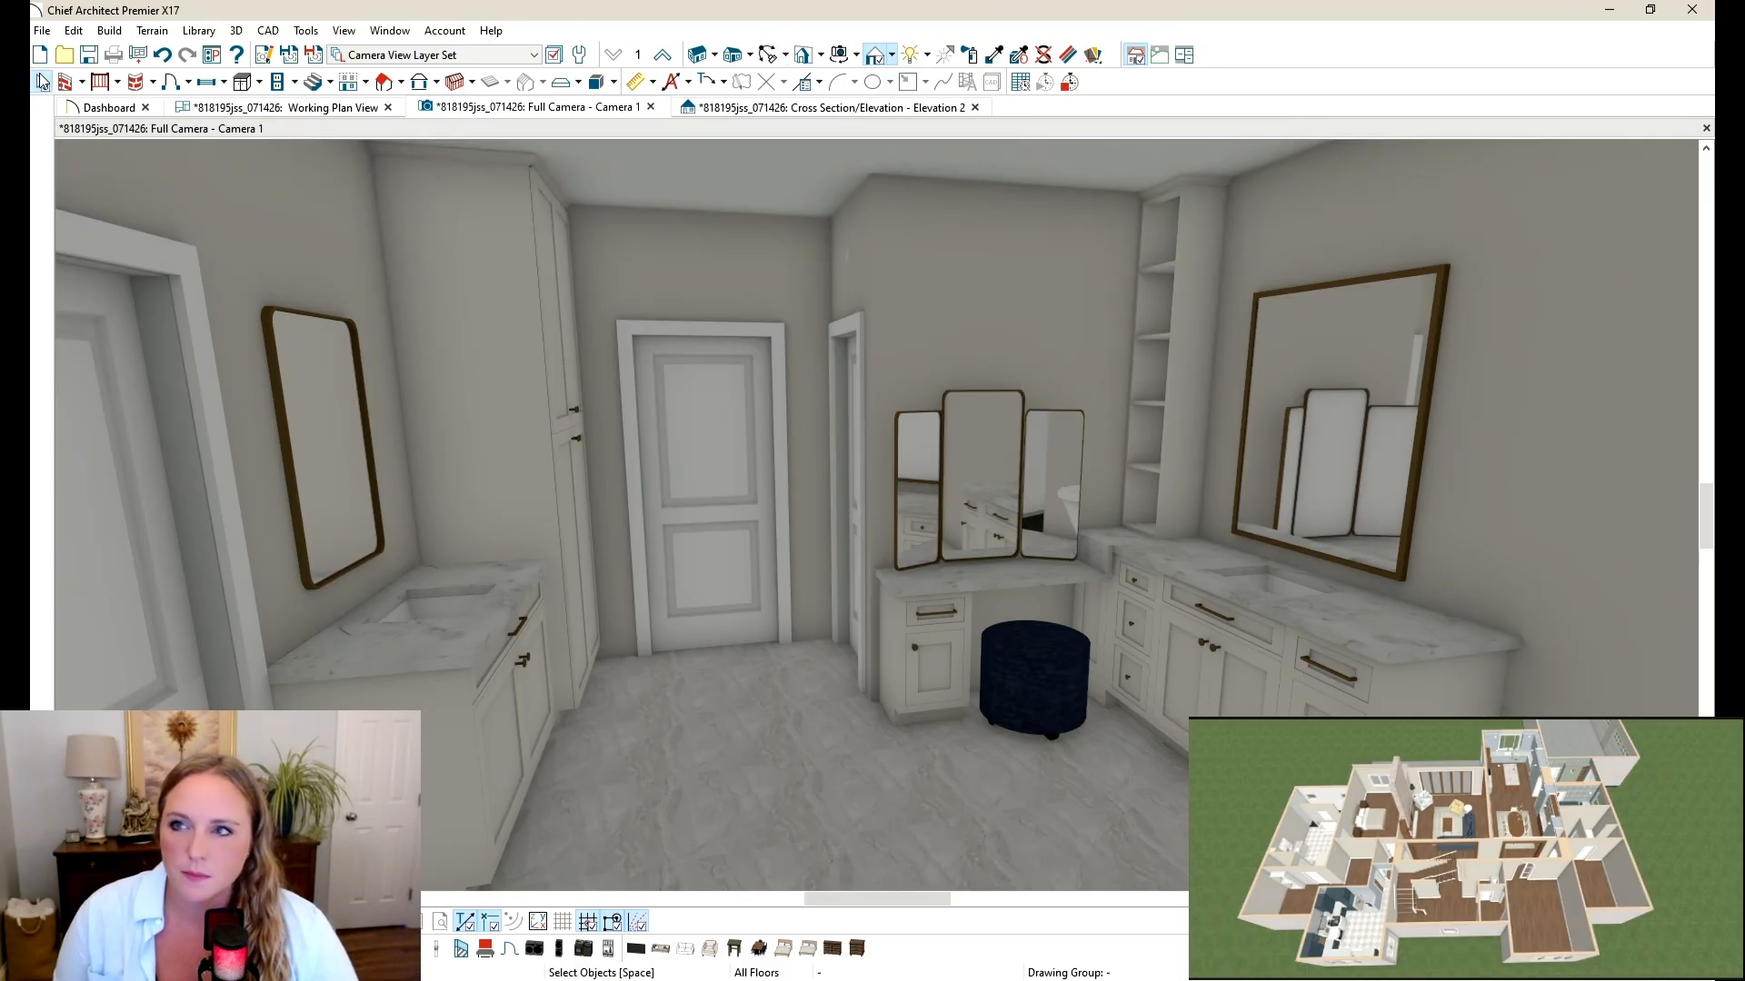
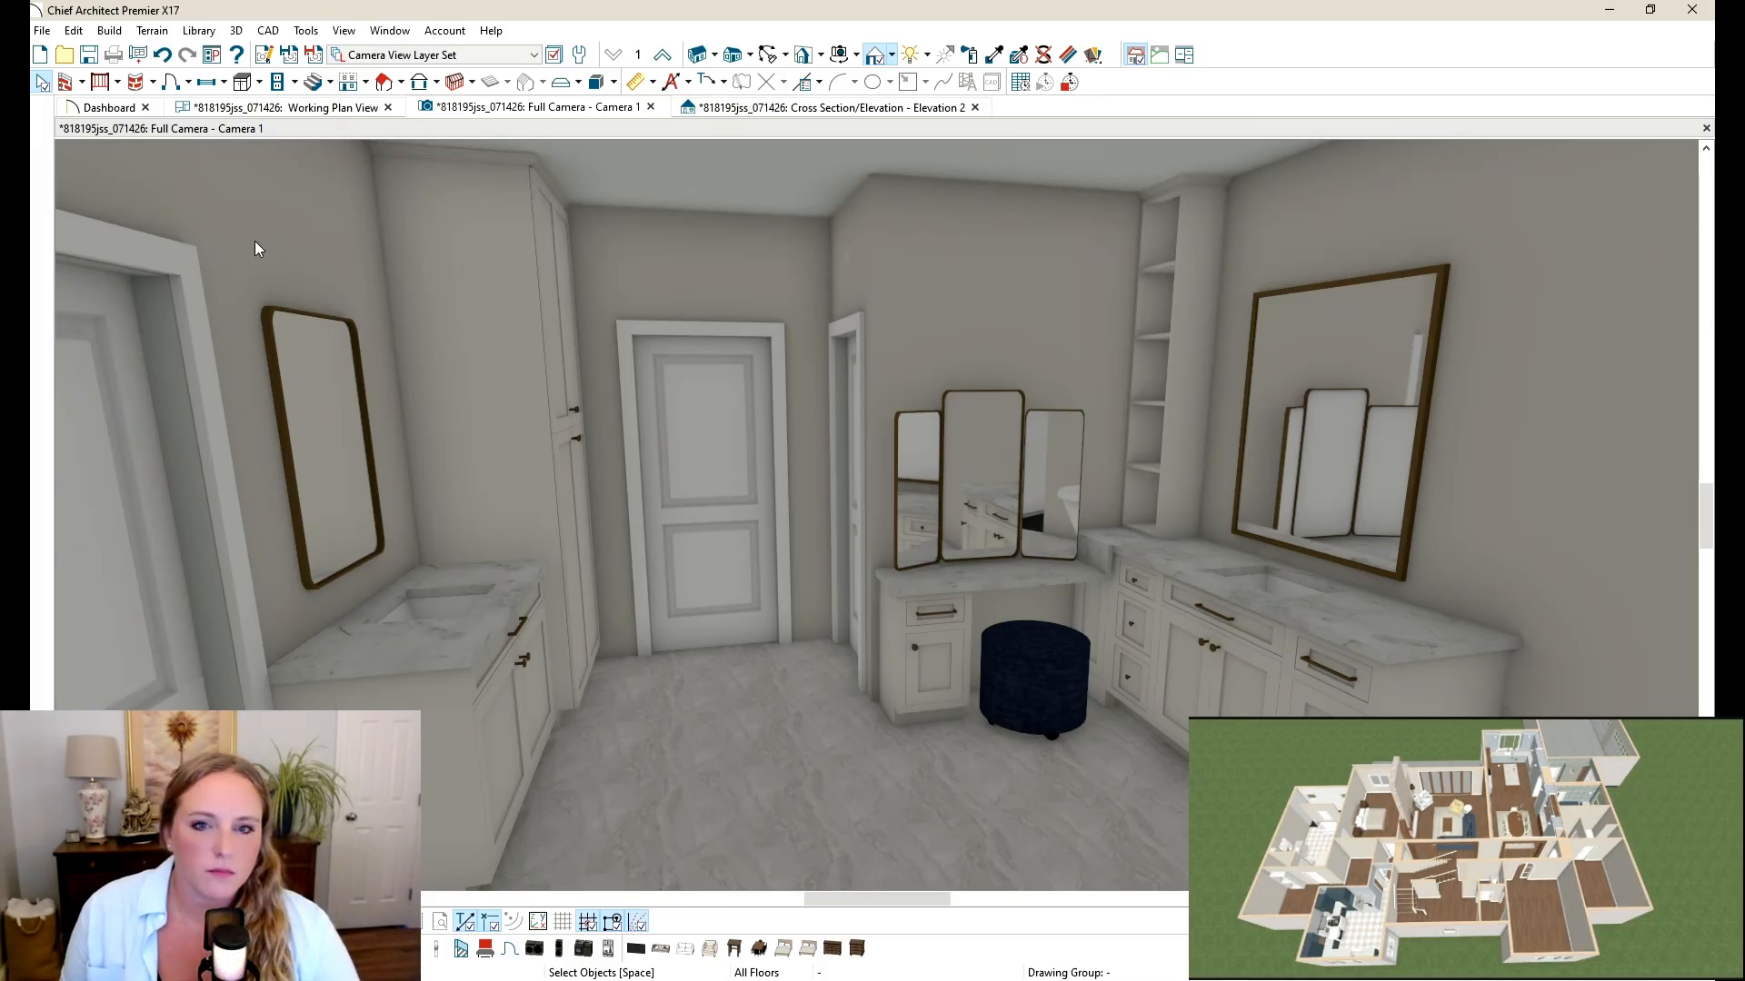
{"action": "left_click", "coordinate": [286, 443]}
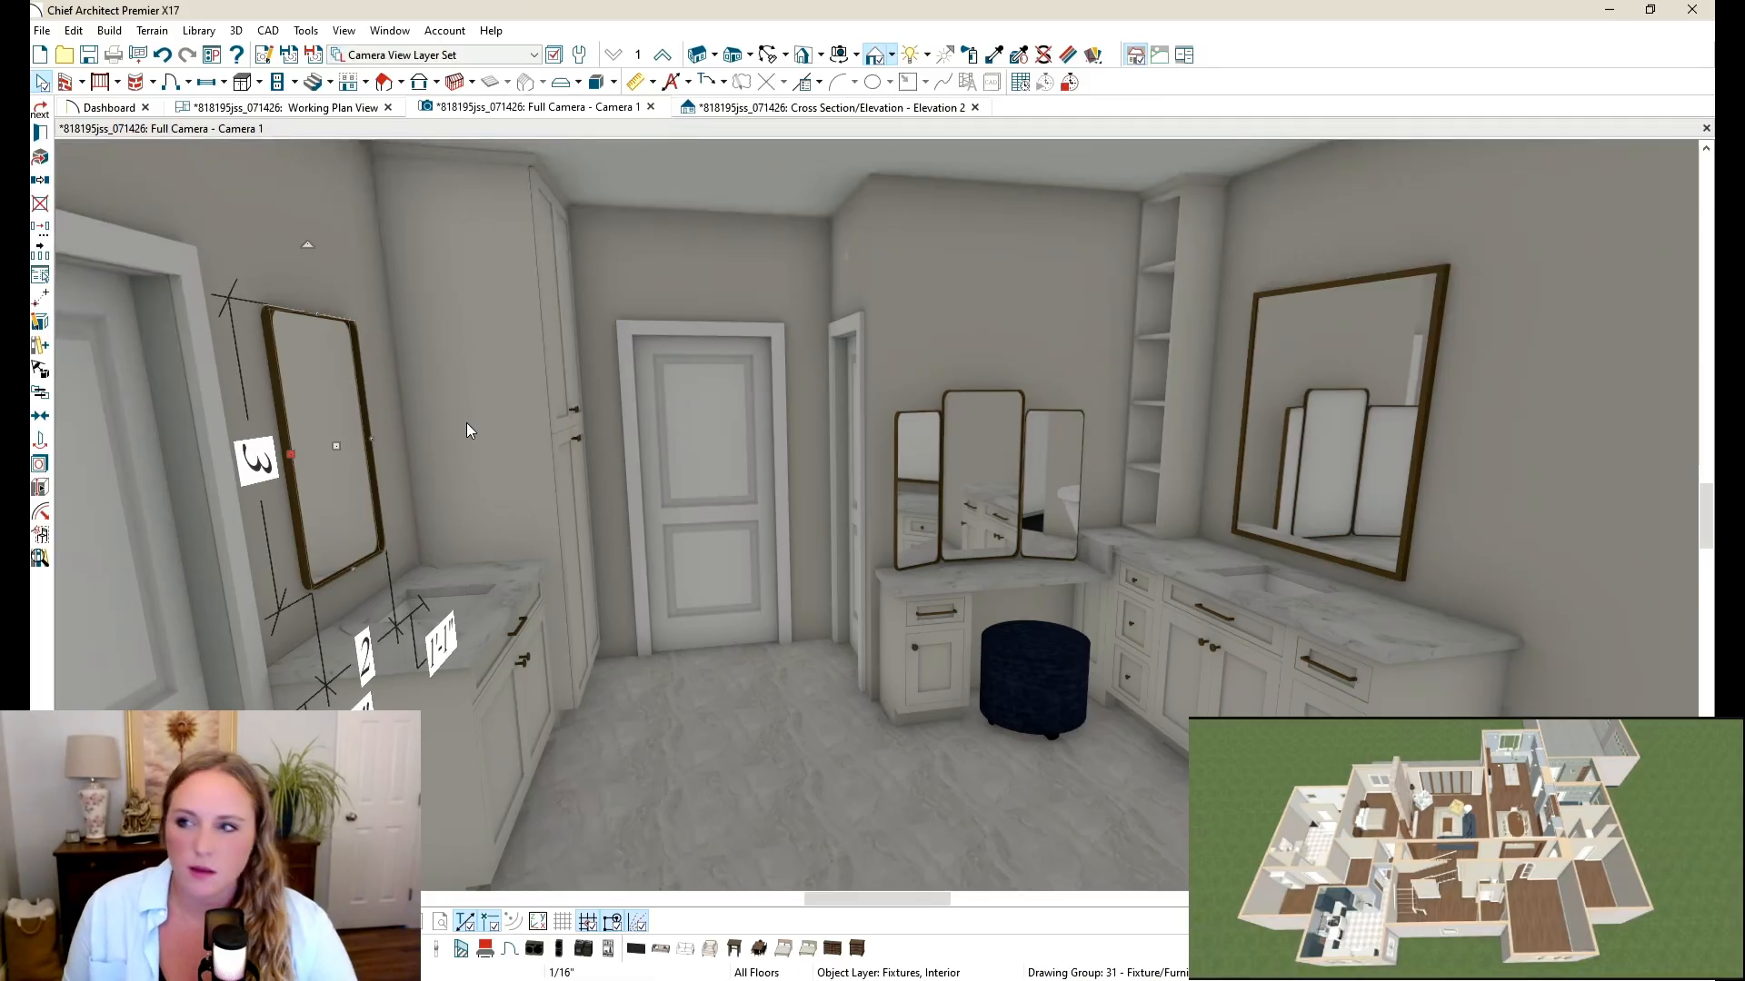
{"action": "left_click", "coordinate": [1398, 454]}
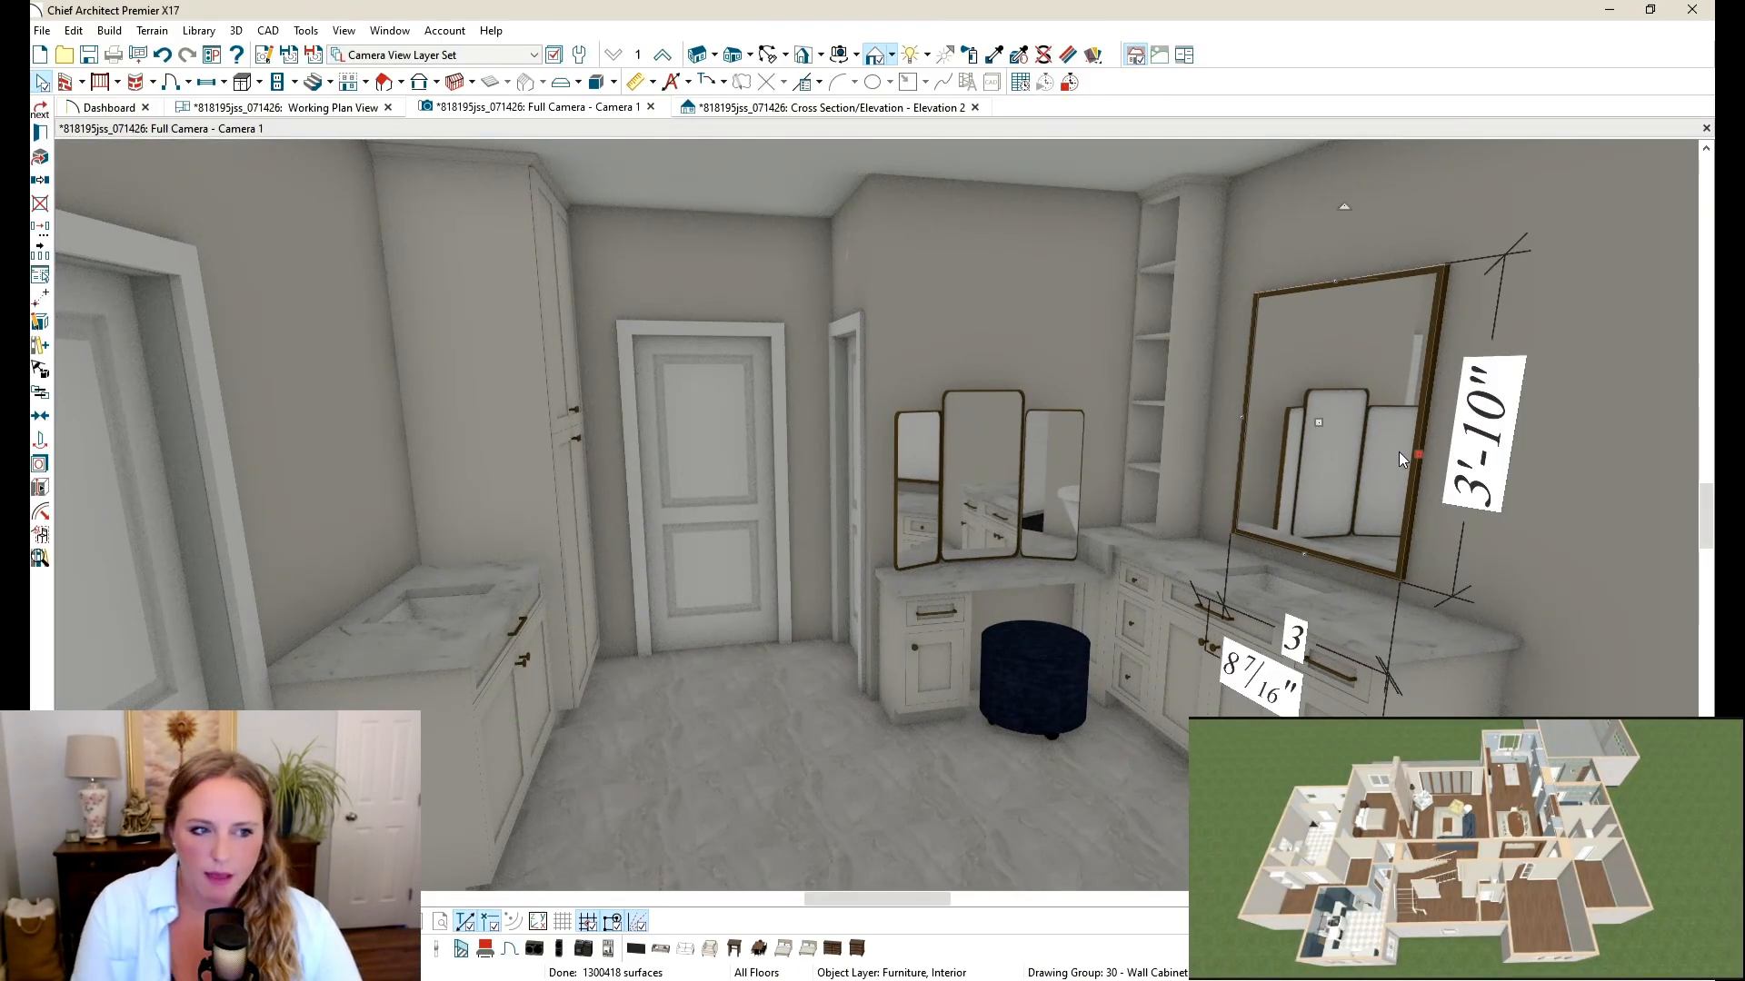
{"action": "key", "text": "Escape"}
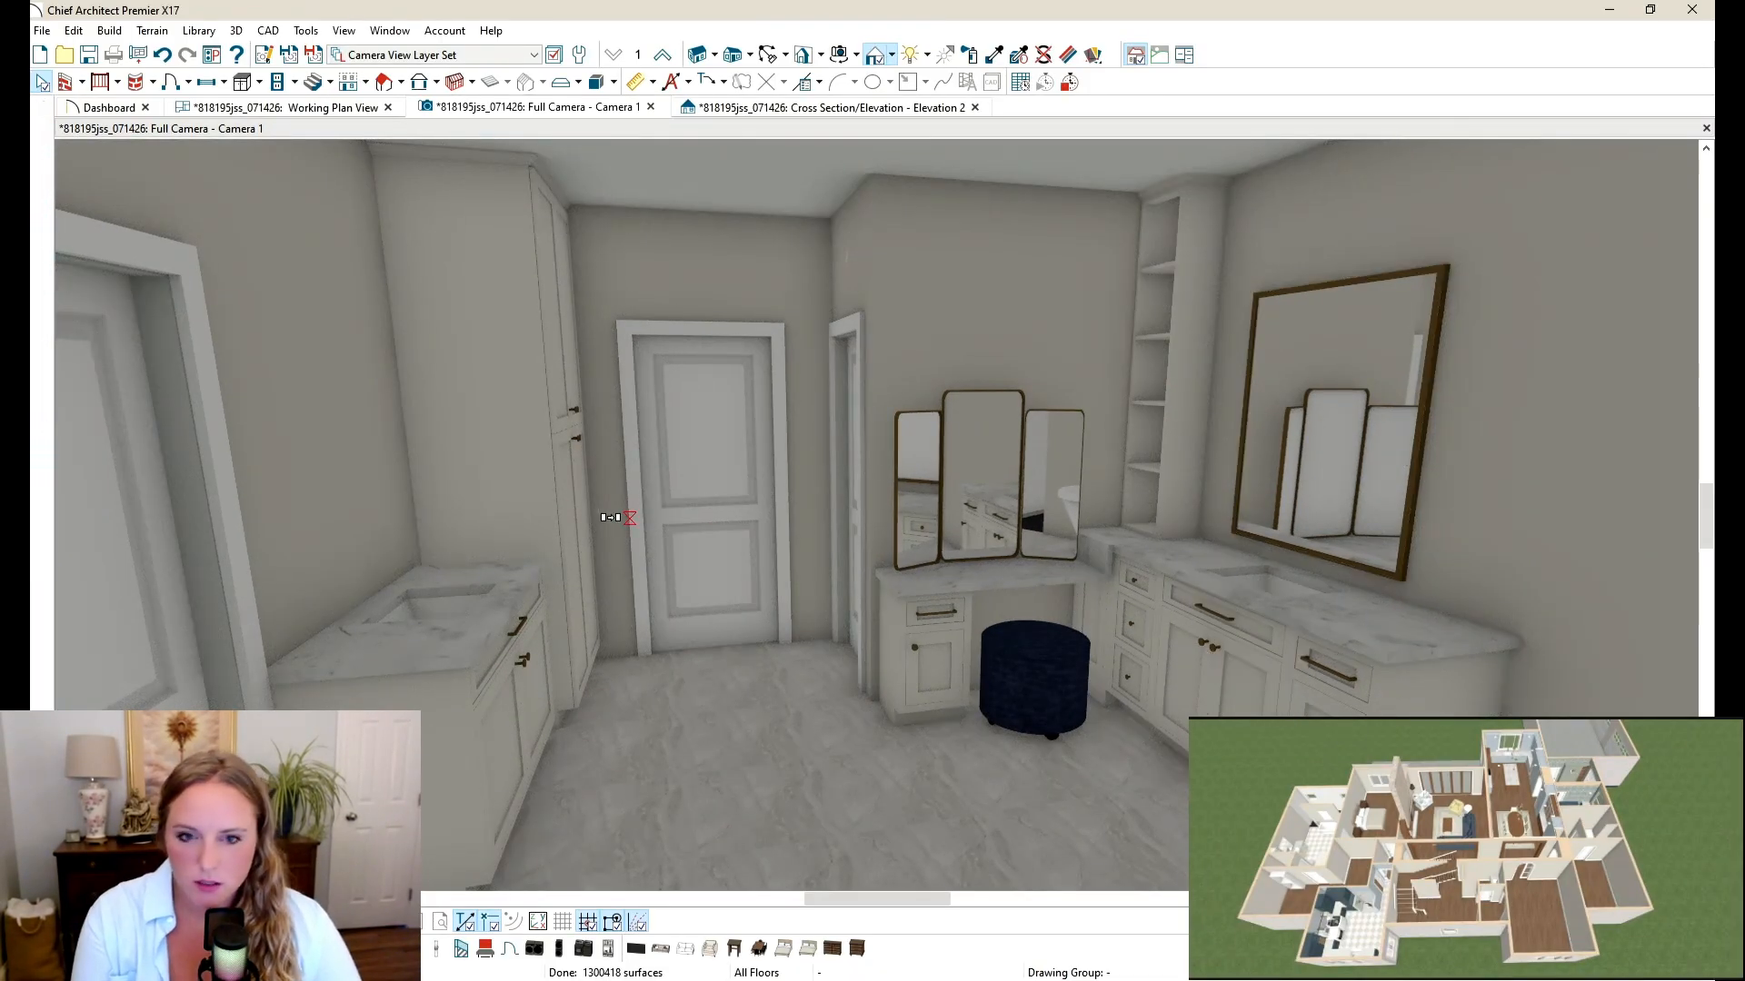
{"action": "left_click", "coordinate": [351, 485]}
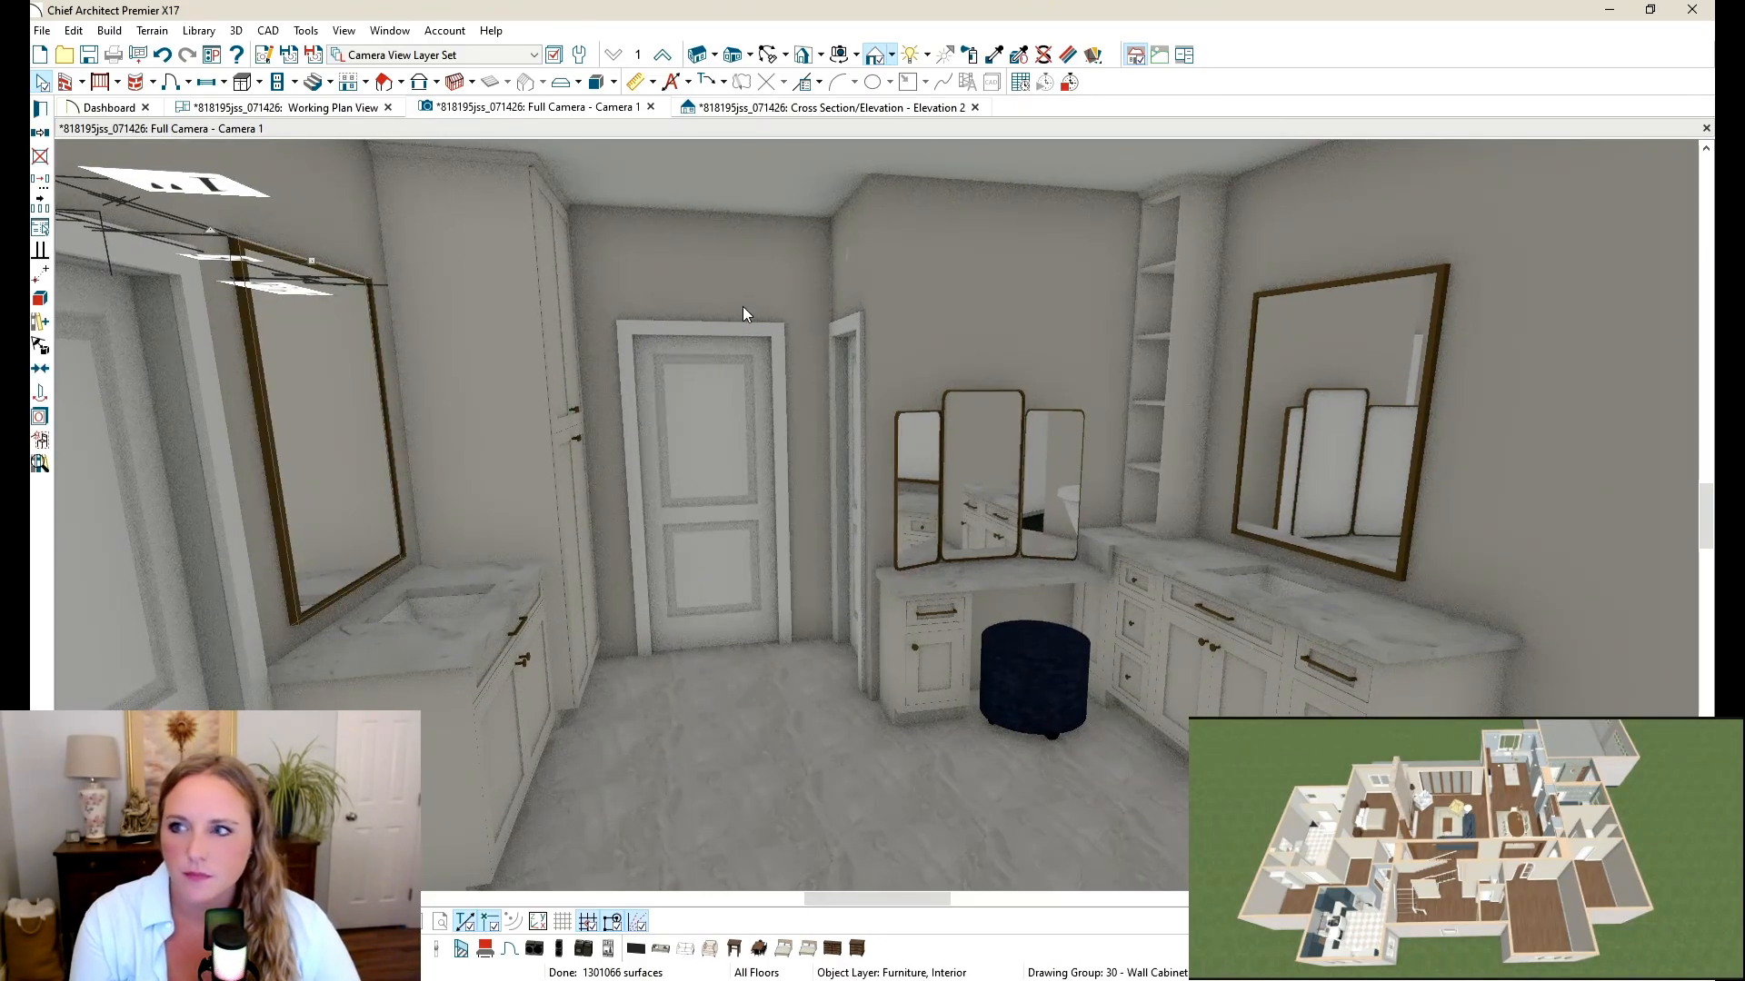
Step: Examine the bathroom's mirrors in 3D and the surrounding bathroom and closet layout in the working plan
{"action": "left_click", "coordinate": [769, 55]}
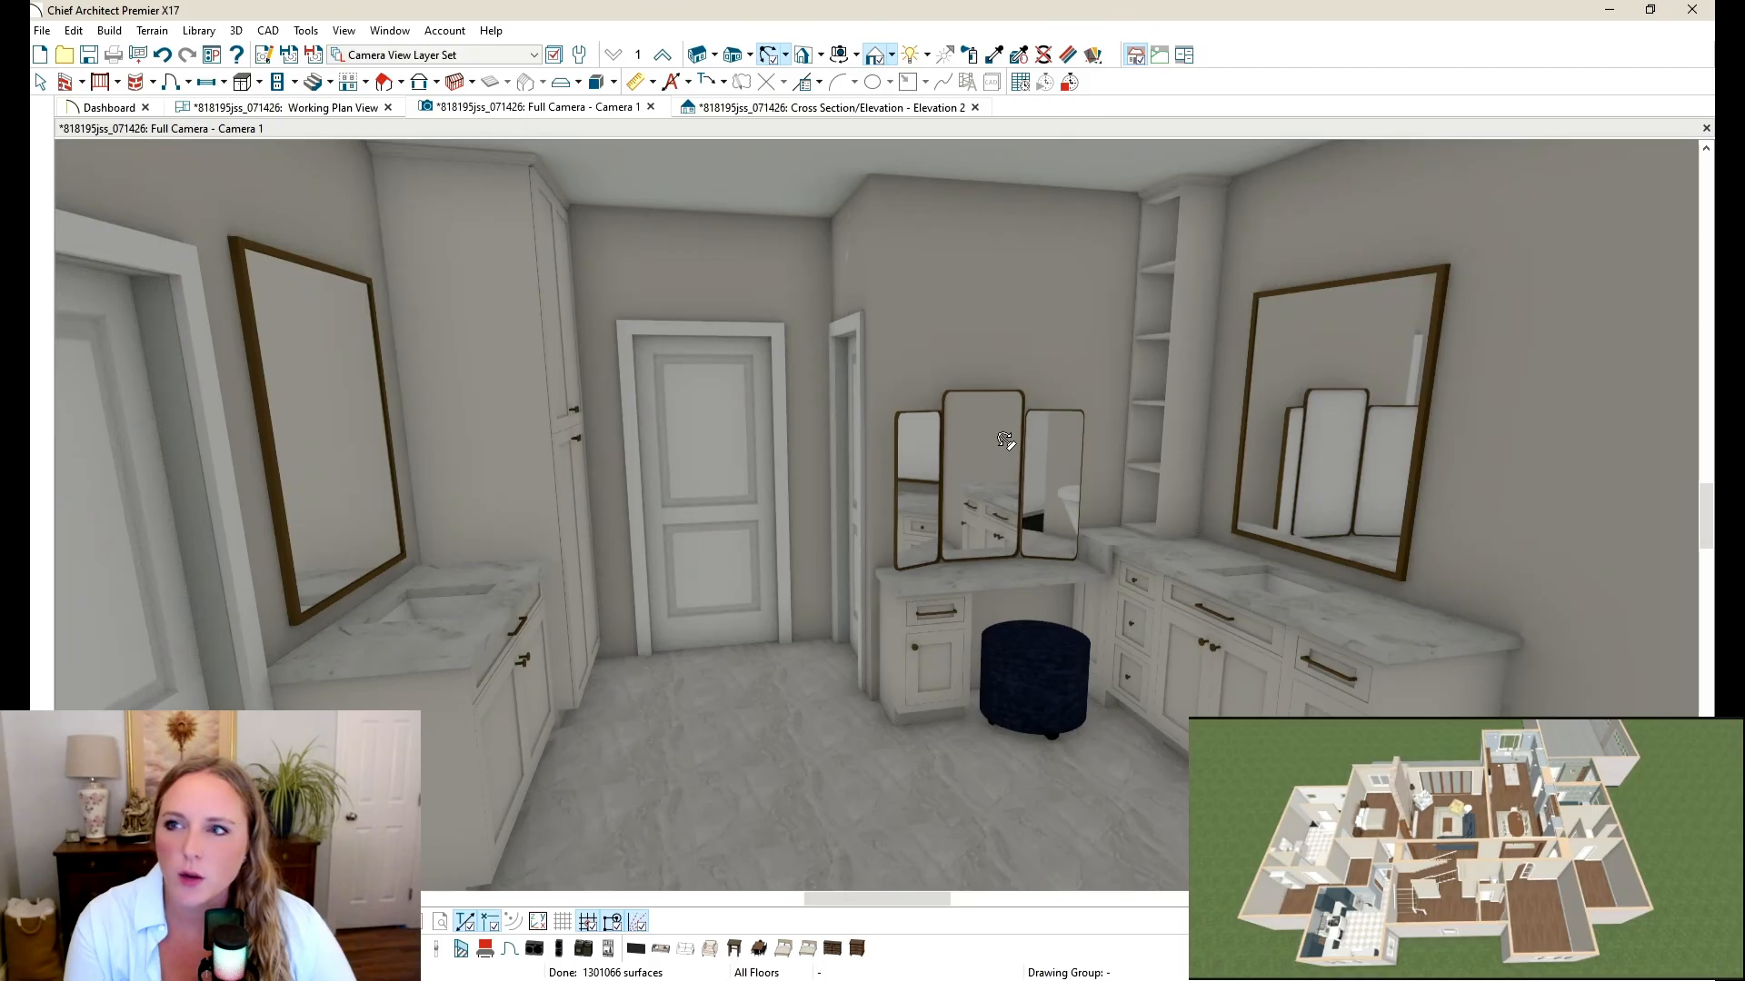
{"action": "left_click_drag", "start_coordinate": [1044, 431], "coordinate": [1012, 436]}
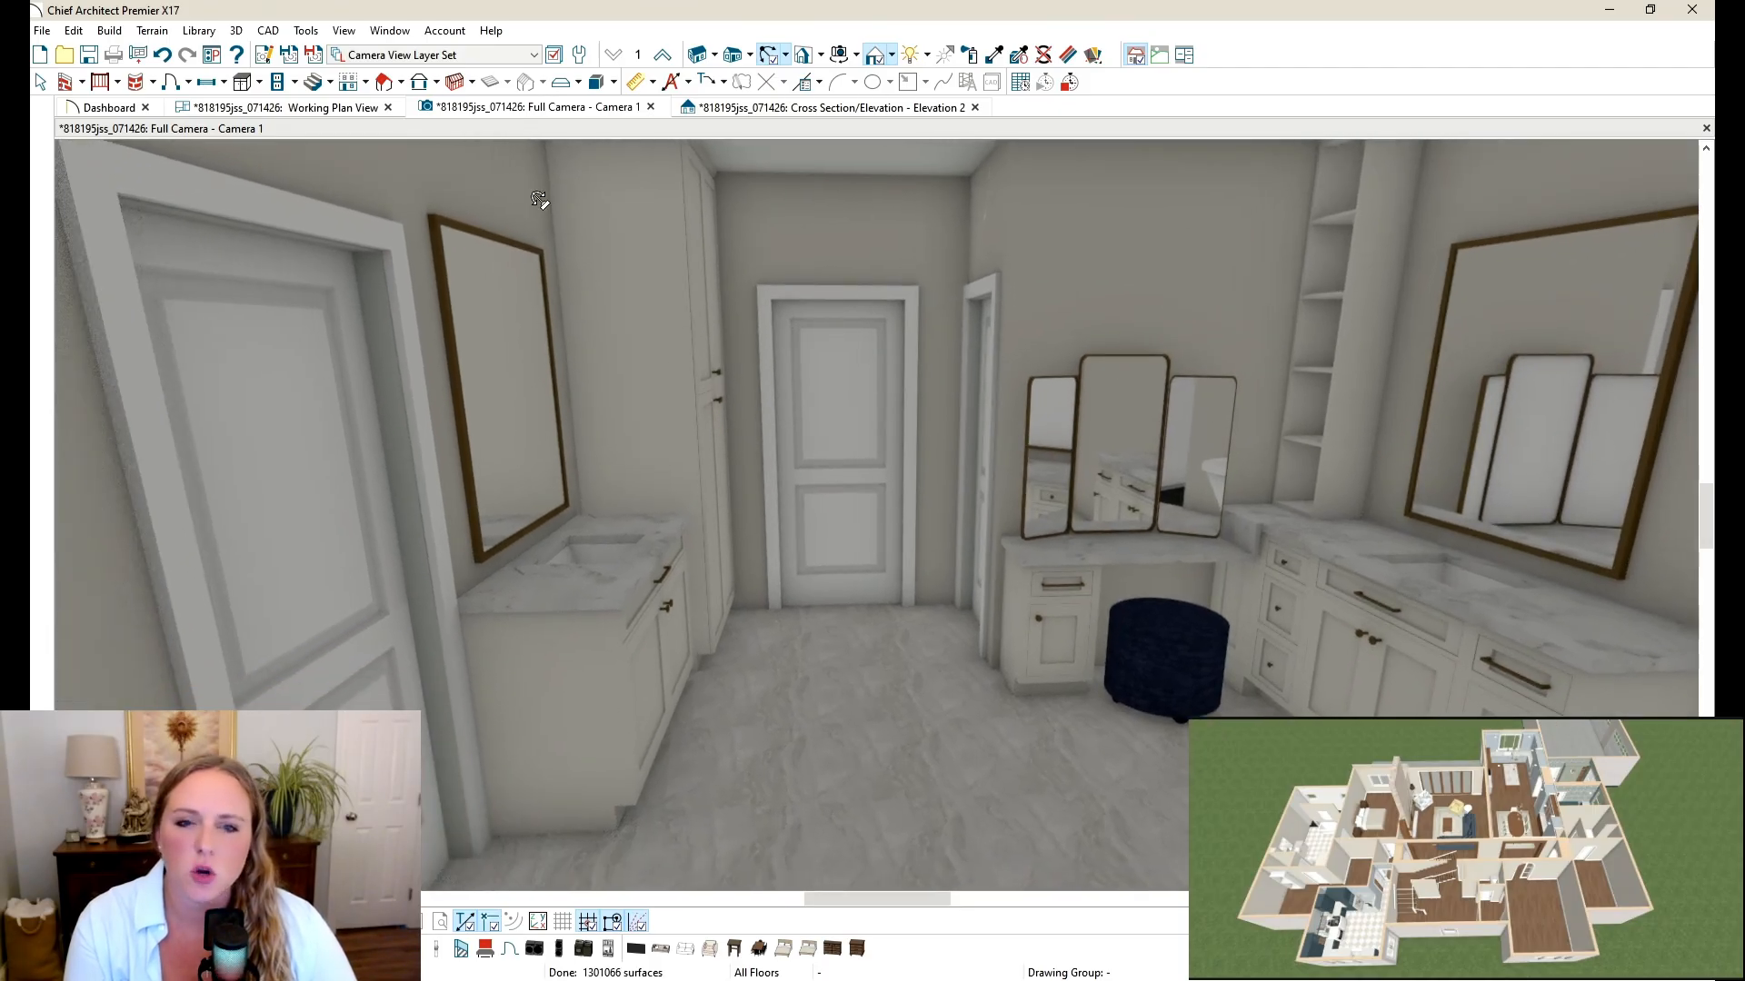
{"action": "left_click", "coordinate": [331, 109]}
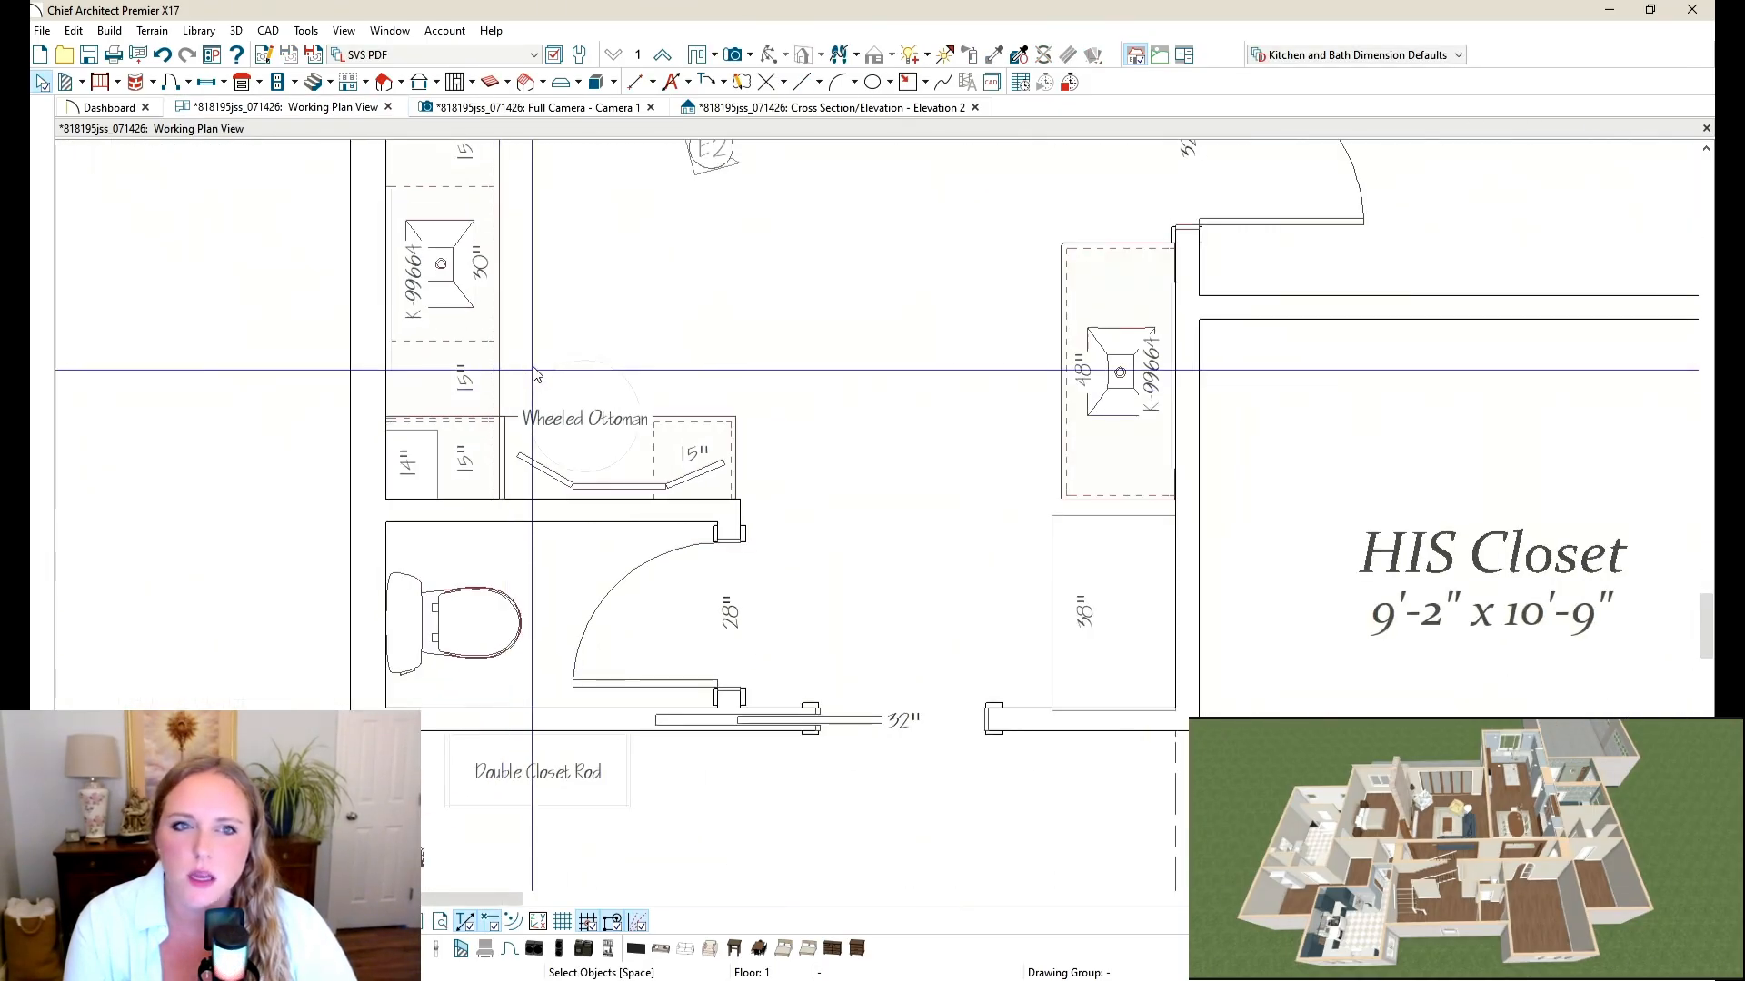
{"action": "scroll", "coordinate": [534, 373], "scroll_direction": "down", "scroll_amount": 2}
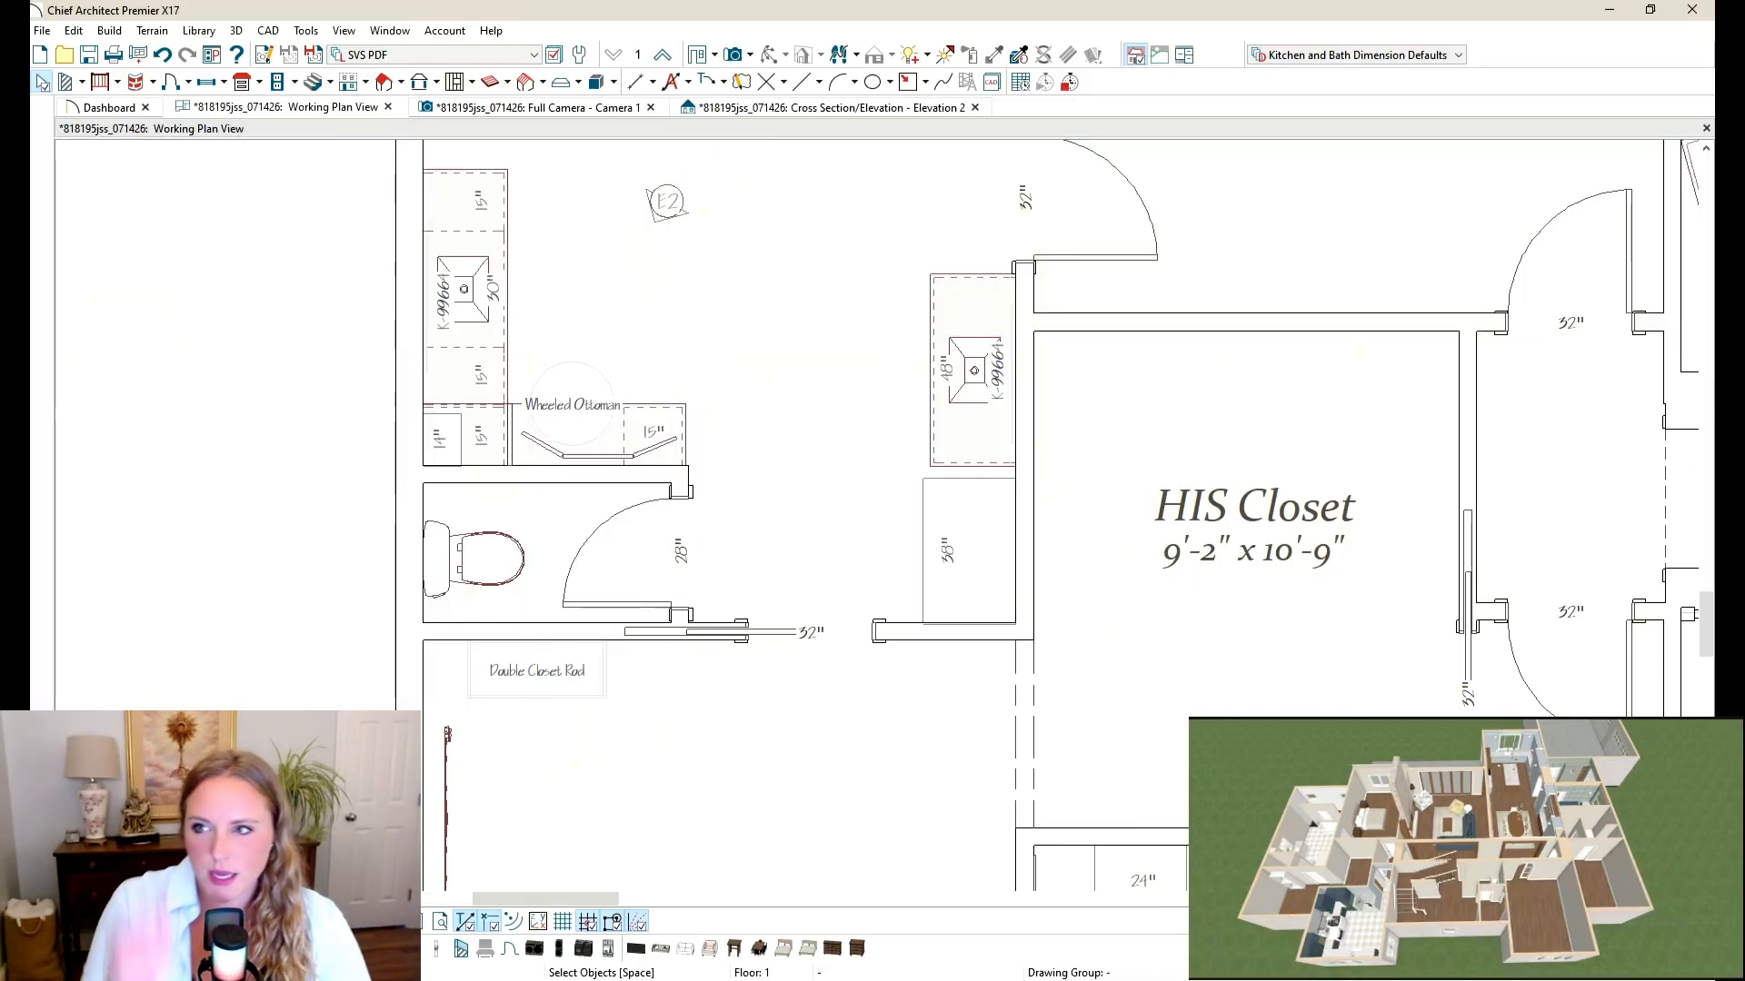
Step: Return to the bathroom's 3D camera view and search the library for polished nickel
{"action": "scroll", "coordinate": [1468, 815], "scroll_direction": "up", "scroll_amount": 2}
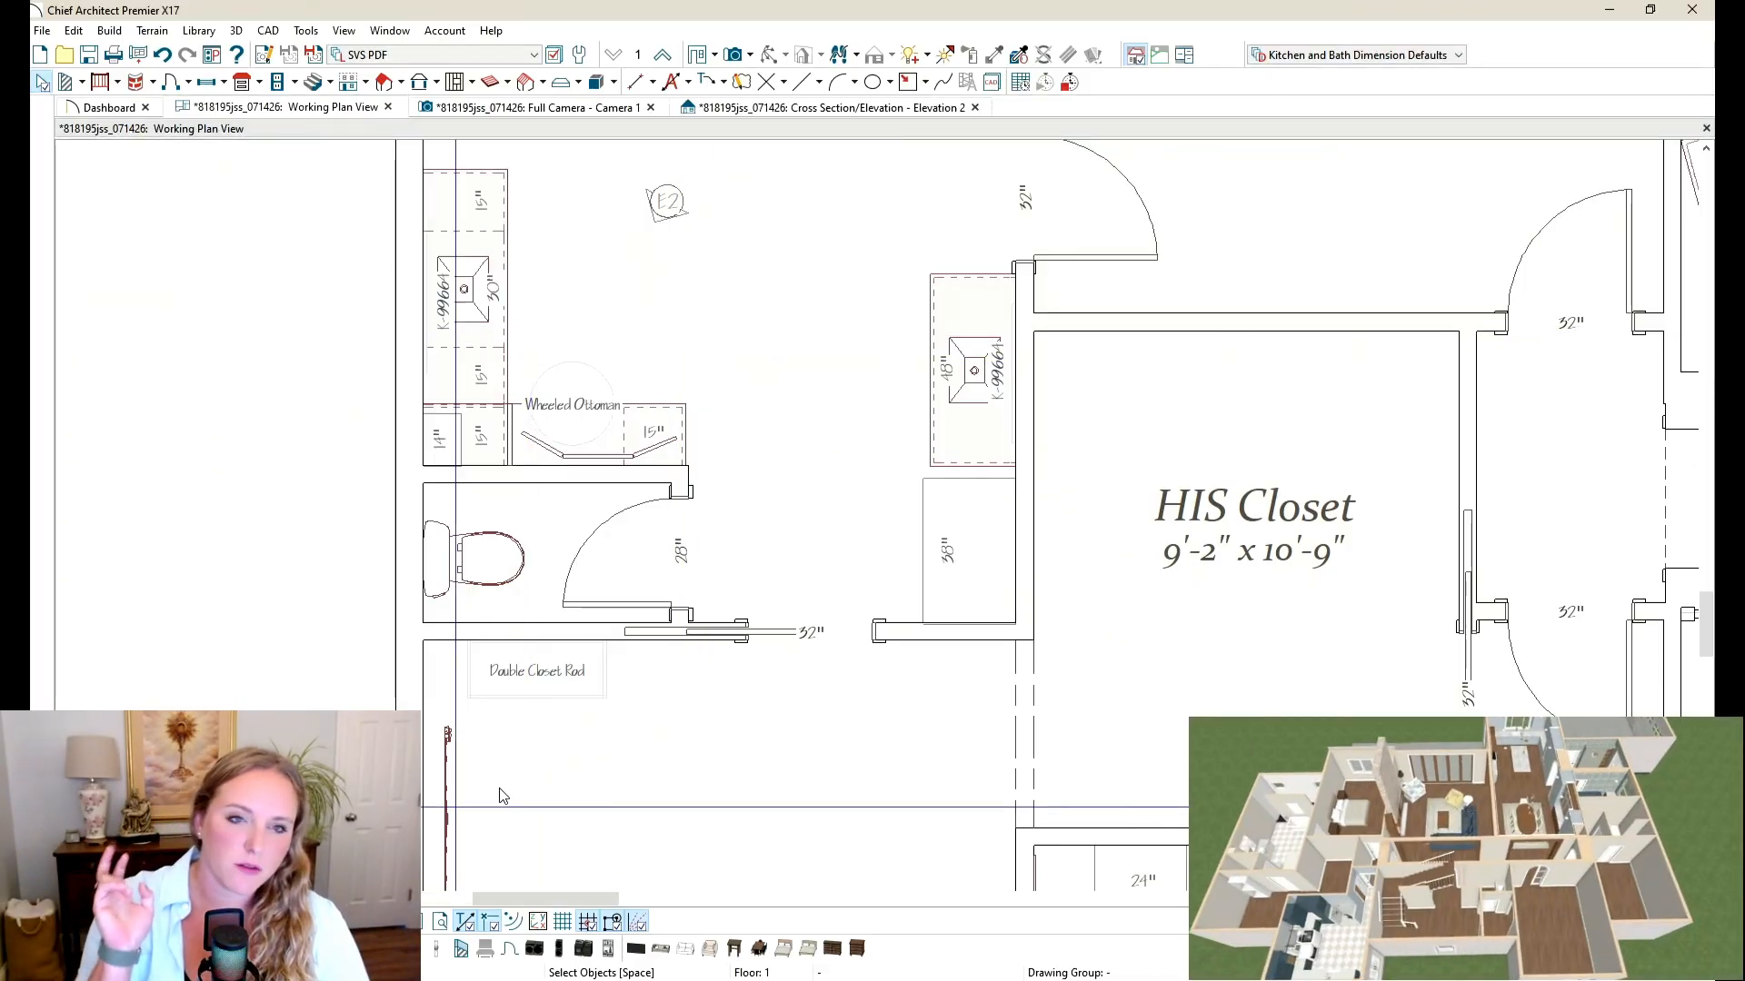
{"action": "left_click", "coordinate": [493, 110]}
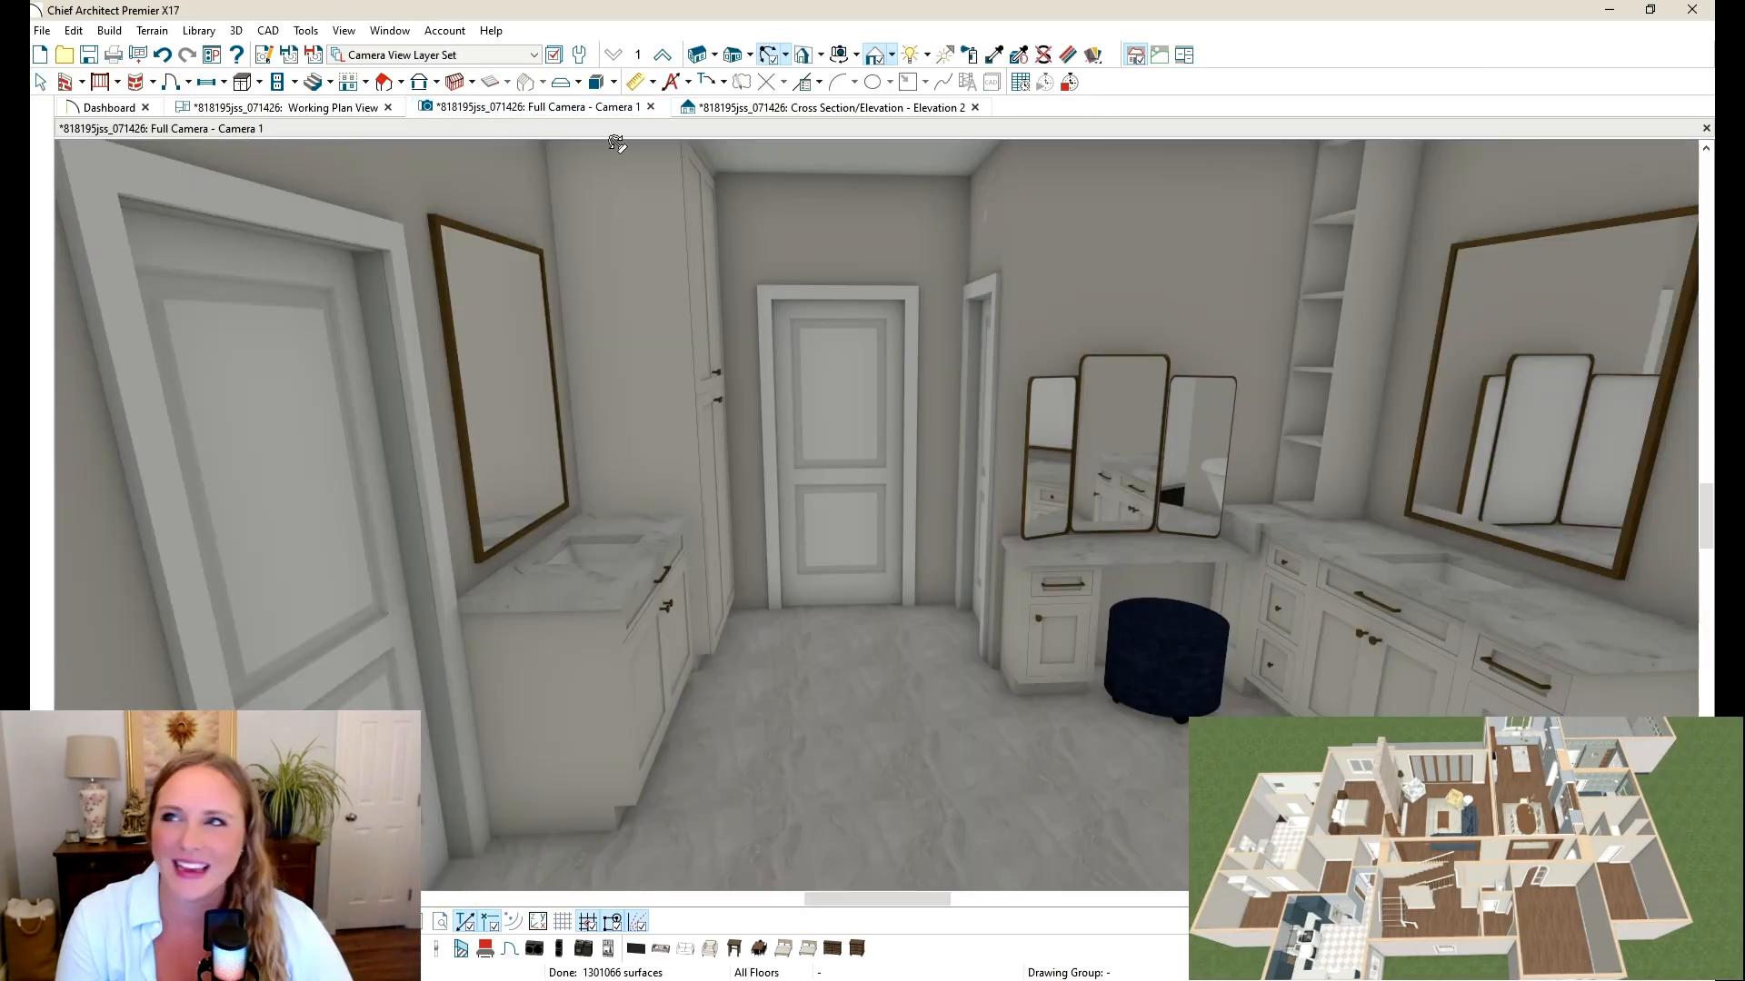
{"action": "left_click_drag", "start_coordinate": [1130, 573], "coordinate": [970, 505]}
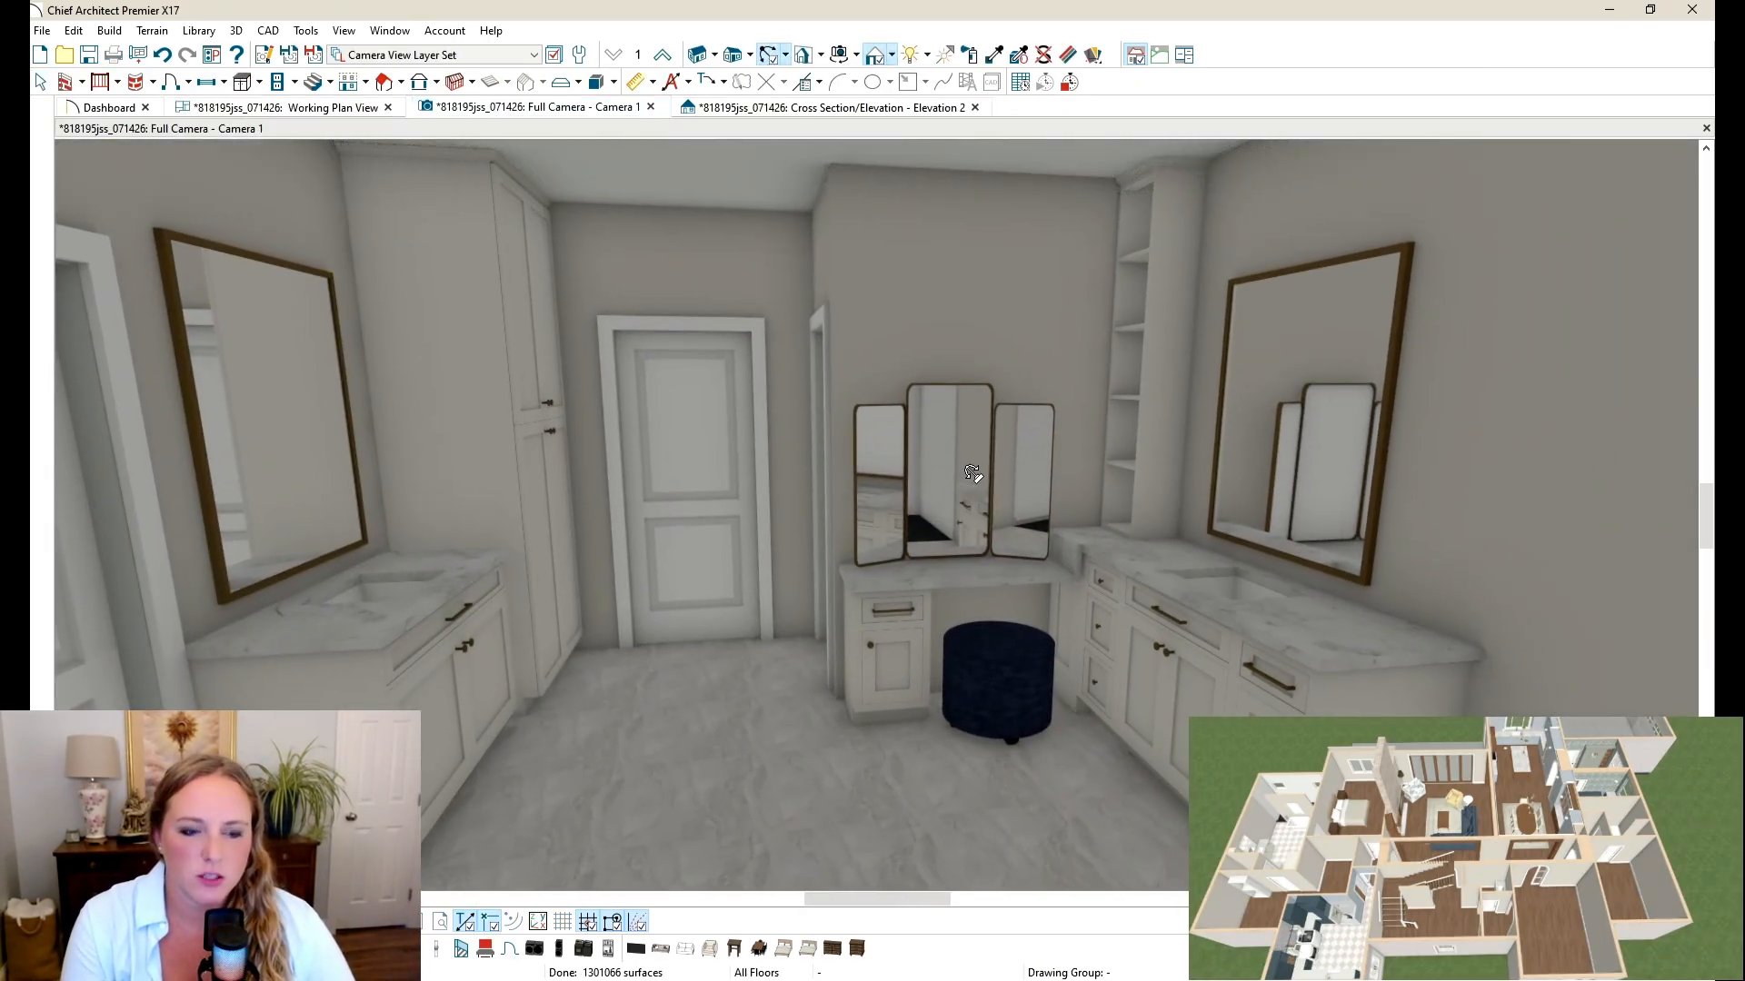
{"action": "key", "text": "ctrl+l"}
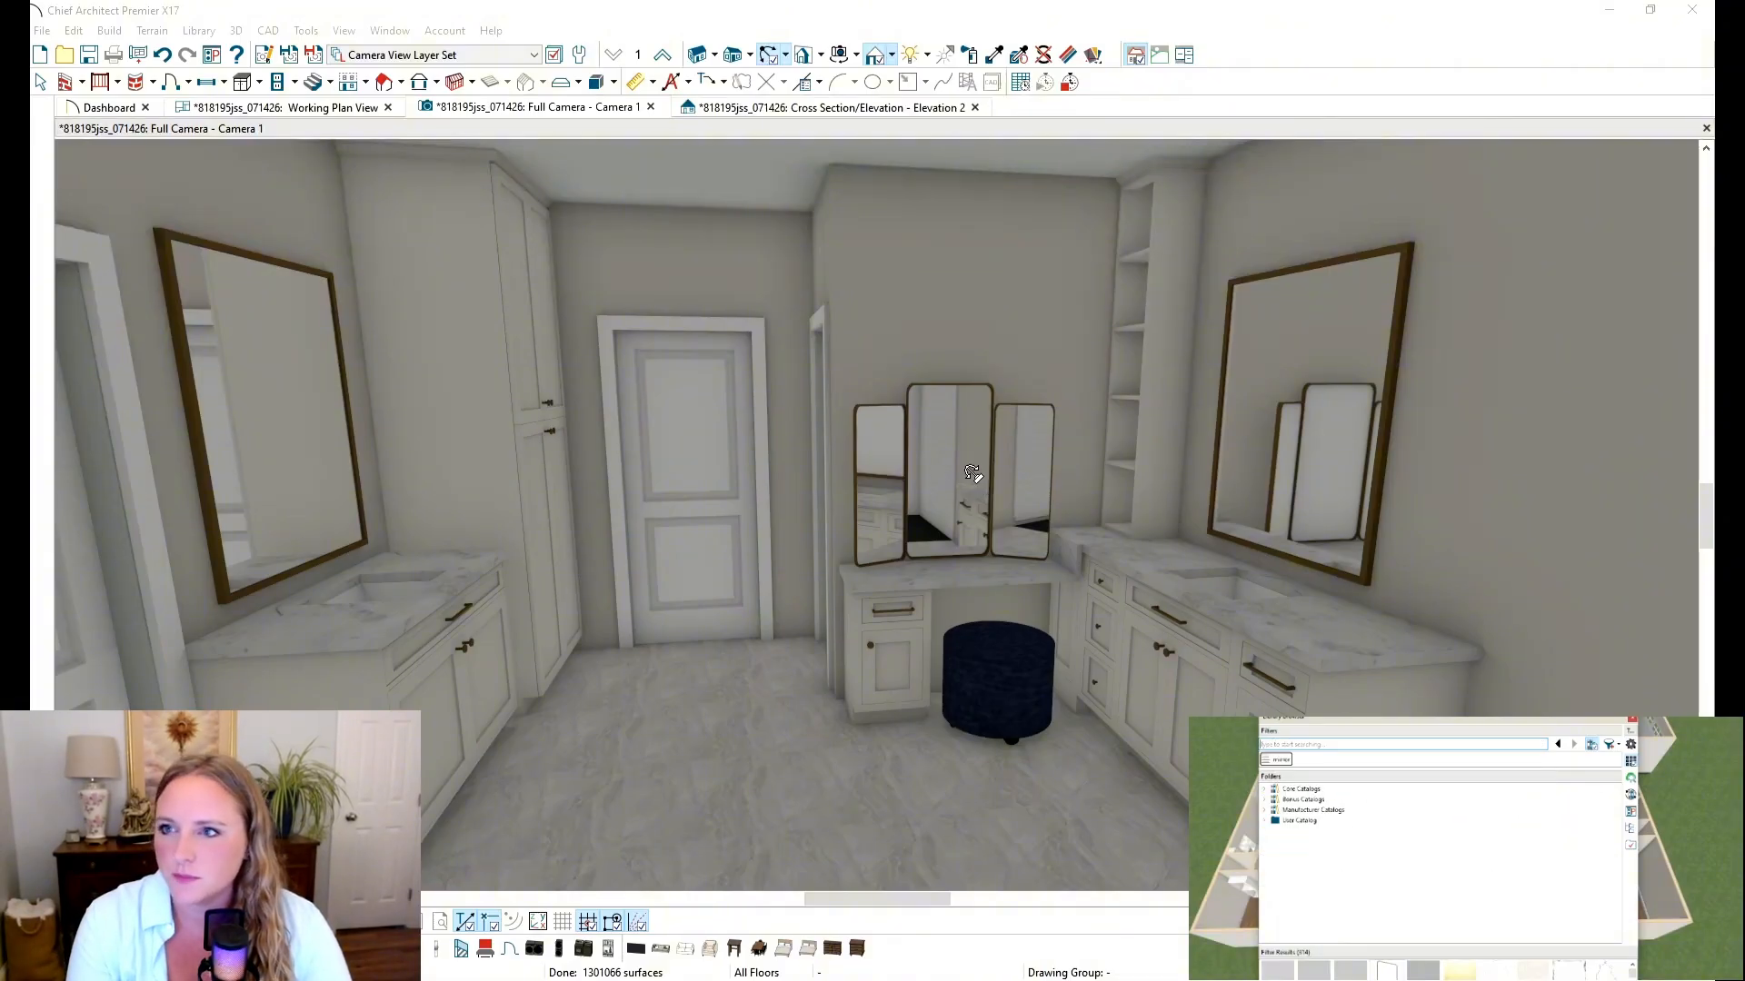
{"action": "type", "text": "polished"}
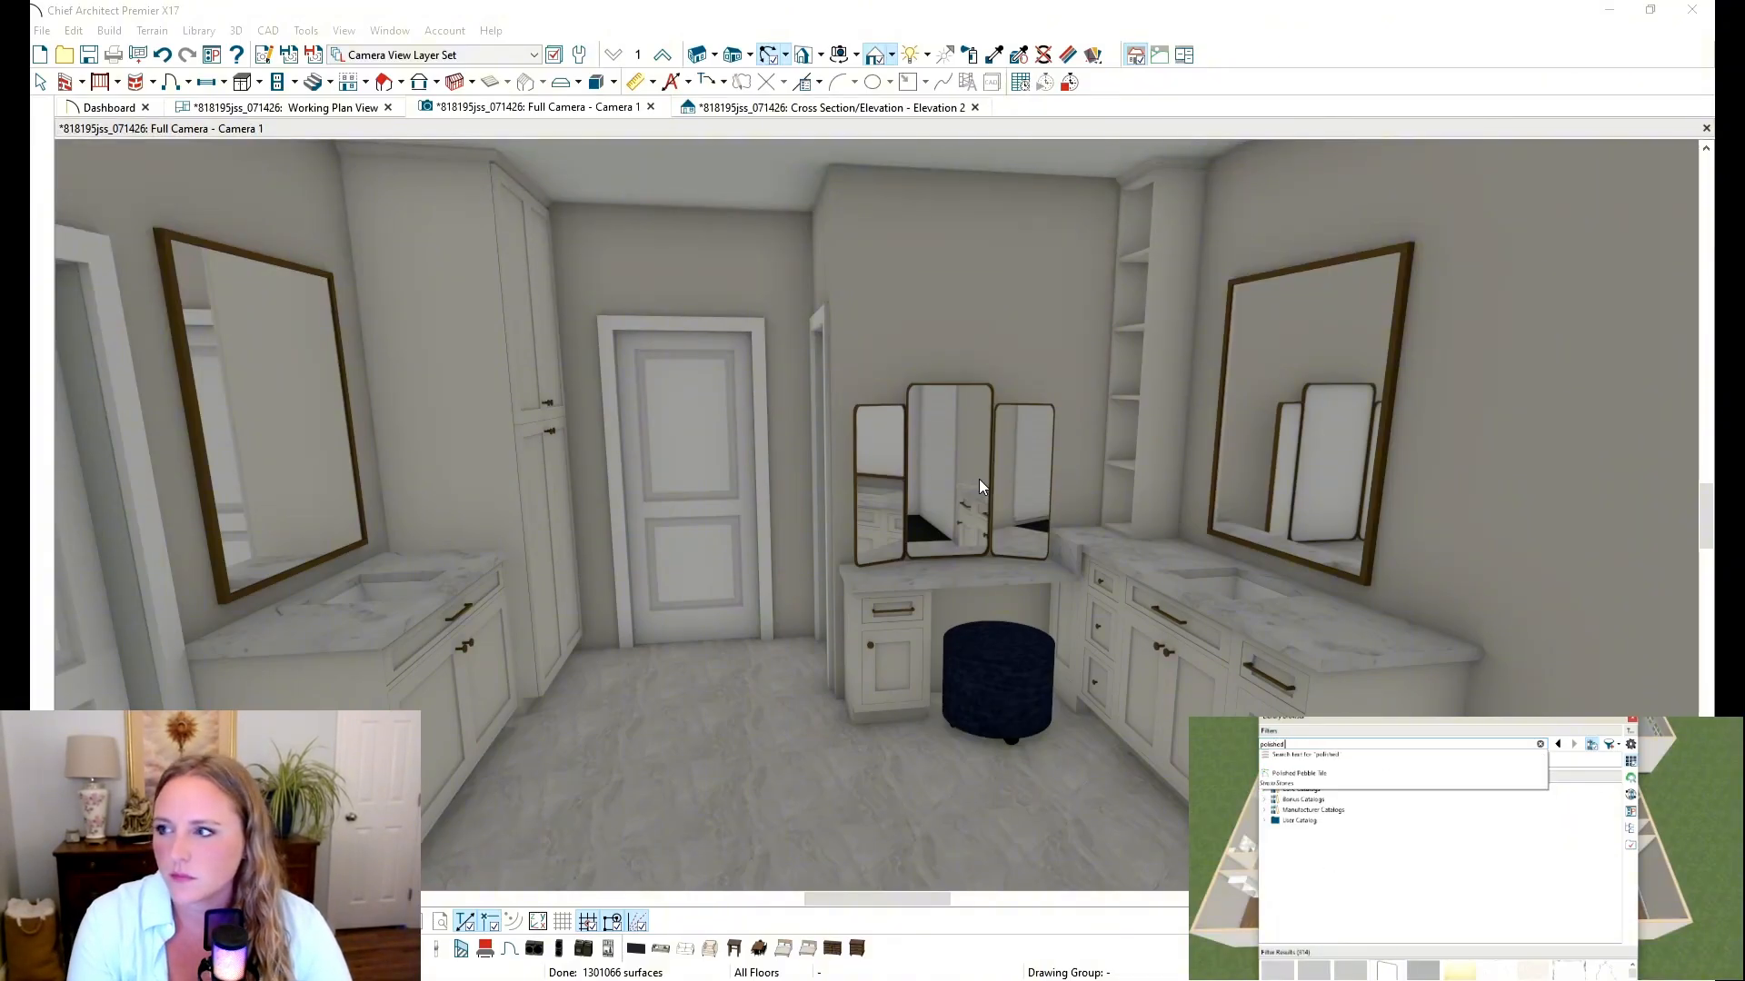
{"action": "type", "text": " nickel"}
{"action": "key", "text": "Return"}
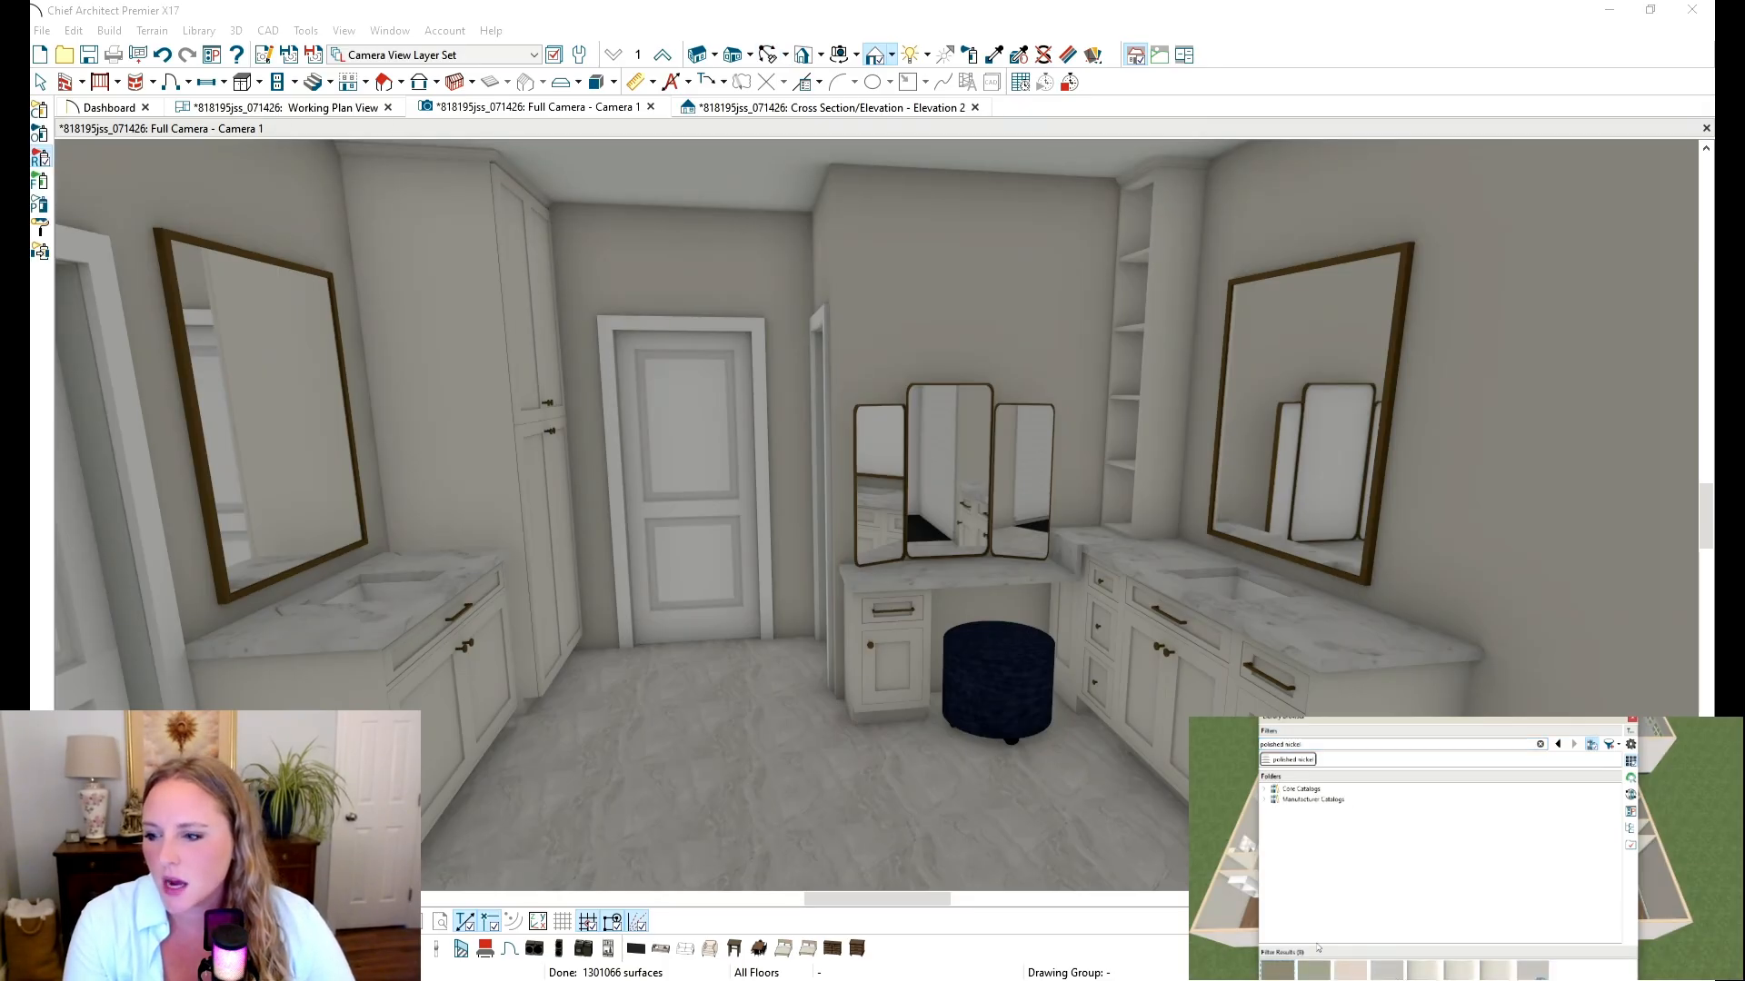
Step: Apply a polished nickel material from the library to the rectangular mirror frames above both vanities
{"action": "left_click", "coordinate": [41, 109]}
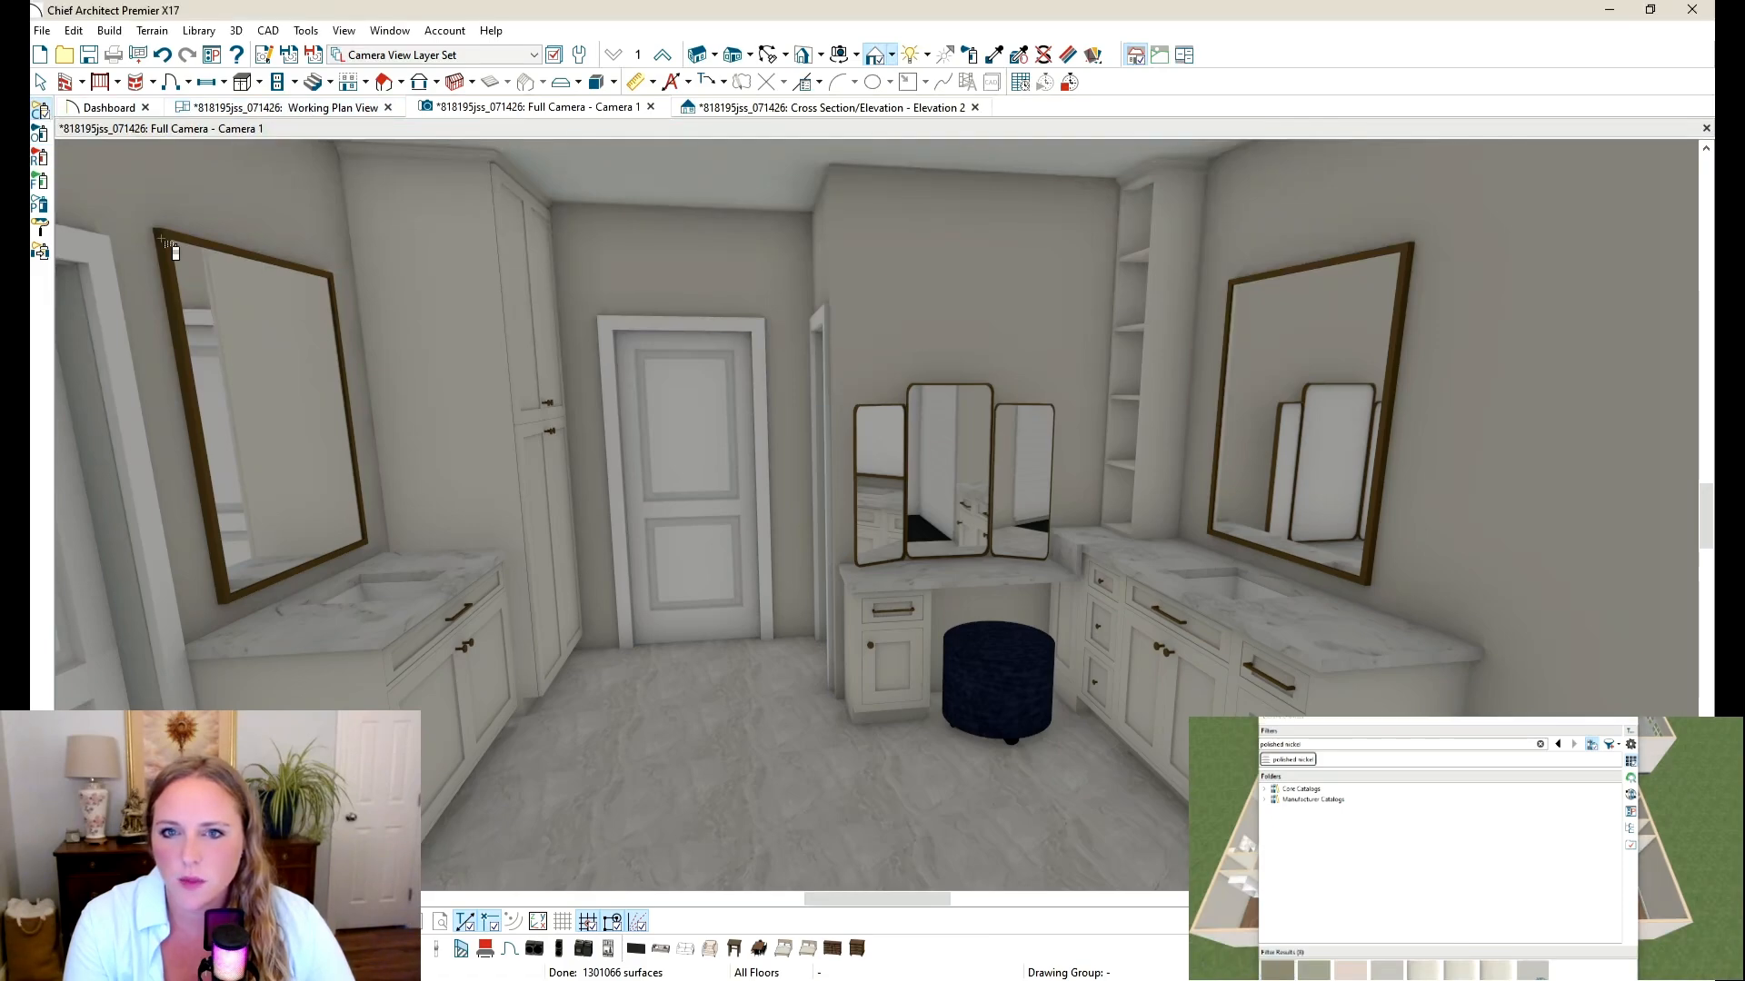
{"action": "left_click", "coordinate": [163, 239]}
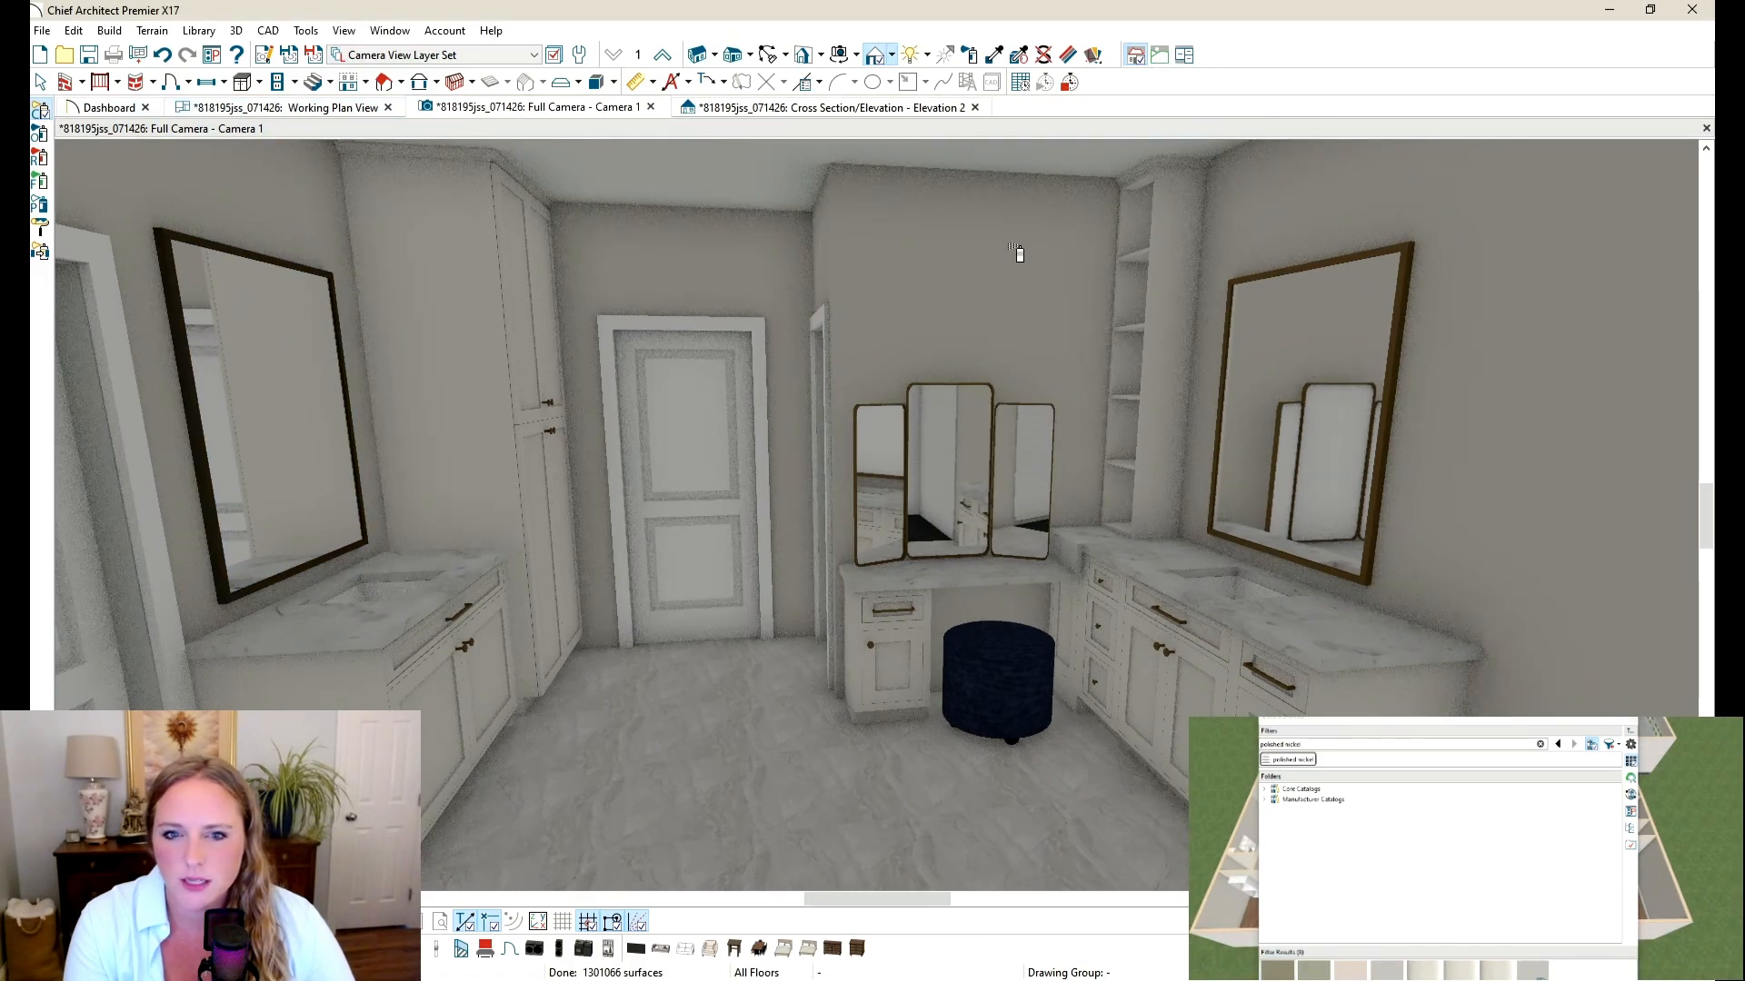
{"action": "scroll", "coordinate": [263, 307], "scroll_direction": "up", "scroll_amount": 3}
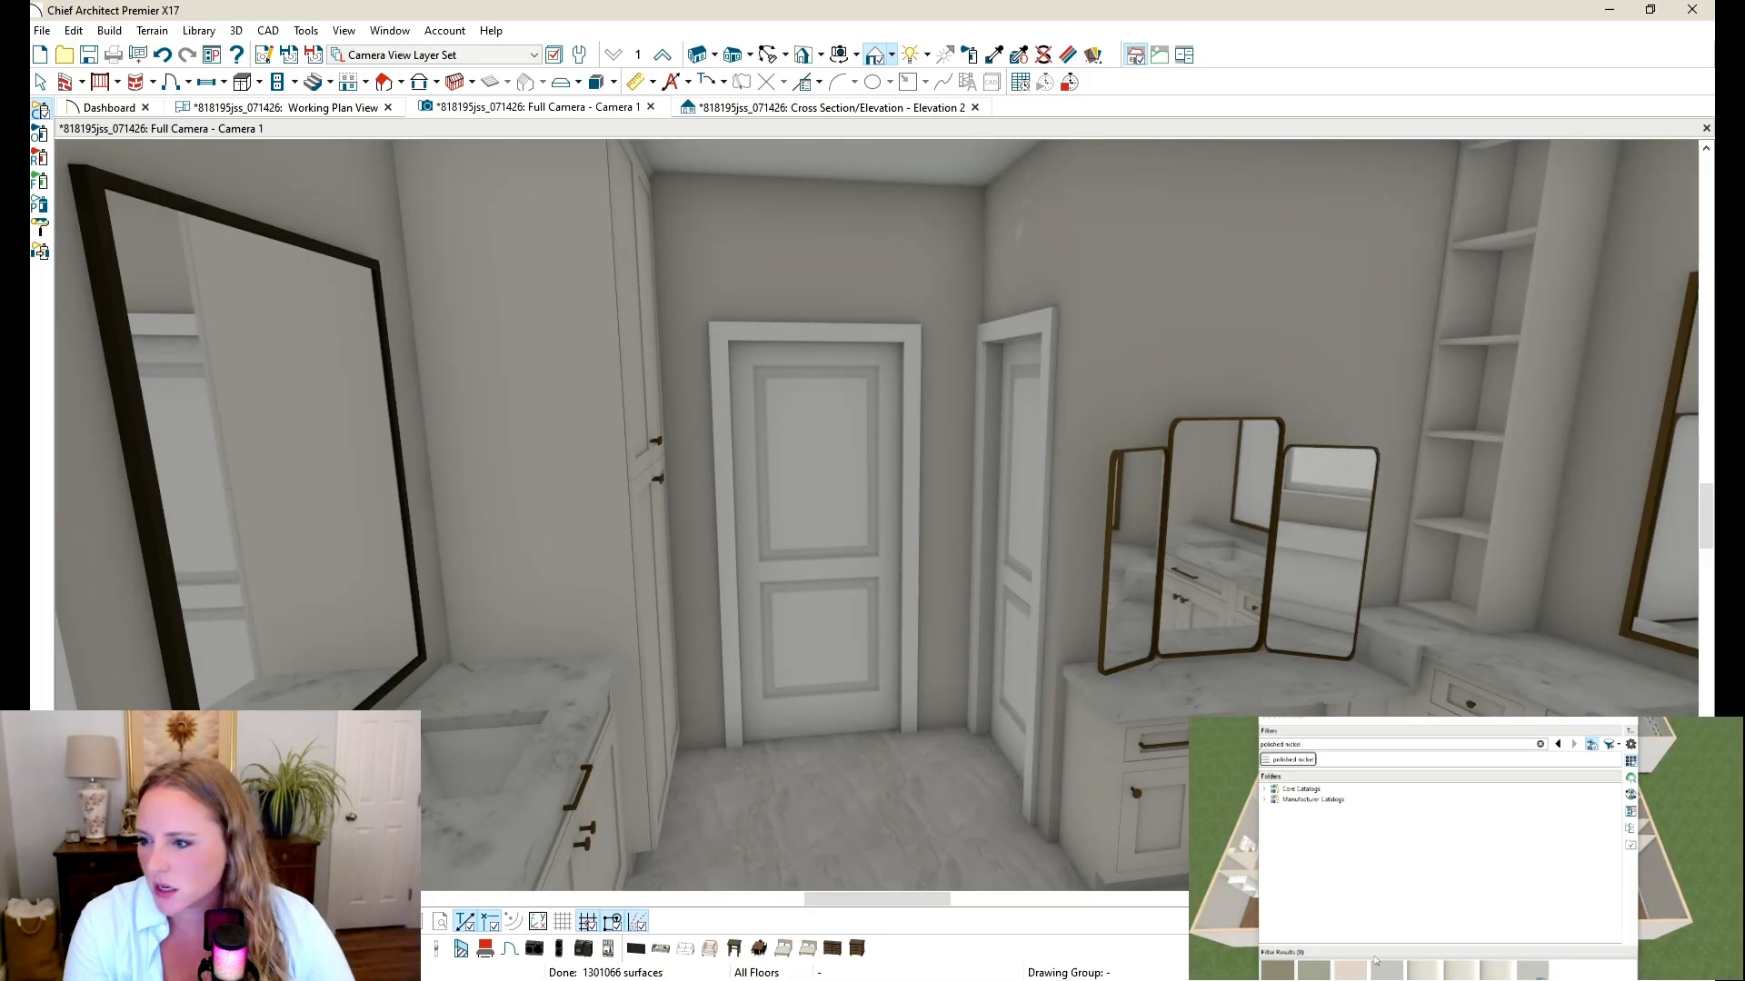
{"action": "left_click", "coordinate": [109, 250]}
{"action": "scroll", "coordinate": [234, 284], "scroll_direction": "down", "scroll_amount": 5}
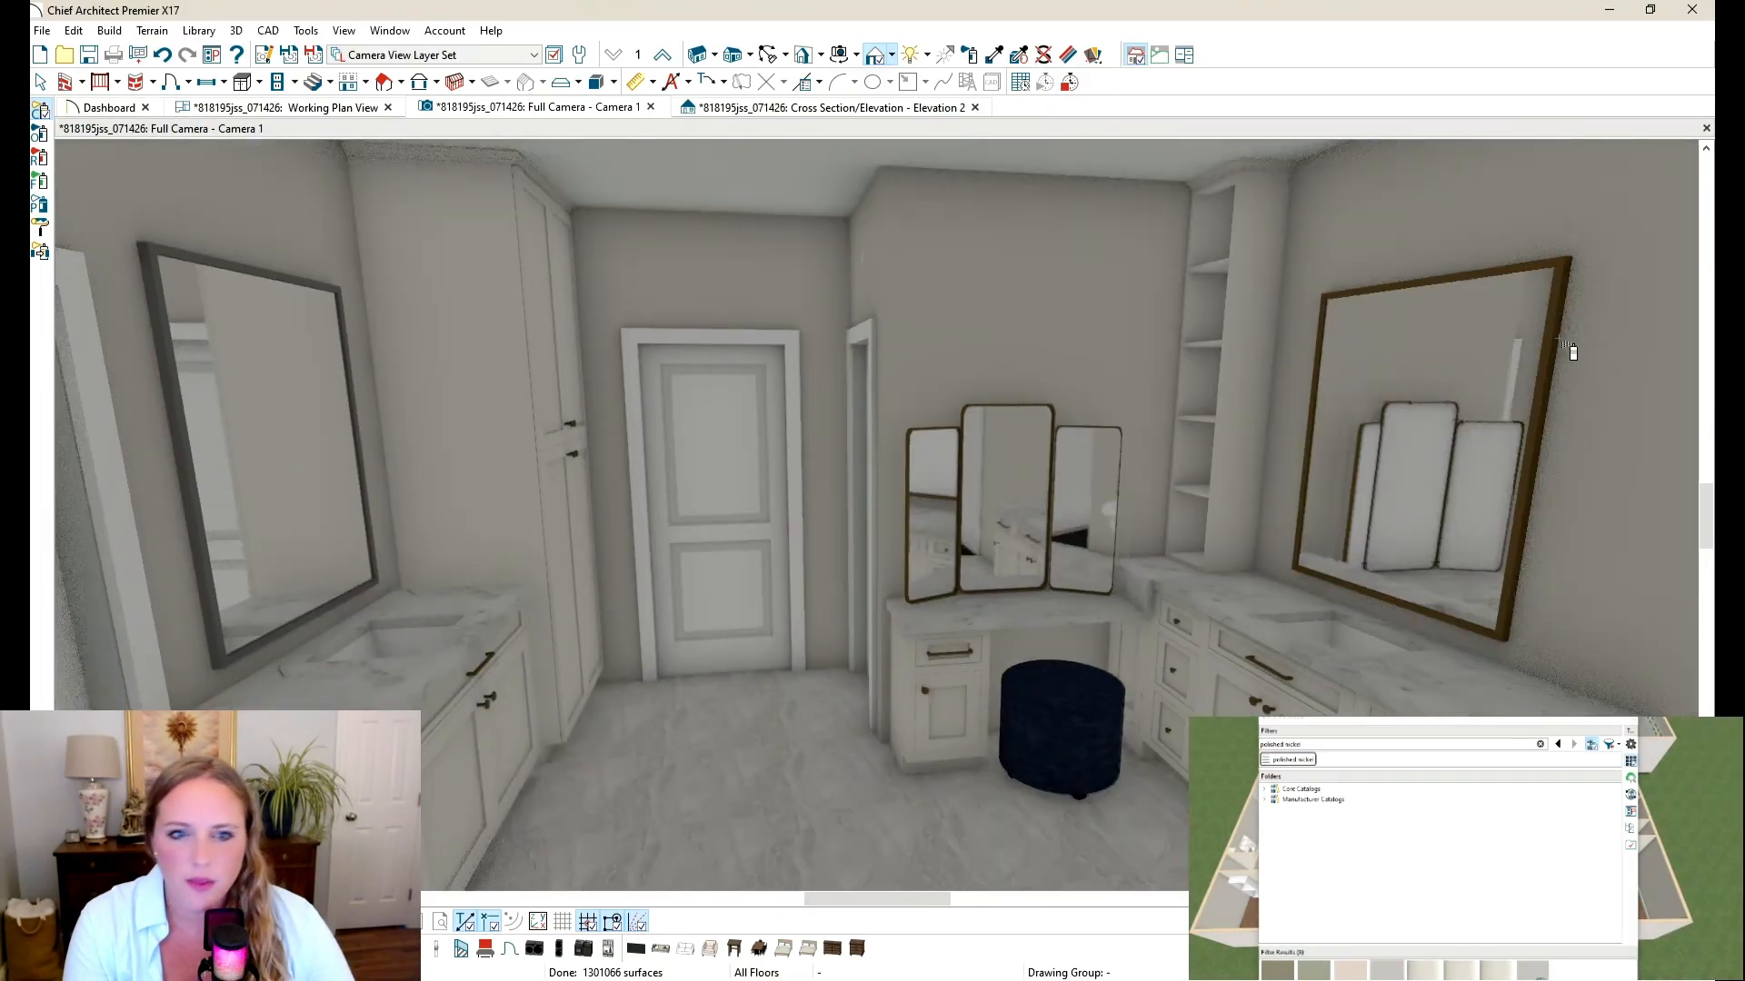
{"action": "left_click", "coordinate": [1575, 276]}
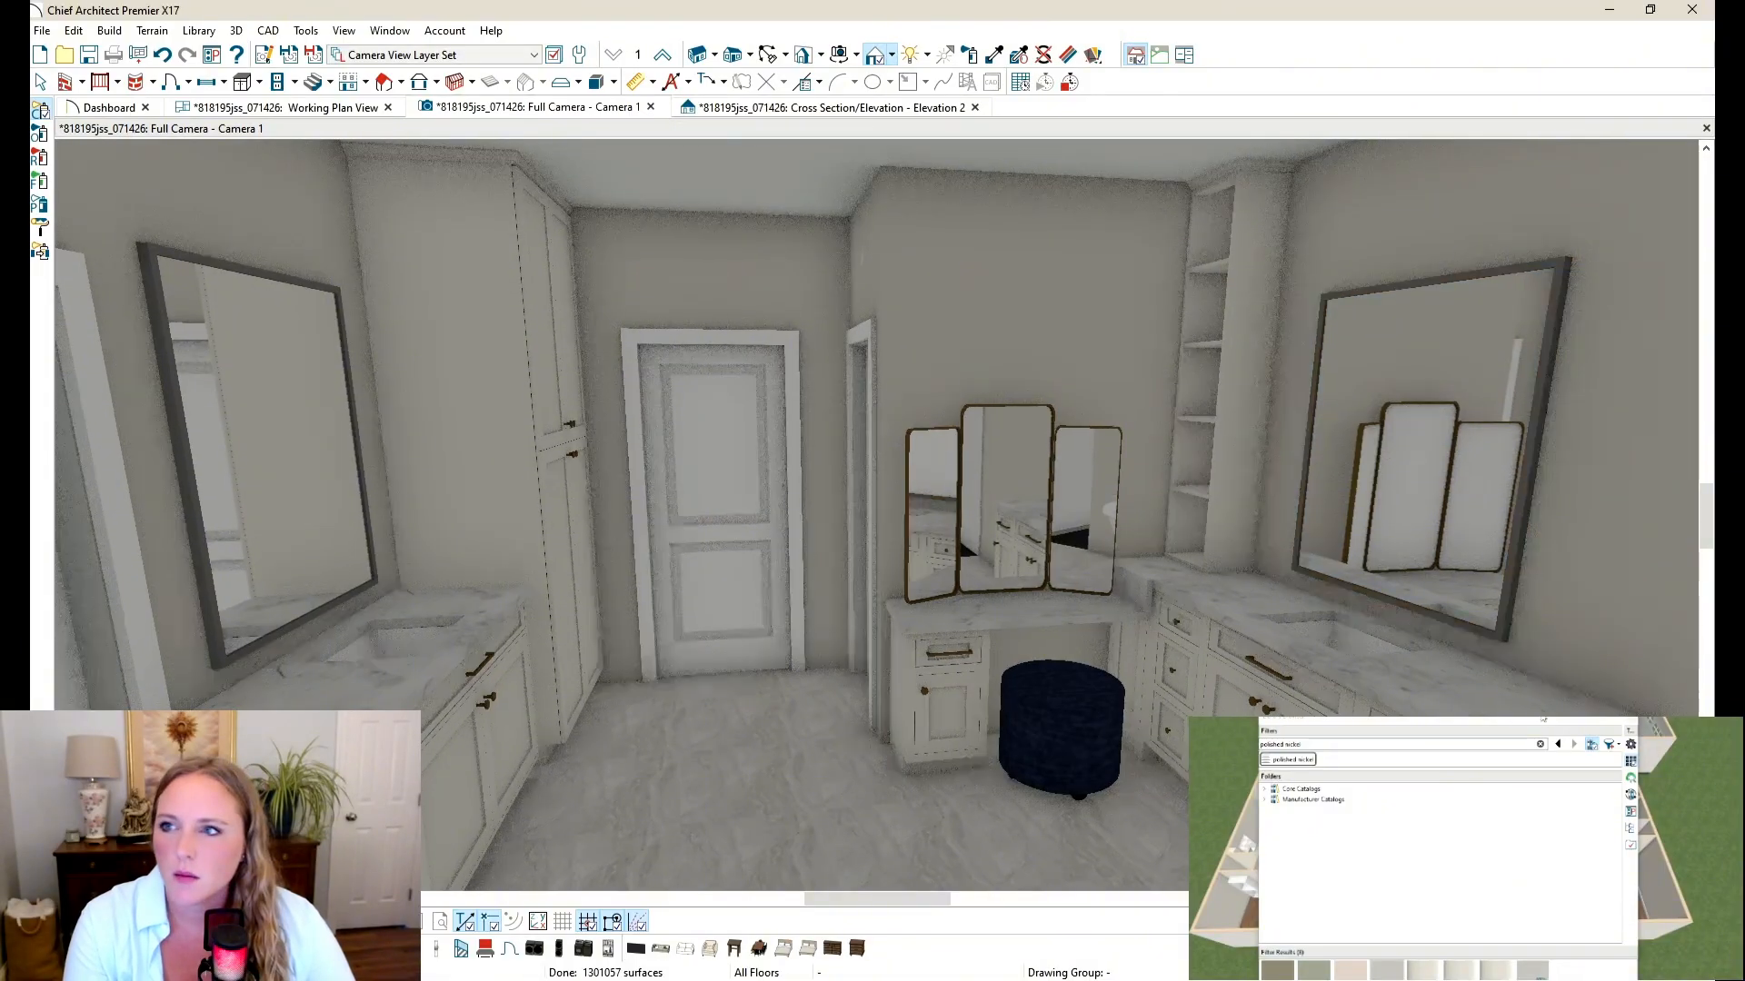
{"action": "left_click", "coordinate": [1633, 721]}
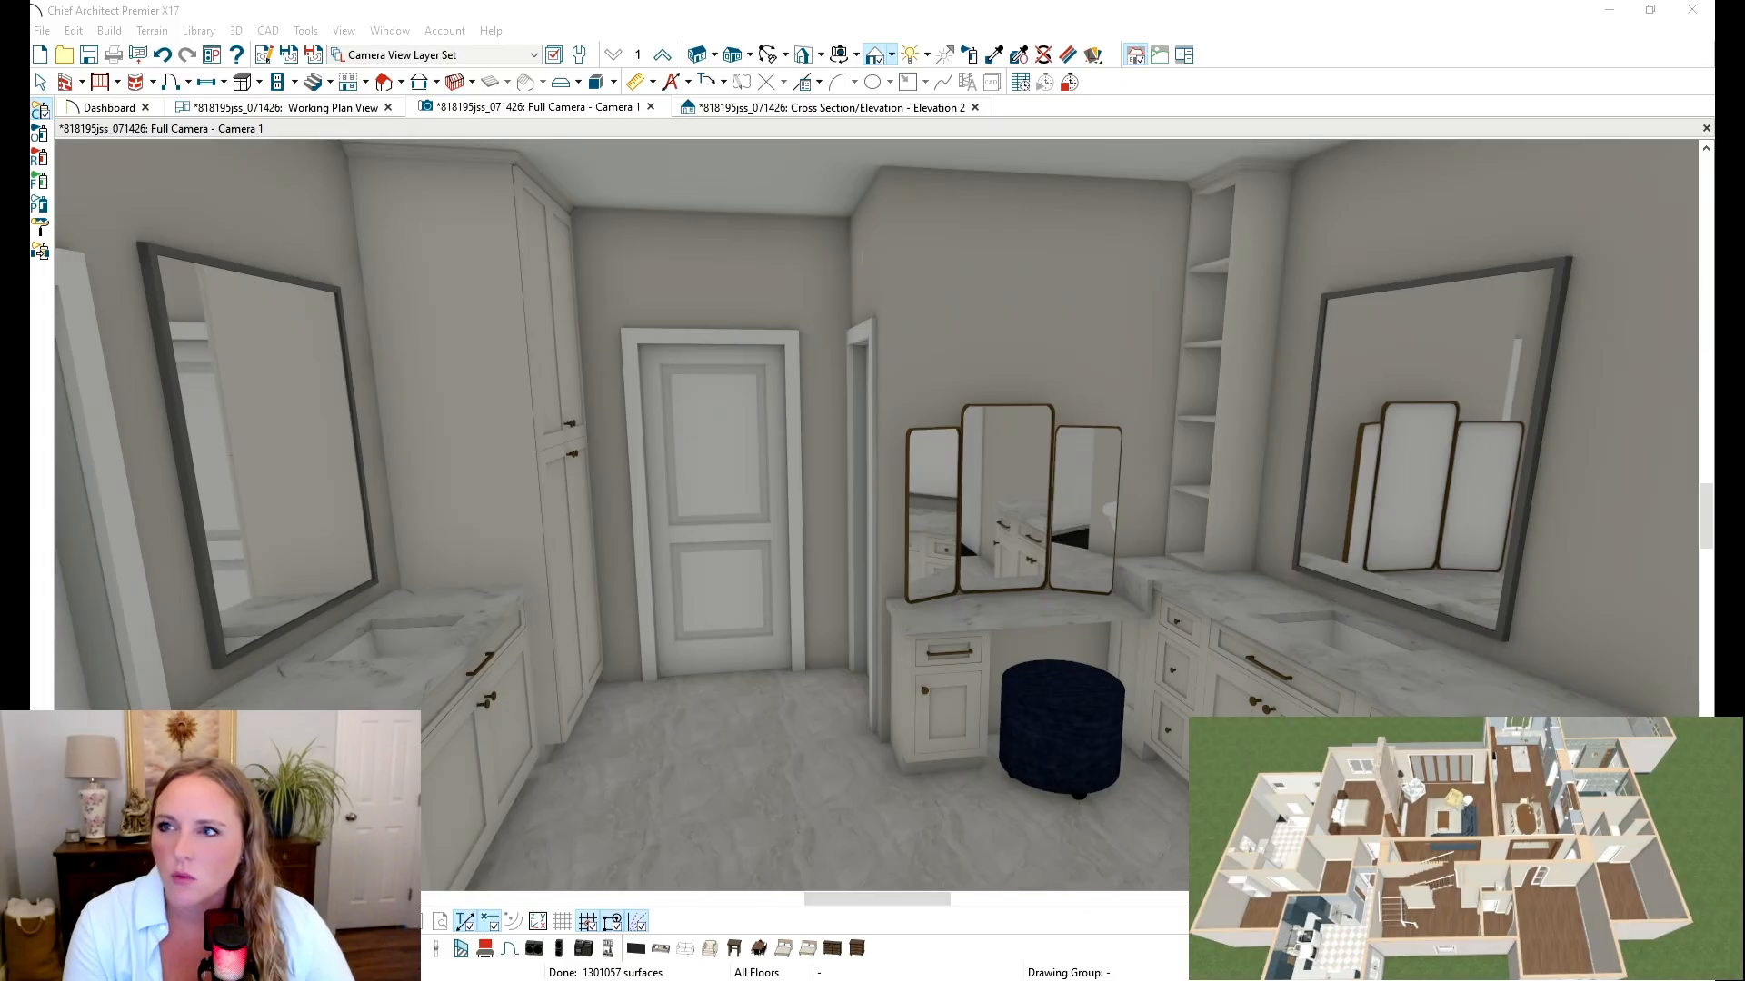
Step: Examine the vanity mirrors, floor tile, freestanding tub and shower entrance in the bathroom's 3D view
{"action": "left_click", "coordinate": [768, 54]}
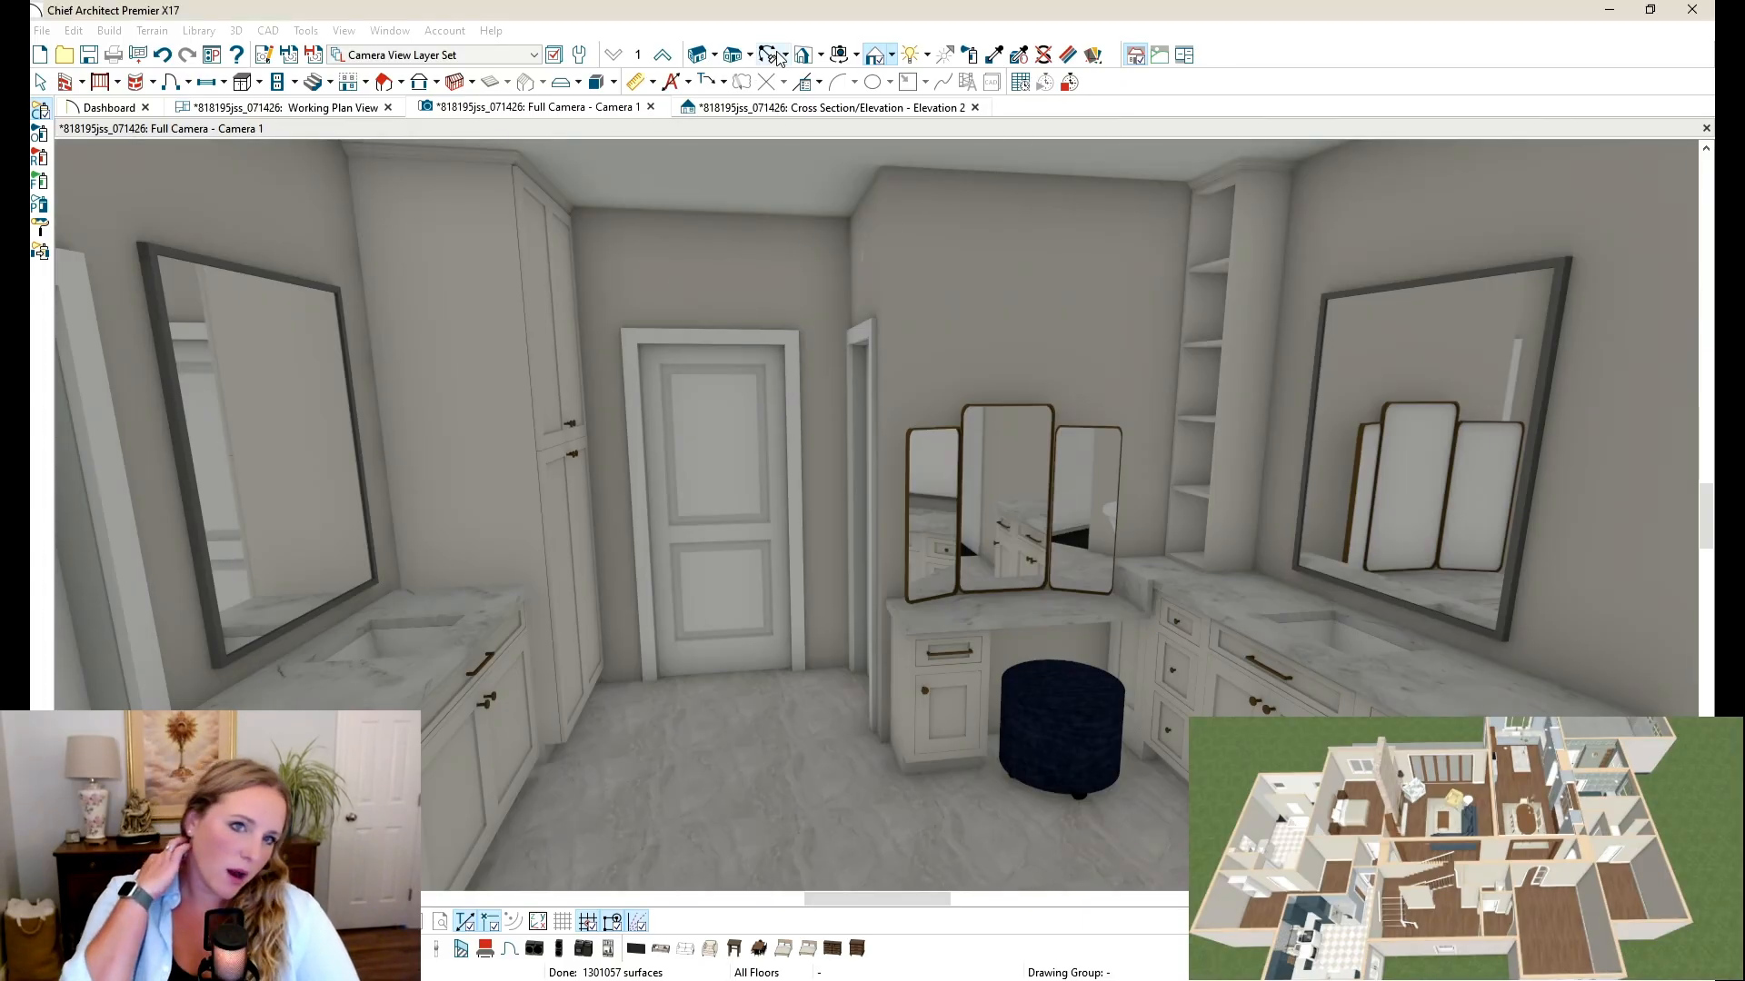
{"action": "scroll", "coordinate": [742, 361], "scroll_direction": "down", "scroll_amount": 2}
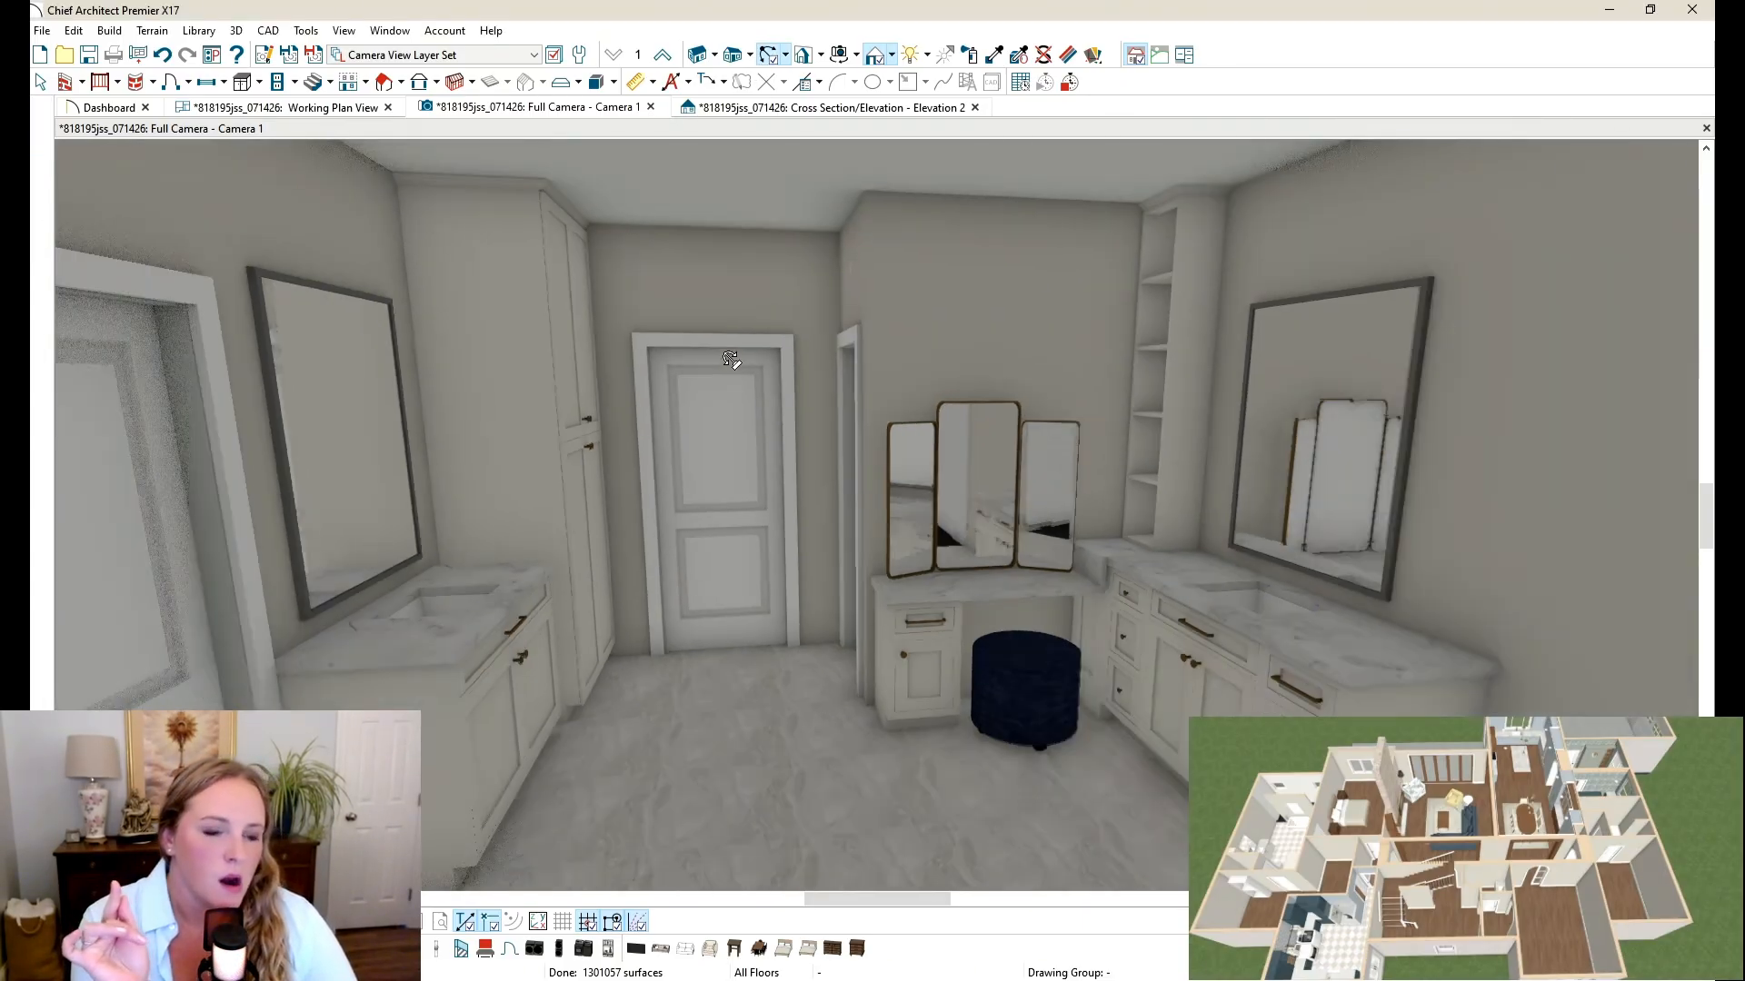
{"action": "scroll", "coordinate": [741, 361], "scroll_direction": "up", "scroll_amount": 4}
{"action": "scroll", "coordinate": [750, 371], "scroll_direction": "down", "scroll_amount": 3}
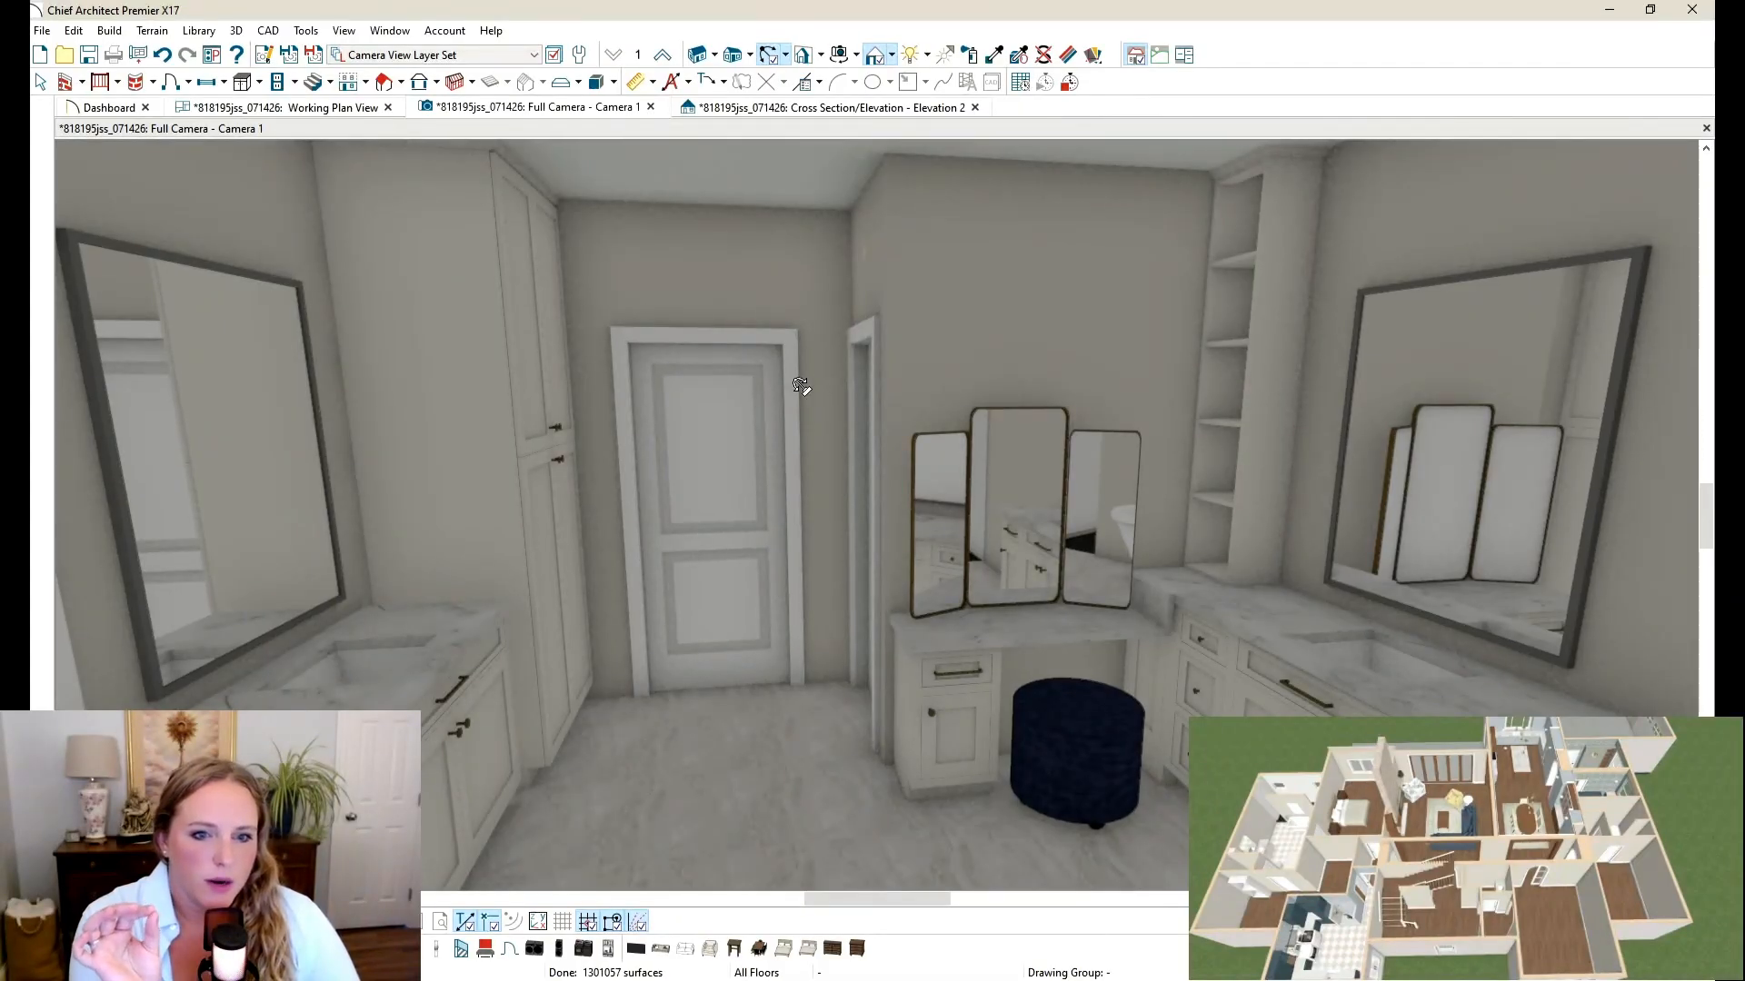
{"action": "left_click_drag", "start_coordinate": [741, 391], "coordinate": [1008, 553]}
{"action": "middle_click_drag", "start_coordinate": [837, 604], "coordinate": [1126, 539]}
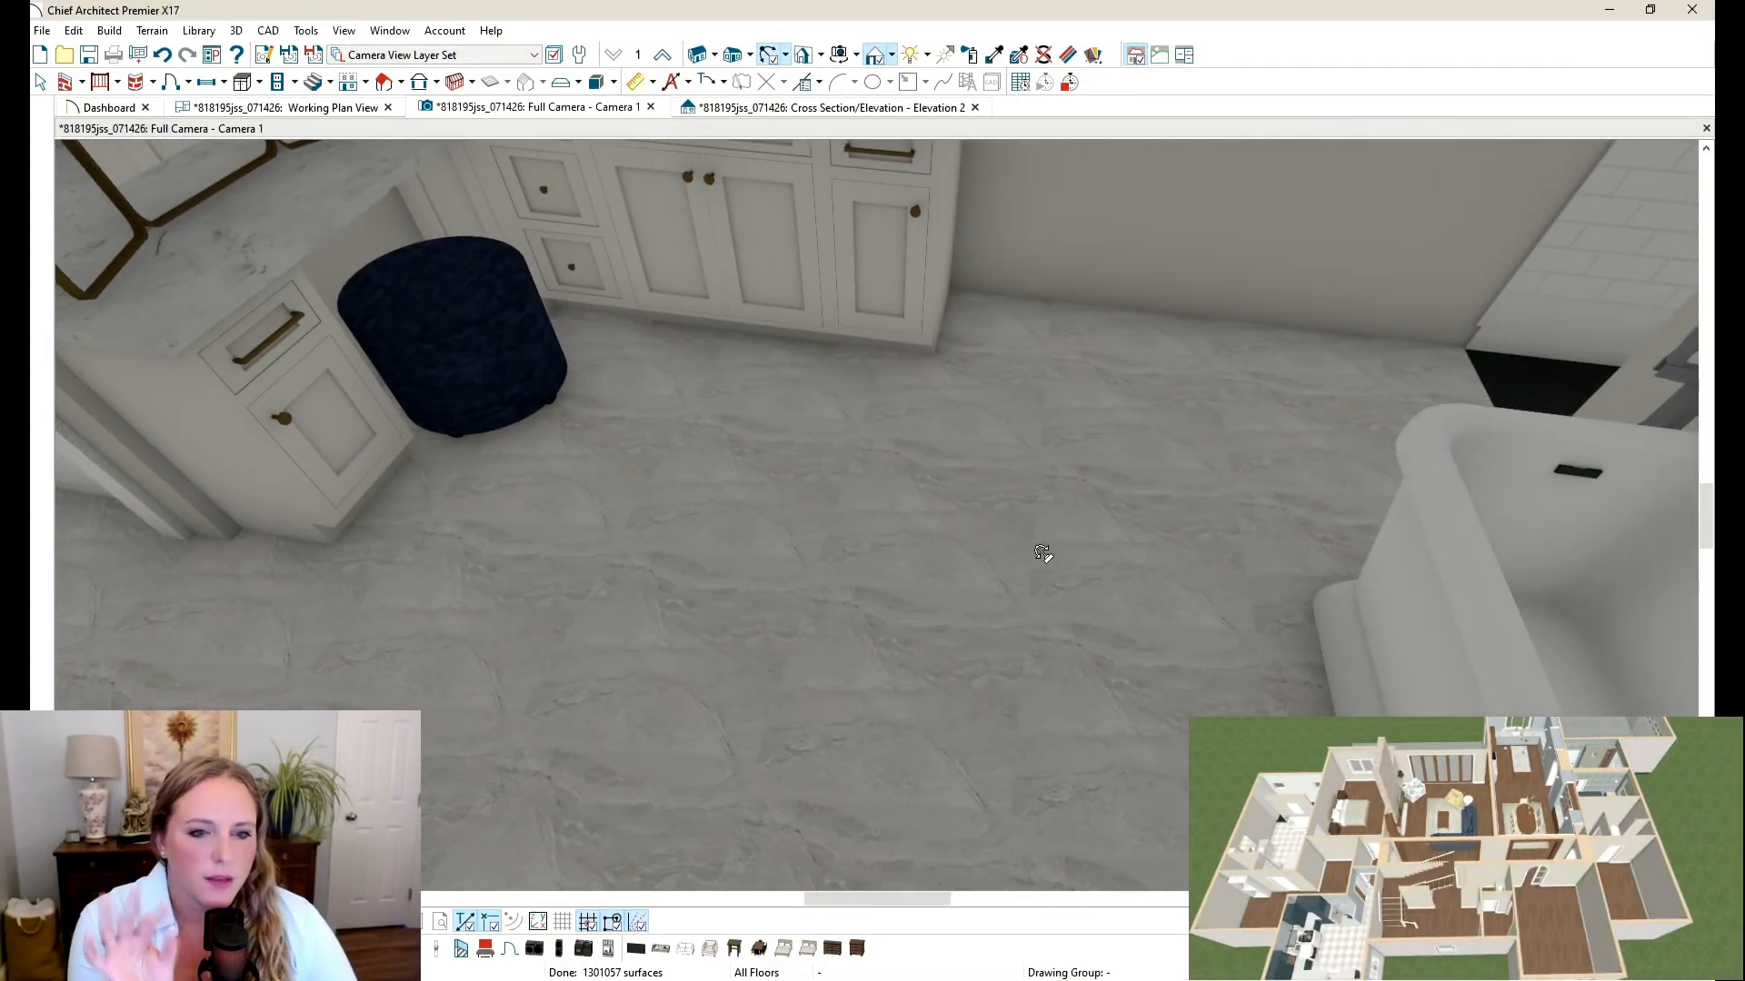
{"action": "left_click_drag", "start_coordinate": [798, 573], "coordinate": [853, 636]}
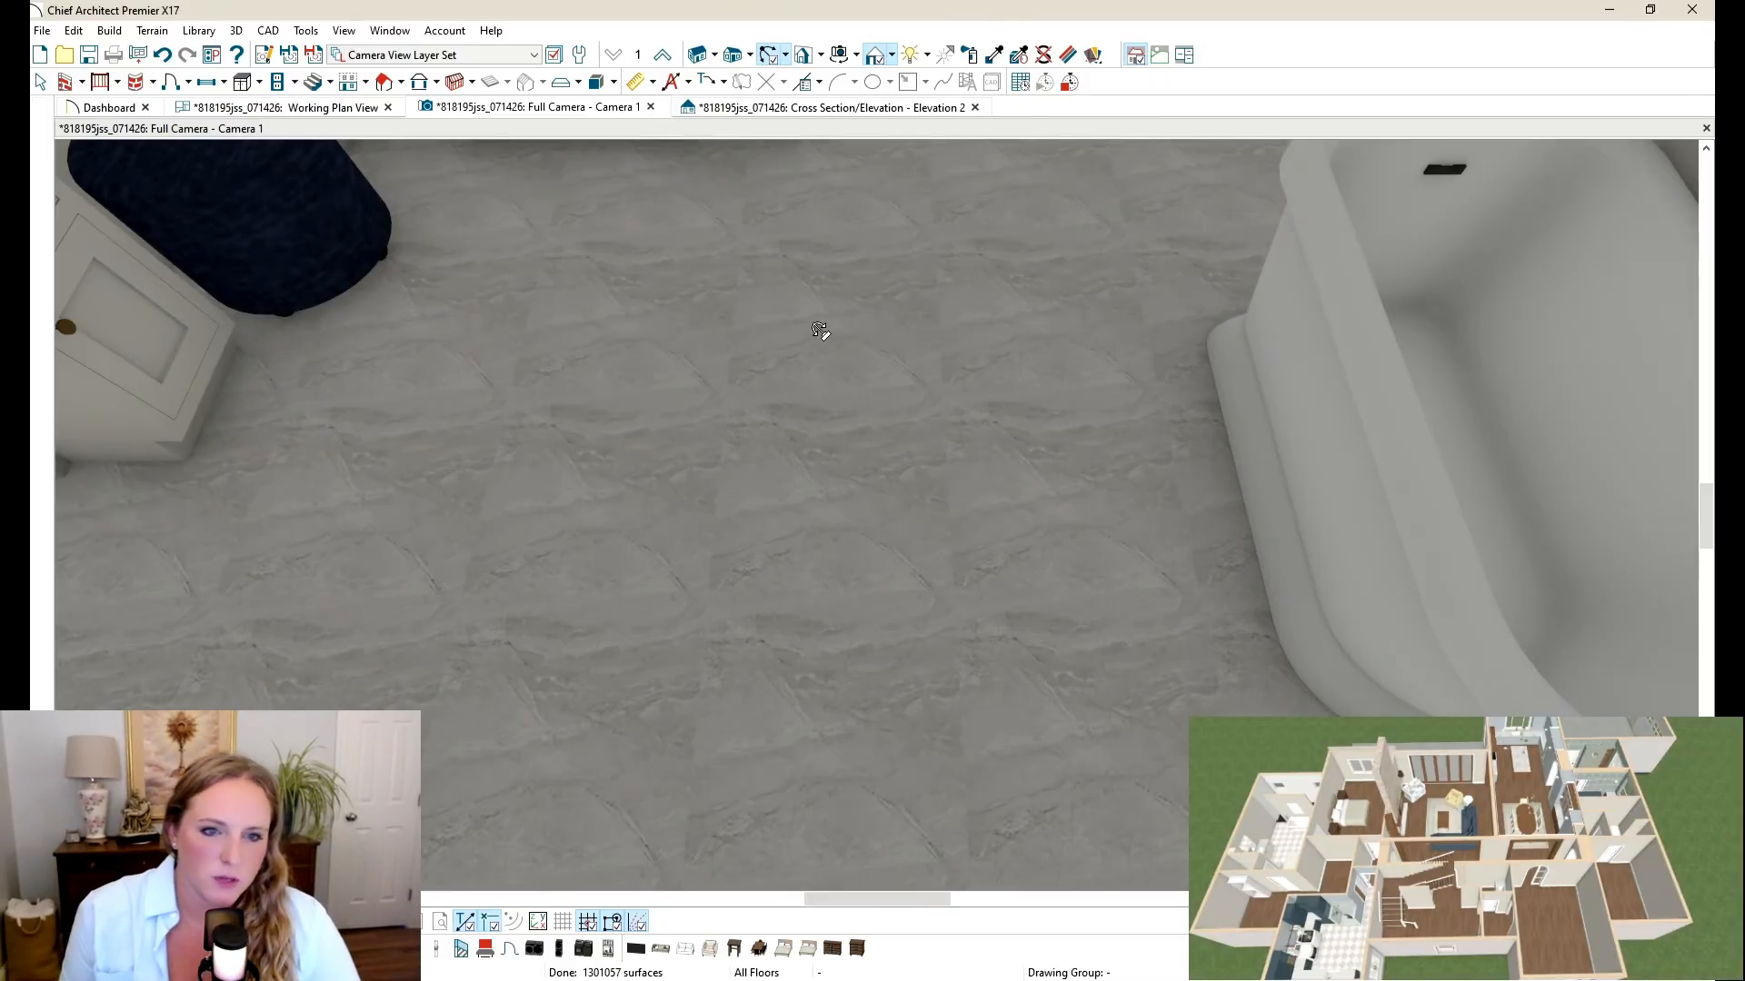
{"action": "left_click_drag", "start_coordinate": [942, 499], "coordinate": [935, 411]}
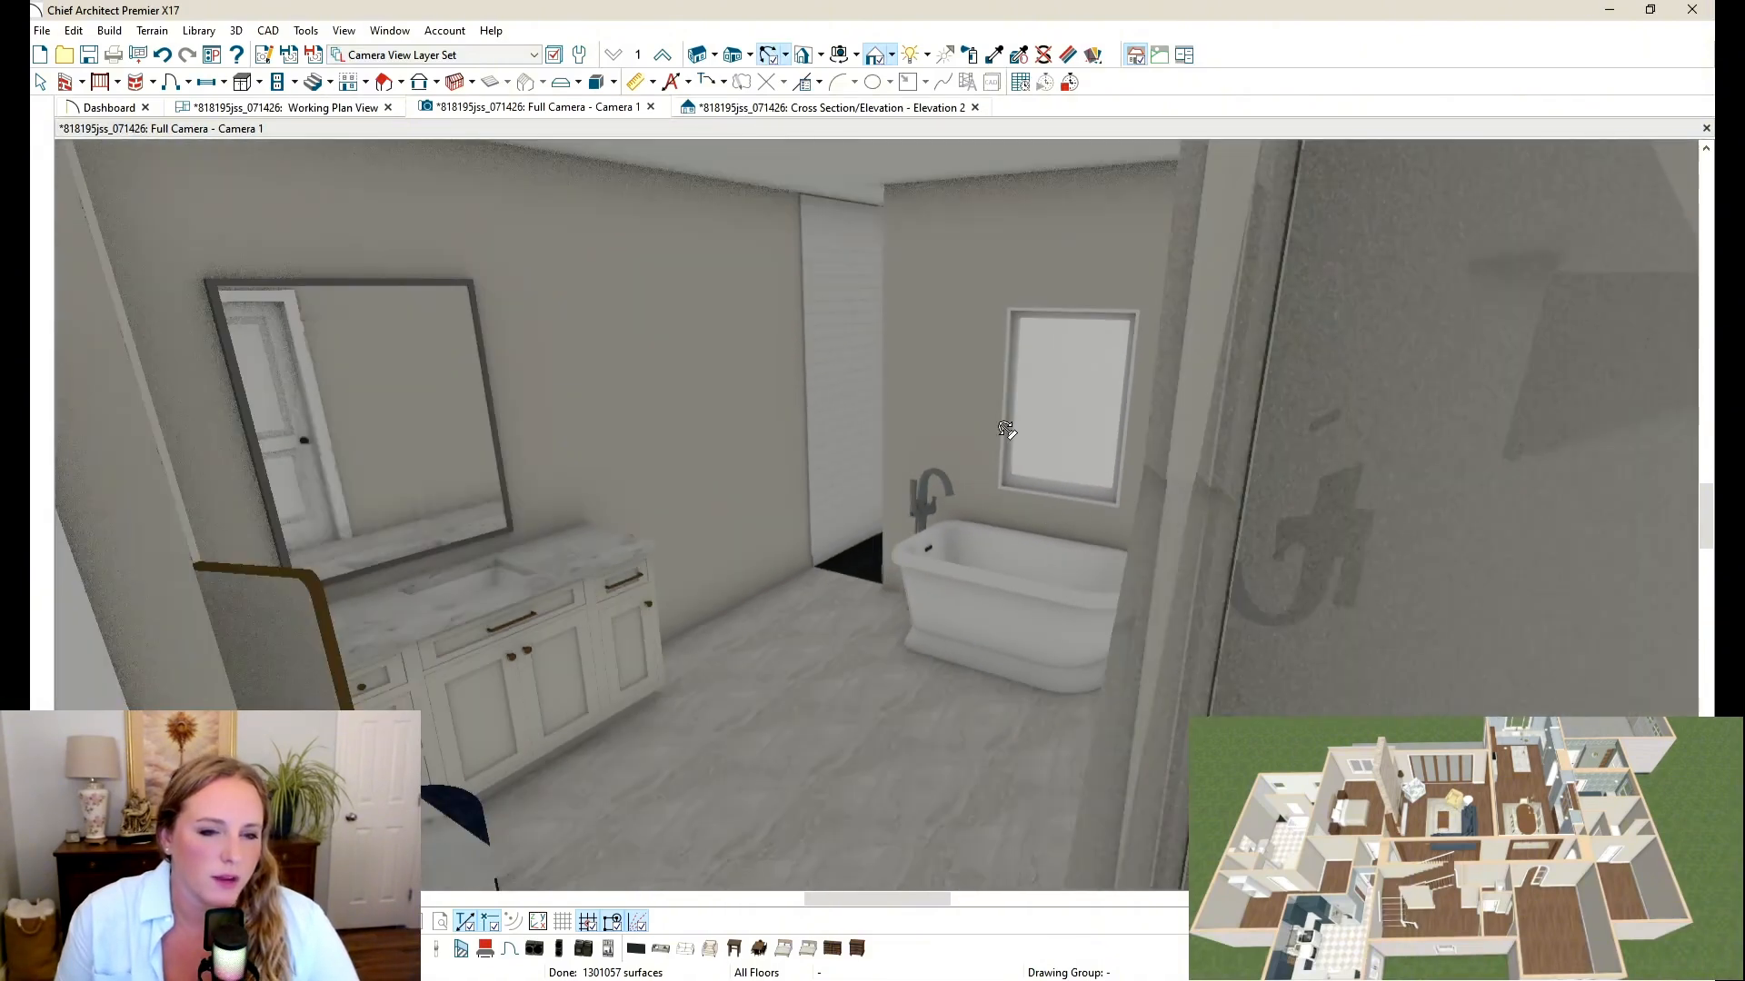
{"action": "left_click_drag", "start_coordinate": [1010, 193], "coordinate": [1007, 150]}
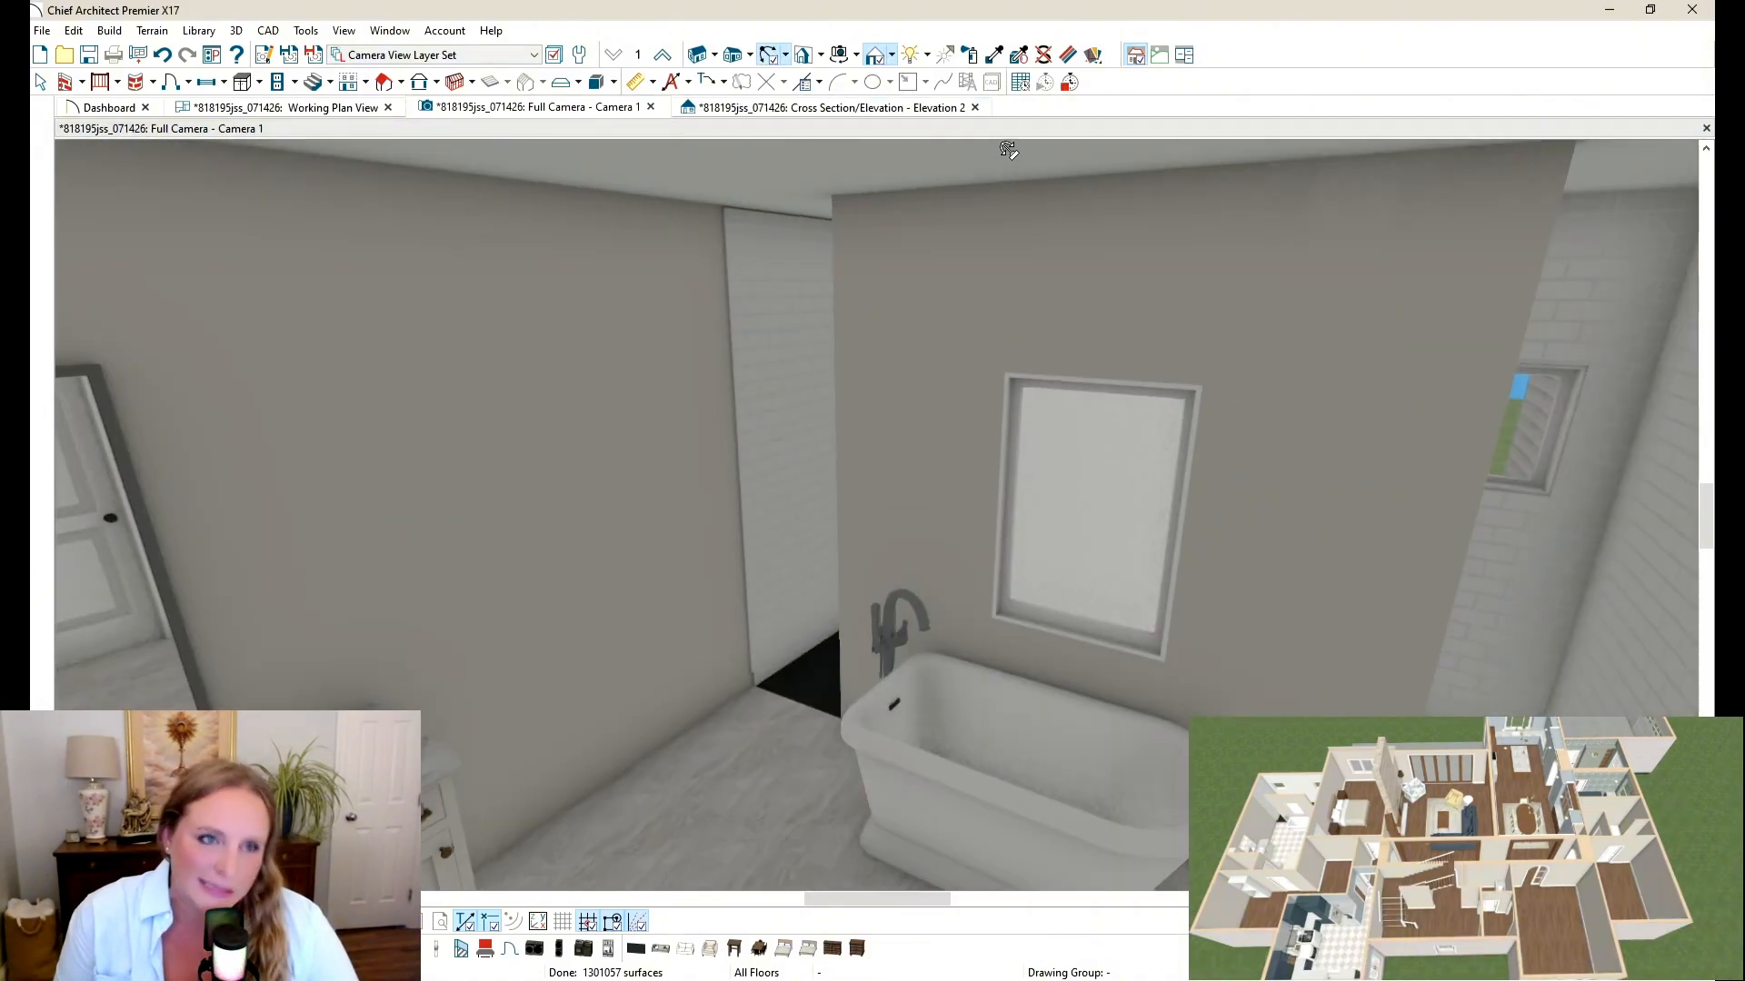
Step: Sample the bathroom's marble floor material and apply it to the black shower floor behind the tub wall
{"action": "left_click", "coordinate": [994, 55]}
{"action": "left_click", "coordinate": [817, 764]}
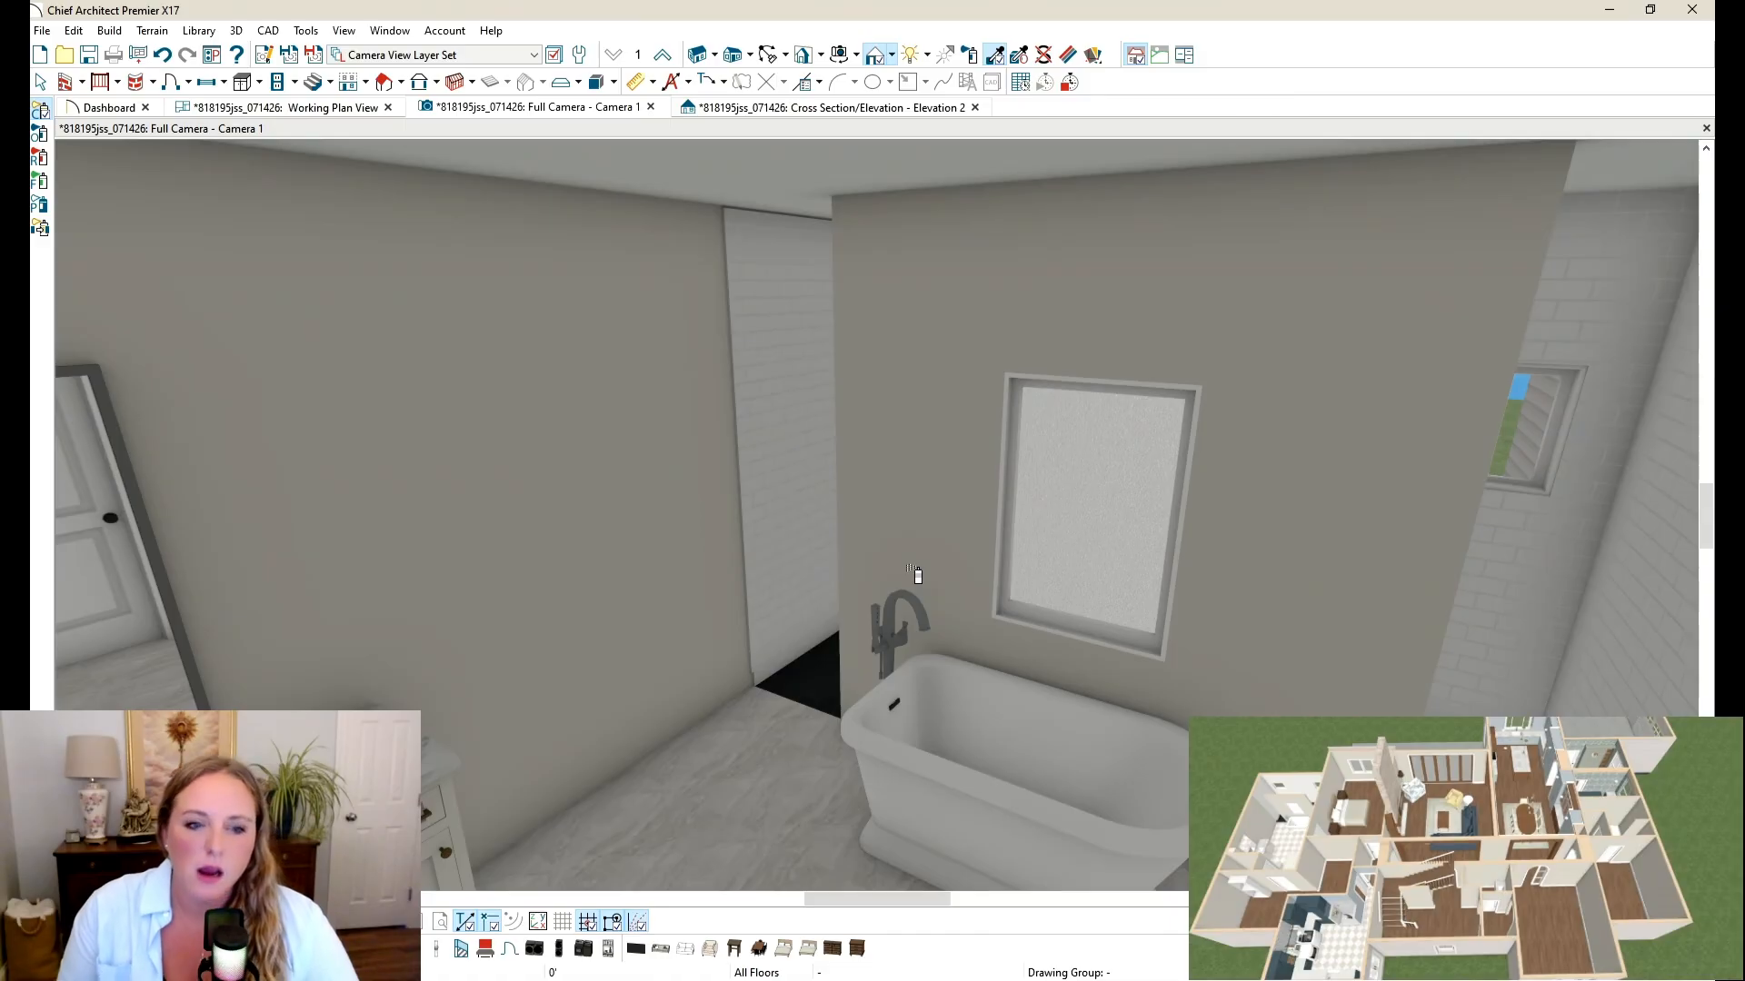
{"action": "middle_click_drag", "start_coordinate": [1092, 238], "coordinate": [1090, 332]}
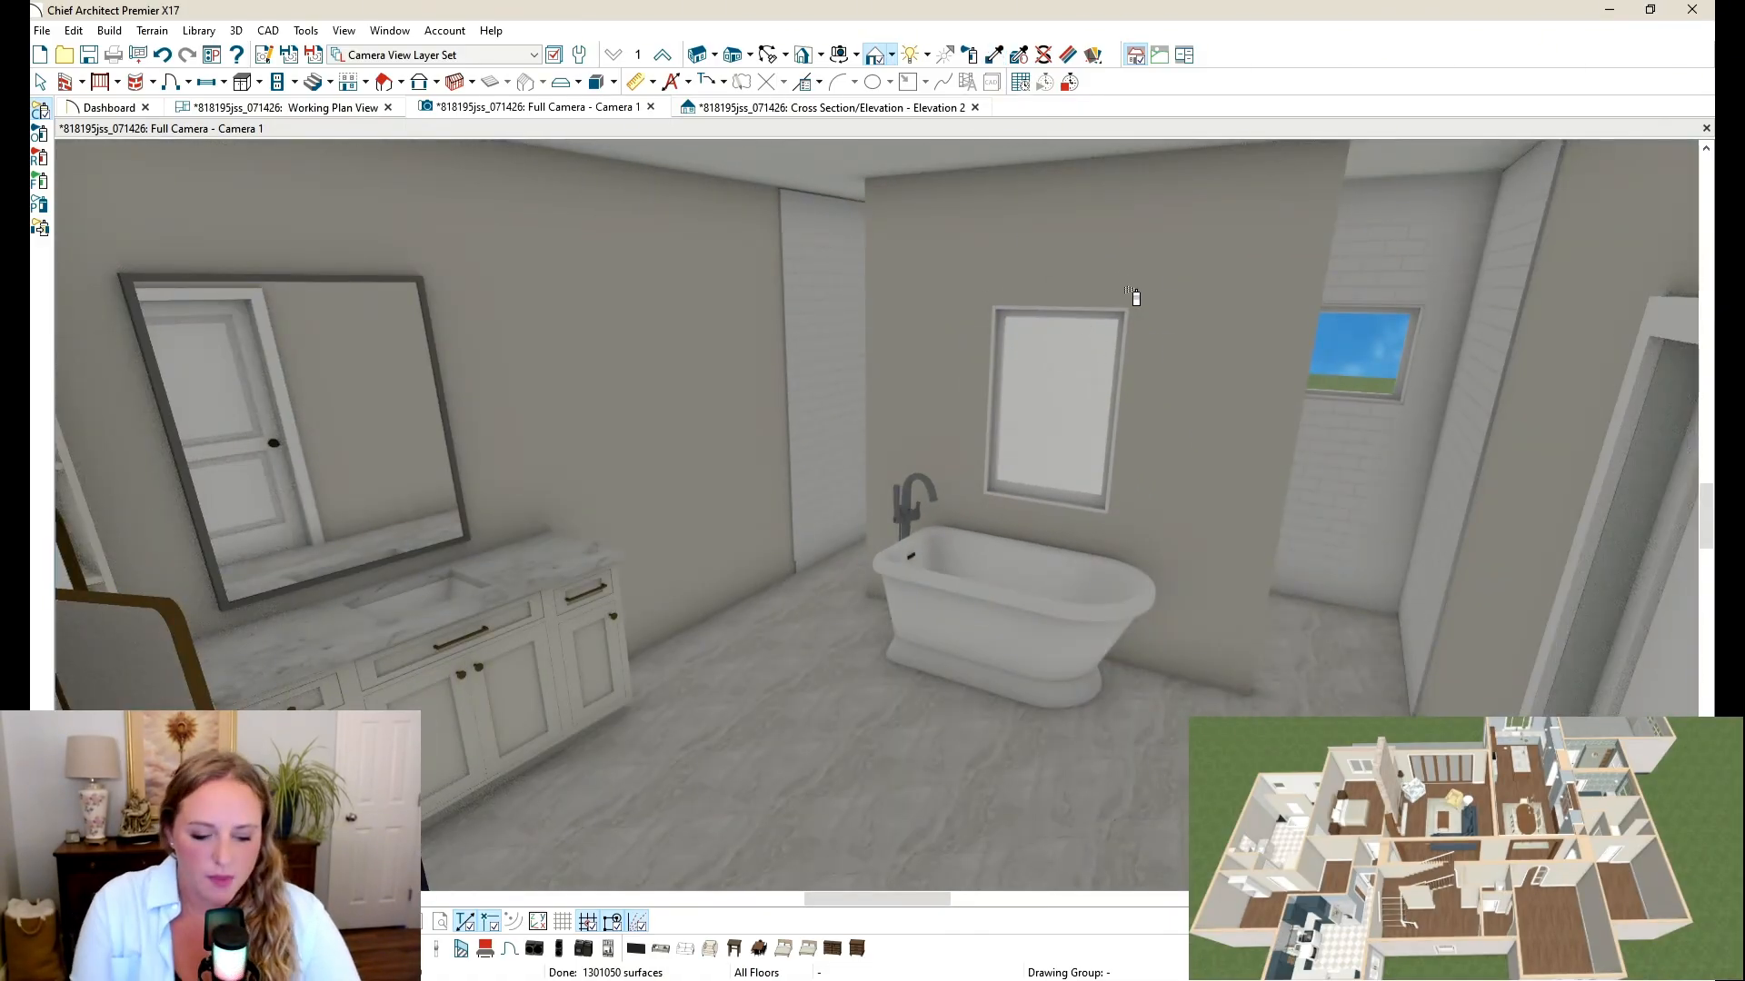
Step: Replace the library search with drain
{"action": "key", "text": "ctrl+alt+l"}
{"action": "type", "text": "polished nic"}
{"action": "key", "text": "BackSpace"}
{"action": "key", "text": "BackSpace"}
{"action": "key", "text": "BackSpace"}
{"action": "key", "text": "BackSpace"}
{"action": "key", "text": "BackSpace"}
{"action": "key", "text": "BackSpace"}
{"action": "key", "text": "BackSpace"}
{"action": "key", "text": "BackSpace"}
{"action": "key", "text": "BackSpace"}
{"action": "key", "text": "BackSpace"}
{"action": "key", "text": "BackSpace"}
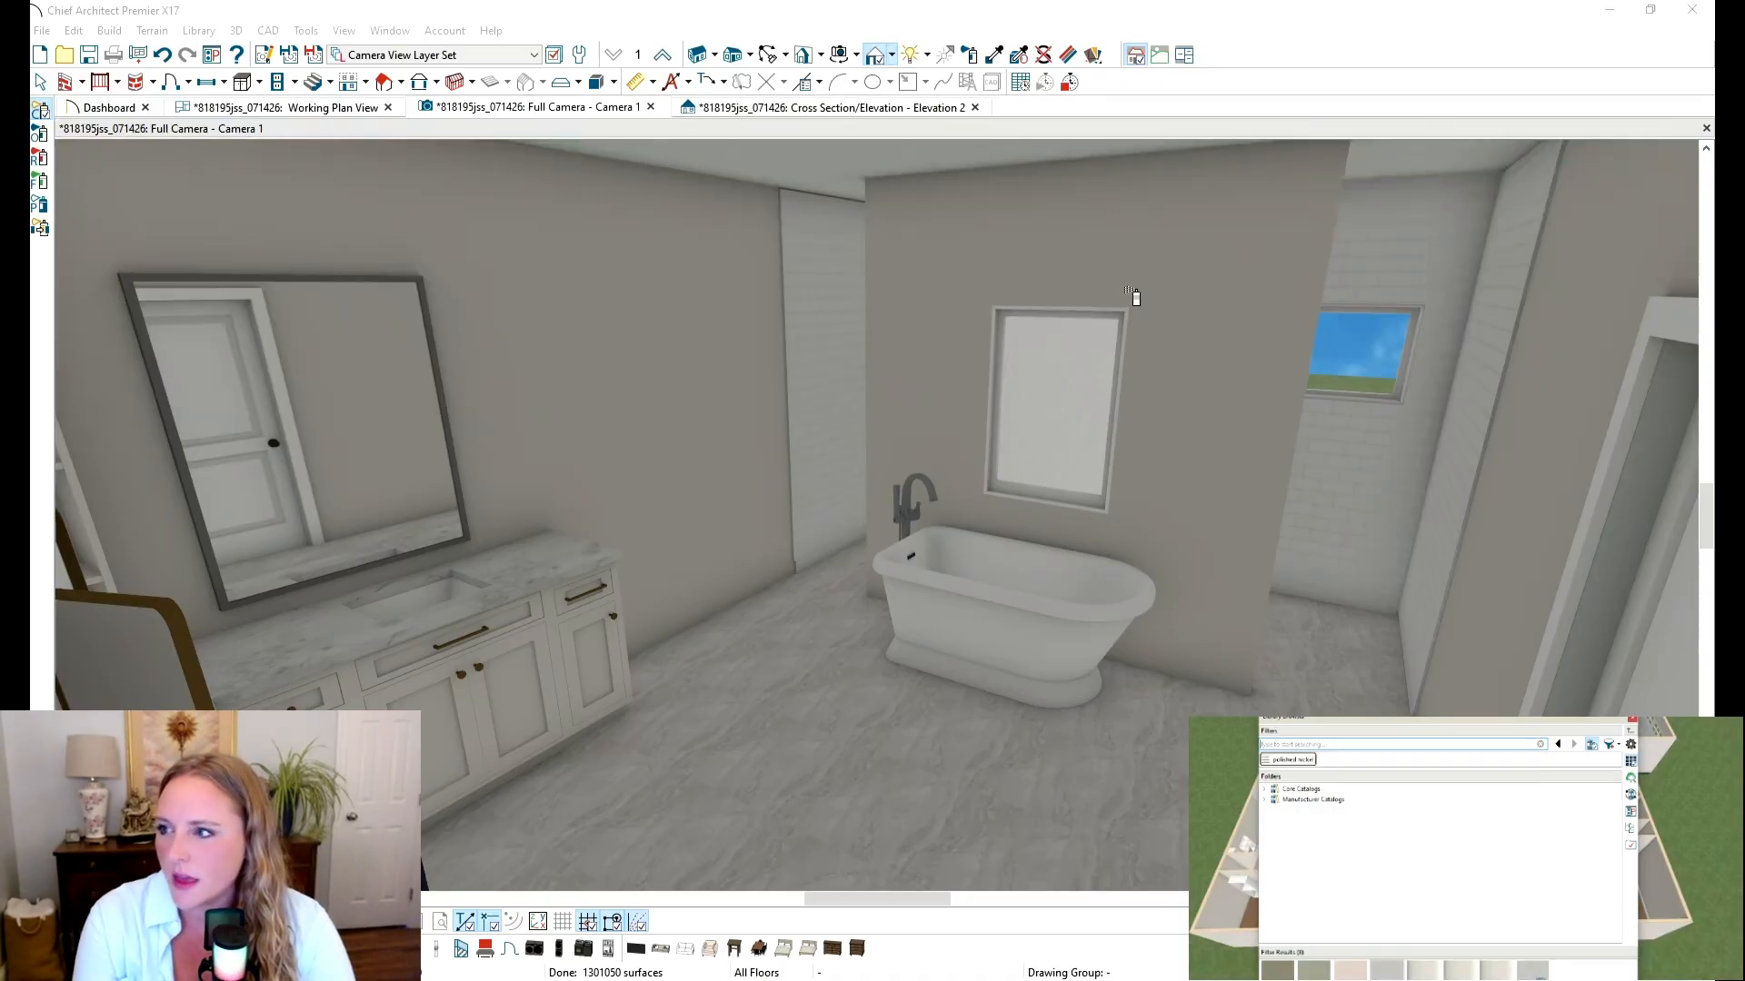
{"action": "type", "text": "drain"}
{"action": "key", "text": "Return"}
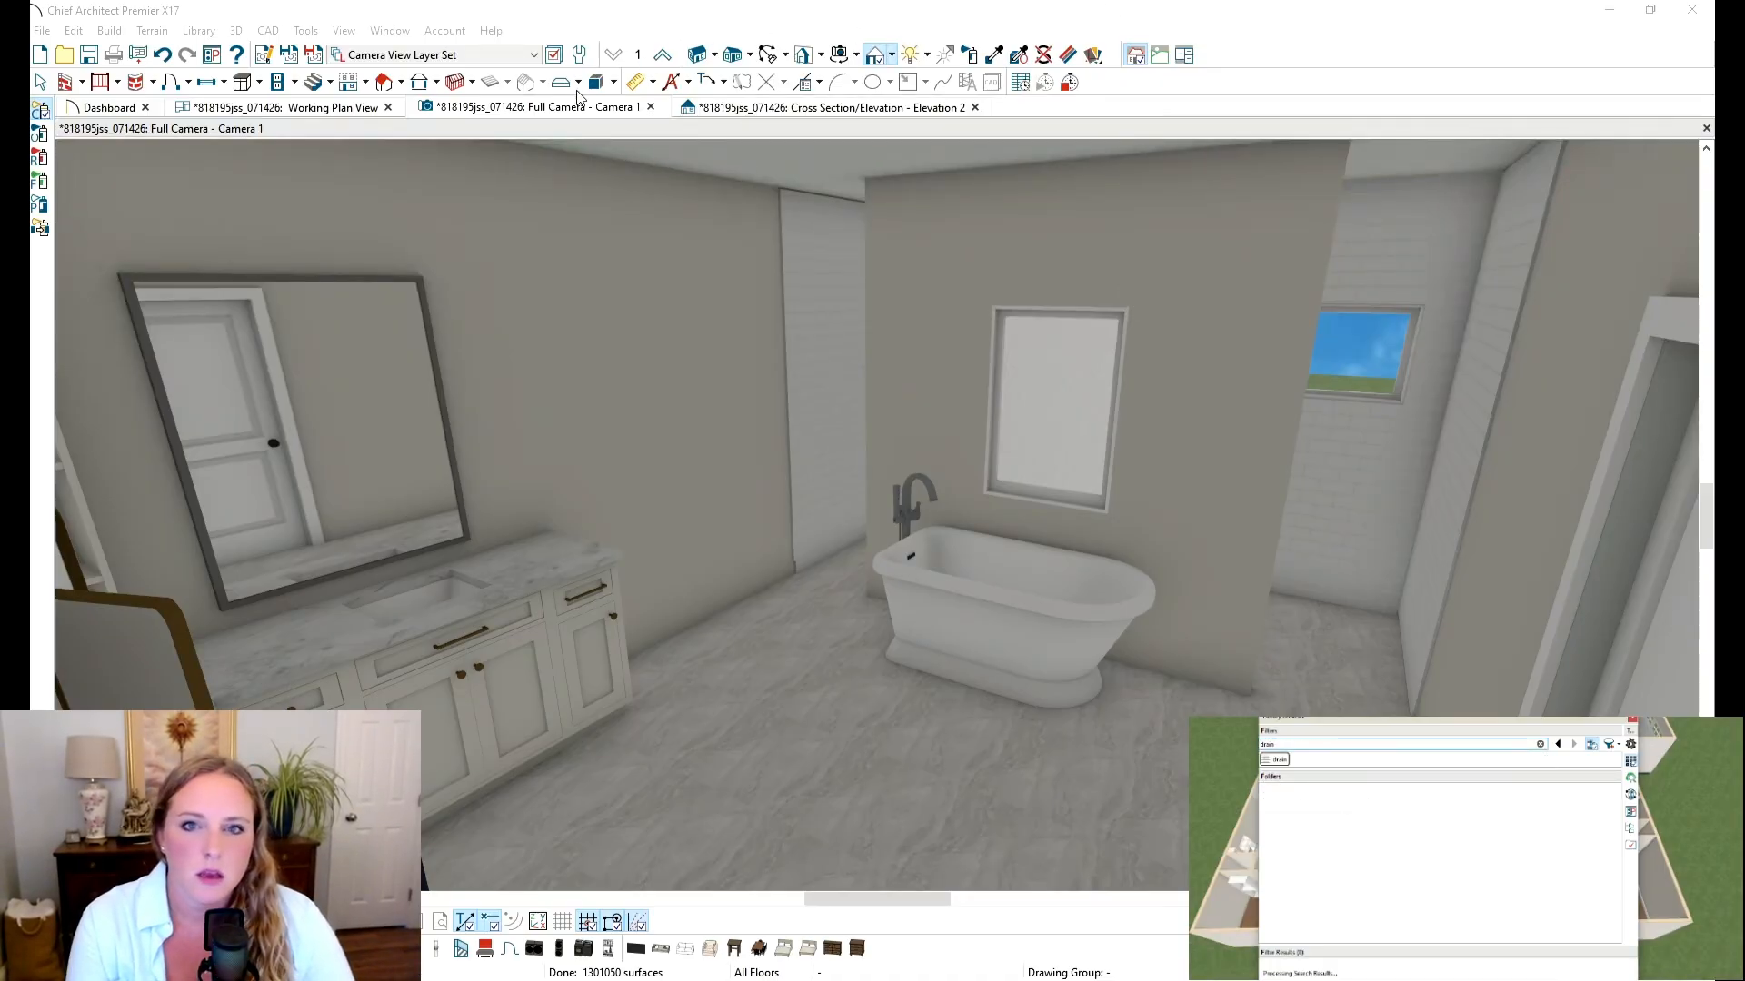
Step: Choose a linear drain from the library results for placement in the working plan
{"action": "left_click", "coordinate": [282, 107]}
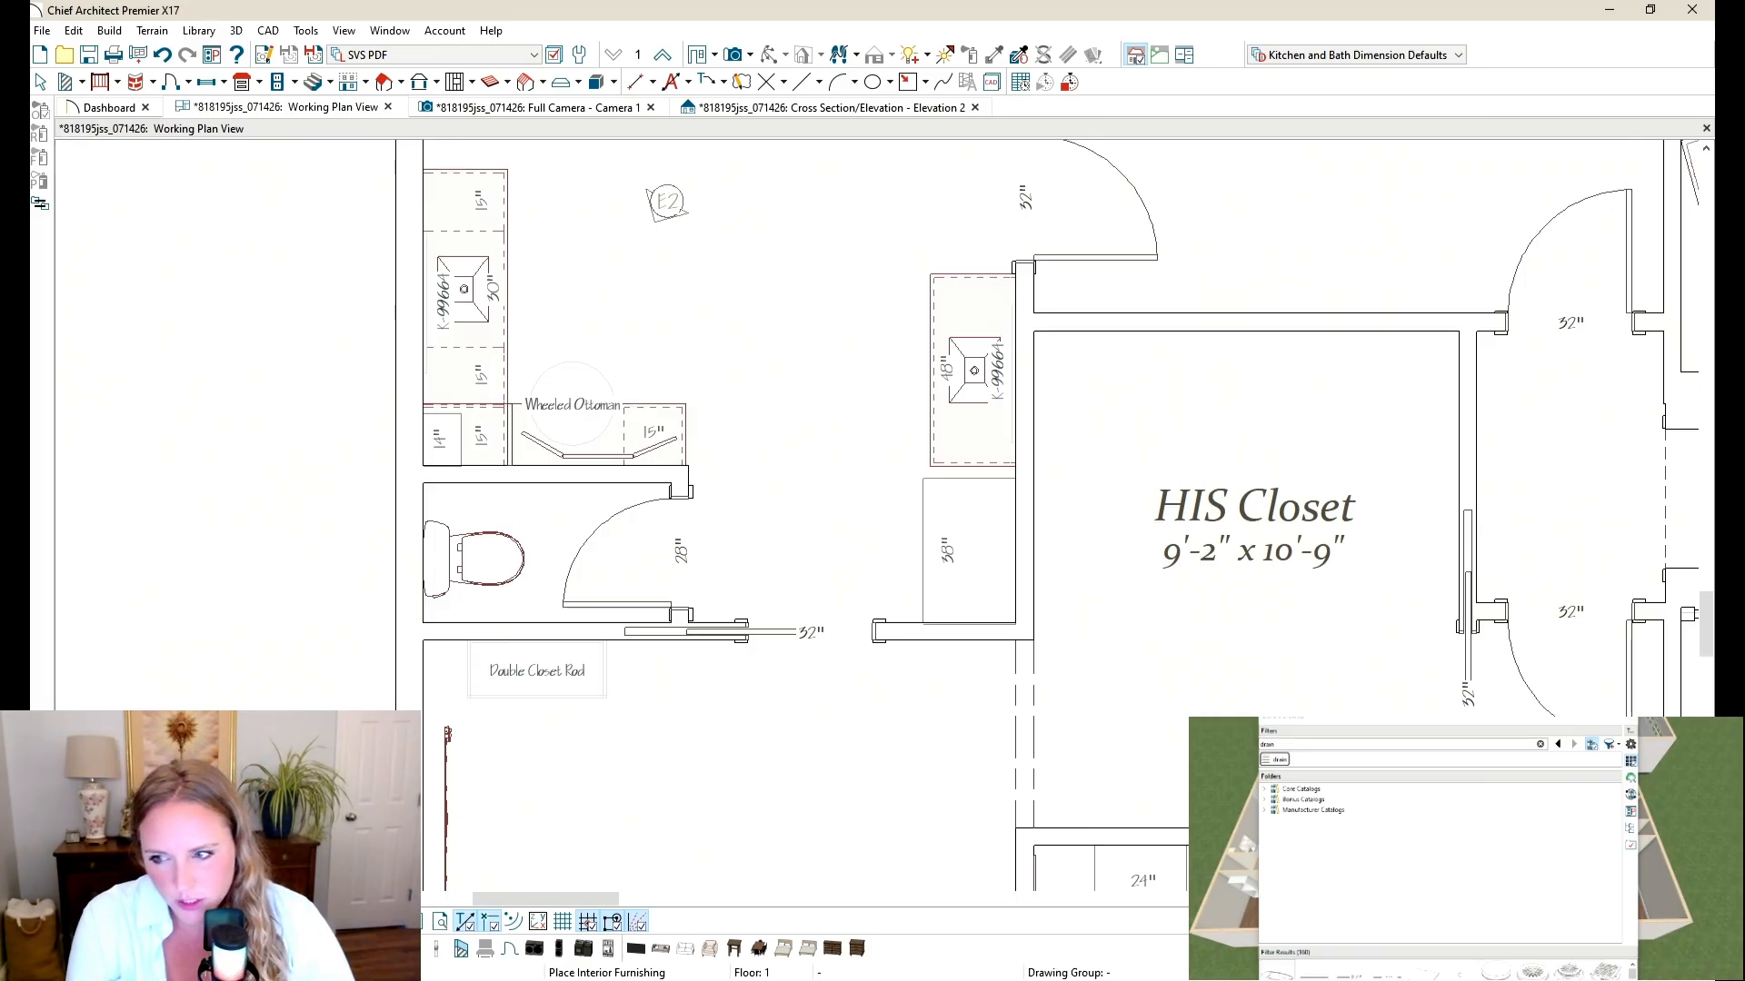
{"action": "left_click", "coordinate": [1444, 970]}
{"action": "scroll", "coordinate": [1445, 970], "scroll_direction": "down", "scroll_amount": 2}
{"action": "scroll", "coordinate": [1445, 970], "scroll_direction": "down", "scroll_amount": 5}
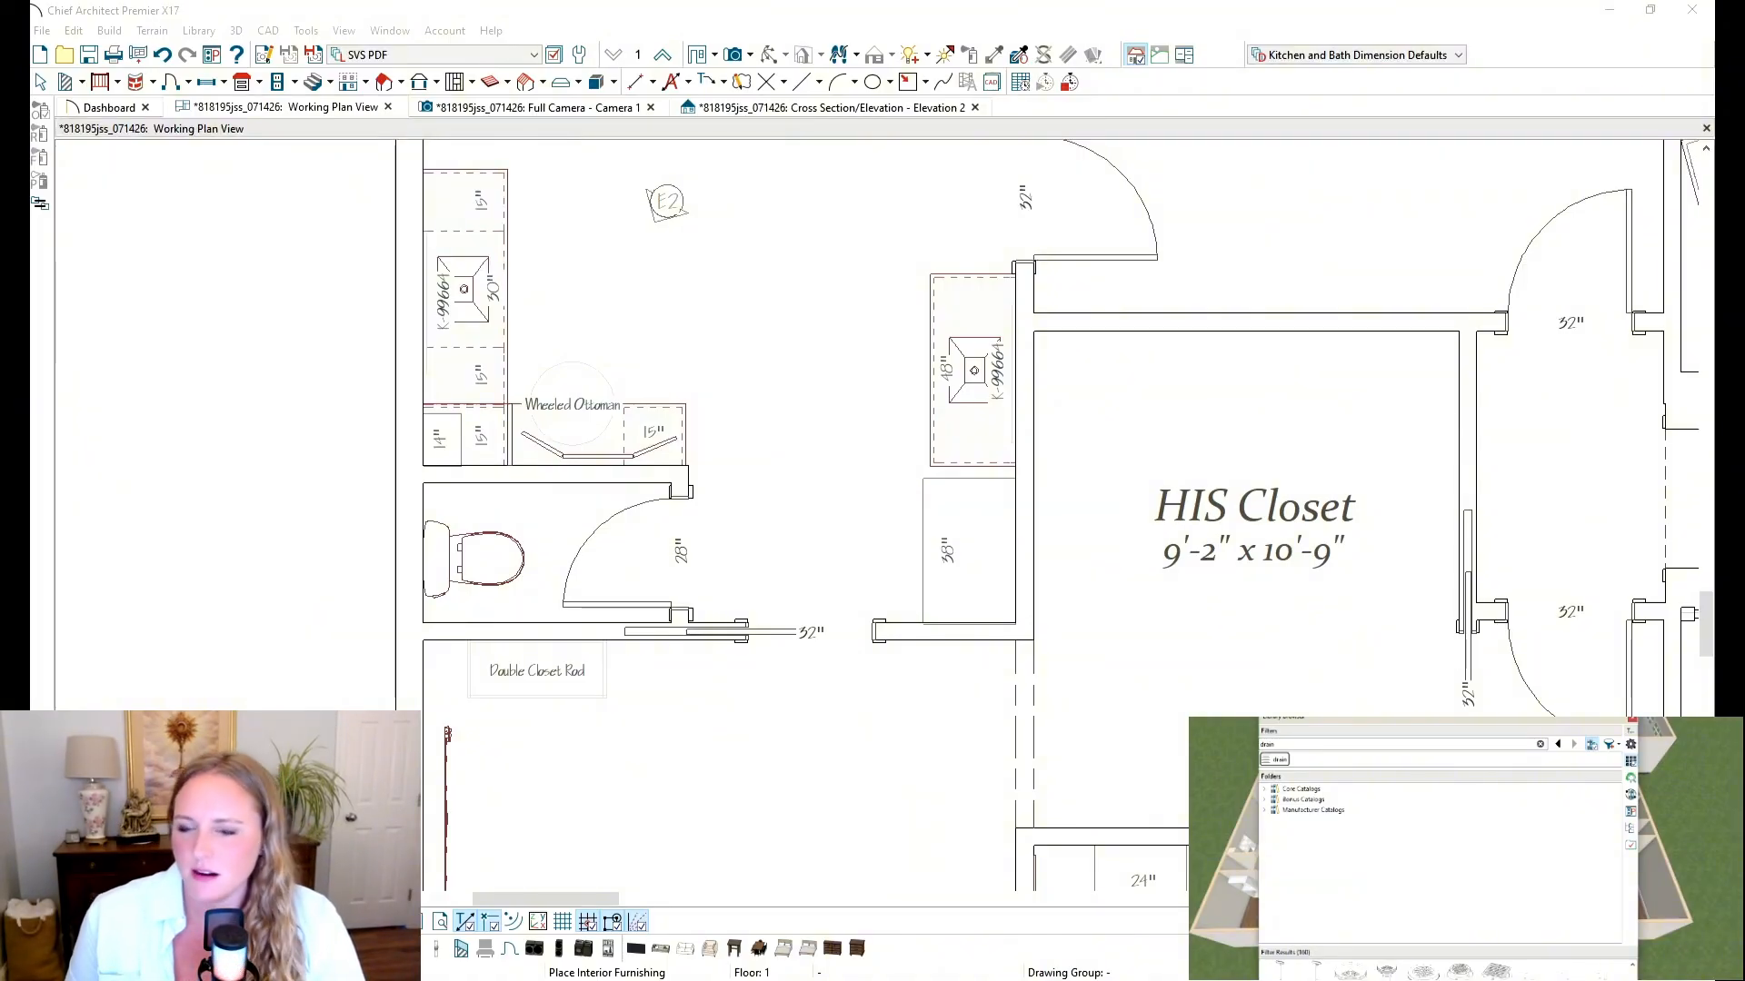
{"action": "scroll", "coordinate": [1445, 971], "scroll_direction": "down", "scroll_amount": 3}
{"action": "key", "text": "space"}
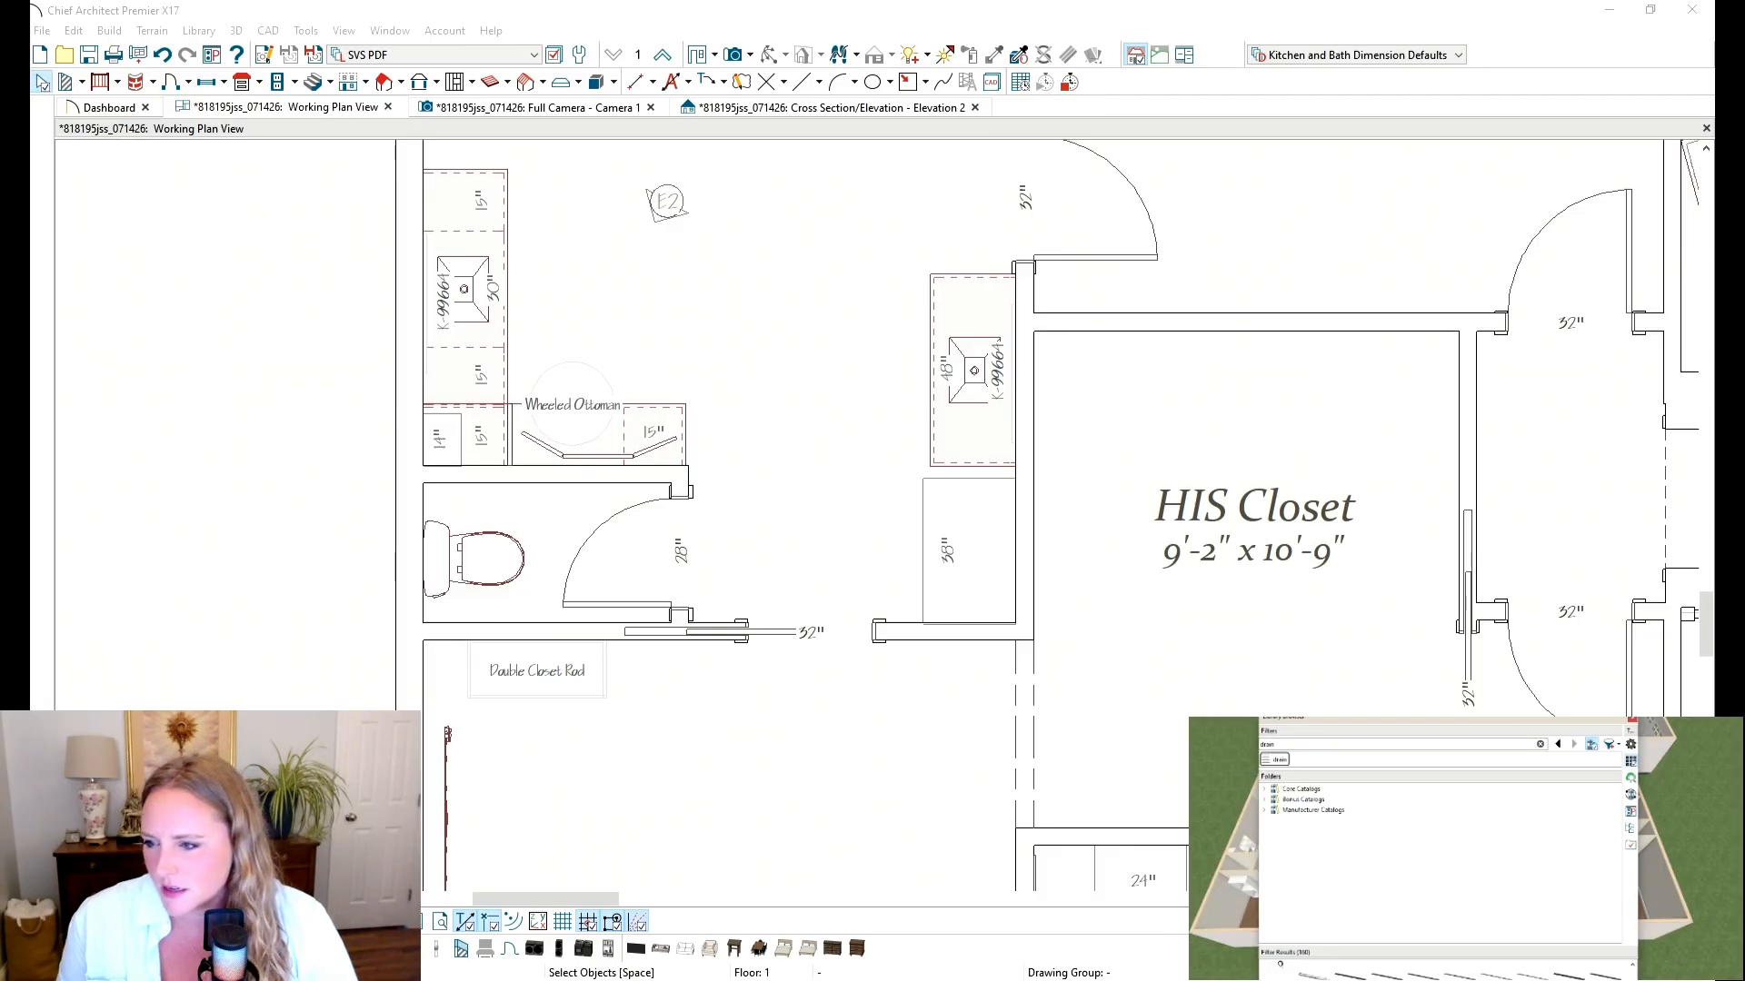
{"action": "scroll", "coordinate": [1445, 971], "scroll_direction": "down", "scroll_amount": 3}
{"action": "left_click", "coordinate": [1495, 971]}
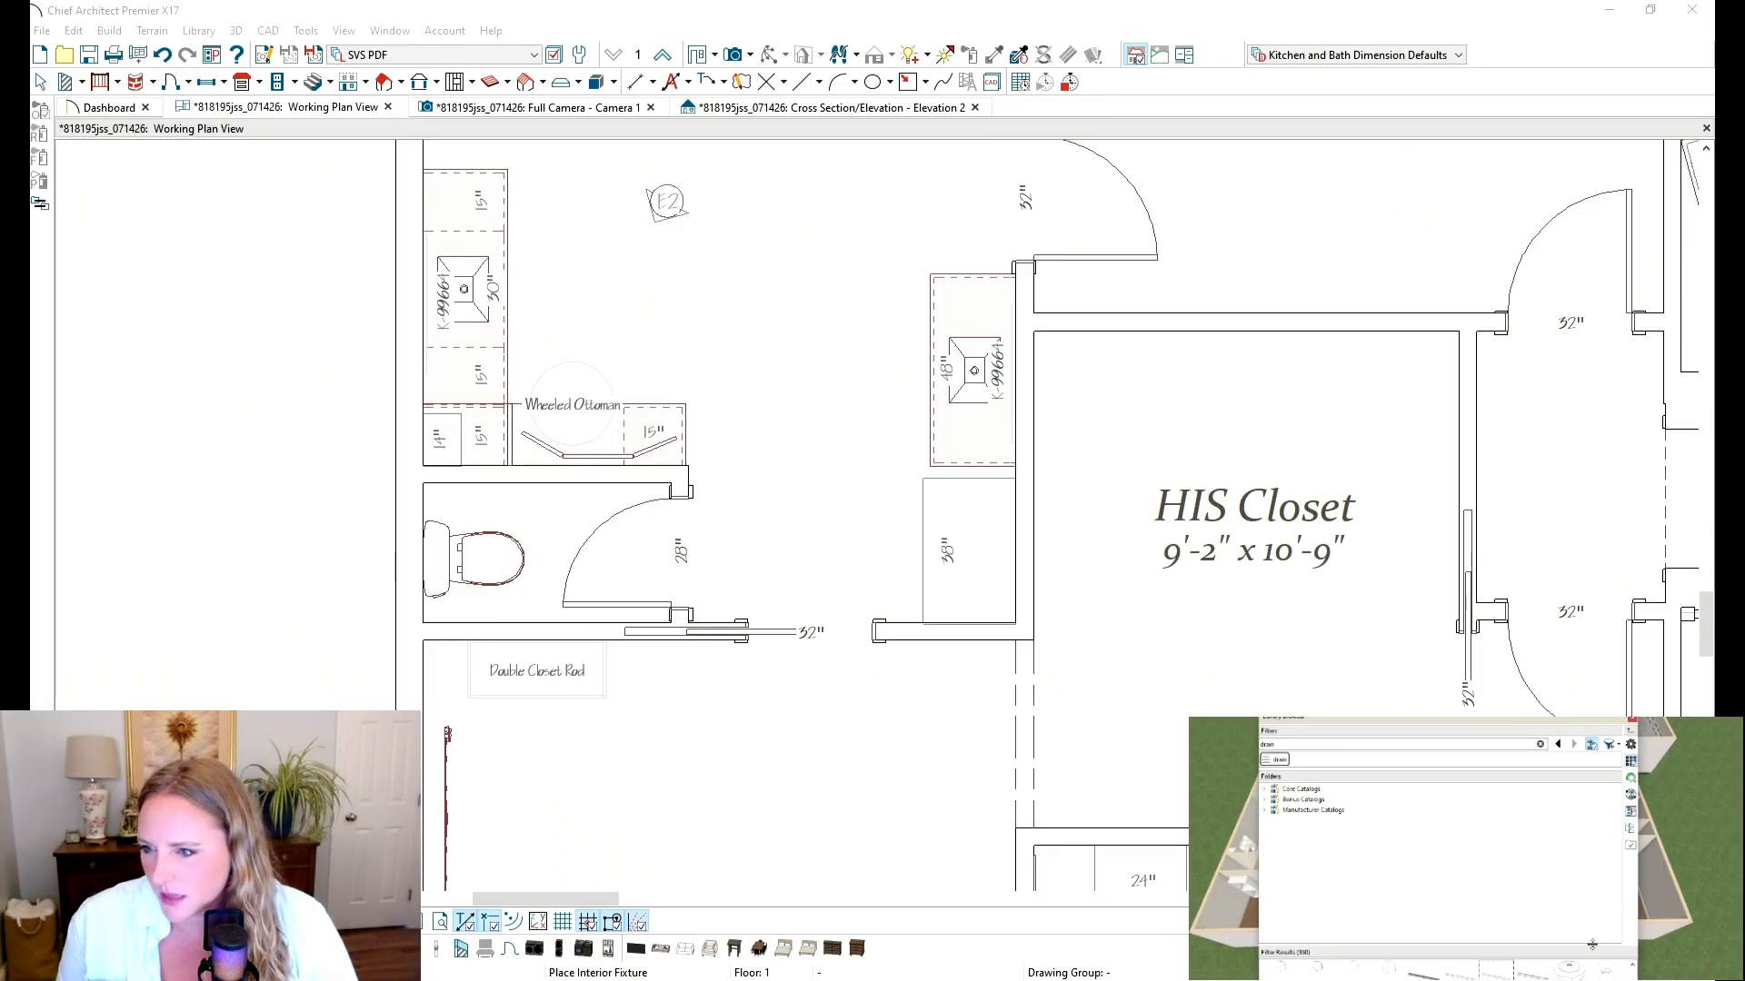
Step: Place a linear drain outside each shower entrance, one on either side of the freestanding tub
{"action": "scroll", "coordinate": [756, 668], "scroll_direction": "down", "scroll_amount": 3}
{"action": "scroll", "coordinate": [869, 652], "scroll_direction": "down", "scroll_amount": 3}
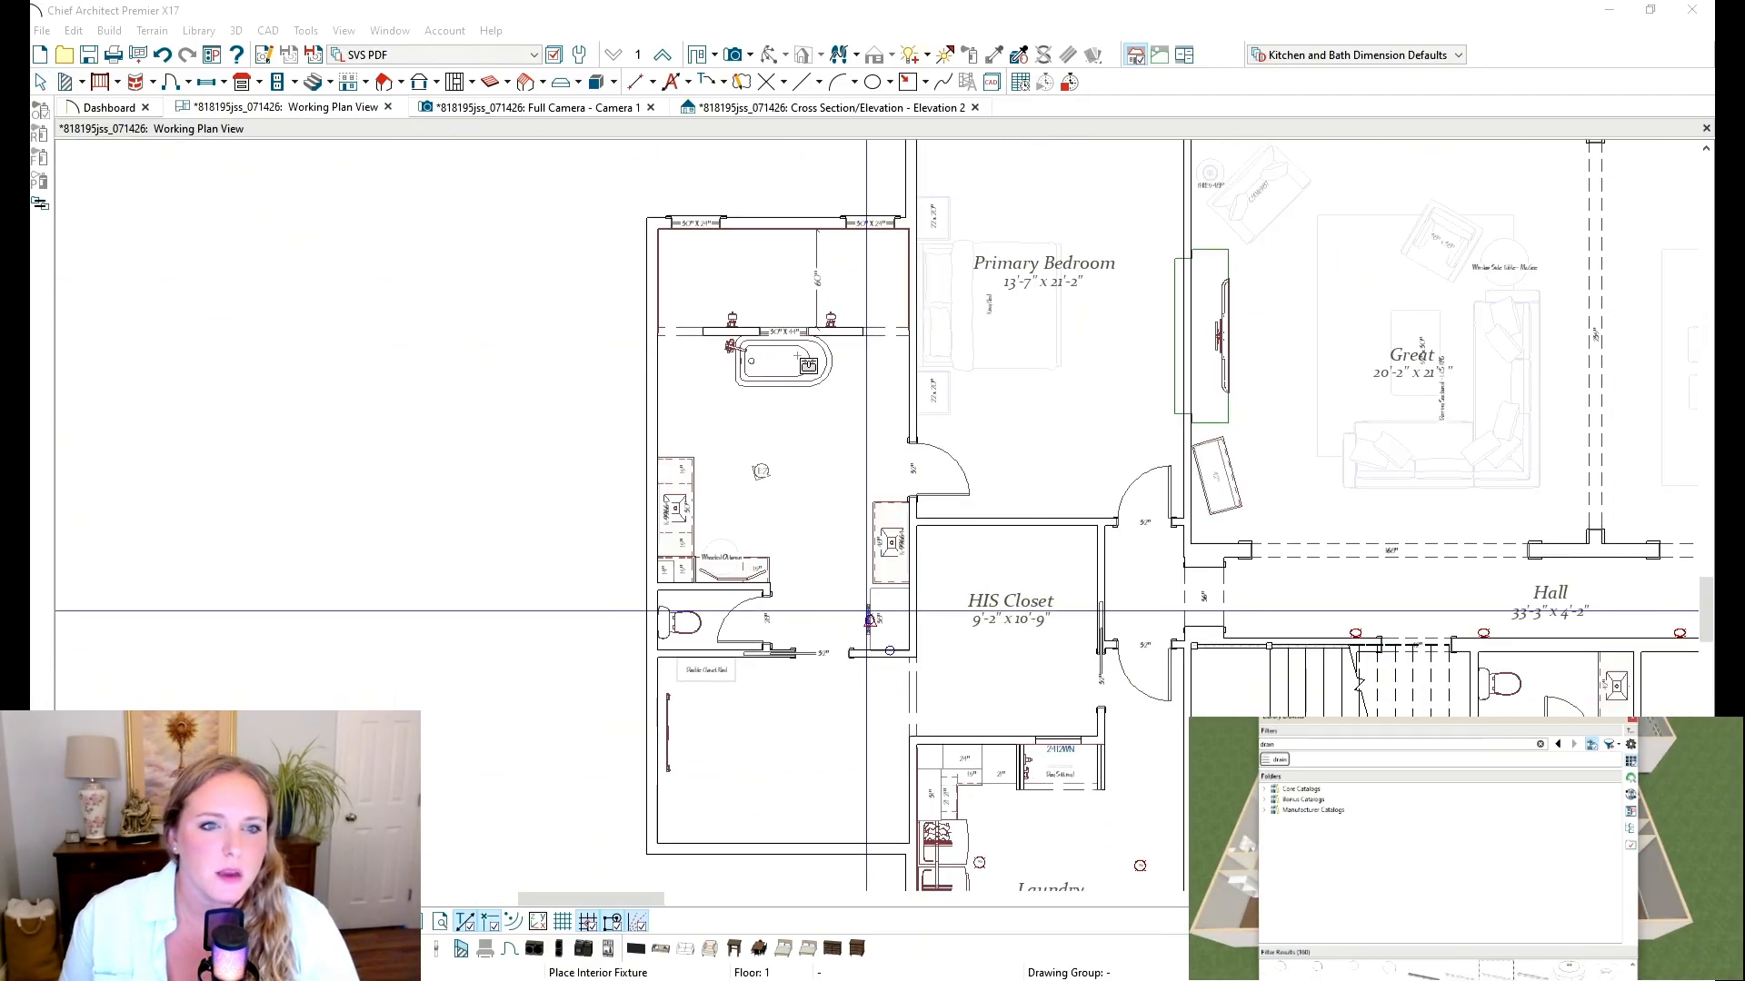
{"action": "scroll", "coordinate": [945, 717], "scroll_direction": "up", "scroll_amount": 5}
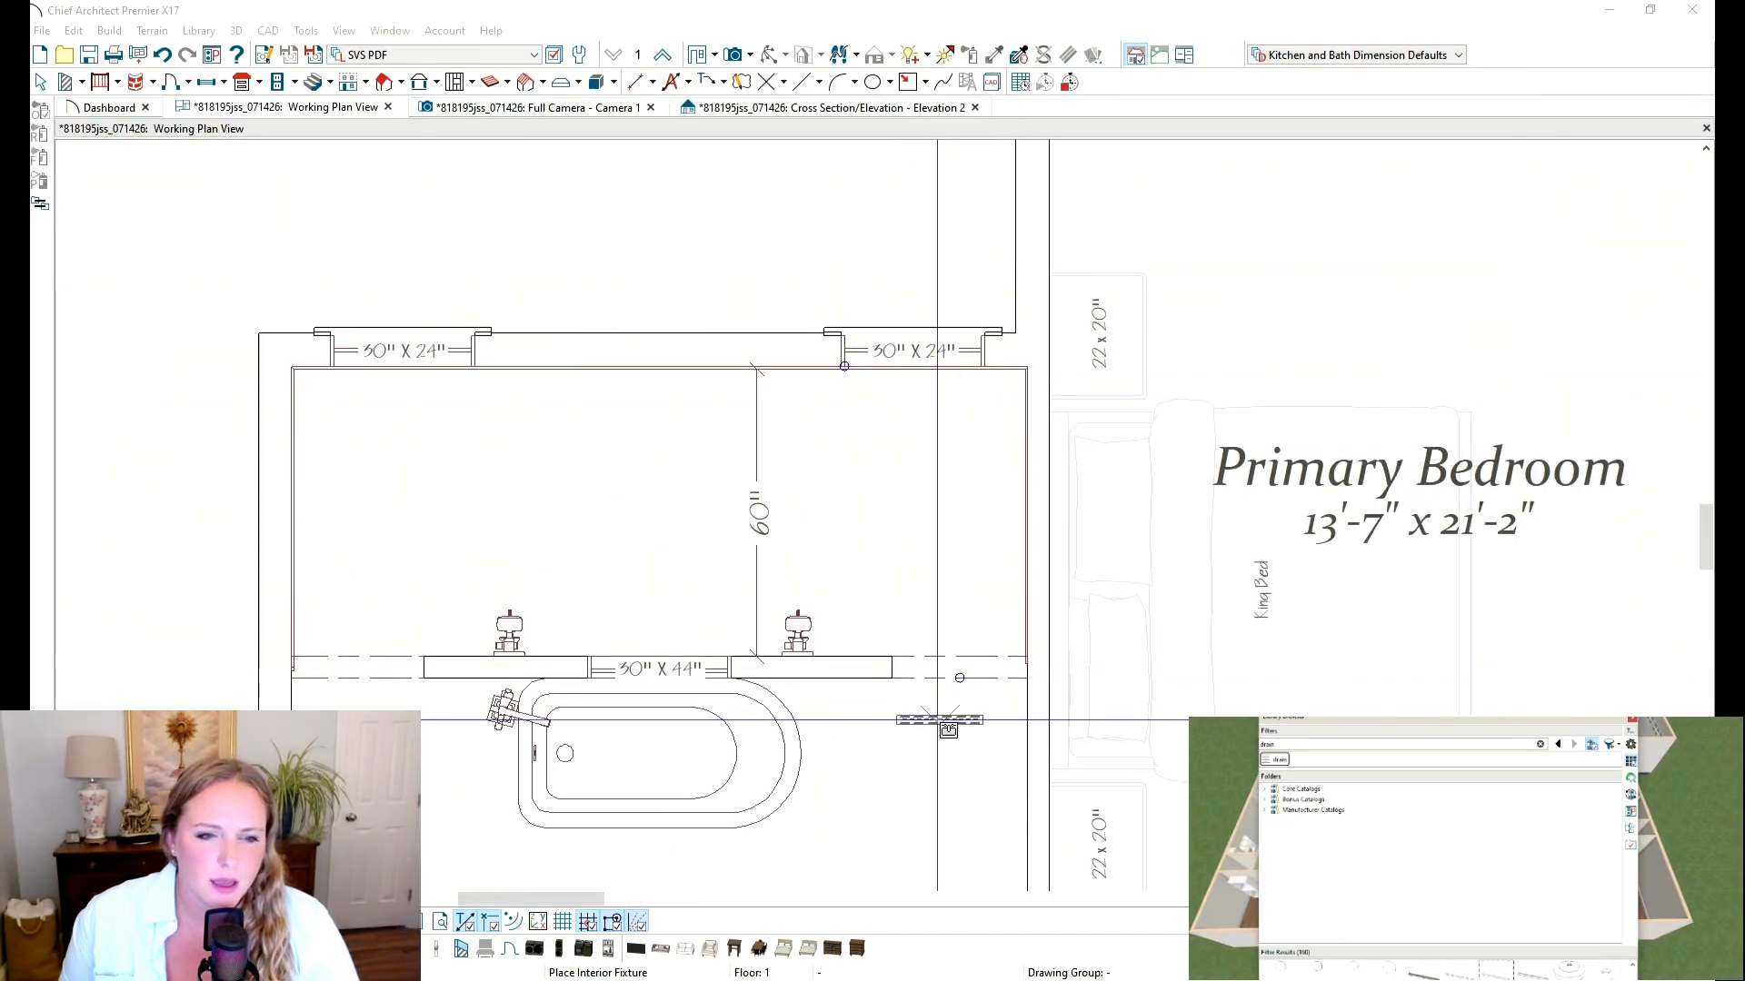
{"action": "left_click", "coordinate": [935, 718]}
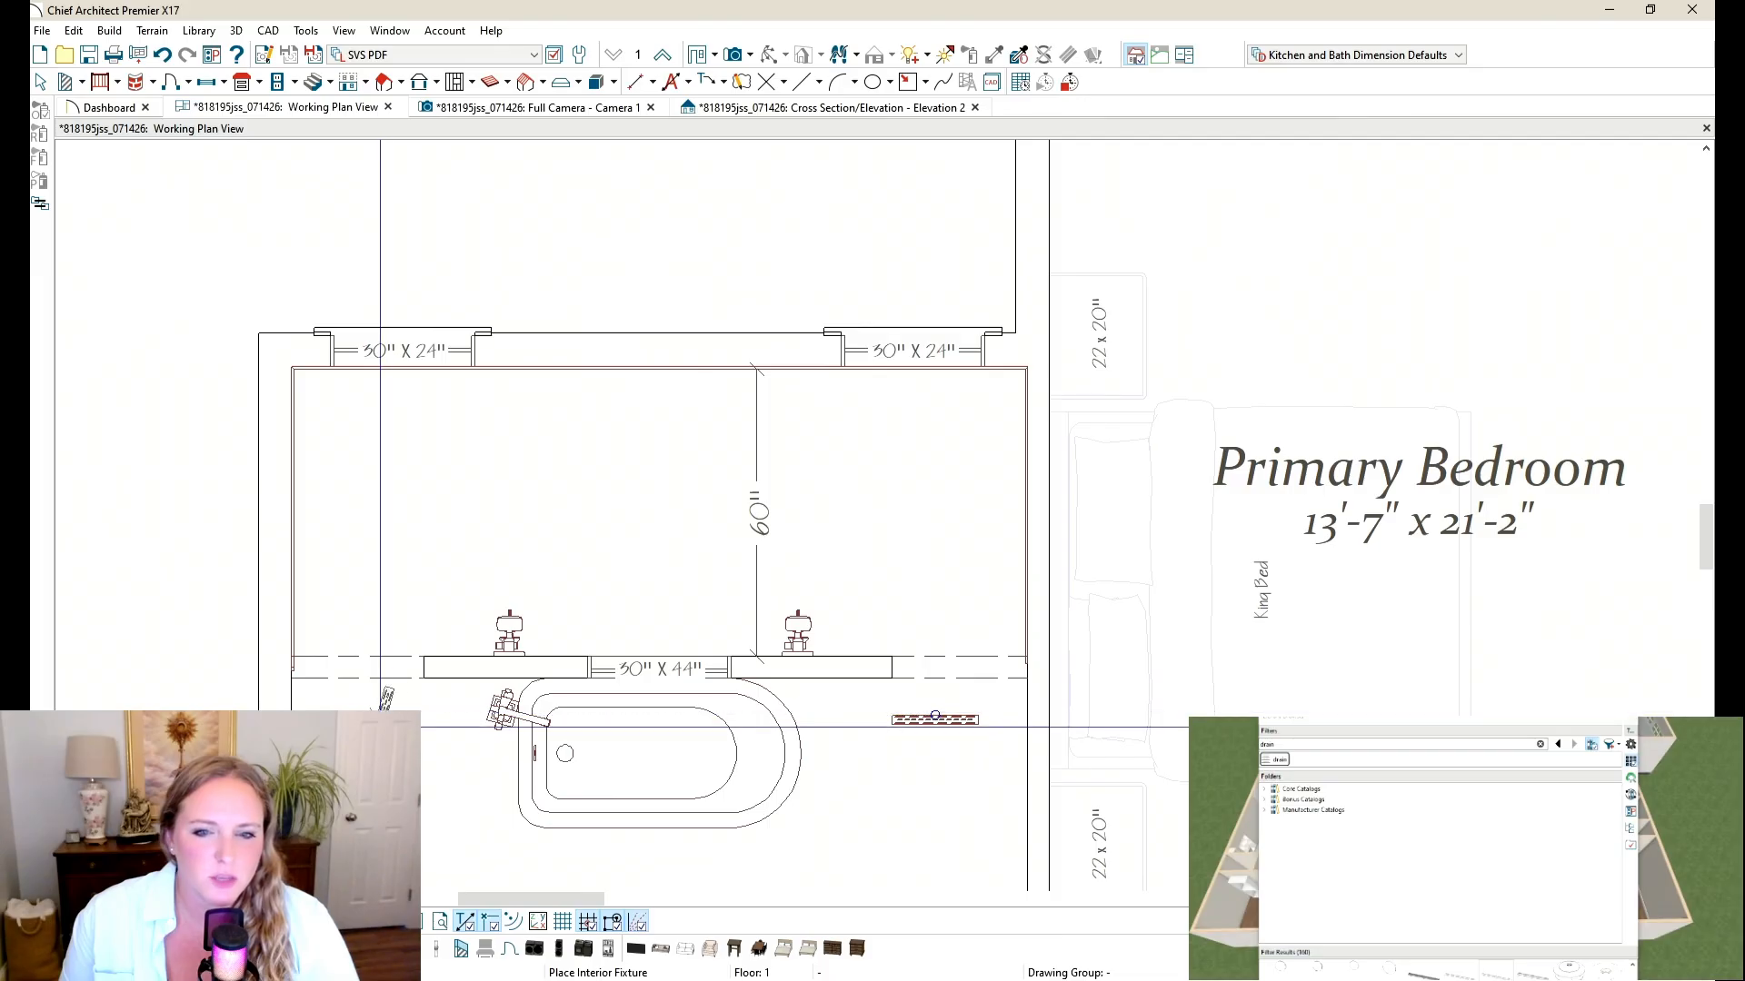
{"action": "left_click", "coordinate": [376, 760]}
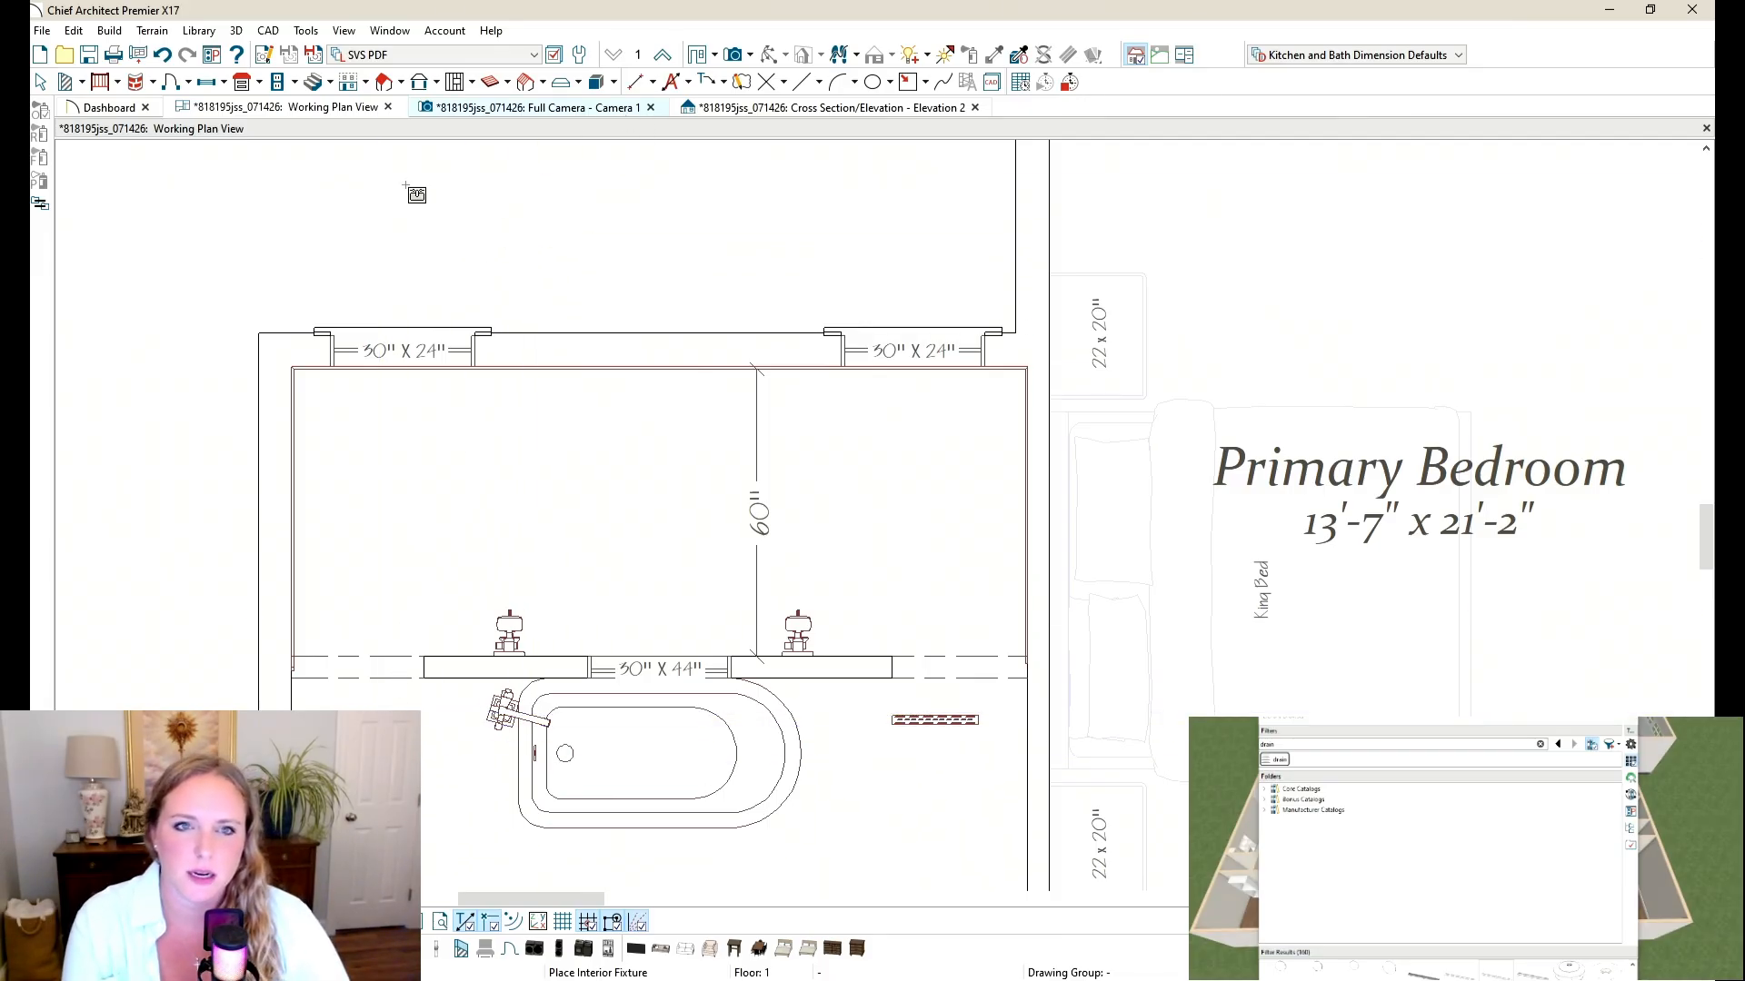
{"action": "left_click", "coordinate": [1633, 721]}
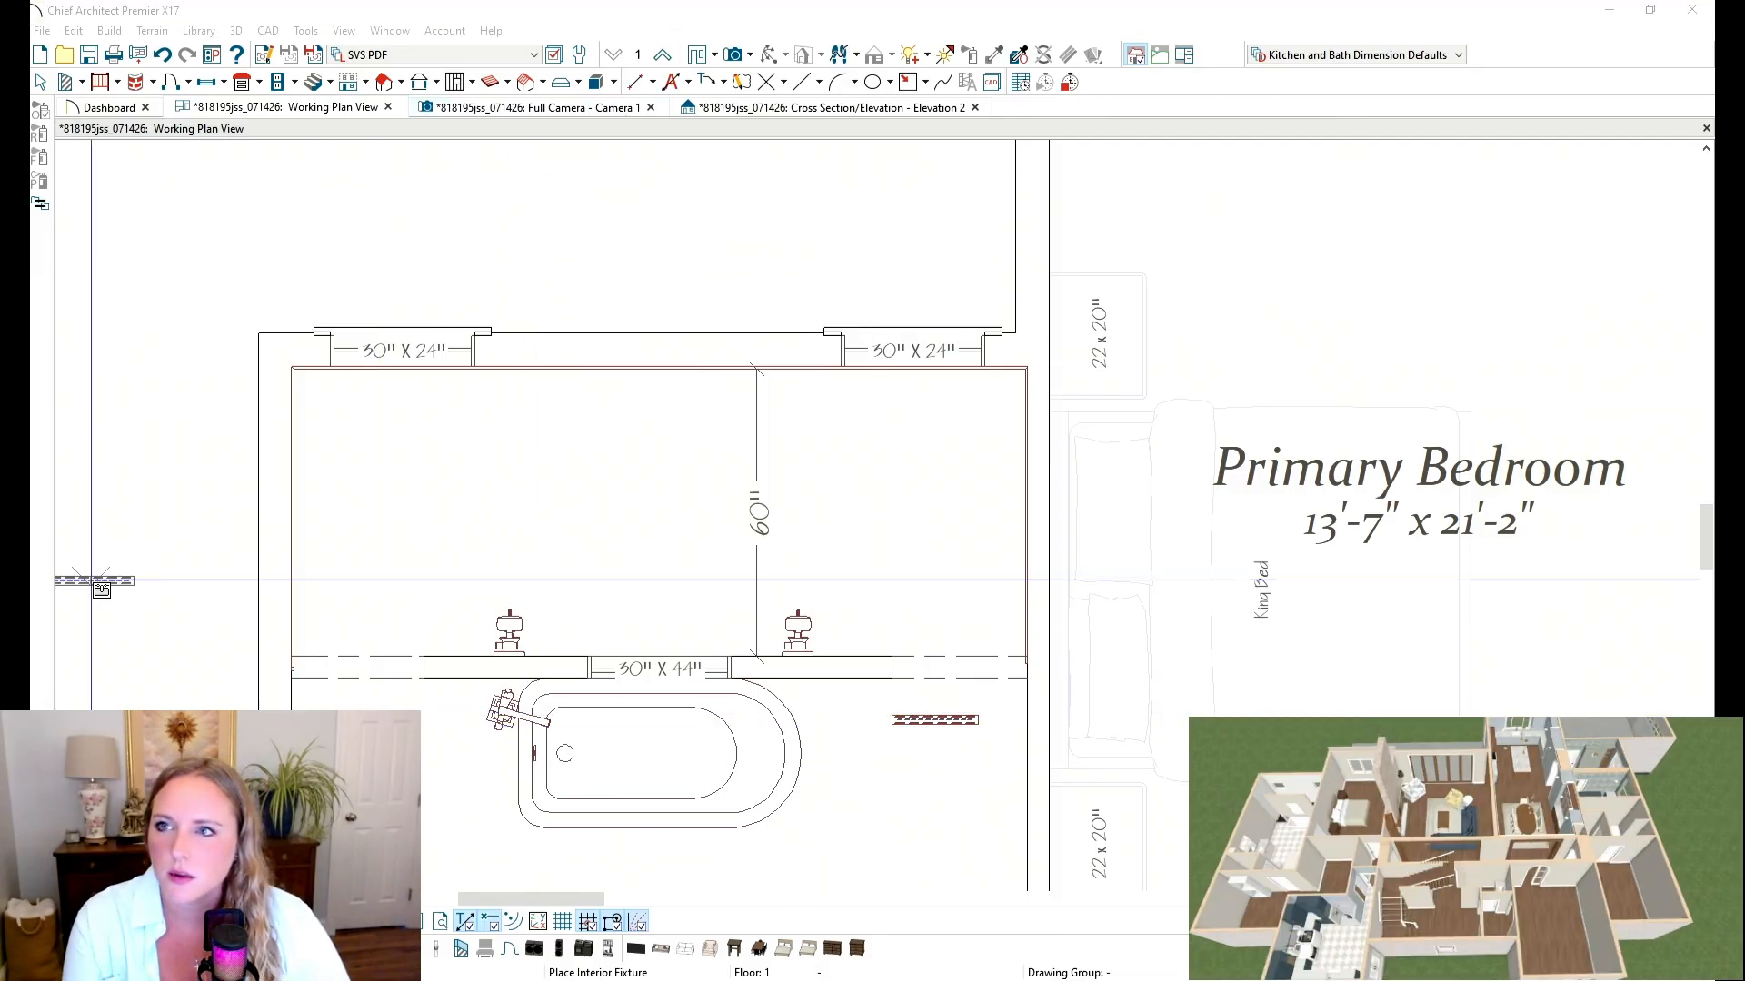
Step: Move the drain beside the tub filler closer to its shower entrance and check the drains in 3D
{"action": "left_click", "coordinate": [372, 769]}
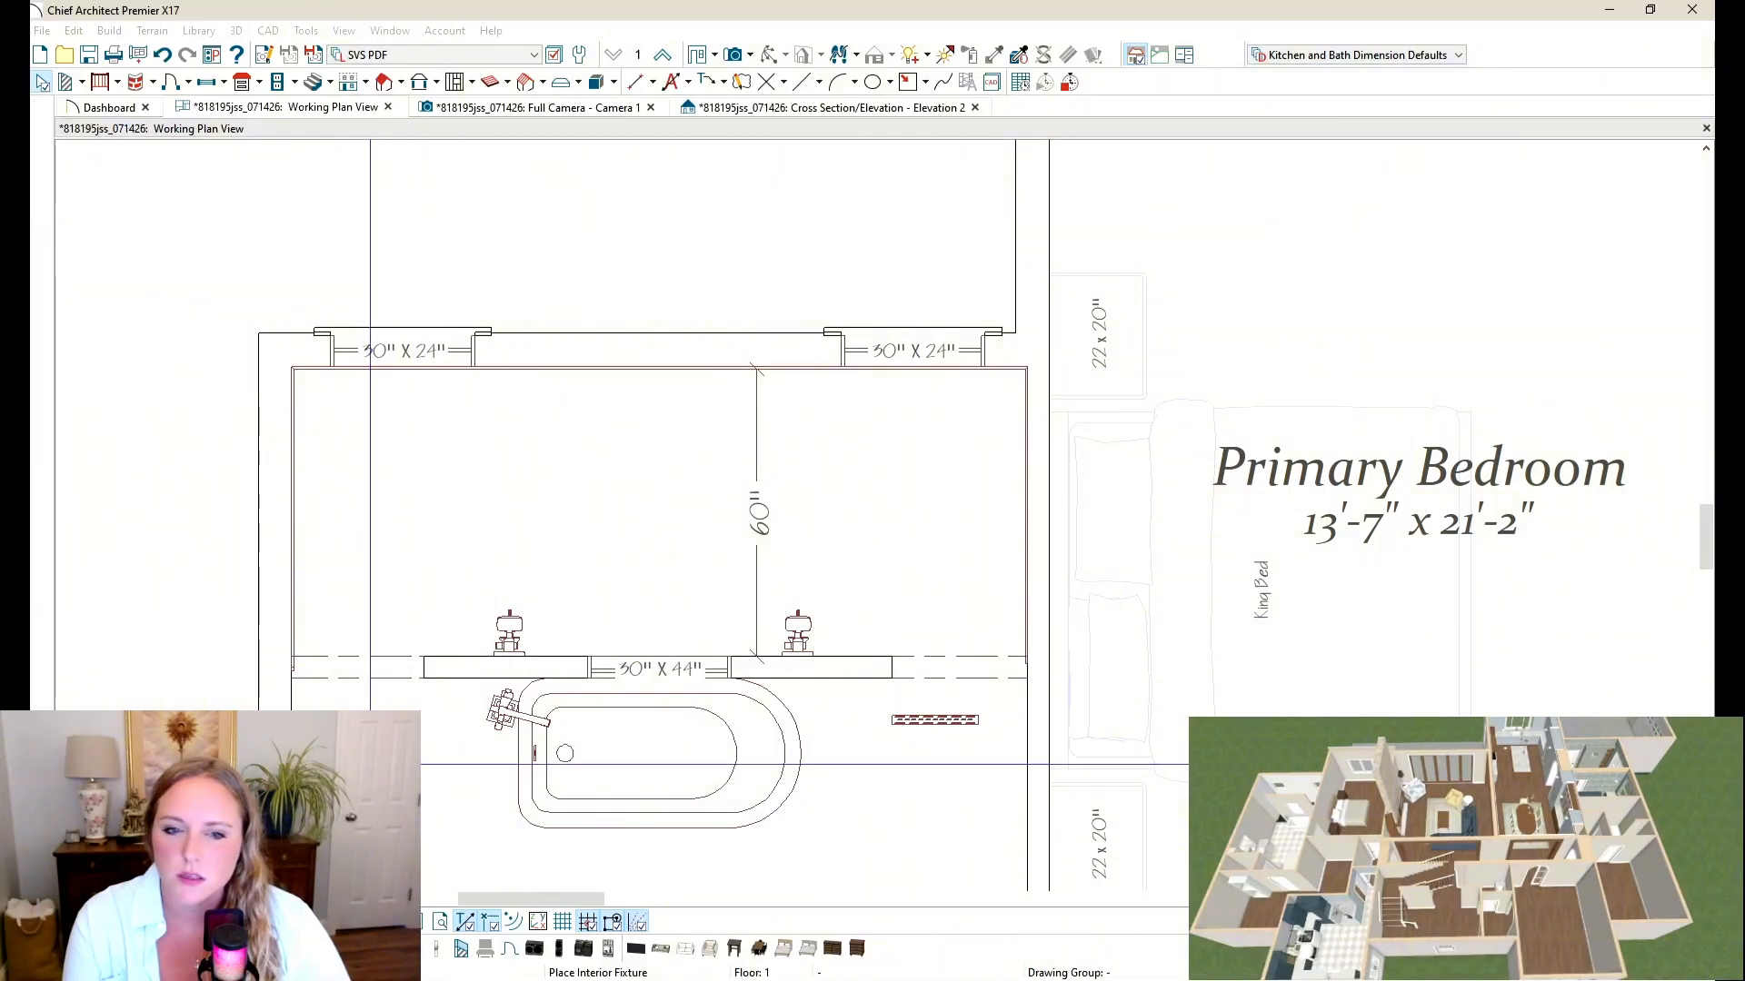
{"action": "left_click_drag", "start_coordinate": [421, 768], "coordinate": [382, 712]}
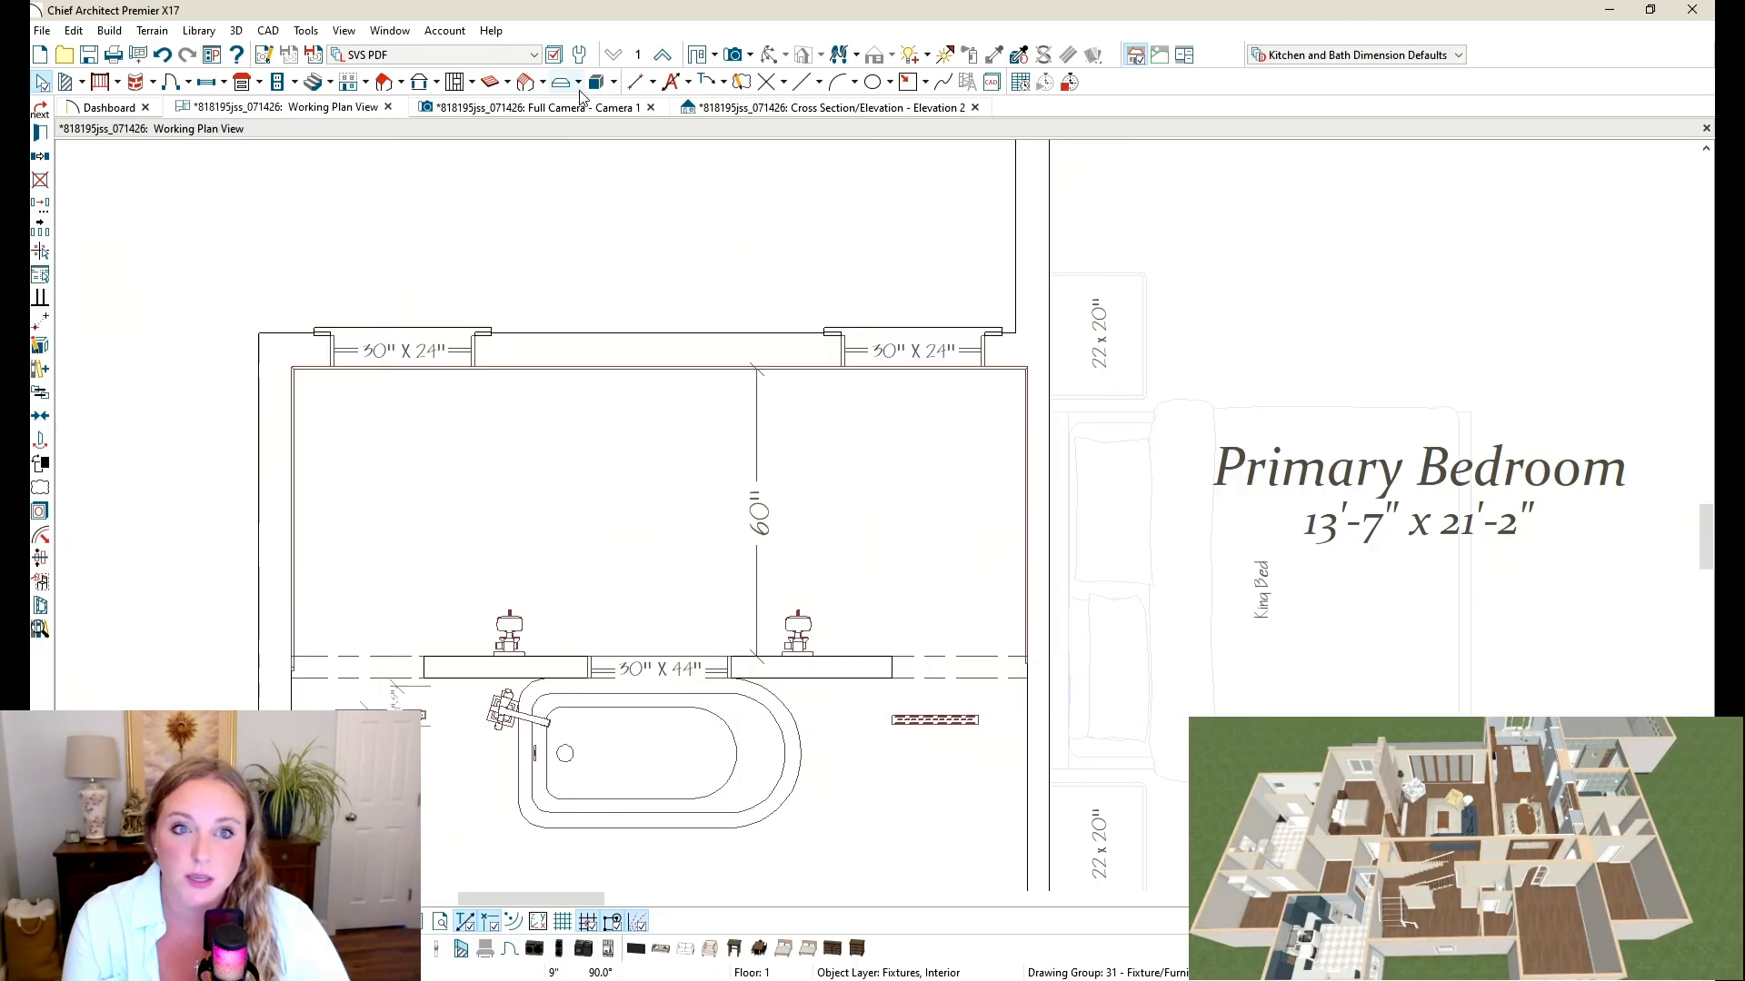
{"action": "left_click", "coordinate": [559, 107]}
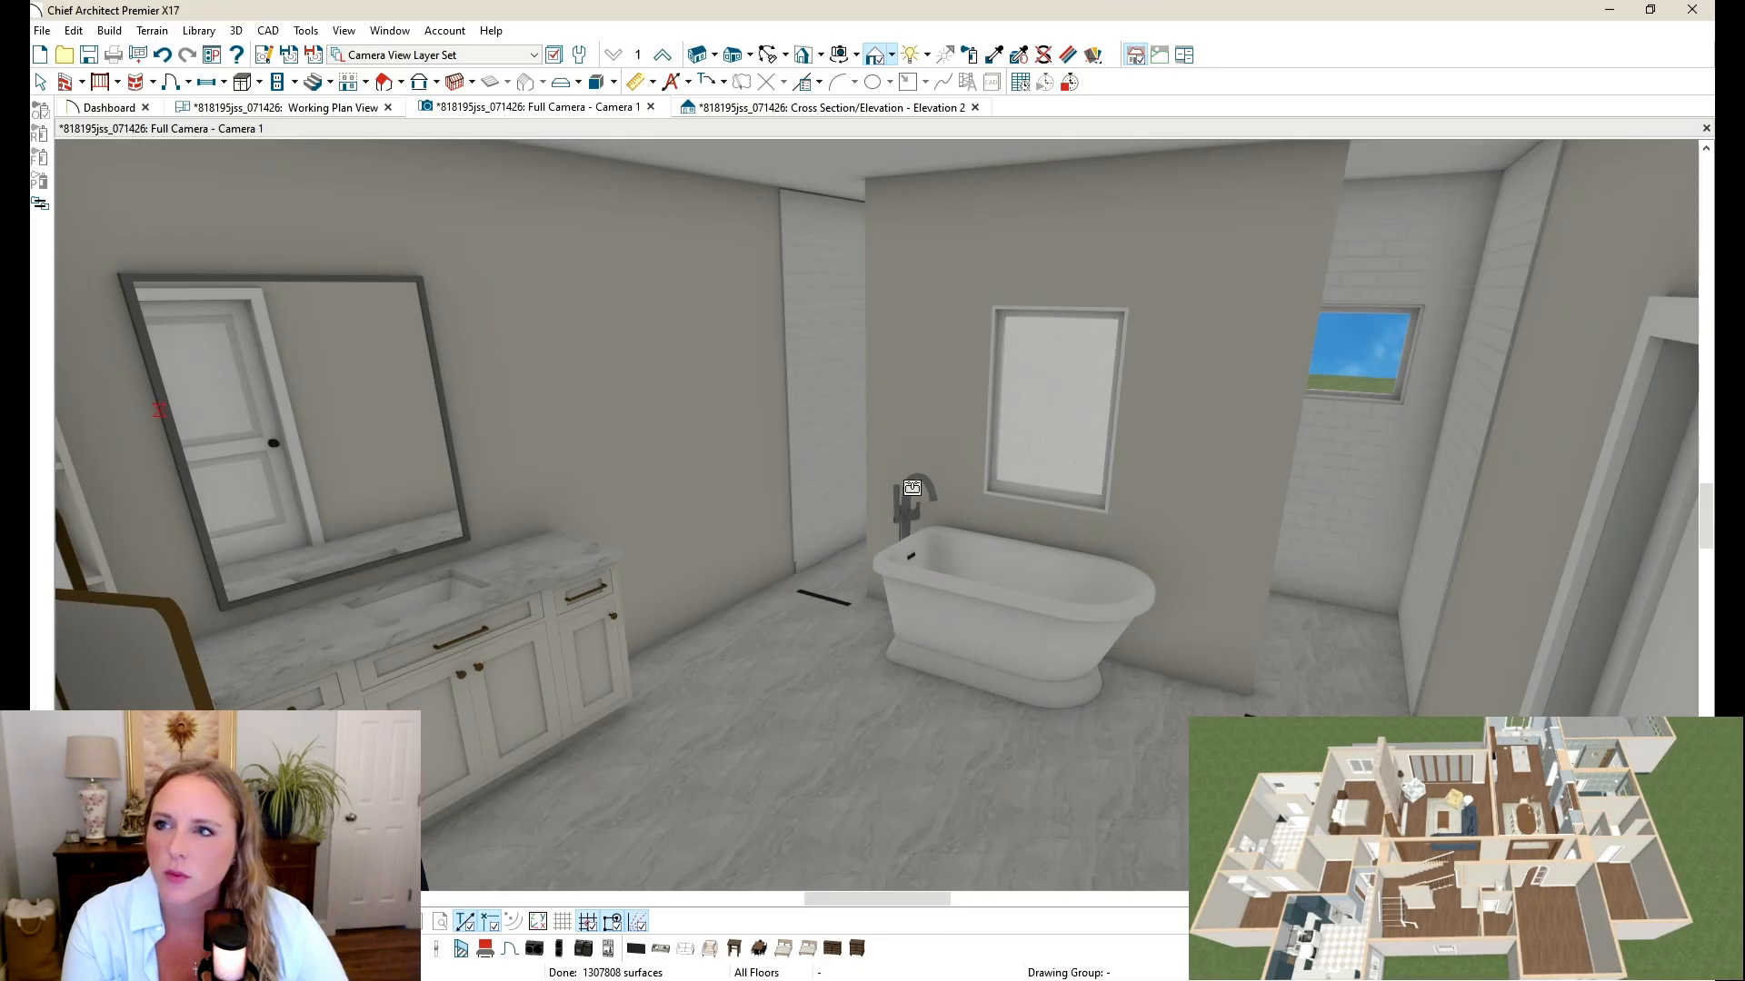
Step: Examine the bathroom in 3D from the freestanding tub to the vanity mirrors and the open shelf cabinet
{"action": "left_click", "coordinate": [768, 55]}
{"action": "scroll", "coordinate": [1055, 282], "scroll_direction": "up", "scroll_amount": 3}
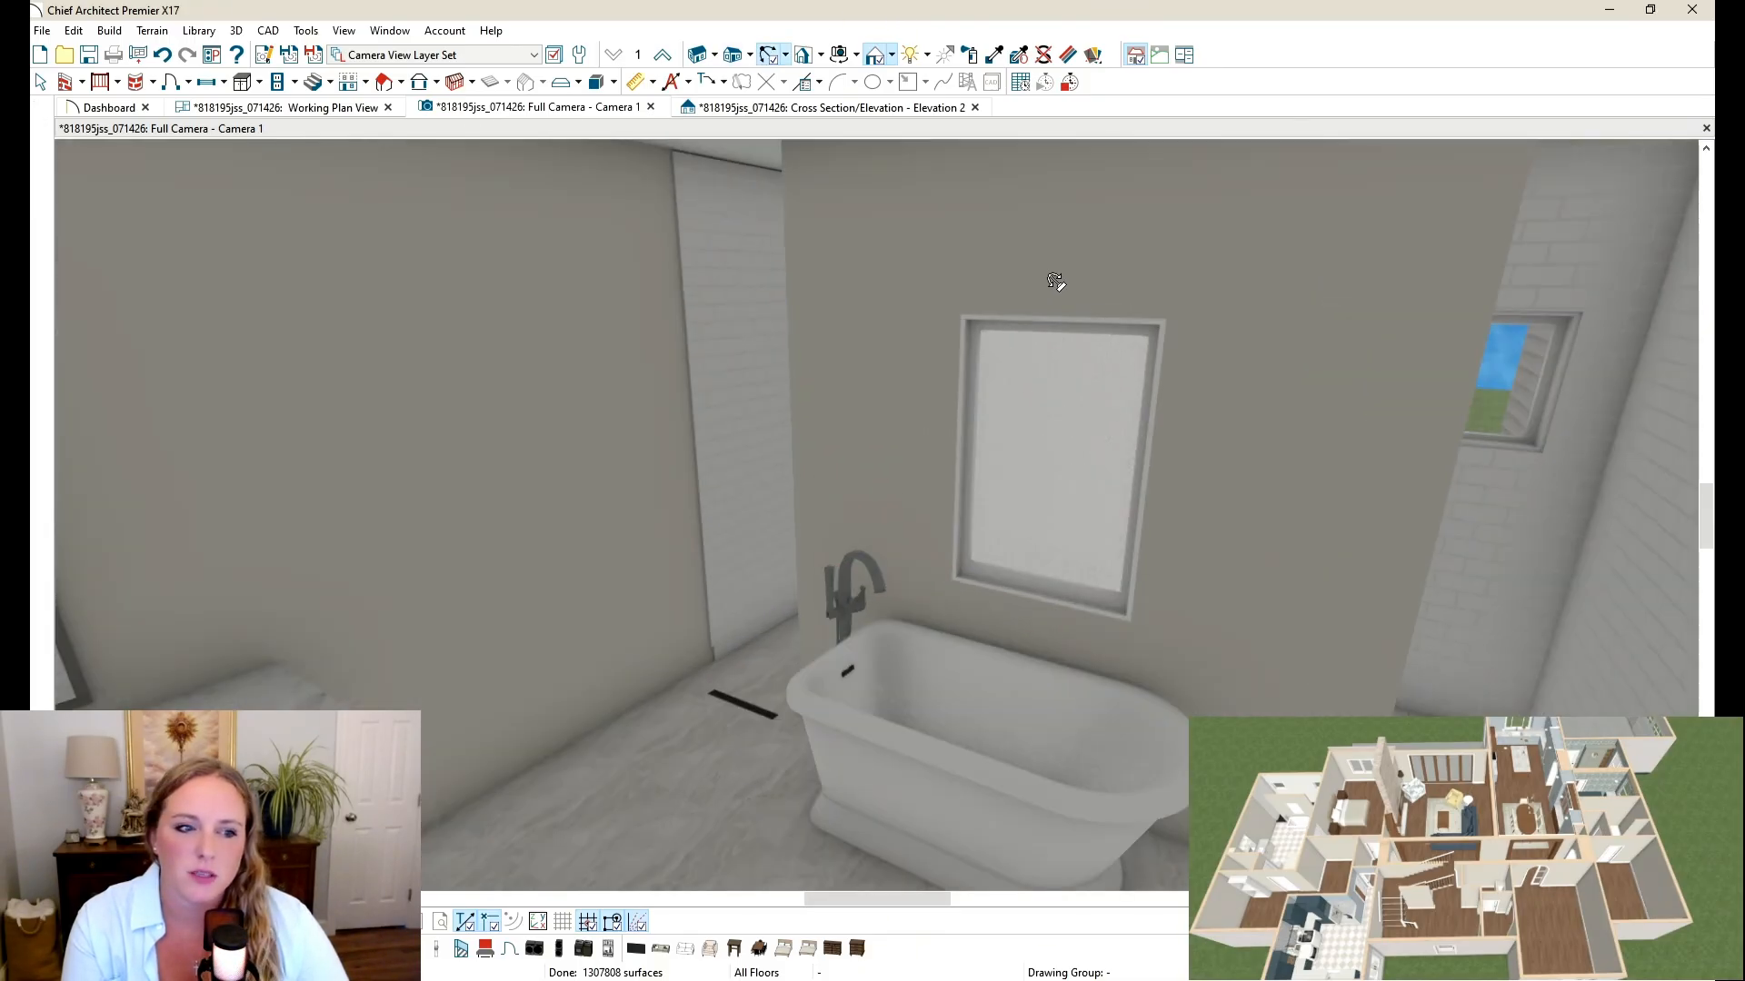
{"action": "left_click_drag", "start_coordinate": [1055, 282], "coordinate": [620, 294]}
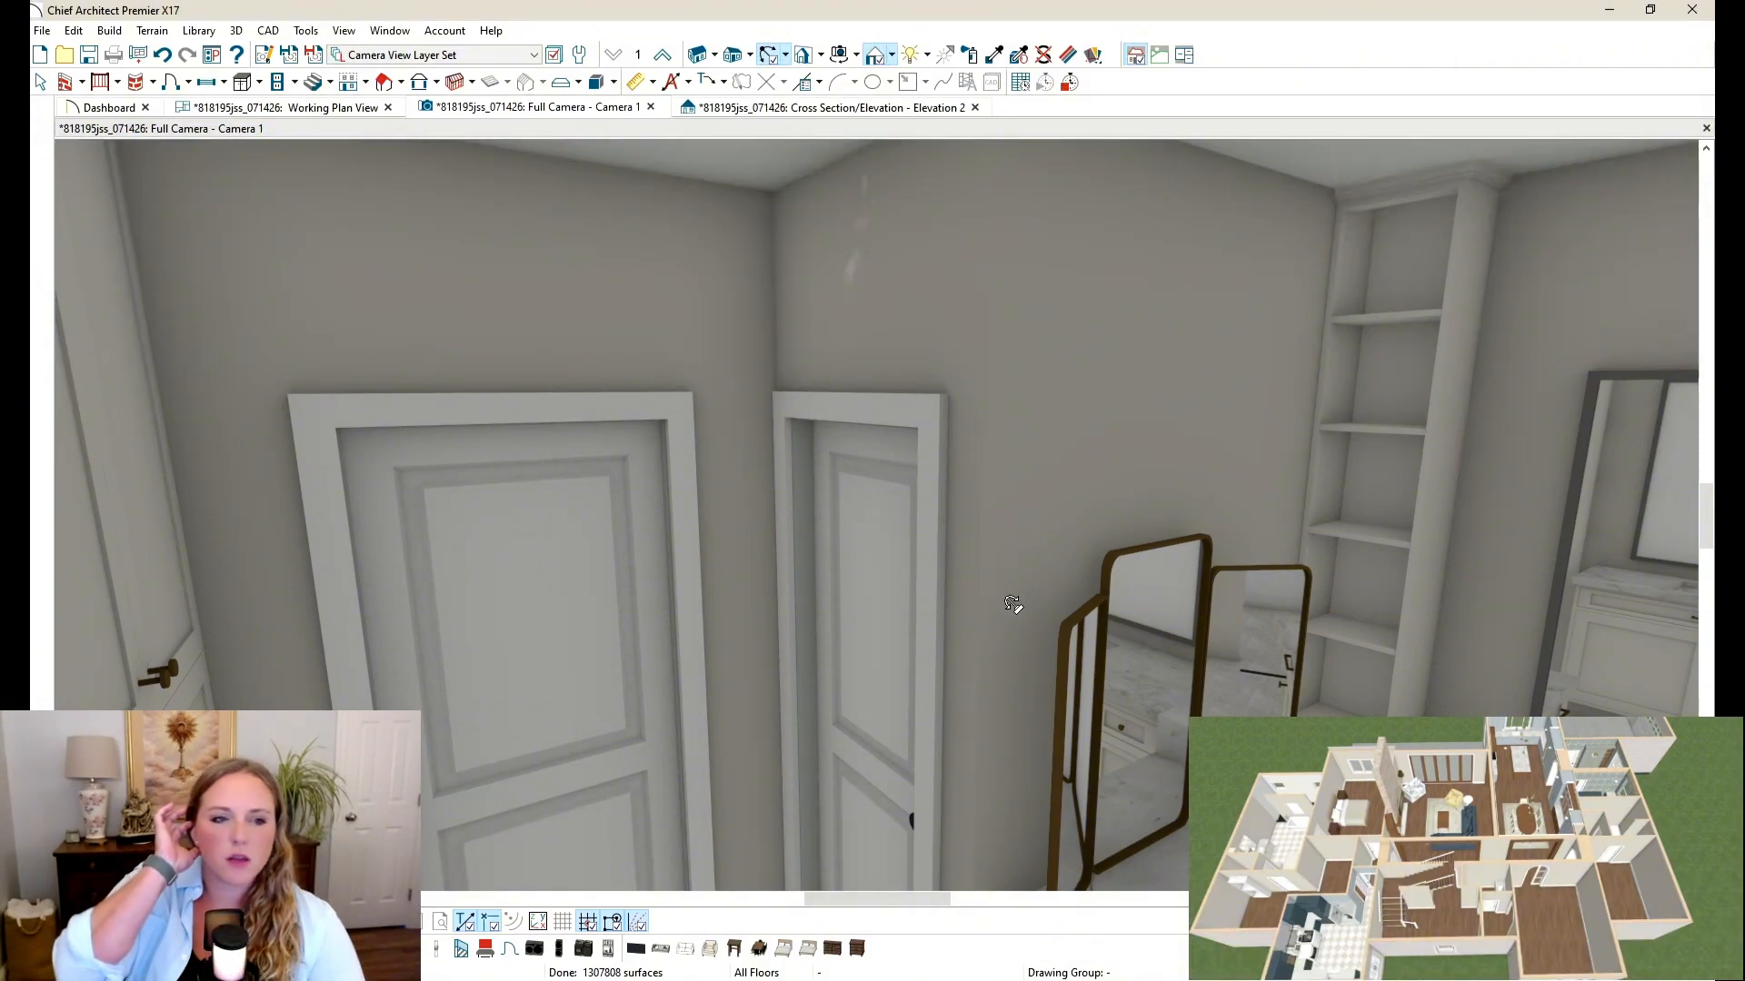
{"action": "scroll", "coordinate": [868, 421], "scroll_direction": "down", "scroll_amount": 2}
{"action": "middle_click_drag", "start_coordinate": [1245, 479], "coordinate": [975, 381]}
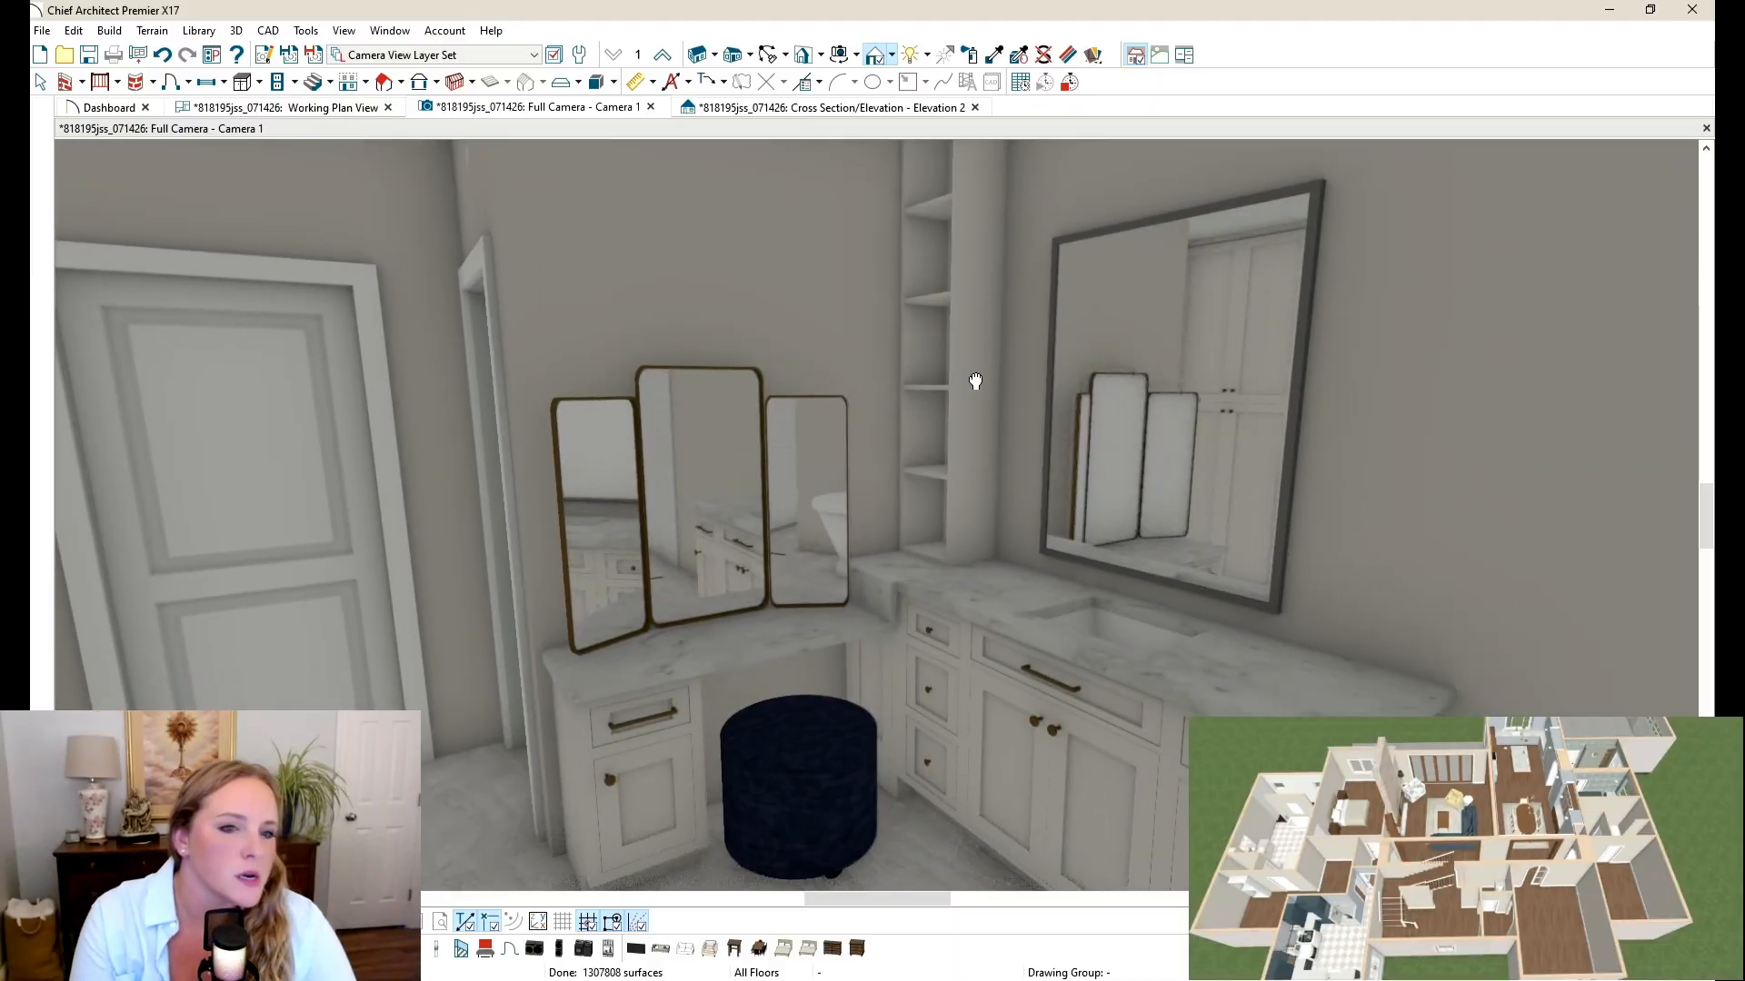
{"action": "scroll", "coordinate": [975, 558], "scroll_direction": "down", "scroll_amount": 2}
{"action": "left_click_drag", "start_coordinate": [967, 437], "coordinate": [1034, 430]}
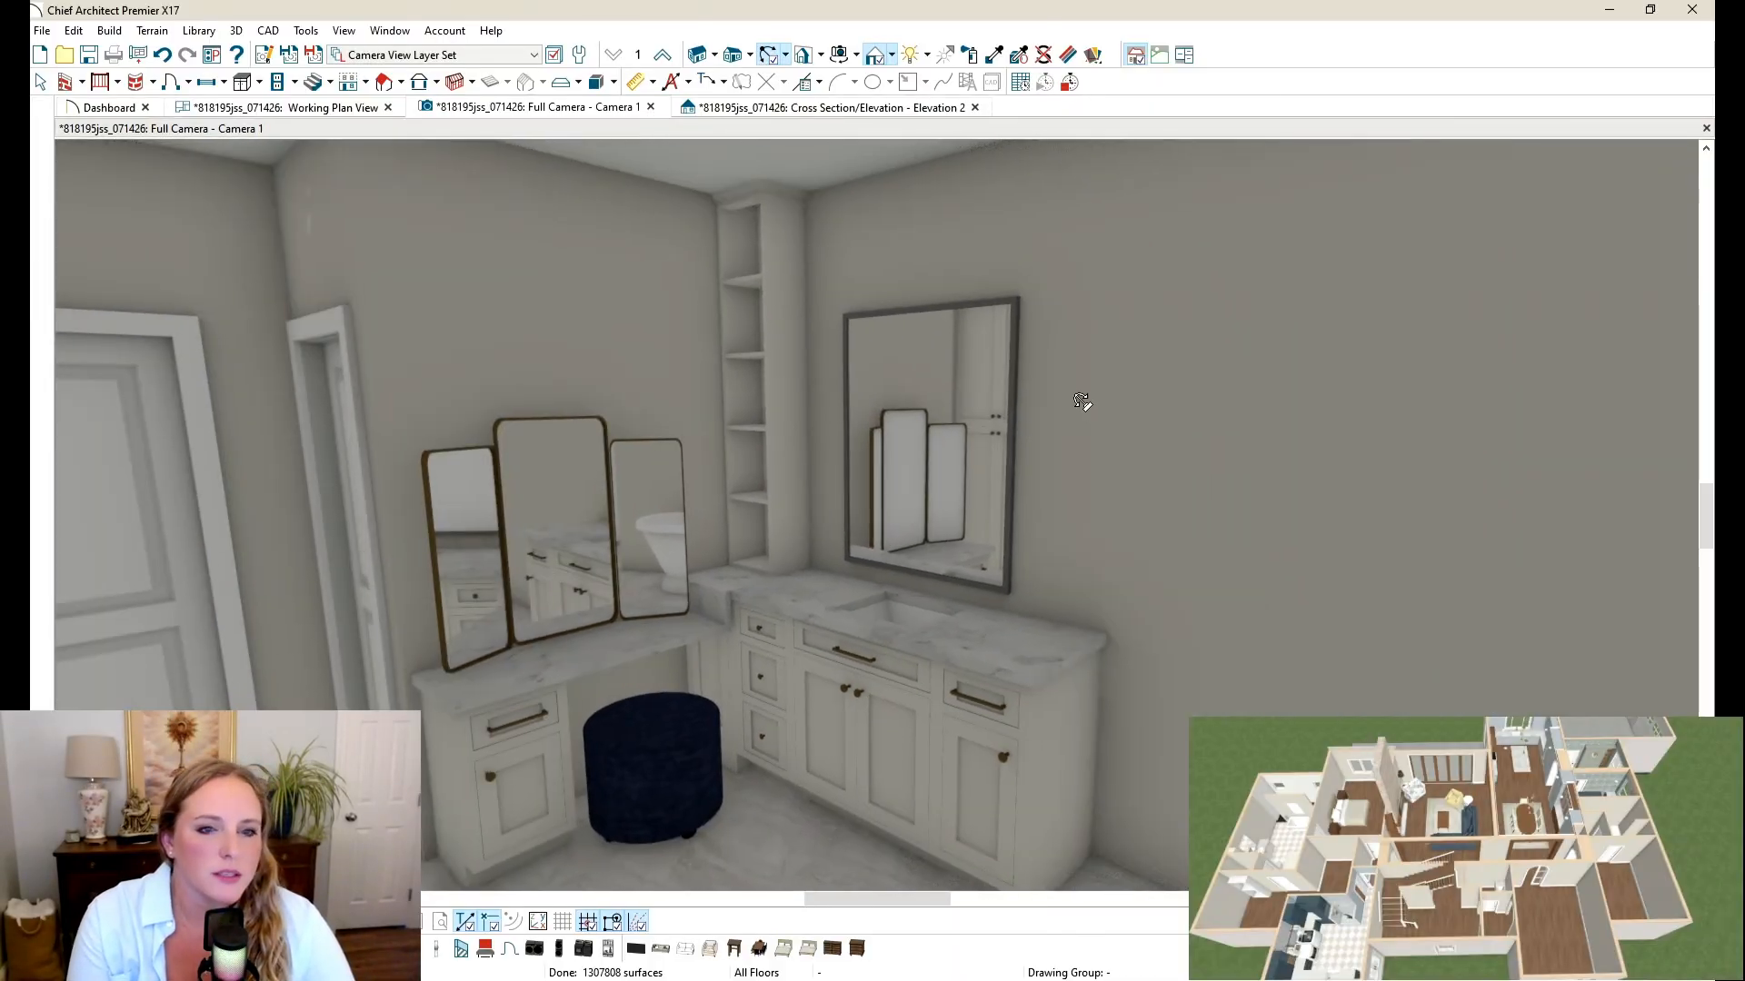
{"action": "left_click_drag", "start_coordinate": [766, 495], "coordinate": [785, 397]}
{"action": "key", "text": "Escape"}
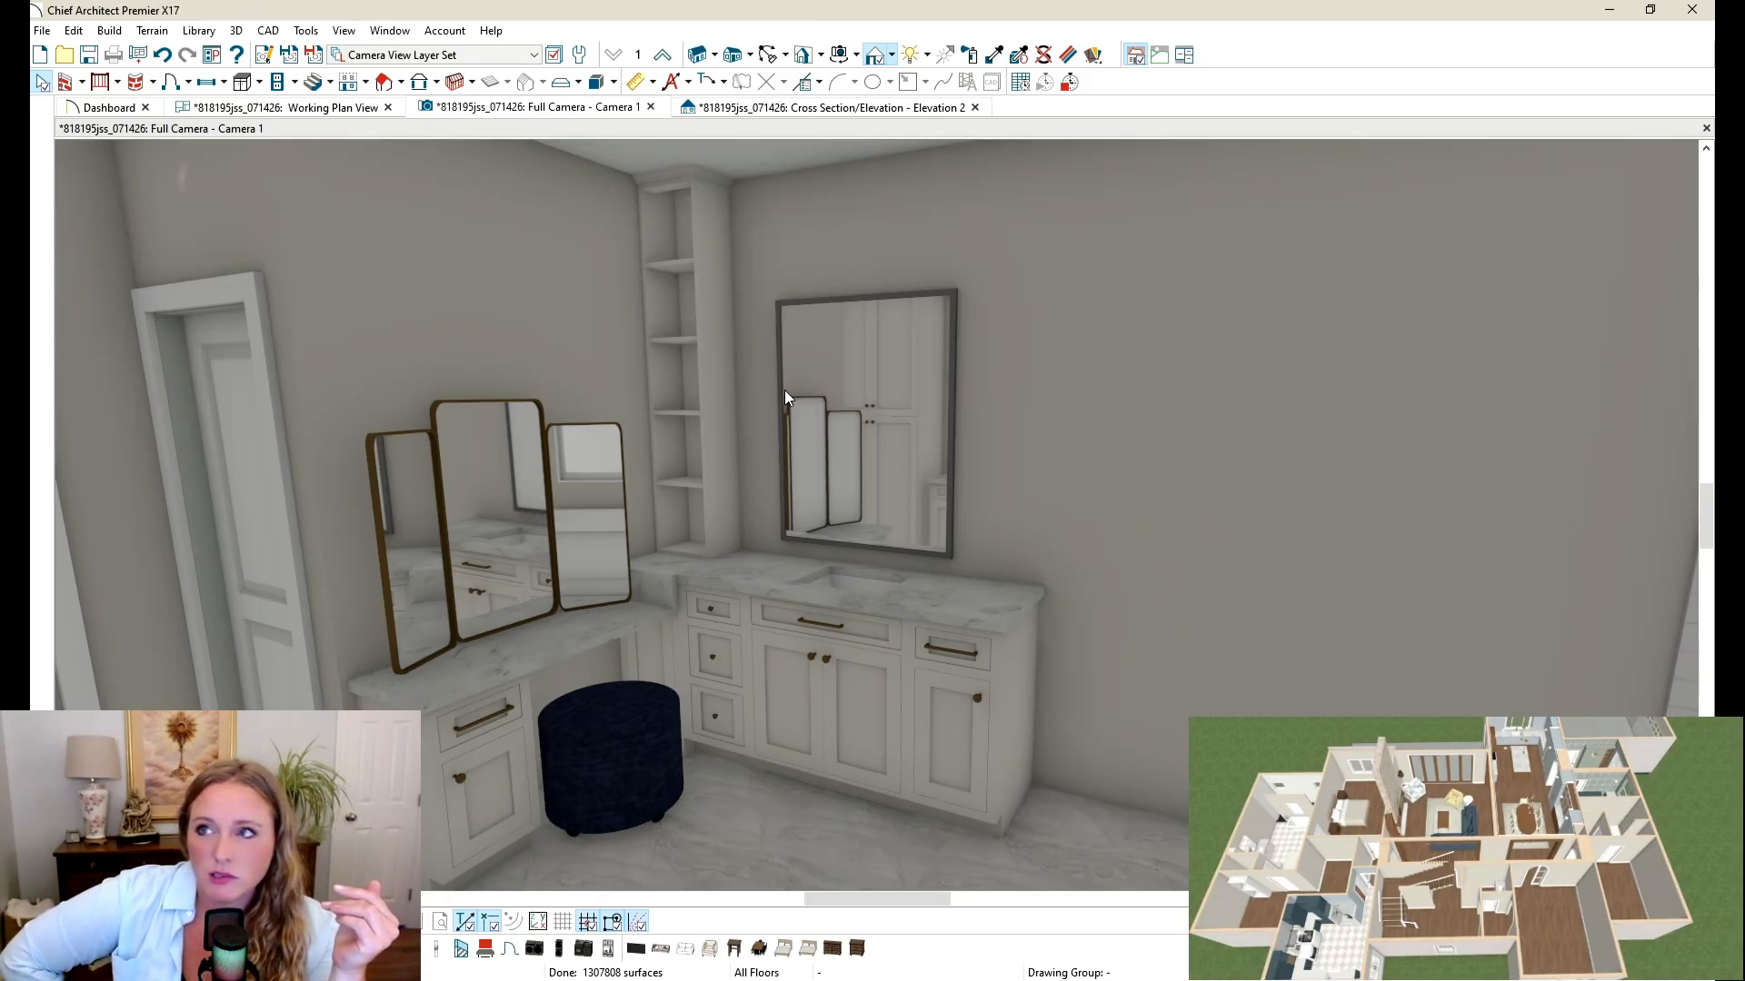
Step: Try the Peninsula Radius, Angled Front and Bow Front types on the open shelf wall cabinet in the vanity corner
{"action": "double_click", "coordinate": [701, 390]}
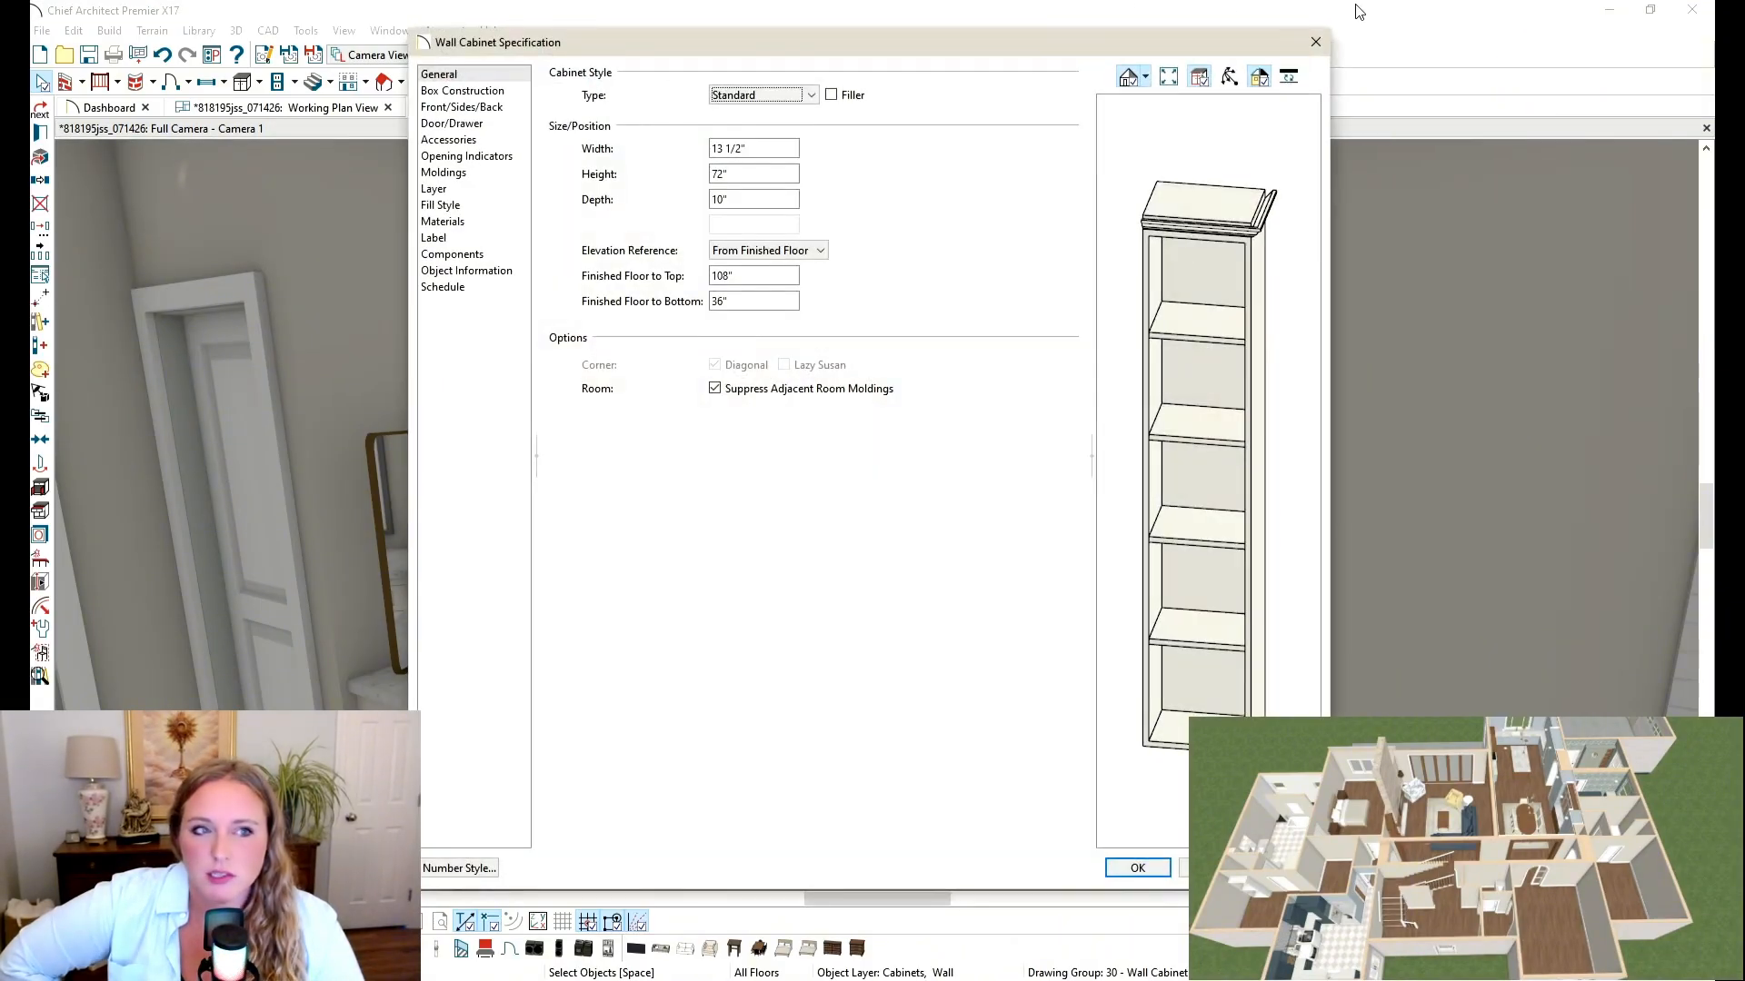
{"action": "left_click", "coordinate": [775, 95]}
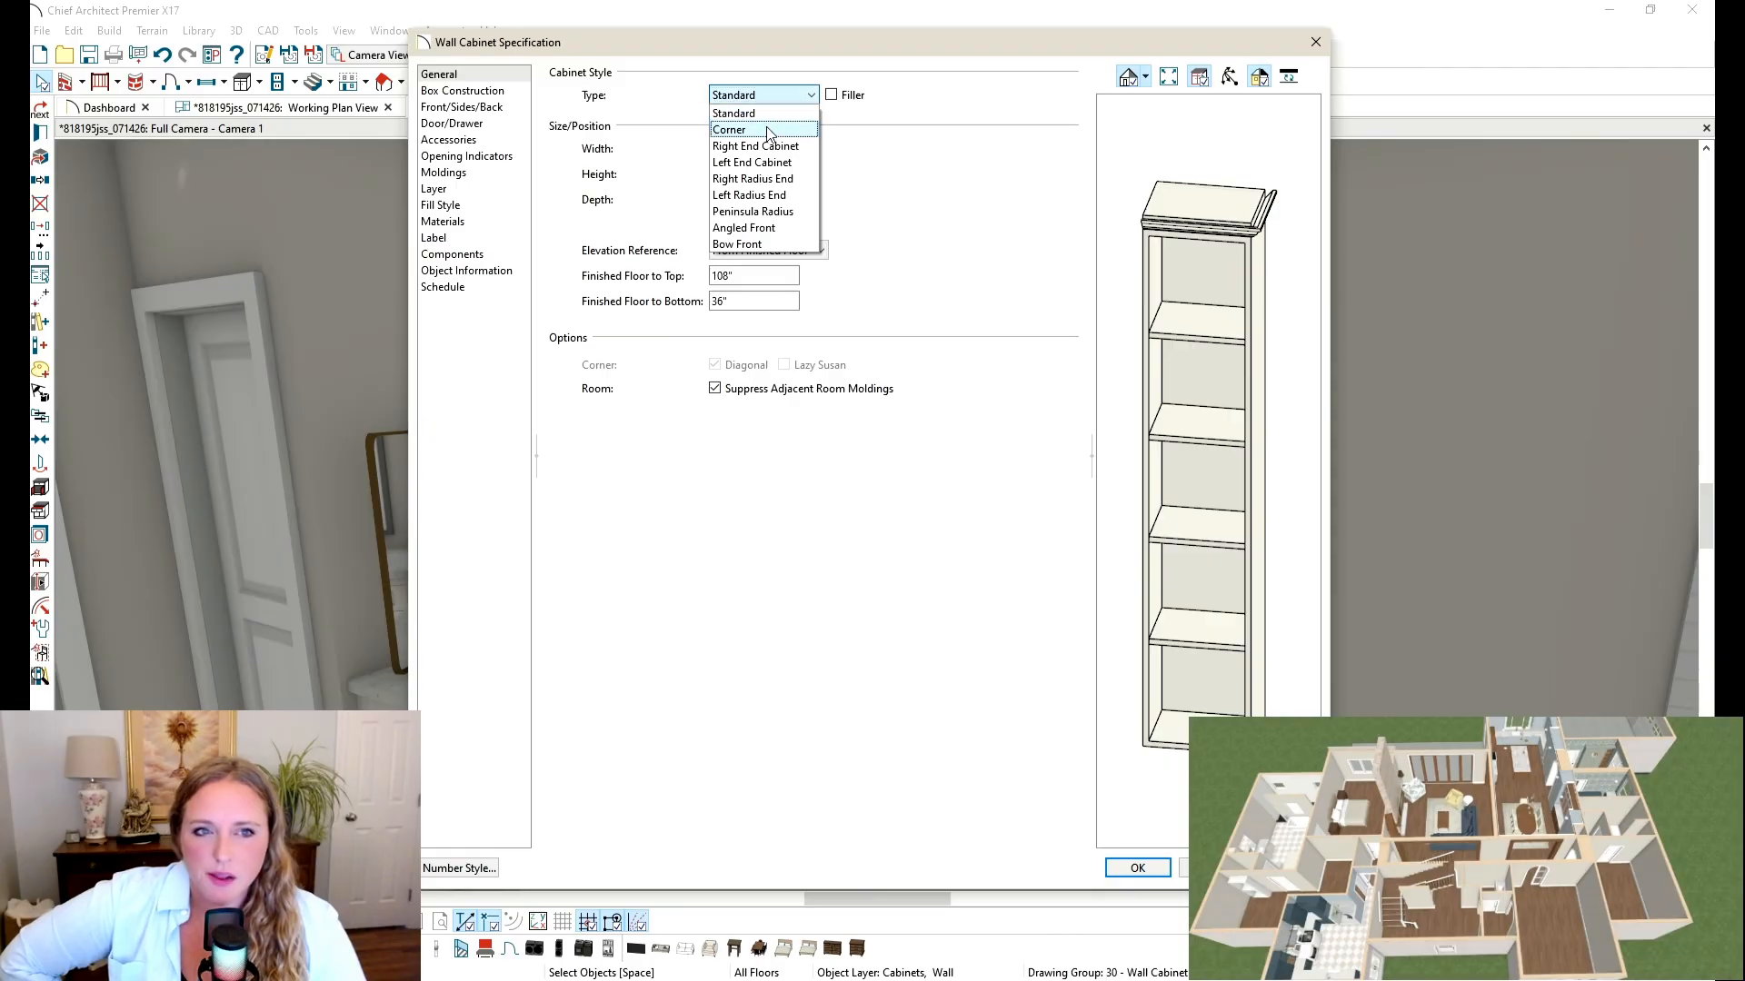
{"action": "left_click", "coordinate": [780, 211]}
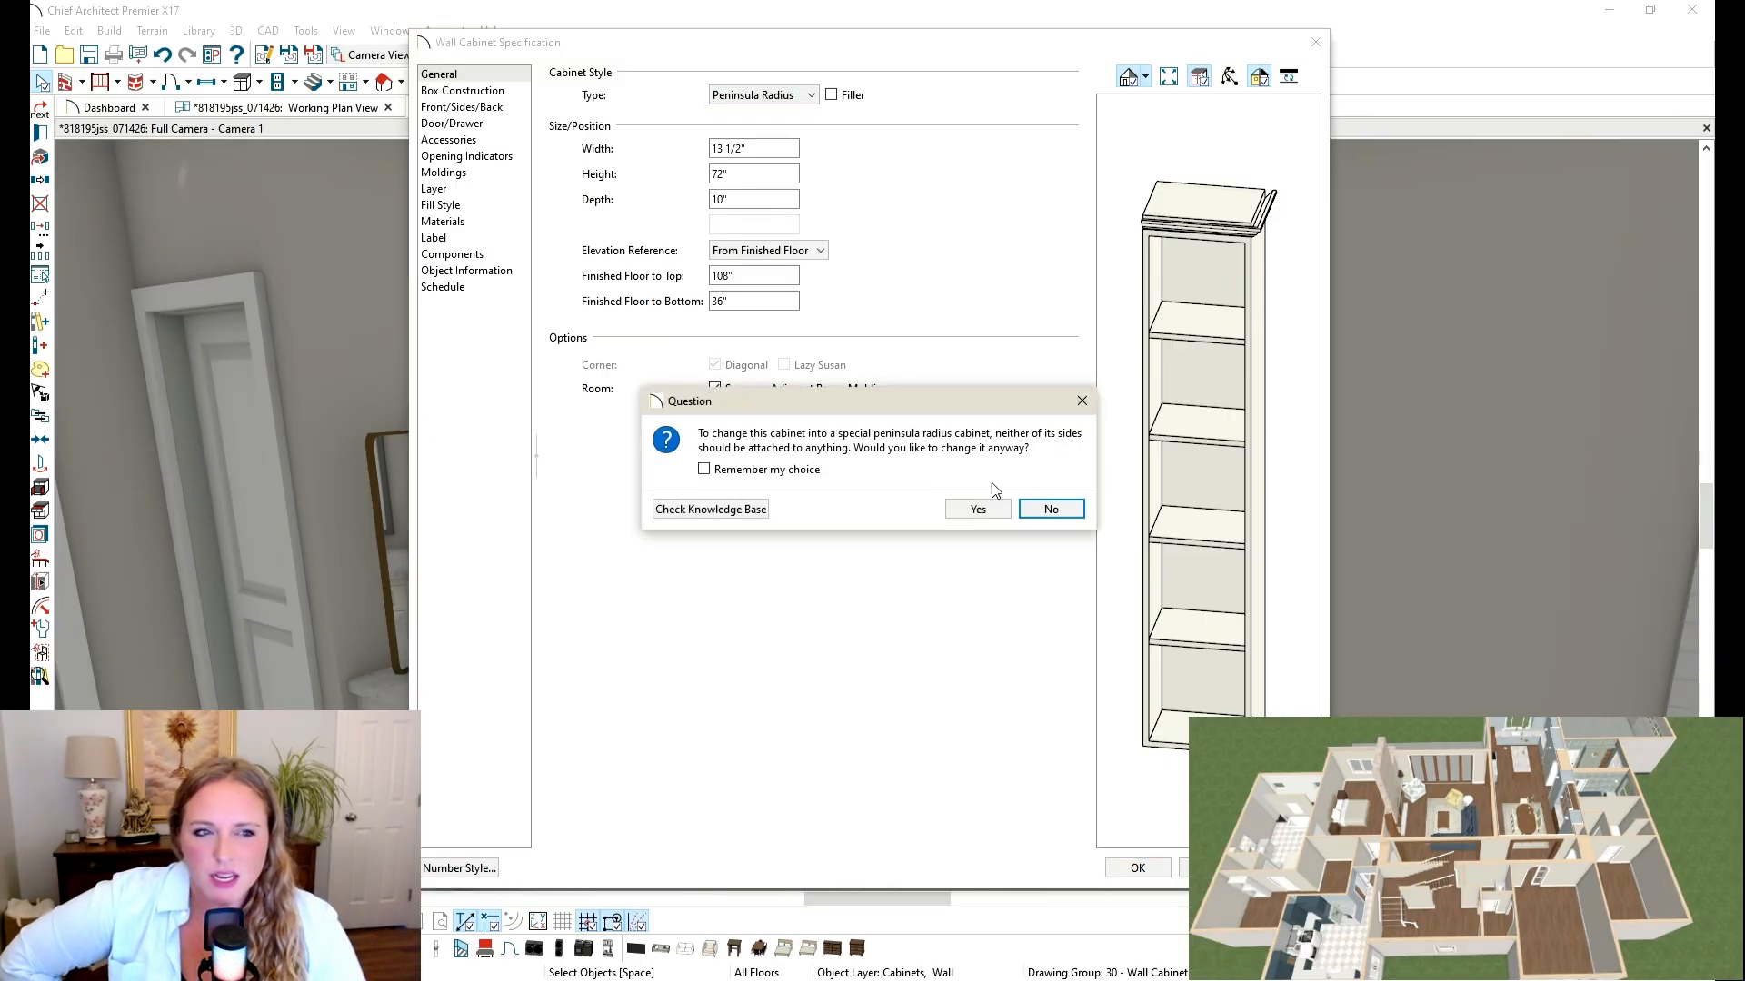
{"action": "left_click", "coordinate": [1051, 508]}
{"action": "left_click", "coordinate": [773, 95]}
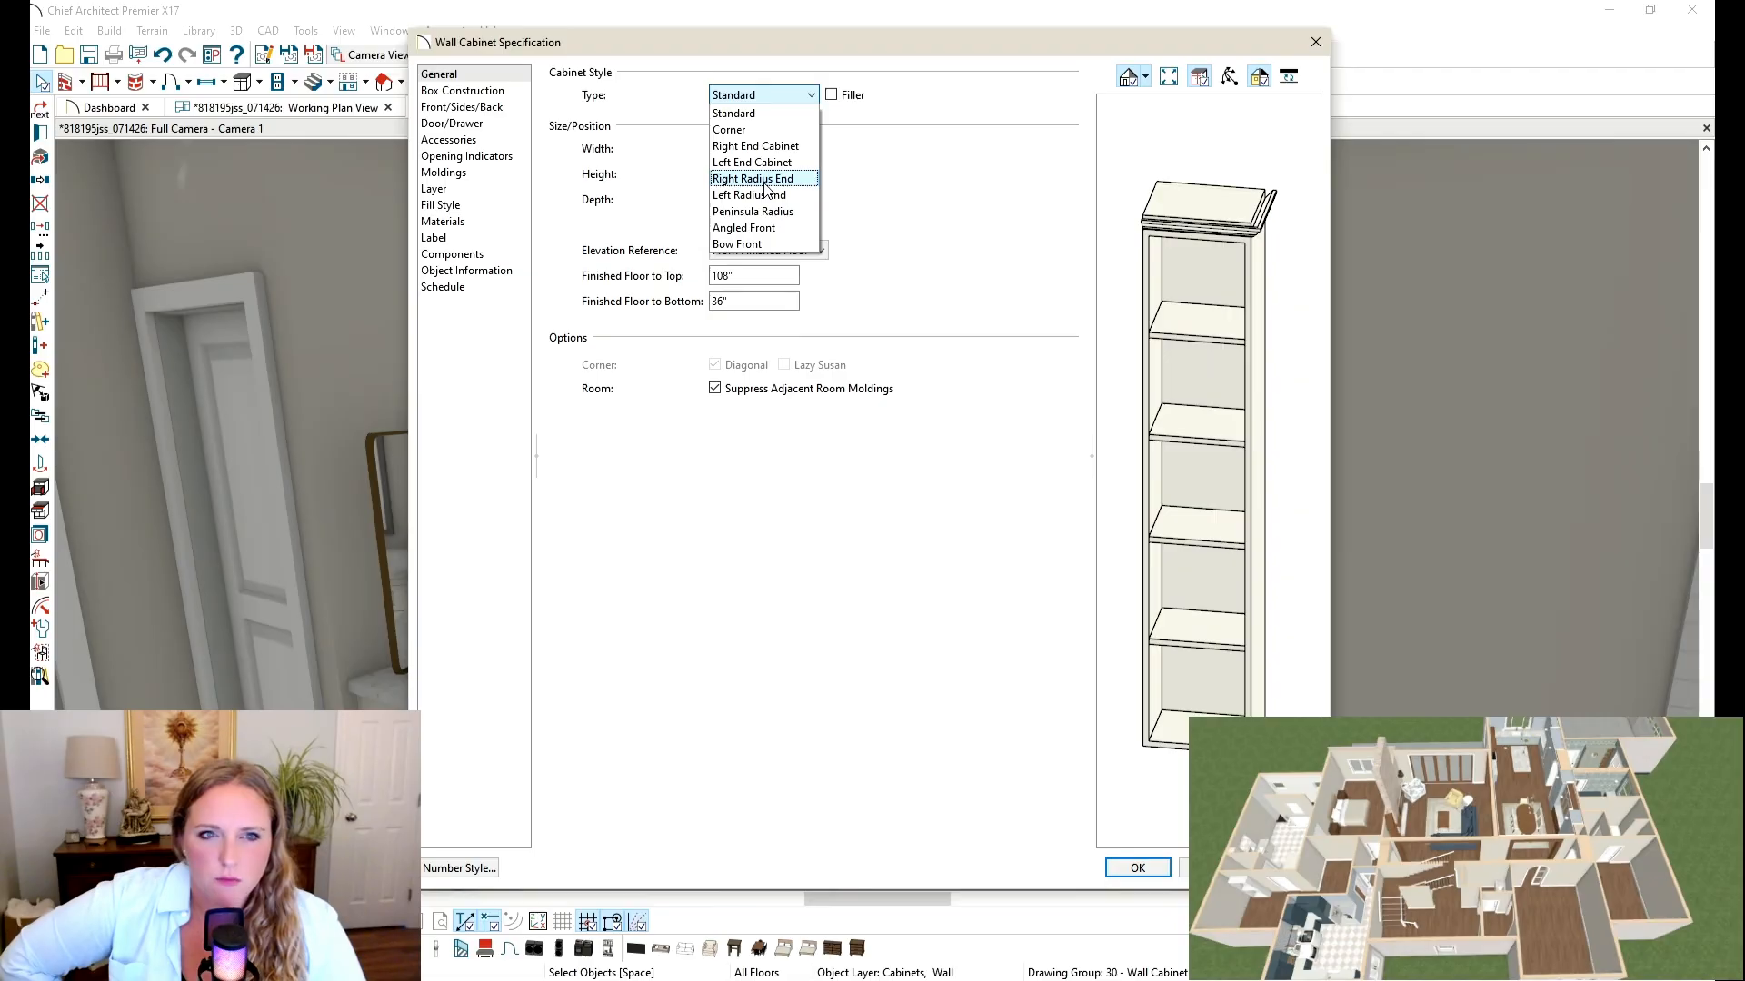
{"action": "left_click", "coordinate": [782, 228]}
{"action": "left_click", "coordinate": [779, 95]}
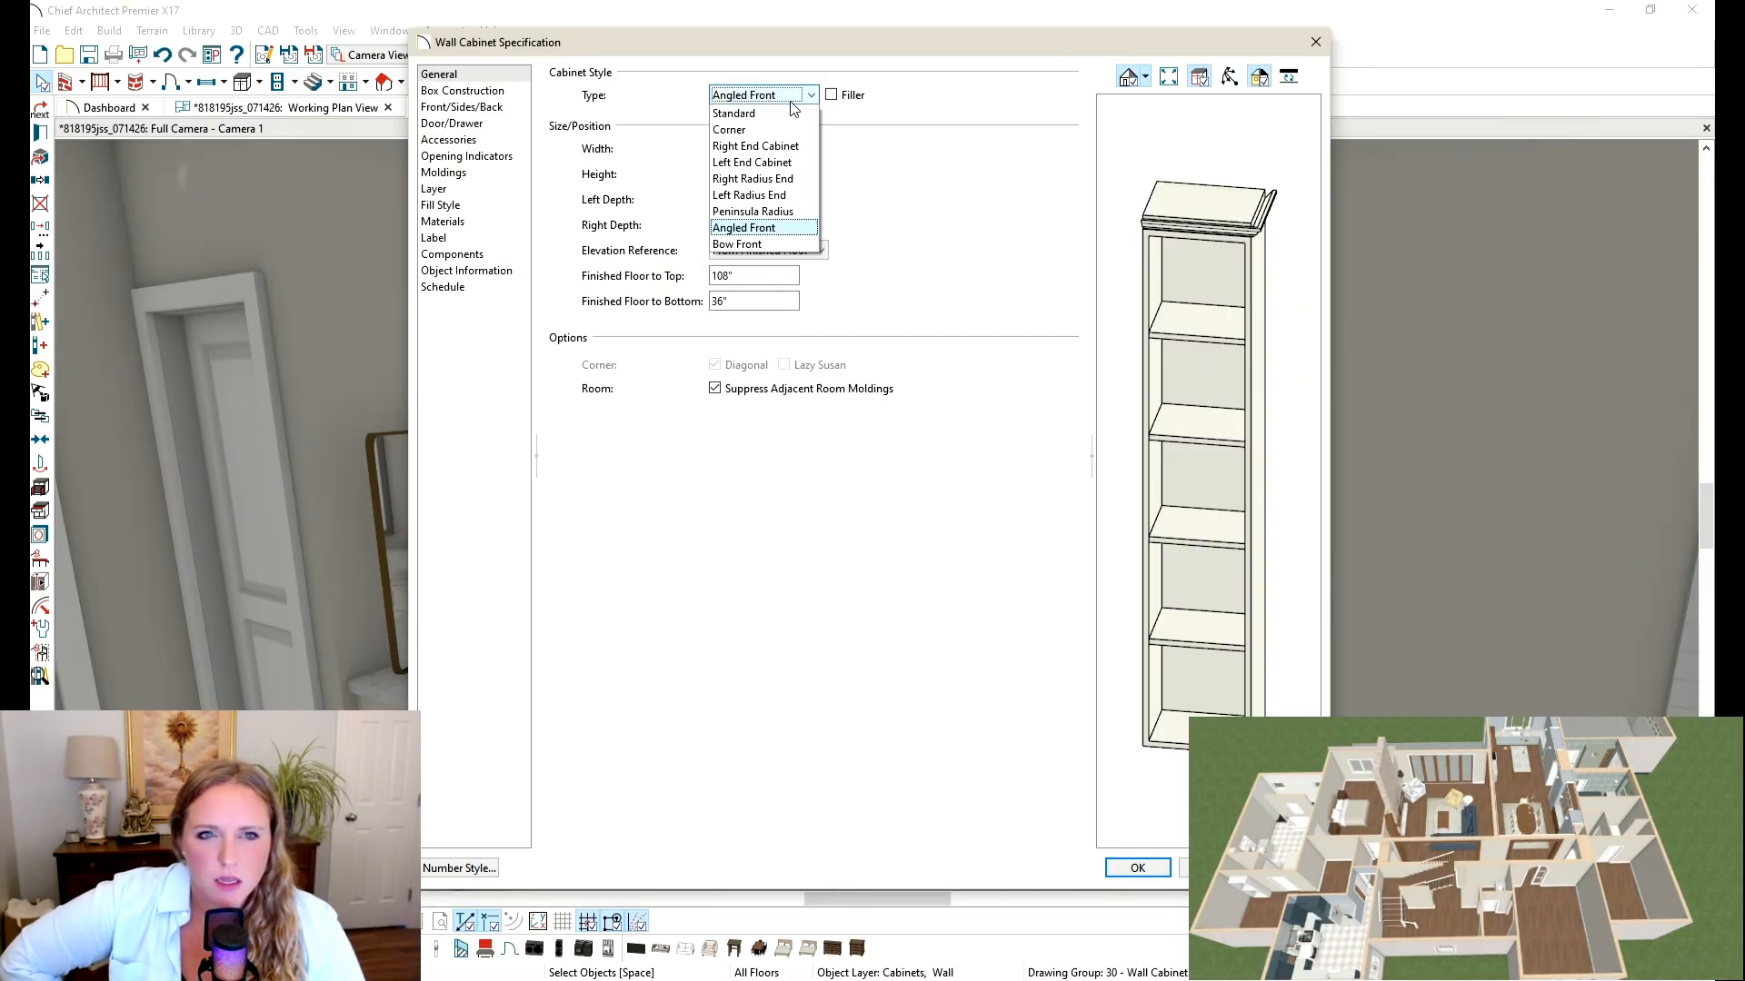
{"action": "left_click", "coordinate": [755, 245]}
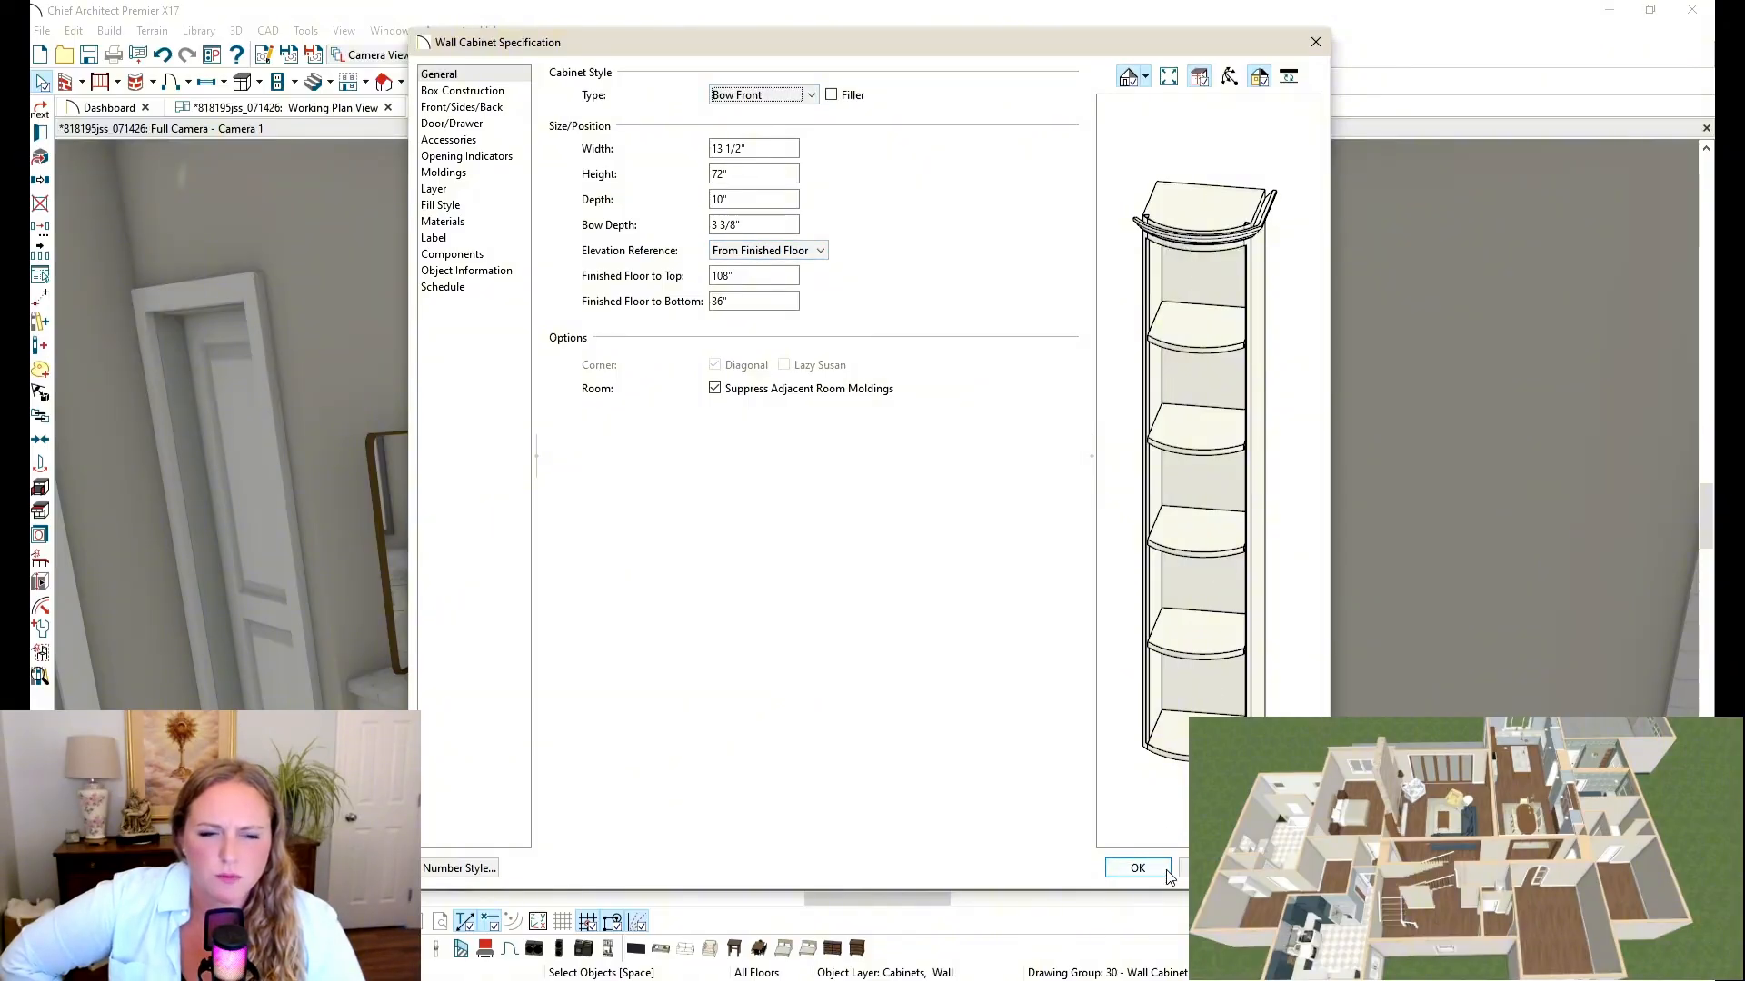
Step: Compare the Corner type with Bow Front in the preview, and apply Bow Front to the open shelf cabinet
{"action": "left_click", "coordinate": [771, 95]}
{"action": "left_click", "coordinate": [764, 130]}
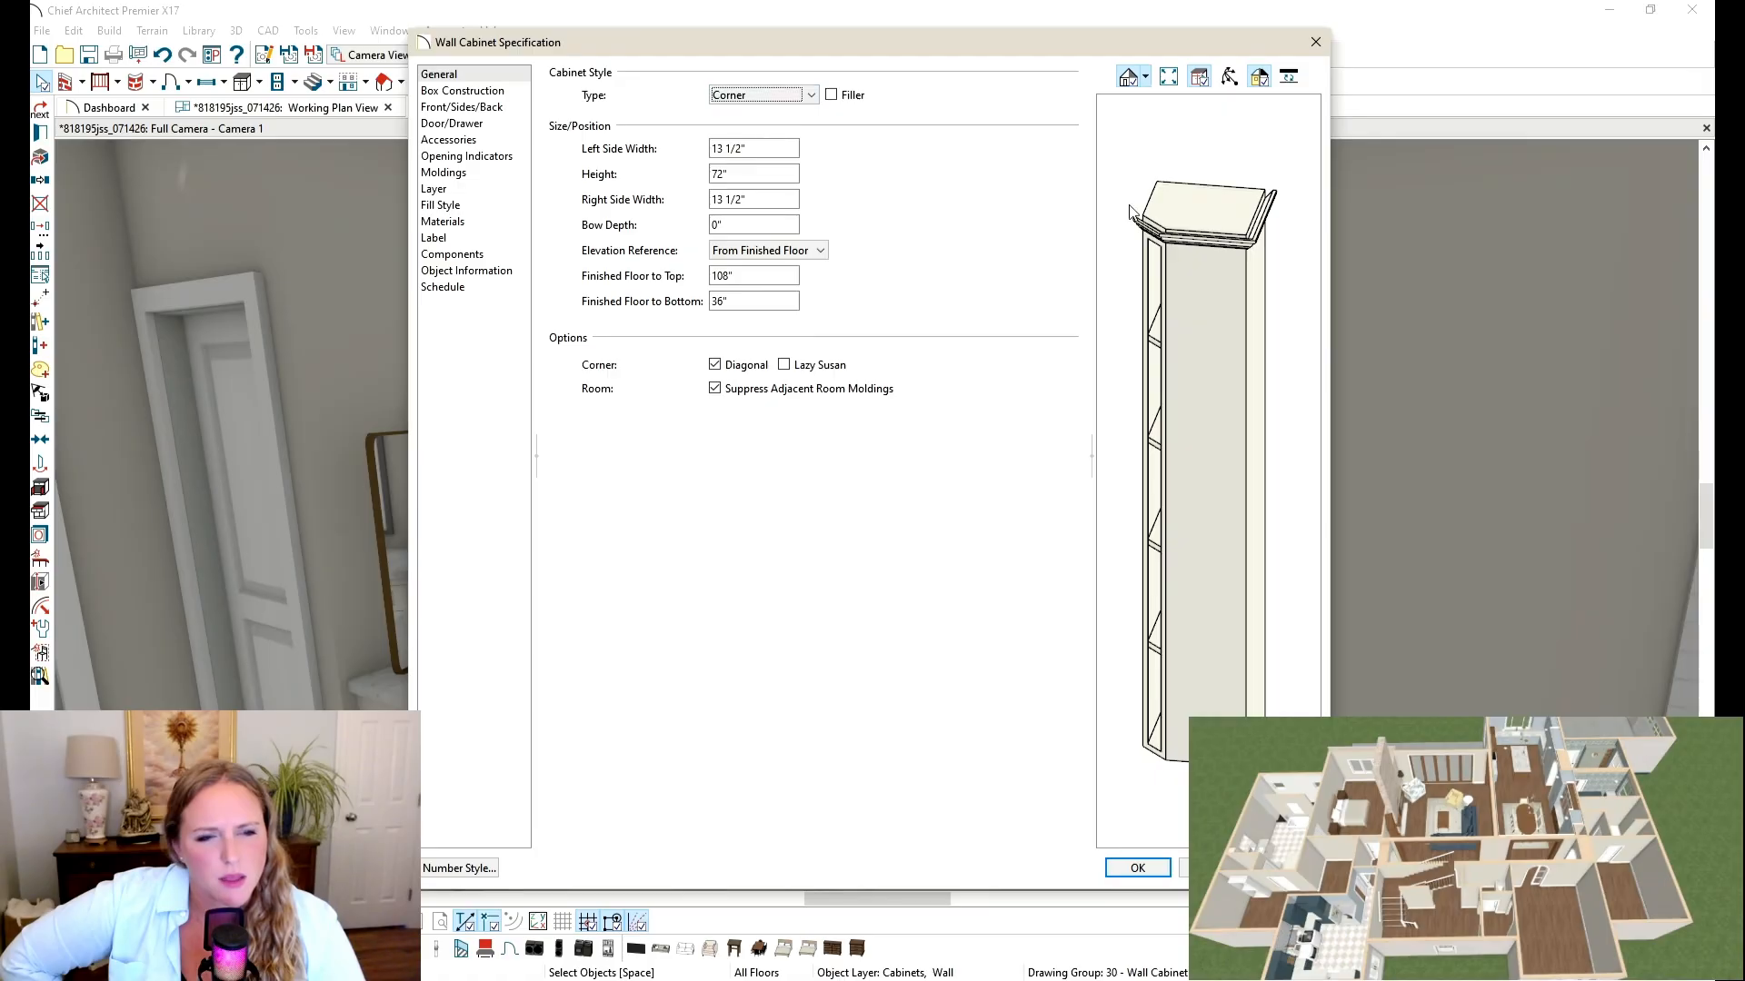
{"action": "left_click", "coordinate": [1230, 76]}
{"action": "left_click_drag", "start_coordinate": [1215, 148], "coordinate": [1318, 209]}
{"action": "left_click", "coordinate": [743, 95]}
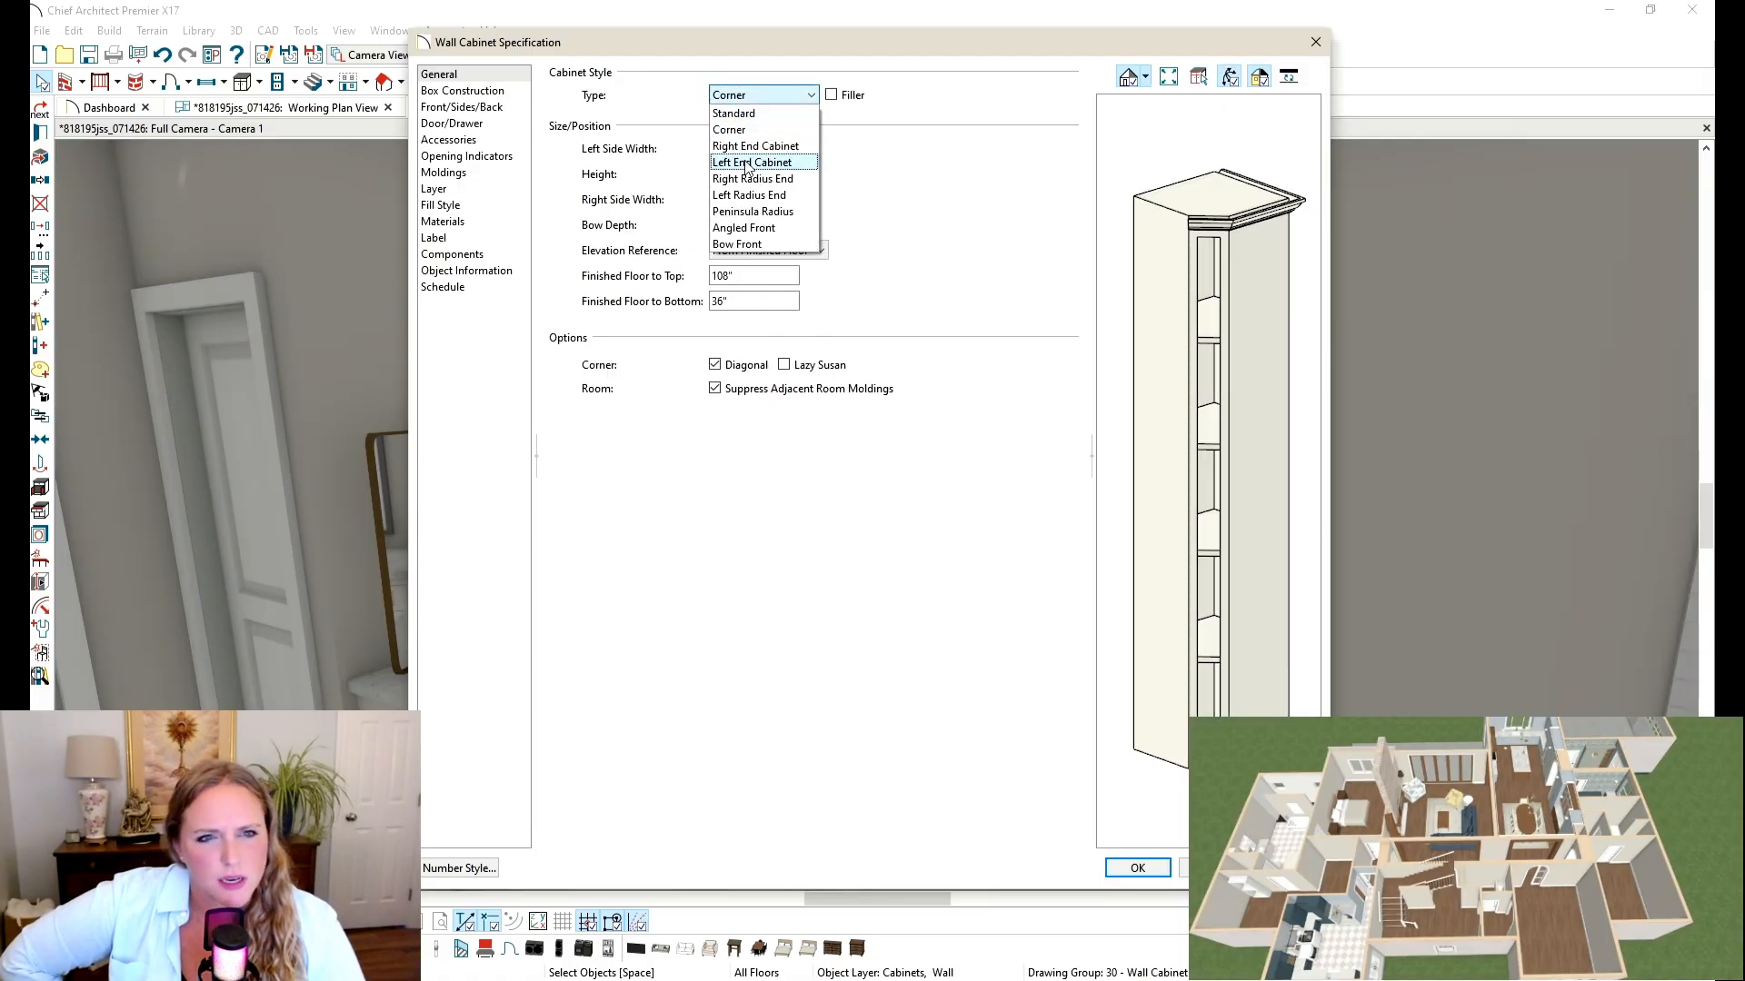
{"action": "left_click", "coordinate": [757, 244]}
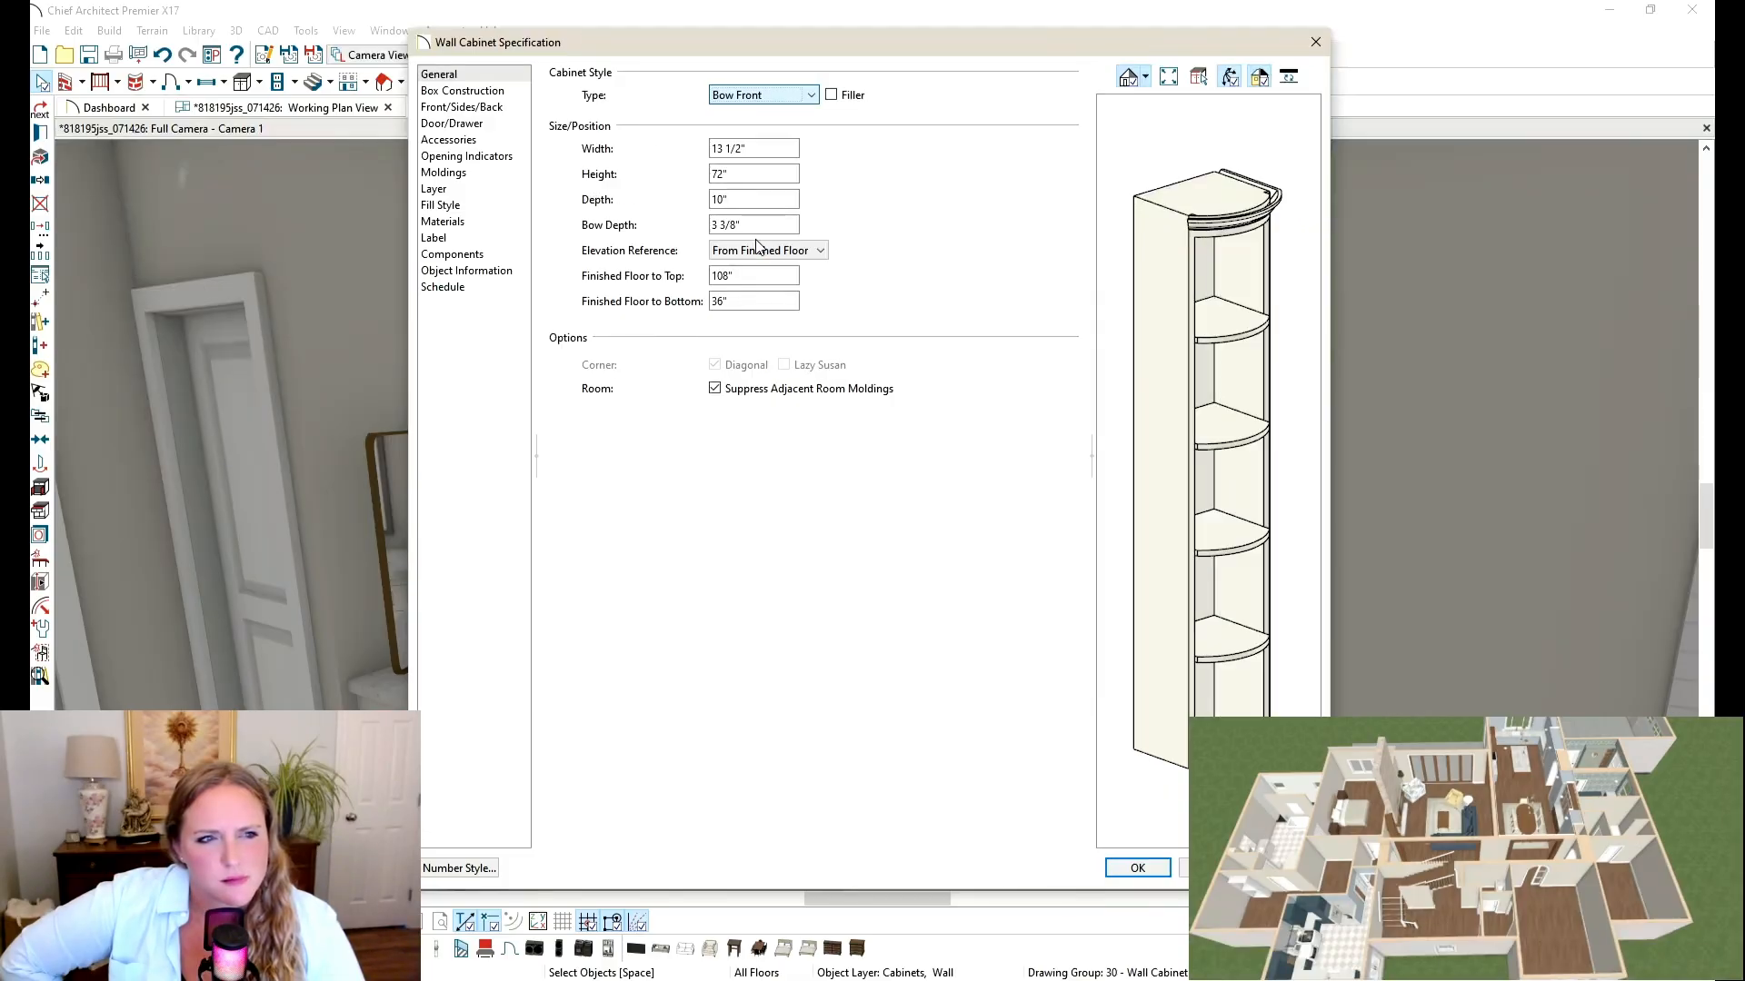
{"action": "left_click_drag", "start_coordinate": [1265, 297], "coordinate": [1254, 600]}
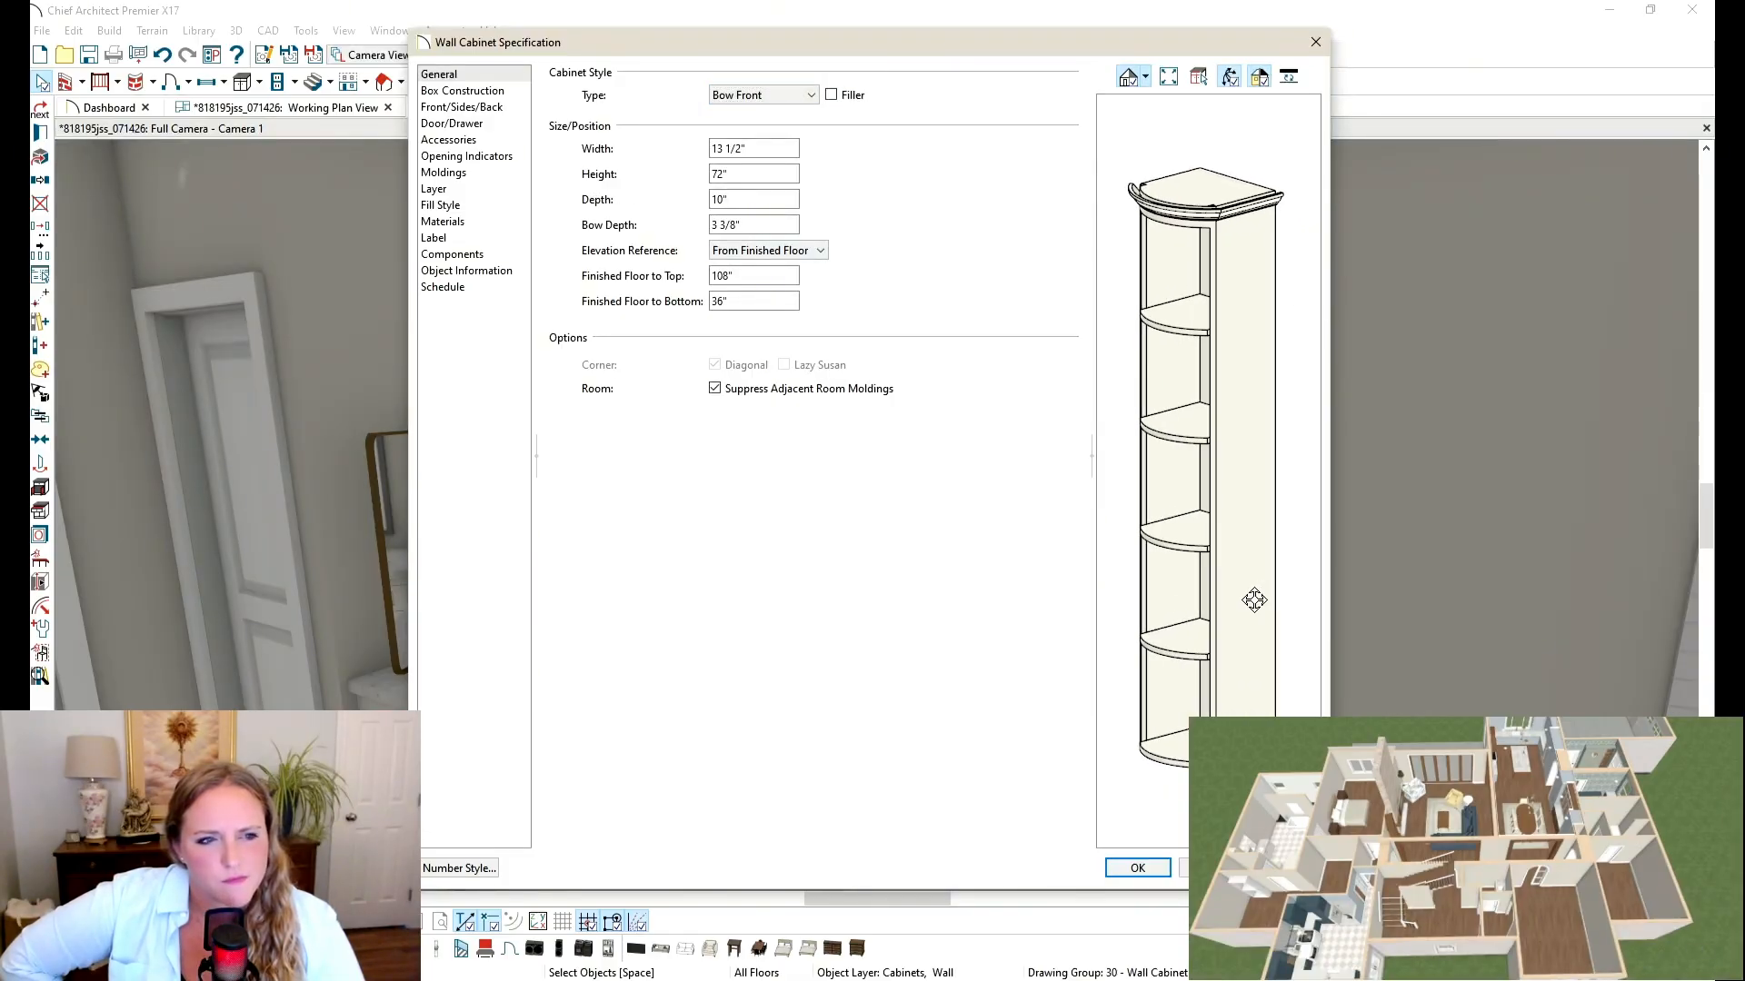
{"action": "left_click", "coordinate": [1137, 868]}
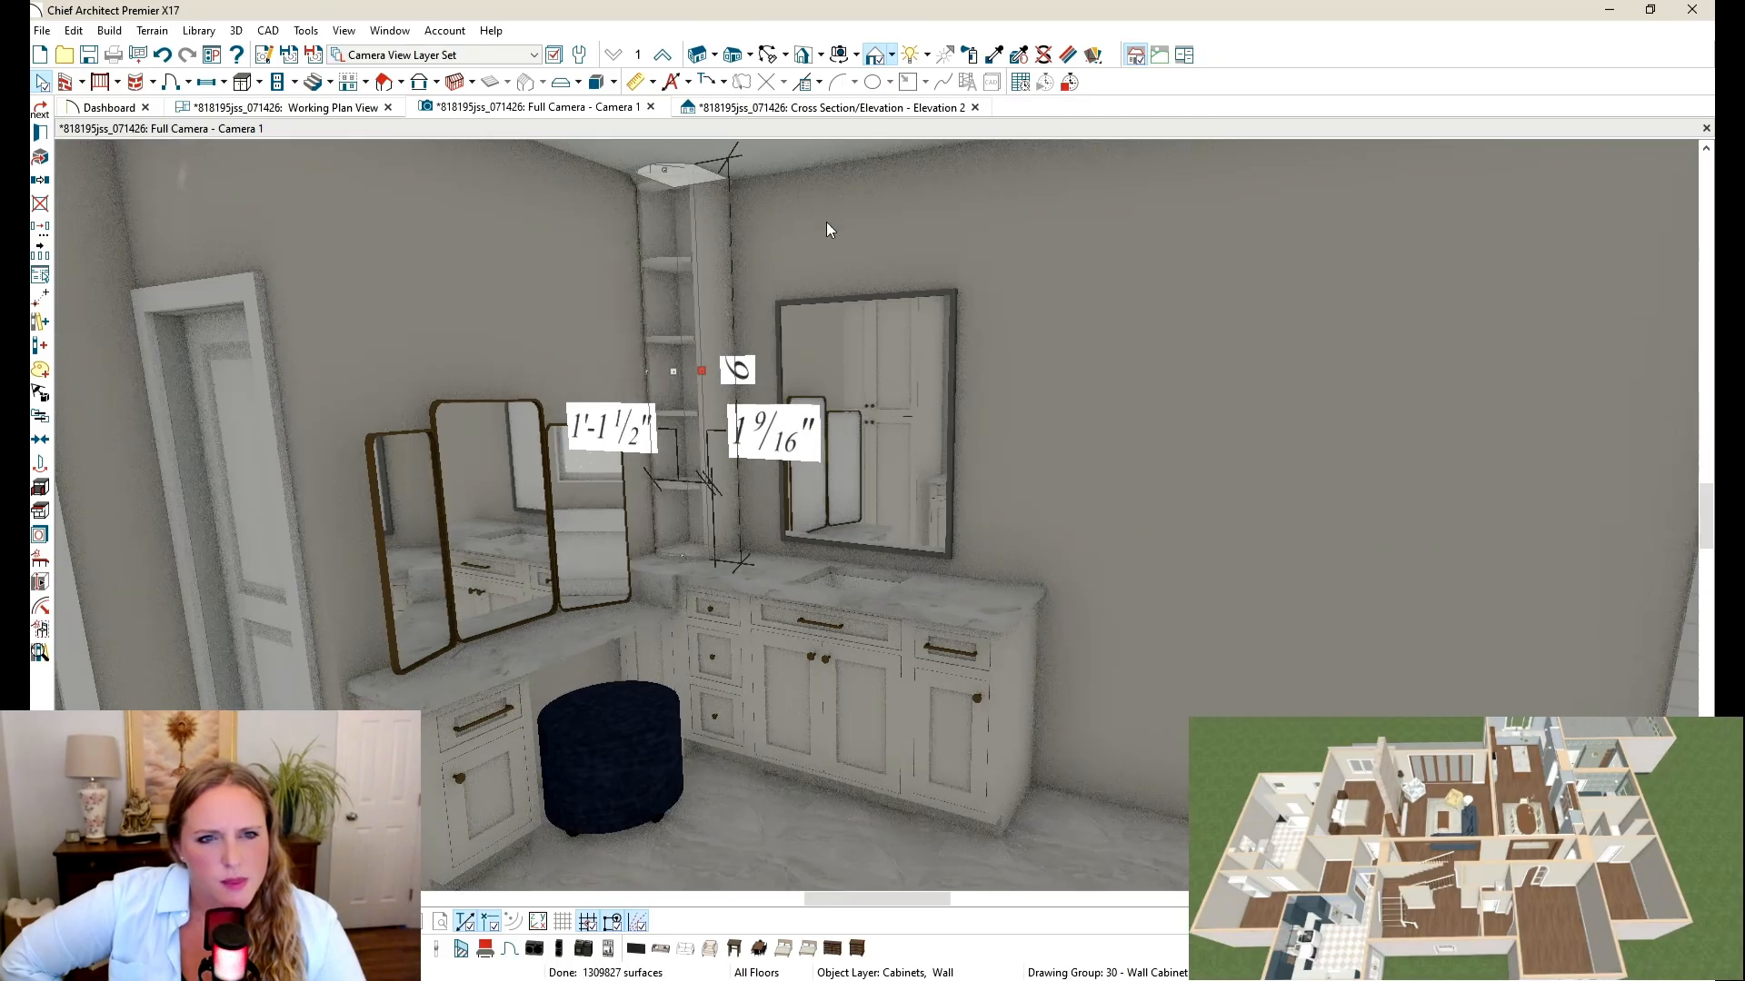
{"action": "left_click", "coordinate": [767, 55]}
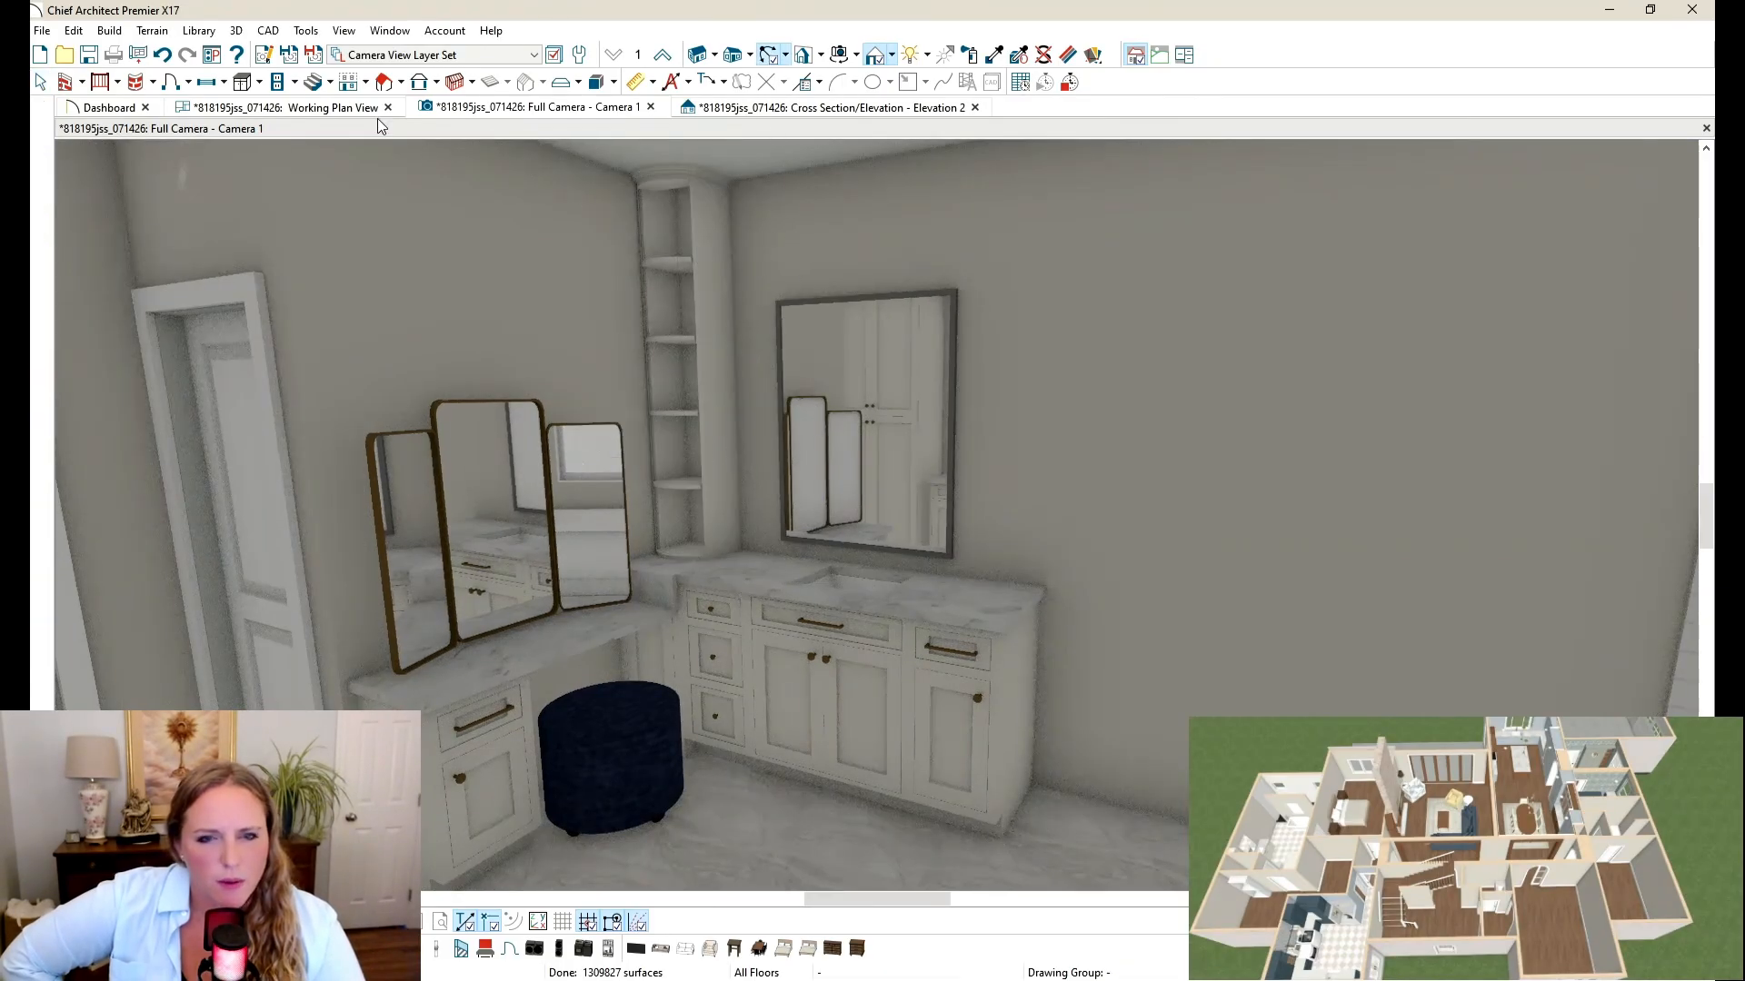
Step: In the working plan, set the width of the vanity corner's wall cabinet to 20" and its depth to 12"
{"action": "scroll", "coordinate": [829, 428], "scroll_direction": "down", "scroll_amount": 6}
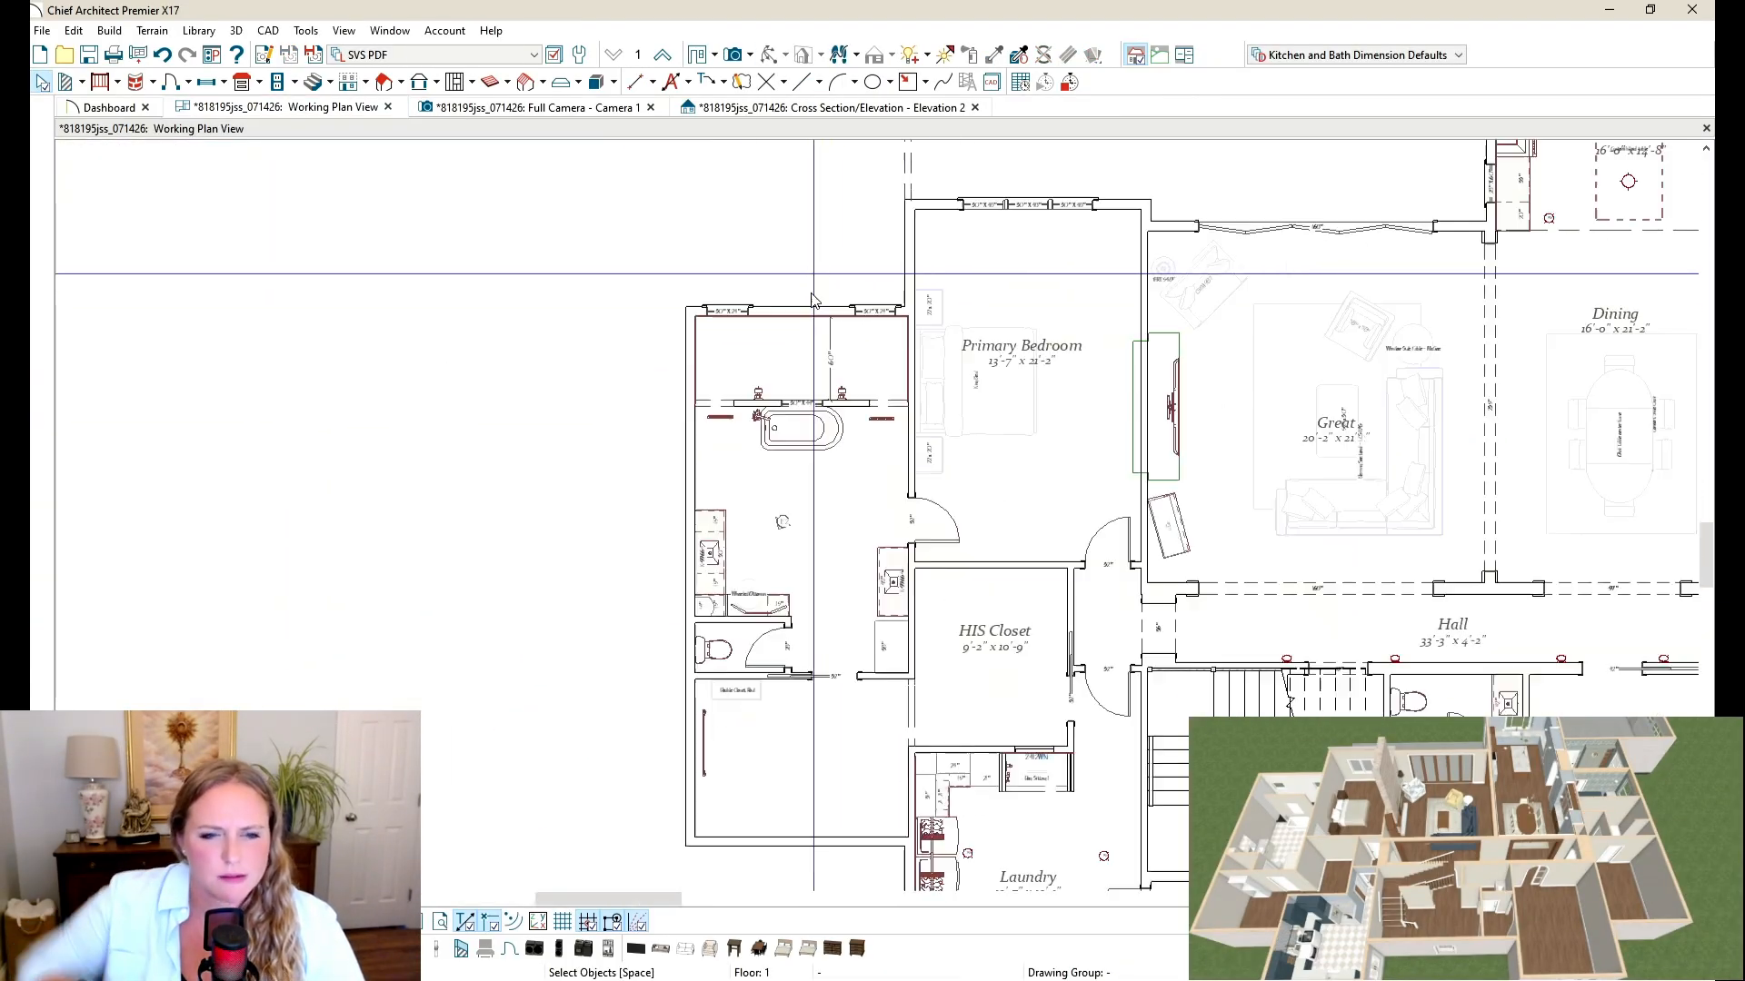
{"action": "scroll", "coordinate": [764, 562], "scroll_direction": "up", "scroll_amount": 3}
{"action": "scroll", "coordinate": [668, 704], "scroll_direction": "up", "scroll_amount": 3}
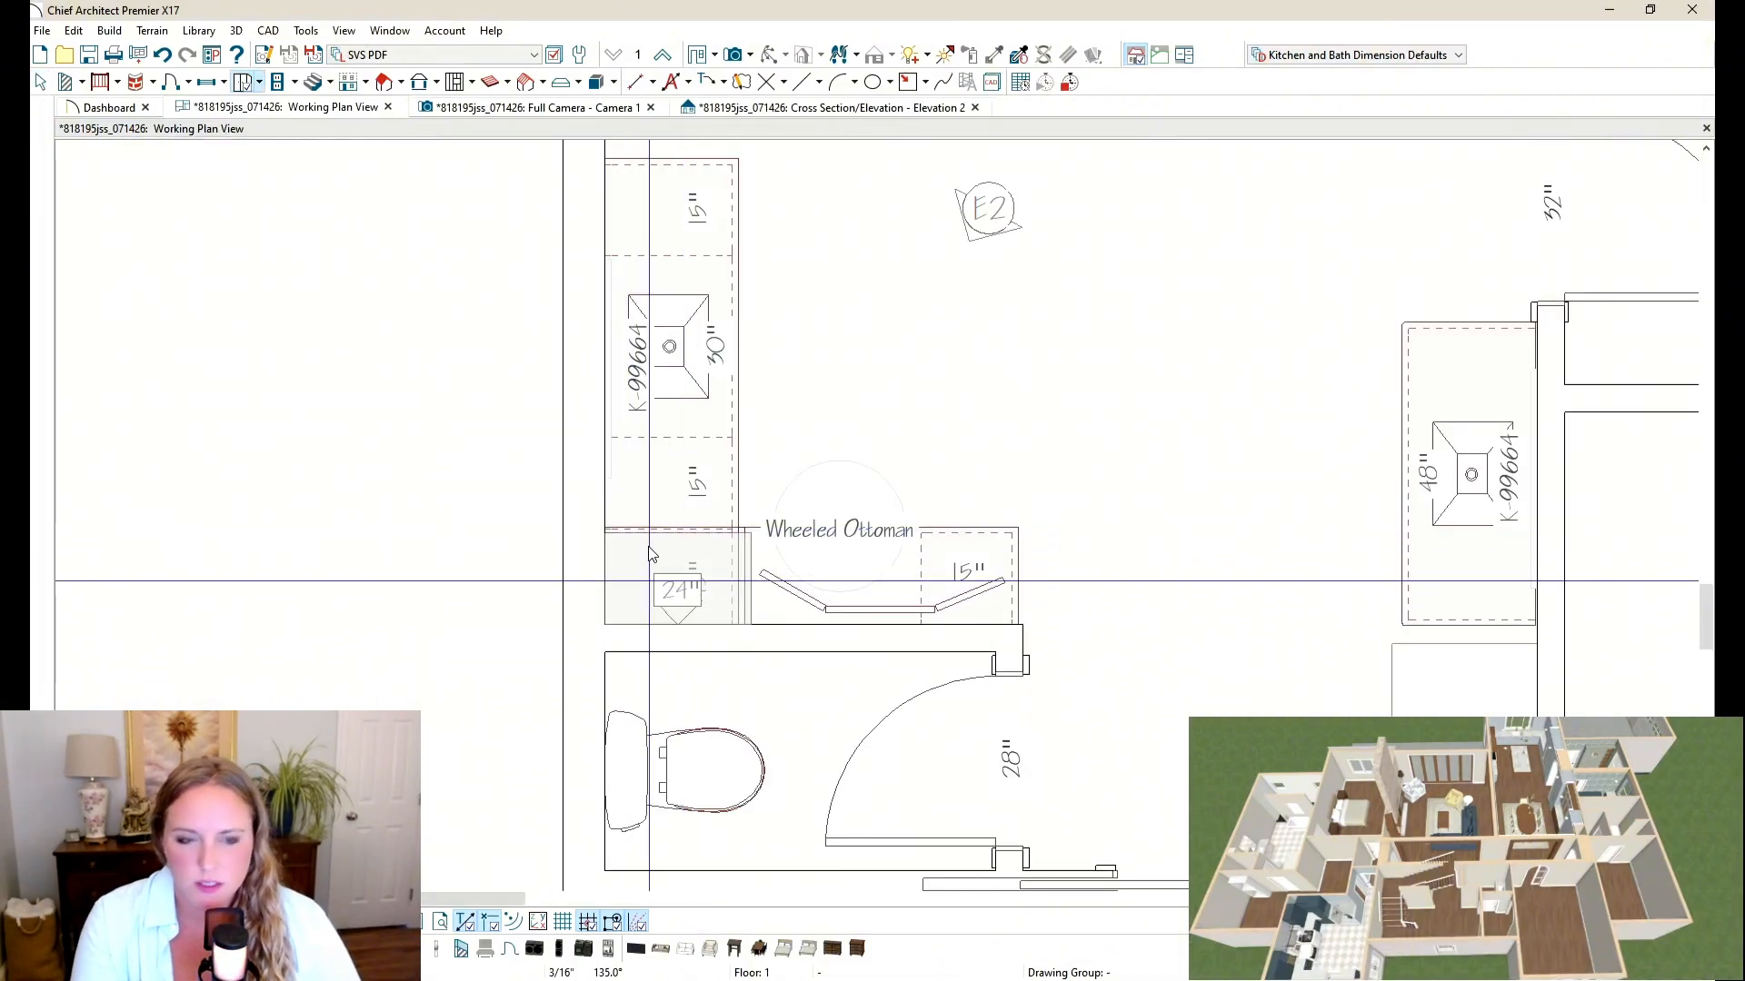
{"action": "left_click", "coordinate": [668, 574]}
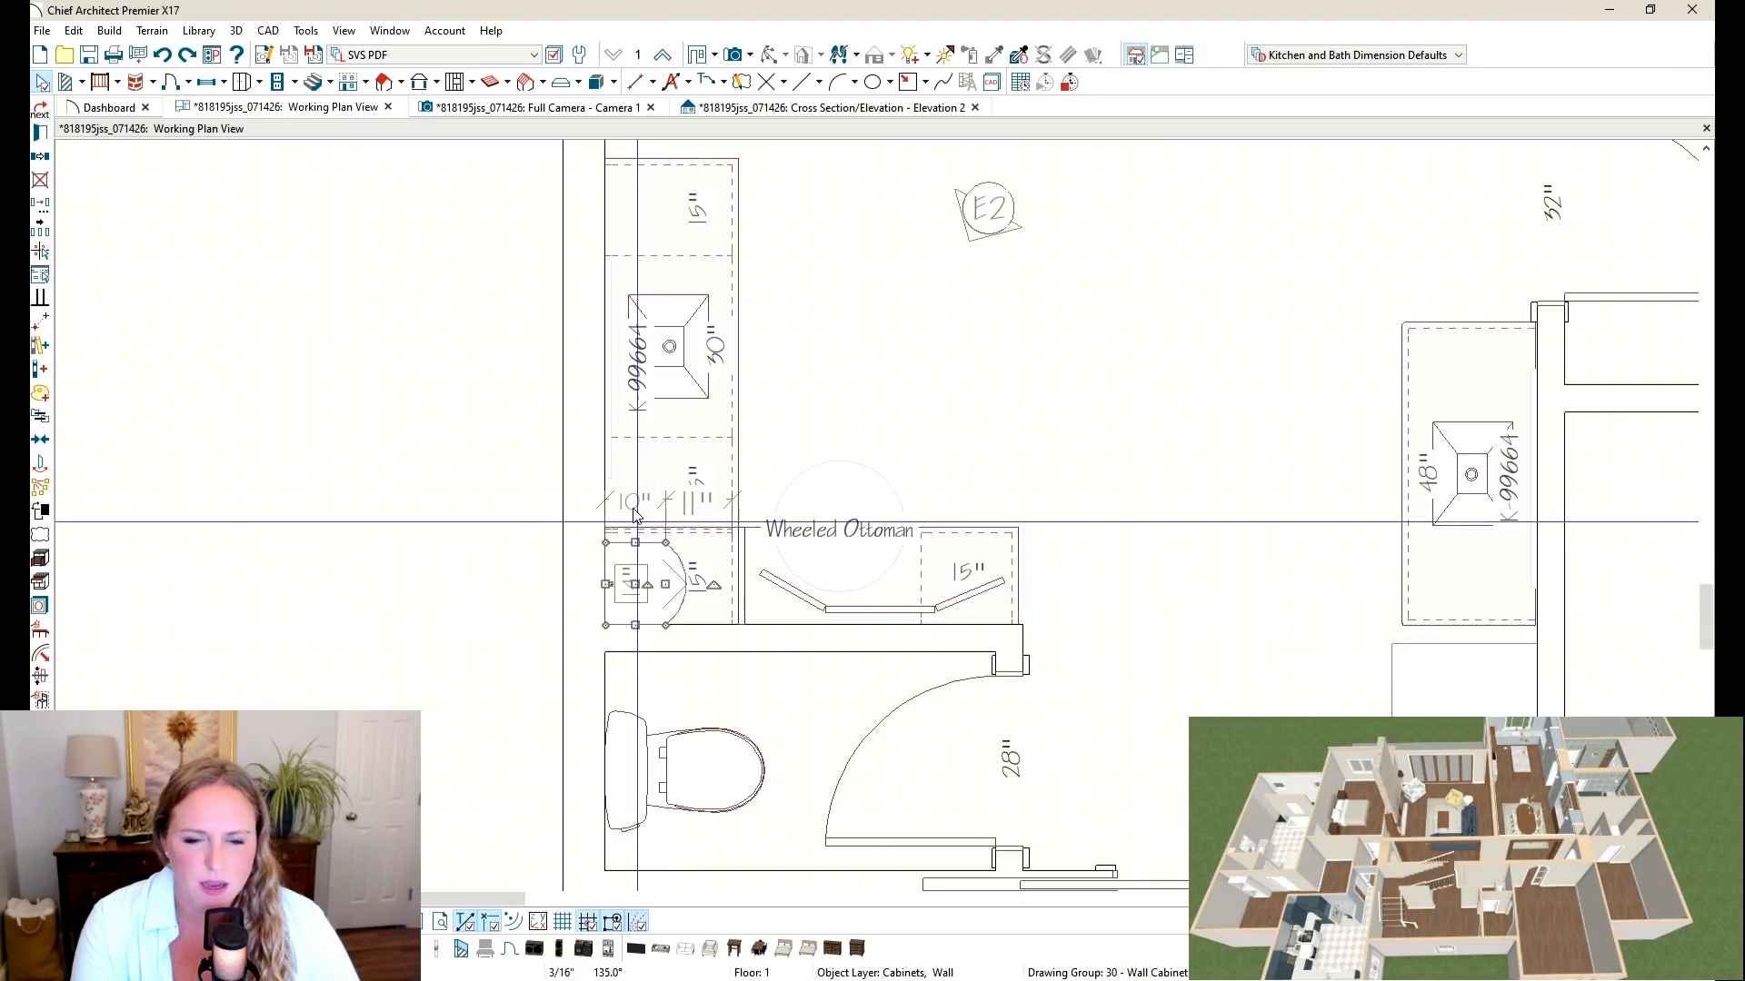
{"action": "key", "text": "ctrl+e"}
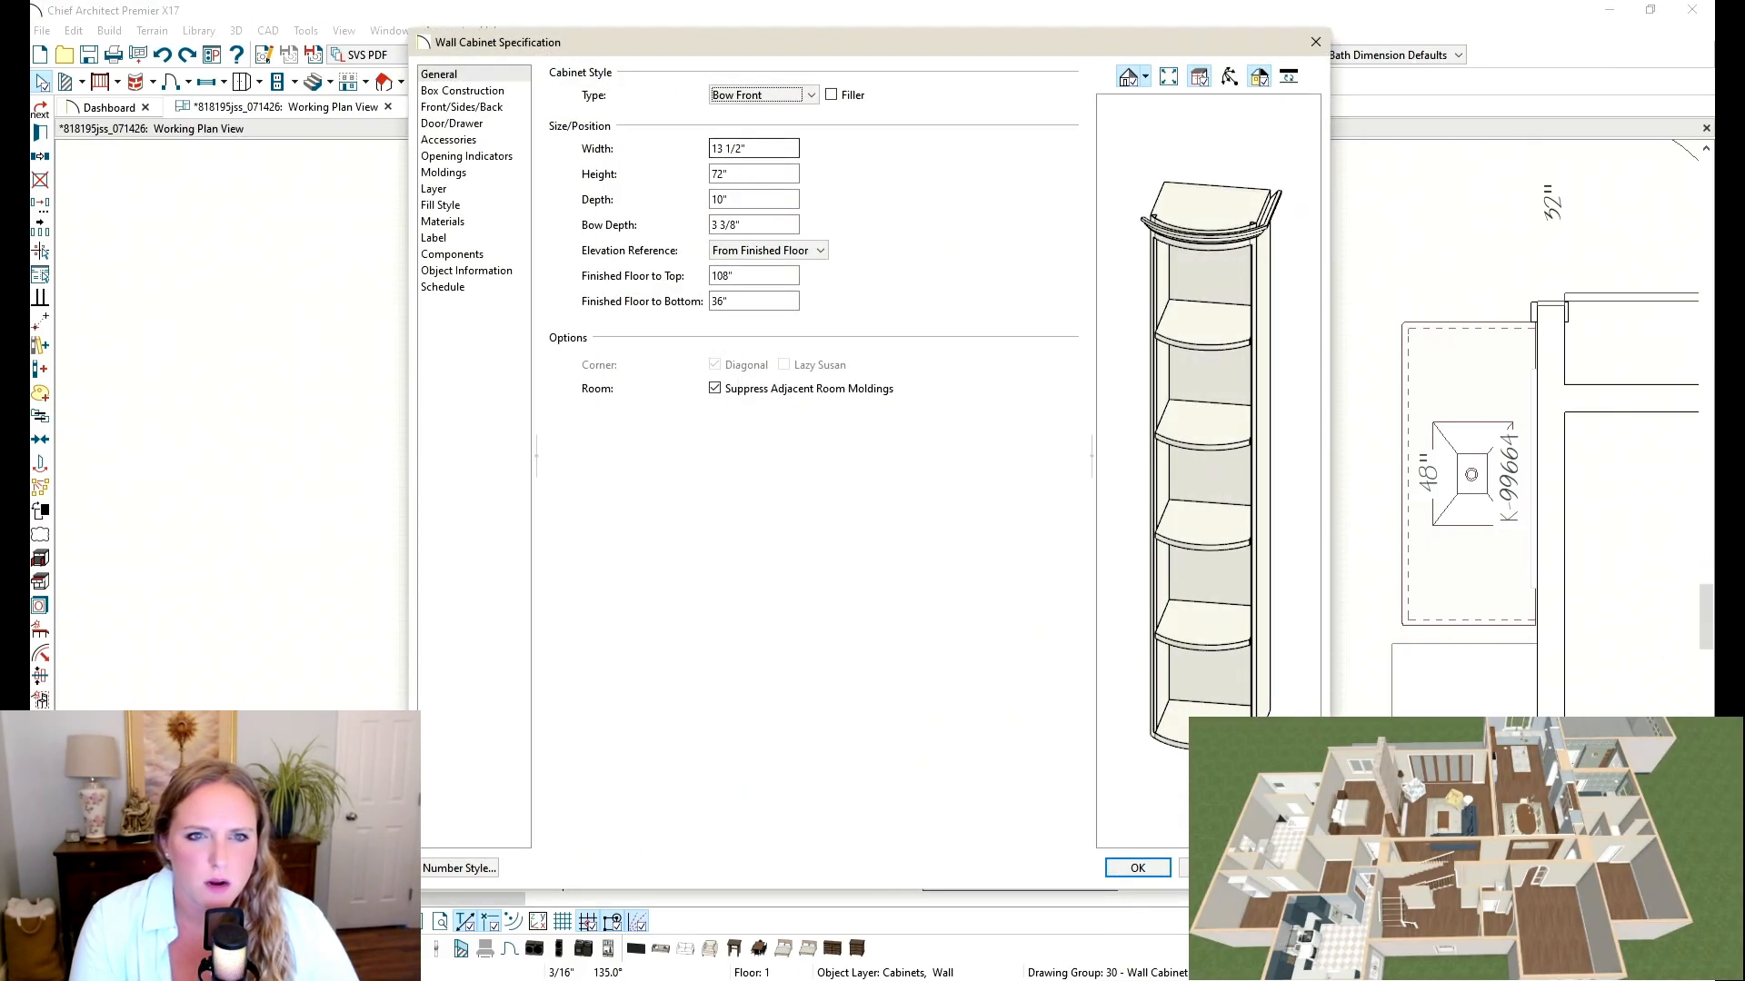
{"action": "left_click_drag", "start_coordinate": [764, 149], "coordinate": [570, 146]}
{"action": "type", "text": "20\""}
{"action": "key", "text": "Tab"}
{"action": "key", "text": "Tab"}
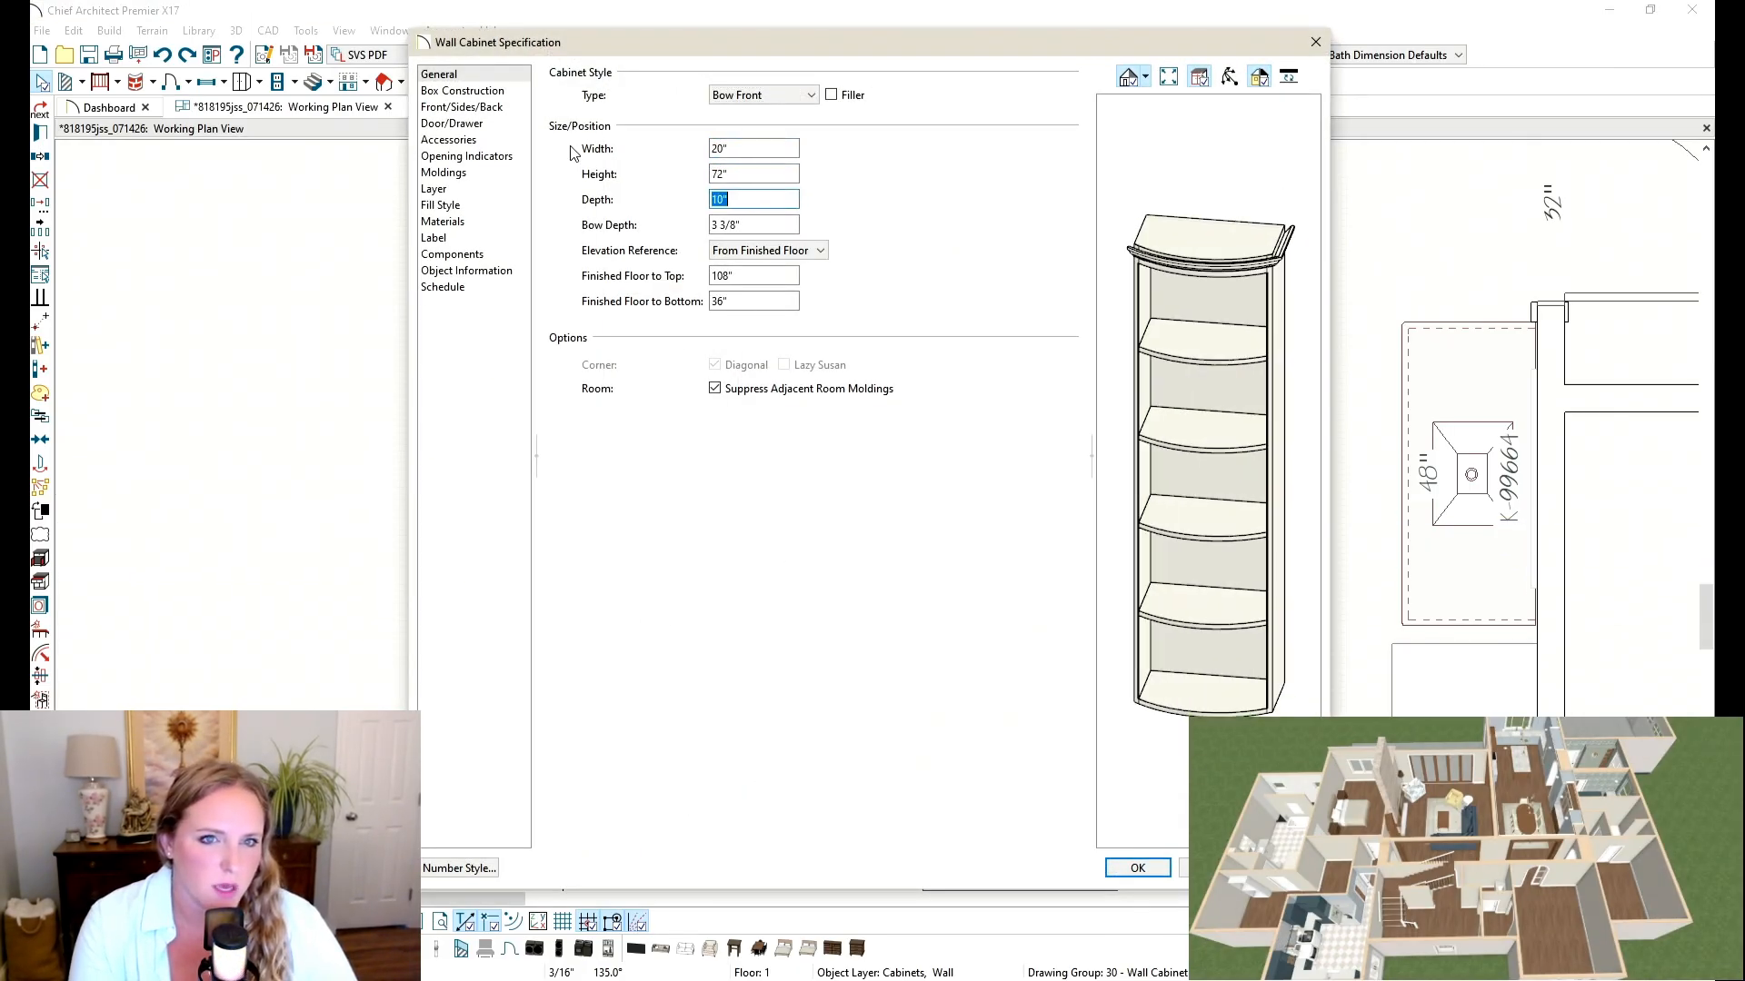
{"action": "type", "text": "12\""}
{"action": "key", "text": "Tab"}
Step: Change the 20" wide wall cabinet in the vanity corner to the Corner type
{"action": "left_click", "coordinate": [810, 94]}
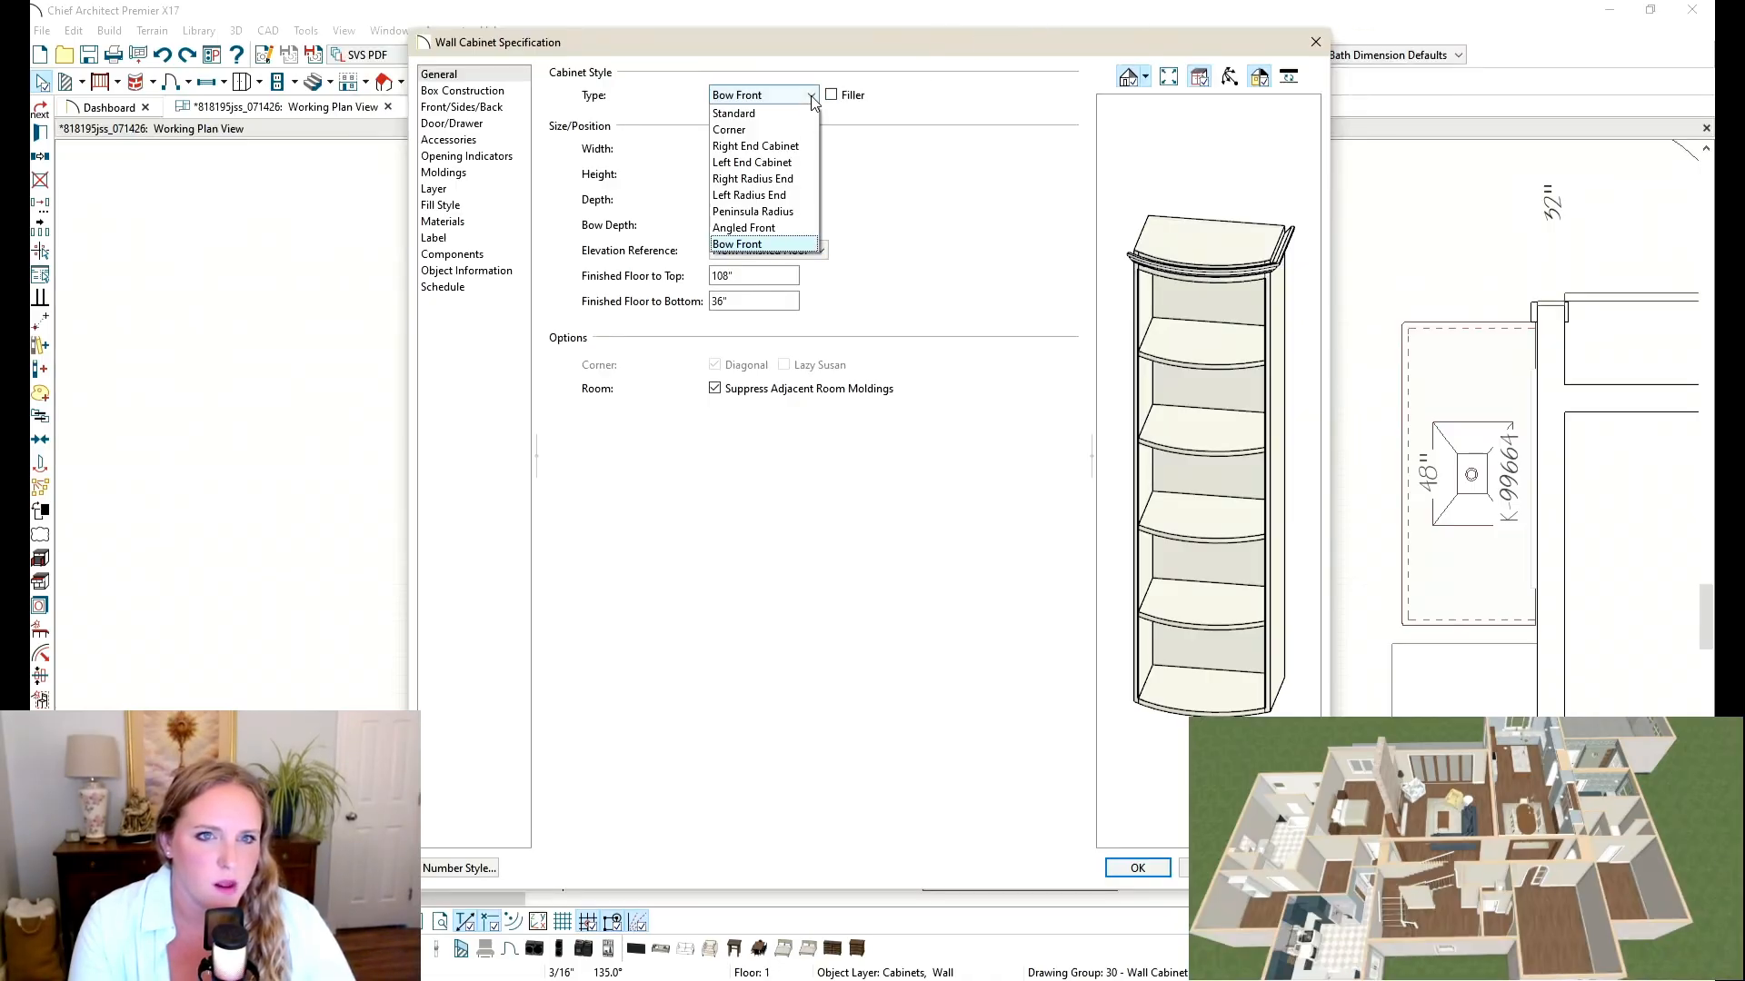
{"action": "left_click", "coordinate": [768, 132]}
{"action": "left_click", "coordinate": [1152, 870]}
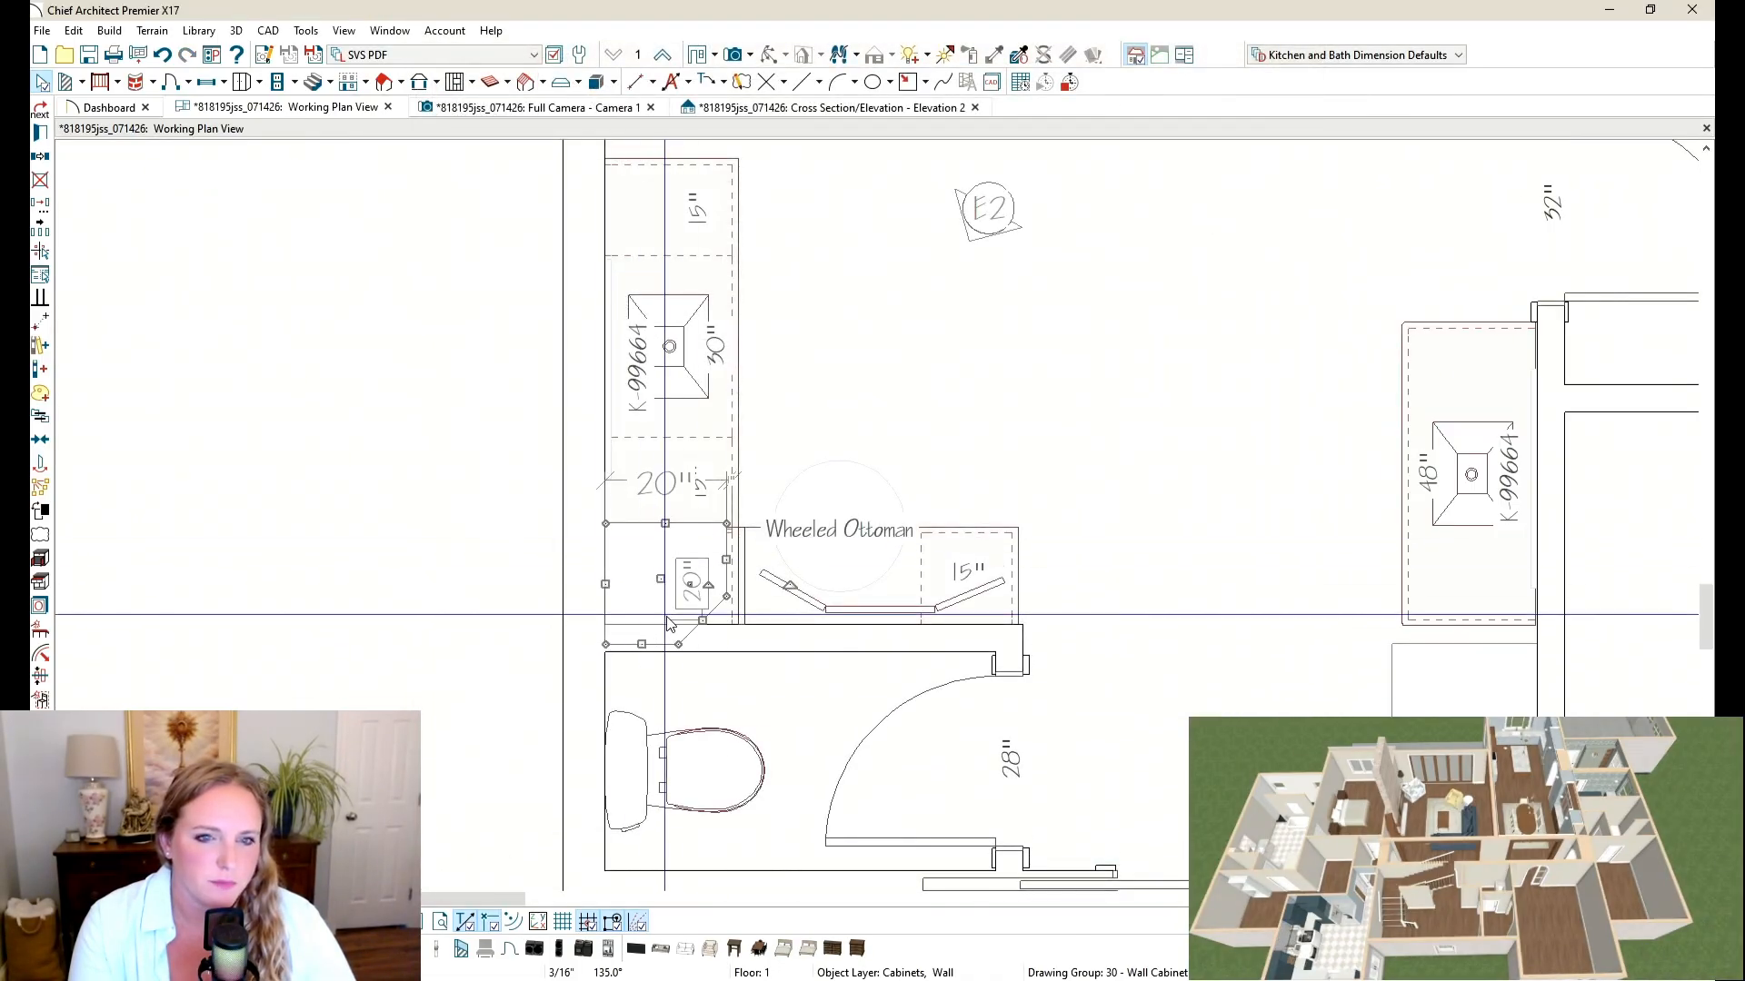
Step: Rotate the corner wall cabinet so its diagonal front faces the room, and move it flush against the toilet room wall
{"action": "left_click_drag", "start_coordinate": [785, 586], "coordinate": [796, 514]}
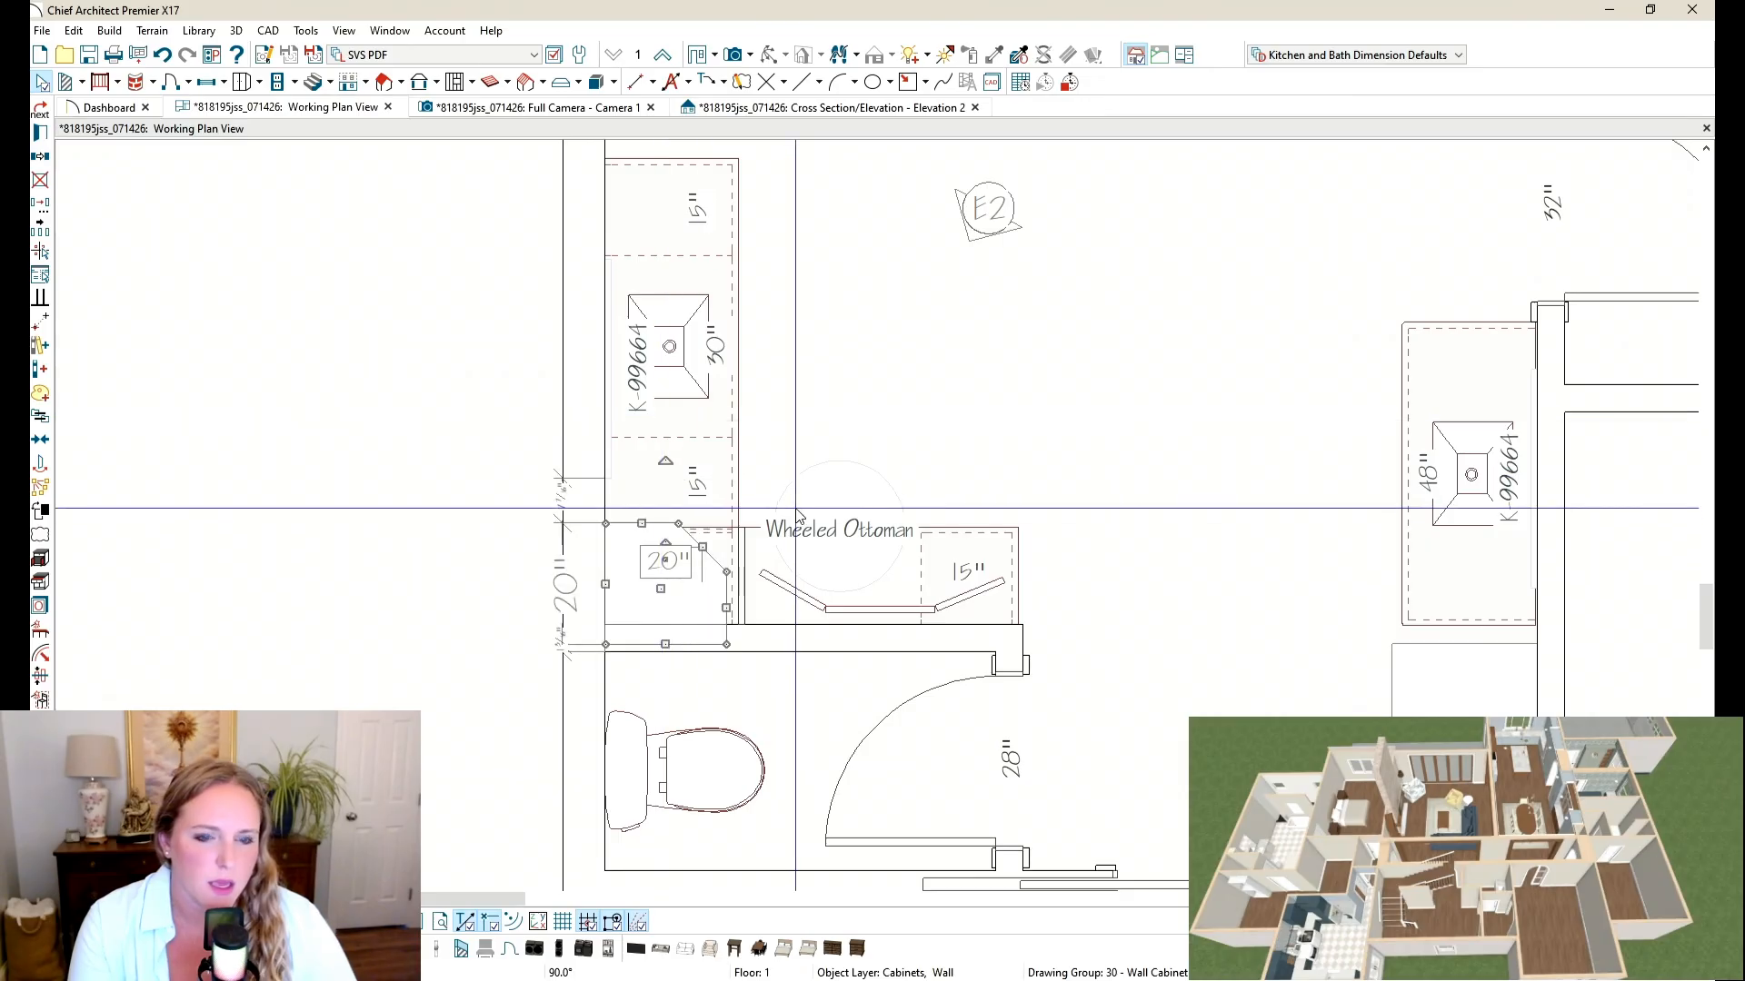
{"action": "key", "text": "Up"}
{"action": "key", "text": "Down"}
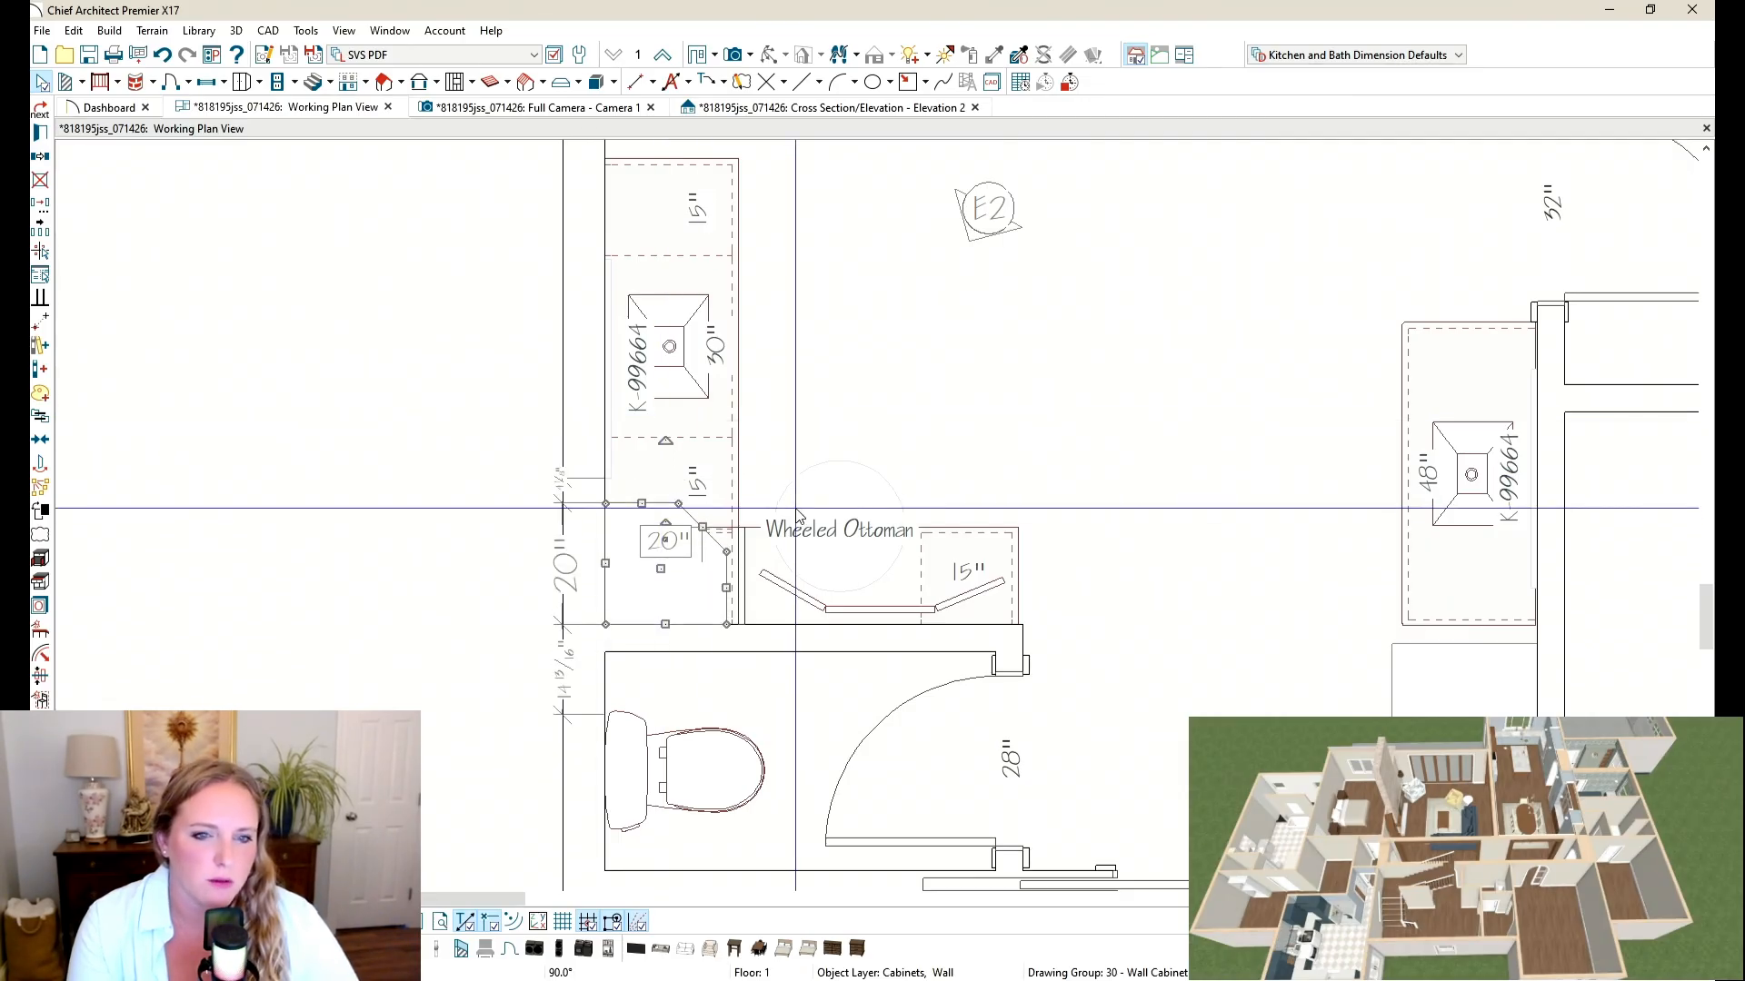
Step: Try the Peninsula Radius and Bow Front types on the corner wall cabinet, and return it to Corner
{"action": "key", "text": "ctrl+e"}
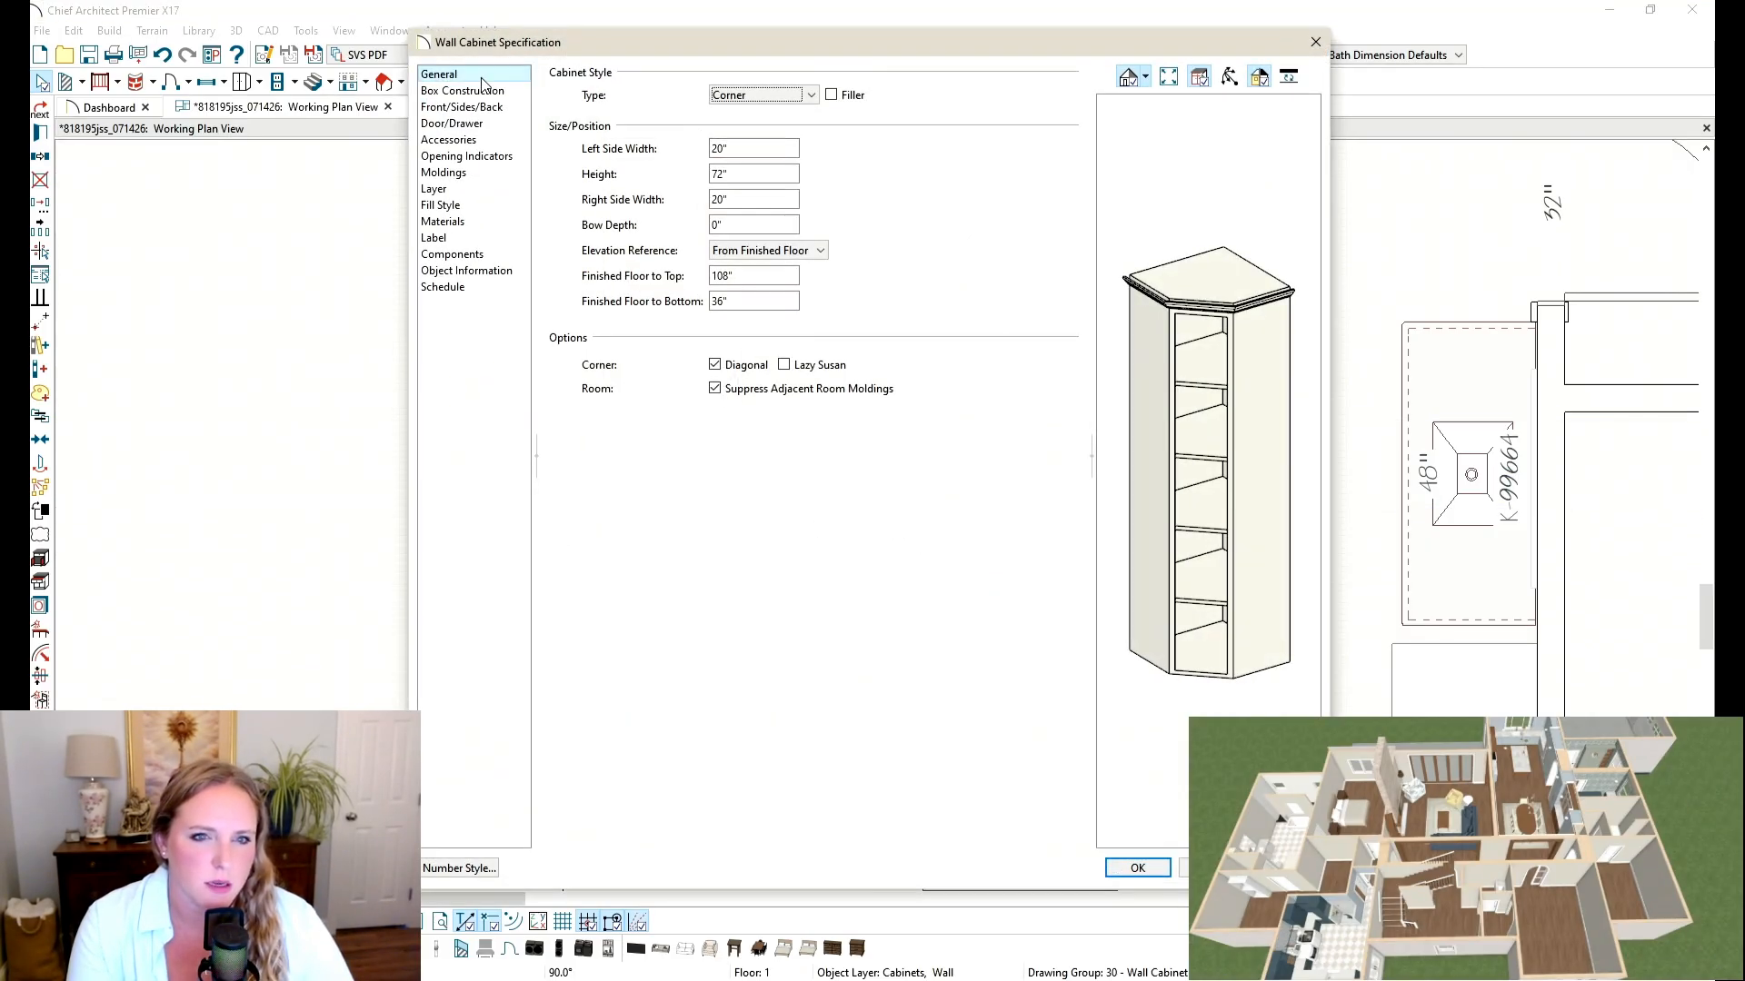
{"action": "left_click", "coordinate": [810, 94]}
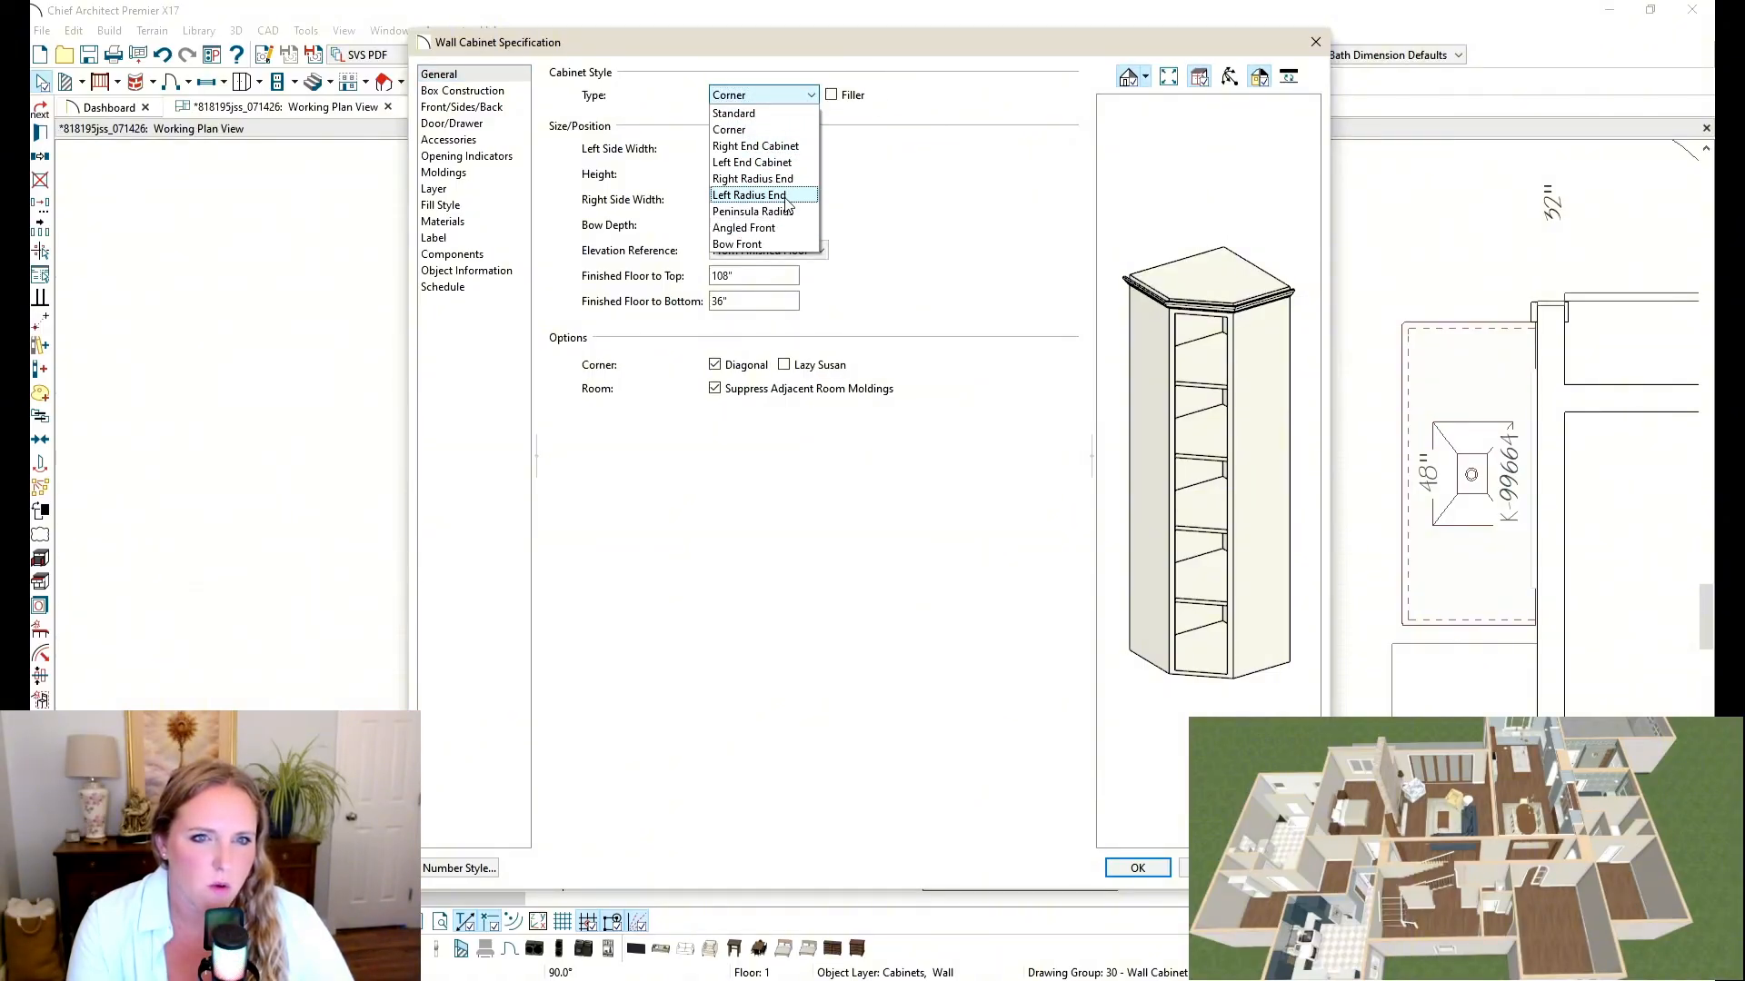
{"action": "left_click", "coordinate": [788, 229]}
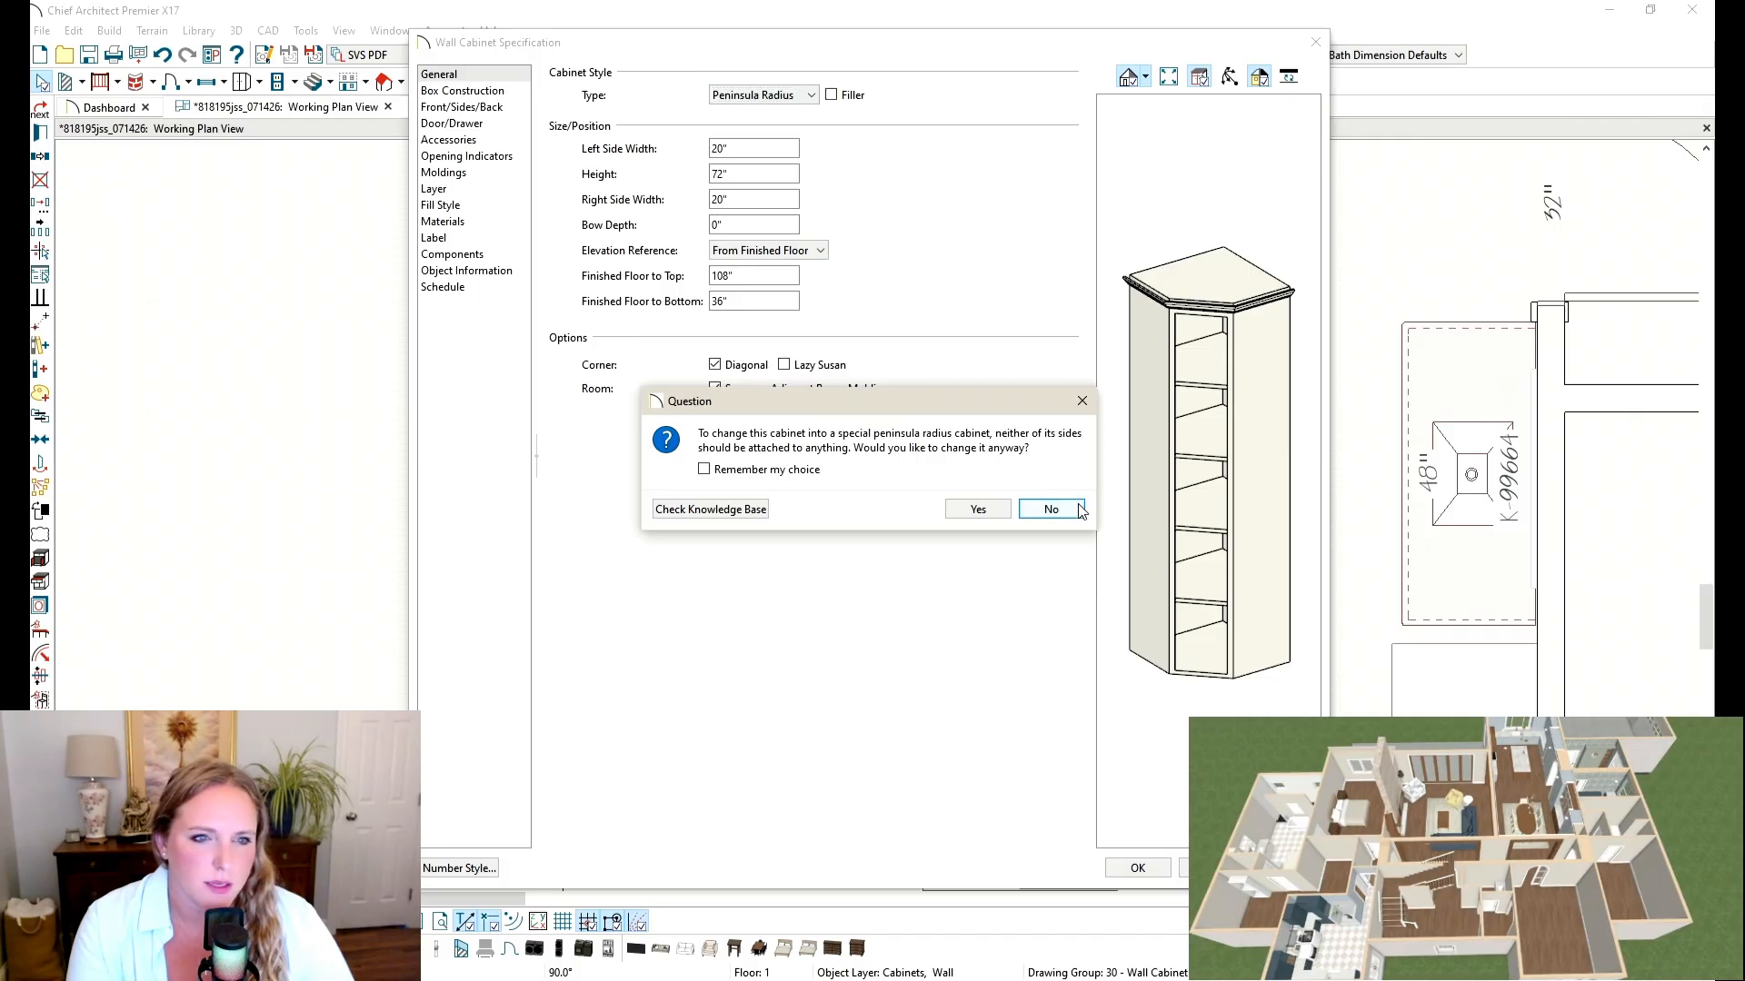
{"action": "left_click", "coordinate": [1054, 510]}
{"action": "left_click", "coordinate": [766, 96]}
{"action": "left_click", "coordinate": [771, 237]}
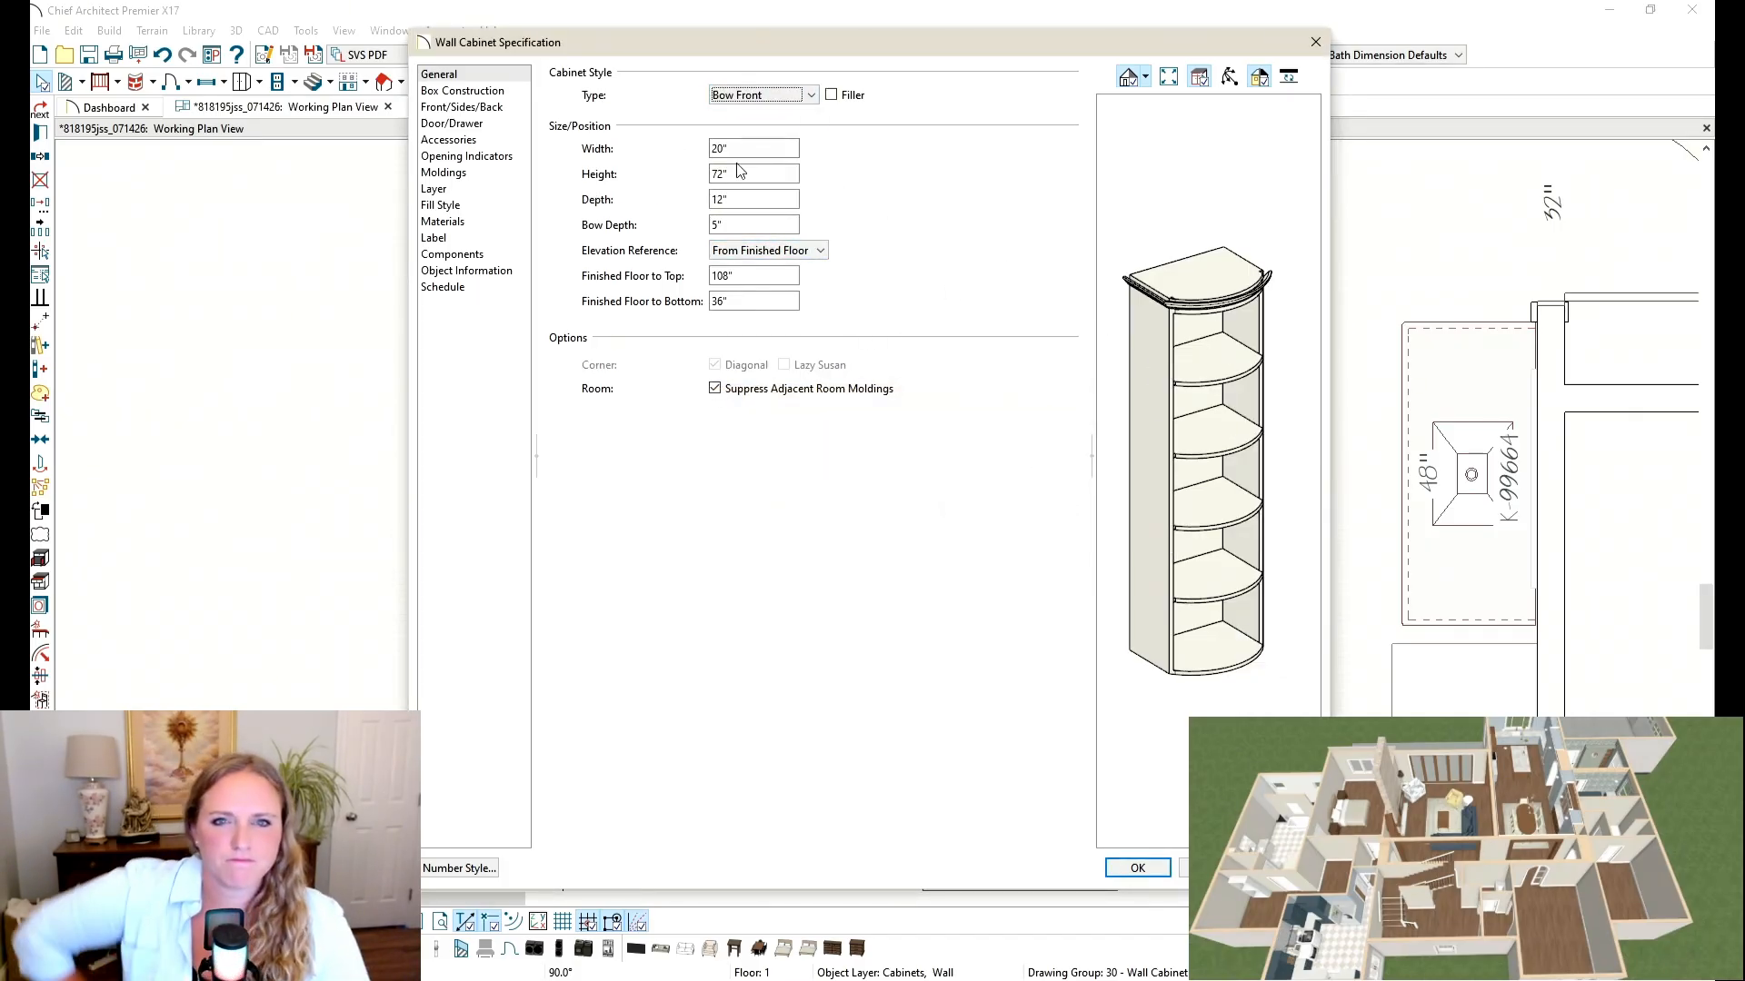
{"action": "left_click", "coordinate": [768, 95]}
{"action": "left_click", "coordinate": [768, 129]}
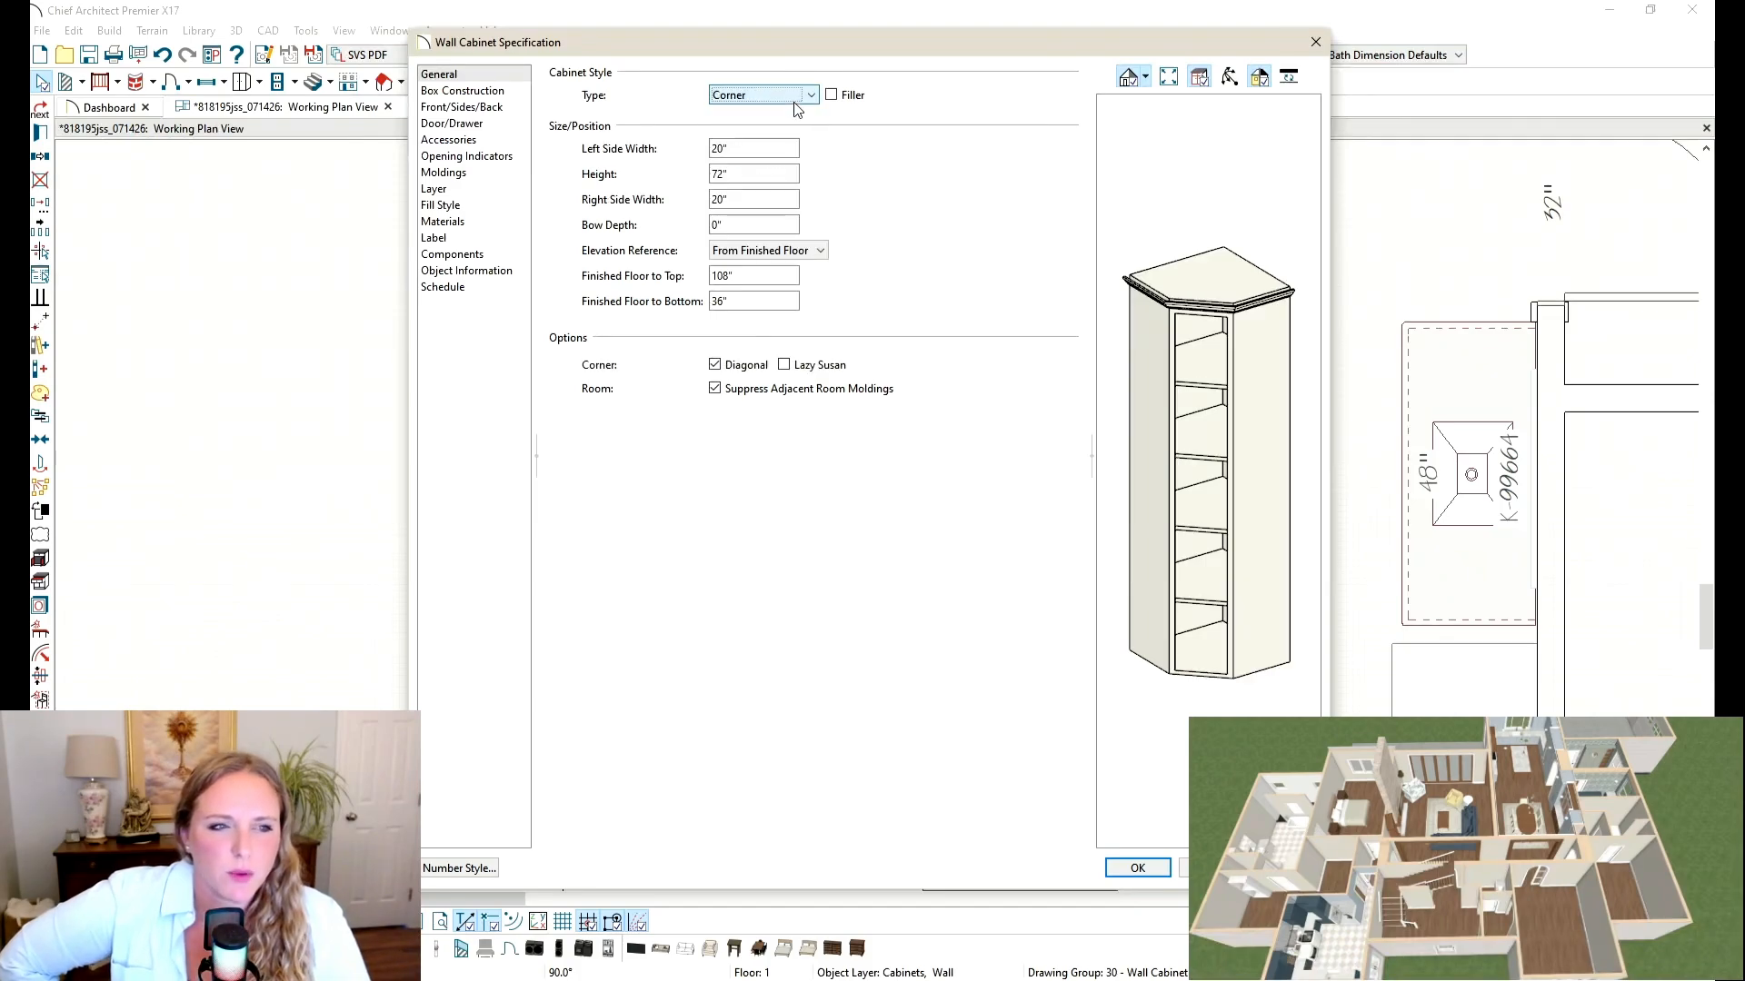
{"action": "left_click", "coordinate": [499, 92]}
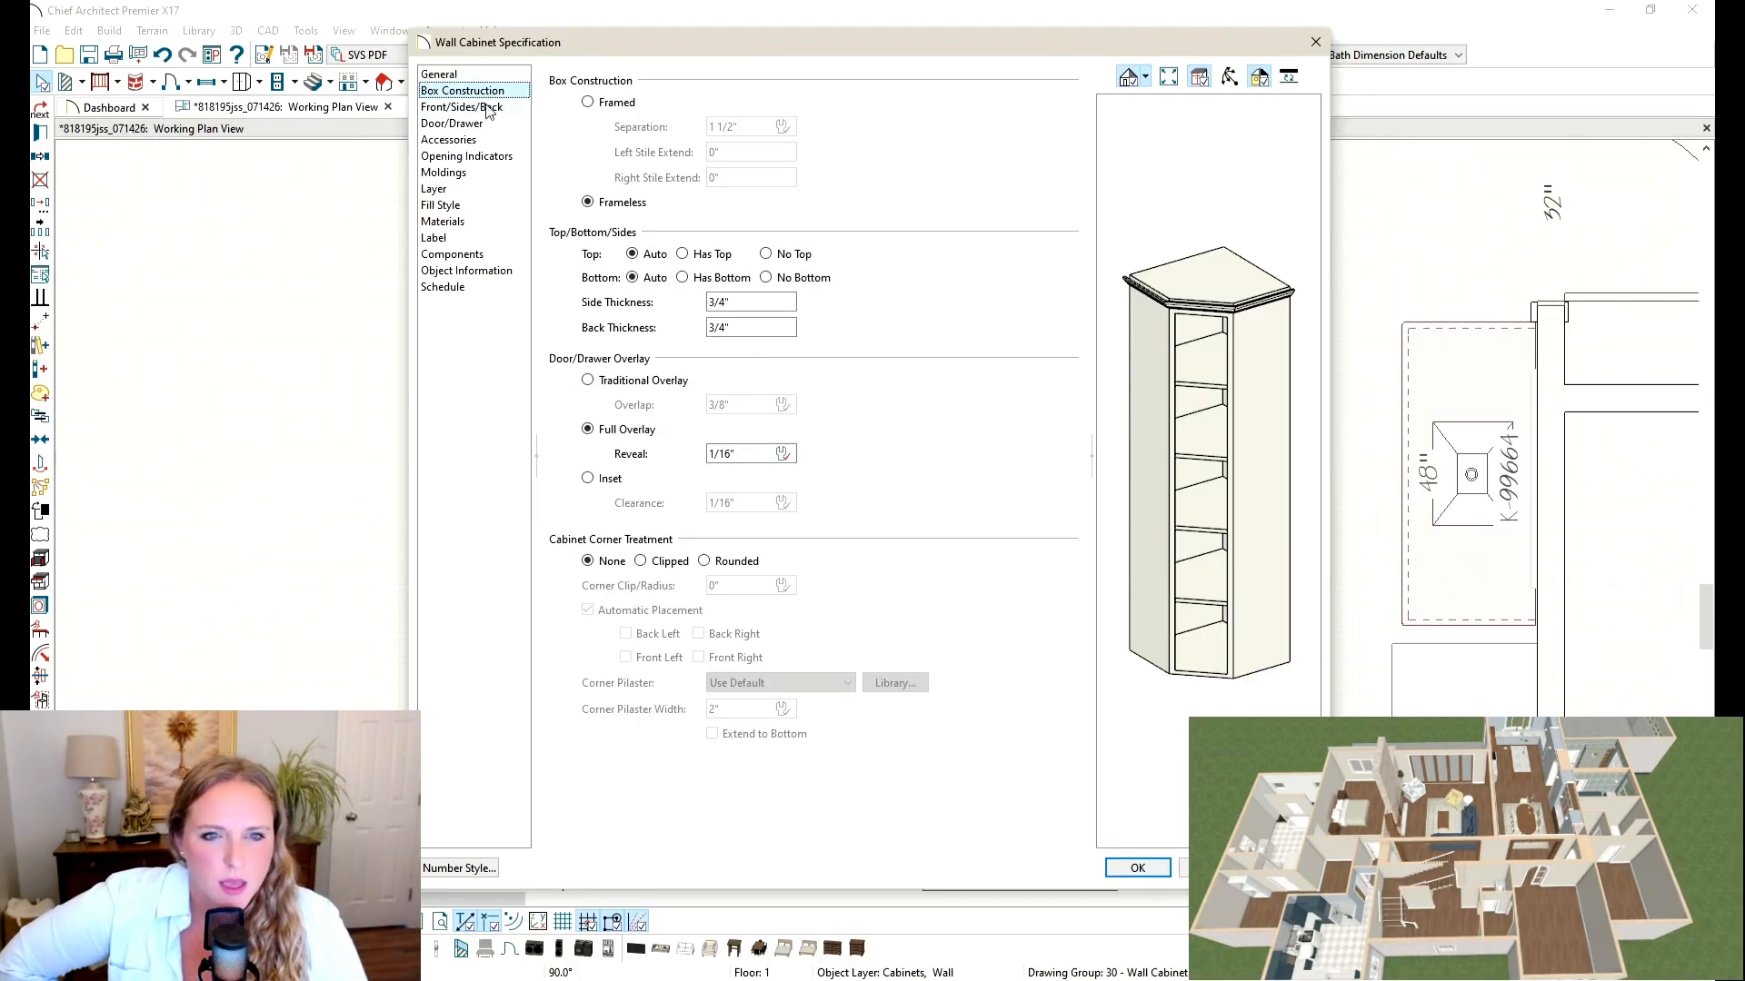
{"action": "left_click", "coordinate": [489, 107]}
{"action": "left_click", "coordinate": [477, 124]}
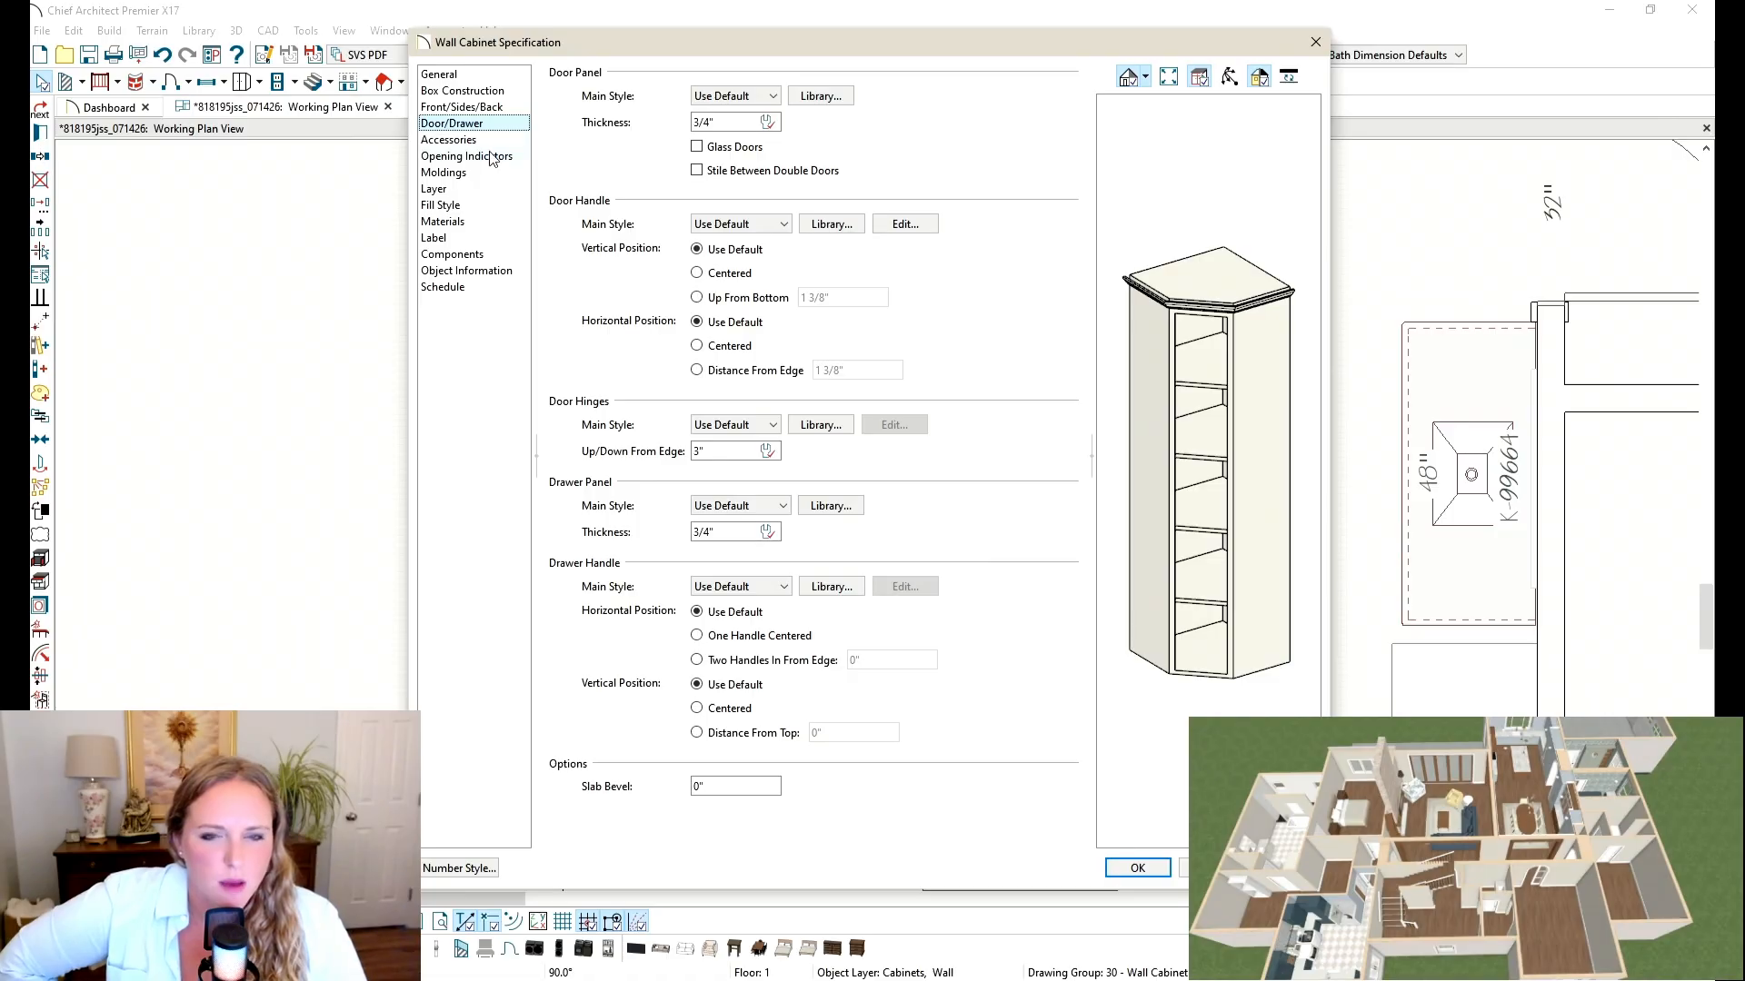
{"action": "left_click", "coordinate": [493, 156]}
{"action": "left_click", "coordinate": [494, 140]}
{"action": "left_click", "coordinate": [484, 76]}
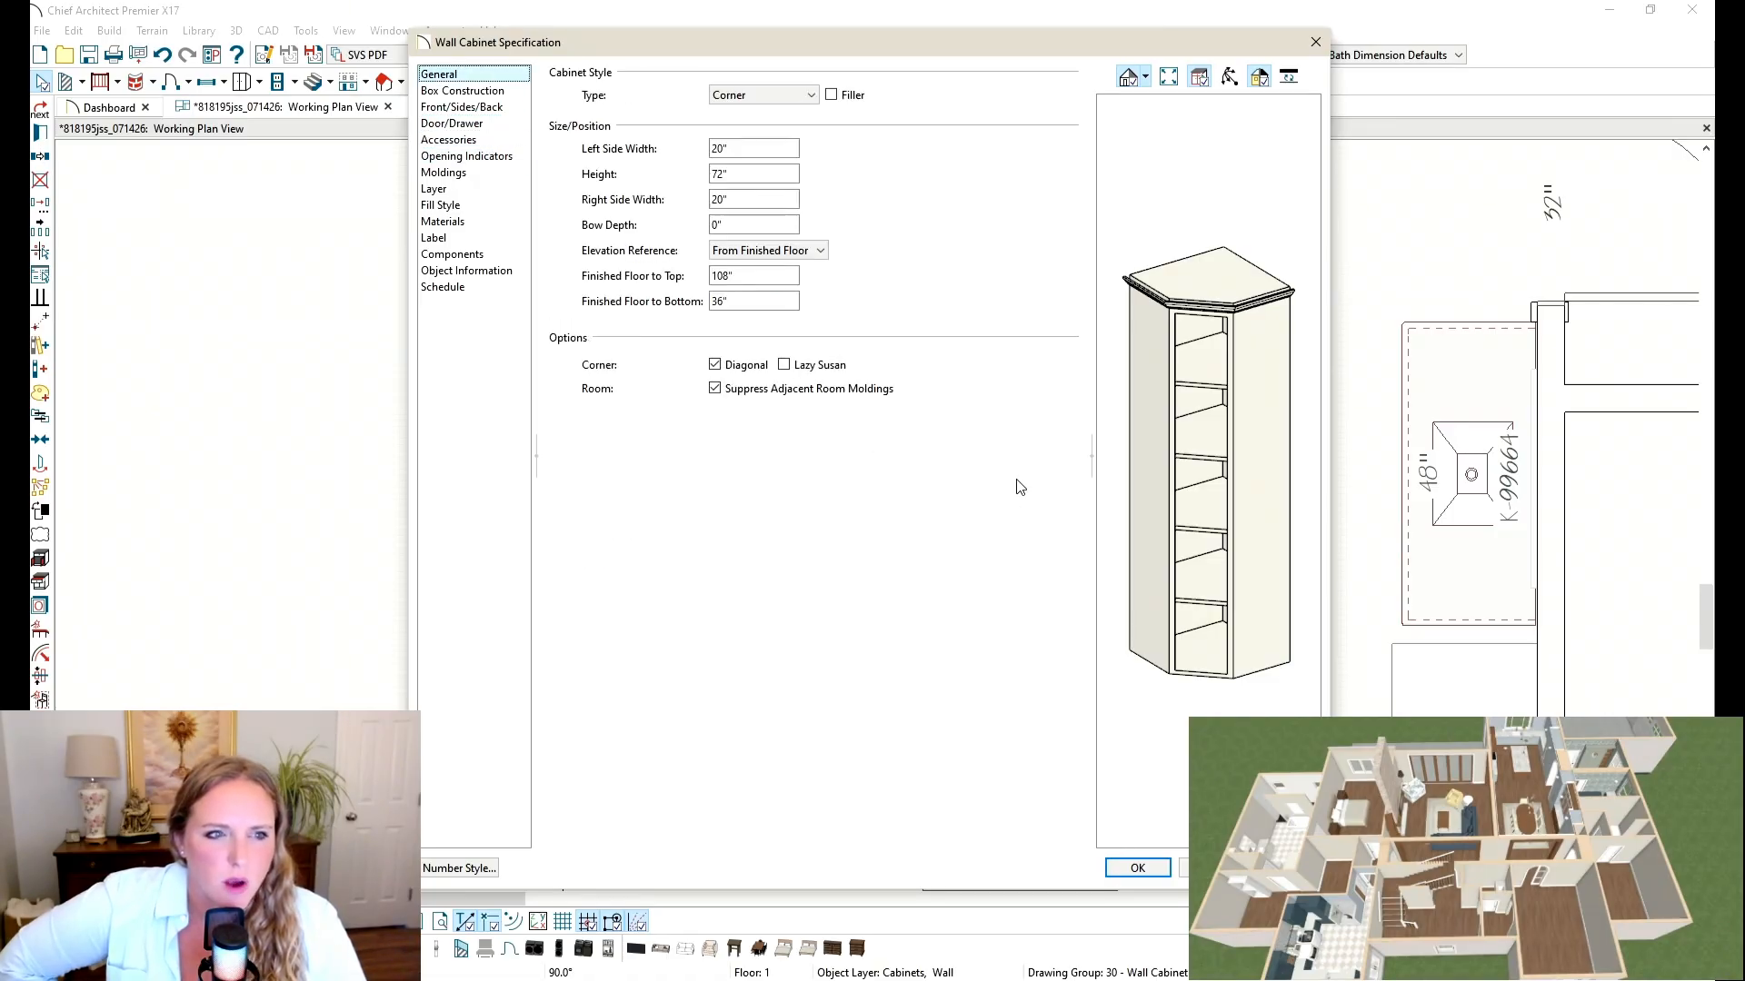
Step: Change the vanity corner's wall cabinet from the Corner type to Bow Front
{"action": "left_click", "coordinate": [754, 96]}
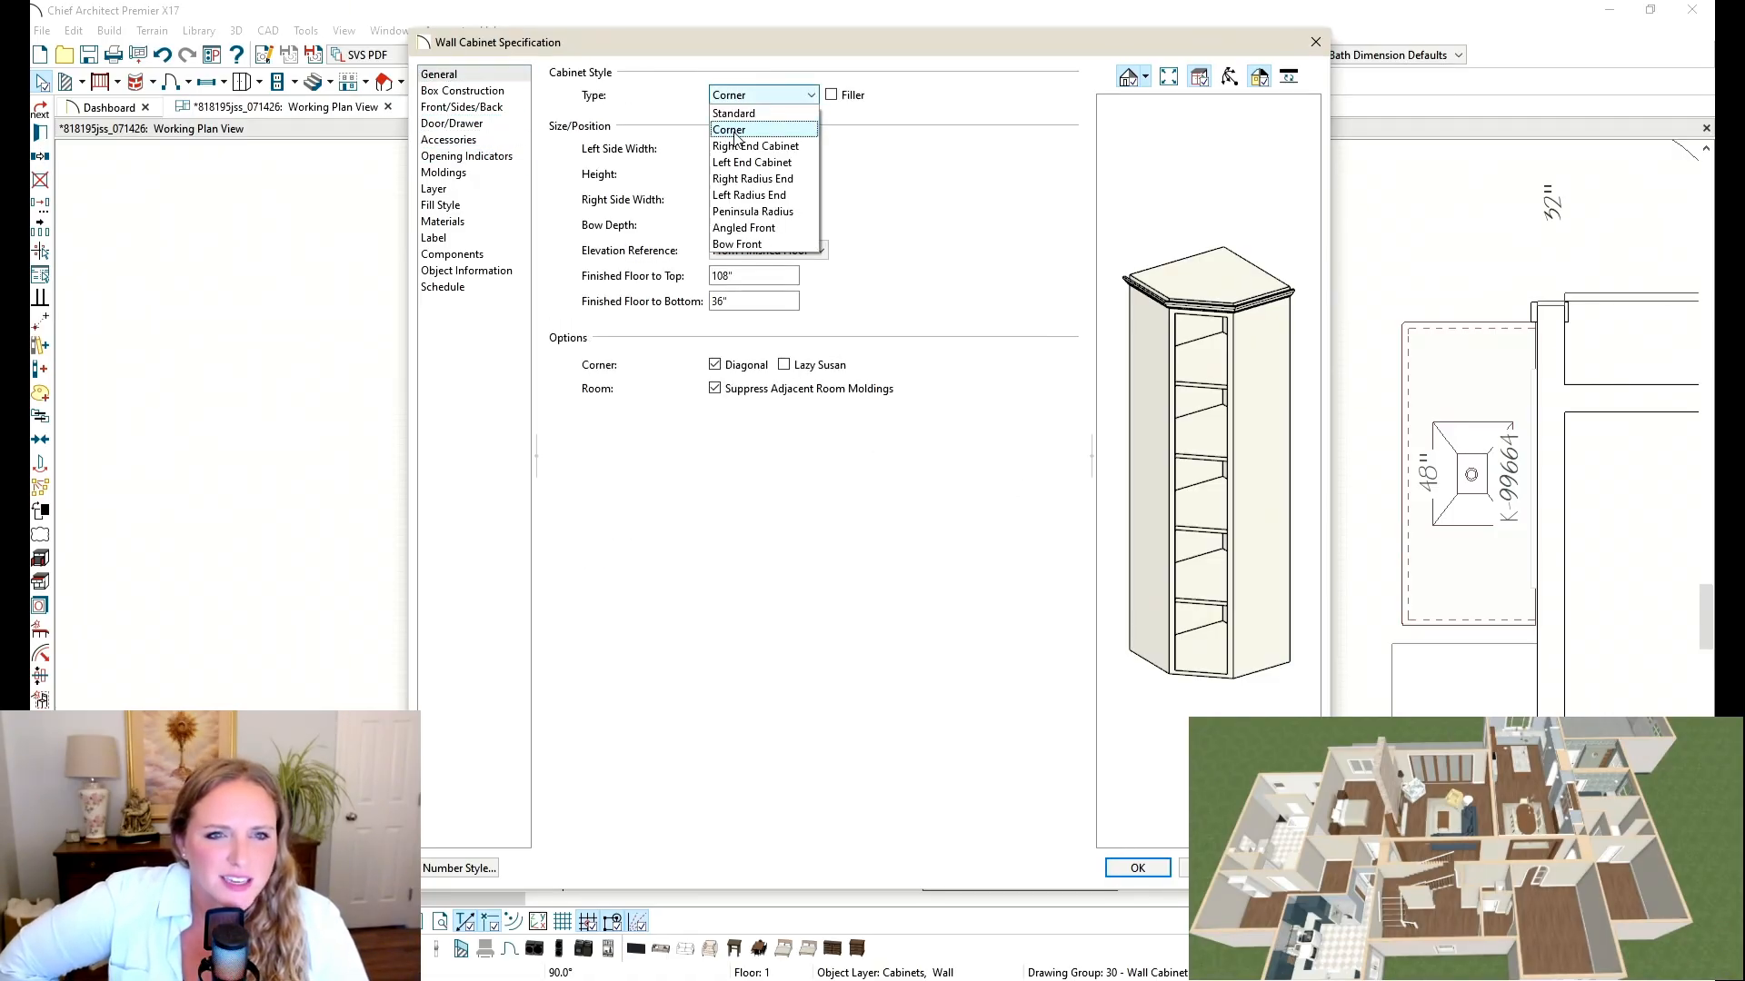
{"action": "left_click", "coordinate": [737, 245]}
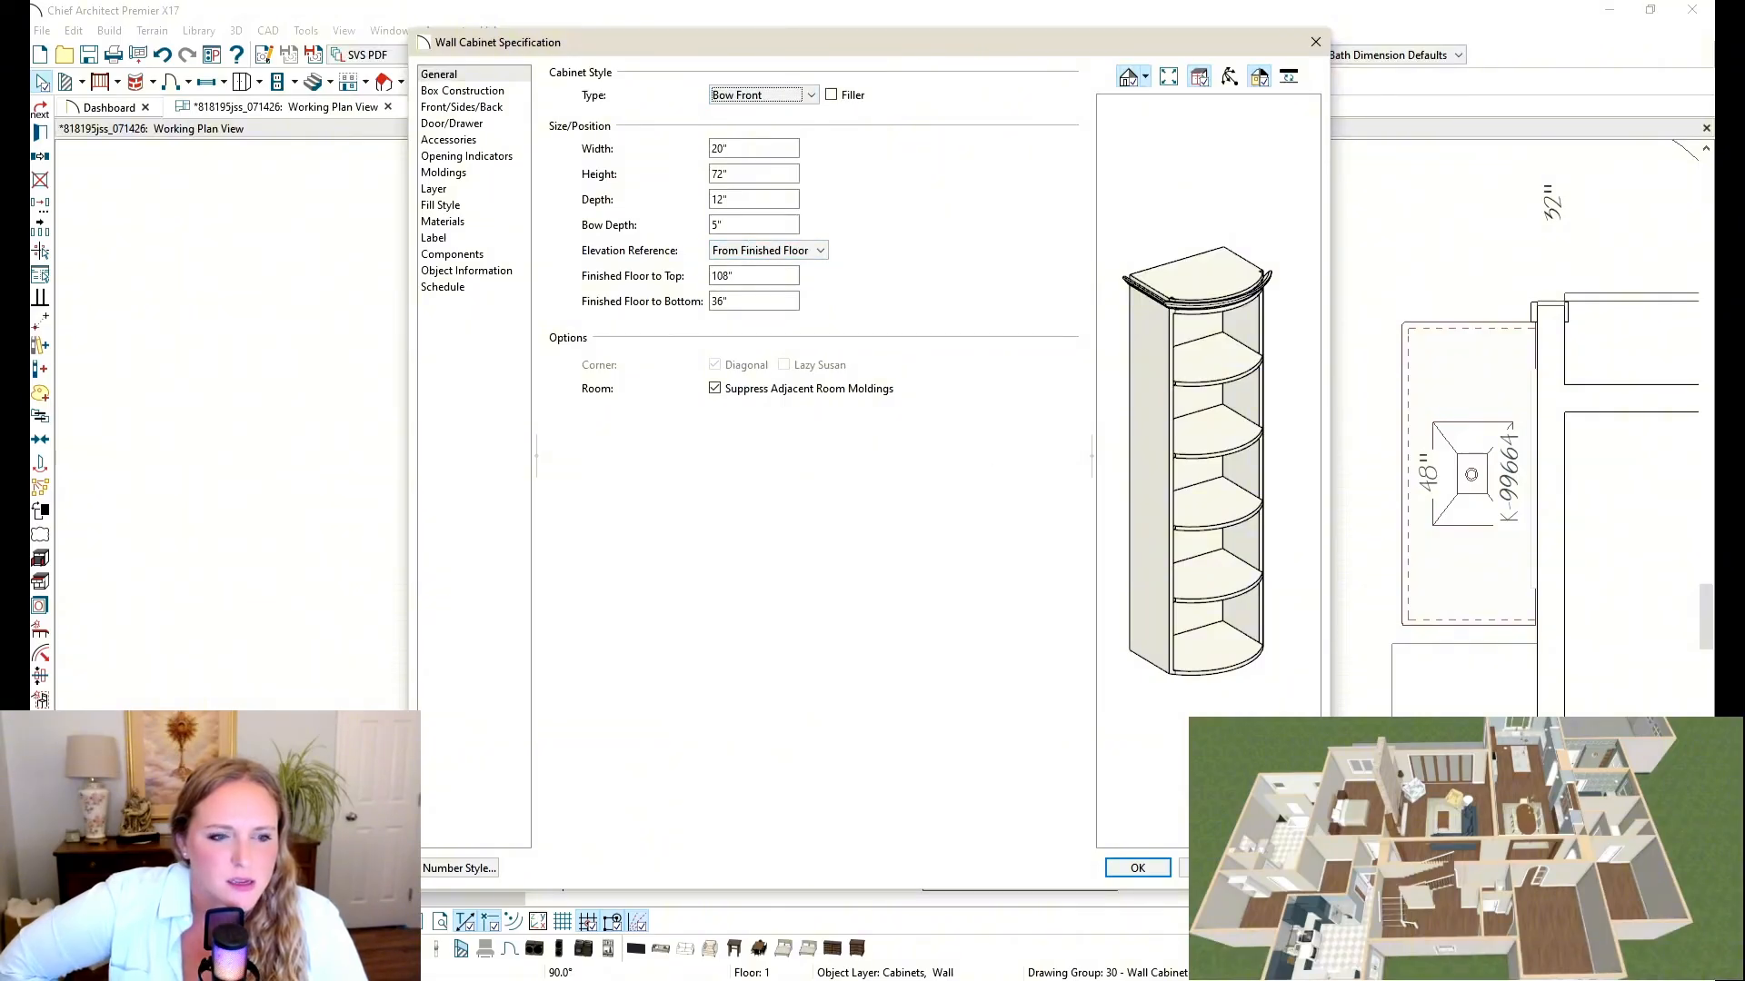
{"action": "left_click", "coordinate": [1138, 868]}
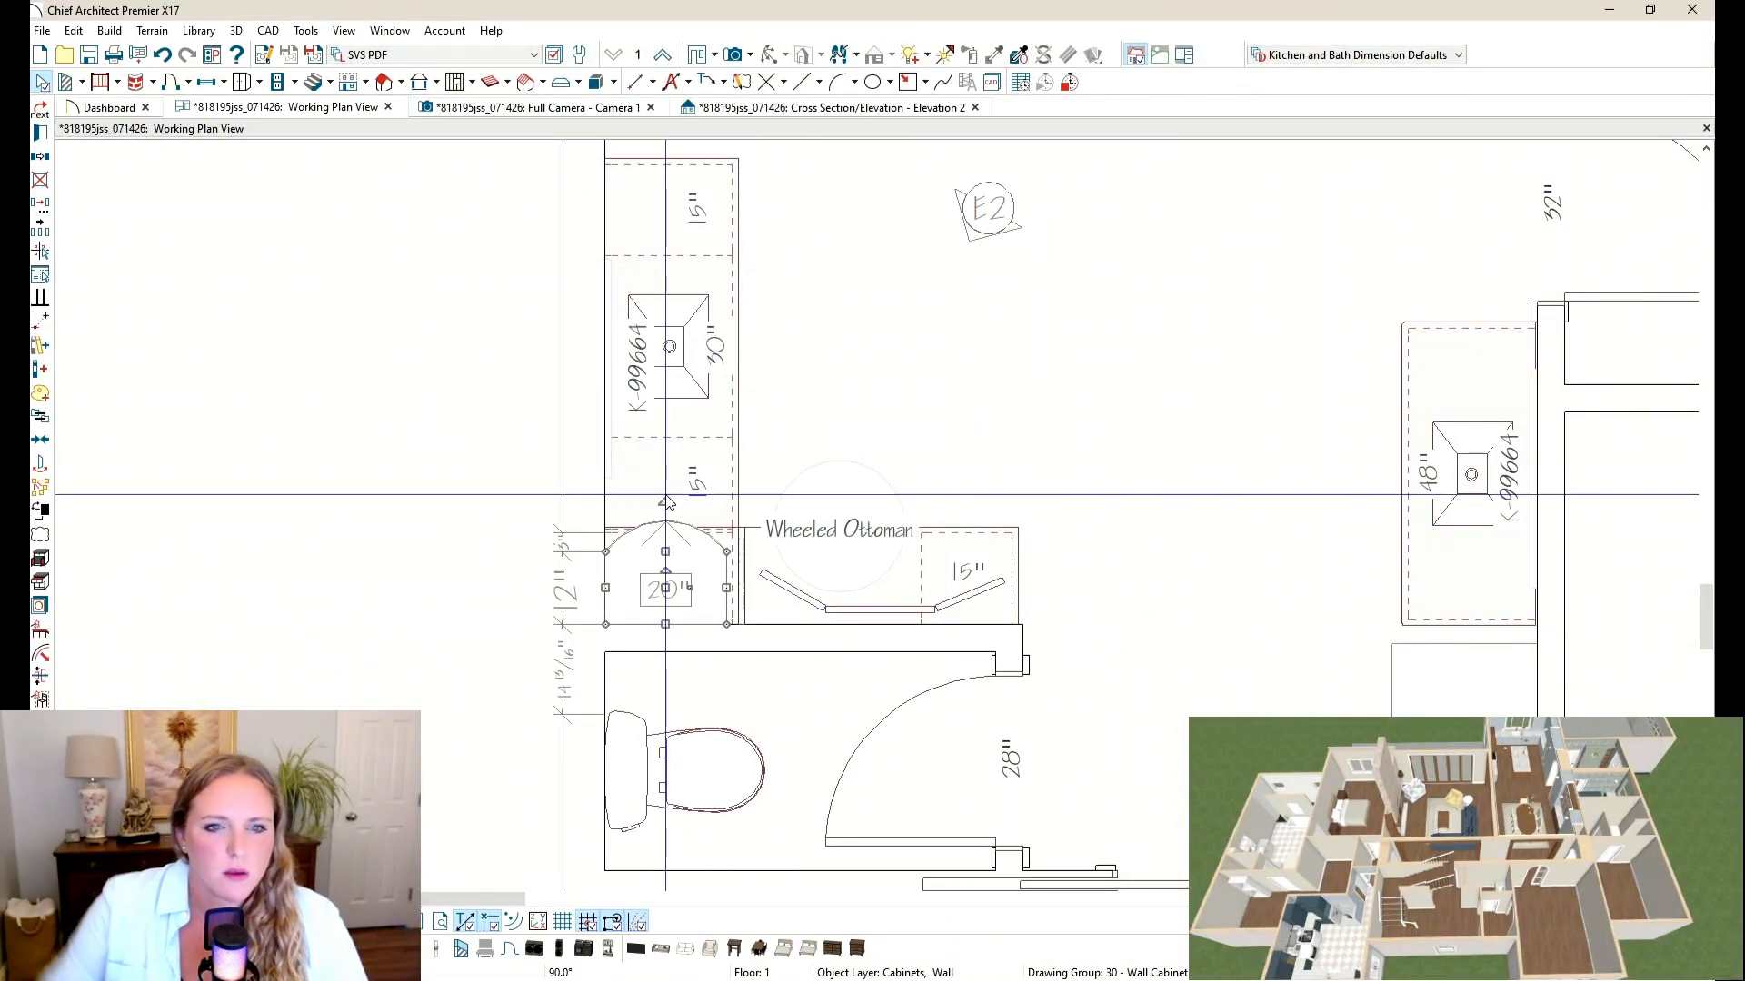
Step: Rotate the bow-front cabinet to -60° so it faces the room diagonally, set it into the vanity corner, and check it in the 3D camera view
{"action": "left_click", "coordinate": [665, 498]}
{"action": "left_click", "coordinate": [666, 560]}
{"action": "left_click_drag", "start_coordinate": [665, 500], "coordinate": [743, 545]}
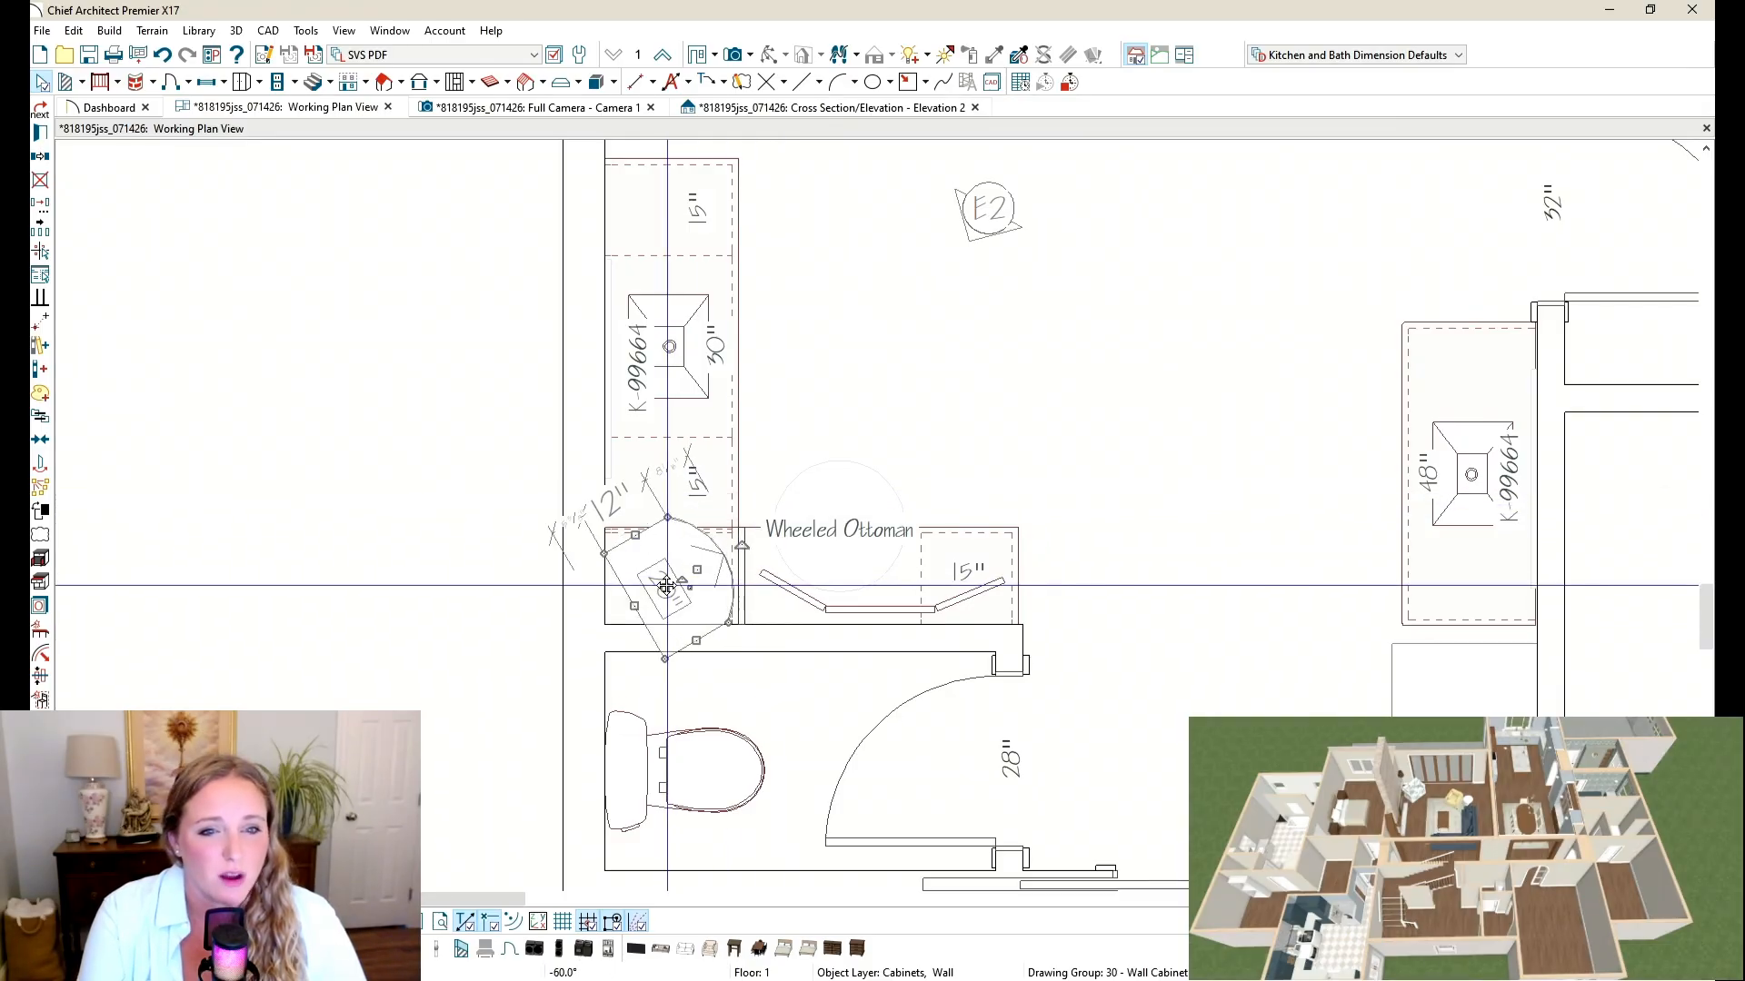
{"action": "left_click_drag", "start_coordinate": [666, 586], "coordinate": [647, 581]}
{"action": "left_click", "coordinate": [523, 108]}
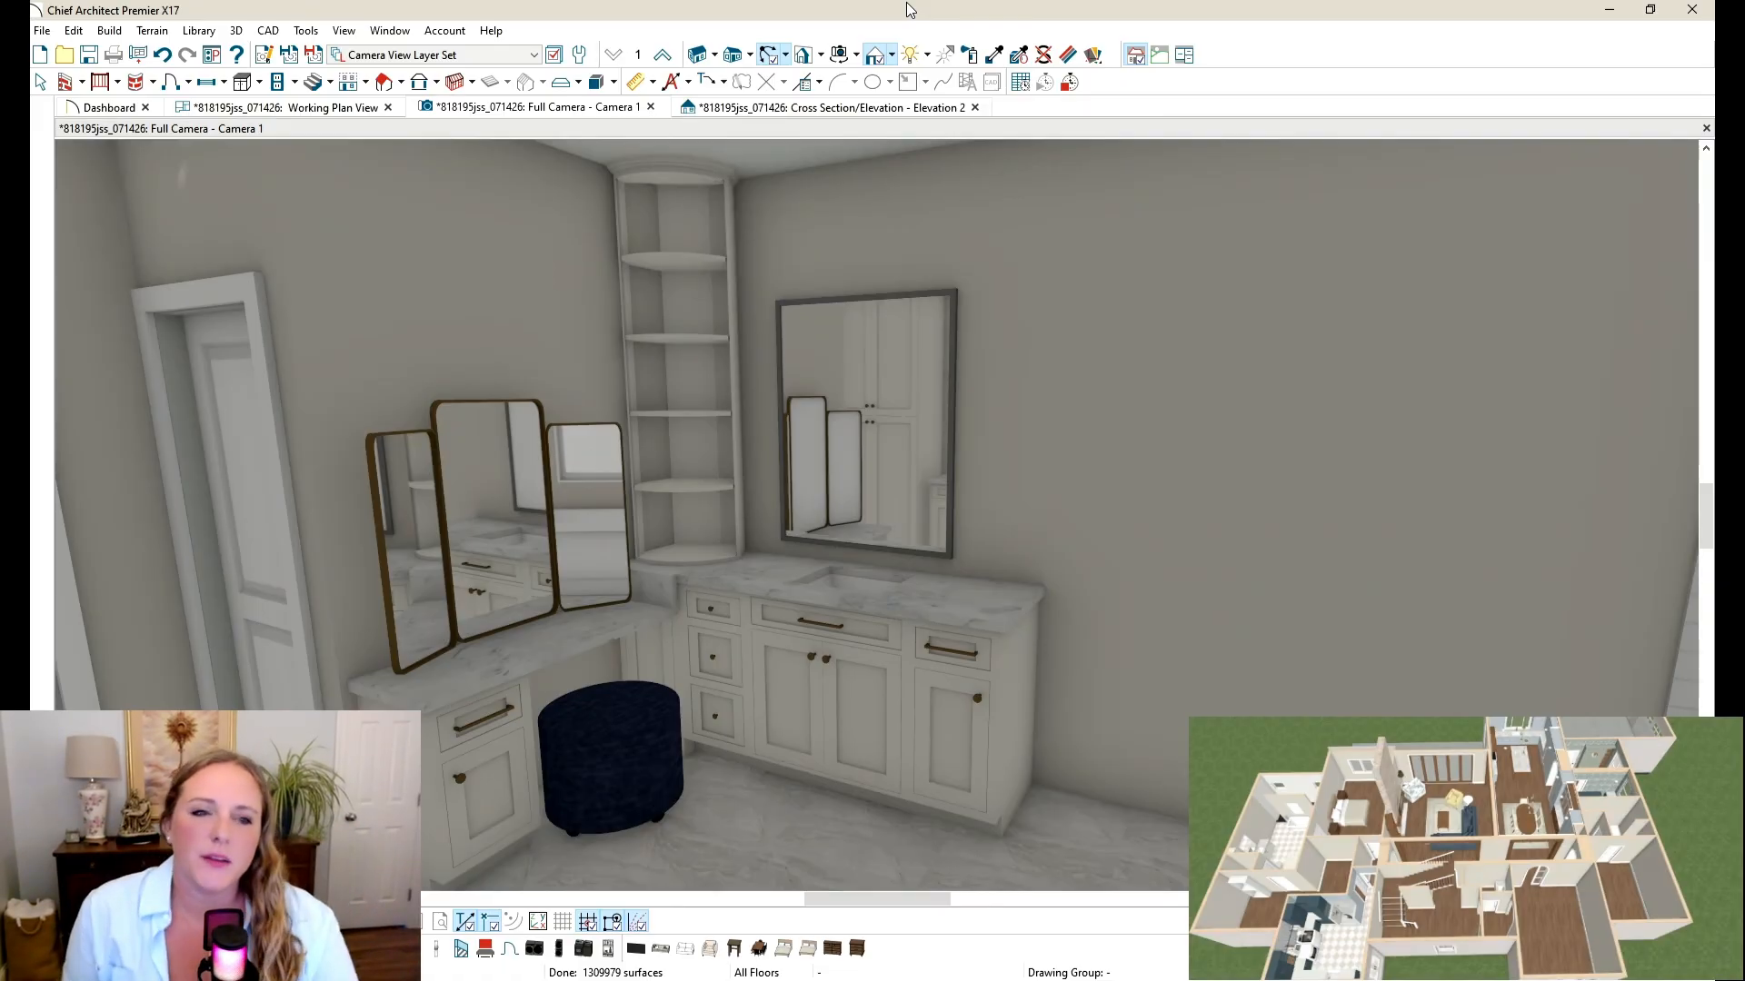
{"action": "scroll", "coordinate": [1006, 286], "scroll_direction": "down", "scroll_amount": 2}
{"action": "scroll", "coordinate": [1052, 373], "scroll_direction": "up", "scroll_amount": 1}
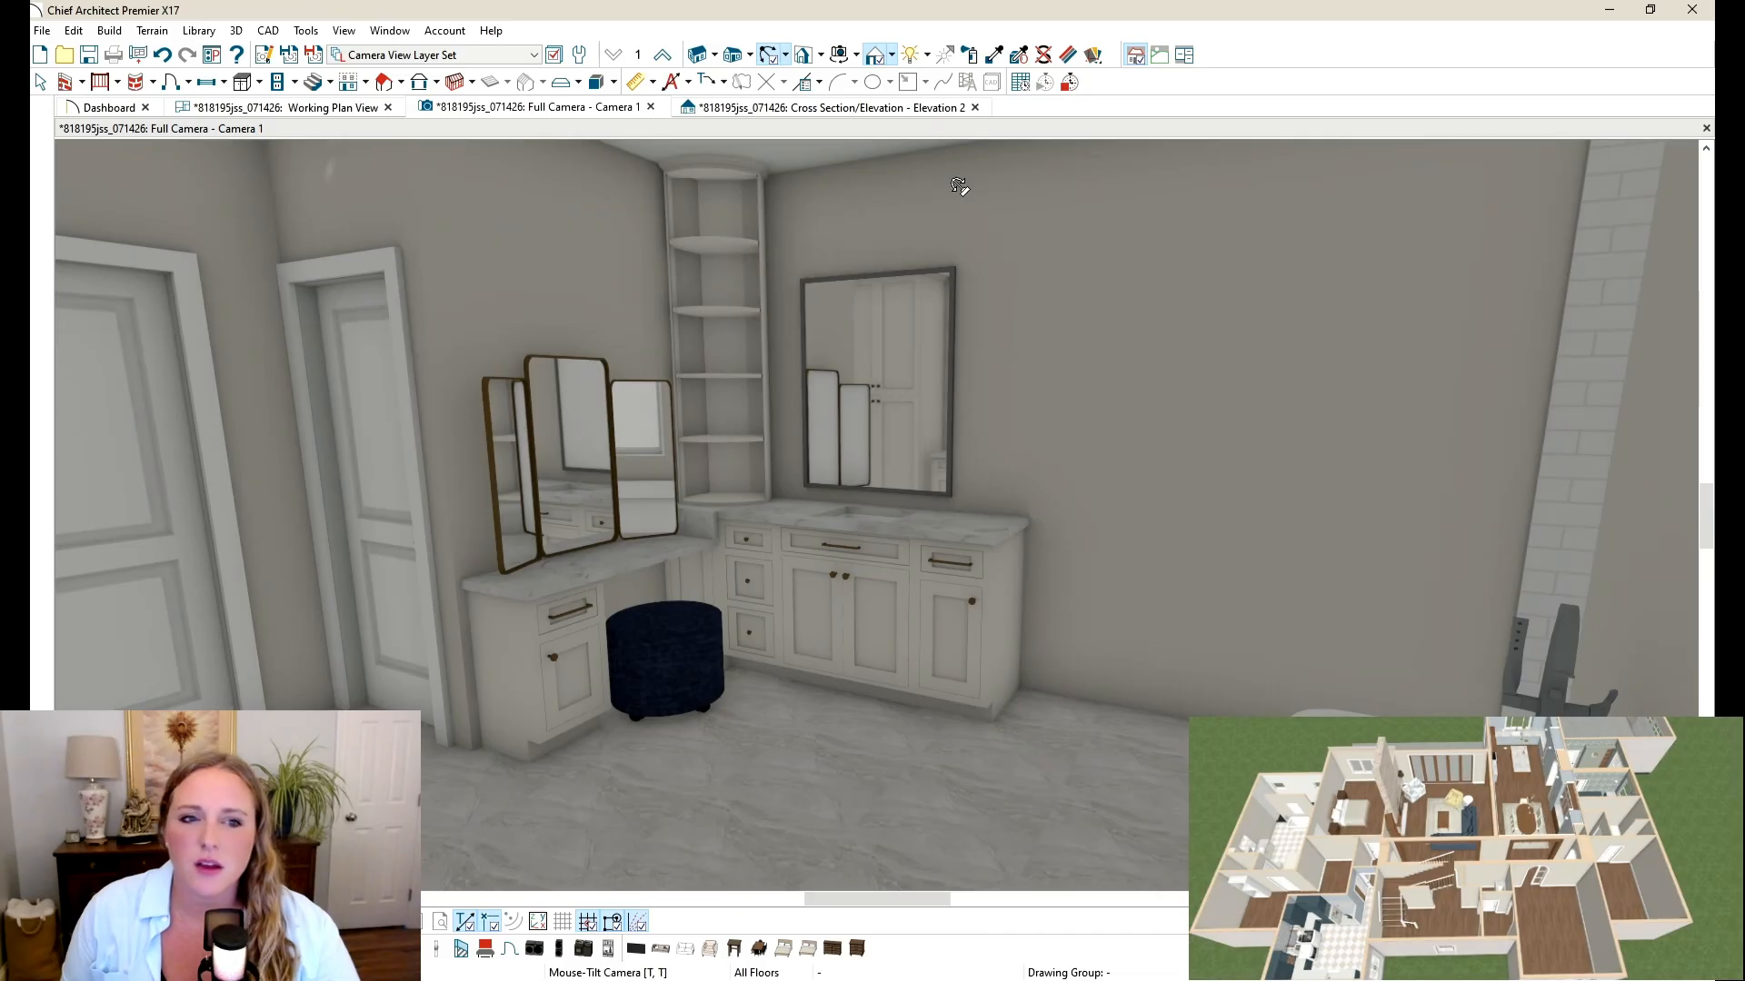
Step: Try the vanity corner without the bow-front shelf cabinet by deleting it in the camera view, and restore the cabinet
{"action": "left_click", "coordinate": [41, 84]}
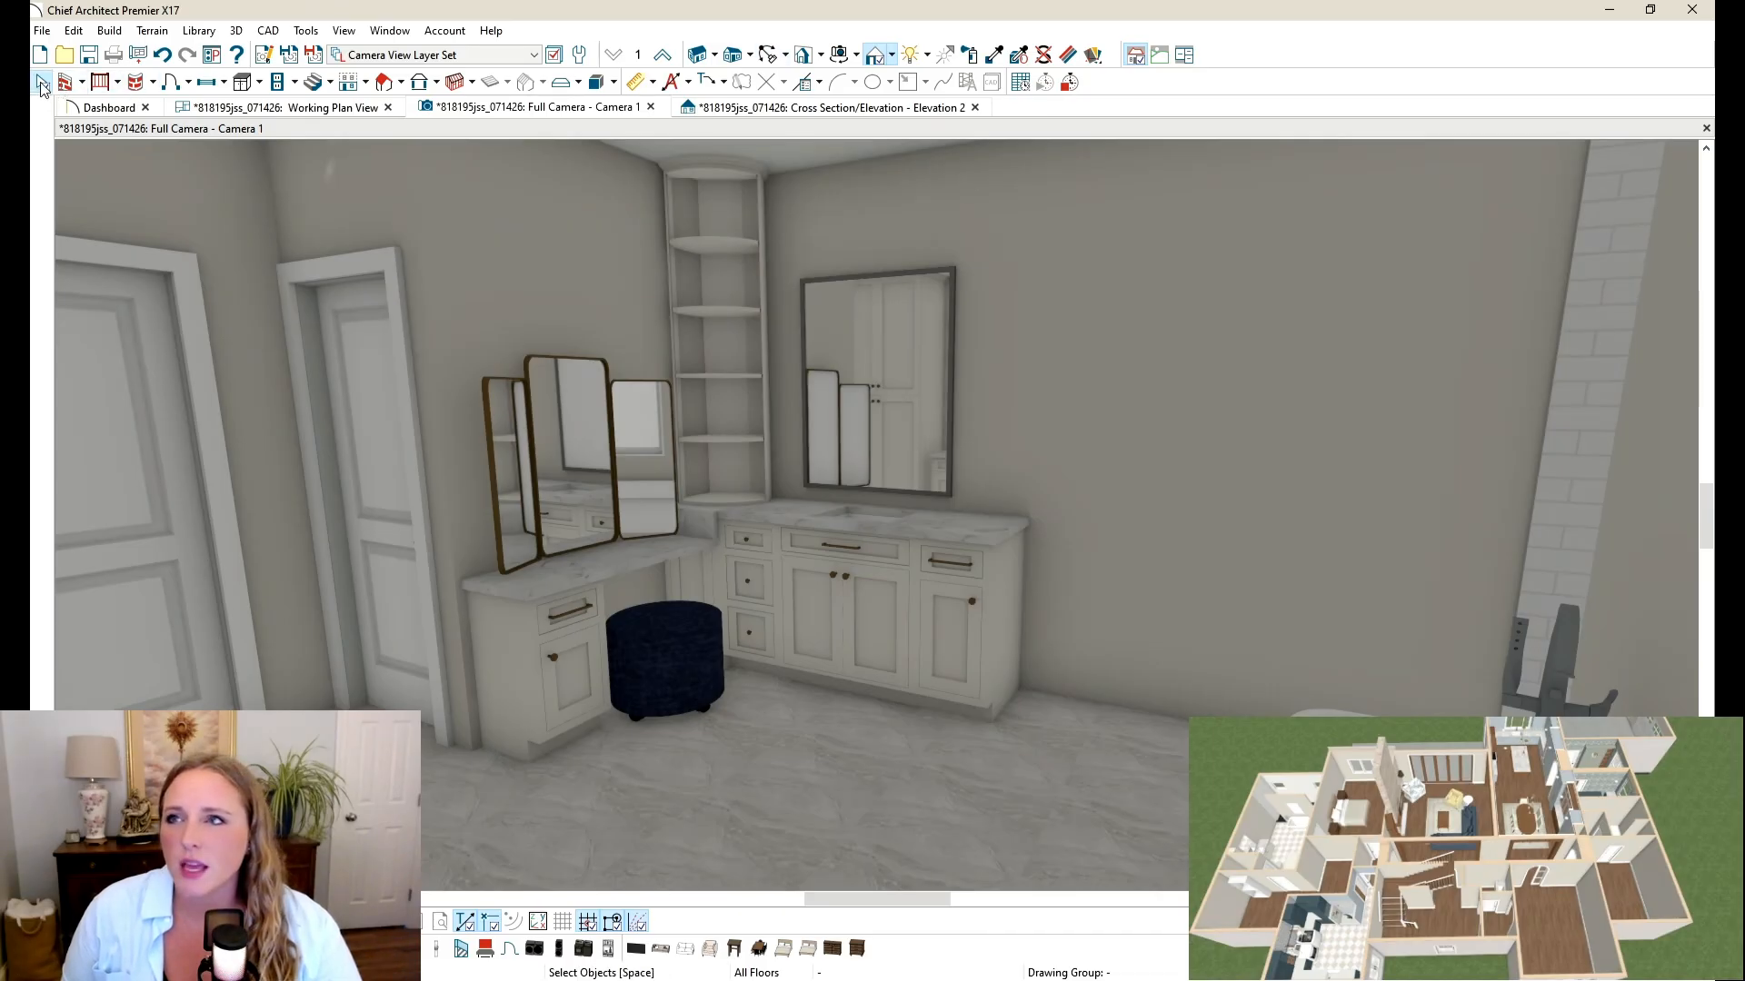
{"action": "left_click", "coordinate": [733, 223]}
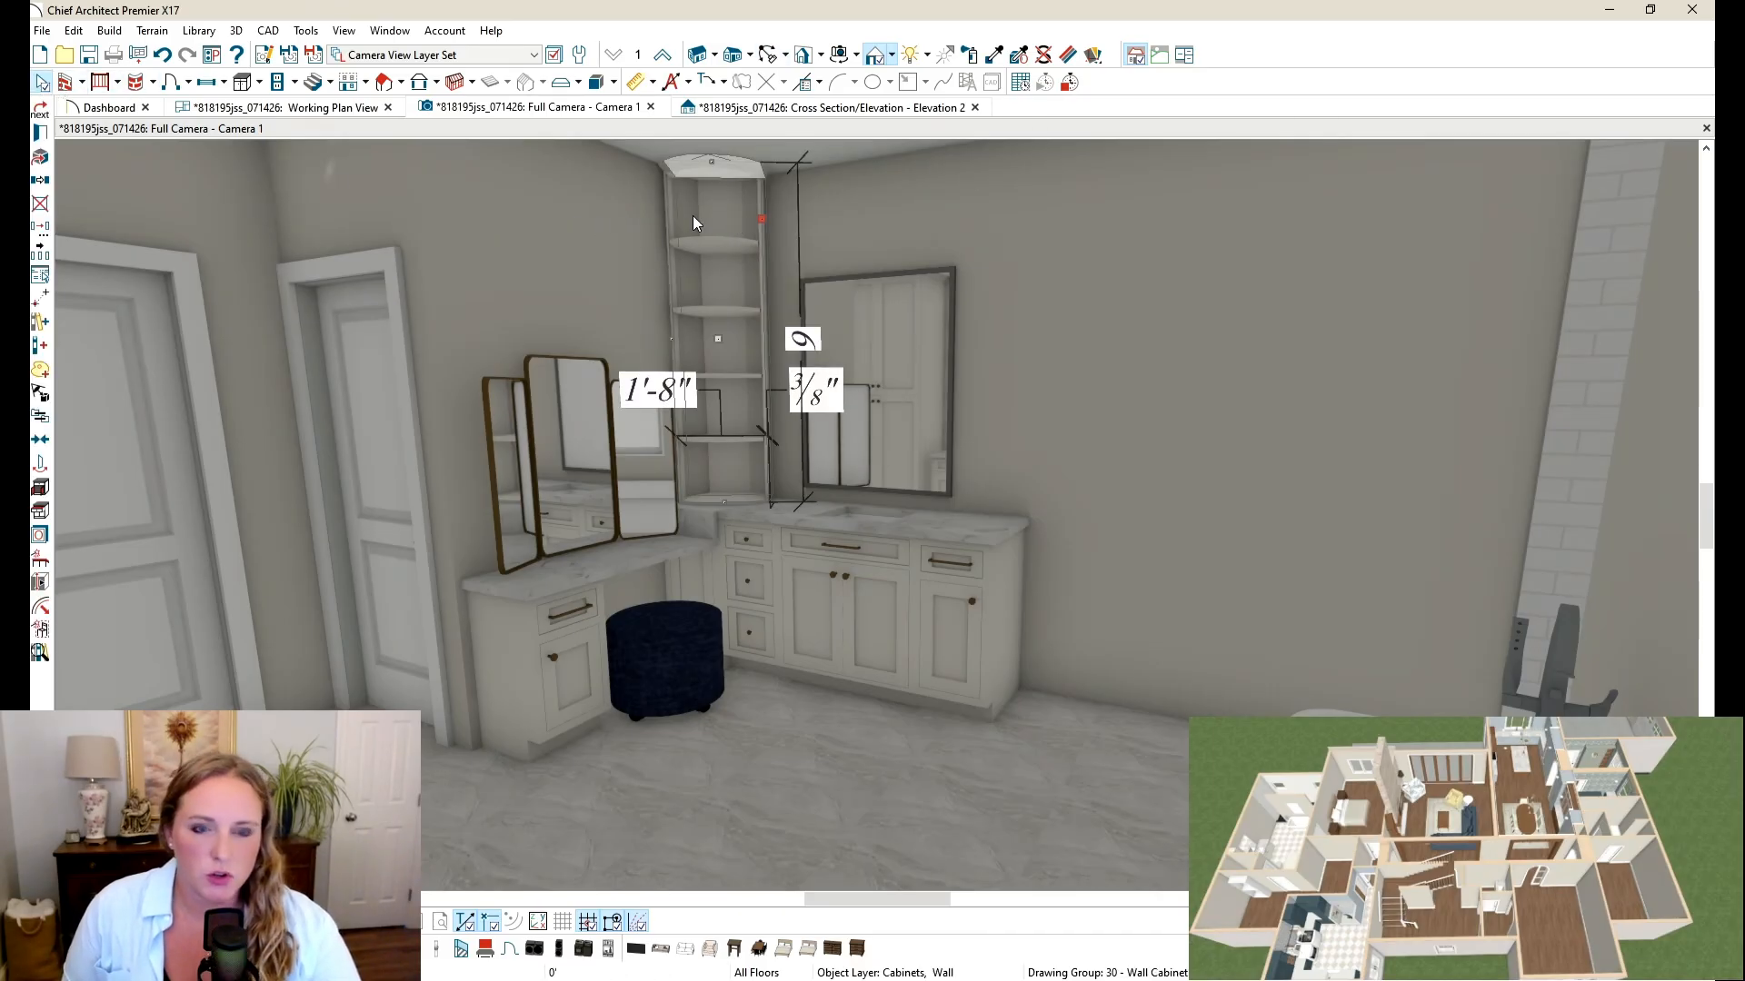
{"action": "key", "text": "Delete"}
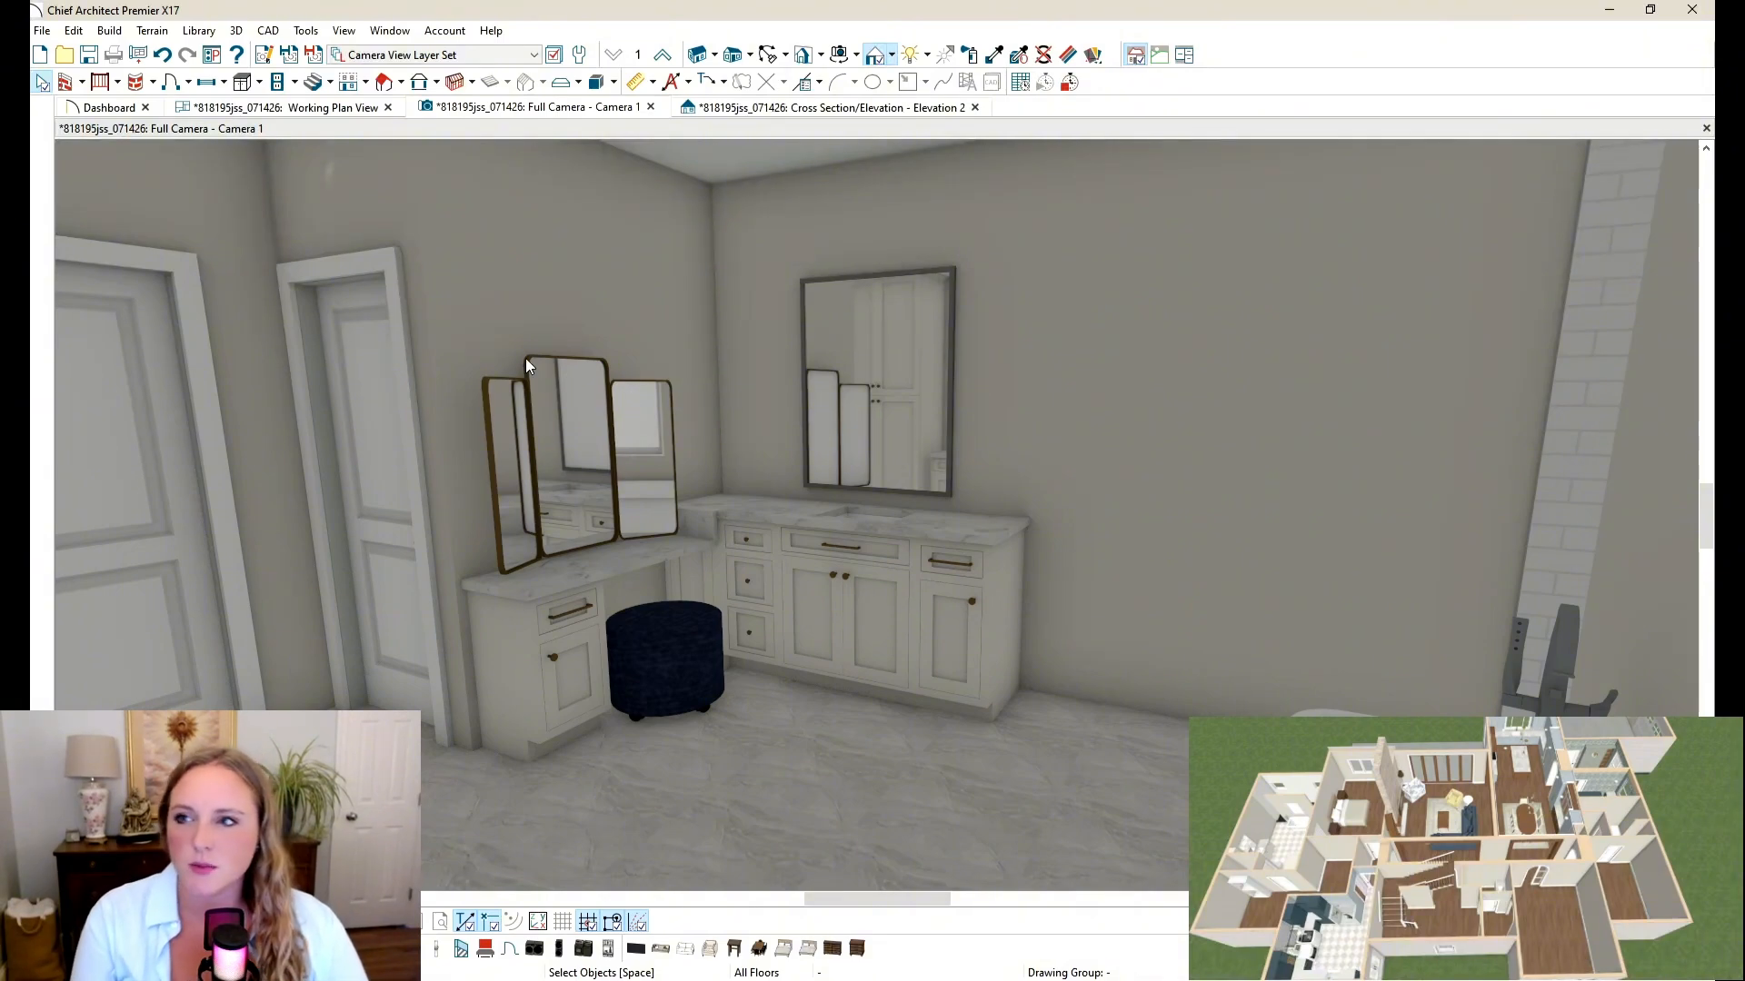
{"action": "key", "text": "ctrl+z"}
{"action": "key", "text": "ctrl+z"}
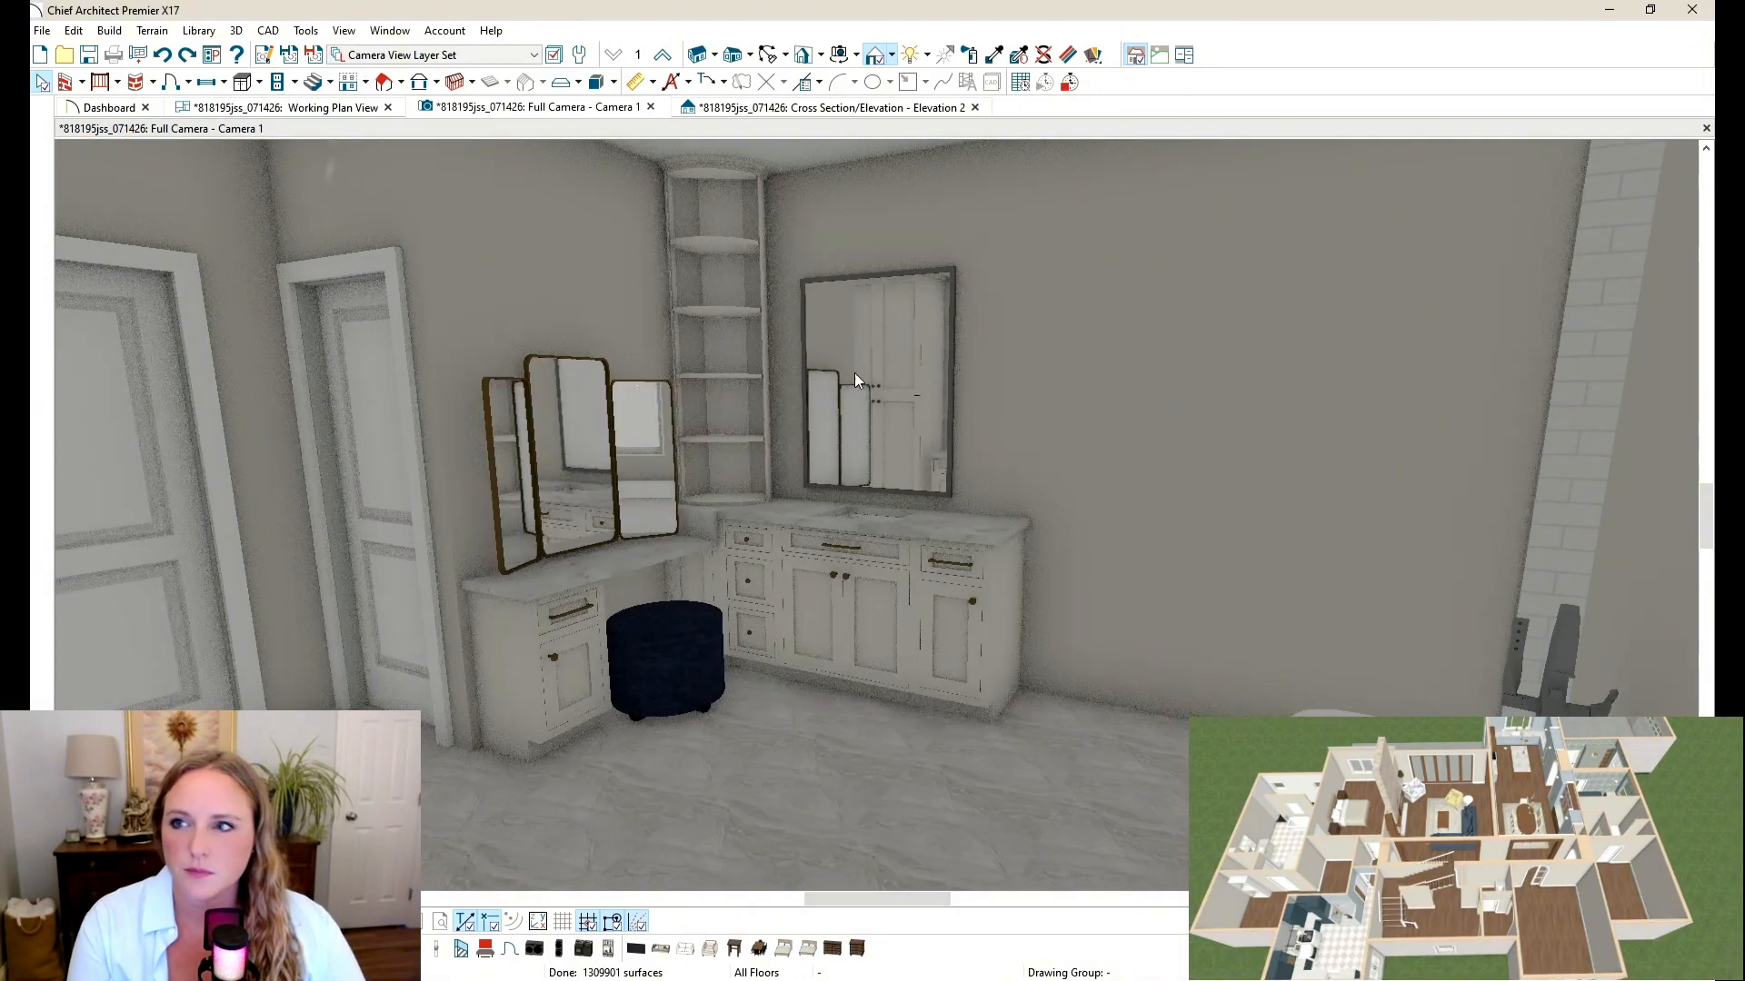
Step: In the camera view, lower the height of the door-side makeup mirror to 20" and of the centre mirror to 29"
{"action": "scroll", "coordinate": [1079, 380], "scroll_direction": "up", "scroll_amount": 3}
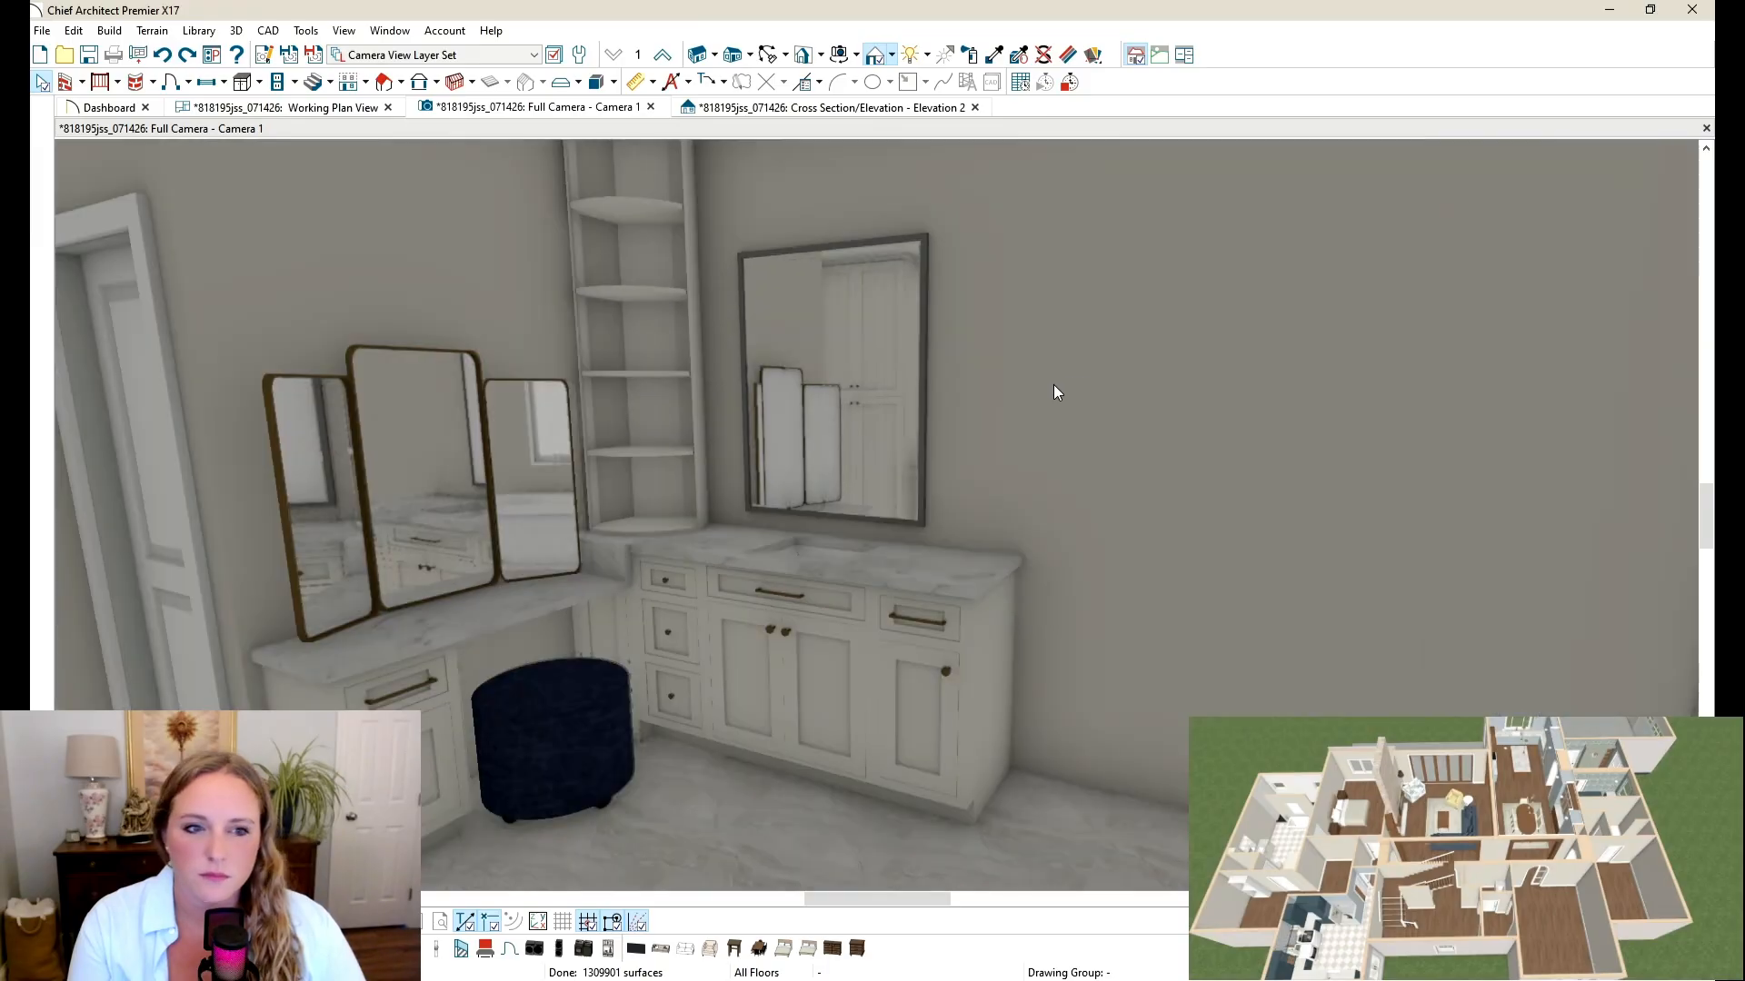
{"action": "key", "text": "o"}
{"action": "left_click_drag", "start_coordinate": [1012, 438], "coordinate": [591, 402]}
{"action": "key", "text": "space"}
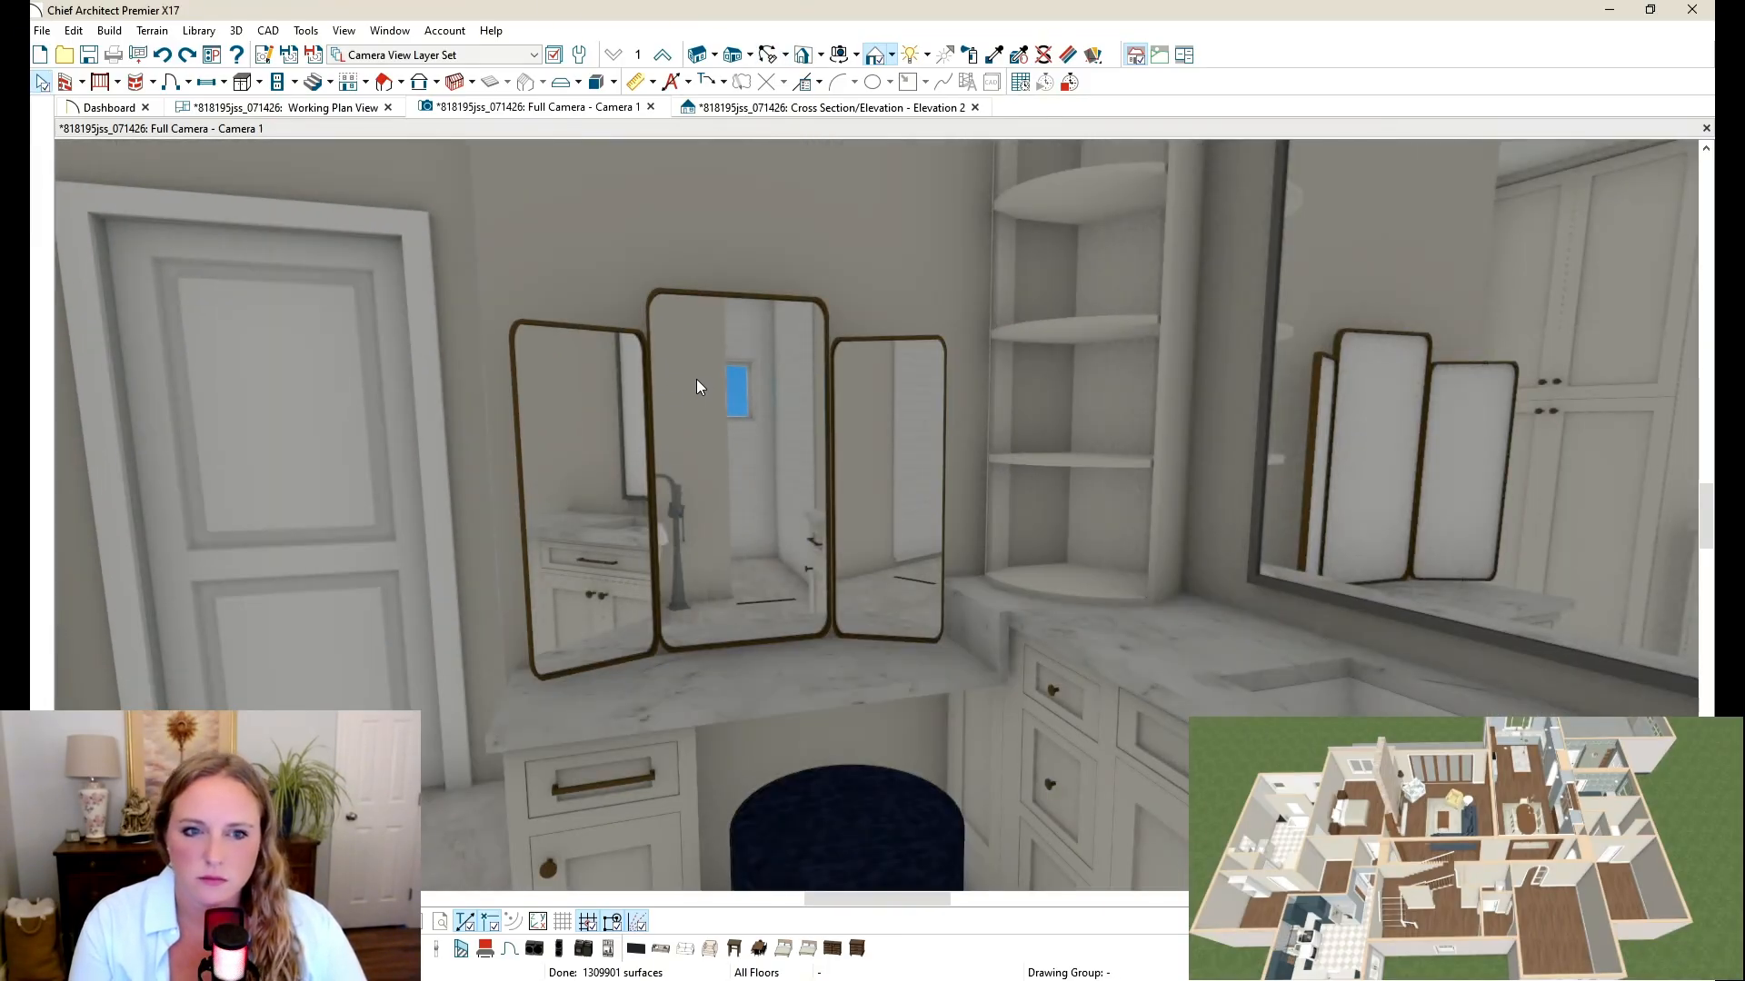
{"action": "left_click", "coordinate": [708, 368]}
{"action": "left_click_drag", "start_coordinate": [580, 324], "coordinate": [735, 388]}
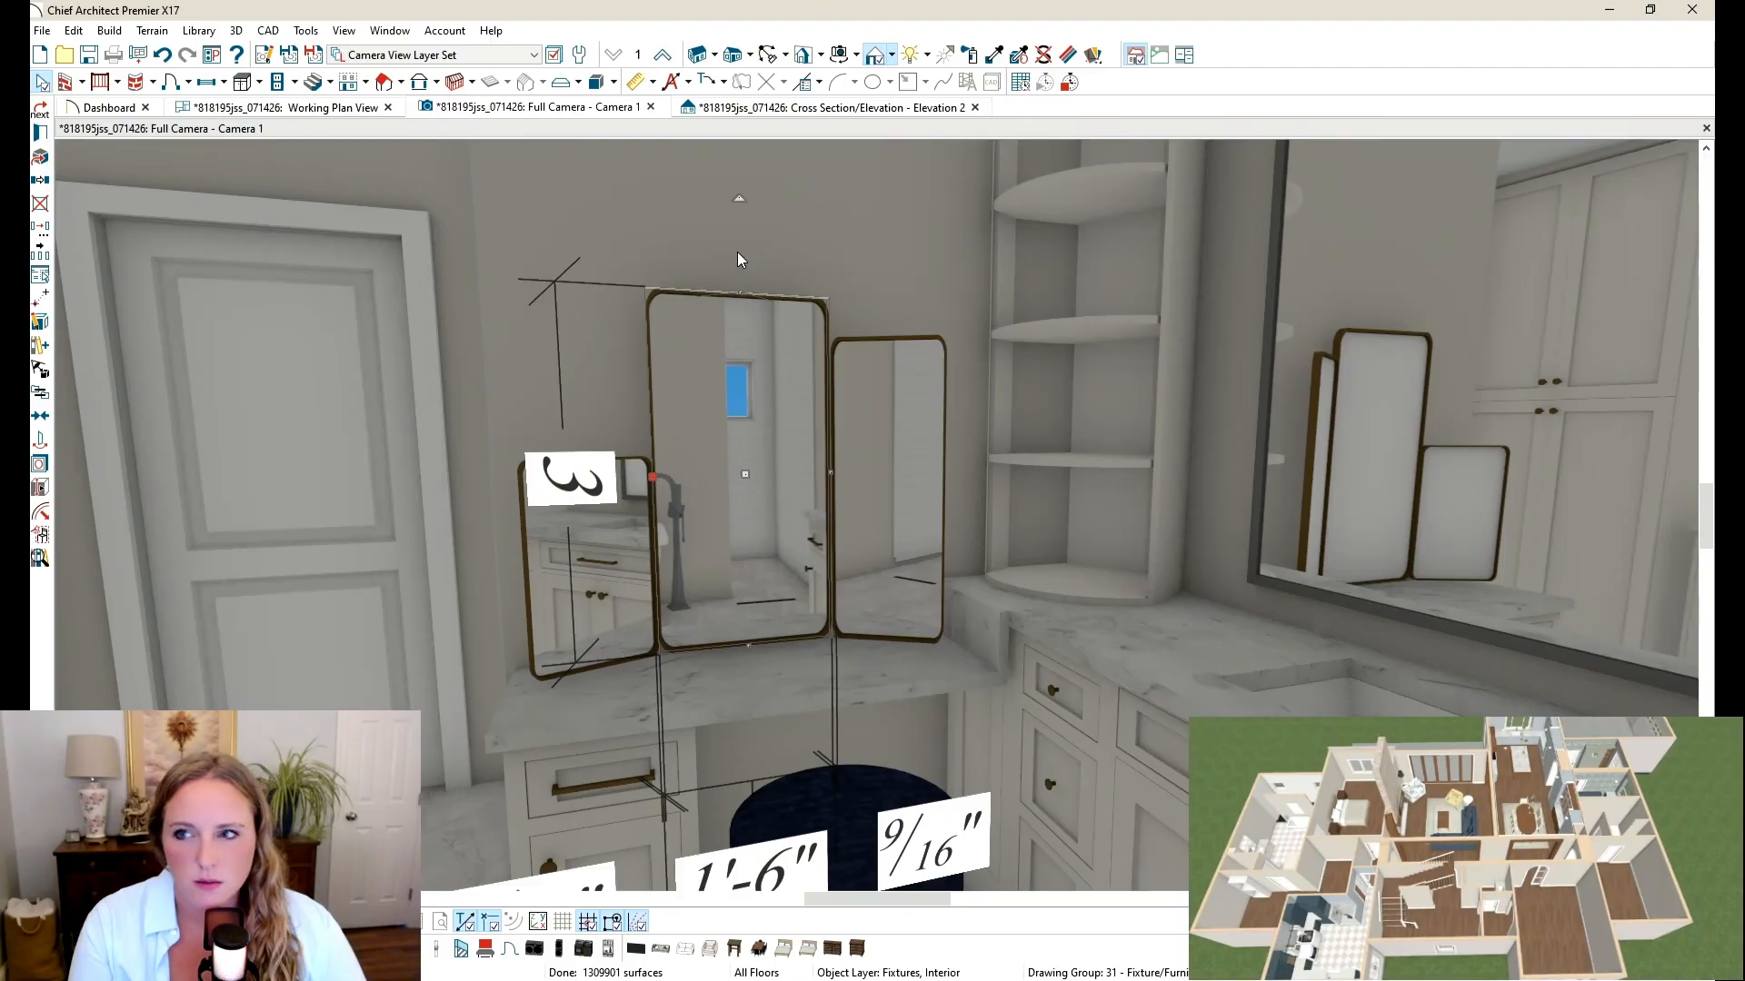
{"action": "left_click_drag", "start_coordinate": [734, 304], "coordinate": [663, 592]}
Step: Narrow the door-side makeup mirror to 10" and delete the tall side mirror next to the corner shelf
{"action": "left_click", "coordinate": [602, 569]}
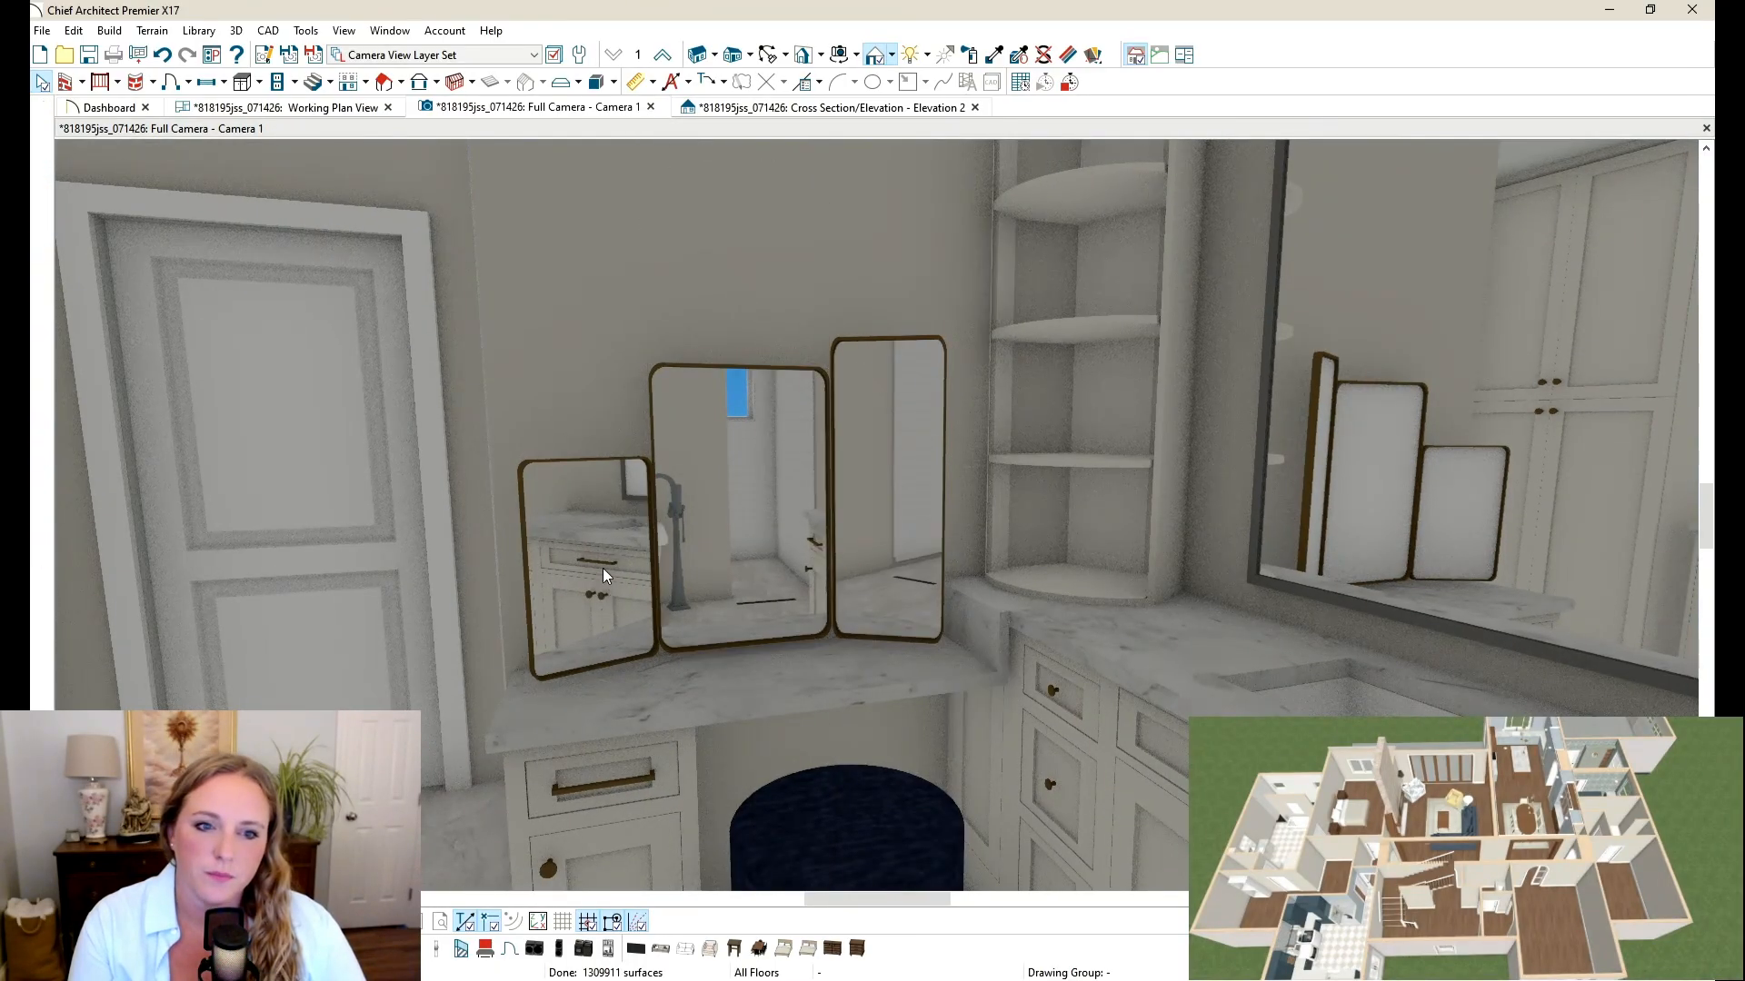
{"action": "left_click_drag", "start_coordinate": [523, 578], "coordinate": [785, 561]}
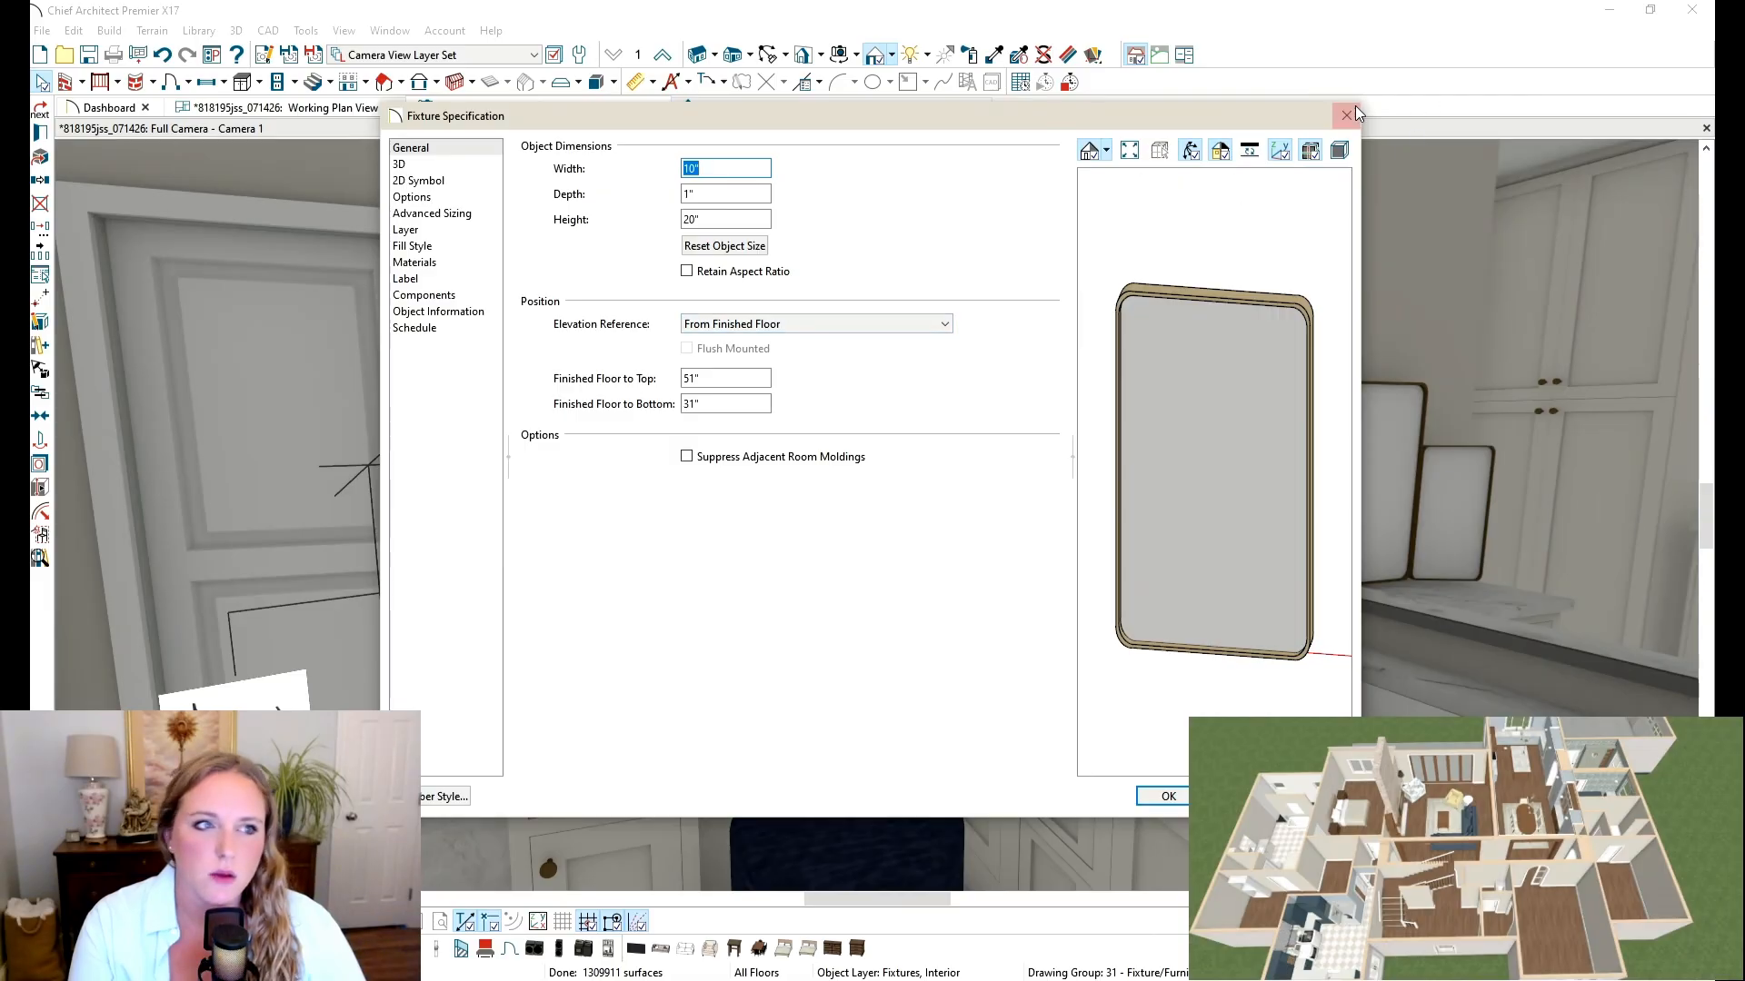
{"action": "left_click", "coordinate": [1349, 114]}
{"action": "left_click", "coordinate": [942, 351]}
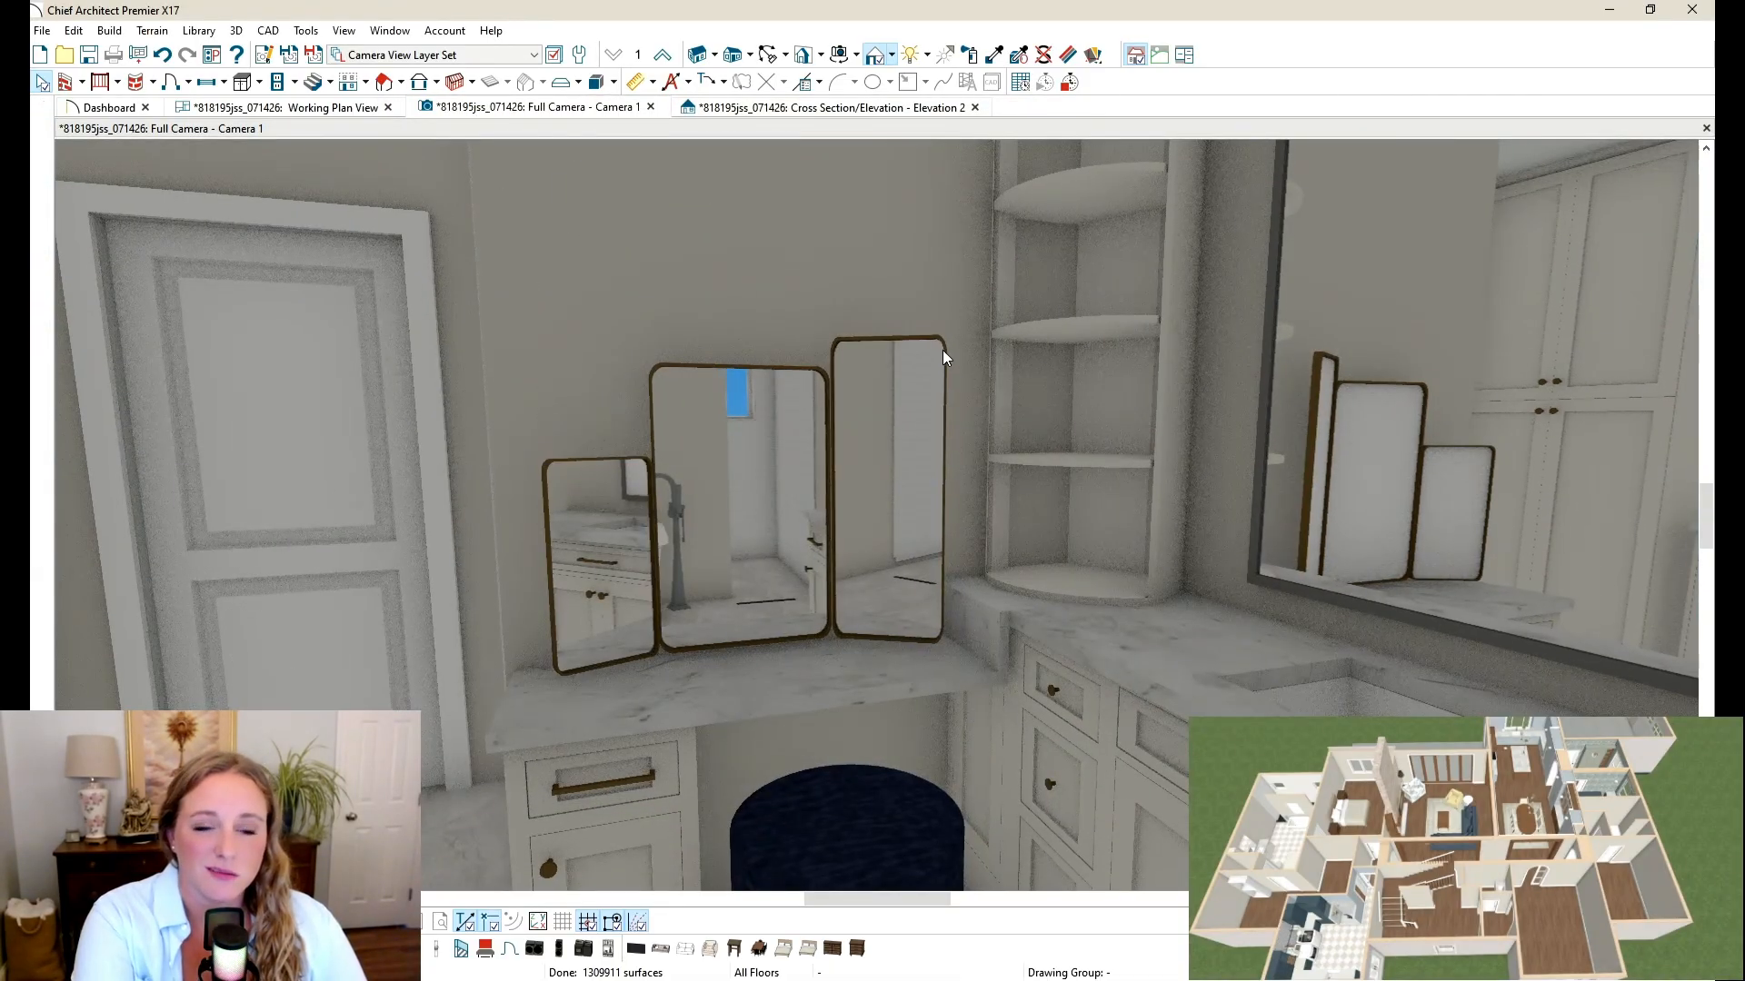
{"action": "key", "text": "Delete"}
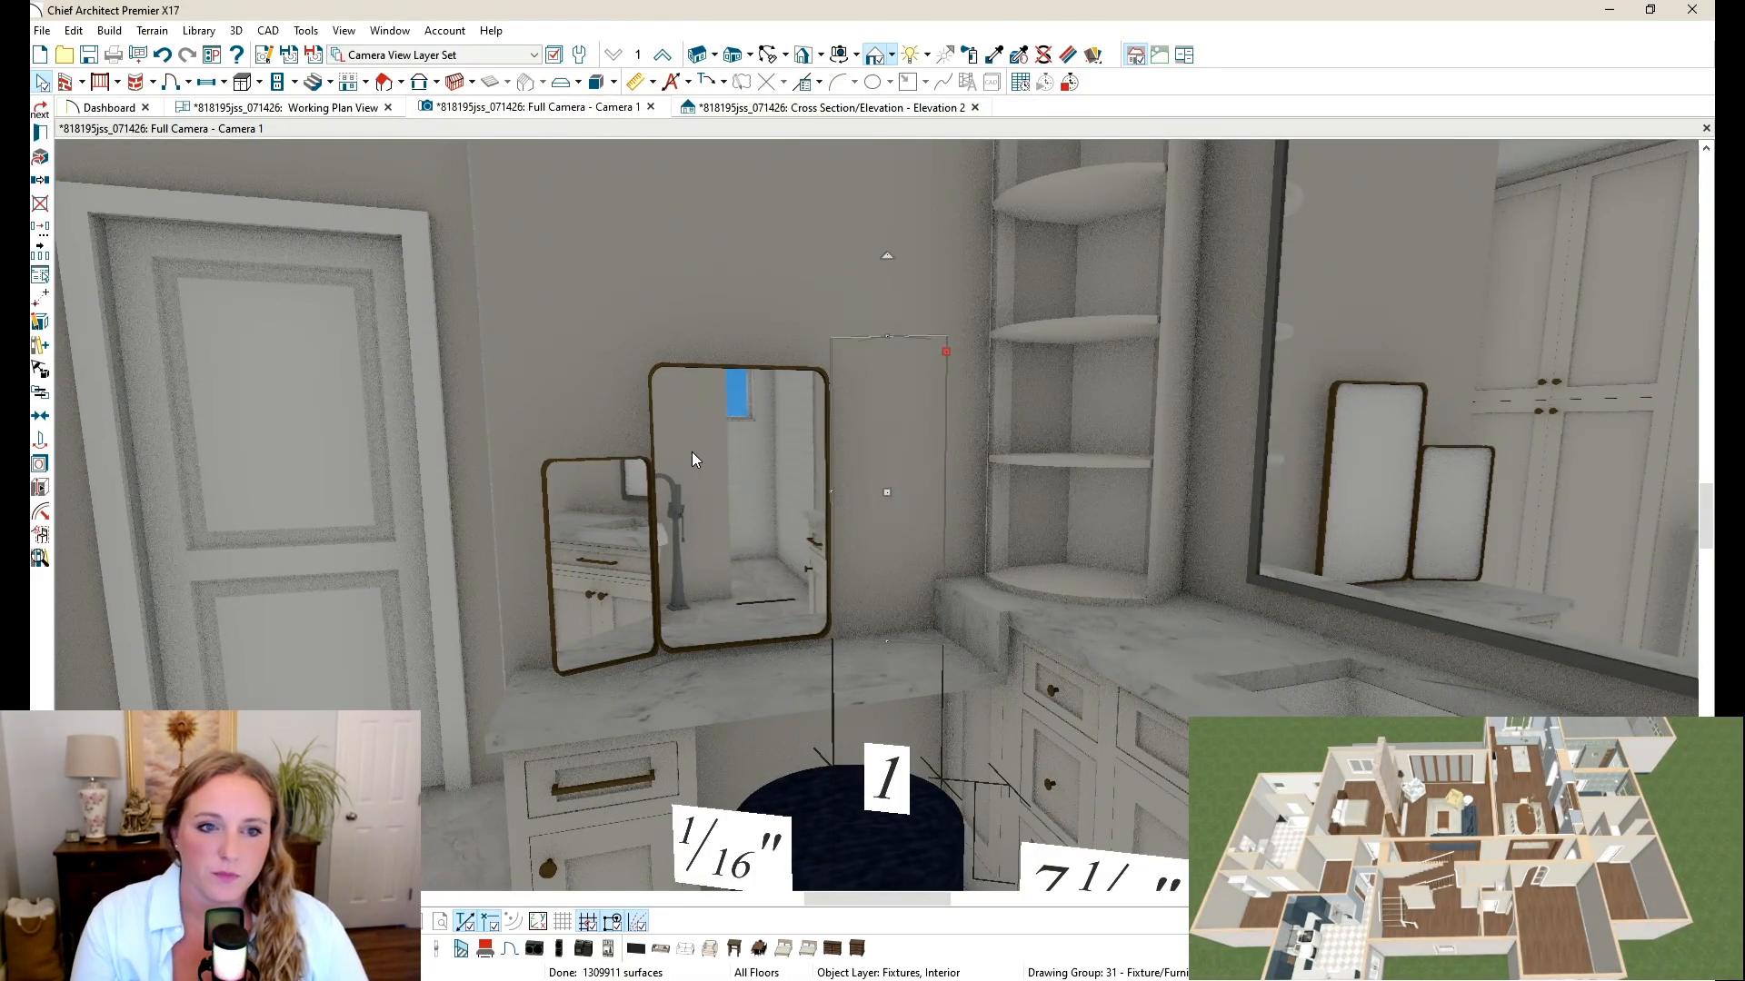
Step: Narrow the centre makeup mirror to 15" from its shelf-side edge
{"action": "left_click", "coordinate": [730, 438]}
{"action": "left_click", "coordinate": [827, 506]}
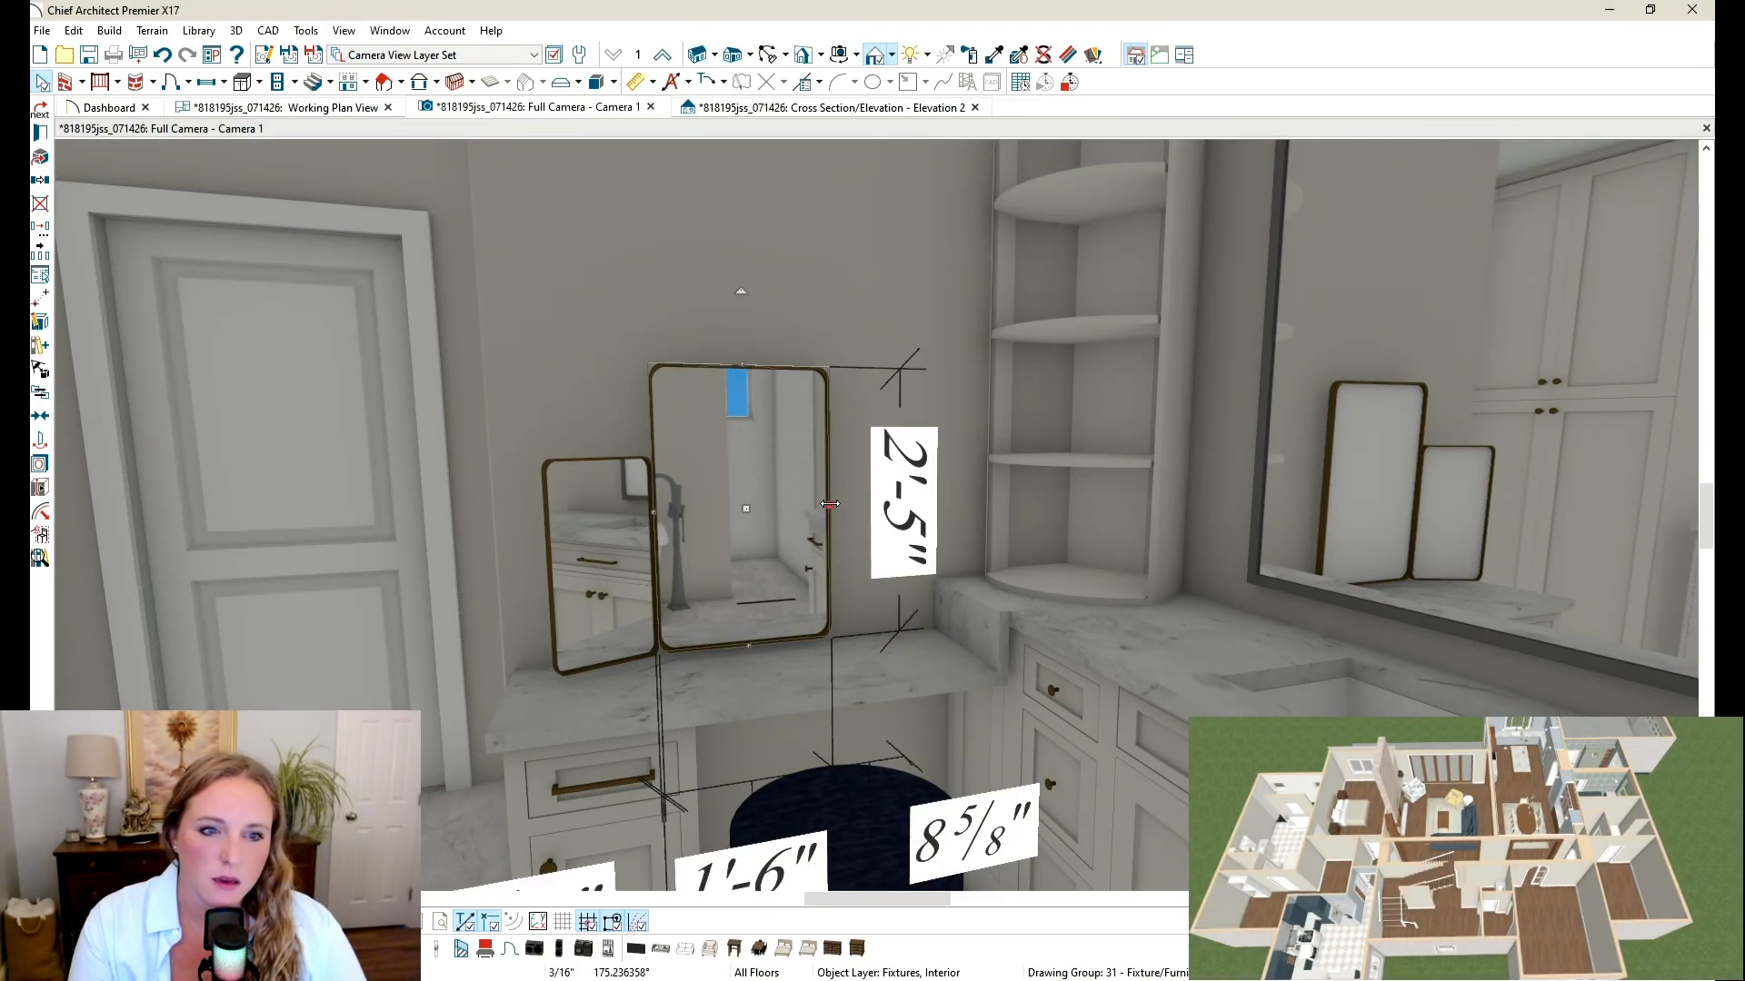
{"action": "left_click_drag", "start_coordinate": [830, 504], "coordinate": [804, 504]}
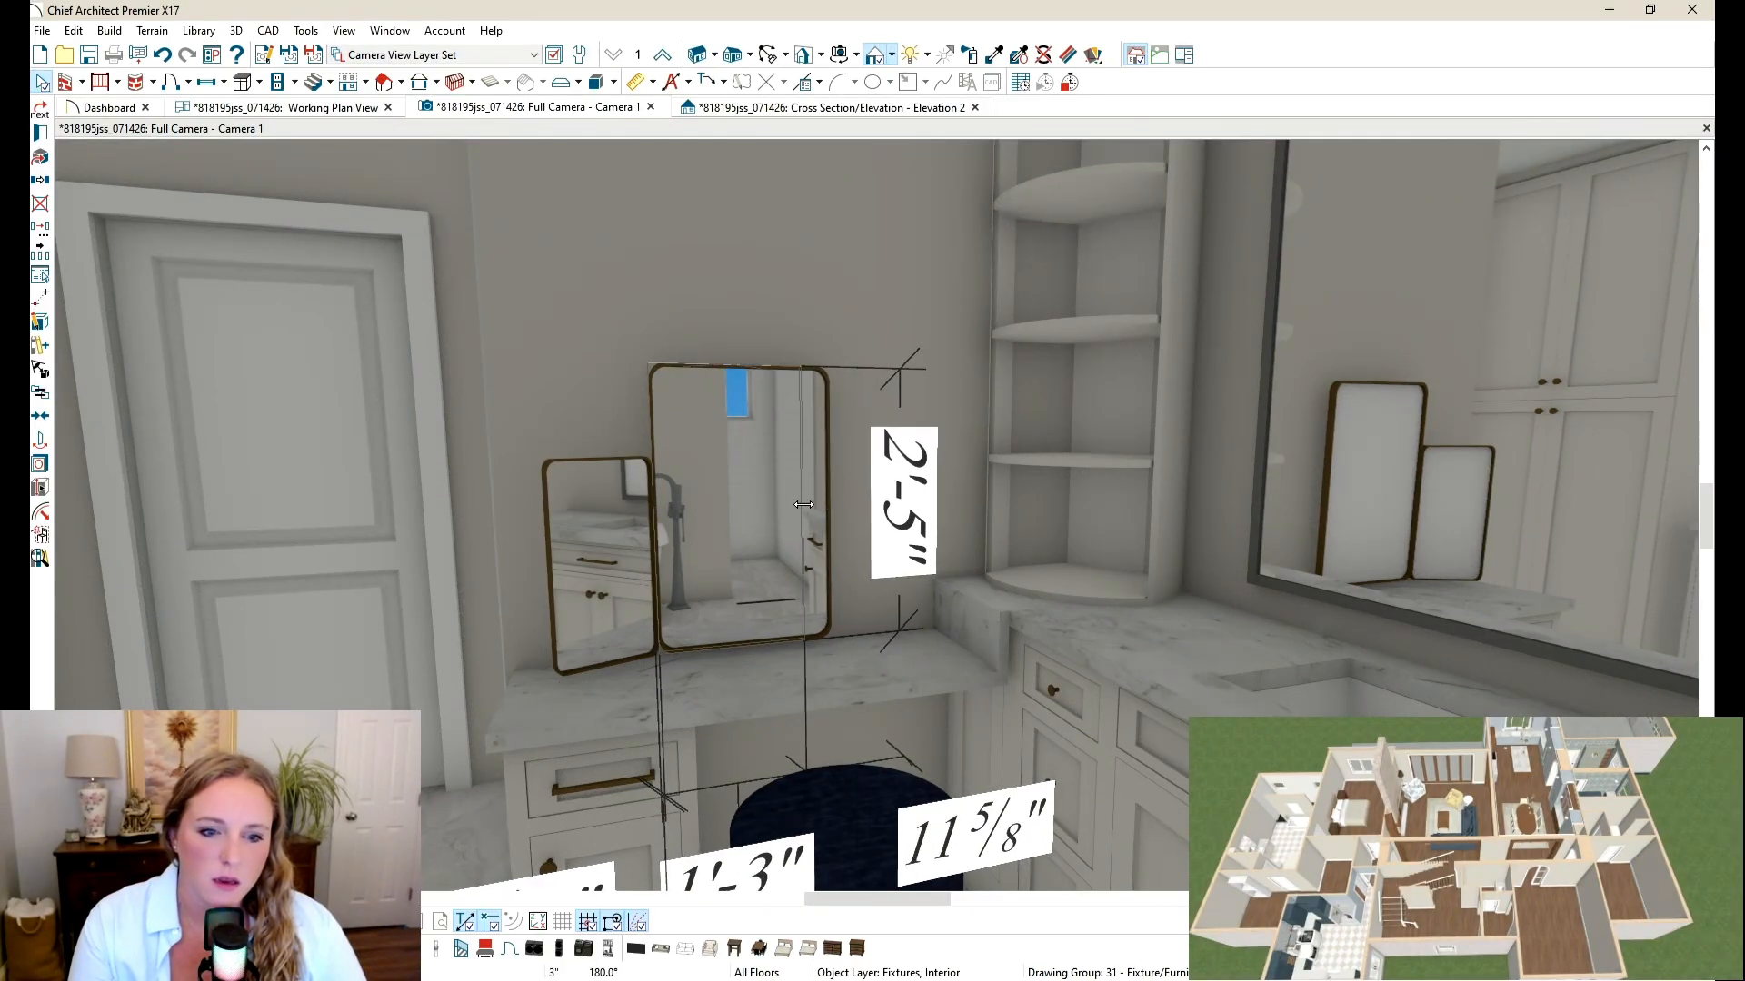
Step: In the working plan, place a mirrored copy of the angled side mirror at the opposite end of the centre mirror
{"action": "left_click", "coordinate": [329, 110]}
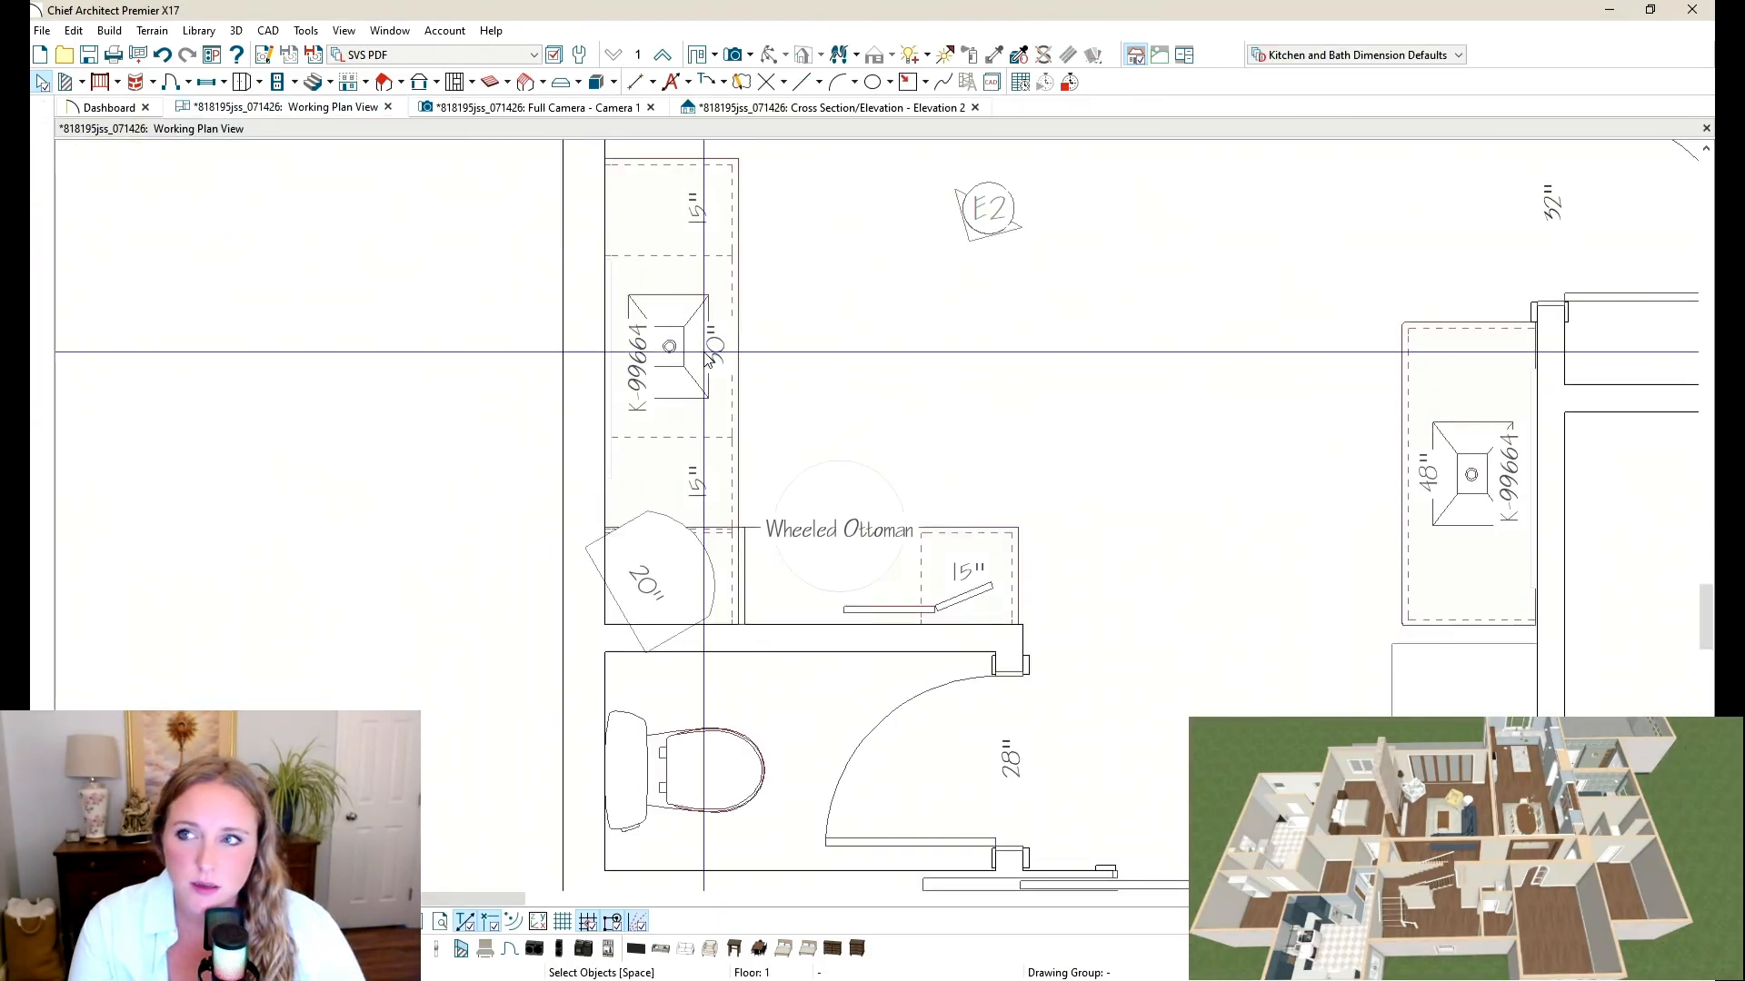
{"action": "scroll", "coordinate": [815, 342], "scroll_direction": "down", "scroll_amount": 2}
{"action": "scroll", "coordinate": [855, 545], "scroll_direction": "up", "scroll_amount": 4}
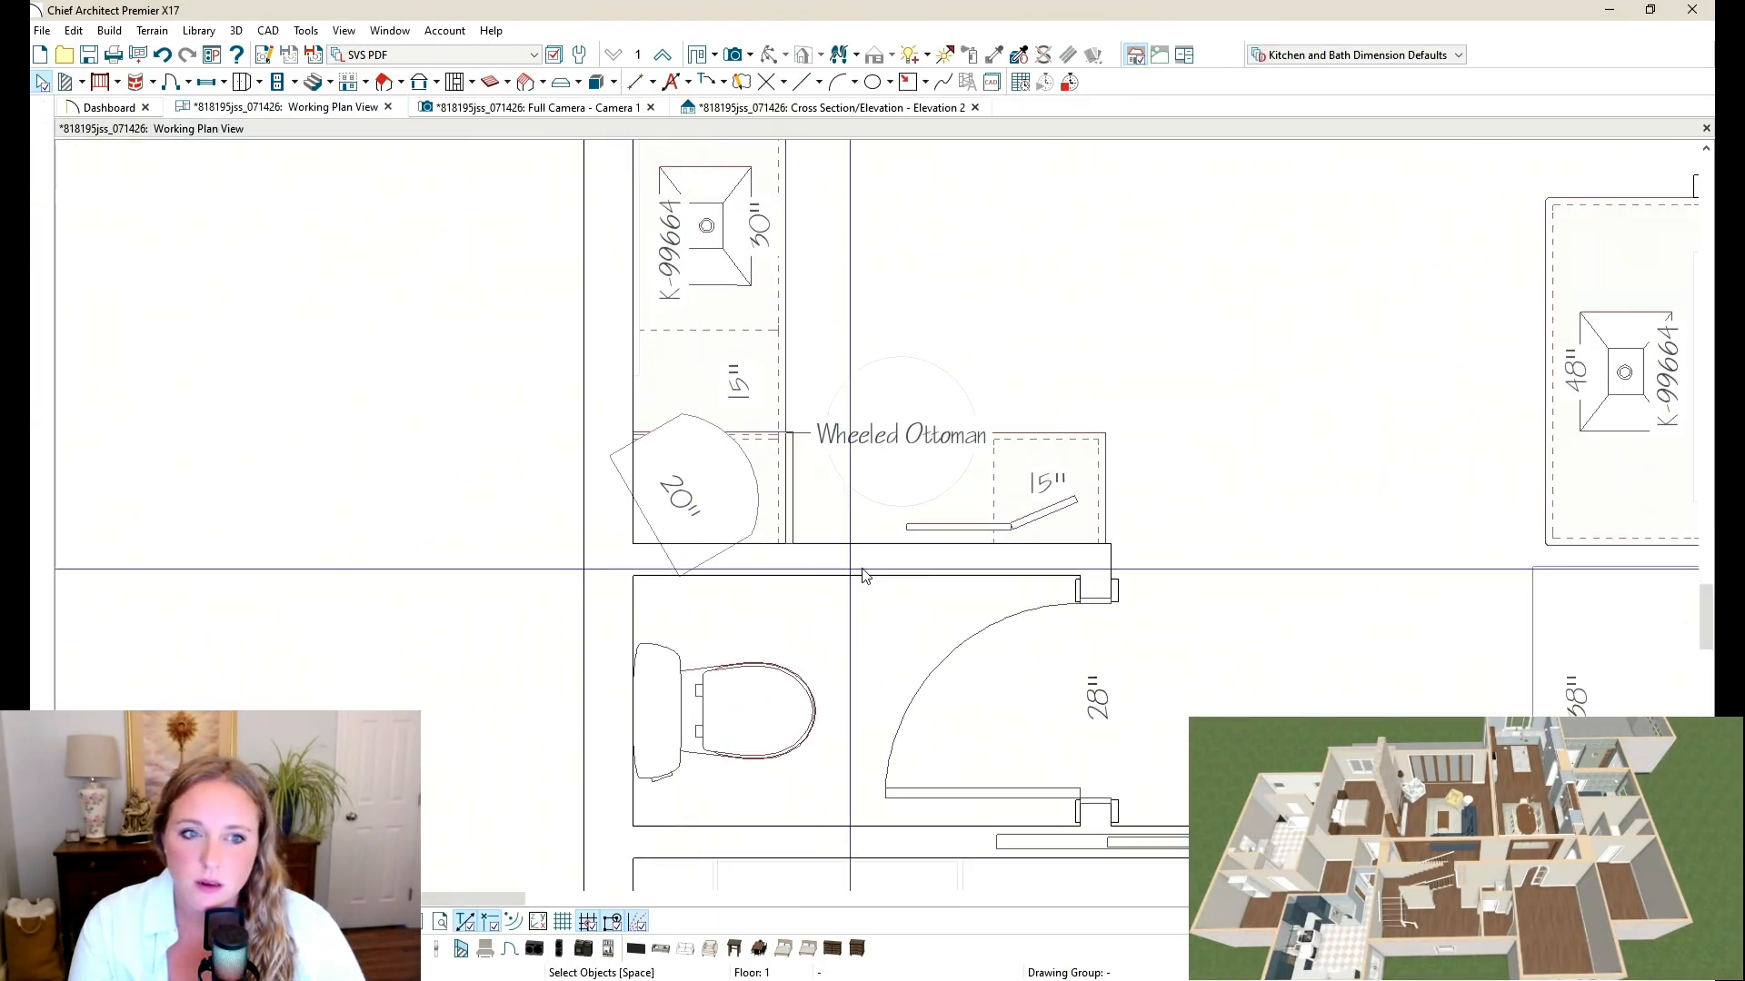
{"action": "left_click", "coordinate": [1044, 499]}
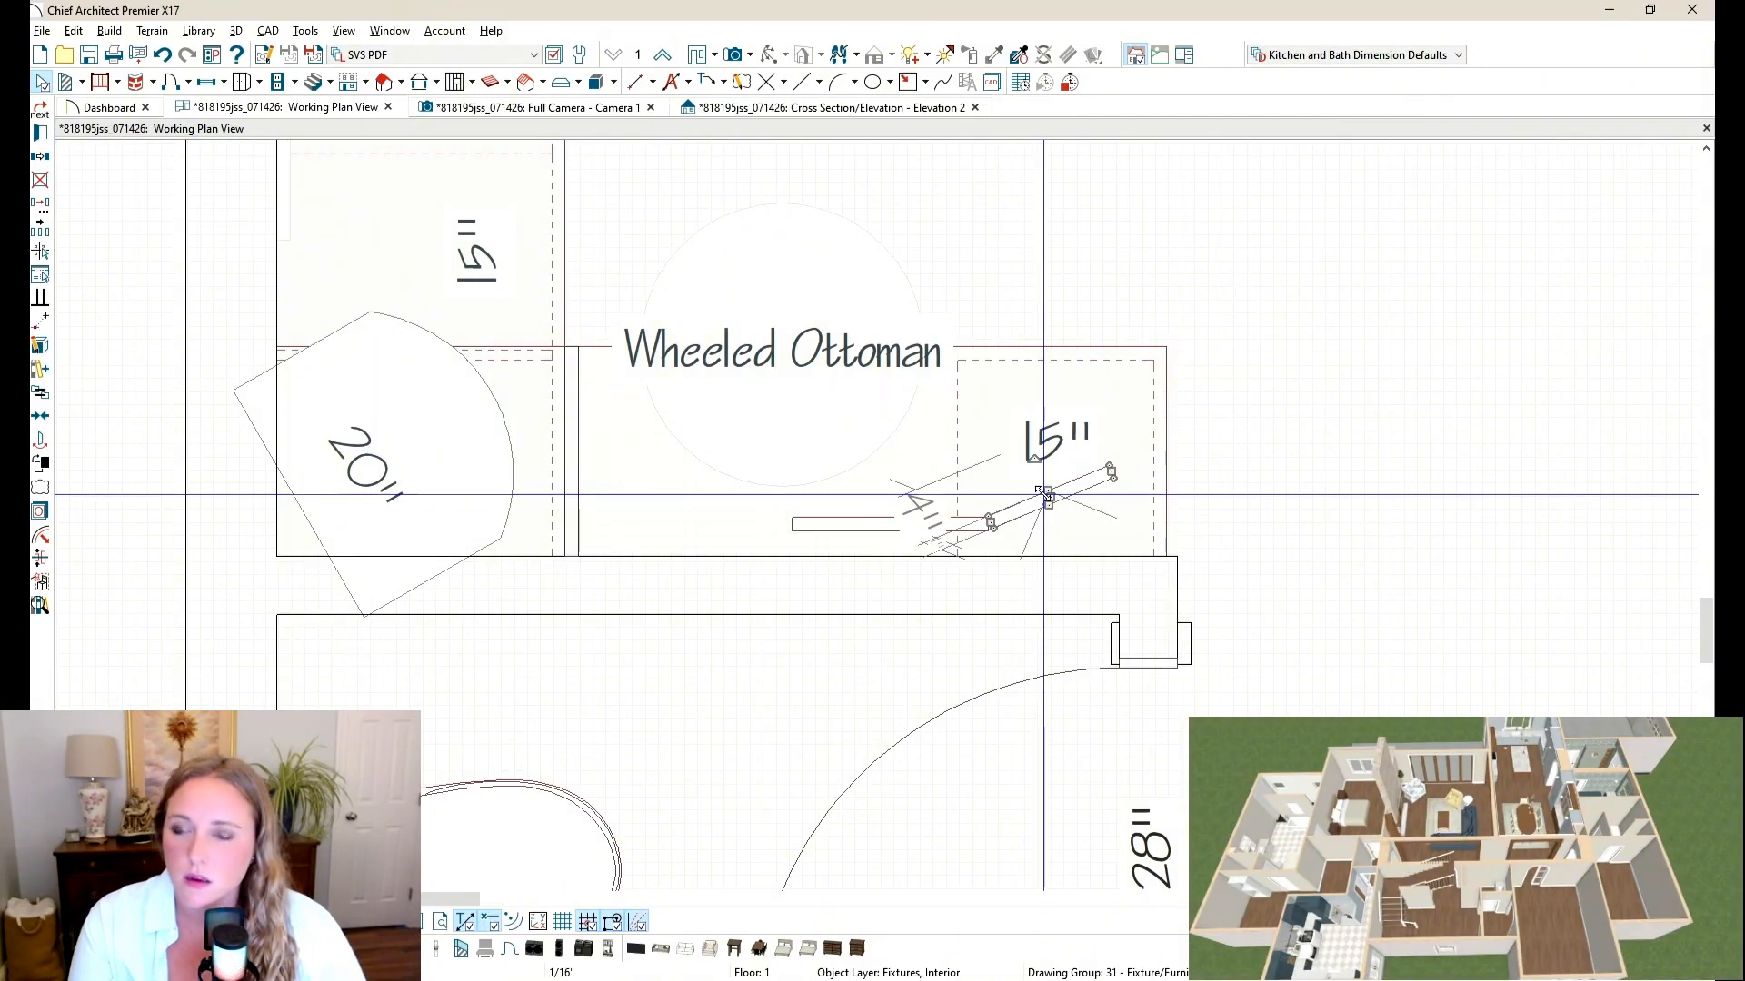
{"action": "left_click_drag", "start_coordinate": [1044, 494], "coordinate": [728, 498]}
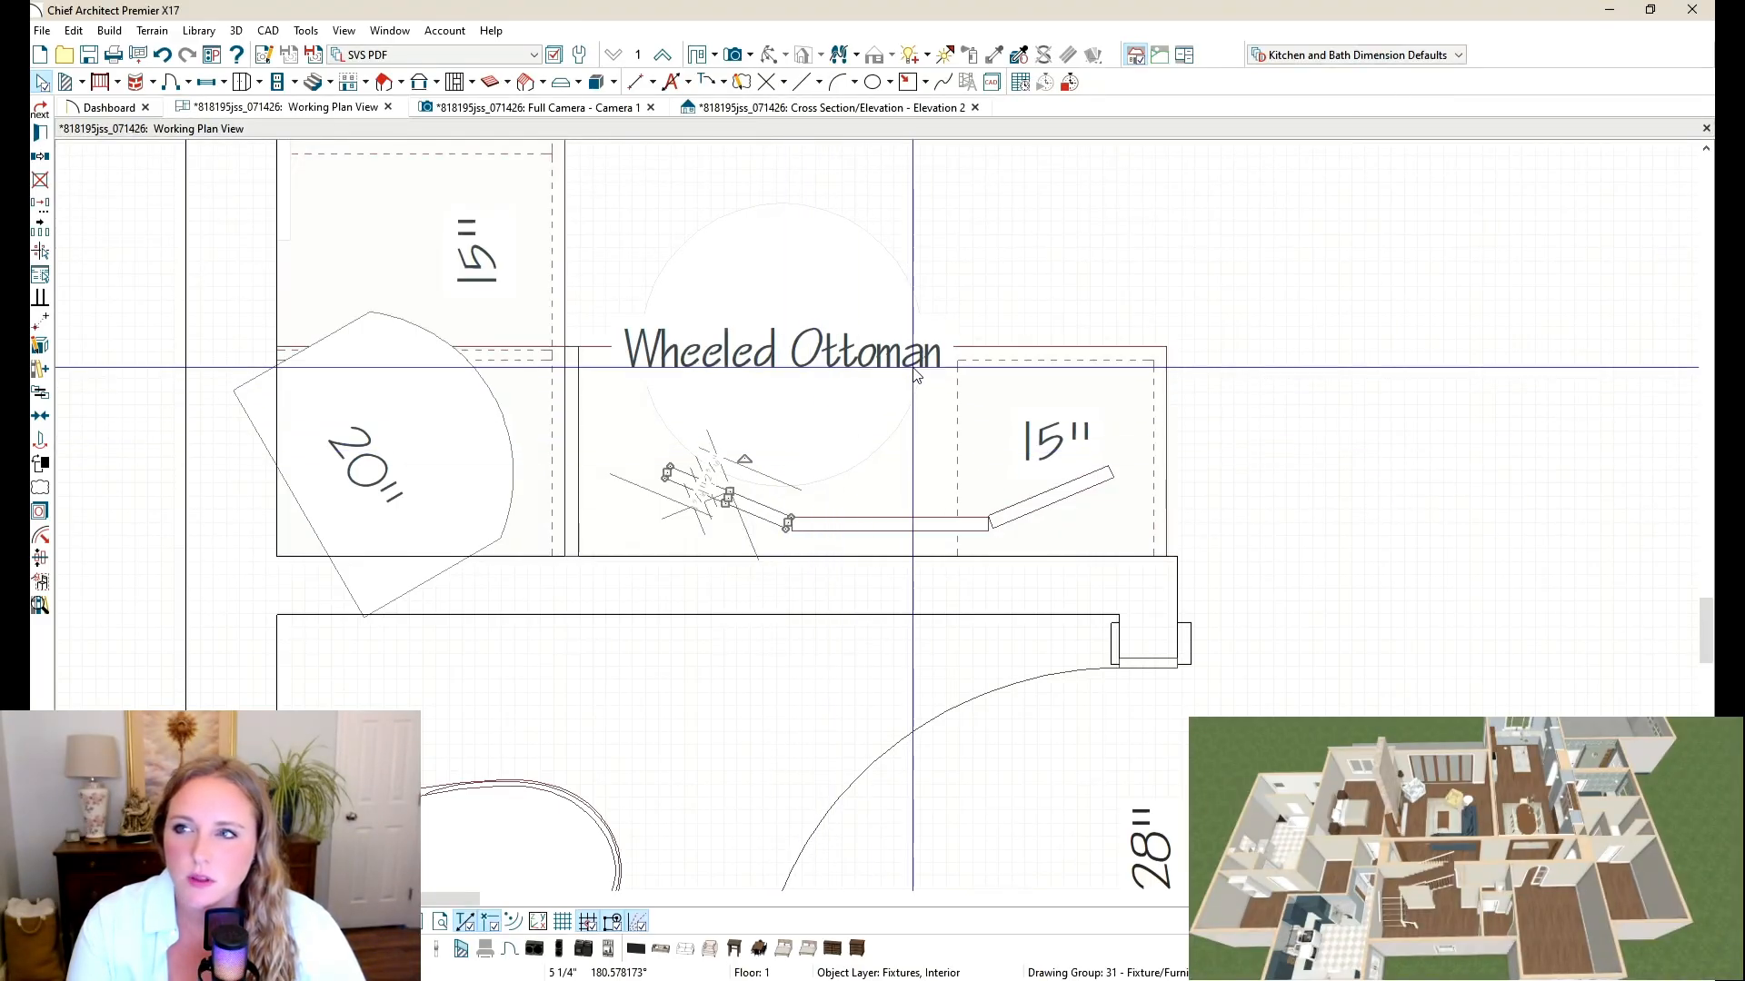
Step: Move all three makeup mirrors together toward the corner cabinet and closer to the toilet room wall, and check them in the camera view
{"action": "left_click", "coordinate": [904, 533]}
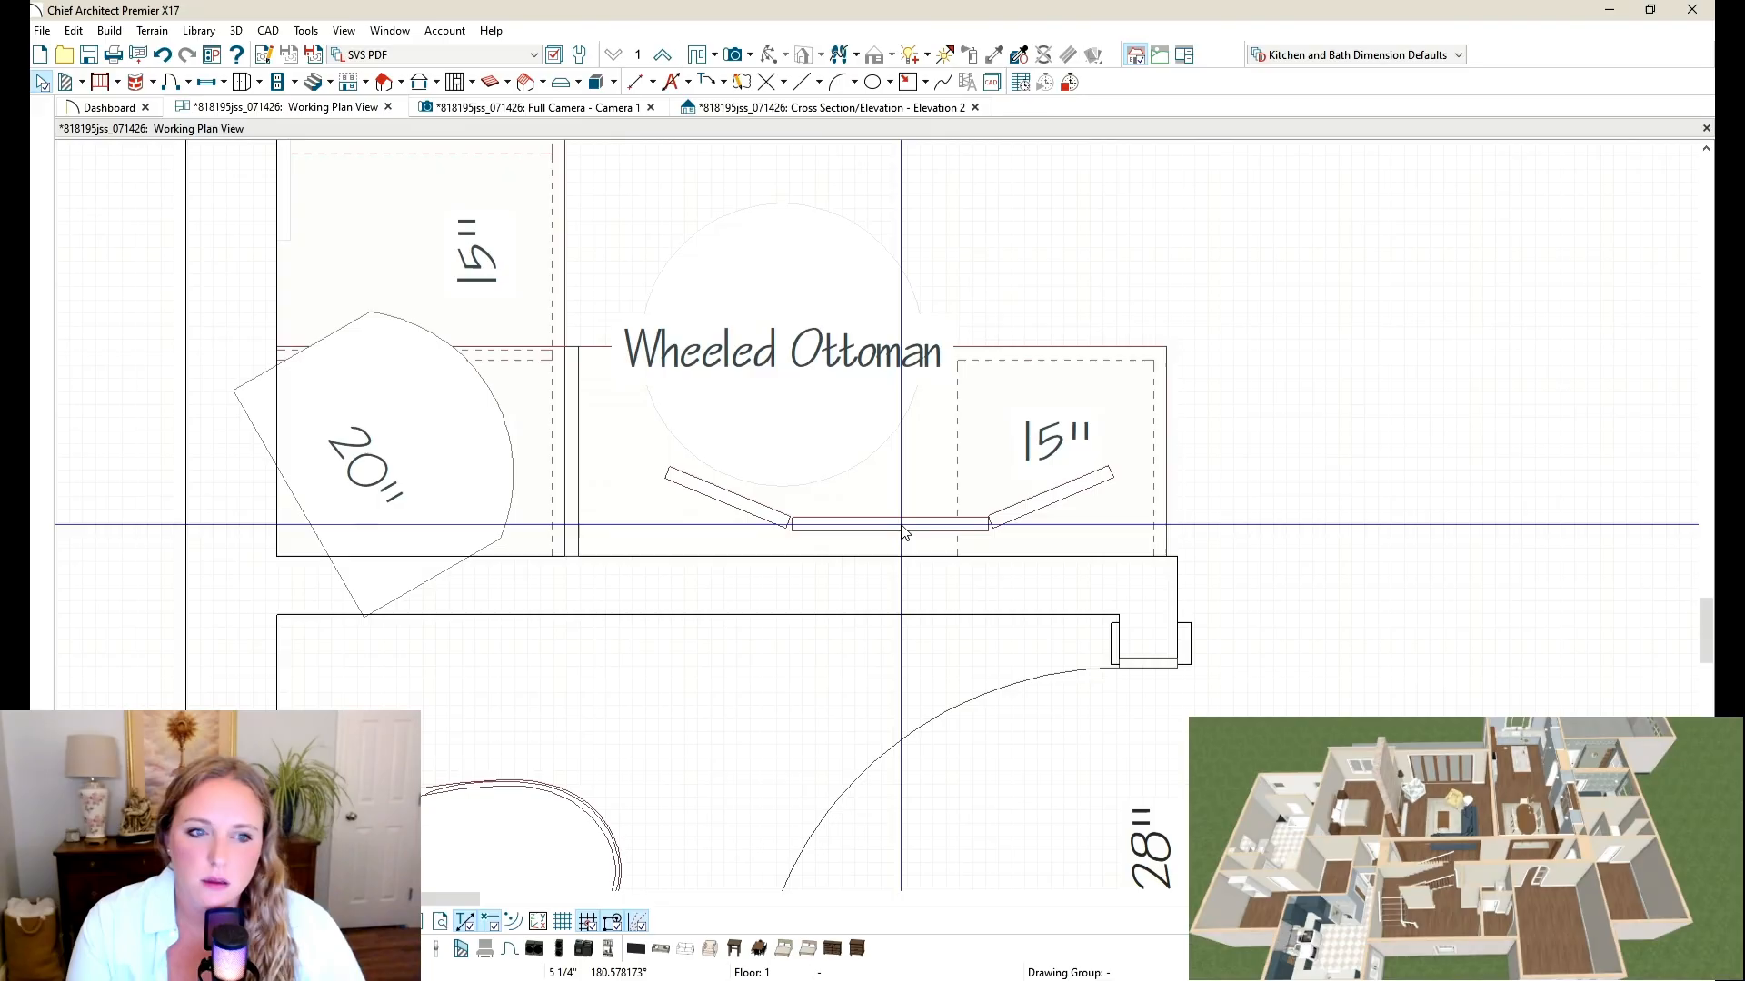
{"action": "left_click", "coordinate": [1040, 500], "text": "shift"}
{"action": "left_click_drag", "start_coordinate": [887, 501], "coordinate": [829, 516]}
{"action": "left_click", "coordinate": [582, 108]}
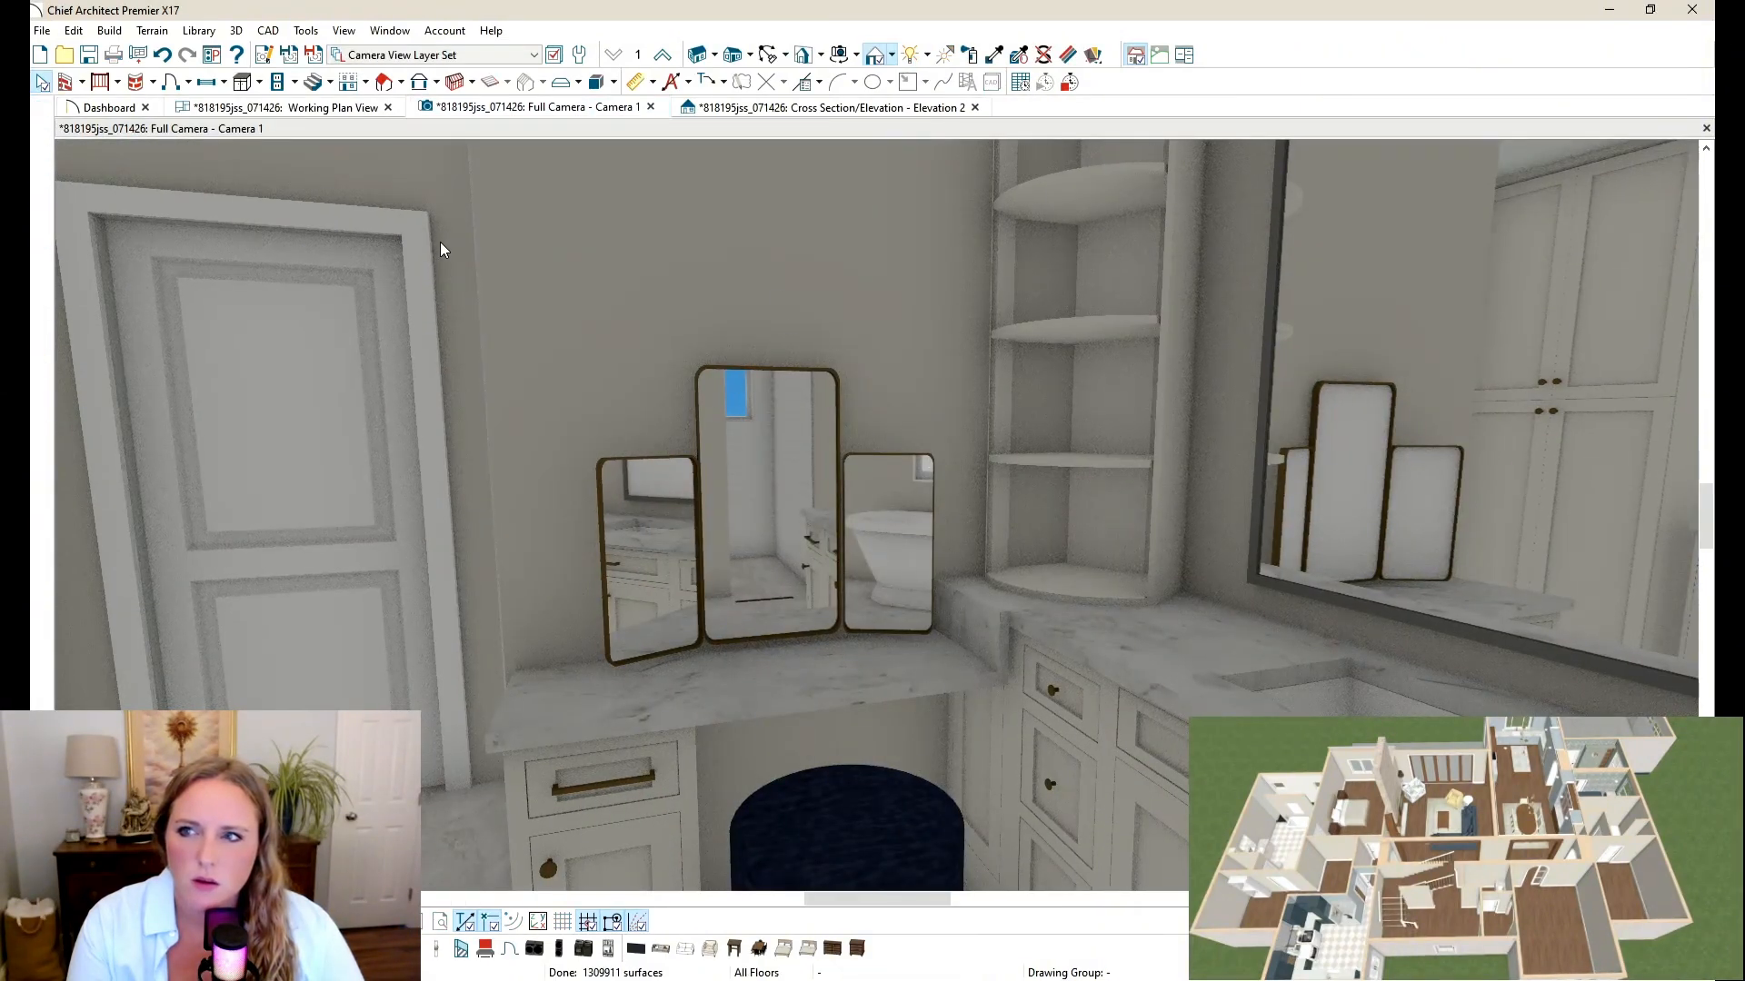
Step: In the working plan, set the bow-front corner cabinet's depth to 10" and nudge it farther back into the exterior wall
{"action": "left_click", "coordinate": [343, 109]}
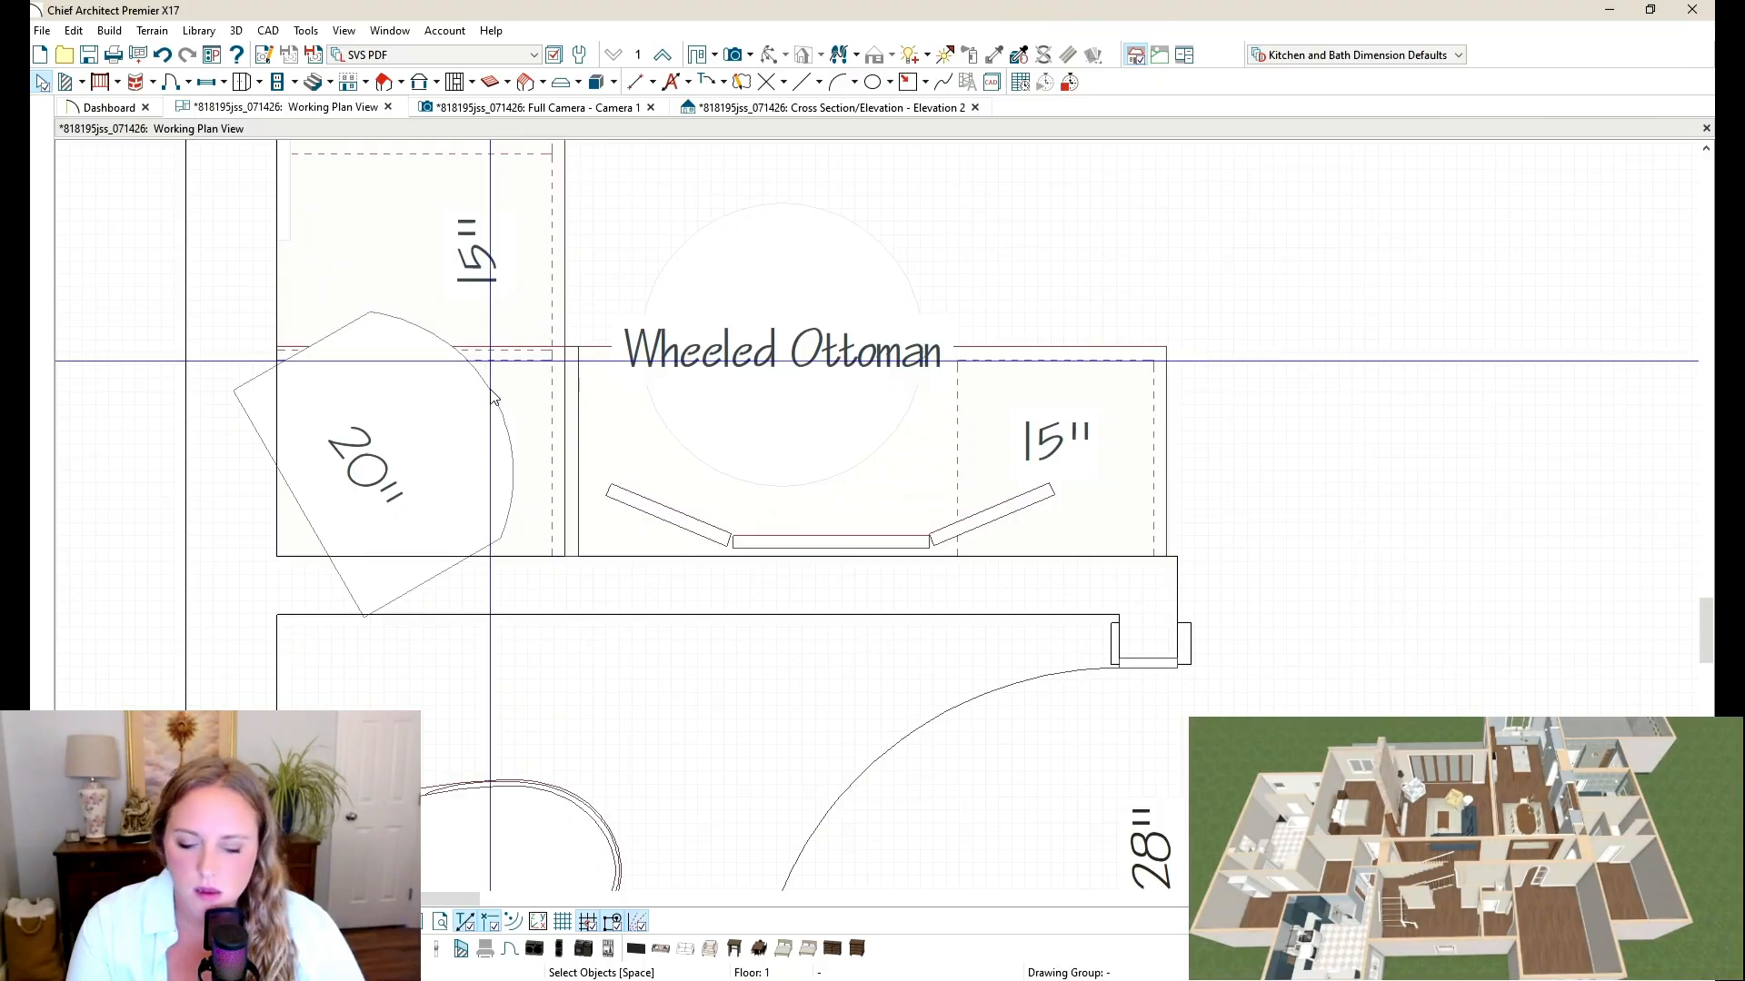
{"action": "left_click", "coordinate": [485, 509]}
{"action": "mouse_move", "coordinate": [516, 555]}
{"action": "left_mouse_down"}
{"action": "mouse_move", "coordinate": [600, 497]}
{"action": "mouse_move", "coordinate": [498, 563]}
{"action": "left_mouse_up"}
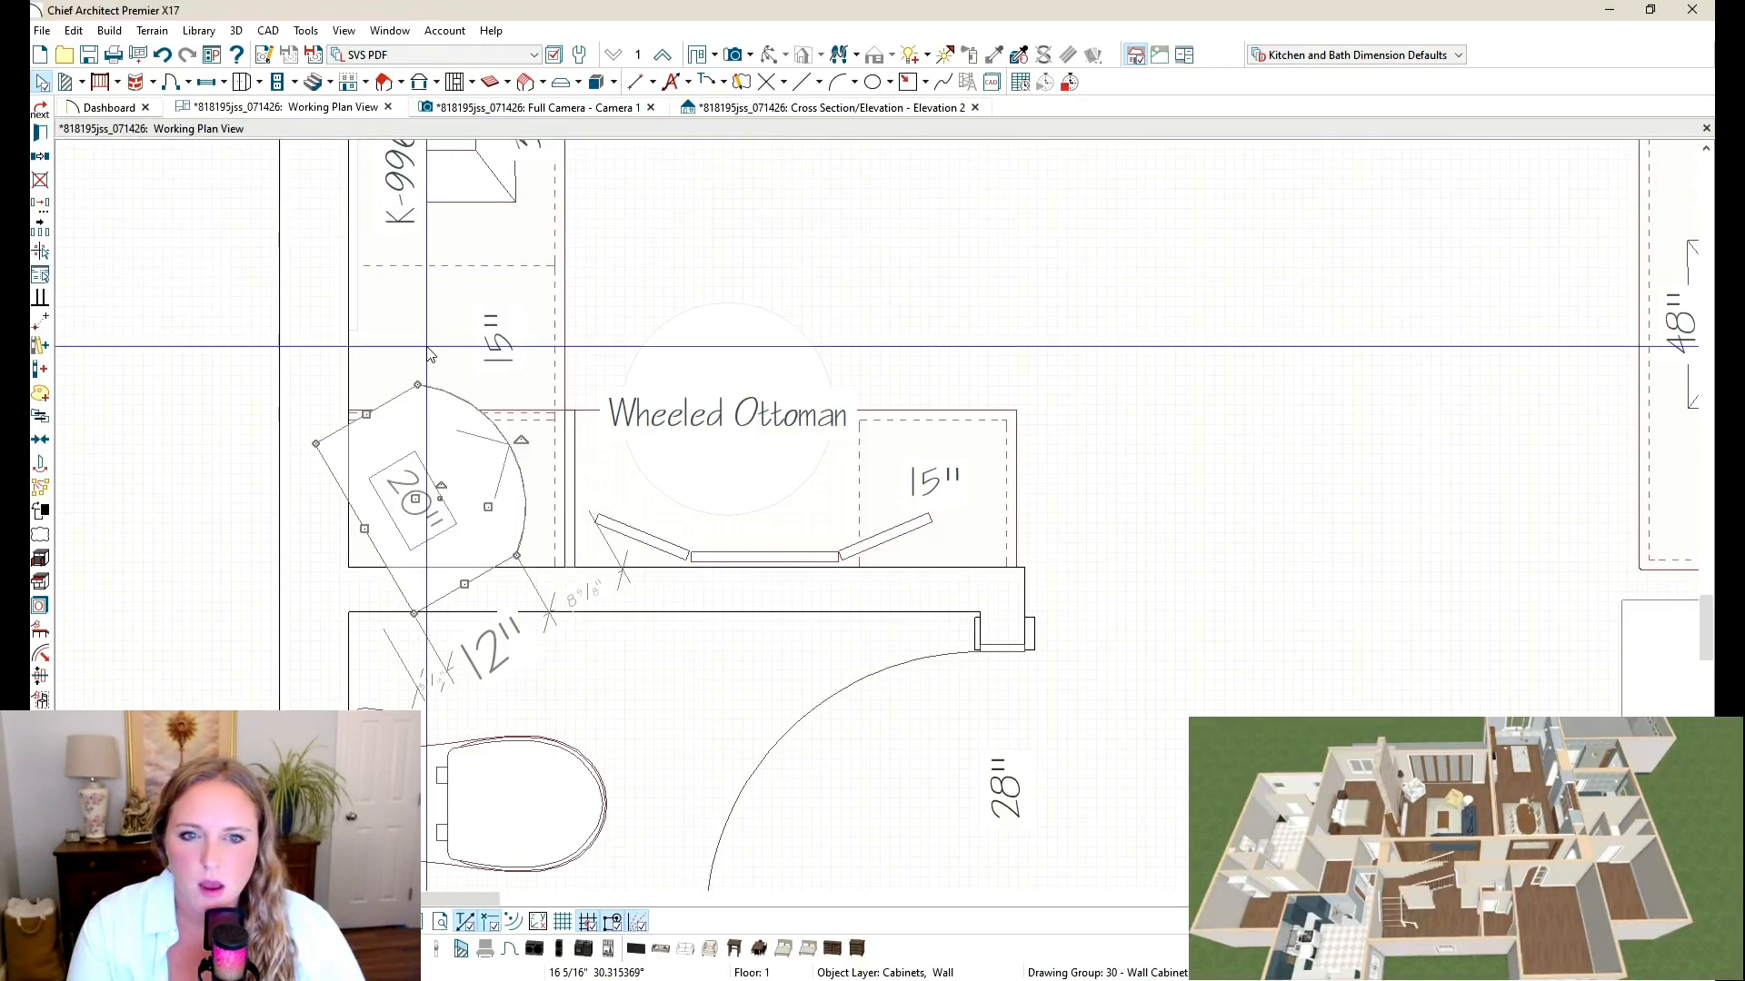
{"action": "key", "text": "ctrl+e"}
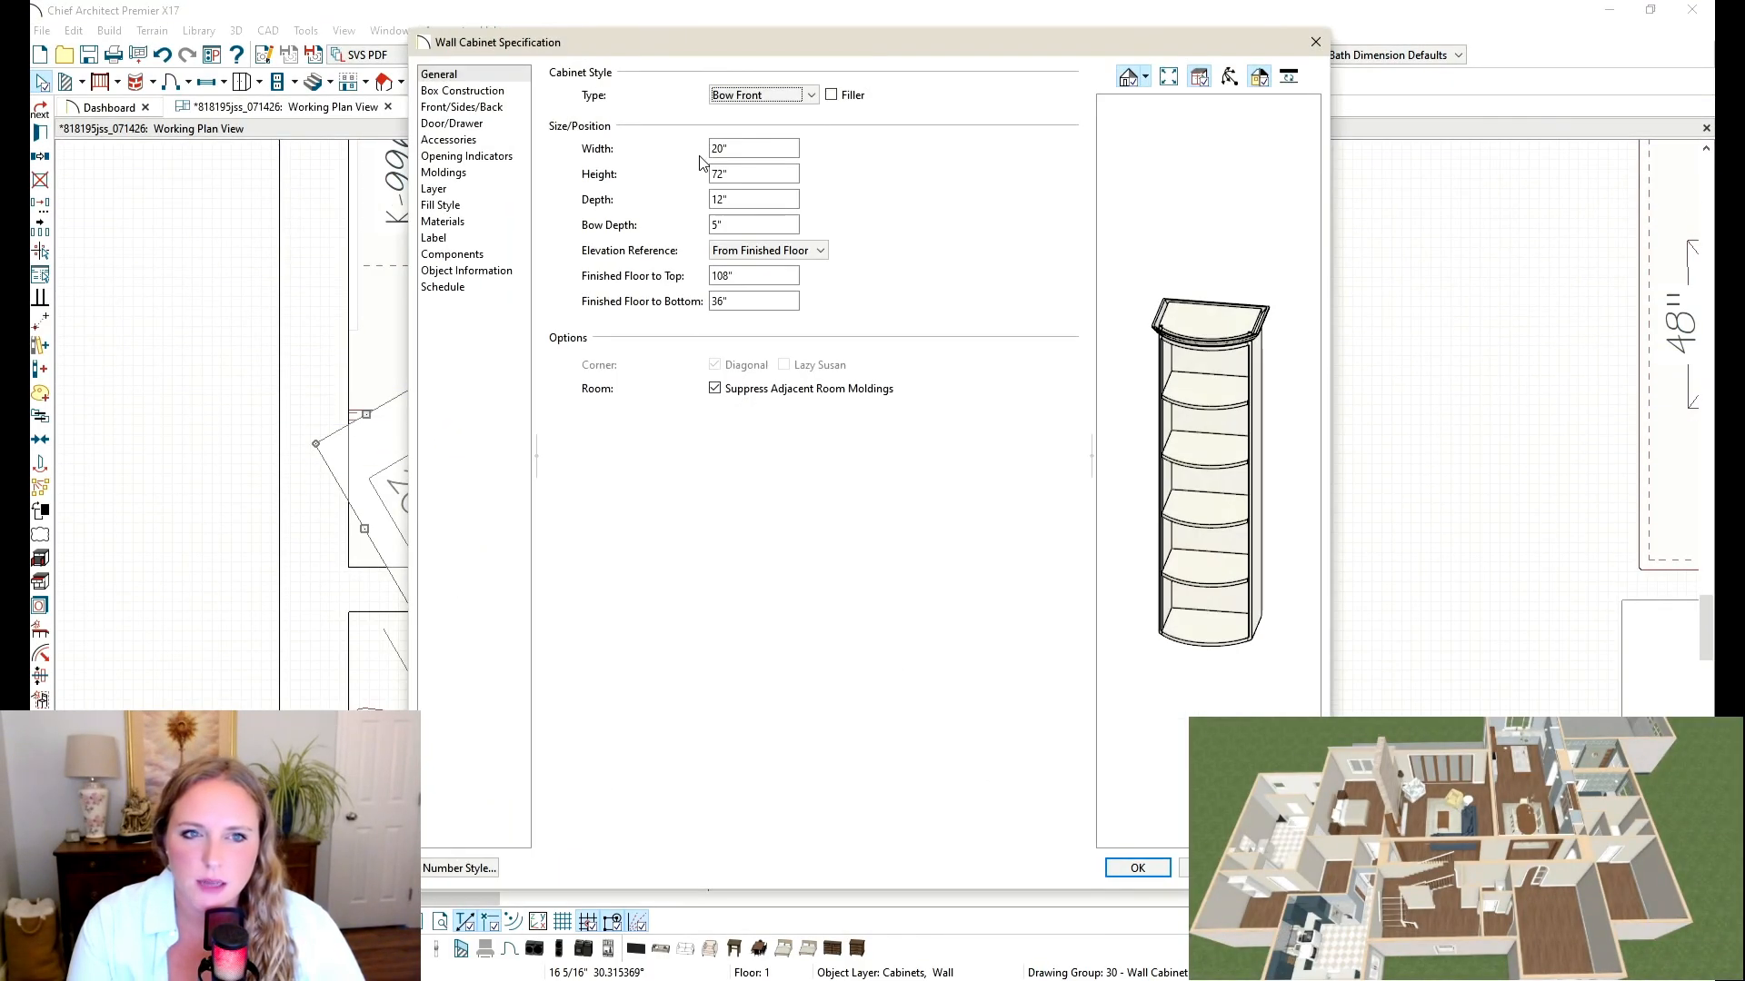
{"action": "left_click_drag", "start_coordinate": [738, 199], "coordinate": [674, 173]}
{"action": "type", "text": "10"}
{"action": "key", "text": "Return"}
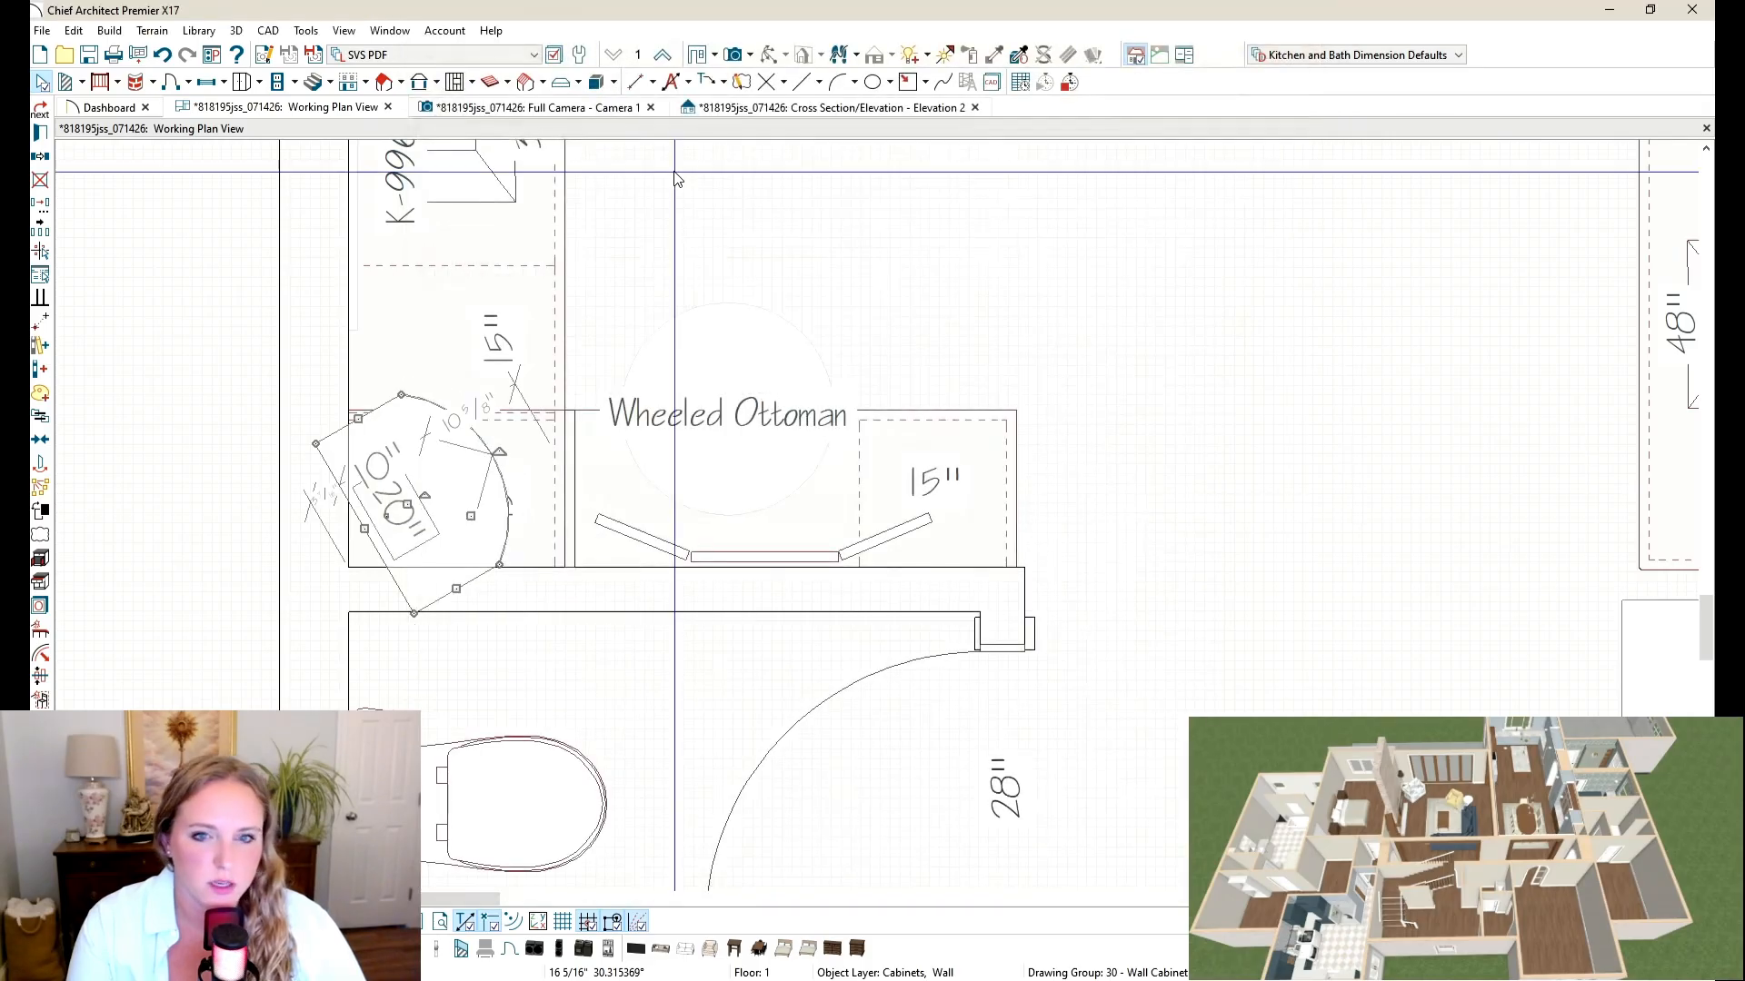
{"action": "key", "text": "Left"}
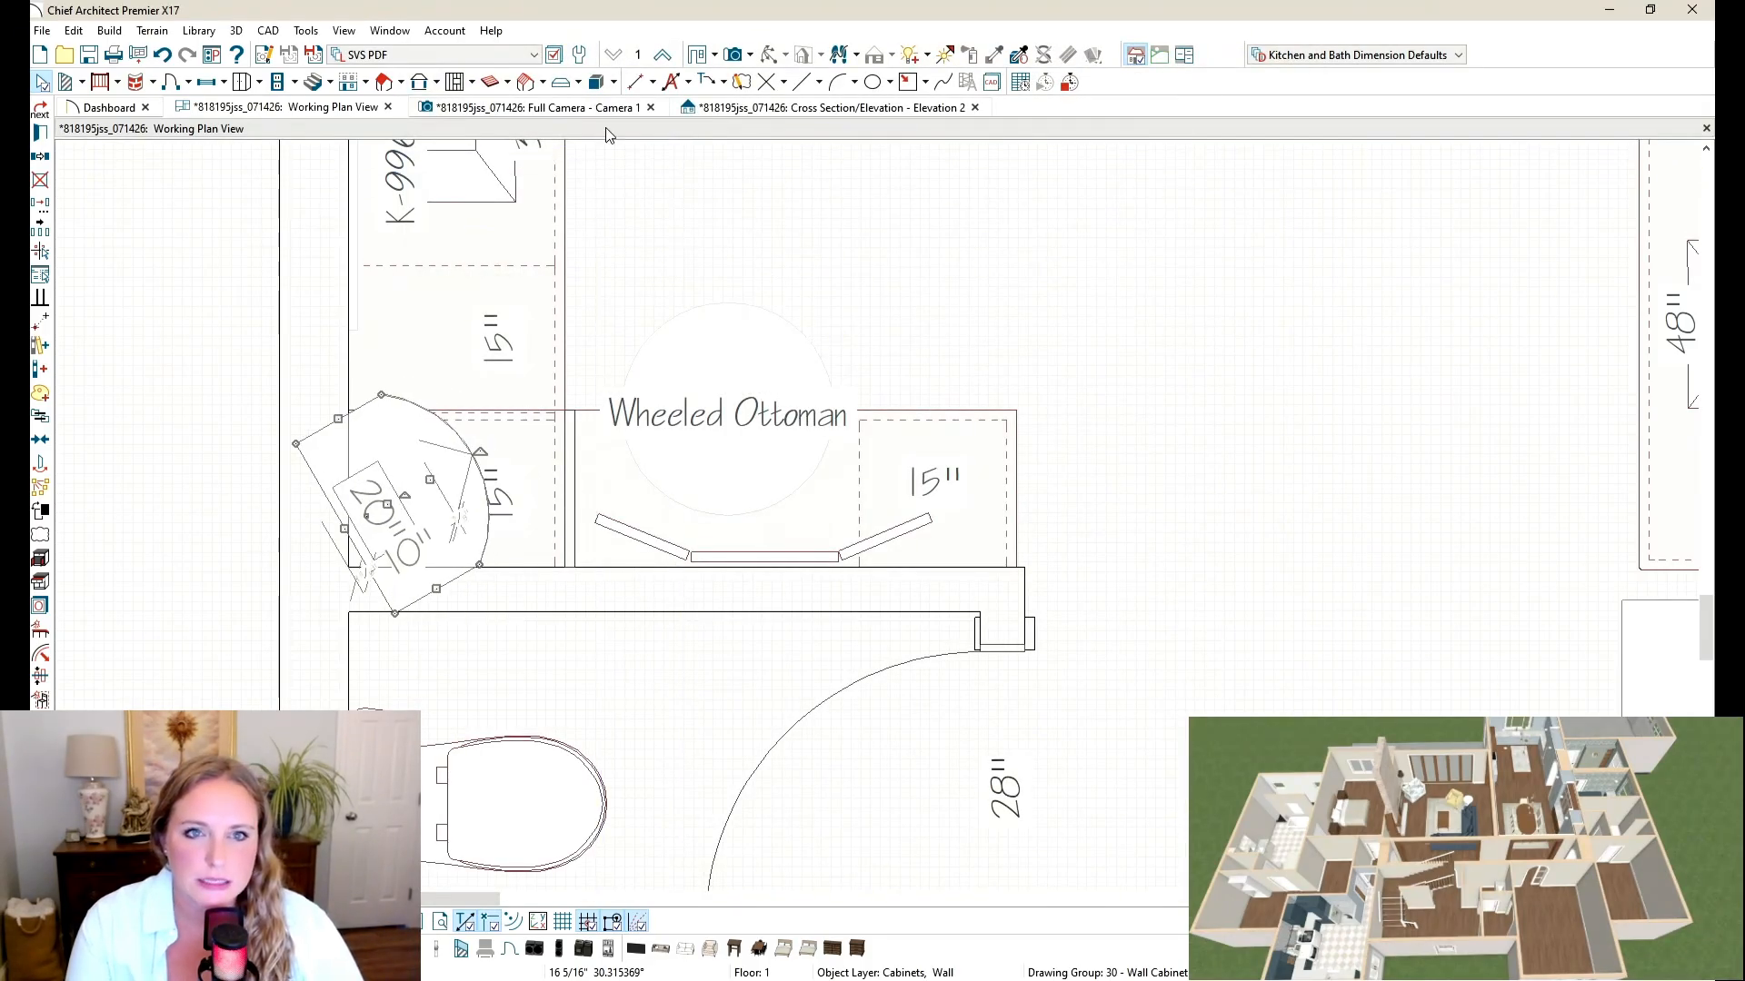
Step: Examine the shallower corner shelf cabinet and the rearranged makeup mirrors in the 3D camera view
{"action": "left_click", "coordinate": [618, 107]}
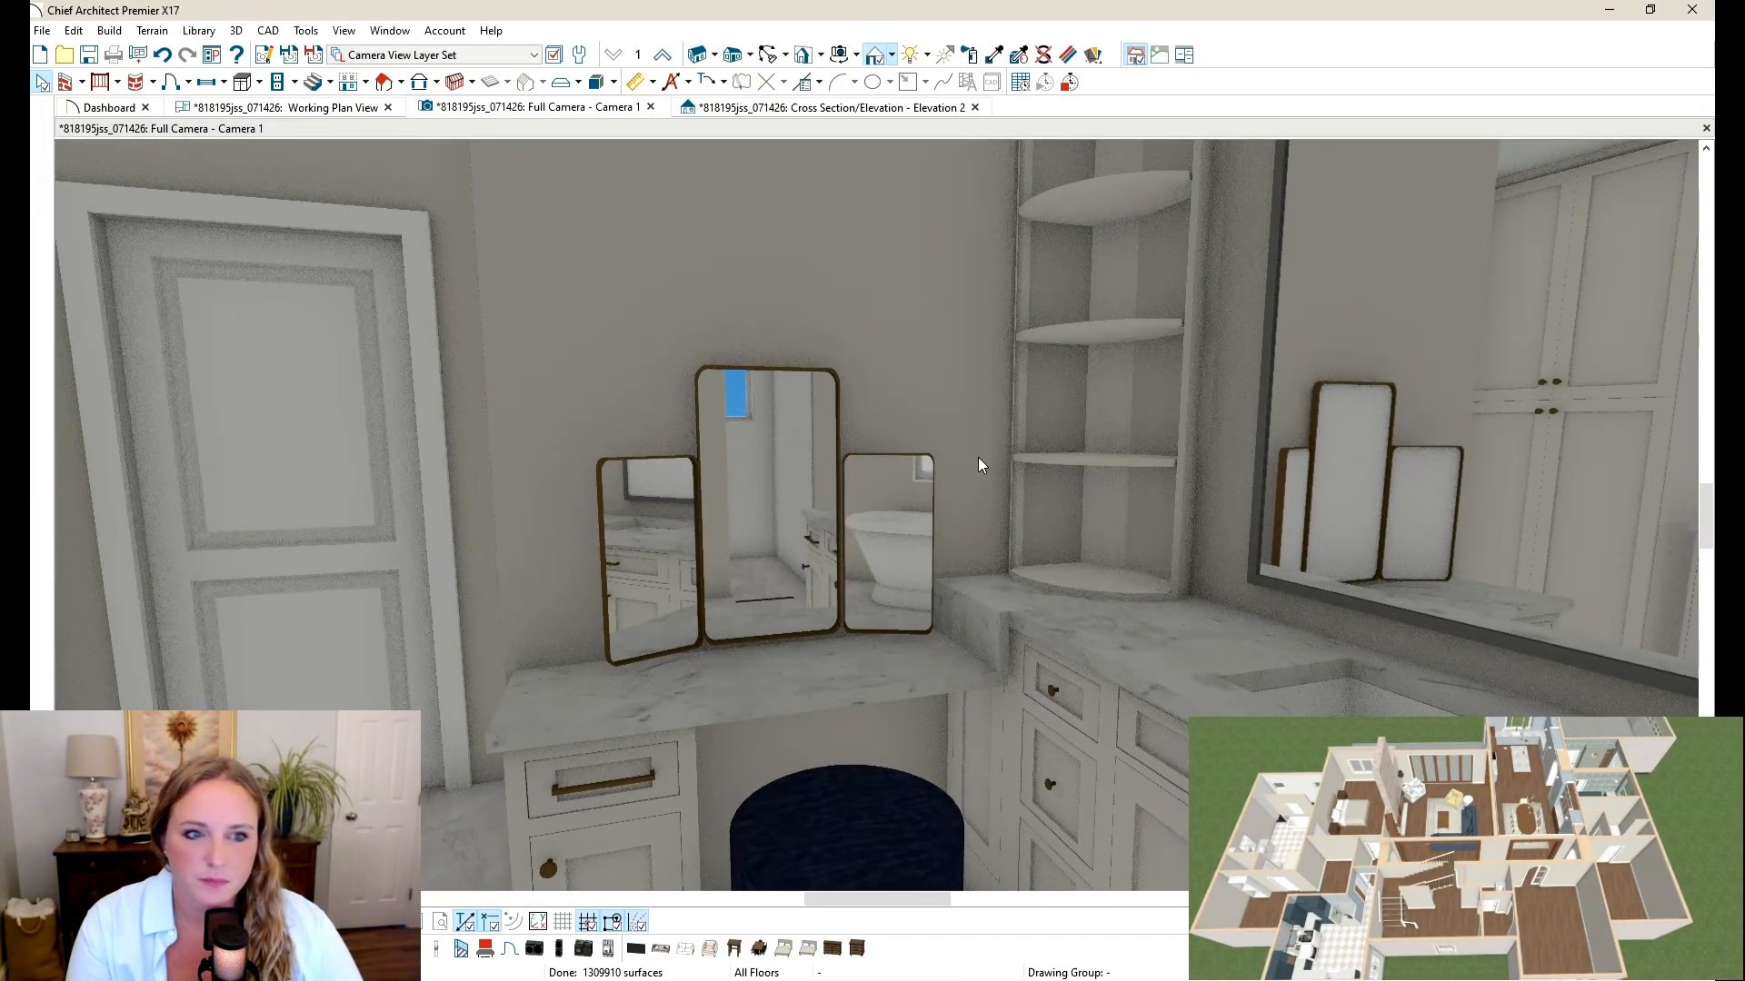
{"action": "scroll", "coordinate": [982, 462], "scroll_direction": "down", "scroll_amount": 2}
{"action": "scroll", "coordinate": [1005, 511], "scroll_direction": "down", "scroll_amount": 1}
{"action": "scroll", "coordinate": [934, 247], "scroll_direction": "up", "scroll_amount": 2}
{"action": "middle_click_drag", "start_coordinate": [849, 480], "coordinate": [1086, 434]}
{"action": "scroll", "coordinate": [1087, 435], "scroll_direction": "down", "scroll_amount": 2}
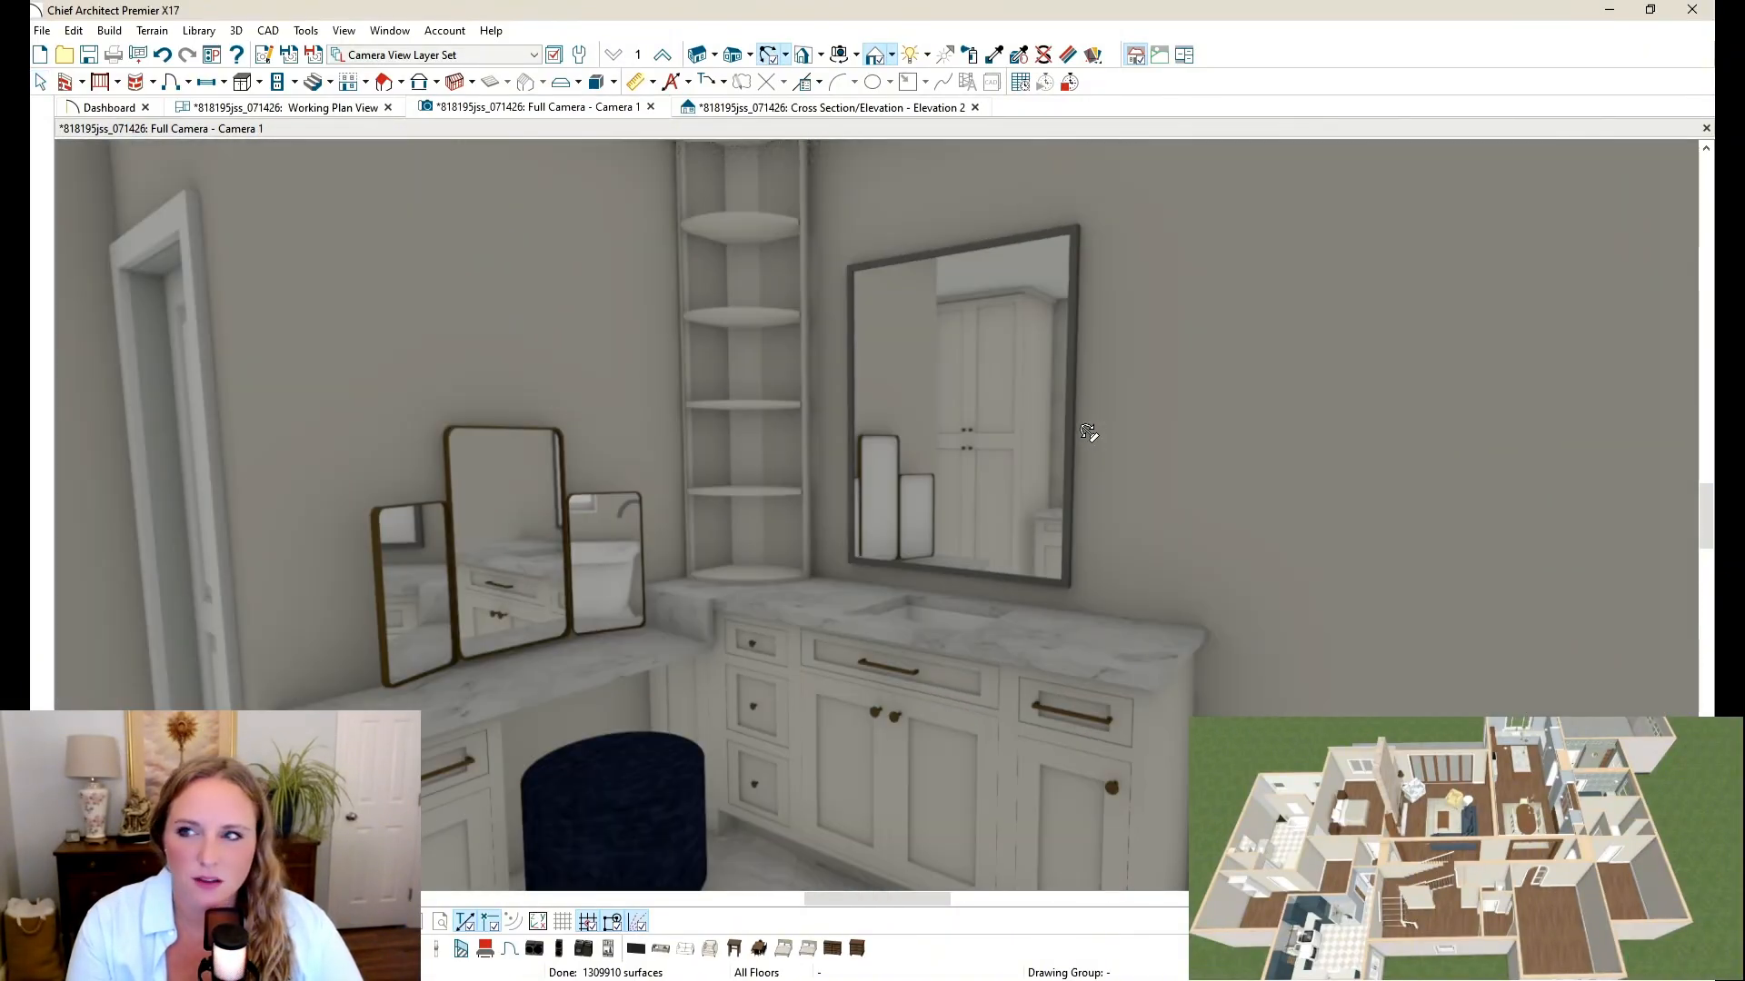
Step: Look over the vanity corner in the camera view, then return to the working plan and close the Elevation 2 view
{"action": "scroll", "coordinate": [982, 362], "scroll_direction": "down", "scroll_amount": 1}
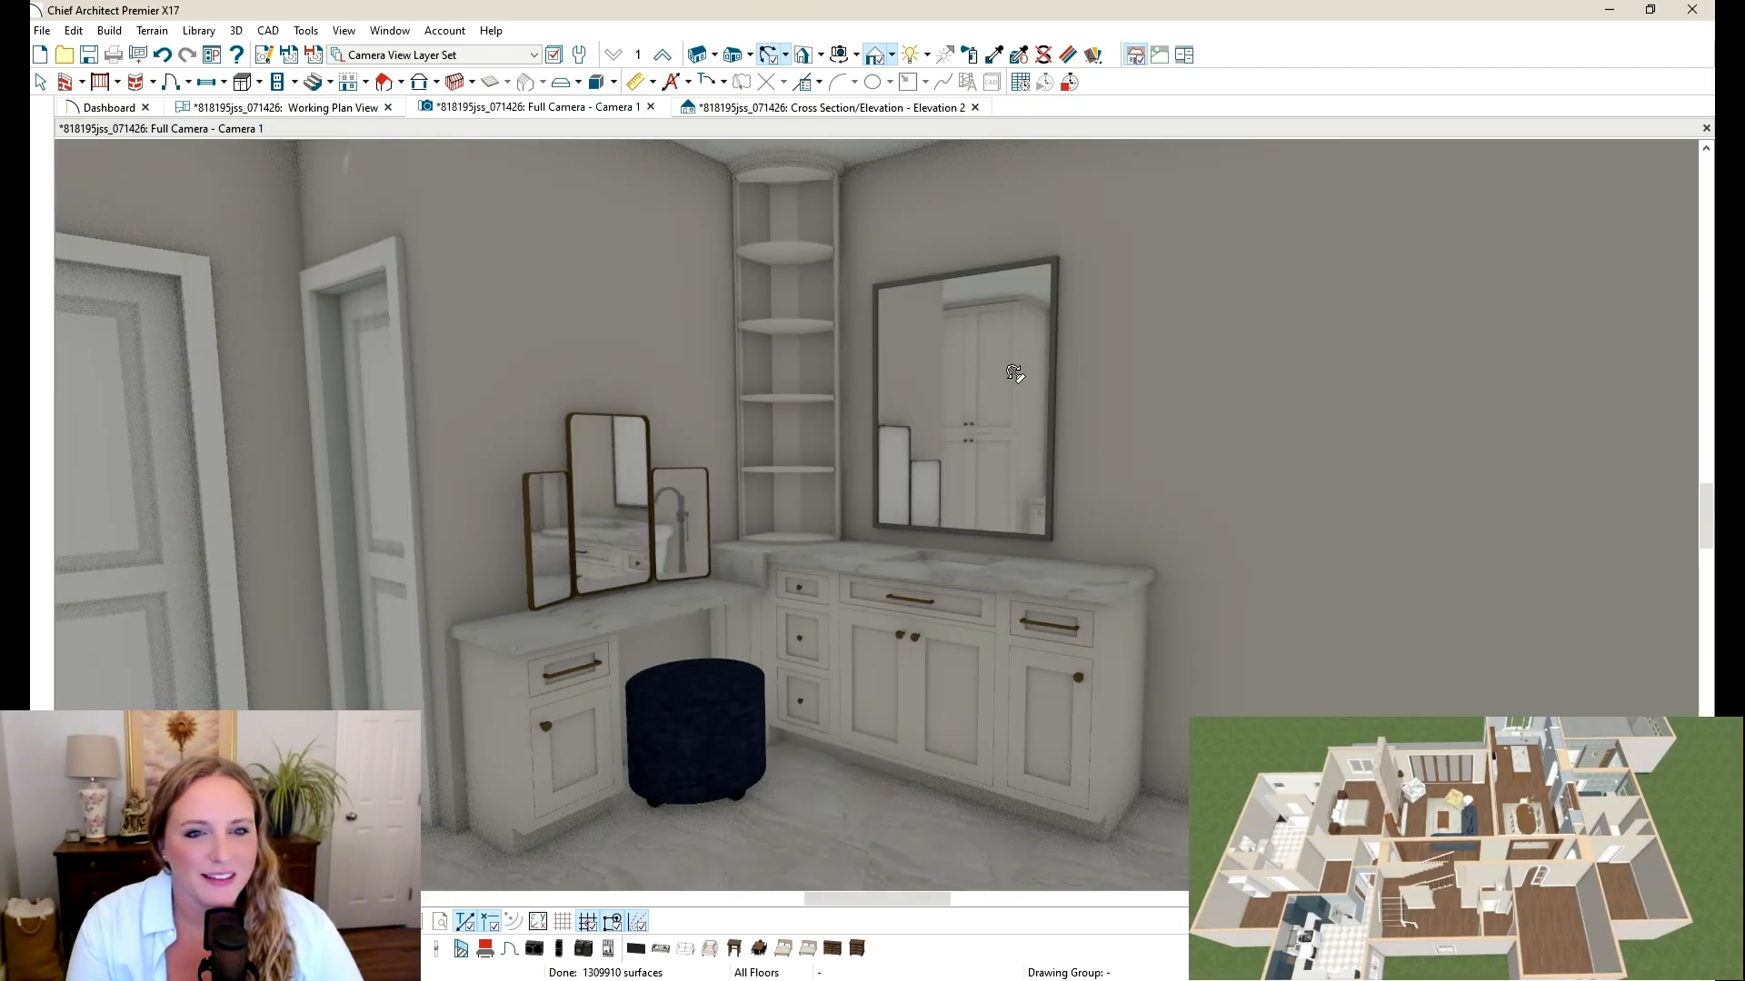
{"action": "middle_click_drag", "start_coordinate": [1016, 373], "coordinate": [983, 394]}
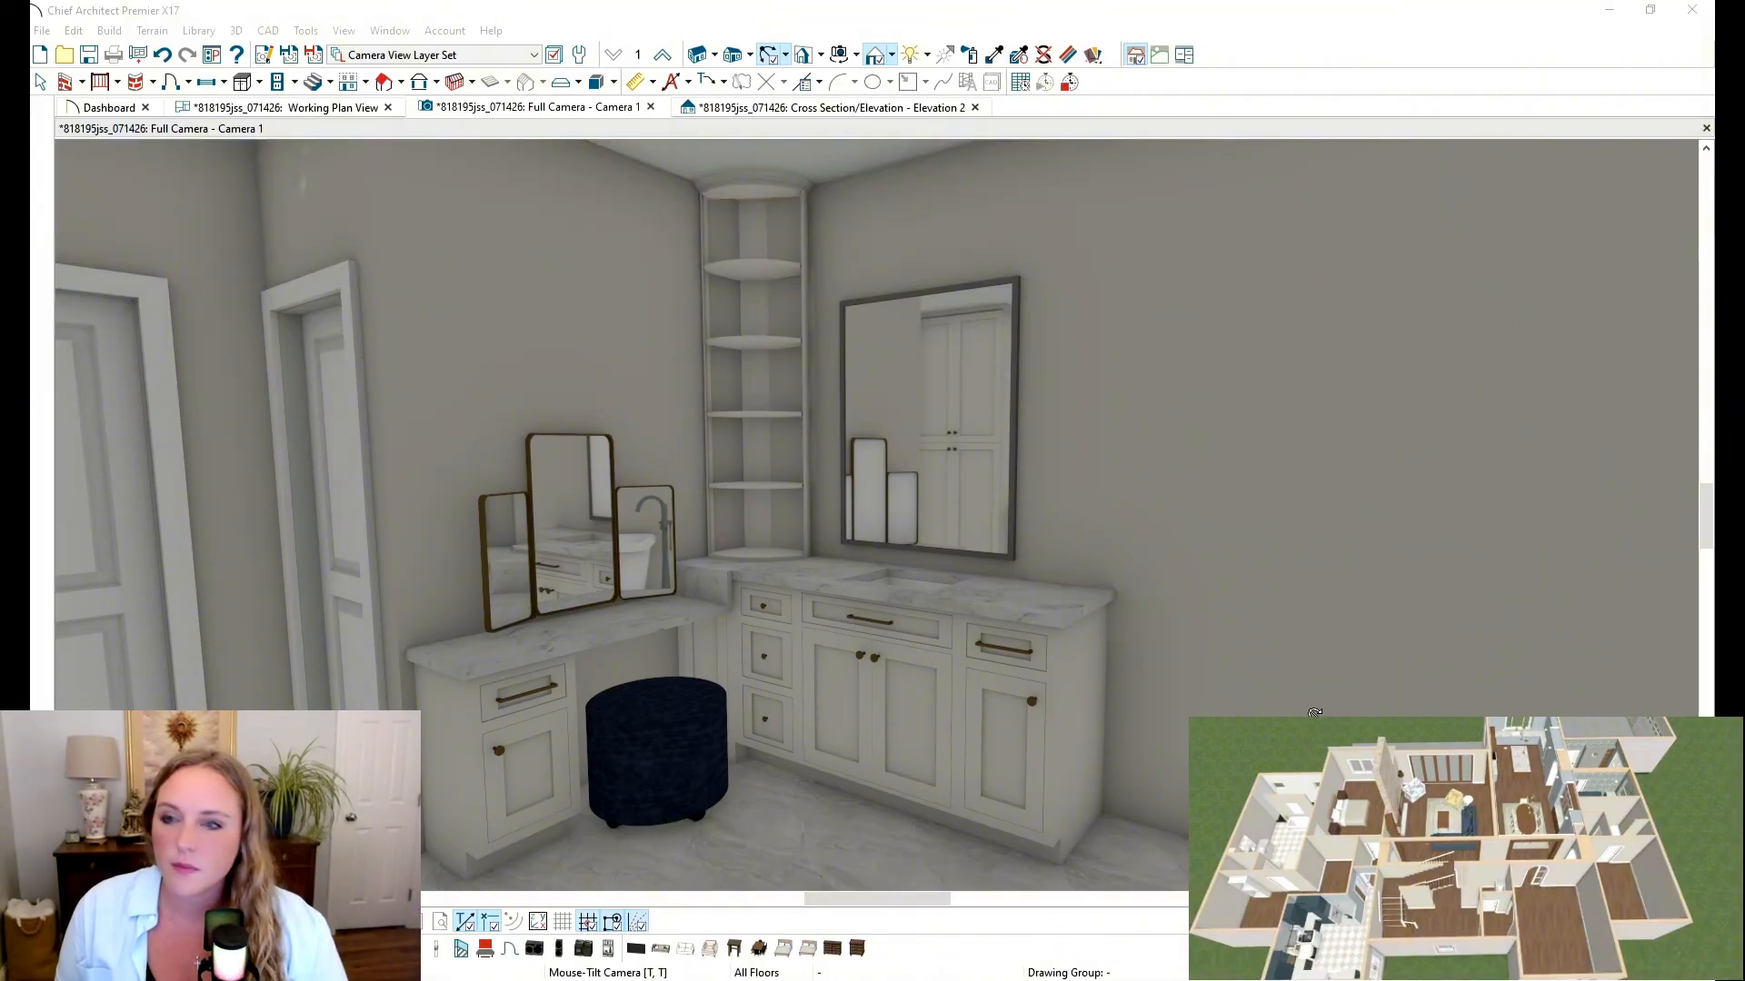
{"action": "left_click", "coordinate": [323, 112]}
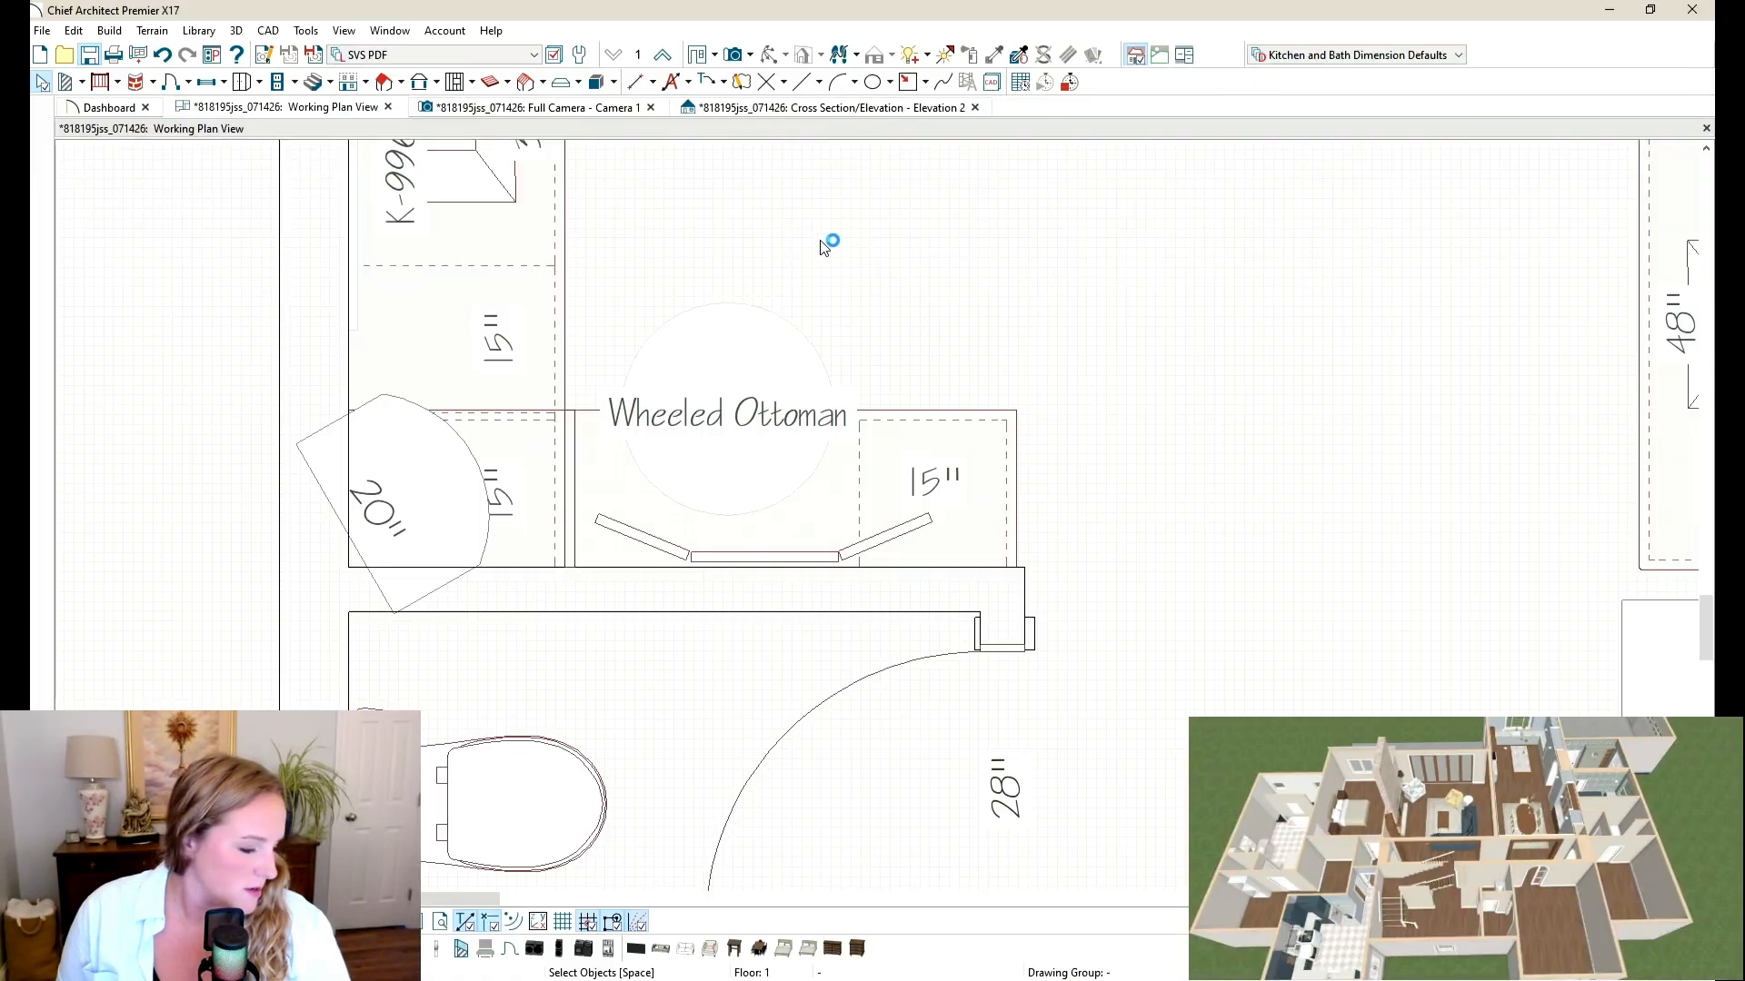
{"action": "scroll", "coordinate": [819, 241], "scroll_direction": "down", "scroll_amount": 3}
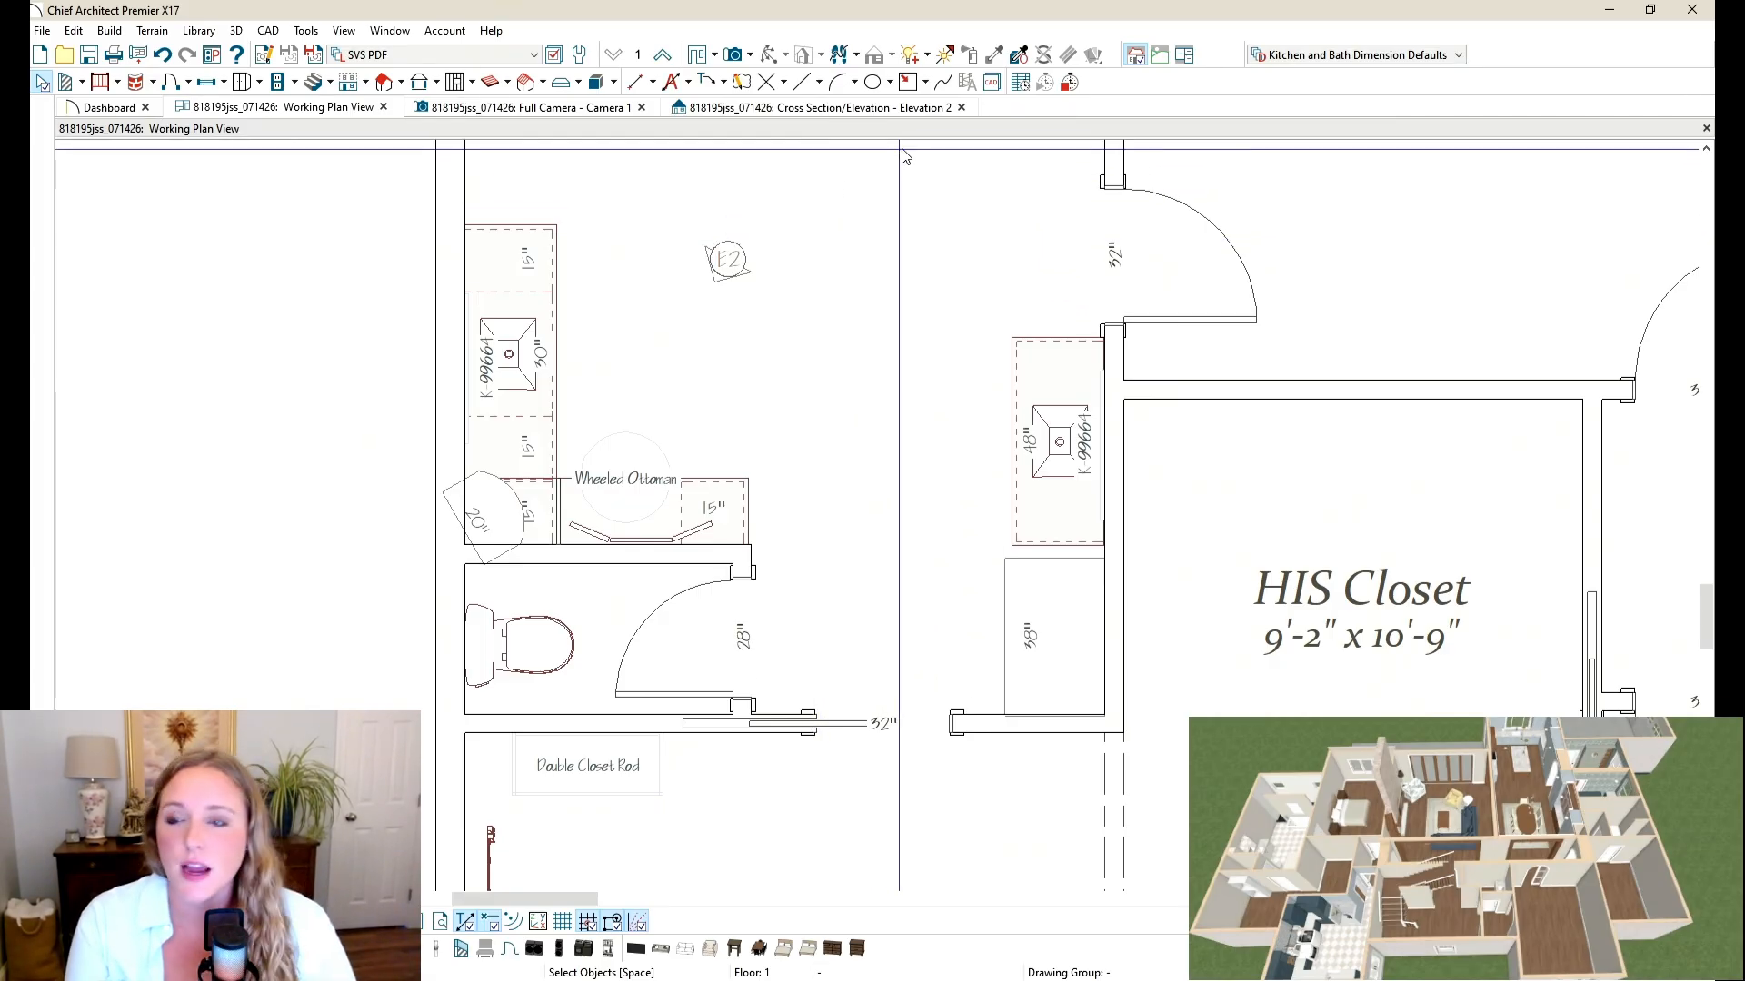
{"action": "left_click", "coordinate": [961, 109]}
{"action": "scroll", "coordinate": [704, 479], "scroll_direction": "down", "scroll_amount": 5}
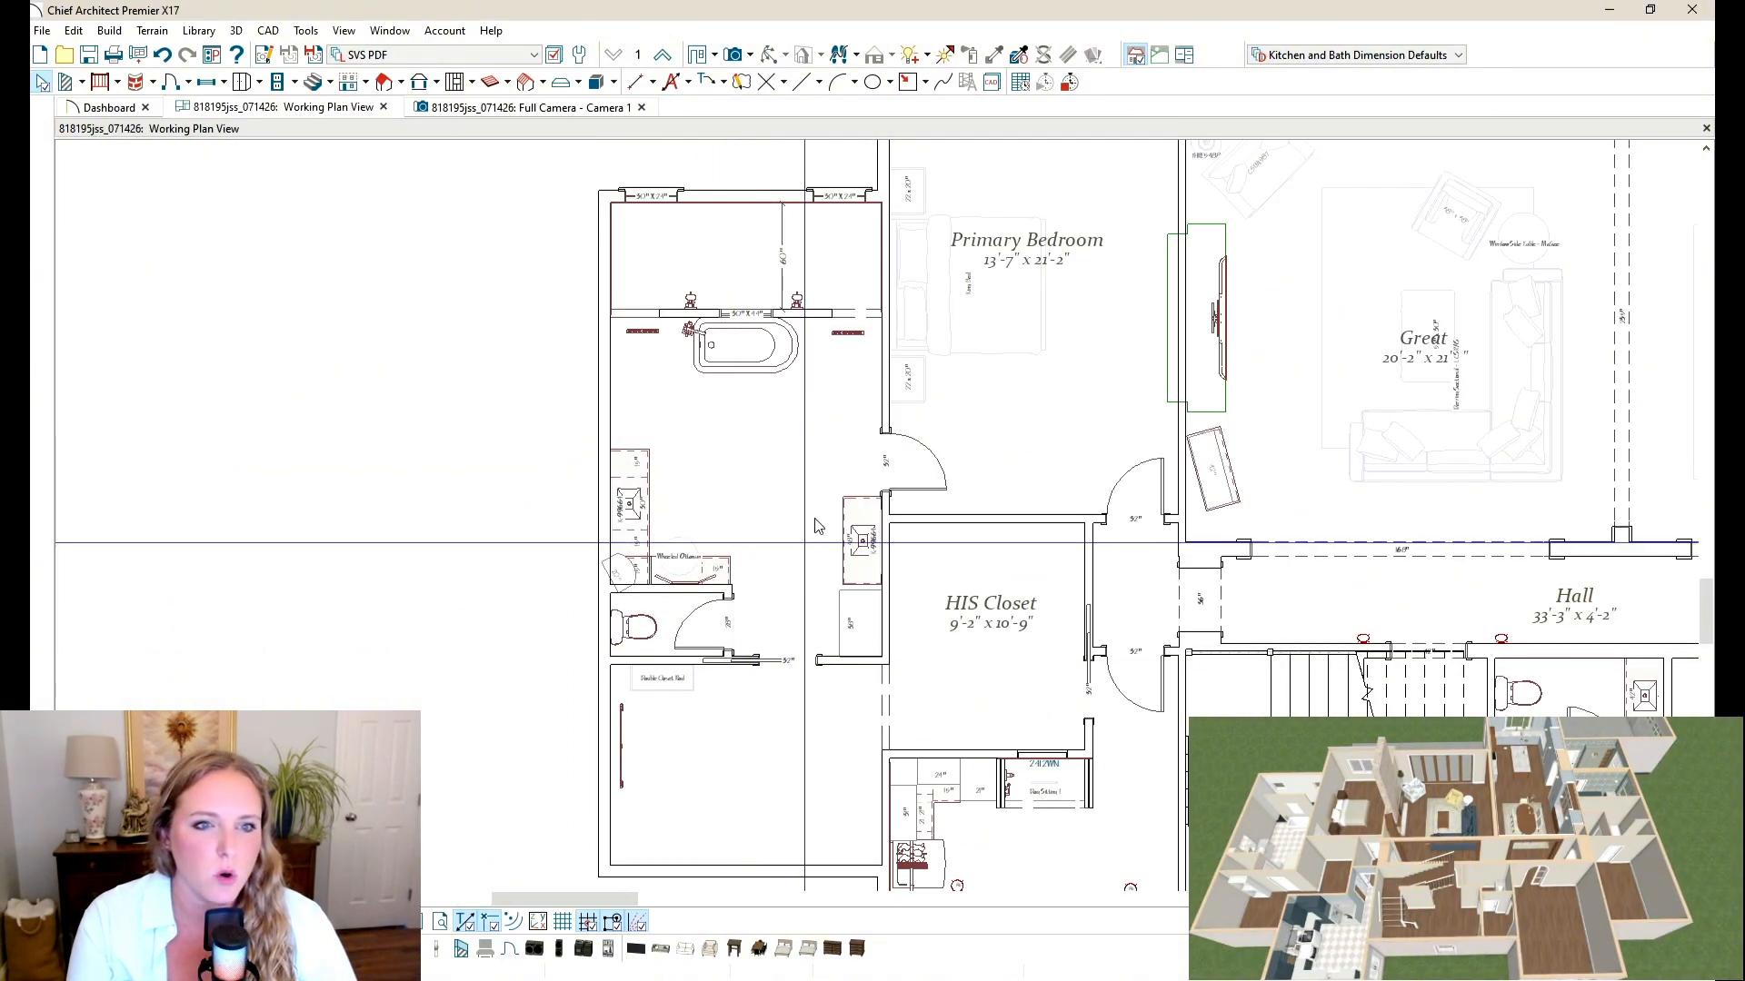
{"action": "scroll", "coordinate": [704, 479], "scroll_direction": "up", "scroll_amount": 2}
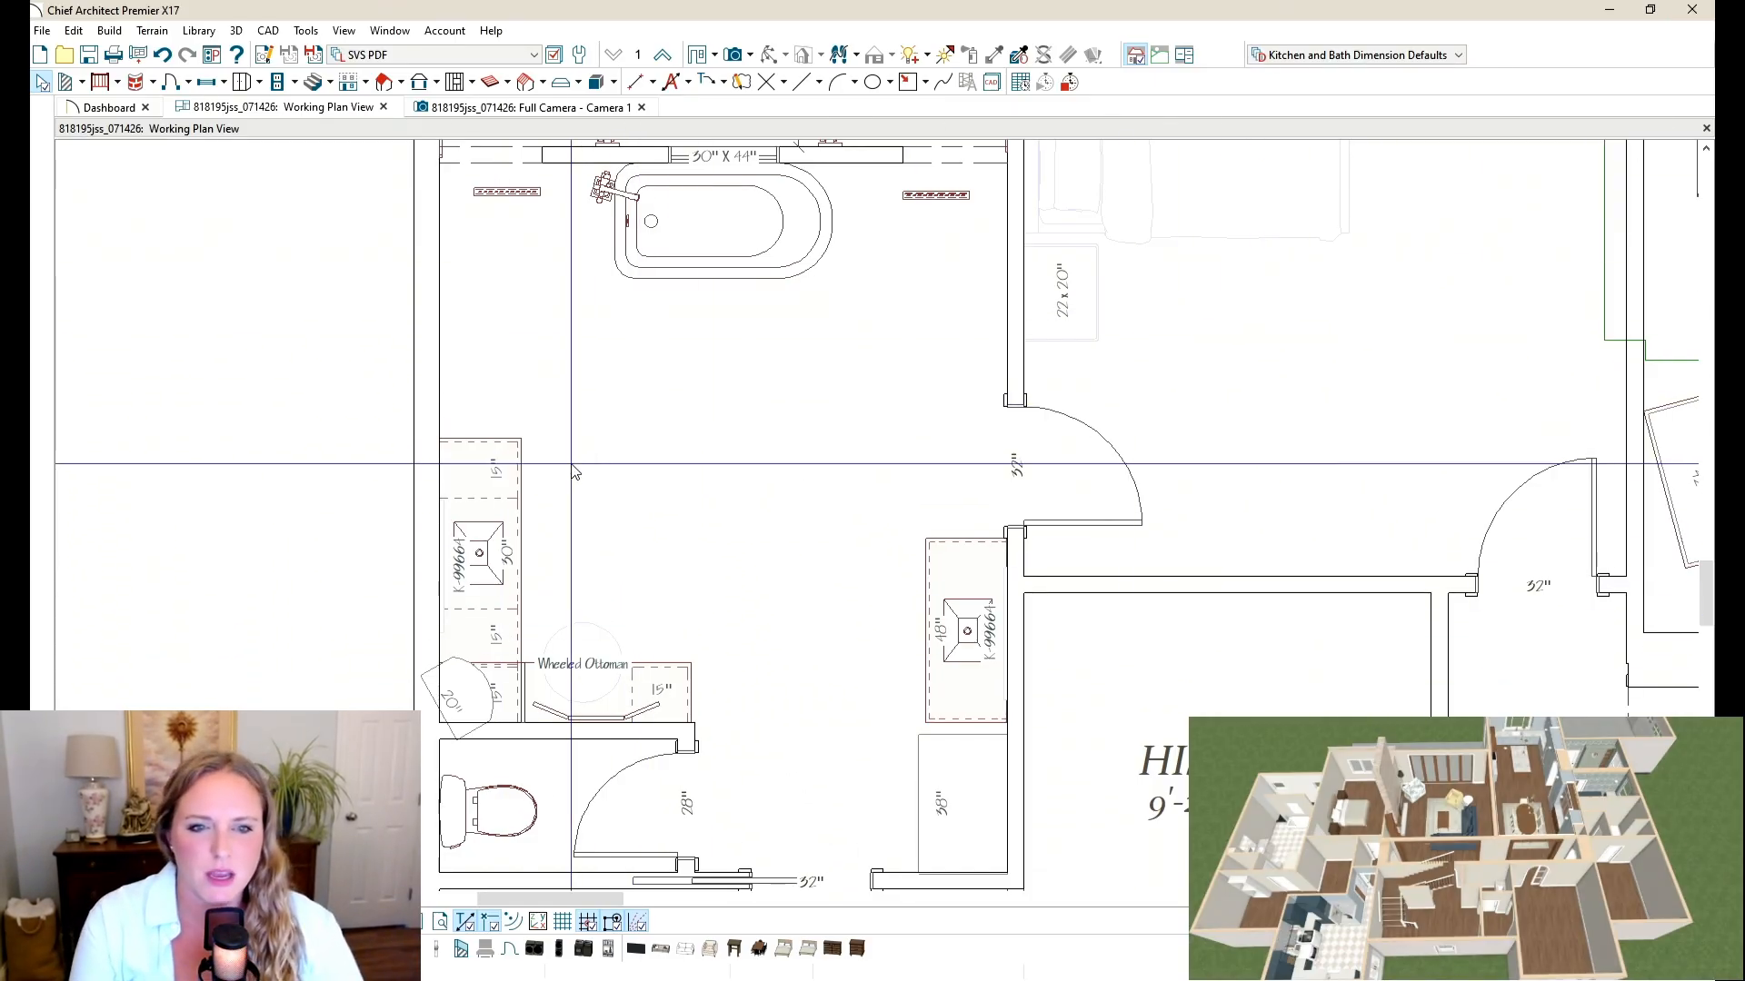
Step: Move the 15", 30" and 15" vanity cabinets together off the exterior wall into the middle of the bathroom
{"action": "left_click", "coordinate": [569, 545]}
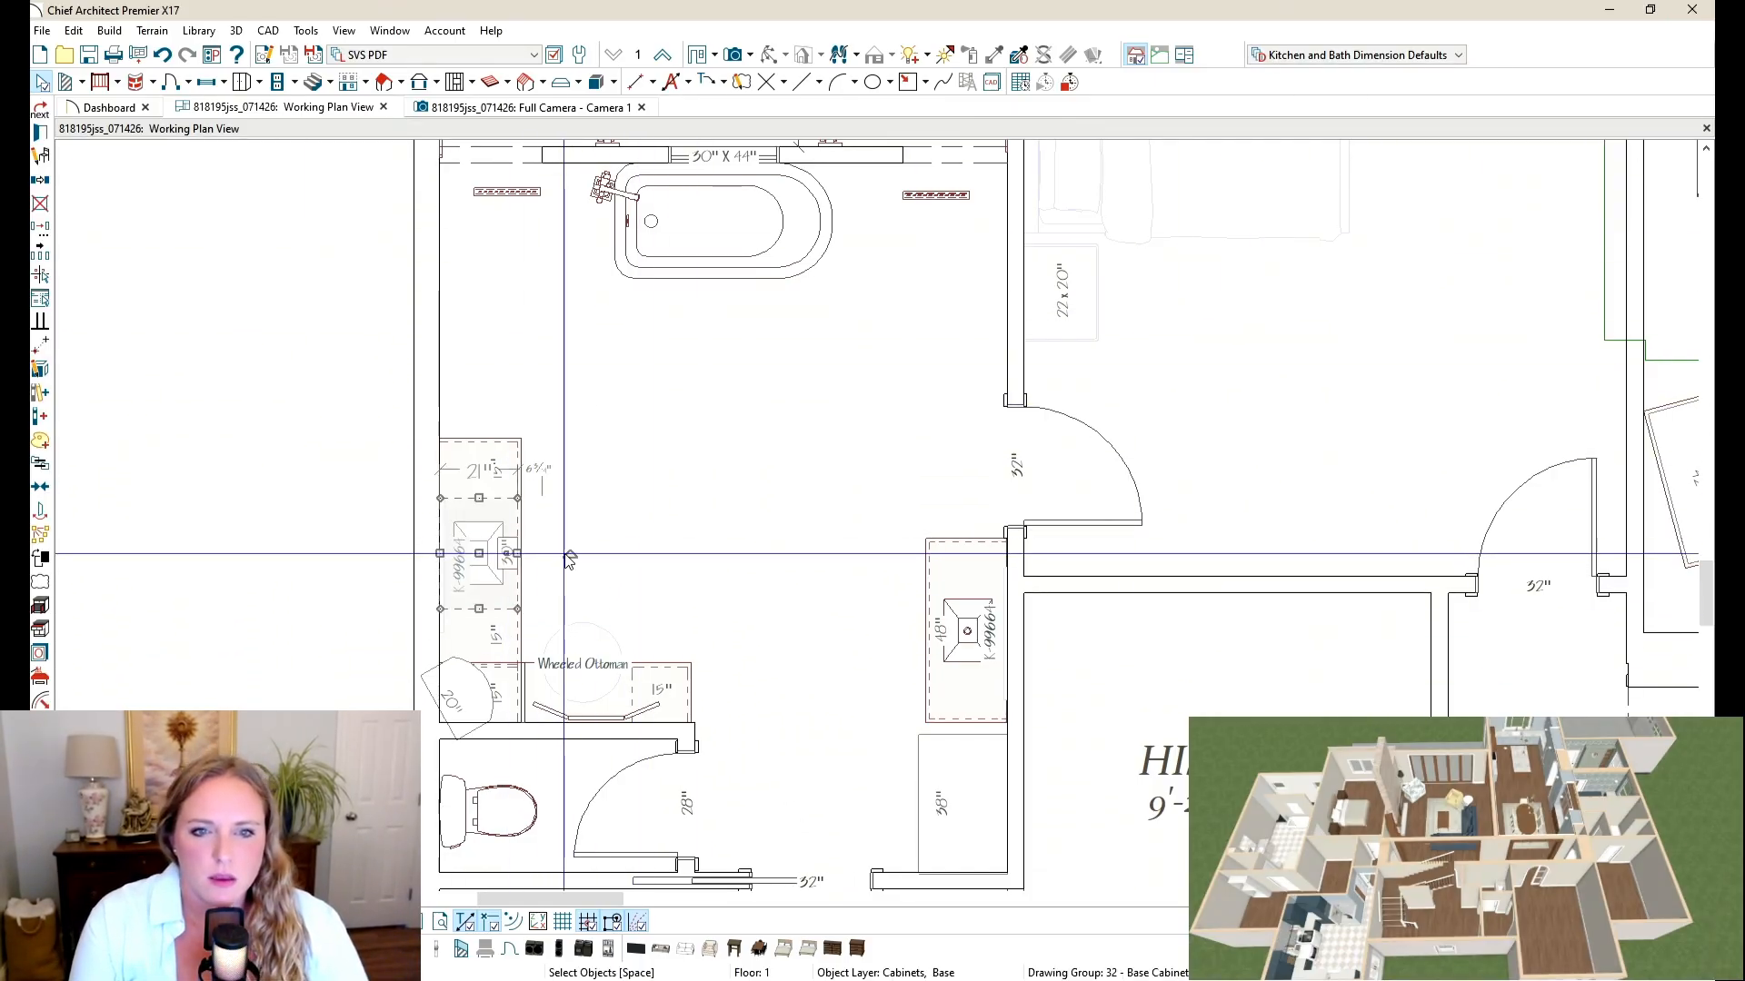
{"action": "left_click_drag", "start_coordinate": [495, 484], "coordinate": [512, 626], "text": "shift"}
{"action": "left_click_drag", "start_coordinate": [482, 434], "coordinate": [676, 521]}
{"action": "left_click", "coordinate": [865, 448]}
Step: Draw a short freestanding wall along the relocated three-cabinet vanity, matching the full length of the run
{"action": "scroll", "coordinate": [669, 546], "scroll_direction": "down", "scroll_amount": 2}
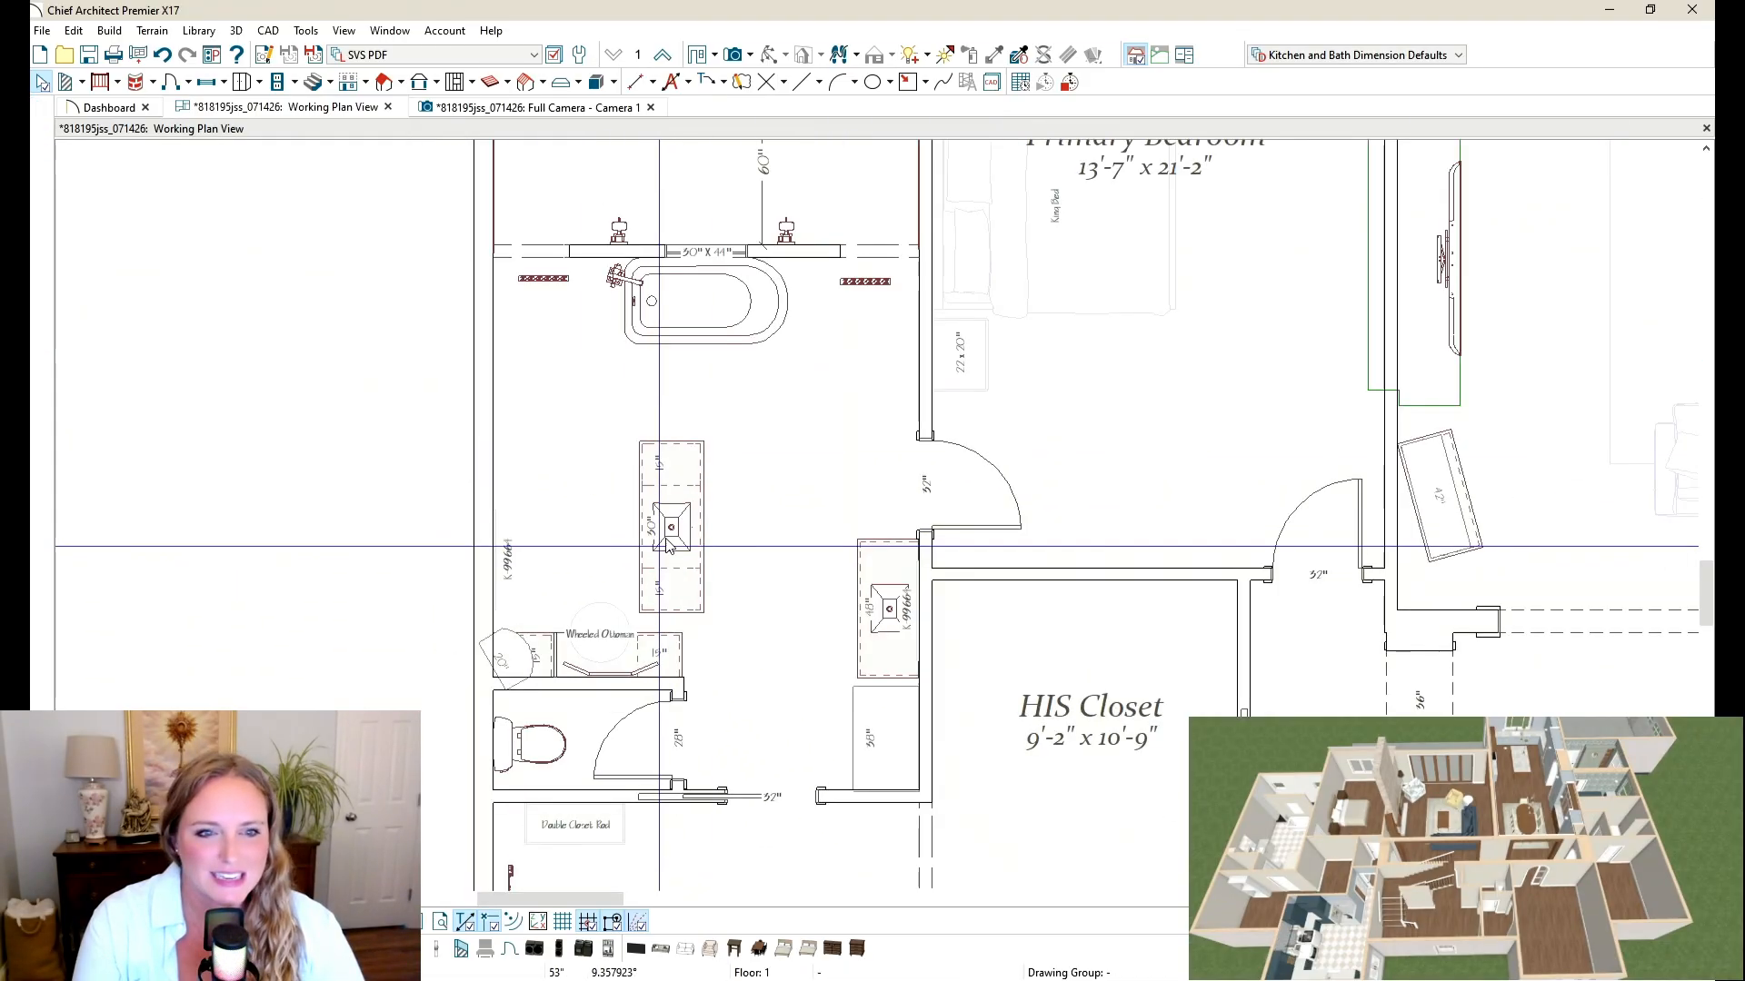
{"action": "scroll", "coordinate": [718, 484], "scroll_direction": "up", "scroll_amount": 1}
{"action": "left_click", "coordinate": [66, 82]}
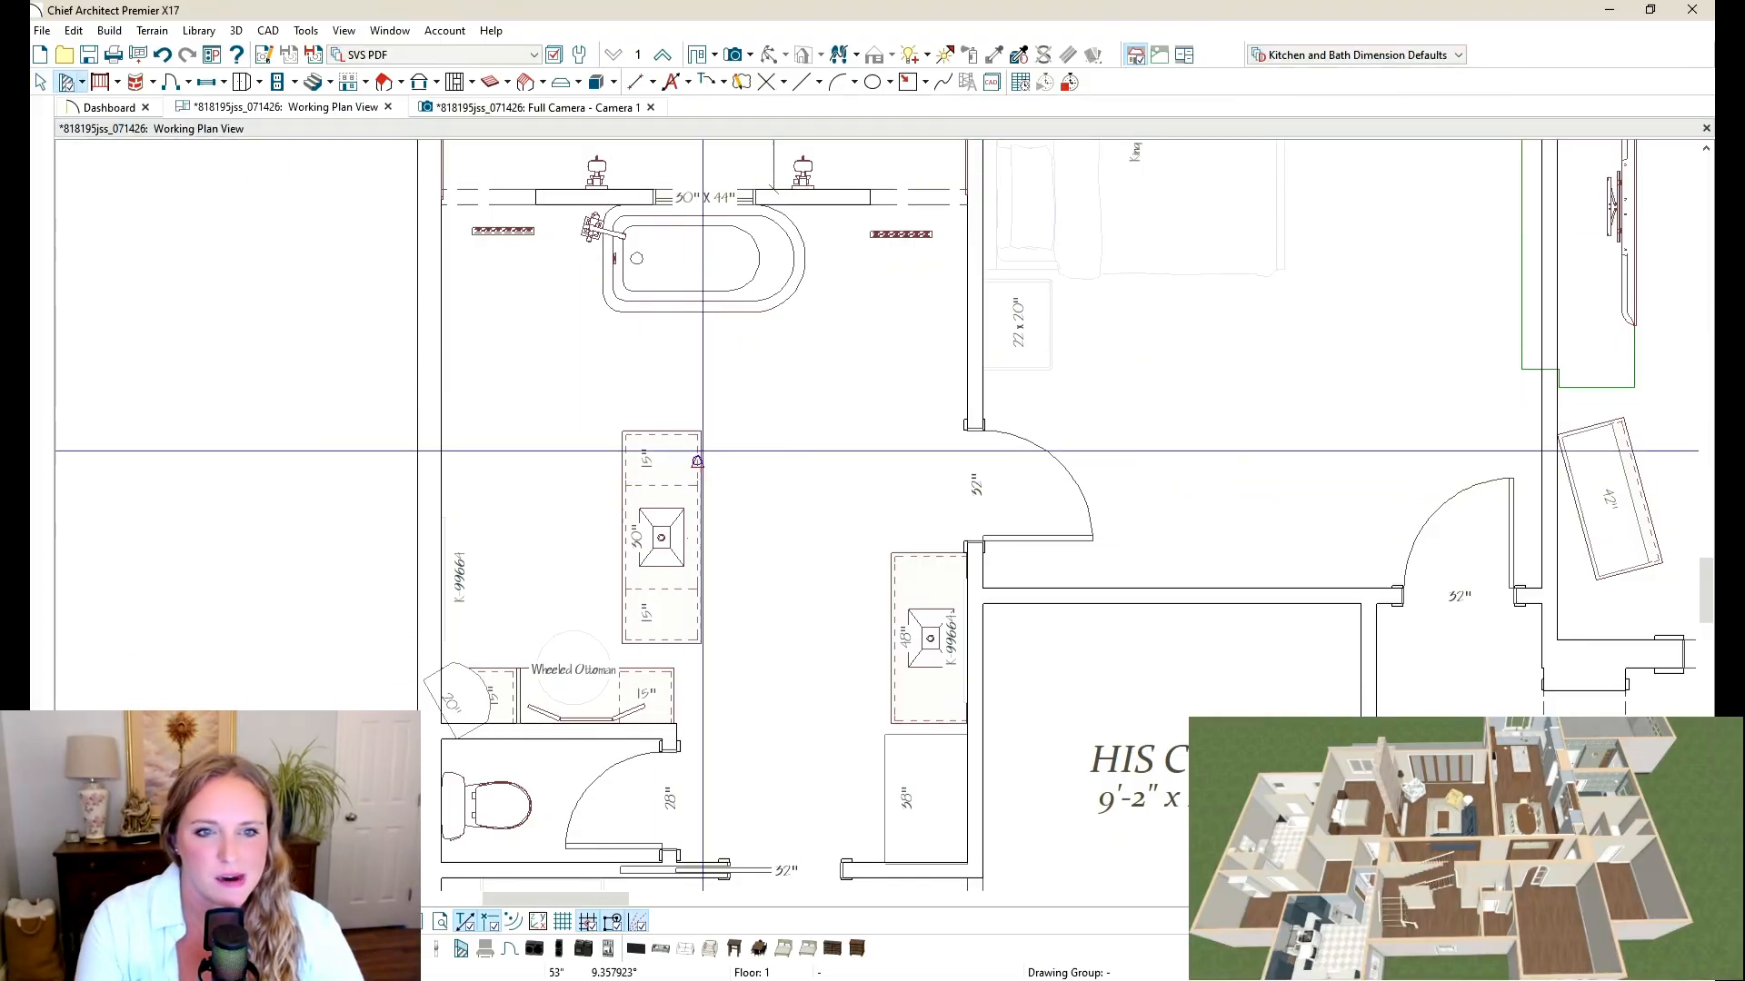
{"action": "left_click_drag", "start_coordinate": [712, 433], "coordinate": [714, 642]}
{"action": "key", "text": "space"}
Step: Move the 48" vanity off the closet-side wall to the free side of the new wall, back-to-back and centred with the other vanity
{"action": "left_click_drag", "start_coordinate": [916, 625], "coordinate": [770, 538]}
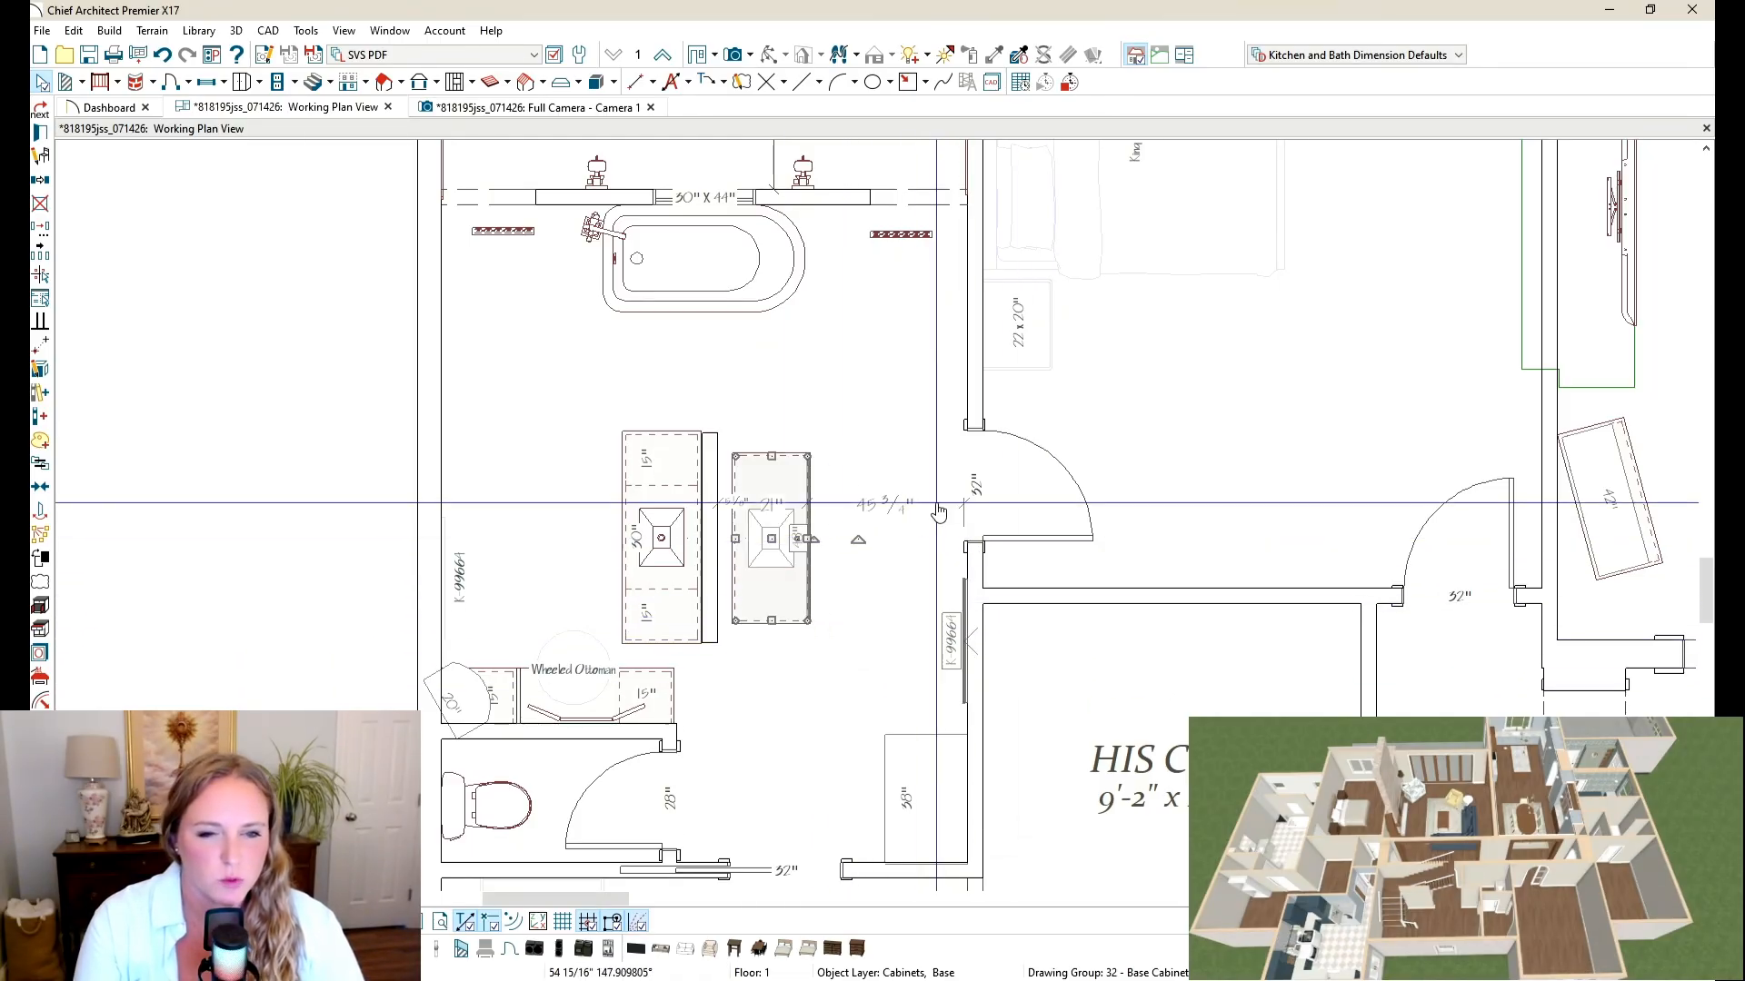
{"action": "key", "text": "Left"}
{"action": "key", "text": "Left"}
{"action": "key", "text": "Left"}
{"action": "key", "text": "Left"}
{"action": "key", "text": "Left"}
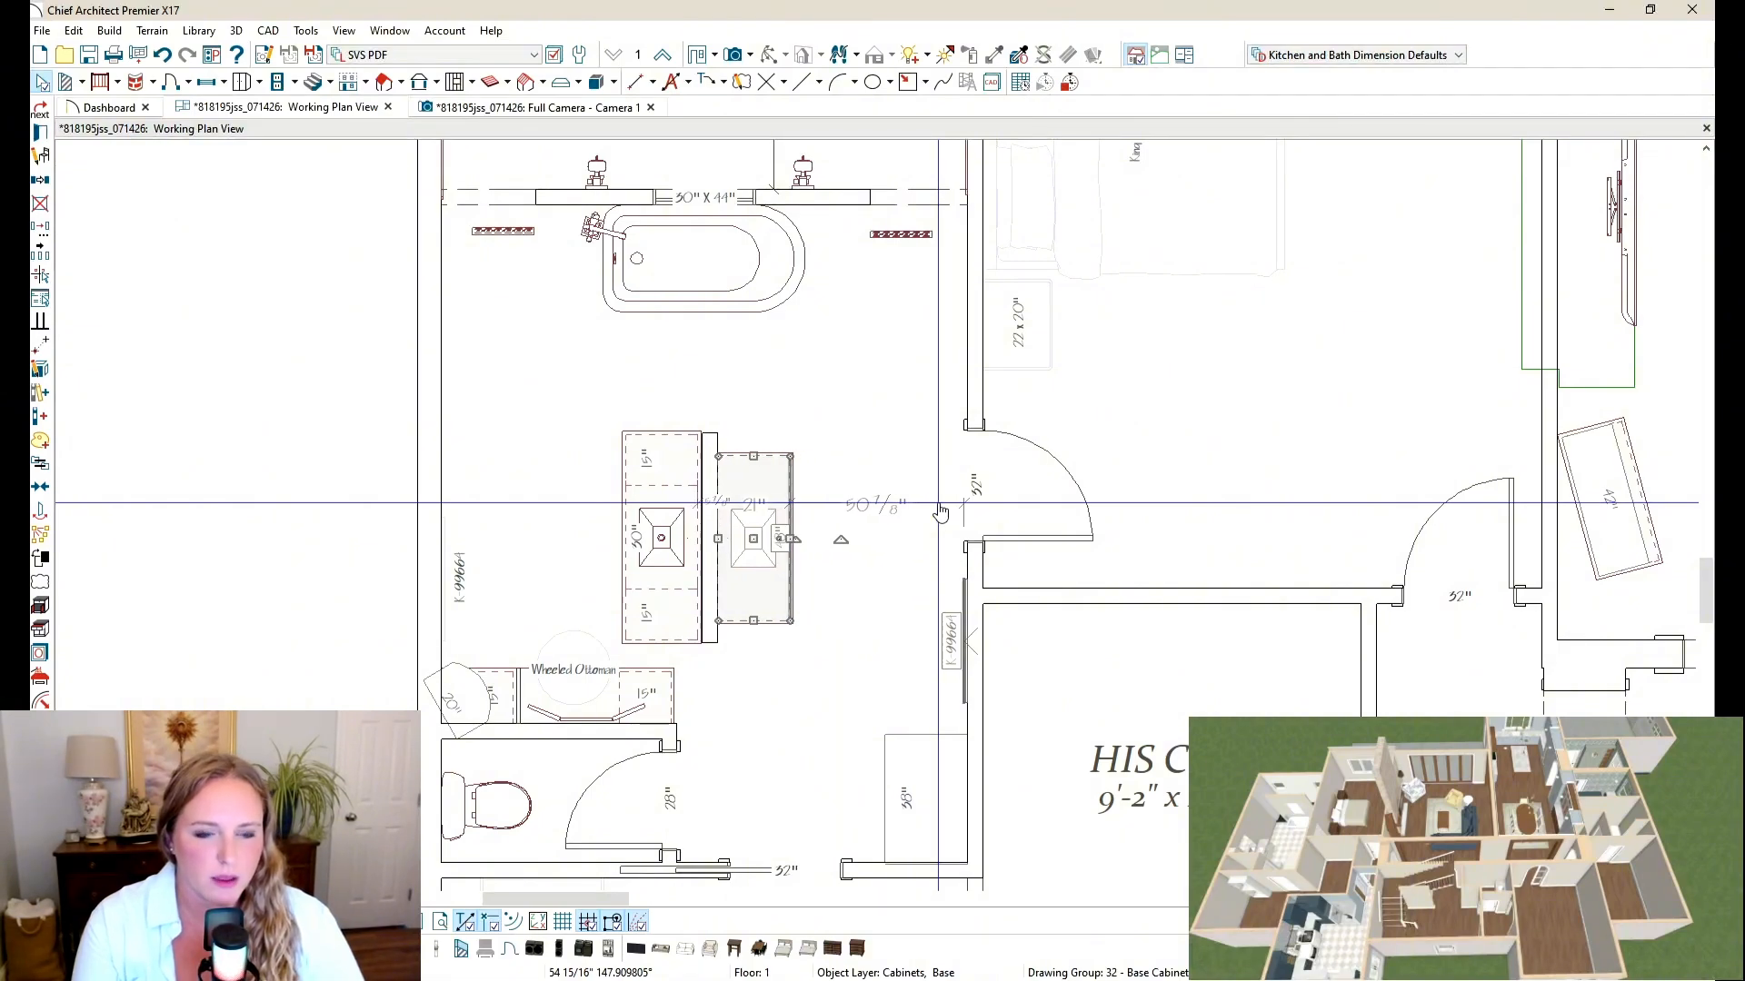
{"action": "key", "text": "Down"}
{"action": "key", "text": "Down"}
{"action": "key", "text": "Escape"}
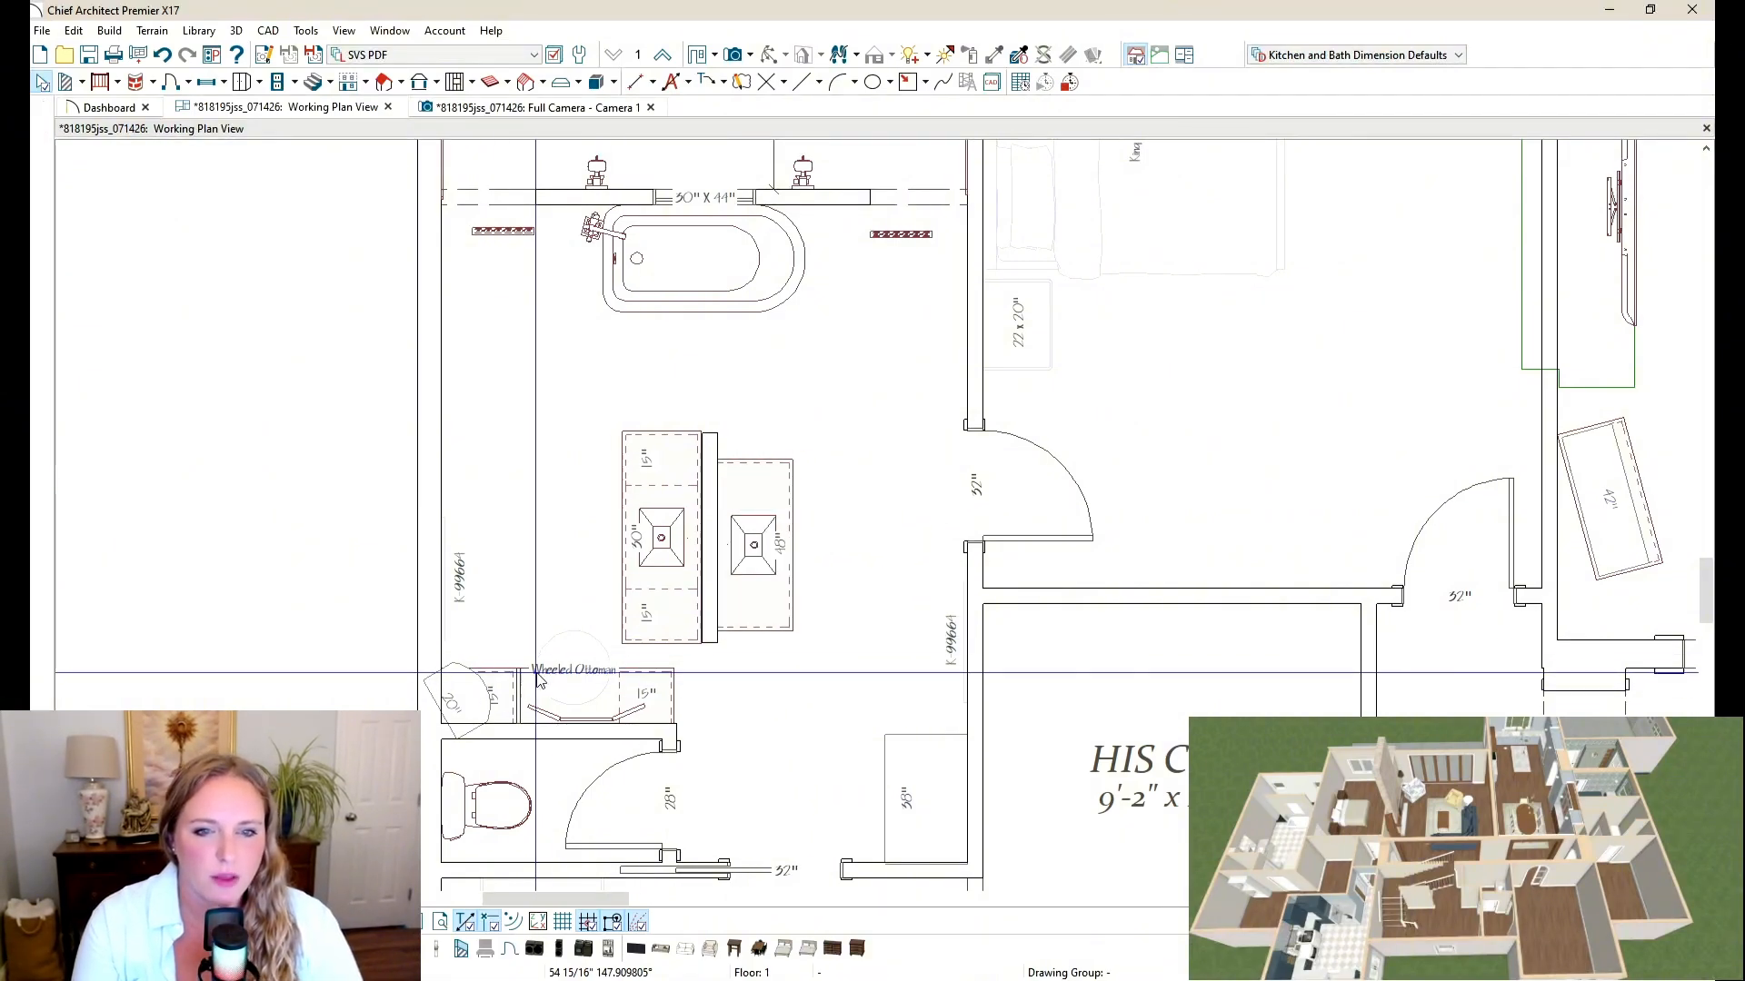
Step: Delete the vanity mirror left behind on the exterior wall
{"action": "left_click", "coordinate": [505, 694]}
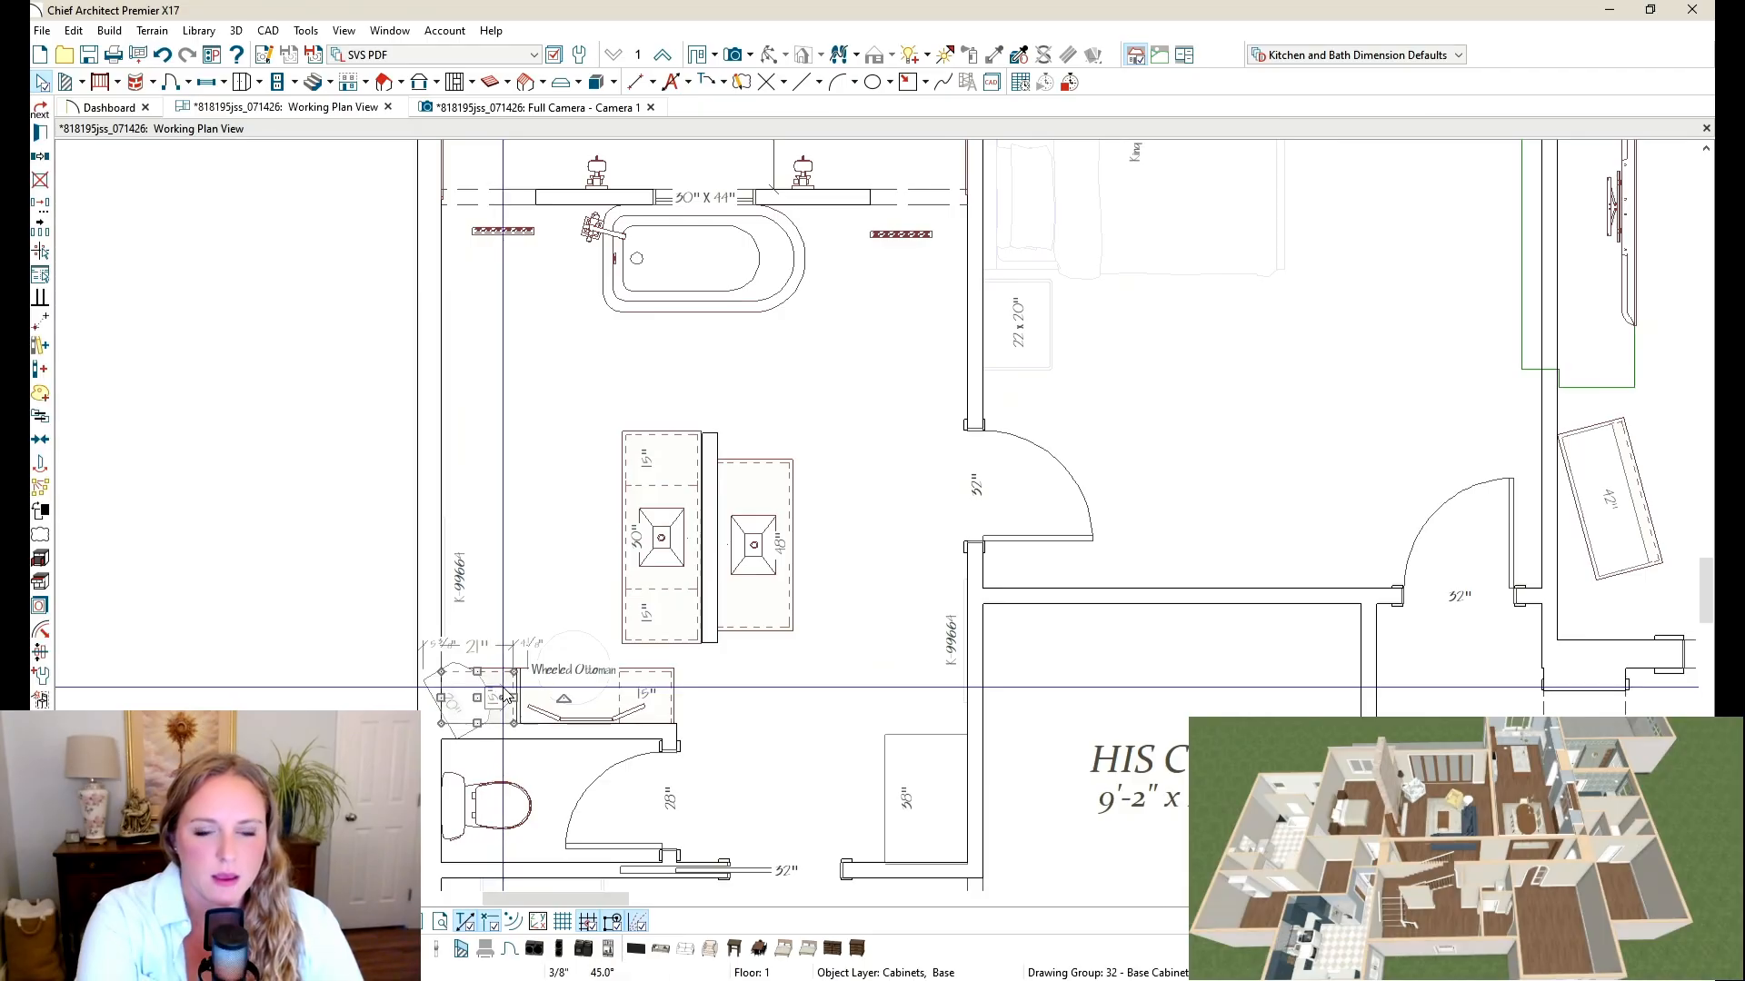
{"action": "left_click", "coordinate": [482, 604]}
{"action": "left_click", "coordinate": [454, 576]}
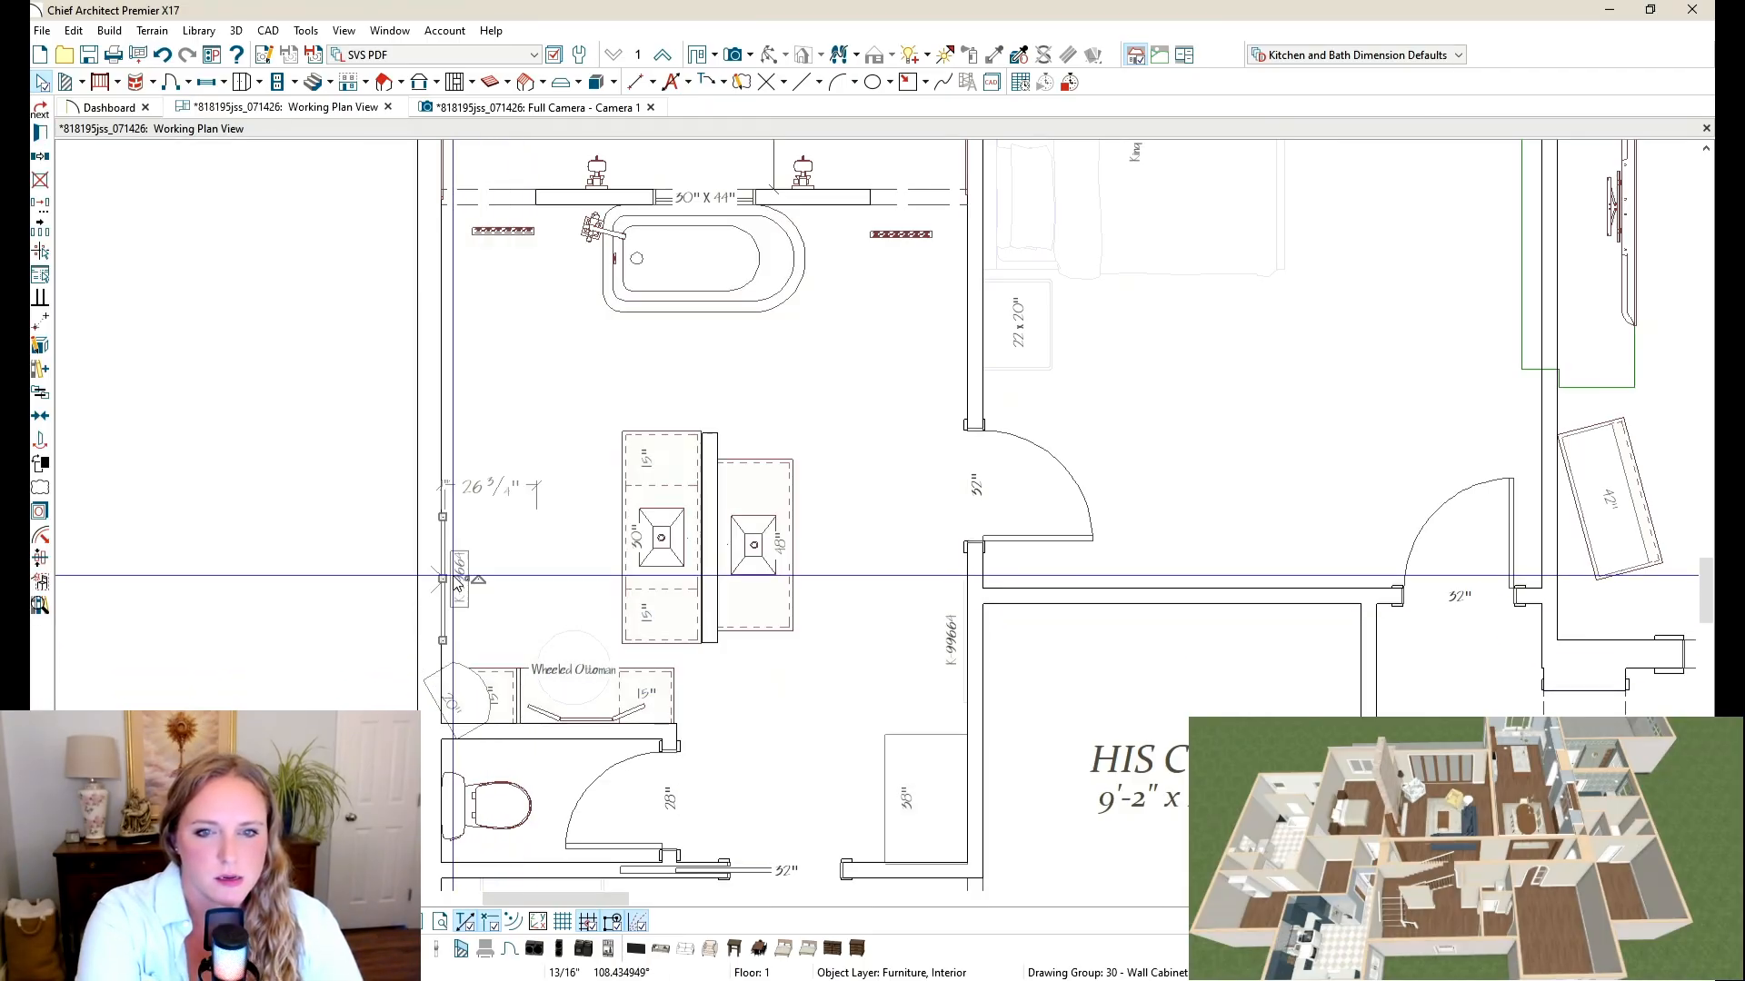
{"action": "key", "text": "Delete"}
Step: Rotate the makeup vanity group with its corner shelf, ottoman and side mirrors by -90° and move it toward the exterior wall
{"action": "left_click_drag", "start_coordinate": [433, 665], "coordinate": [670, 732], "text": "shift"}
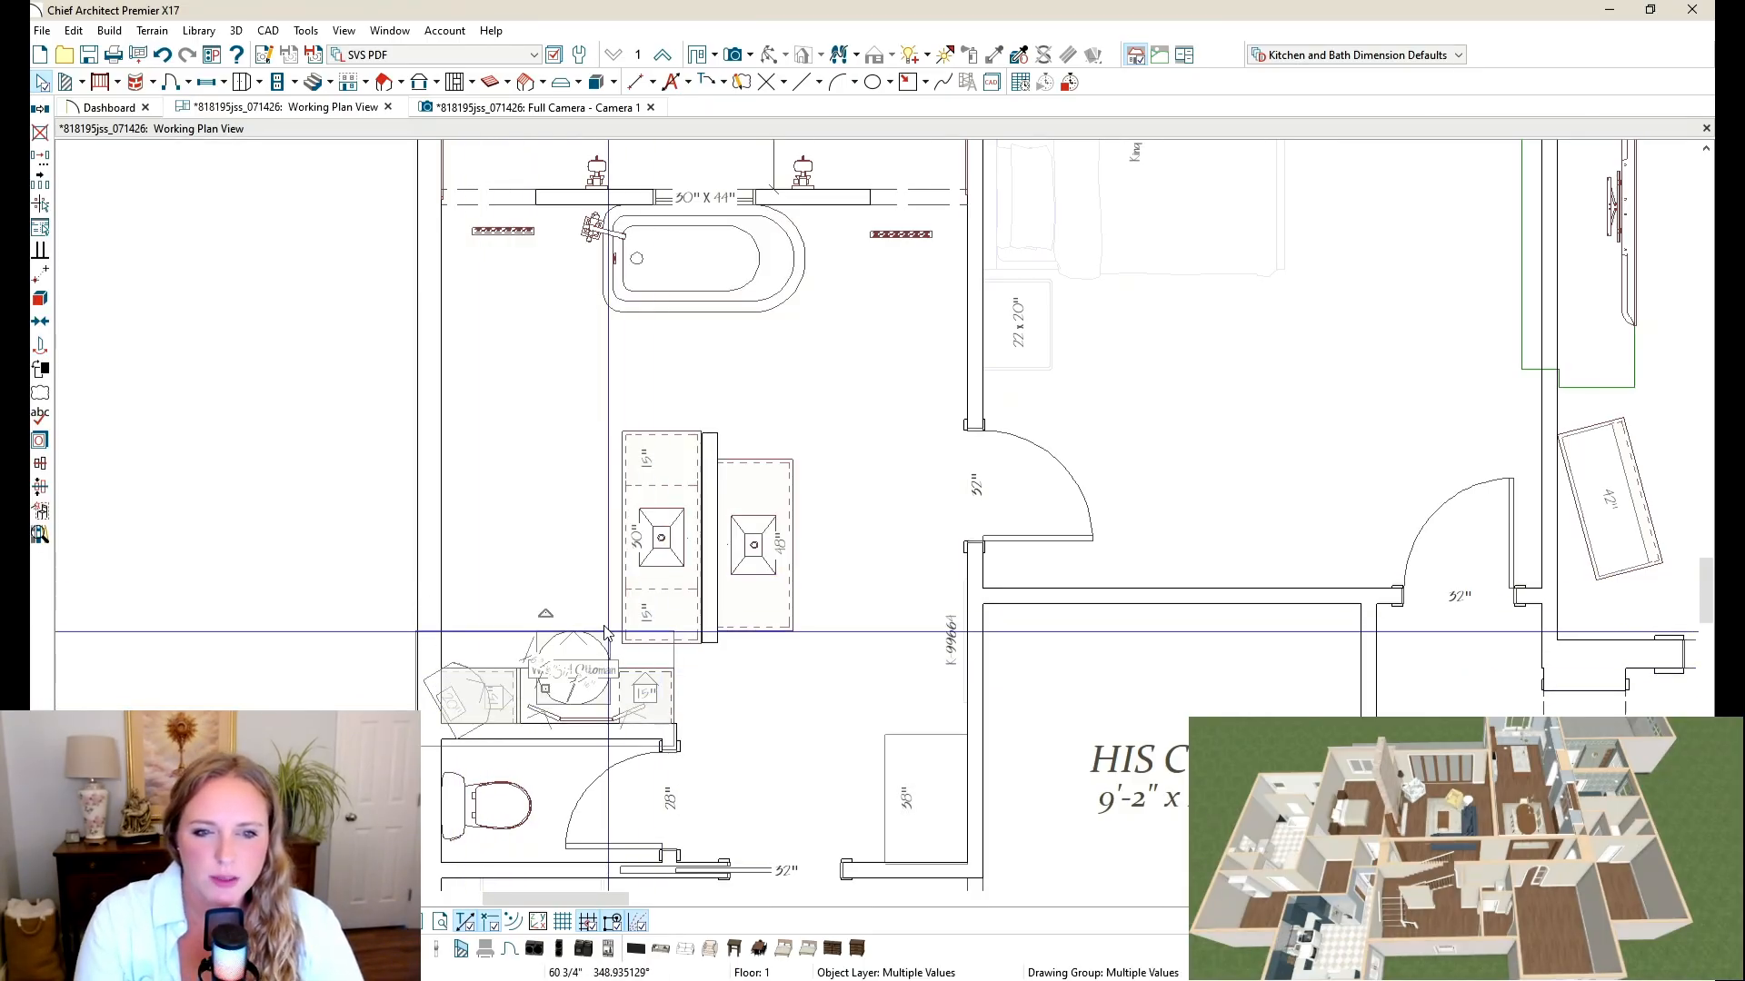
{"action": "left_click_drag", "start_coordinate": [546, 613], "coordinate": [706, 689]}
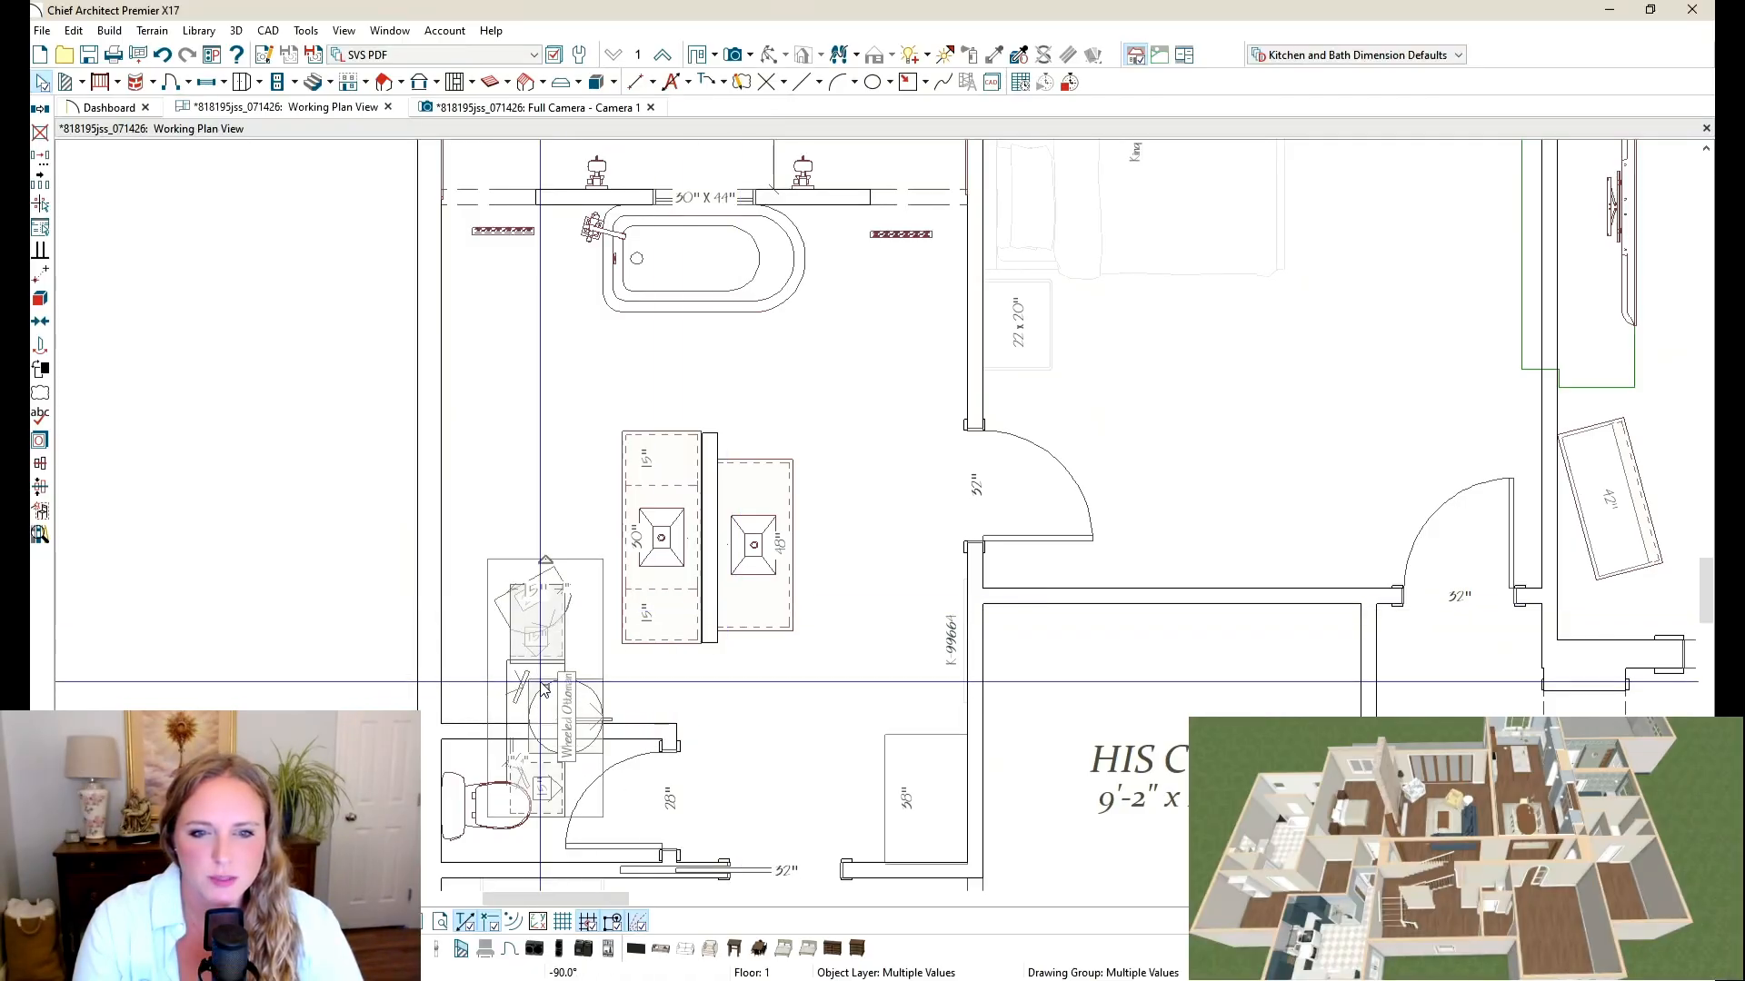
{"action": "left_click_drag", "start_coordinate": [545, 685], "coordinate": [485, 534]}
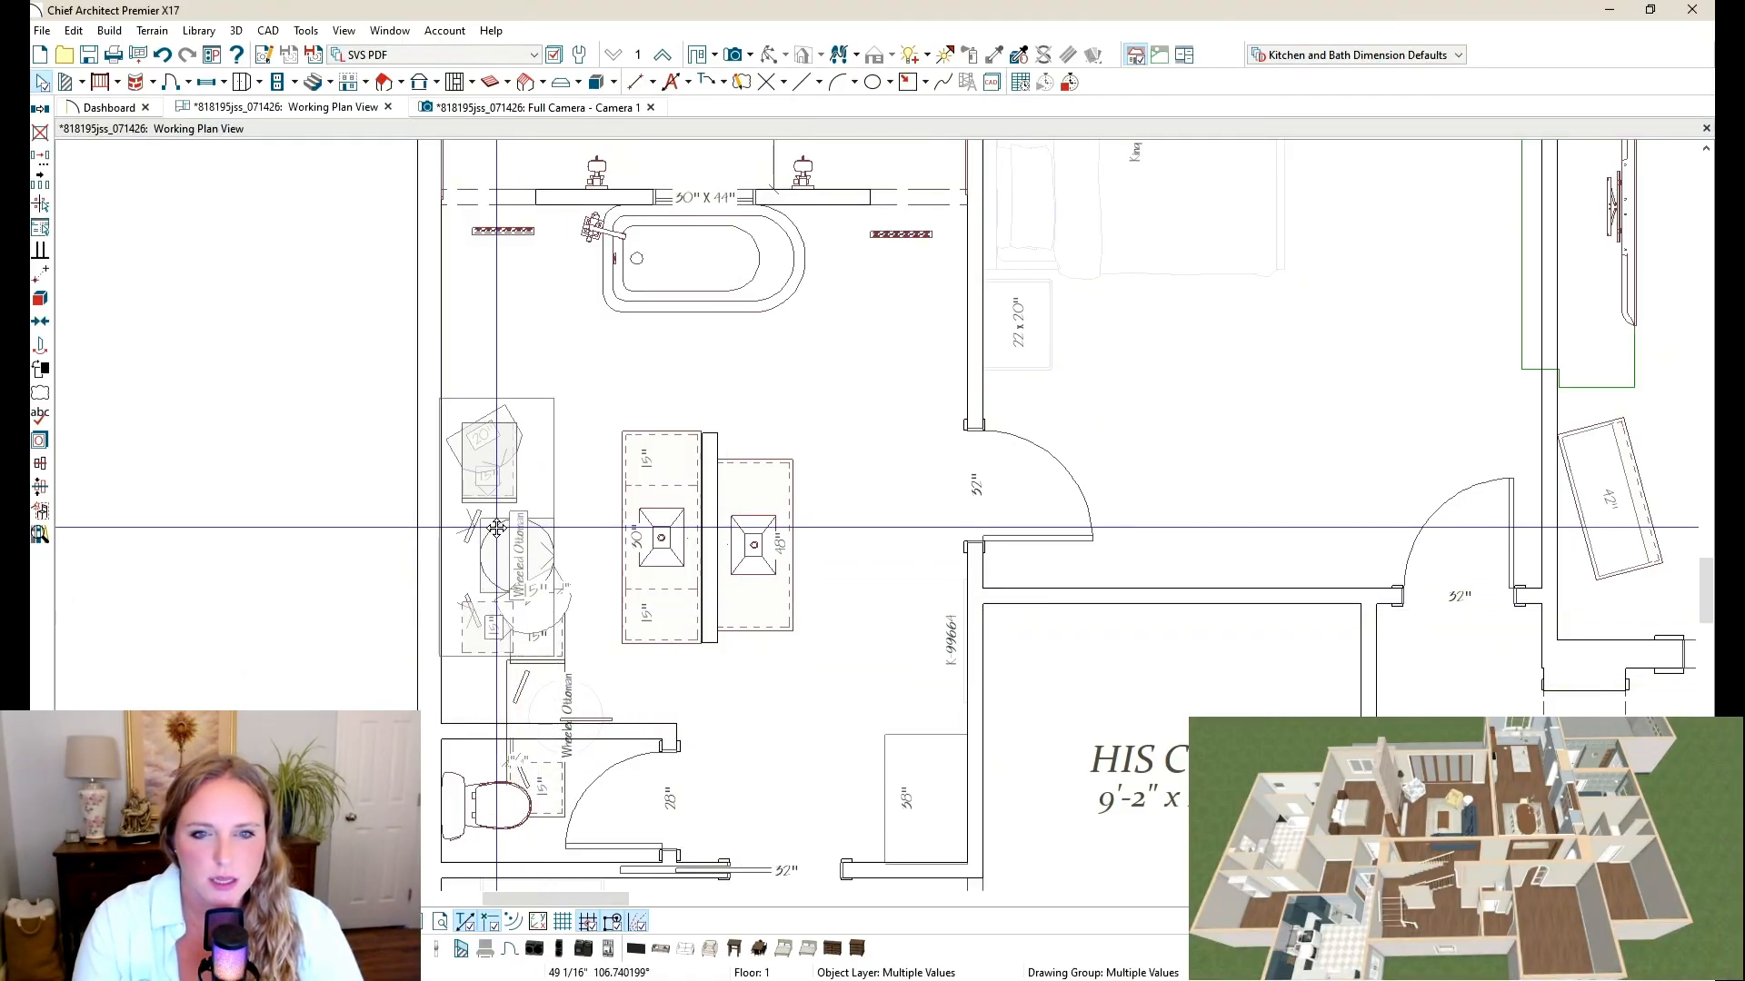
{"action": "key", "text": "Escape"}
{"action": "left_click_drag", "start_coordinate": [481, 450], "coordinate": [525, 658], "text": "shift"}
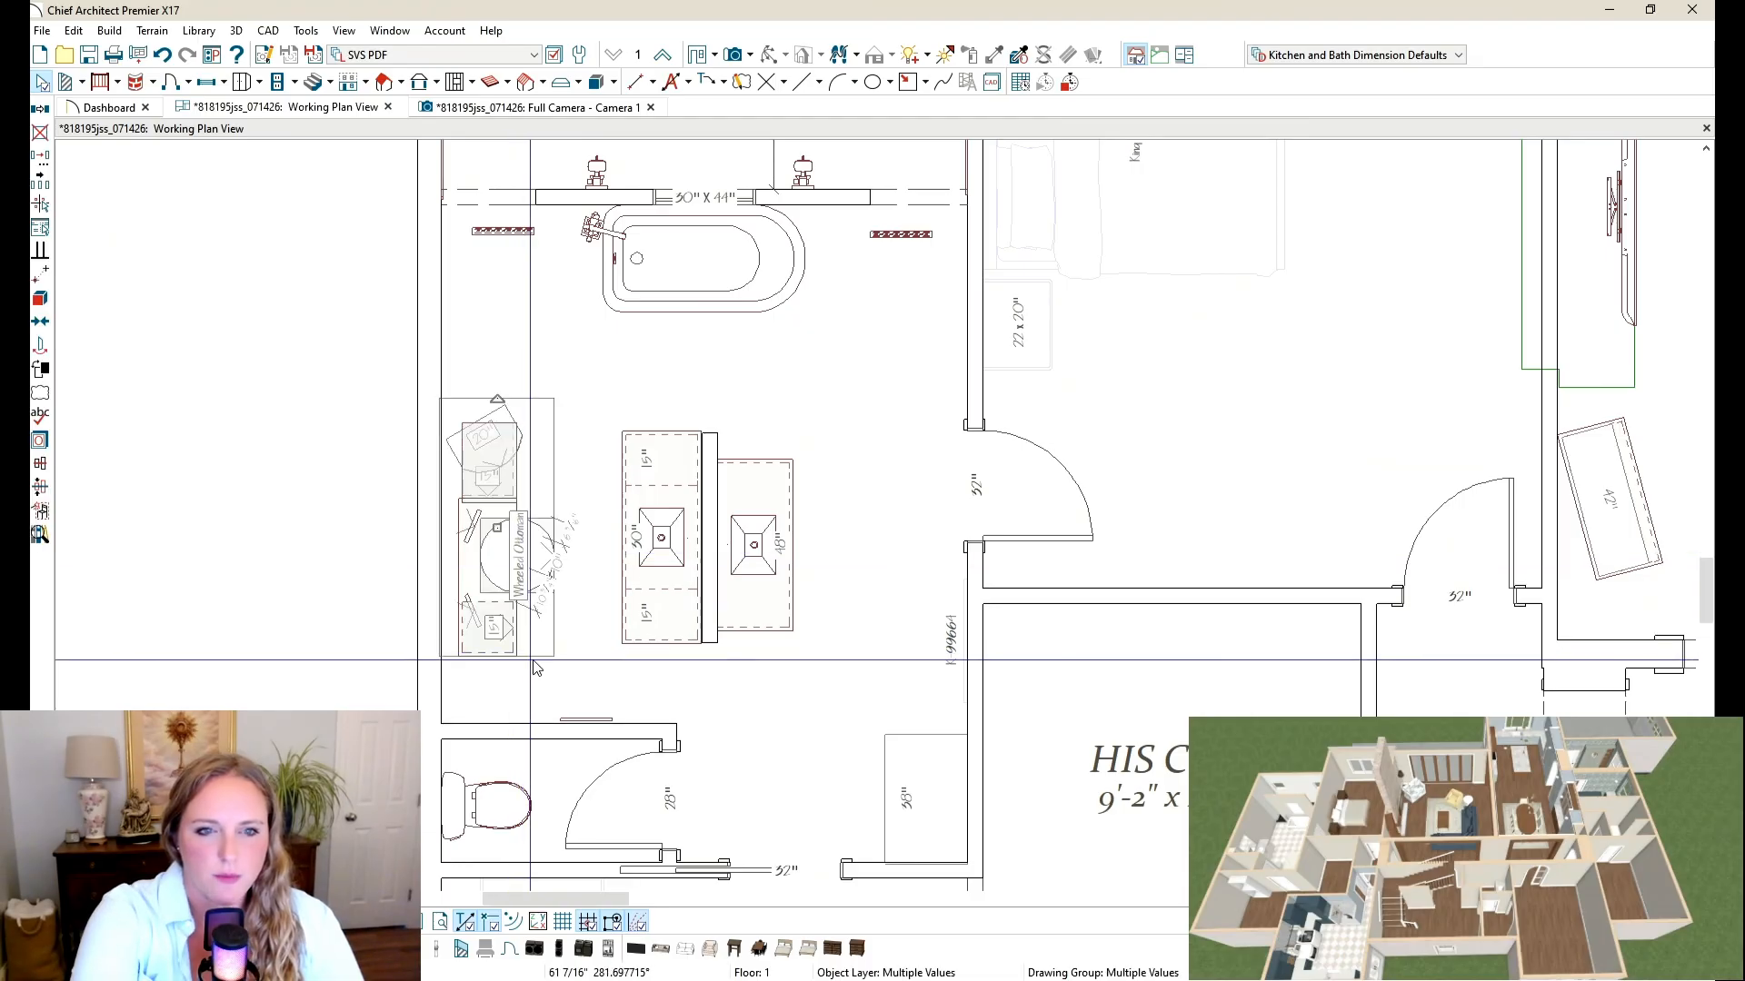
{"action": "key", "text": "Left"}
Step: Delete the 20" bow-front corner shelf cabinet and shift the rest of the makeup vanity group flush against the exterior wall
{"action": "left_click", "coordinate": [501, 431]}
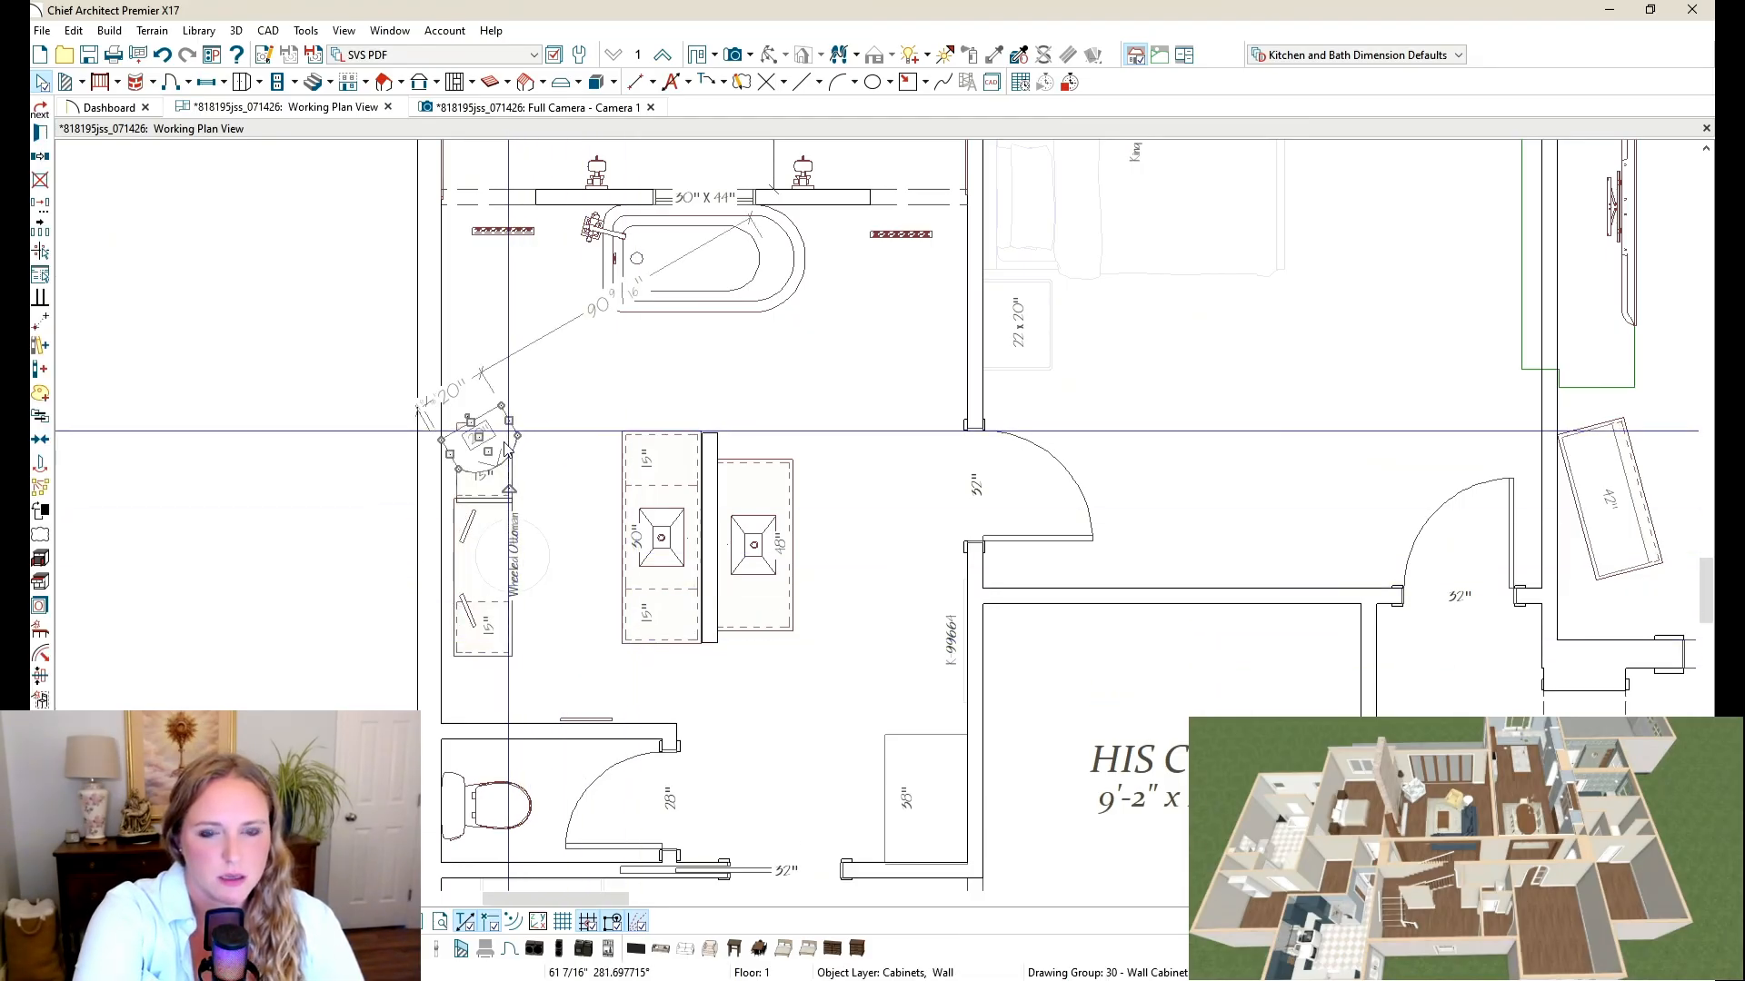
{"action": "key", "text": "Delete"}
{"action": "left_click_drag", "start_coordinate": [487, 462], "coordinate": [556, 615], "text": "shift"}
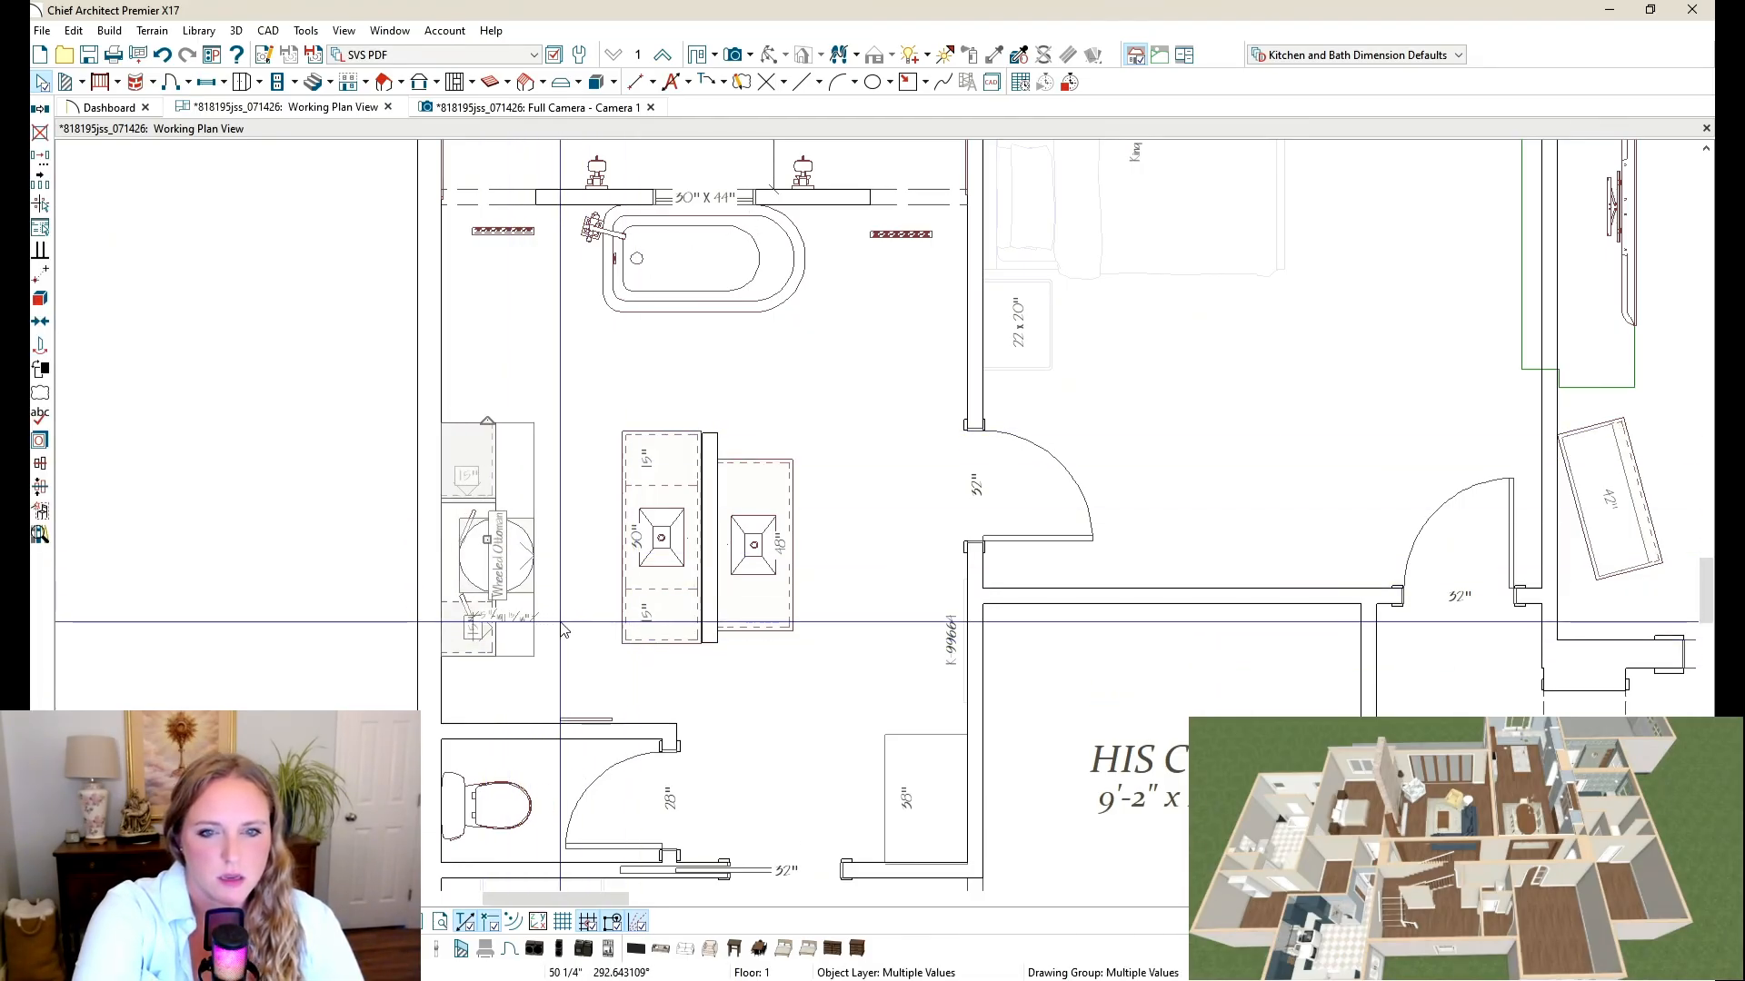
Step: Rotate the loose mirror panel parallel to the outer wall and move it between the two angled panels at the makeup vanity
{"action": "key", "text": "Left"}
{"action": "left_click", "coordinate": [553, 597]}
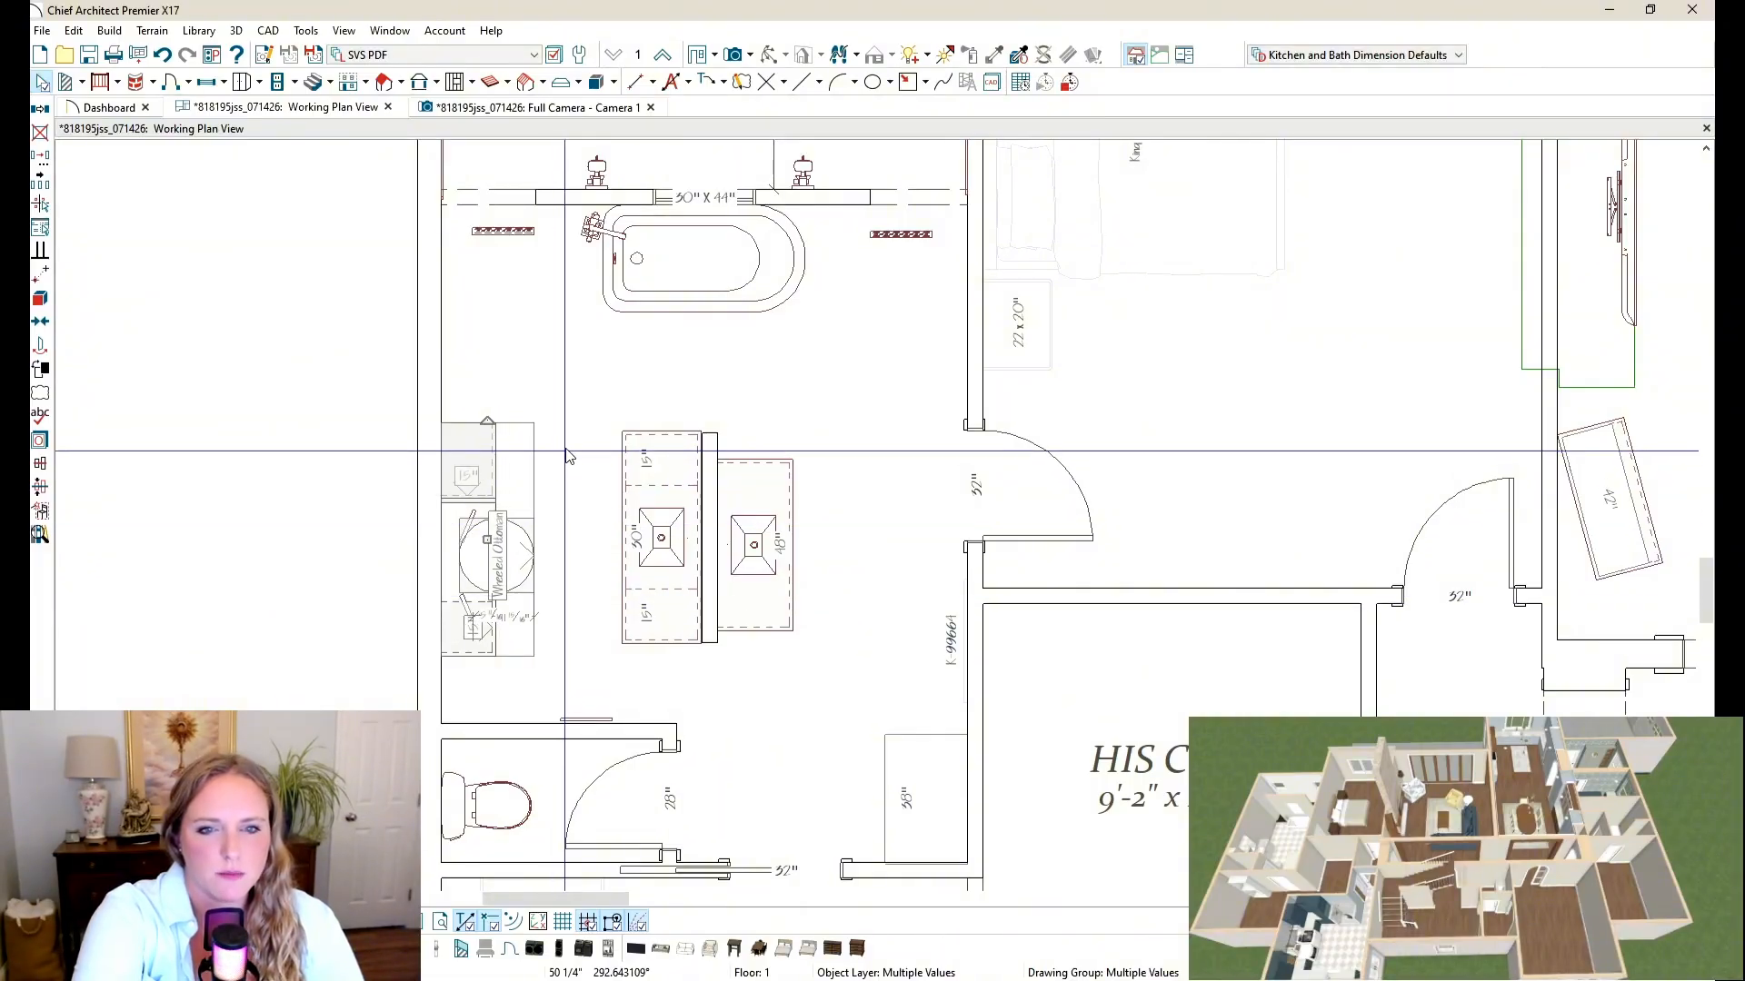
{"action": "scroll", "coordinate": [490, 545], "scroll_direction": "up", "scroll_amount": 1}
{"action": "scroll", "coordinate": [483, 544], "scroll_direction": "up", "scroll_amount": 2}
{"action": "left_click", "coordinate": [454, 507]}
{"action": "key", "text": "Tab"}
{"action": "key", "text": "Tab"}
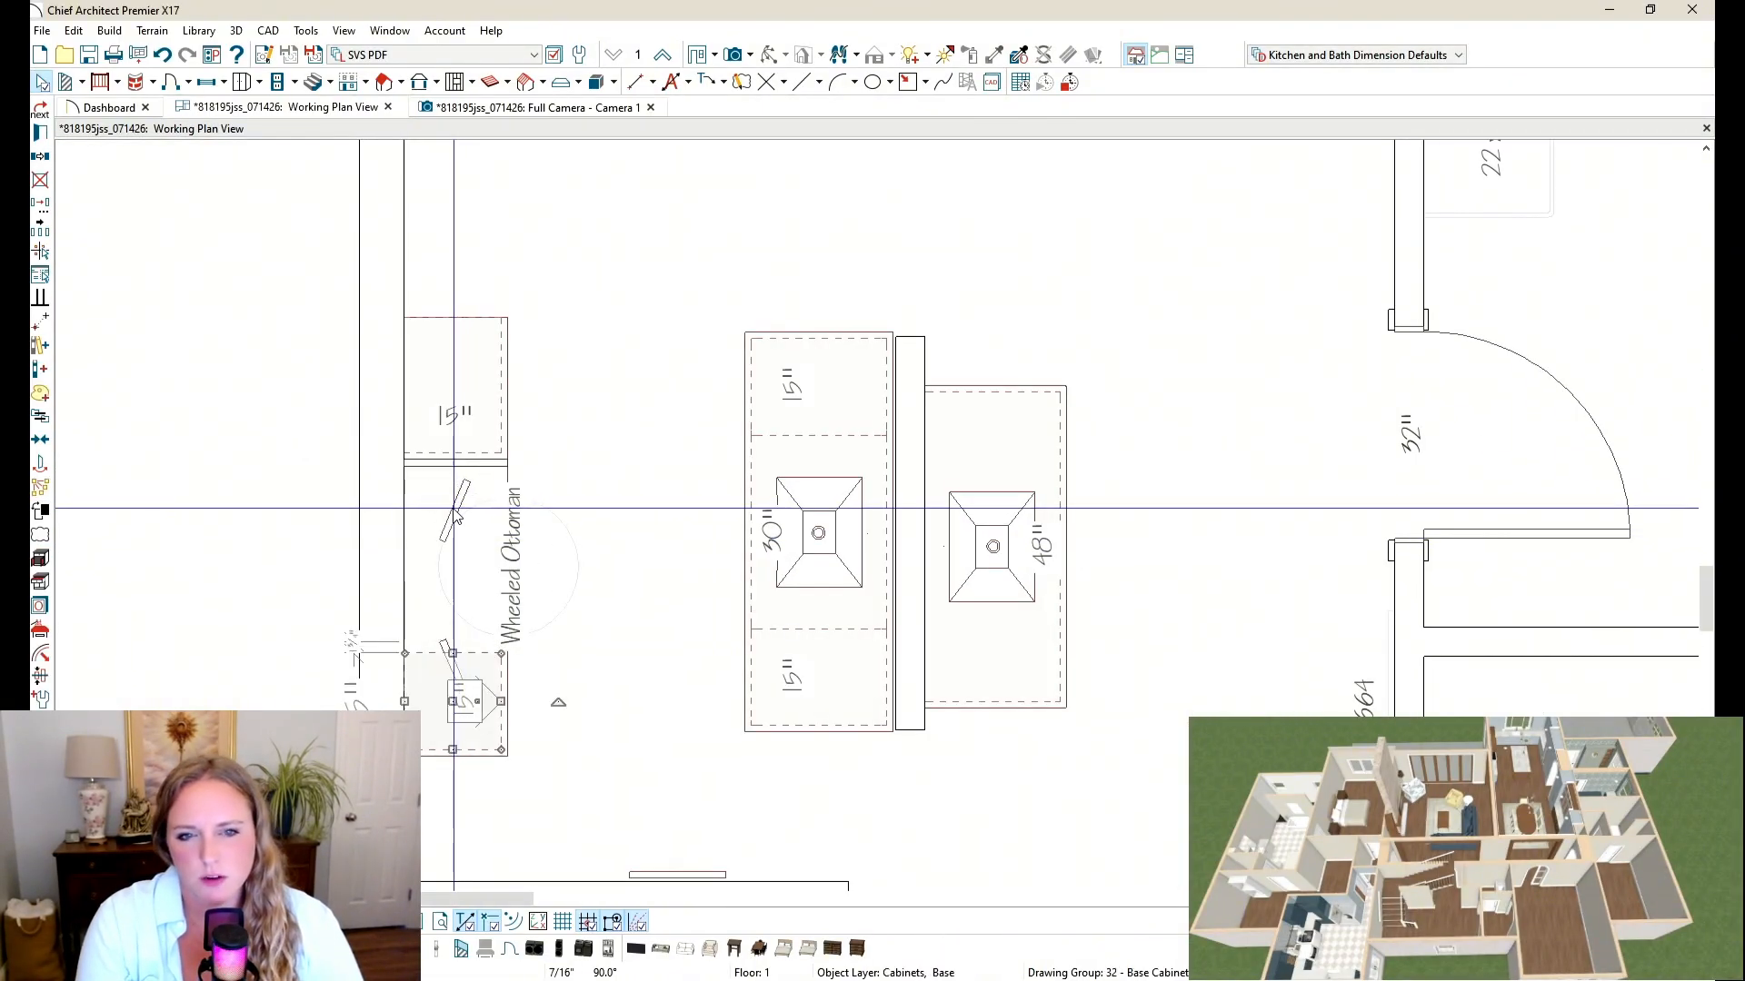
{"action": "scroll", "coordinate": [530, 571], "scroll_direction": "down", "scroll_amount": 2}
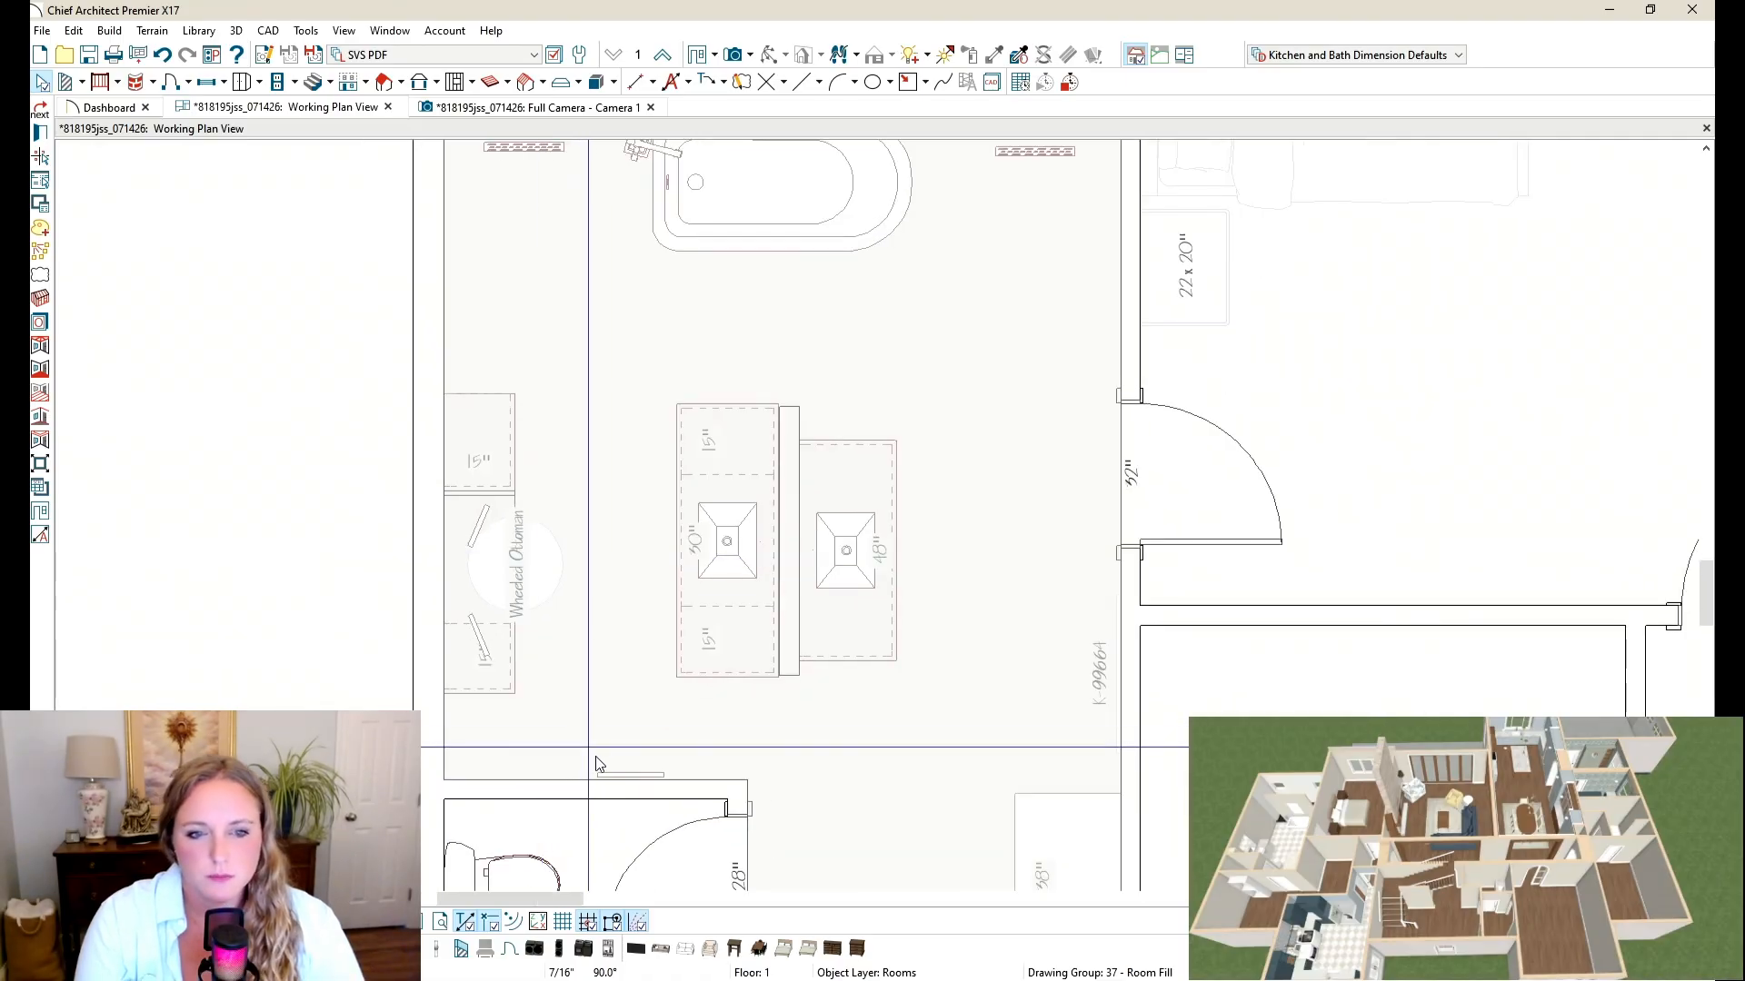
{"action": "left_click", "coordinate": [625, 770]}
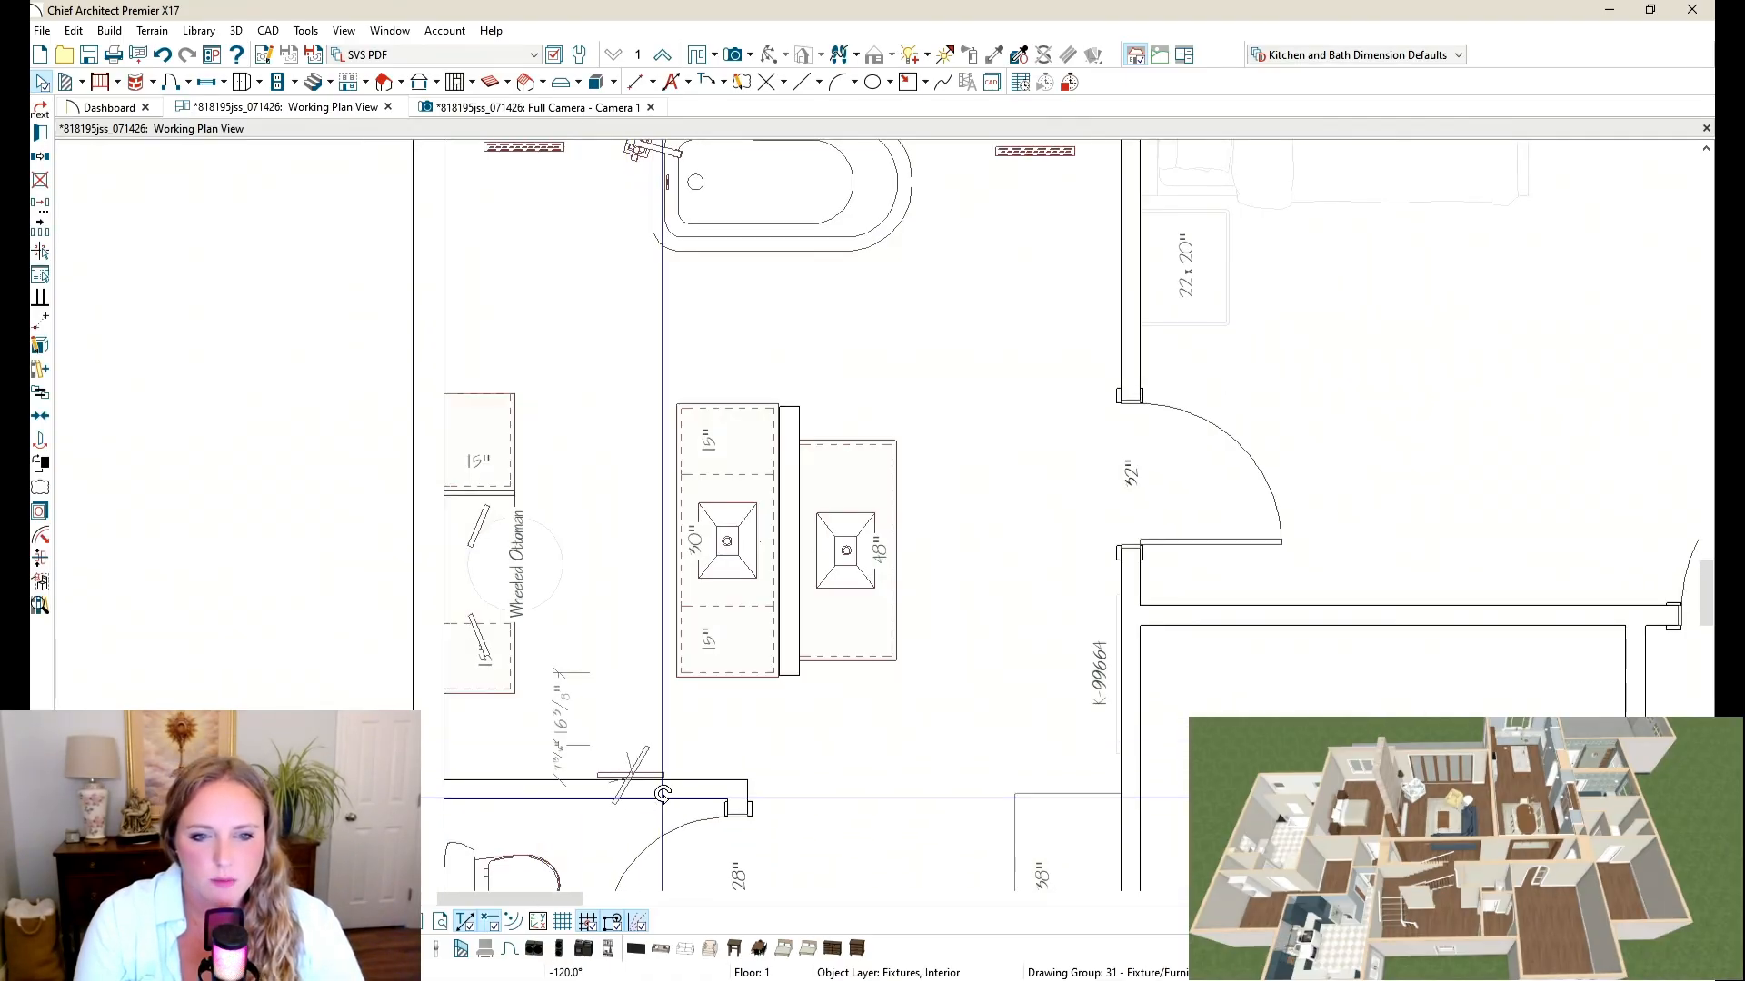
{"action": "left_click_drag", "start_coordinate": [667, 772], "coordinate": [463, 578]}
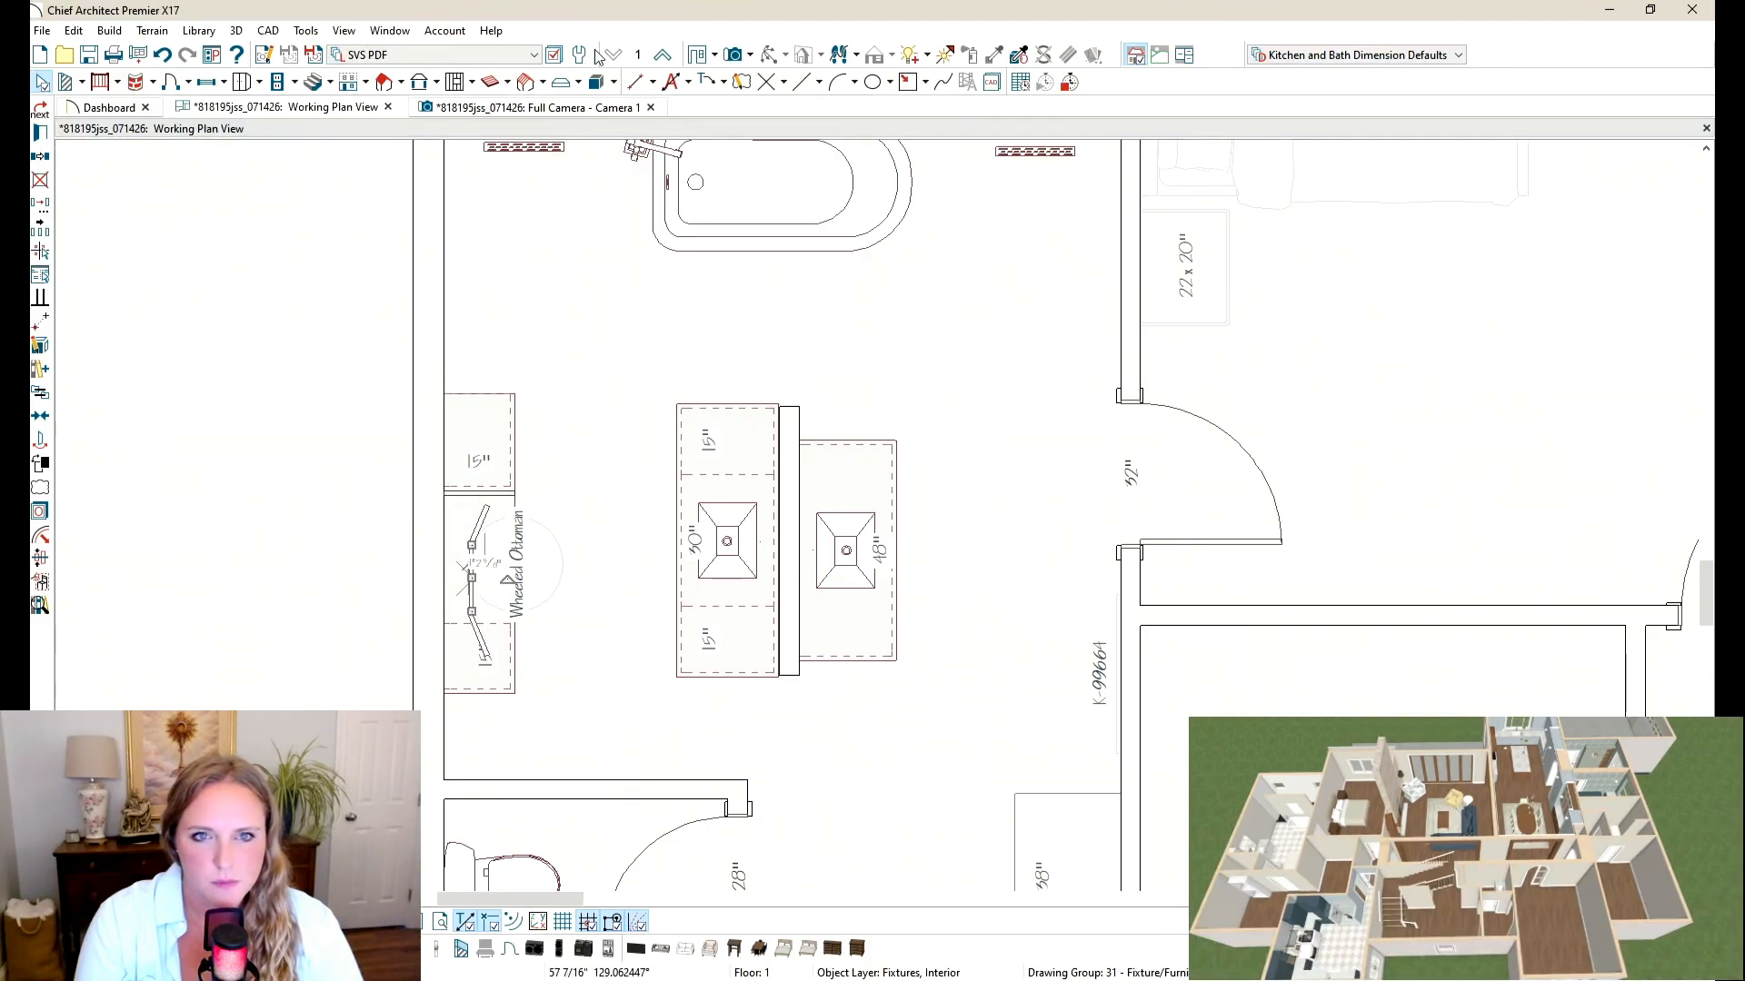
Step: Open a perspective floor overview and examine the primary bathroom's back-to-back sinks, makeup vanity and freestanding tub
{"action": "left_click", "coordinate": [559, 112]}
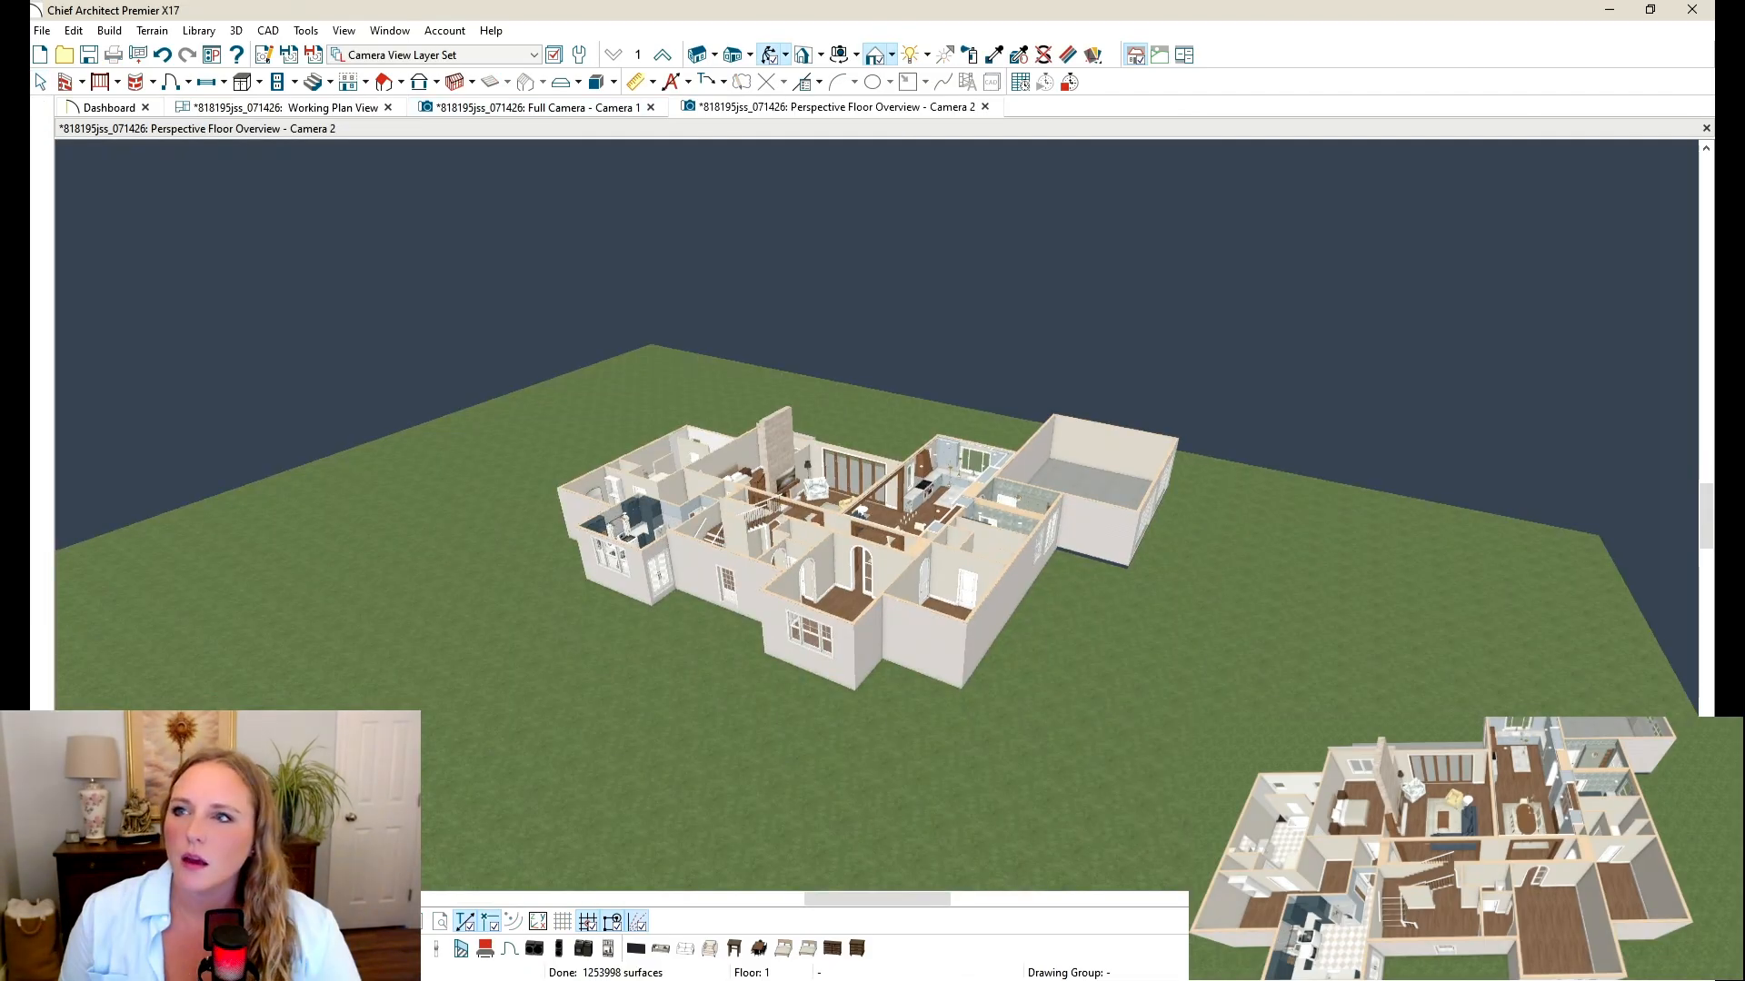
{"action": "scroll", "coordinate": [690, 467], "scroll_direction": "up", "scroll_amount": 10}
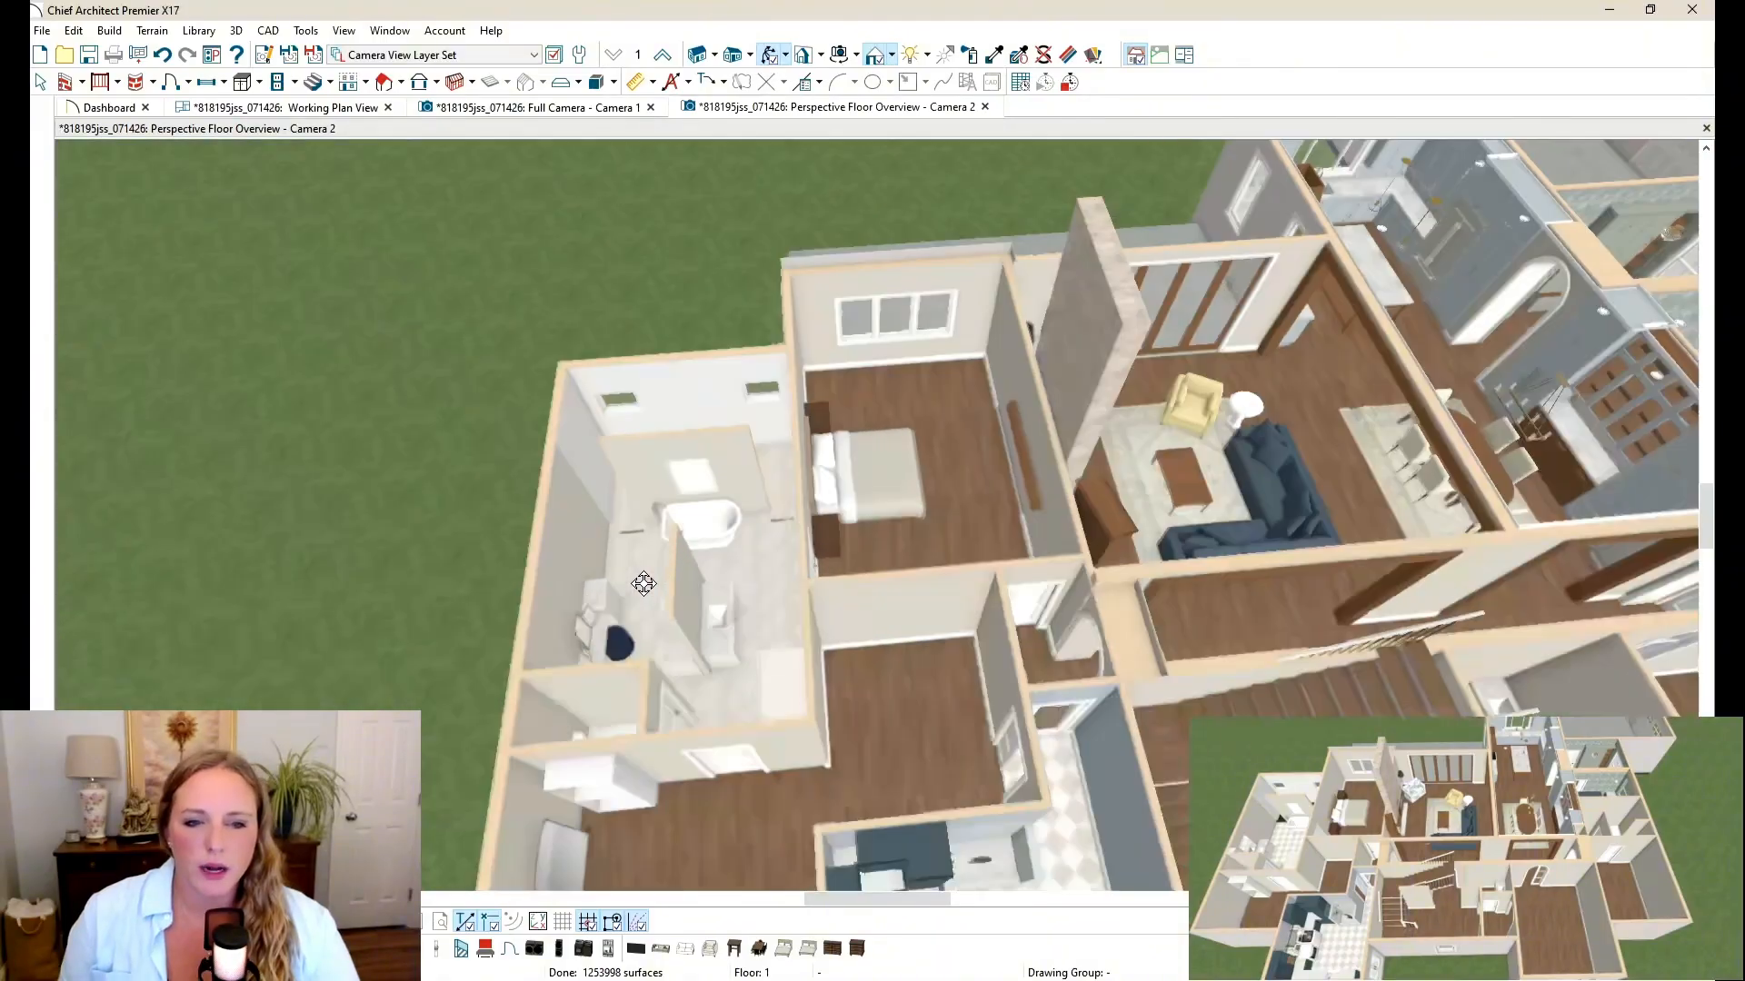
{"action": "scroll", "coordinate": [644, 583], "scroll_direction": "up", "scroll_amount": 10}
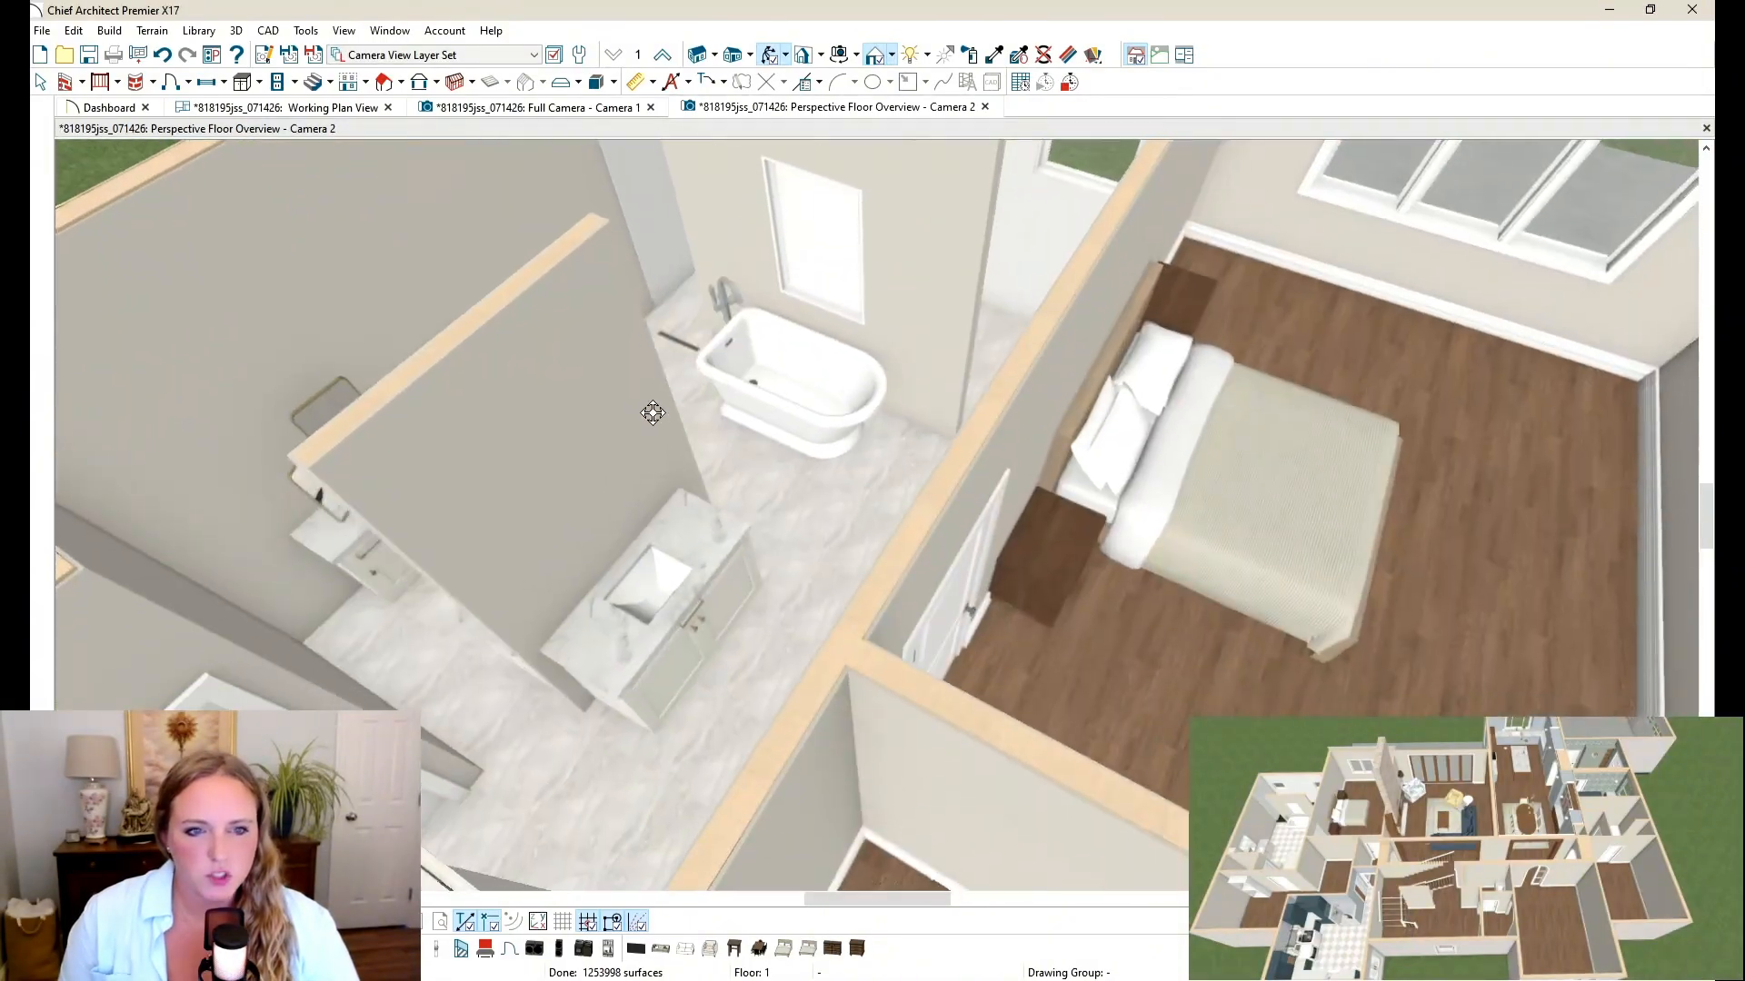
{"action": "left_click_drag", "start_coordinate": [653, 413], "coordinate": [498, 499]}
{"action": "scroll", "coordinate": [883, 464], "scroll_direction": "down", "scroll_amount": 1}
{"action": "middle_click_drag", "start_coordinate": [883, 464], "coordinate": [1082, 409]}
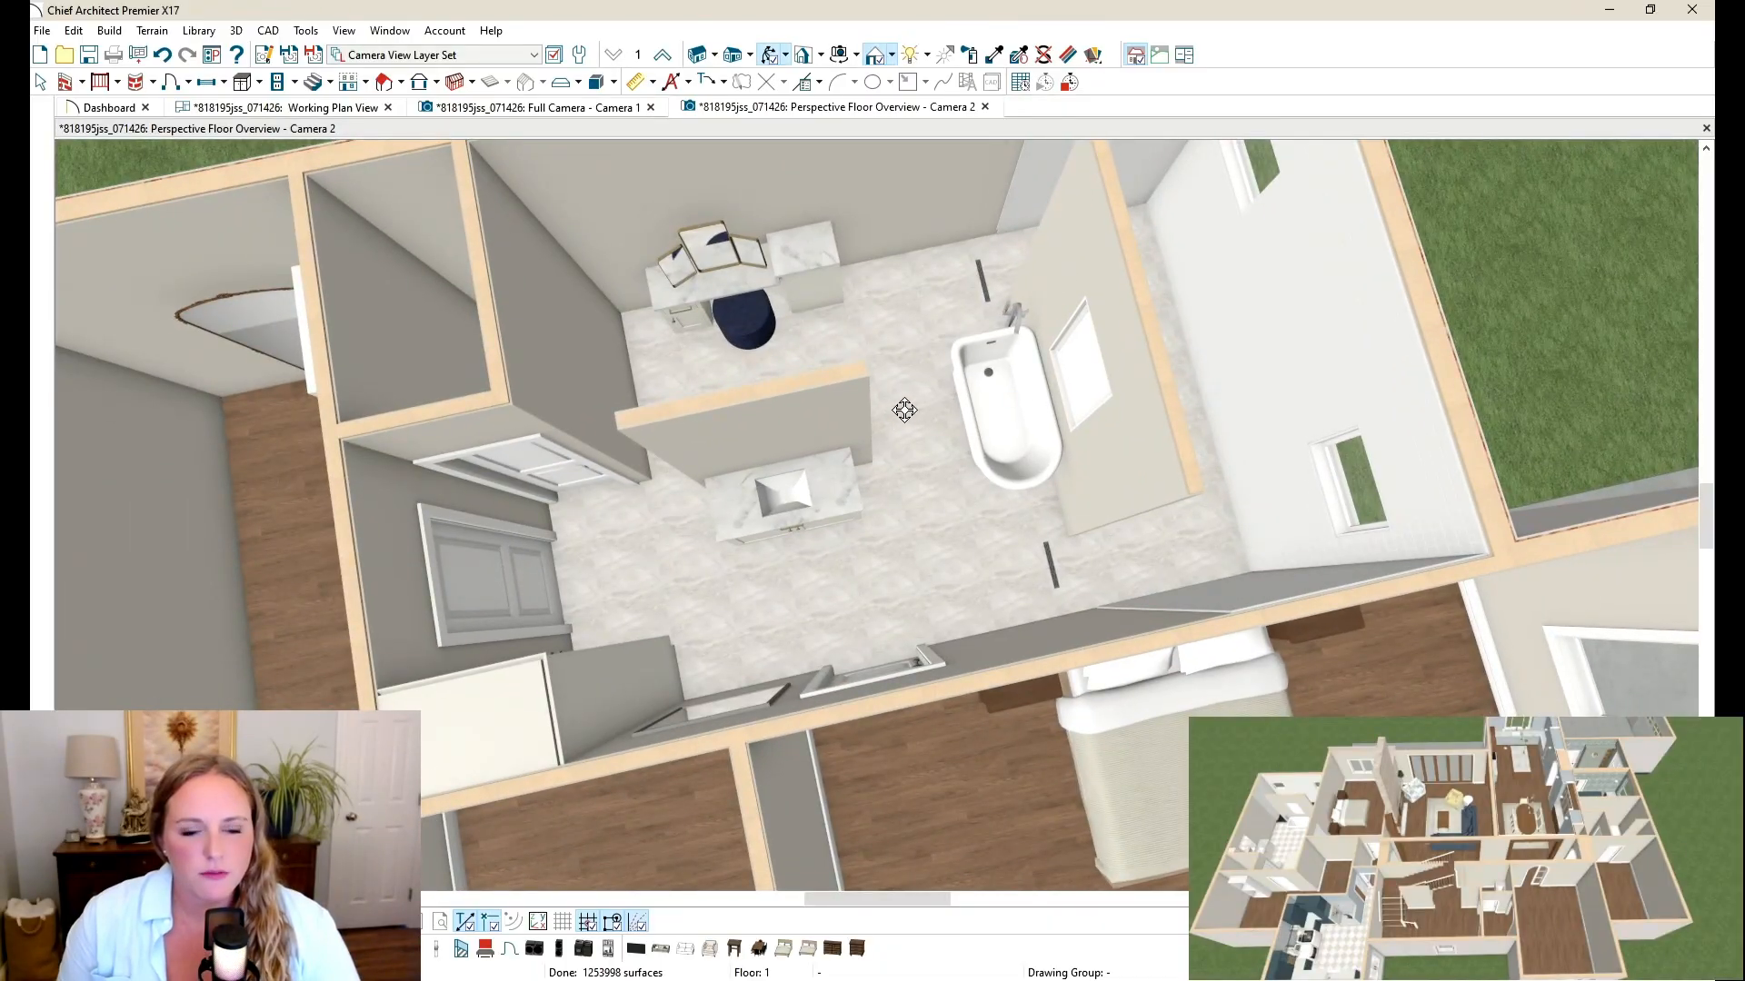
{"action": "left_click_drag", "start_coordinate": [827, 518], "coordinate": [787, 362]}
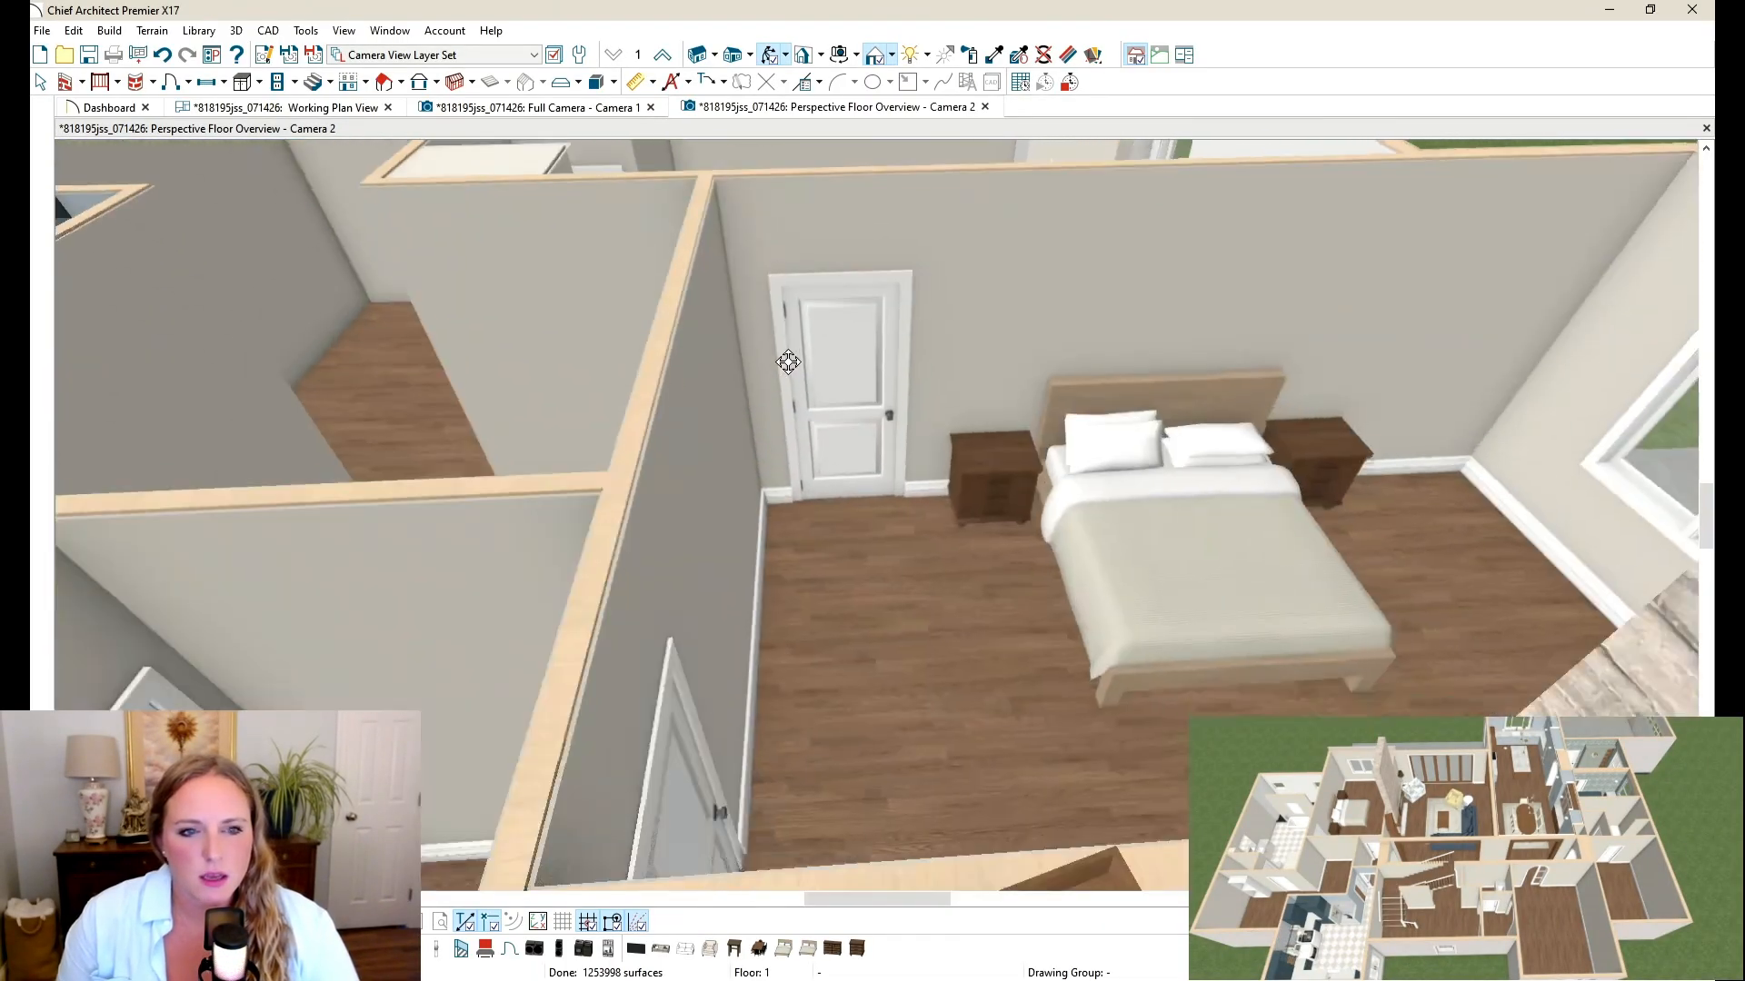
{"action": "scroll", "coordinate": [818, 440], "scroll_direction": "down", "scroll_amount": 2}
{"action": "scroll", "coordinate": [856, 423], "scroll_direction": "up", "scroll_amount": 3}
{"action": "scroll", "coordinate": [857, 424], "scroll_direction": "up", "scroll_amount": 6}
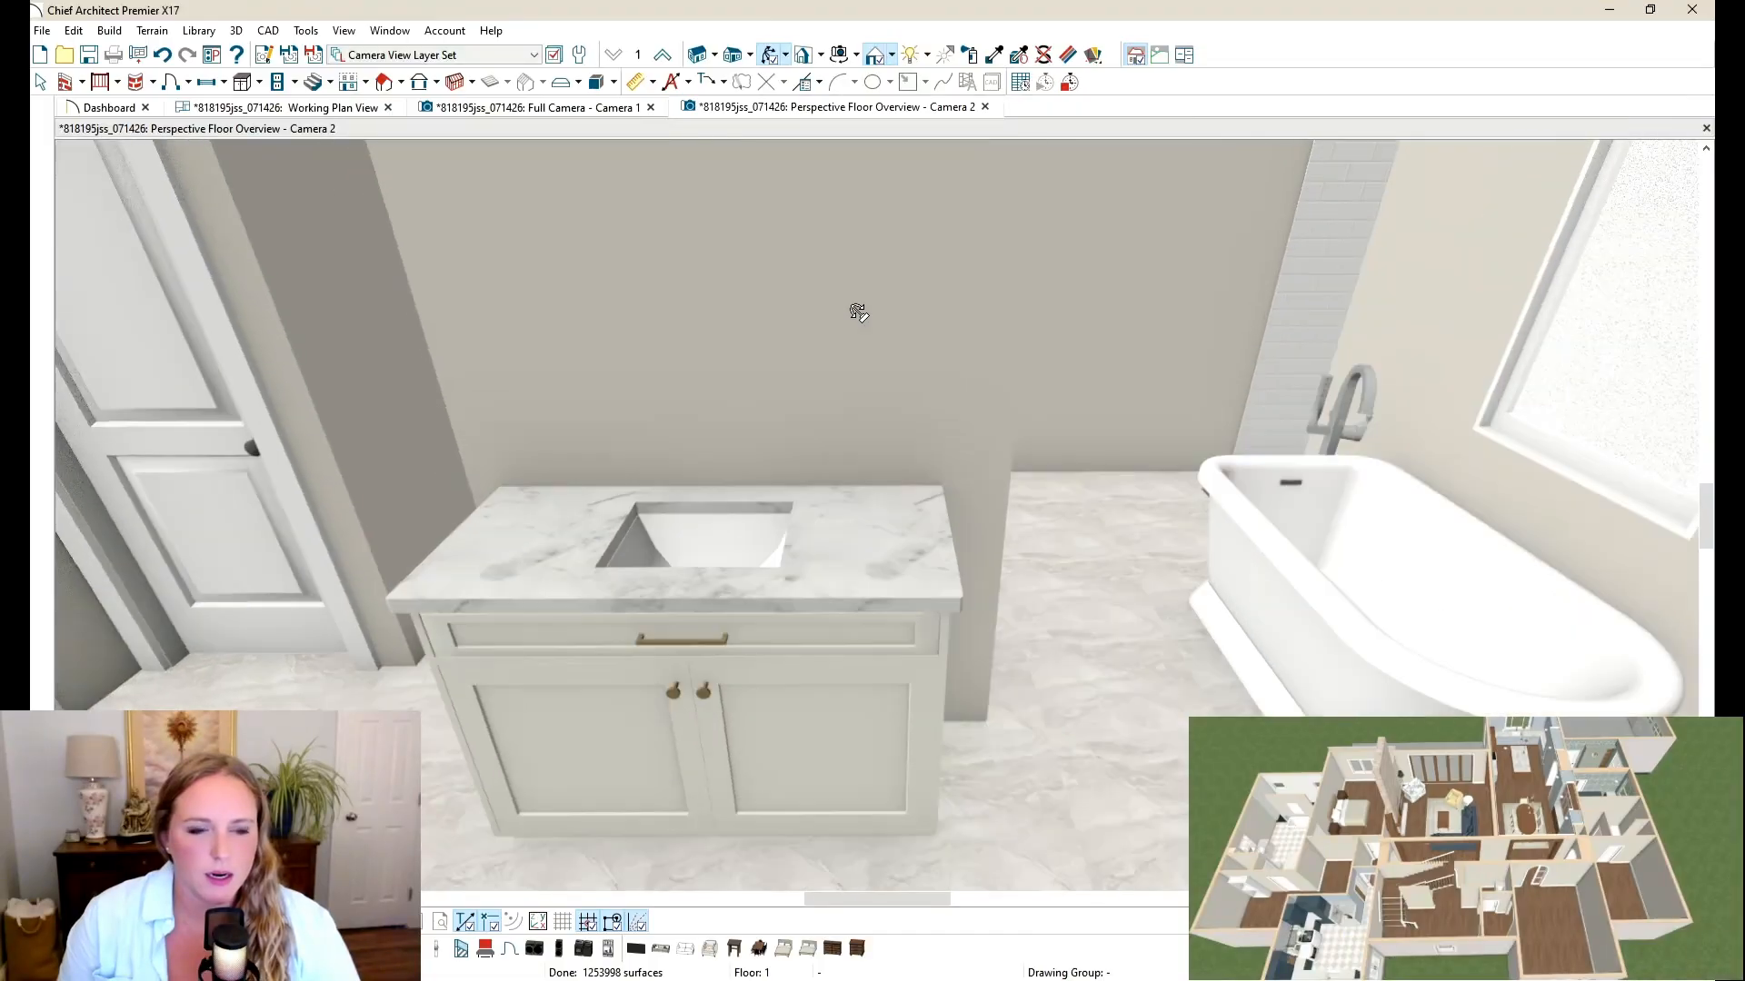
{"action": "left_click_drag", "start_coordinate": [859, 312], "coordinate": [811, 433]}
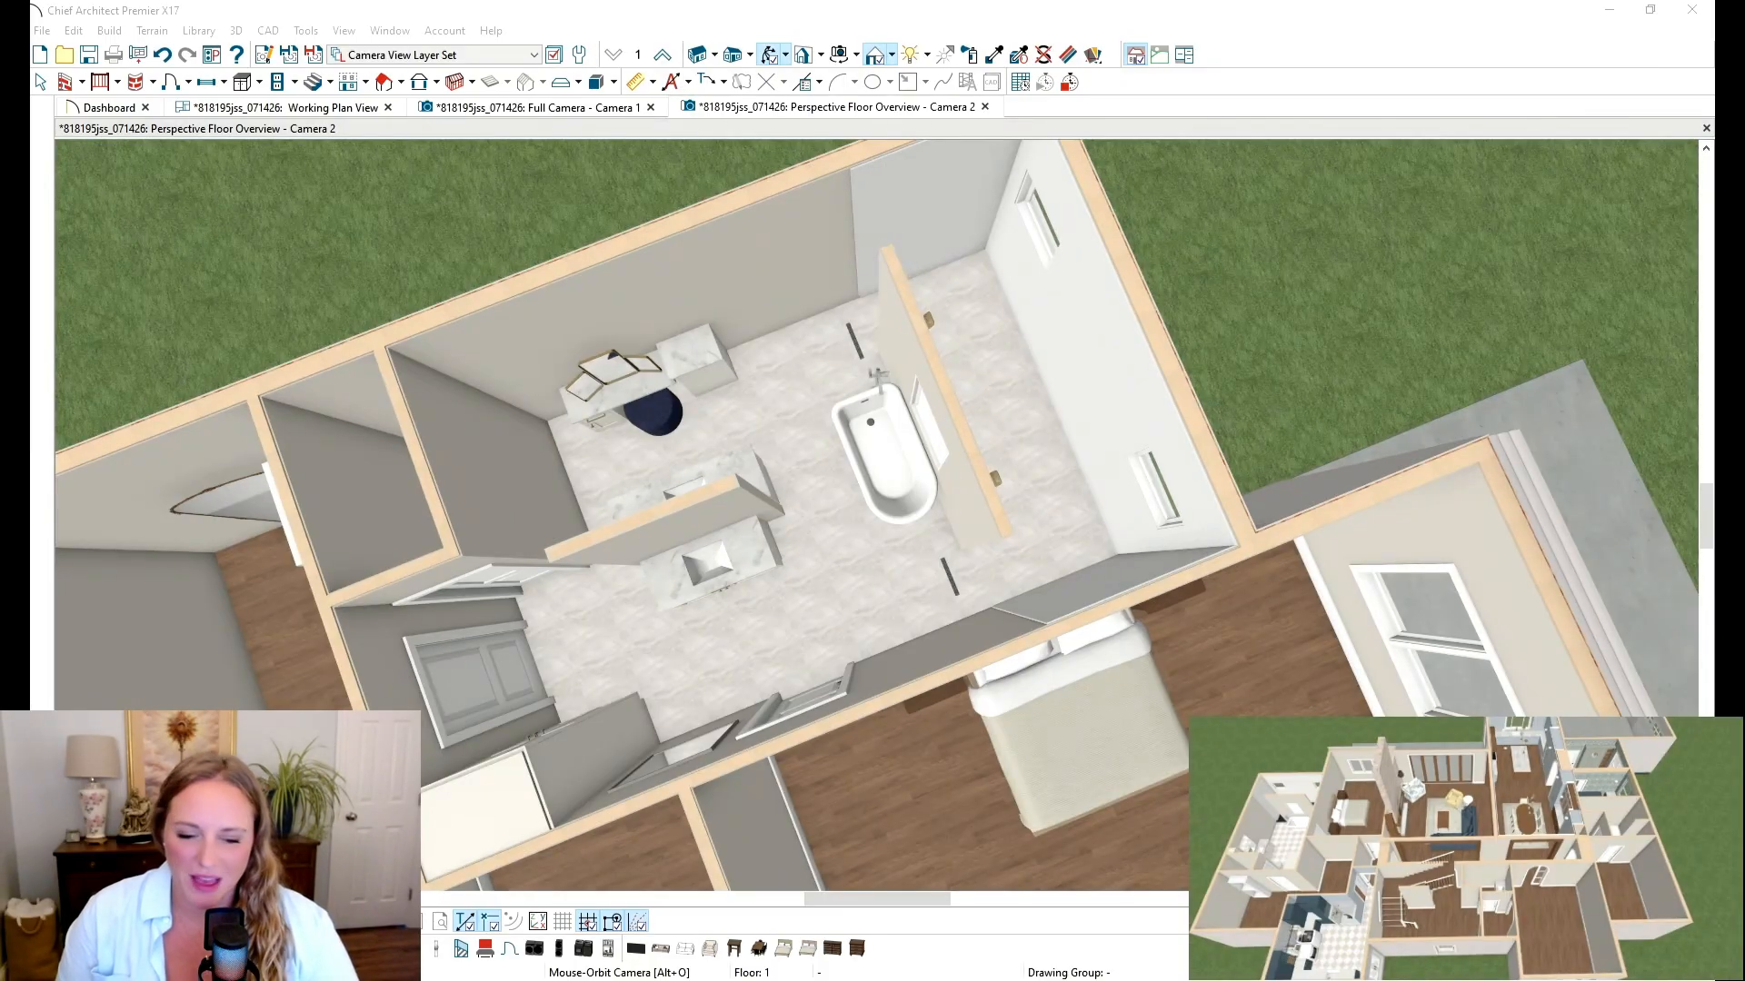
{"action": "left_click_drag", "start_coordinate": [660, 646], "coordinate": [790, 820]}
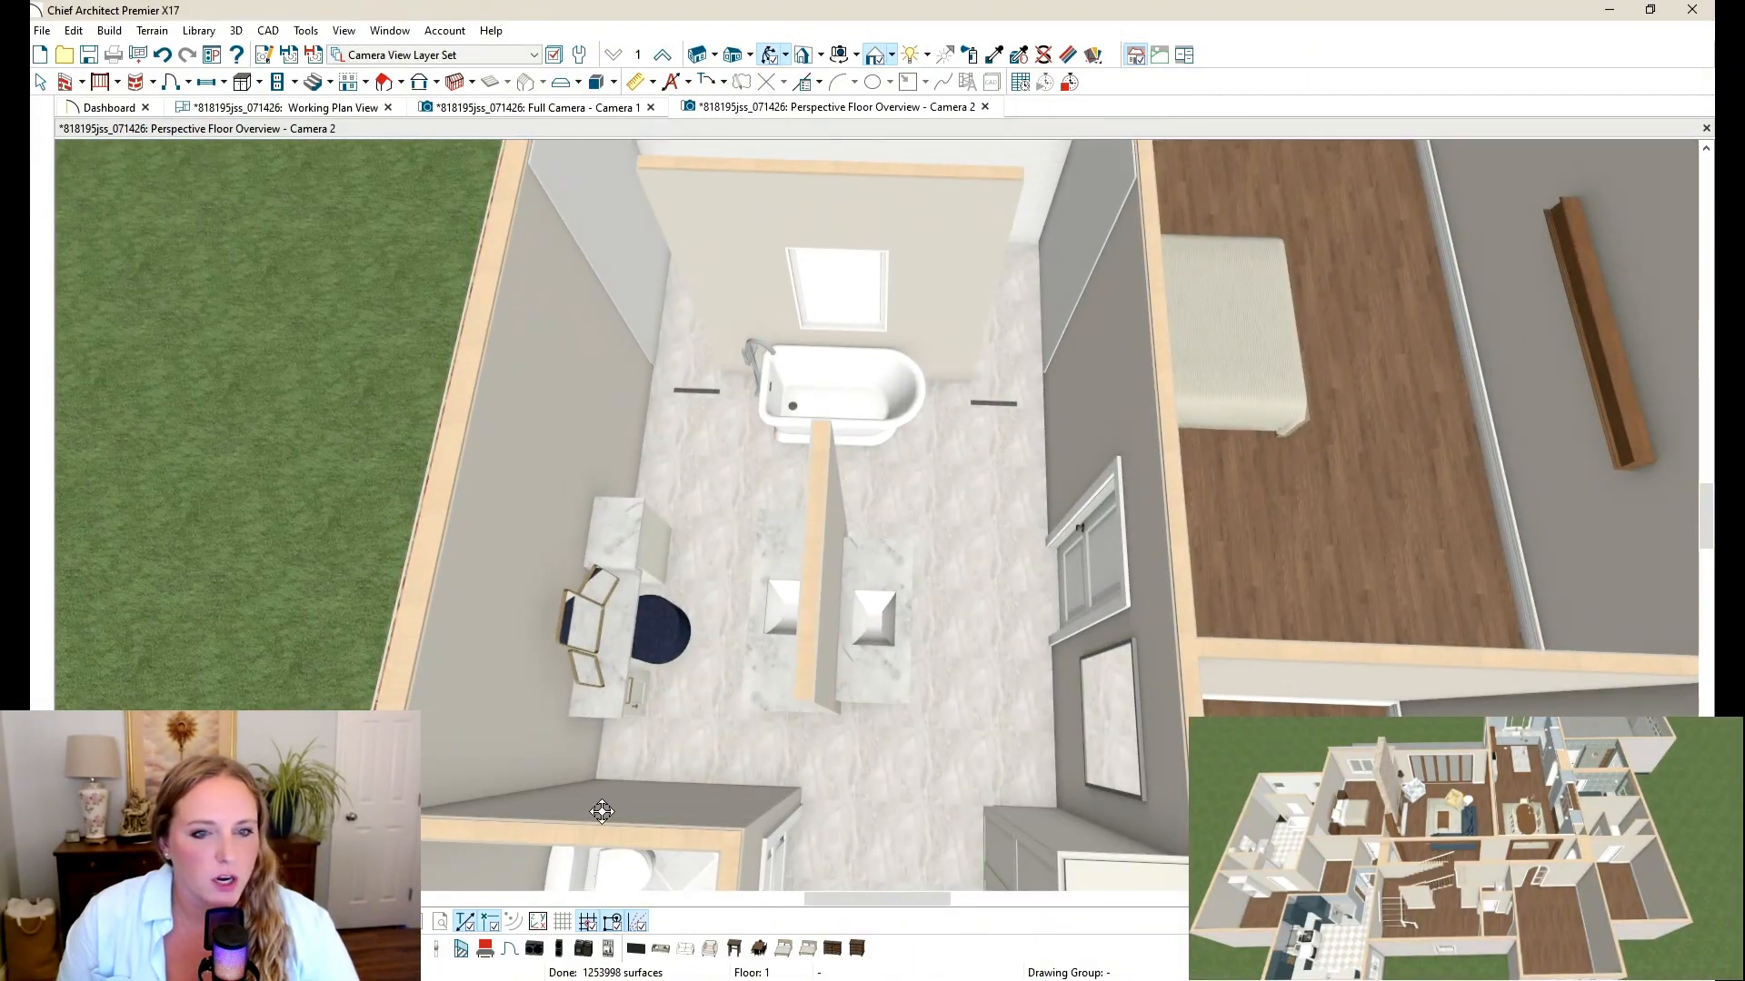
Step: Apply the bedroom's brown wood plank flooring to the main primary bathroom floor in the 3D overview
{"action": "left_click", "coordinate": [989, 52]}
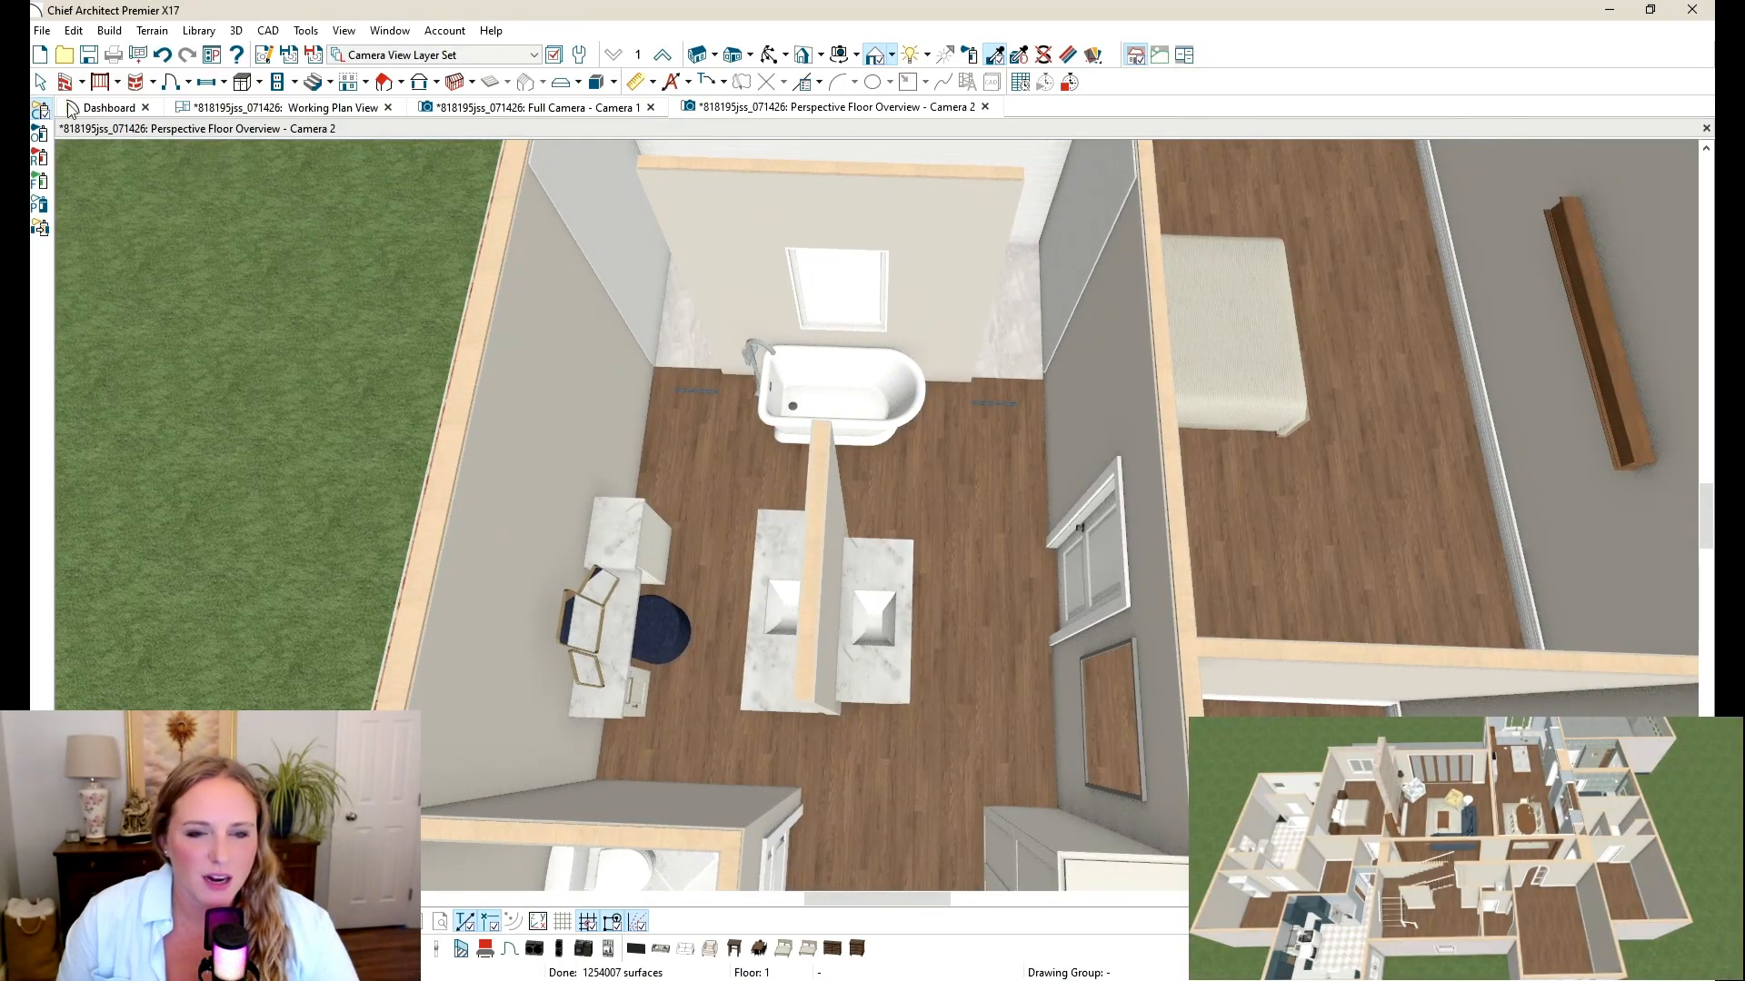
{"action": "left_click", "coordinate": [42, 82]}
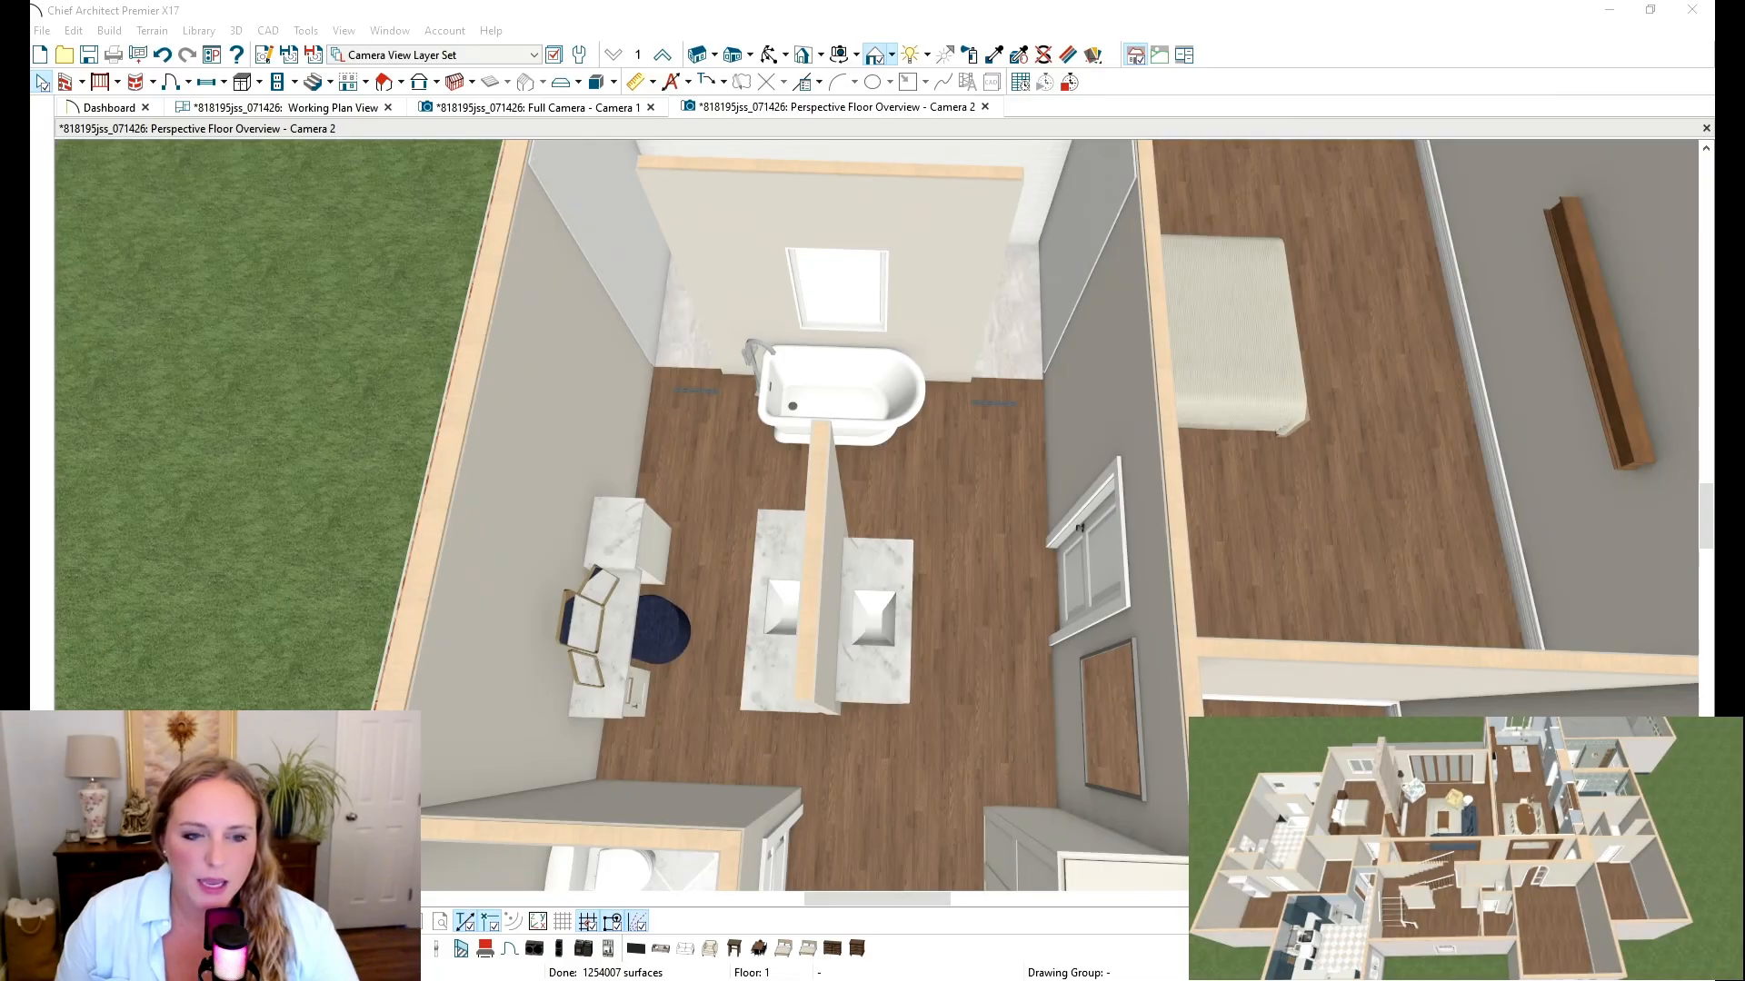
{"action": "scroll", "coordinate": [854, 611], "scroll_direction": "up", "scroll_amount": 2}
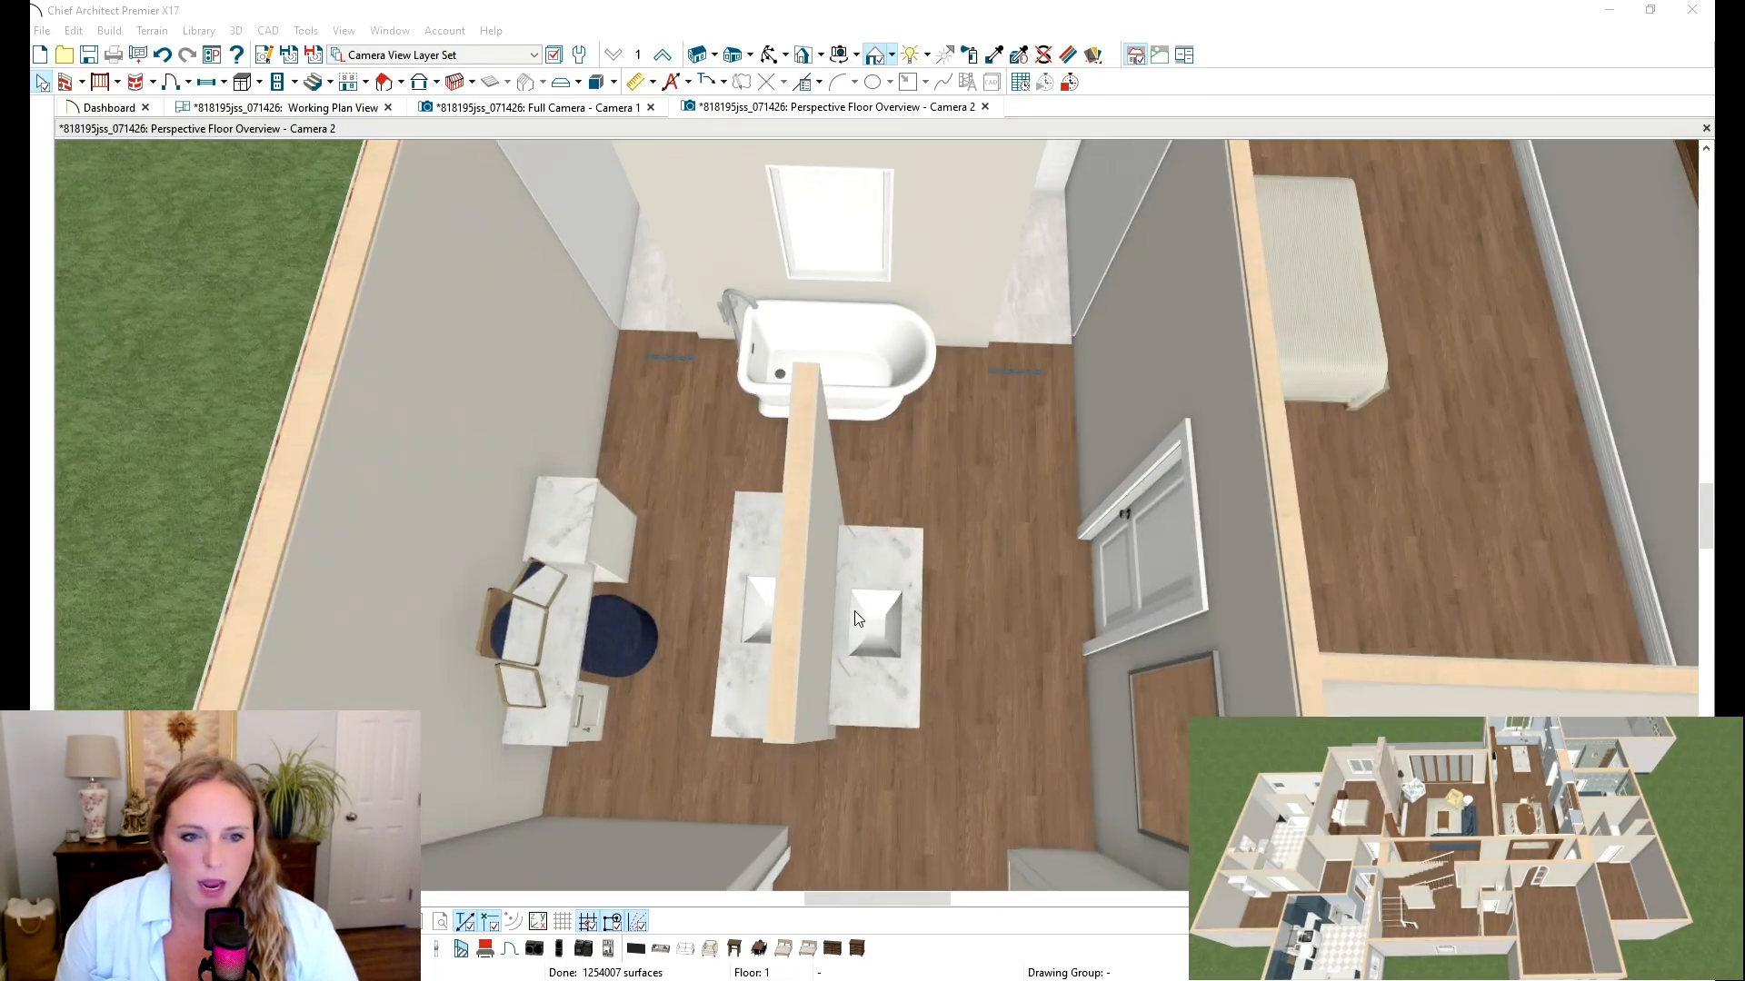
{"action": "middle_click_drag", "start_coordinate": [854, 611], "coordinate": [860, 573]}
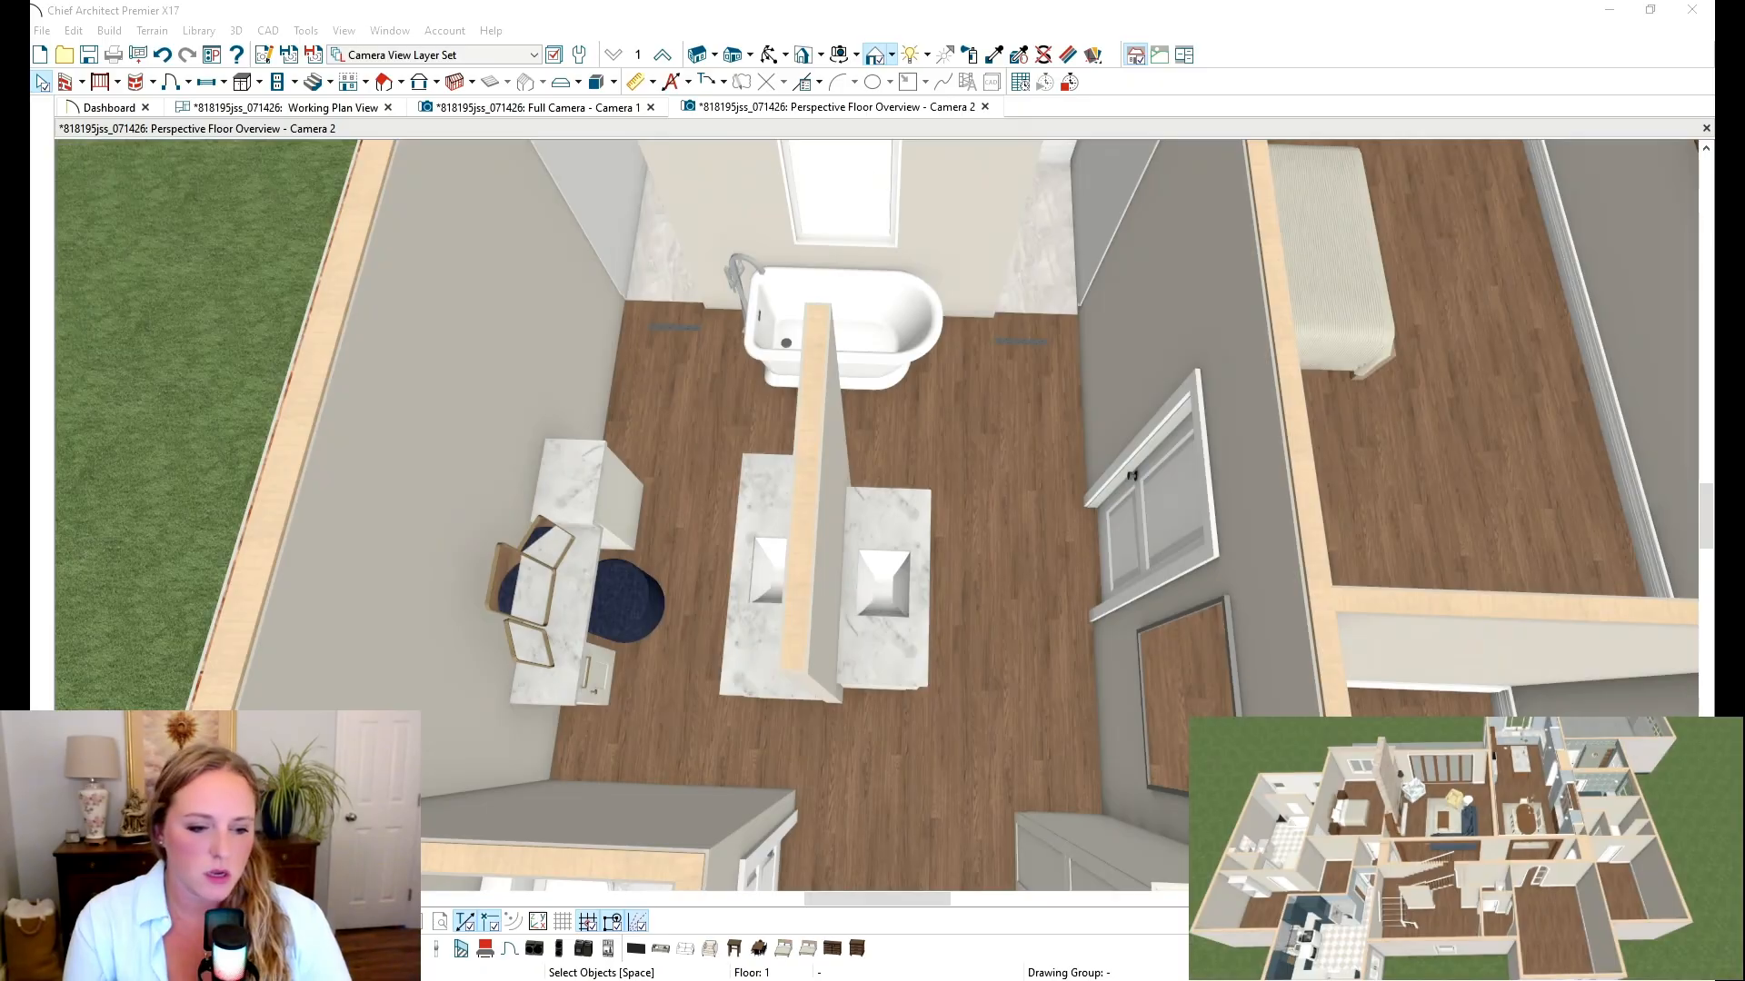
Step: Search the library for "VANITY" and choose a vanity furnishing to place along the makeup-area wall
{"action": "left_click", "coordinate": [923, 7]}
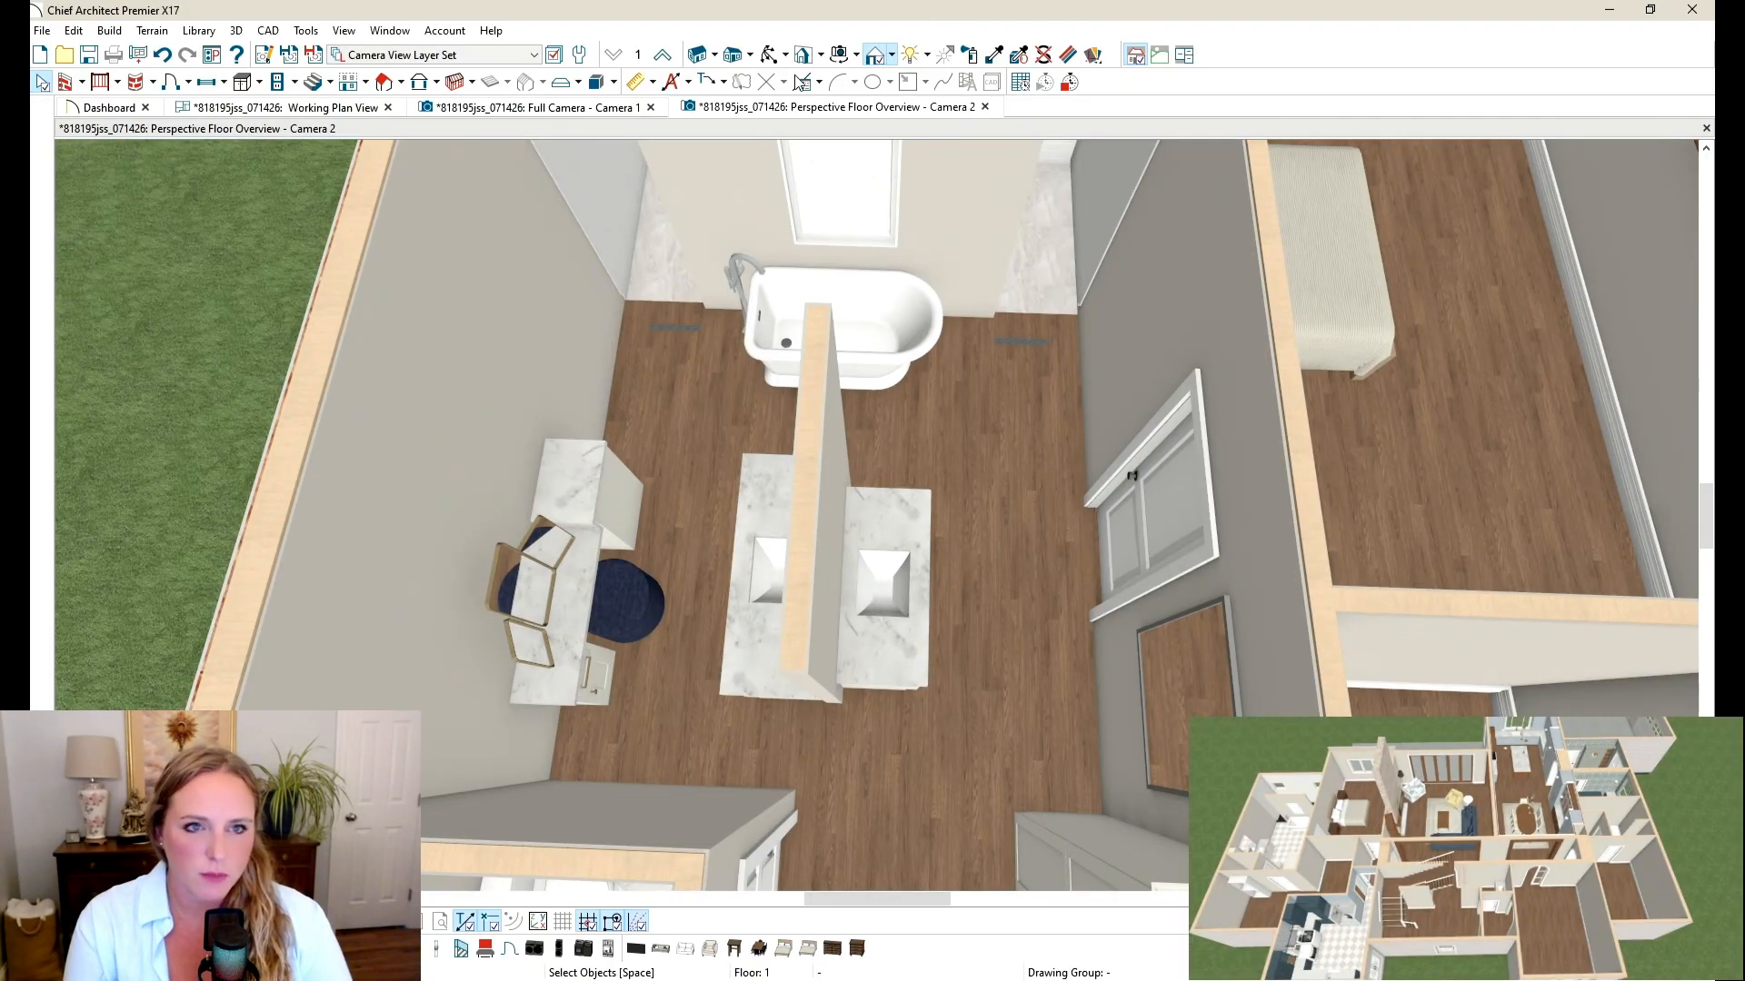
{"action": "key", "text": "ctrl+alt+b"}
{"action": "type", "text": "VANI"}
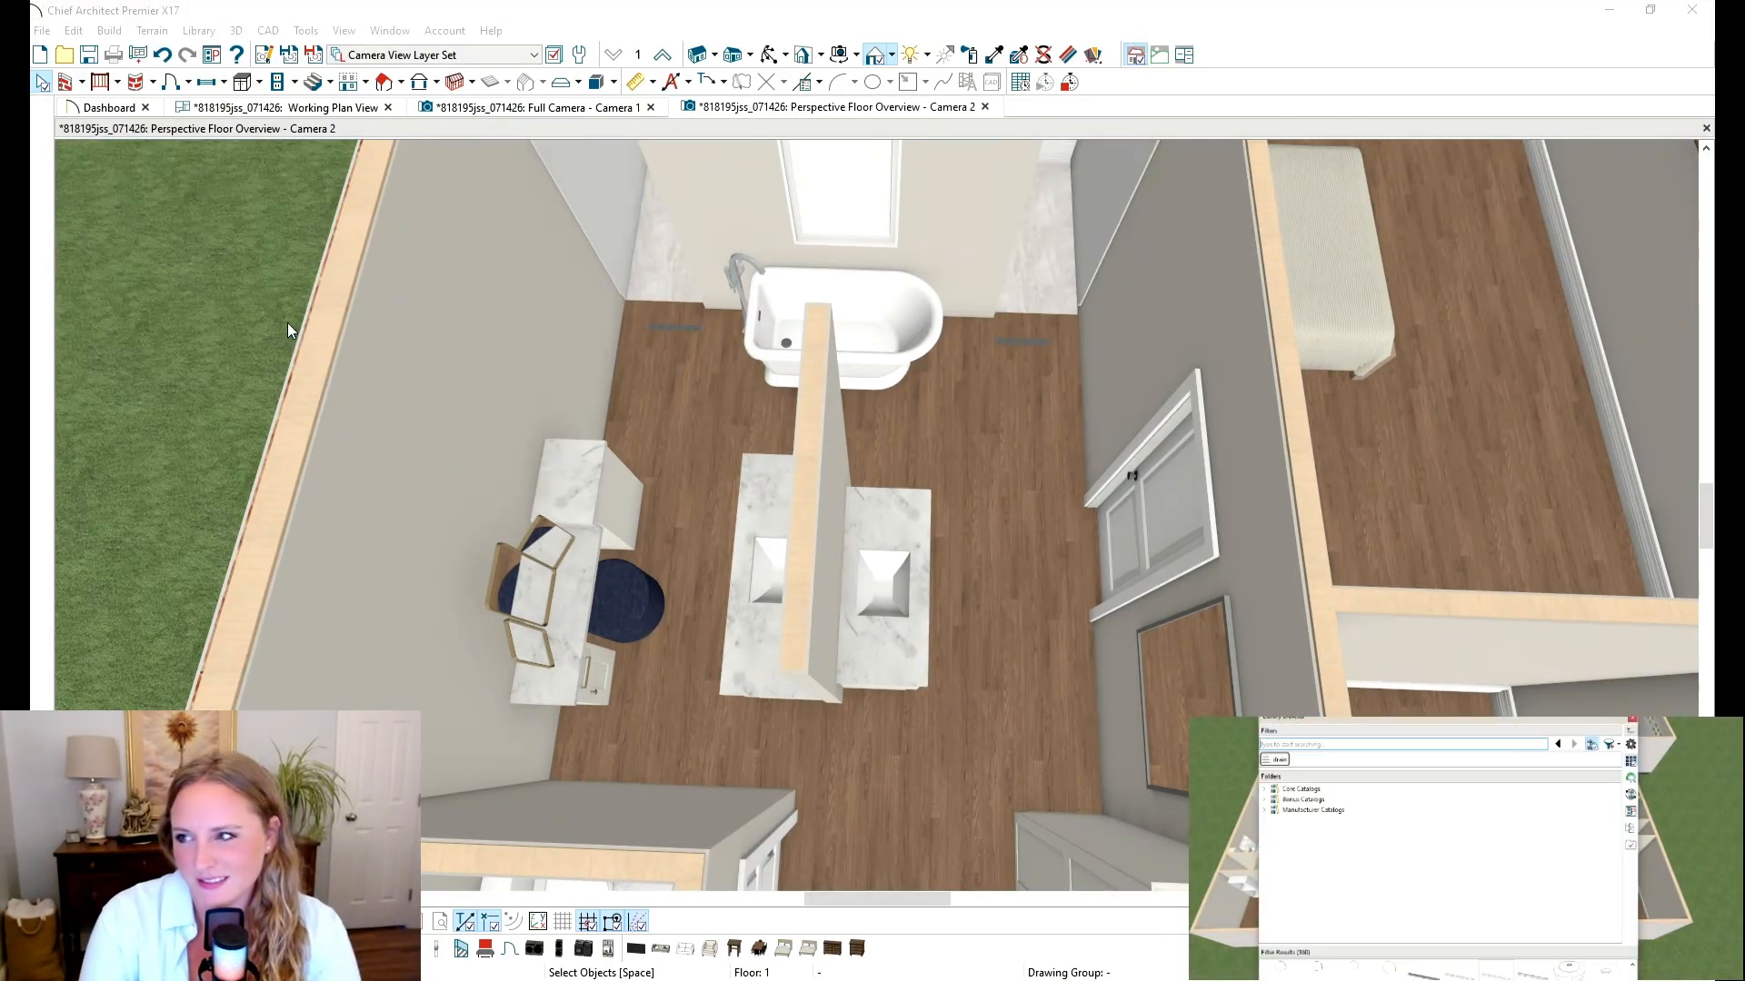
{"action": "type", "text": "TY"}
{"action": "key", "text": "Return"}
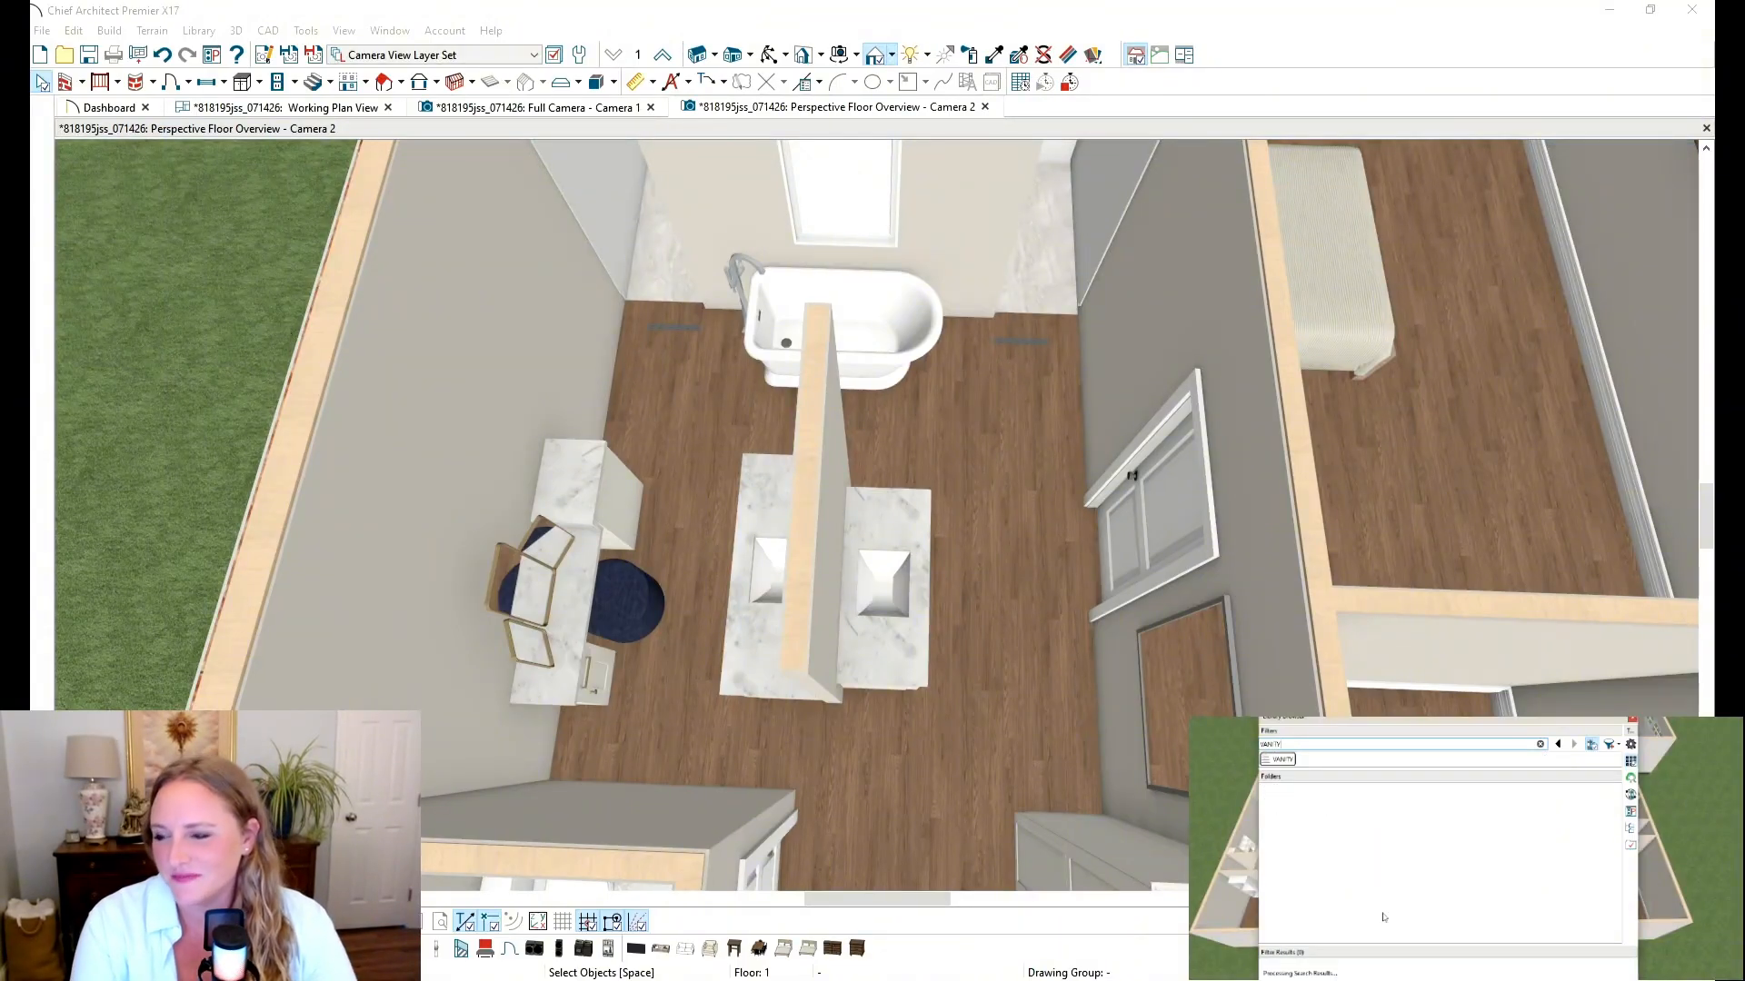
{"action": "left_click_drag", "start_coordinate": [1389, 723], "coordinate": [1398, 659]}
{"action": "scroll", "coordinate": [1454, 945], "scroll_direction": "down", "scroll_amount": 5}
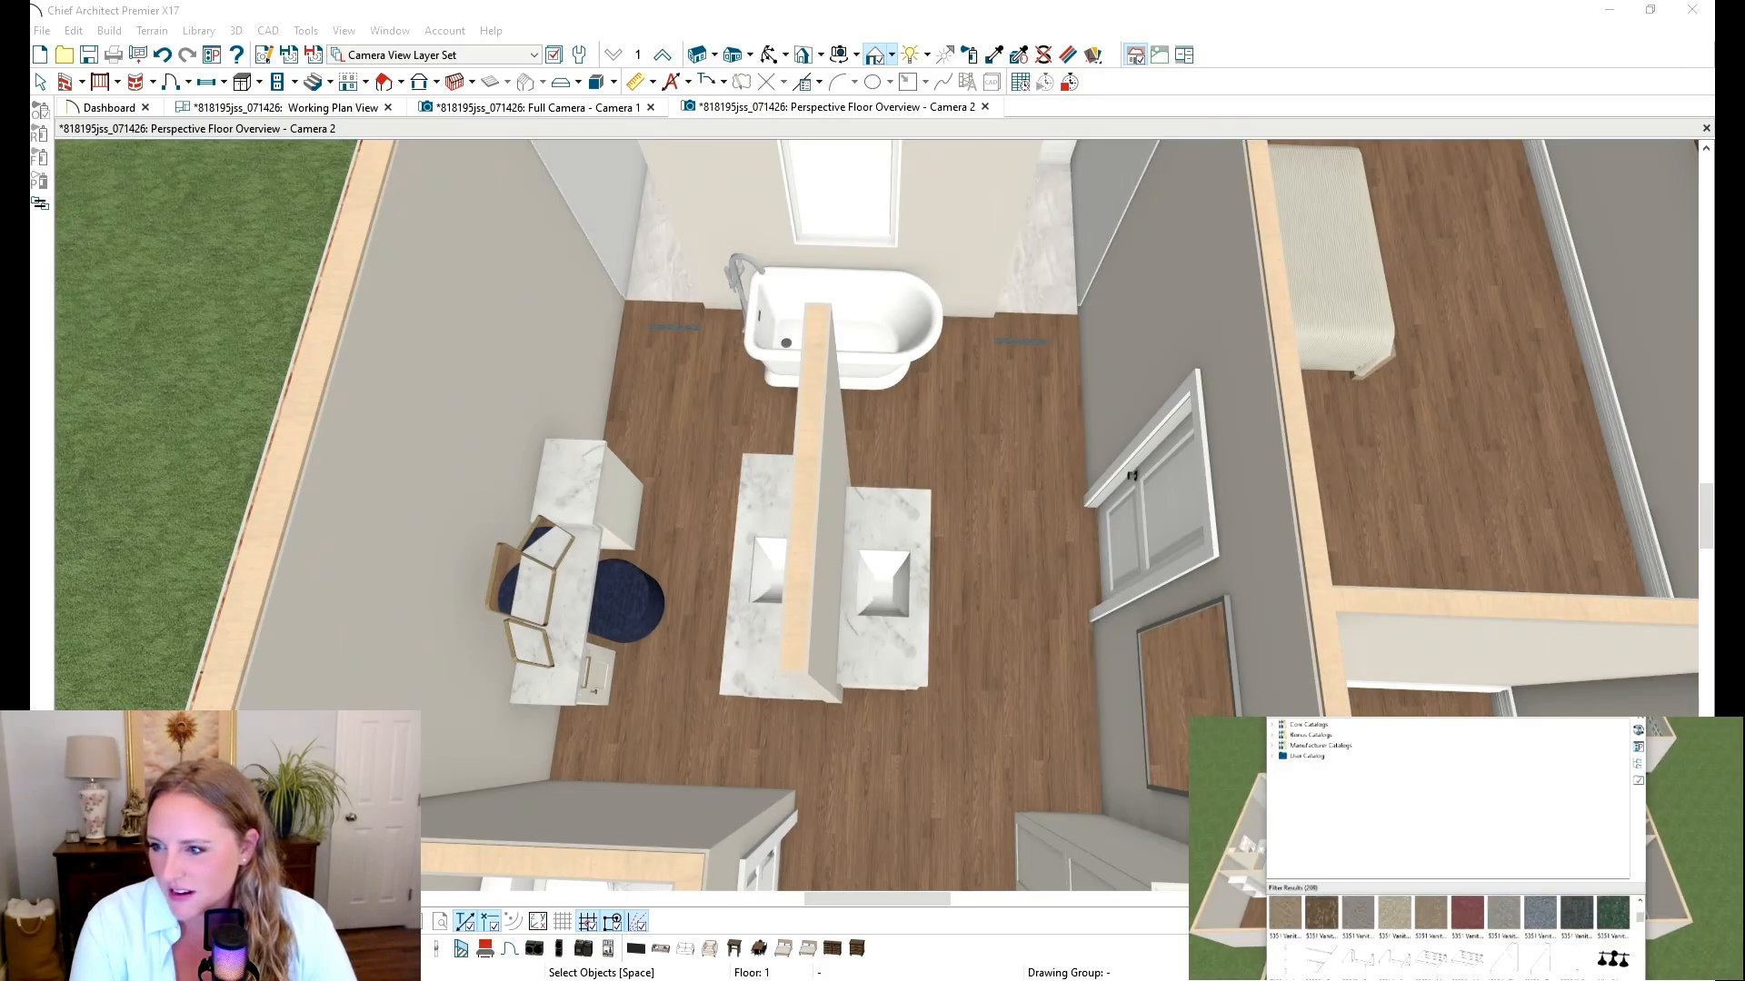
{"action": "scroll", "coordinate": [1454, 945], "scroll_direction": "down", "scroll_amount": 5}
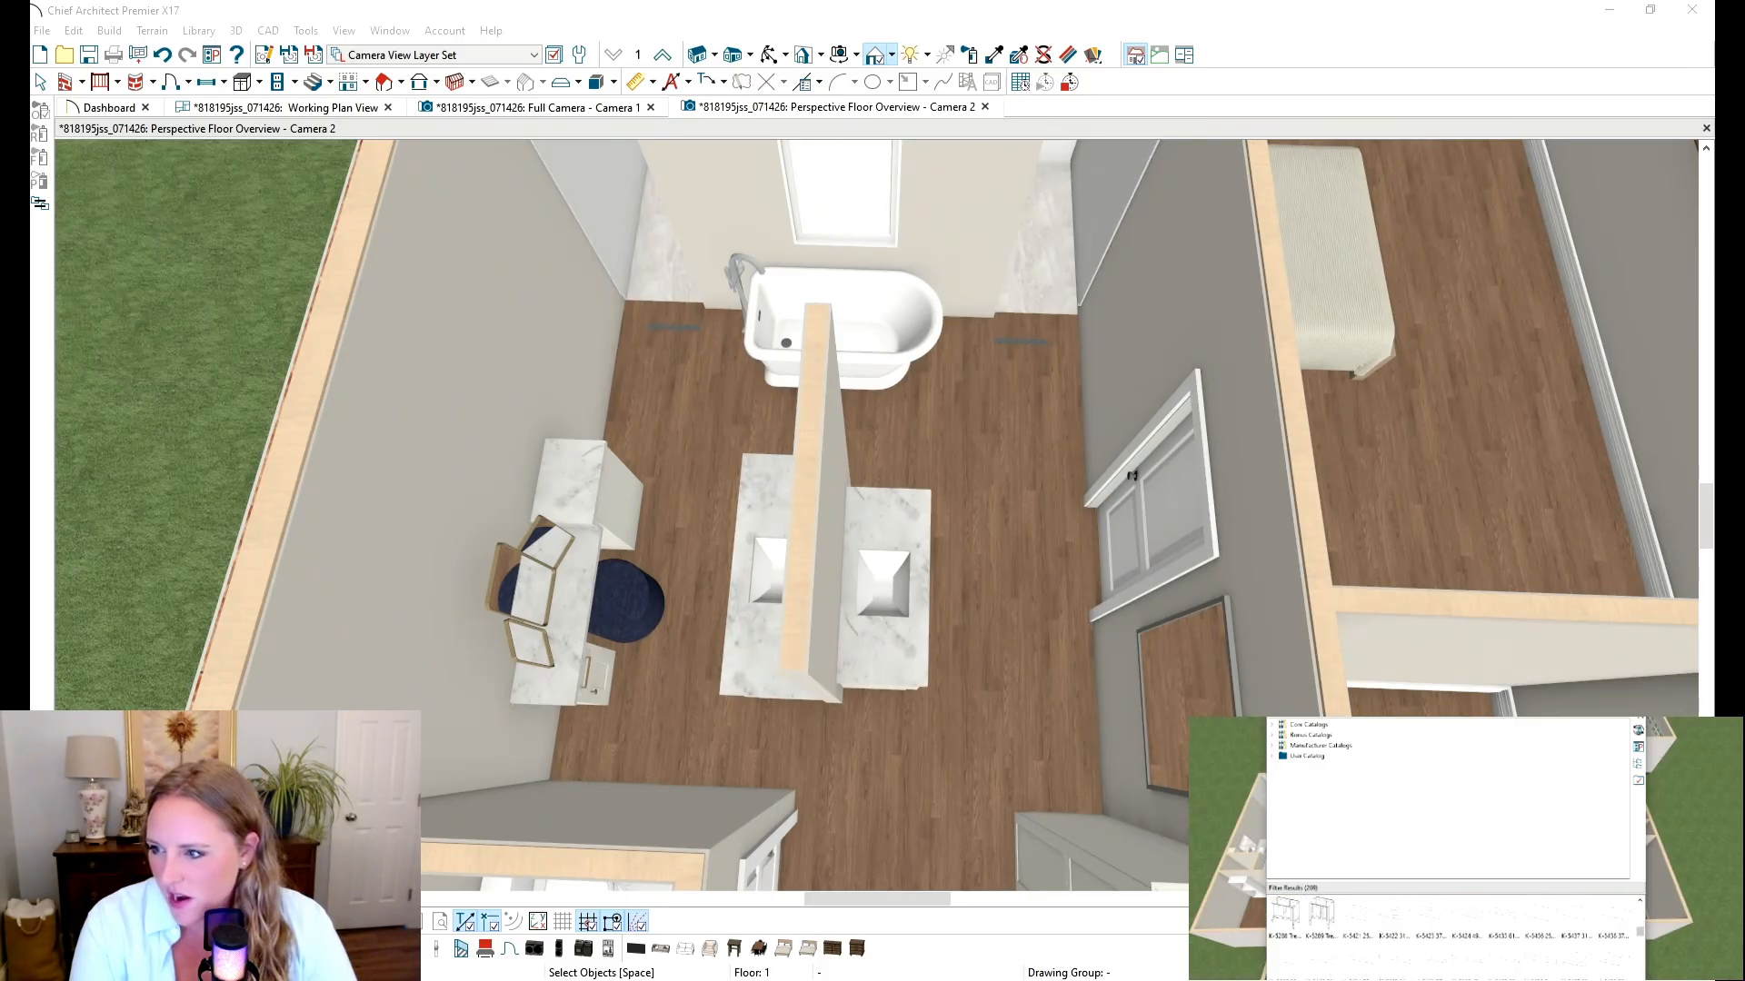
{"action": "scroll", "coordinate": [1454, 945], "scroll_direction": "down", "scroll_amount": 5}
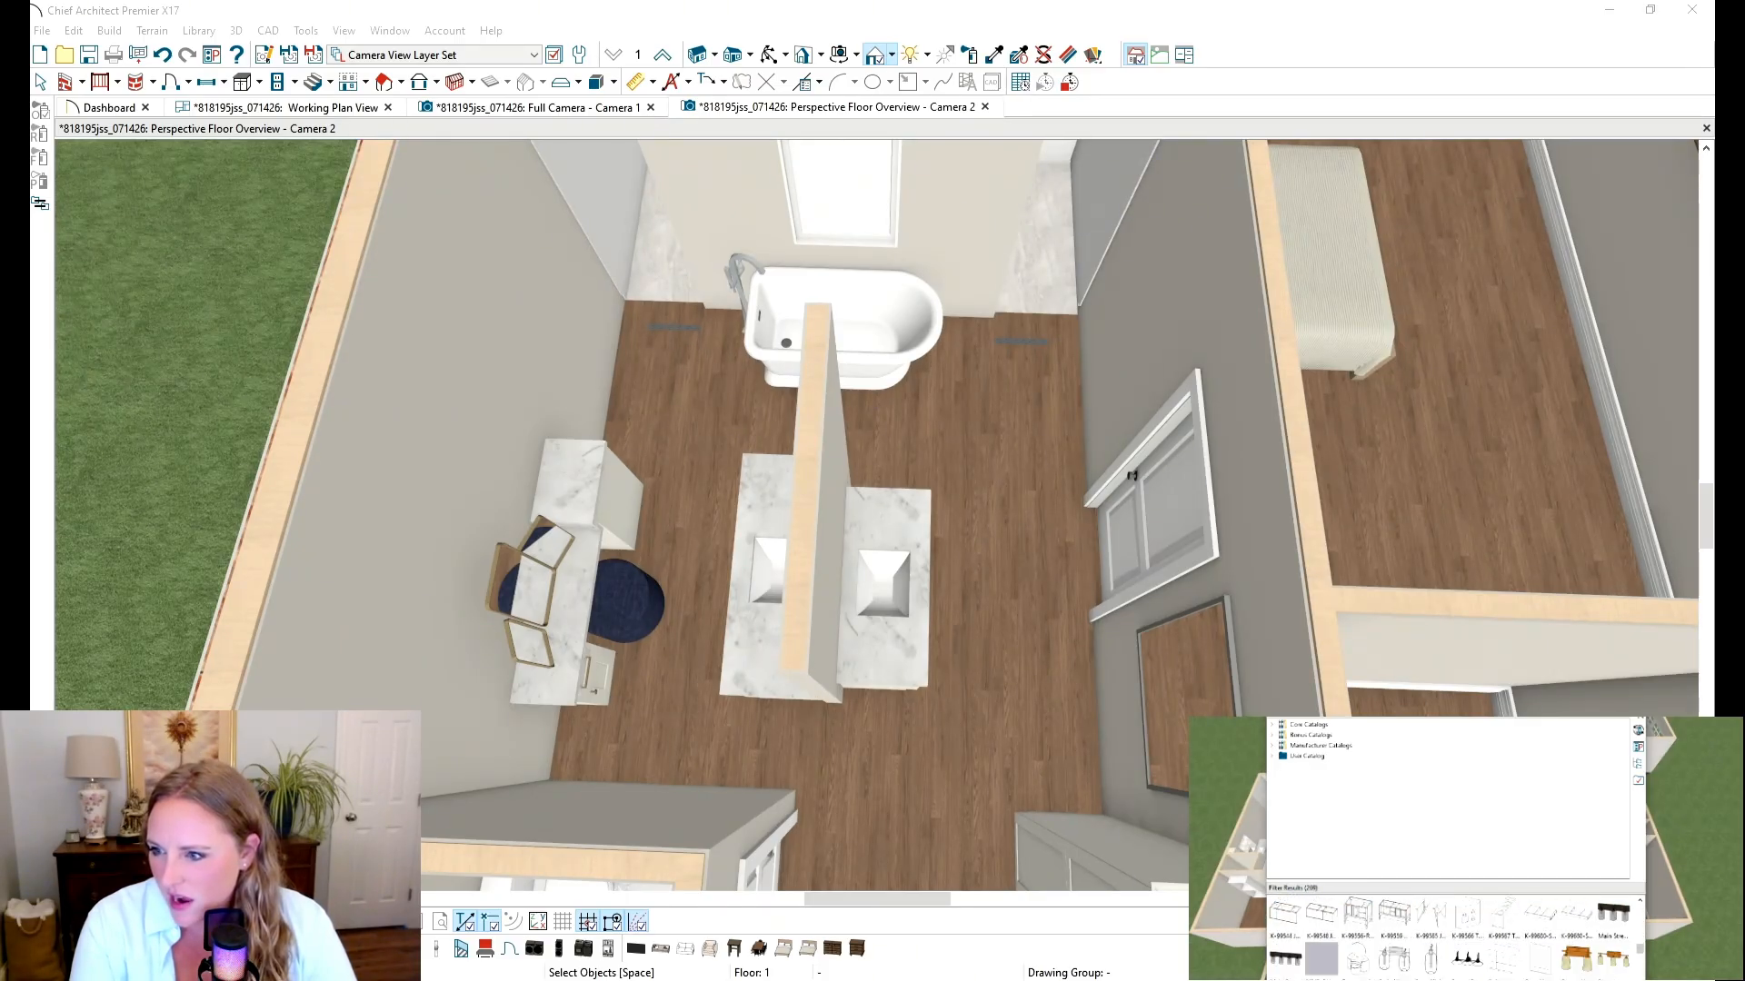
{"action": "left_click_drag", "start_coordinate": [1638, 970], "coordinate": [1640, 909]}
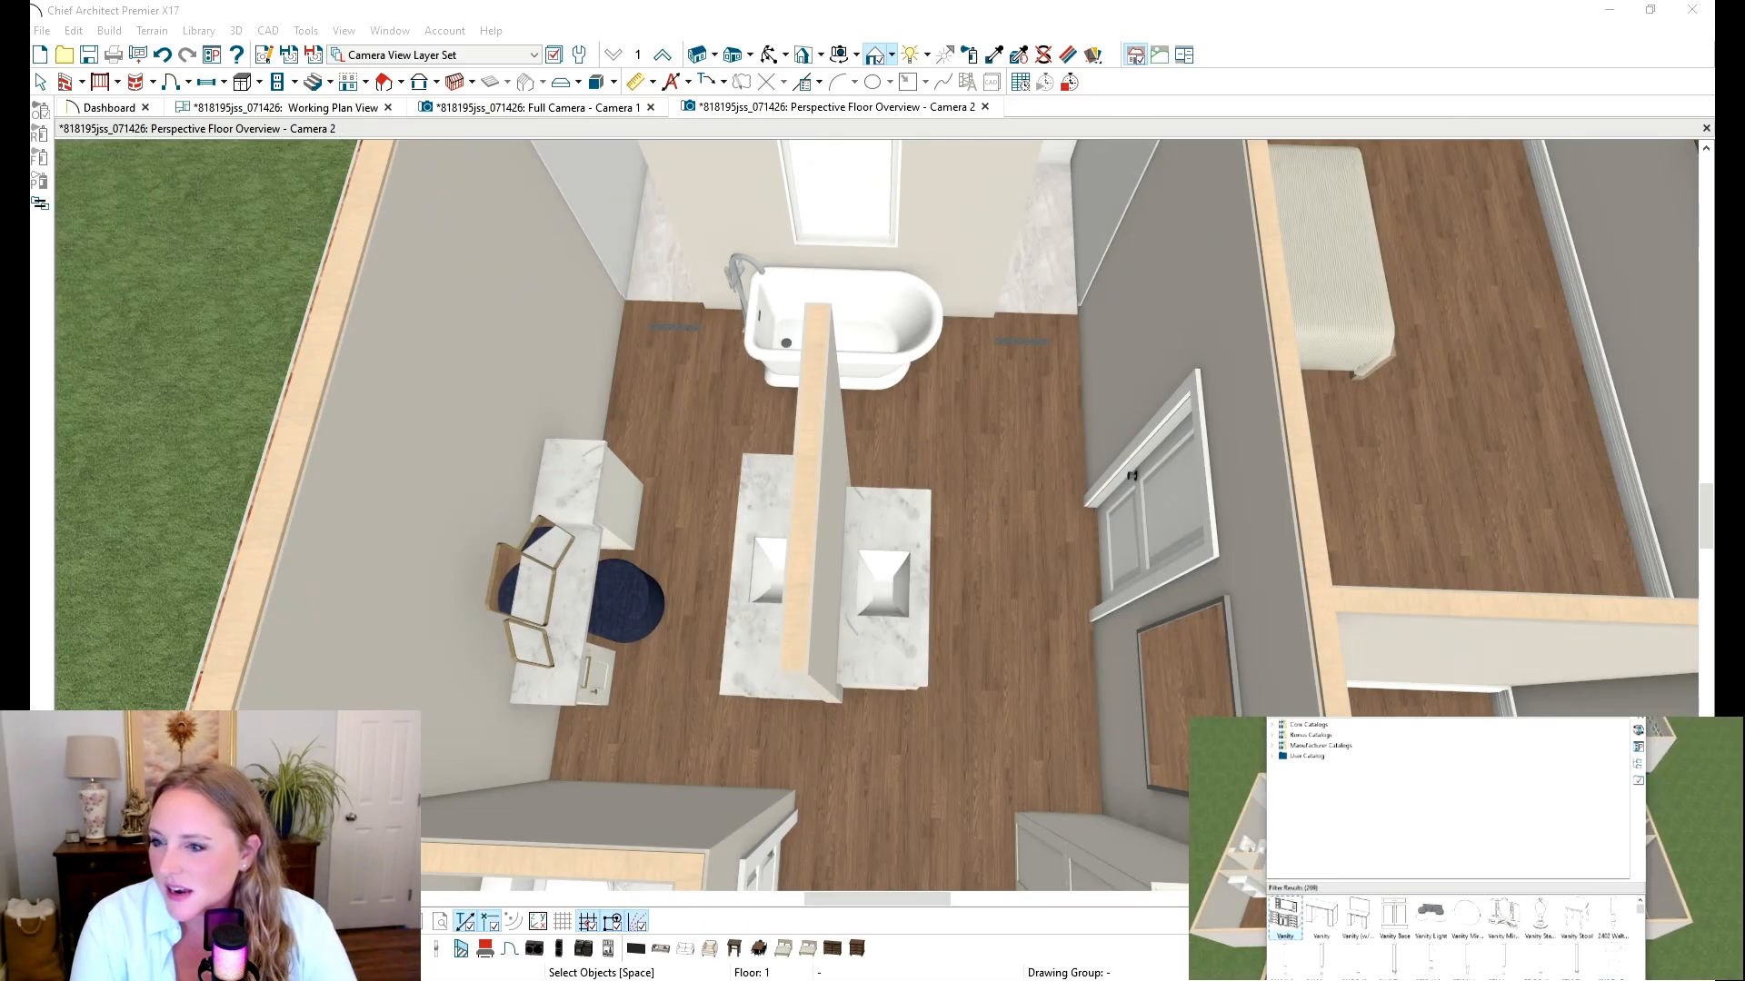
{"action": "left_click", "coordinate": [1371, 922]}
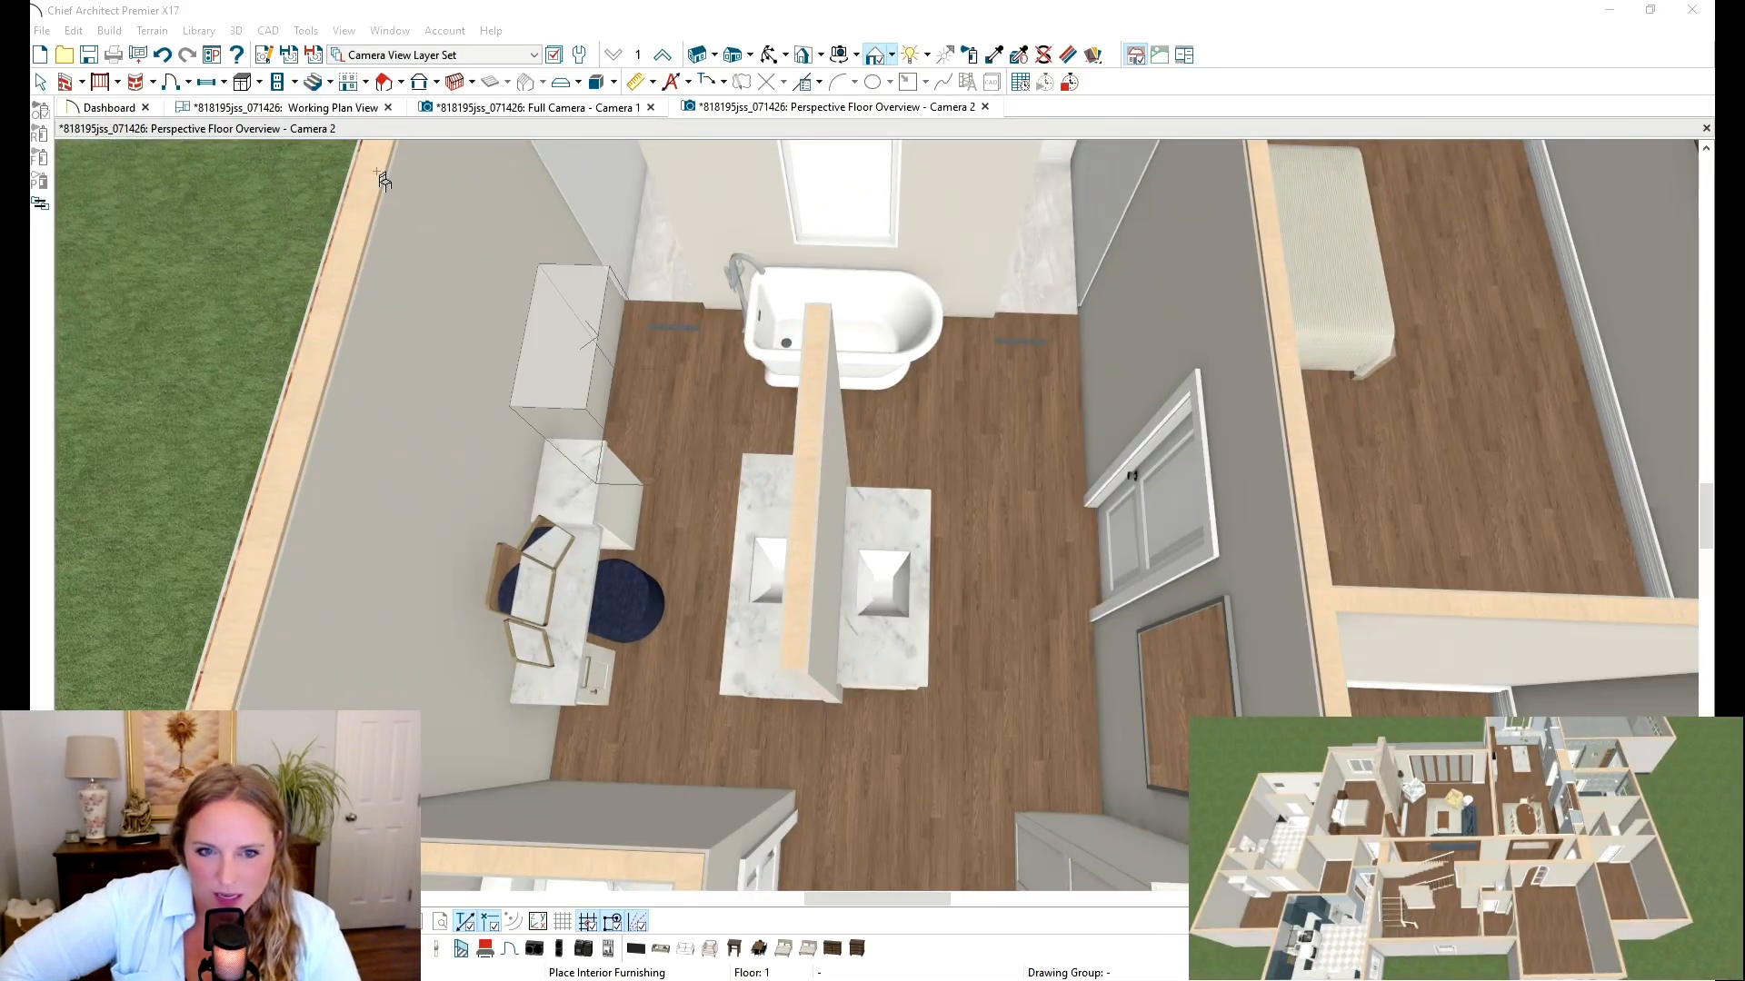
Step: Close the camera and plan views without saving the changes, and reopen 818195jss_071426.plan from the recent documents
{"action": "left_click", "coordinate": [343, 106]}
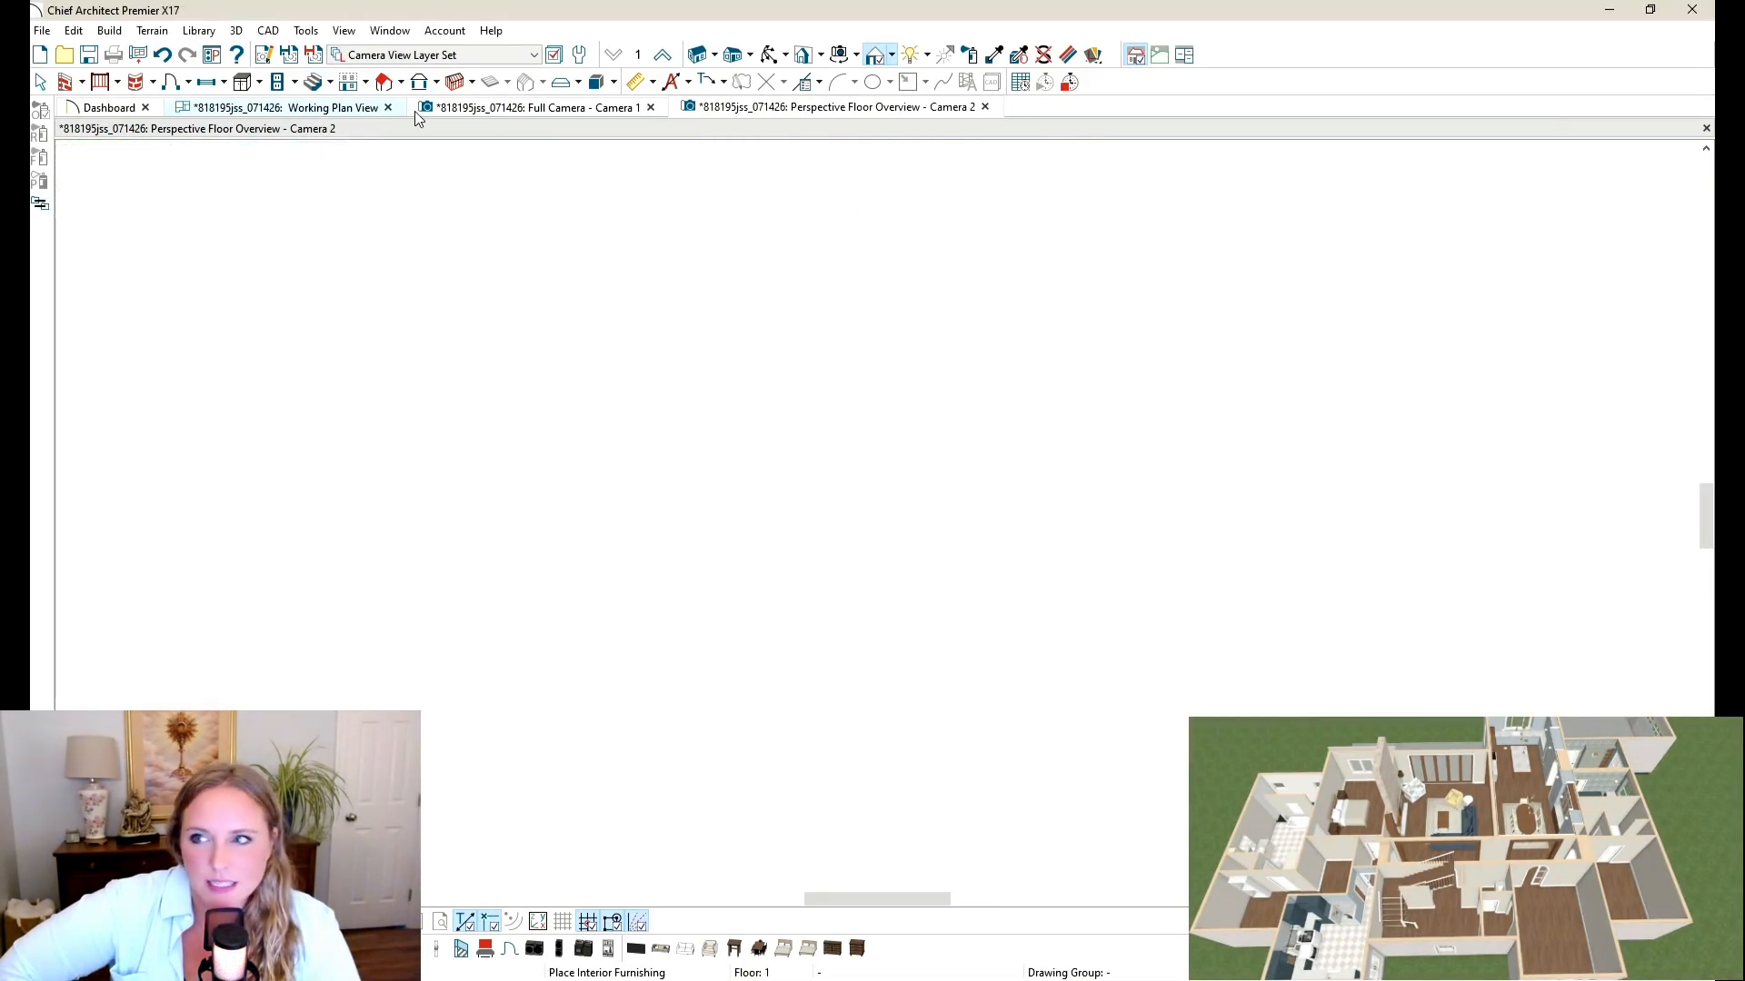
{"action": "left_click", "coordinate": [986, 109]}
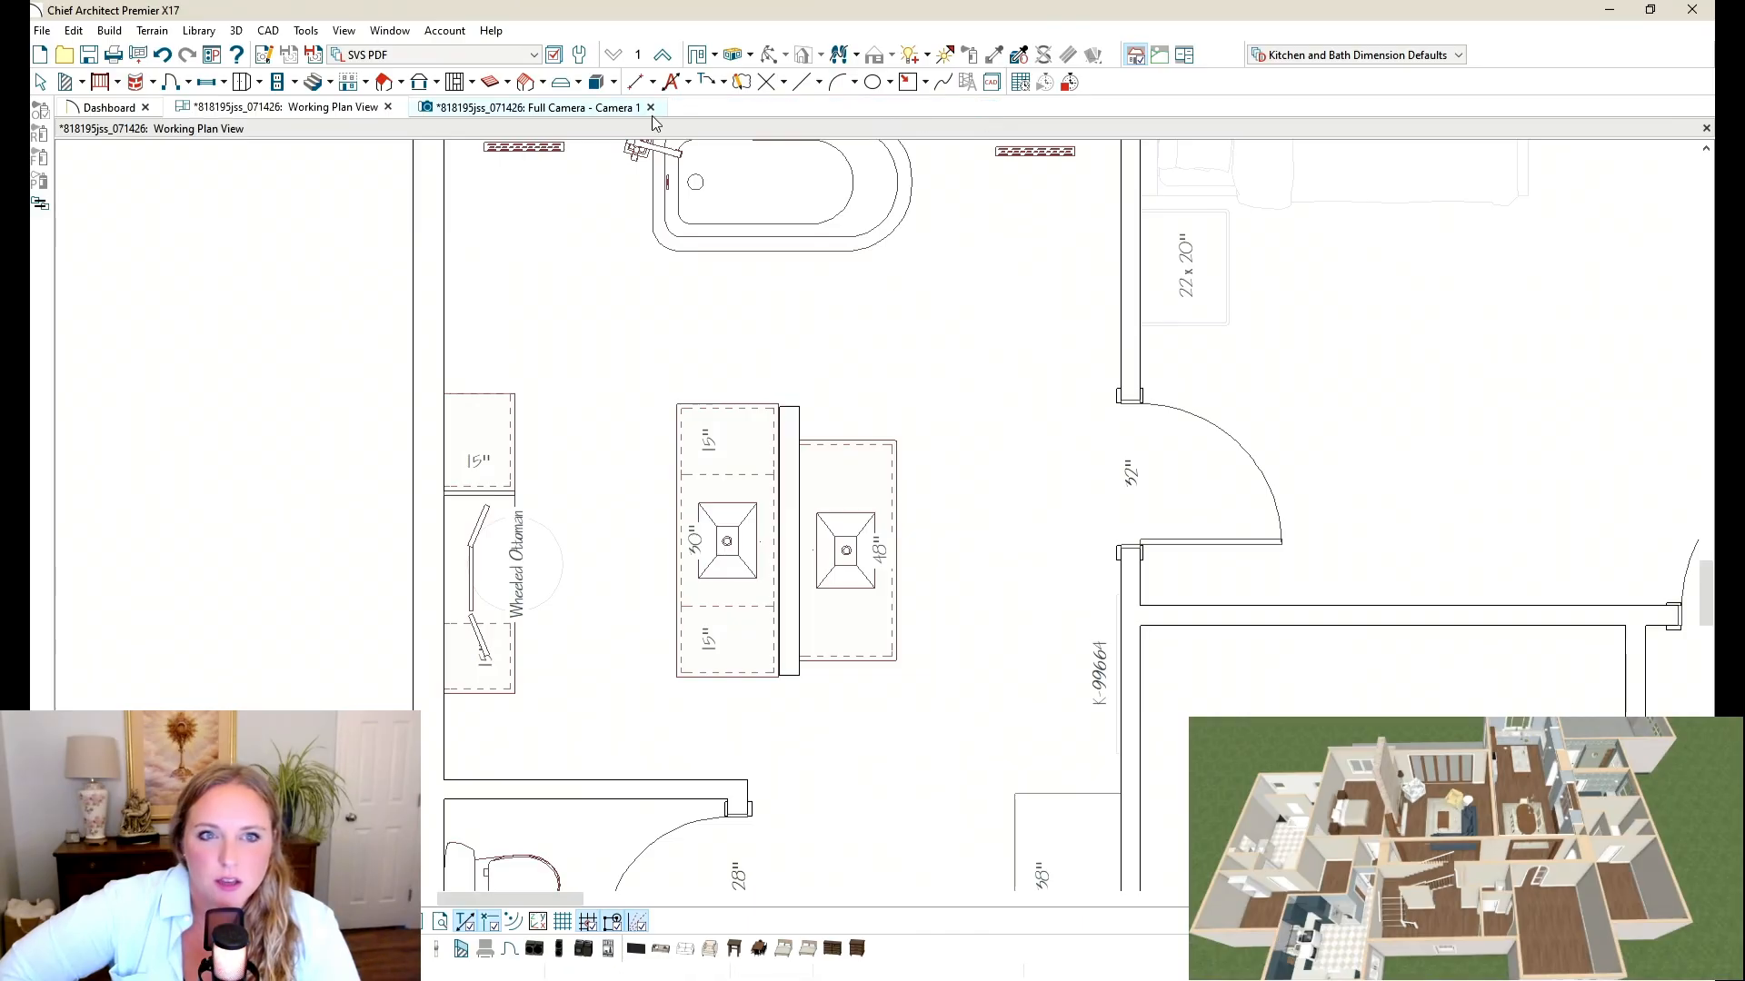
{"action": "left_click", "coordinate": [650, 108]}
{"action": "left_click", "coordinate": [389, 107]}
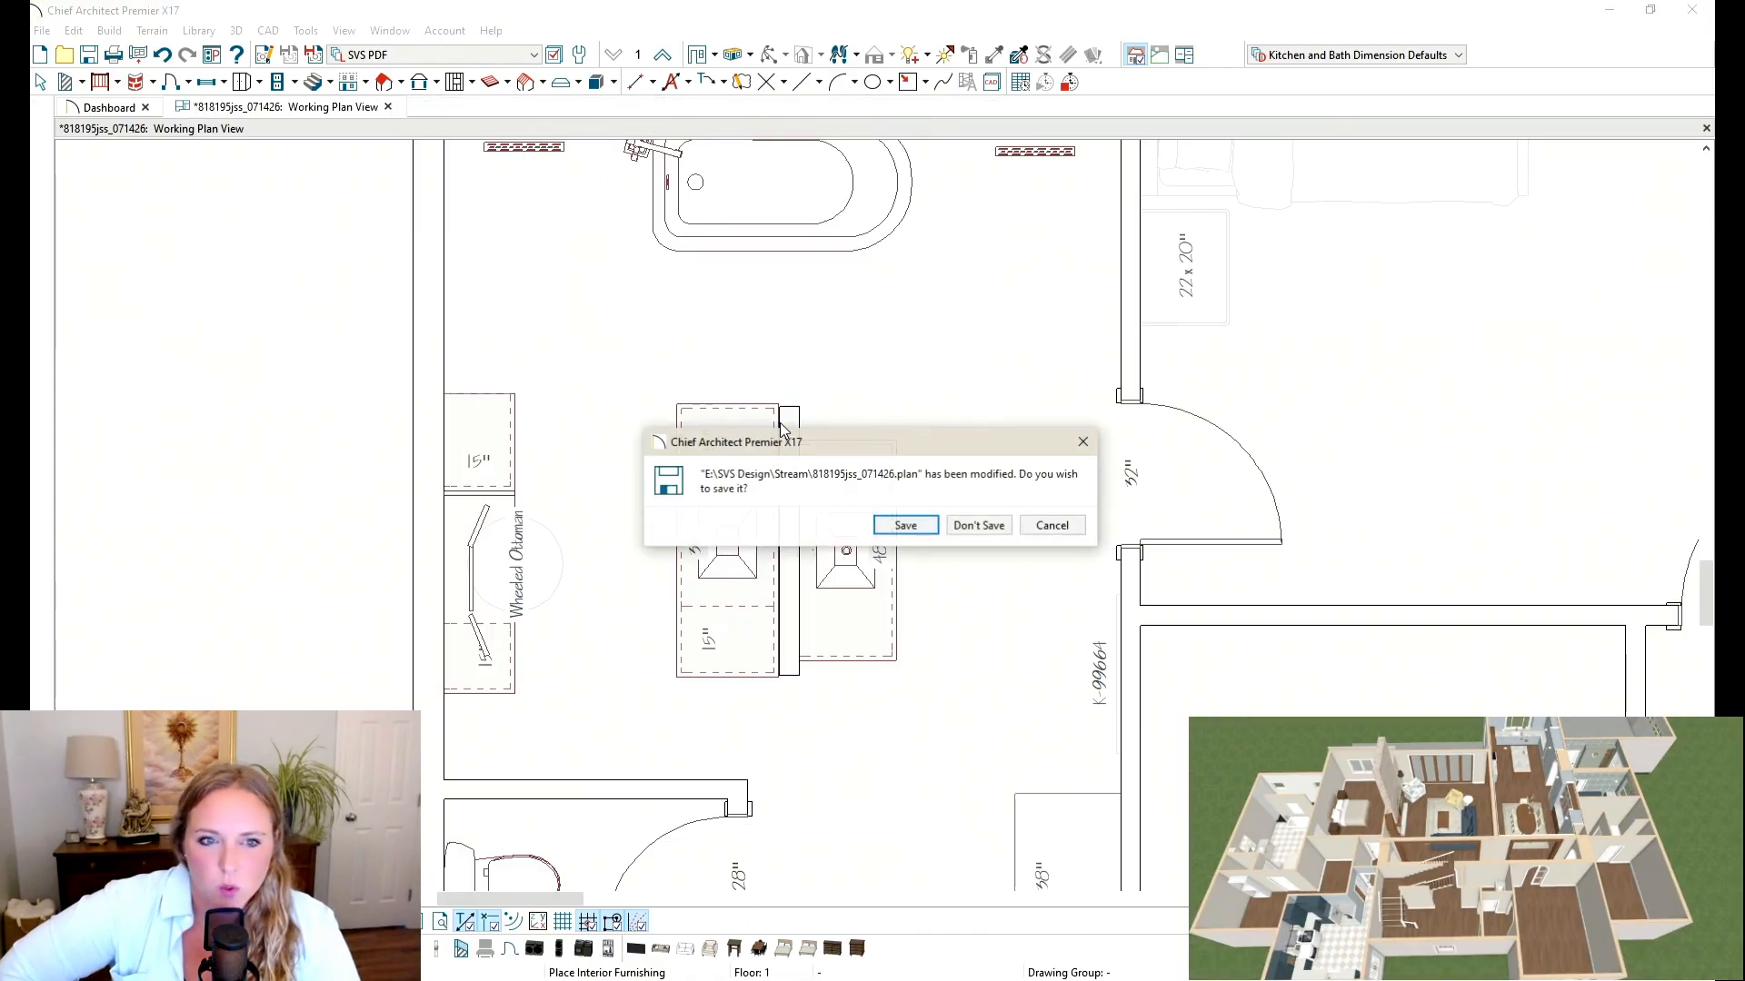
{"action": "left_click", "coordinate": [980, 526]}
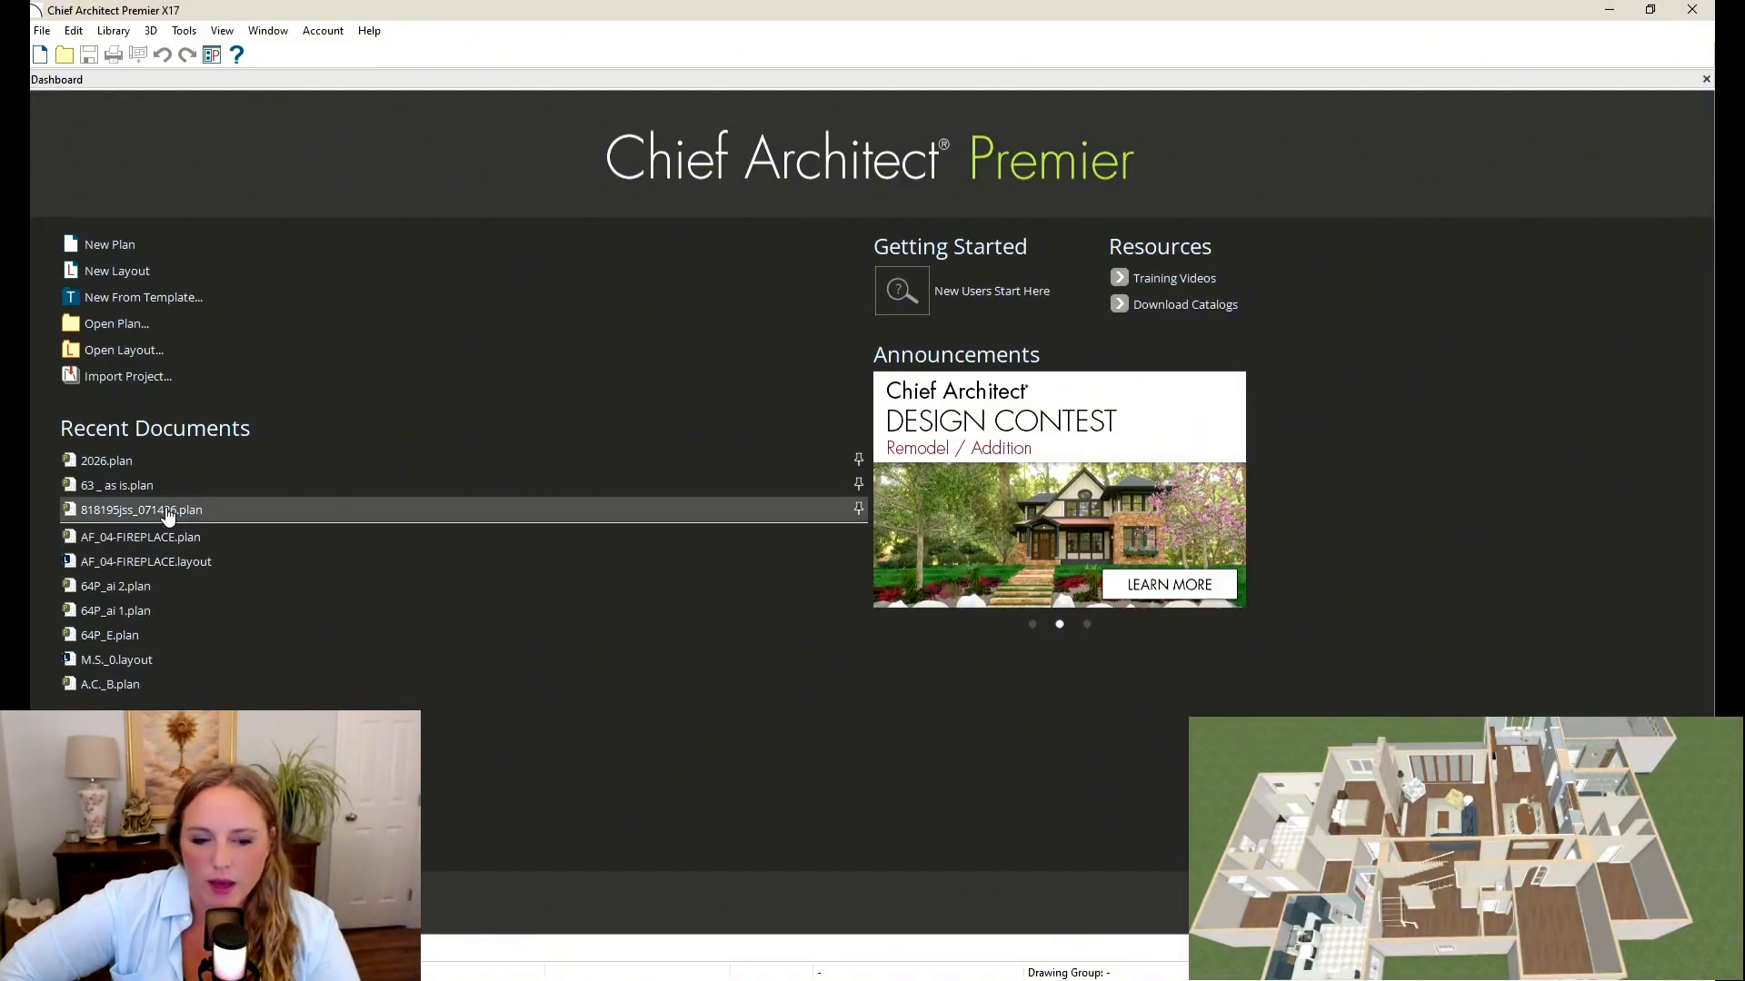
{"action": "left_click", "coordinate": [164, 510]}
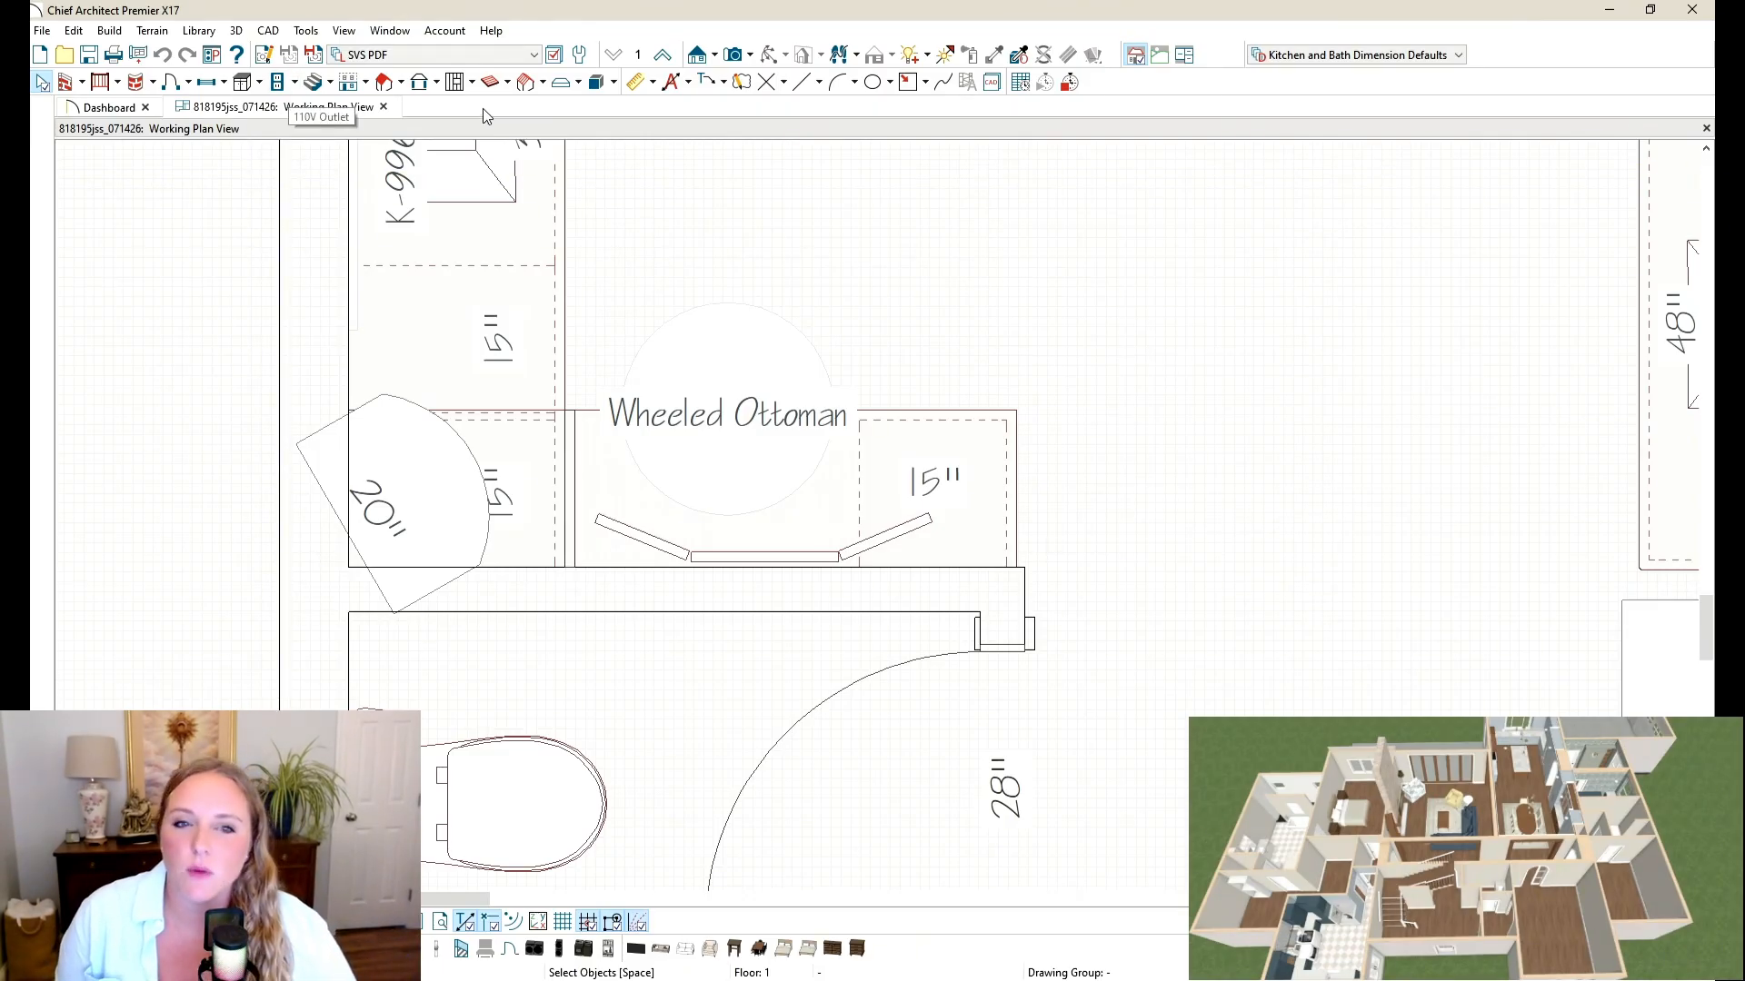
Step: Examine the primary bathroom layout in the reopened plan, including the makeup area, both sinks and the space around the tub
{"action": "scroll", "coordinate": [627, 192], "scroll_direction": "down", "scroll_amount": 3}
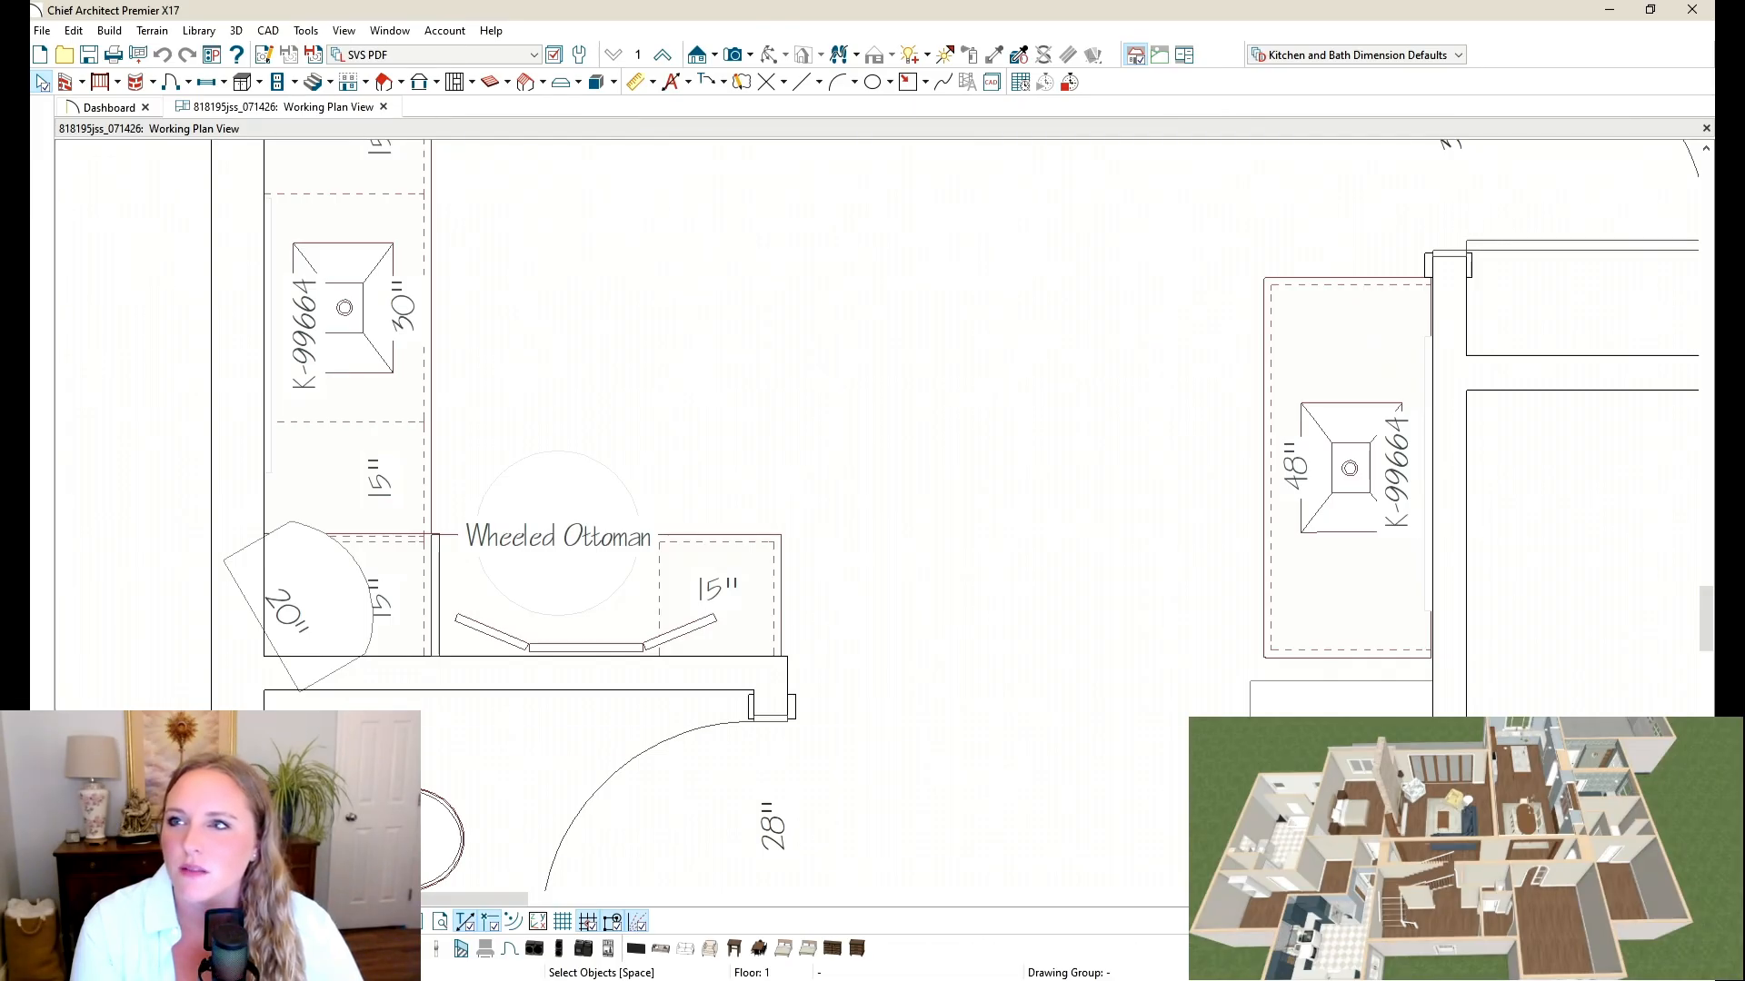
{"action": "scroll", "coordinate": [770, 386], "scroll_direction": "down", "scroll_amount": 4}
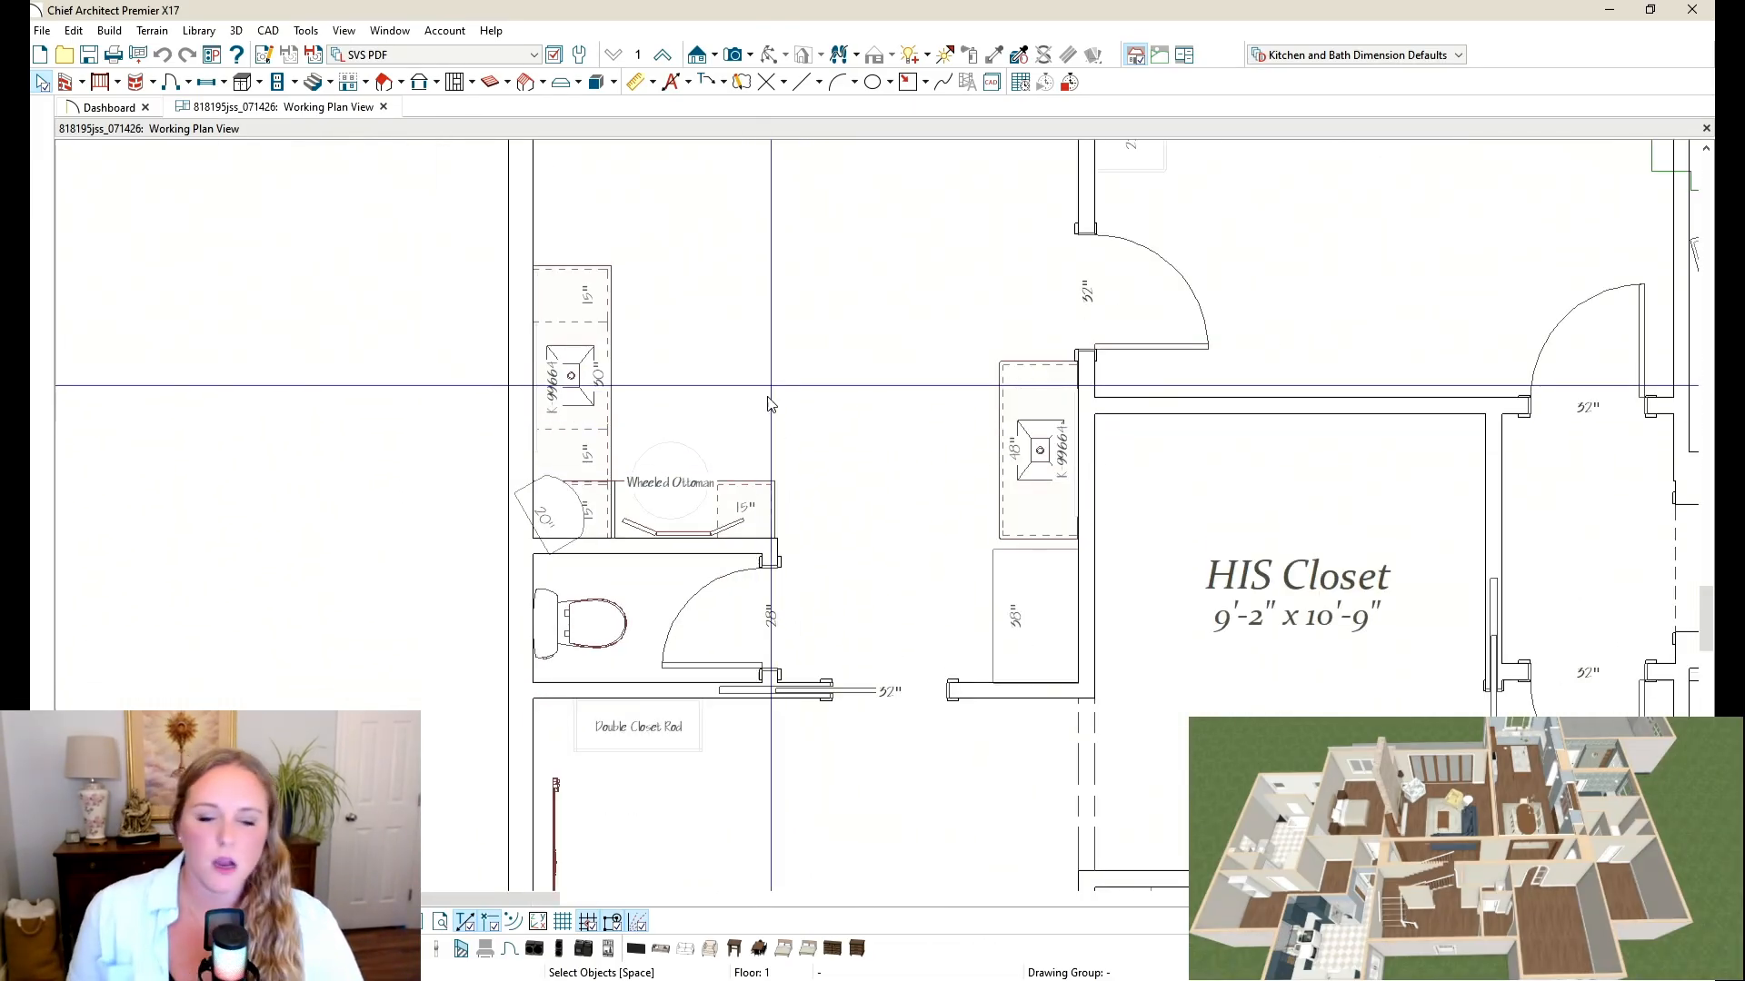
{"action": "scroll", "coordinate": [768, 402], "scroll_direction": "down", "scroll_amount": 2}
{"action": "scroll", "coordinate": [510, 766], "scroll_direction": "up", "scroll_amount": 2}
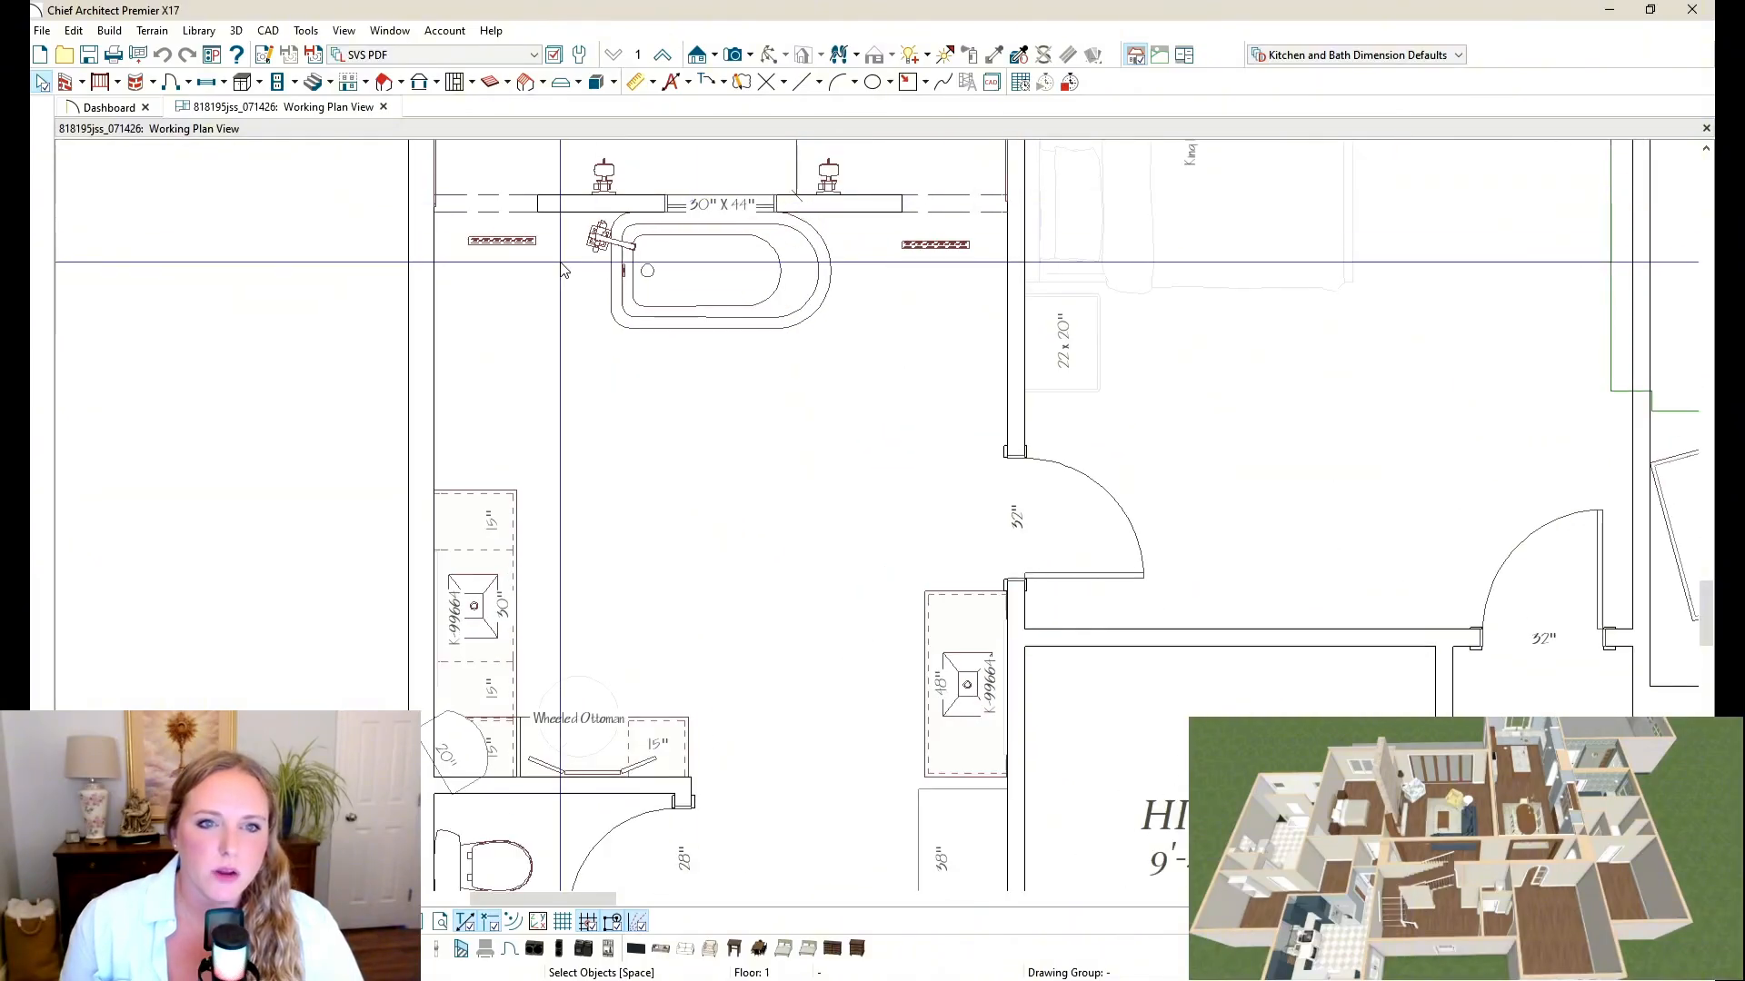
{"action": "right_click", "coordinate": [517, 747]}
{"action": "left_click", "coordinate": [643, 459]}
{"action": "scroll", "coordinate": [643, 460], "scroll_direction": "down", "scroll_amount": 1}
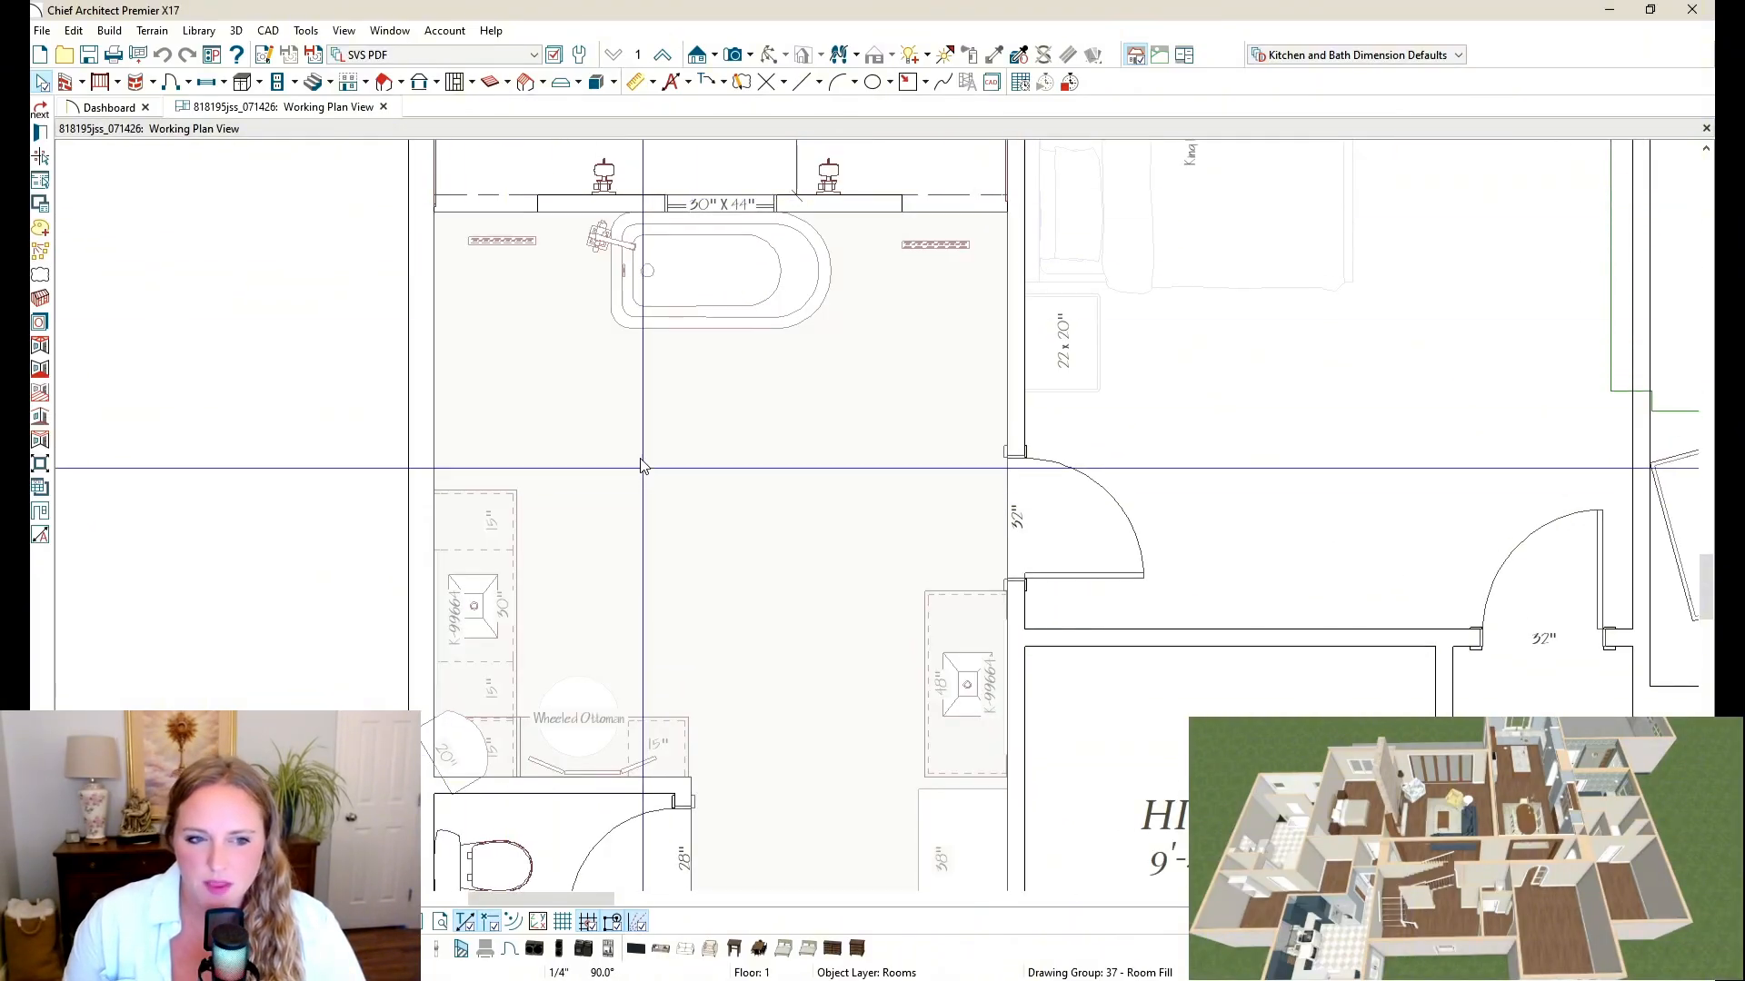
{"action": "scroll", "coordinate": [391, 320], "scroll_direction": "down", "scroll_amount": 3}
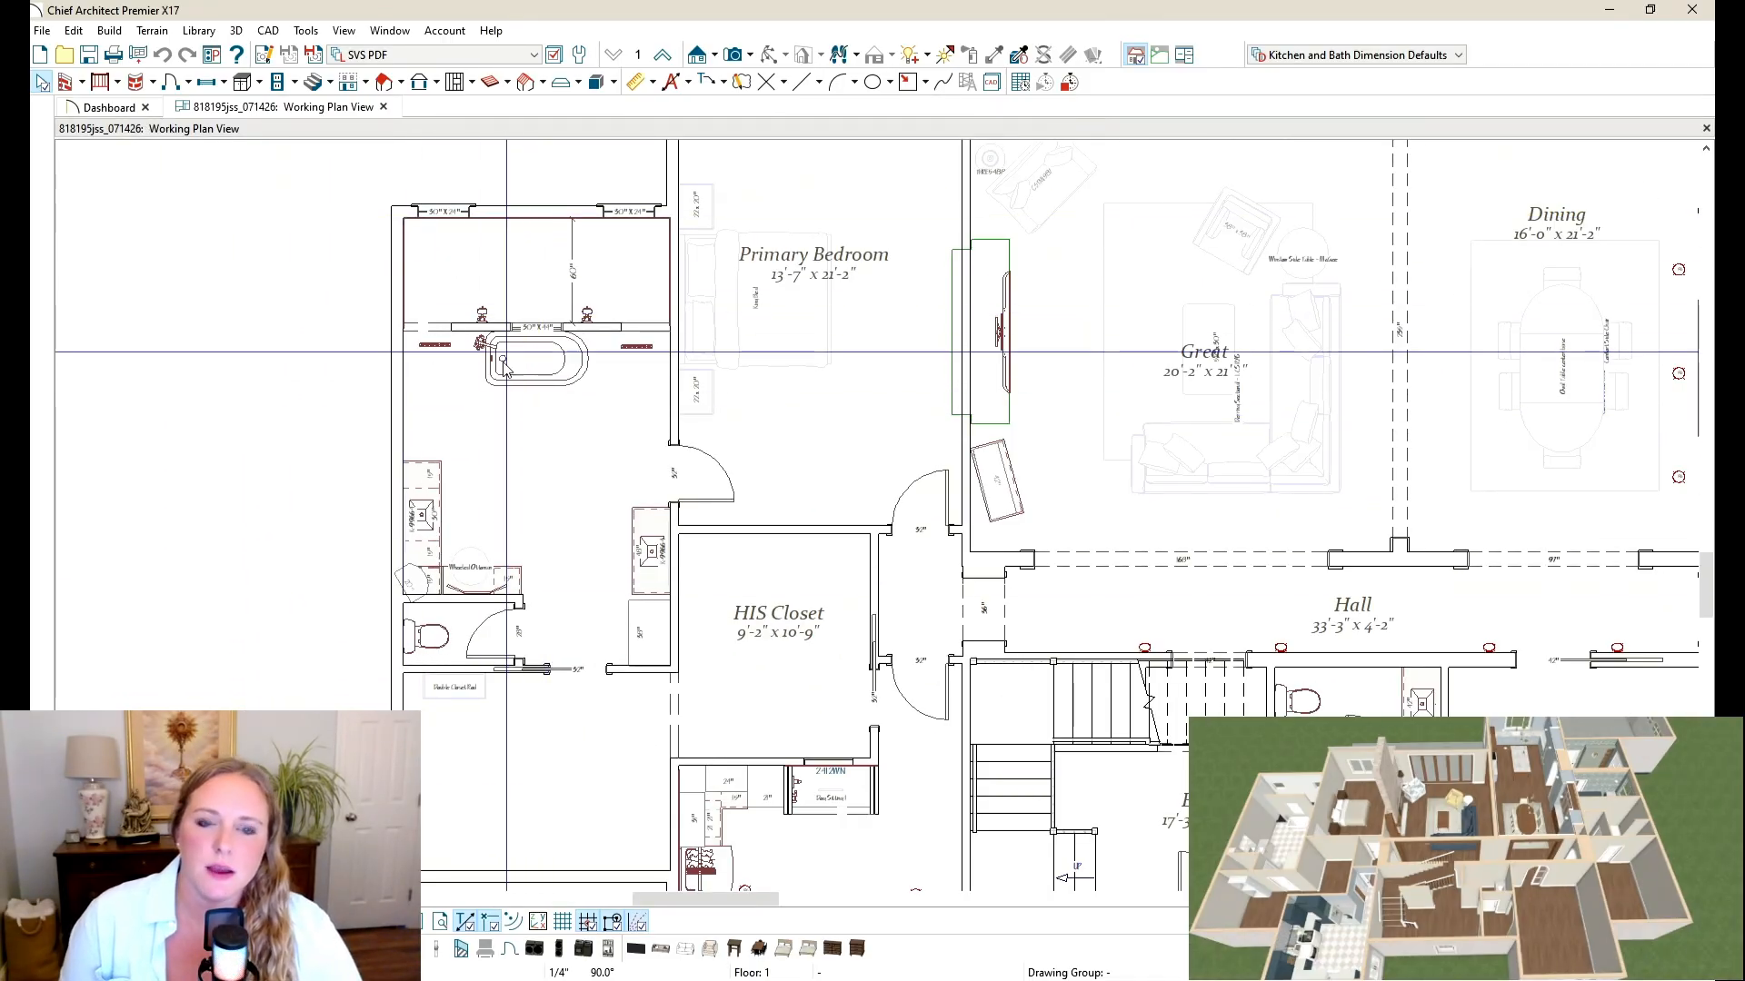
Step: Move the sink vanity cabinet from the closet-side wall to the exterior wall, above the existing sink vanity
{"action": "scroll", "coordinate": [491, 382], "scroll_direction": "up", "scroll_amount": 2}
{"action": "left_click", "coordinate": [731, 641]}
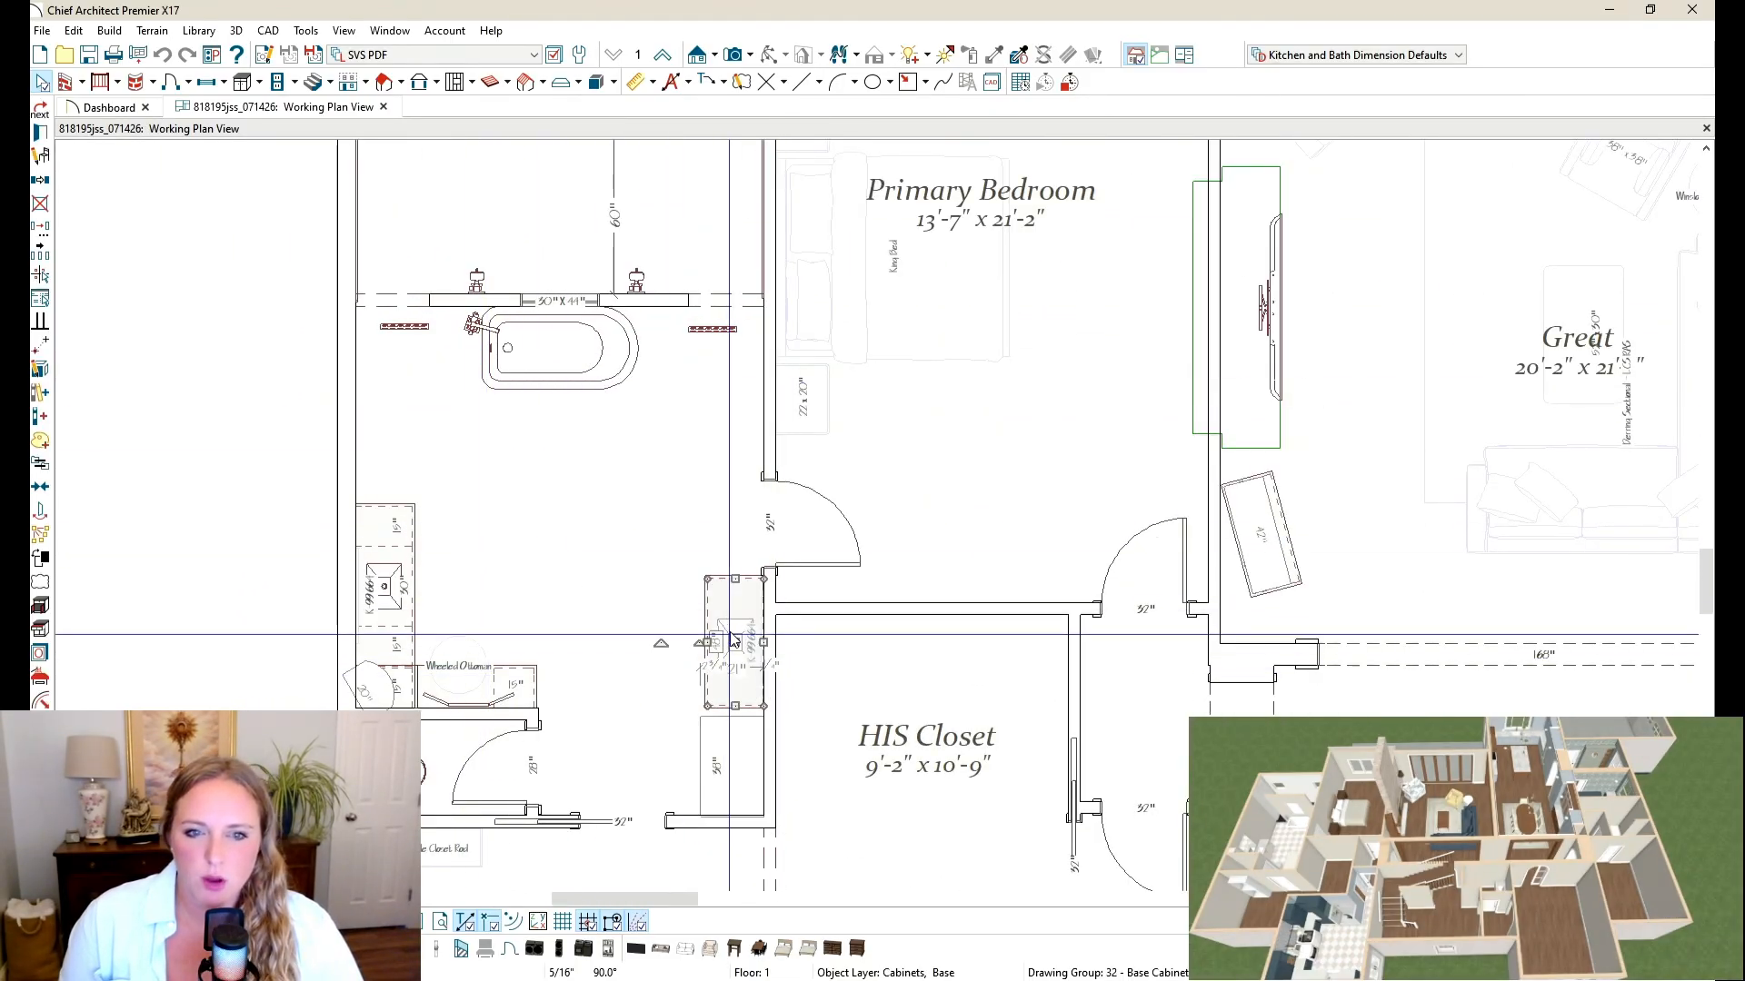
{"action": "left_click_drag", "start_coordinate": [662, 640], "coordinate": [380, 428]}
{"action": "left_click", "coordinate": [735, 642]}
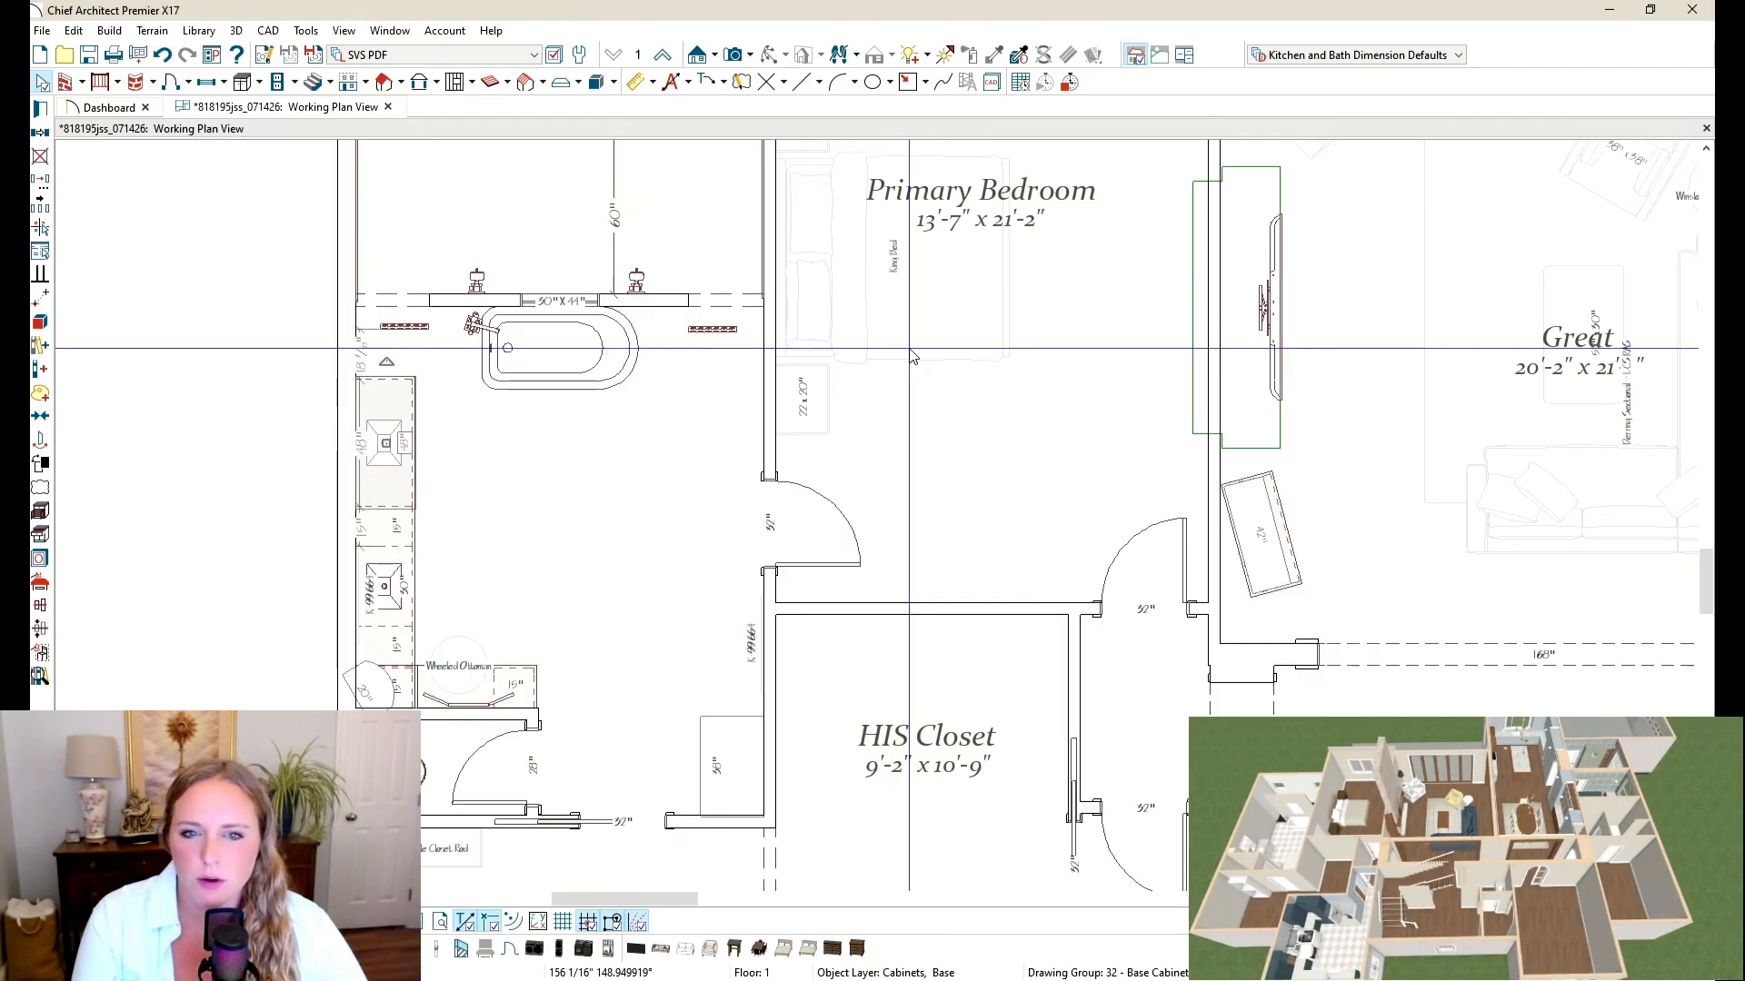
Step: Display the All Layers OFF layer set to examine the original bathroom plan, and return to the SVS PDF layer set
{"action": "left_click", "coordinate": [472, 57]}
{"action": "scroll", "coordinate": [470, 72], "scroll_direction": "up", "scroll_amount": 3}
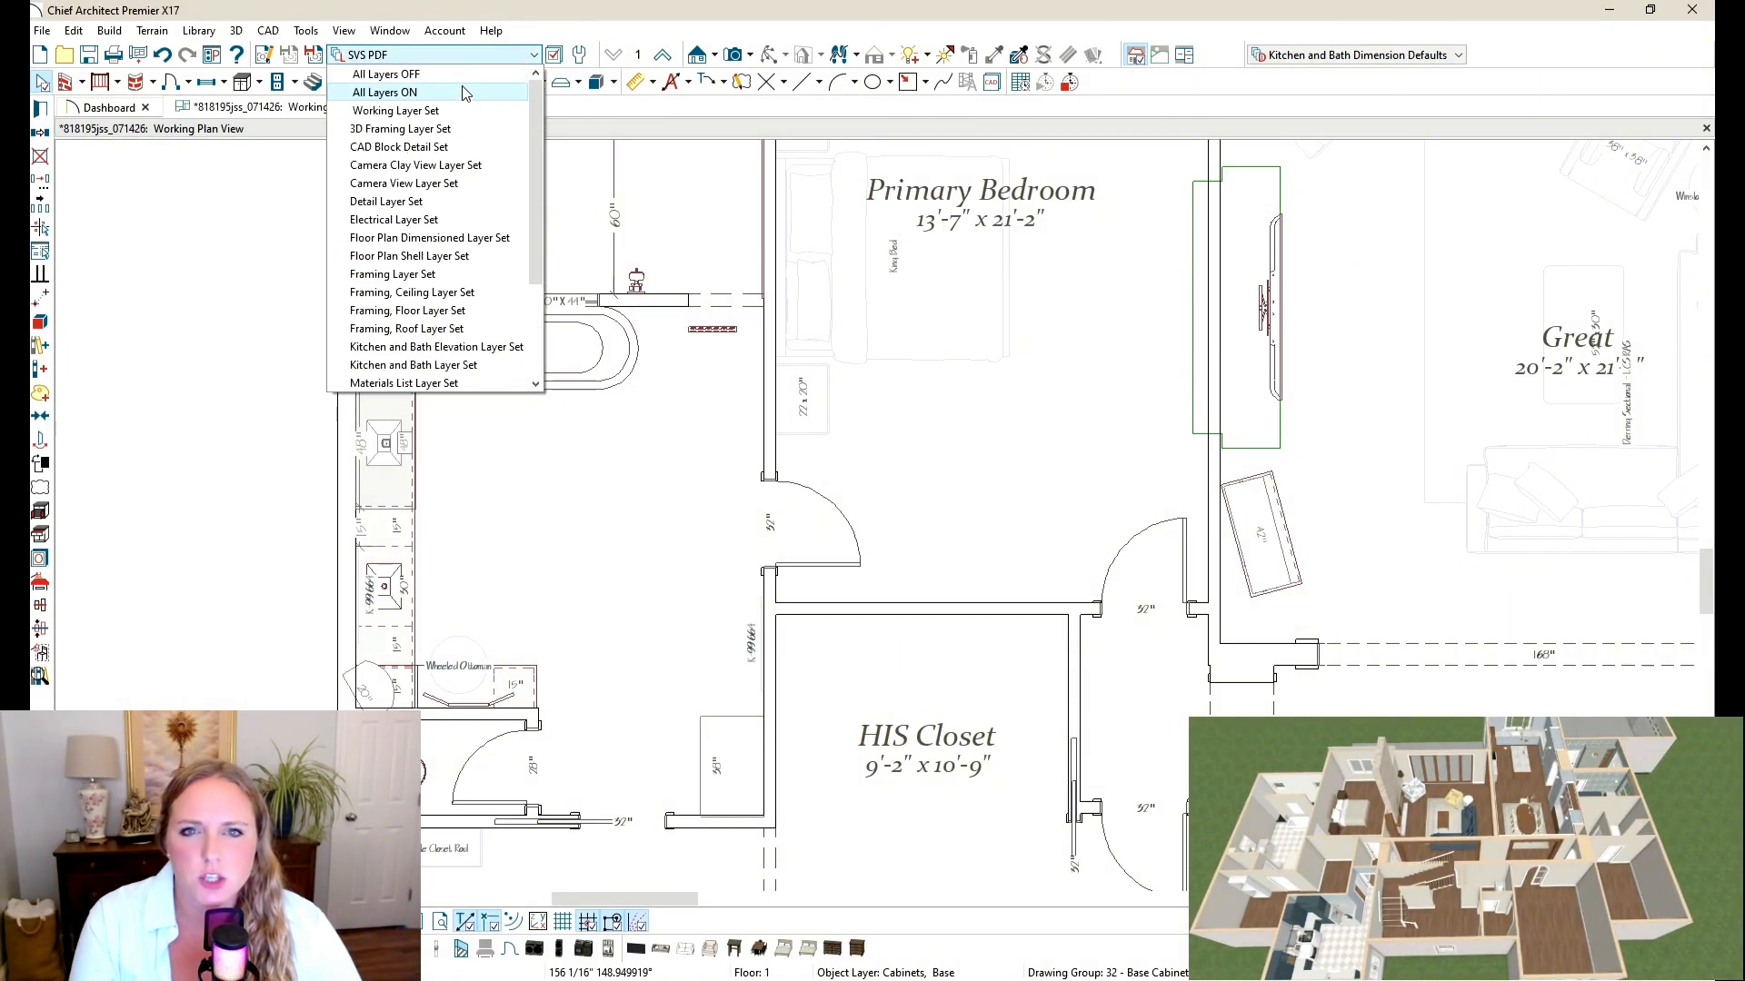
{"action": "left_click", "coordinate": [470, 80]}
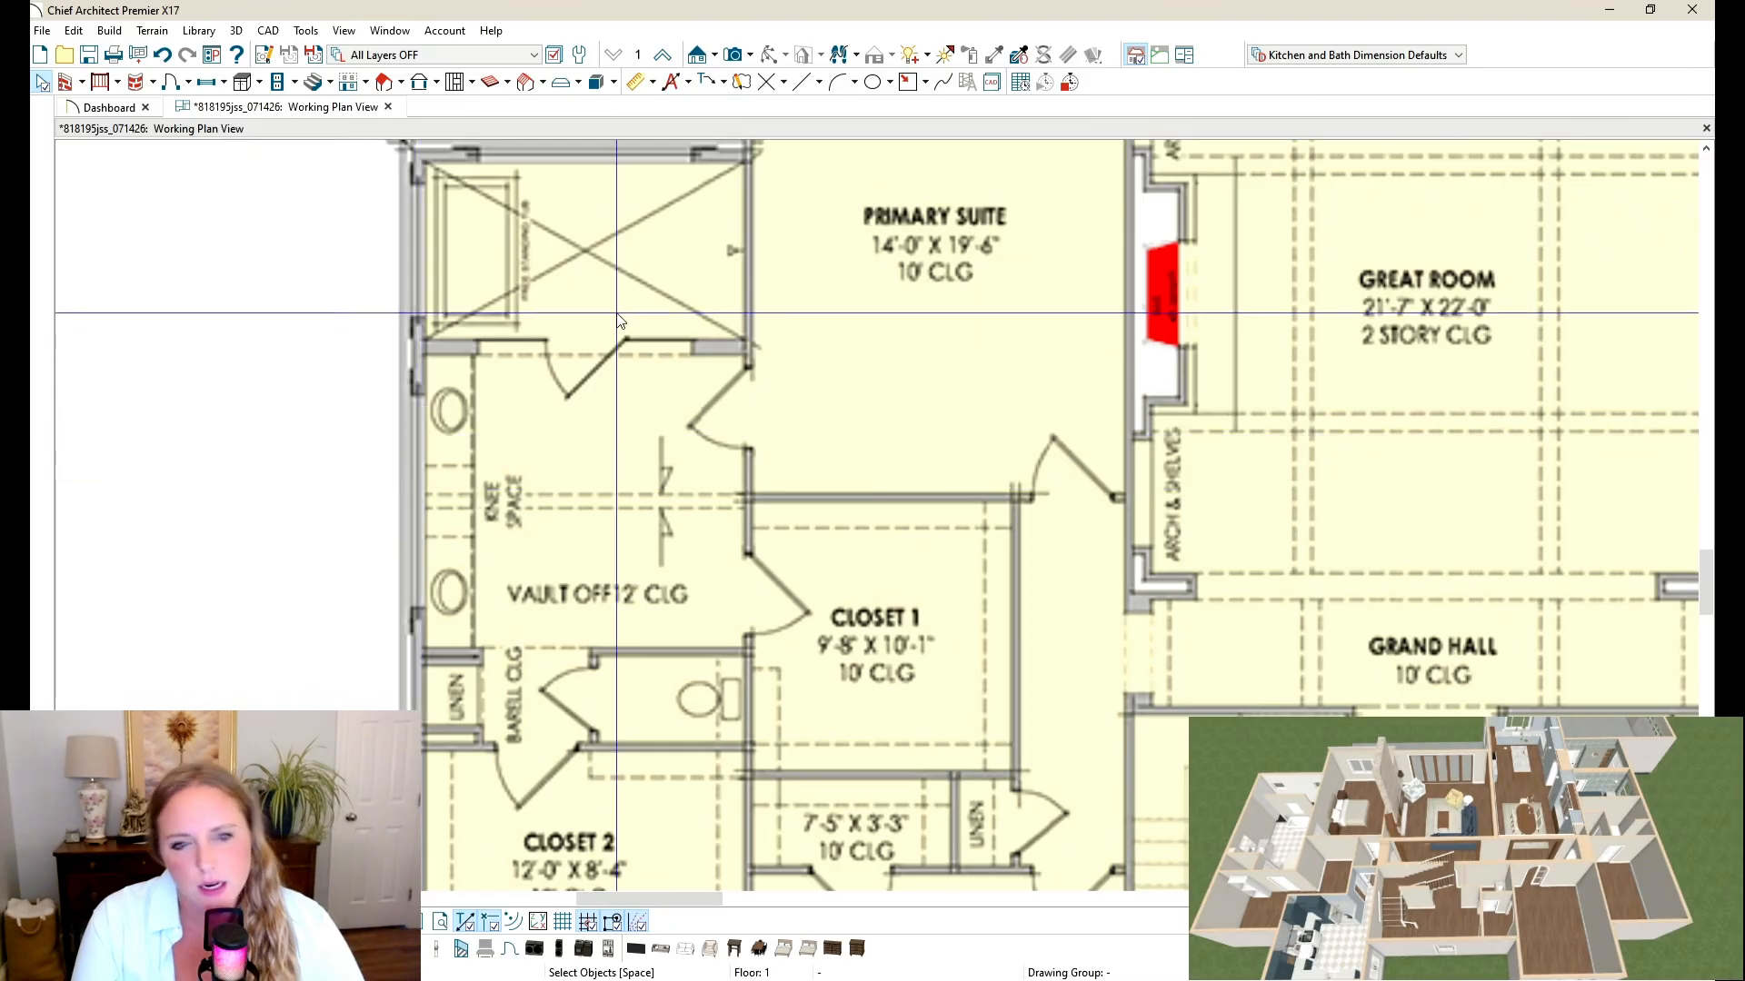
{"action": "scroll", "coordinate": [622, 545], "scroll_direction": "up", "scroll_amount": 2}
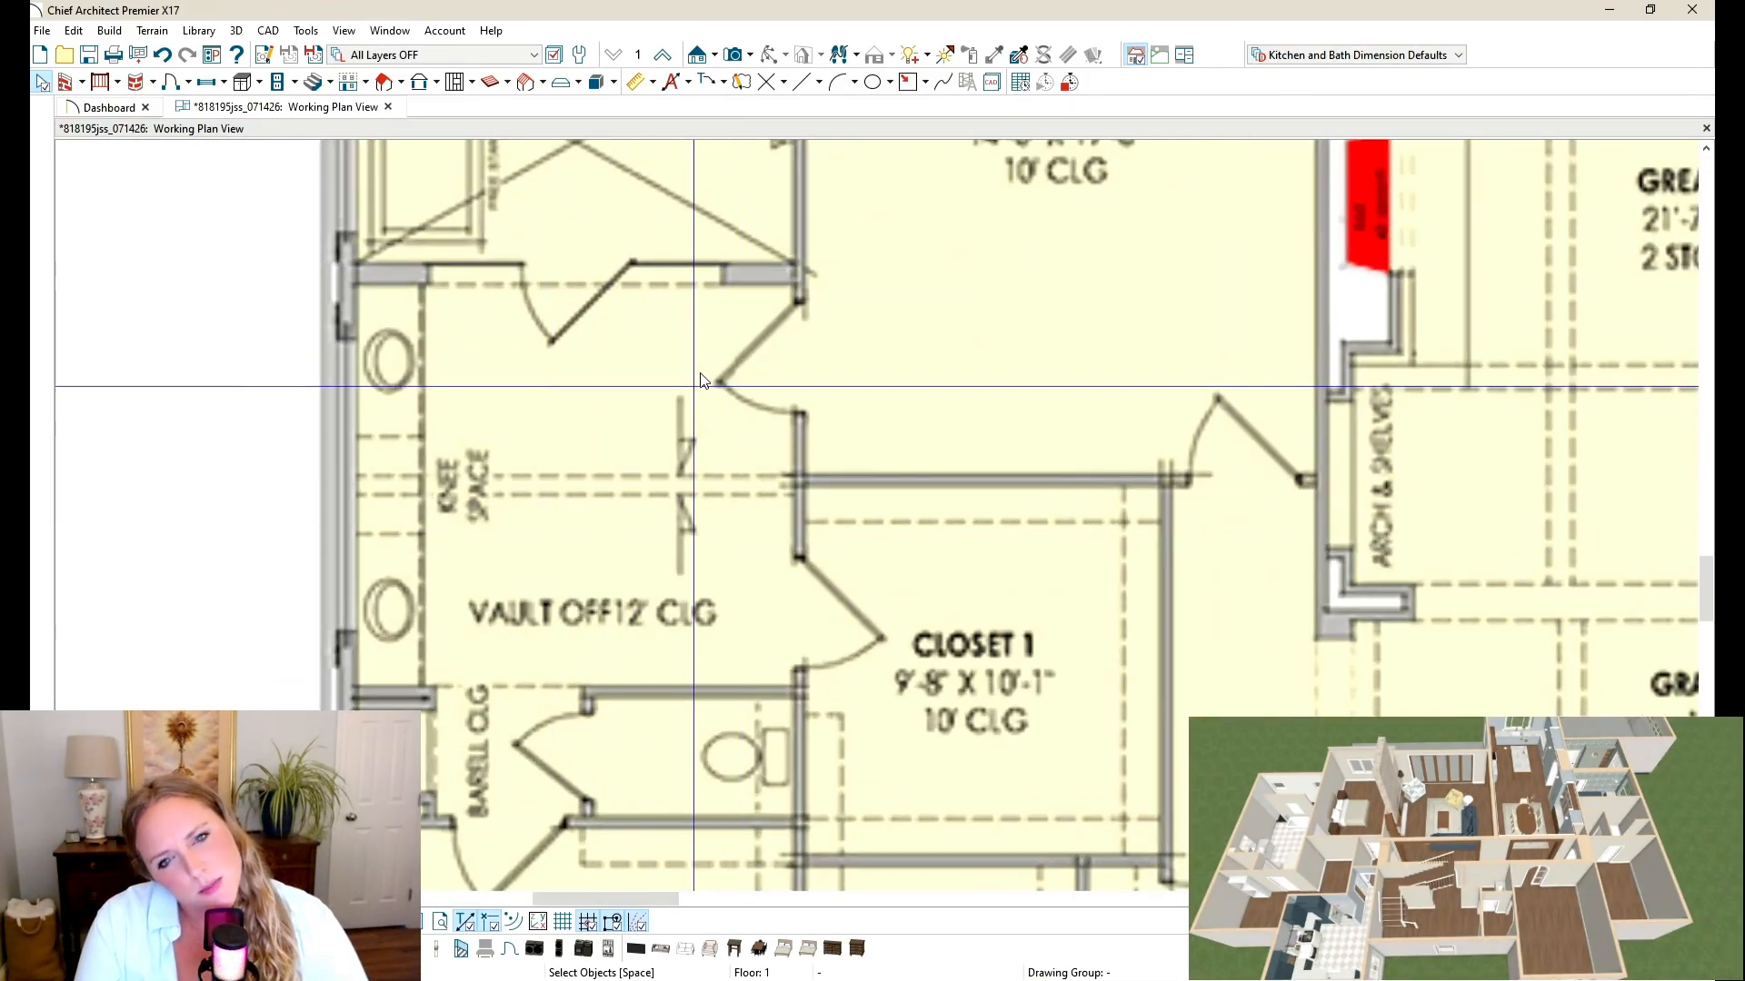
{"action": "scroll", "coordinate": [699, 368], "scroll_direction": "down", "scroll_amount": 2}
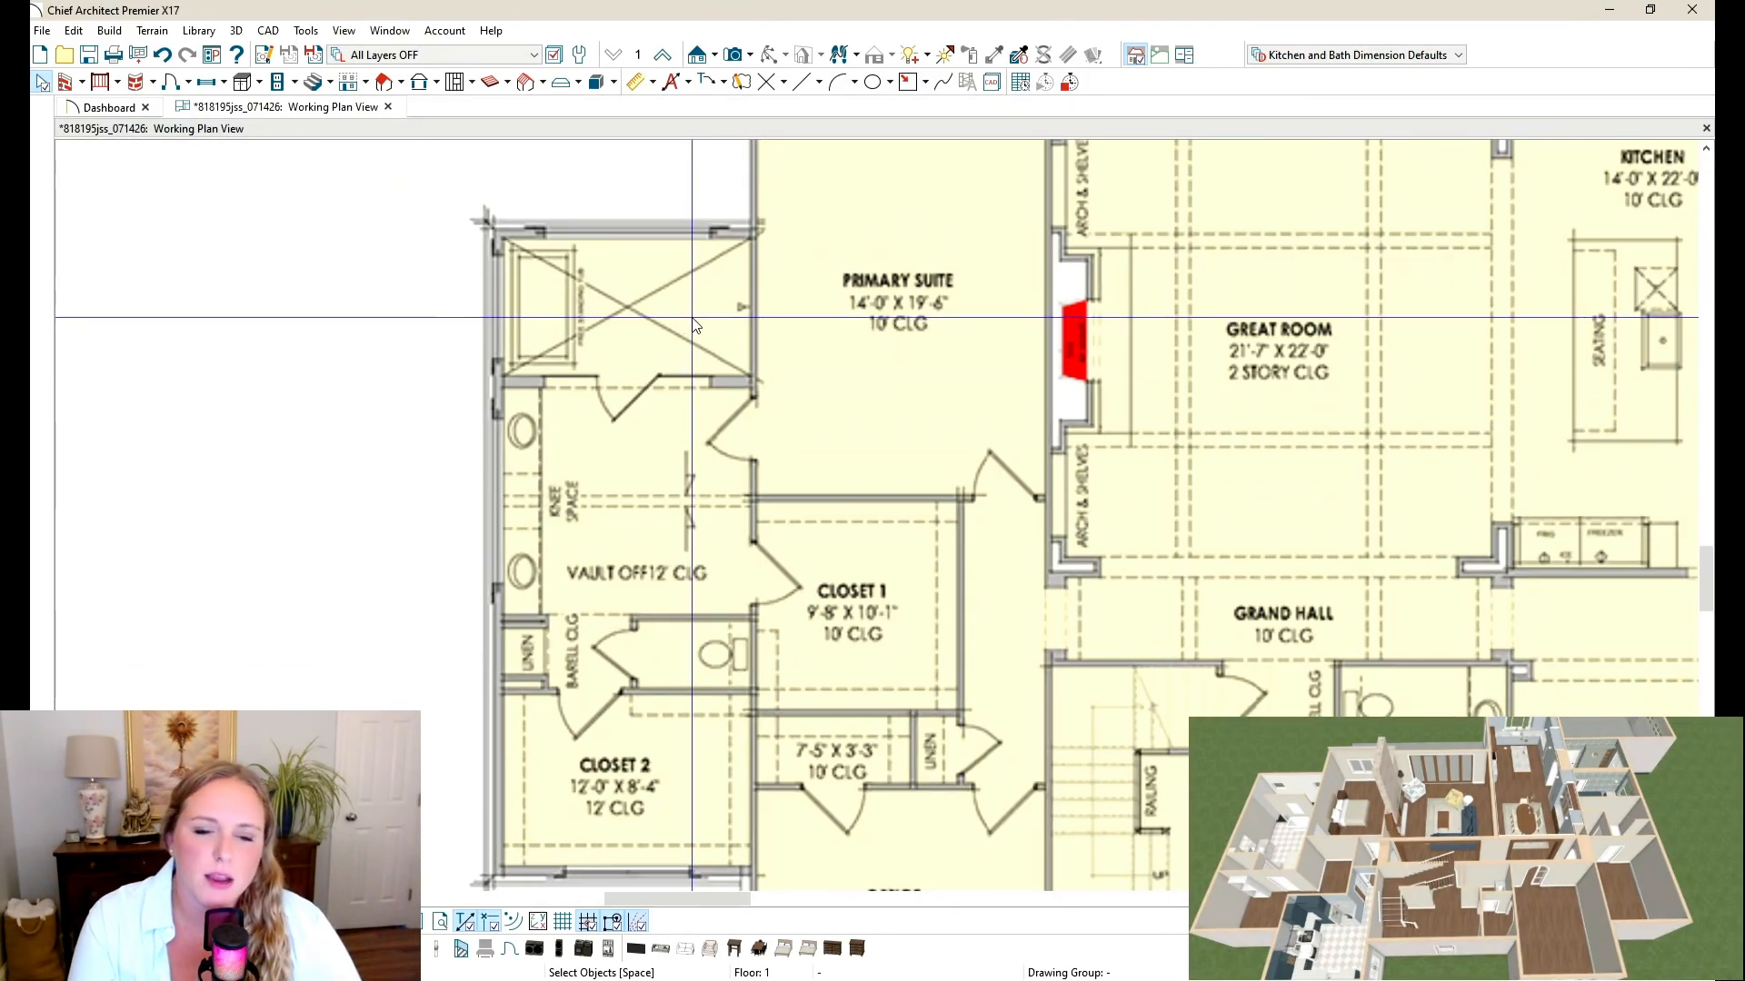
{"action": "scroll", "coordinate": [696, 325], "scroll_direction": "up", "scroll_amount": 1}
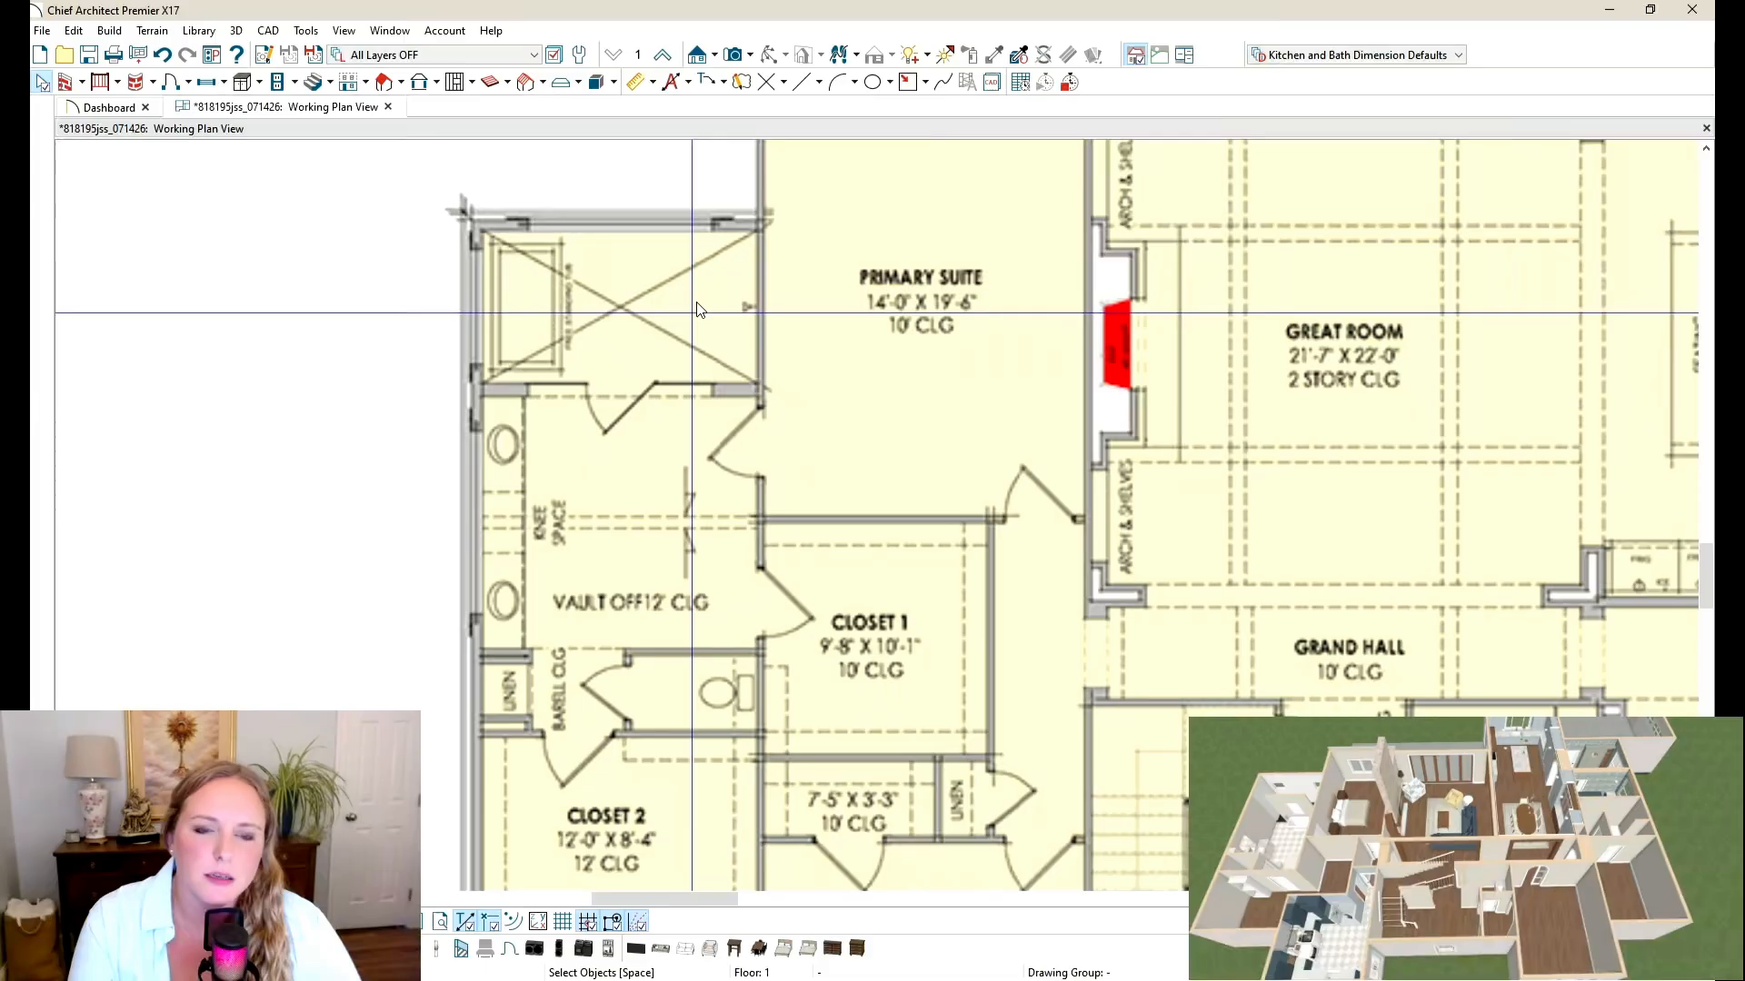
{"action": "left_click", "coordinate": [477, 56]}
{"action": "scroll", "coordinate": [437, 273], "scroll_direction": "down", "scroll_amount": 3}
{"action": "left_click", "coordinate": [462, 368]}
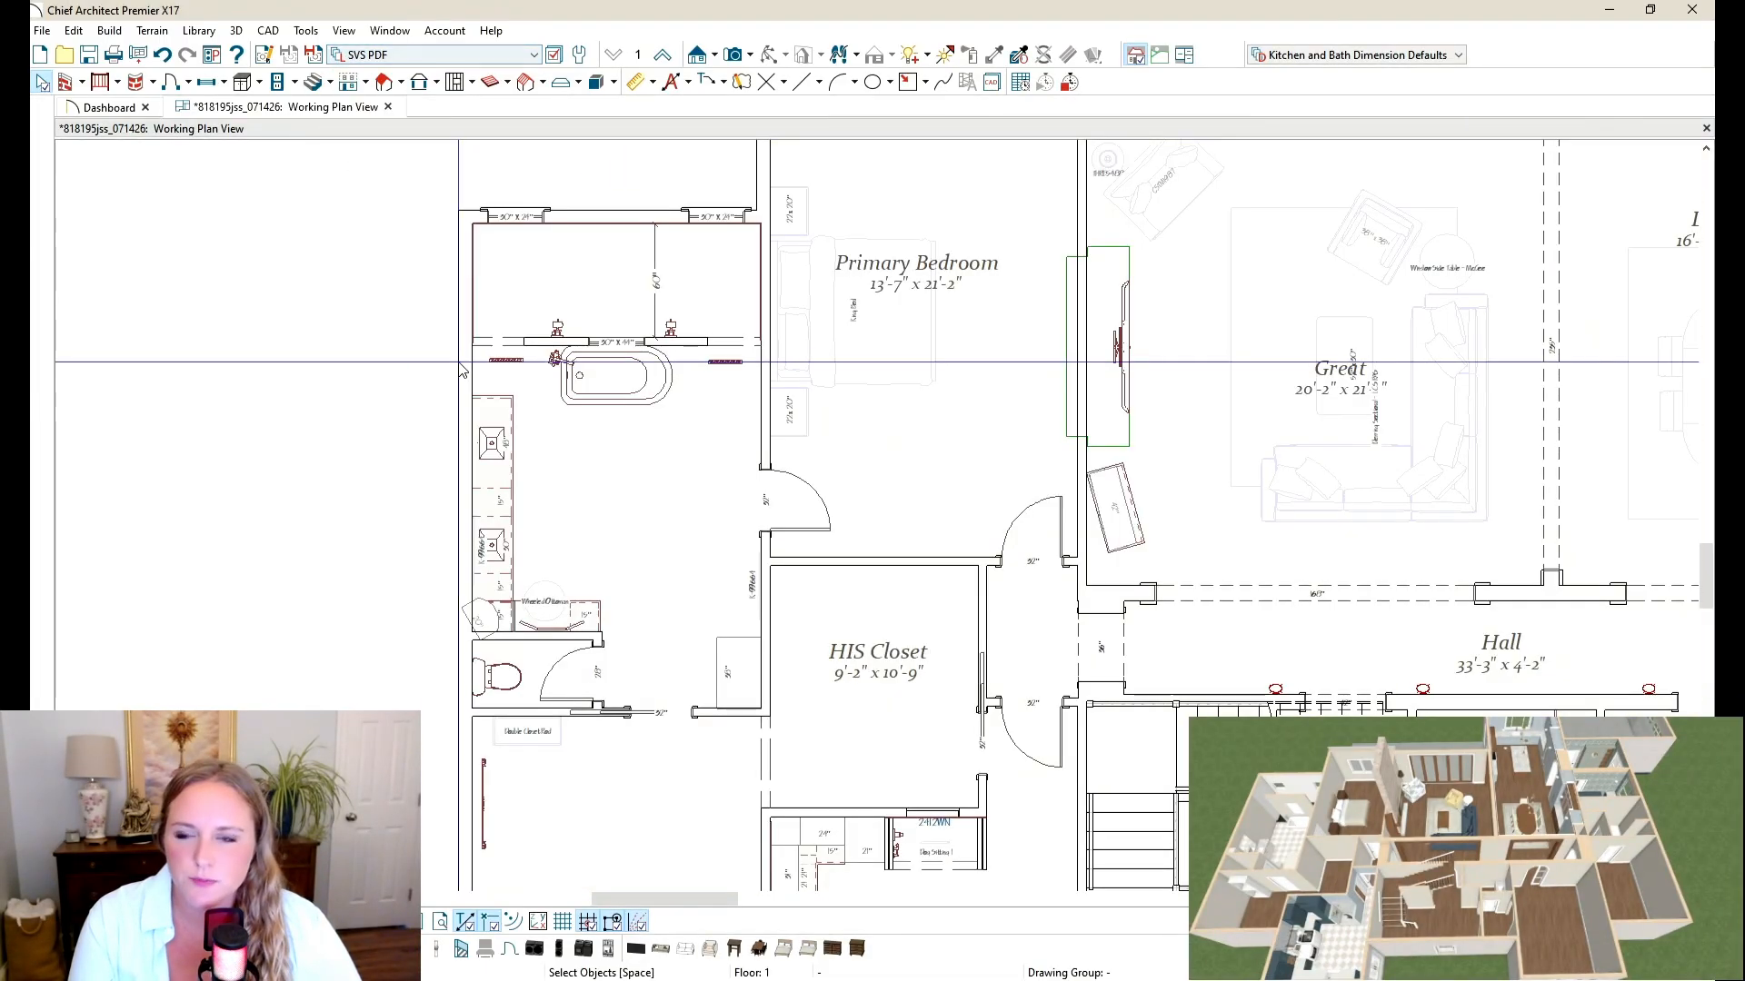
Step: Delete the makeup-area cabinetry along the toilet-room wall, including the 15-inch end cabinet, the side panel and the corner piece
{"action": "scroll", "coordinate": [759, 405], "scroll_direction": "down", "scroll_amount": 1}
{"action": "scroll", "coordinate": [714, 357], "scroll_direction": "up", "scroll_amount": 3}
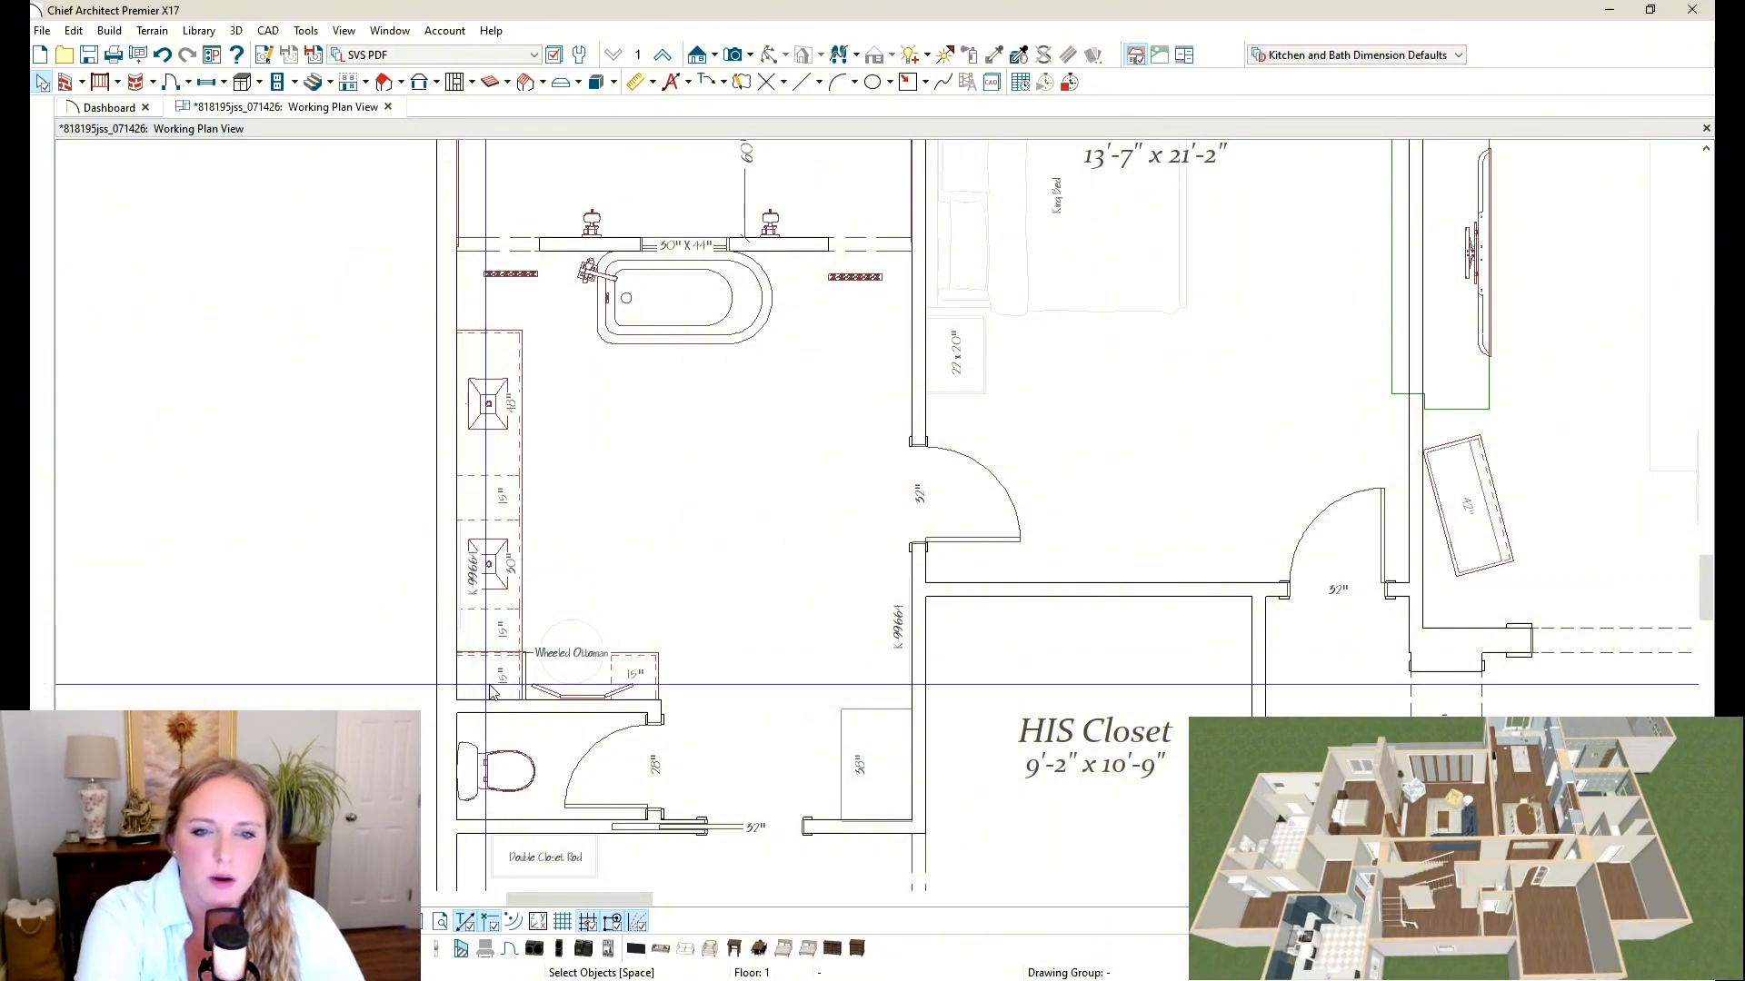
{"action": "scroll", "coordinate": [572, 689], "scroll_direction": "up", "scroll_amount": 2}
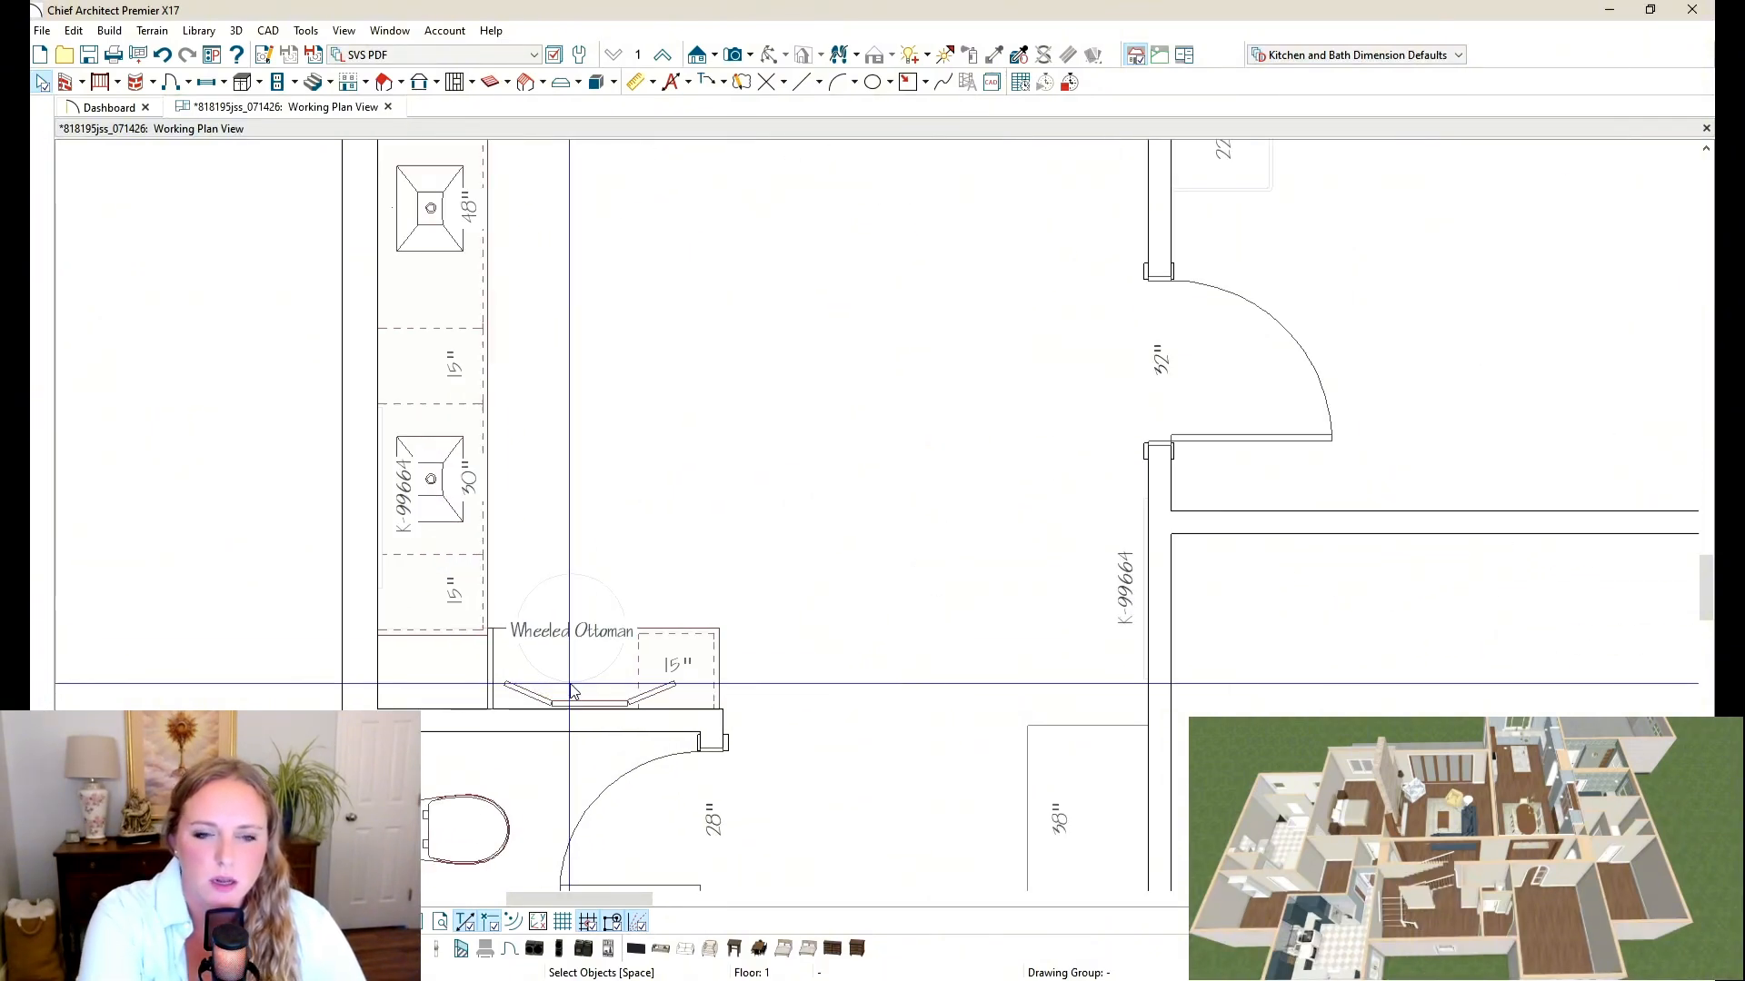
{"action": "scroll", "coordinate": [572, 691], "scroll_direction": "up", "scroll_amount": 3}
{"action": "left_click", "coordinate": [545, 720]}
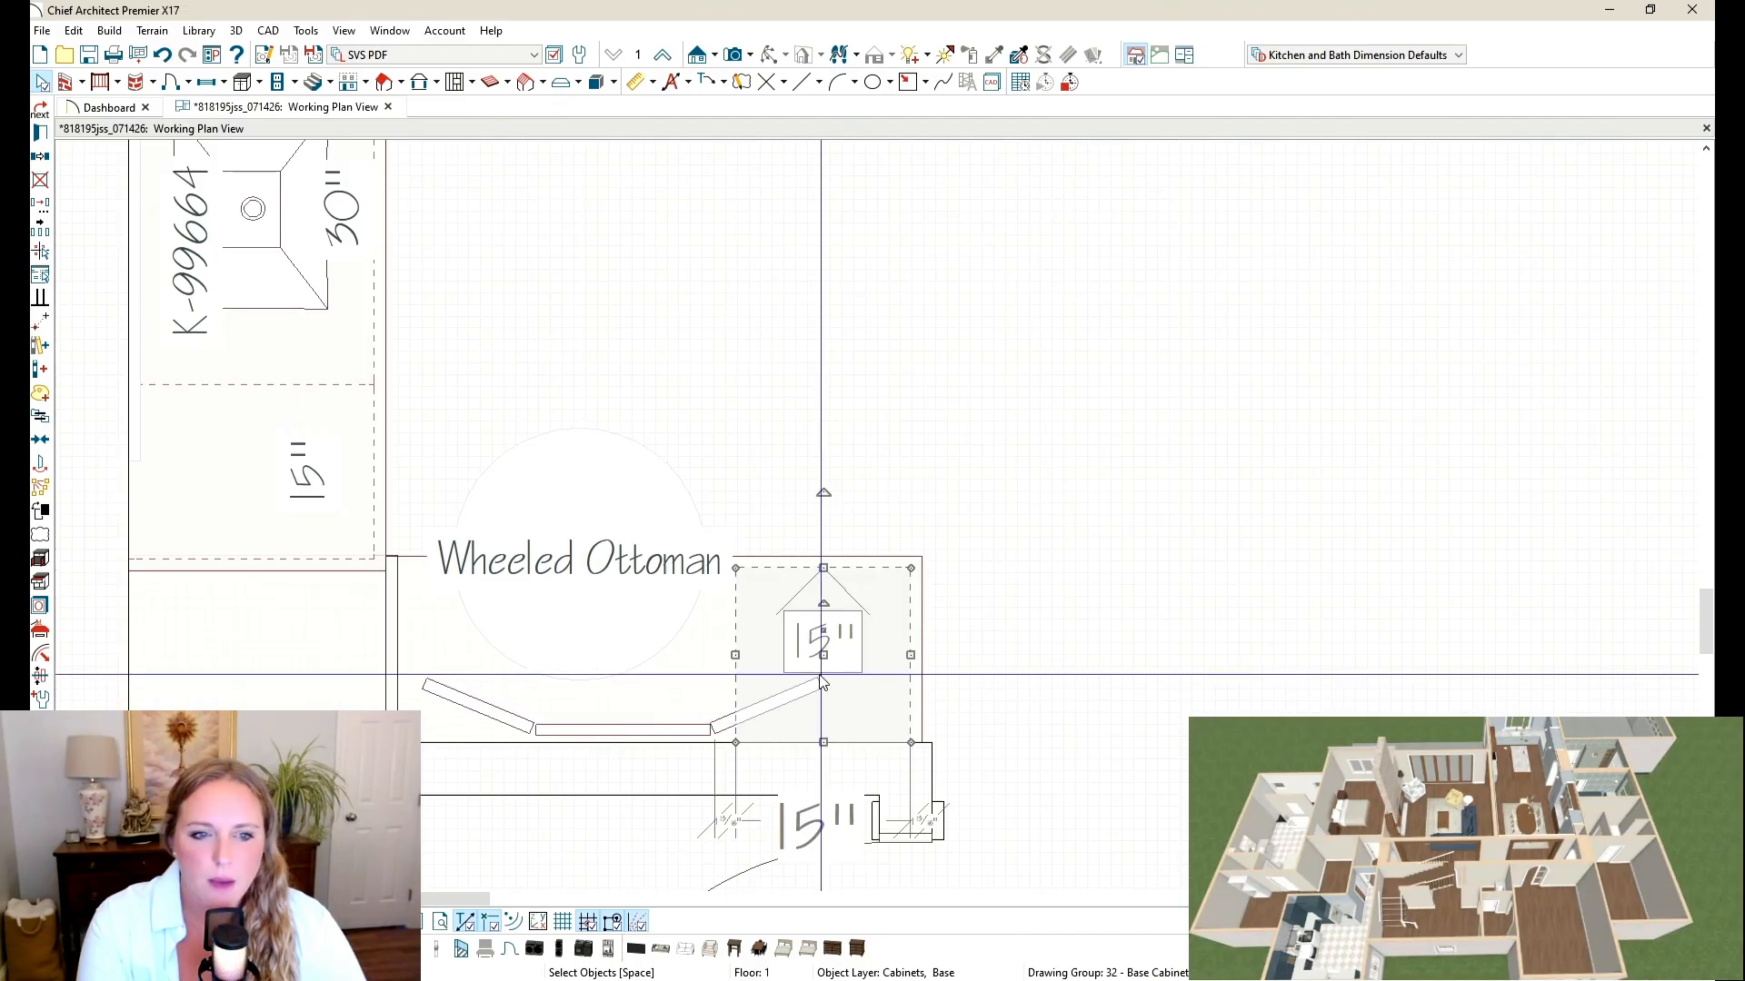
{"action": "key", "text": "Delete"}
{"action": "left_click", "coordinate": [339, 615]}
{"action": "left_click", "coordinate": [393, 608]}
{"action": "key", "text": "Delete"}
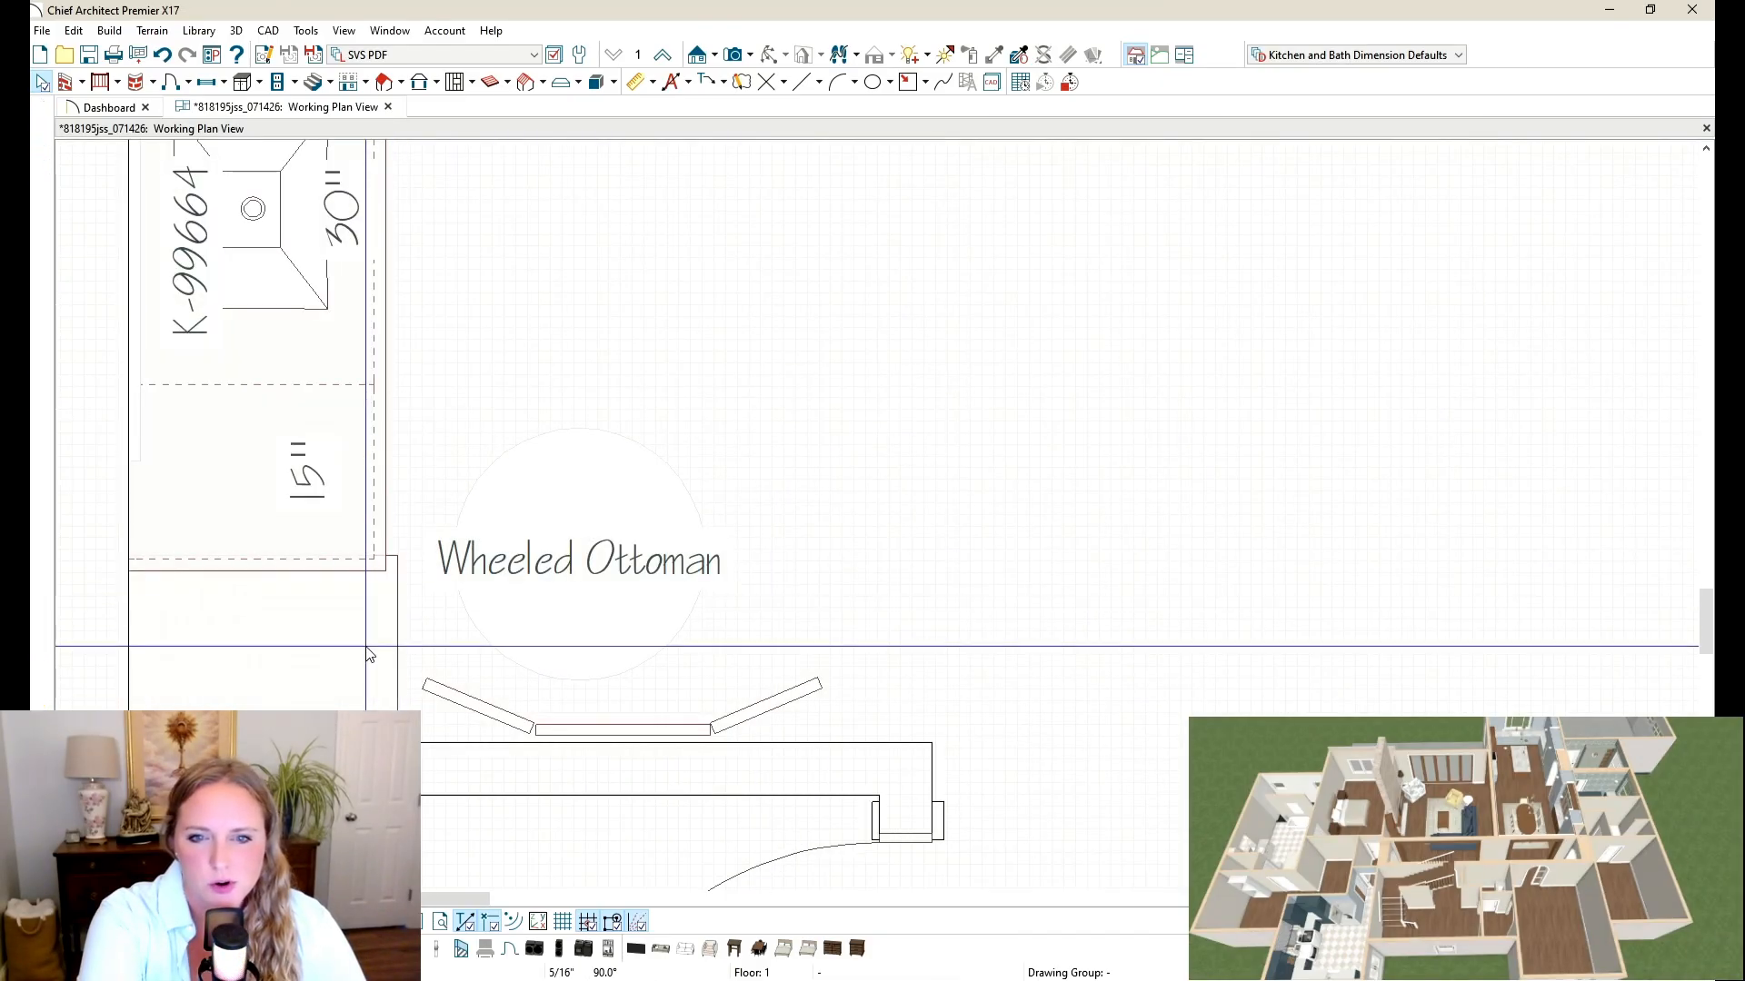
{"action": "left_click", "coordinate": [396, 650]}
{"action": "key", "text": "Delete"}
{"action": "left_click", "coordinate": [489, 711]}
{"action": "left_click", "coordinate": [665, 727]}
{"action": "left_click", "coordinate": [665, 729]}
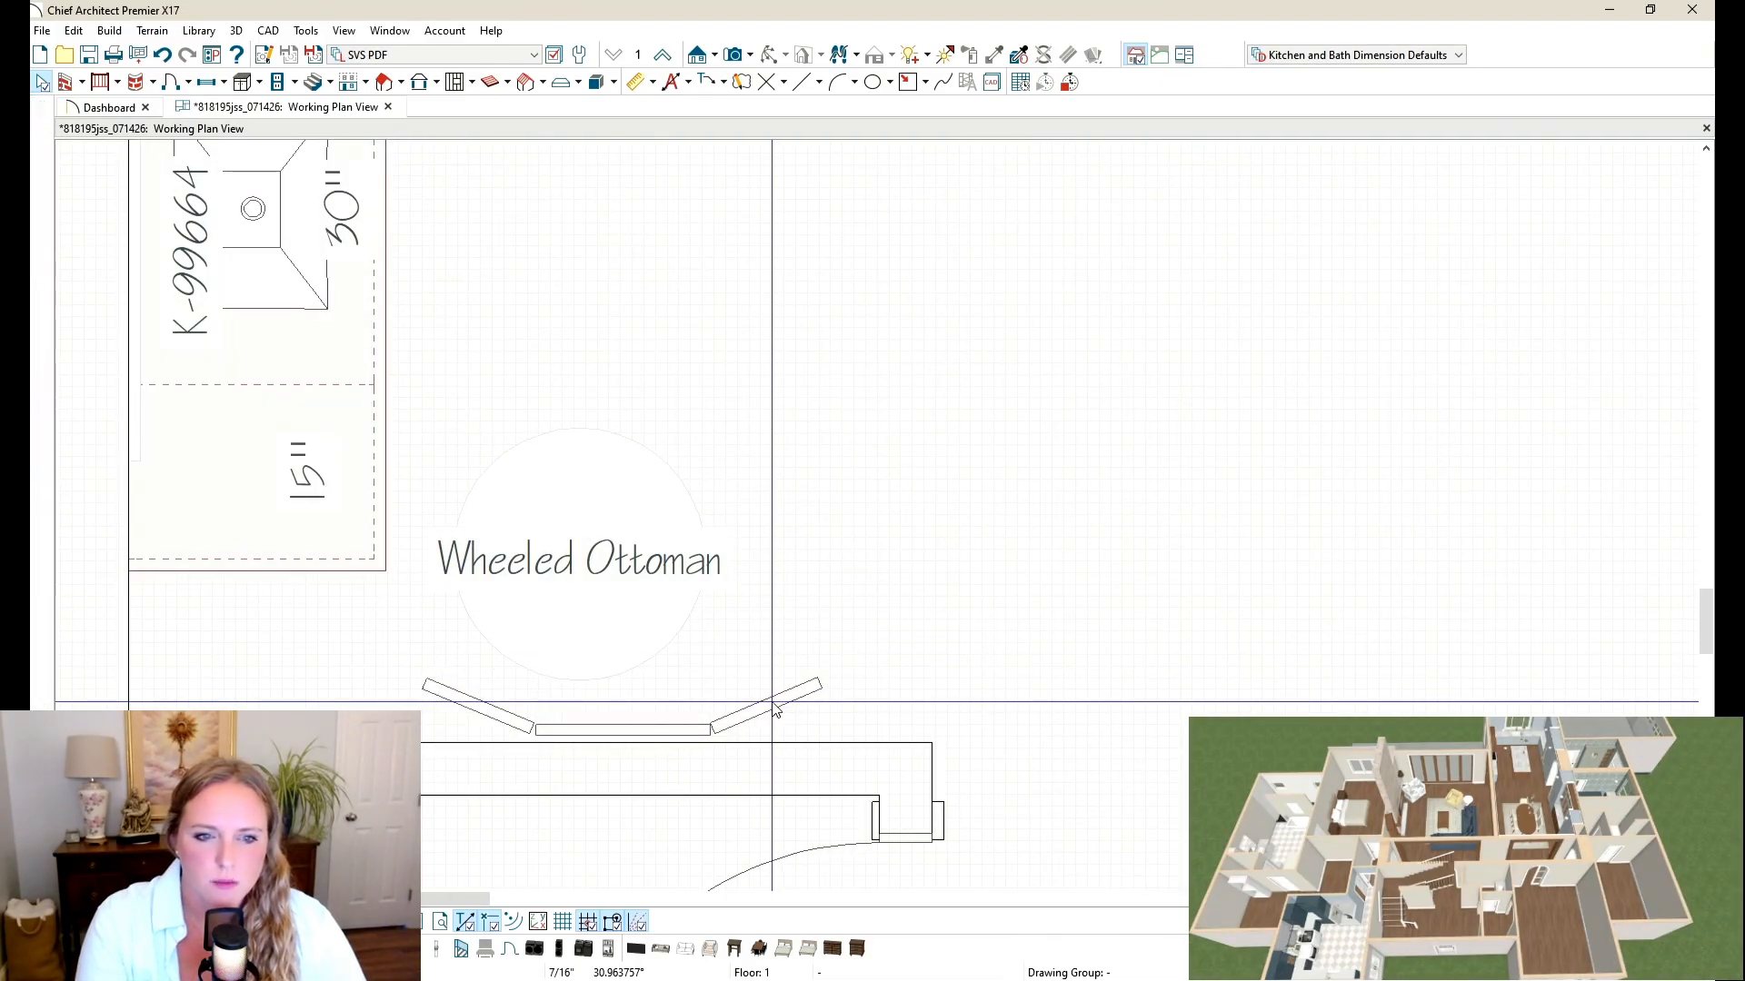
Step: Select the whole double-sink vanity run and move it along the exterior wall until it meets the toilet-room wall
{"action": "scroll", "coordinate": [242, 389], "scroll_direction": "down", "scroll_amount": 8}
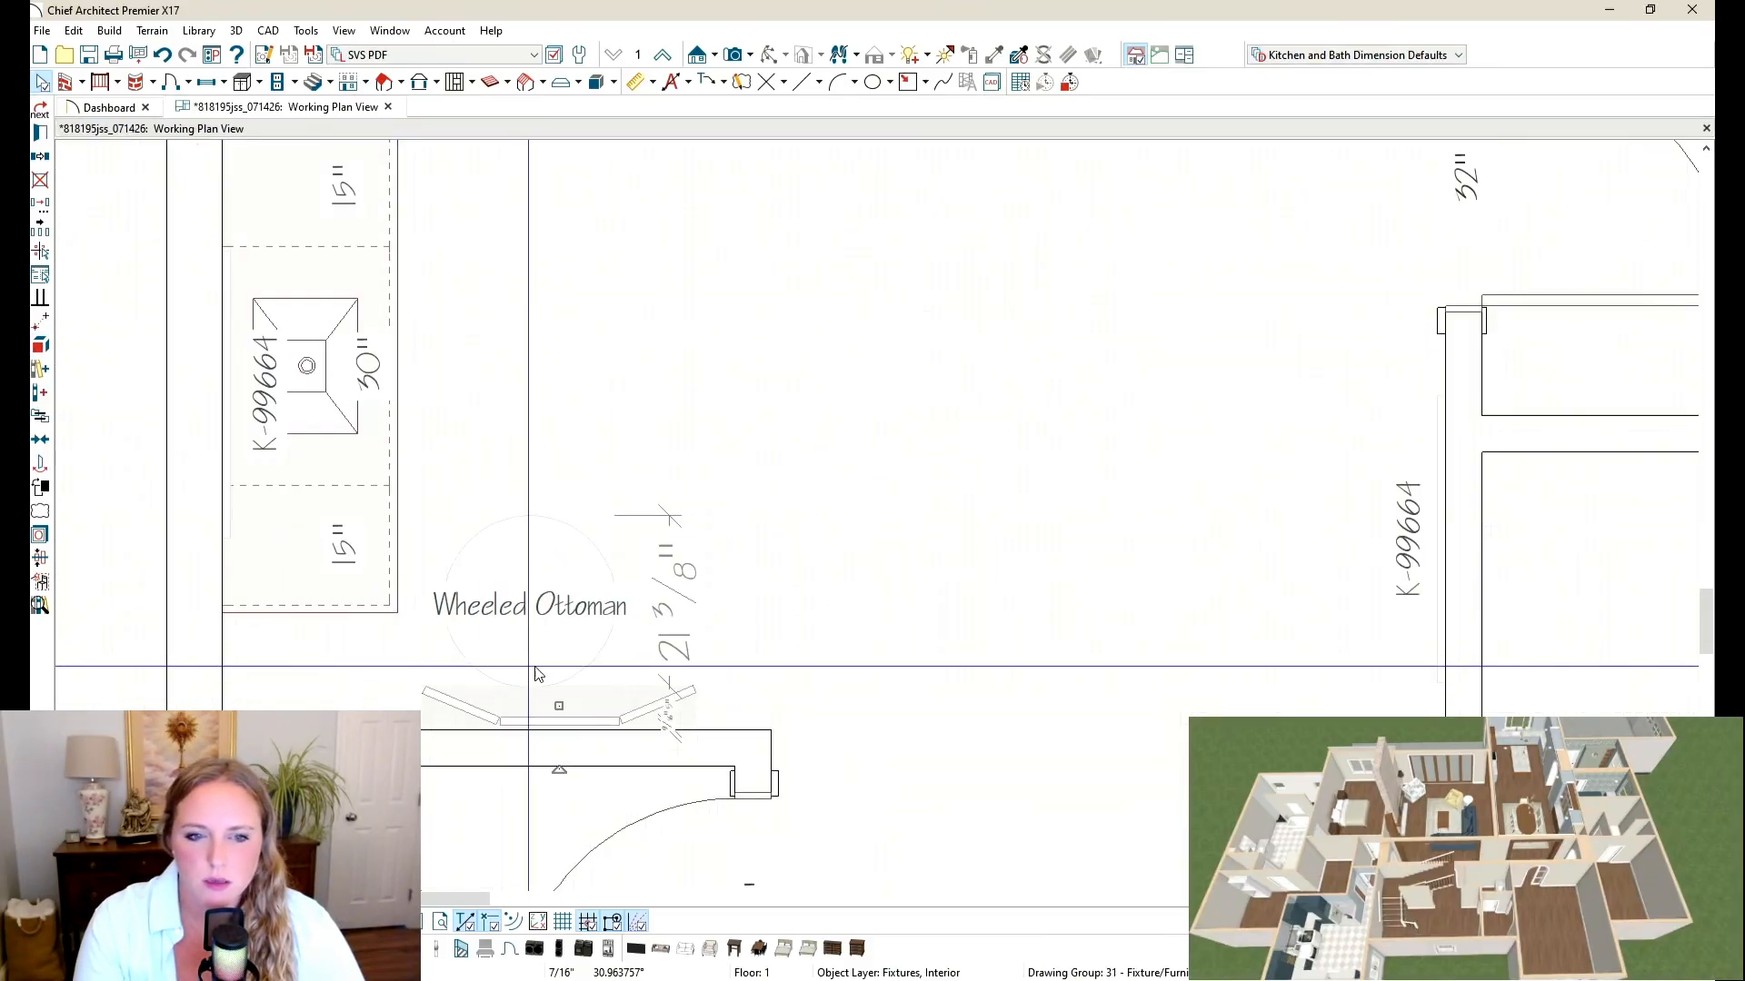
{"action": "left_click_drag", "start_coordinate": [533, 243], "coordinate": [457, 597], "text": "shift"}
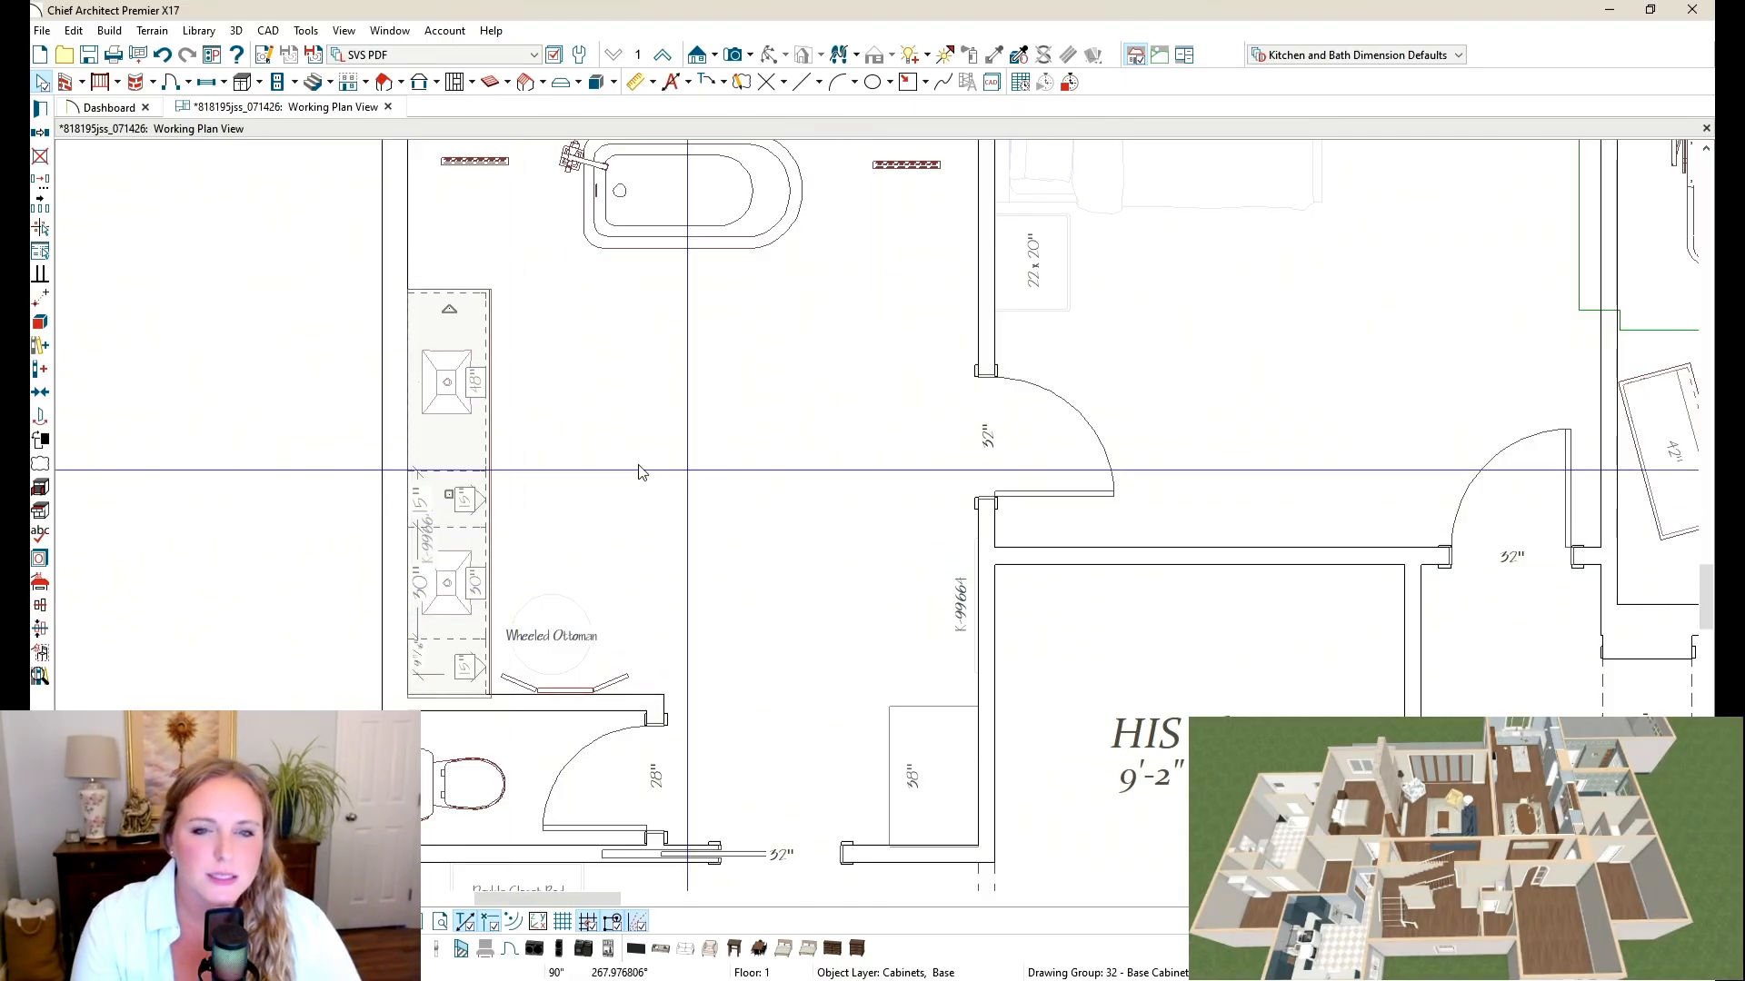
{"action": "left_click", "coordinate": [646, 636]}
Step: Dimension the gap between the vanity's front corner and the nearest corner of the freestanding tub
{"action": "scroll", "coordinate": [648, 644], "scroll_direction": "down", "scroll_amount": 4}
{"action": "scroll", "coordinate": [734, 400], "scroll_direction": "up", "scroll_amount": 5}
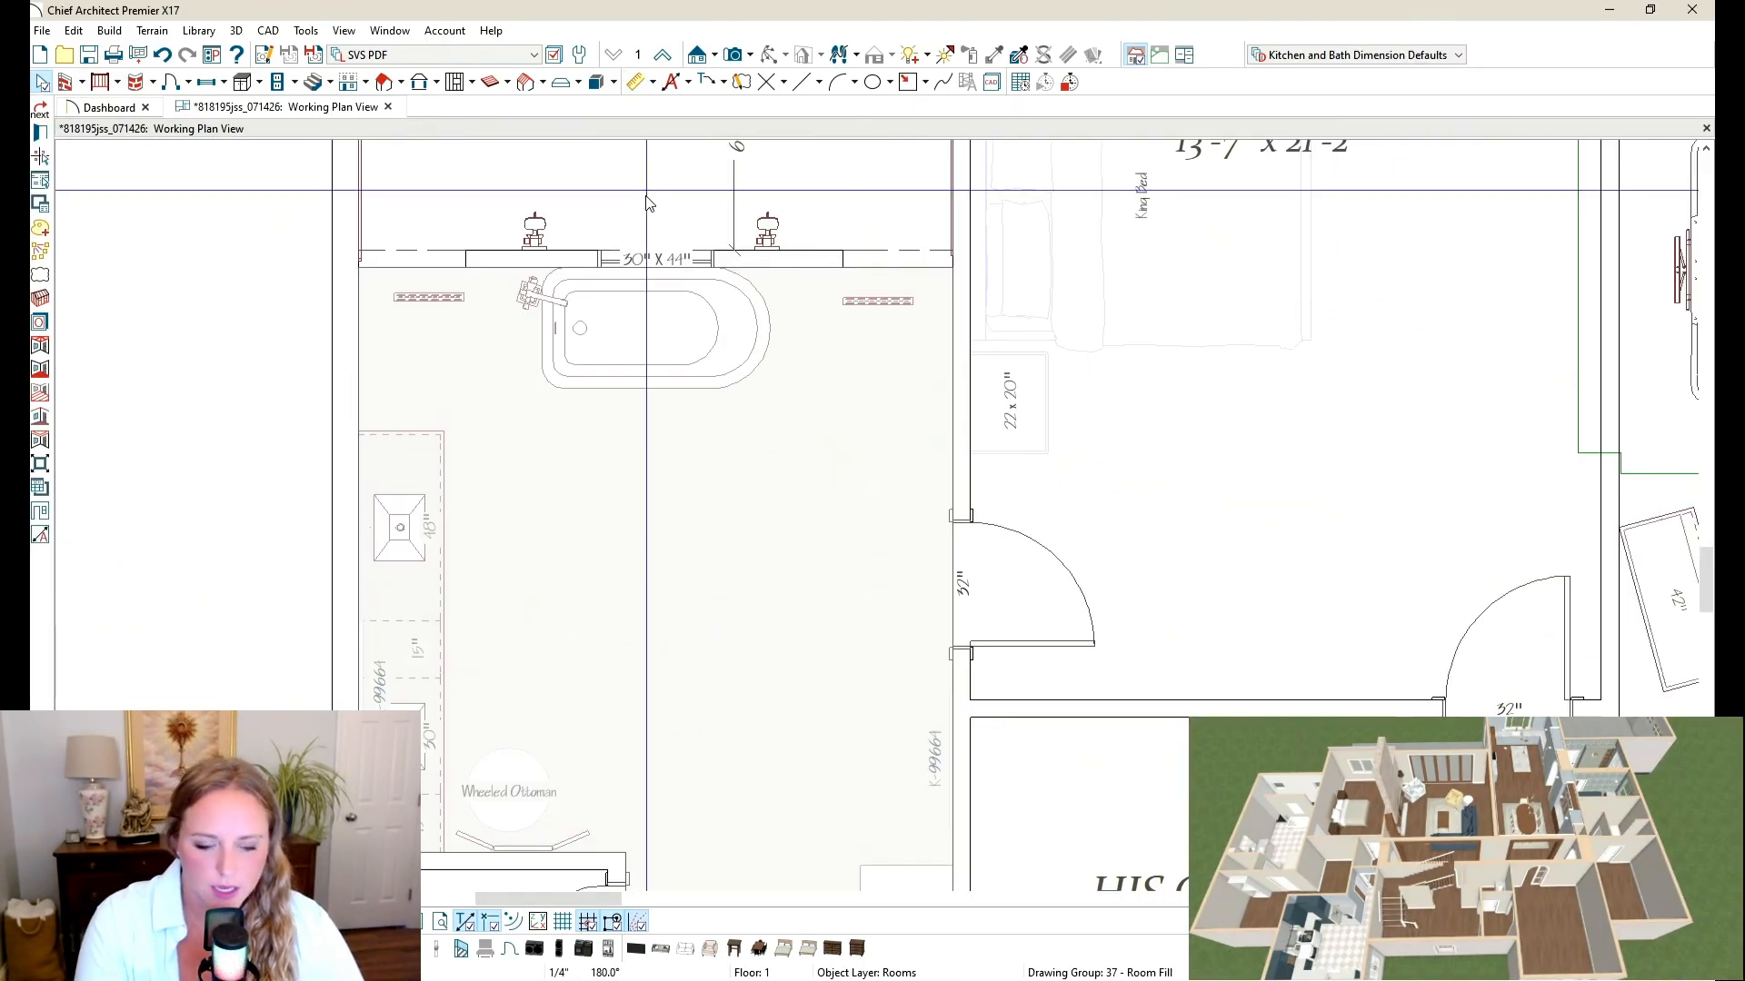
{"action": "scroll", "coordinate": [501, 487], "scroll_direction": "up", "scroll_amount": 2}
{"action": "key", "text": "d"}
{"action": "left_click_drag", "start_coordinate": [431, 217], "coordinate": [550, 355]}
{"action": "scroll", "coordinate": [656, 346], "scroll_direction": "down", "scroll_amount": 4}
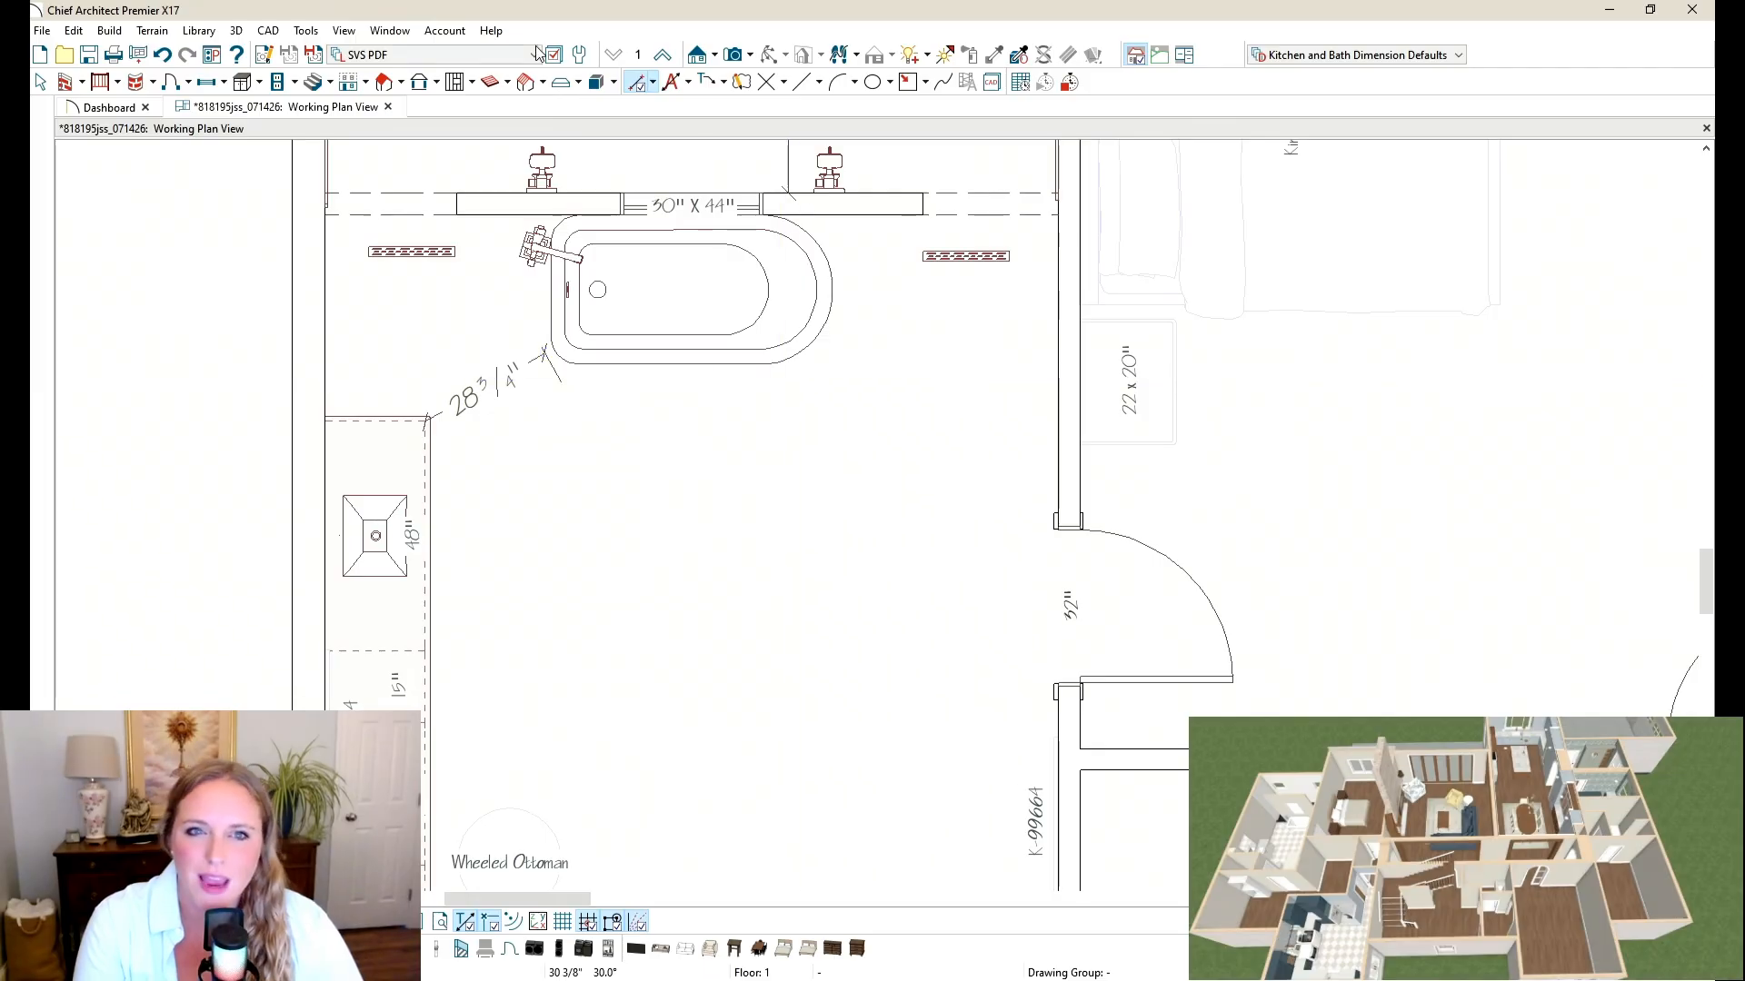
Step: Create a full camera view of the primary bathroom and examine the double vanity, makeup corner, tub and shower entrances
{"action": "key", "text": "c"}
{"action": "left_click_drag", "start_coordinate": [813, 683], "coordinate": [733, 571]}
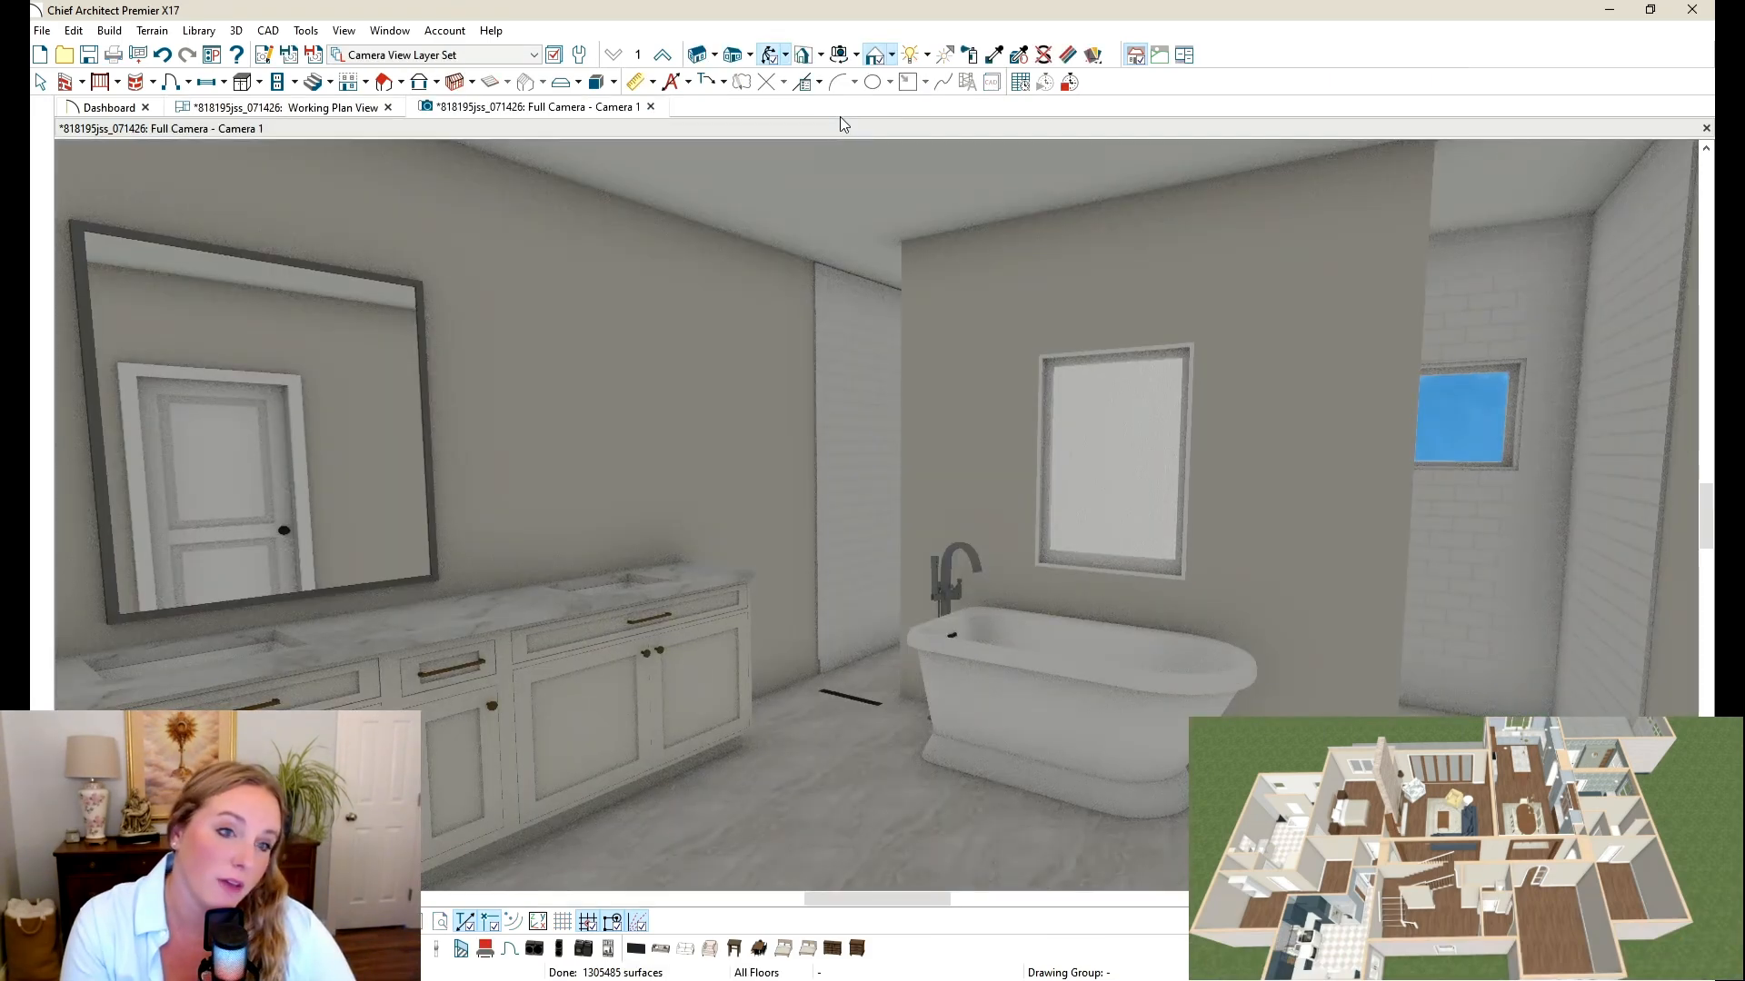
{"action": "left_click_drag", "start_coordinate": [868, 492], "coordinate": [977, 392]}
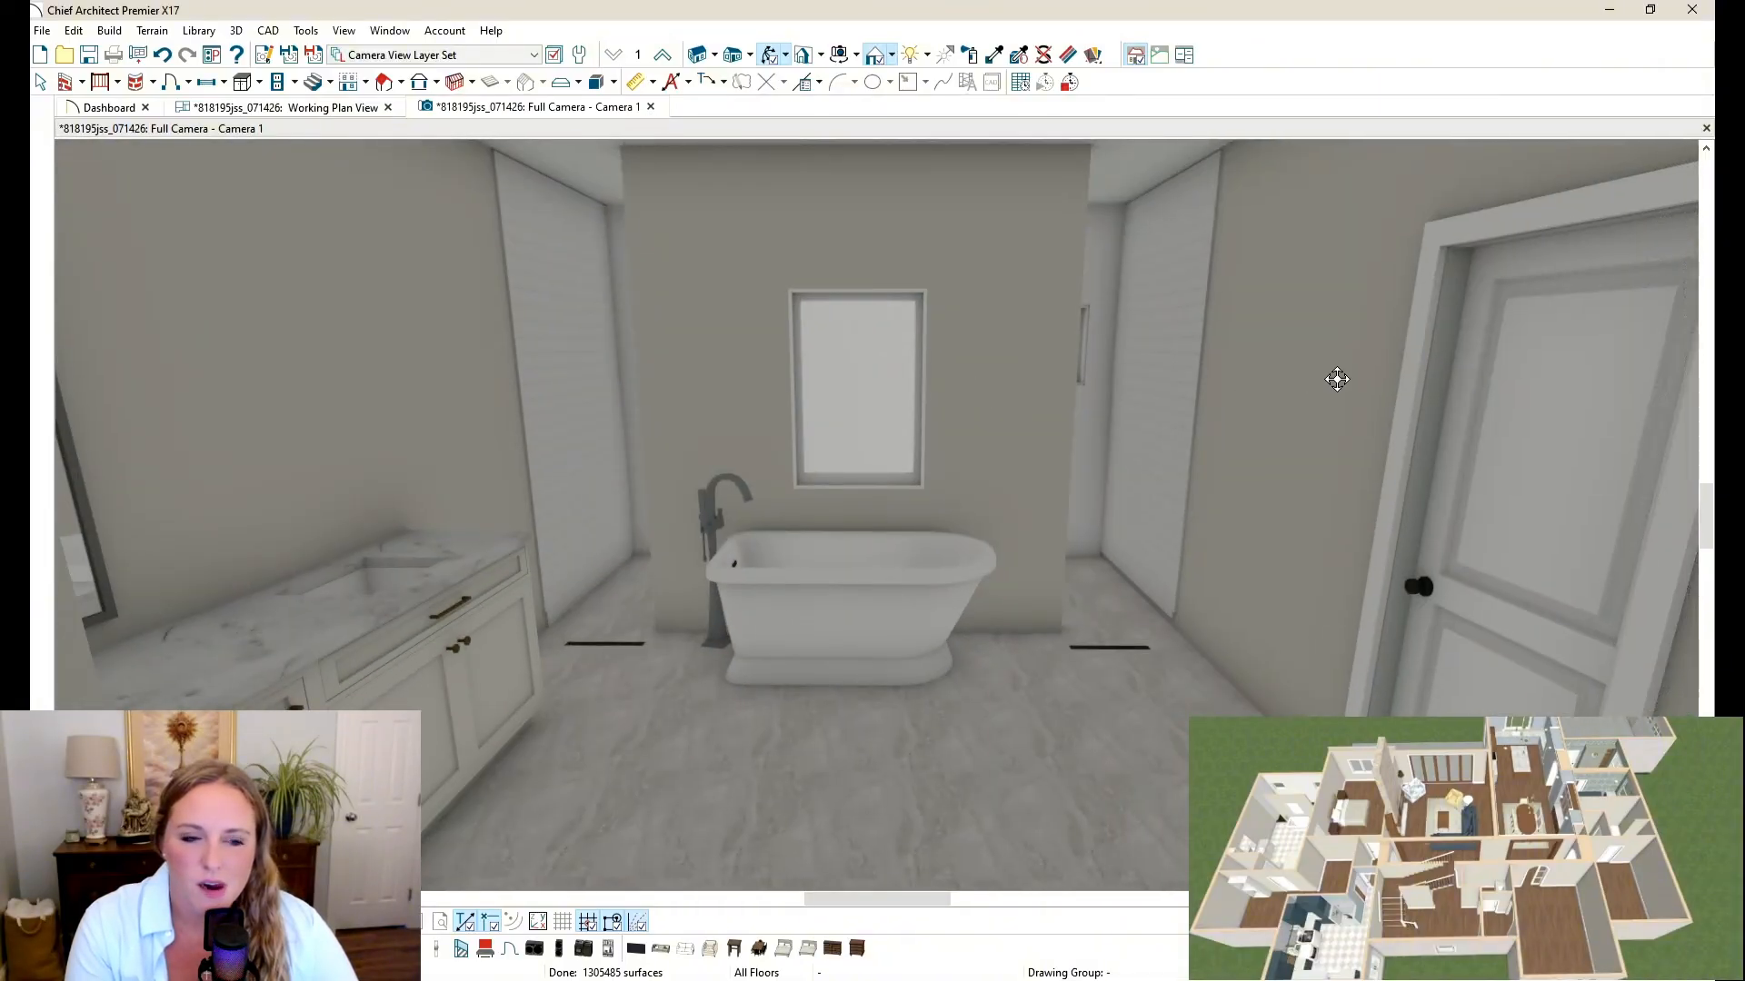
{"action": "left_click_drag", "start_coordinate": [1337, 379], "coordinate": [947, 355]}
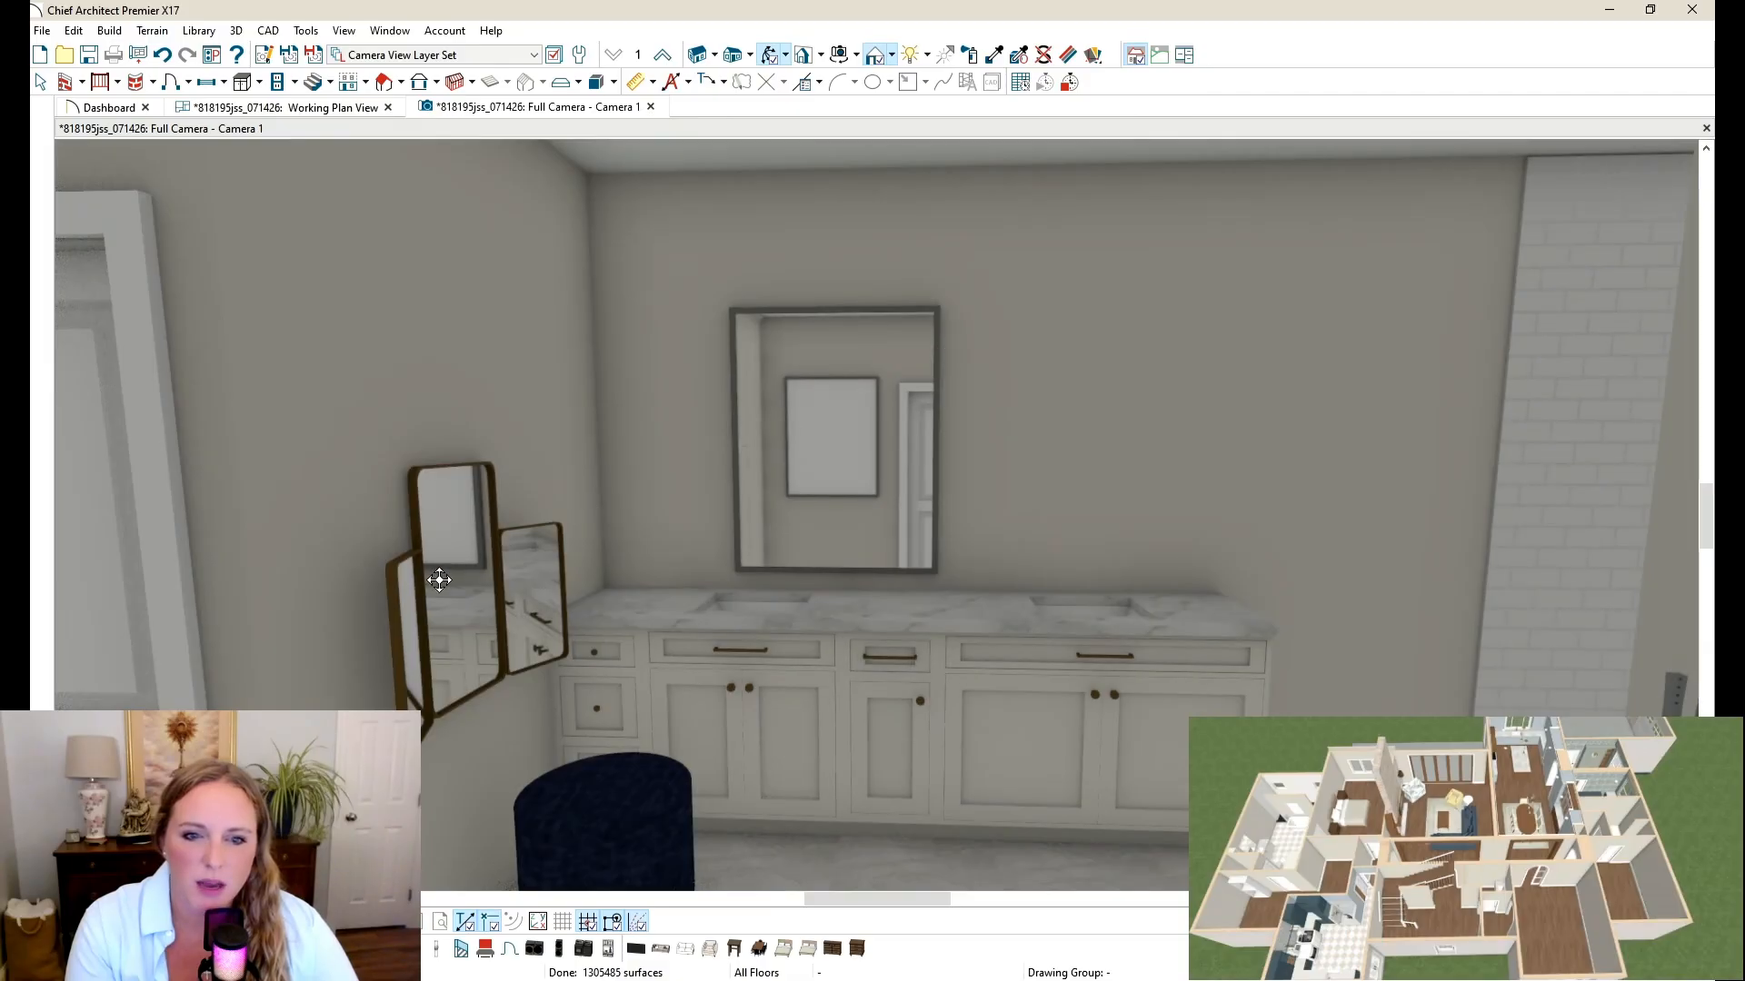
{"action": "left_click_drag", "start_coordinate": [440, 580], "coordinate": [847, 533]}
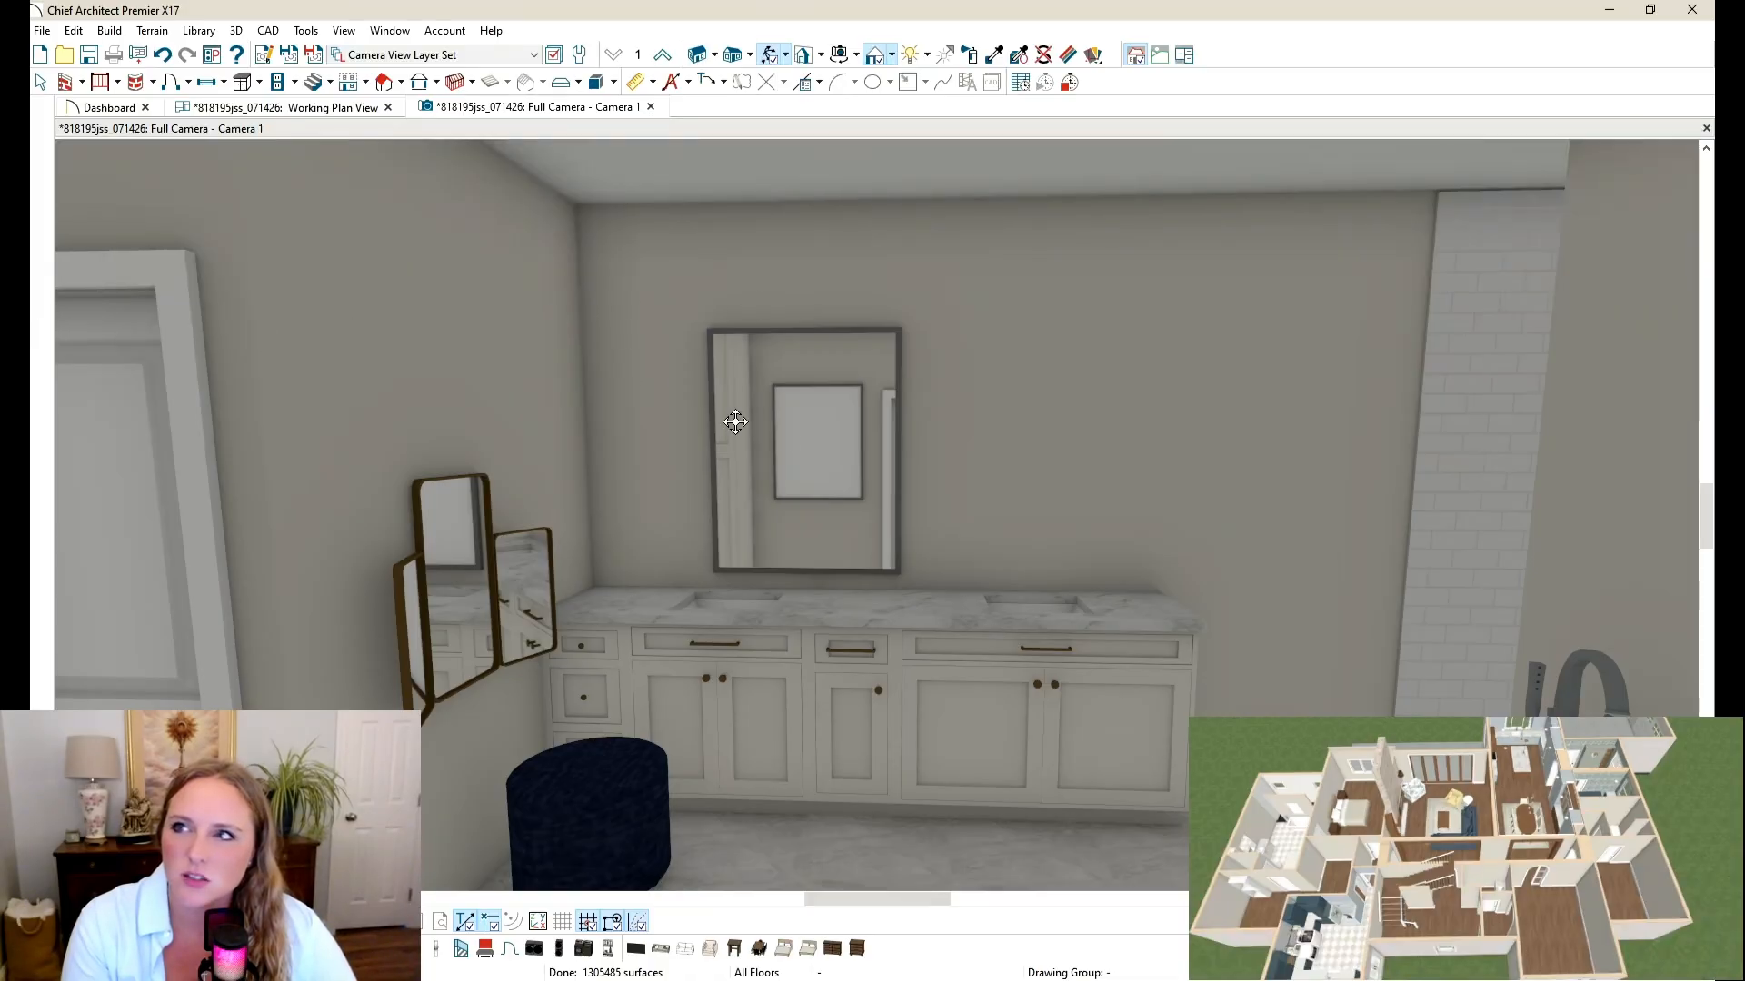
{"action": "left_click_drag", "start_coordinate": [831, 421], "coordinate": [758, 262]}
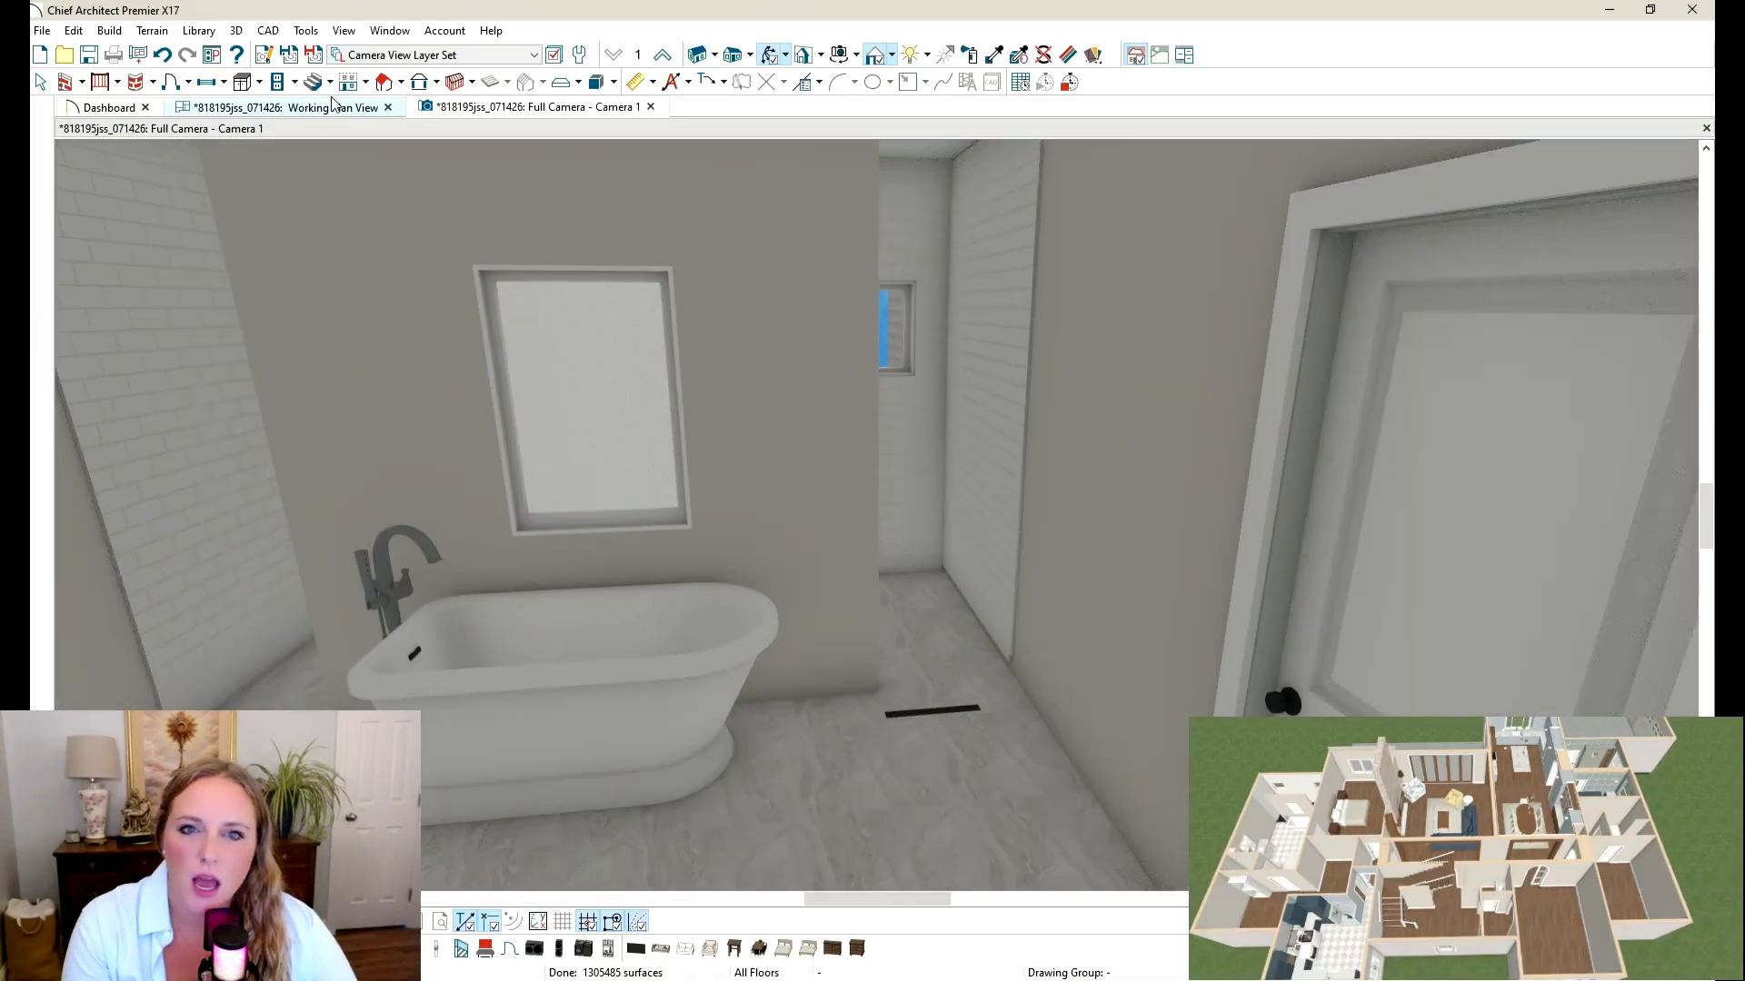
Step: Measure in the plan the shower opening between the end of the tub's back wall and the bedroom wall
{"action": "left_click", "coordinate": [329, 105]}
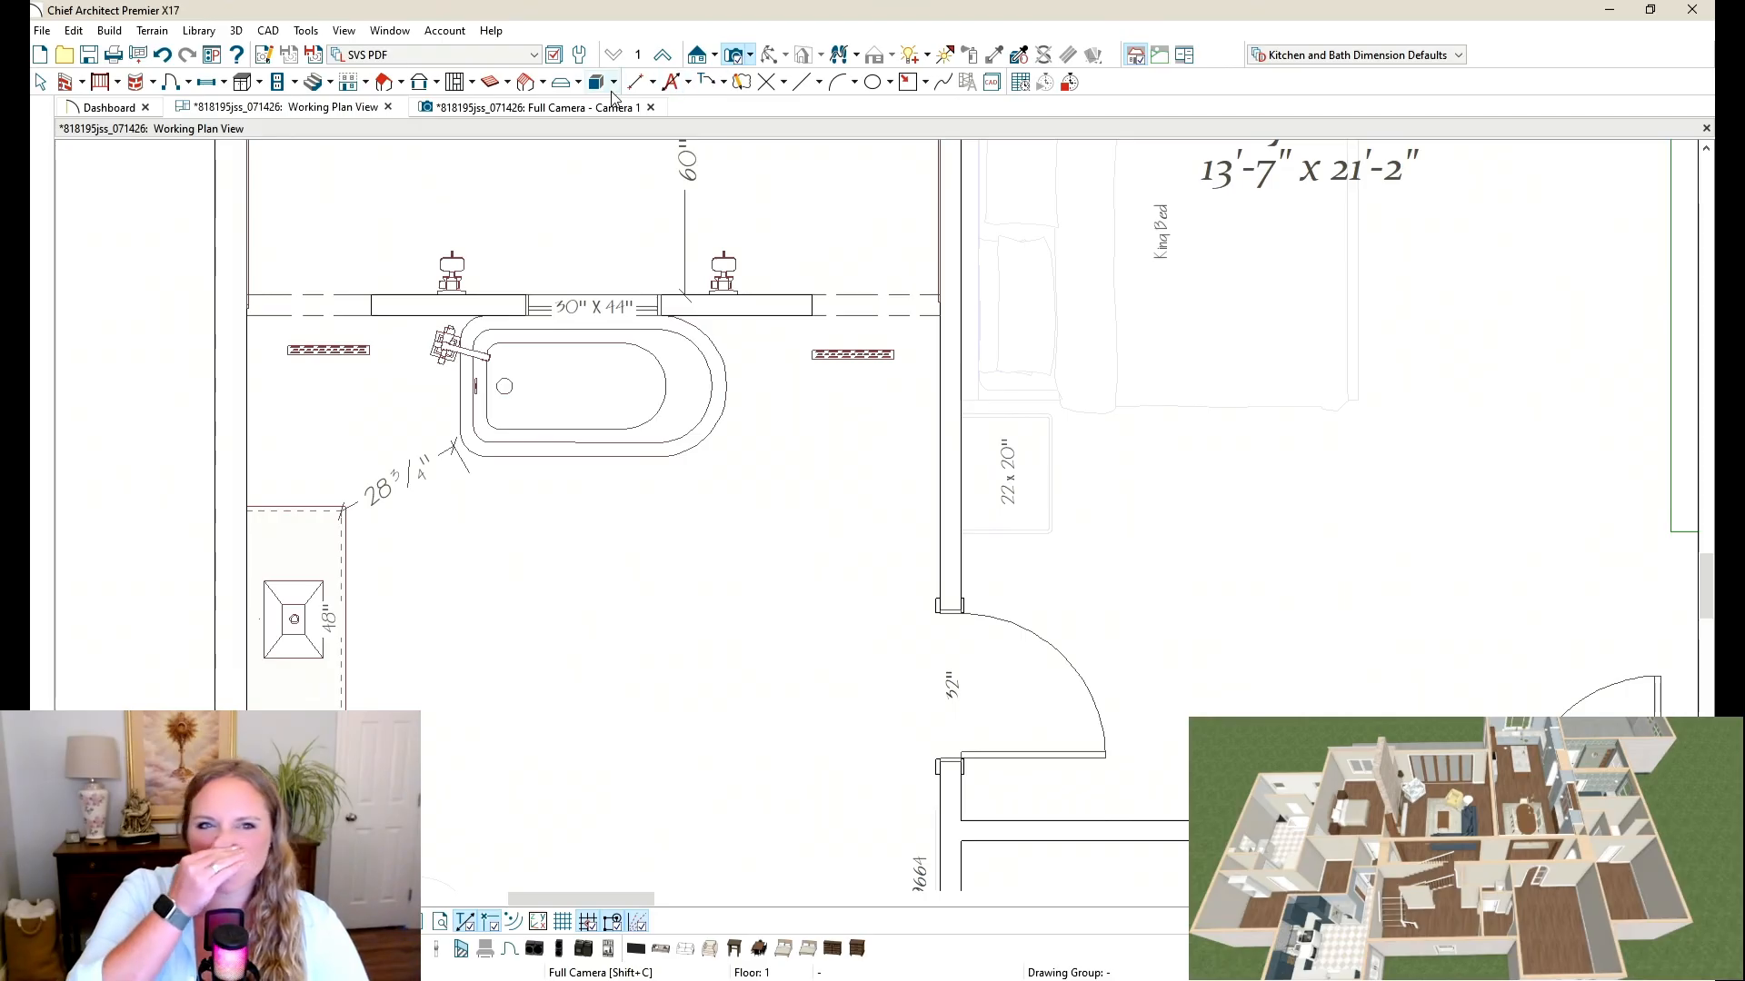
{"action": "scroll", "coordinate": [809, 269], "scroll_direction": "up", "scroll_amount": 3}
{"action": "left_click_drag", "start_coordinate": [813, 355], "coordinate": [1058, 334]}
{"action": "scroll", "coordinate": [1118, 400], "scroll_direction": "down", "scroll_amount": 2}
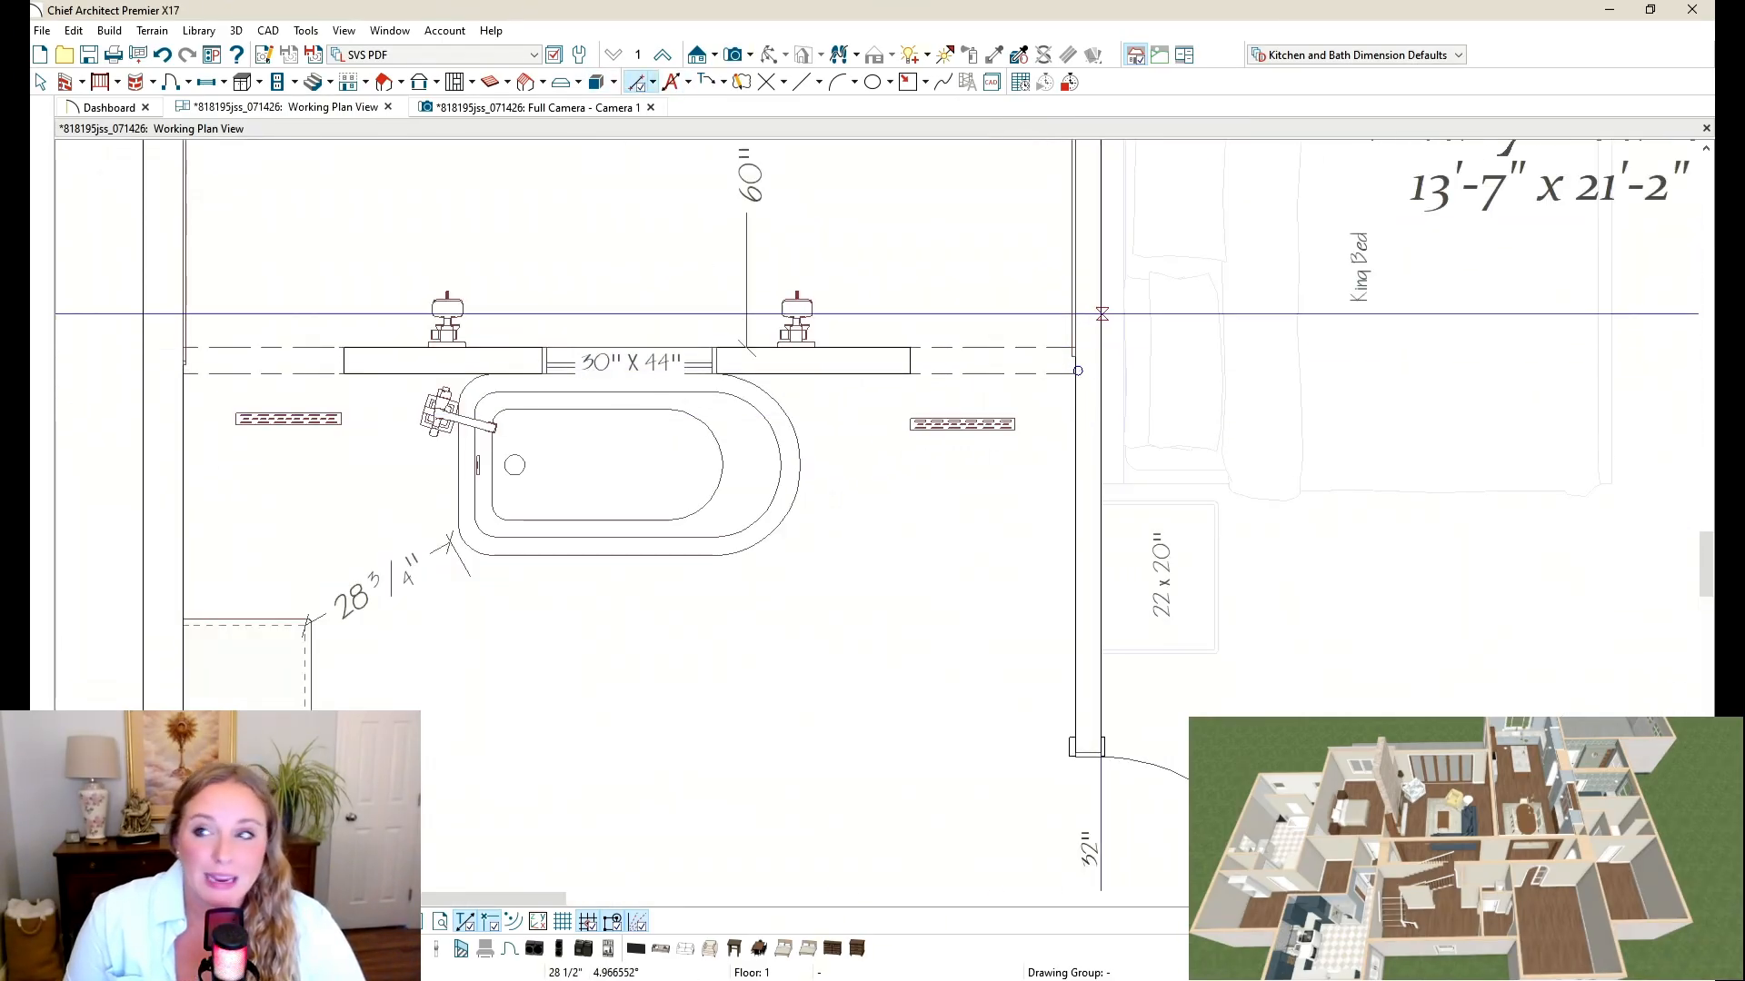
{"action": "scroll", "coordinate": [606, 302], "scroll_direction": "down", "scroll_amount": 2}
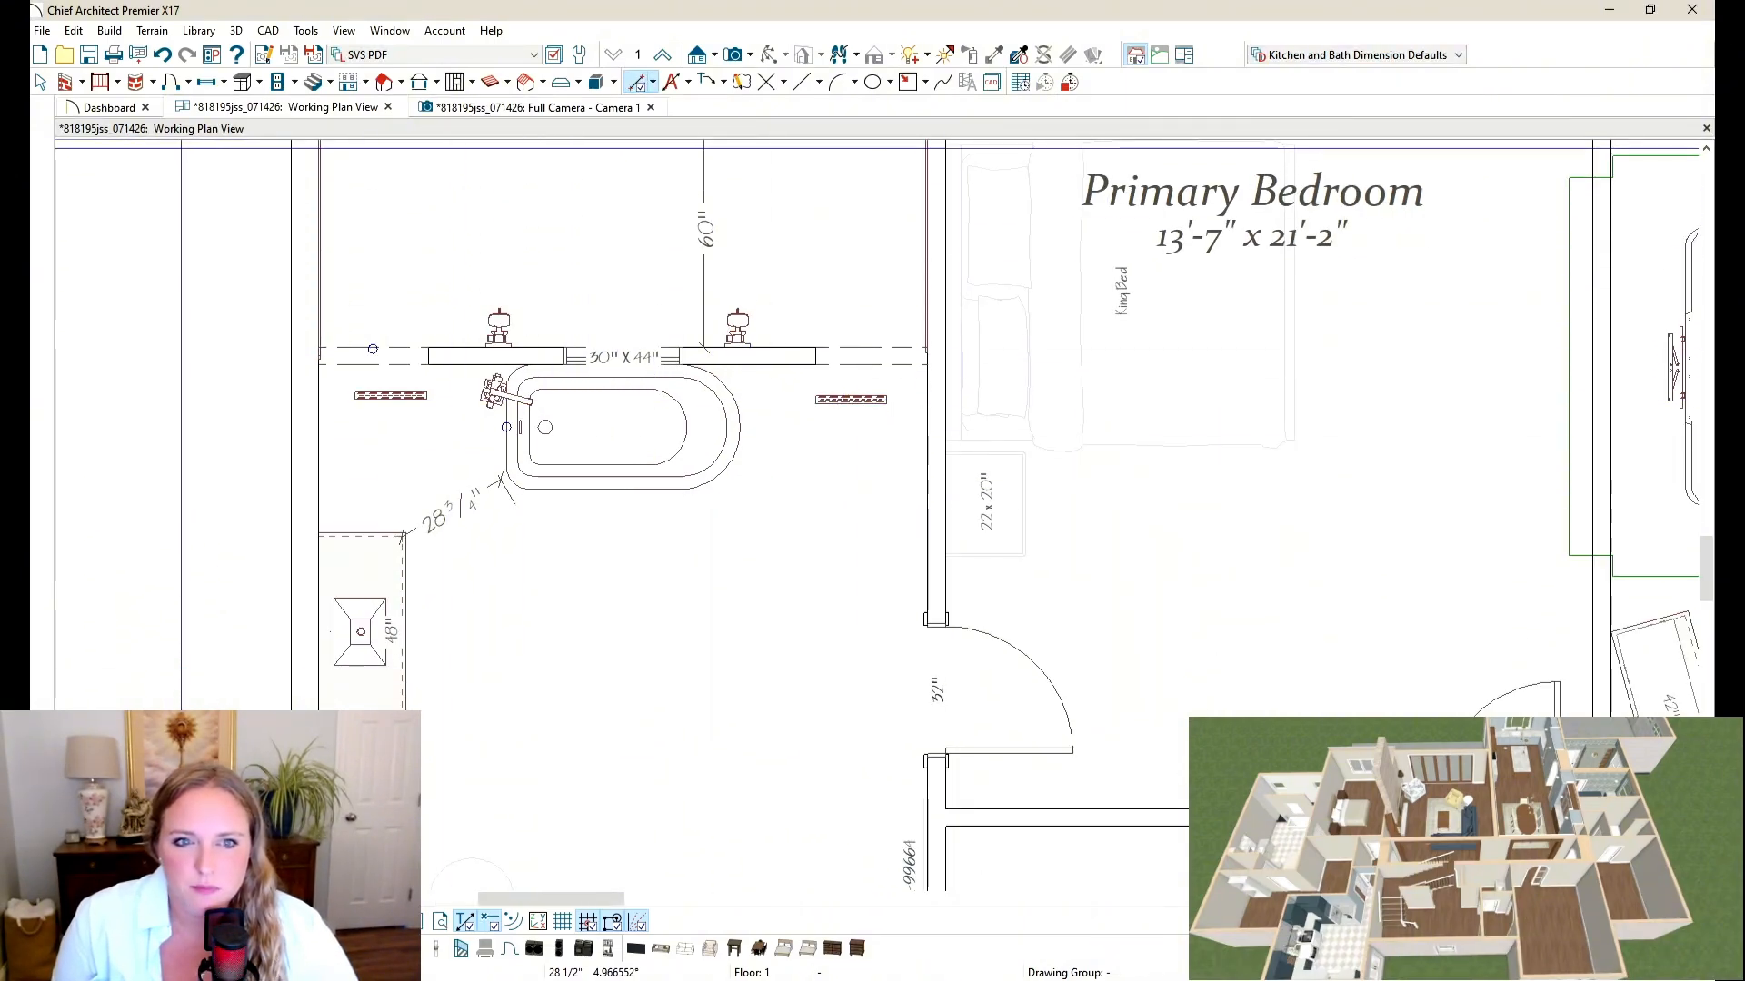
Step: Clear the temporary tub dimension and rotate the freestanding tub 90 degrees so its faucet end faces the shower wall
{"action": "left_click", "coordinate": [620, 452]}
{"action": "left_click", "coordinate": [452, 529]}
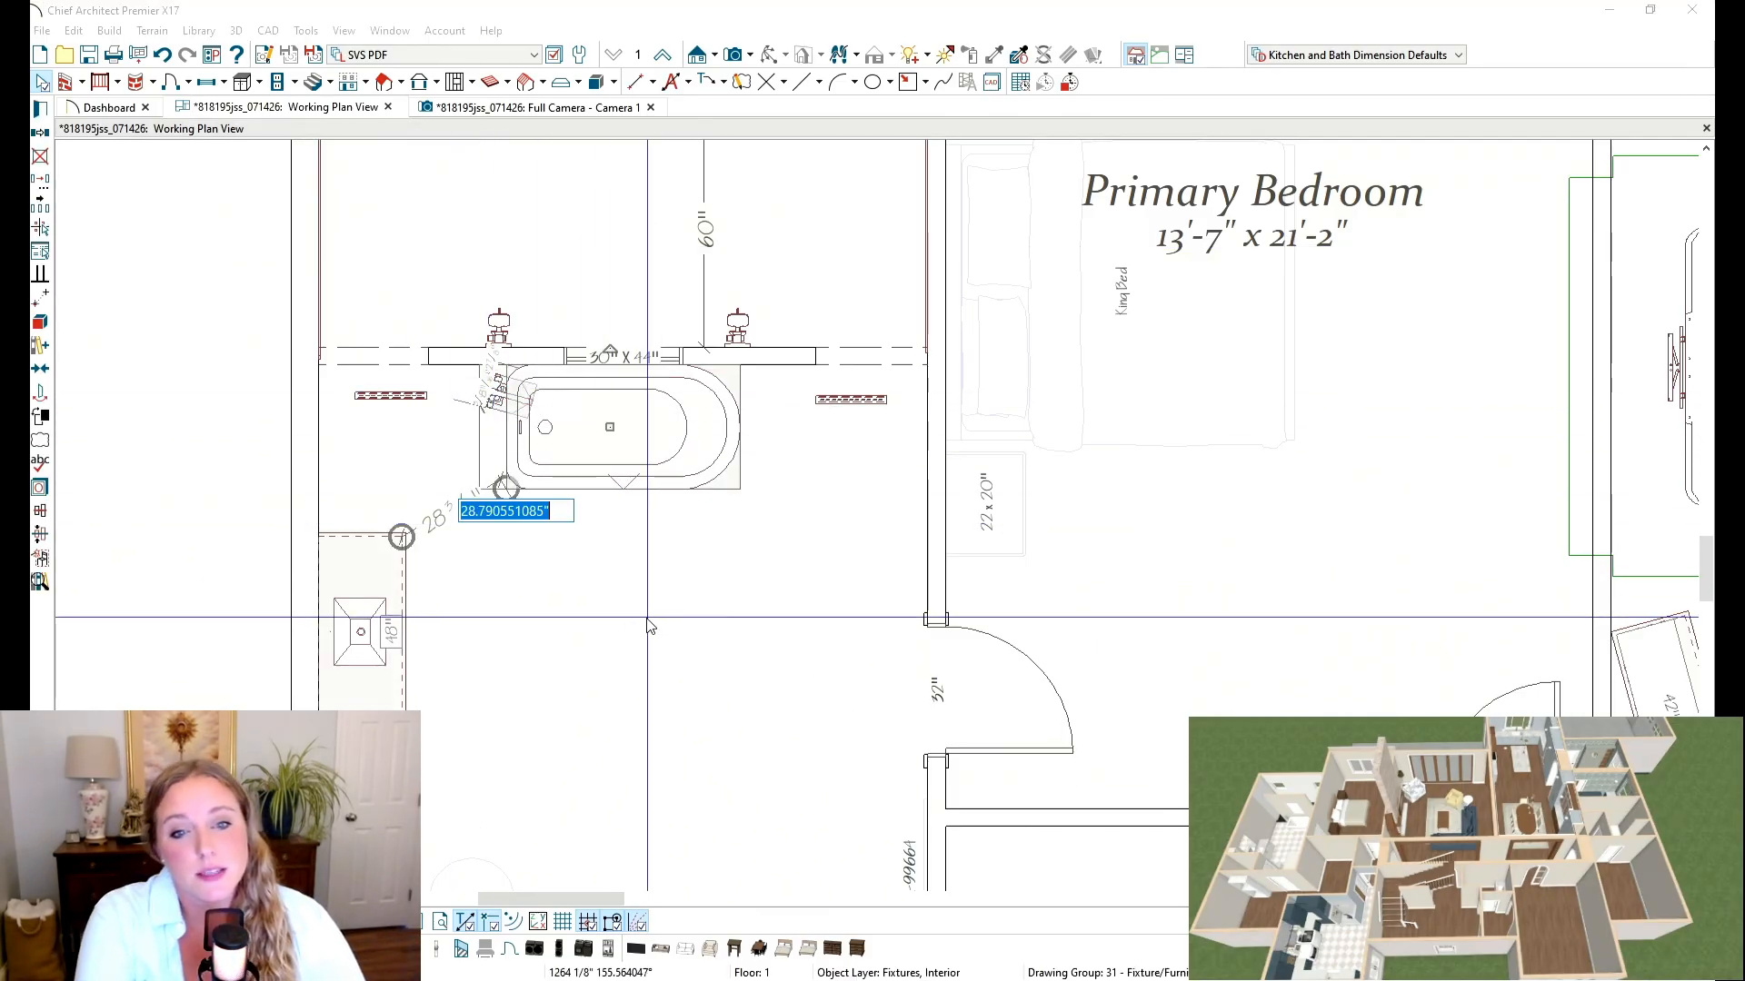
{"action": "key", "text": "Escape"}
{"action": "key", "text": "Escape"}
{"action": "left_click", "coordinate": [560, 439]}
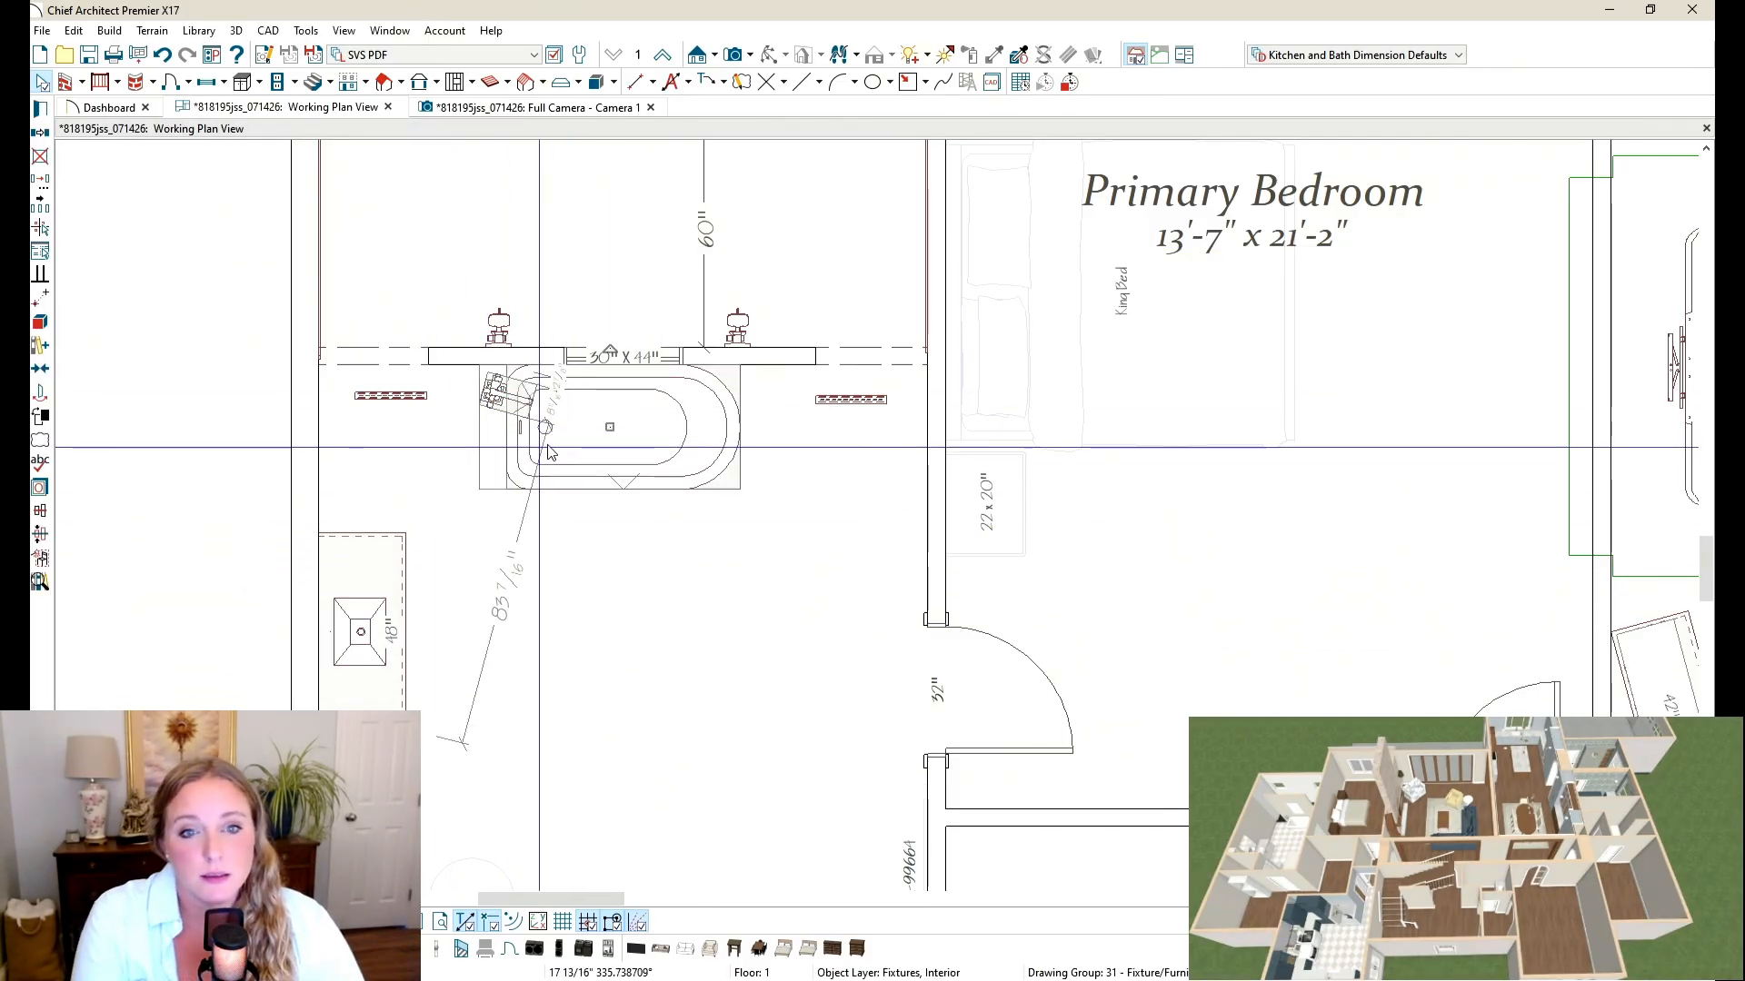
{"action": "left_click_drag", "start_coordinate": [611, 351], "coordinate": [618, 495]}
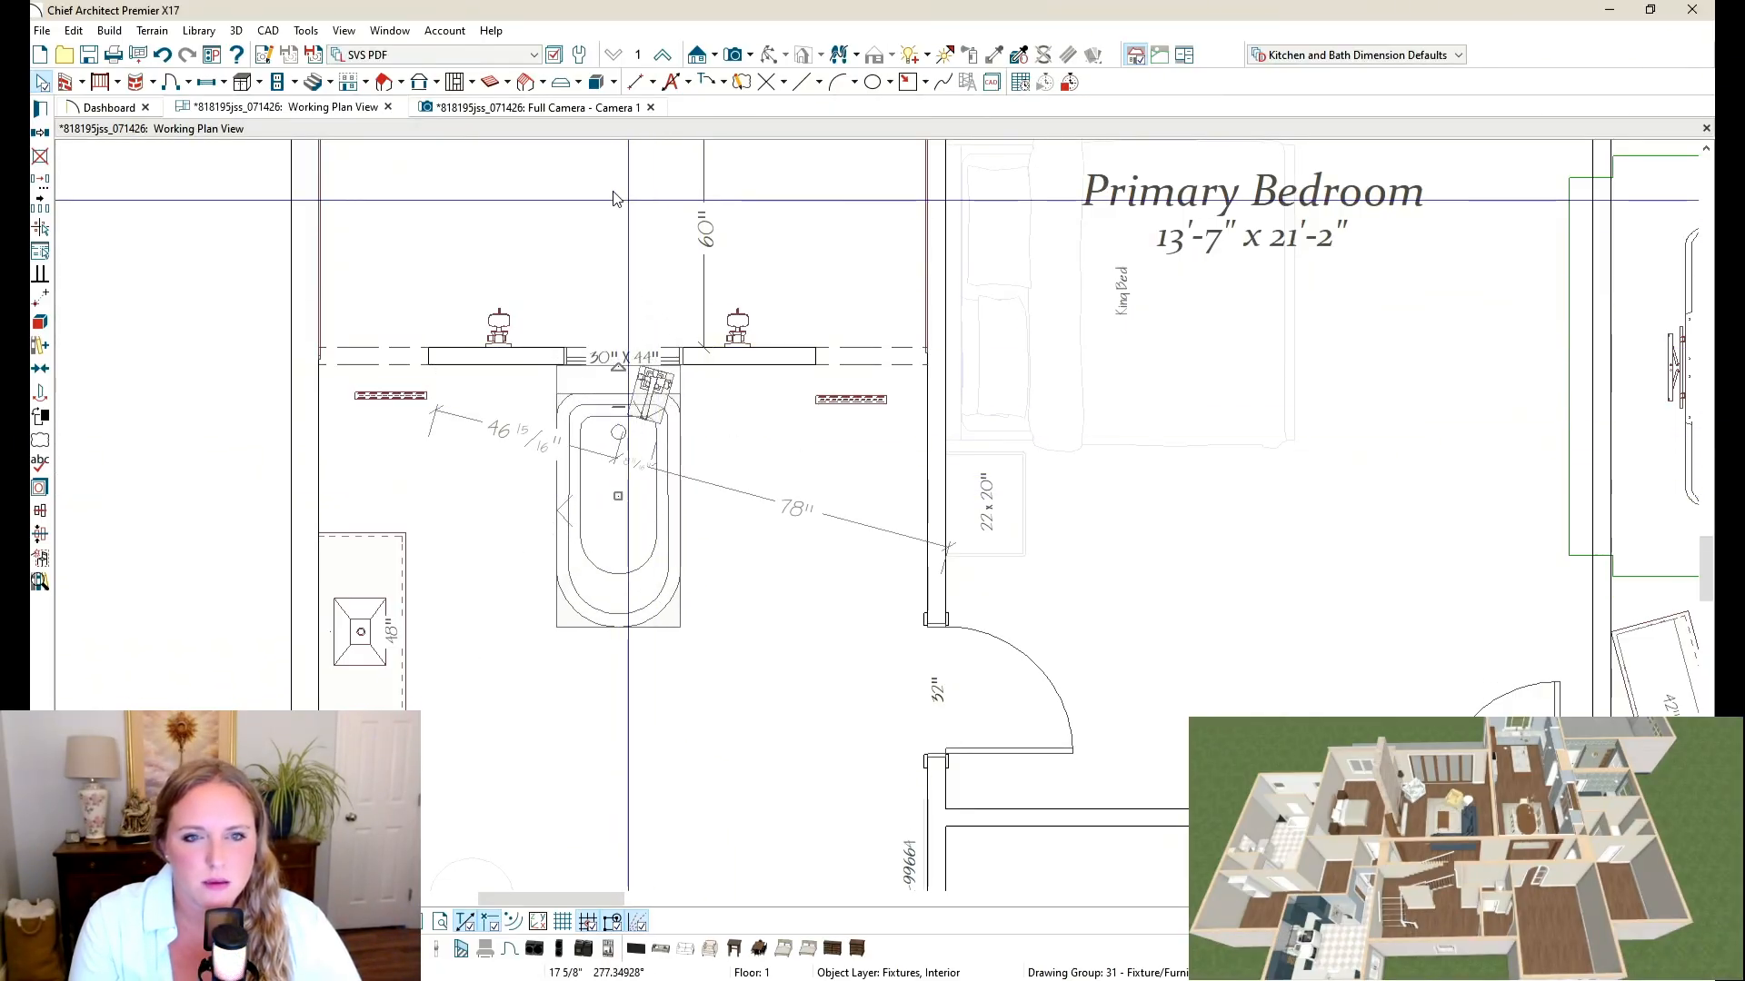
Step: Examine the rotated tub and its clearance to the double vanity and shower entrances in the full camera view
{"action": "left_click", "coordinate": [548, 109]}
{"action": "left_click_drag", "start_coordinate": [877, 539], "coordinate": [687, 374]}
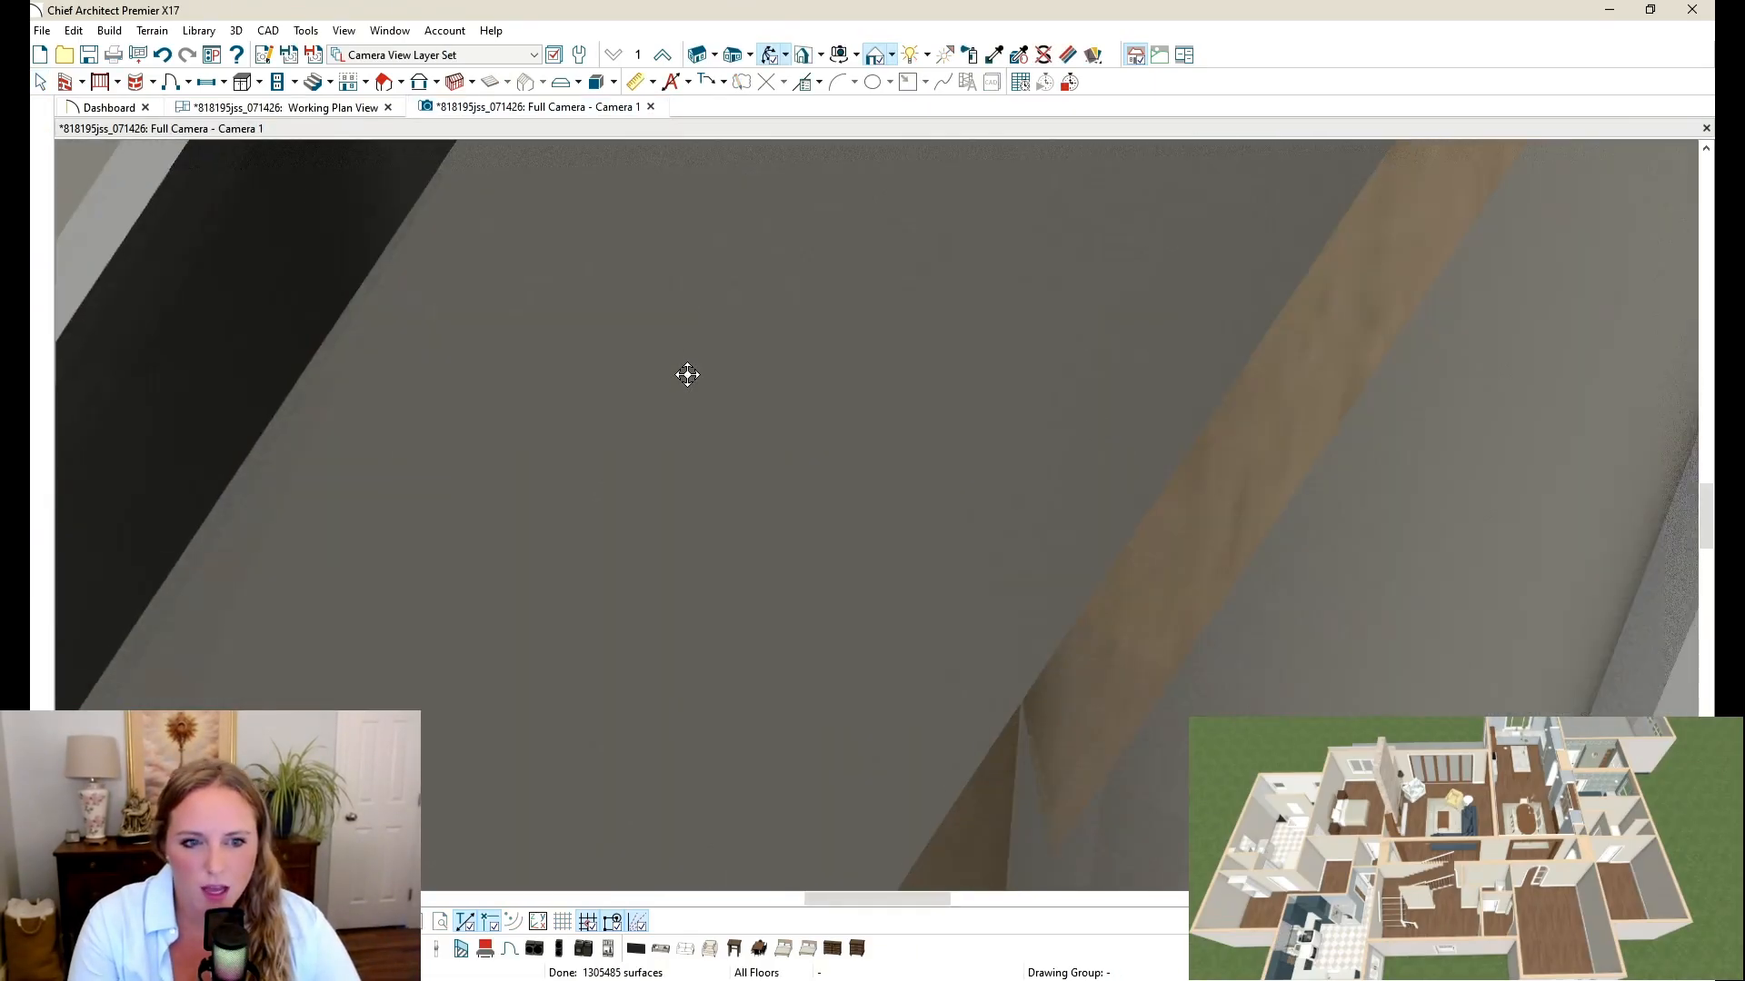
{"action": "left_click_drag", "start_coordinate": [1116, 425], "coordinate": [1088, 517]}
{"action": "left_click_drag", "start_coordinate": [988, 639], "coordinate": [812, 750]}
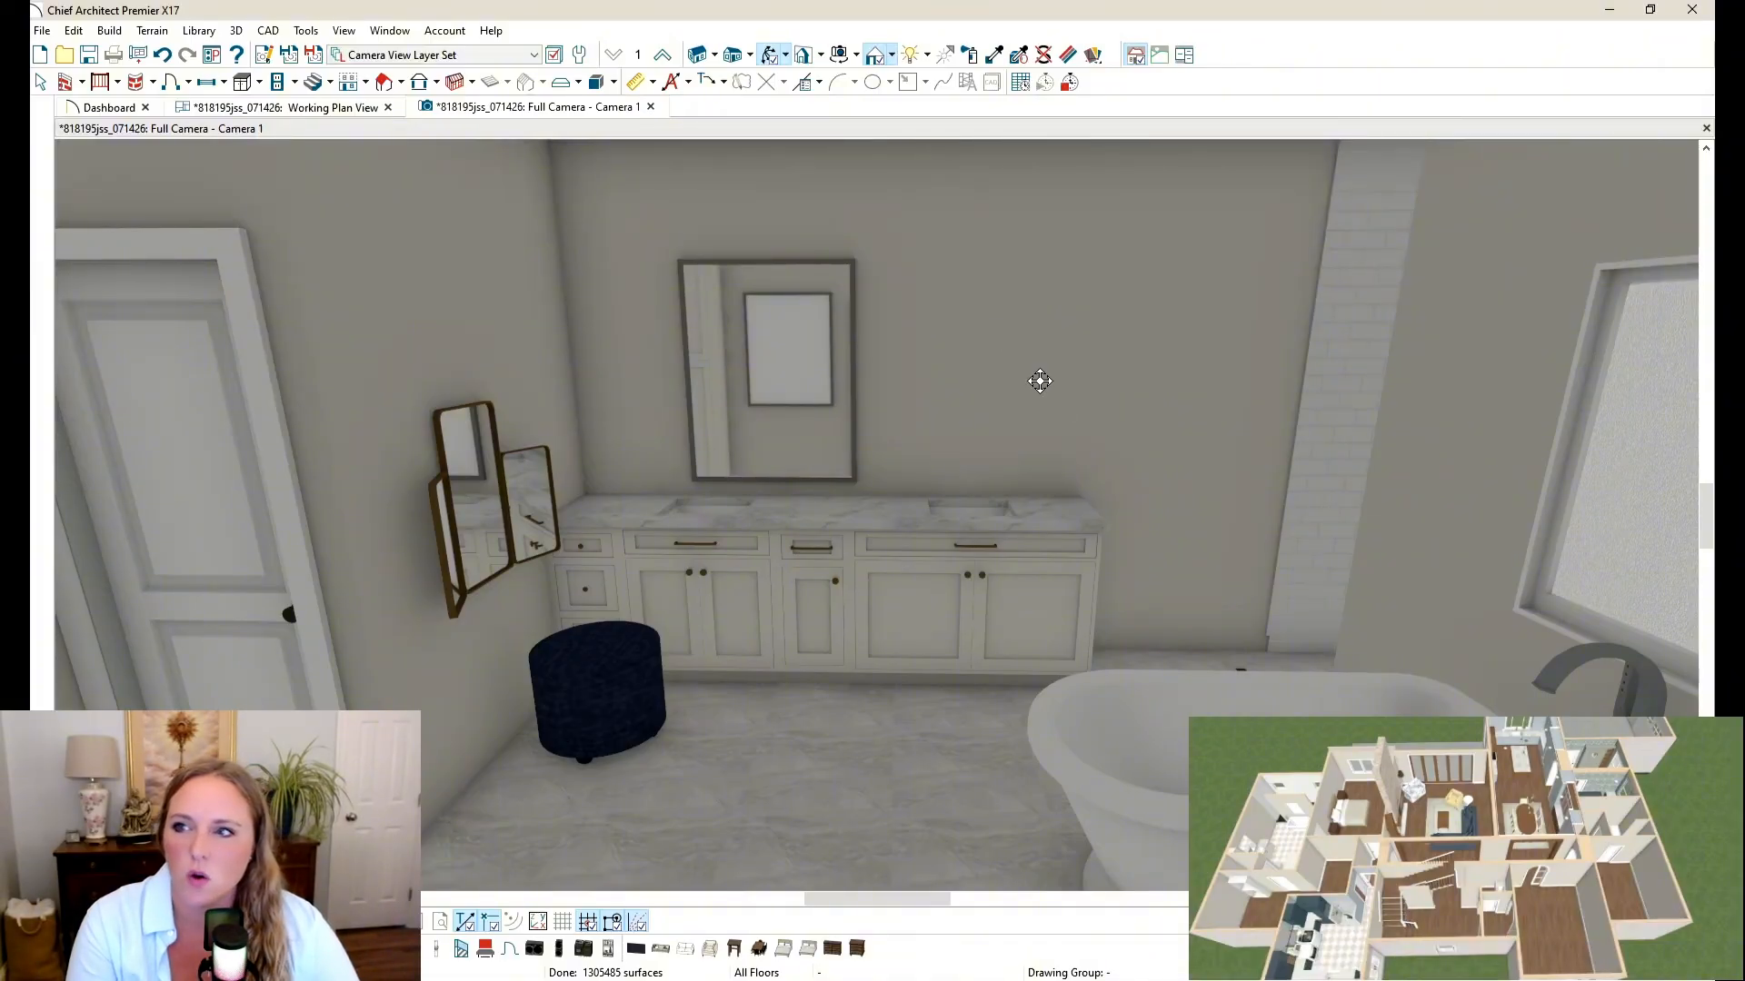
{"action": "left_click_drag", "start_coordinate": [929, 414], "coordinate": [454, 230]}
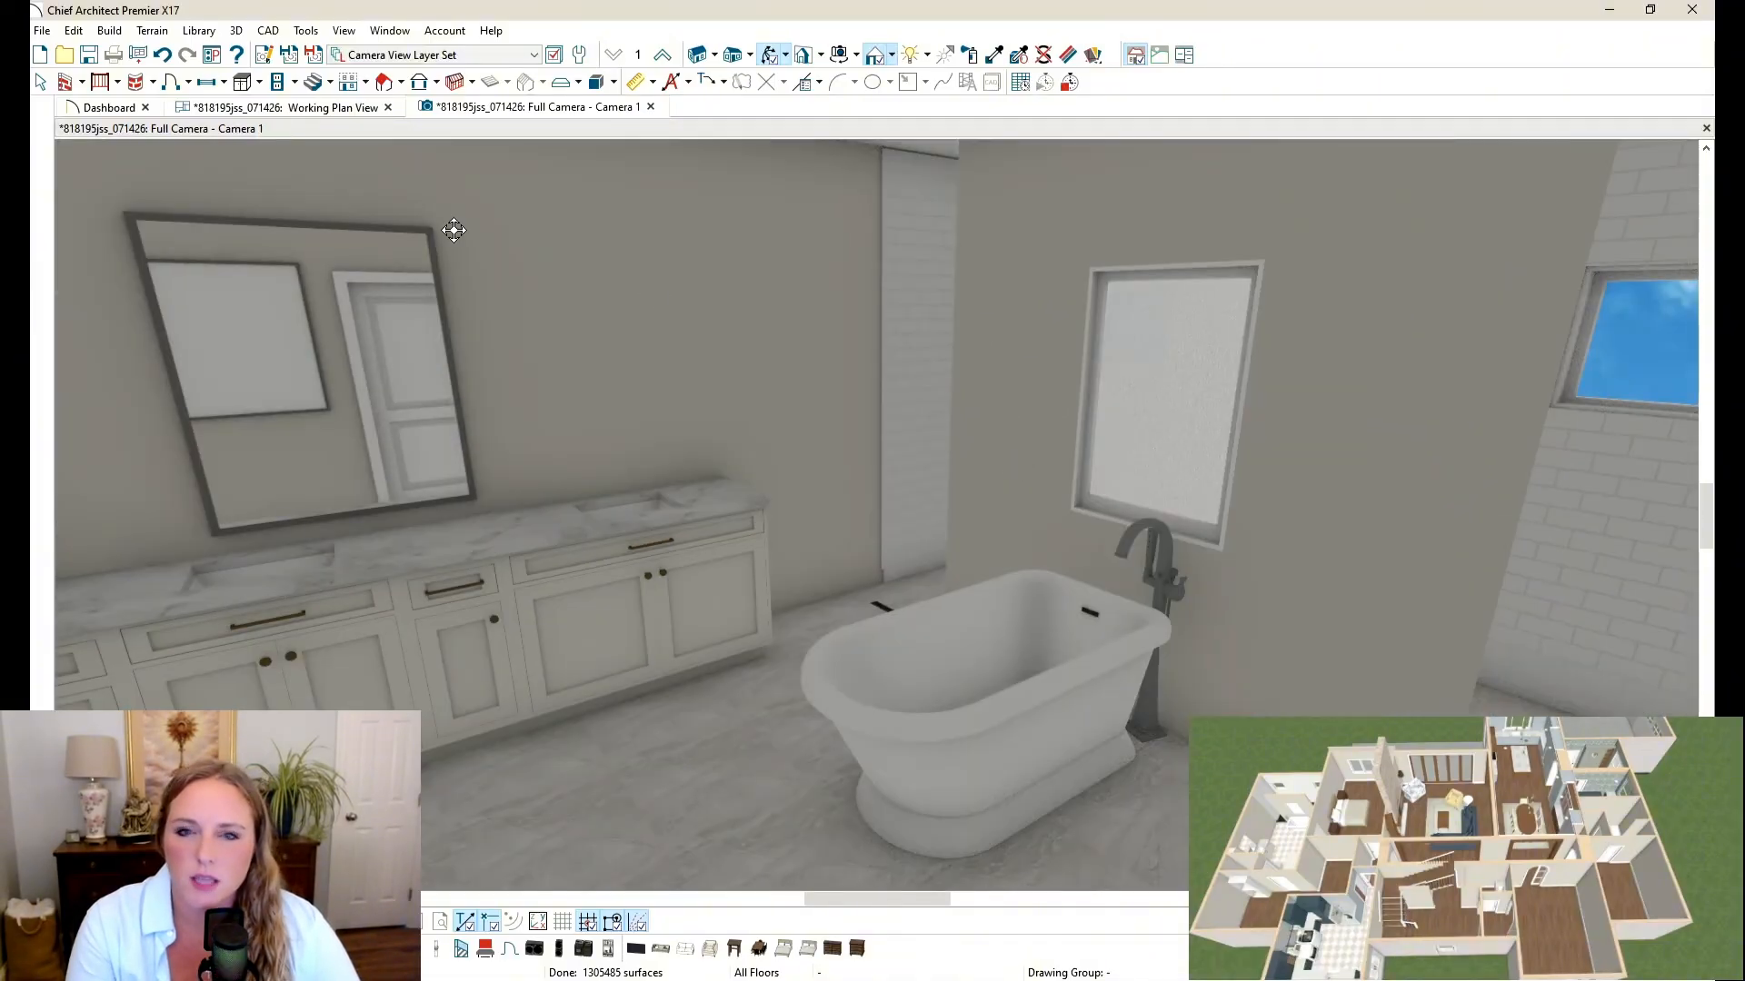
Step: Relocate the wheeled ottoman and three-panel mirror to the closet wall beside the 38-inch cabinet, rotated 90 degrees in the working plan
{"action": "left_click", "coordinate": [327, 107]}
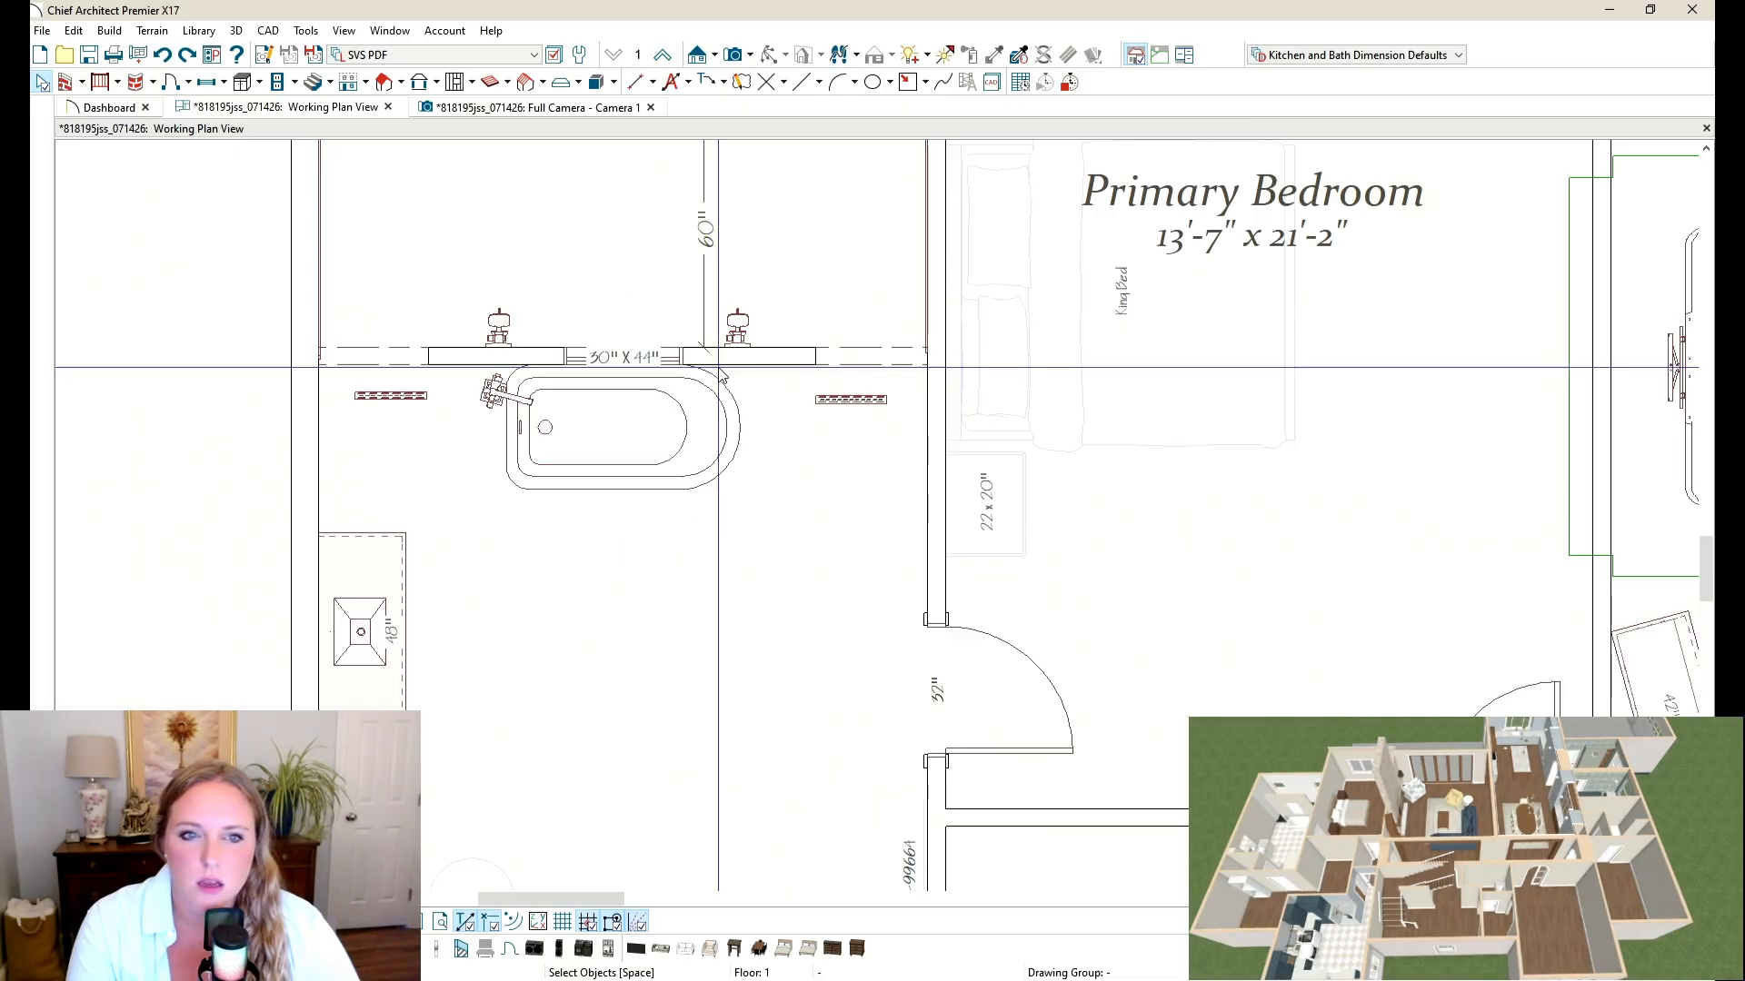
{"action": "scroll", "coordinate": [627, 755], "scroll_direction": "down", "scroll_amount": 2}
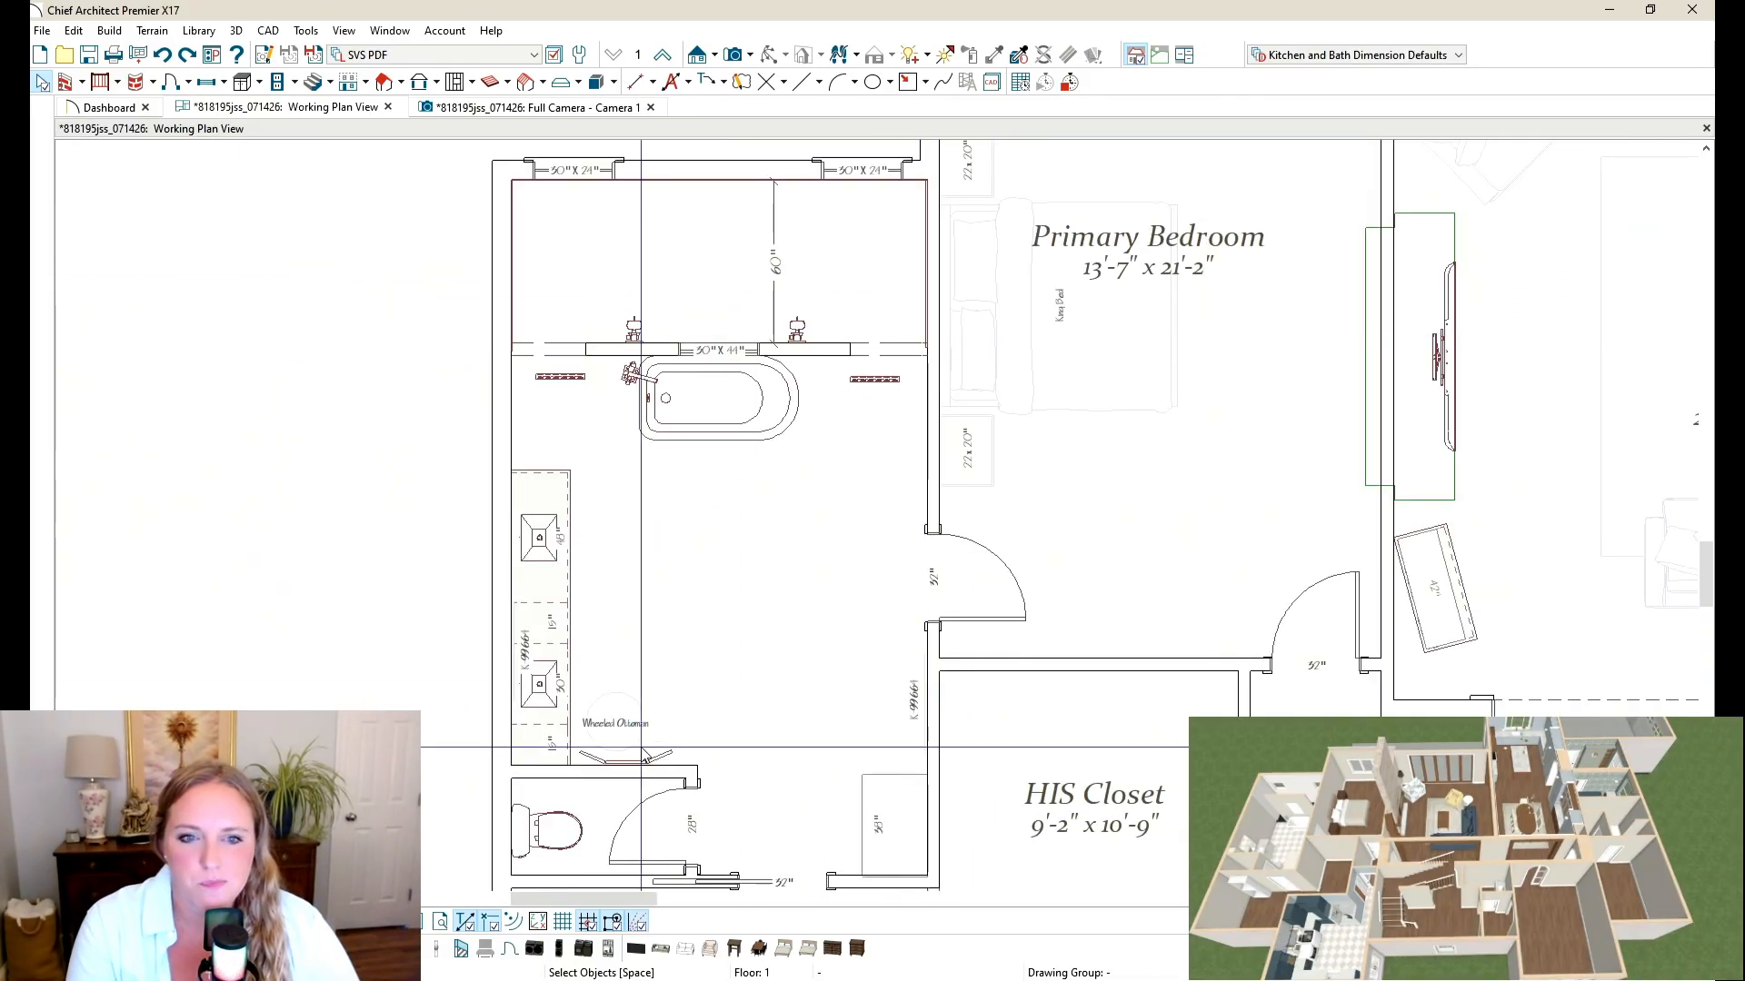
{"action": "scroll", "coordinate": [627, 754], "scroll_direction": "up", "scroll_amount": 1}
{"action": "scroll", "coordinate": [622, 752], "scroll_direction": "down", "scroll_amount": 2}
{"action": "scroll", "coordinate": [865, 604], "scroll_direction": "up", "scroll_amount": 3}
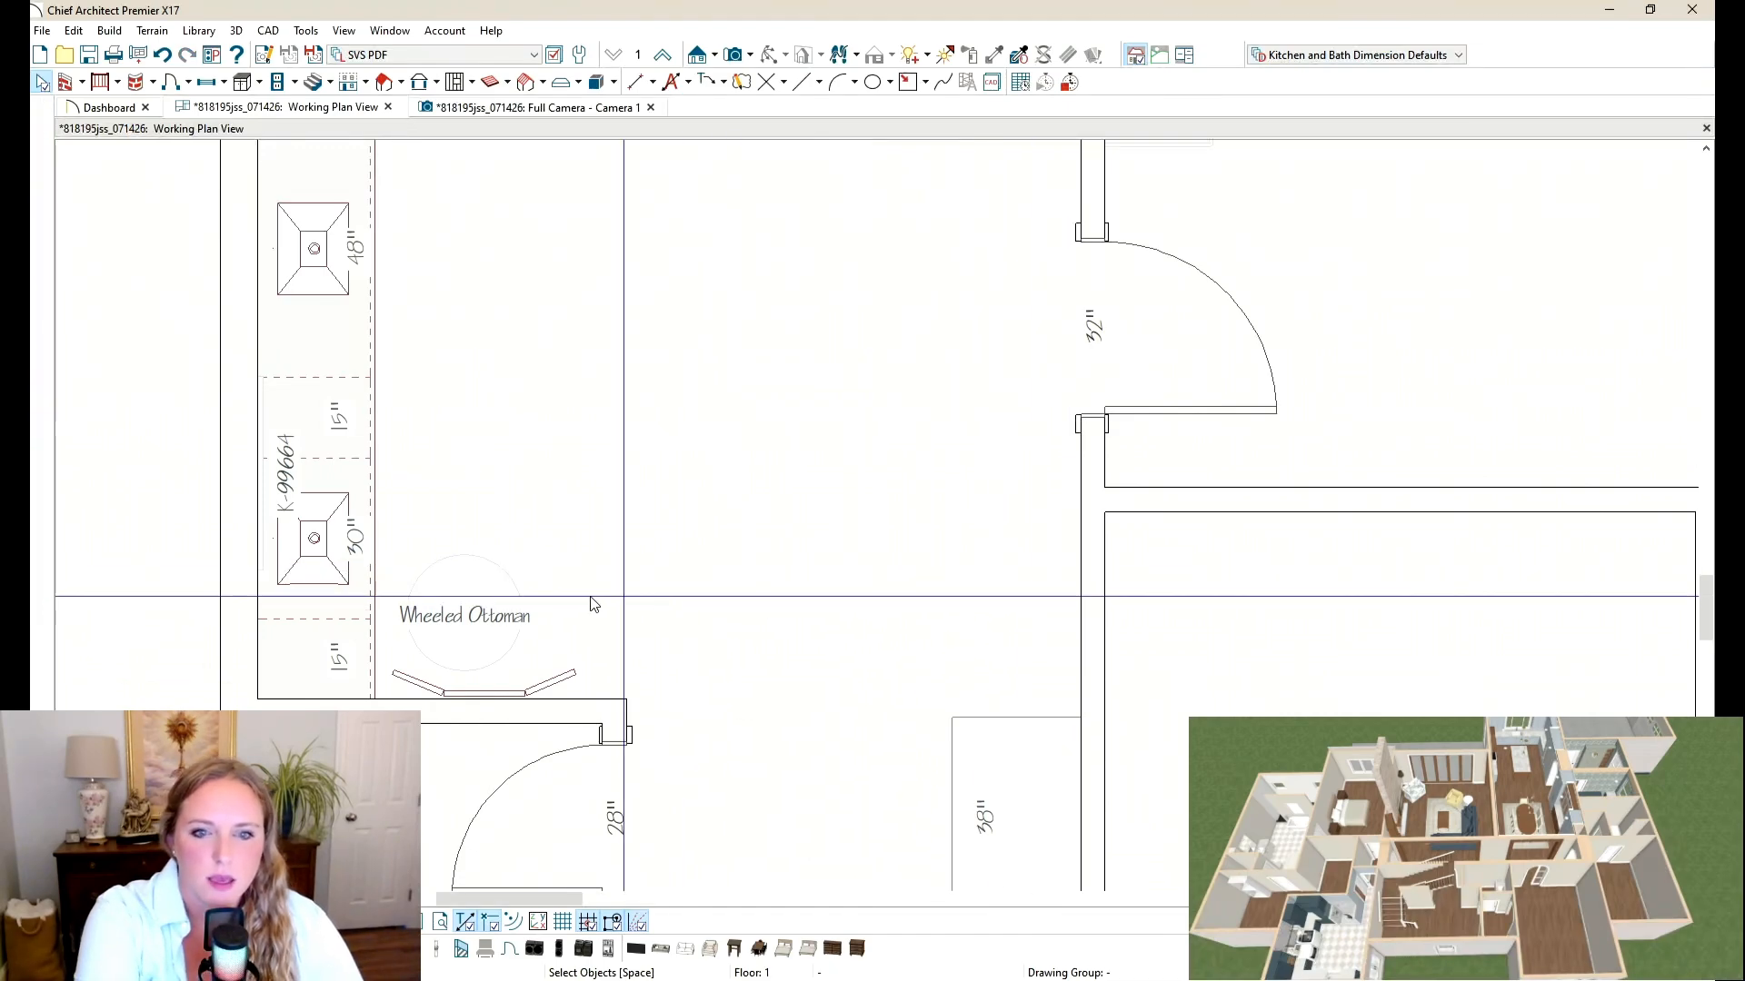
{"action": "left_click_drag", "start_coordinate": [400, 609], "coordinate": [575, 709]}
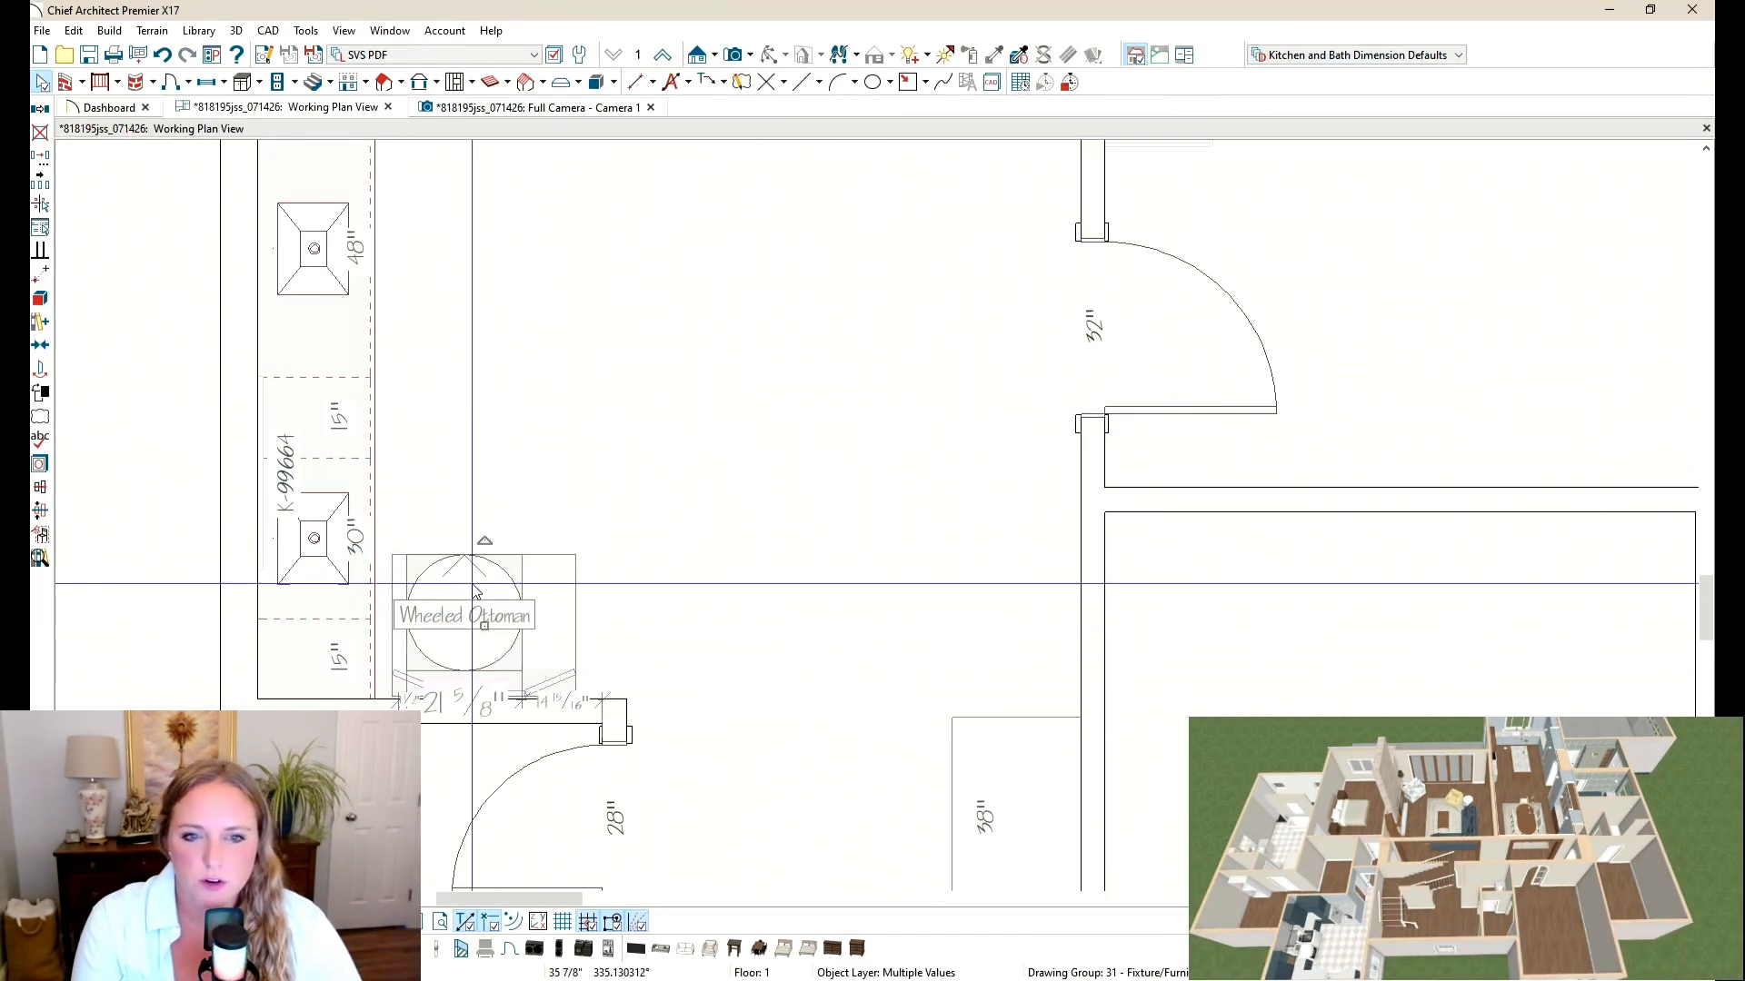
{"action": "left_click_drag", "start_coordinate": [484, 538], "coordinate": [1011, 584]}
{"action": "scroll", "coordinate": [914, 595], "scroll_direction": "down", "scroll_amount": 2}
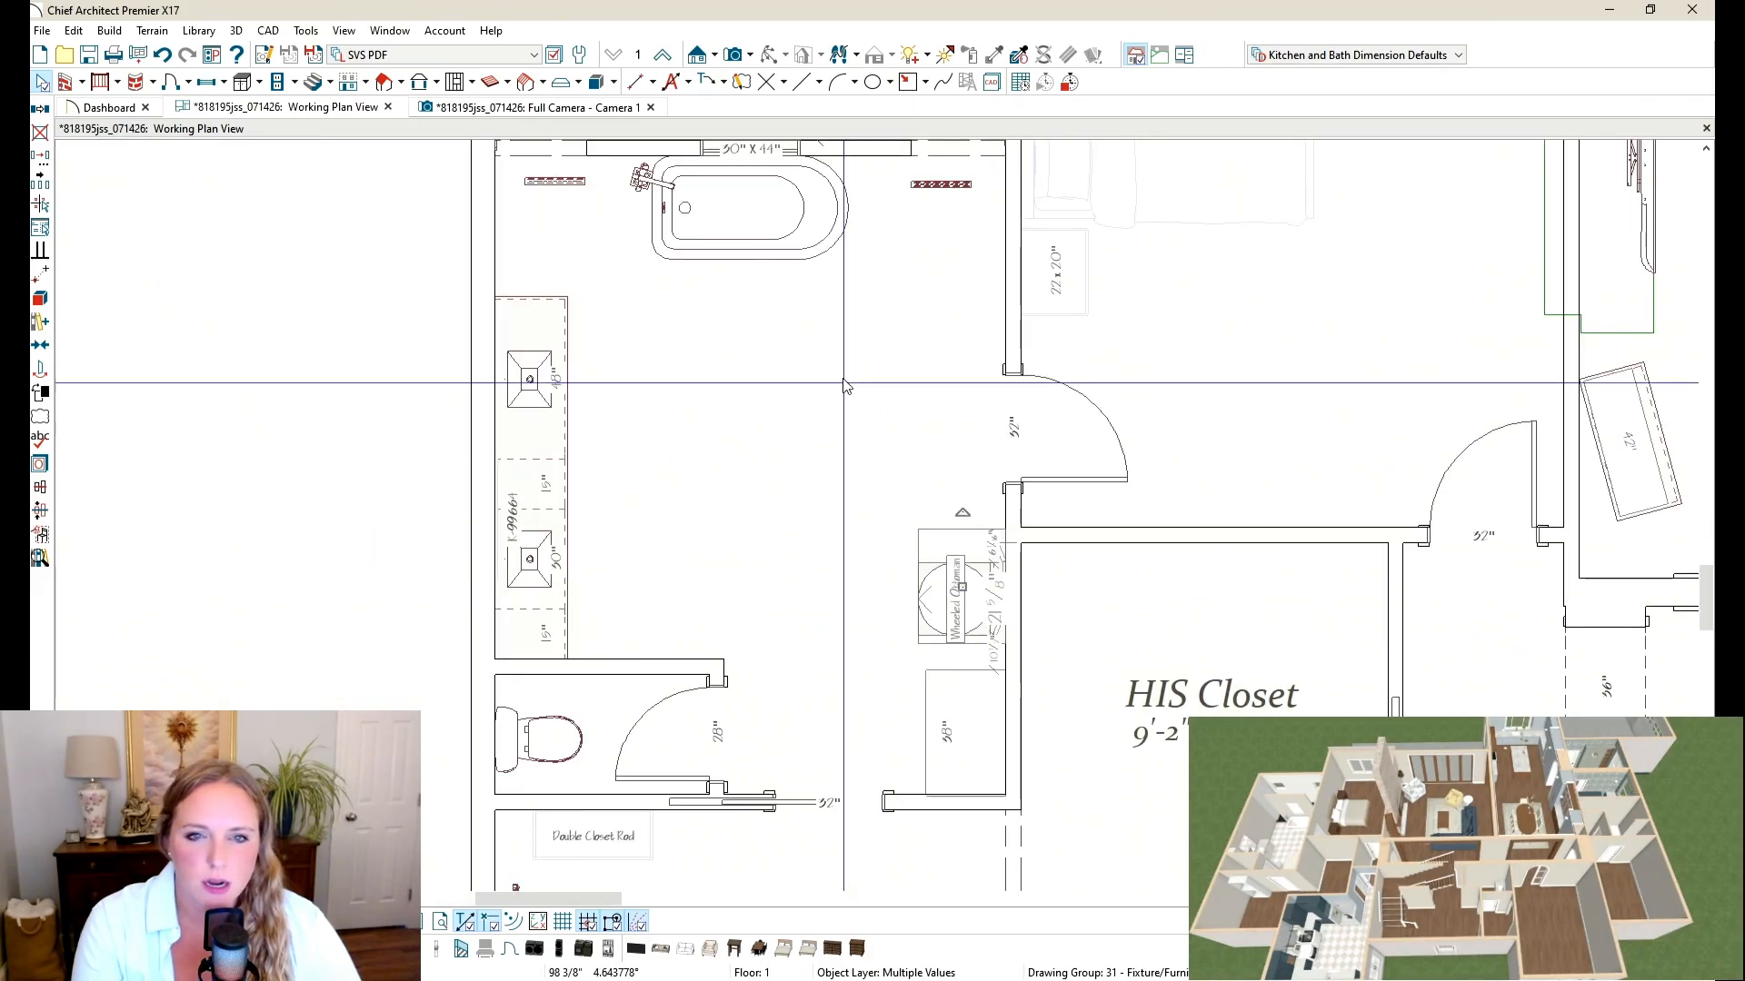
{"action": "left_click", "coordinate": [842, 382]}
Step: Examine the double vanity wall in the full camera view and compare it with the cabinet run in the plan
{"action": "scroll", "coordinate": [771, 371], "scroll_direction": "up", "scroll_amount": 1}
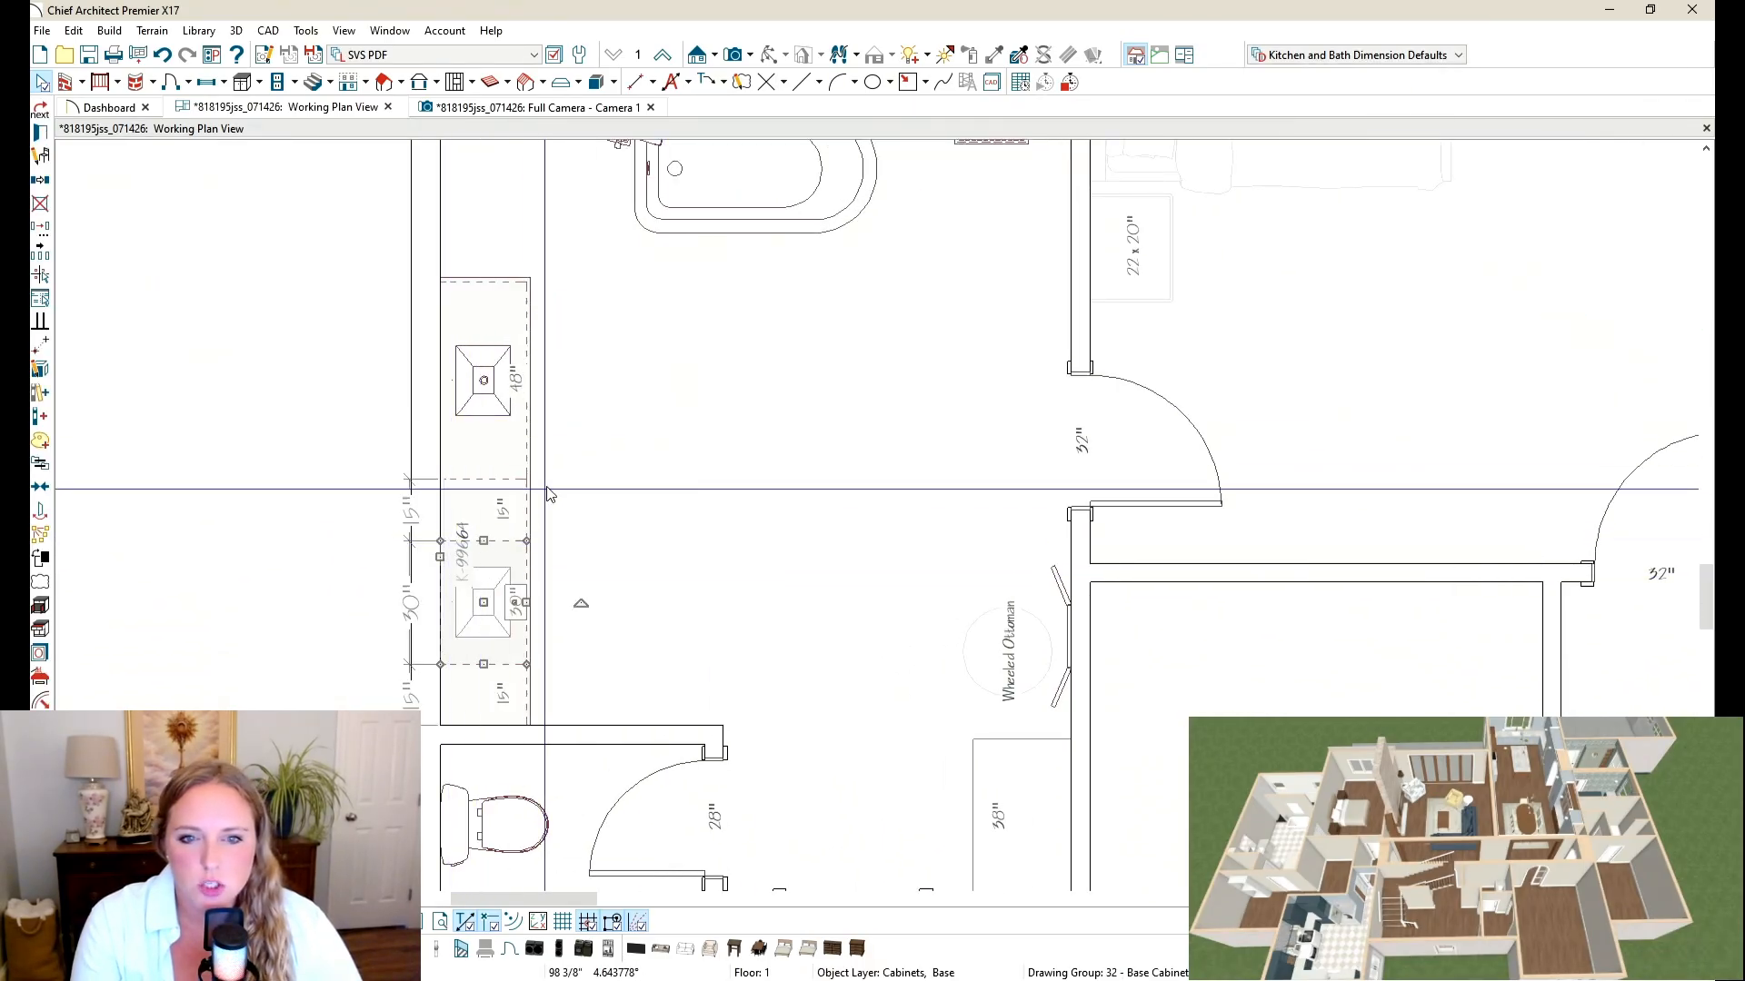
{"action": "left_click", "coordinate": [663, 405]}
{"action": "left_click", "coordinate": [618, 109]}
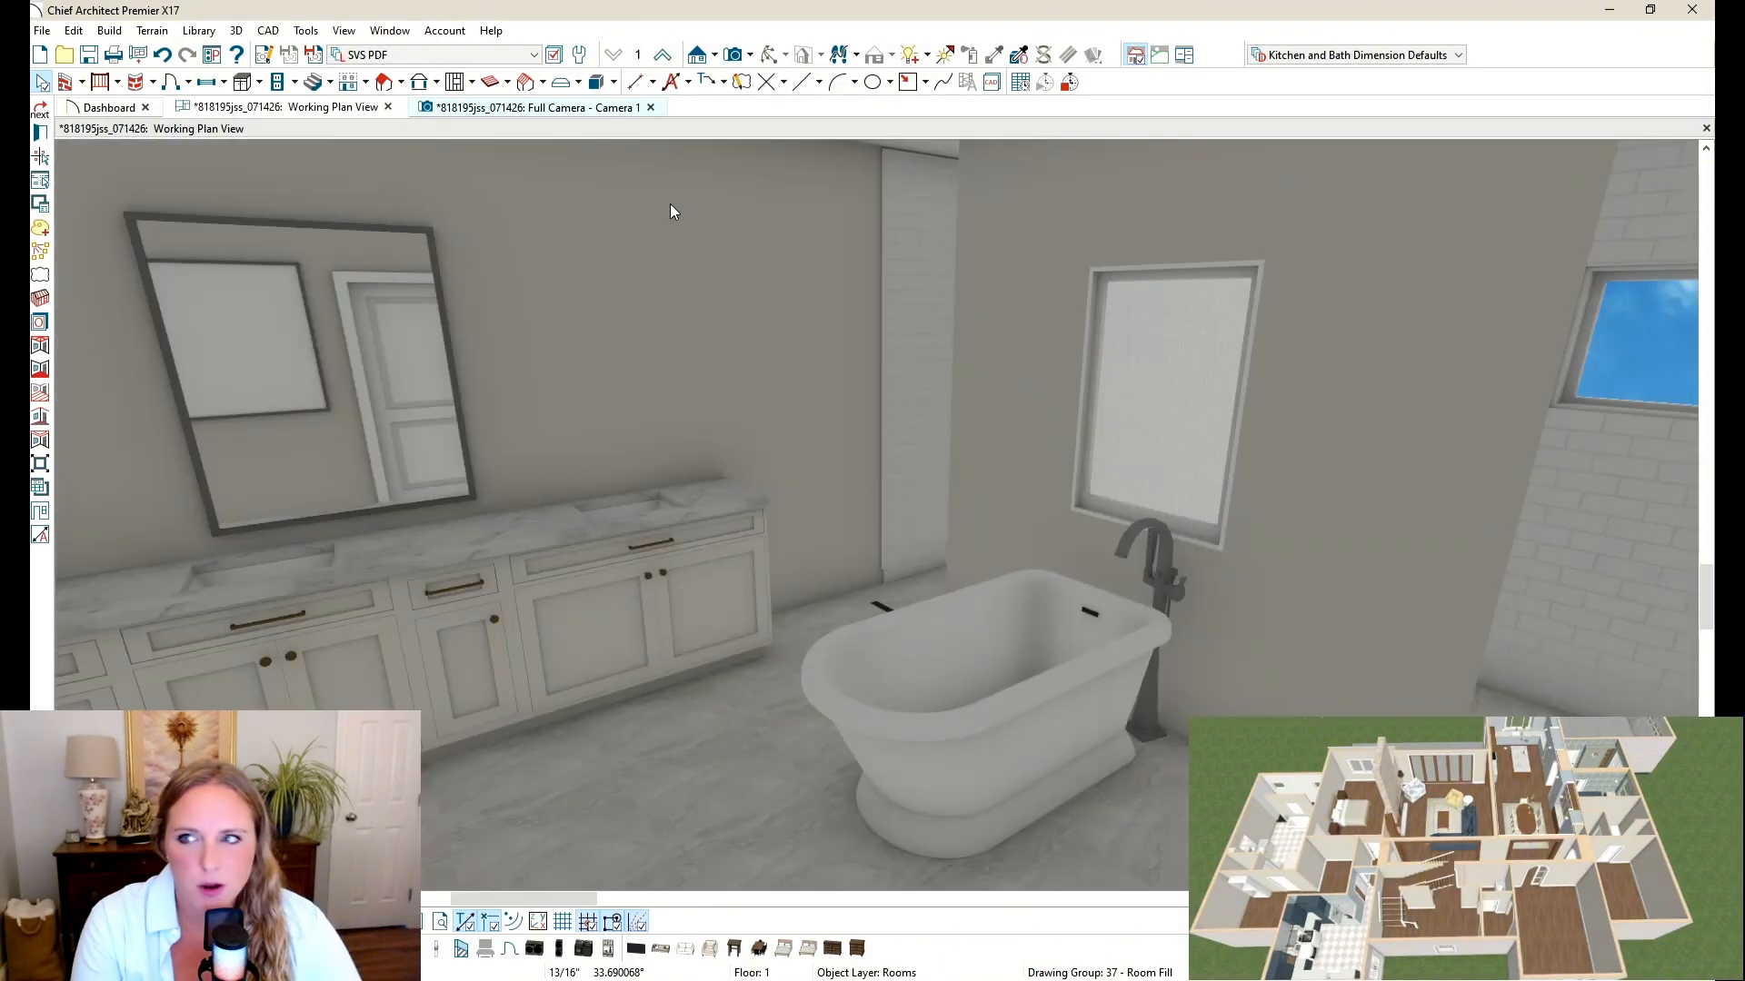
{"action": "left_click_drag", "start_coordinate": [838, 444], "coordinate": [718, 422]}
{"action": "left_click", "coordinate": [345, 110]}
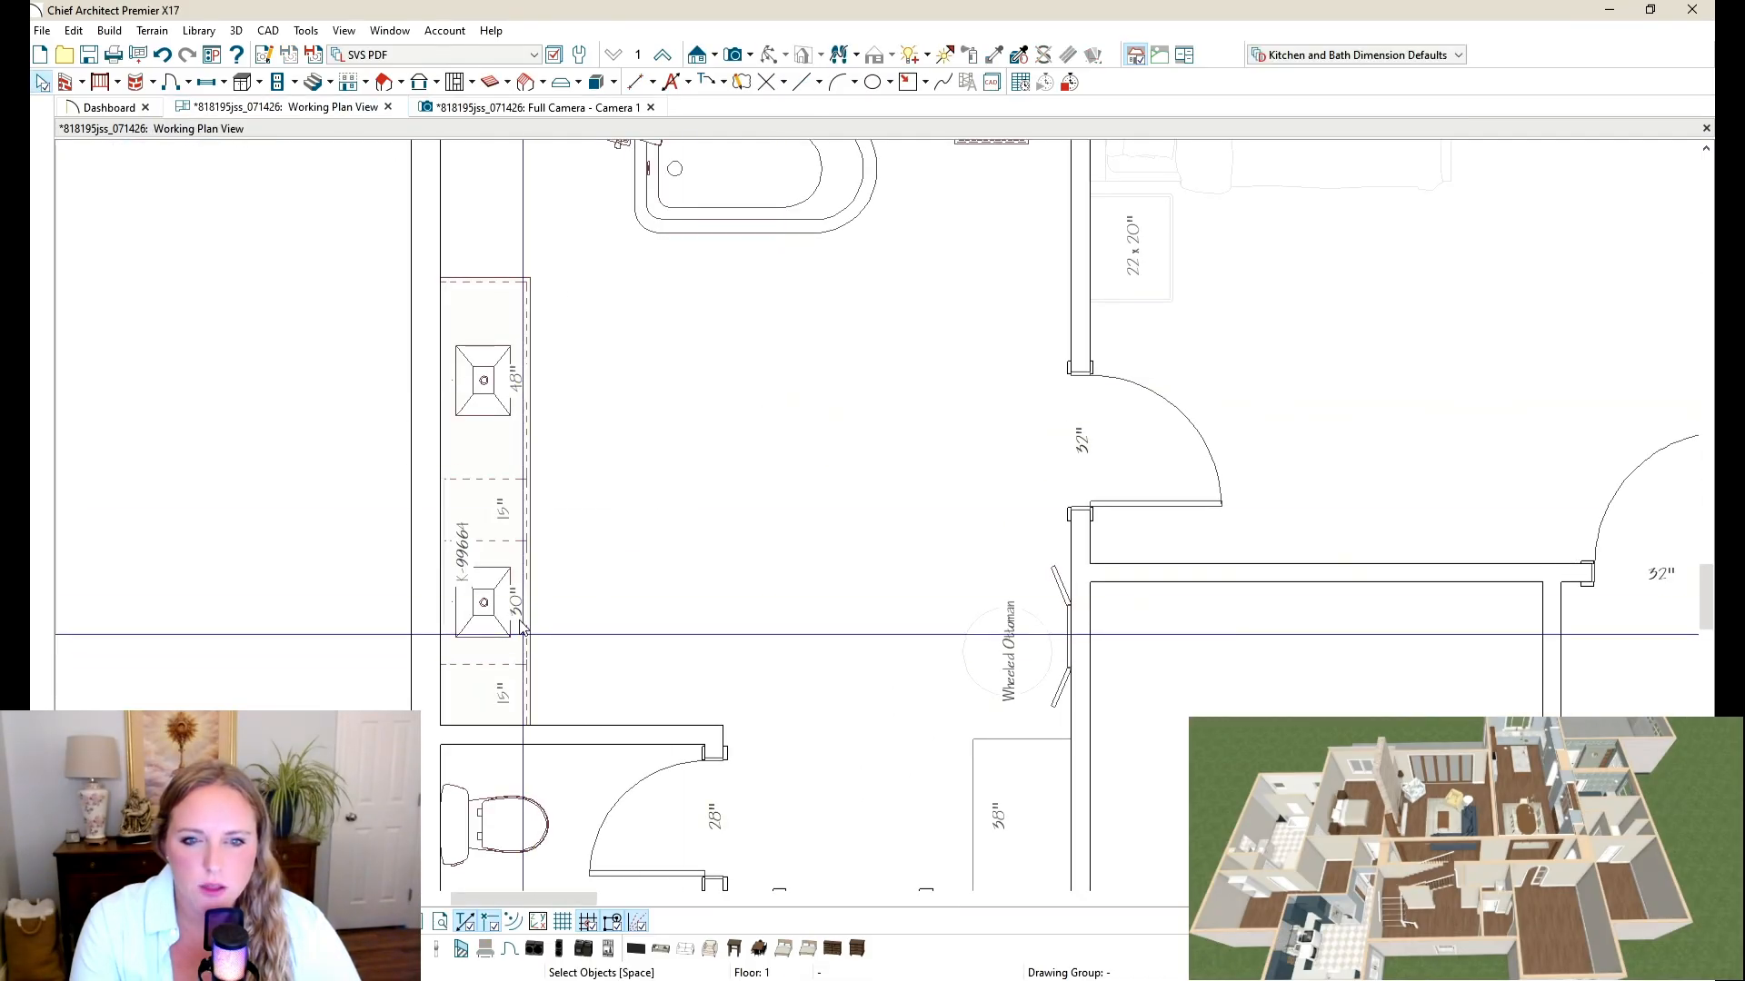
Step: Replace the 48-inch sink base with a copy of the 30-inch sink base and add a matching 15-inch cabinet at the vanity's tub end
{"action": "left_click", "coordinate": [502, 382]}
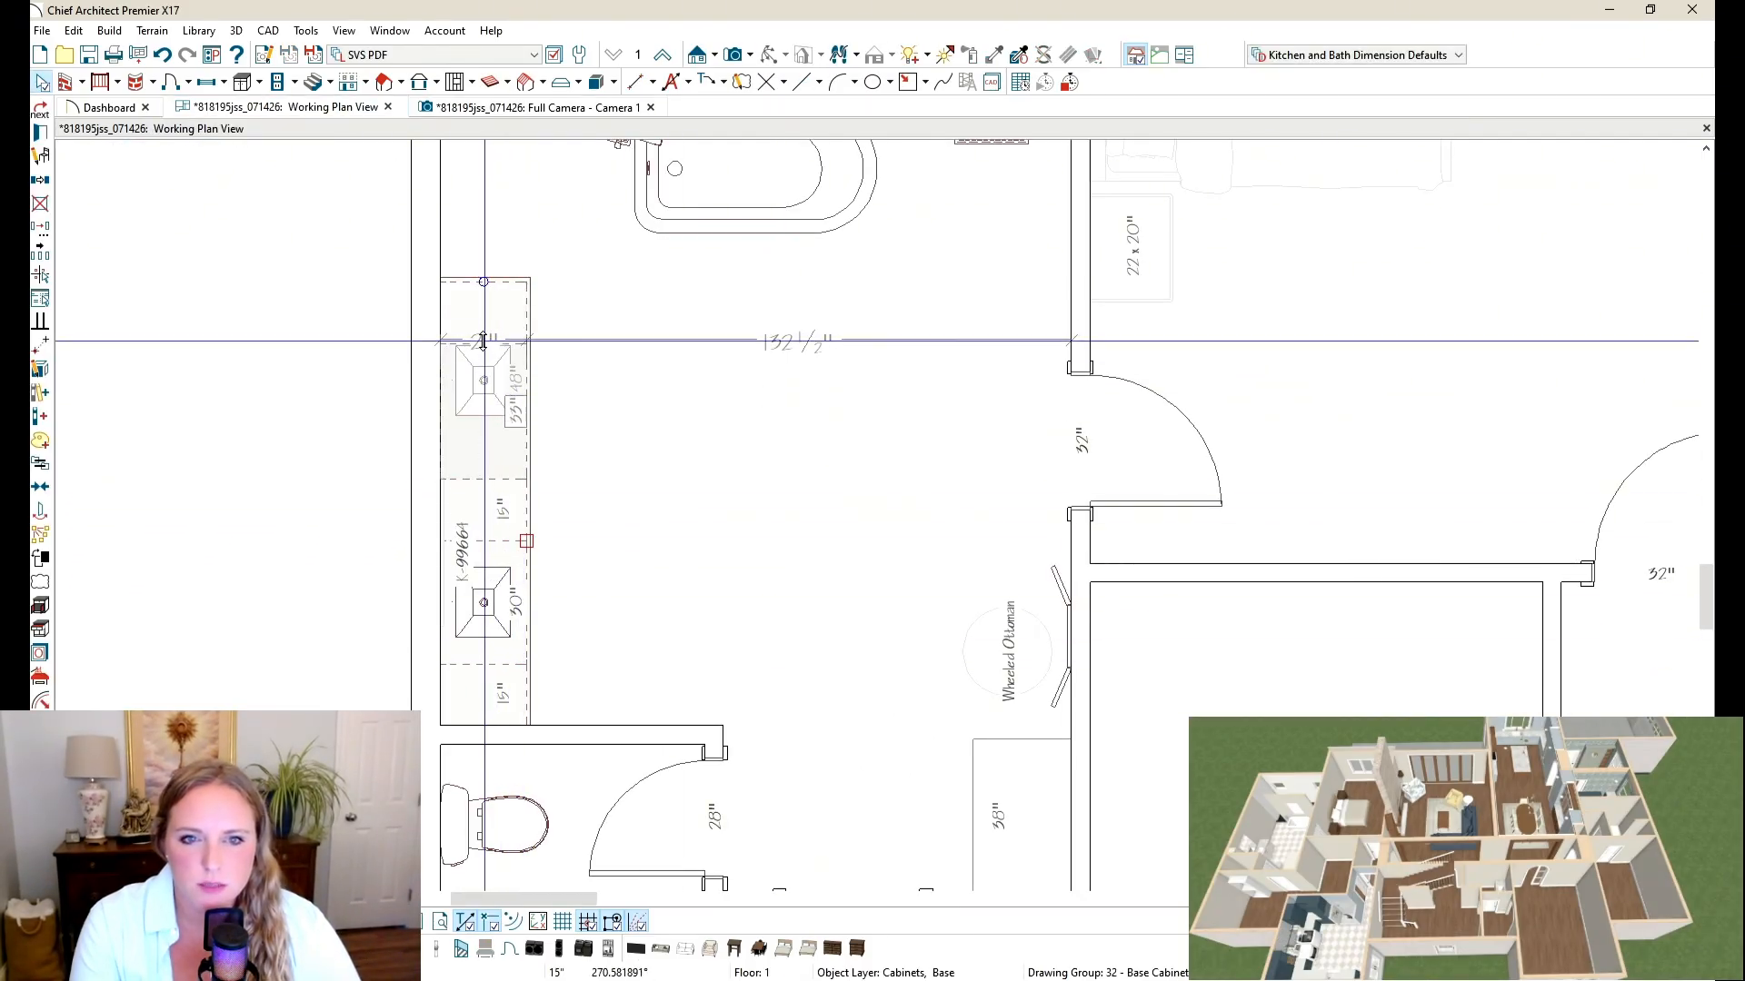
{"action": "left_click_drag", "start_coordinate": [480, 354], "coordinate": [482, 347]}
{"action": "key", "text": "Delete"}
{"action": "left_click", "coordinate": [517, 611]}
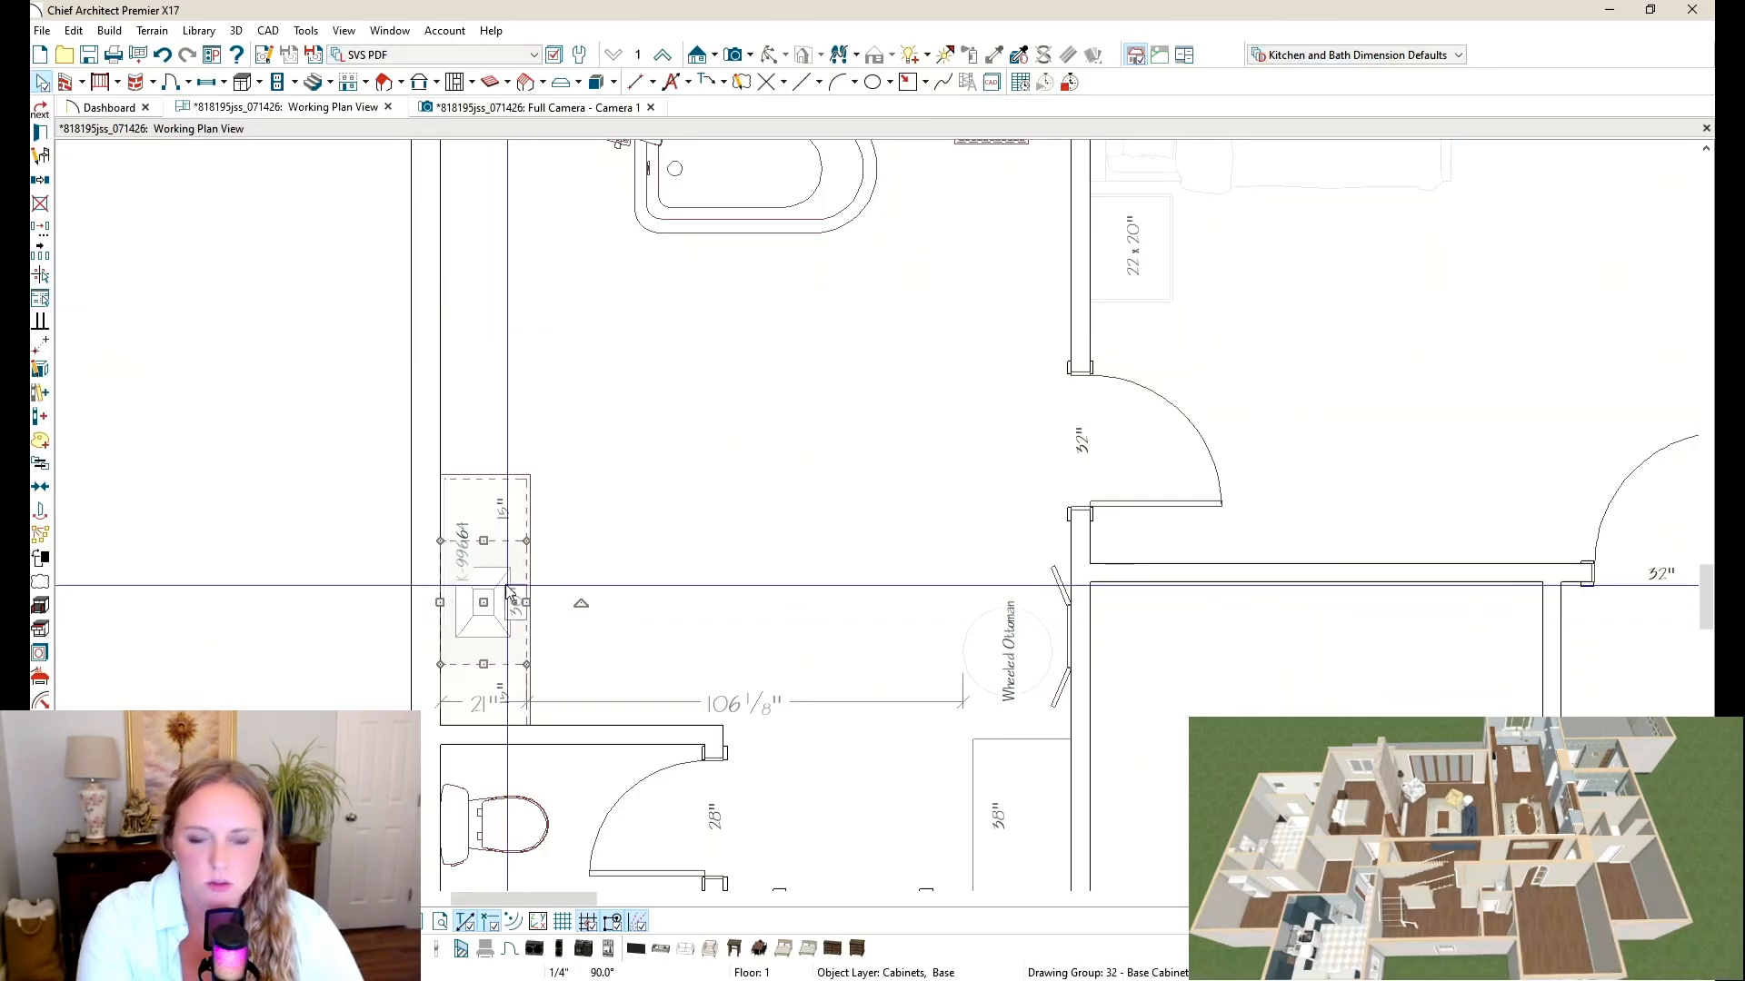
{"action": "key", "text": "ctrl+c"}
{"action": "key", "text": "ctrl+v"}
{"action": "left_click", "coordinate": [494, 418]}
{"action": "left_click_drag", "start_coordinate": [534, 375], "coordinate": [466, 518]}
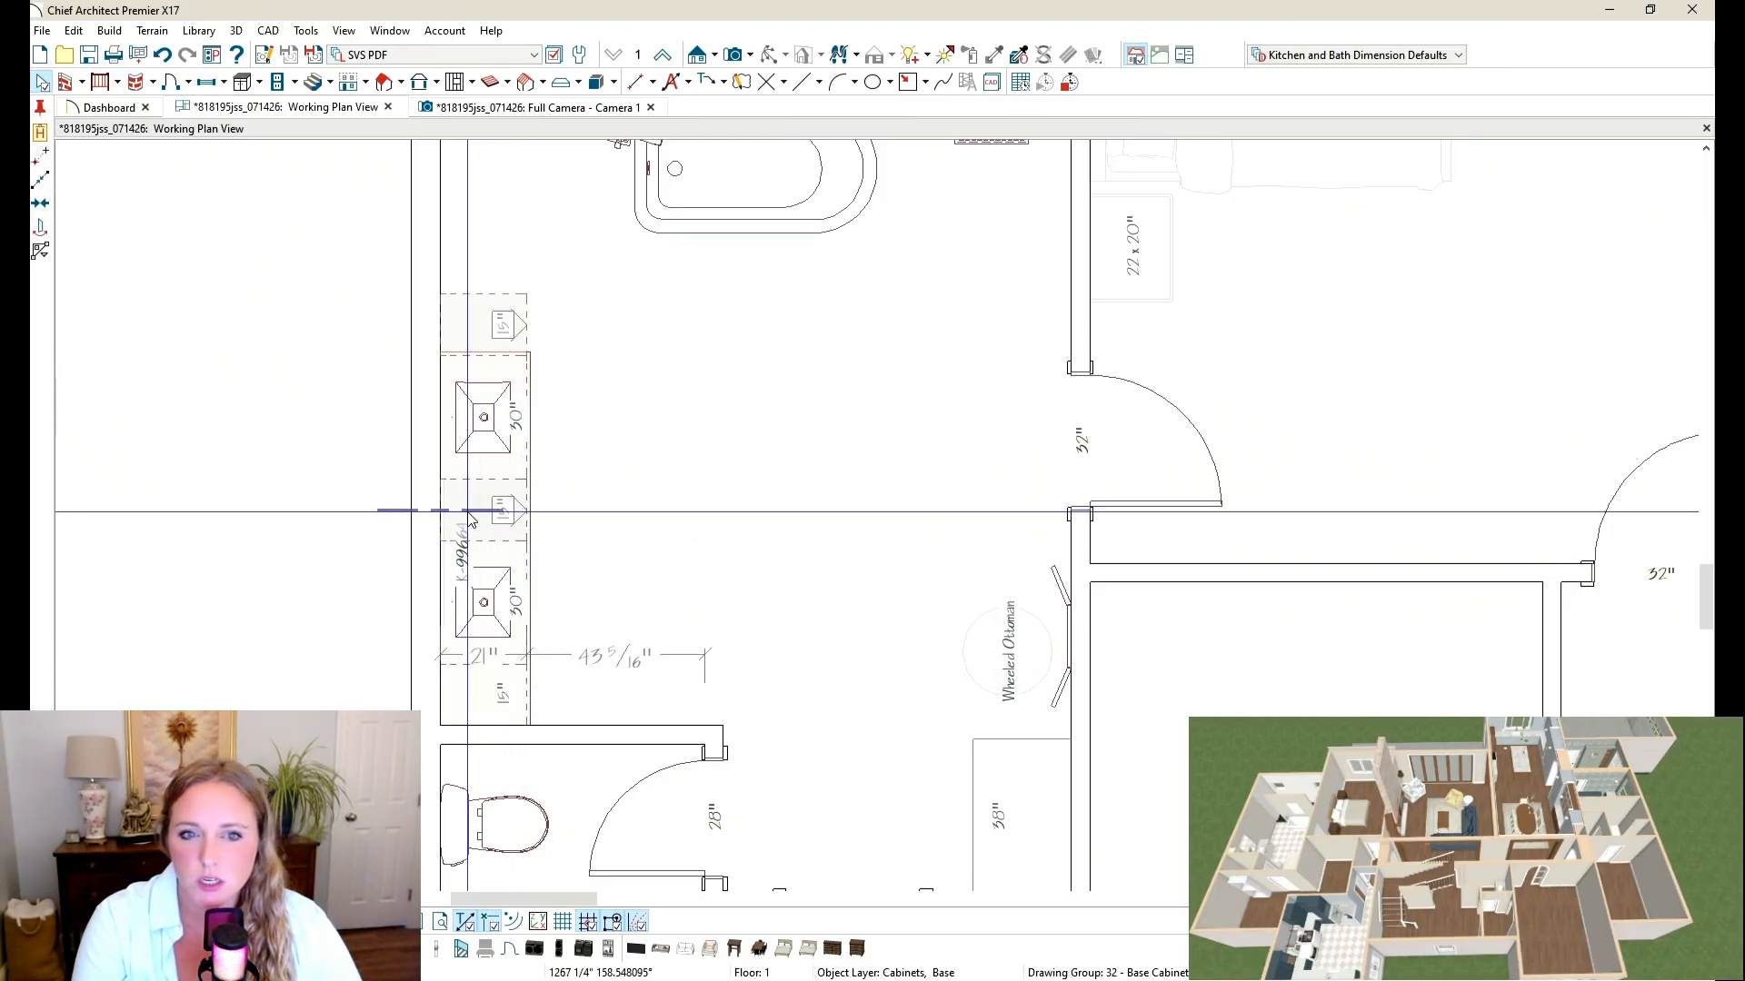
Step: Measure the clearance from the vanity's end corner to the tub, and review the new vanity run in the camera and plan views
{"action": "left_click", "coordinate": [634, 82]}
{"action": "mouse_move", "coordinate": [527, 294]}
{"action": "left_mouse_down"}
{"action": "mouse_move", "coordinate": [631, 232]}
{"action": "mouse_move", "coordinate": [606, 206]}
{"action": "left_mouse_up"}
{"action": "left_click", "coordinate": [550, 107]}
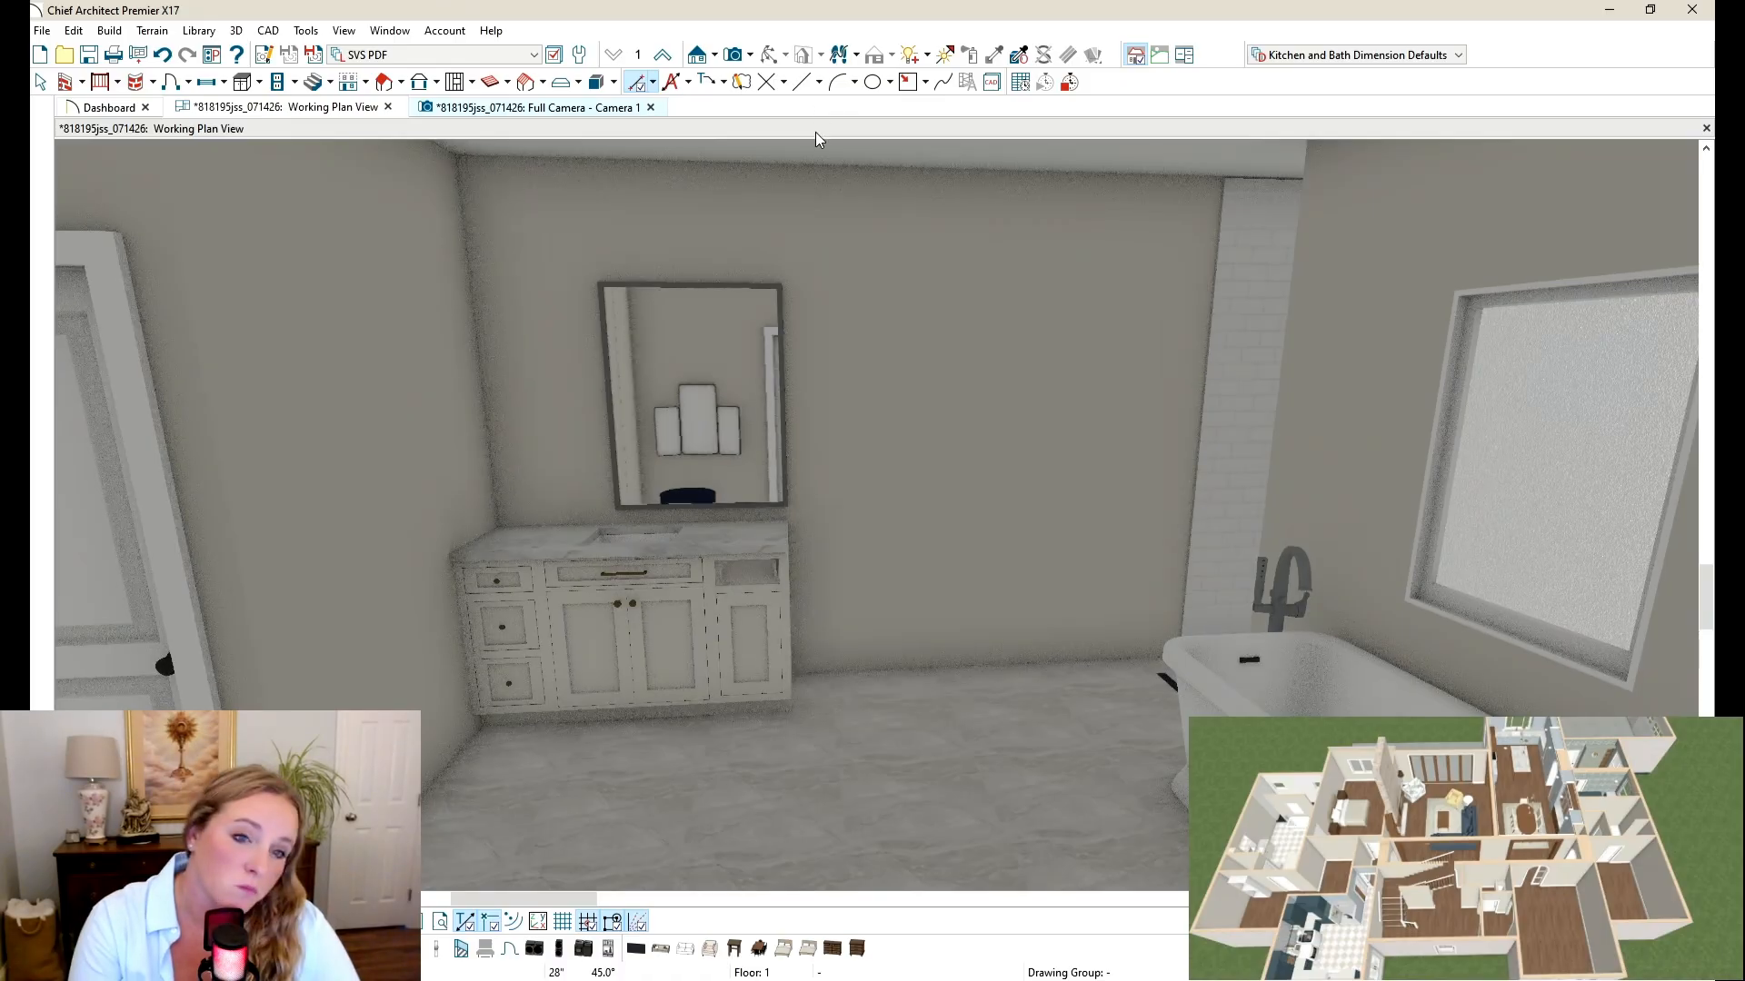
{"action": "key", "text": "space"}
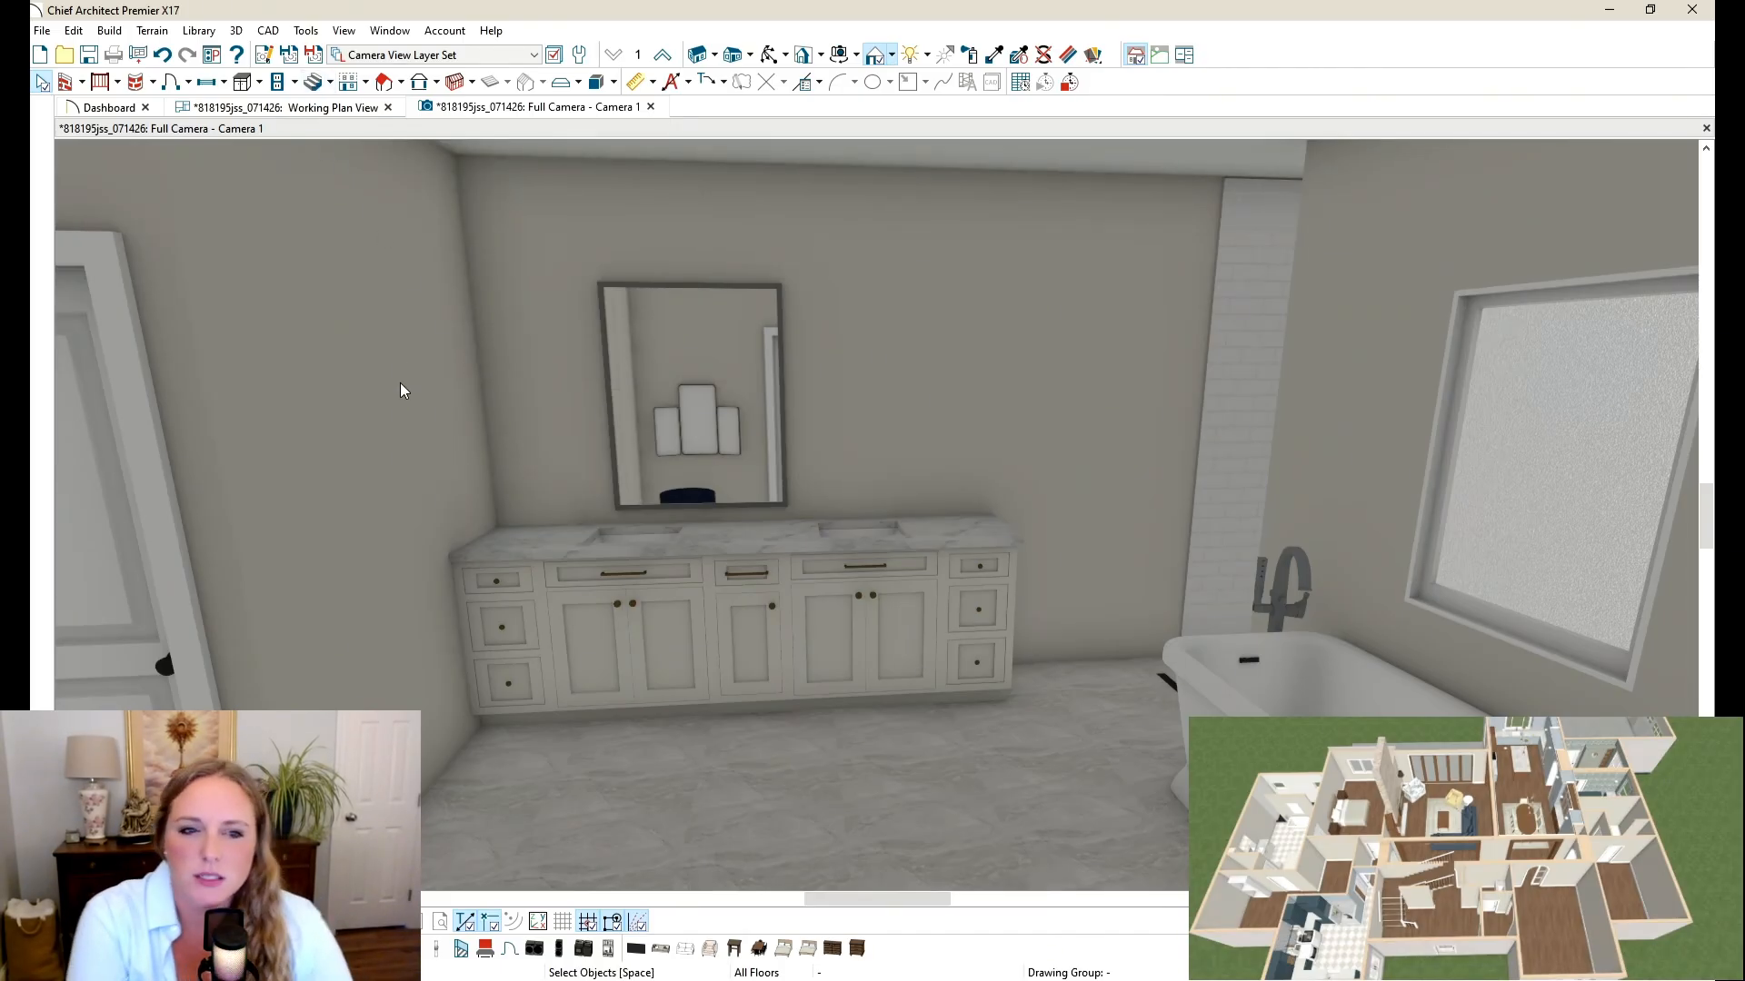
{"action": "left_click", "coordinate": [316, 111]}
{"action": "scroll", "coordinate": [1030, 374], "scroll_direction": "down", "scroll_amount": 3}
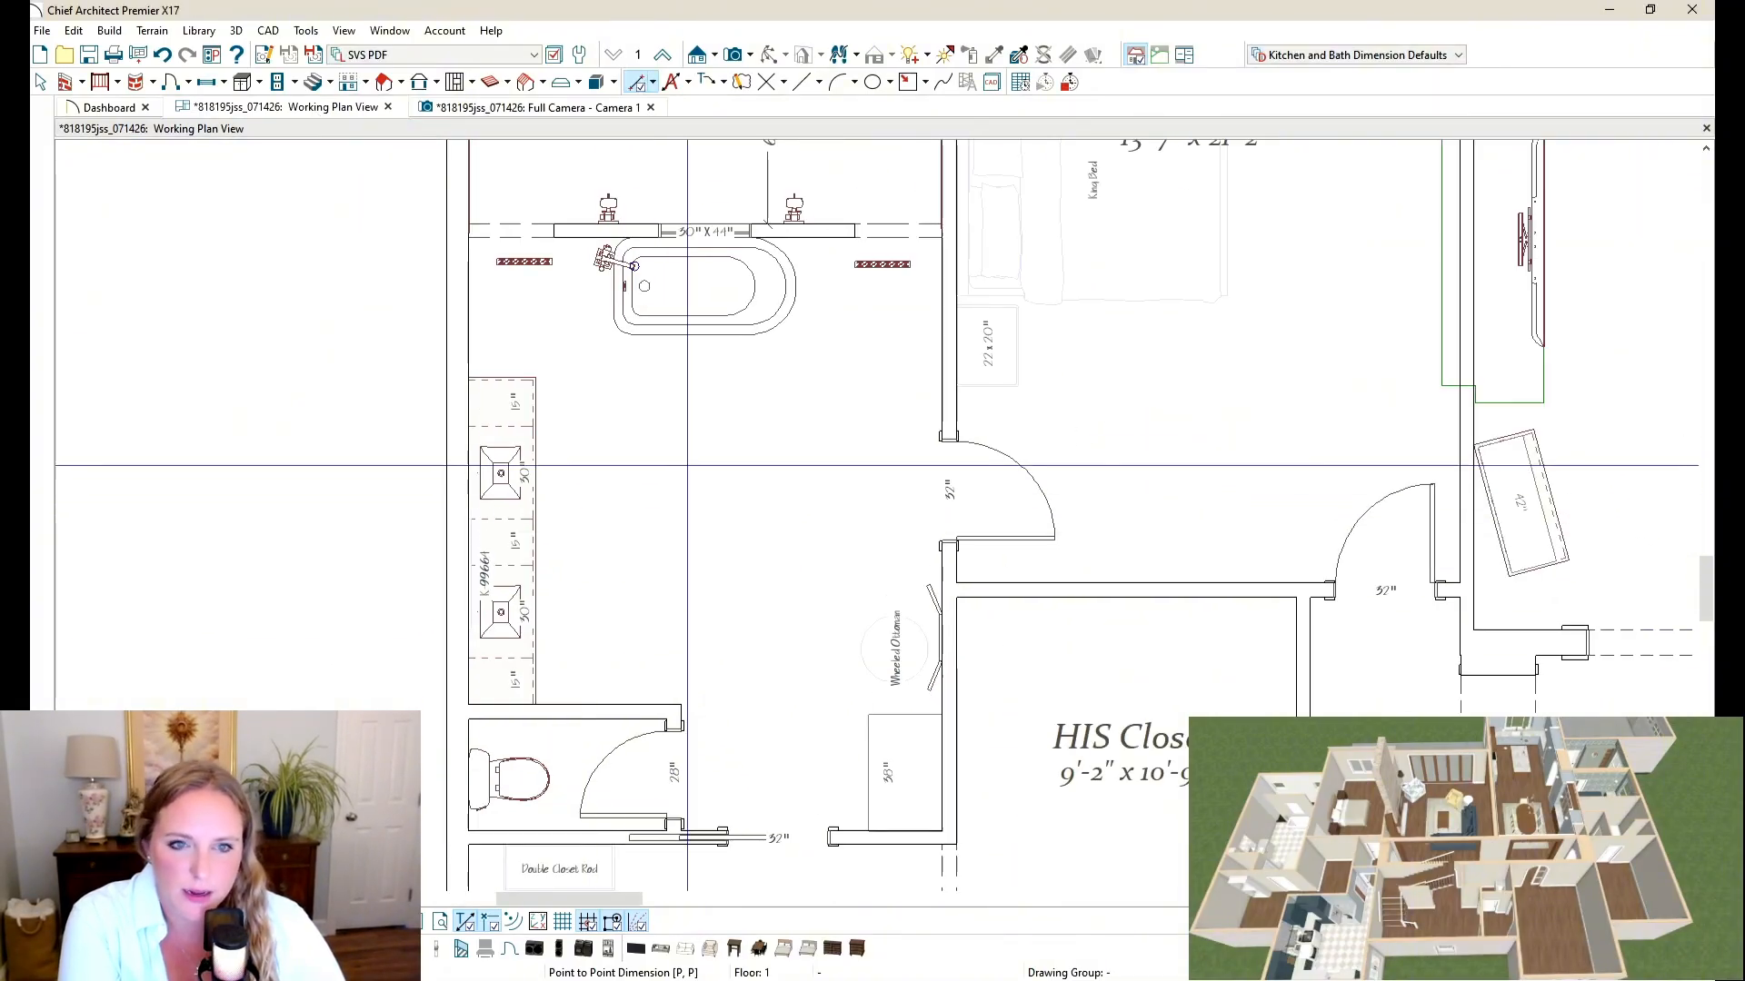
{"action": "left_click", "coordinate": [518, 107]}
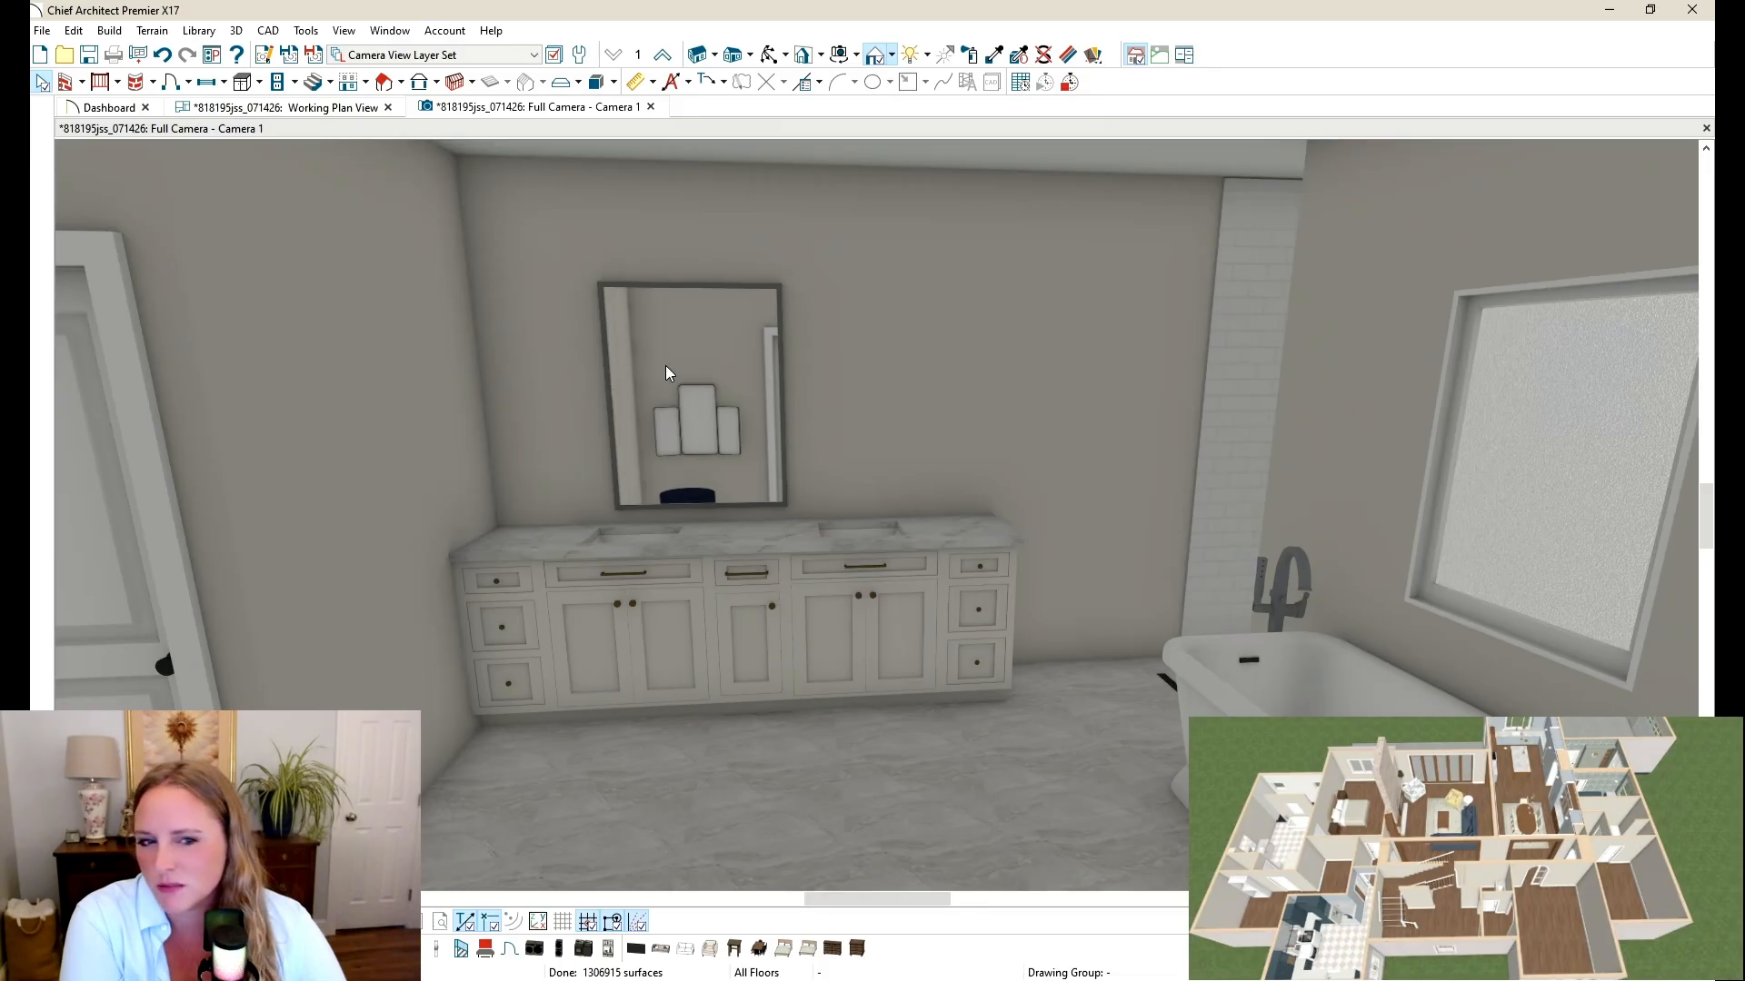
Step: Move the vanity mirror over the sink nearest the side wall and set its width to 2'-8"
{"action": "left_click", "coordinate": [698, 400]}
{"action": "left_click_drag", "start_coordinate": [676, 402], "coordinate": [641, 407]}
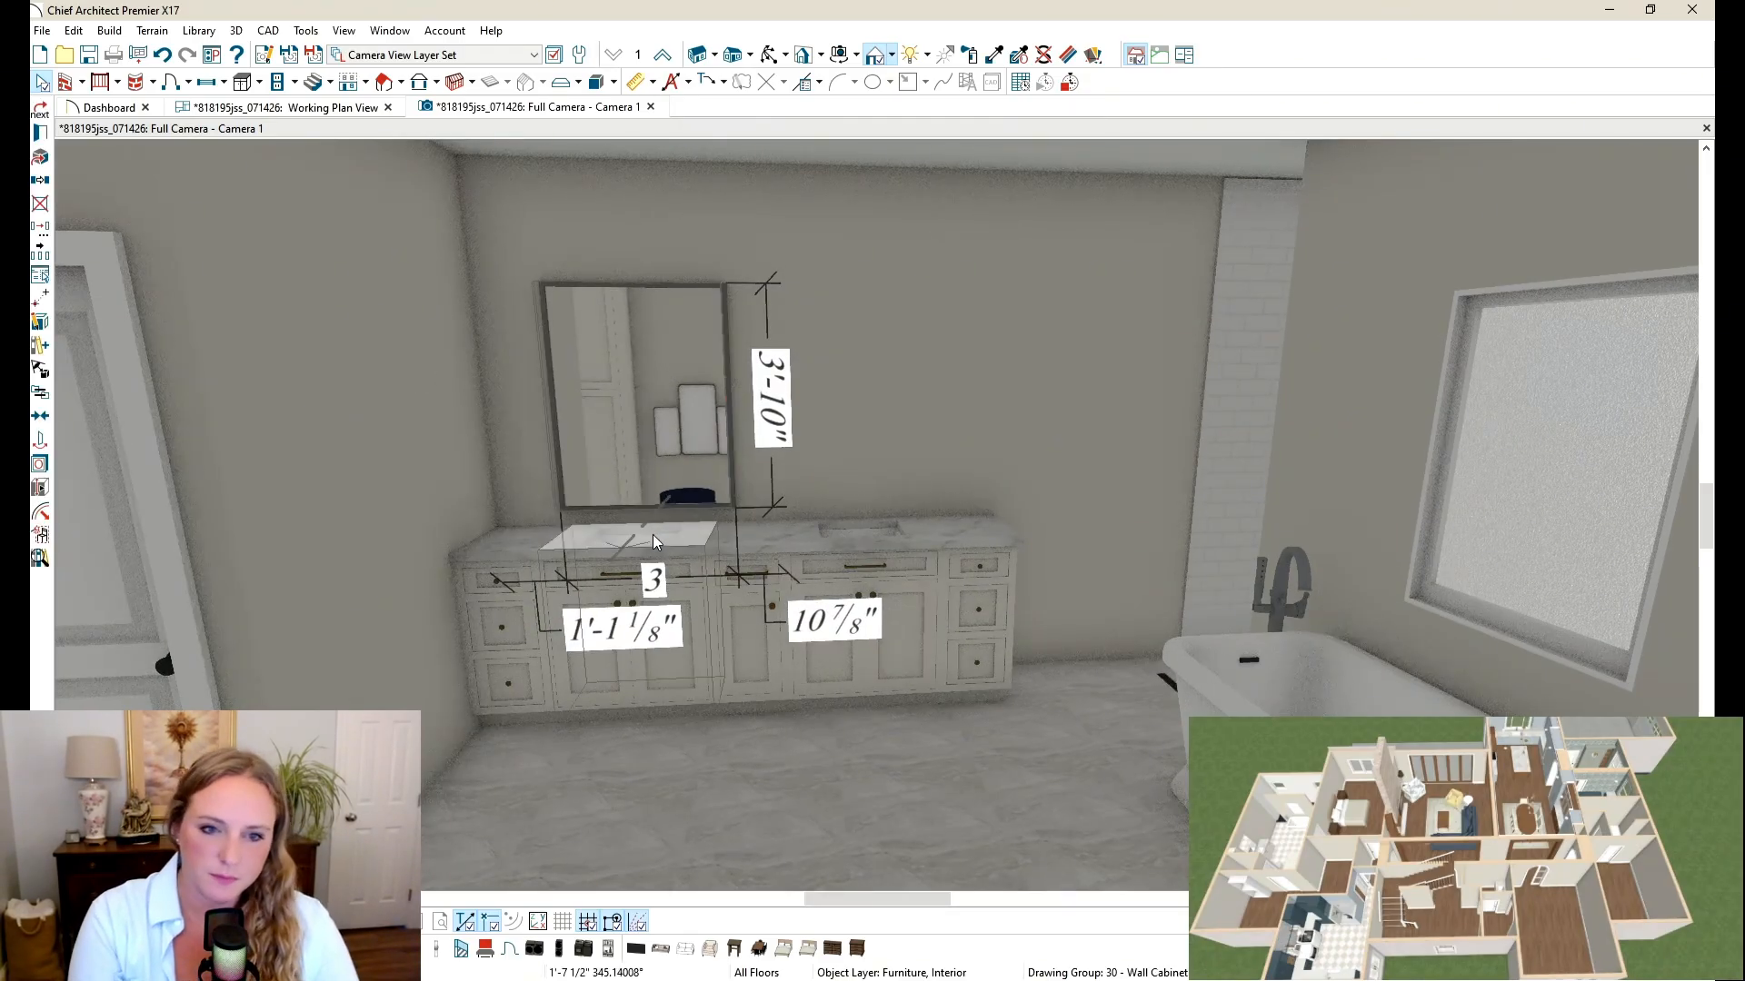
{"action": "left_click", "coordinate": [722, 416]}
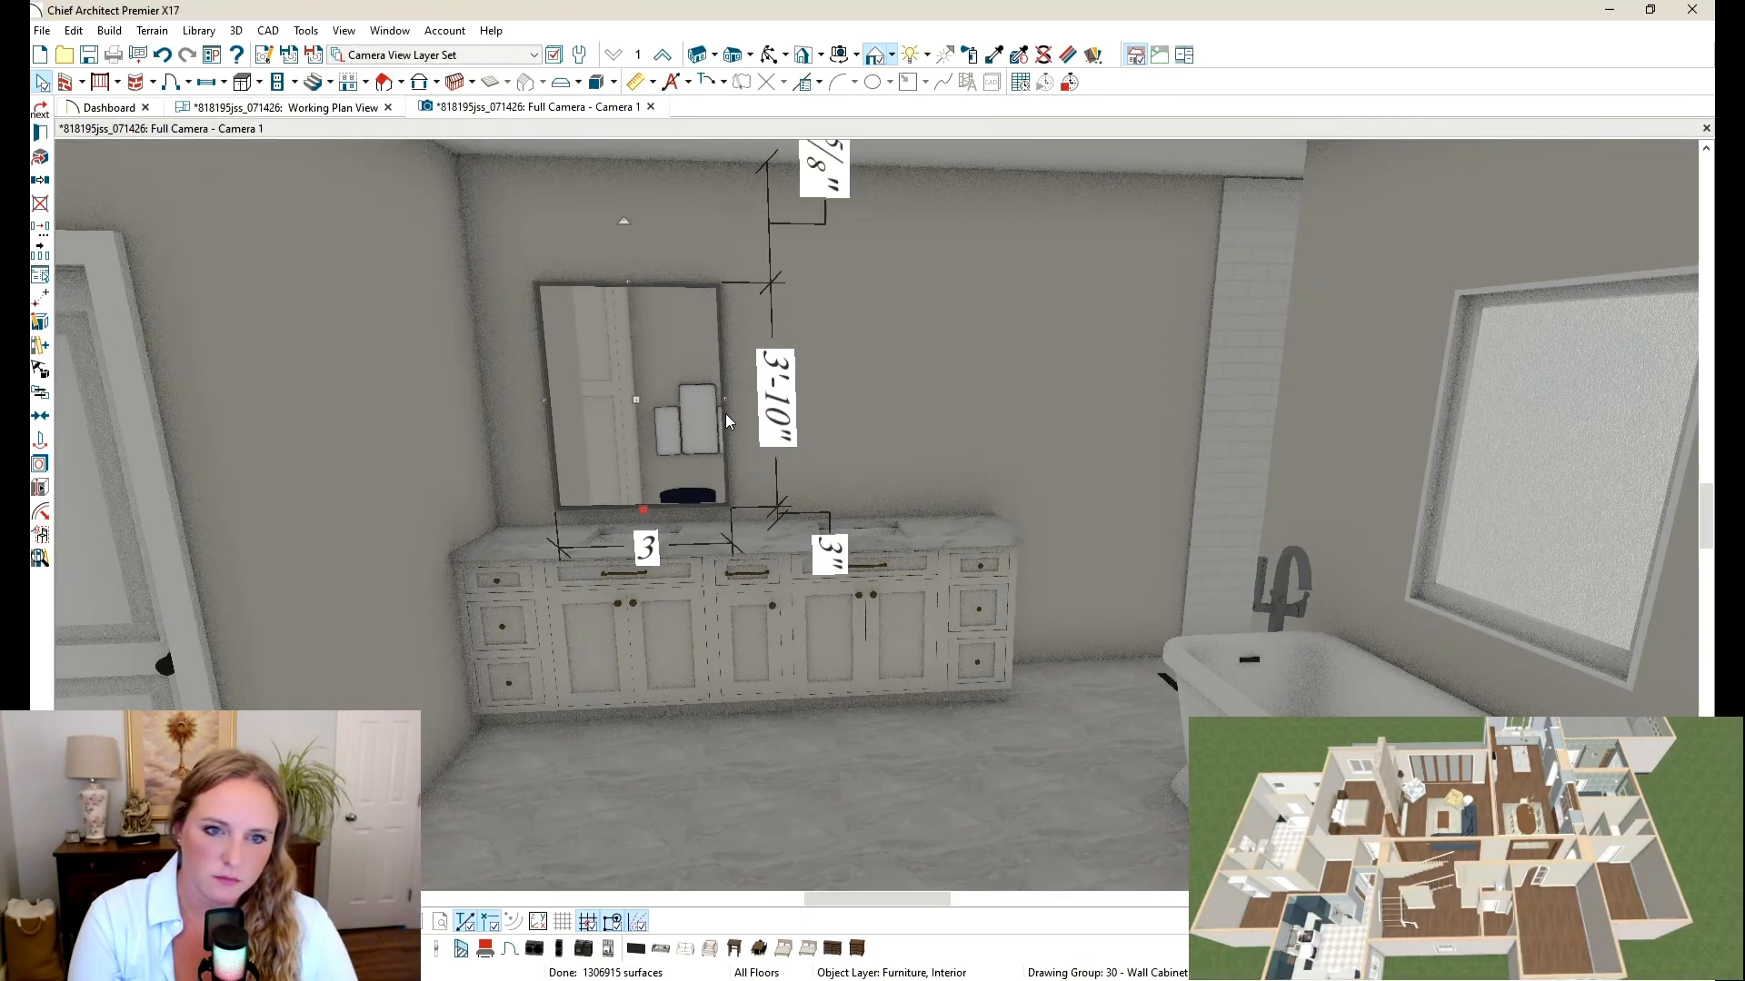
{"action": "key", "text": "ctrl+e"}
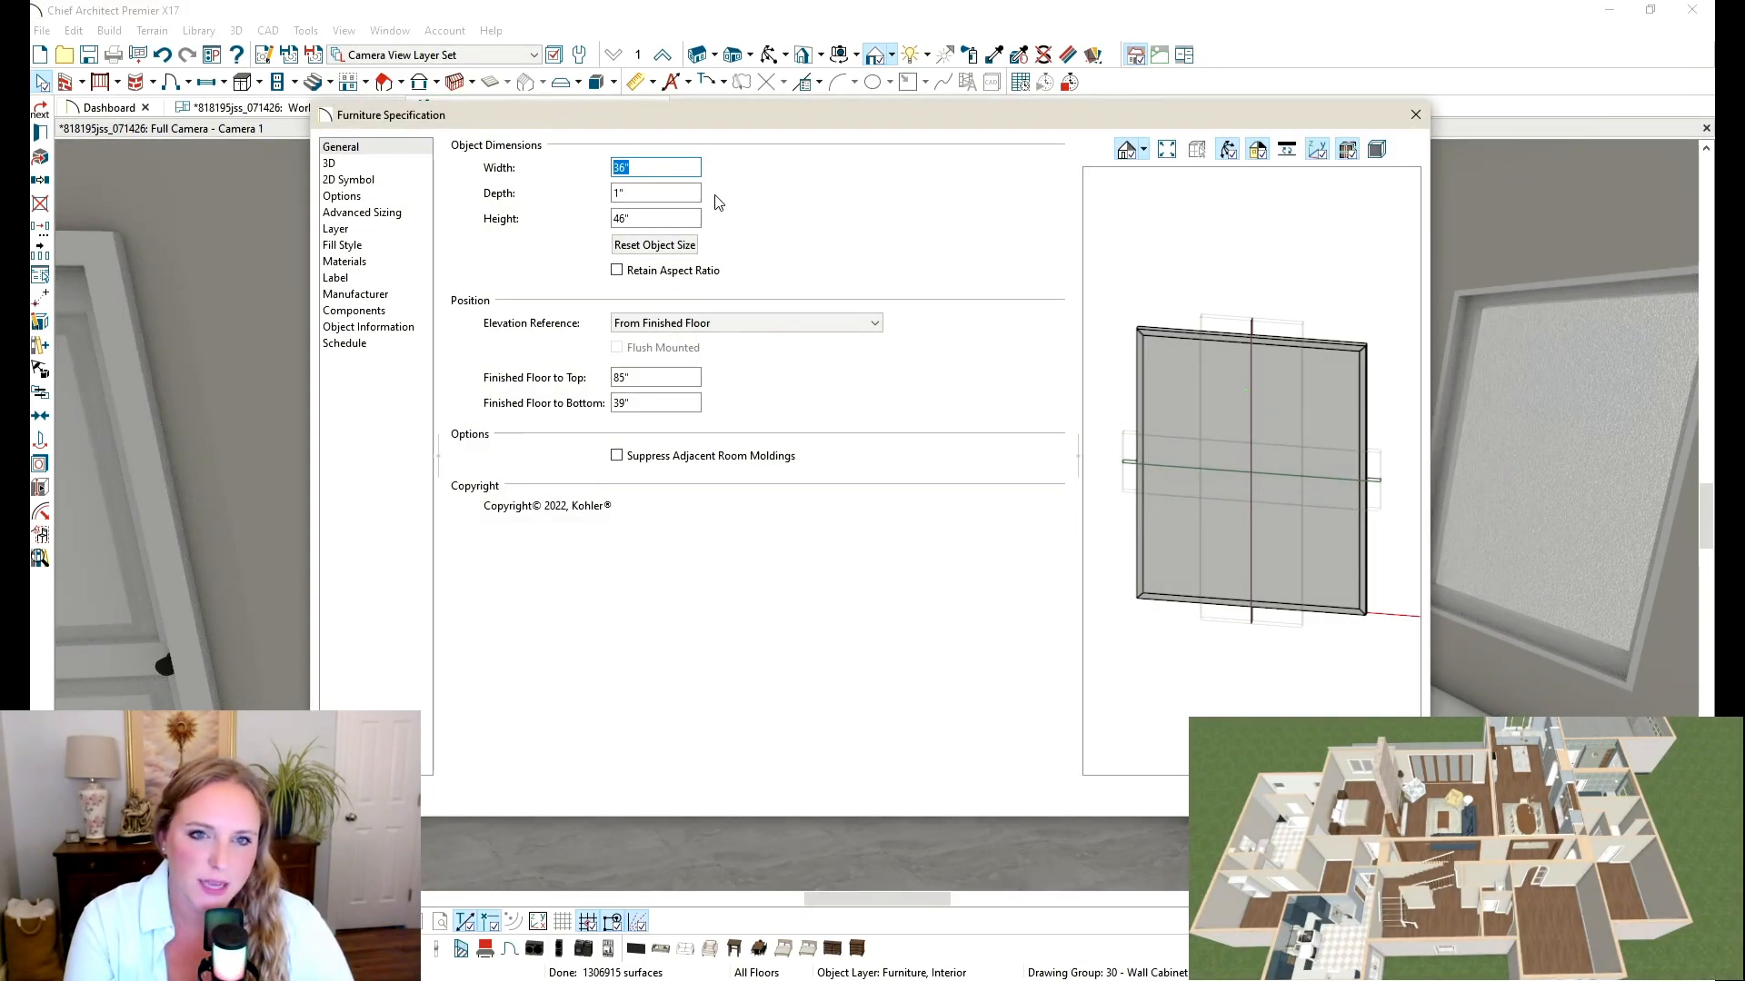
{"action": "key", "text": "Return"}
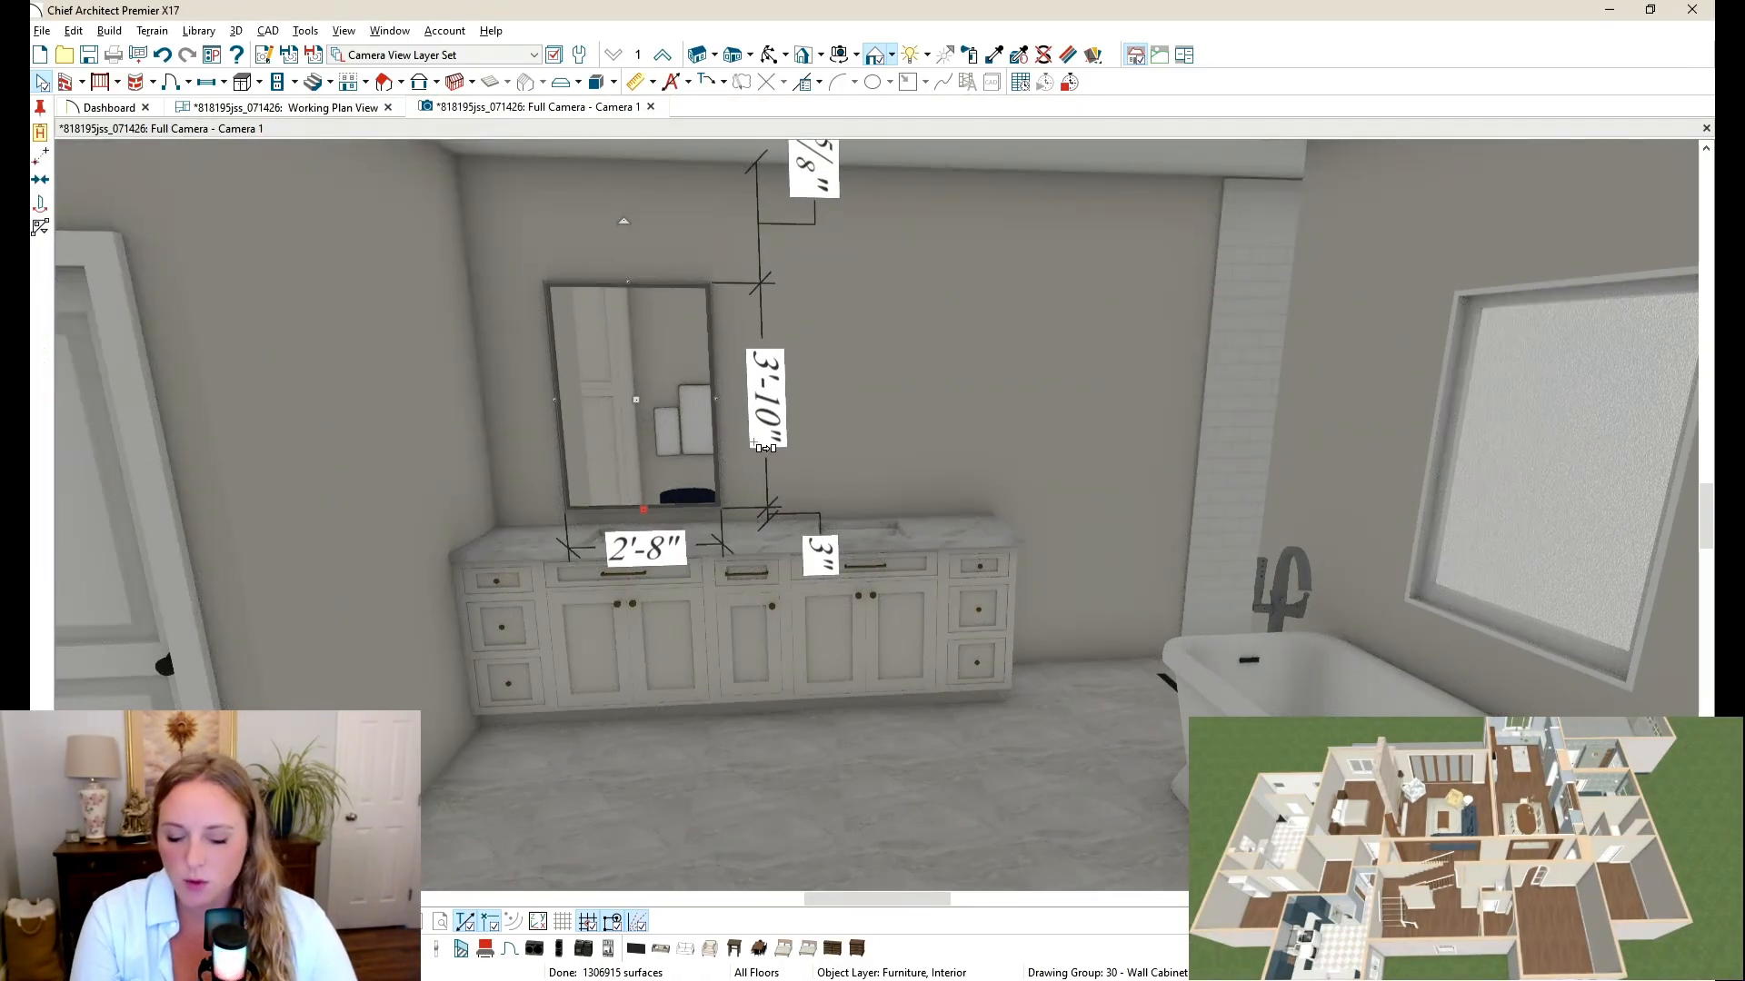
Step: Place a copy of the resized mirror above the second sink
{"action": "left_click", "coordinate": [745, 534]}
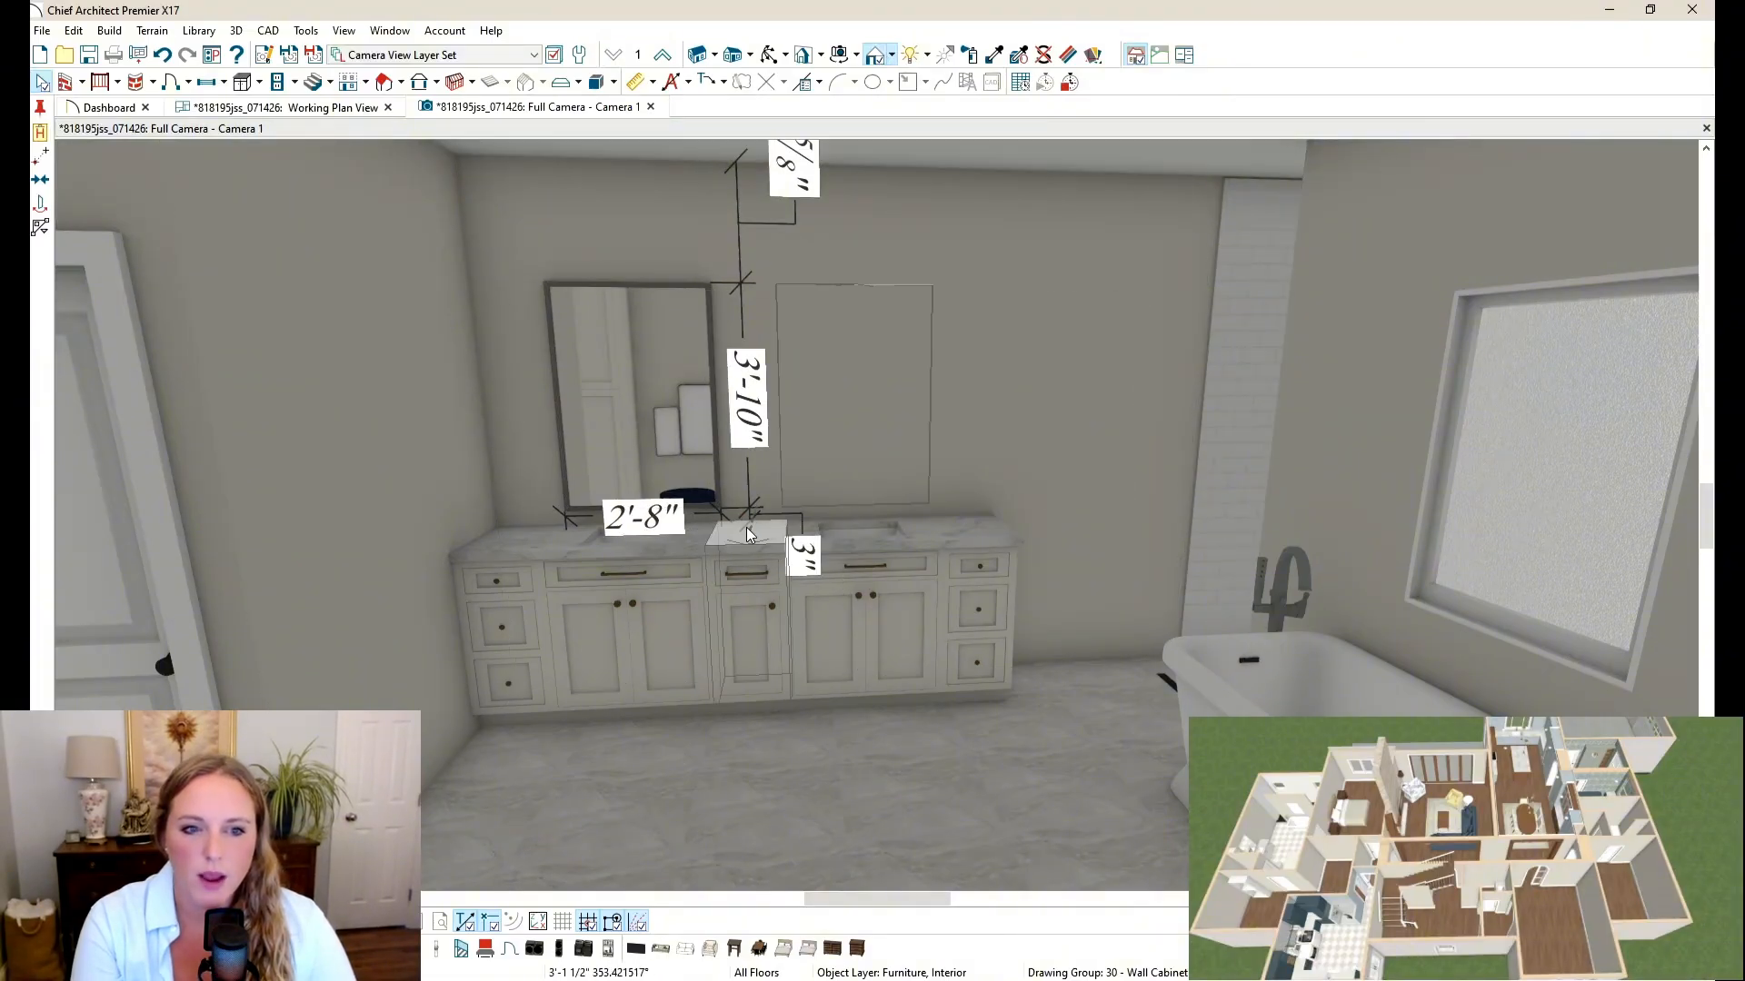
{"action": "left_click", "coordinate": [745, 527]}
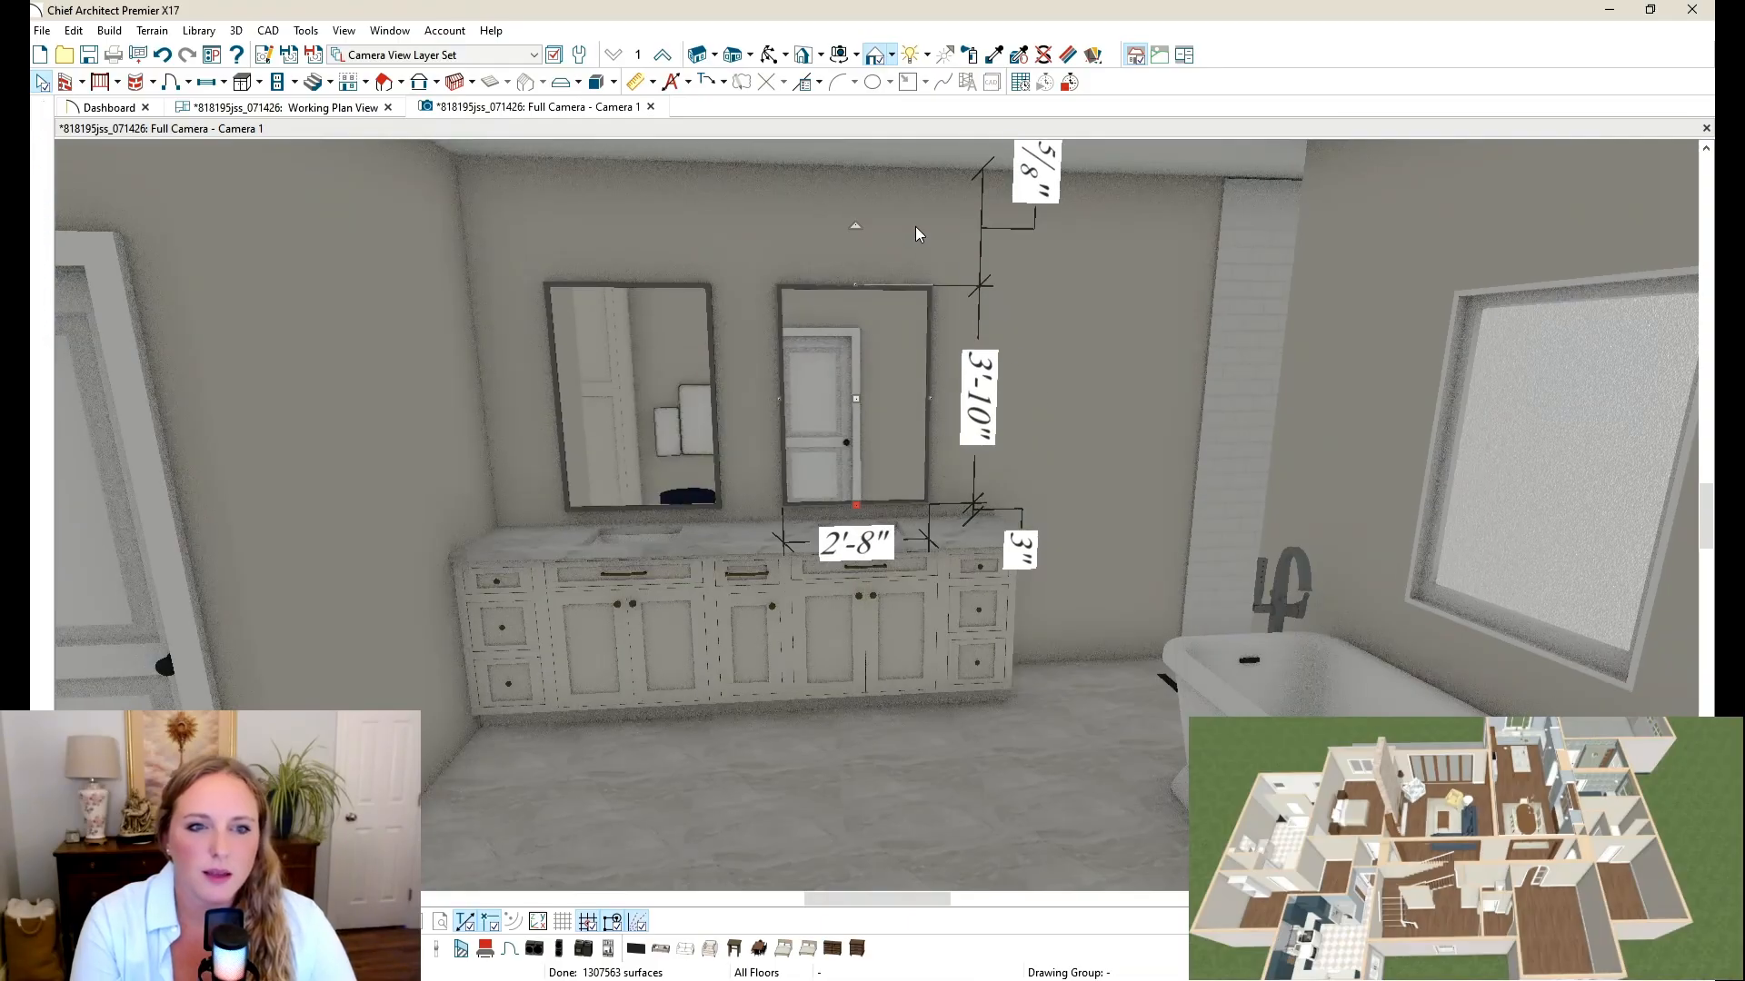
{"action": "key", "text": "Escape"}
Step: Change the middle 15-inch vanity cabinet to a three-drawer front matching the cabinet at the vanity's tub end
{"action": "left_click", "coordinate": [749, 591]}
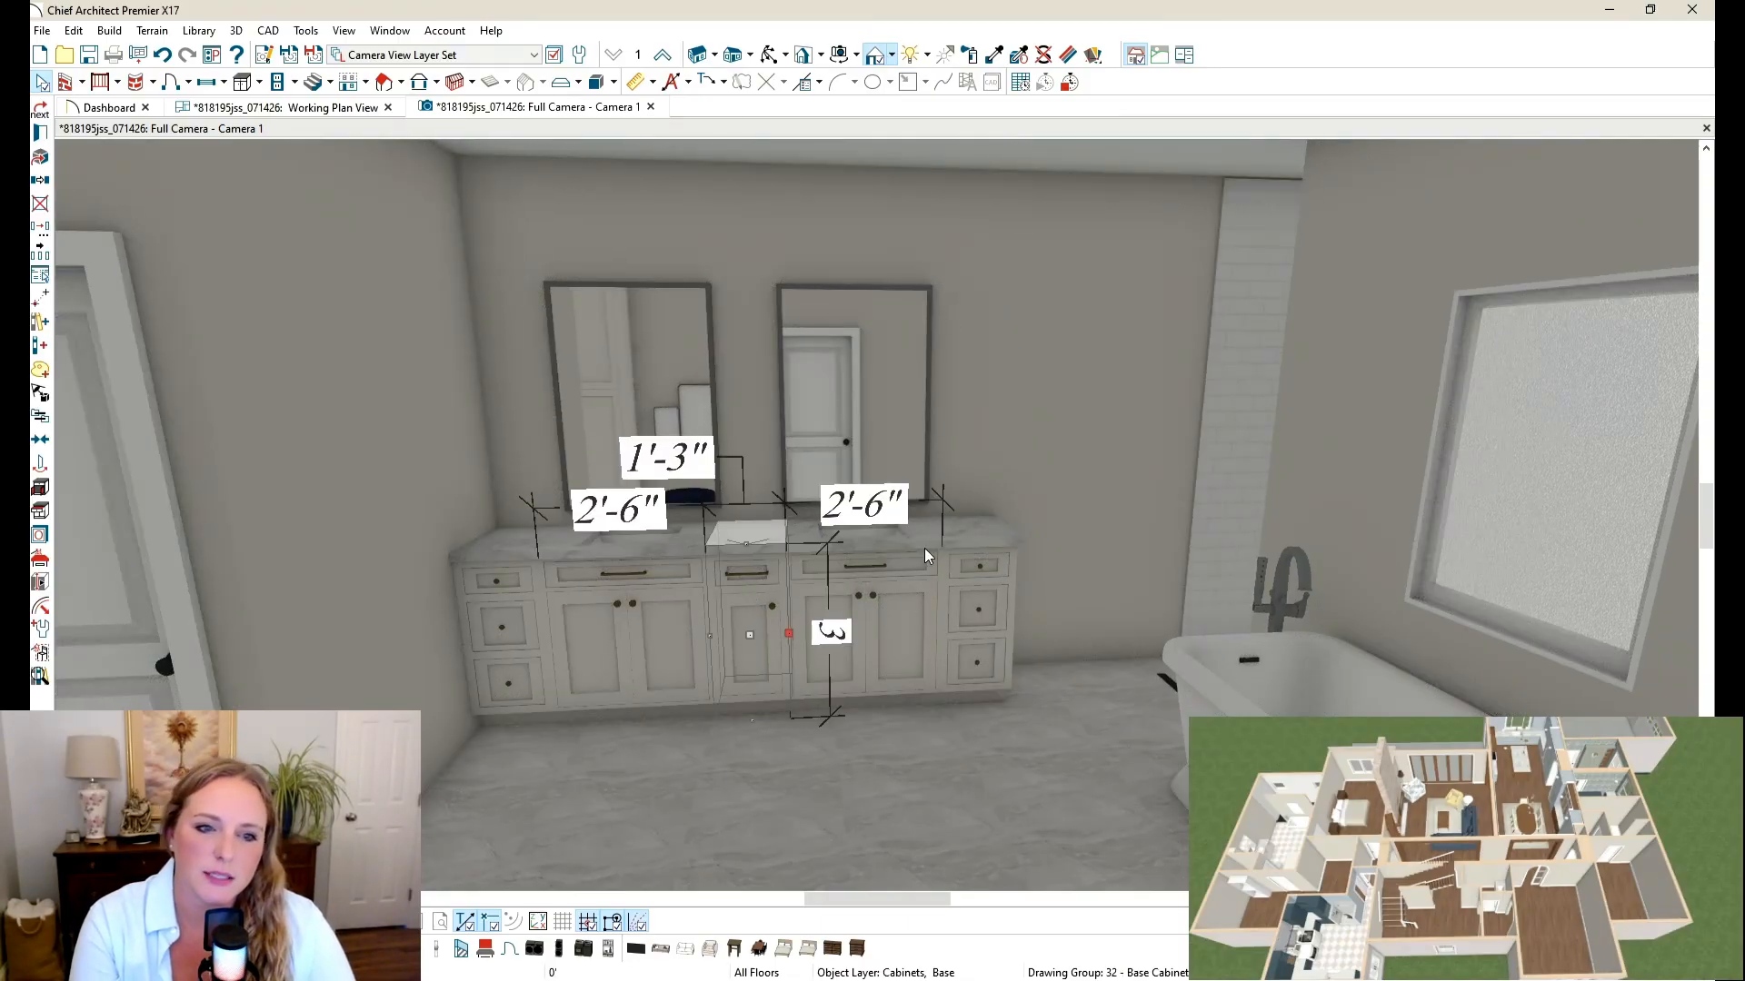
{"action": "left_click", "coordinate": [1020, 54]}
{"action": "left_click", "coordinate": [995, 708]}
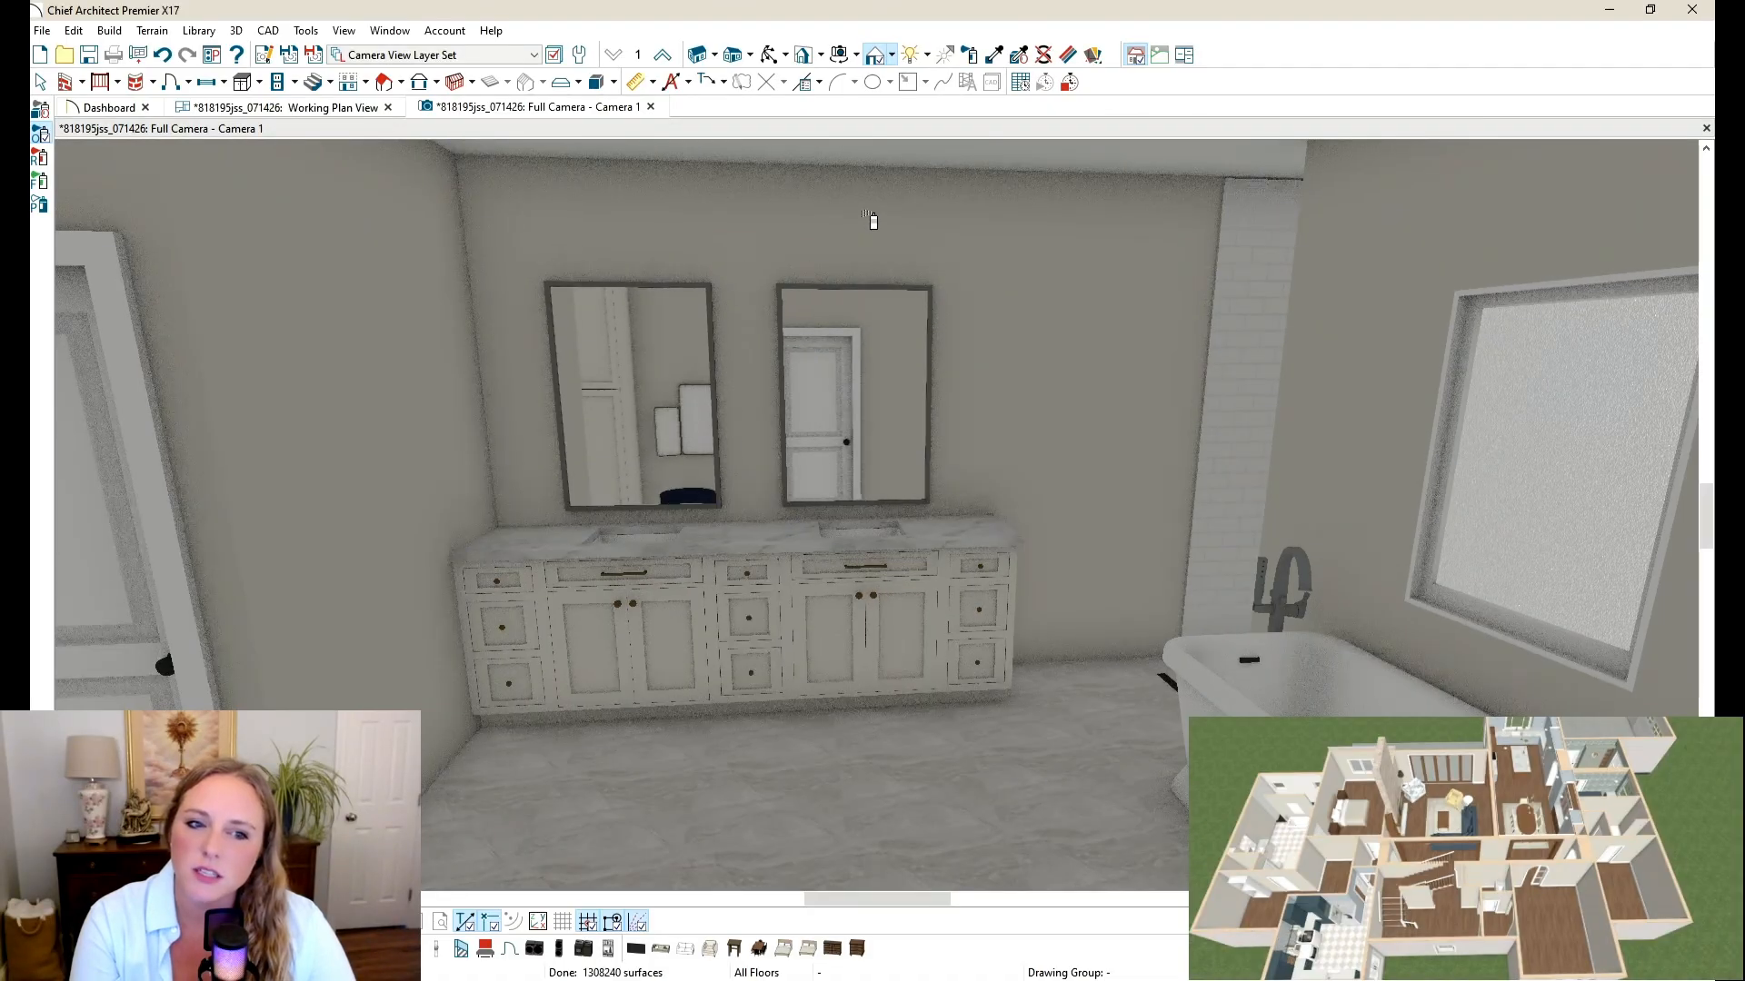
{"action": "left_click", "coordinate": [42, 83]}
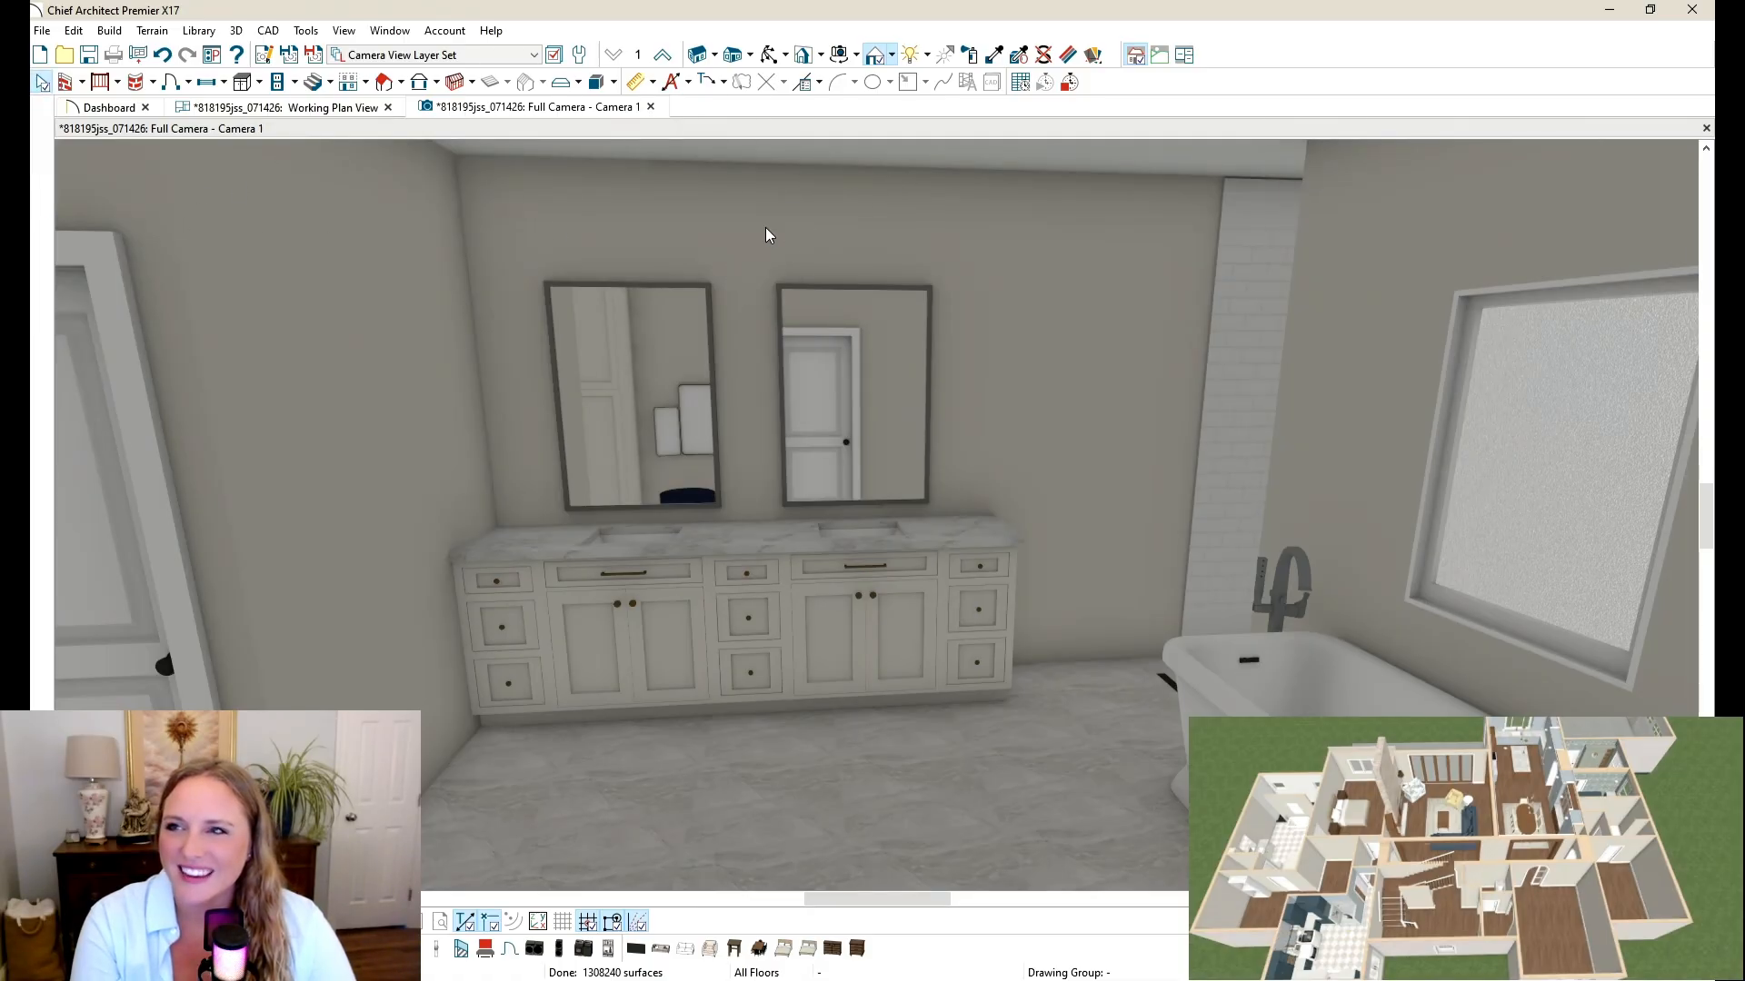
Step: Examine the paired mirrors, bedroom door, makeup mirror and shower entrances in the camera view, checking their arrangement against the plan
{"action": "scroll", "coordinate": [569, 322], "scroll_direction": "up", "scroll_amount": 1}
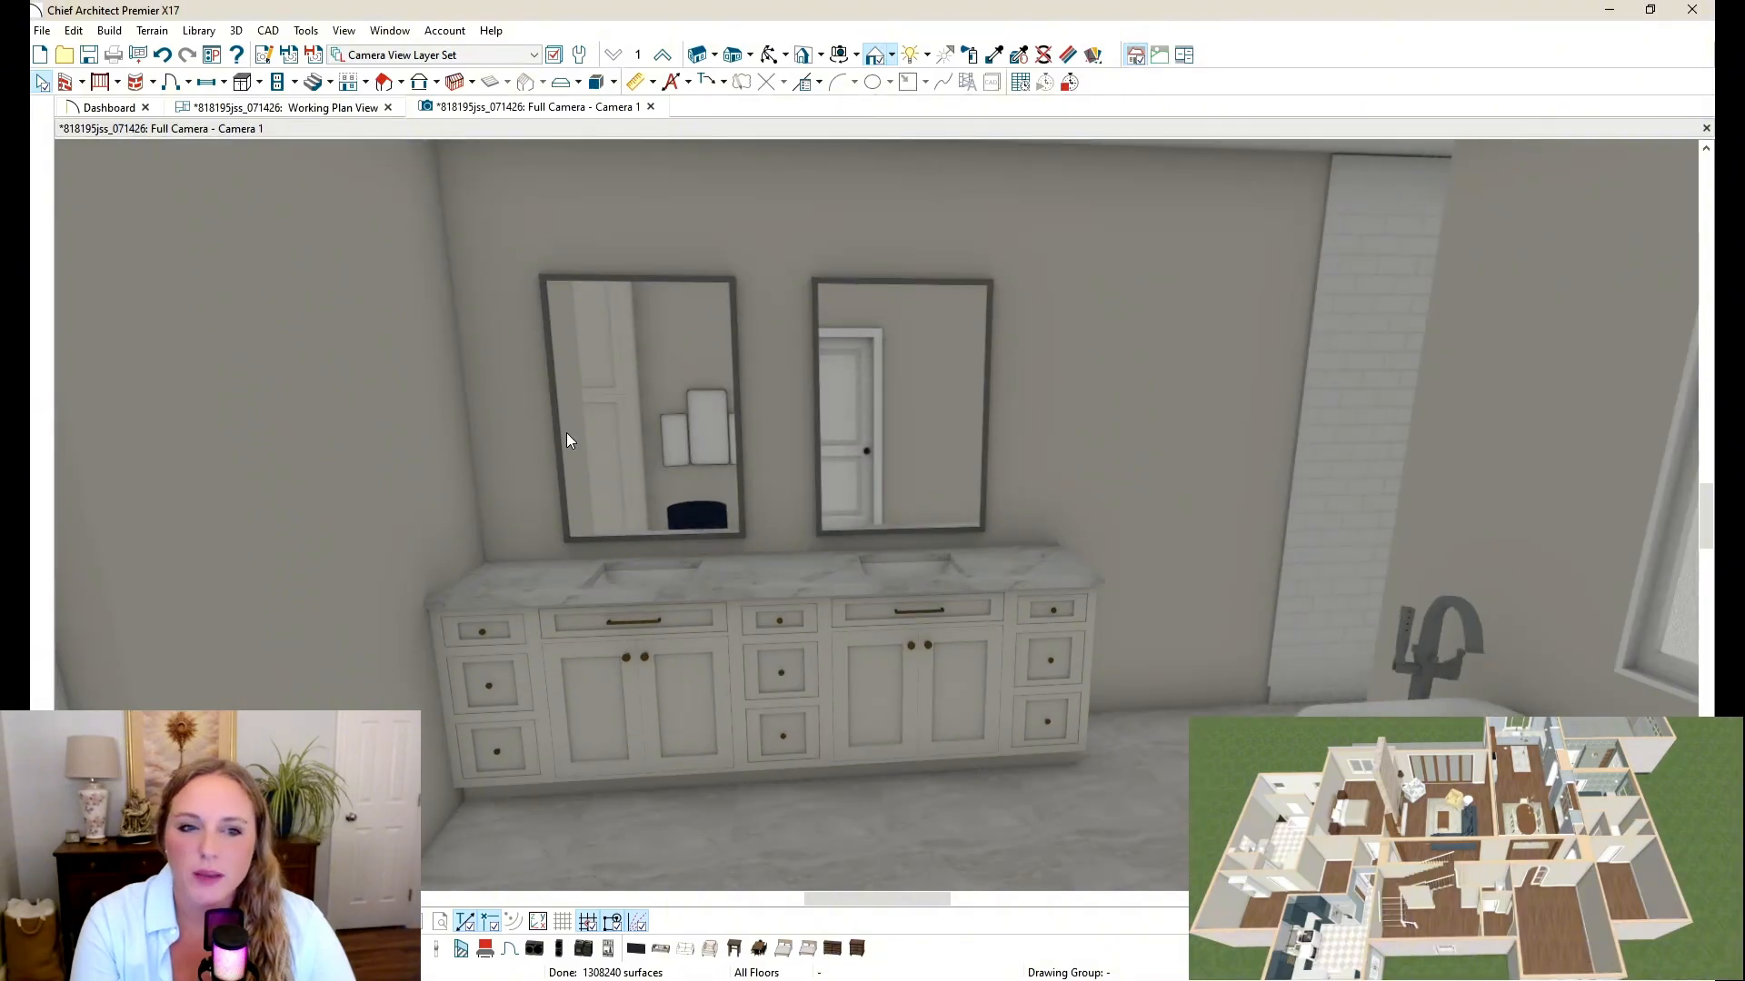
{"action": "middle_click_drag", "start_coordinate": [565, 433], "coordinate": [985, 405]}
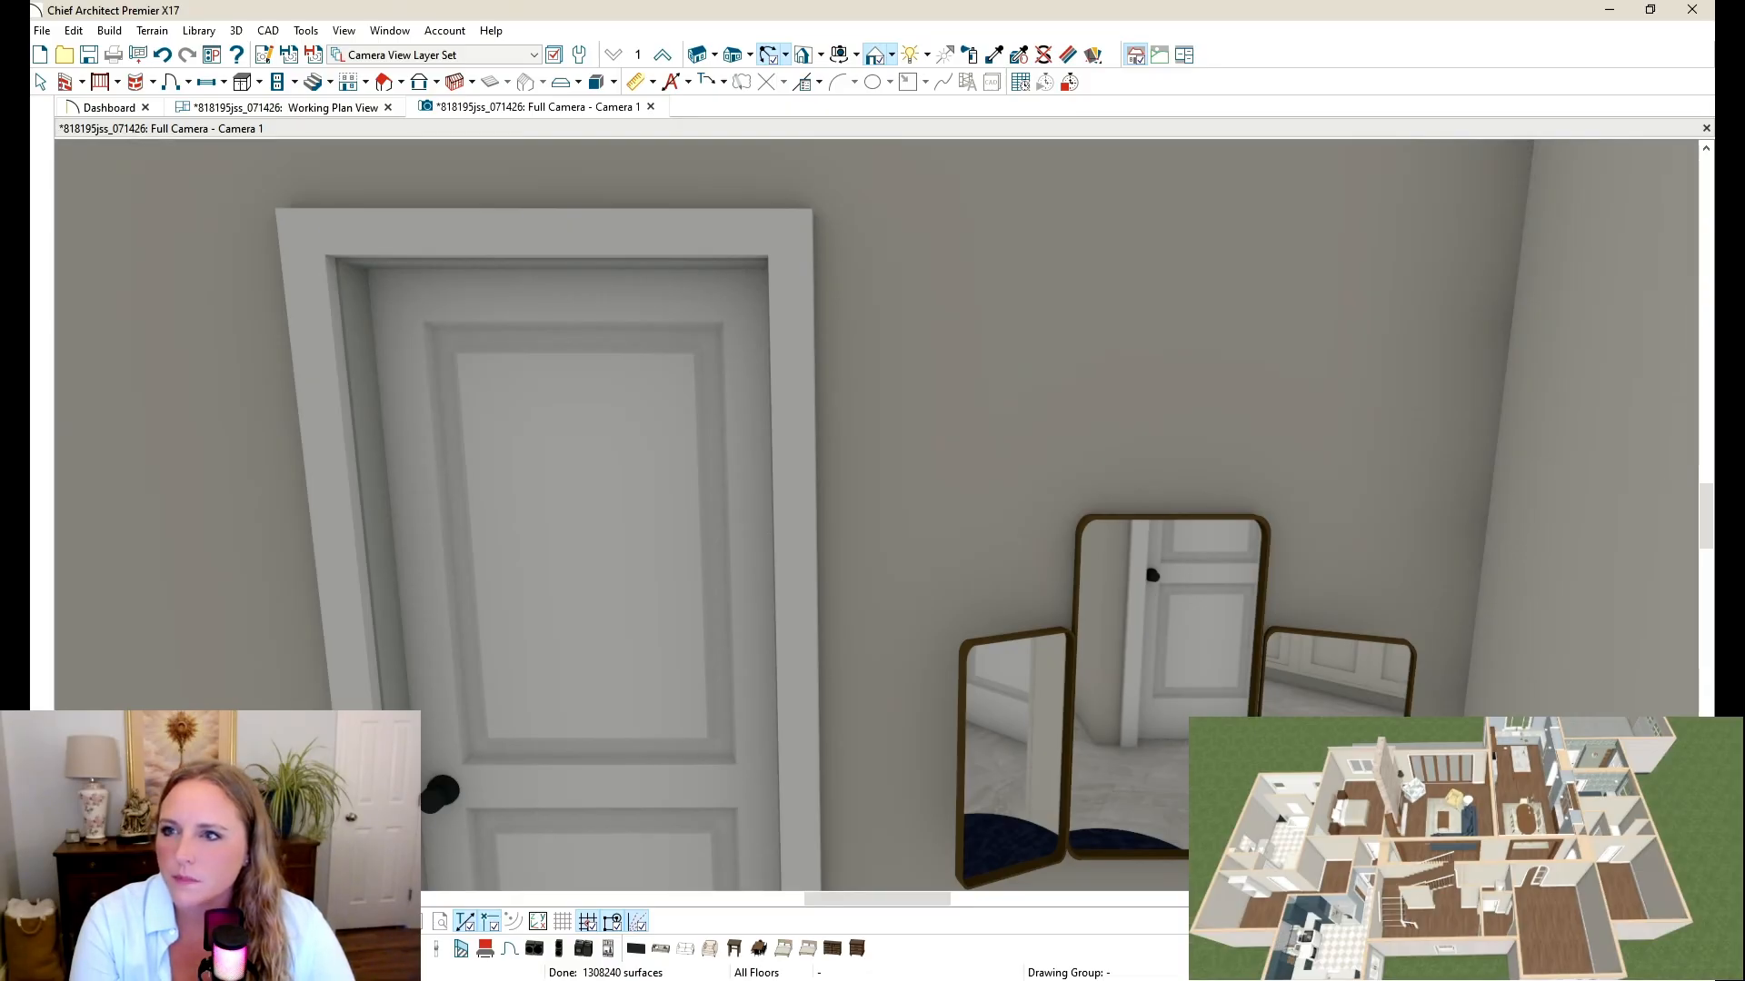
{"action": "left_click", "coordinate": [324, 109]}
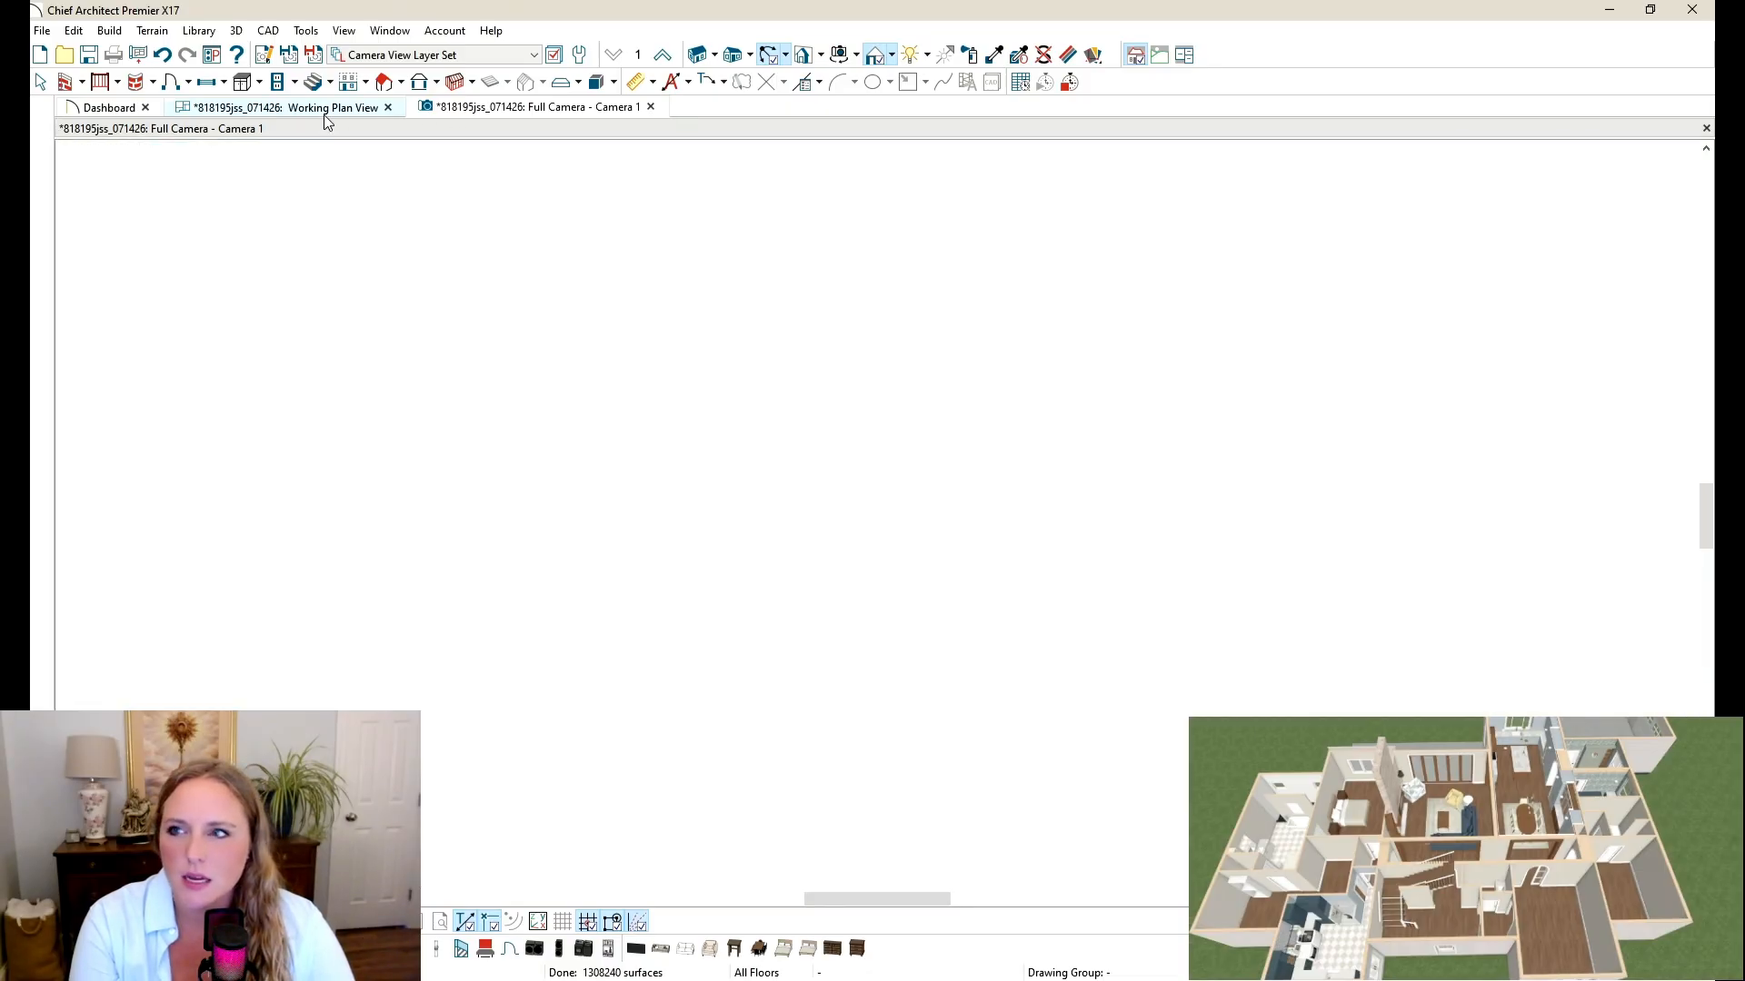
{"action": "scroll", "coordinate": [725, 235], "scroll_direction": "up", "scroll_amount": 2}
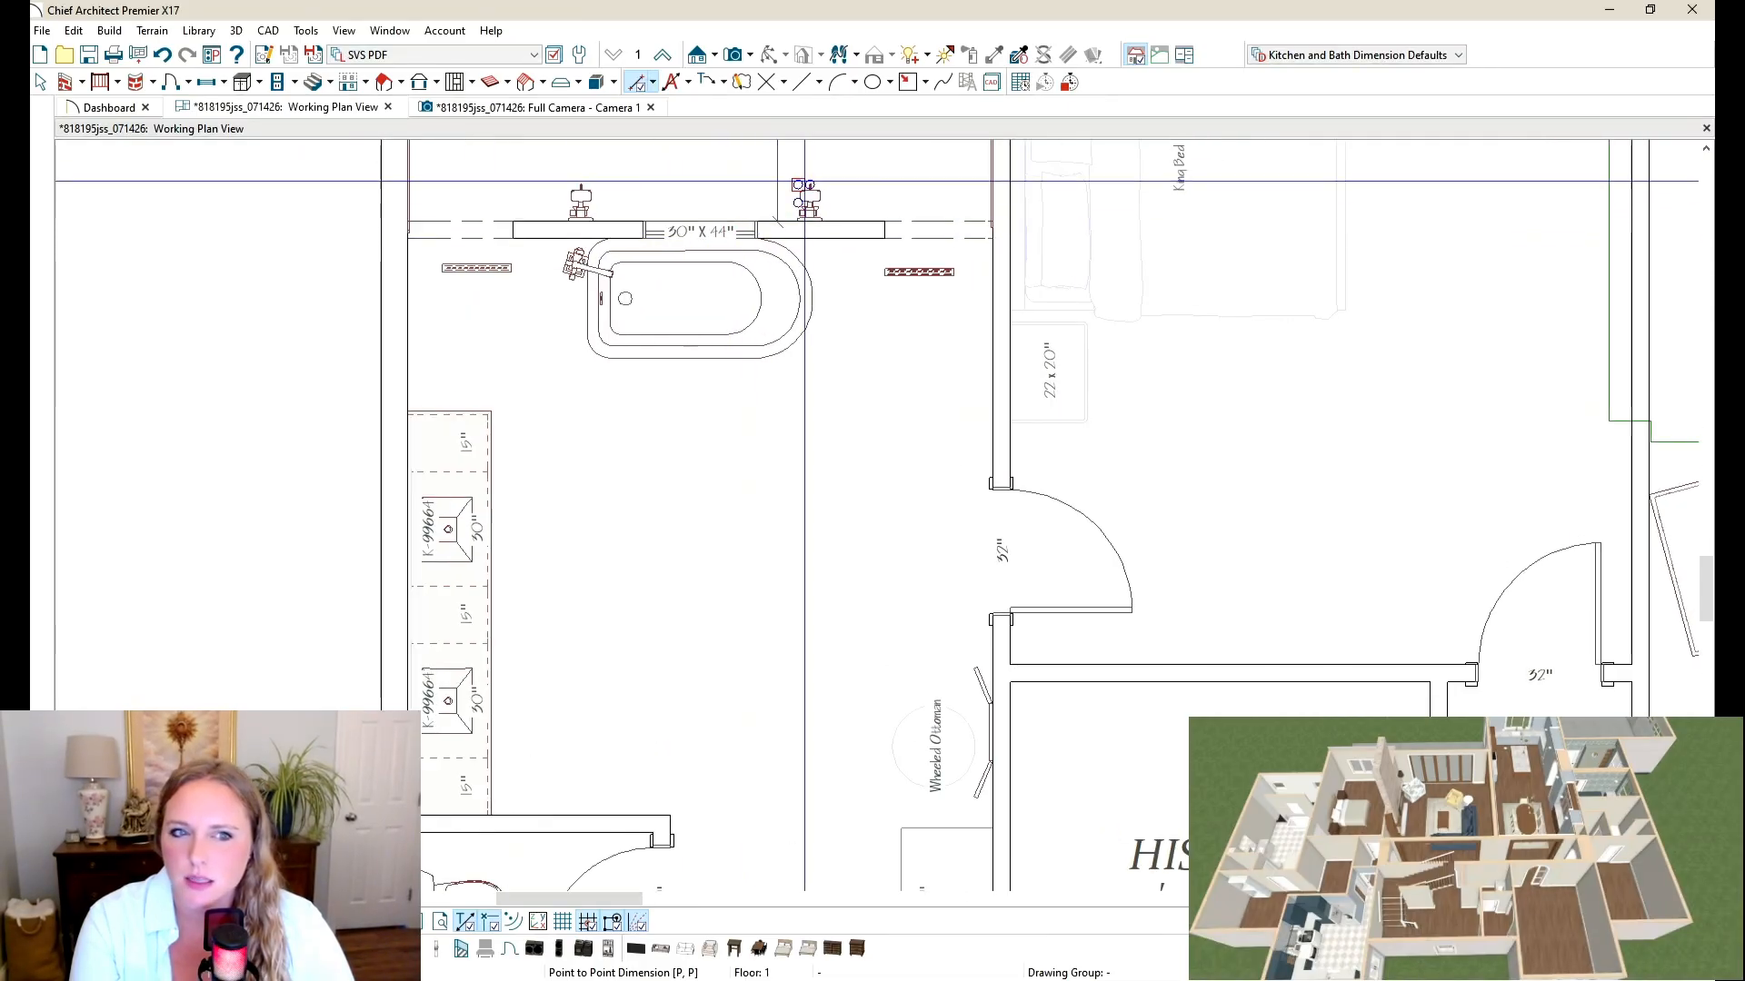
{"action": "scroll", "coordinate": [778, 146], "scroll_direction": "down", "scroll_amount": 2}
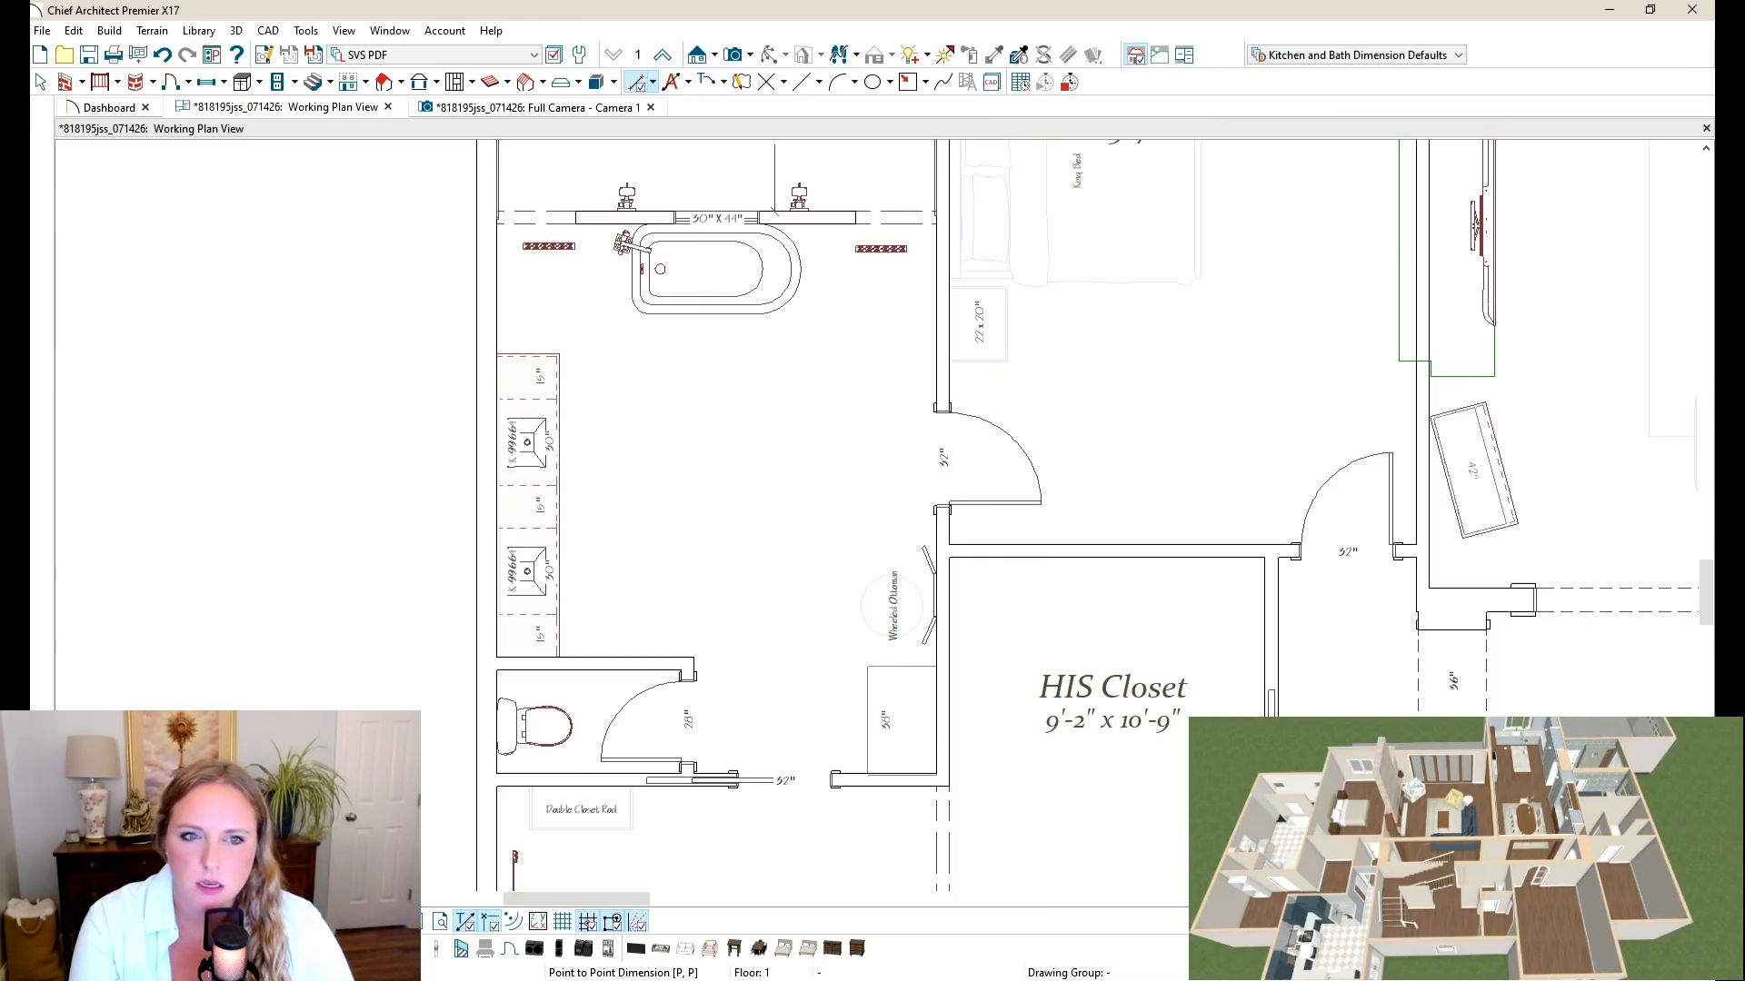
{"action": "left_click", "coordinate": [565, 109]}
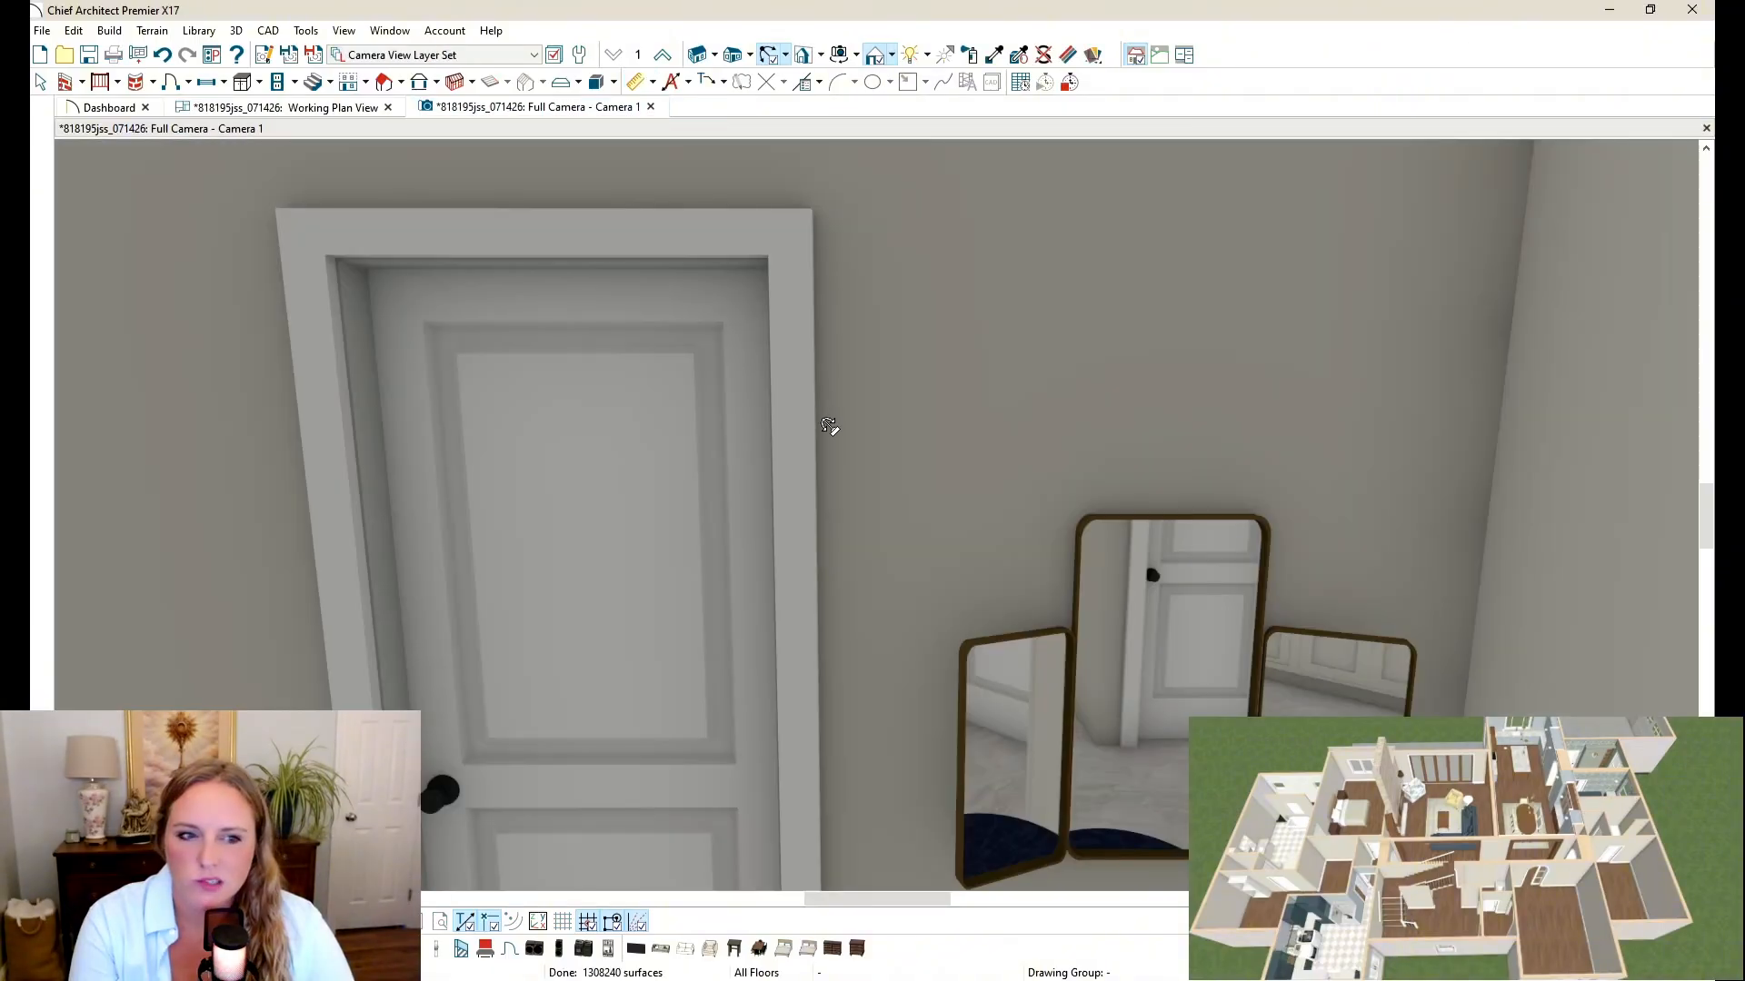
{"action": "left_click_drag", "start_coordinate": [919, 406], "coordinate": [291, 418]}
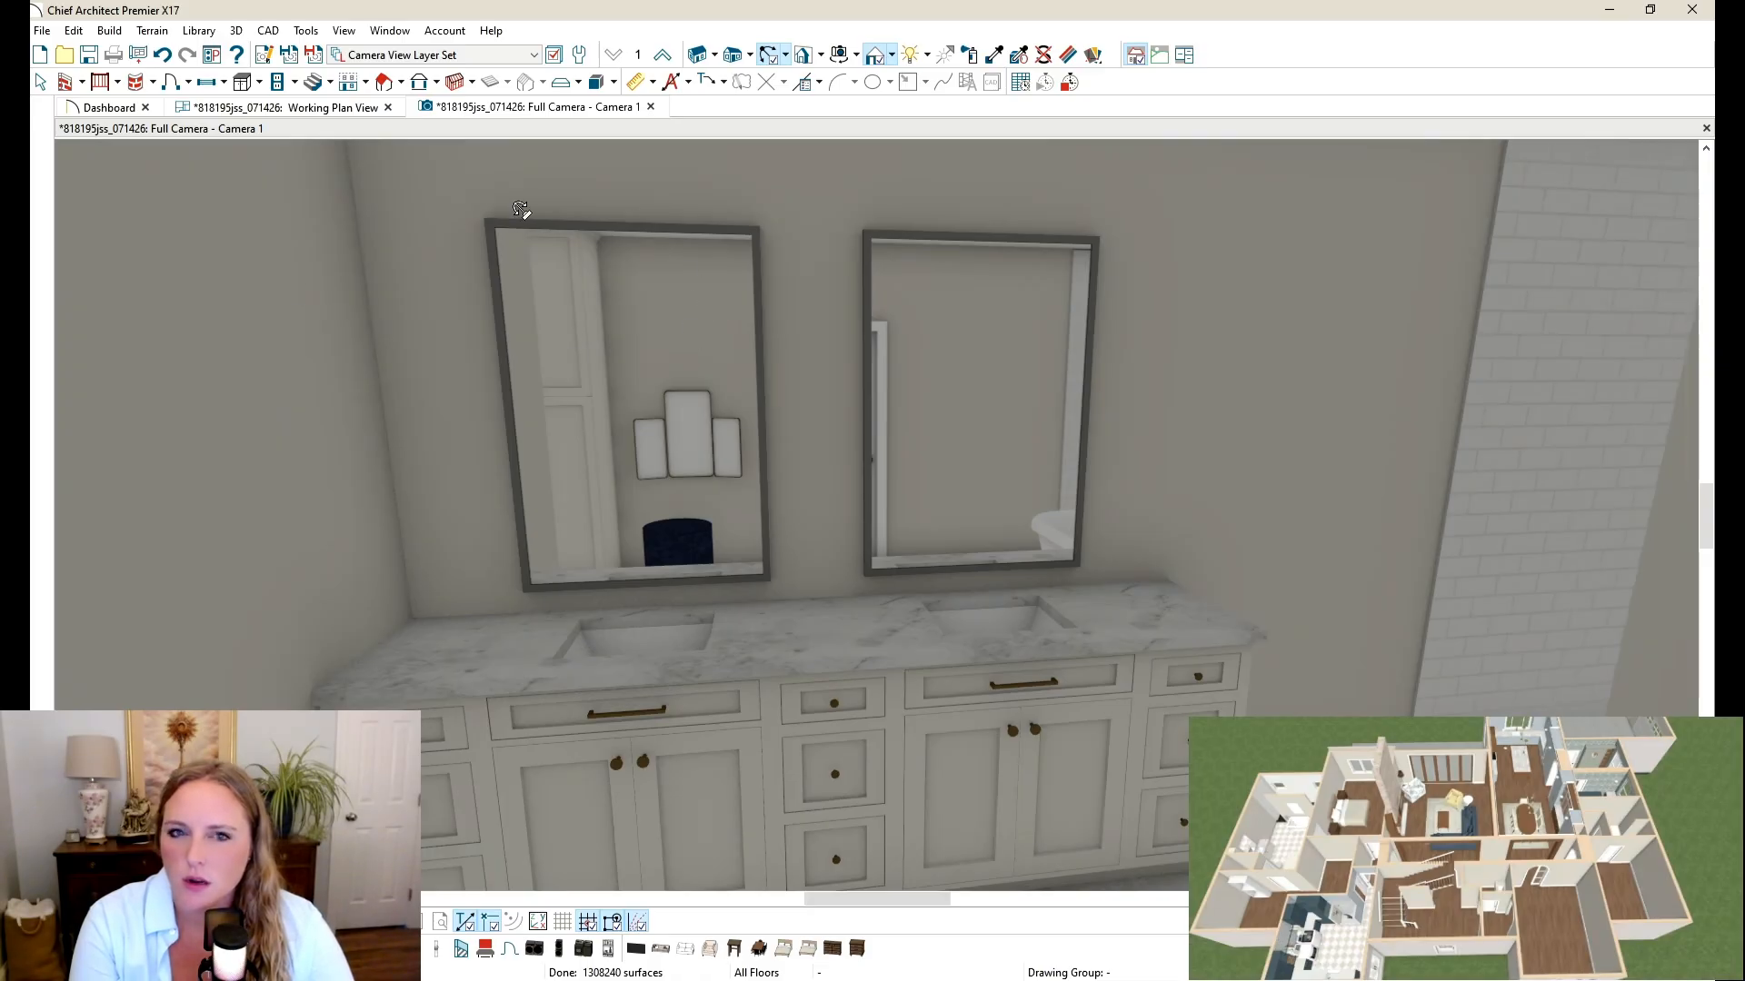
{"action": "left_click_drag", "start_coordinate": [903, 516], "coordinate": [763, 460]}
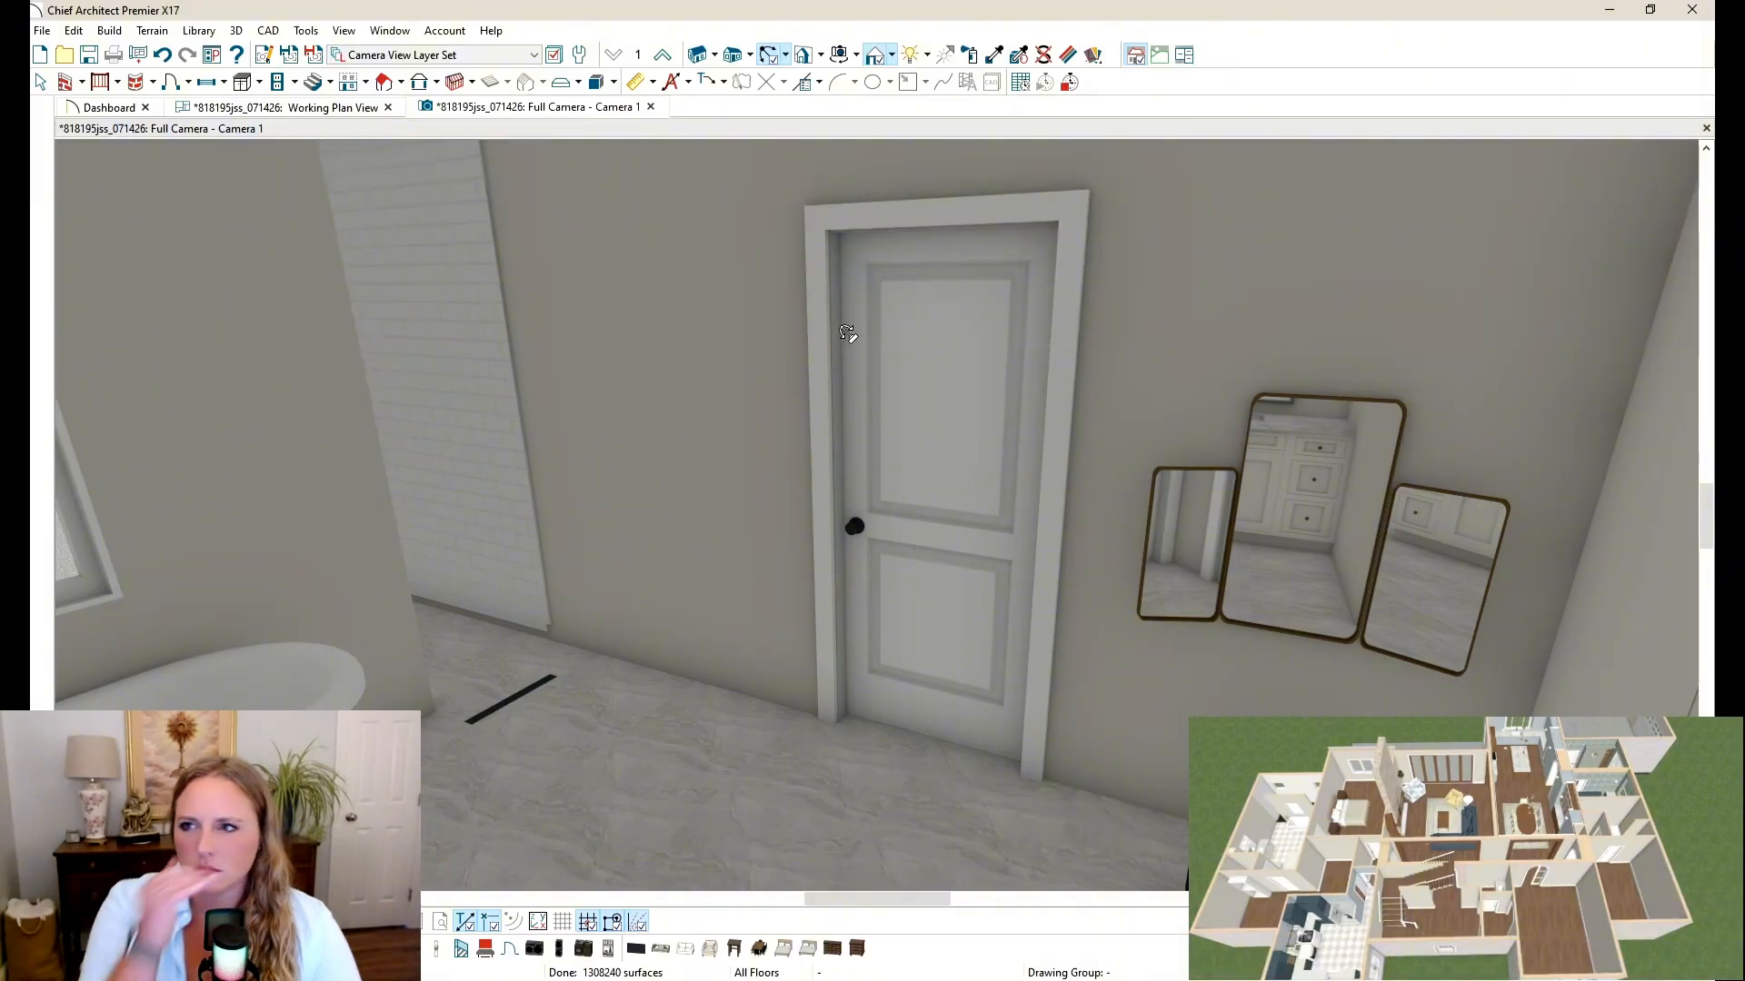
{"action": "left_click_drag", "start_coordinate": [1053, 488], "coordinate": [896, 508]}
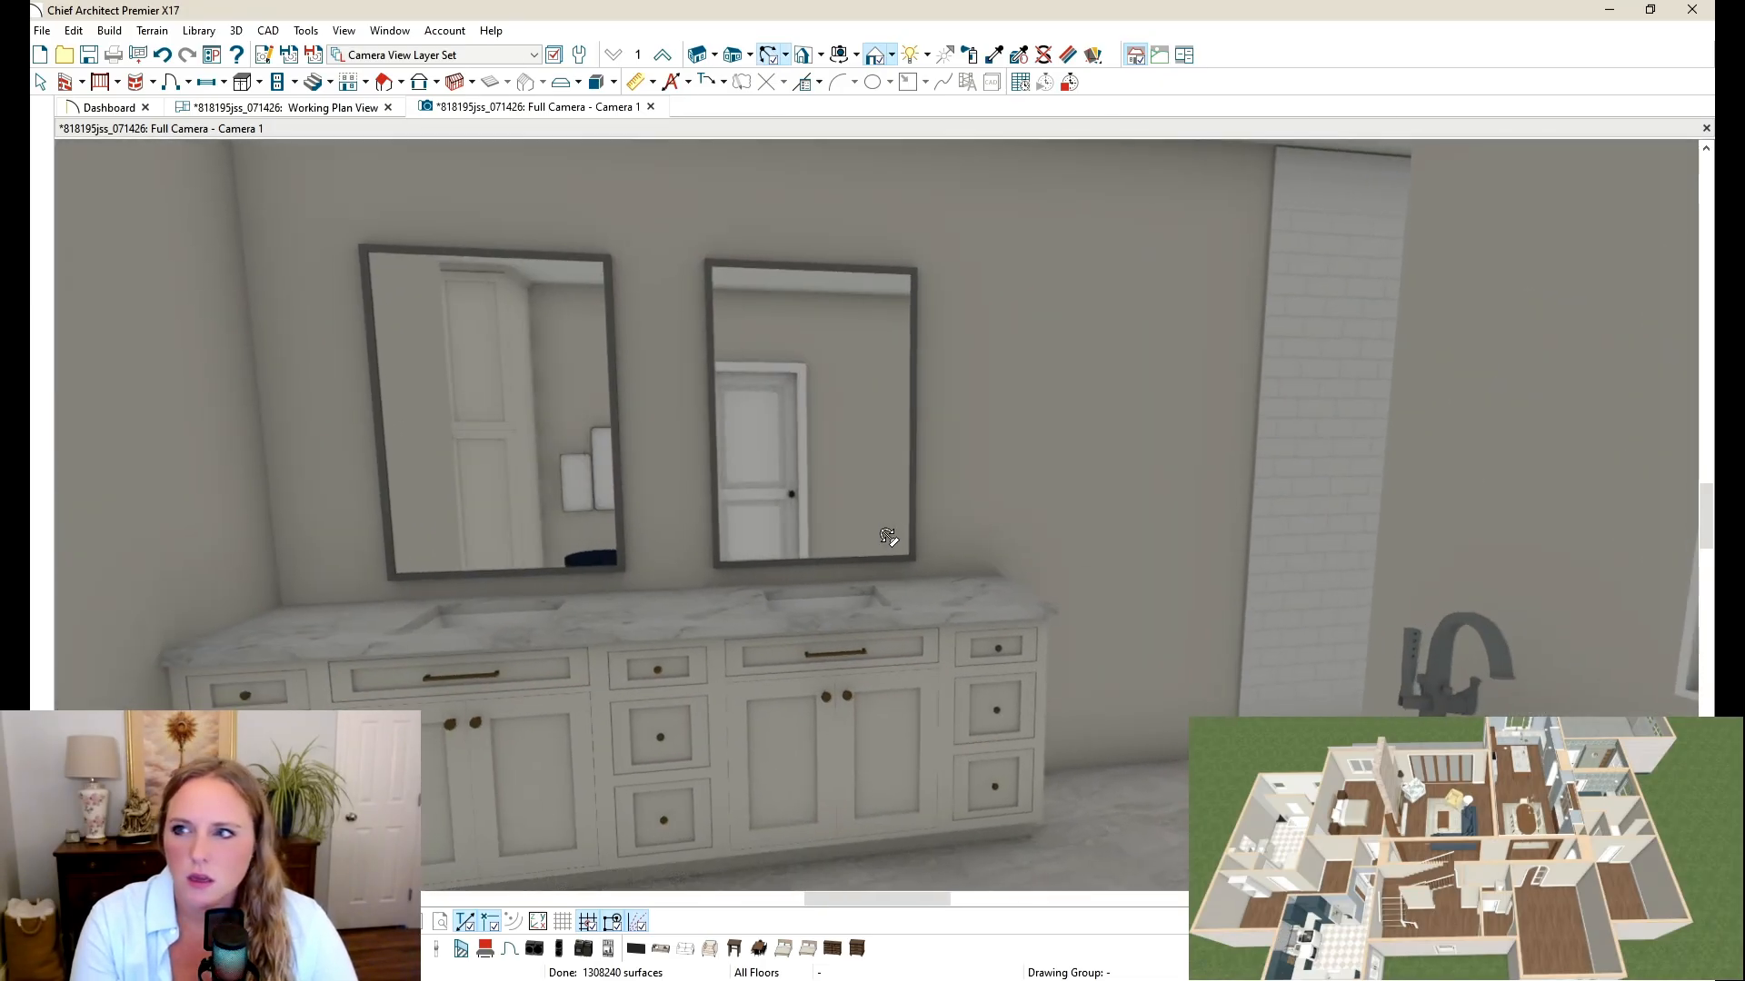
Step: Search the library for "oval"
{"action": "key", "text": "space"}
{"action": "key", "text": "ctrl+alt+l"}
{"action": "key", "text": "BackSpace"}
{"action": "key", "text": "BackSpace"}
{"action": "key", "text": "BackSpace"}
{"action": "key", "text": "BackSpace"}
{"action": "key", "text": "BackSpace"}
{"action": "key", "text": "BackSpace"}
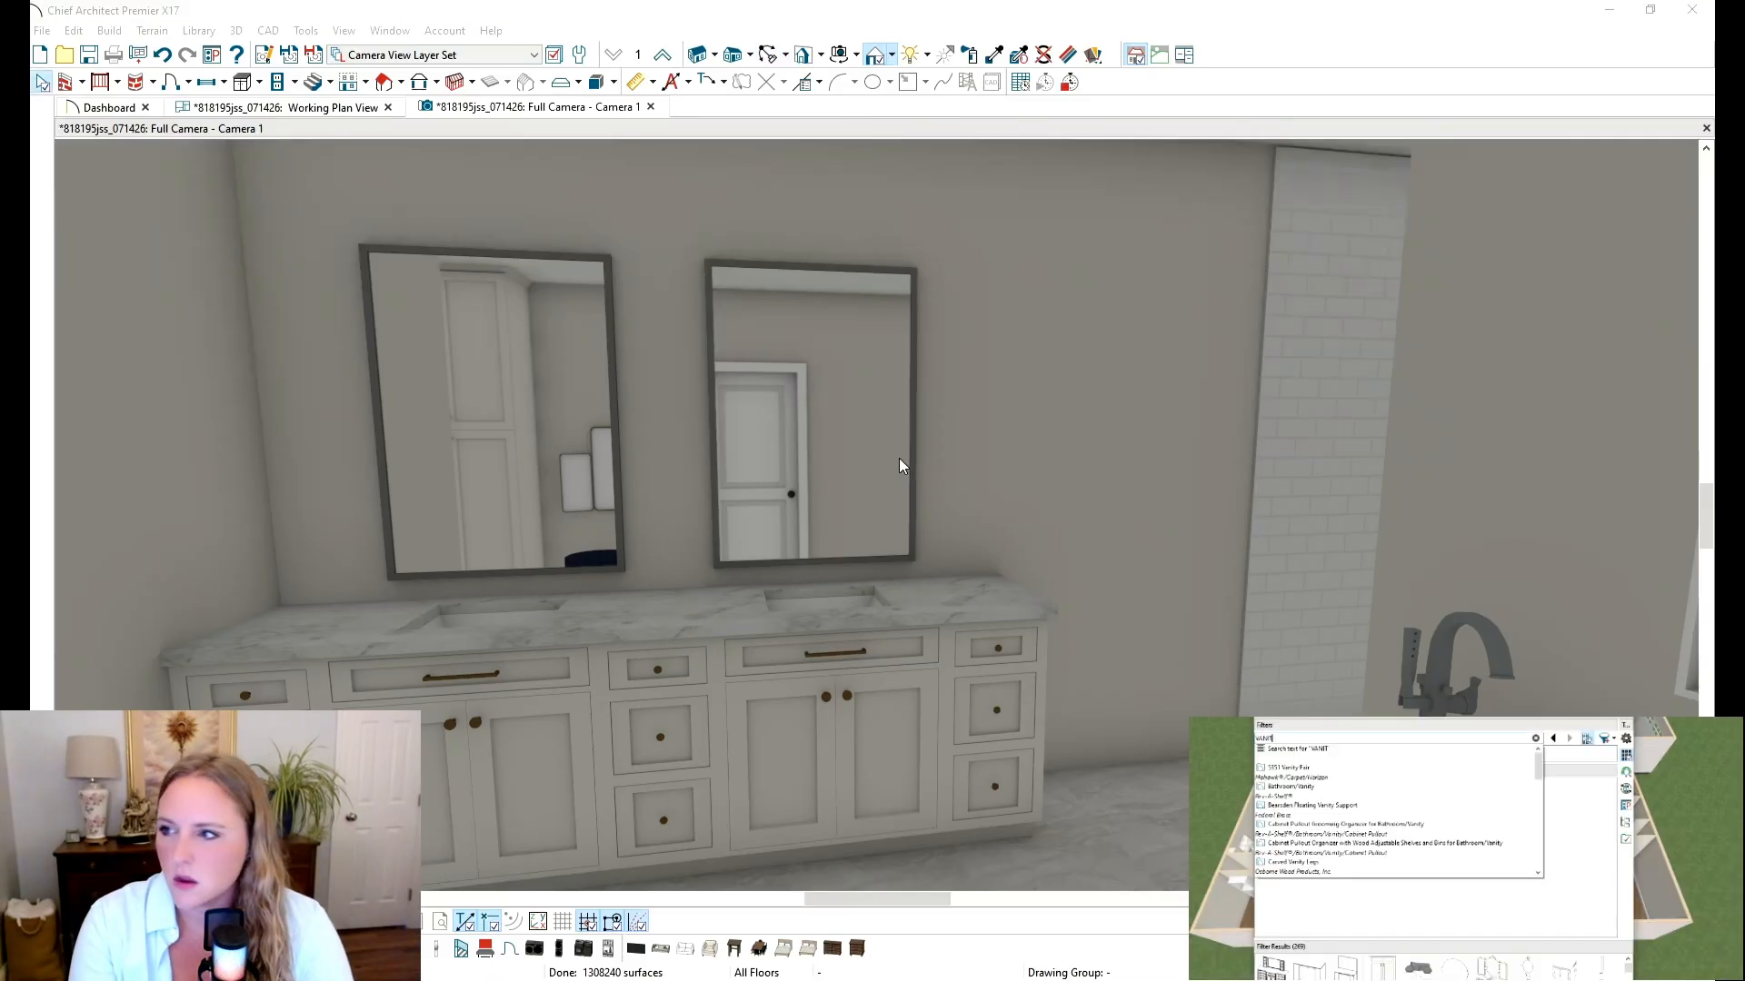
{"action": "type", "text": "oval"}
{"action": "key", "text": "Return"}
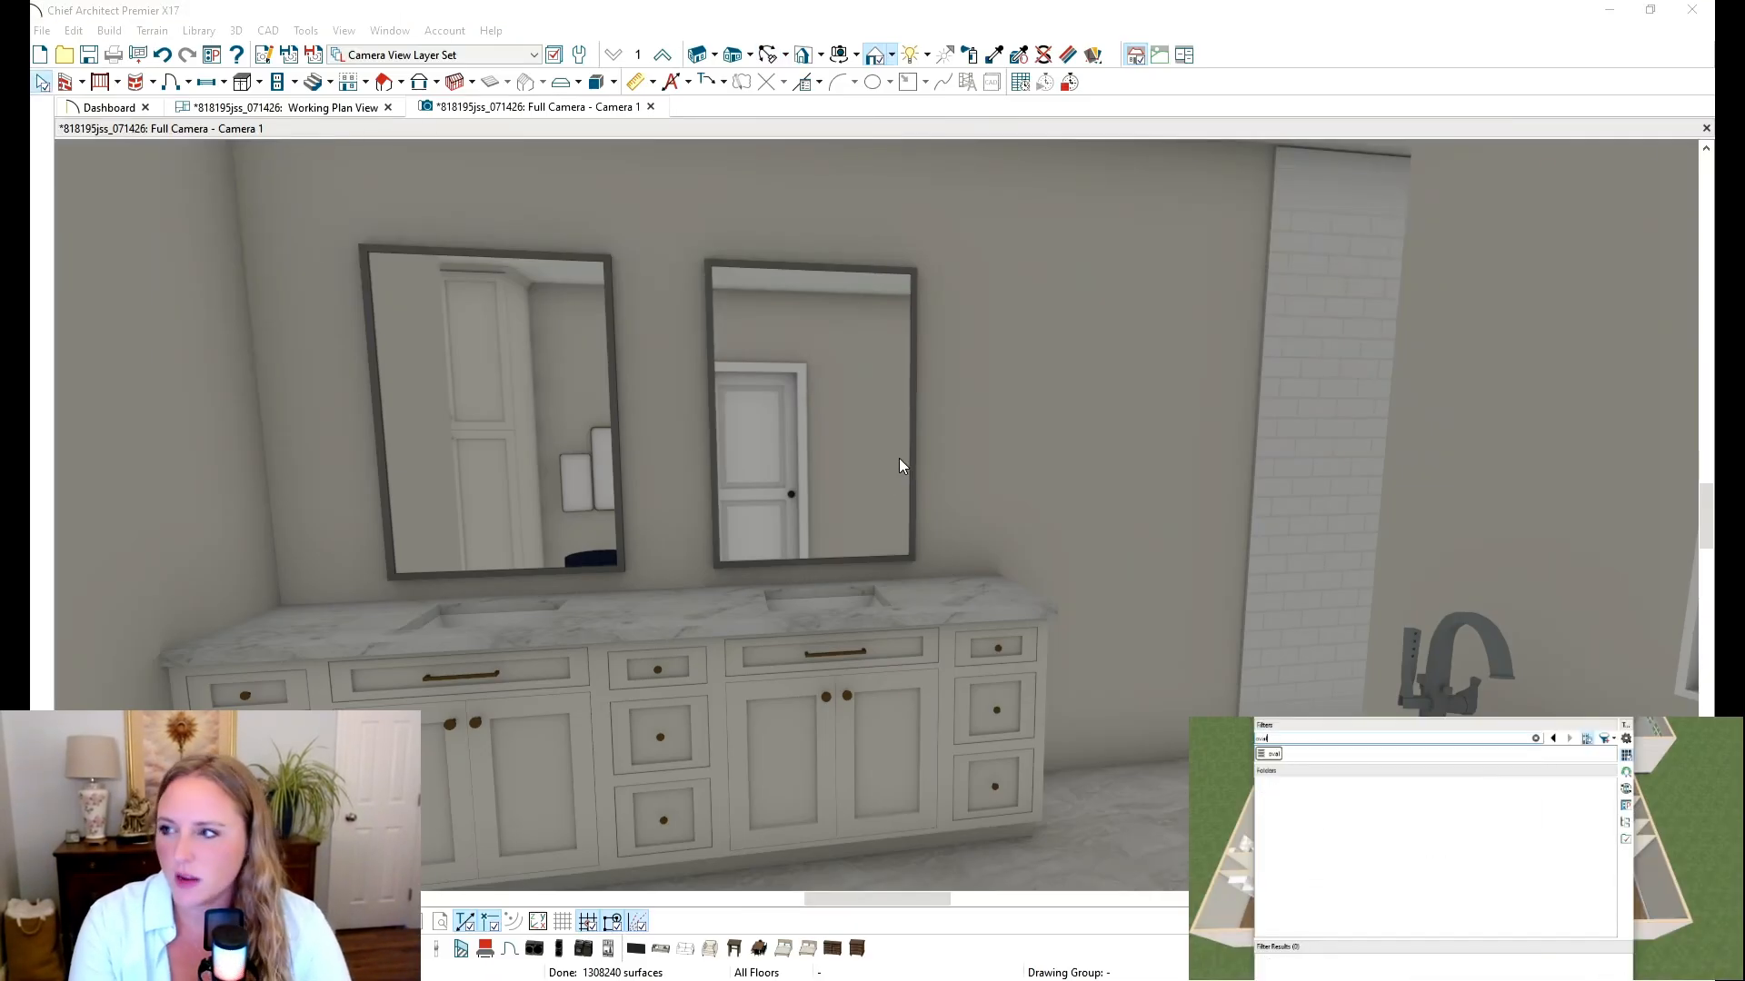
Step: Replace the rectangular mirror above the sink nearest the tub with the oval framed mirror from the library results
{"action": "left_click", "coordinate": [913, 431]}
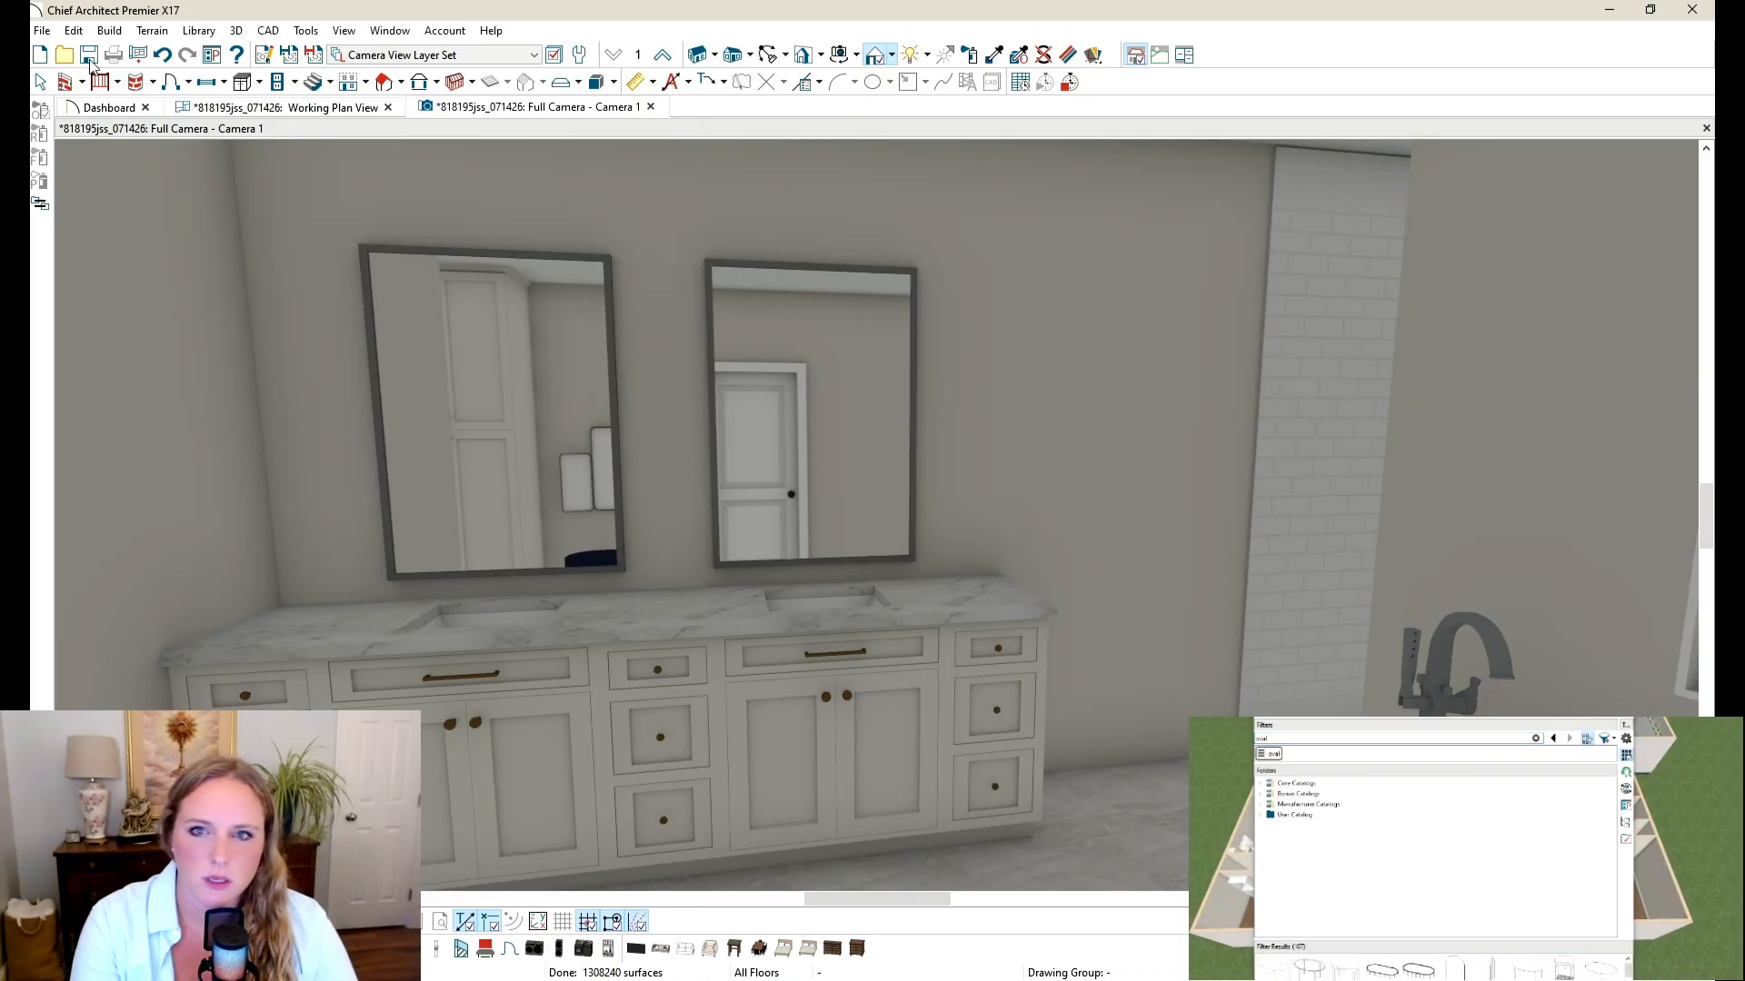
{"action": "left_click", "coordinate": [42, 82]}
{"action": "left_click", "coordinate": [903, 449]}
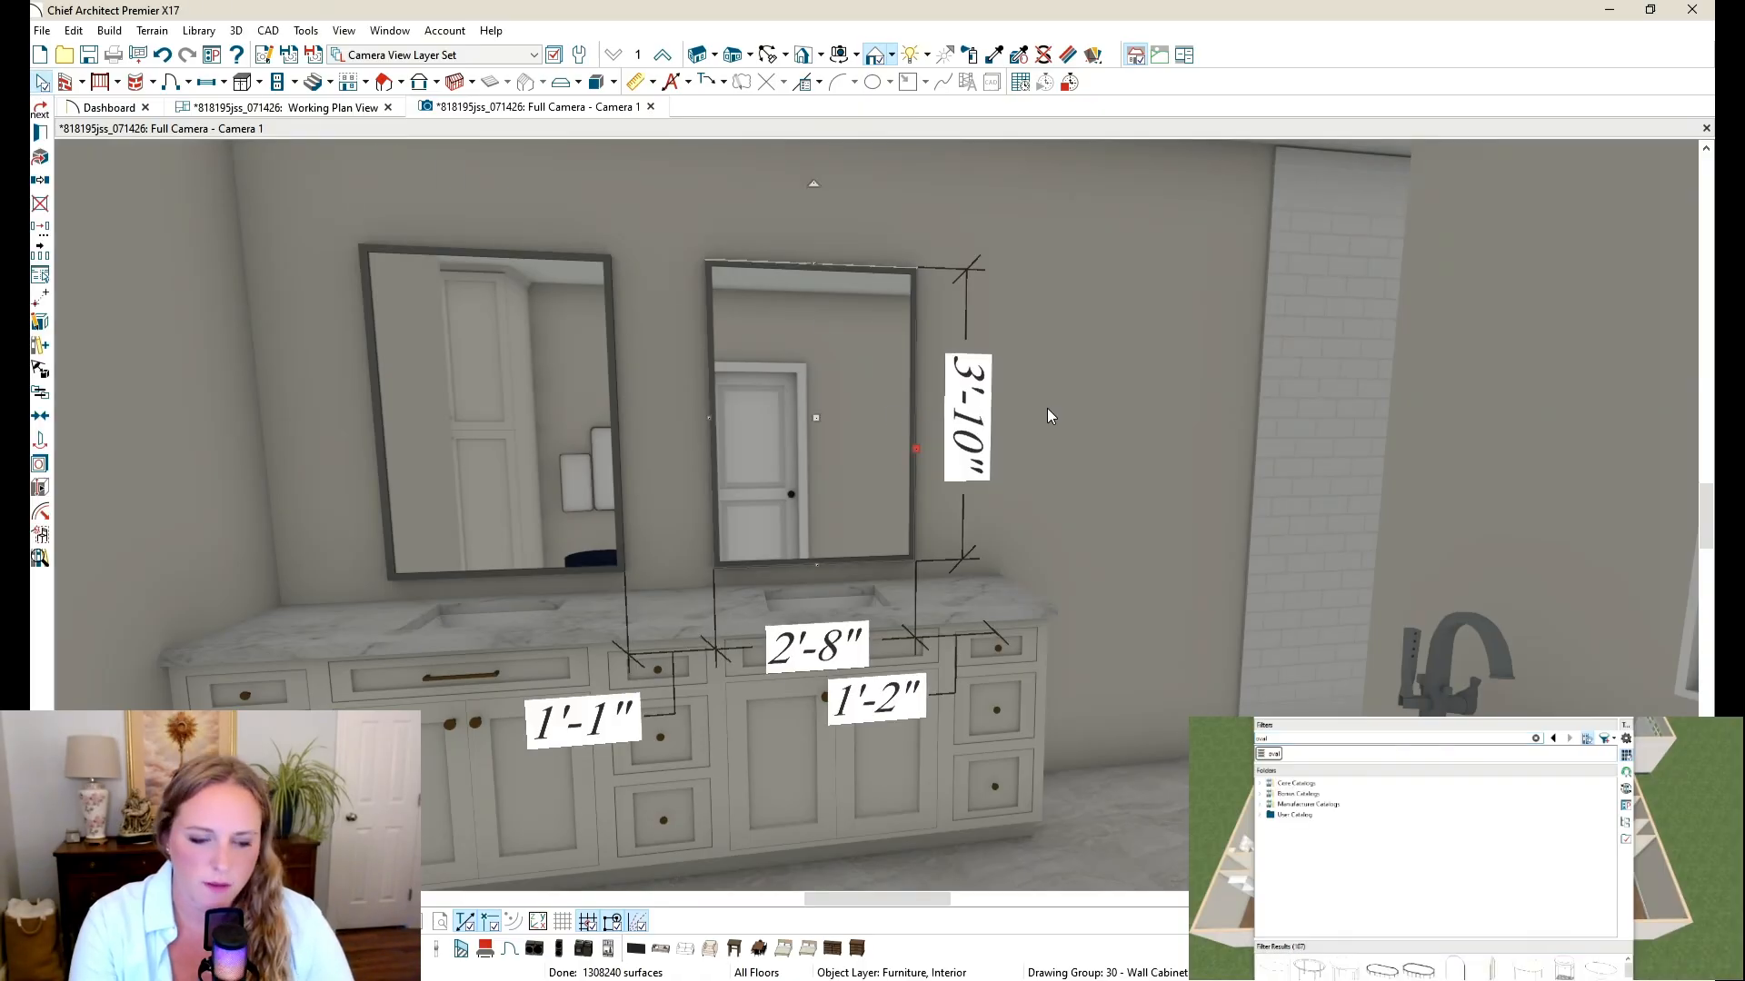
{"action": "key", "text": "Delete"}
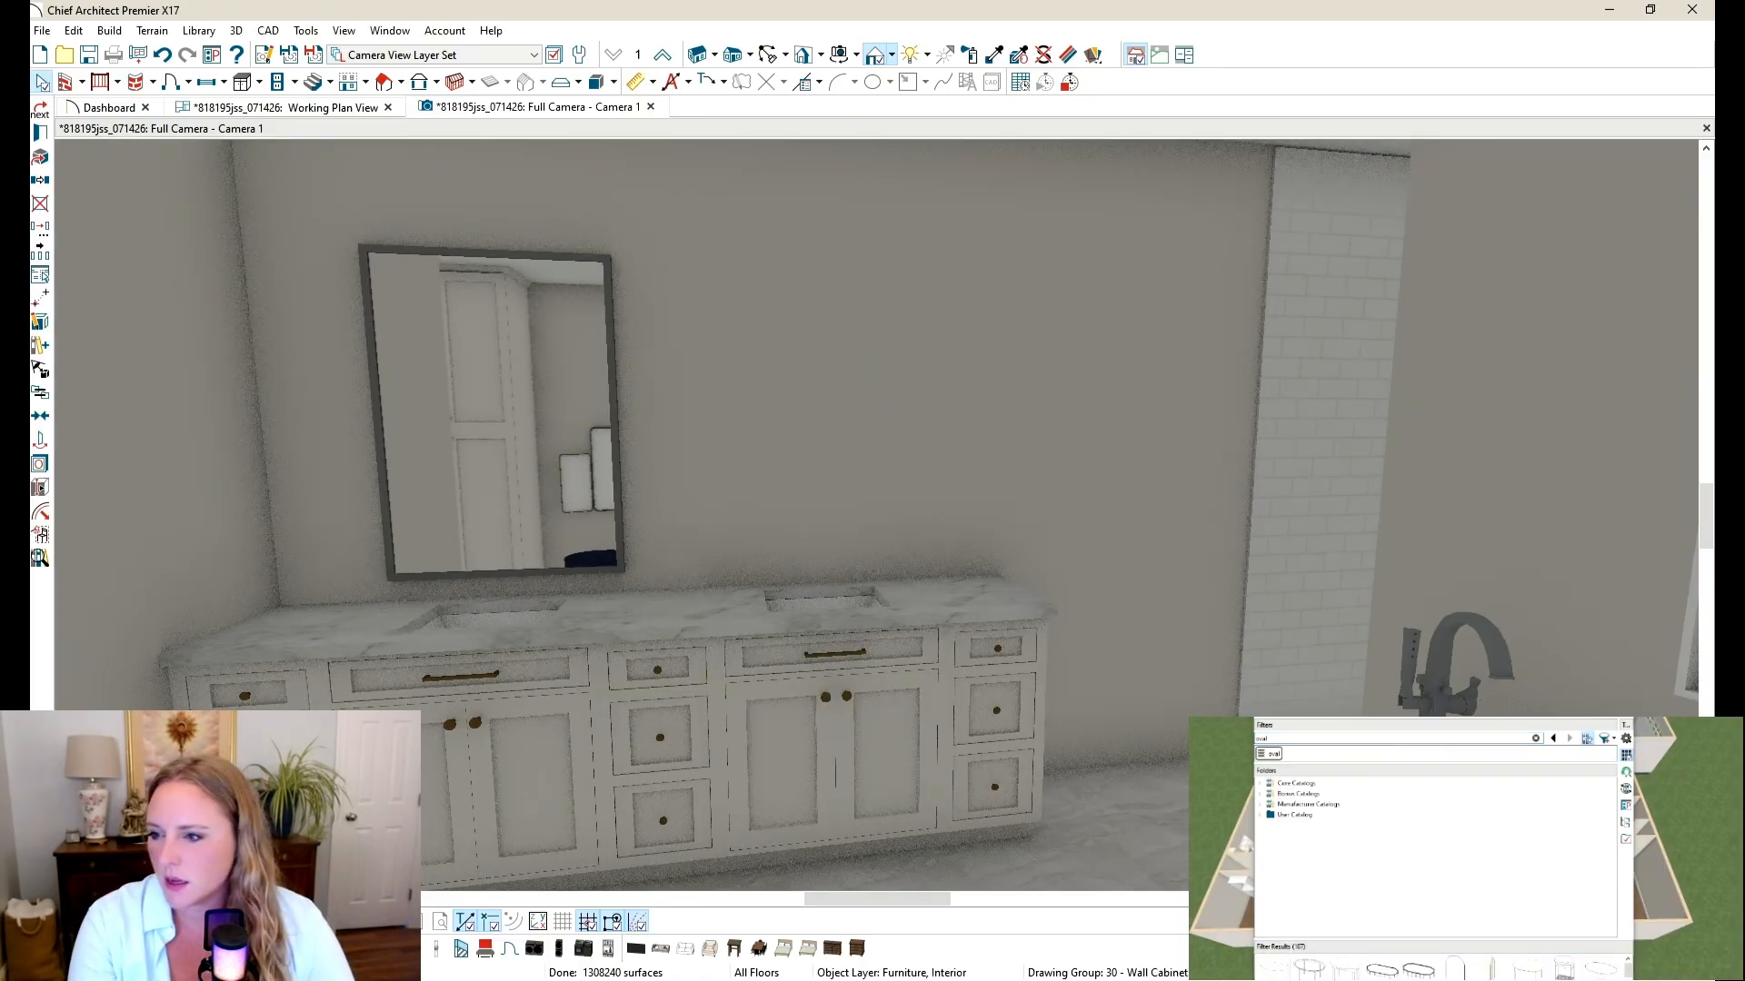
{"action": "left_click", "coordinate": [1454, 968]}
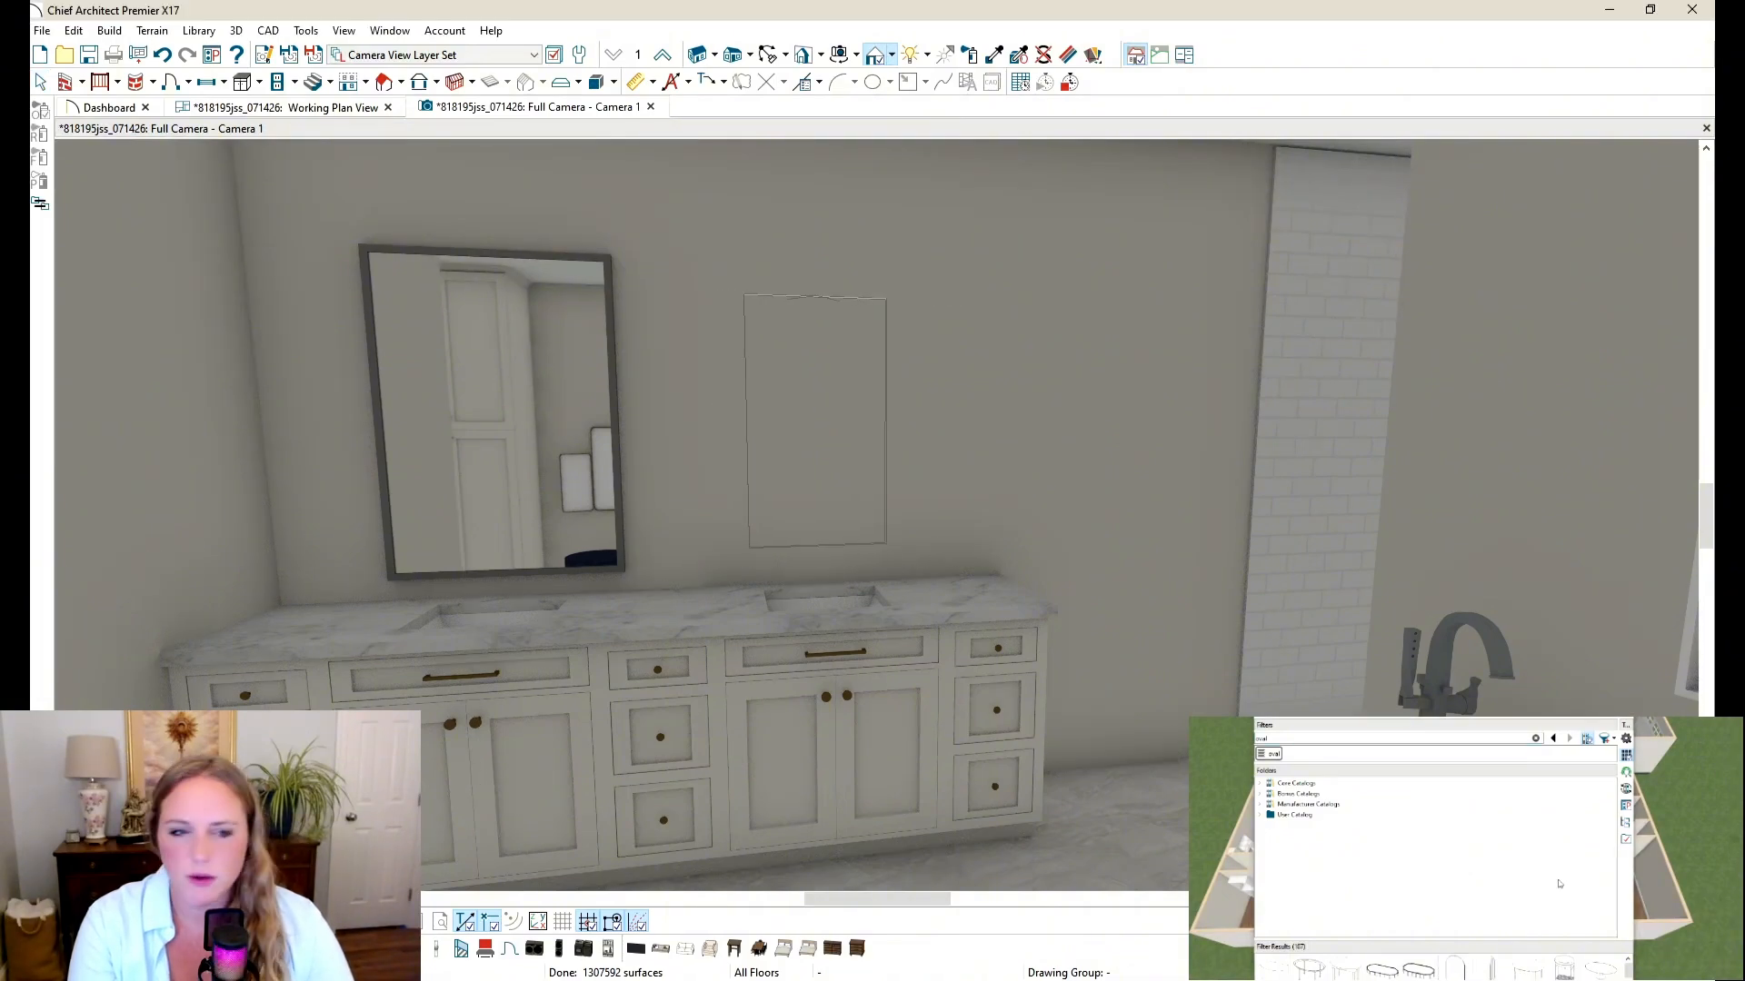
{"action": "left_click", "coordinate": [841, 427]}
{"action": "key", "text": "Escape"}
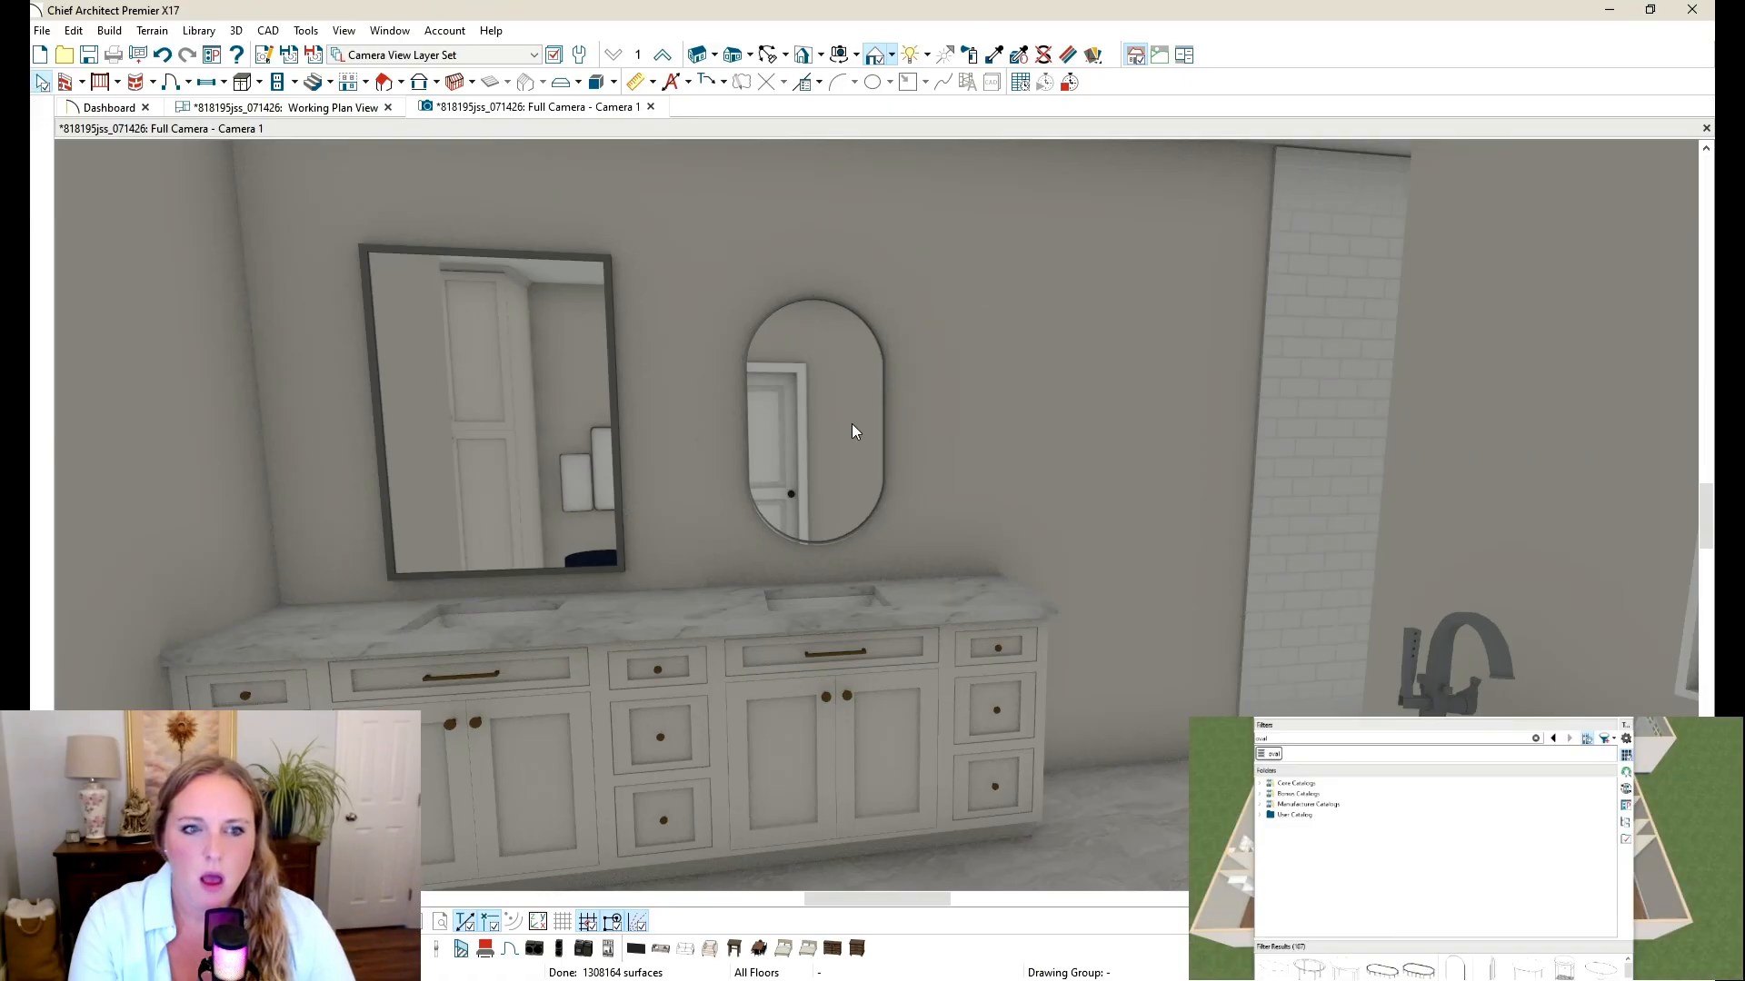
Step: Resize the oval mirror to a height of 45 inches with its aspect ratio retained
{"action": "double_click", "coordinate": [852, 431]}
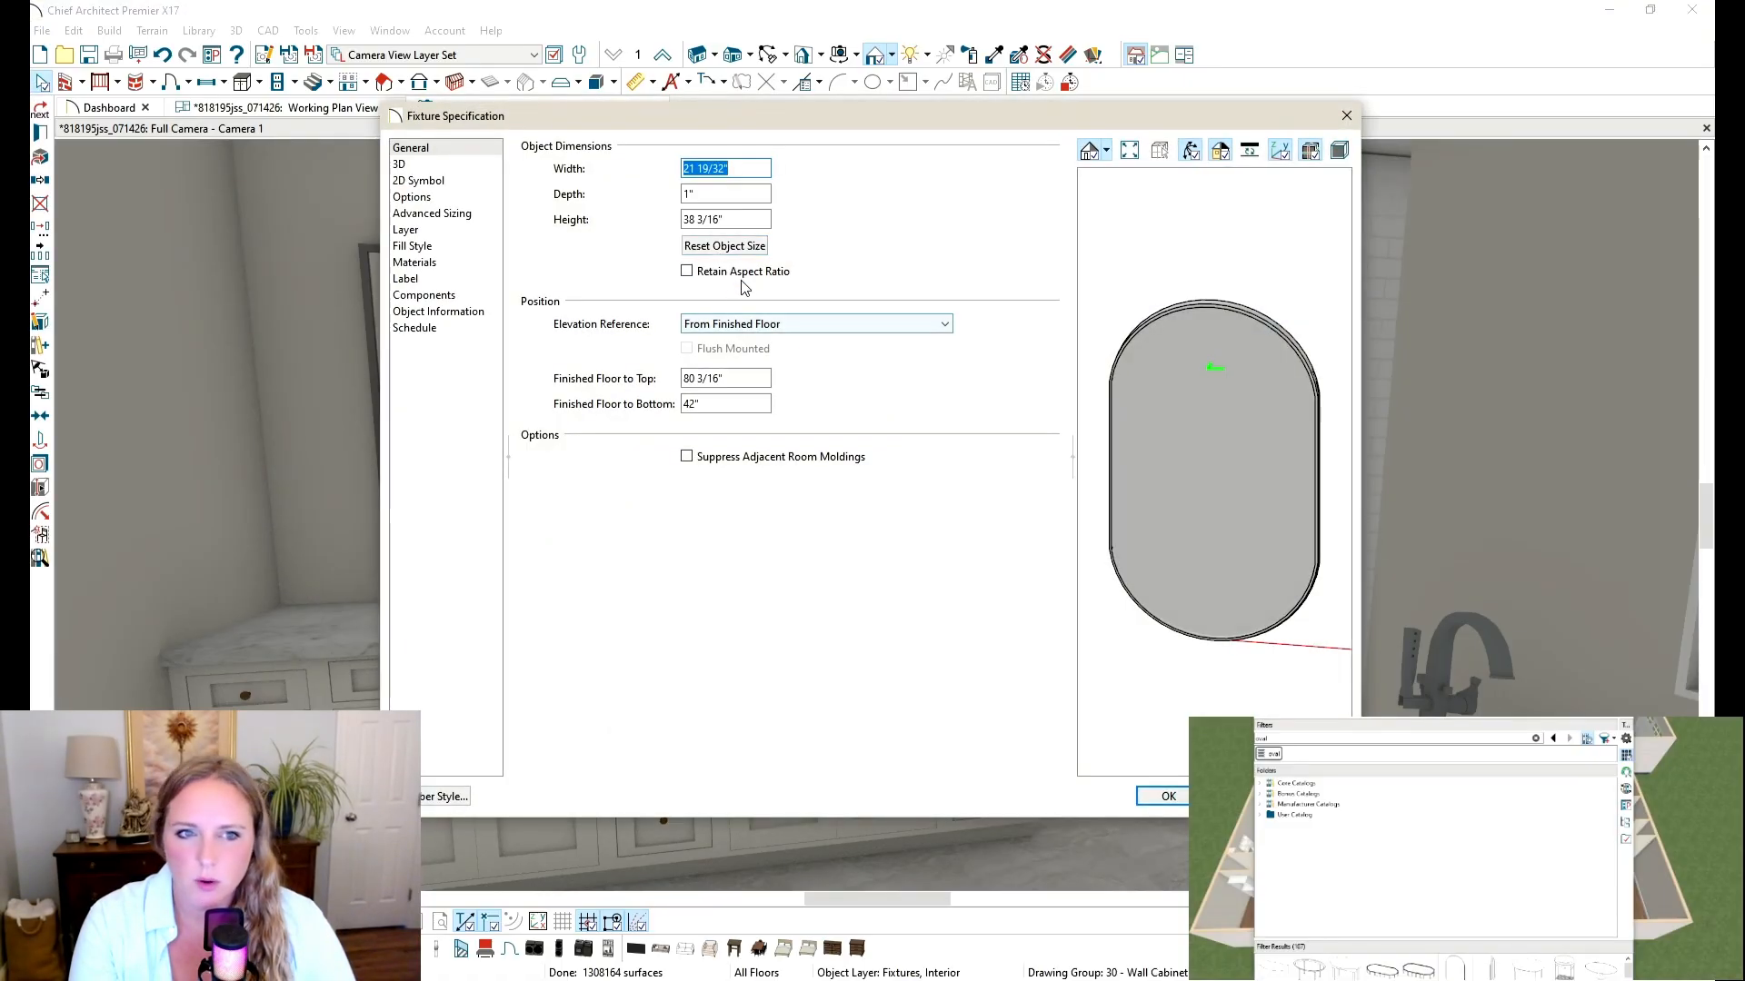
{"action": "left_click", "coordinate": [688, 271]}
{"action": "left_click_drag", "start_coordinate": [751, 219], "coordinate": [598, 227]}
{"action": "type", "text": "44"}
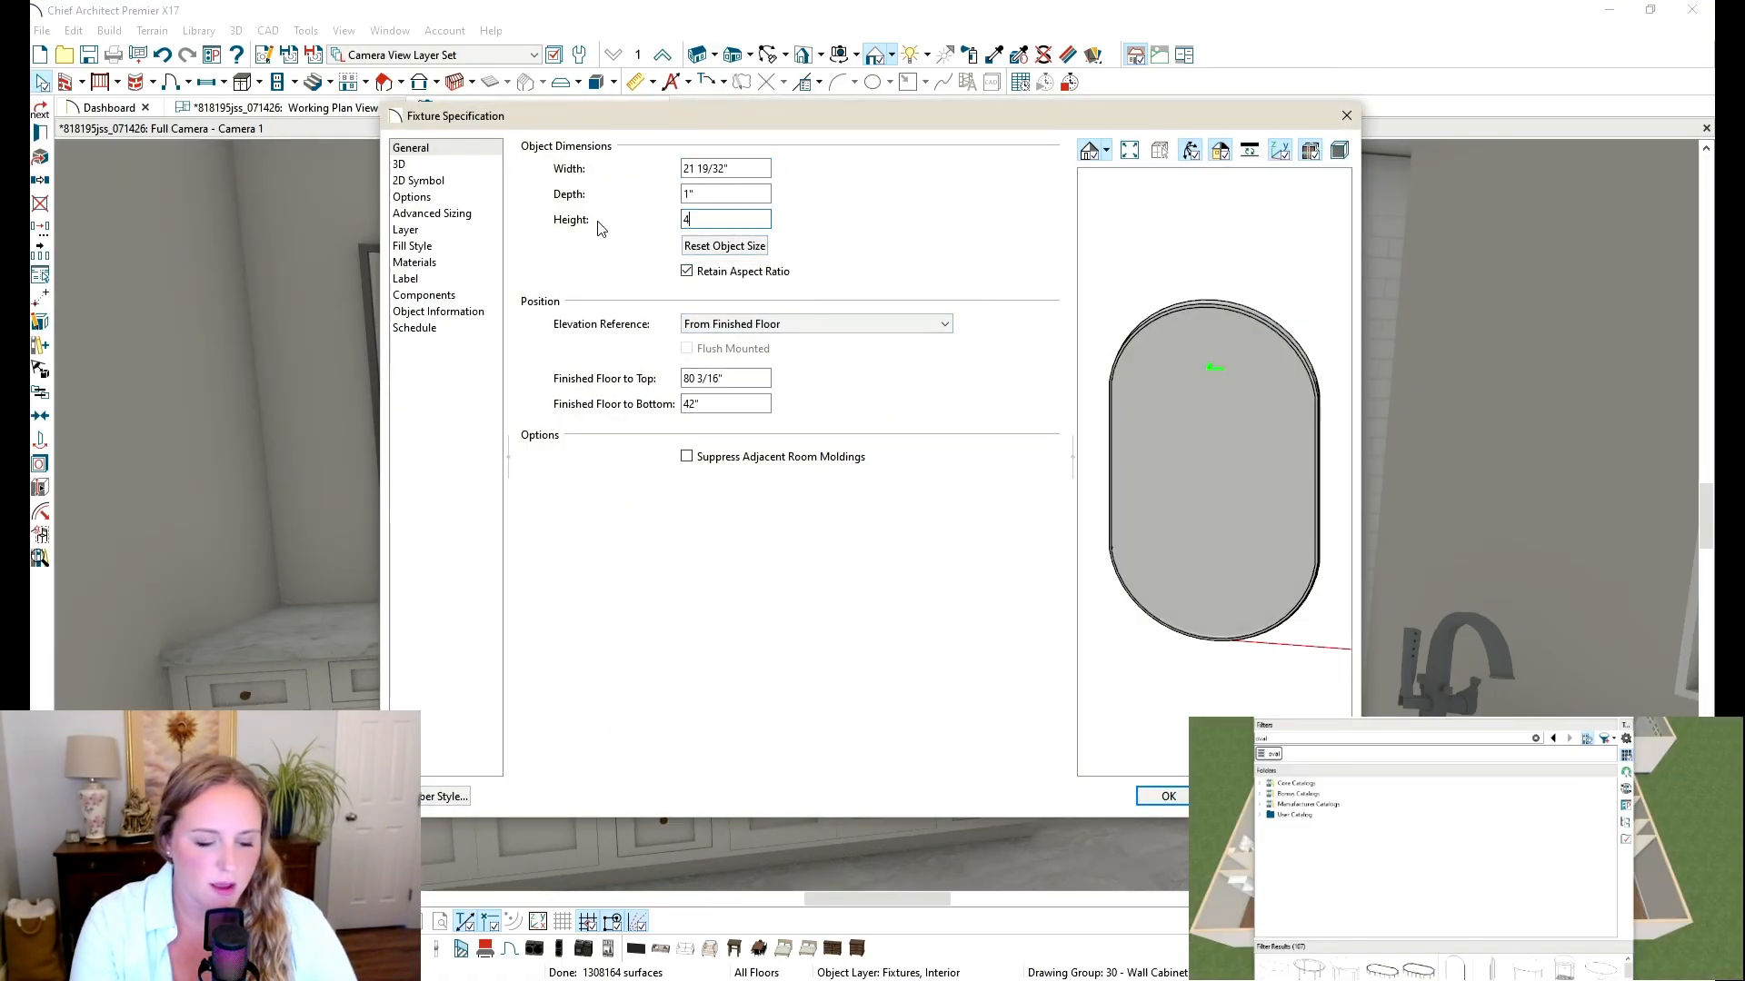
{"action": "key", "text": "Return"}
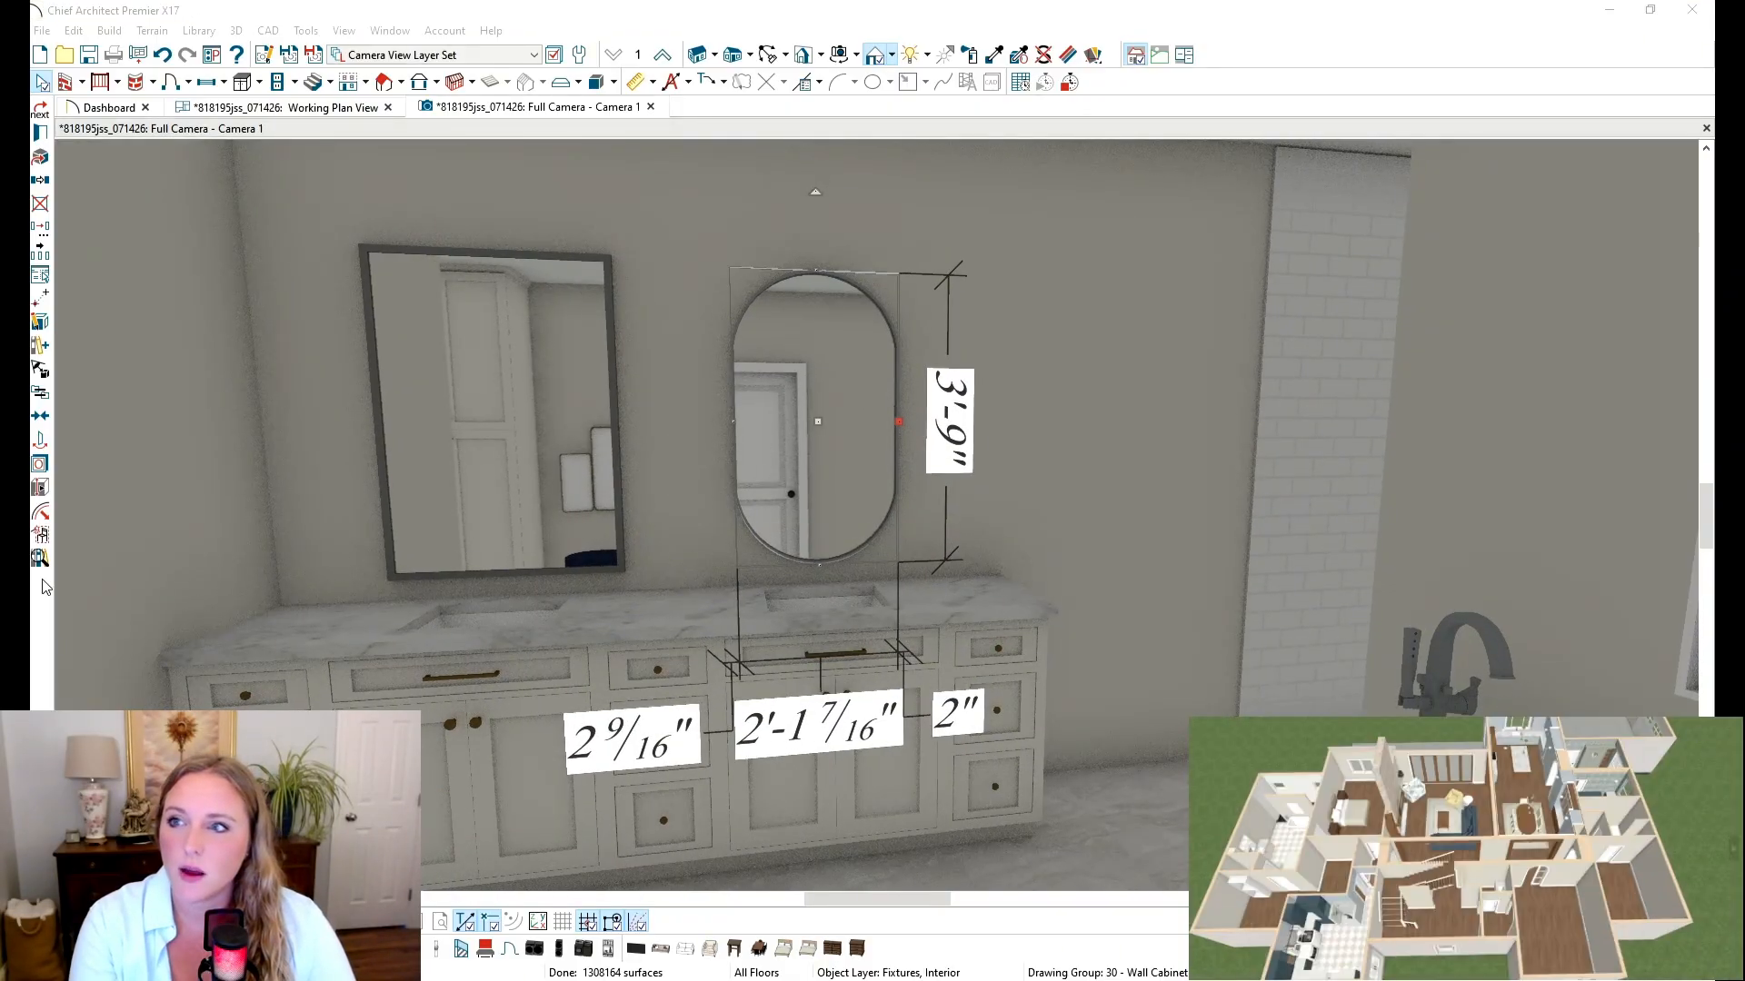
Step: Delete the remaining rectangular mirror above the other sink
{"action": "left_click", "coordinate": [837, 8]}
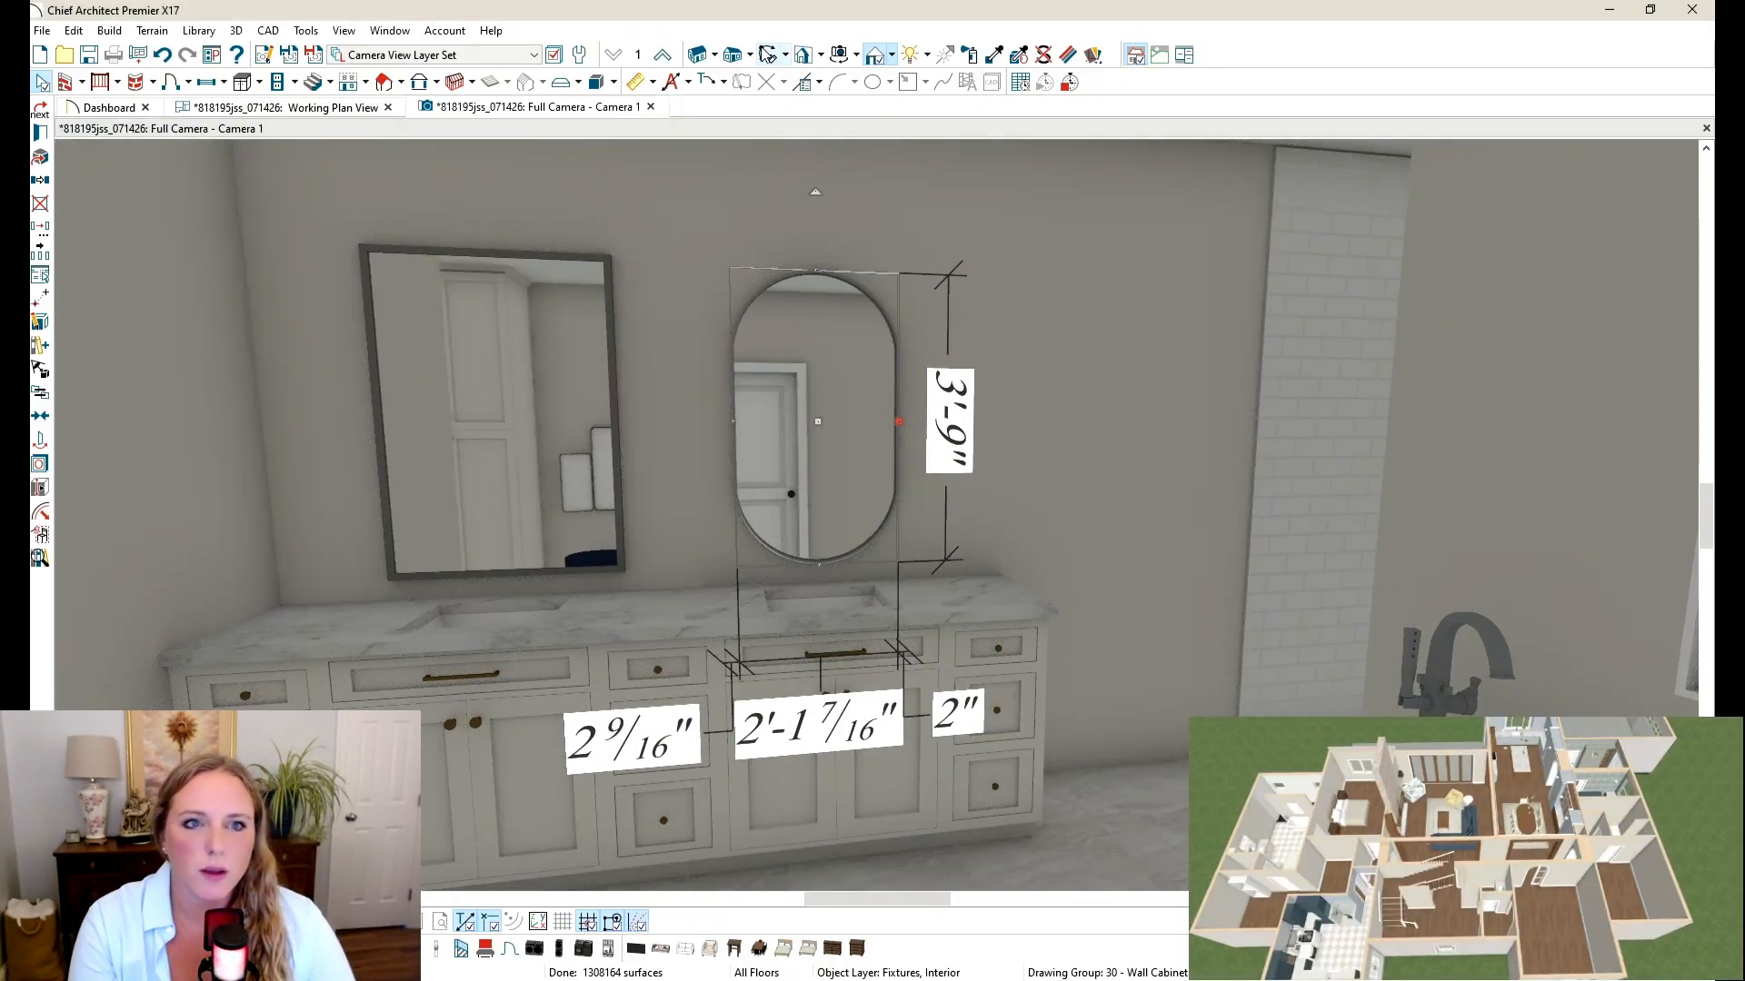
{"action": "left_click", "coordinate": [768, 55]}
{"action": "left_click_drag", "start_coordinate": [945, 763], "coordinate": [865, 727]}
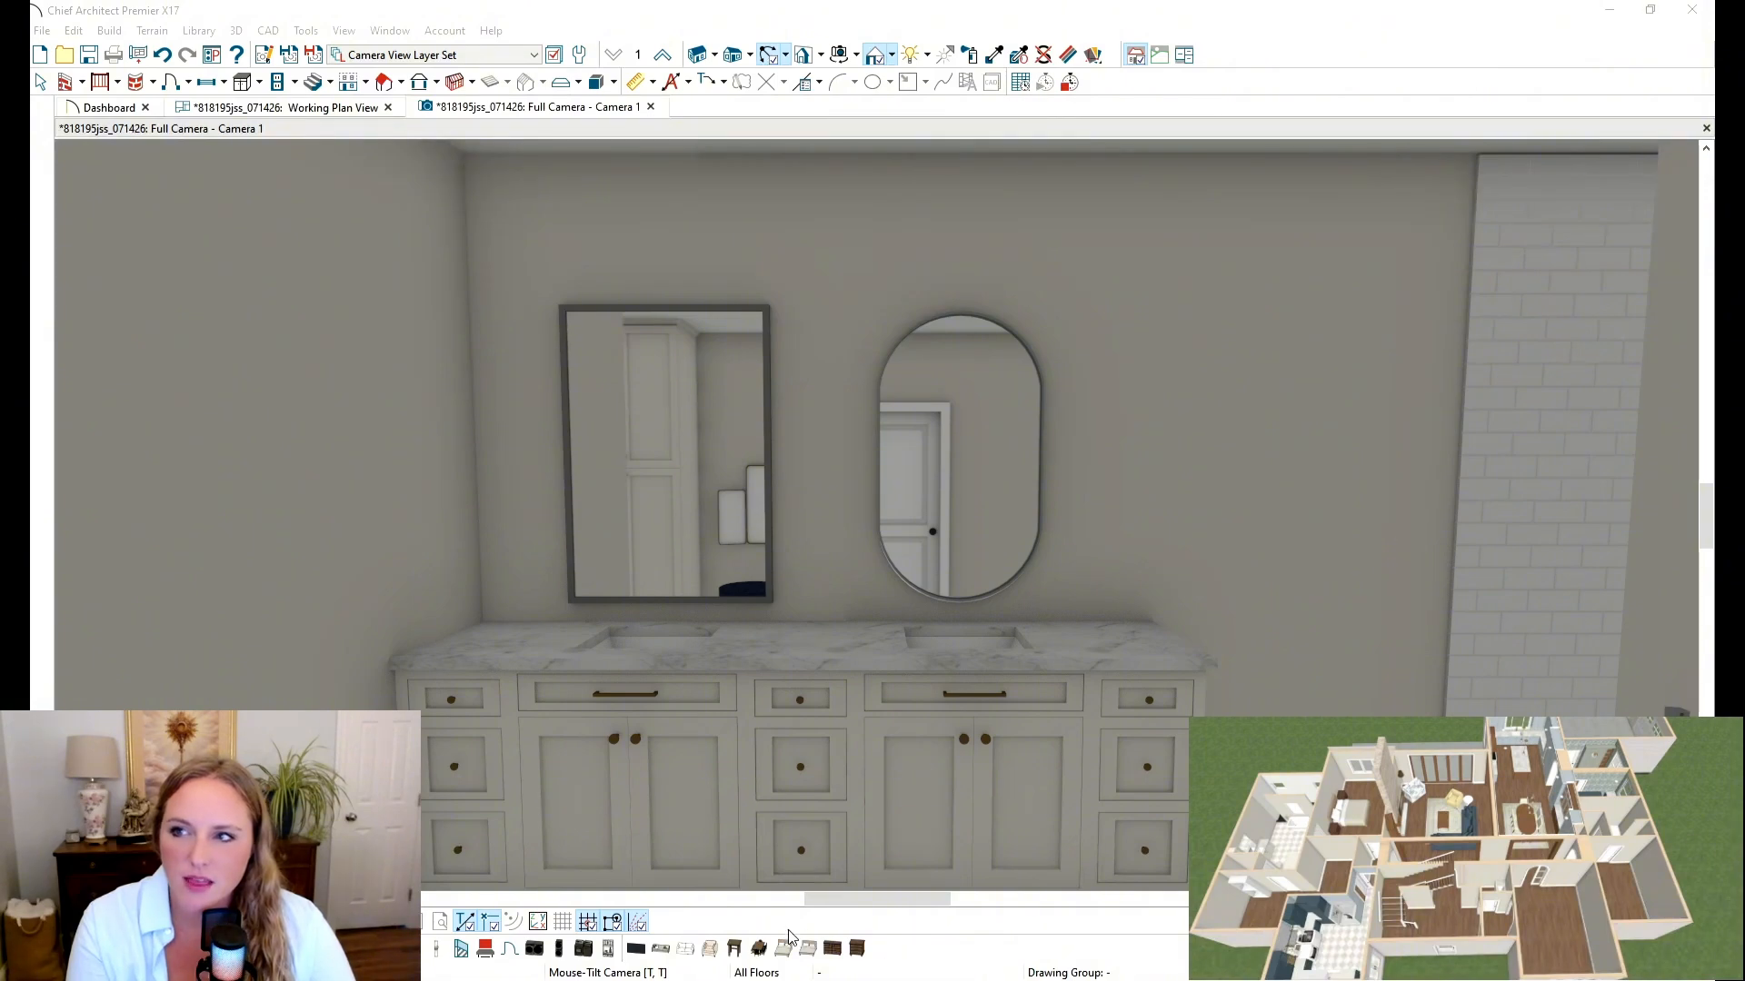
{"action": "left_click", "coordinate": [720, 482]}
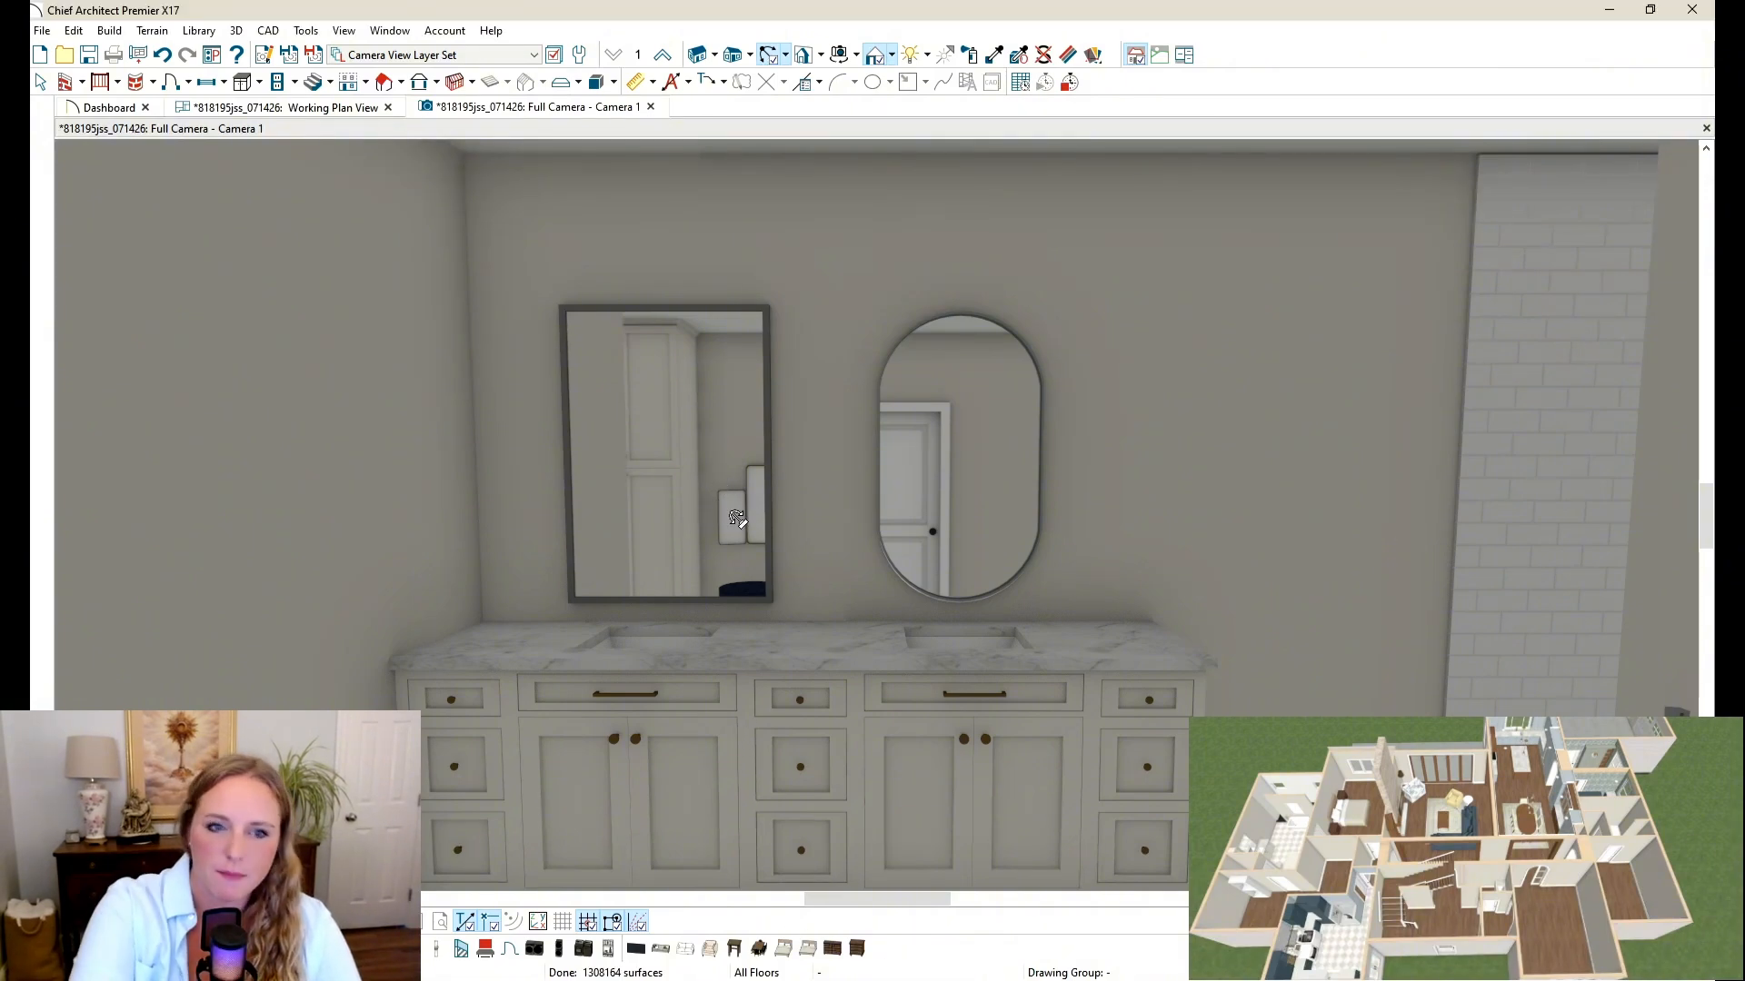
{"action": "key", "text": "space"}
{"action": "left_click", "coordinate": [727, 413]}
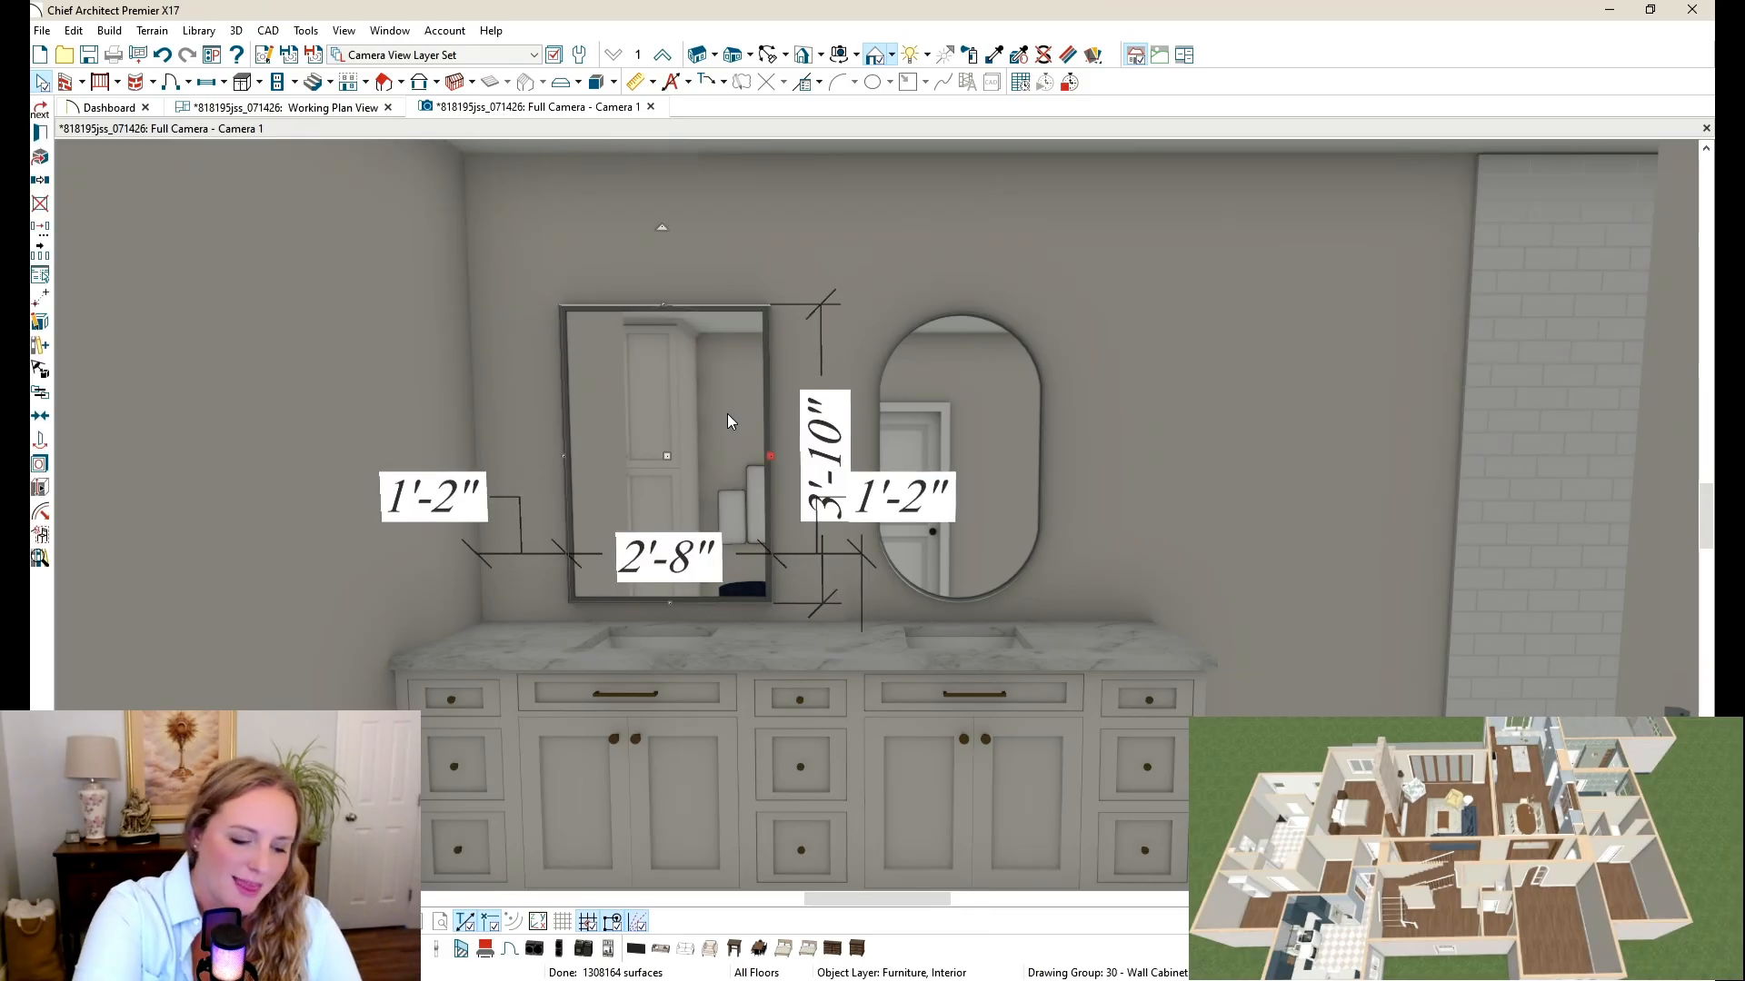
{"action": "key", "text": "Delete"}
Step: Set the oval mirror's width to 30 inches
{"action": "left_click", "coordinate": [979, 471]}
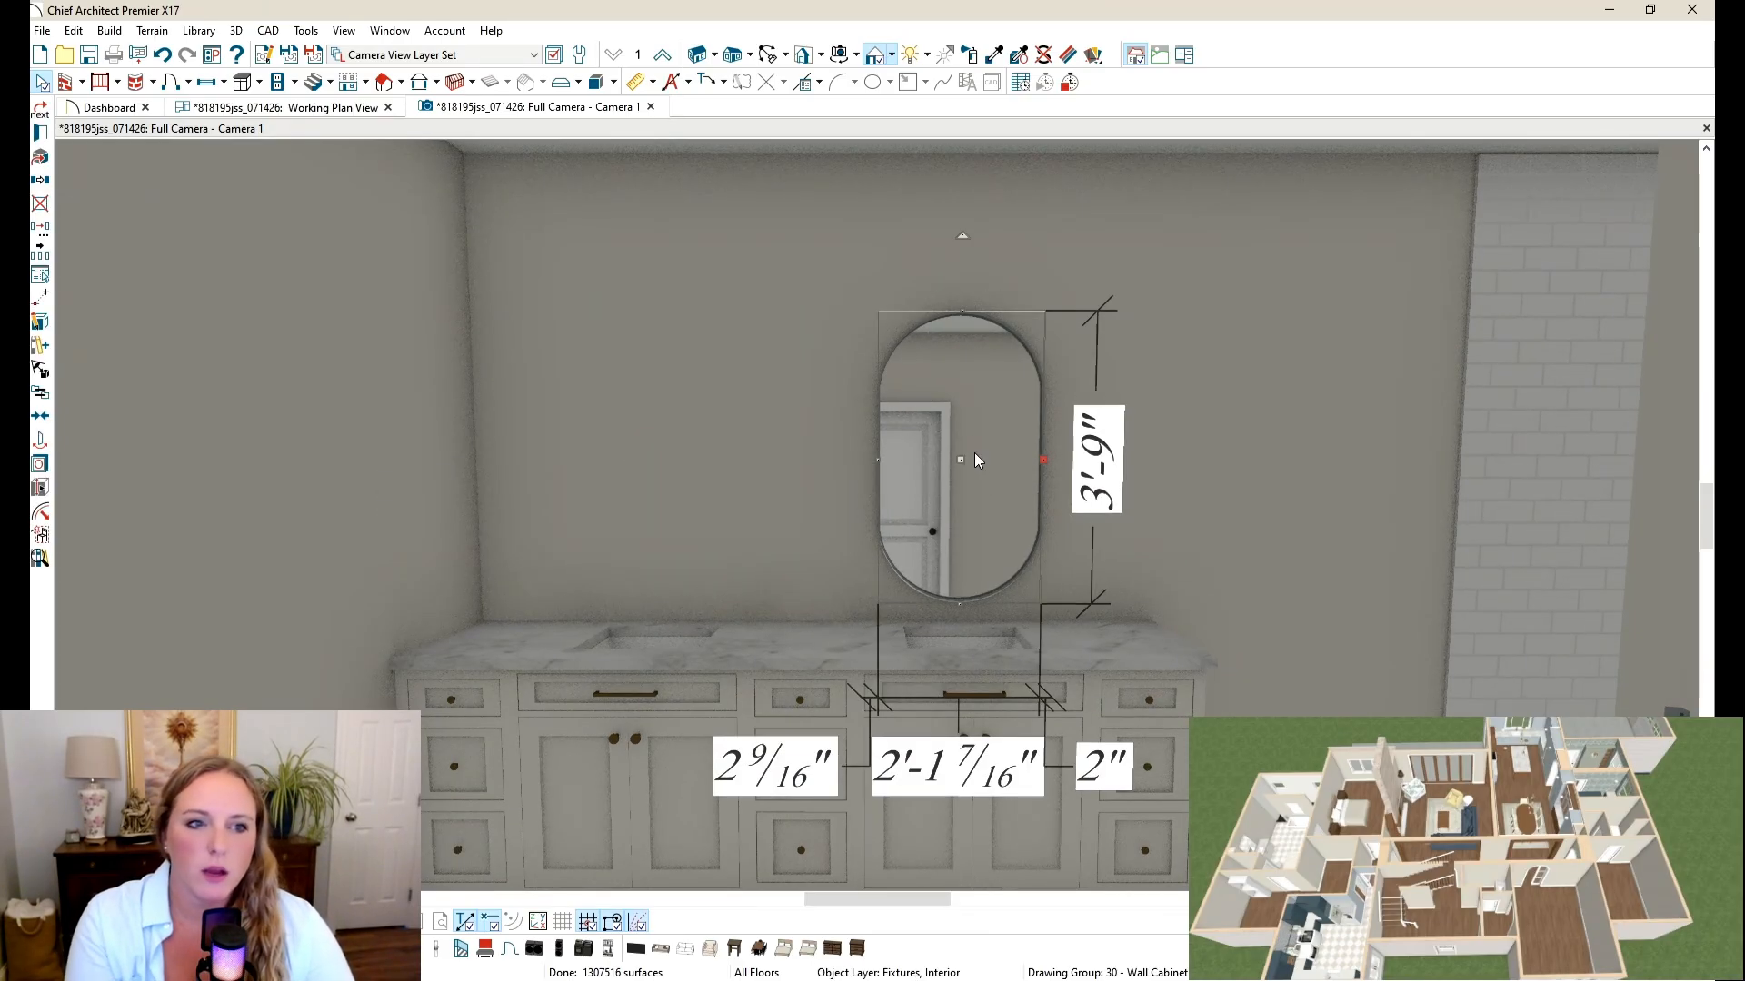
{"action": "key", "text": "ctrl+e"}
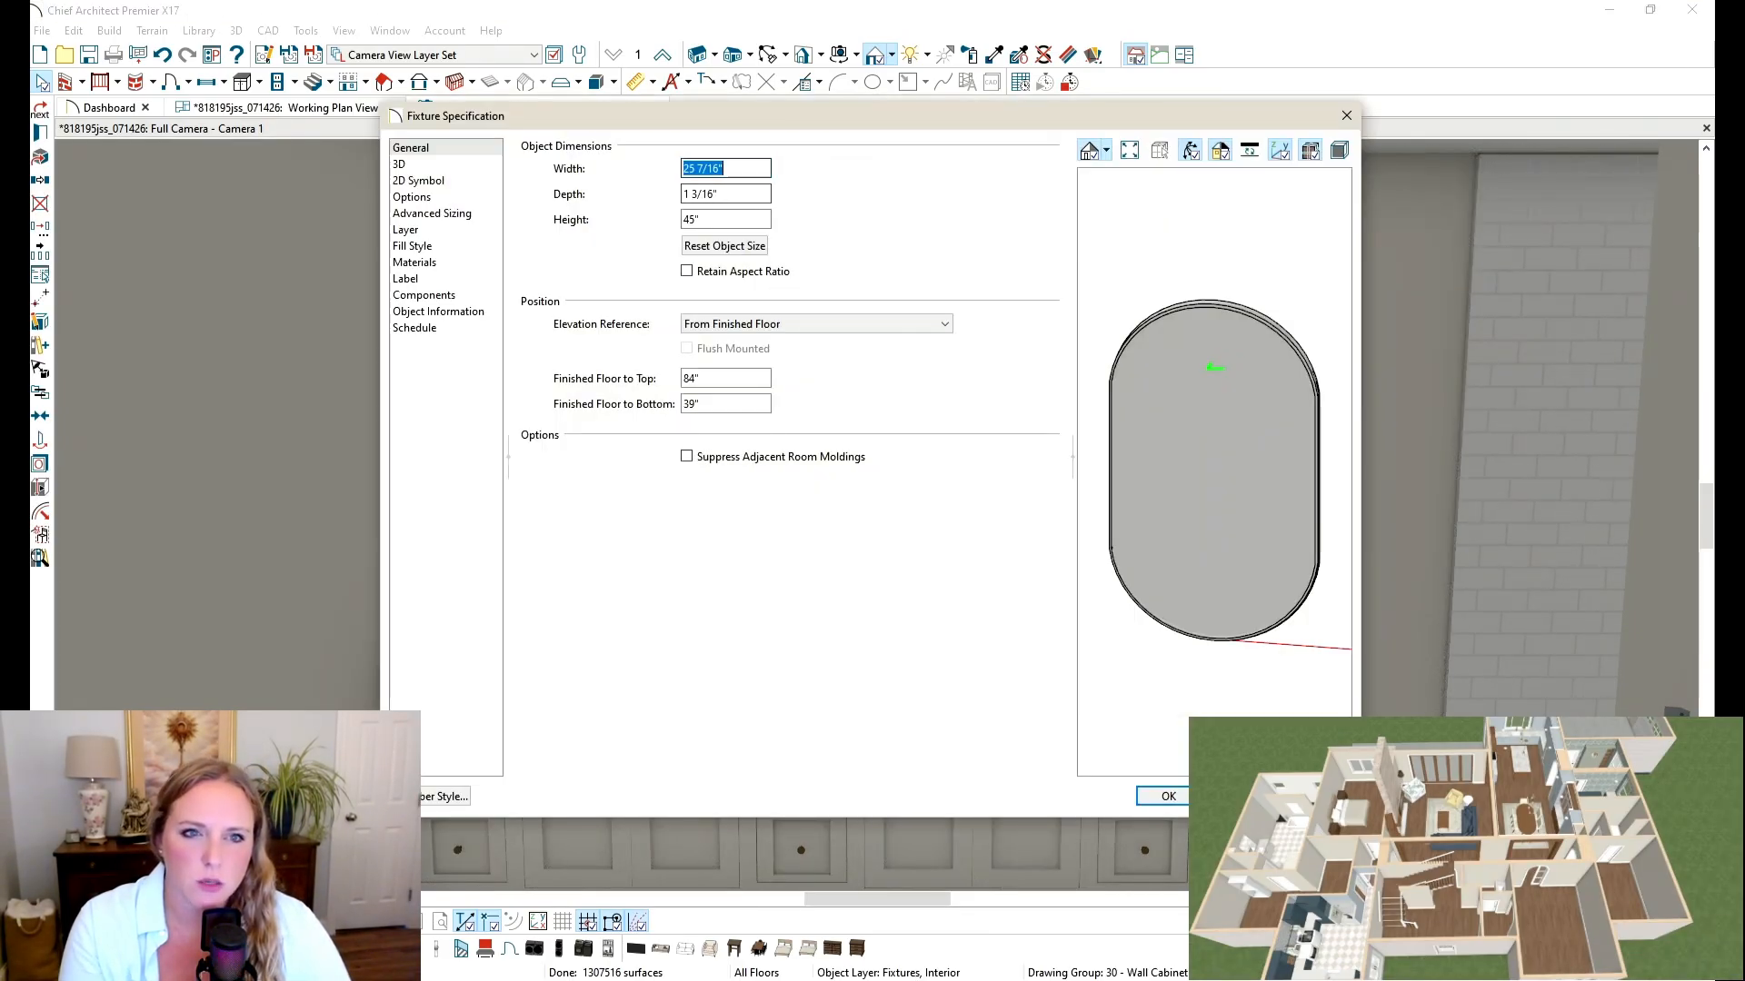
{"action": "type", "text": "30"}
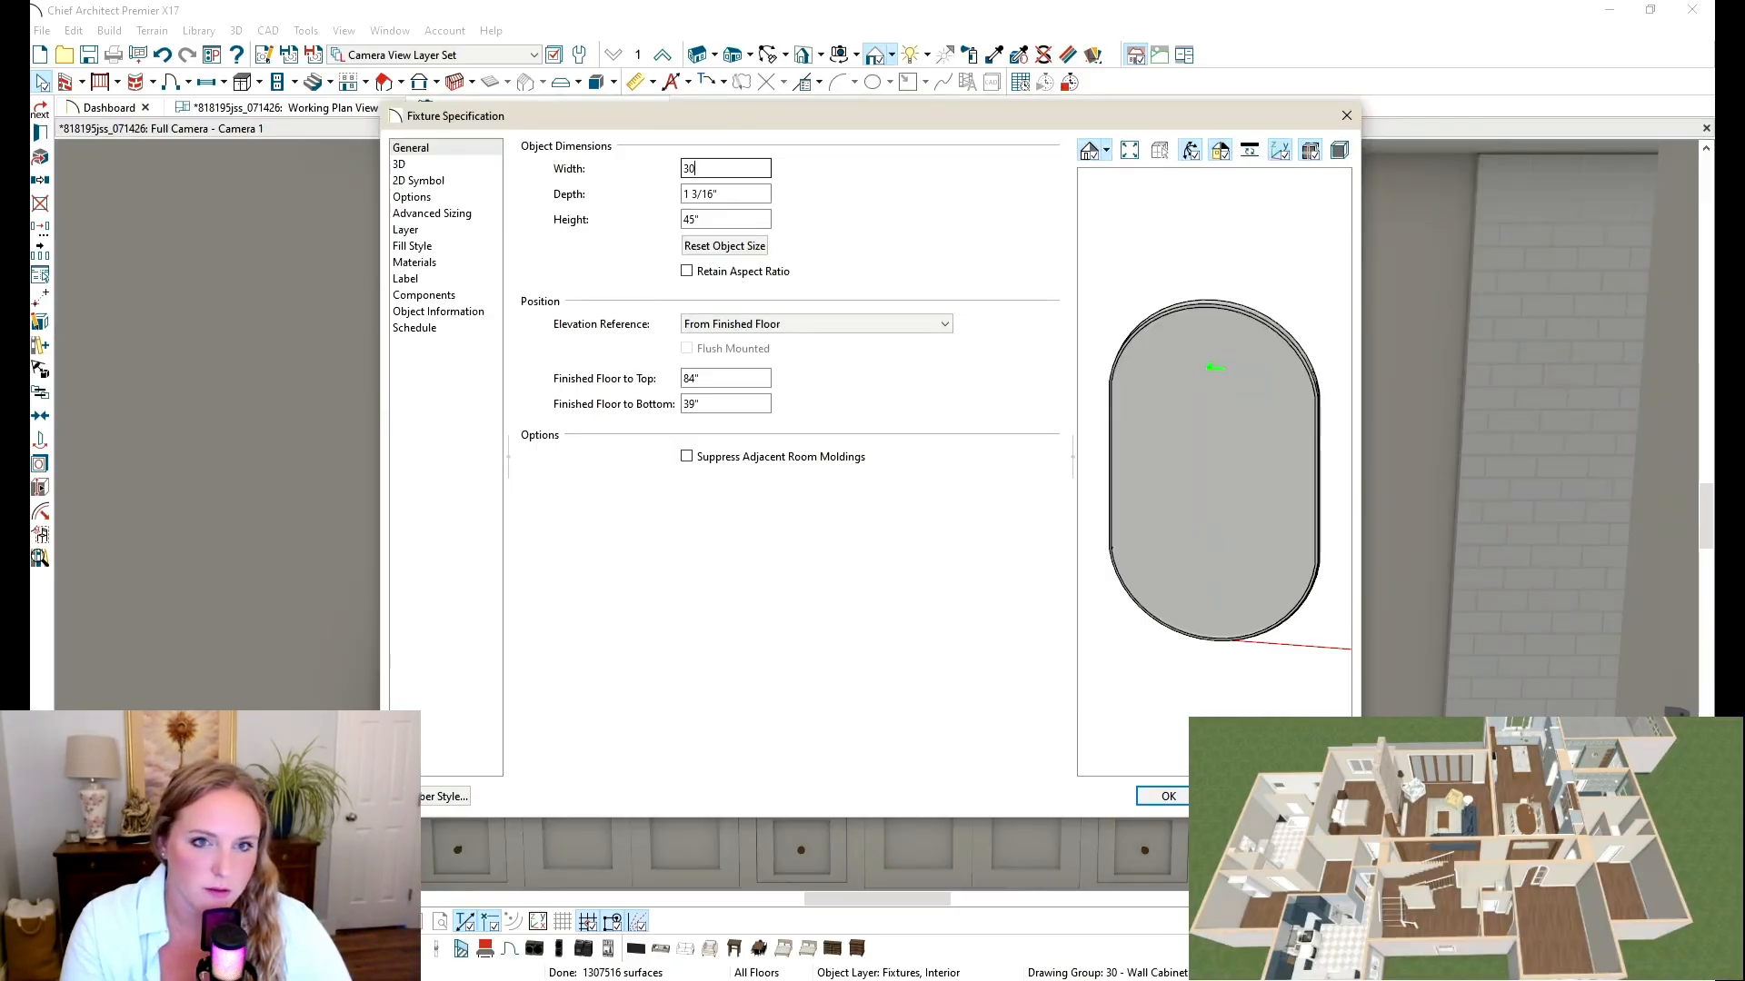
{"action": "key", "text": "Return"}
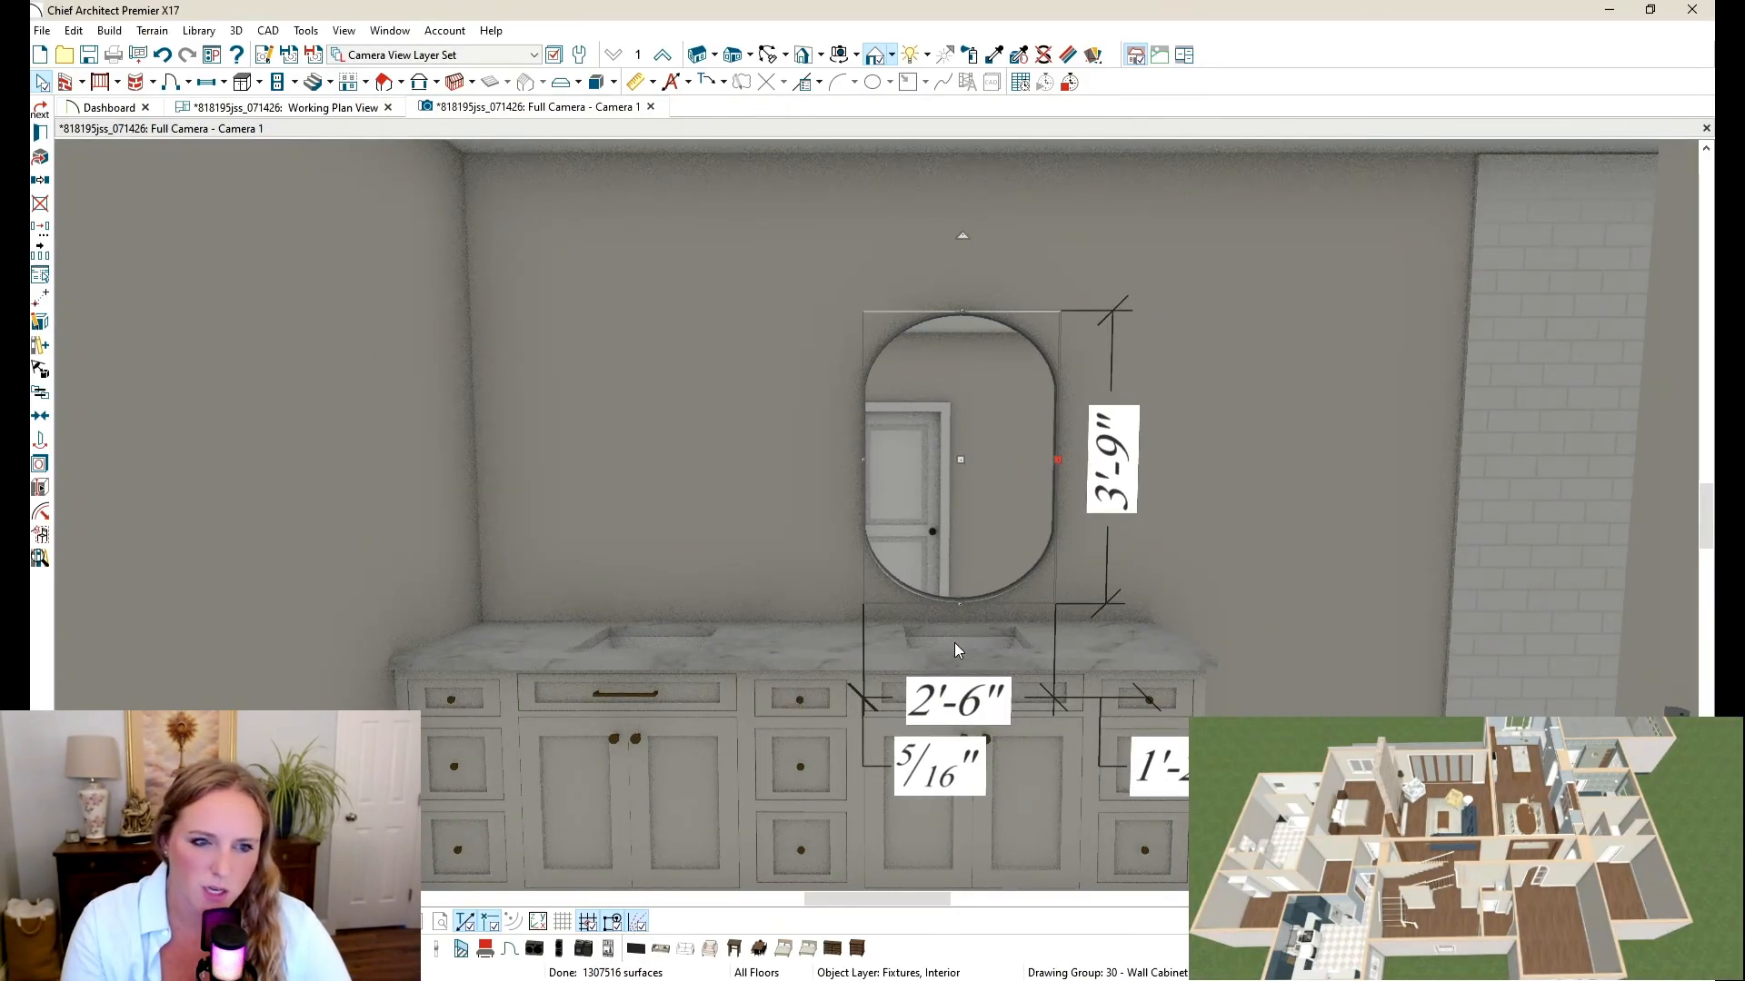
Step: Center the oval mirror over its sink and extend its top edge upward to make it 4 feet tall
{"action": "left_click", "coordinate": [954, 642]}
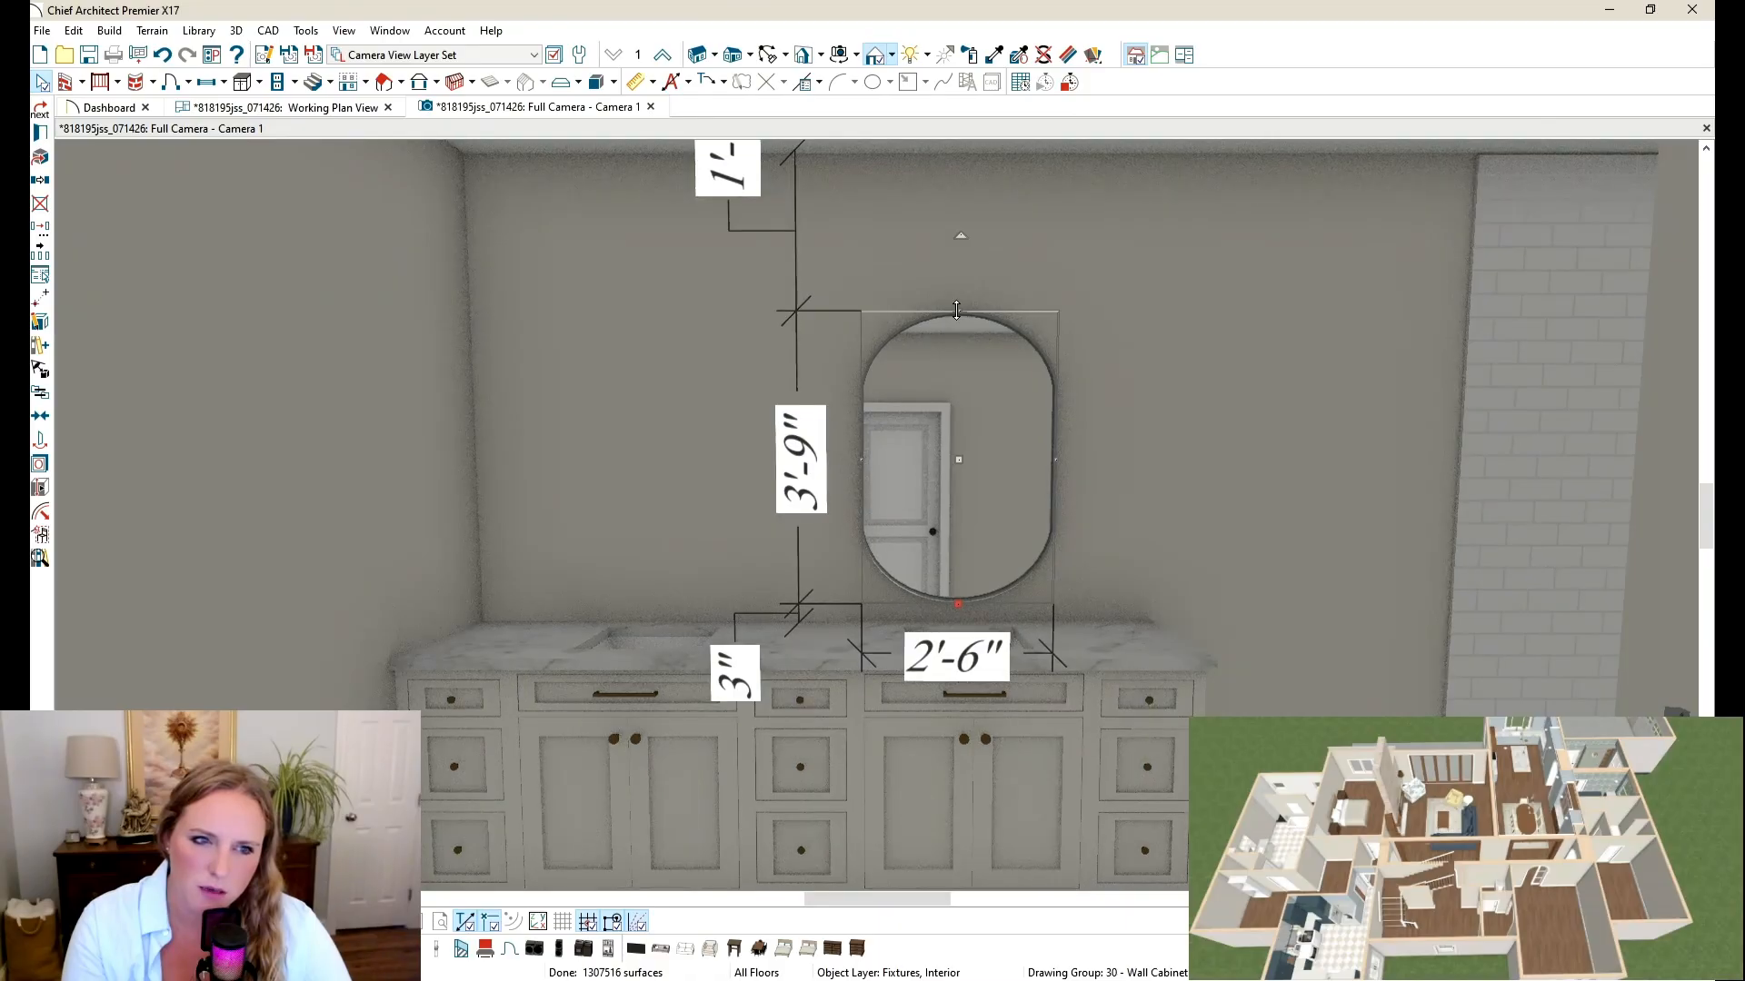
{"action": "left_click_drag", "start_coordinate": [956, 311], "coordinate": [960, 291]}
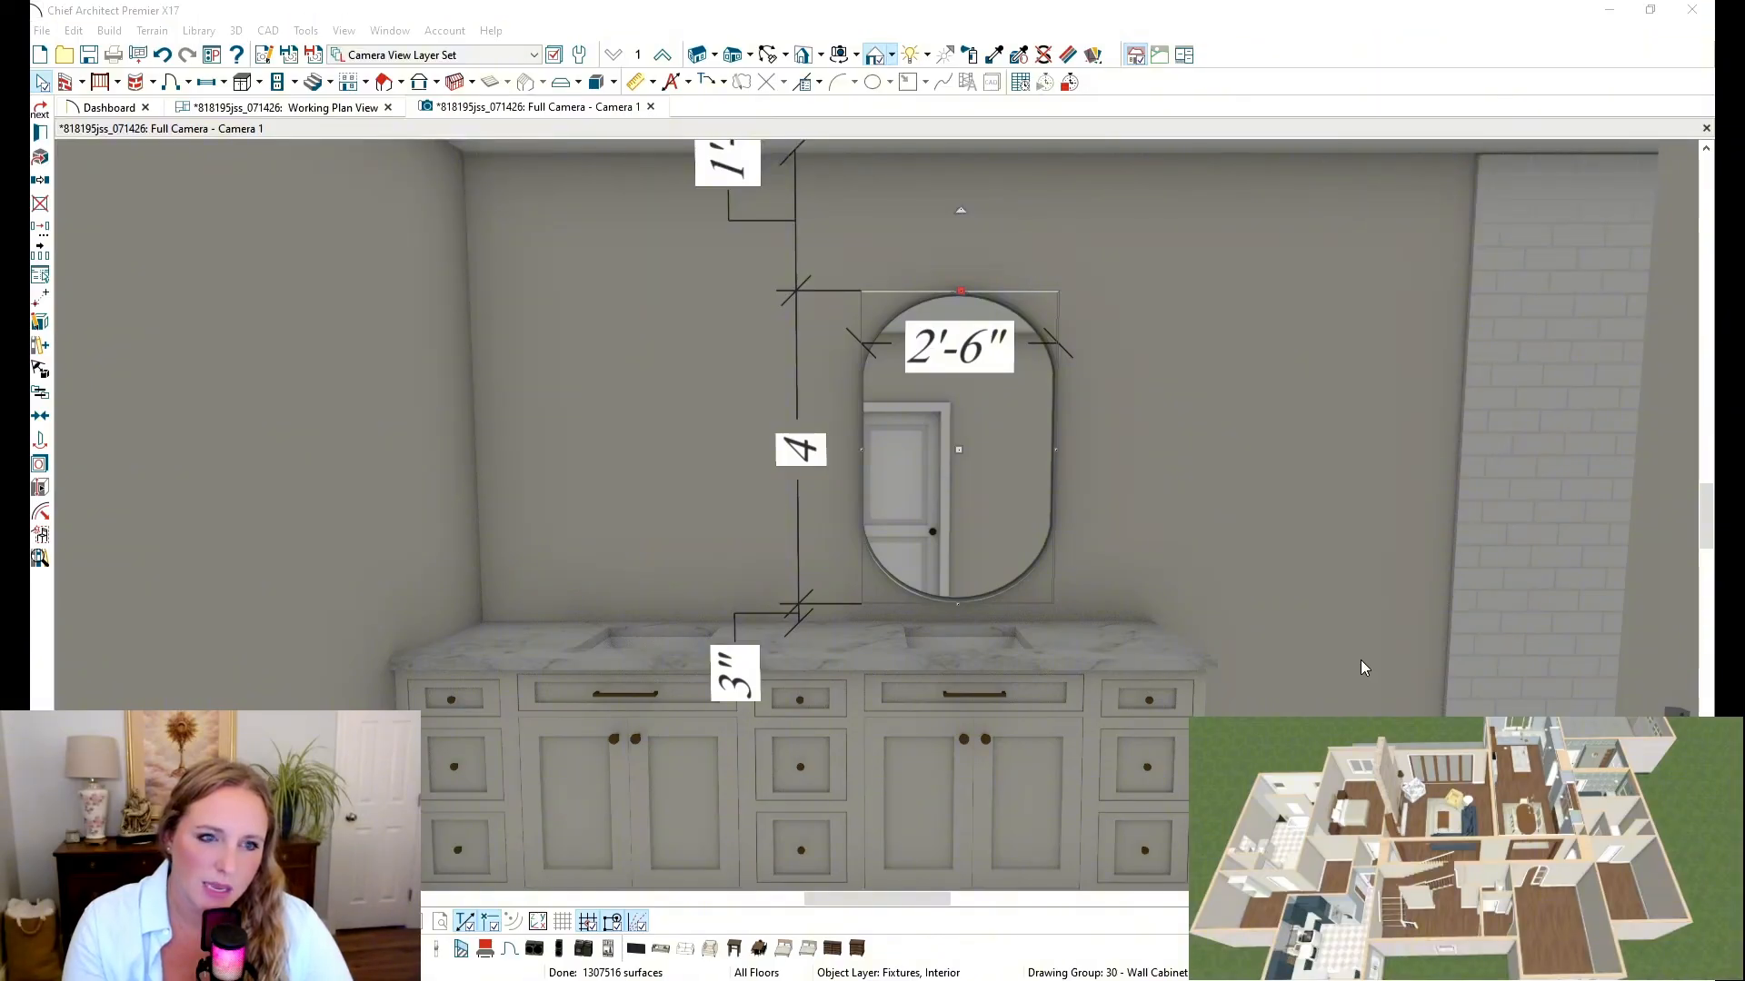
{"action": "left_click", "coordinate": [1298, 589]}
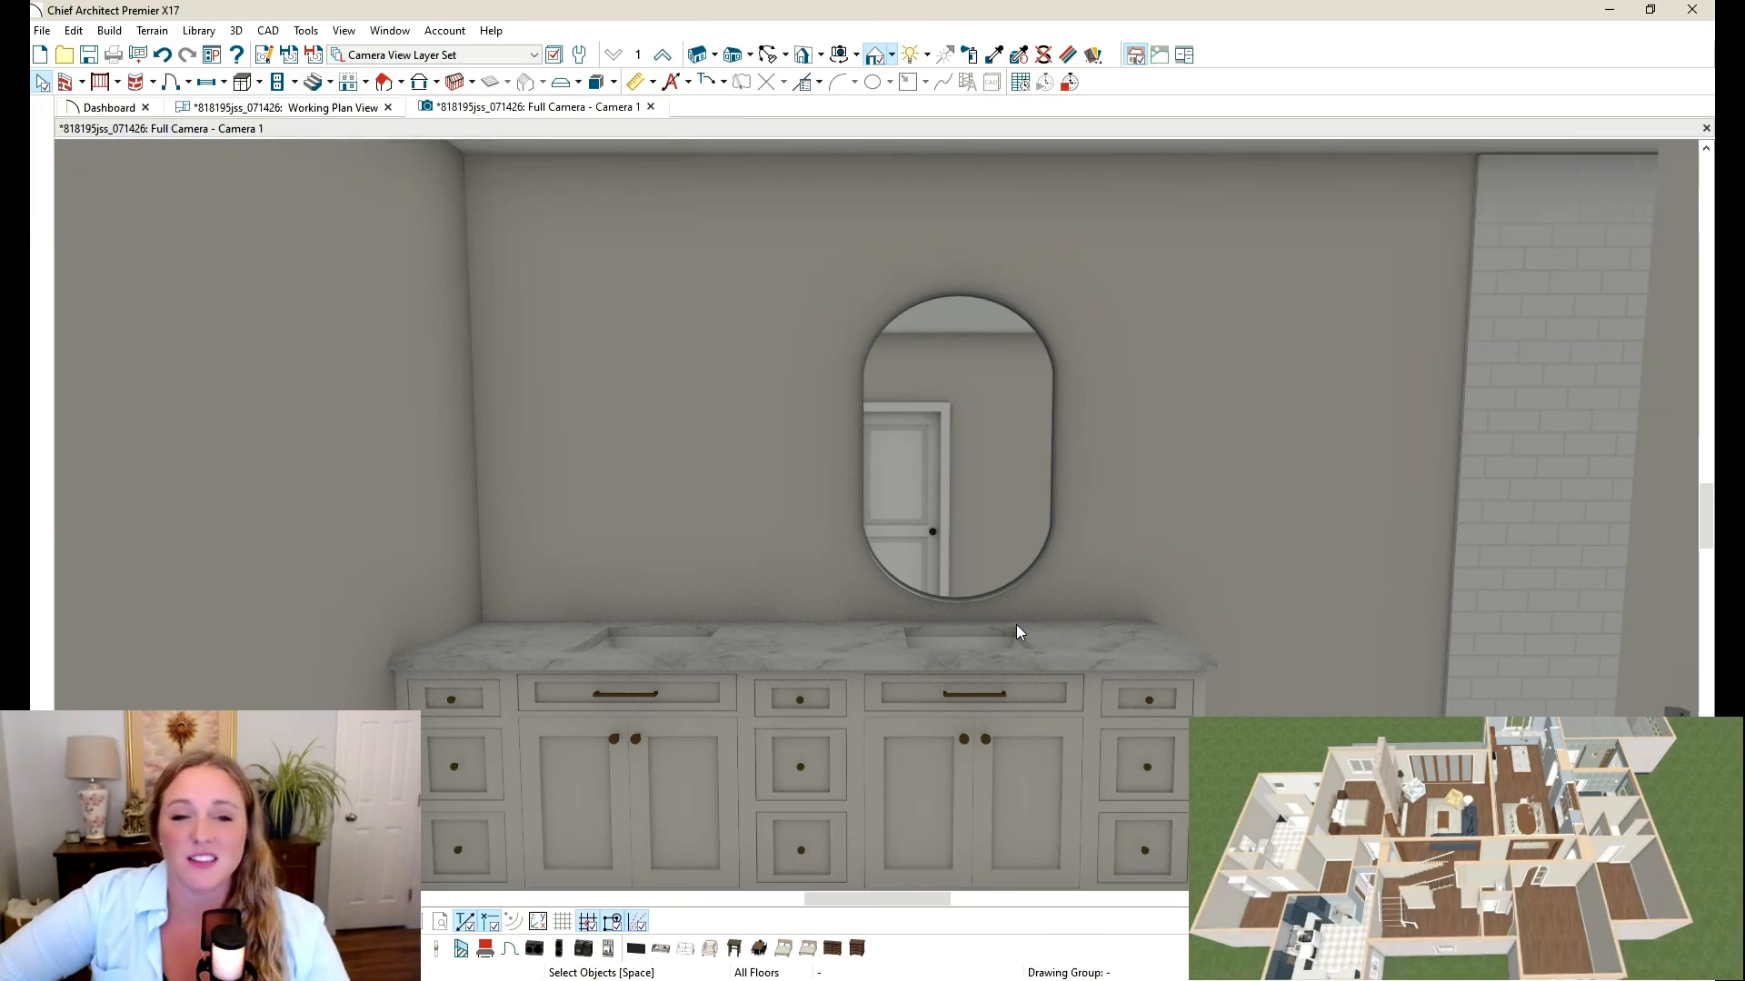
Step: Place a copy of the oval mirror above the sink farther from the tub
{"action": "left_click", "coordinate": [769, 54]}
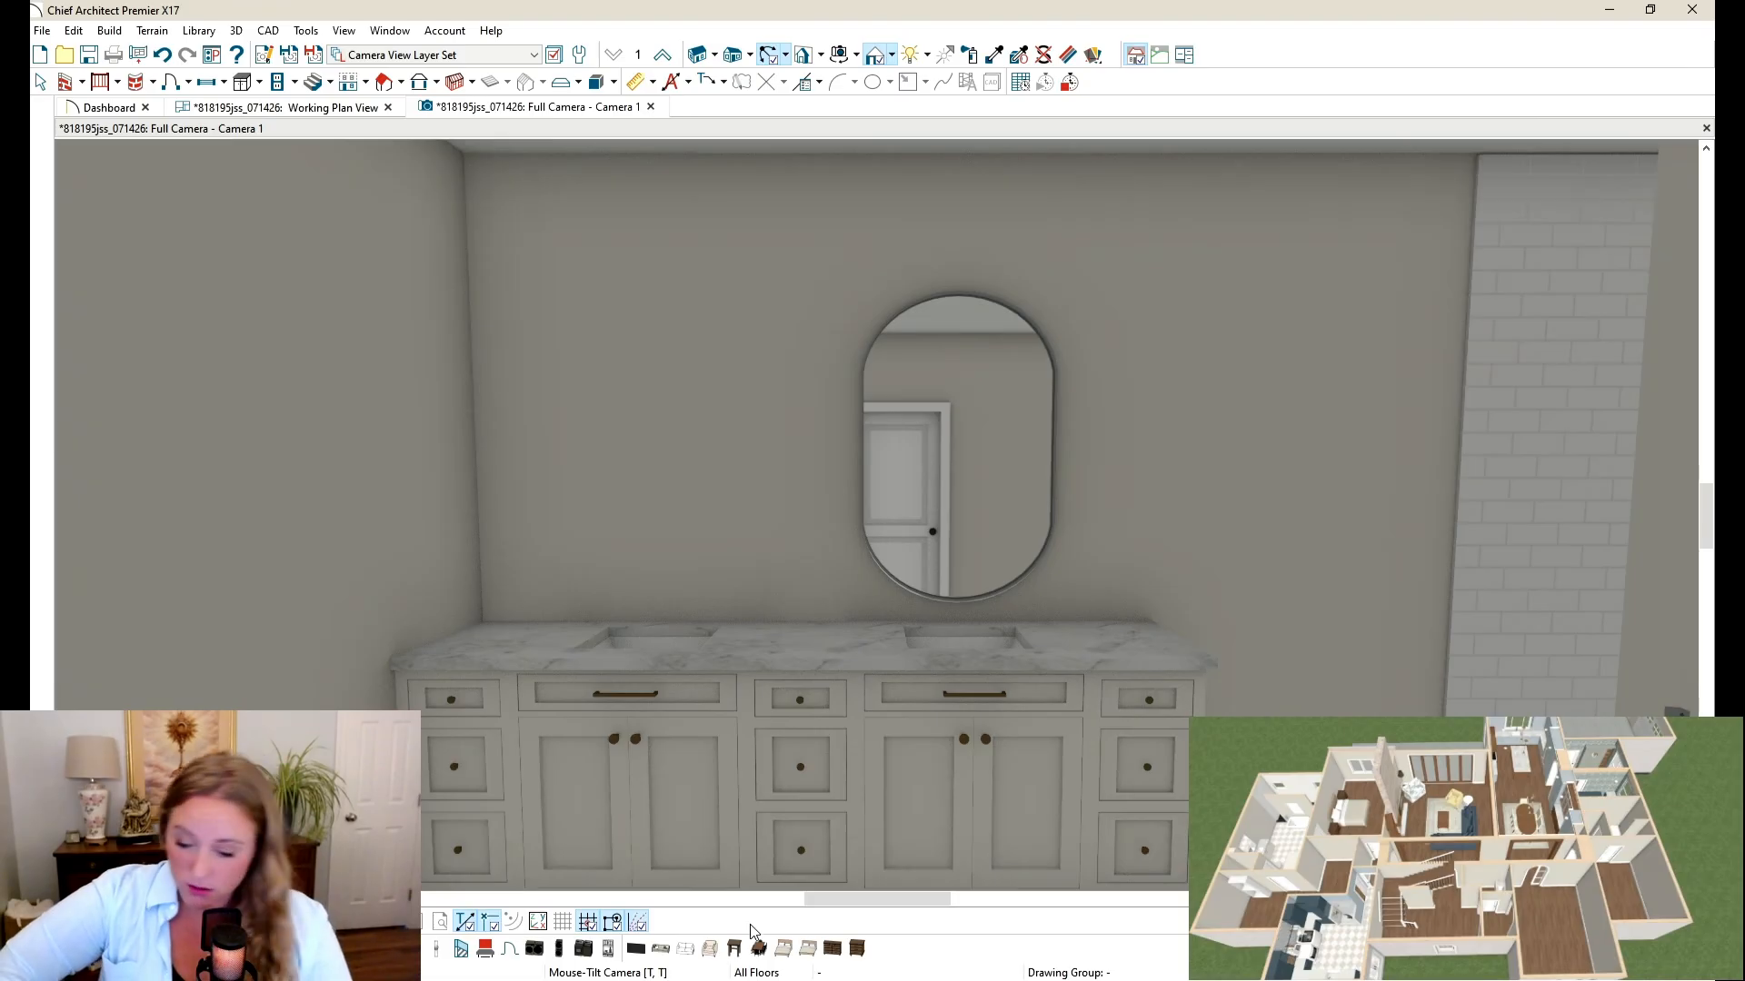
{"action": "left_click_drag", "start_coordinate": [646, 495], "coordinate": [822, 536]}
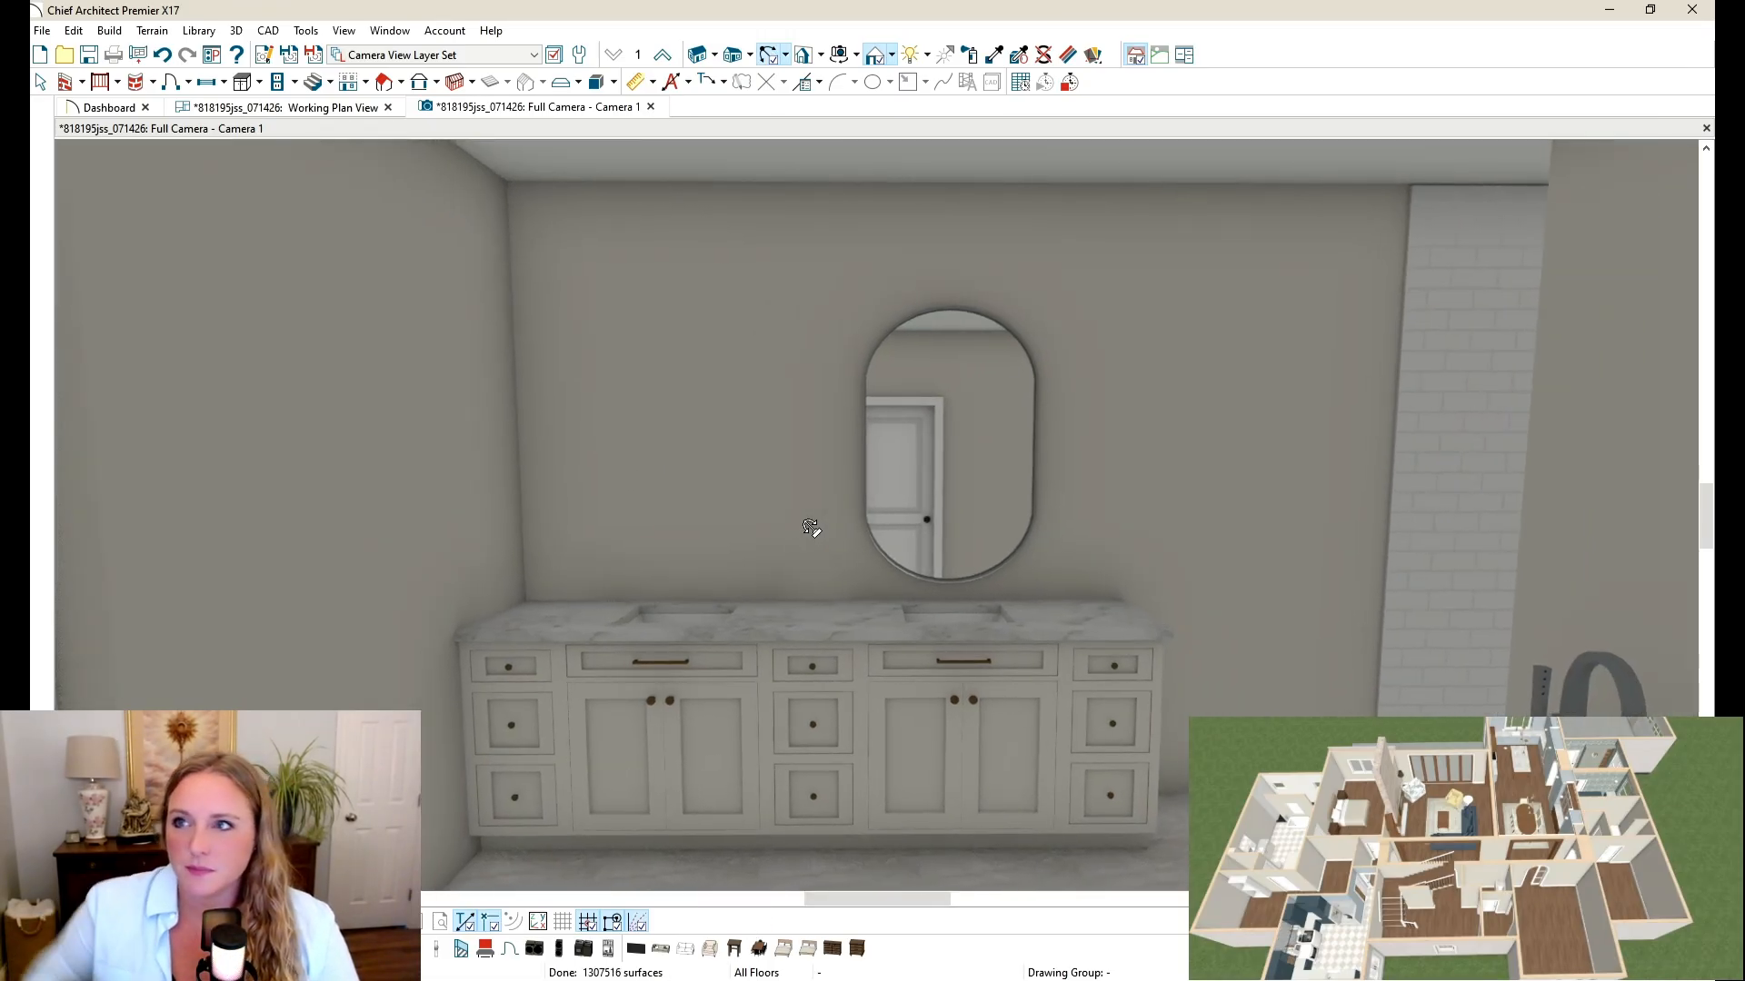
{"action": "key", "text": "space"}
{"action": "left_click", "coordinate": [981, 473]}
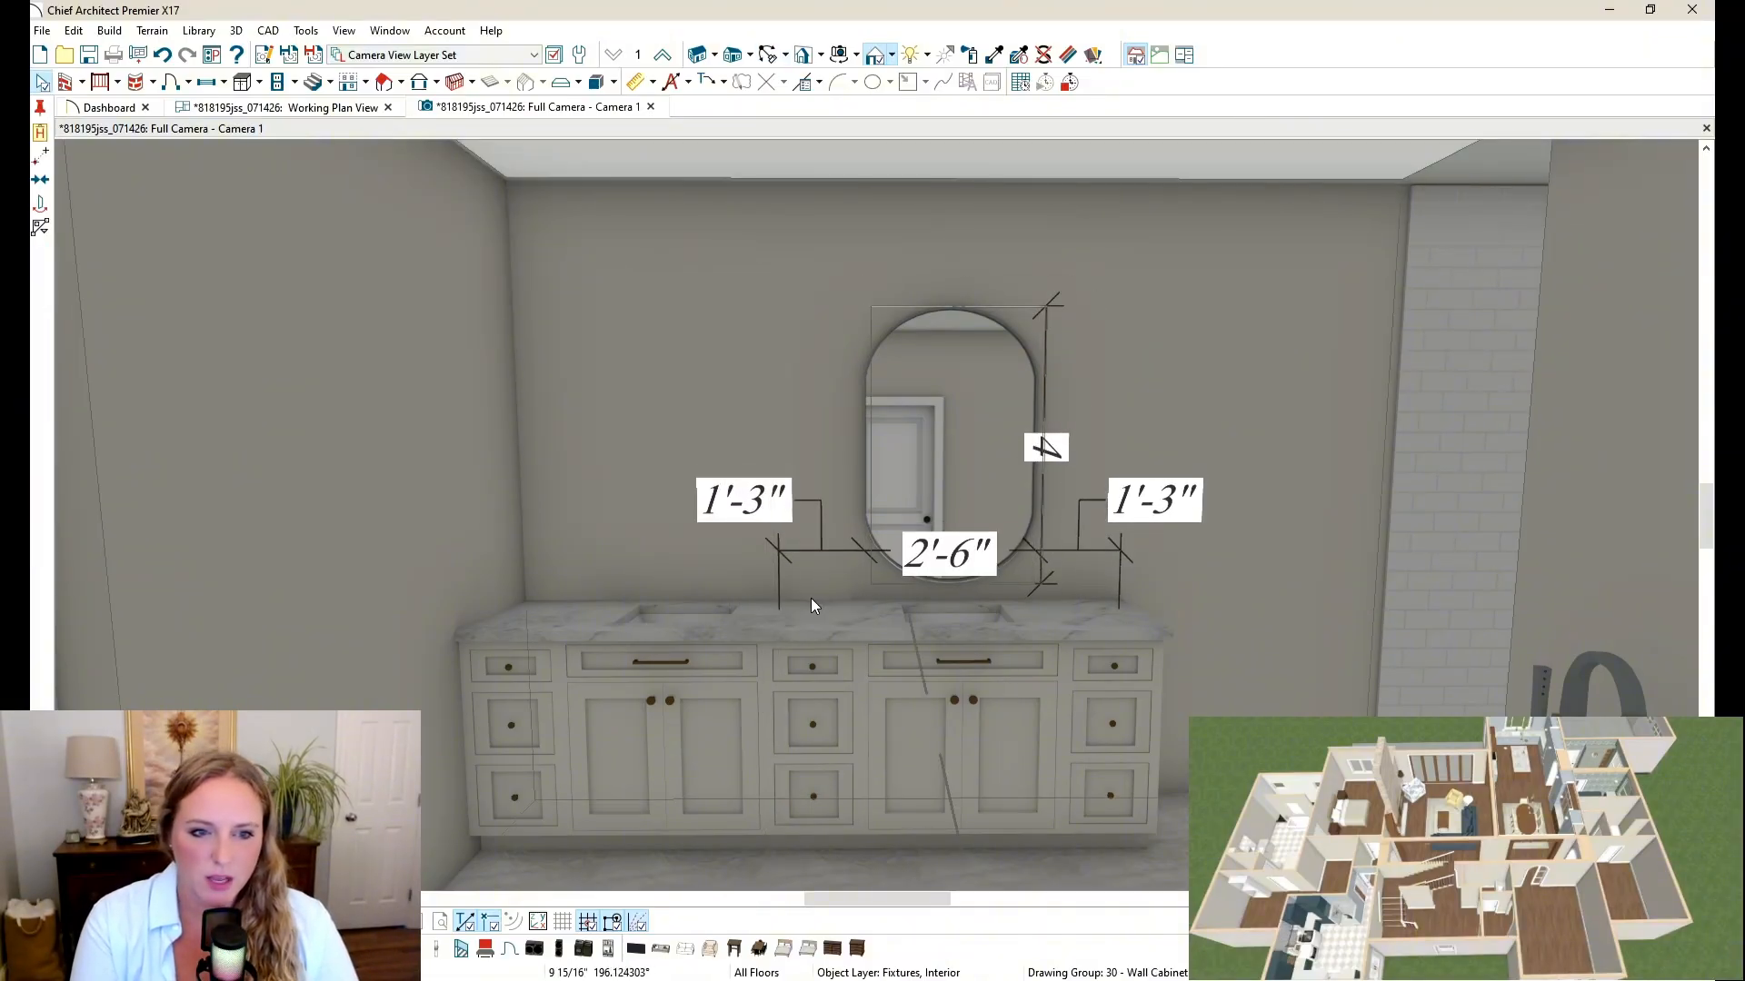
{"action": "left_click", "coordinate": [719, 627]}
{"action": "left_click", "coordinate": [702, 610]}
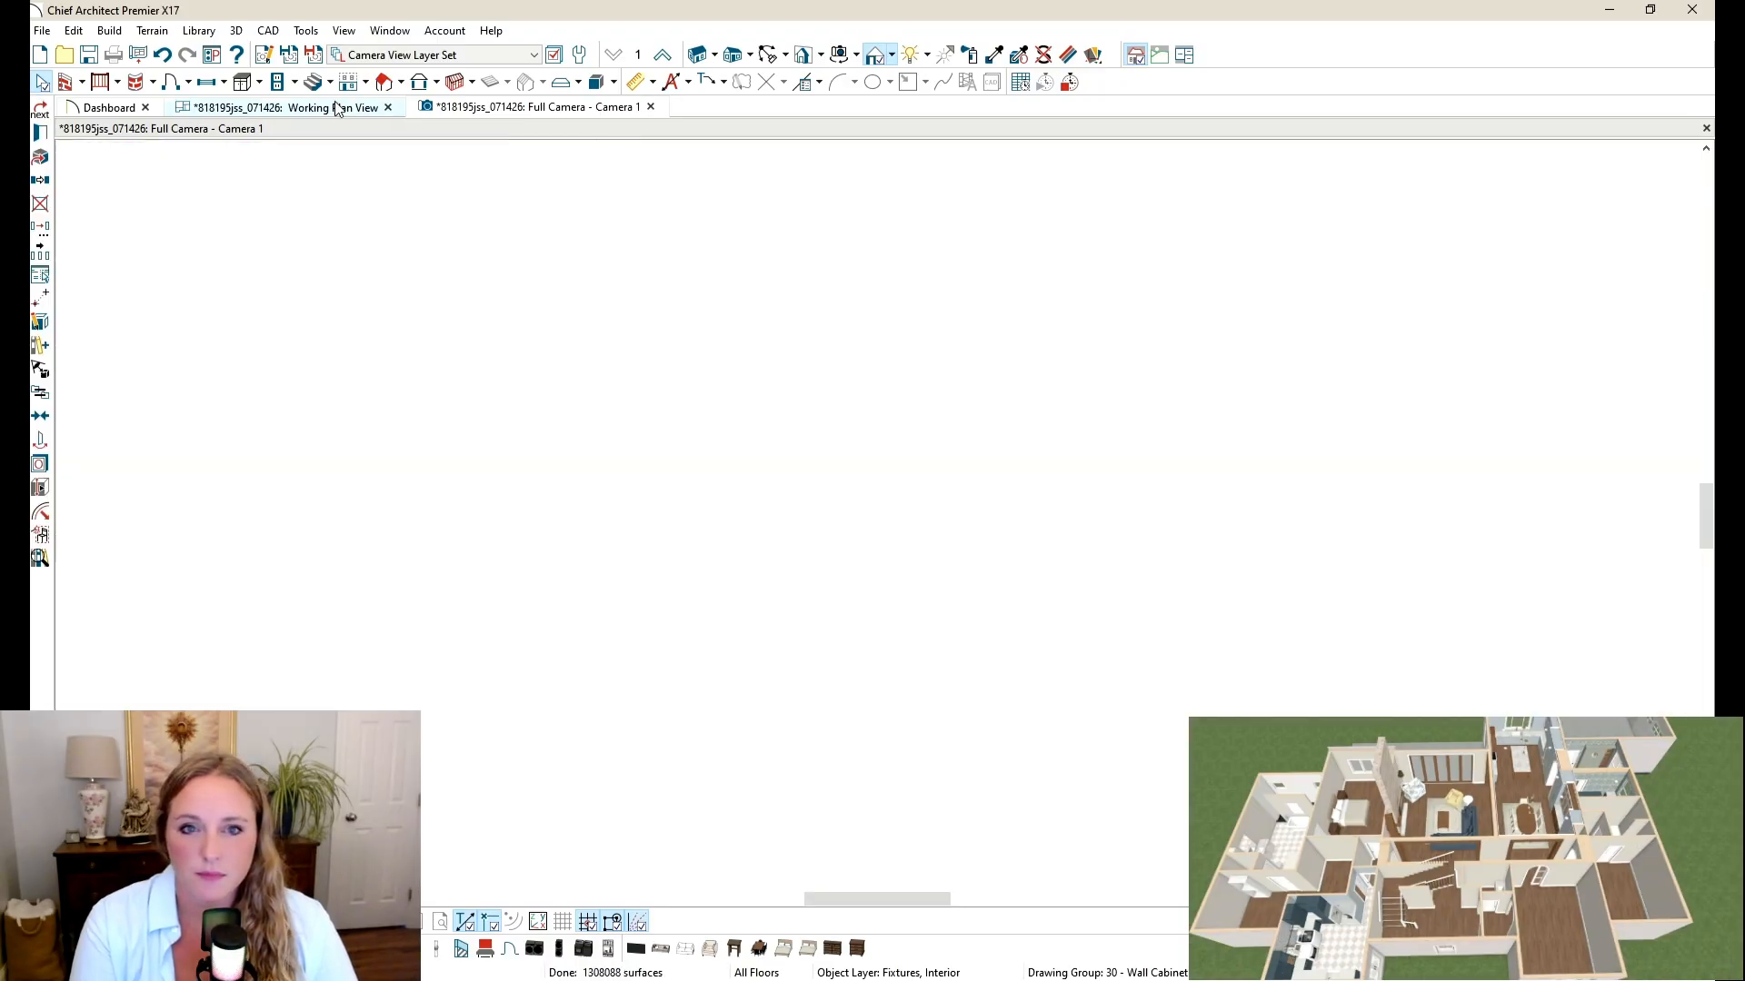
Step: Center the copied mirror on its sink in the working plan view and return to the camera view
{"action": "left_click", "coordinate": [336, 107]}
{"action": "scroll", "coordinate": [488, 684], "scroll_direction": "up", "scroll_amount": 3}
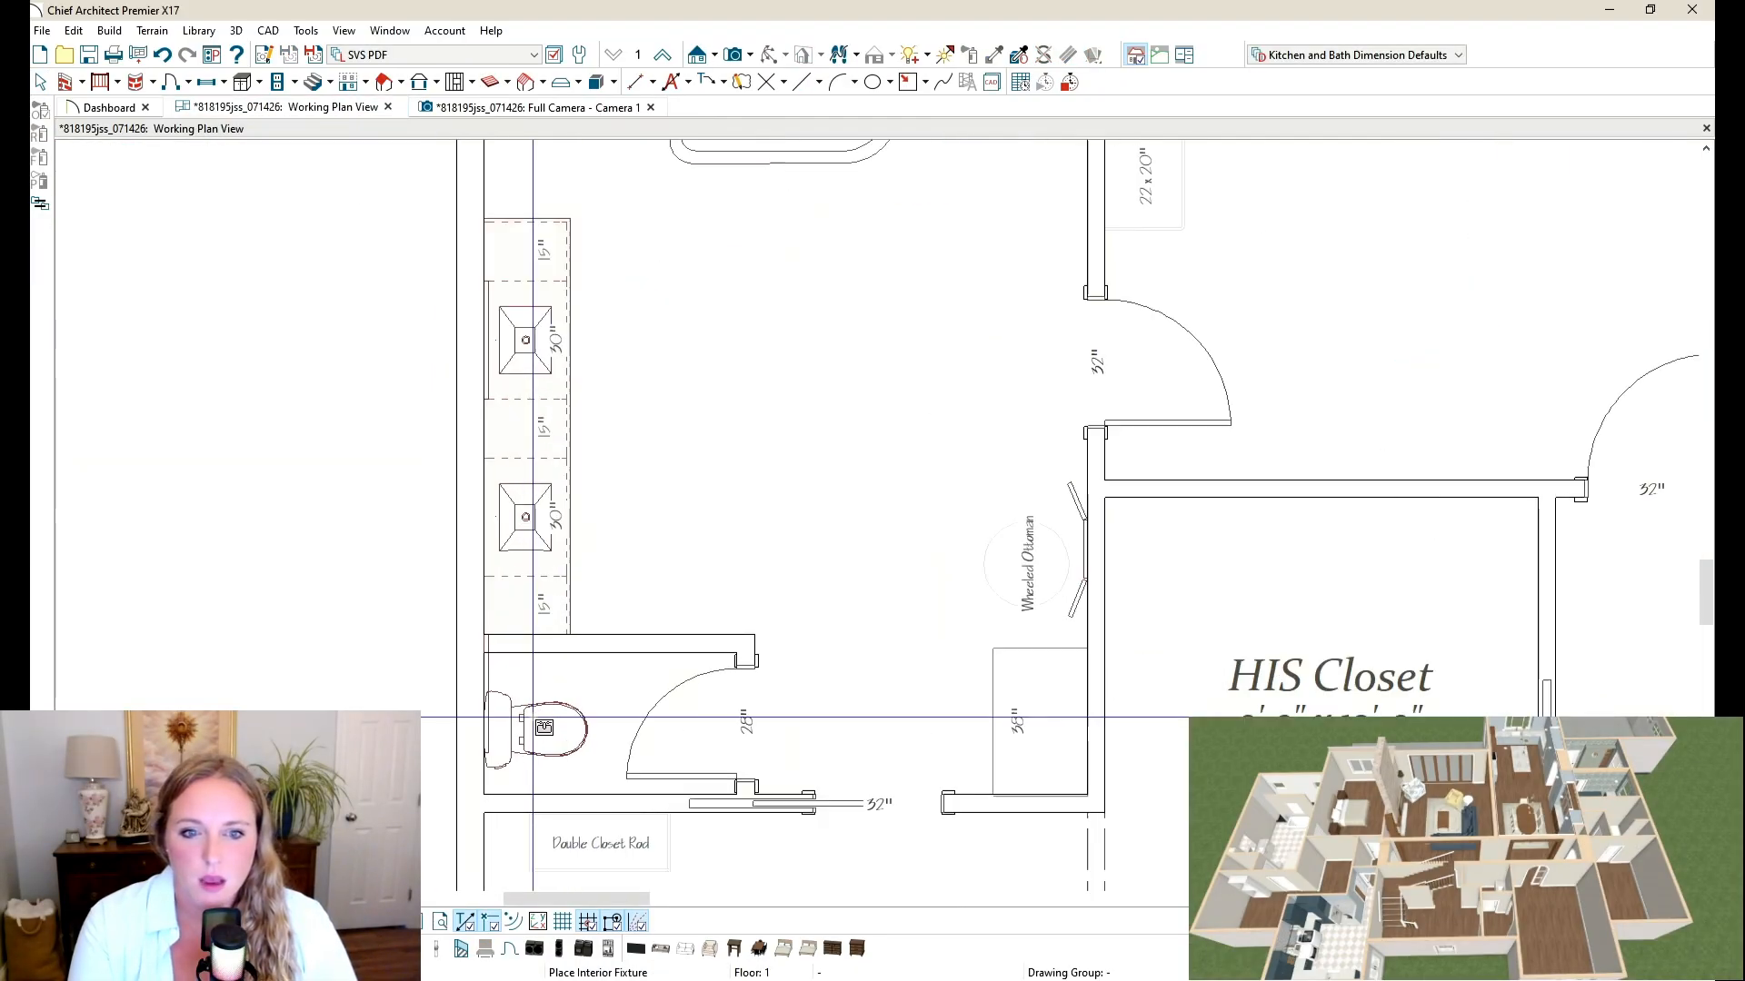
{"action": "left_click", "coordinate": [489, 684]}
{"action": "left_click", "coordinate": [475, 680]}
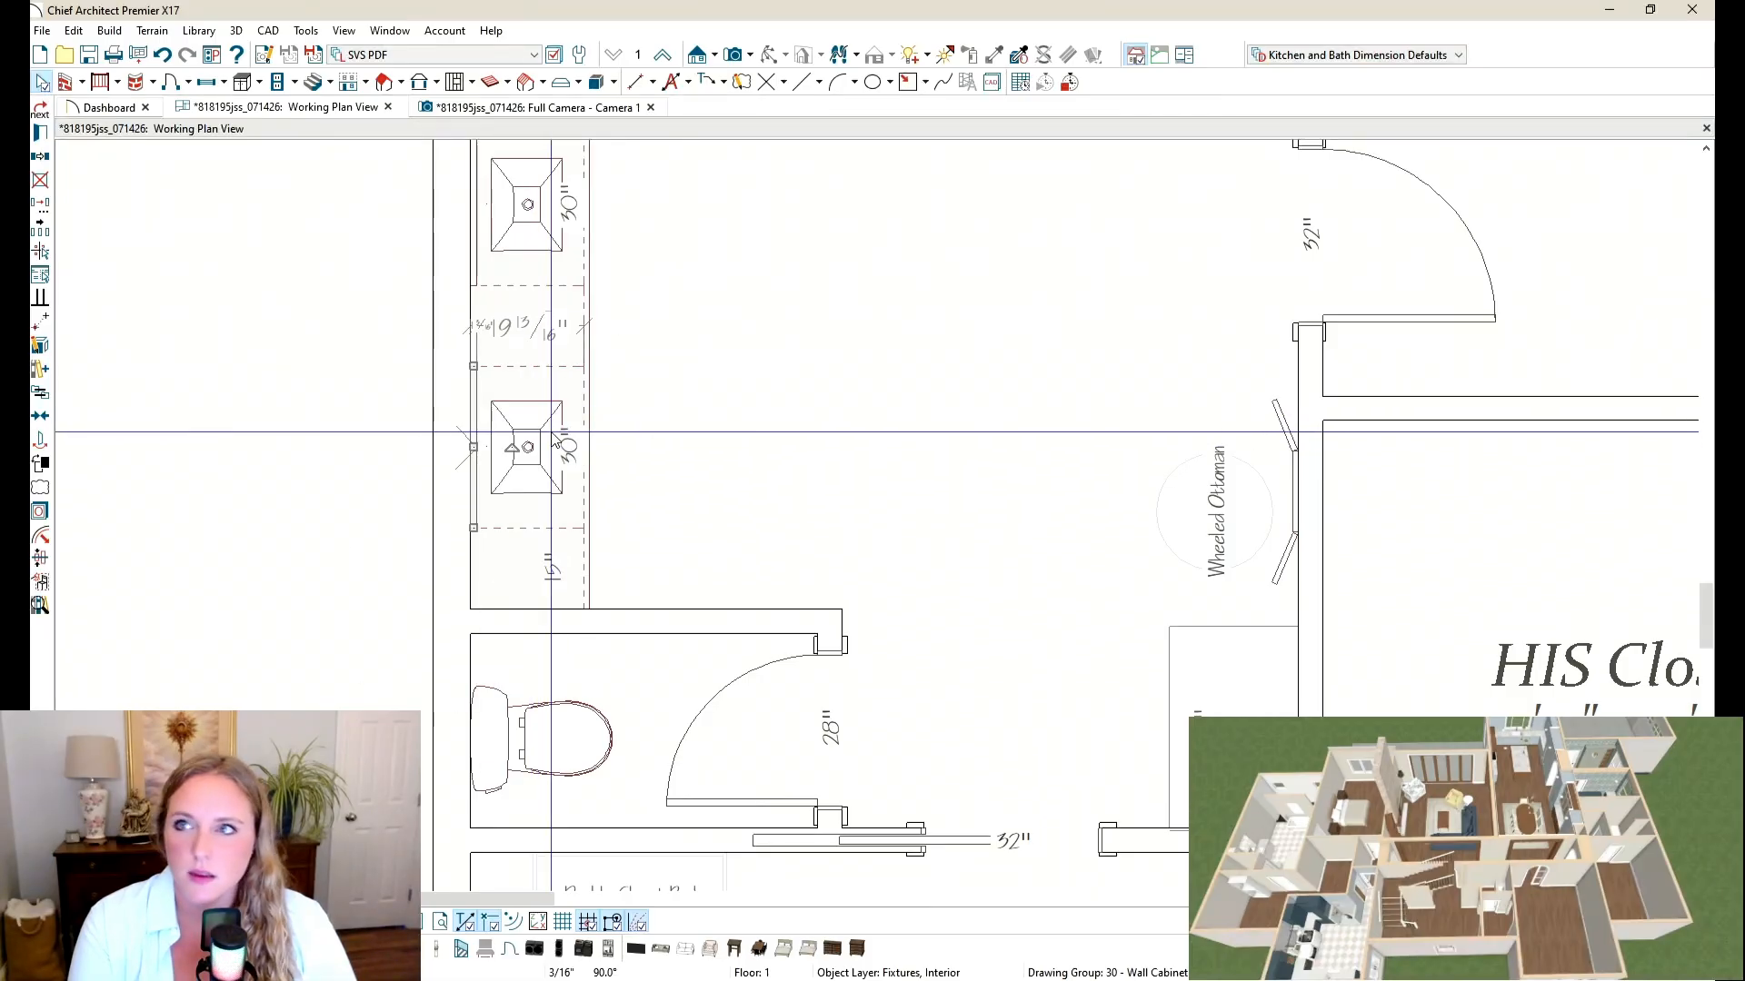
{"action": "left_click", "coordinate": [485, 107]}
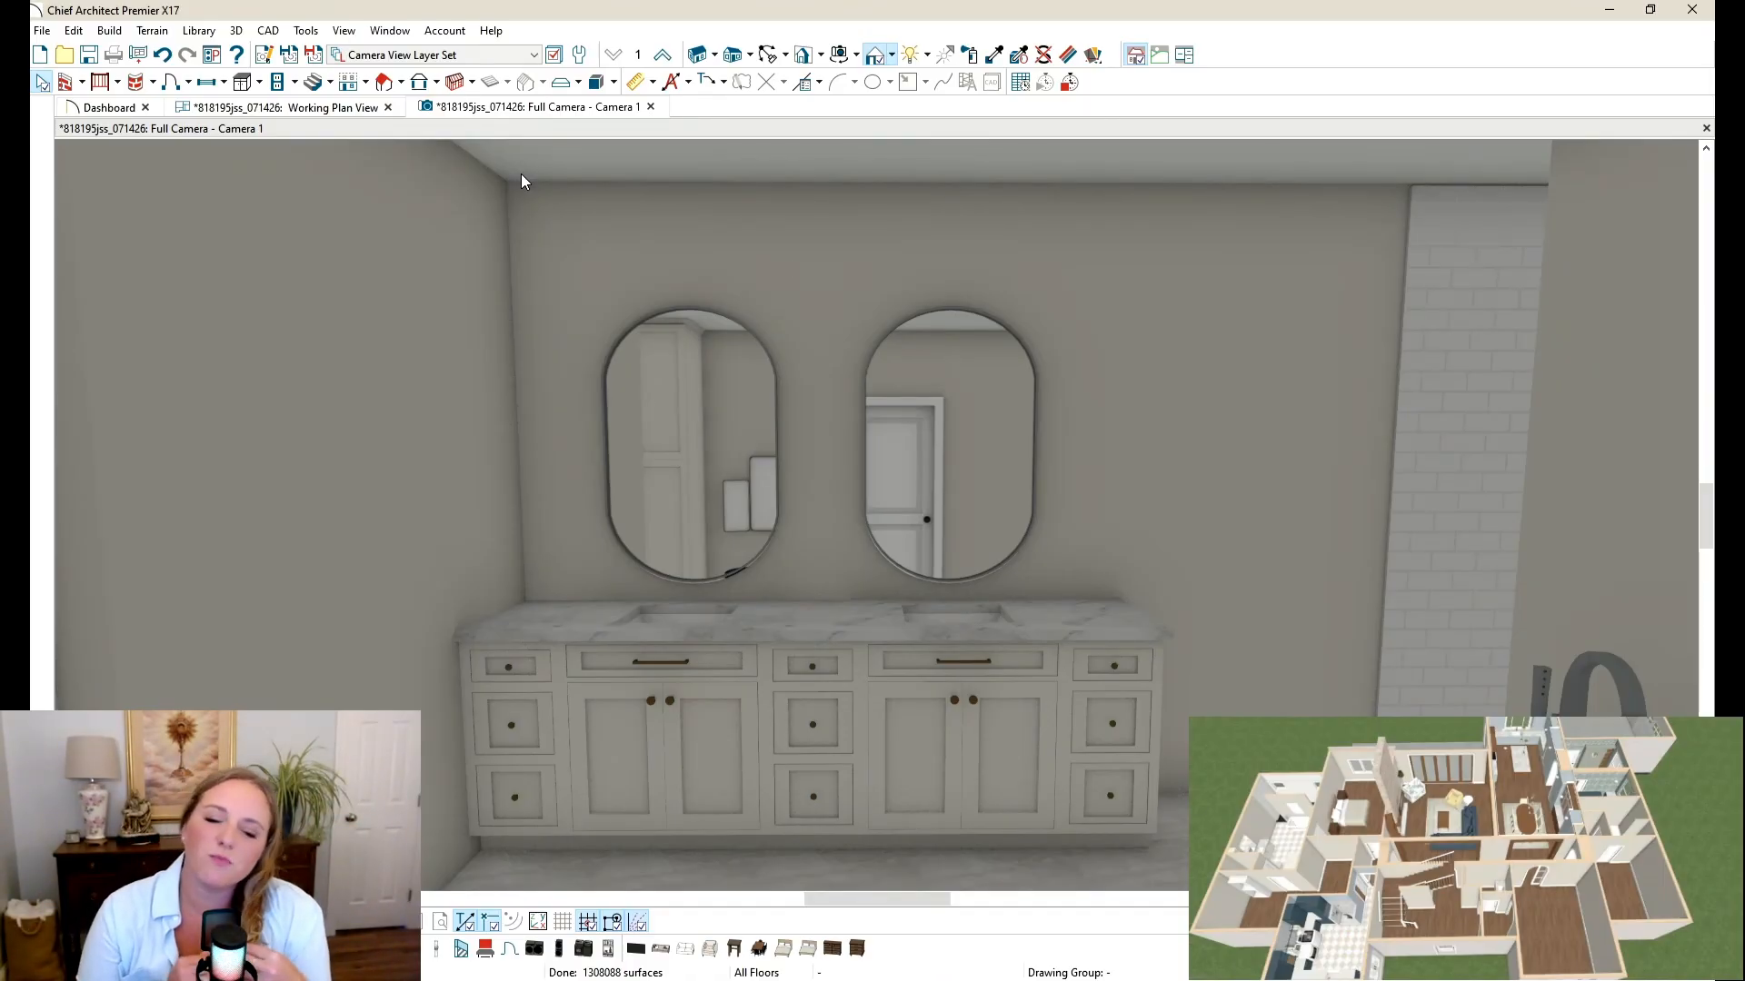
Step: Examine the paired oval mirrors, vanity, tub and surrounding doors in the plan and camera views
{"action": "left_click", "coordinate": [284, 108]}
{"action": "scroll", "coordinate": [646, 535], "scroll_direction": "down", "scroll_amount": 5}
{"action": "scroll", "coordinate": [803, 378], "scroll_direction": "up", "scroll_amount": 3}
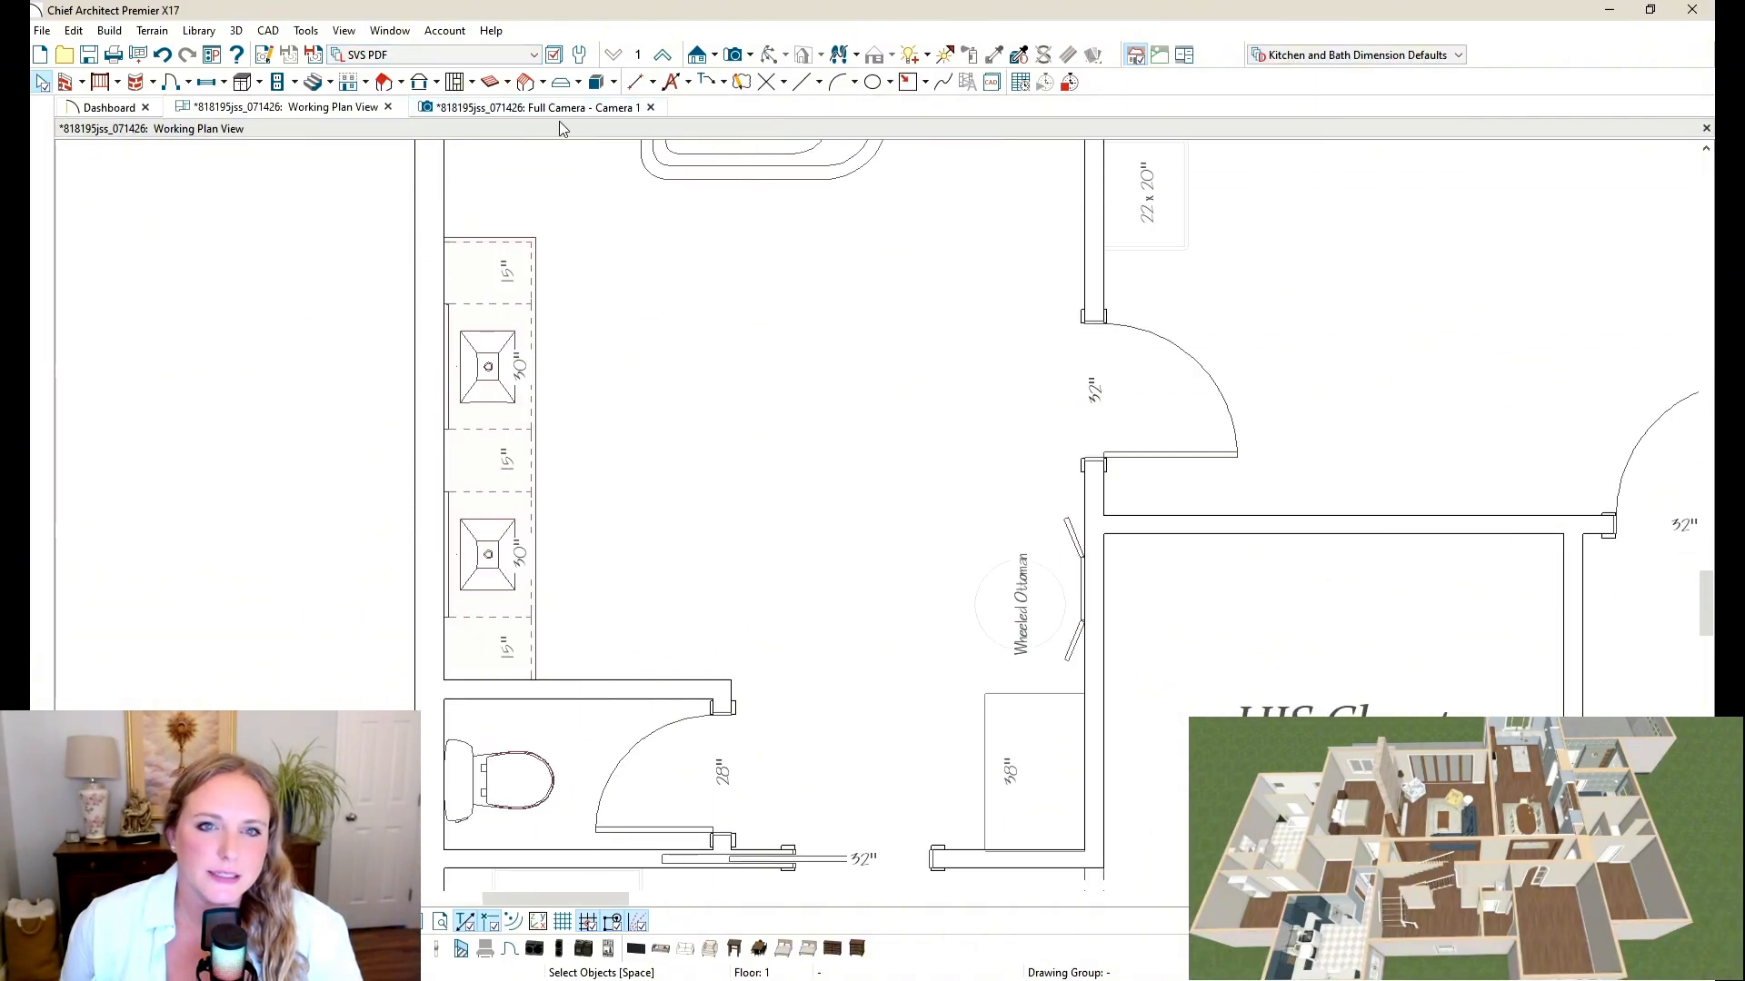
{"action": "left_click", "coordinate": [598, 110]}
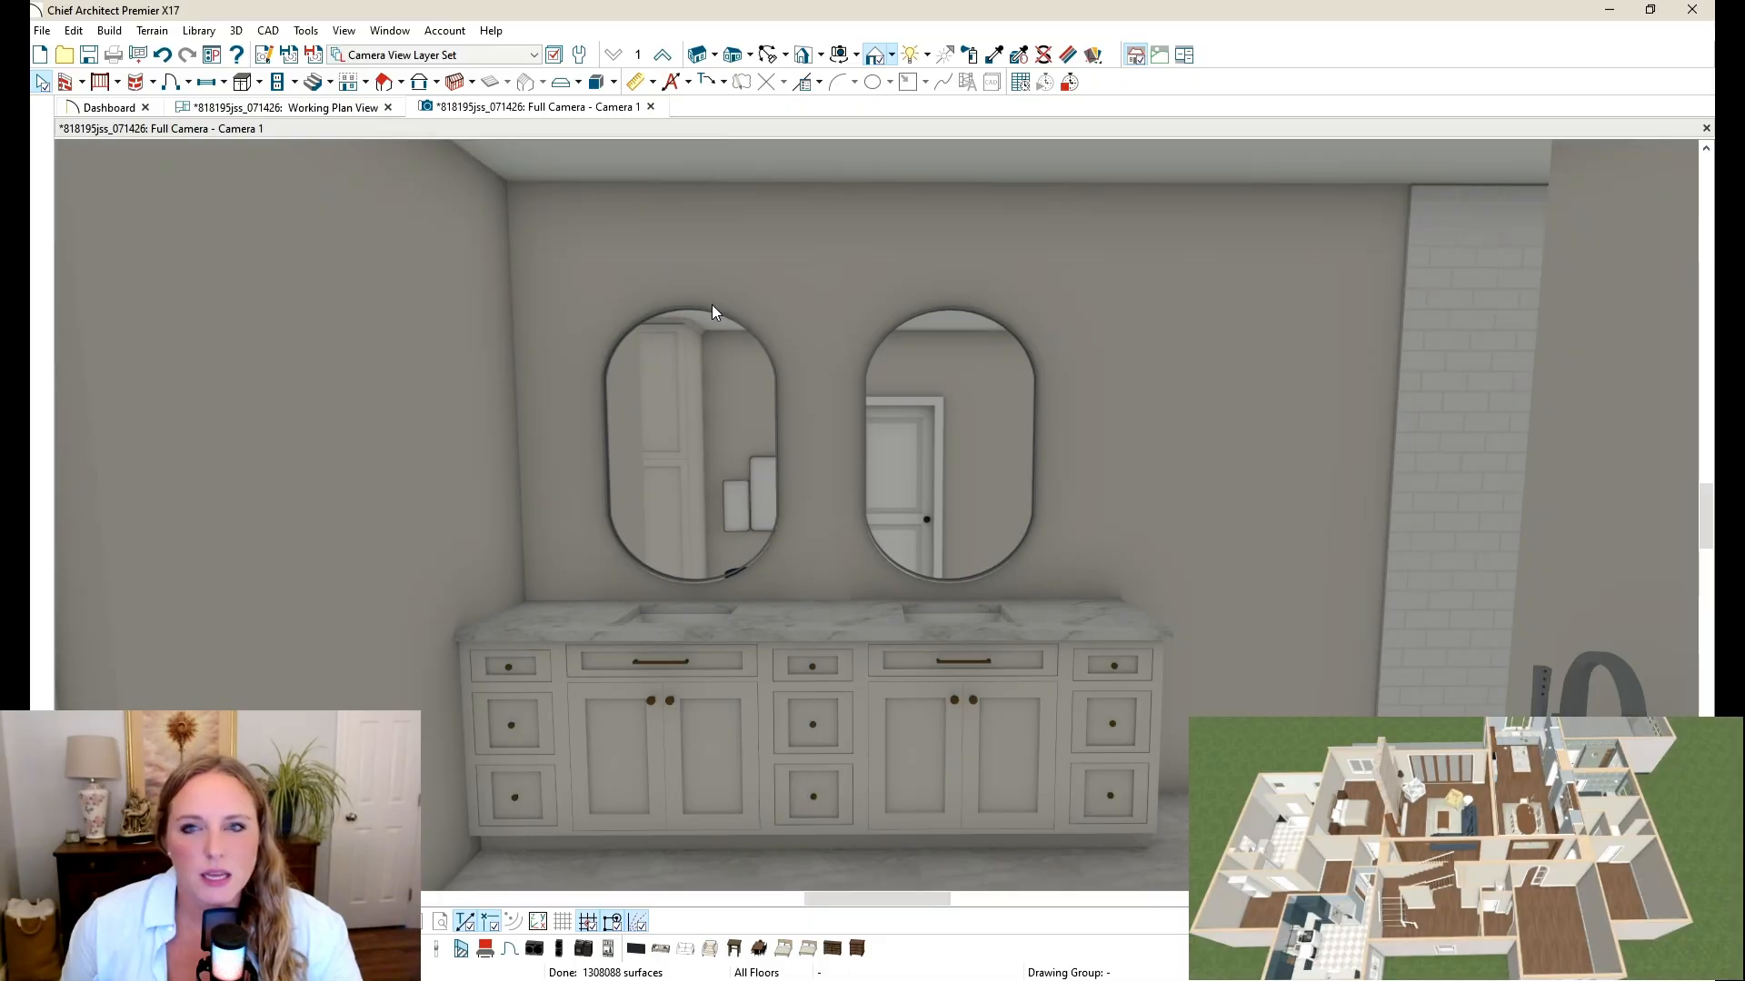
{"action": "left_click", "coordinate": [768, 55]}
{"action": "left_click_drag", "start_coordinate": [703, 380], "coordinate": [1243, 561]}
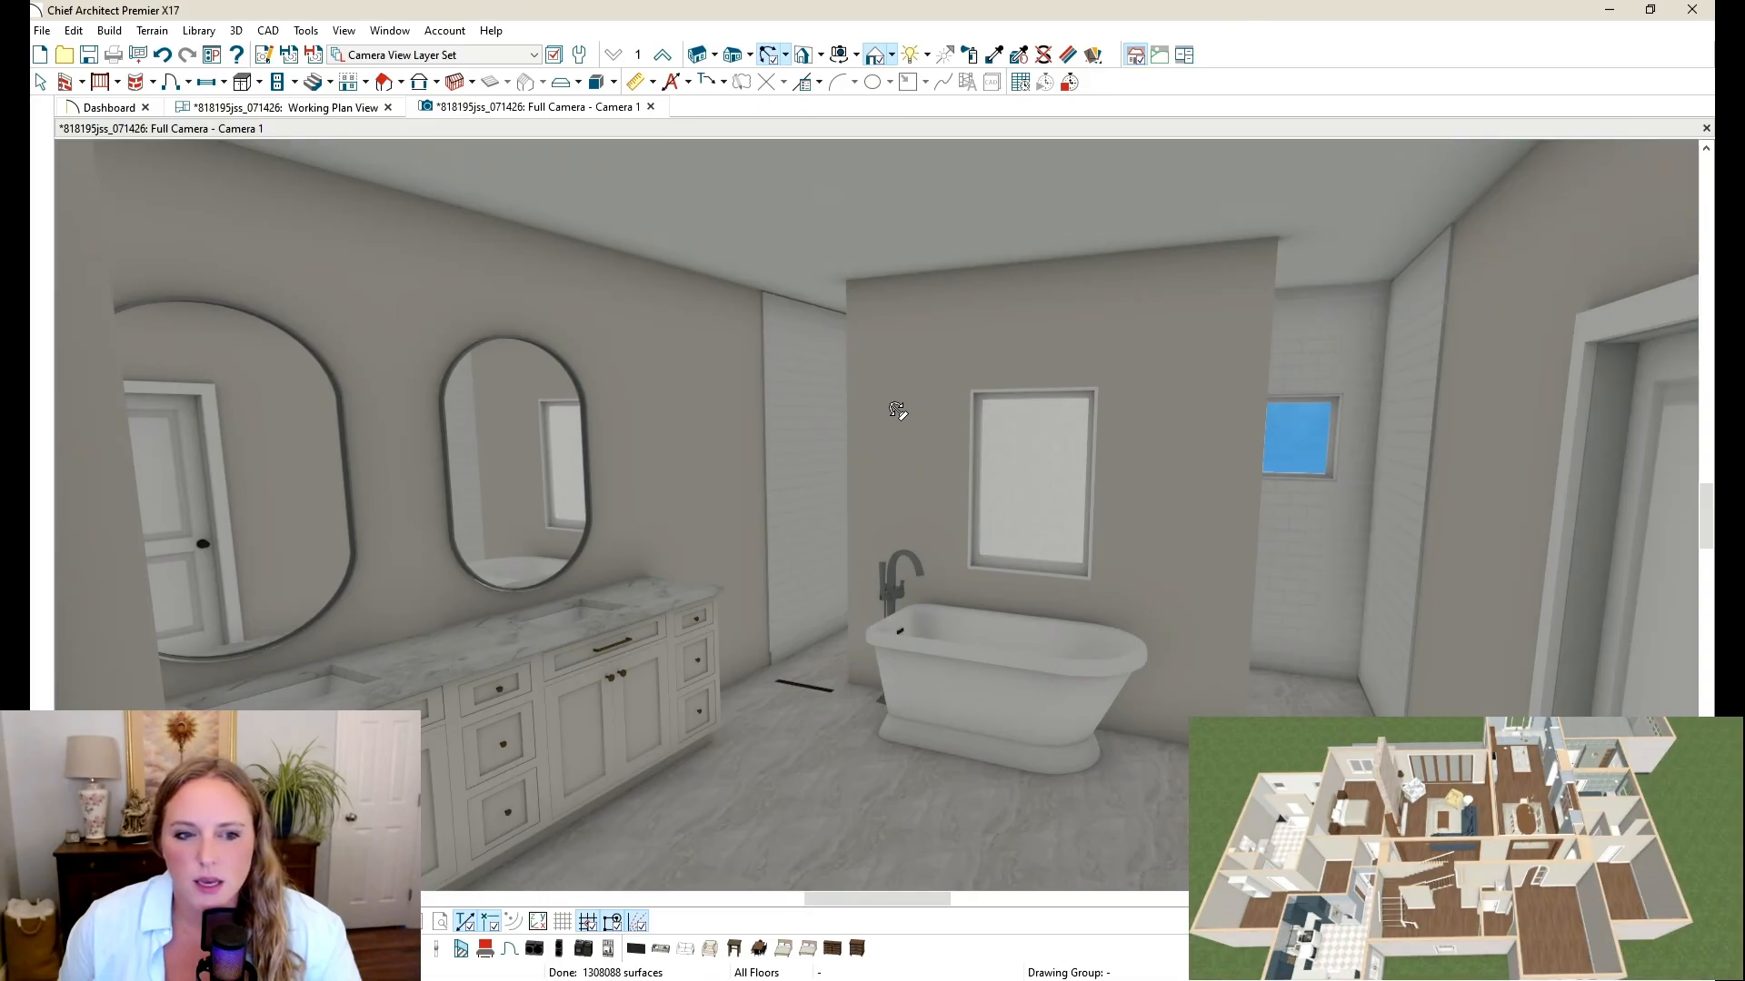
{"action": "scroll", "coordinate": [1142, 543], "scroll_direction": "up", "scroll_amount": 3}
{"action": "left_click_drag", "start_coordinate": [1132, 519], "coordinate": [388, 413]}
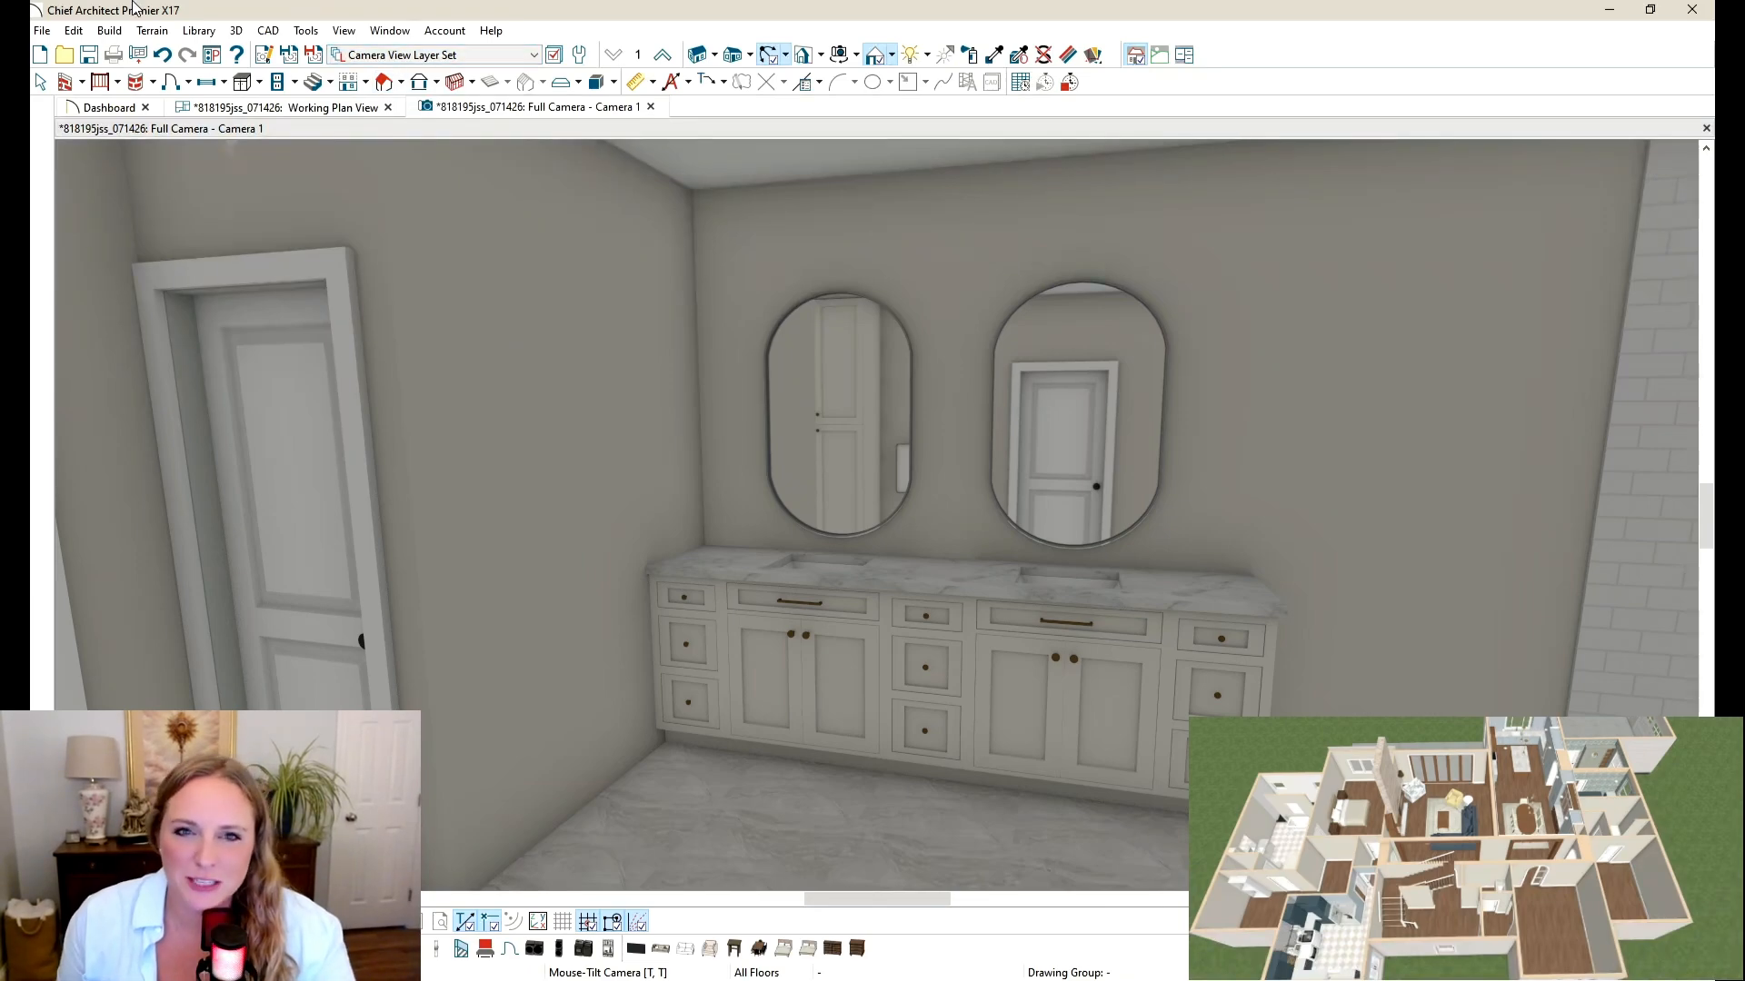
Step: Save the plan as a new version named 818195jss_071426-2
{"action": "left_click", "coordinate": [265, 107]}
{"action": "left_click", "coordinate": [42, 30]}
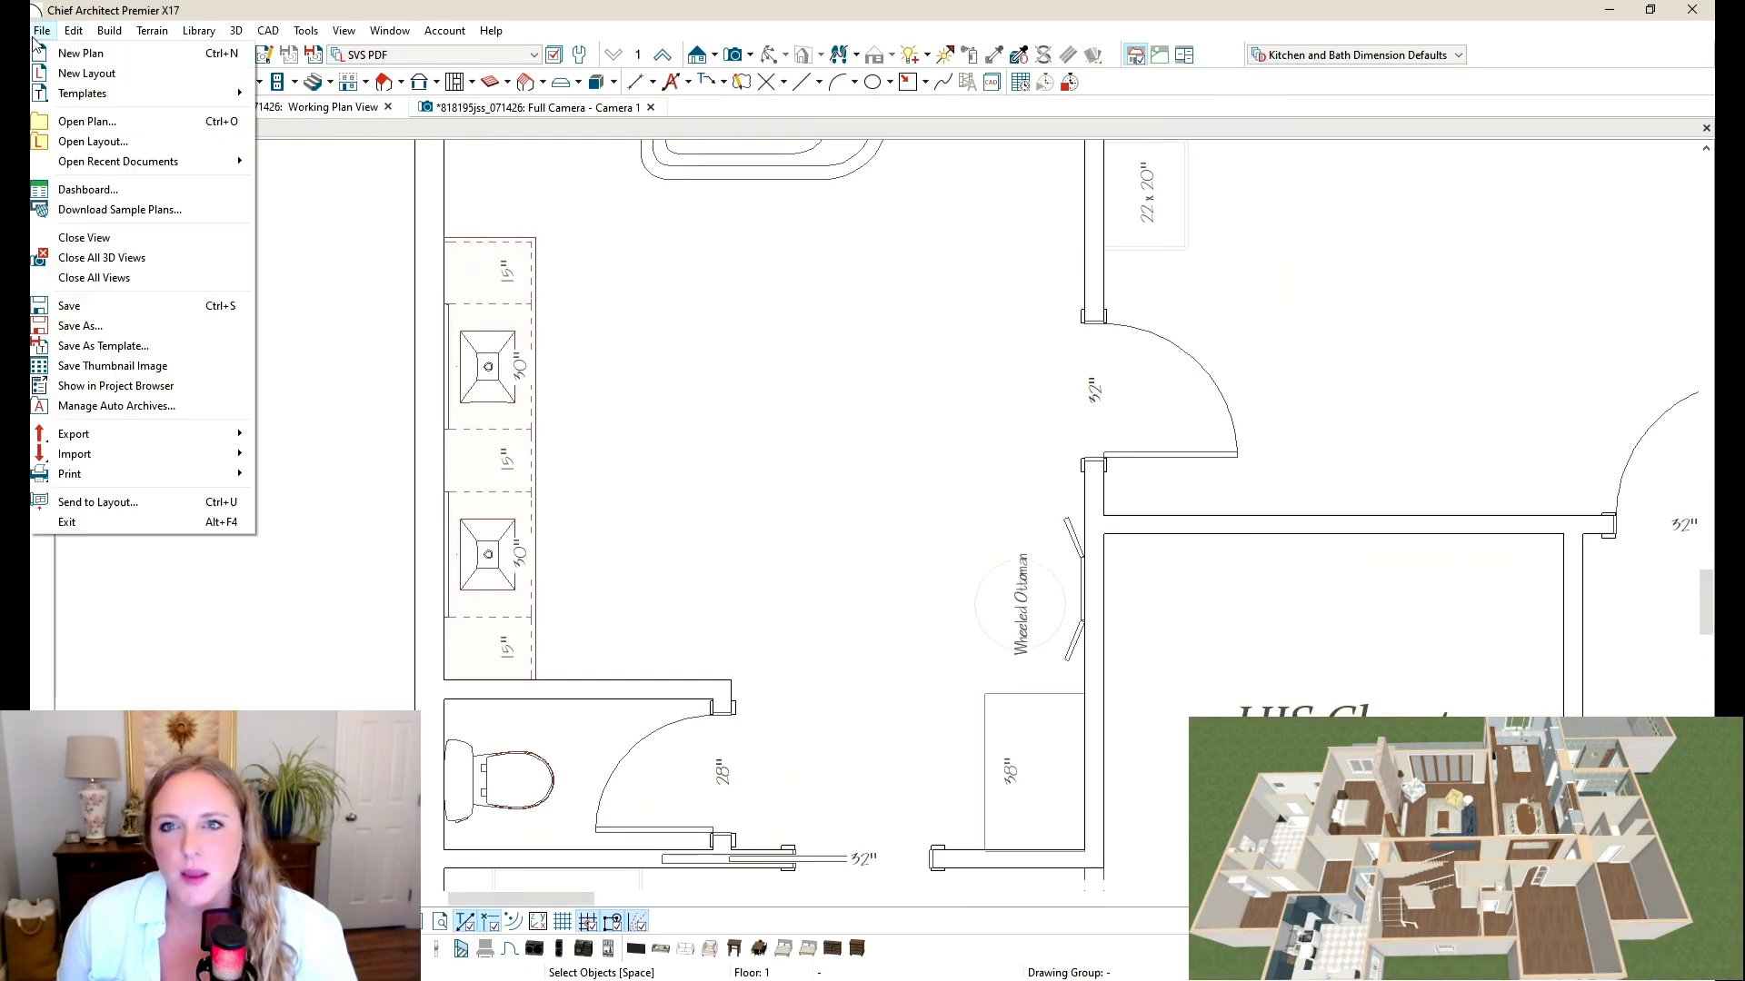
{"action": "left_click", "coordinate": [91, 325]}
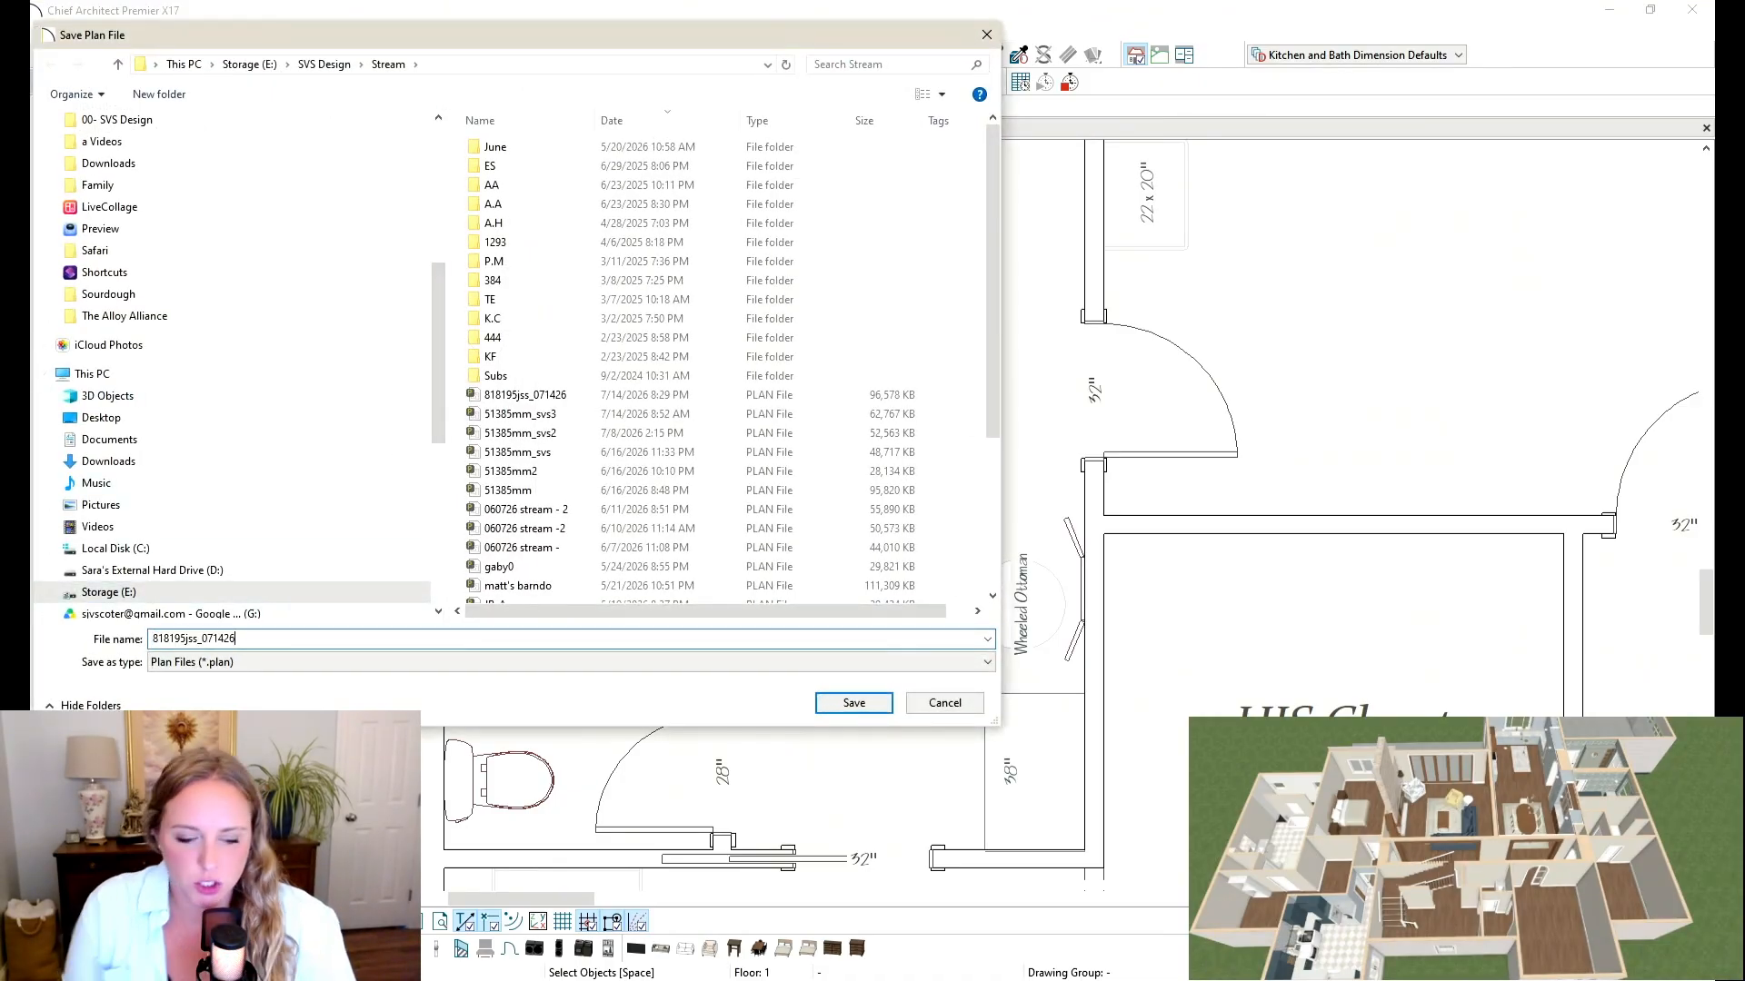
{"action": "key", "text": "Return"}
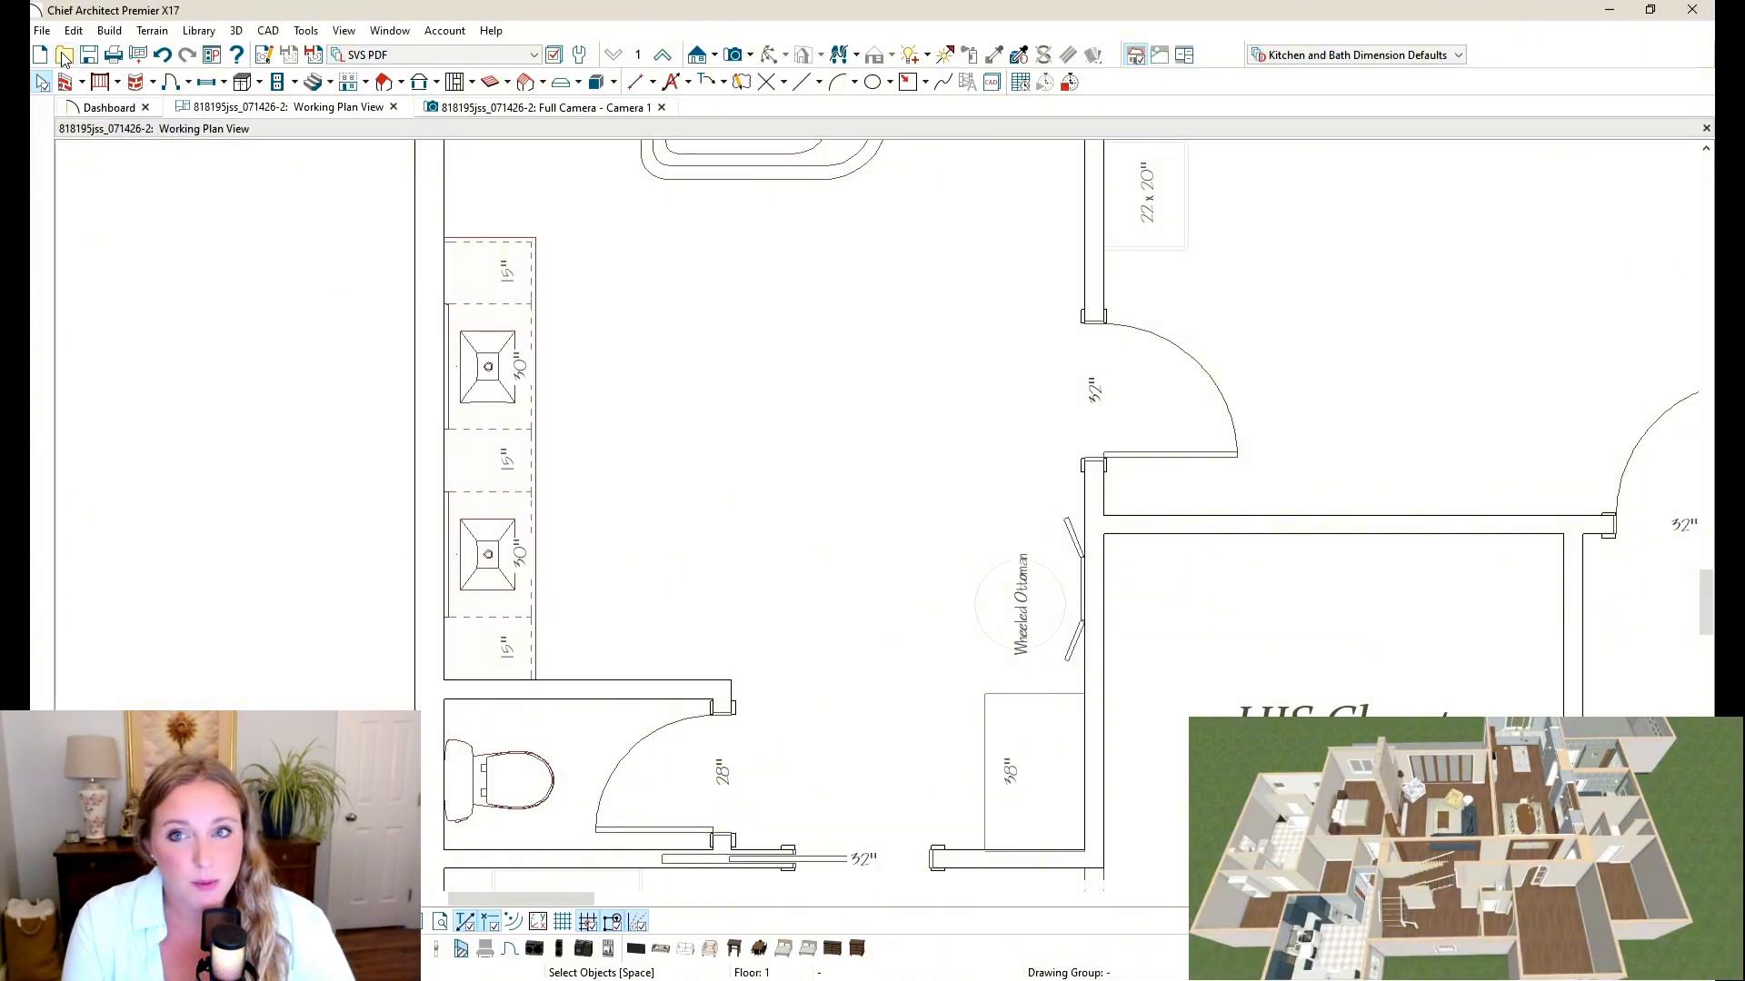
Step: Open the original plan file 818195jss_071426.plan from the recent documents
{"action": "left_click", "coordinate": [42, 30]}
{"action": "mouse_move", "coordinate": [129, 164]}
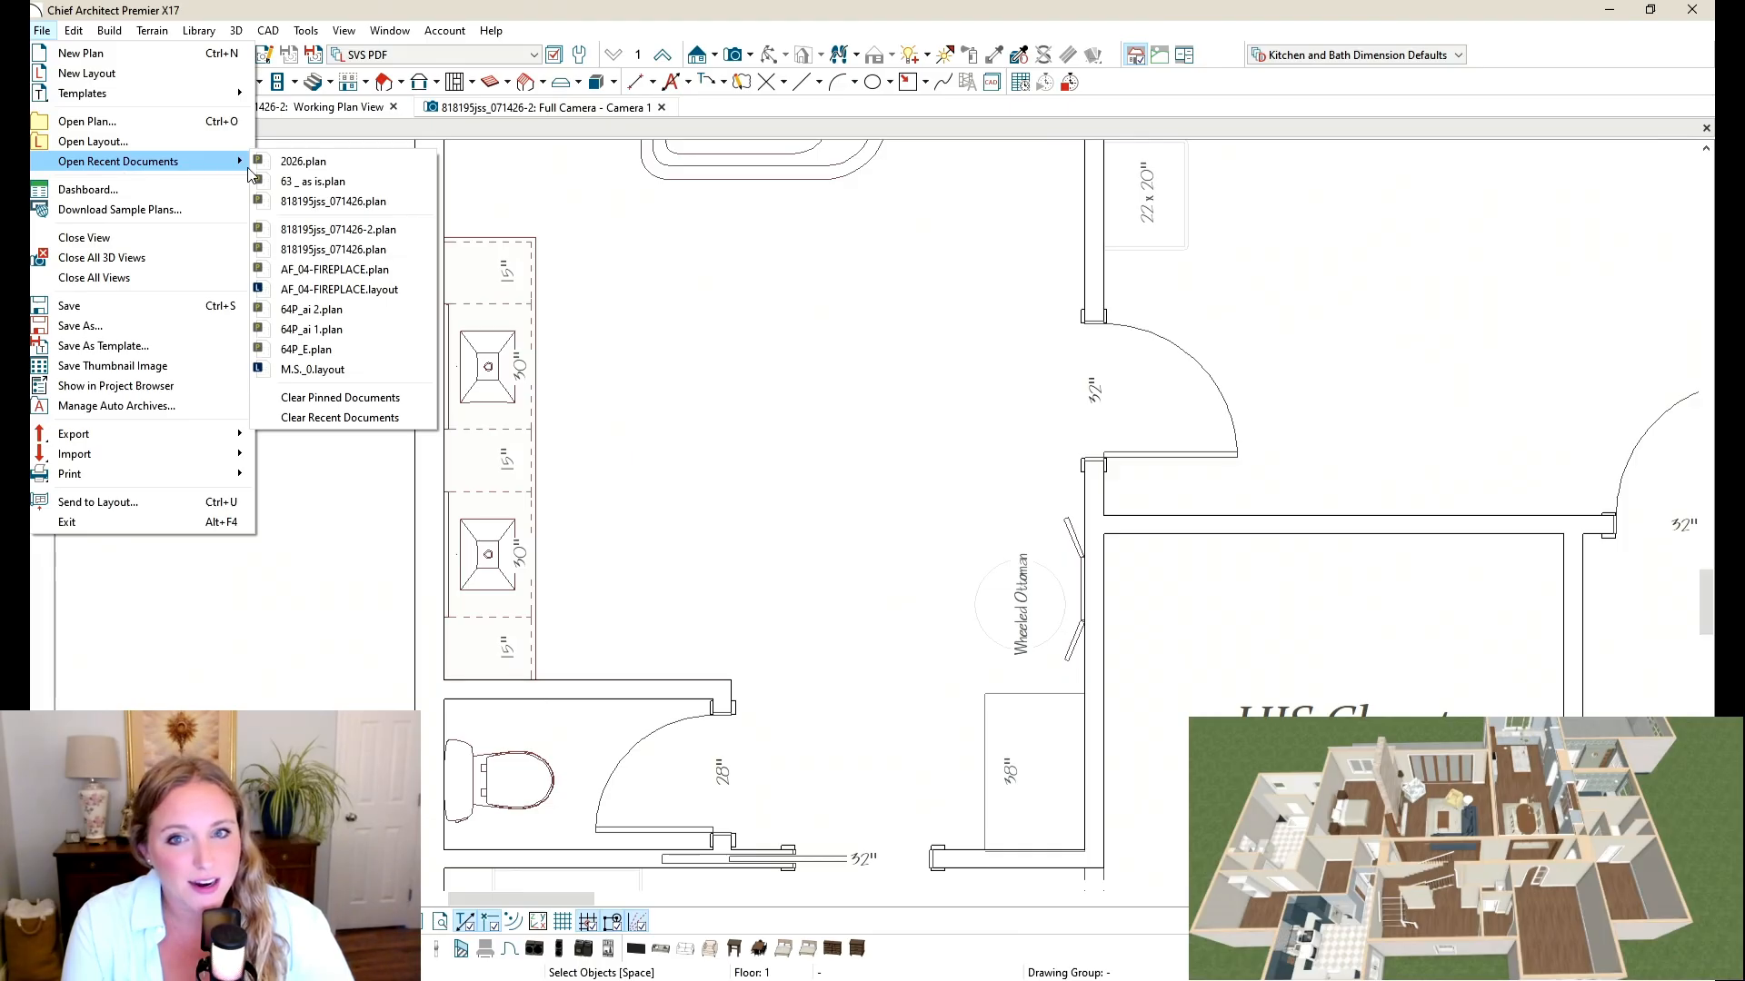
{"action": "left_click", "coordinate": [320, 205]}
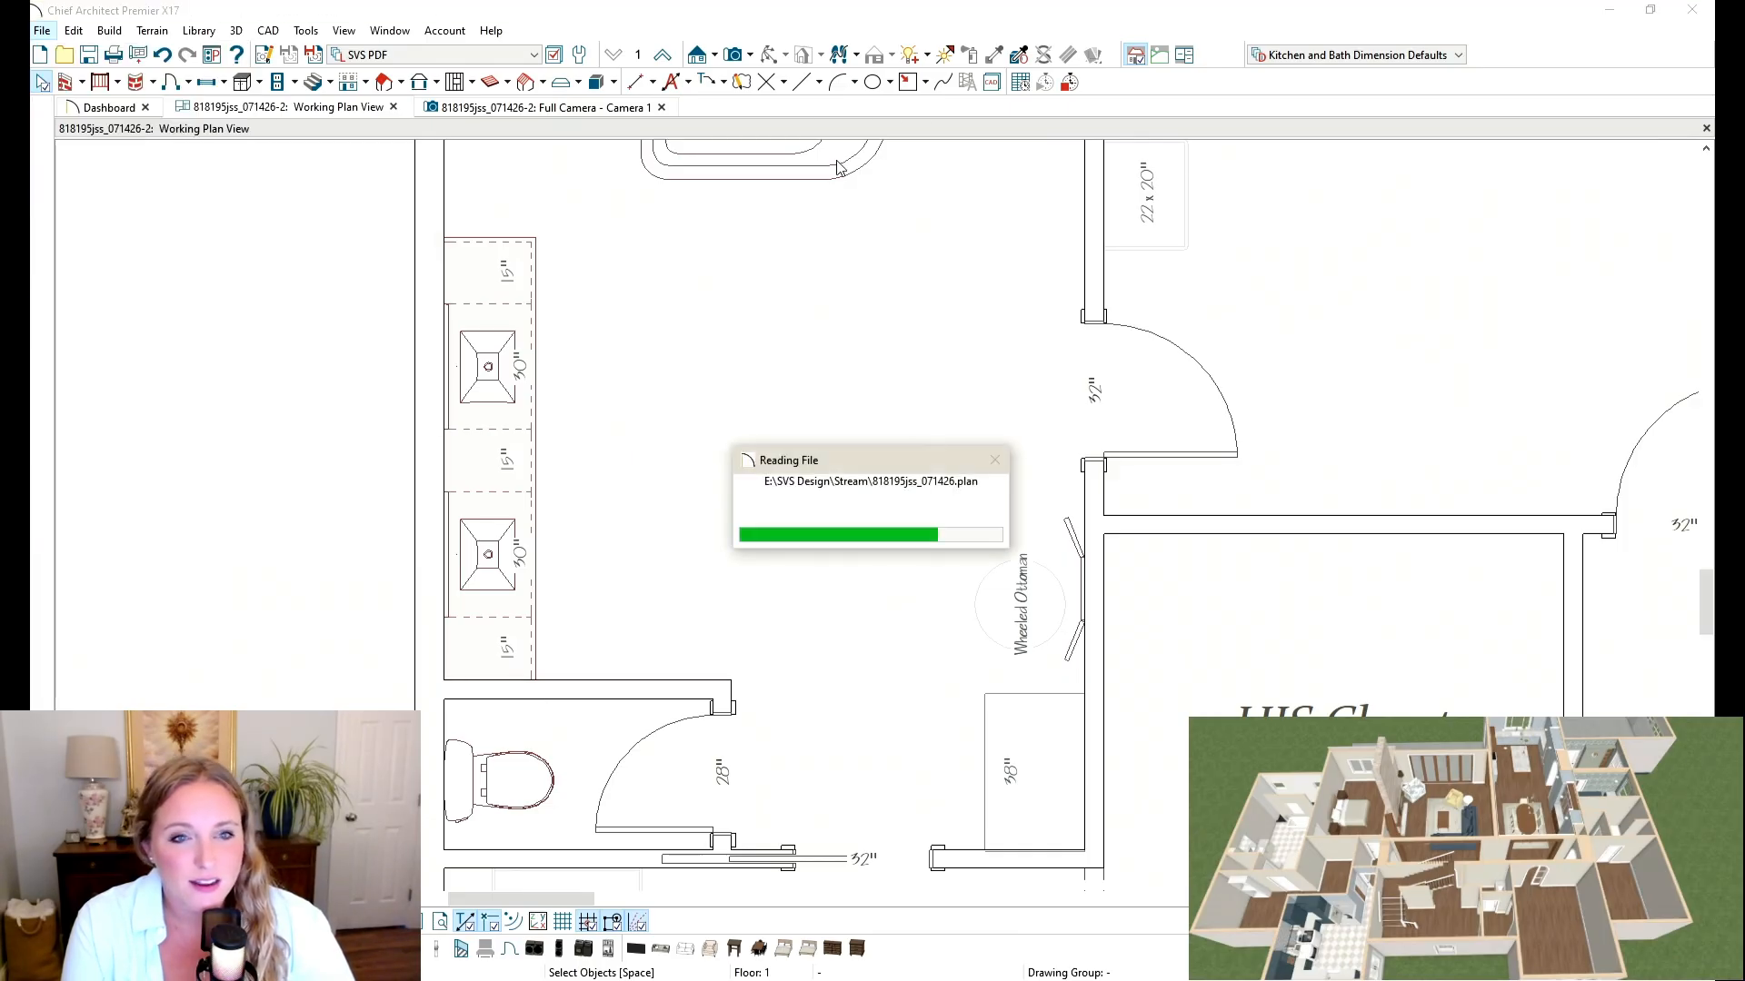
Step: Create a full camera view of the primary bathroom in the original plan, framed on the corner makeup area and sink vanity
{"action": "scroll", "coordinate": [601, 703], "scroll_direction": "down", "scroll_amount": 2}
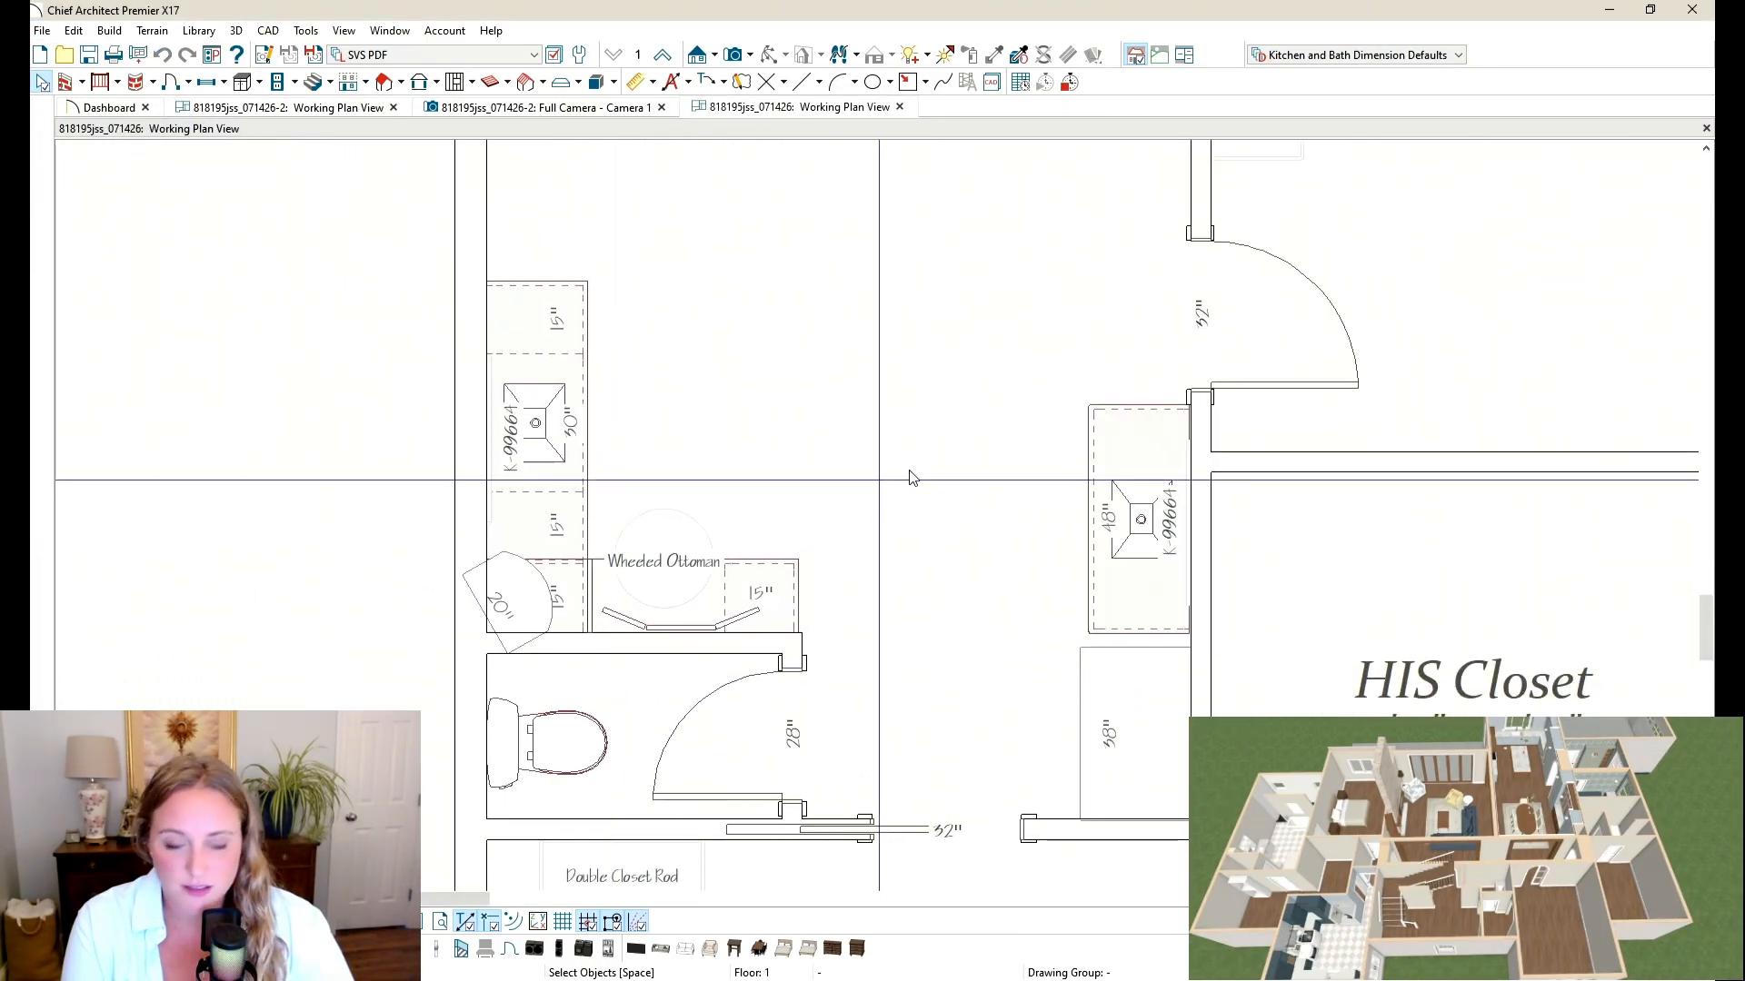
{"action": "key", "text": "shift+2"}
{"action": "left_click_drag", "start_coordinate": [1167, 201], "coordinate": [969, 445]}
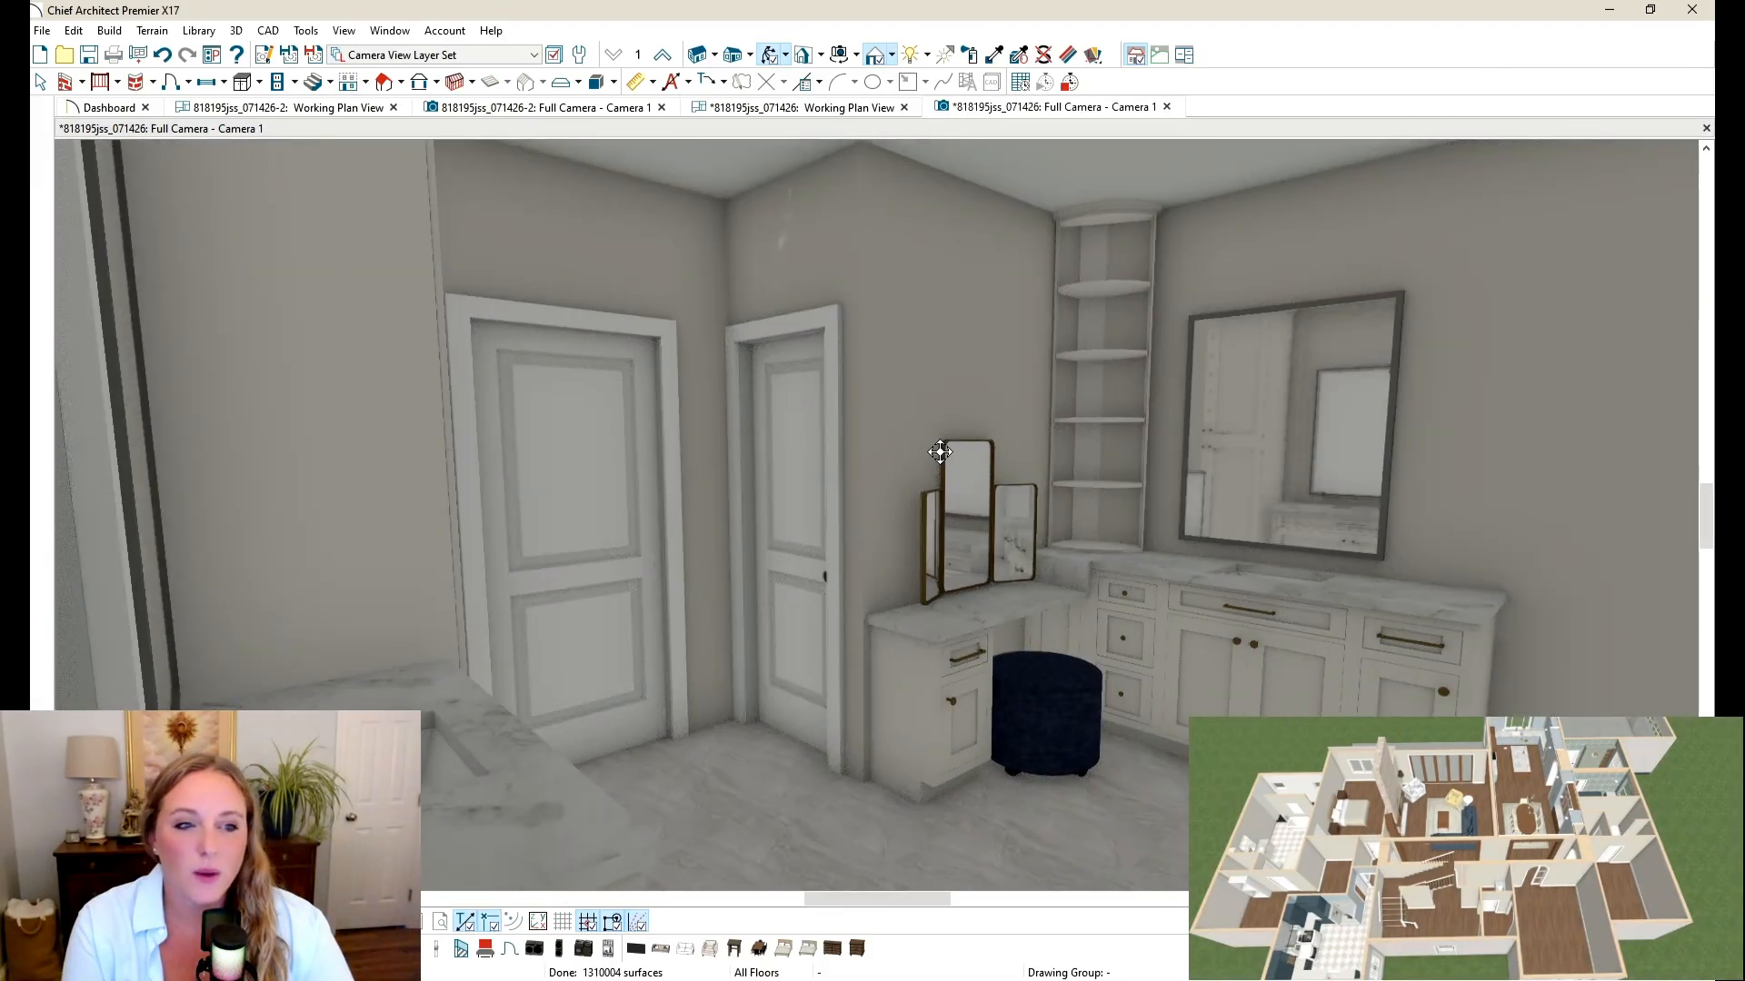
{"action": "left_click_drag", "start_coordinate": [940, 452], "coordinate": [1321, 429]}
{"action": "middle_click_drag", "start_coordinate": [1073, 405], "coordinate": [891, 413]}
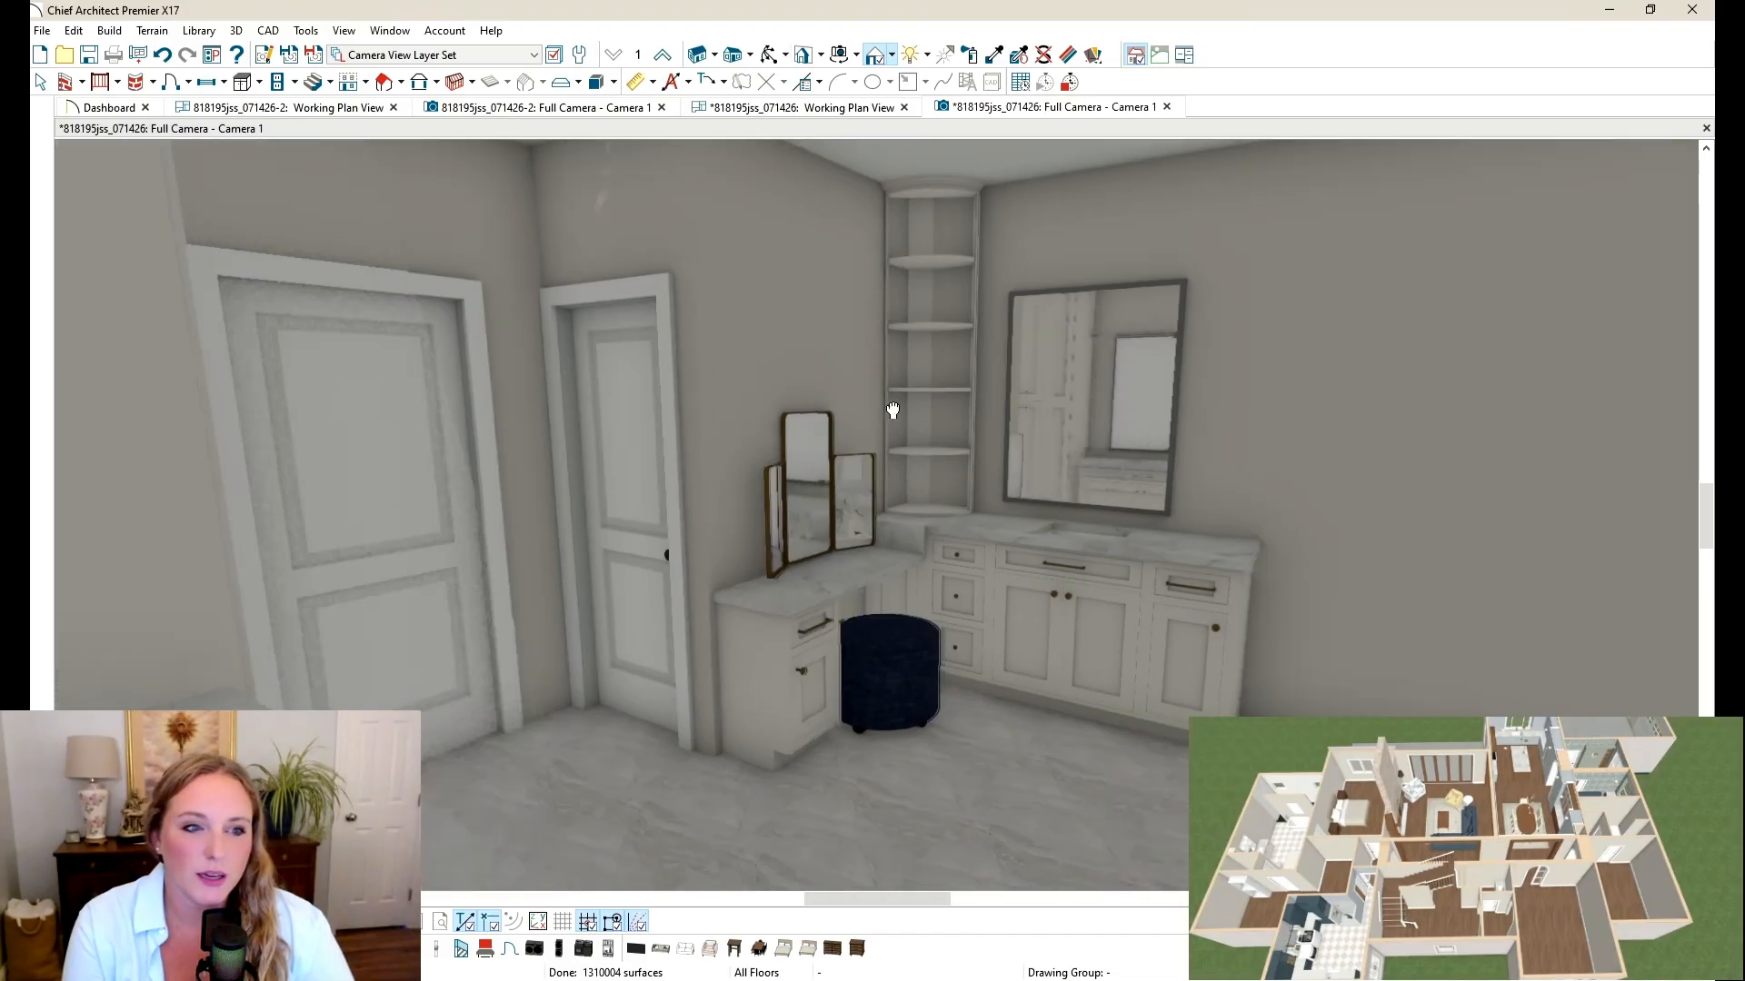
{"action": "left_click_drag", "start_coordinate": [891, 413], "coordinate": [1256, 420]}
{"action": "scroll", "coordinate": [1300, 418], "scroll_direction": "up", "scroll_amount": 3}
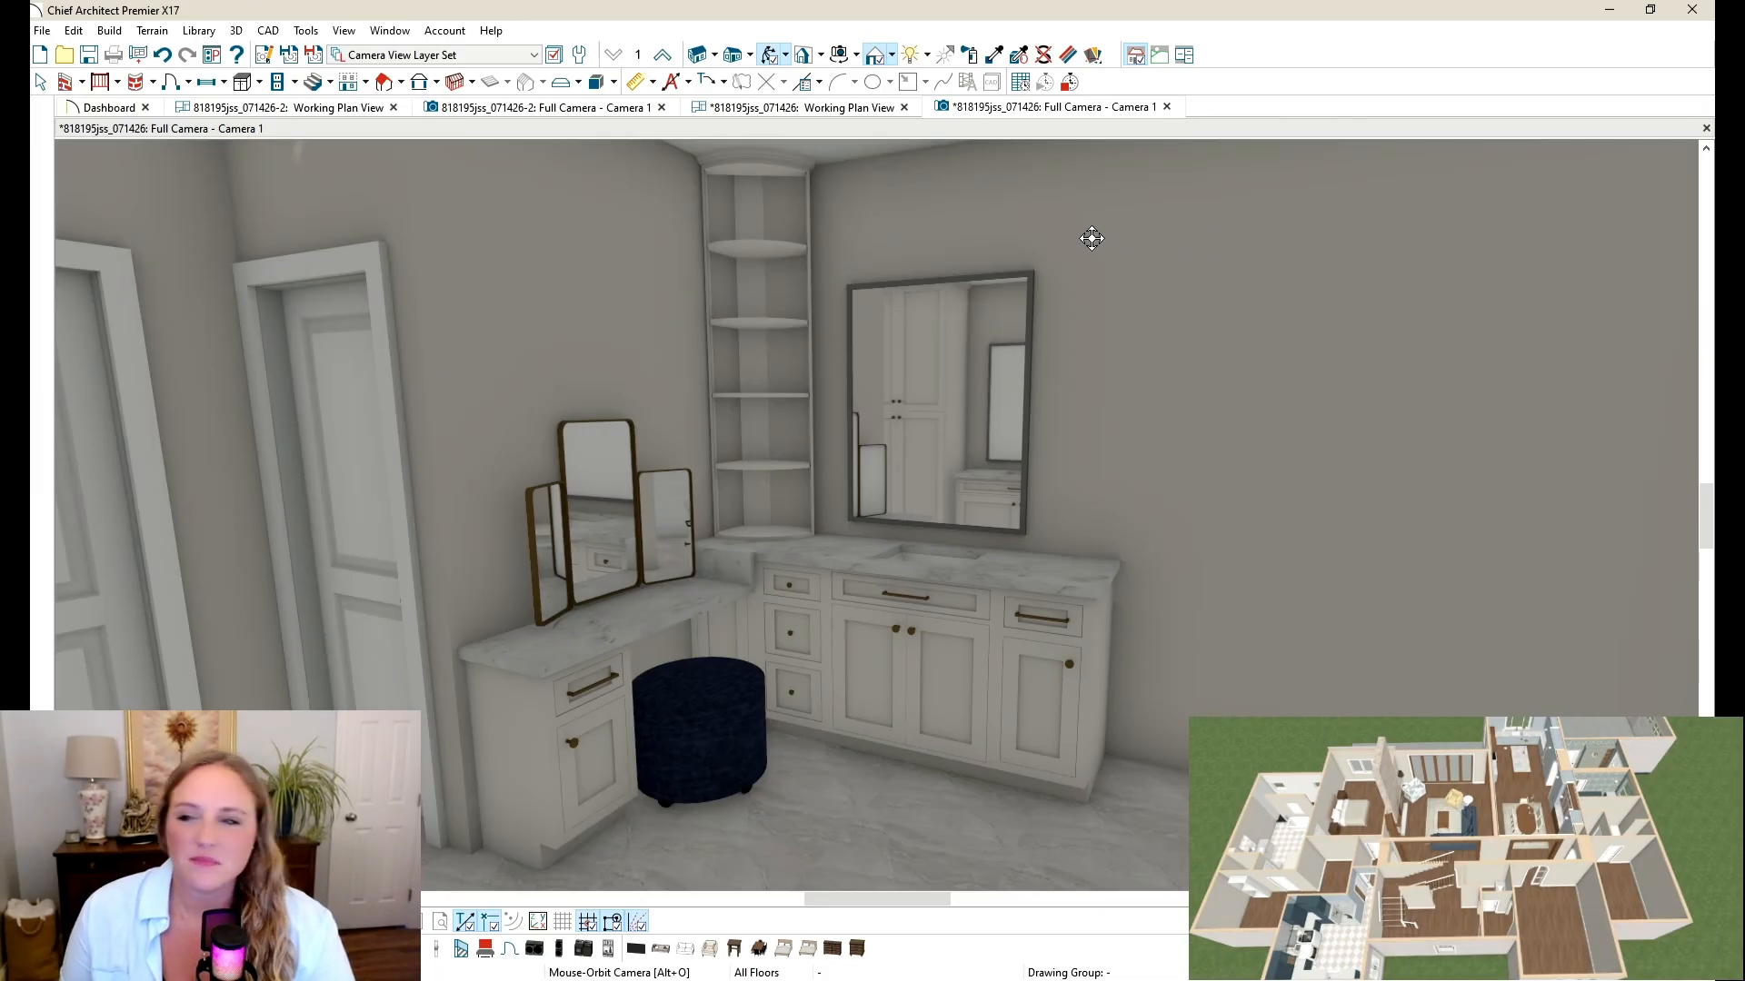
{"action": "left_click_drag", "start_coordinate": [1017, 240], "coordinate": [1049, 241]}
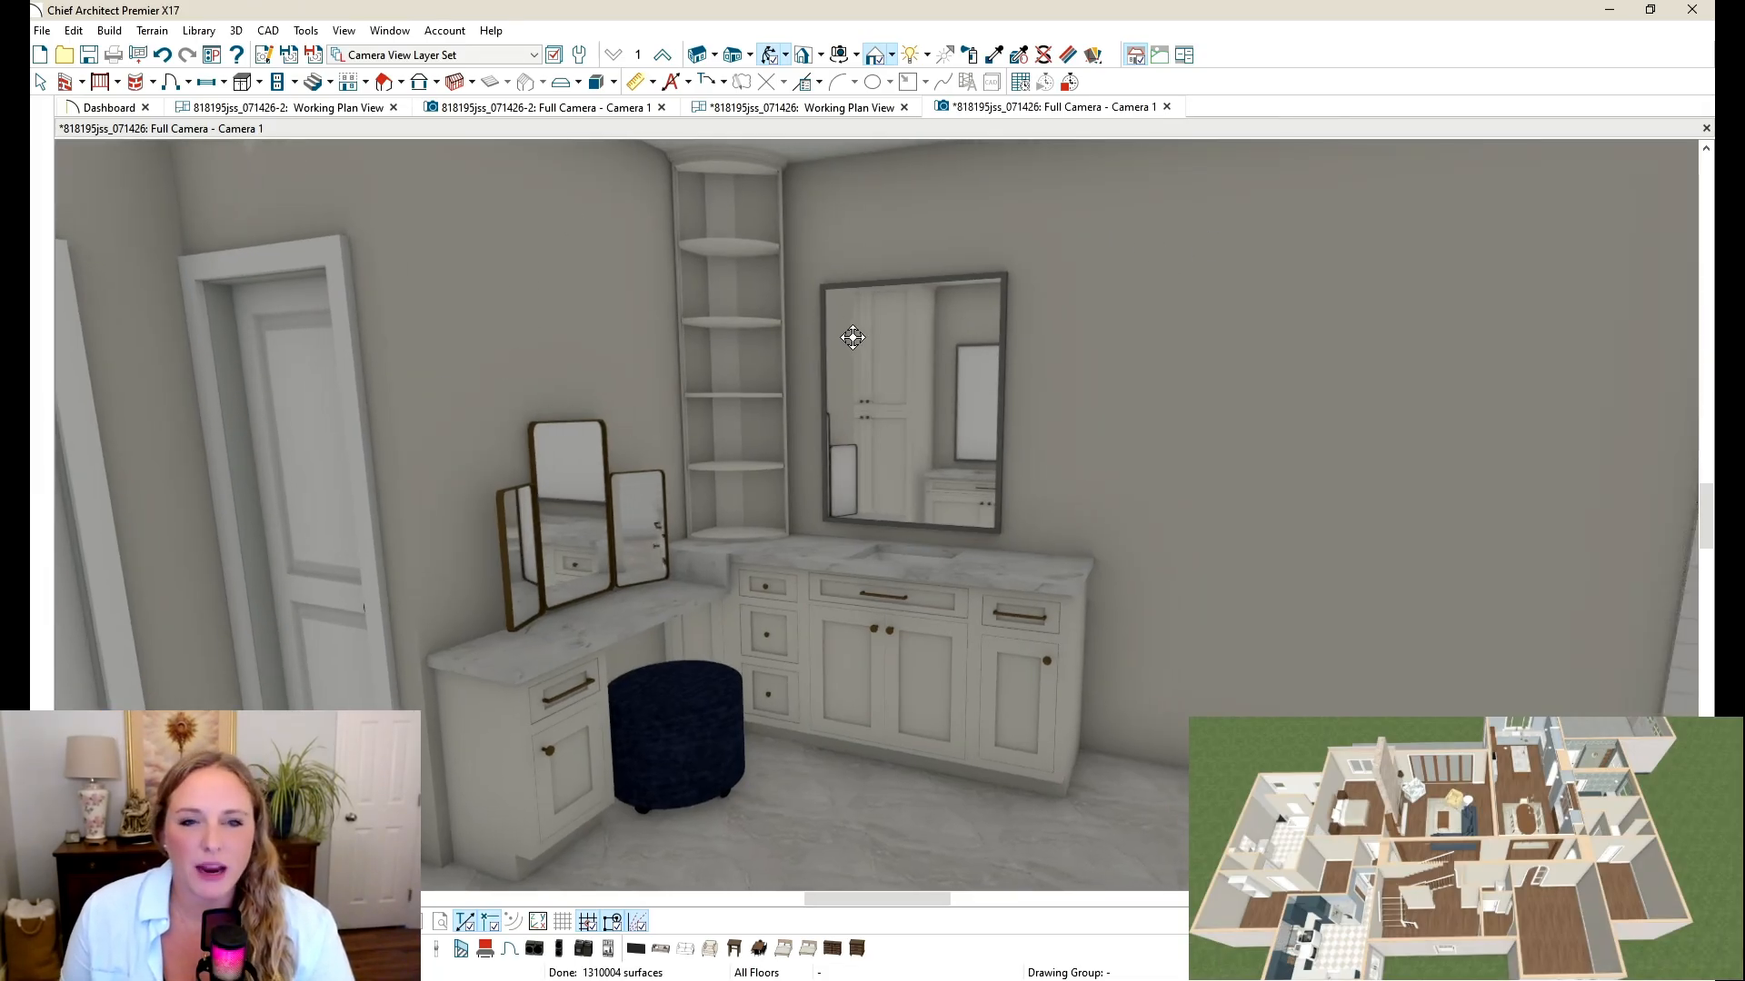
{"action": "left_click_drag", "start_coordinate": [852, 337], "coordinate": [754, 345]}
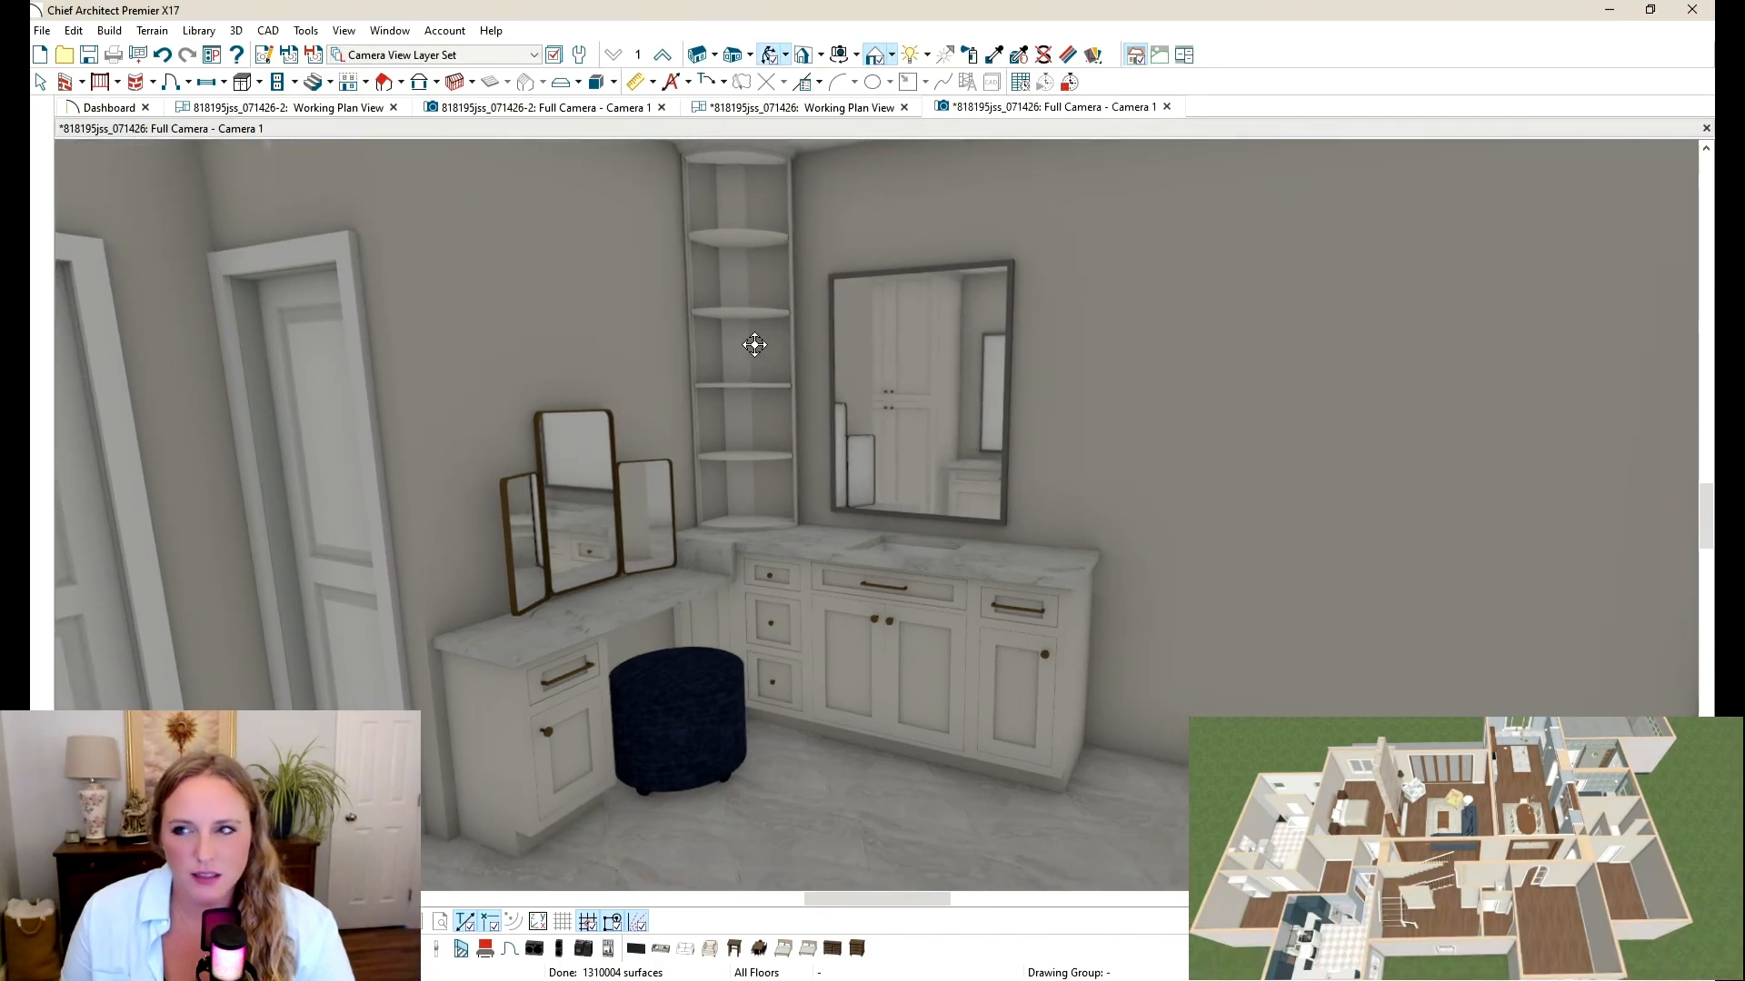
Step: Move the 15" end cabinet away from the sink base toward the tub in the original plan's working view
{"action": "left_click", "coordinate": [498, 110]}
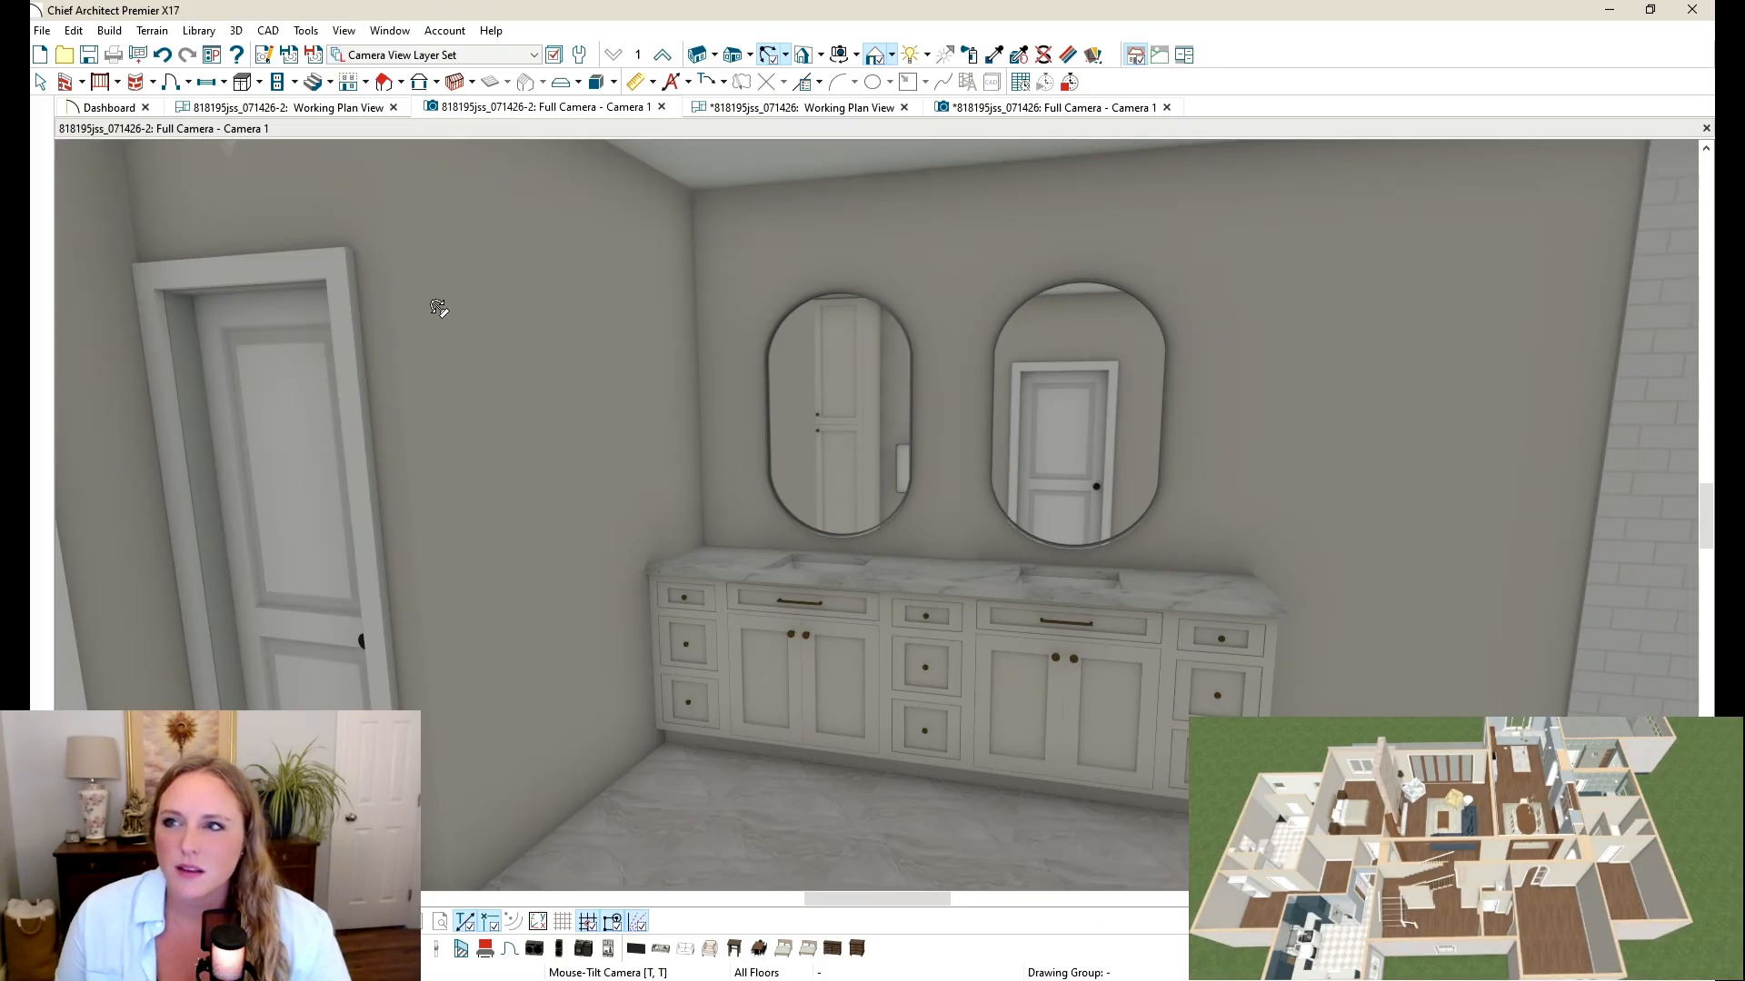
{"action": "left_click", "coordinate": [886, 109]}
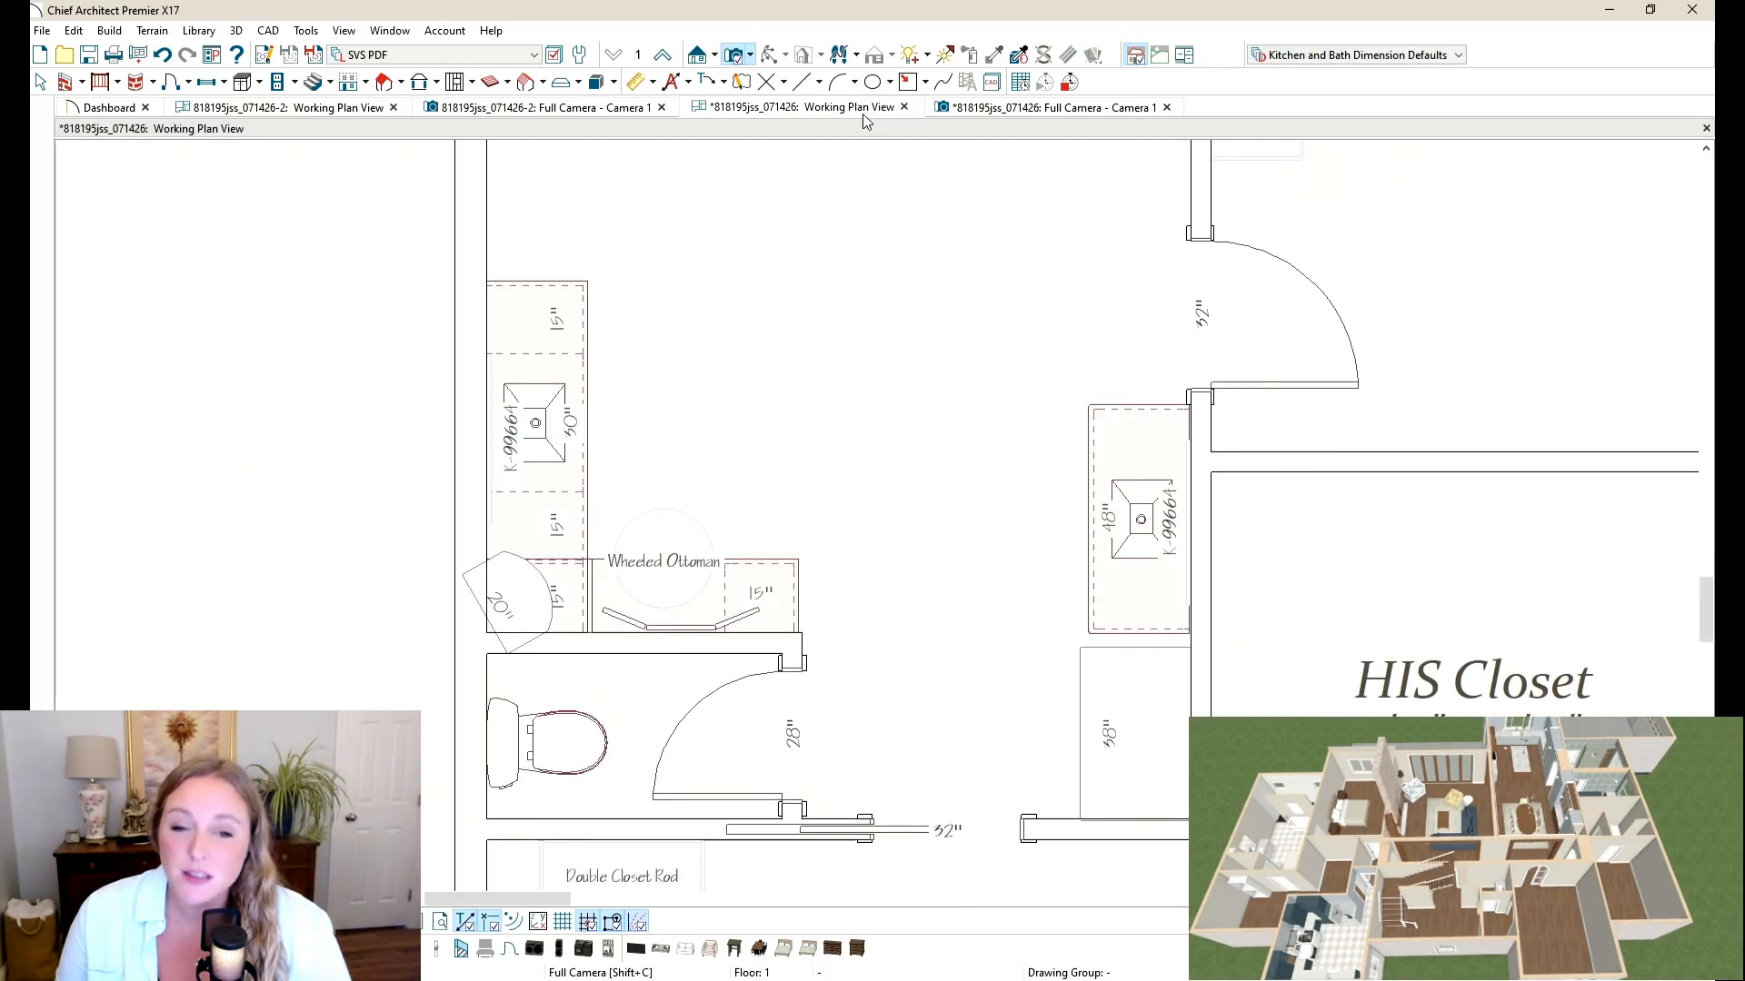
{"action": "scroll", "coordinate": [521, 556], "scroll_direction": "down", "scroll_amount": 3}
{"action": "scroll", "coordinate": [582, 481], "scroll_direction": "up", "scroll_amount": 2}
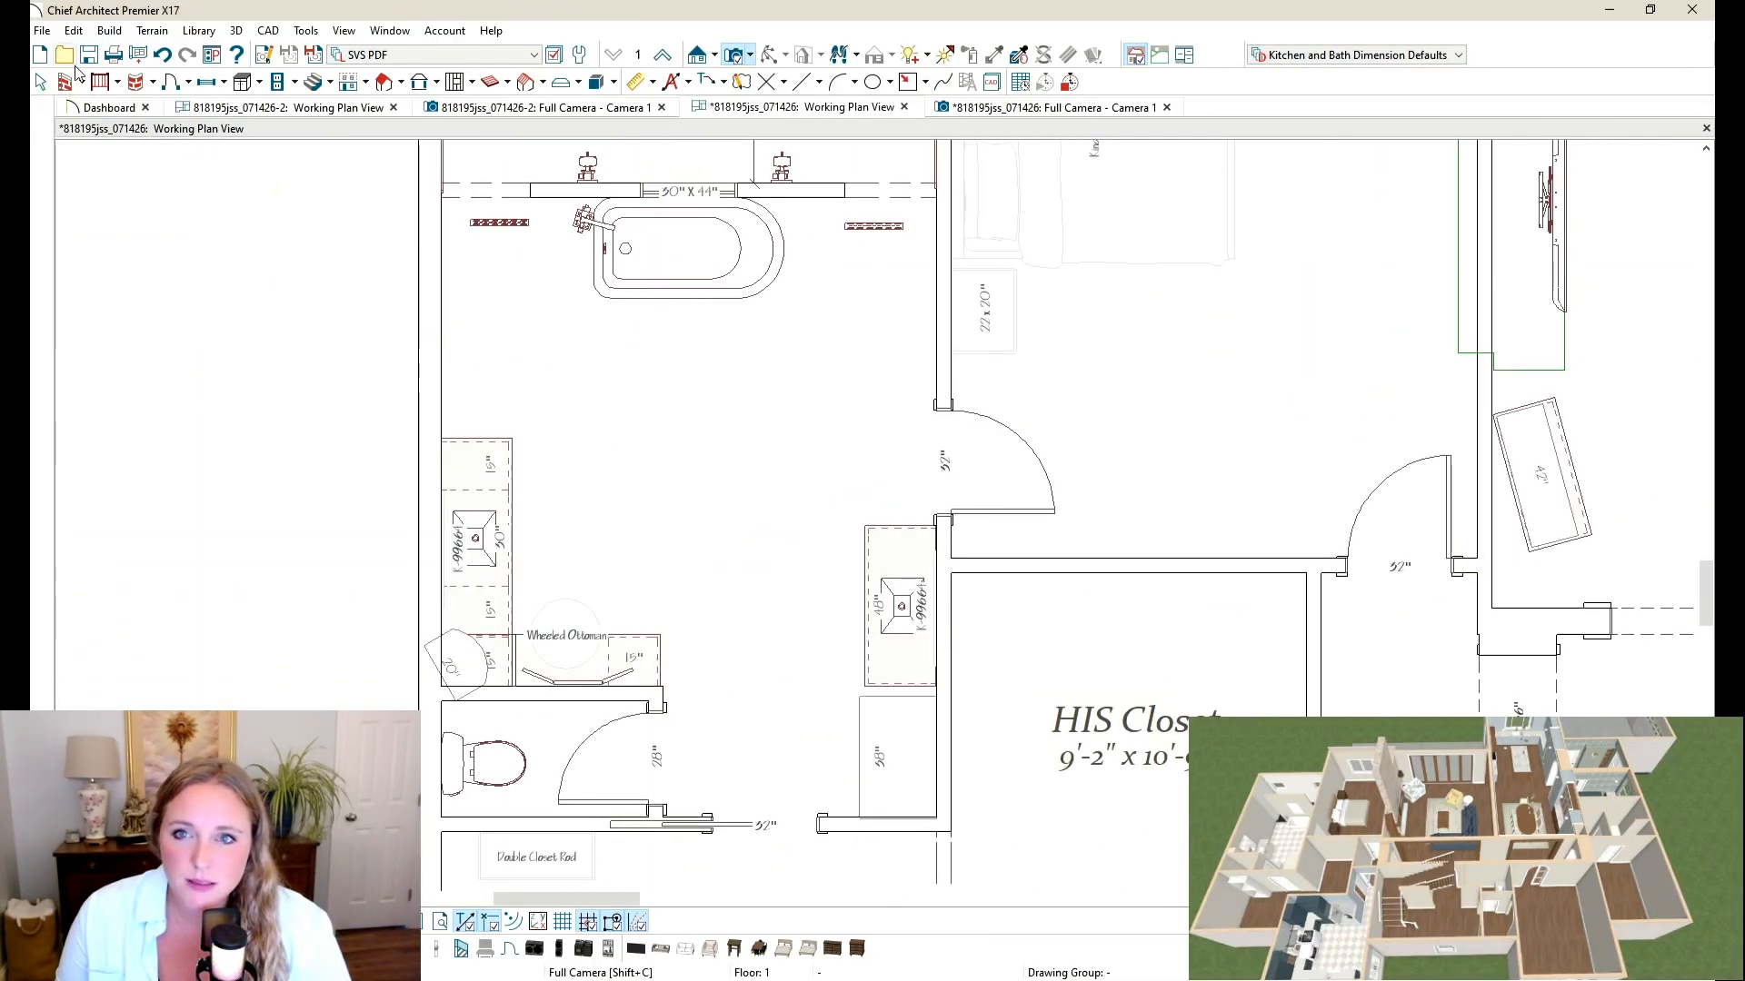
{"action": "left_click", "coordinate": [41, 83]}
{"action": "scroll", "coordinate": [472, 467], "scroll_direction": "up", "scroll_amount": 2}
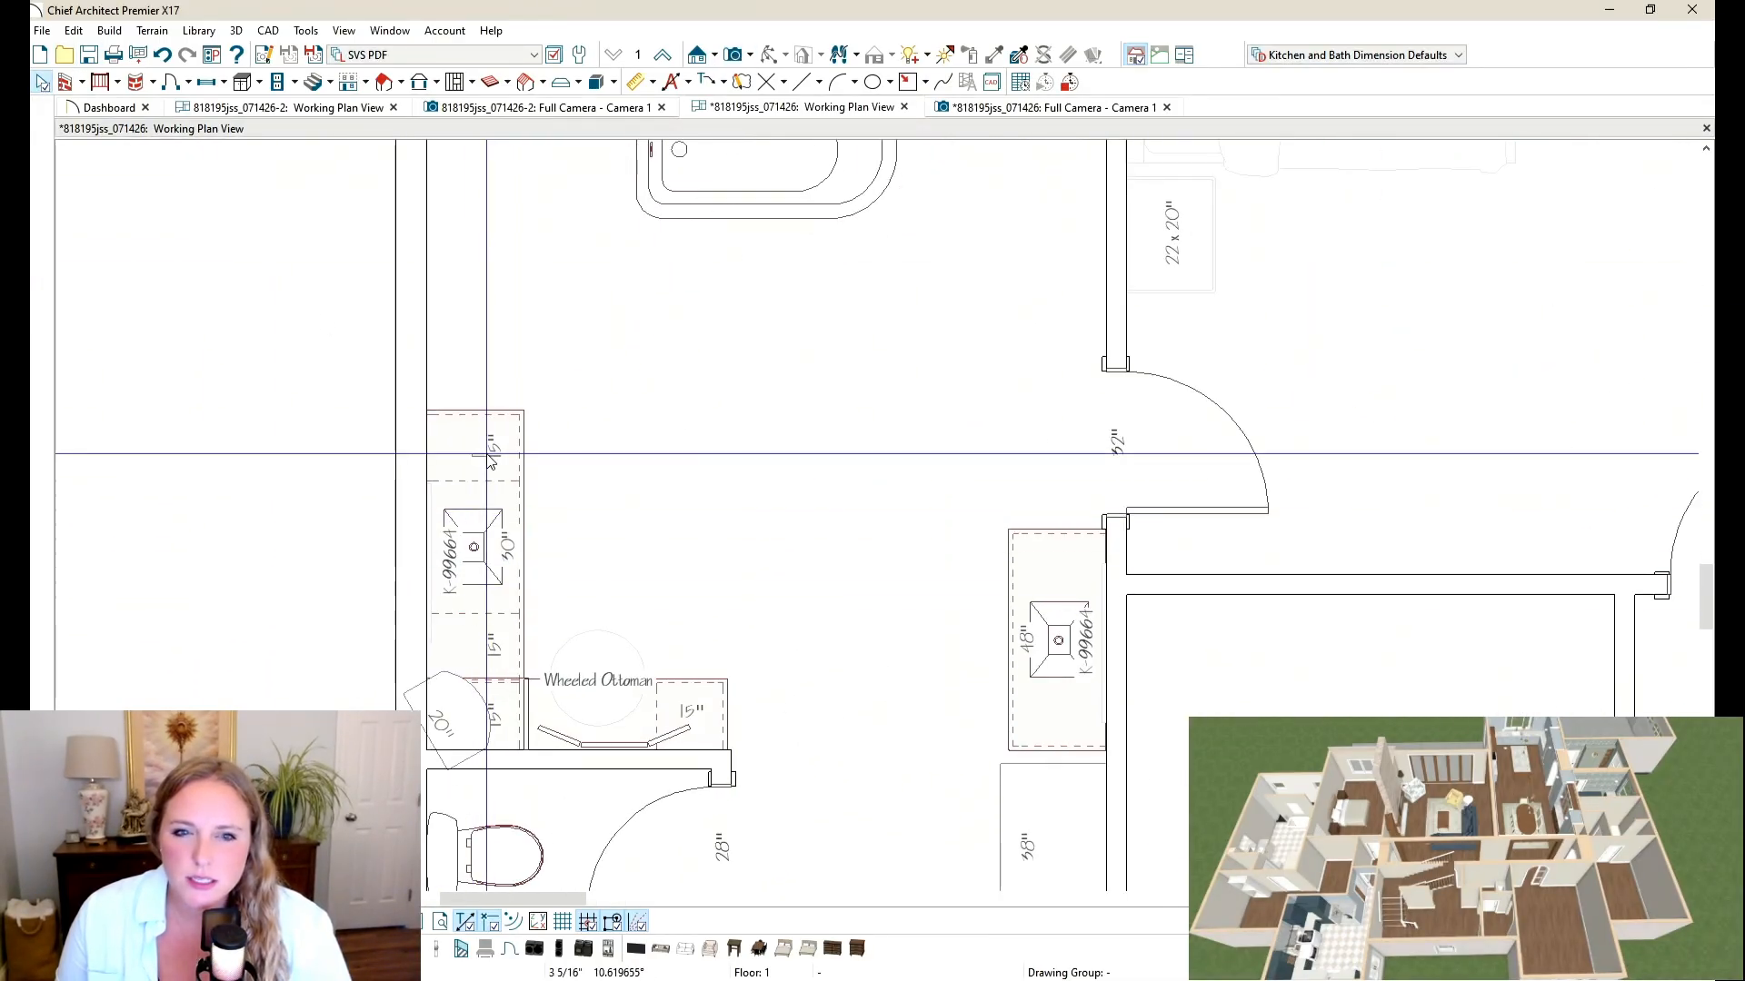
{"action": "left_click", "coordinate": [472, 446]}
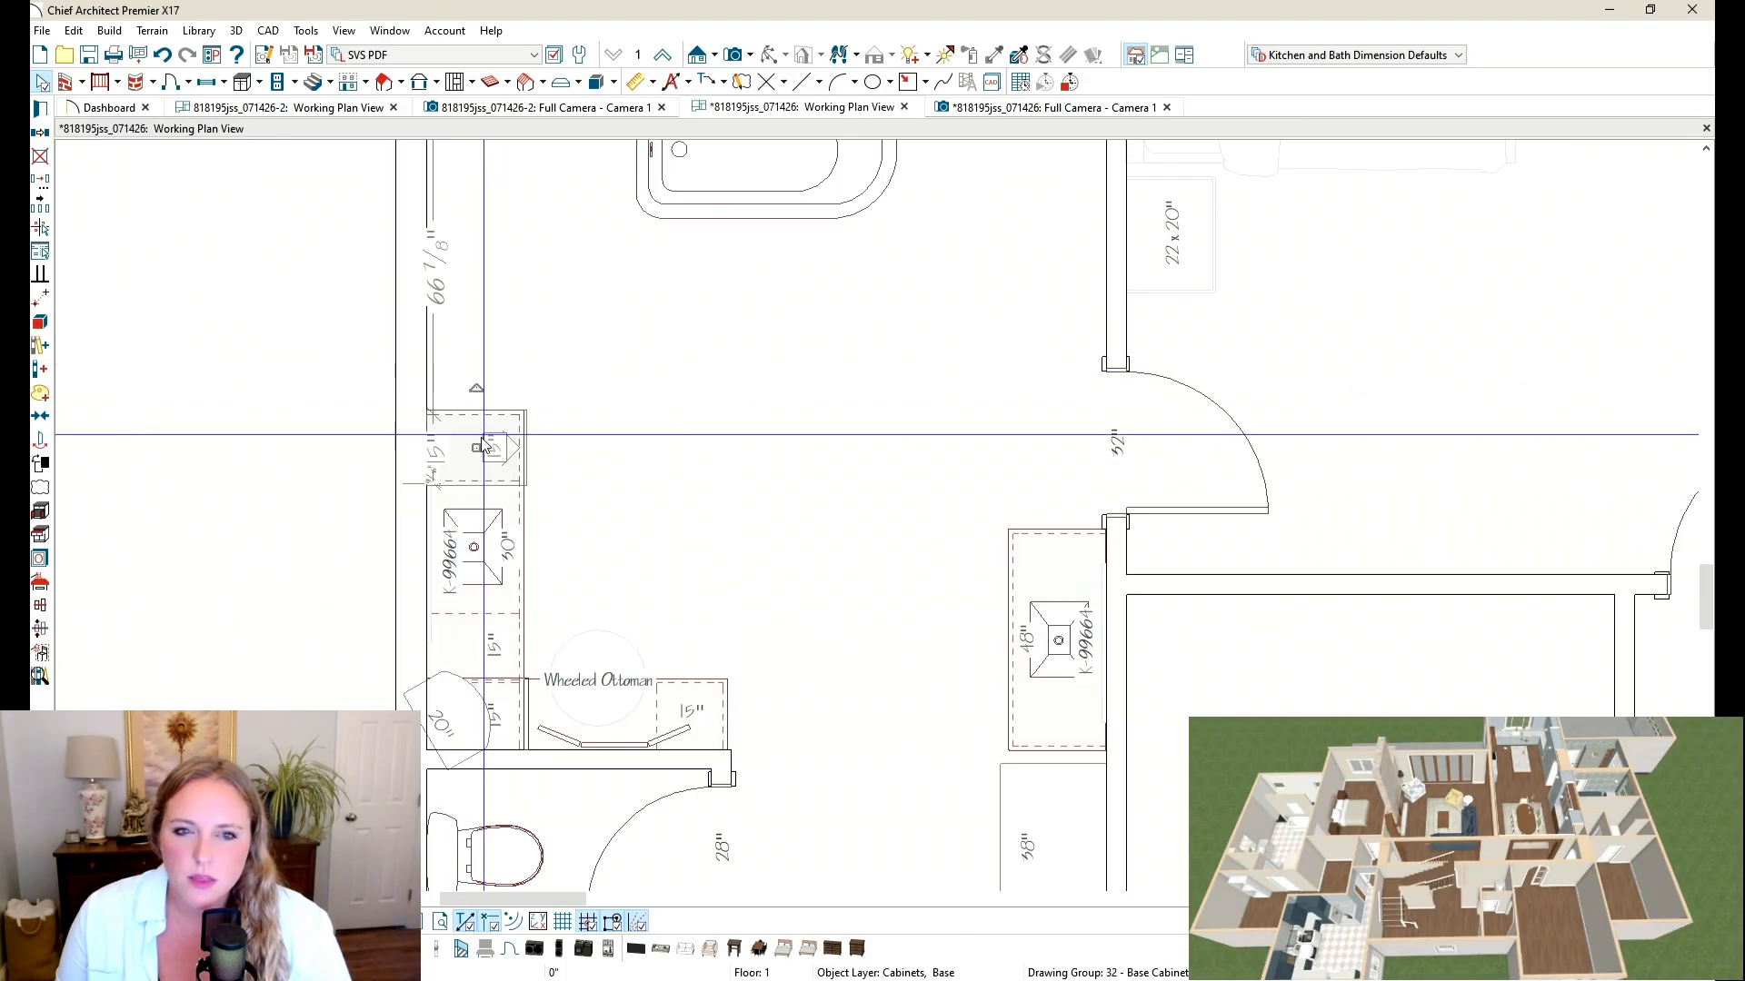
{"action": "left_click_drag", "start_coordinate": [478, 443], "coordinate": [476, 354]}
Step: Widen the sink base cabinet to 42" and slide the detached 15" end cabinet back against it
{"action": "left_click", "coordinate": [479, 486]}
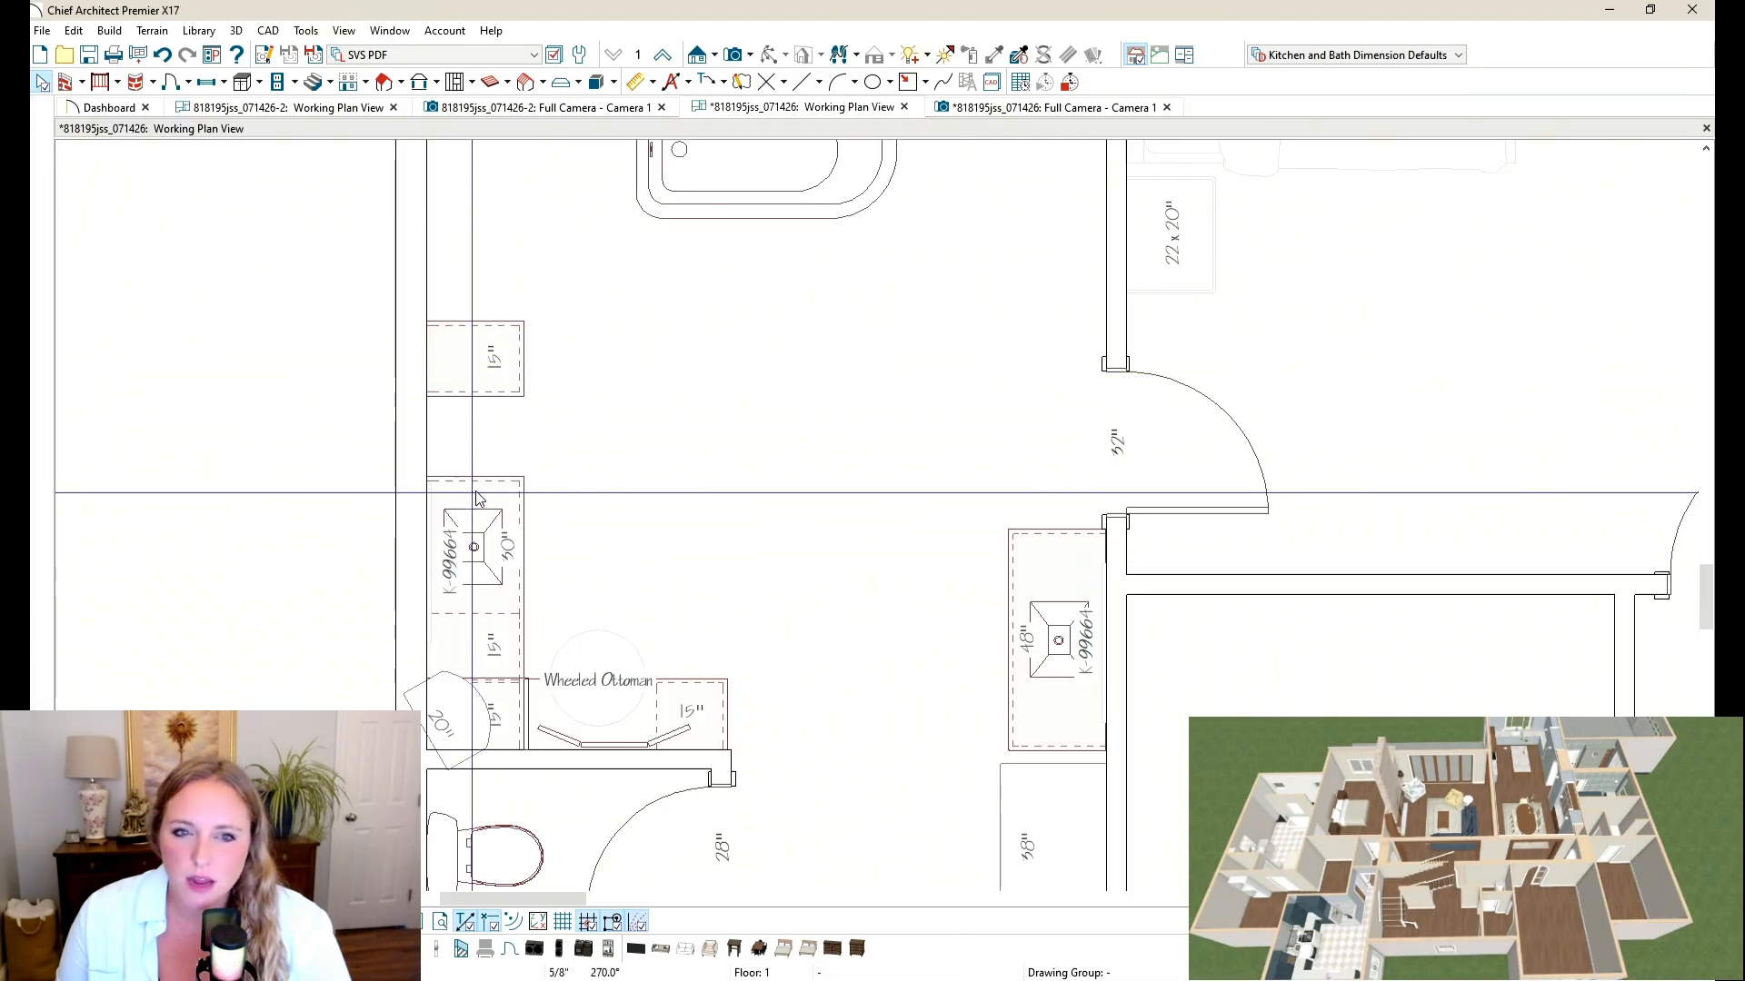
{"action": "left_click_drag", "start_coordinate": [479, 479], "coordinate": [482, 433]}
{"action": "left_click", "coordinate": [497, 360]}
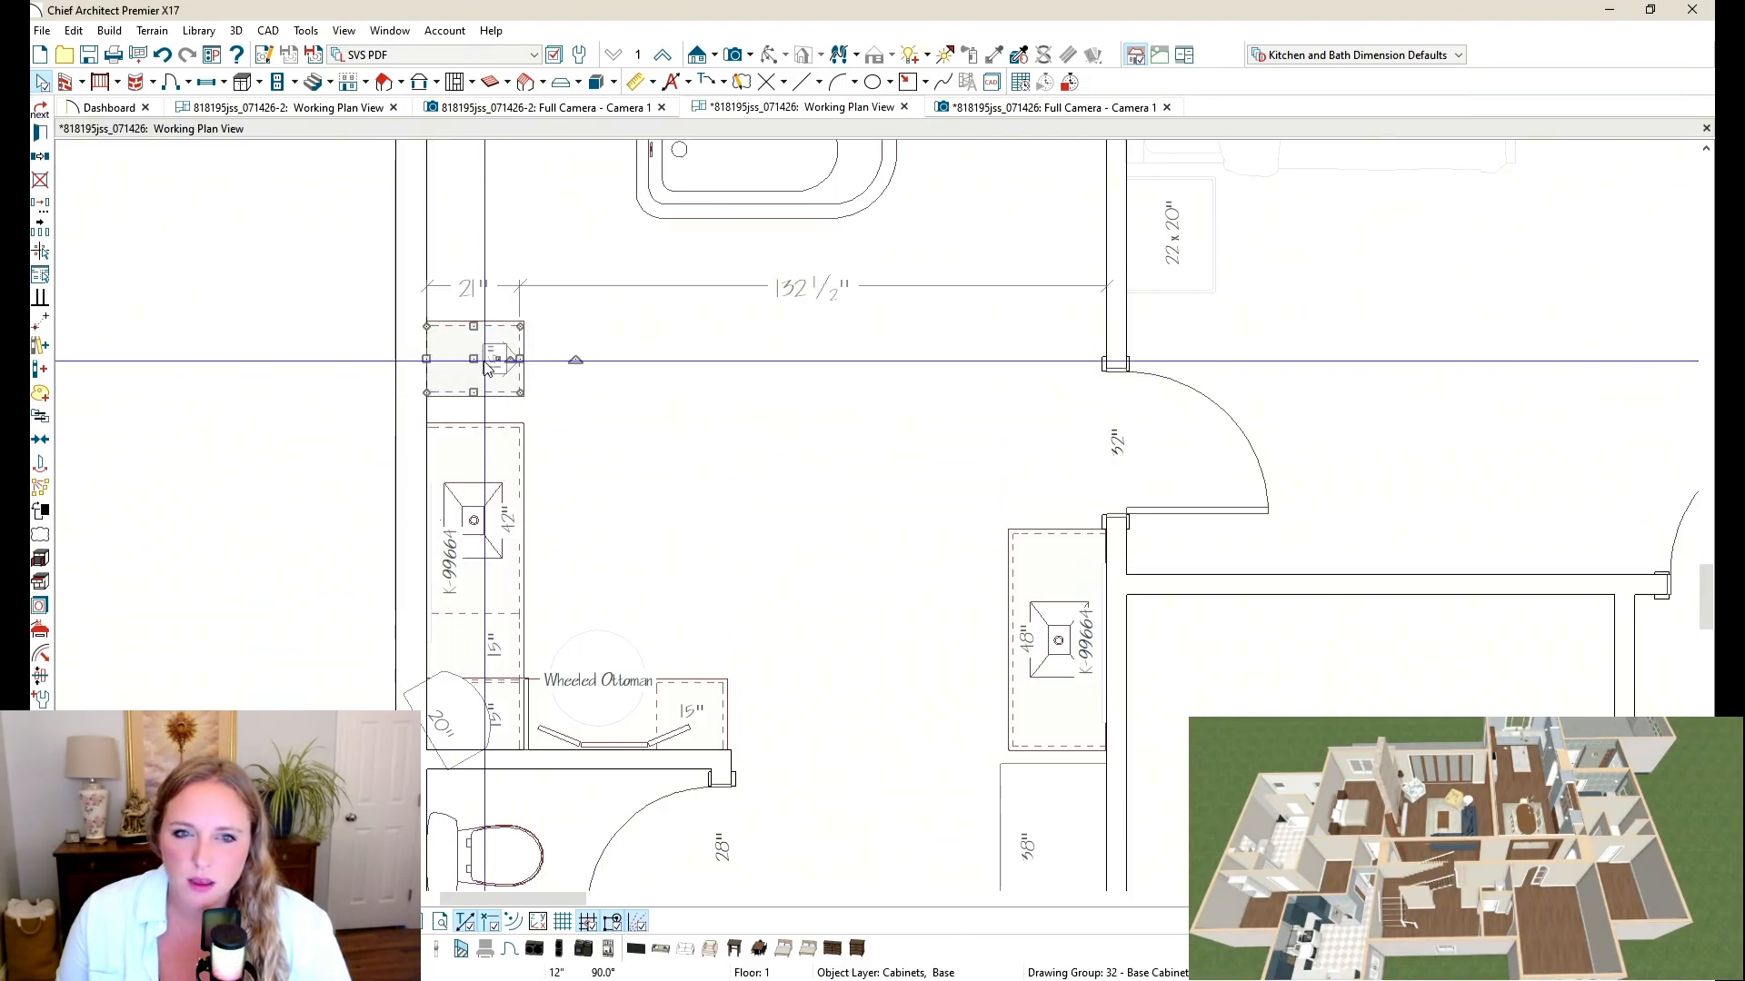
{"action": "left_click_drag", "start_coordinate": [476, 361], "coordinate": [468, 400]}
{"action": "left_click", "coordinate": [454, 490]}
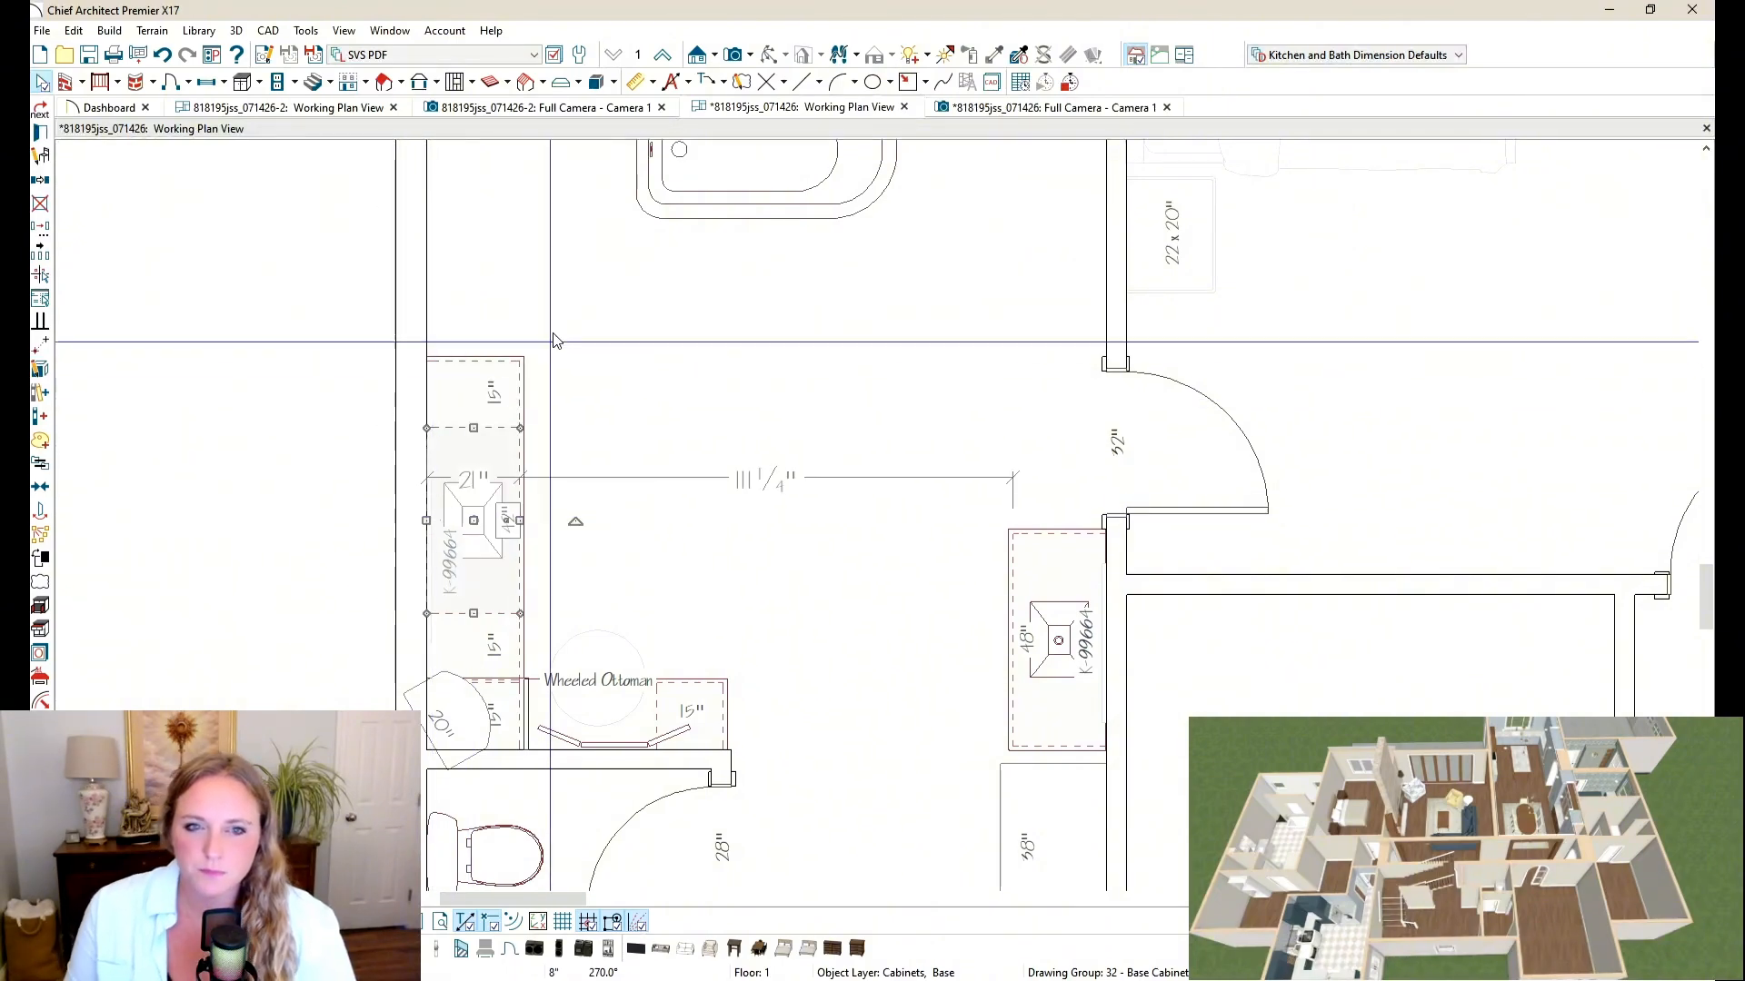
Step: Copy an oval vanity mirror from the 818195jss_071426-2 working plan view and return to the original plan
{"action": "left_click", "coordinate": [284, 108]}
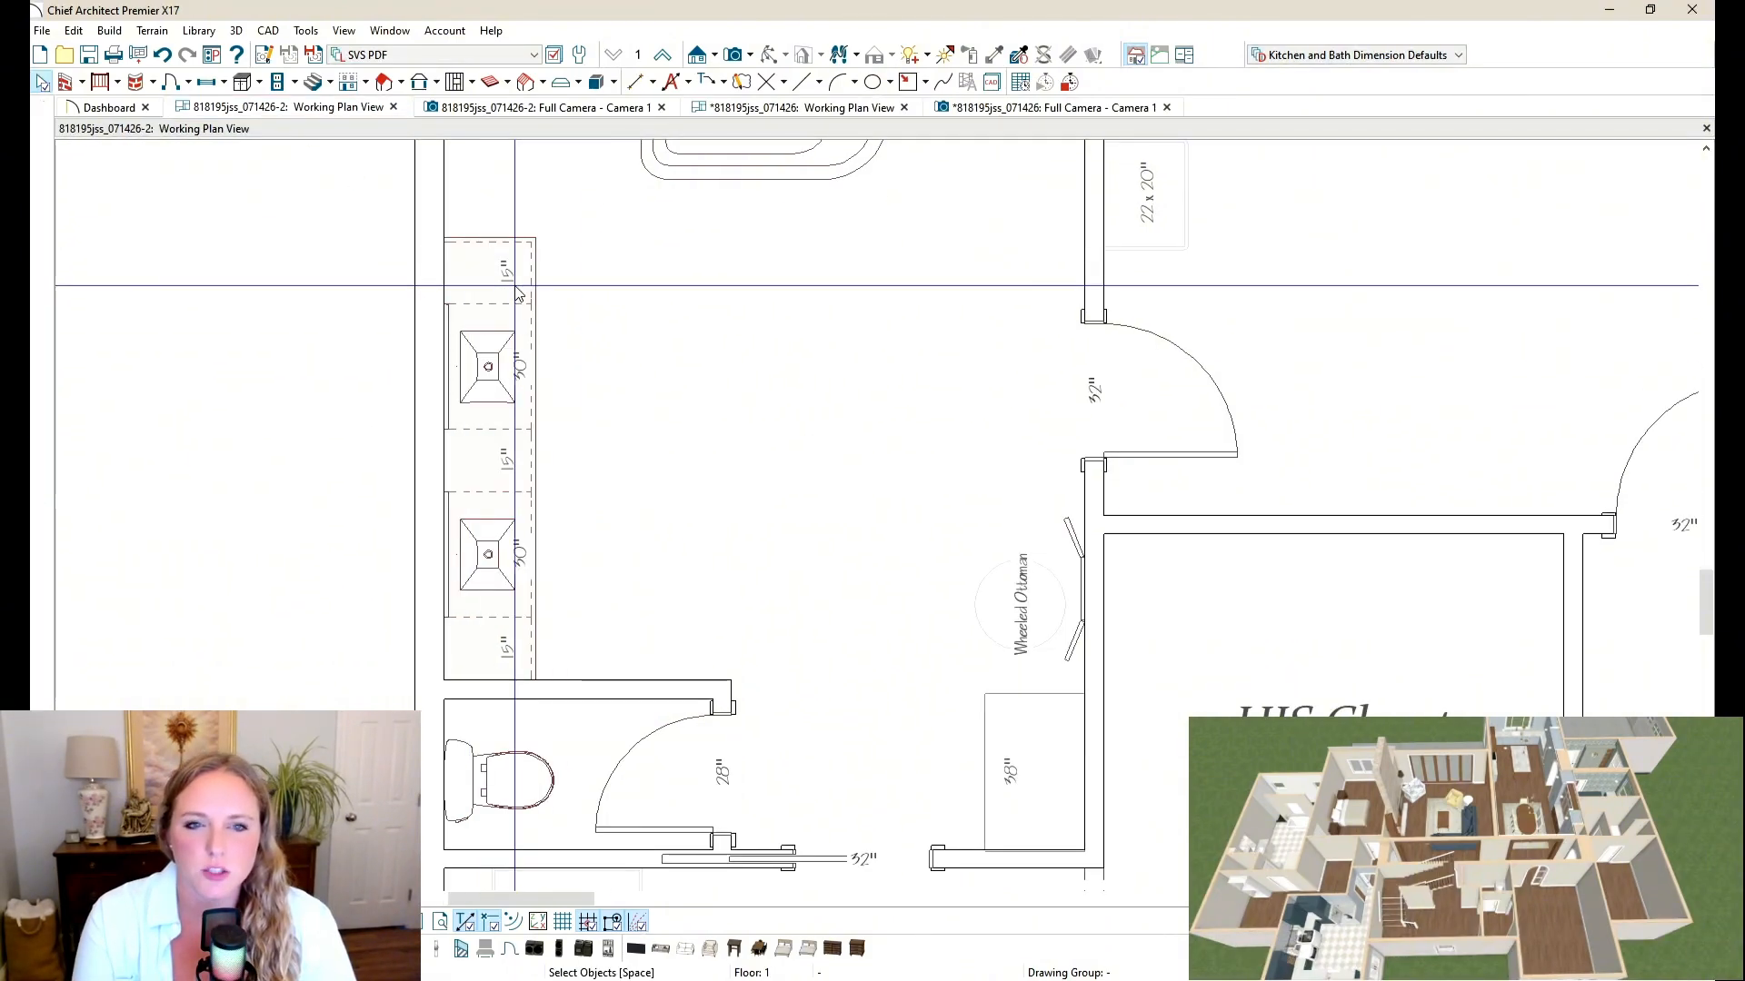
{"action": "left_click", "coordinate": [447, 359]}
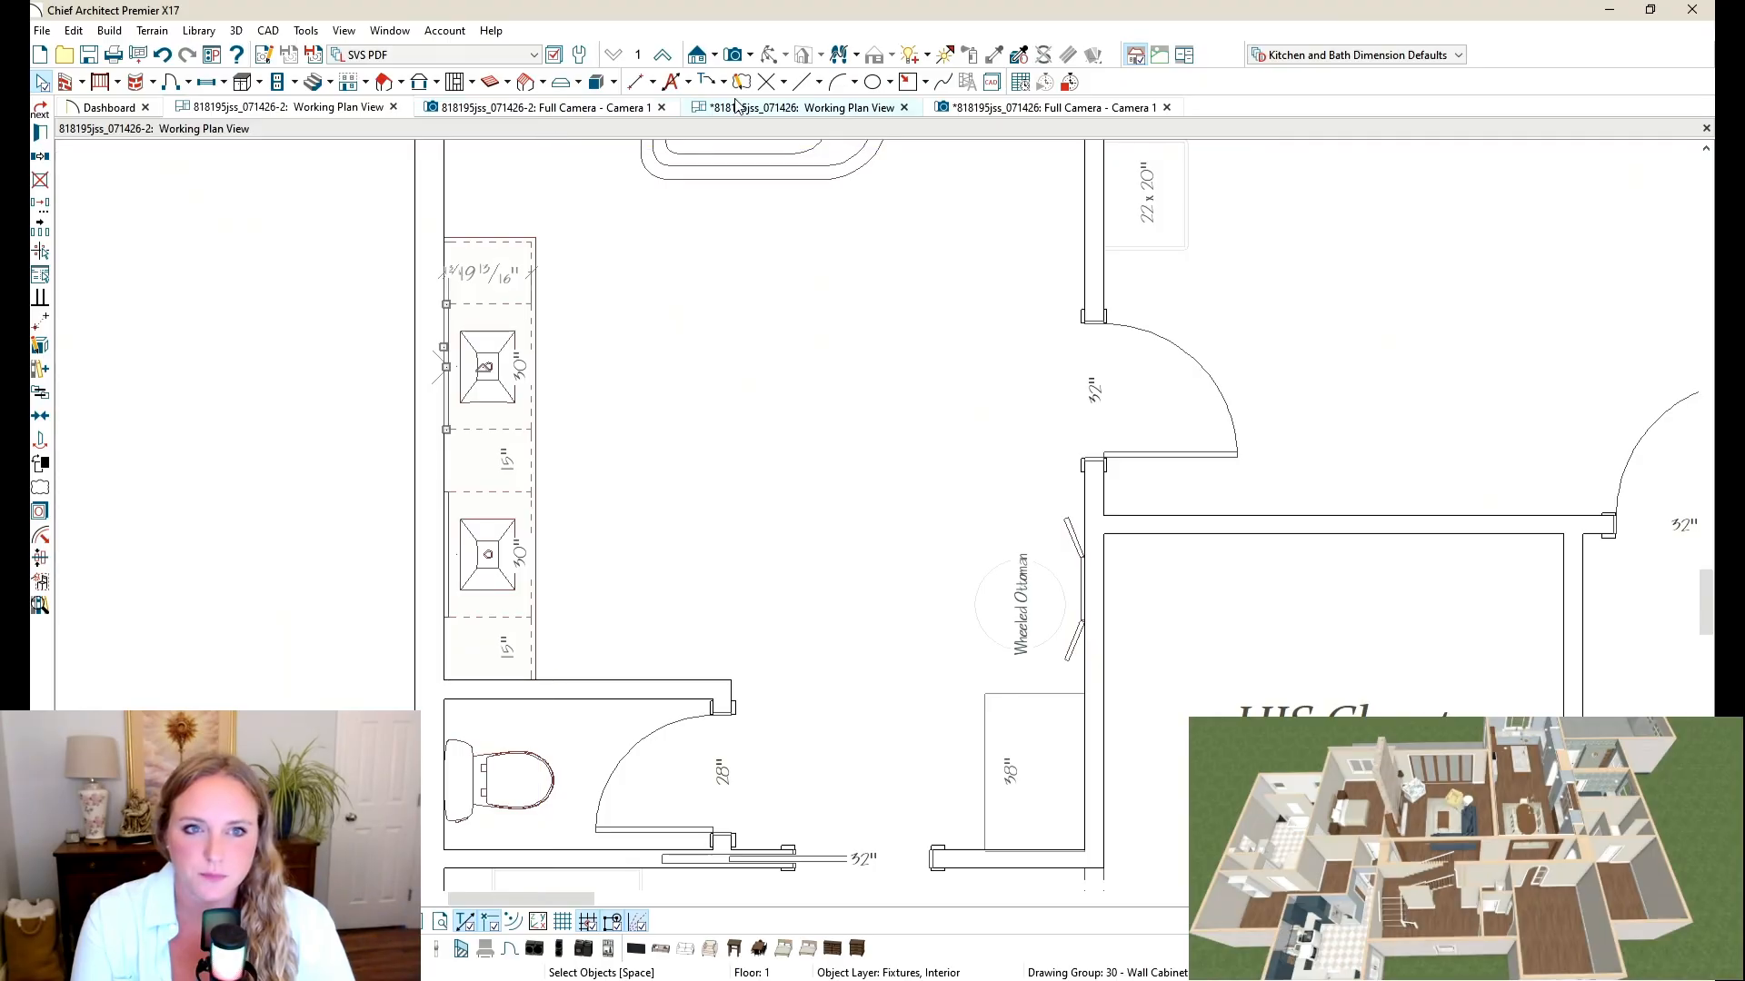
{"action": "left_click", "coordinate": [800, 107]}
Step: Delete the rectangular mirror on the wall behind the 42" sink base
{"action": "key", "text": "Tab"}
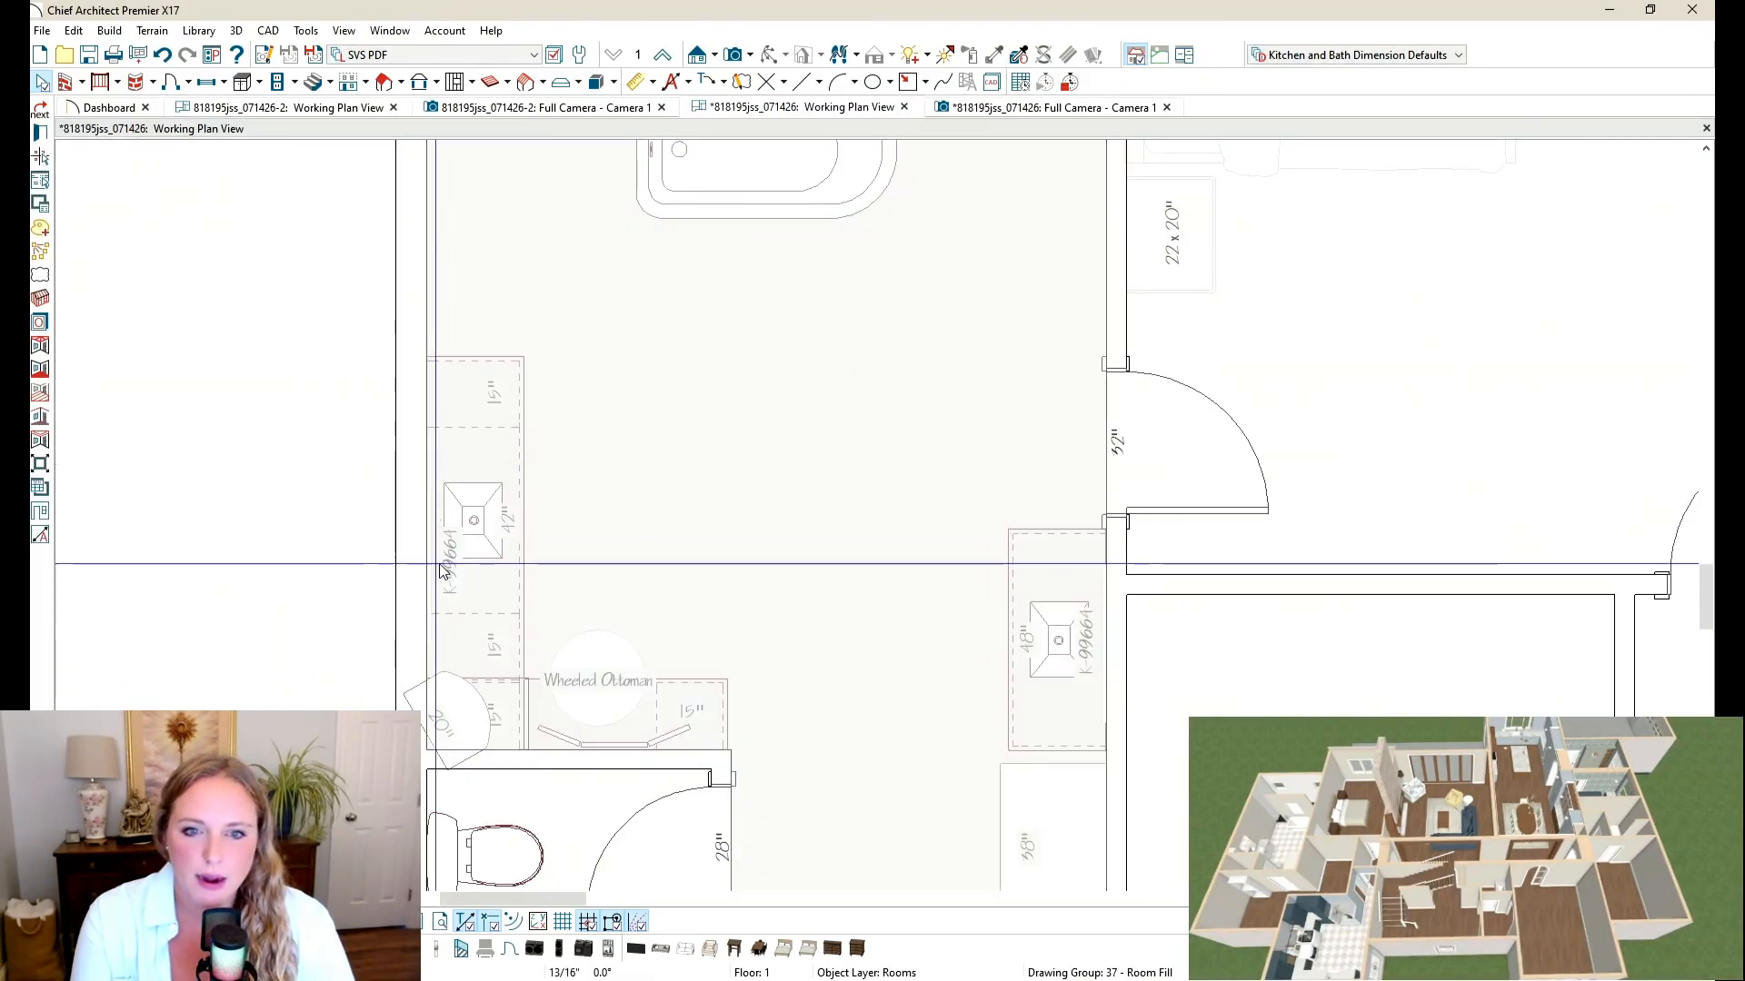
{"action": "left_click", "coordinate": [440, 568]}
{"action": "key", "text": "Tab"}
{"action": "key", "text": "Tab"}
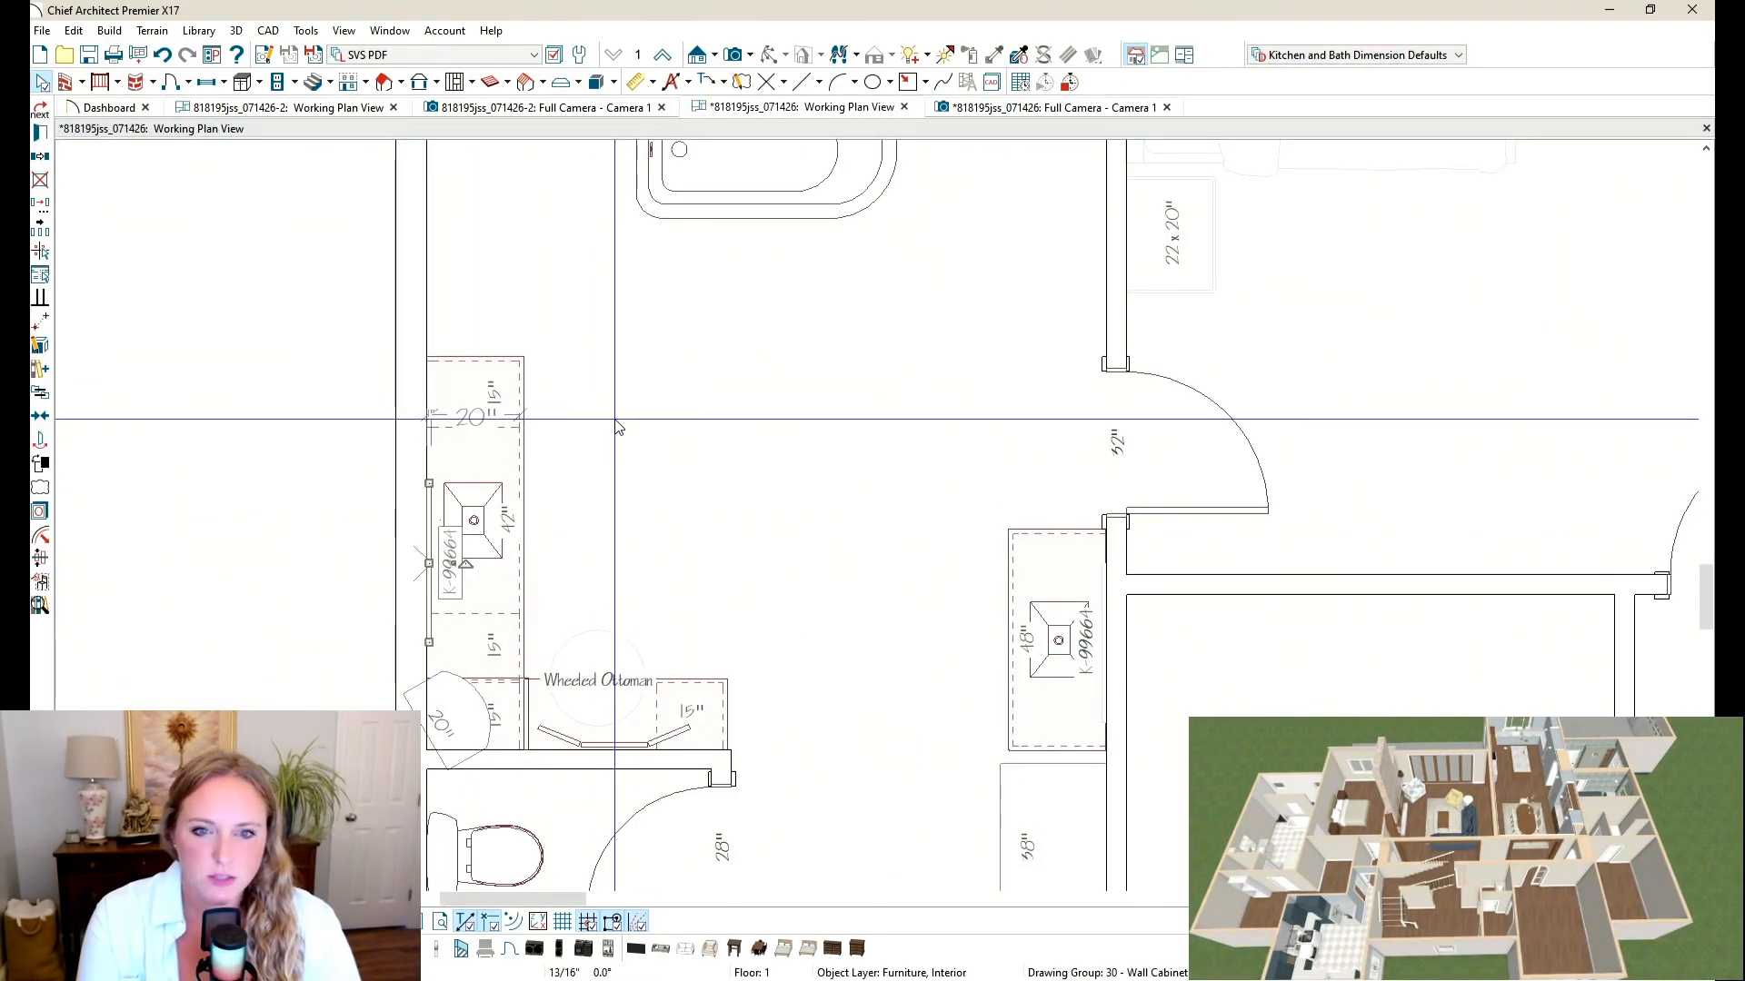
{"action": "key", "text": "Delete"}
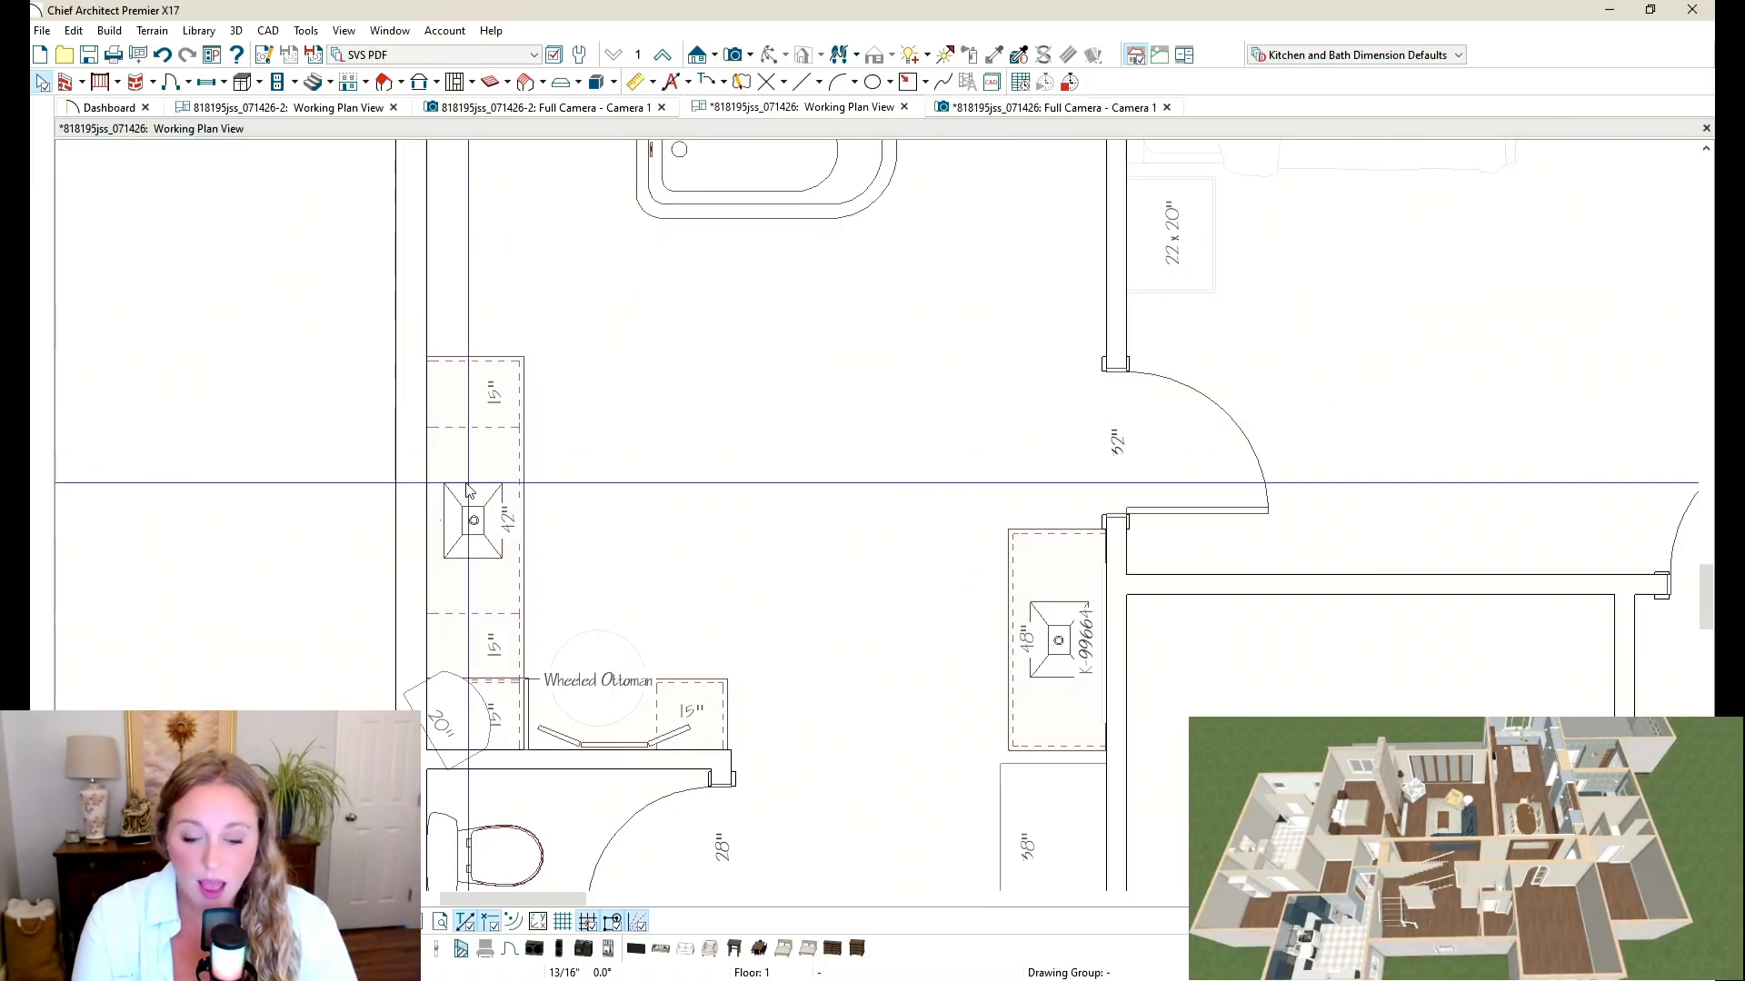
Step: Paste the oval mirror on the wall behind the 42" sink base and check it in the camera view
{"action": "left_click", "coordinate": [531, 491]}
{"action": "key", "text": "Escape"}
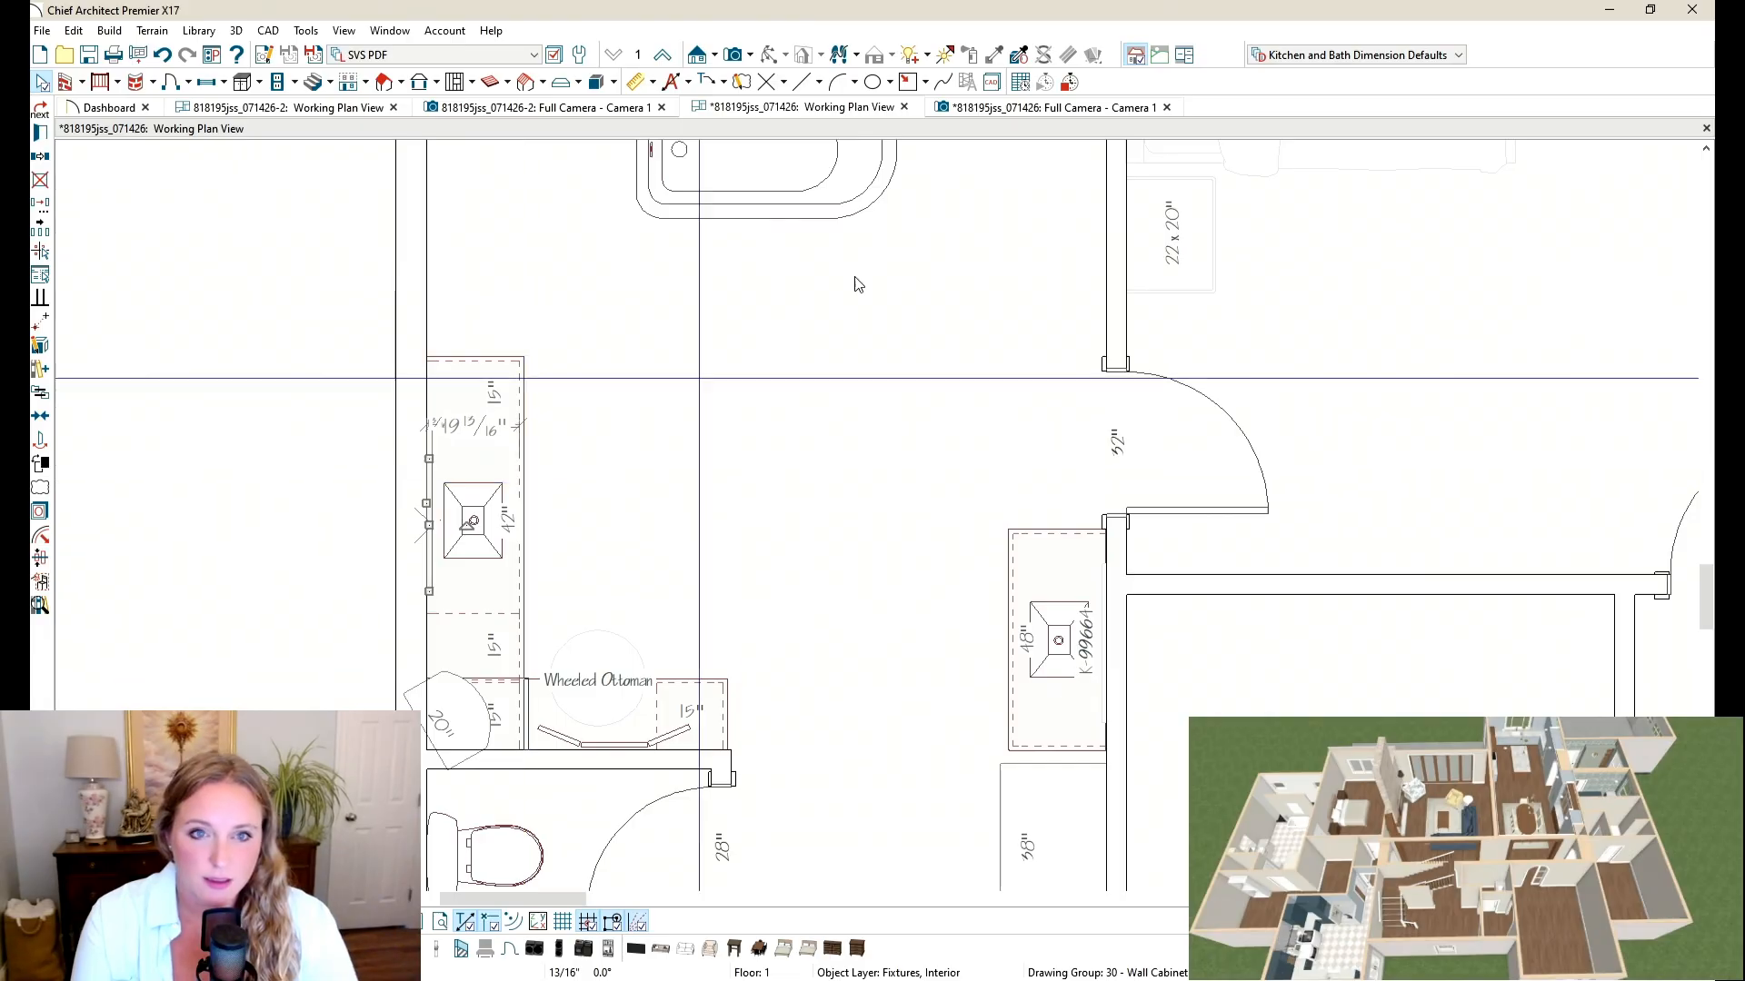
{"action": "left_click", "coordinate": [463, 109]}
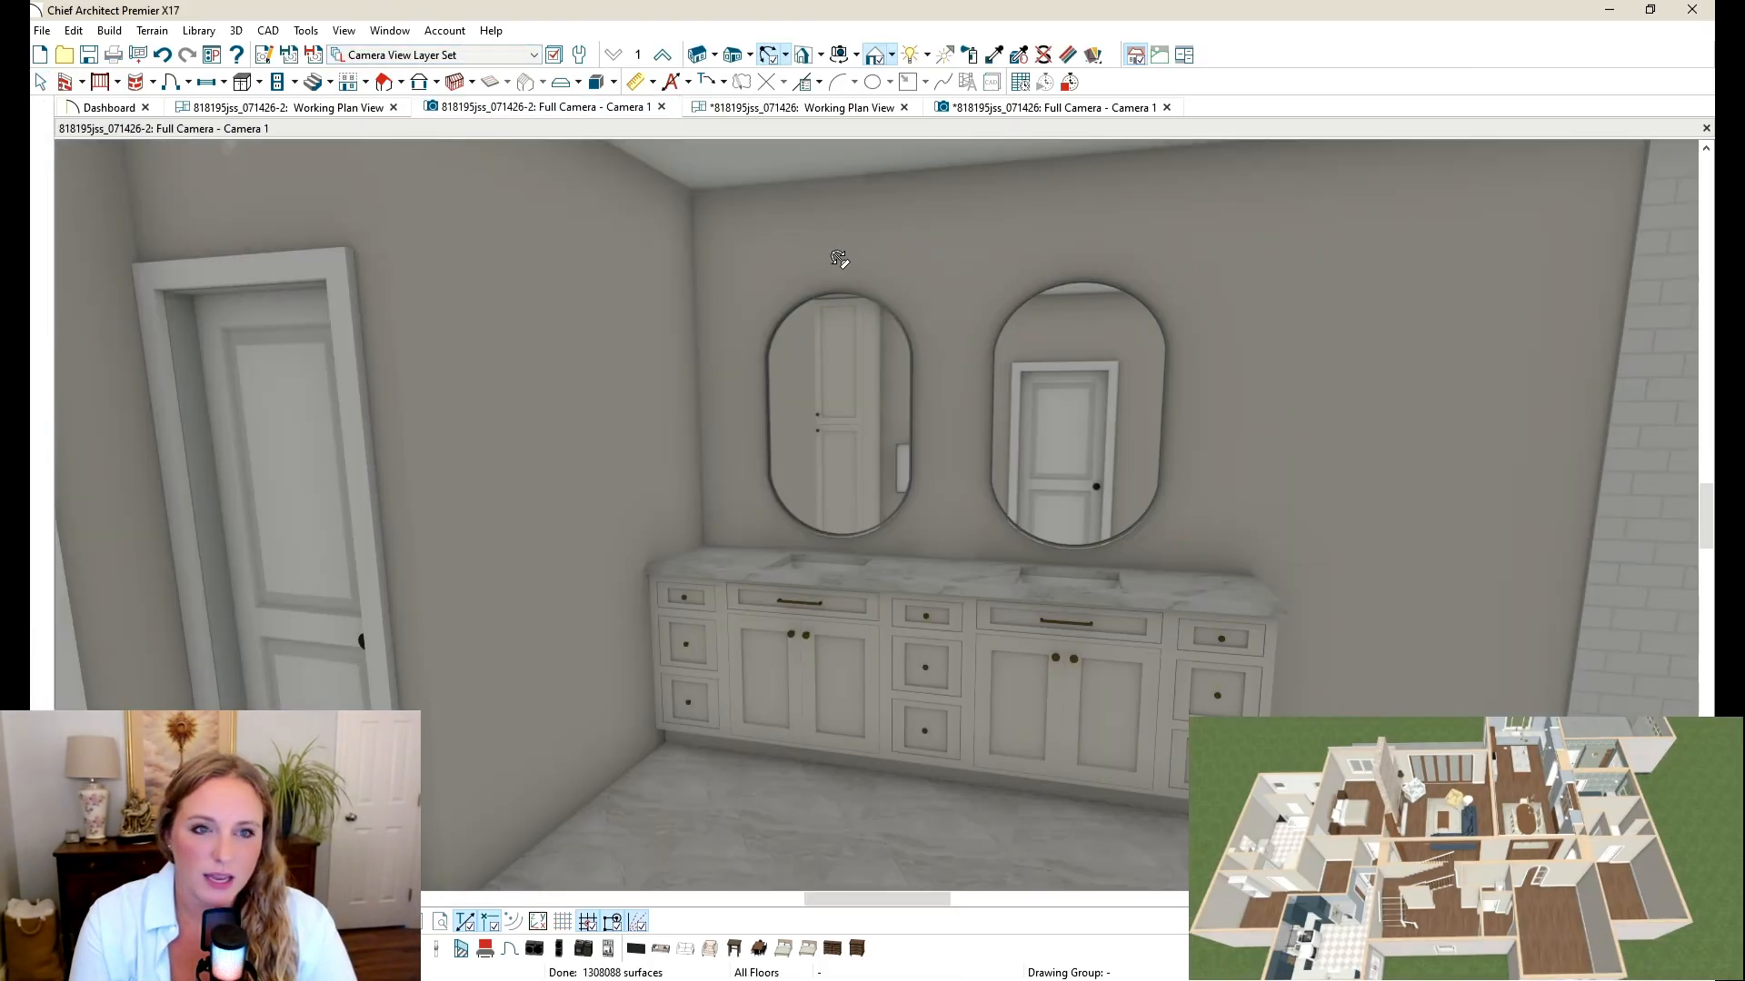
{"action": "left_click", "coordinate": [1015, 114]}
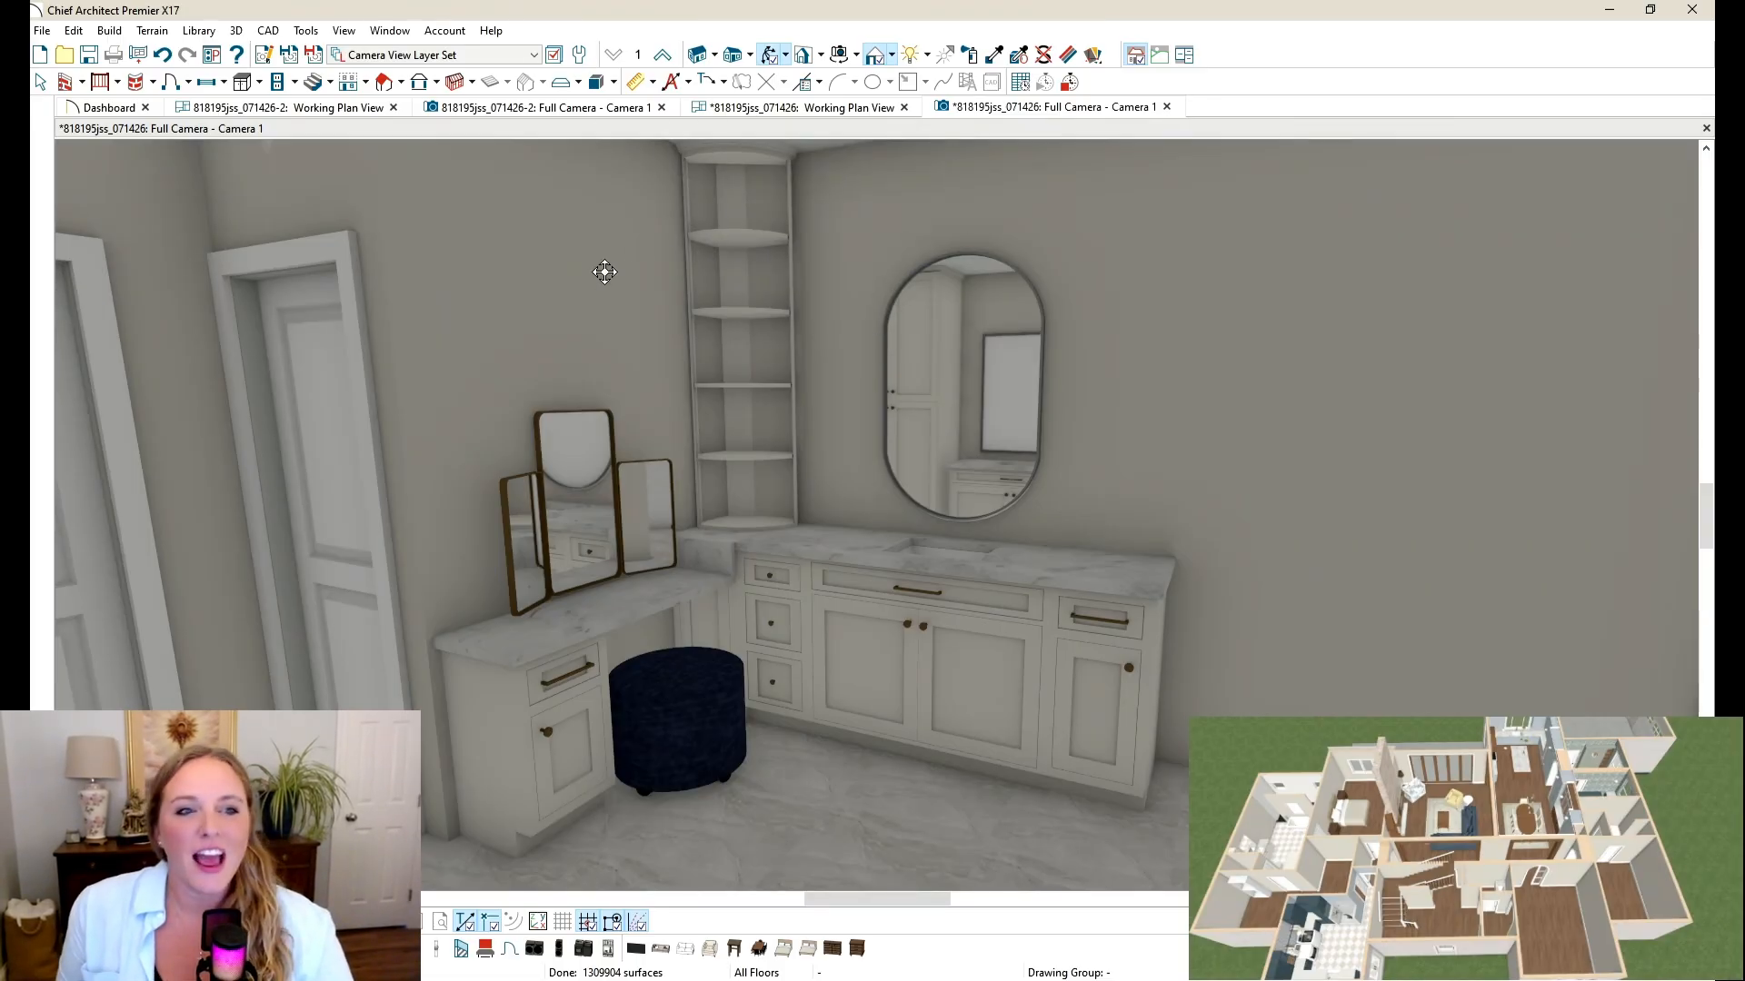
Step: Close the browser window holding the Google search
{"action": "mouse_move", "coordinate": [14, 91]}
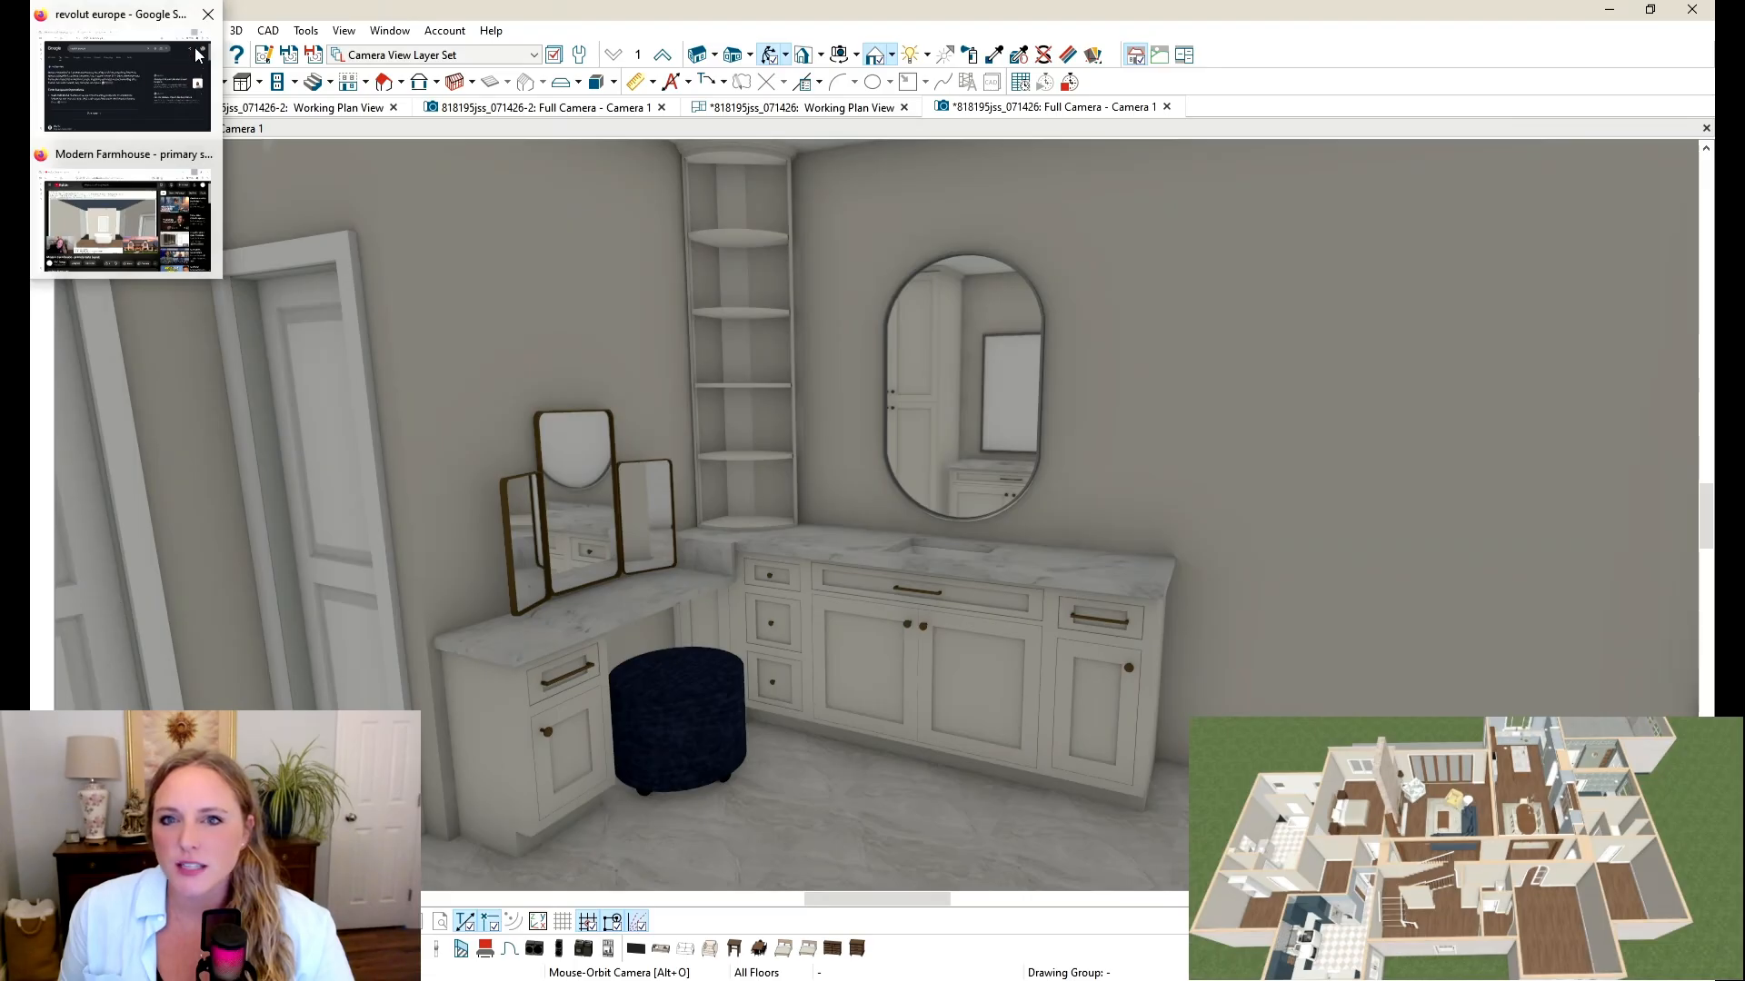
{"action": "left_click", "coordinate": [208, 13]}
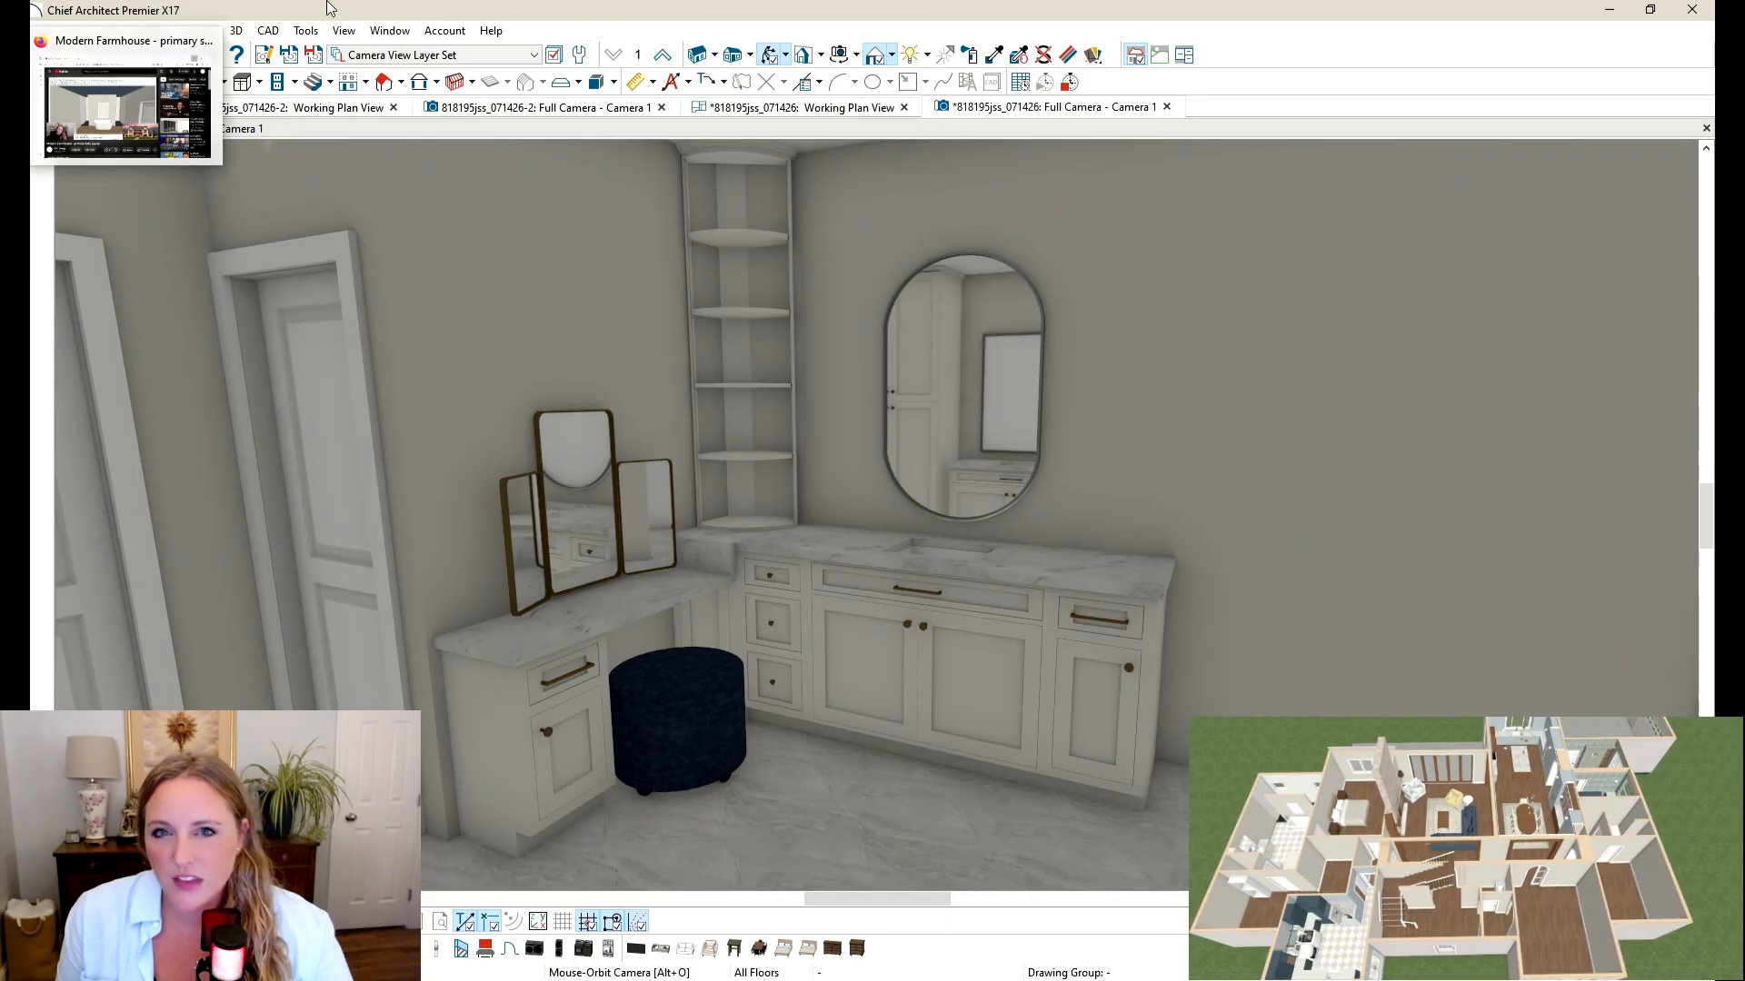
Step: Examine the double vanity with paired oval mirrors in the 818195jss_071426-2 camera view against the original layout
{"action": "left_click", "coordinate": [42, 82]}
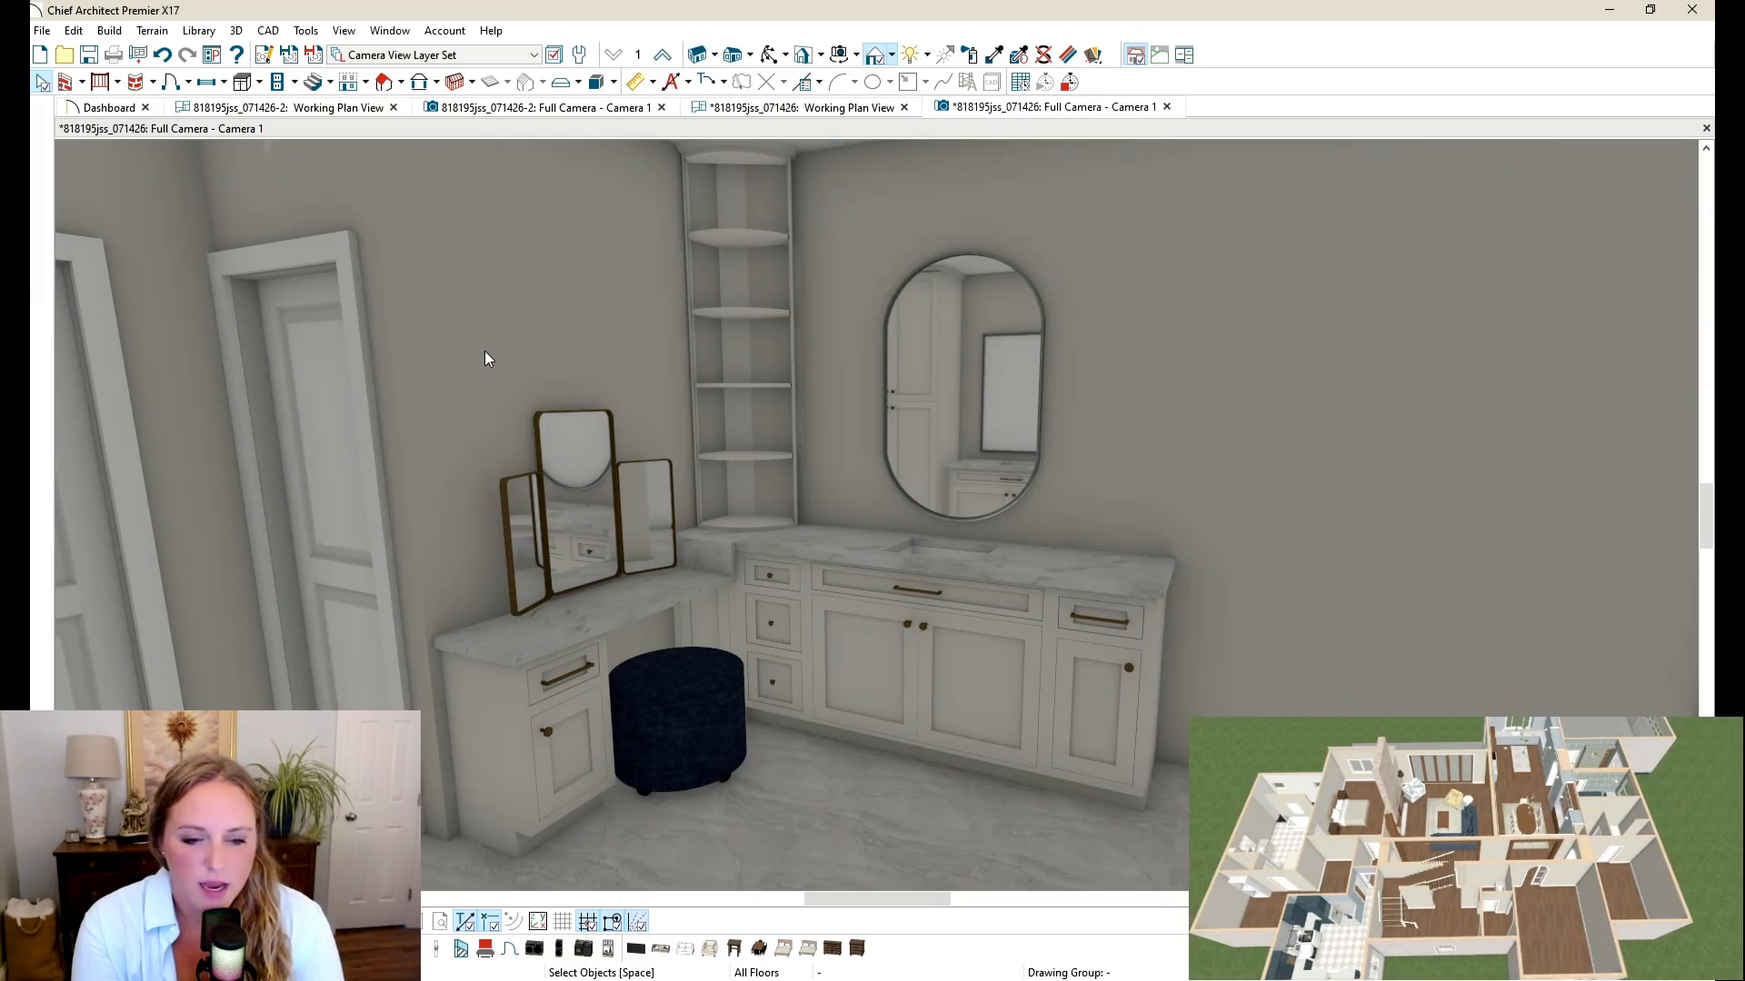
{"action": "left_click", "coordinate": [526, 107]}
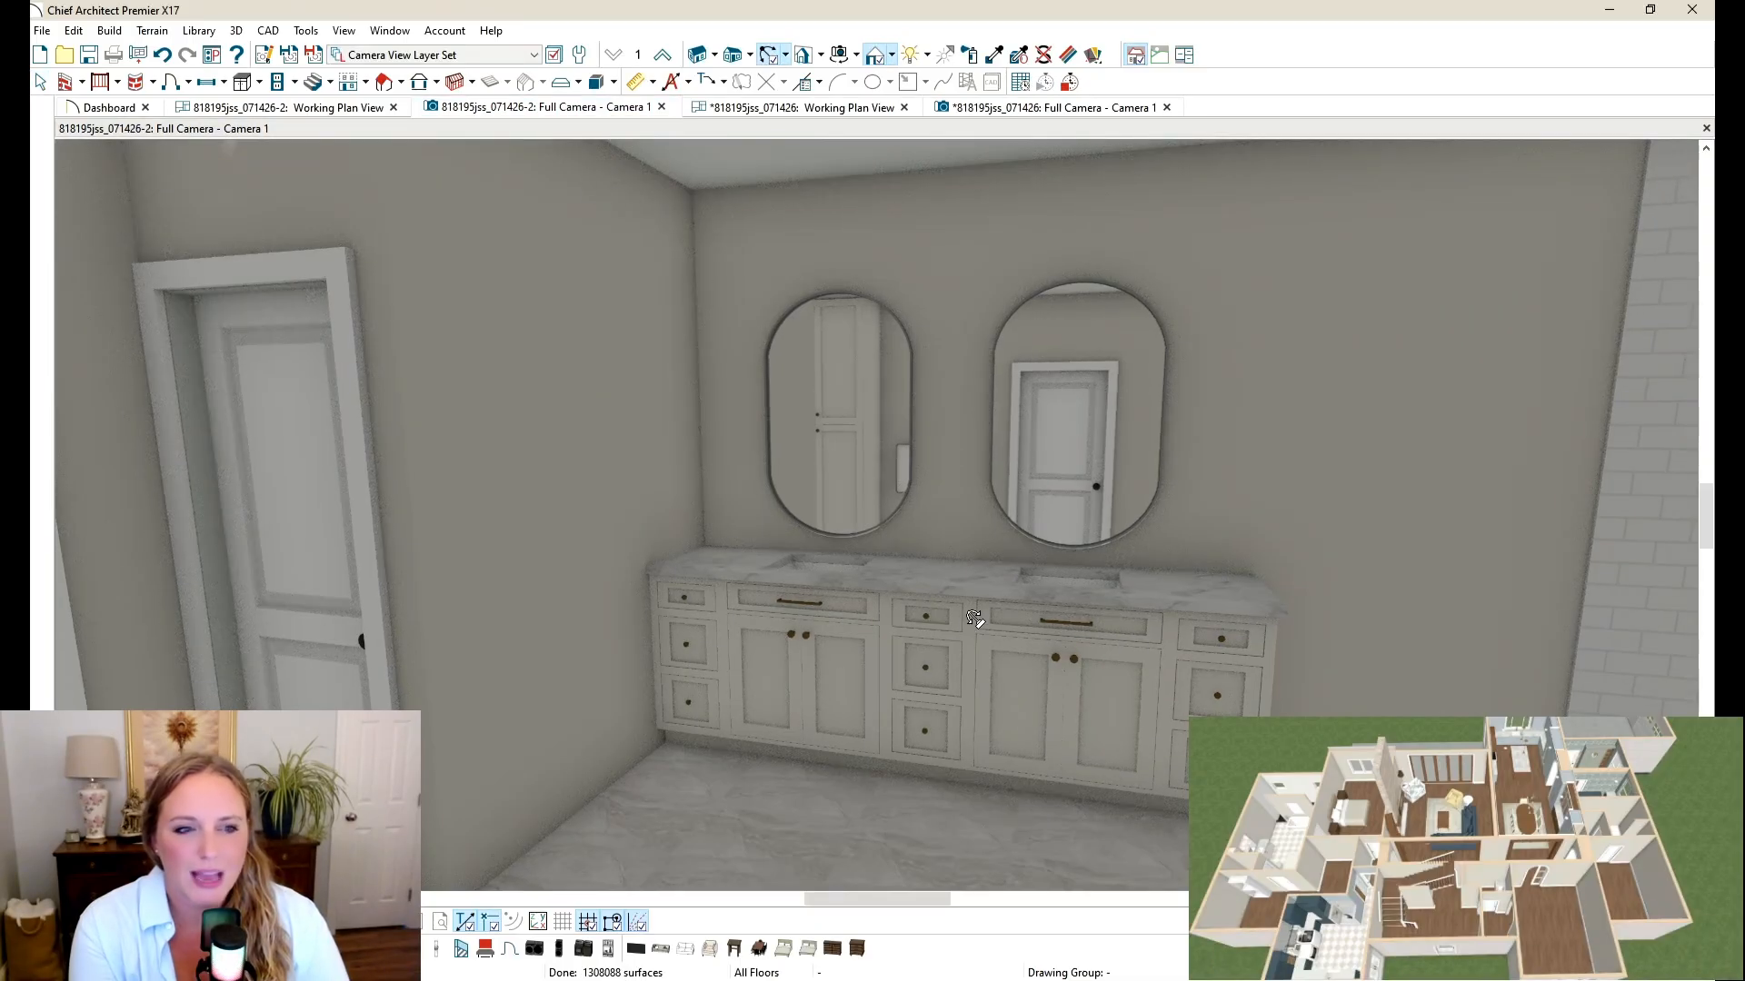
{"action": "middle_click_drag", "start_coordinate": [1004, 607], "coordinate": [1063, 606]}
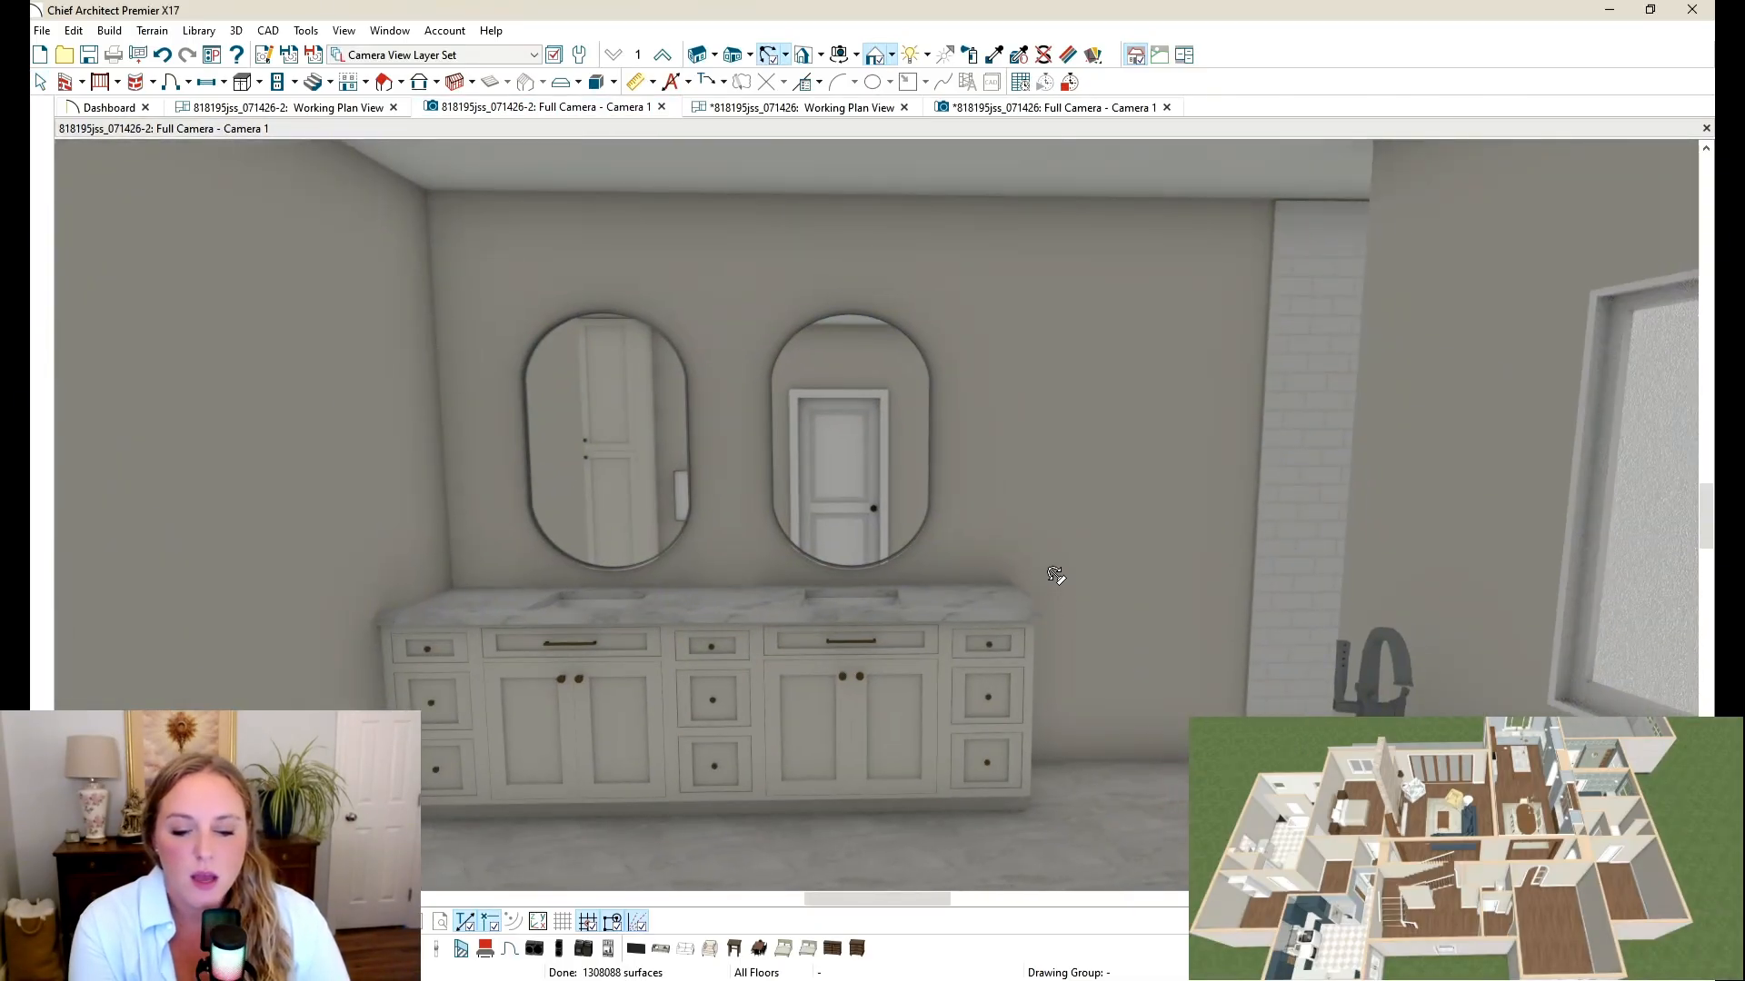
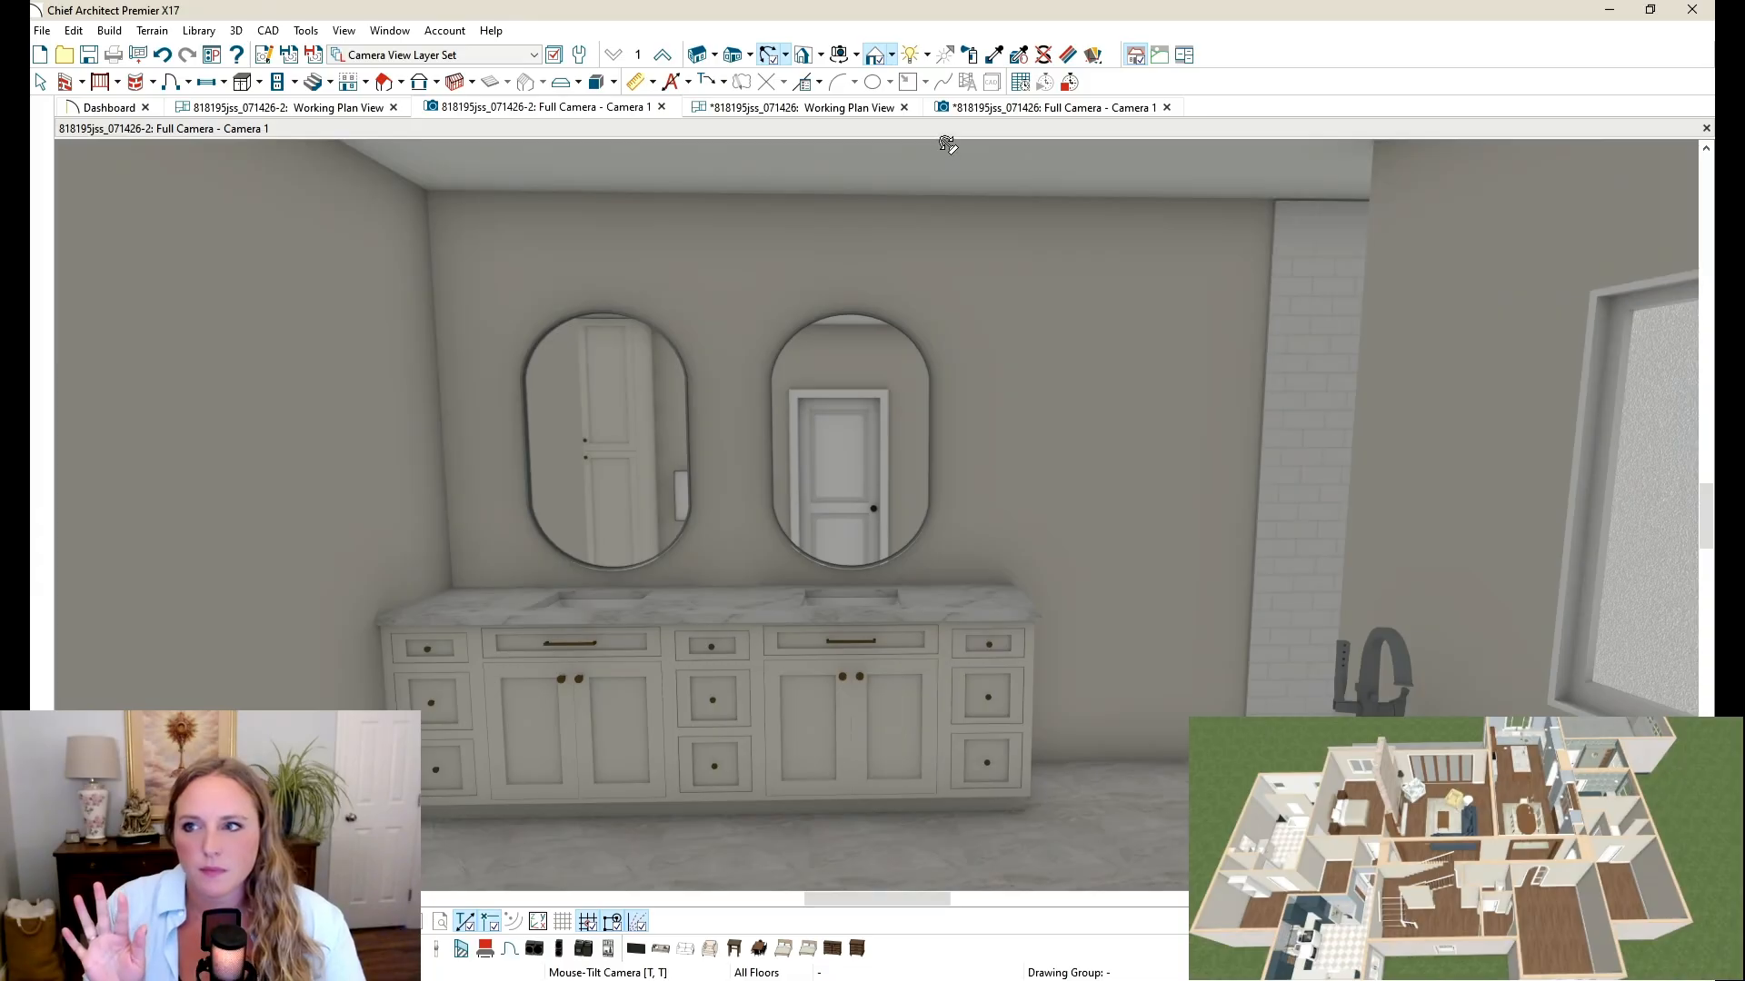
{"action": "left_click", "coordinate": [42, 83]}
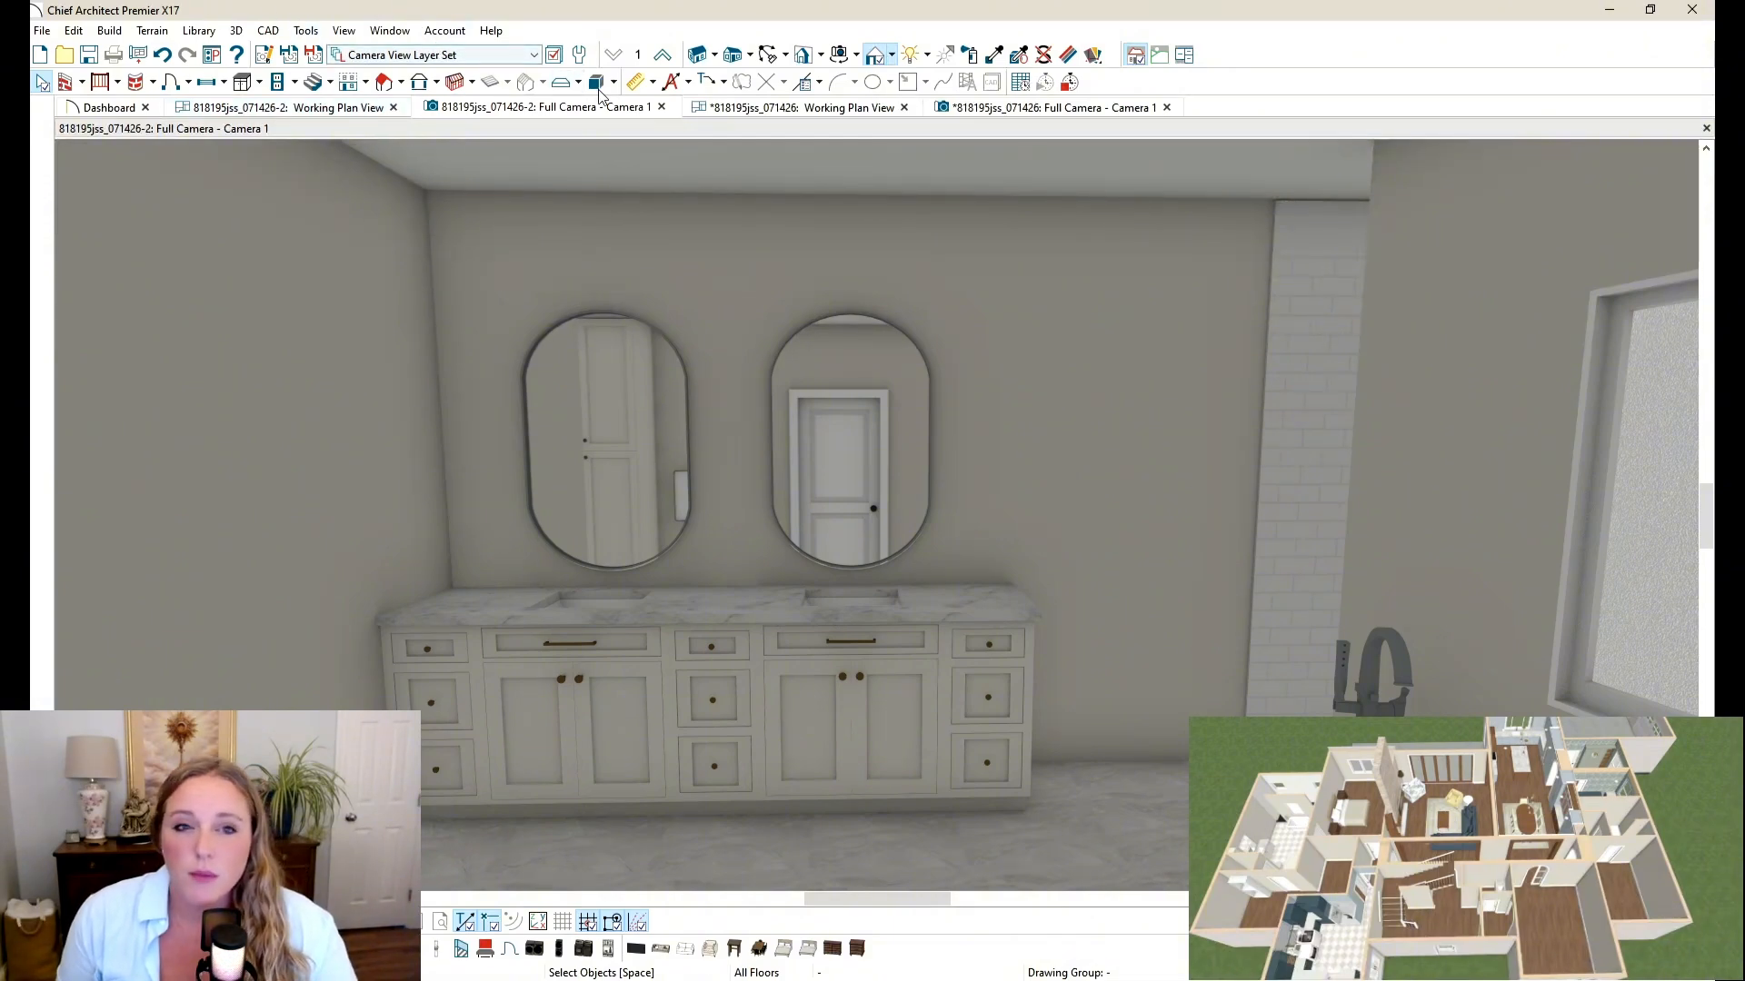
Step: Match the sink vanity's free end cabinet to the three-drawer cabinet on the sink's other side in the original plan
{"action": "left_click", "coordinate": [1015, 108]}
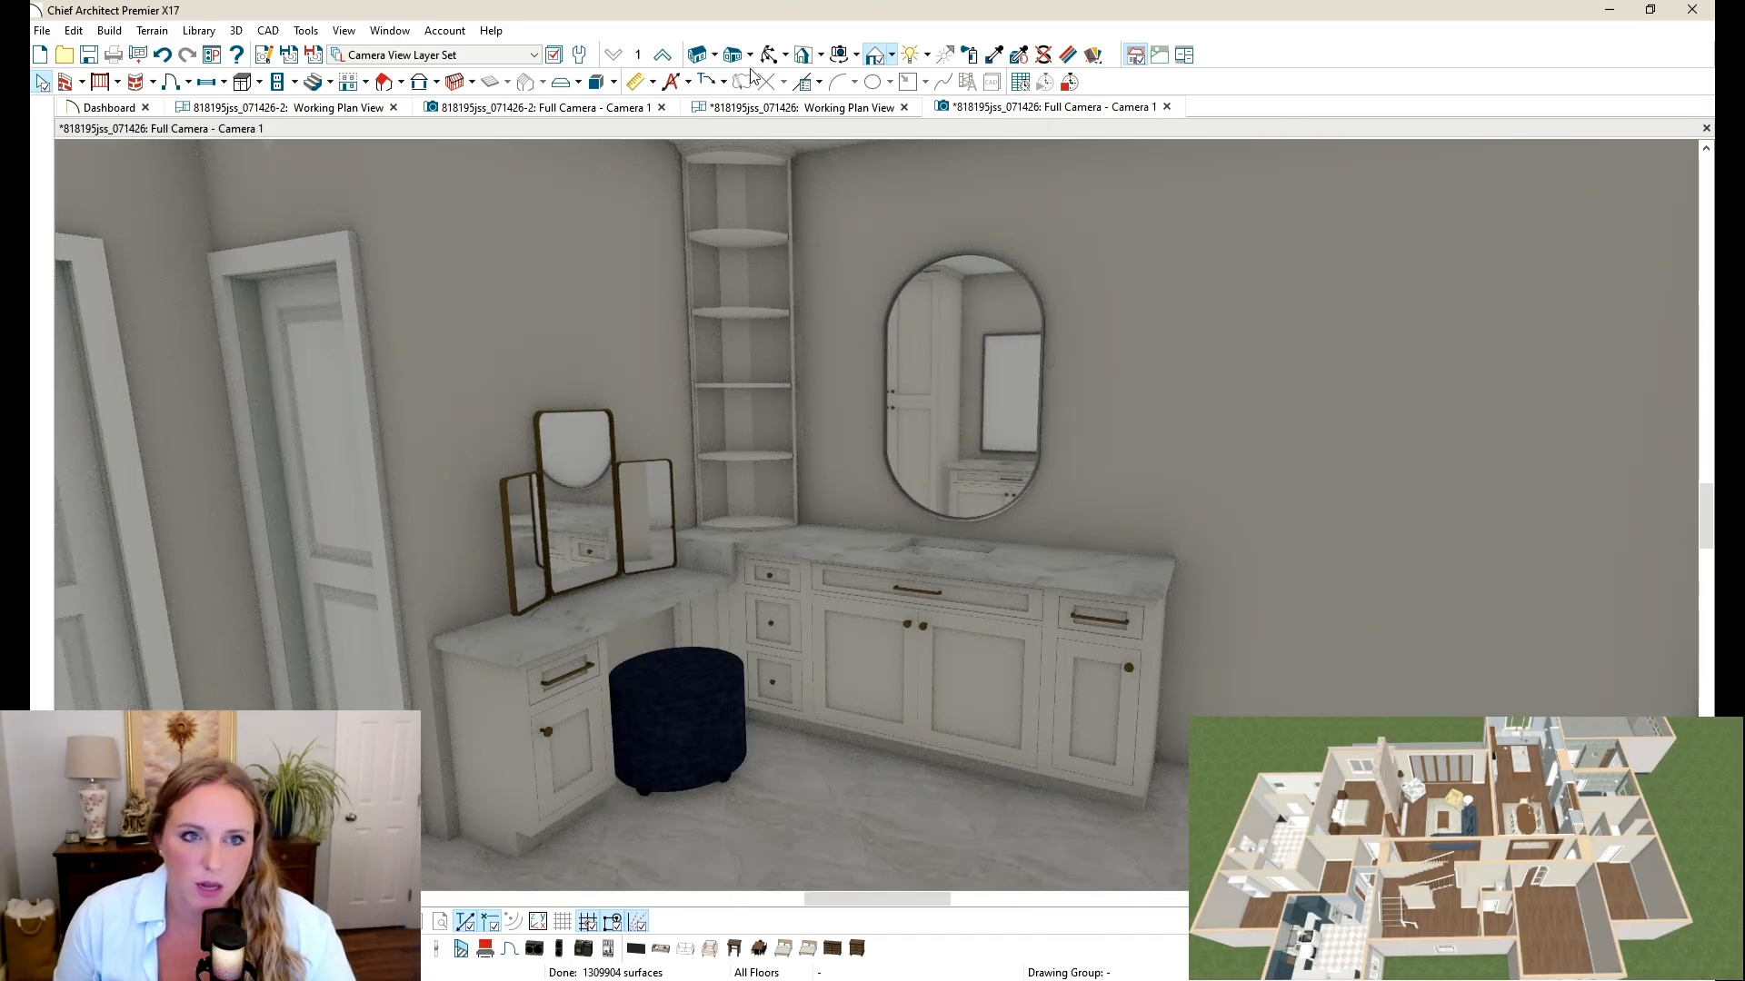
{"action": "left_click", "coordinate": [1017, 56]}
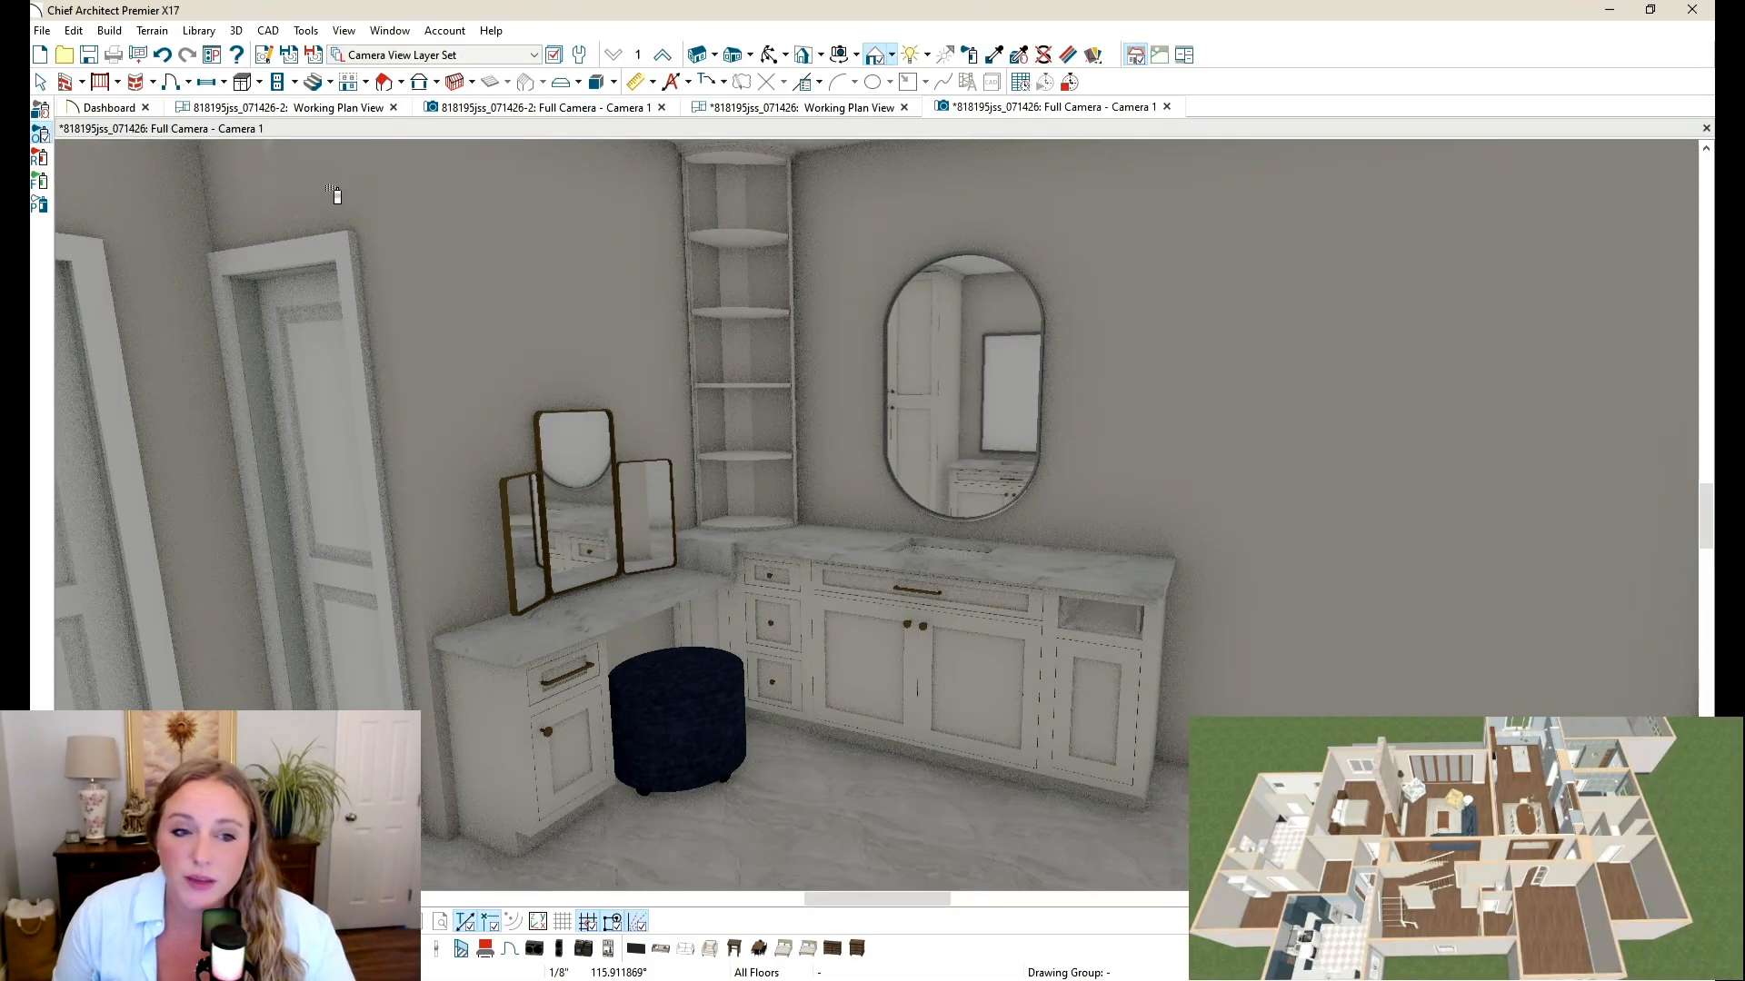
{"action": "left_click", "coordinate": [40, 82]}
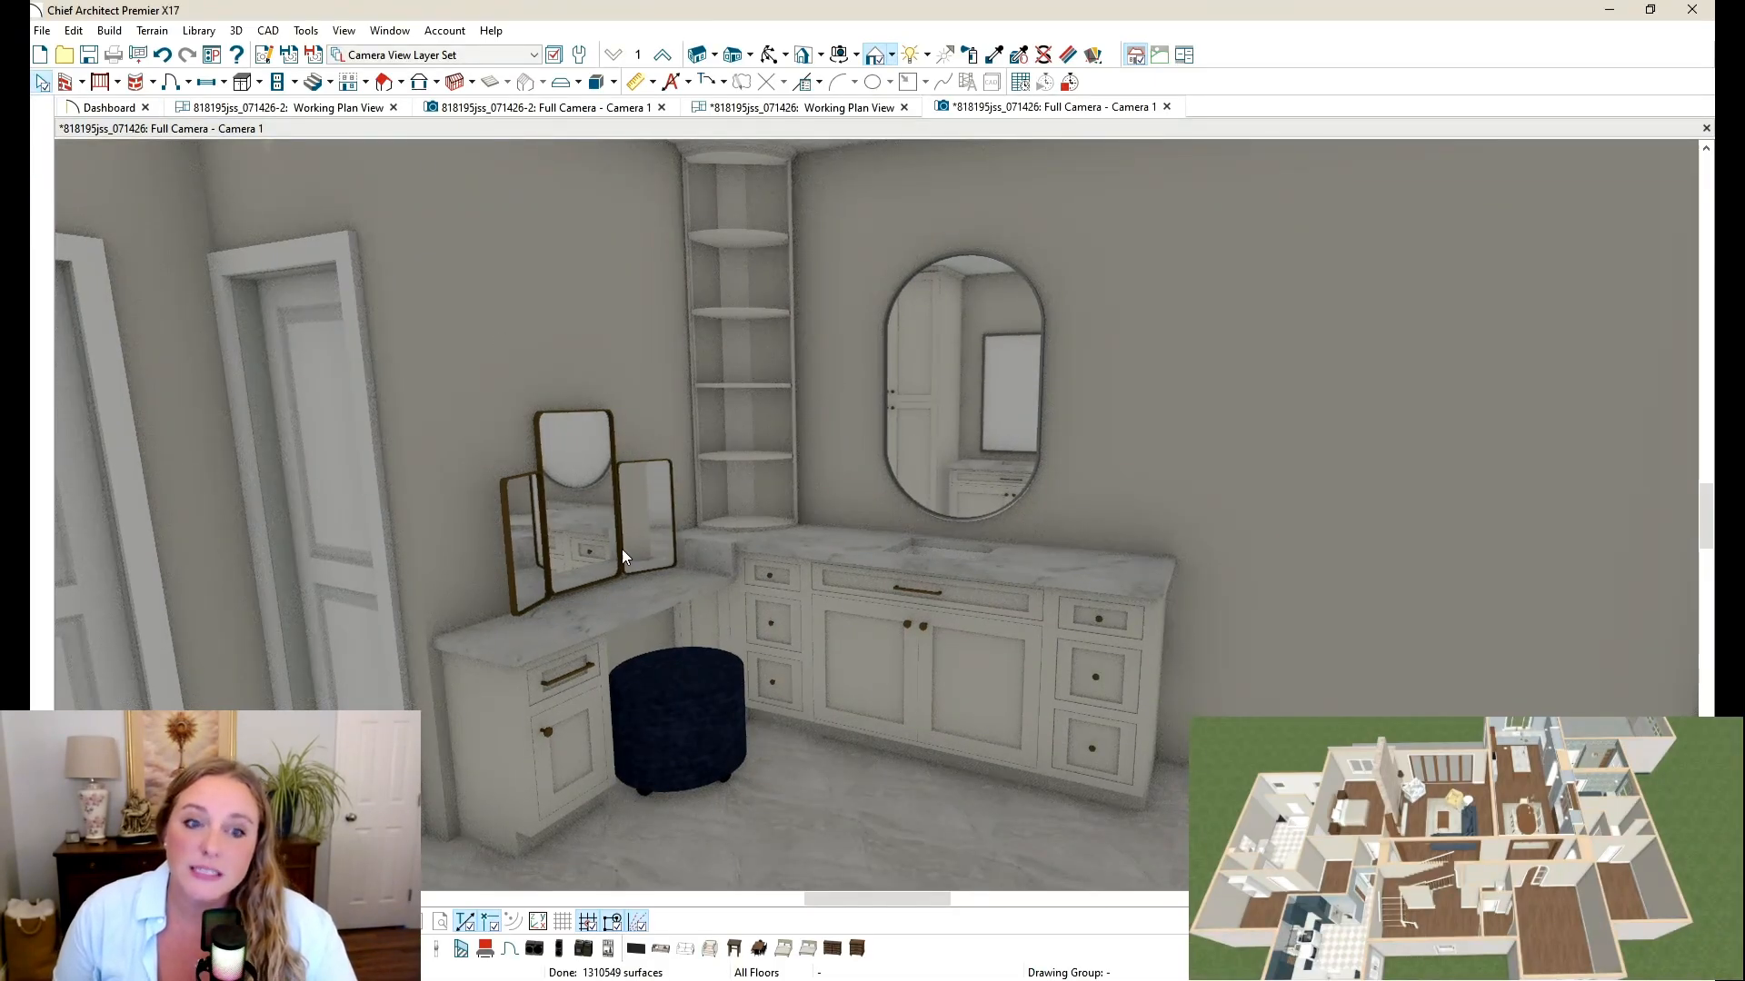
Step: Delete the makeup area's outer 15" base cabinet and its countertop, leaving the stool and trifold mirror
{"action": "left_click", "coordinate": [556, 696]}
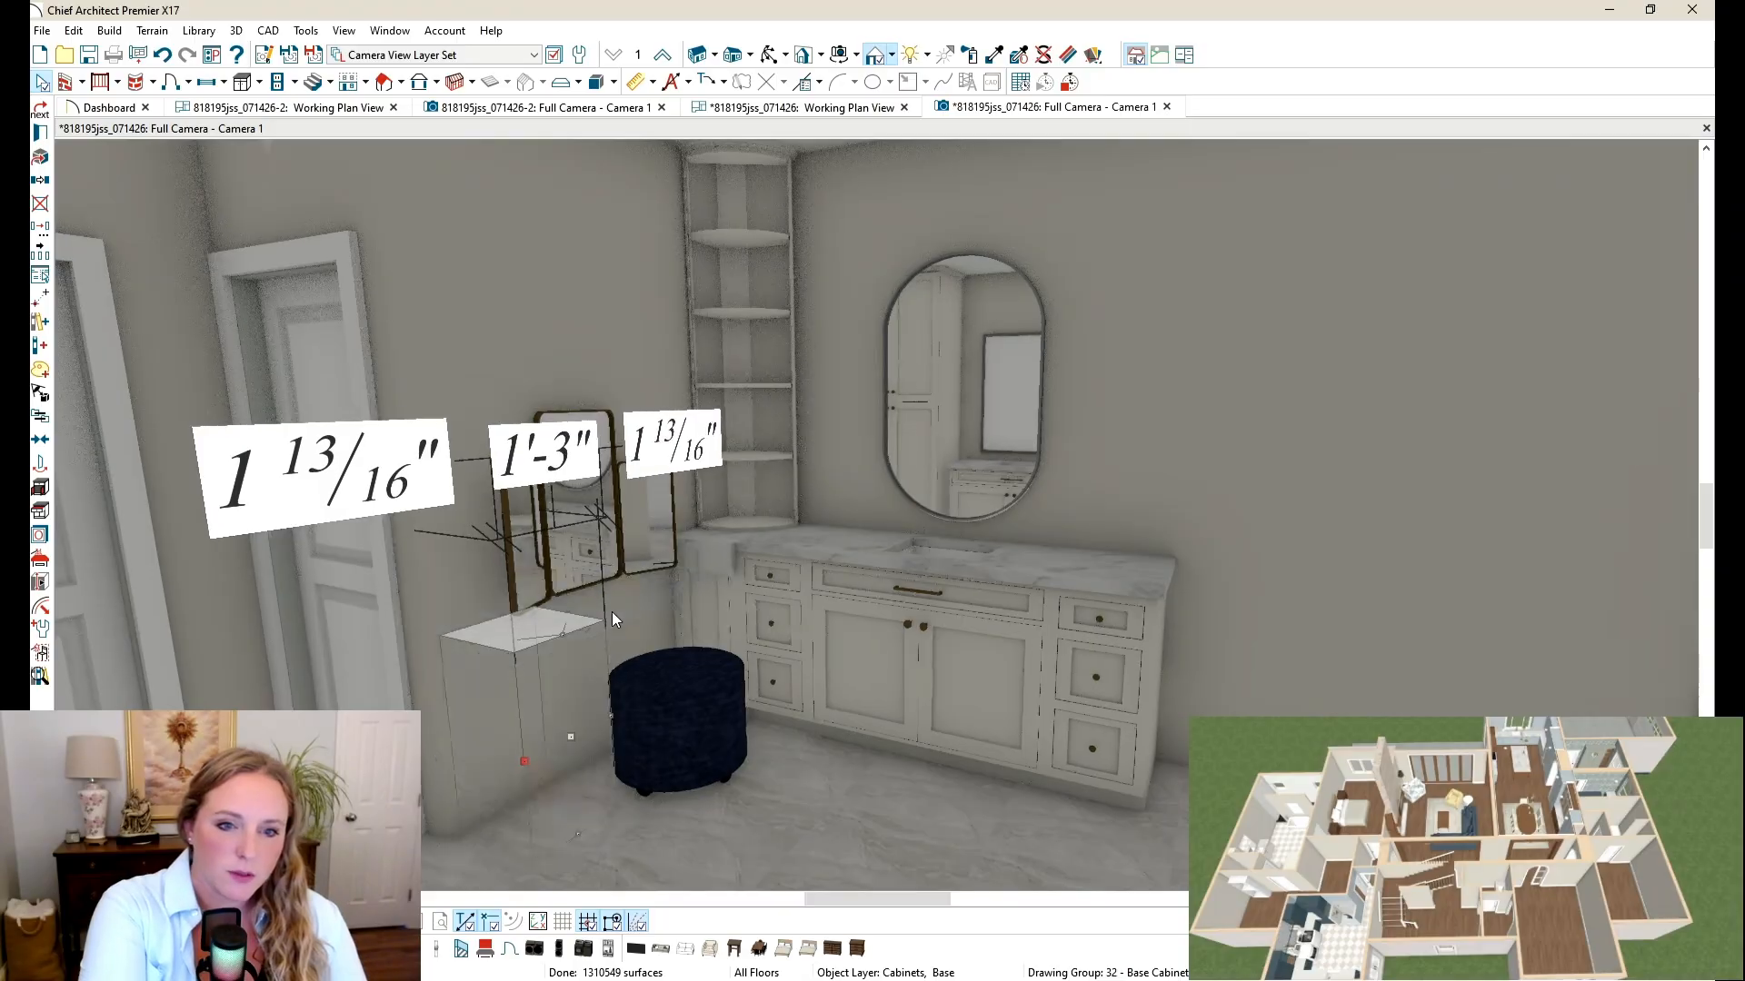
{"action": "key", "text": "Delete"}
{"action": "left_click", "coordinate": [722, 558]}
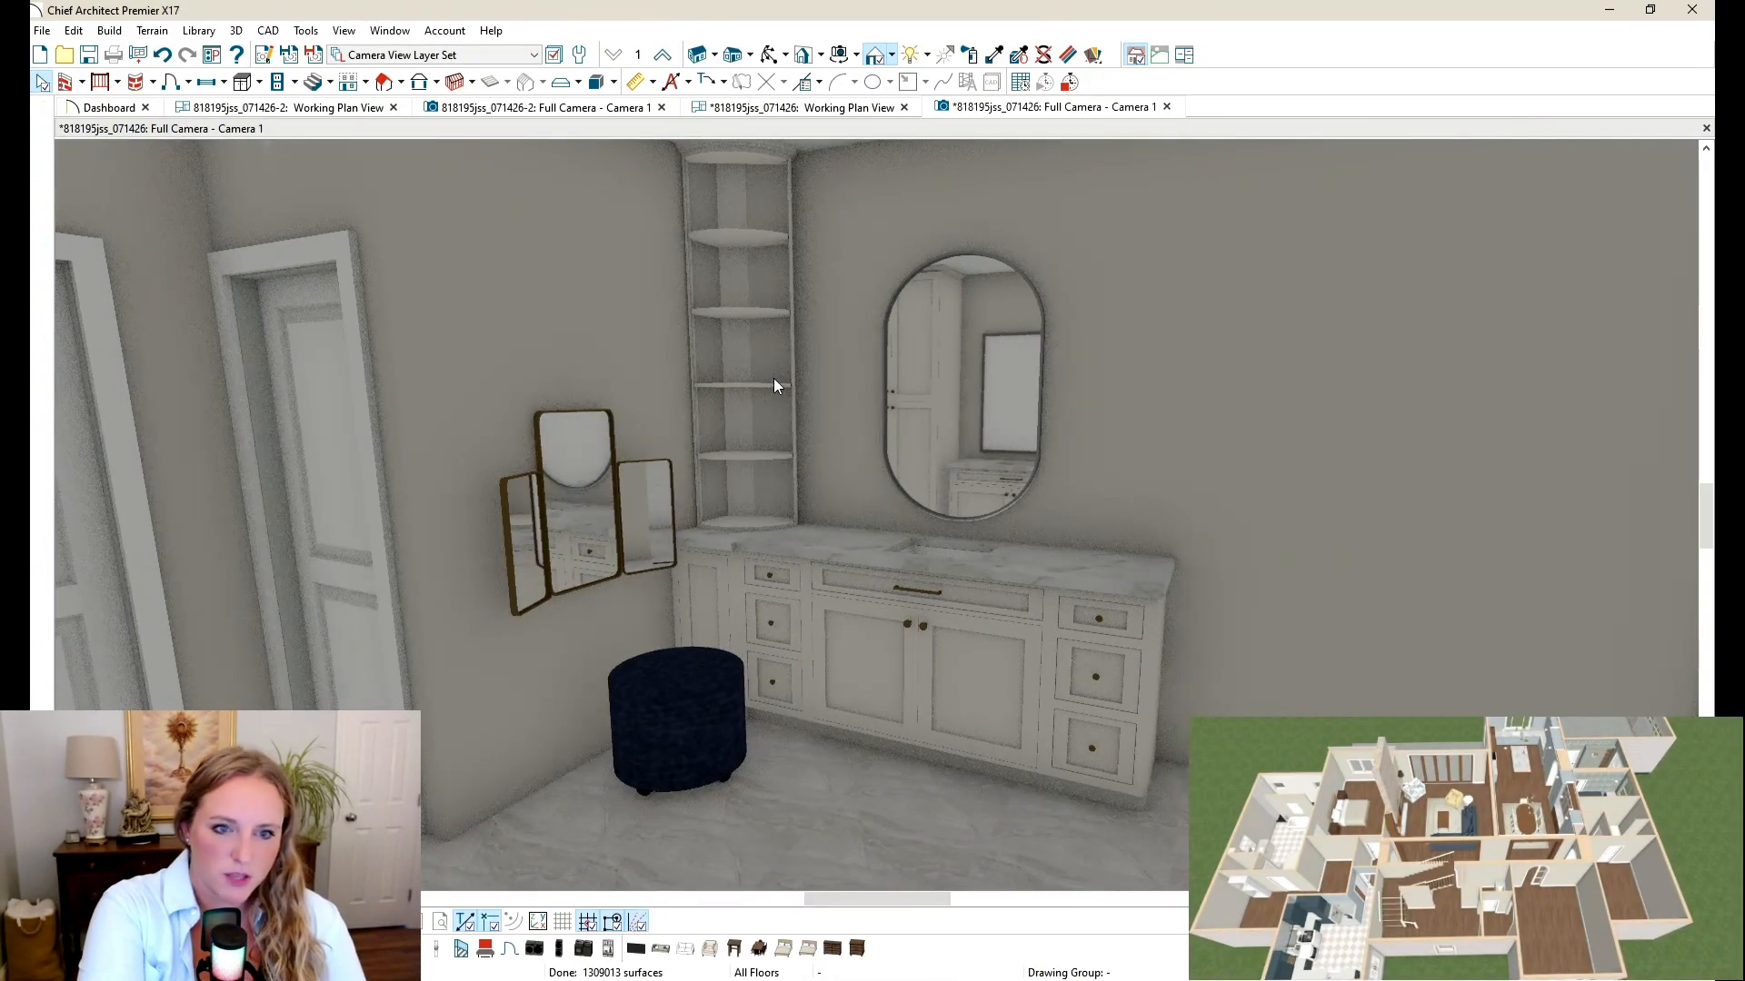
{"action": "left_click", "coordinate": [728, 346]}
{"action": "left_click", "coordinate": [41, 80]}
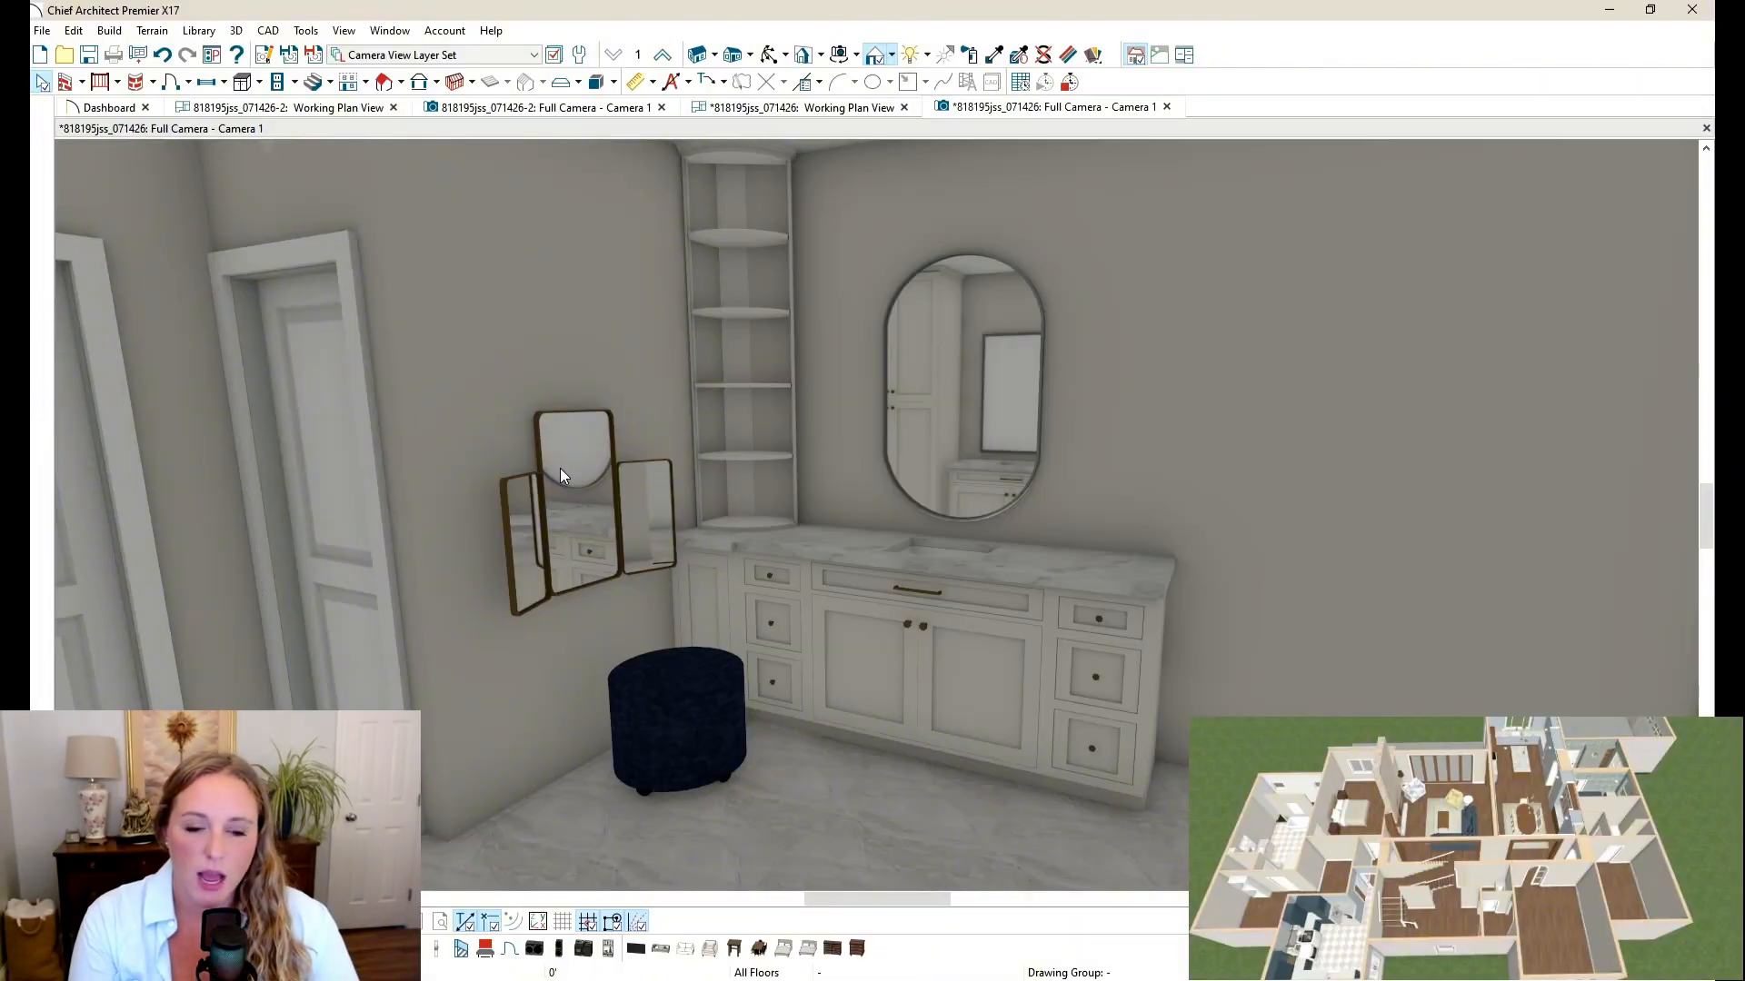
Step: Move the whole trifold mirror along the wall in the original plan, away from the corner cabinets
{"action": "left_click", "coordinate": [325, 109]}
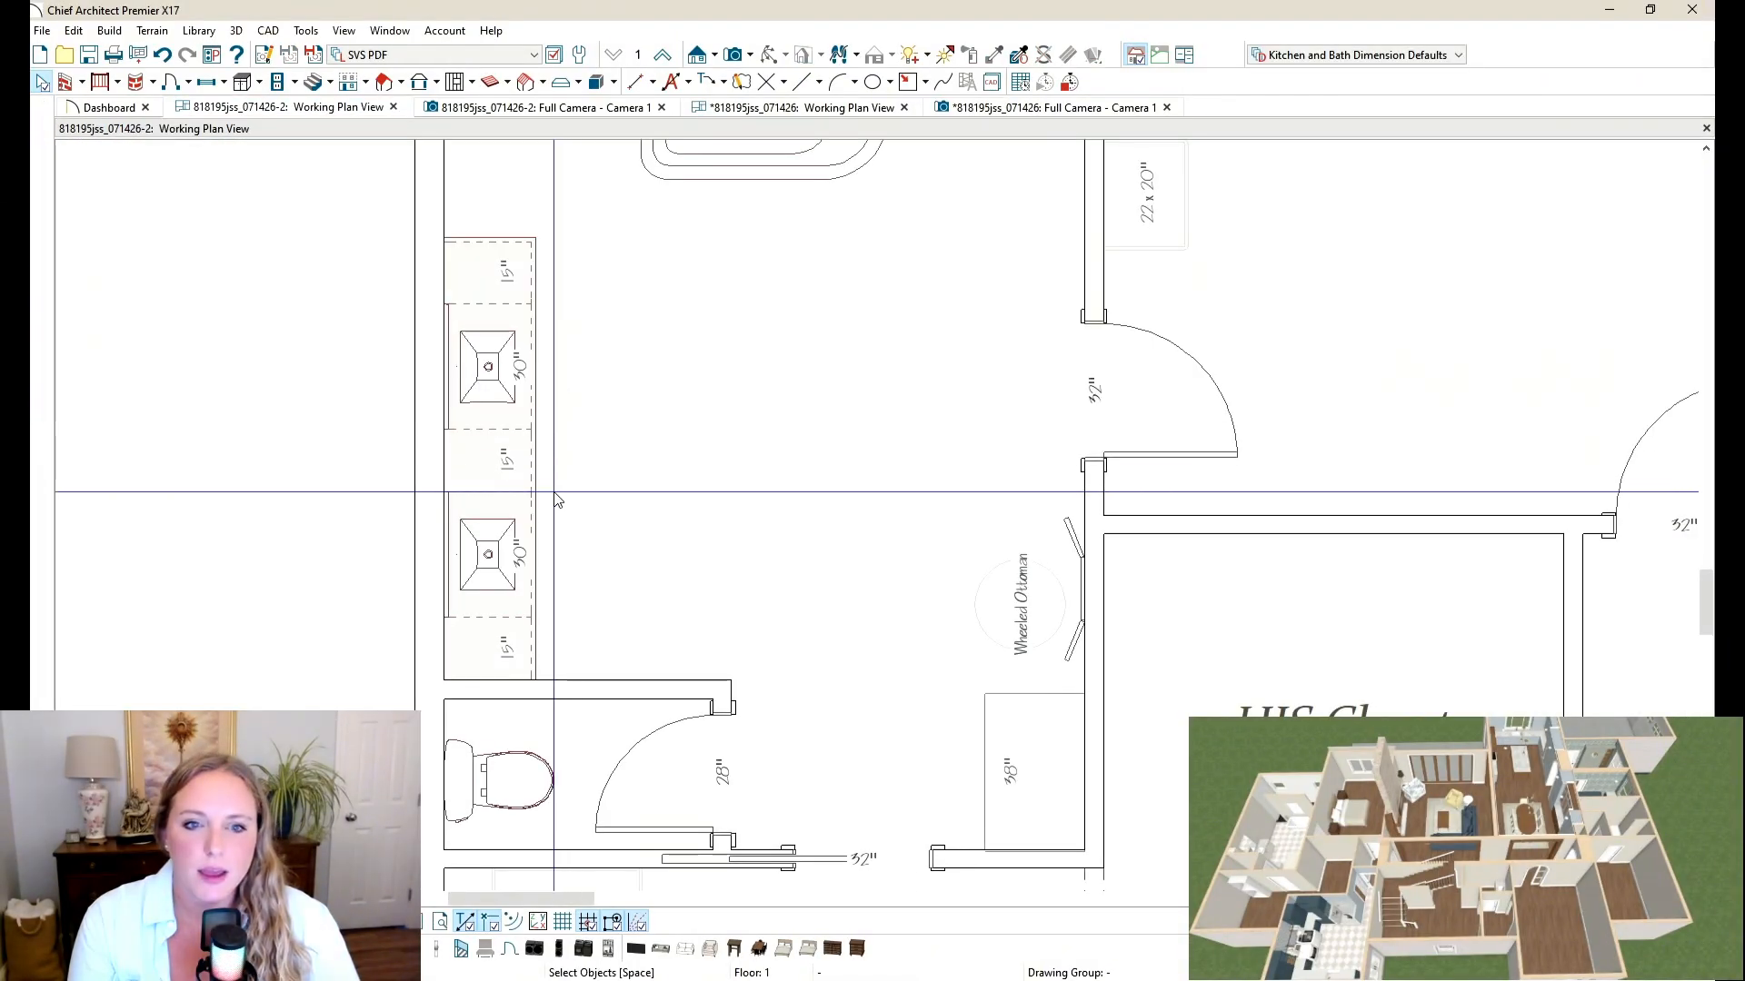
{"action": "left_click", "coordinate": [738, 106]}
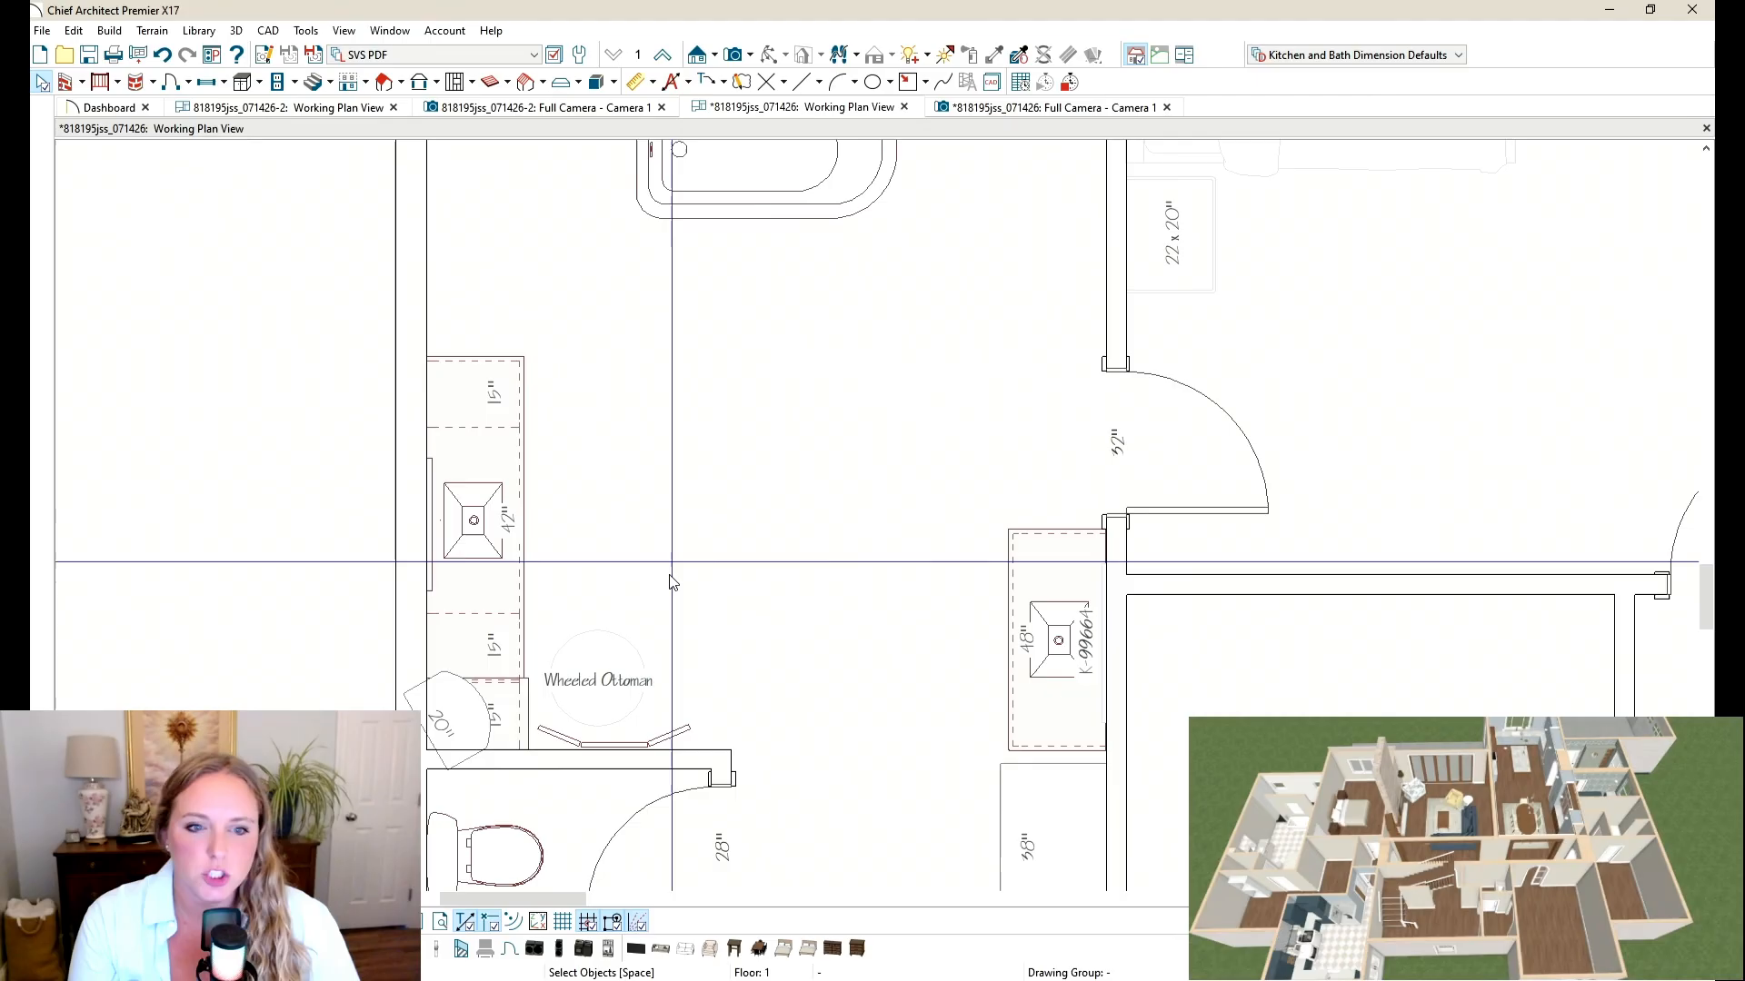
{"action": "left_click", "coordinate": [614, 743]}
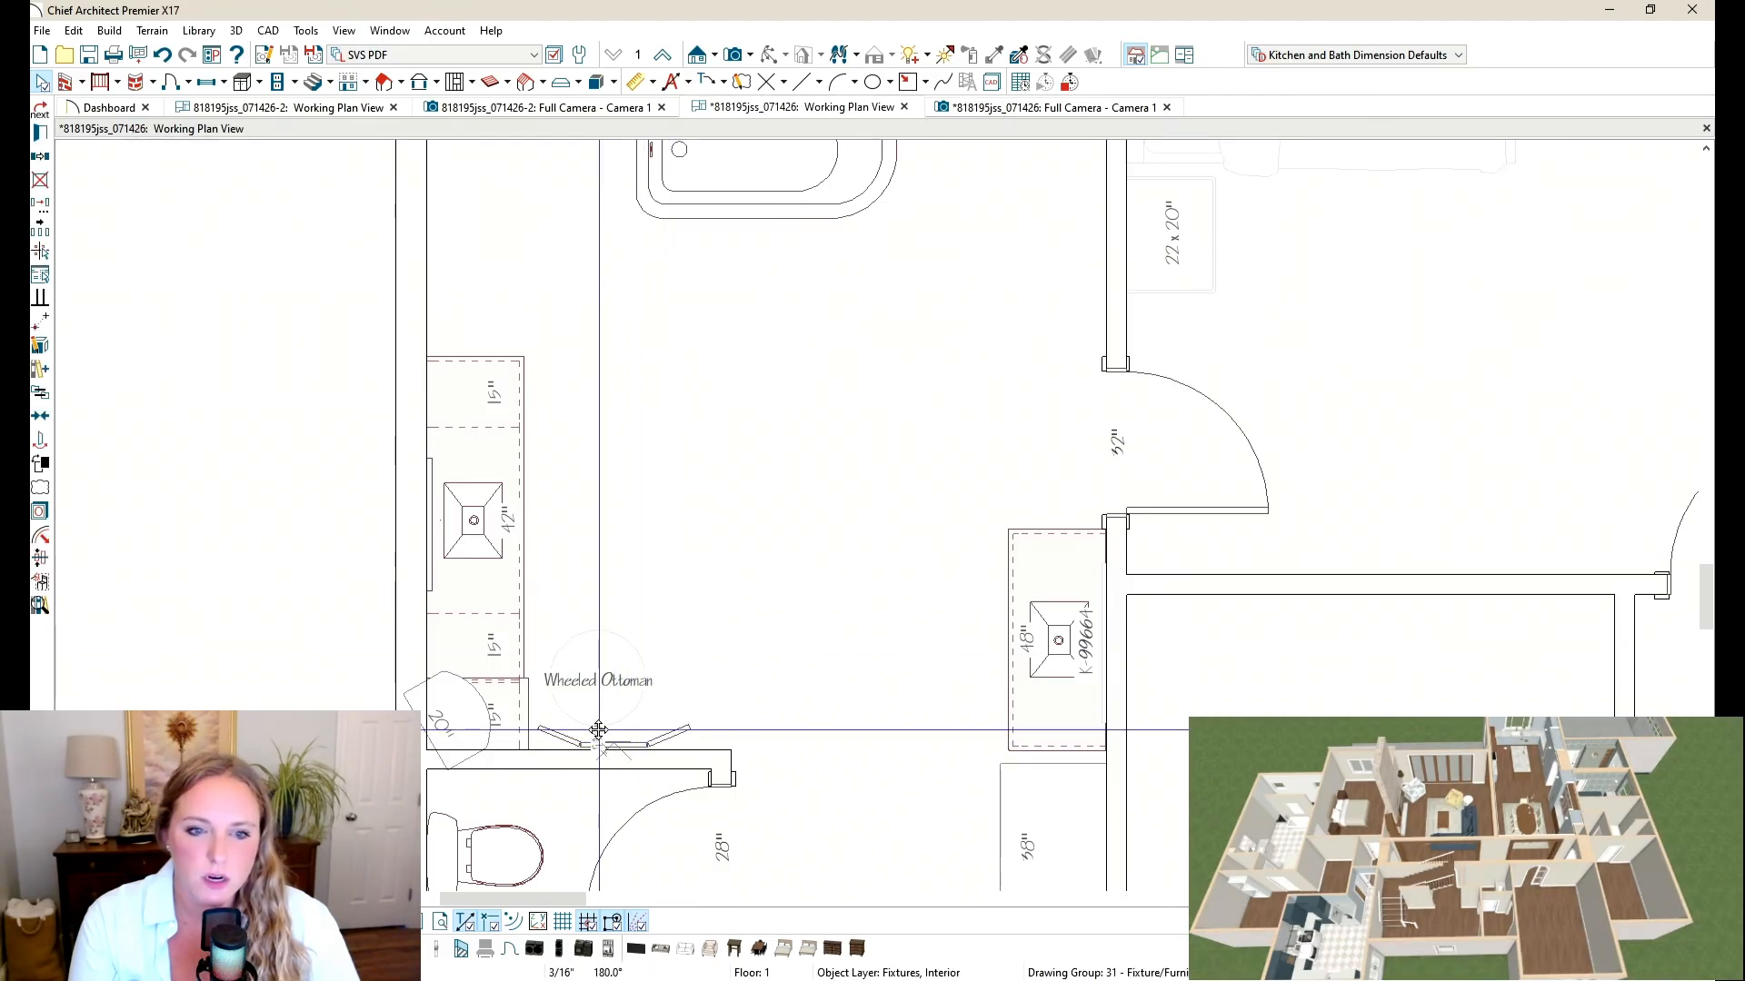
{"action": "scroll", "coordinate": [590, 731], "scroll_direction": "up", "scroll_amount": 5}
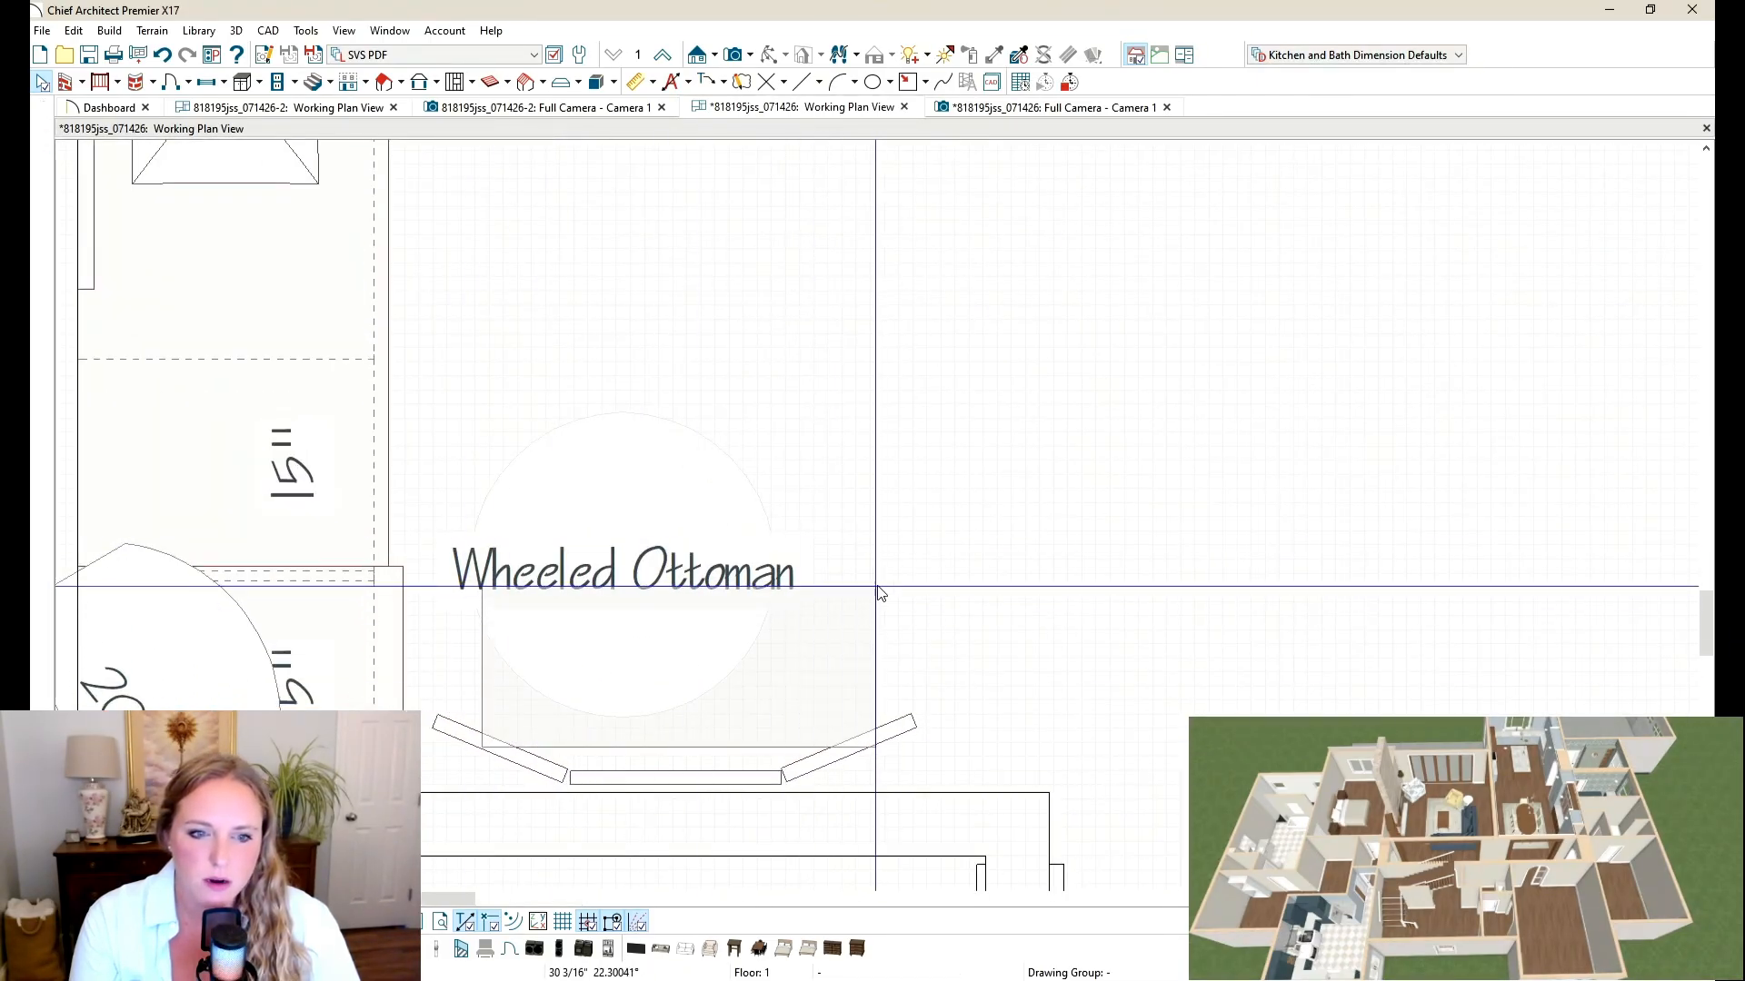
{"action": "left_click_drag", "start_coordinate": [872, 736], "coordinate": [537, 787]}
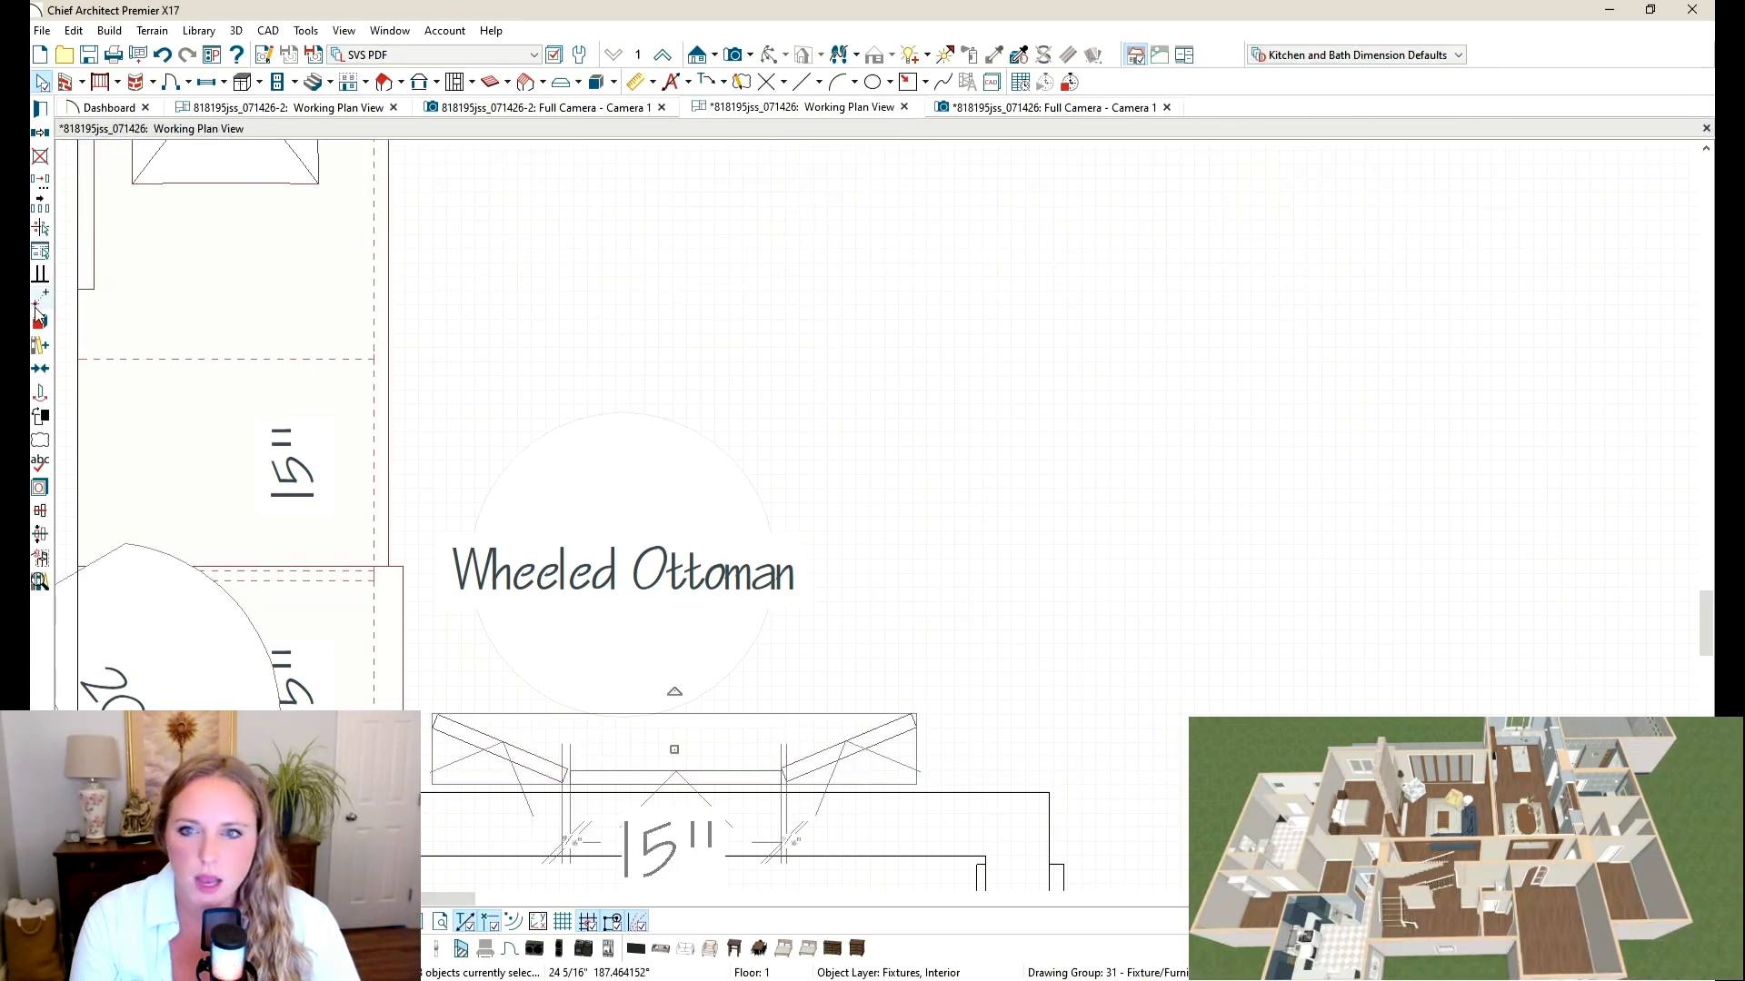
{"action": "left_click_drag", "start_coordinate": [697, 760], "coordinate": [775, 760]}
Step: Change the corner 20" open-shelf wall cabinet's type from Bow Front to Standard
{"action": "left_click", "coordinate": [86, 640]}
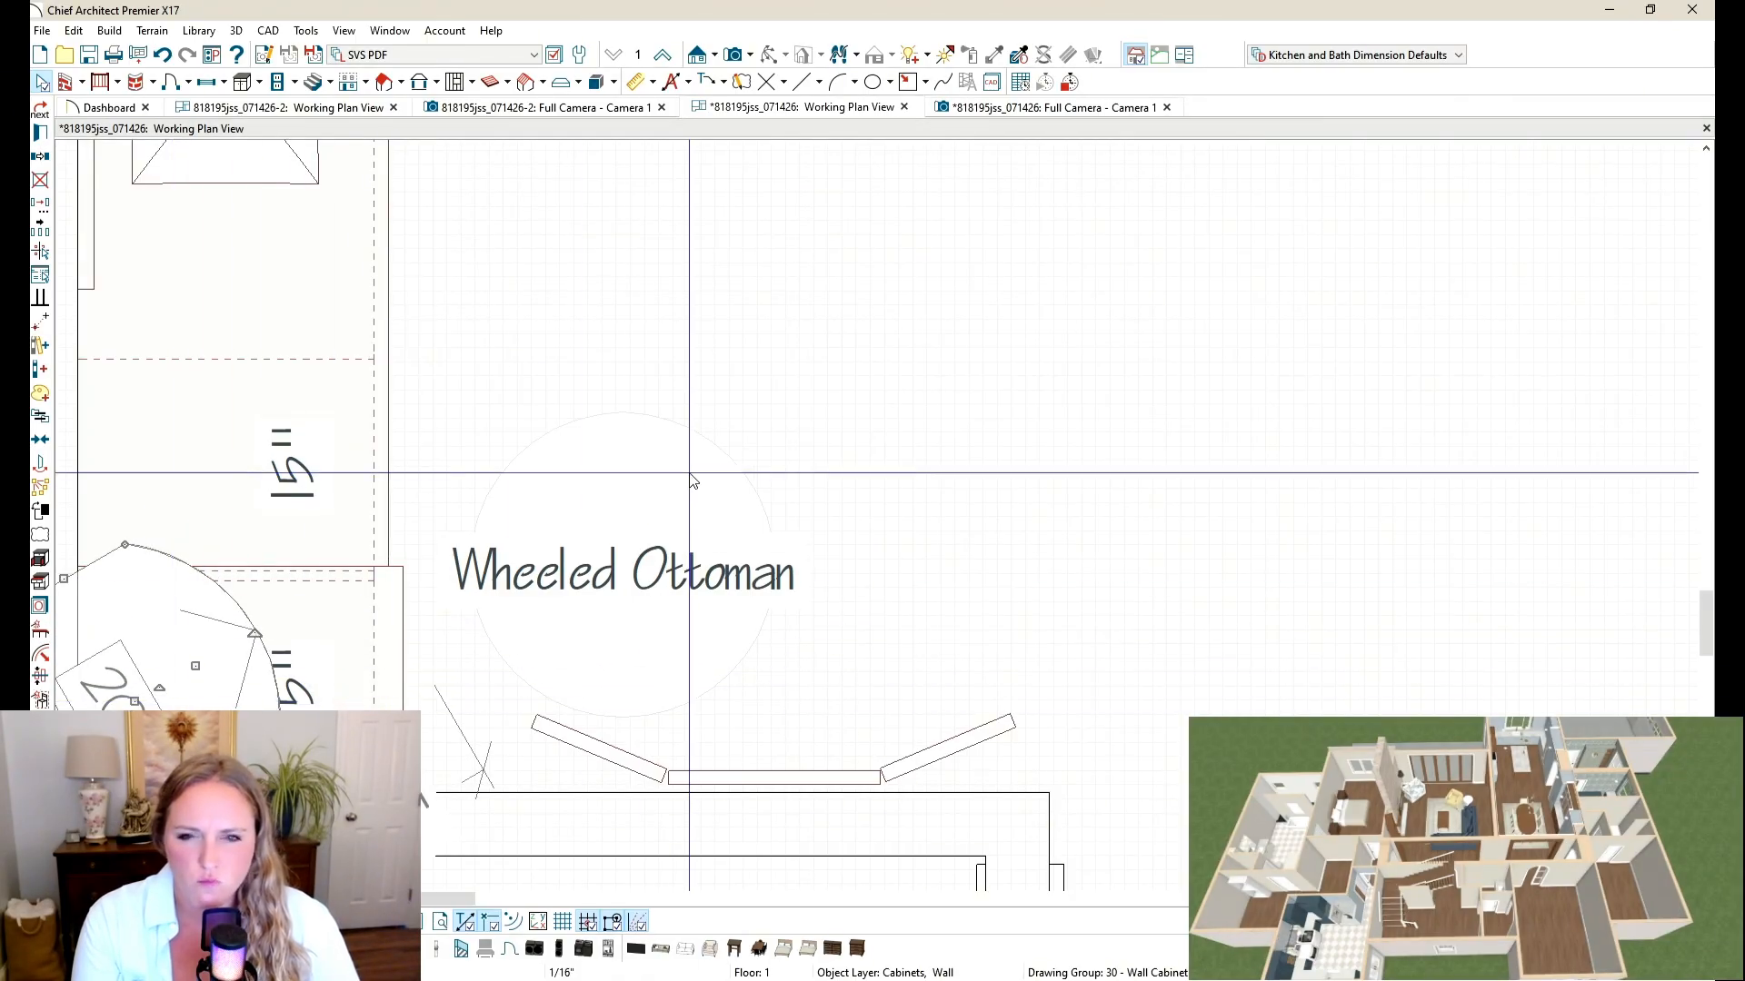
{"action": "key", "text": "ctrl+e"}
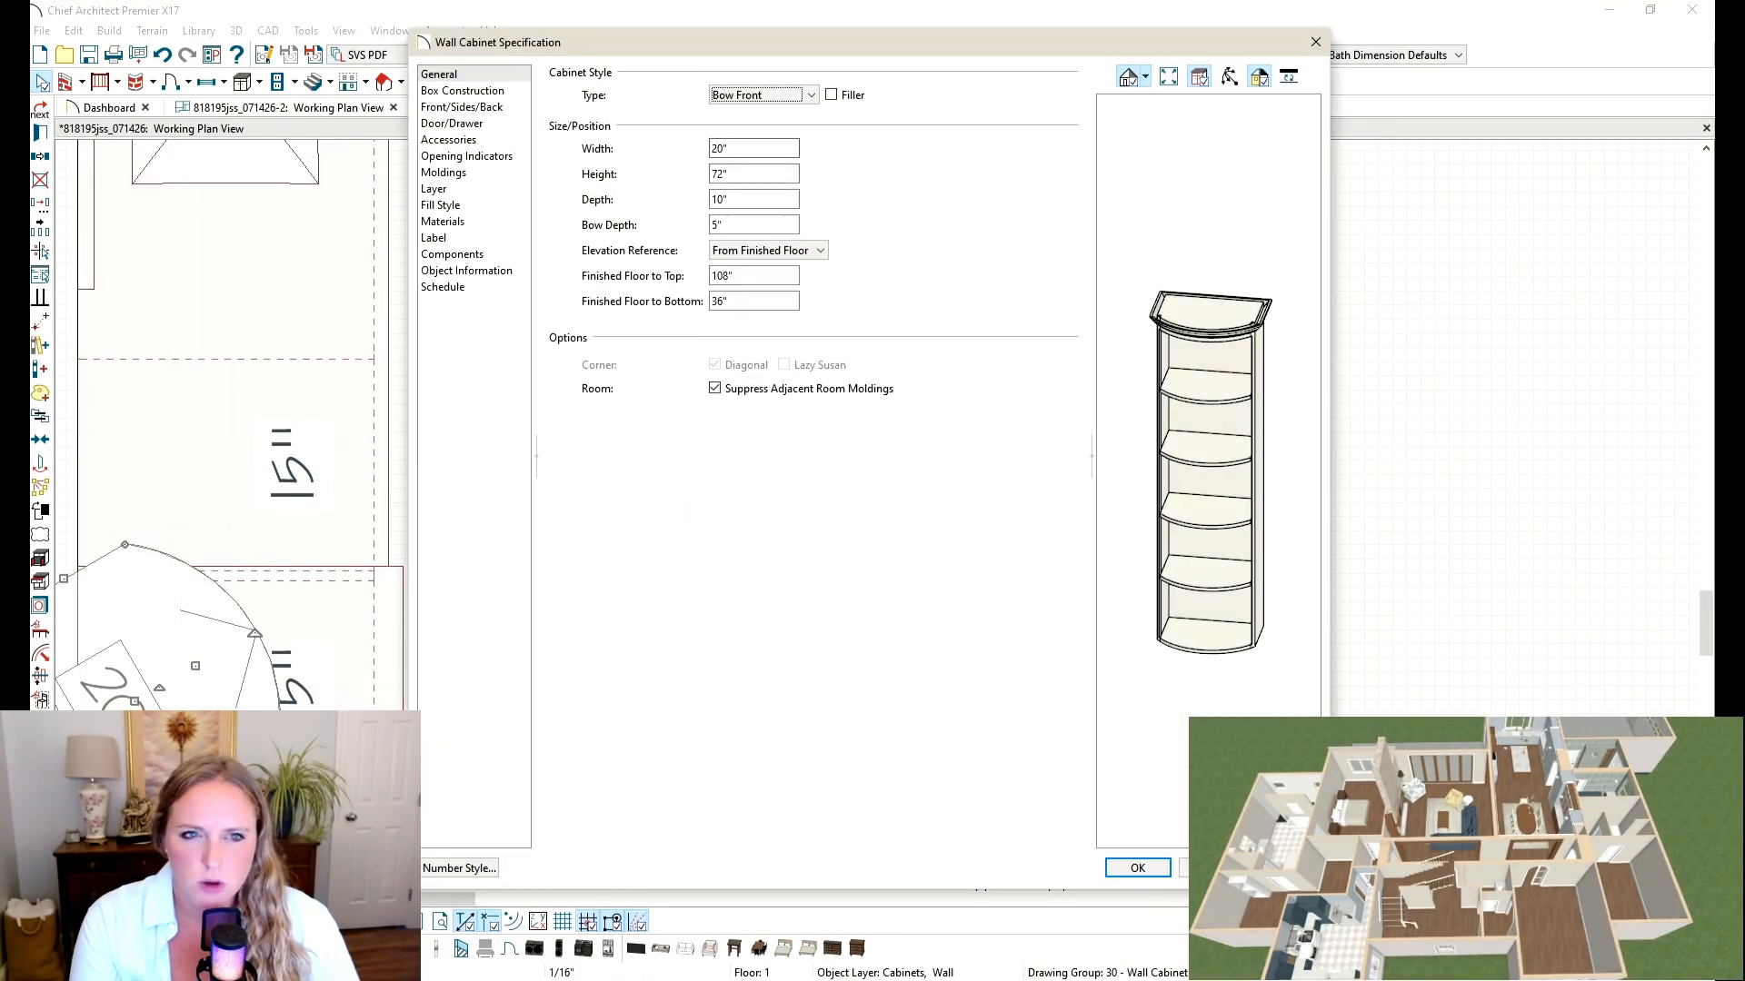
{"action": "left_click", "coordinate": [718, 106]}
{"action": "left_click", "coordinate": [779, 113]}
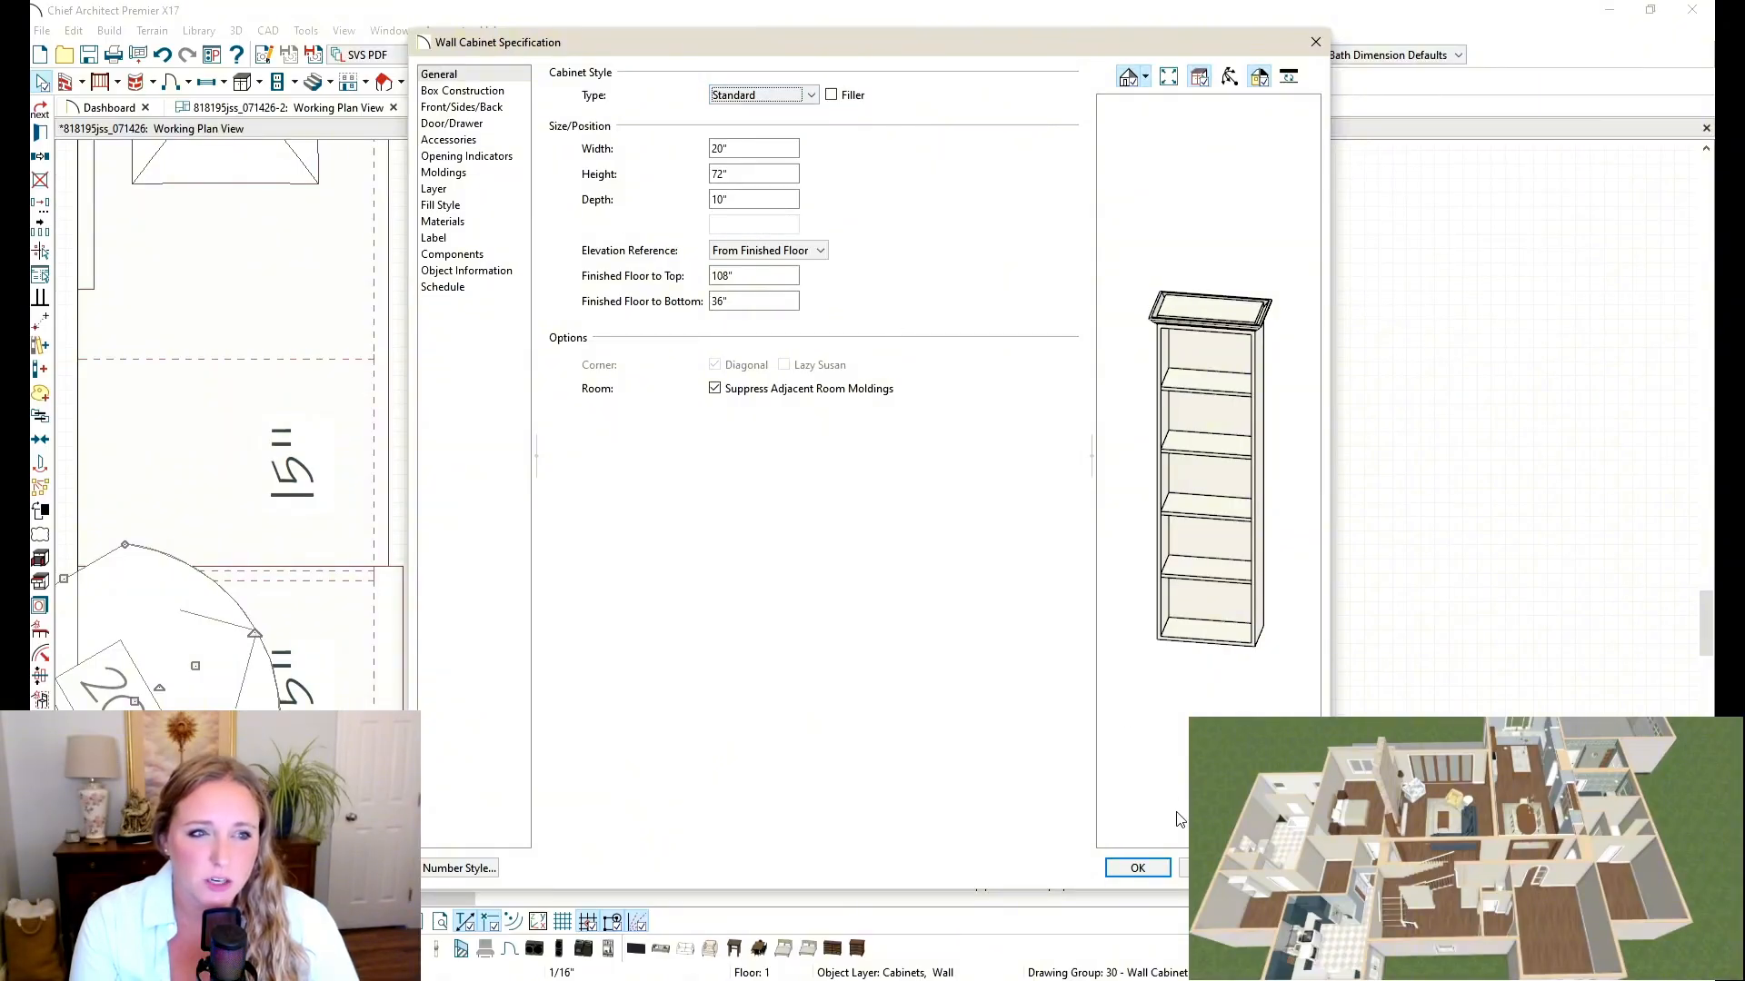
{"action": "left_click", "coordinate": [1111, 871]}
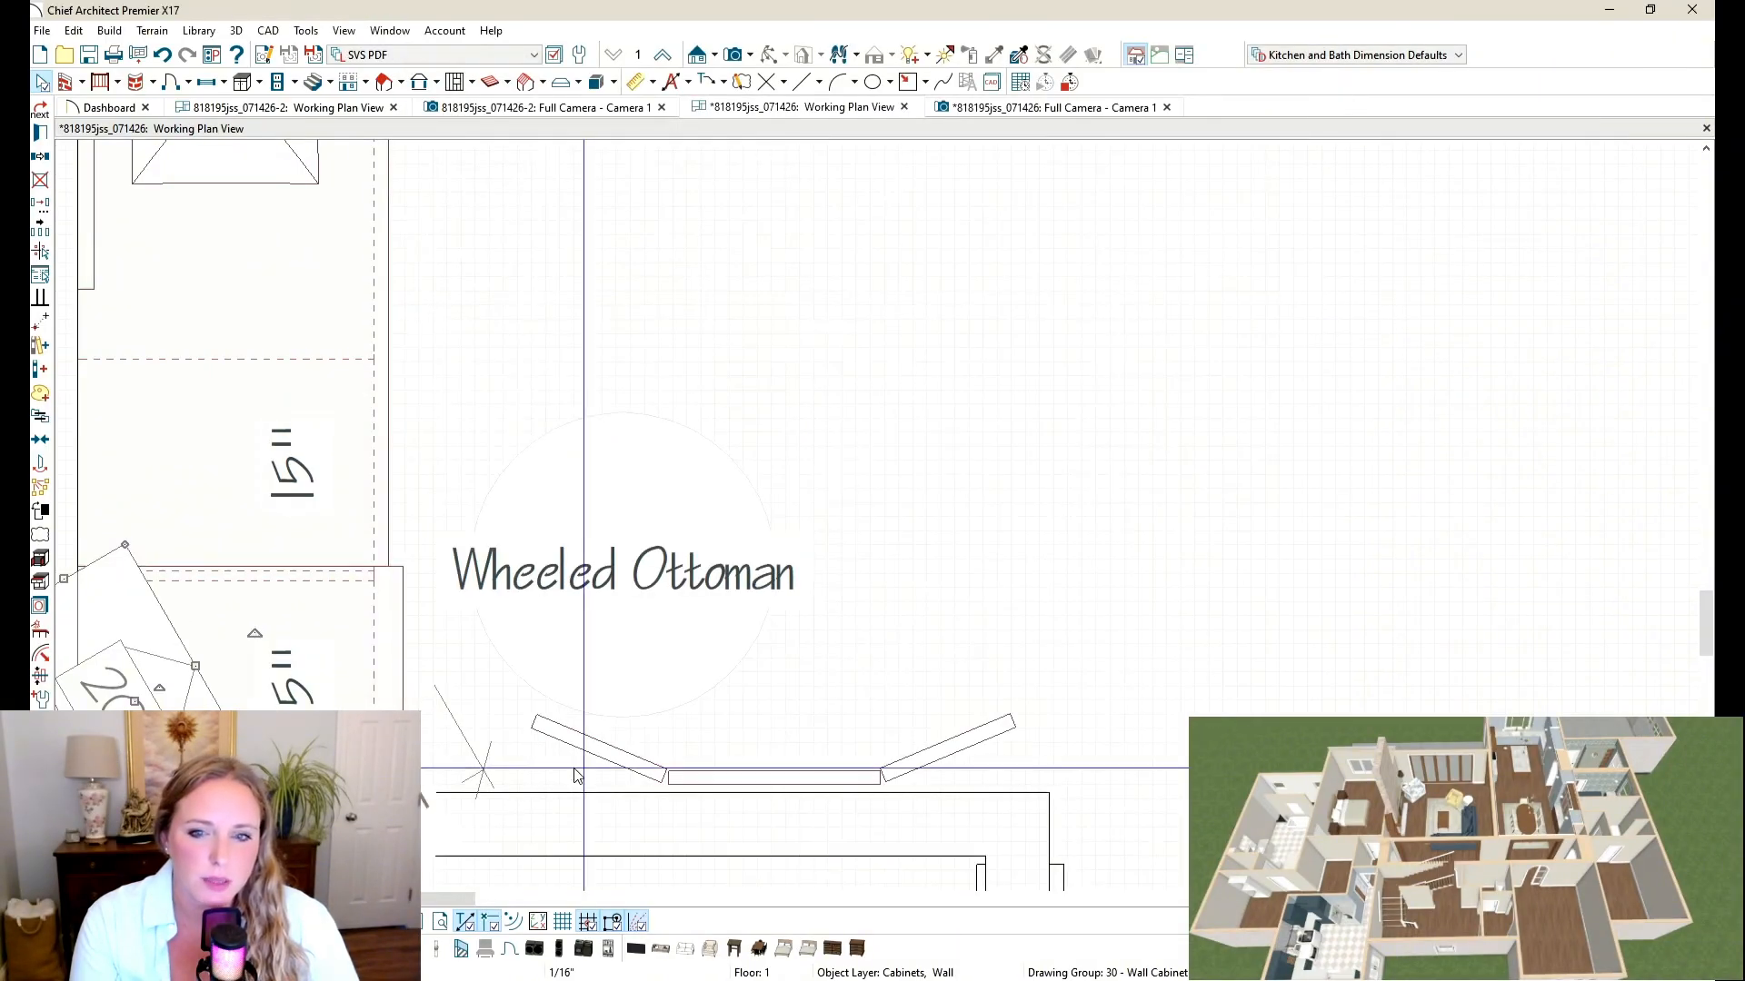
Step: Rotate the 20" open-shelf wall cabinet parallel to the vanity wall and fit it tightly into the corner
{"action": "left_click_drag", "start_coordinate": [369, 773], "coordinate": [367, 770]}
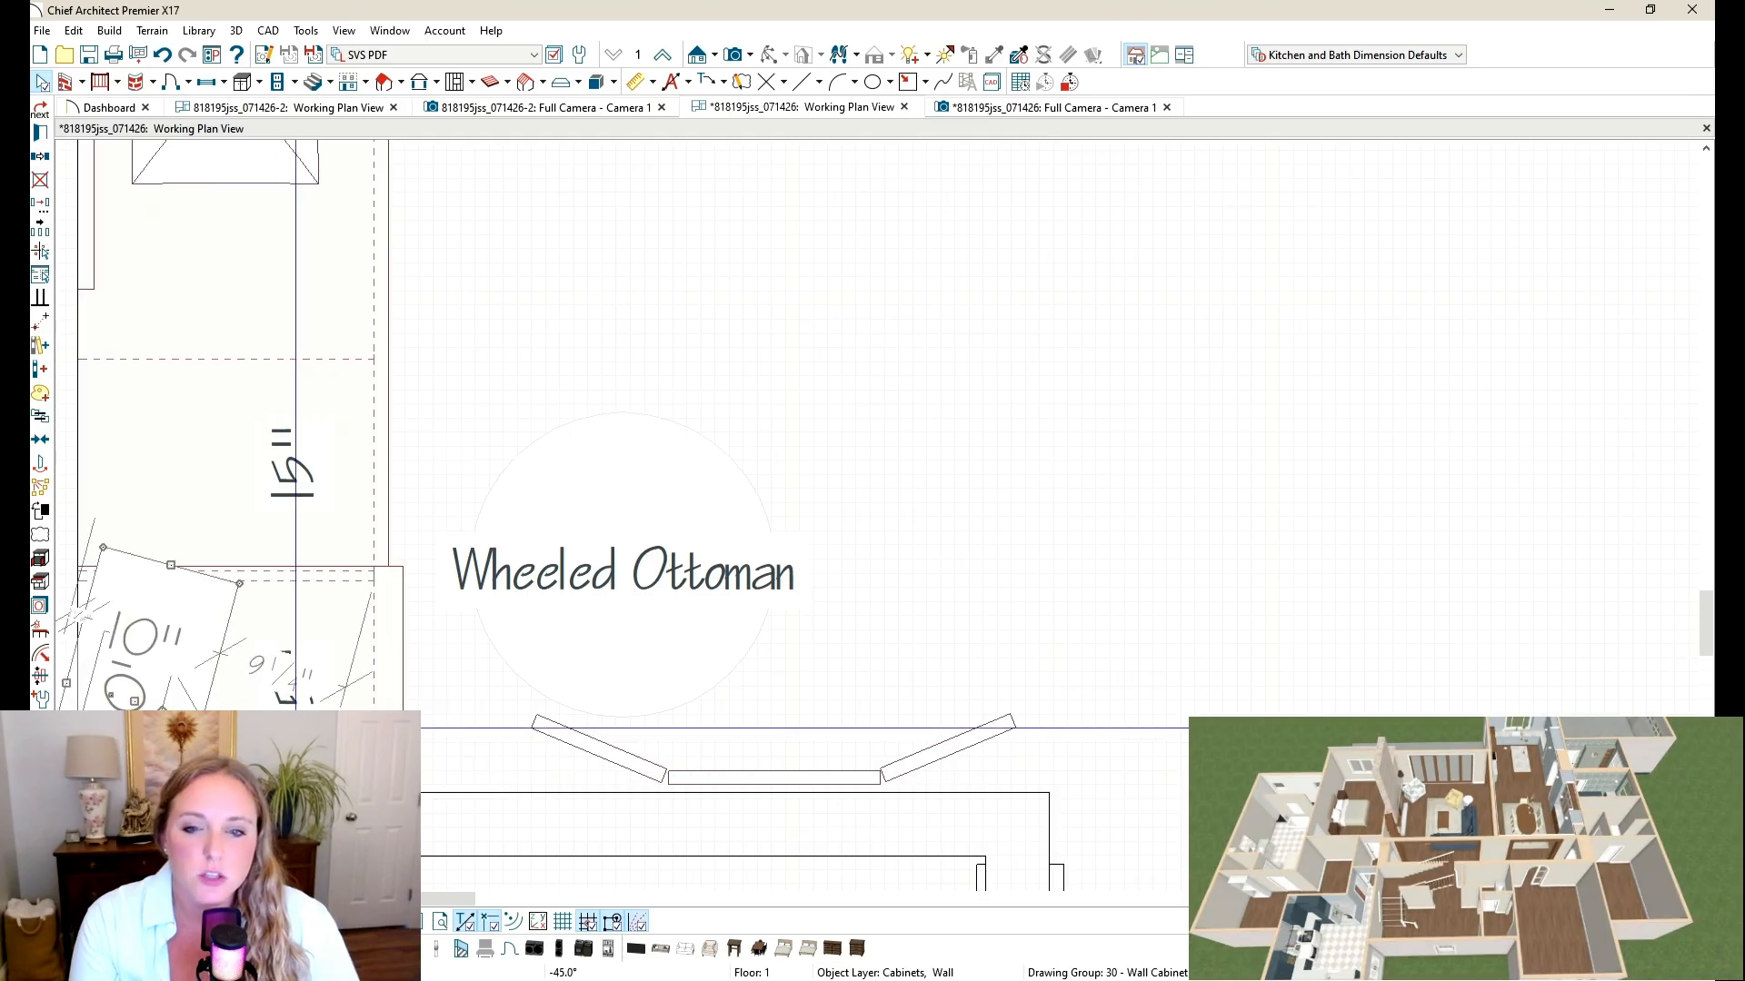
{"action": "left_click_drag", "start_coordinate": [270, 737], "coordinate": [298, 704]}
{"action": "left_click_drag", "start_coordinate": [131, 703], "coordinate": [683, 504]}
{"action": "key", "text": "Right"}
{"action": "key", "text": "Right"}
{"action": "key", "text": "Right"}
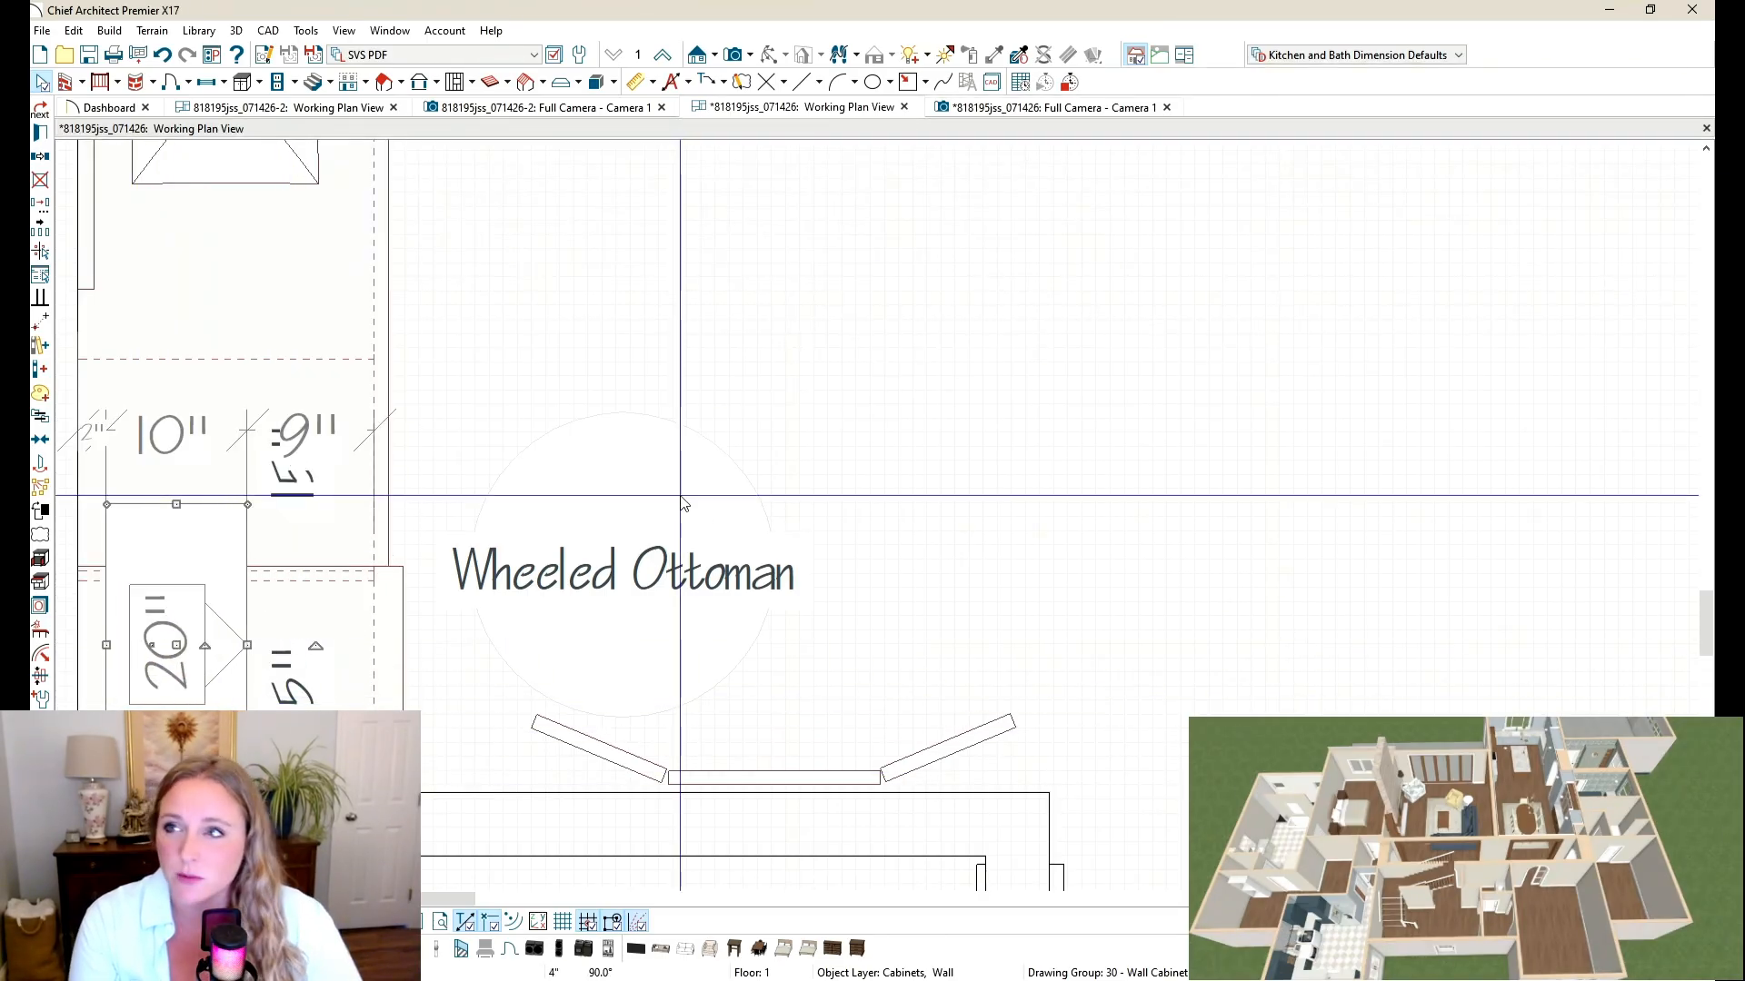
{"action": "key", "text": "Left"}
{"action": "key", "text": "Left"}
{"action": "key", "text": "Right"}
{"action": "key", "text": "Down"}
{"action": "key", "text": "Left"}
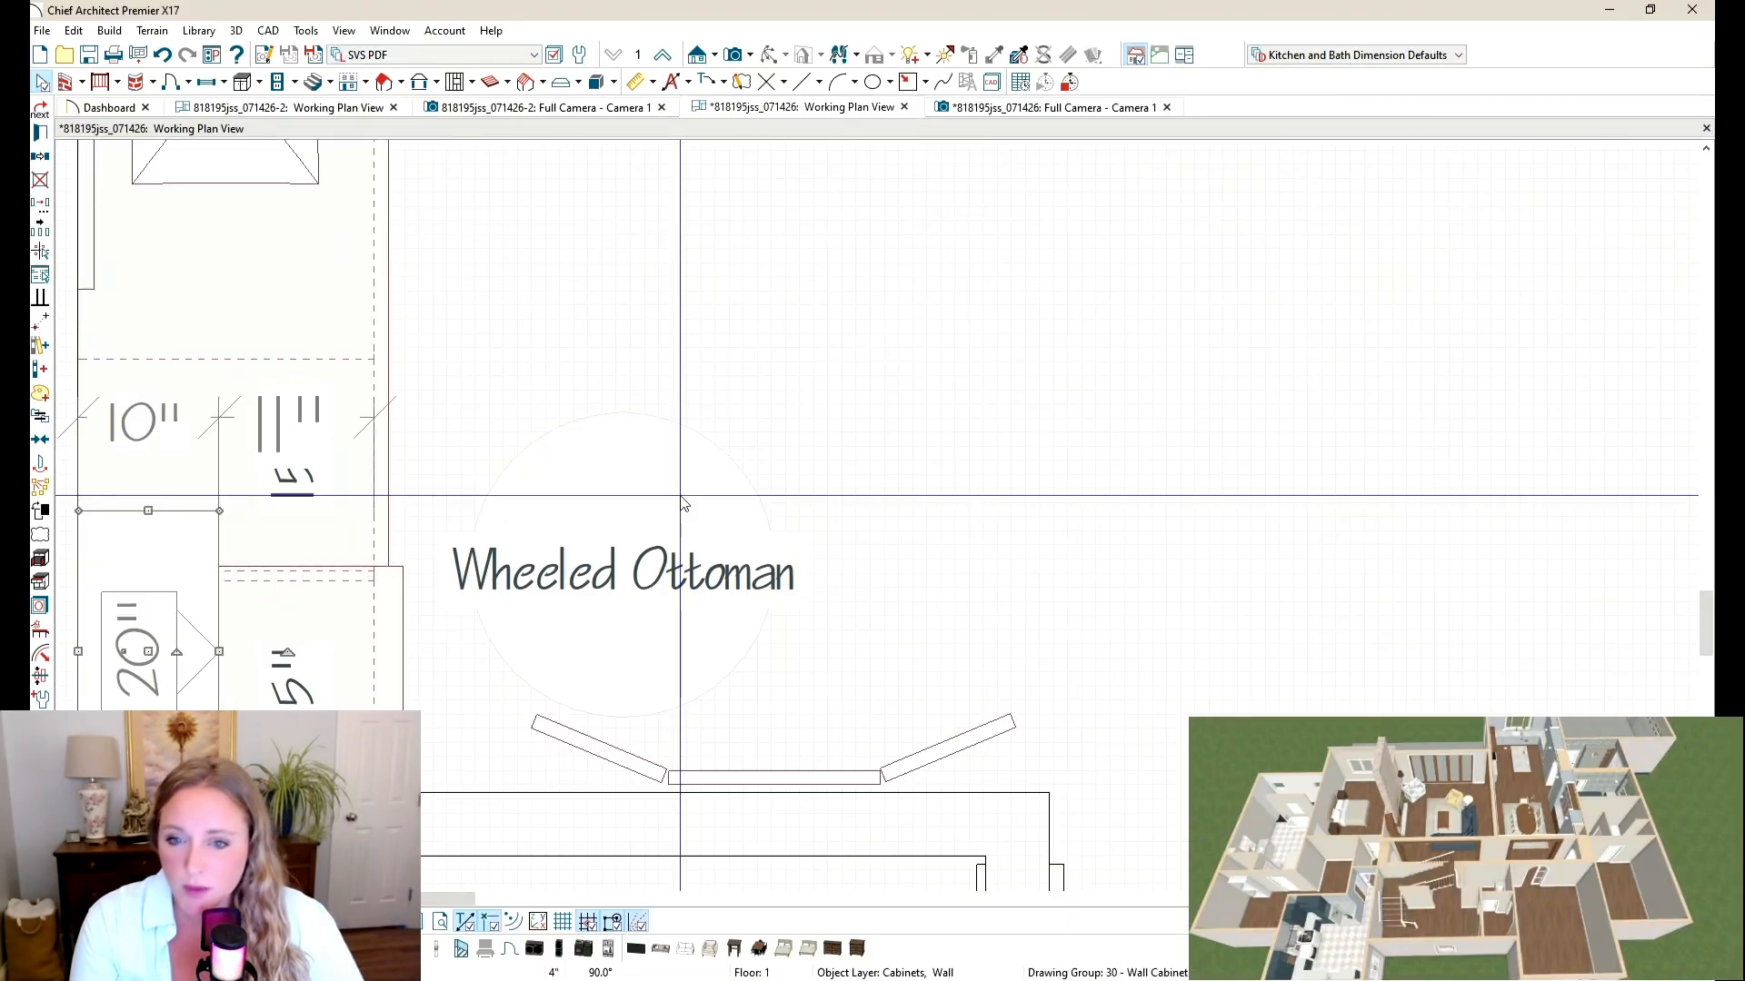
{"action": "left_click", "coordinate": [1101, 108]}
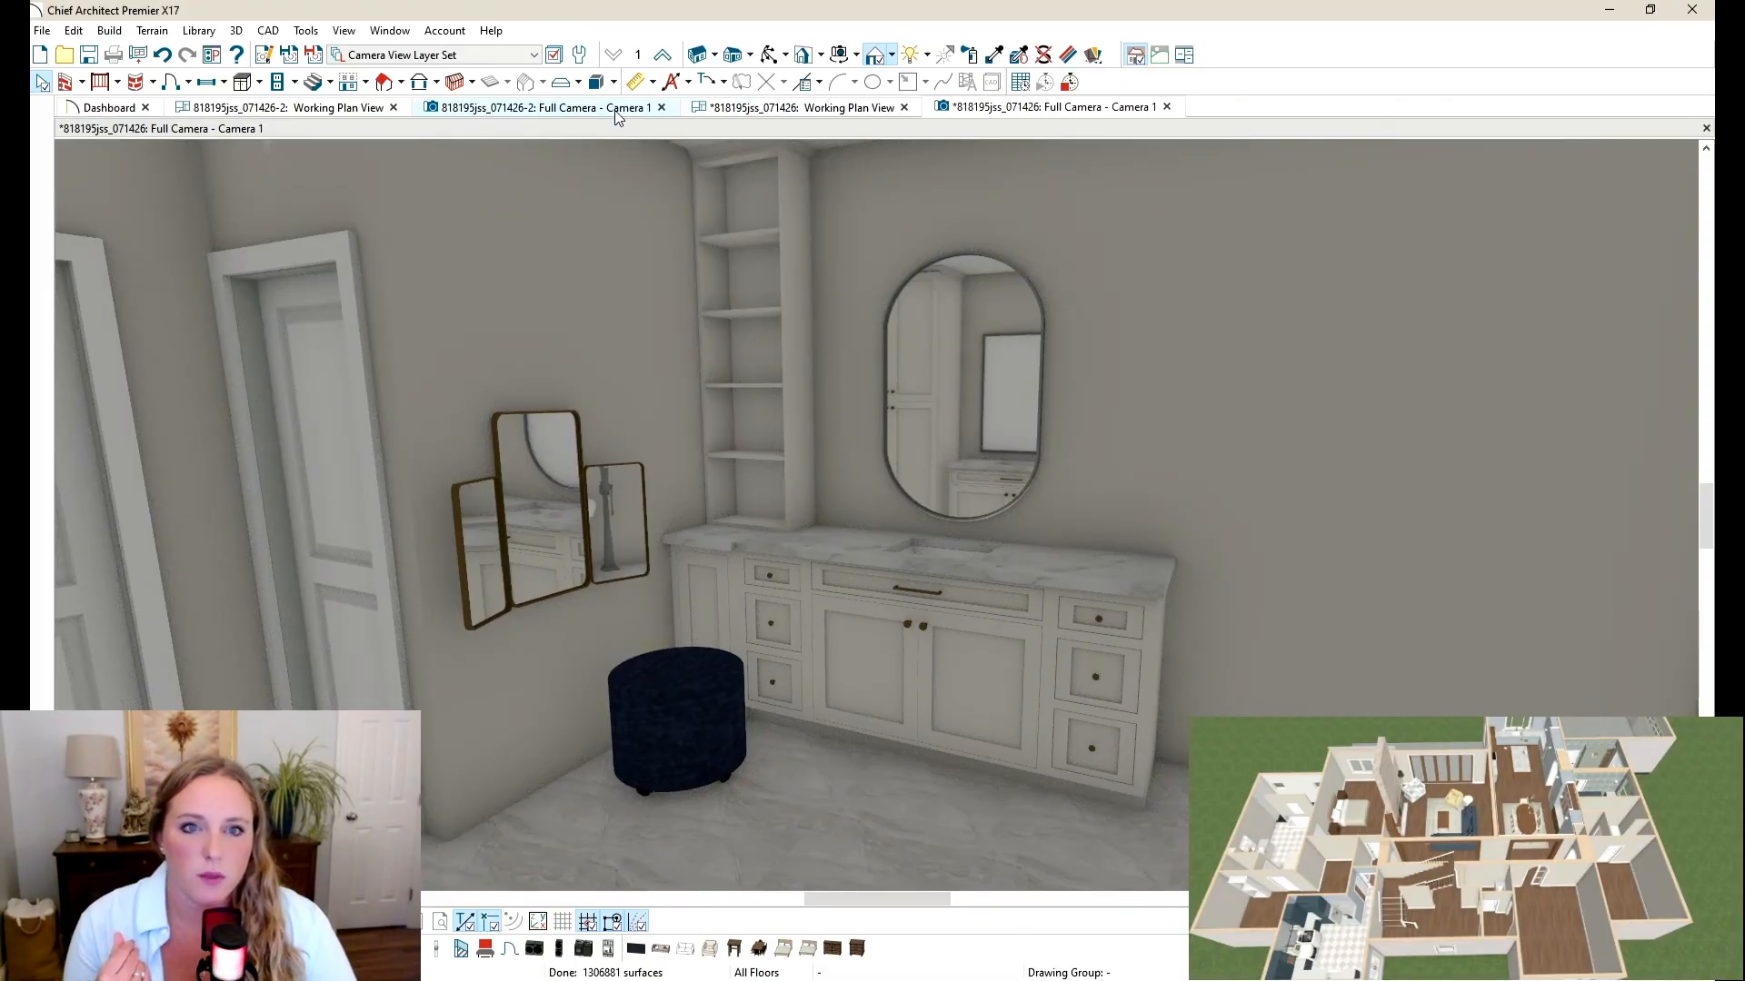
Step: Search the library for "oval" and "dining table" to look for a makeup table
{"action": "key", "text": "ctrl+alt+l"}
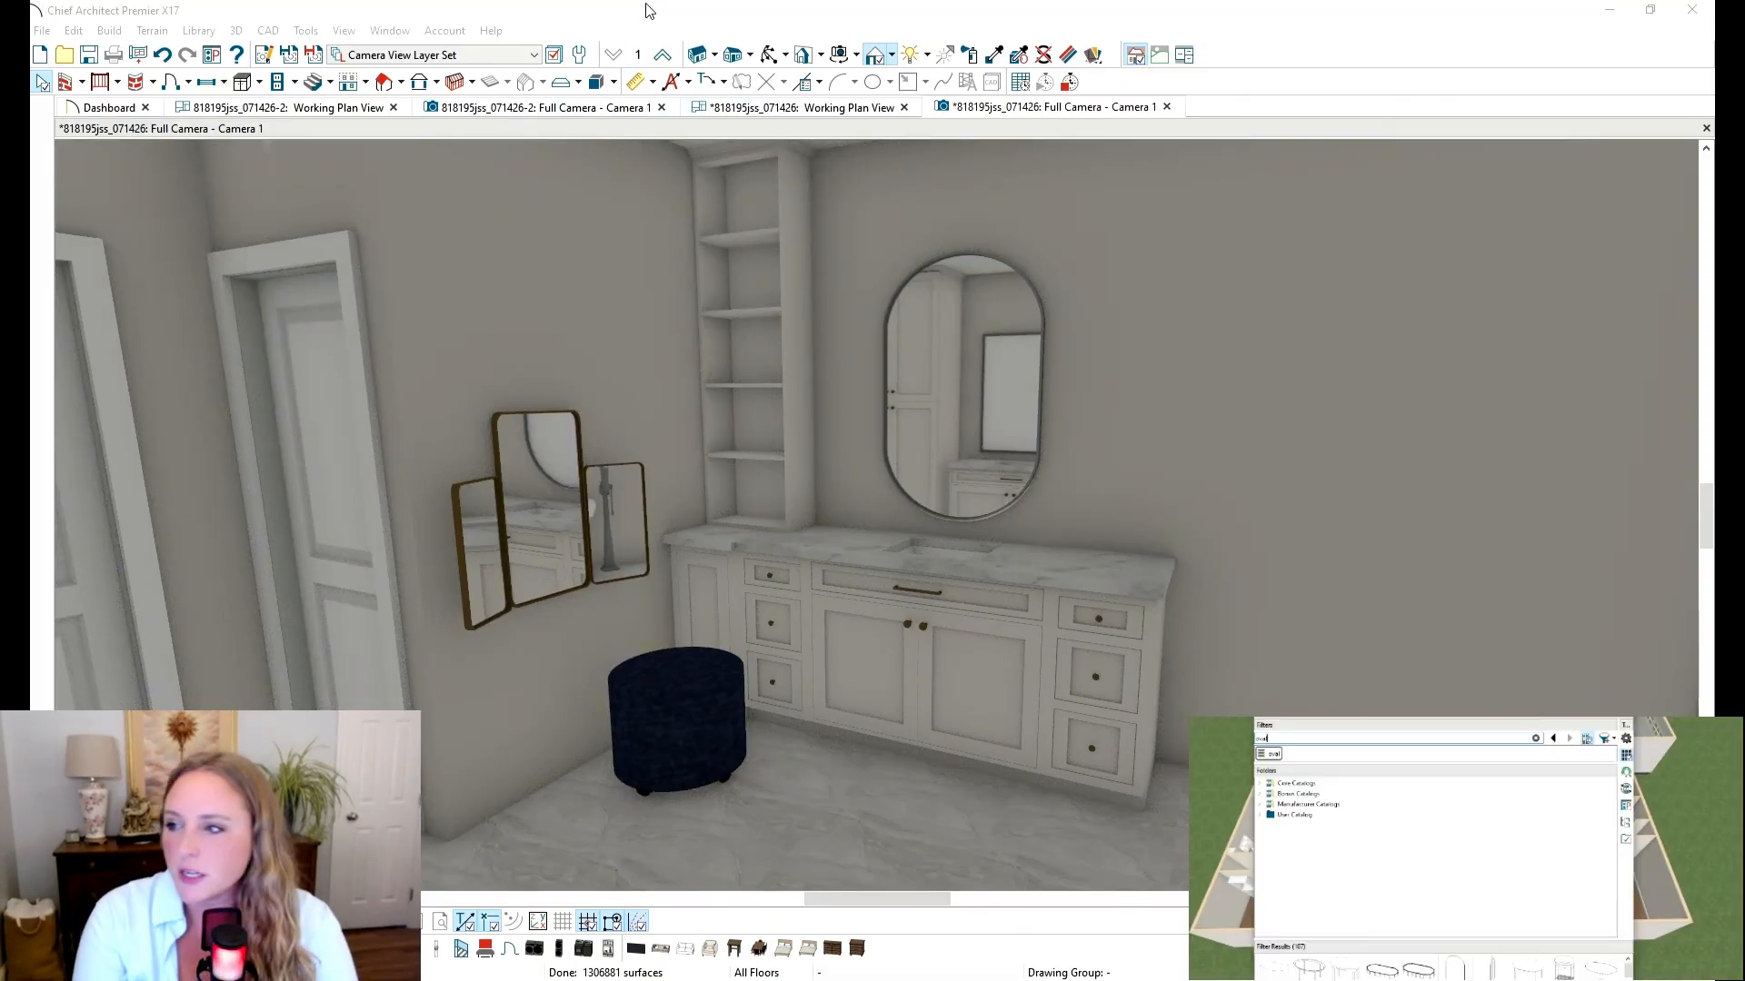
{"action": "type", "text": "oval"}
{"action": "key", "text": "Return"}
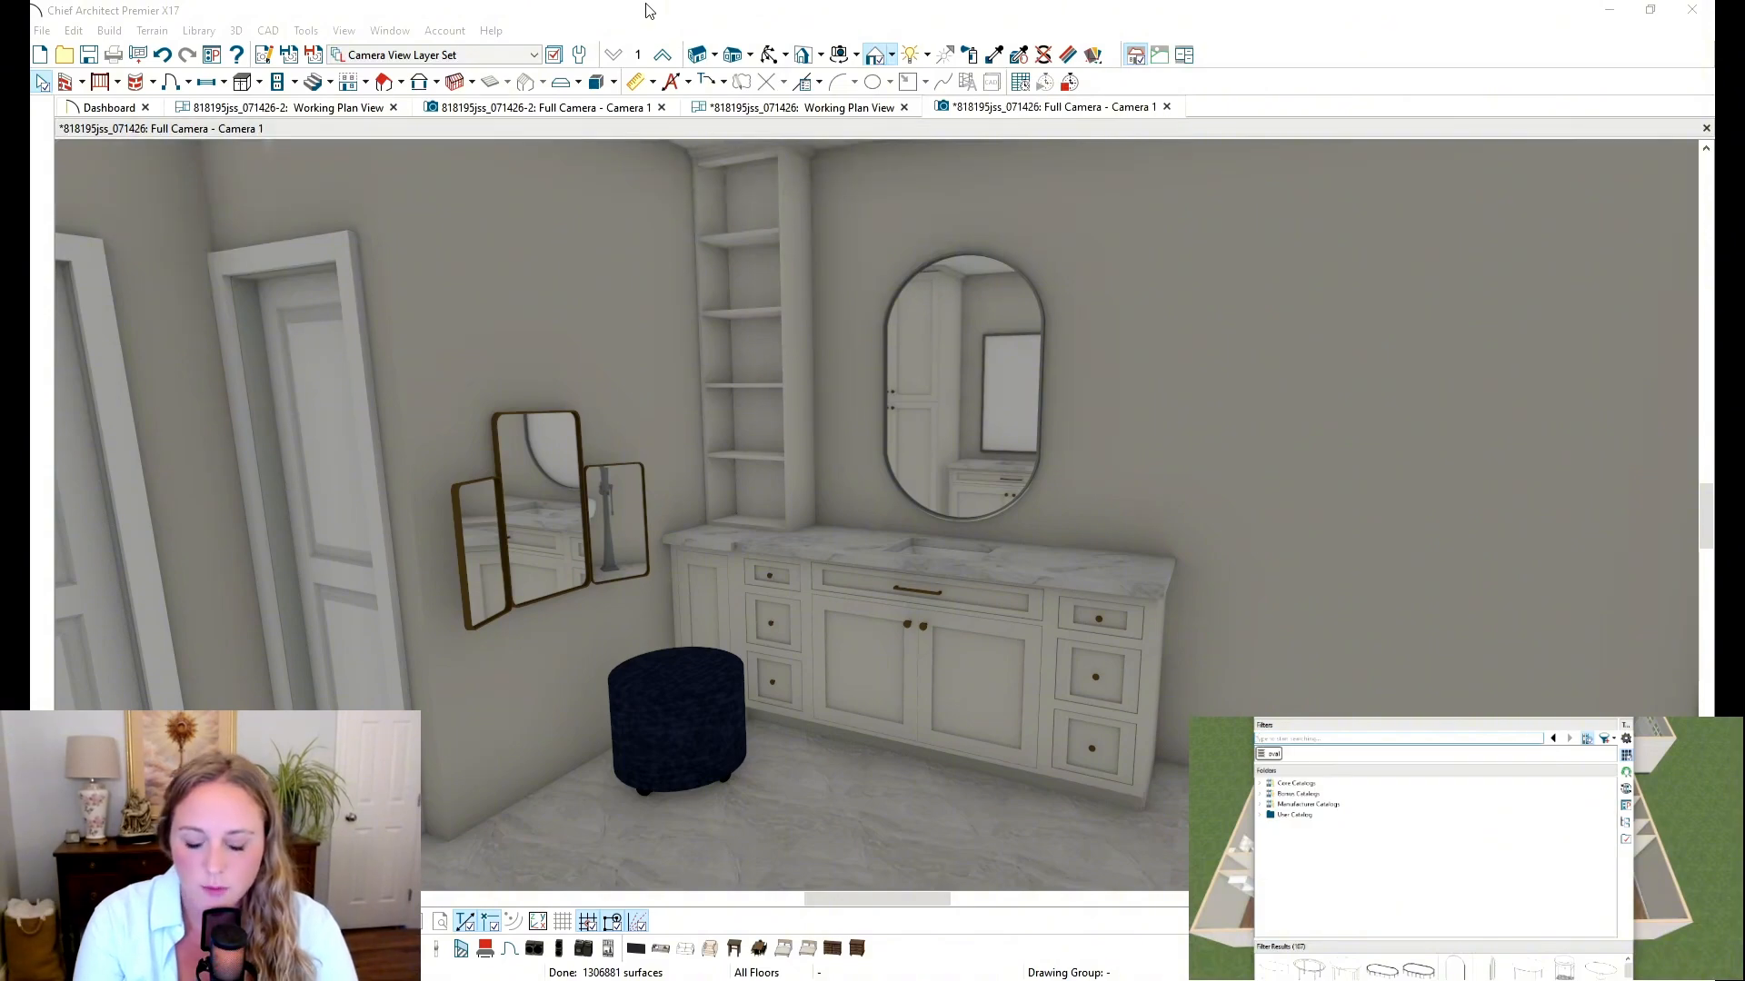
{"action": "type", "text": "di"}
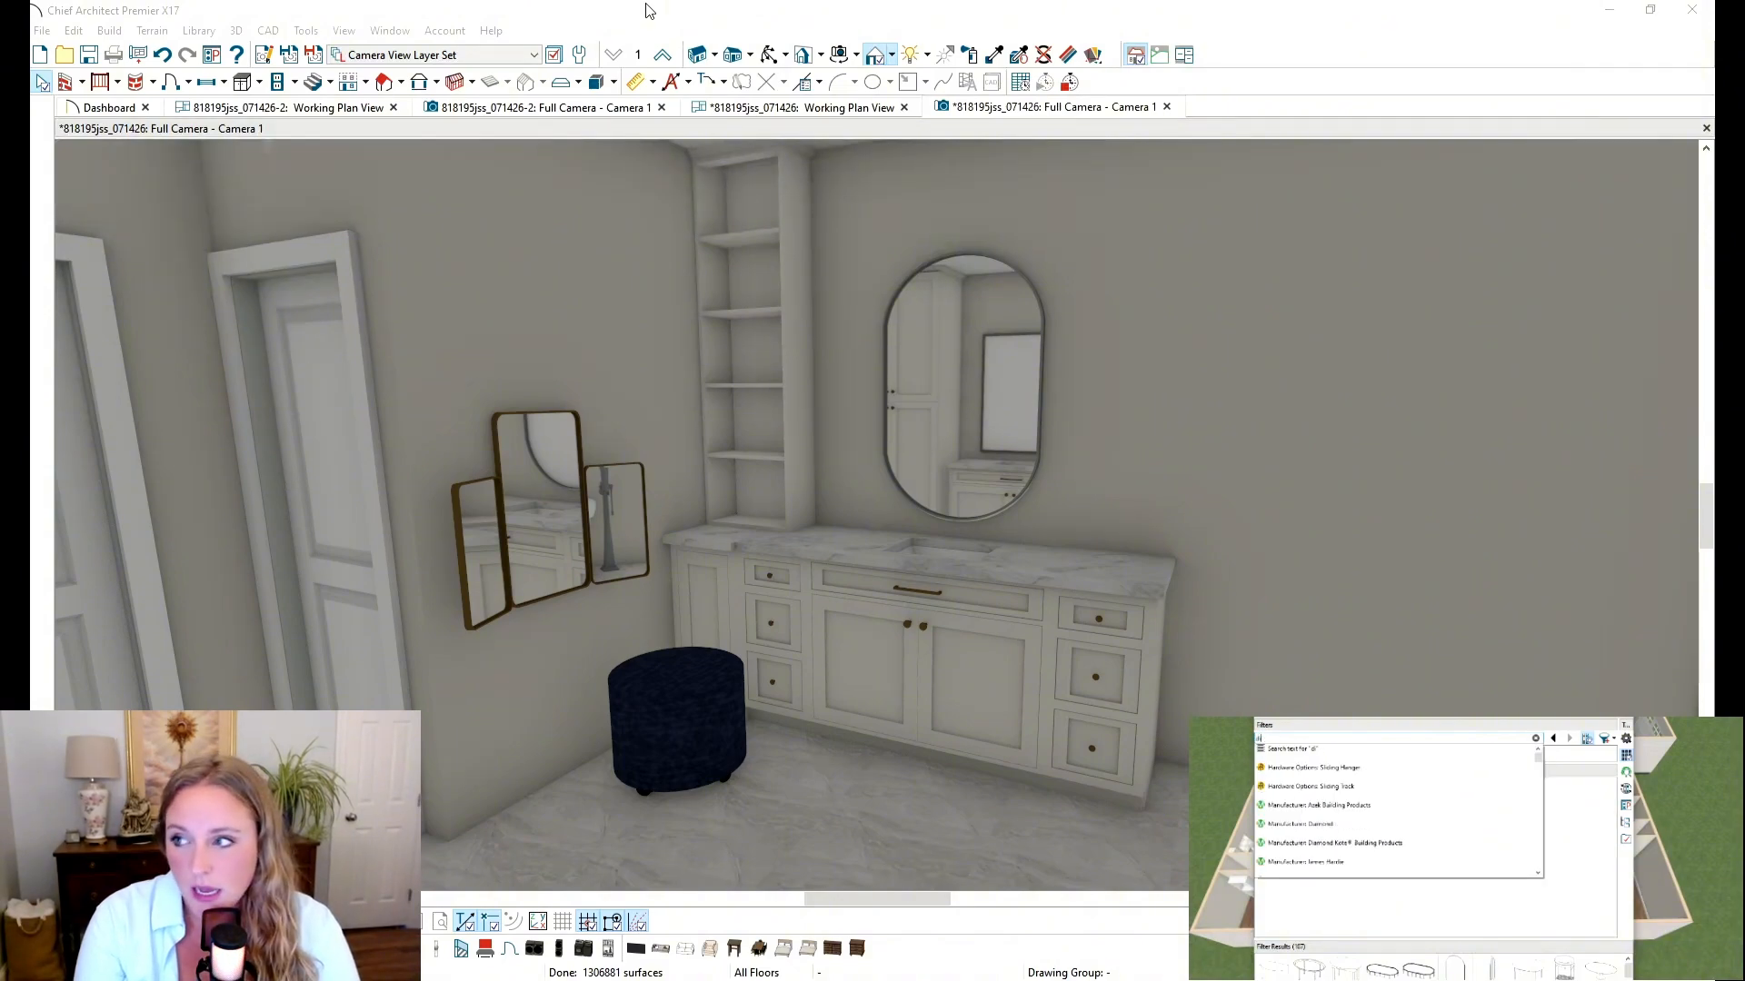
{"action": "type", "text": "ngin"}
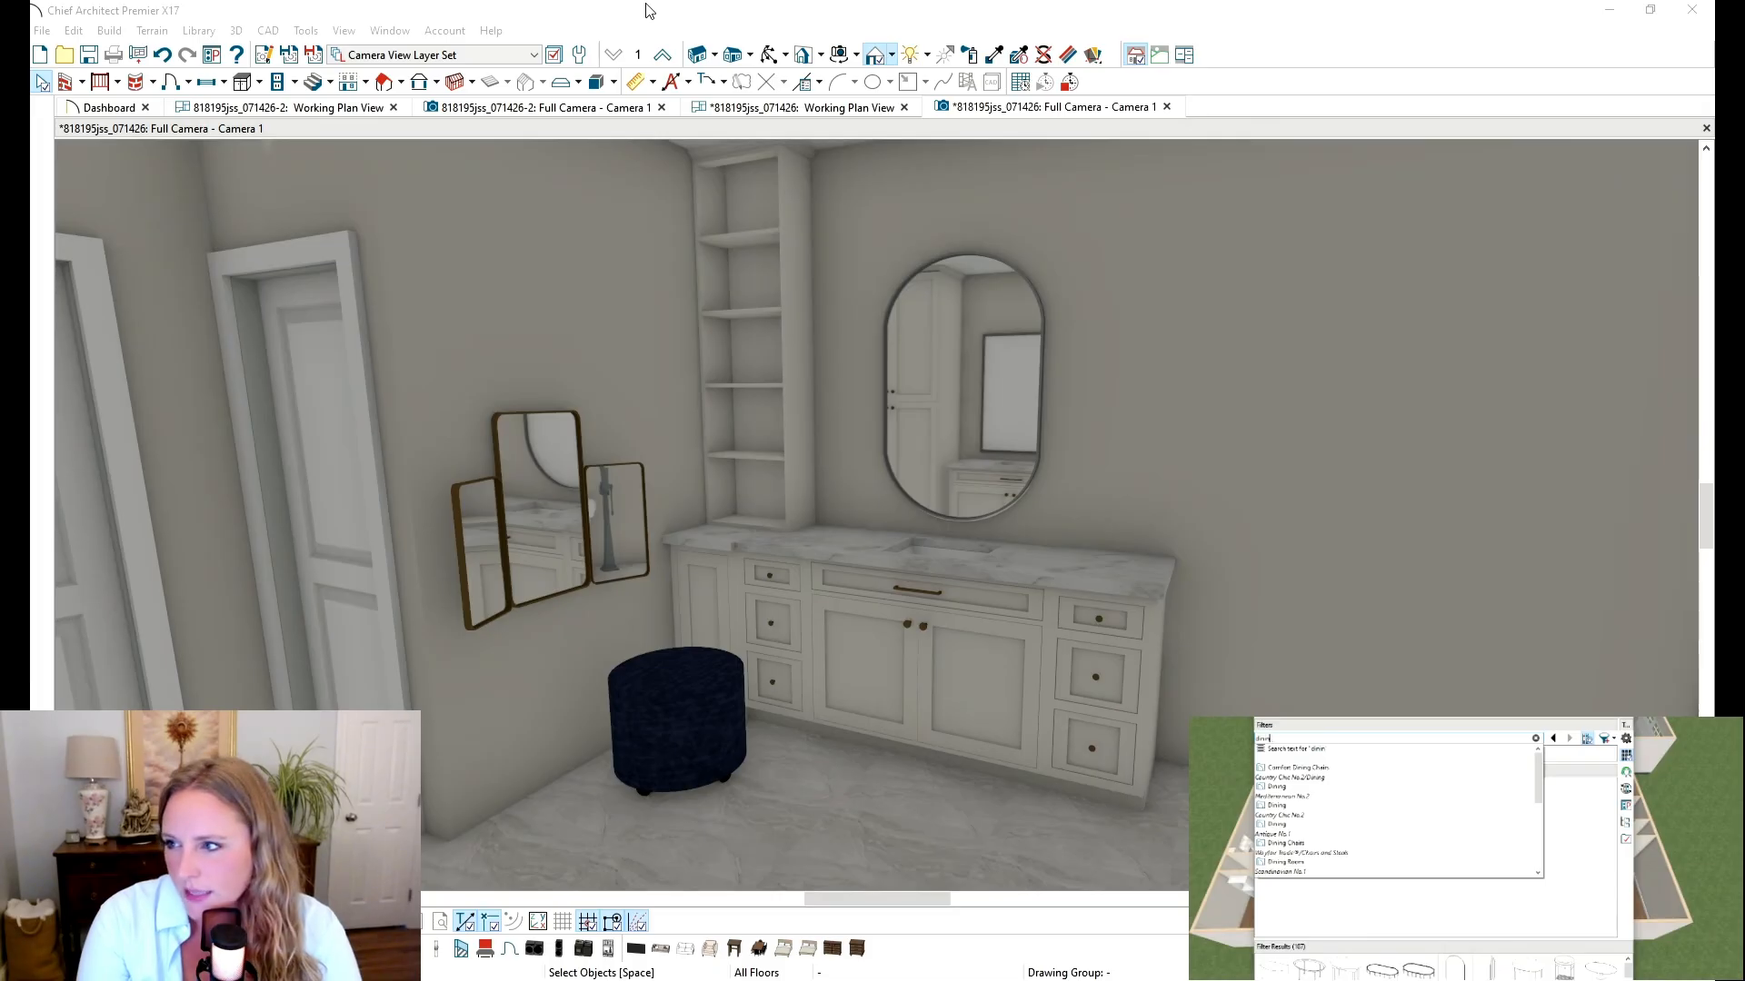
{"action": "type", "text": "g table"}
{"action": "key", "text": "Return"}
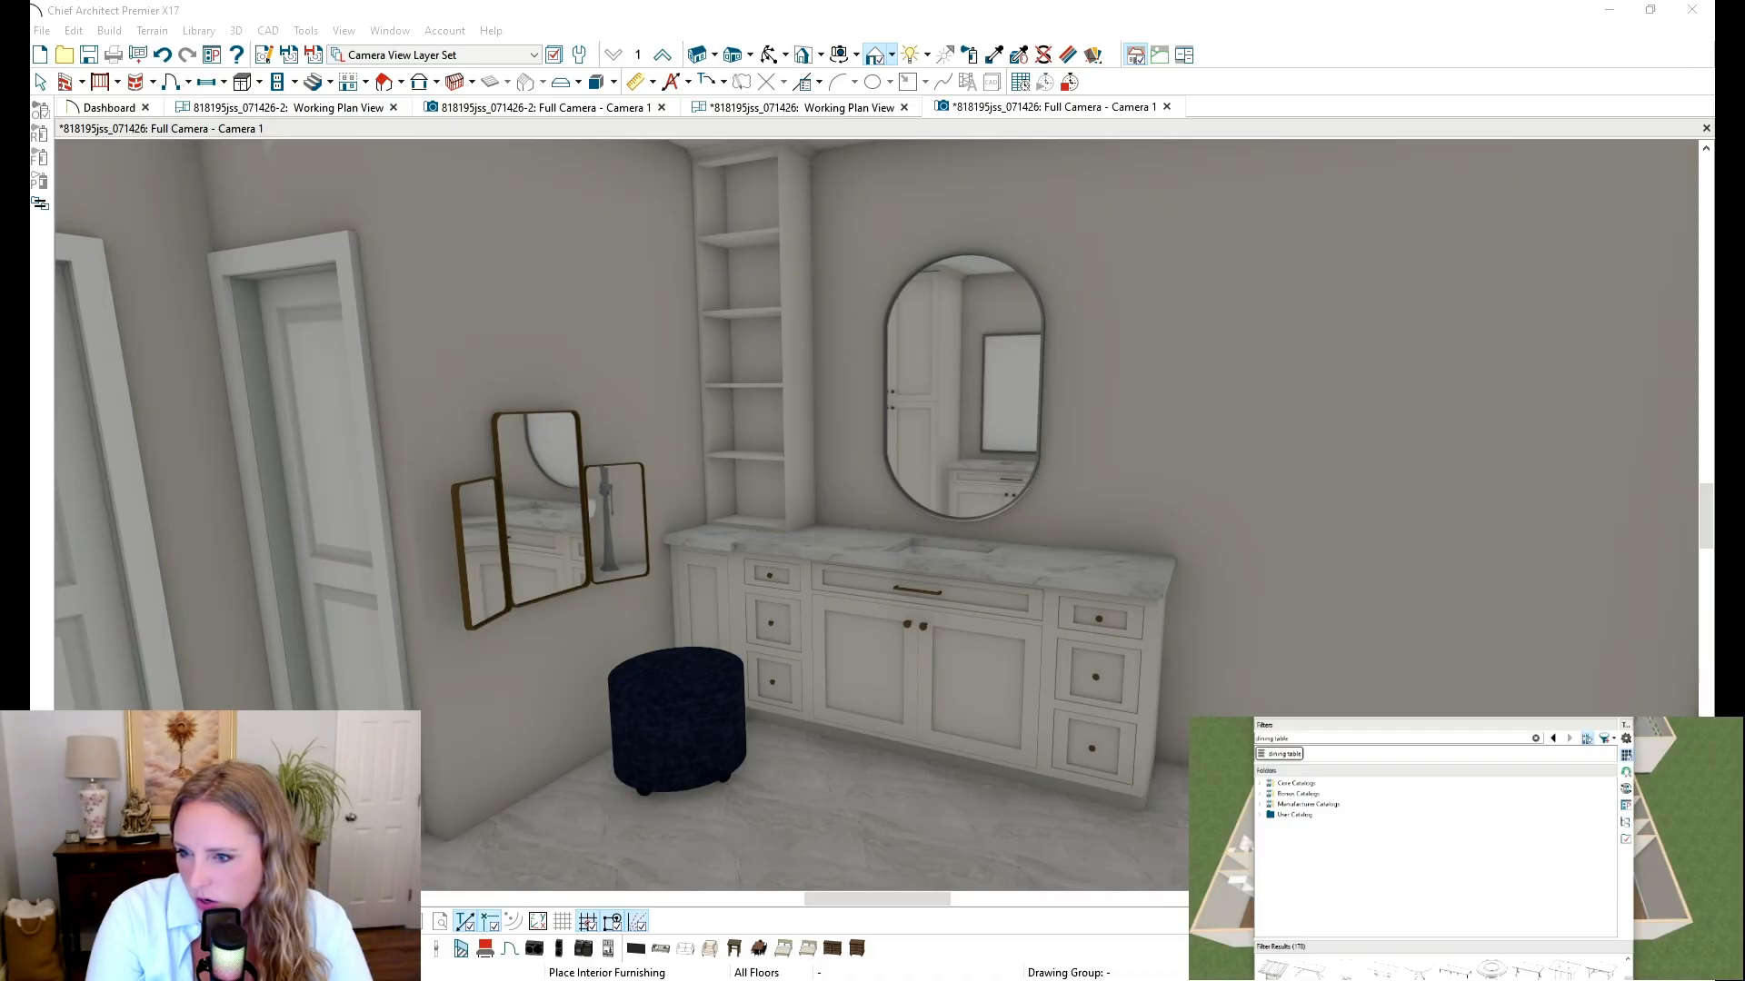
Step: Search the library for "queen" and place the Square Queen Anne Table beside the stool, near the trifold mirror
{"action": "triple_click", "coordinate": [1300, 739]}
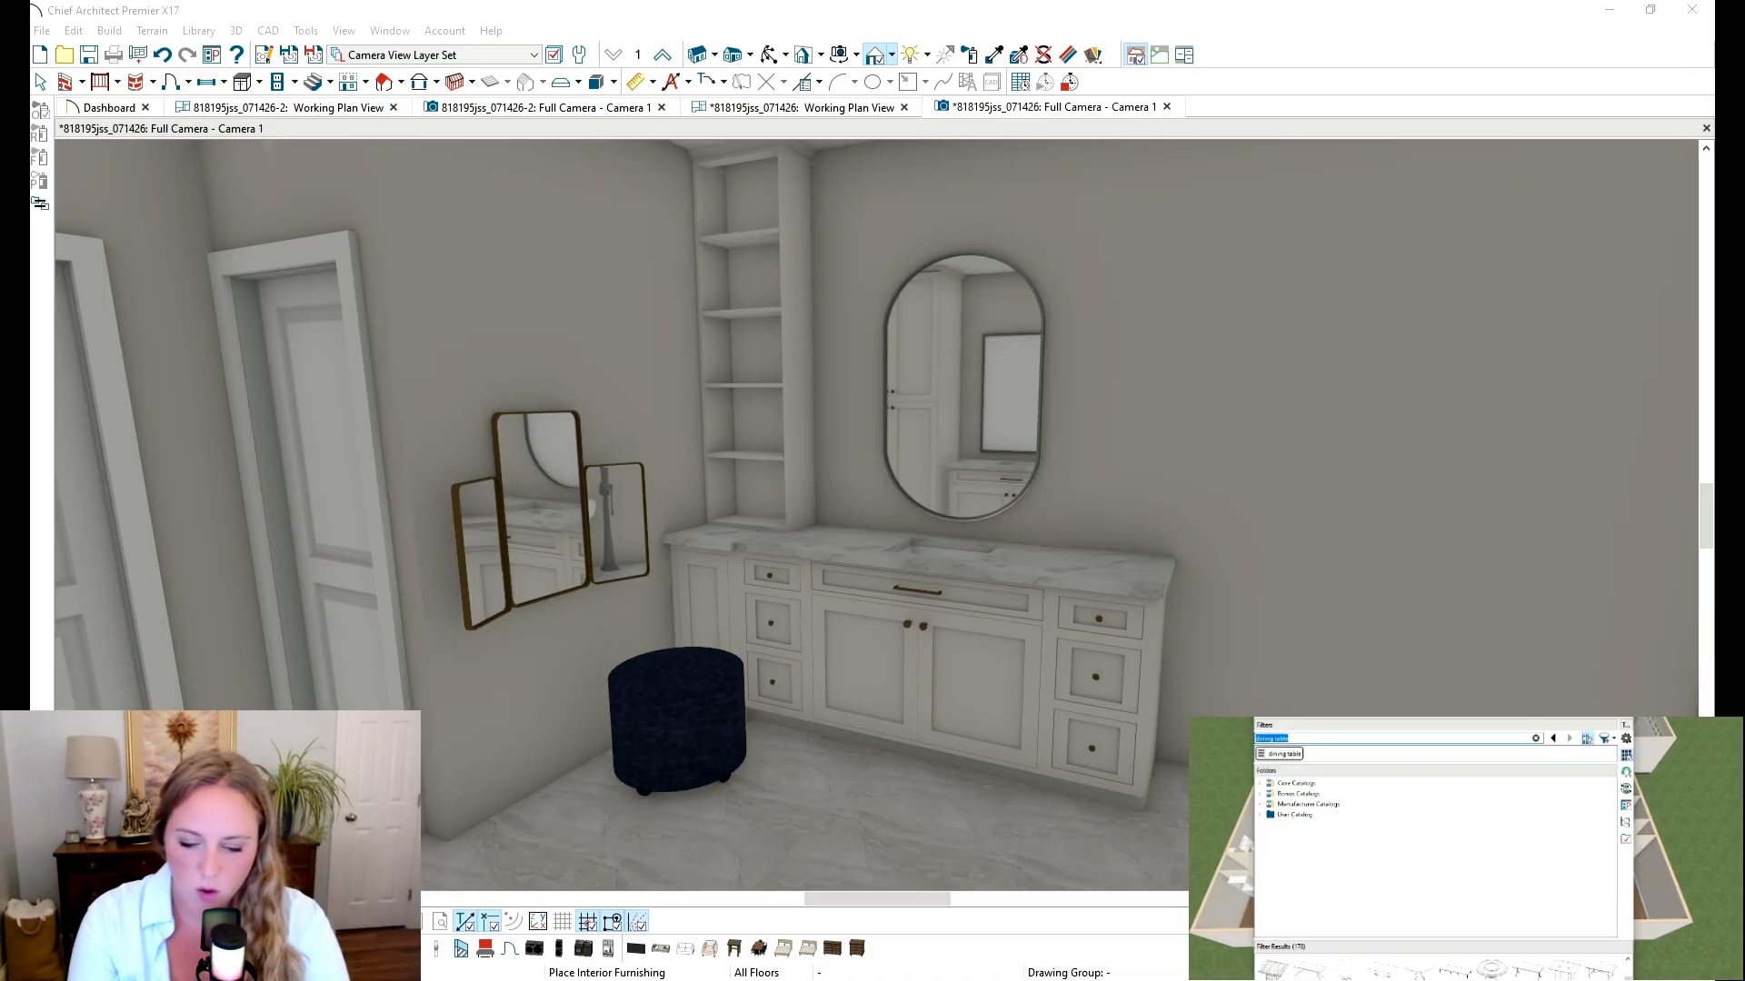
{"action": "type", "text": "queen"}
{"action": "key", "text": "Return"}
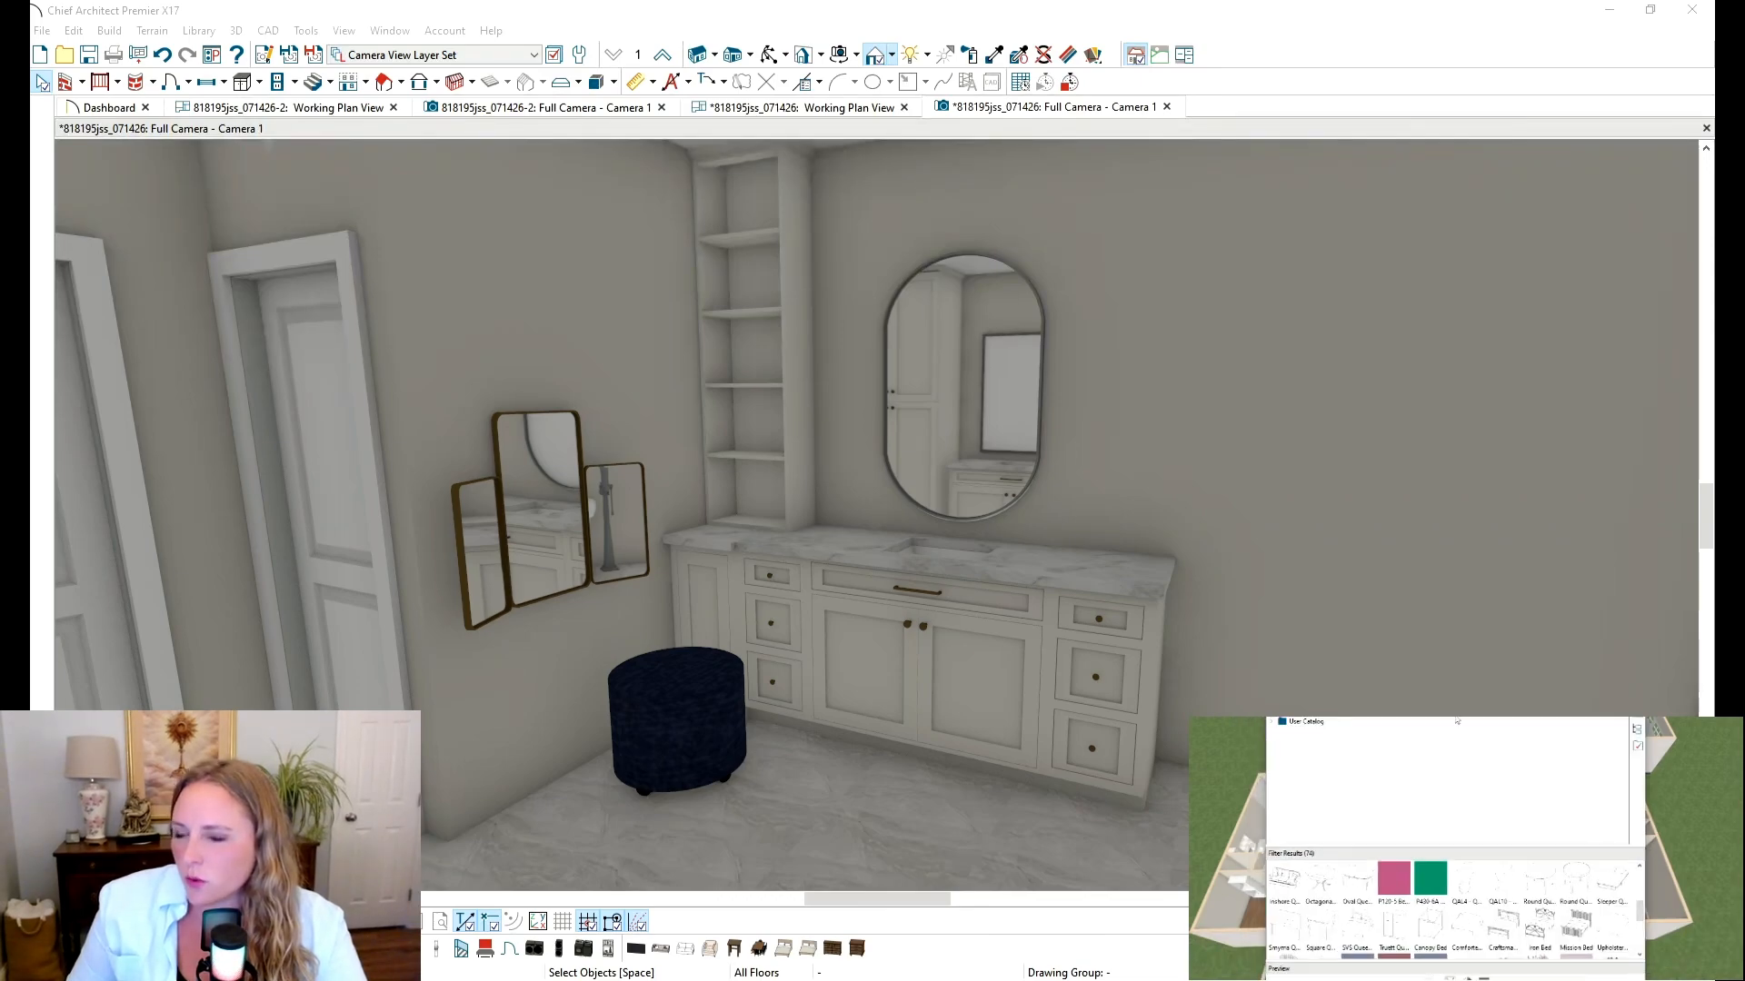
{"action": "left_click", "coordinate": [1322, 931]}
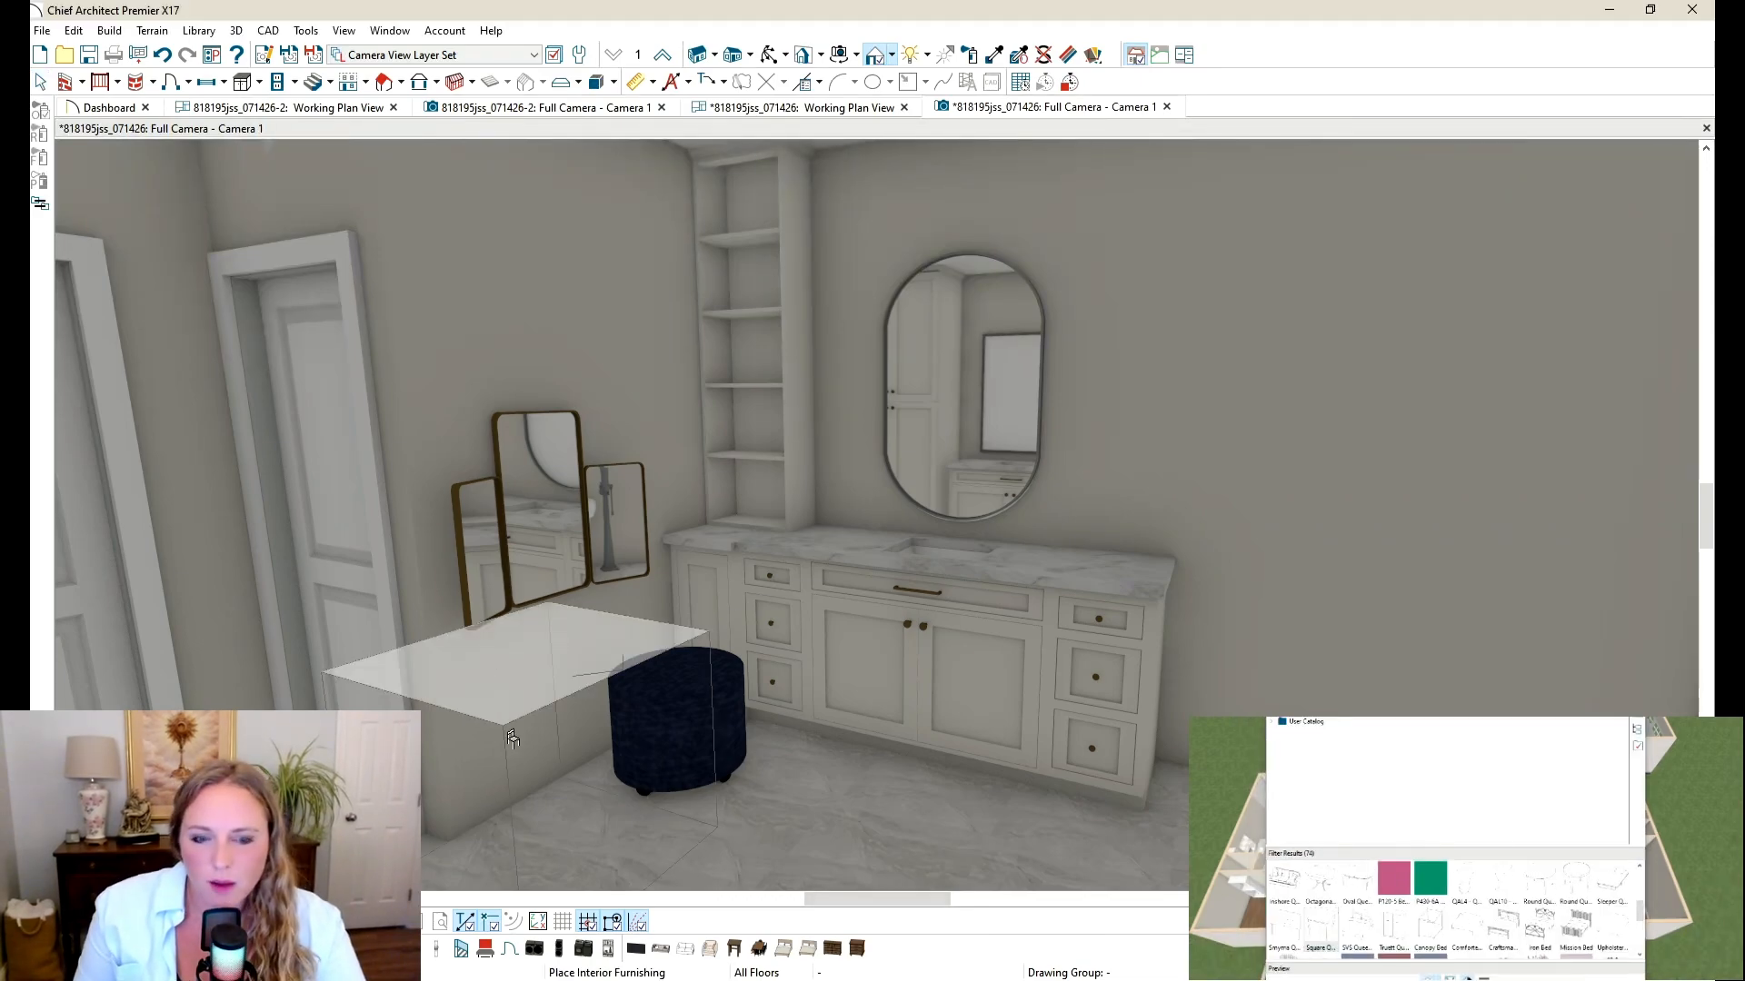
{"action": "left_click", "coordinate": [531, 727]}
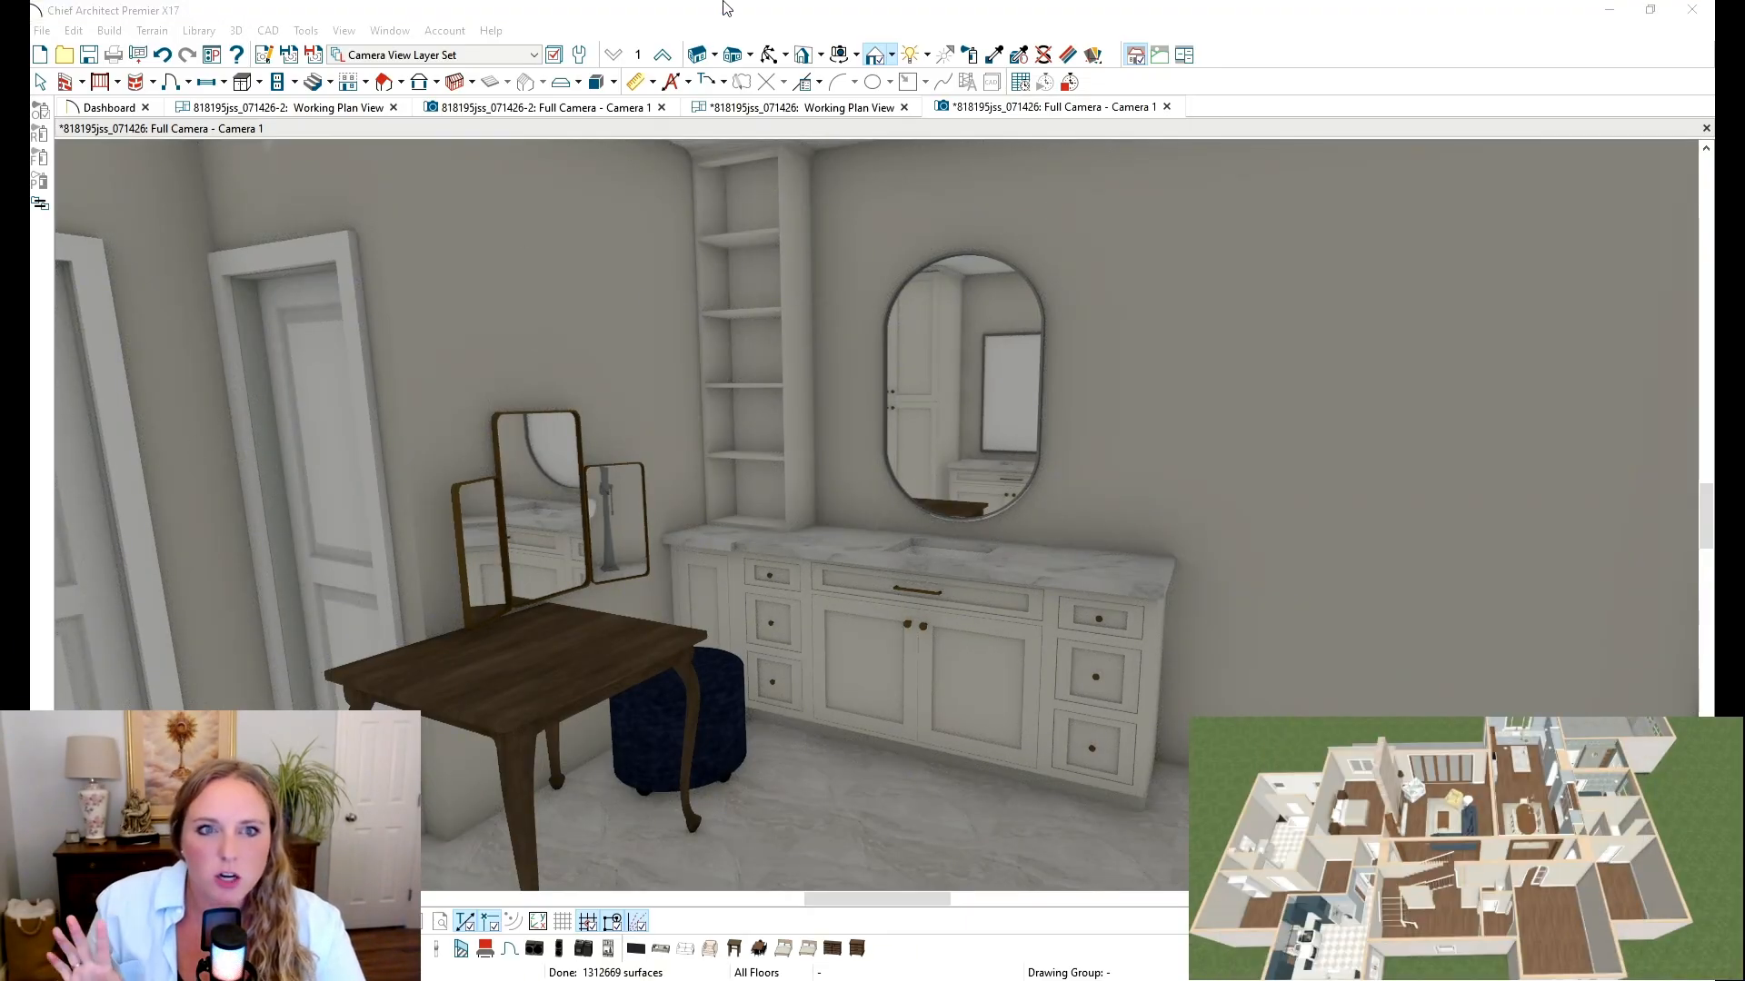
Step: Reduce the Square Queen Anne Table's depth to 15" in the plan, keeping its wall-side edge in place
{"action": "left_click", "coordinate": [756, 108]}
{"action": "scroll", "coordinate": [674, 491], "scroll_direction": "down", "scroll_amount": 2}
{"action": "key", "text": "space"}
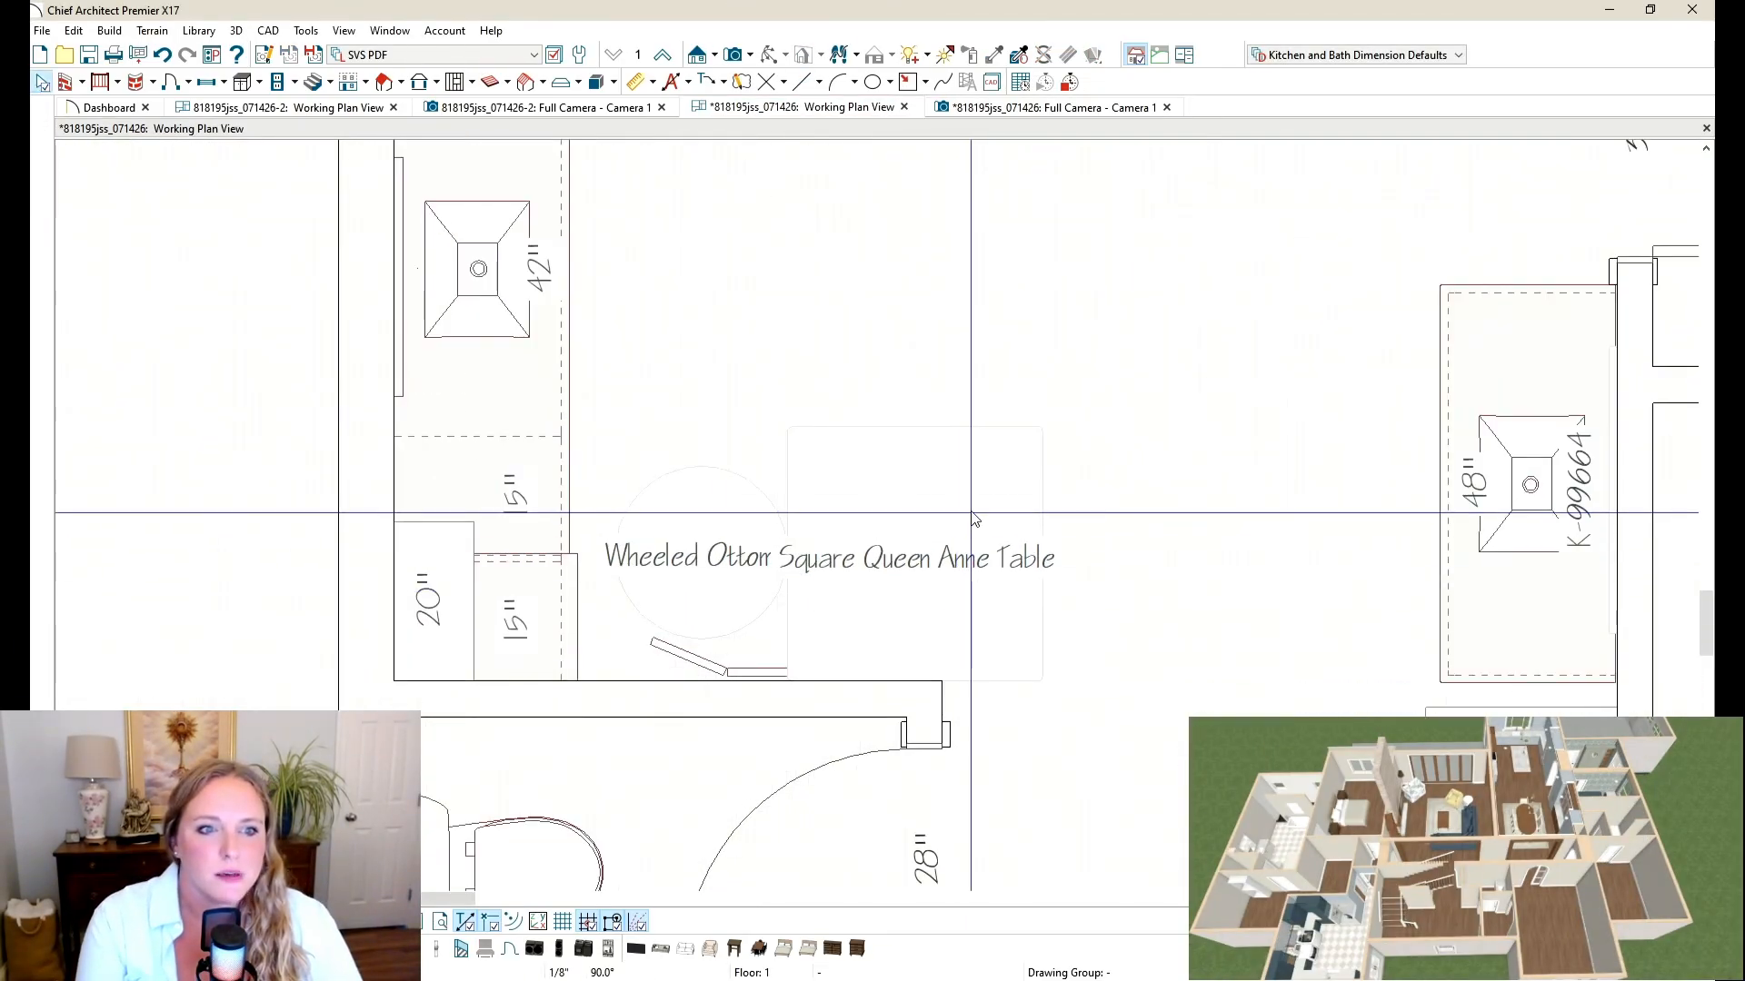
{"action": "left_click", "coordinate": [971, 514]}
{"action": "left_click_drag", "start_coordinate": [919, 427], "coordinate": [938, 520]}
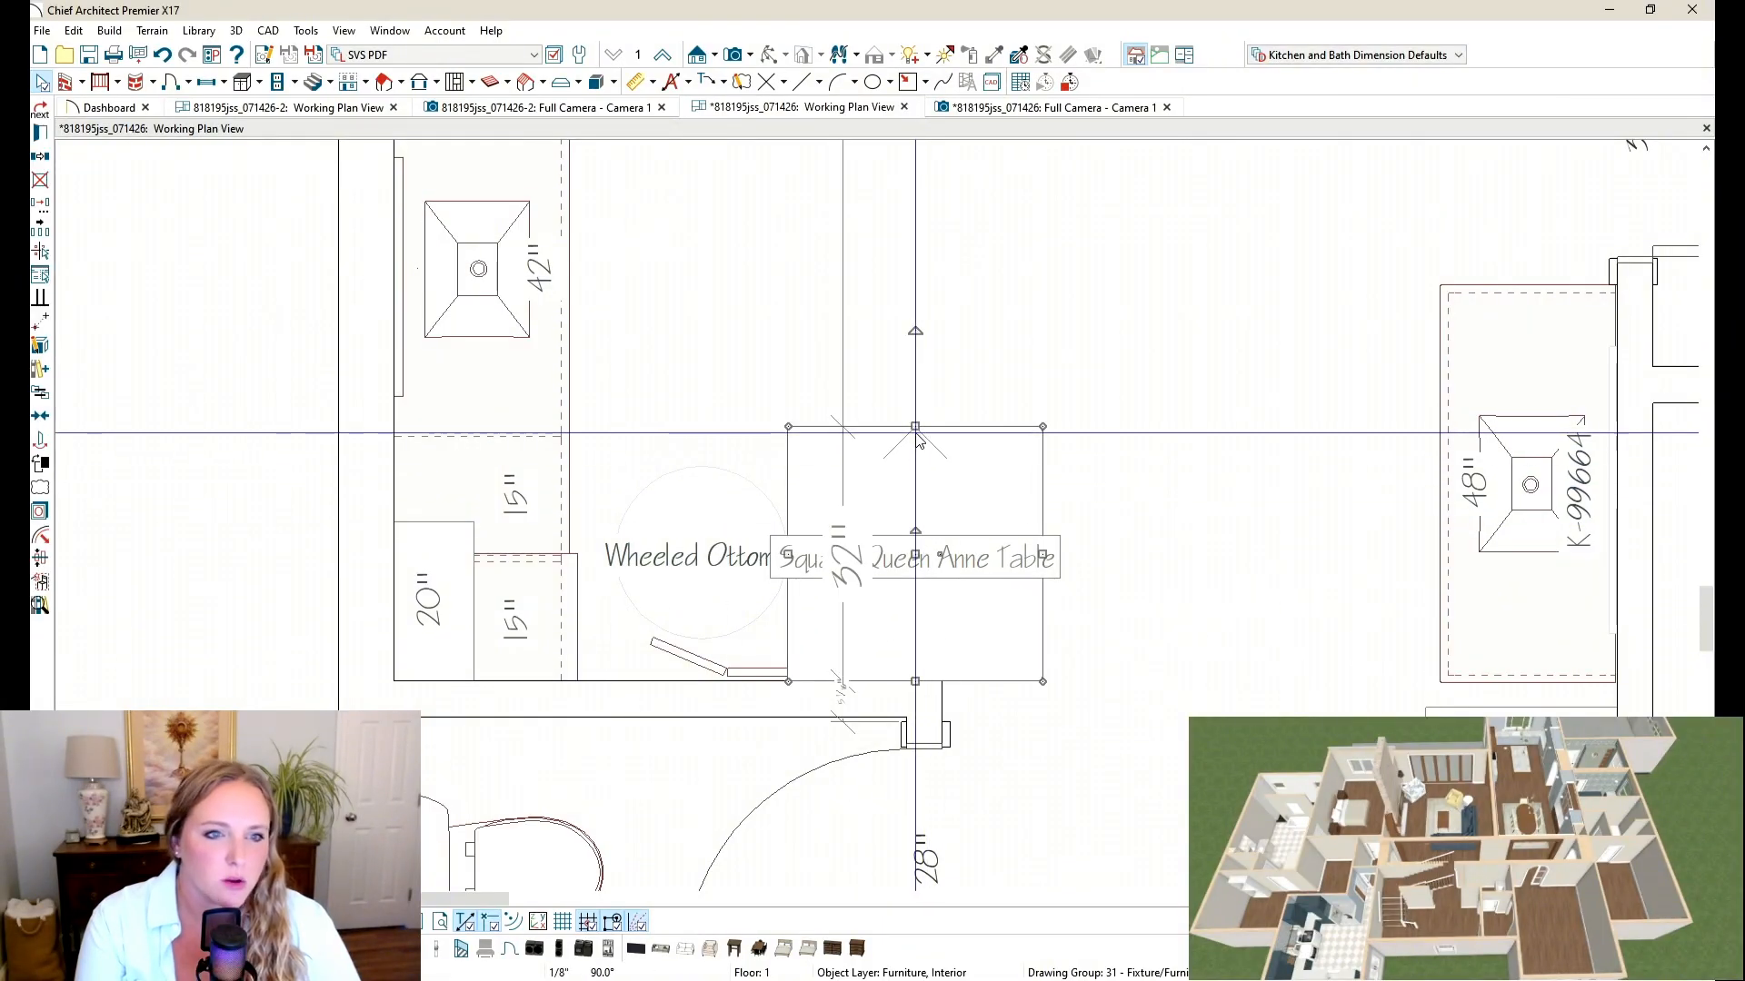
{"action": "left_click_drag", "start_coordinate": [940, 427], "coordinate": [941, 561]}
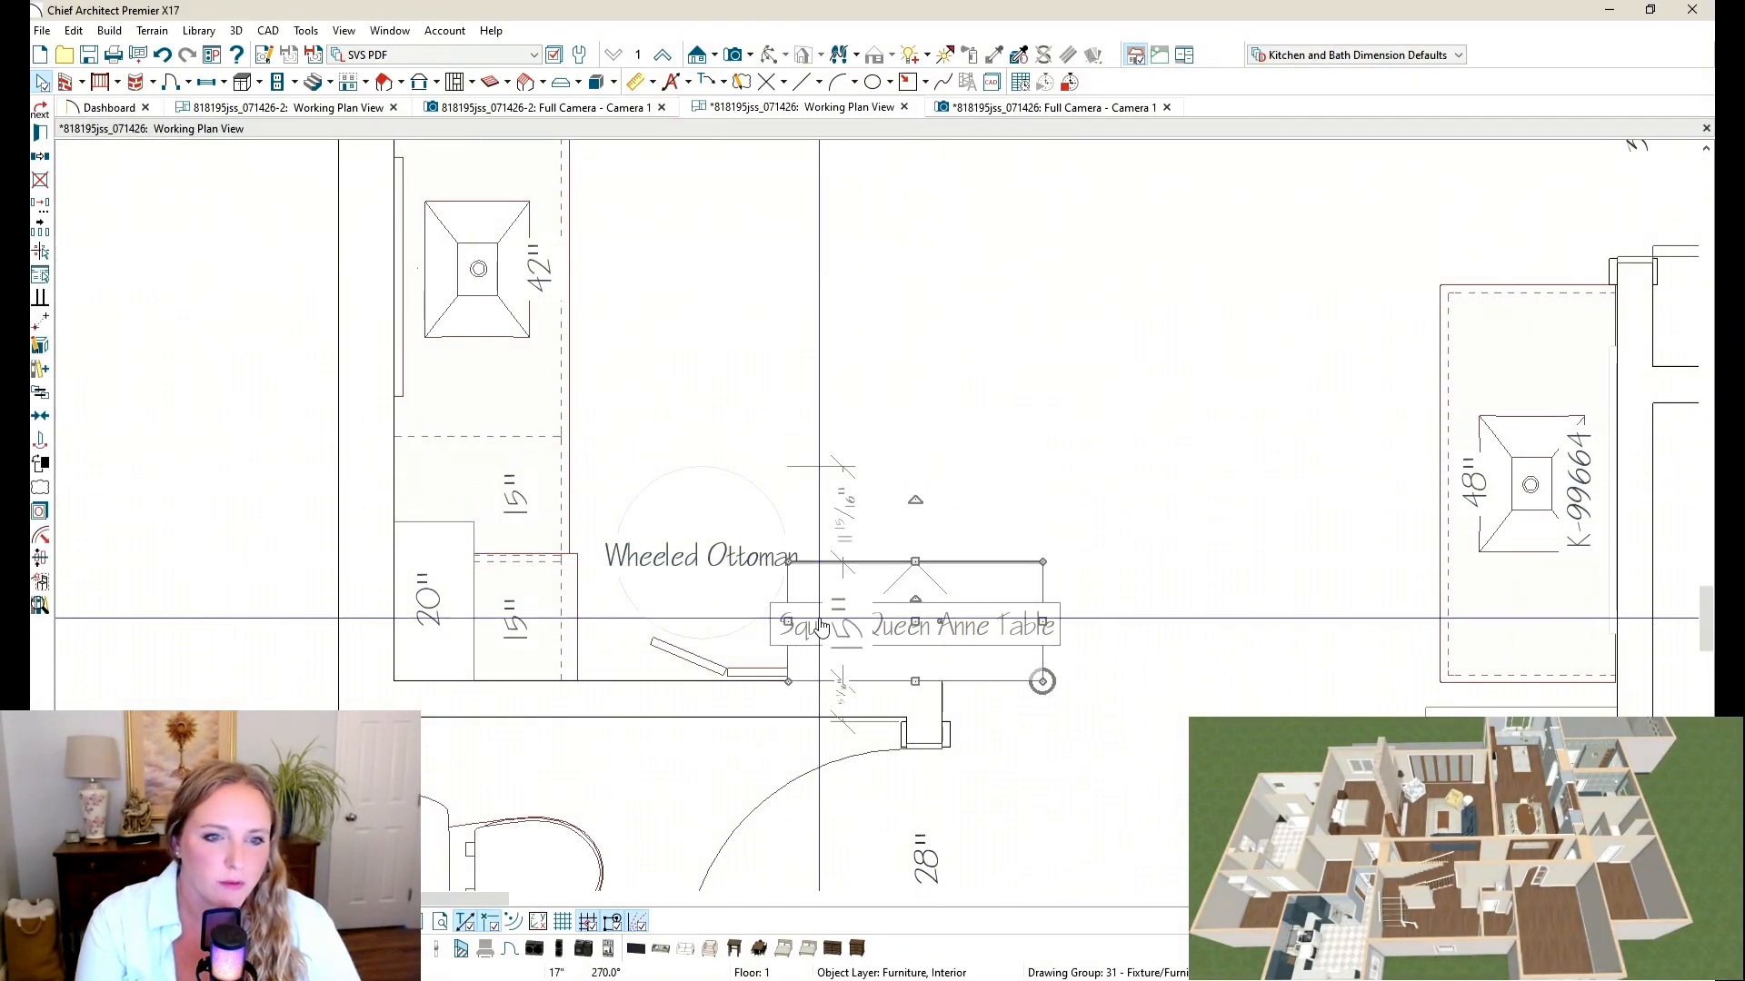
Step: Move the Queen Anne table under the trifold mirror and center the wheeled ottoman in front of it
{"action": "left_click_drag", "start_coordinate": [911, 625], "coordinate": [778, 617]}
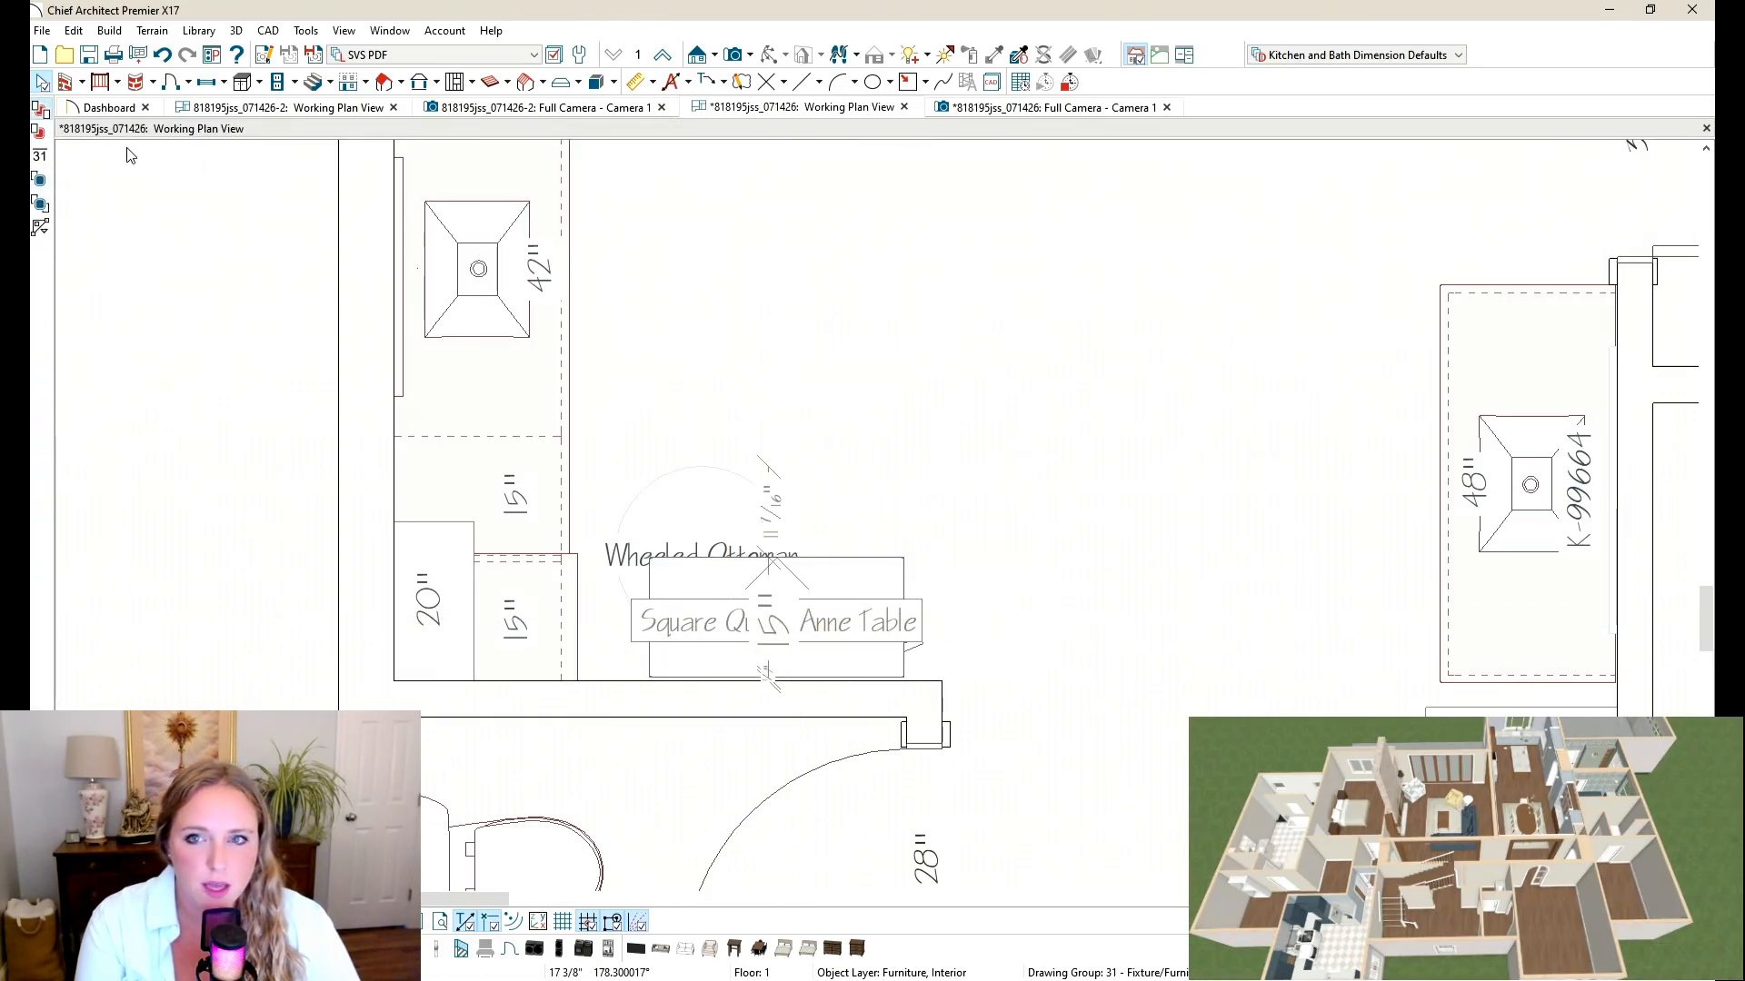
{"action": "left_click", "coordinate": [739, 499]}
{"action": "left_click_drag", "start_coordinate": [704, 552], "coordinate": [777, 569]}
{"action": "left_click", "coordinate": [1018, 104]}
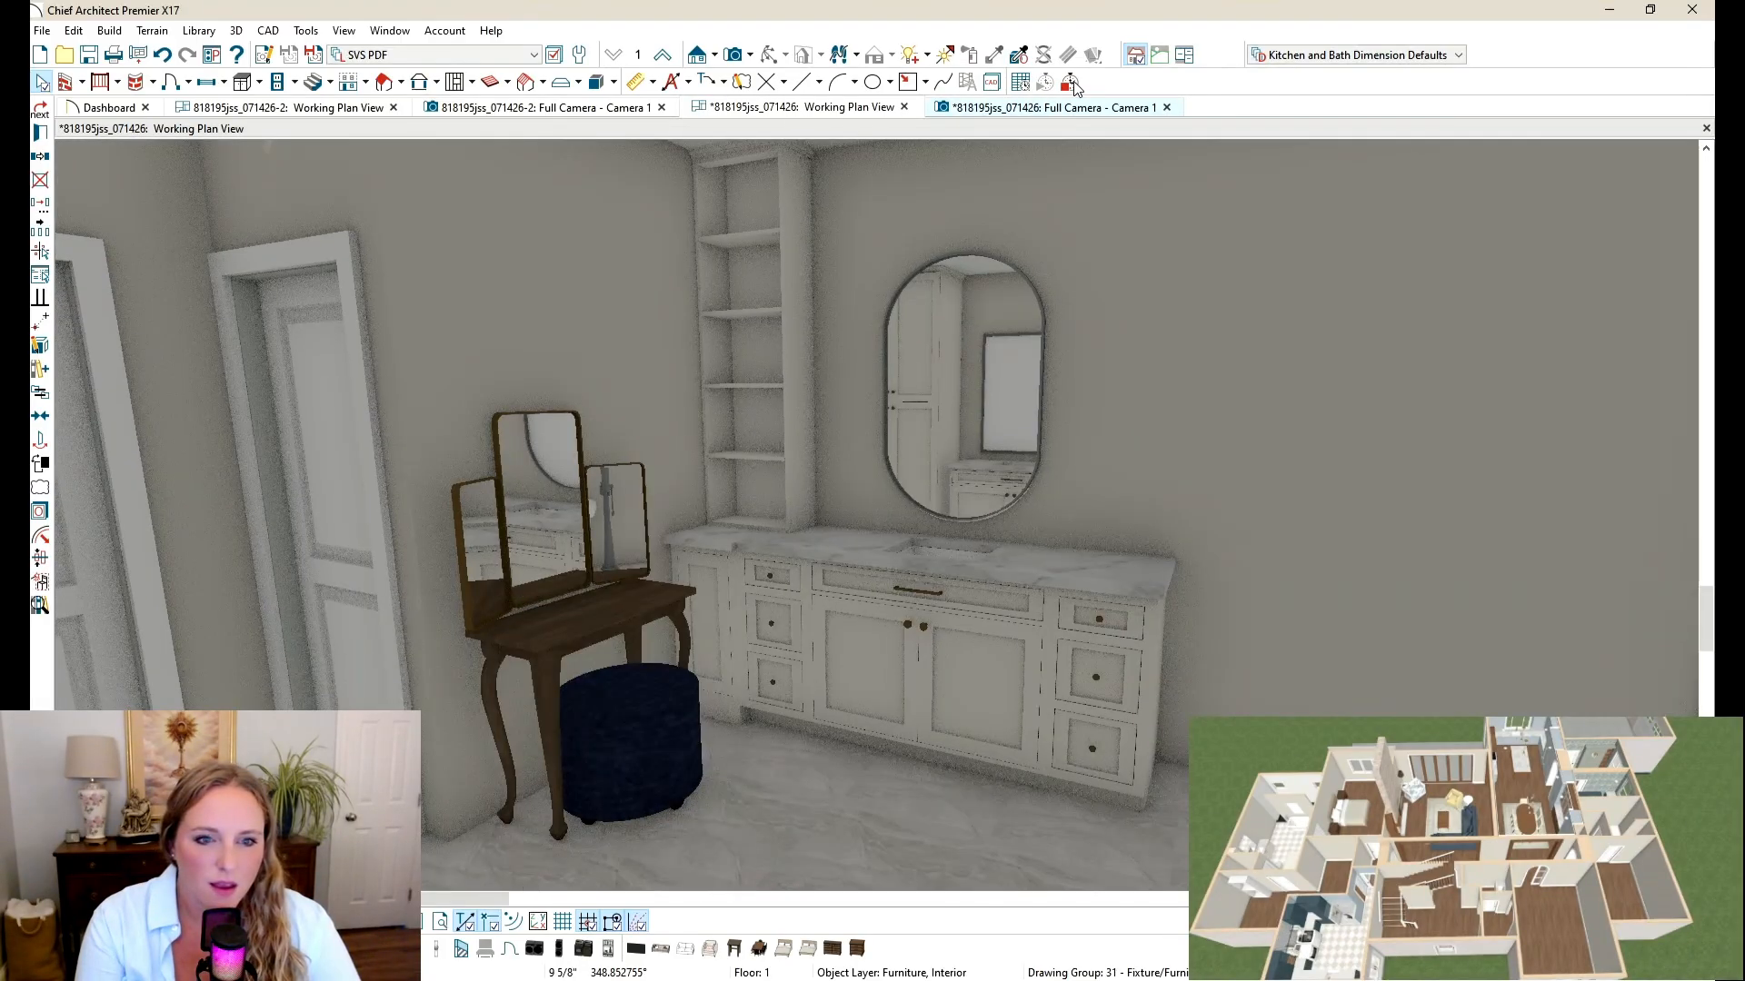
{"action": "key", "text": "Escape"}
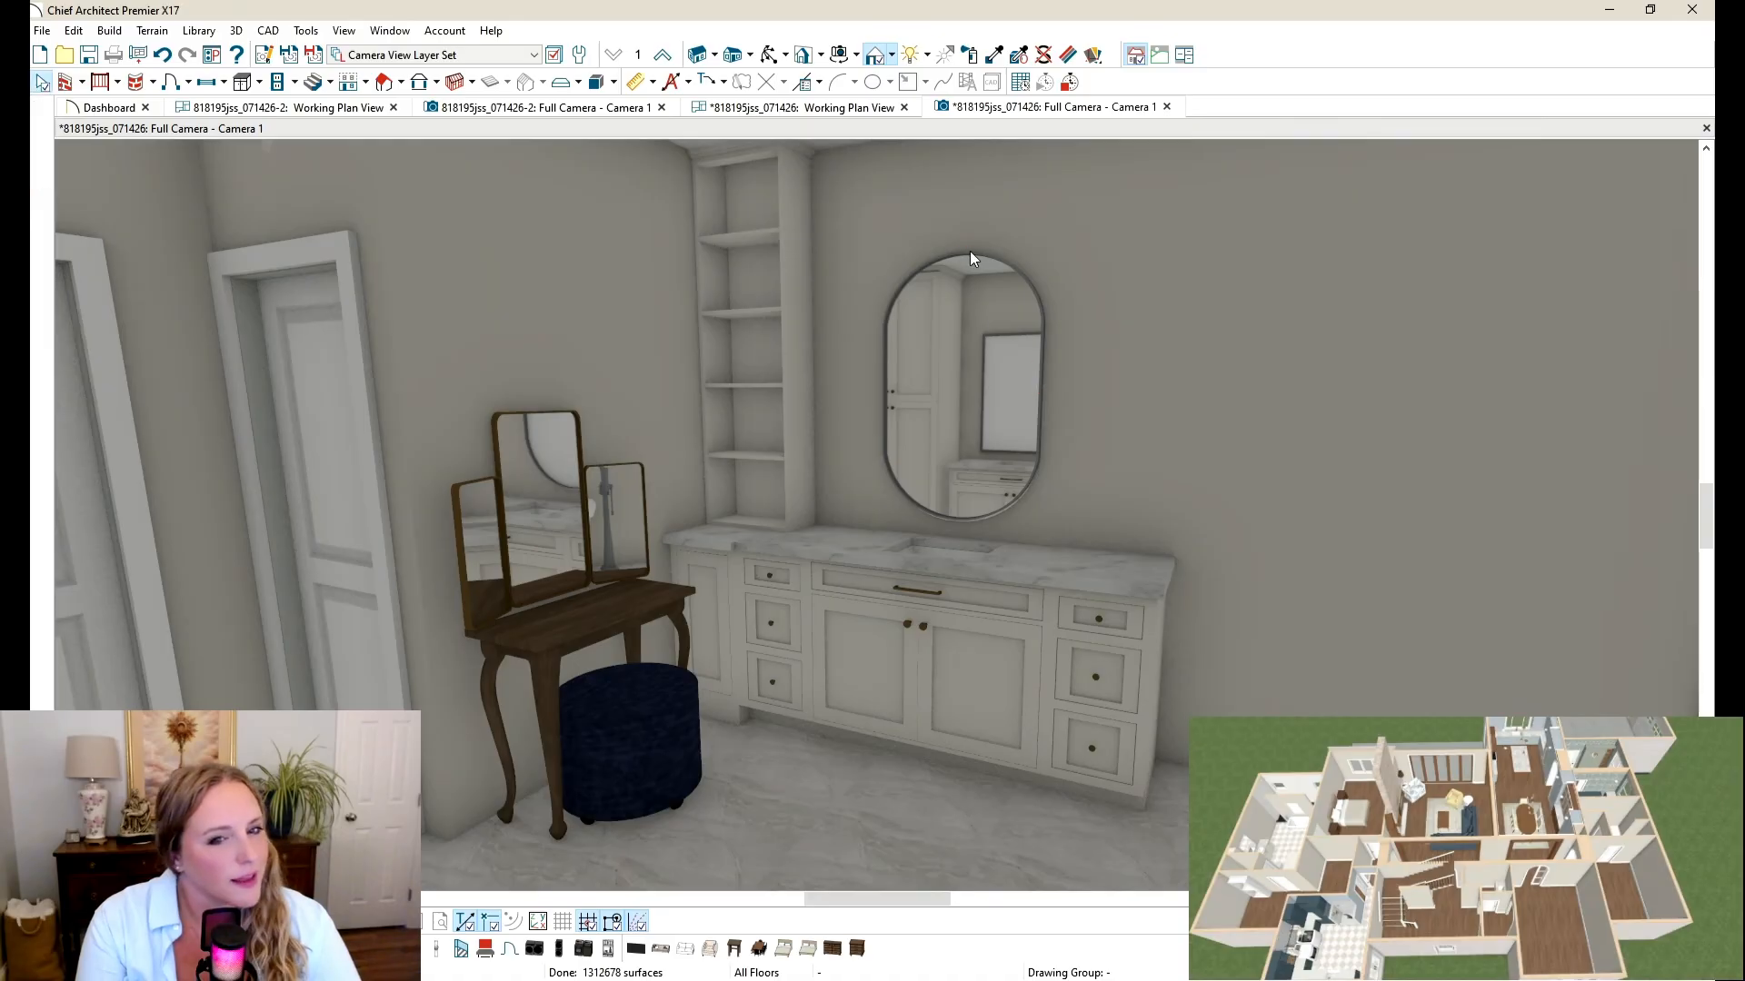
Step: Widen the Queen Anne table at both ends, extending one end to the end of the wall
{"action": "left_click", "coordinate": [754, 109]}
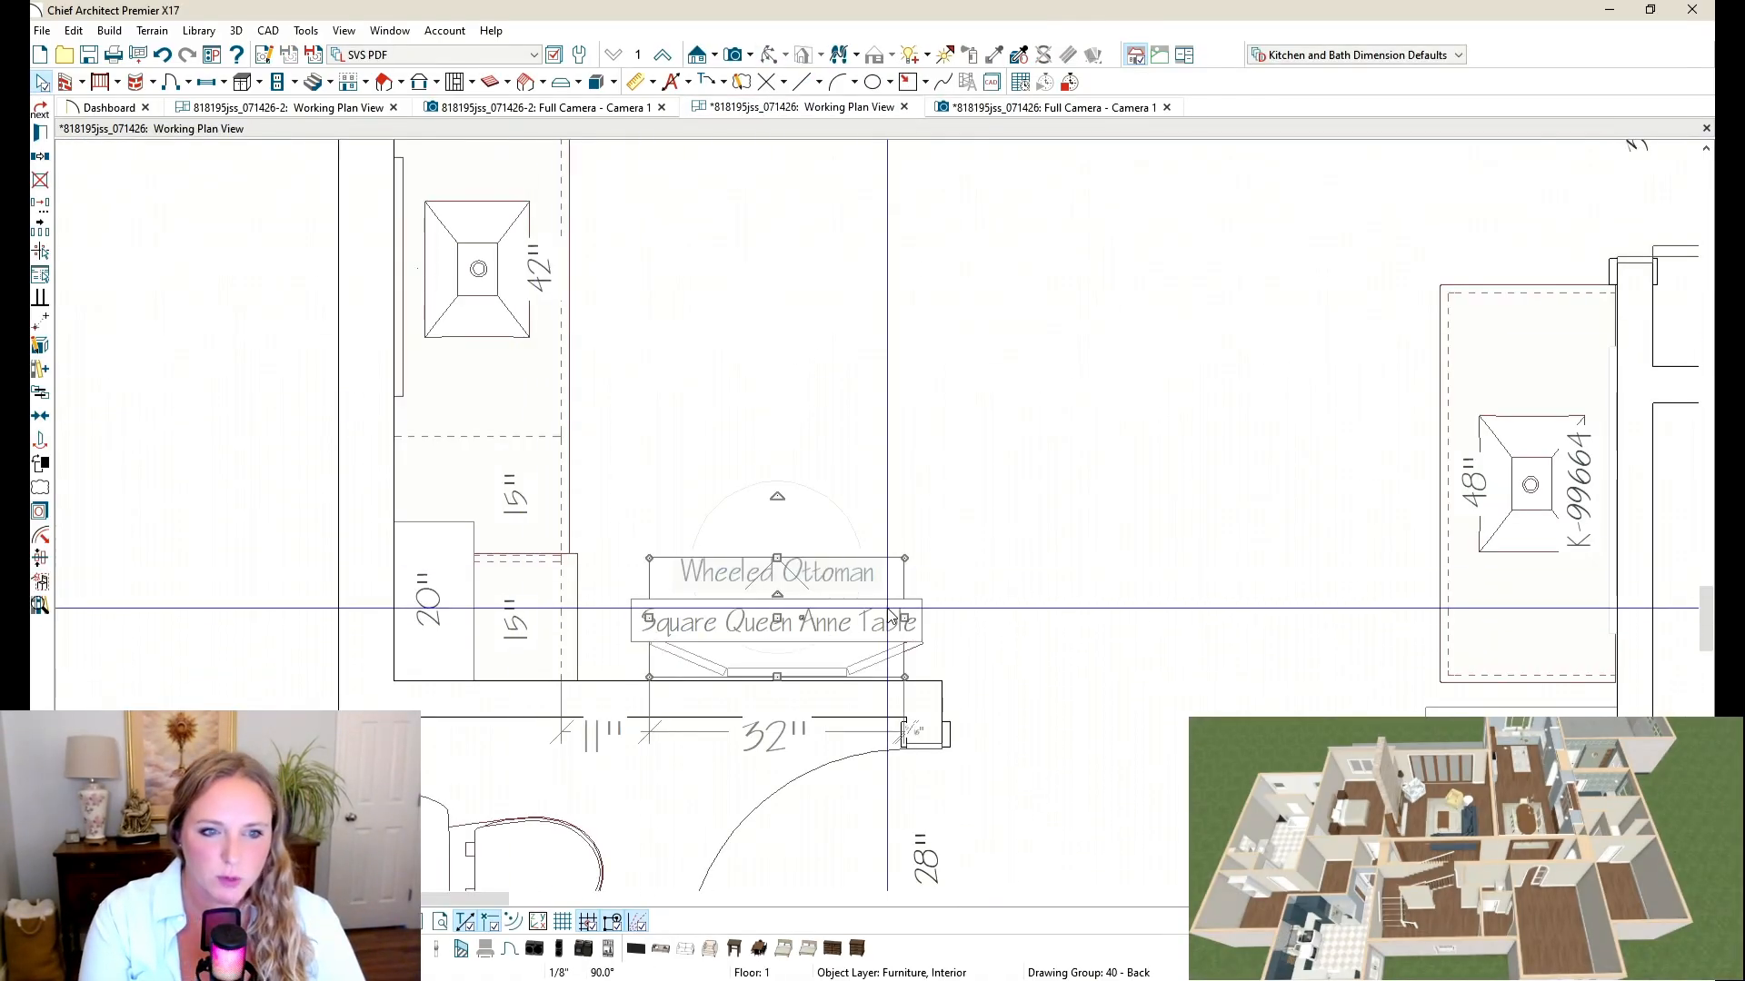
{"action": "left_click_drag", "start_coordinate": [890, 616], "coordinate": [933, 615]}
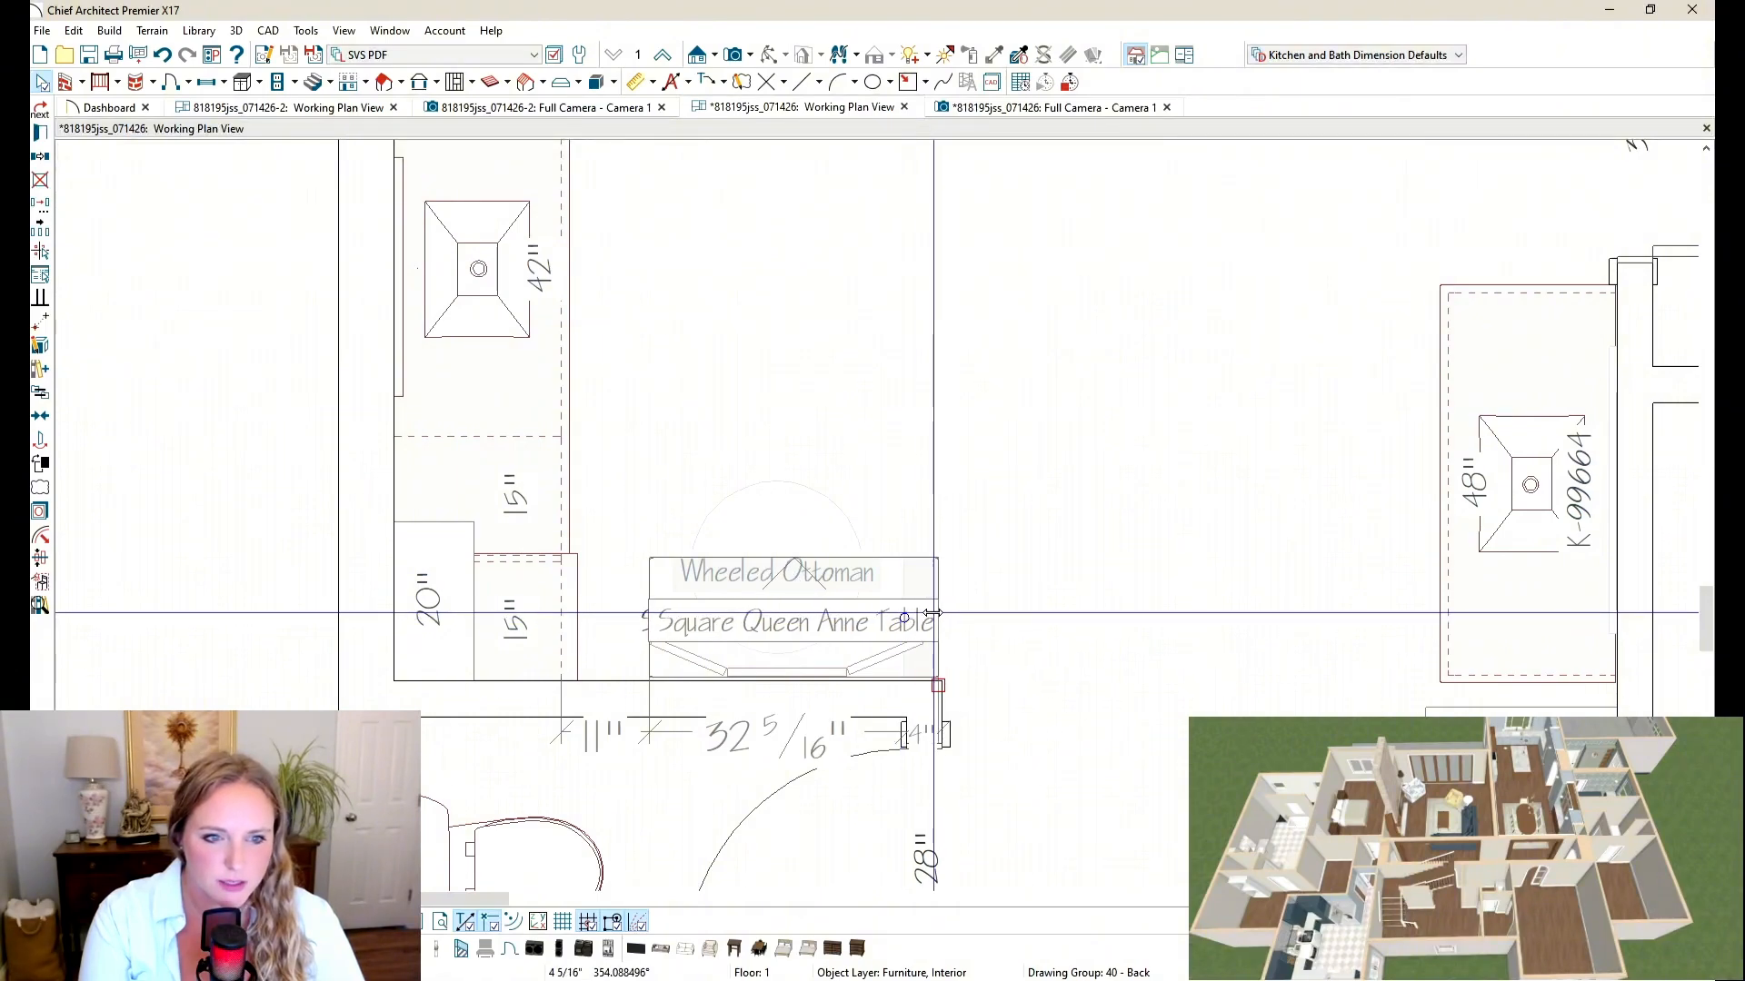
{"action": "left_click_drag", "start_coordinate": [648, 616], "coordinate": [629, 616]}
{"action": "left_click", "coordinate": [991, 106]}
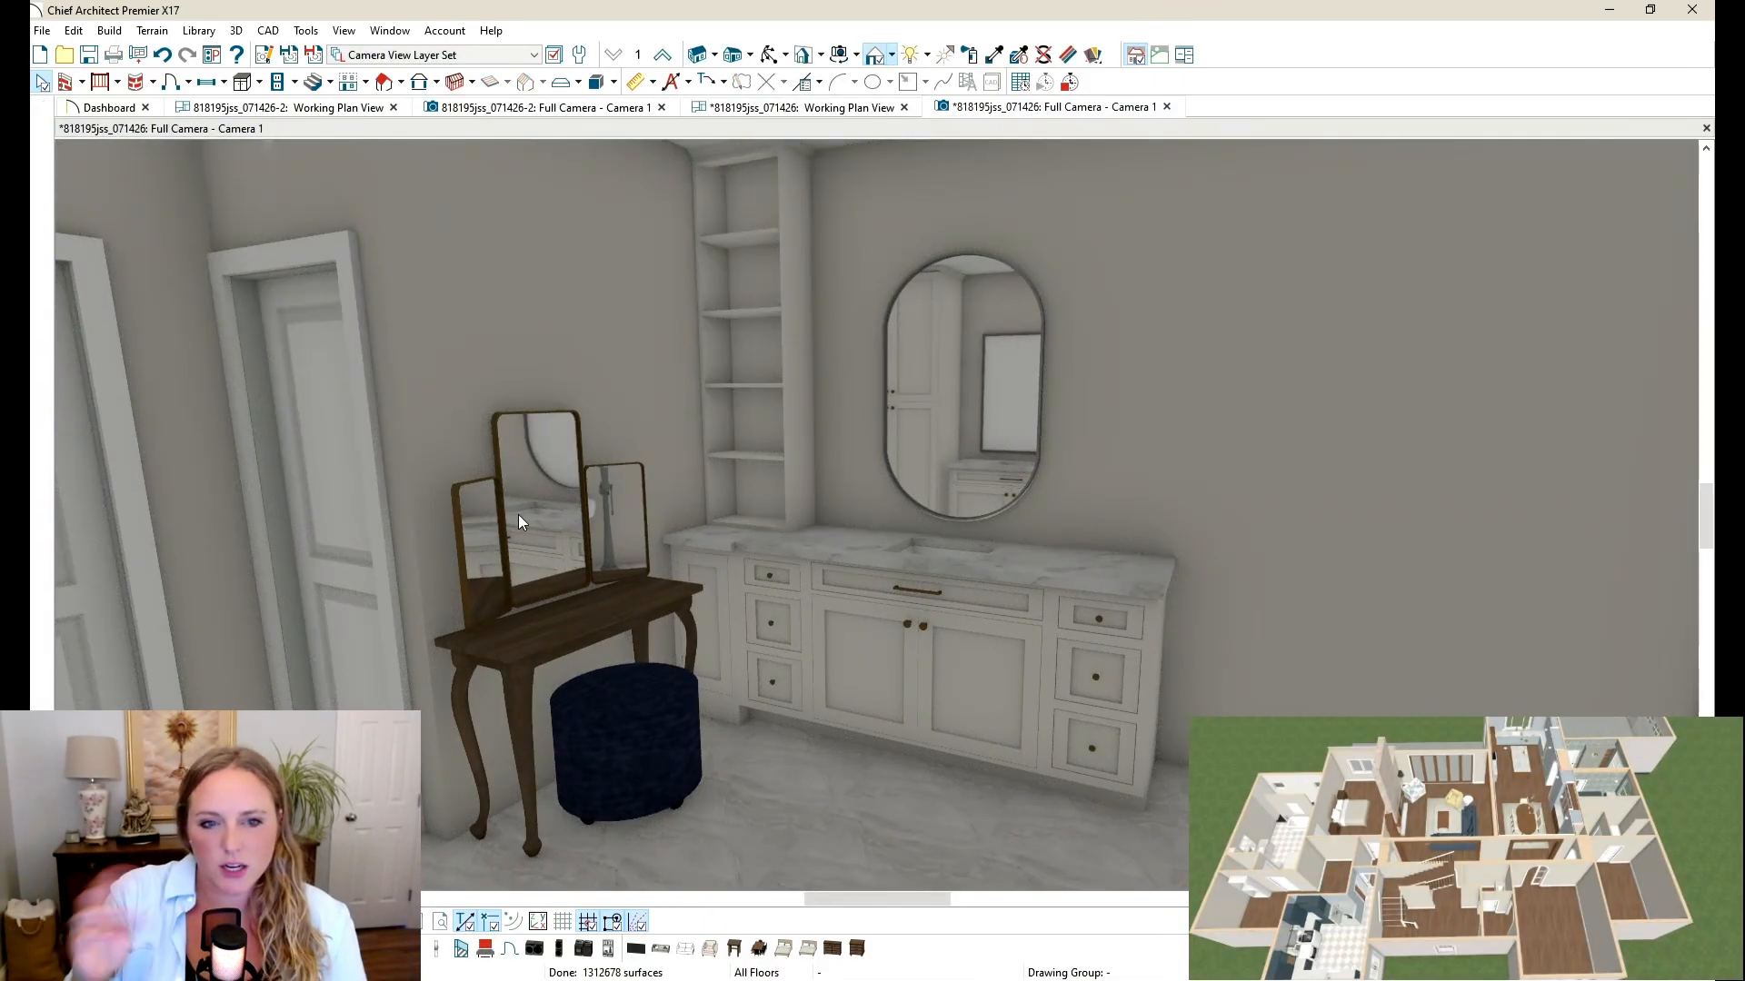
Step: Delete the two side panels of the trifold mirror and select the center mirror above the makeup table
{"action": "left_click", "coordinate": [493, 538]}
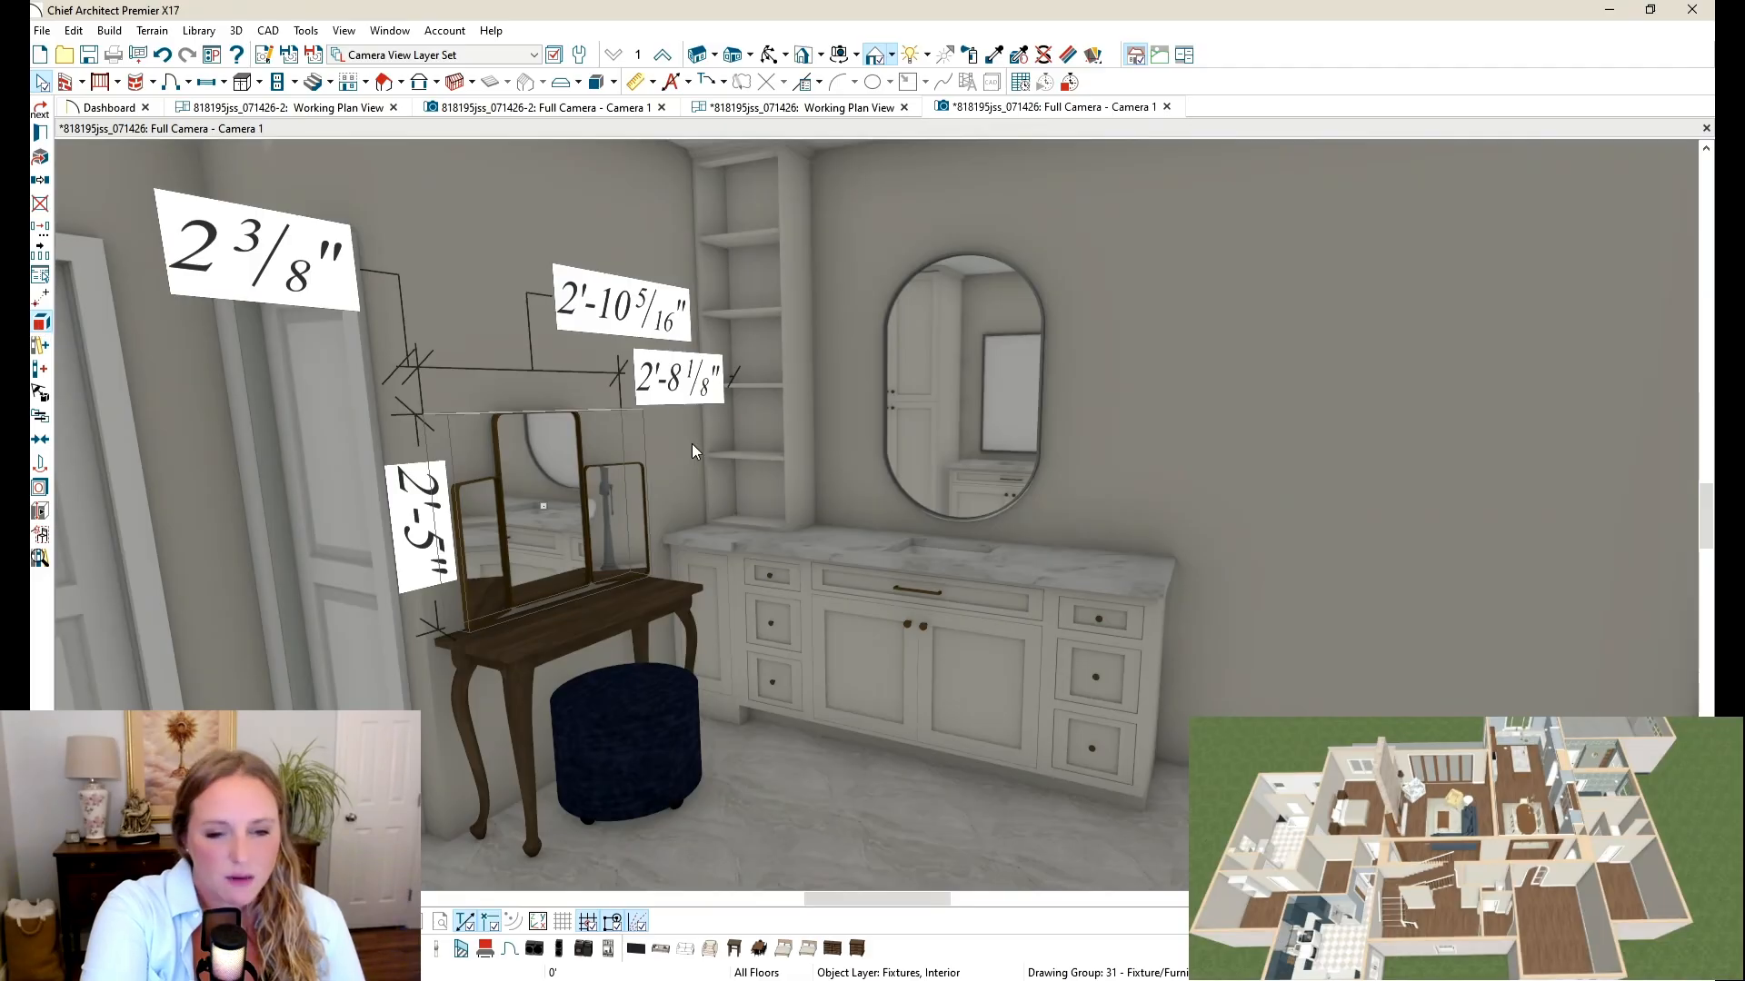
{"action": "left_click", "coordinate": [620, 532]}
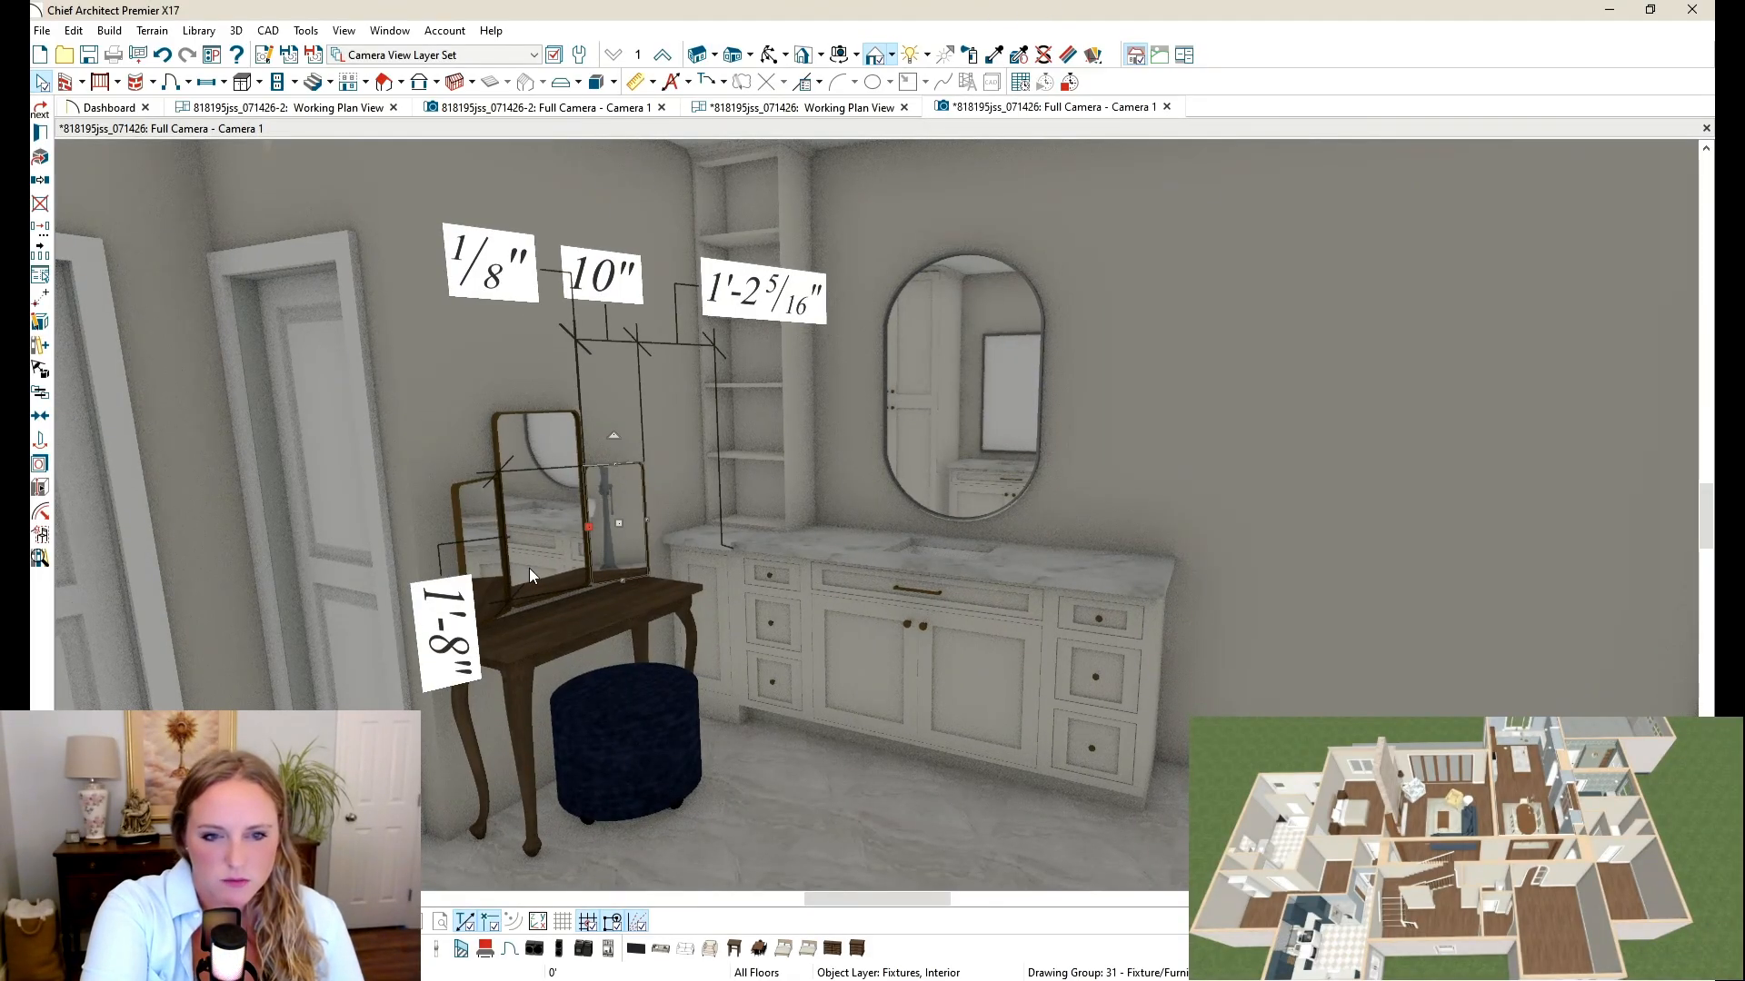
{"action": "key", "text": "Delete"}
{"action": "left_click", "coordinate": [478, 581]}
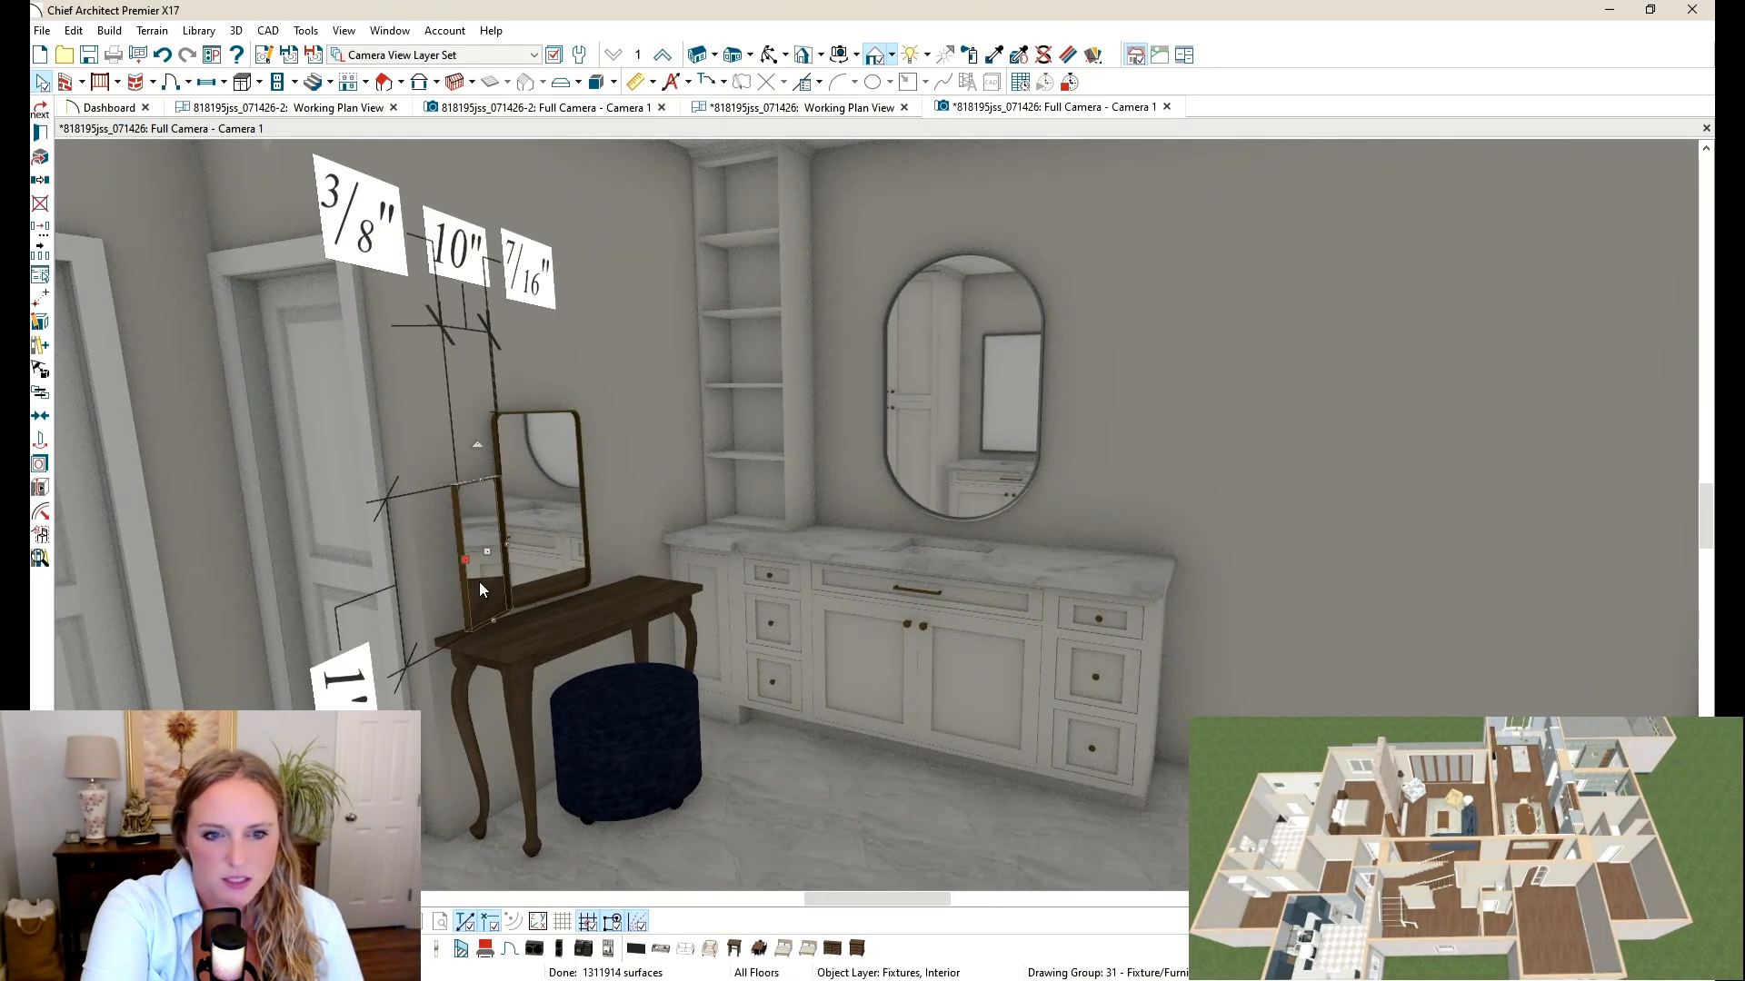
{"action": "key", "text": "Delete"}
{"action": "left_click", "coordinate": [564, 514]}
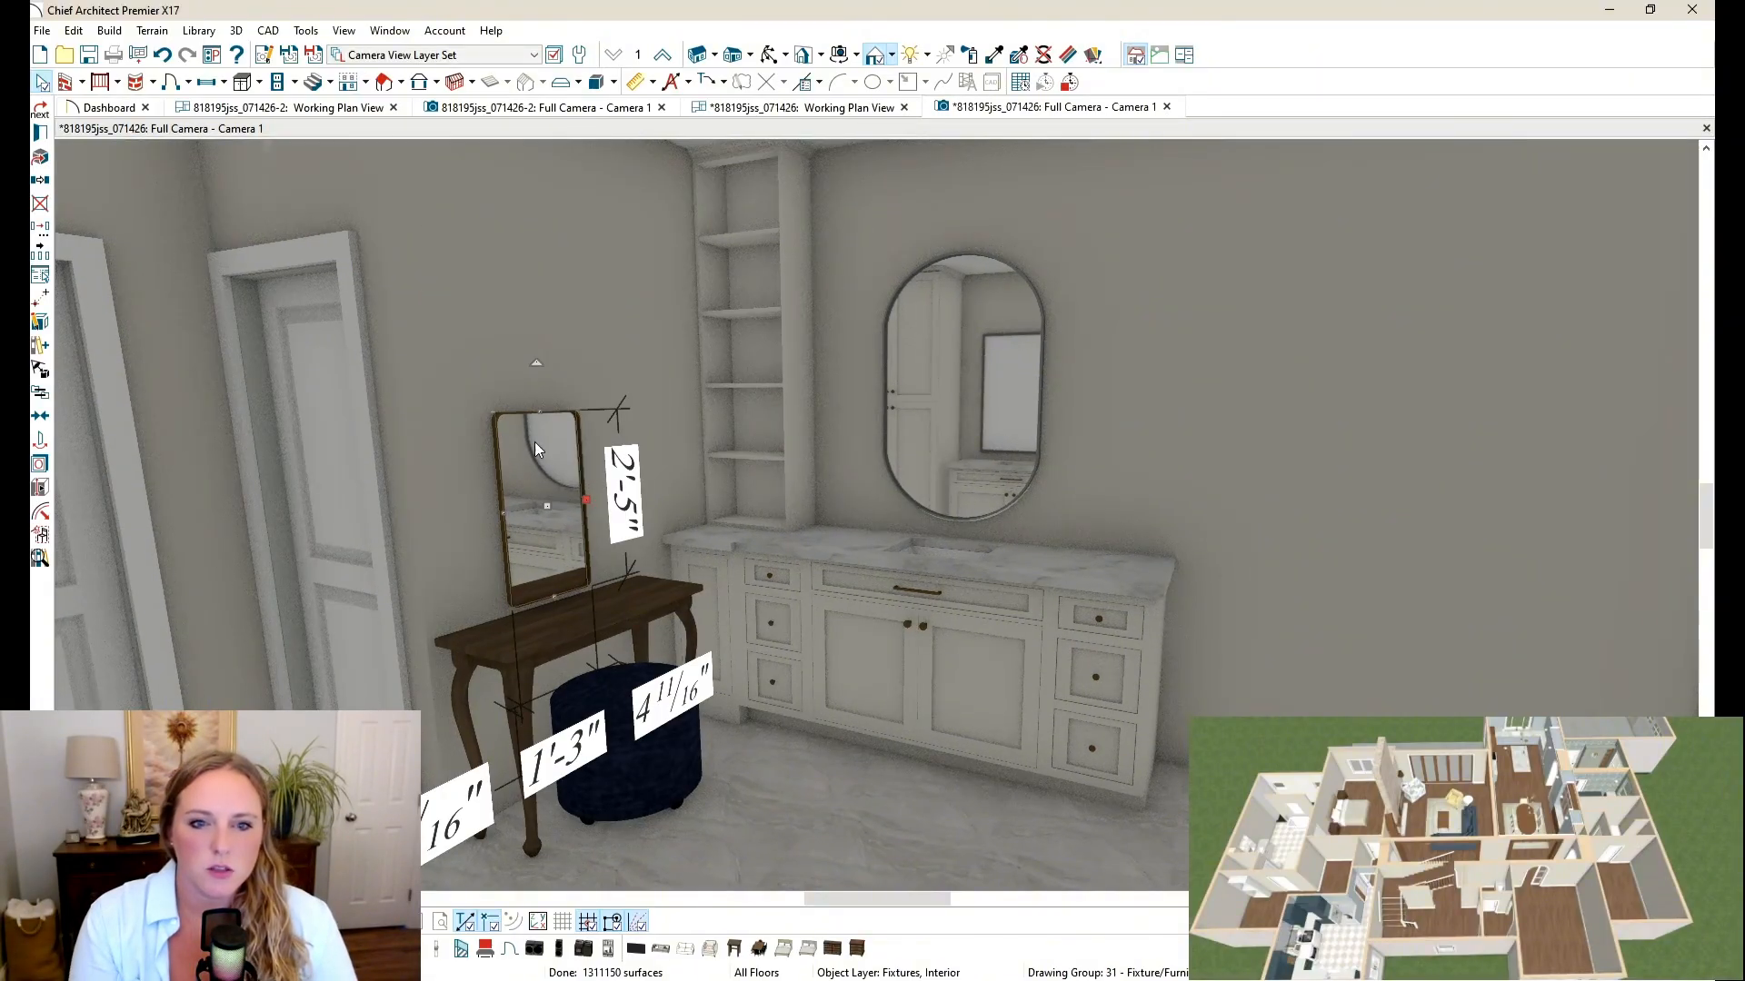
Step: Shorten the mirror above the makeup table to 1'-11" tall and lay it flat on the tabletop
{"action": "left_click_drag", "start_coordinate": [534, 416], "coordinate": [548, 542]}
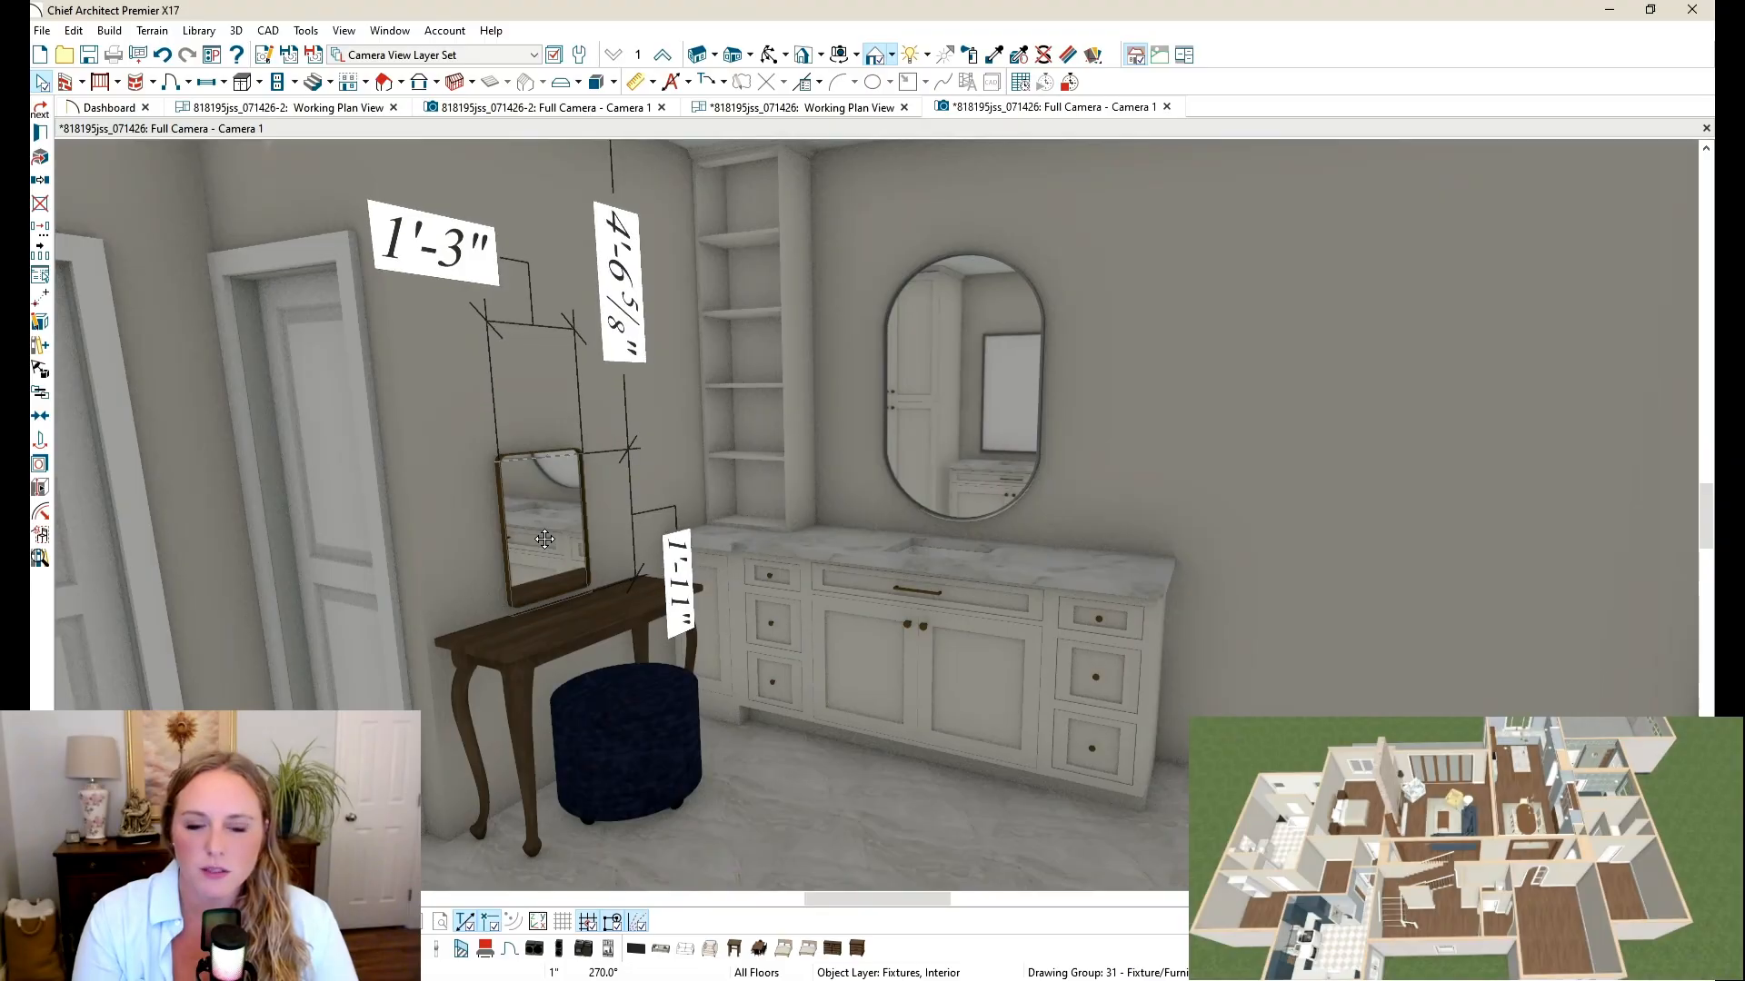
{"action": "left_click", "coordinate": [769, 56]}
{"action": "left_click_drag", "start_coordinate": [842, 564], "coordinate": [842, 389]}
{"action": "key", "text": "space"}
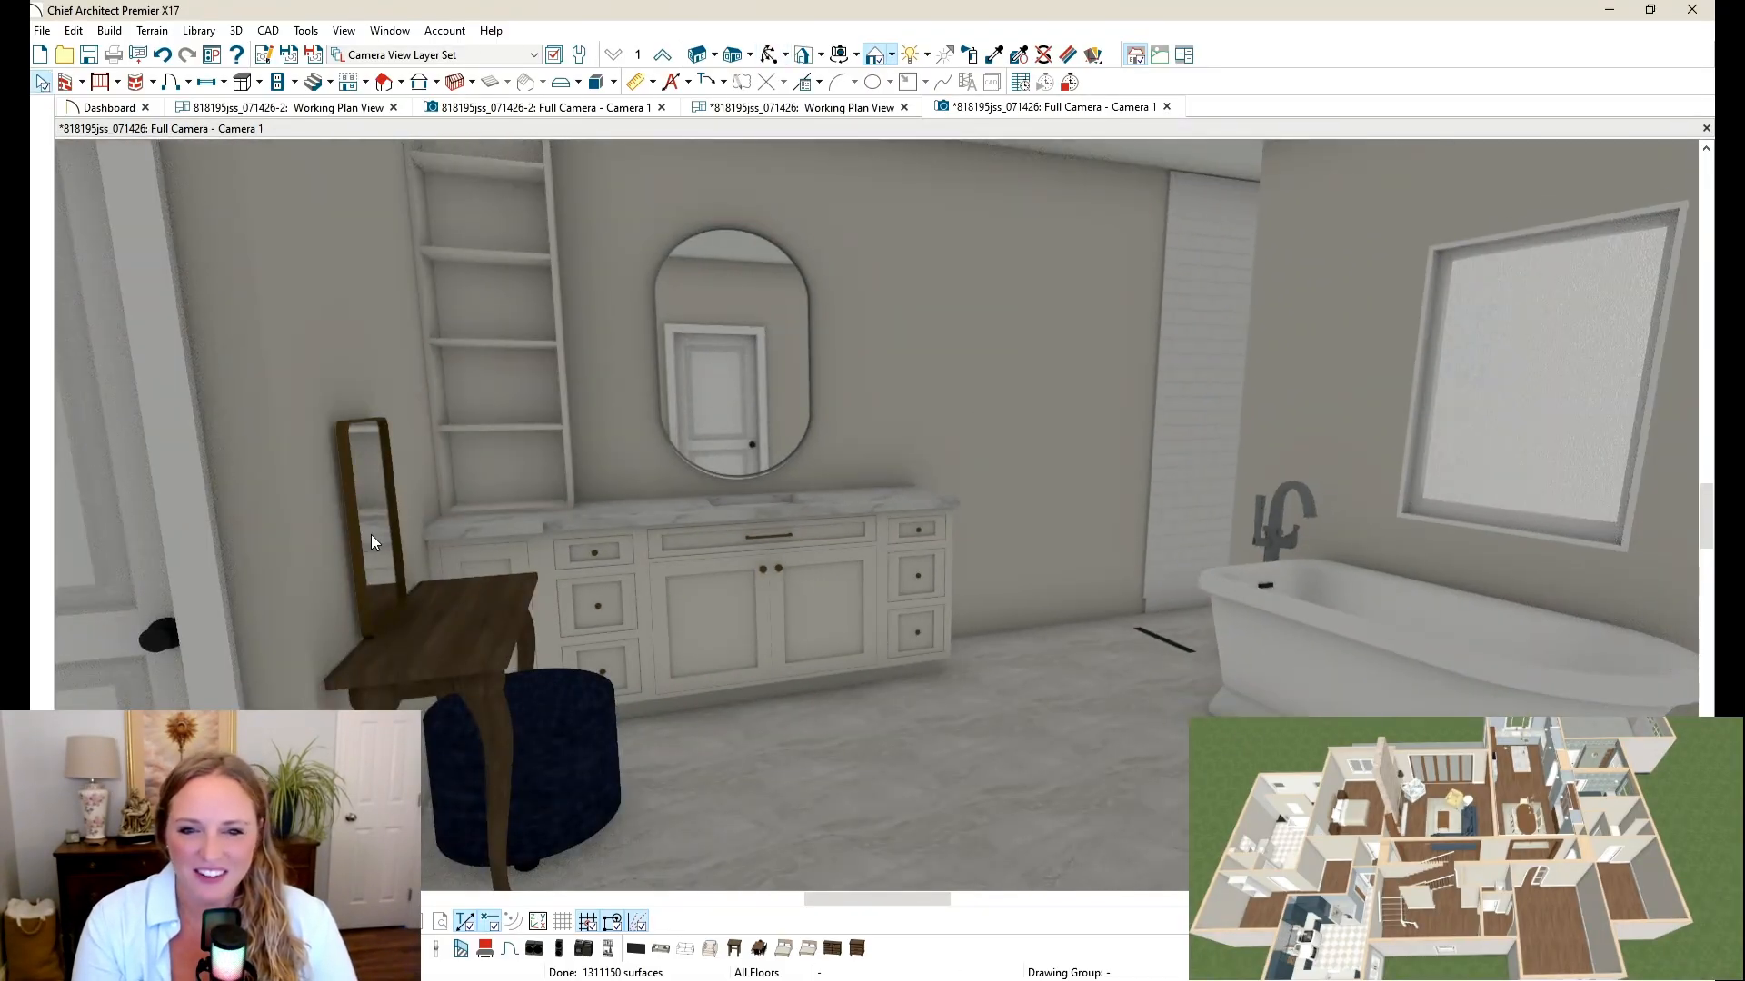
{"action": "left_click", "coordinate": [357, 548]}
{"action": "left_click_drag", "start_coordinate": [340, 365], "coordinate": [354, 536]}
{"action": "left_click_drag", "start_coordinate": [418, 605], "coordinate": [413, 611]}
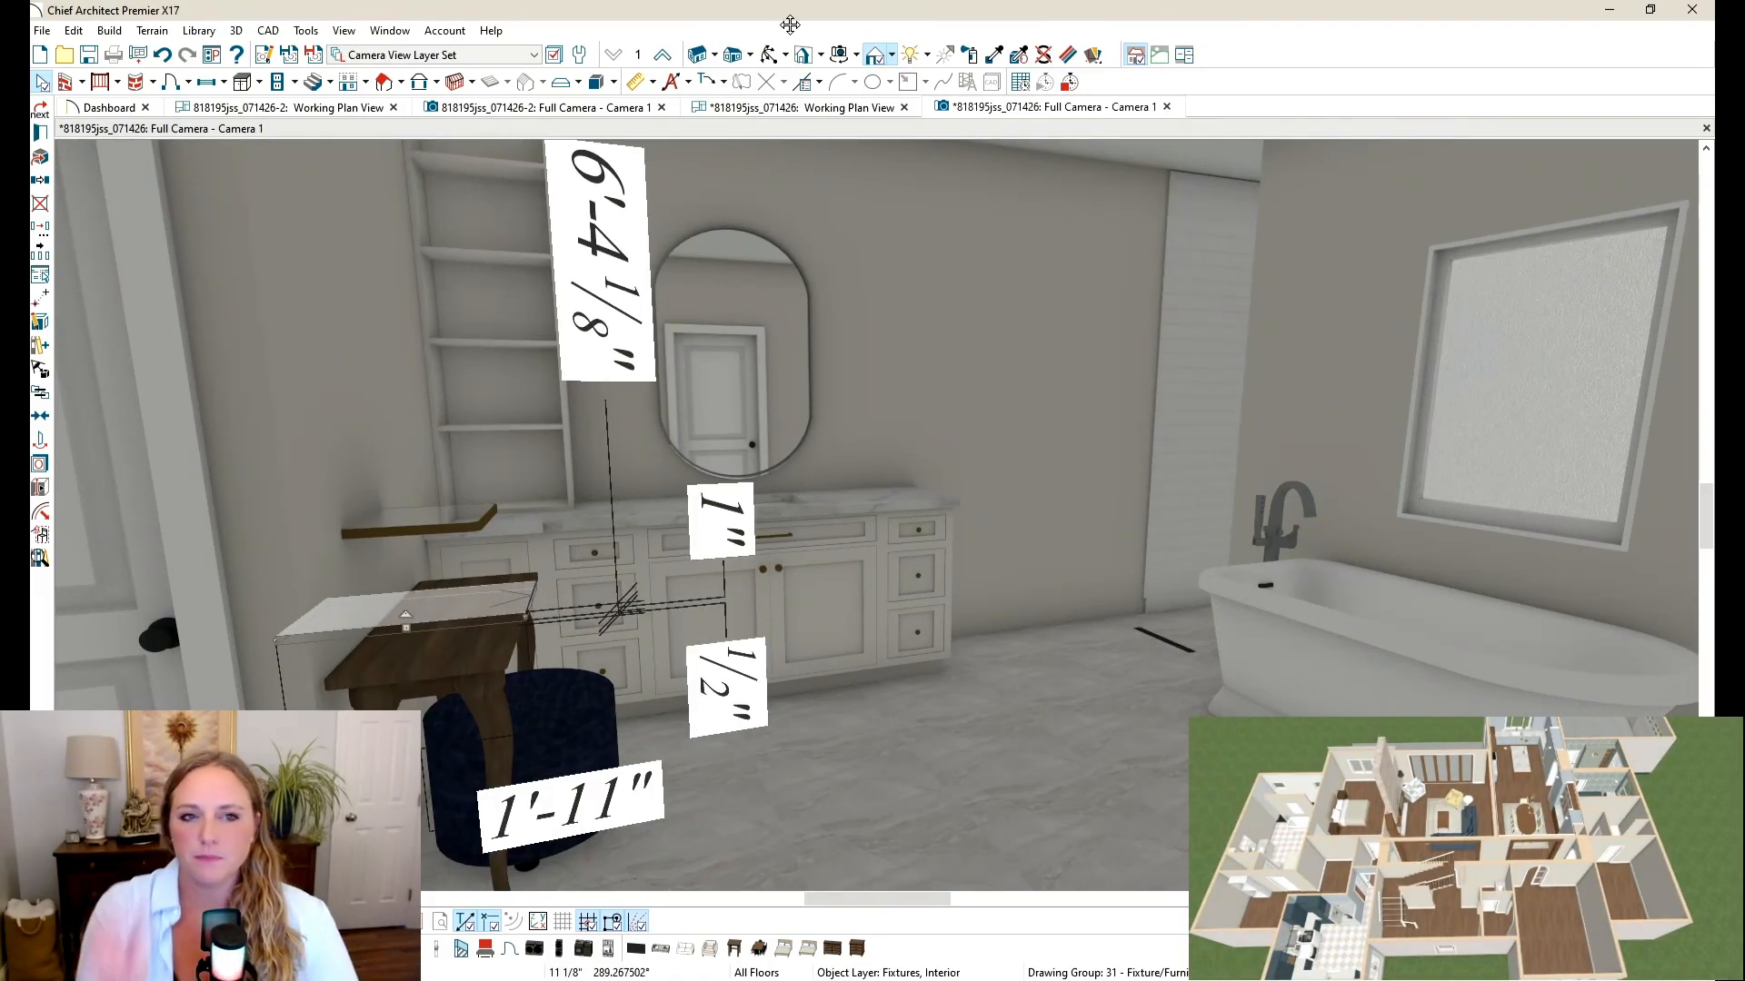
Step: Review the flat mirror on the makeup table from several angles and compare the room with the double-vanity camera view
{"action": "middle_click_drag", "start_coordinate": [1065, 402], "coordinate": [520, 450]}
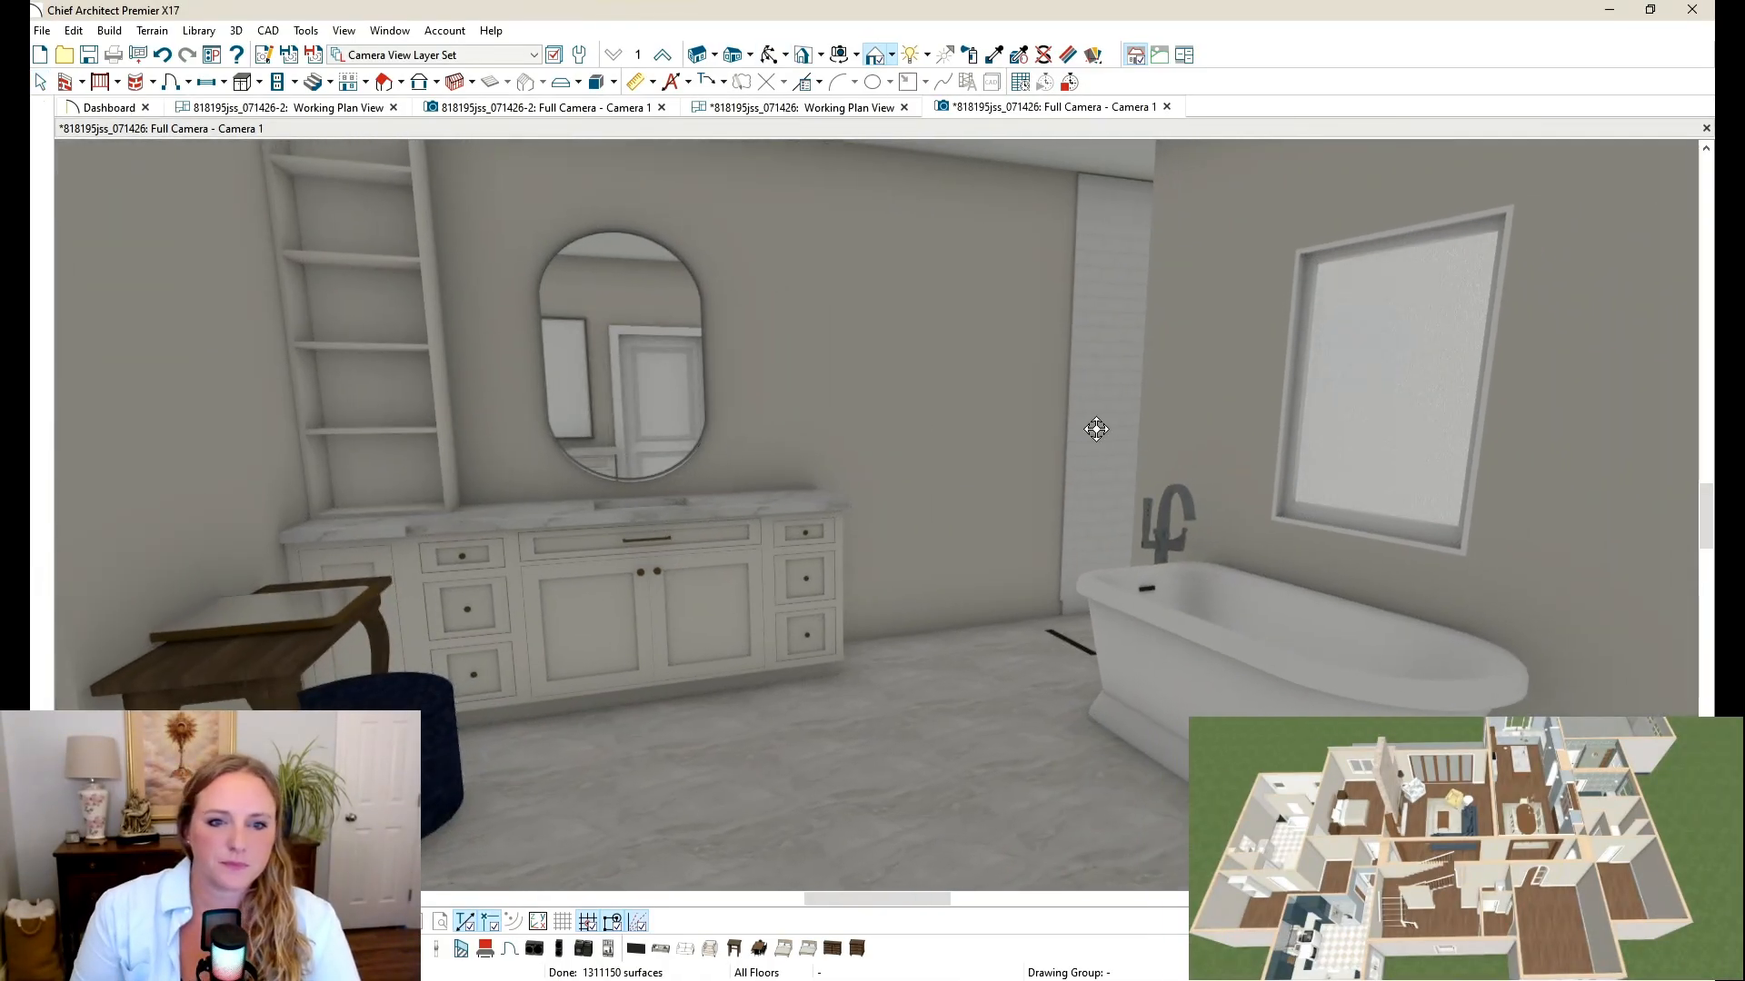
{"action": "scroll", "coordinate": [1095, 428], "scroll_direction": "up", "scroll_amount": 2}
{"action": "left_click_drag", "start_coordinate": [976, 425], "coordinate": [635, 514]}
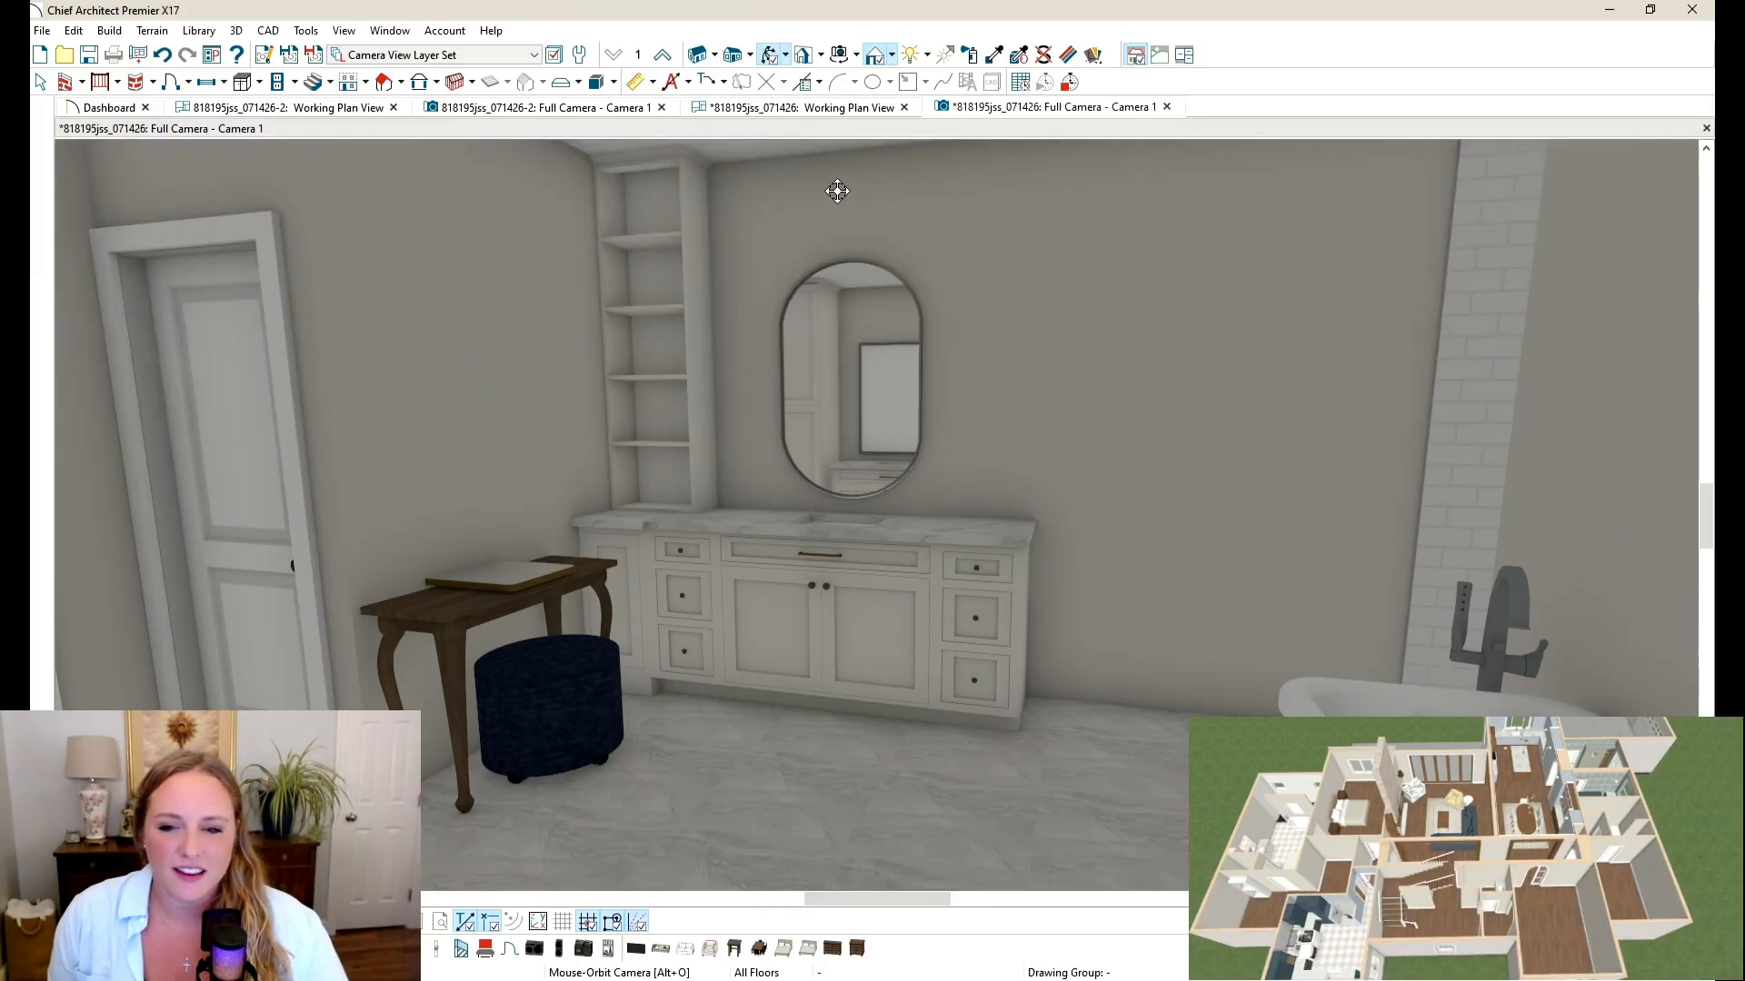
{"action": "left_click_drag", "start_coordinate": [791, 342], "coordinate": [736, 355]}
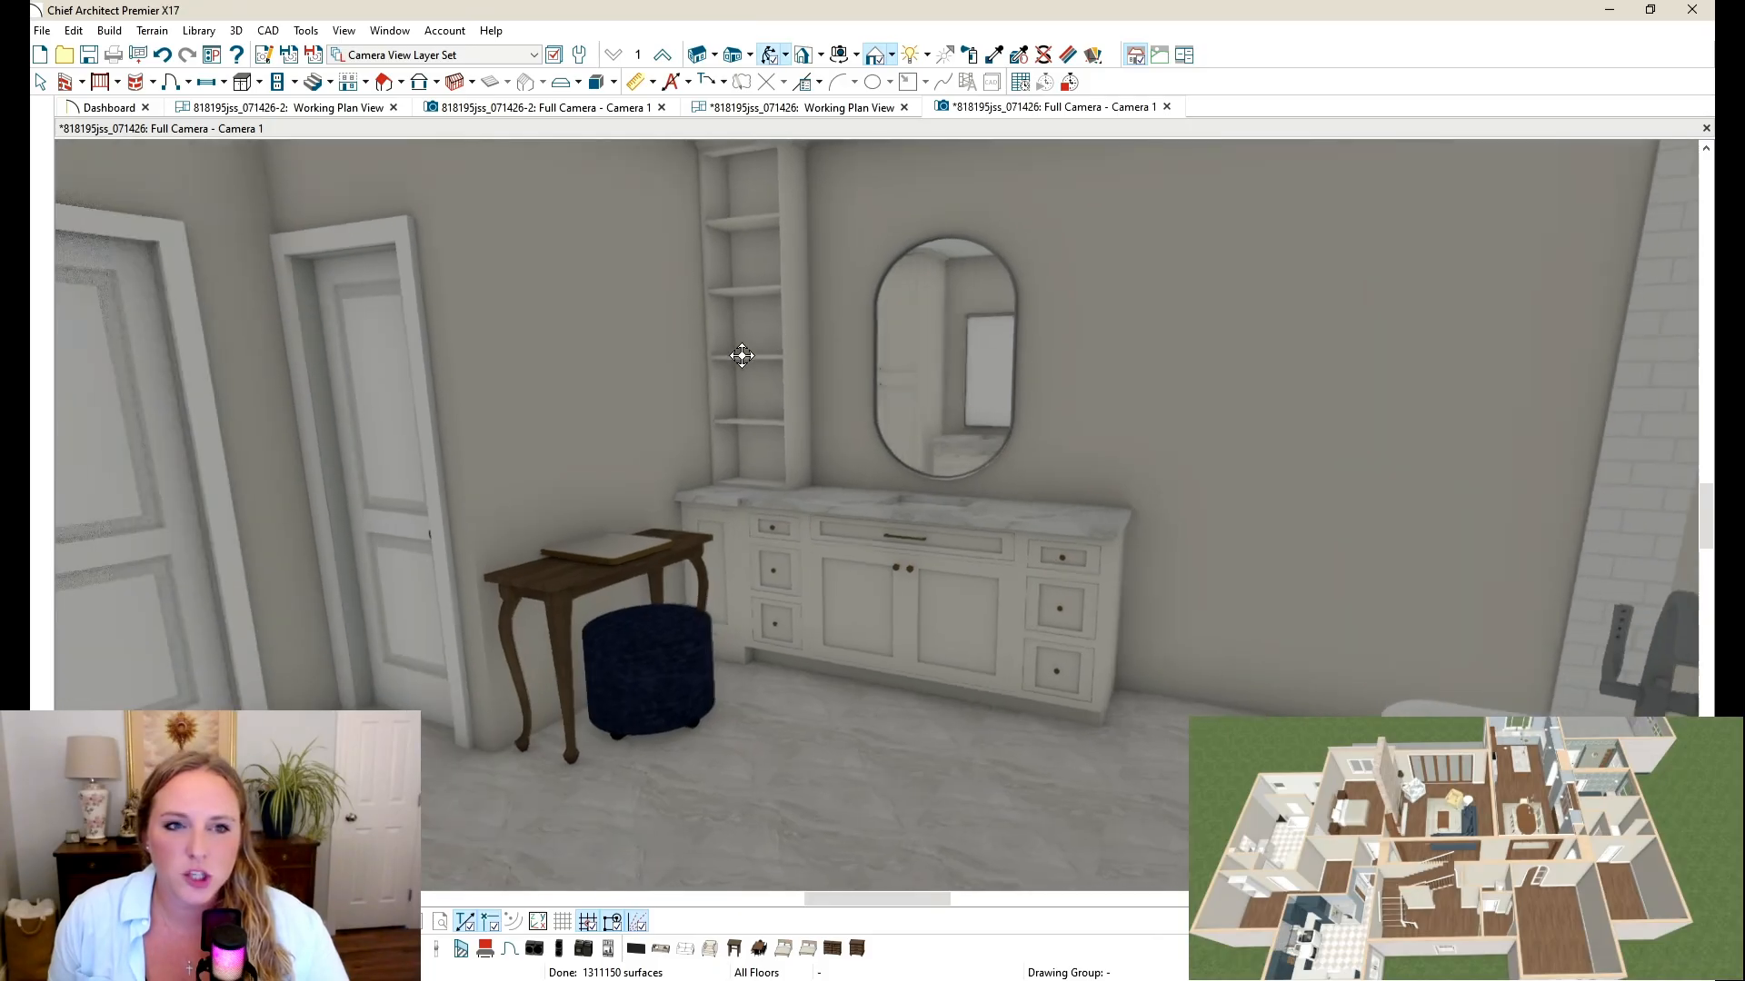
{"action": "middle_click_drag", "start_coordinate": [718, 423], "coordinate": [713, 427]}
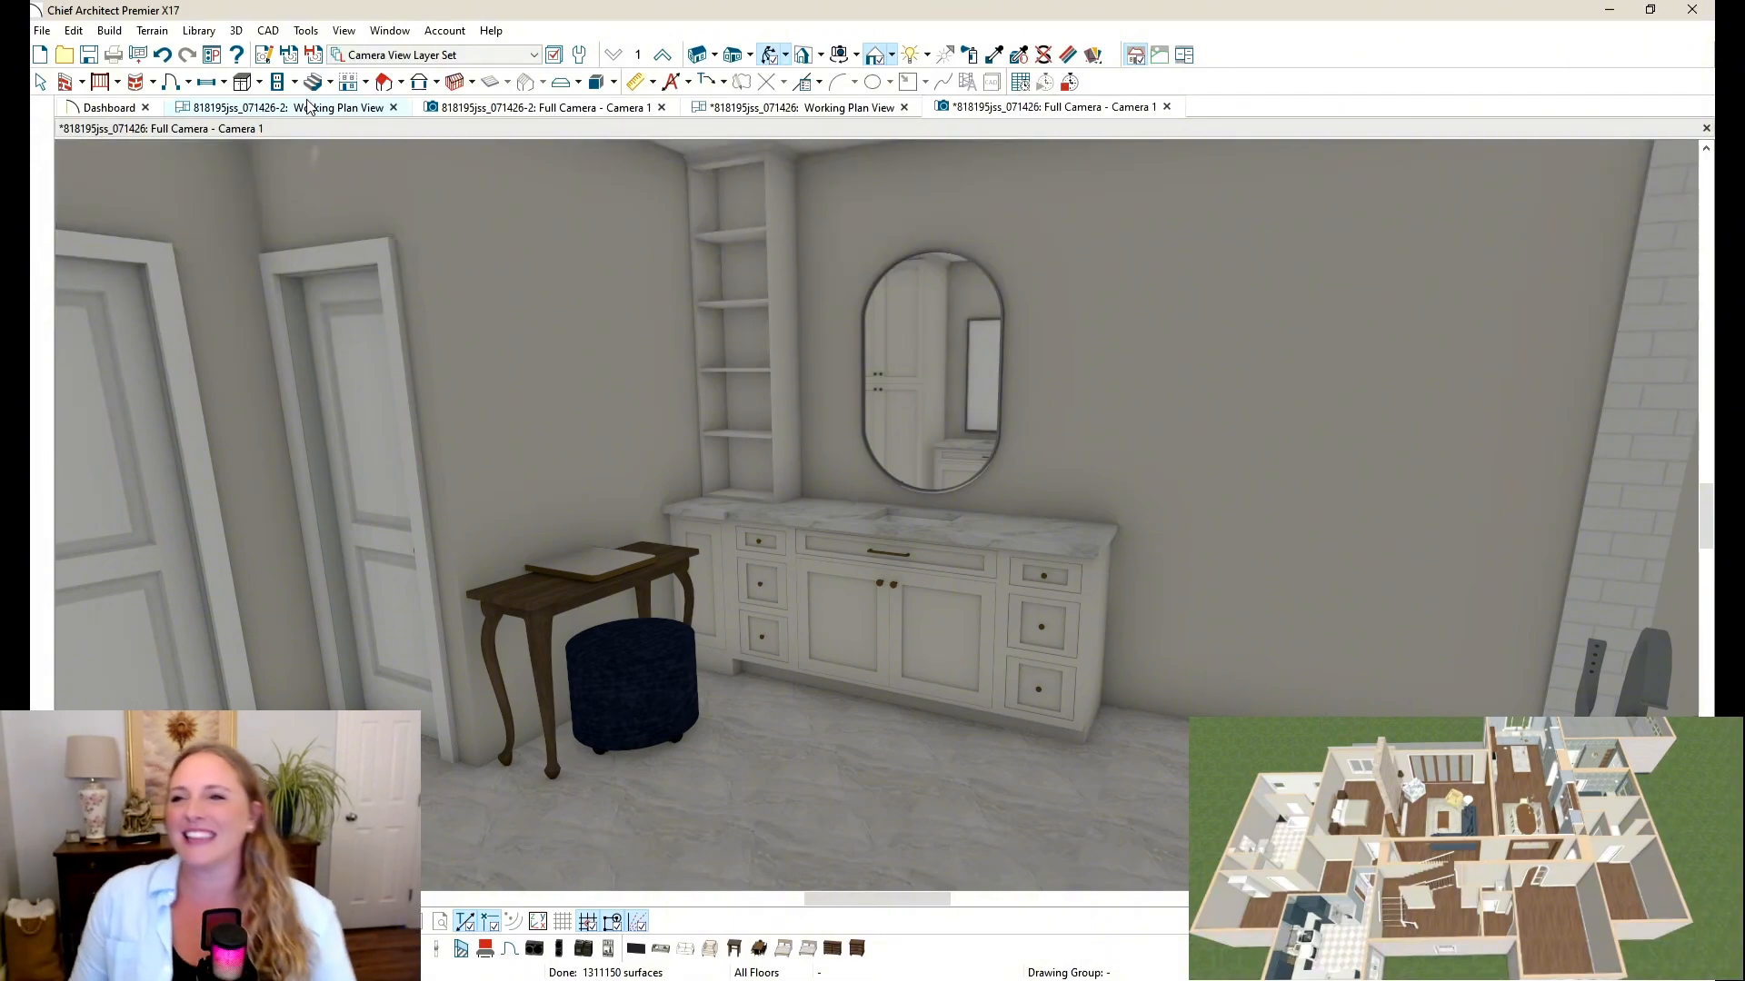
{"action": "left_click", "coordinate": [568, 109]}
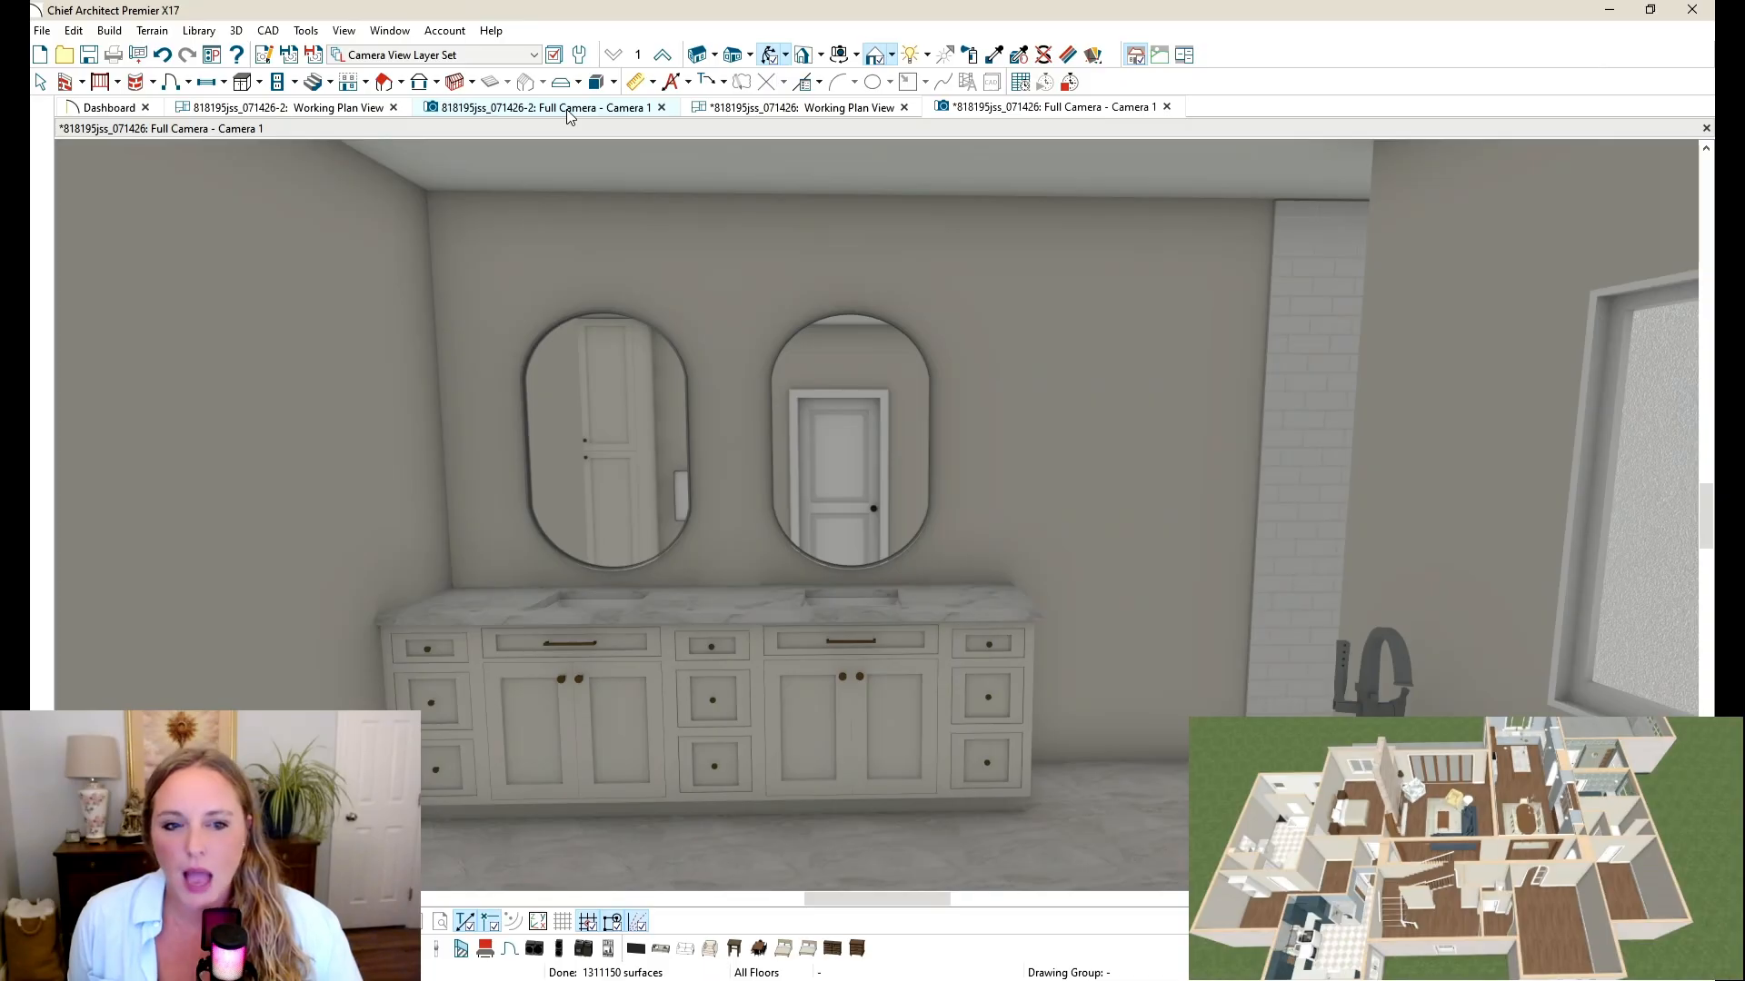
{"action": "left_click", "coordinate": [768, 54]}
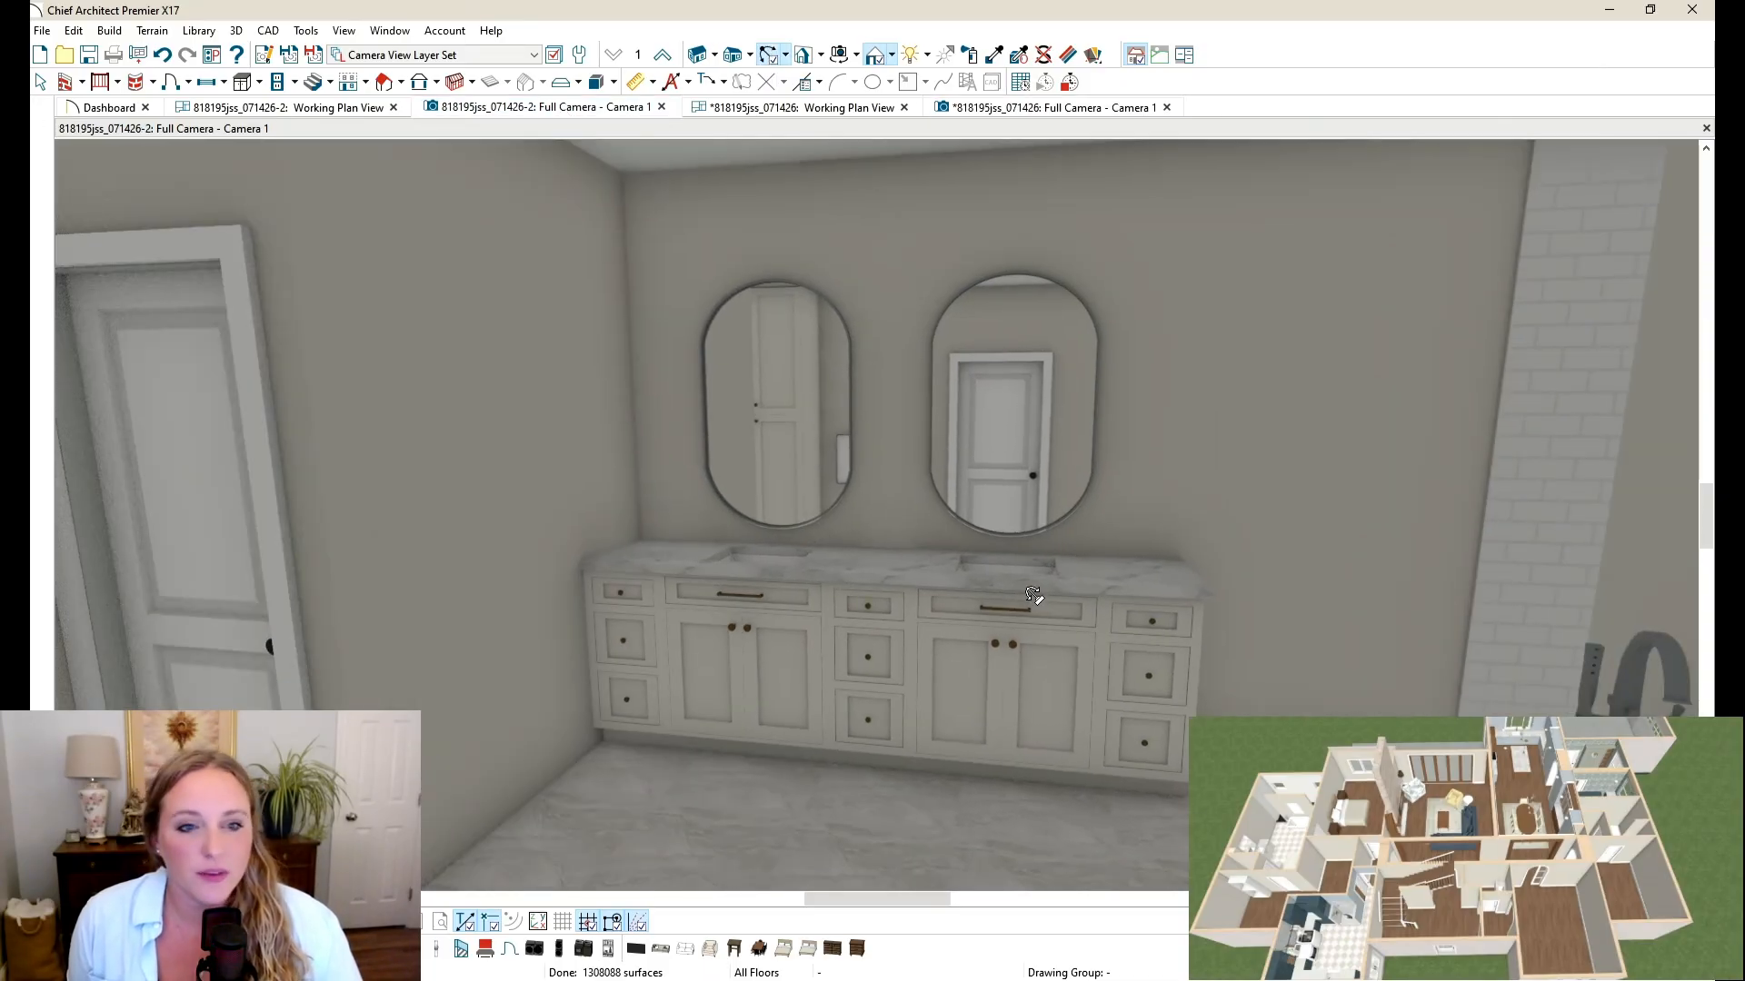
{"action": "left_click", "coordinate": [1032, 105]}
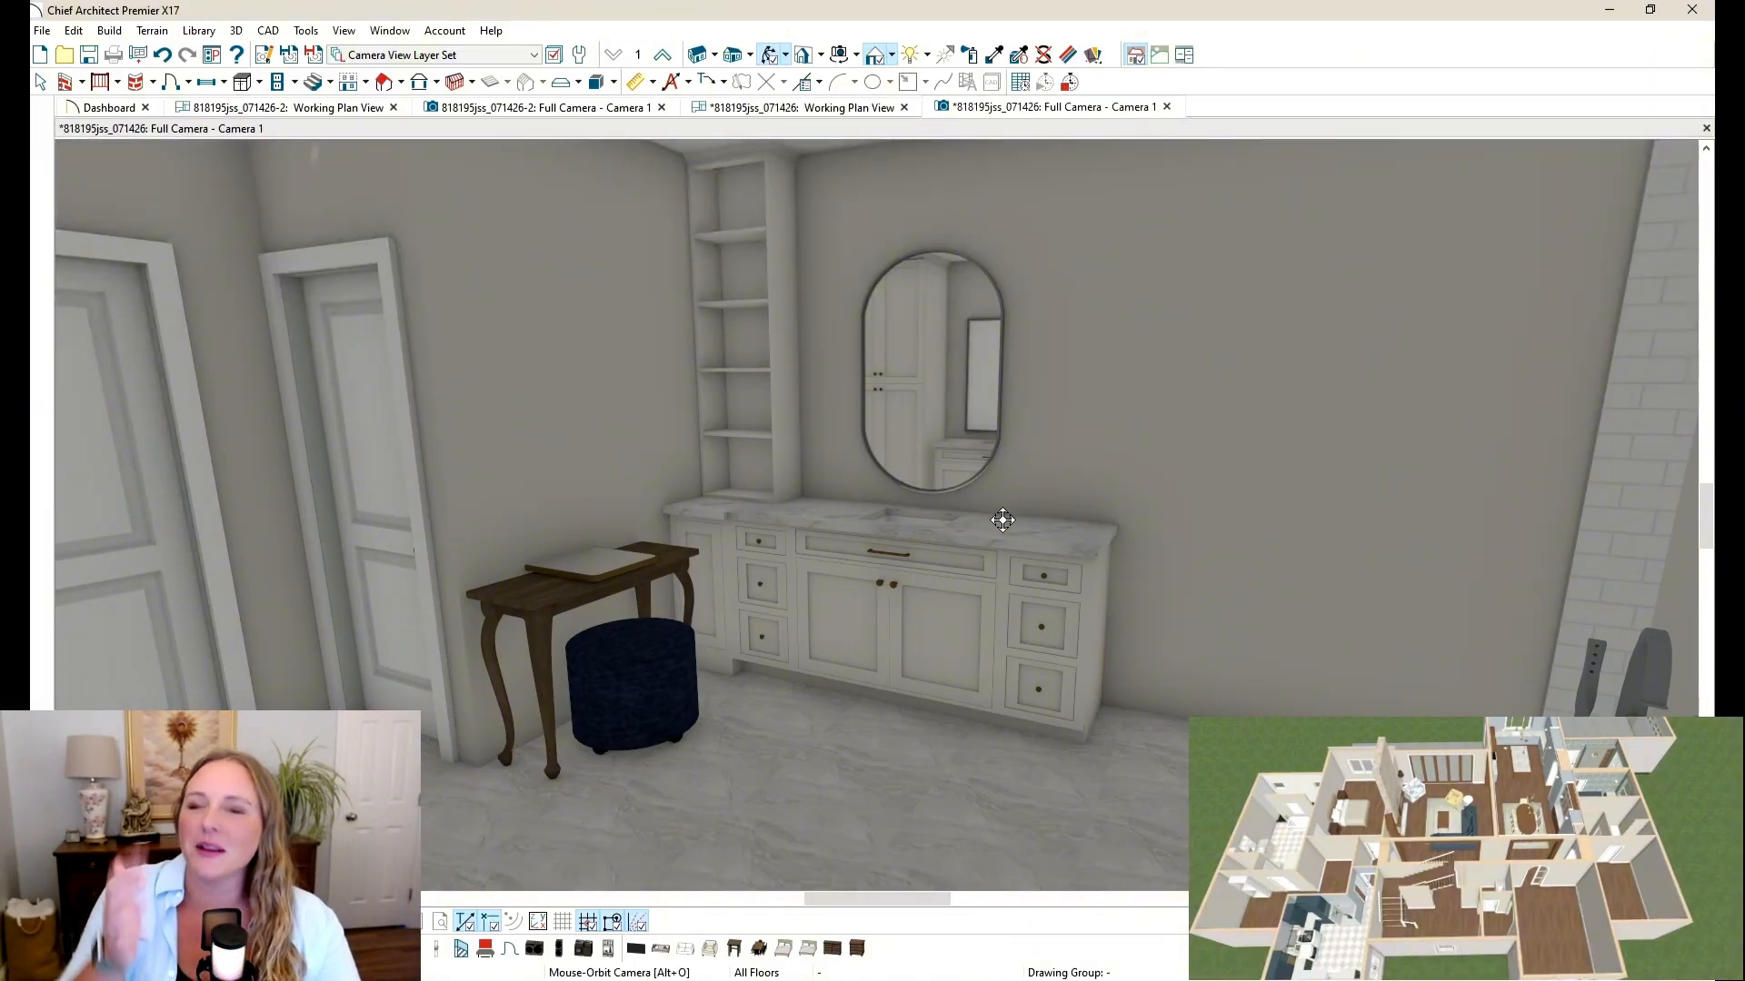
Step: Capture a screen snip of the corner with the makeup table, open shelving and single-sink vanity
{"action": "left_click_drag", "start_coordinate": [1068, 476], "coordinate": [1064, 474]}
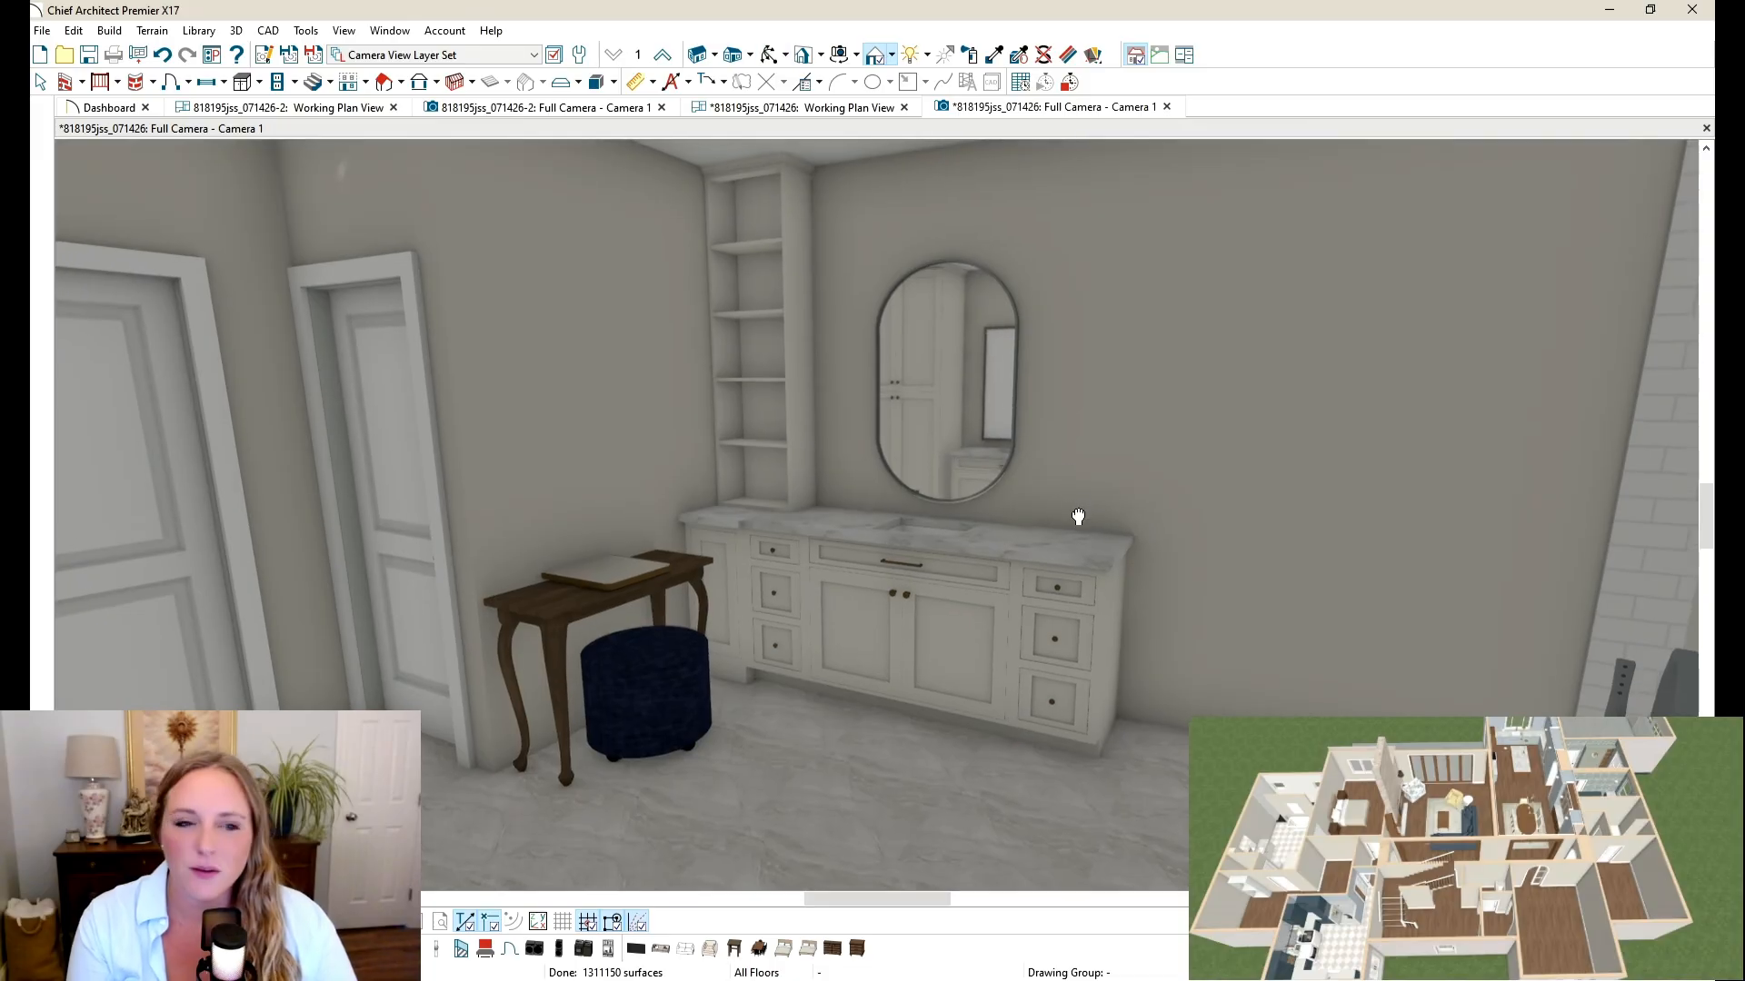
{"action": "key", "text": "super+shift+s"}
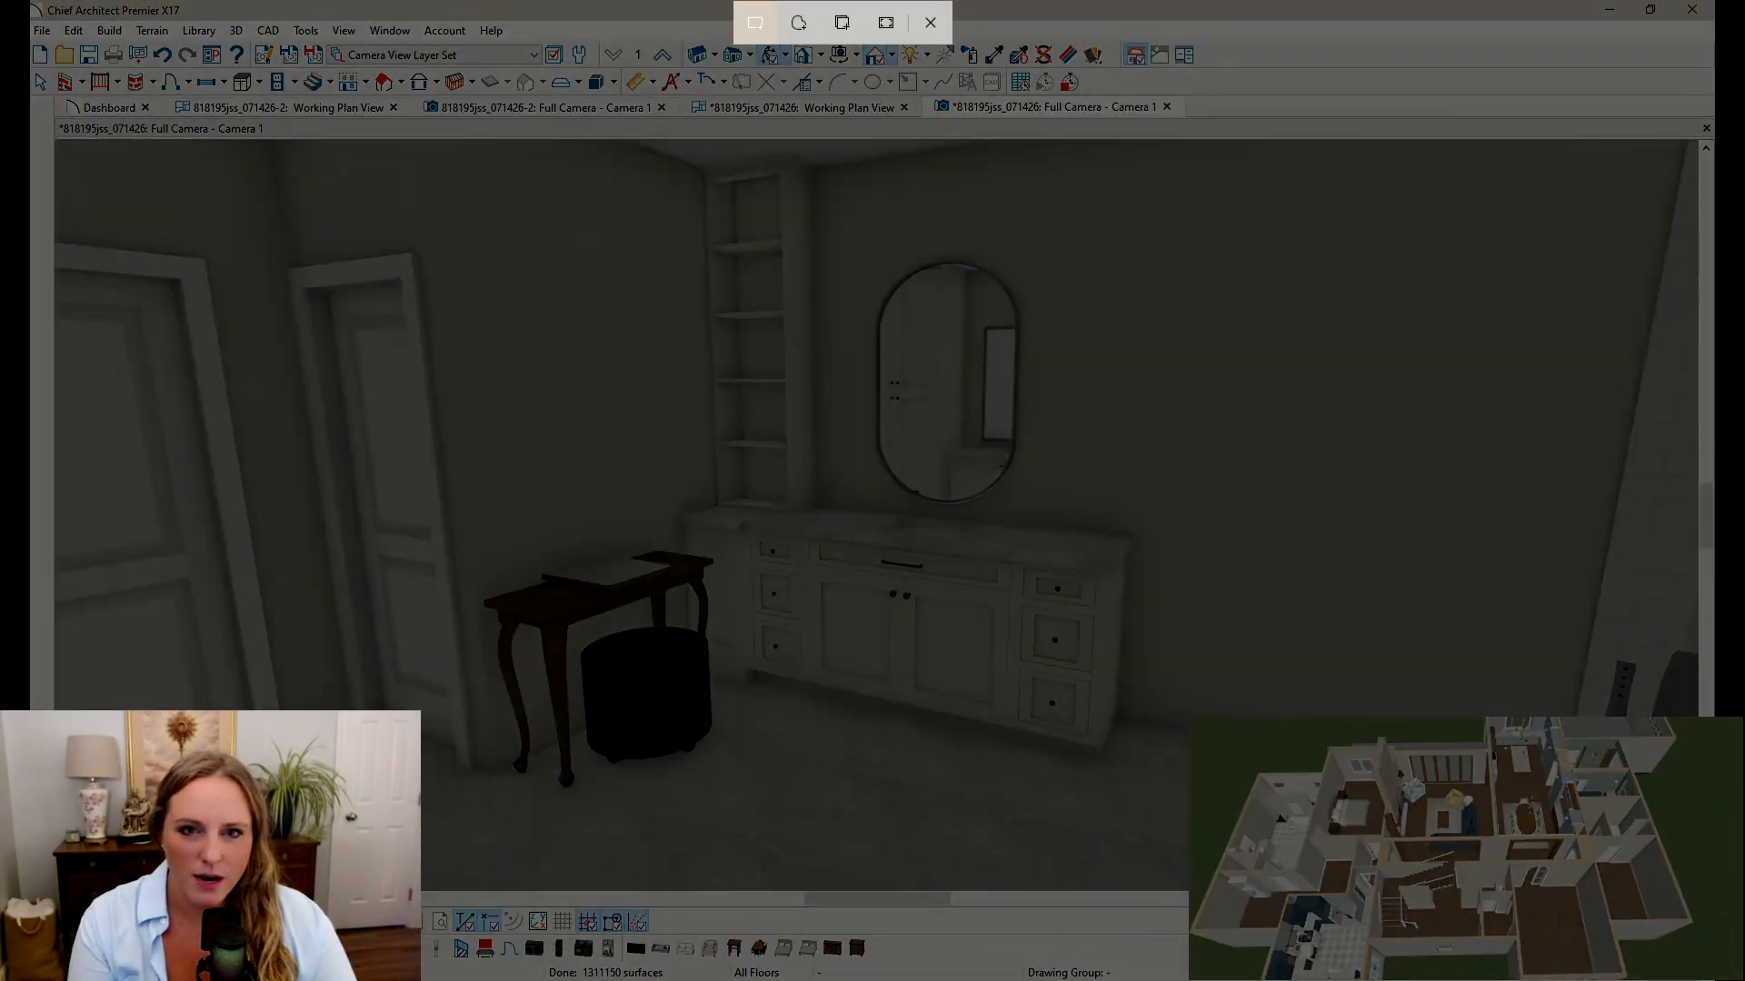
{"action": "left_click_drag", "start_coordinate": [289, 144], "coordinate": [1284, 814]}
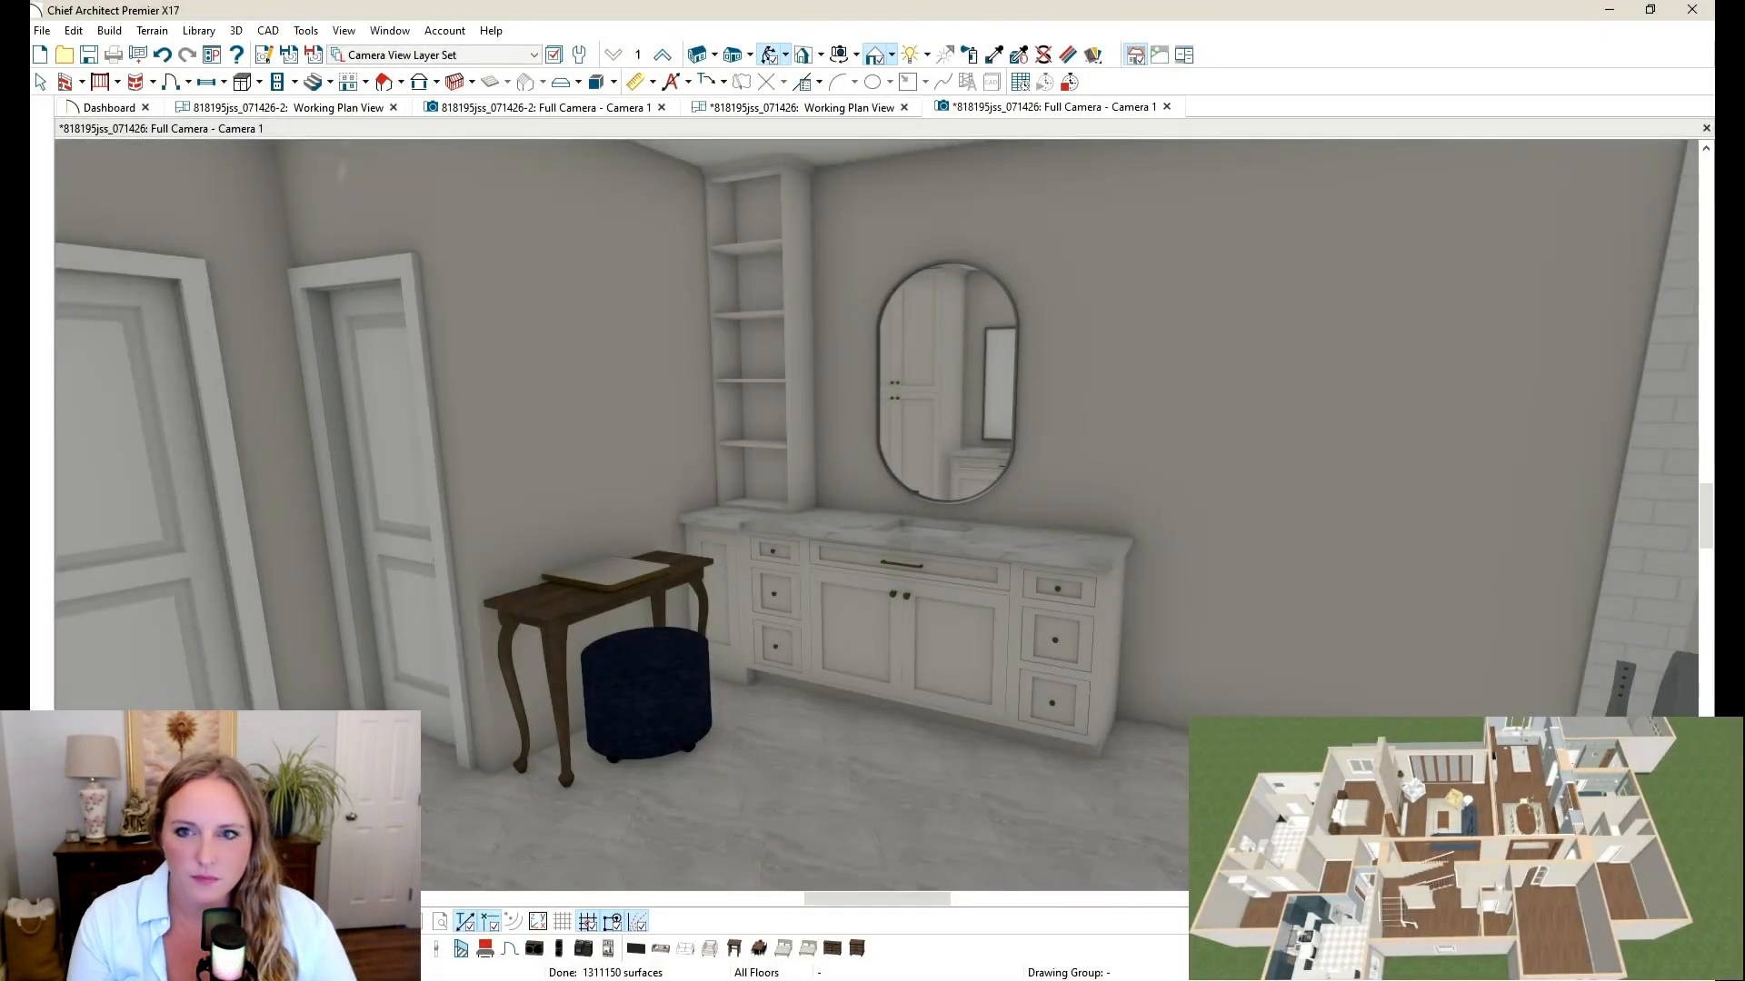
{"action": "key", "text": "alt+Tab"}
{"action": "left_click_drag", "start_coordinate": [1178, 58], "coordinate": [1137, 972]}
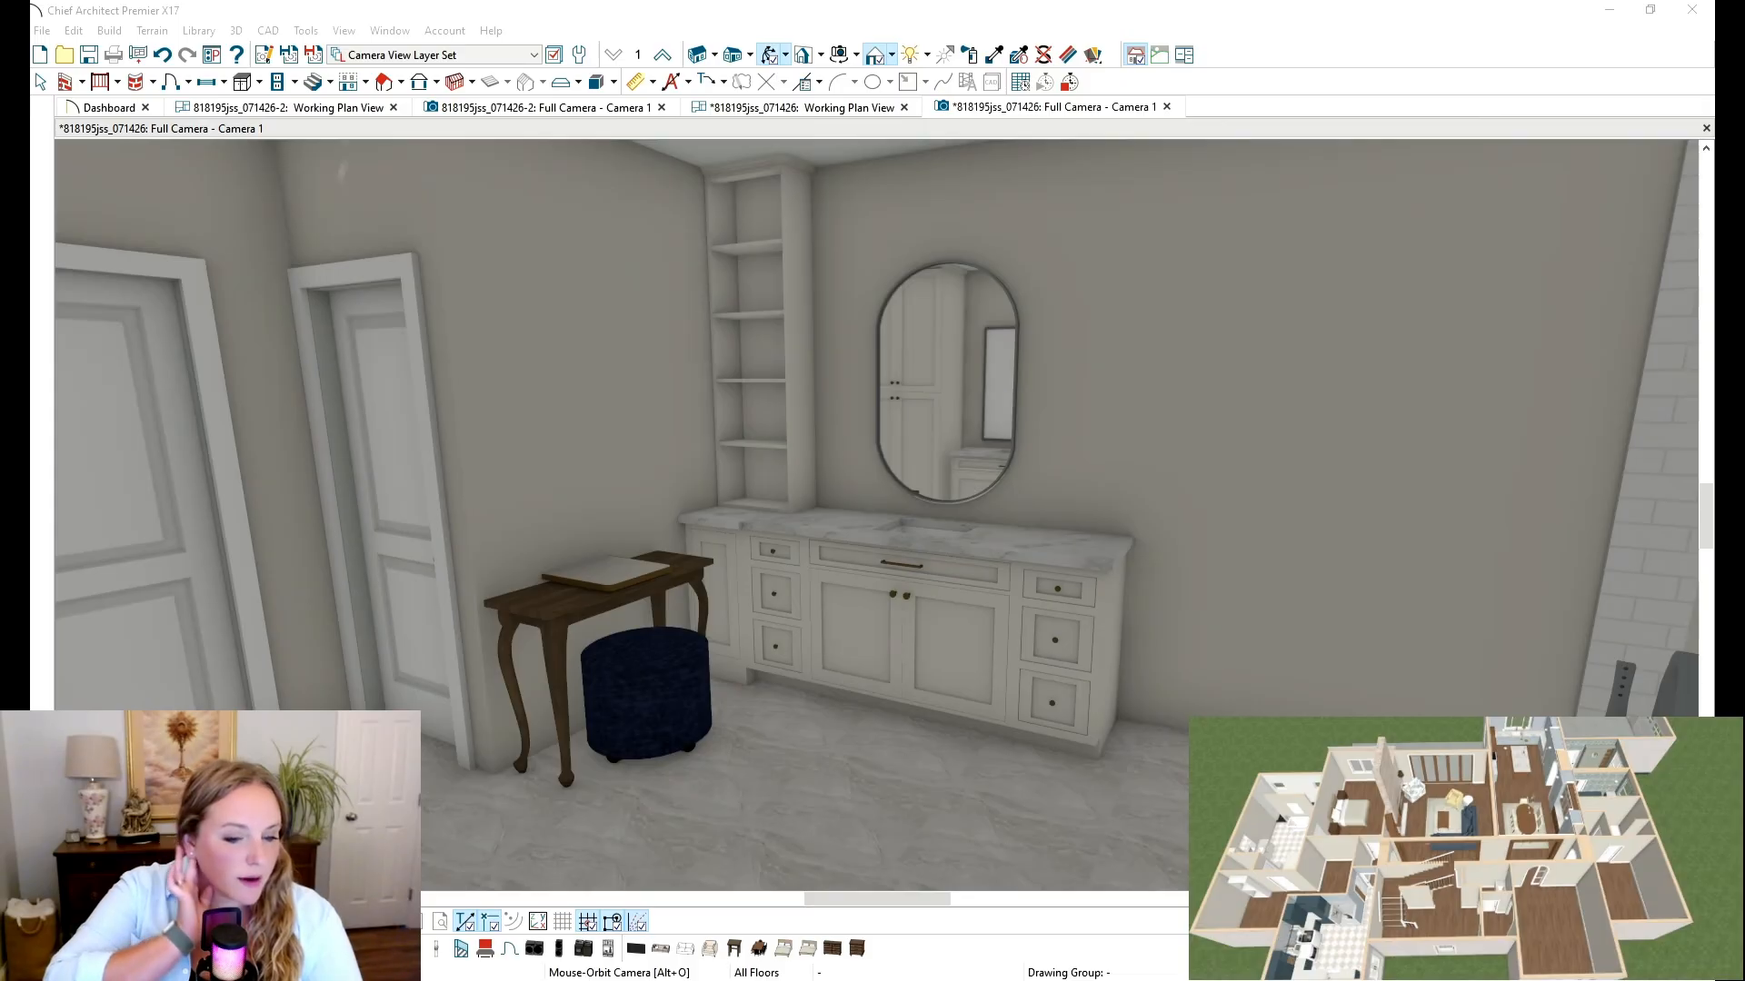
{"action": "left_click", "coordinate": [1072, 9]}
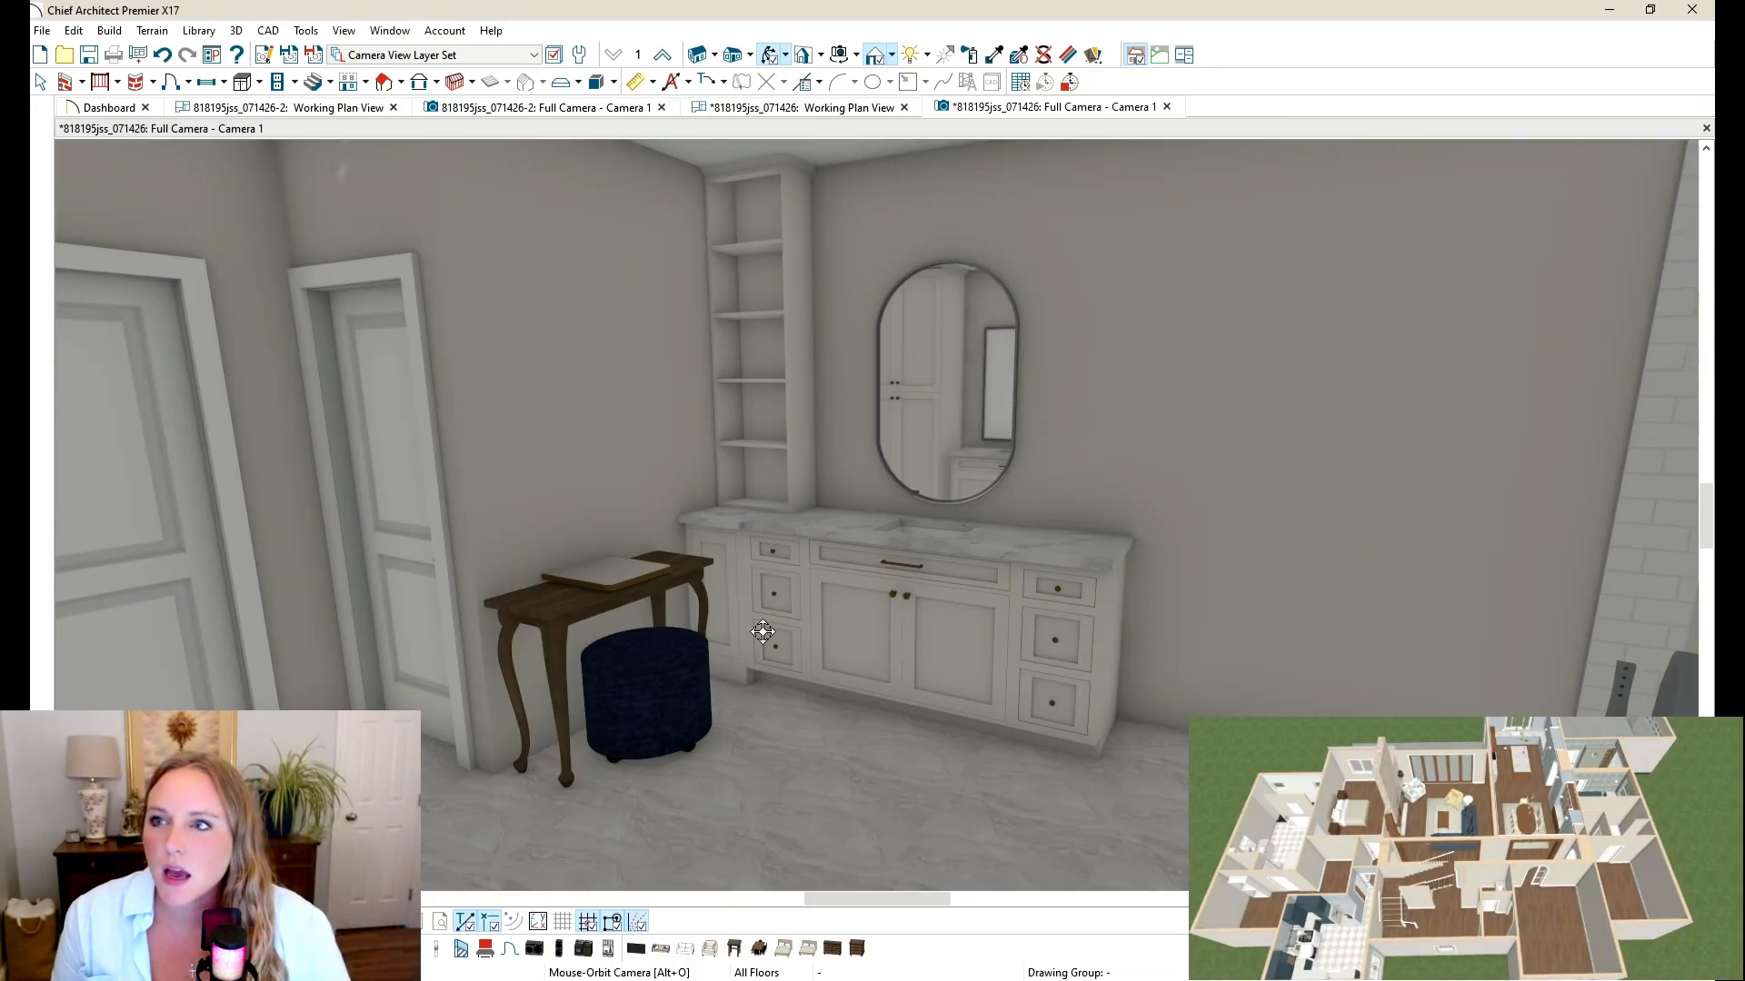
Step: Examine the makeup table, single-sink vanity and tub wall from several camera angles
{"action": "left_click_drag", "start_coordinate": [495, 382], "coordinate": [651, 386]}
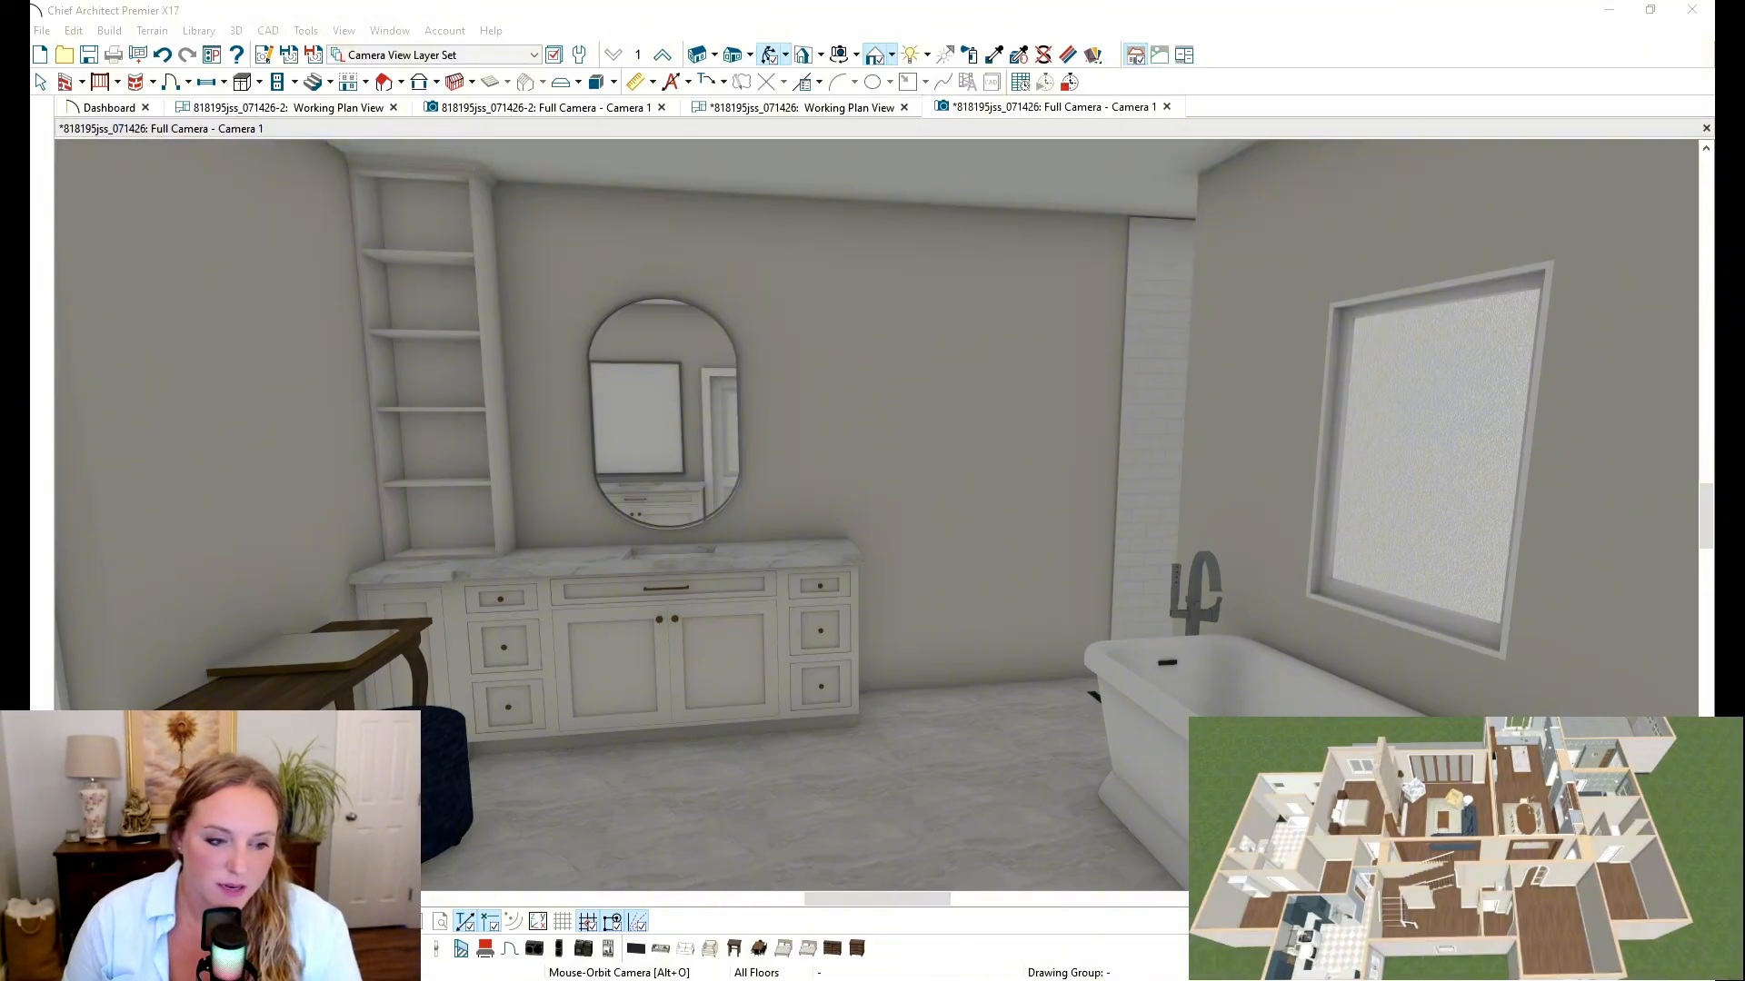
{"action": "left_click", "coordinate": [41, 645]}
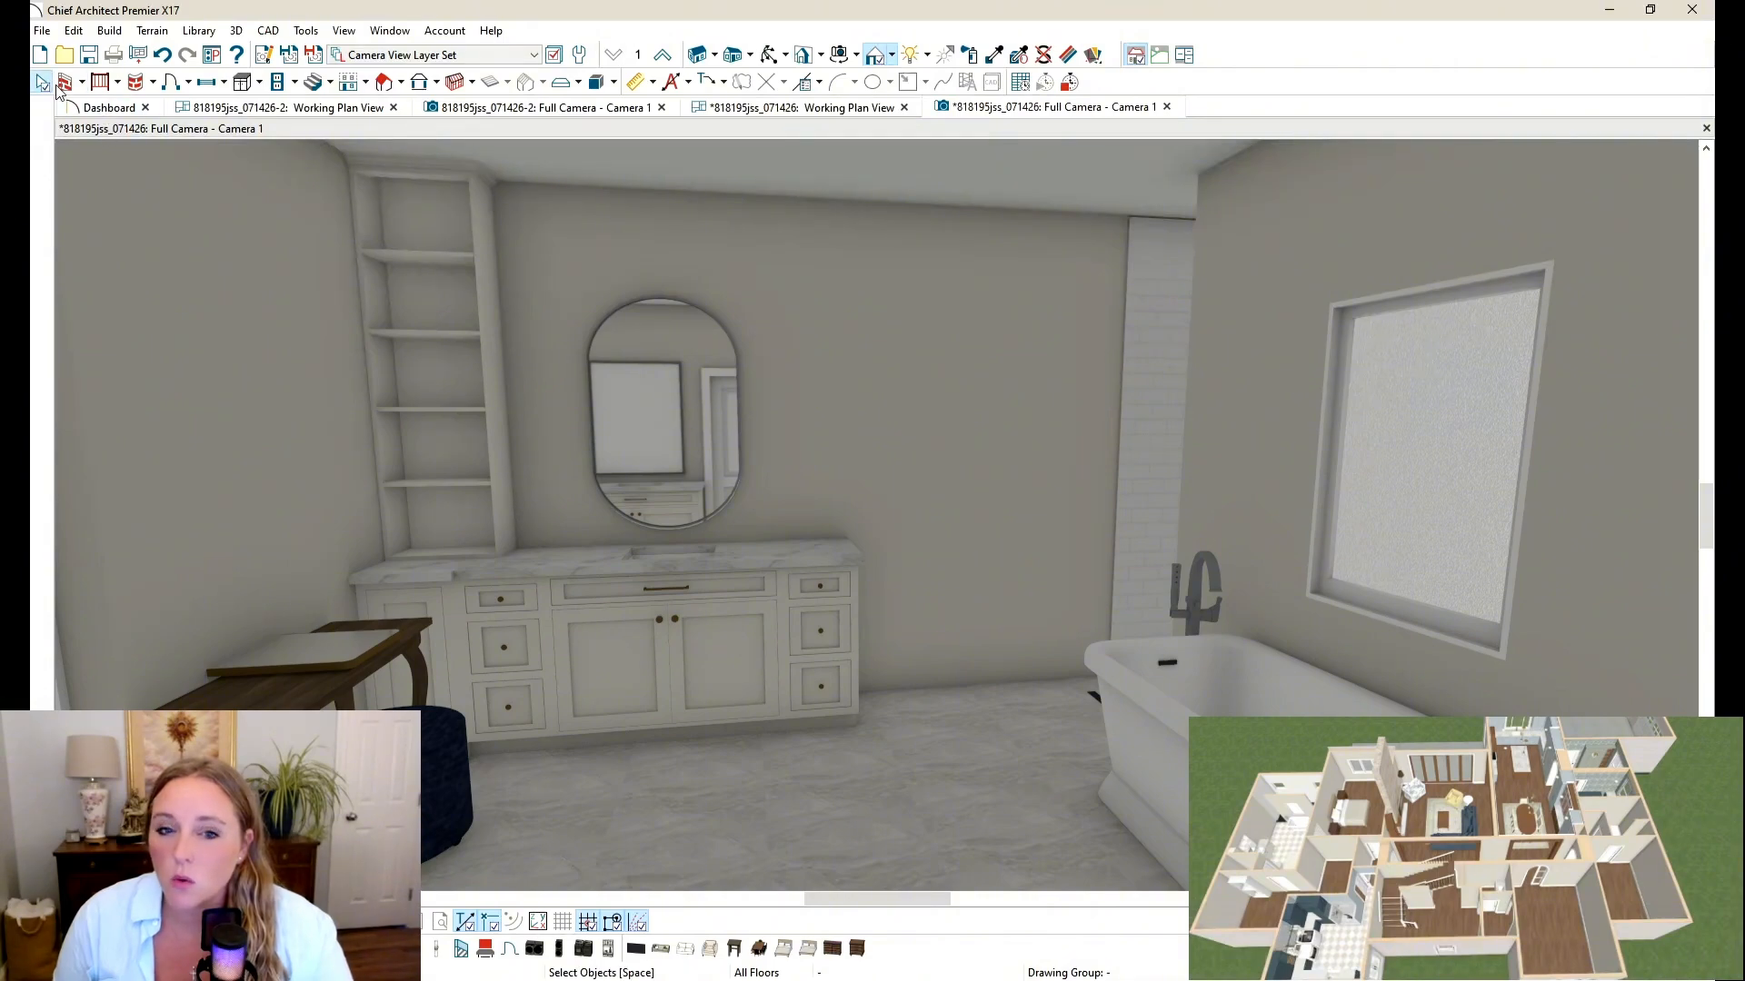
{"action": "left_click_drag", "start_coordinate": [827, 214], "coordinate": [681, 285]}
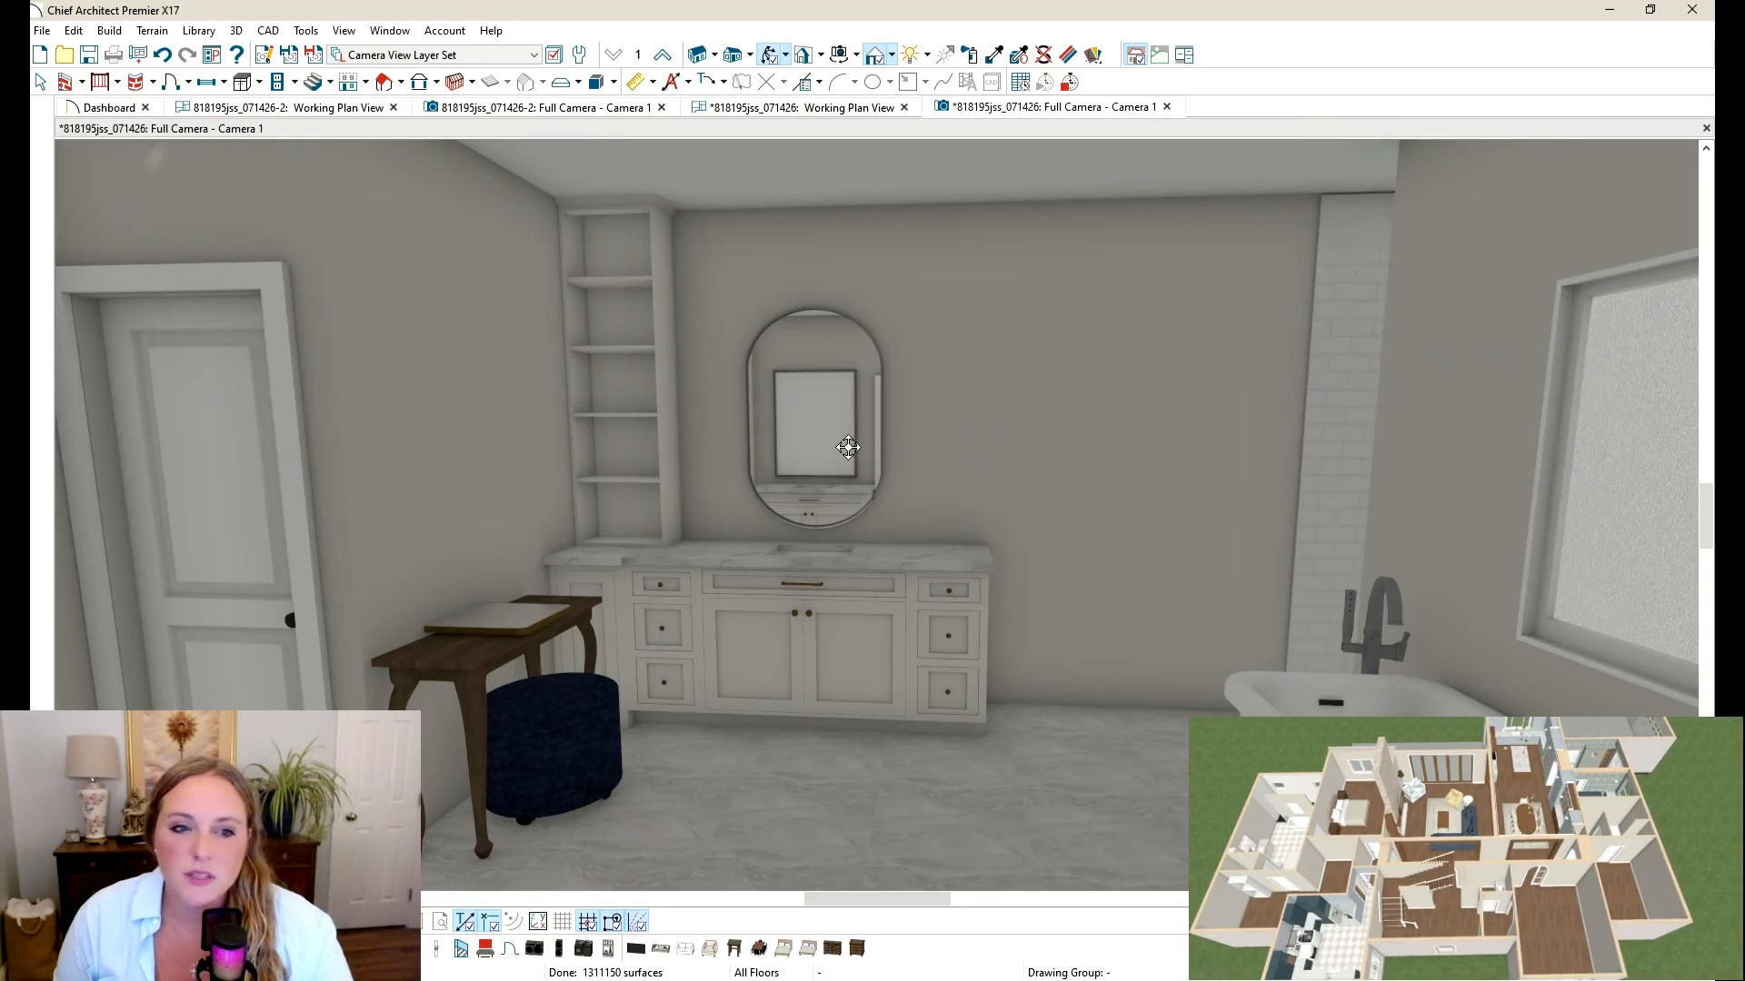
{"action": "left_click_drag", "start_coordinate": [845, 445], "coordinate": [891, 452]}
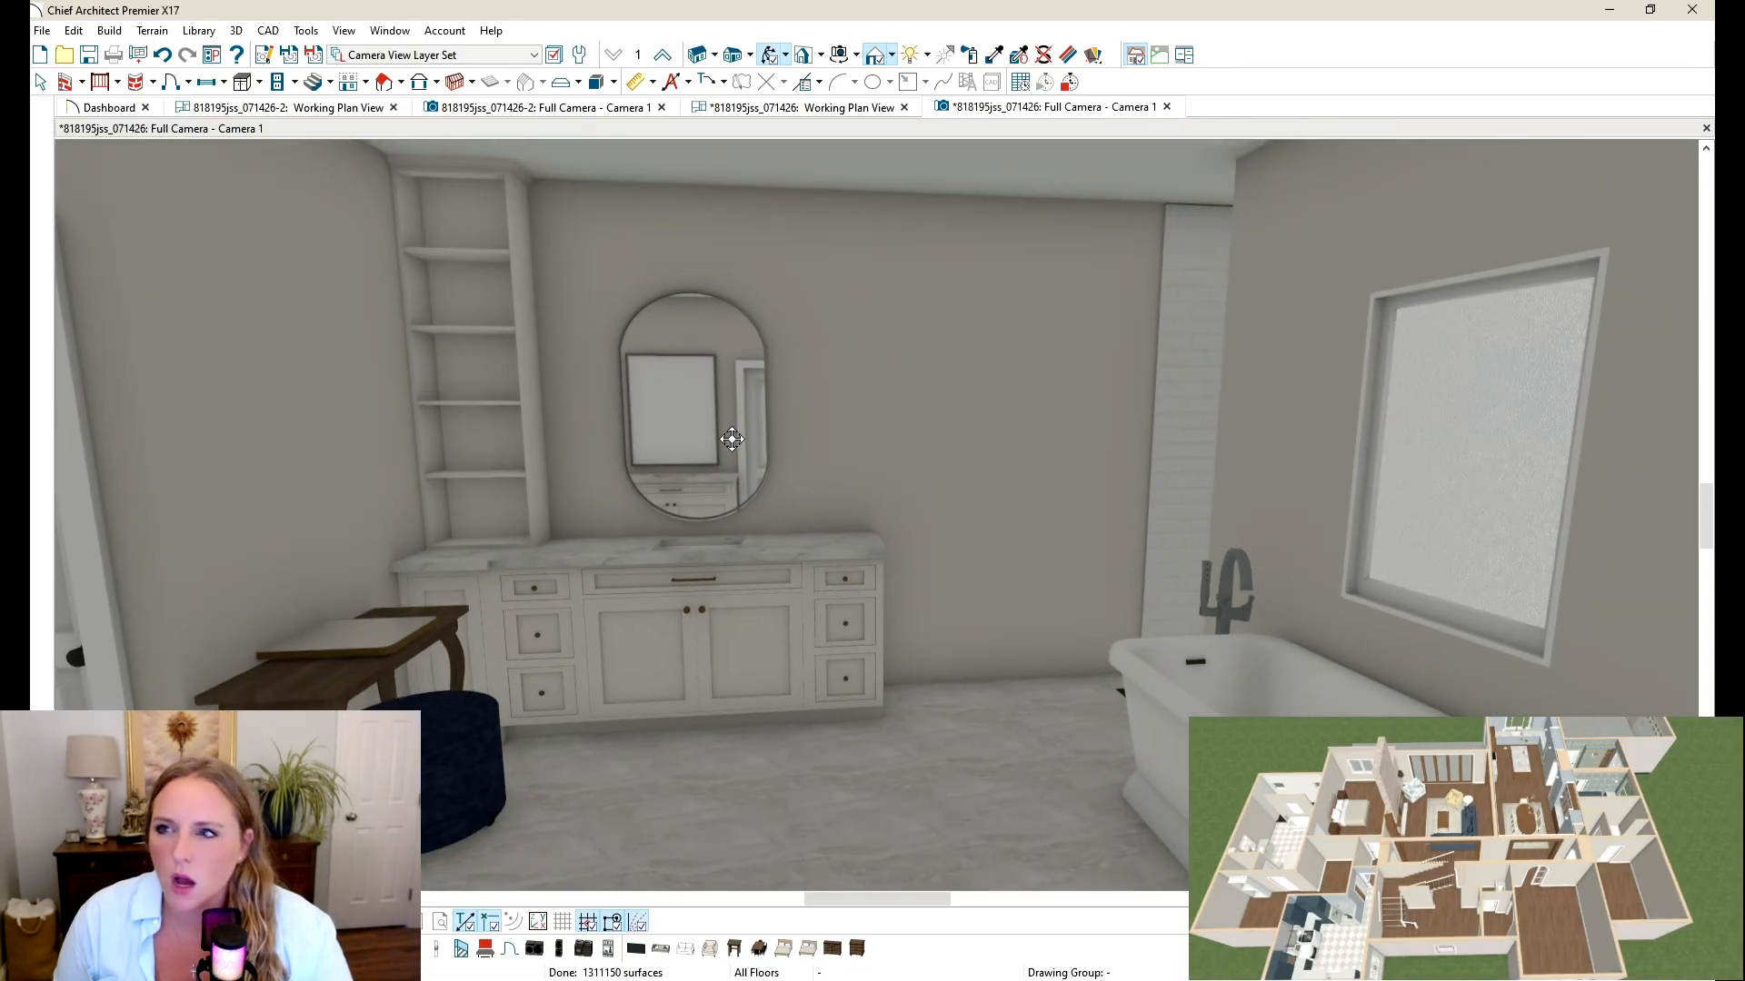
{"action": "left_click_drag", "start_coordinate": [732, 439], "coordinate": [897, 444]}
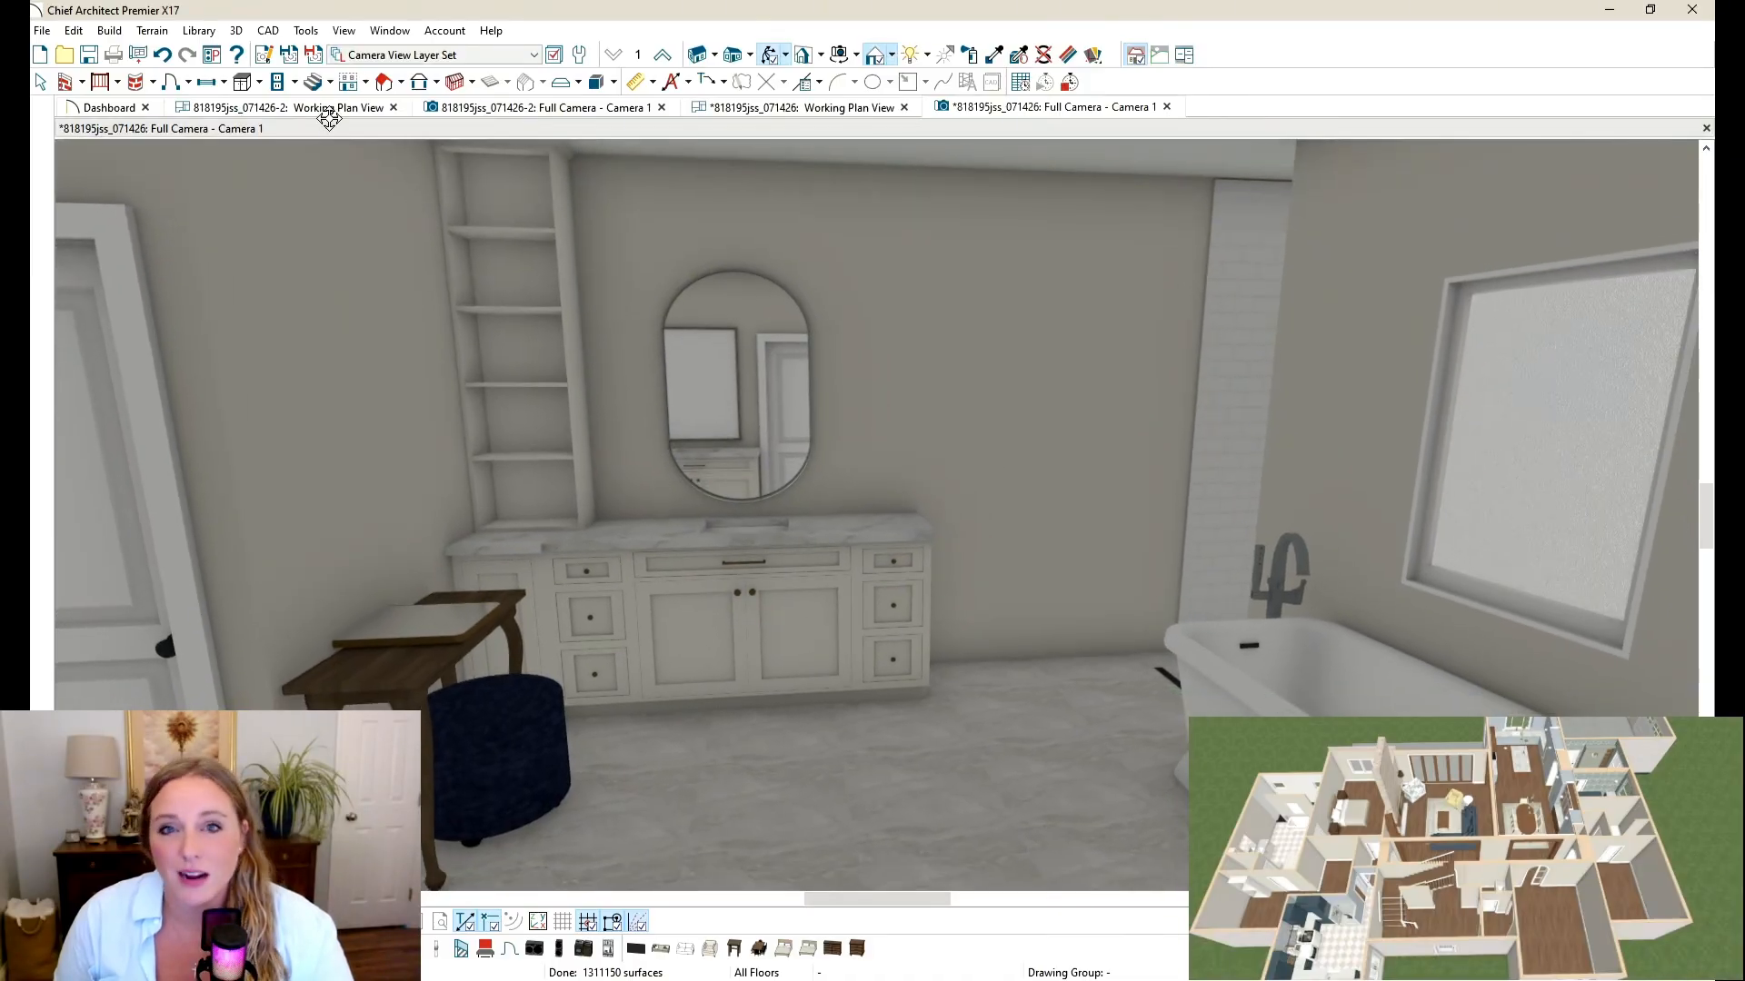
Step: In the working plan, reduce the flat mirror's depth to 16 3/4" by pulling its wall-side edge back to the wall face
{"action": "left_click", "coordinate": [763, 108]}
{"action": "scroll", "coordinate": [616, 575], "scroll_direction": "down", "scroll_amount": 3}
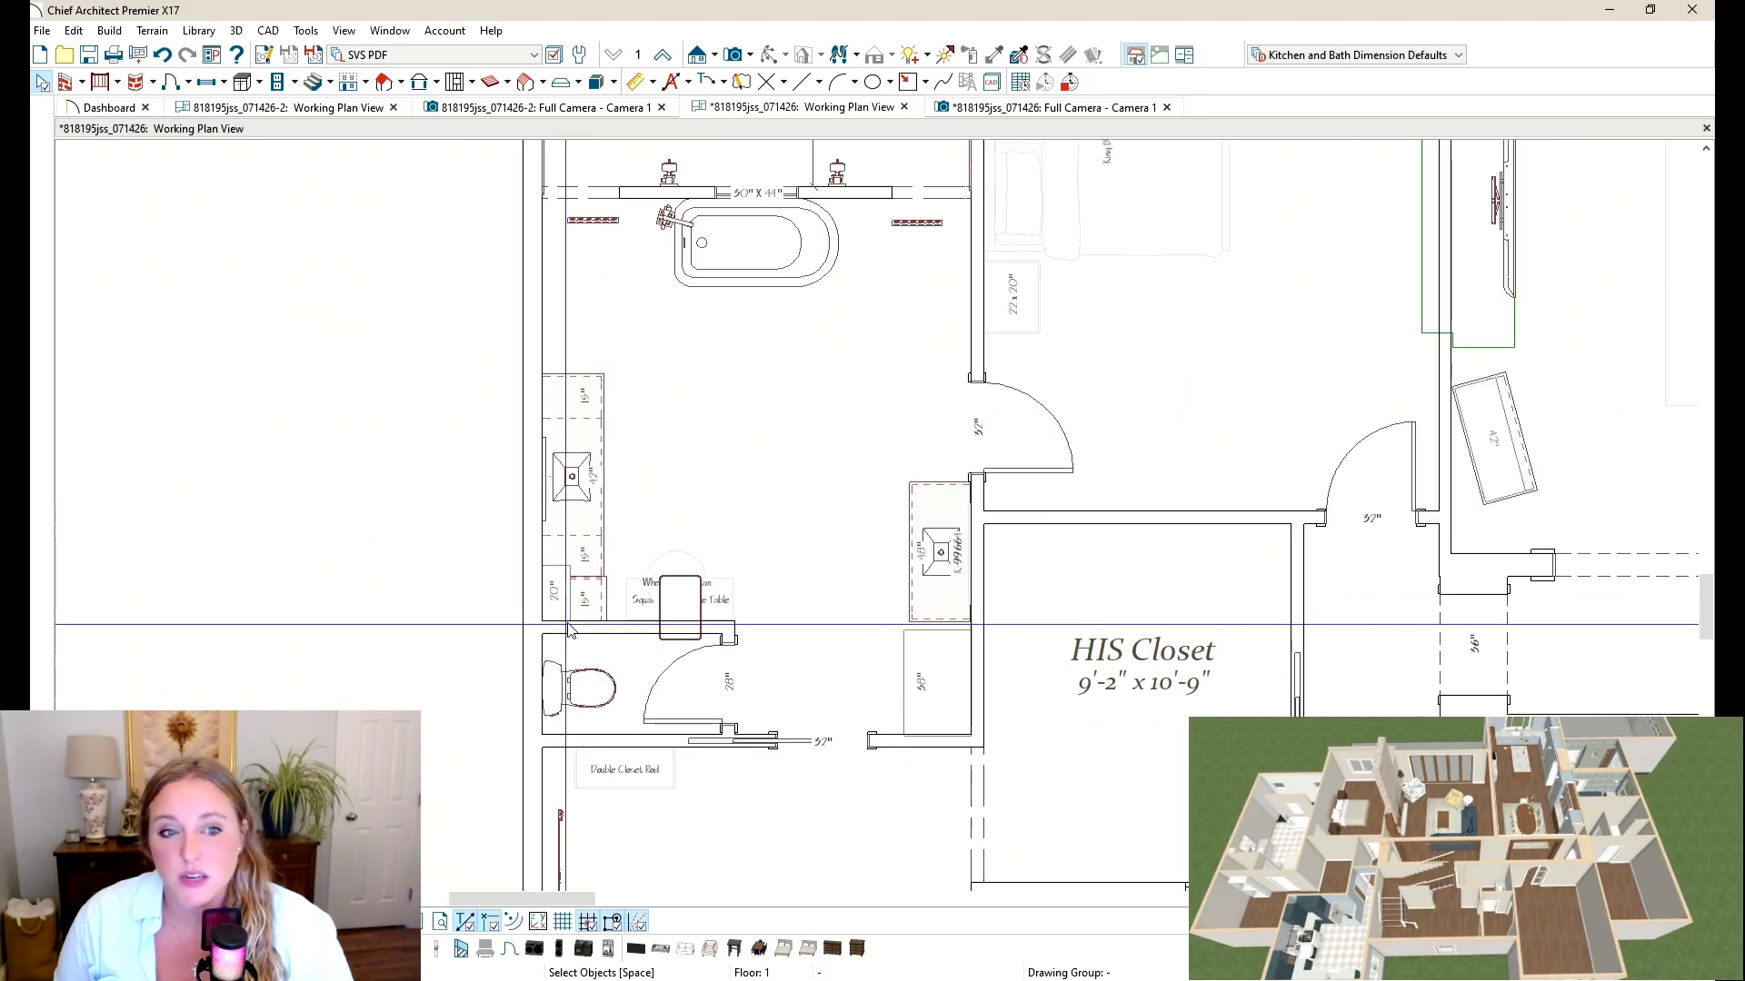
{"action": "scroll", "coordinate": [759, 604], "scroll_direction": "up", "scroll_amount": 5}
{"action": "left_click", "coordinate": [760, 604]}
{"action": "left_click_drag", "start_coordinate": [780, 815], "coordinate": [777, 706]}
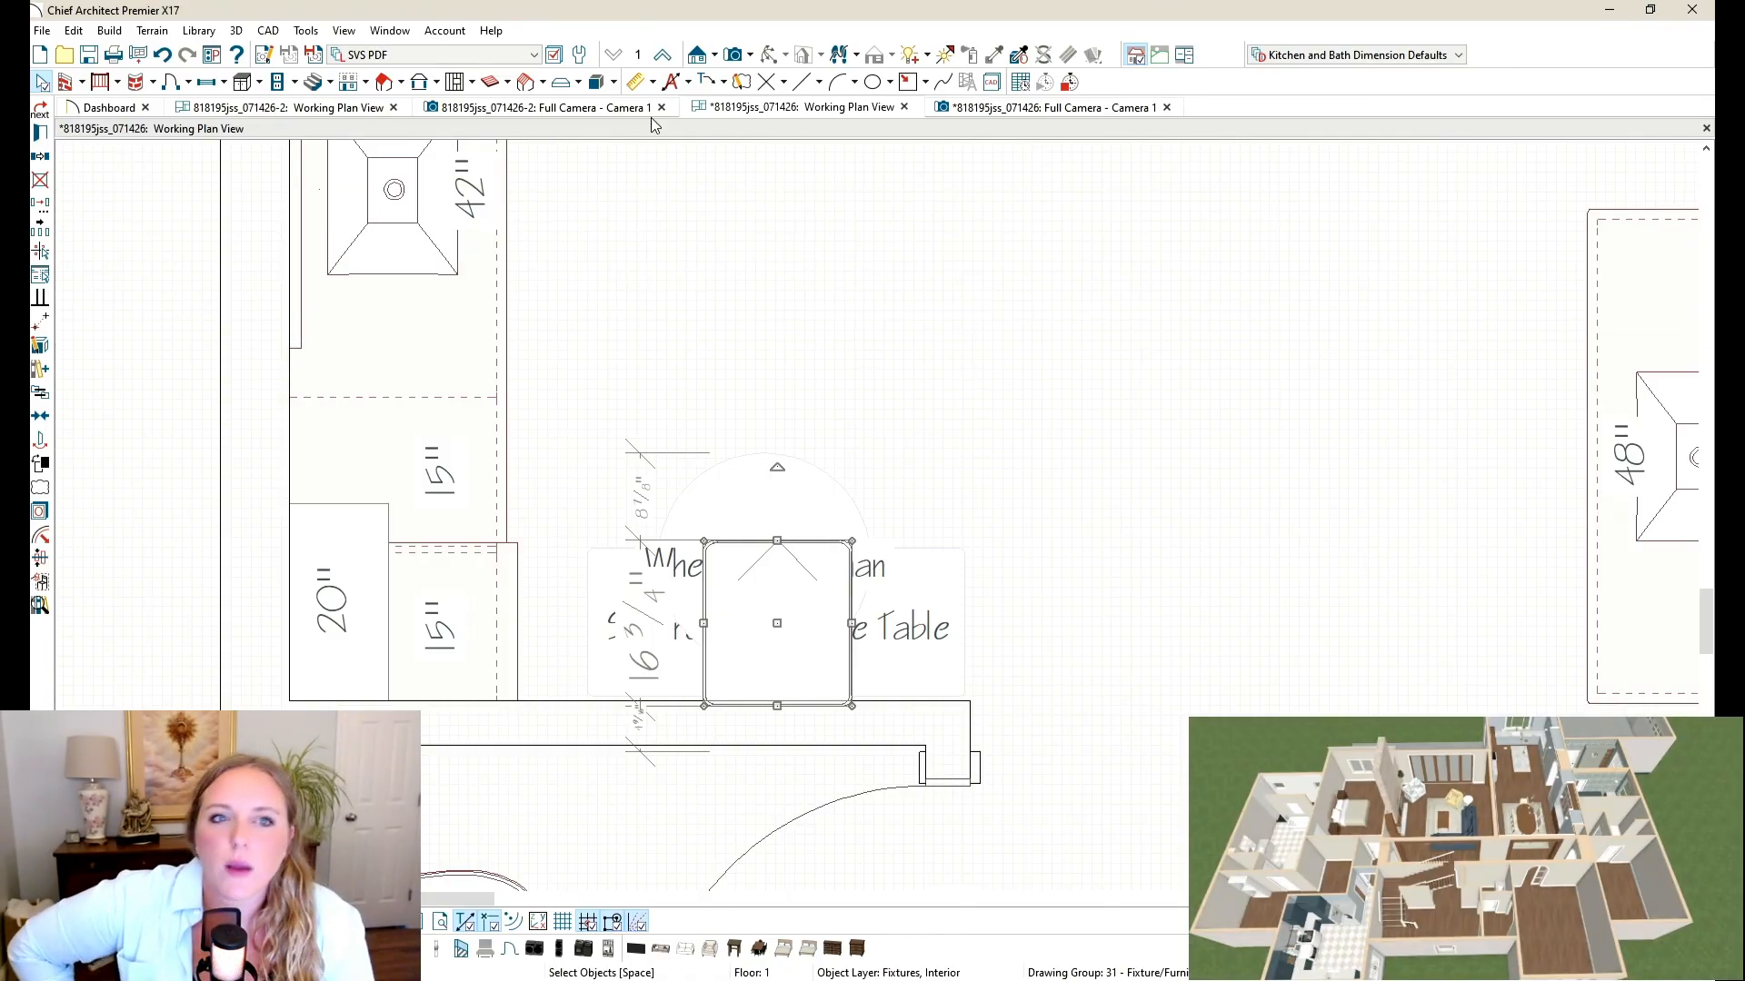
Step: Compare the makeup-table layout with the double-vanity version by alternating between their camera views
{"action": "left_click", "coordinate": [970, 109]}
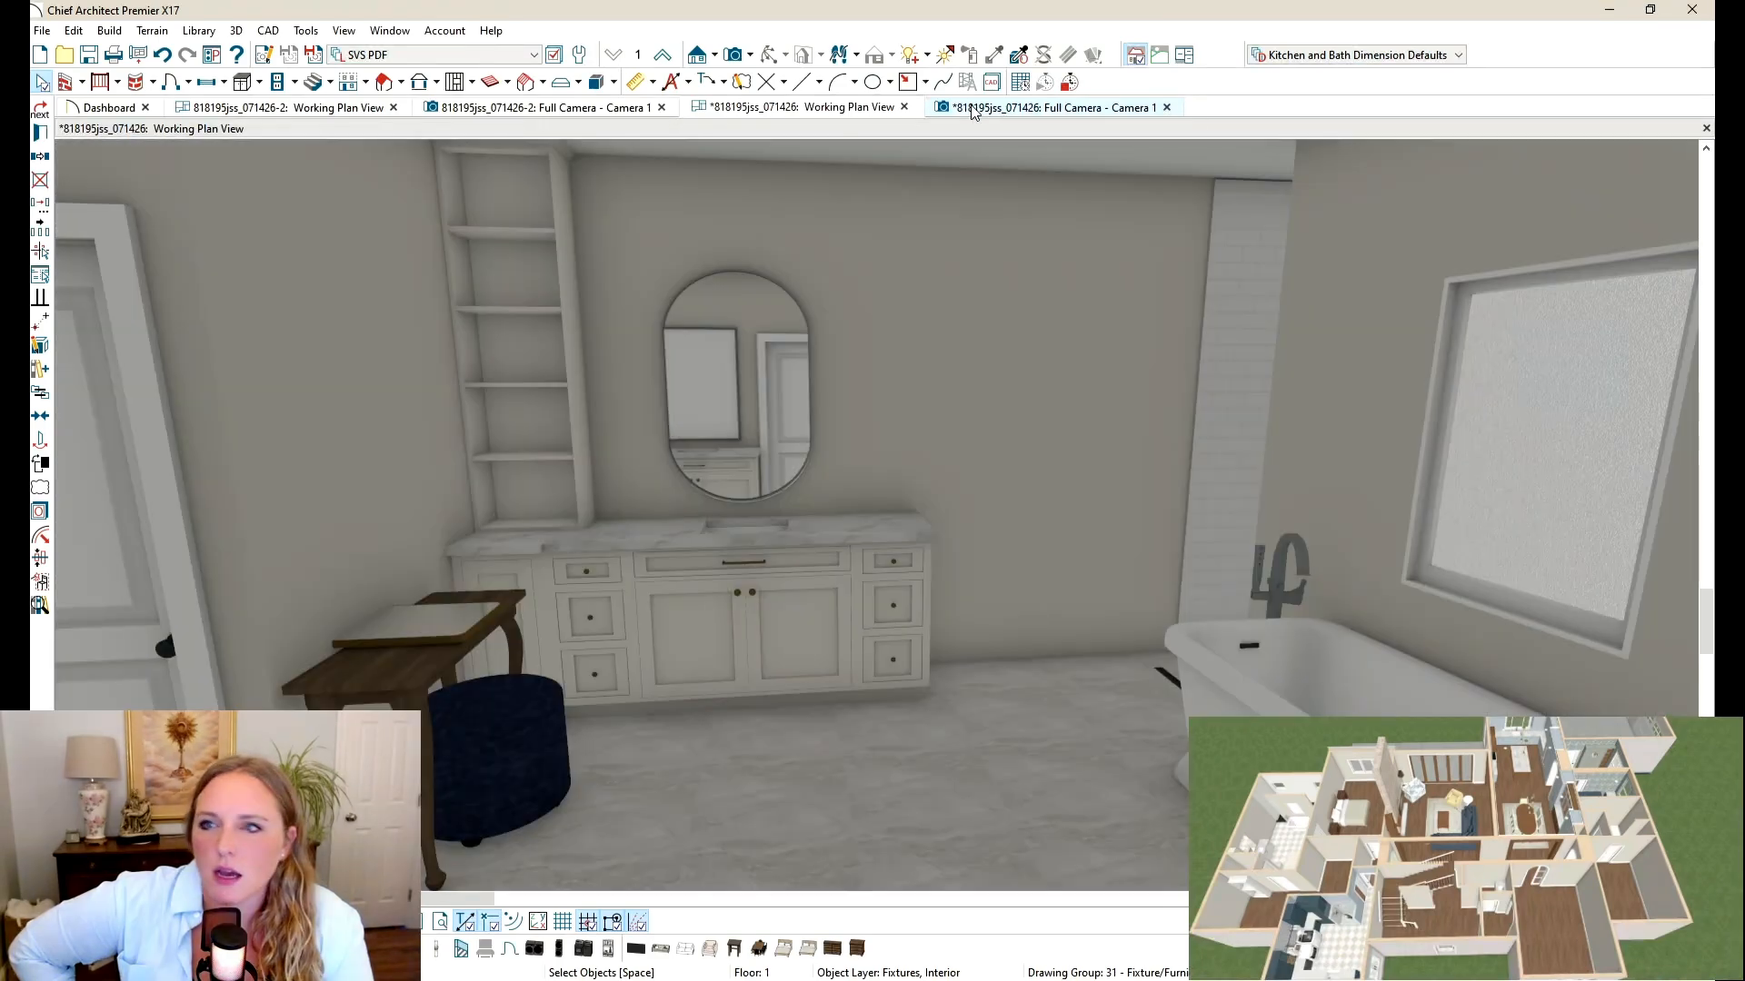
{"action": "left_click_drag", "start_coordinate": [805, 453], "coordinate": [792, 426]}
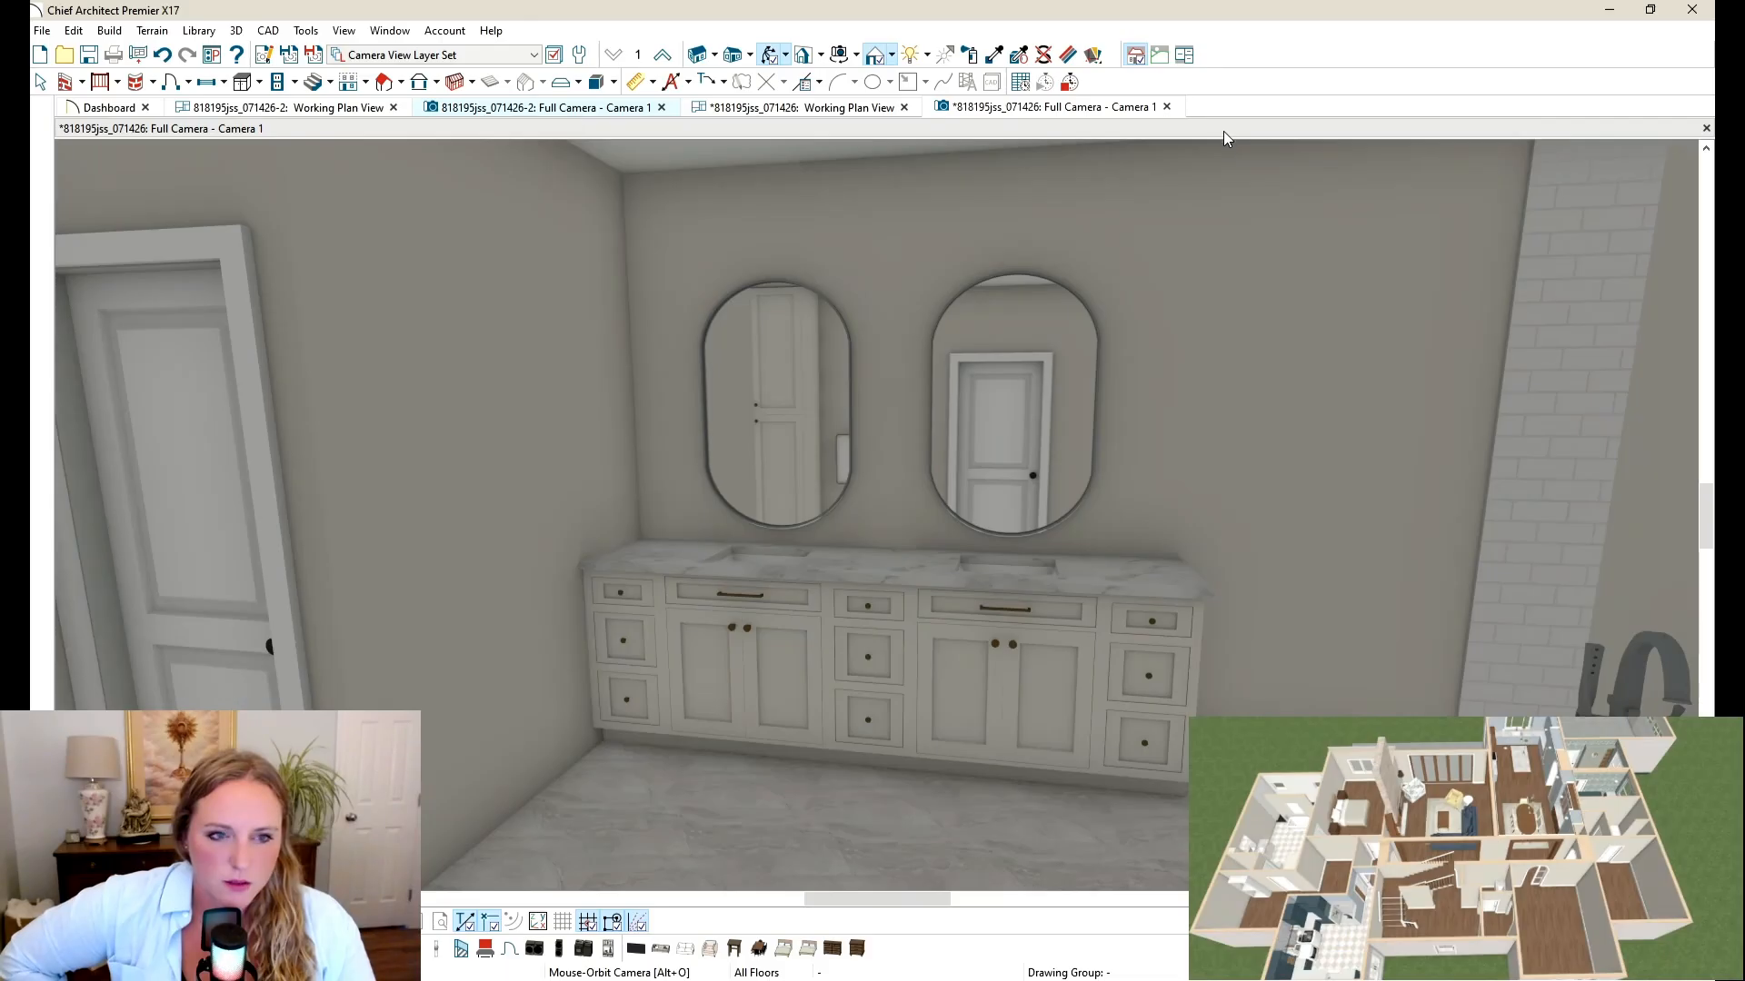
{"action": "left_click", "coordinate": [574, 109]}
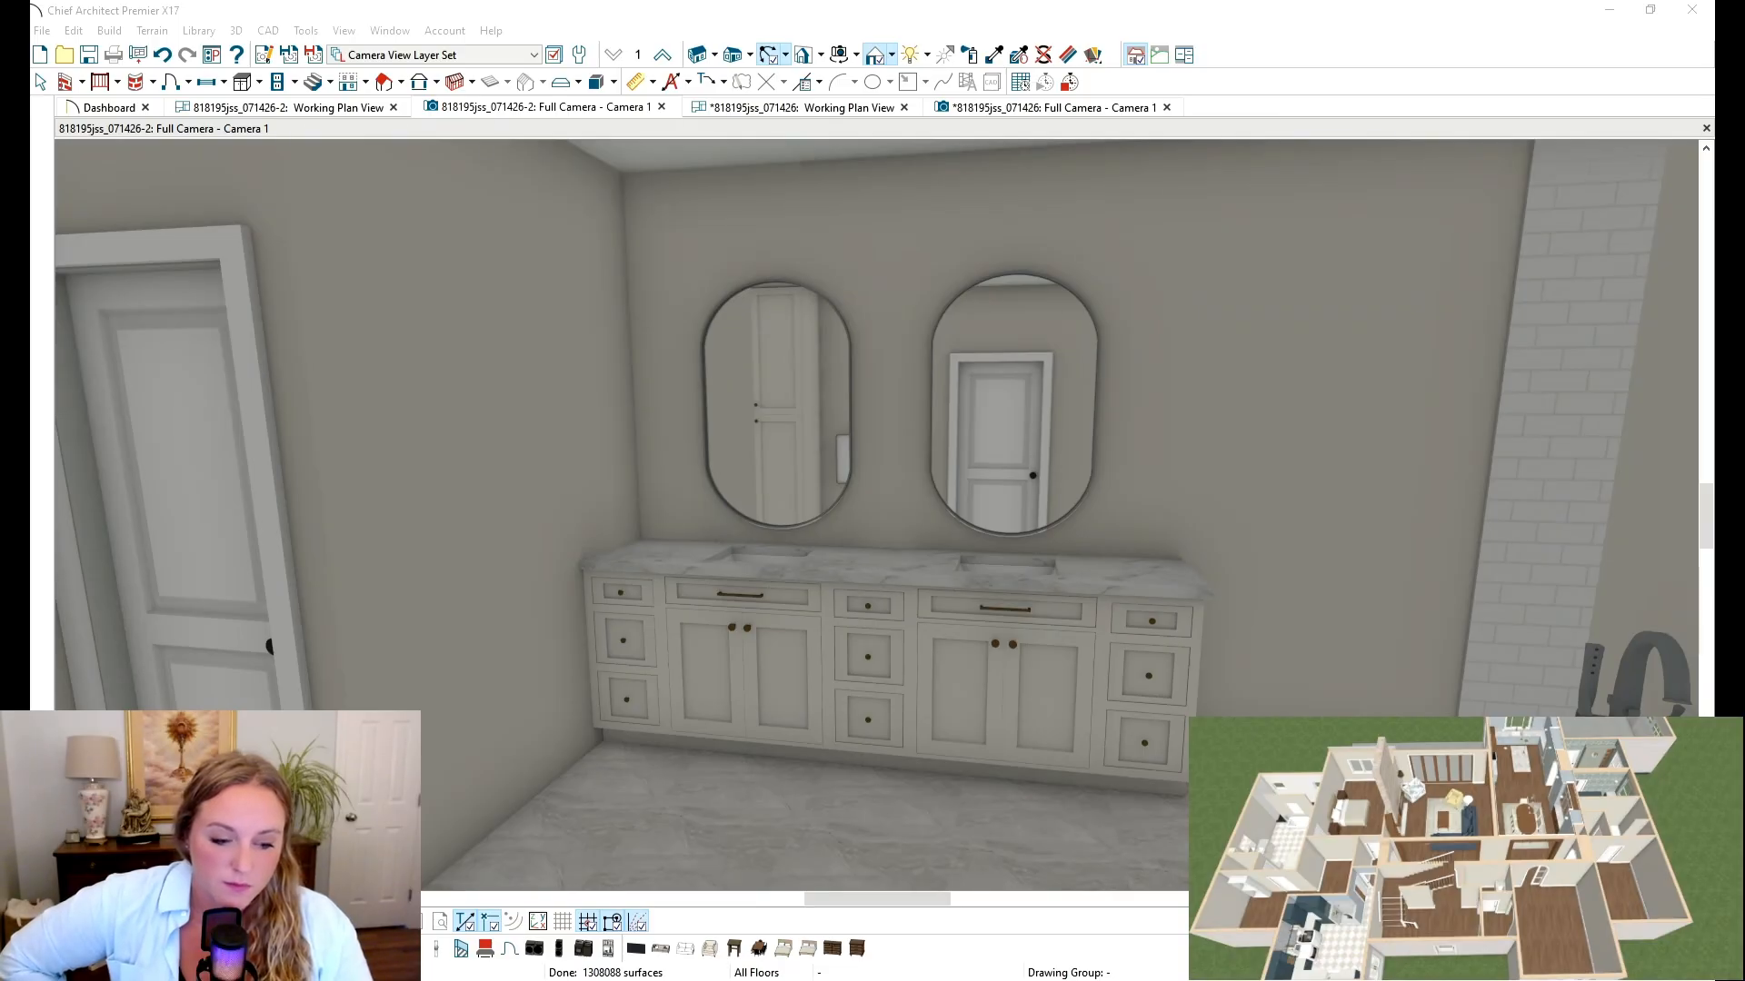
{"action": "left_click", "coordinate": [1072, 109]}
{"action": "left_click", "coordinate": [610, 111]}
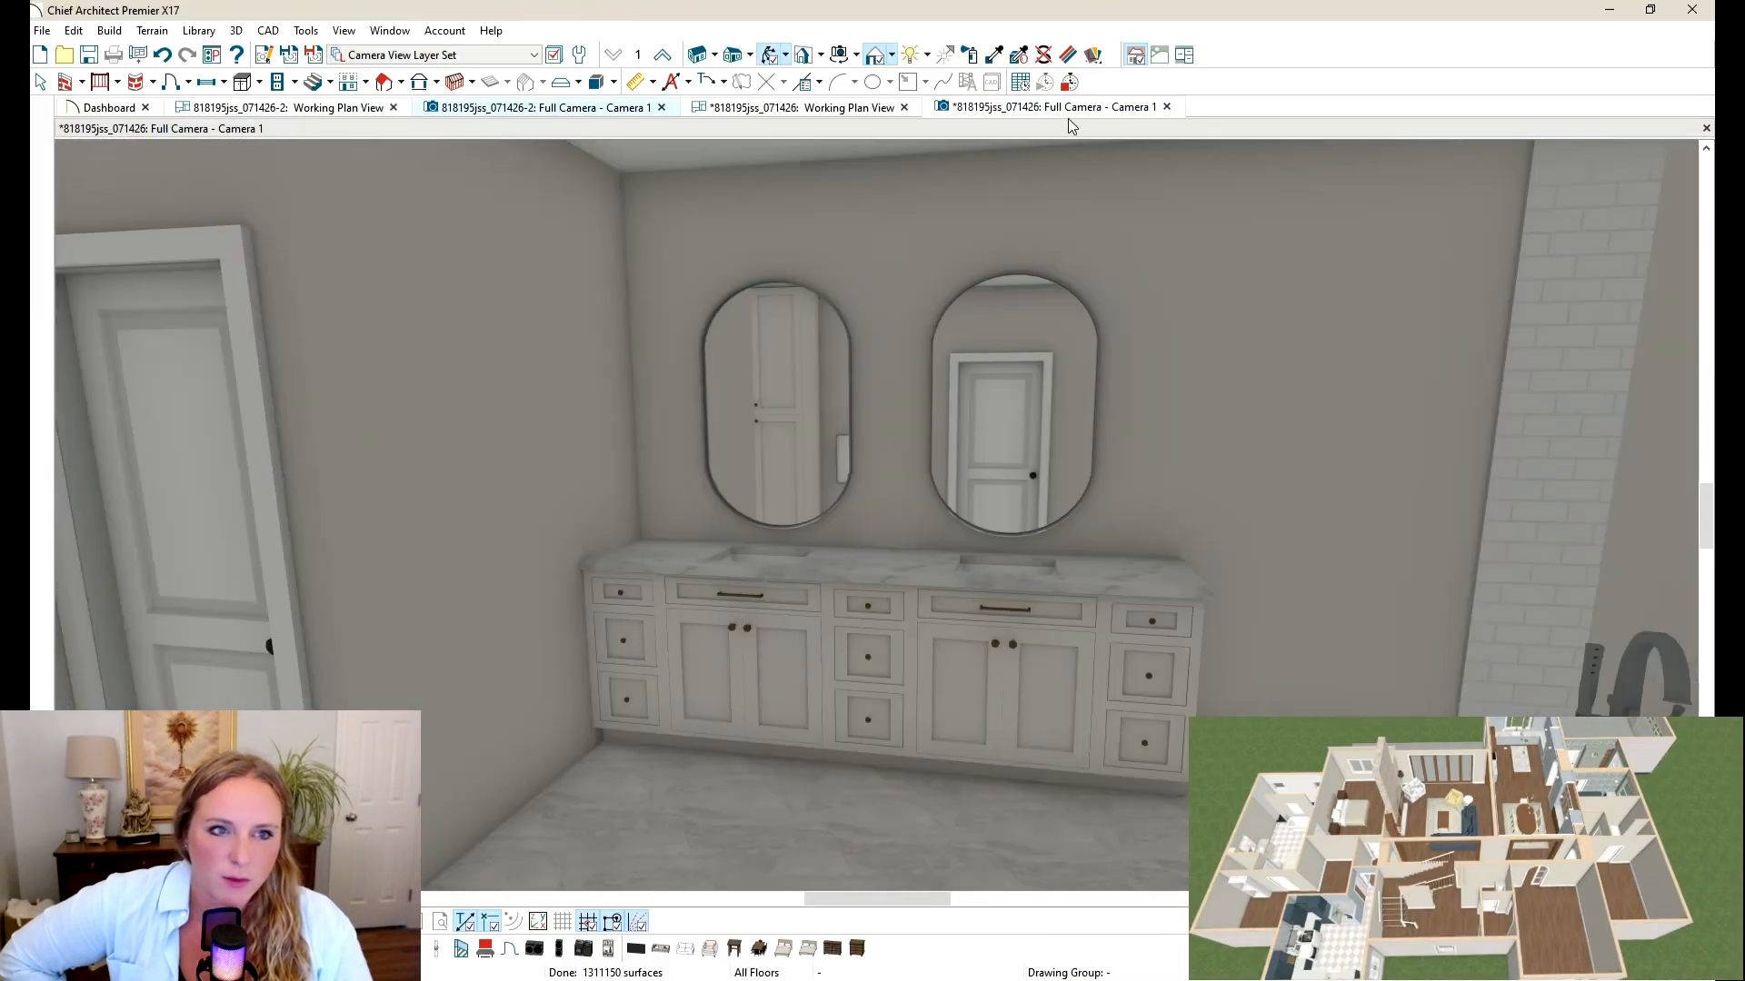
{"action": "left_click", "coordinate": [589, 111]}
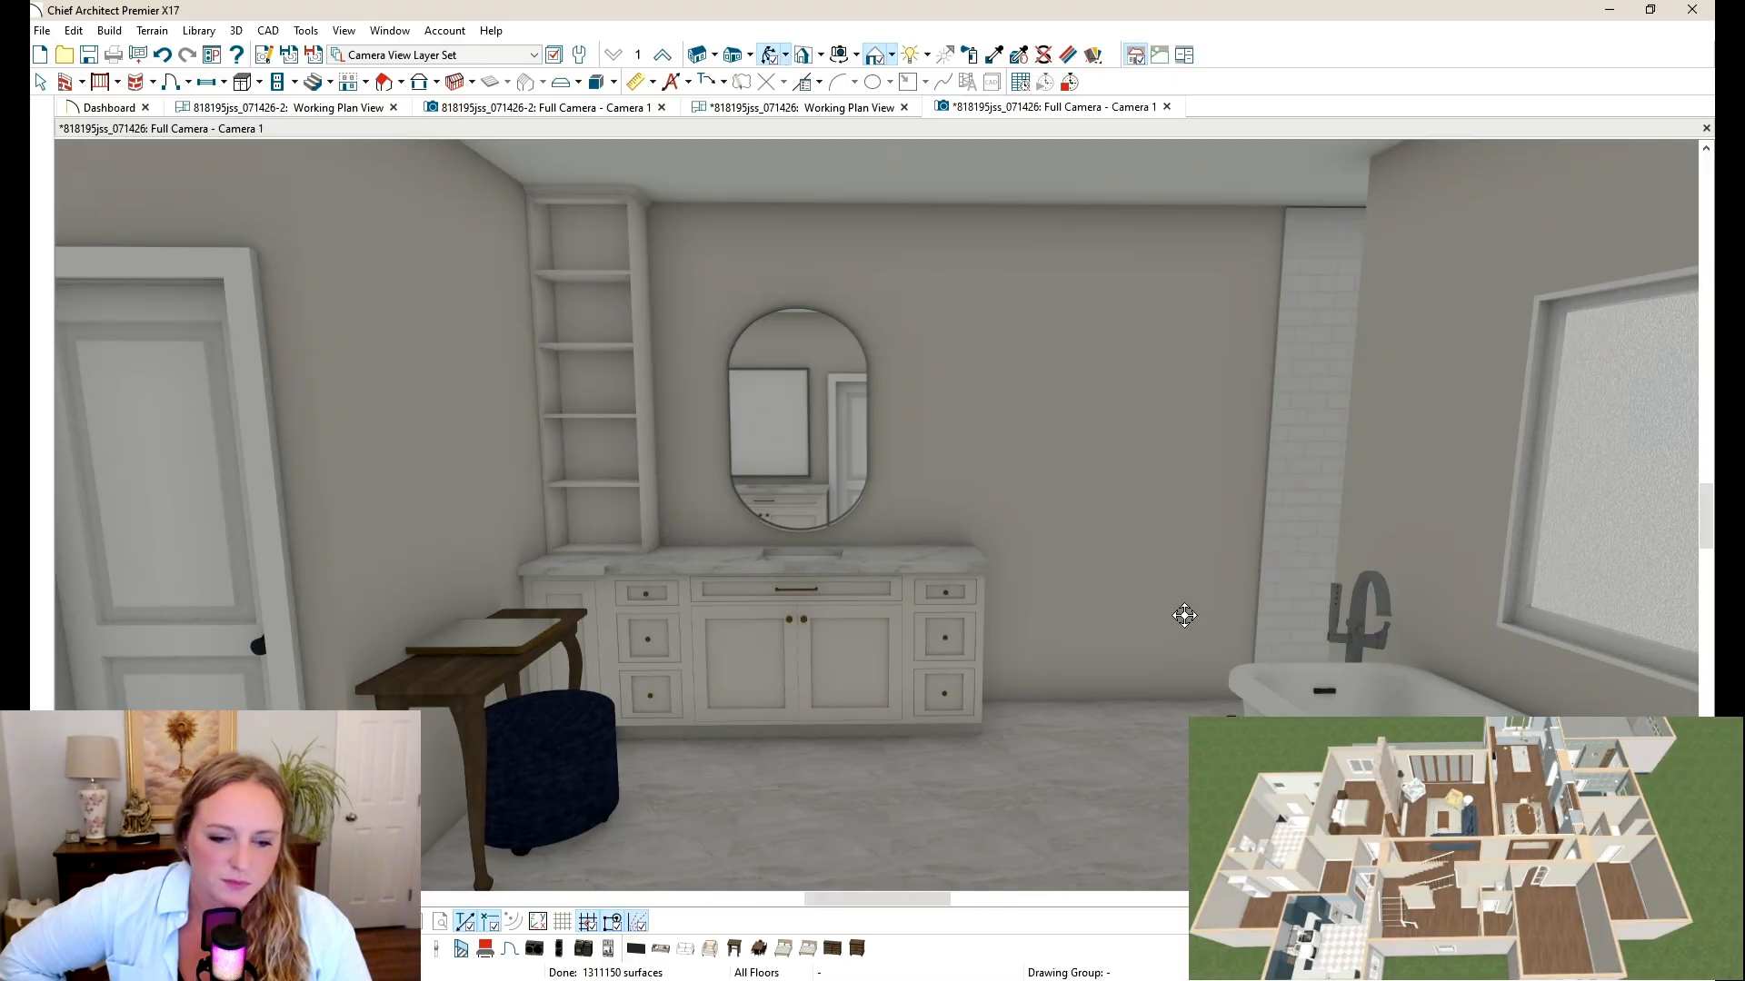
{"action": "left_click_drag", "start_coordinate": [1157, 607], "coordinate": [963, 595]}
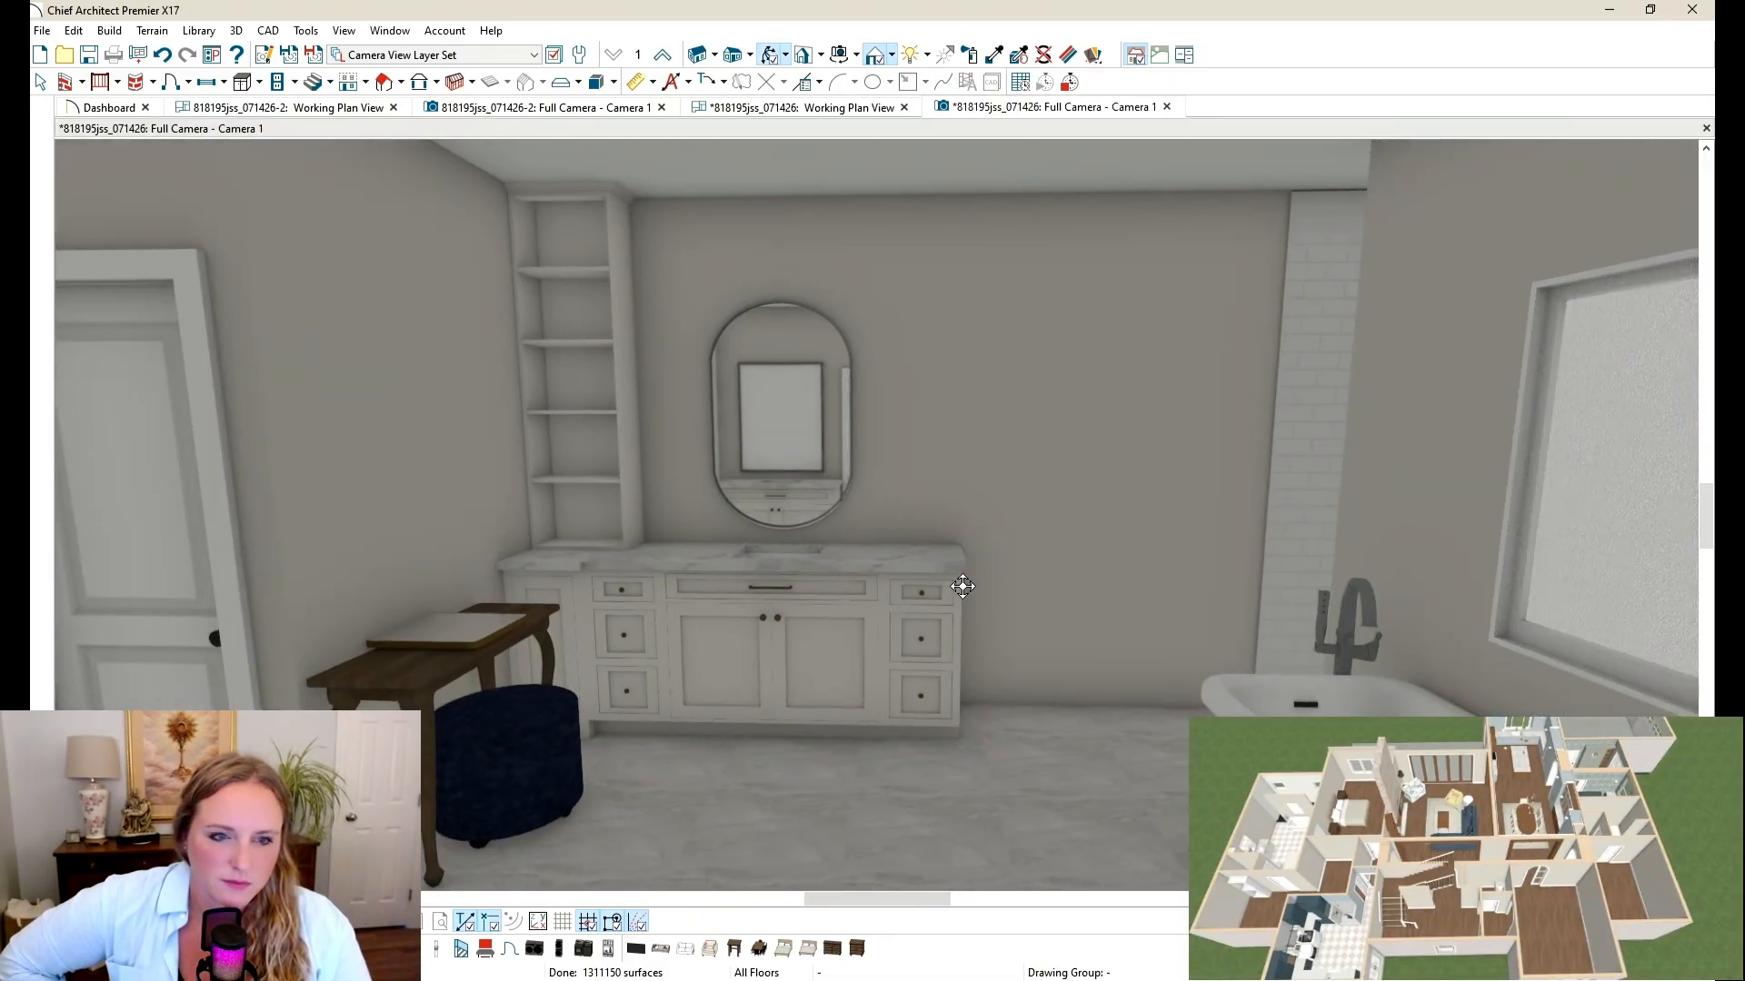
{"action": "left_click", "coordinate": [548, 109]}
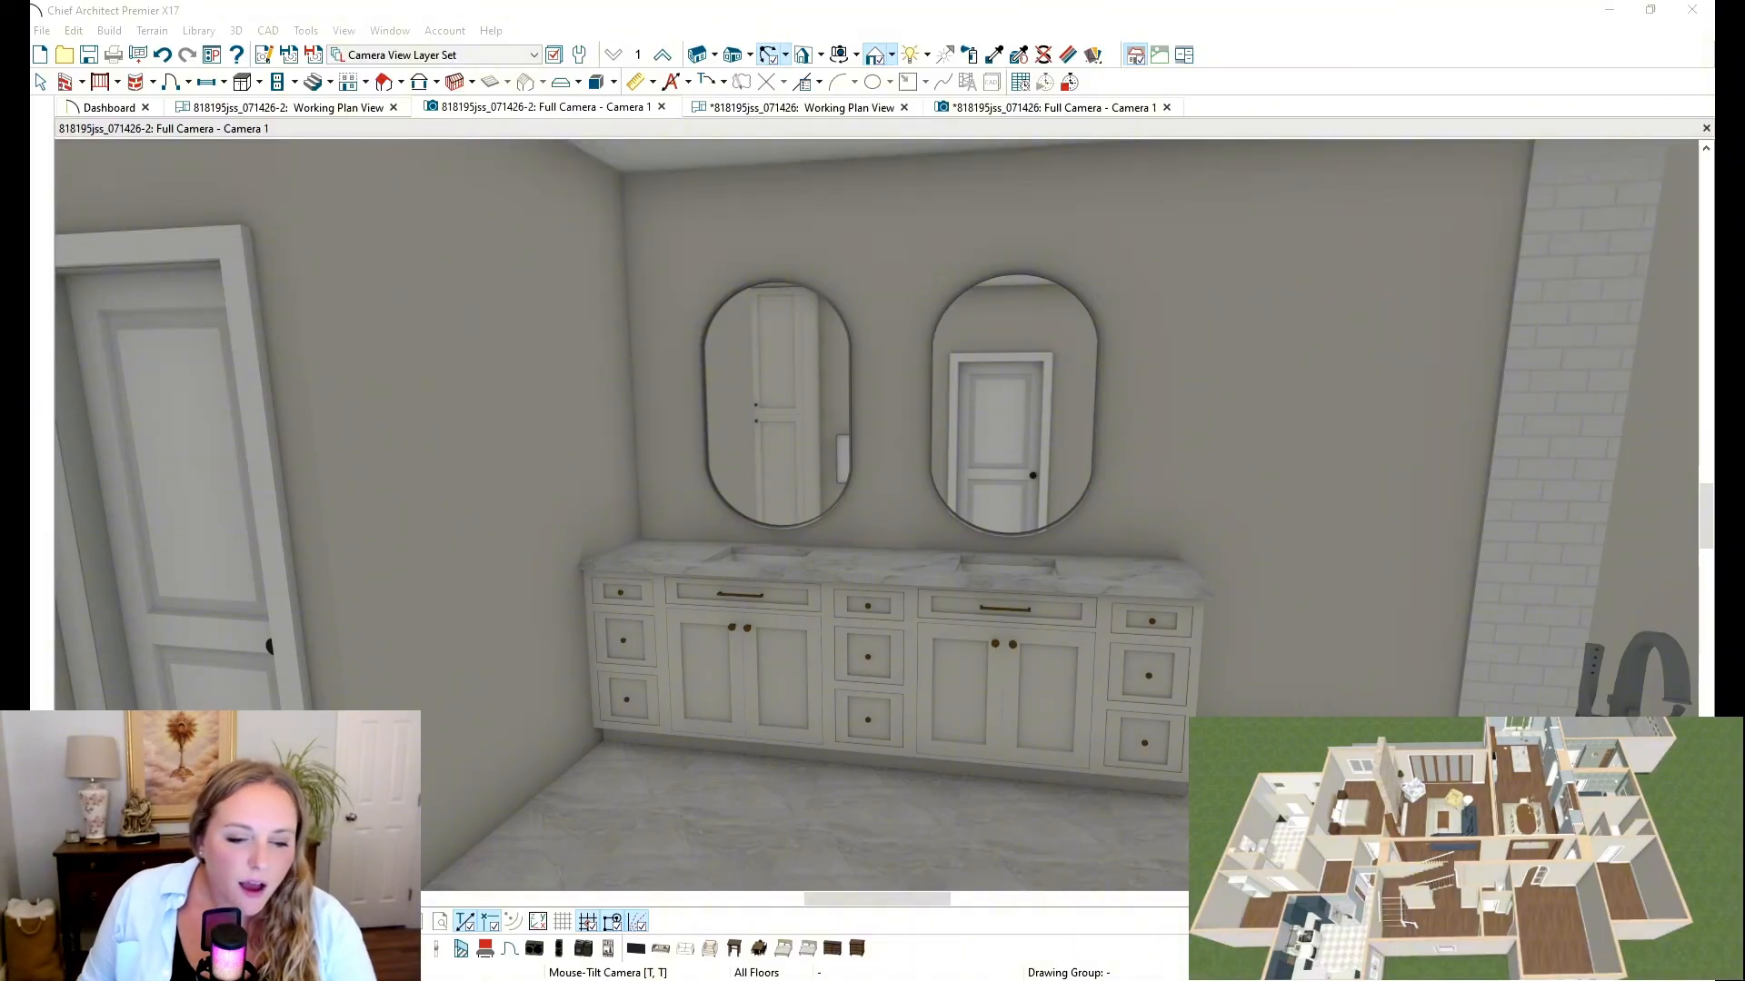
Step: View the rendered bathroom image with the open makeup vanity in ChatGPT, and return to the bathroom model
{"action": "left_click_drag", "start_coordinate": [638, 0], "coordinate": [650, 1]}
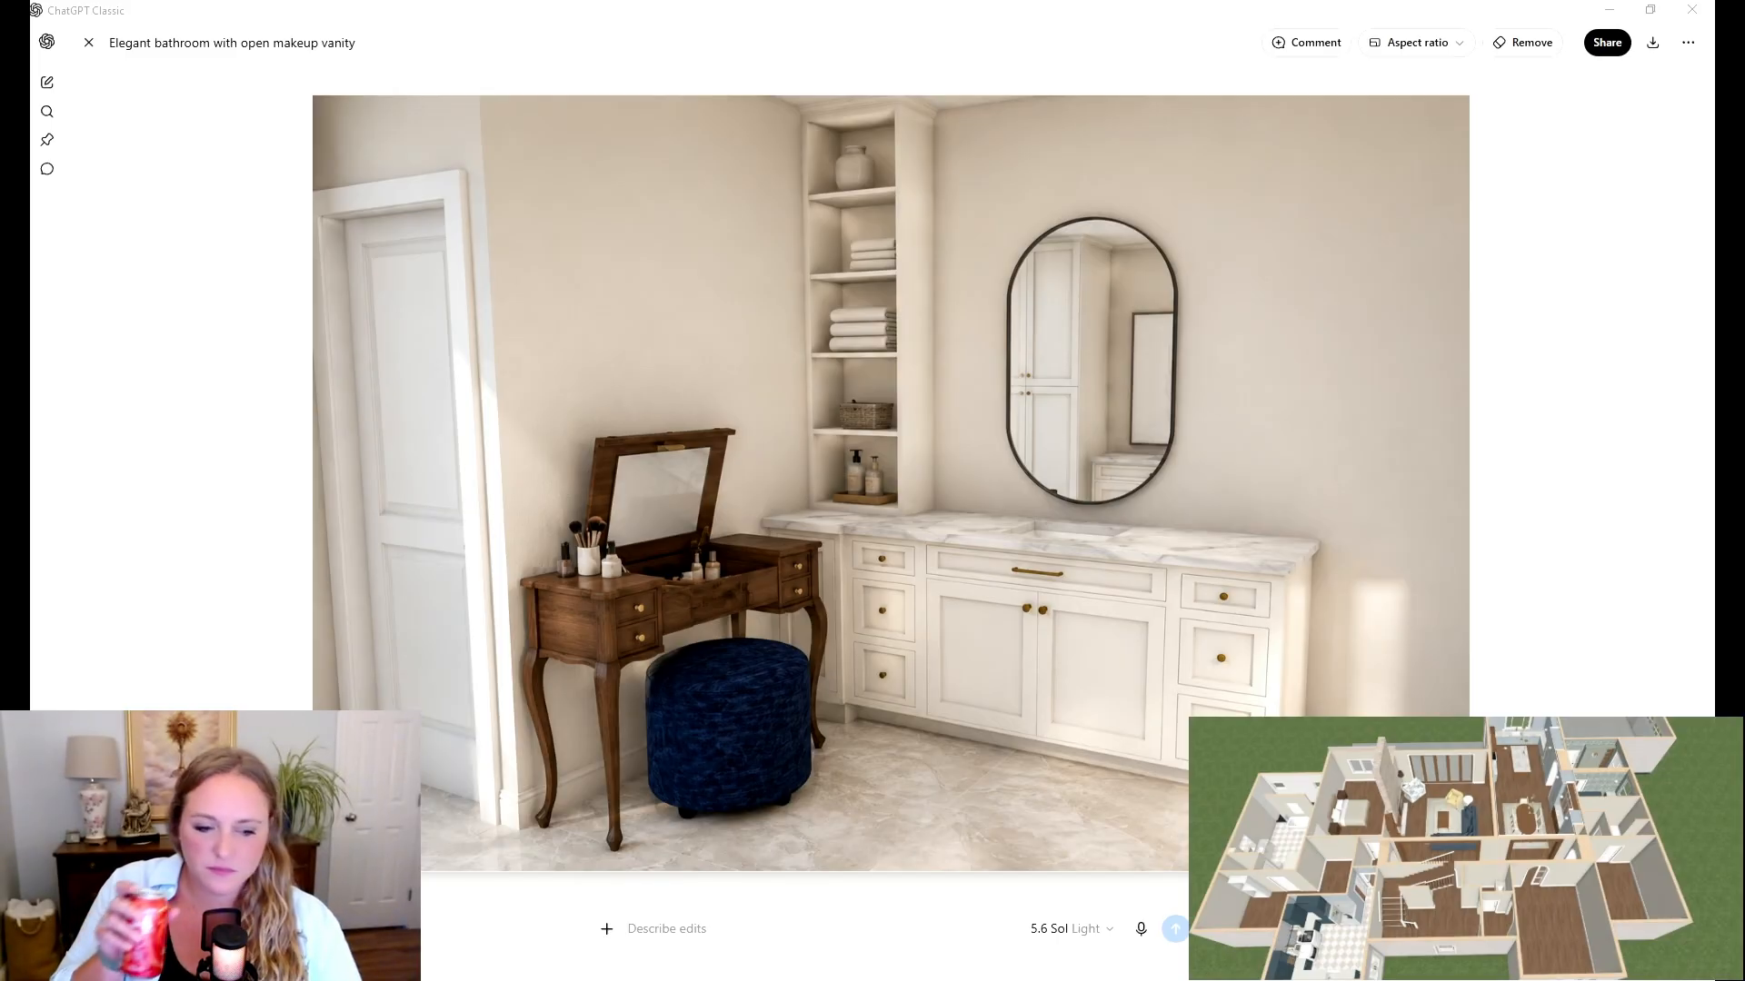
{"action": "mouse_move", "coordinate": [14, 353]}
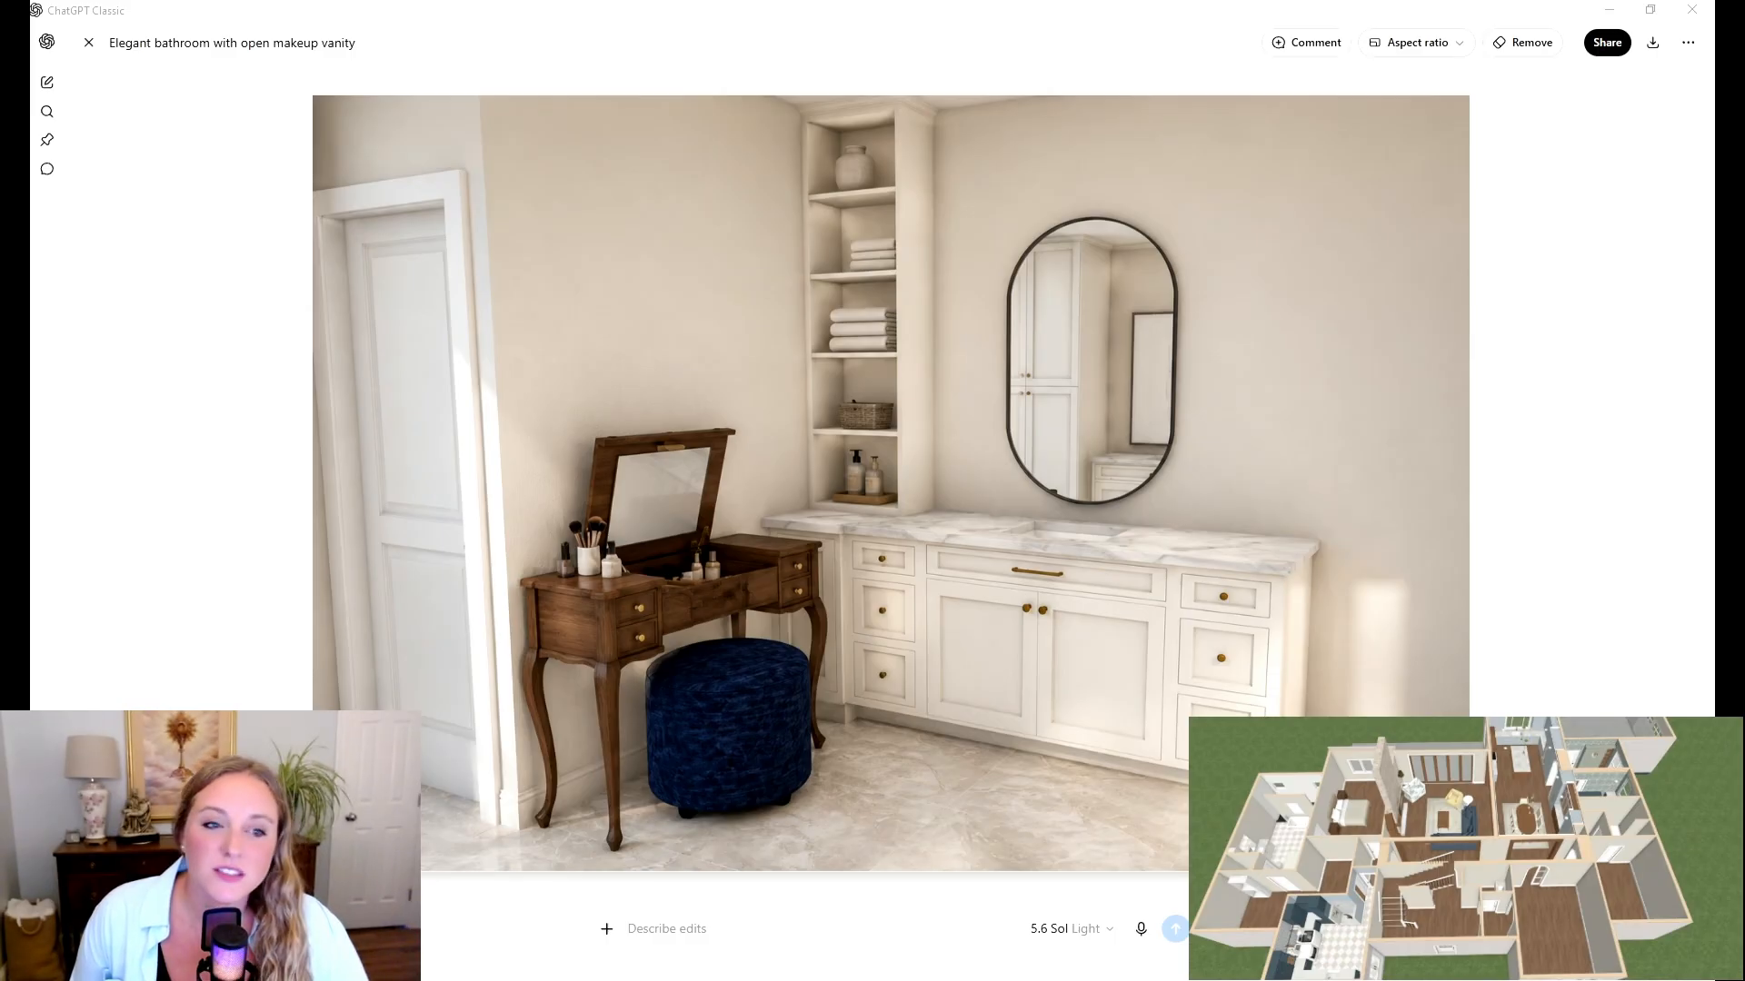
{"action": "left_click", "coordinate": [1607, 11]}
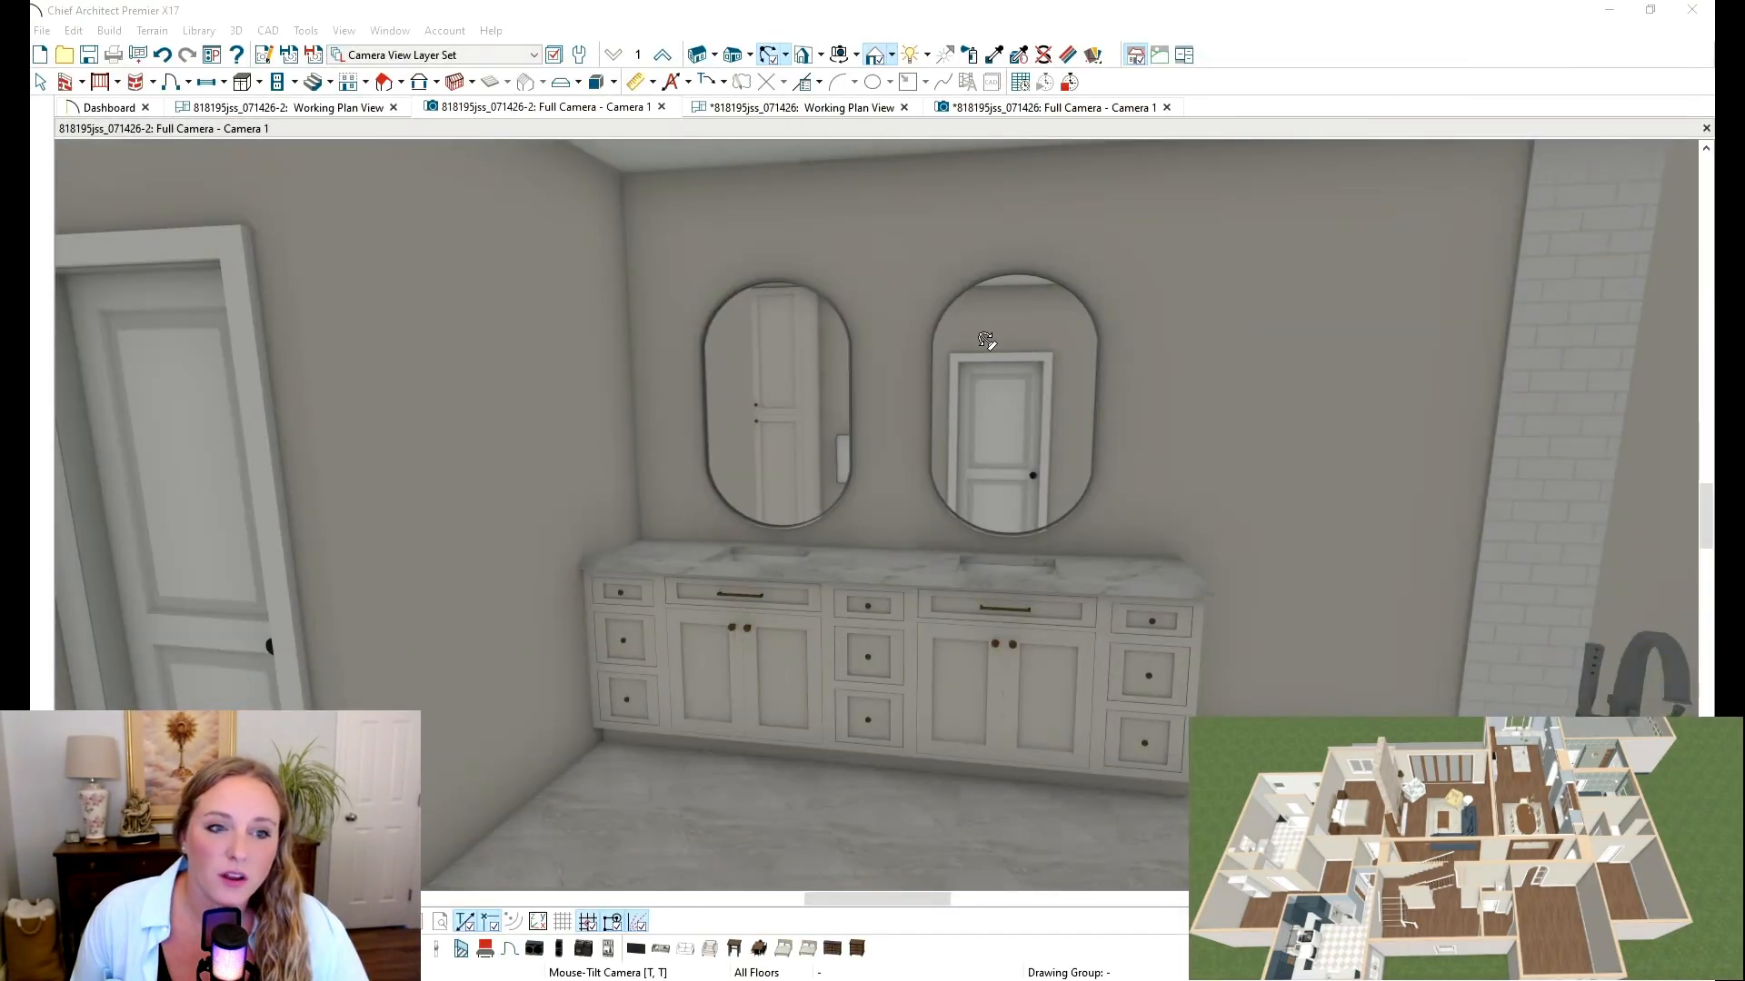
Step: Switch to the makeup-table layout's camera view and examine the room from the makeup table to both vanities
{"action": "left_click", "coordinate": [1009, 109]}
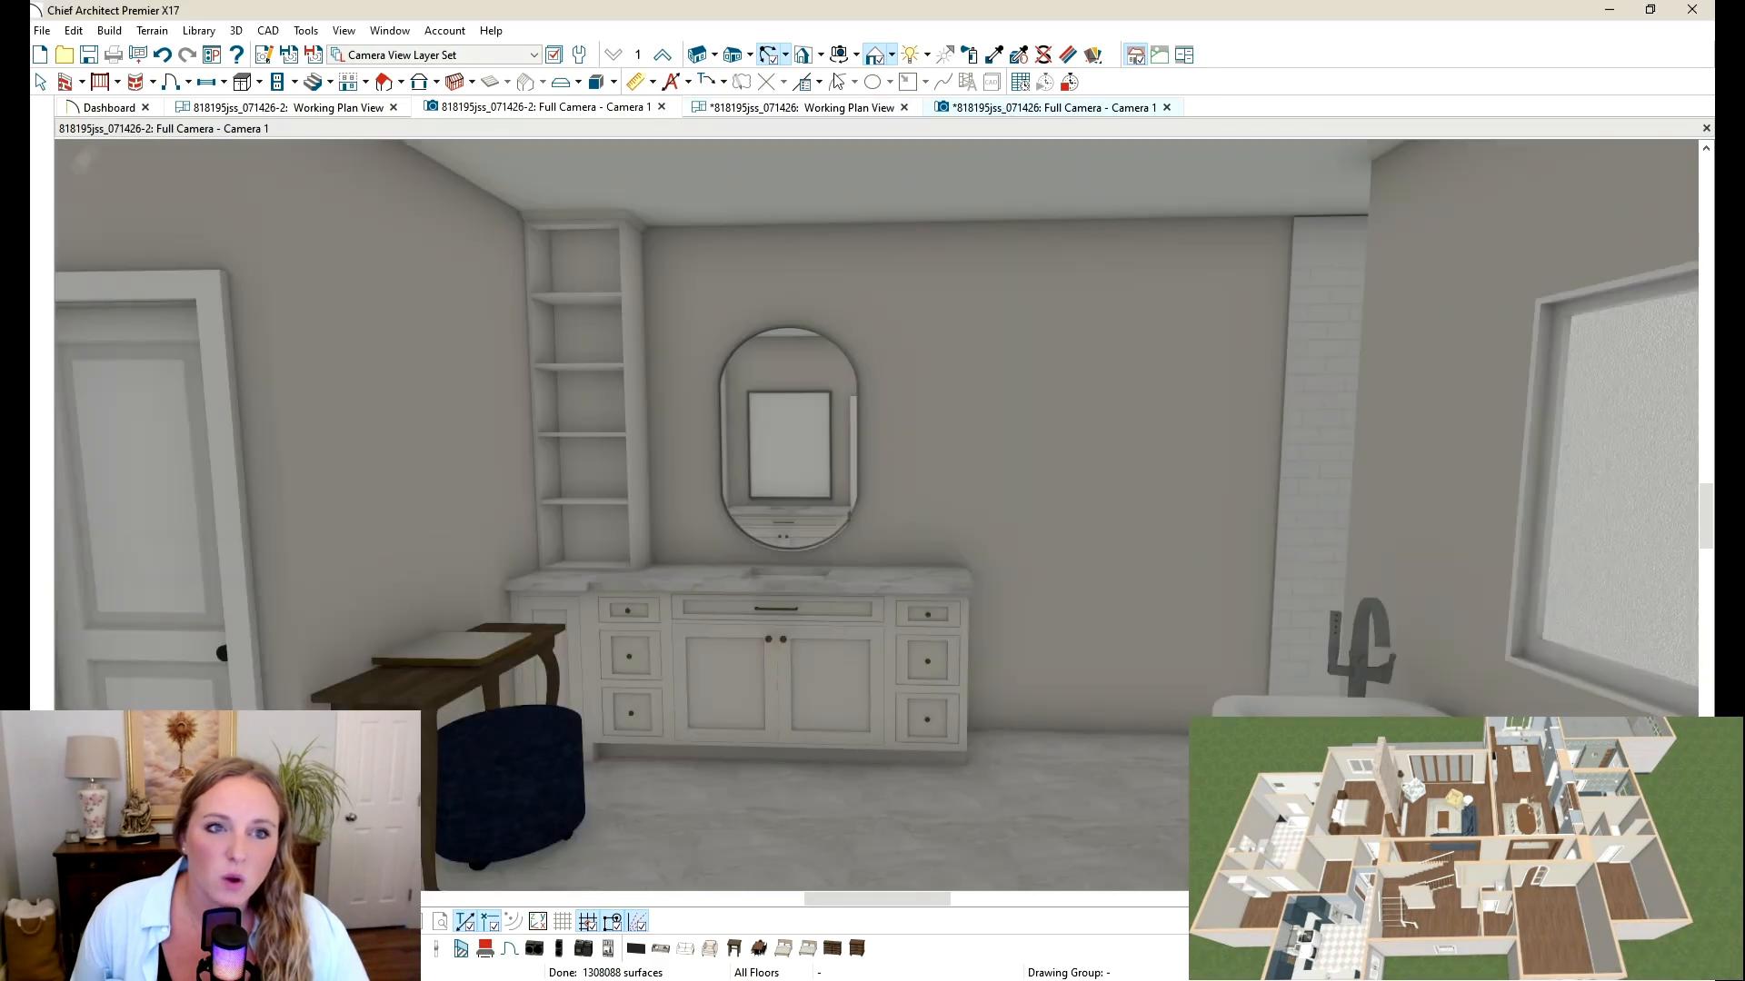
{"action": "left_click", "coordinate": [779, 57]}
{"action": "scroll", "coordinate": [1076, 456], "scroll_direction": "up", "scroll_amount": 3}
{"action": "left_click_drag", "start_coordinate": [1095, 467], "coordinate": [855, 455]}
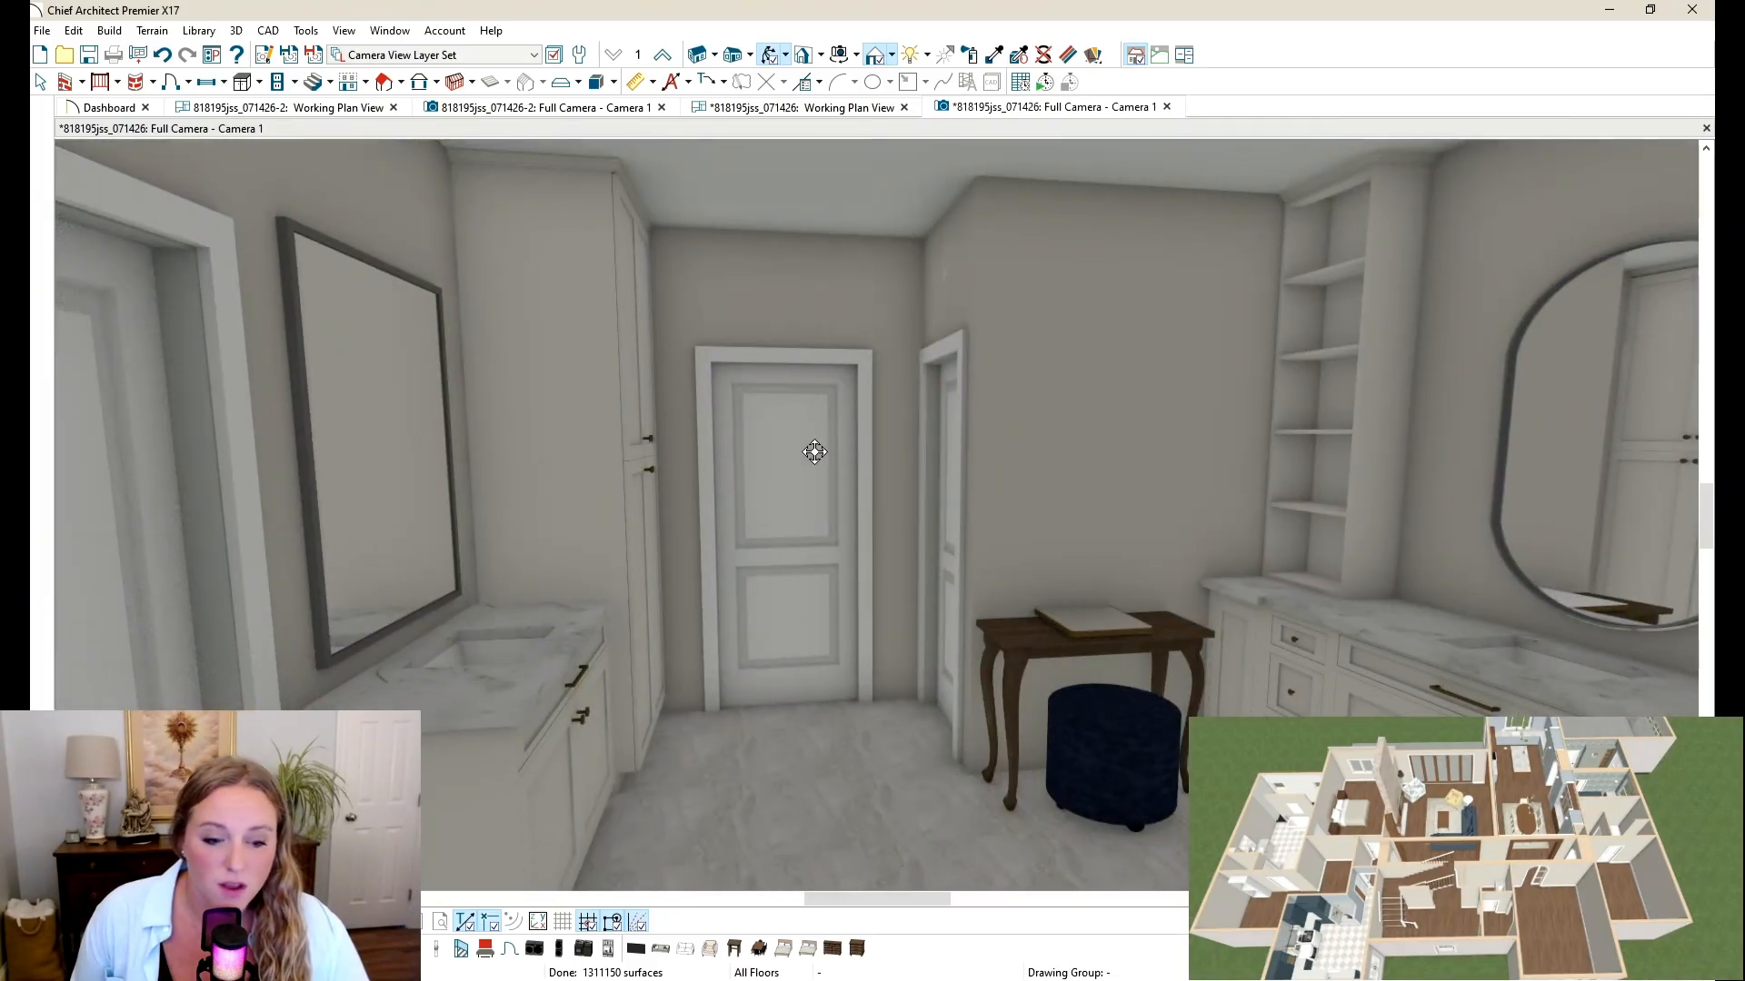
{"action": "scroll", "coordinate": [814, 451], "scroll_direction": "down", "scroll_amount": 3}
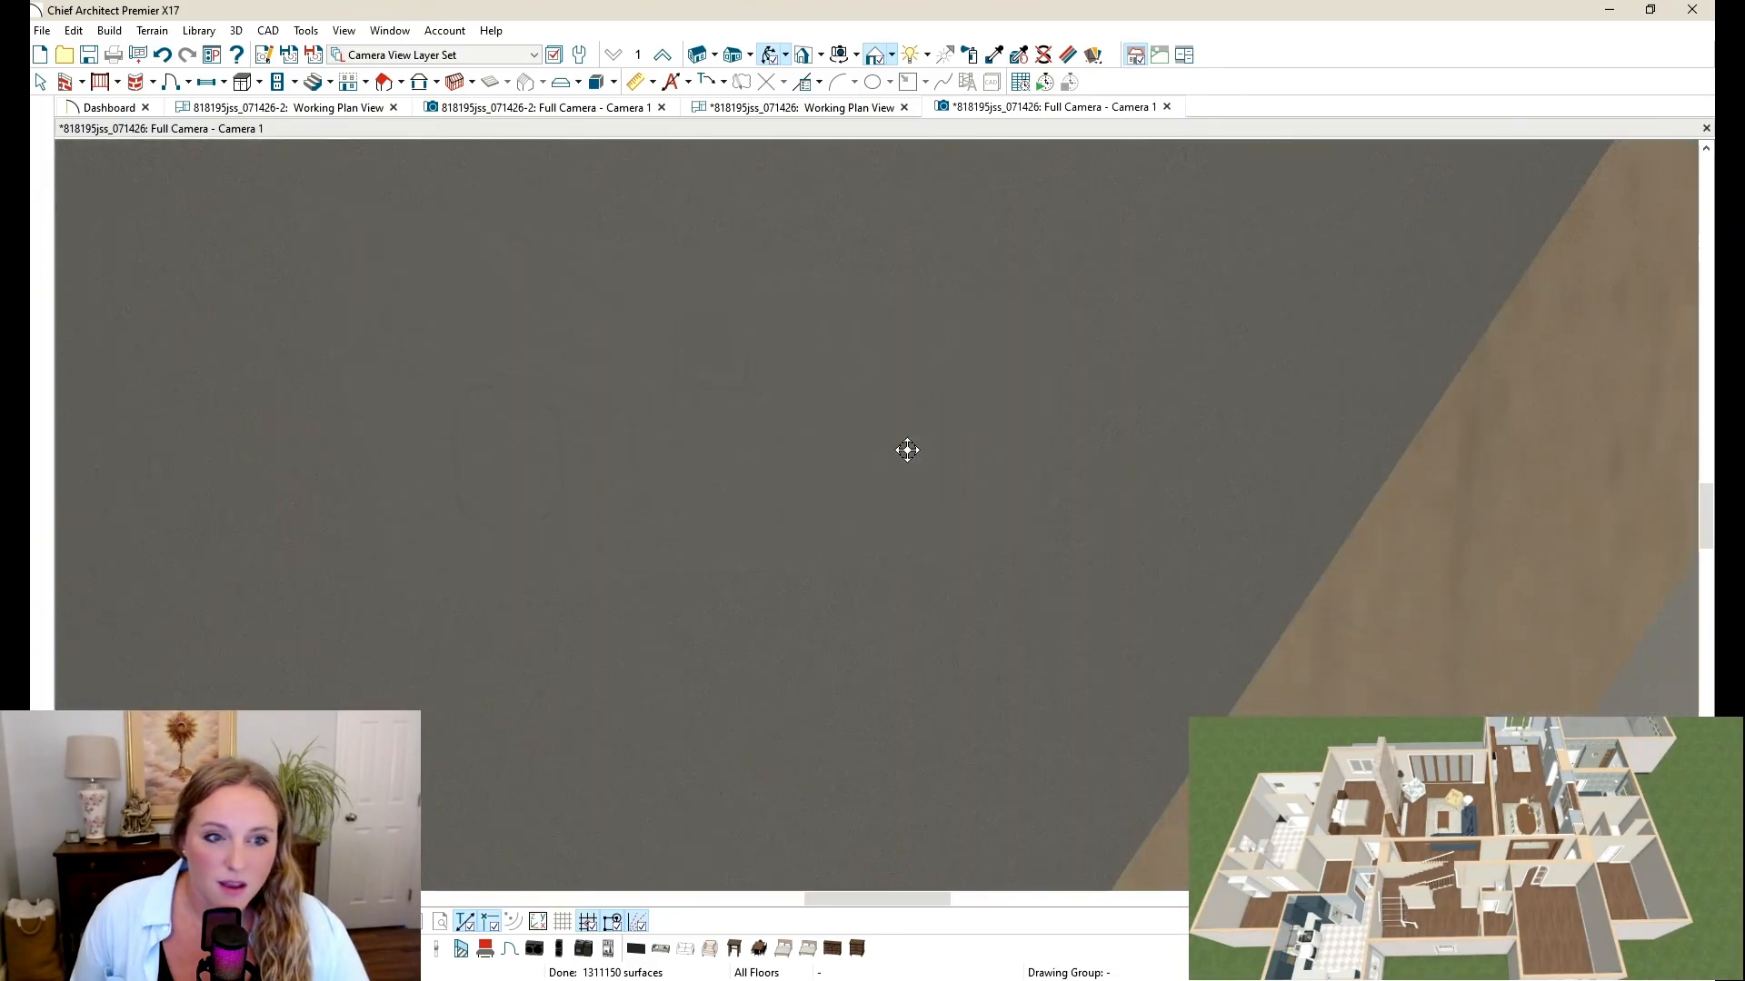
{"action": "scroll", "coordinate": [938, 478], "scroll_direction": "up", "scroll_amount": 2}
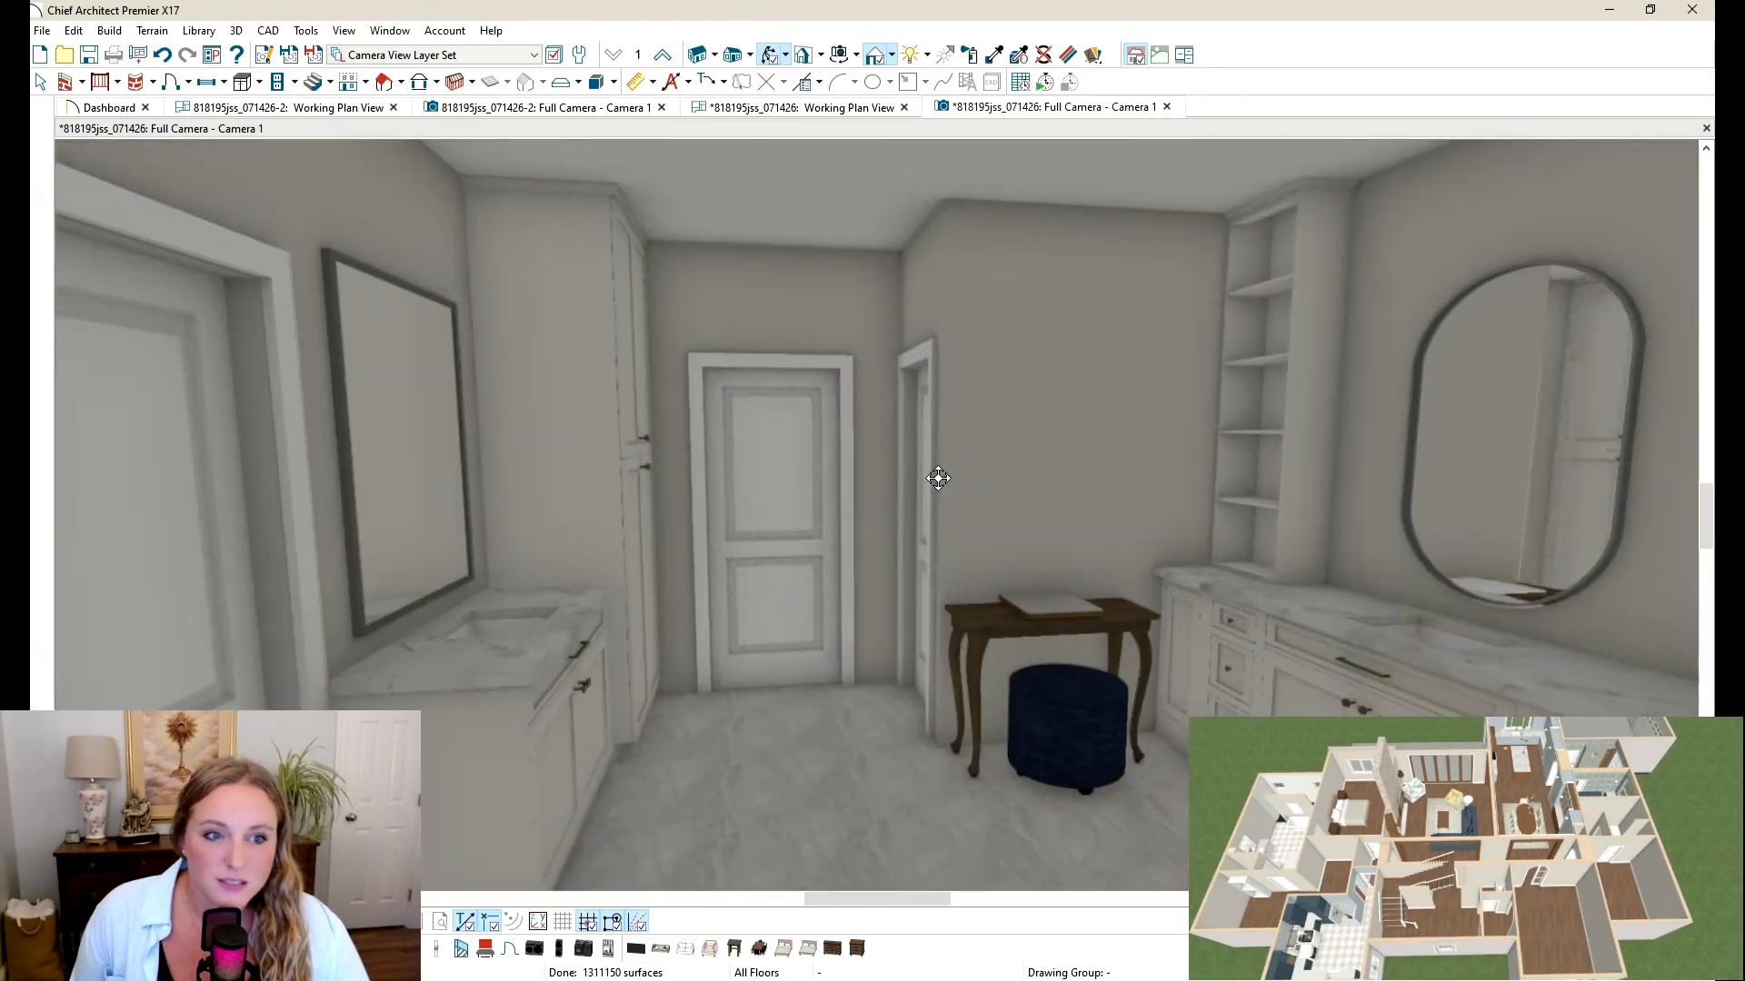
{"action": "scroll", "coordinate": [938, 478], "scroll_direction": "down", "scroll_amount": 1}
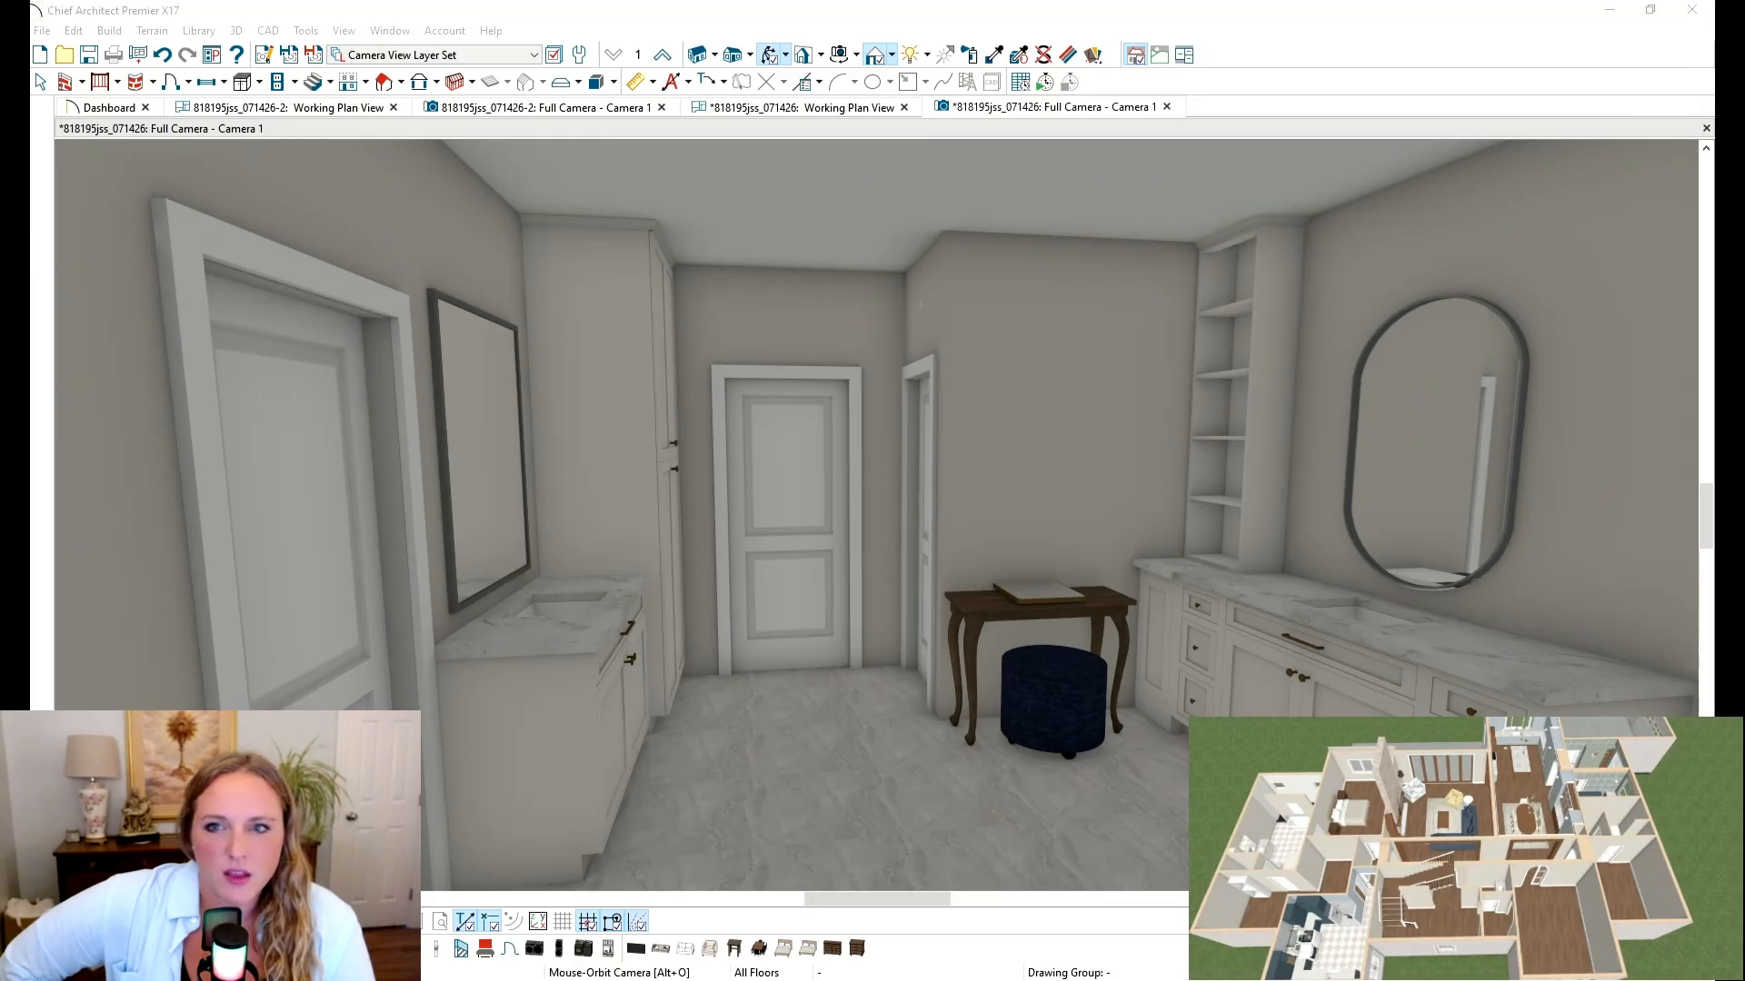
Step: Look again at the rendered makeup vanity image in ChatGPT, and return to the bathroom model in Chief Architect
{"action": "key", "text": "alt+Tab"}
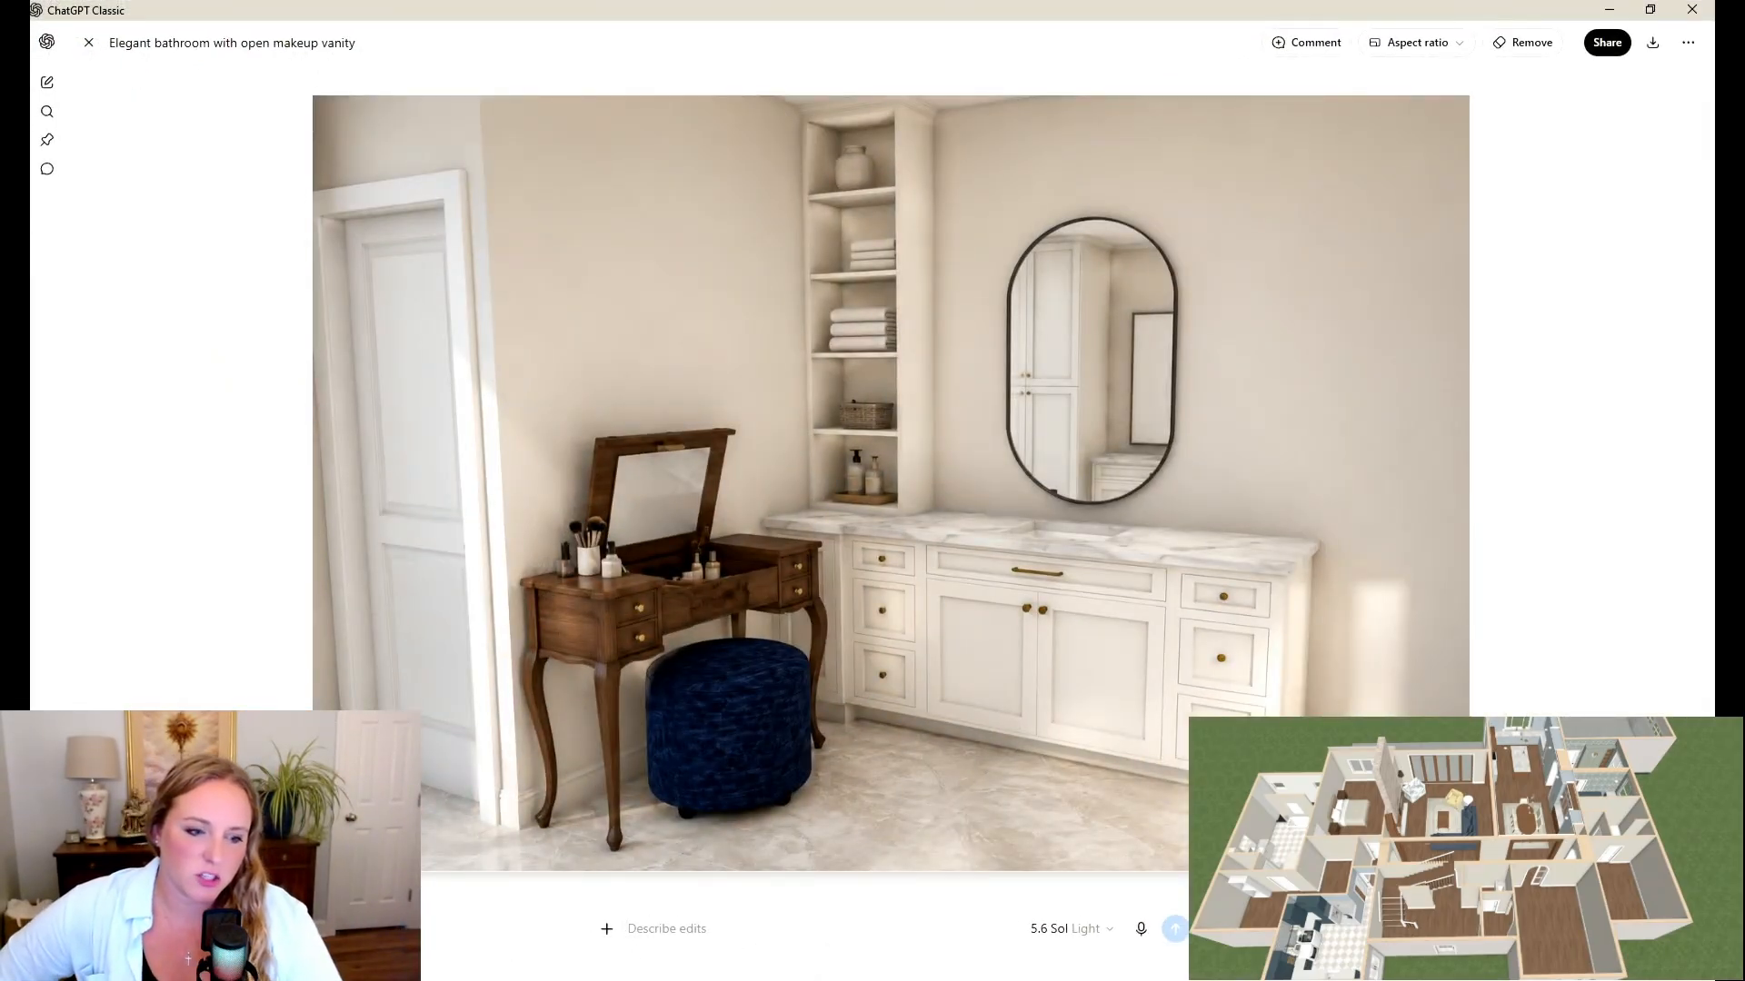
{"action": "key", "text": "alt+Tab"}
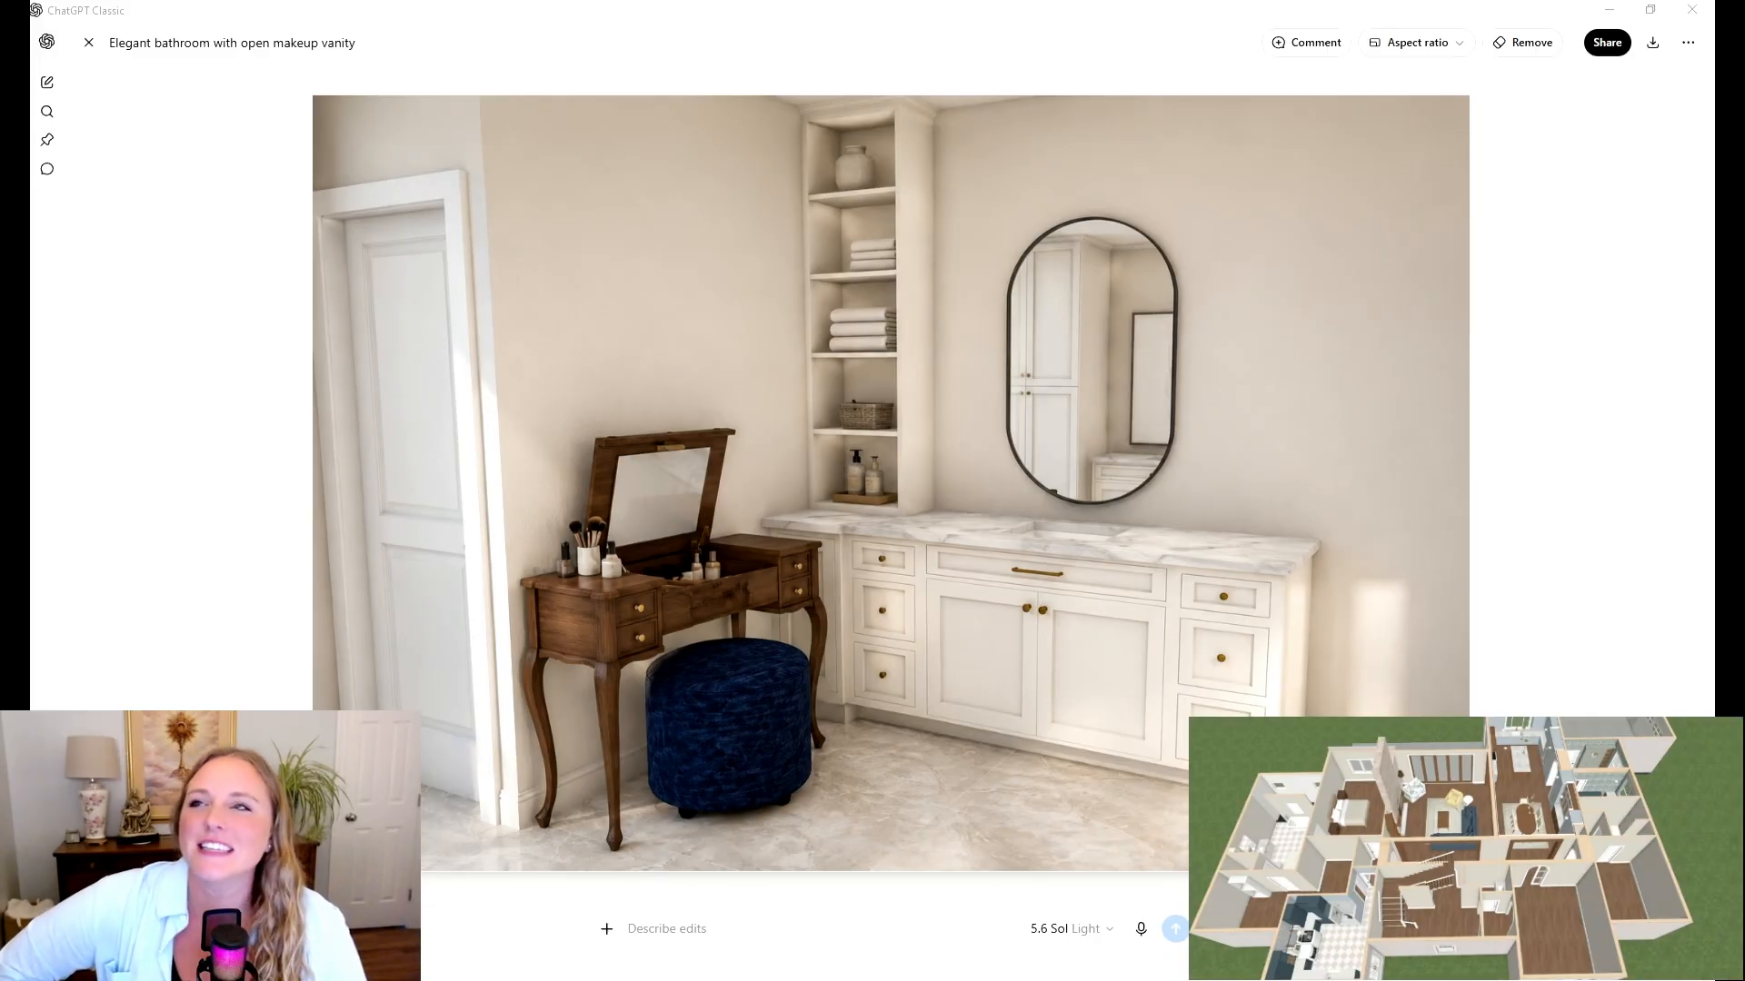
{"action": "left_click", "coordinate": [1607, 12]}
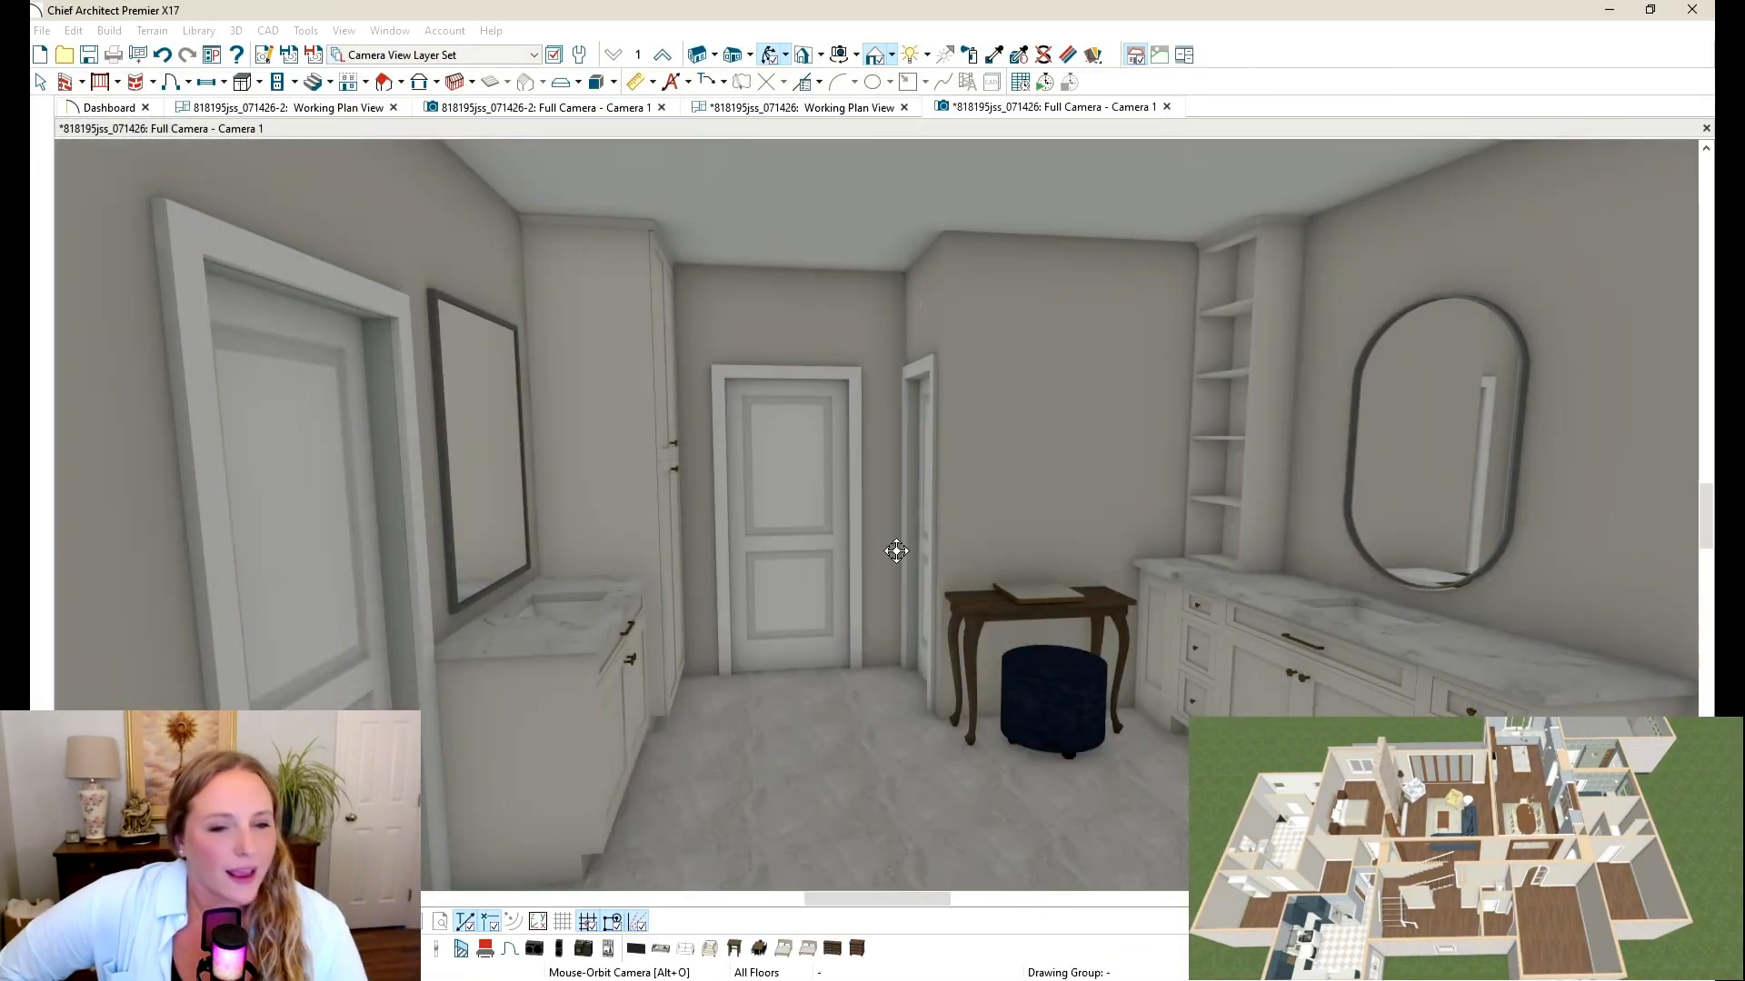
Step: Examine the closet-side doors, makeup table, open shelving and single-sink vanity wall from several camera angles
{"action": "left_click_drag", "start_coordinate": [891, 548], "coordinate": [826, 576]}
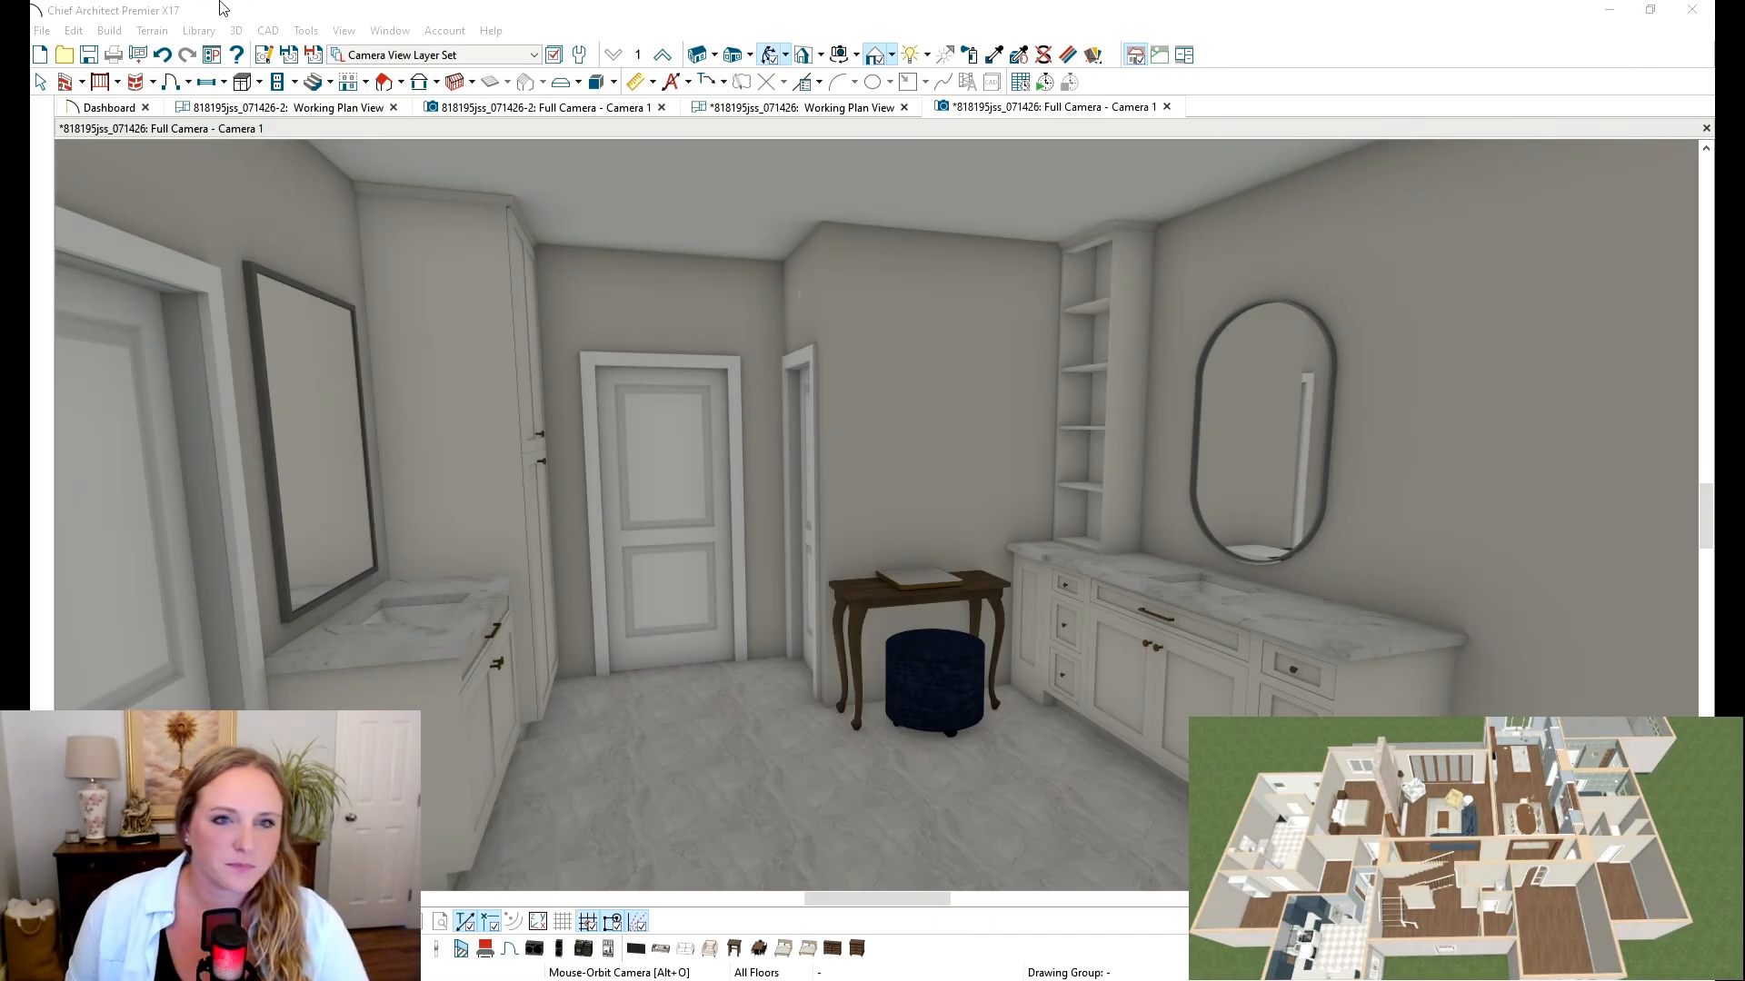
{"action": "left_click", "coordinate": [766, 8]}
{"action": "scroll", "coordinate": [650, 404], "scroll_direction": "up", "scroll_amount": 2}
{"action": "scroll", "coordinate": [676, 475], "scroll_direction": "up", "scroll_amount": 2}
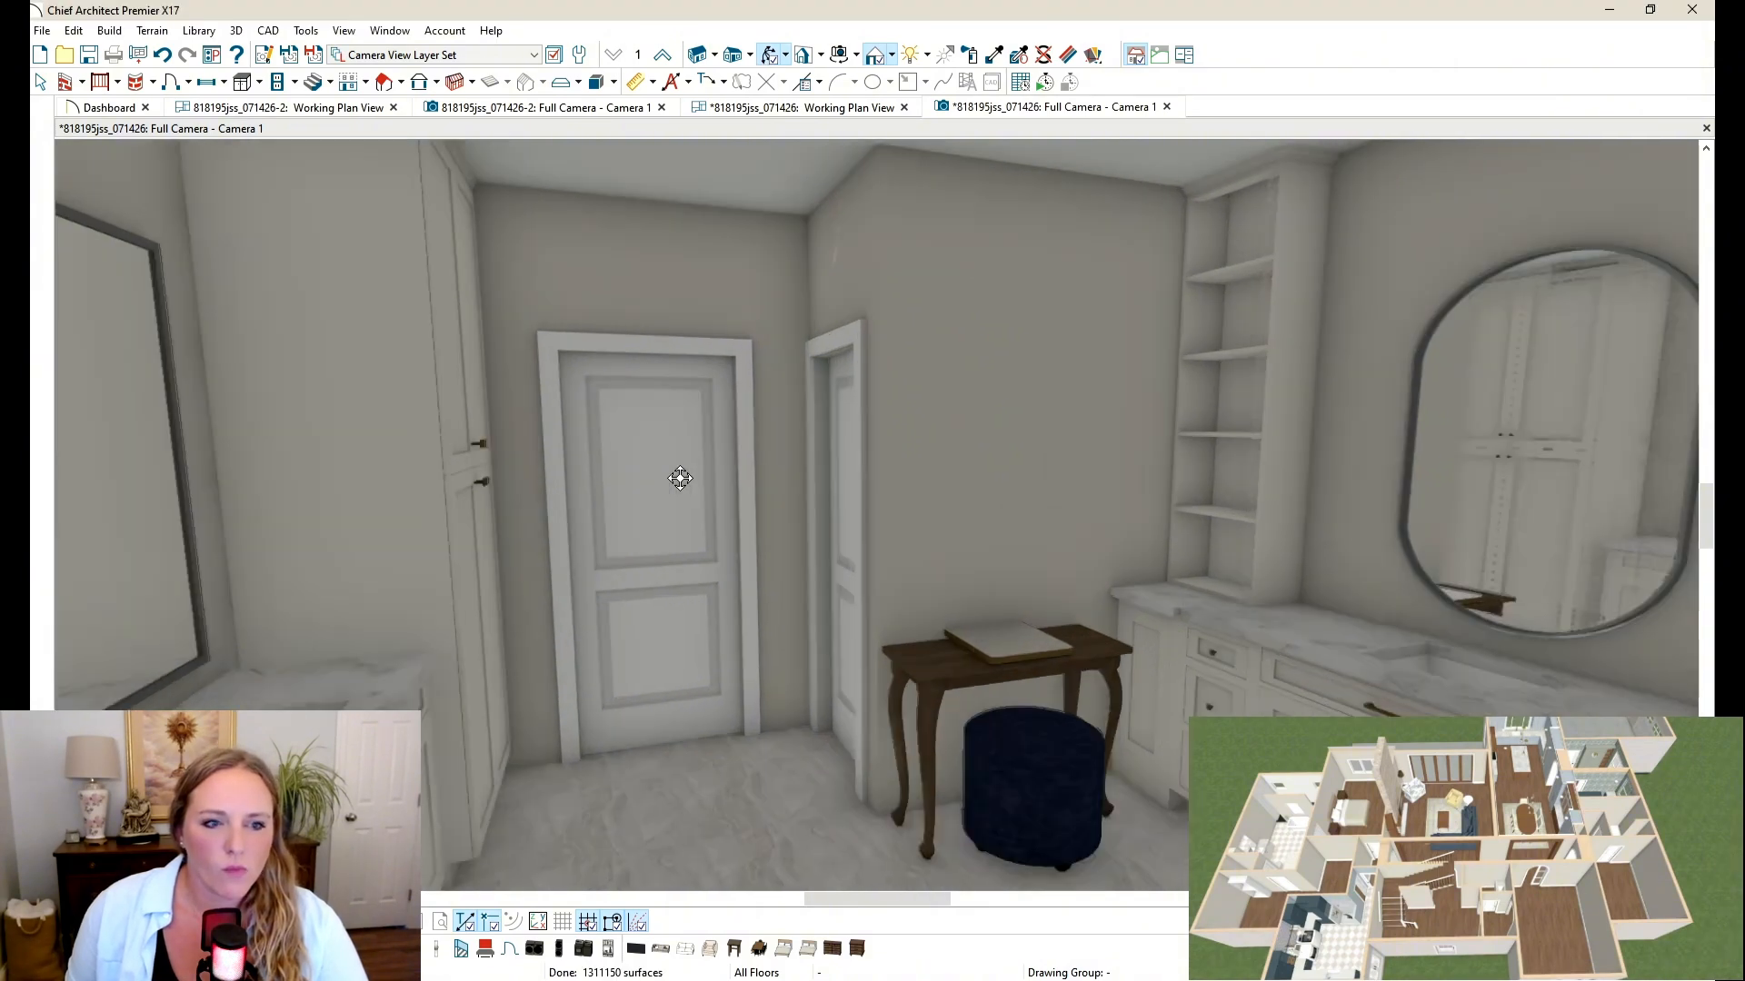
{"action": "left_click_drag", "start_coordinate": [678, 475], "coordinate": [612, 316]}
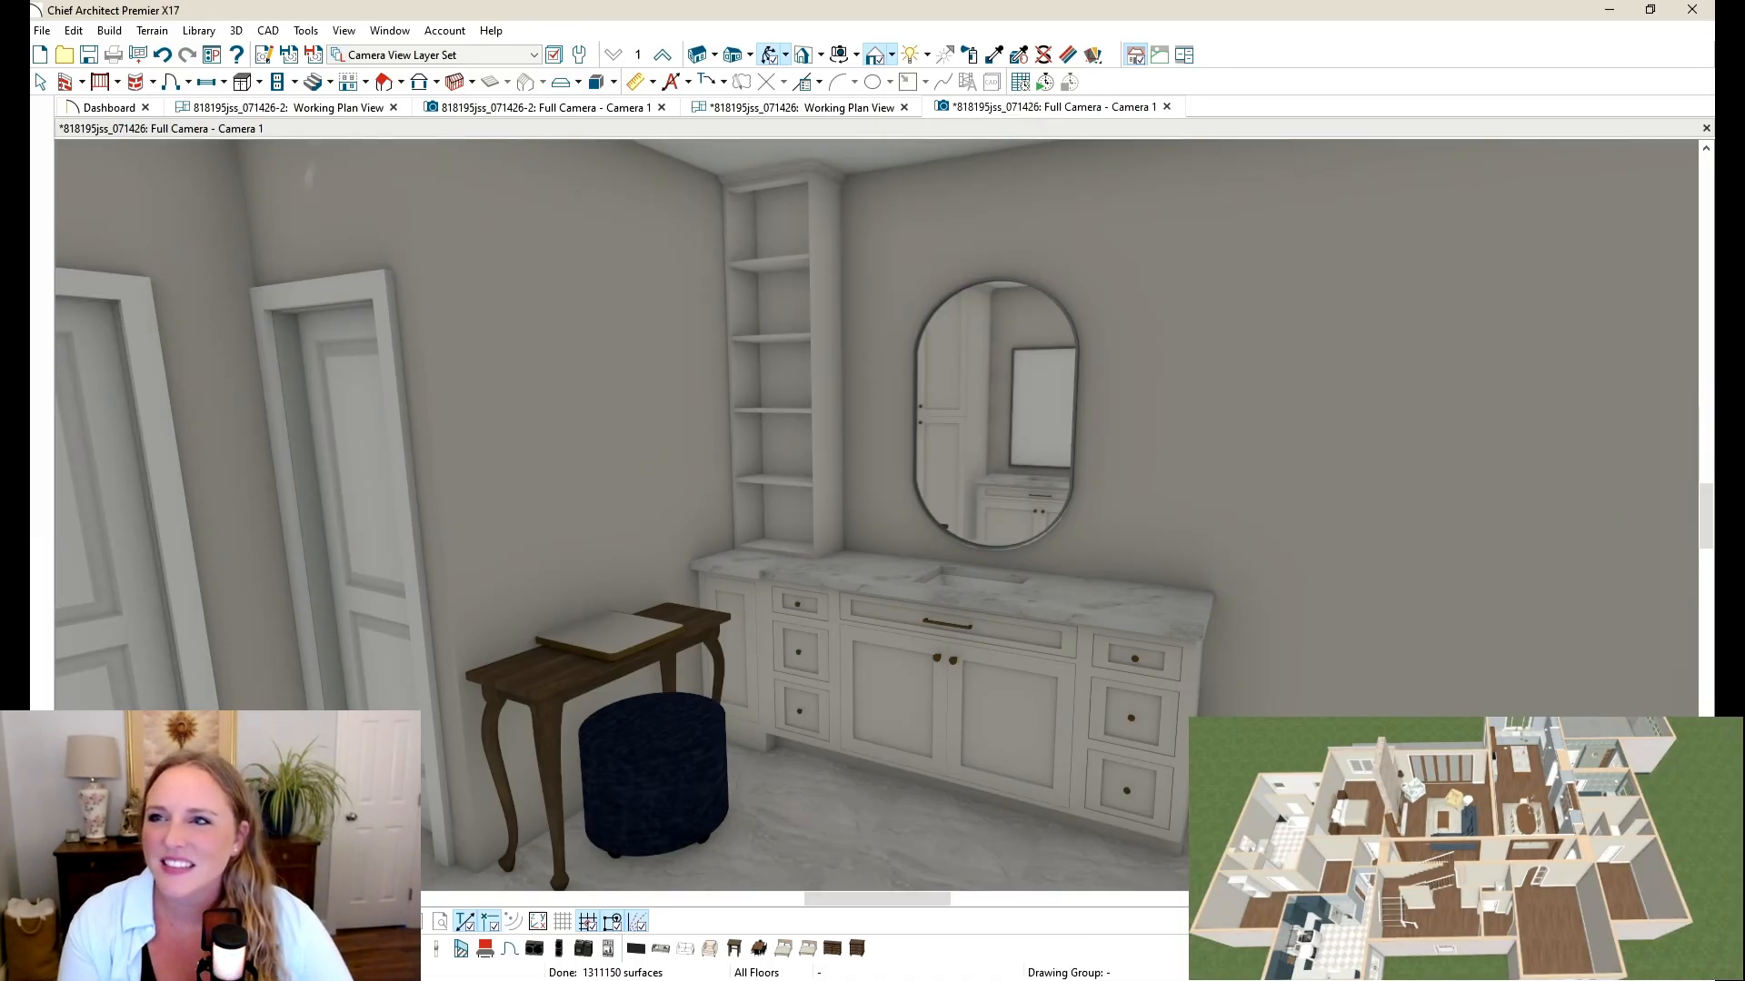
{"action": "left_click_drag", "start_coordinate": [1147, 402], "coordinate": [869, 465]}
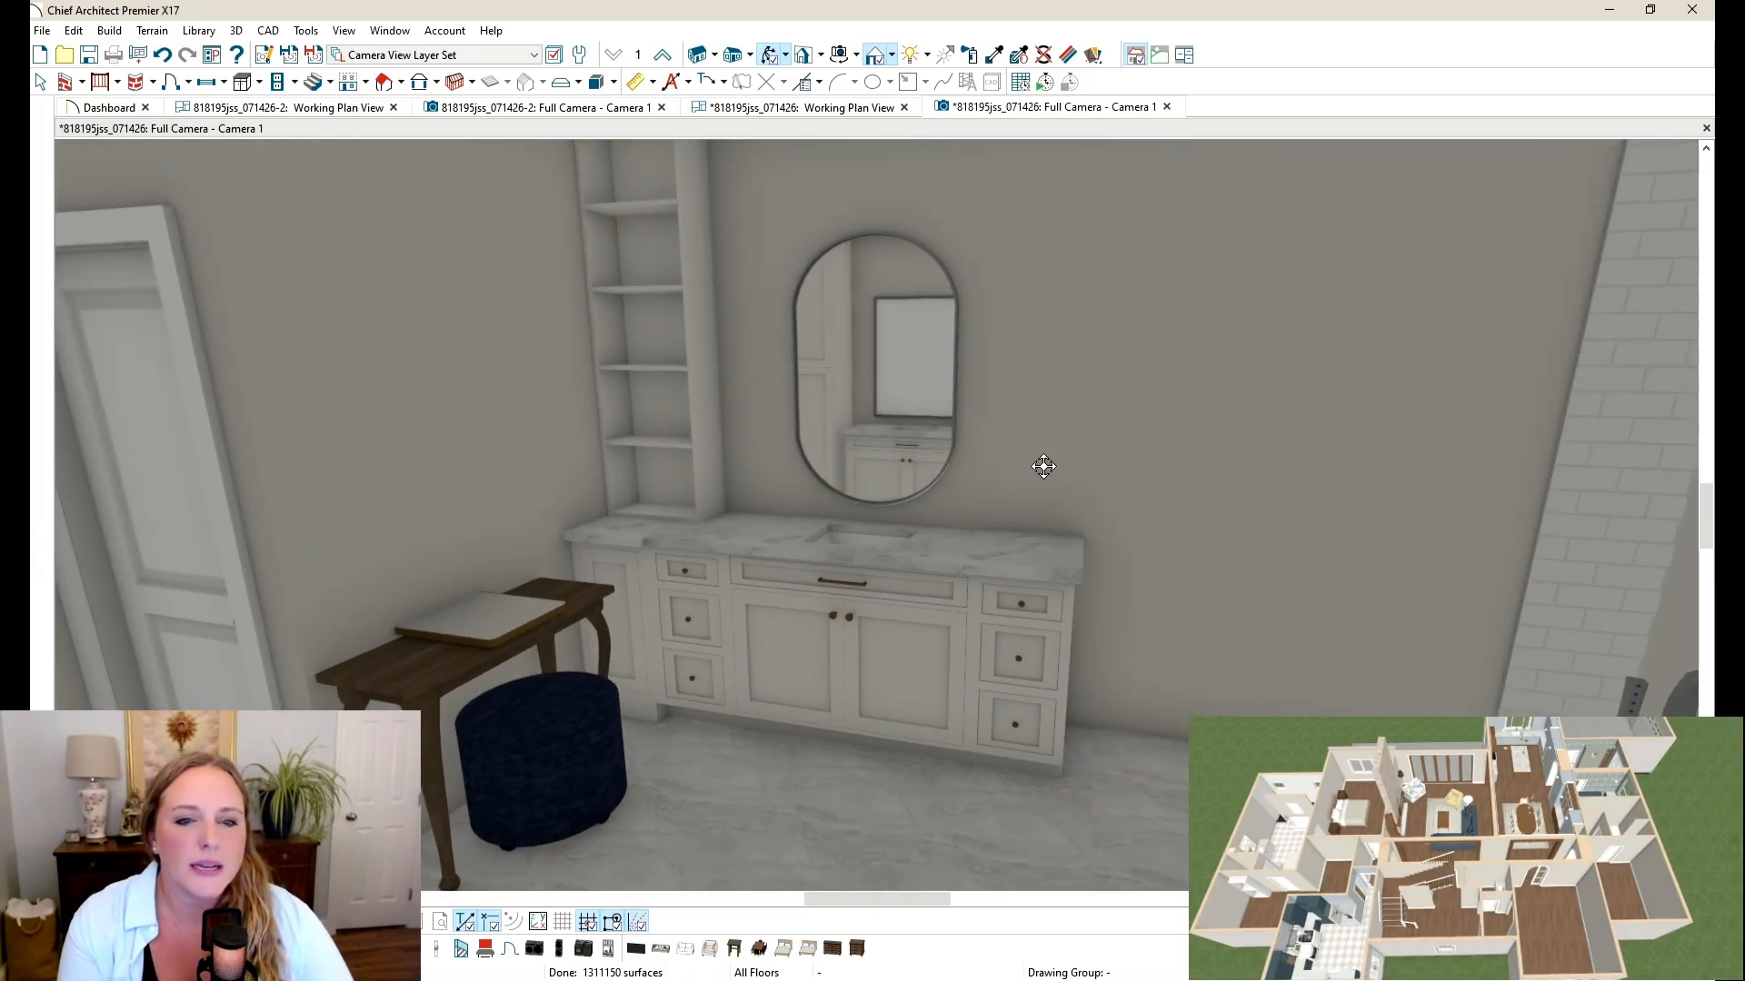
{"action": "left_click_drag", "start_coordinate": [1044, 466], "coordinate": [1039, 464]}
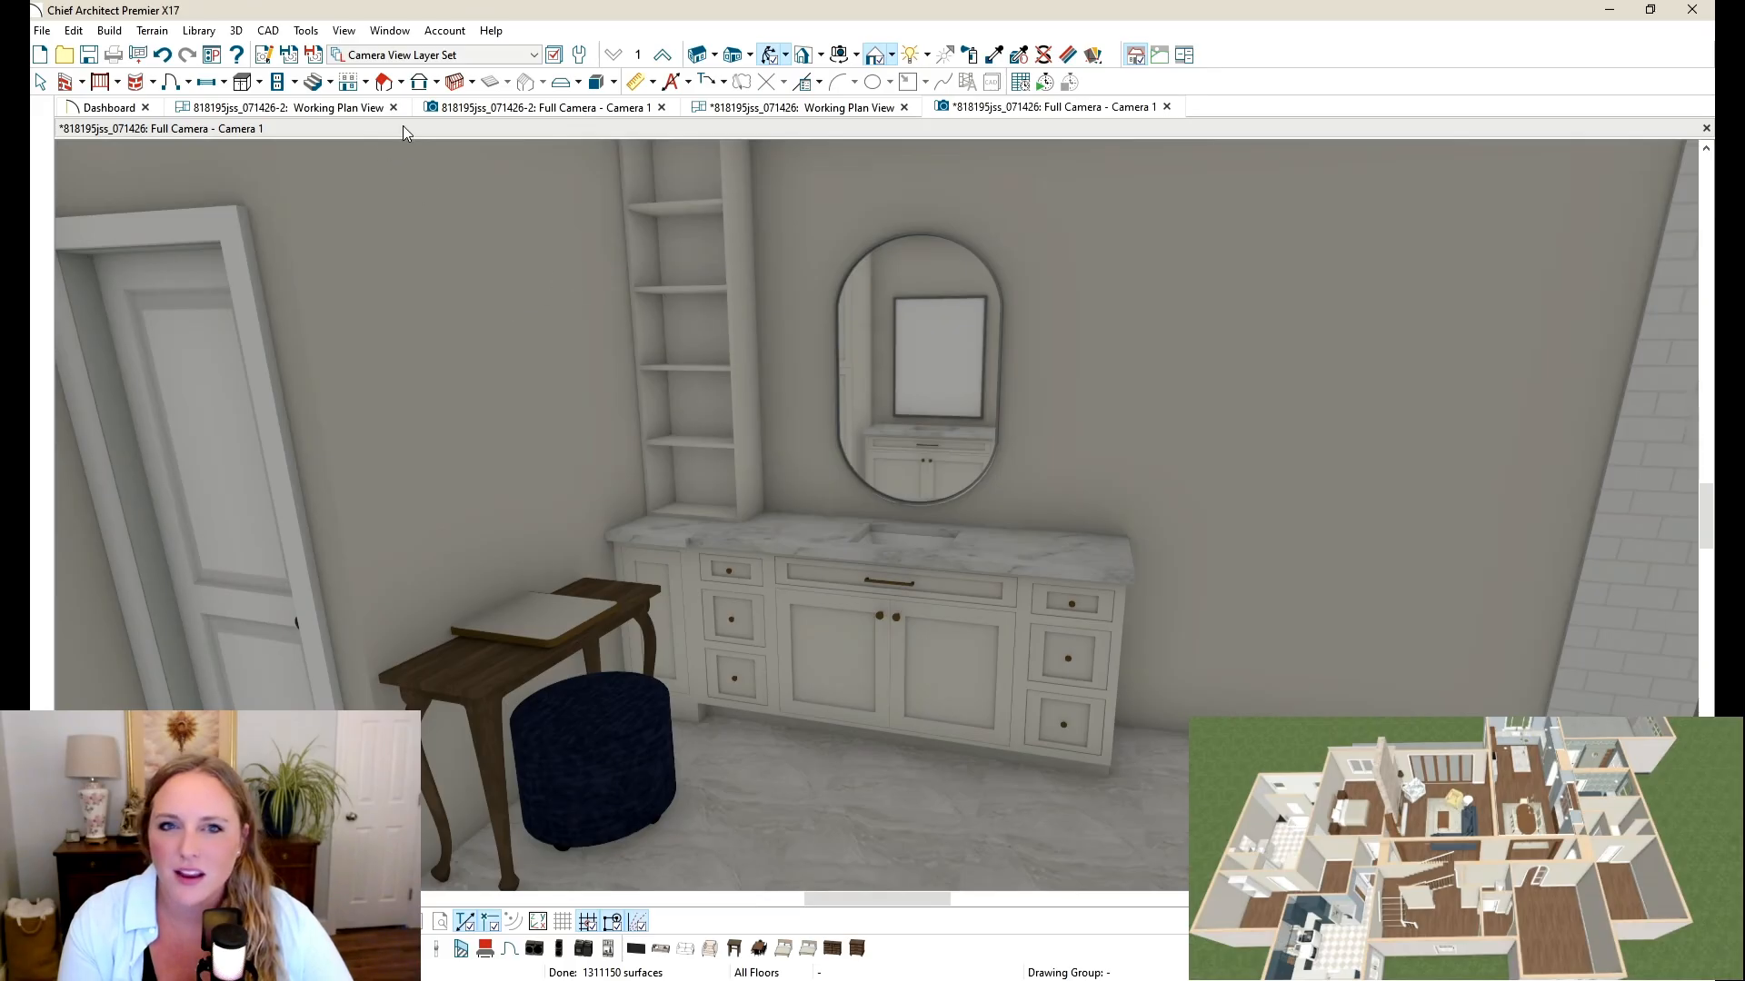
Step: Close the camera and plan views of 818195jss_071426-2, and open the working plan of the makeup-table layout
{"action": "left_click", "coordinate": [662, 109]}
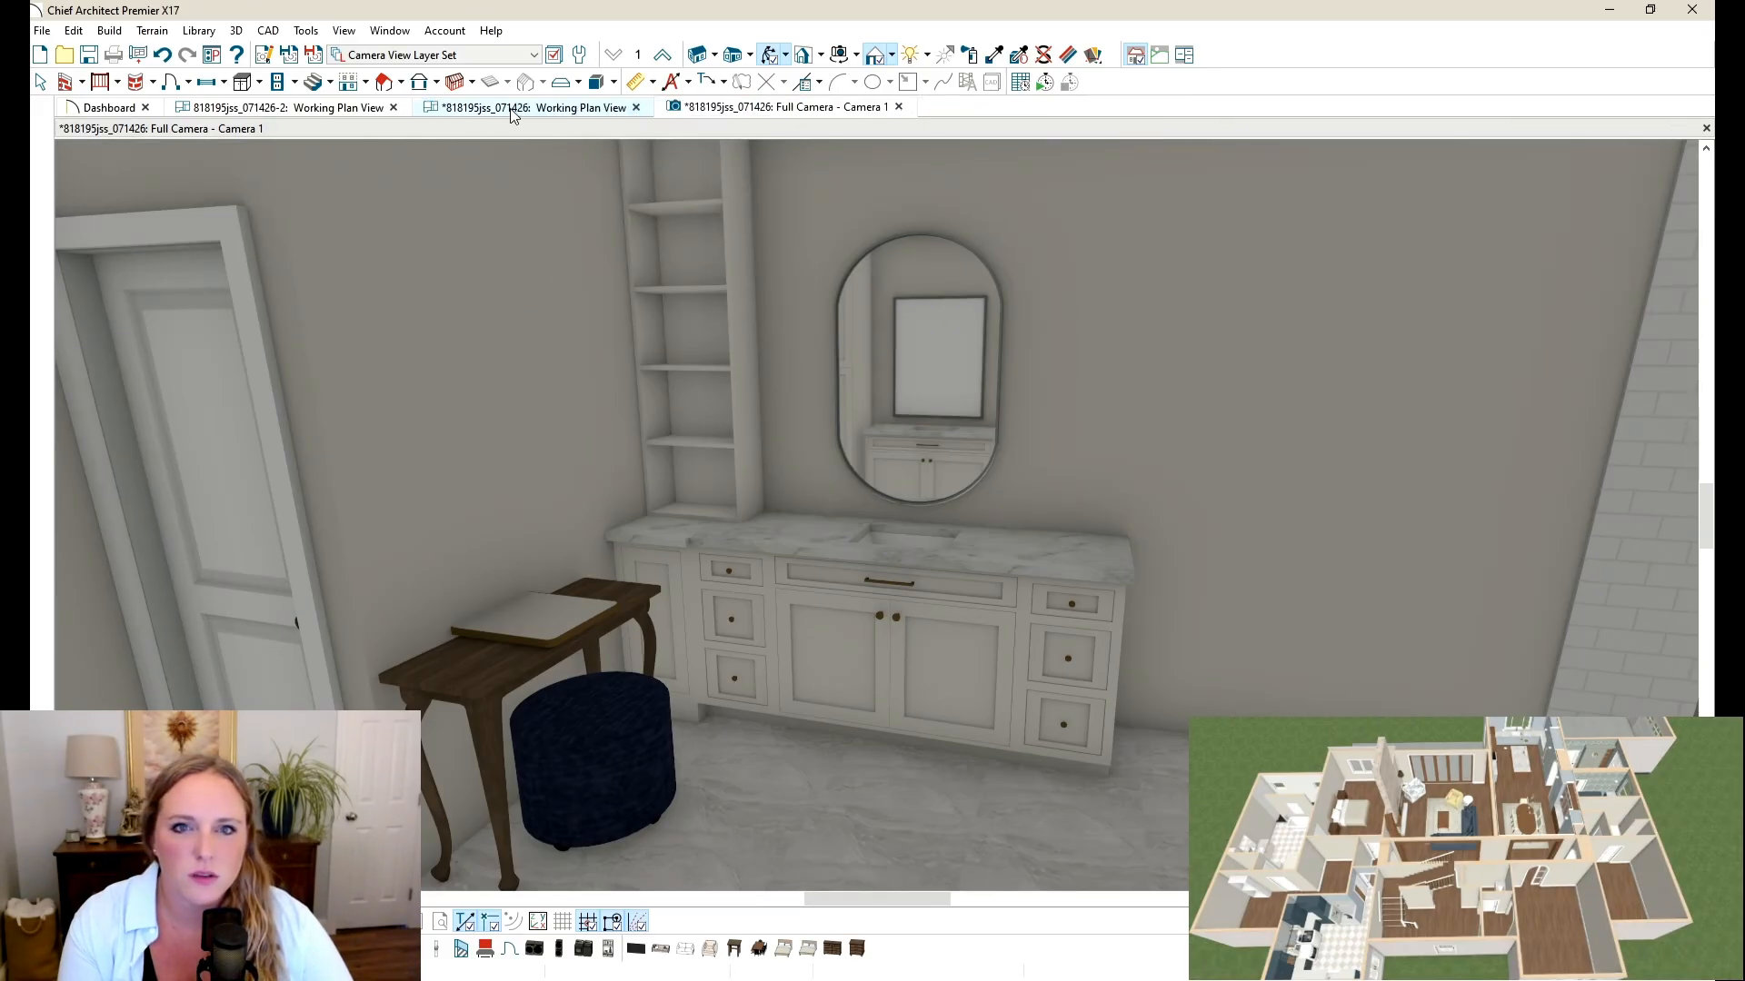
{"action": "left_click", "coordinate": [393, 107]}
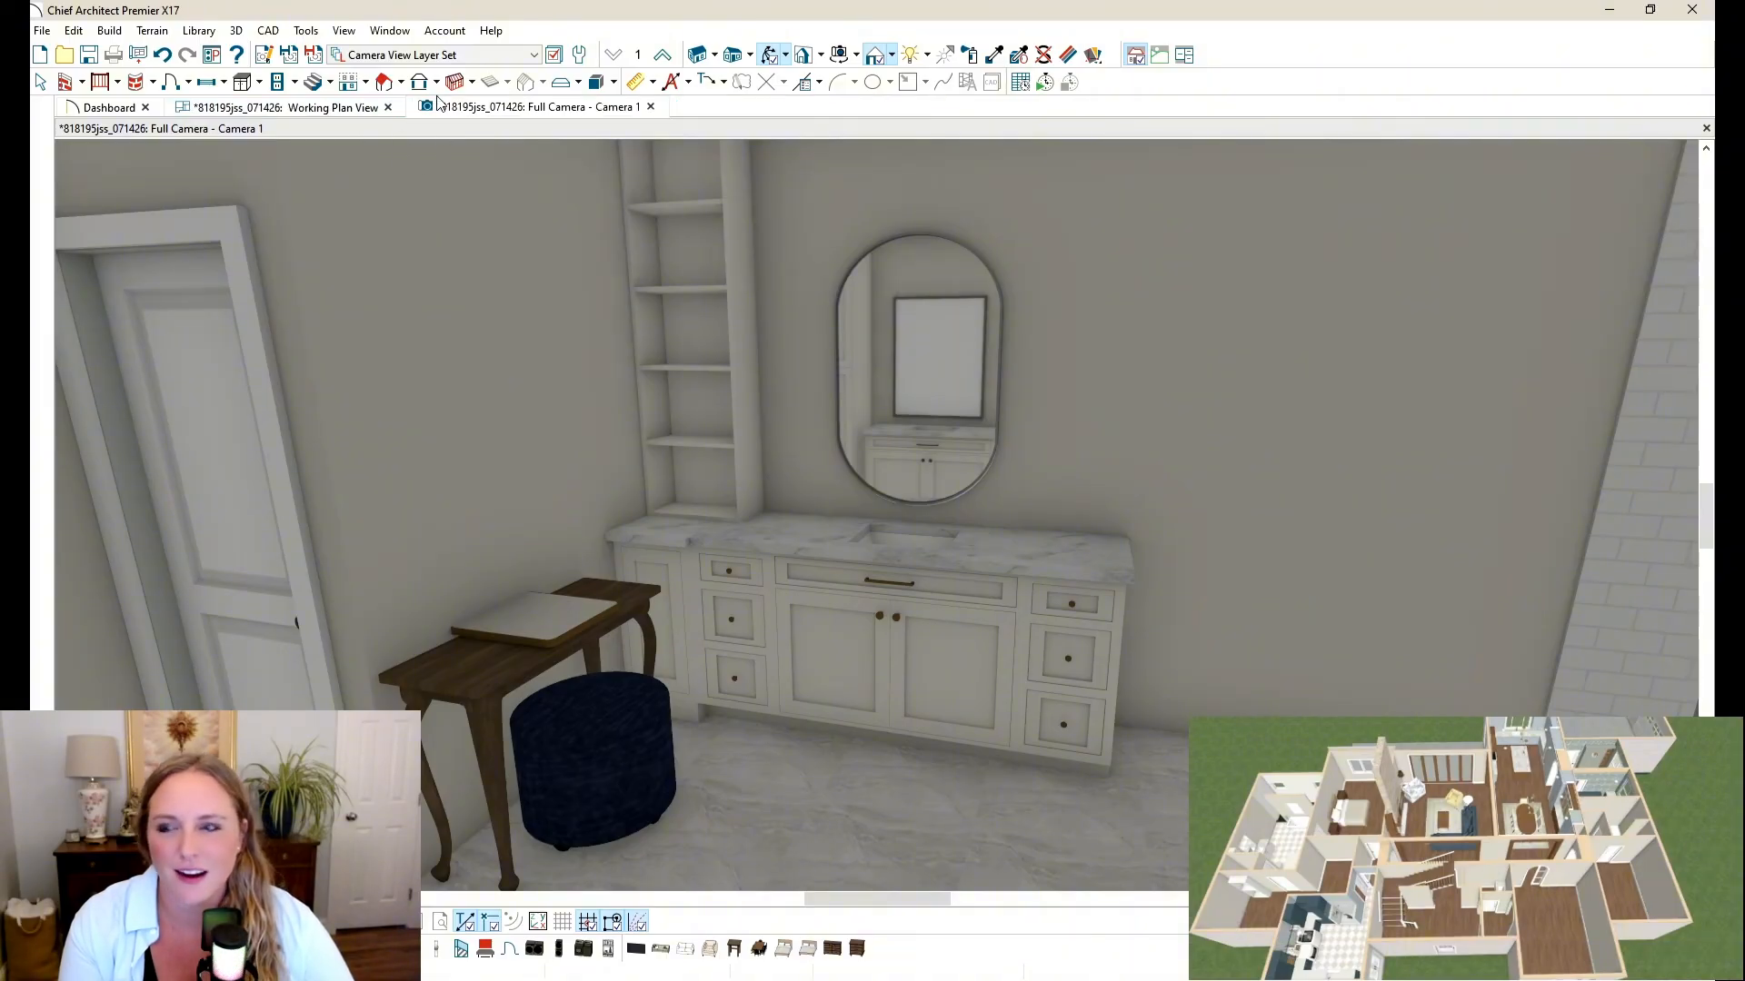
{"action": "left_click", "coordinate": [345, 110]}
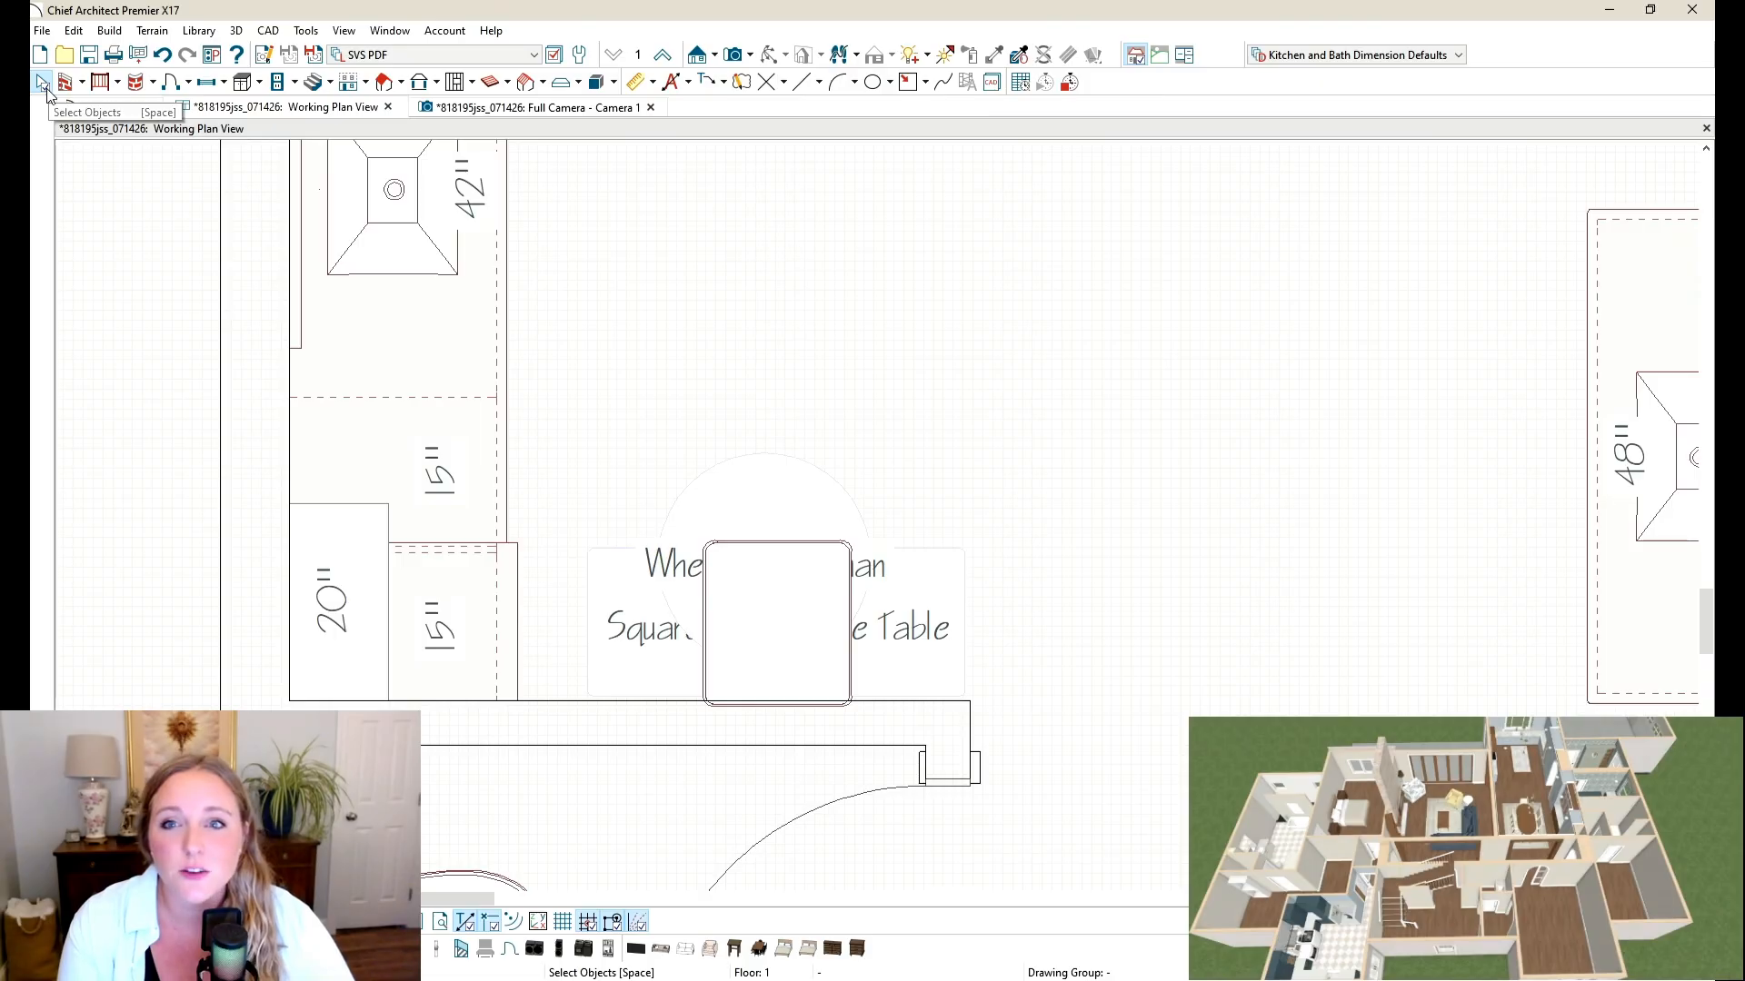
Step: Delete the 15" base cabinet in the corner beside the makeup table together with the countertop over it
{"action": "scroll", "coordinate": [418, 631], "scroll_direction": "down", "scroll_amount": 2}
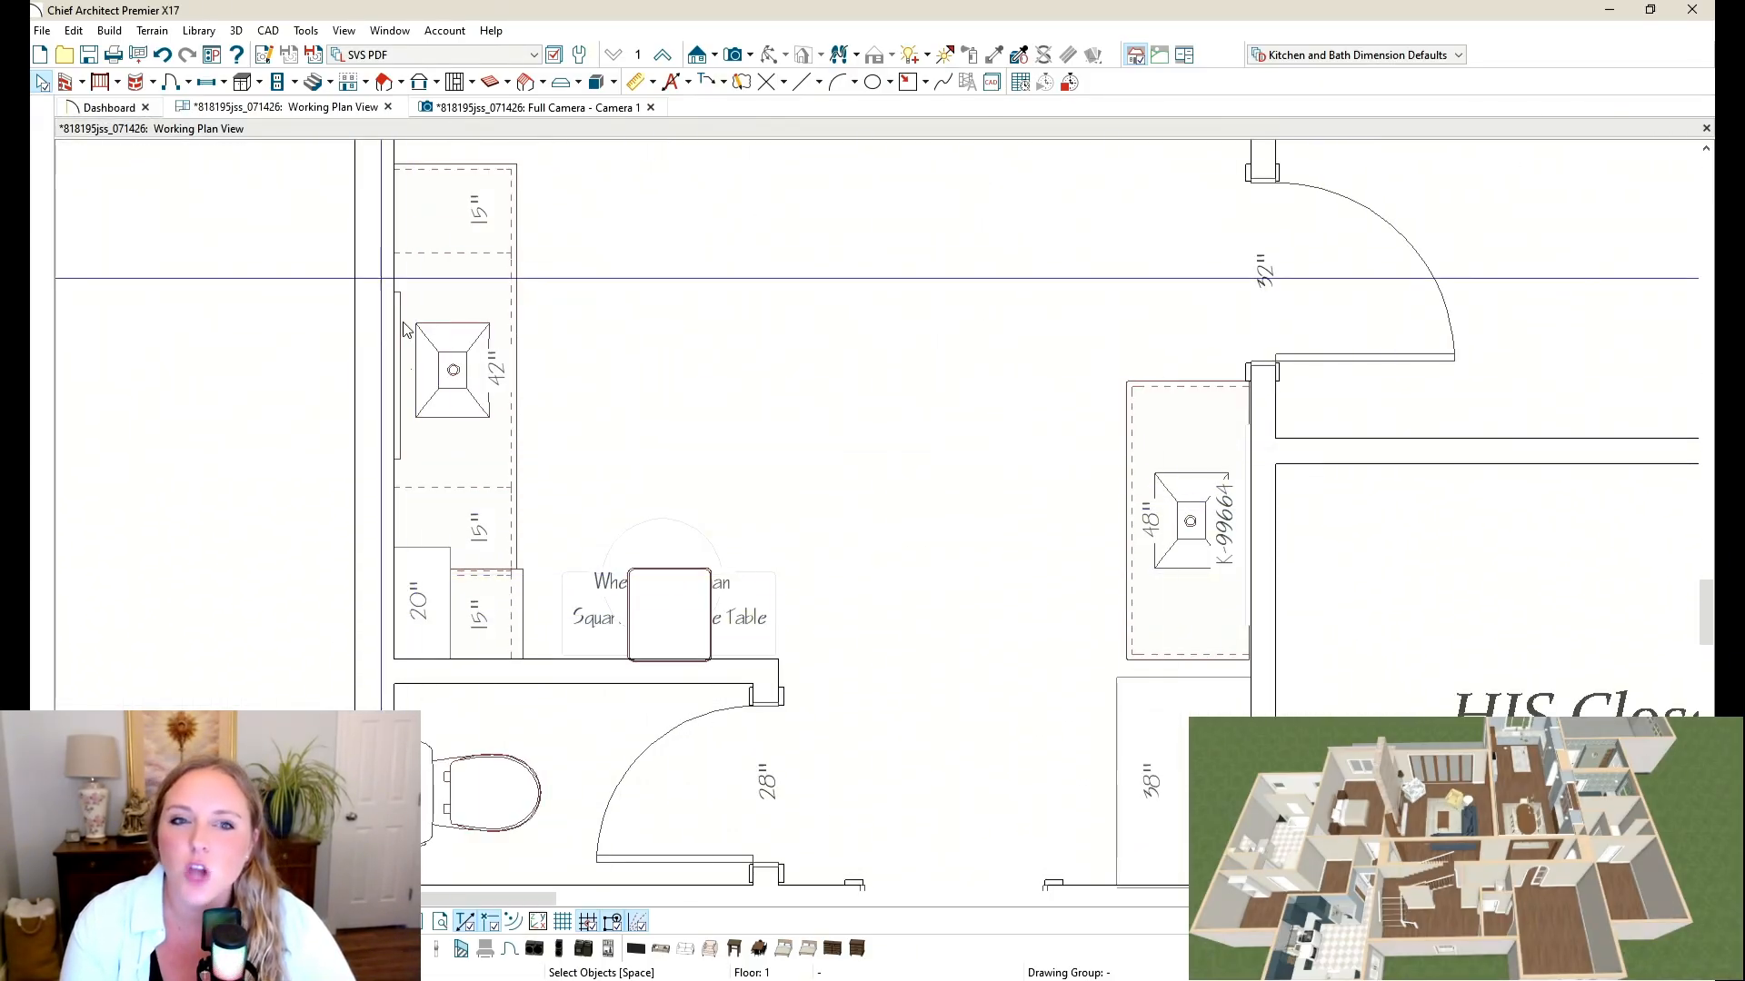
{"action": "scroll", "coordinate": [576, 479], "scroll_direction": "down", "scroll_amount": 2}
{"action": "scroll", "coordinate": [486, 623], "scroll_direction": "up", "scroll_amount": 2}
{"action": "left_click", "coordinate": [454, 640]}
{"action": "left_click", "coordinate": [450, 631]}
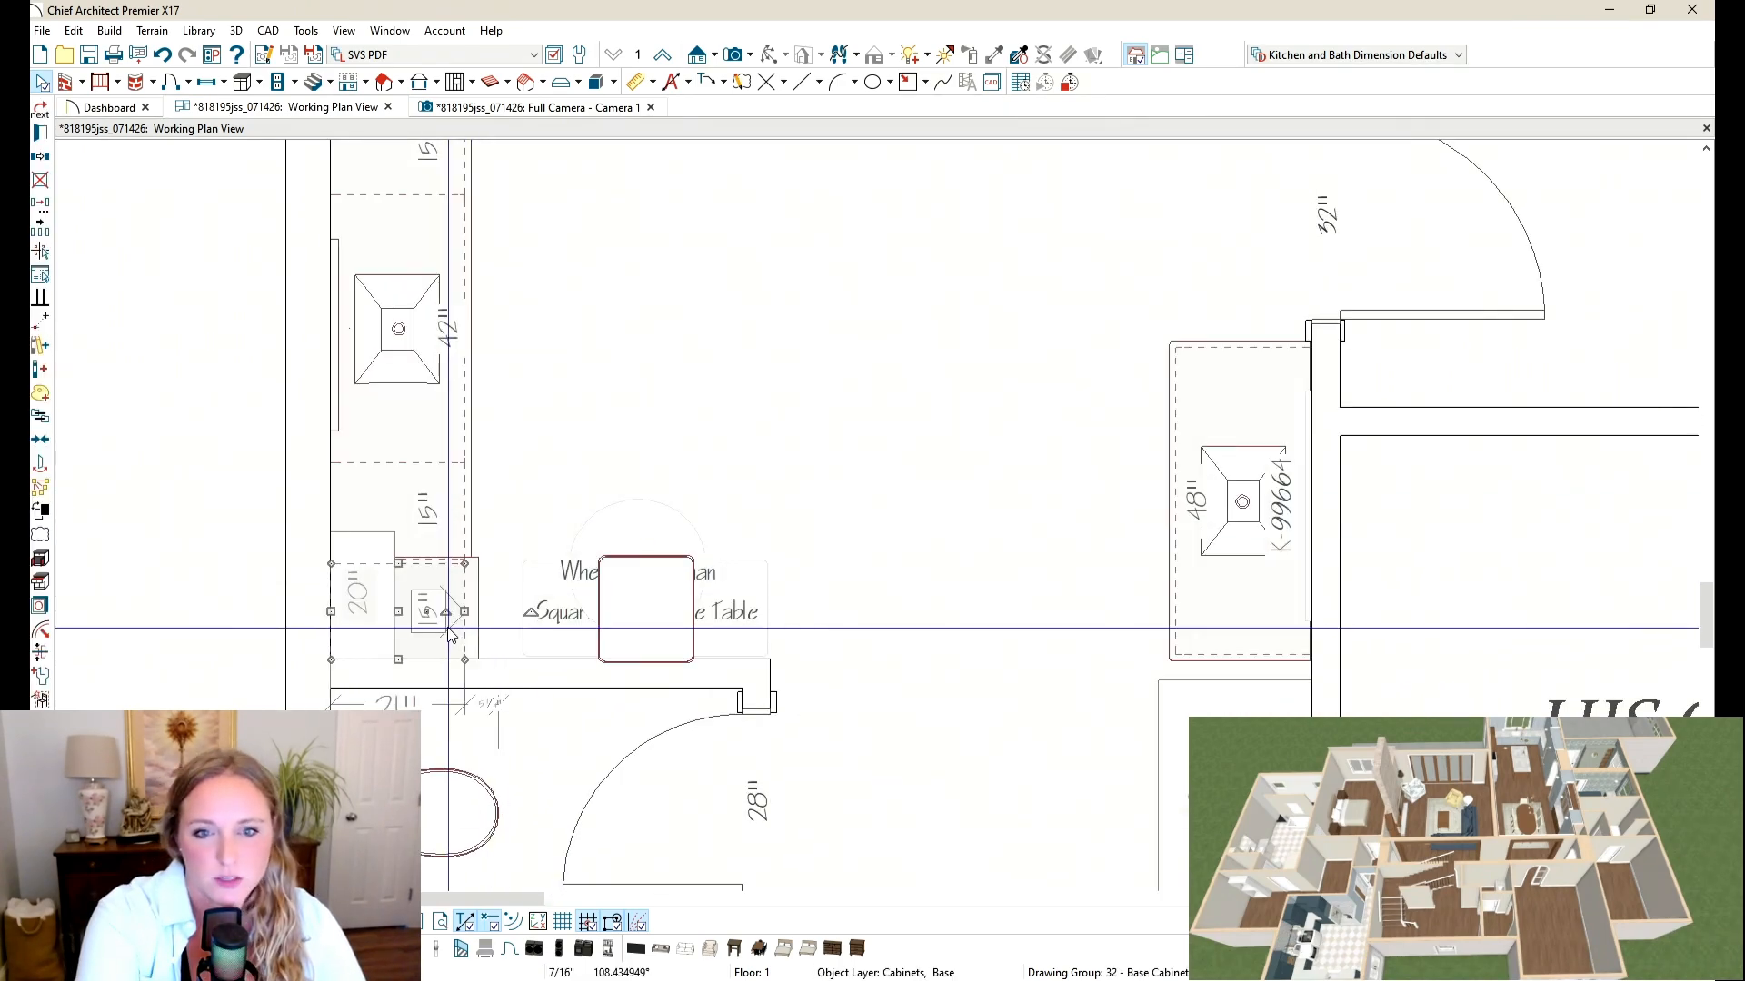
{"action": "key", "text": "Delete"}
{"action": "left_click", "coordinate": [408, 610]}
{"action": "key", "text": "Delete"}
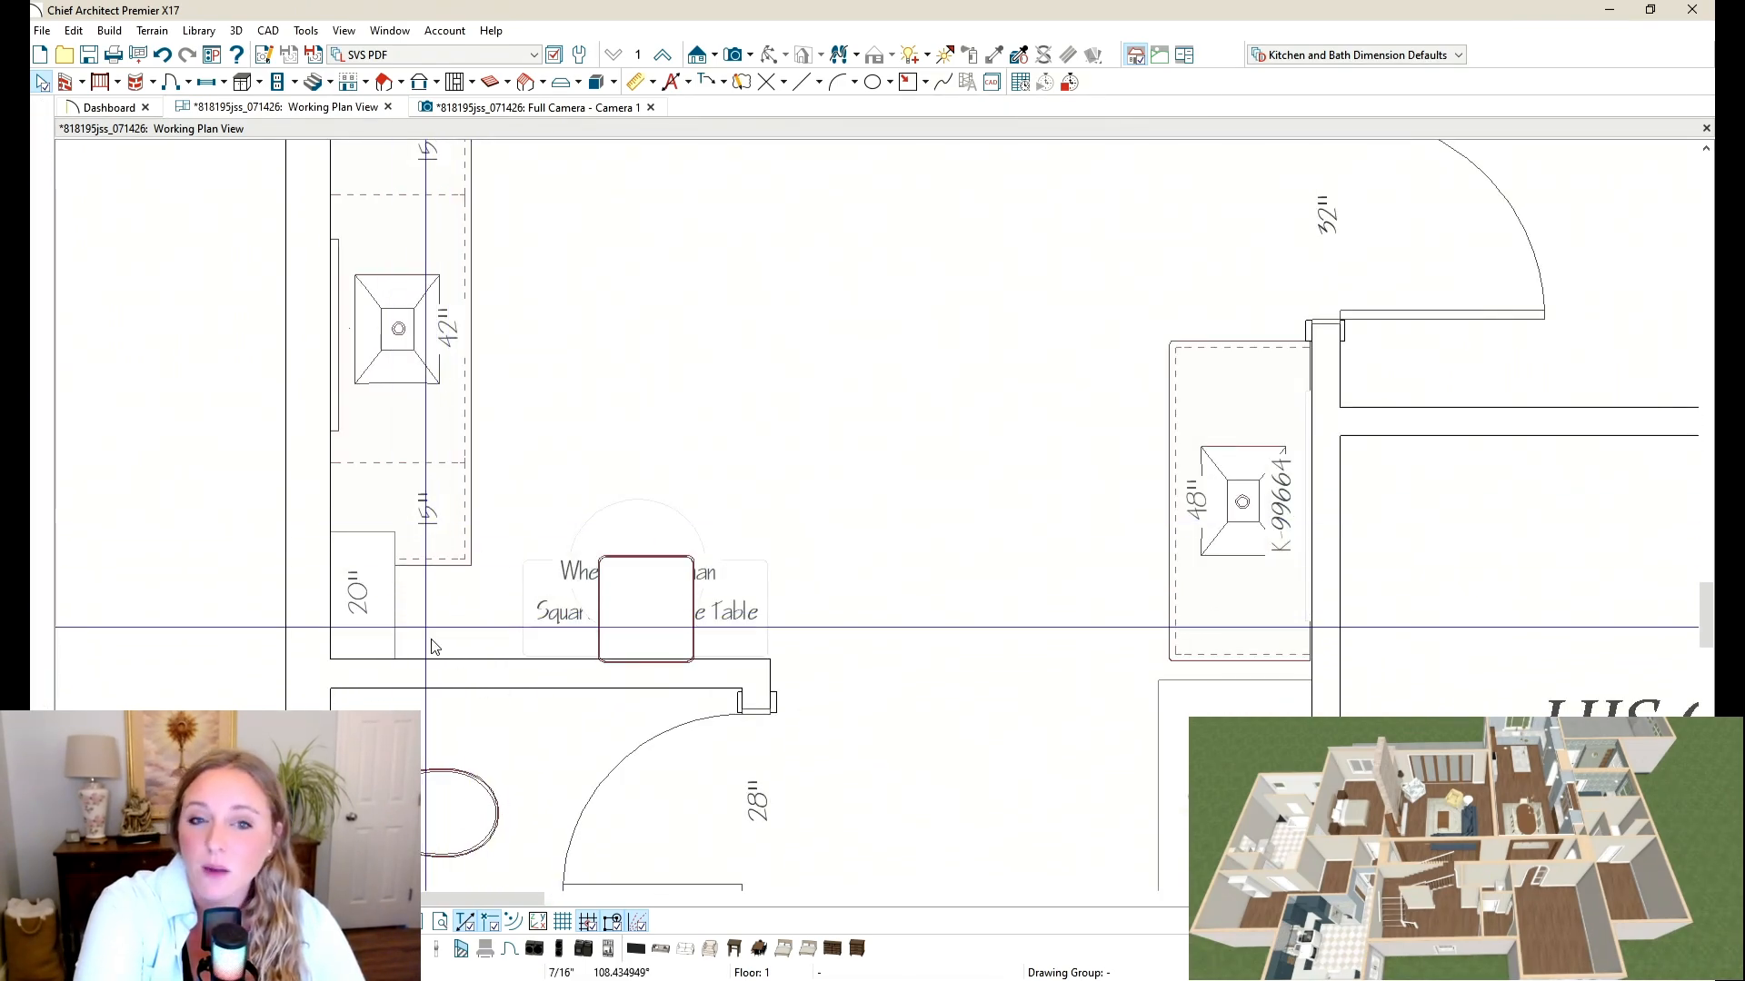
Step: Delete the 20" open-shelf wall cabinet in the corner and check the vanity wall in the camera view
{"action": "scroll", "coordinate": [434, 599], "scroll_direction": "down", "scroll_amount": 1}
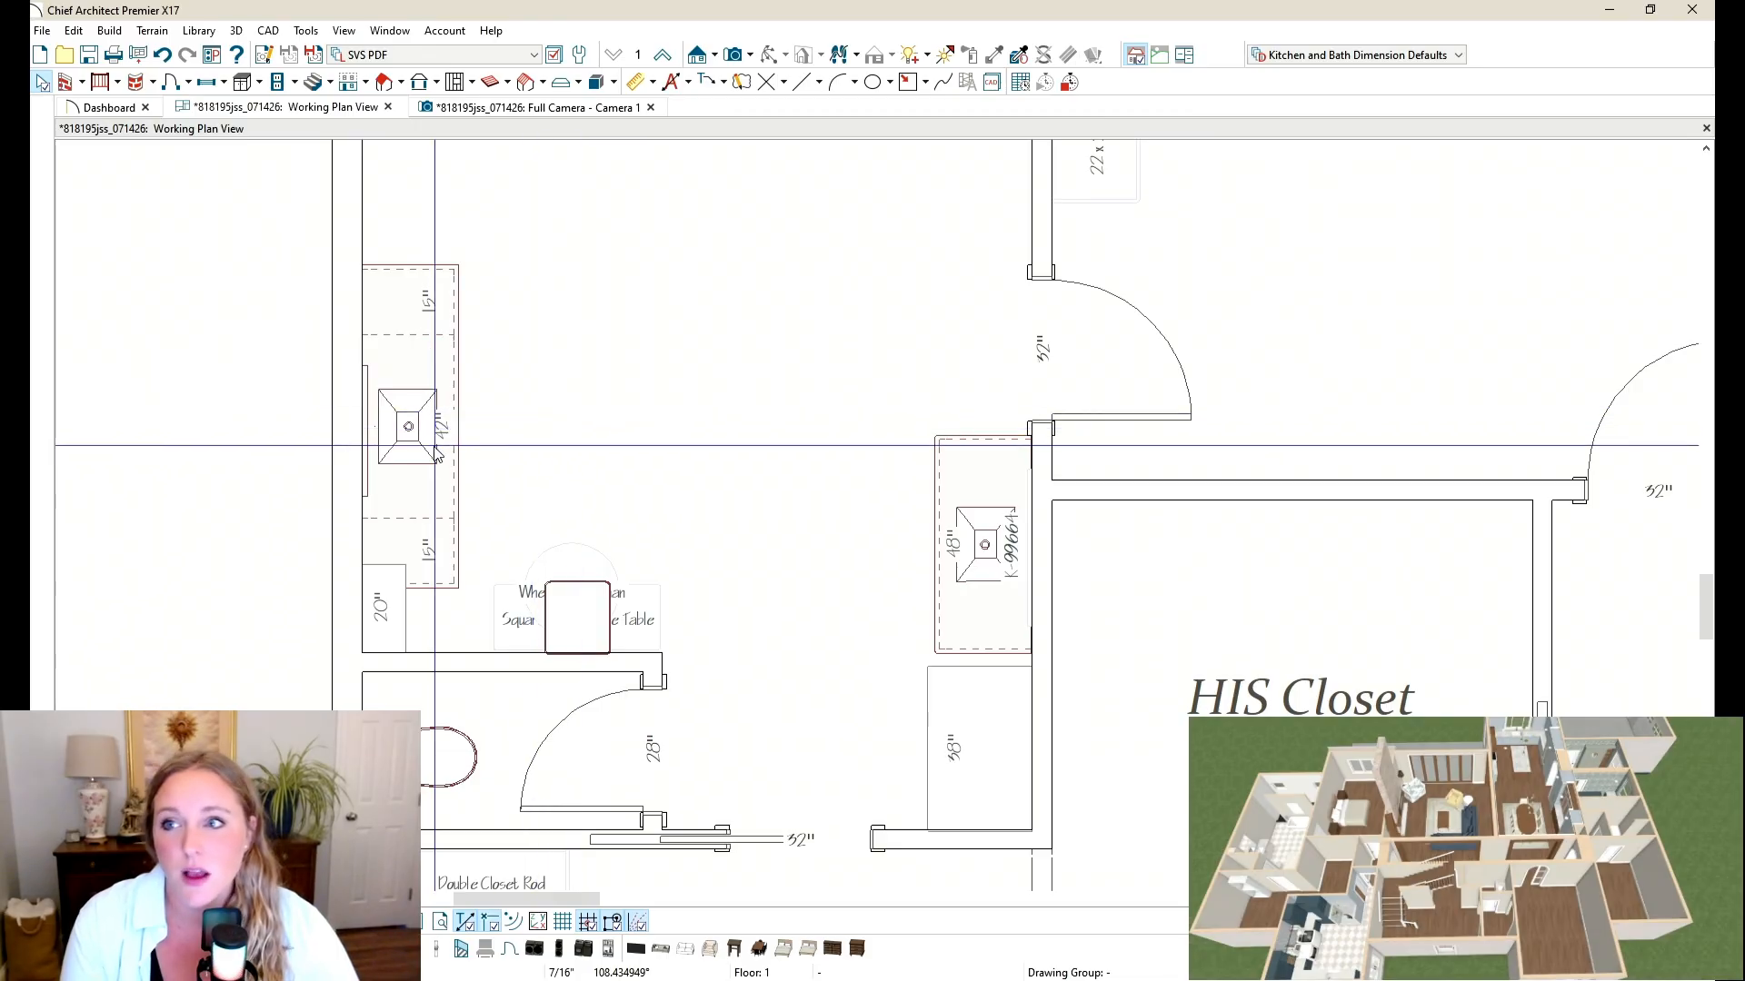
{"action": "scroll", "coordinate": [578, 435], "scroll_direction": "up", "scroll_amount": 2}
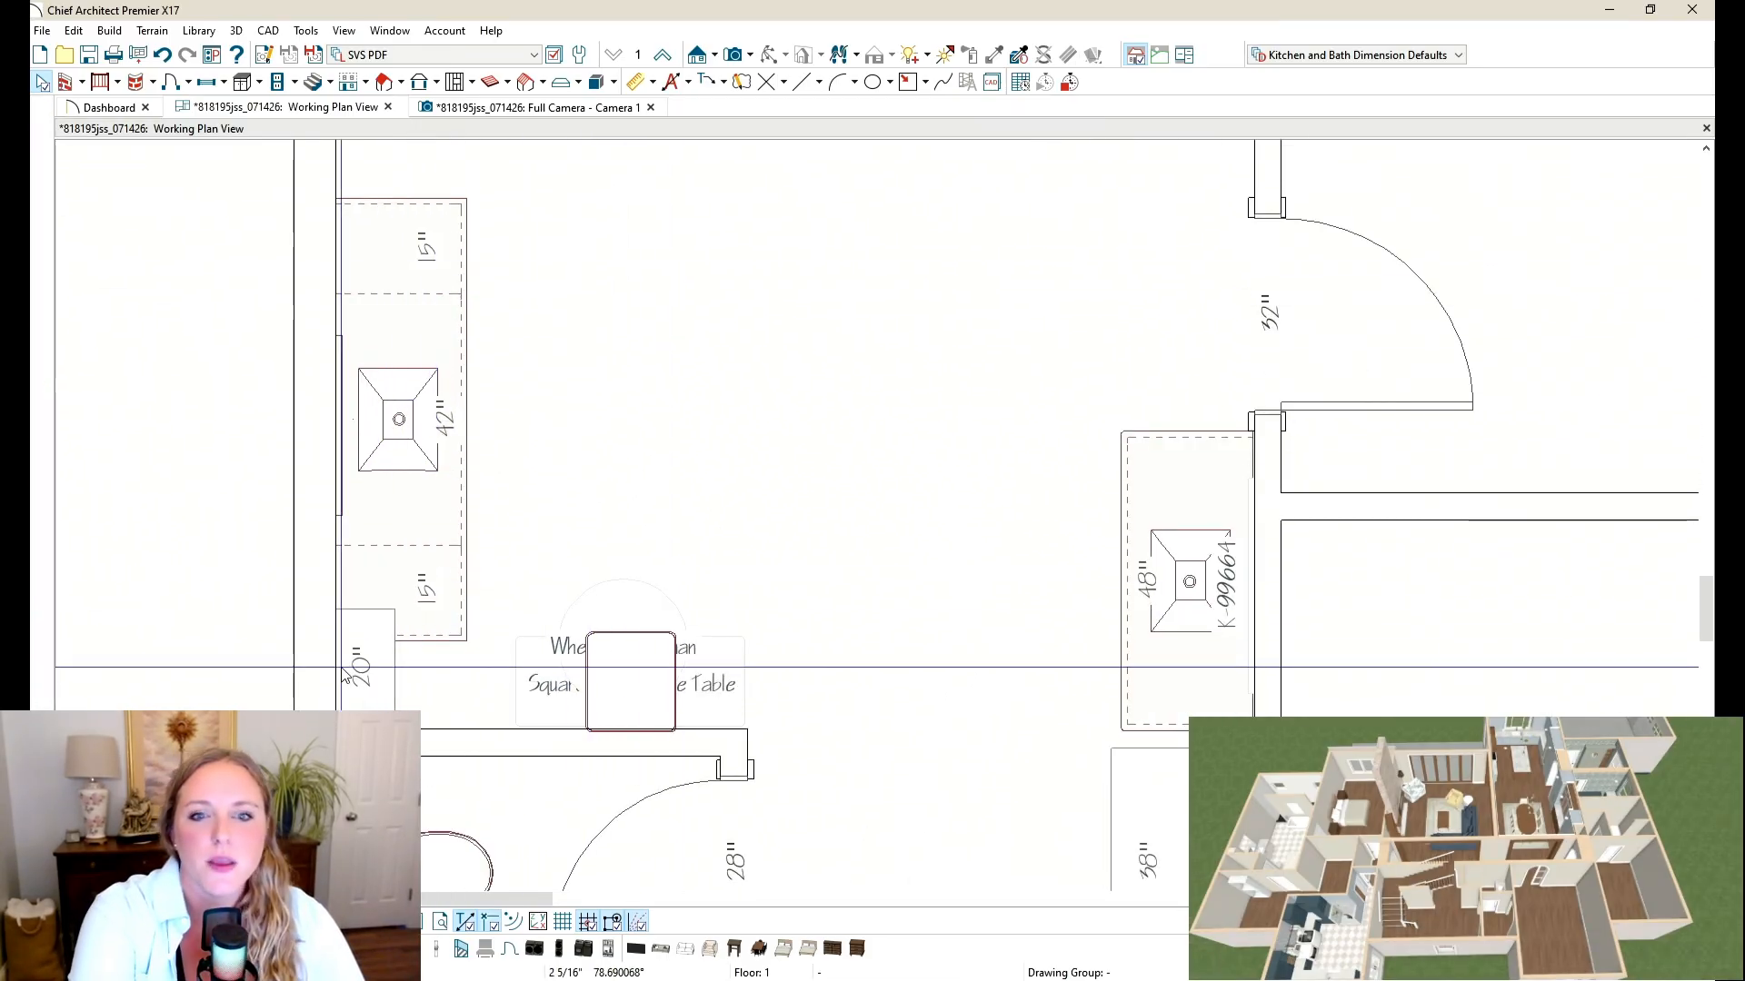
{"action": "left_click", "coordinate": [366, 640]}
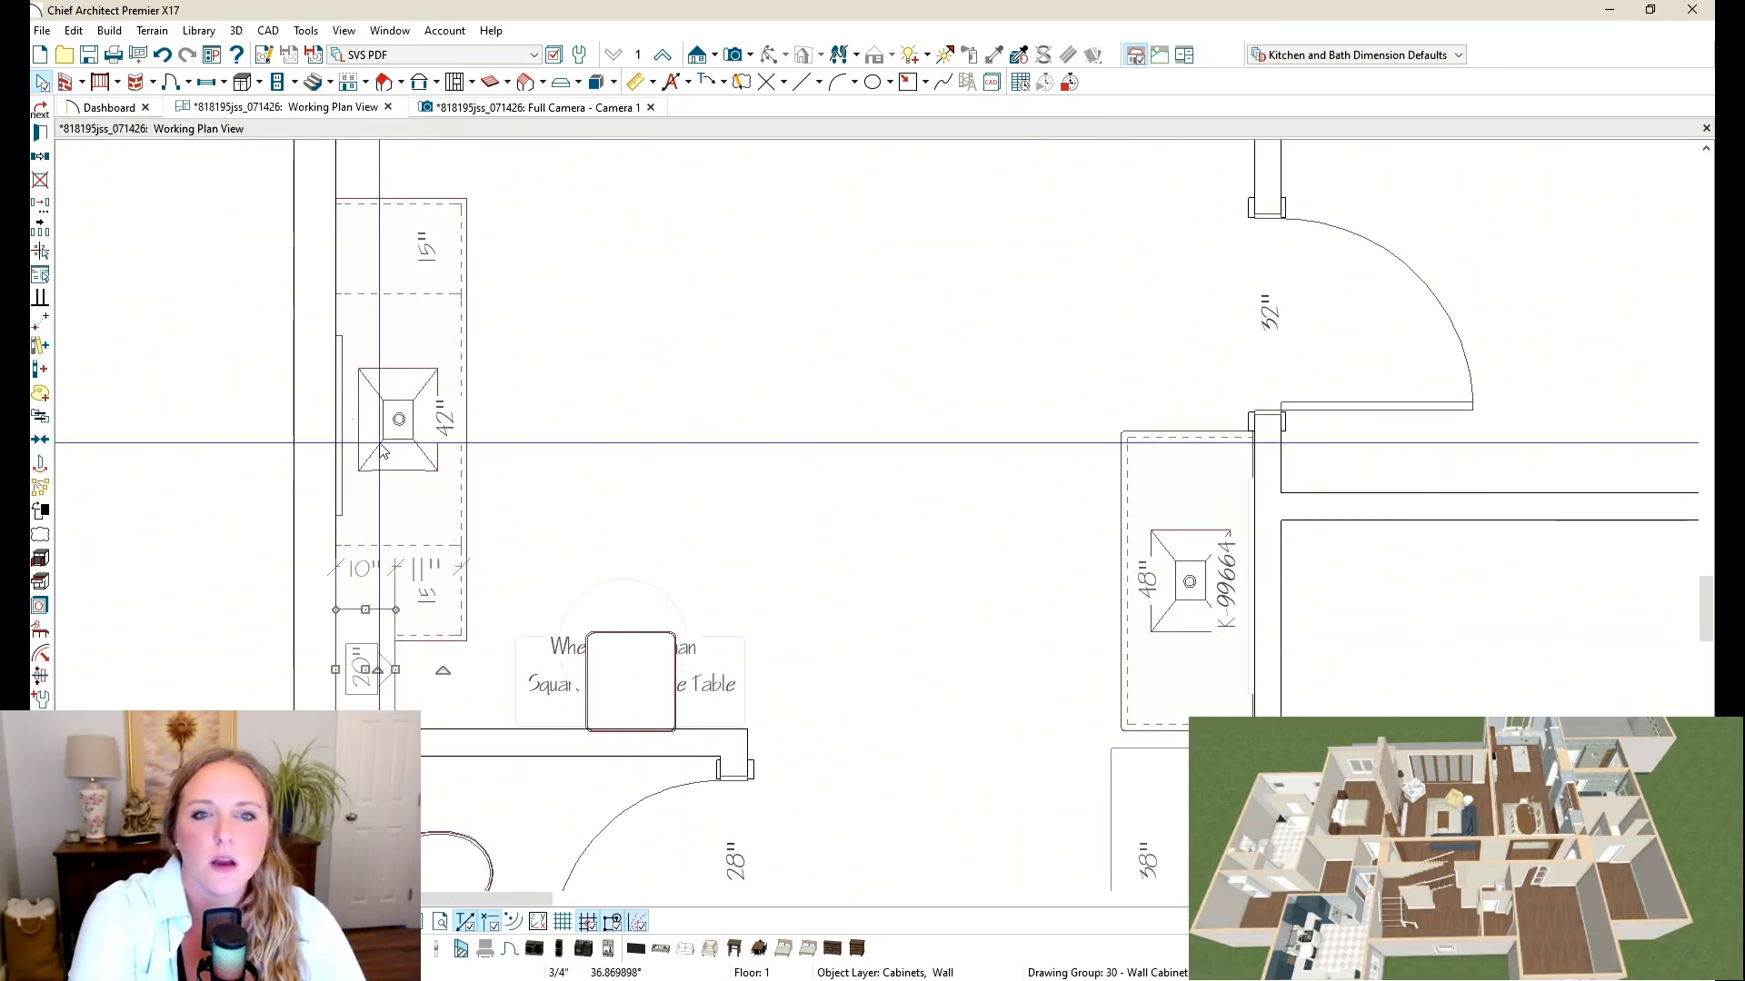
{"action": "left_click", "coordinate": [498, 109]}
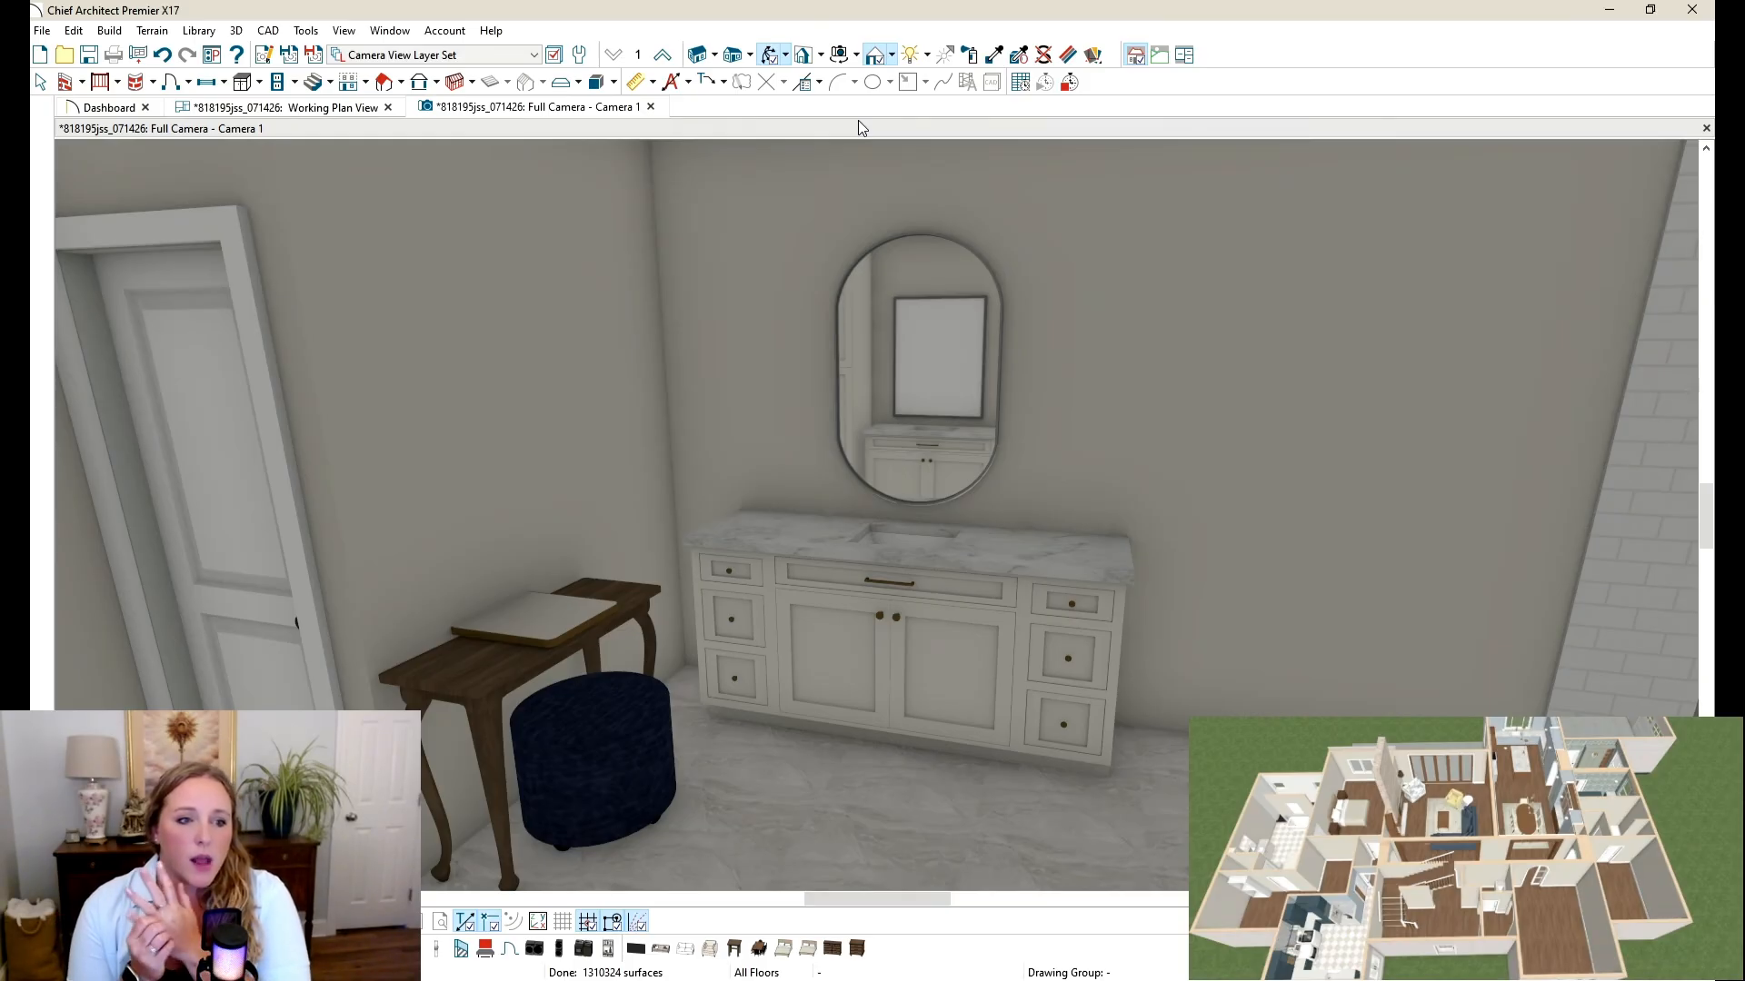
Step: In the working plan, dimension the diagonal clearance between the tub's near corner and the single-sink vanity's tub-side corner
{"action": "left_click", "coordinate": [309, 107]}
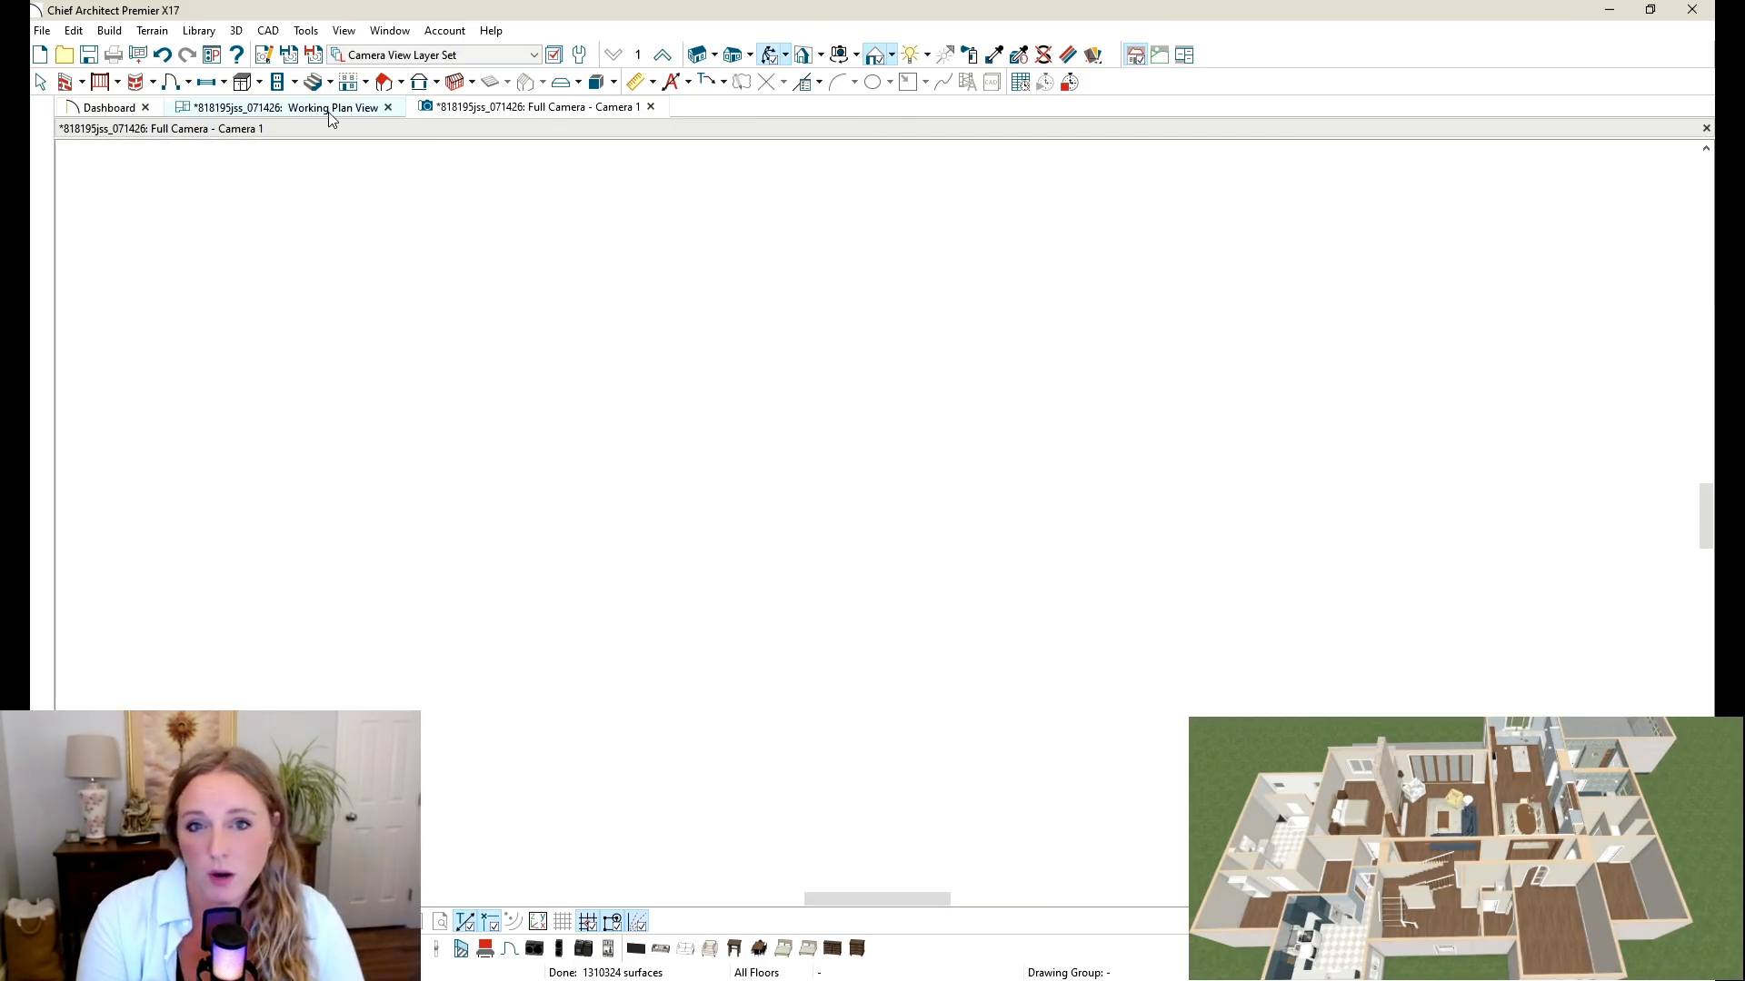
{"action": "scroll", "coordinate": [531, 311], "scroll_direction": "down", "scroll_amount": 5}
{"action": "scroll", "coordinate": [559, 321], "scroll_direction": "up", "scroll_amount": 4}
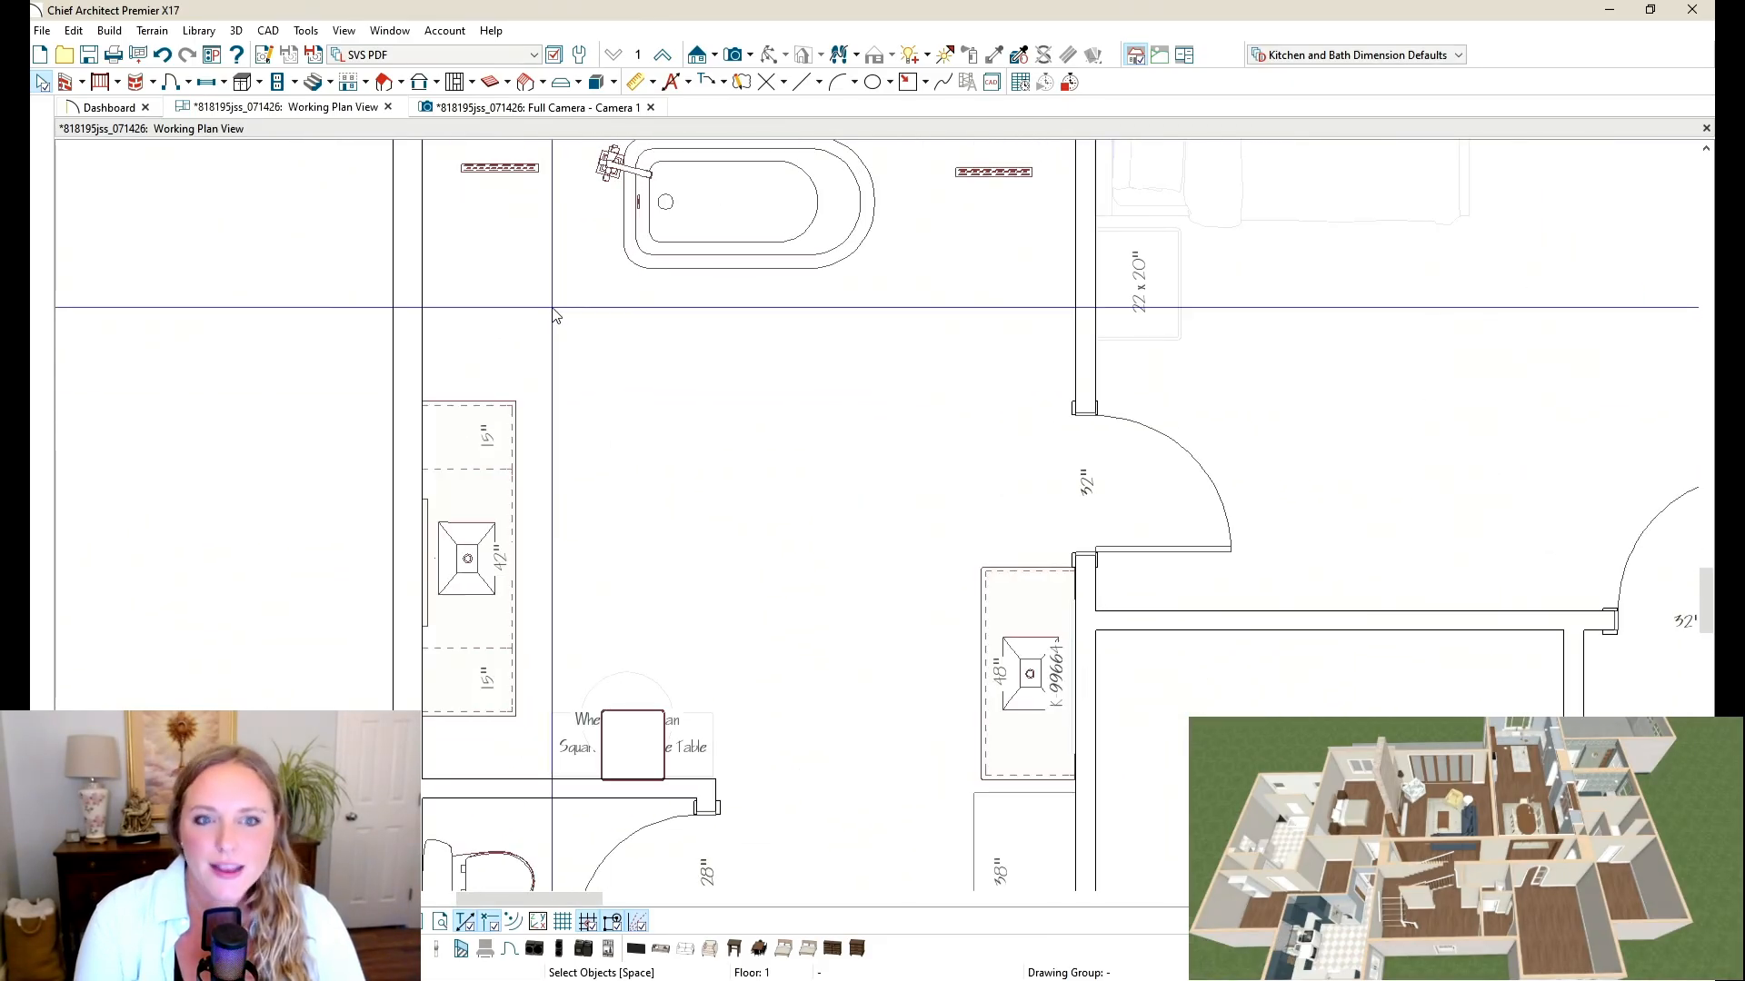
{"action": "key", "text": "d"}
{"action": "mouse_move", "coordinate": [624, 267]}
{"action": "left_mouse_down"}
{"action": "mouse_move", "coordinate": [537, 410]}
{"action": "mouse_move", "coordinate": [515, 408]}
{"action": "left_mouse_up"}
{"action": "key", "text": "space"}
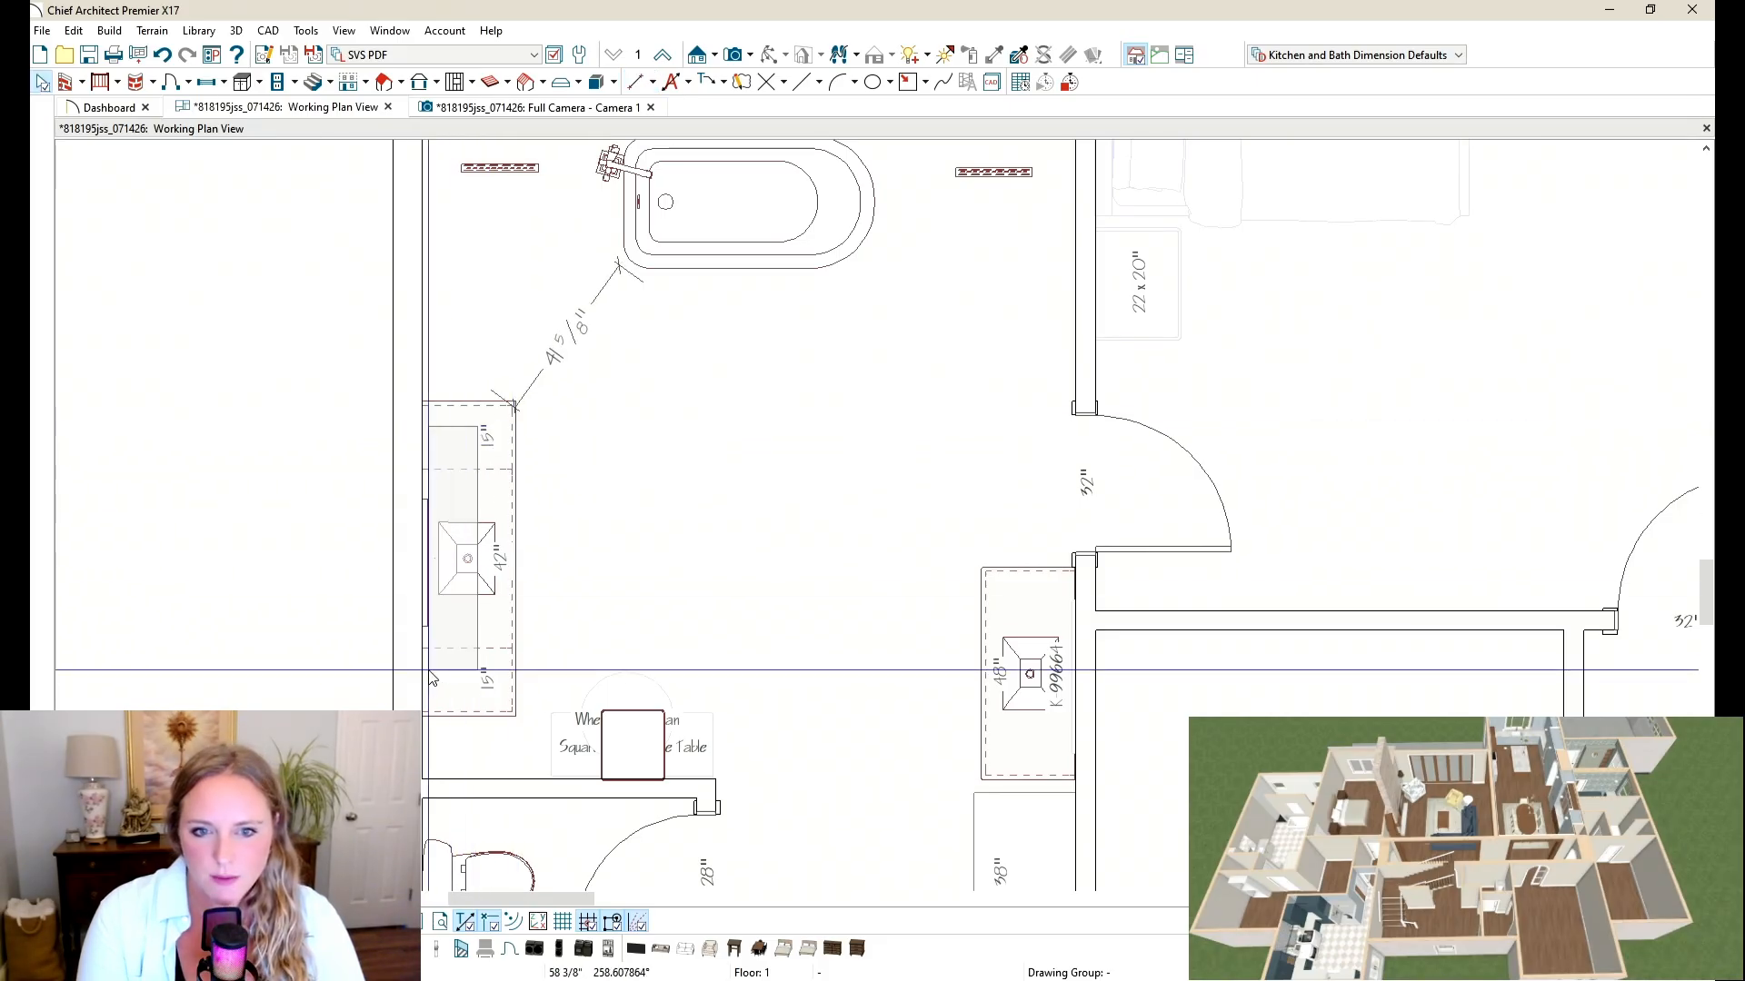
Step: Select the whole single-sink vanity group and set its diagonal distance from the tub to 36"
{"action": "left_click_drag", "start_coordinate": [428, 674], "coordinate": [430, 668]}
{"action": "left_click", "coordinate": [574, 334]}
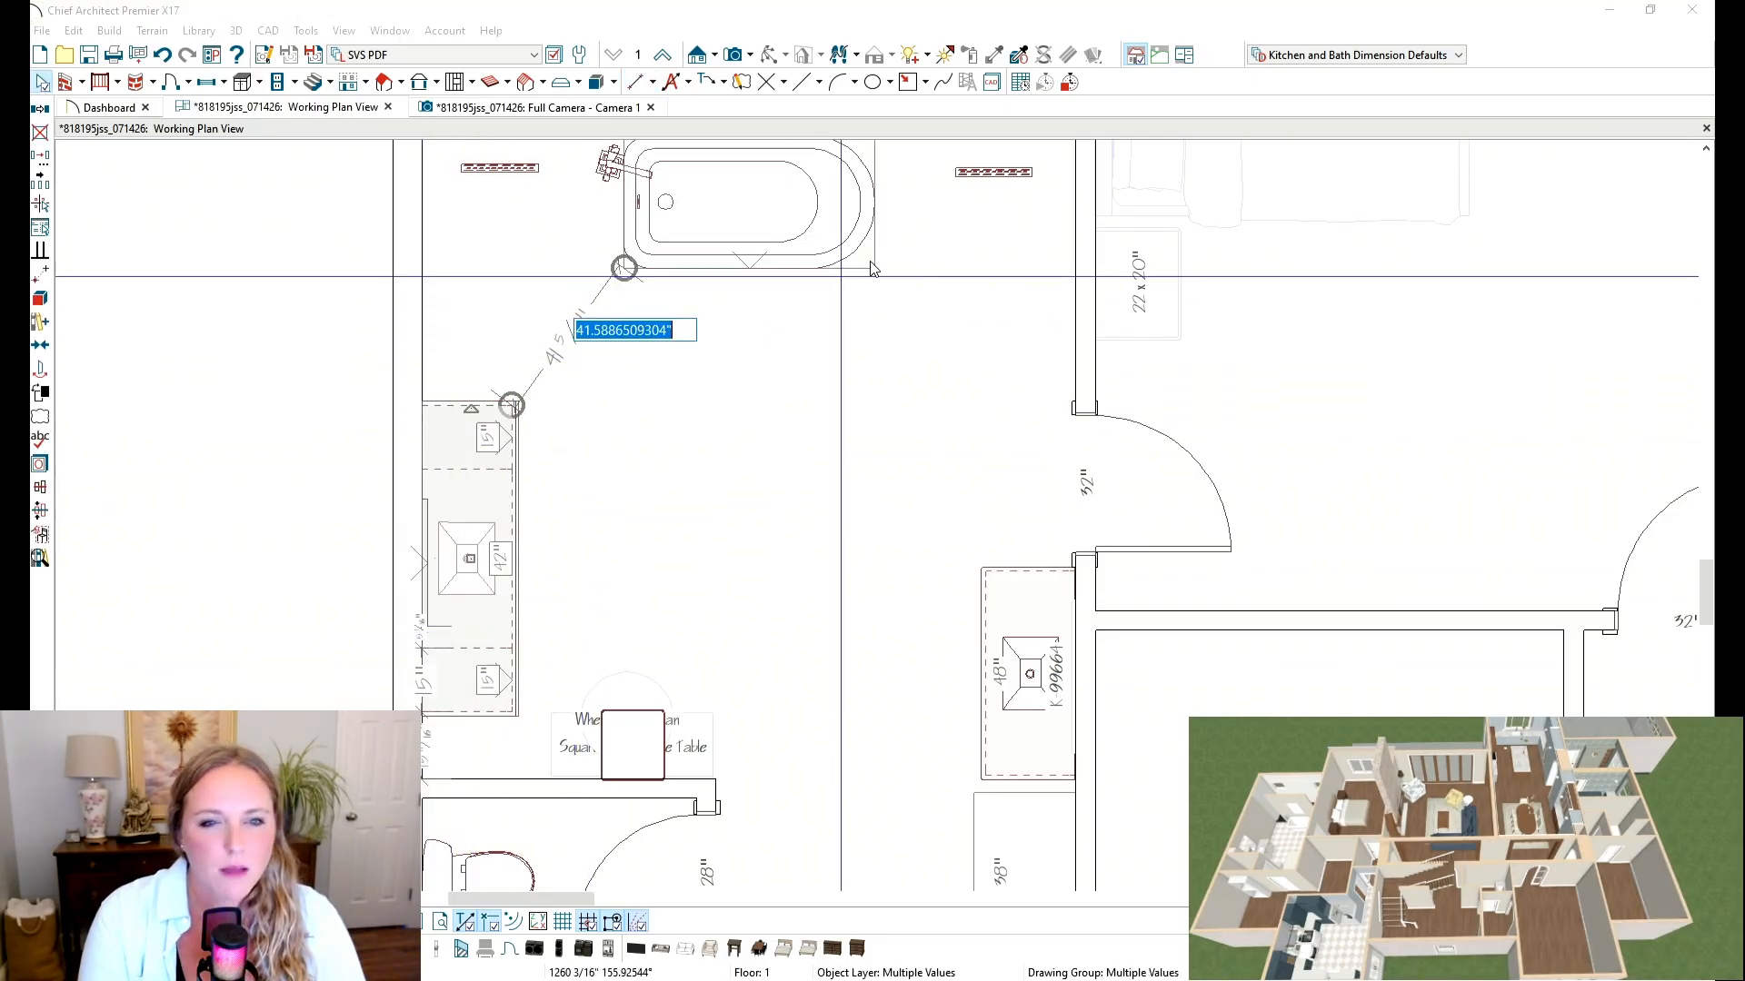
{"action": "type", "text": "36 5/8"}
{"action": "key", "text": "Return"}
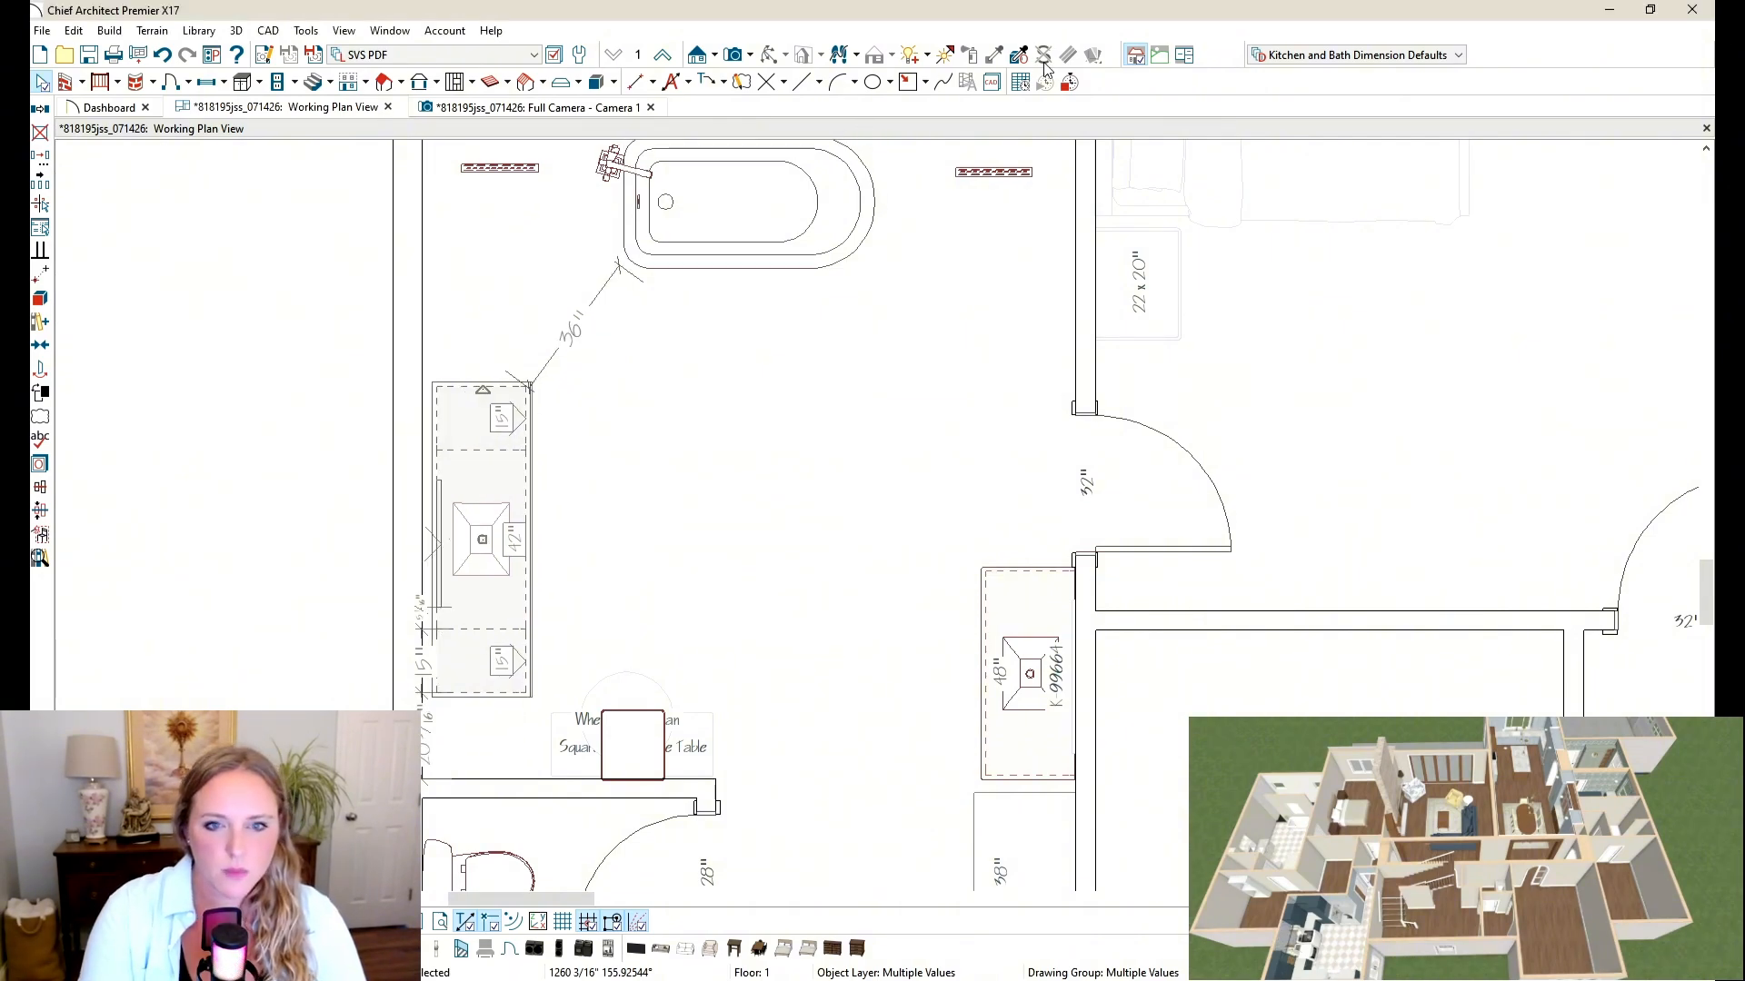
Step: Nudge the vanity group back against the exterior wall and a little farther toward the tub
{"action": "key", "text": "Left"}
{"action": "key", "text": "Left"}
{"action": "key", "text": "Up"}
{"action": "key", "text": "Up"}
{"action": "key", "text": "Up"}
{"action": "key", "text": "Up"}
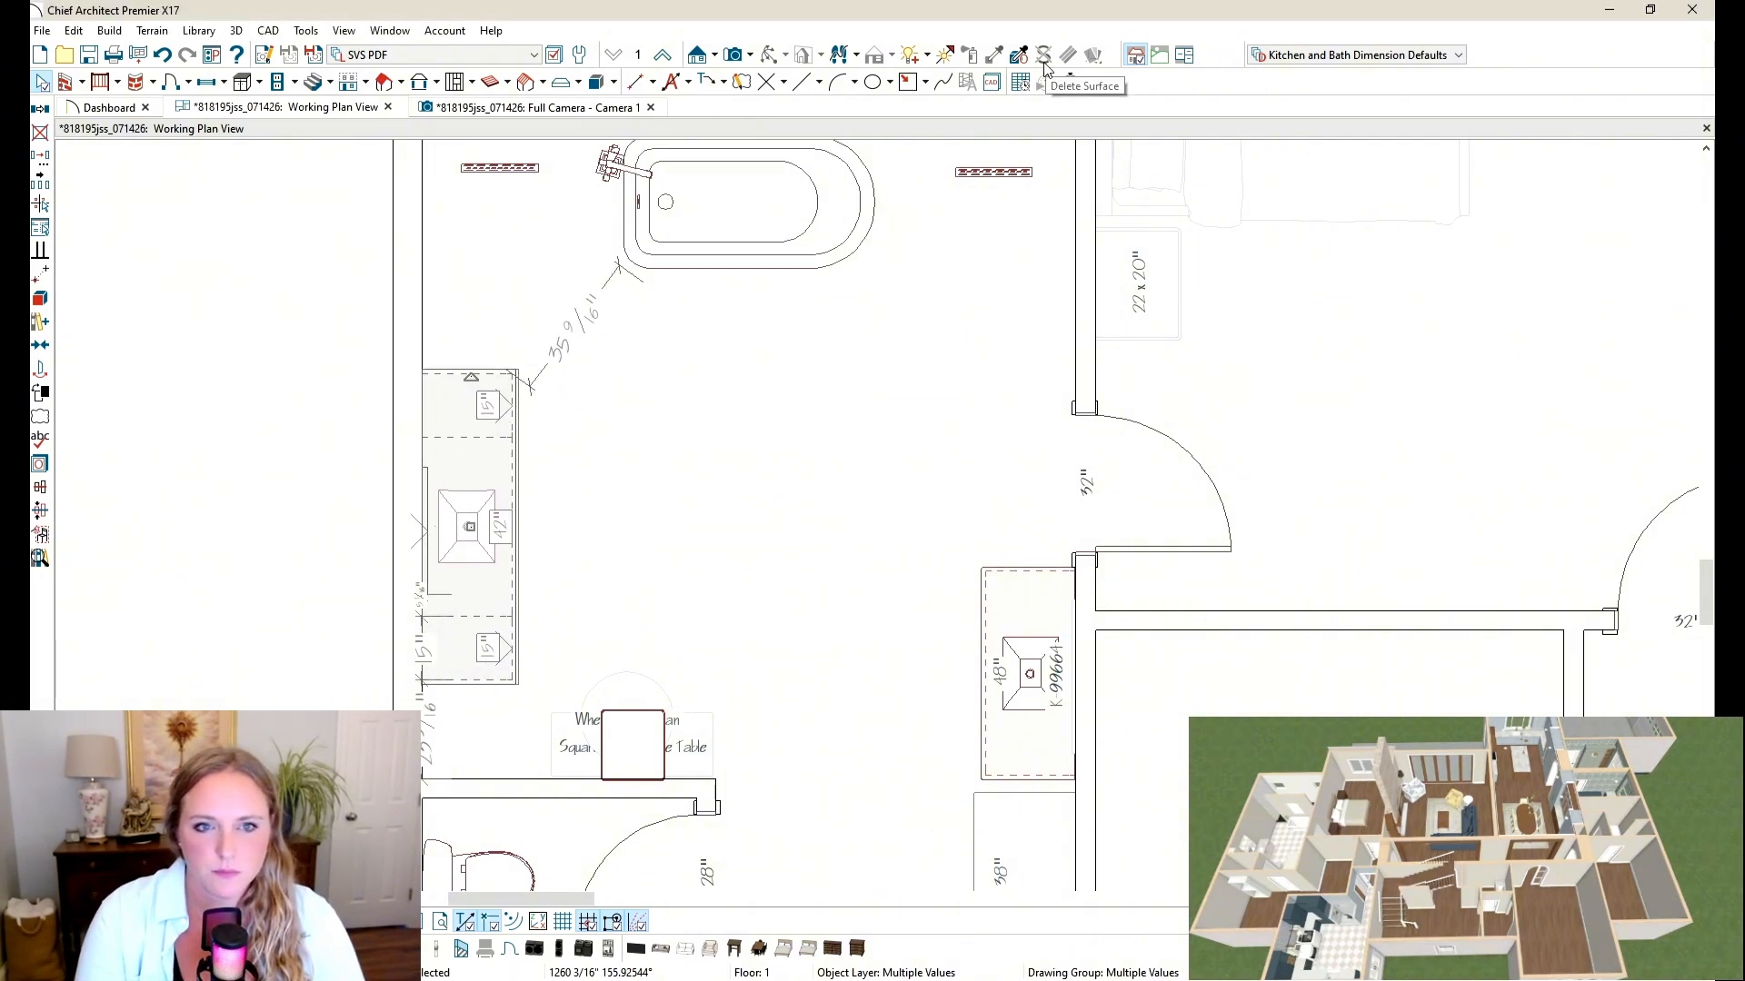
{"action": "key", "text": "Up"}
{"action": "left_click", "coordinate": [199, 444]}
Step: Delete the diagonal dimension between the tub and the vanity
{"action": "left_click", "coordinate": [646, 377]}
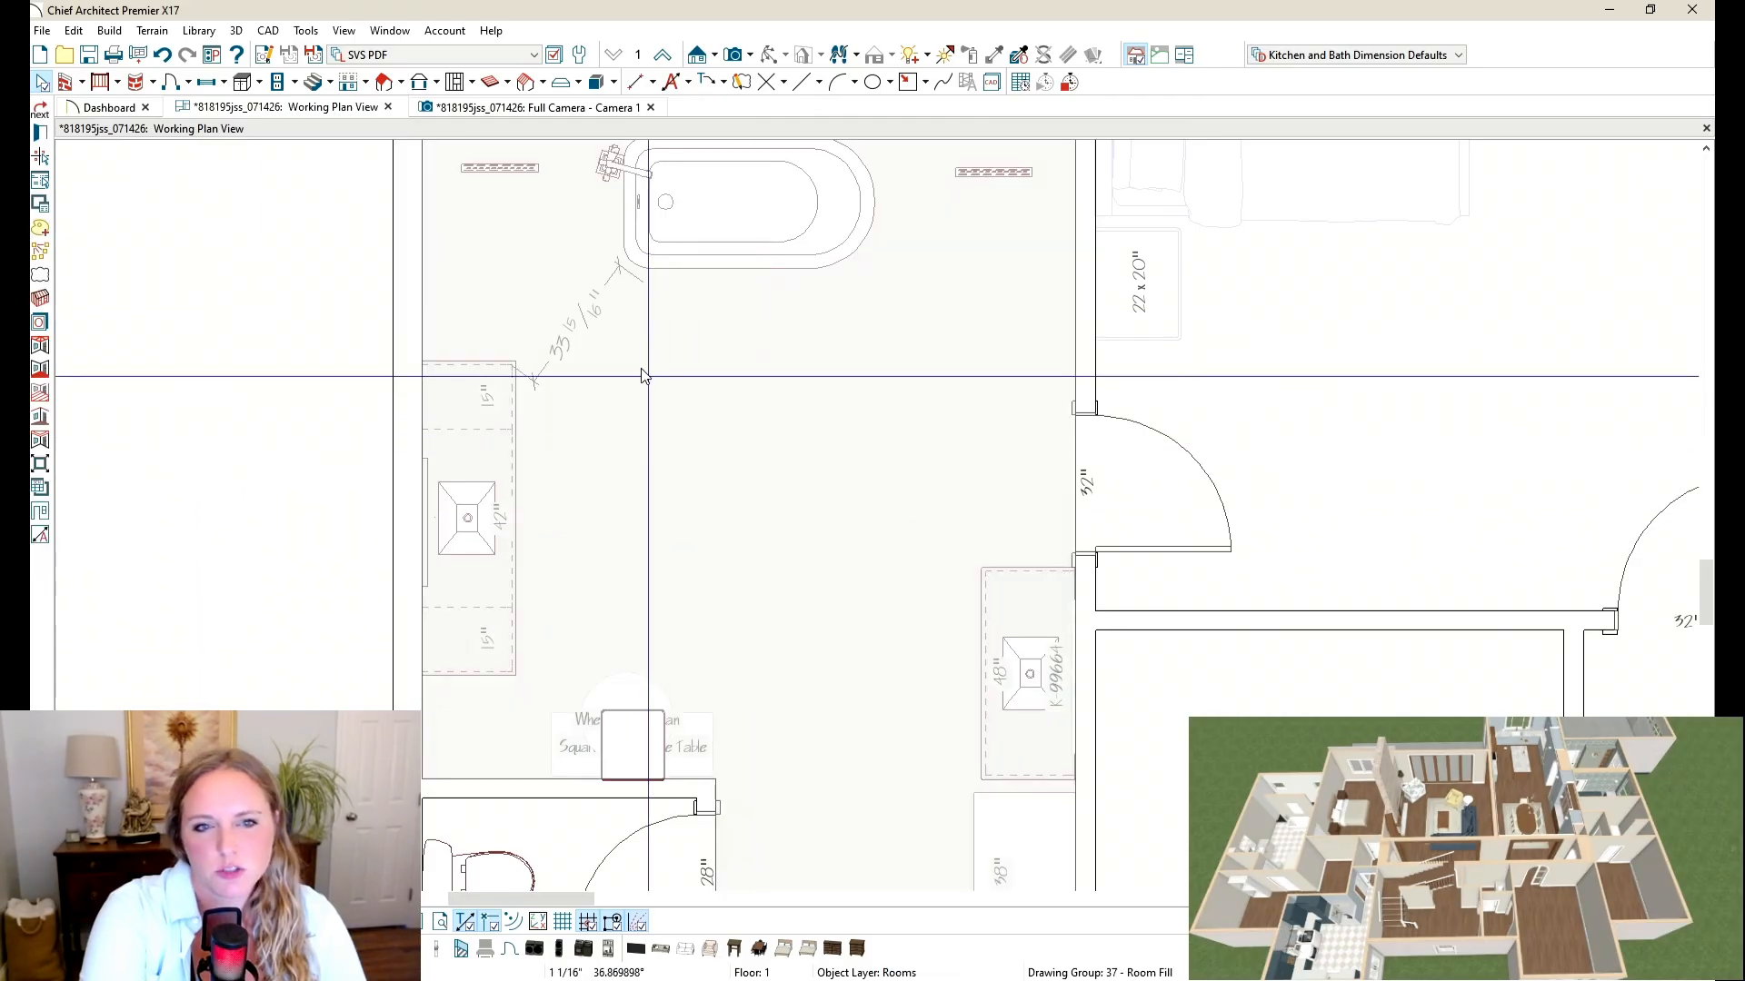
{"action": "left_click", "coordinate": [577, 331]}
{"action": "key", "text": "Delete"}
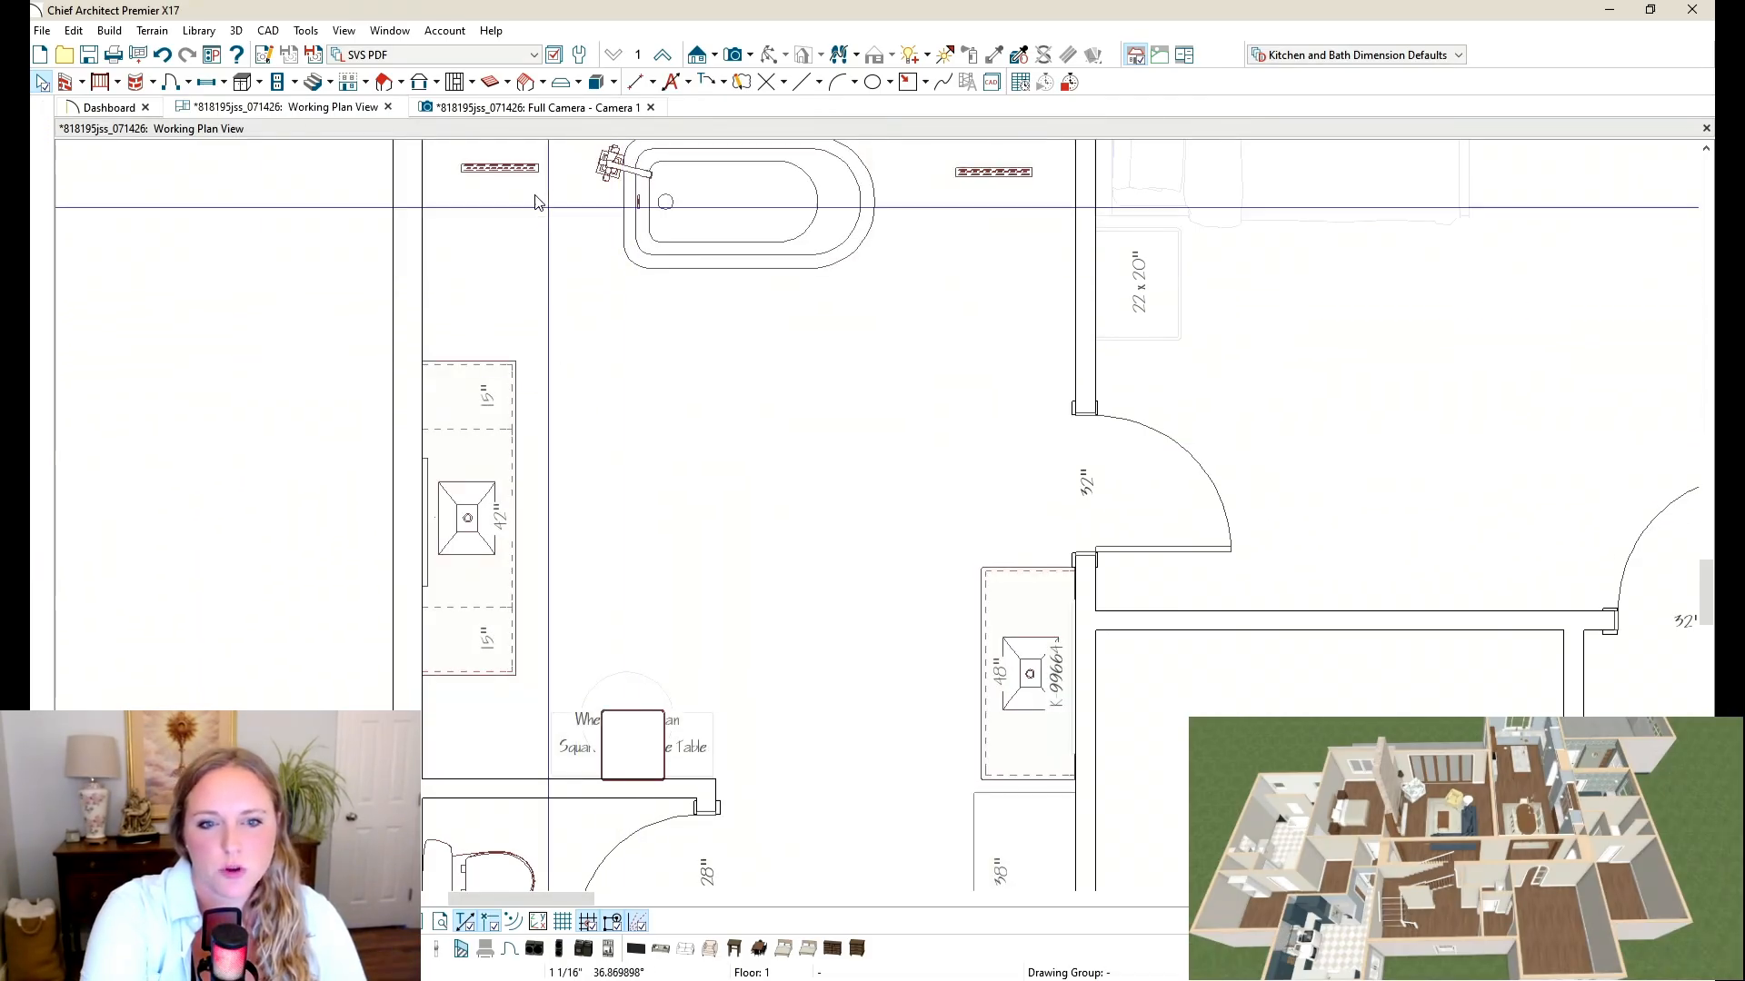
Step: Add a window in the exterior wall beside the vanity, and place a 24" base cabinet in the corner at that window
{"action": "left_click", "coordinate": [208, 82]}
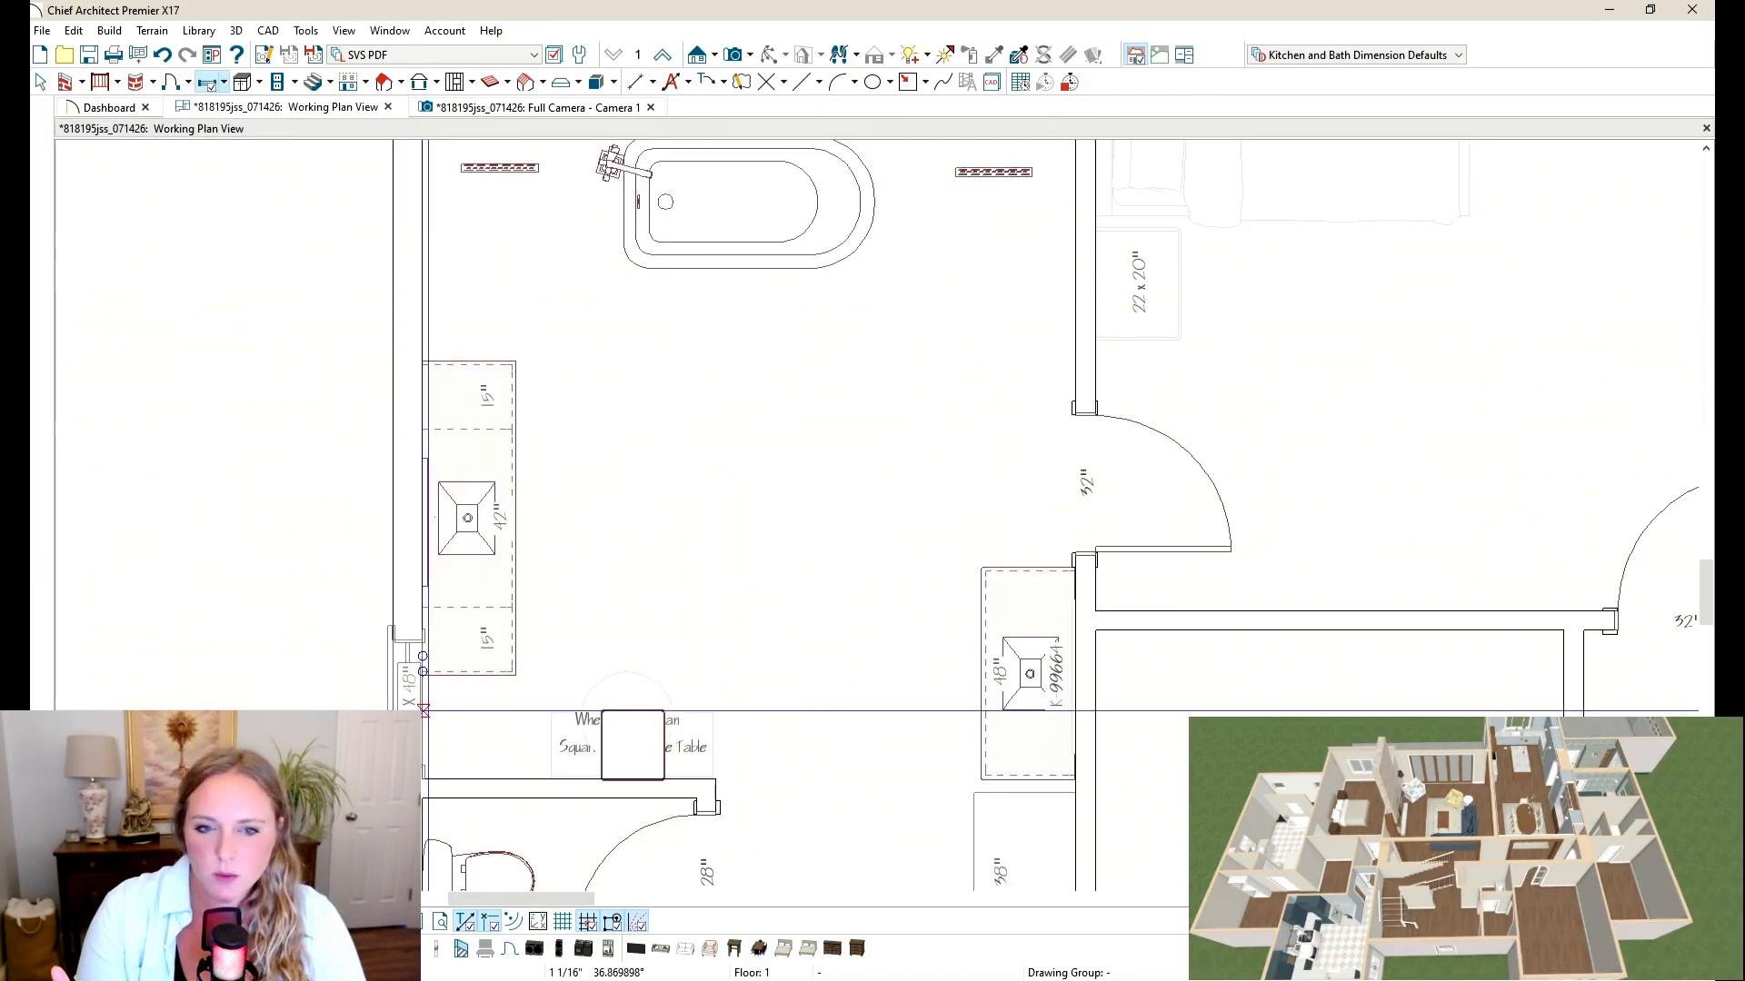
{"action": "left_click", "coordinate": [429, 709]}
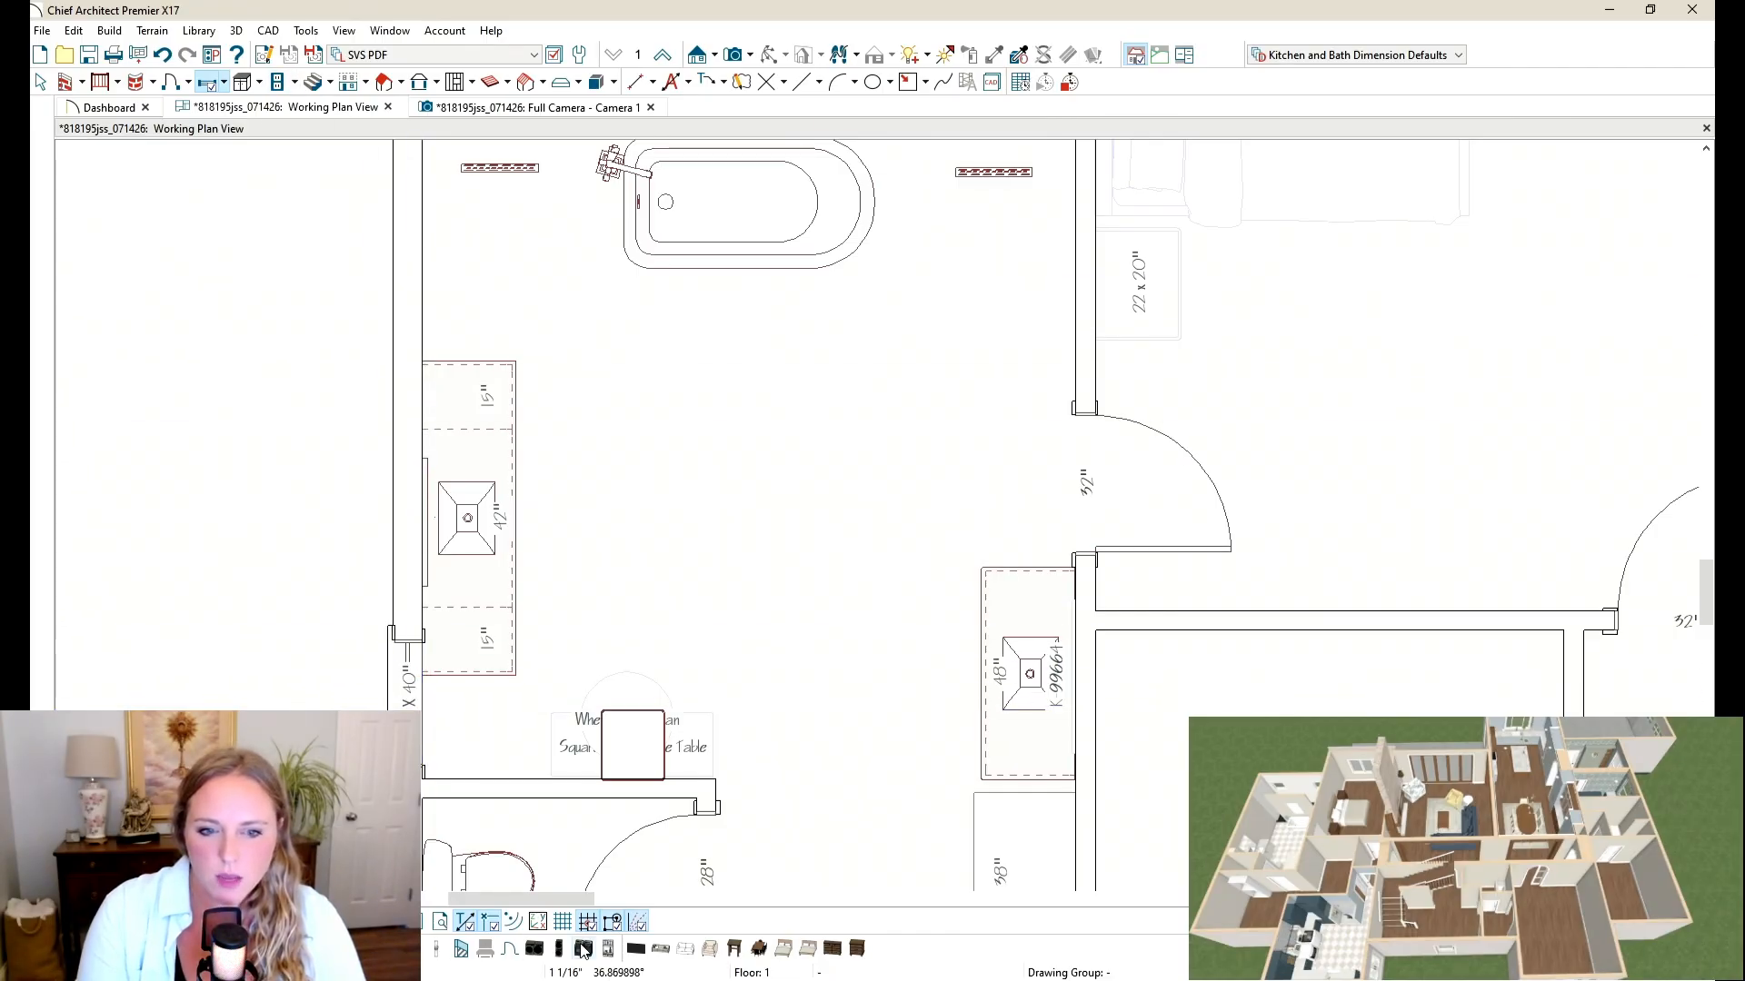
{"action": "left_click", "coordinate": [584, 950]}
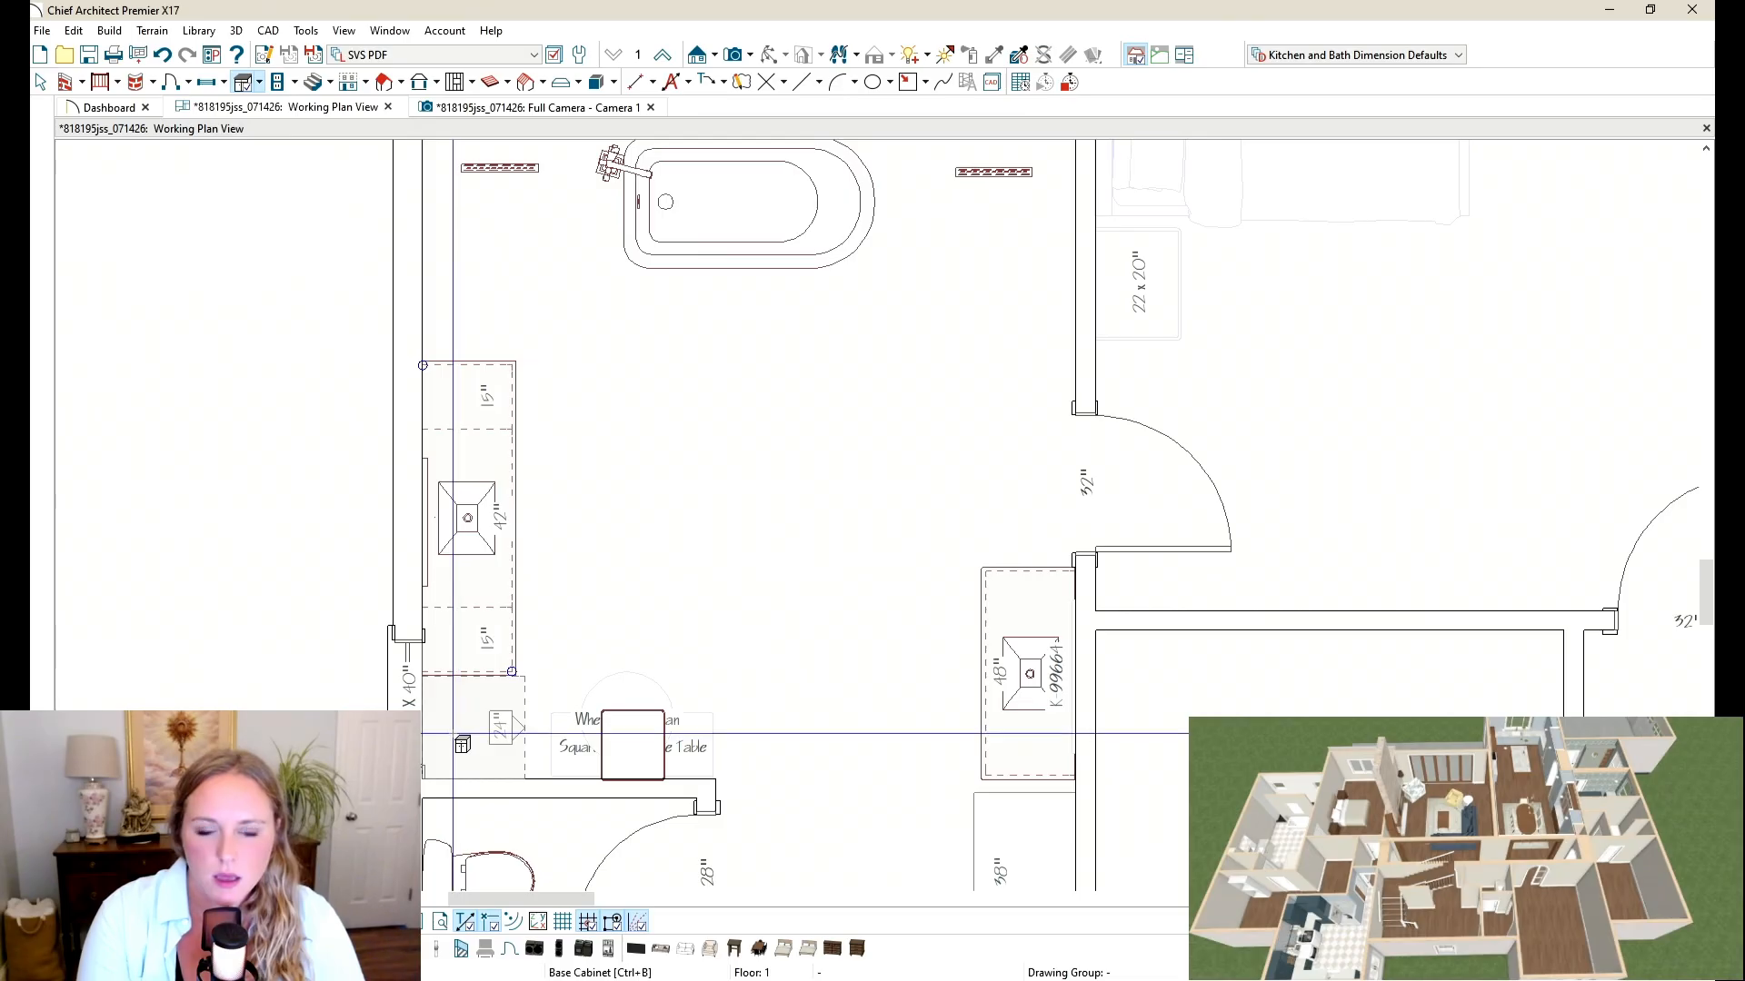
{"action": "left_click", "coordinate": [500, 743]}
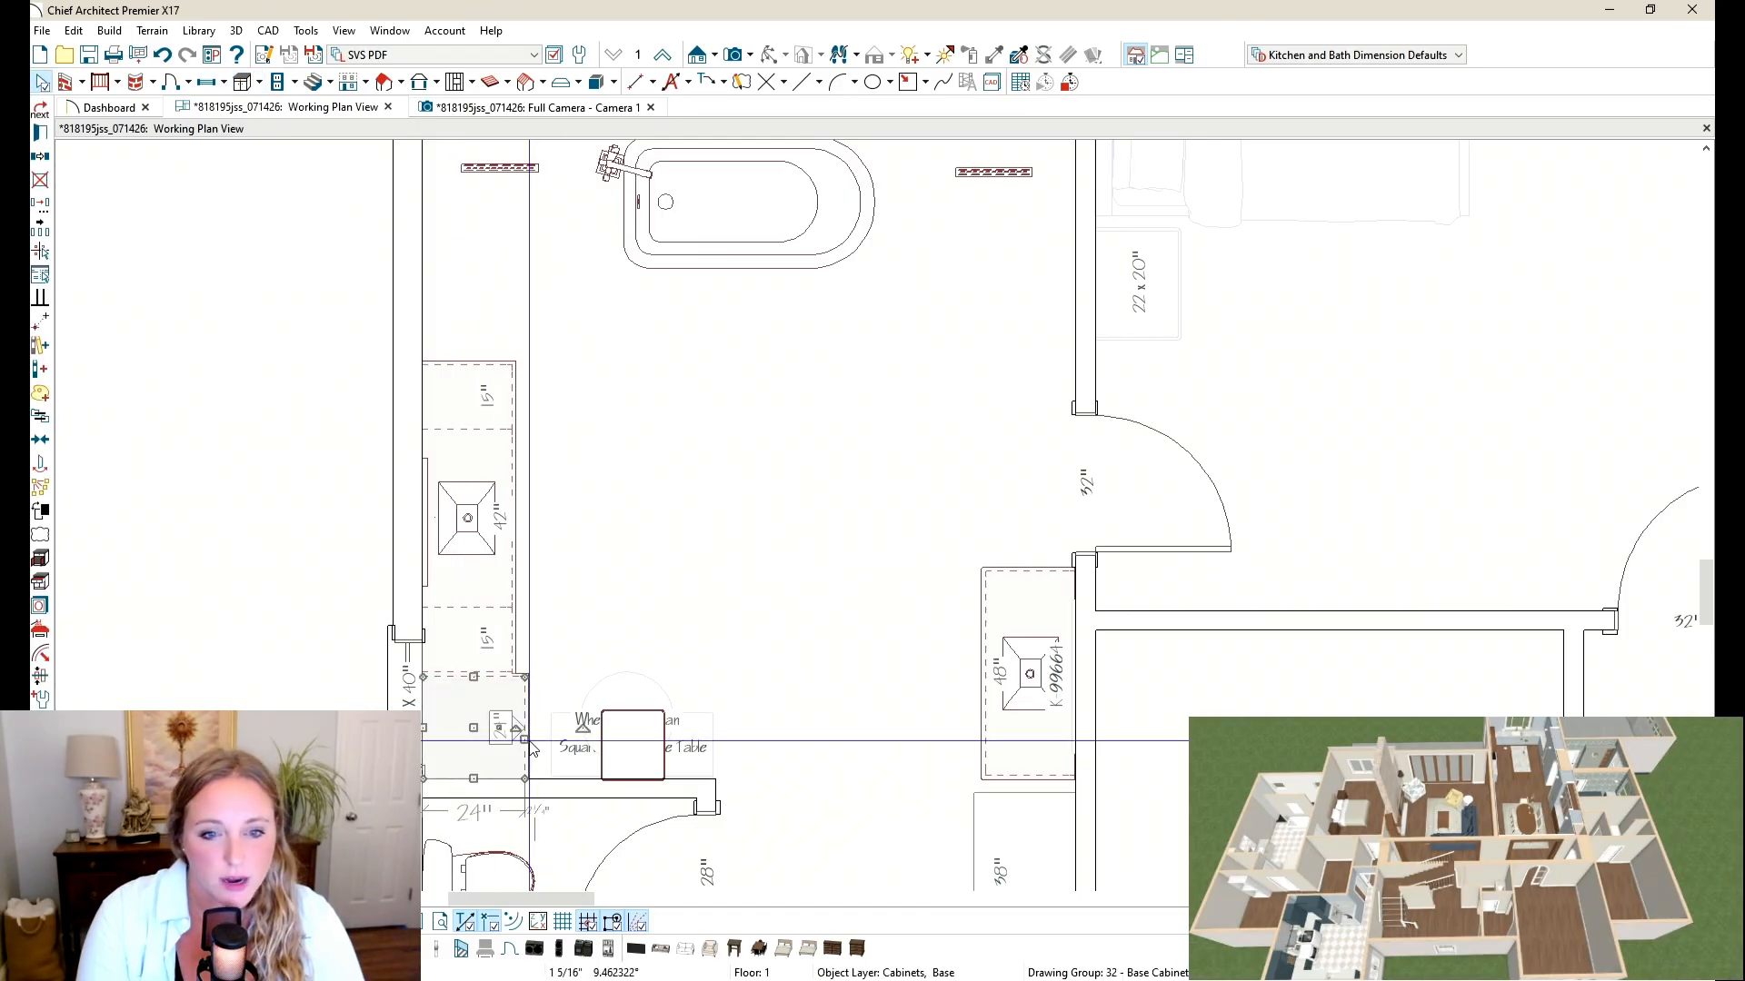
Step: Bring the corner base cabinet's depth to 21" flush with the vanity and lower its height to 21"
{"action": "left_click_drag", "start_coordinate": [525, 739], "coordinate": [513, 739]}
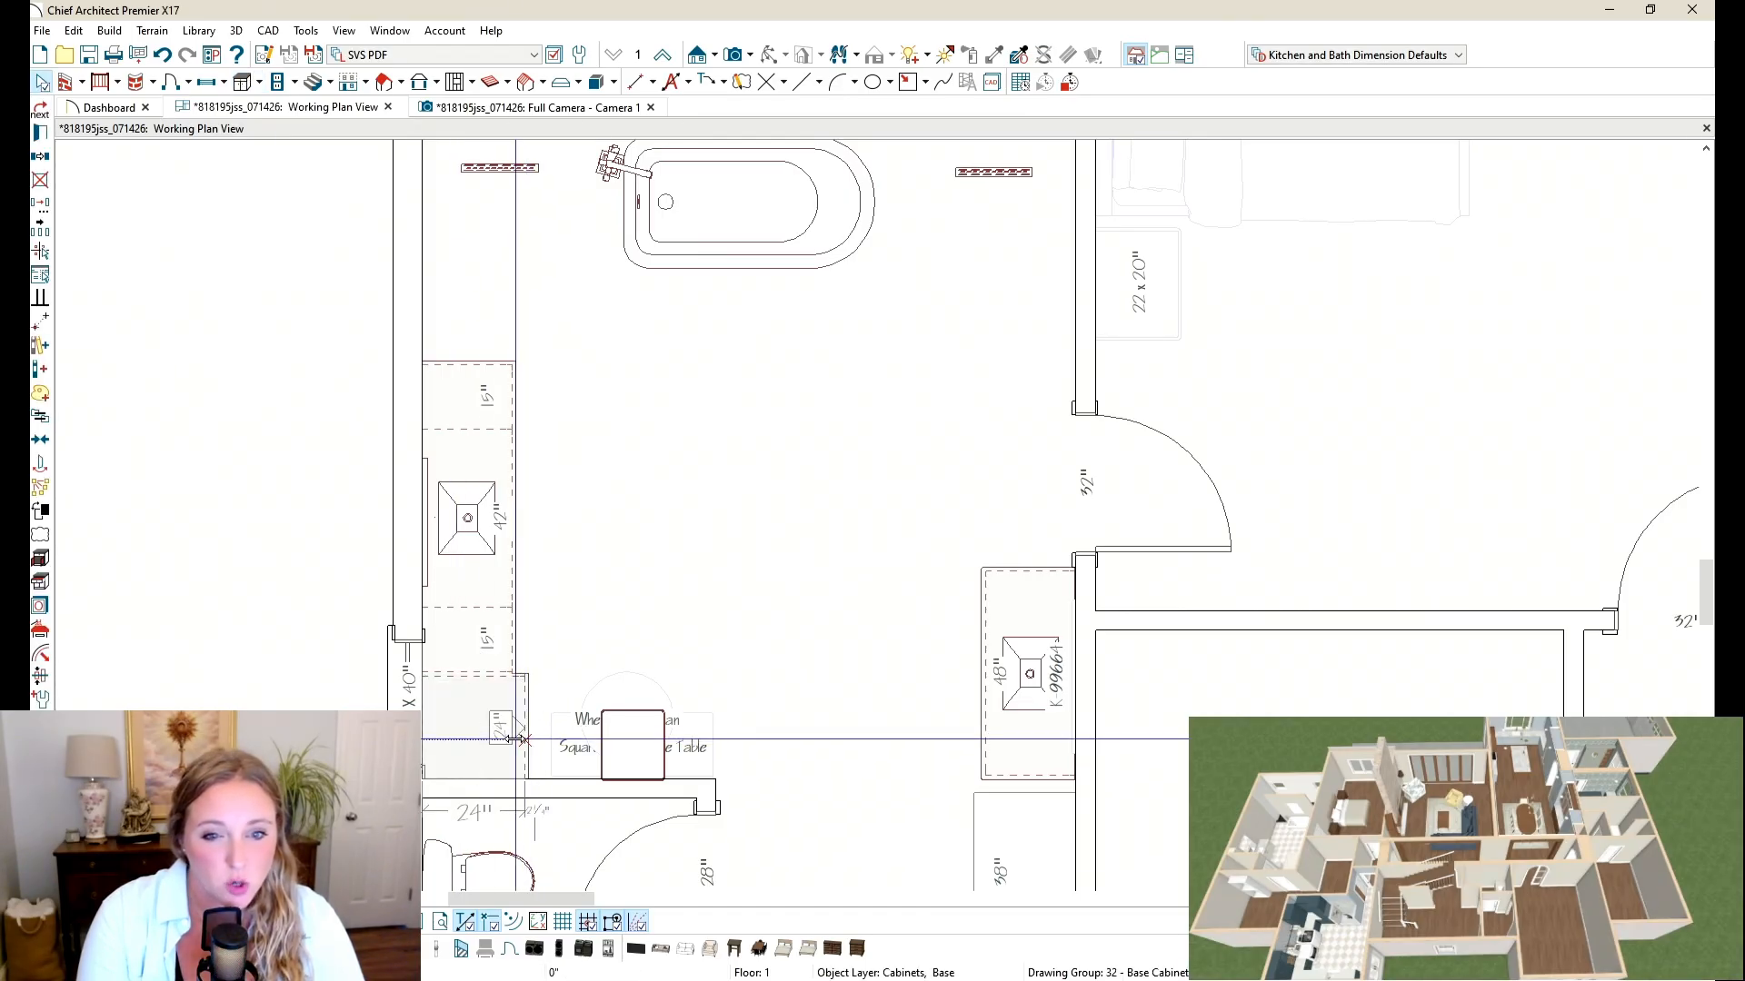
{"action": "left_click", "coordinate": [552, 107]}
{"action": "scroll", "coordinate": [983, 499], "scroll_direction": "up", "scroll_amount": 2}
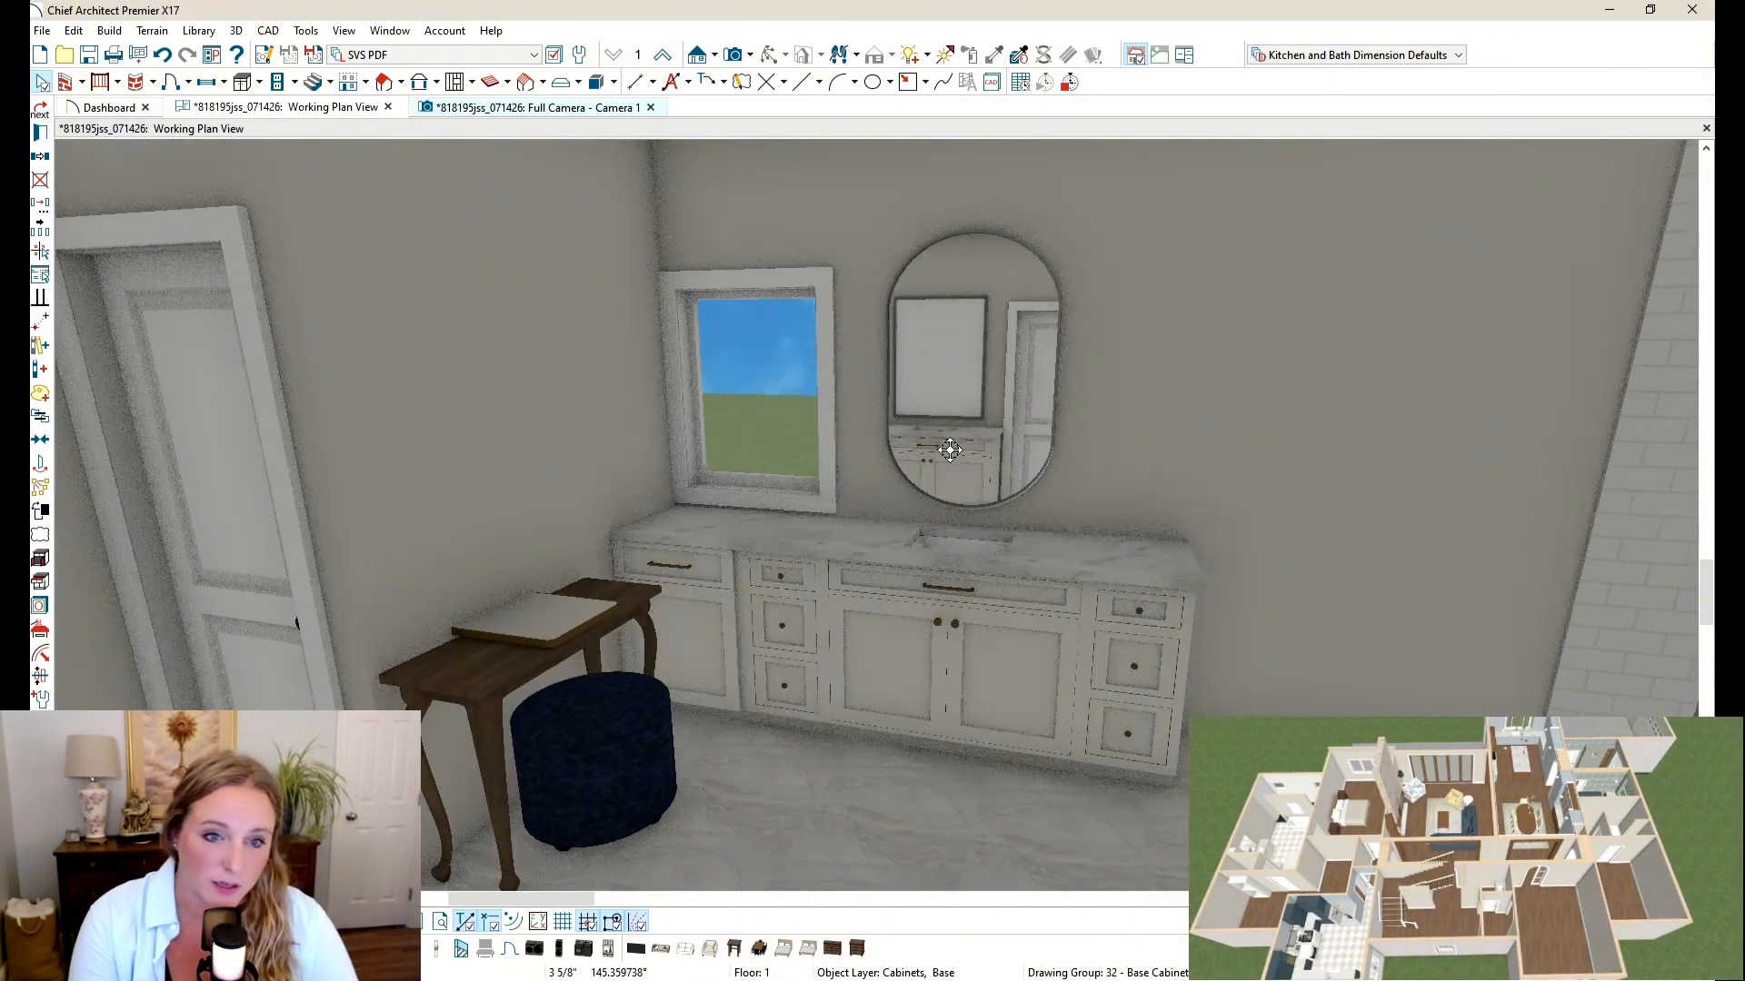
{"action": "left_click", "coordinate": [688, 570]}
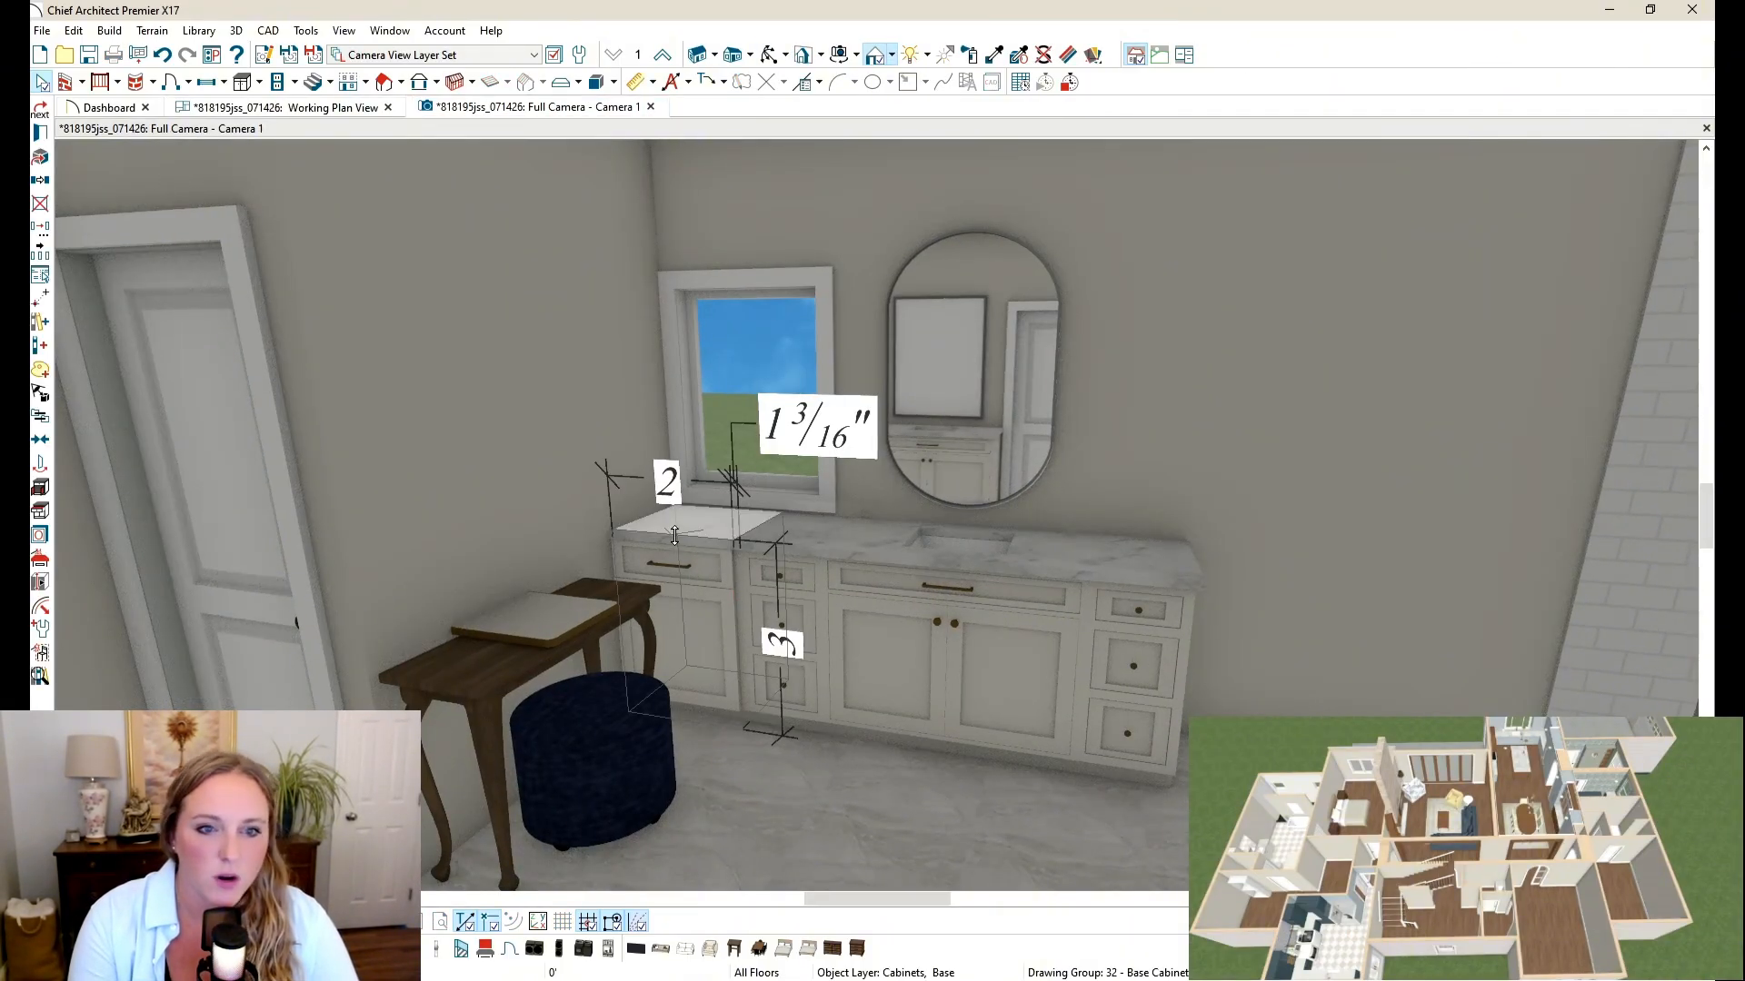
{"action": "left_click_drag", "start_coordinate": [674, 537], "coordinate": [674, 604]}
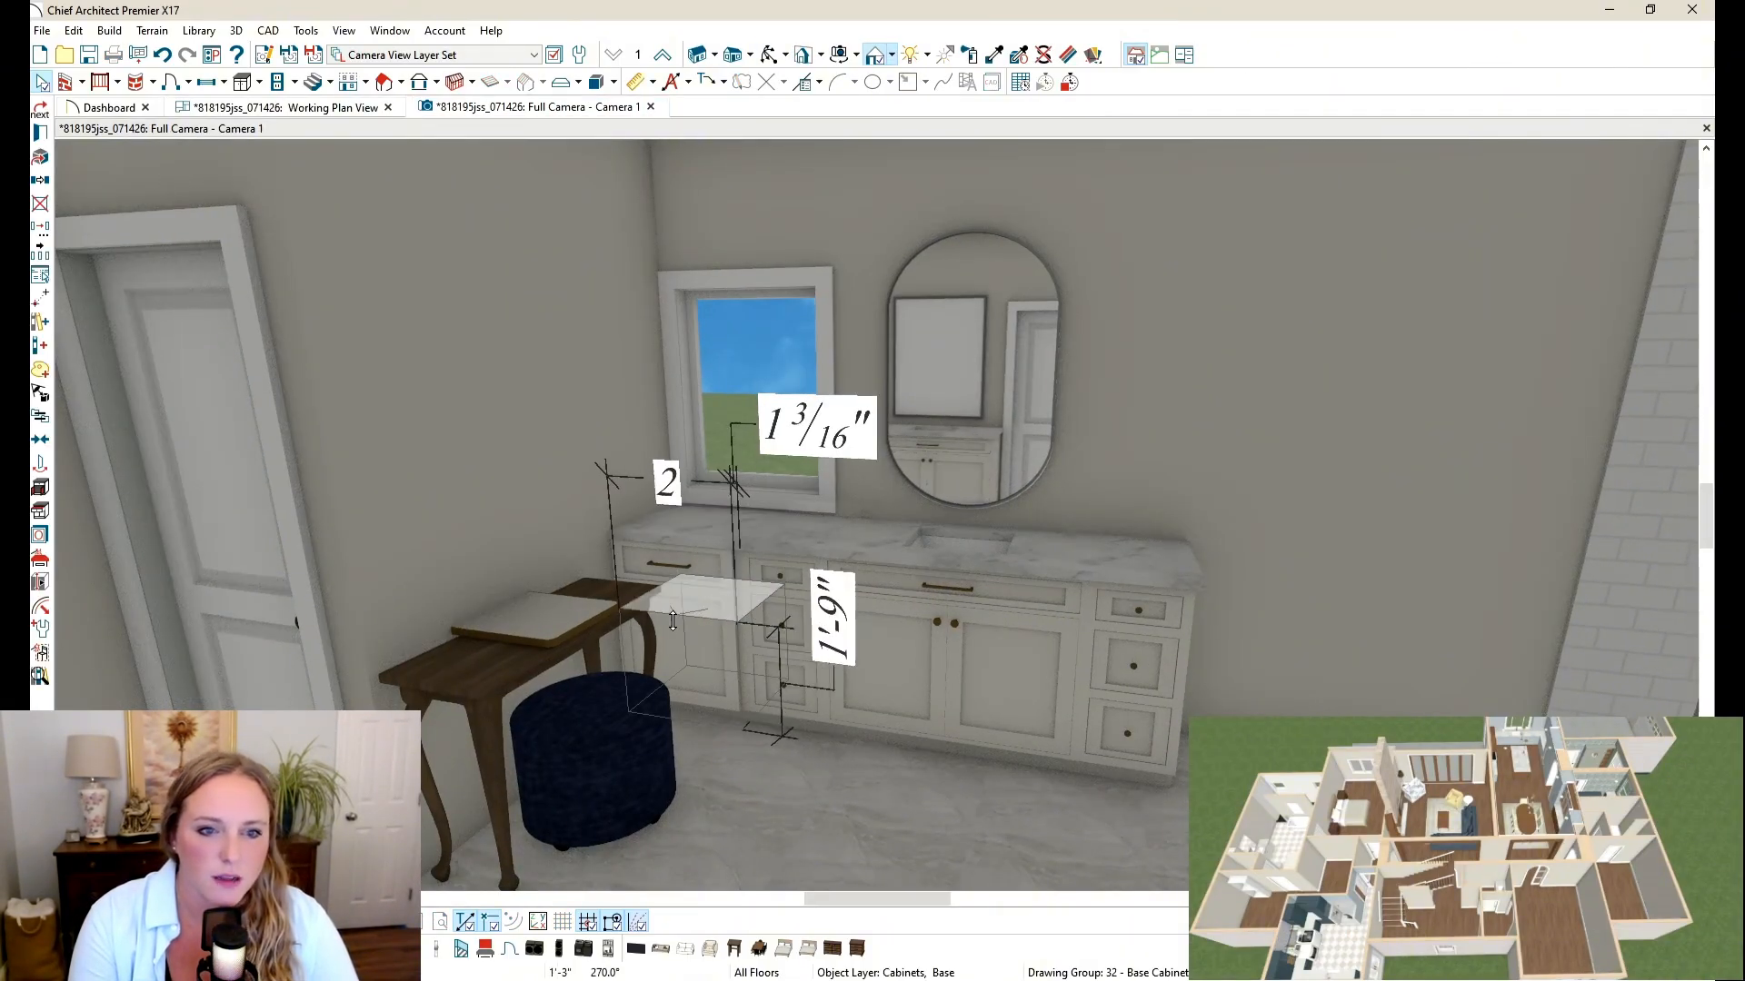
Step: Resize the corner window to 18" wide by 53" high, raising it above the vanity countertop level
{"action": "left_click", "coordinate": [803, 368]}
{"action": "left_click_drag", "start_coordinate": [819, 366], "coordinate": [763, 362]}
{"action": "left_click_drag", "start_coordinate": [879, 352], "coordinate": [763, 361]}
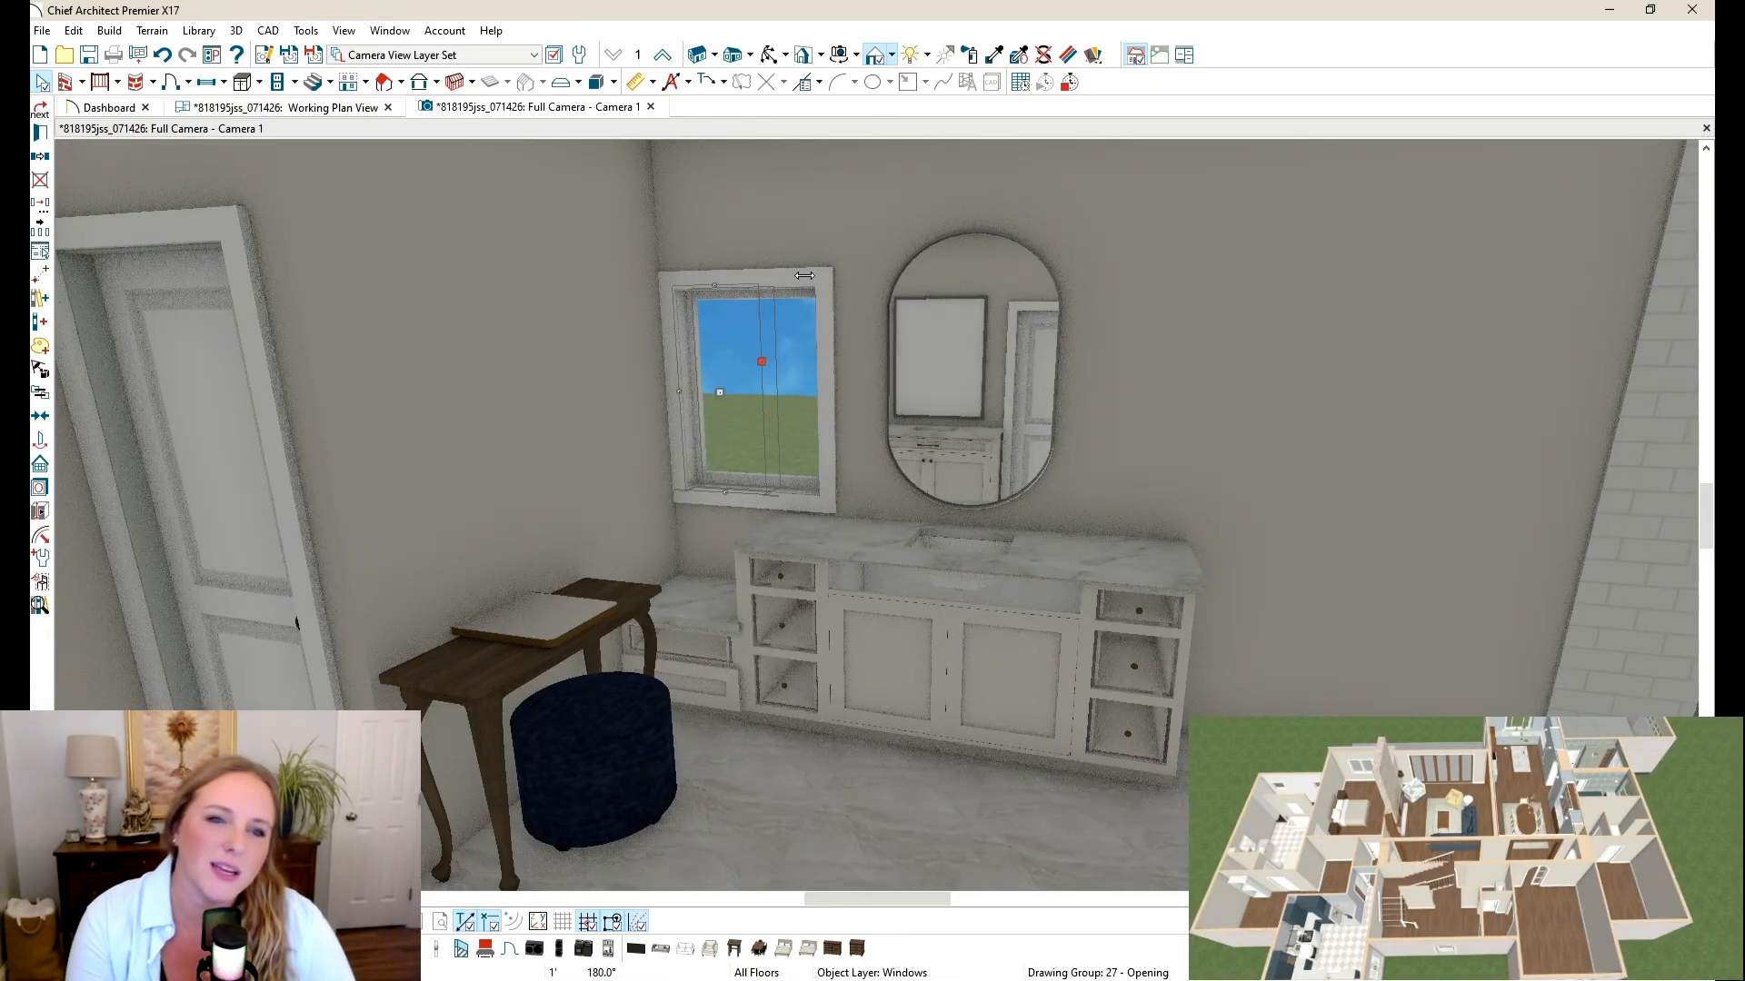
{"action": "left_click_drag", "start_coordinate": [713, 287], "coordinate": [724, 492]}
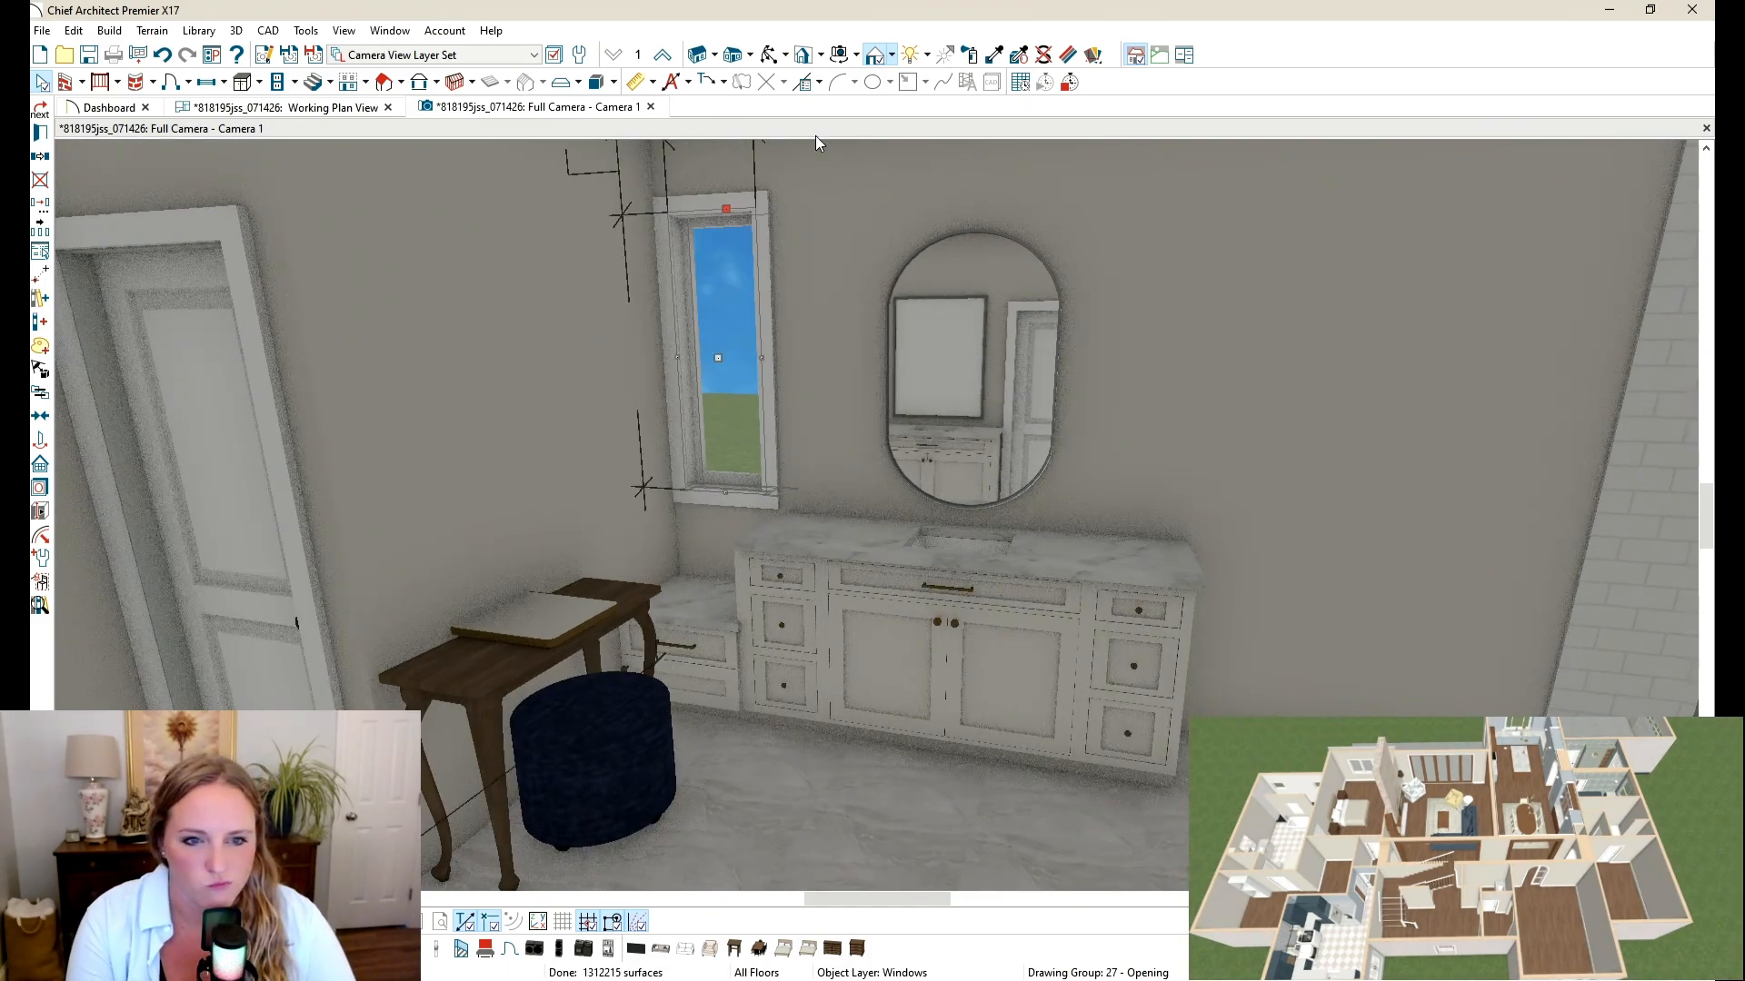
Step: Set the width of the vanity's central sink cabinet to 30"
{"action": "left_click", "coordinate": [773, 57]}
{"action": "left_click_drag", "start_coordinate": [790, 400], "coordinate": [778, 434]}
{"action": "scroll", "coordinate": [778, 434], "scroll_direction": "up", "scroll_amount": 2}
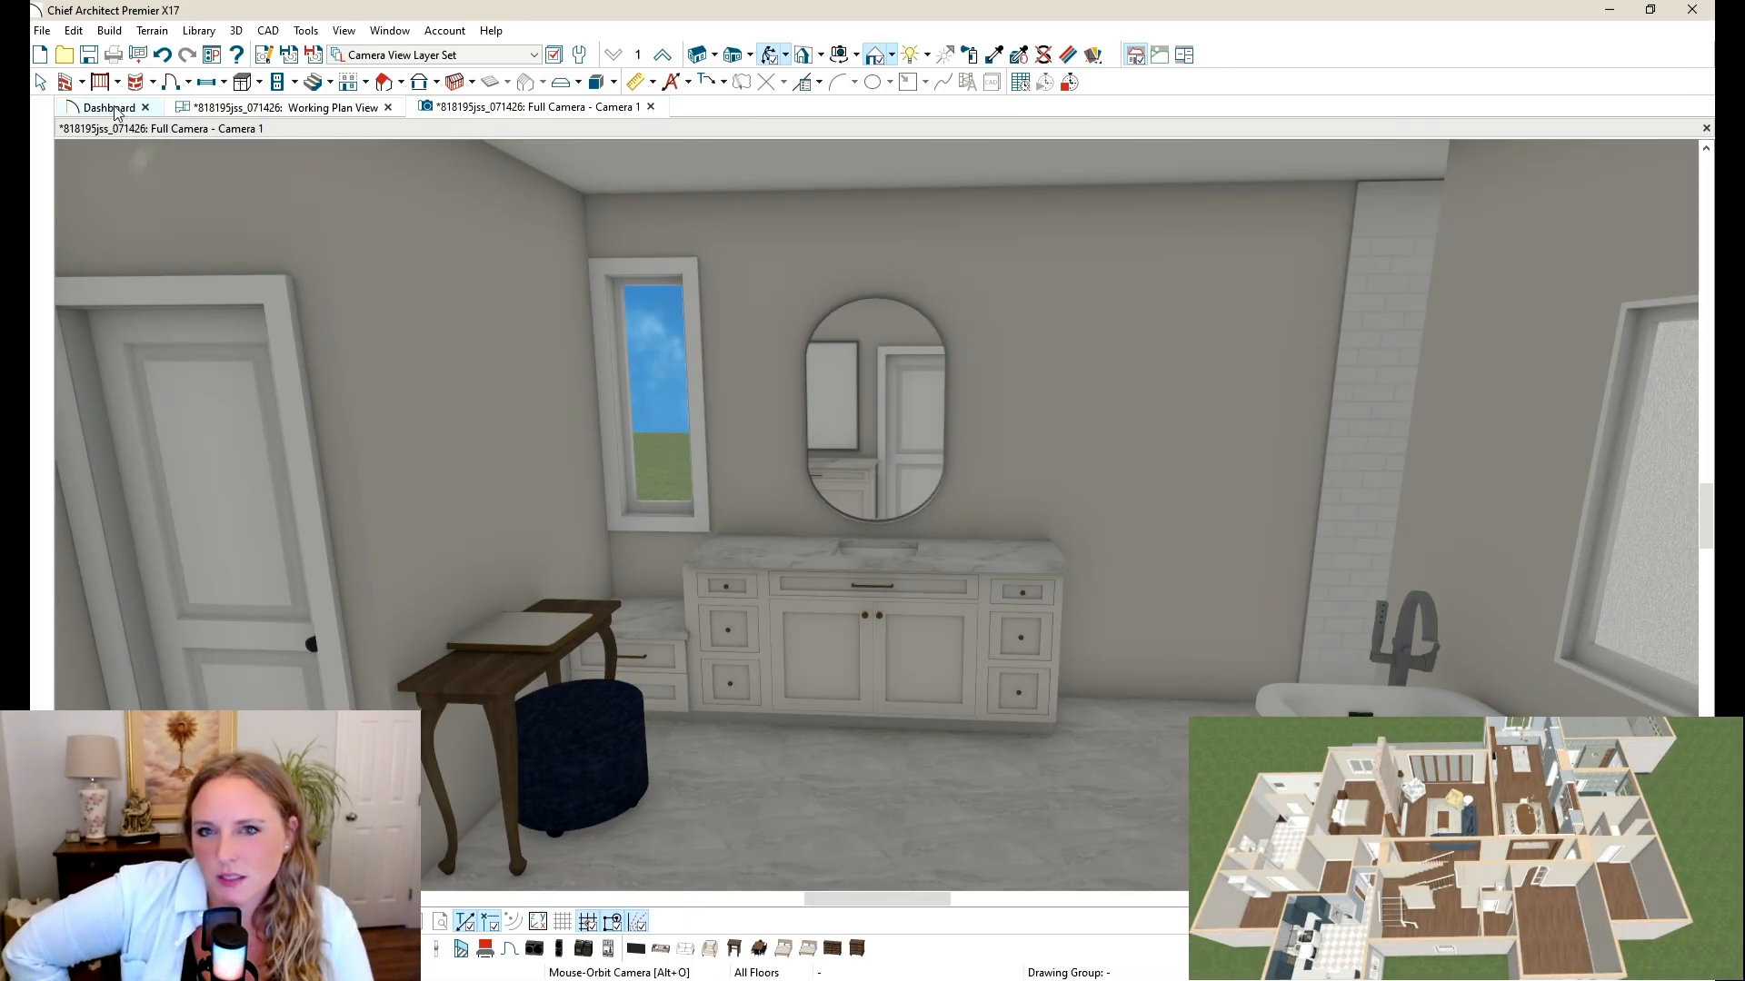
{"action": "left_click", "coordinate": [42, 83]}
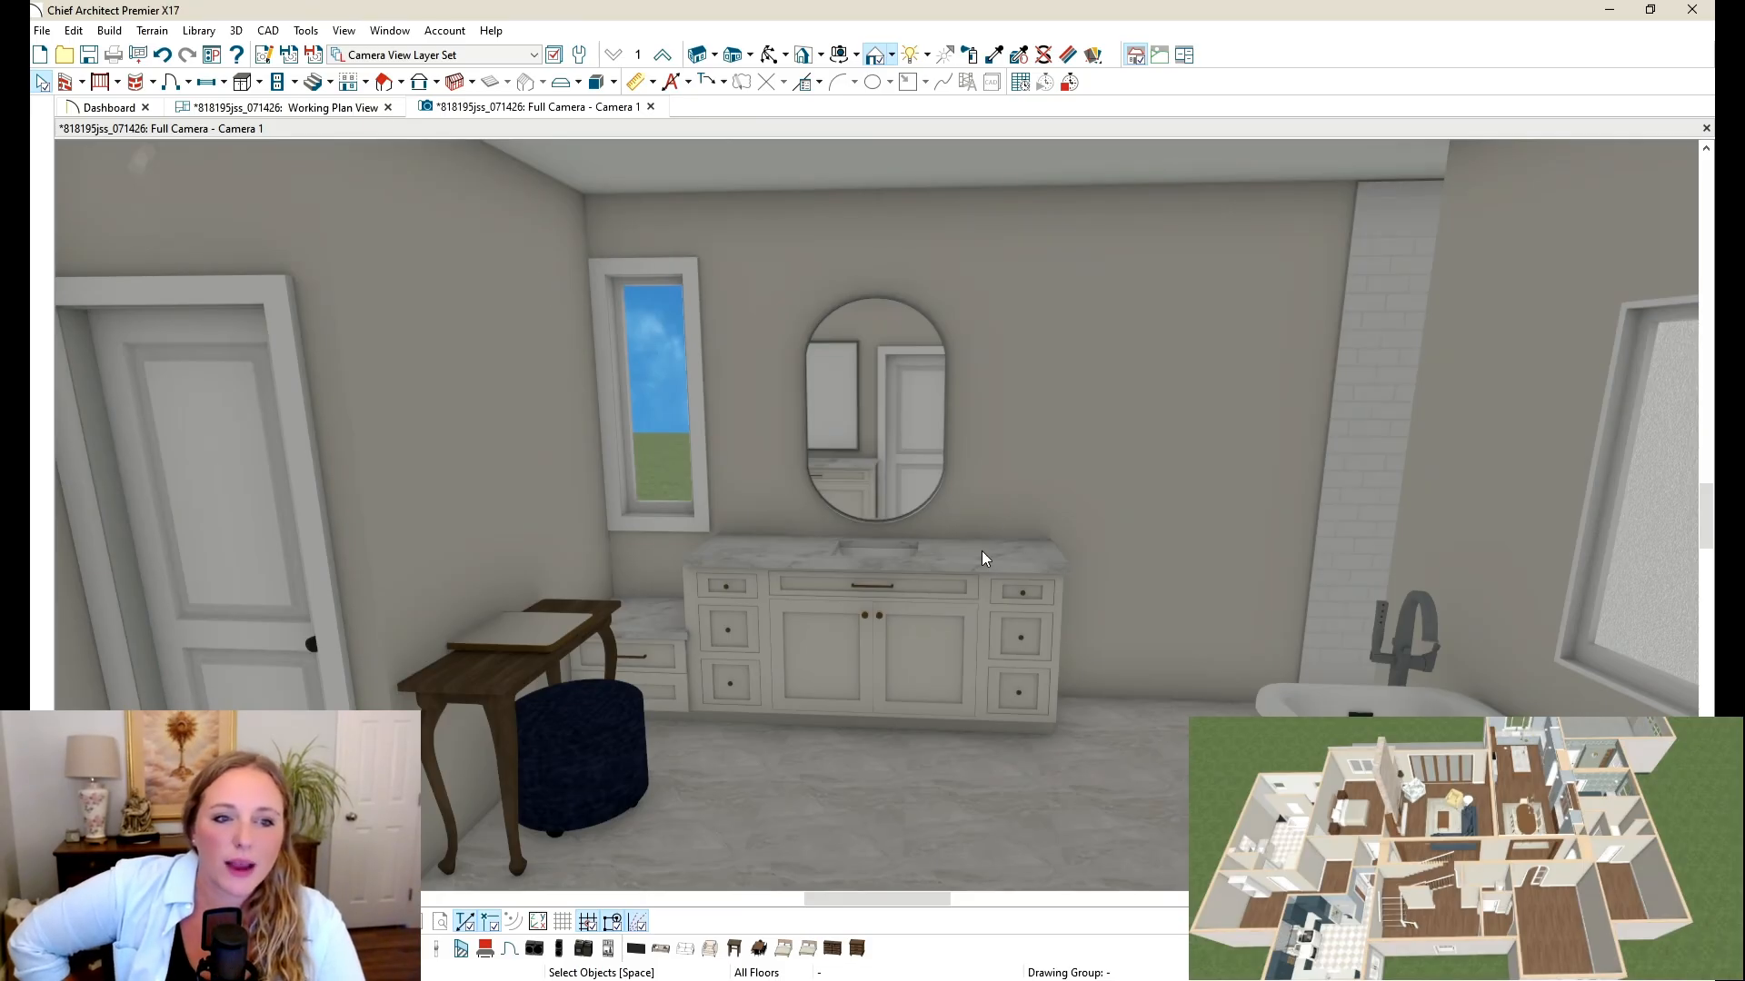
{"action": "double_click", "coordinate": [934, 619]}
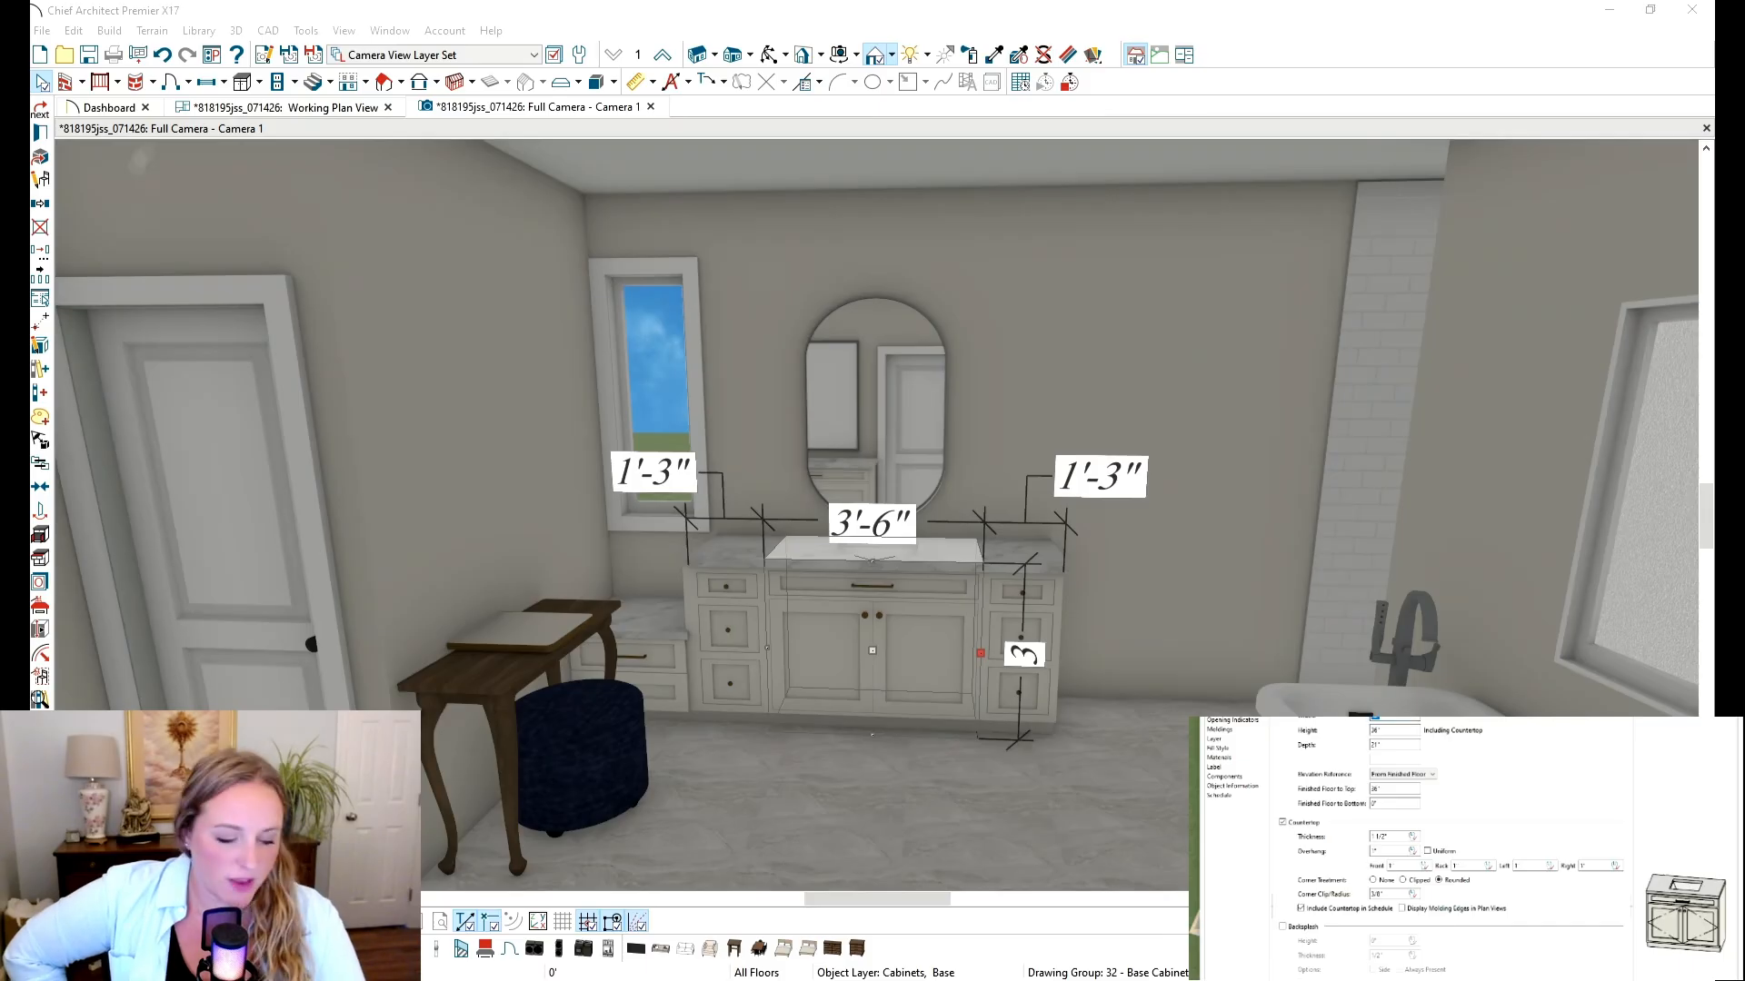
{"action": "key", "text": "Escape"}
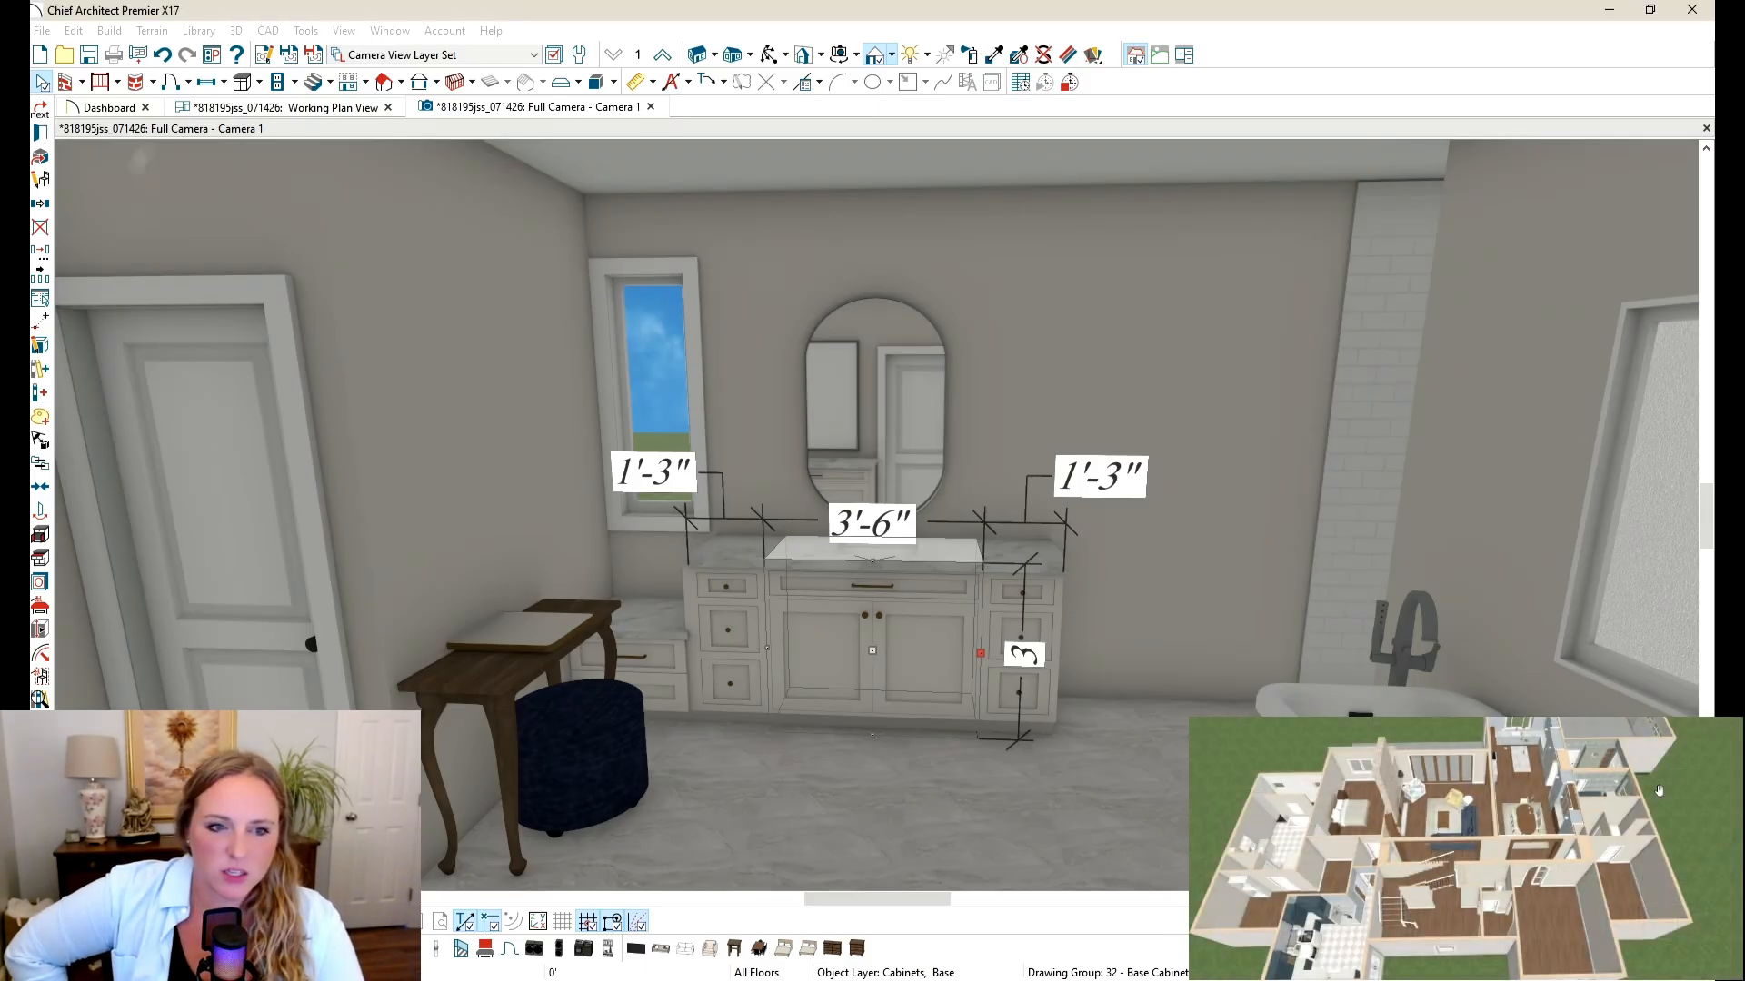
Step: Slide both 15" drawer cabinets inward against the sides of the sink cabinet
{"action": "left_click", "coordinate": [731, 629]}
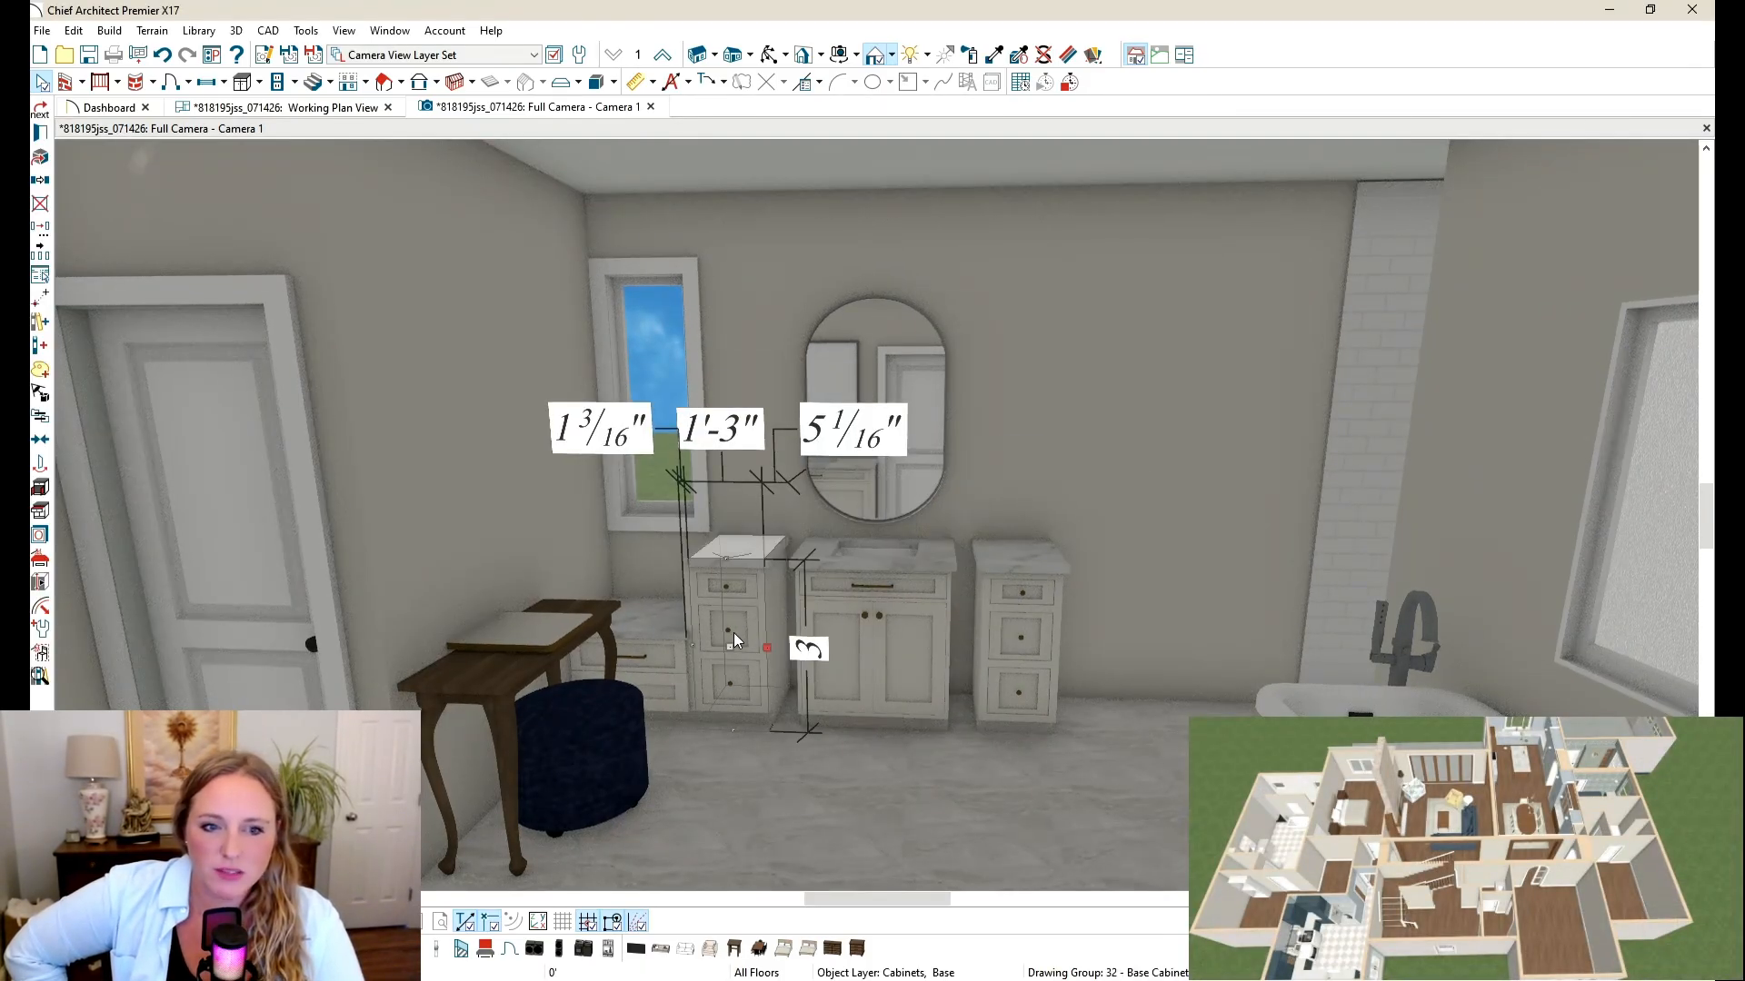
{"action": "left_click_drag", "start_coordinate": [733, 640], "coordinate": [1019, 658]}
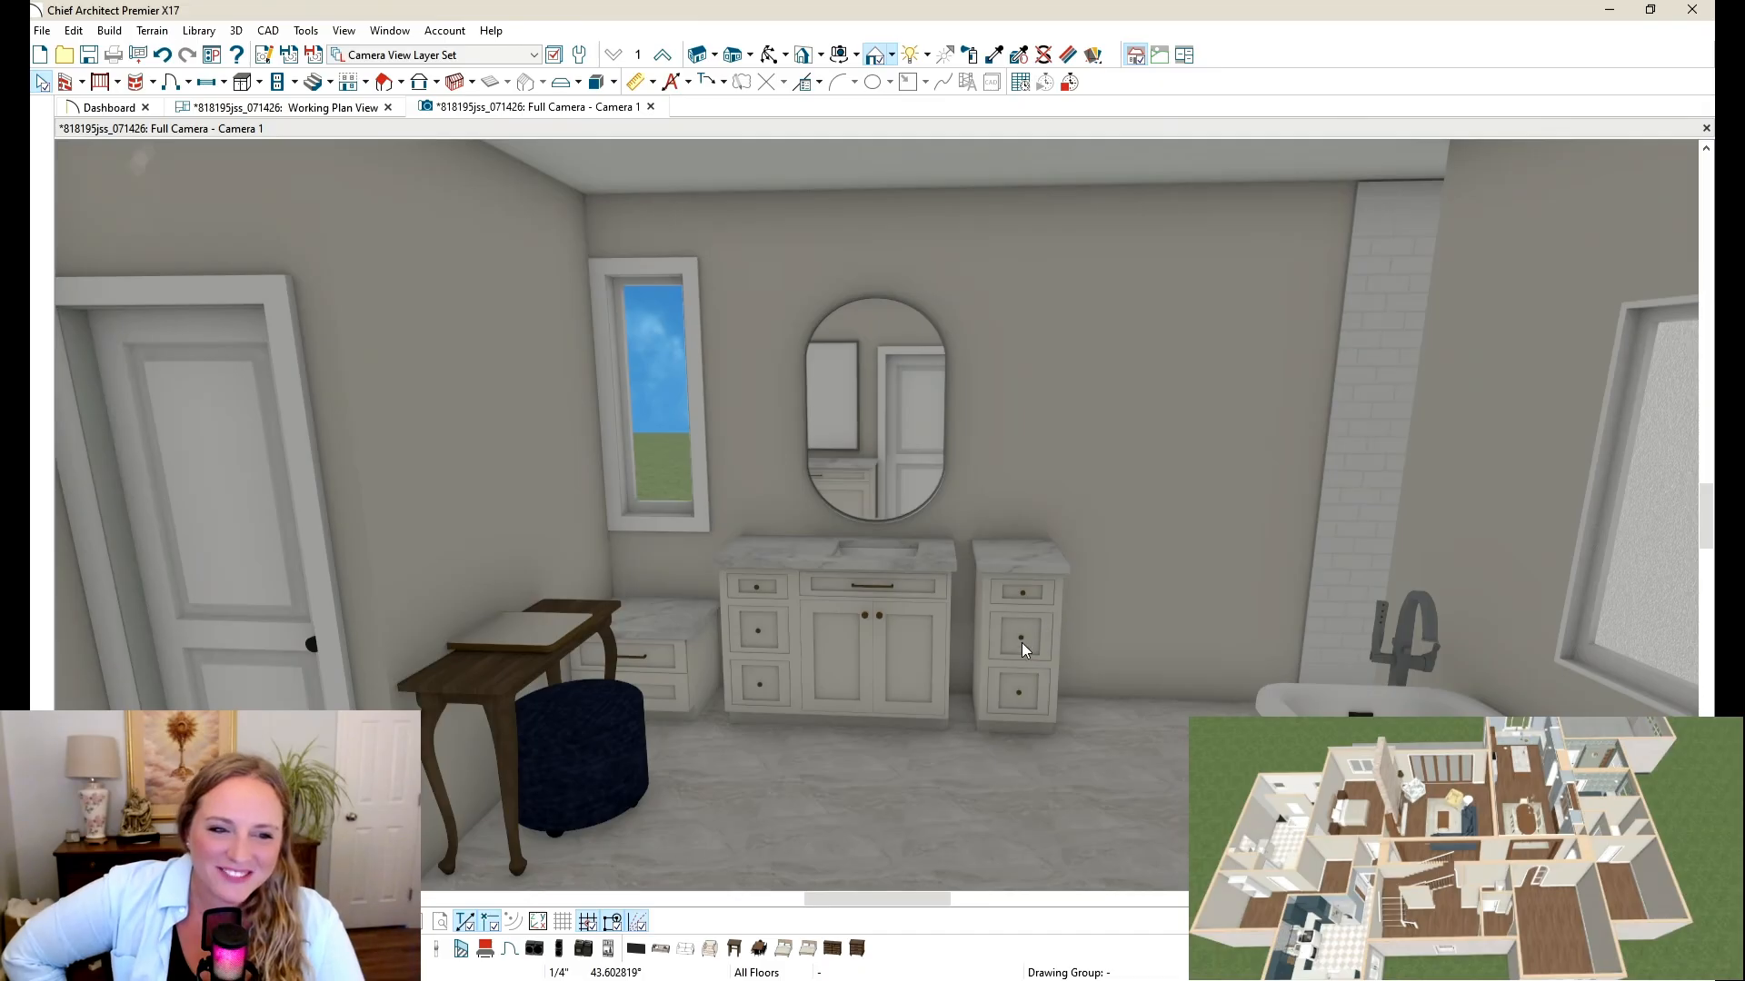
{"action": "left_click", "coordinate": [1015, 662]}
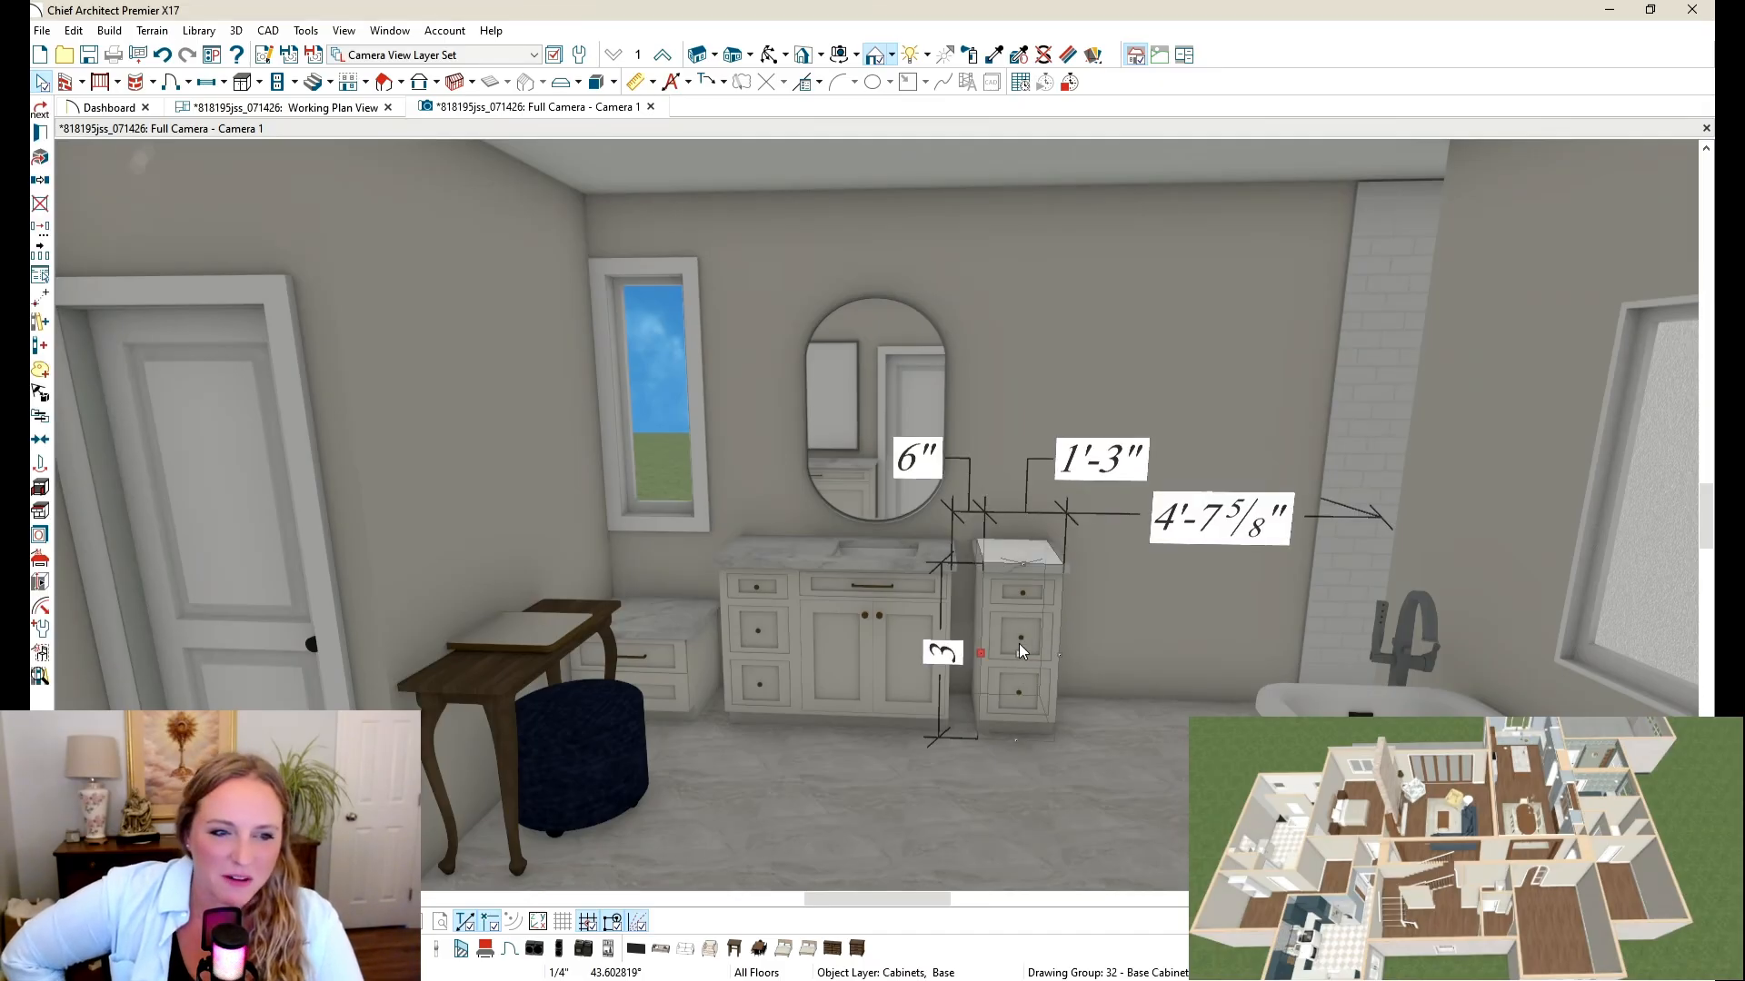
{"action": "left_click_drag", "start_coordinate": [1018, 647], "coordinate": [941, 654]}
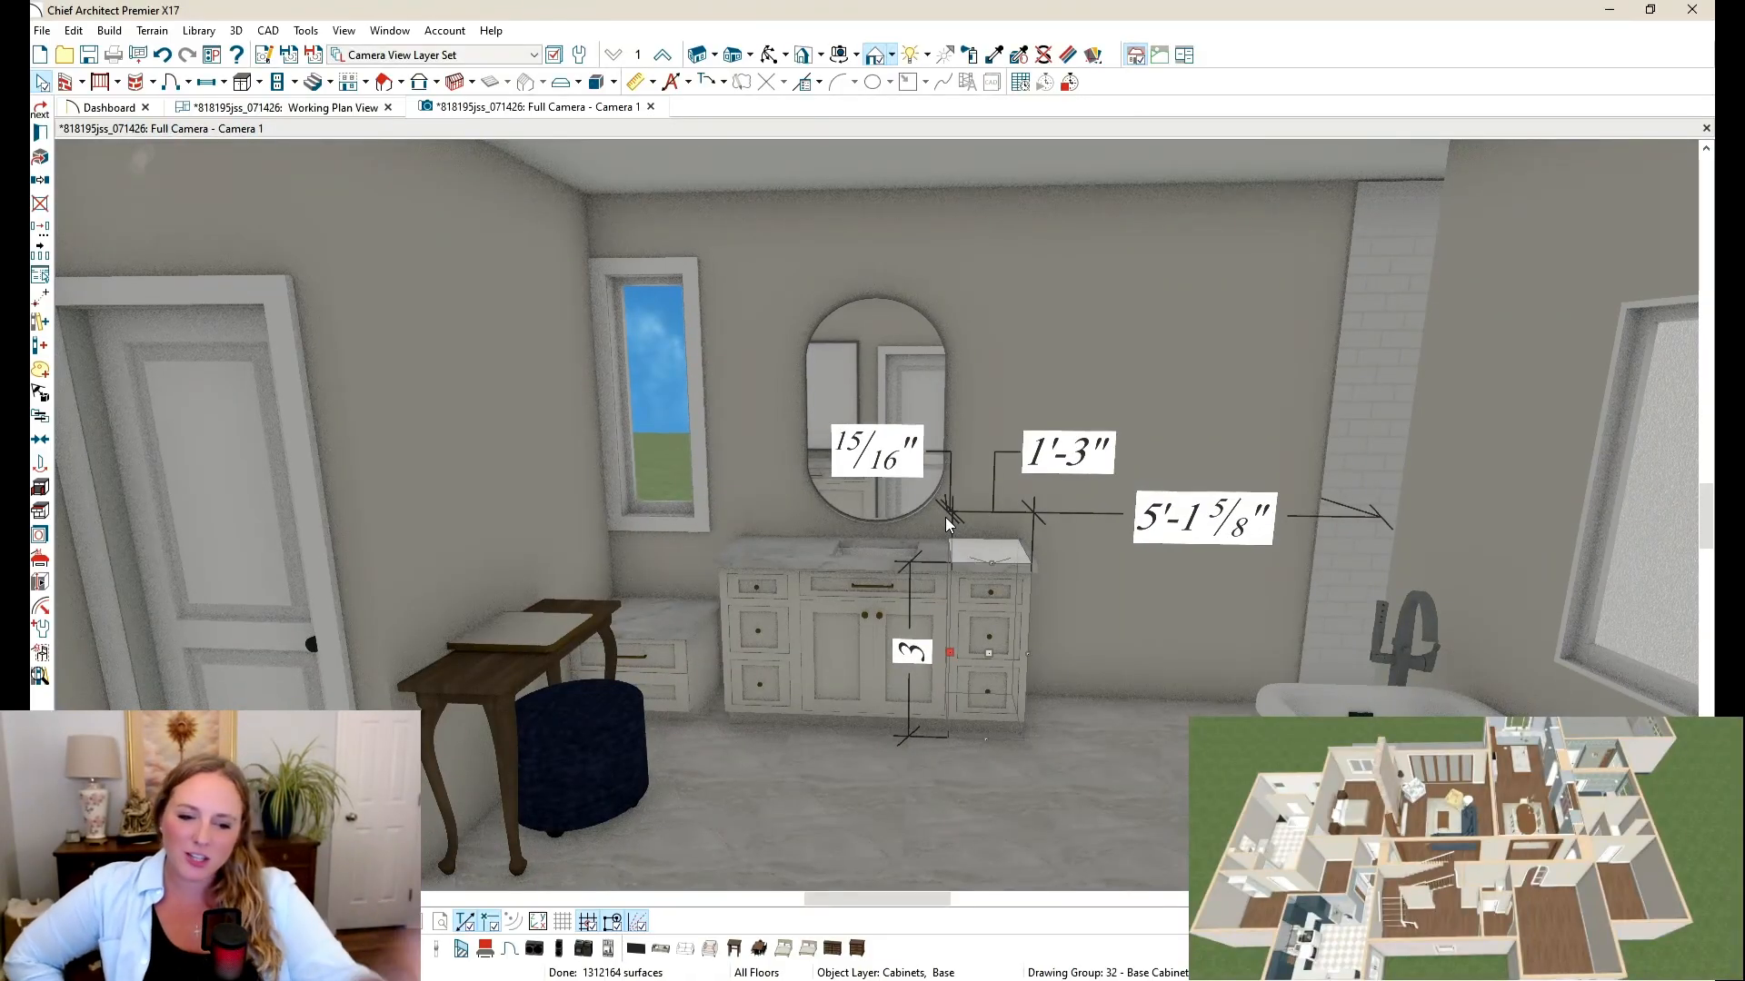
Step: Stretch the corner base cabinet to about 31" wide to meet the vanity, and shift the corner window along the wall to center it behind the cabinet
{"action": "left_click", "coordinate": [313, 107]}
{"action": "scroll", "coordinate": [618, 654], "scroll_direction": "up", "scroll_amount": 4}
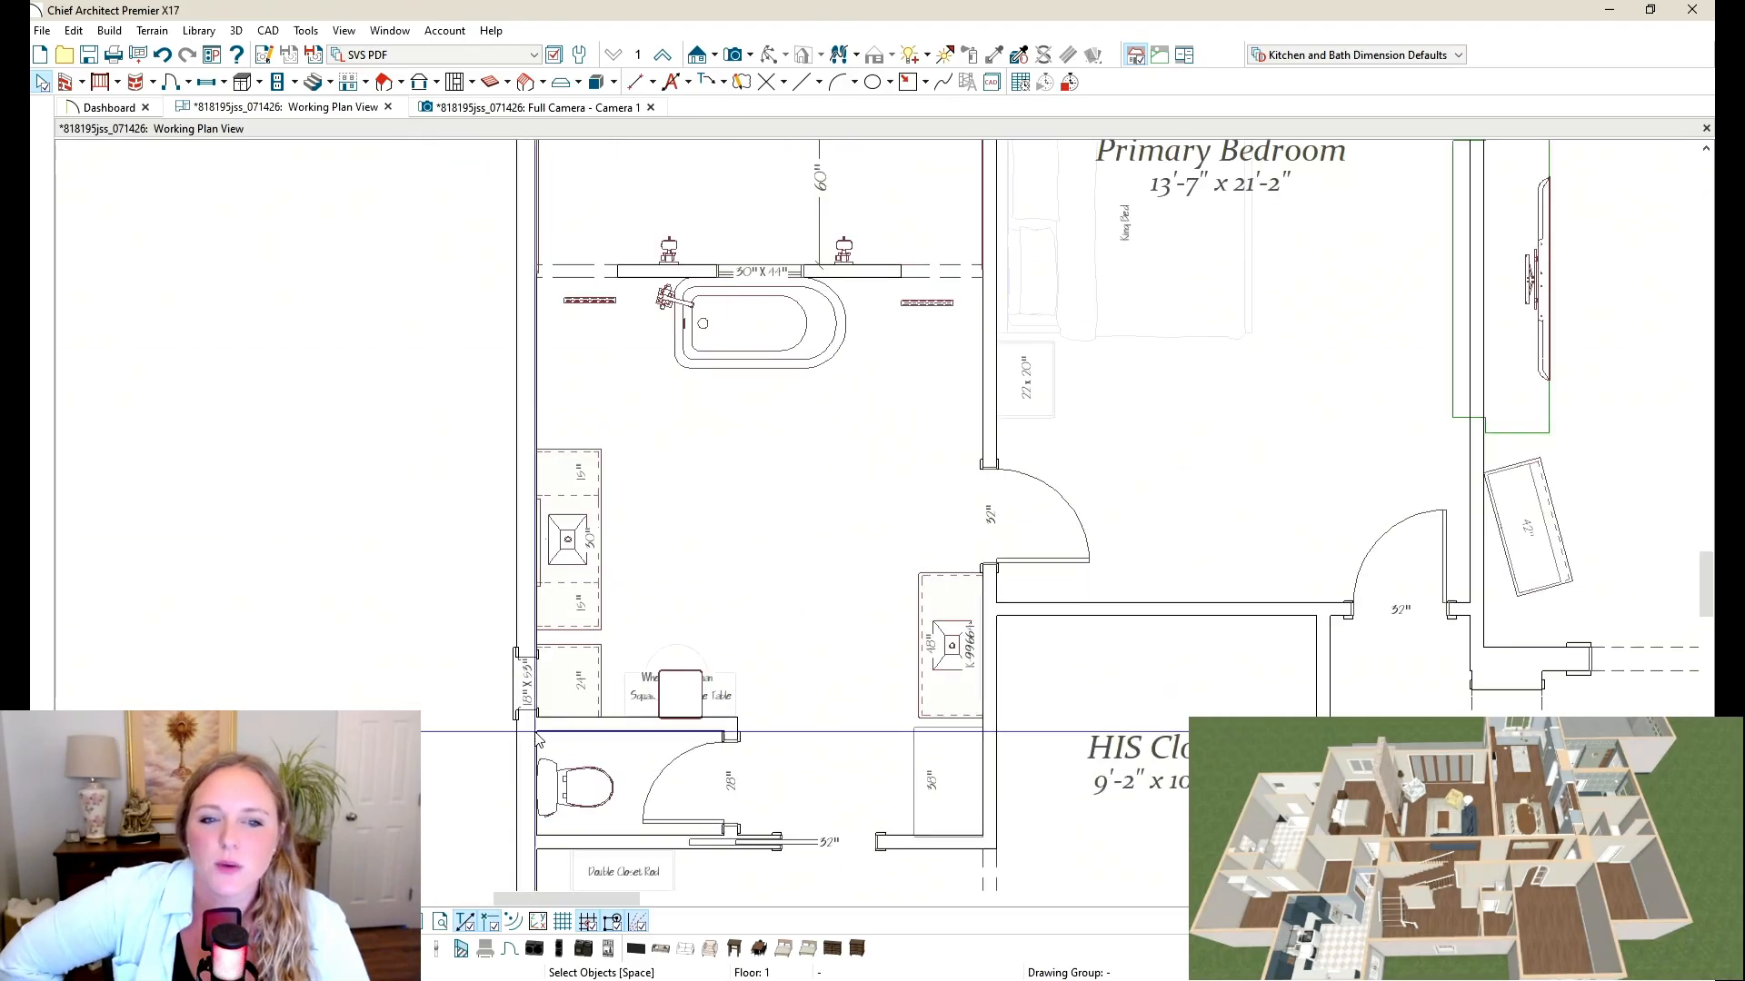
{"action": "left_click", "coordinate": [618, 655]}
{"action": "left_click_drag", "start_coordinate": [581, 556], "coordinate": [582, 506]}
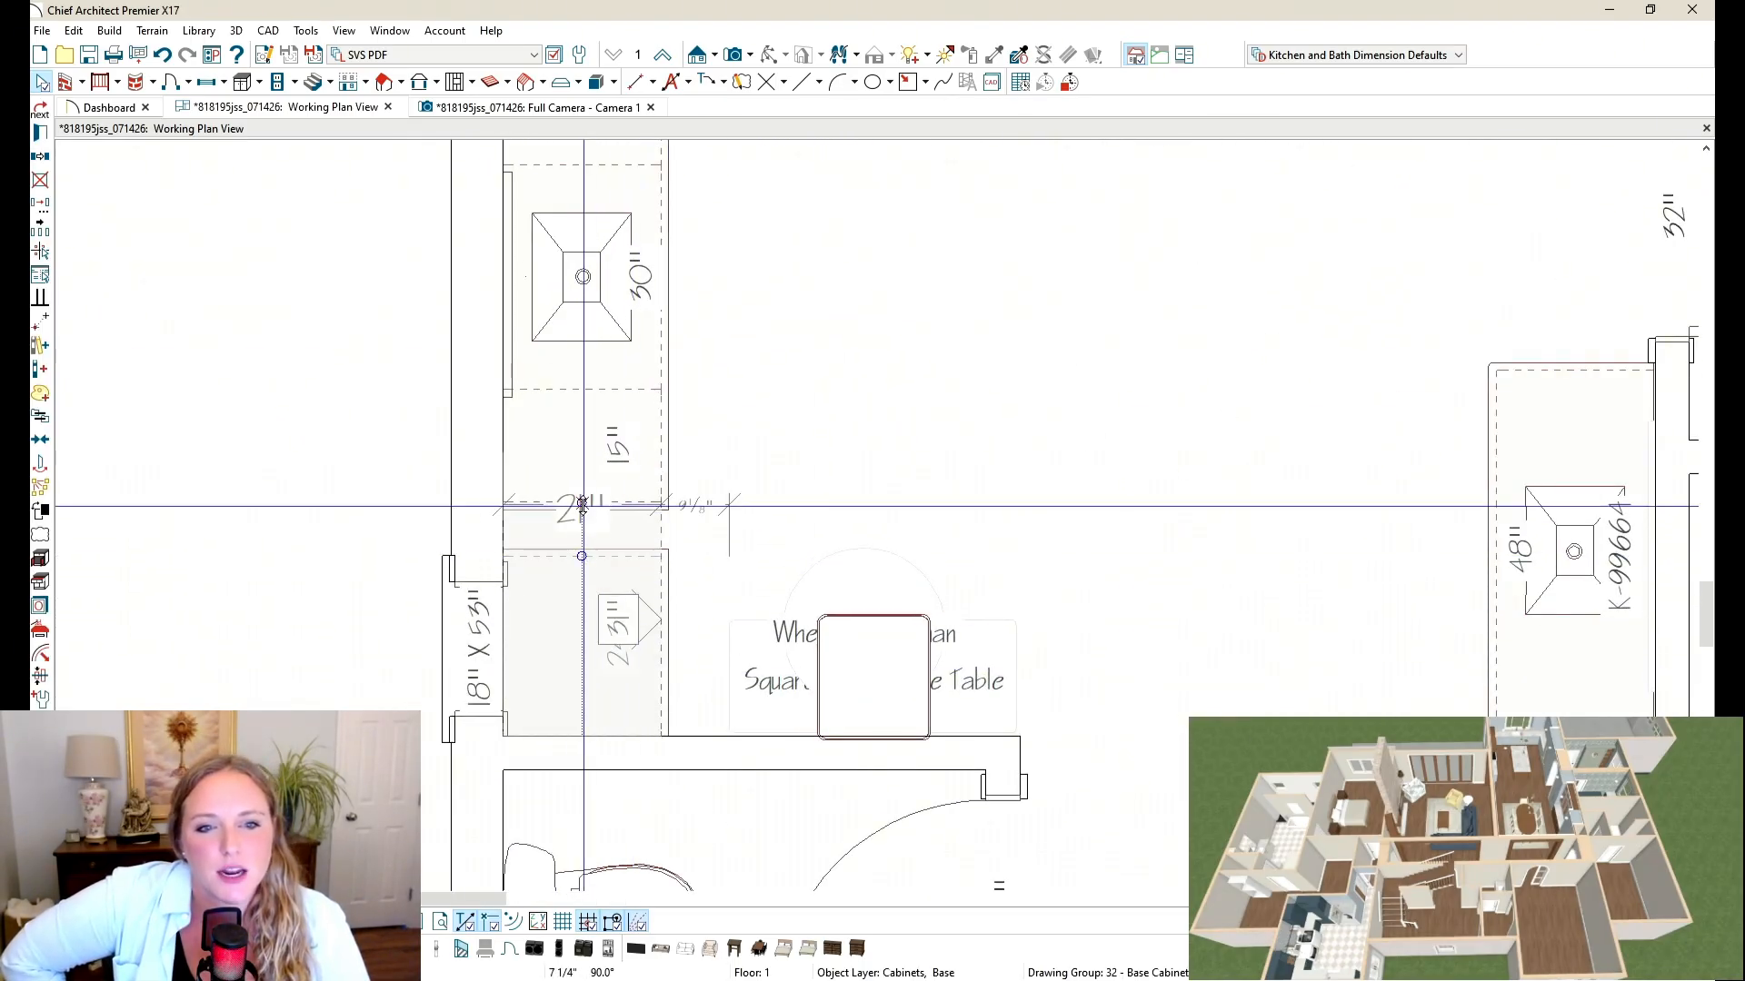
{"action": "left_click", "coordinate": [479, 629]}
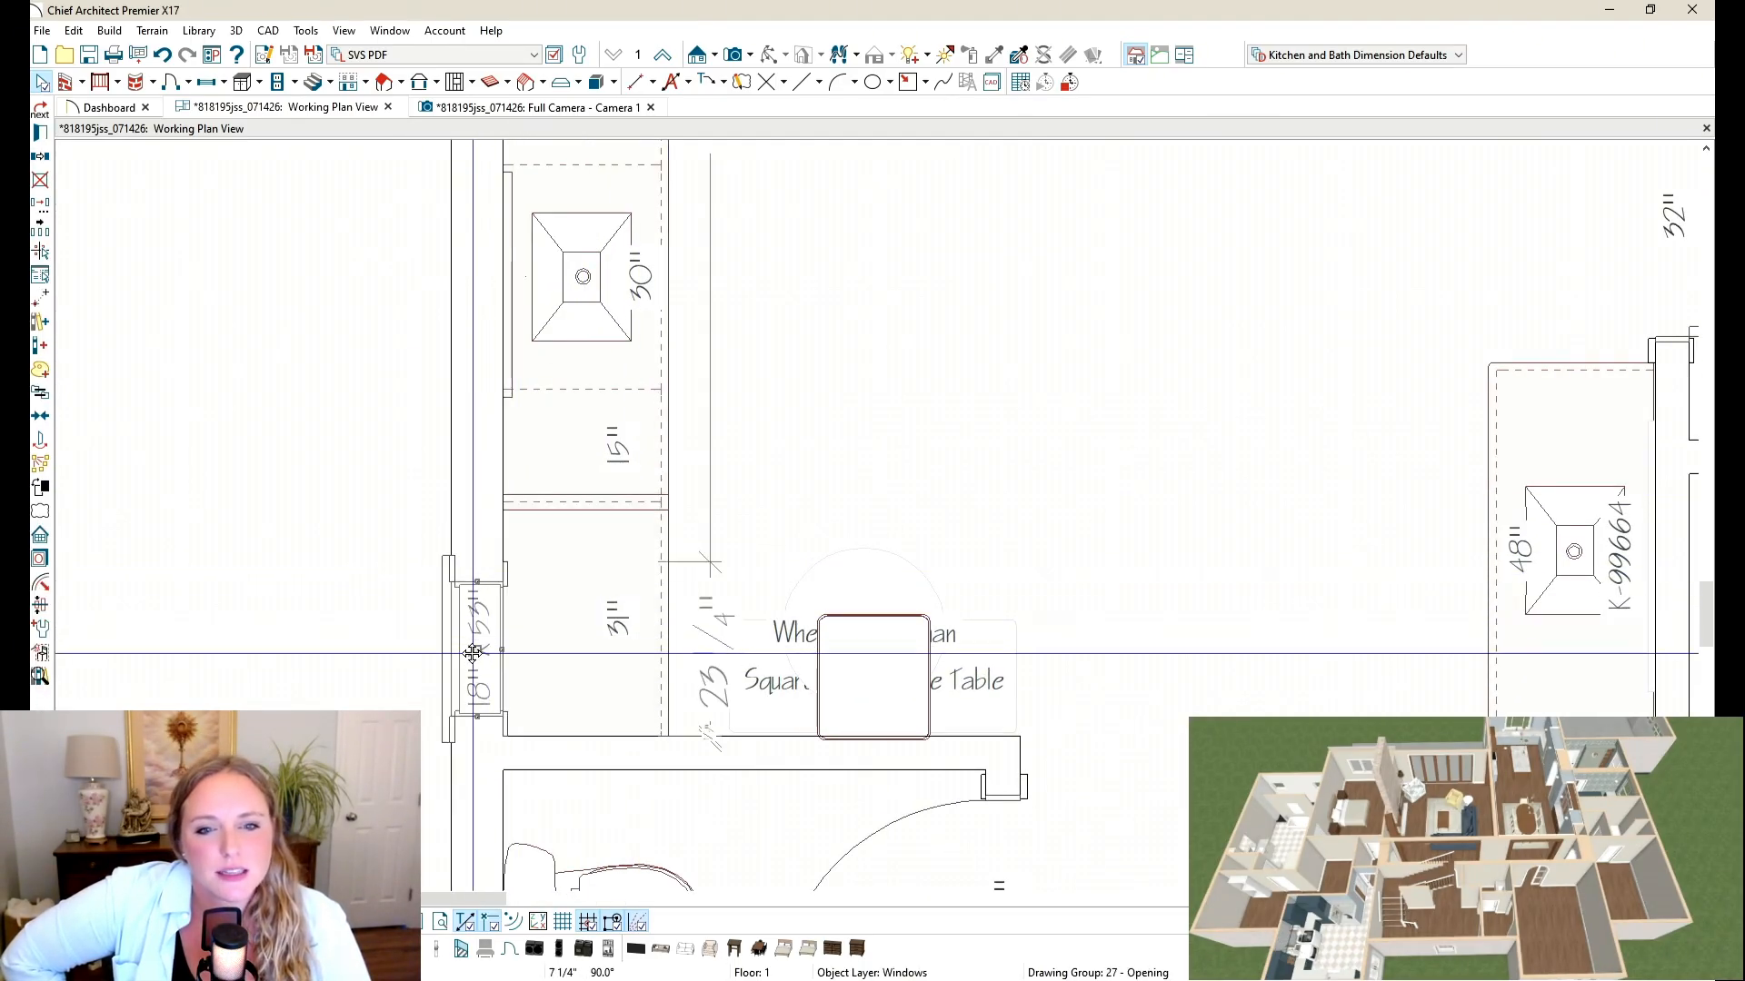
Step: Set the corner base cabinet's width to 30" and nudge the whole vanity group up against it
{"action": "double_click", "coordinate": [623, 584]}
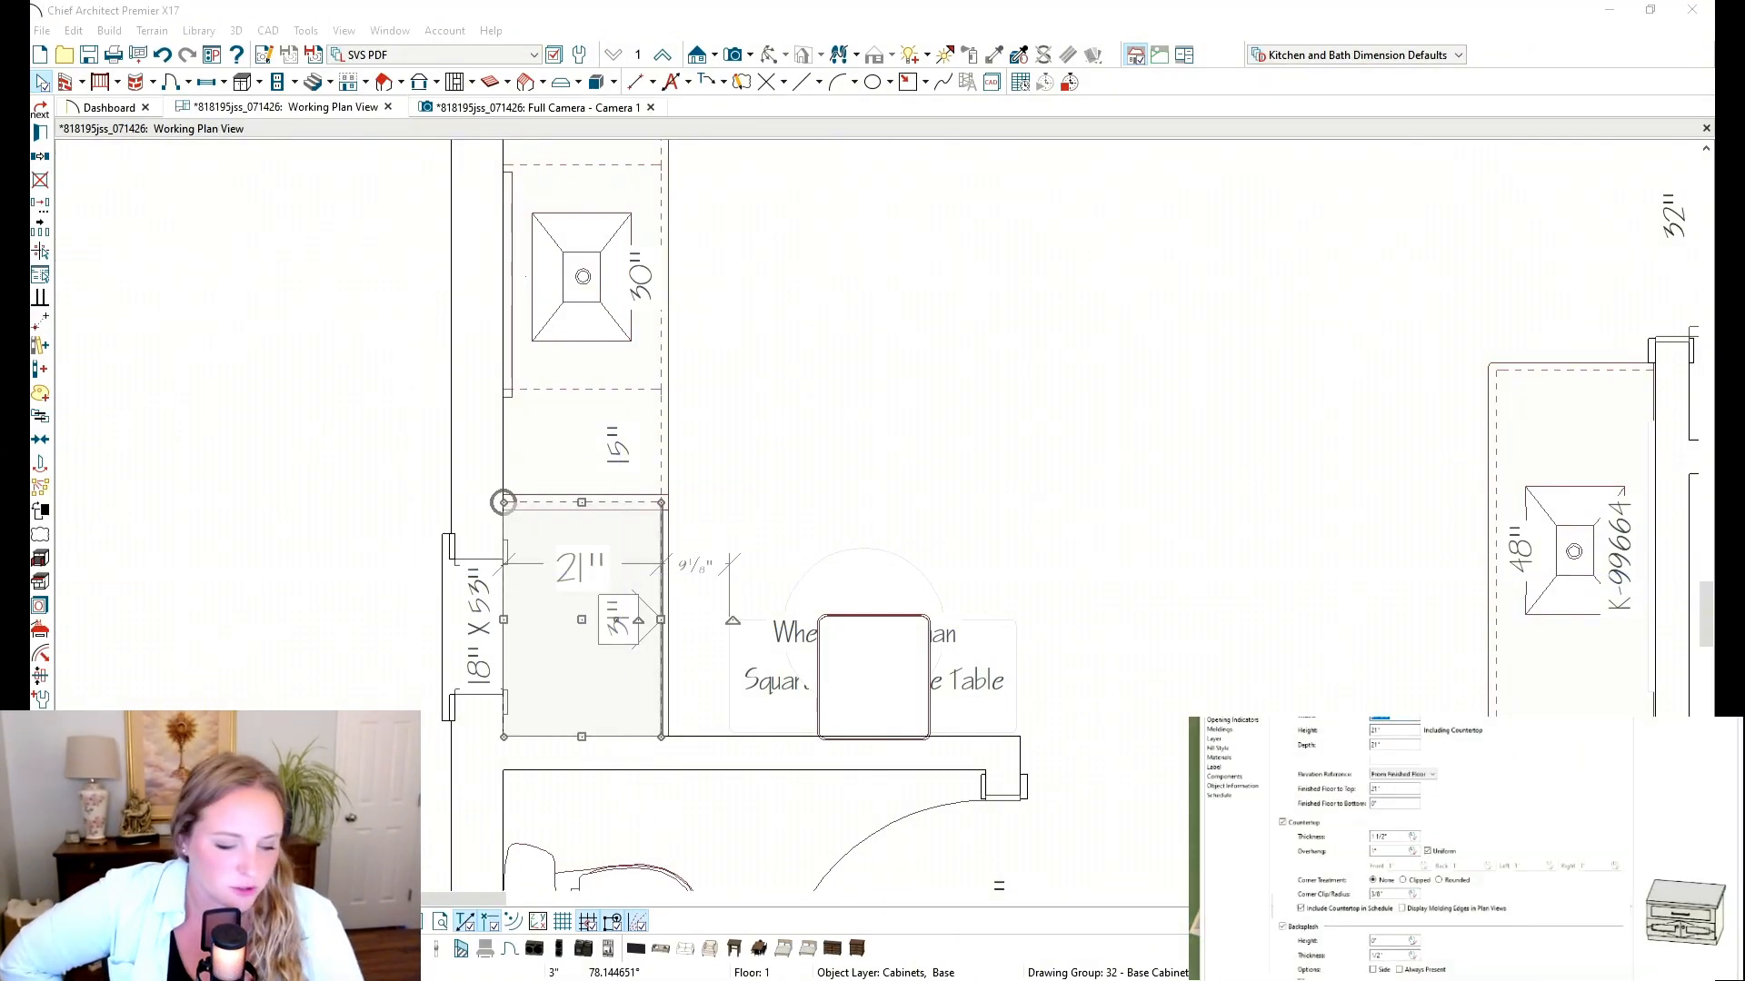
{"action": "key", "text": "Return"}
{"action": "key", "text": "Down"}
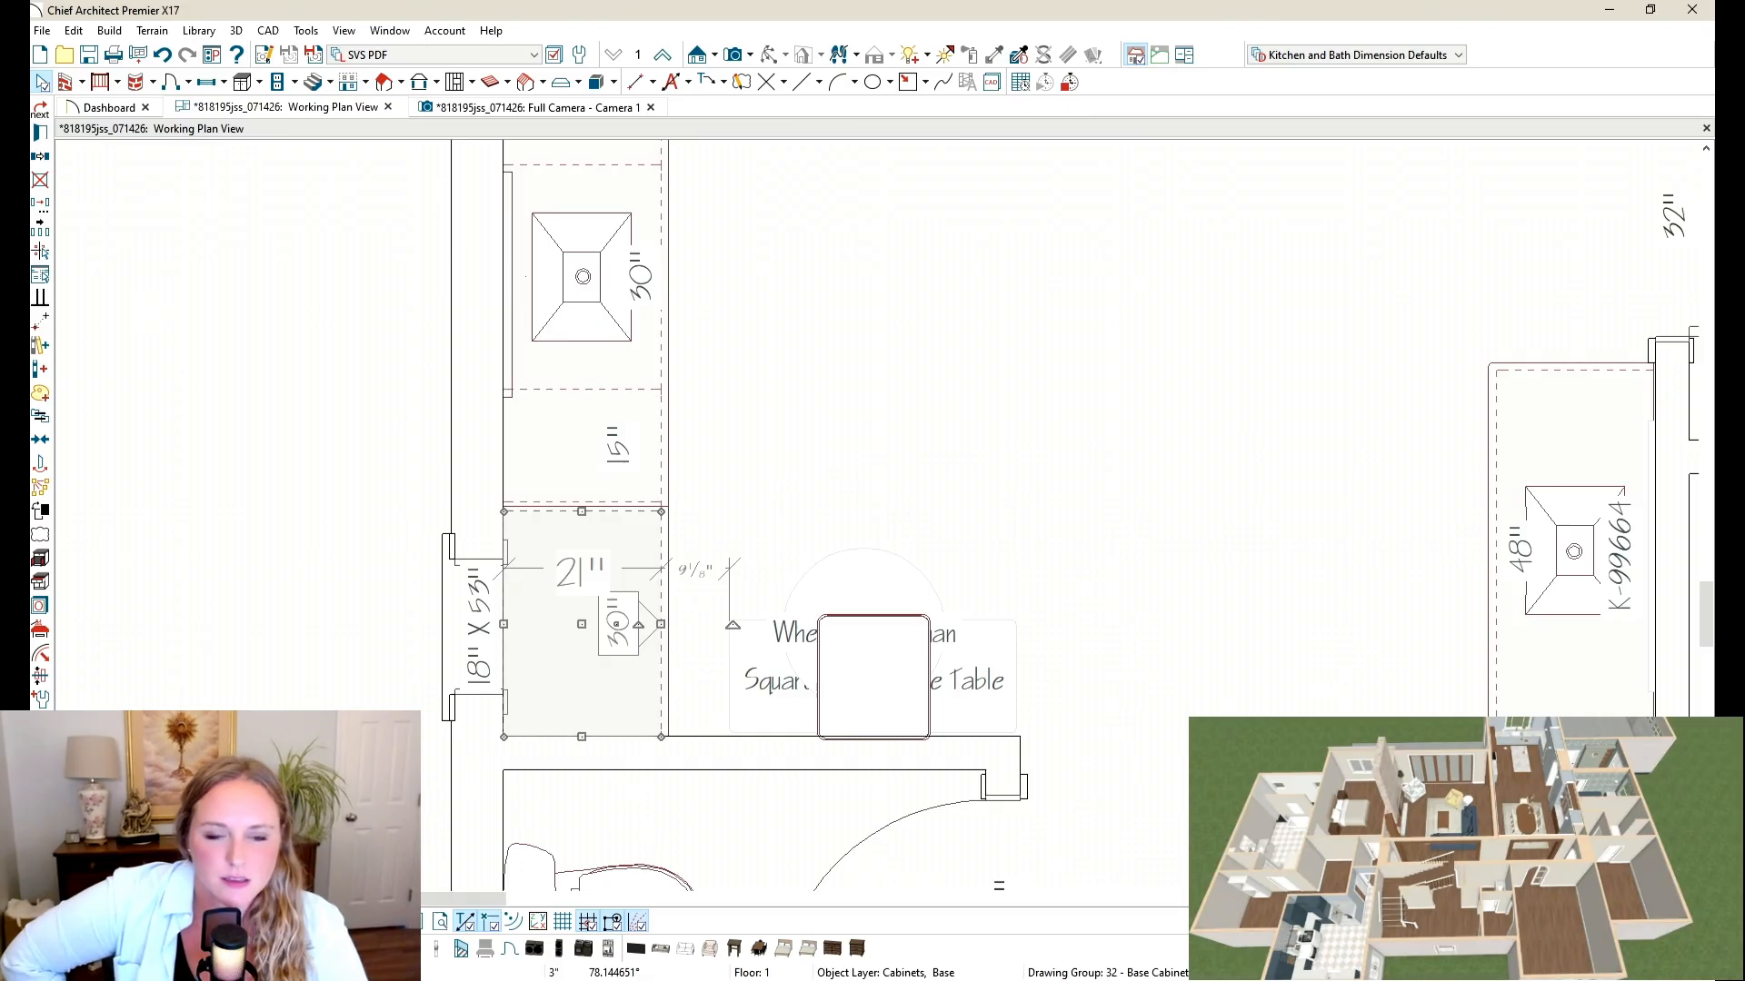
{"action": "scroll", "coordinate": [238, 661], "scroll_direction": "down", "scroll_amount": 1}
{"action": "left_click_drag", "start_coordinate": [523, 244], "coordinate": [549, 465]}
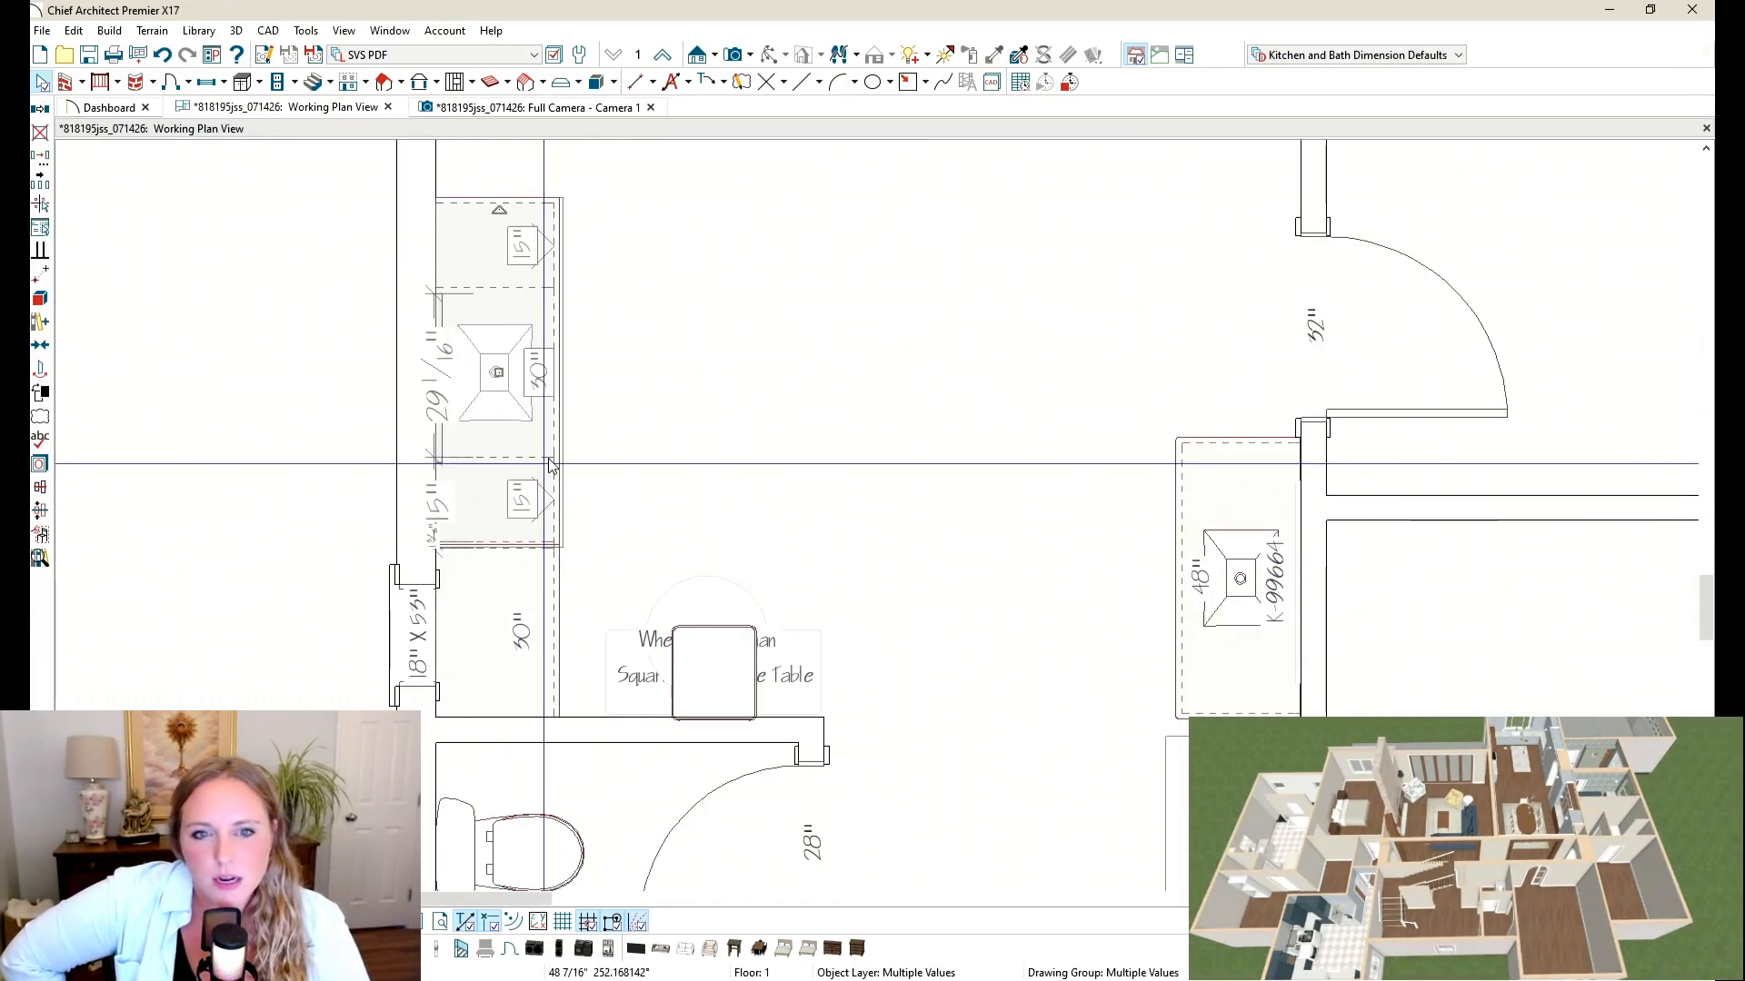
{"action": "key", "text": "Down"}
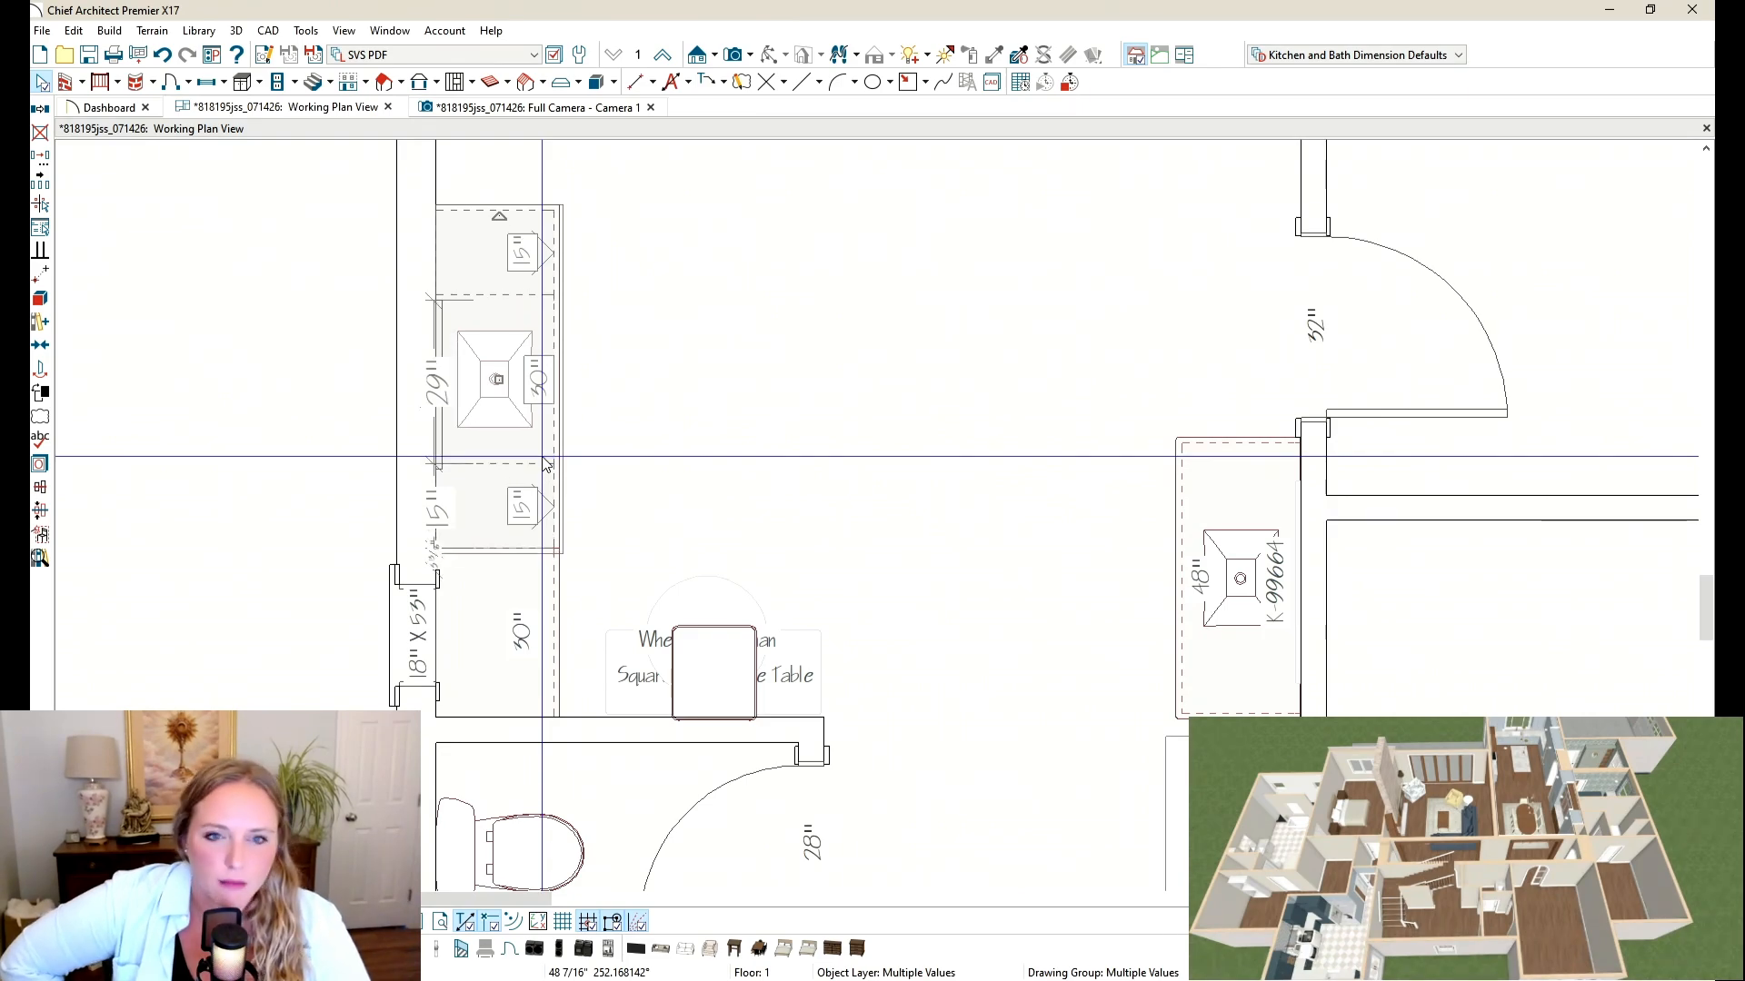
{"action": "left_click", "coordinate": [654, 377]}
Step: Make a mirrored copy of the corner window on the other side of the vanity, reflected about the sink cabinet
{"action": "left_click", "coordinate": [618, 108]}
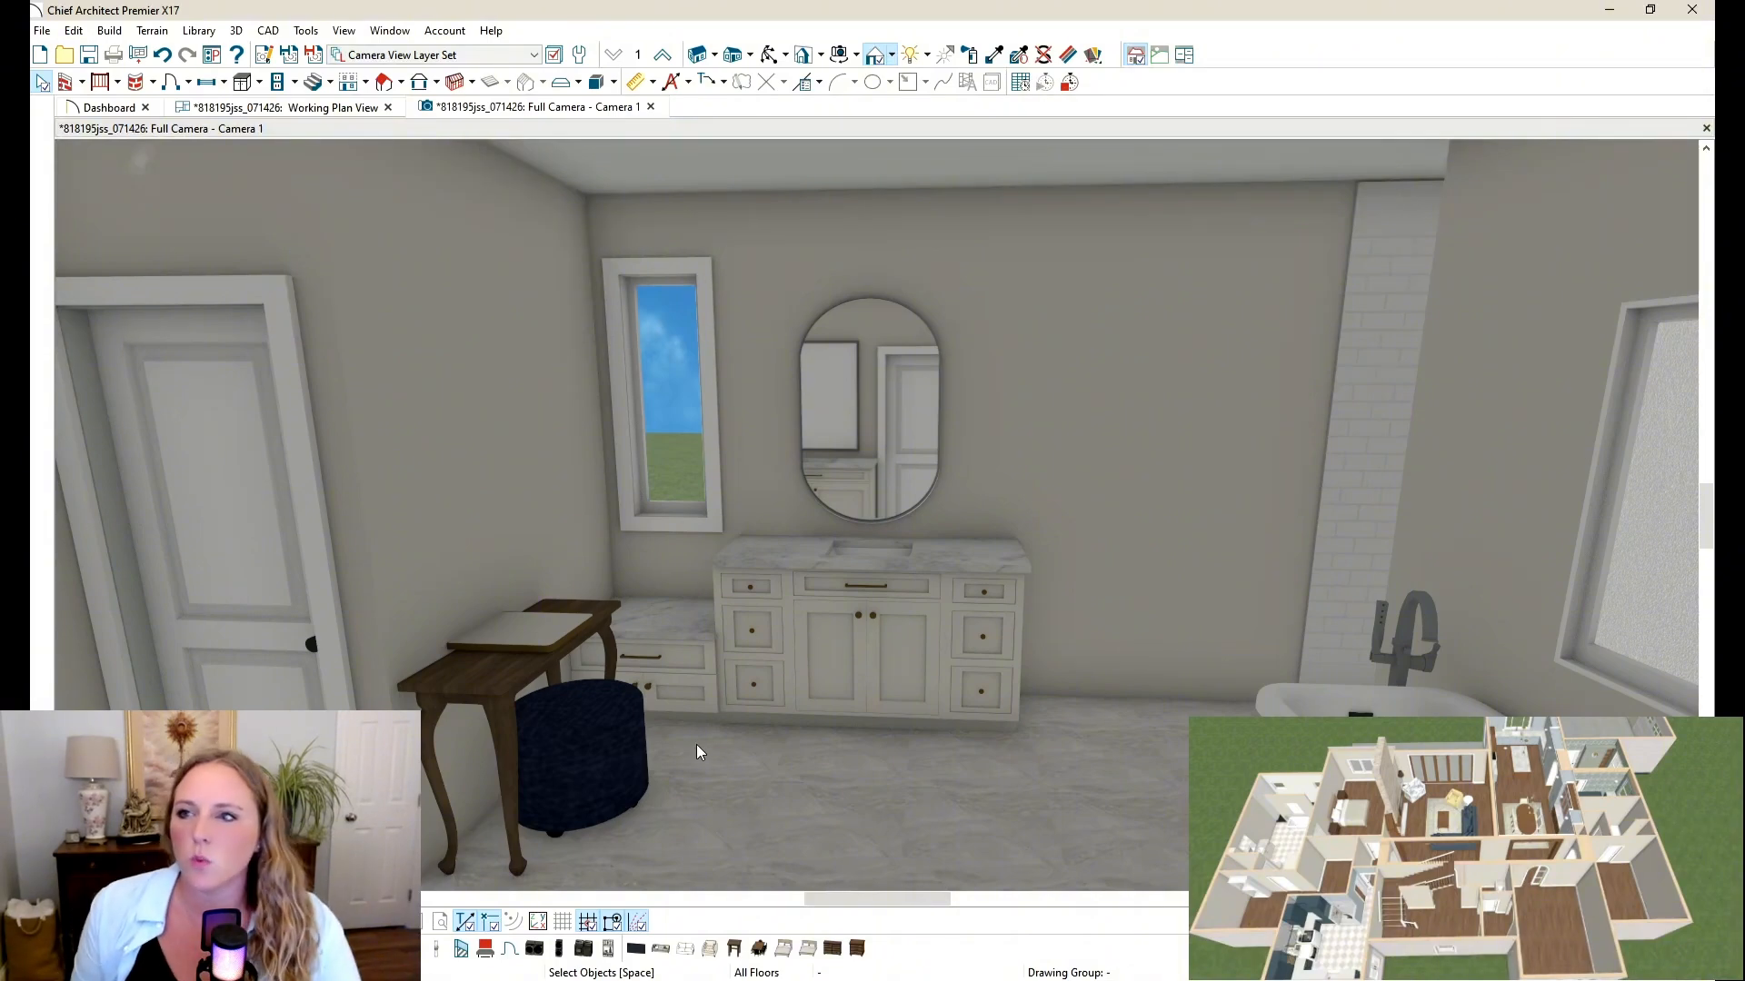
{"action": "left_click", "coordinate": [667, 372]}
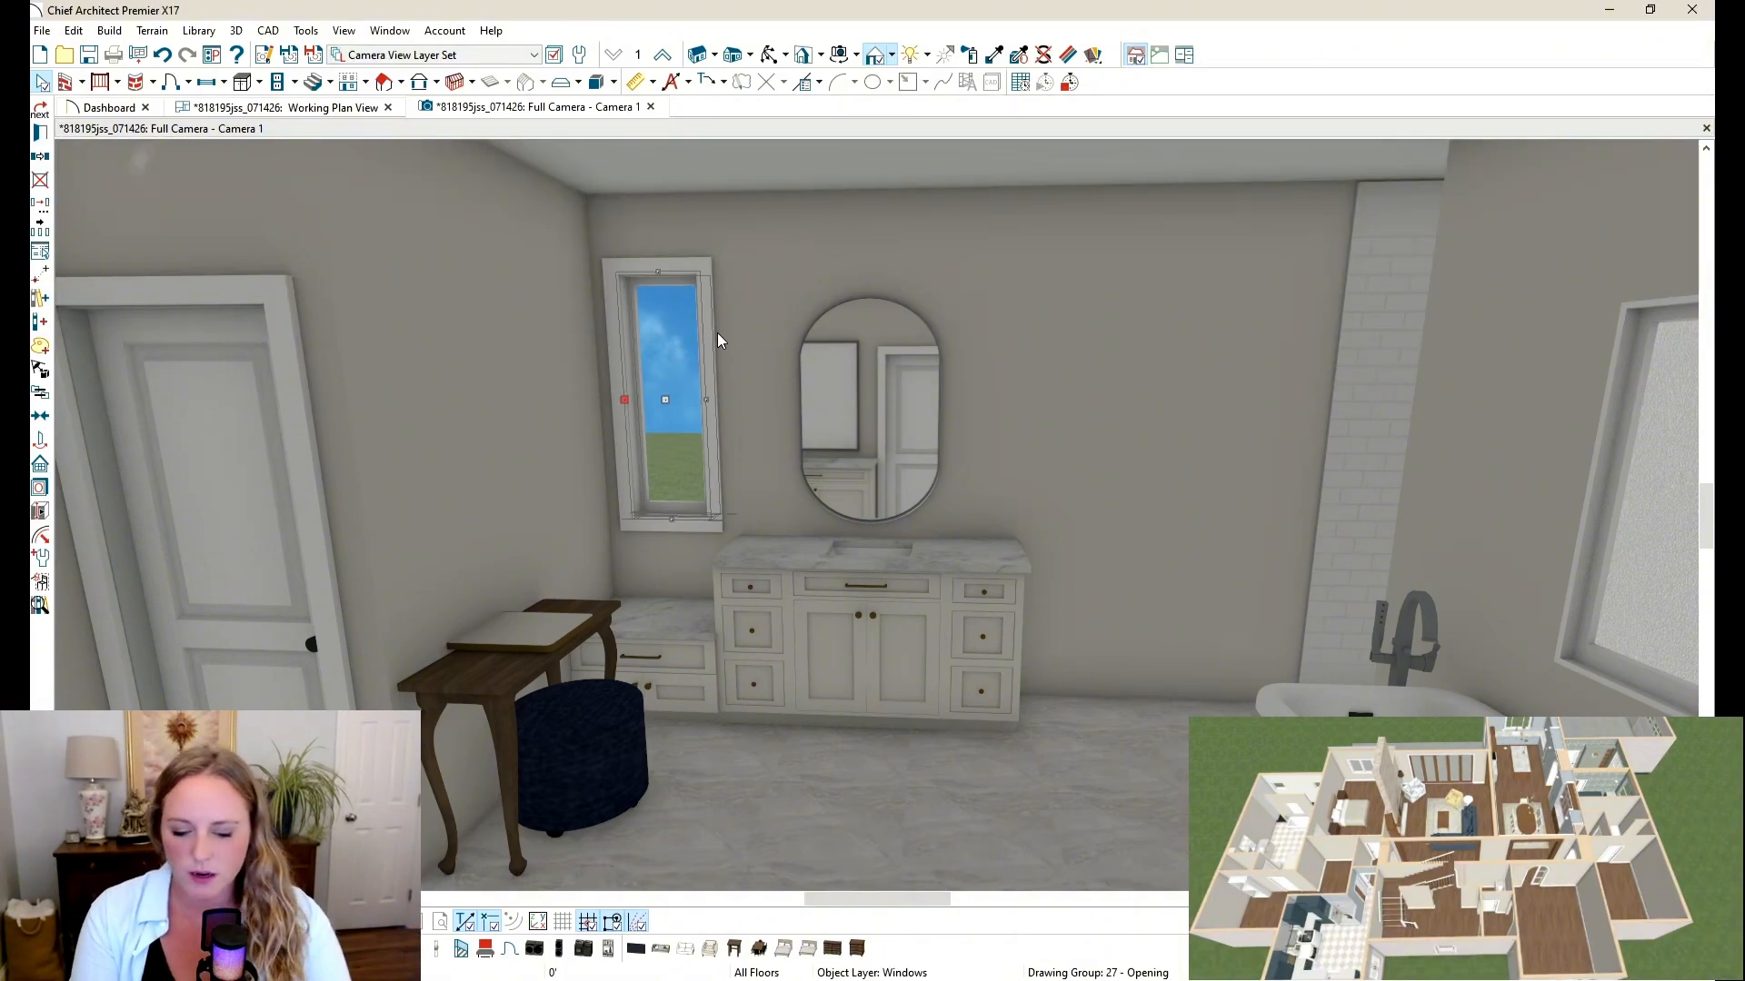
{"action": "key", "text": "c"}
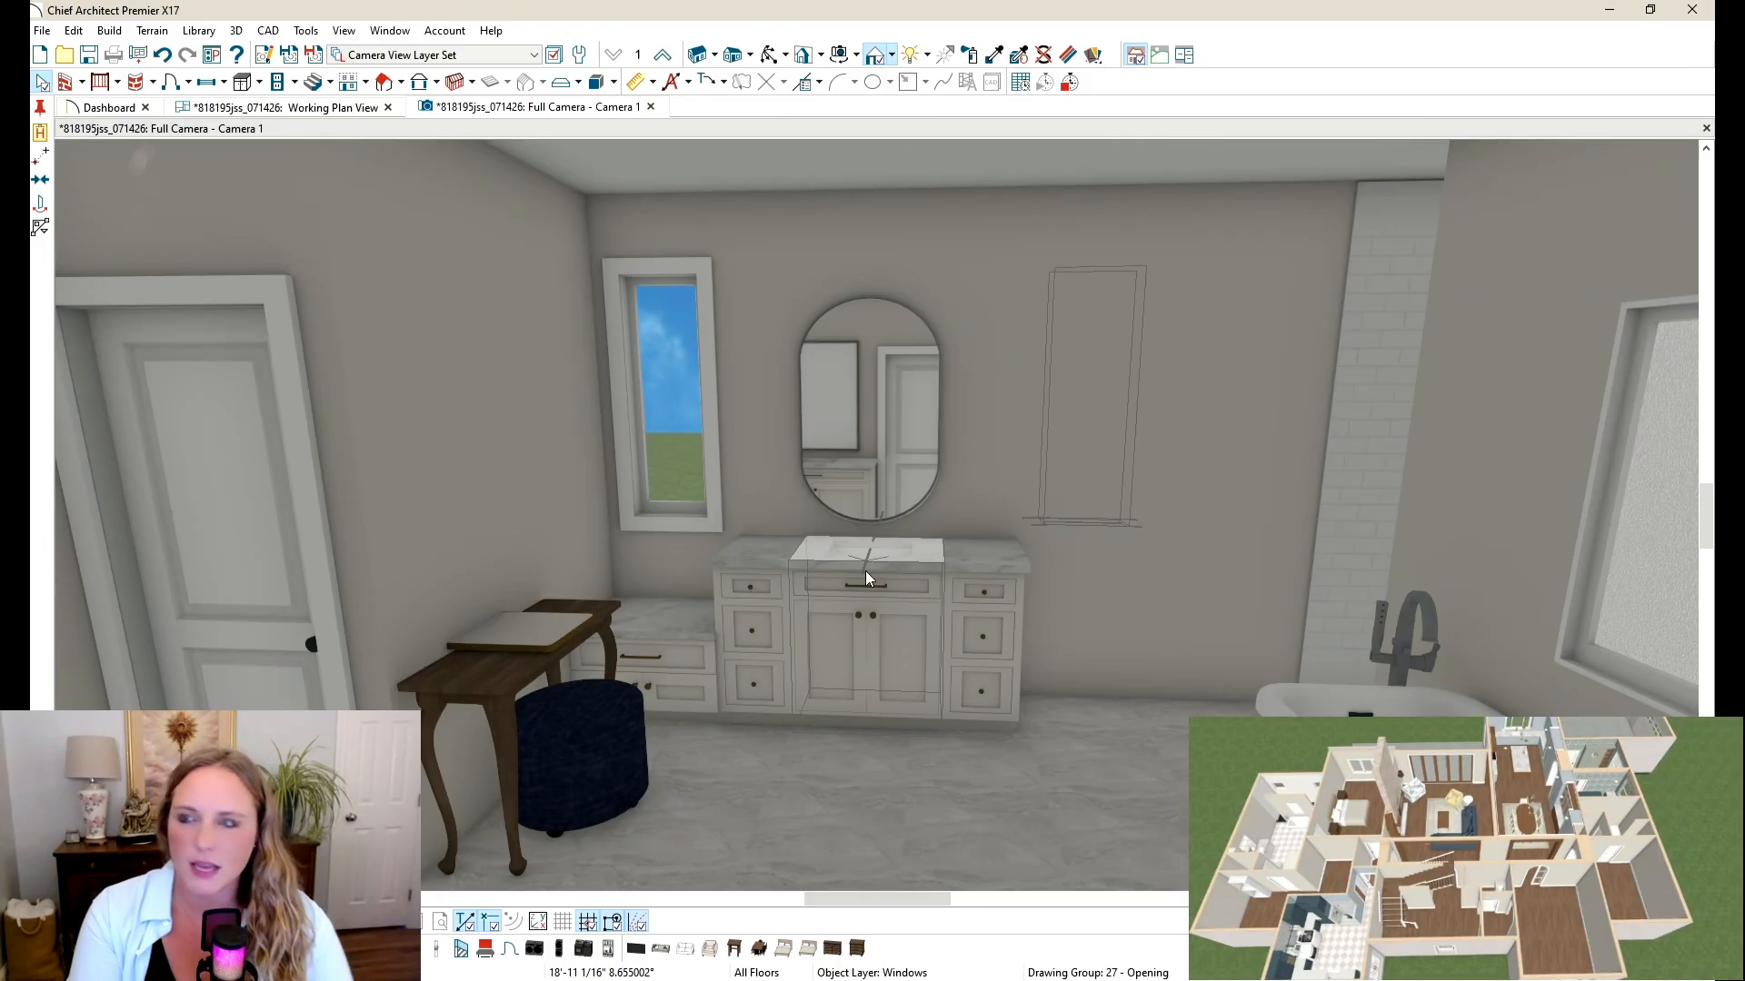
{"action": "left_click", "coordinate": [865, 571]}
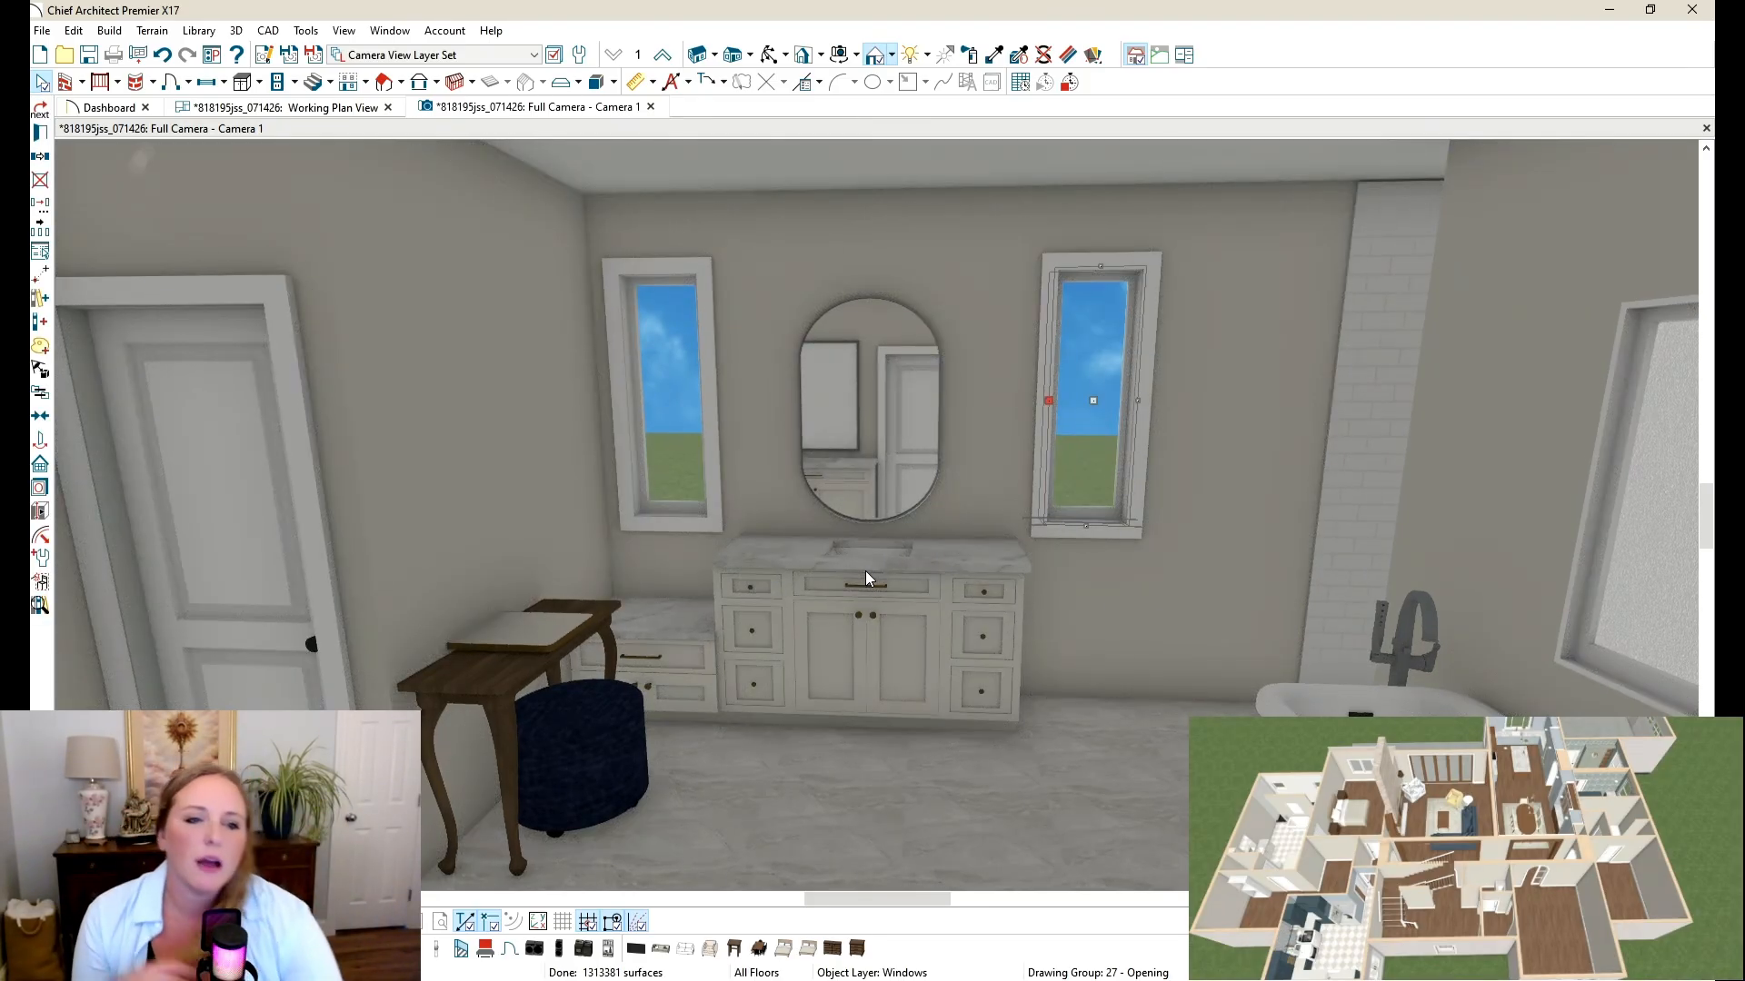
Step: Search the library for "sconce" and place a black single-light wall sconce on each side of the vanity mirror
{"action": "key", "text": "ctrl+l"}
{"action": "type", "text": "s"}
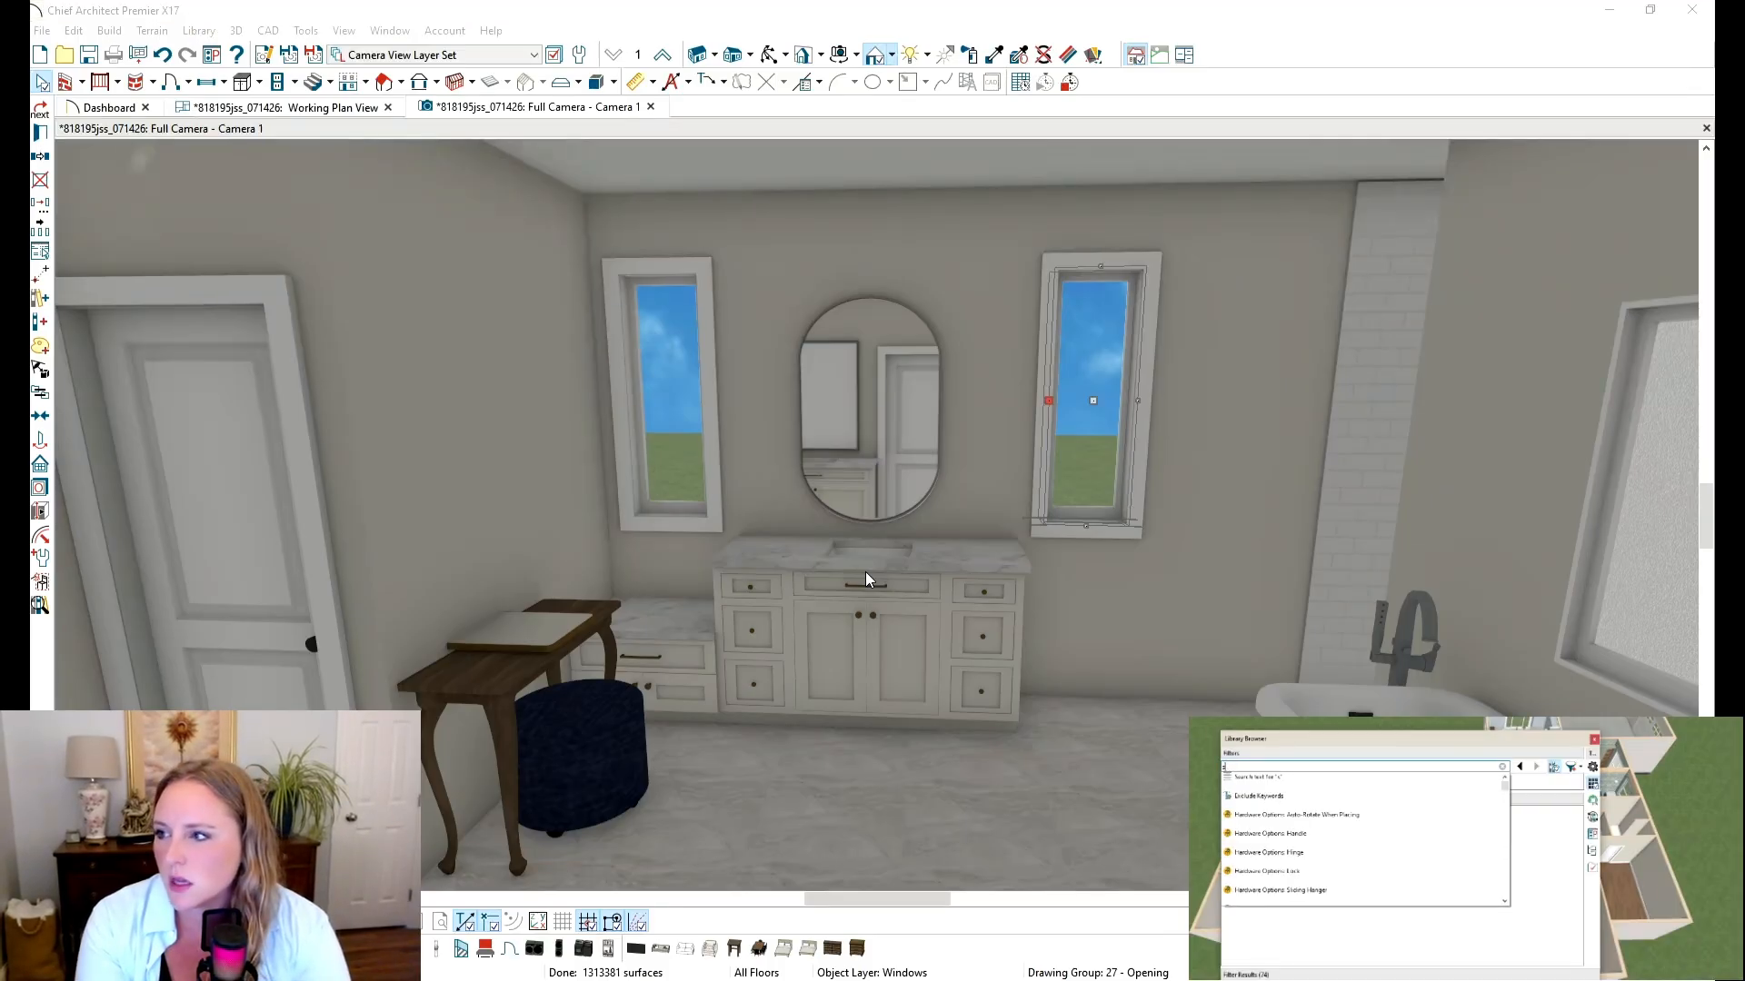
{"action": "type", "text": "conce"}
{"action": "key", "text": "Return"}
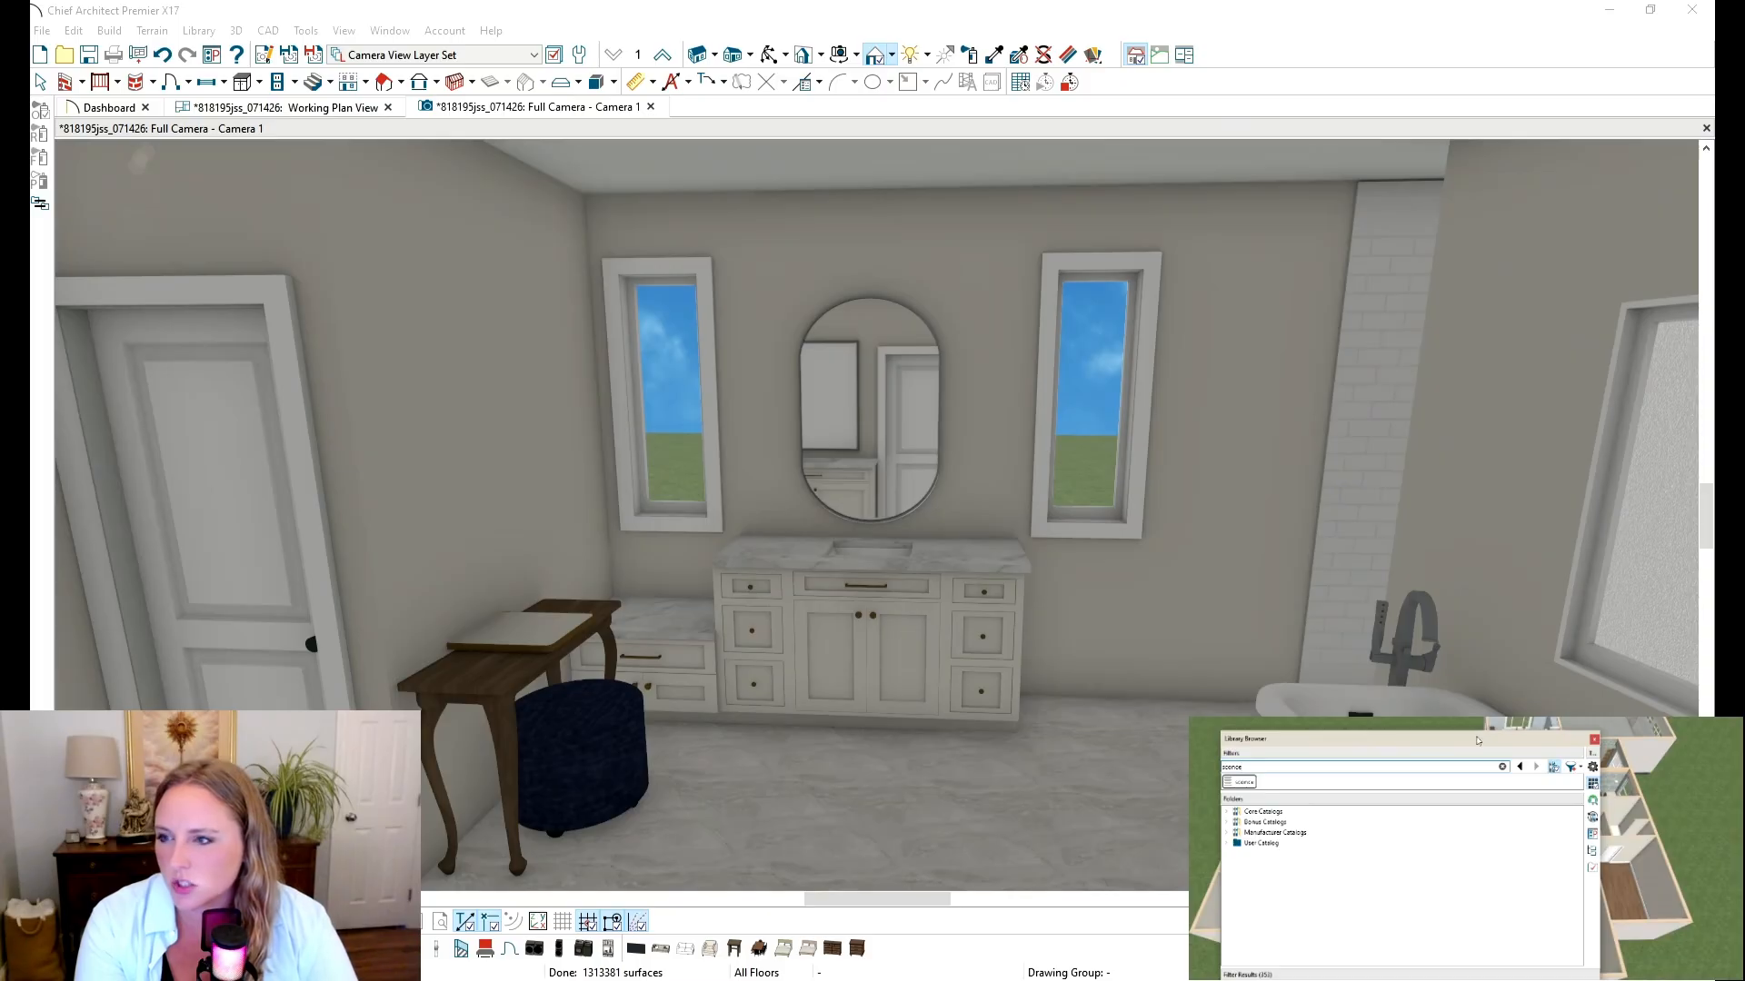
{"action": "left_click_drag", "start_coordinate": [1452, 746], "coordinate": [1507, 617]}
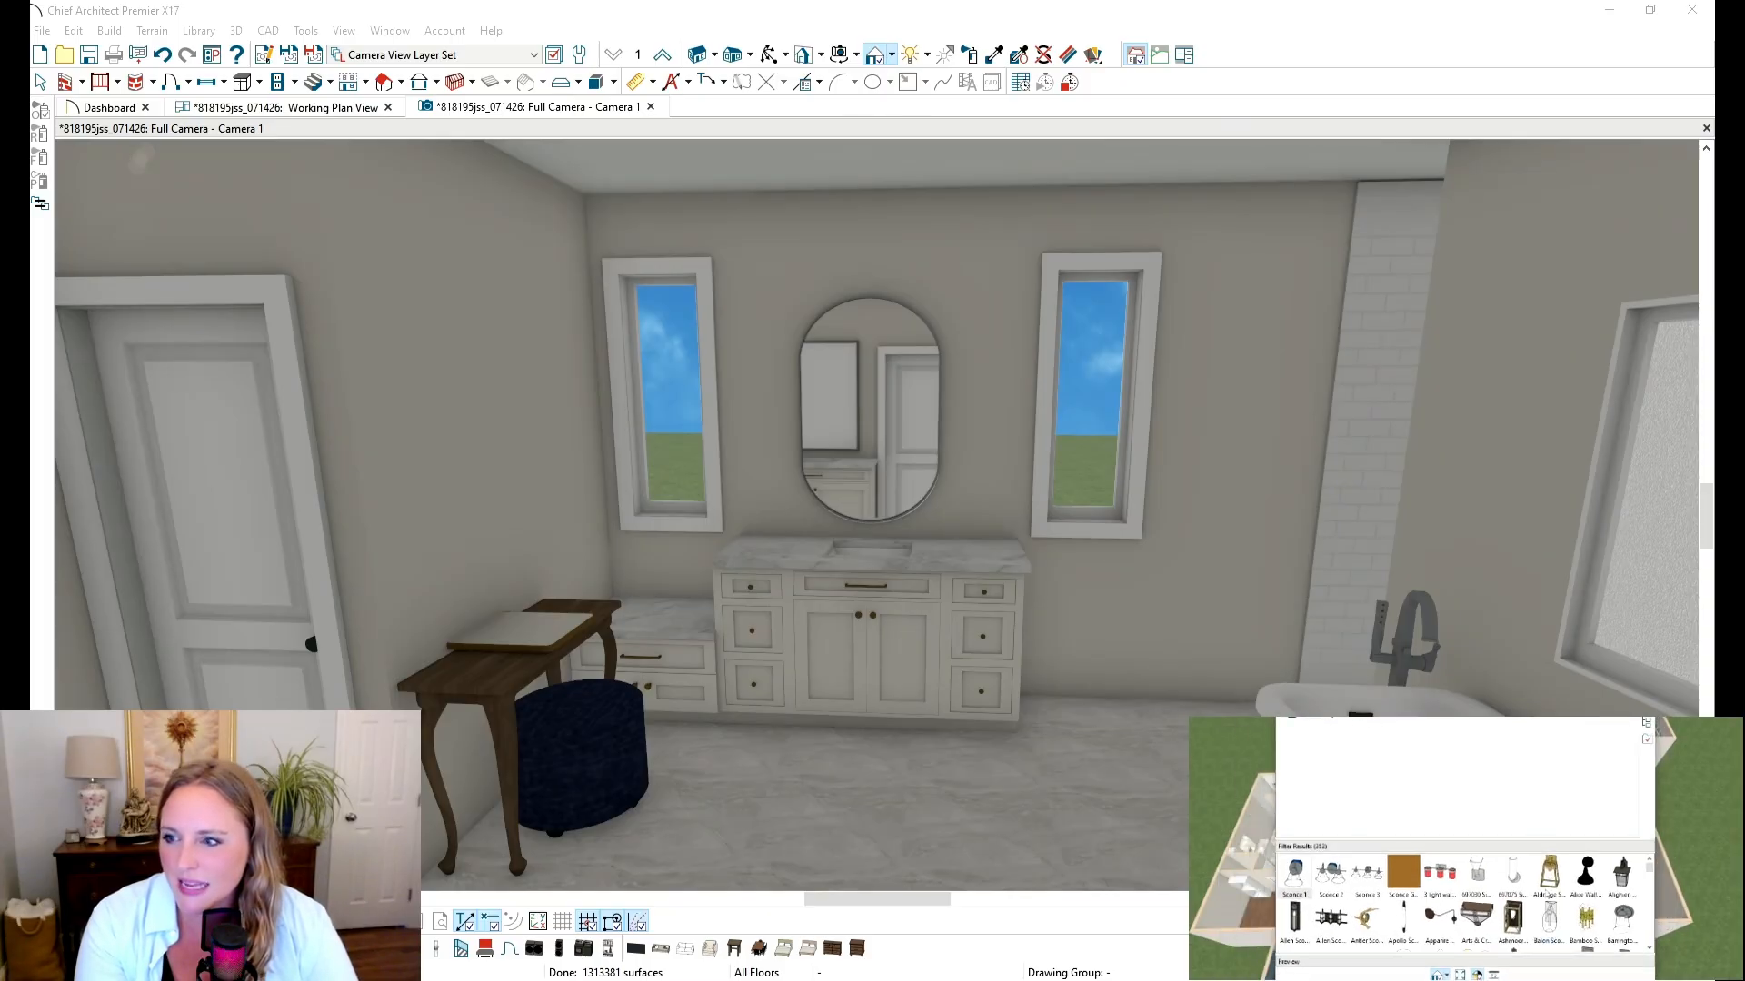
{"action": "scroll", "coordinate": [1650, 950], "scroll_direction": "down", "scroll_amount": 3}
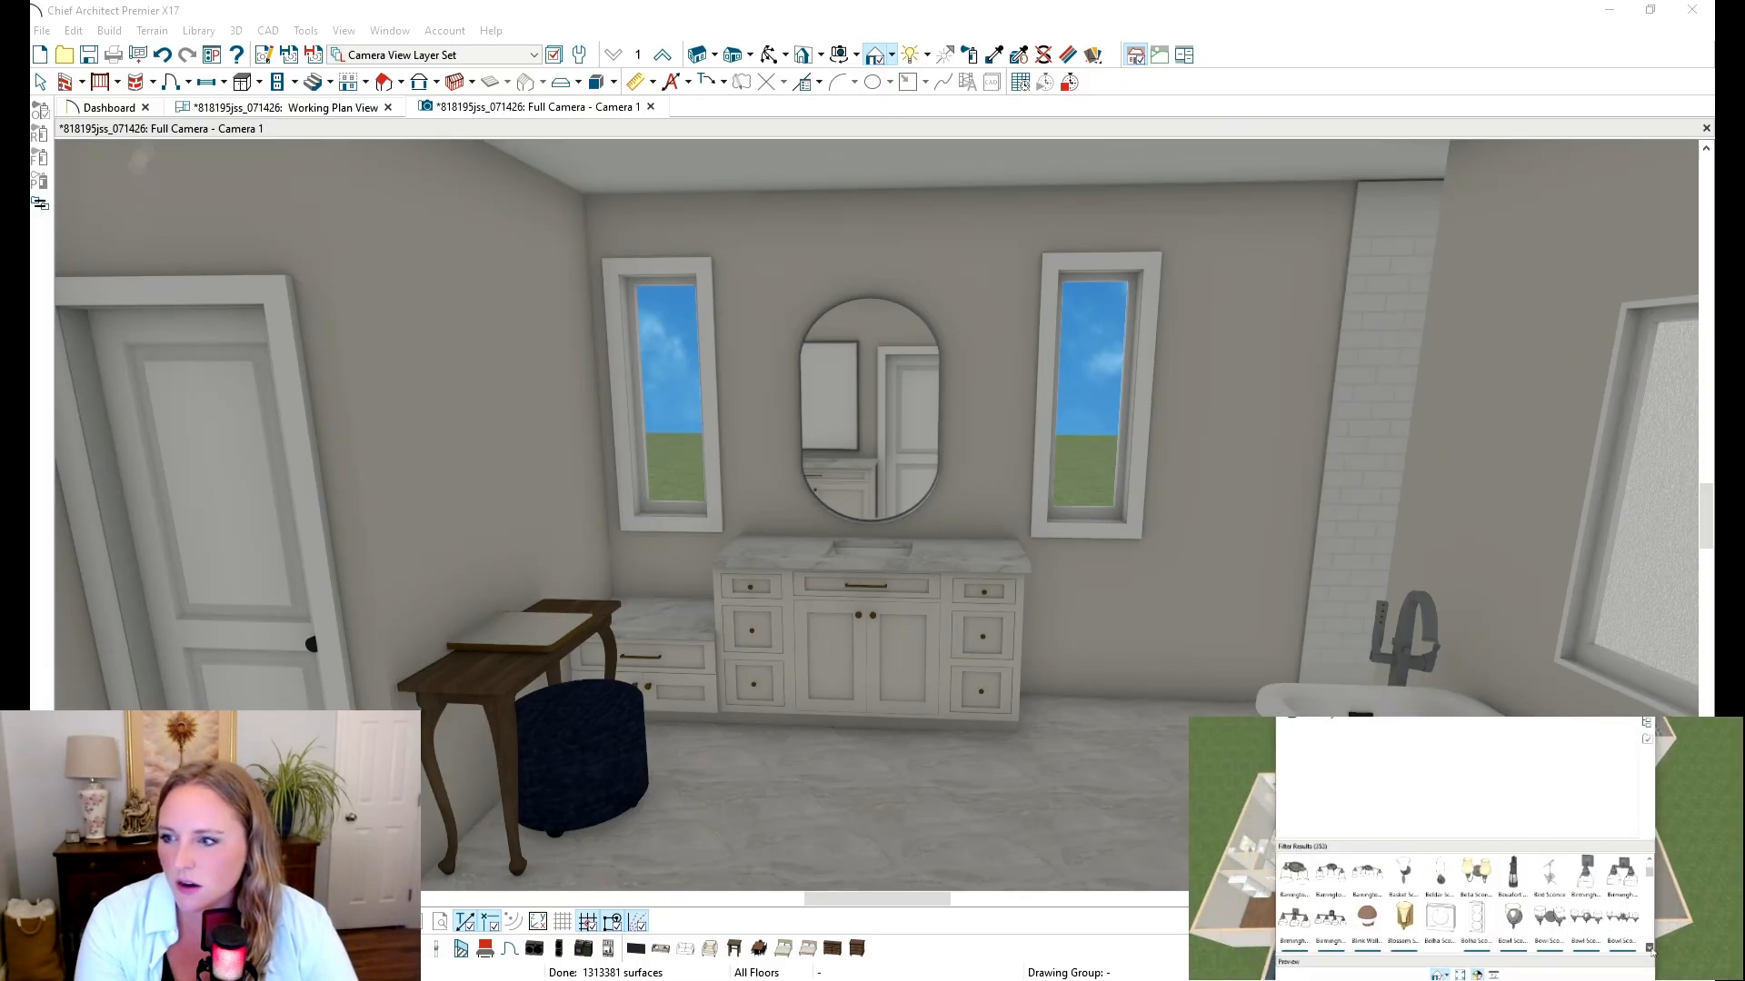
{"action": "left_click", "coordinate": [1474, 919]}
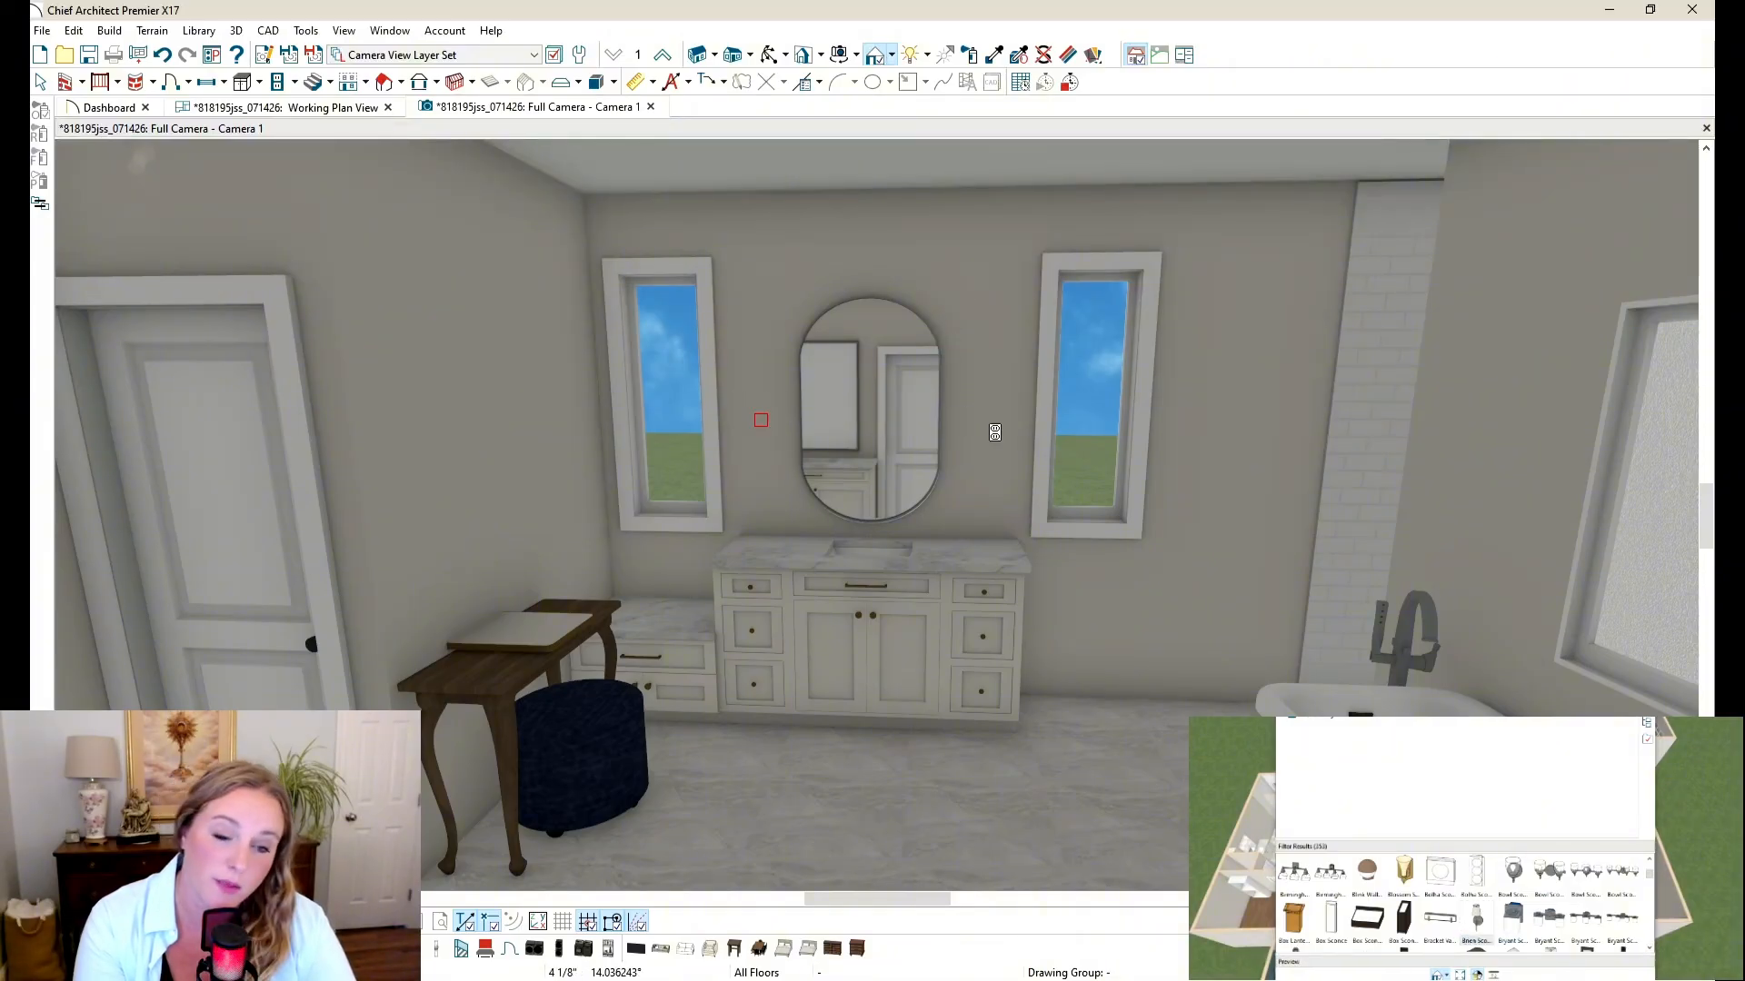
{"action": "left_click", "coordinate": [986, 444]}
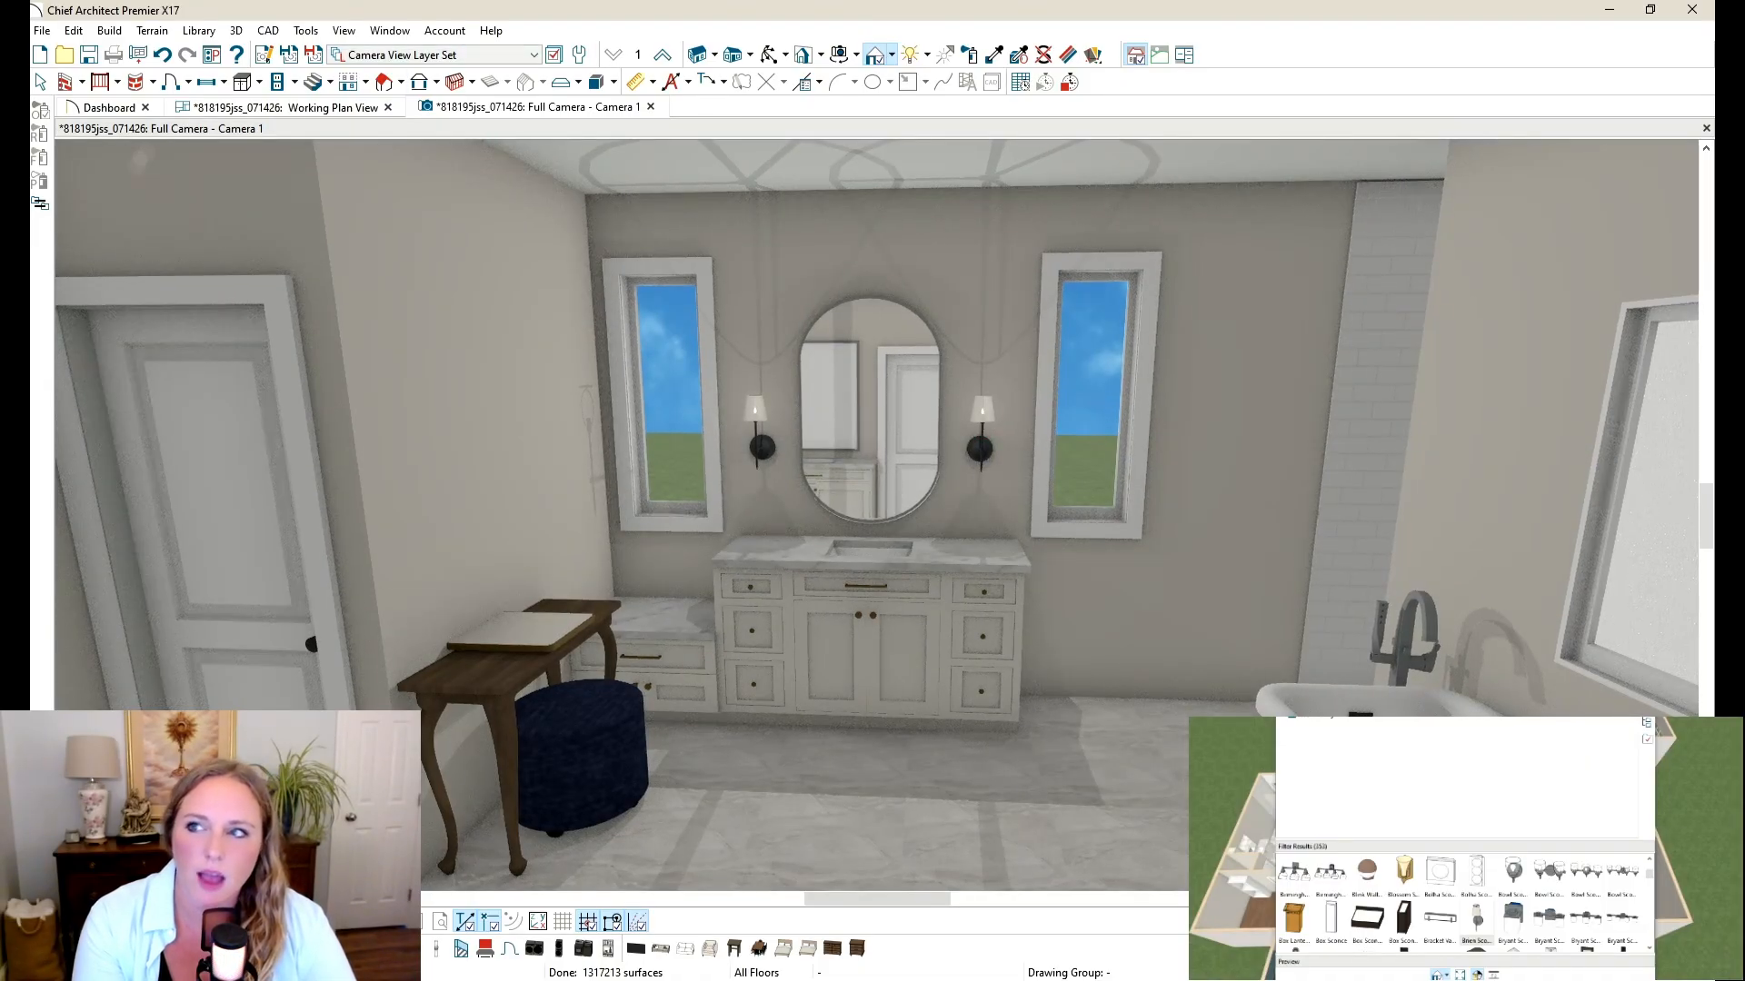
{"action": "left_click_drag", "start_coordinate": [1463, 610], "coordinate": [1424, 743]}
{"action": "left_click", "coordinate": [1609, 744]}
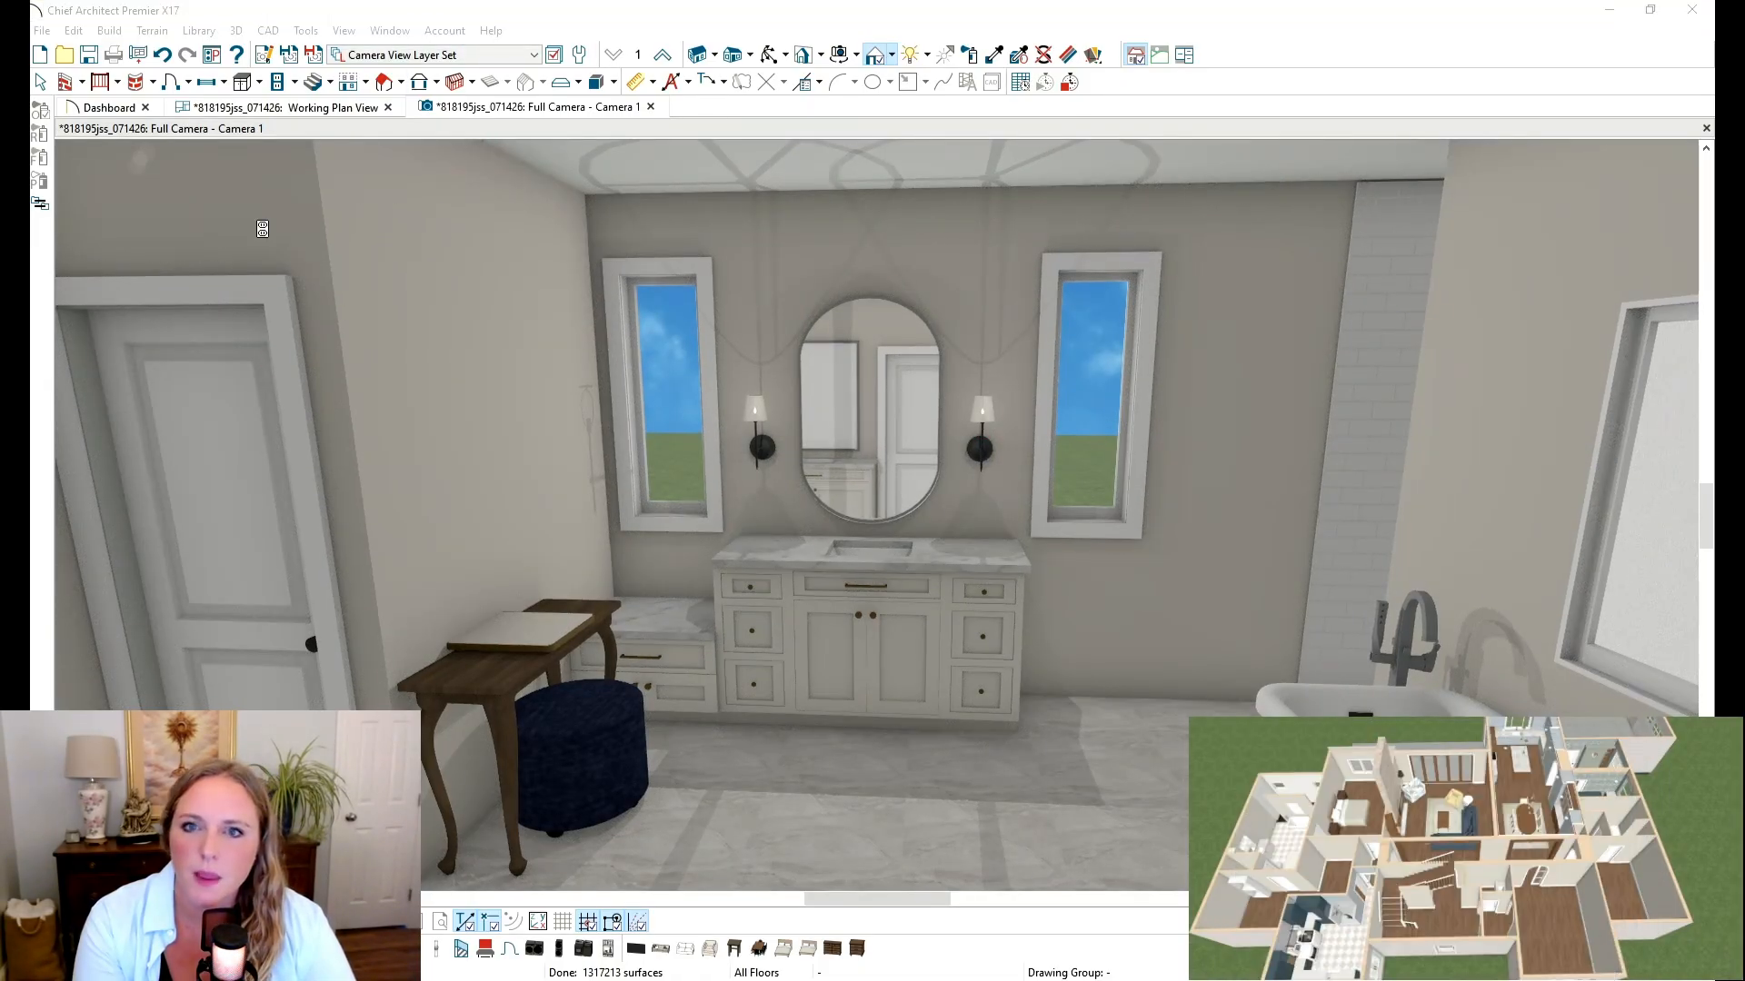
{"action": "left_click", "coordinate": [41, 82]}
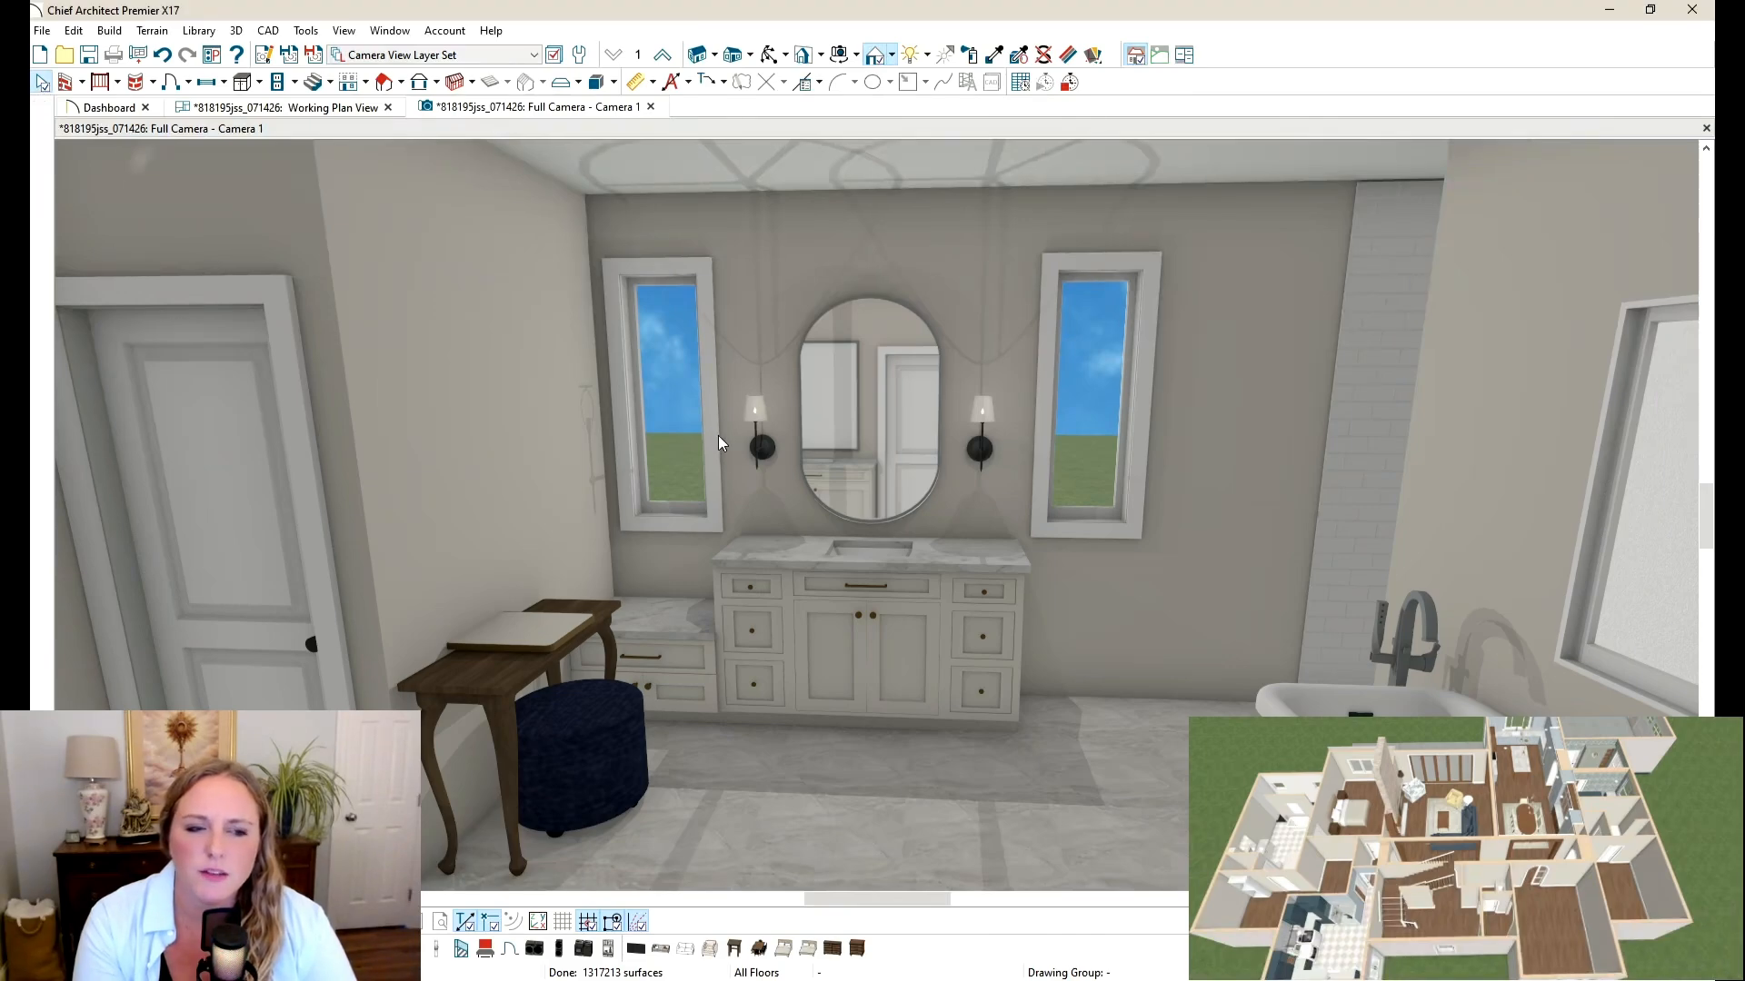
{"action": "left_click", "coordinate": [772, 57]}
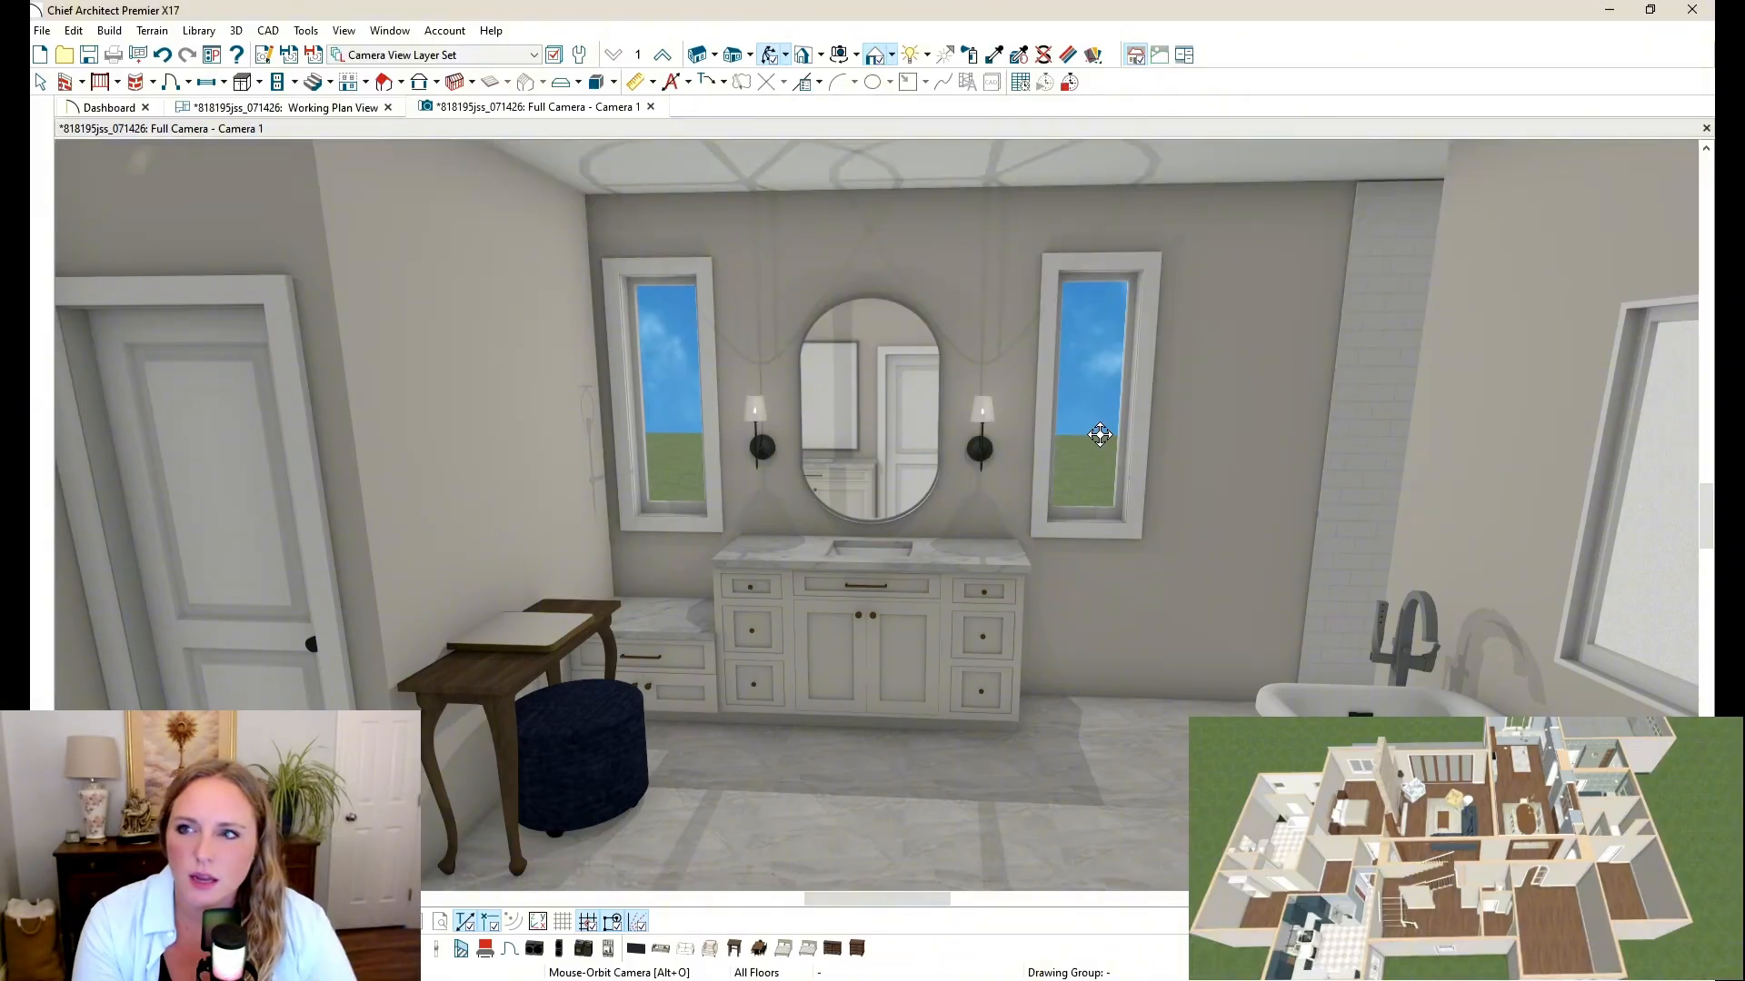
{"action": "scroll", "coordinate": [1100, 437], "scroll_direction": "up", "scroll_amount": 3}
{"action": "scroll", "coordinate": [1108, 434], "scroll_direction": "down", "scroll_amount": 1}
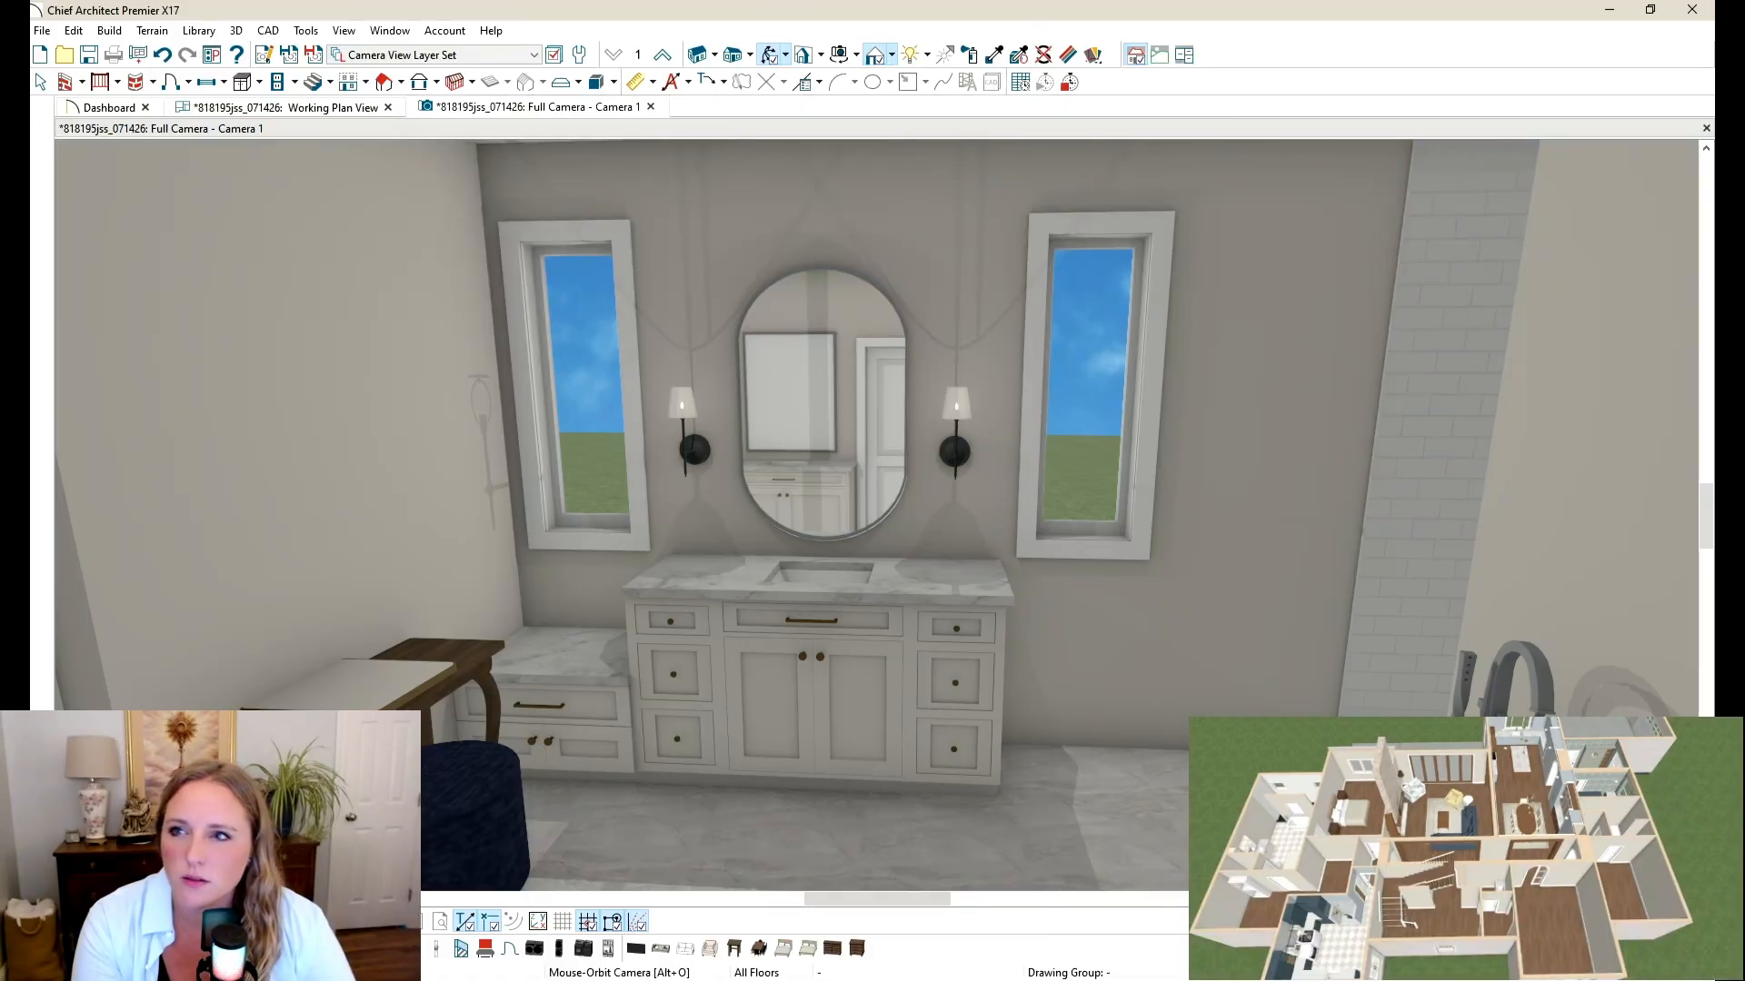
Step: Apply the frosted glass material to the panes of both windows flanking the vanity
{"action": "left_click_drag", "start_coordinate": [1014, 412], "coordinate": [919, 293]}
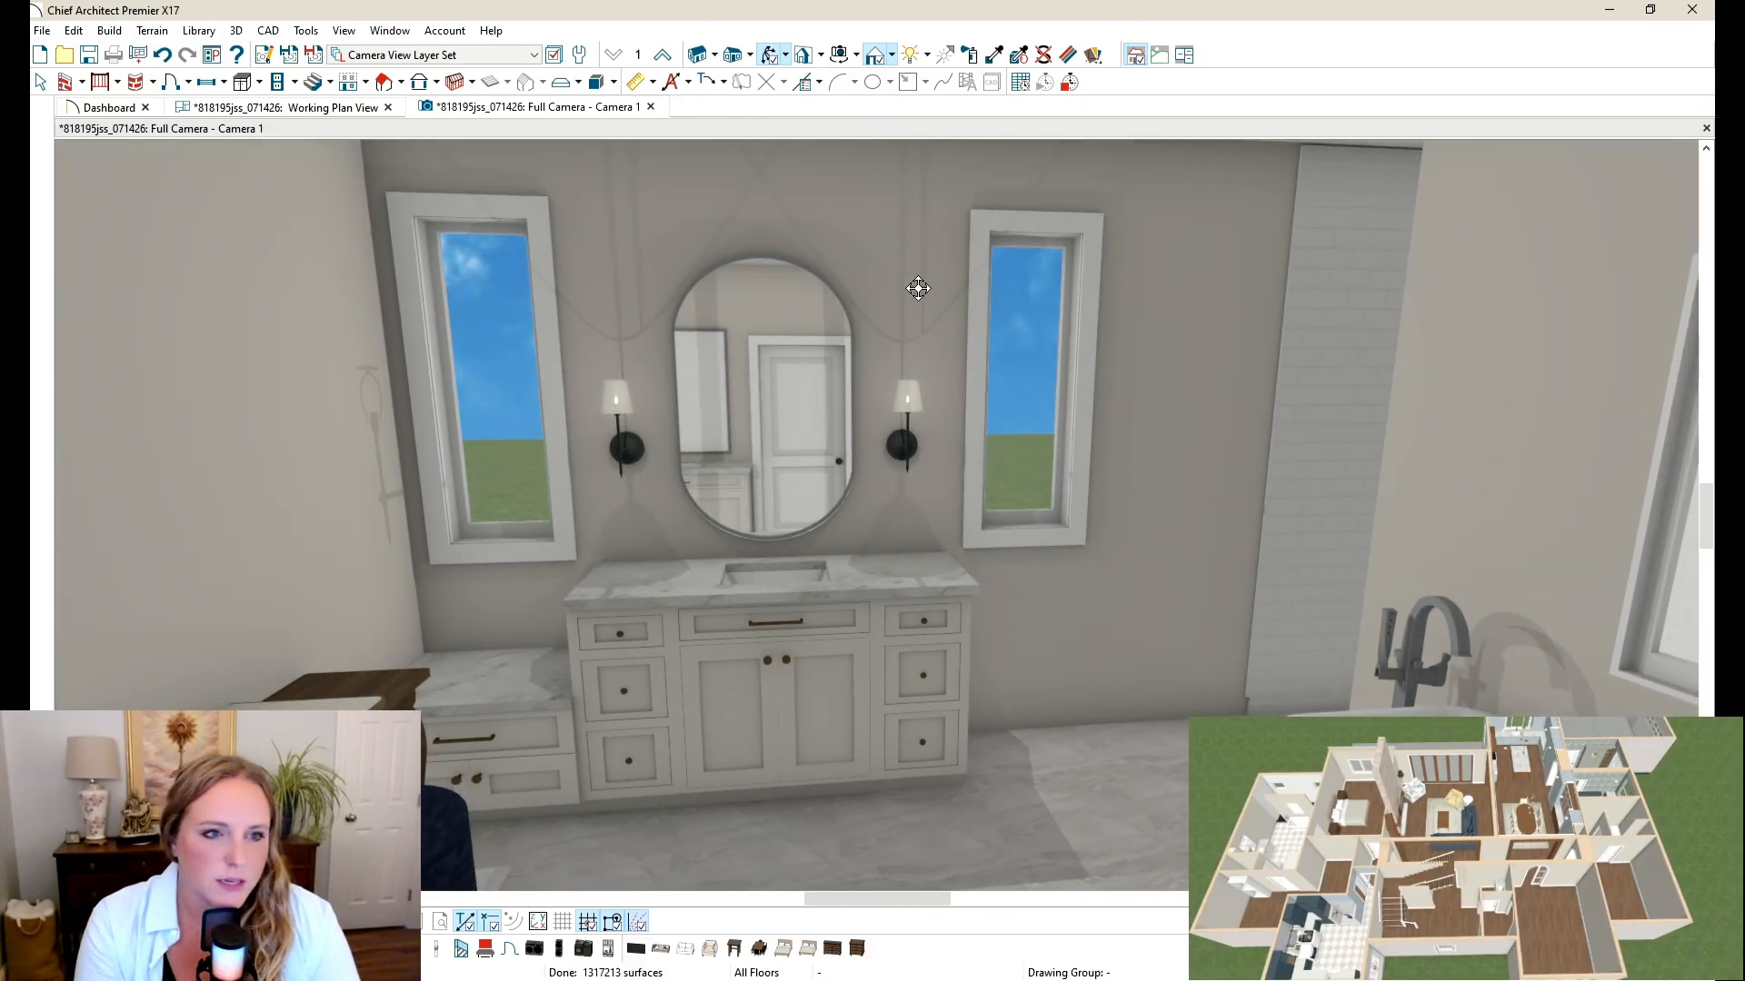
{"action": "left_click", "coordinate": [995, 54]}
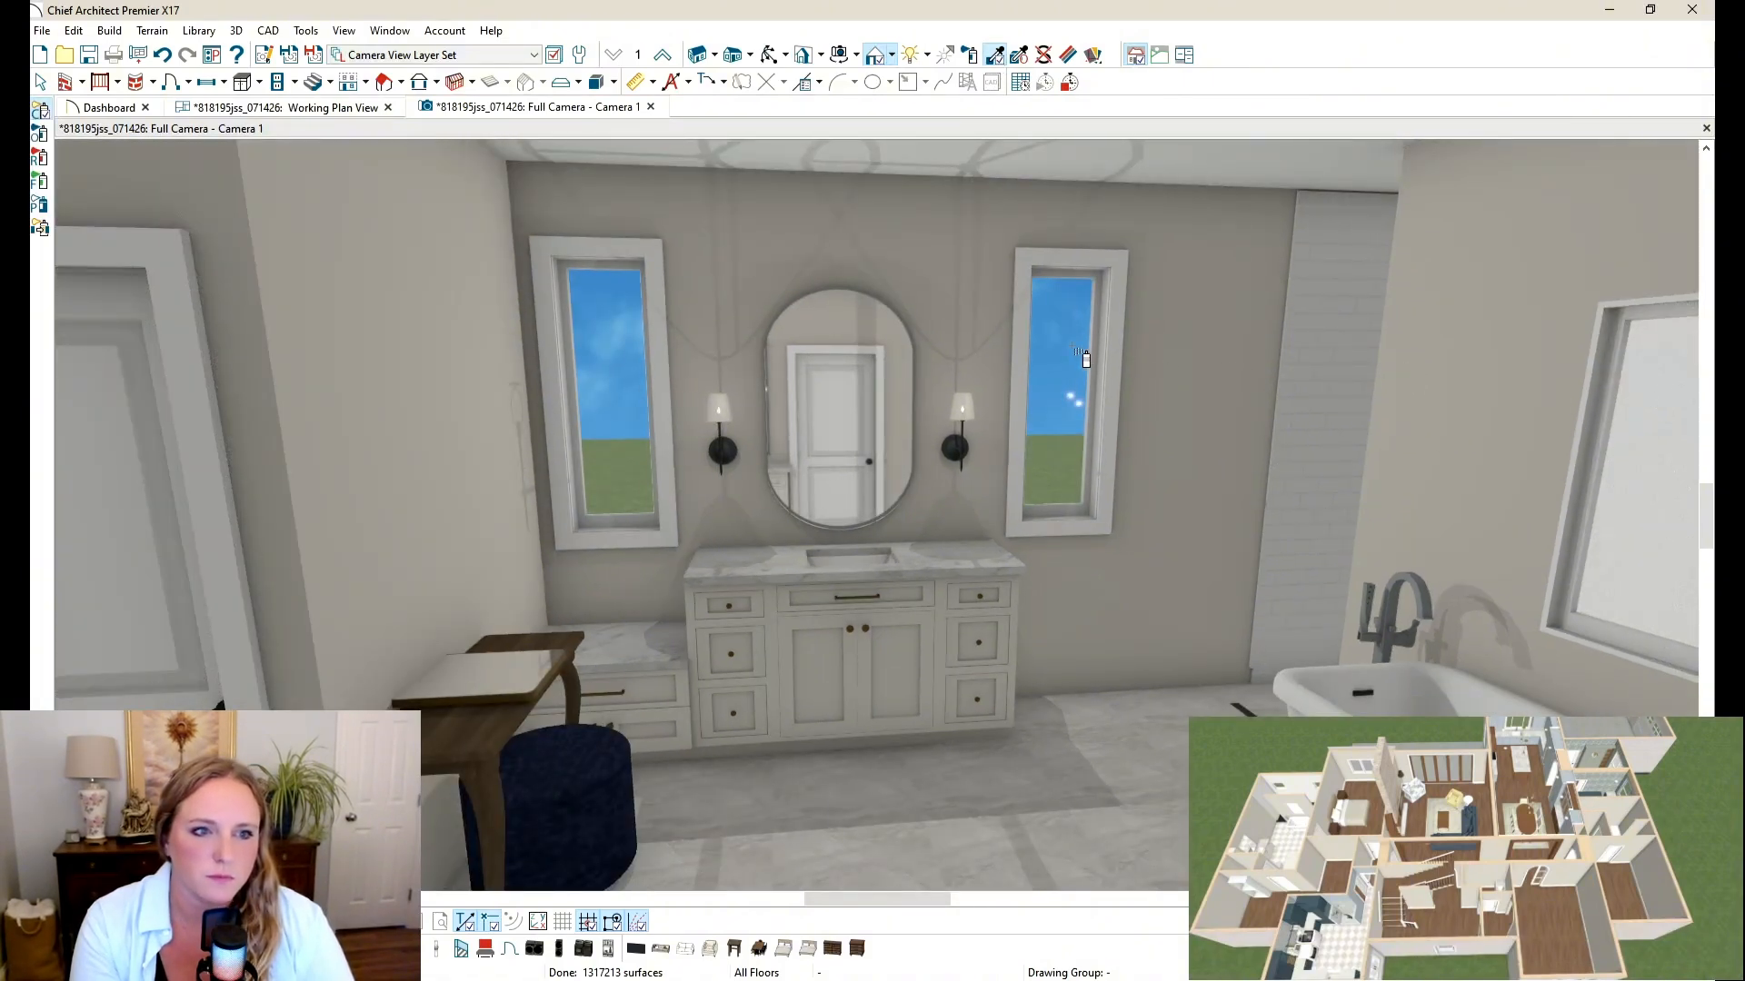
{"action": "left_click", "coordinate": [1071, 346]}
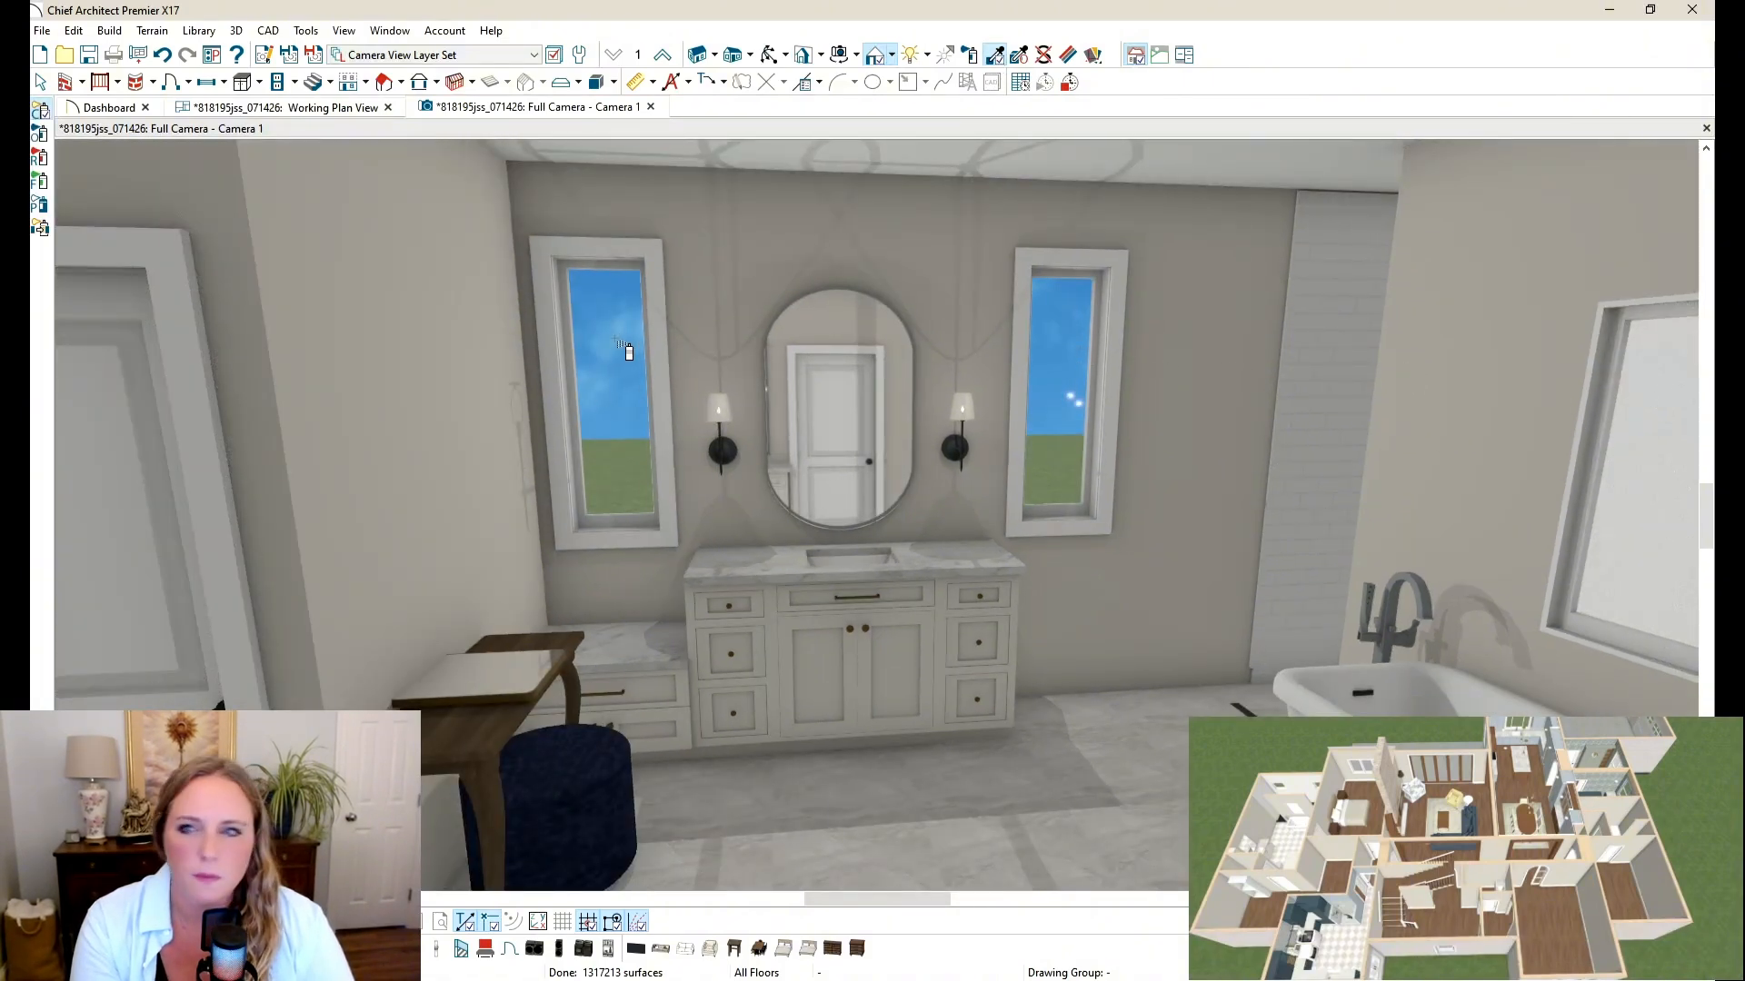
{"action": "left_click", "coordinate": [626, 337]}
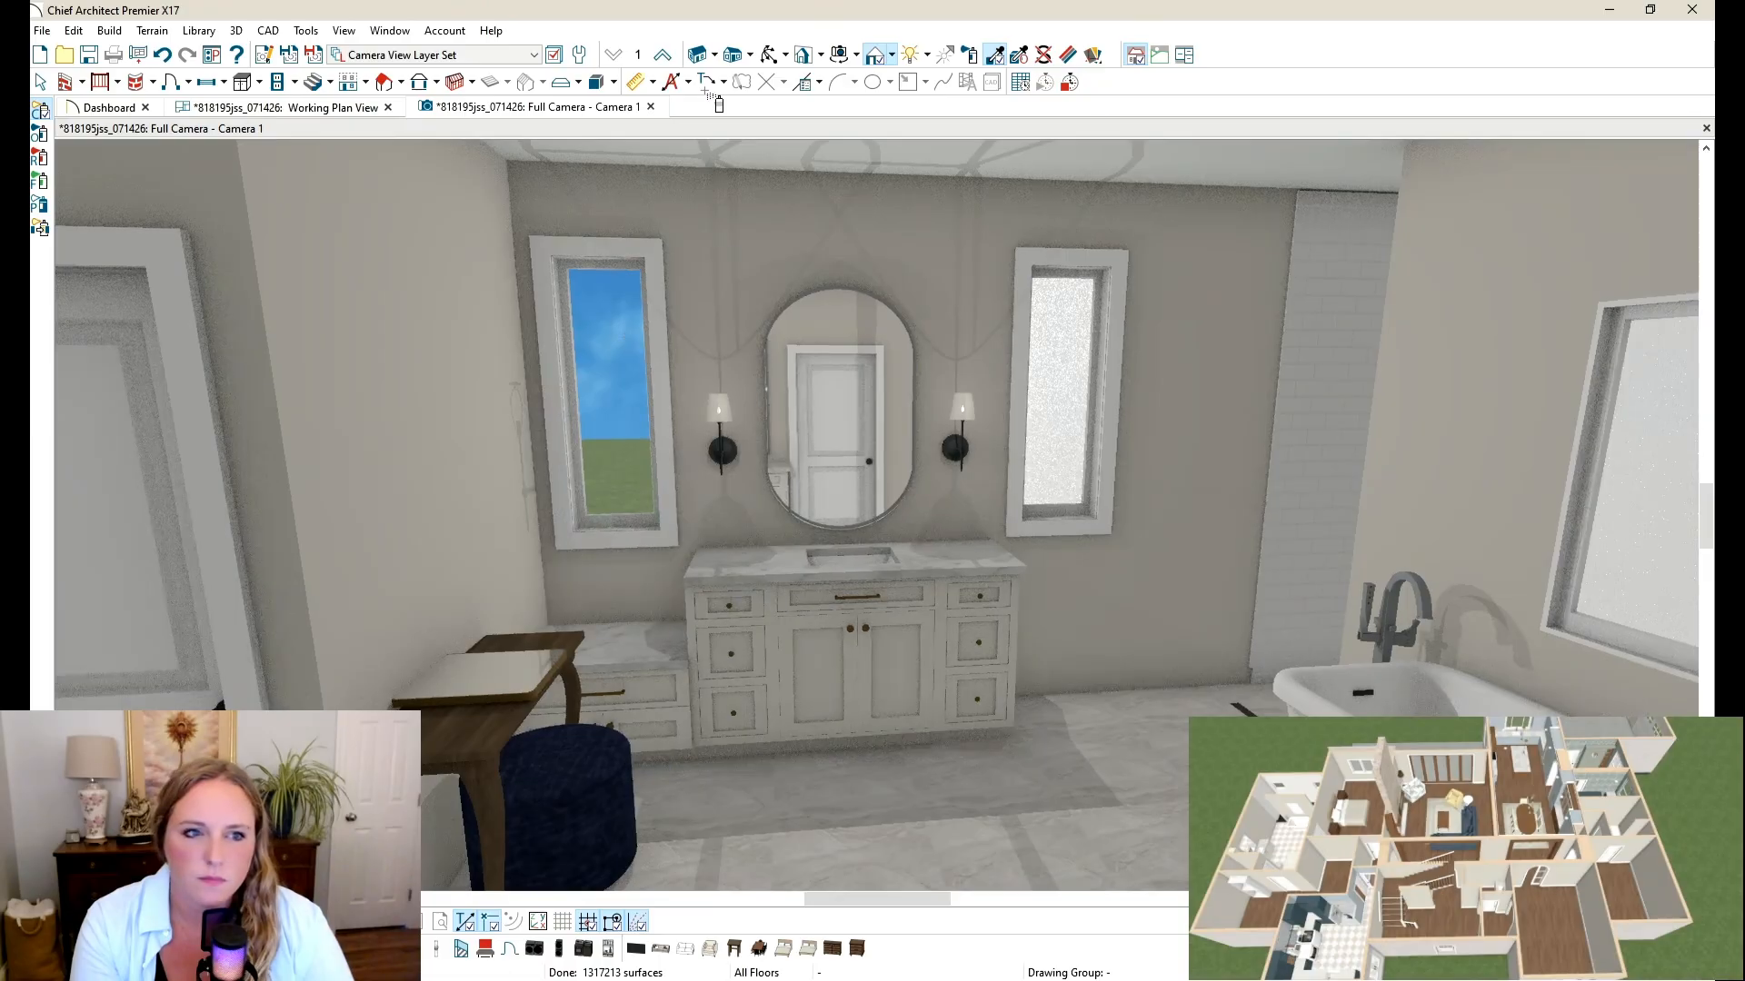
{"action": "left_click", "coordinate": [770, 54]}
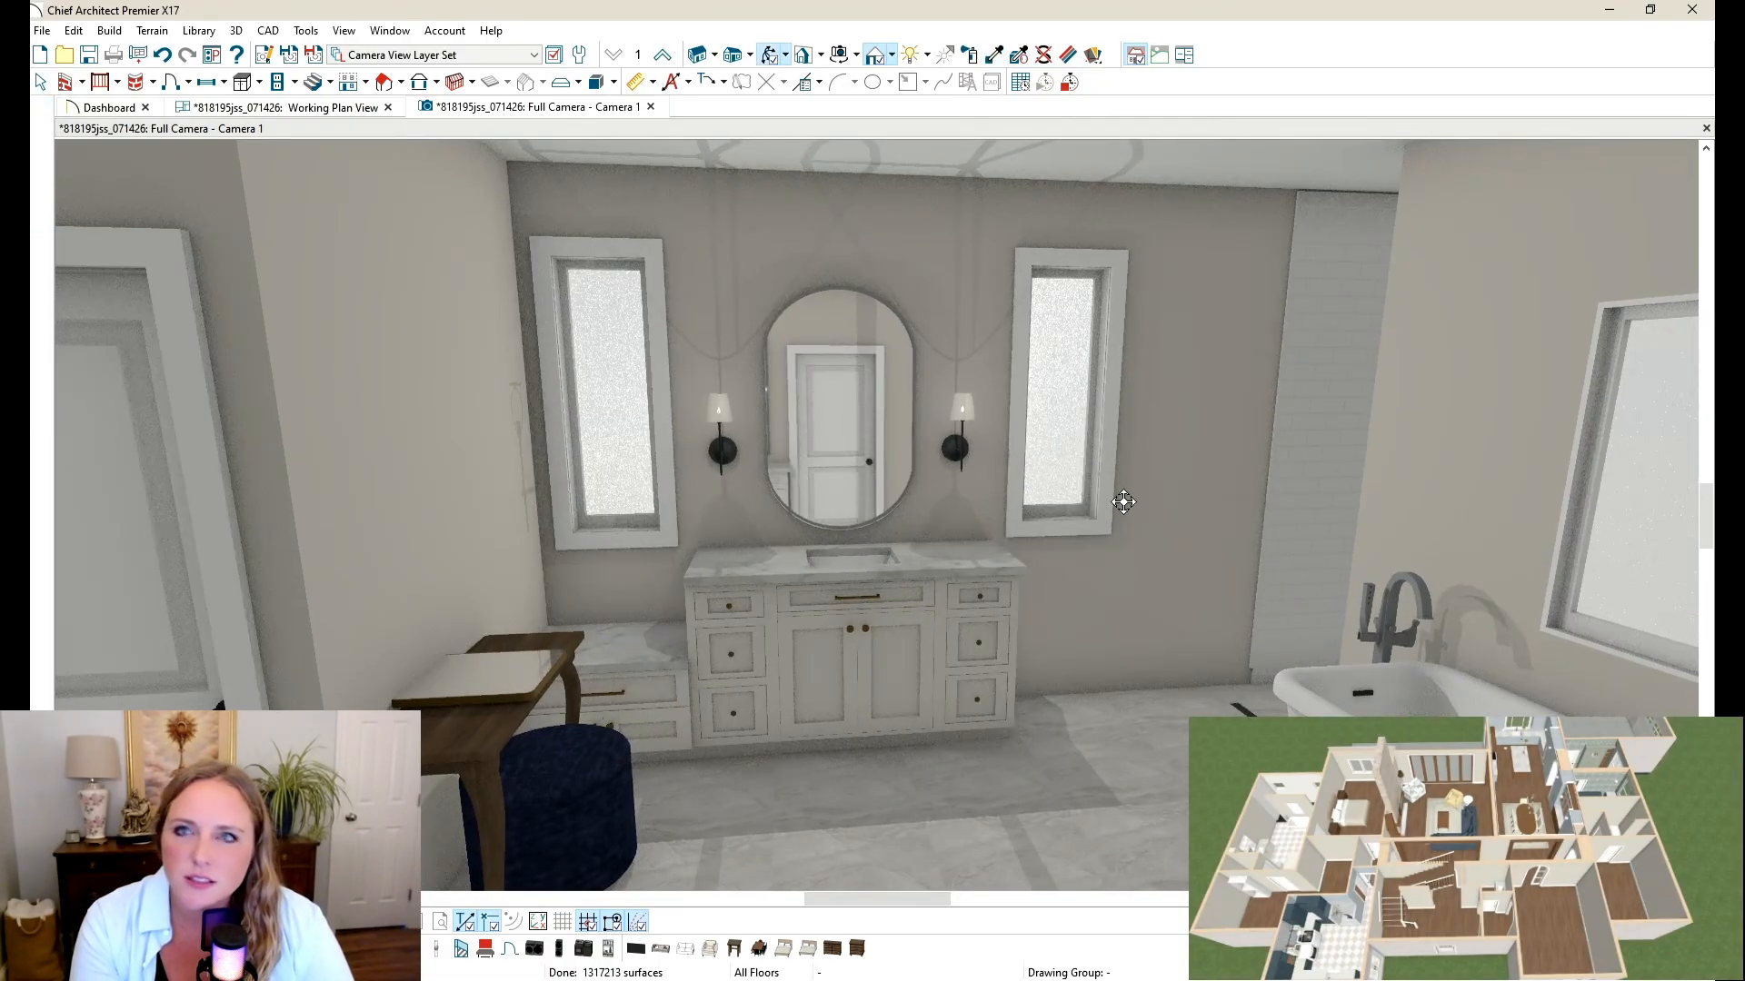
{"action": "left_click_drag", "start_coordinate": [1121, 499], "coordinate": [734, 513]}
{"action": "middle_click_drag", "start_coordinate": [734, 513], "coordinate": [727, 513]}
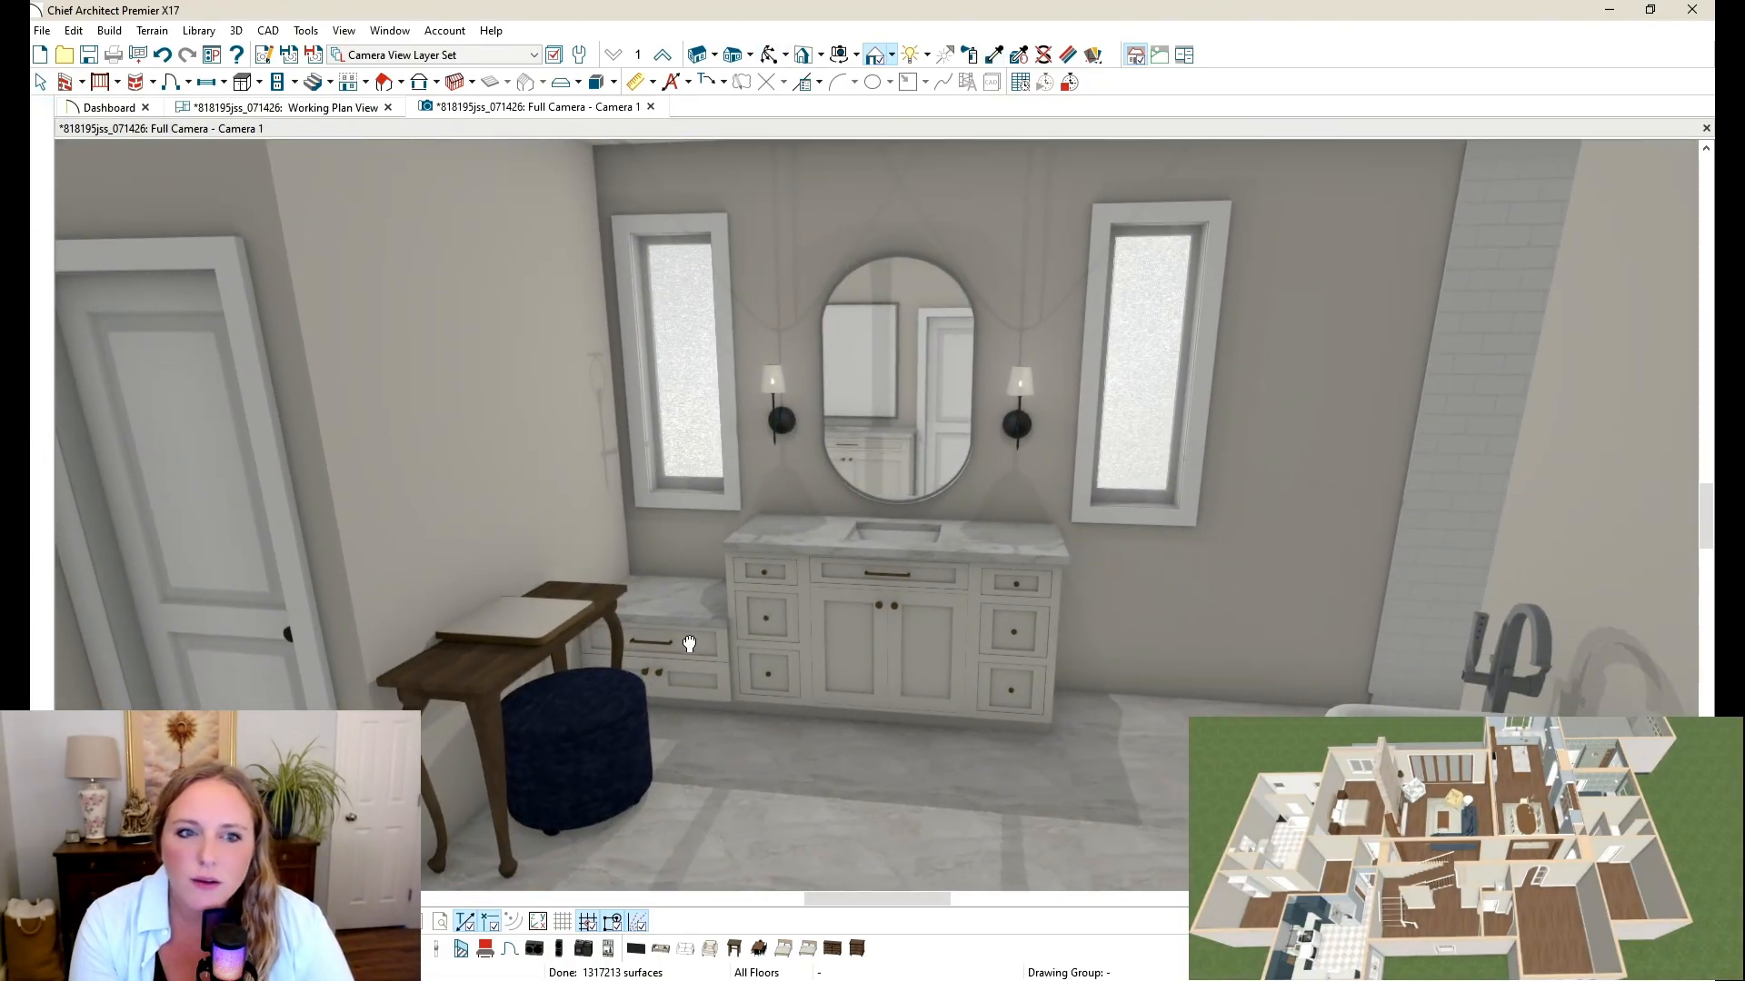
Step: Delete the low corner base cabinet beside the sink vanity
{"action": "key", "text": "space"}
{"action": "left_click", "coordinate": [694, 639]}
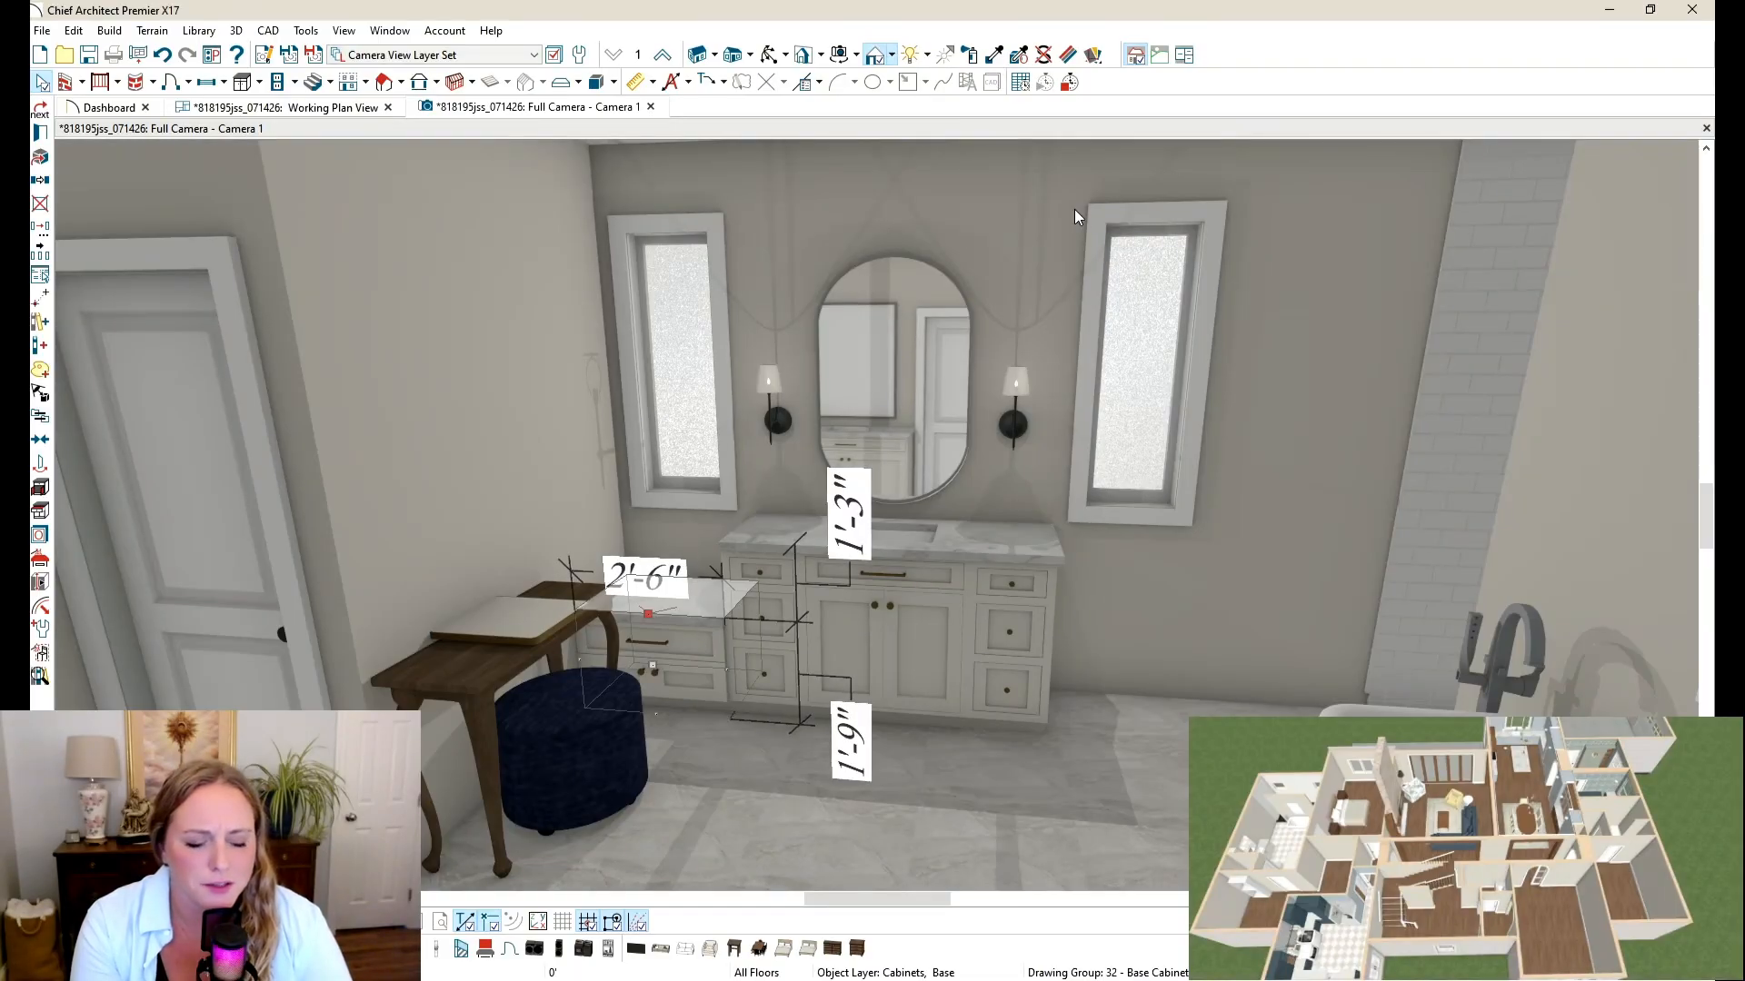
{"action": "key", "text": "Escape"}
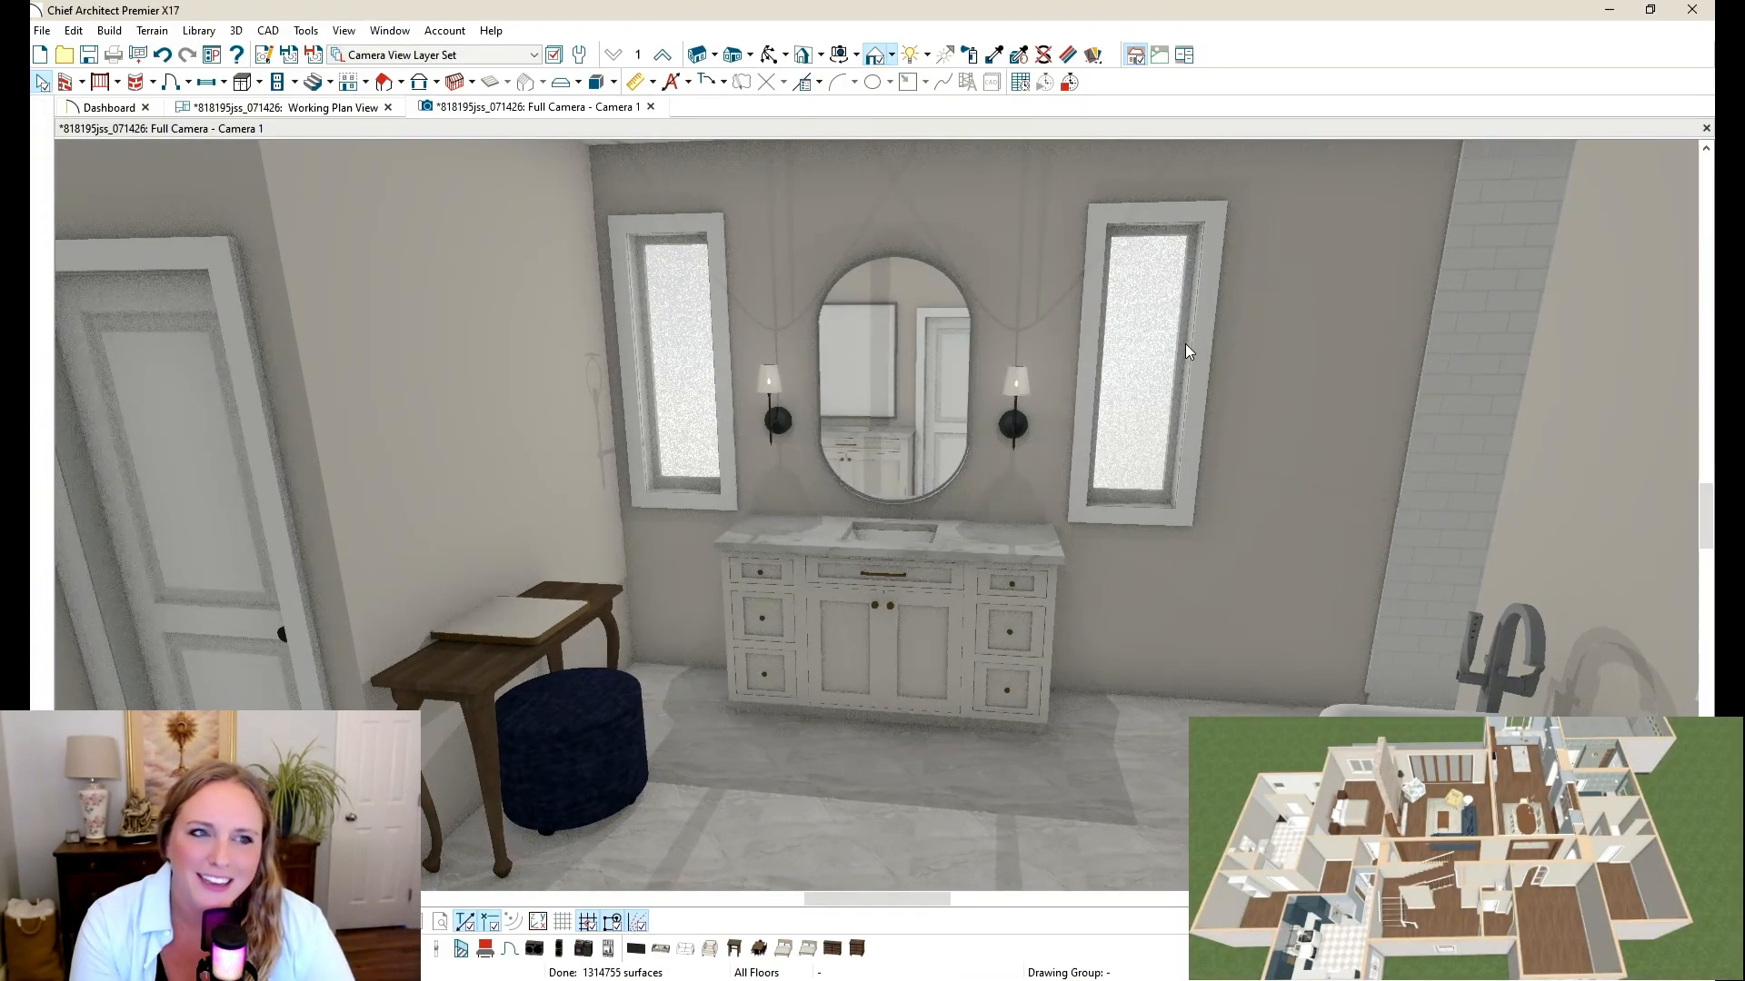
Step: Give both frosted windows beside the vanity a round arched top
{"action": "left_click", "coordinate": [1184, 343]}
{"action": "left_click", "coordinate": [694, 320], "text": "shift"}
{"action": "key", "text": "ctrl+e"}
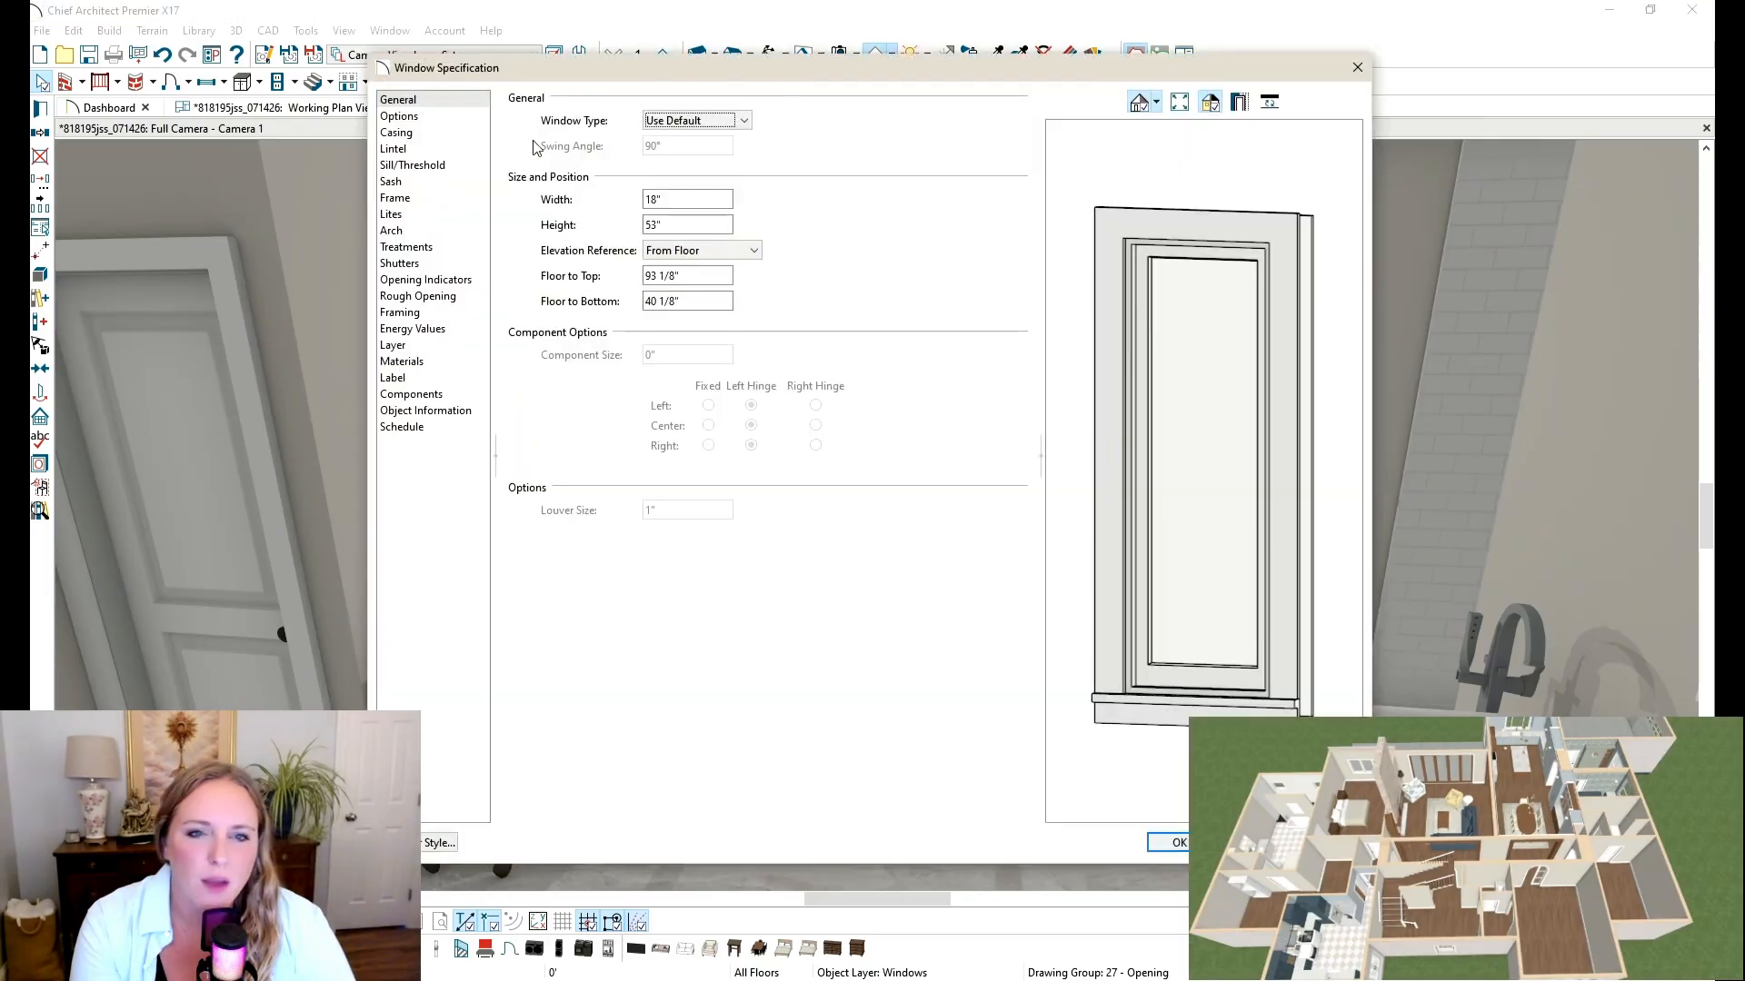
{"action": "left_click", "coordinate": [422, 232]}
{"action": "left_click", "coordinate": [607, 125]}
{"action": "left_click", "coordinate": [627, 148]}
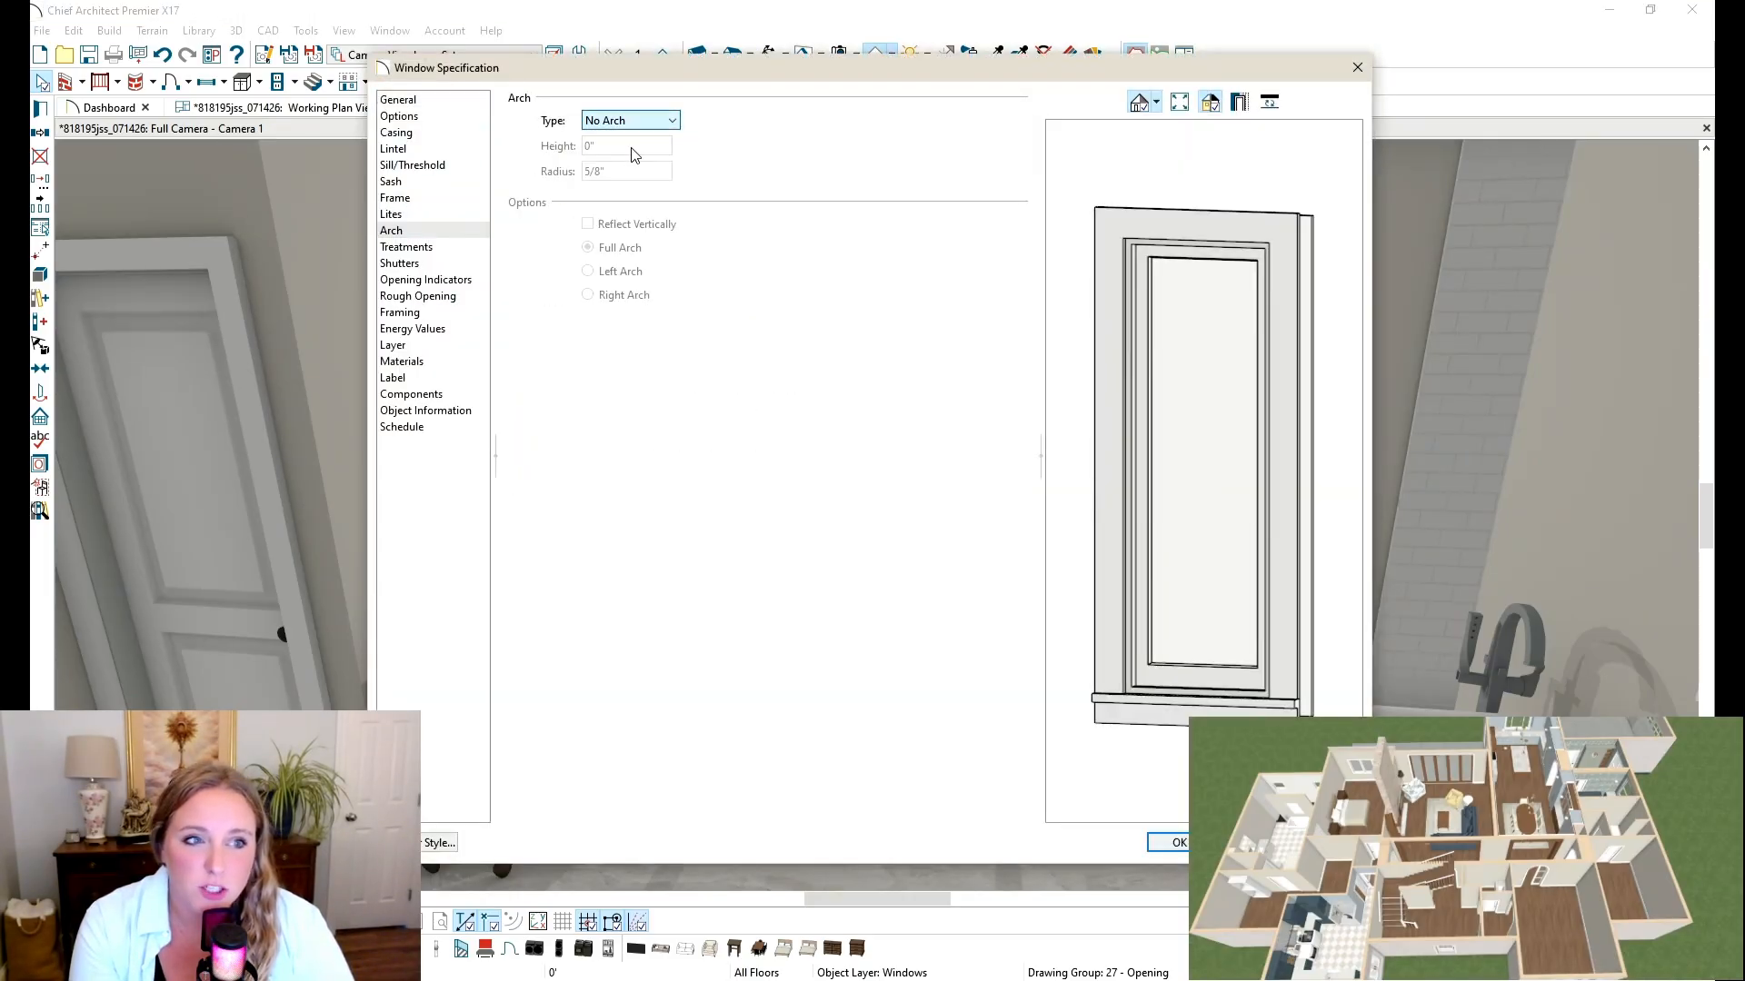
{"action": "left_click", "coordinate": [1171, 842]}
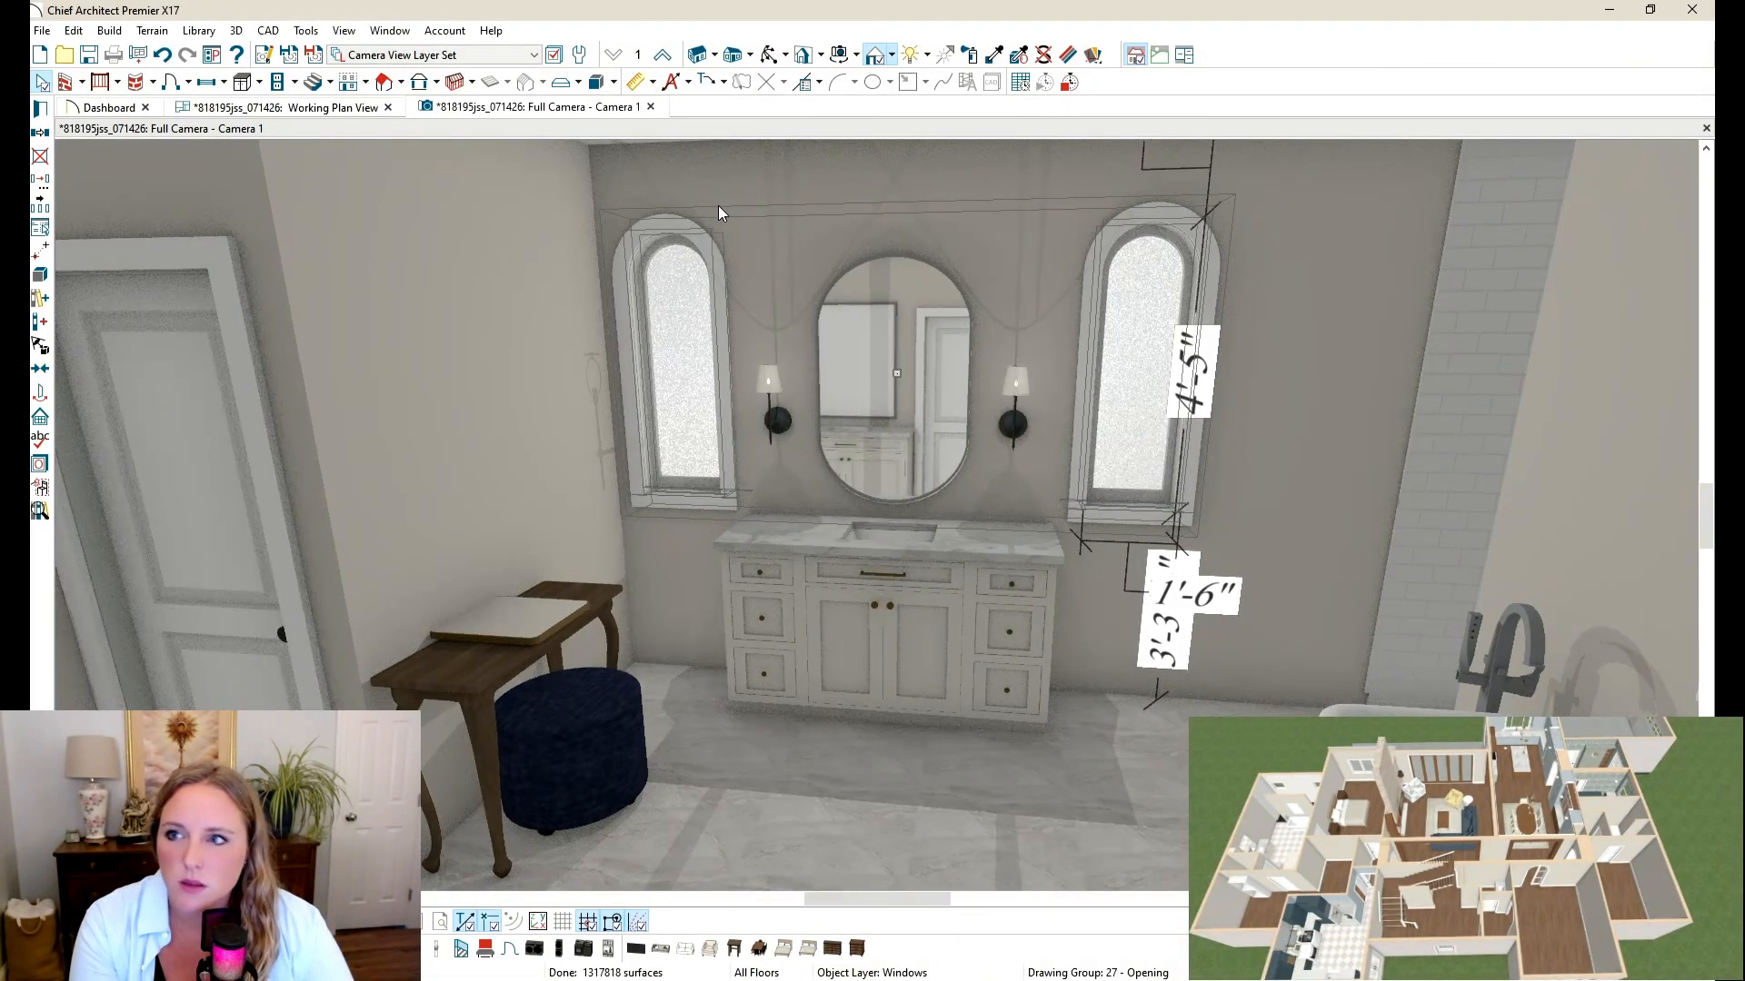
{"action": "left_click", "coordinate": [769, 54]}
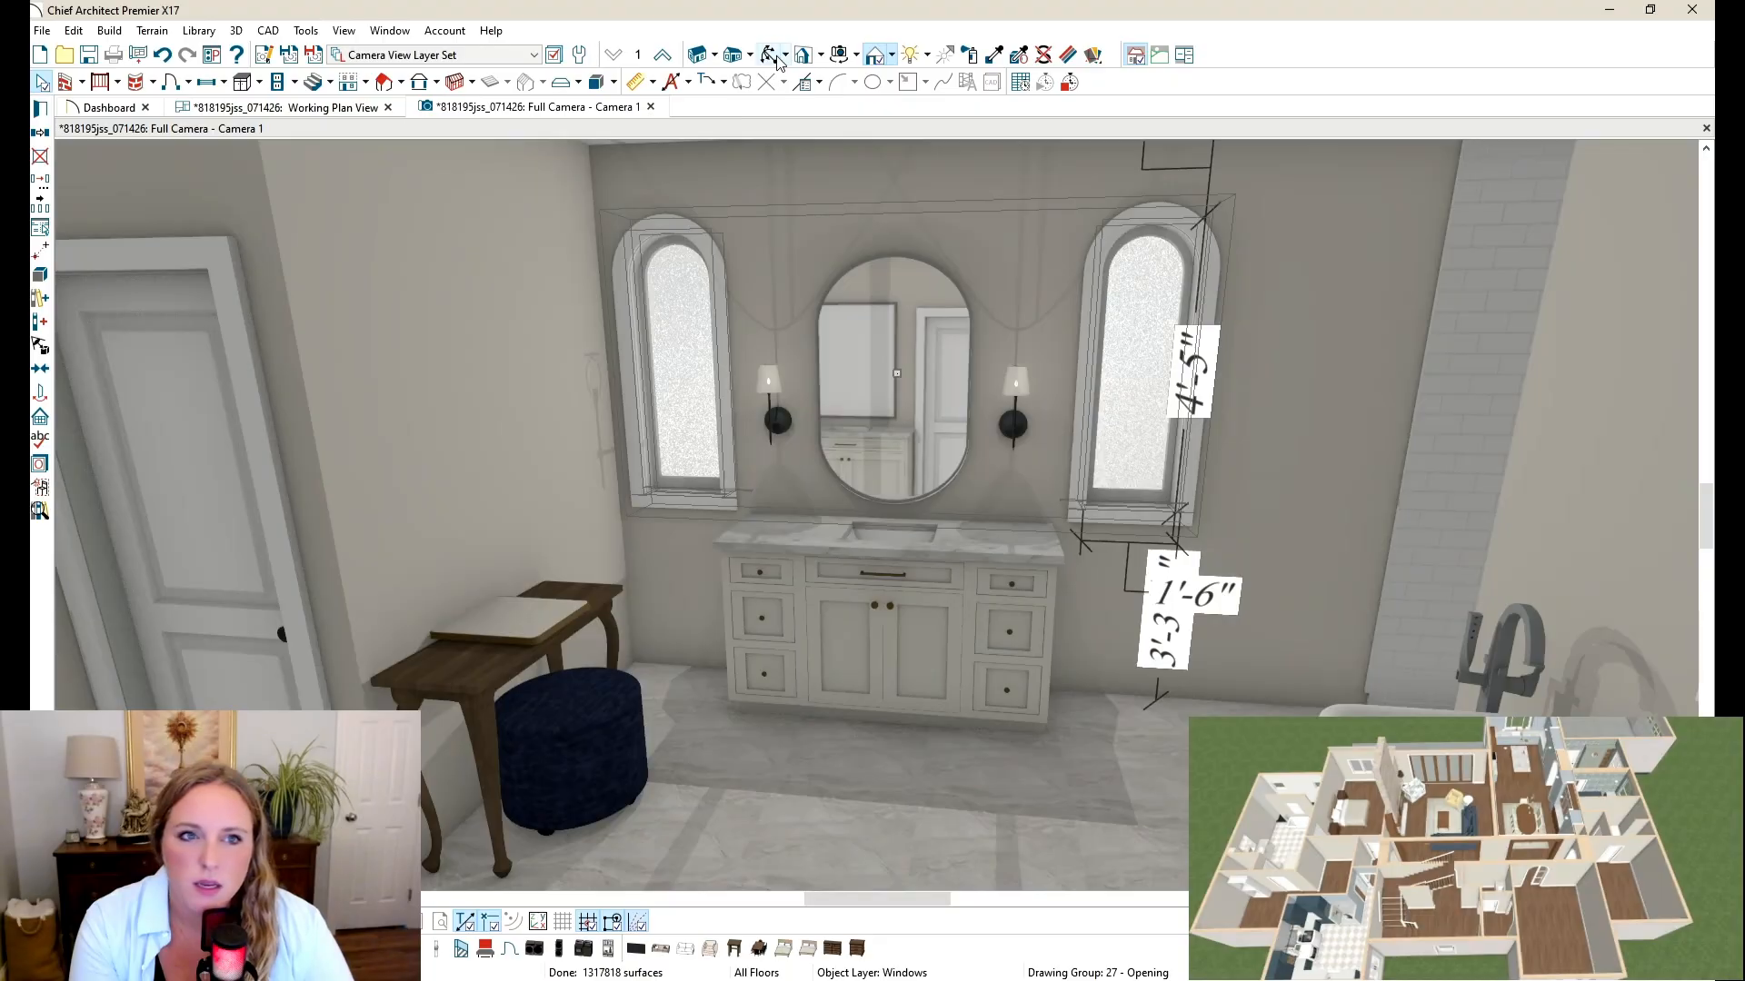
{"action": "left_click_drag", "start_coordinate": [870, 358], "coordinate": [1099, 319]}
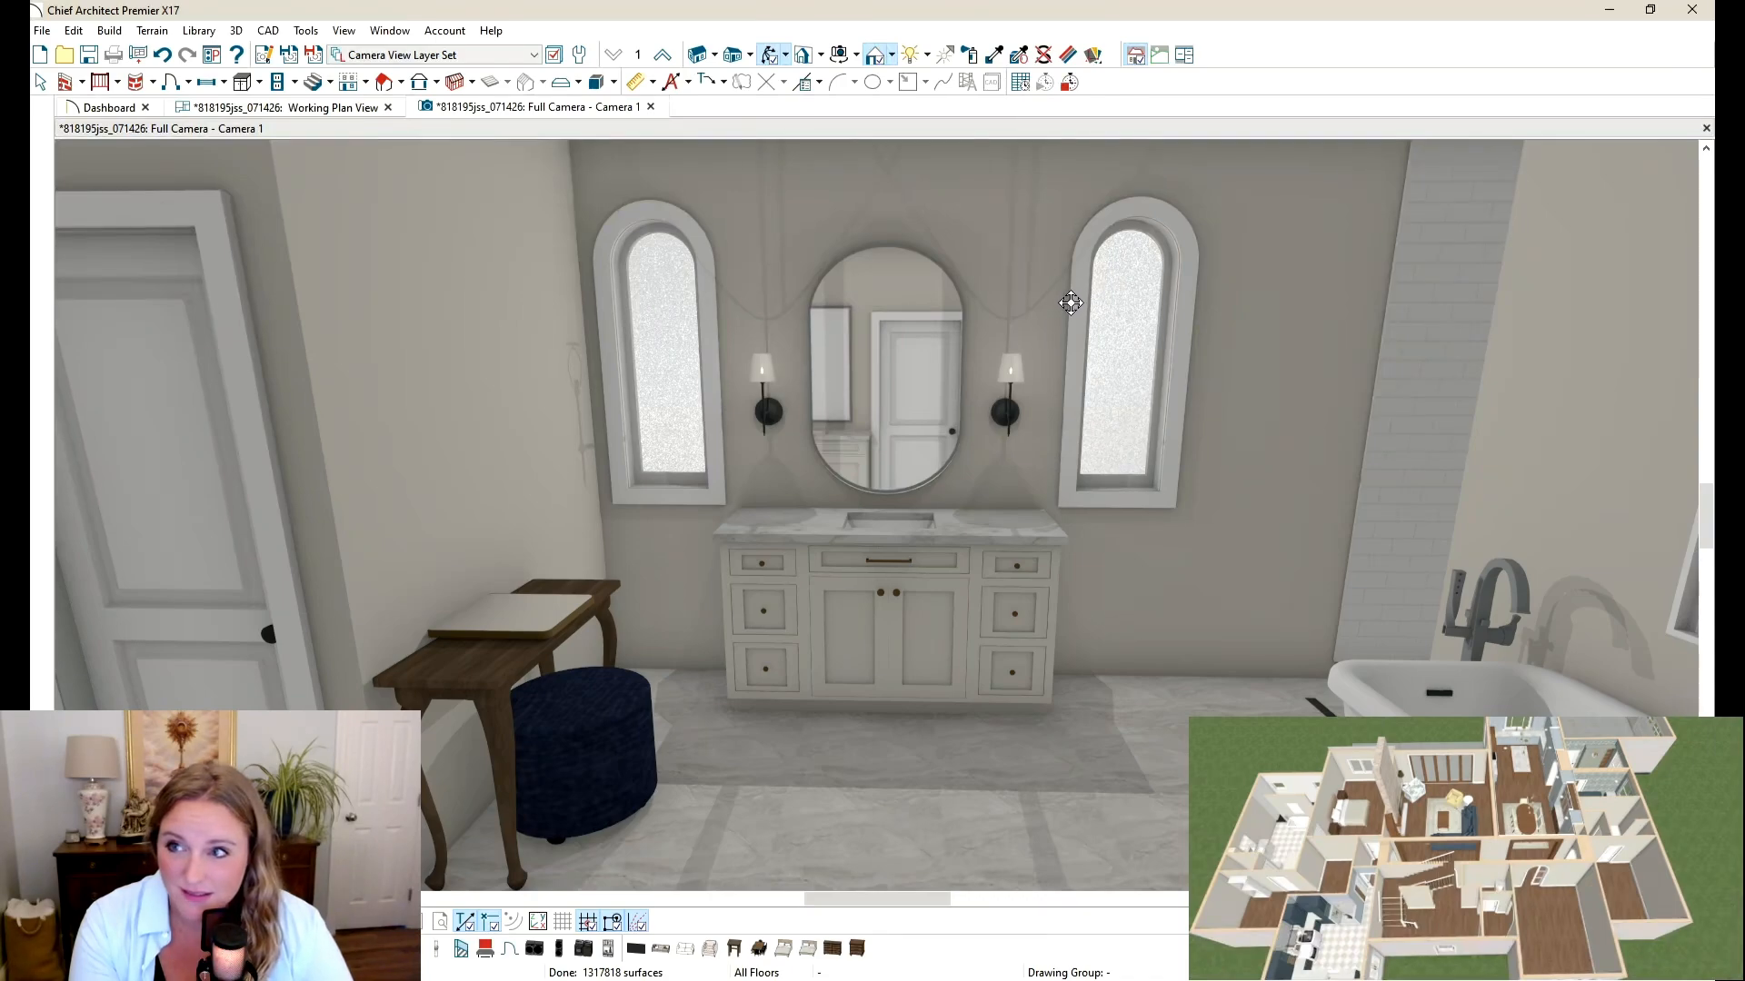
{"action": "left_click_drag", "start_coordinate": [1123, 339], "coordinate": [592, 374]}
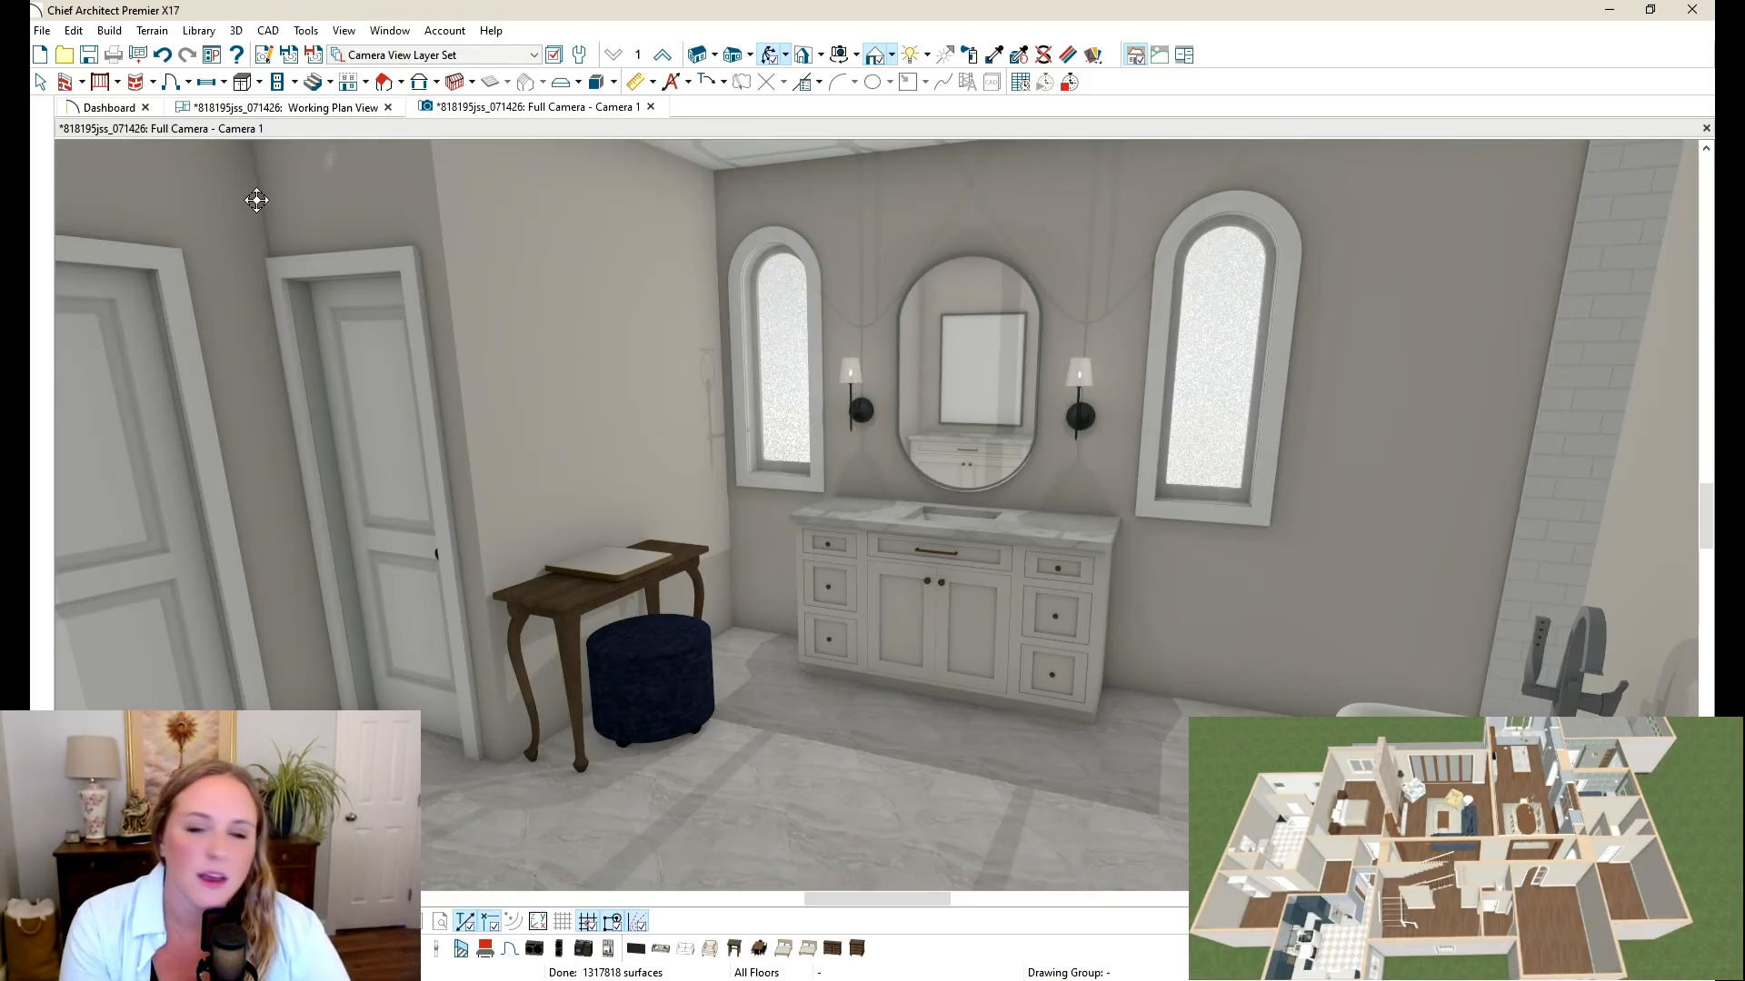
{"action": "left_click_drag", "start_coordinate": [990, 436], "coordinate": [935, 442]}
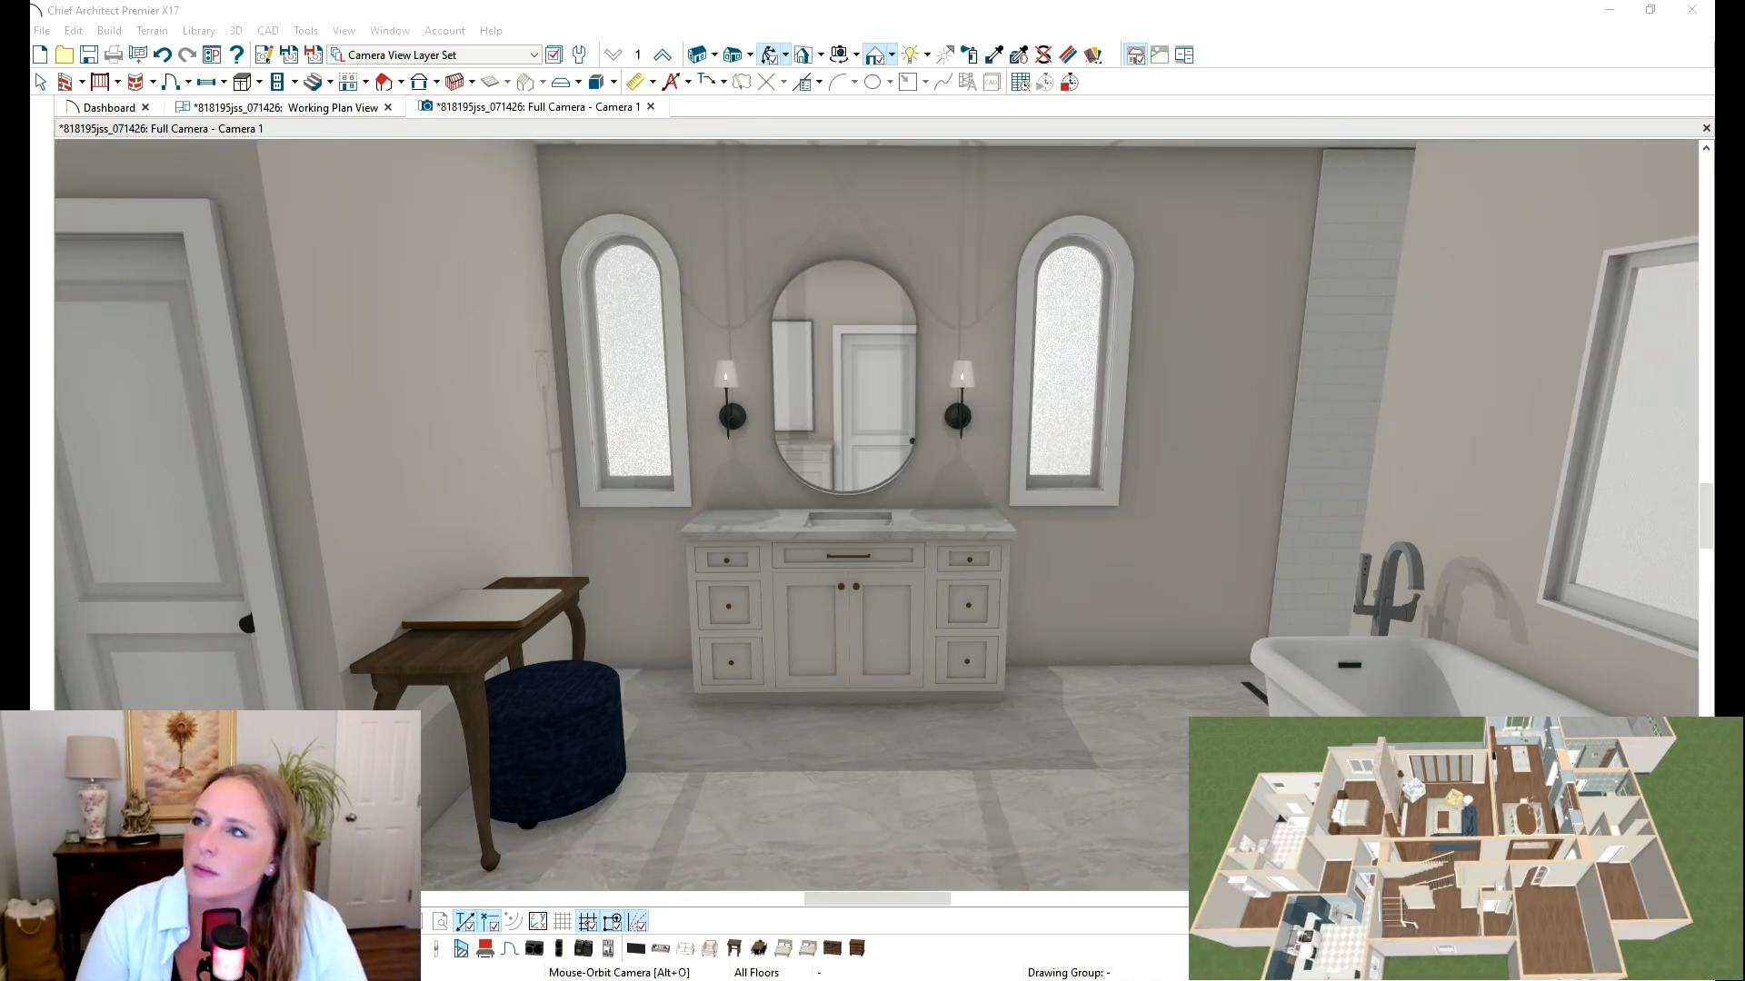
Step: Search the library for "parlor palm" and place the potted plant on the floor in front of the vanity
{"action": "left_click", "coordinate": [881, 16]}
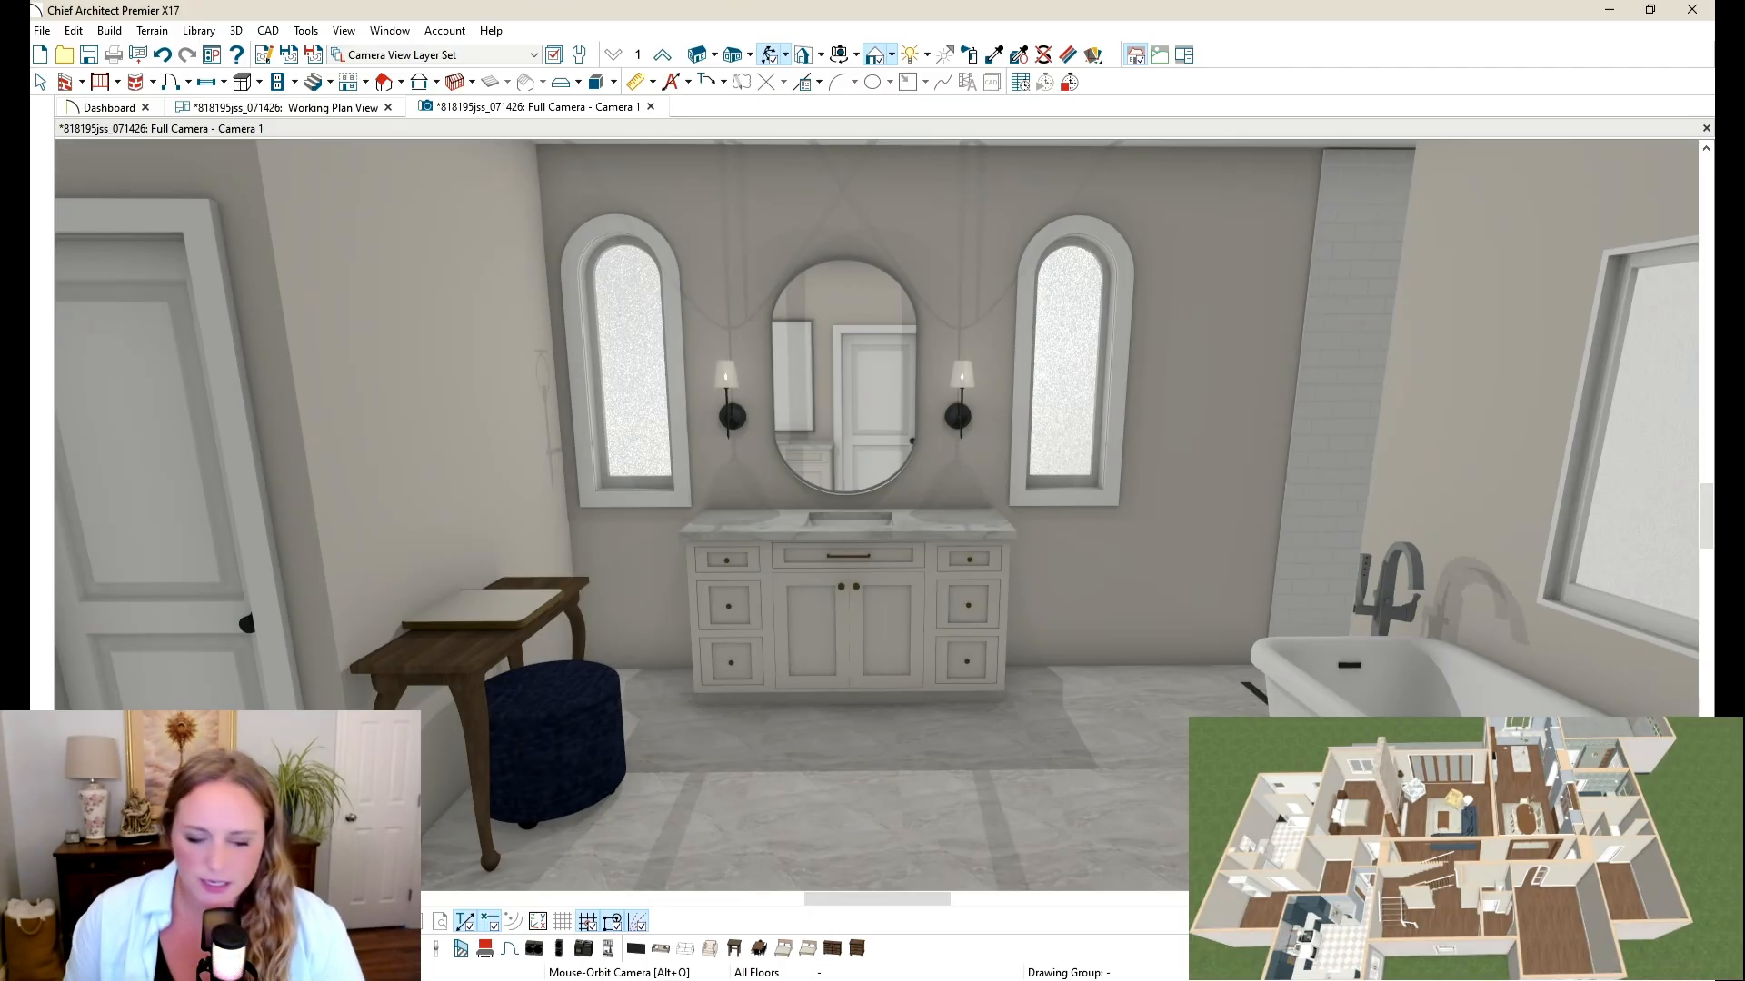
{"action": "key", "text": "ctrl+l"}
{"action": "type", "text": "sconce"}
{"action": "key", "text": "Return"}
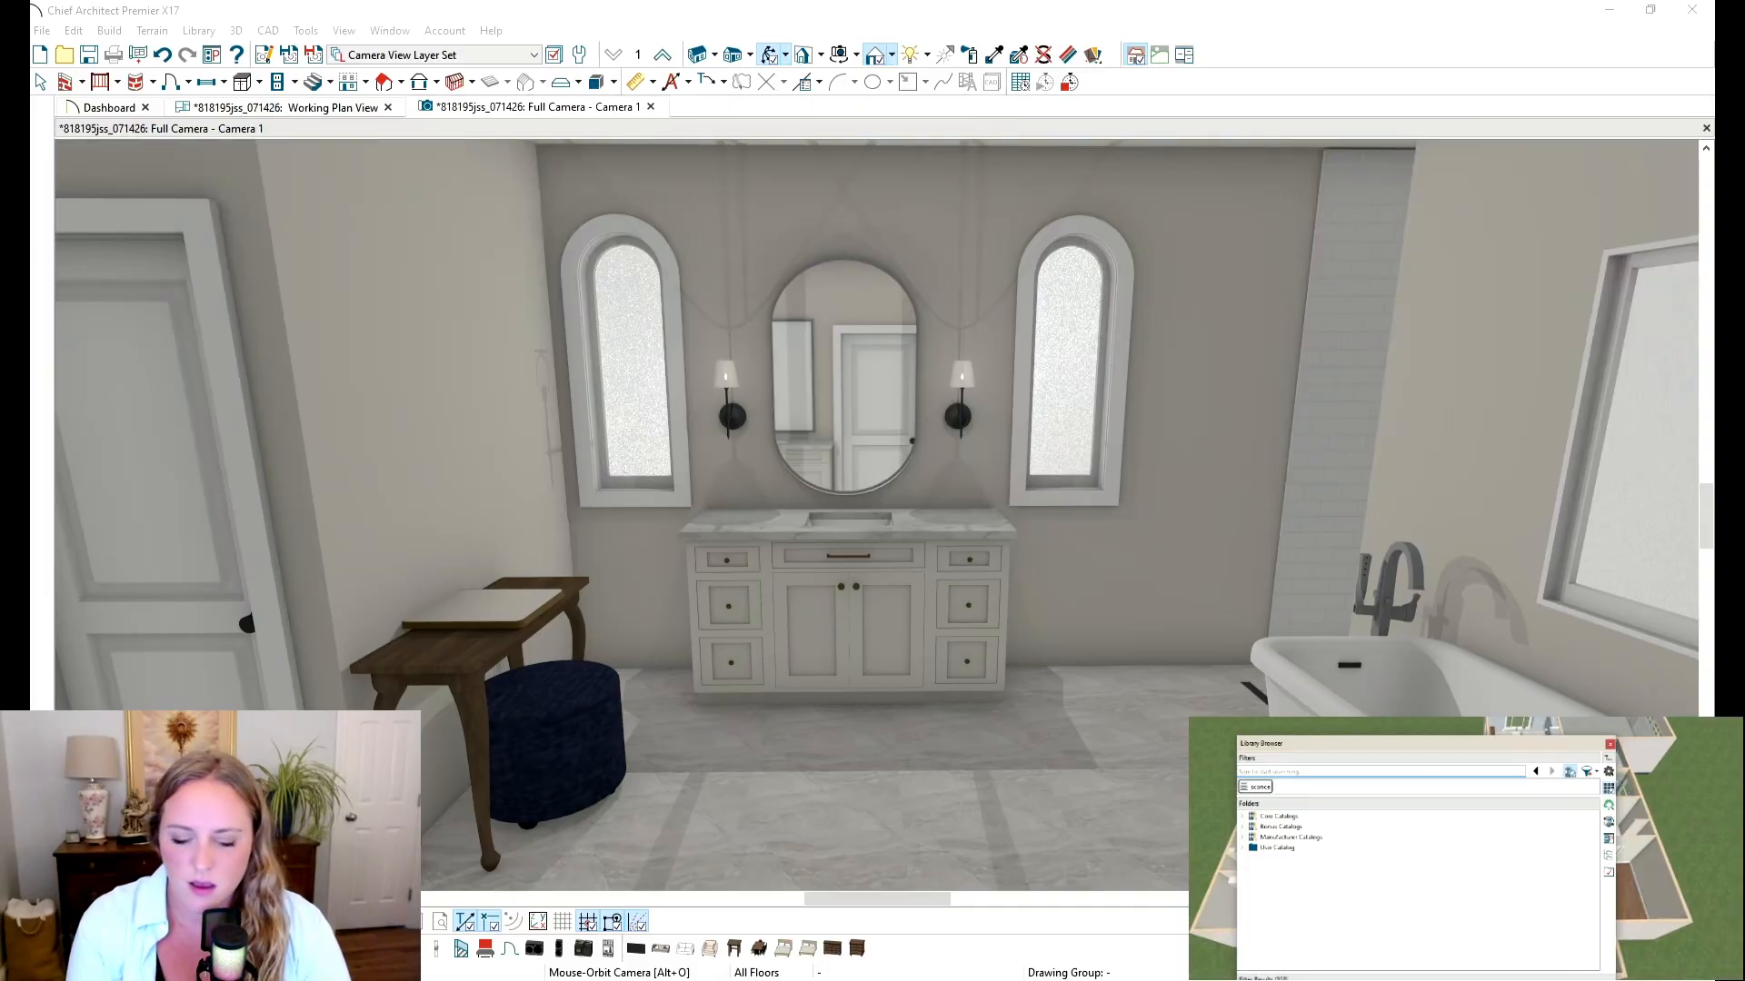
{"action": "type", "text": "basket"}
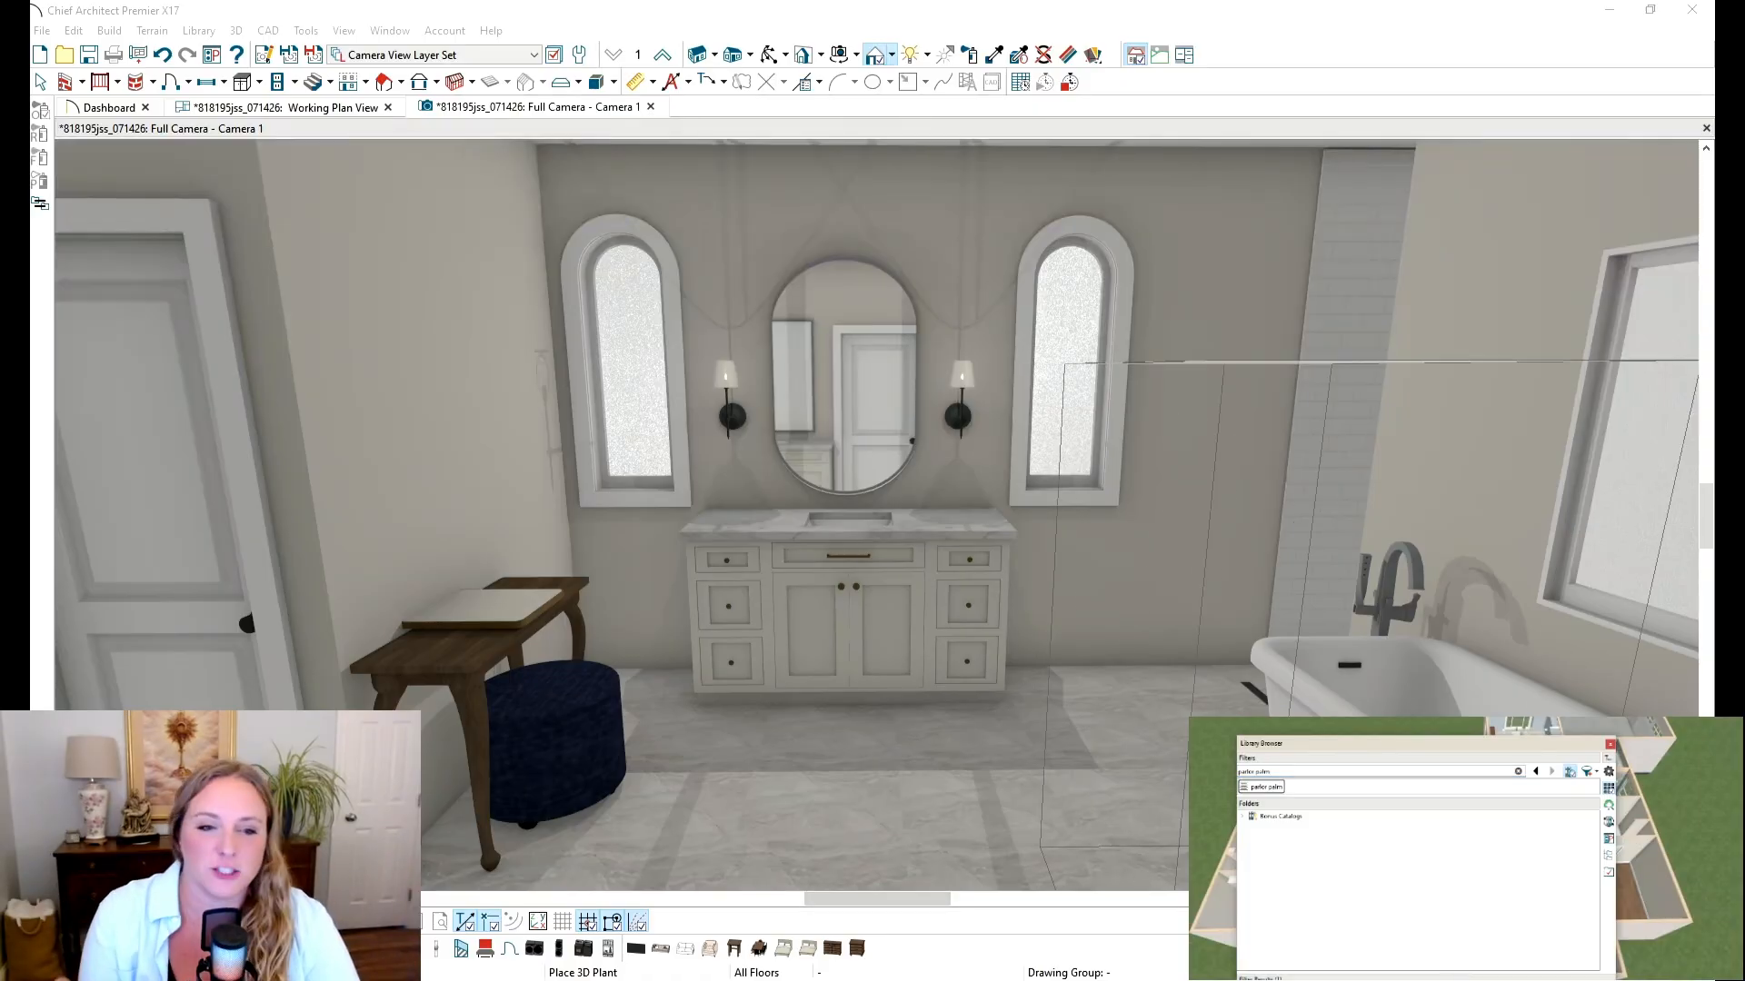
{"action": "left_click", "coordinate": [898, 769]}
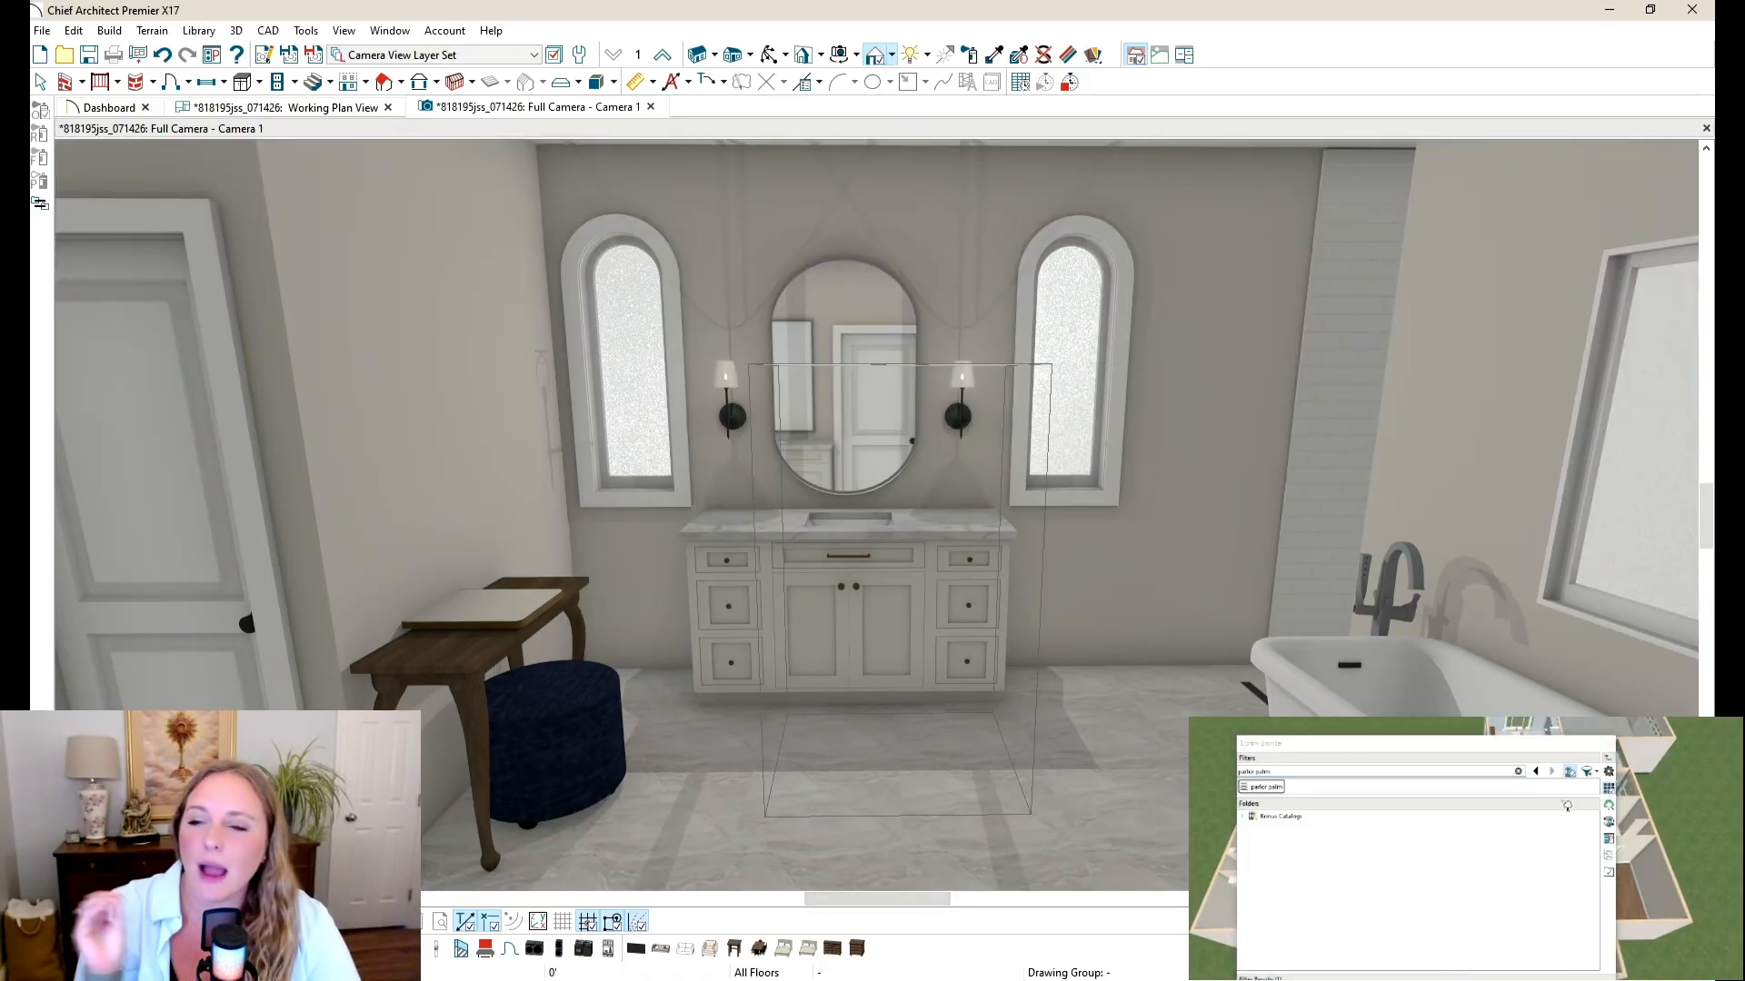
{"action": "left_click", "coordinate": [1610, 747]}
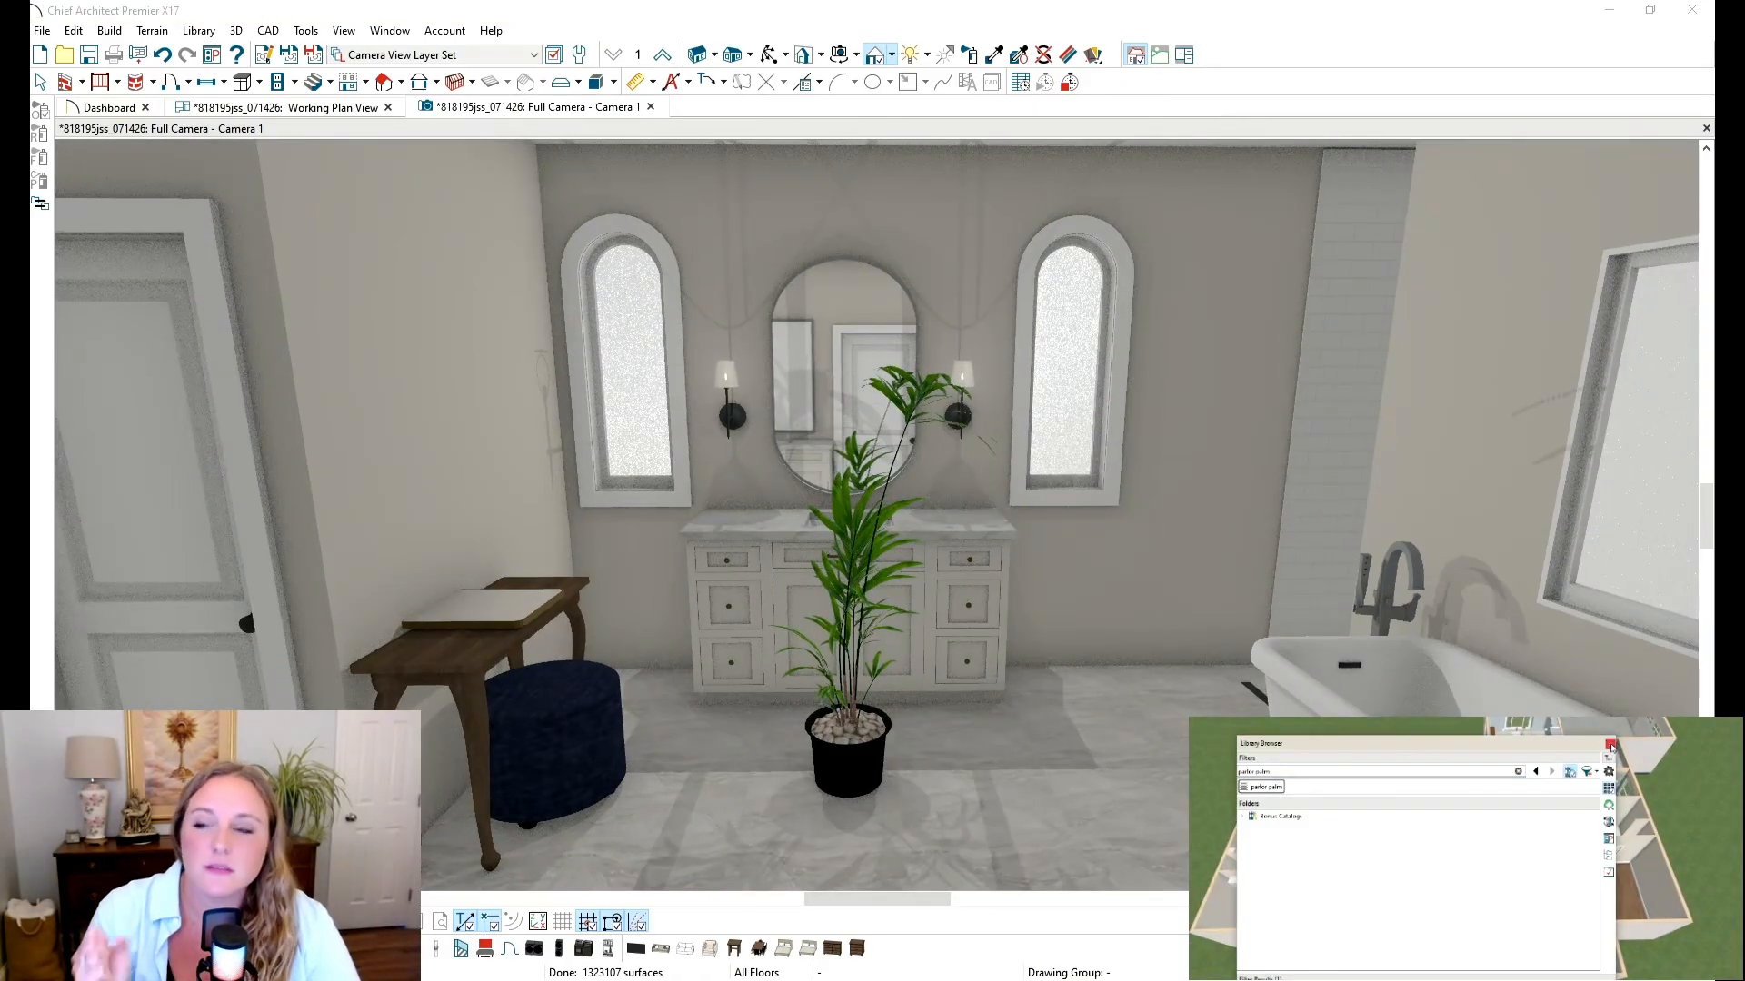
Step: Show the floor plan with the All Layers ON layer set and move the parlor palm, rotated, into the corner beside the vanity
{"action": "left_click", "coordinate": [343, 107]}
{"action": "scroll", "coordinate": [610, 452], "scroll_direction": "down", "scroll_amount": 2}
{"action": "left_click", "coordinate": [468, 56]}
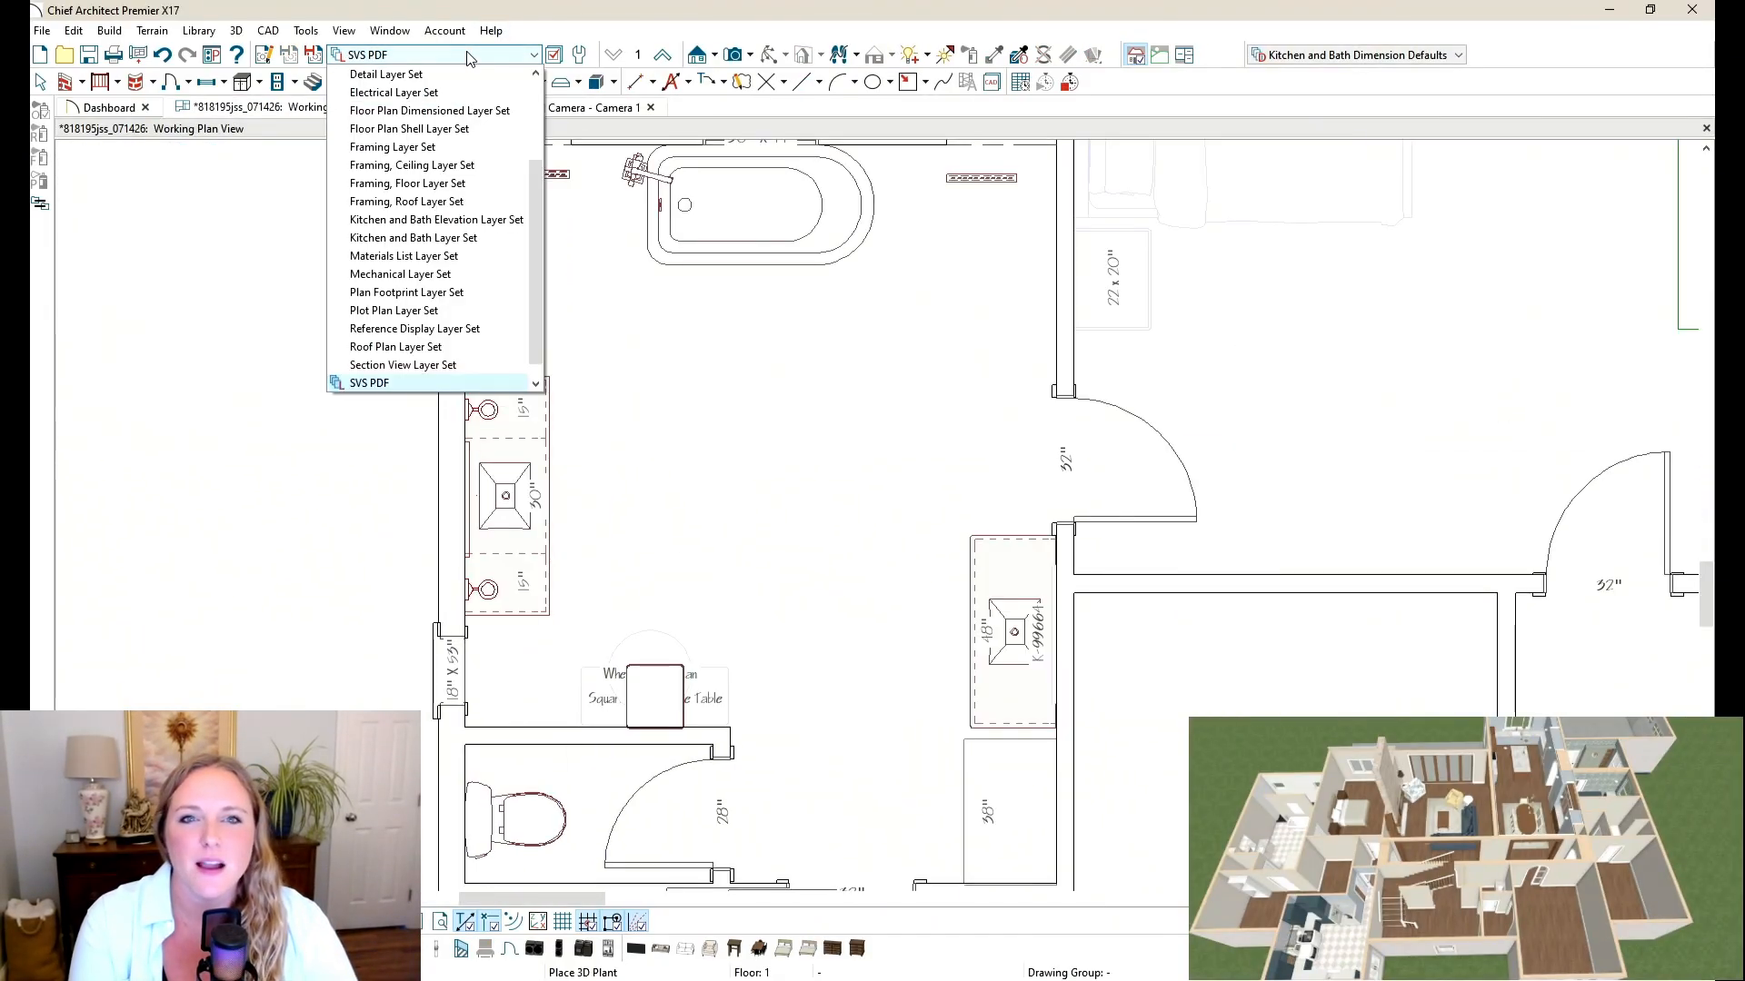
{"action": "scroll", "coordinate": [427, 228], "scroll_direction": "up", "scroll_amount": 4}
{"action": "left_click", "coordinate": [391, 92]}
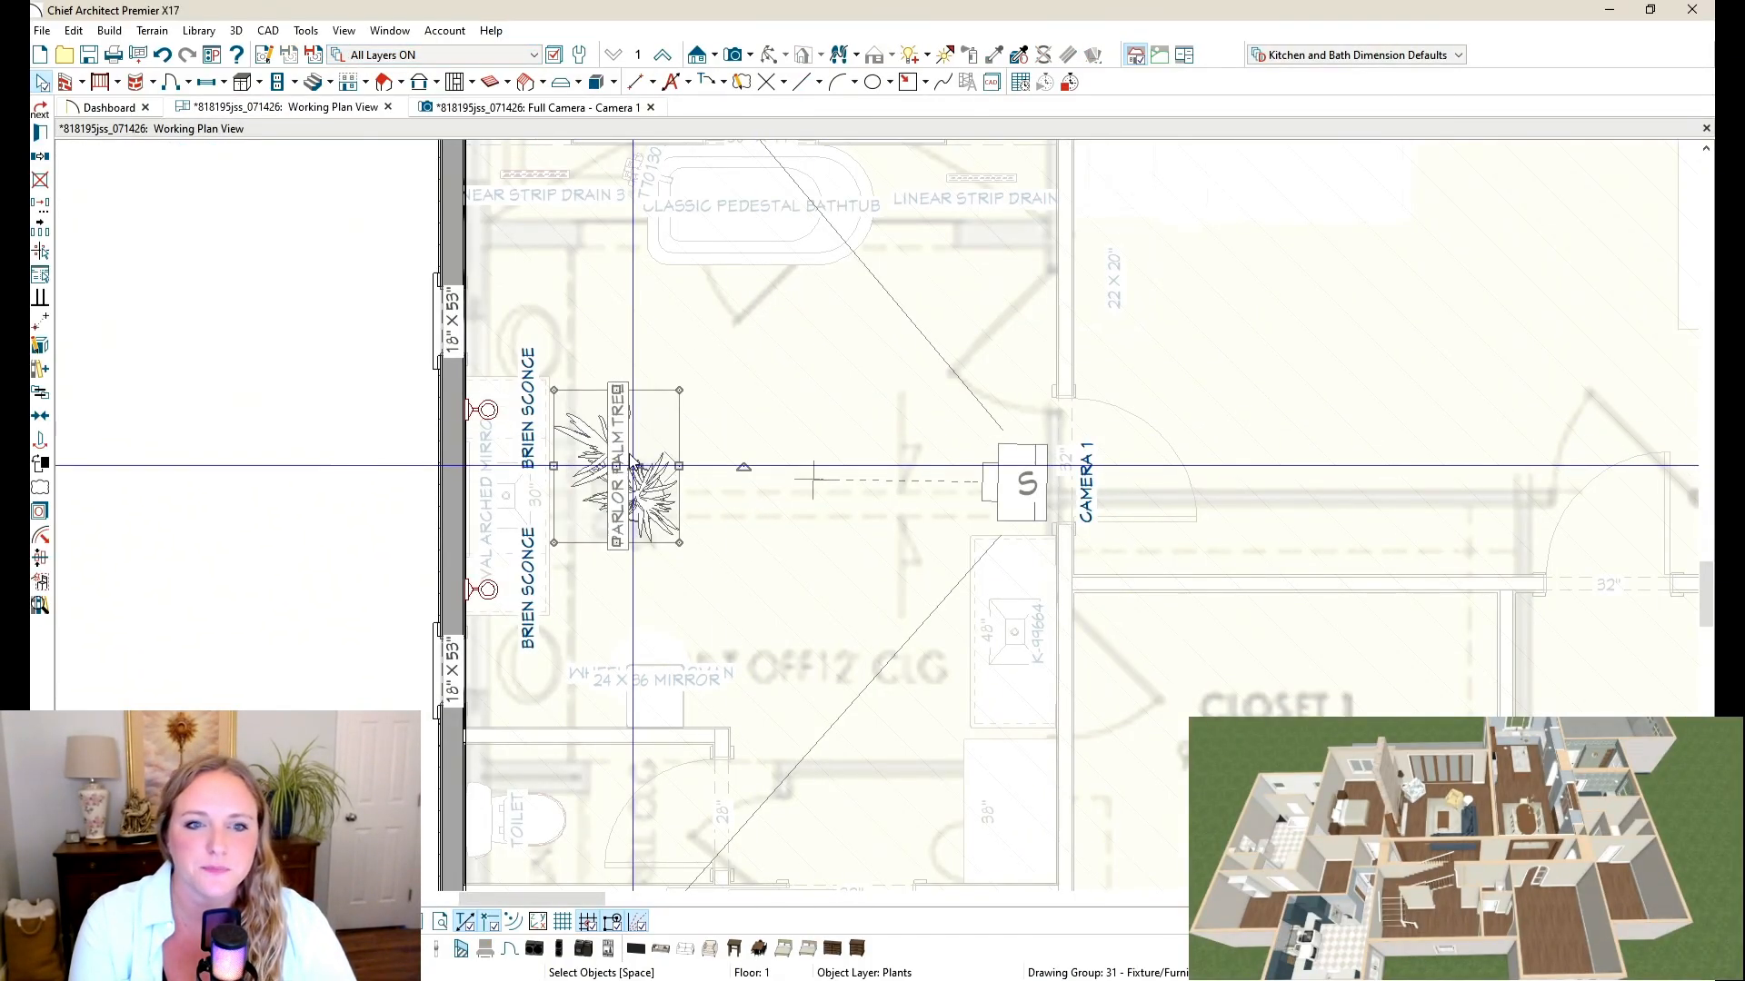
{"action": "left_click_drag", "start_coordinate": [627, 467], "coordinate": [559, 672]}
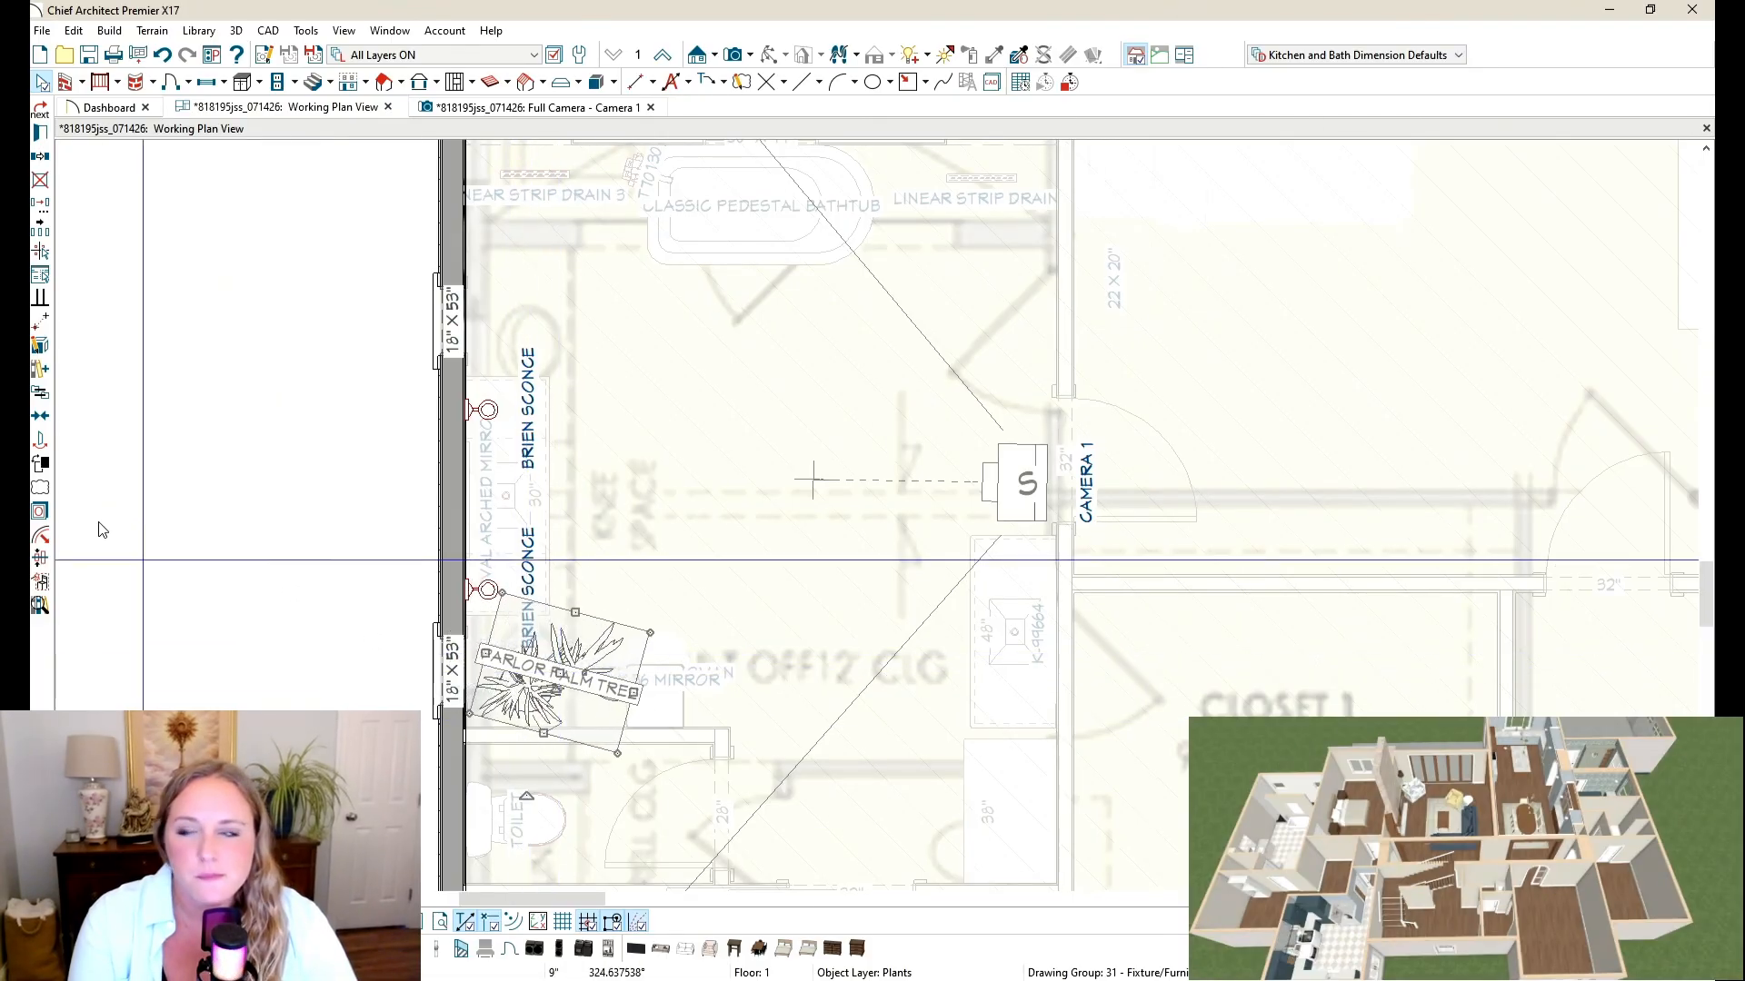
{"action": "left_click", "coordinate": [506, 107]}
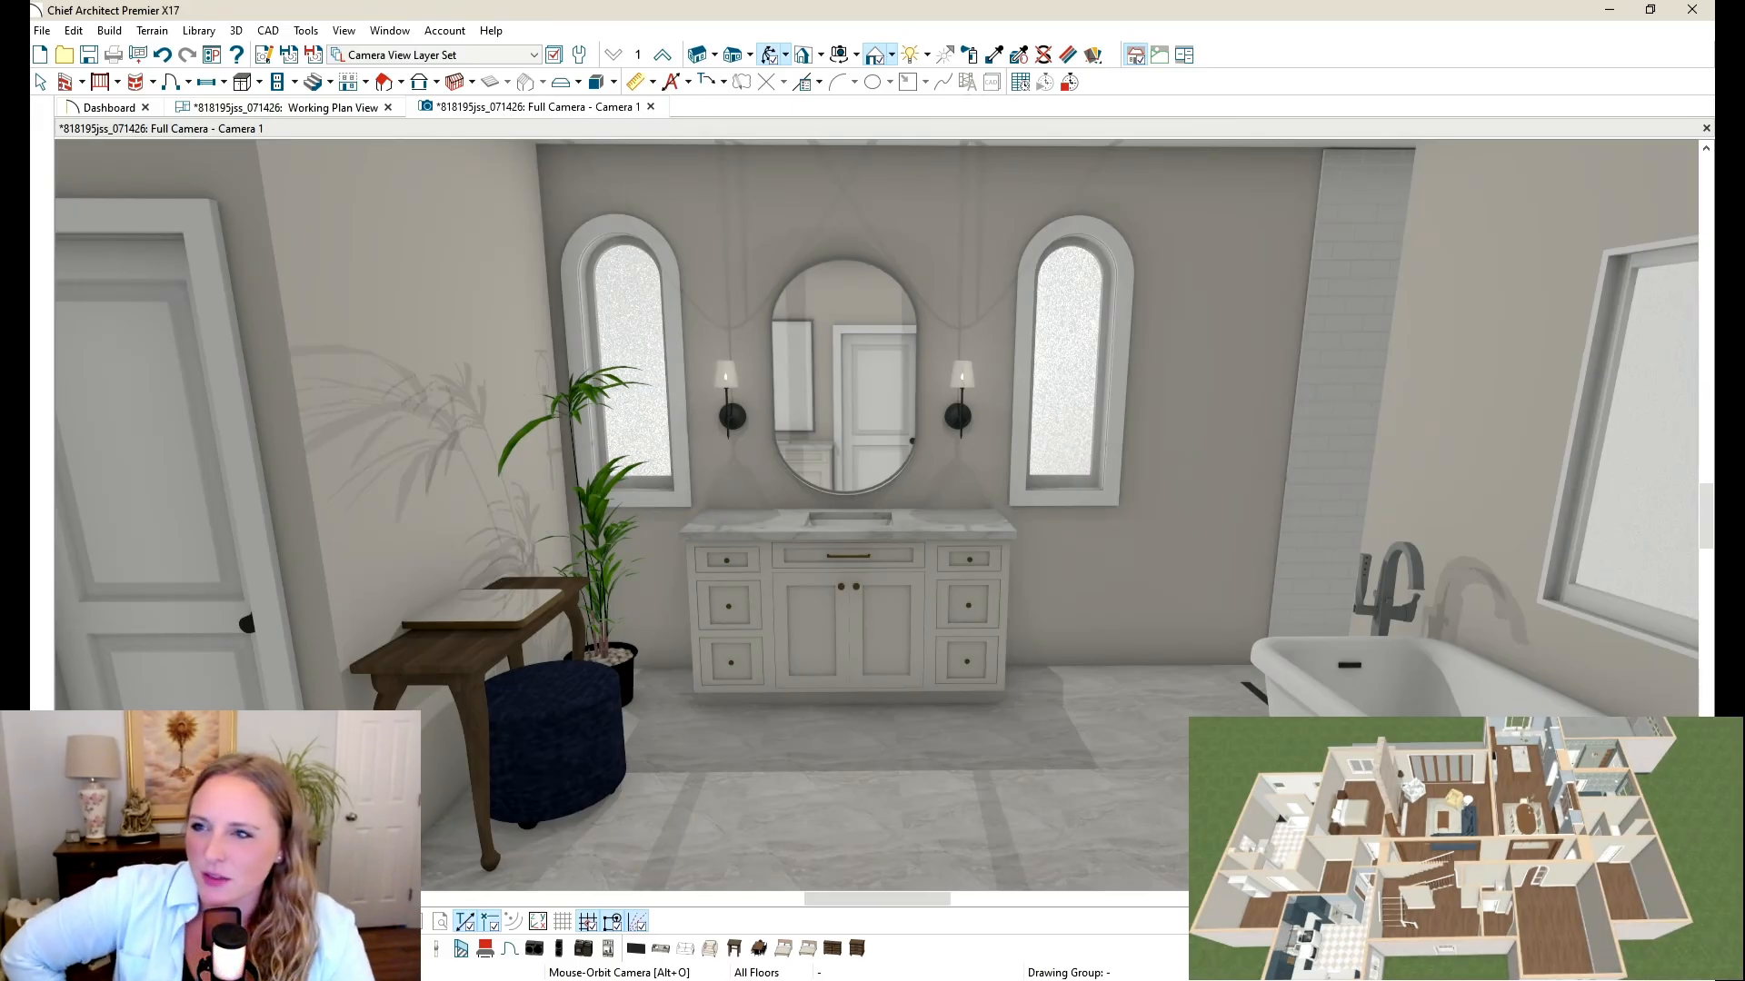
Step: Return to the floor plan and switch it back to the SVS PDF layer set
{"action": "left_click", "coordinate": [329, 115]}
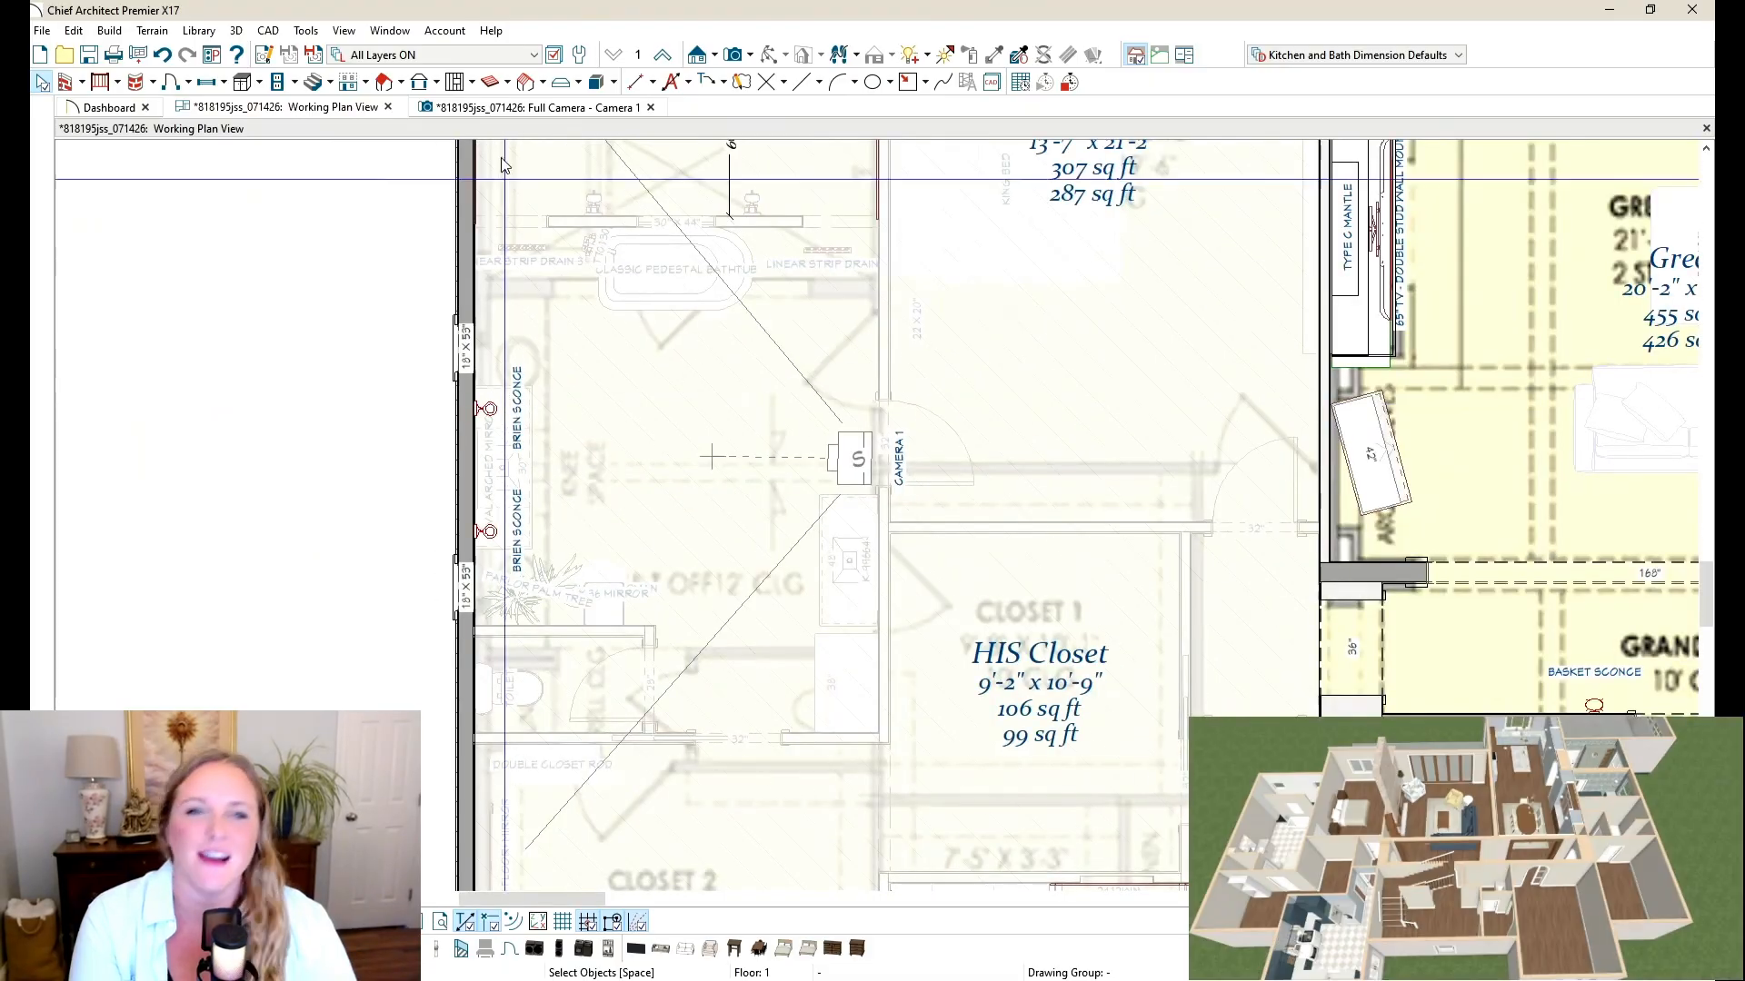
{"action": "left_click", "coordinate": [516, 54]}
{"action": "scroll", "coordinate": [427, 273], "scroll_direction": "down", "scroll_amount": 3}
{"action": "left_click", "coordinate": [425, 375]}
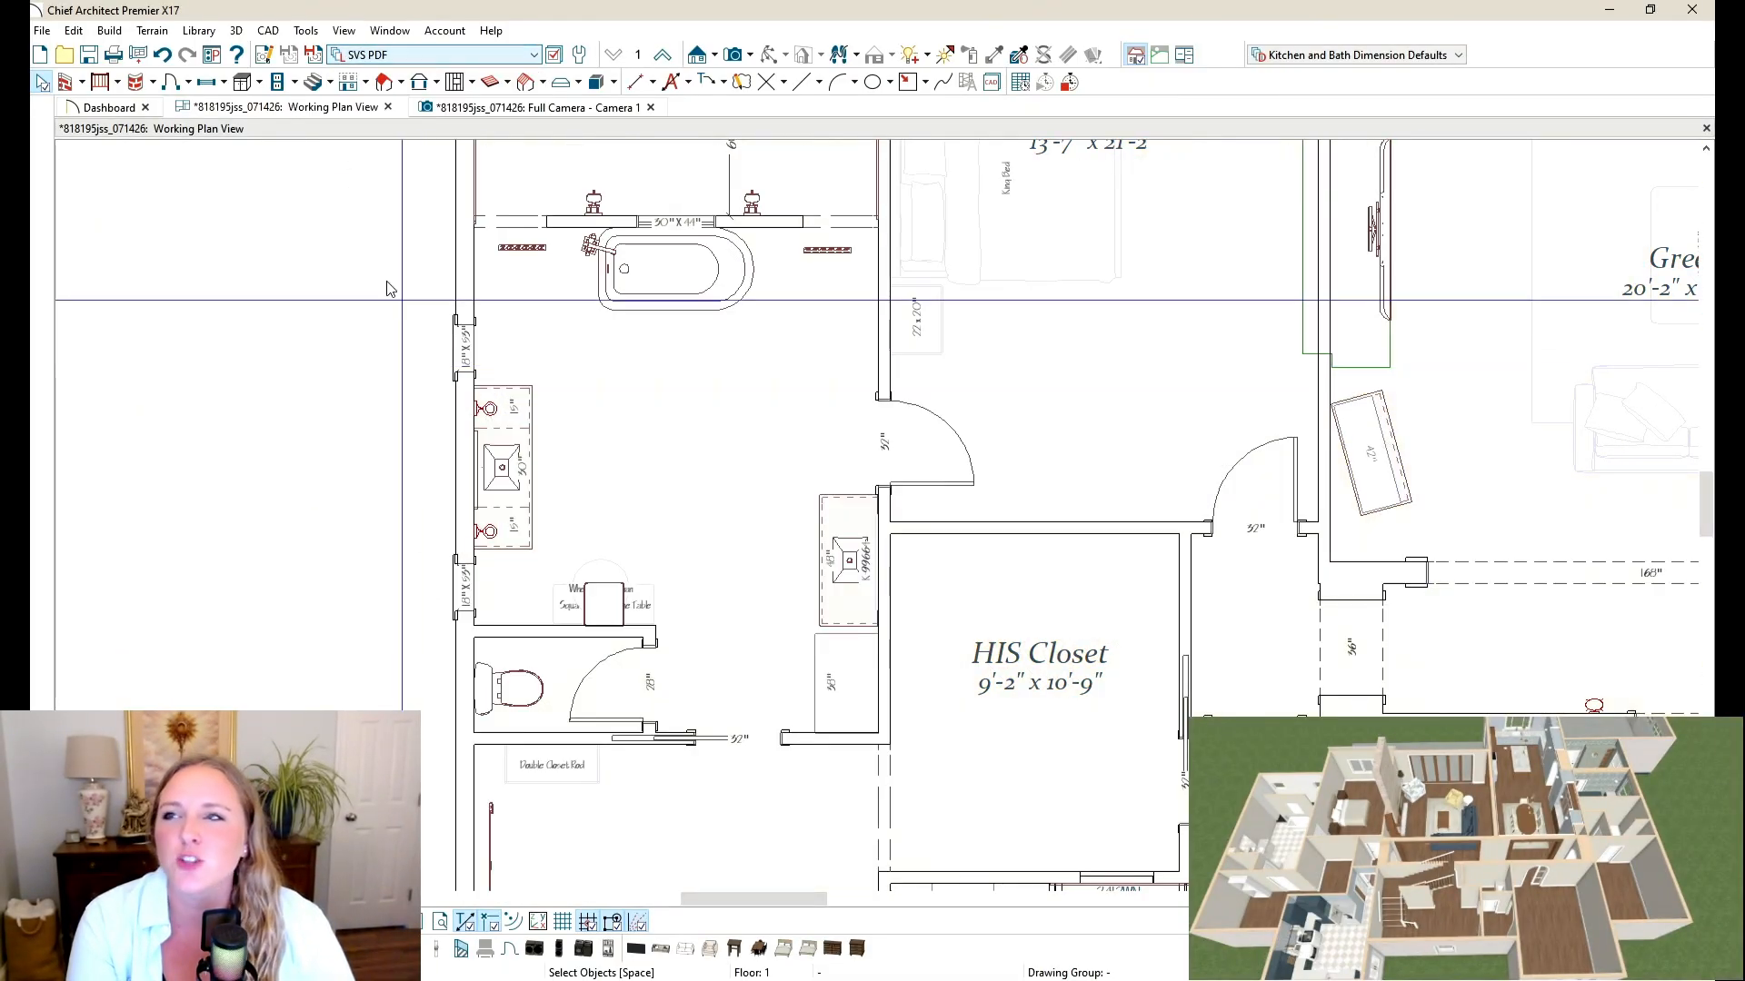
Step: Nudge the vanity cabinets, together with the mirror and sconces, about 3" along the wall toward the bathtub
{"action": "scroll", "coordinate": [521, 522], "scroll_direction": "up", "scroll_amount": 4}
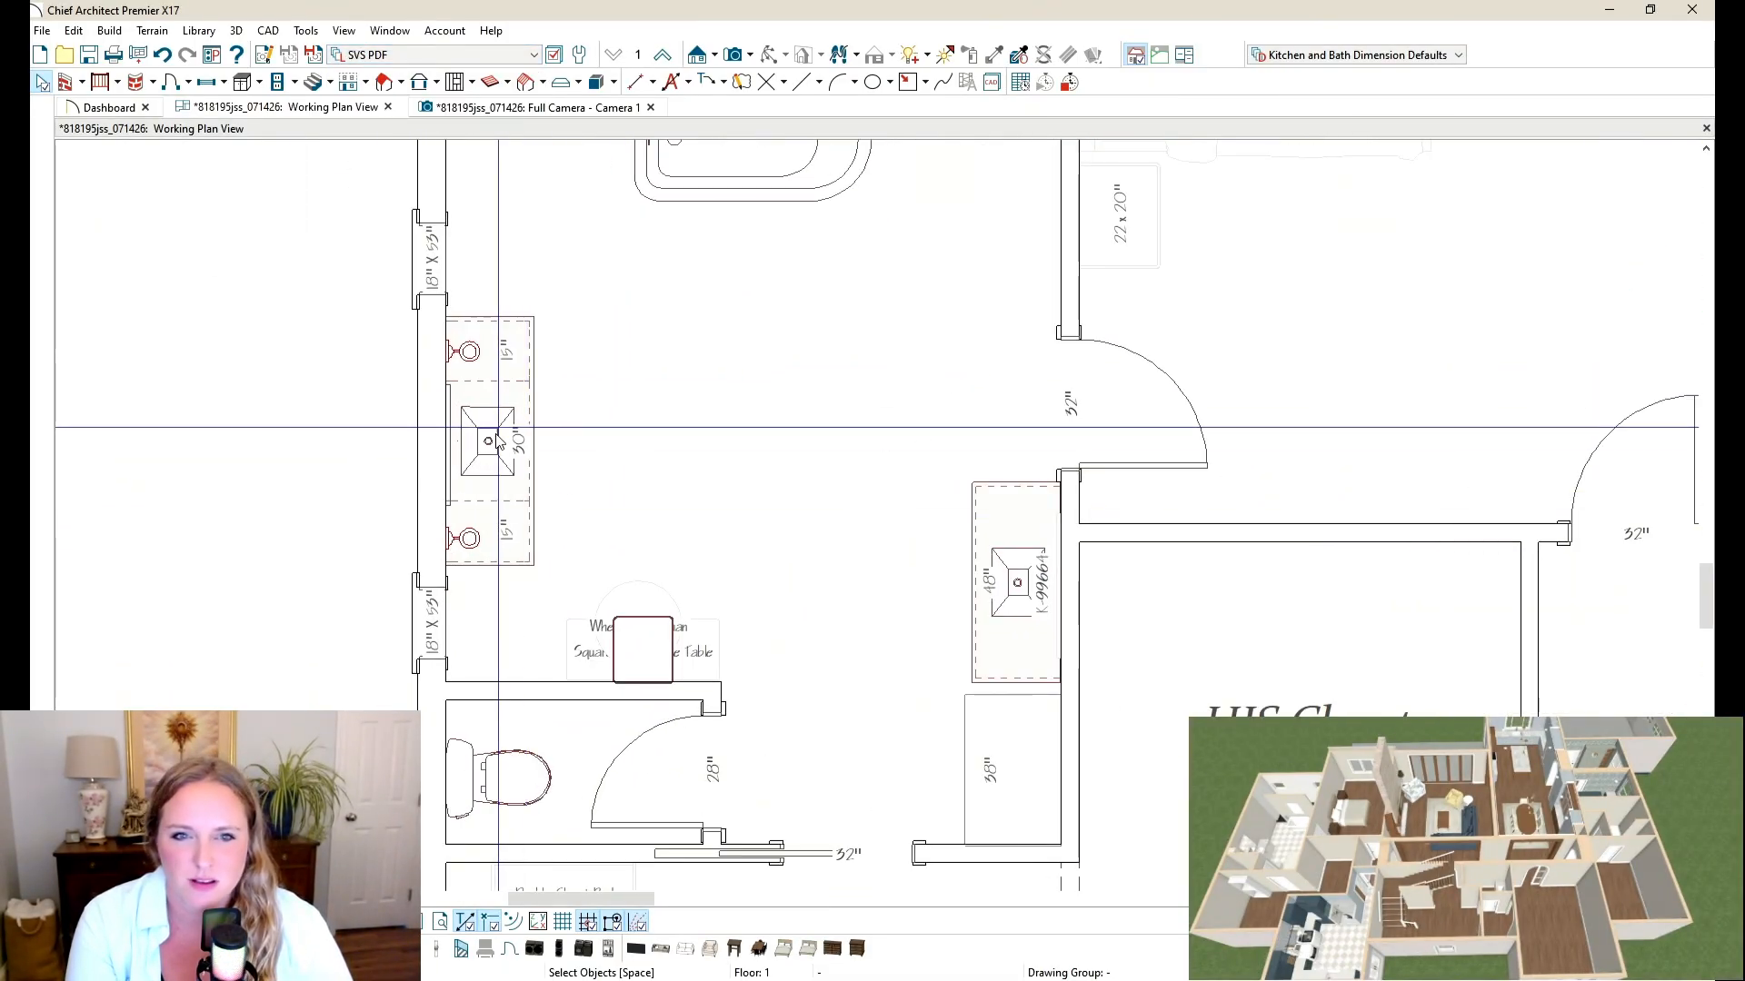
{"action": "scroll", "coordinate": [494, 427], "scroll_direction": "down", "scroll_amount": 3}
{"action": "scroll", "coordinate": [485, 377], "scroll_direction": "up", "scroll_amount": 2}
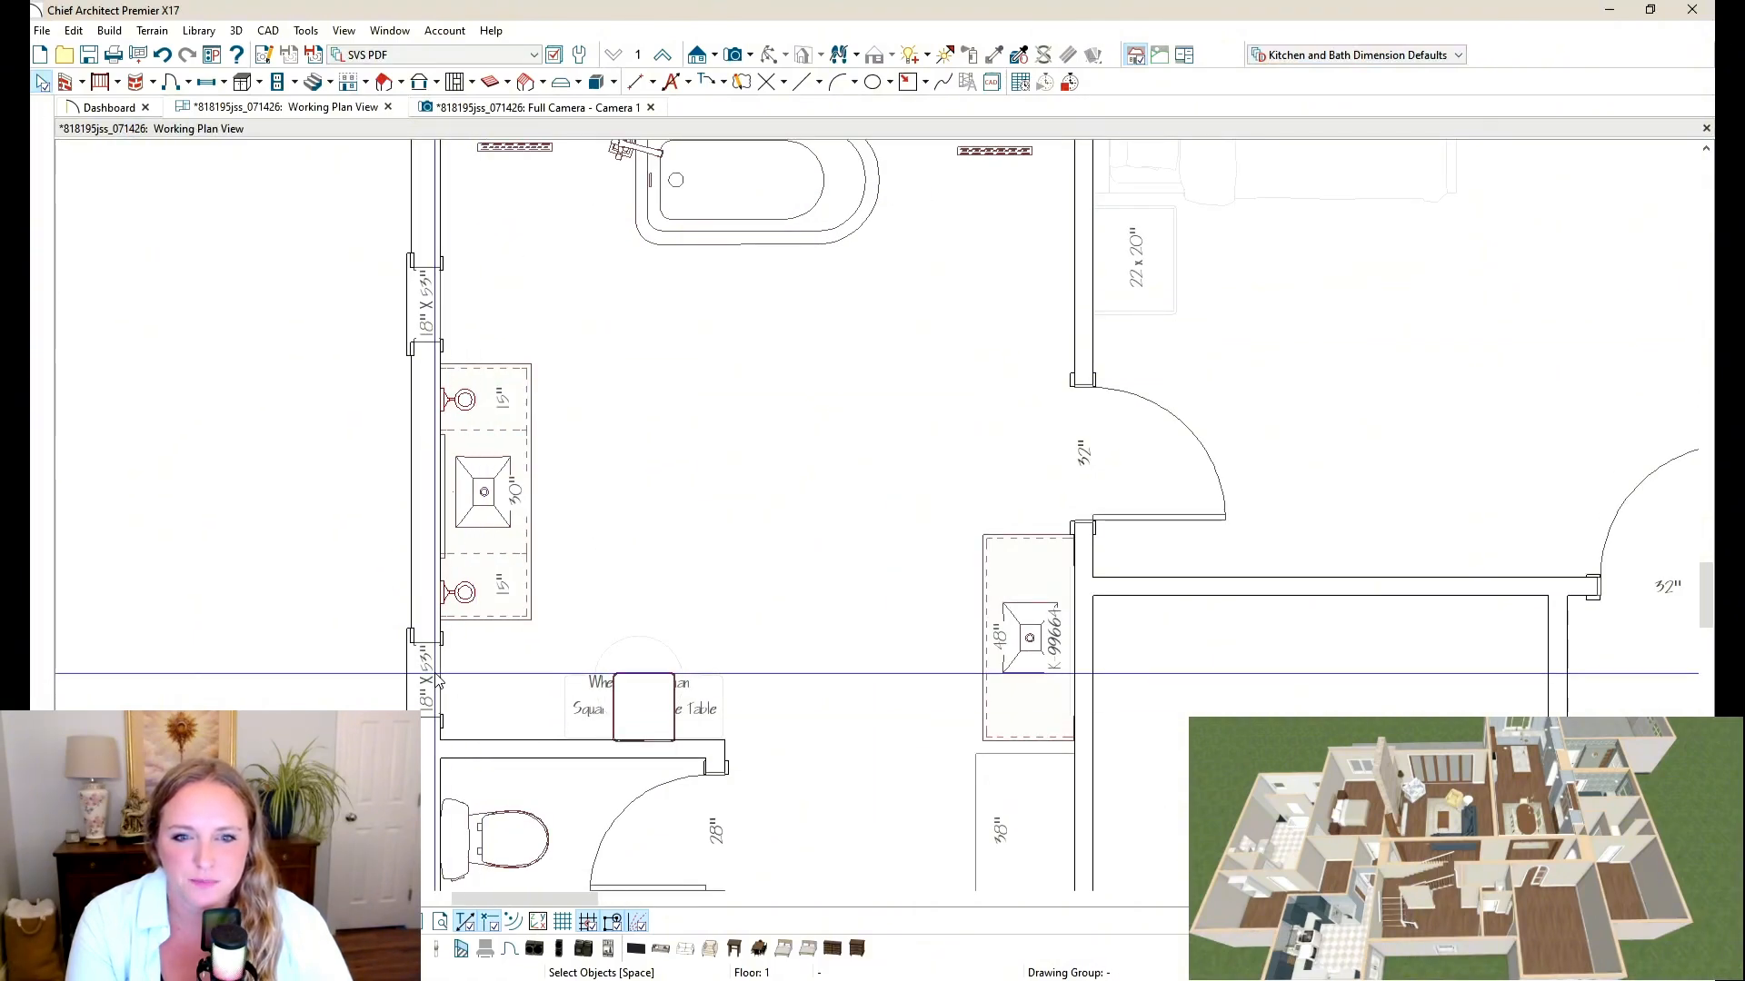
{"action": "mouse_move", "coordinate": [510, 694]}
{"action": "left_mouse_down"}
{"action": "mouse_move", "coordinate": [468, 327]}
{"action": "mouse_move", "coordinate": [442, 338]}
{"action": "left_mouse_up"}
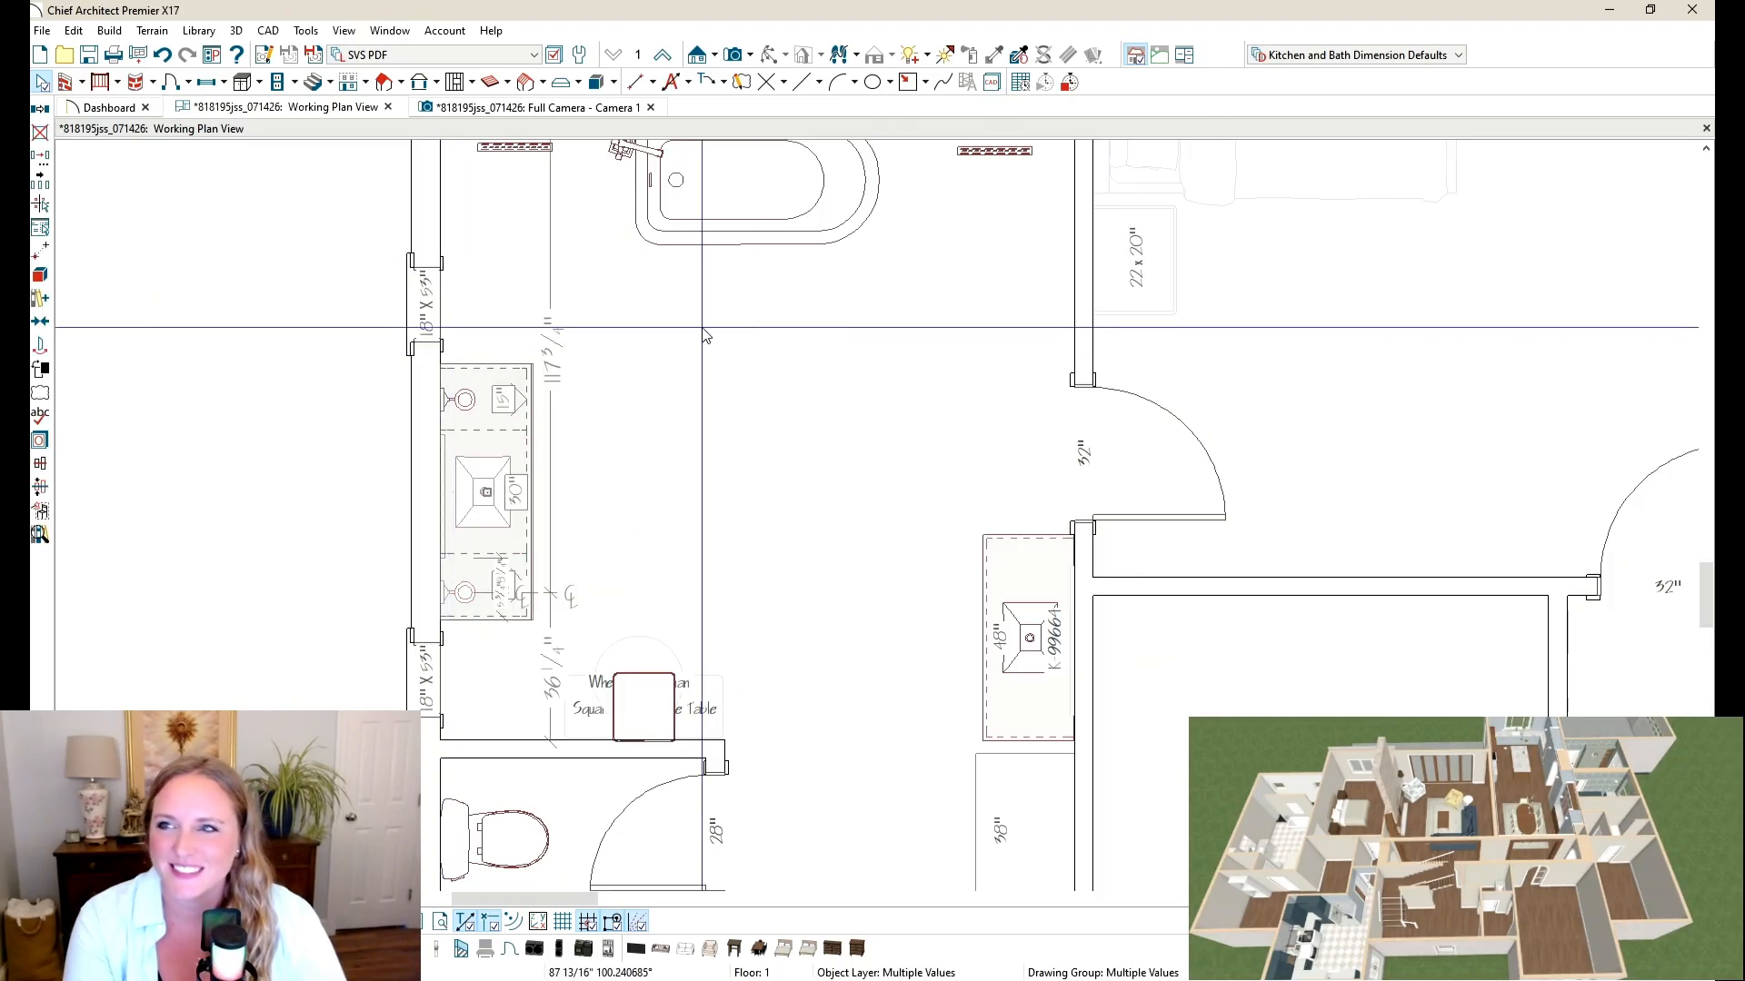
{"action": "key", "text": "Up"}
{"action": "key", "text": "Up"}
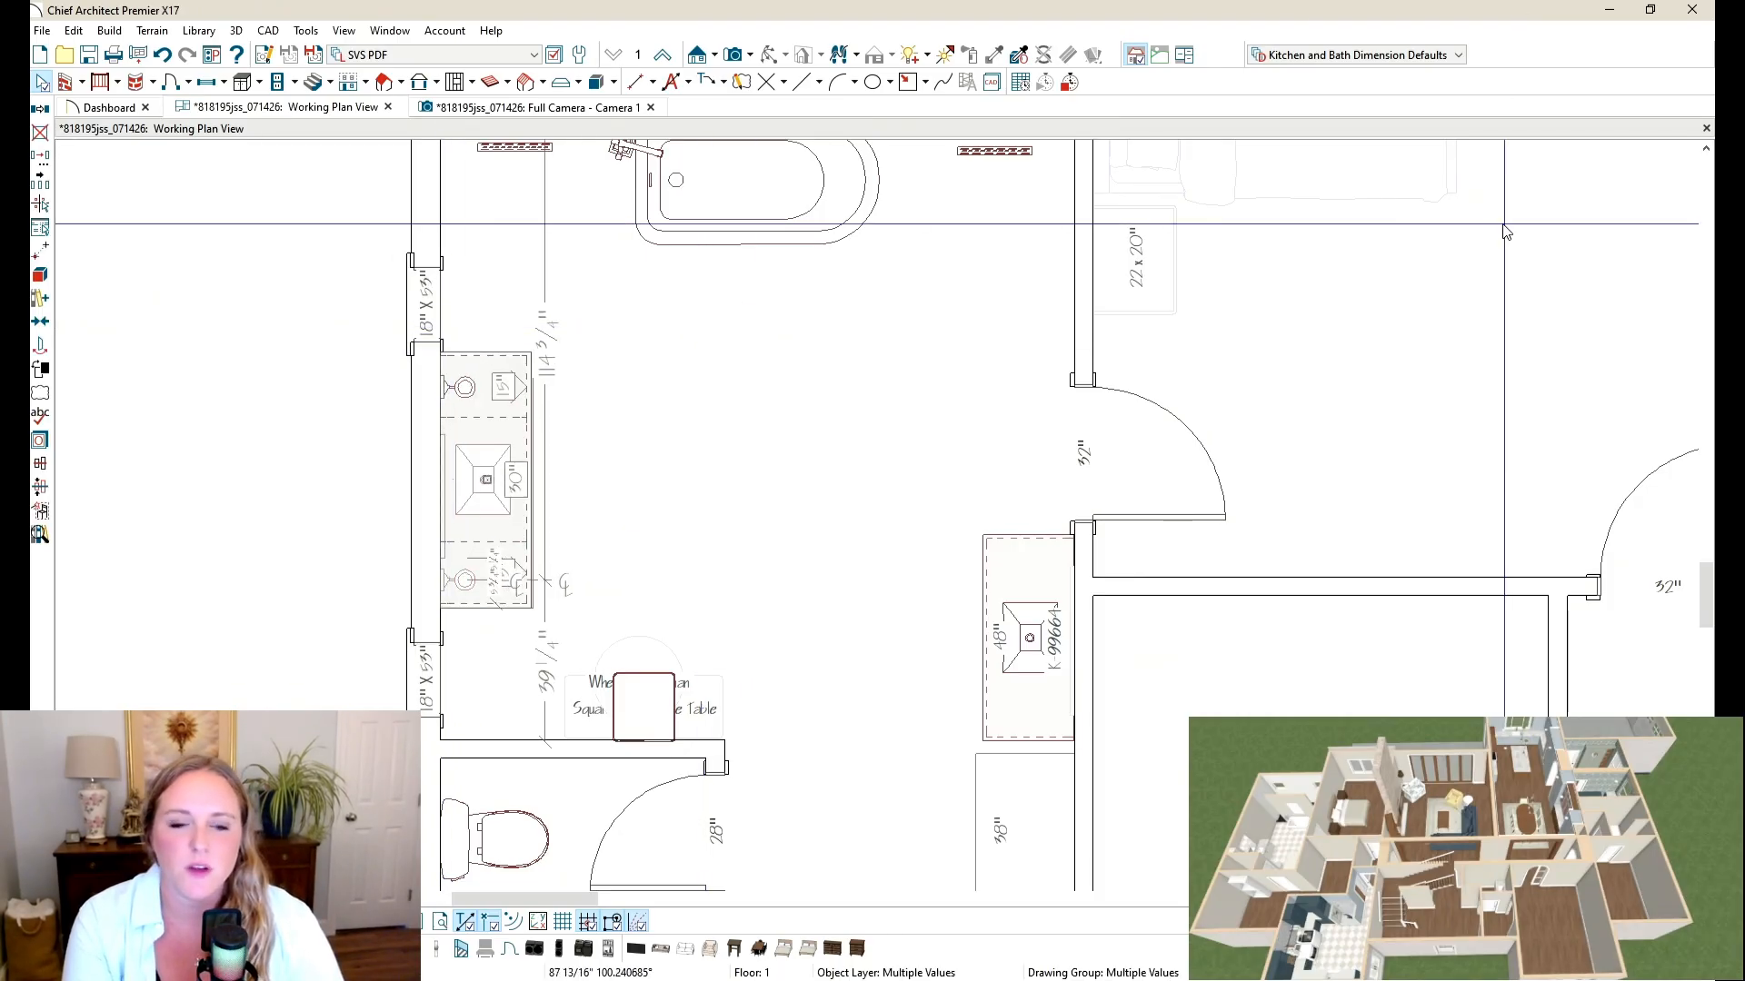
Step: Slide the window nearest the bathtub farther toward the tub and nudge the vanity group about 6" the same way
{"action": "left_click_drag", "start_coordinate": [443, 305], "coordinate": [447, 207]}
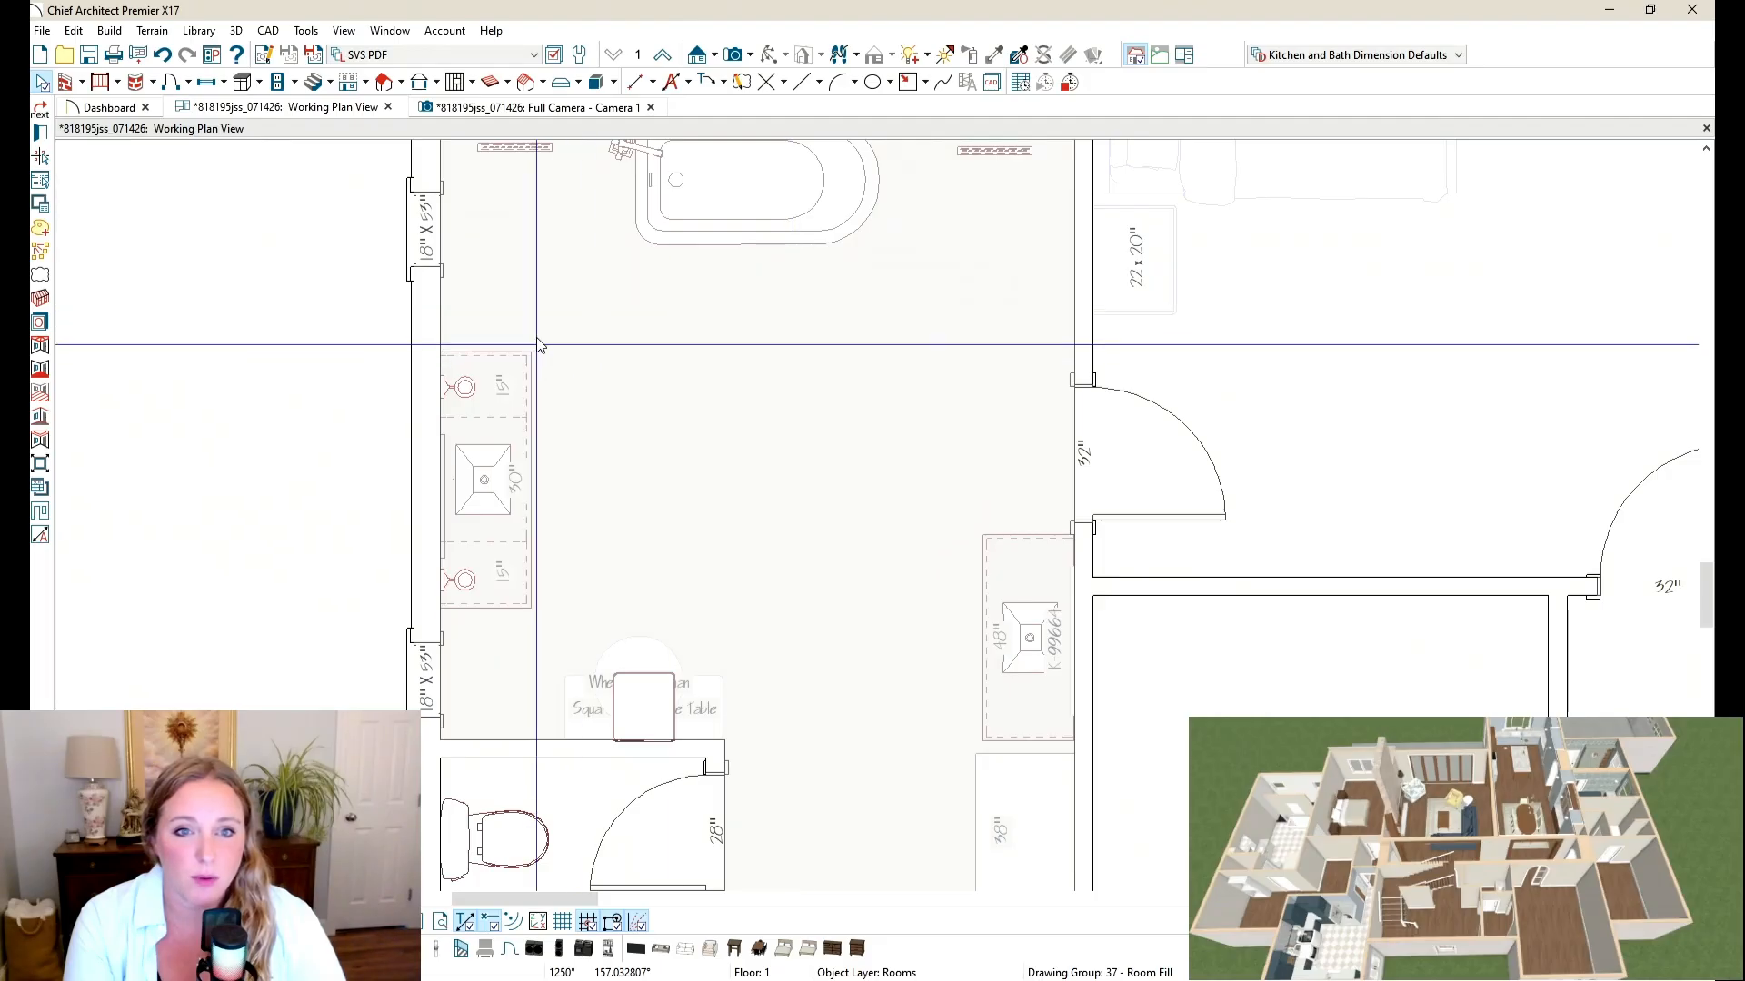
{"action": "left_click_drag", "start_coordinate": [530, 311], "coordinate": [446, 620]}
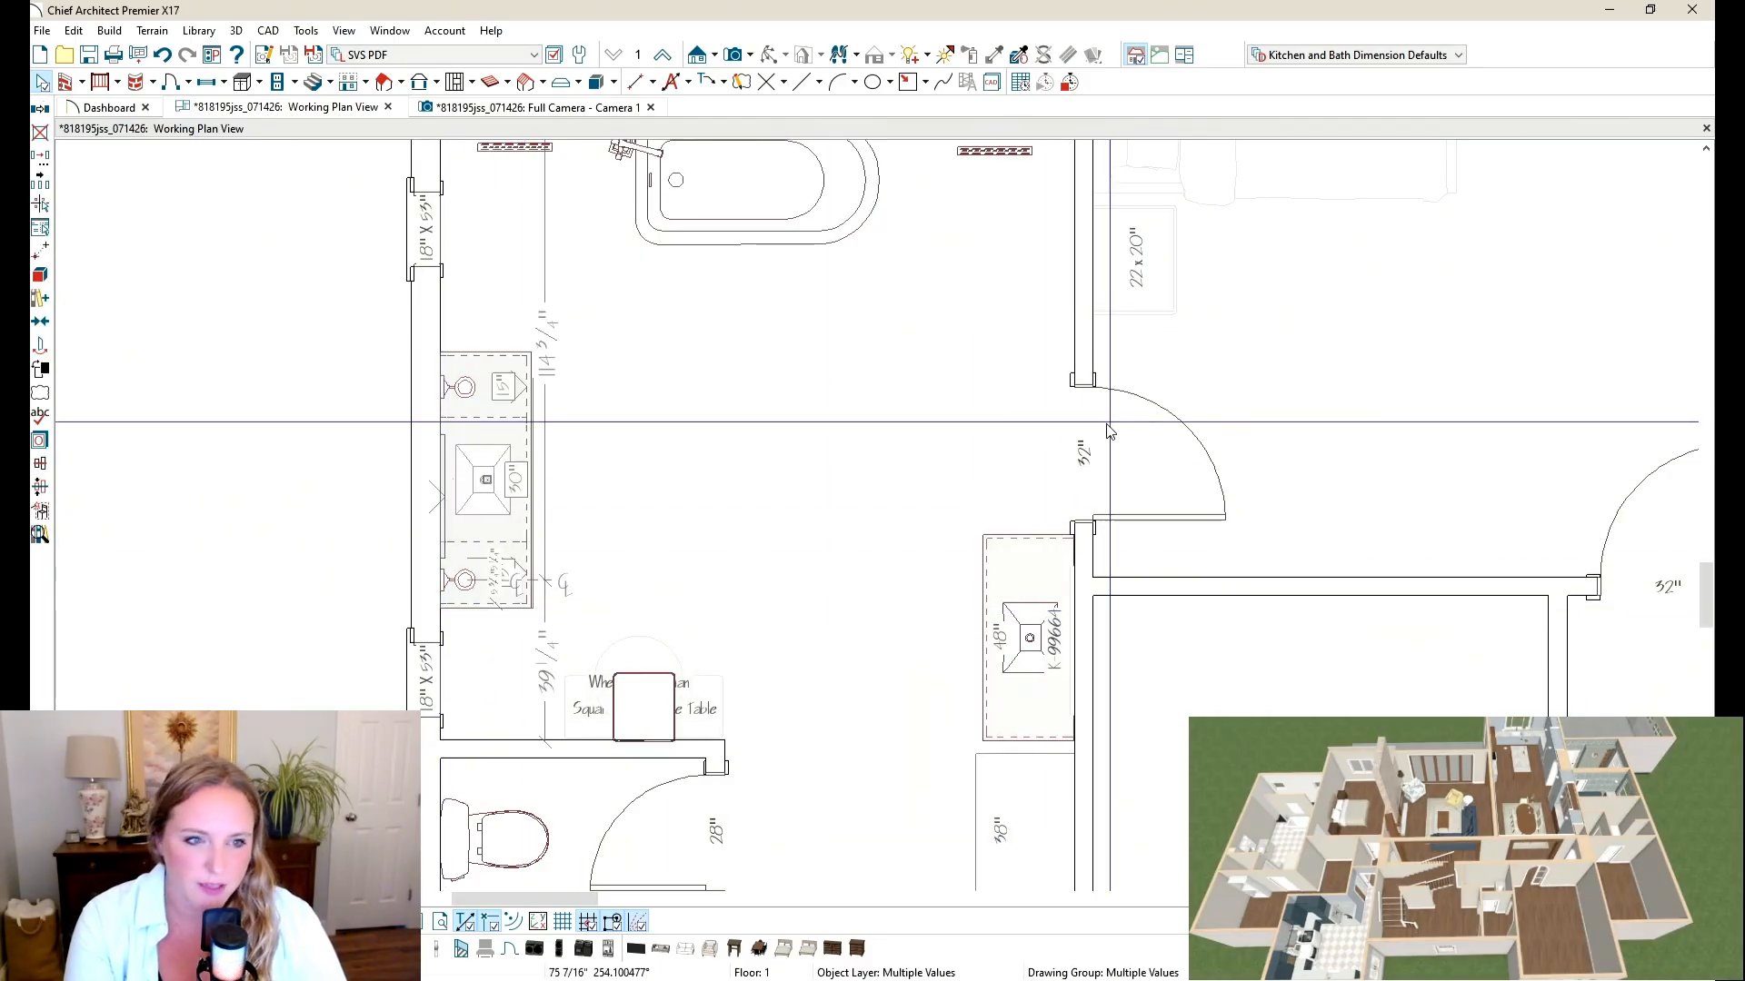
{"action": "key", "text": "Up"}
{"action": "key", "text": "Up"}
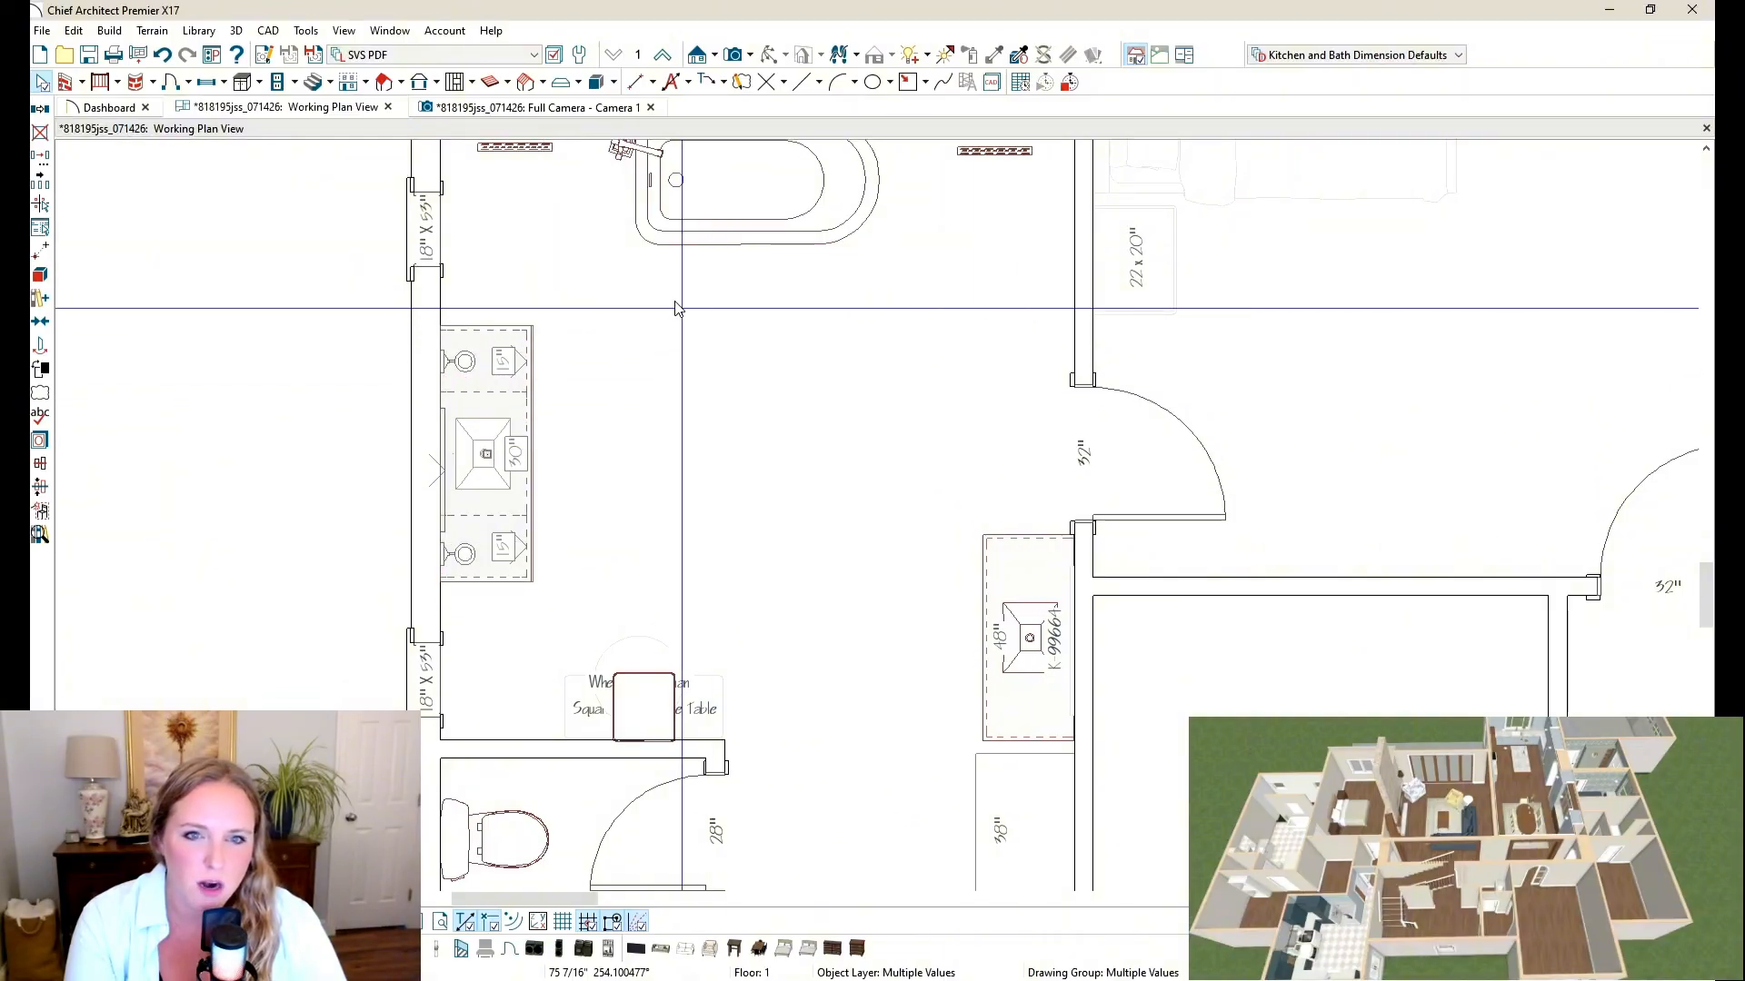
Step: Move both flanking windows closer to the vanity, shifting the one near the toilet room about 9" toward it
{"action": "left_click", "coordinate": [637, 83]}
{"action": "left_click_drag", "start_coordinate": [651, 244], "coordinate": [537, 312]}
{"action": "key", "text": "space"}
{"action": "left_click", "coordinate": [436, 227]}
{"action": "left_click_drag", "start_coordinate": [443, 232], "coordinate": [431, 265]}
{"action": "left_click", "coordinate": [430, 682]}
{"action": "left_click", "coordinate": [431, 682]}
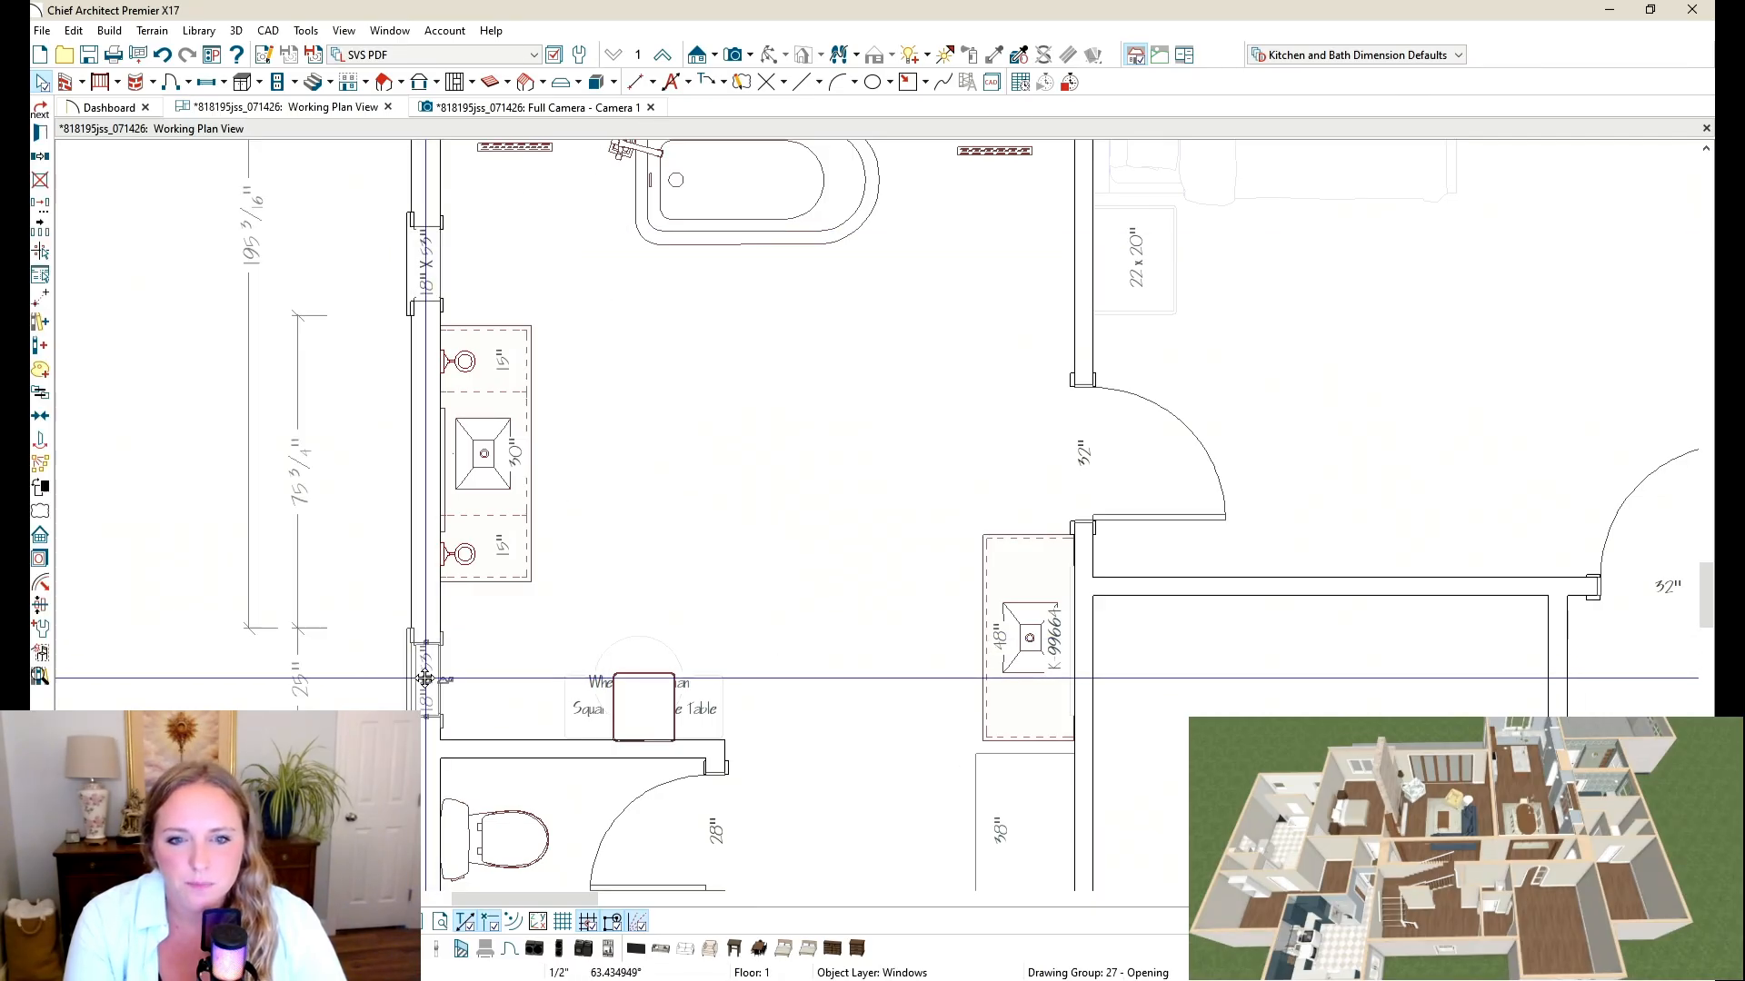
{"action": "left_click_drag", "start_coordinate": [431, 681], "coordinate": [426, 636]}
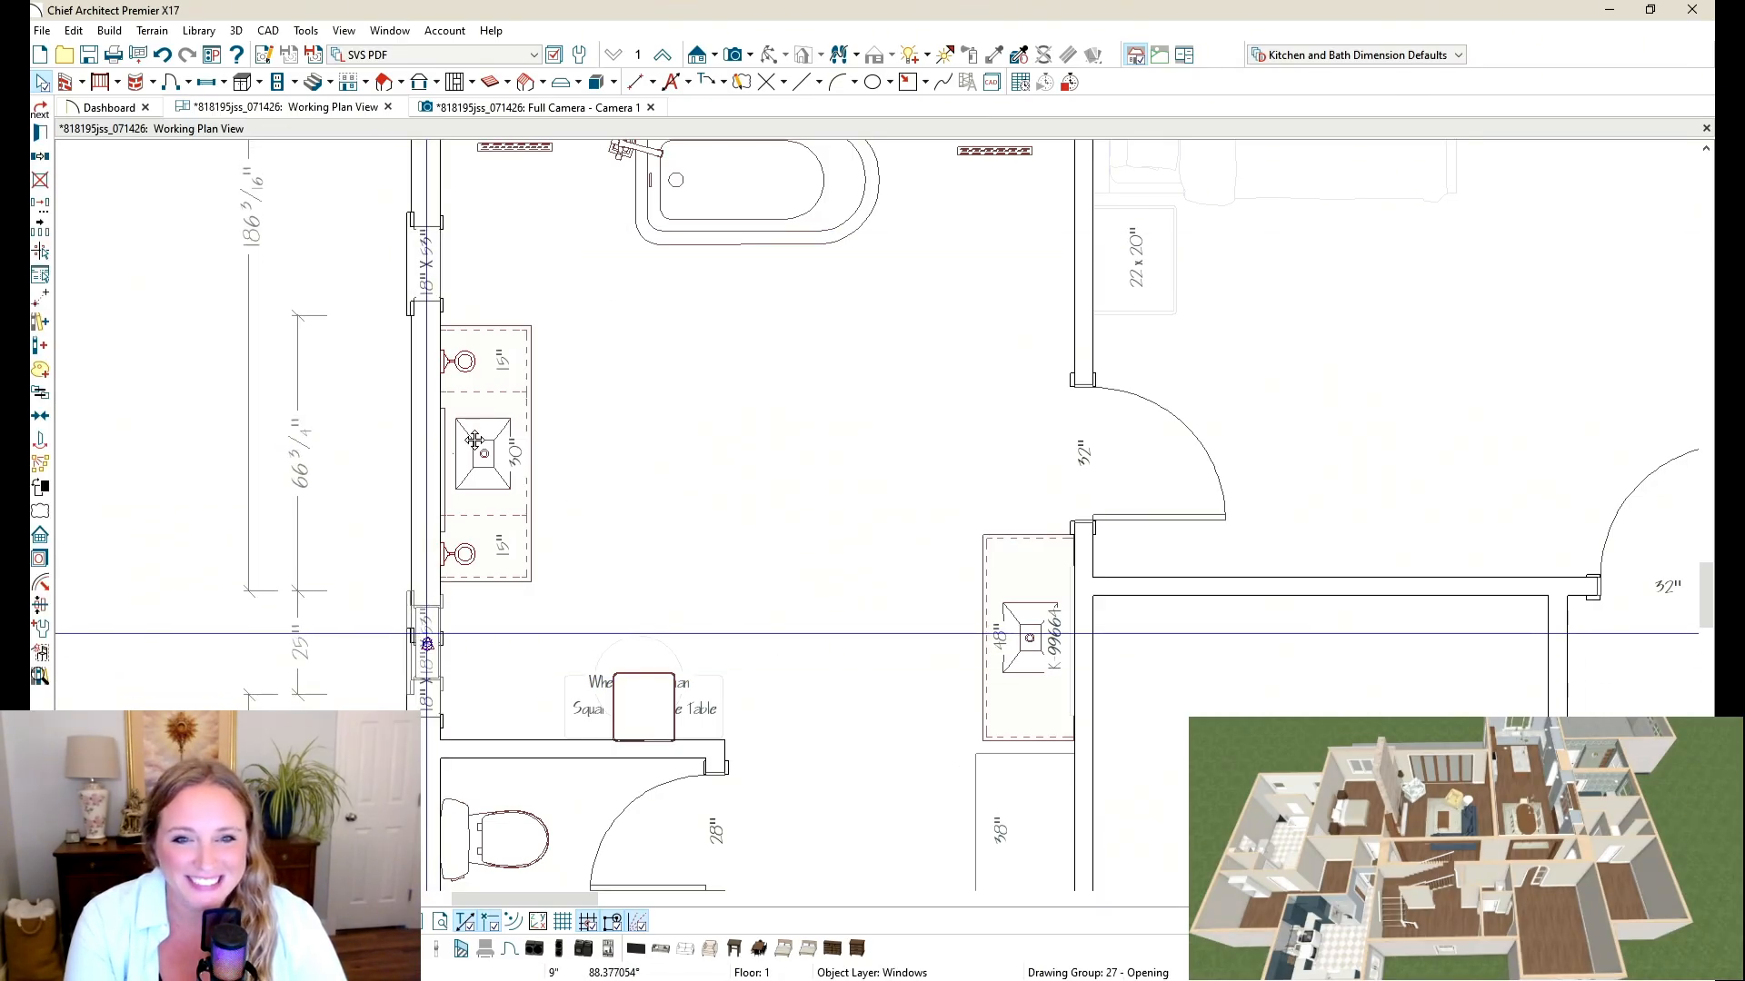
Step: Return to the camera view and shift the oval mirror along the wall to centre it over the single-sink vanity
{"action": "left_click", "coordinate": [559, 107]}
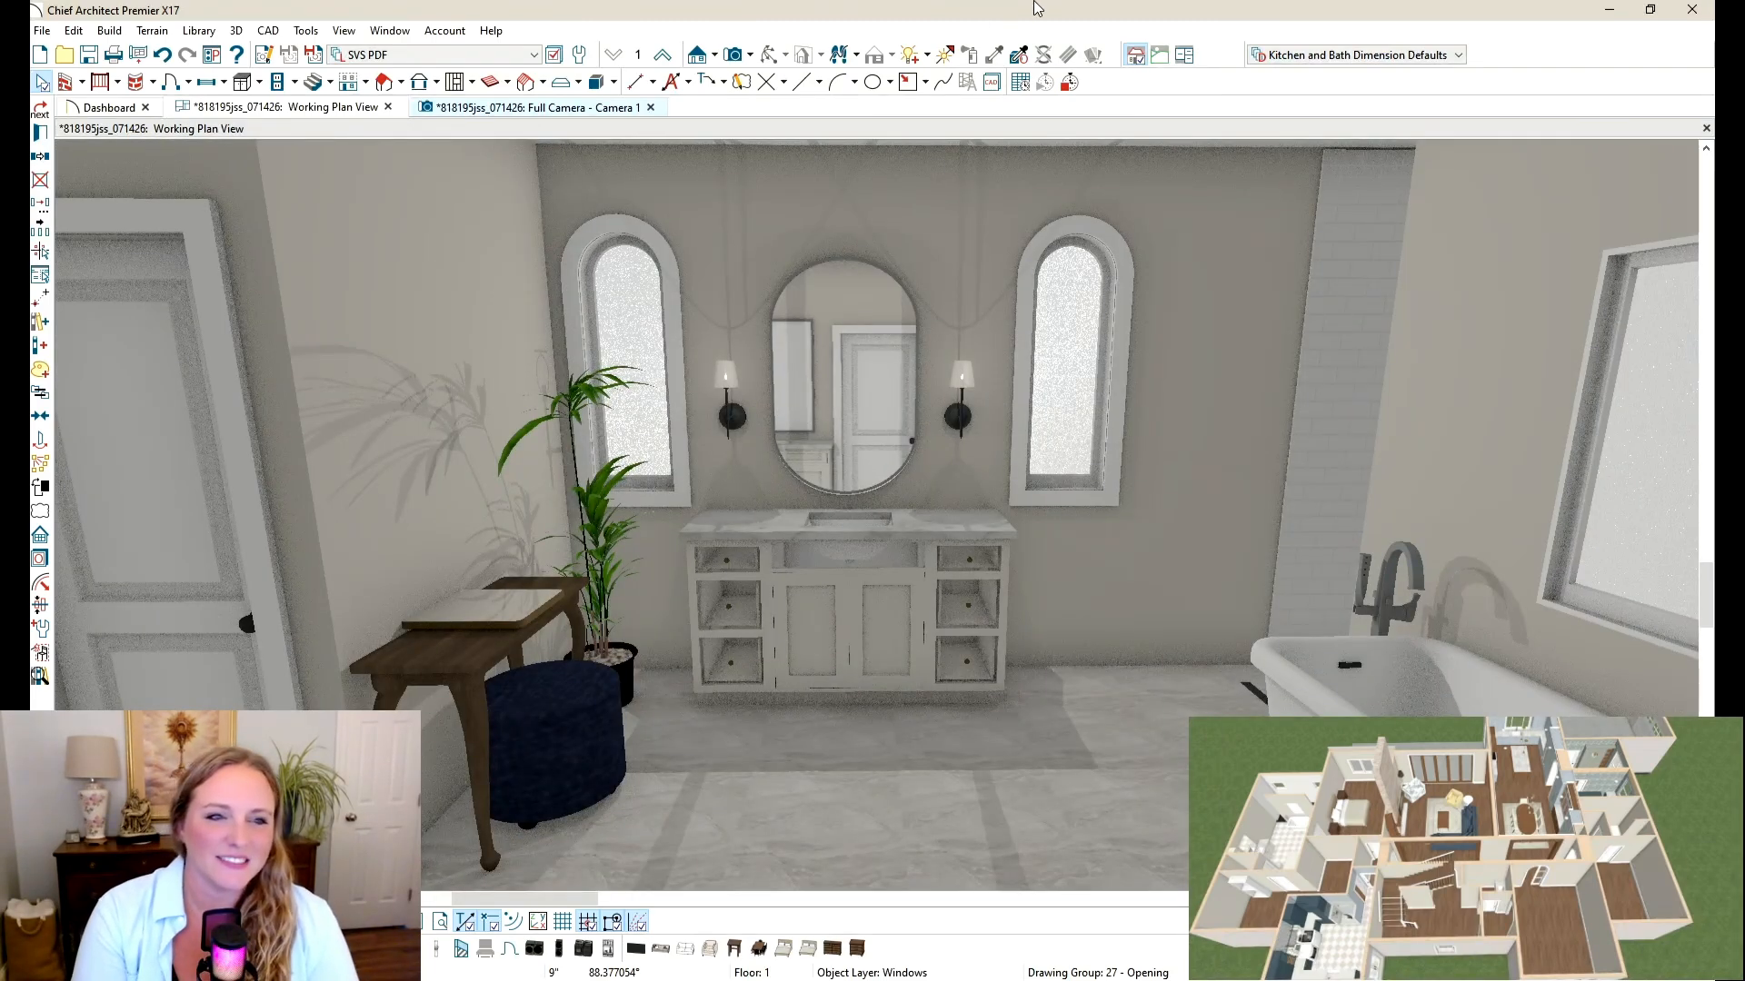
{"action": "left_click", "coordinate": [876, 478]}
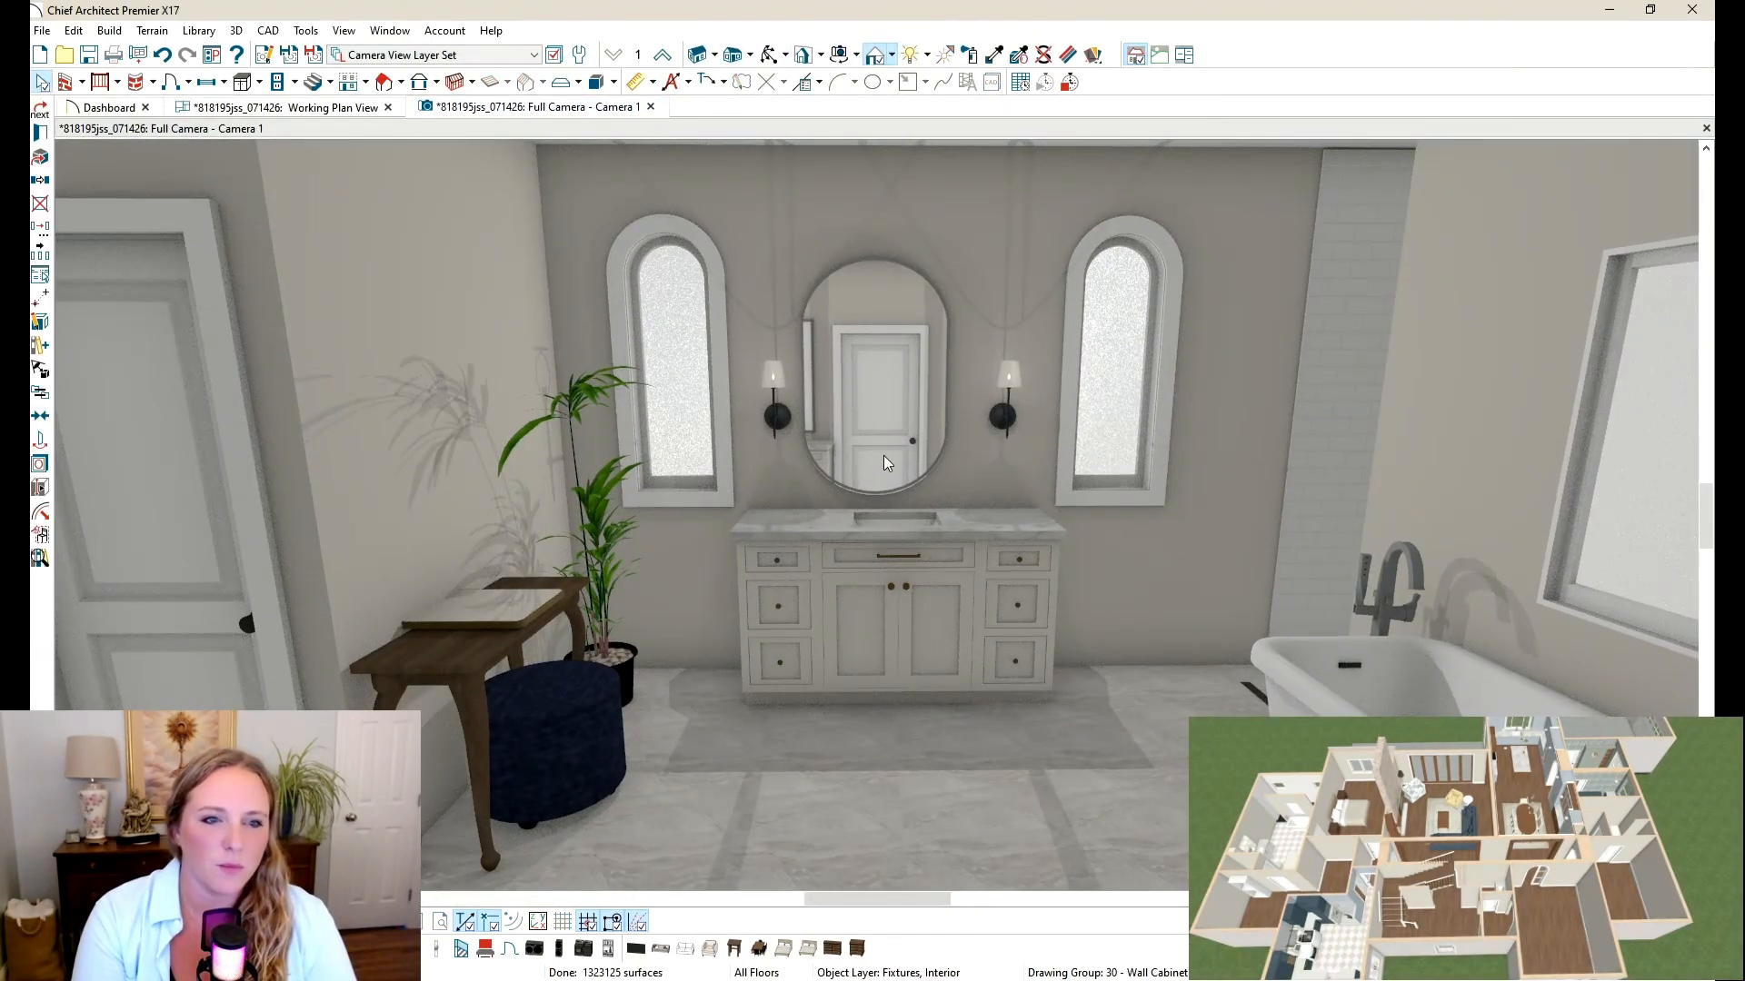
{"action": "left_click", "coordinate": [893, 515]}
{"action": "scroll", "coordinate": [1115, 459], "scroll_direction": "up", "scroll_amount": 2}
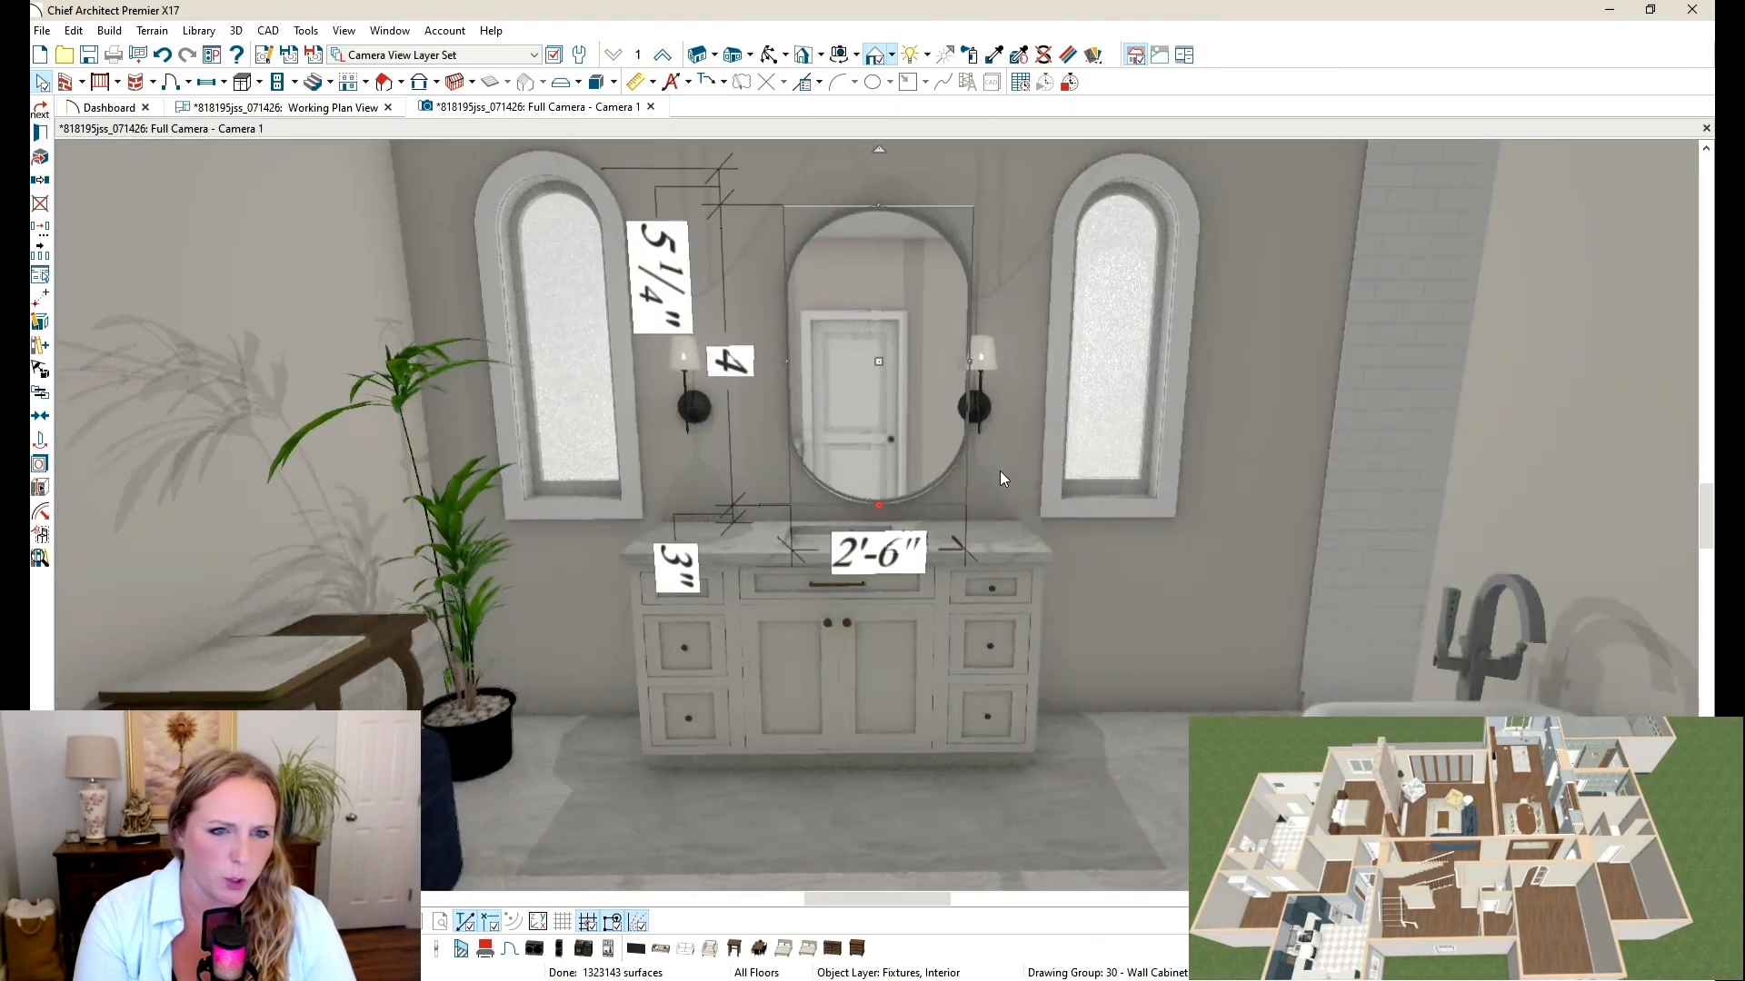
{"action": "left_click_drag", "start_coordinate": [800, 544], "coordinate": [836, 545]}
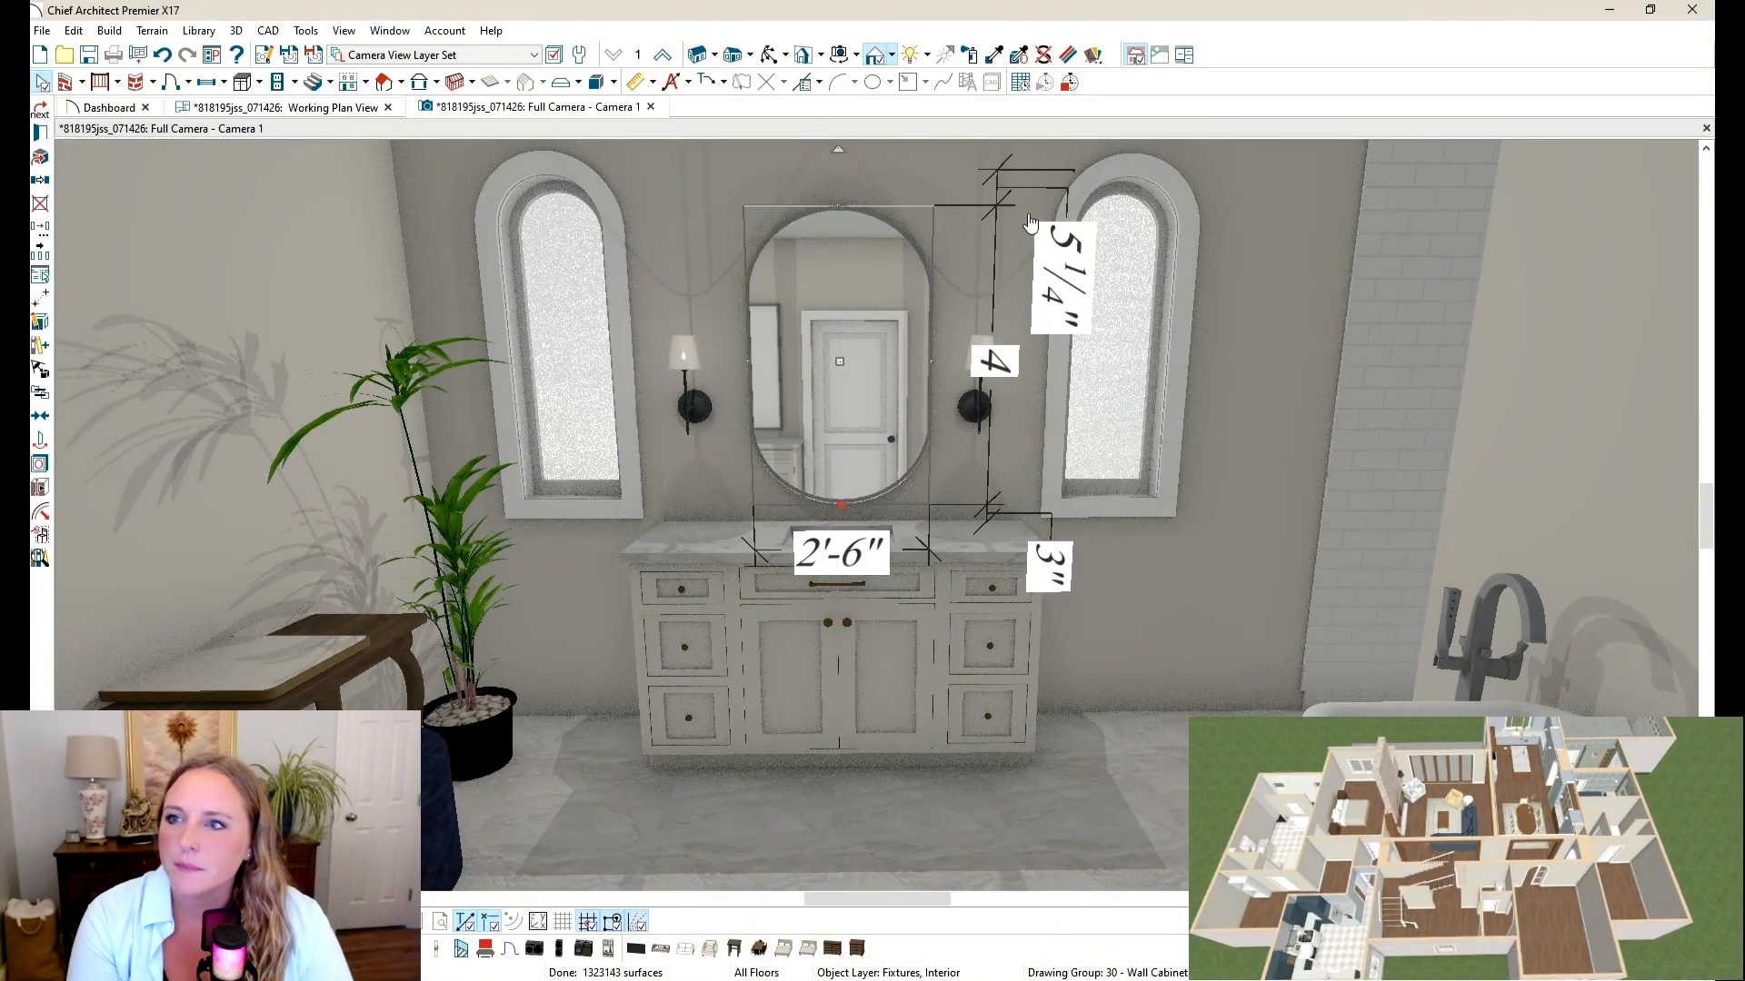
Step: Examine the revised vanity wall in the camera view and compare it with the elegant bathroom image in ChatGPT
{"action": "left_click", "coordinate": [774, 57]}
{"action": "scroll", "coordinate": [940, 386], "scroll_direction": "down", "scroll_amount": 5}
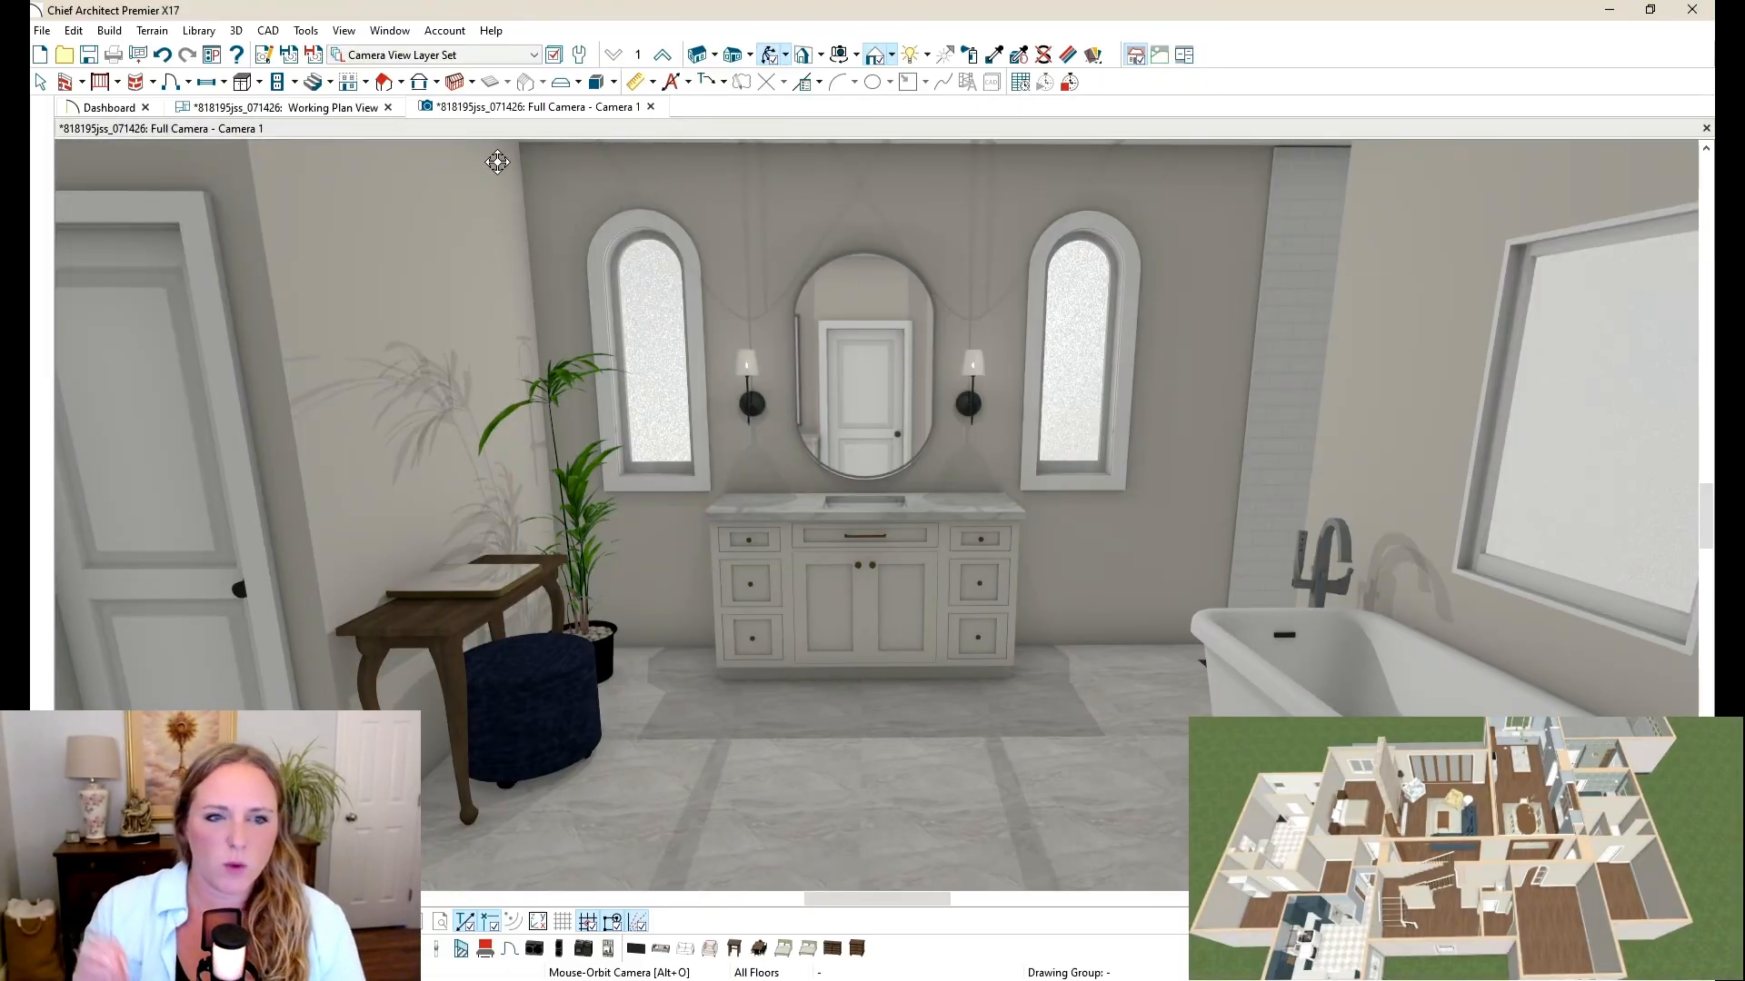
{"action": "left_click", "coordinate": [39, 84]}
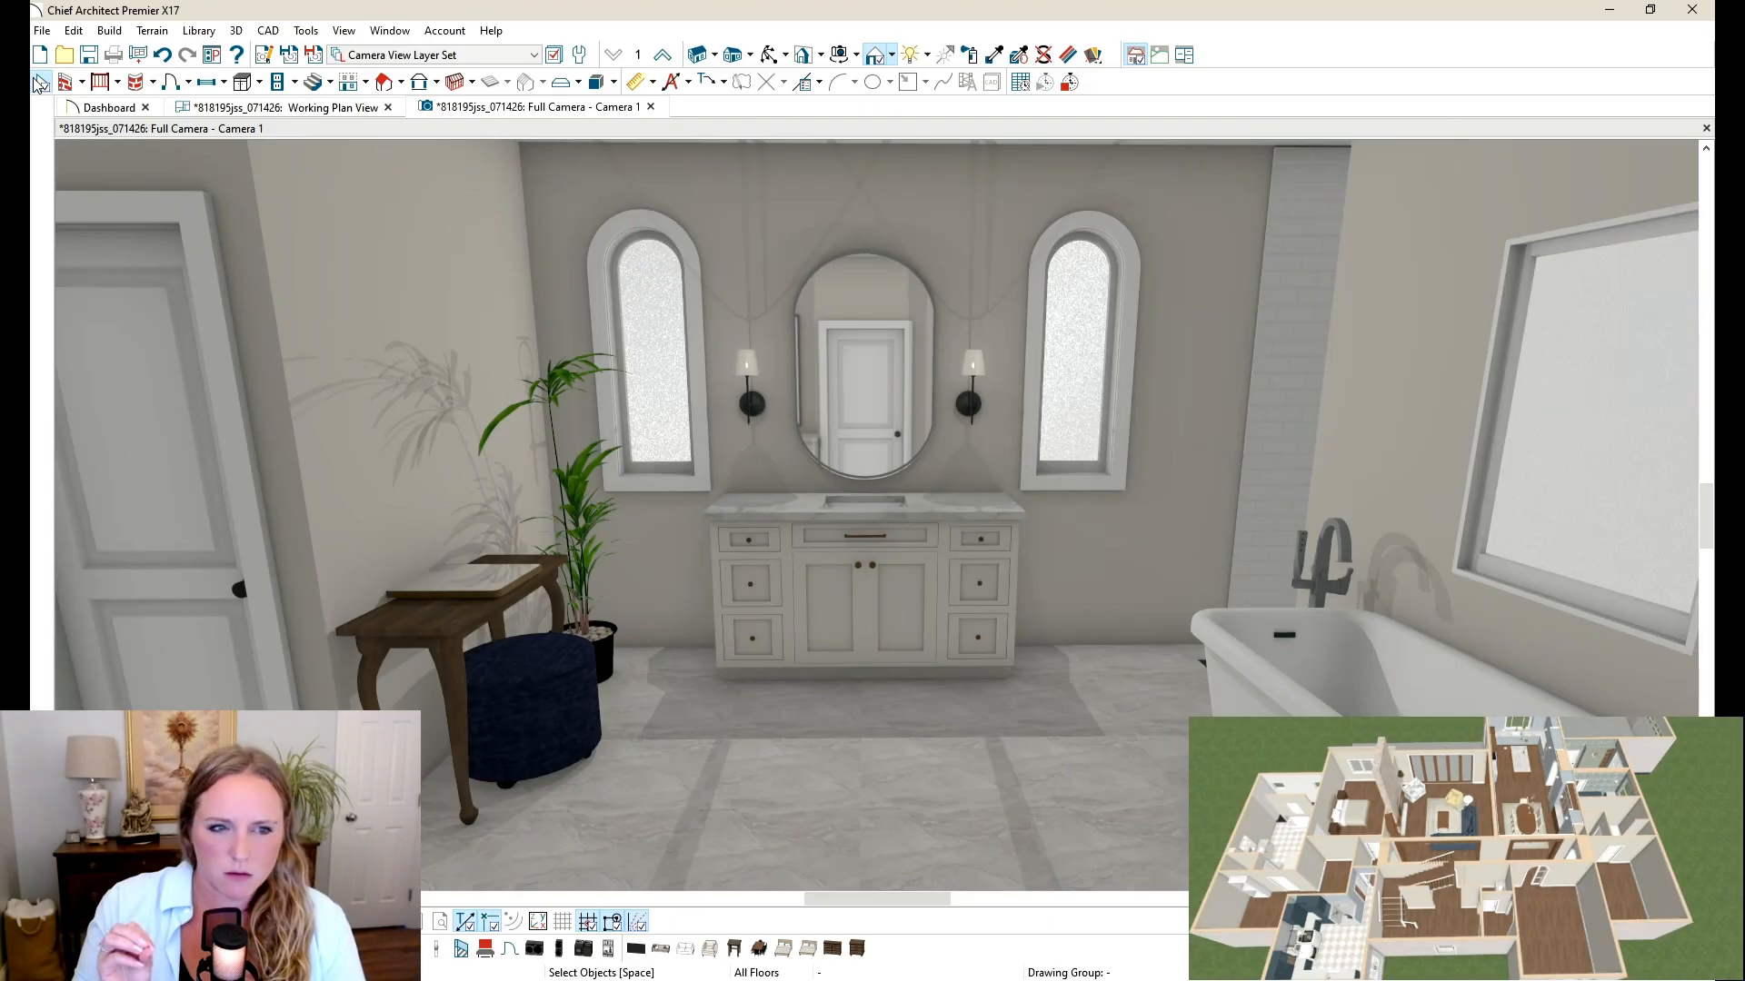
{"action": "mouse_move", "coordinate": [14, 95]}
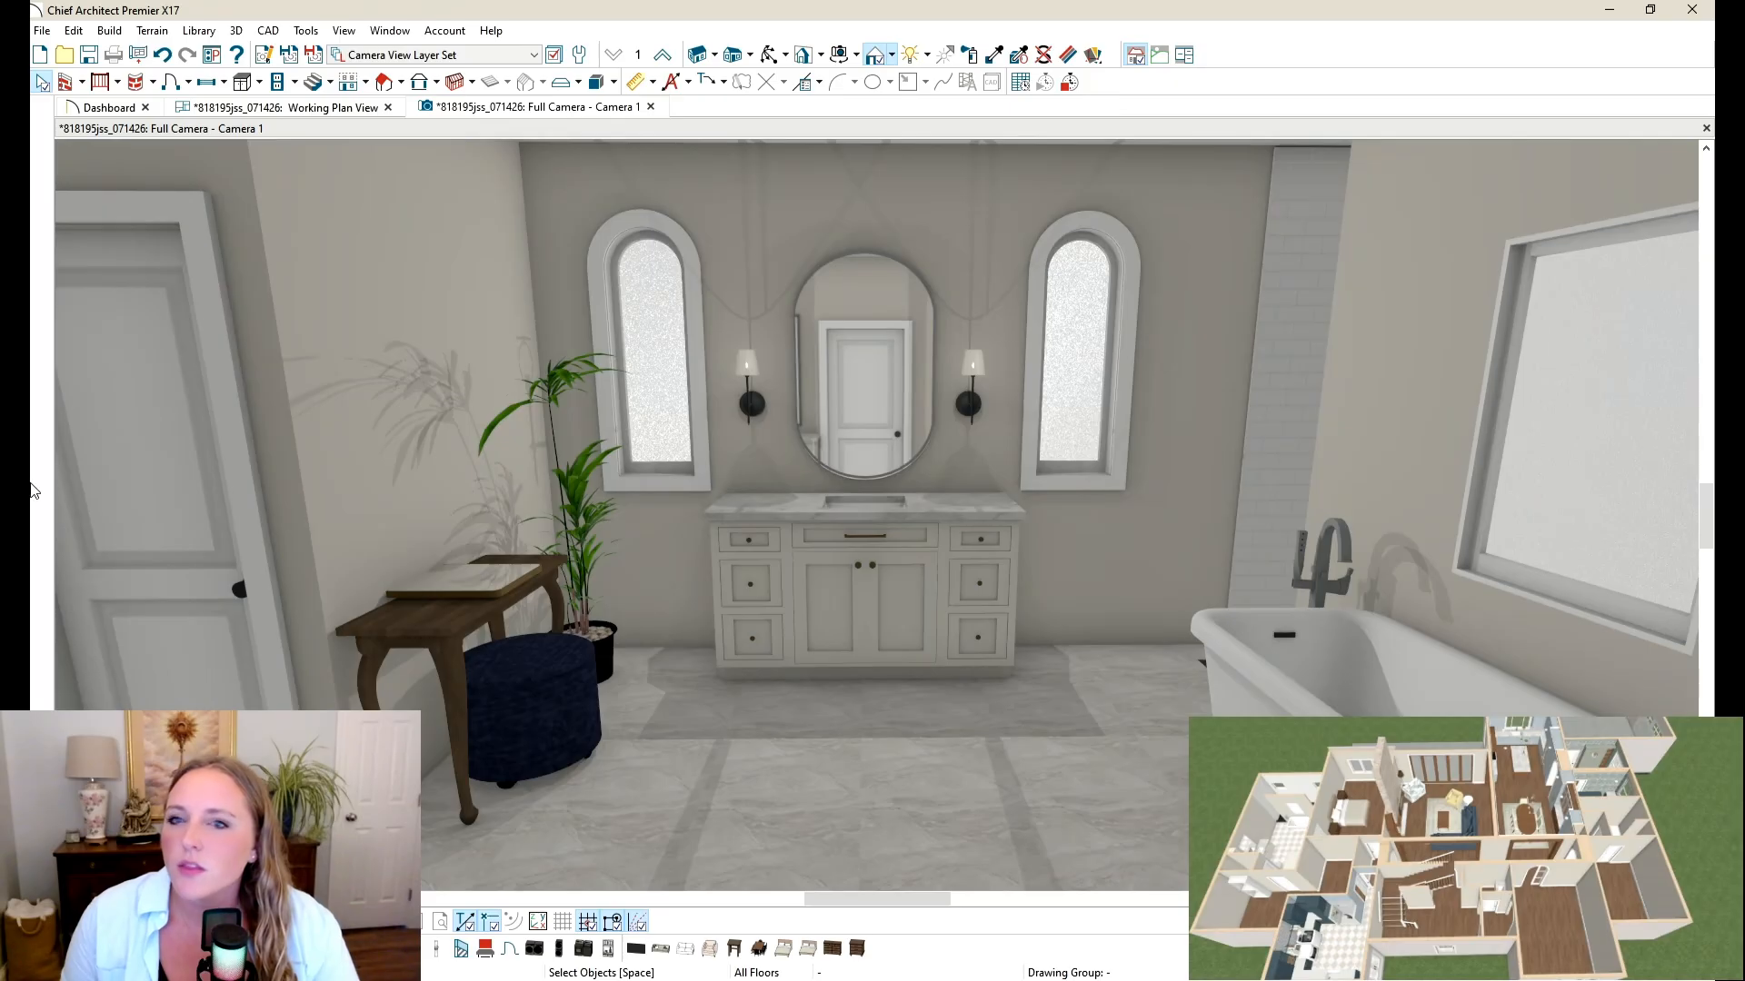
{"action": "scroll", "coordinate": [494, 630], "scroll_direction": "up", "scroll_amount": 3}
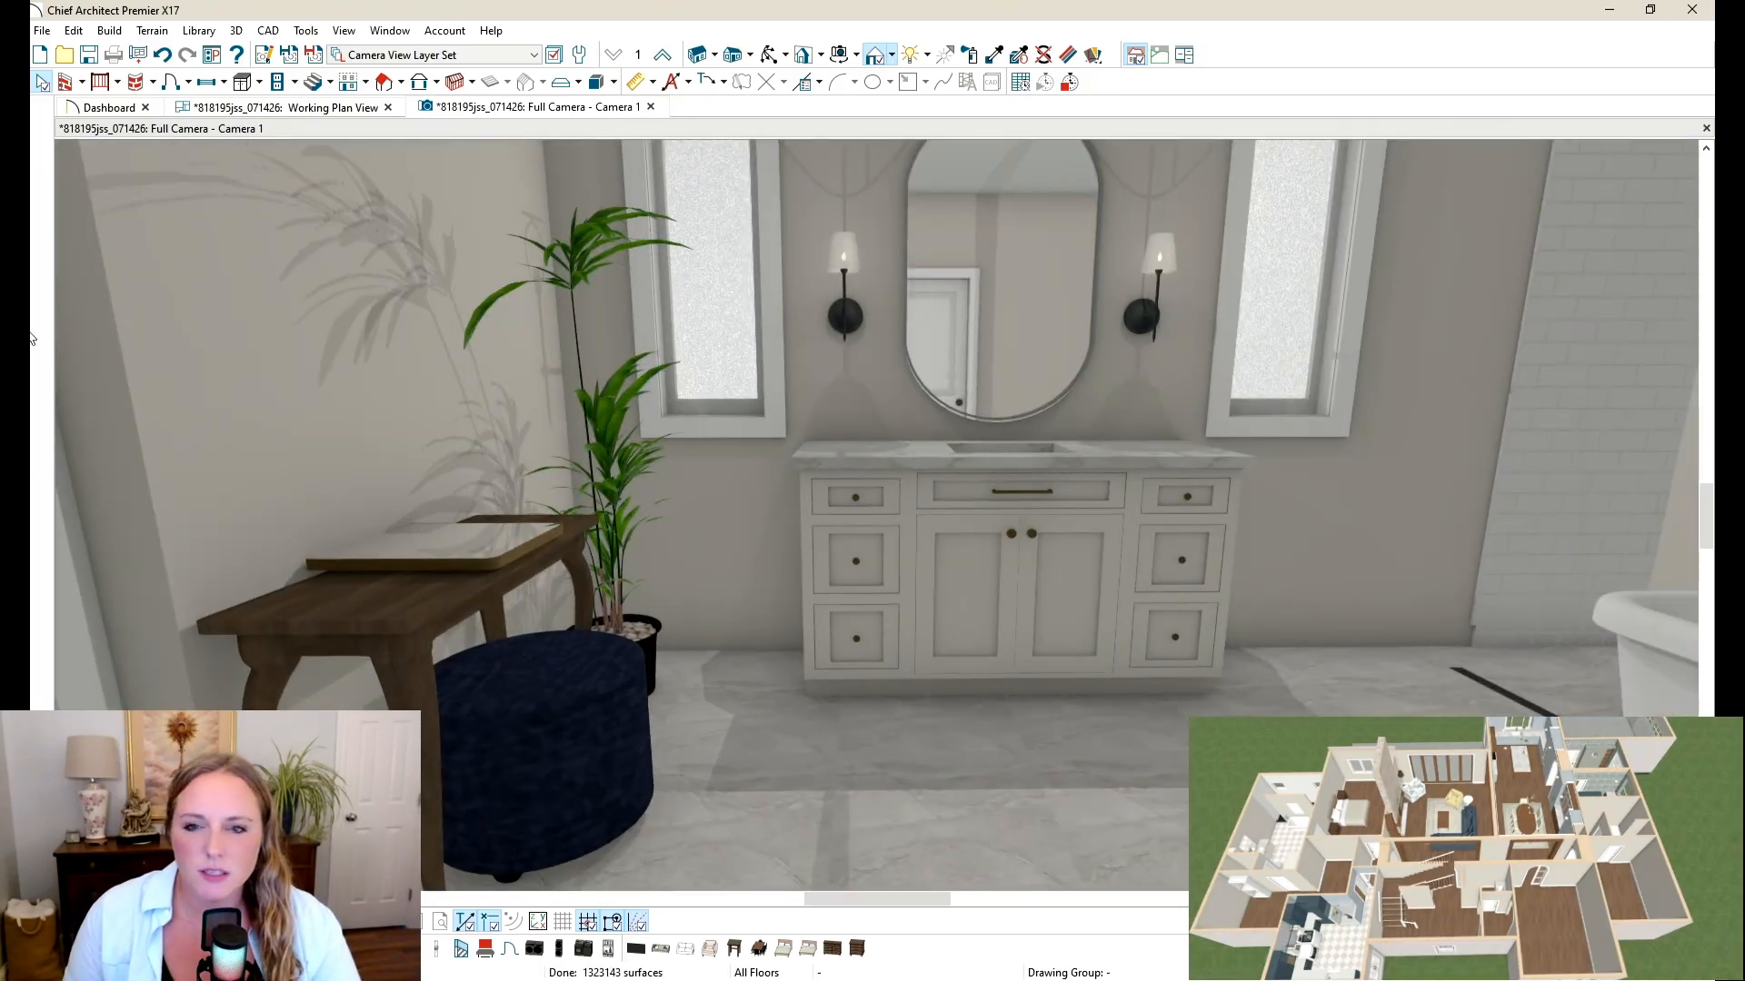
{"action": "scroll", "coordinate": [221, 340], "scroll_direction": "down", "scroll_amount": 3}
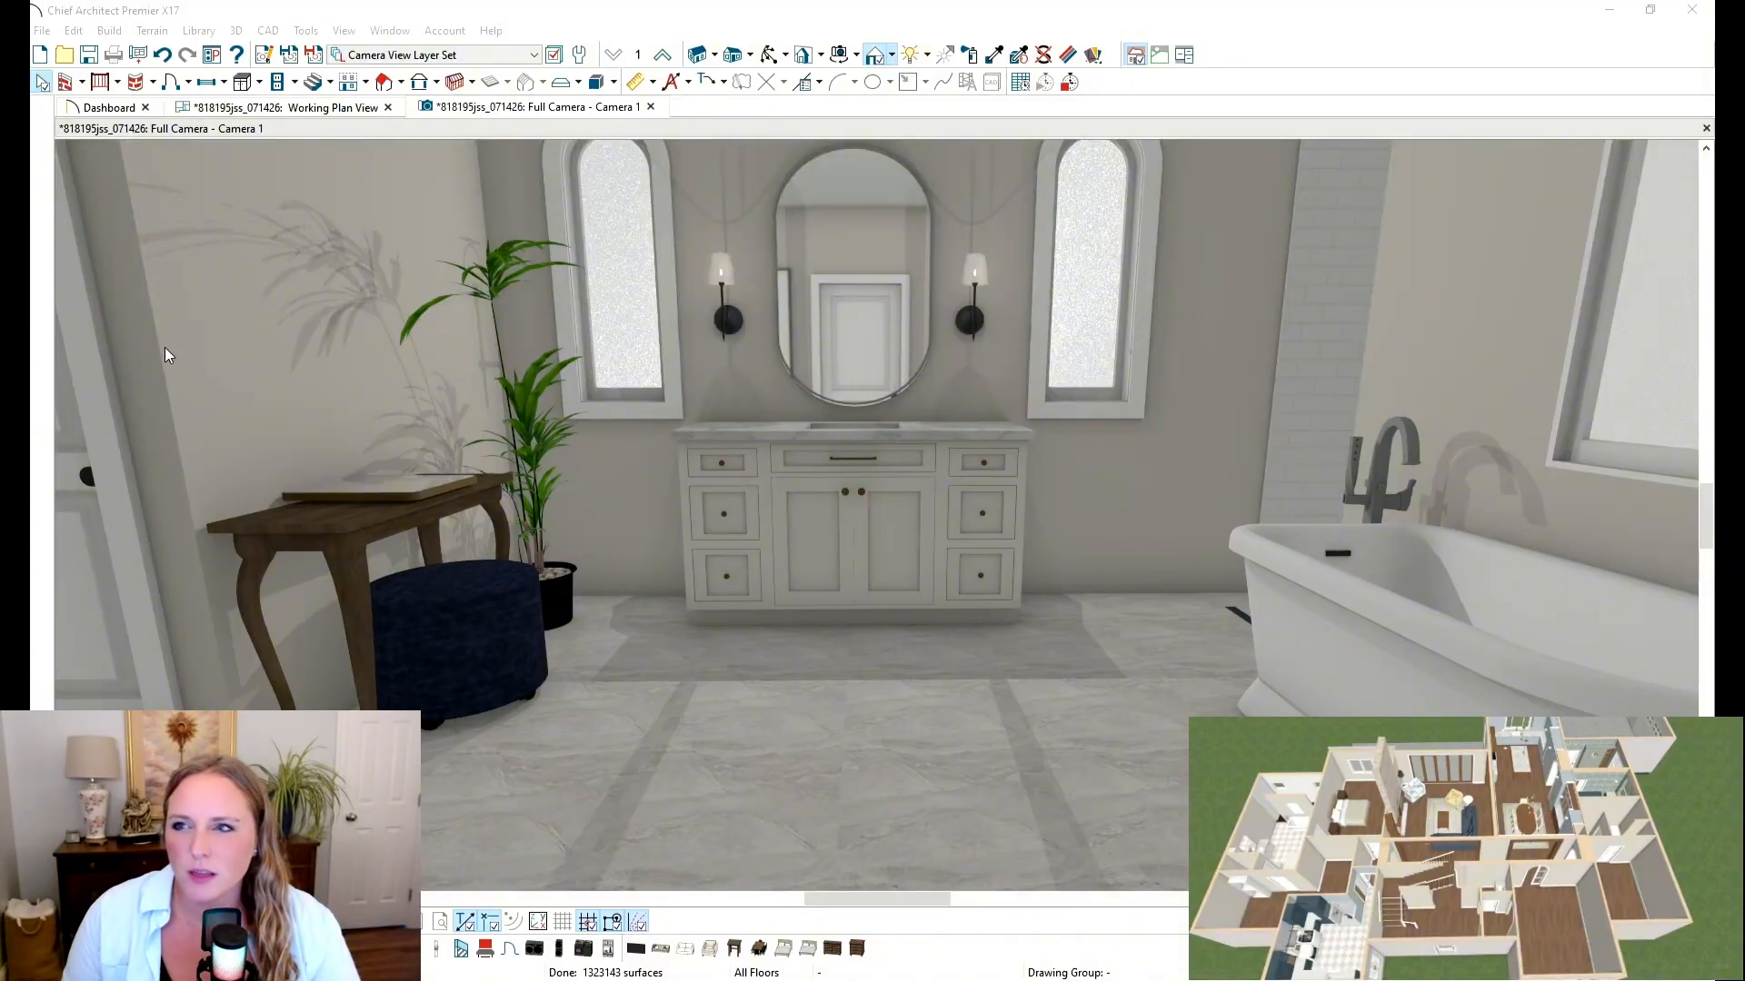
{"action": "mouse_move", "coordinate": [14, 226]}
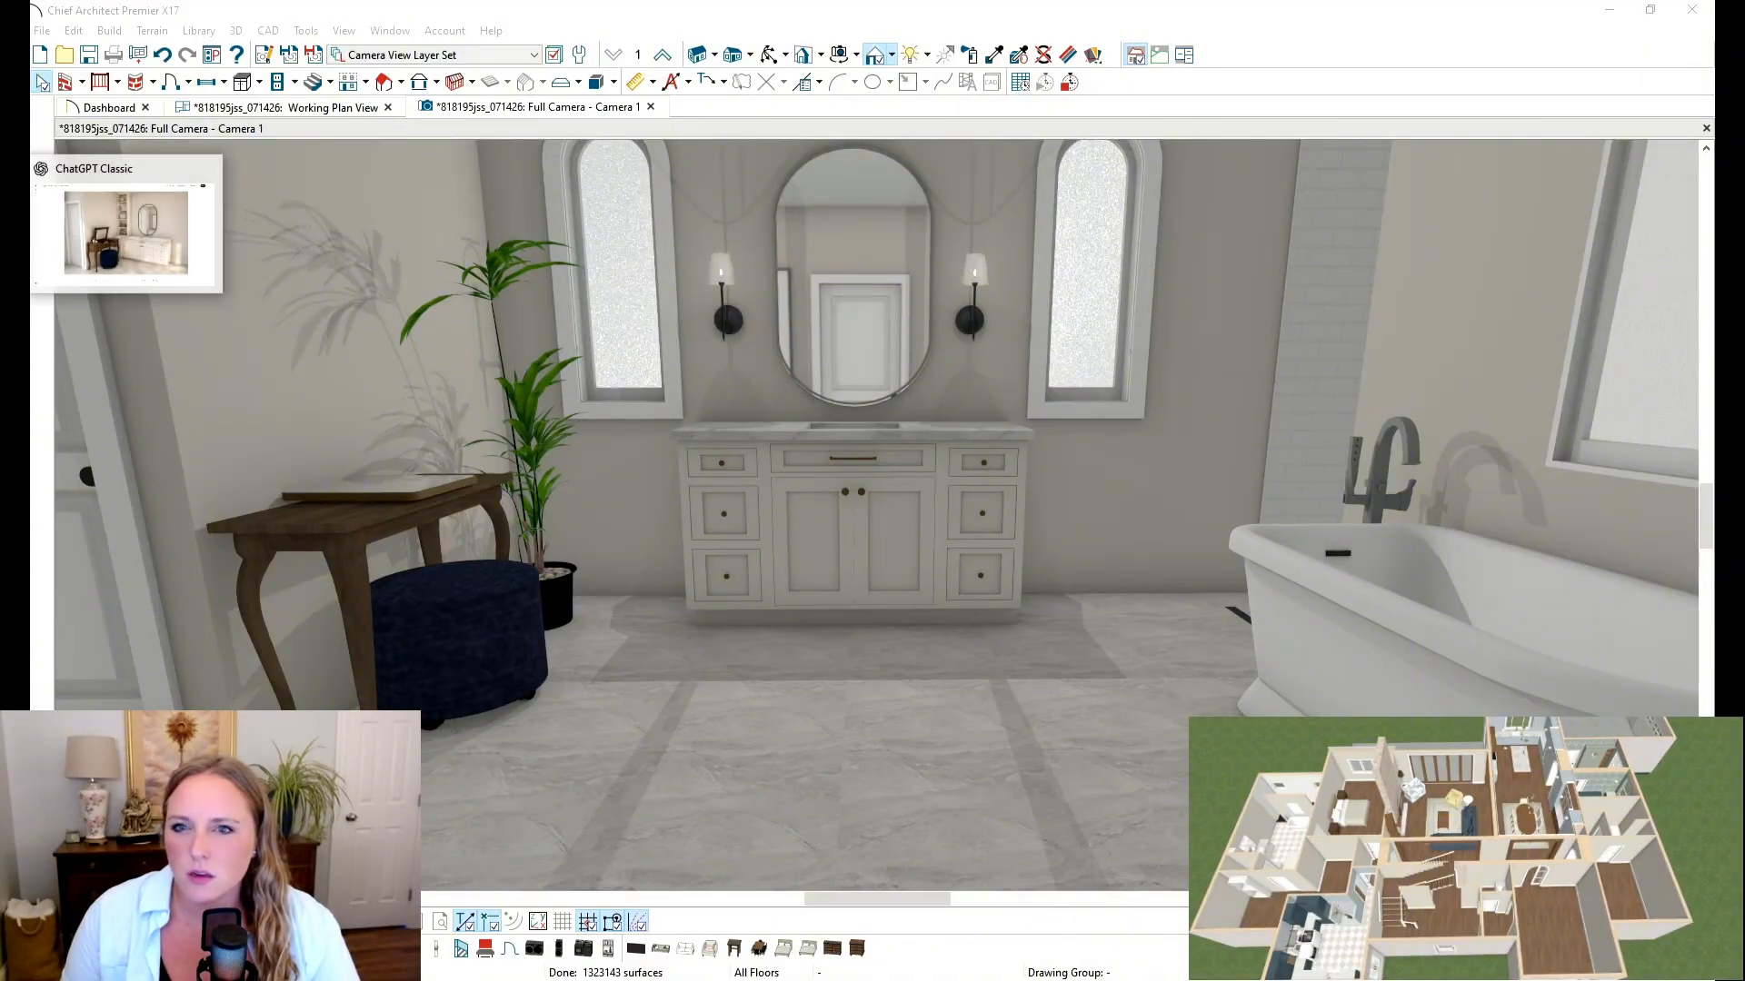
{"action": "left_click", "coordinate": [127, 234]}
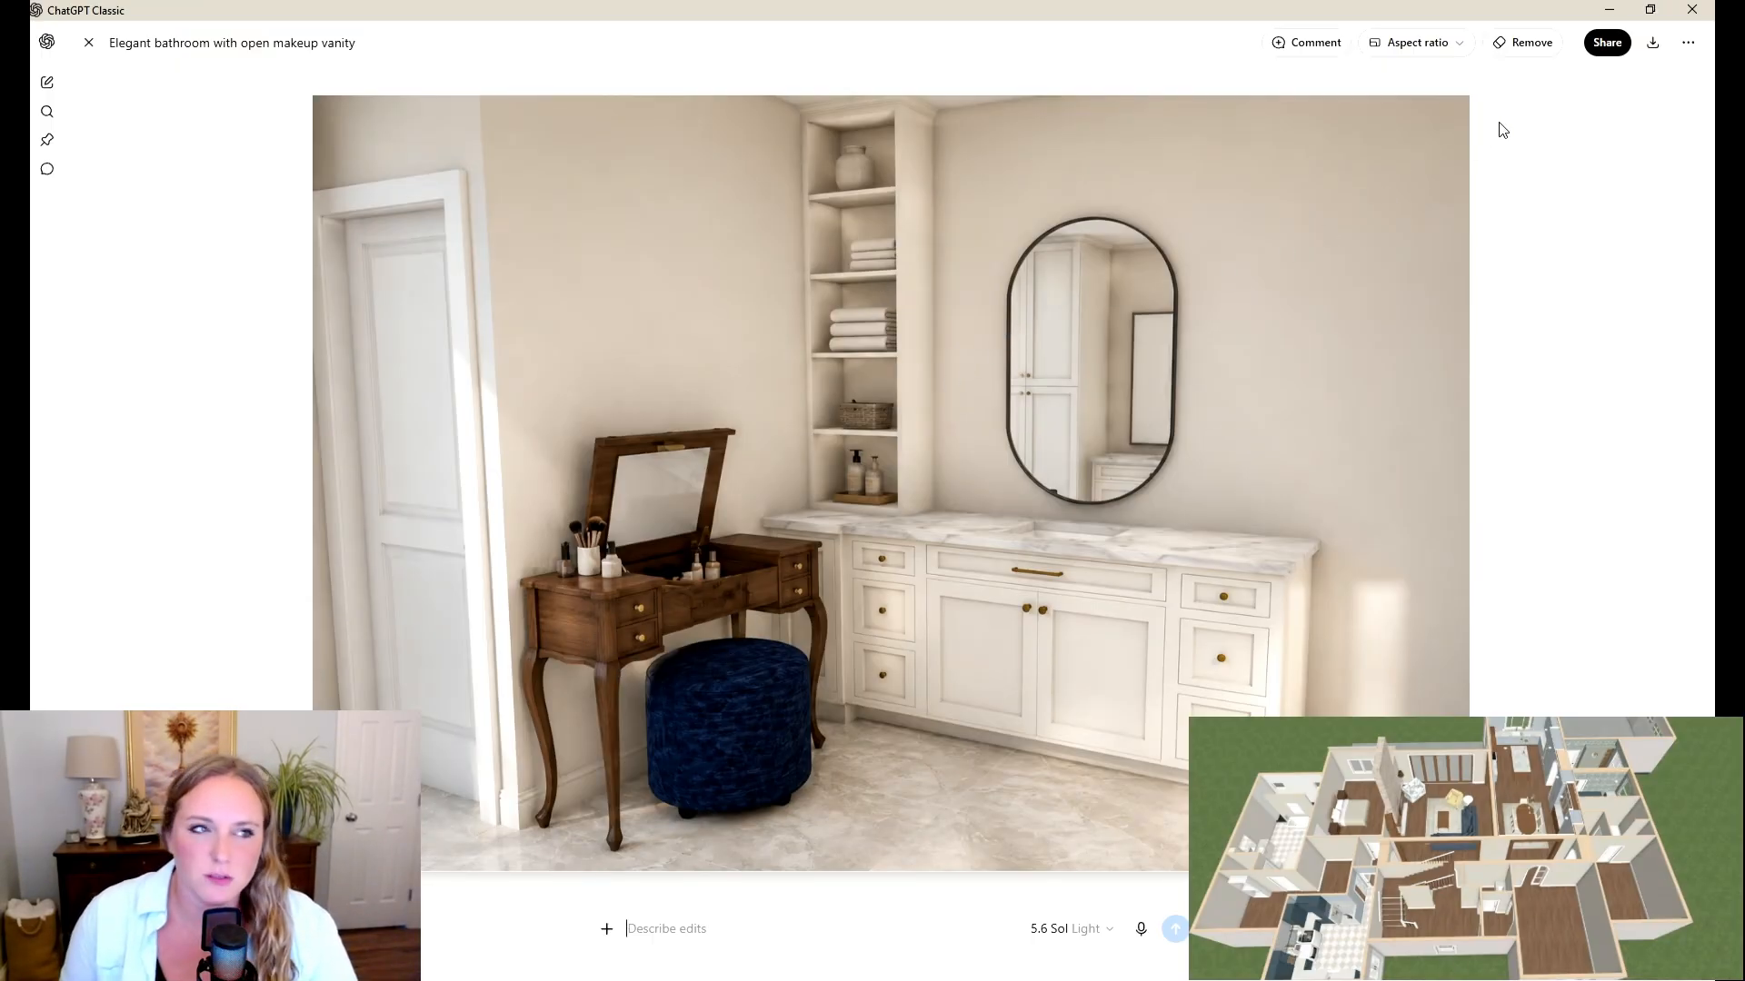
{"action": "left_click", "coordinate": [1609, 9]}
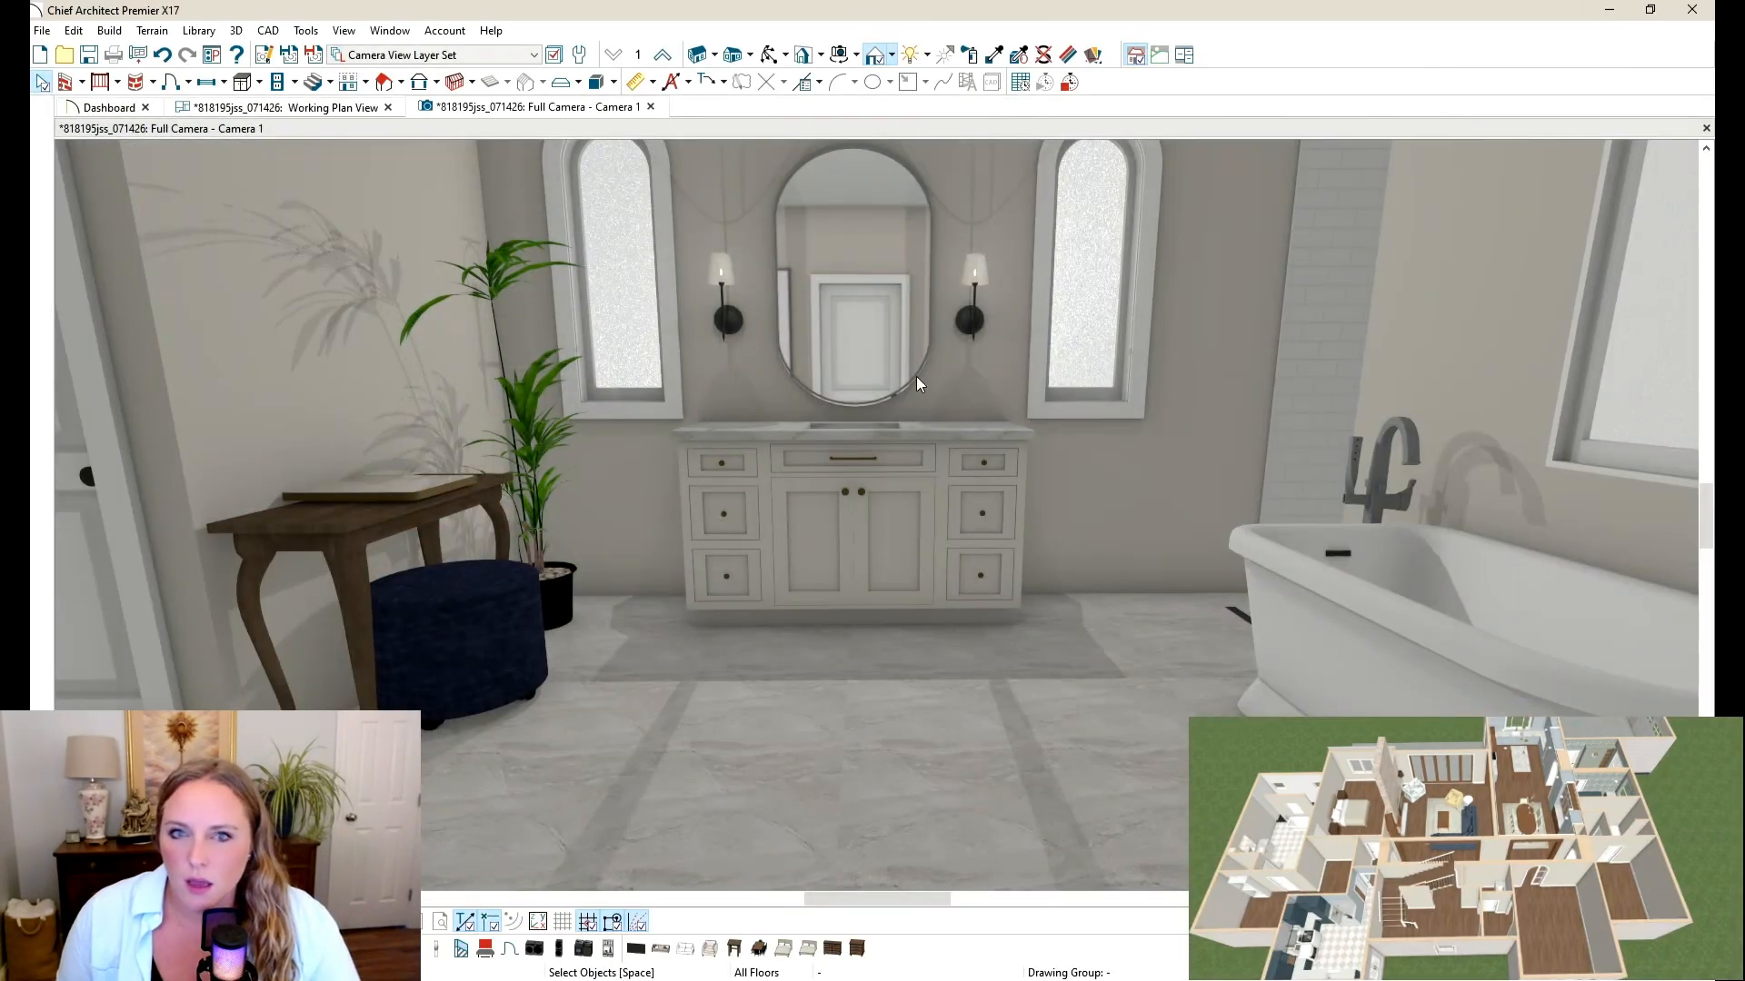
Step: Set both arched flanking windows to a height of 54" with their bottoms 54" above the floor
{"action": "middle_click_drag", "start_coordinate": [894, 364], "coordinate": [828, 725]}
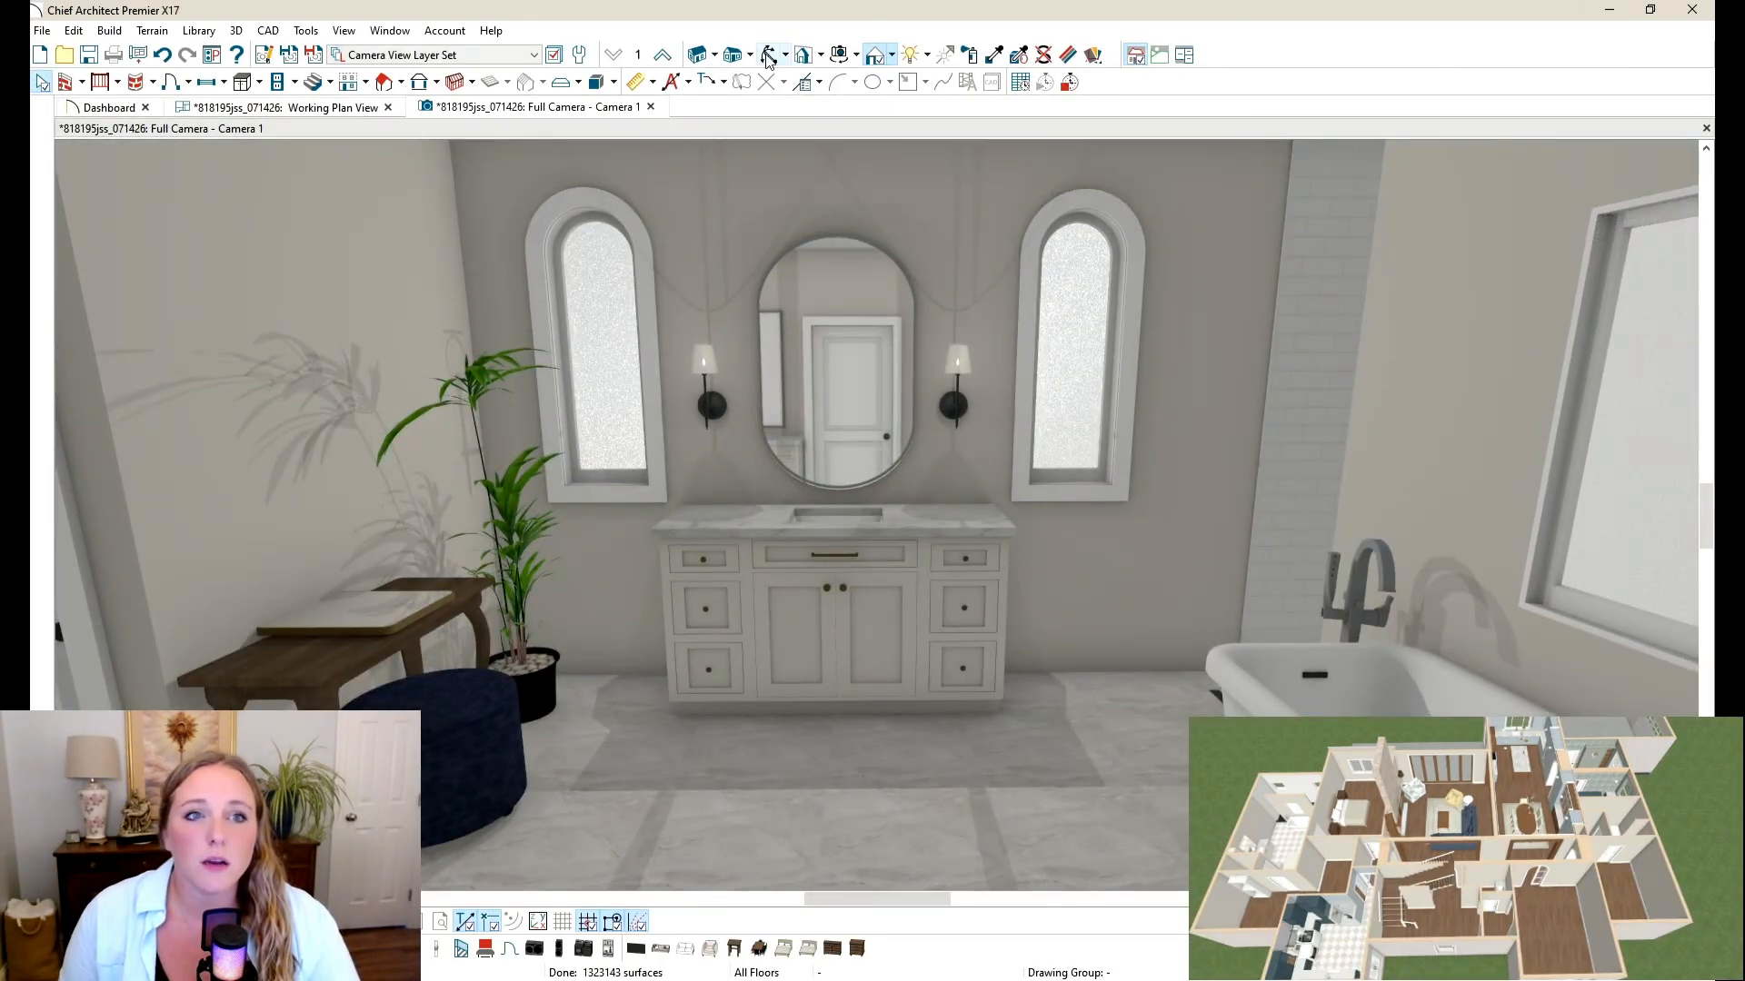
{"action": "left_click", "coordinate": [769, 56]}
{"action": "left_click_drag", "start_coordinate": [816, 508], "coordinate": [838, 469]}
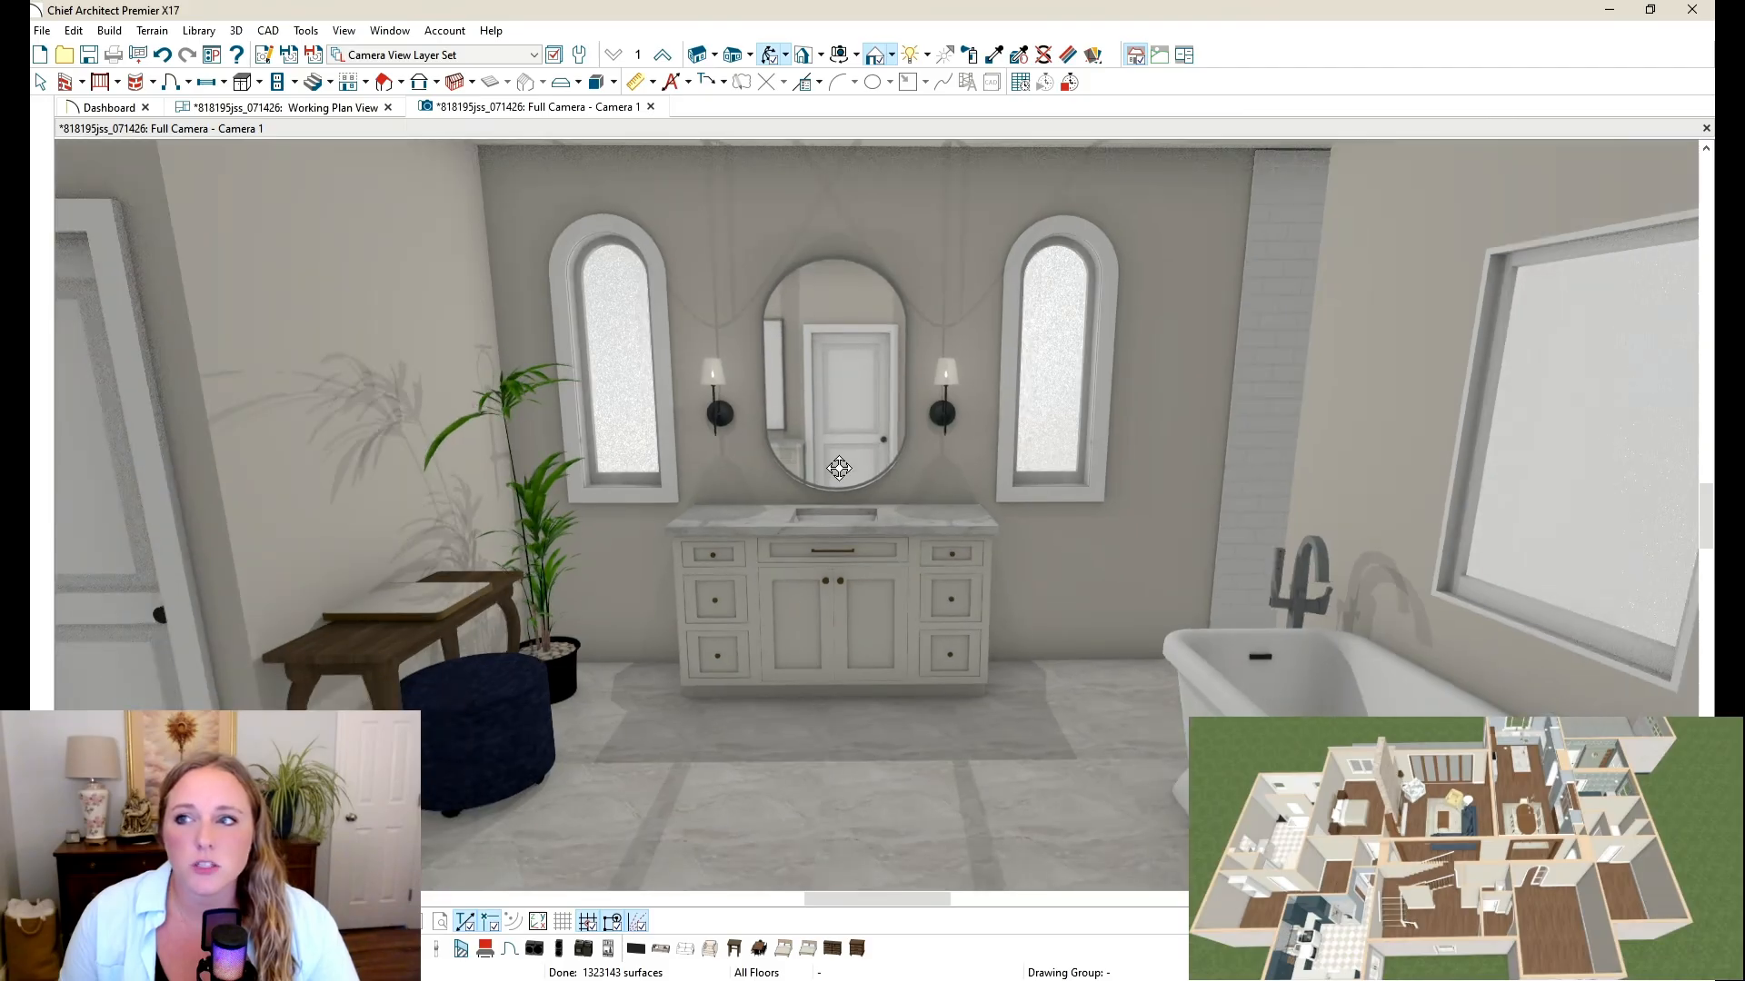
{"action": "key", "text": "space"}
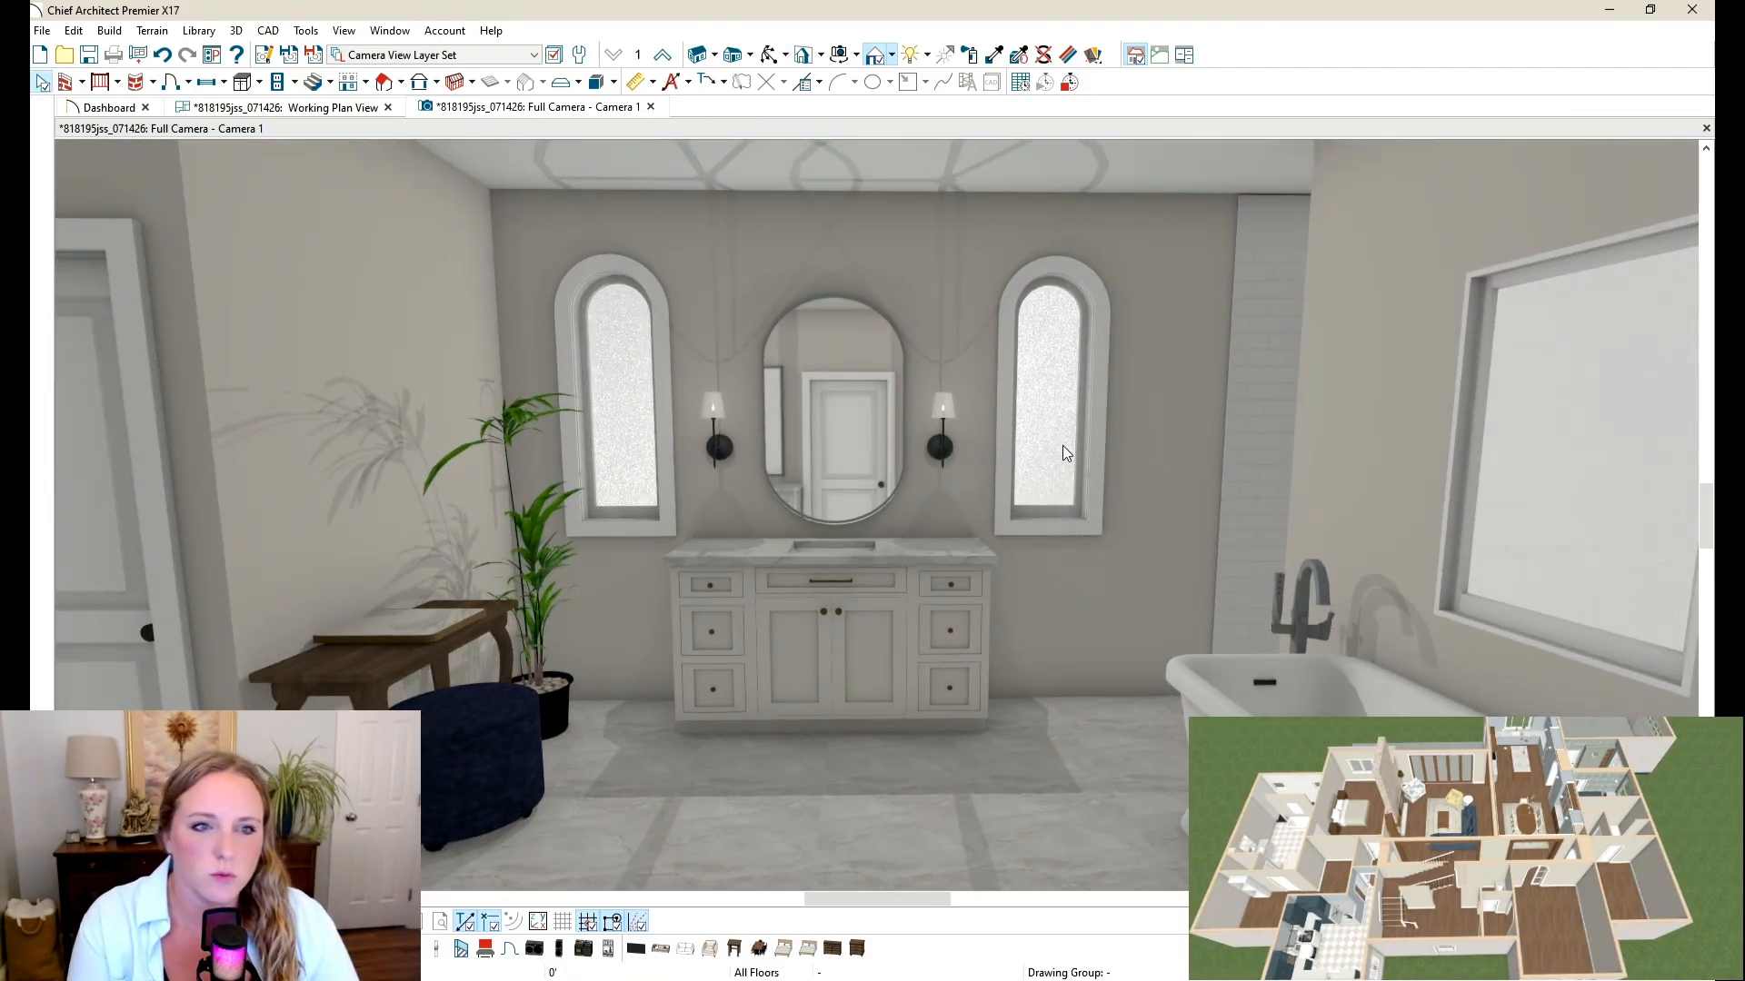
{"action": "left_click", "coordinate": [1065, 451]}
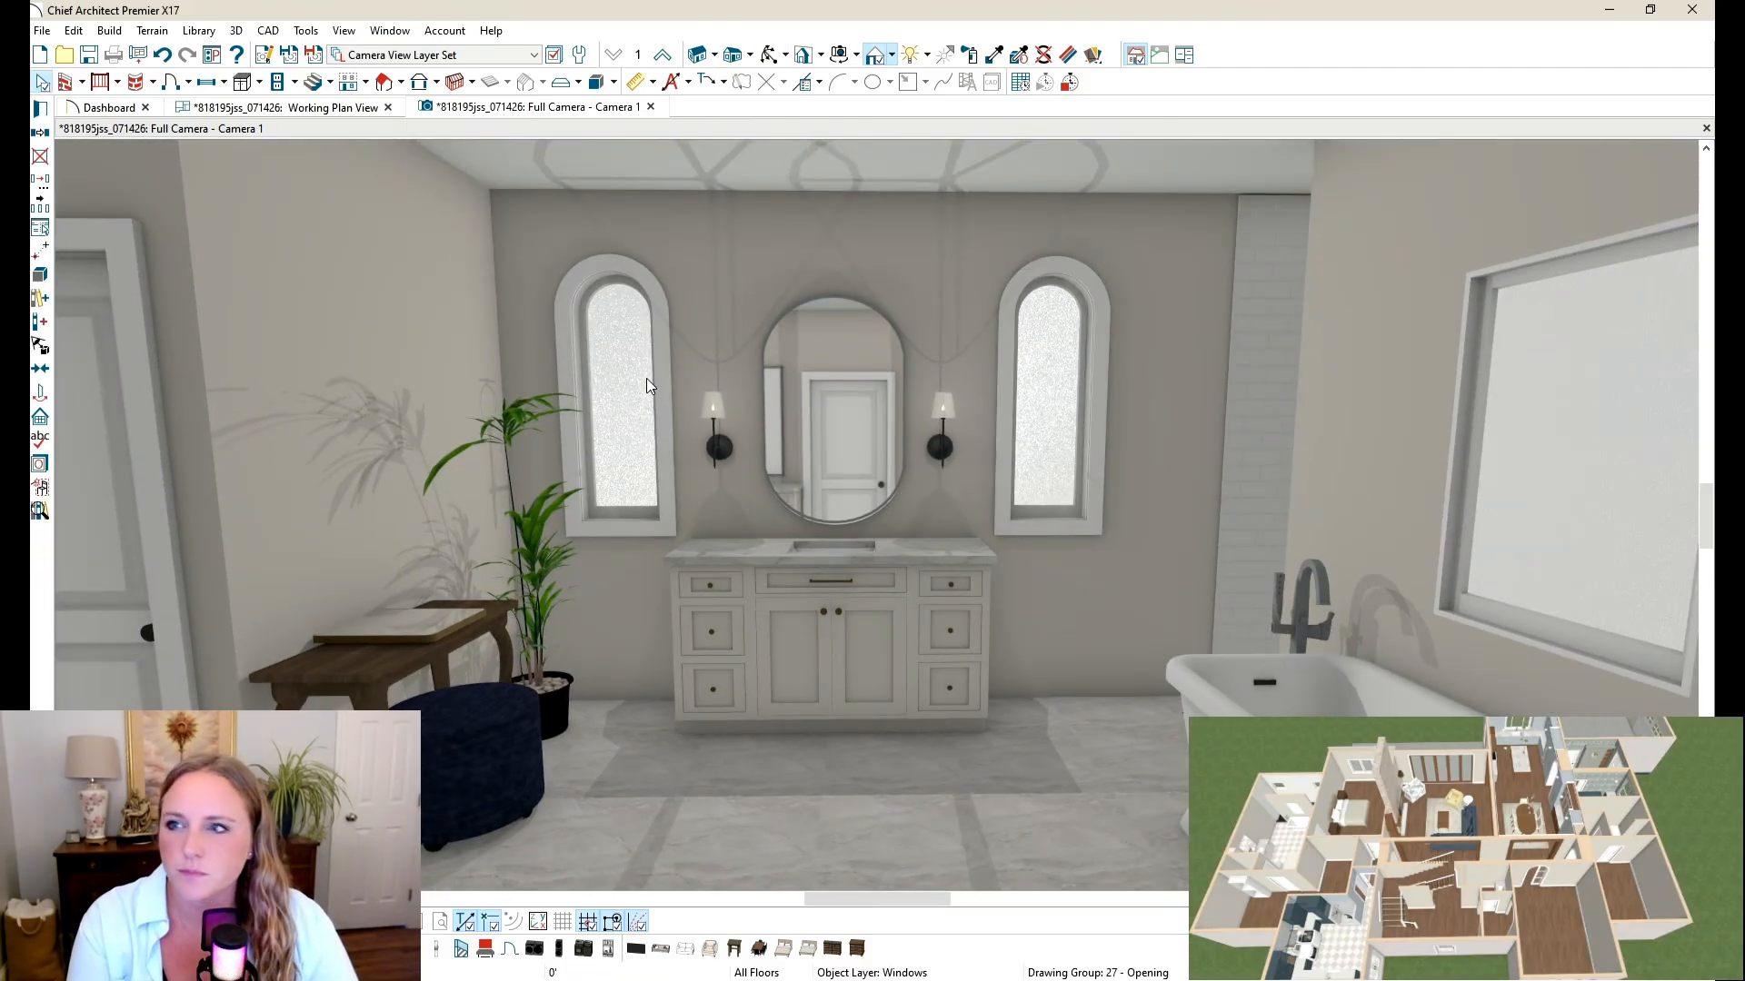
{"action": "double_click", "coordinate": [646, 380]}
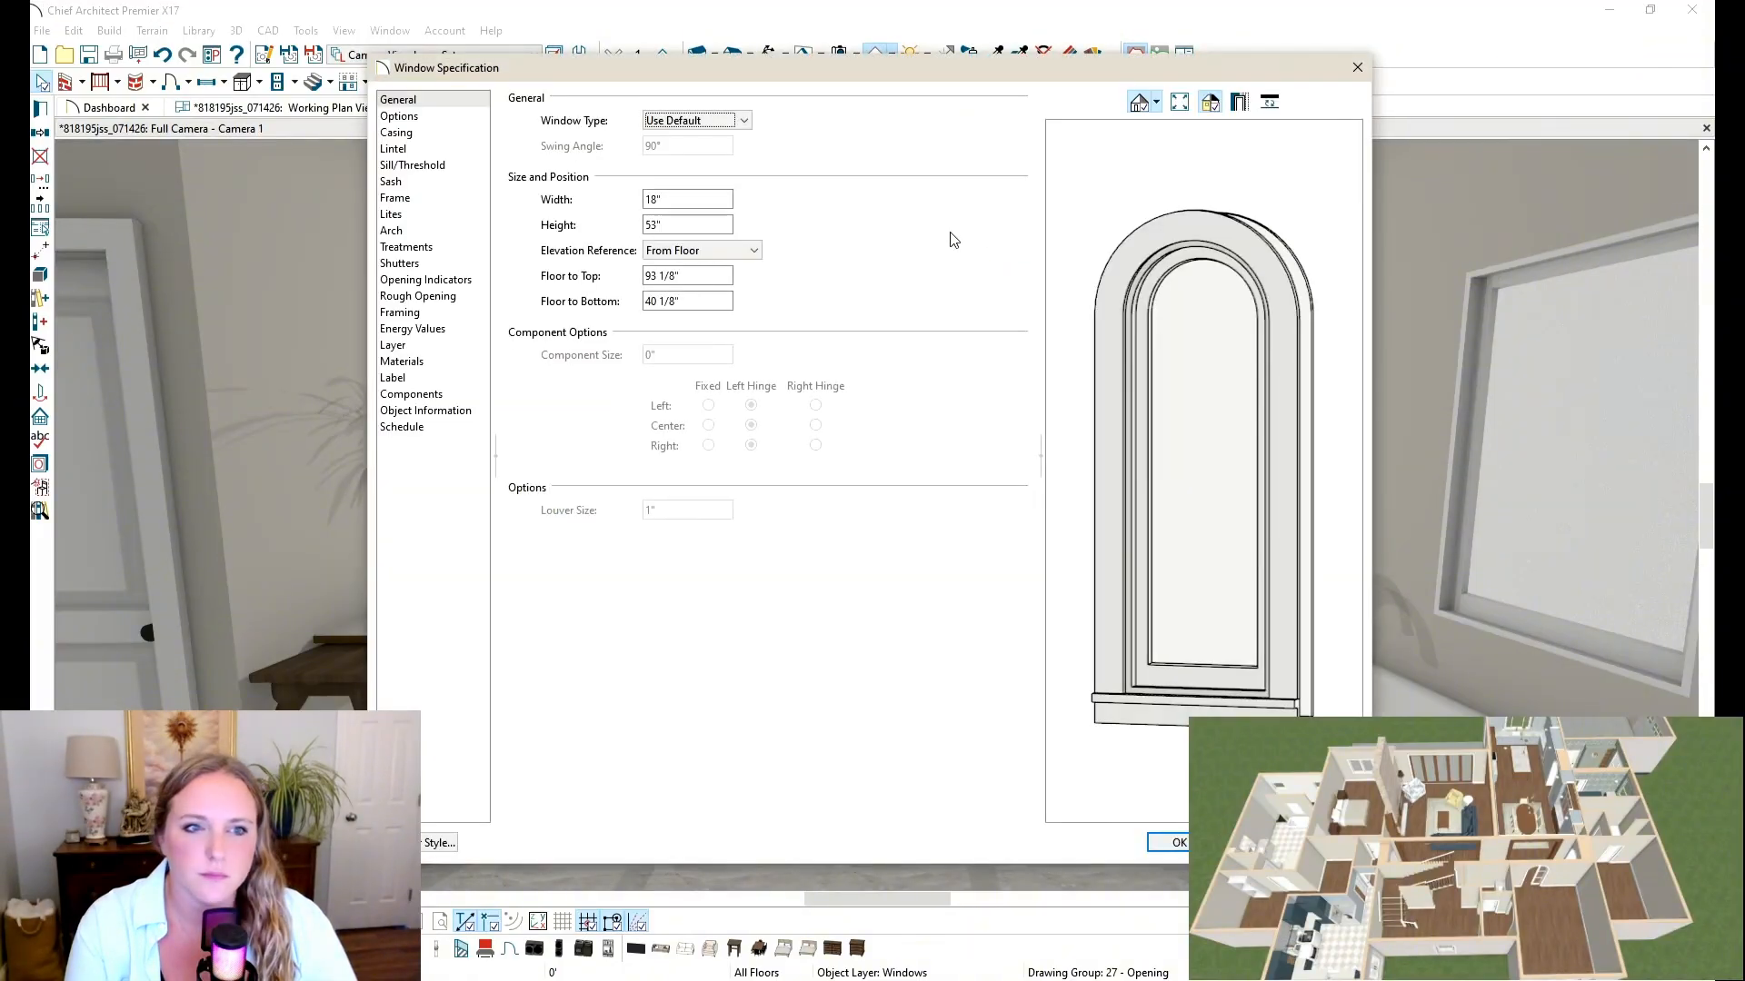
{"action": "left_click", "coordinate": [717, 225]}
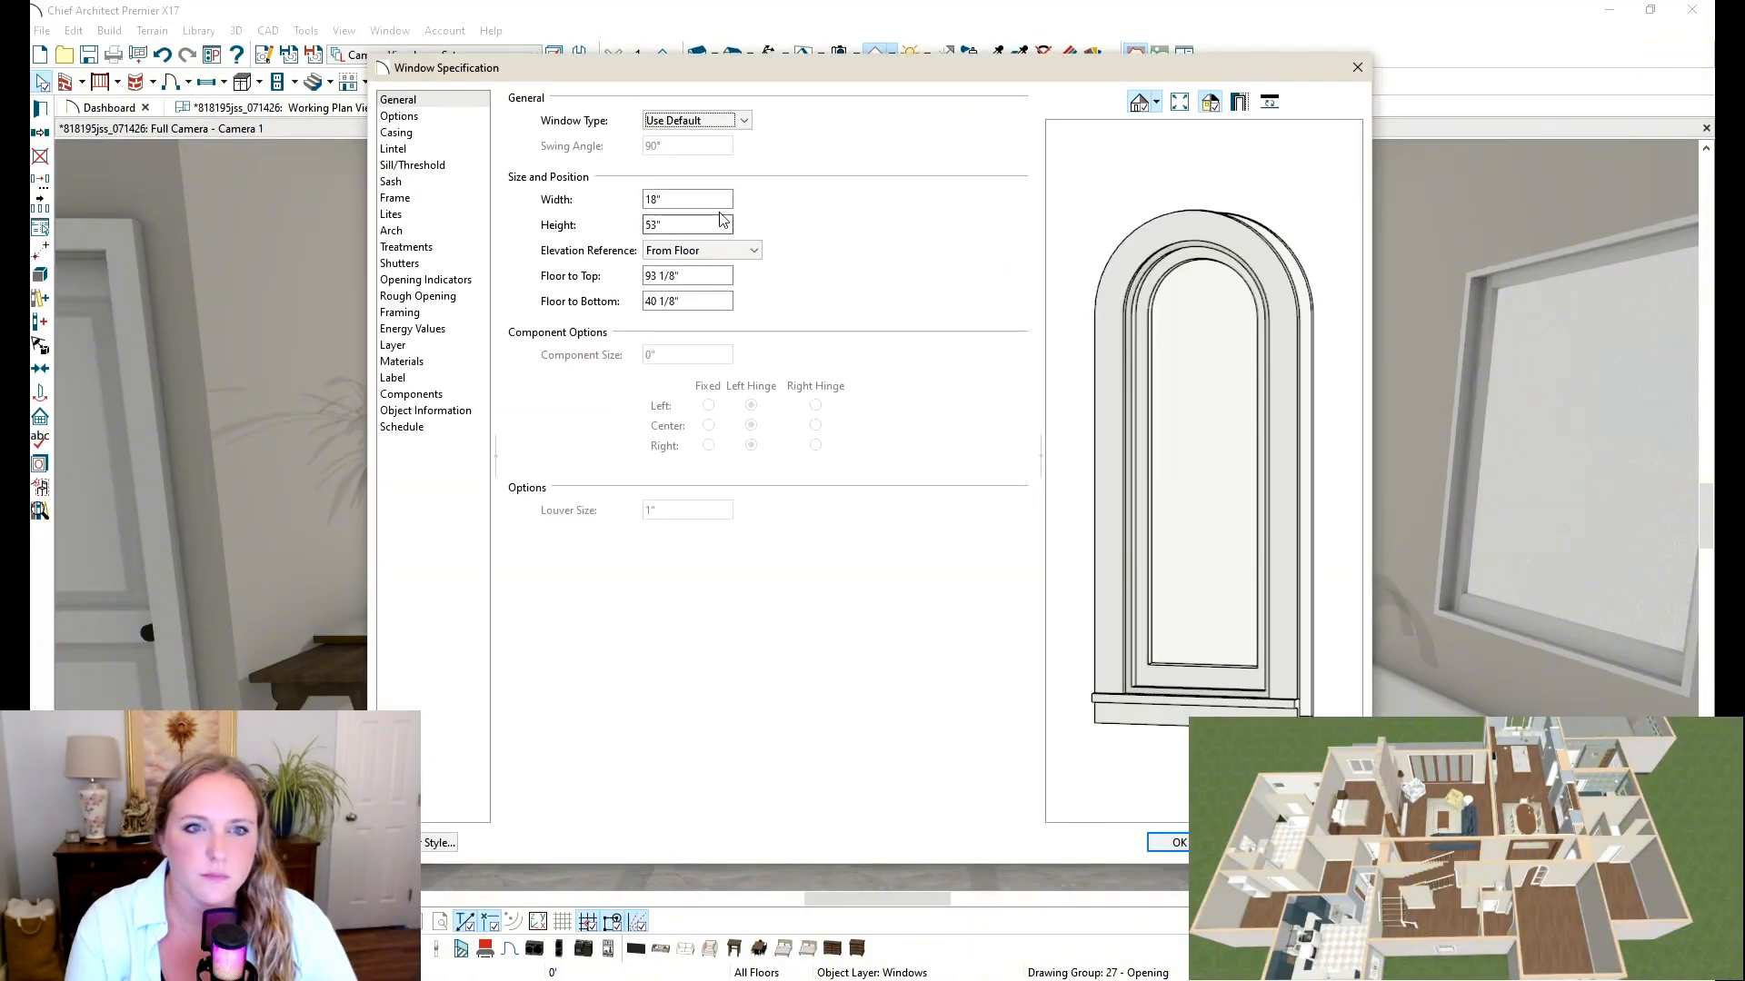
{"action": "double_click", "coordinate": [685, 227]}
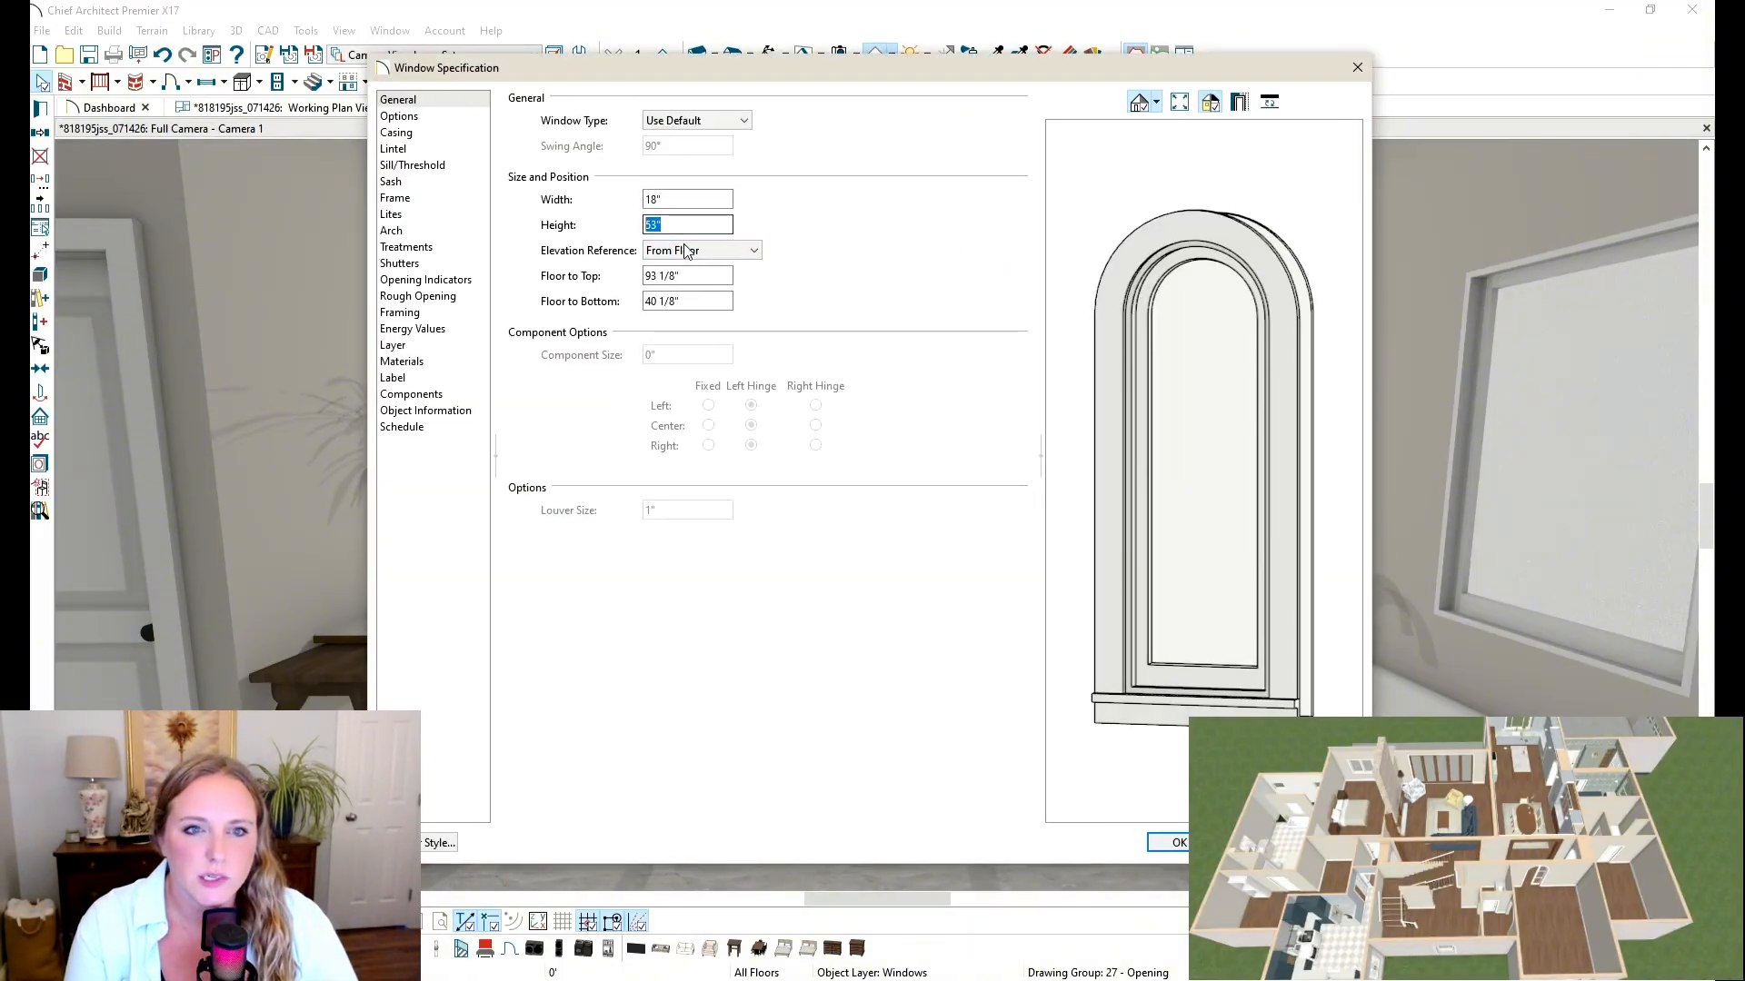
{"action": "type", "text": "54"}
{"action": "key", "text": "Tab"}
{"action": "key", "text": "Tab"}
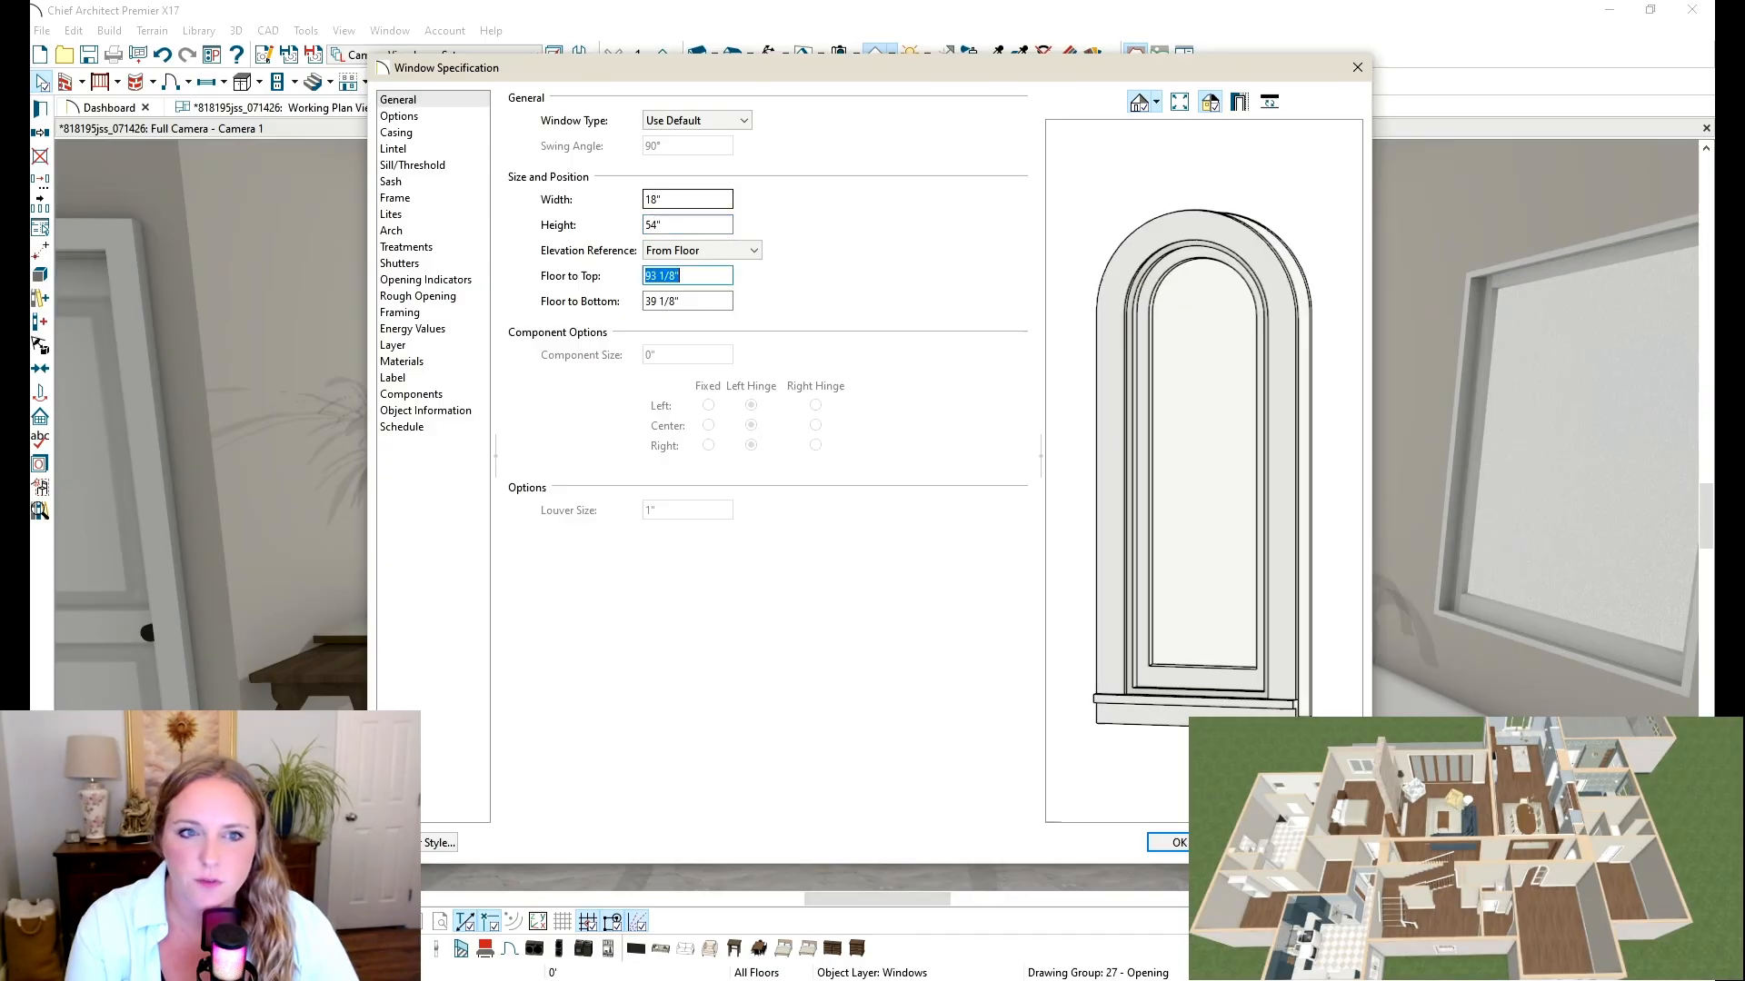
{"action": "key", "text": "Tab"}
{"action": "type", "text": "54"}
{"action": "key", "text": "Return"}
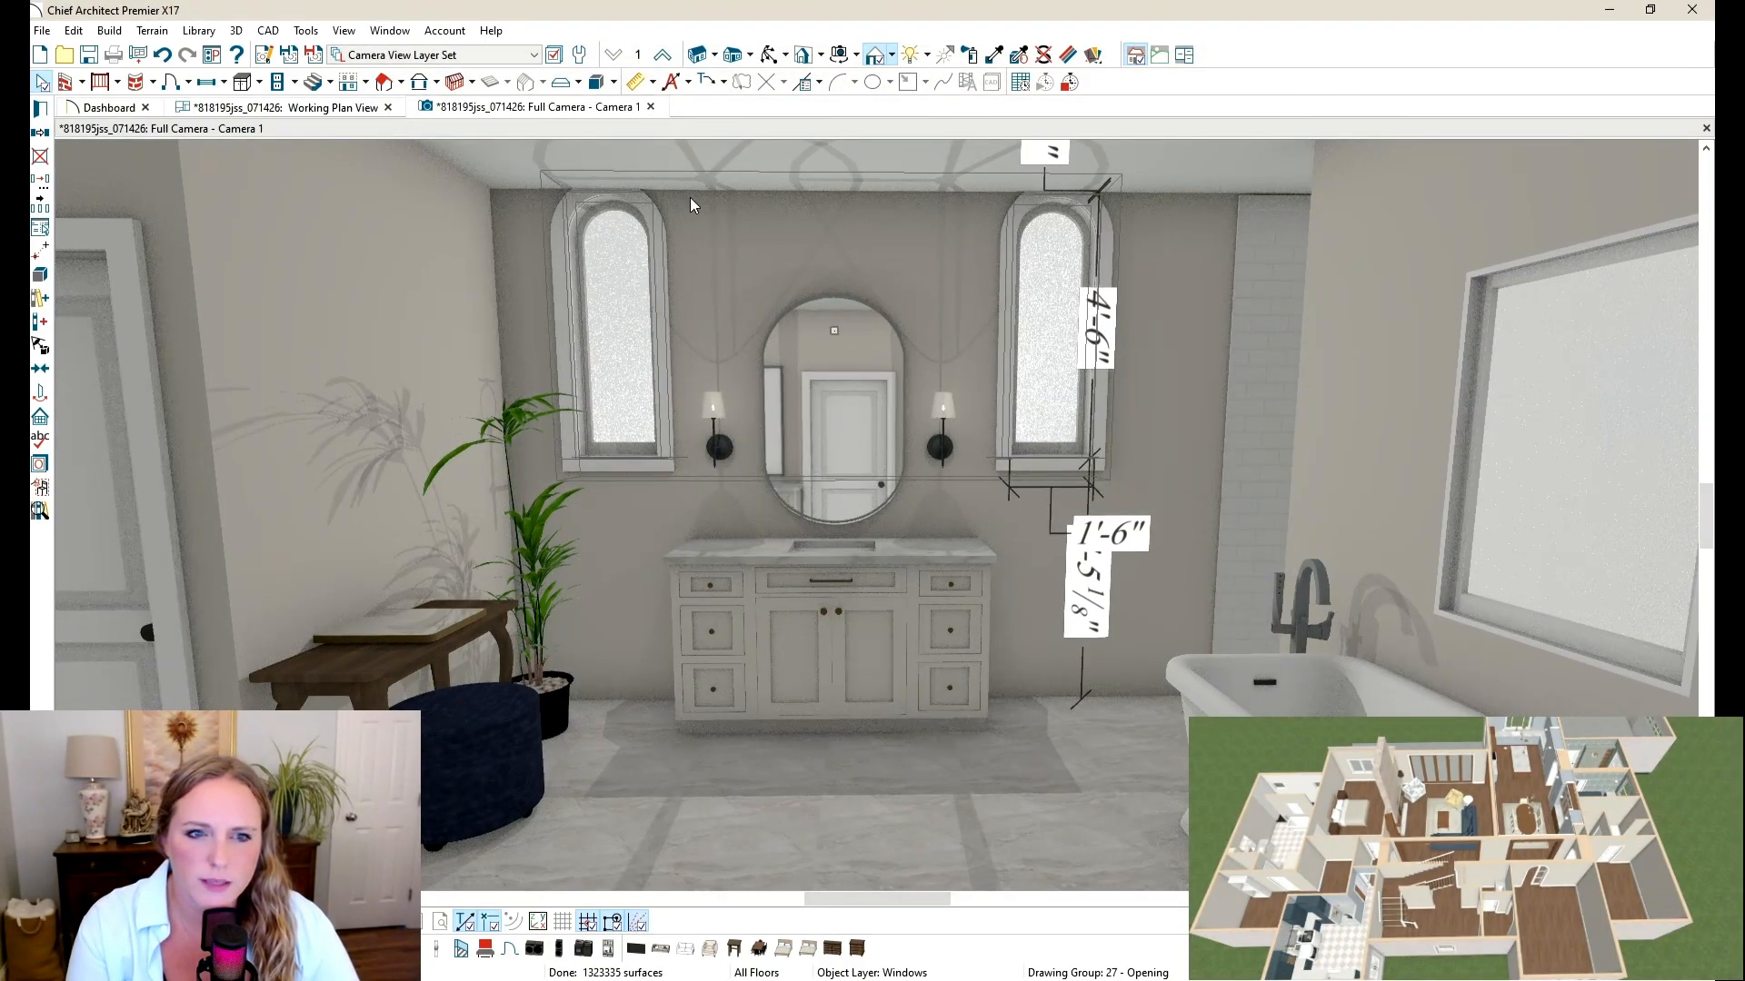
Step: Lower both arched windows to just above the vanity countertop by reducing their floor-to-bottom height
{"action": "key", "text": "ctrl+e"}
{"action": "left_click_drag", "start_coordinate": [724, 298], "coordinate": [546, 298]}
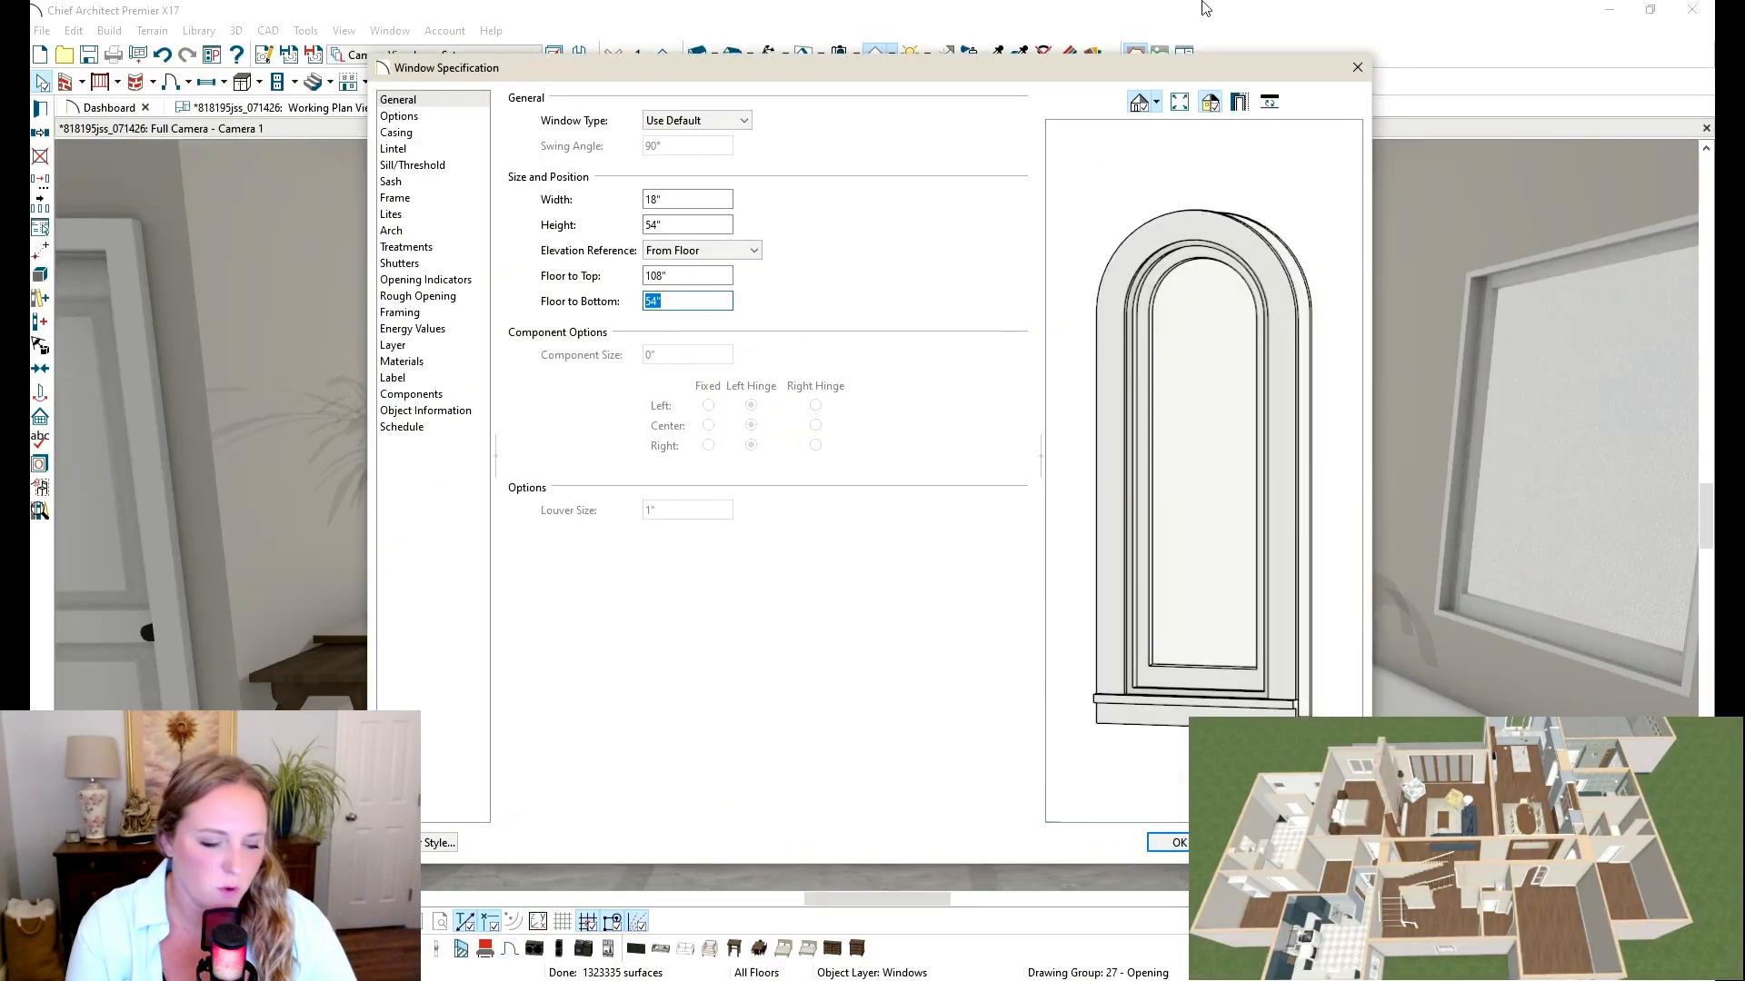
{"action": "type", "text": "48"}
{"action": "key", "text": "Return"}
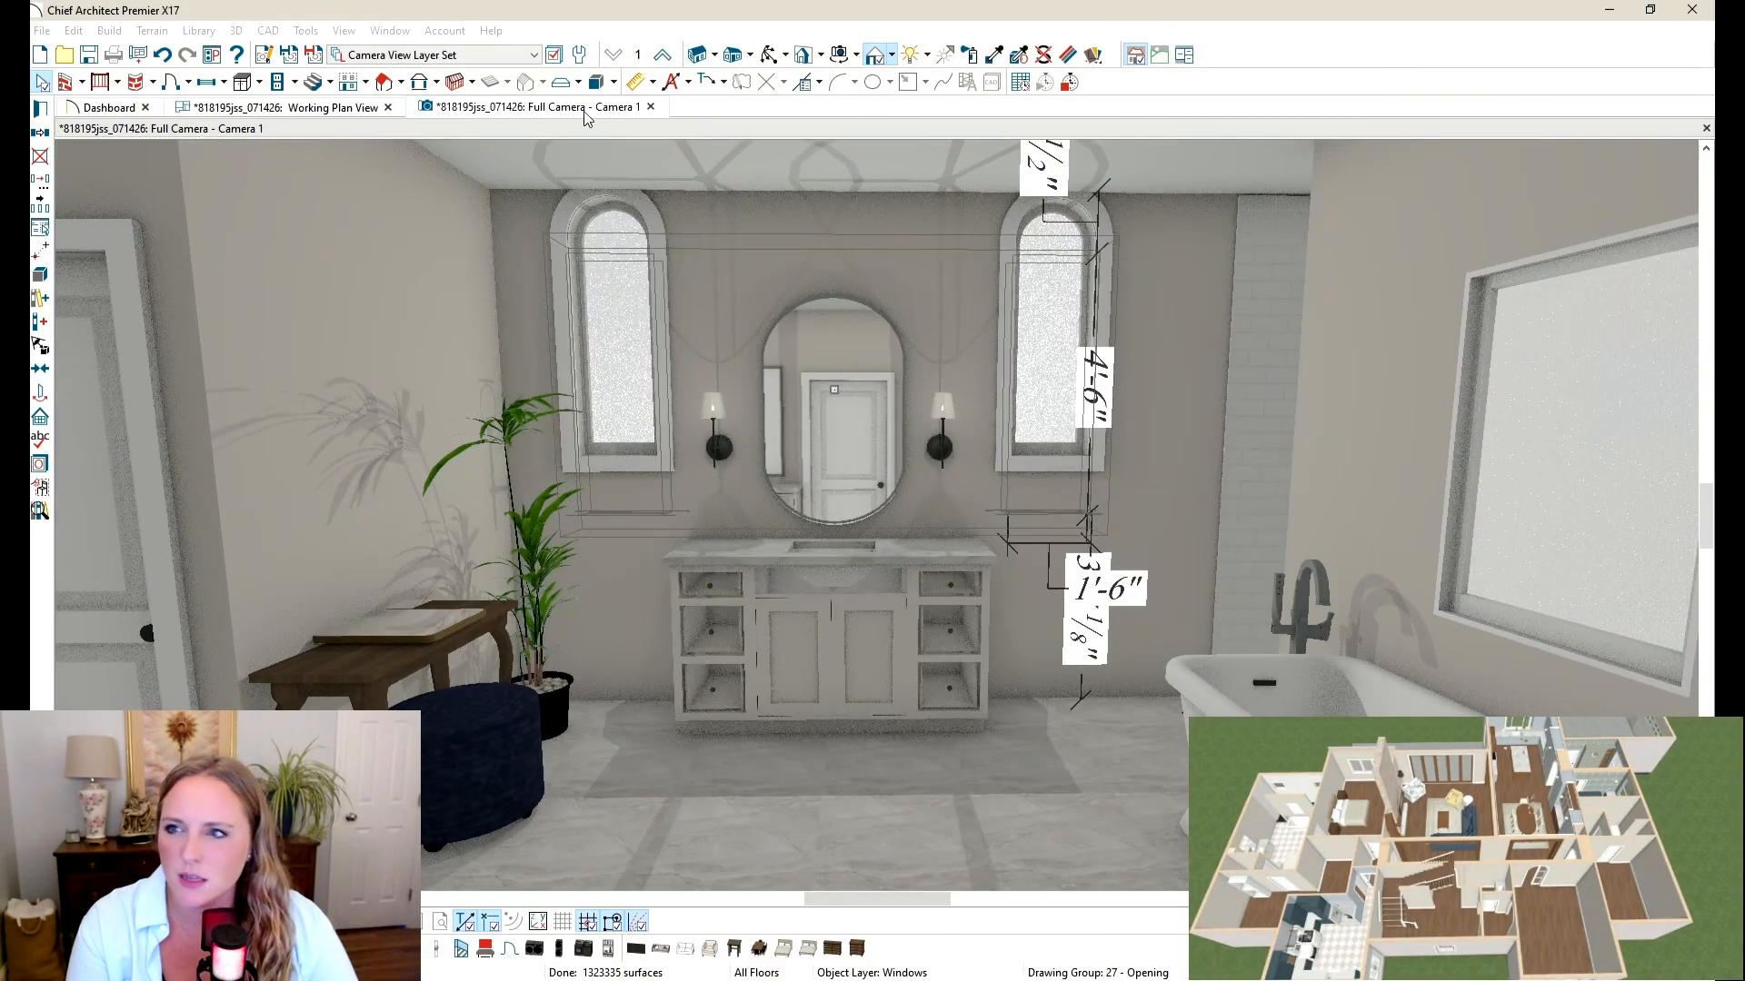
{"action": "key", "text": "Escape"}
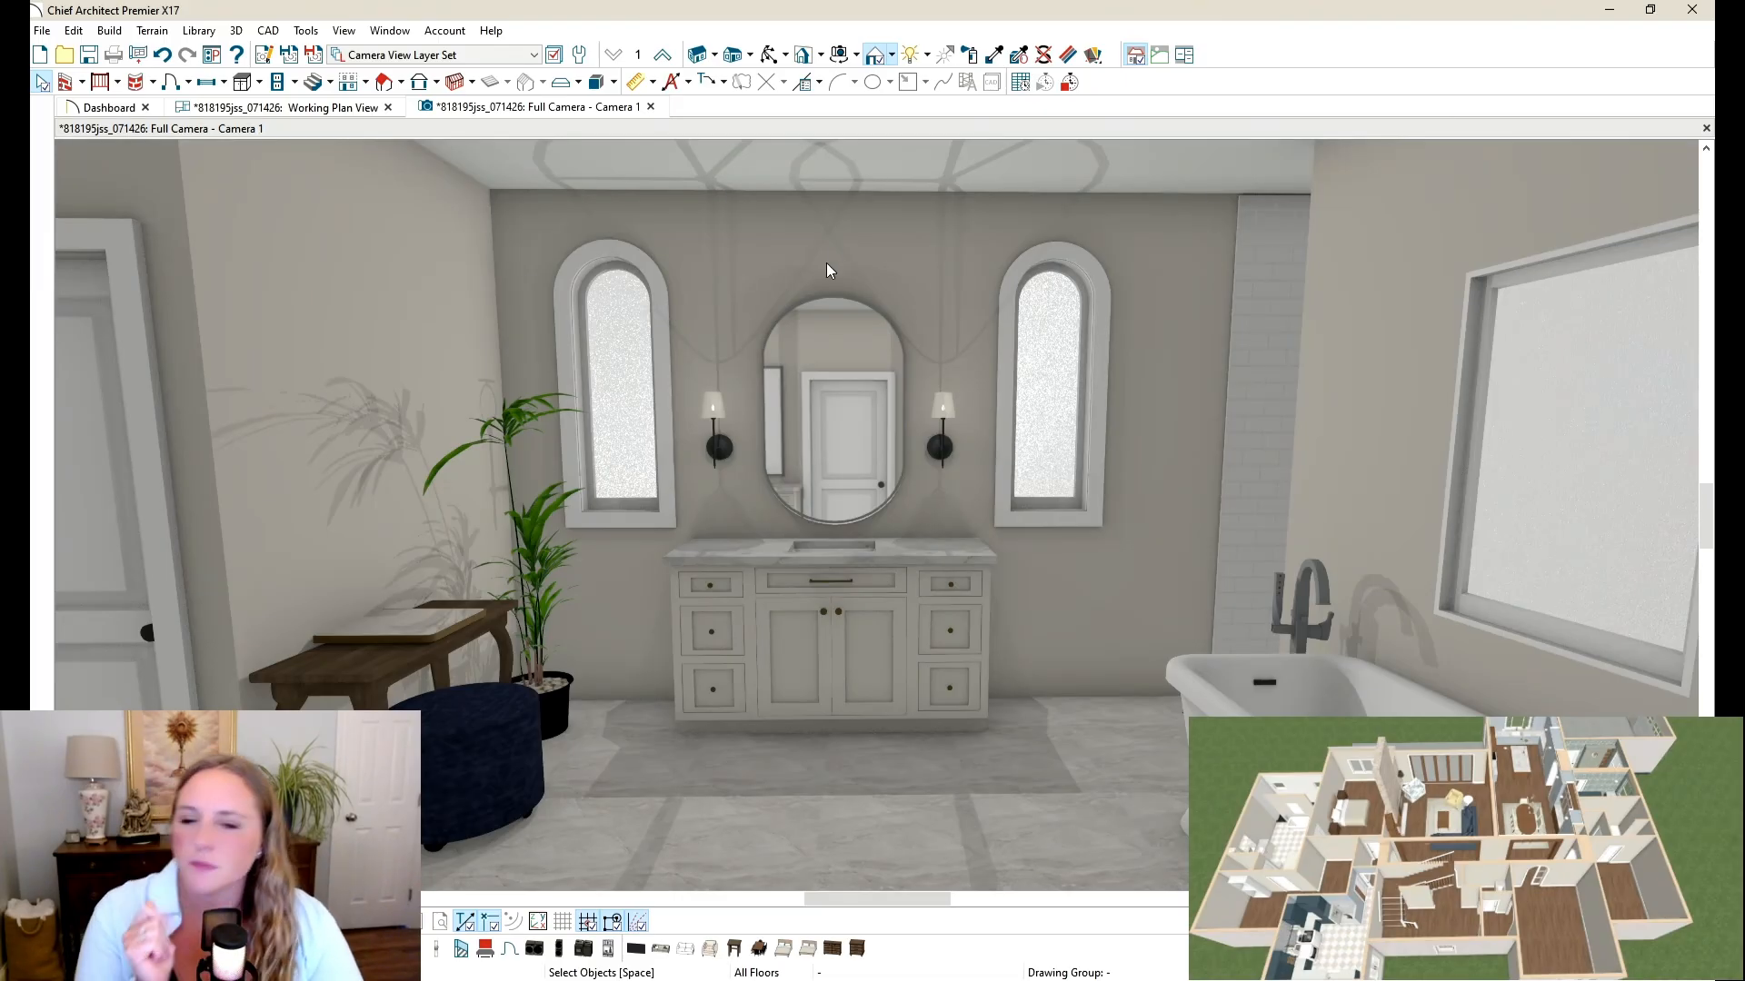
Step: Check the size and mounting height in the specification of the sconce nearest the bathtub
{"action": "left_click", "coordinate": [772, 56]}
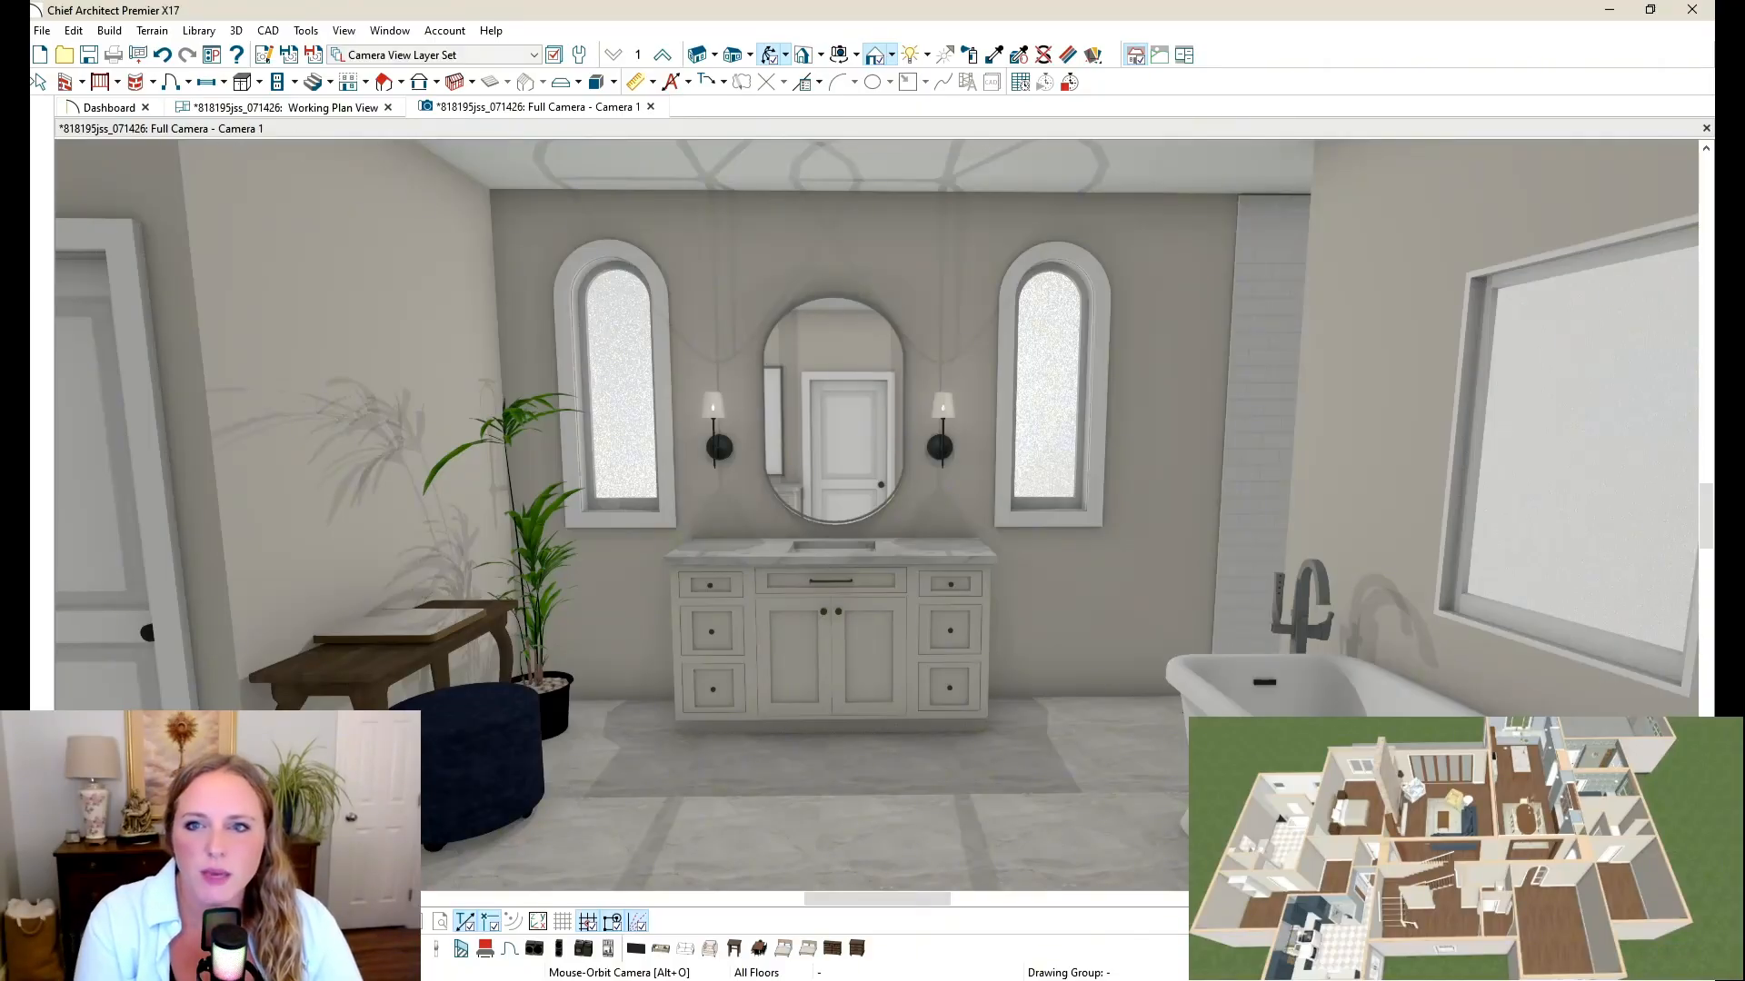
{"action": "key", "text": "space"}
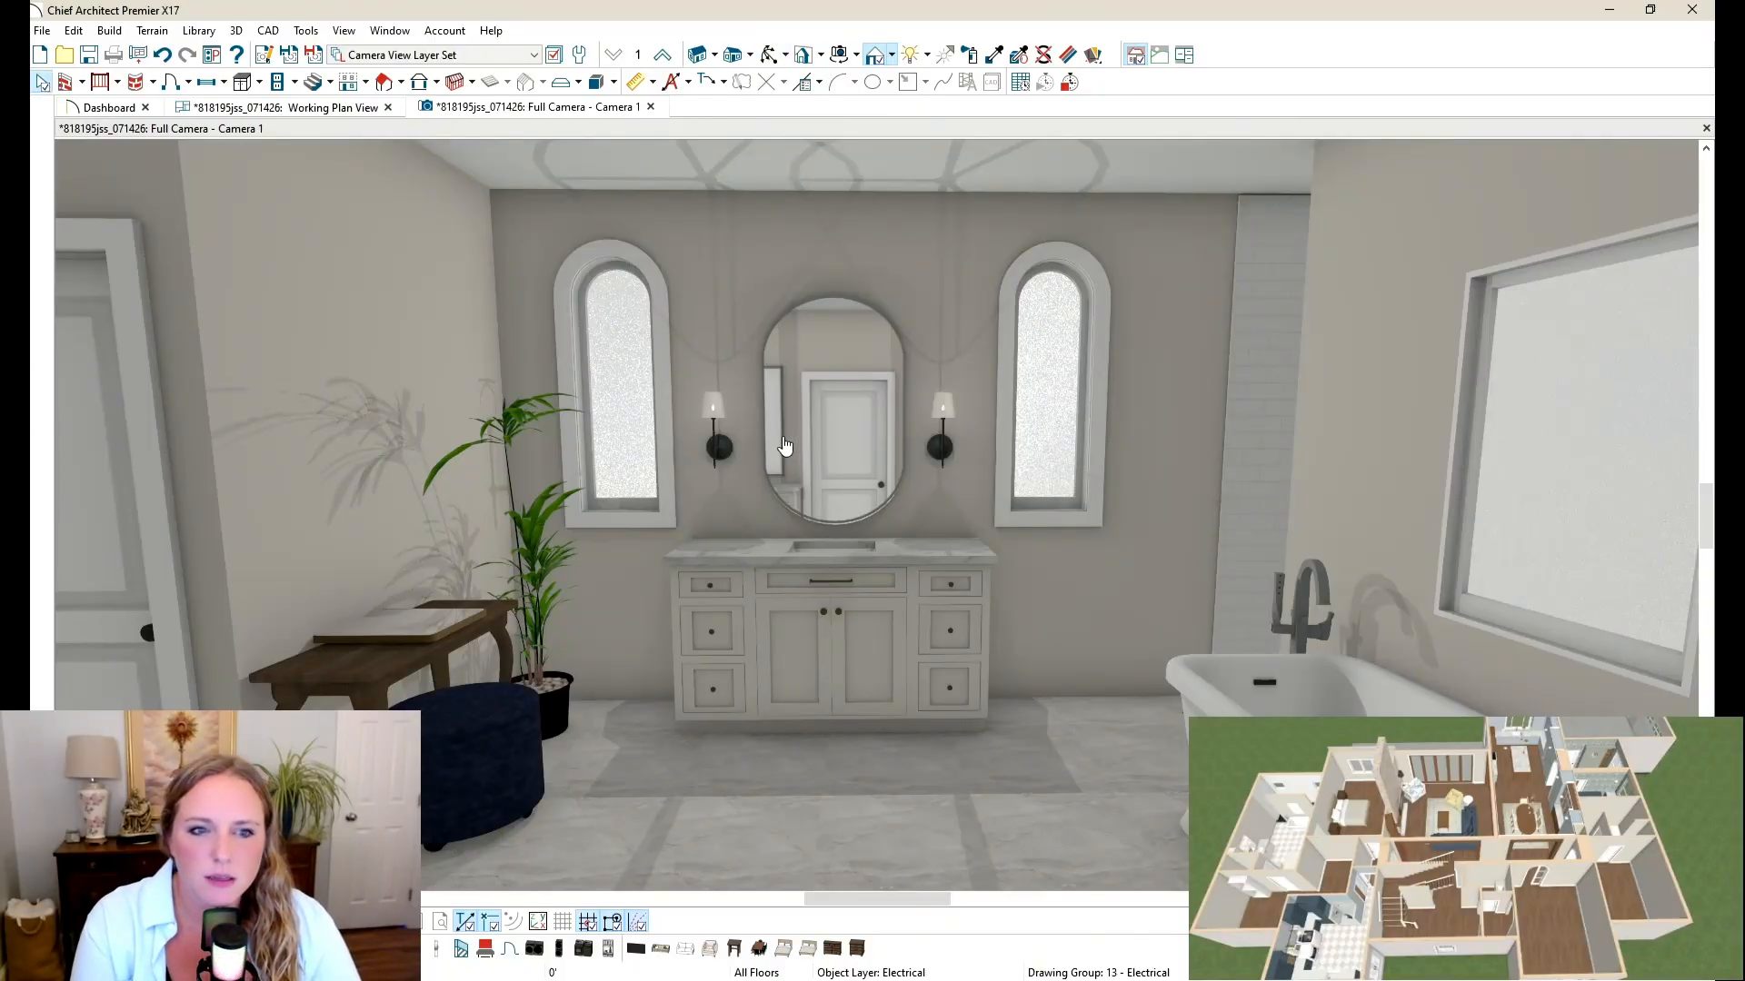
{"action": "left_click", "coordinate": [945, 440]}
{"action": "key", "text": "ctrl+e"}
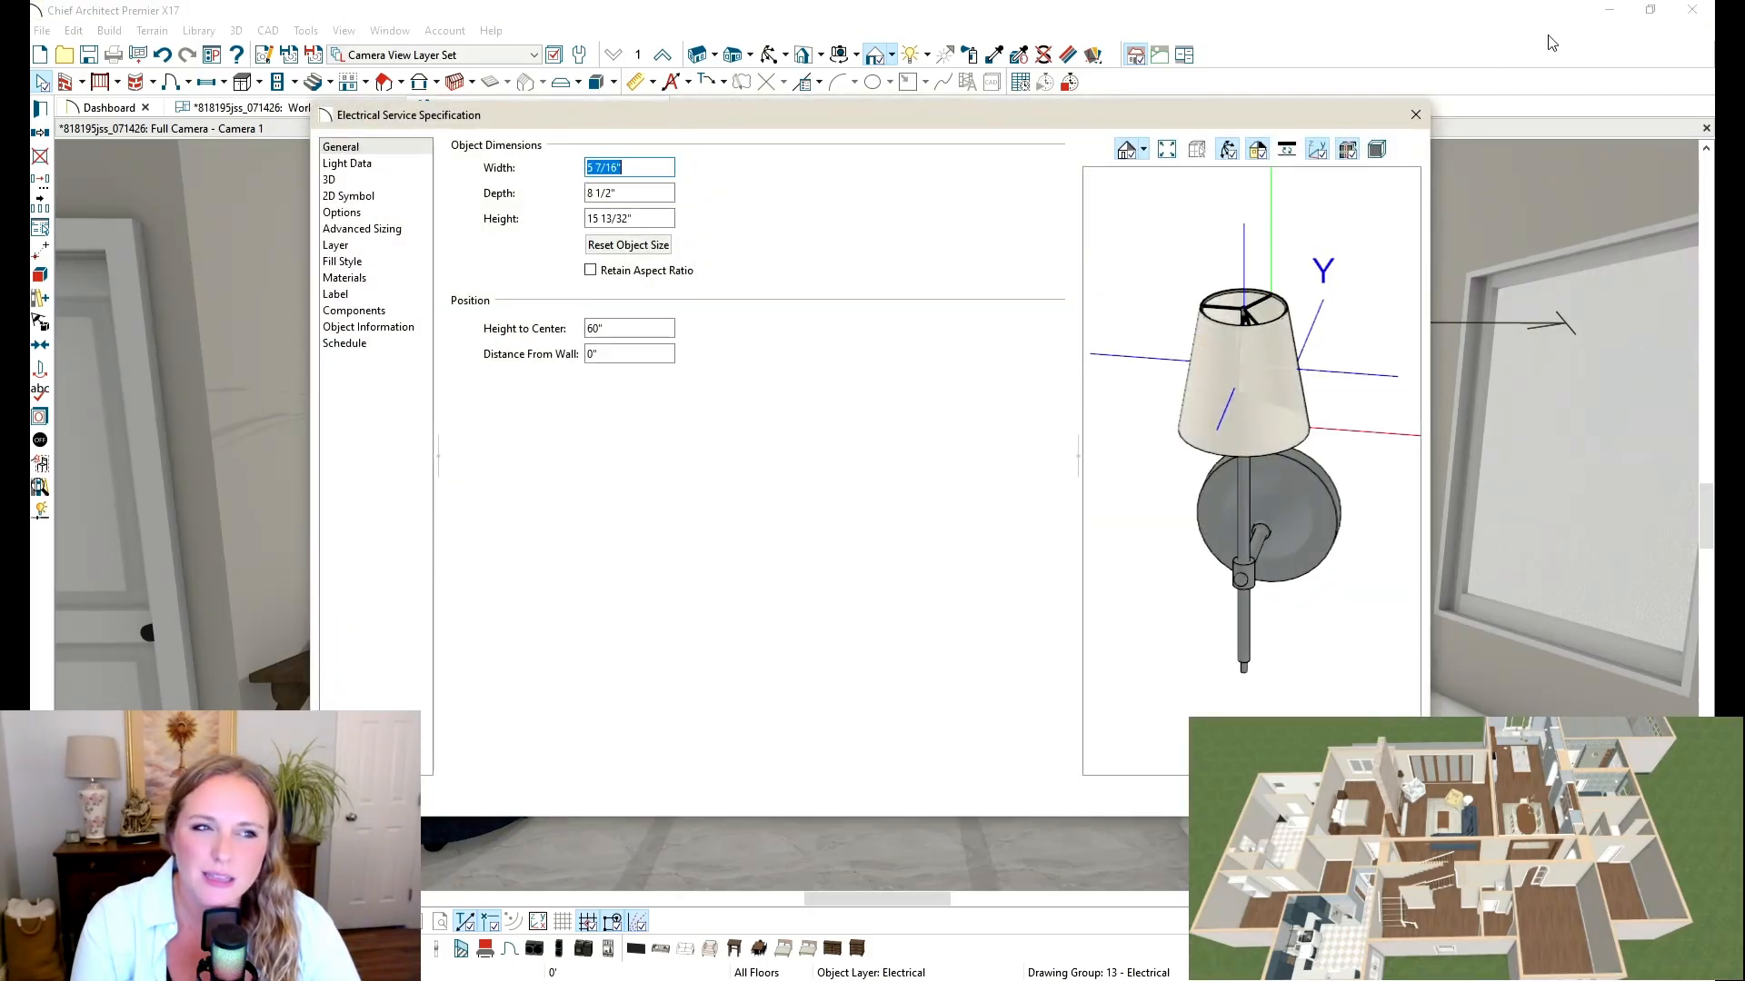
{"action": "left_click", "coordinate": [1415, 115]}
Step: Create a wall elevation of the bathroom's vanity wall from the floor plan
{"action": "left_click", "coordinate": [293, 107]}
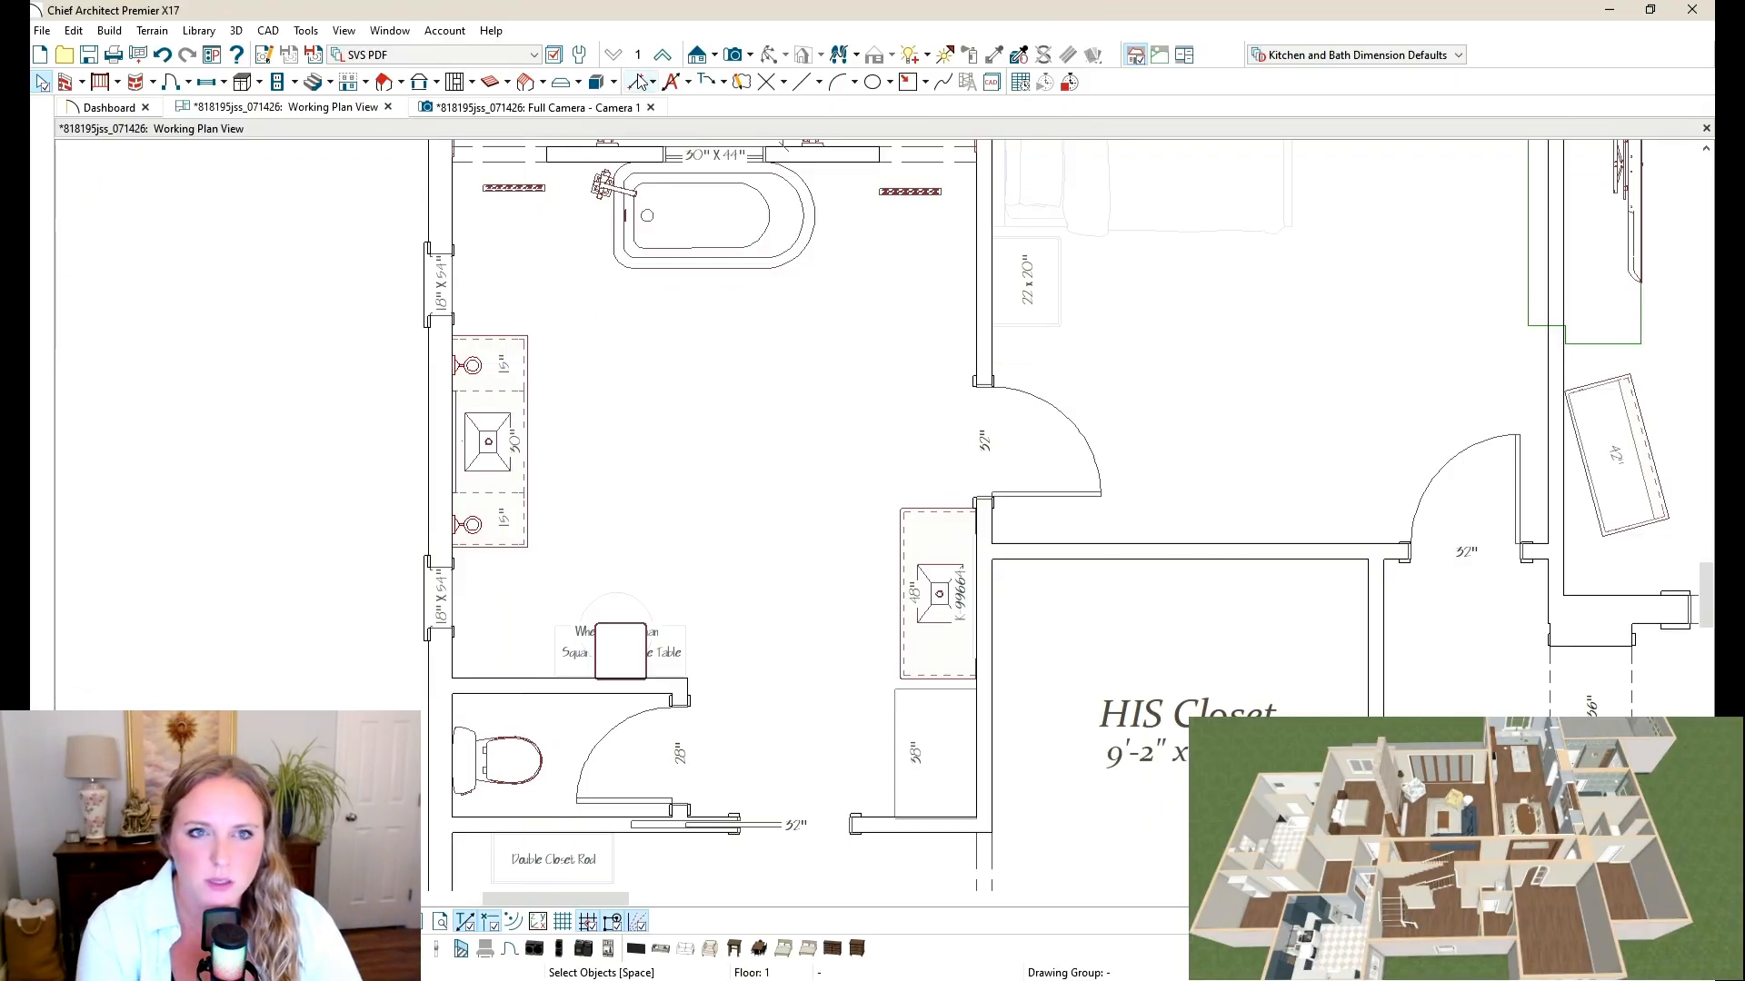
{"action": "left_click", "coordinate": [715, 56]}
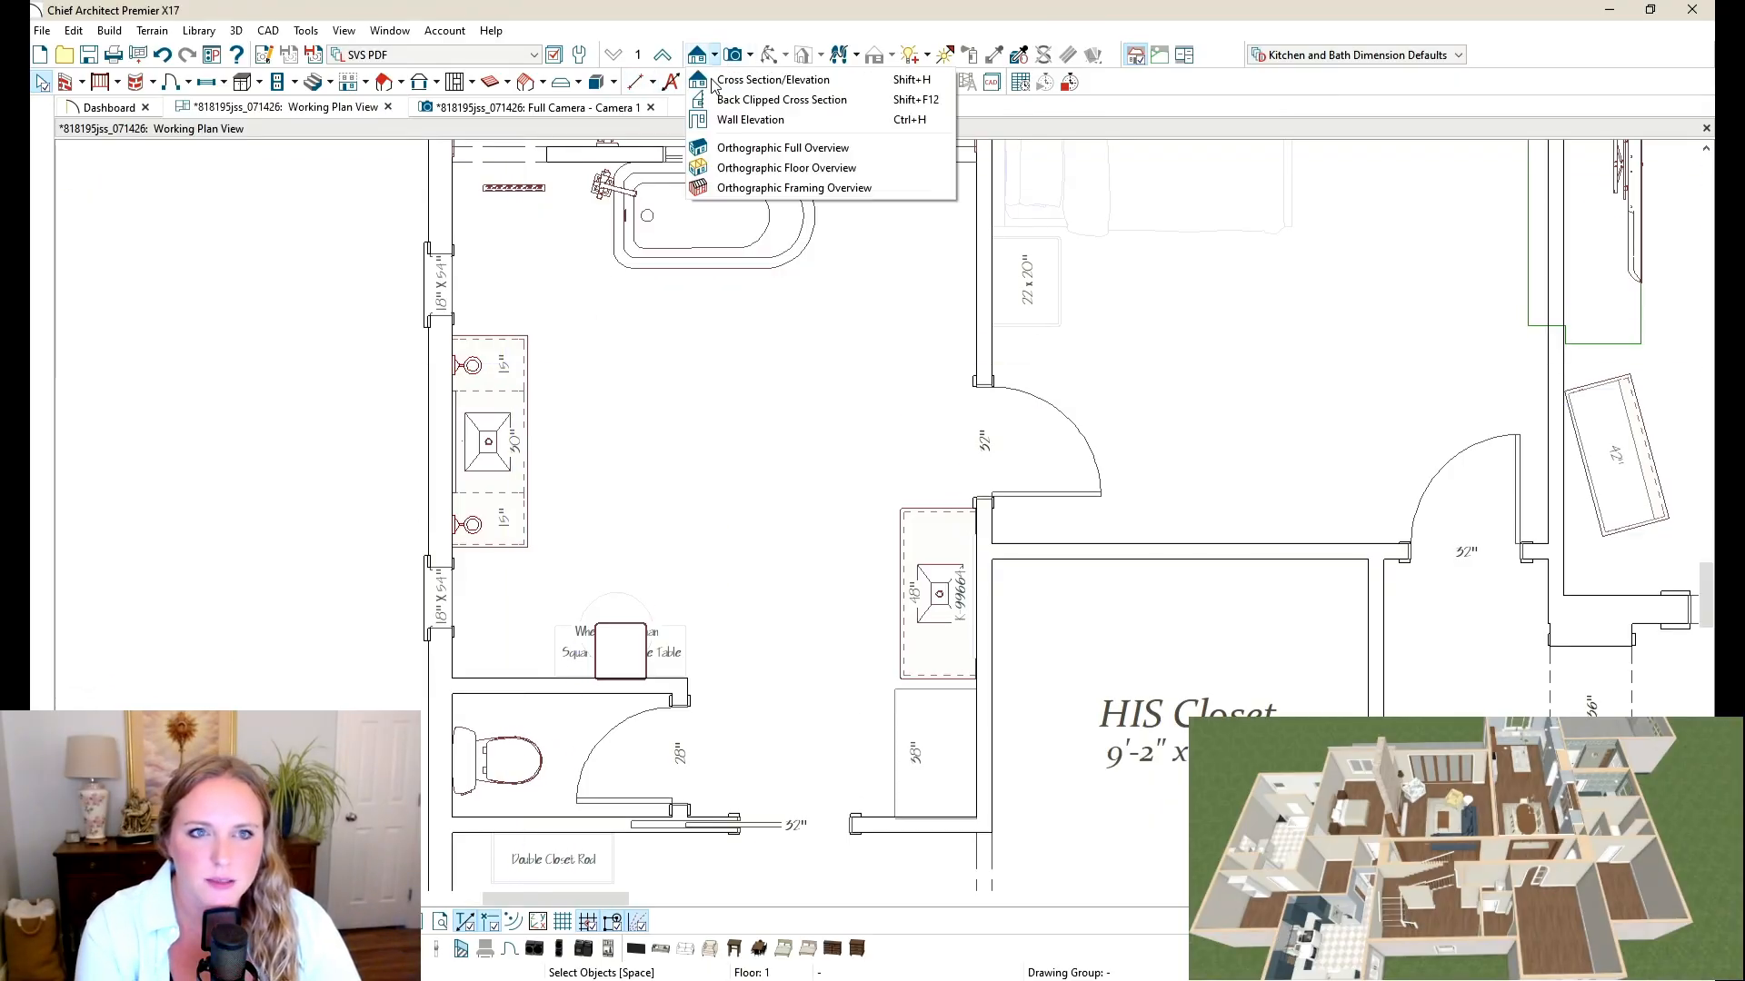
{"action": "left_click", "coordinate": [731, 120]}
{"action": "left_click_drag", "start_coordinate": [466, 396], "coordinate": [453, 397]}
{"action": "scroll", "coordinate": [730, 405], "scroll_direction": "down", "scroll_amount": 2}
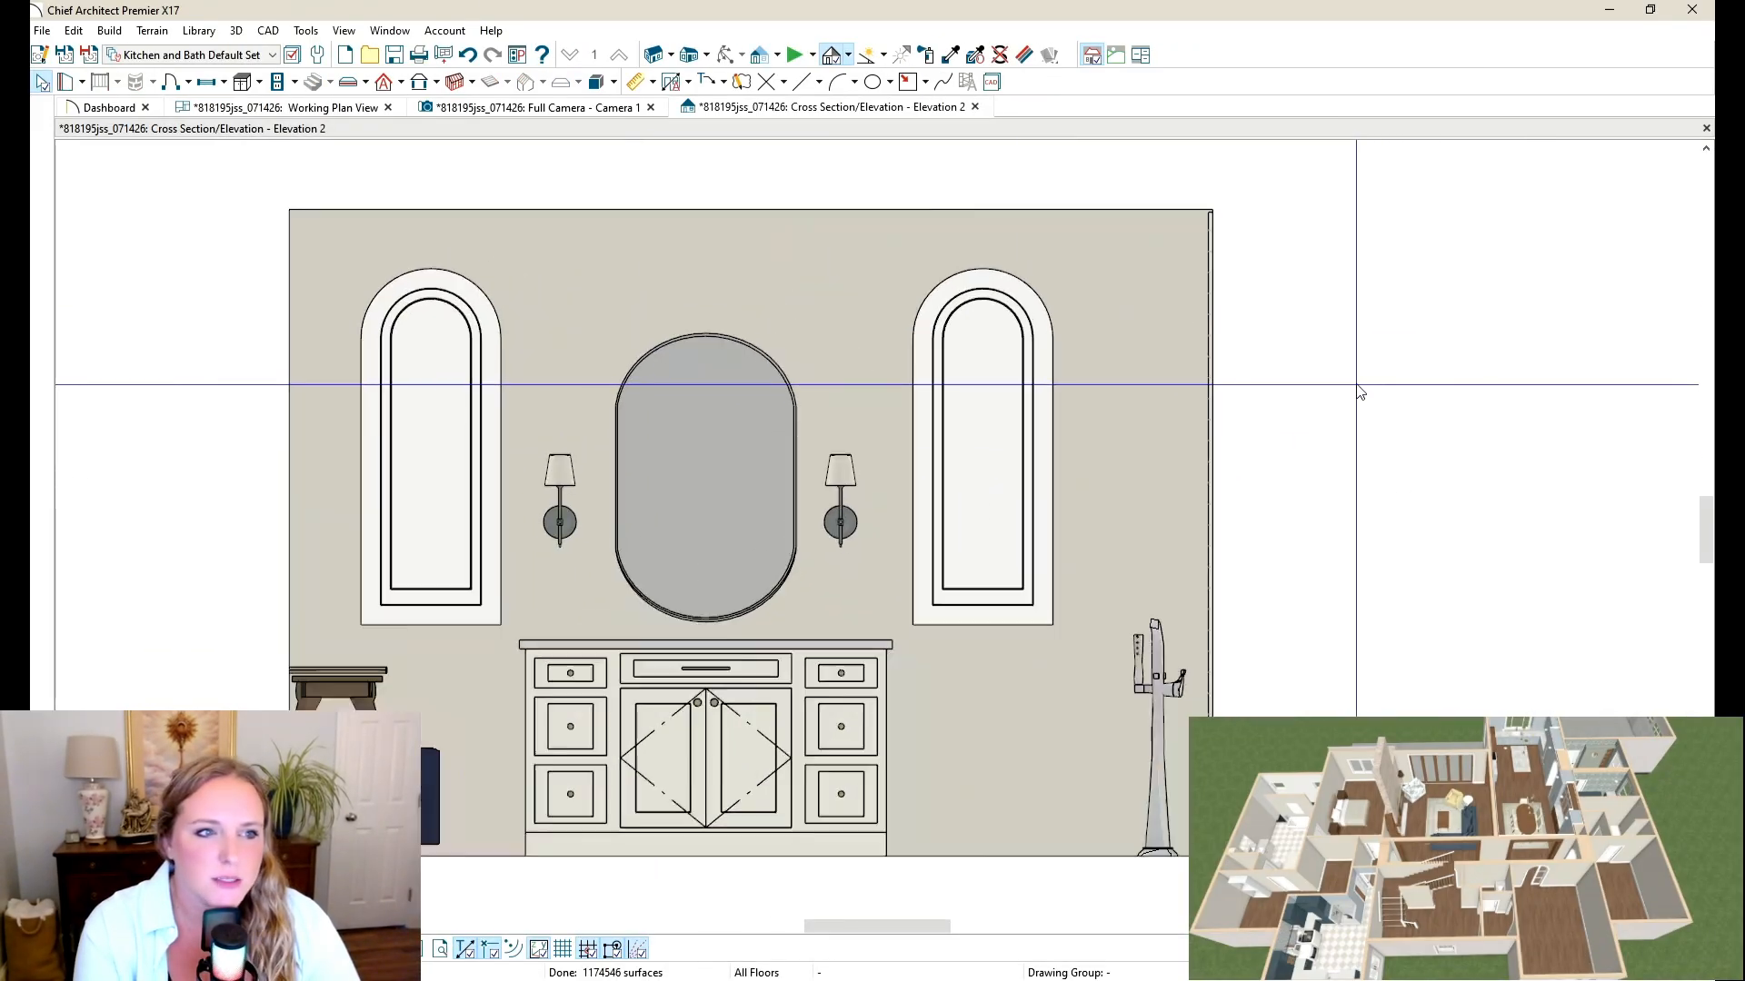
{"action": "scroll", "coordinate": [1360, 389], "scroll_direction": "up", "scroll_amount": 1}
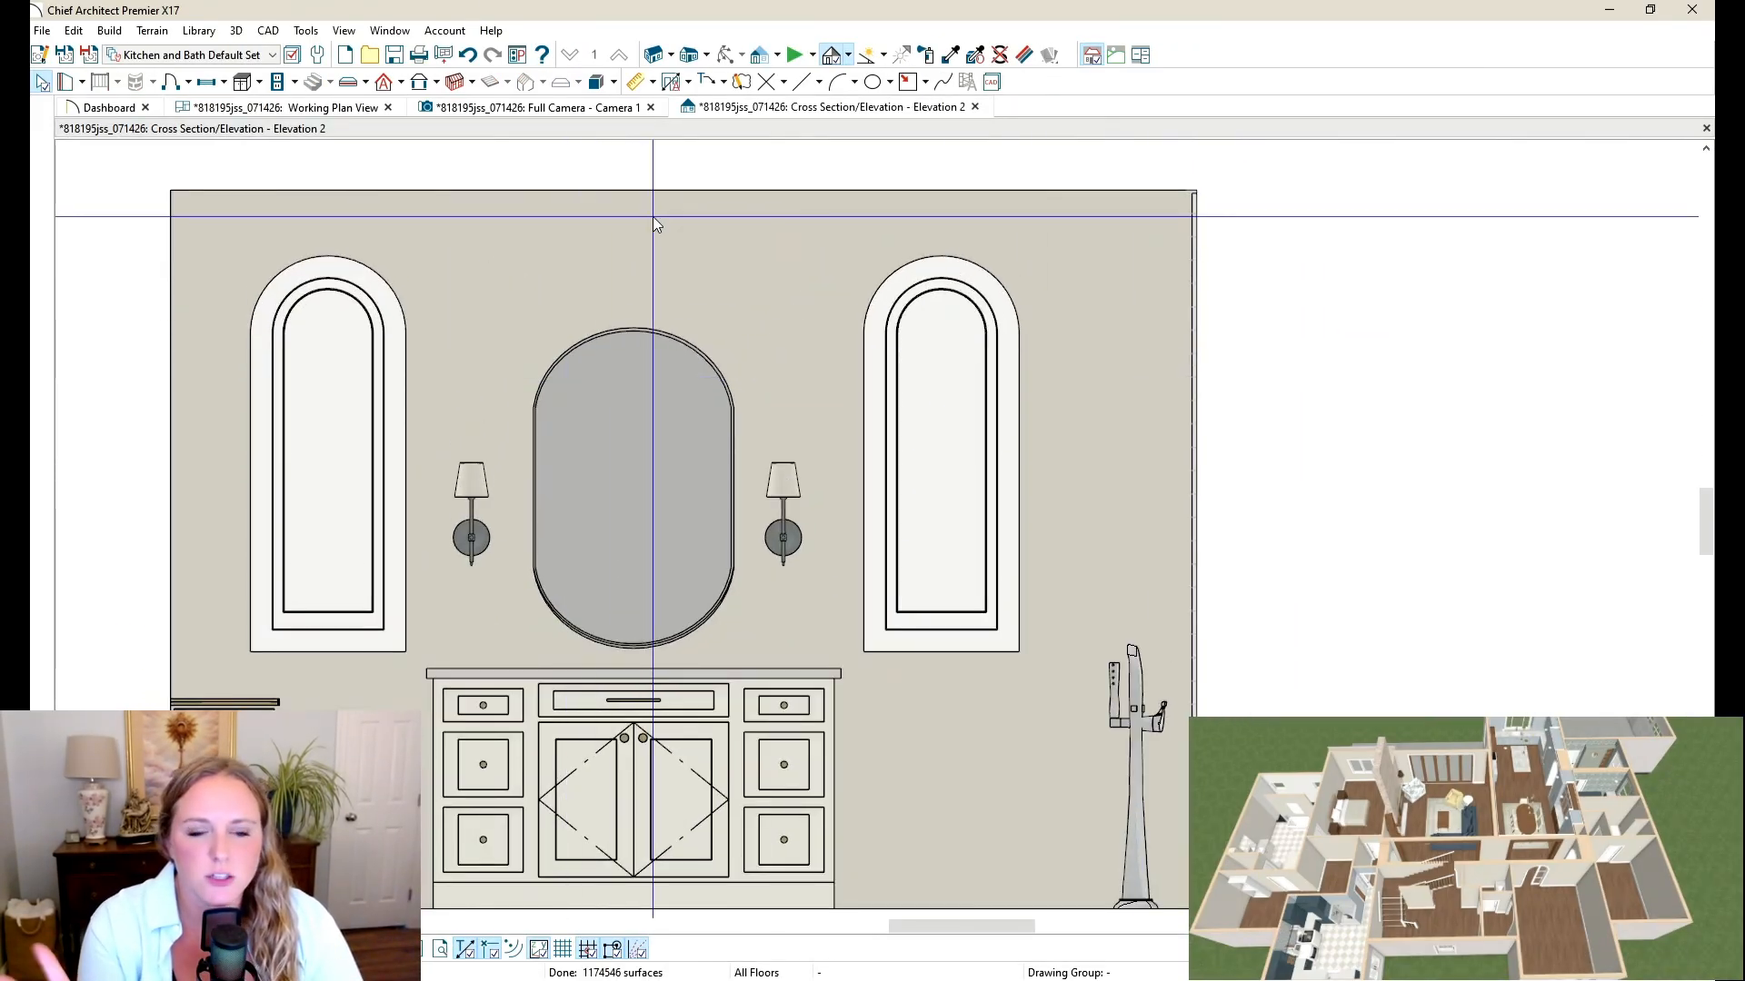
Step: Add point-to-point dimensions in the elevation from each arched window to the nearest end of the wall
{"action": "left_click", "coordinate": [652, 81]}
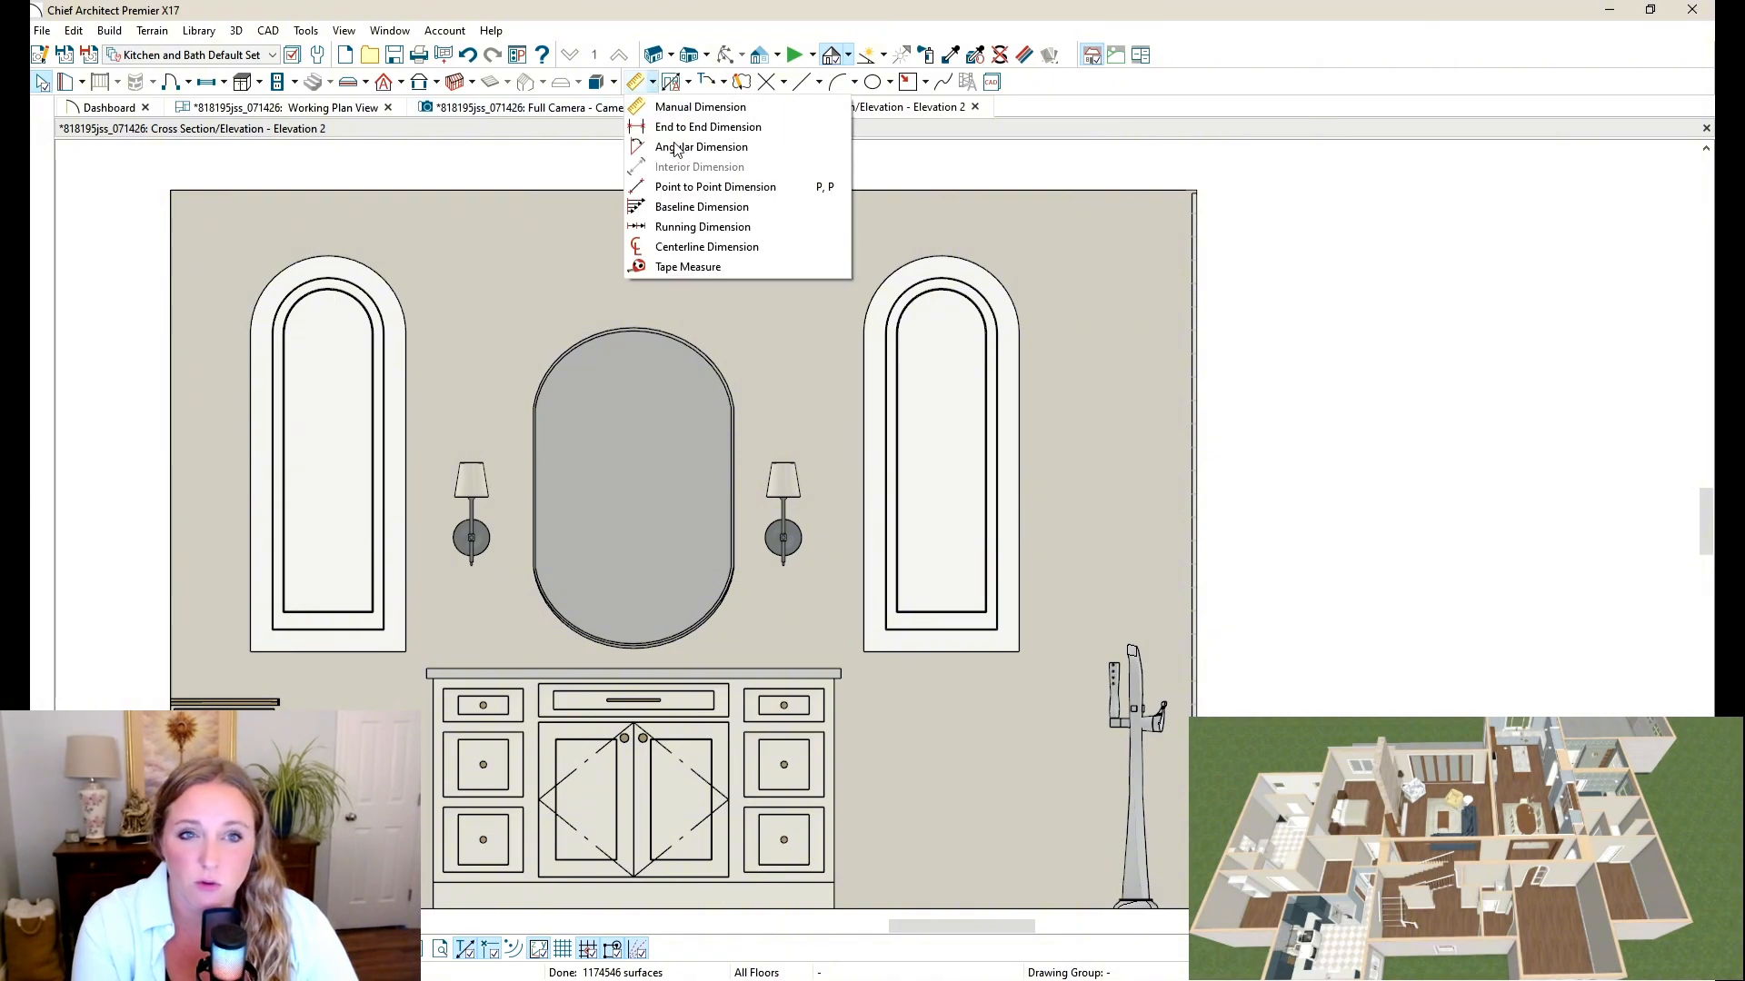
{"action": "left_click", "coordinate": [691, 187]}
{"action": "left_click_drag", "start_coordinate": [172, 460], "coordinate": [264, 461]}
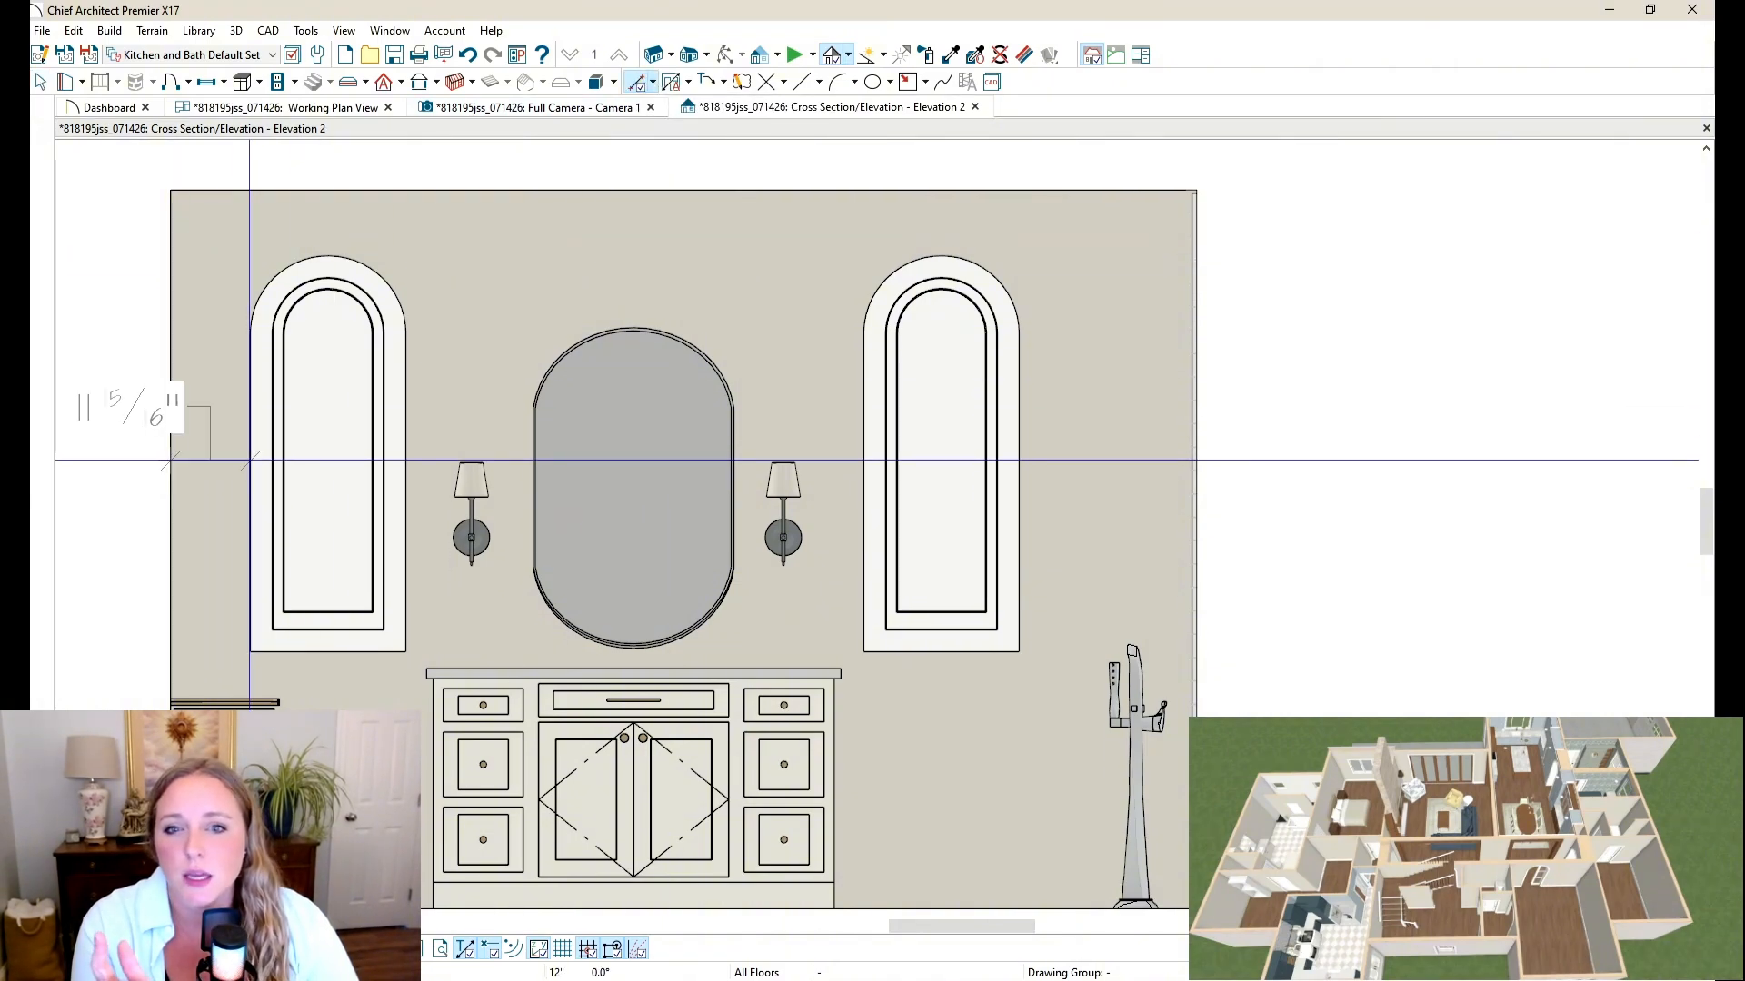
{"action": "scroll", "coordinate": [1062, 430], "scroll_direction": "down", "scroll_amount": 1}
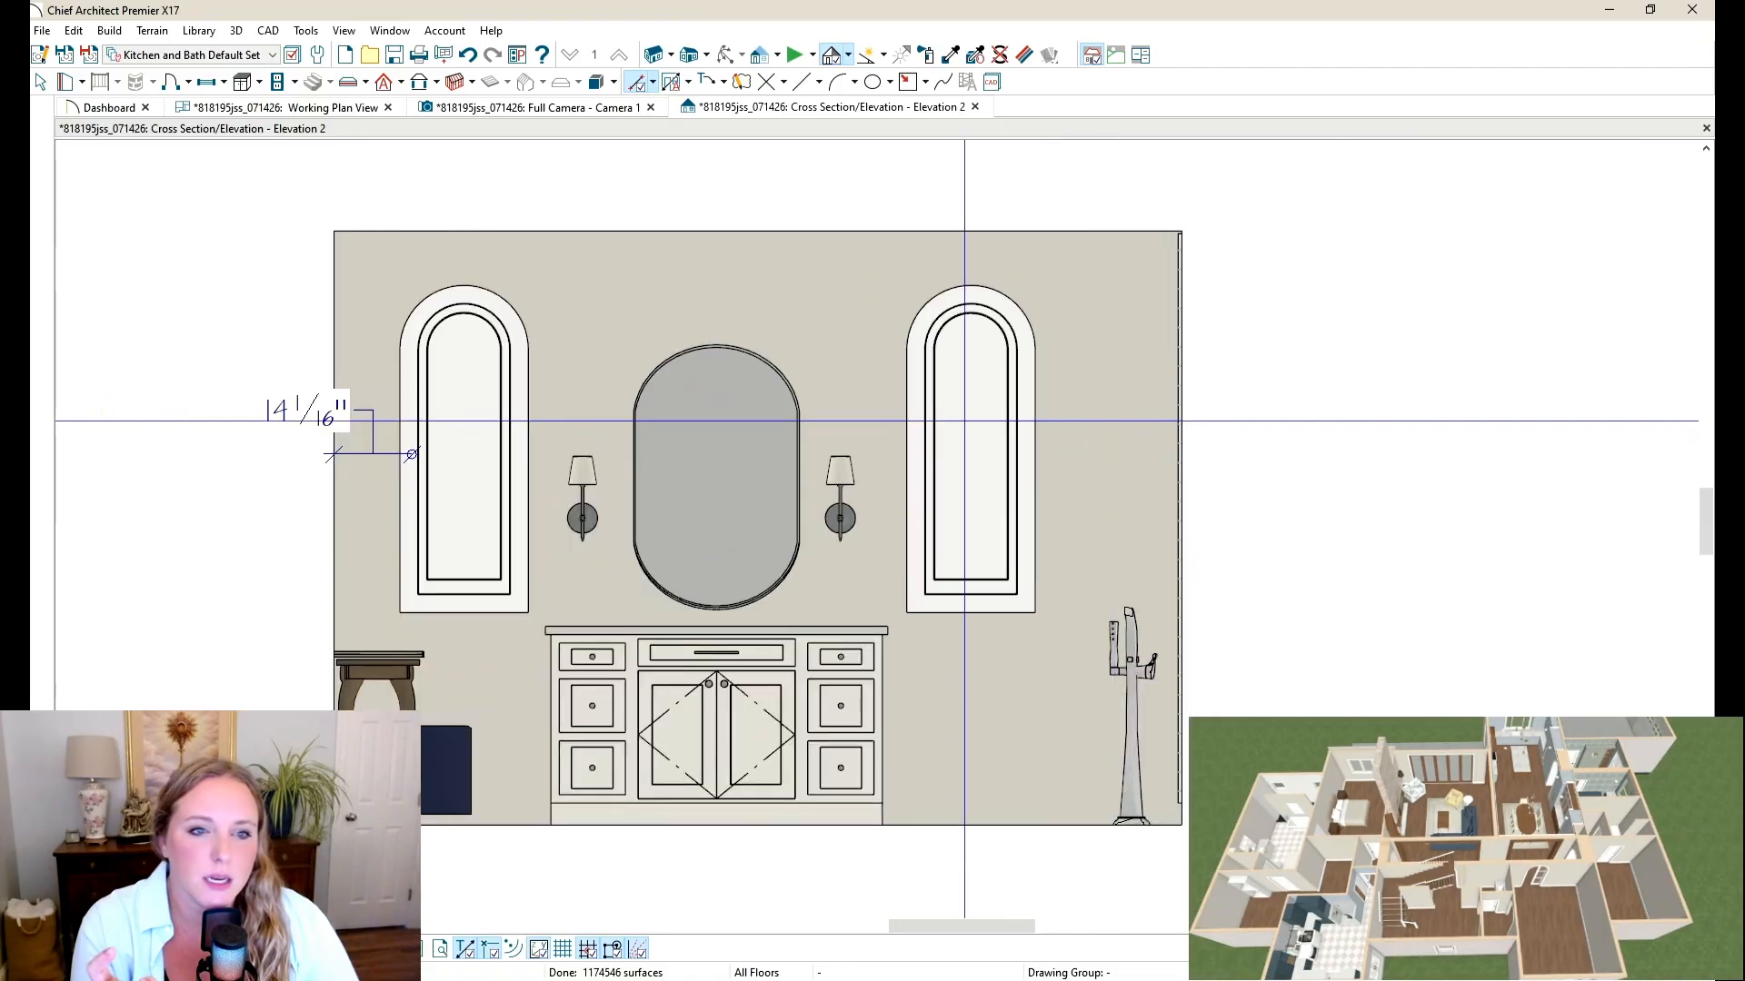
{"action": "scroll", "coordinate": [965, 422], "scroll_direction": "up", "scroll_amount": 1}
{"action": "left_click_drag", "start_coordinate": [1052, 440], "coordinate": [1228, 441]}
{"action": "scroll", "coordinate": [1227, 442], "scroll_direction": "down", "scroll_amount": 1}
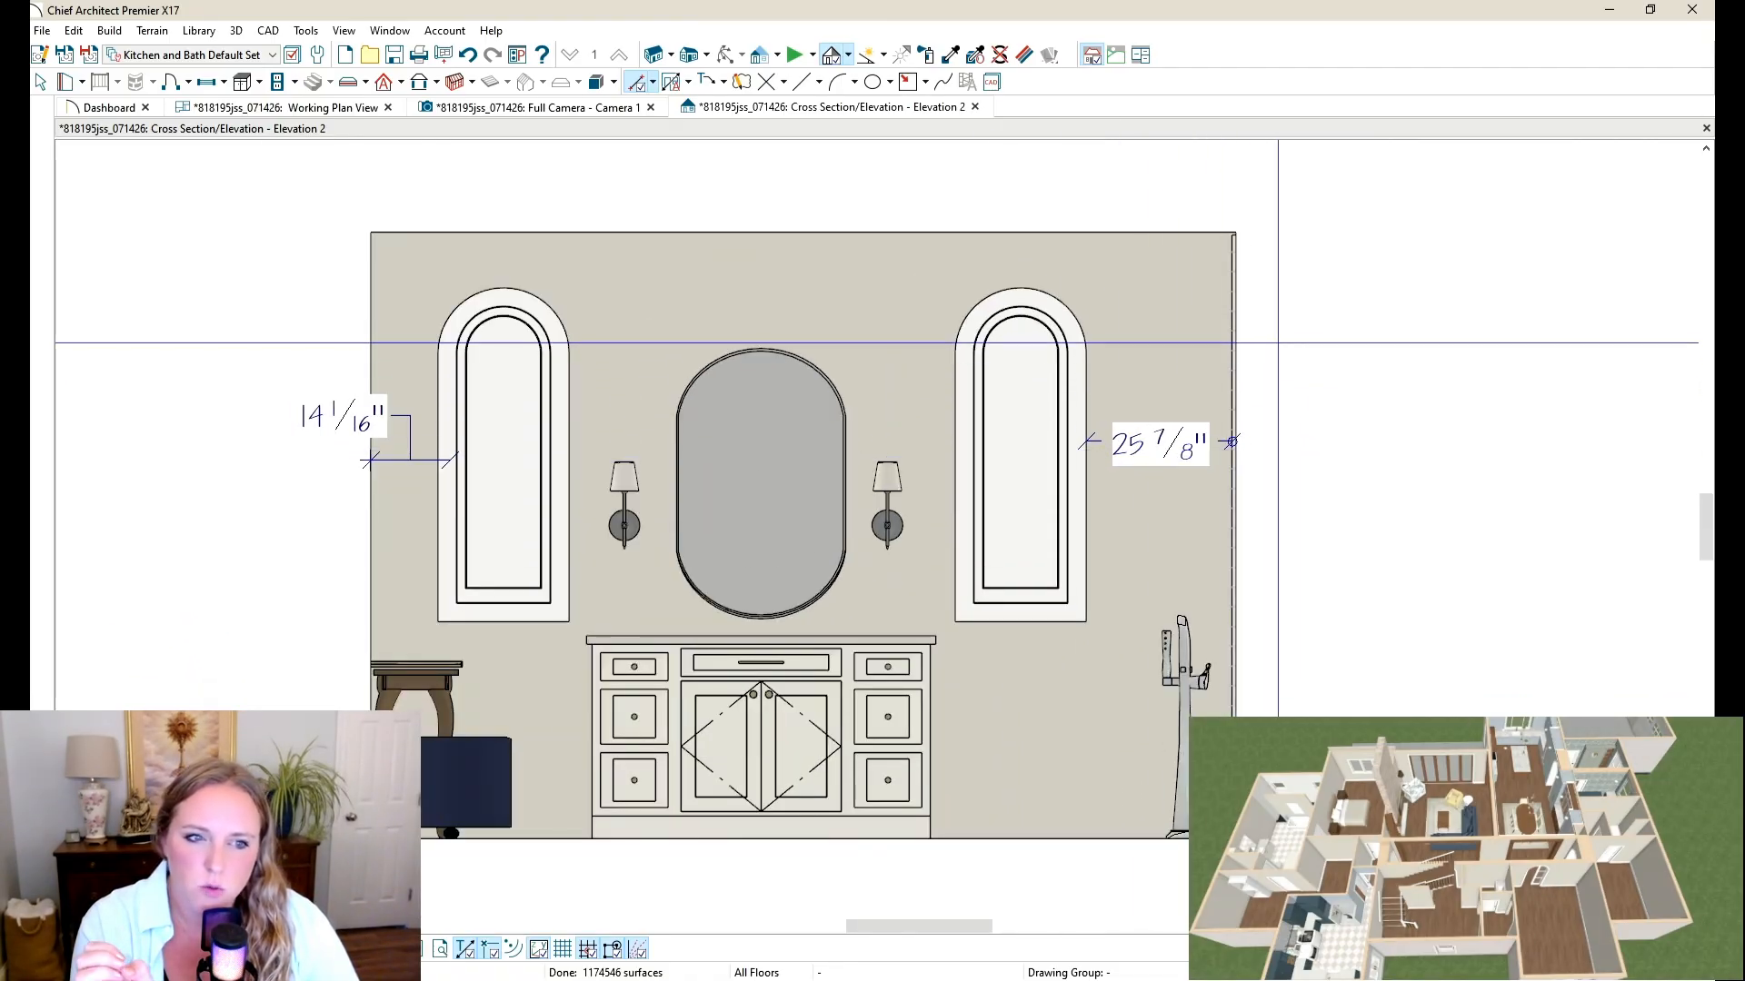
Step: Move both arched windows 2 inches inward toward the mirror in the vanity wall elevation
{"action": "left_click", "coordinate": [41, 83]}
{"action": "left_click", "coordinate": [1021, 447]}
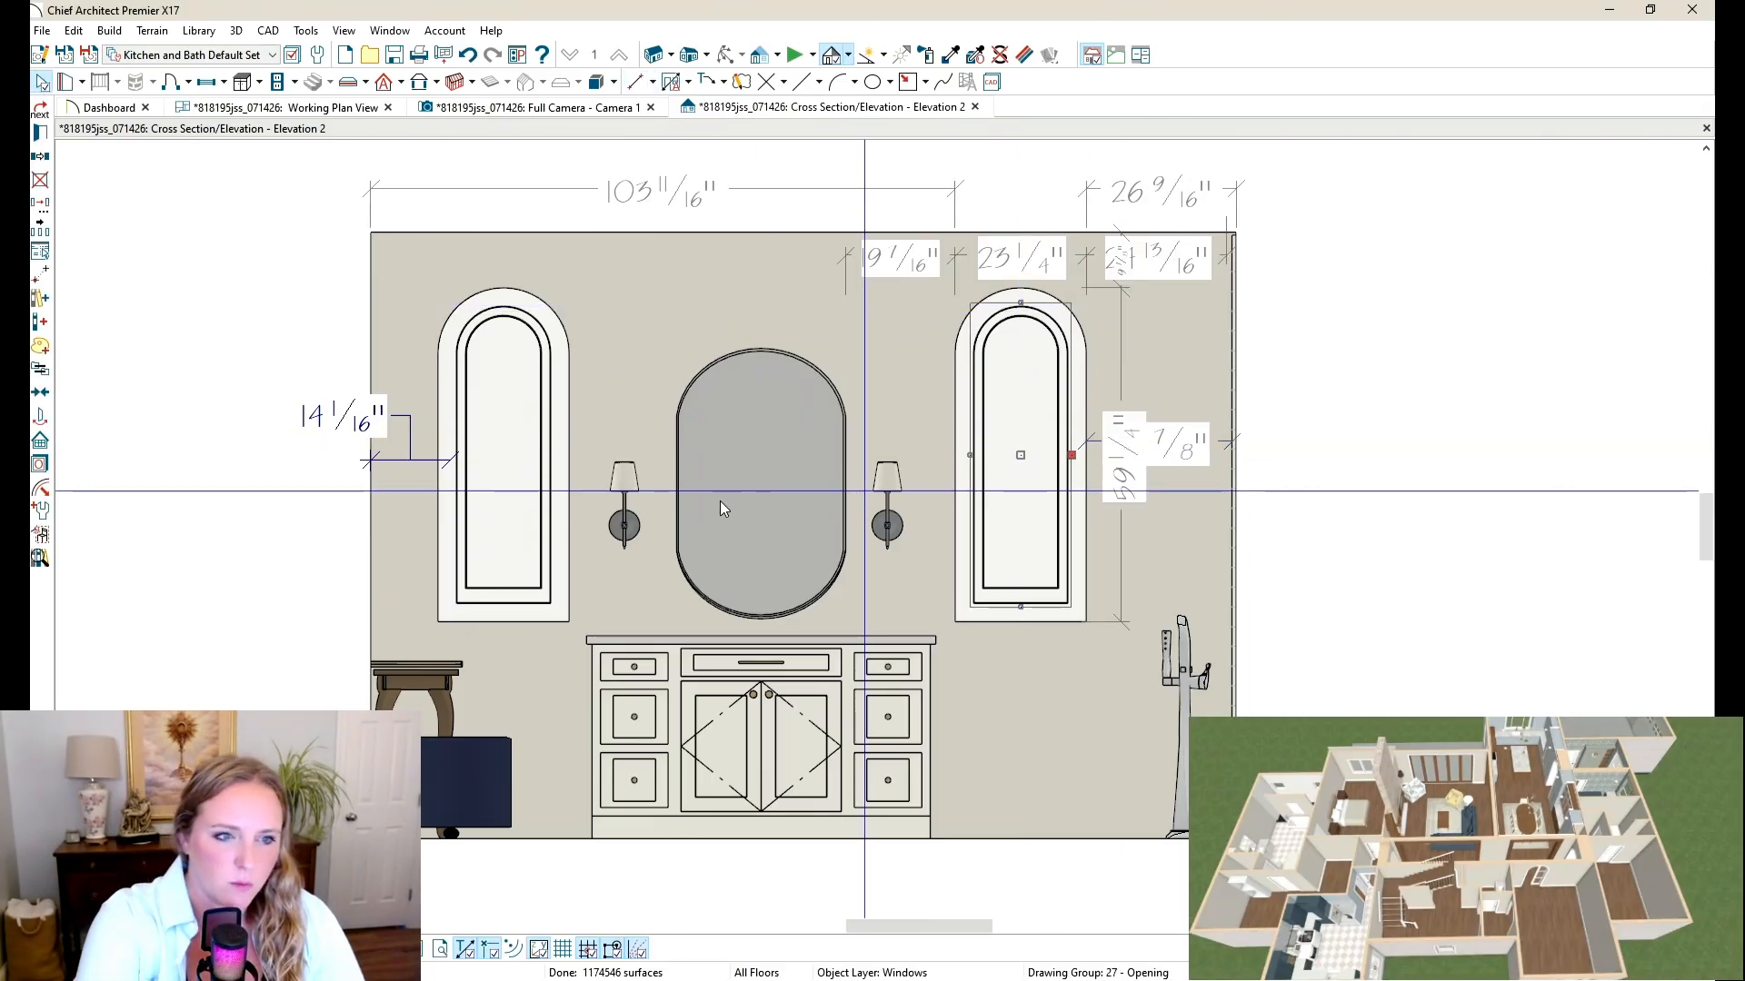
{"action": "key", "text": "Left"}
{"action": "key", "text": "Left"}
{"action": "left_click", "coordinate": [499, 469]}
{"action": "key", "text": "Right"}
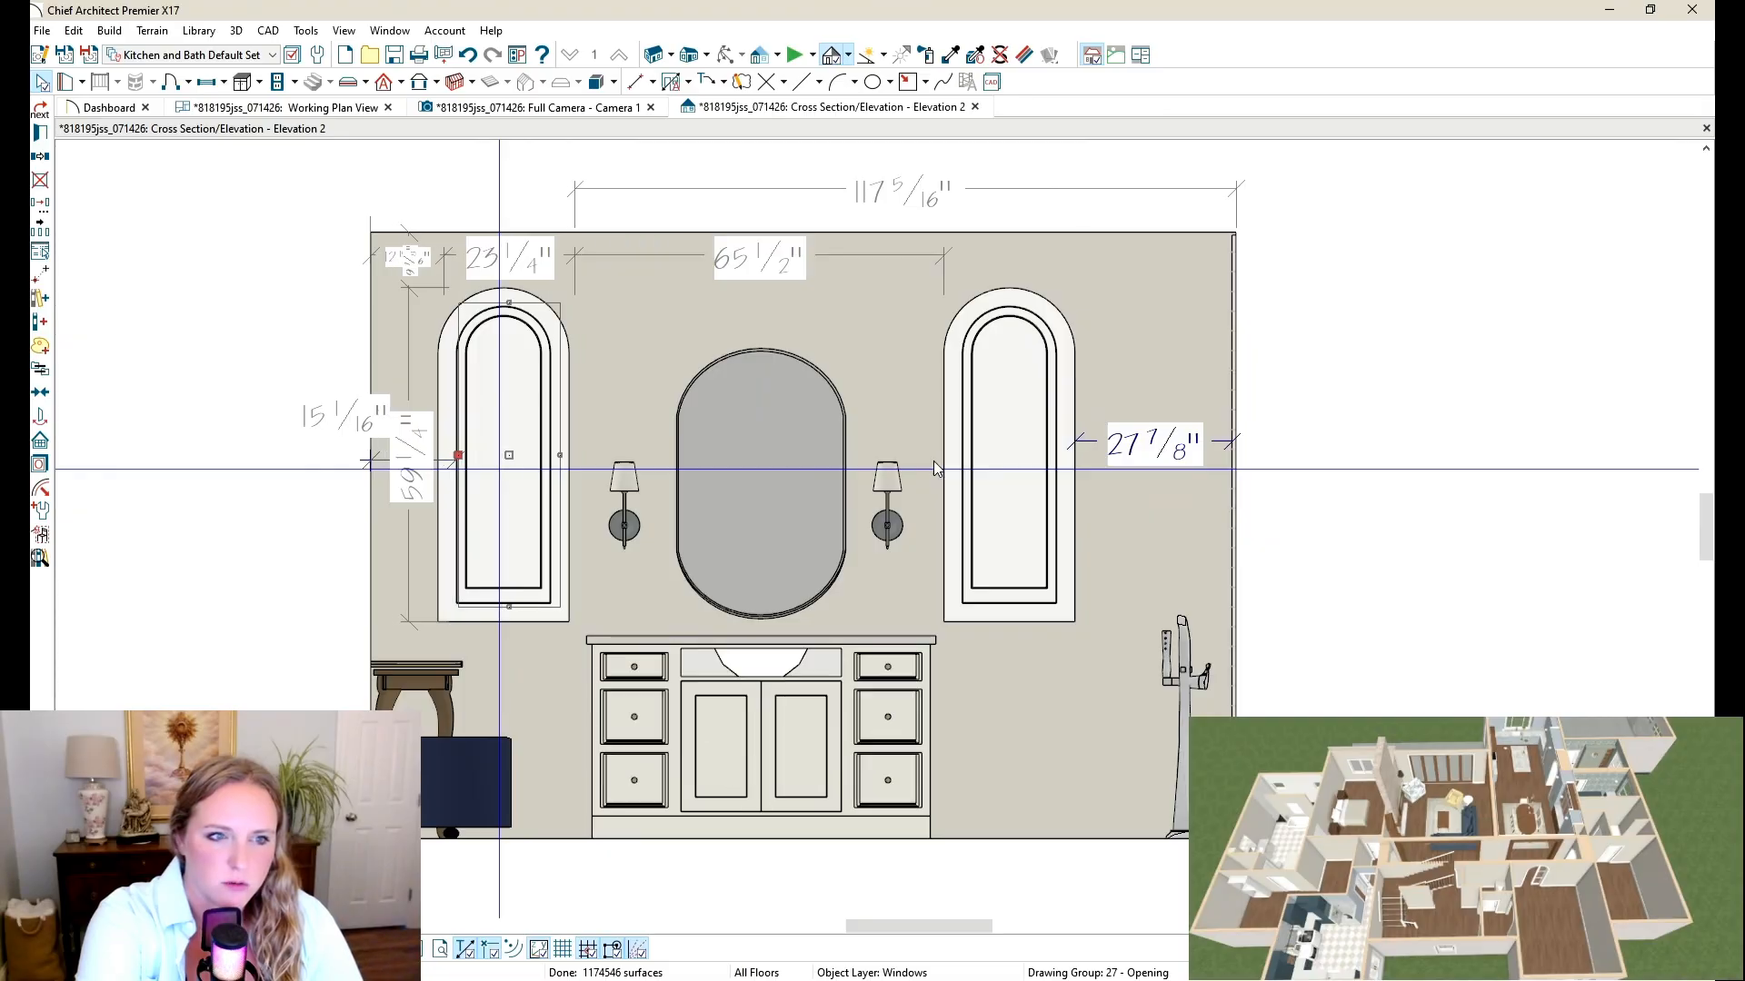
{"action": "key", "text": "Right"}
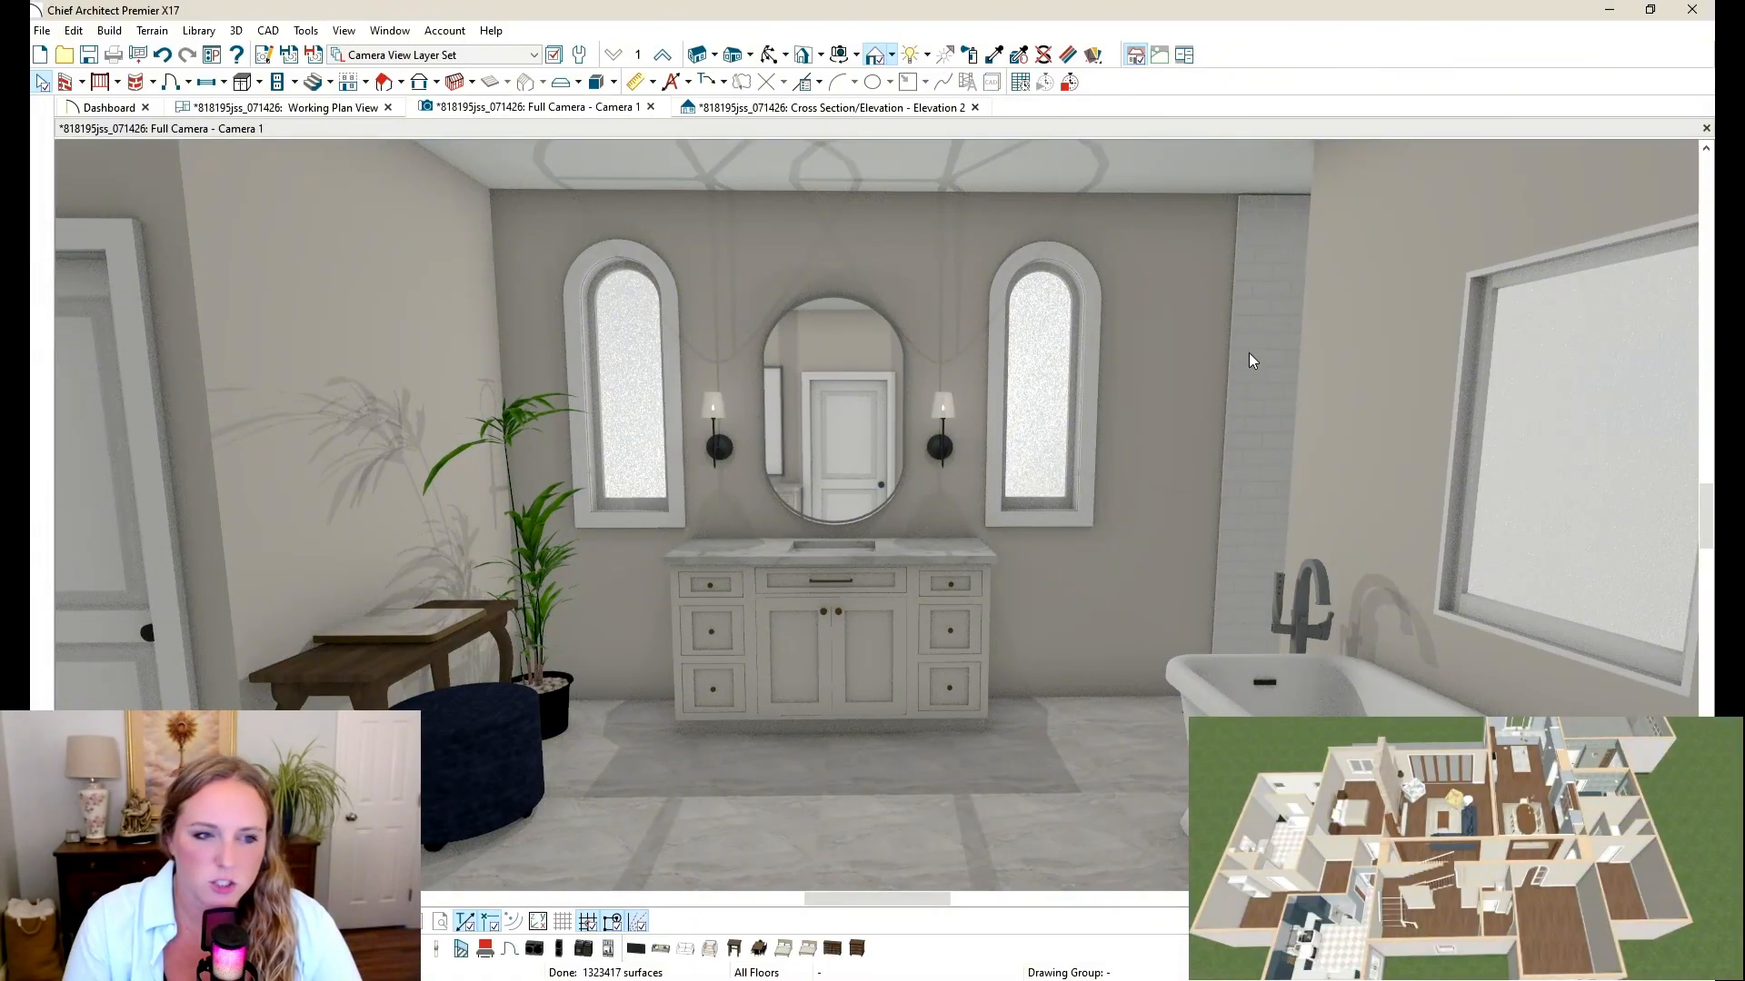
Step: Examine the tiled wall section beside the bathtub, the living room with its arched openings and the vanity wall in the 3D camera view
{"action": "left_click", "coordinate": [1249, 359]}
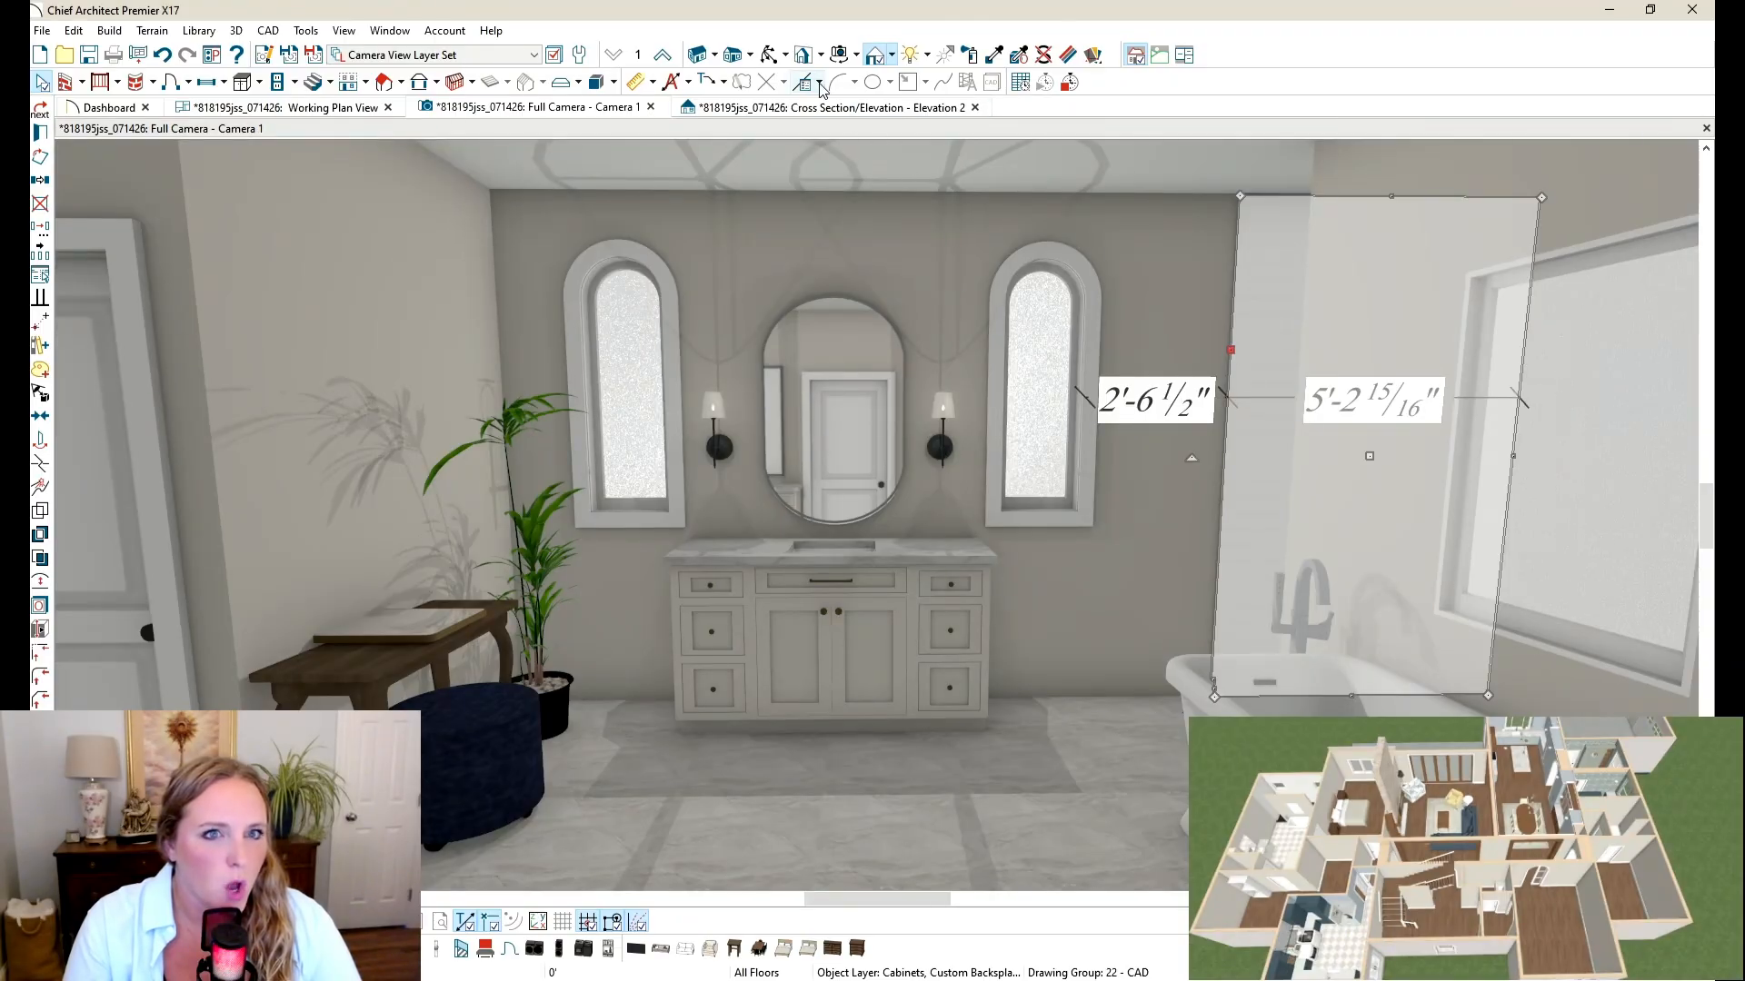
{"action": "left_click", "coordinate": [770, 56]}
{"action": "left_click_drag", "start_coordinate": [556, 365], "coordinate": [954, 474]}
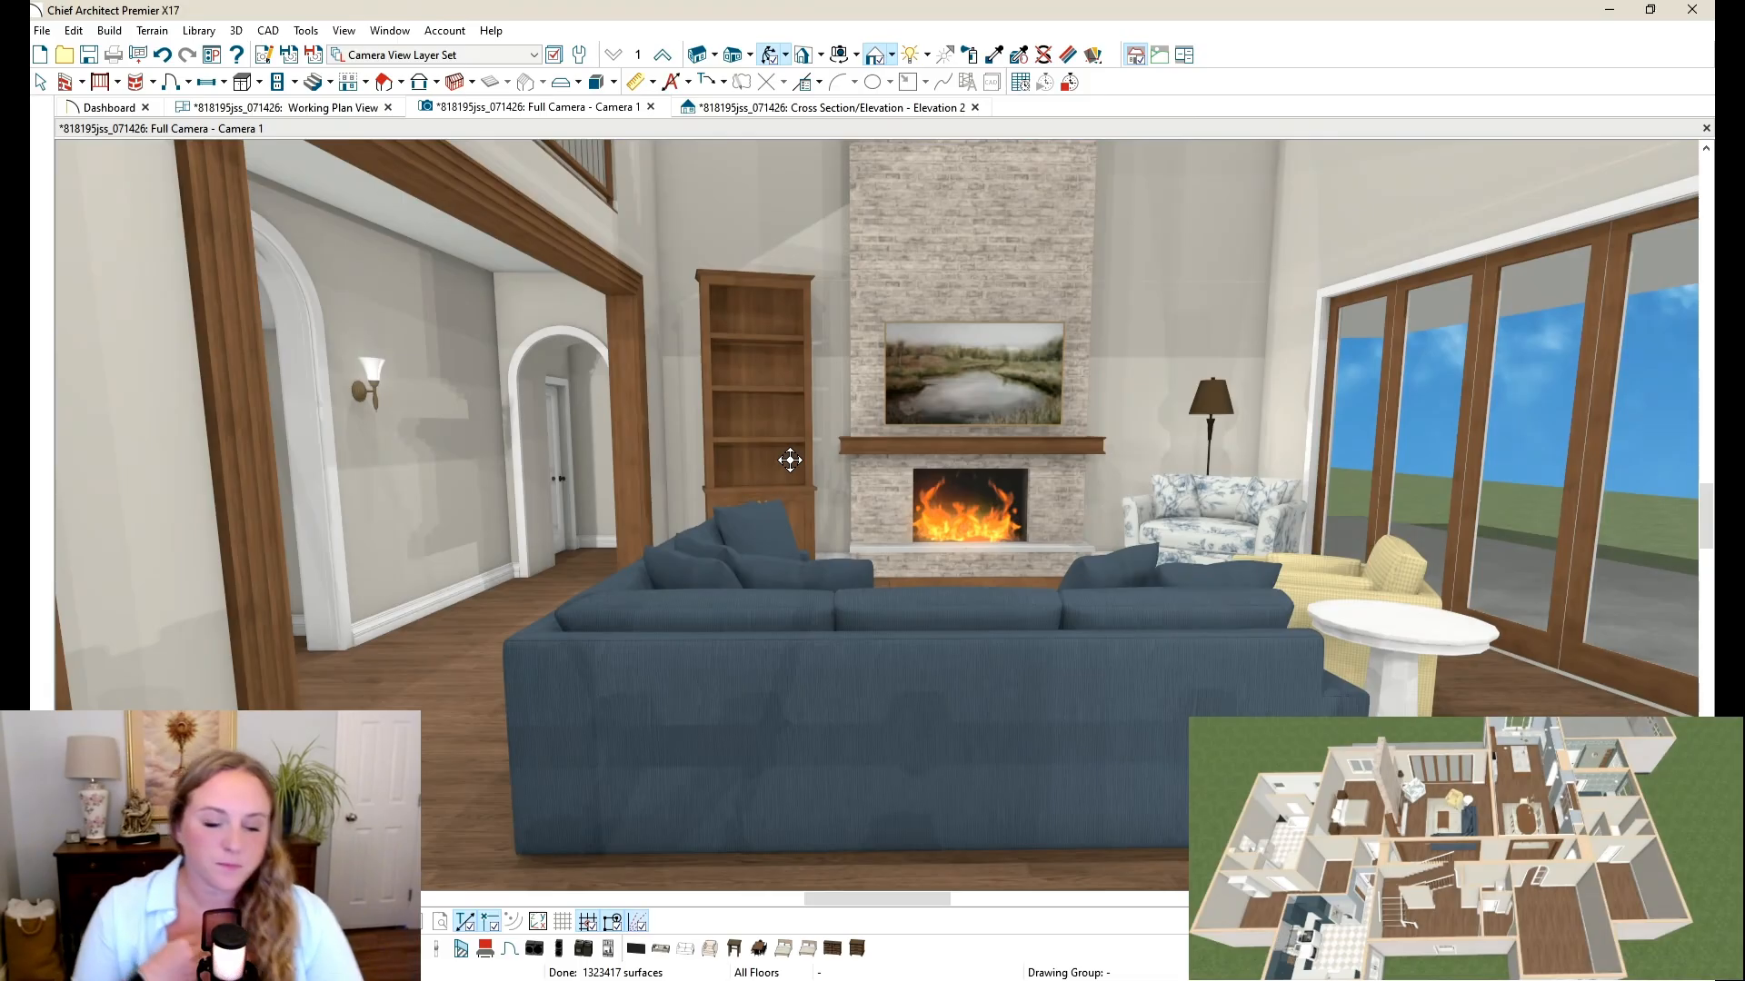
{"action": "left_click_drag", "start_coordinate": [662, 514], "coordinate": [981, 494]}
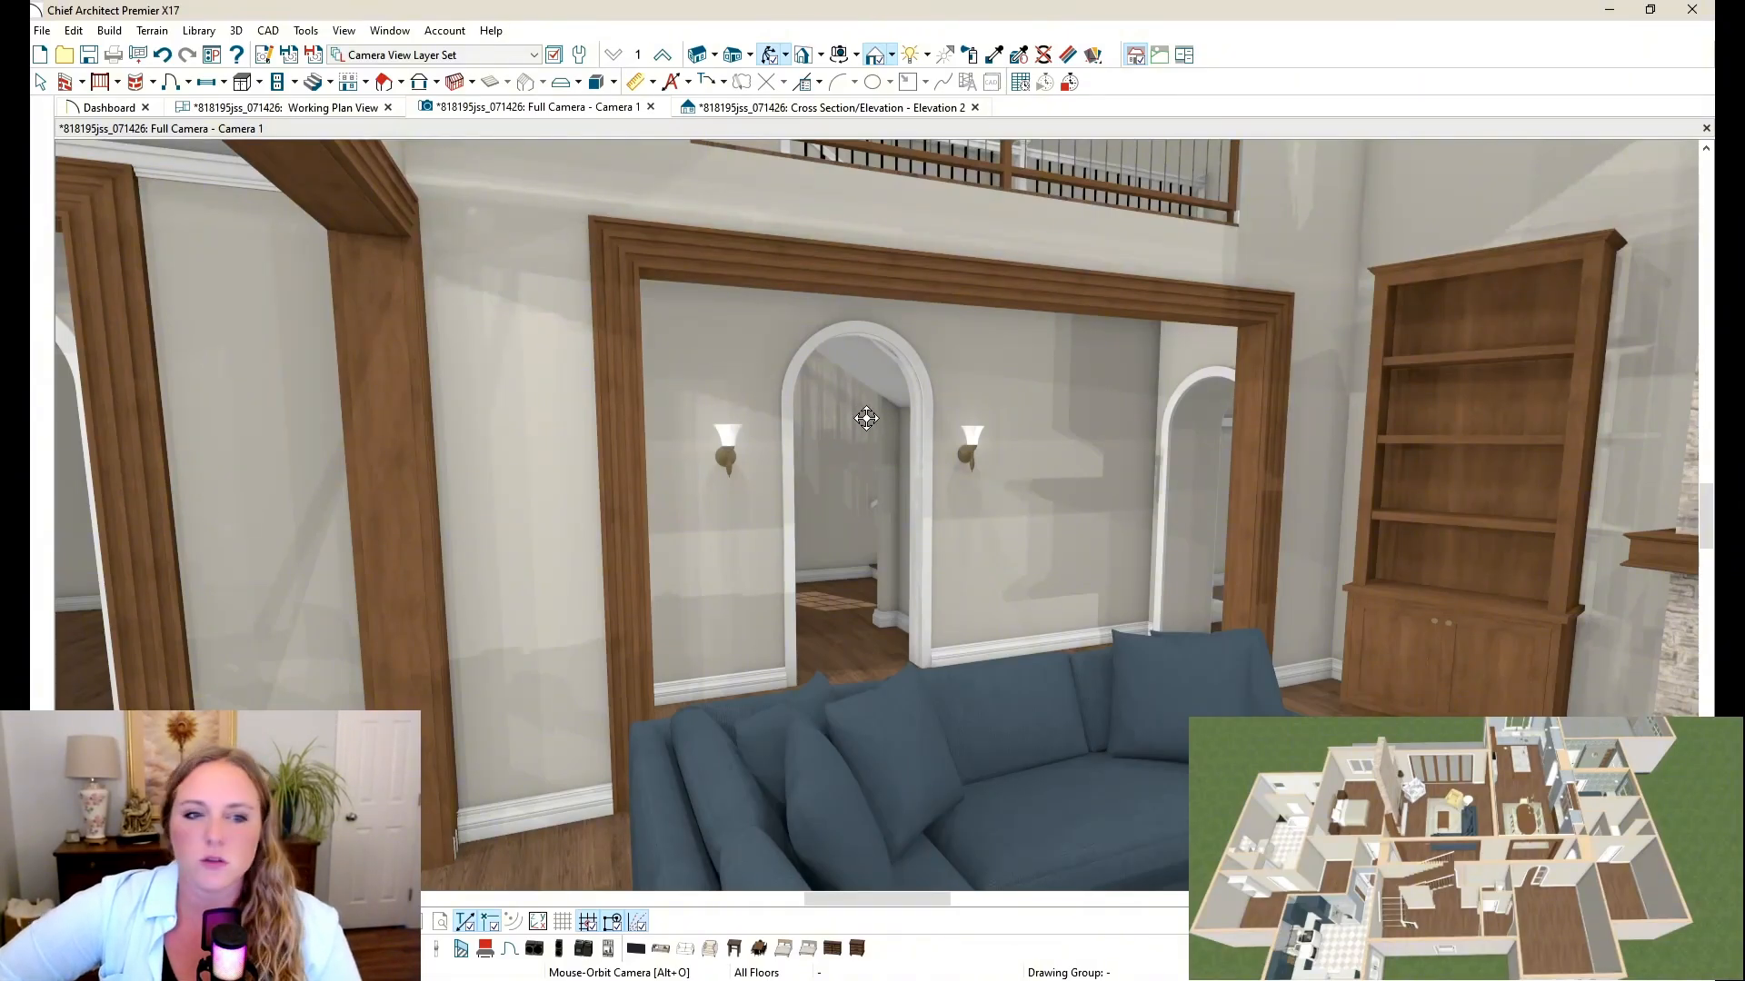
{"action": "left_click_drag", "start_coordinate": [861, 416], "coordinate": [1261, 358]}
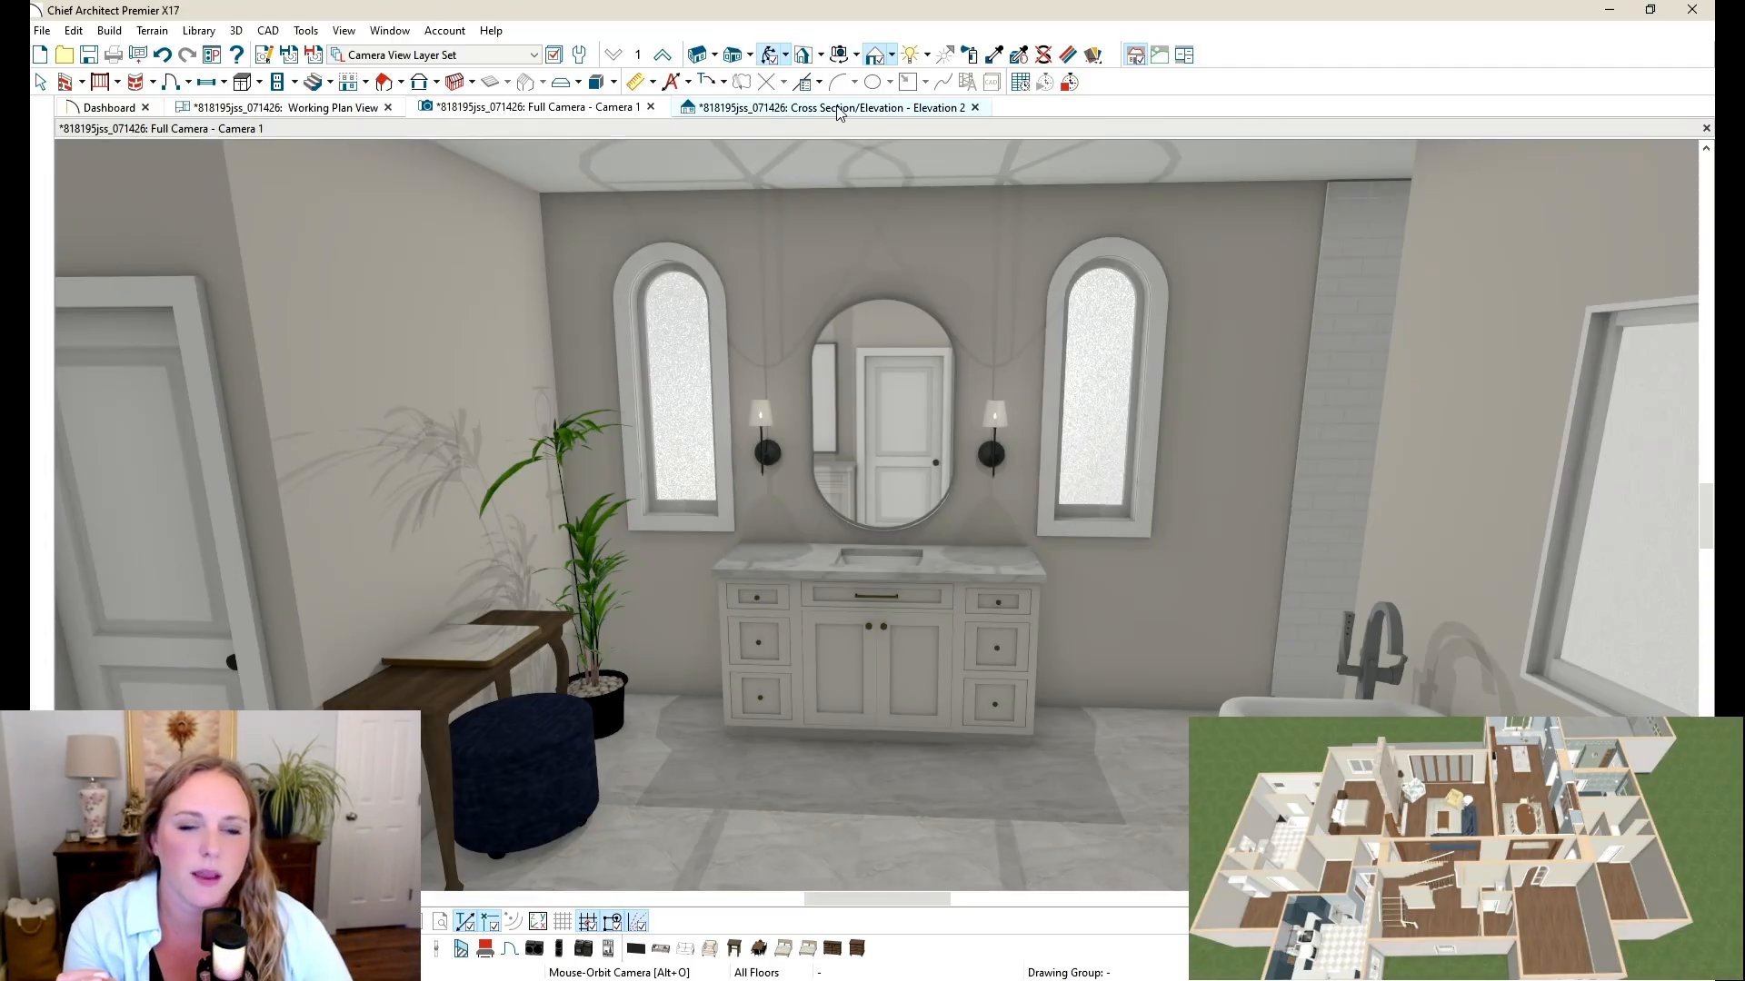
Step: Open the arched window's specification from the vanity wall elevation, with its height ready for editing
{"action": "left_click", "coordinate": [718, 109]}
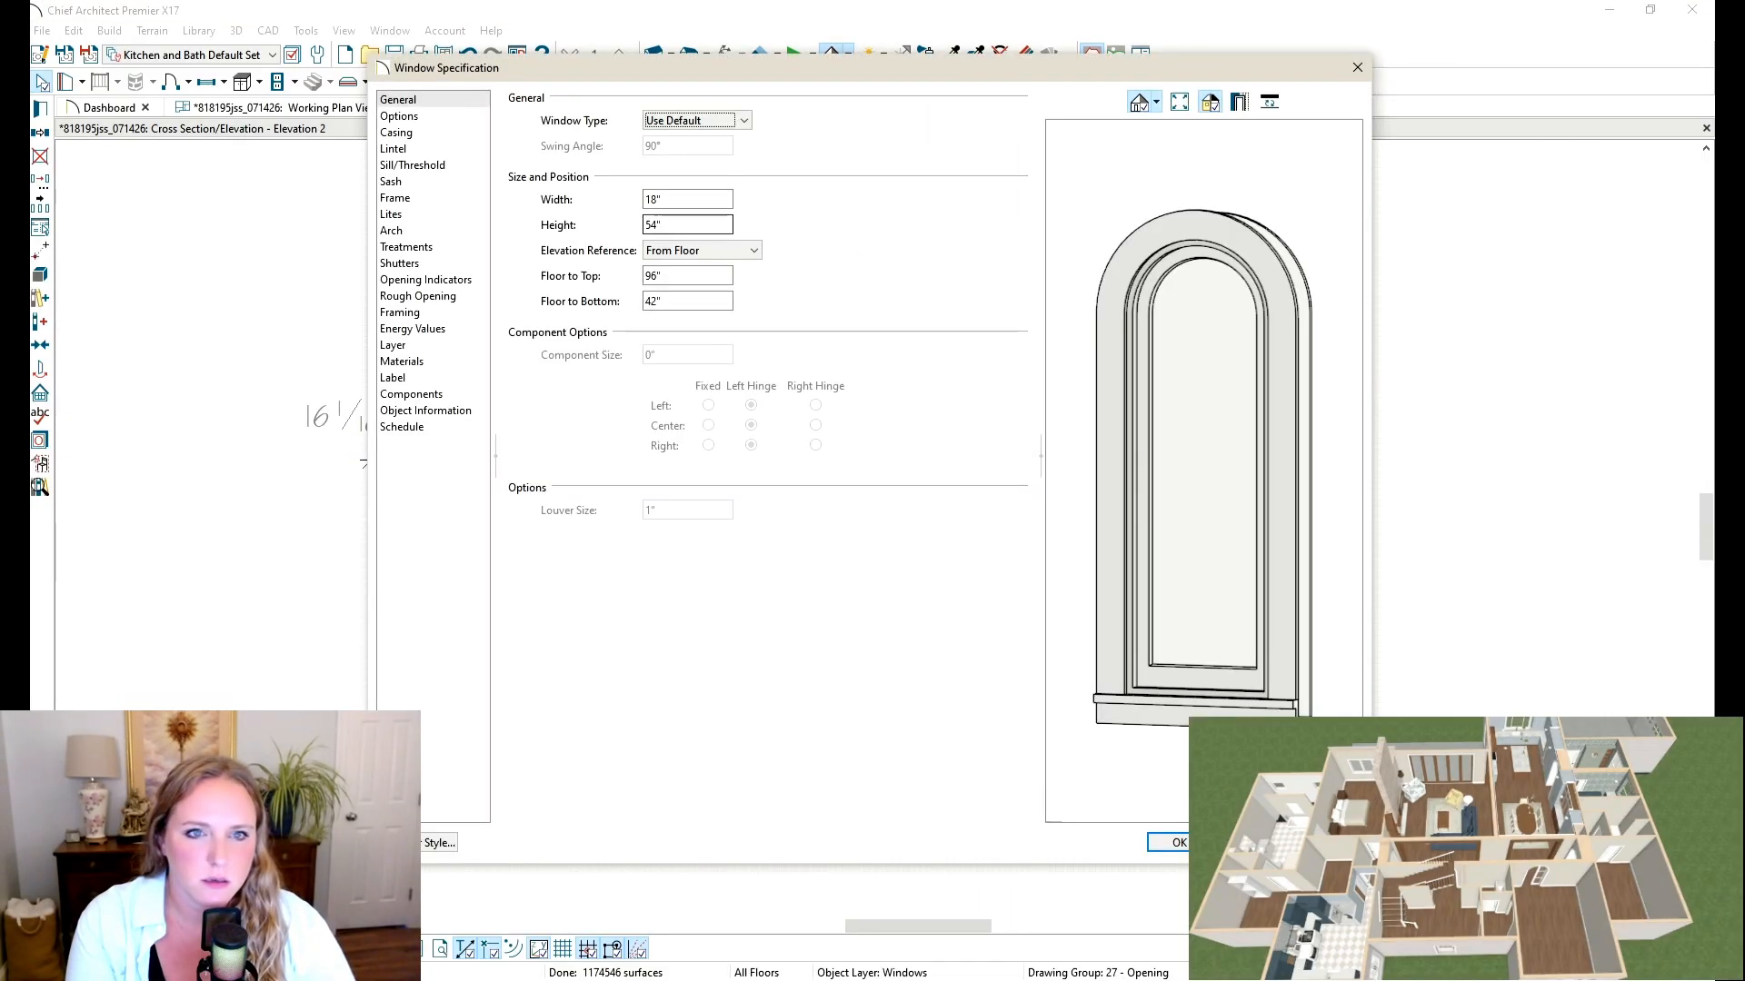
{"action": "double_click", "coordinate": [661, 224]}
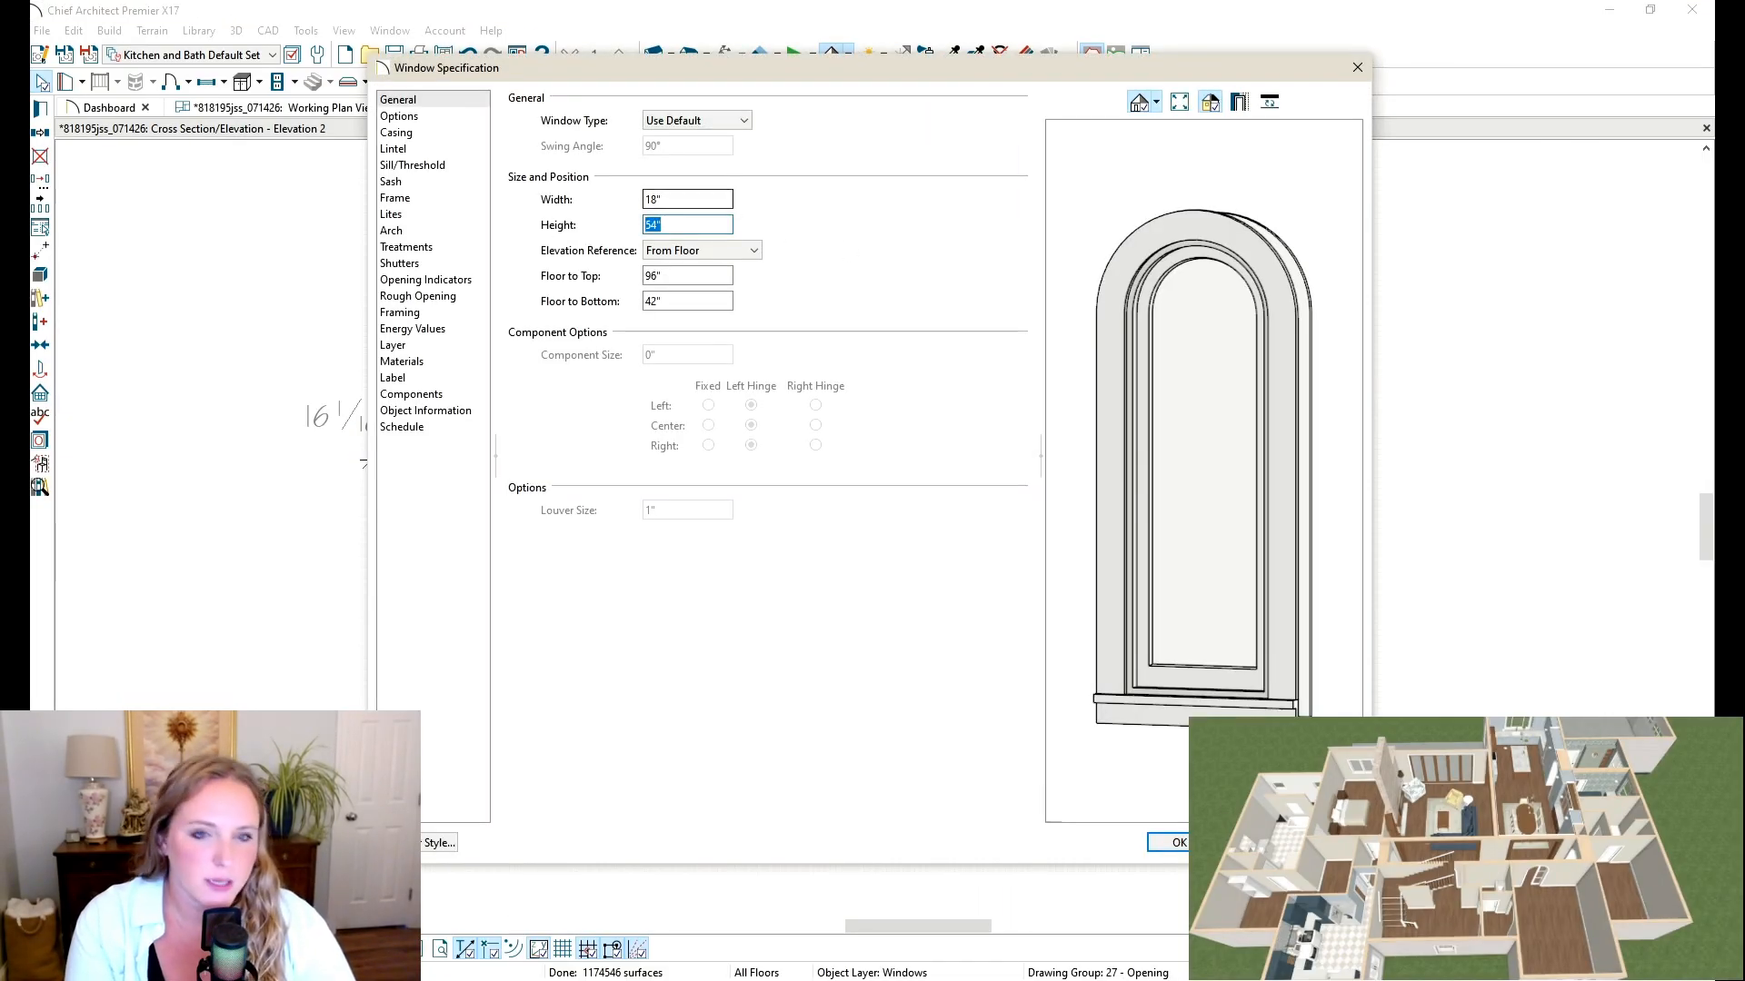
Step: Try a 60-inch height on the arched vanity windows, check it in the camera view, and undo the change
{"action": "type", "text": "60"}
{"action": "key", "text": "Tab"}
{"action": "key", "text": "Return"}
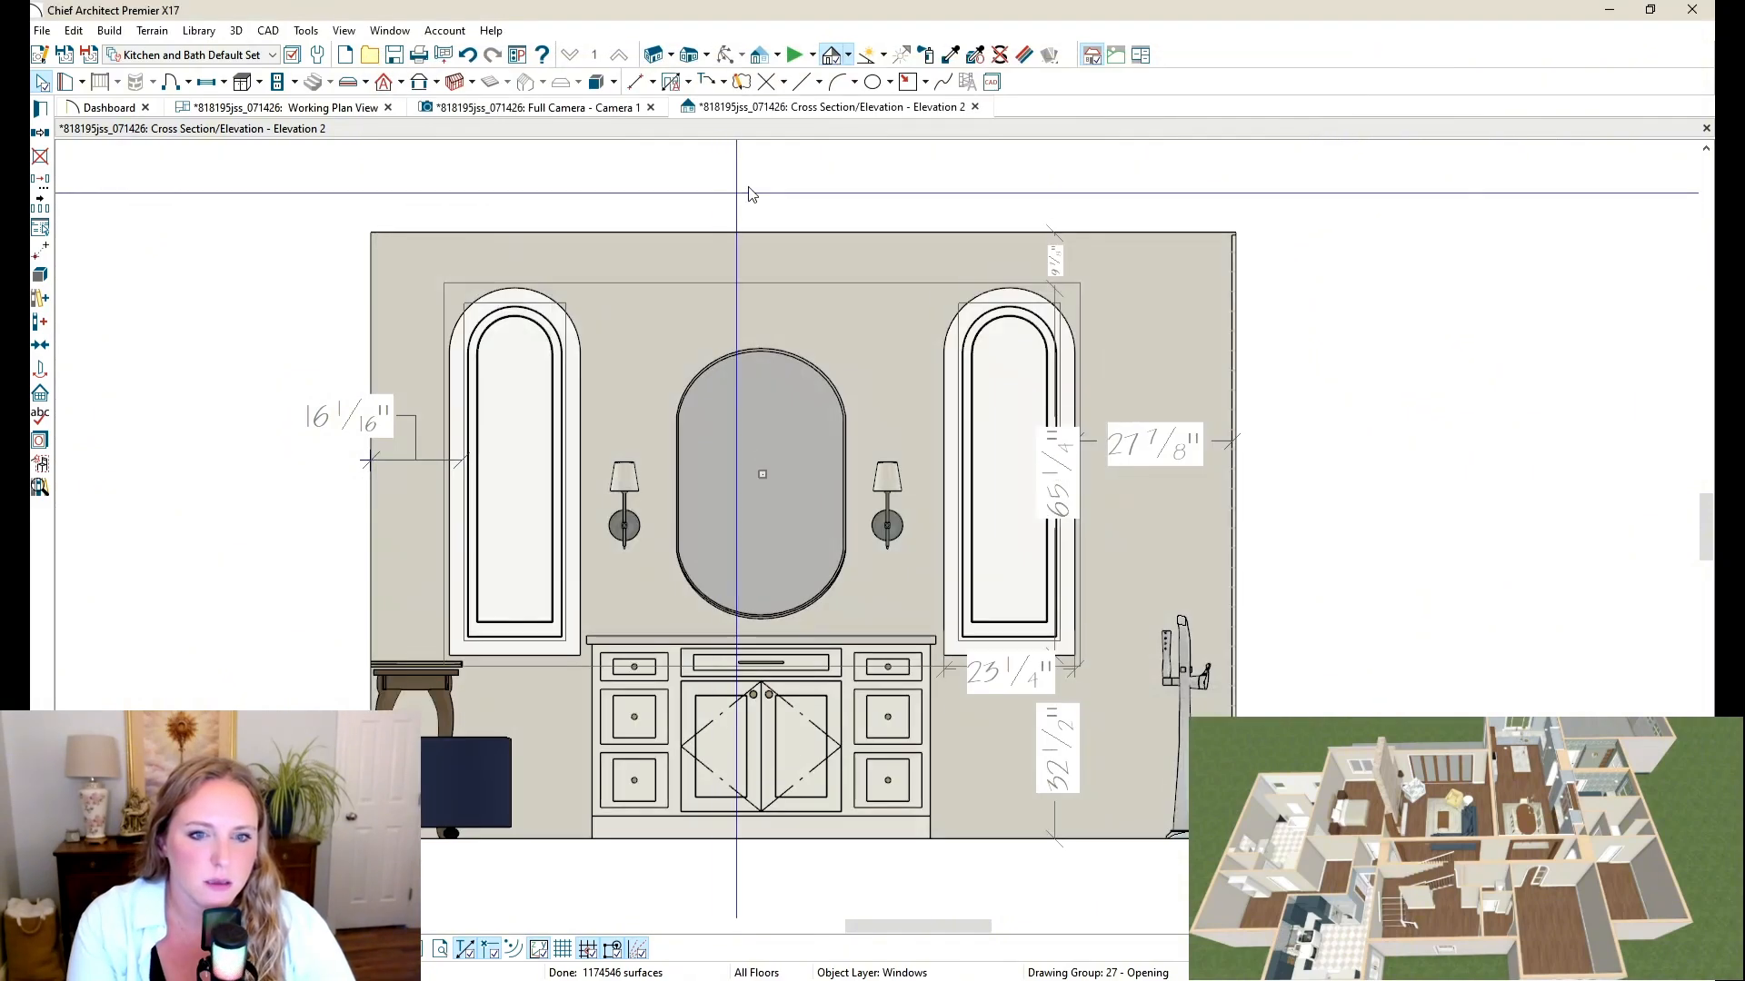
{"action": "left_click", "coordinate": [579, 108]}
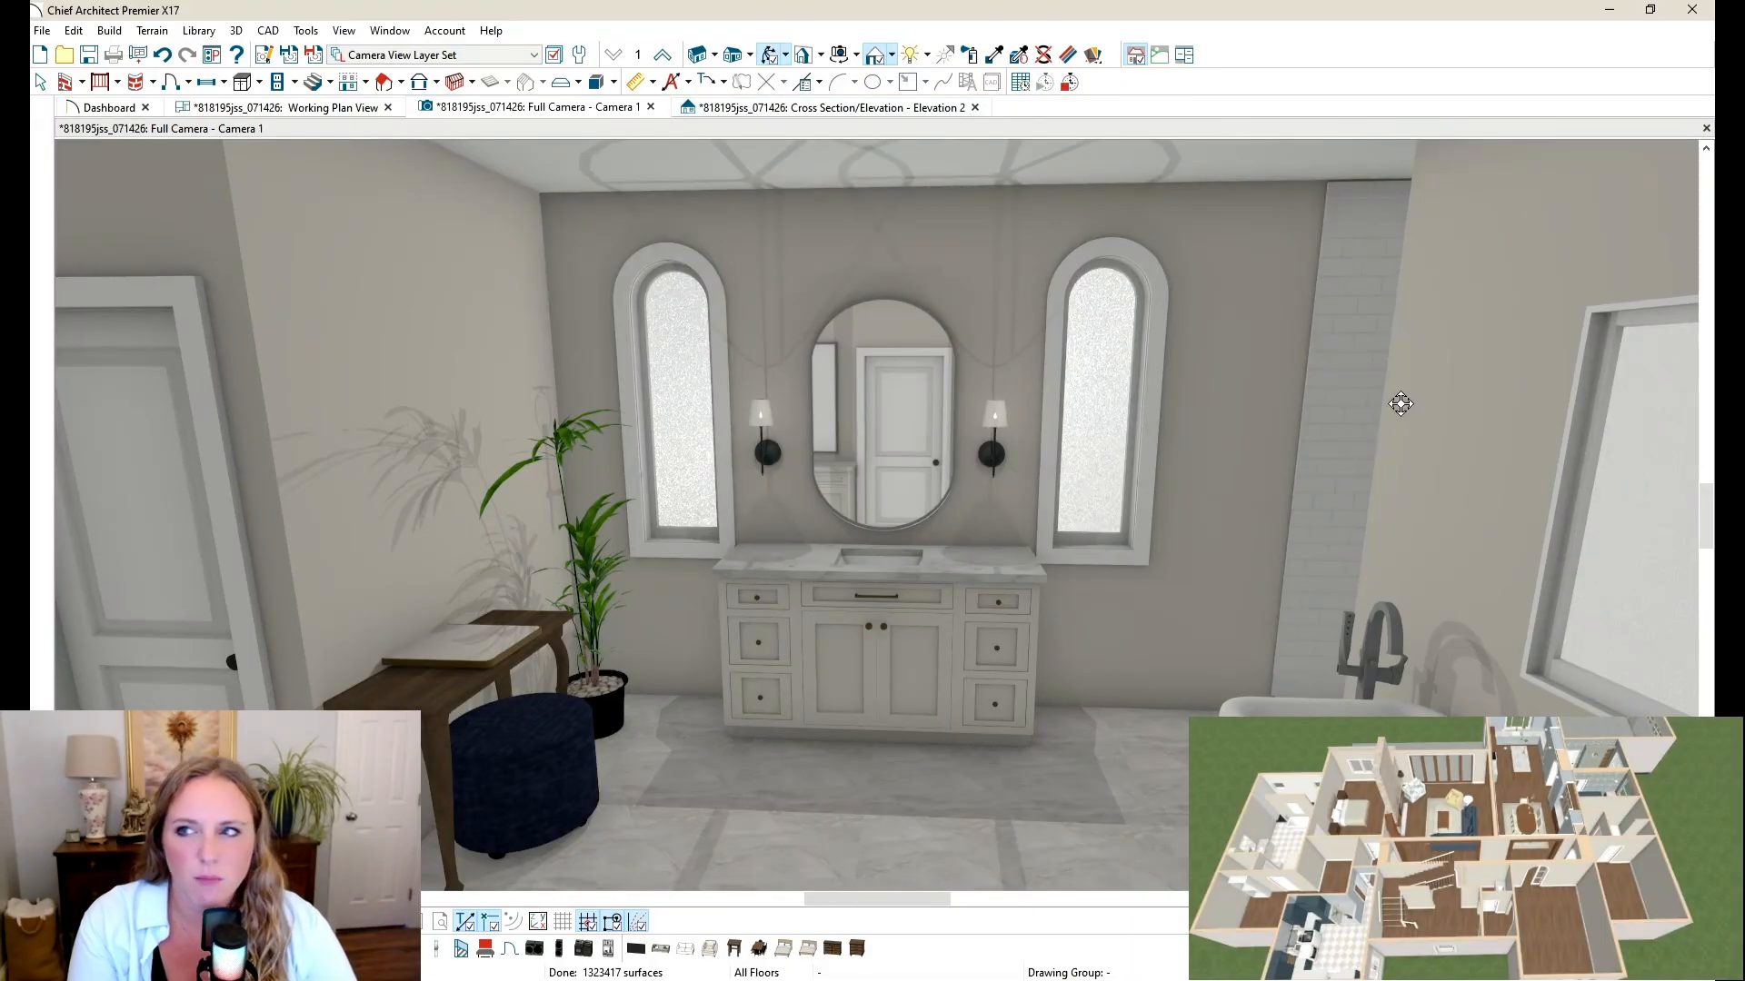
{"action": "scroll", "coordinate": [1345, 472], "scroll_direction": "up", "scroll_amount": 5}
{"action": "key", "text": "ctrl+z"}
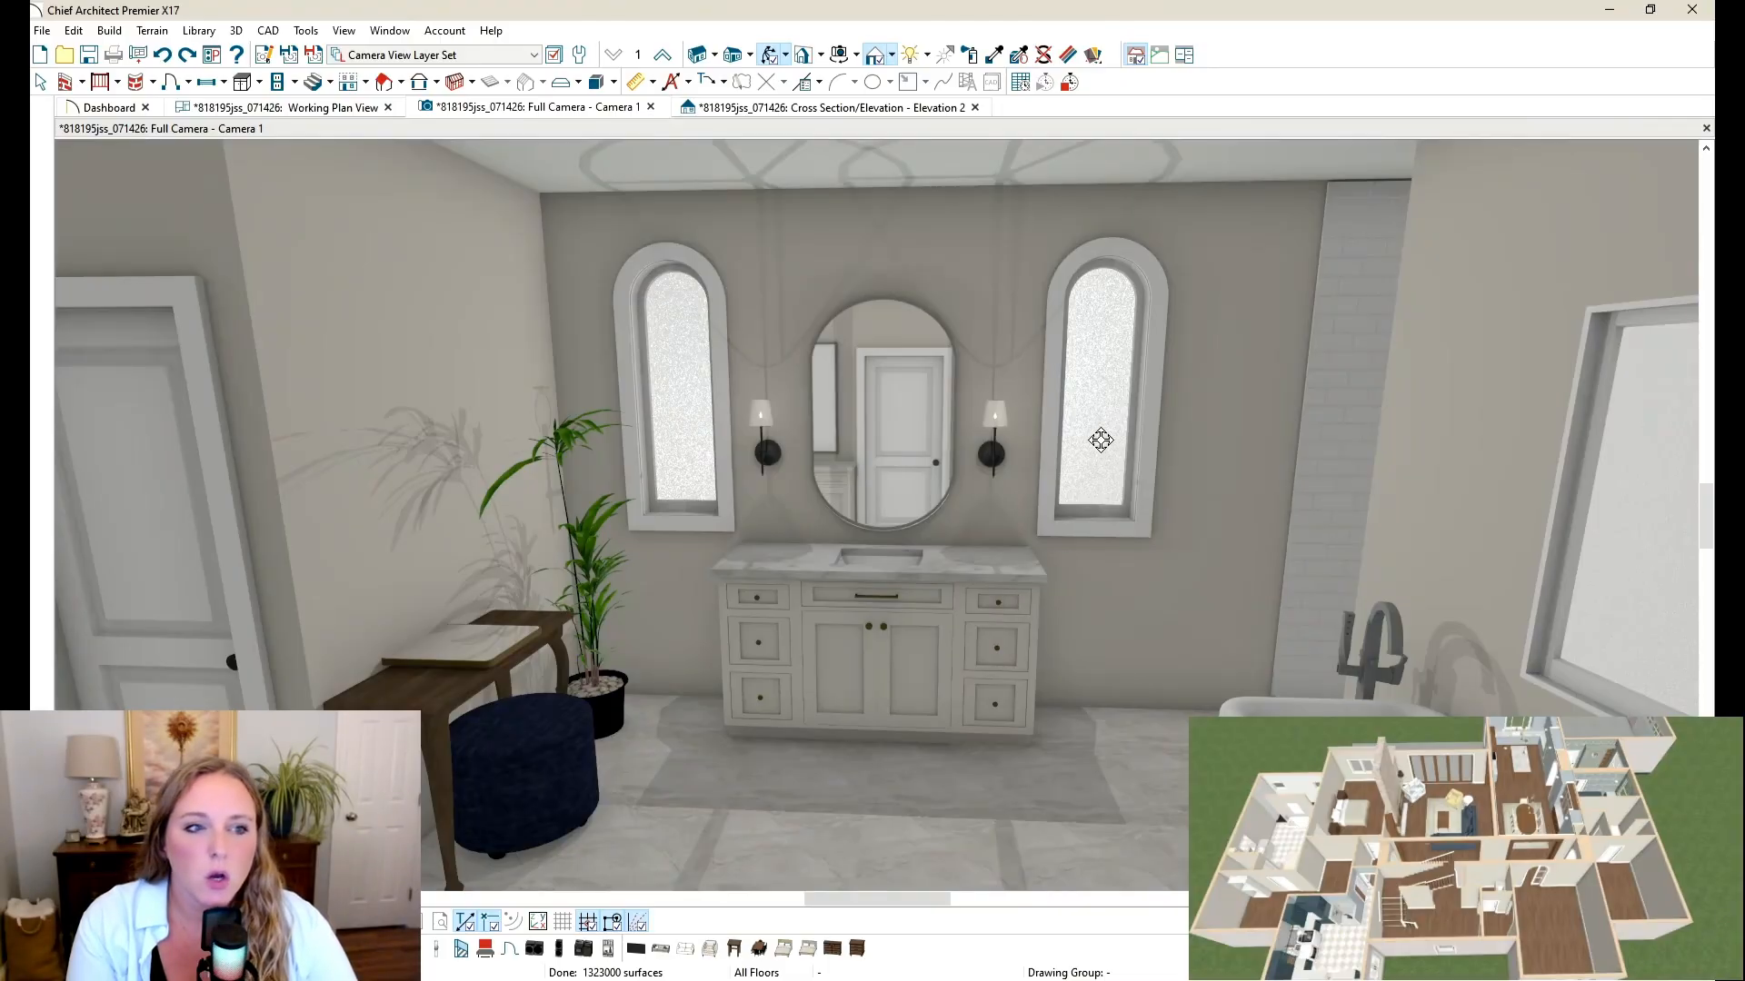
Step: Set both arched windows beside the vanity mirror to 21 inches wide and 72 inches high
{"action": "key", "text": "space"}
{"action": "left_click", "coordinate": [685, 352]}
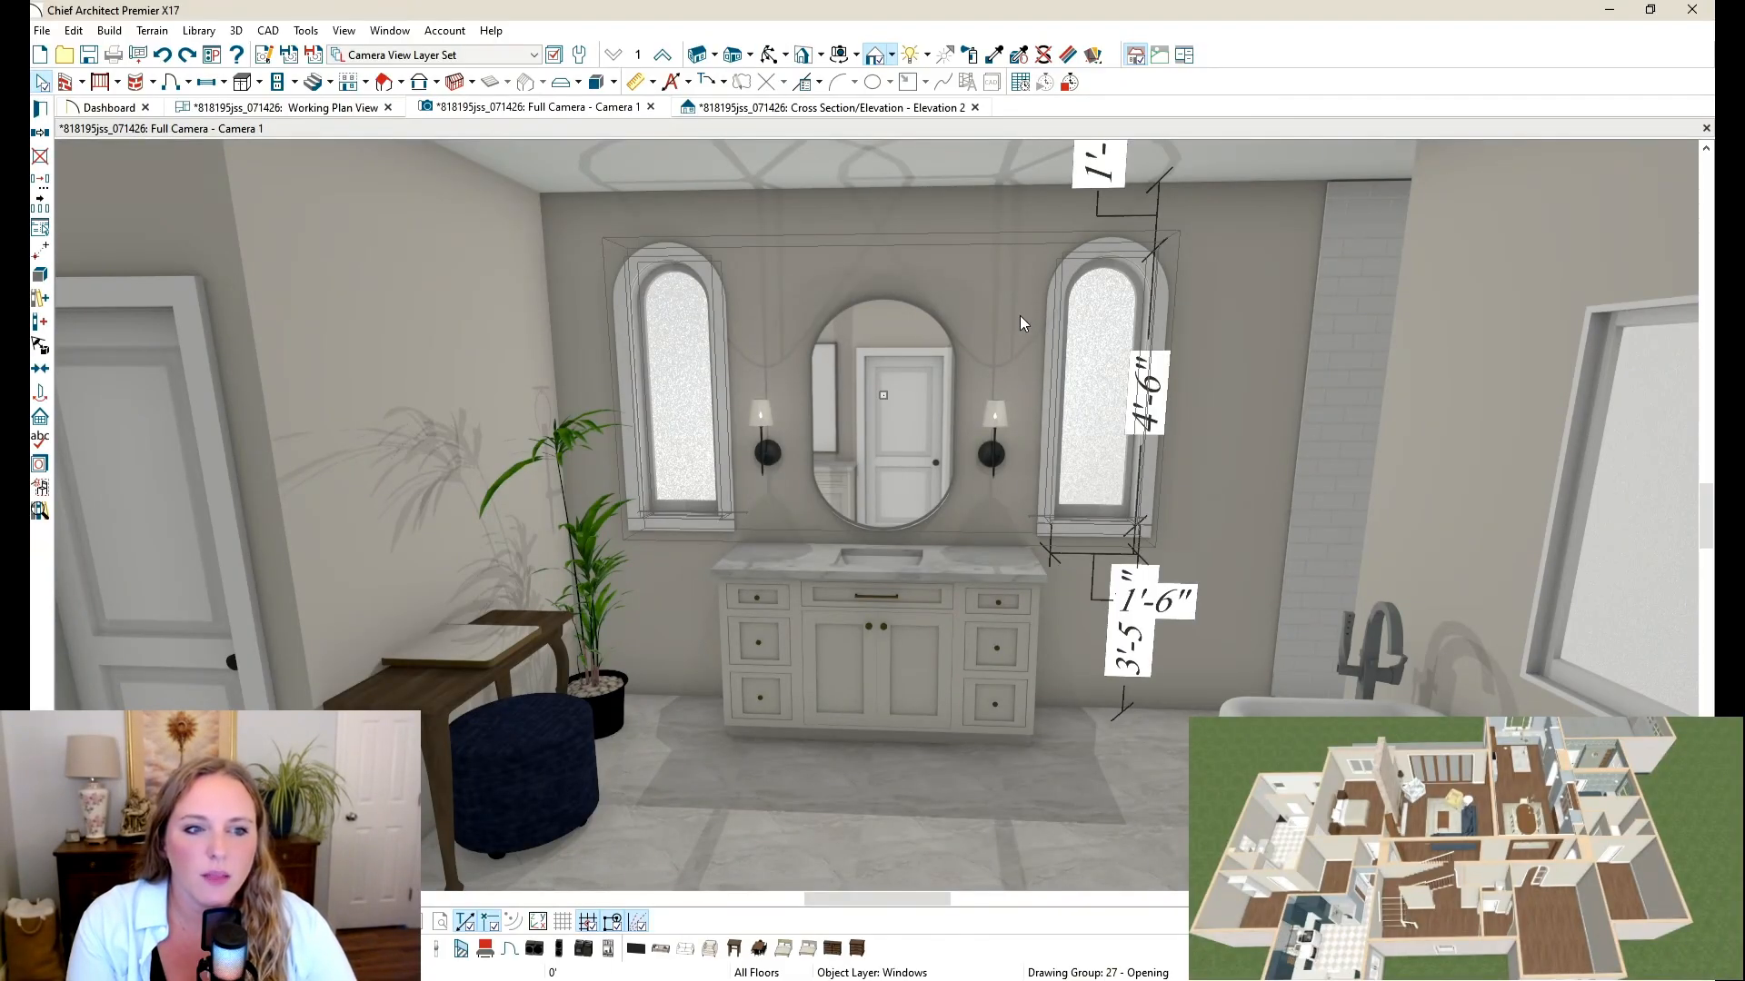
{"action": "key", "text": "ctrl+e"}
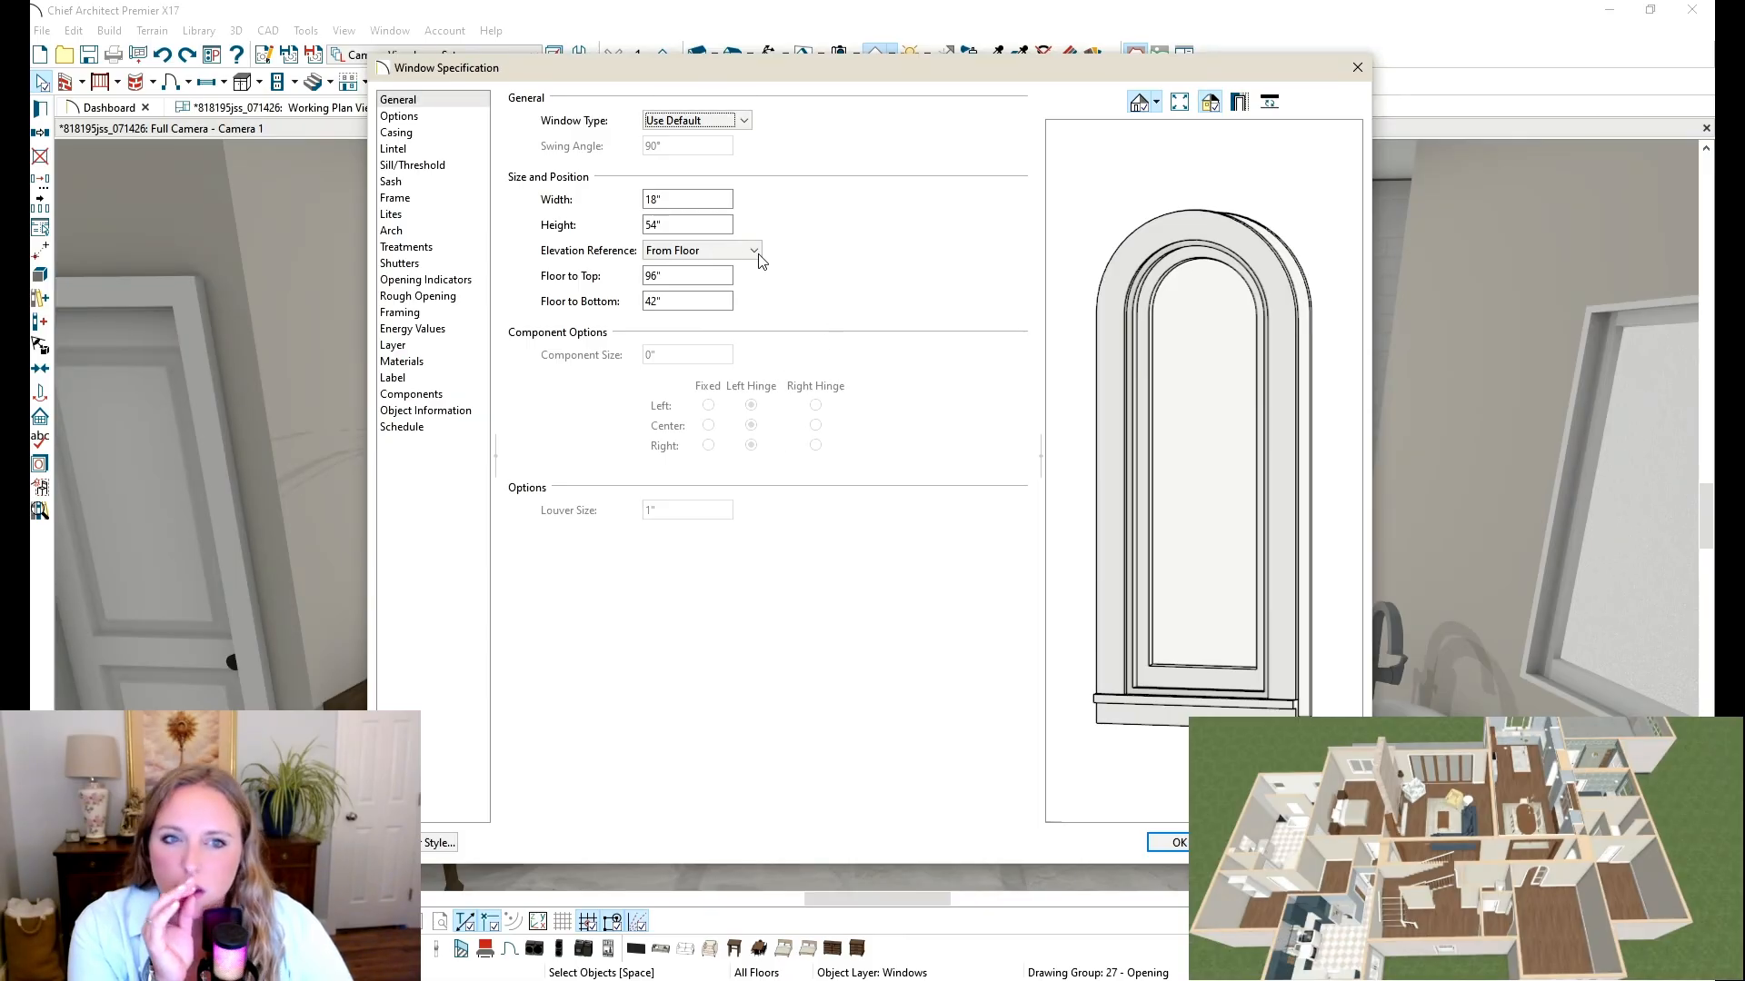
{"action": "left_click", "coordinate": [691, 275]}
{"action": "key", "text": "shift+Tab"}
{"action": "key", "text": "shift+Tab"}
{"action": "key", "text": "shift+Tab"}
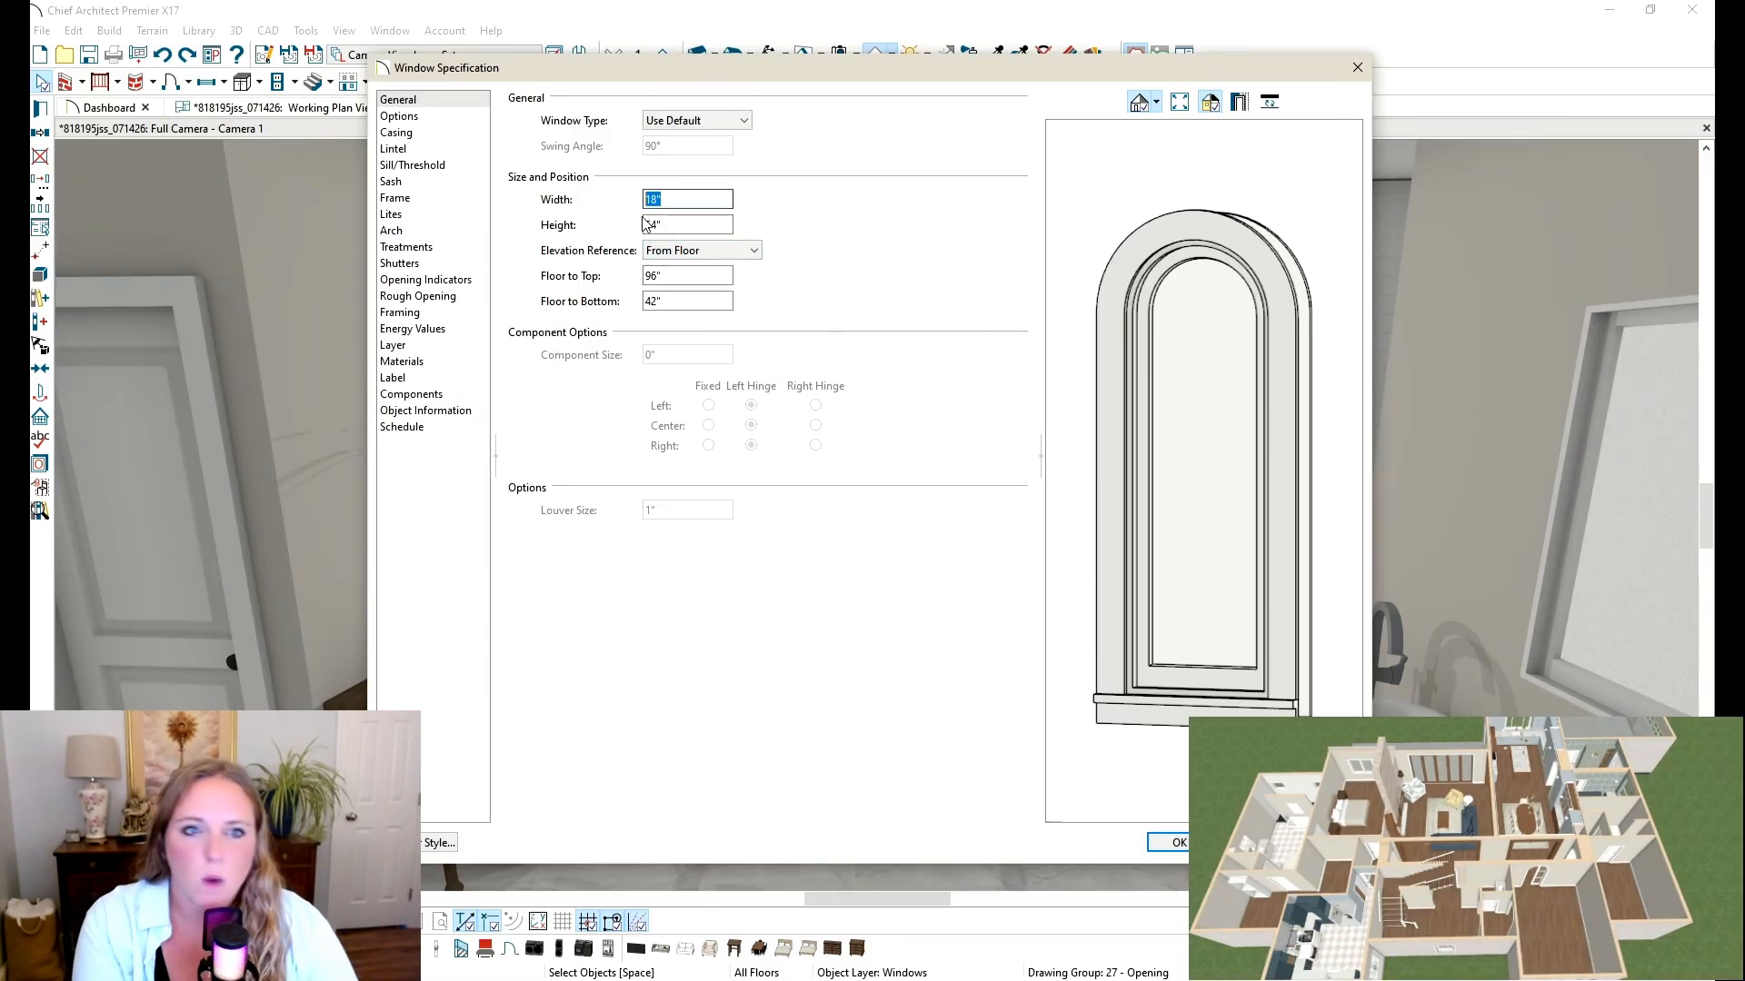
{"action": "type", "text": "21"}
{"action": "key", "text": "Tab"}
{"action": "type", "text": "72"}
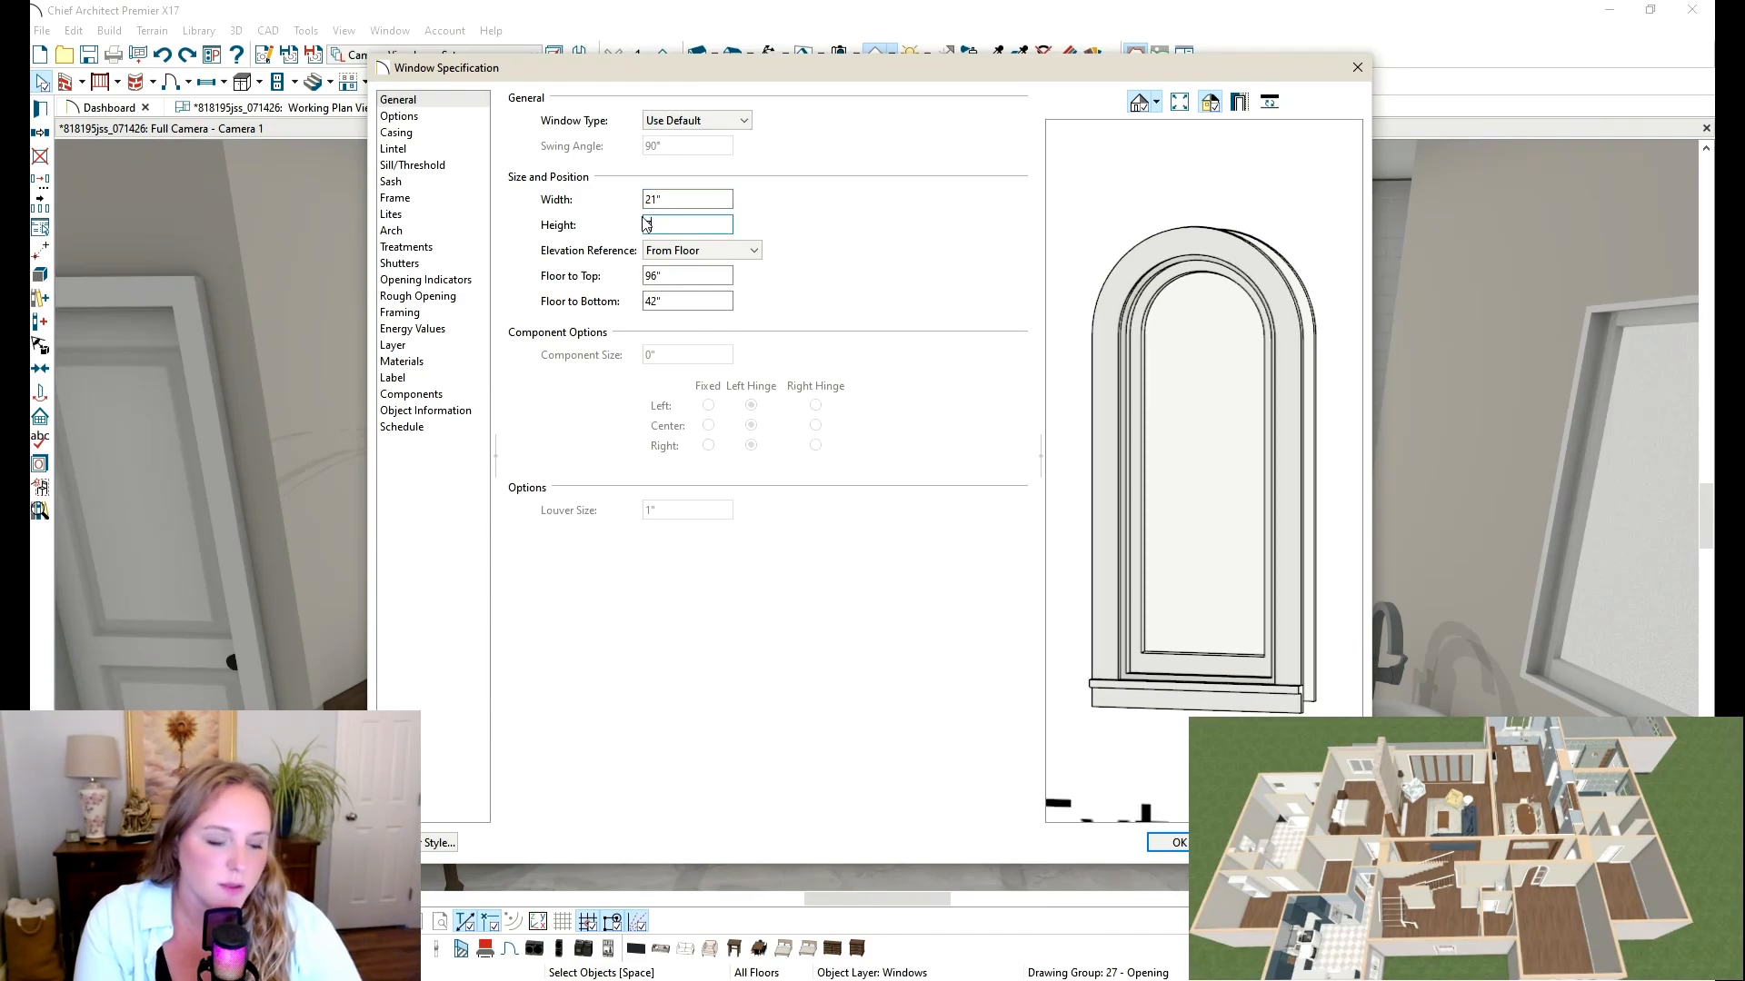
{"action": "key", "text": "Tab"}
{"action": "key", "text": "Tab"}
{"action": "key", "text": "Tab"}
{"action": "key", "text": "Return"}
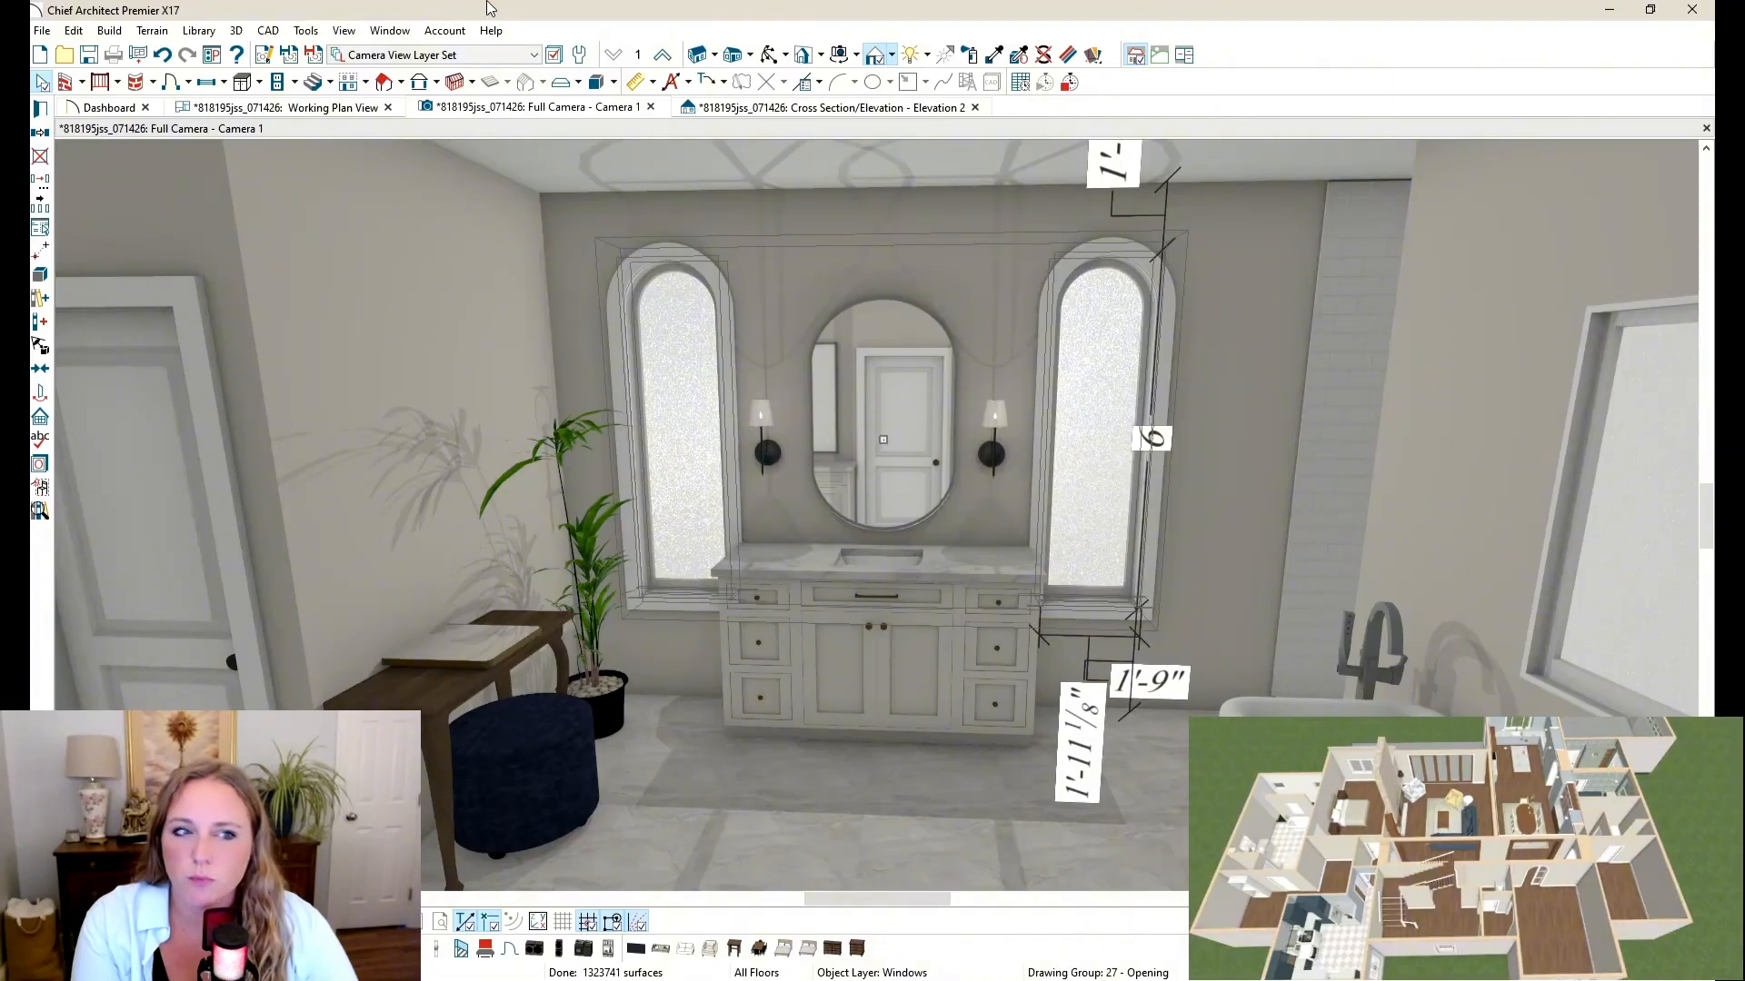
{"action": "left_click", "coordinate": [42, 84]}
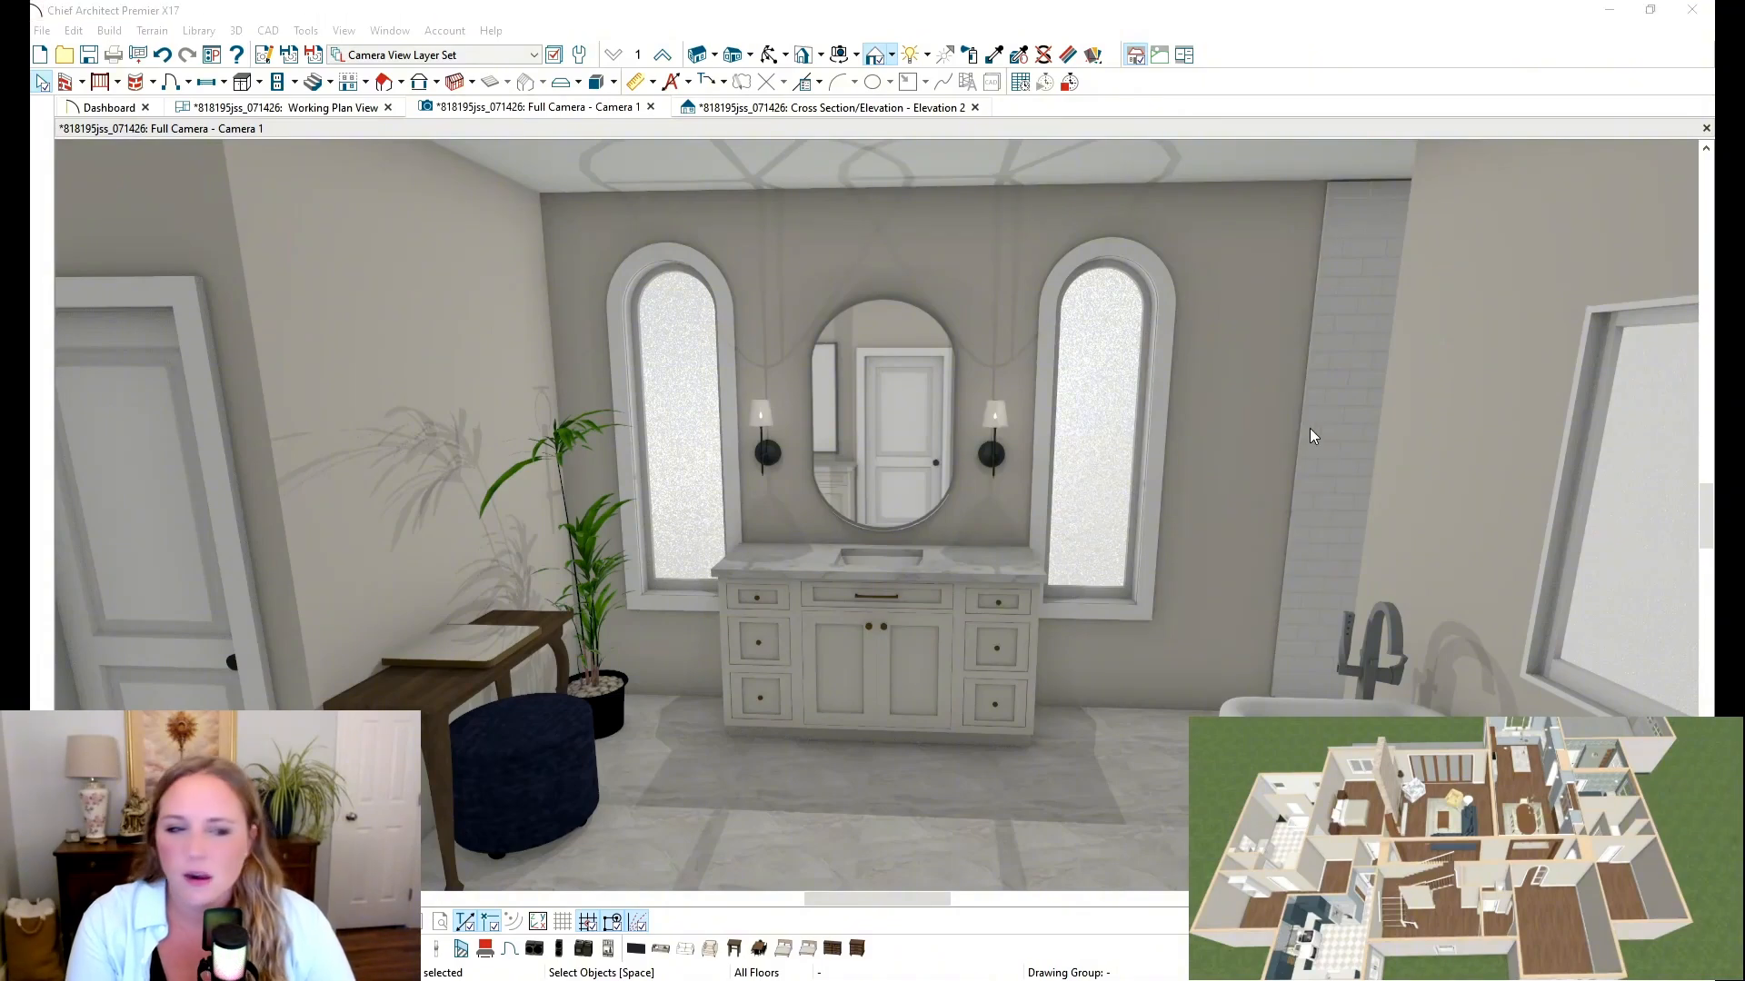
Step: Sample the wood around the fireplace and try it on both arched window casings and the vanity's middle cabinet
{"action": "left_click", "coordinate": [770, 56]}
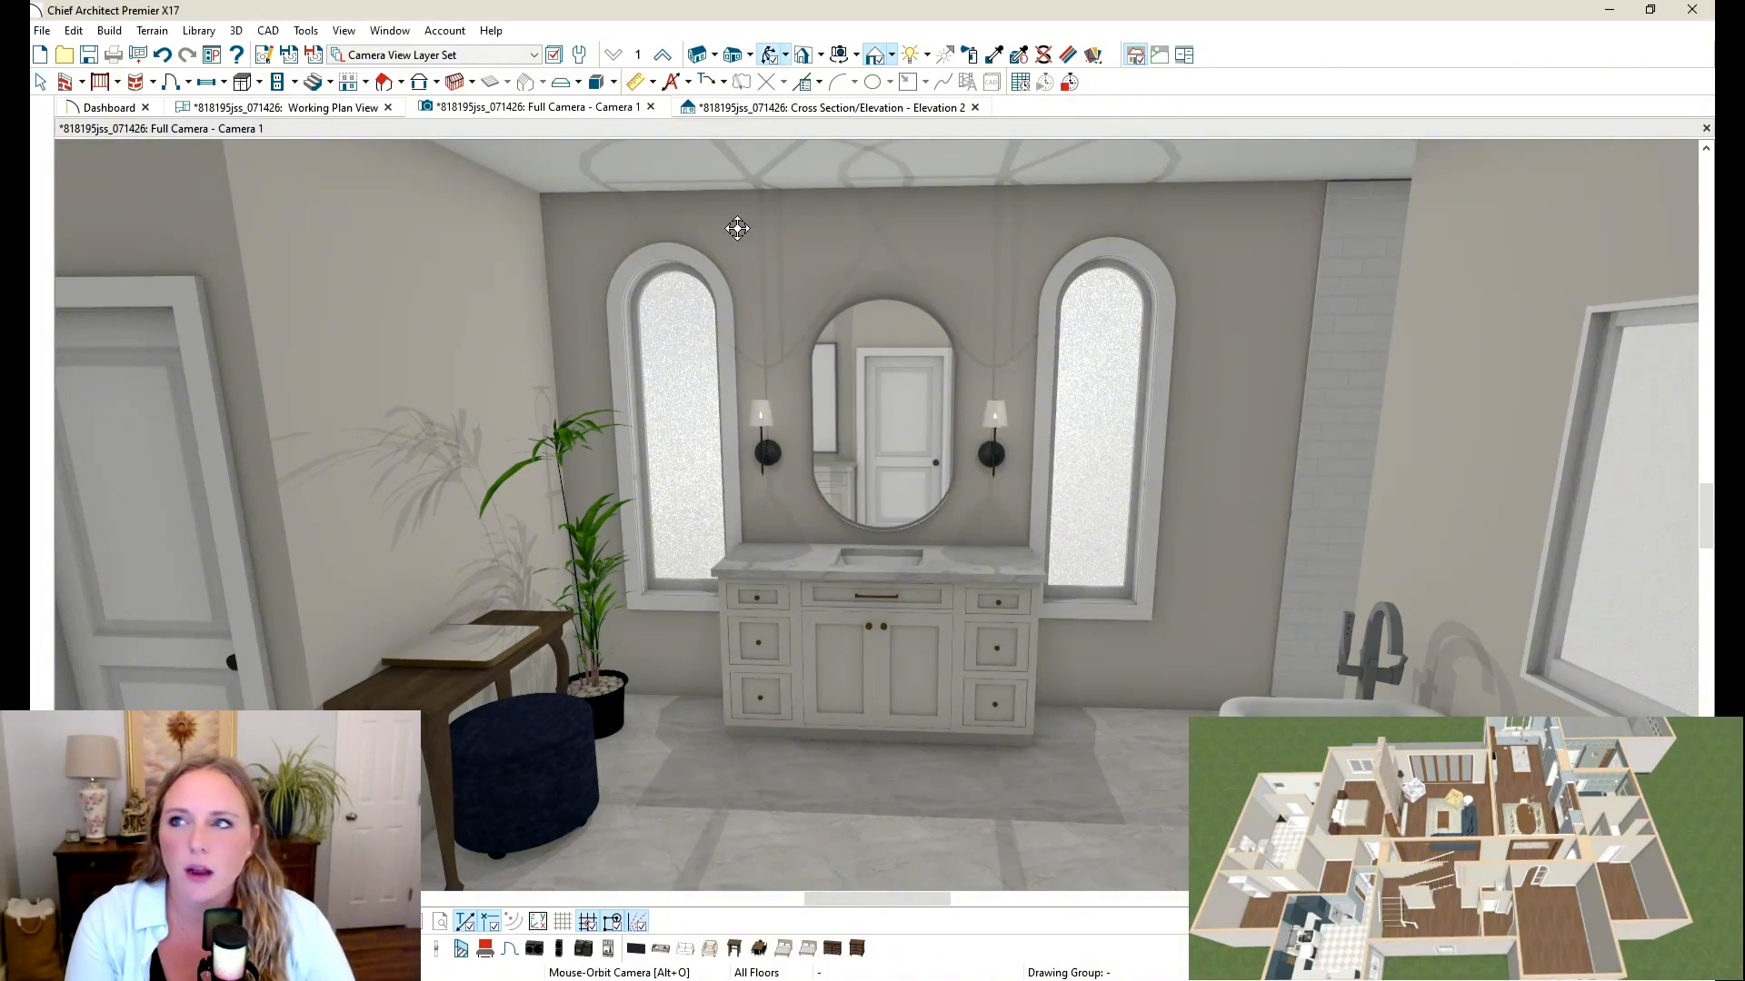
{"action": "left_click_drag", "start_coordinate": [769, 236], "coordinate": [732, 420]}
{"action": "scroll", "coordinate": [733, 420], "scroll_direction": "down", "scroll_amount": 2}
{"action": "left_click", "coordinate": [995, 56]}
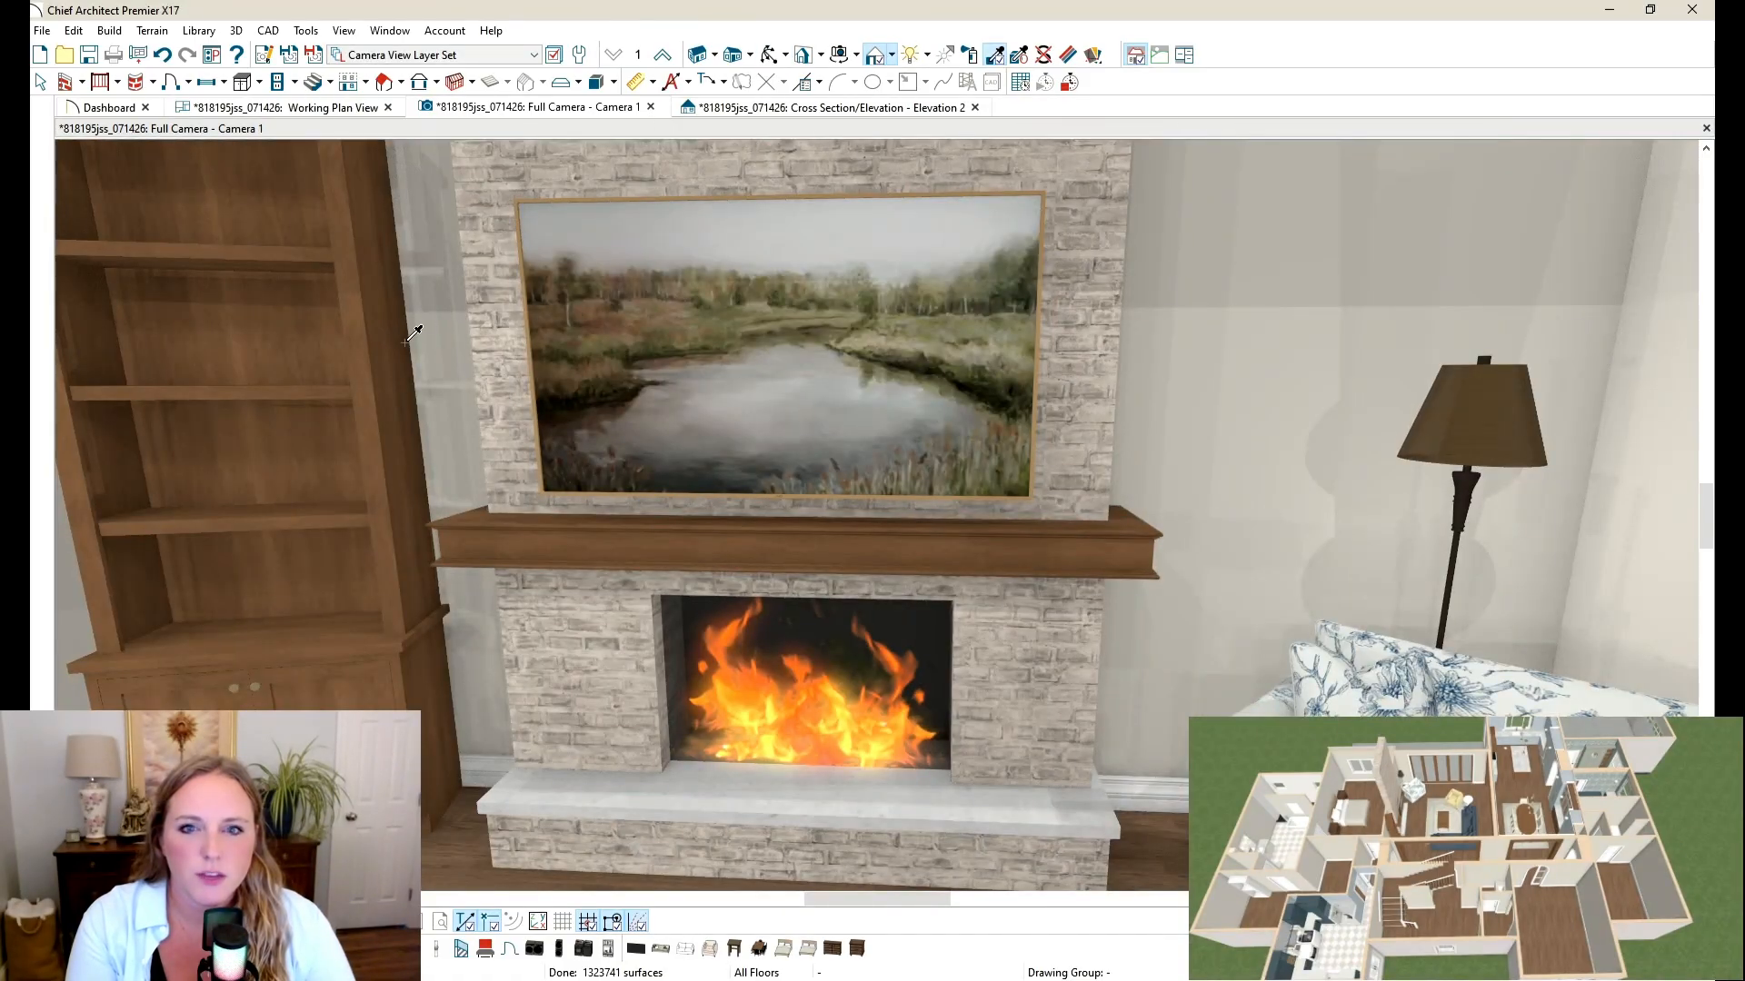
{"action": "scroll", "coordinate": [682, 448], "scroll_direction": "up", "scroll_amount": 3}
{"action": "scroll", "coordinate": [751, 426], "scroll_direction": "up", "scroll_amount": 3}
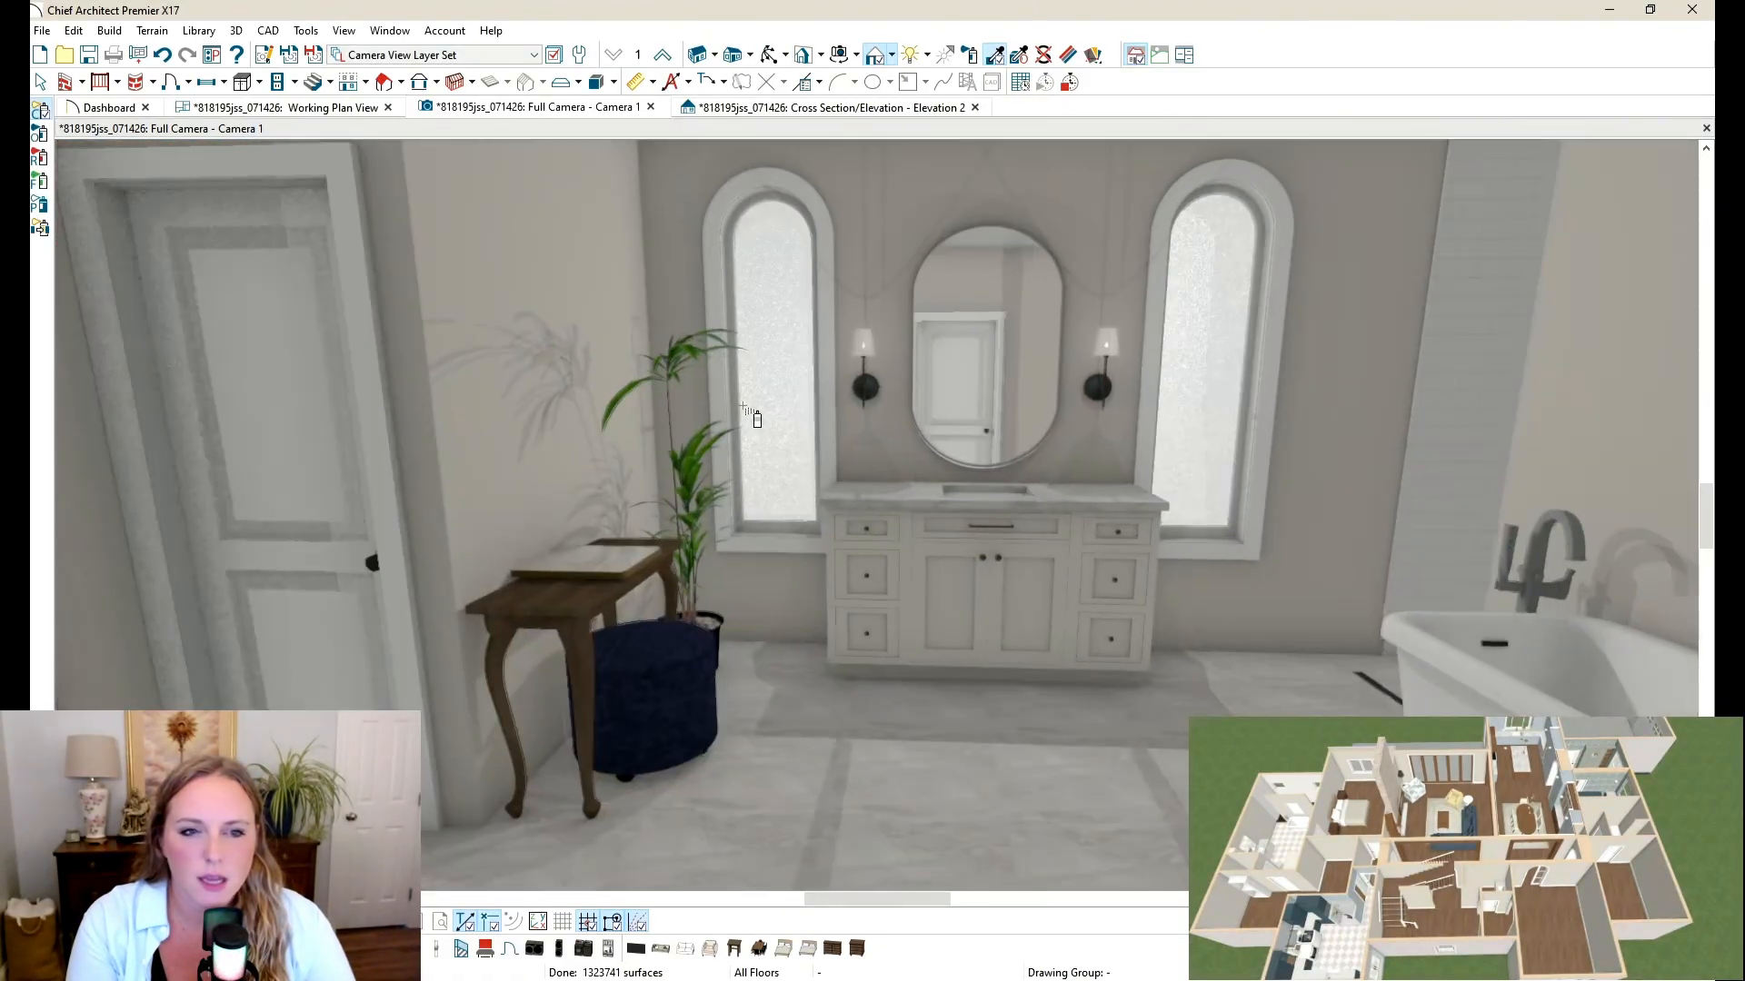
{"action": "scroll", "coordinate": [639, 478], "scroll_direction": "down", "scroll_amount": 1}
{"action": "middle_click_drag", "start_coordinate": [1283, 231], "coordinate": [1057, 324]}
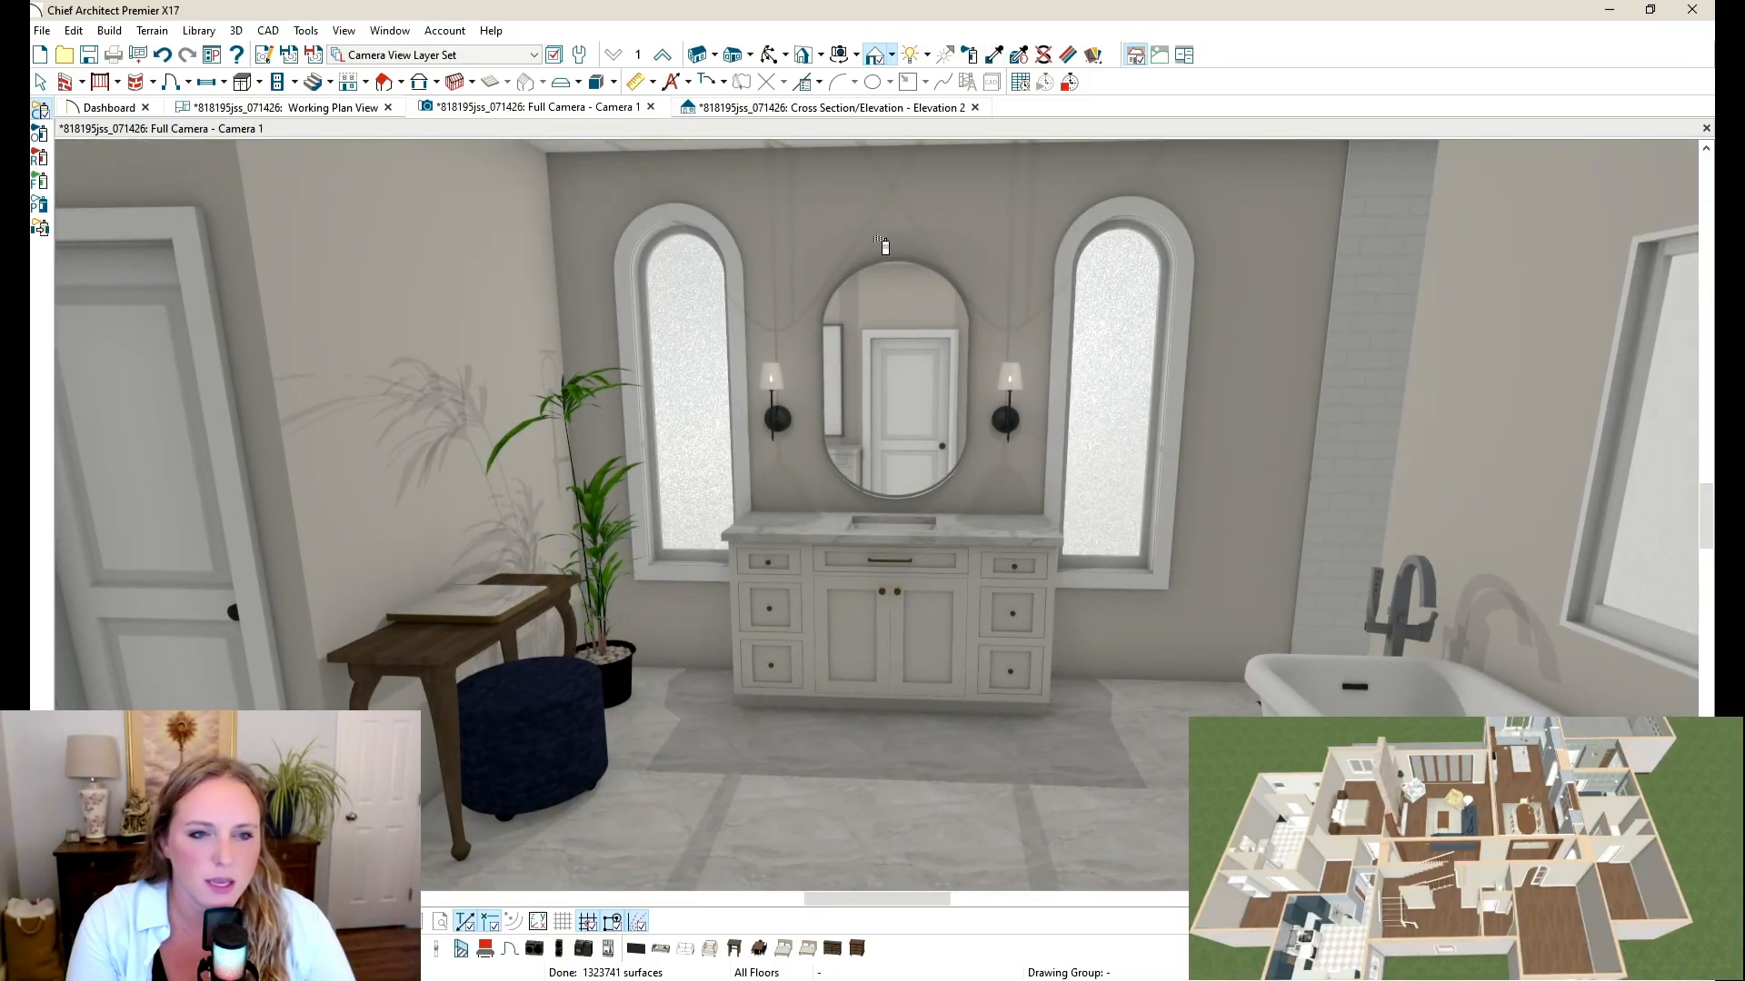
{"action": "left_click", "coordinate": [731, 250]}
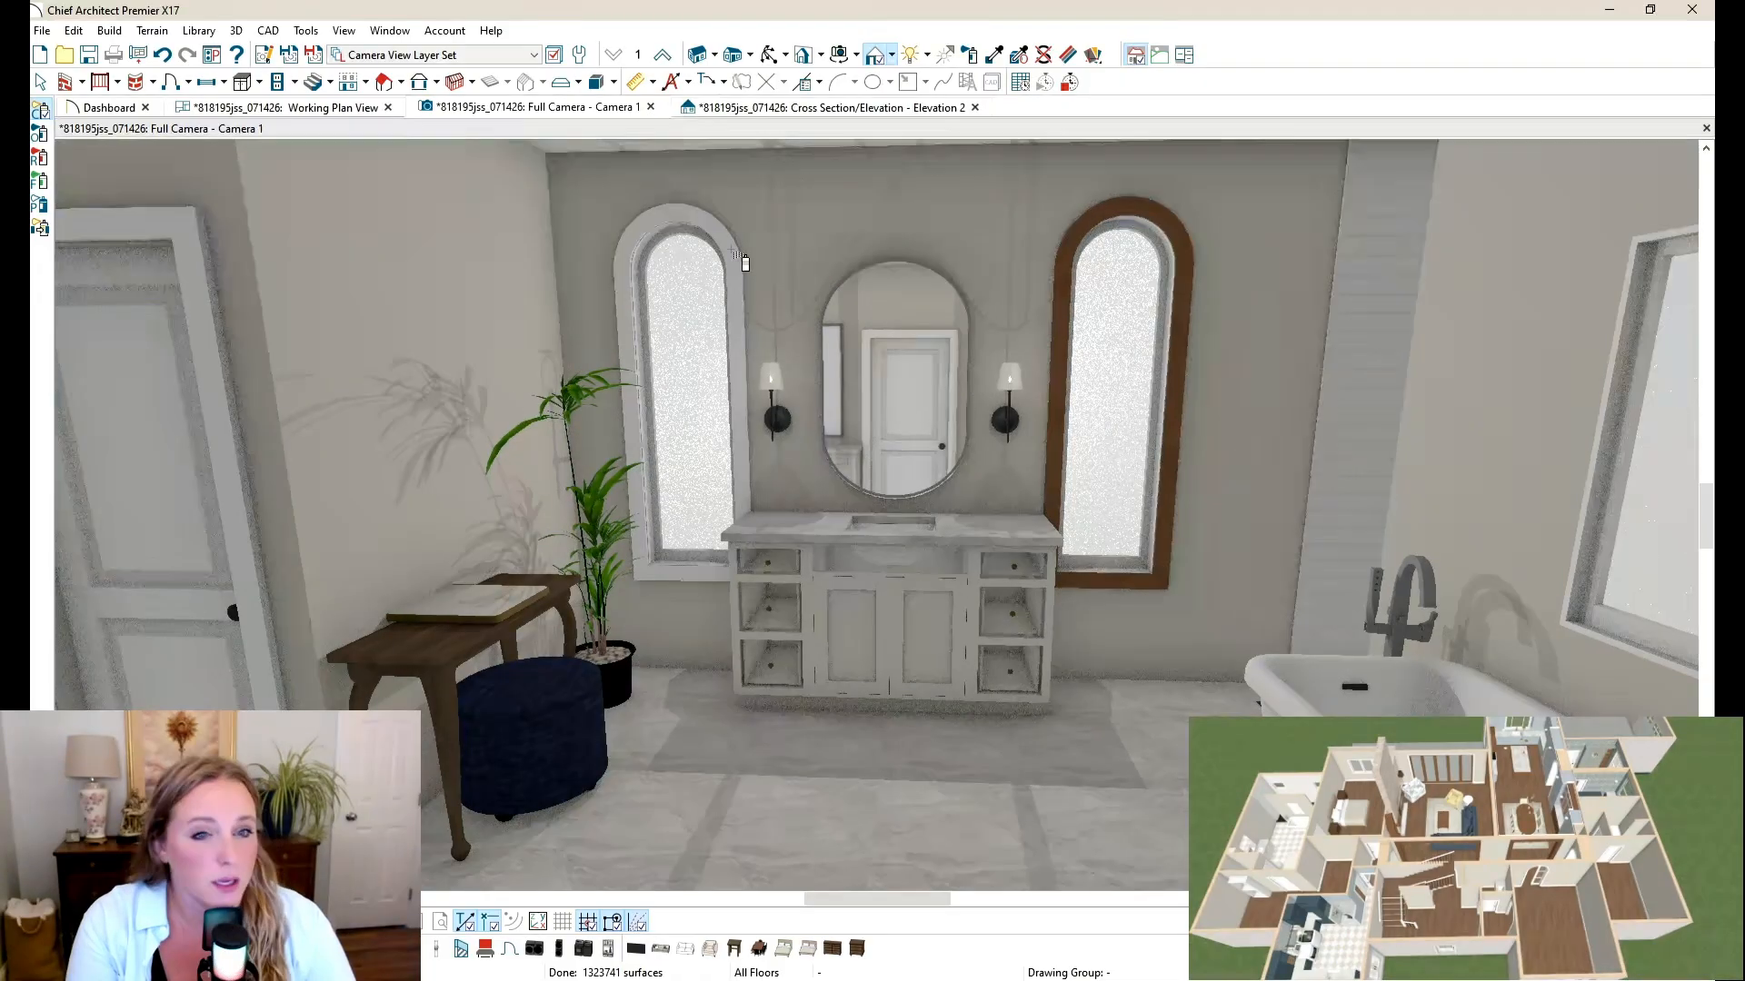
{"action": "middle_click_drag", "start_coordinate": [1071, 390], "coordinate": [1010, 386]}
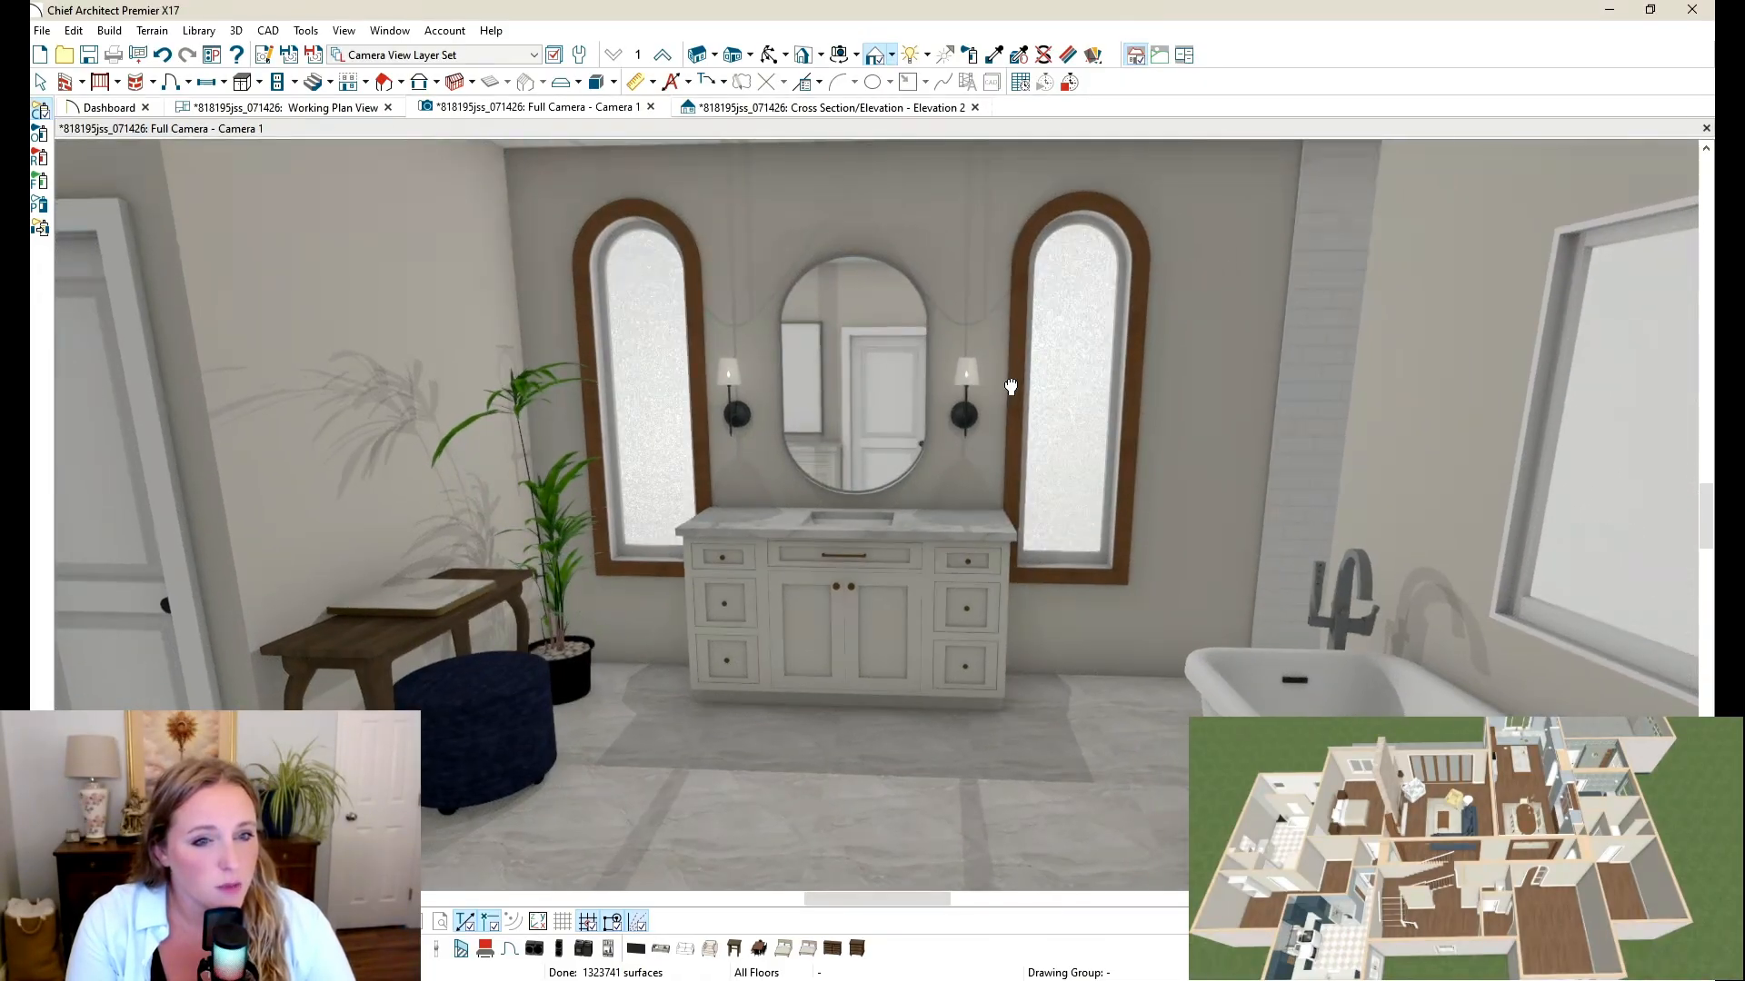
{"action": "left_click", "coordinate": [40, 135]}
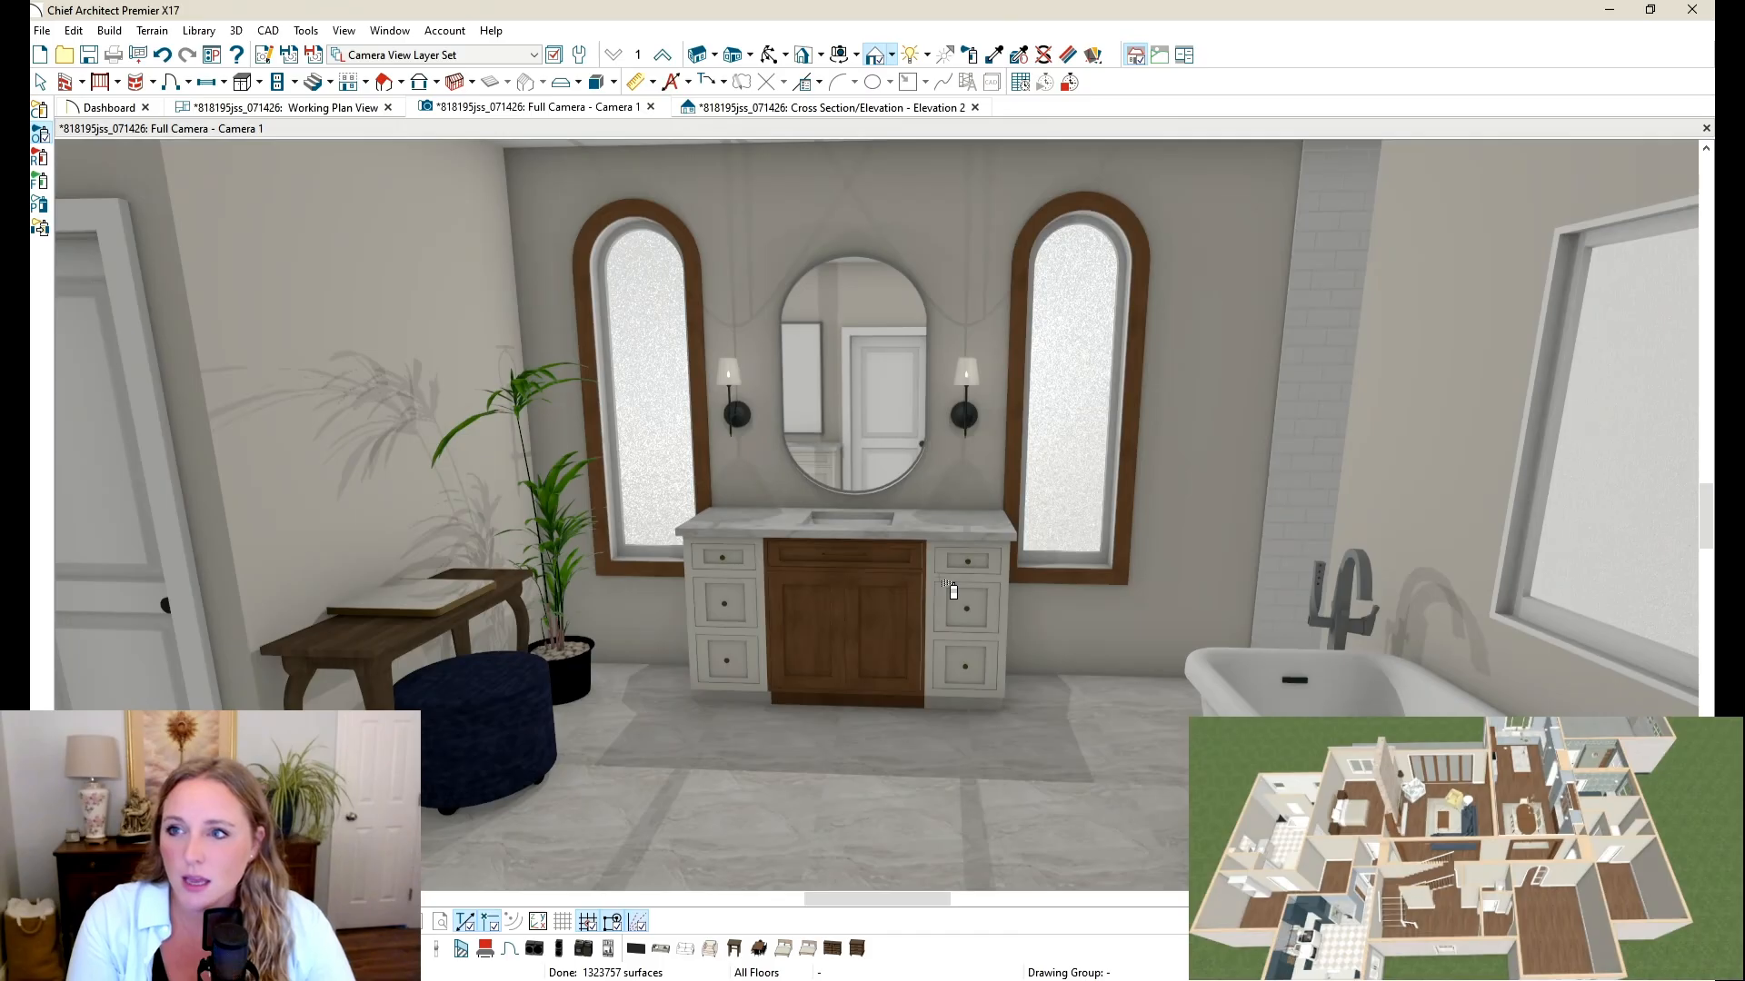
Step: Undo the wood finishes on the vanity and window casings, along with the last window resize
{"action": "key", "text": "ctrl+z"}
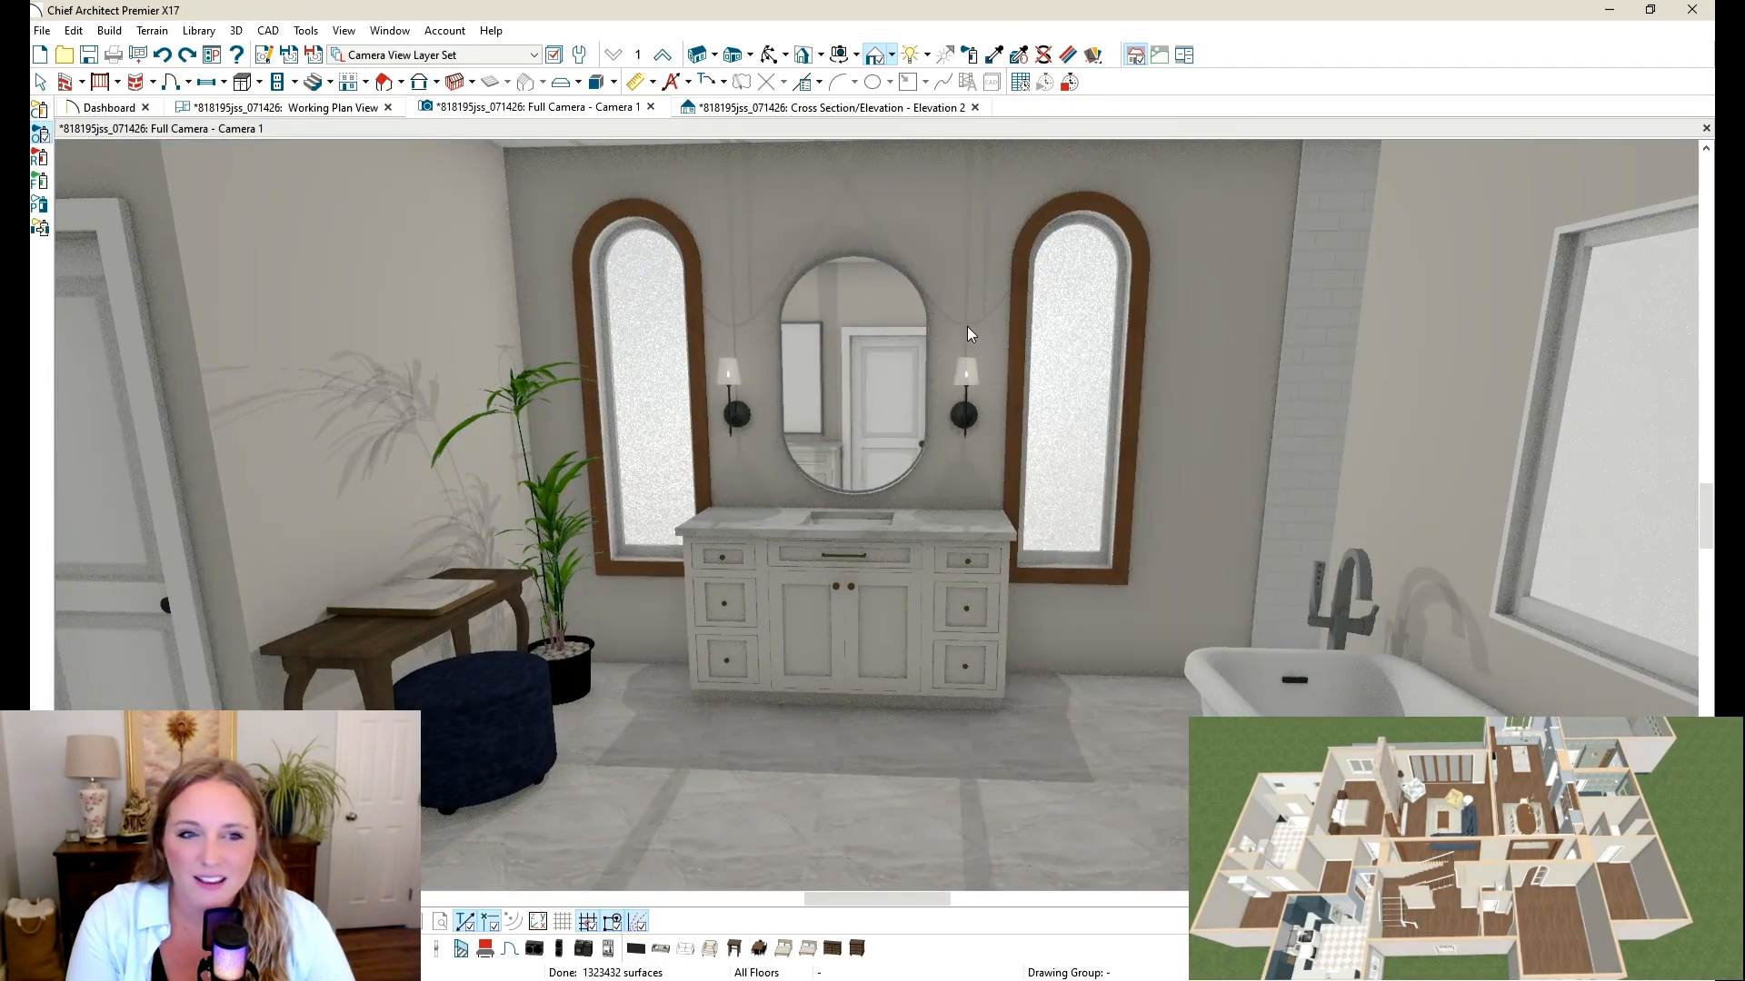
{"action": "key", "text": "ctrl+z"}
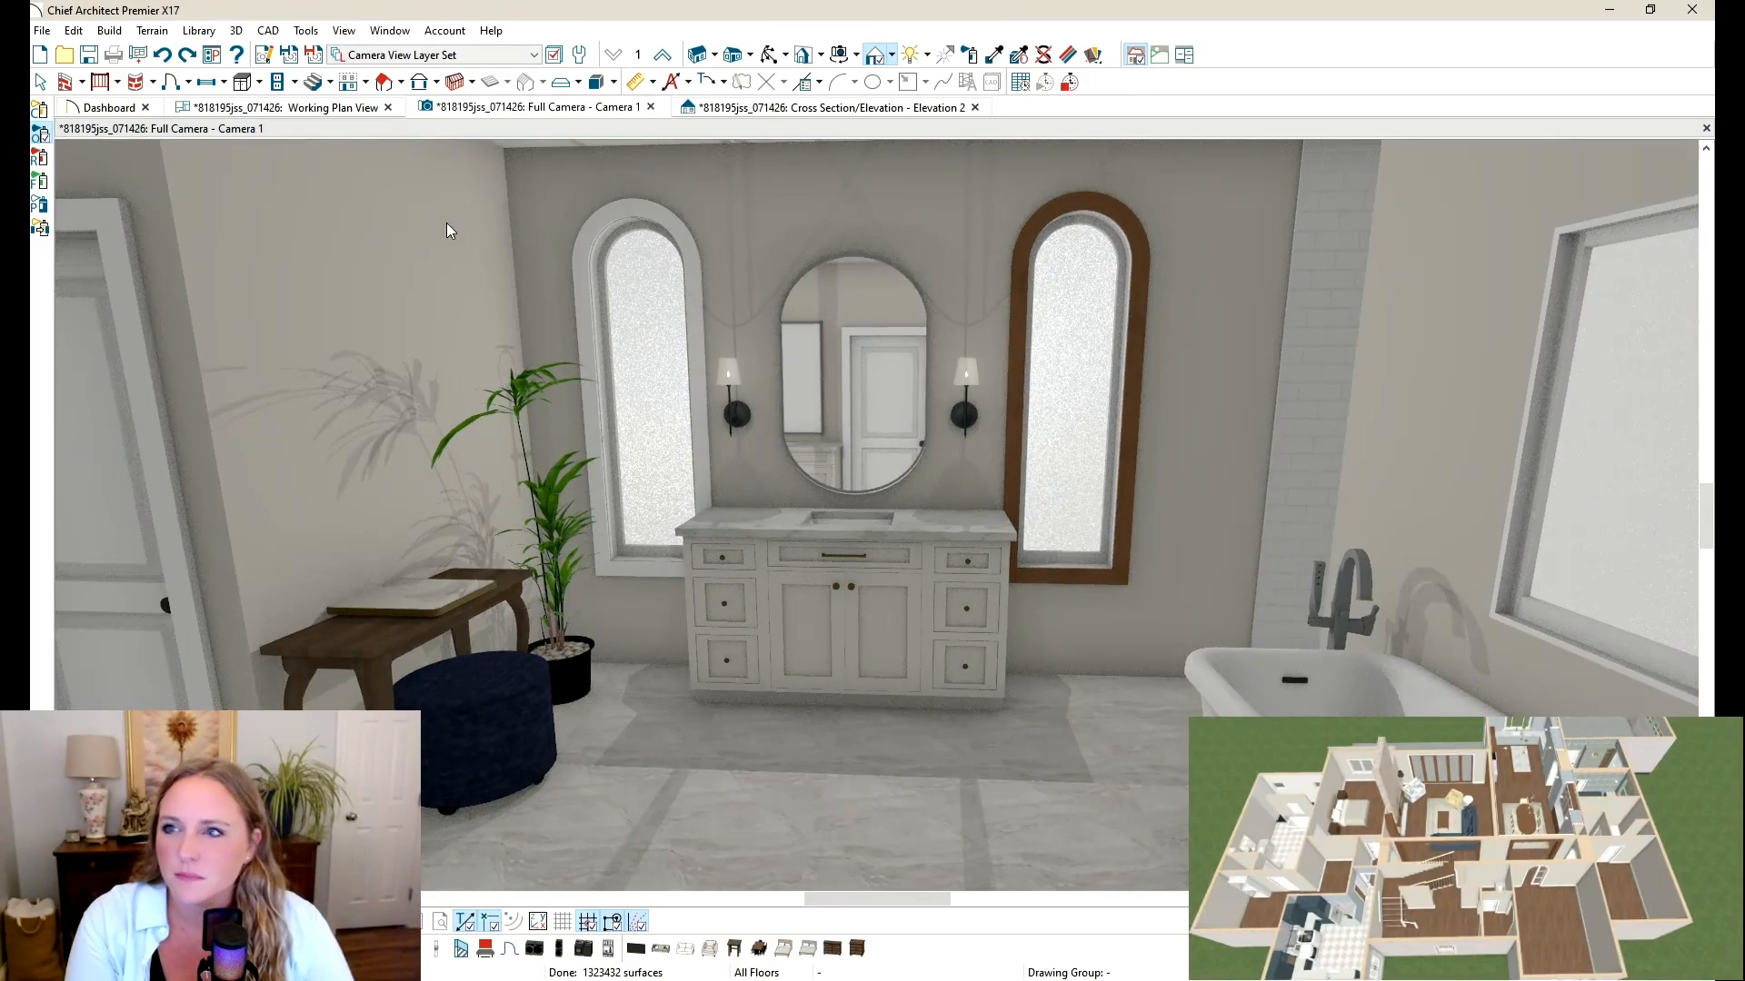
{"action": "key", "text": "ctrl+z"}
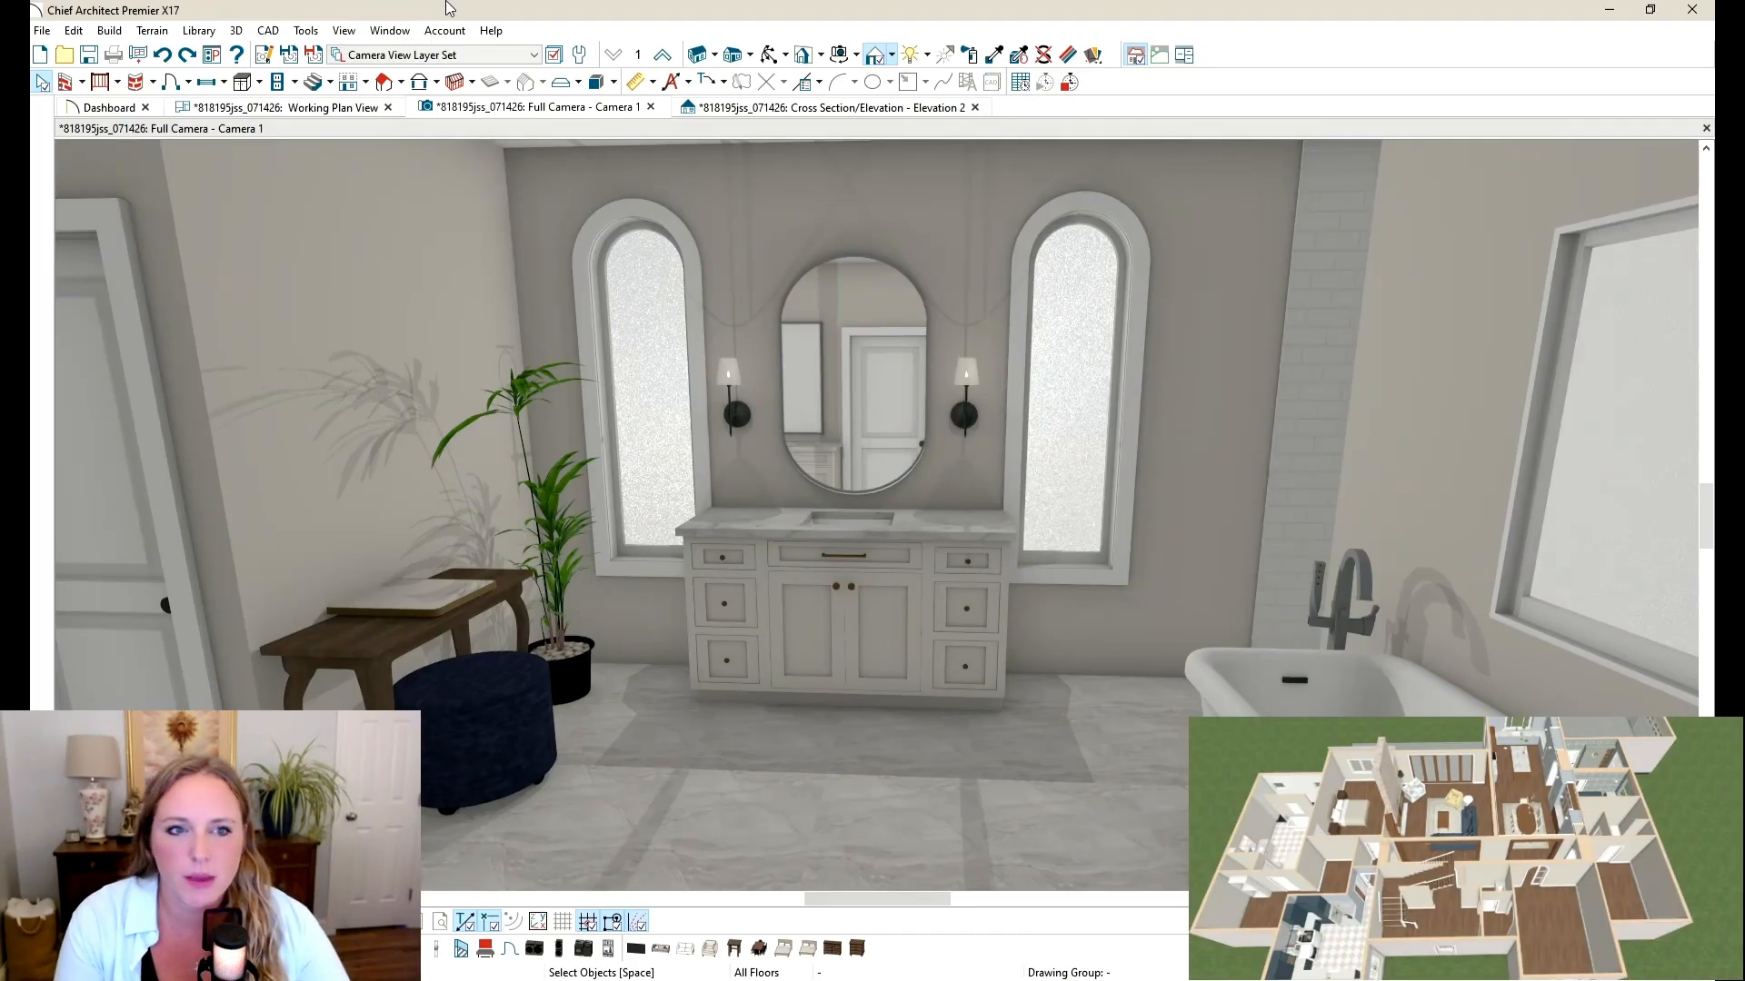
{"action": "key", "text": "ctrl+z"}
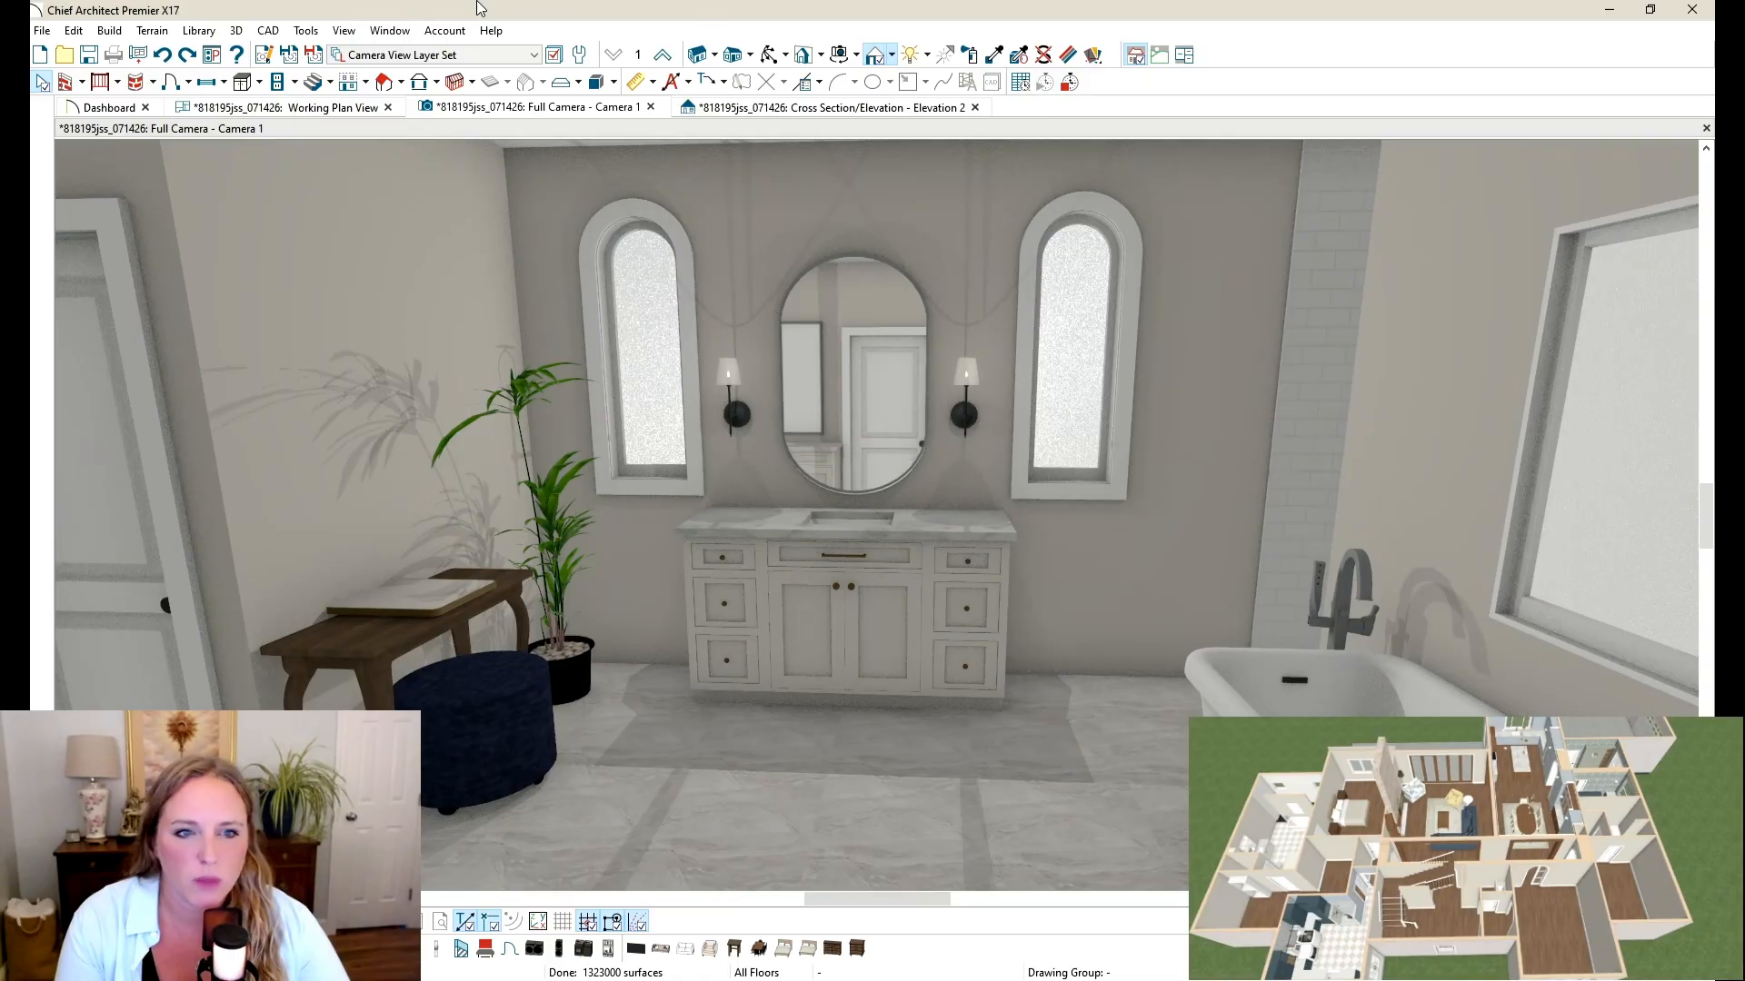
Step: Open the working plan view and try to shift the vanity grouping along its wall
{"action": "left_click", "coordinate": [345, 108]}
{"action": "scroll", "coordinate": [419, 616], "scroll_direction": "down", "scroll_amount": 3}
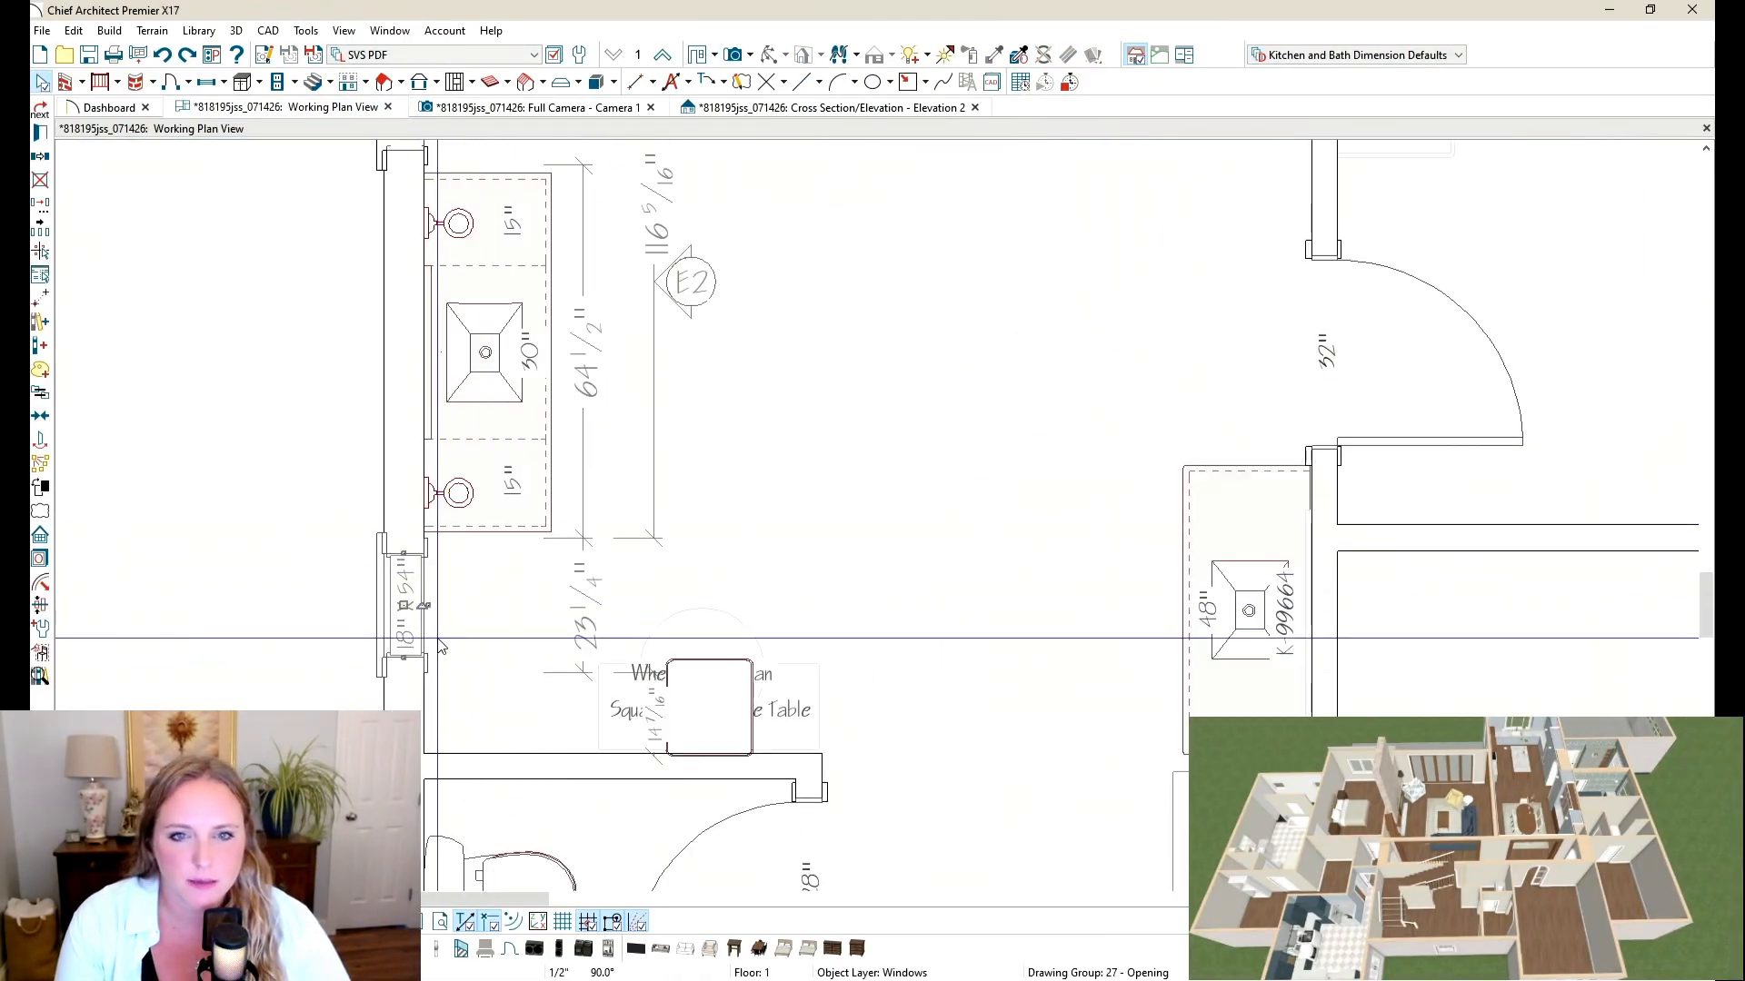
{"action": "right_click_drag", "start_coordinate": [505, 547], "coordinate": [601, 478]}
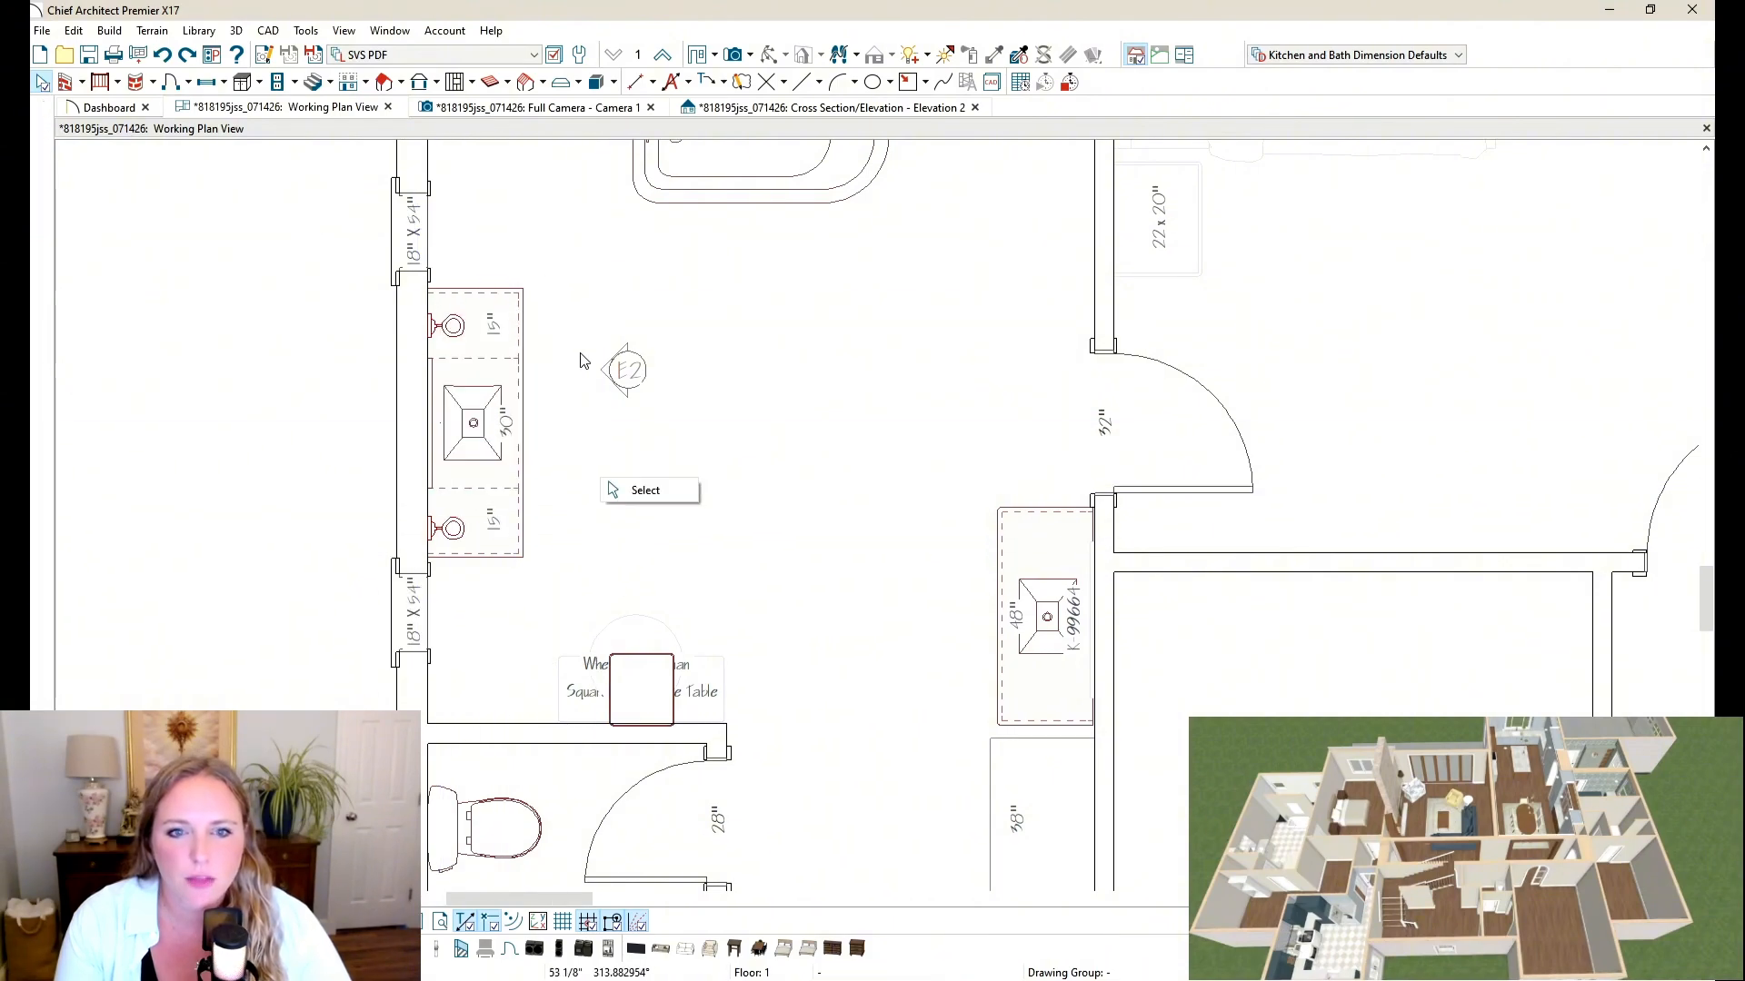
{"action": "right_click_drag", "start_coordinate": [548, 193], "coordinate": [403, 608]}
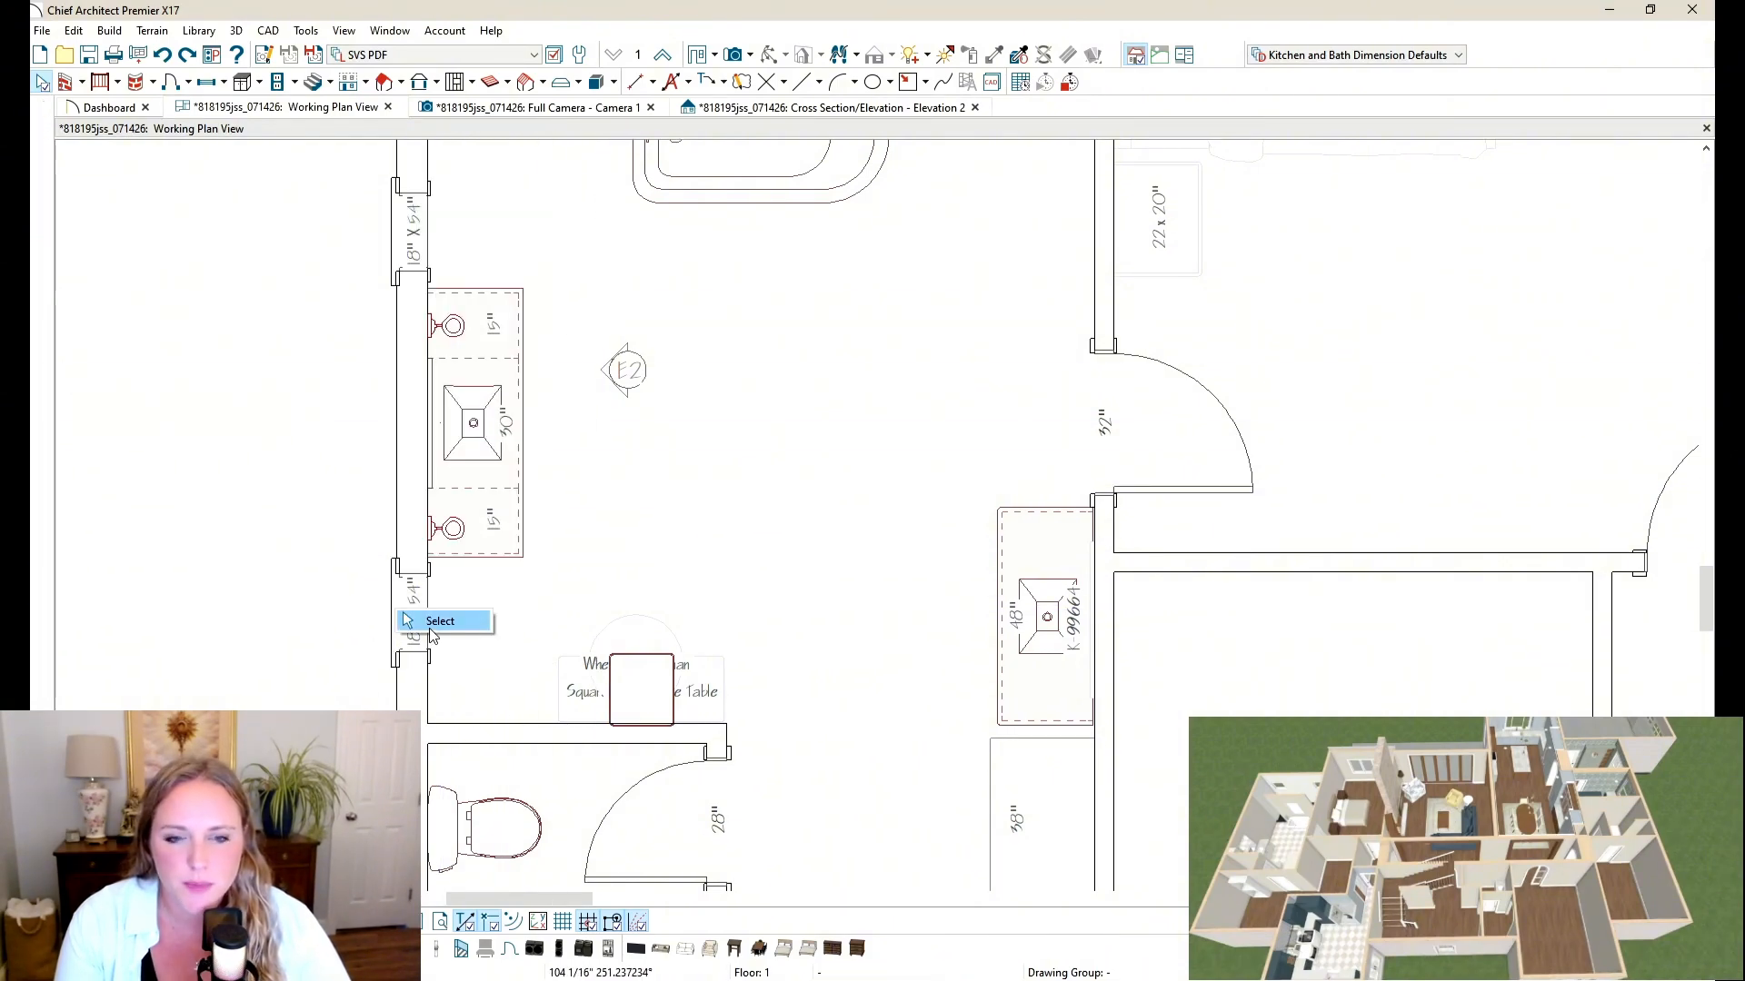
{"action": "left_click", "coordinate": [405, 577]}
{"action": "left_click", "coordinate": [410, 223], "text": "shift"}
{"action": "left_click_drag", "start_coordinate": [530, 240], "coordinate": [433, 576], "text": "shift"}
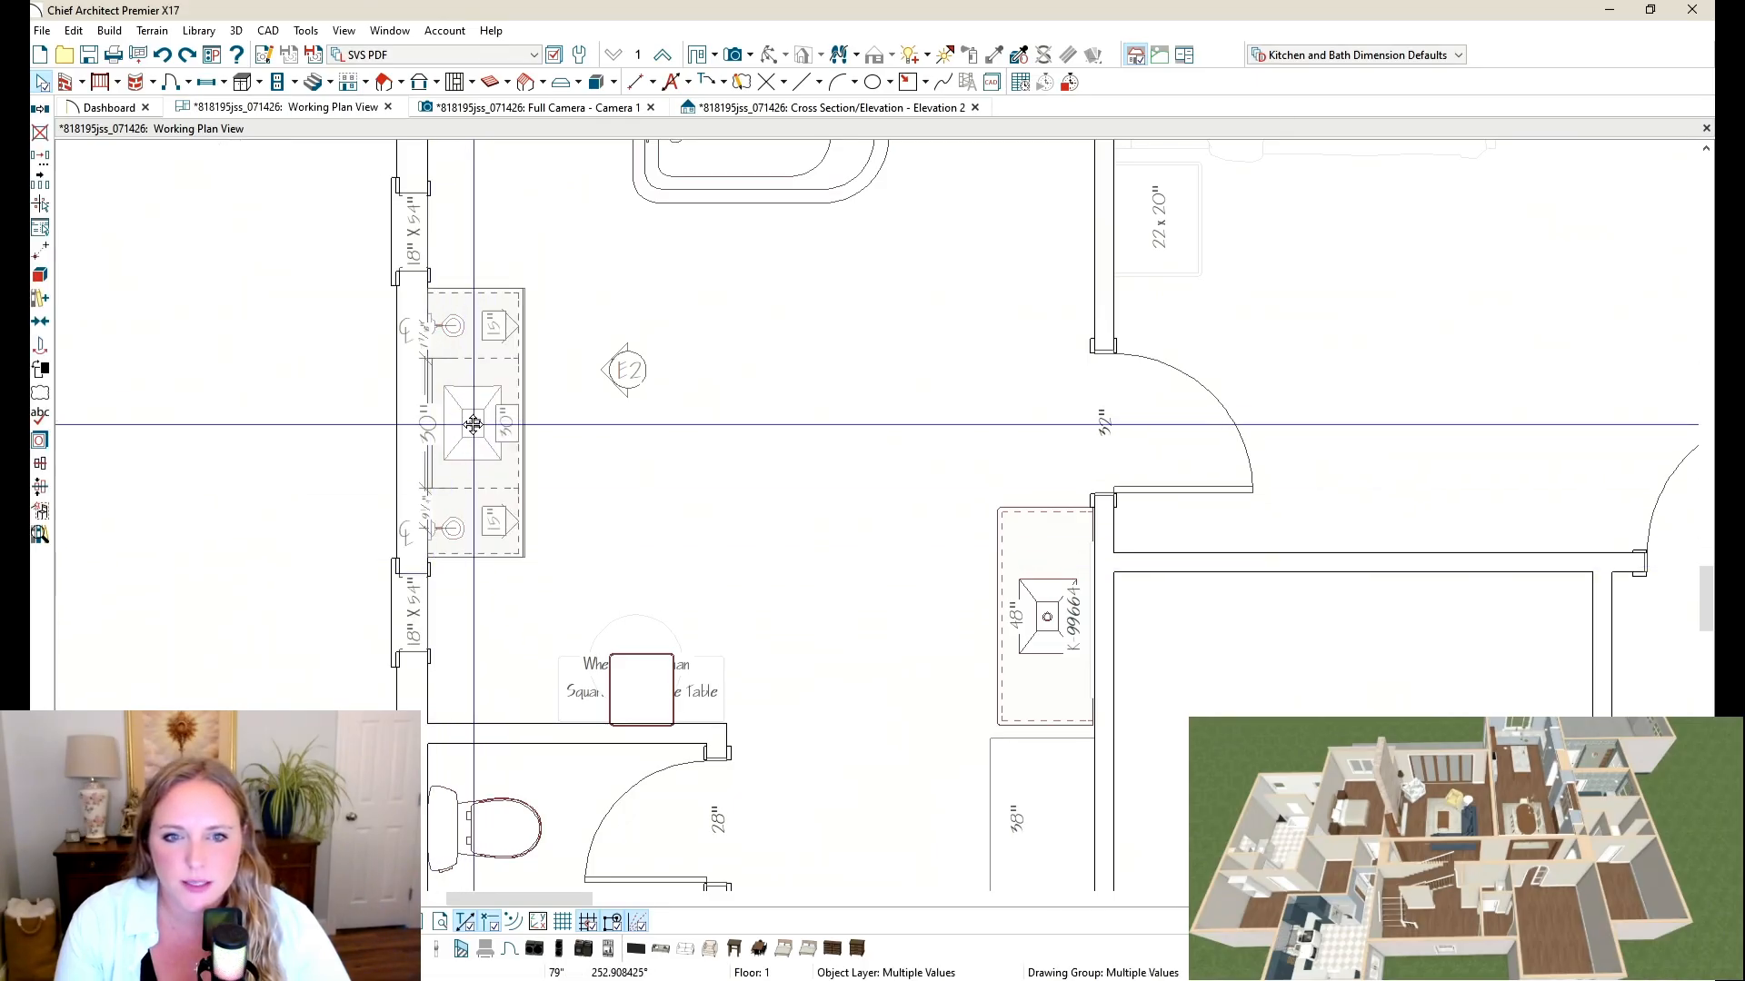
{"action": "left_click_drag", "start_coordinate": [473, 424], "coordinate": [480, 468]}
Step: Move the window nearest the toilet room along the wall, away from the vanity, and nudge it back slightly
{"action": "left_click", "coordinate": [415, 611]}
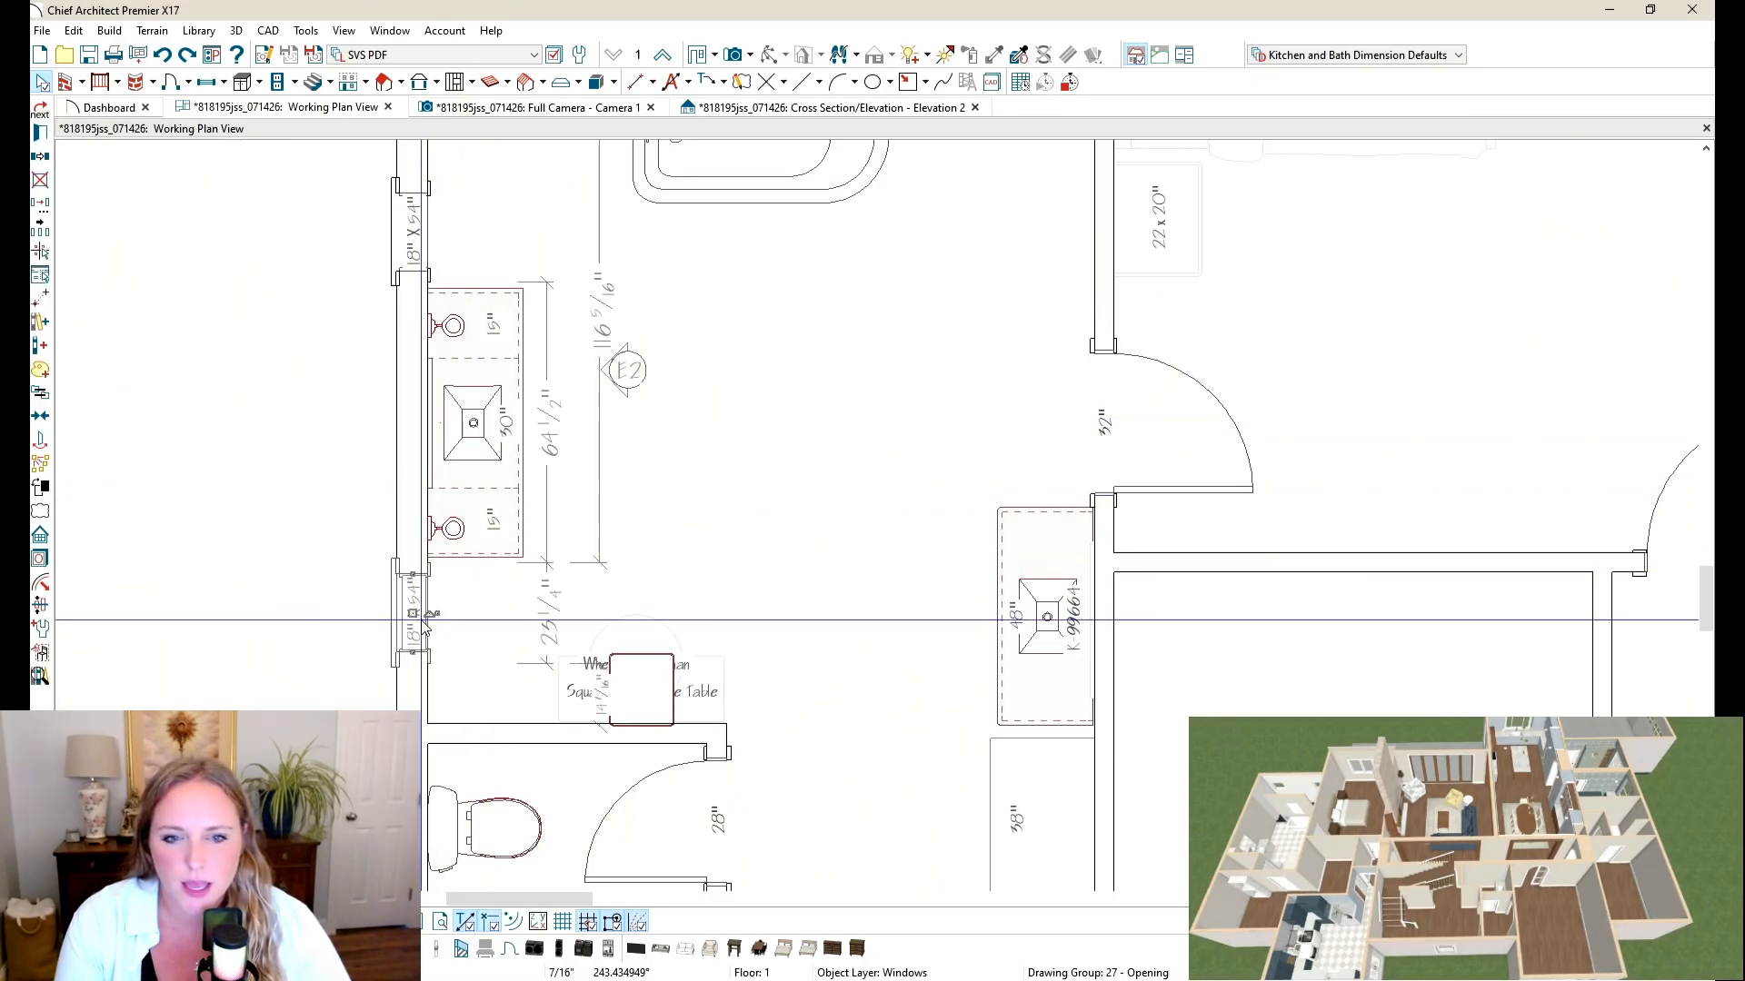
{"action": "left_click_drag", "start_coordinate": [416, 611], "coordinate": [412, 673]}
{"action": "key", "text": "Up"}
{"action": "key", "text": "Up"}
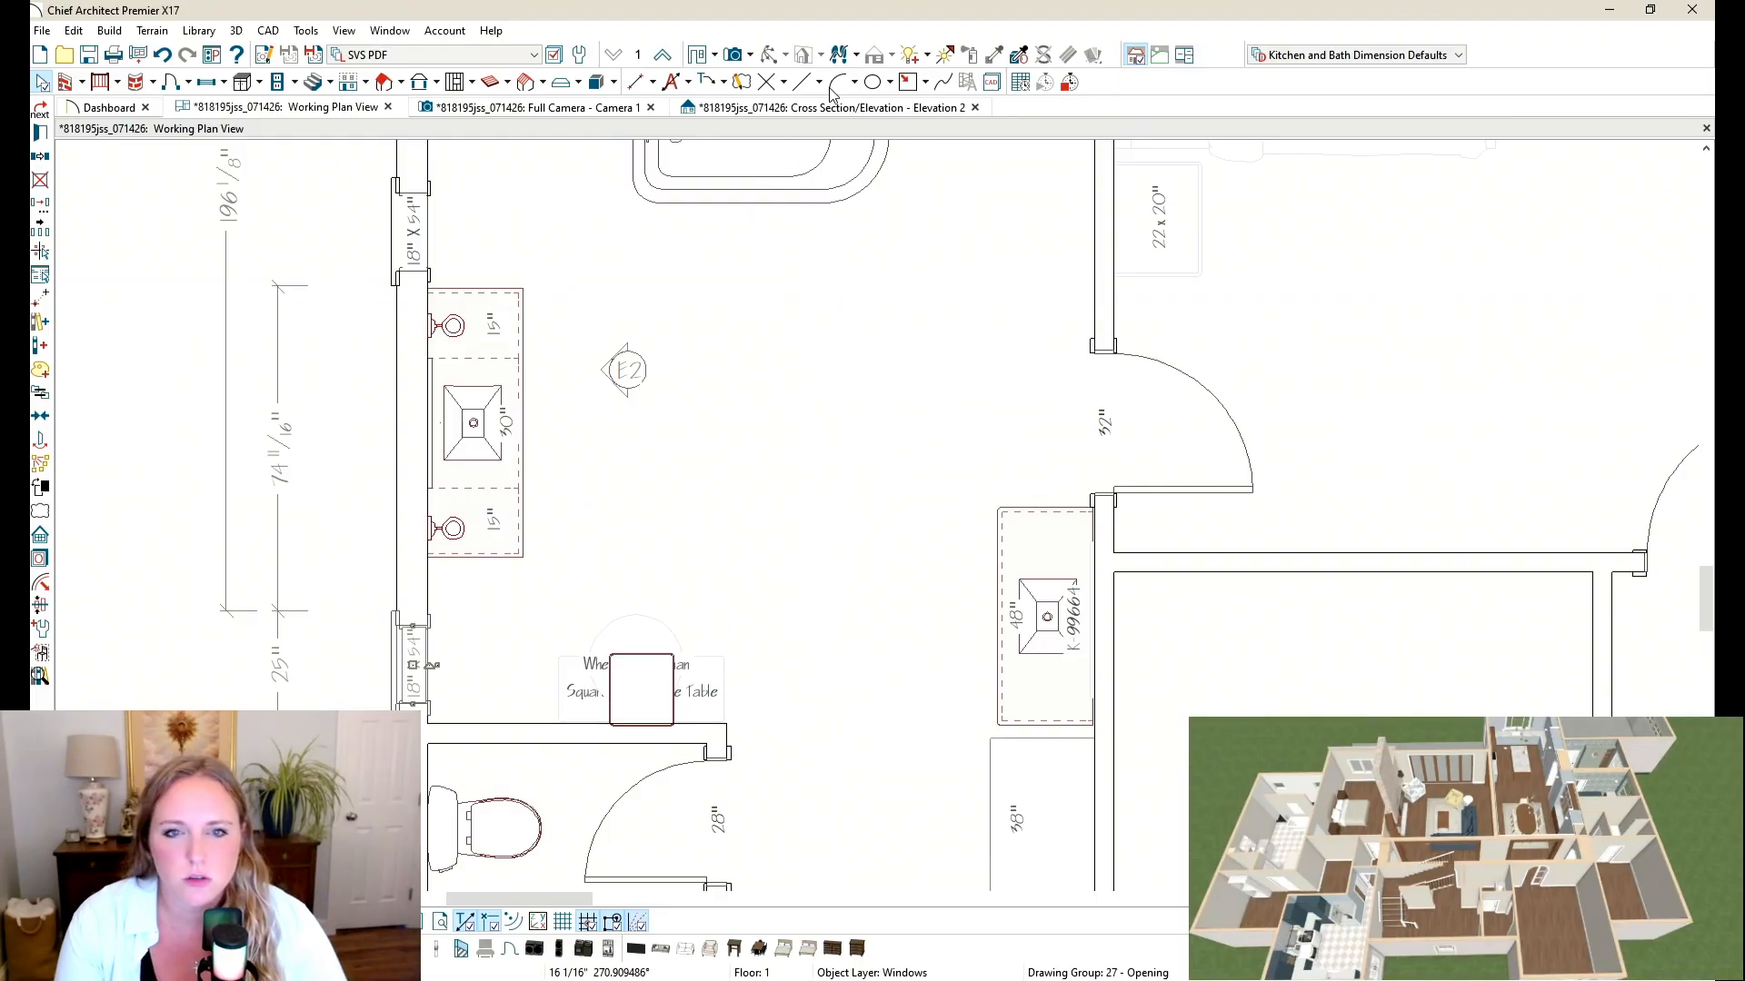
Step: Shift the vanity grouping and the other window about 16 inches toward the toilet room, with a slight nudge back
{"action": "left_click", "coordinate": [483, 300]}
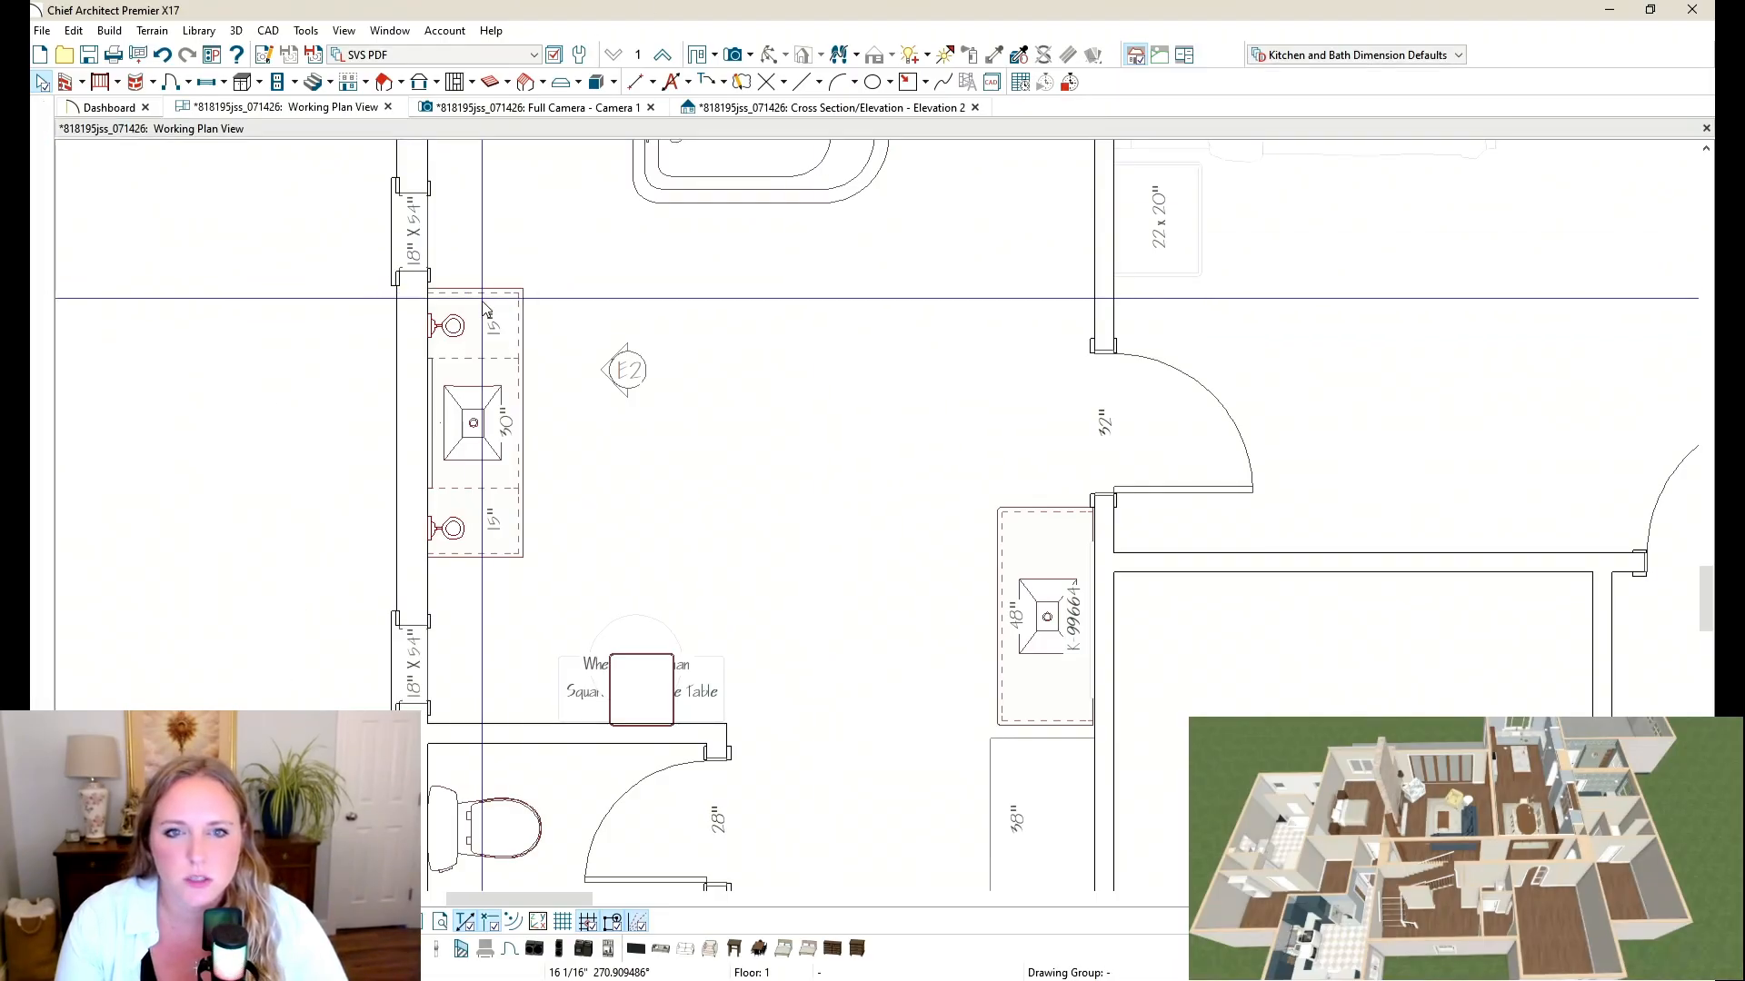
{"action": "left_click", "coordinate": [432, 578]}
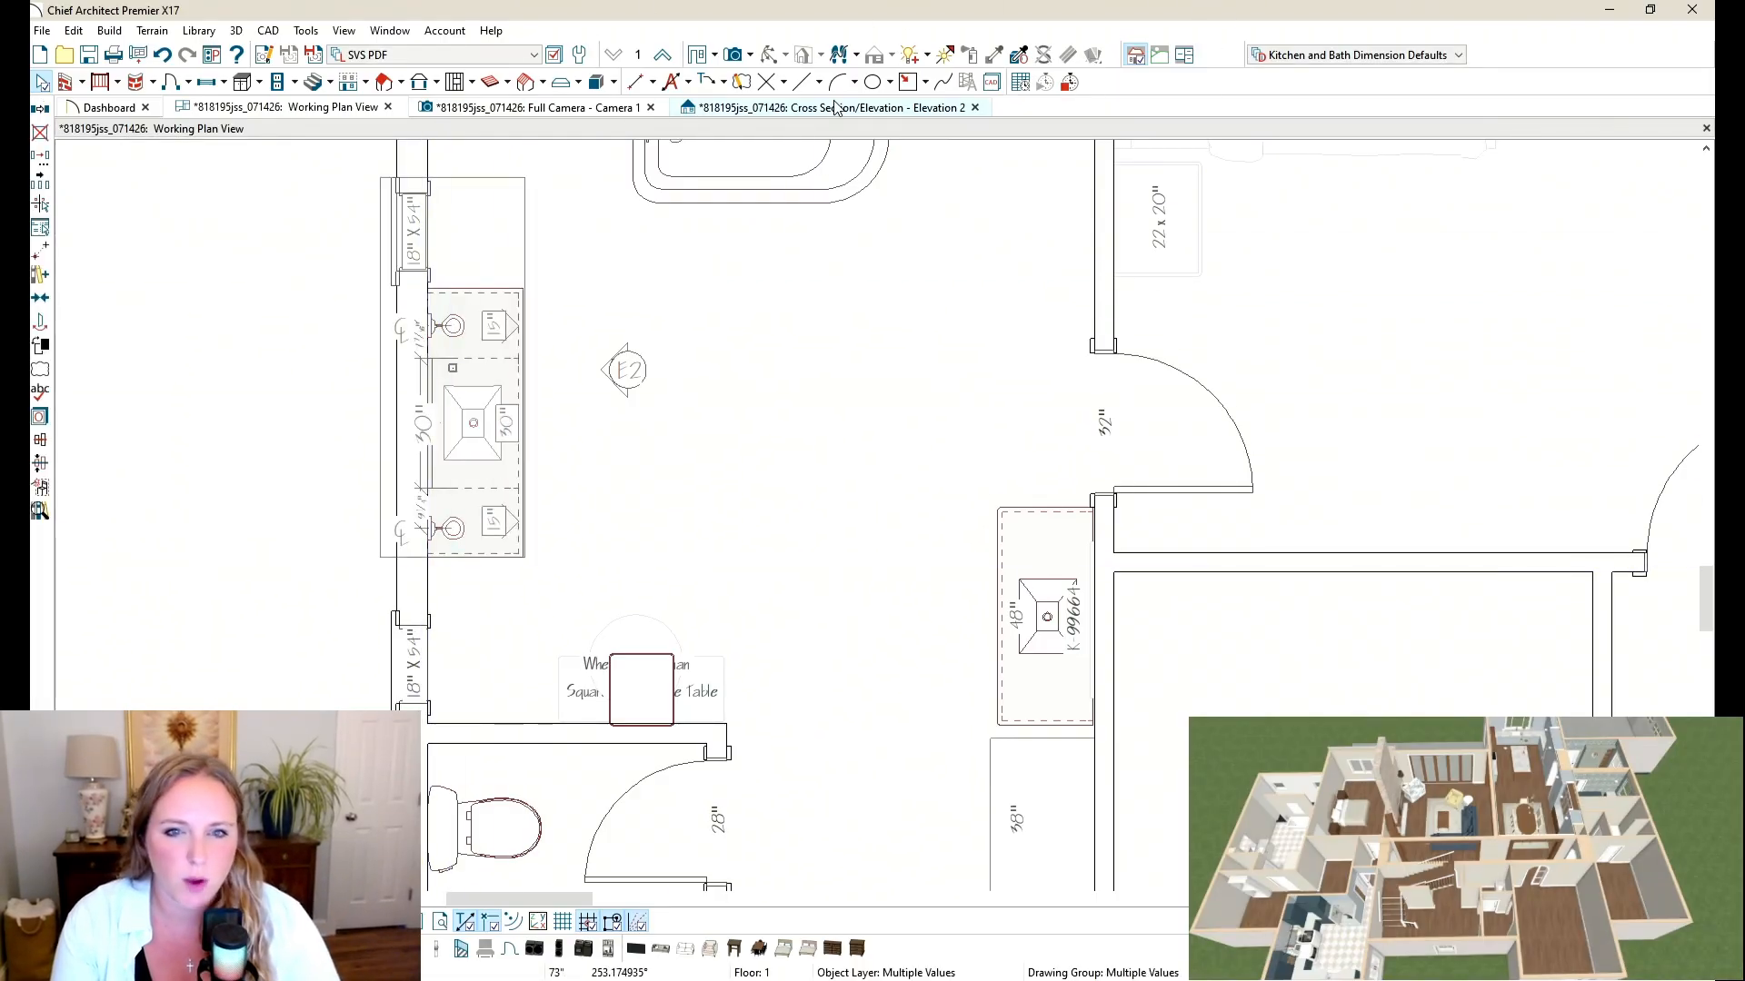
{"action": "left_click_drag", "start_coordinate": [449, 370], "coordinate": [453, 441]}
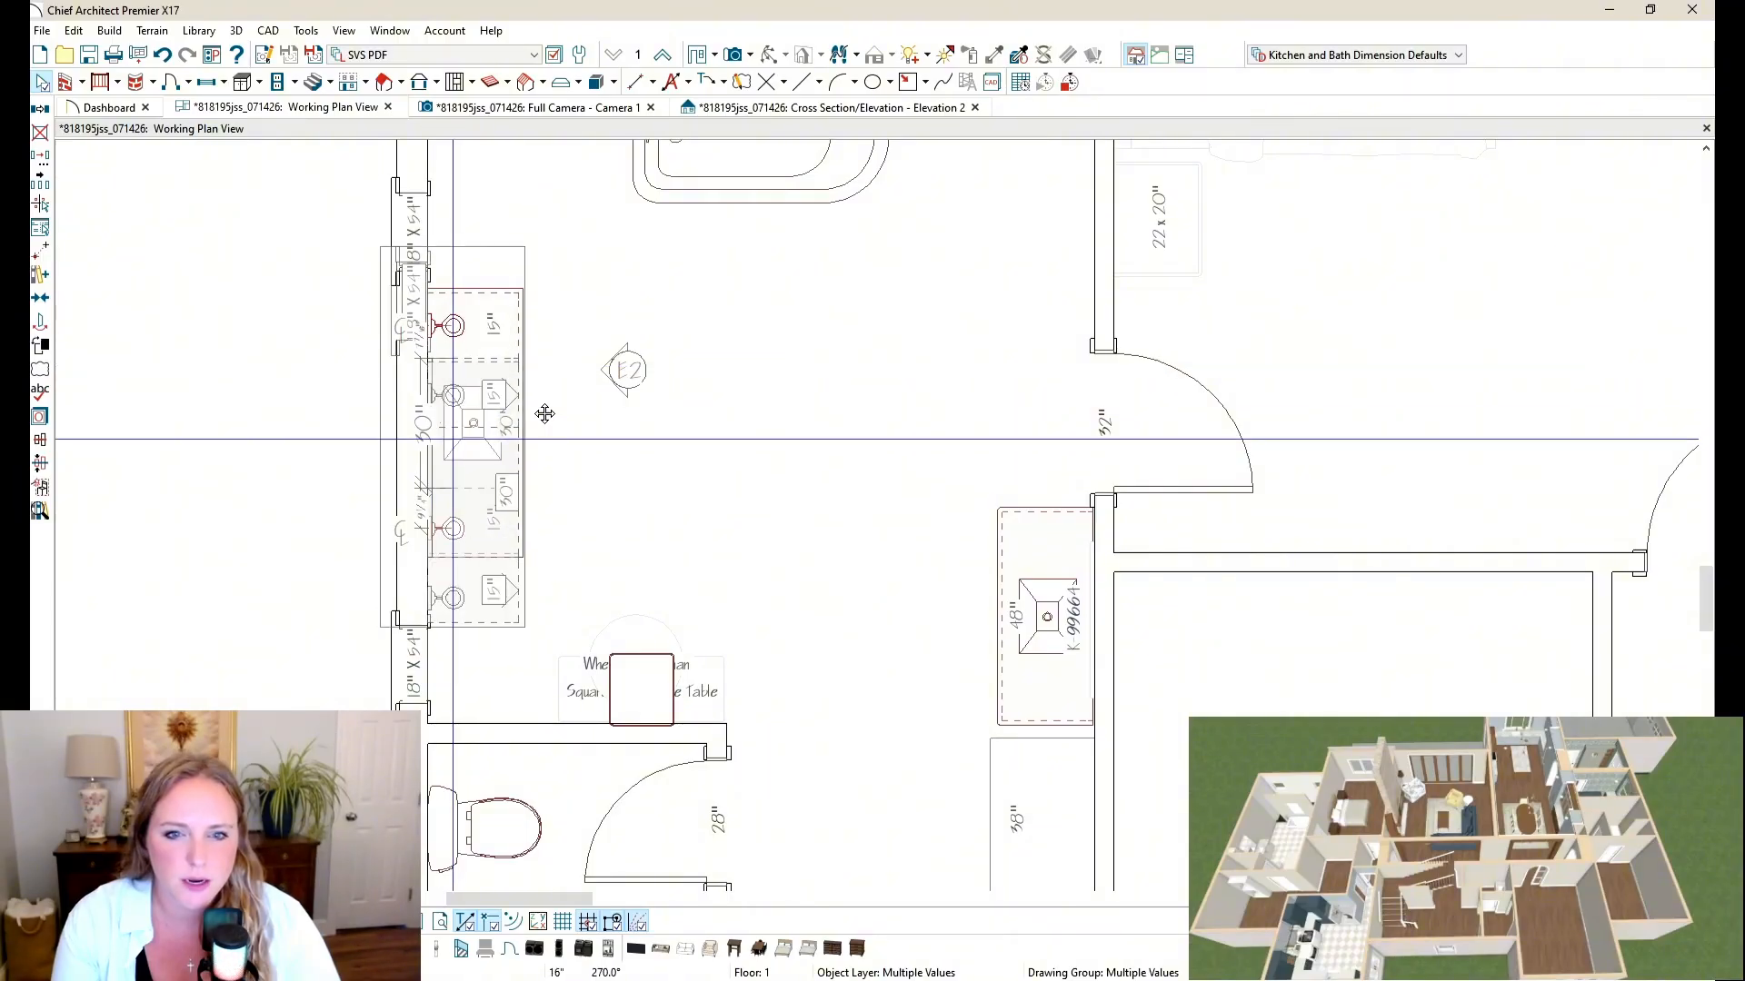
{"action": "key", "text": "Up"}
{"action": "key", "text": "Up"}
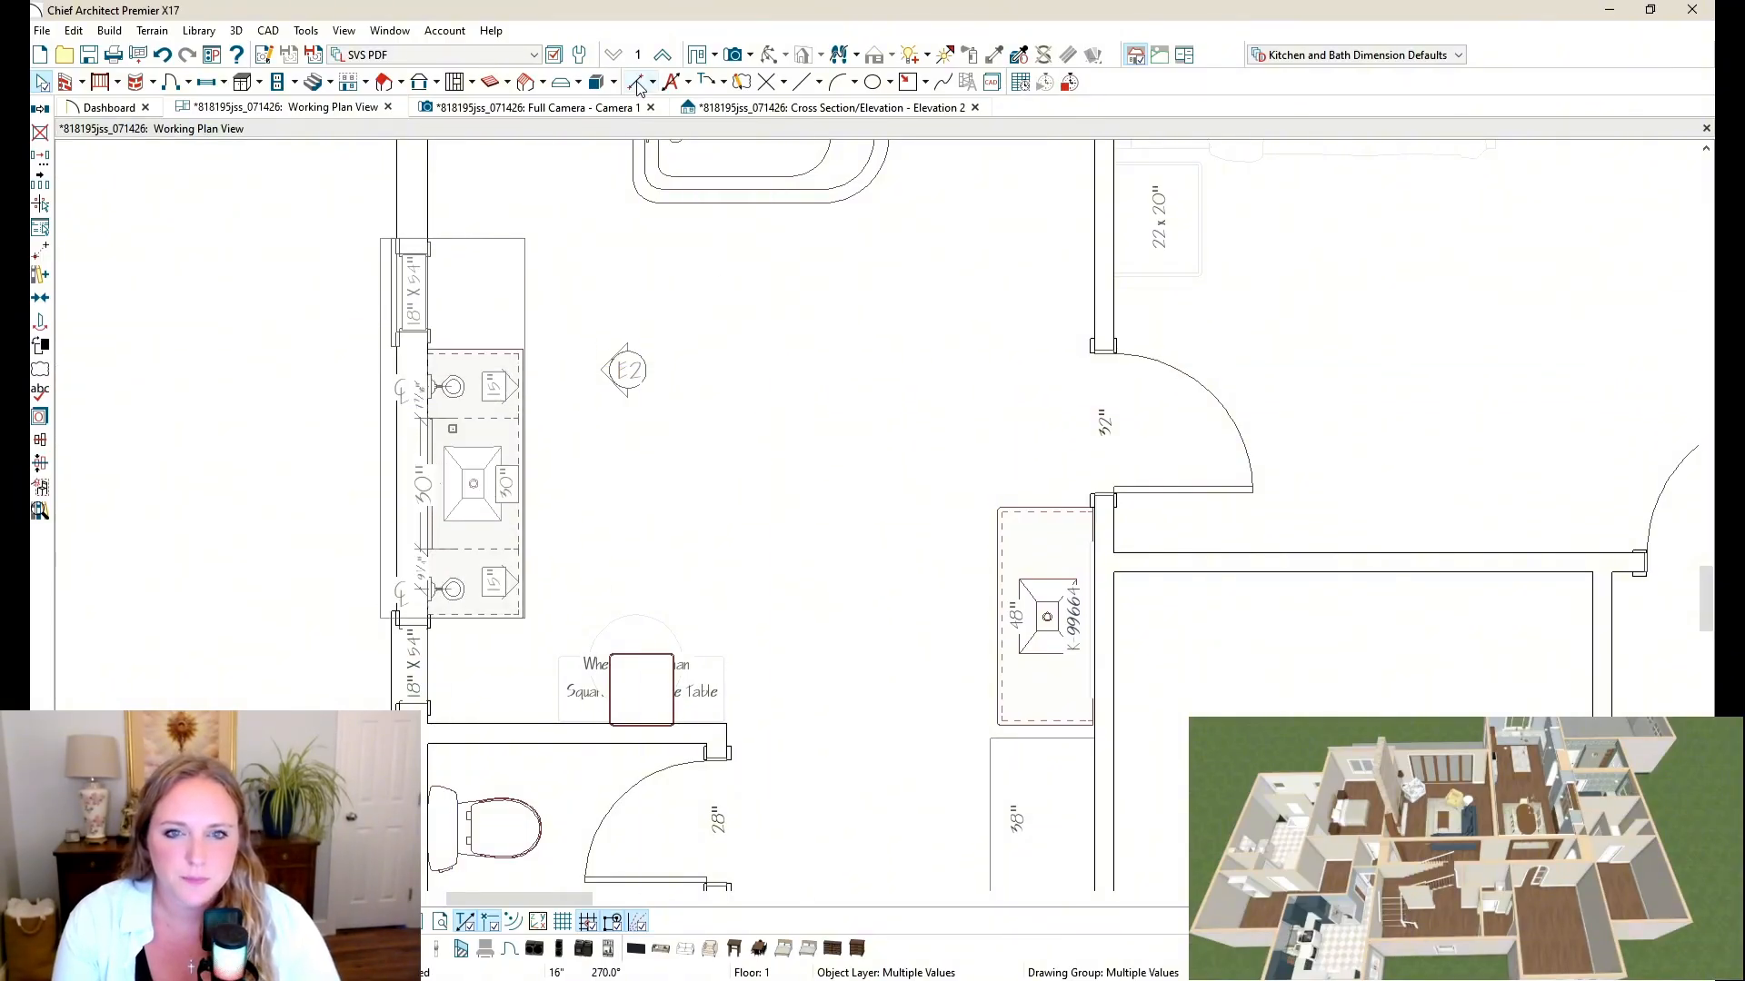
{"action": "key", "text": "Escape"}
Step: Rebuild the model in the camera view and undo the last nudge of the vanity grouping
{"action": "left_click", "coordinate": [581, 113]}
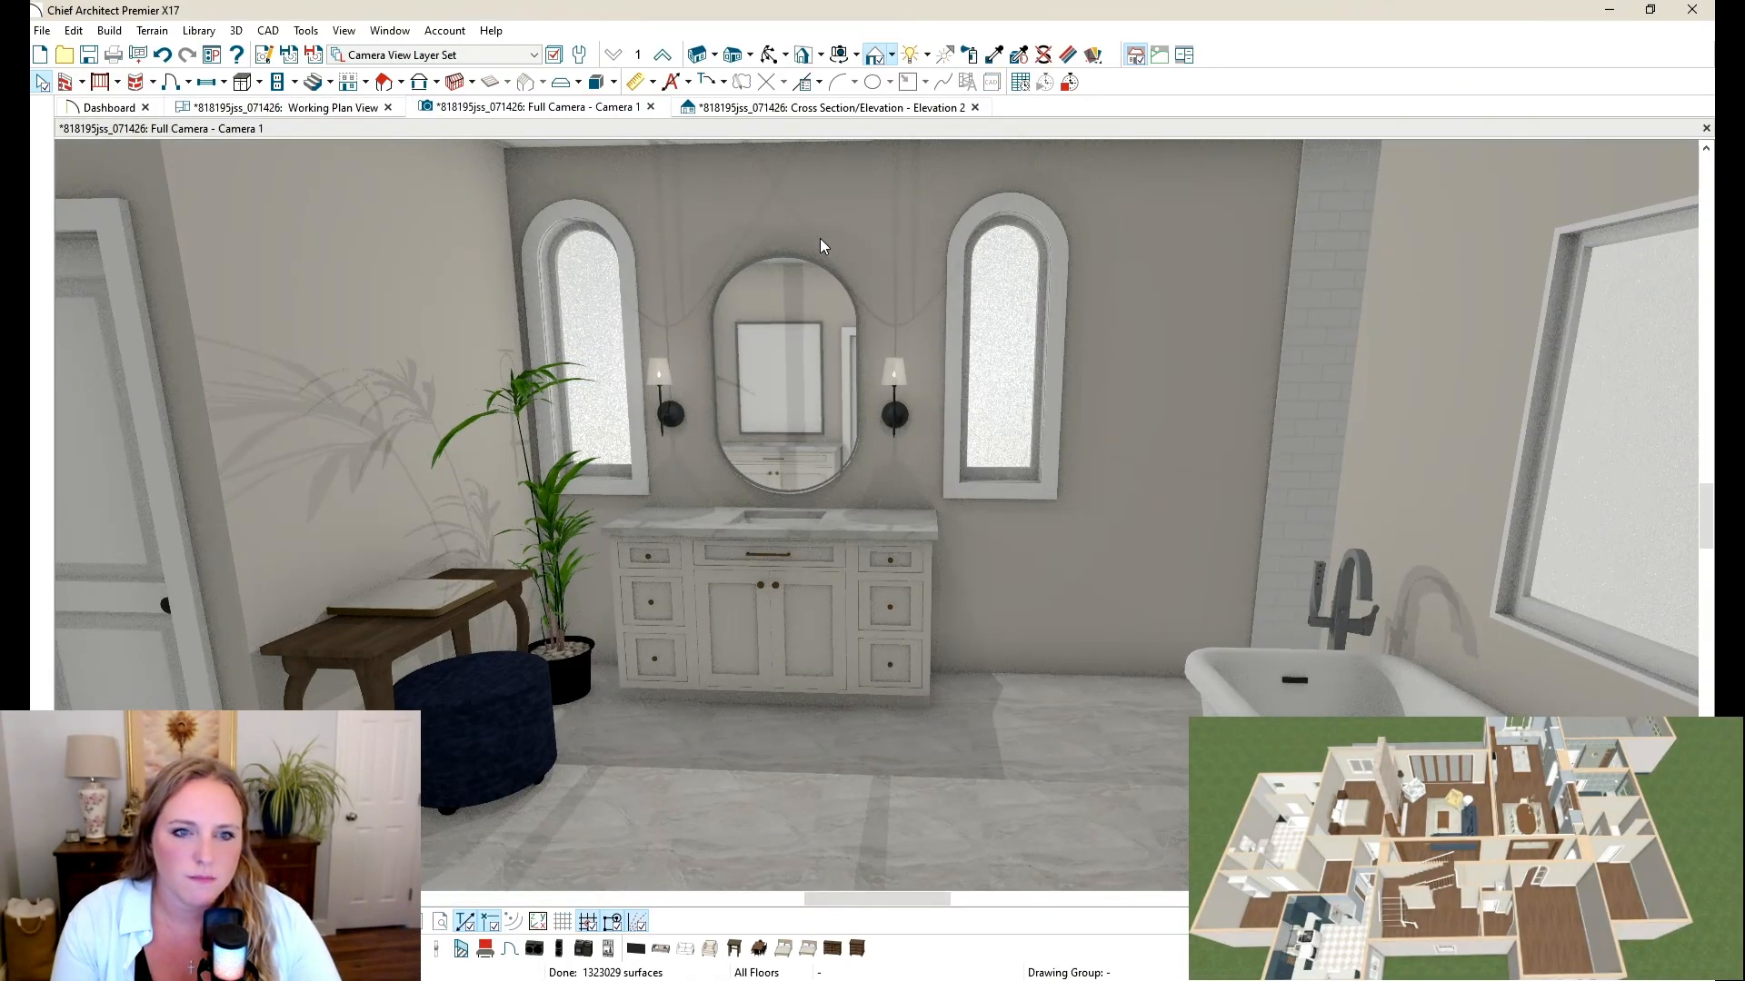
{"action": "left_click", "coordinate": [769, 55]}
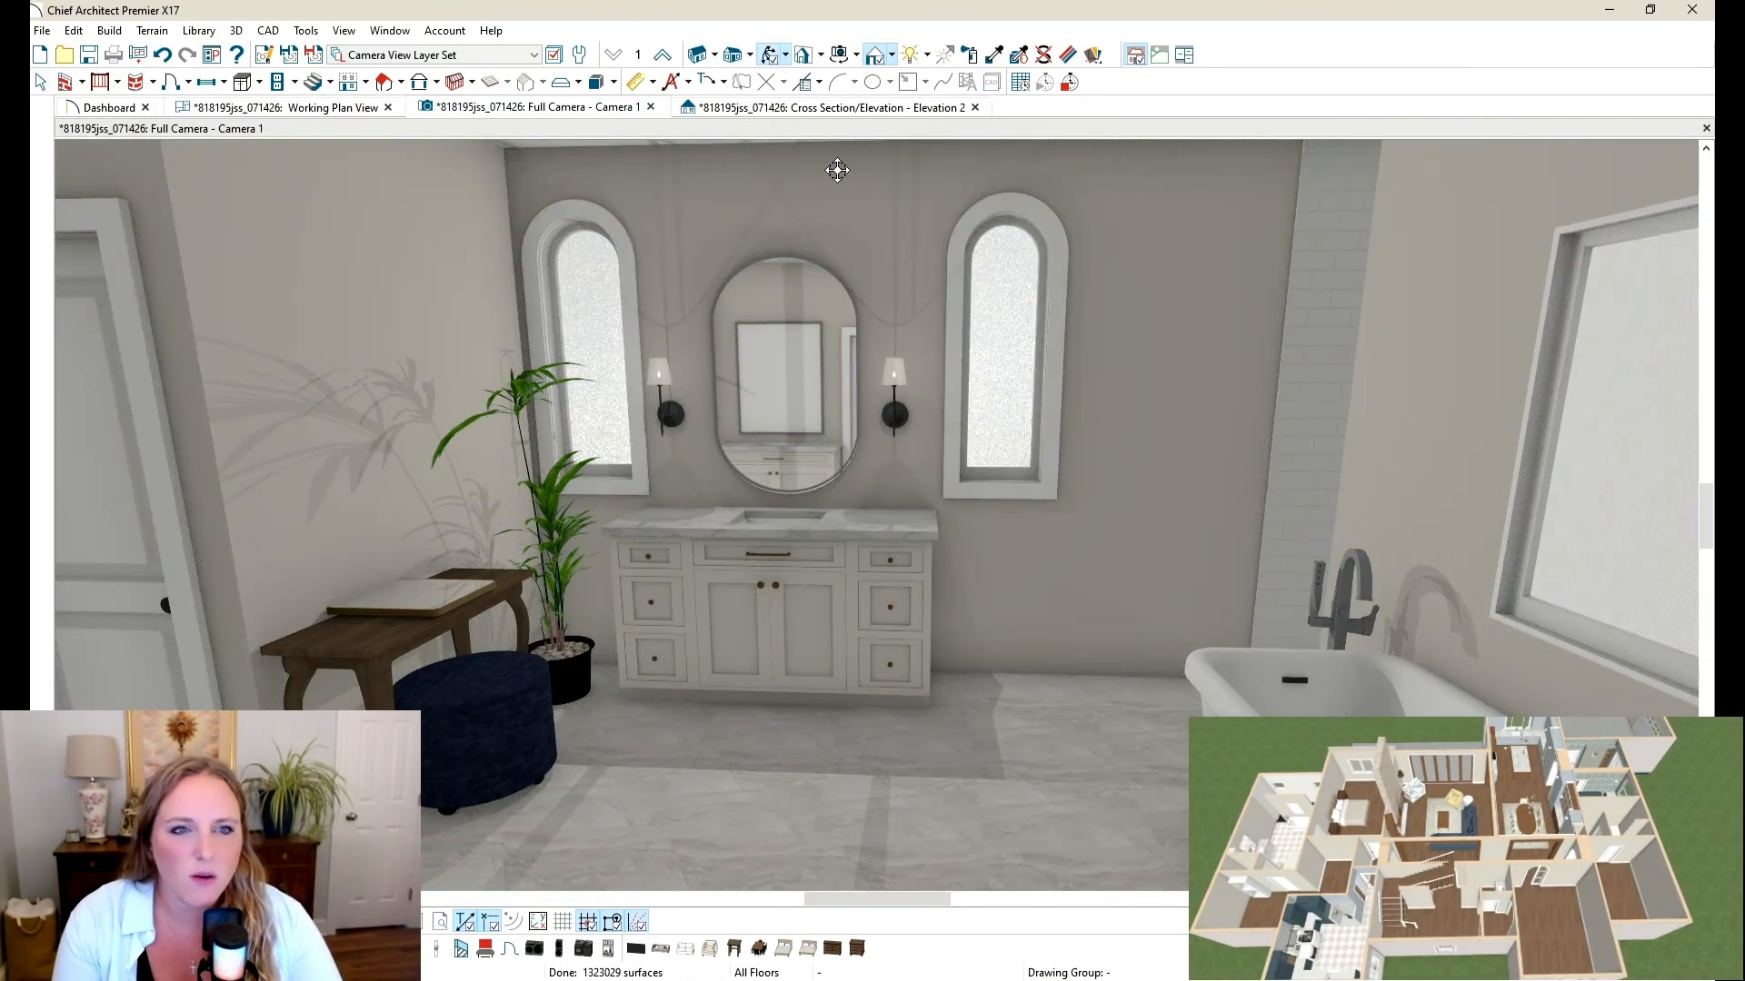
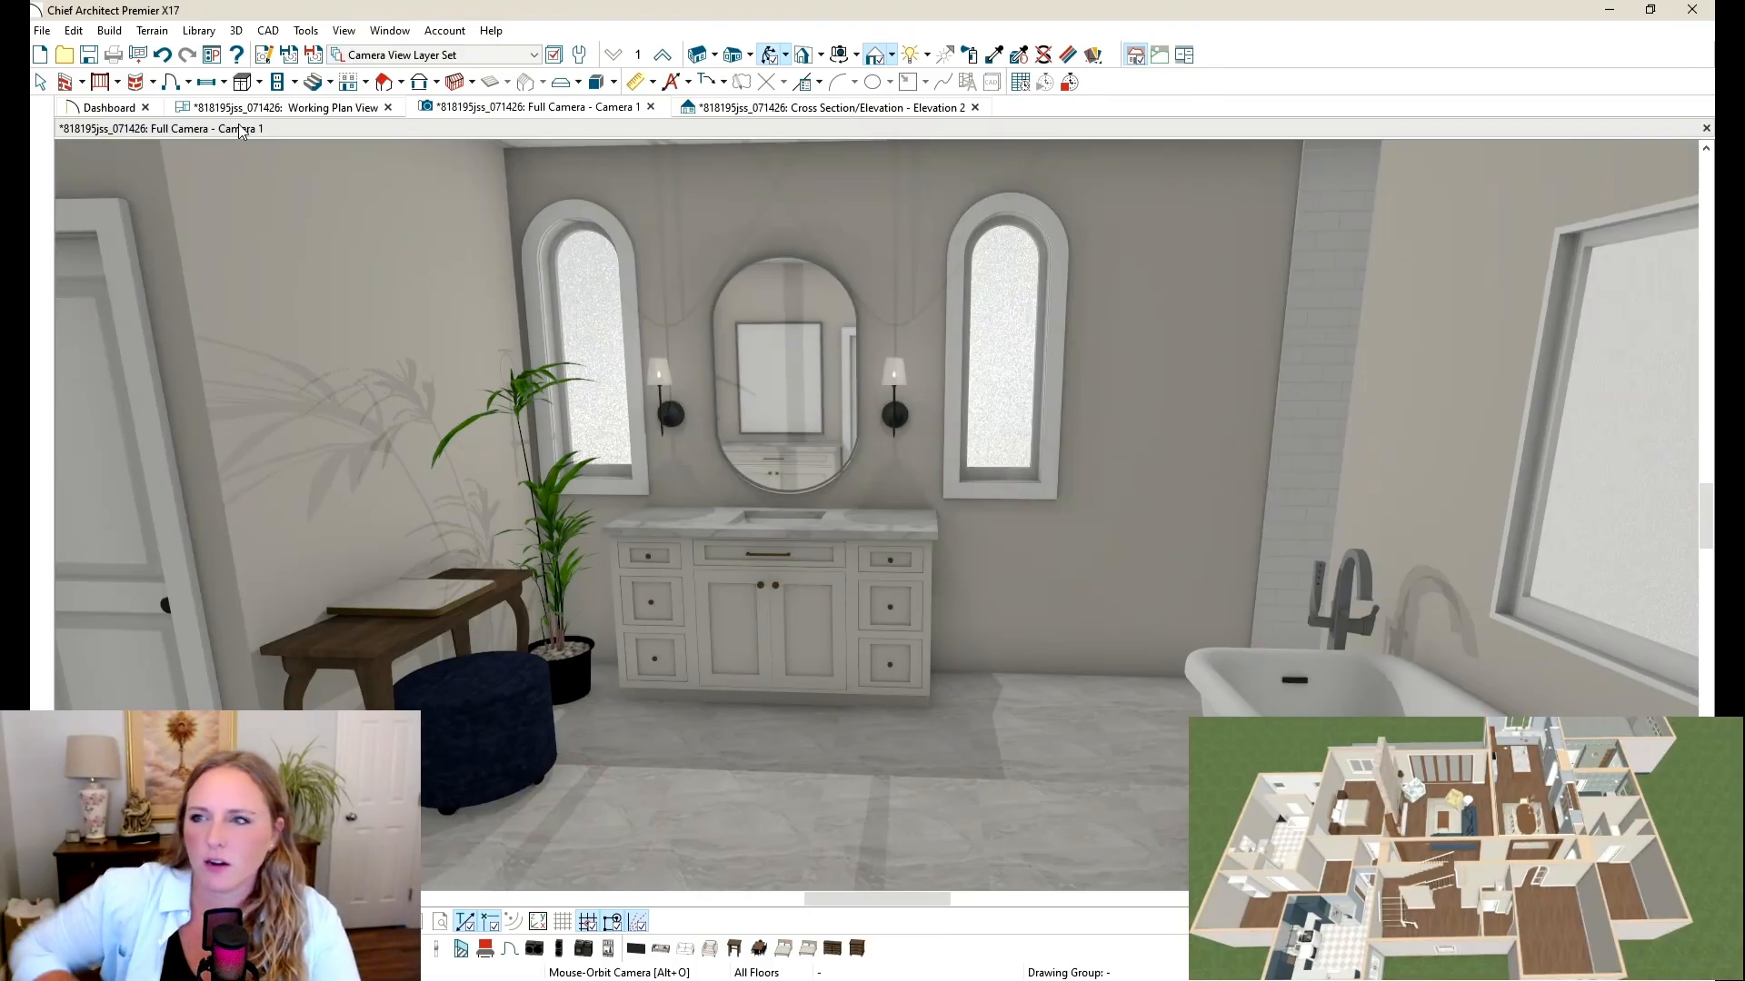
{"action": "key", "text": "F12"}
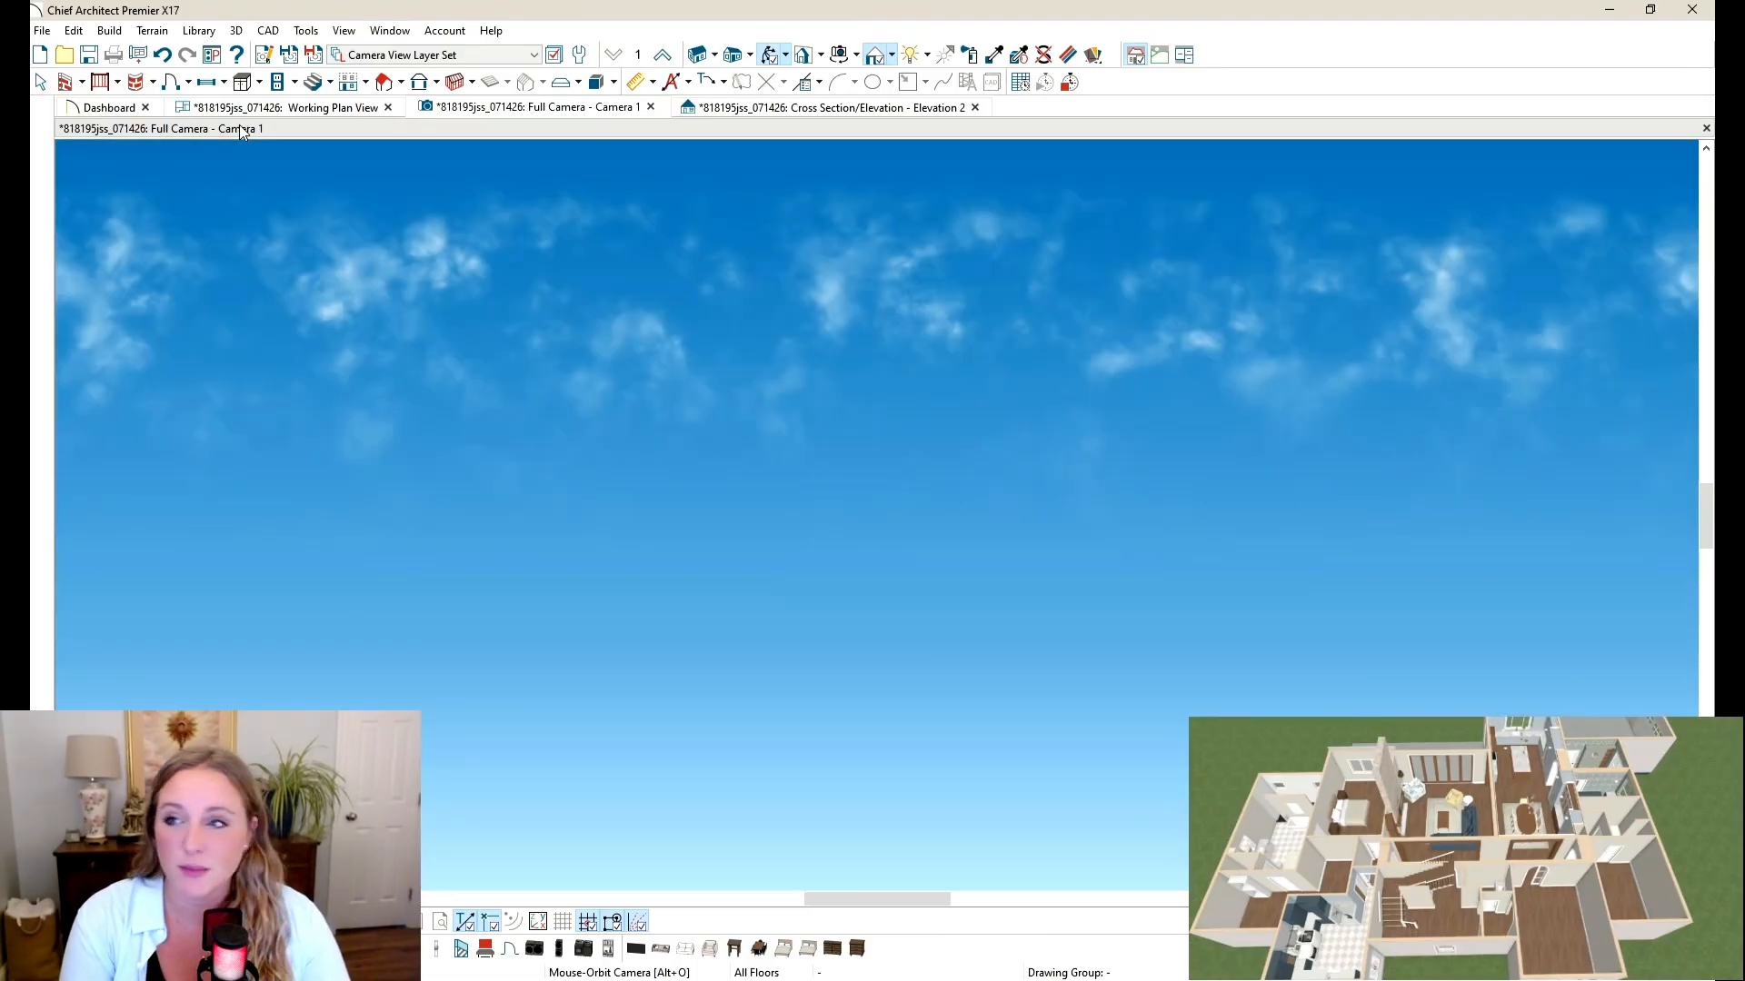
{"action": "key", "text": "ctrl+z"}
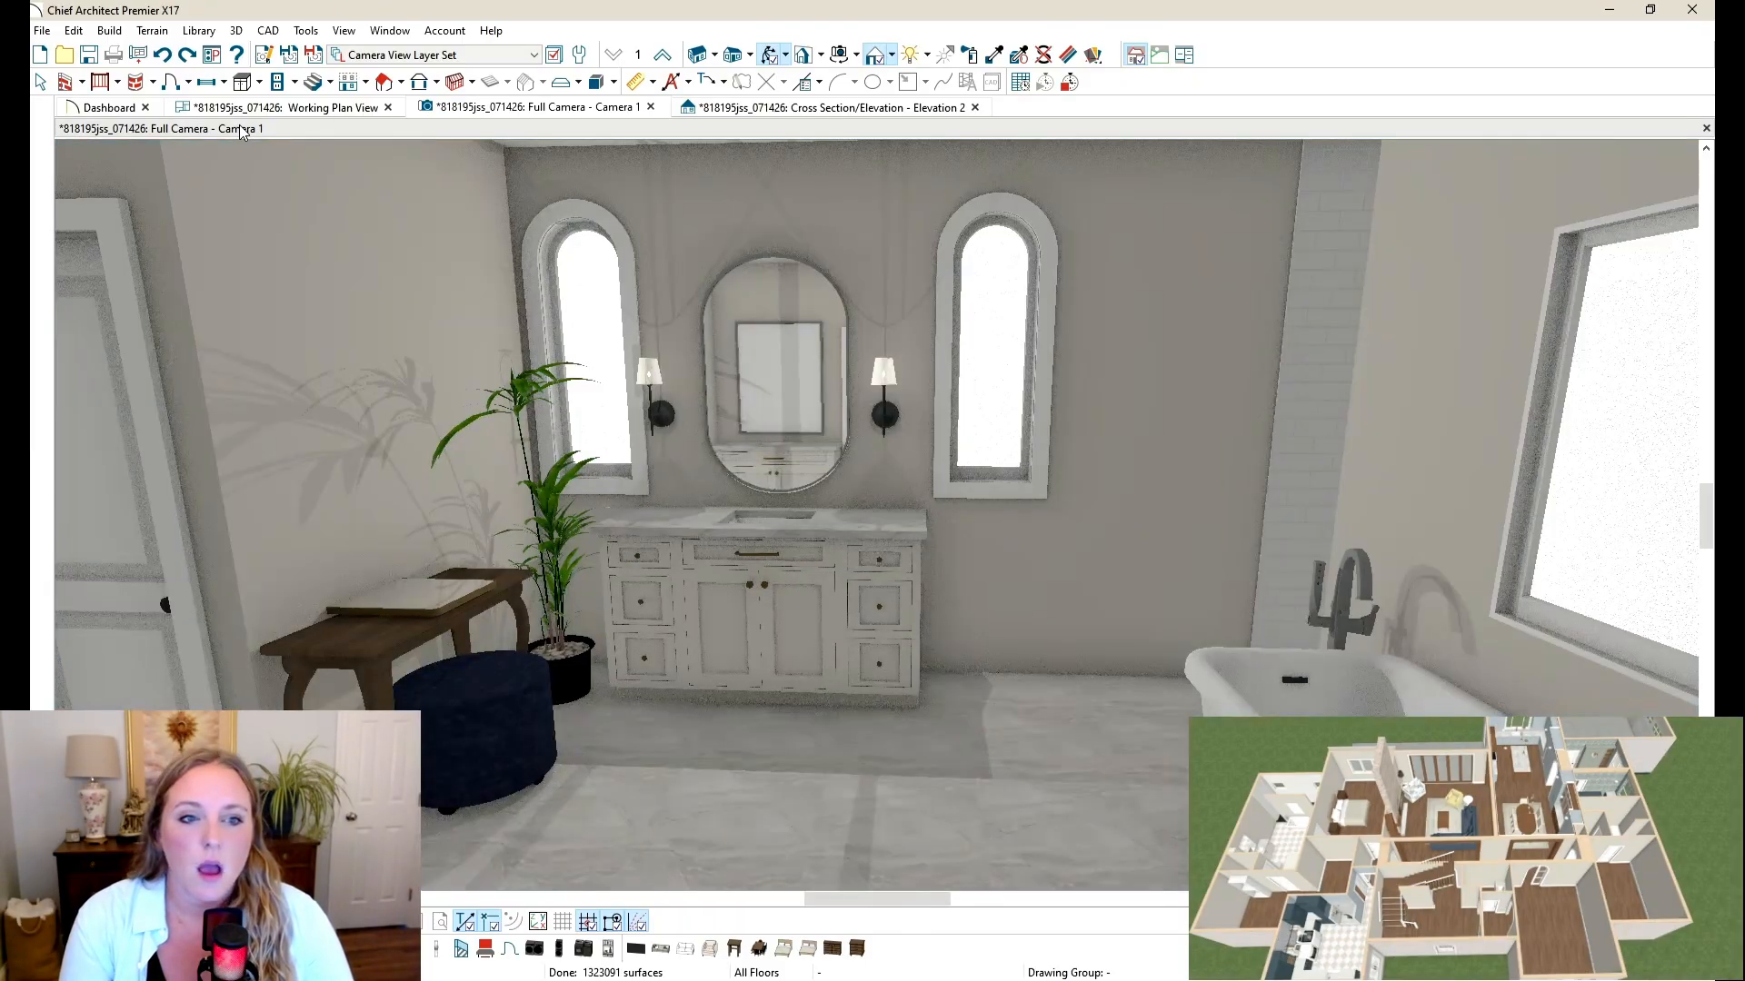
Step: Undo the shift of the vanity grouping with its neighbouring window, and the moves of the window nearest the toilet room
{"action": "key", "text": "ctrl+z"}
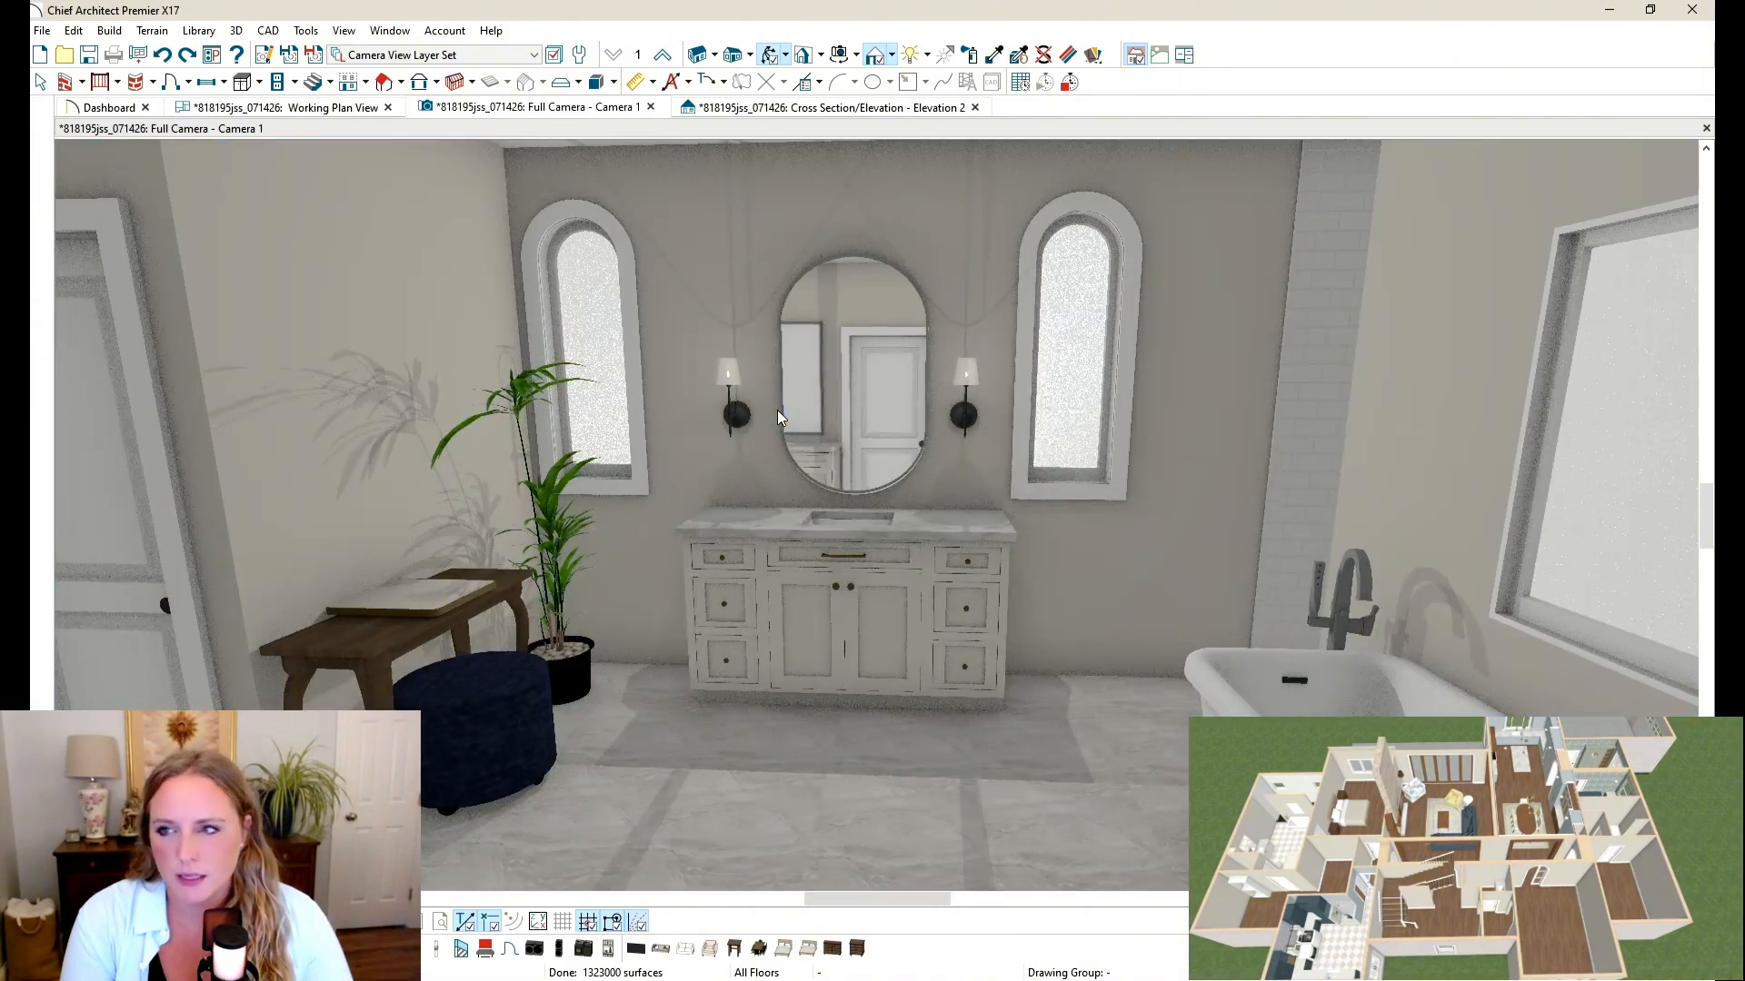
{"action": "key", "text": "ctrl+z"}
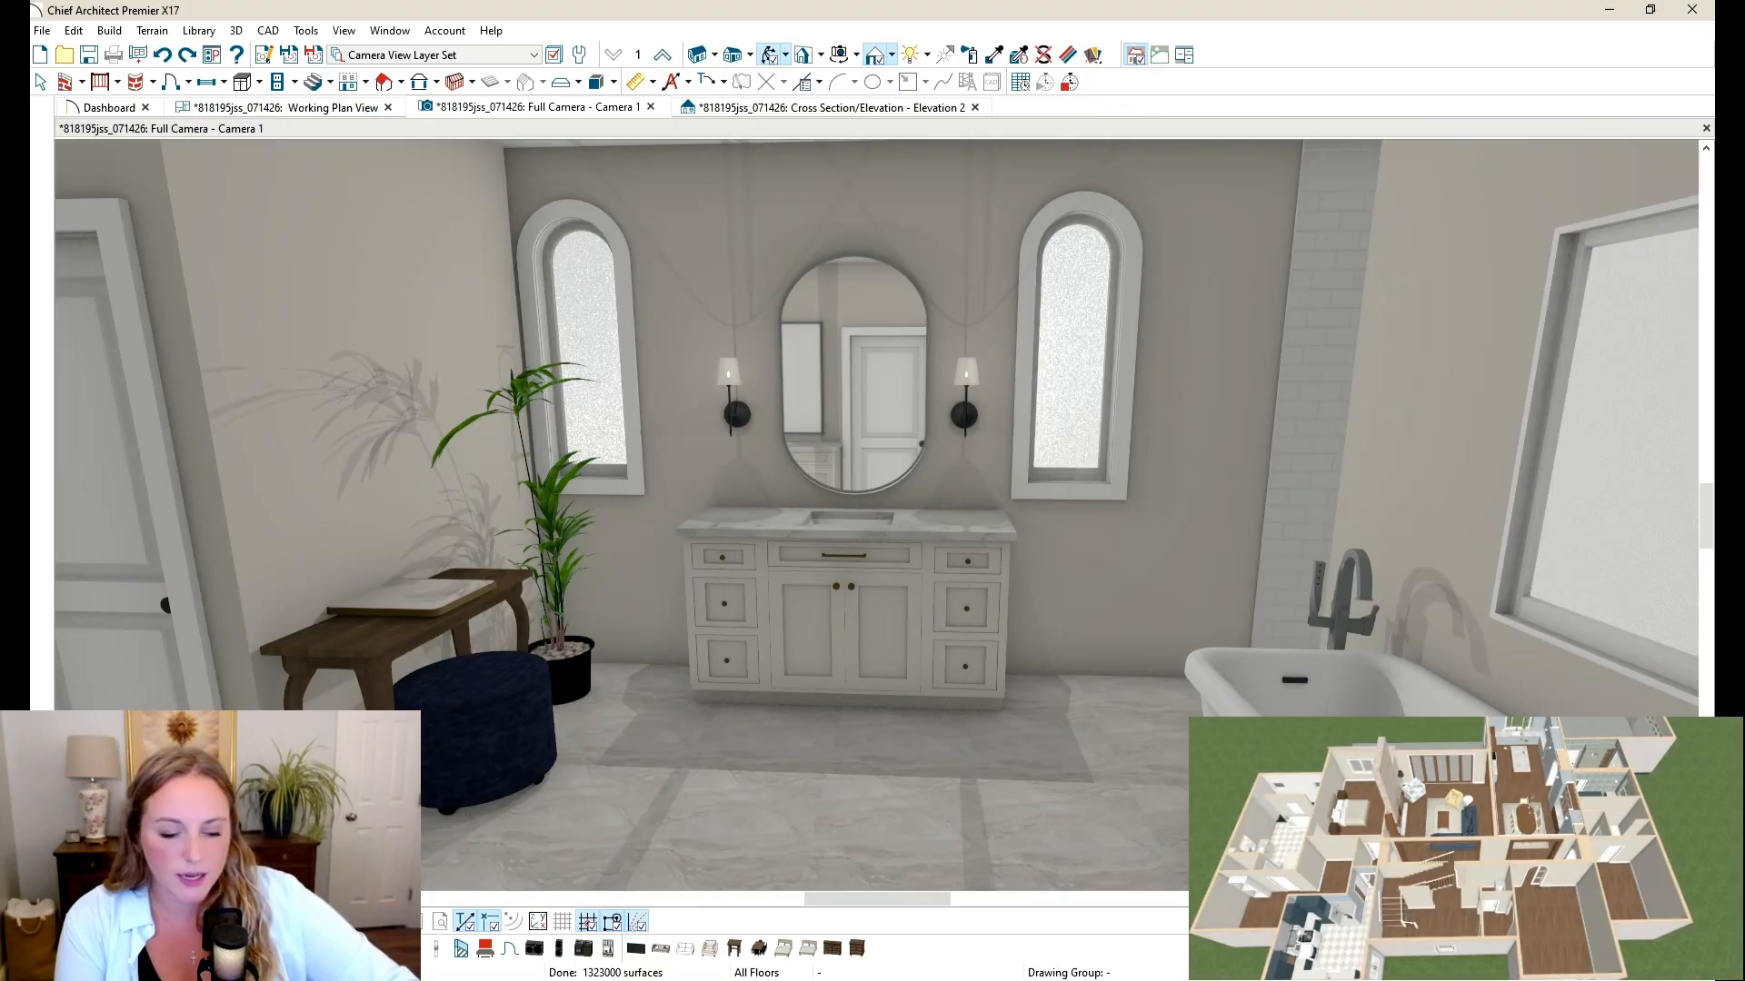
{"action": "key", "text": "ctrl+z"}
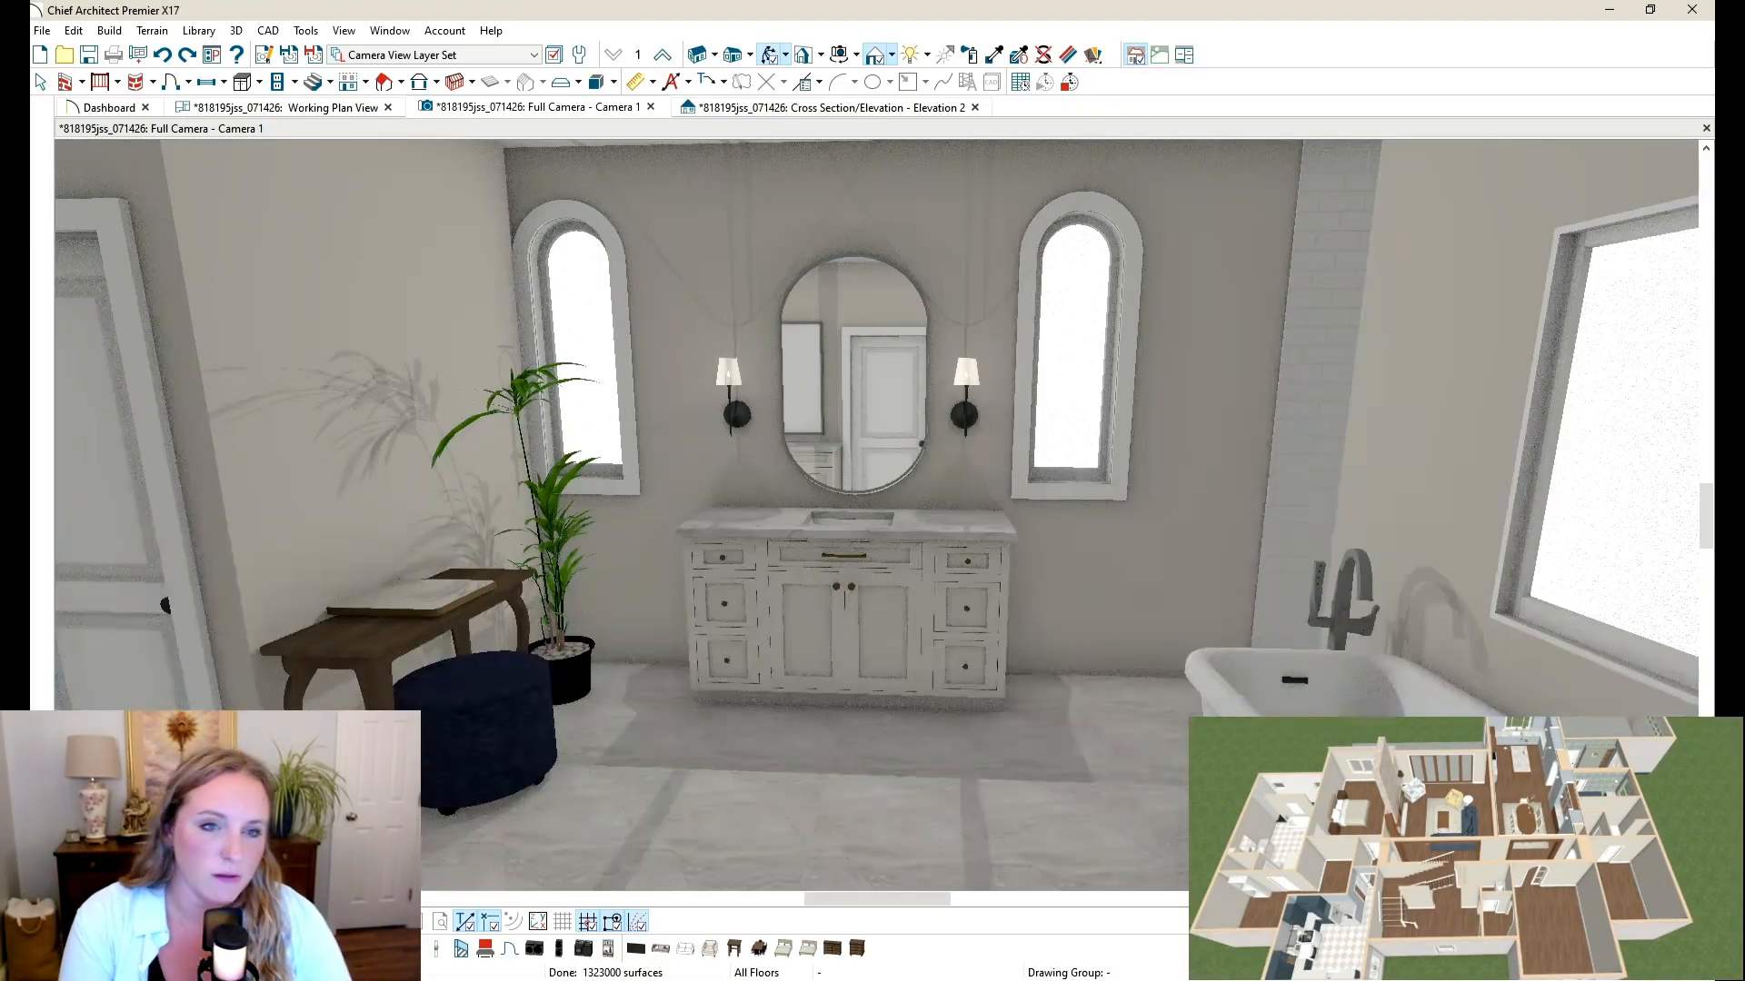
{"action": "key", "text": "ctrl+z"}
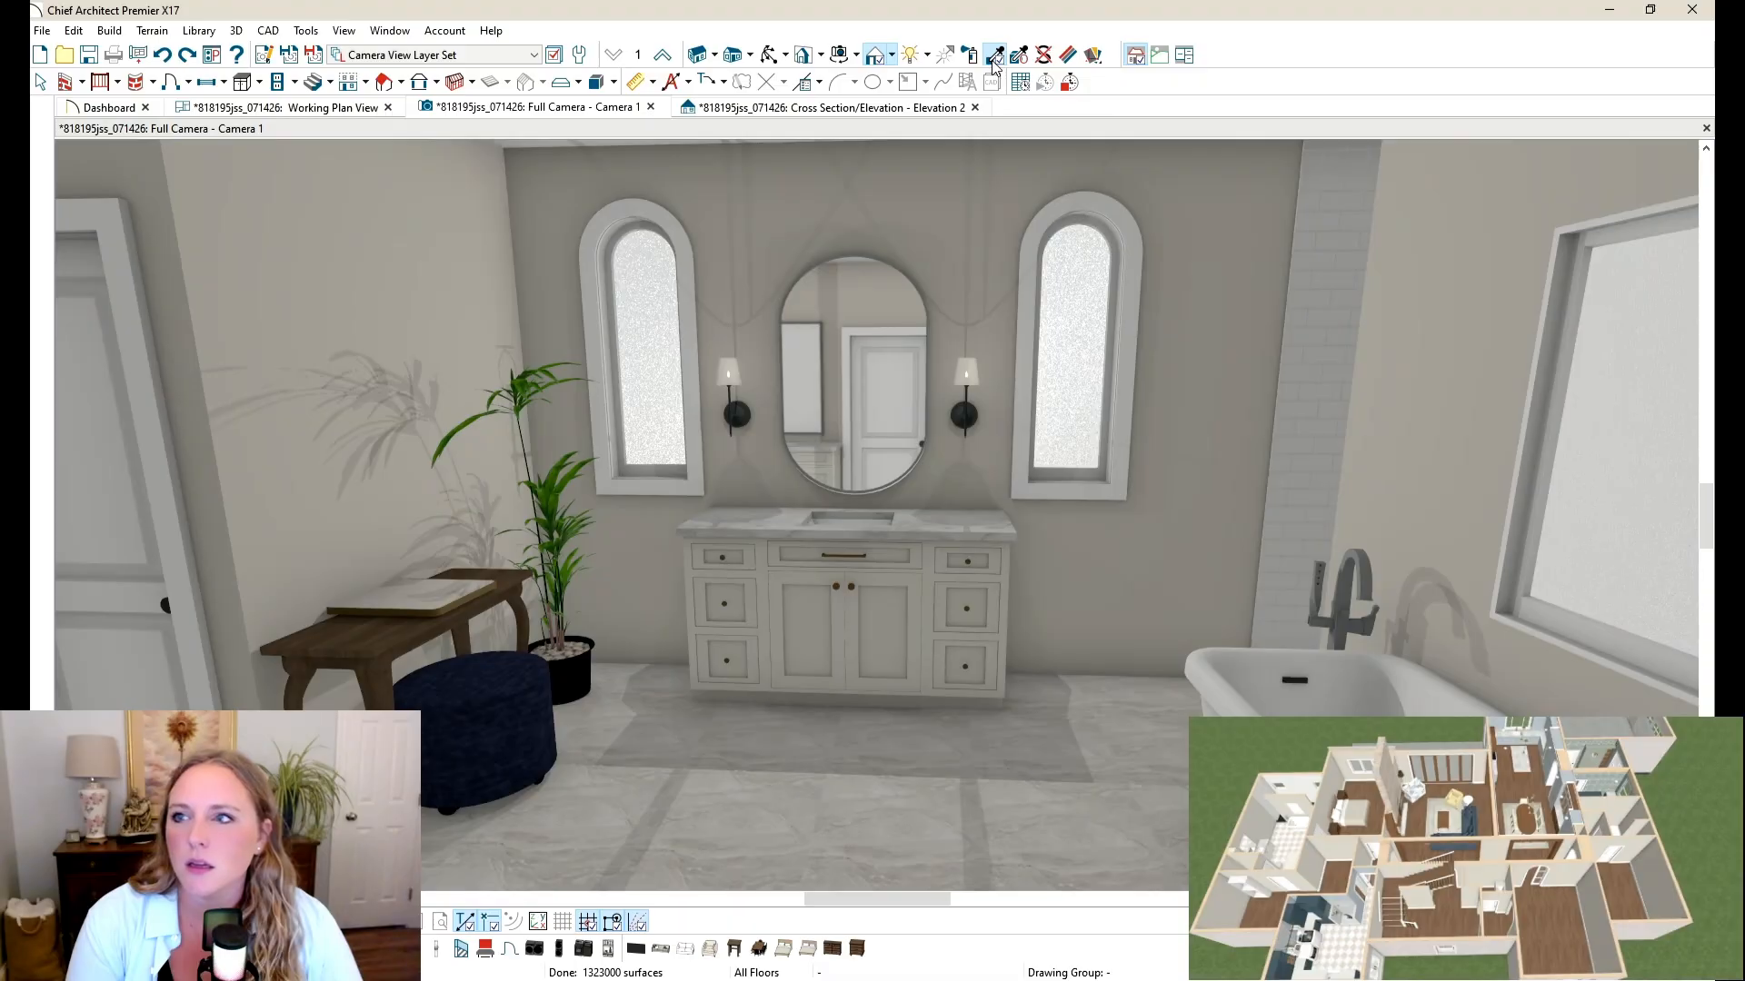
Step: Sample a brown wood material and paint it onto the casing of the arched window nearest the toilet room
{"action": "scroll", "coordinate": [883, 344], "scroll_direction": "down", "scroll_amount": 5}
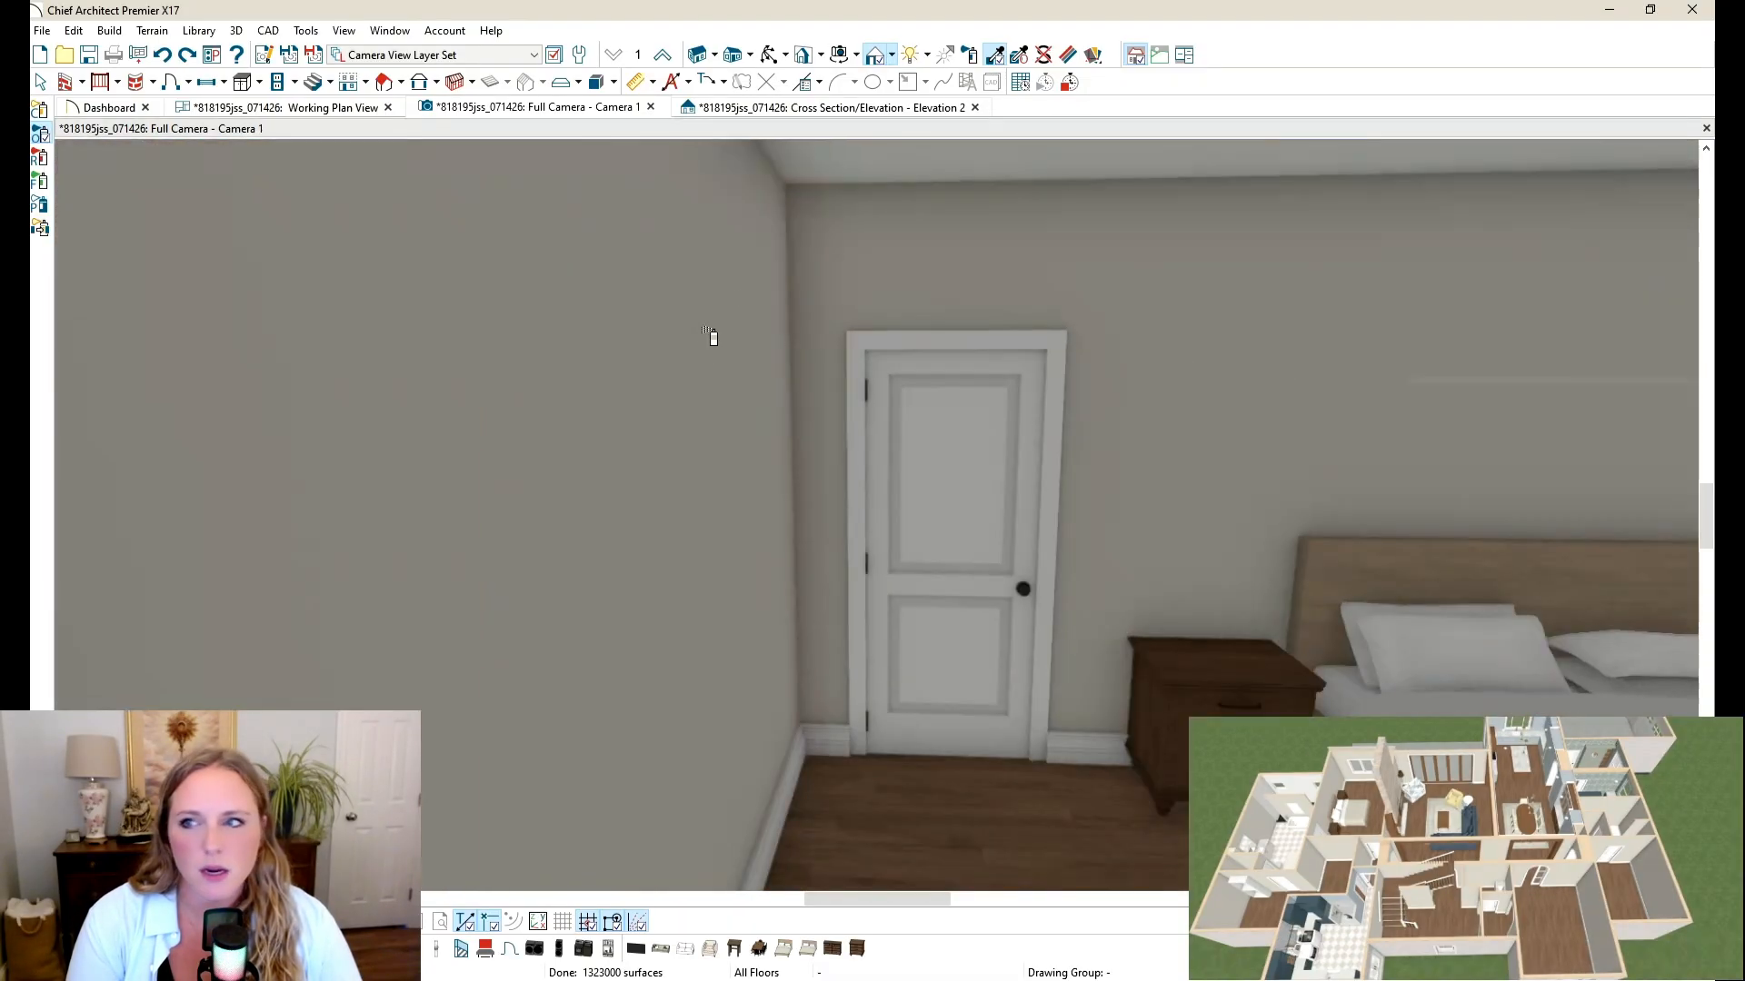
{"action": "scroll", "coordinate": [766, 341], "scroll_direction": "up", "scroll_amount": 4}
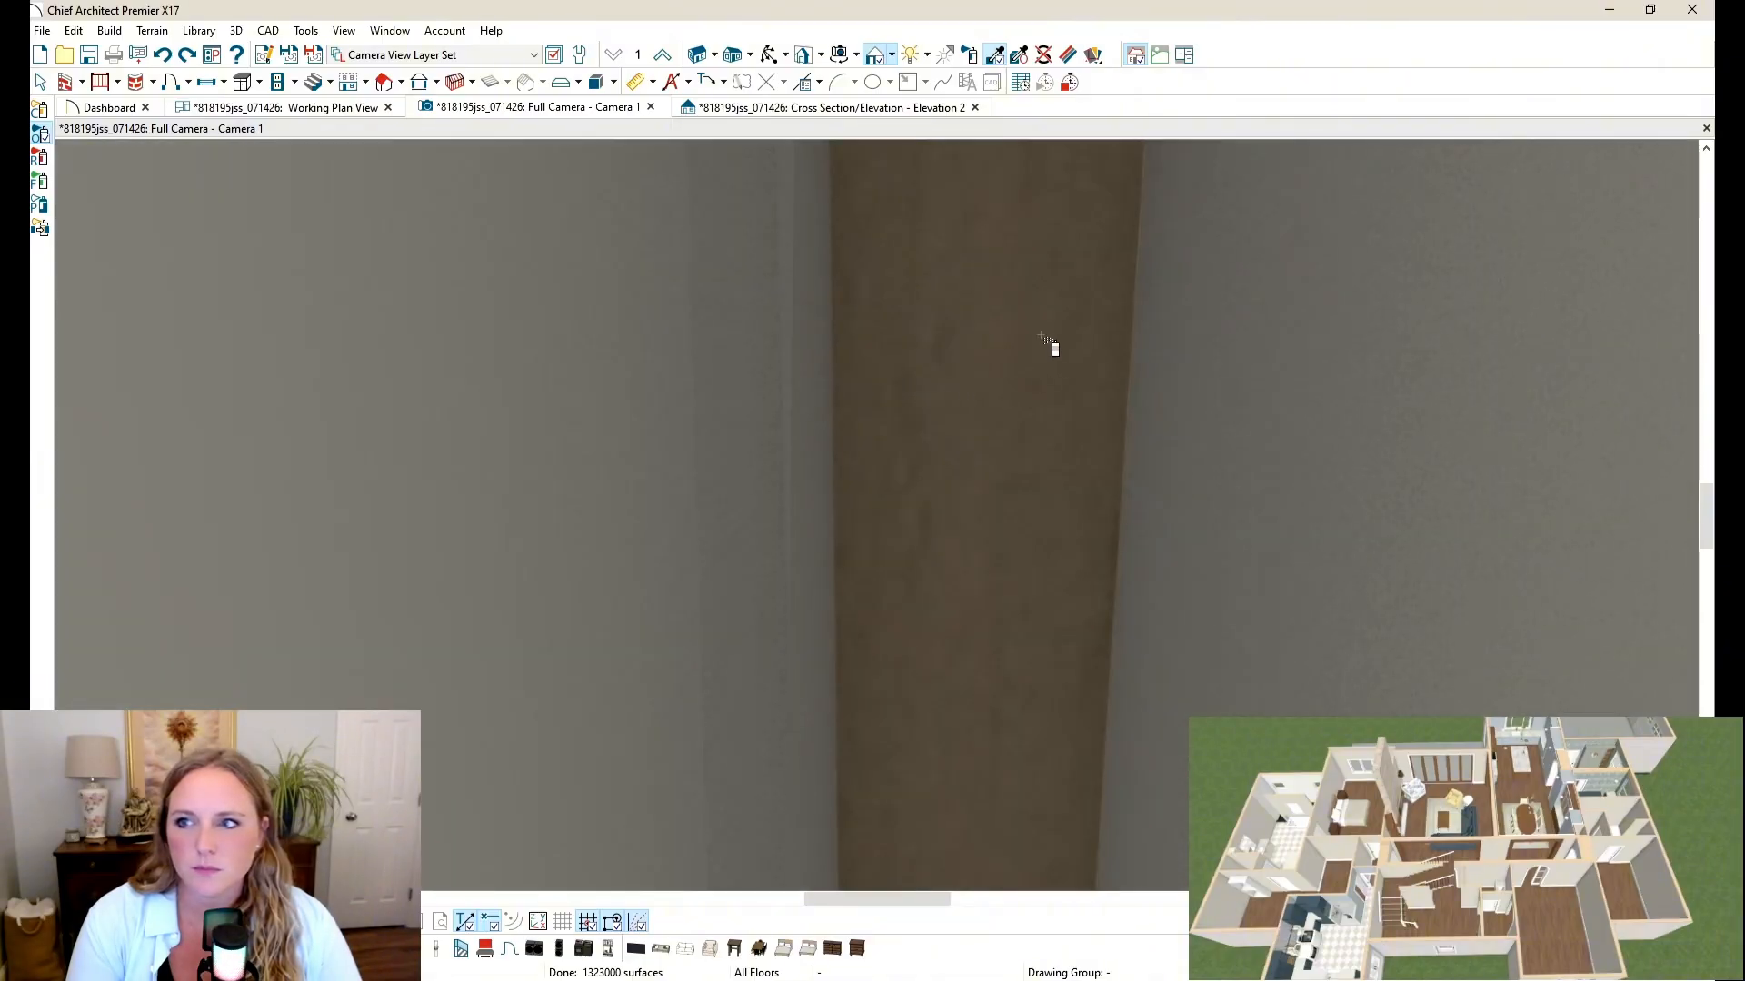
{"action": "scroll", "coordinate": [1046, 361], "scroll_direction": "up", "scroll_amount": 3}
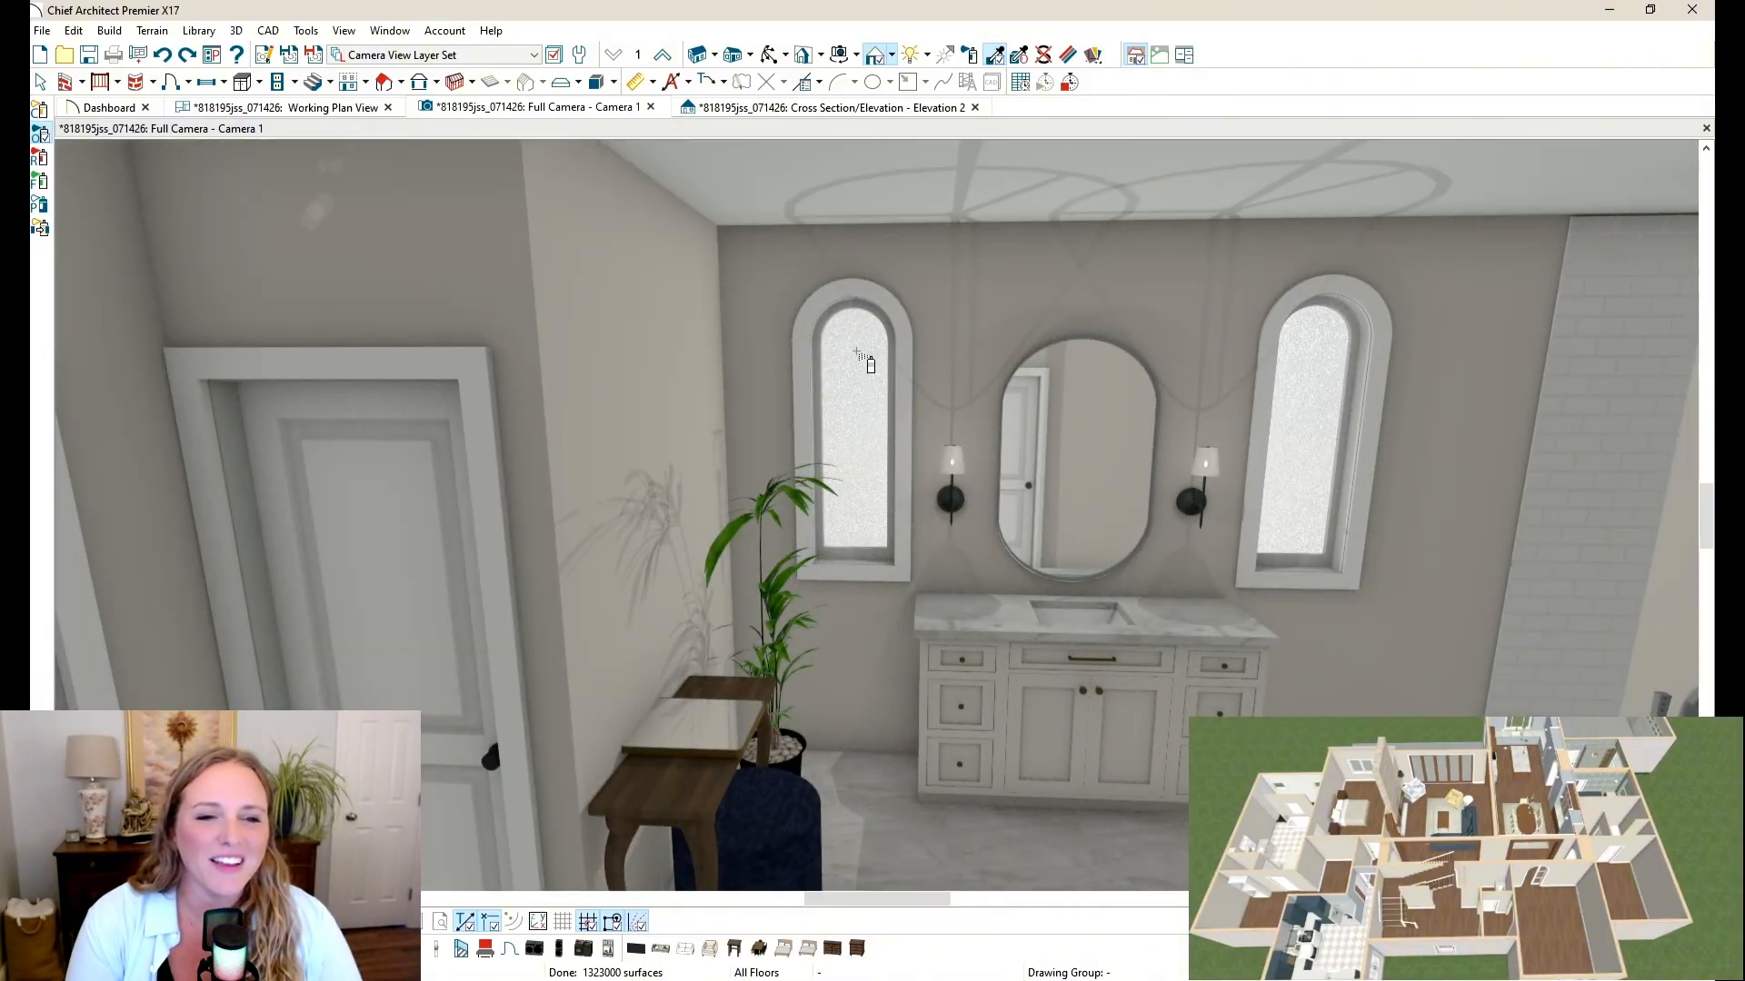
{"action": "left_click", "coordinate": [845, 292]}
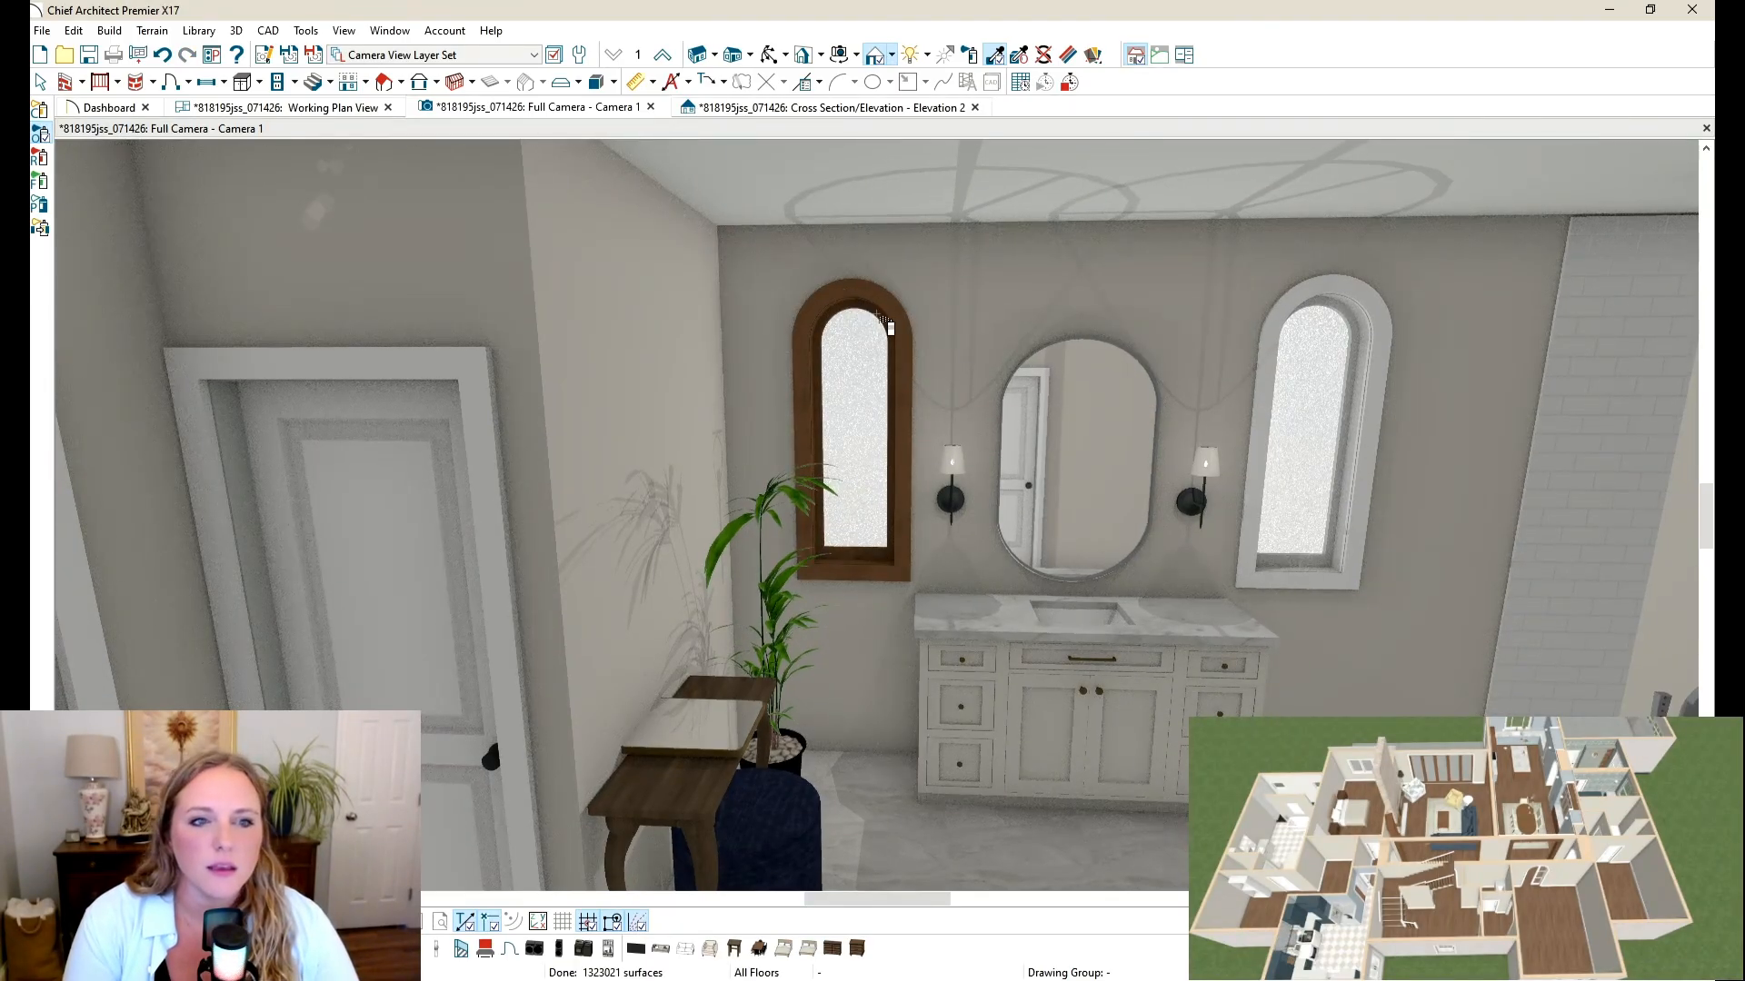
{"action": "scroll", "coordinate": [779, 358], "scroll_direction": "down", "scroll_amount": 3}
{"action": "scroll", "coordinate": [1293, 533], "scroll_direction": "up", "scroll_amount": 3}
{"action": "middle_click_drag", "start_coordinate": [1052, 469], "coordinate": [984, 445]}
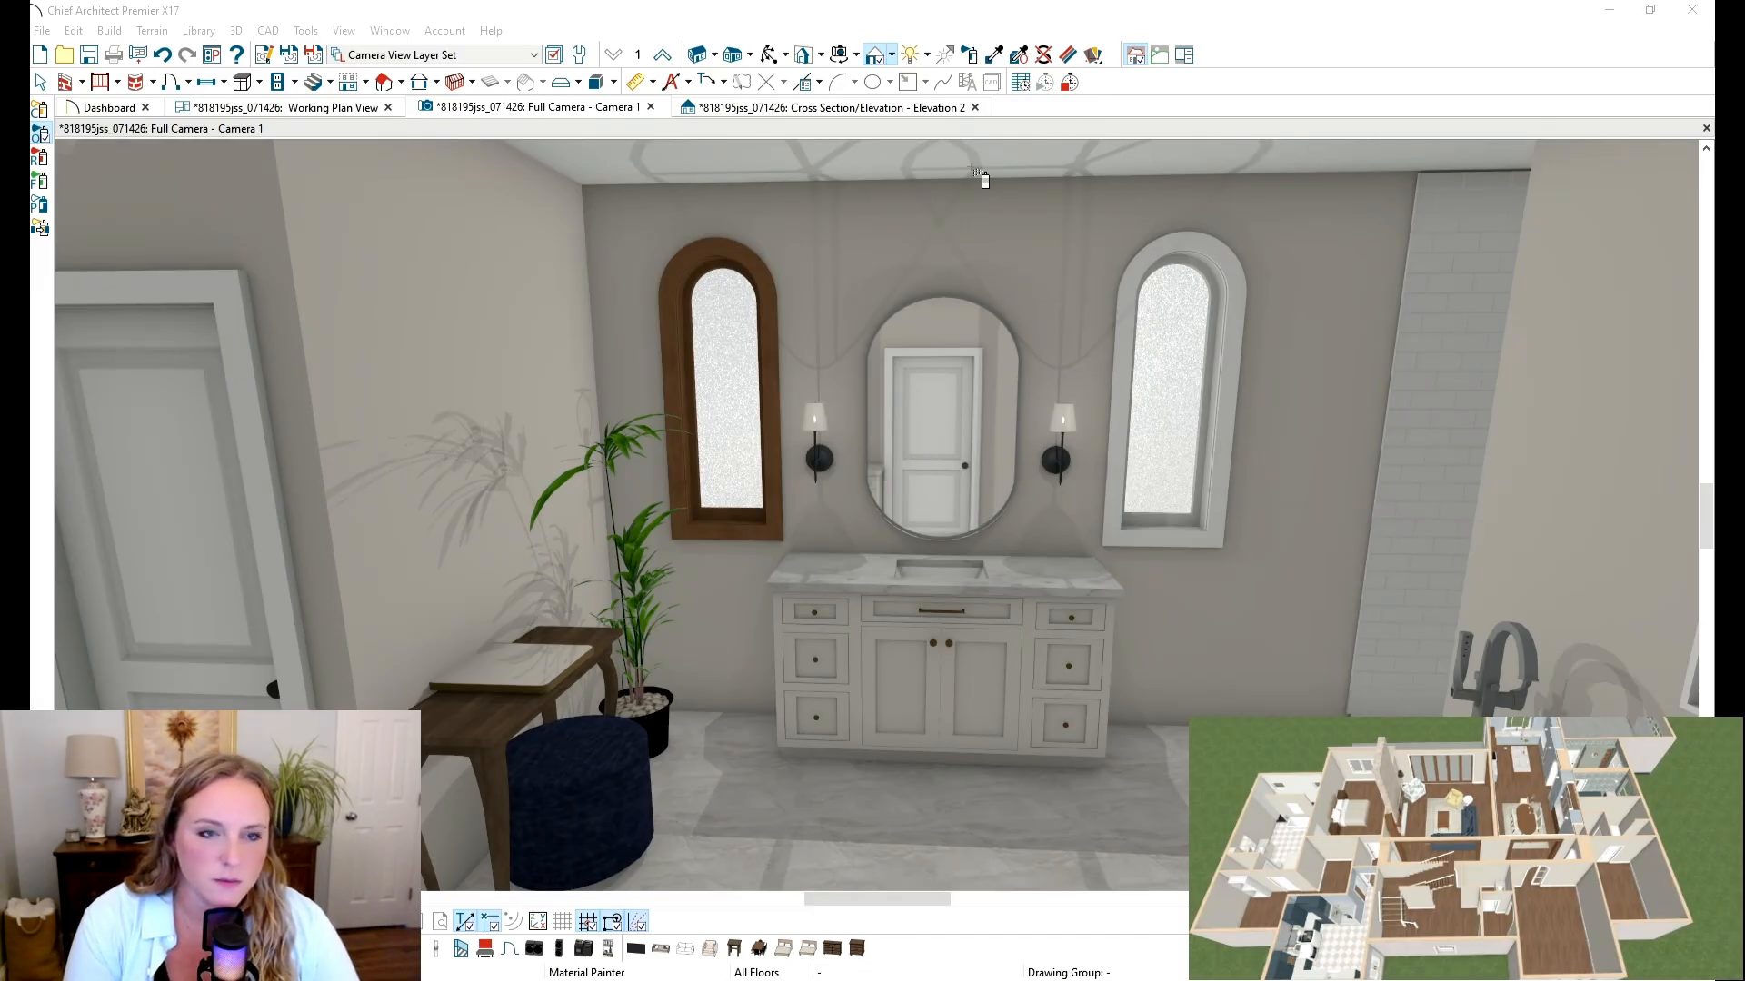
{"action": "left_click", "coordinate": [770, 56]}
{"action": "left_click_drag", "start_coordinate": [1054, 407], "coordinate": [1011, 428]}
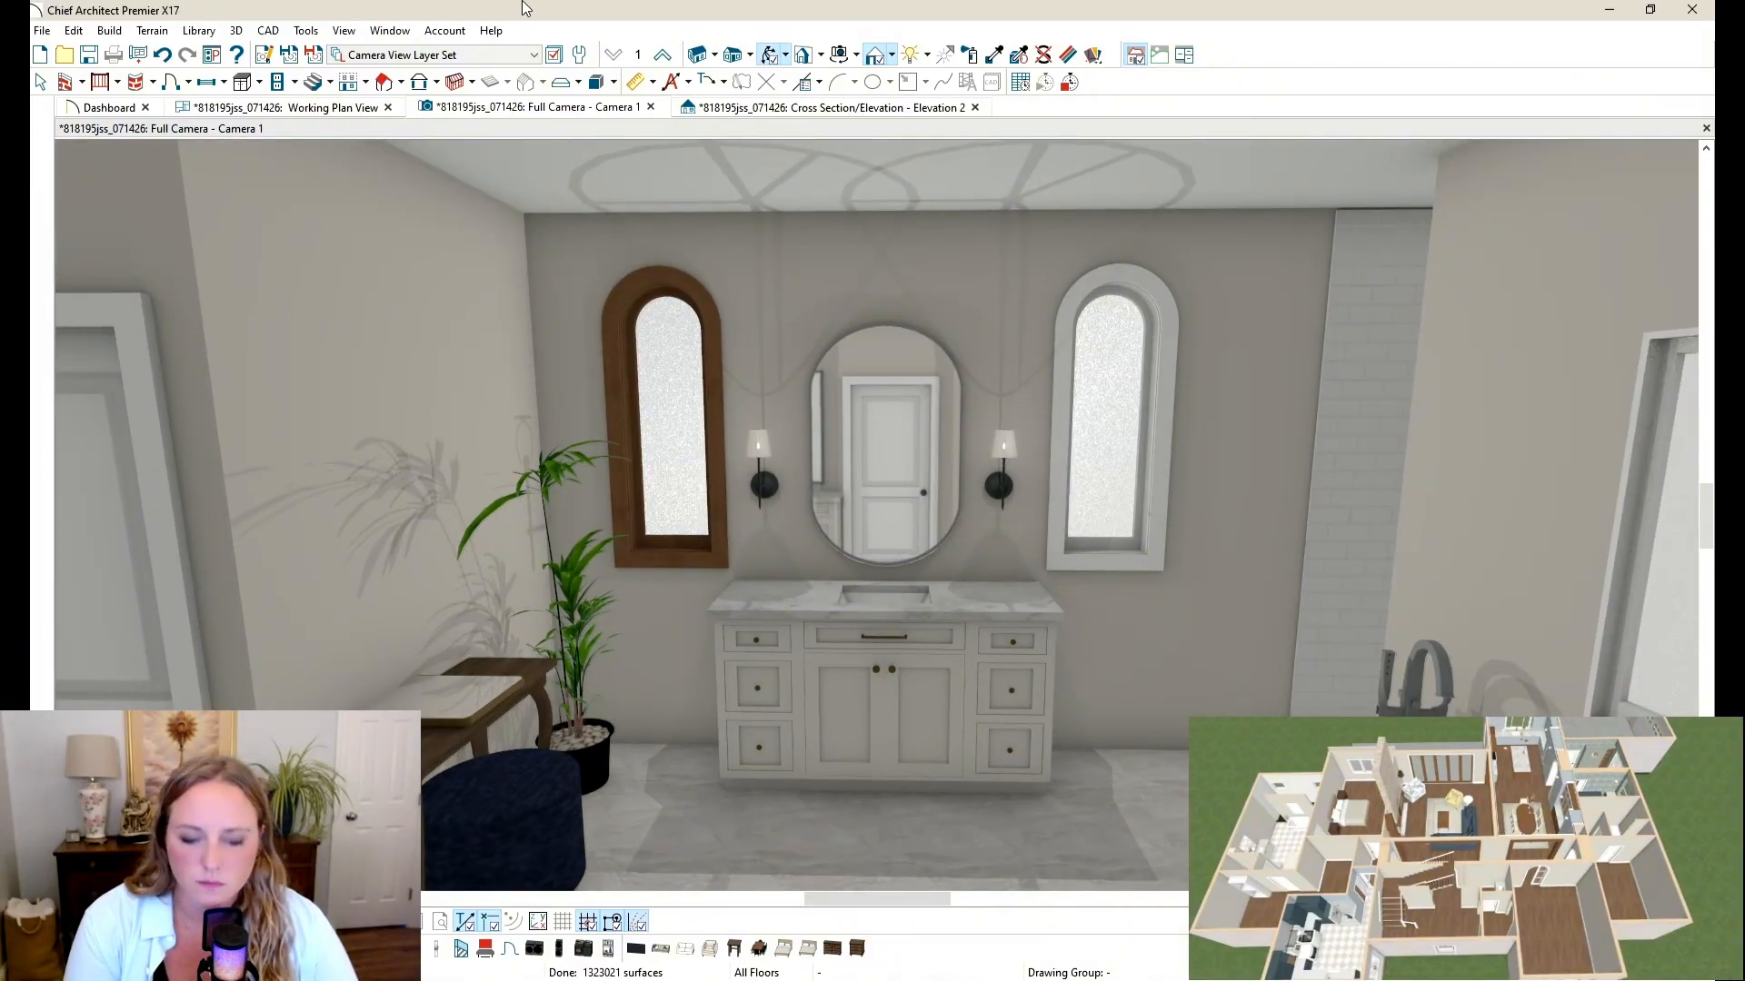
Step: Search the library for "towel" and place a countertop towel stand on the tub-side end of the vanity
{"action": "key", "text": "BackSpace"}
{"action": "key", "text": "BackSpace"}
{"action": "type", "text": "alm"}
{"action": "key", "text": "Return"}
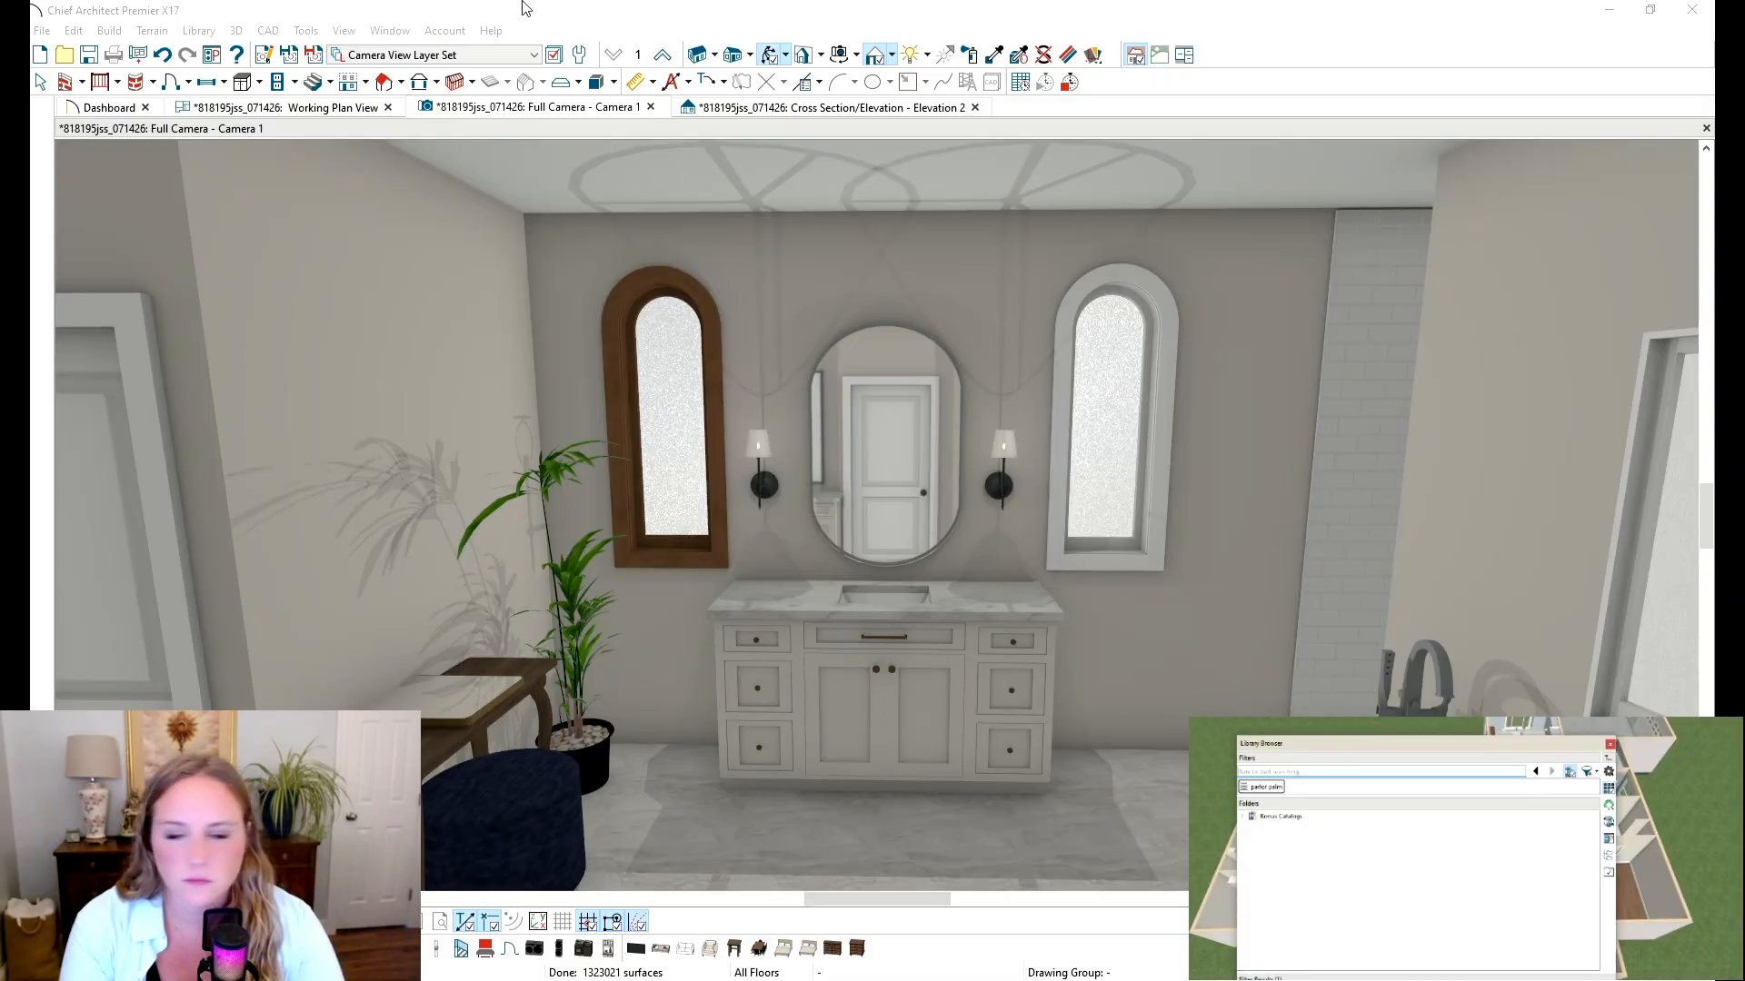
{"action": "type", "text": "towel"}
{"action": "key", "text": "Return"}
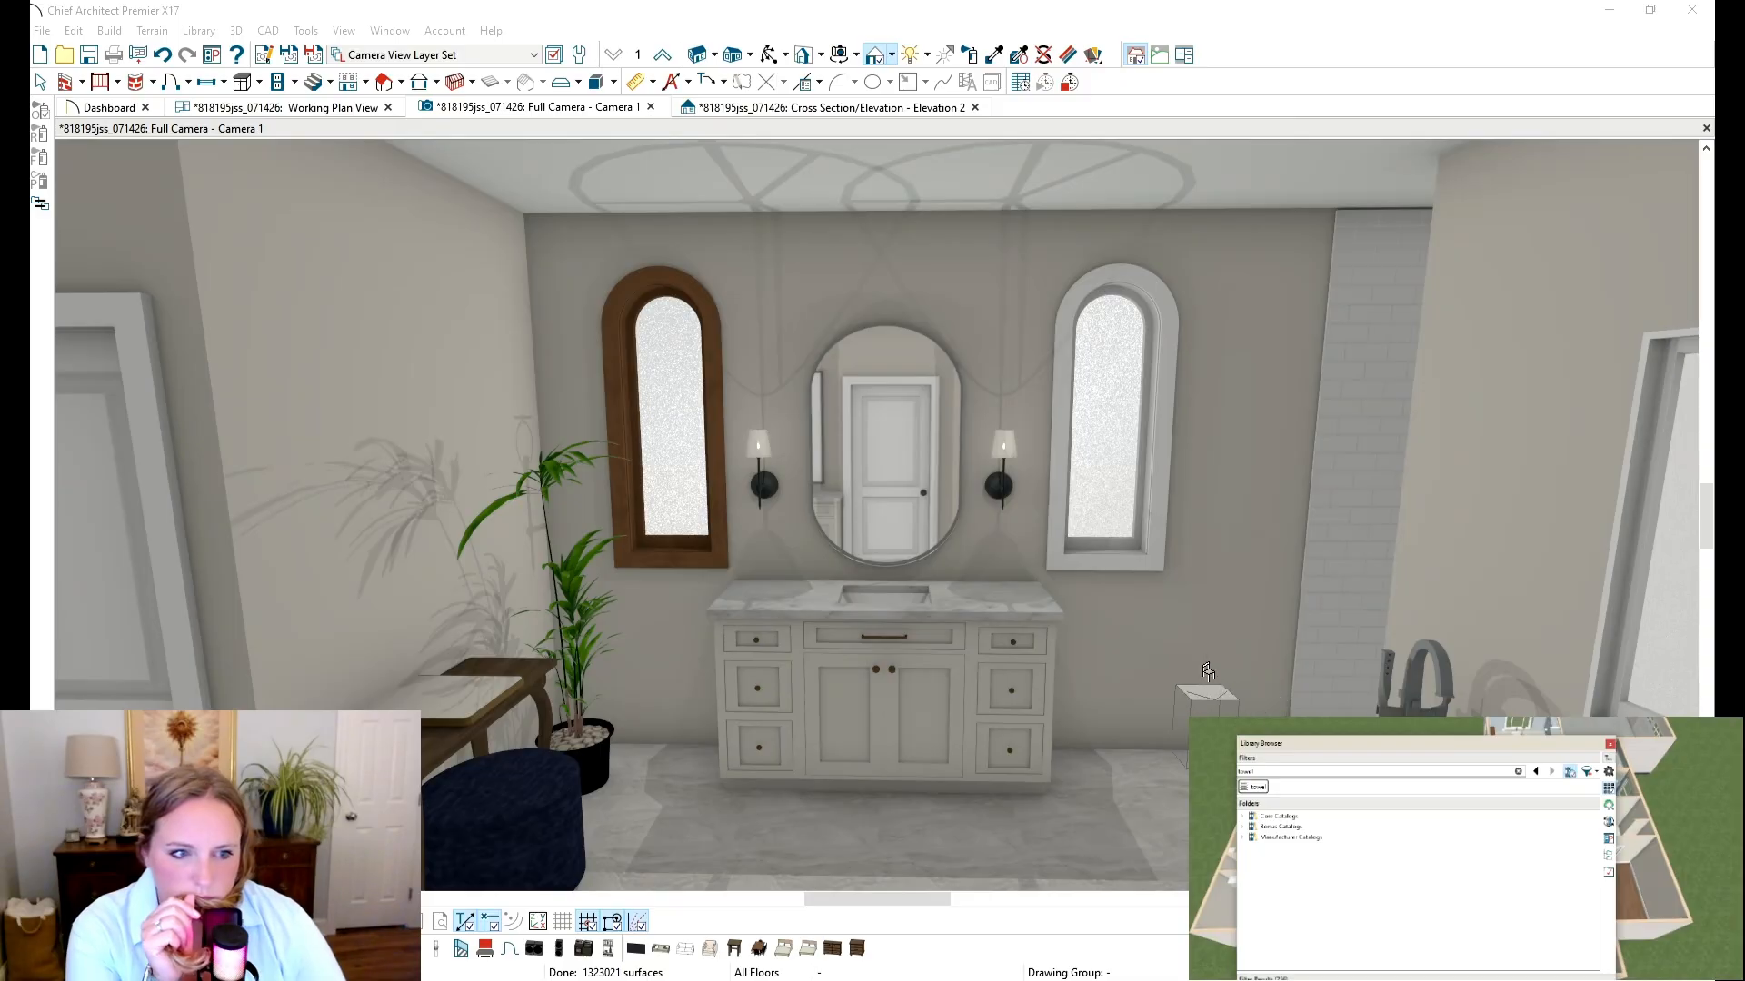
{"action": "left_click", "coordinate": [1000, 602]}
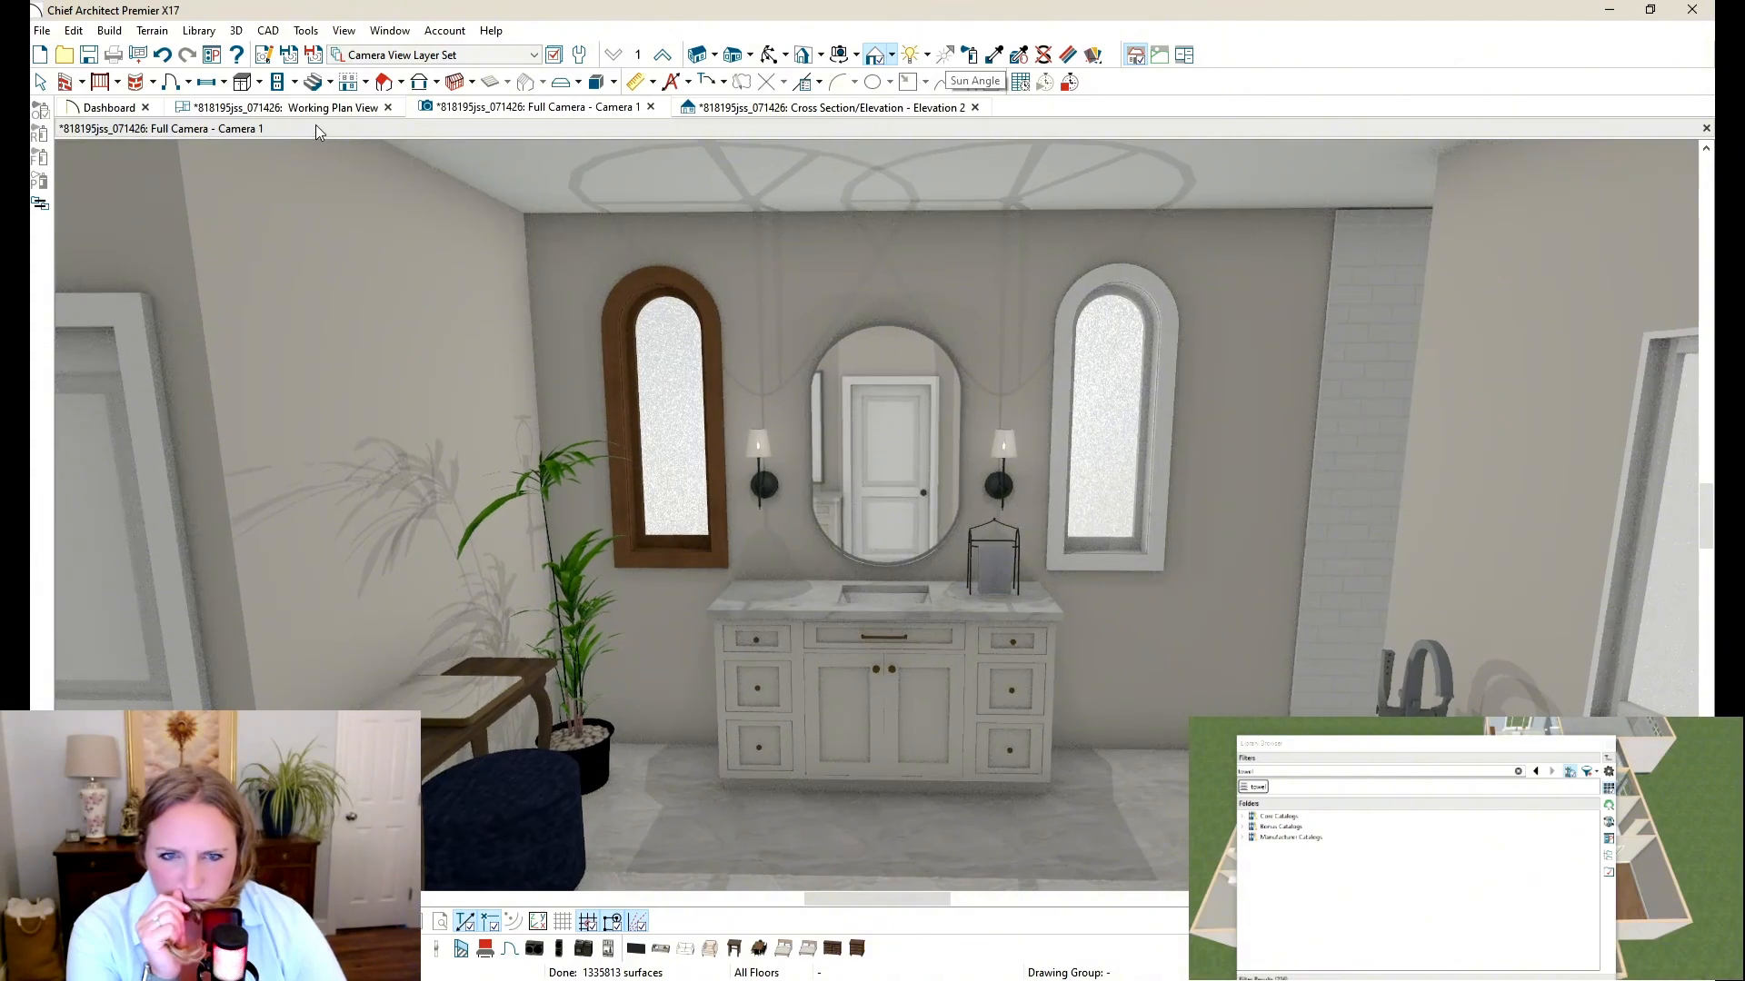
Step: Delete the towel stand from the vanity countertop
{"action": "left_click", "coordinate": [45, 83]}
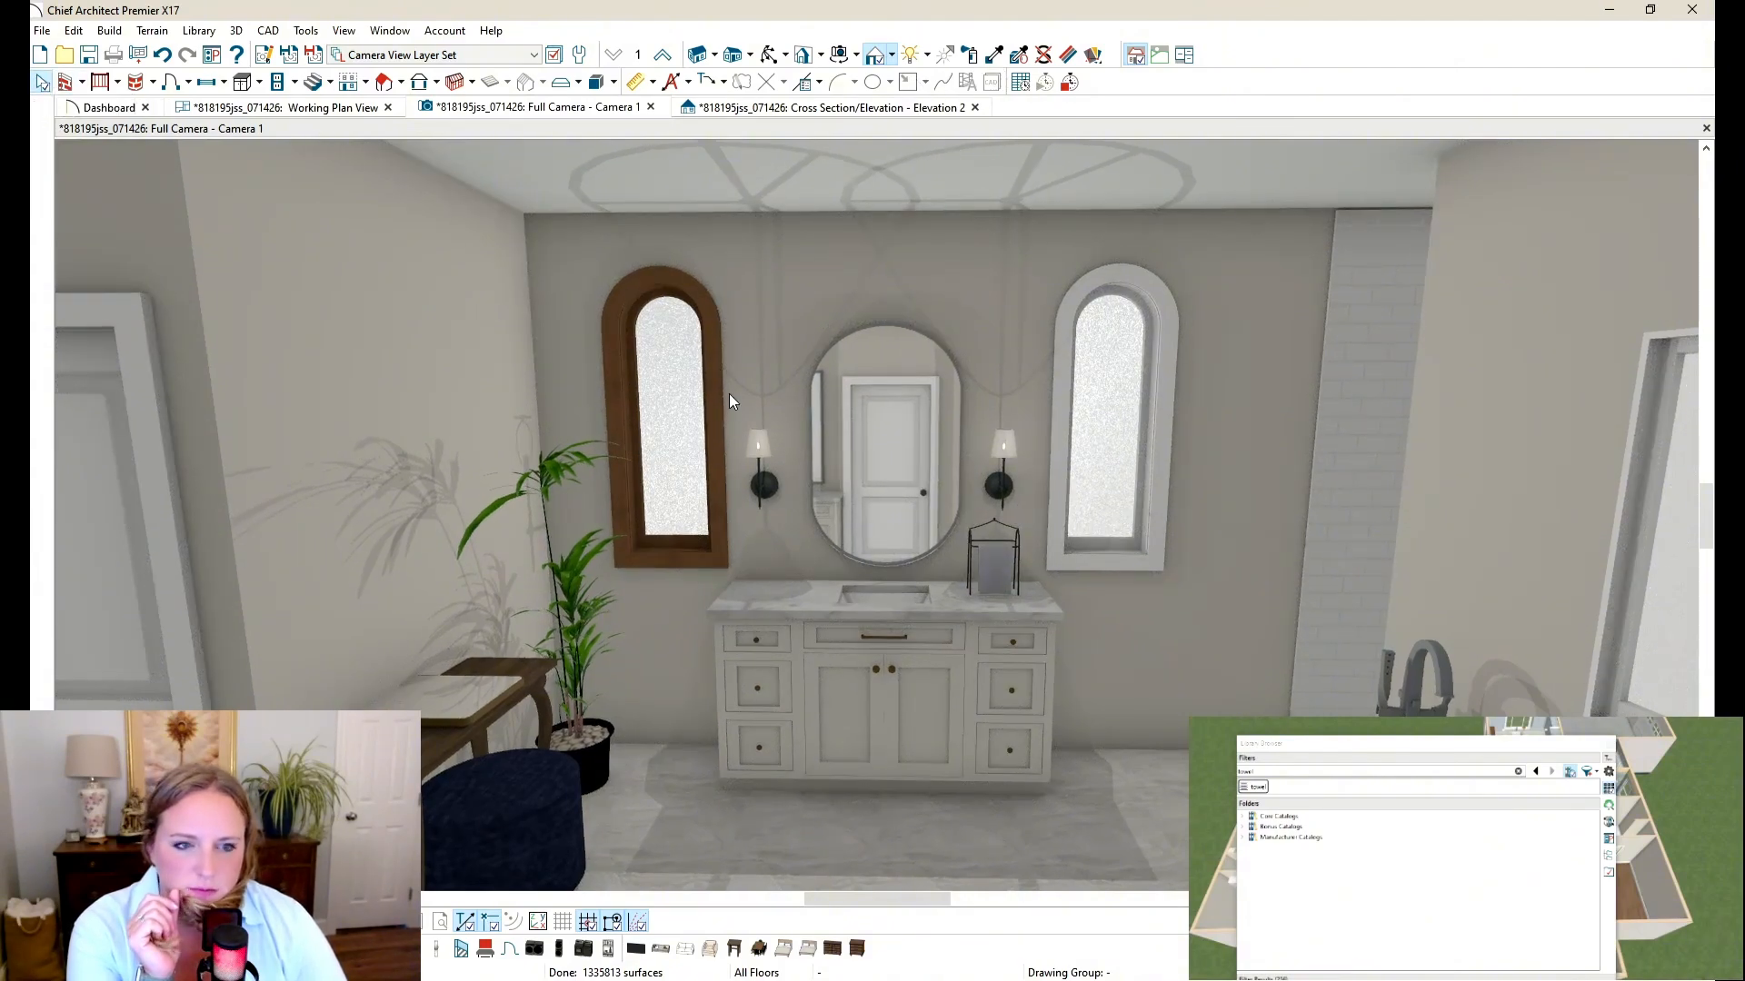
{"action": "left_click", "coordinate": [1011, 559]}
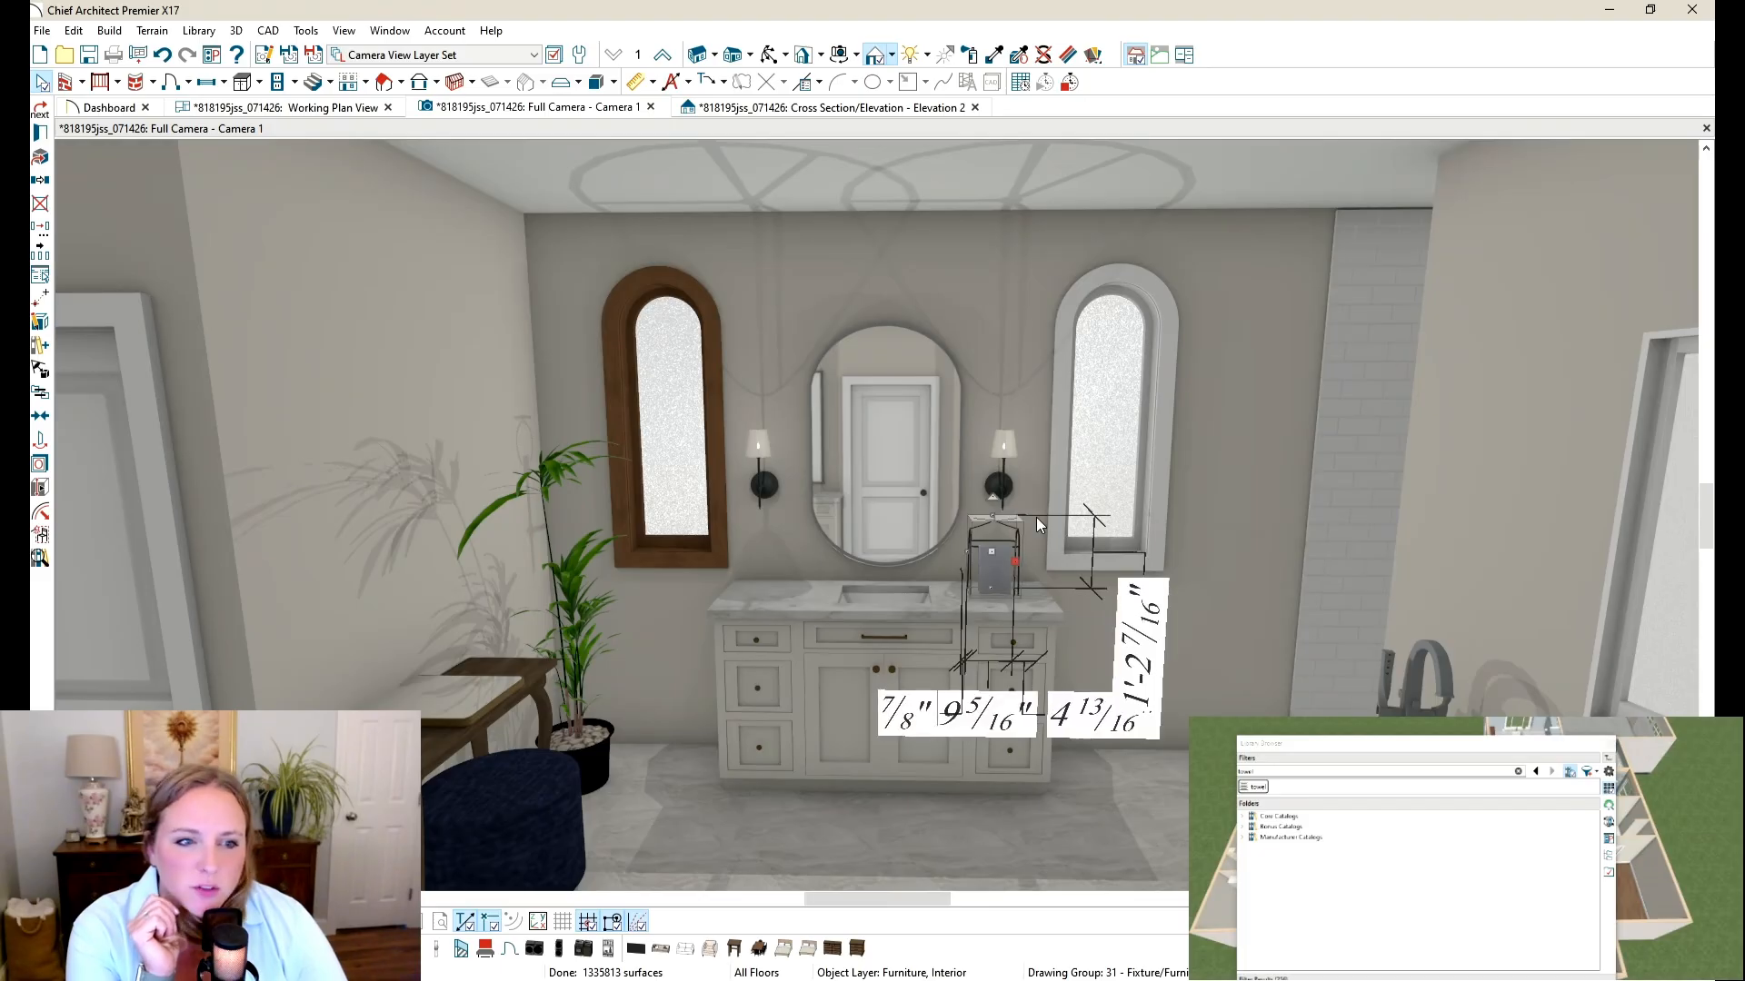
{"action": "key", "text": "Delete"}
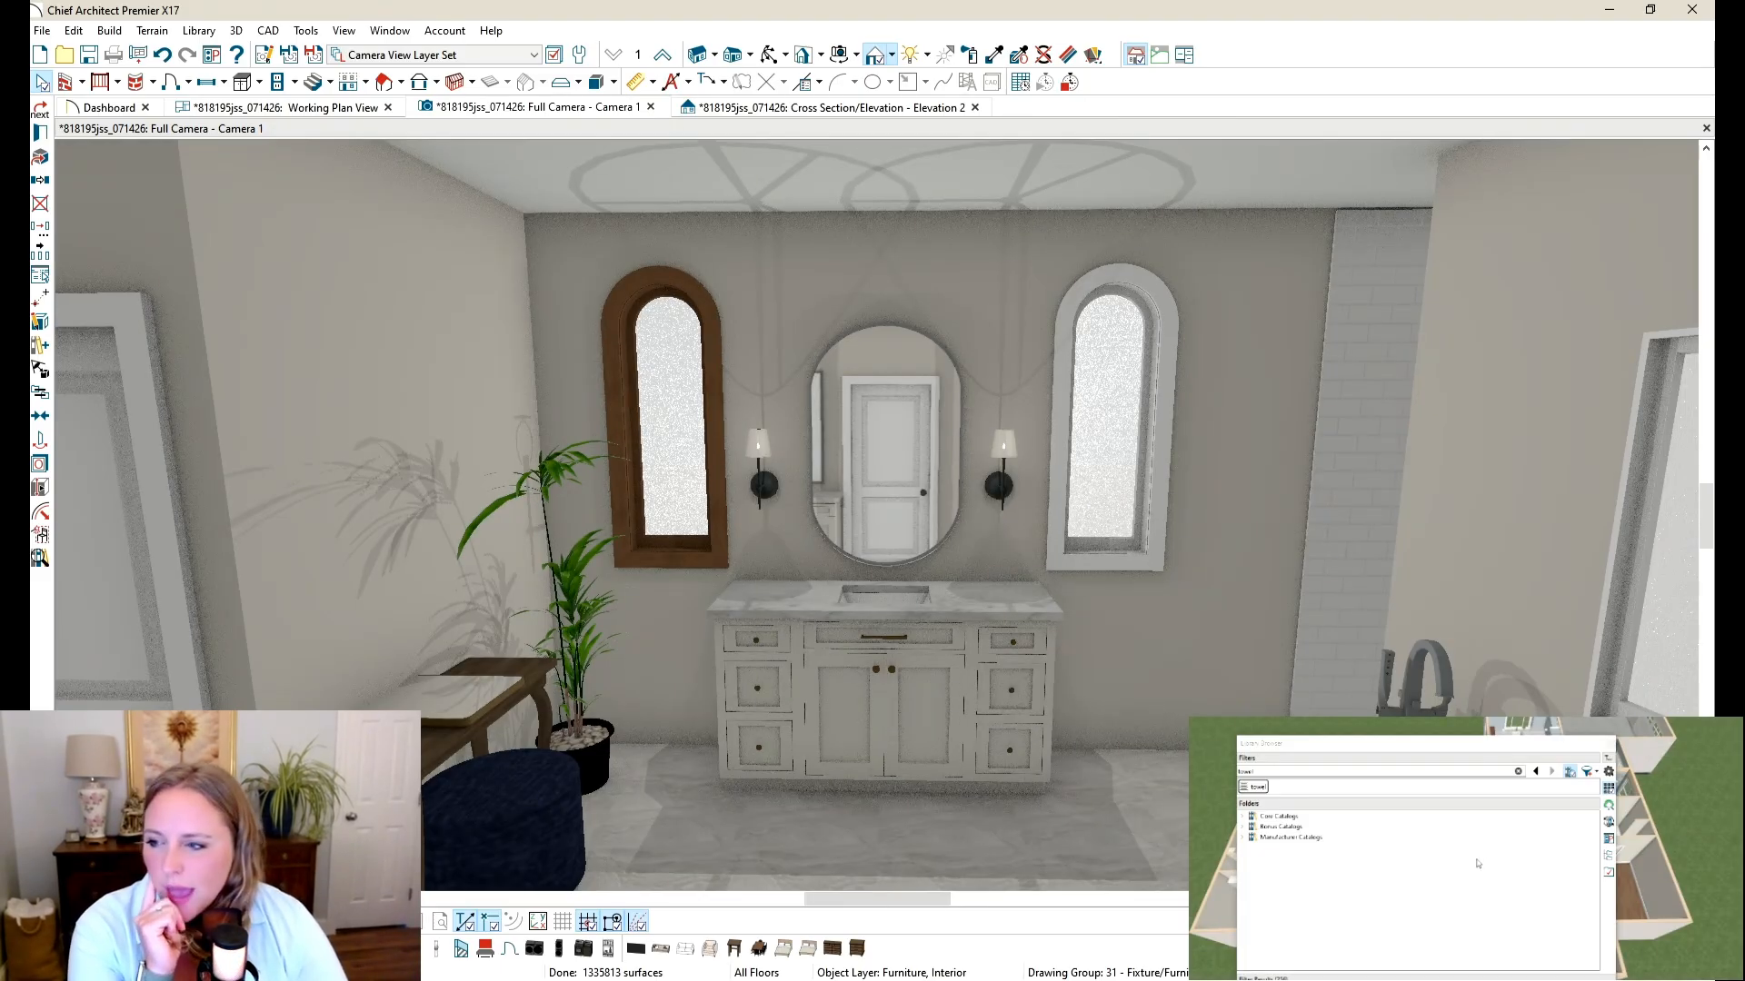
Step: Try a hanging hand towel on the wall between the window and the shower, and delete it
{"action": "left_click", "coordinate": [1406, 974]}
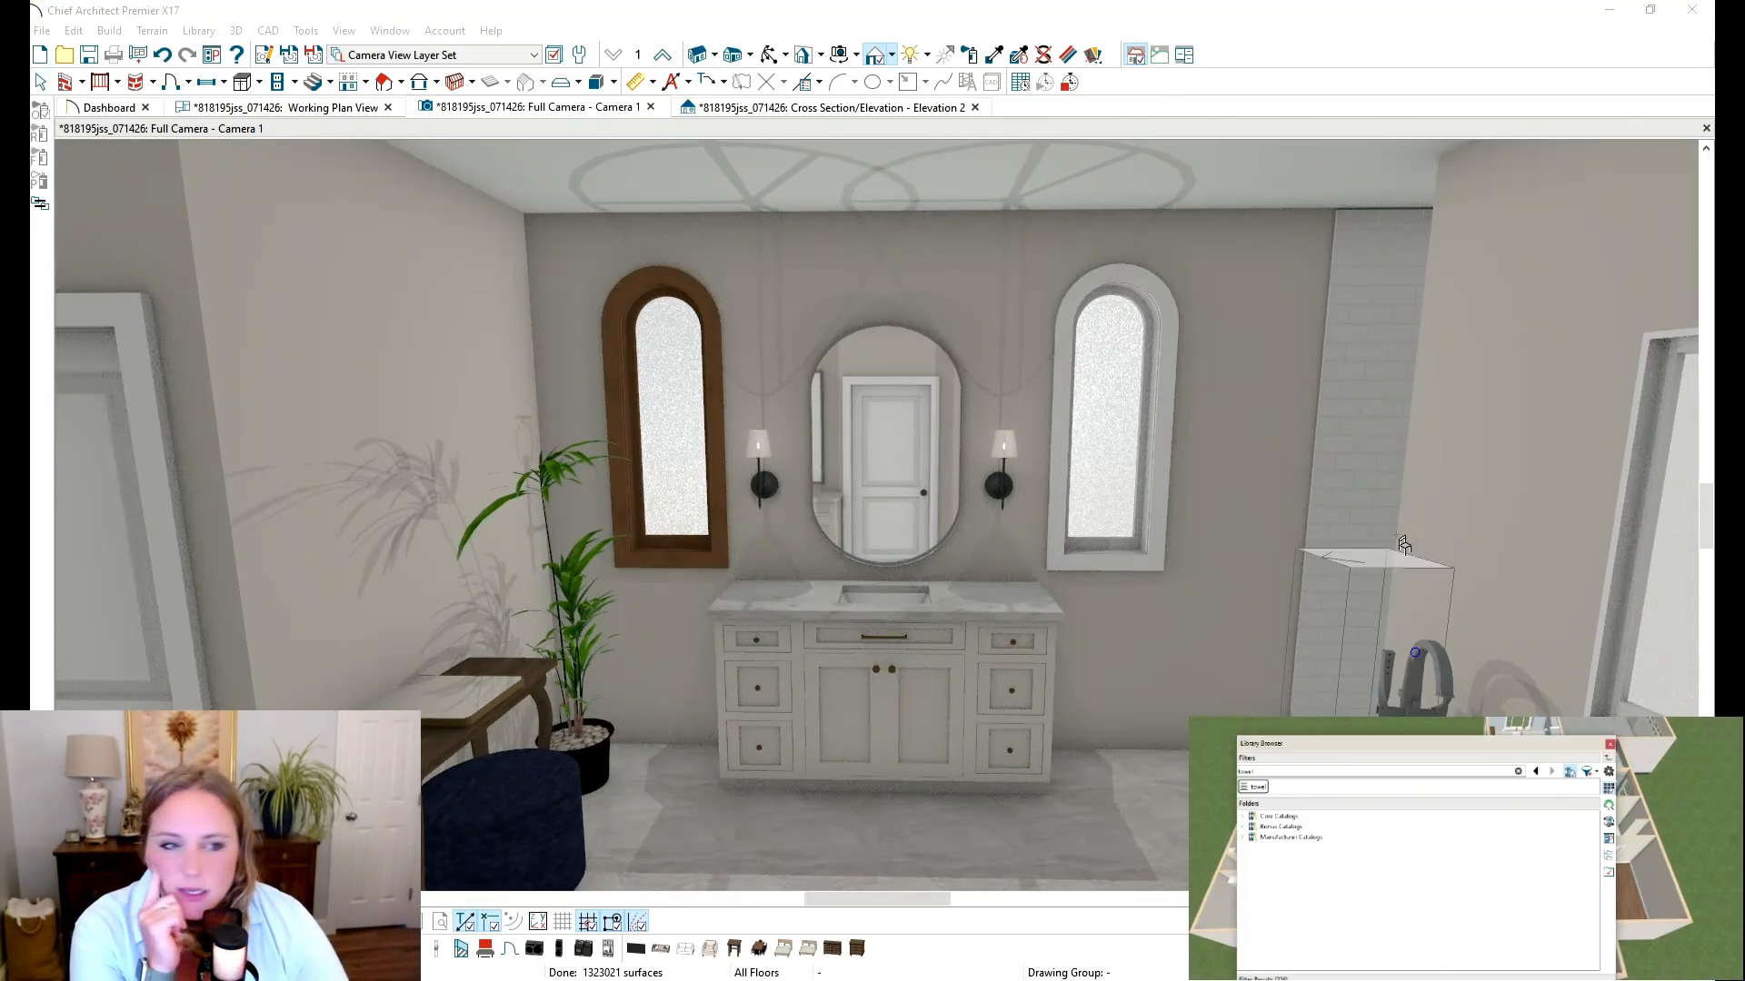
{"action": "left_click", "coordinate": [1250, 452]}
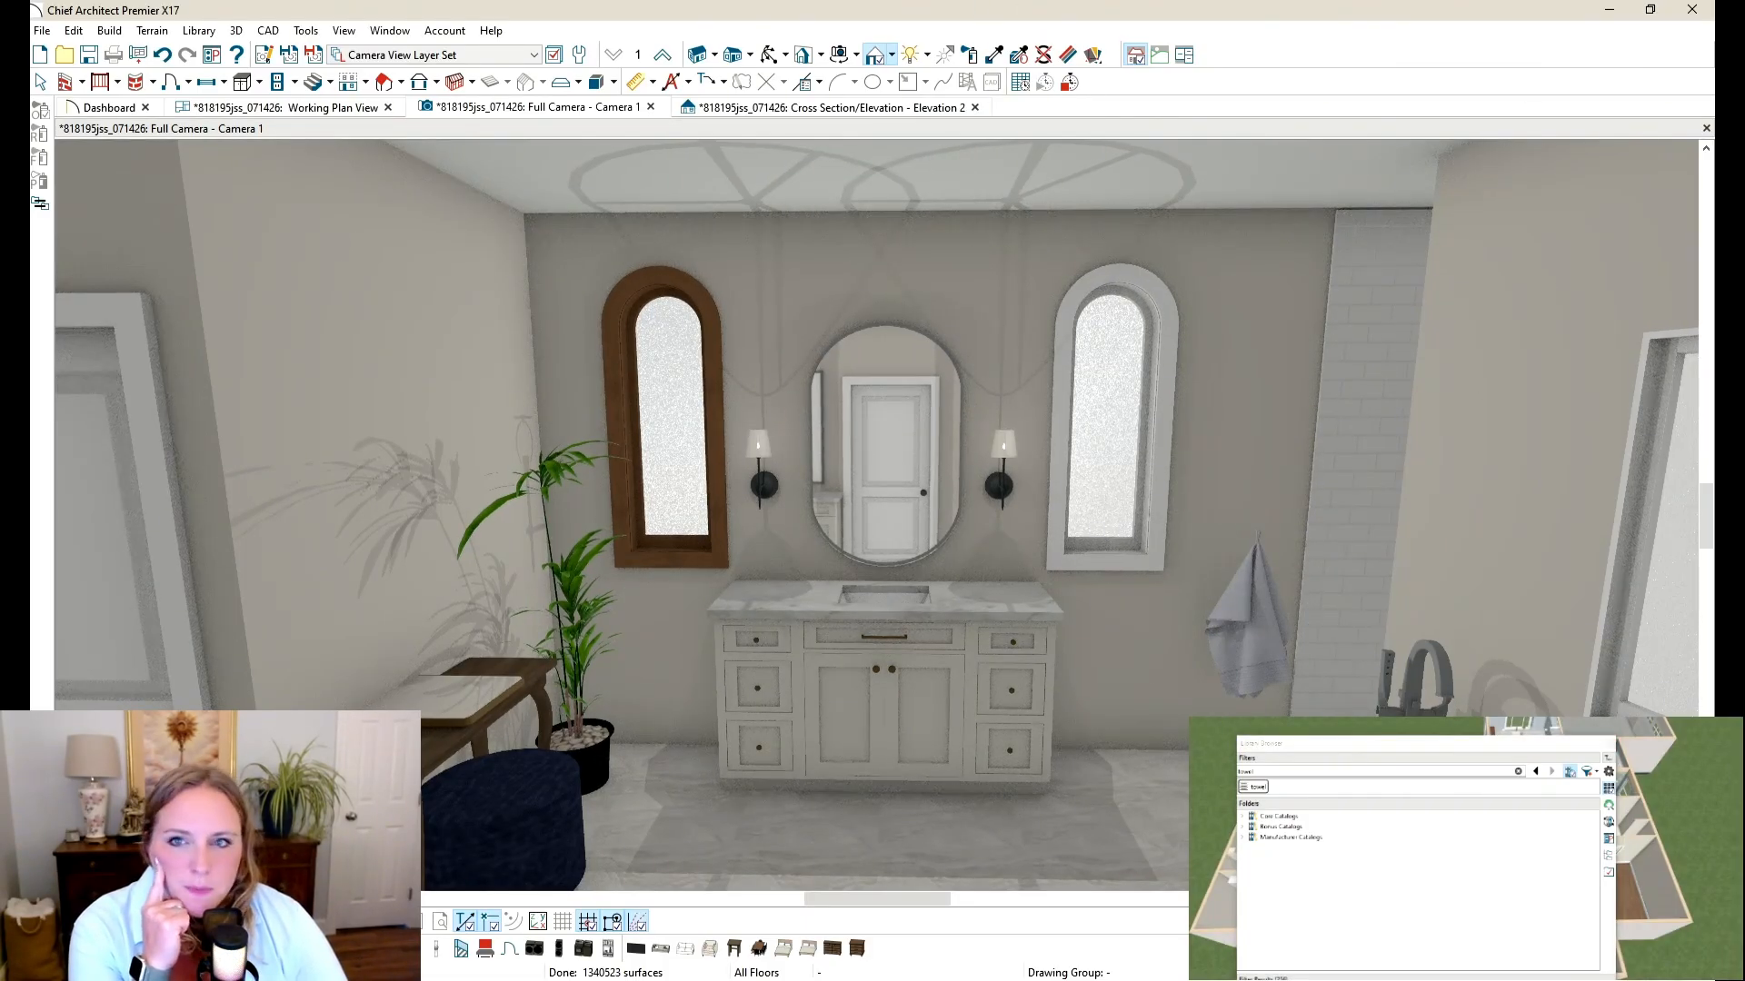
{"action": "key", "text": "Escape"}
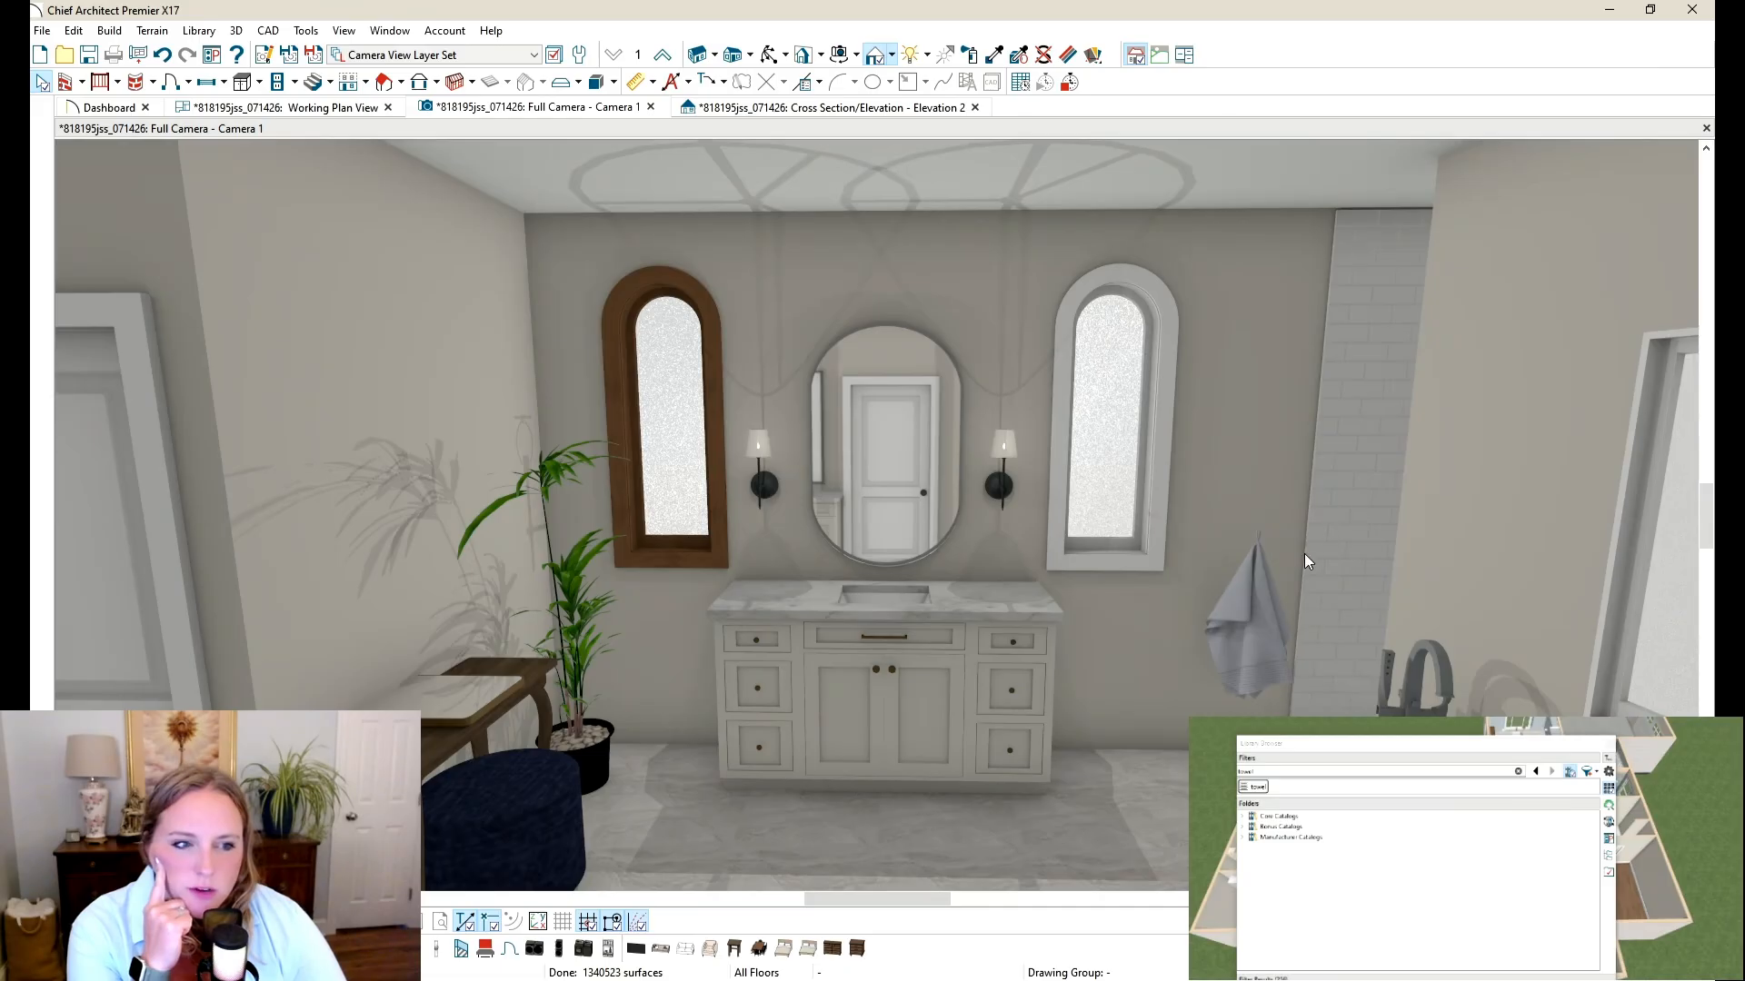
{"action": "left_click", "coordinate": [1259, 596]}
{"action": "key", "text": "Delete"}
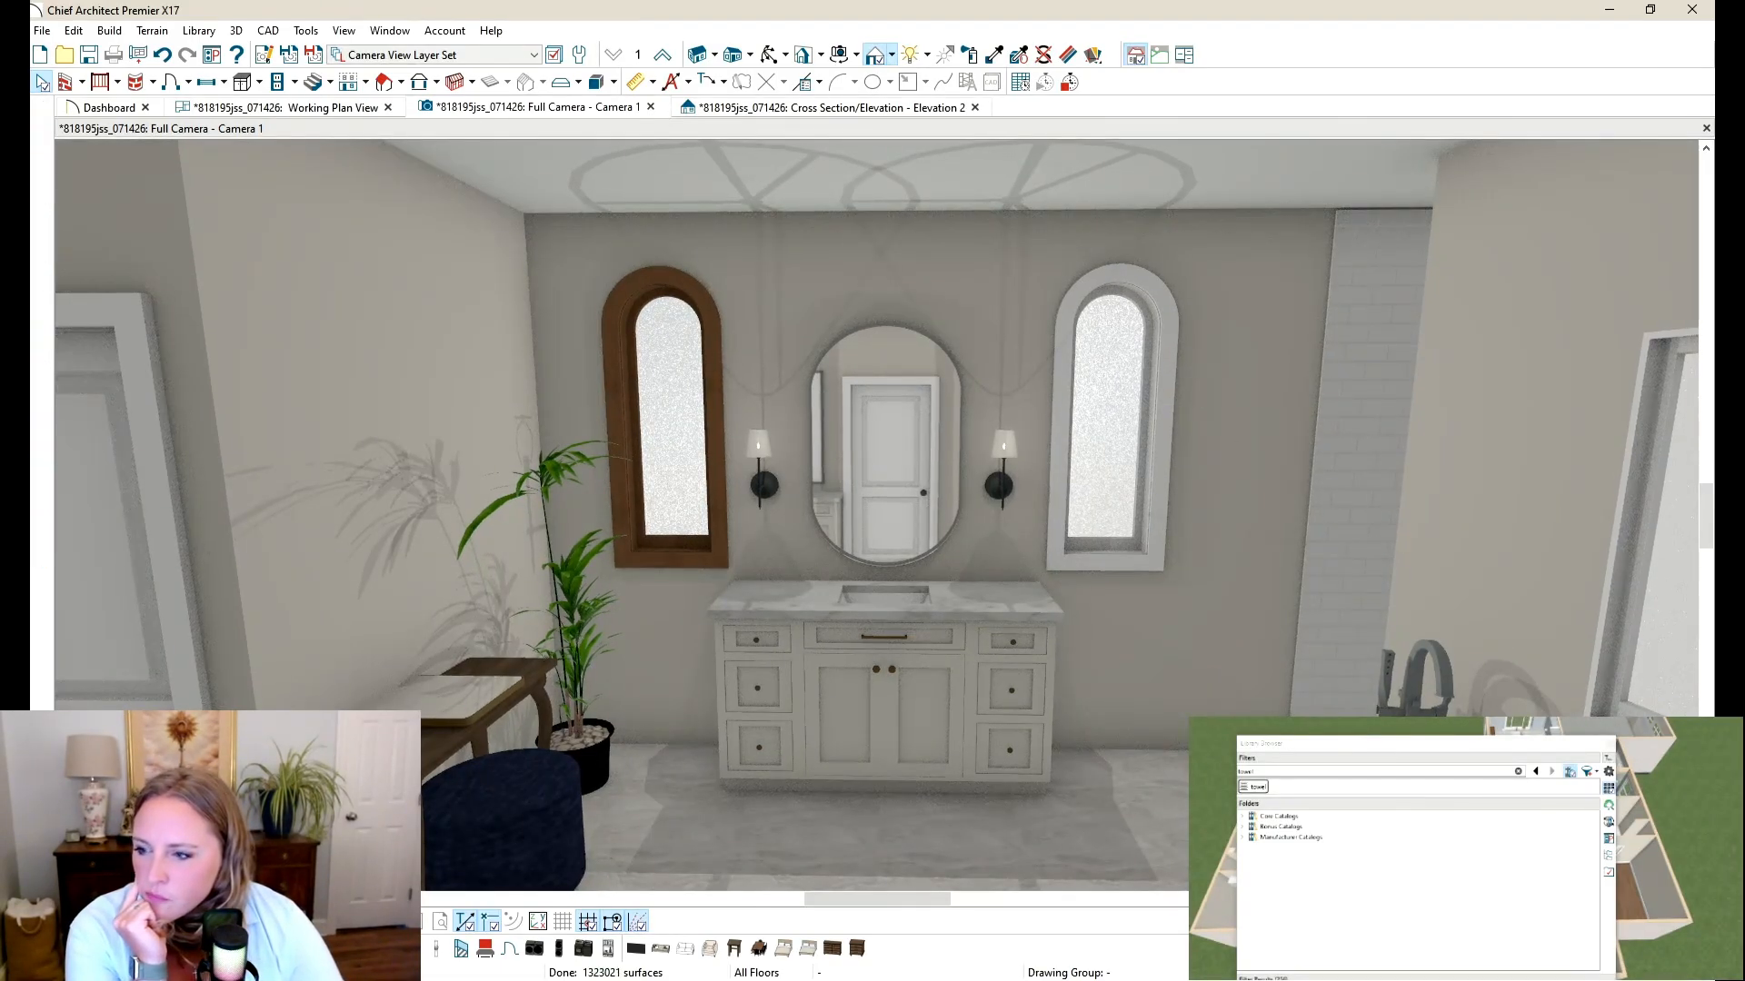
Step: Try a black wall-mounted towel rack with towels beside the window, and delete it
{"action": "left_click", "coordinate": [1290, 978]}
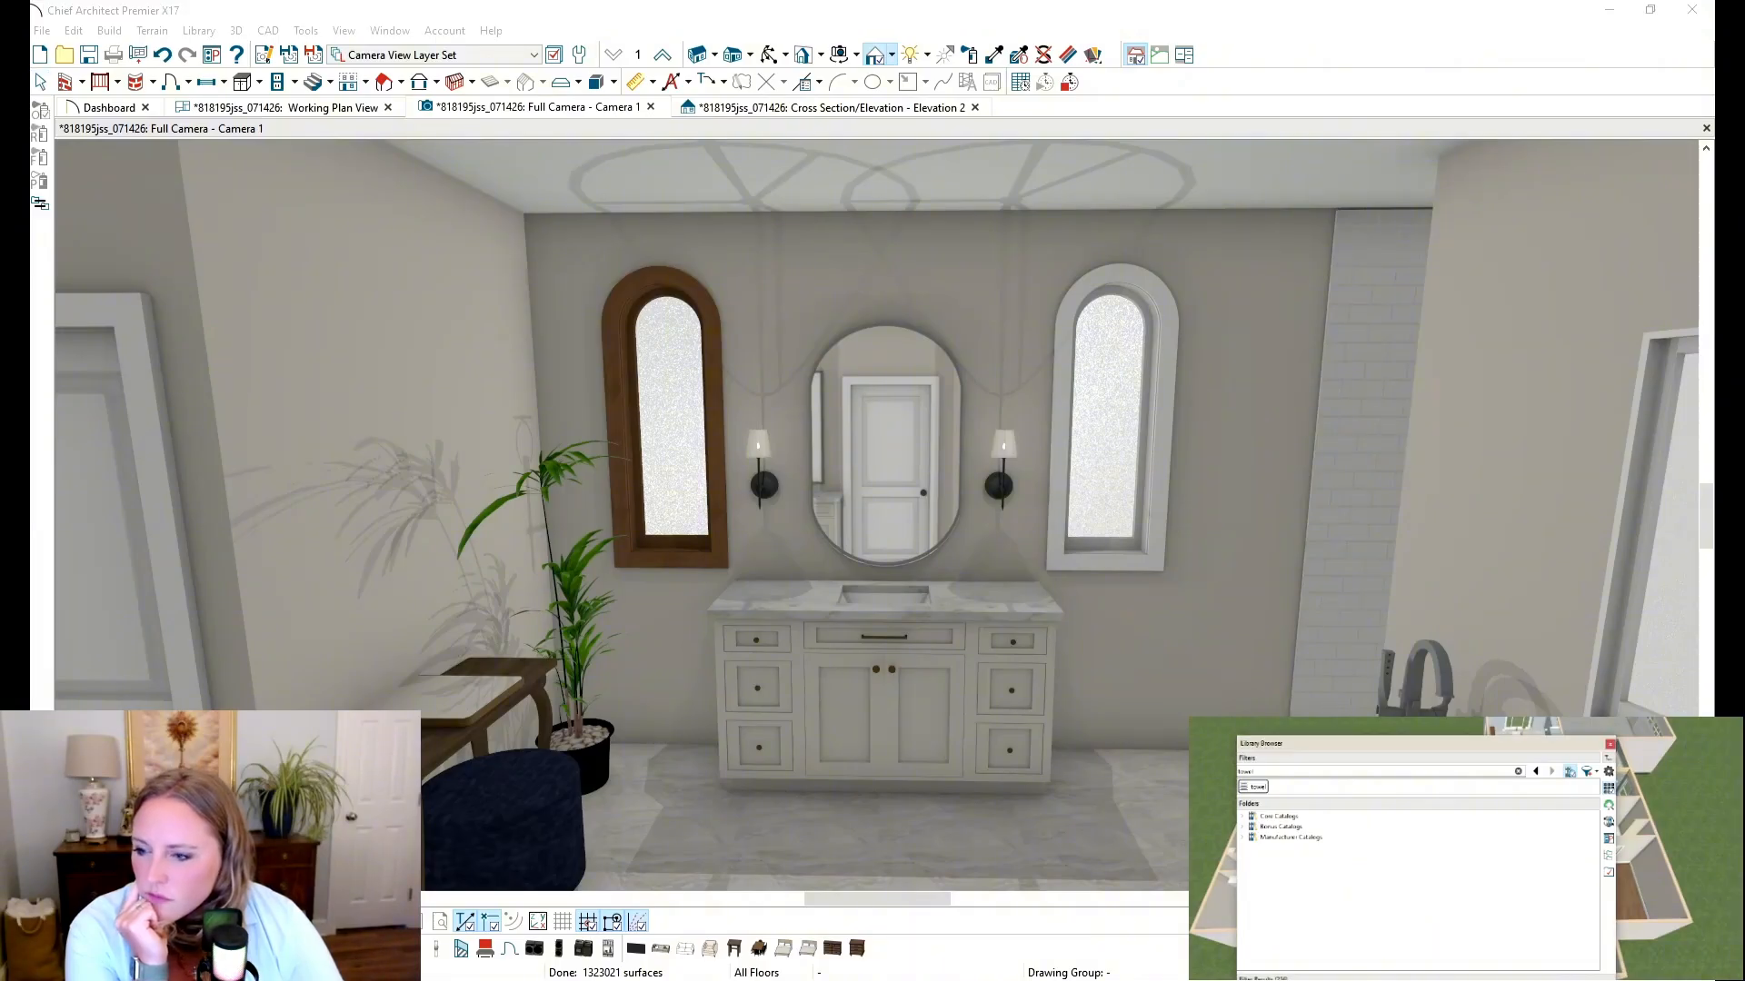
{"action": "left_click", "coordinate": [1217, 531]}
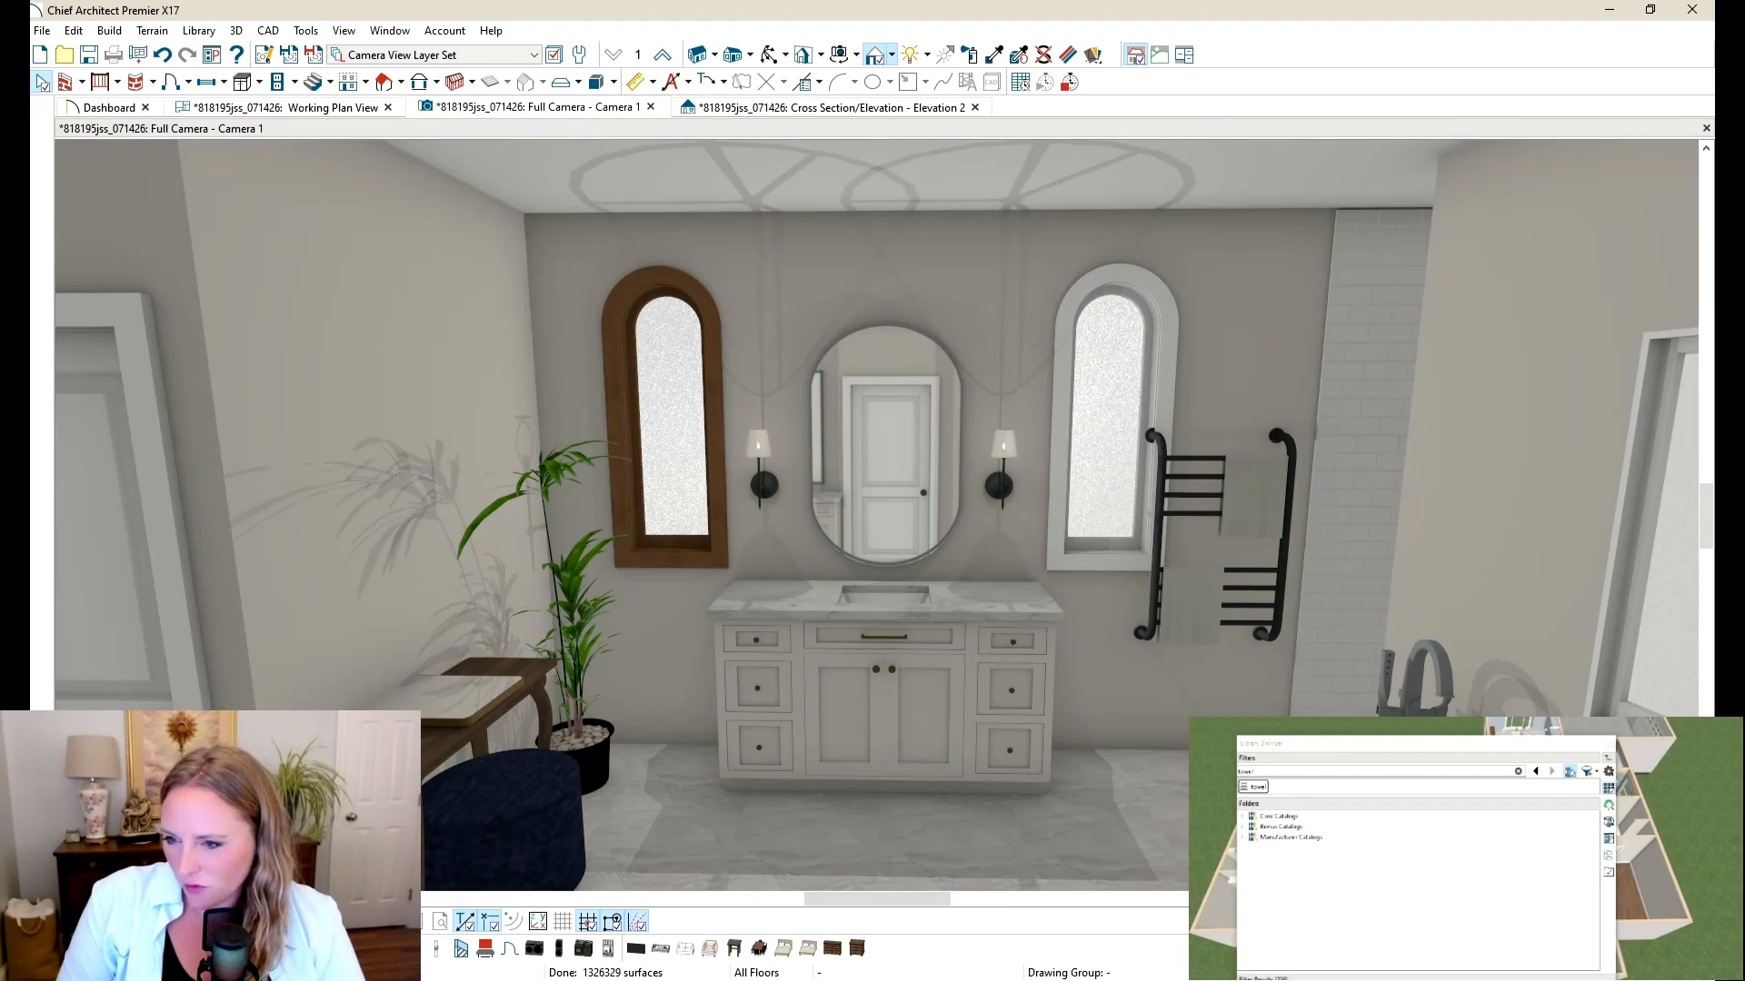
{"action": "left_click", "coordinate": [1363, 772]}
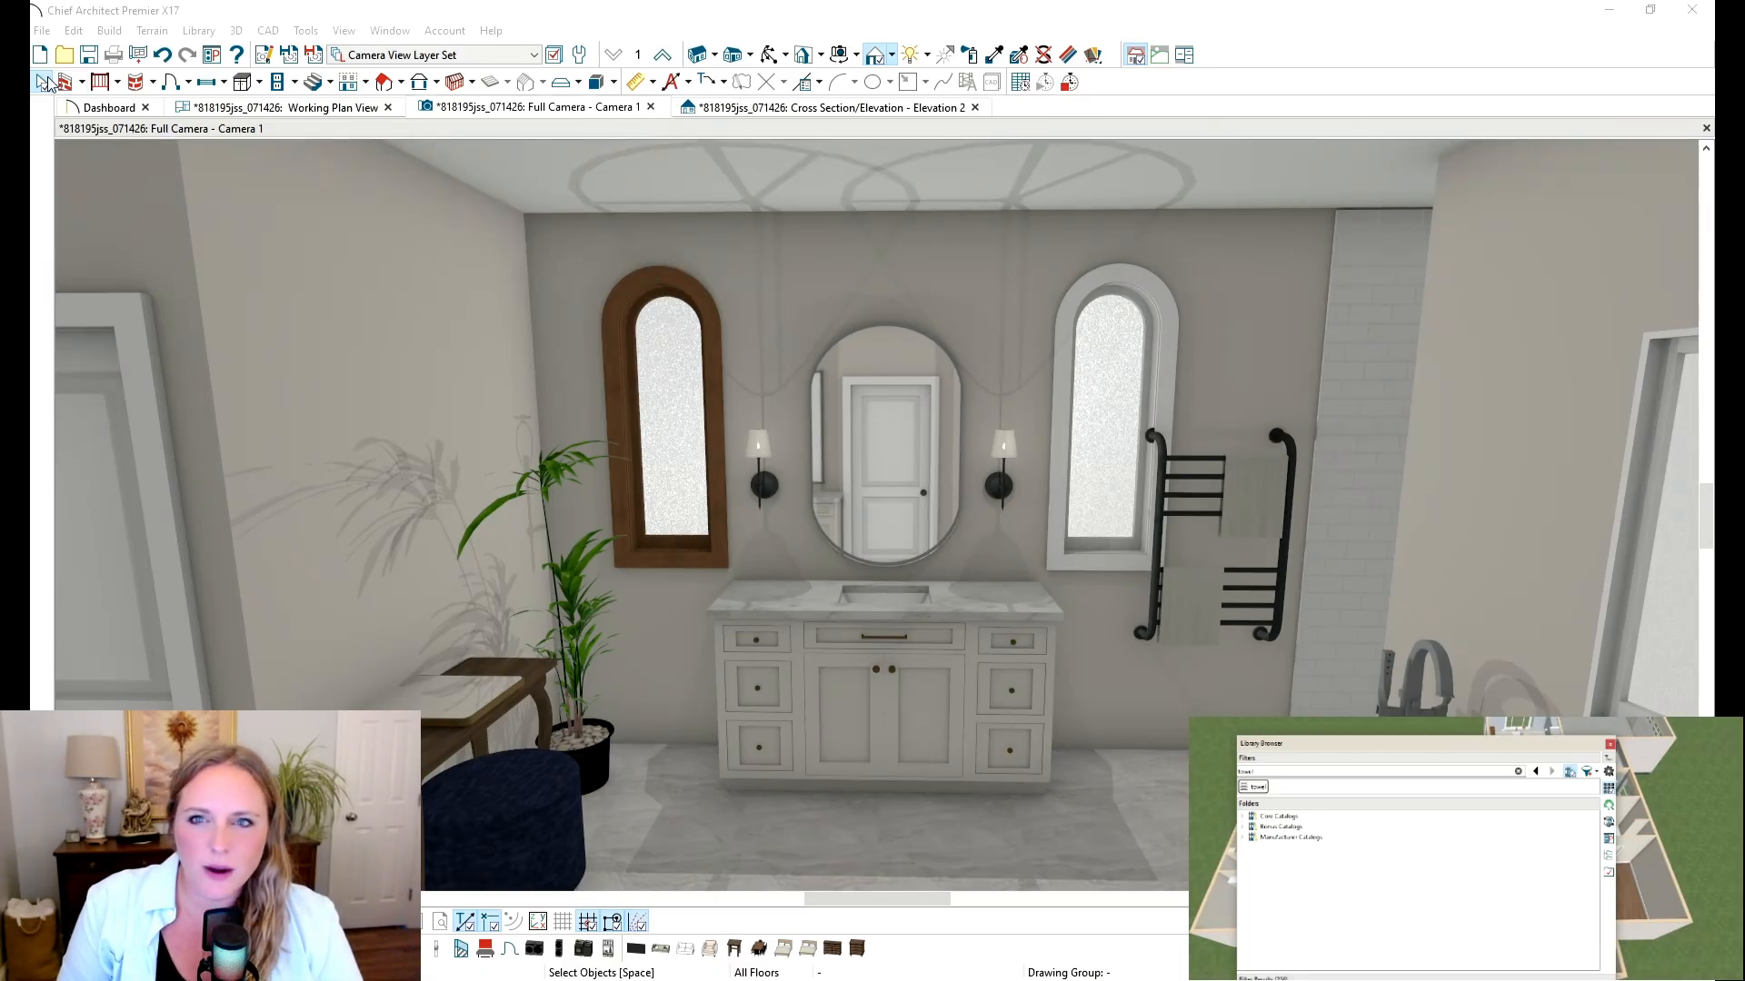
{"action": "left_click", "coordinate": [1257, 486]}
{"action": "left_click", "coordinate": [1250, 513]}
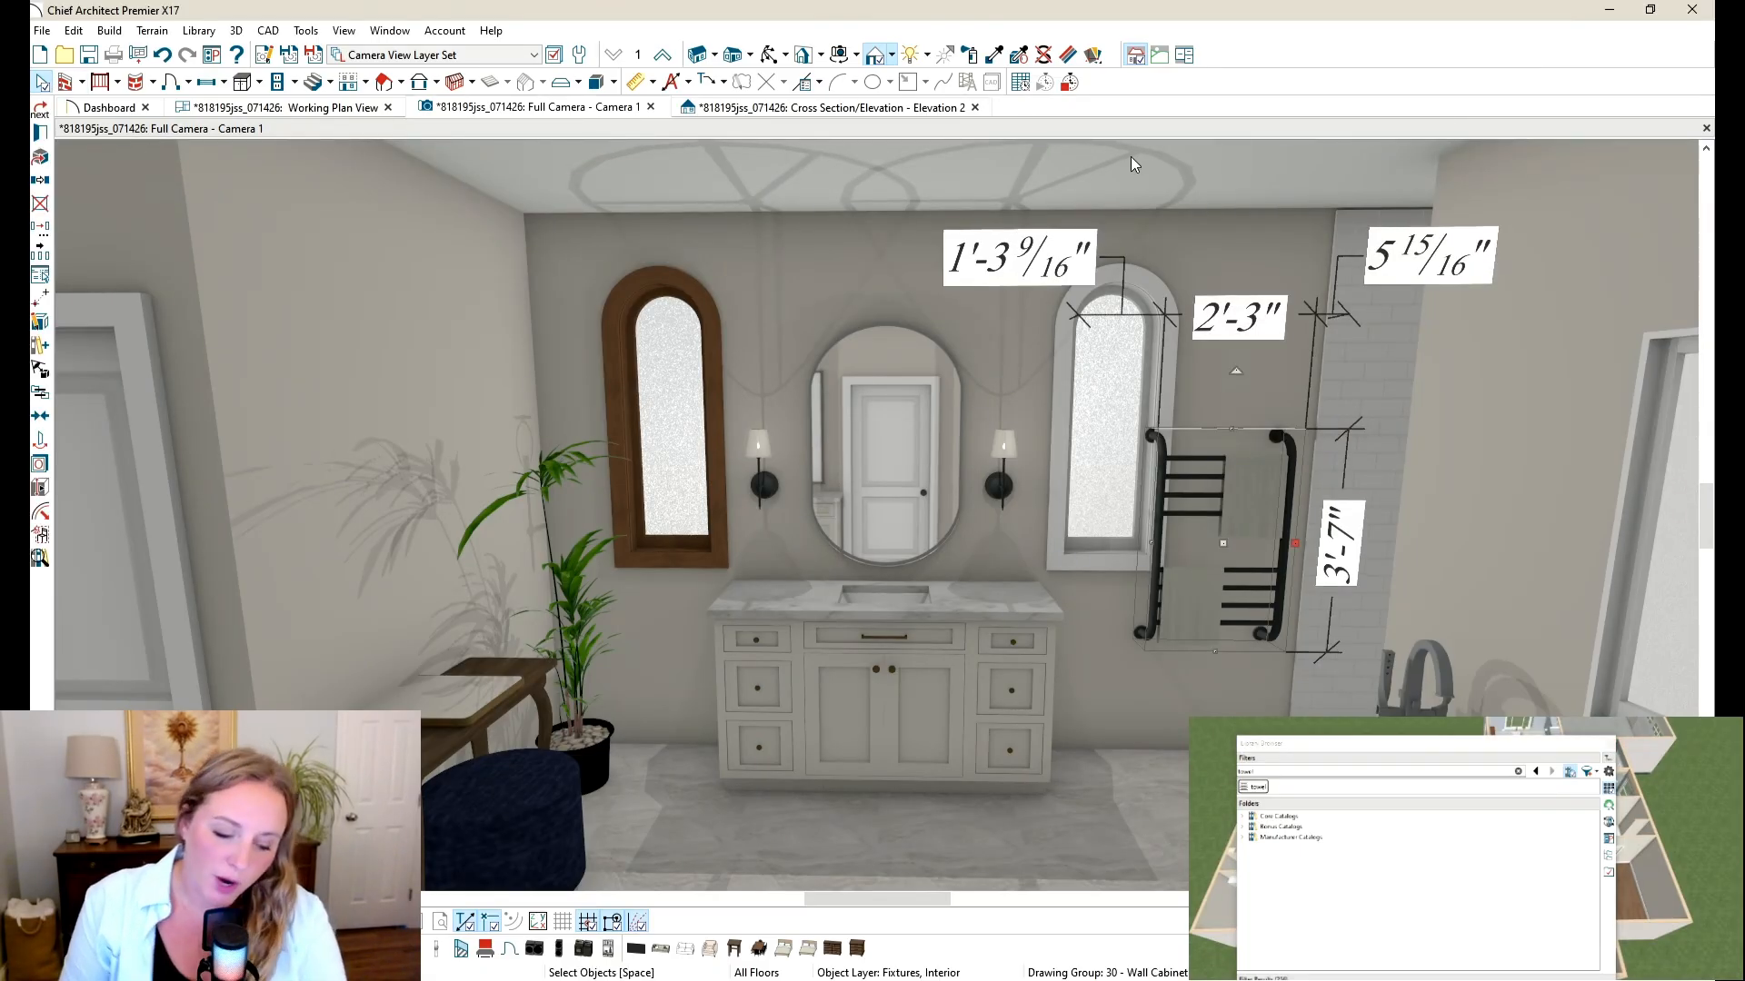
{"action": "key", "text": "Delete"}
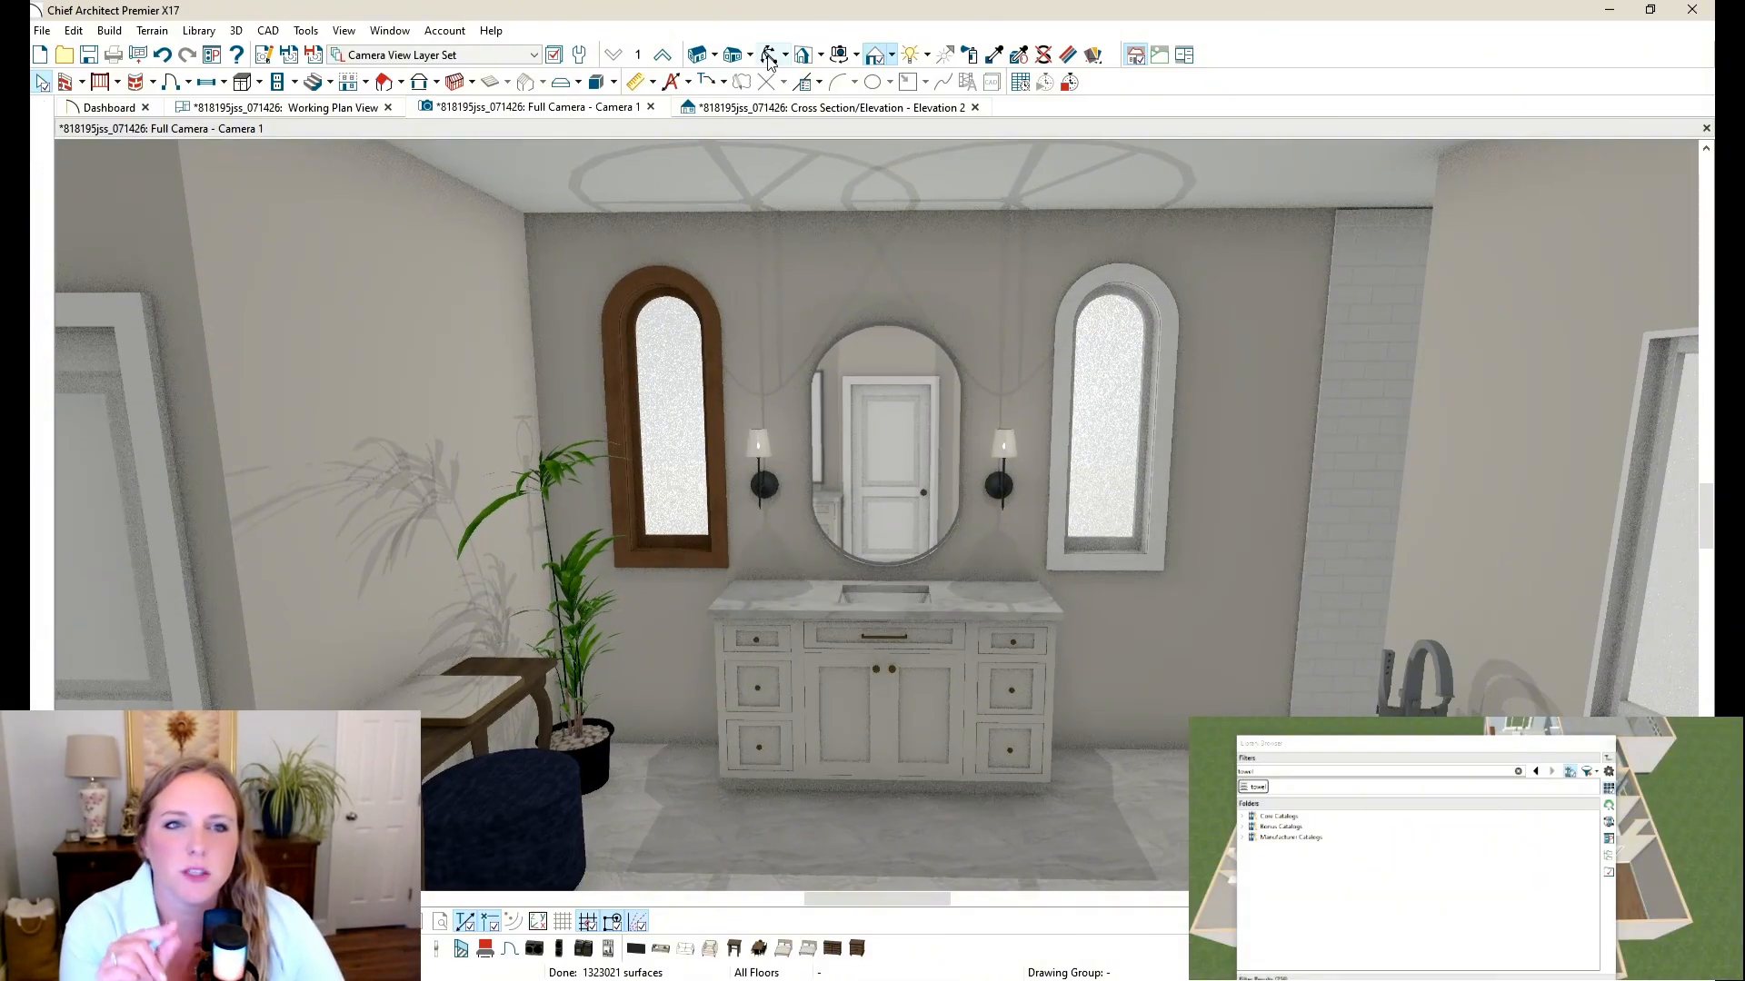
Step: Close the library browser and paint the white arched window's casing with the same brown wood as the other window
{"action": "left_click", "coordinate": [768, 59]}
{"action": "scroll", "coordinate": [986, 374], "scroll_direction": "up", "scroll_amount": 4}
{"action": "mouse_move", "coordinate": [987, 374]}
{"action": "left_mouse_down"}
{"action": "mouse_move", "coordinate": [1332, 451]}
{"action": "mouse_move", "coordinate": [1328, 400]}
{"action": "mouse_move", "coordinate": [1019, 373]}
{"action": "left_mouse_up"}
{"action": "scroll", "coordinate": [1020, 374], "scroll_direction": "down", "scroll_amount": 6}
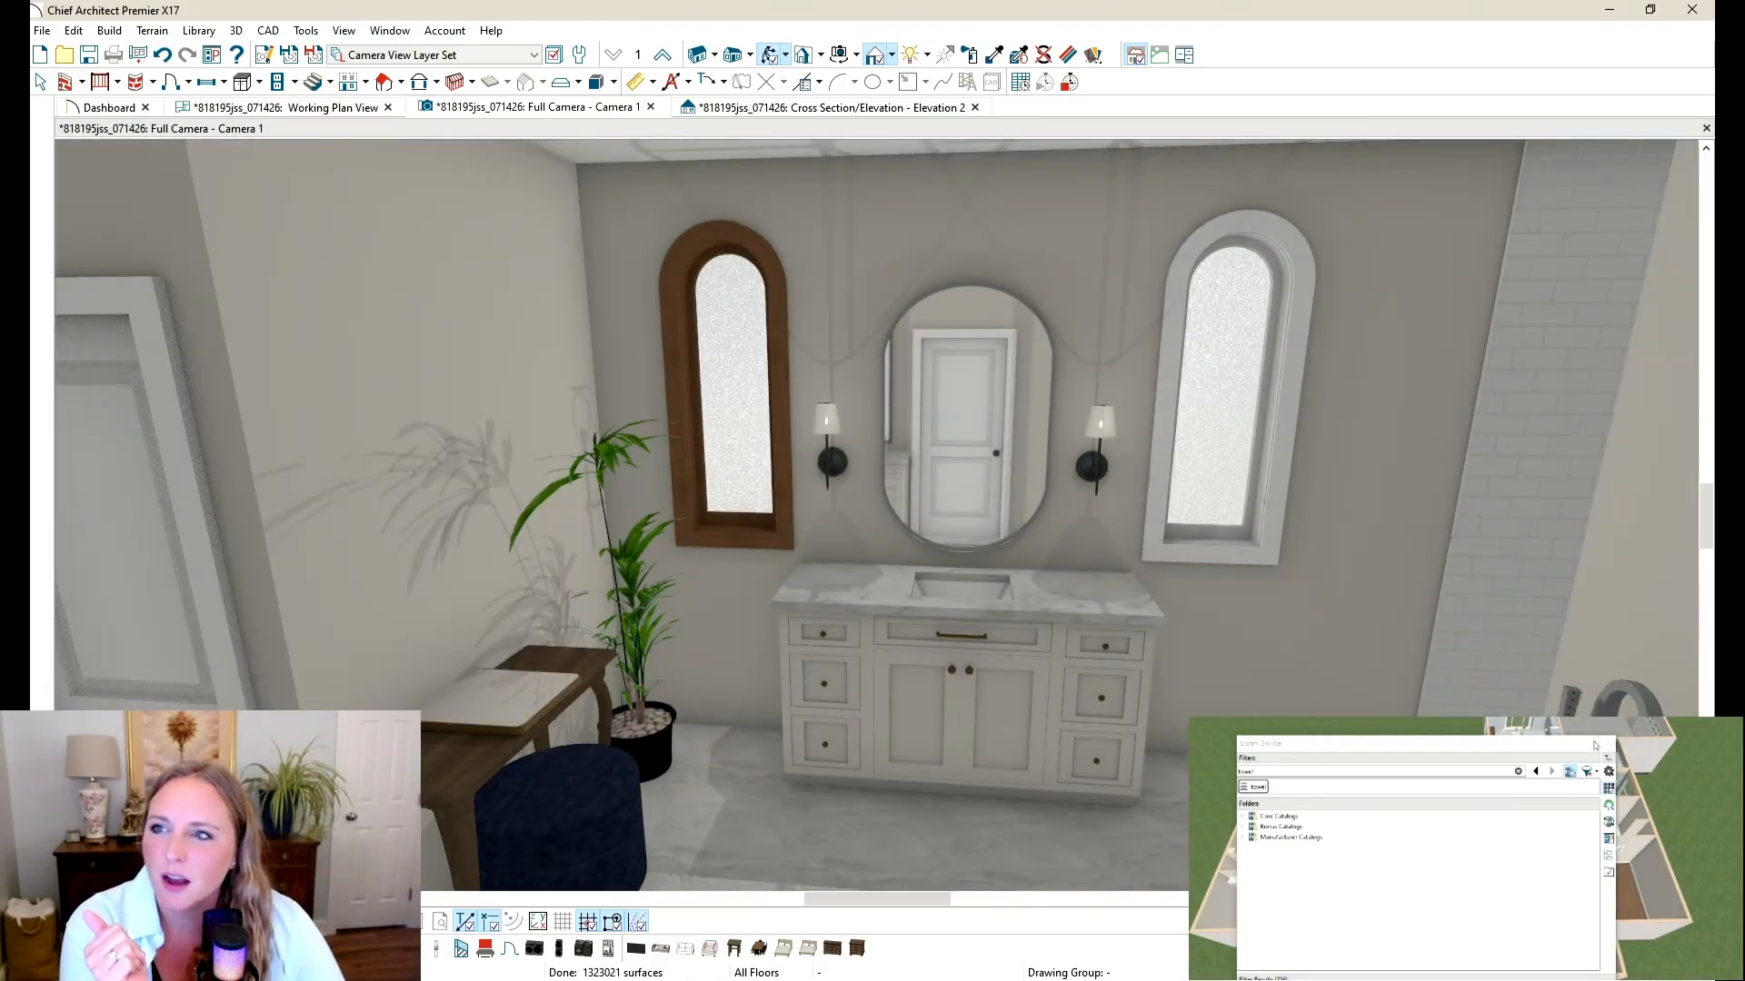
{"action": "left_click", "coordinate": [1606, 749]}
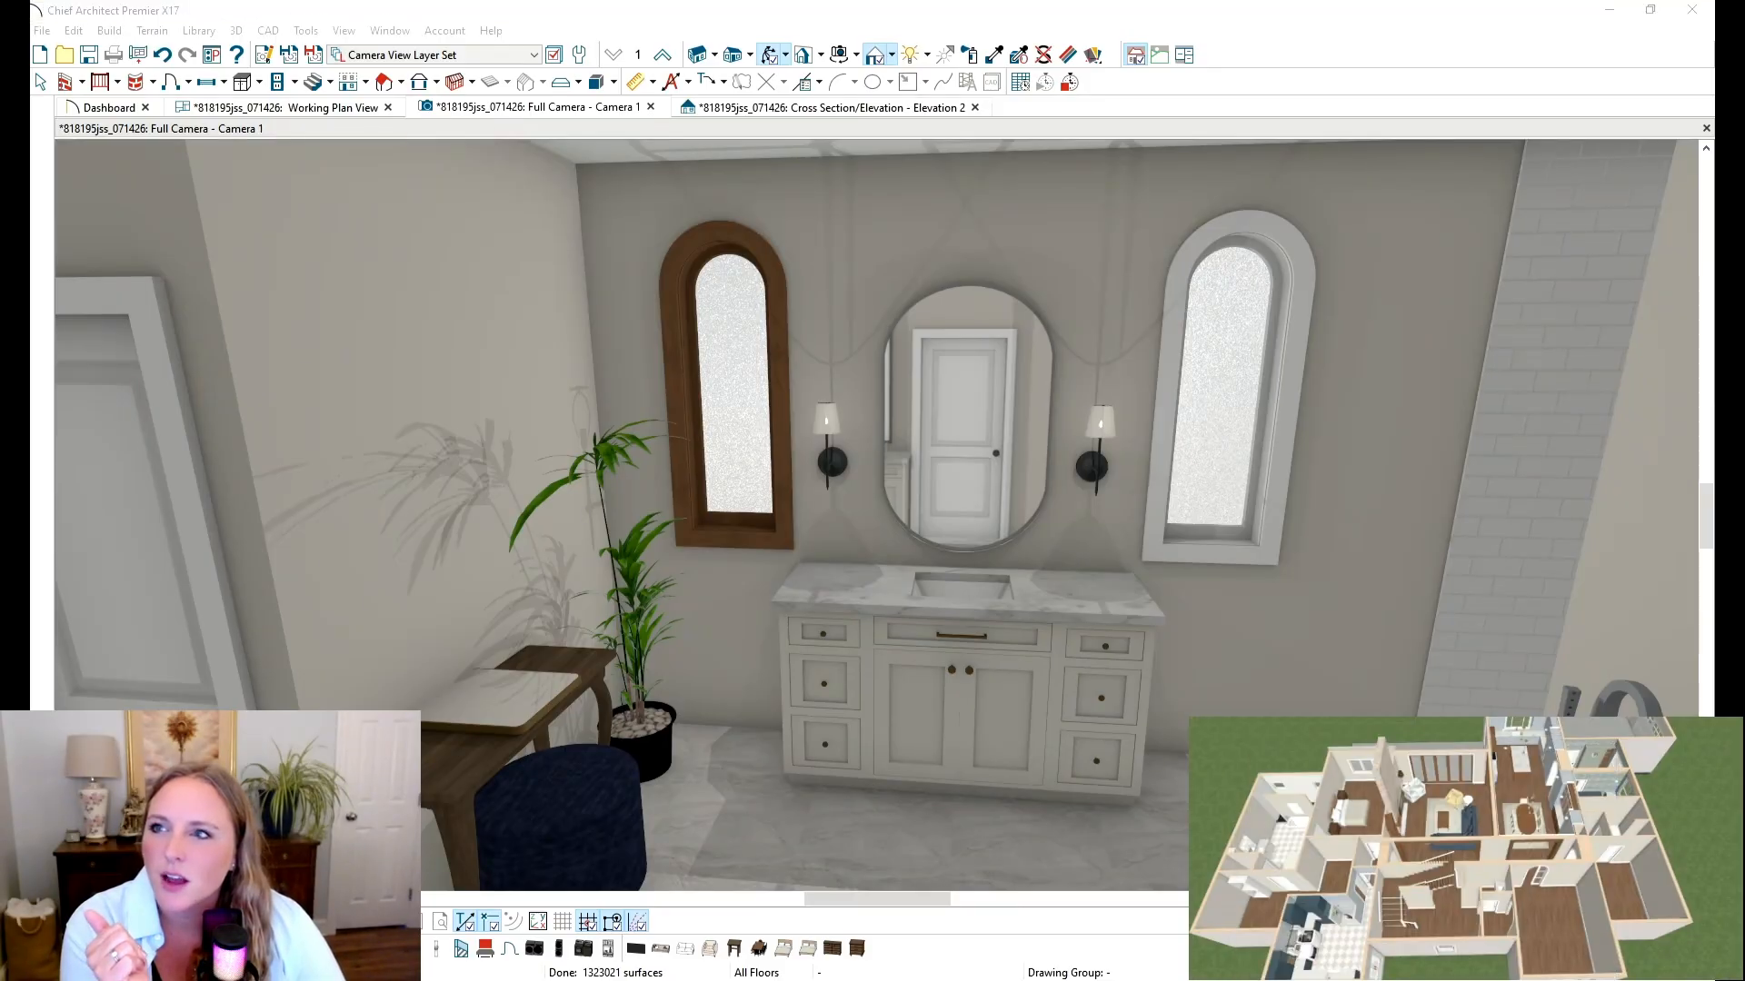
{"action": "left_click", "coordinate": [775, 59]}
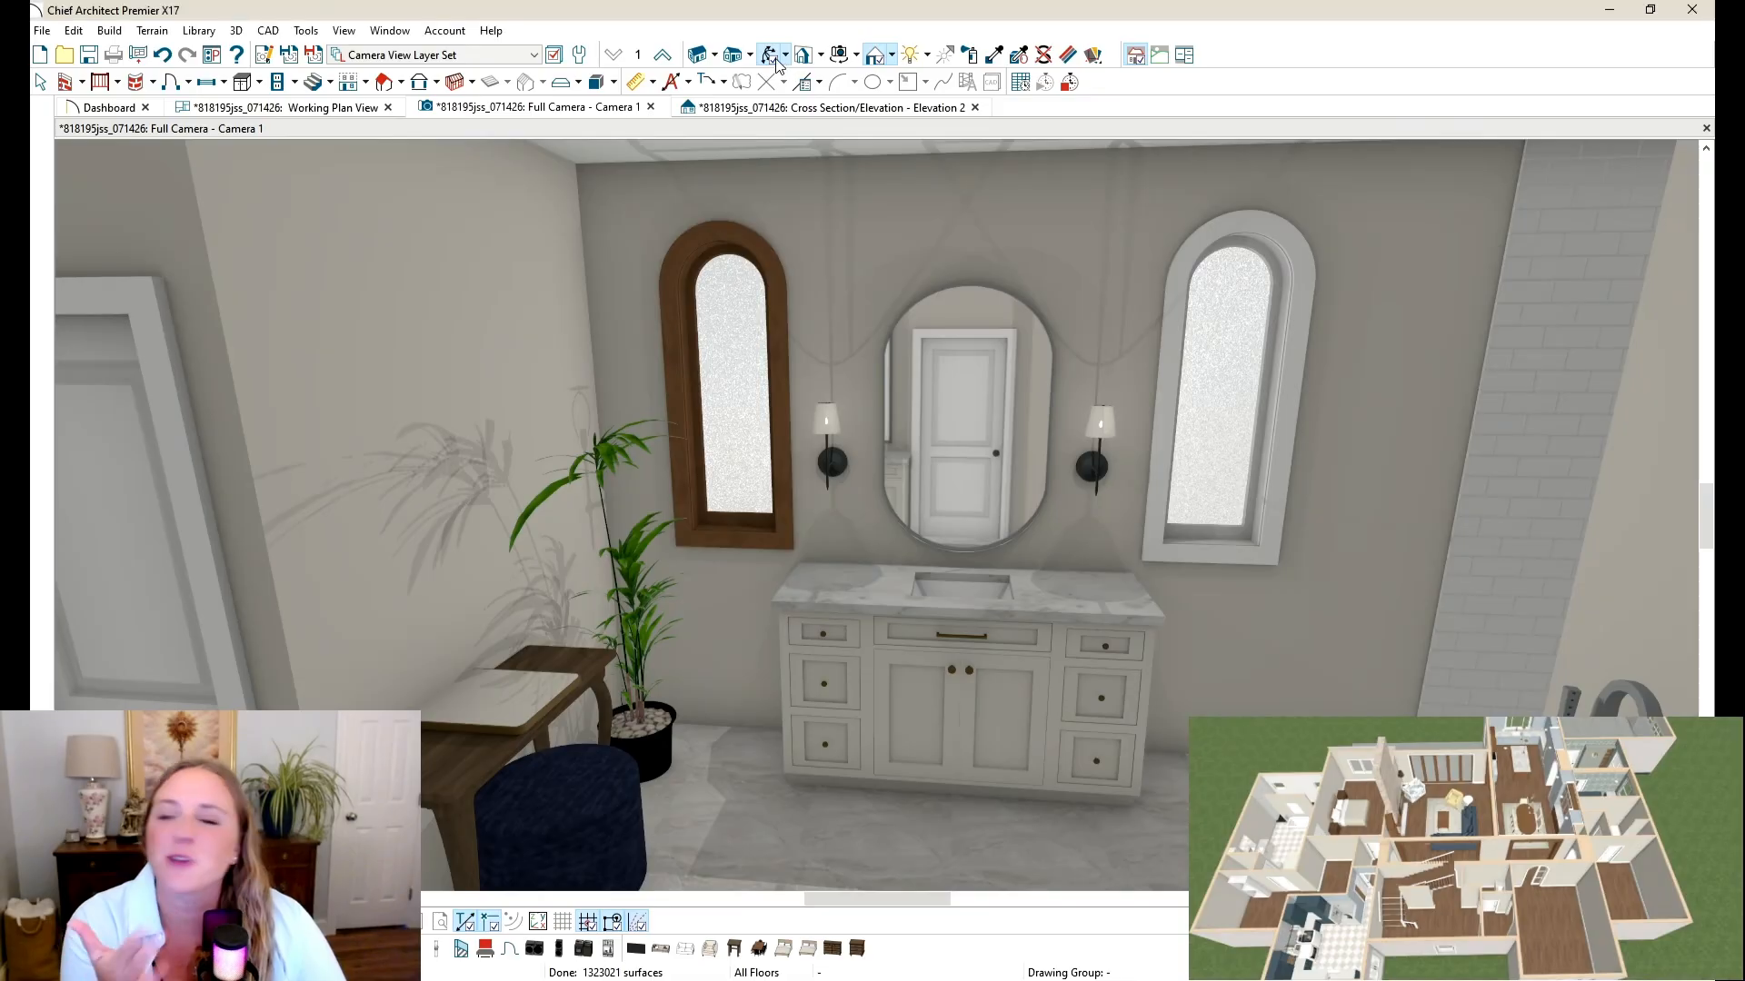
{"action": "left_click_drag", "start_coordinate": [782, 455], "coordinate": [805, 449]}
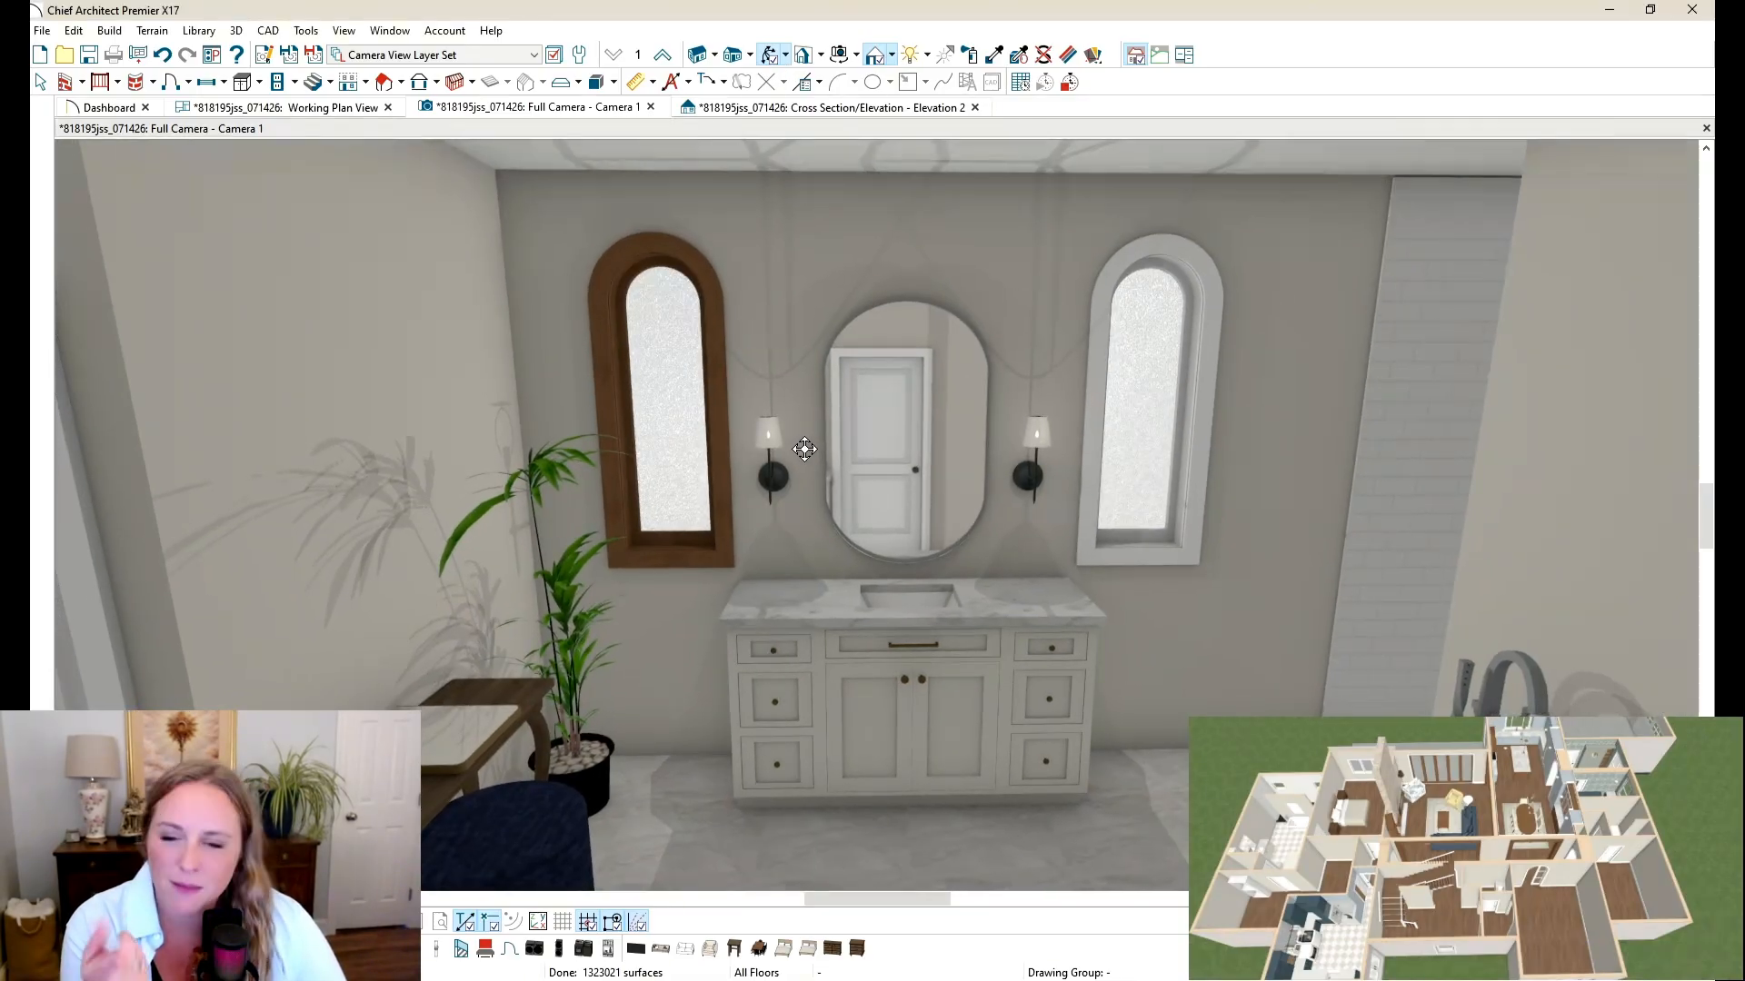
{"action": "left_click", "coordinate": [995, 55]}
{"action": "left_click", "coordinate": [625, 266]}
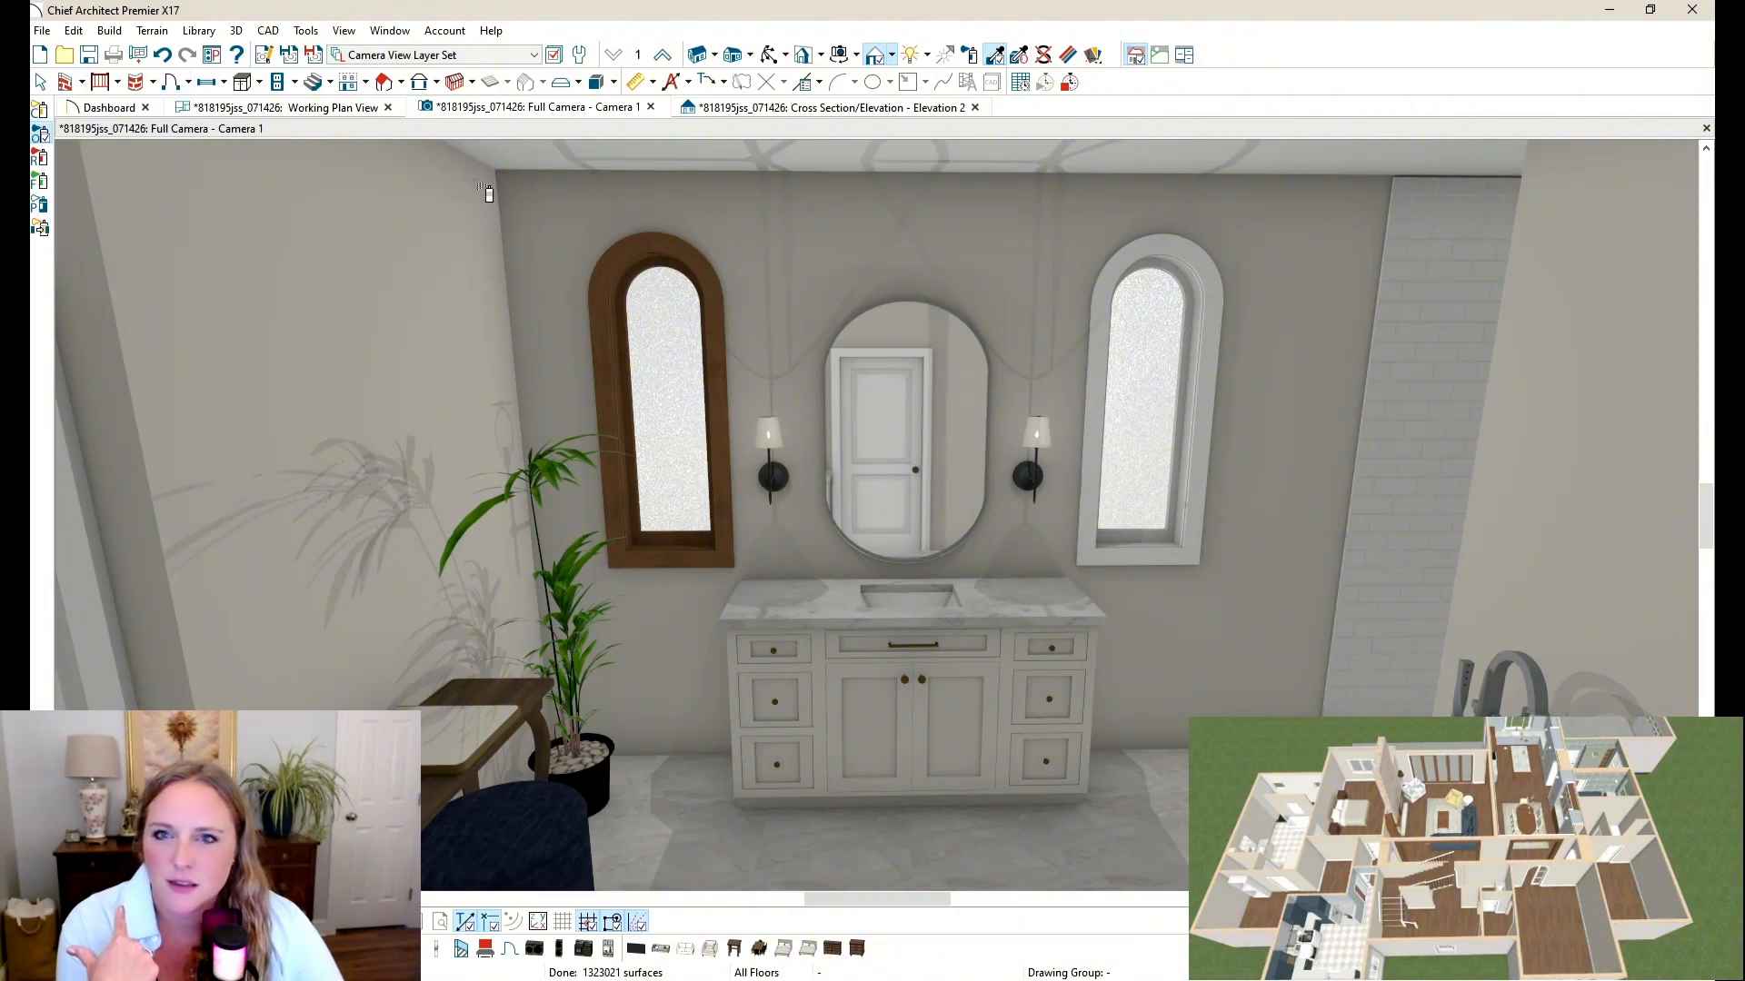
{"action": "left_click", "coordinate": [1168, 152]}
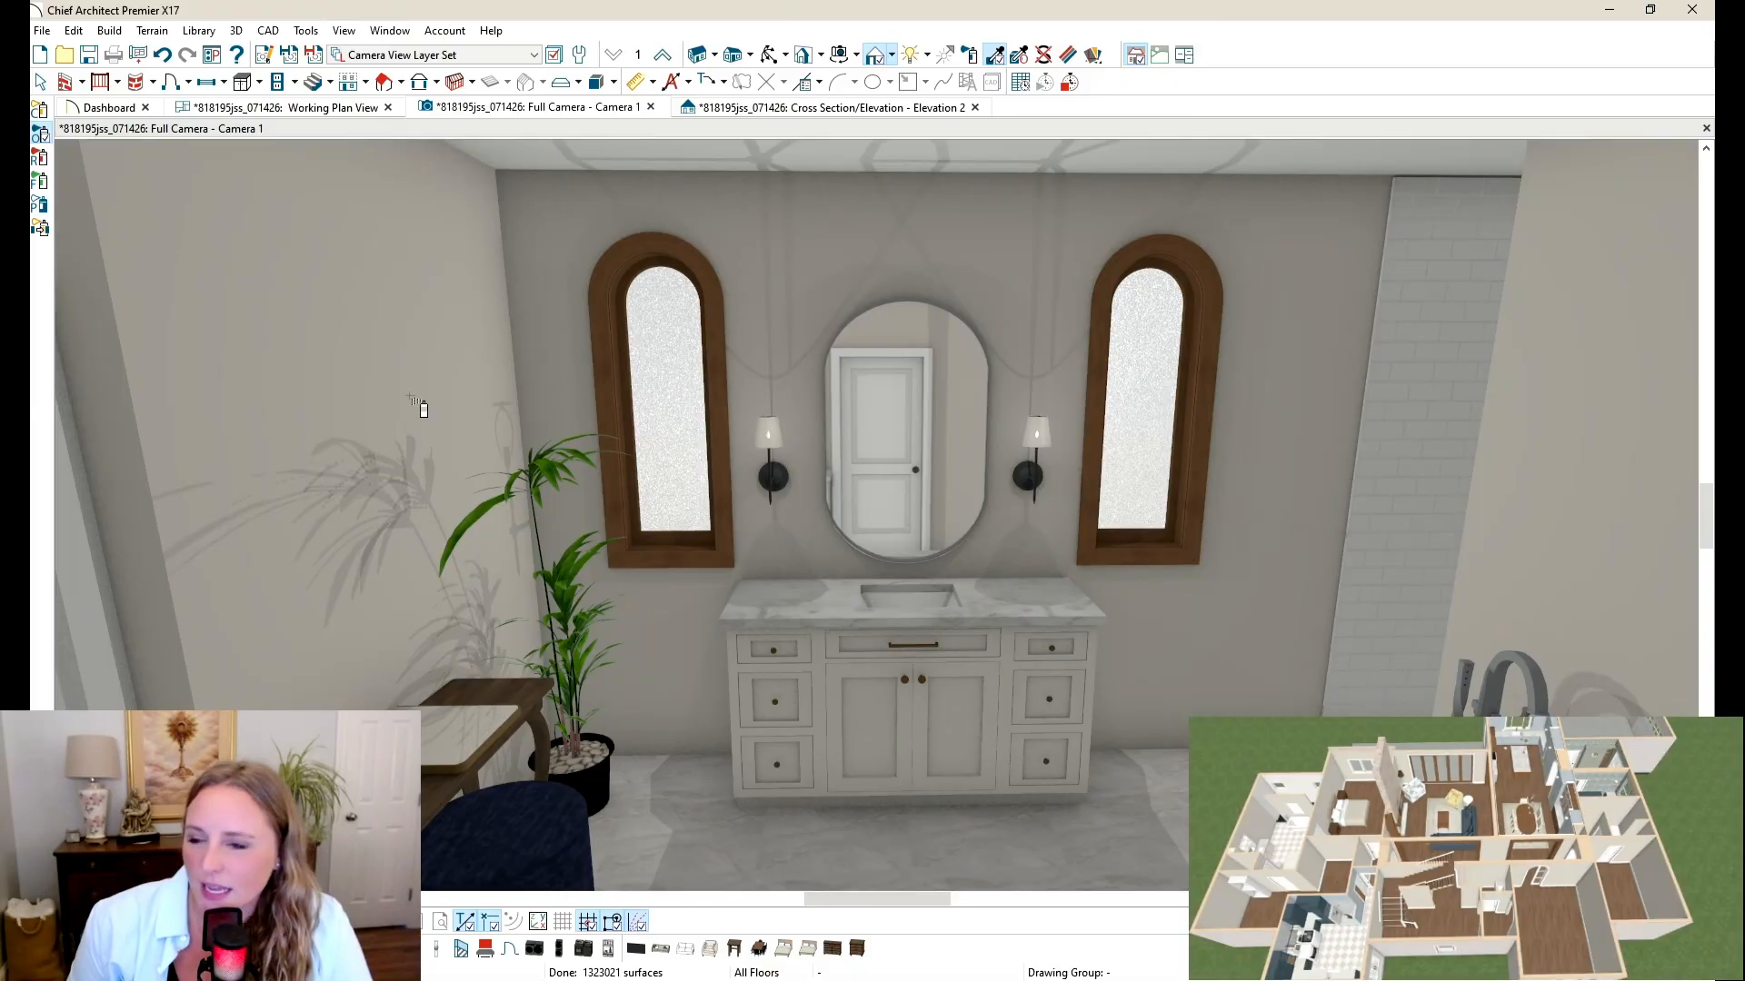
Step: Copy the brown wood from the arched window casing onto all of the vanity's cabinets
{"action": "middle_click_drag", "start_coordinate": [958, 578], "coordinate": [915, 502]}
{"action": "left_click", "coordinate": [770, 55]}
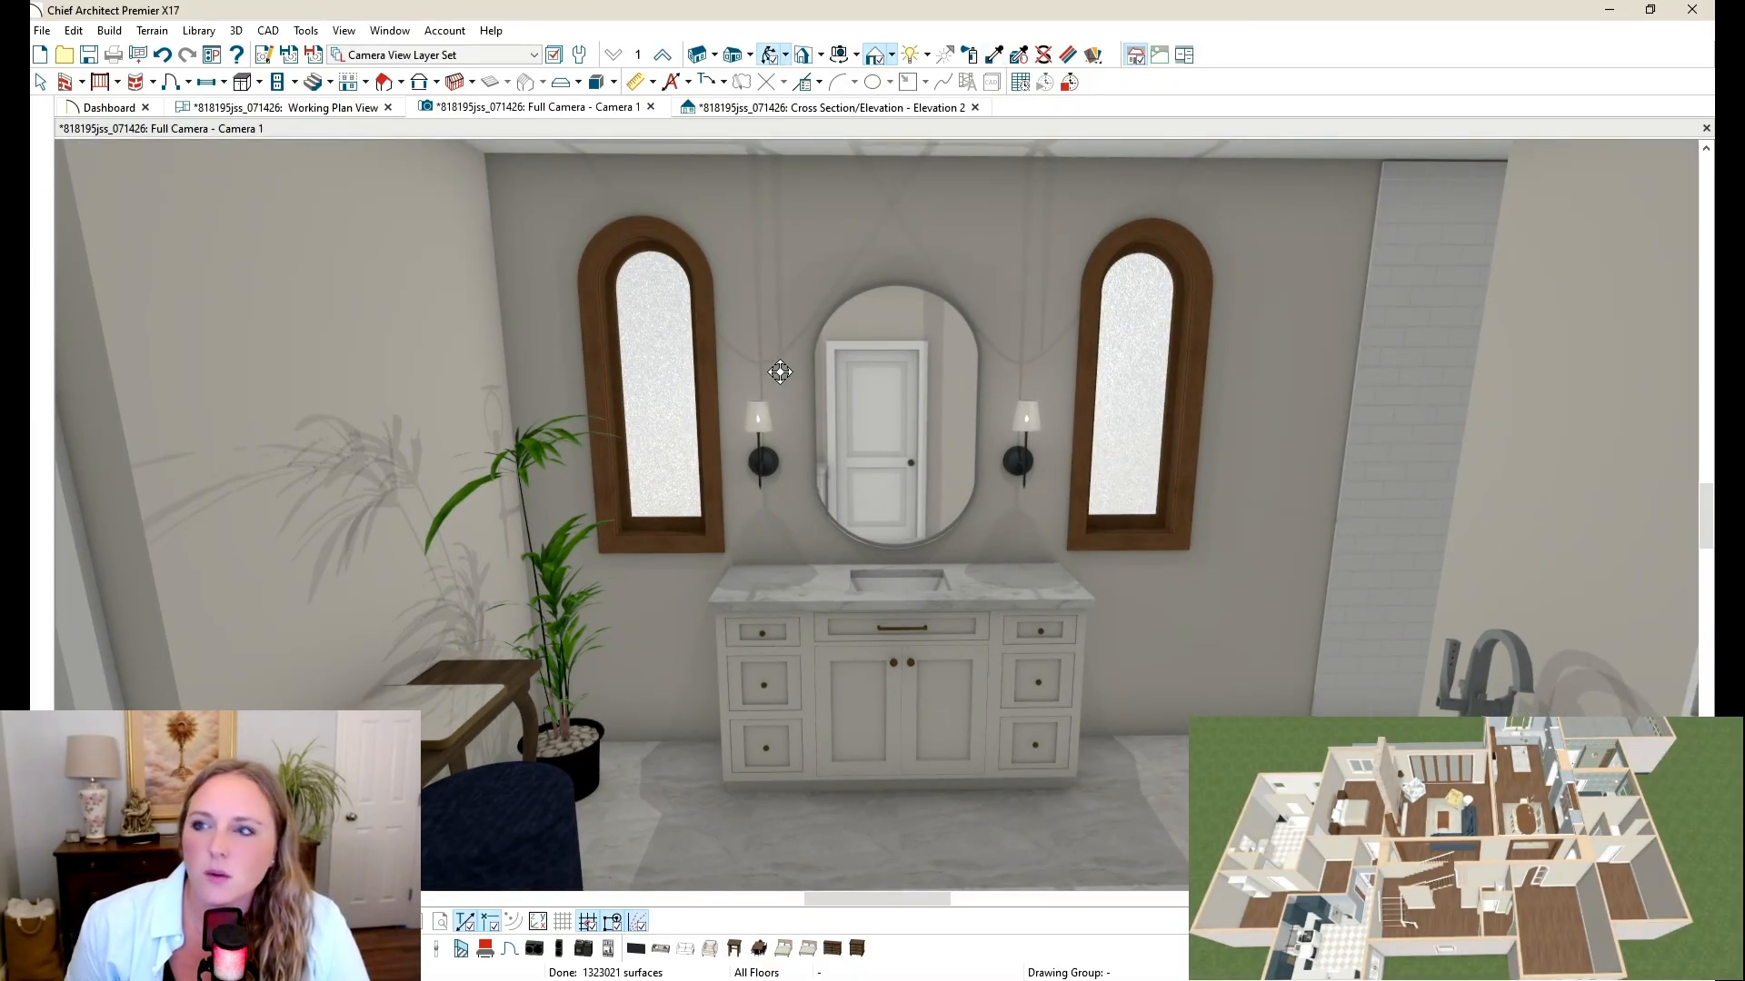
{"action": "left_click_drag", "start_coordinate": [779, 371], "coordinate": [690, 276]}
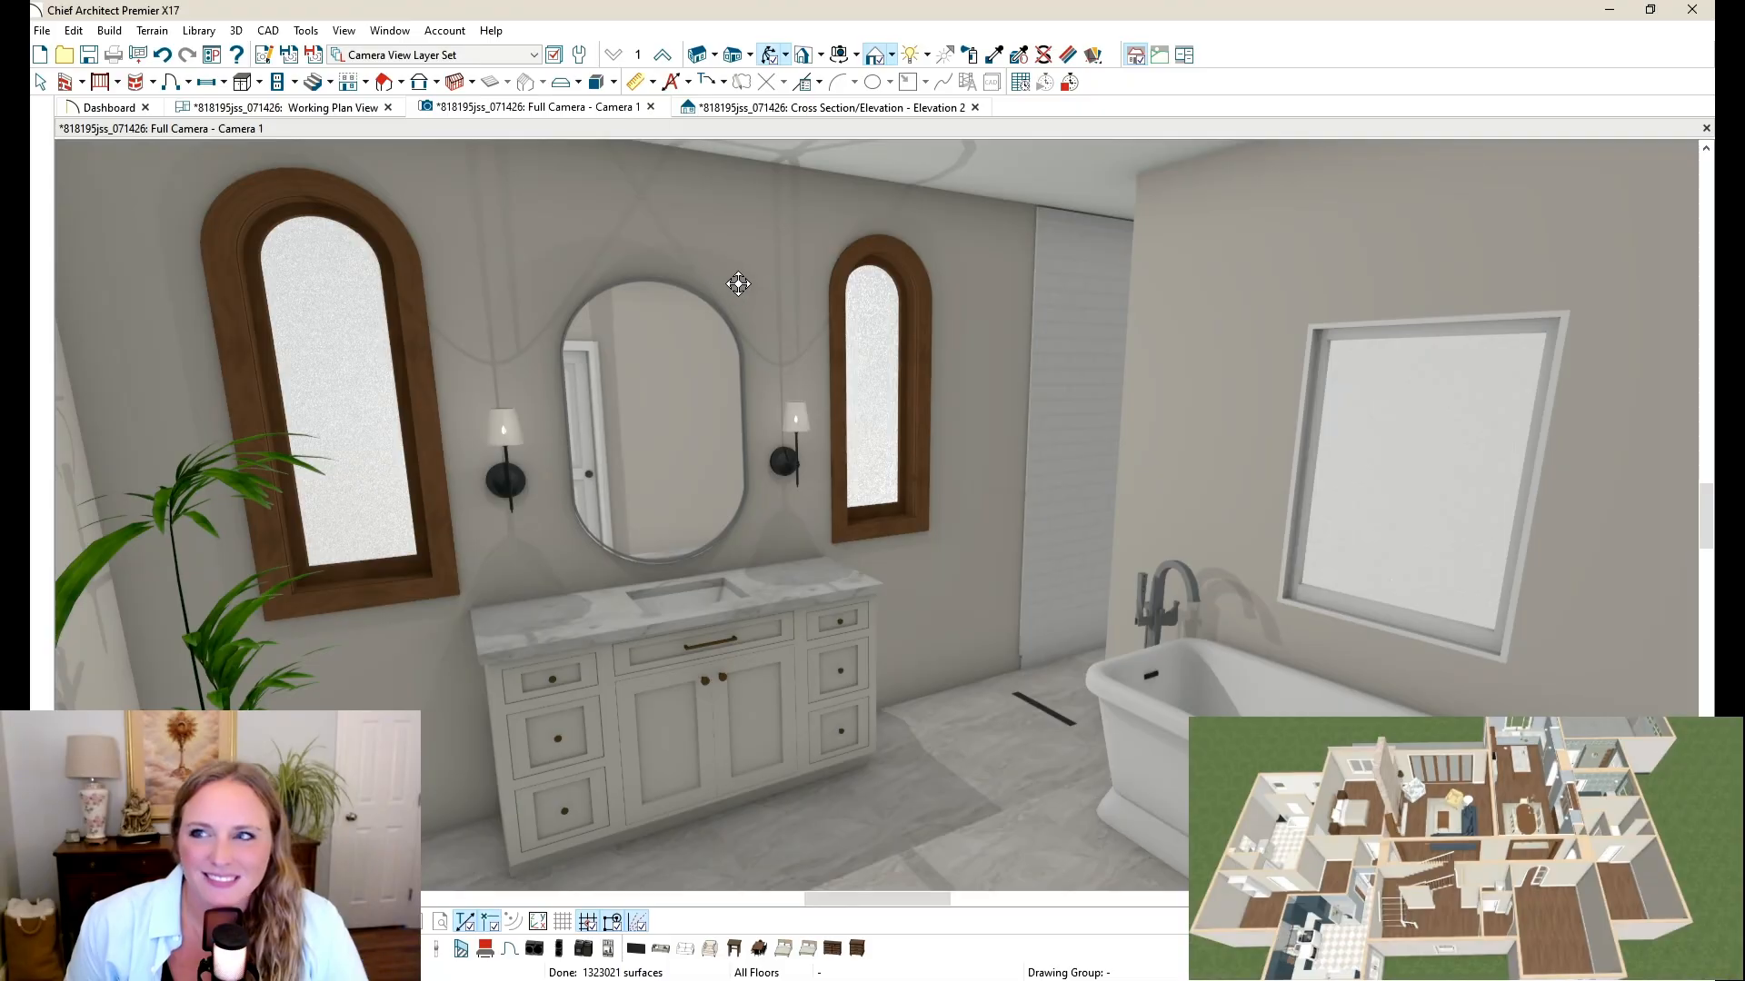
{"action": "left_click_drag", "start_coordinate": [765, 319], "coordinate": [824, 419]}
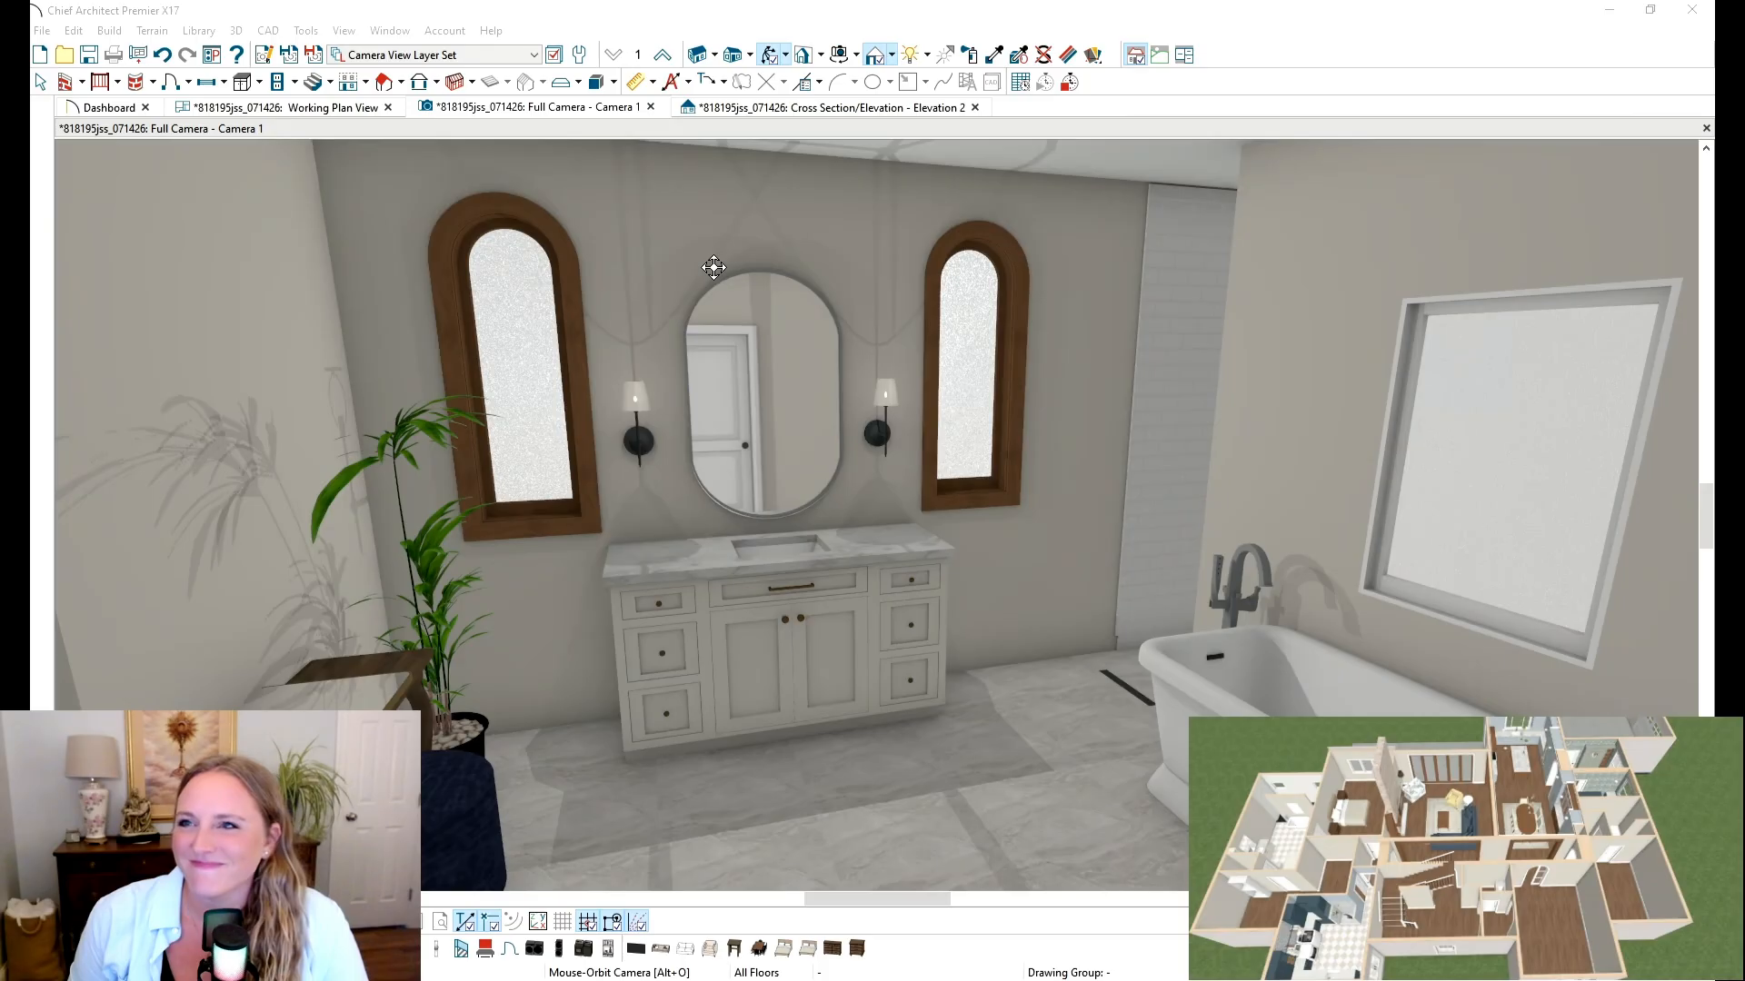
{"action": "left_click", "coordinate": [995, 57]}
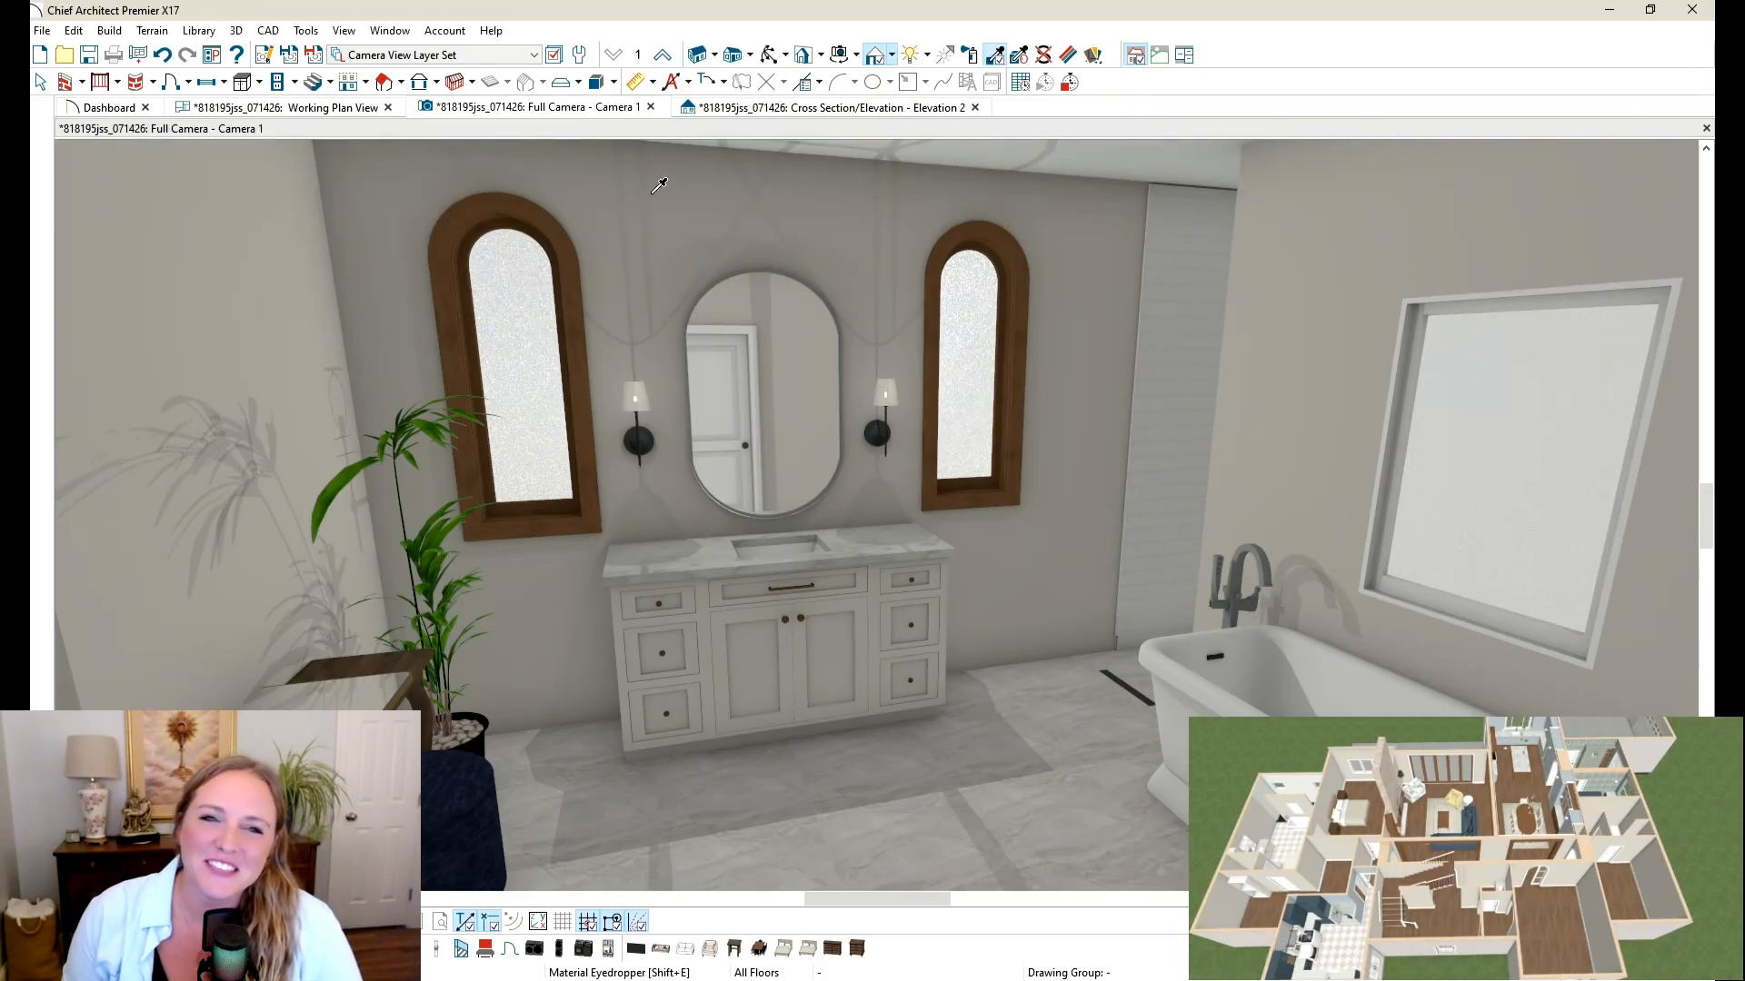
{"action": "left_click", "coordinate": [565, 231]}
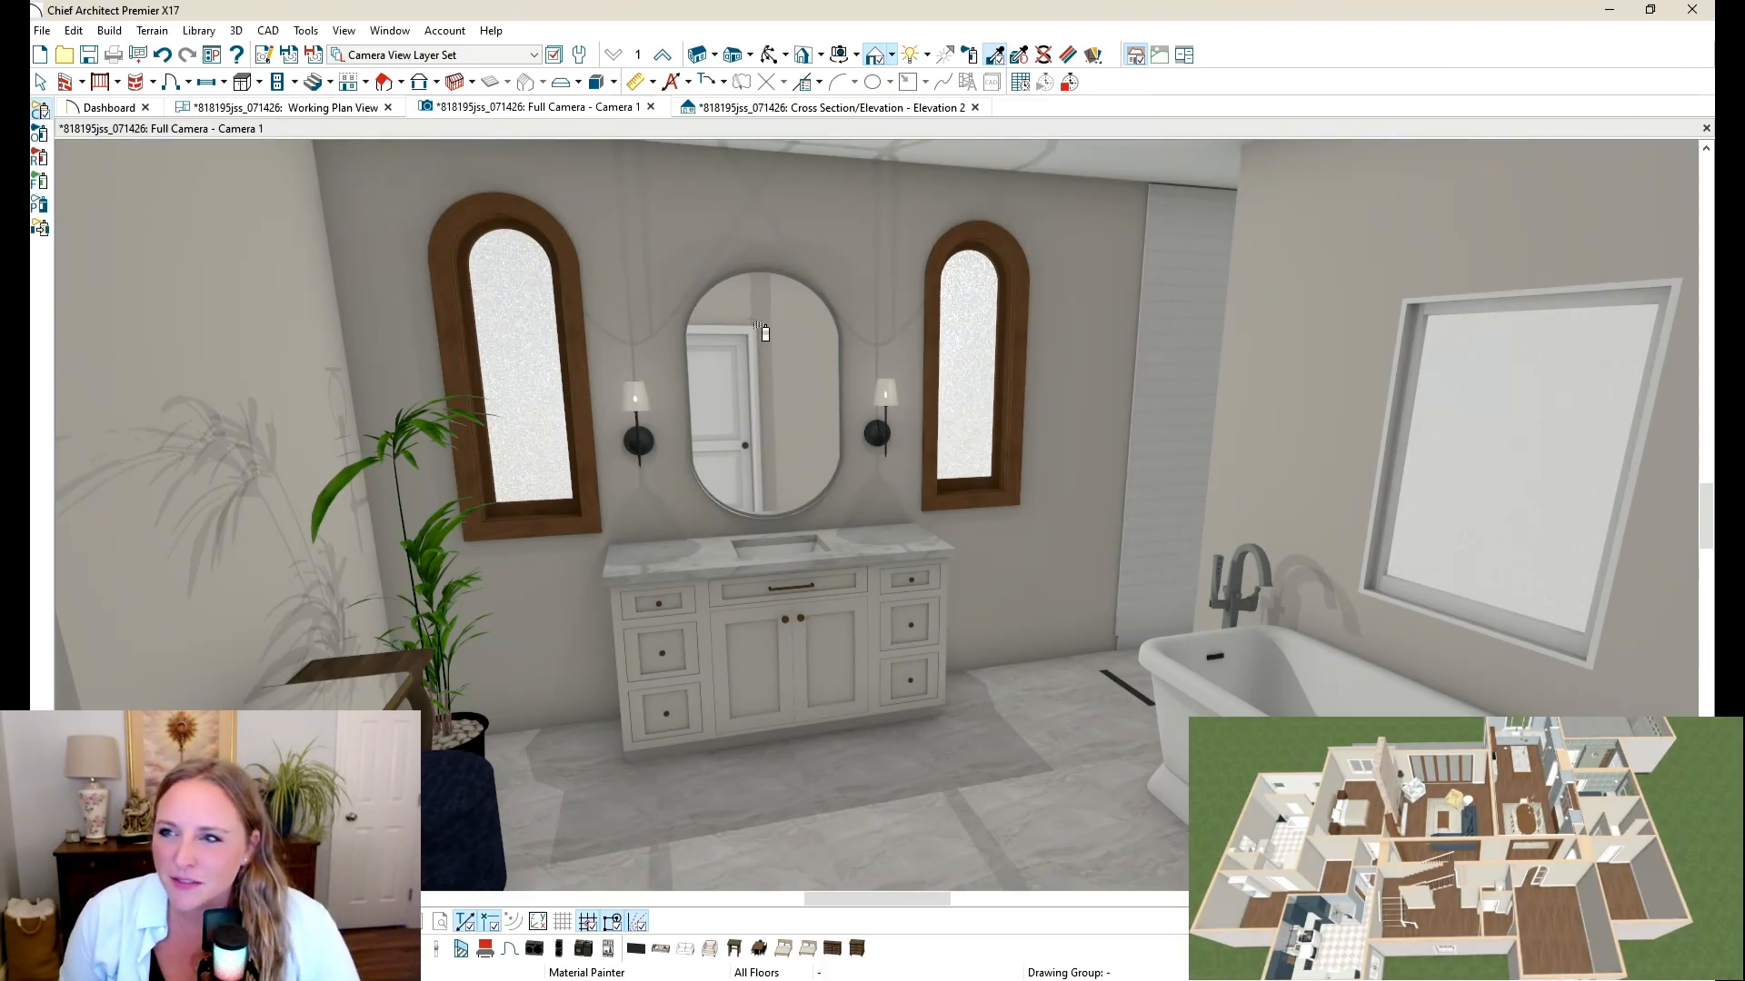
{"action": "left_click", "coordinate": [789, 674]}
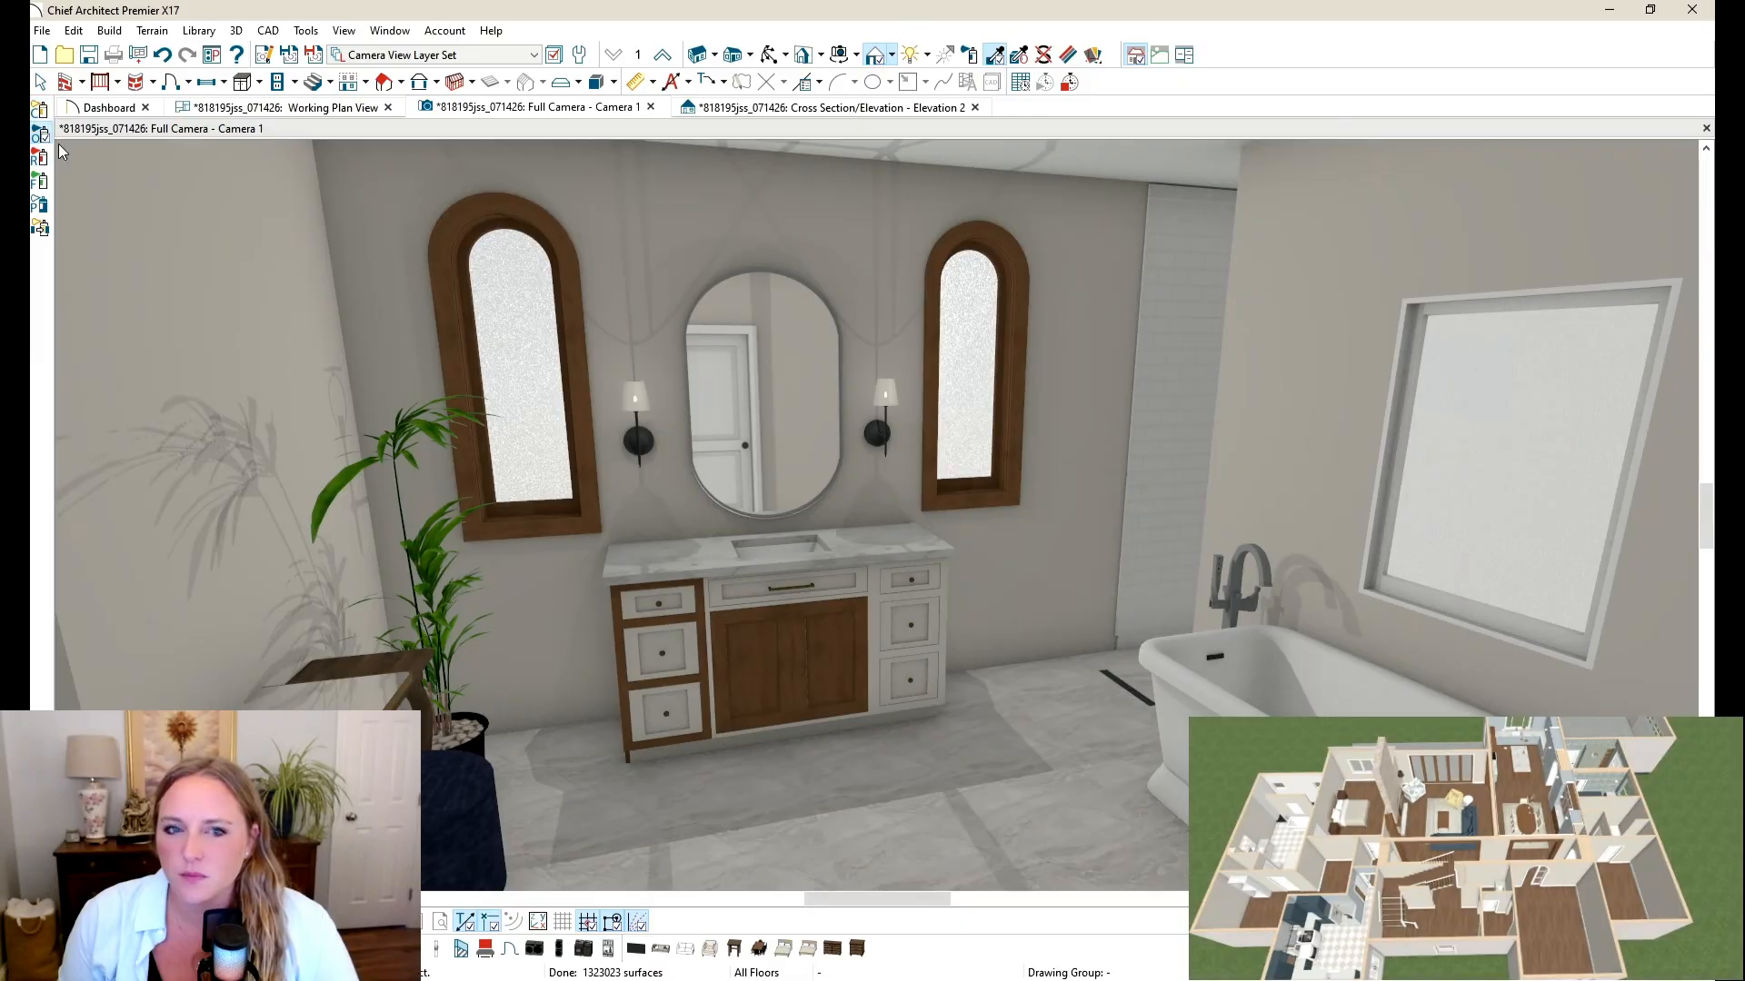
{"action": "left_click", "coordinate": [872, 589]}
{"action": "left_click", "coordinate": [890, 597]}
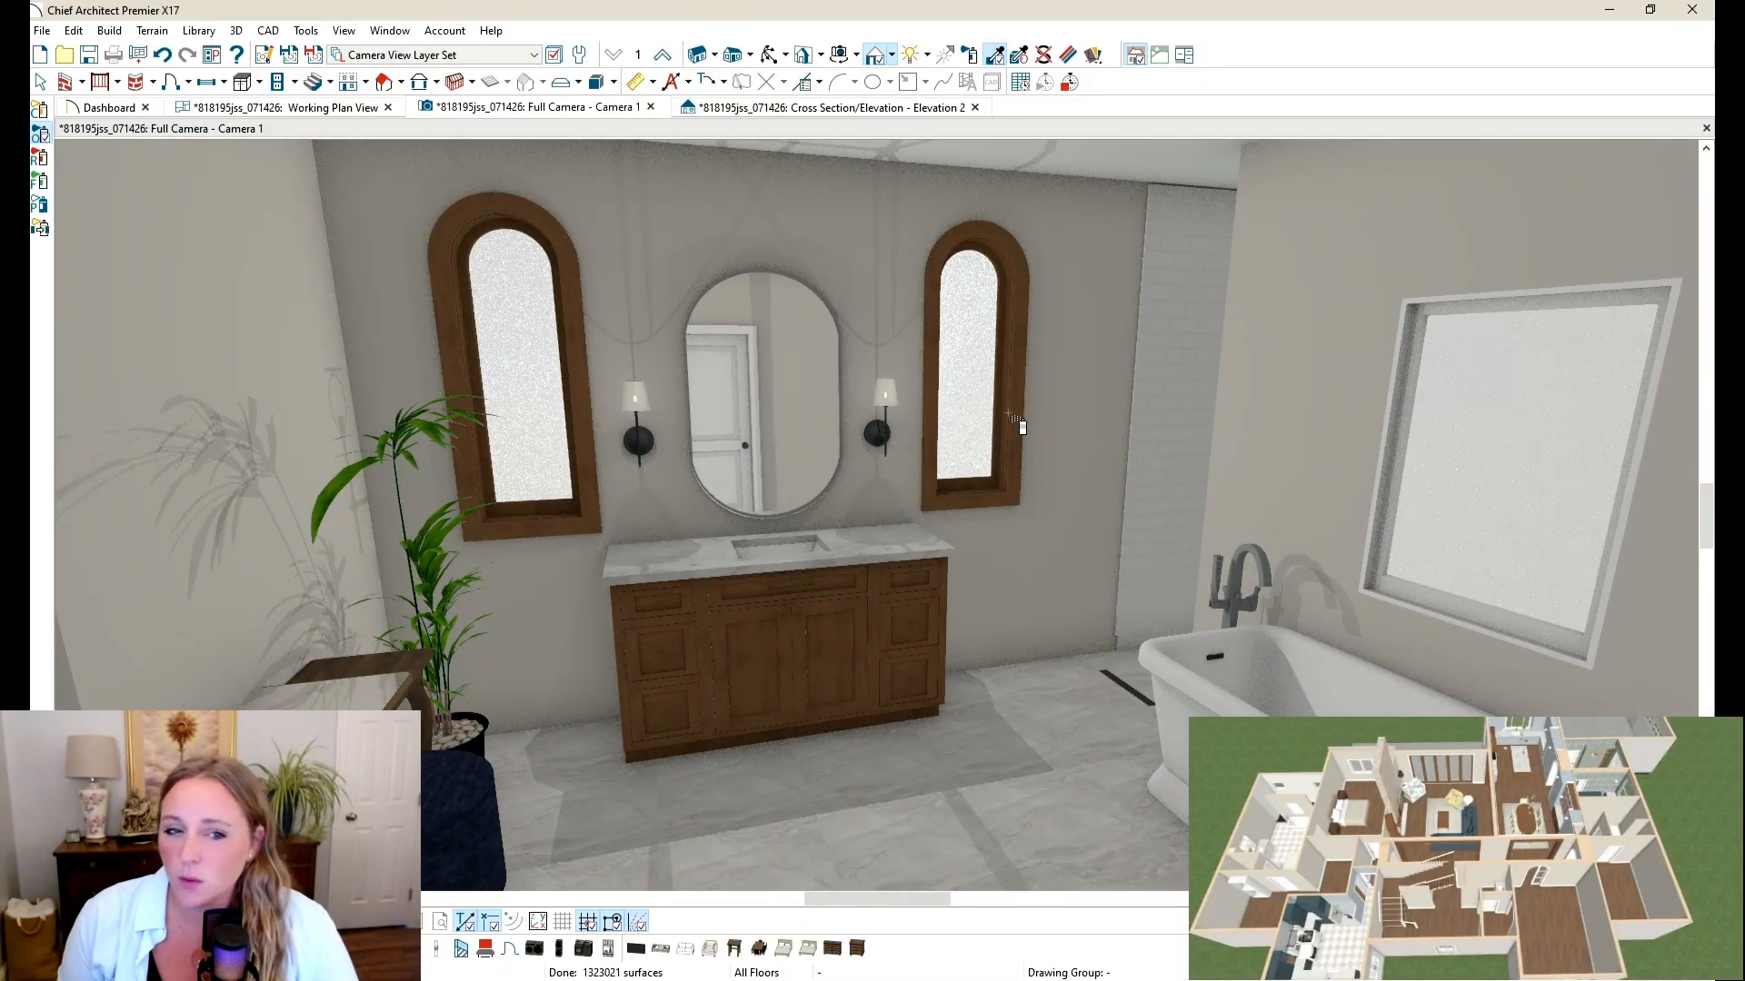
Step: Search the library for "faucet" and switch to the working plan view of the bathroom
{"action": "key", "text": "ctrl+l"}
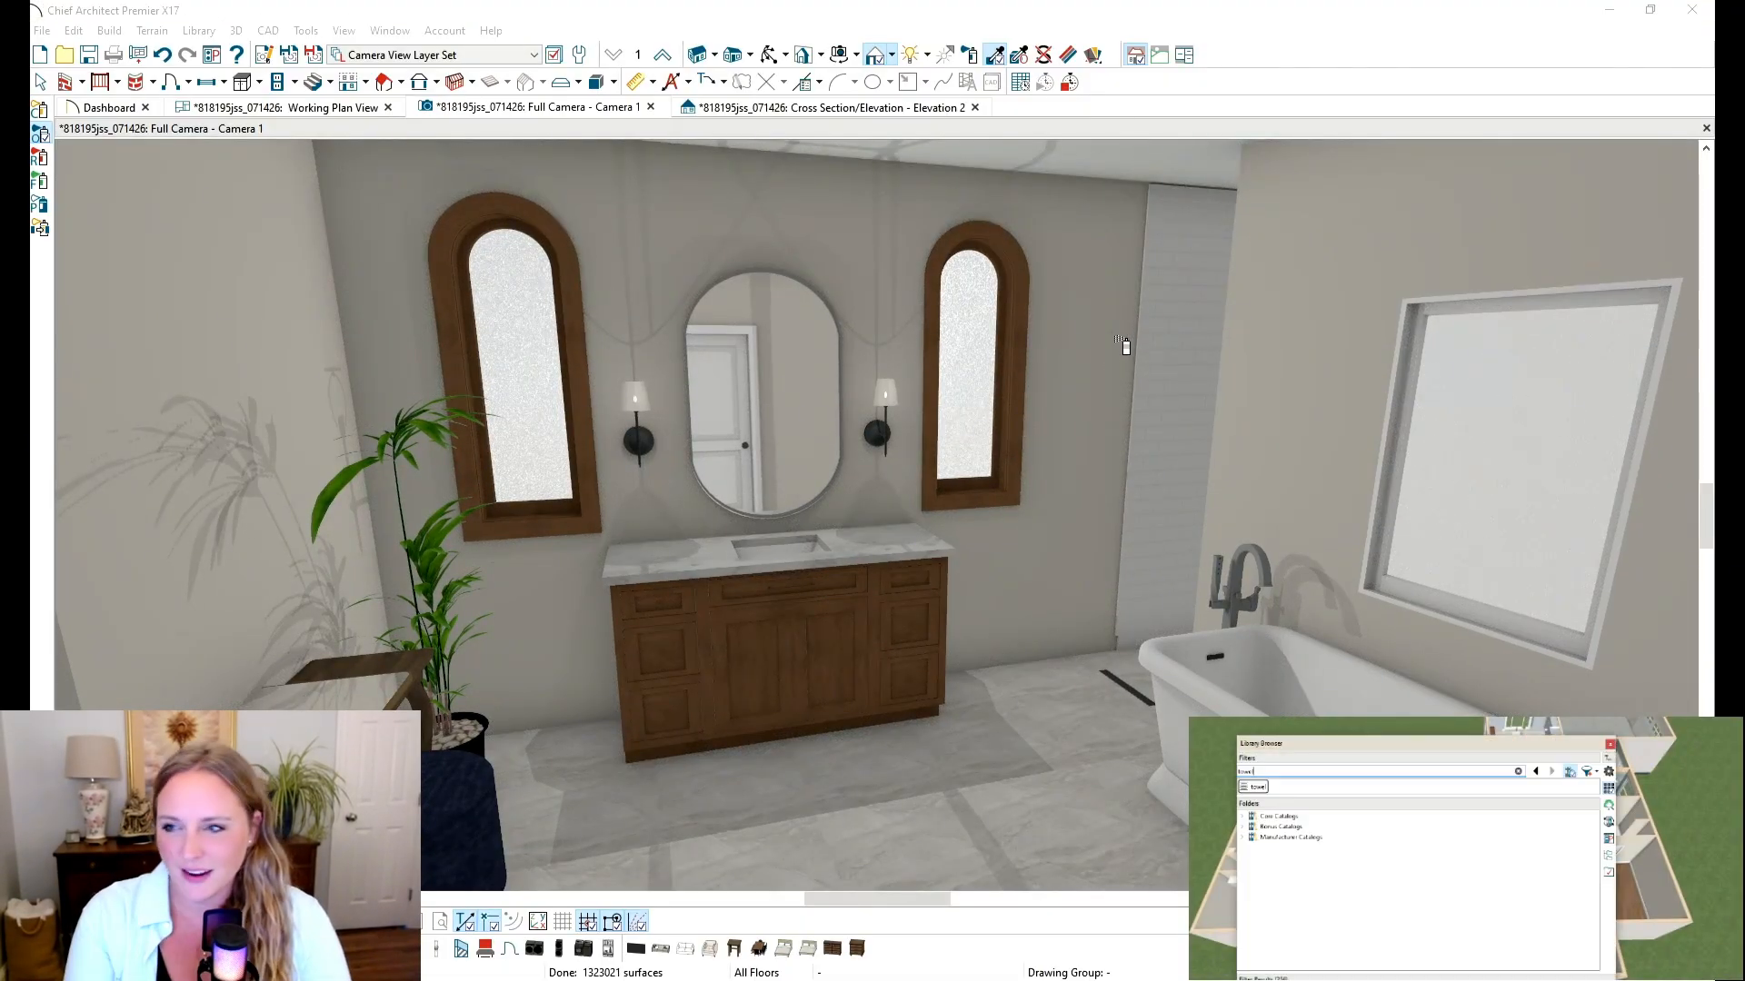
{"action": "type", "text": "towel"}
{"action": "key", "text": "Return"}
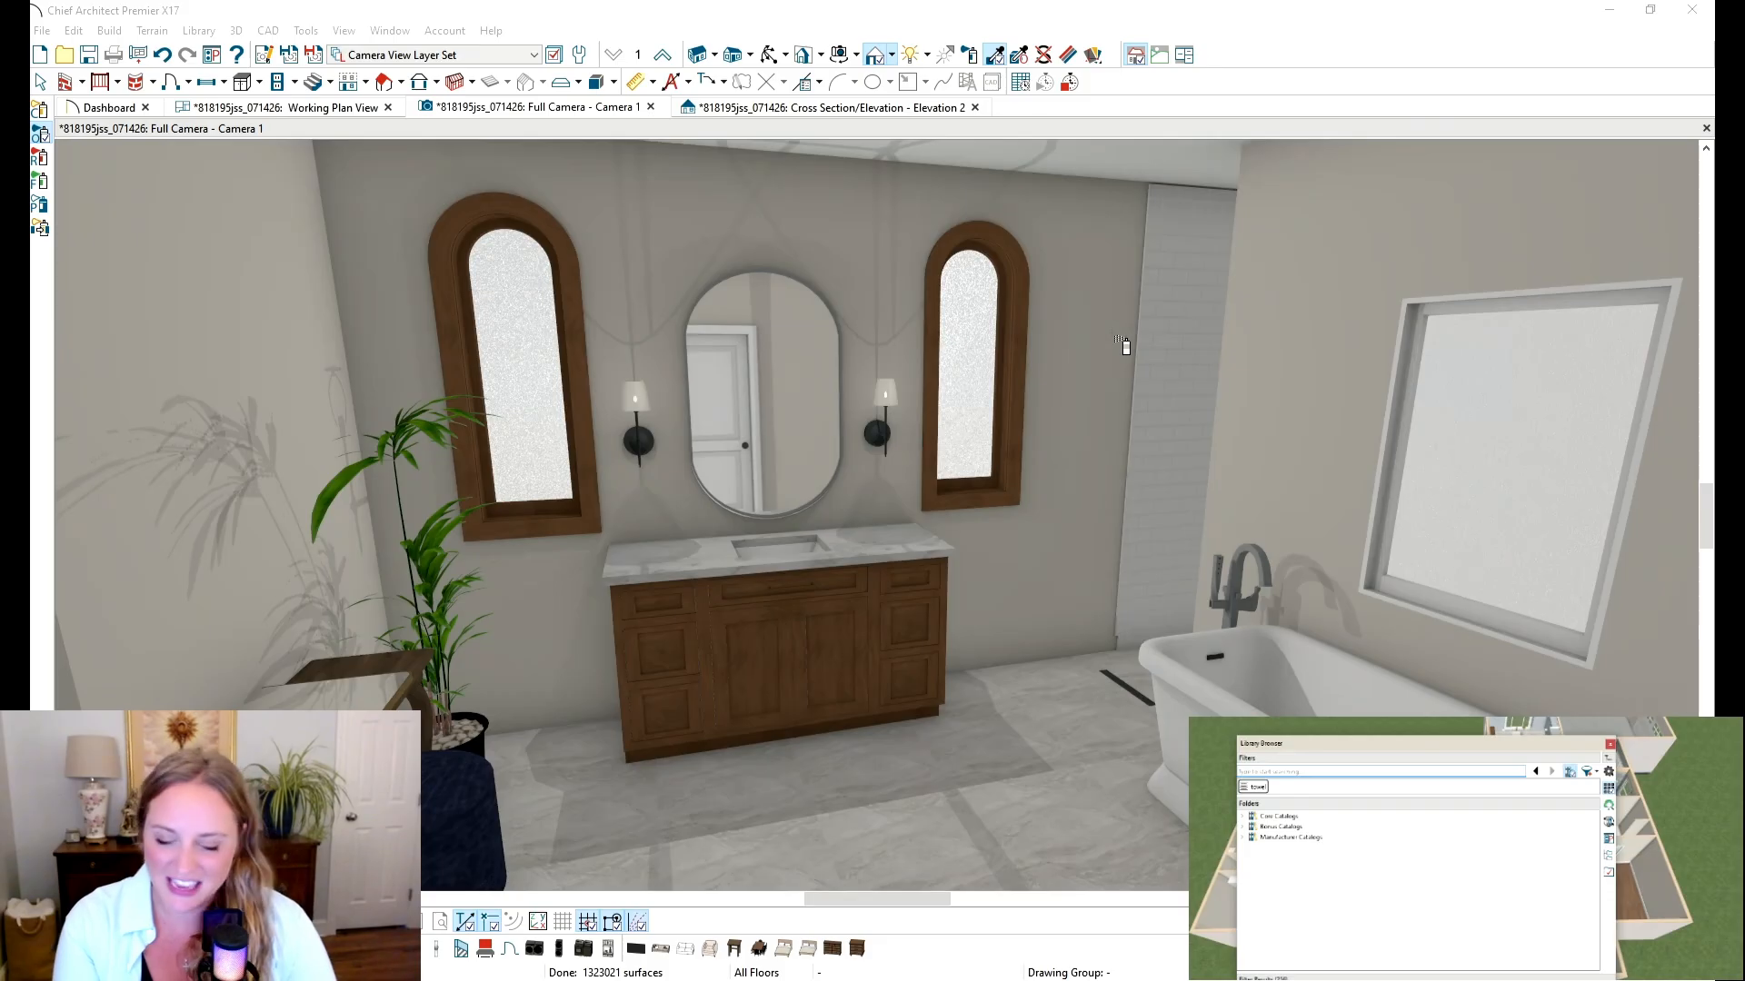
{"action": "type", "text": "facucet"}
{"action": "key", "text": "Return"}
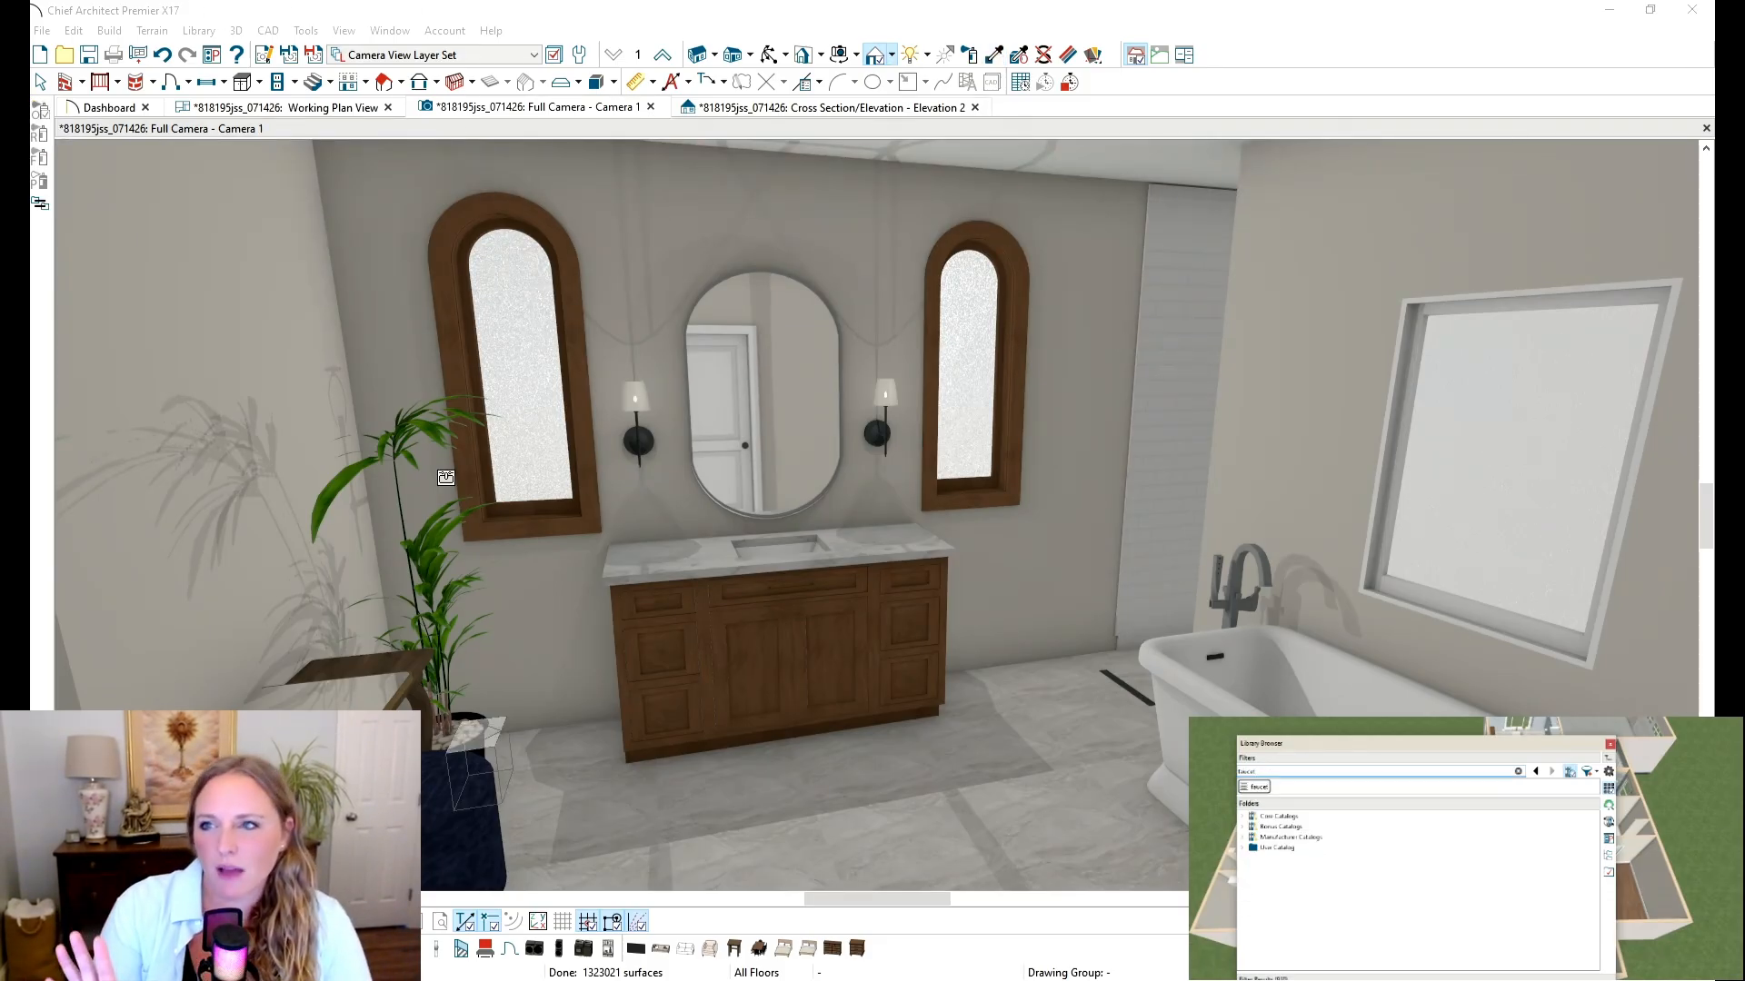
{"action": "left_click", "coordinate": [309, 109]}
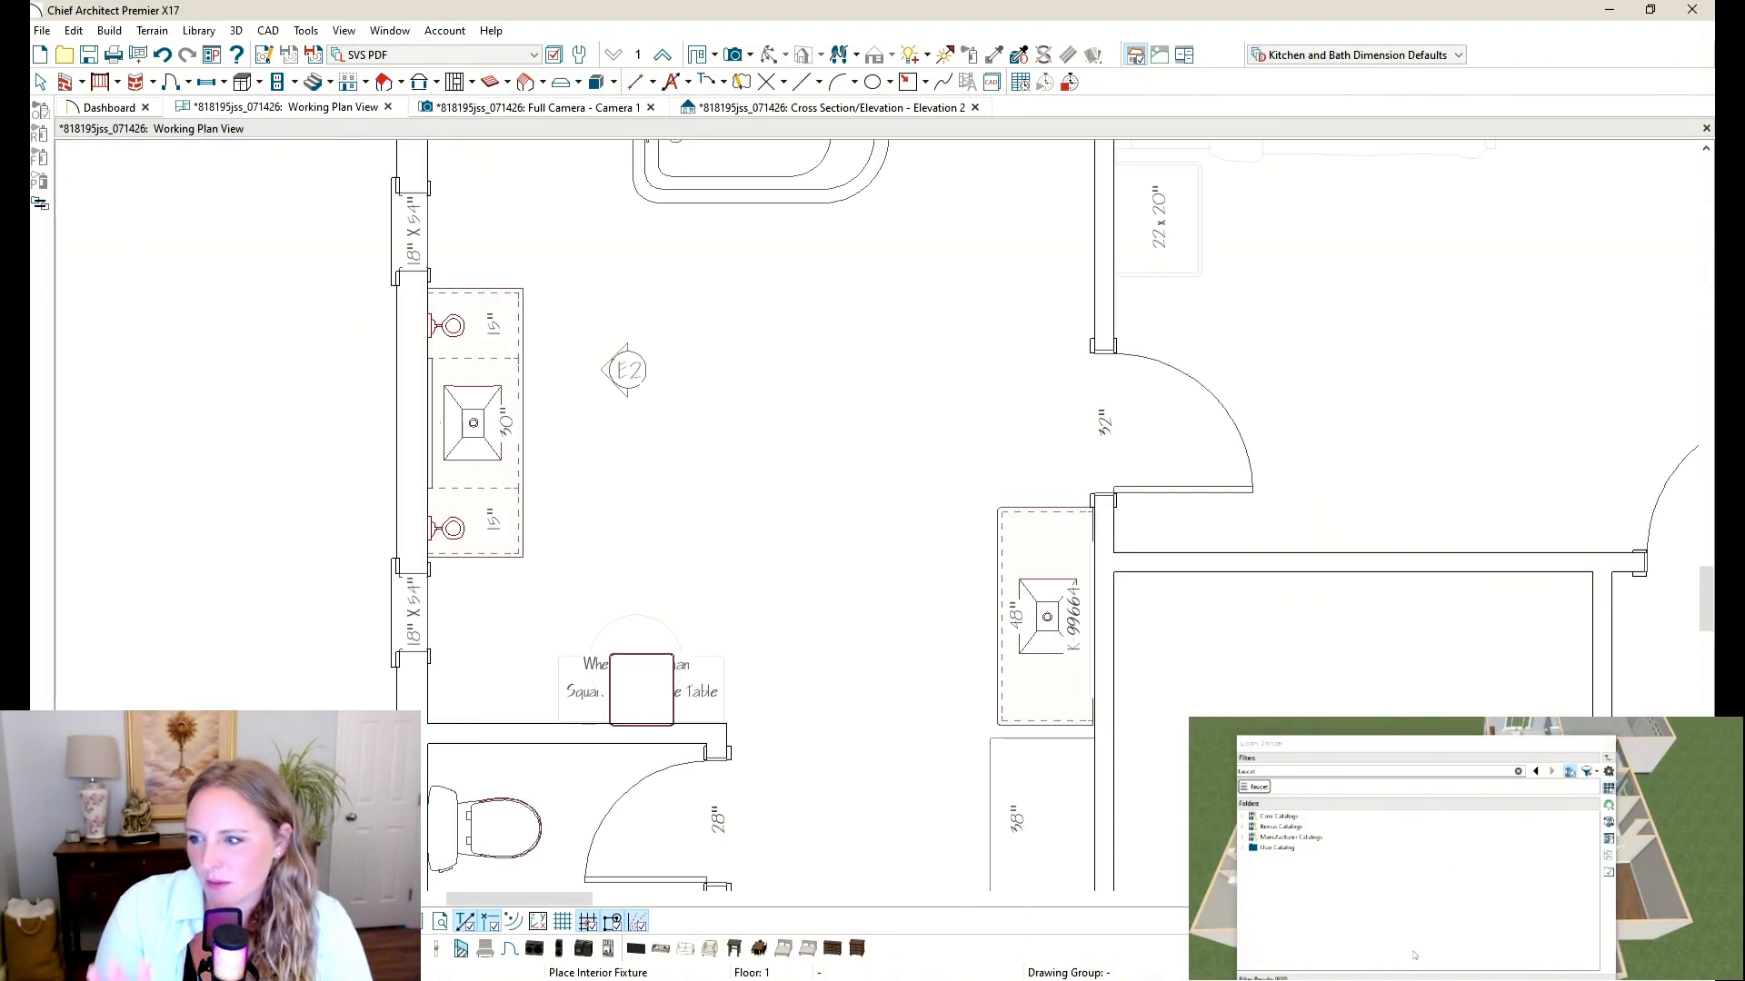
Step: Refine the library search and place the Classic faucet at the sink of the vanity between the two windows
{"action": "left_click", "coordinate": [1372, 771]}
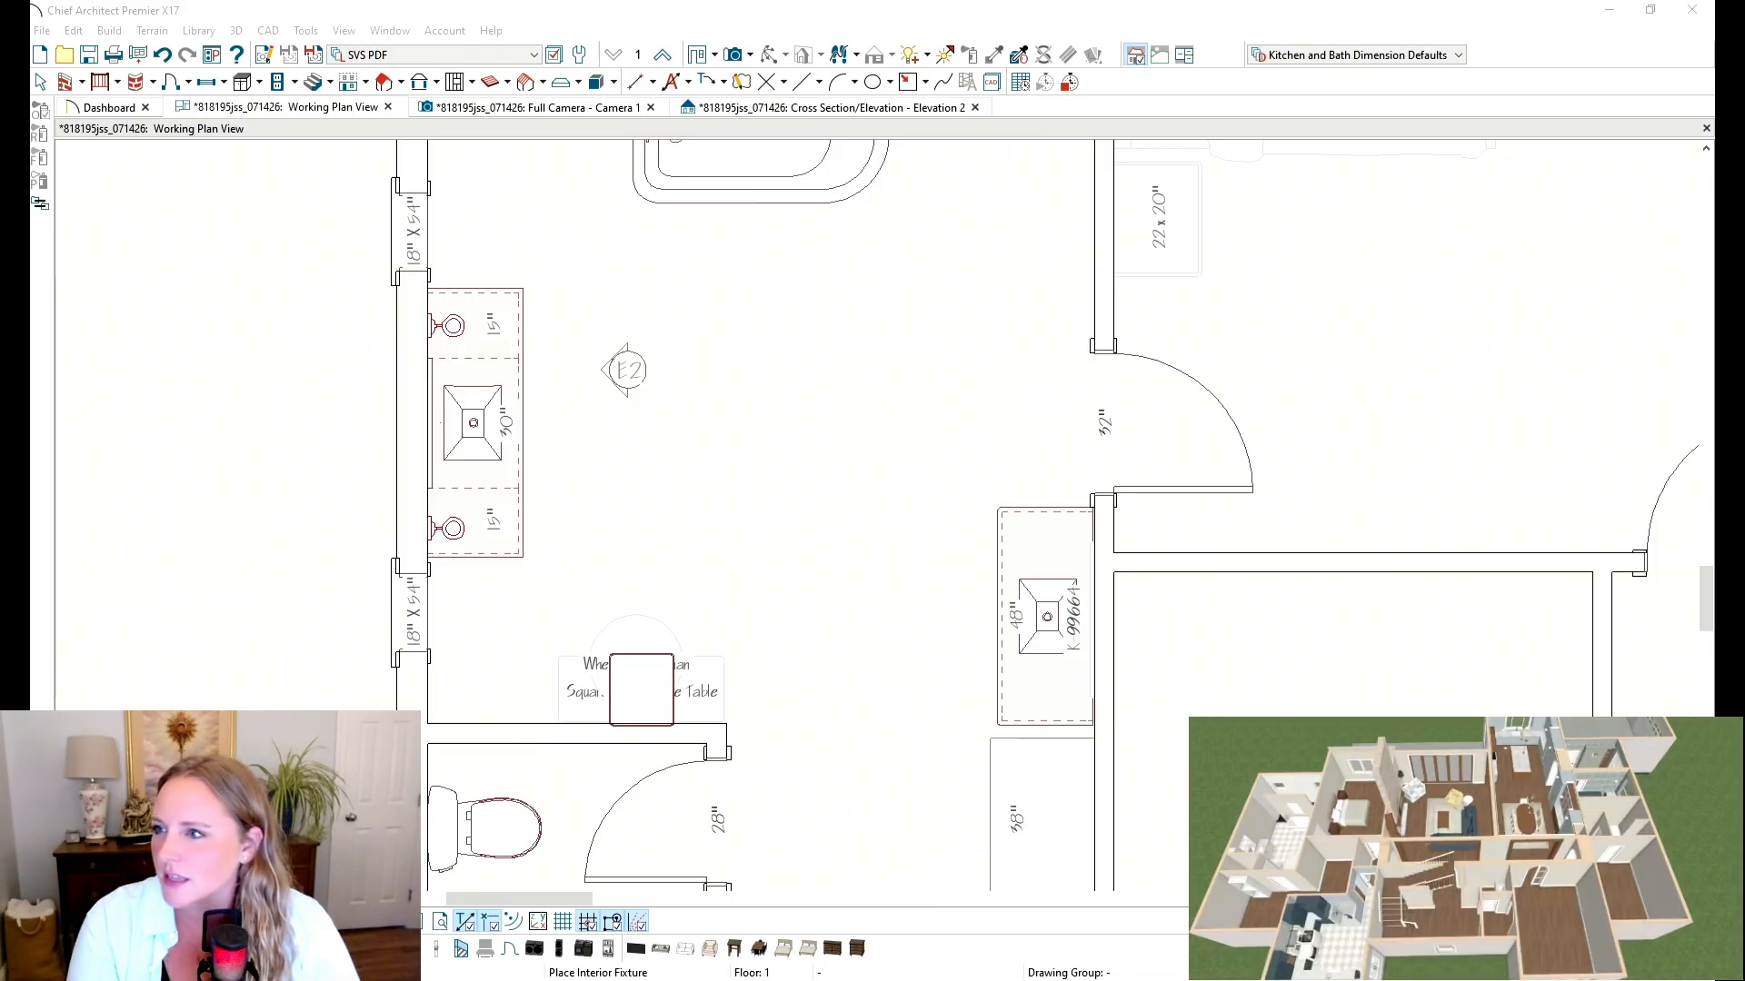
{"action": "left_click", "coordinate": [404, 10]}
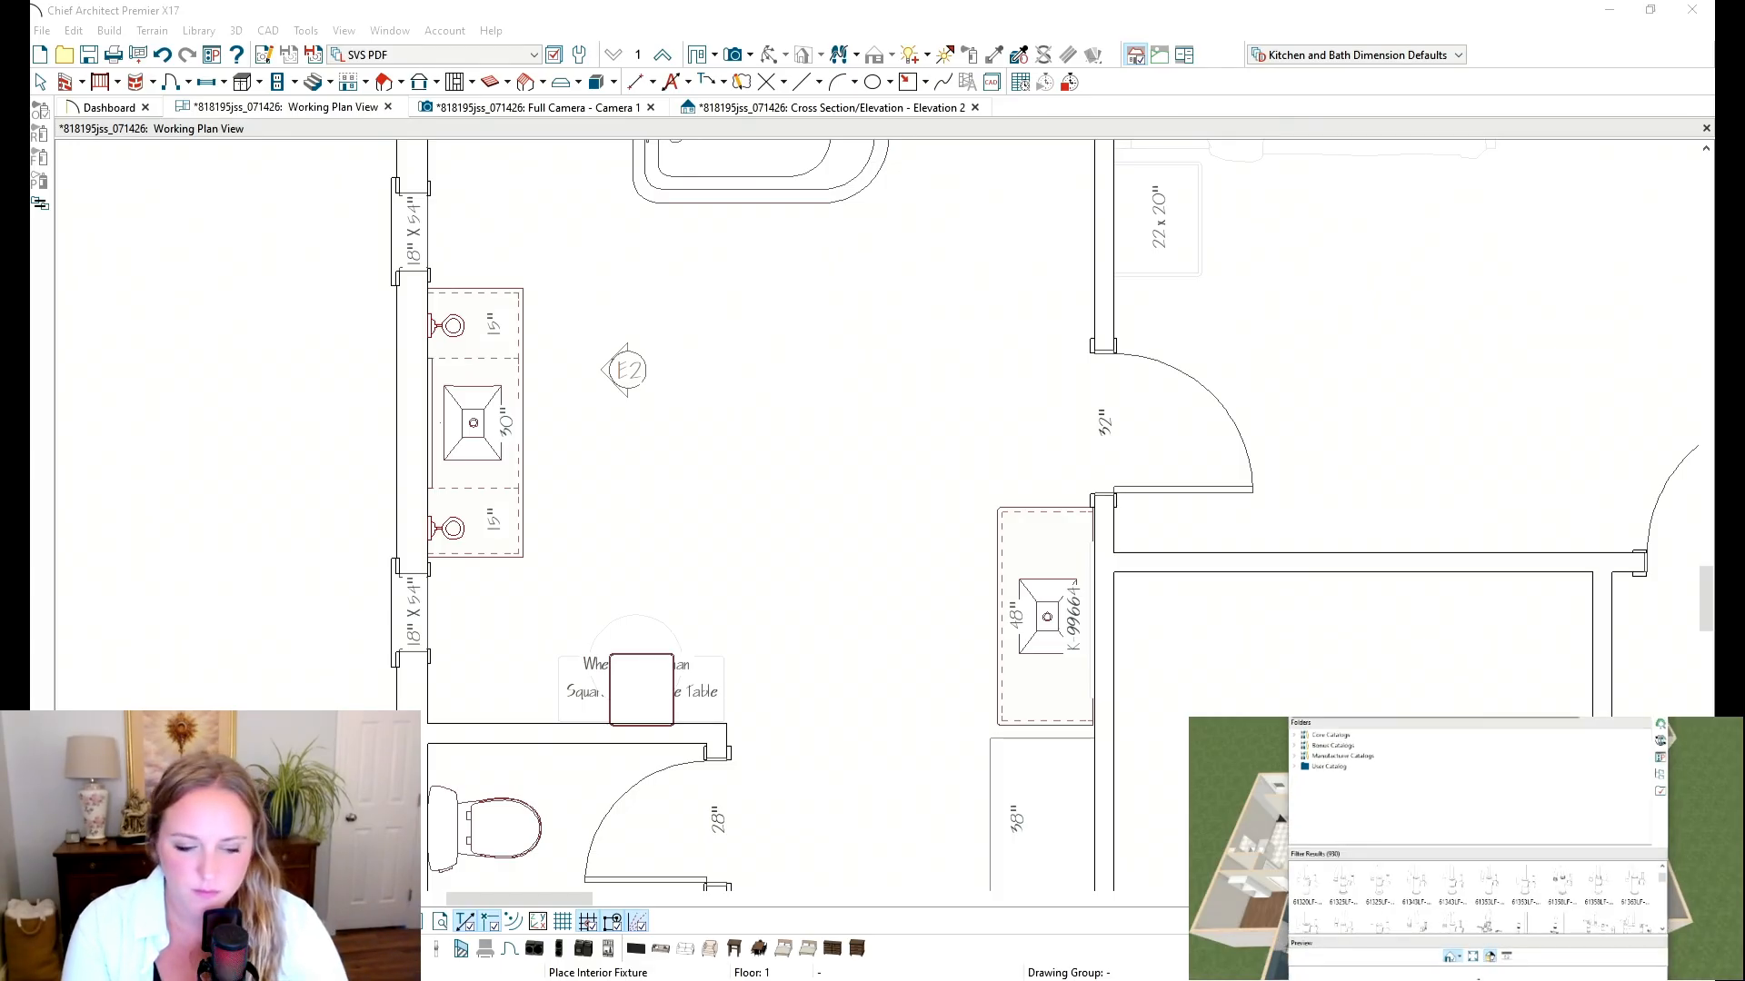
{"action": "key", "text": "Return"}
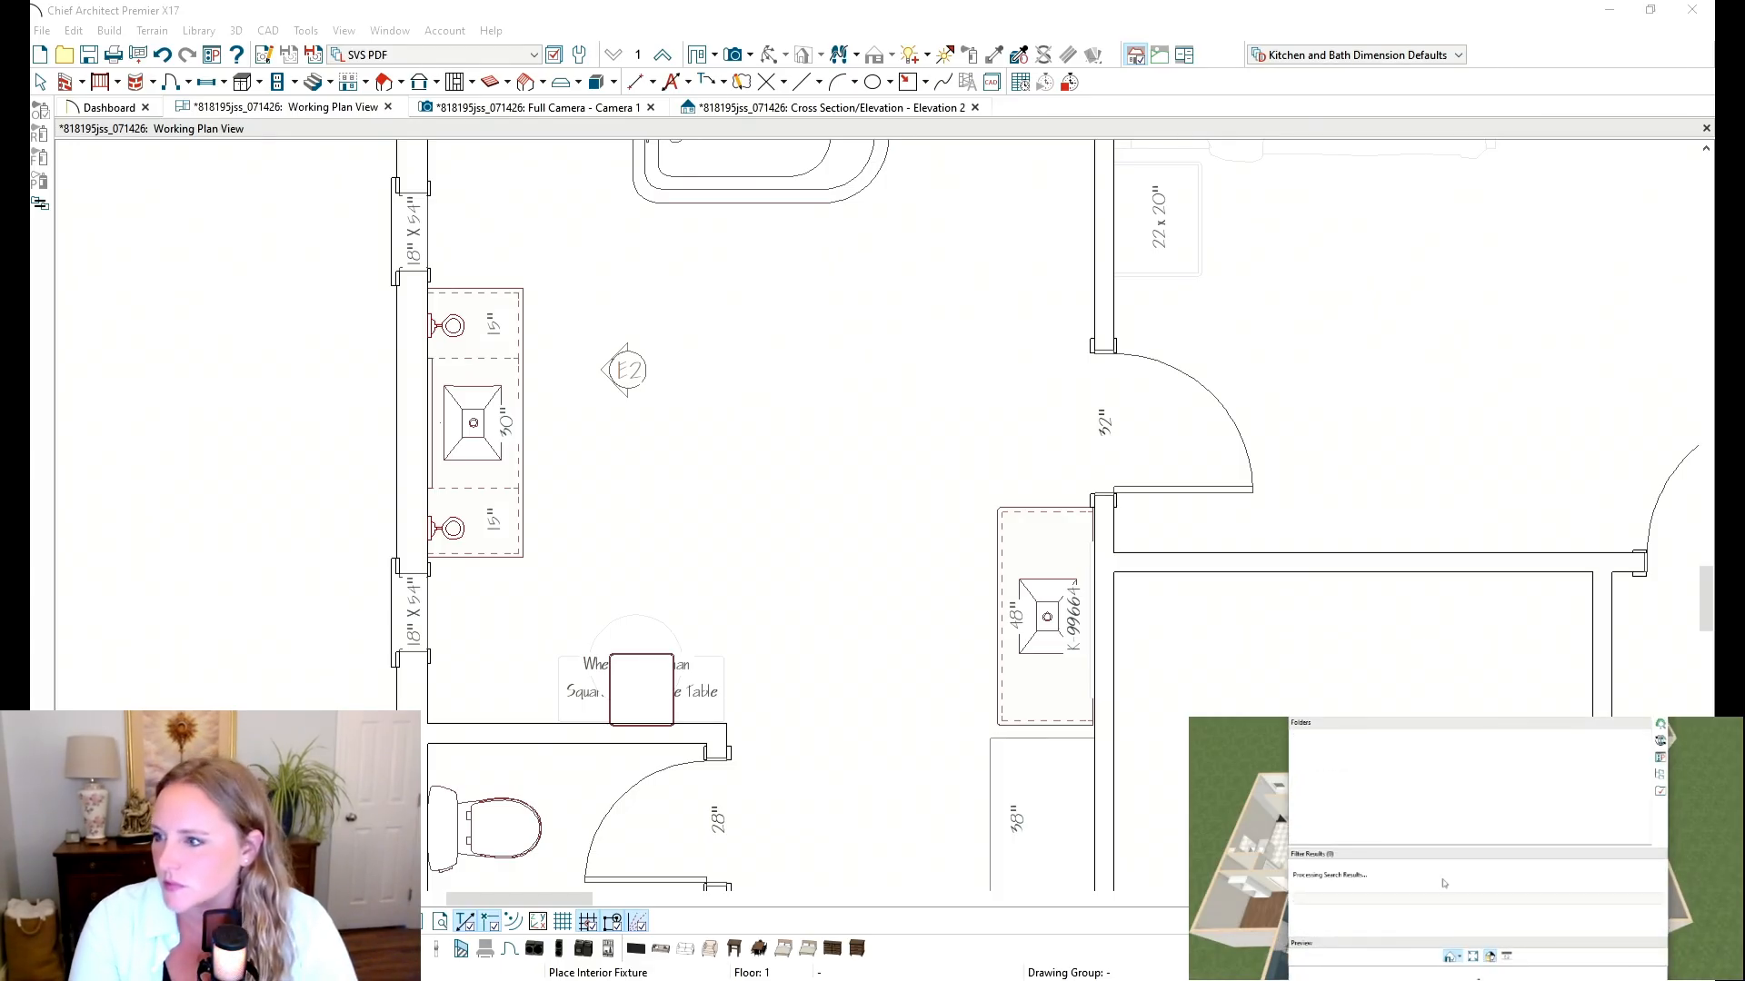
{"action": "left_click_drag", "start_coordinate": [1457, 847], "coordinate": [1462, 820]}
{"action": "left_click", "coordinate": [1456, 901]}
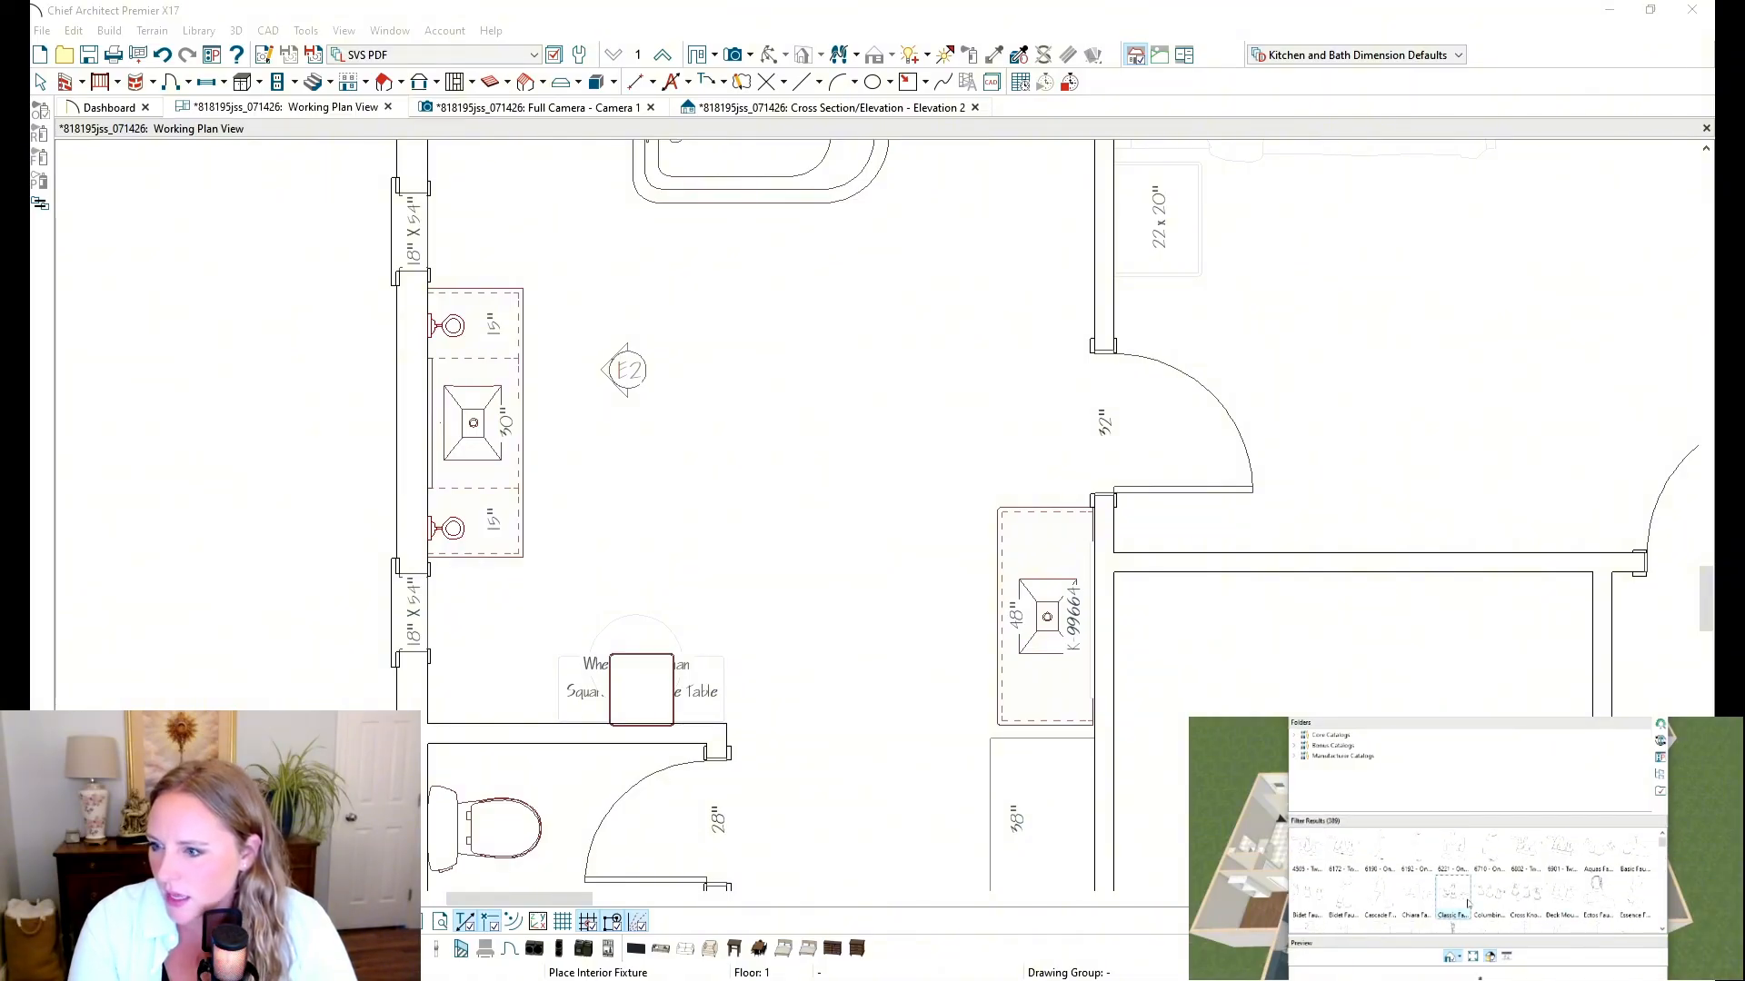
{"action": "left_click", "coordinate": [463, 421]}
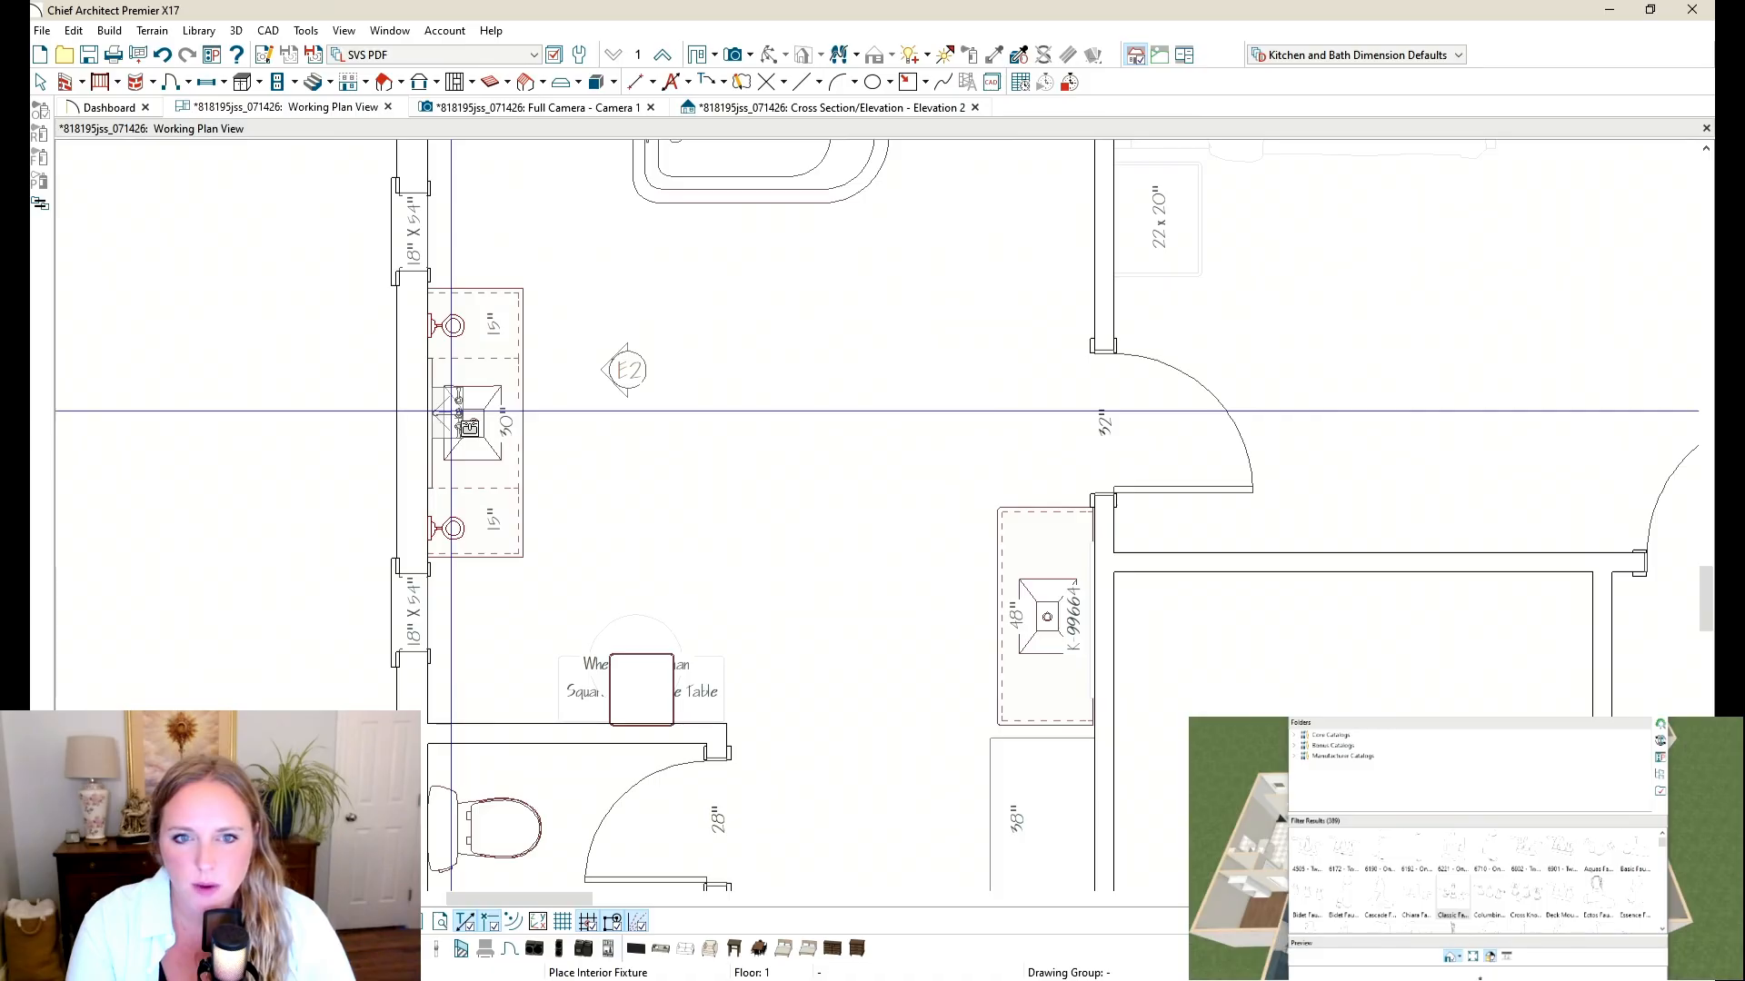
Step: Center the faucet on the vanity sink, close the library browser, and check it in the full camera view
{"action": "scroll", "coordinate": [462, 421], "scroll_direction": "up", "scroll_amount": 3}
{"action": "left_click_drag", "start_coordinate": [328, 401], "coordinate": [596, 405]}
{"action": "key", "text": "c"}
{"action": "left_click", "coordinate": [562, 424]}
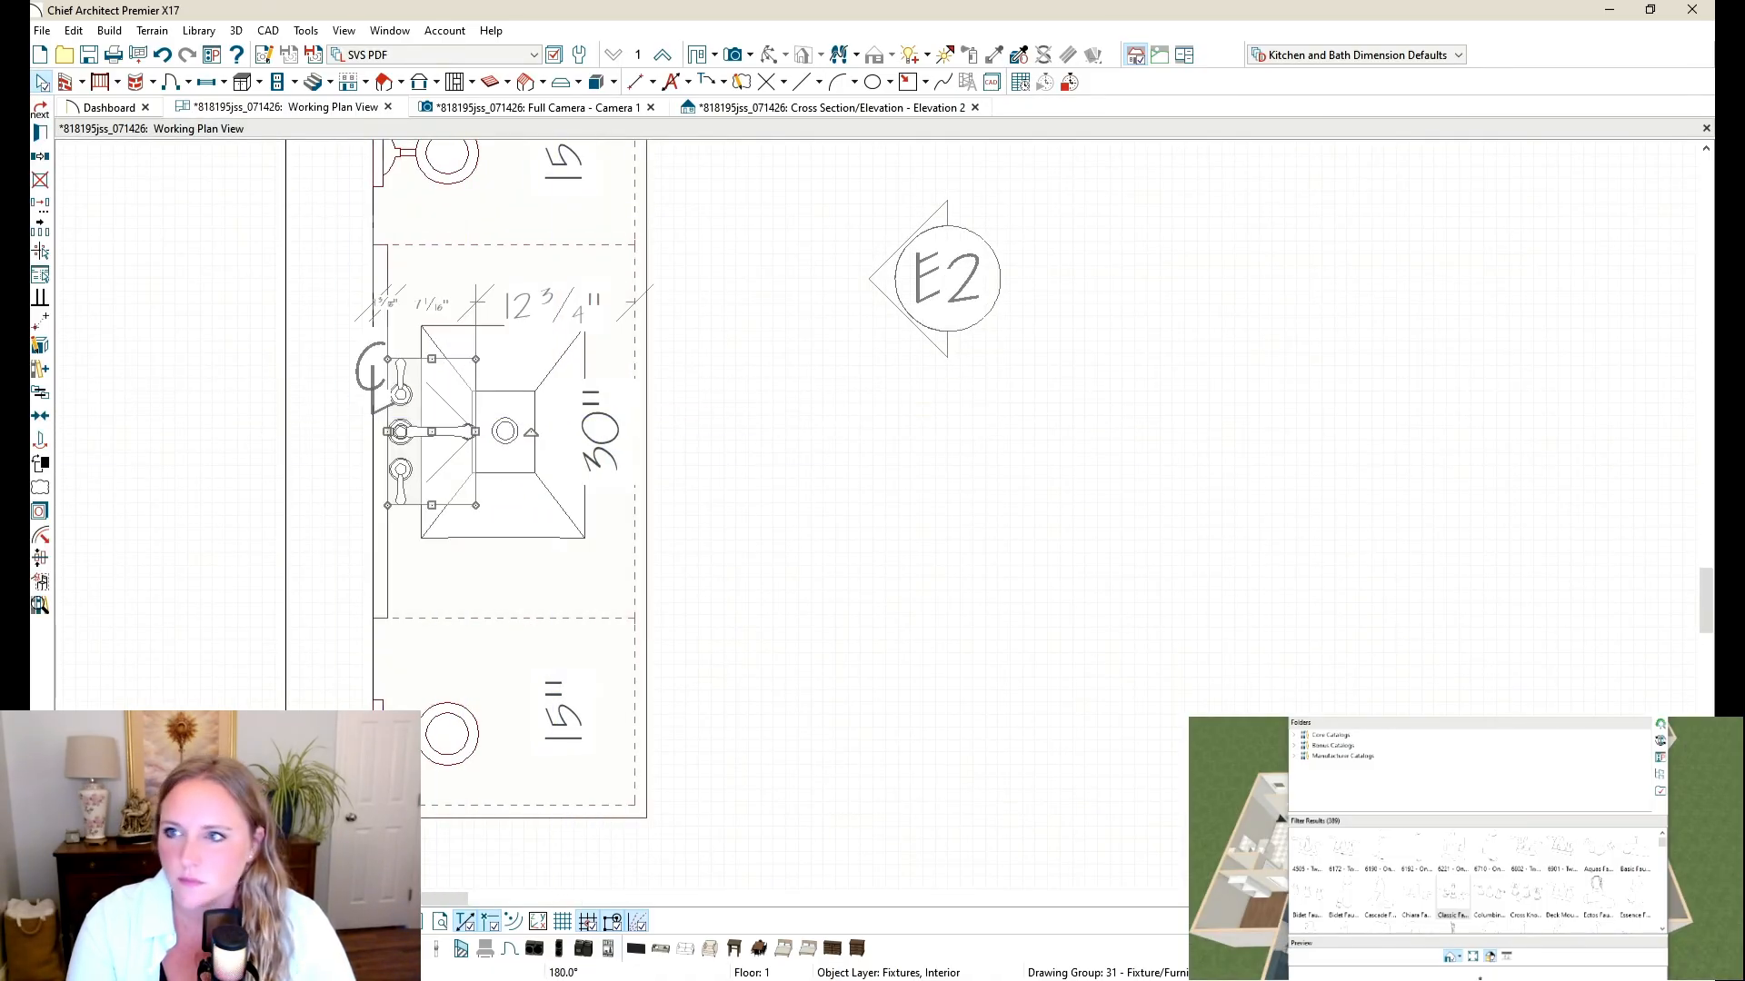
{"action": "left_click_drag", "start_coordinate": [1576, 665], "coordinate": [1551, 739]}
{"action": "left_click", "coordinate": [1637, 739]}
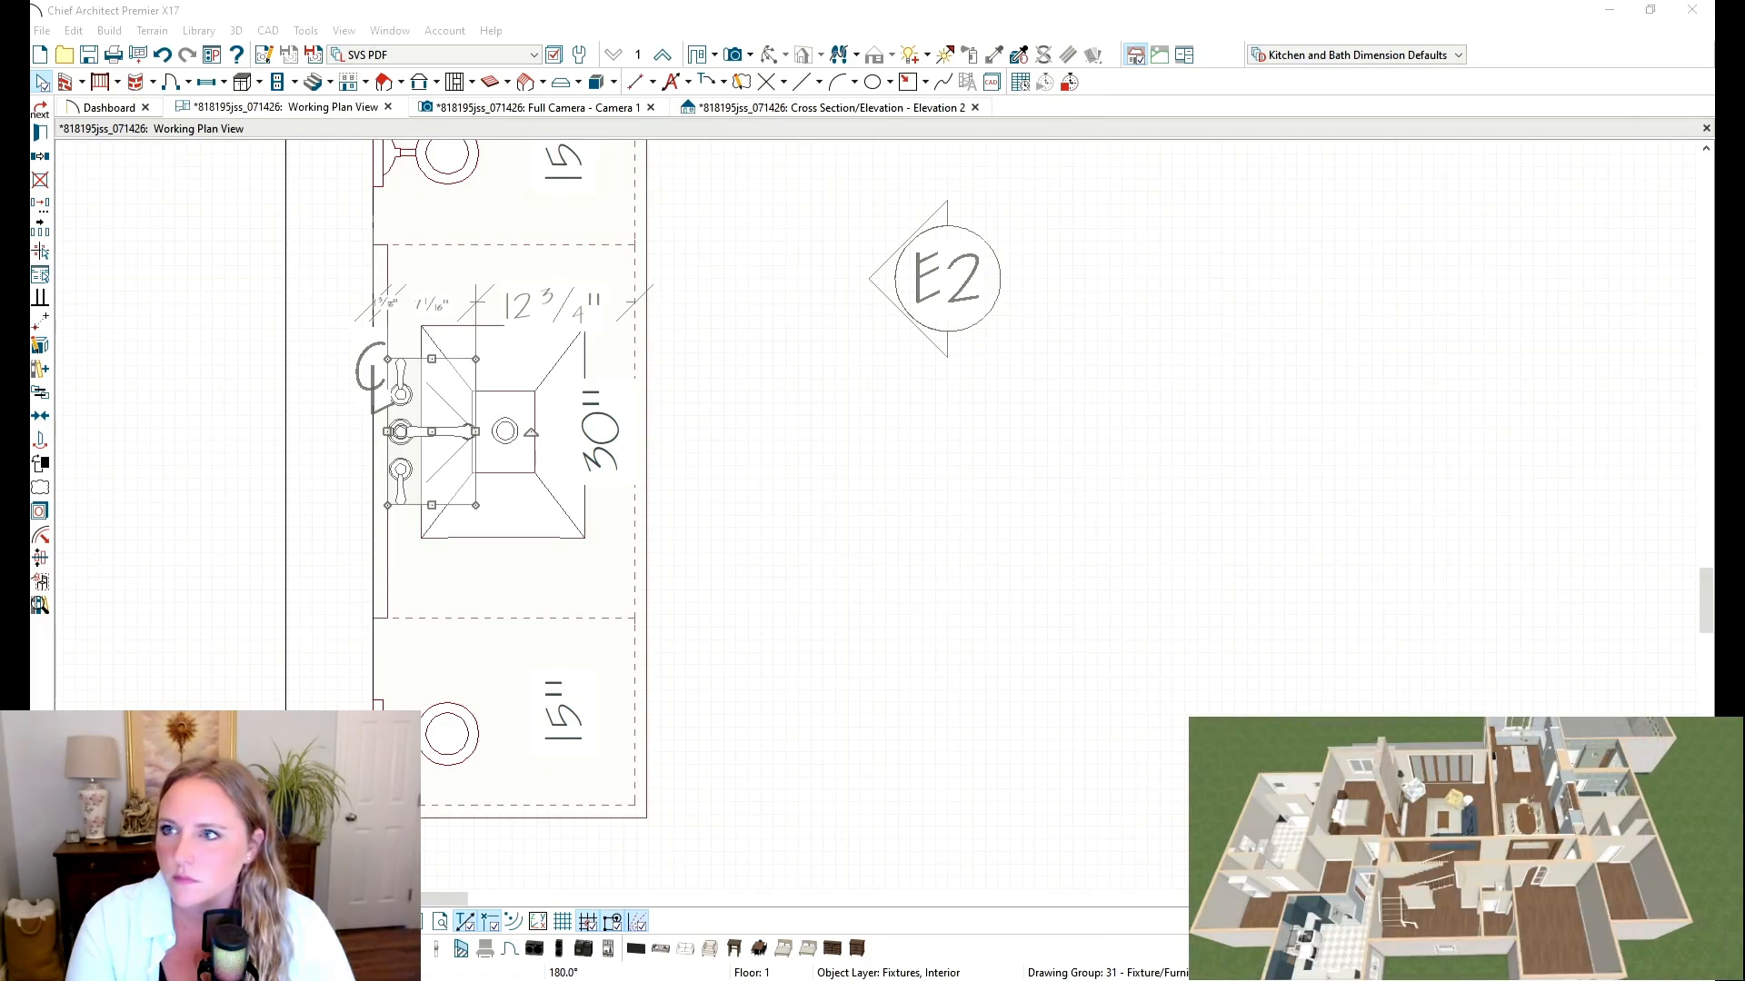
{"action": "left_click", "coordinate": [541, 107]}
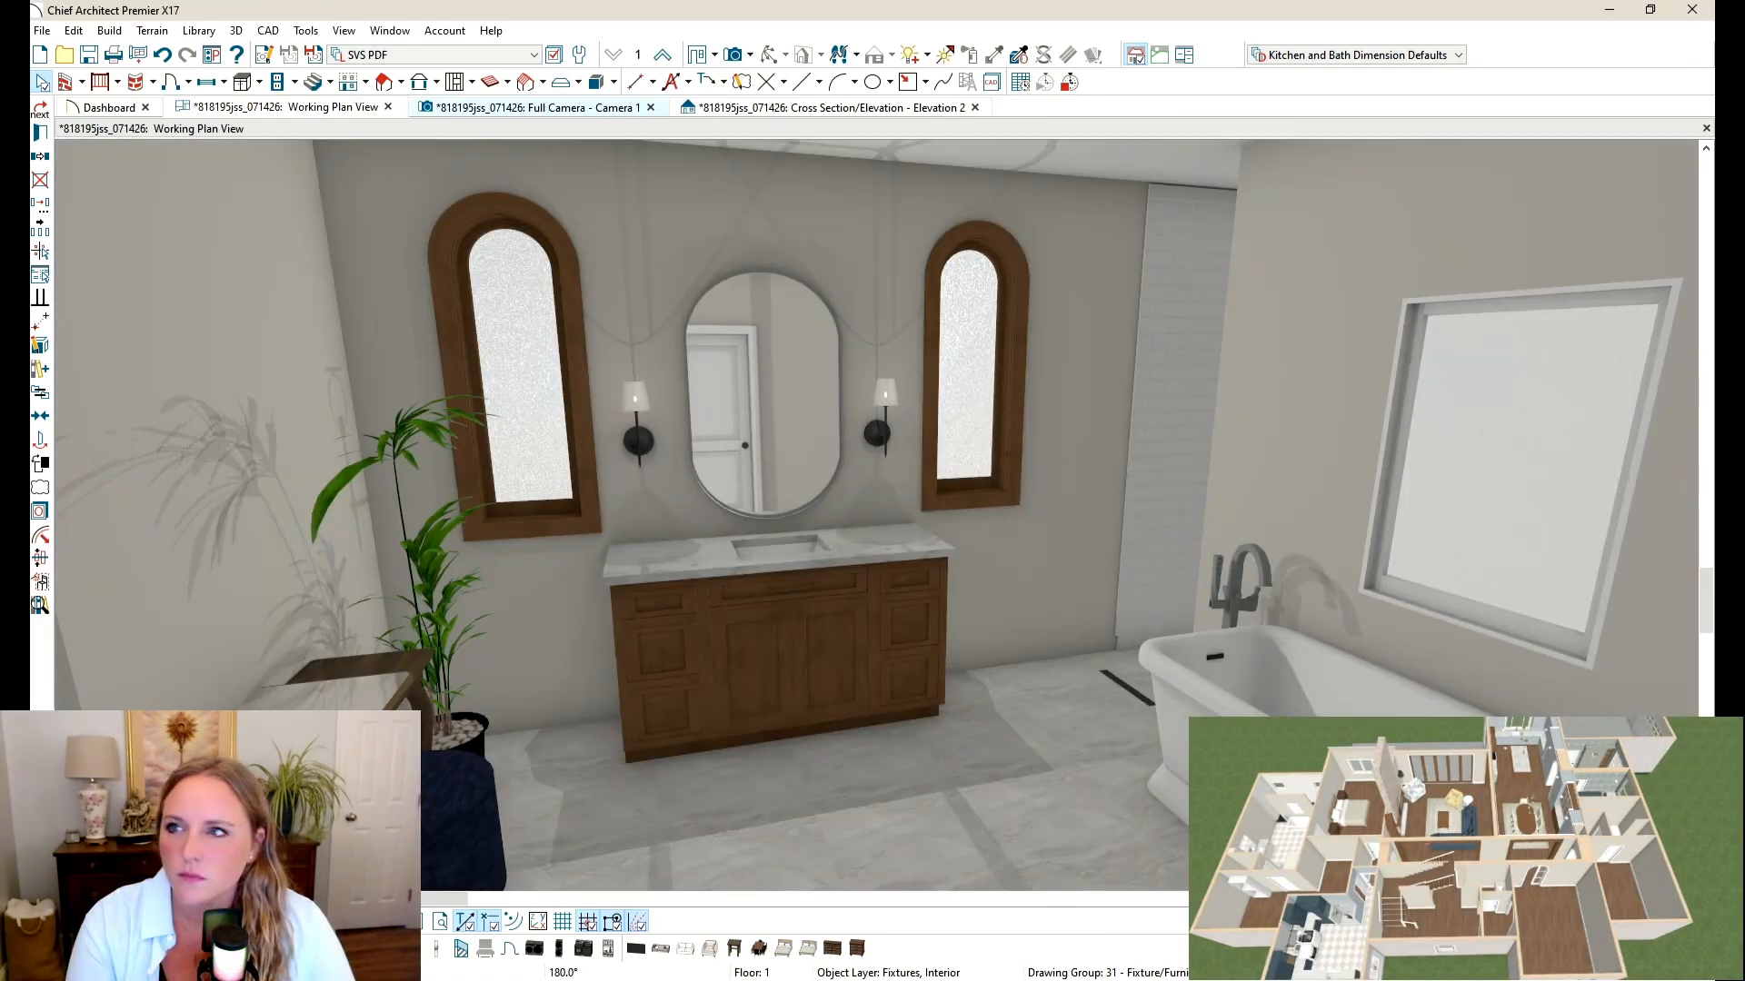
{"action": "scroll", "coordinate": [890, 507], "scroll_direction": "up", "scroll_amount": 6}
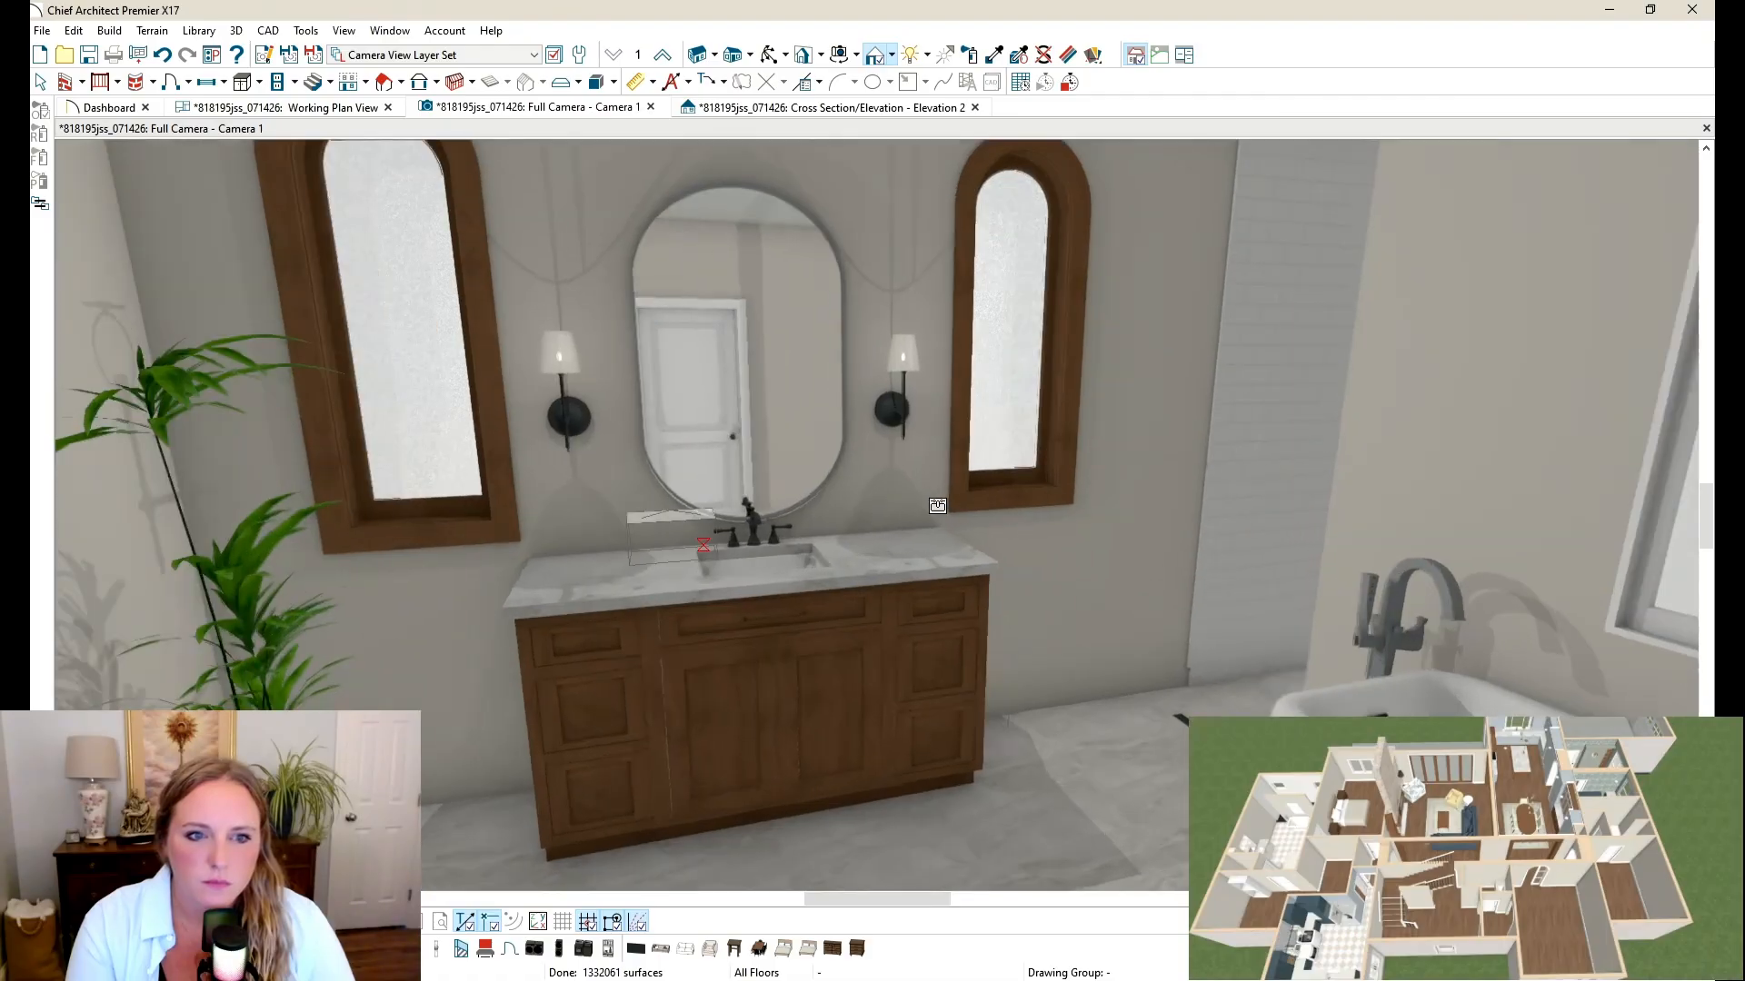
{"action": "scroll", "coordinate": [888, 504], "scroll_direction": "down", "scroll_amount": 8}
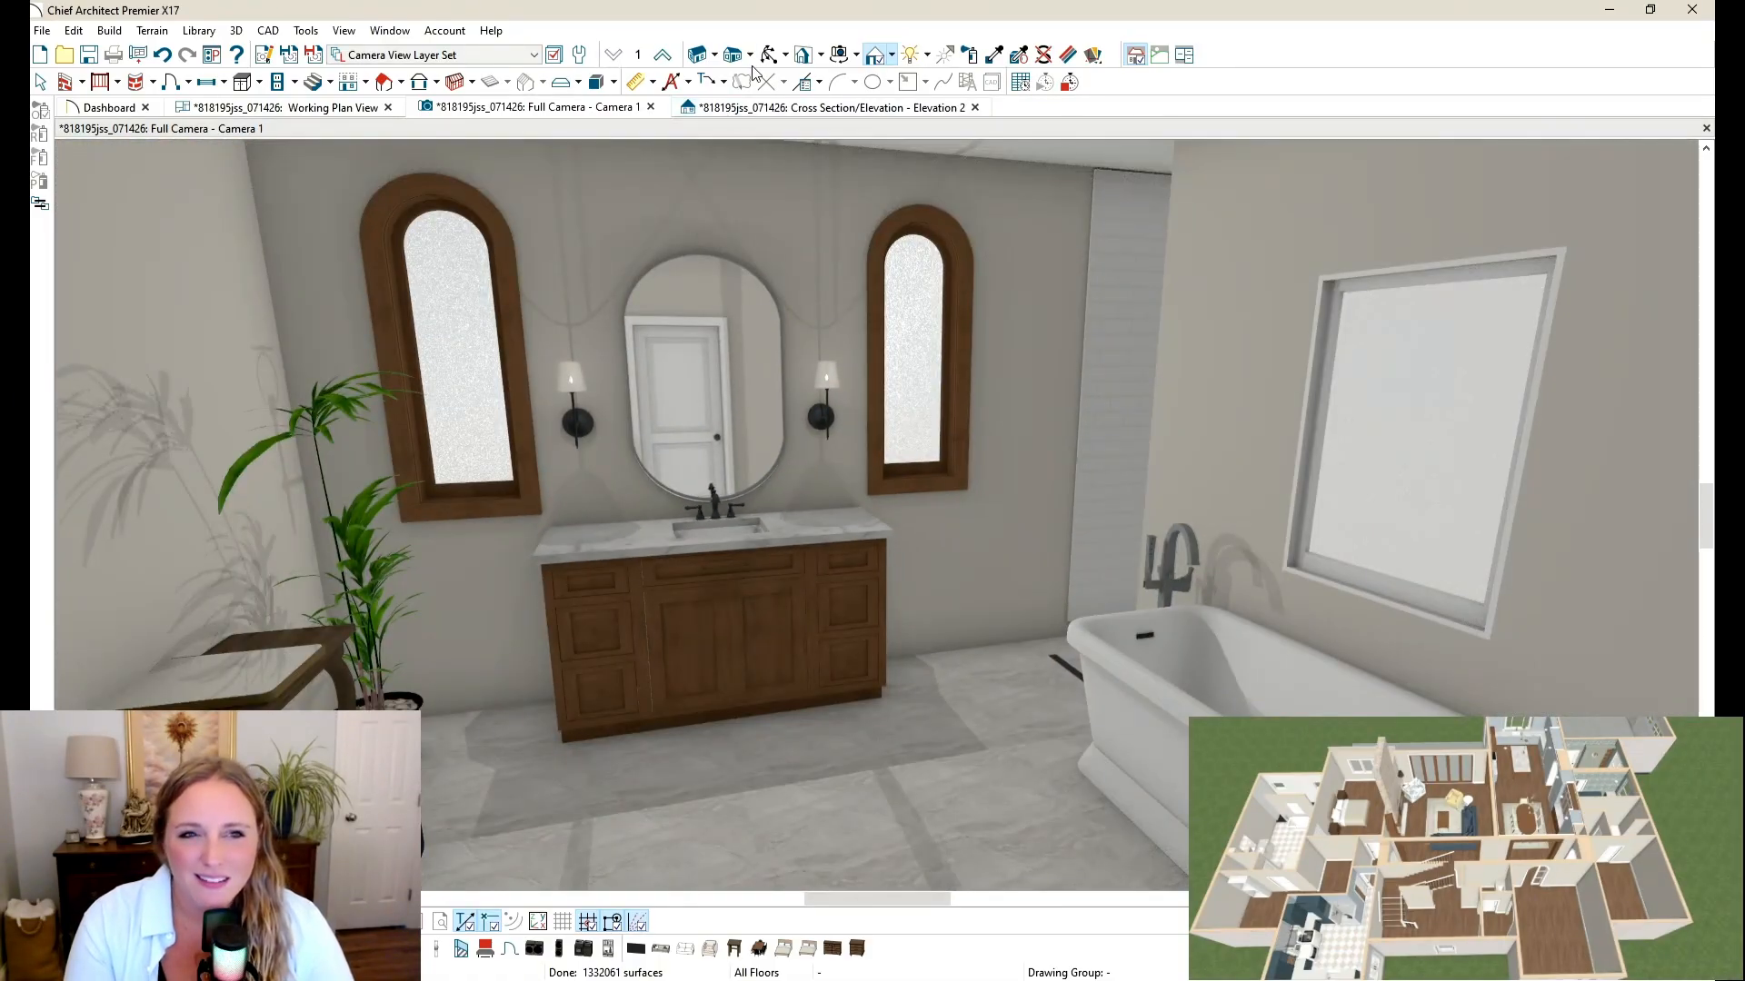
Step: Try a paint color from the "accessible" library results on the wooden table beside the plant
{"action": "left_click", "coordinate": [770, 55]}
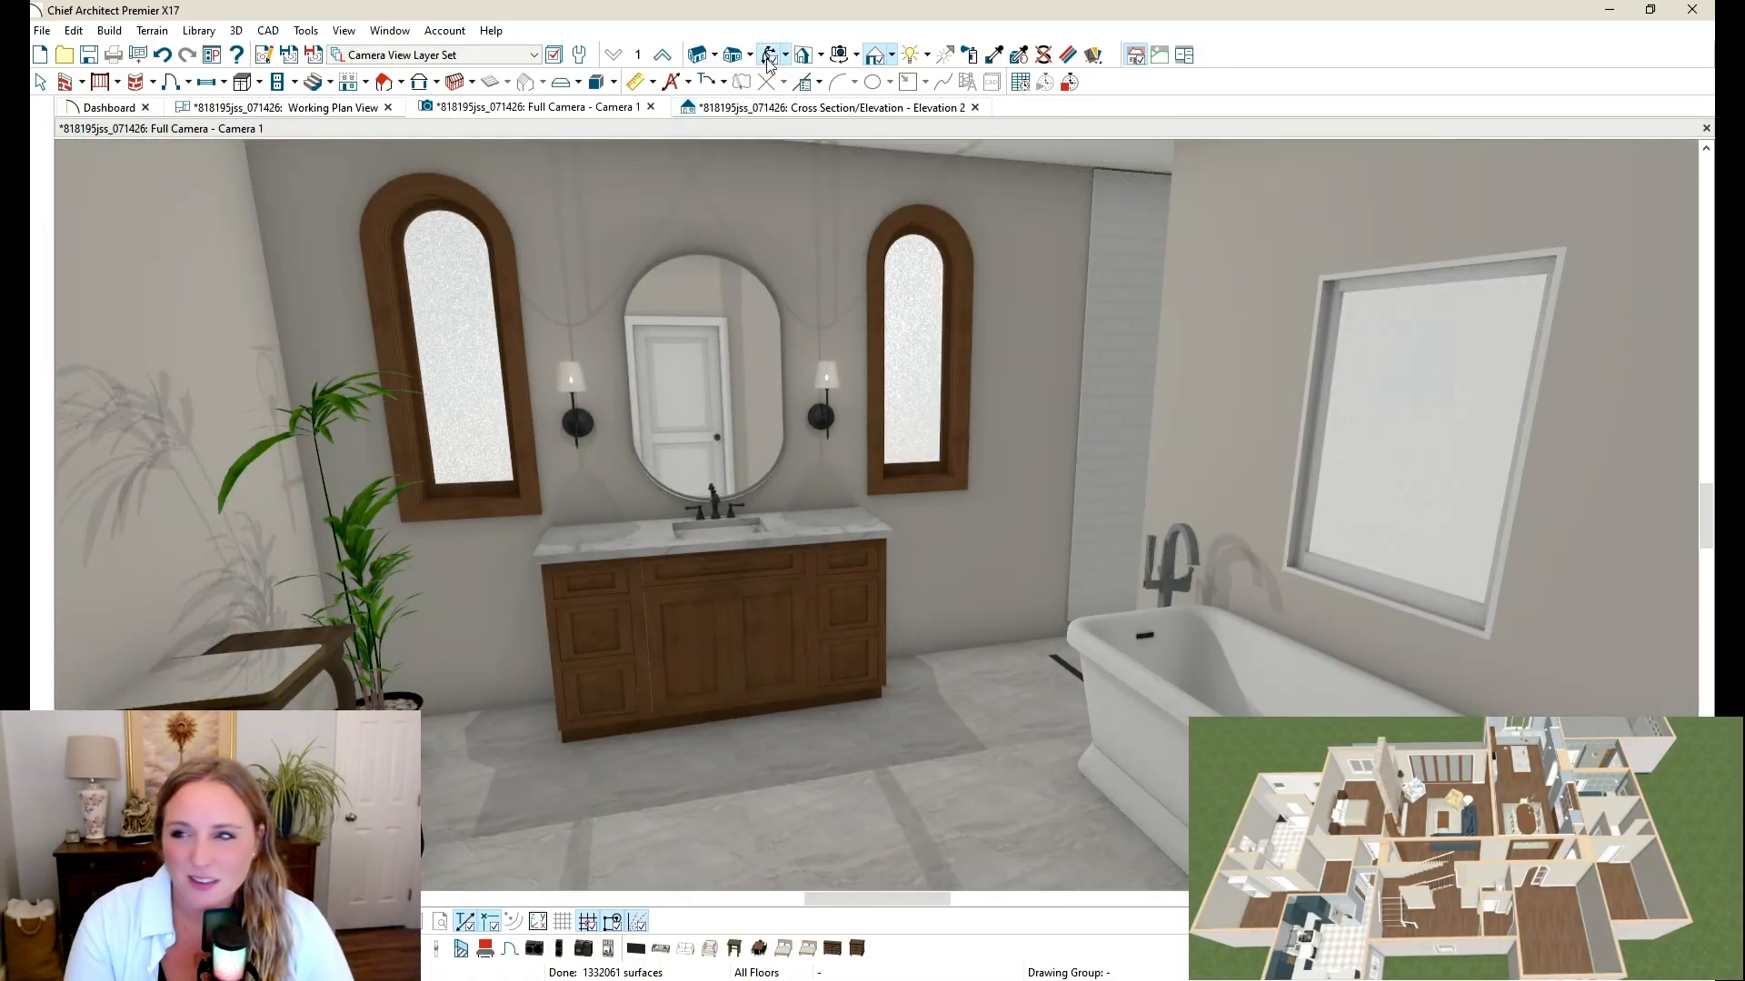
{"action": "left_click_drag", "start_coordinate": [907, 545], "coordinate": [777, 534]}
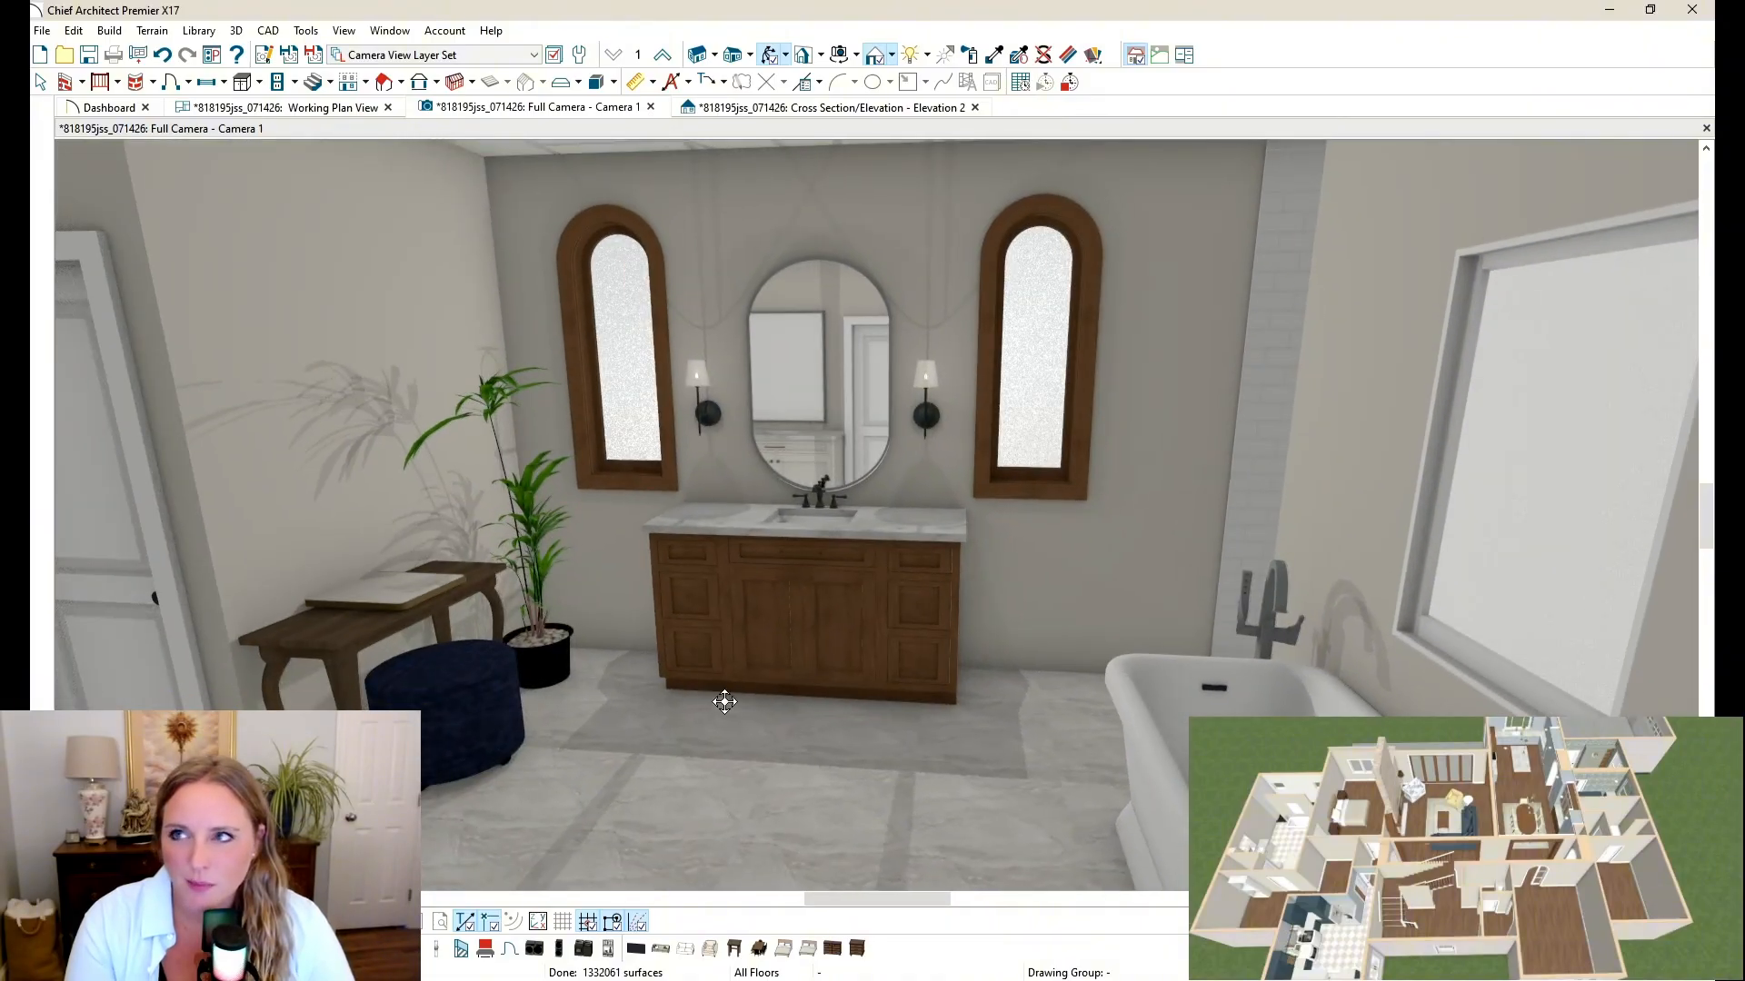
{"action": "left_click_drag", "start_coordinate": [725, 703], "coordinate": [753, 679]}
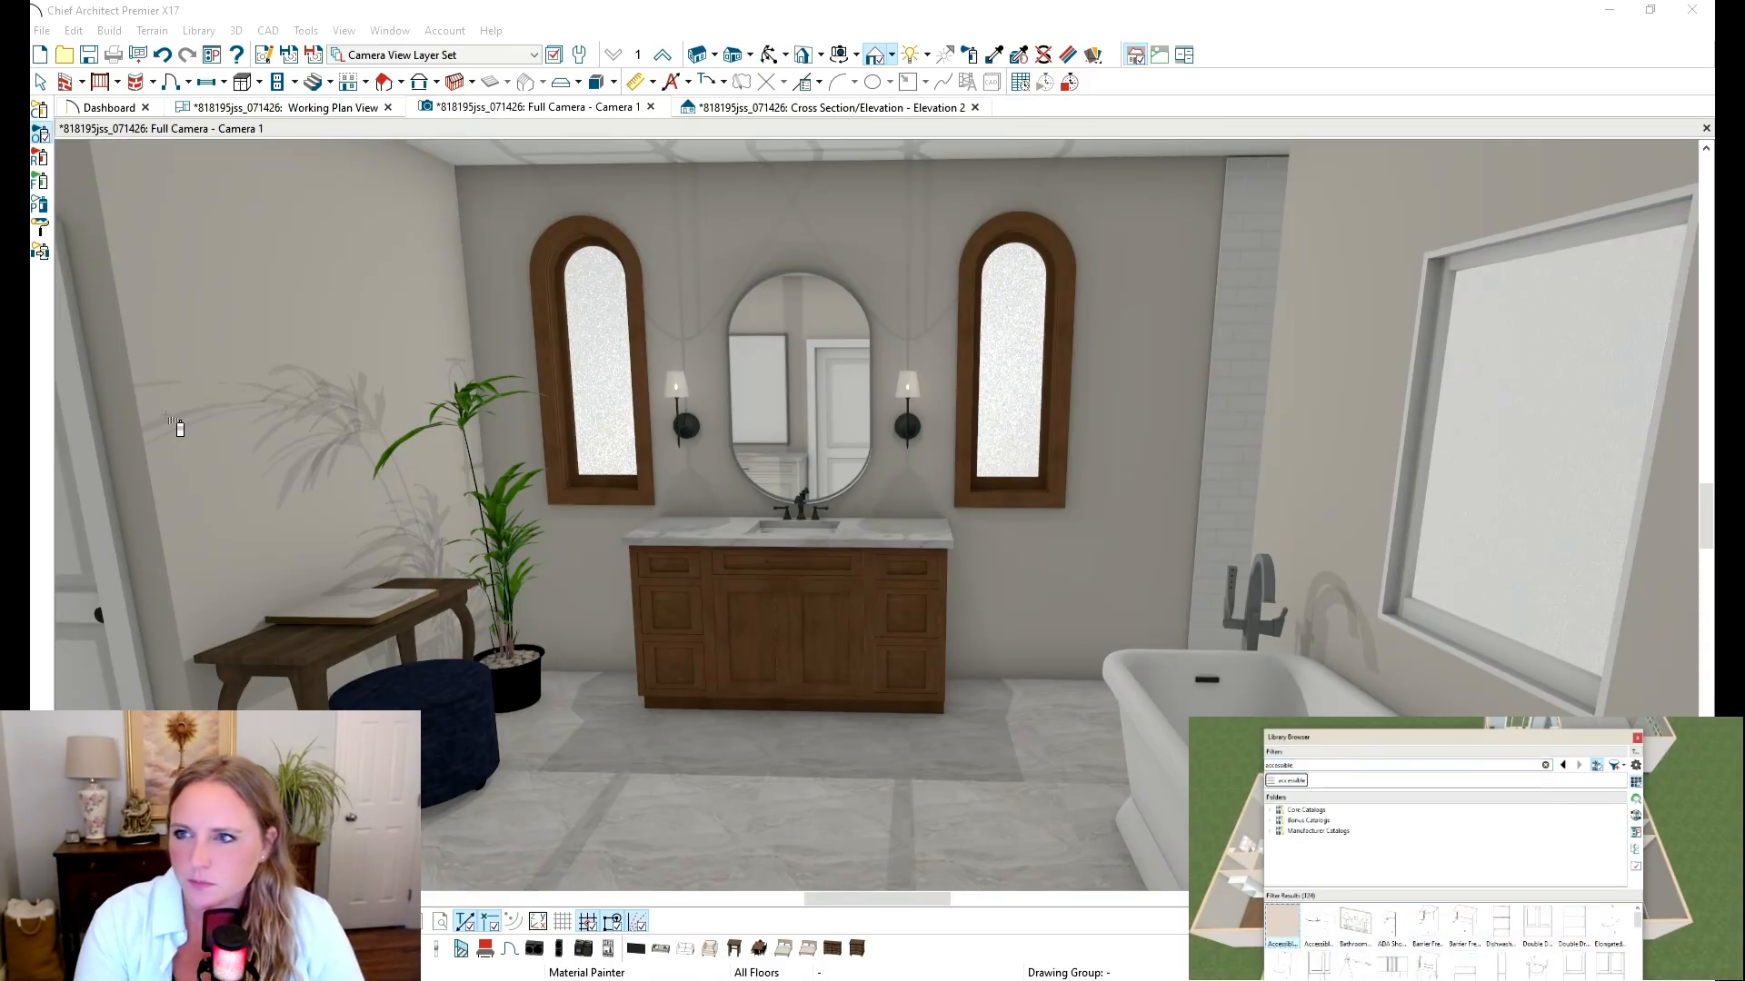
{"action": "left_click", "coordinate": [282, 659]}
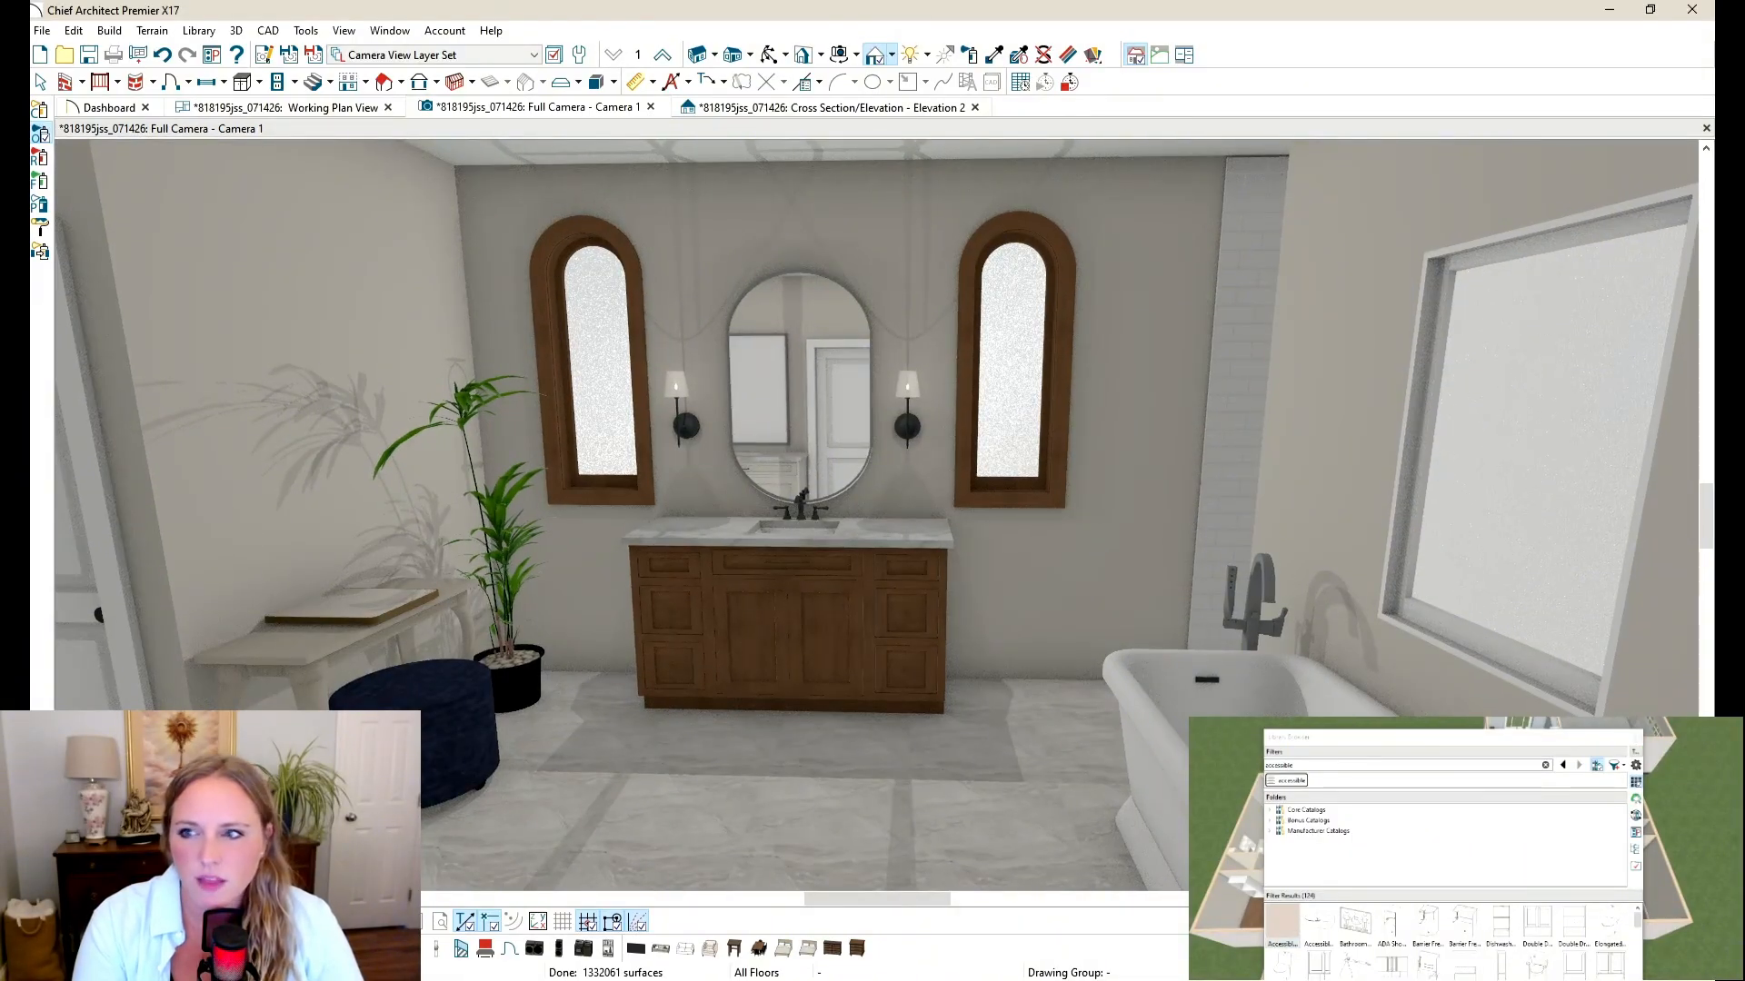
Step: Find "snowbound" in the library, paint the table beside the plant with Snowbound, and close the library browser
{"action": "left_click", "coordinate": [1404, 765]}
{"action": "type", "text": "snowbound"}
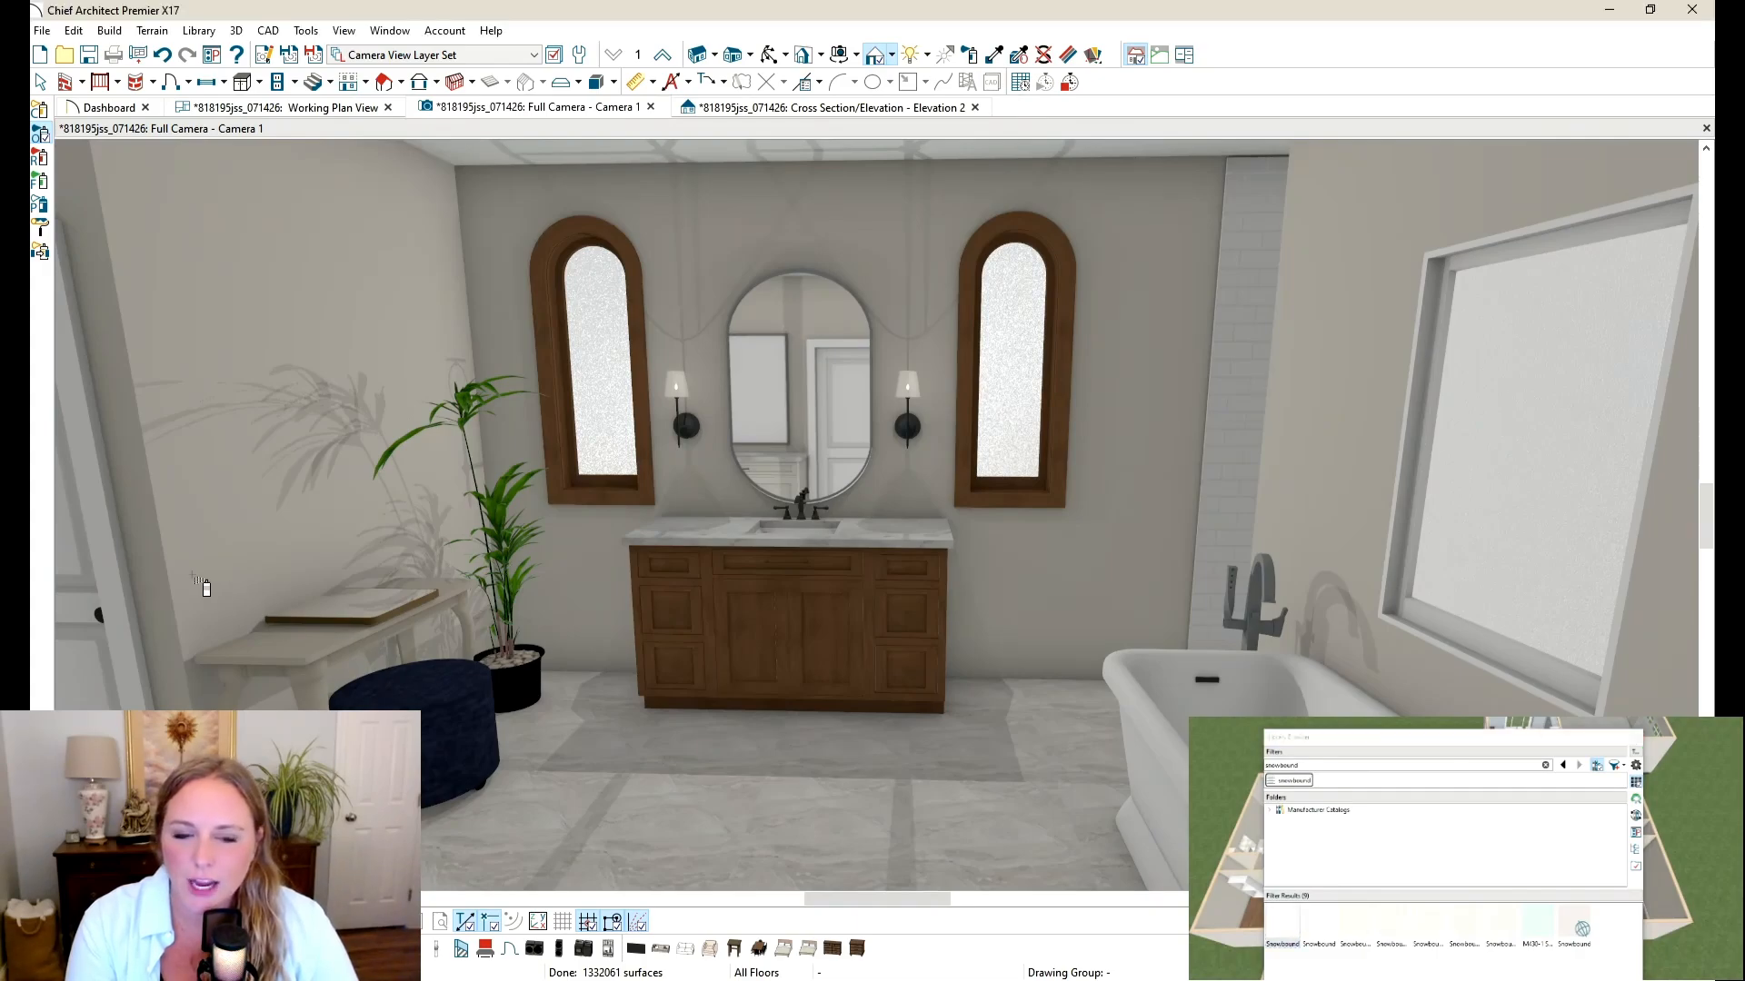
{"action": "left_click", "coordinate": [404, 614]}
{"action": "left_click", "coordinate": [1639, 736]}
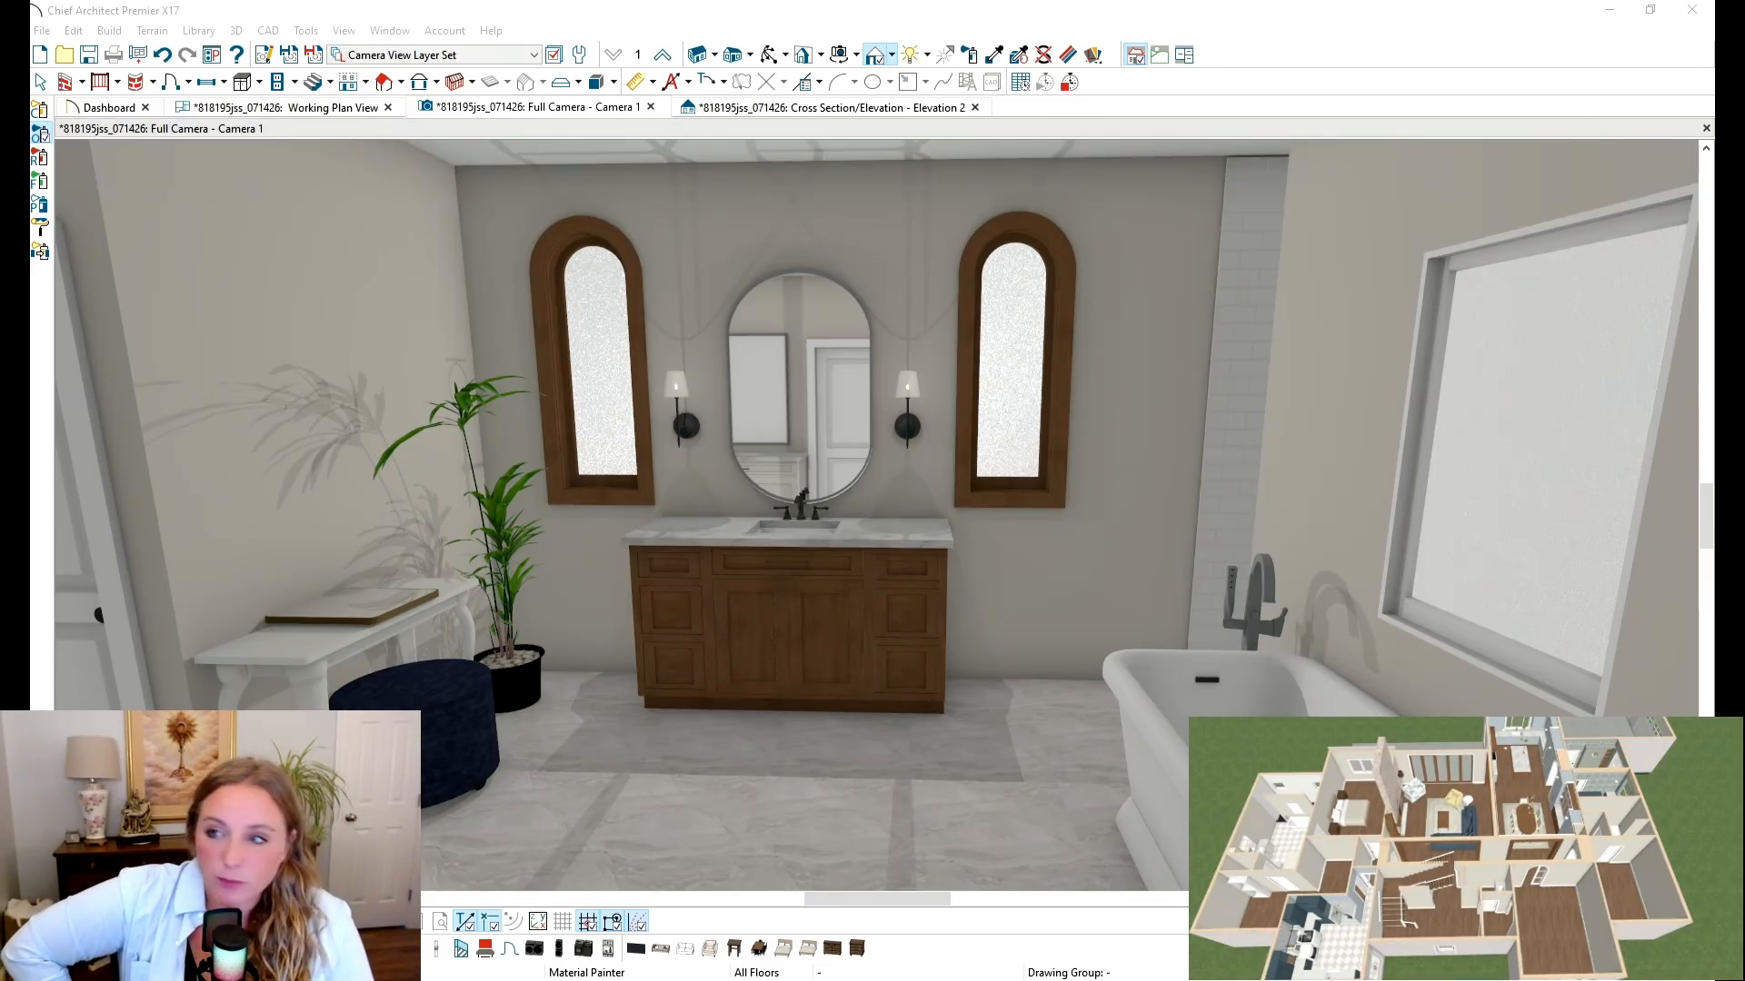
Step: Review the bathroom from the vanity wall around to the freestanding tub and shower
{"action": "left_click", "coordinate": [768, 57]}
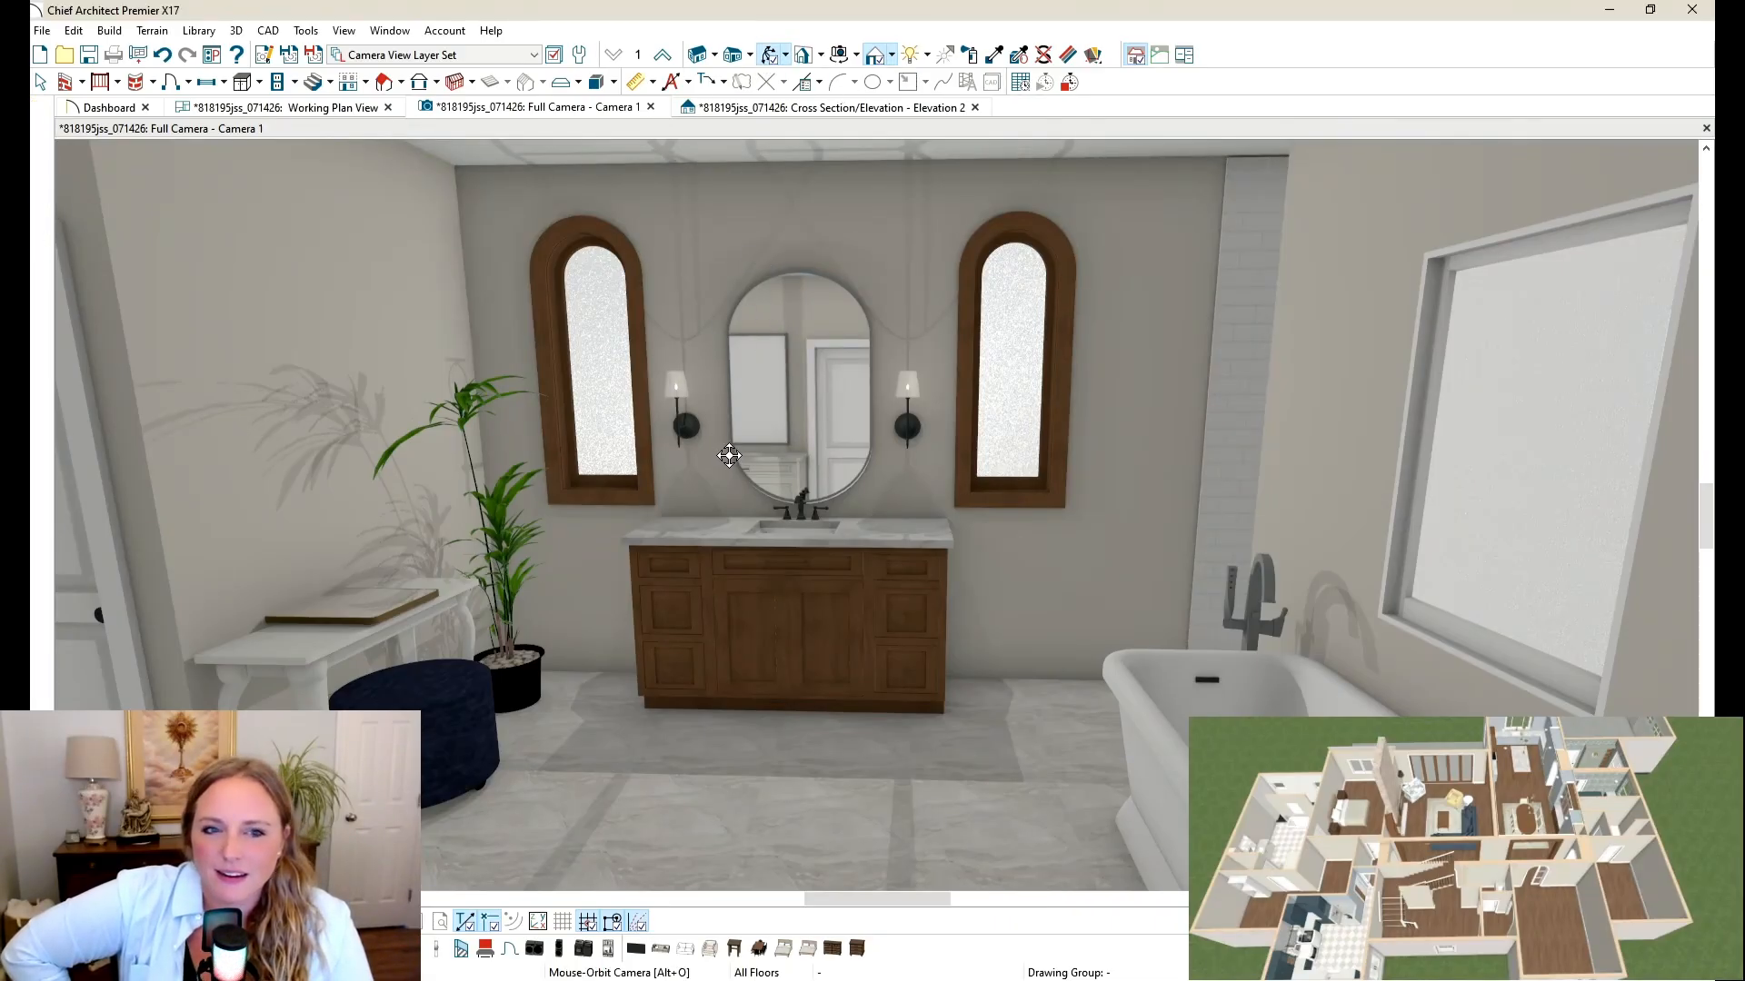
{"action": "left_click_drag", "start_coordinate": [730, 455], "coordinate": [1102, 422]}
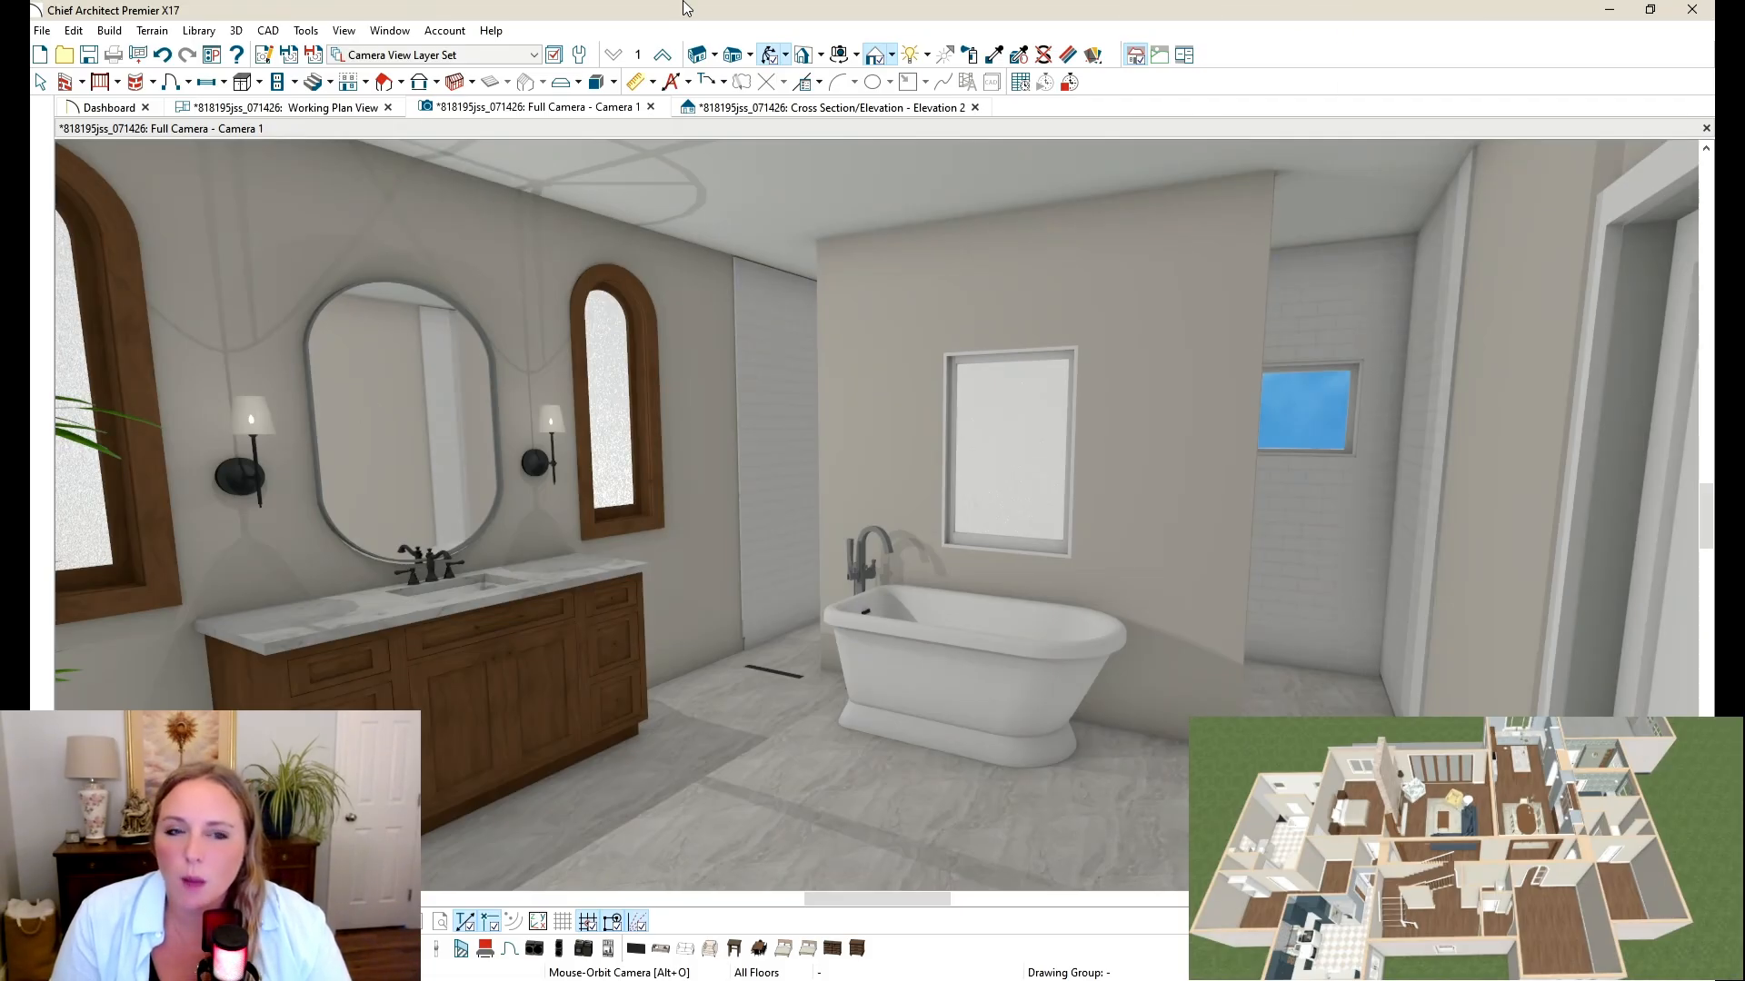
{"action": "left_click", "coordinate": [770, 60]}
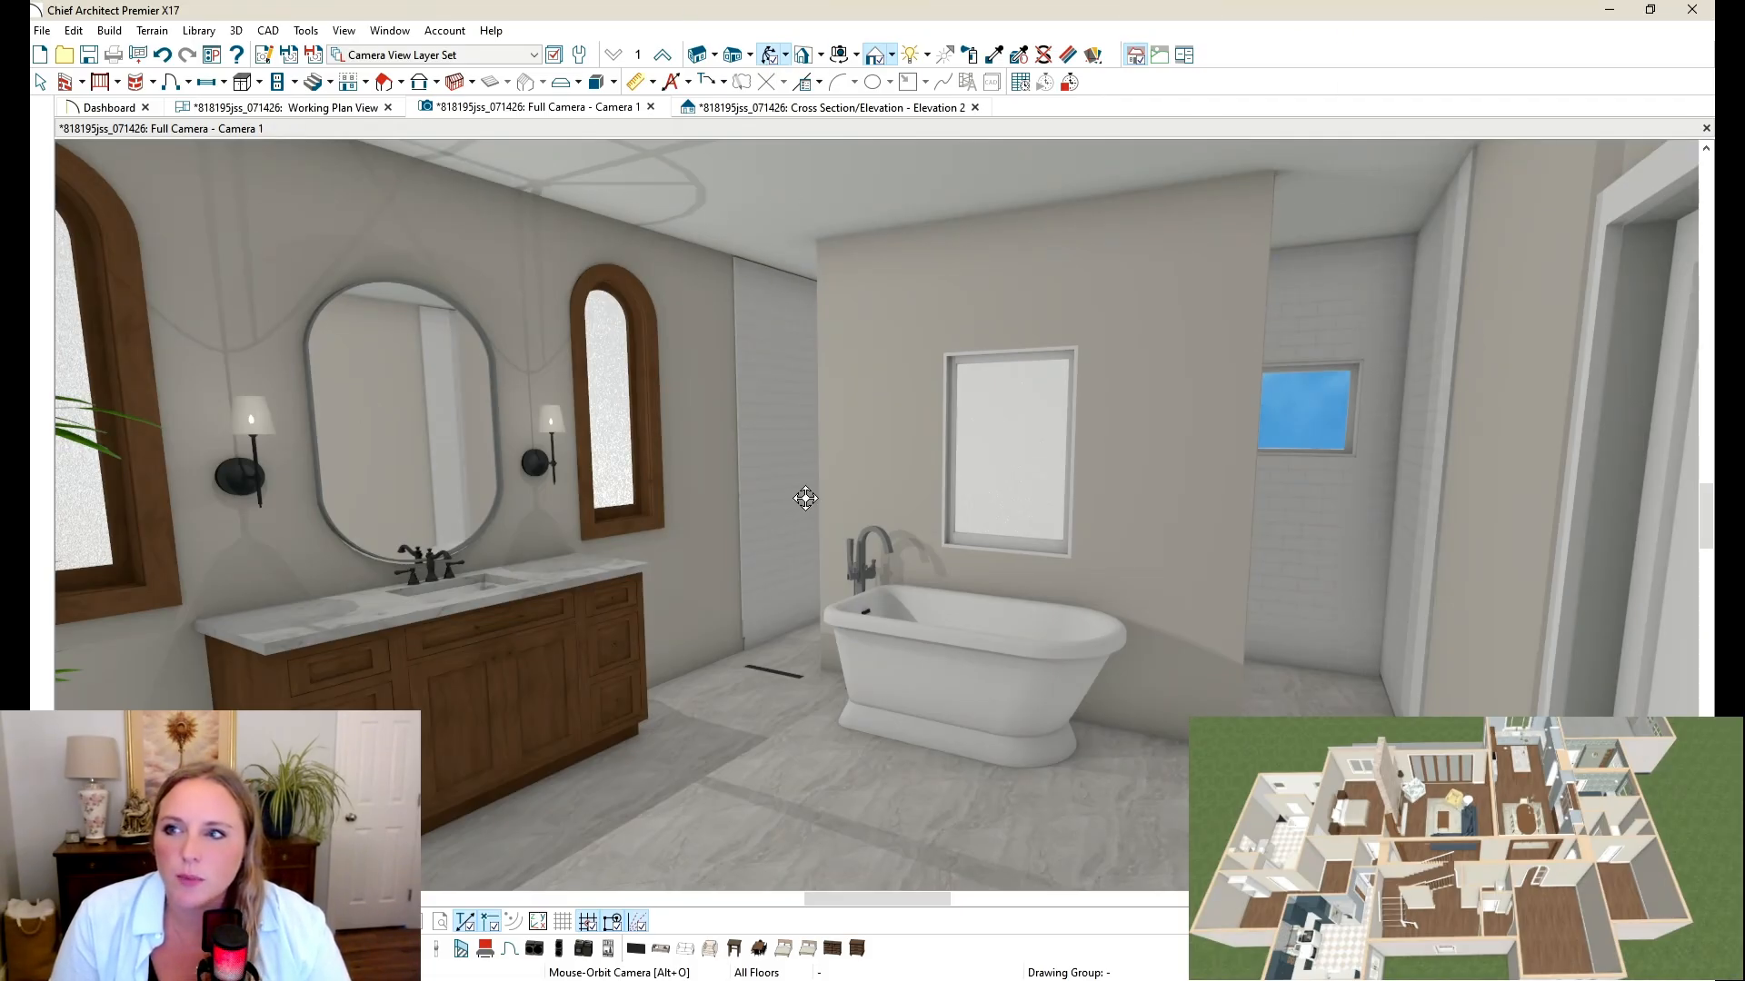
{"action": "left_click_drag", "start_coordinate": [829, 536], "coordinate": [957, 522]}
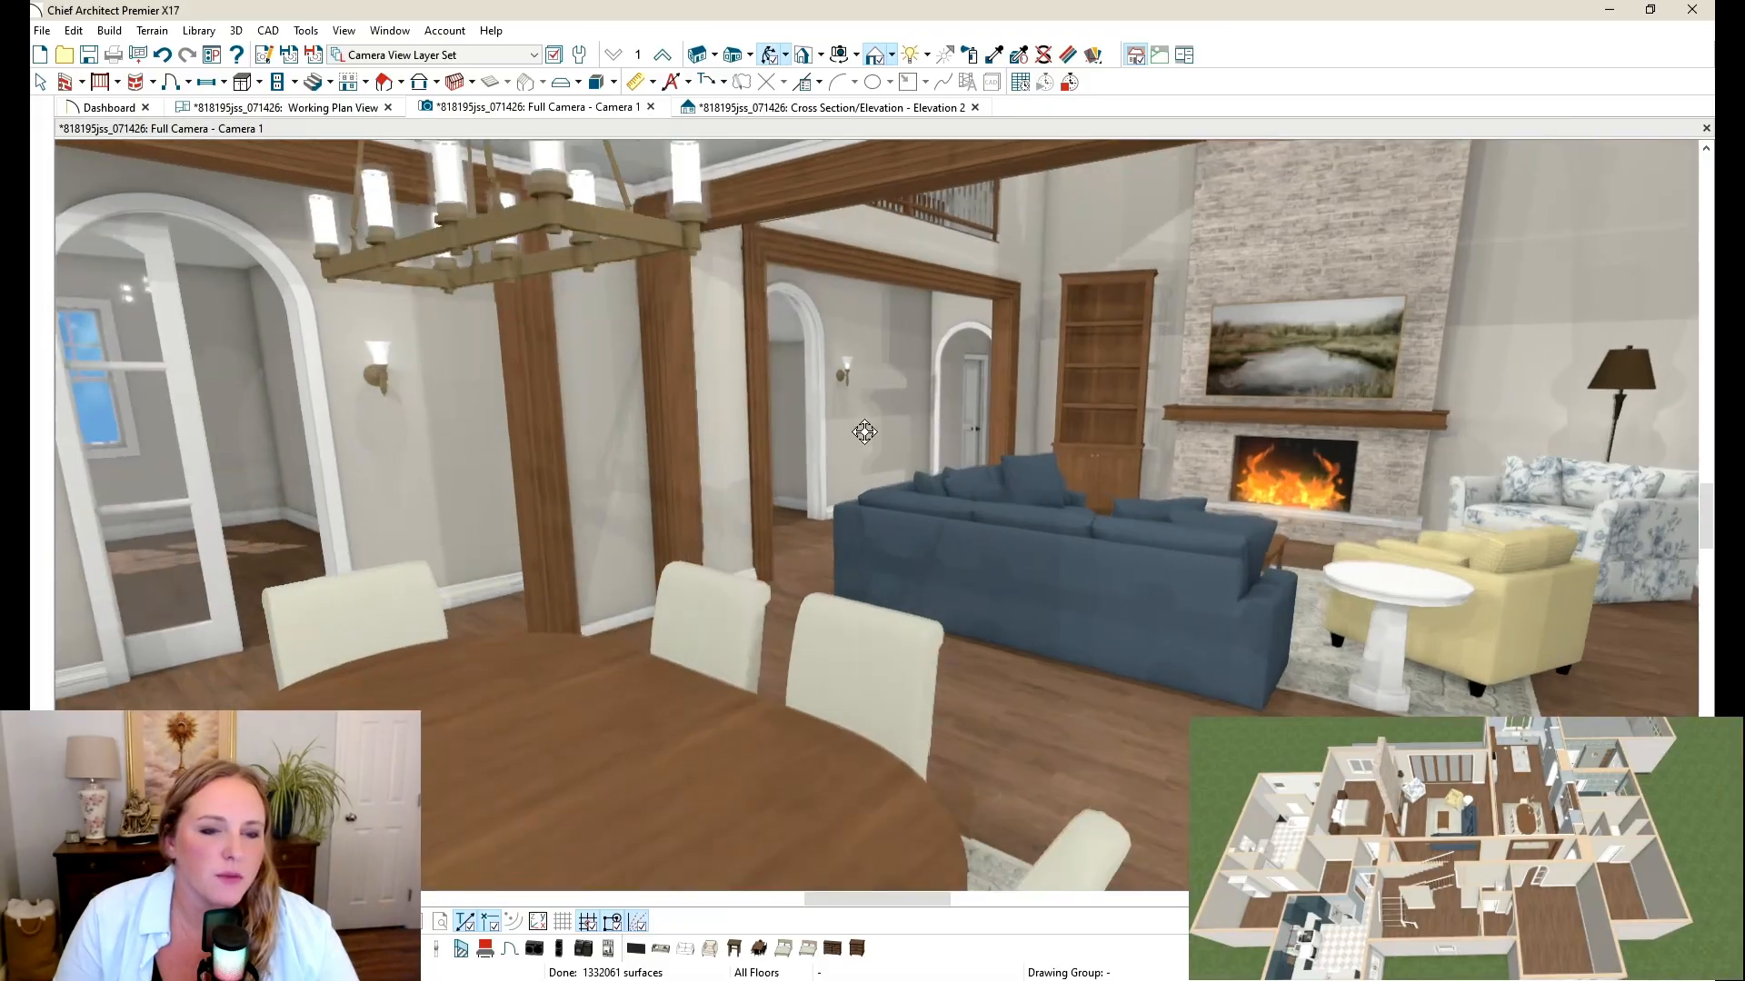
Step: Tour the living room, the laundry room with its dog shower, and the bedroom, ending back at the bathroom vanity
{"action": "left_click_drag", "start_coordinate": [777, 409], "coordinate": [771, 289]}
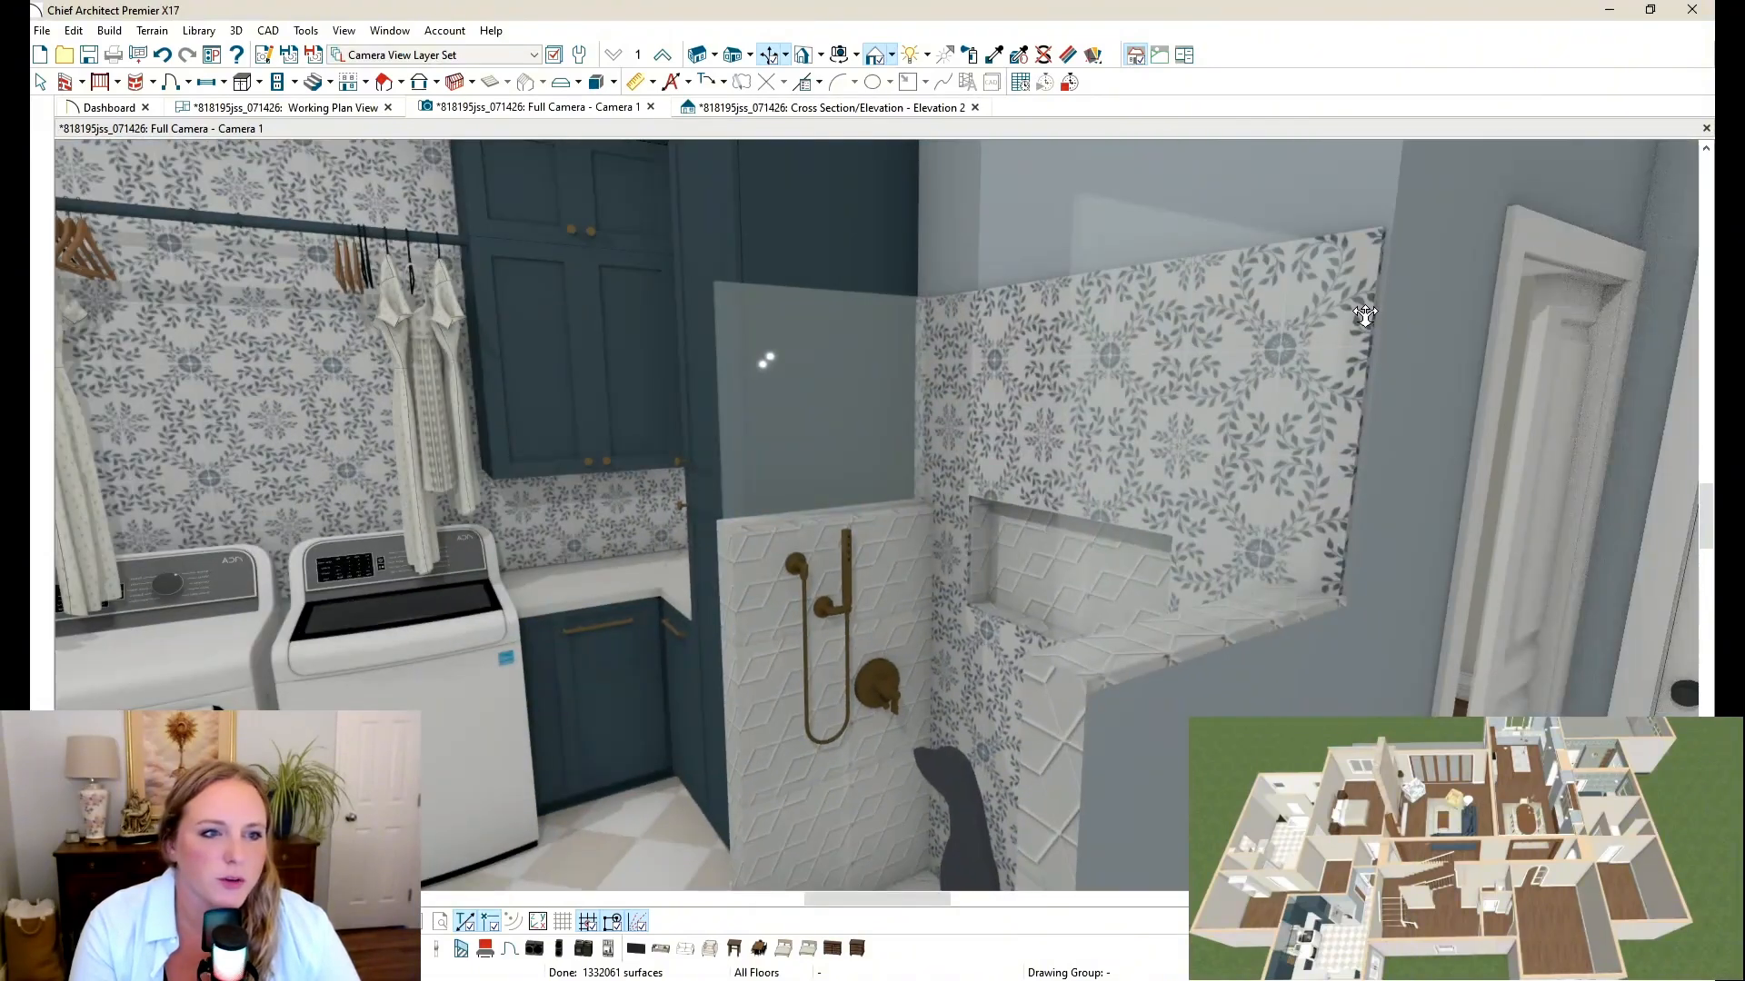
{"action": "left_click_drag", "start_coordinate": [1365, 315], "coordinate": [1154, 443]}
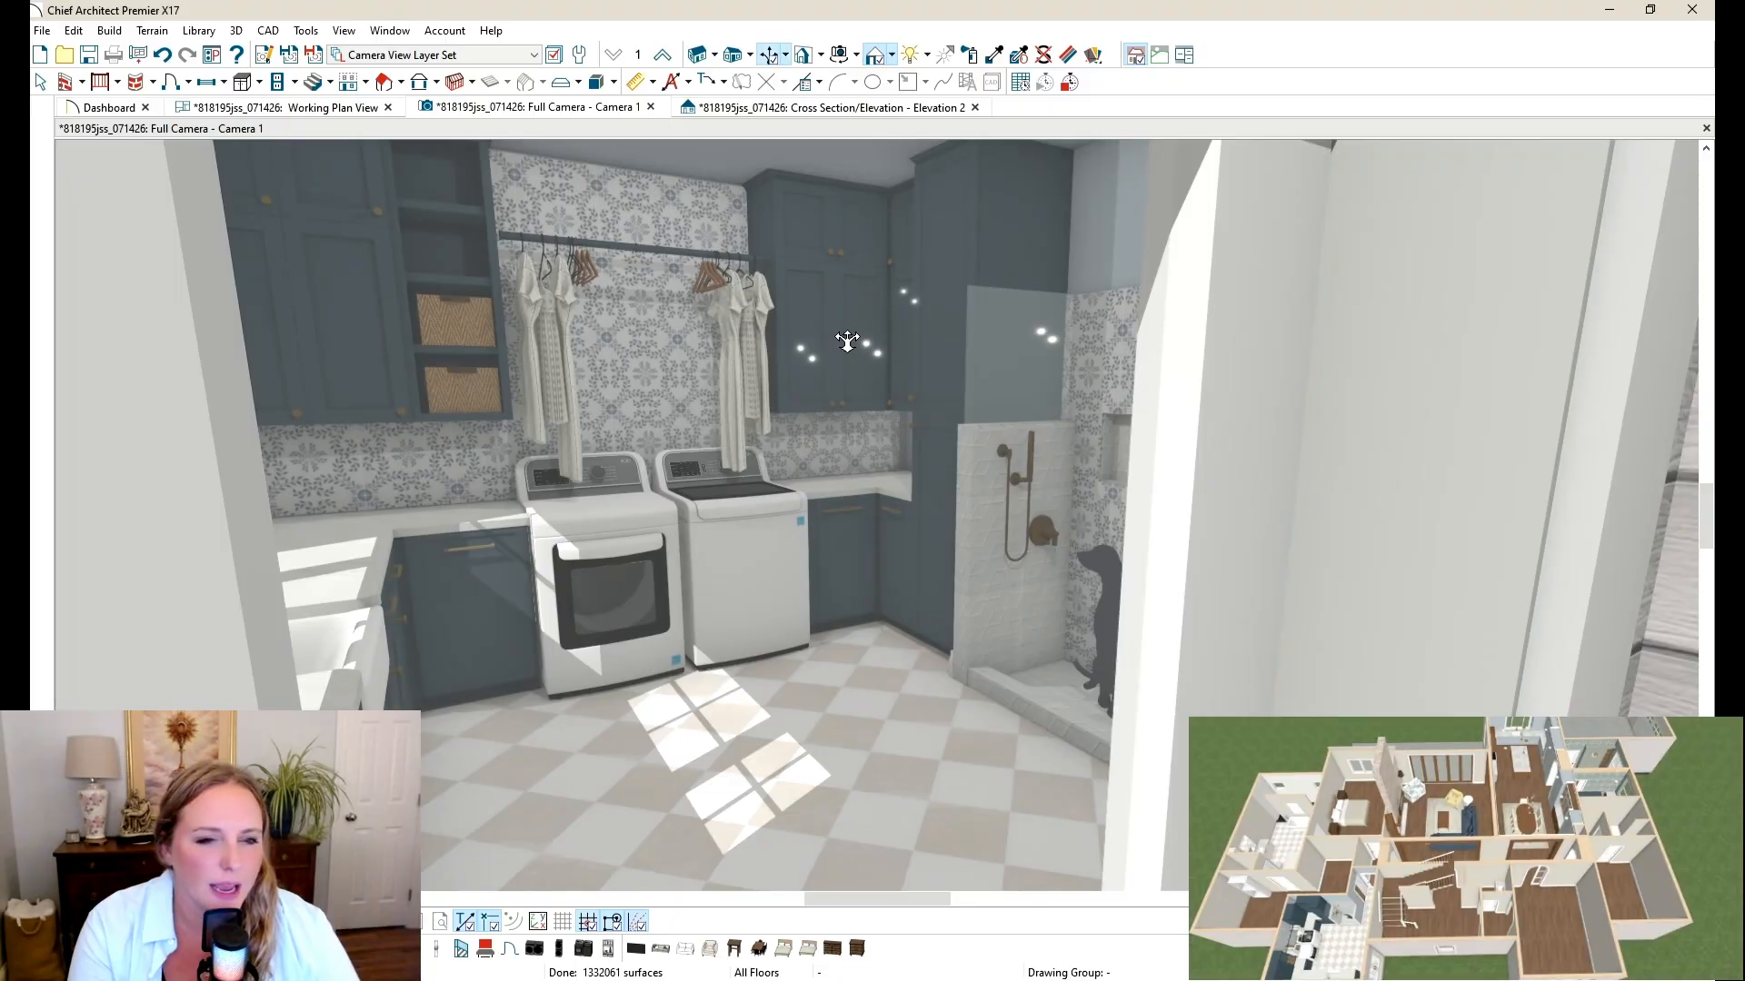
{"action": "scroll", "coordinate": [834, 351], "scroll_direction": "up", "scroll_amount": 1}
{"action": "left_click_drag", "start_coordinate": [577, 343], "coordinate": [806, 344]}
{"action": "scroll", "coordinate": [765, 474], "scroll_direction": "up", "scroll_amount": 2}
{"action": "scroll", "coordinate": [766, 473], "scroll_direction": "up", "scroll_amount": 5}
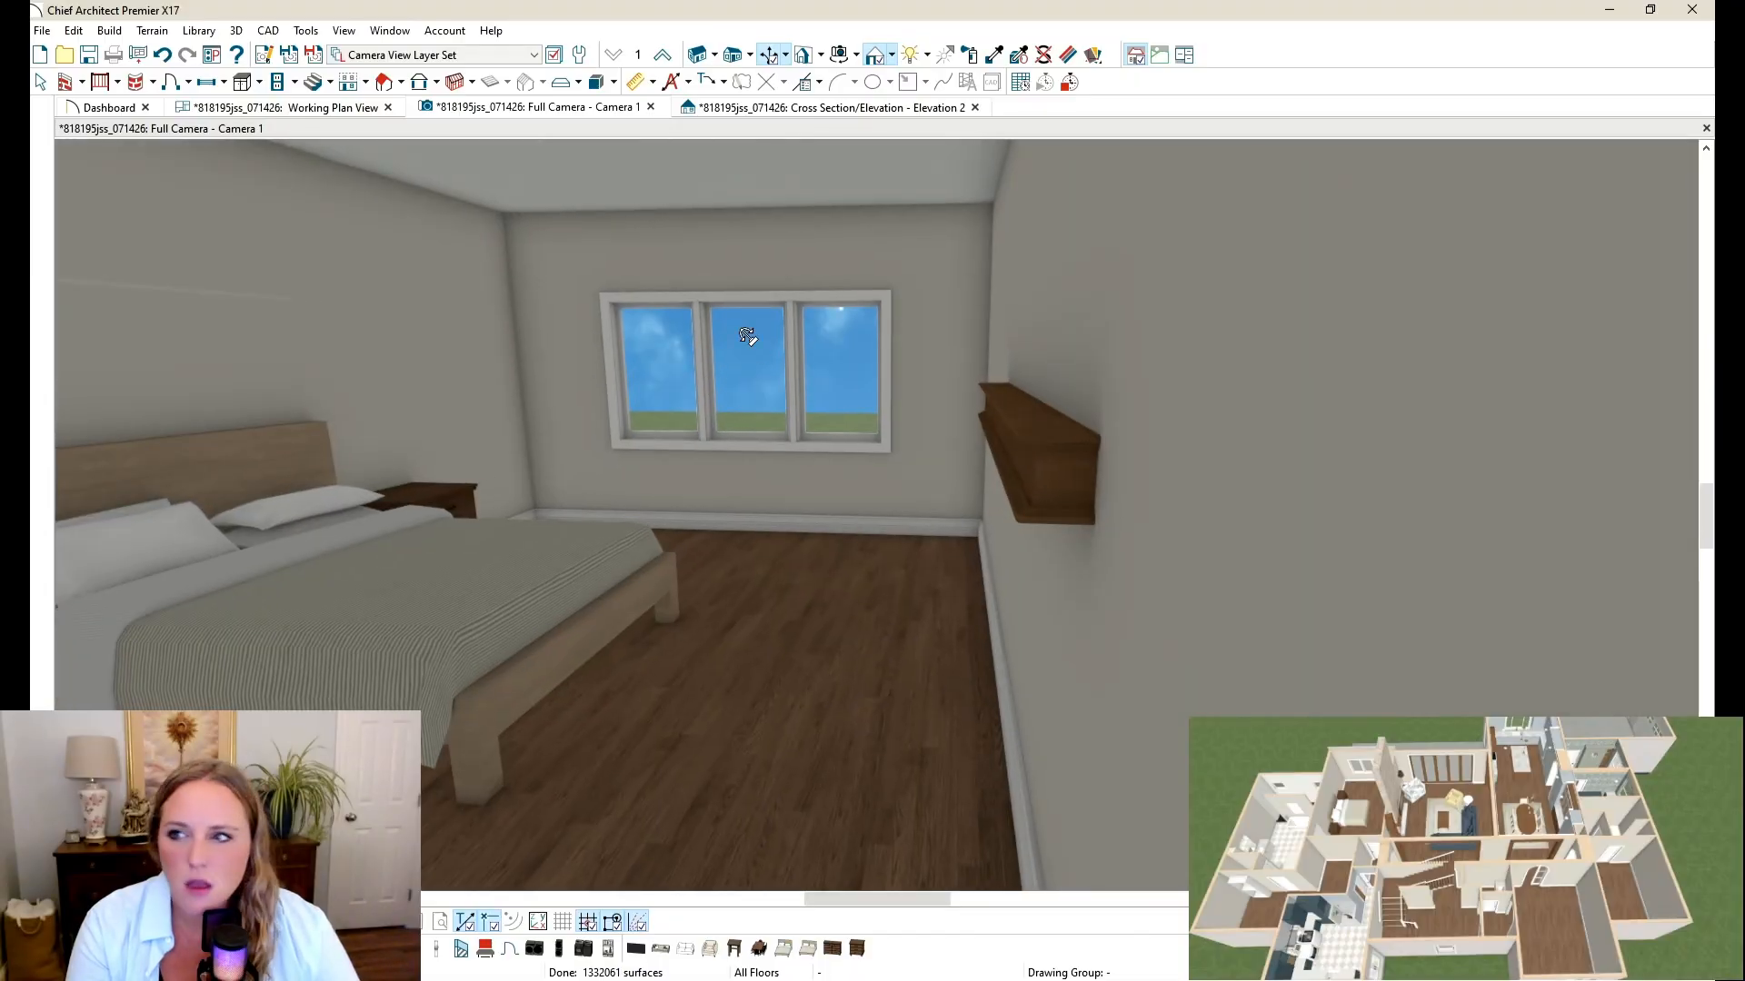
{"action": "left_click_drag", "start_coordinate": [749, 338], "coordinate": [493, 338]}
{"action": "scroll", "coordinate": [697, 390], "scroll_direction": "up", "scroll_amount": 6}
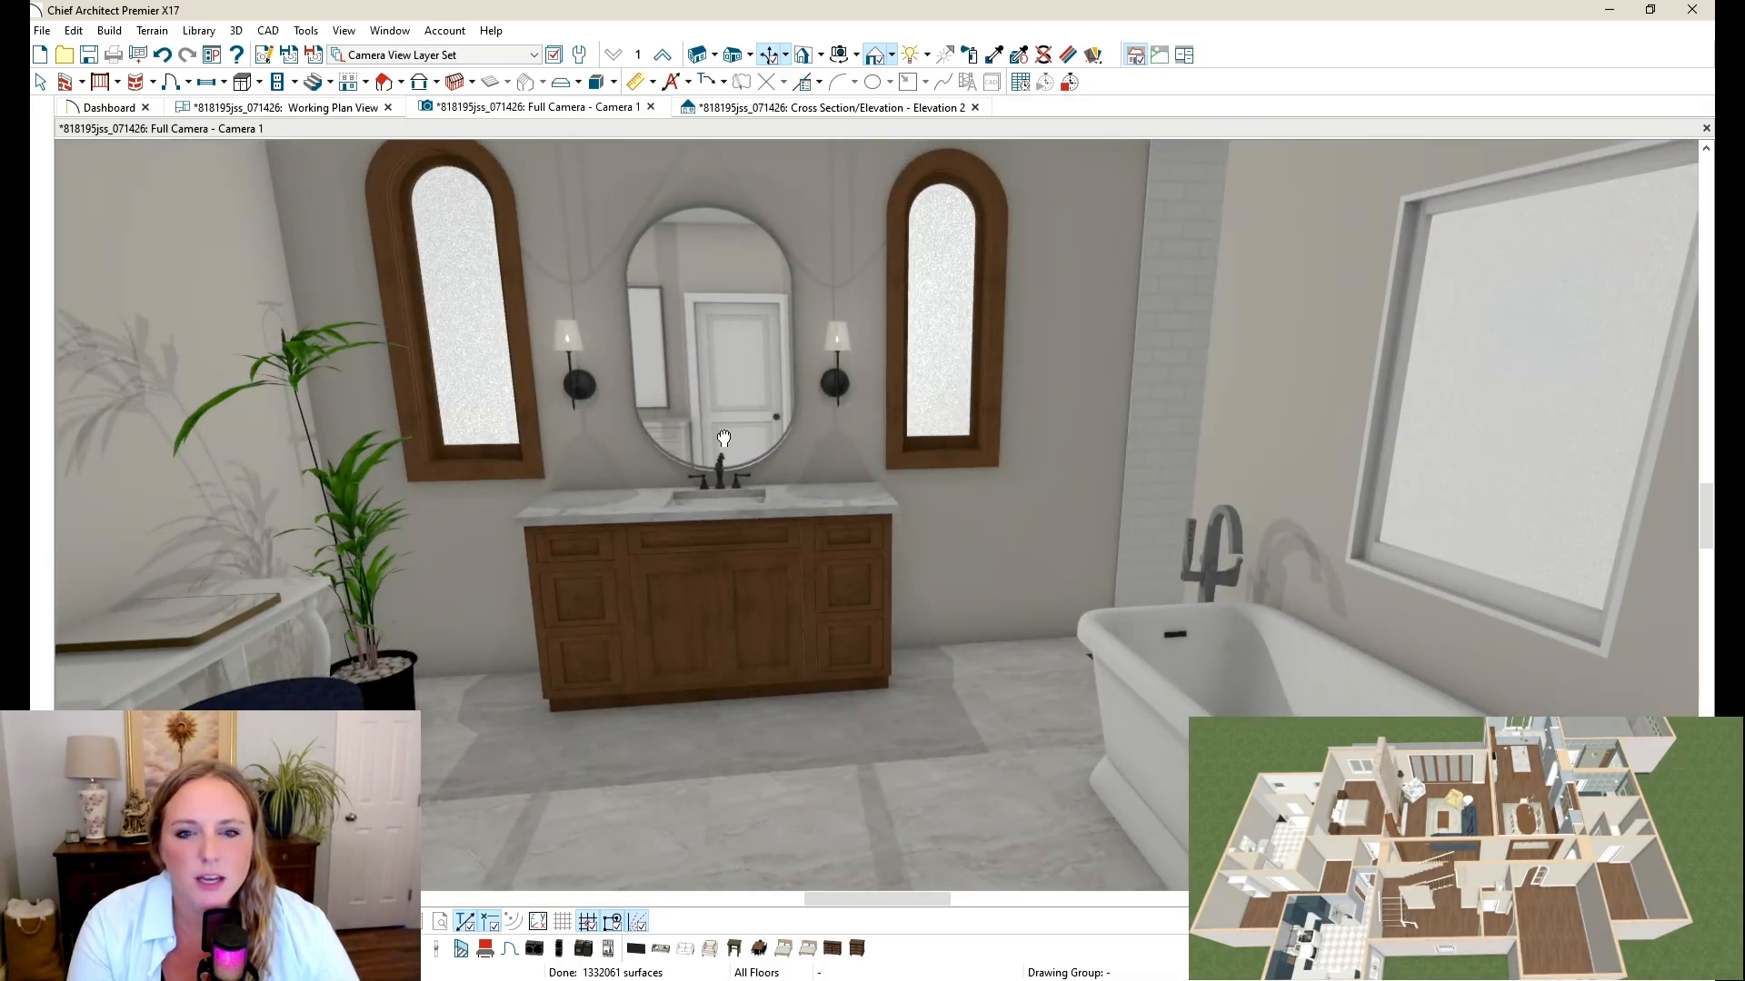
Step: Examine the primary bathroom from the vanity wall across to the freestanding tub and the shower behind it
{"action": "middle_click_drag", "start_coordinate": [724, 439], "coordinate": [1461, 373]}
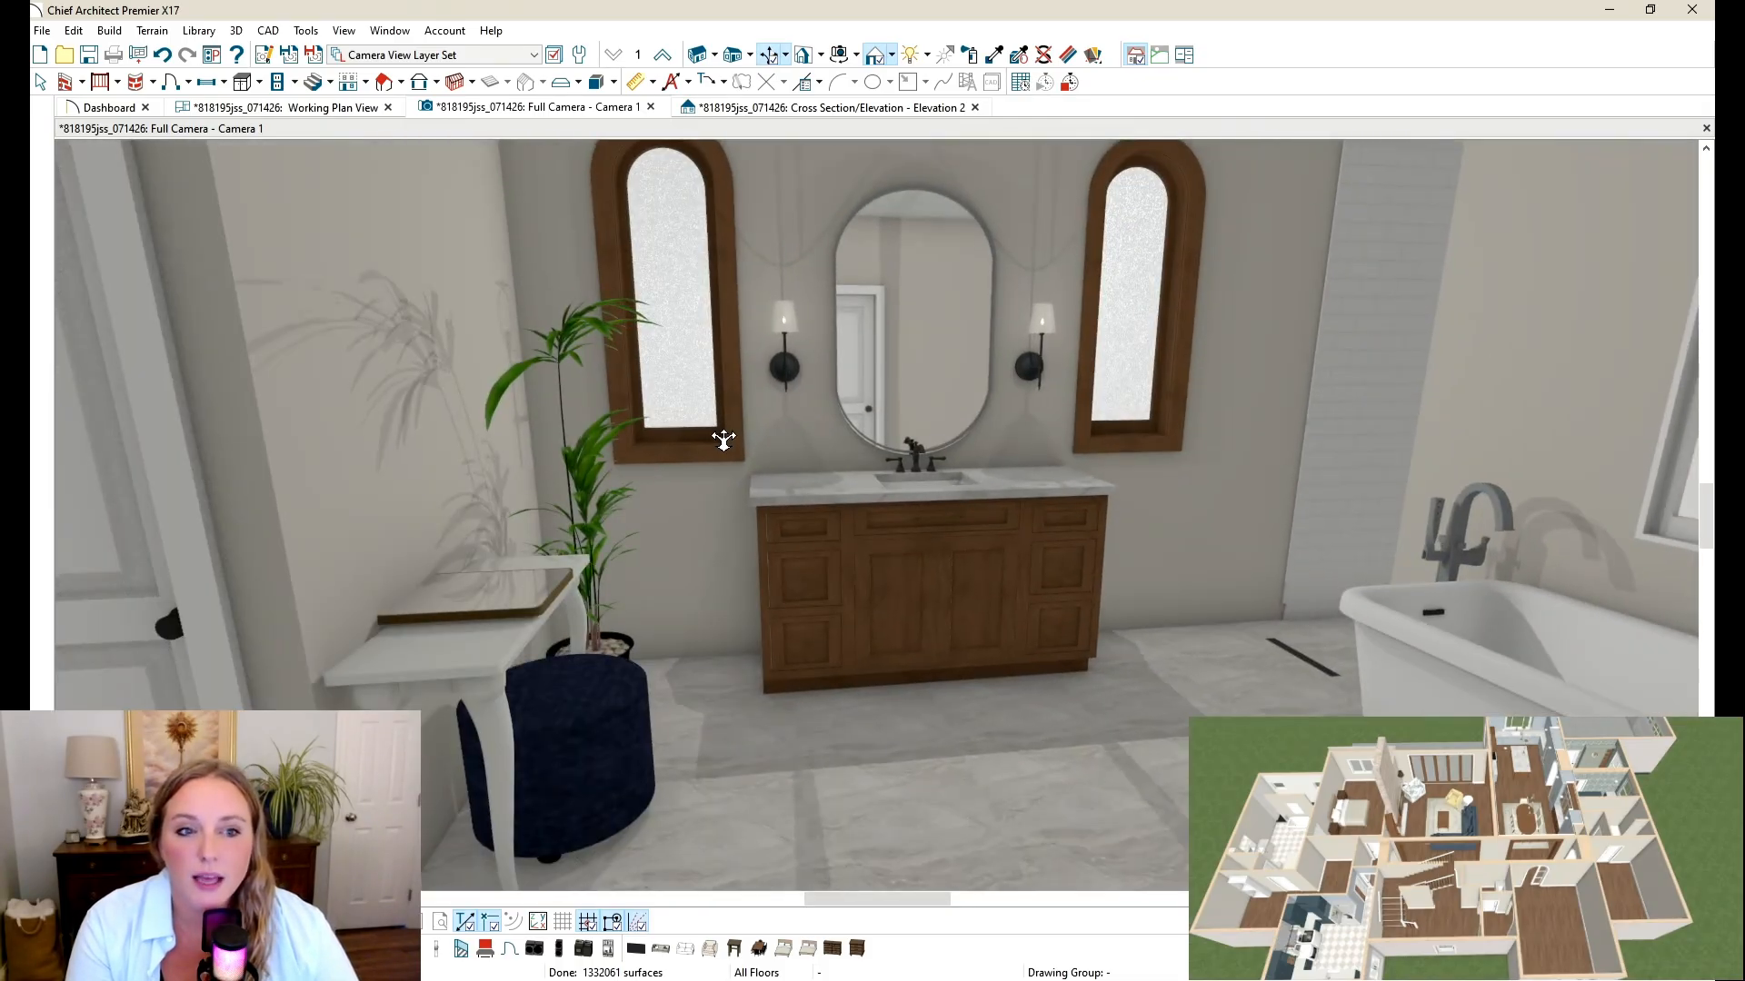
{"action": "middle_click_drag", "start_coordinate": [723, 440], "coordinate": [891, 448]}
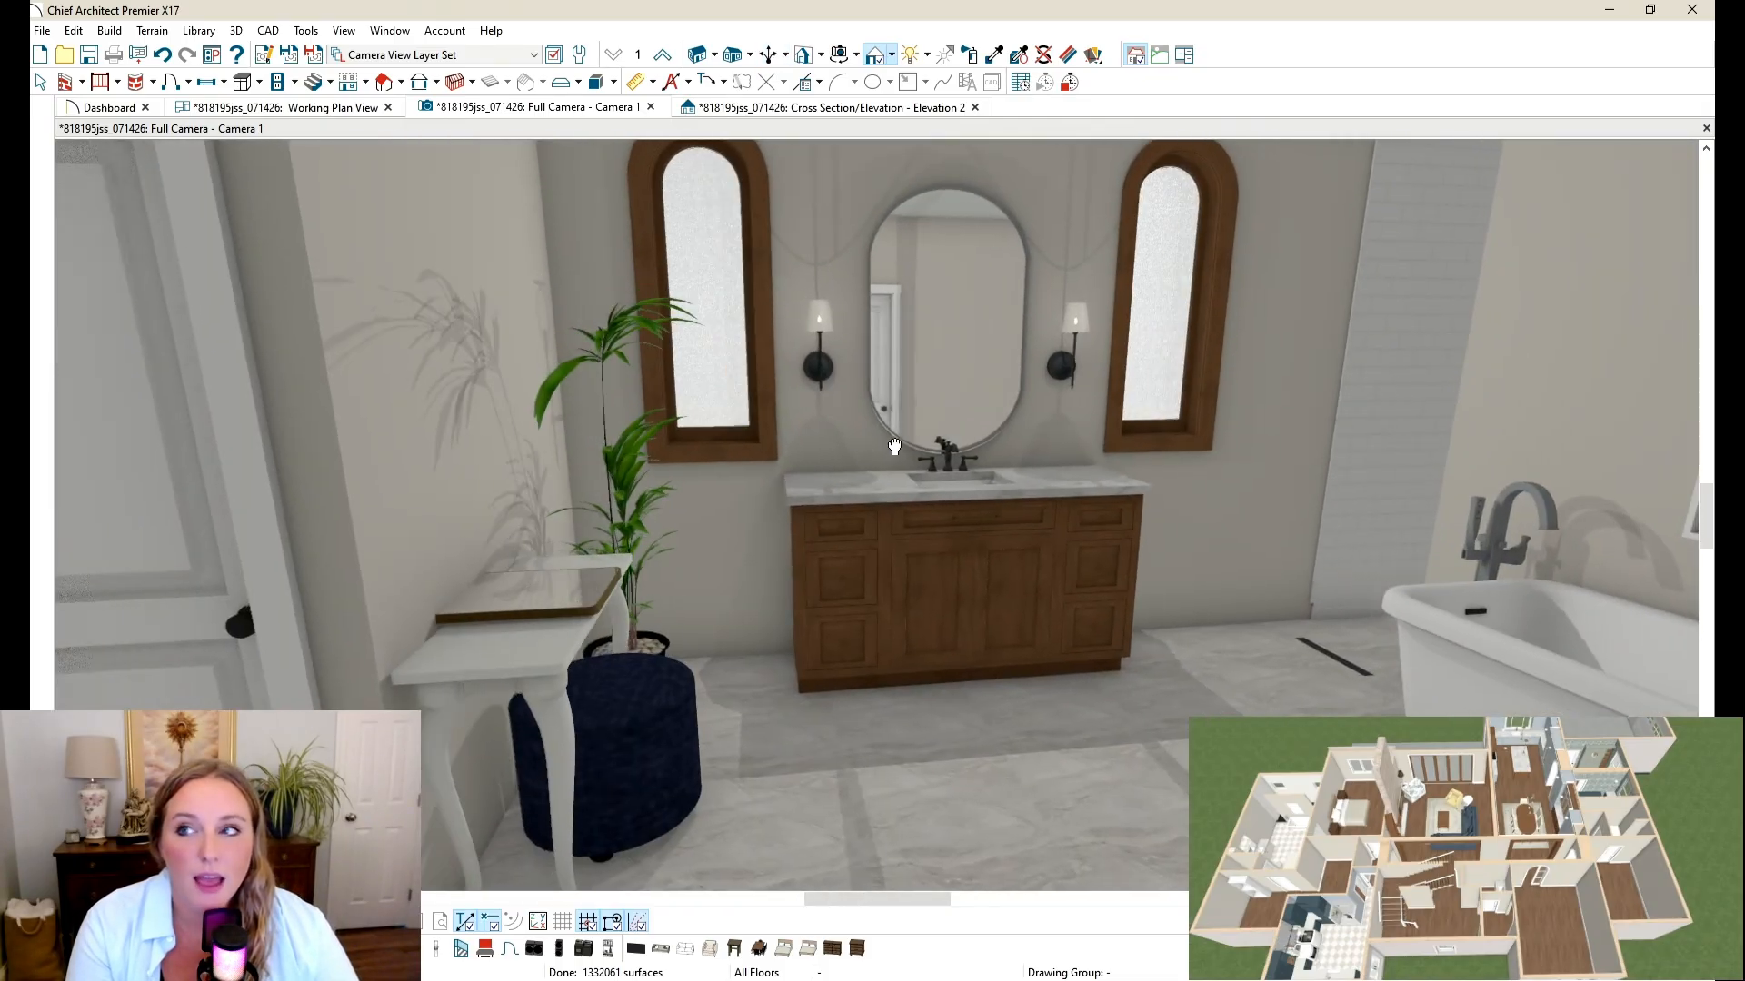
{"action": "left_click_drag", "start_coordinate": [707, 467], "coordinate": [881, 453]}
{"action": "scroll", "coordinate": [1036, 471], "scroll_direction": "down", "scroll_amount": 1}
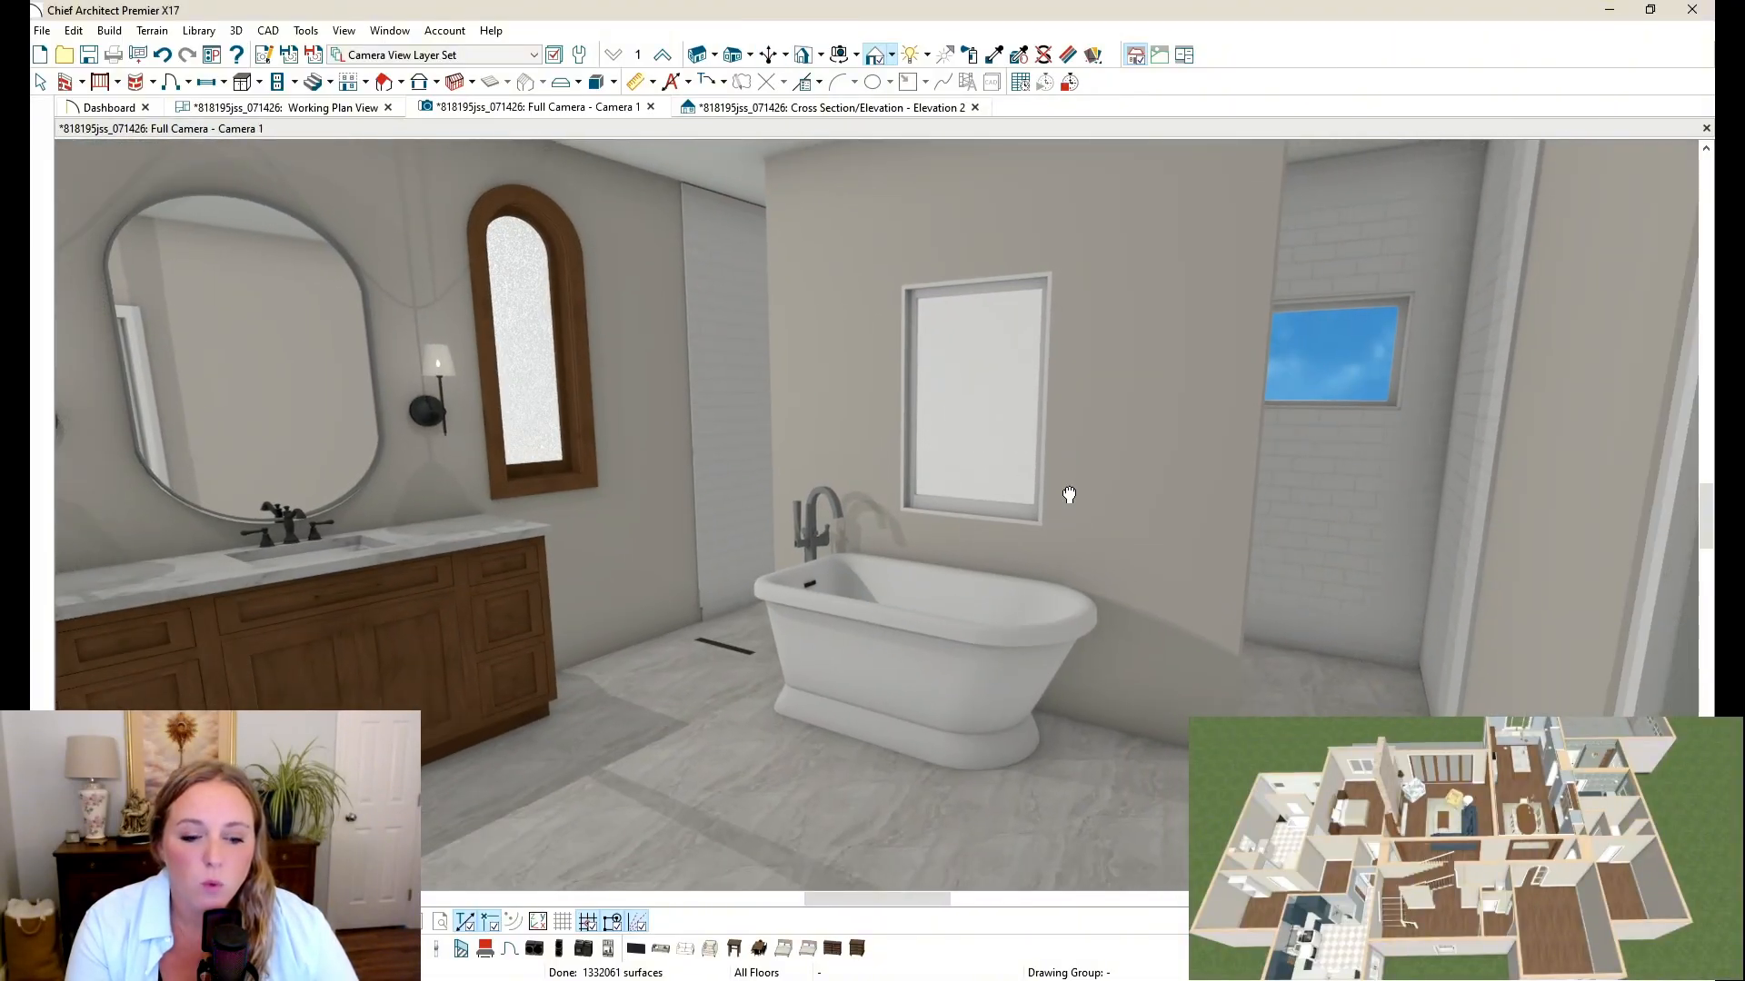
{"action": "middle_click_drag", "start_coordinate": [1067, 494], "coordinate": [1125, 491]}
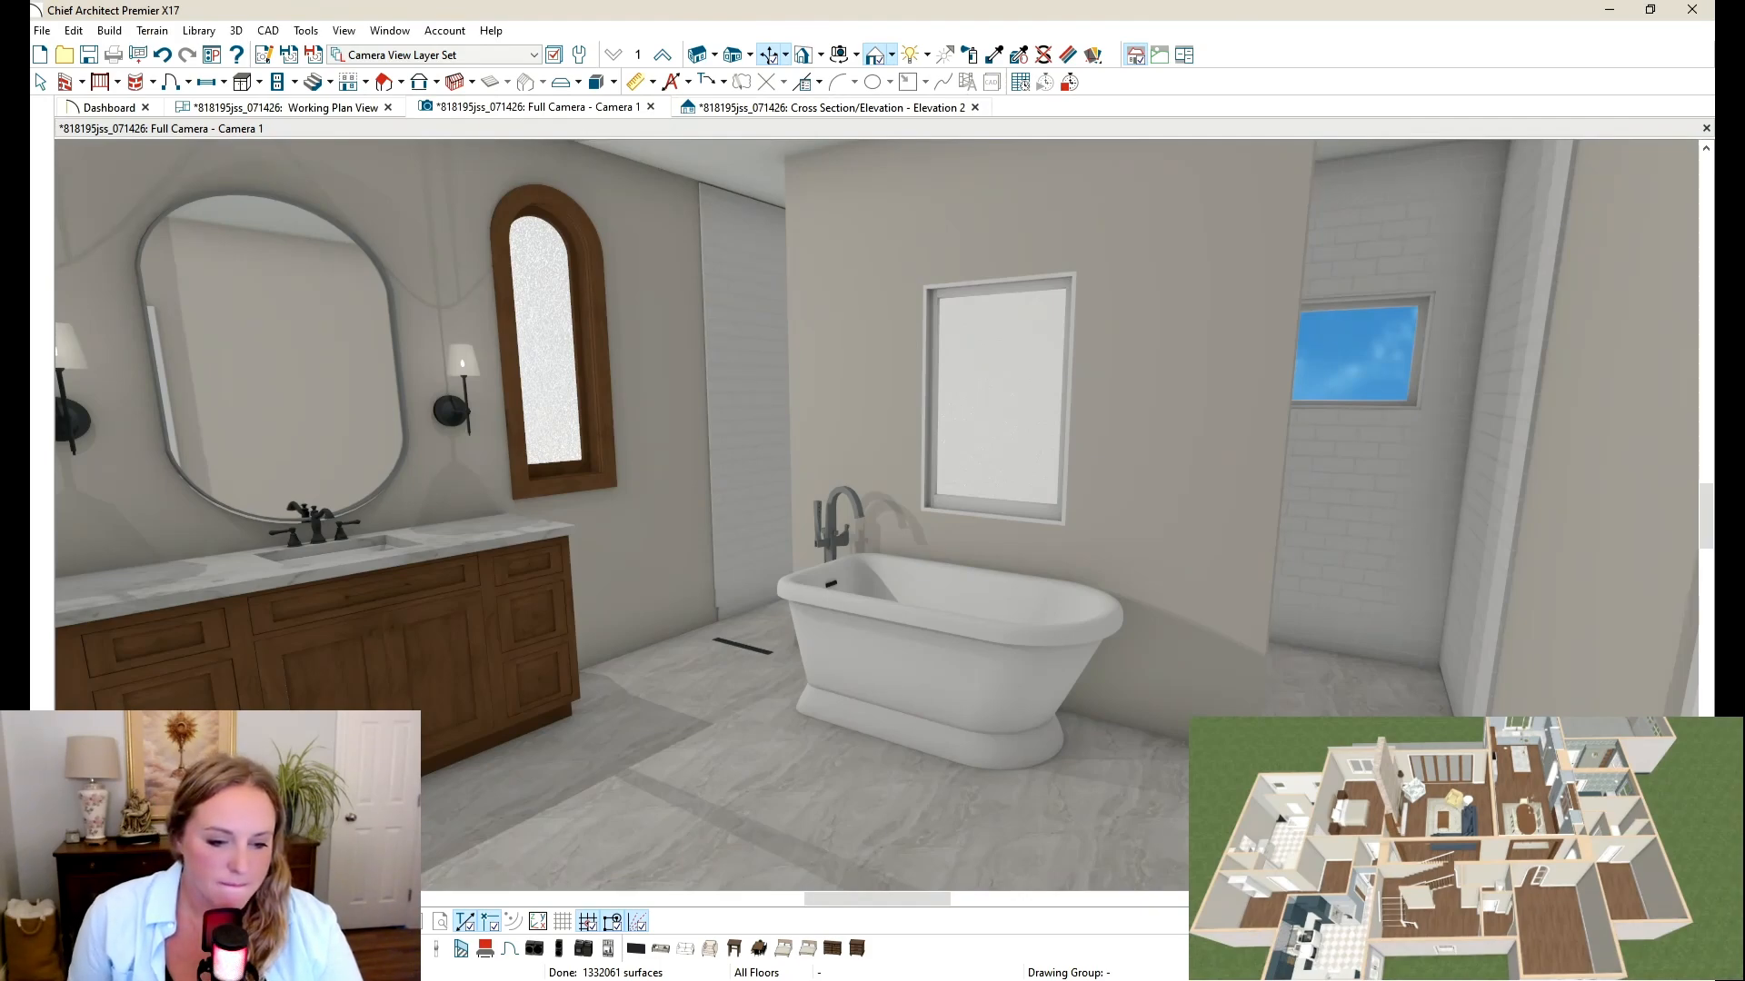
{"action": "left_click", "coordinate": [892, 9]}
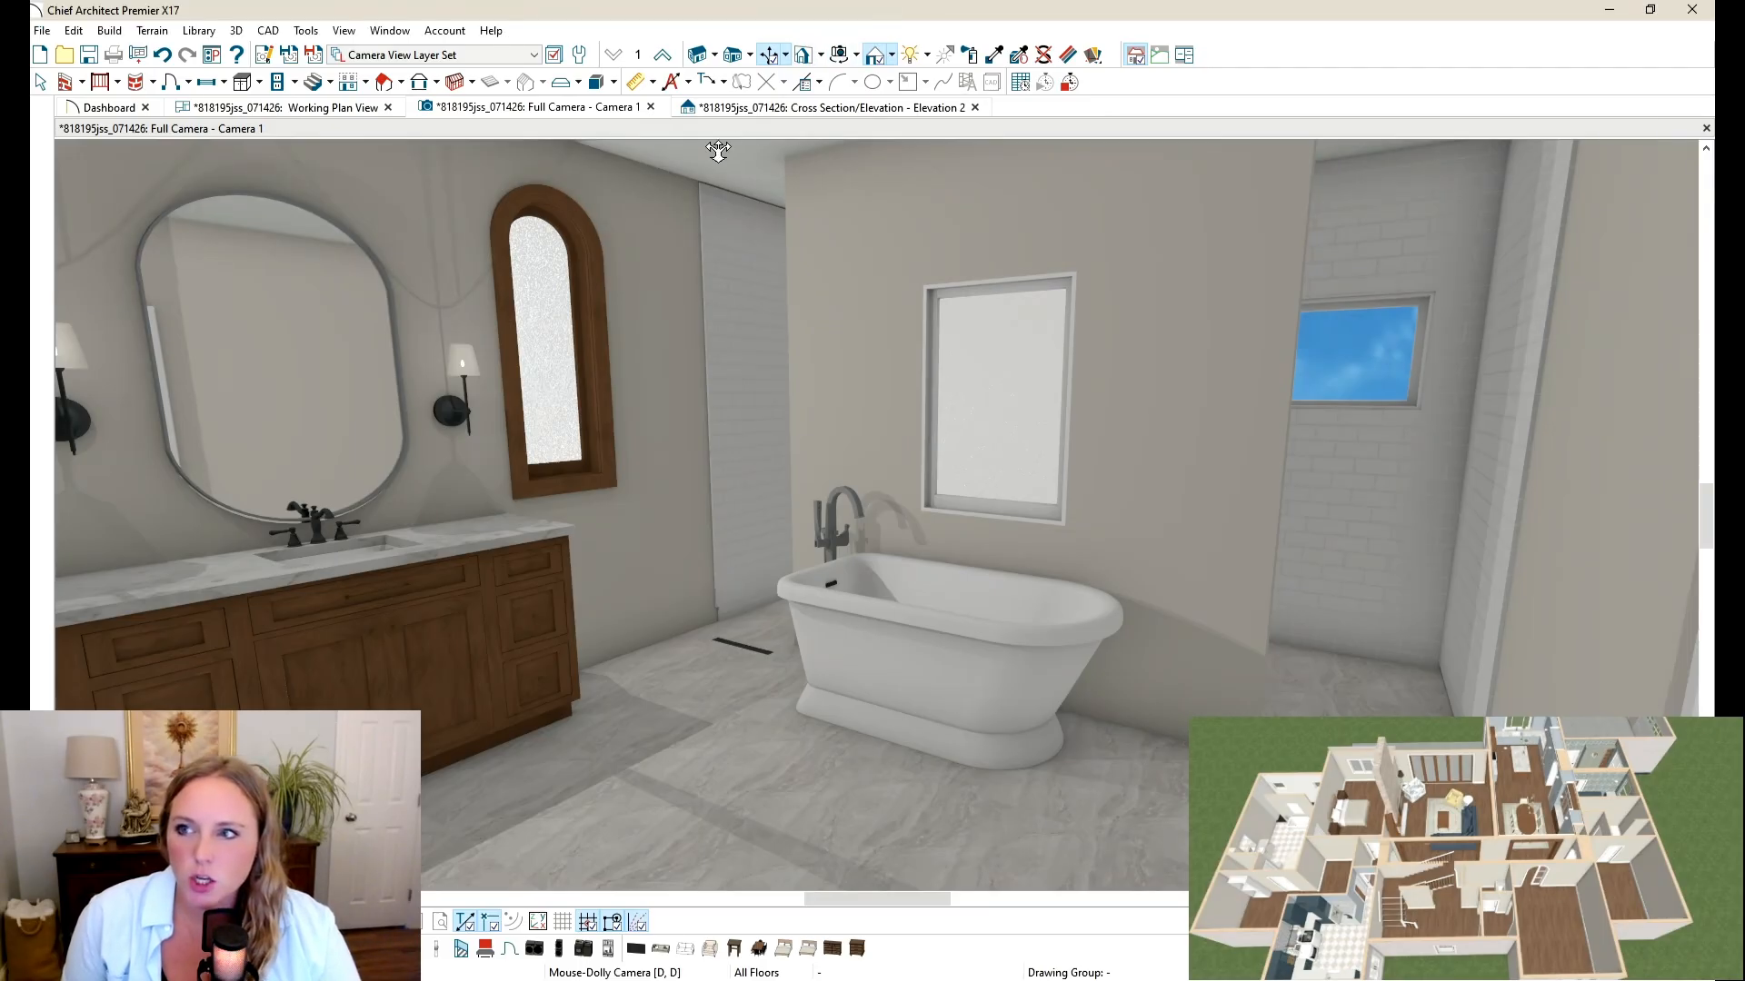
{"action": "left_click", "coordinate": [777, 54]}
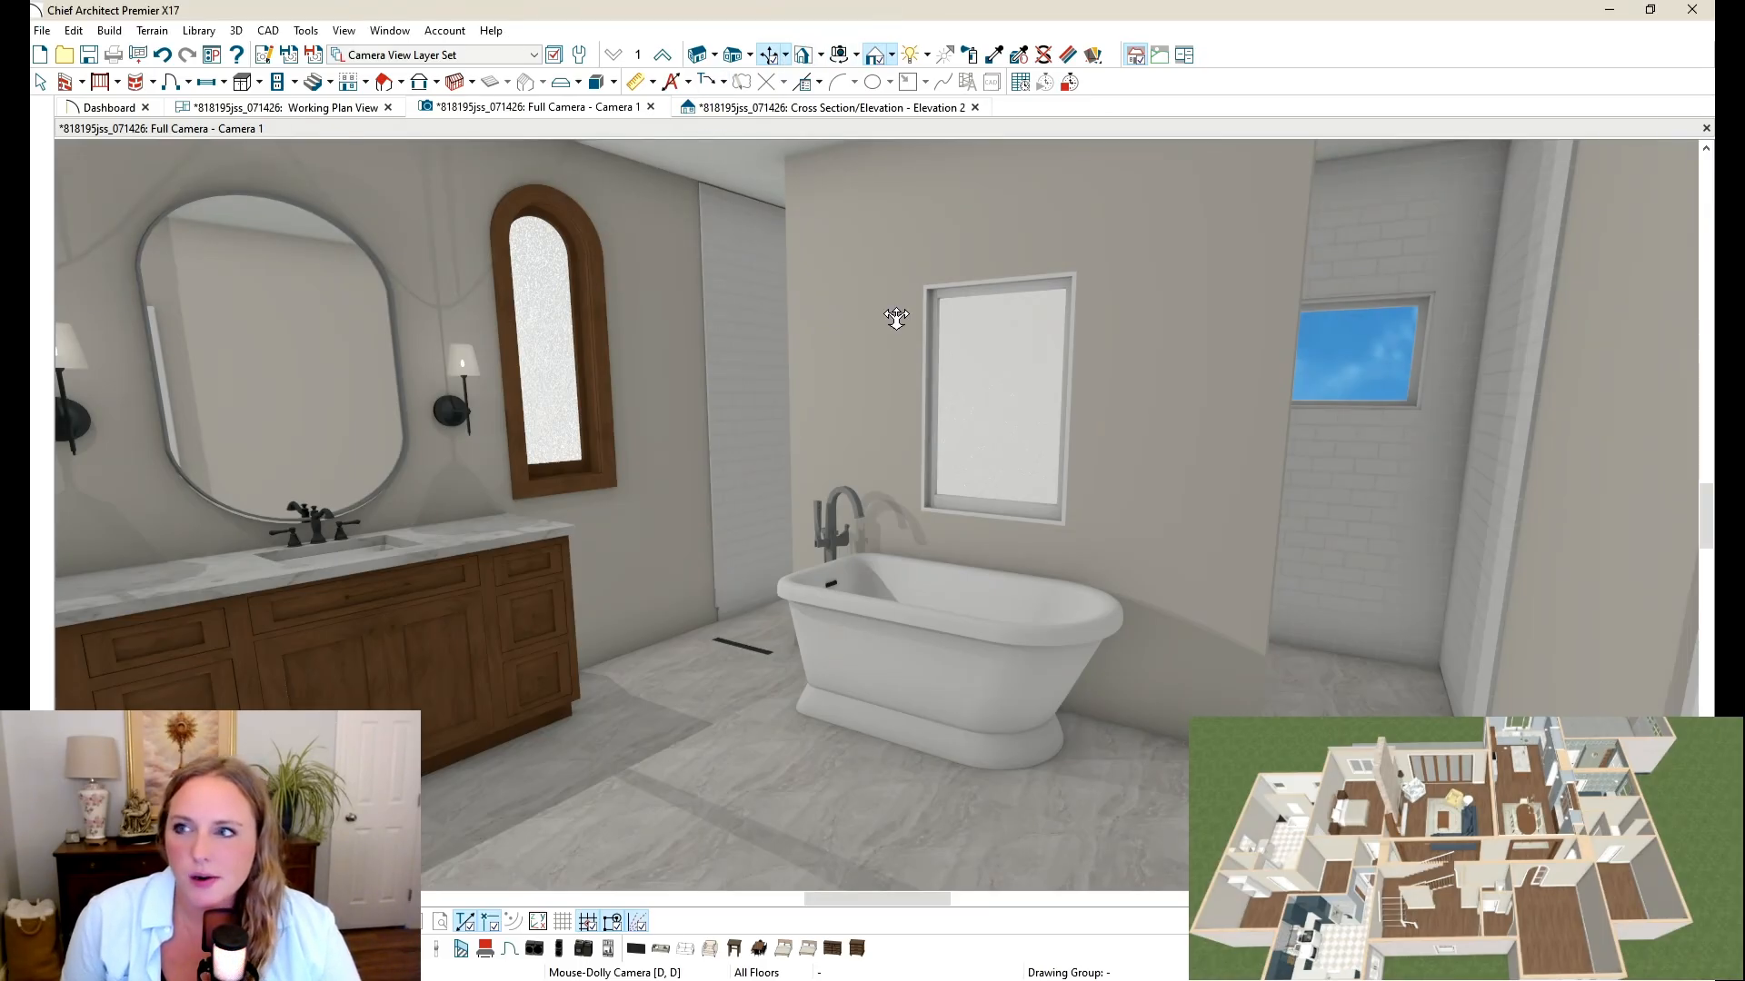
{"action": "left_click_drag", "start_coordinate": [895, 318], "coordinate": [836, 316]}
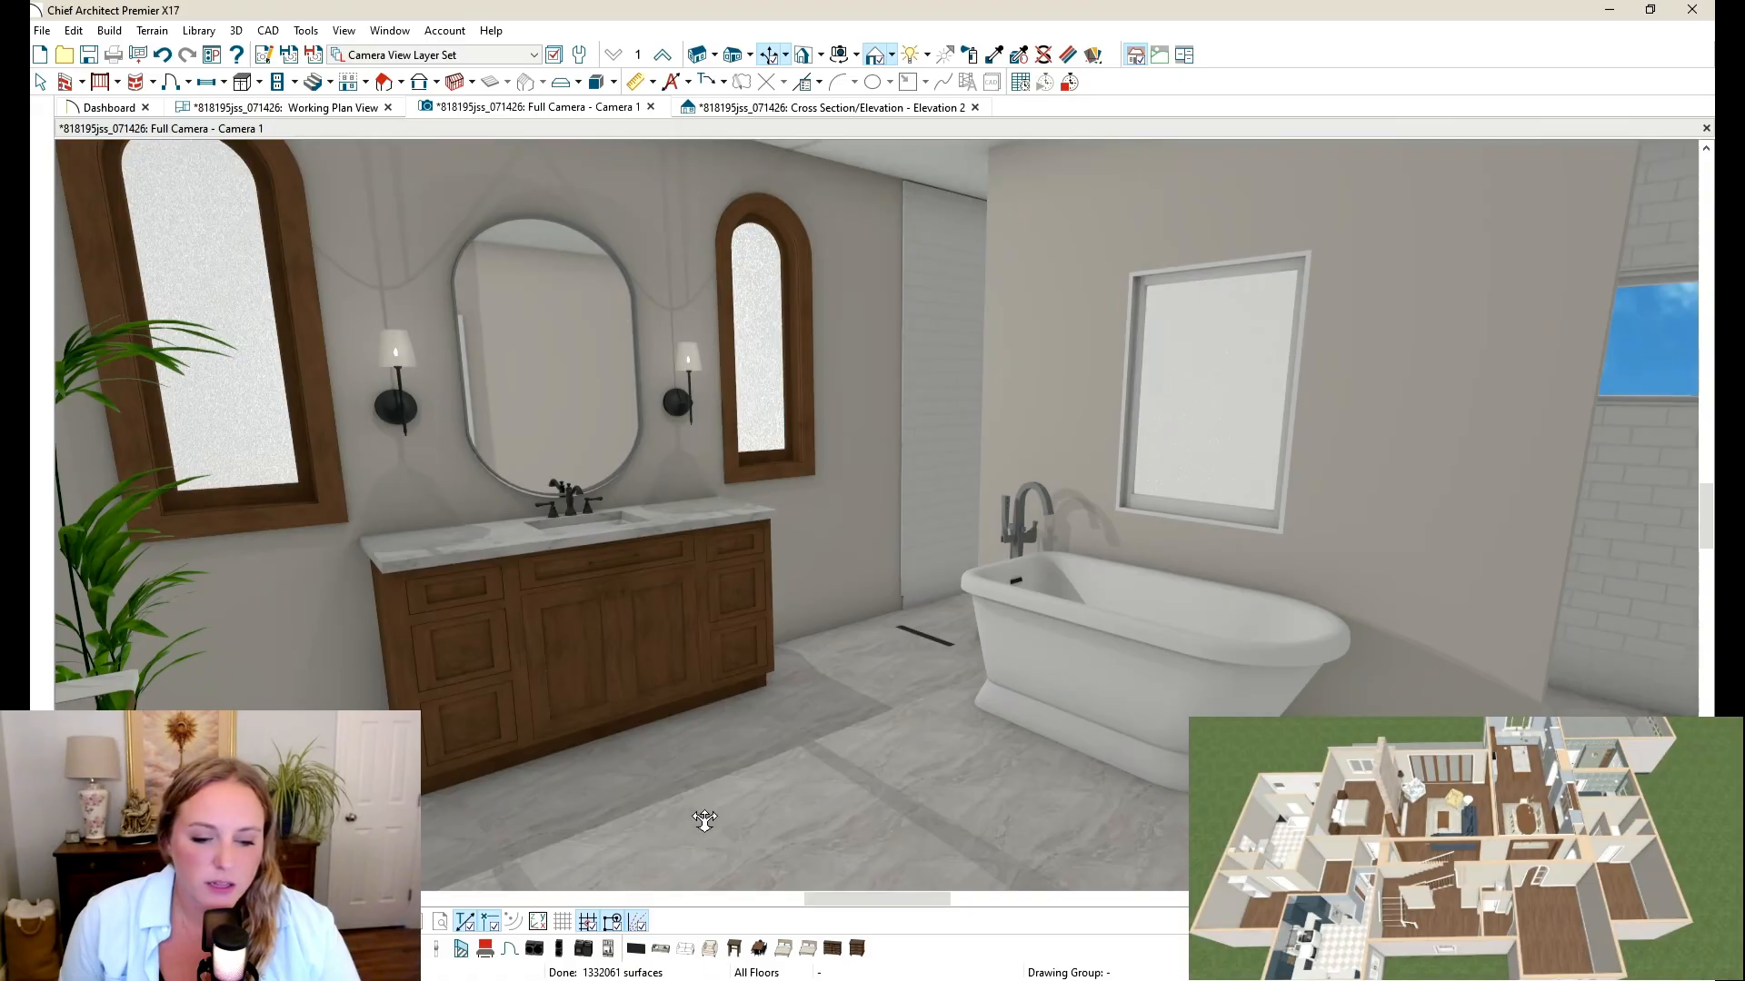
{"action": "left_click_drag", "start_coordinate": [961, 556], "coordinate": [741, 460]}
{"action": "middle_click_drag", "start_coordinate": [741, 459], "coordinate": [1082, 484]}
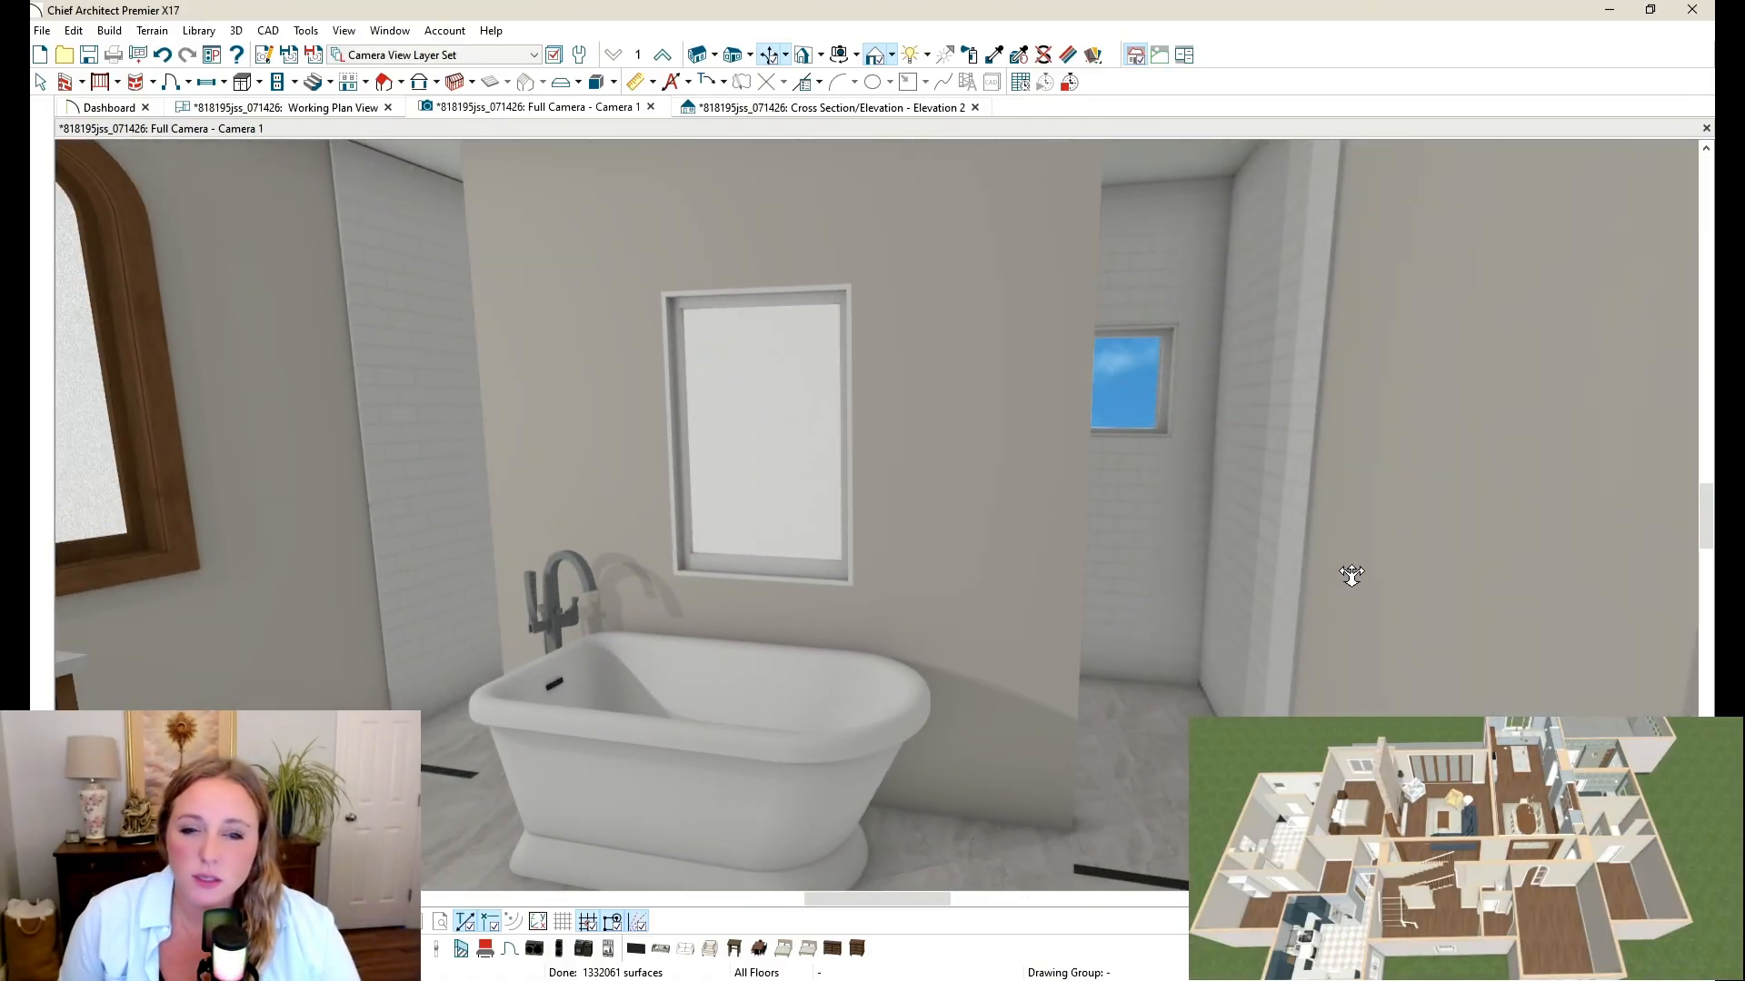
{"action": "scroll", "coordinate": [1136, 590], "scroll_direction": "down", "scroll_amount": 2}
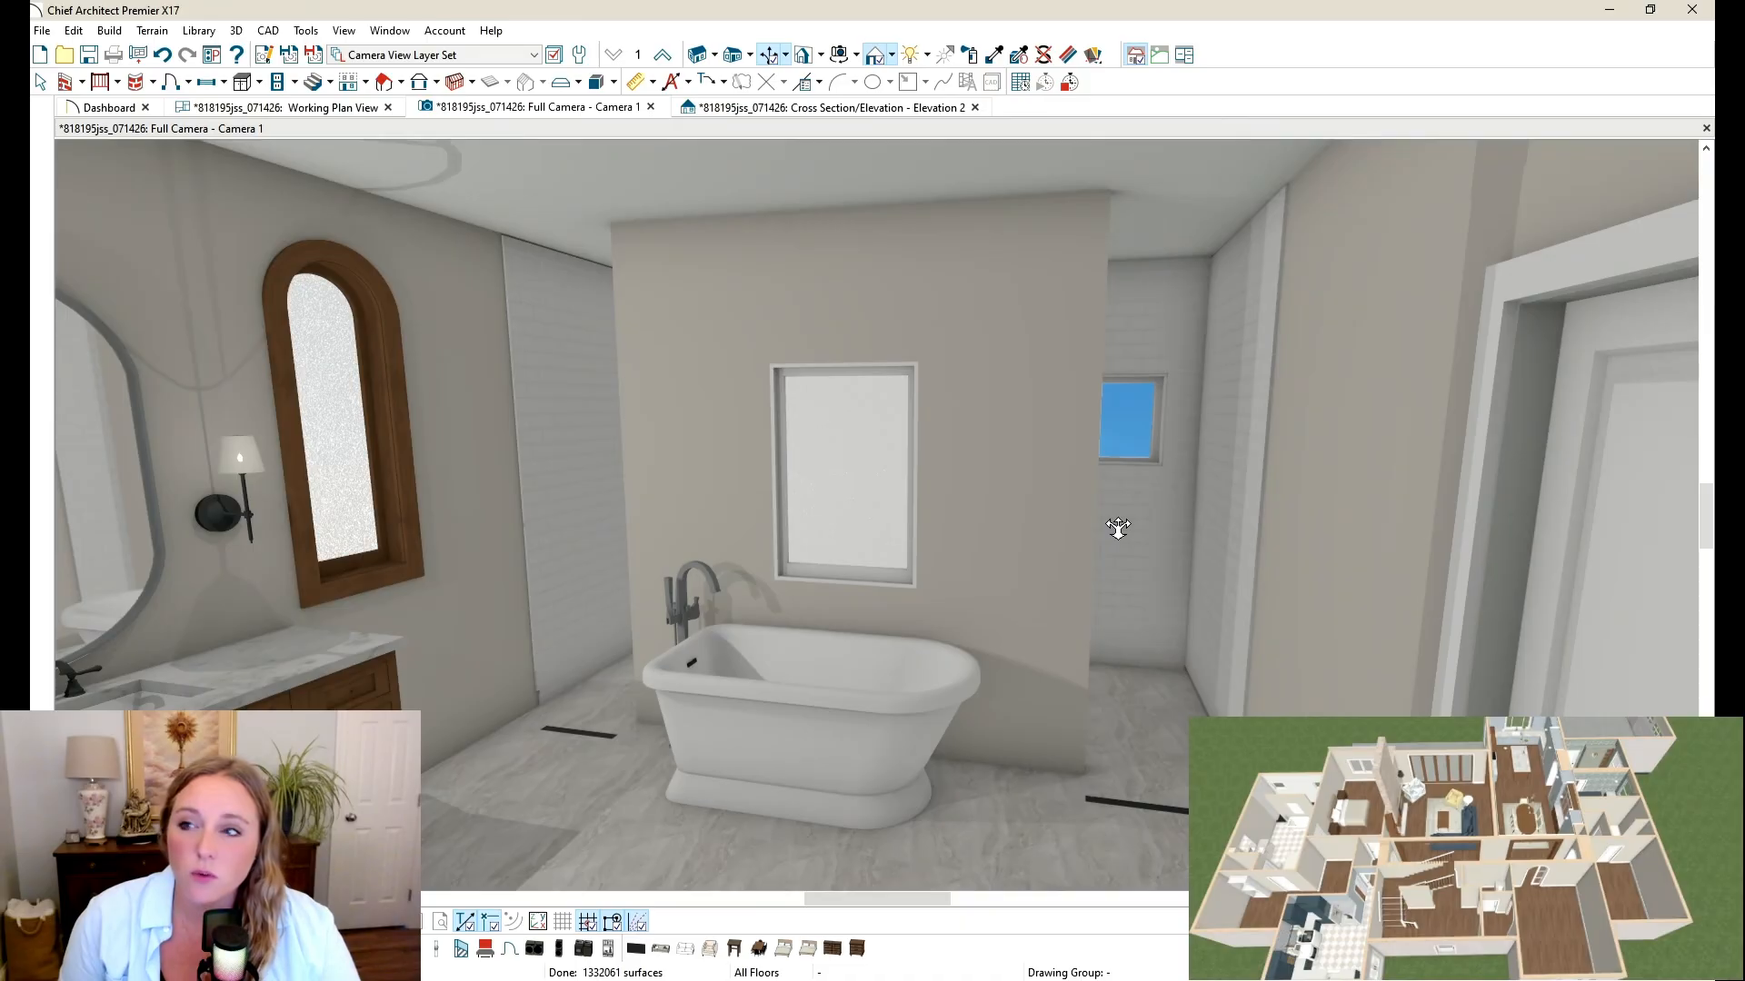
{"action": "left_click_drag", "start_coordinate": [1112, 525], "coordinate": [1090, 506]}
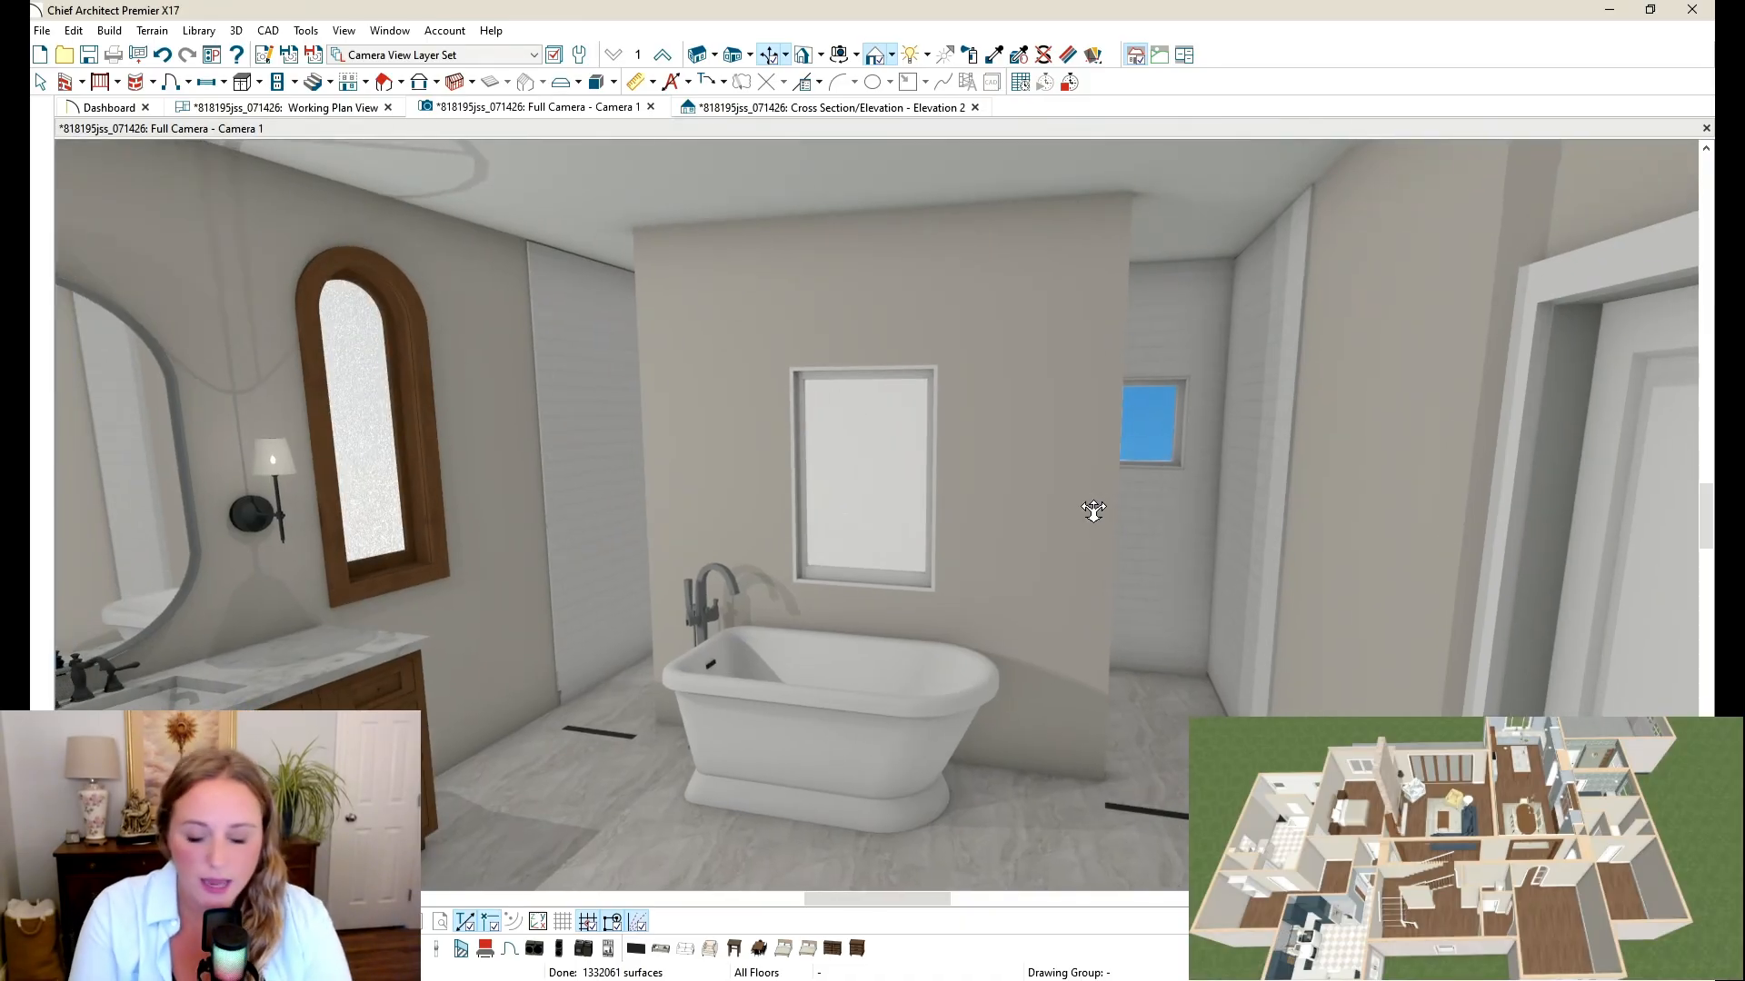
Step: Open the library browser, search for "tile", and reposition the browser so the material results can be seen
{"action": "key", "text": "ctrl+alt+l"}
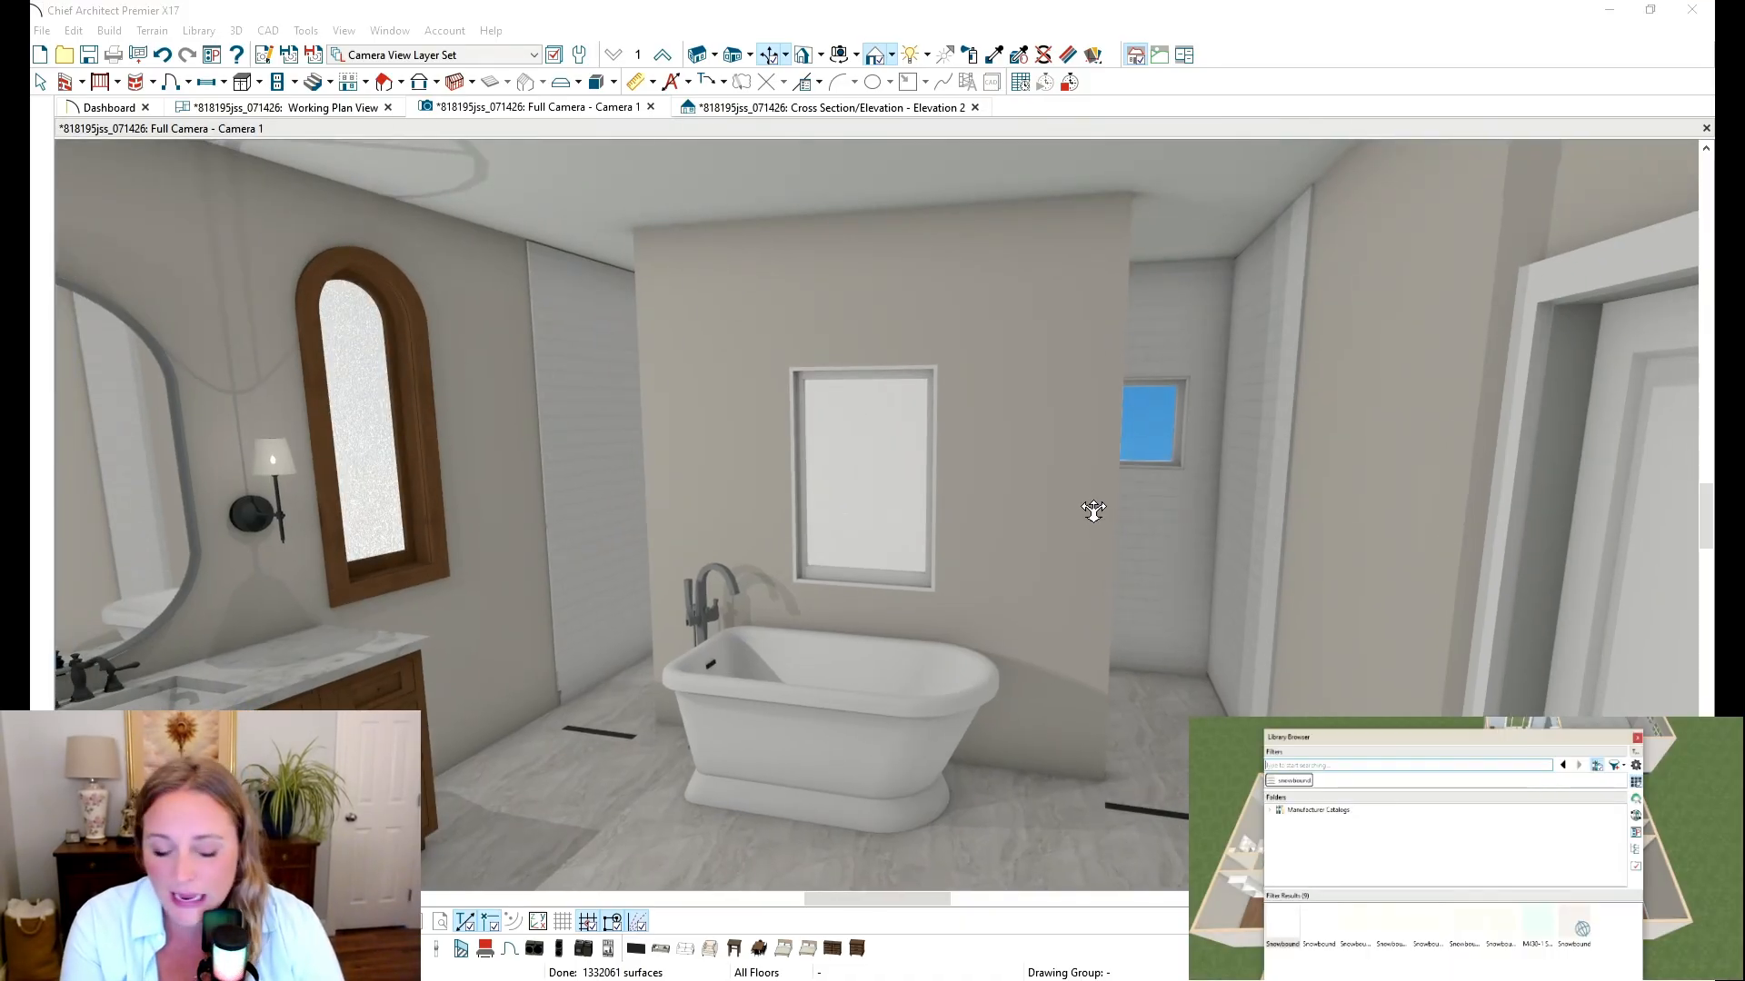
{"action": "type", "text": "tile"}
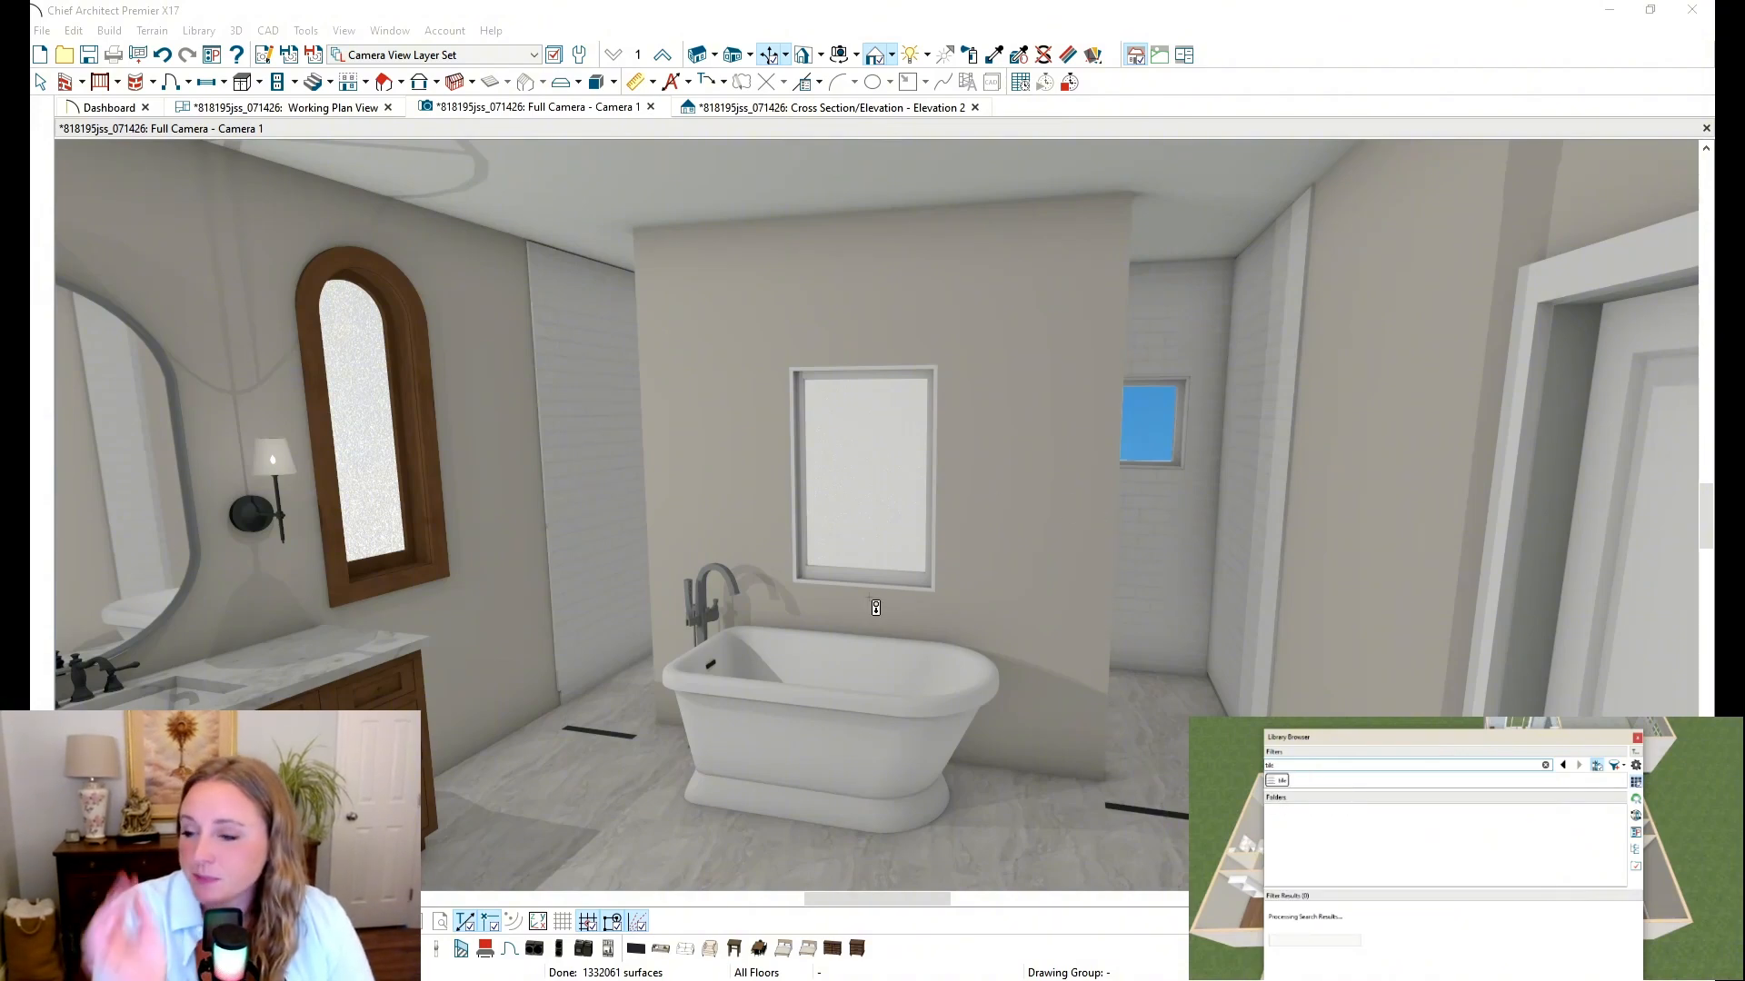
{"action": "left_click_drag", "start_coordinate": [1453, 741], "coordinate": [1465, 669]}
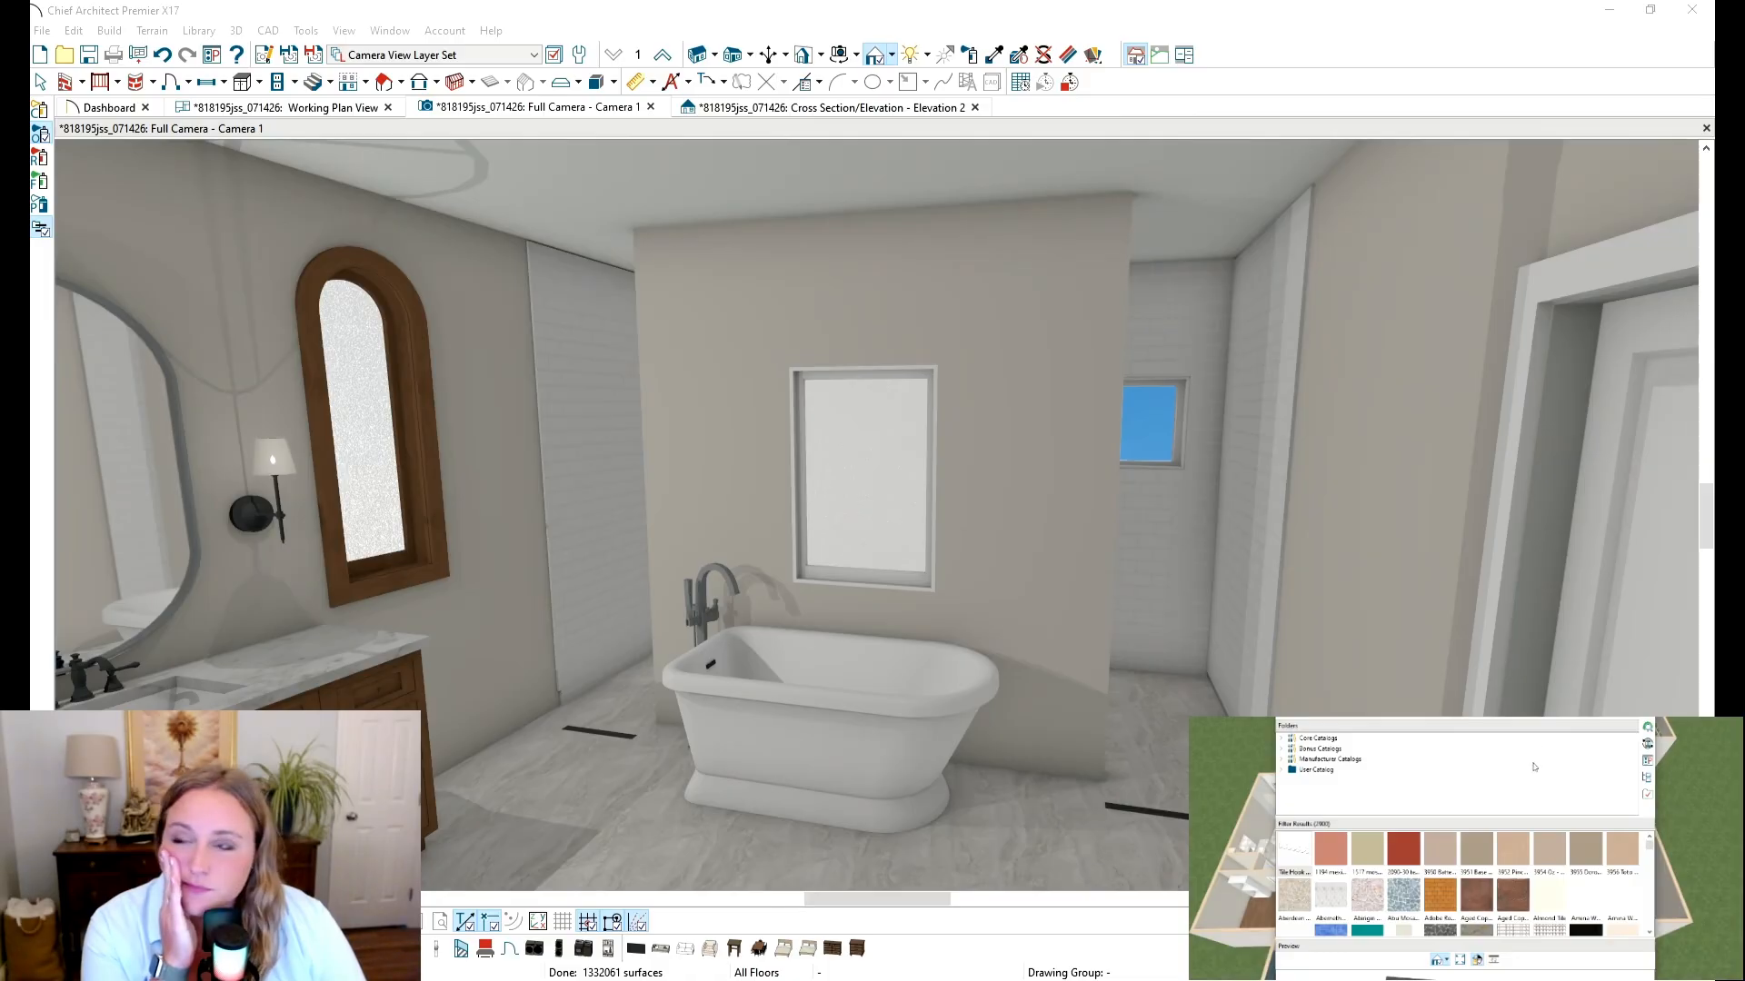
Step: Find Indigo Tile among the tile results and paint it on the shower wall next to the arched window
{"action": "left_click", "coordinate": [1649, 934]}
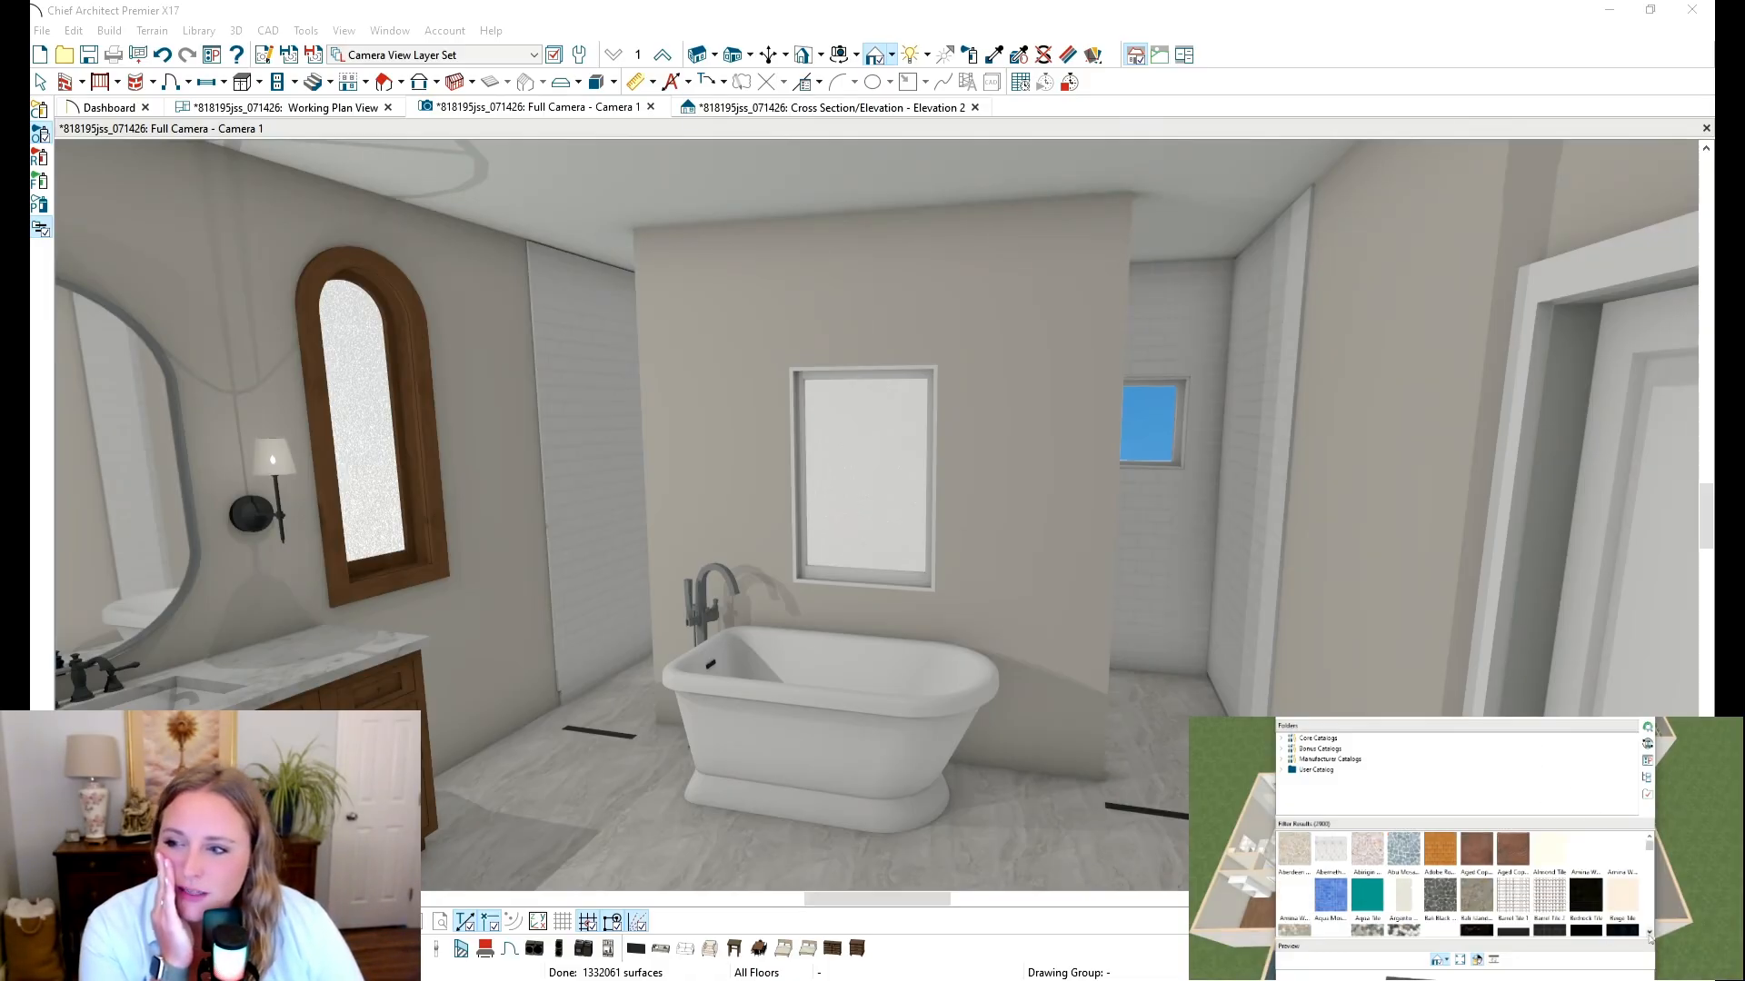
{"action": "left_click", "coordinate": [1649, 934]}
{"action": "left_click", "coordinate": [1650, 935]}
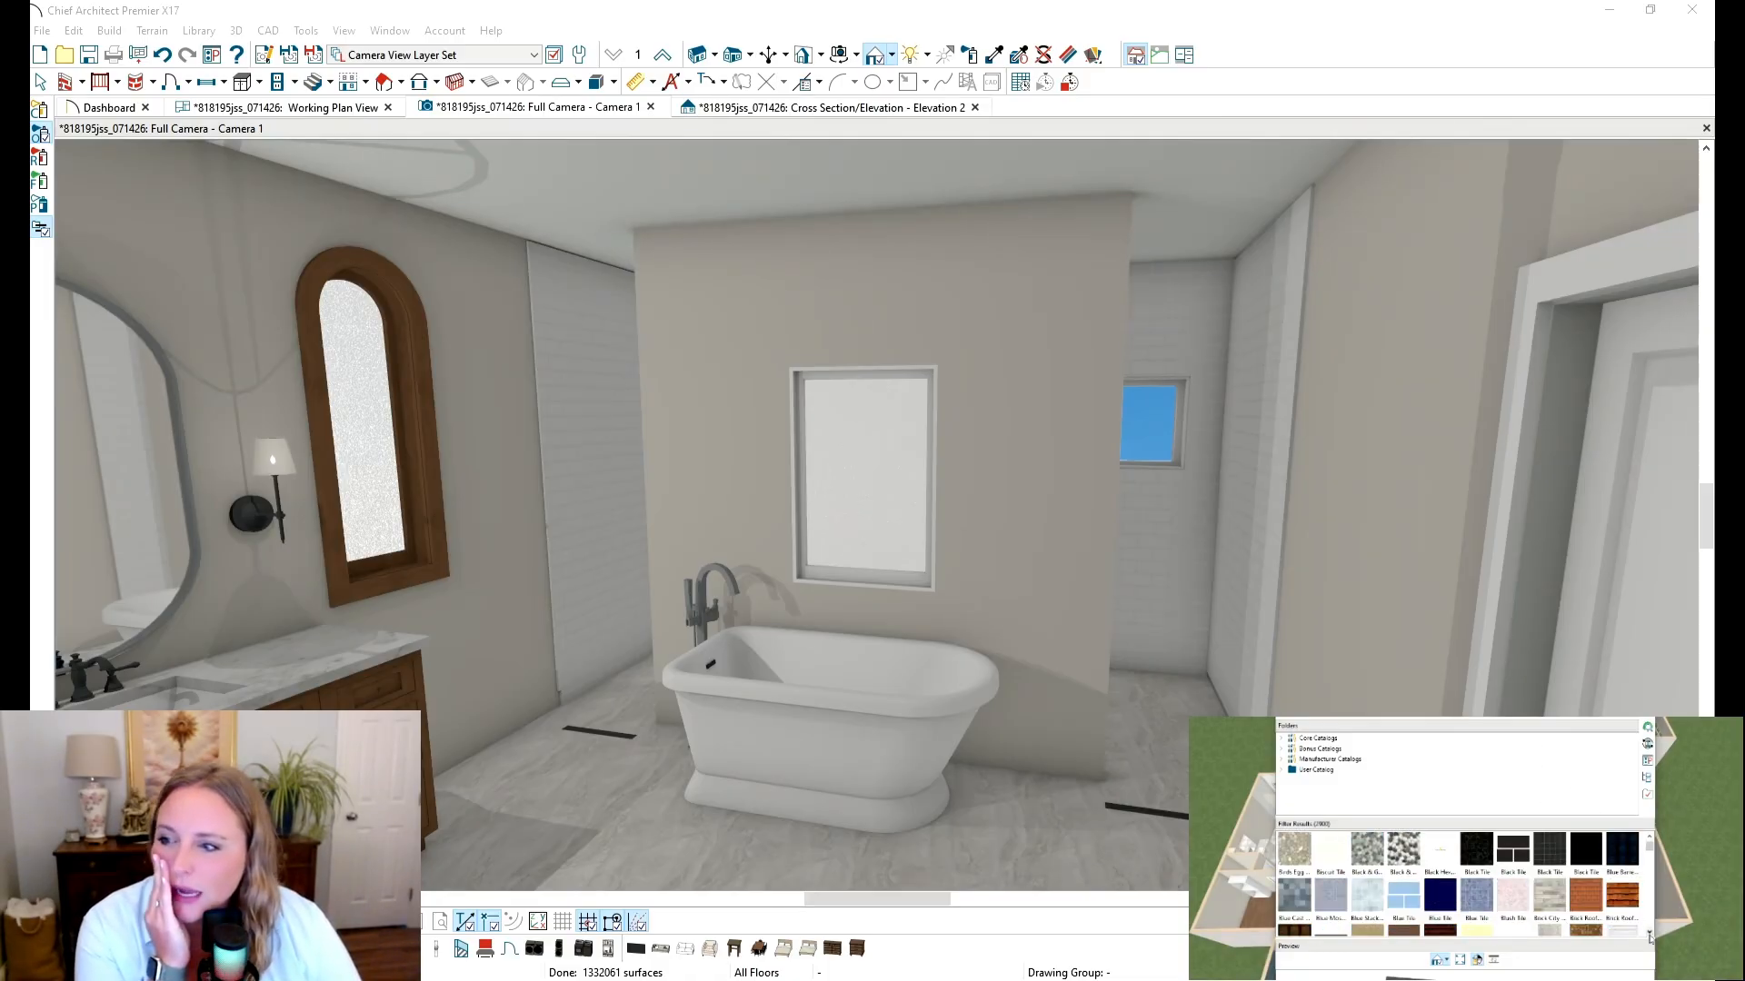
{"action": "left_click", "coordinate": [1649, 935]}
{"action": "left_click", "coordinate": [1649, 935]}
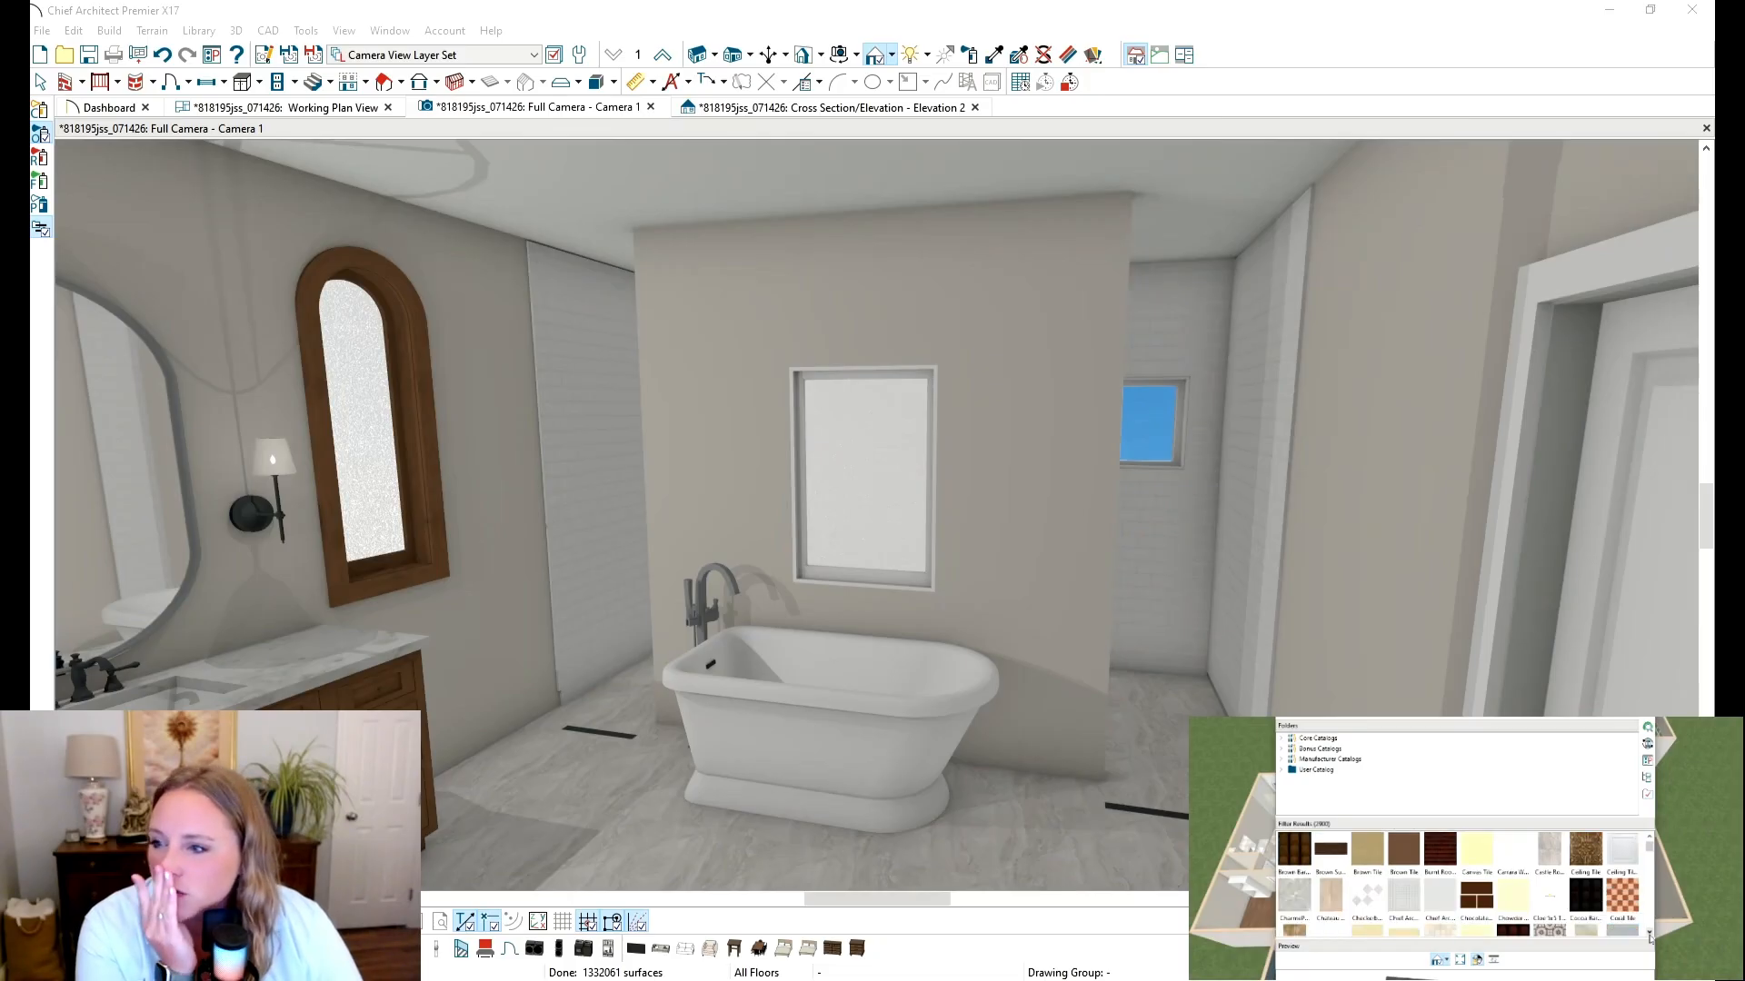
{"action": "left_click", "coordinate": [1650, 935]}
{"action": "left_click", "coordinate": [1650, 935]}
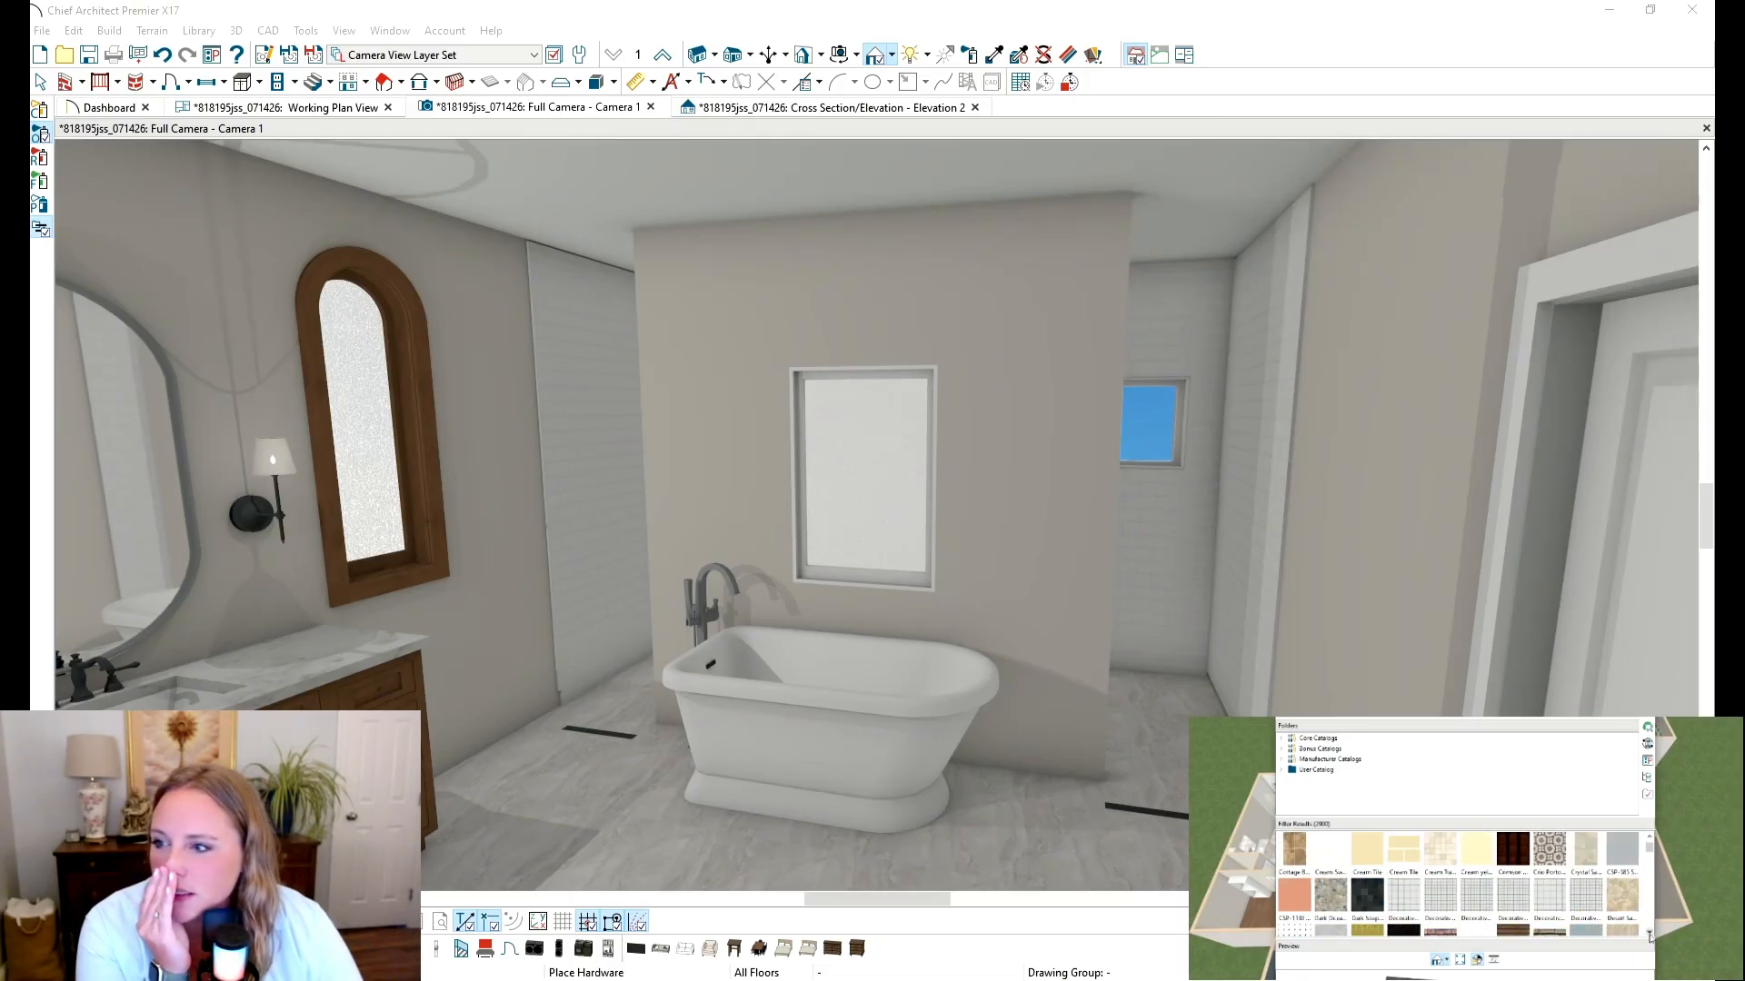
{"action": "left_click", "coordinate": [1650, 936]}
{"action": "left_click", "coordinate": [1649, 935]}
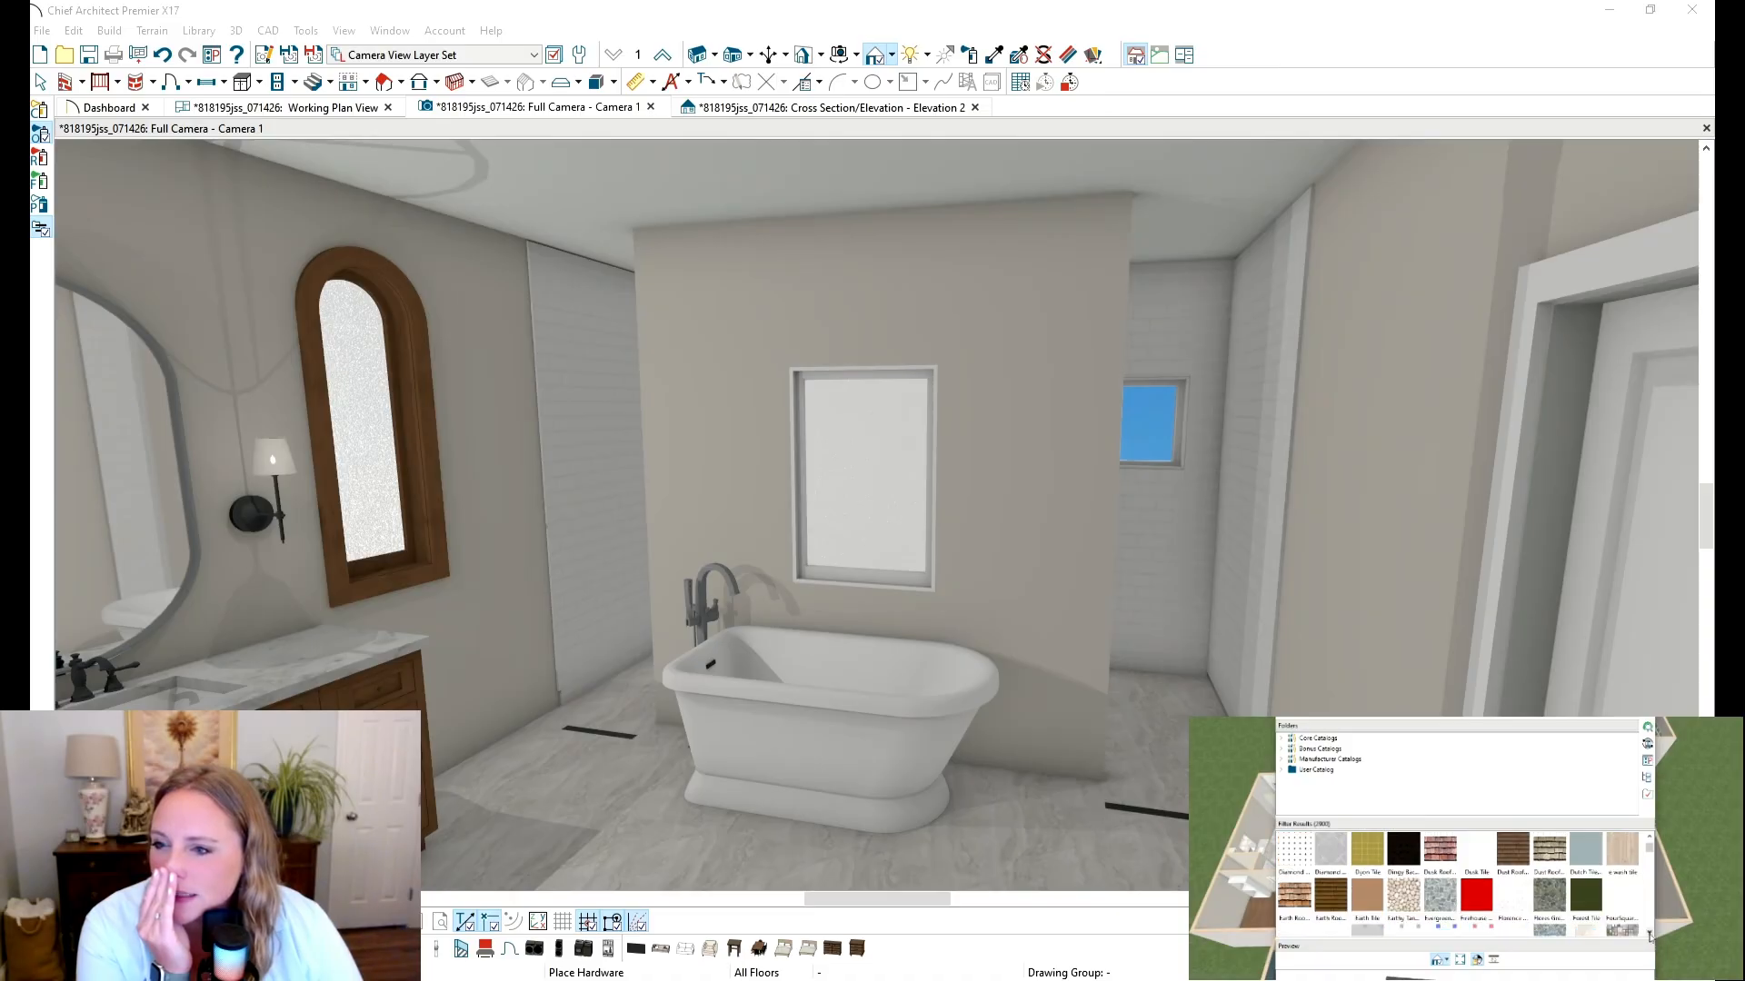
{"action": "left_click", "coordinate": [1649, 935]}
{"action": "left_click", "coordinate": [1649, 935]}
{"action": "left_click", "coordinate": [1649, 935]}
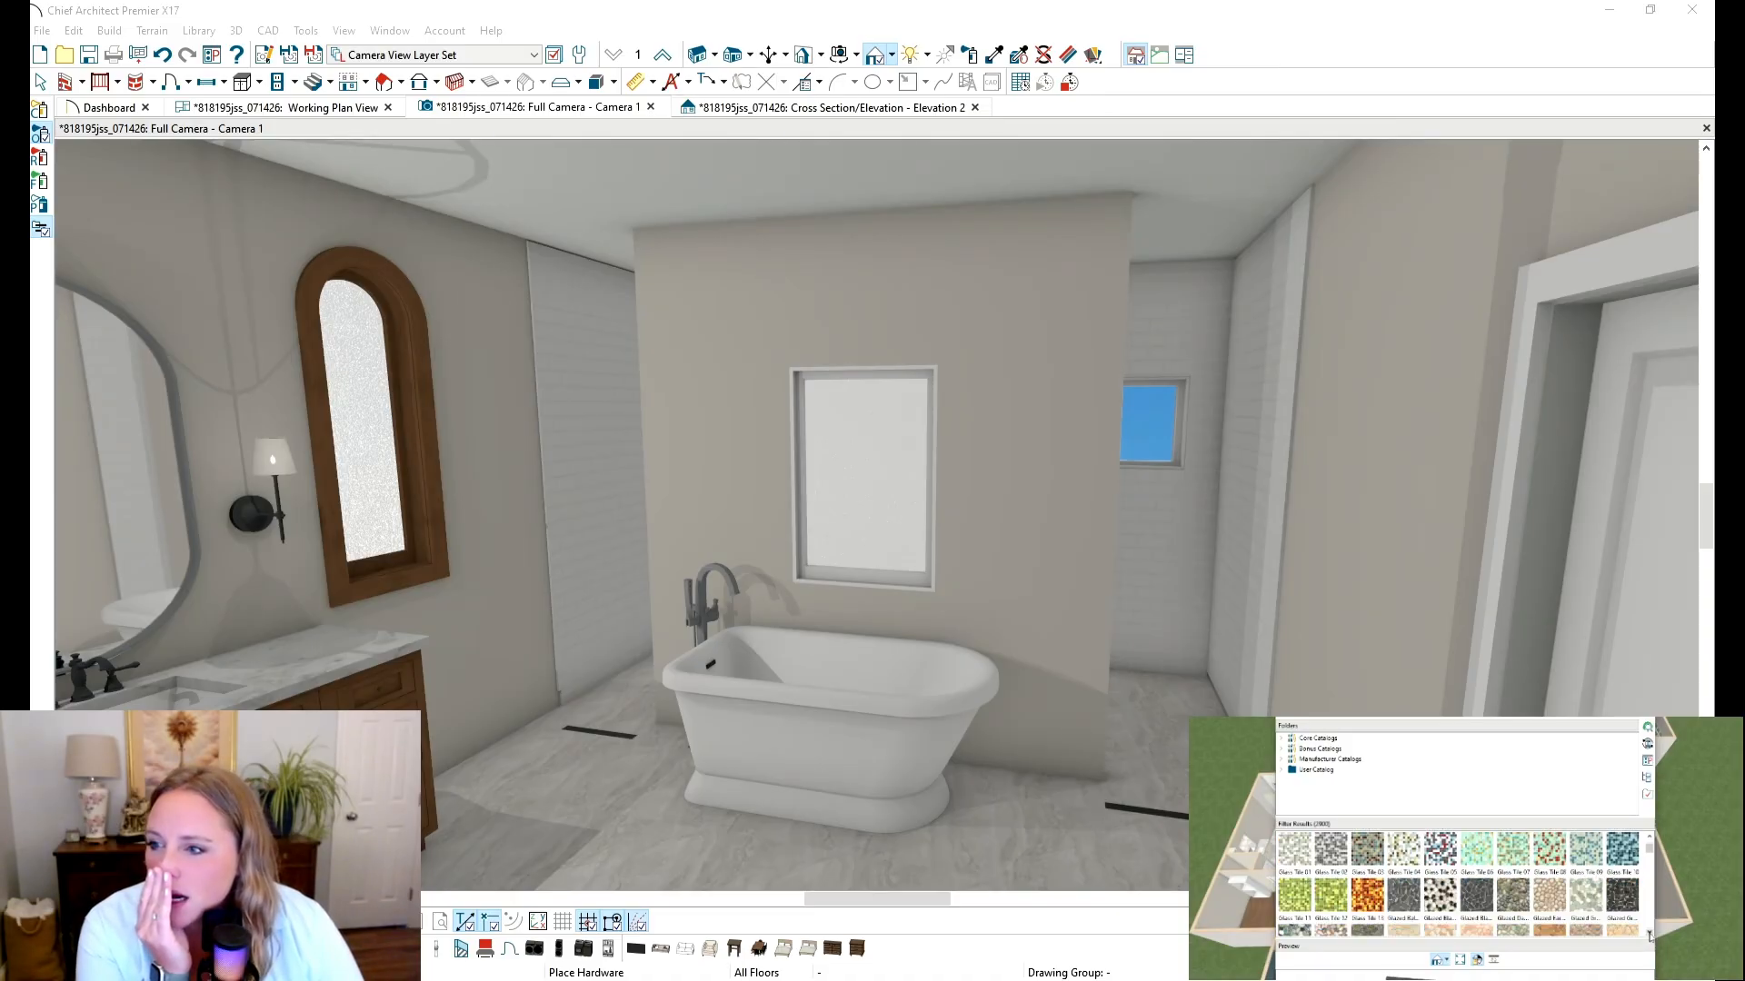
{"action": "left_click", "coordinate": [1649, 935]}
{"action": "left_click", "coordinate": [1649, 935]}
{"action": "left_click", "coordinate": [1649, 935]}
{"action": "left_click", "coordinate": [1649, 935]}
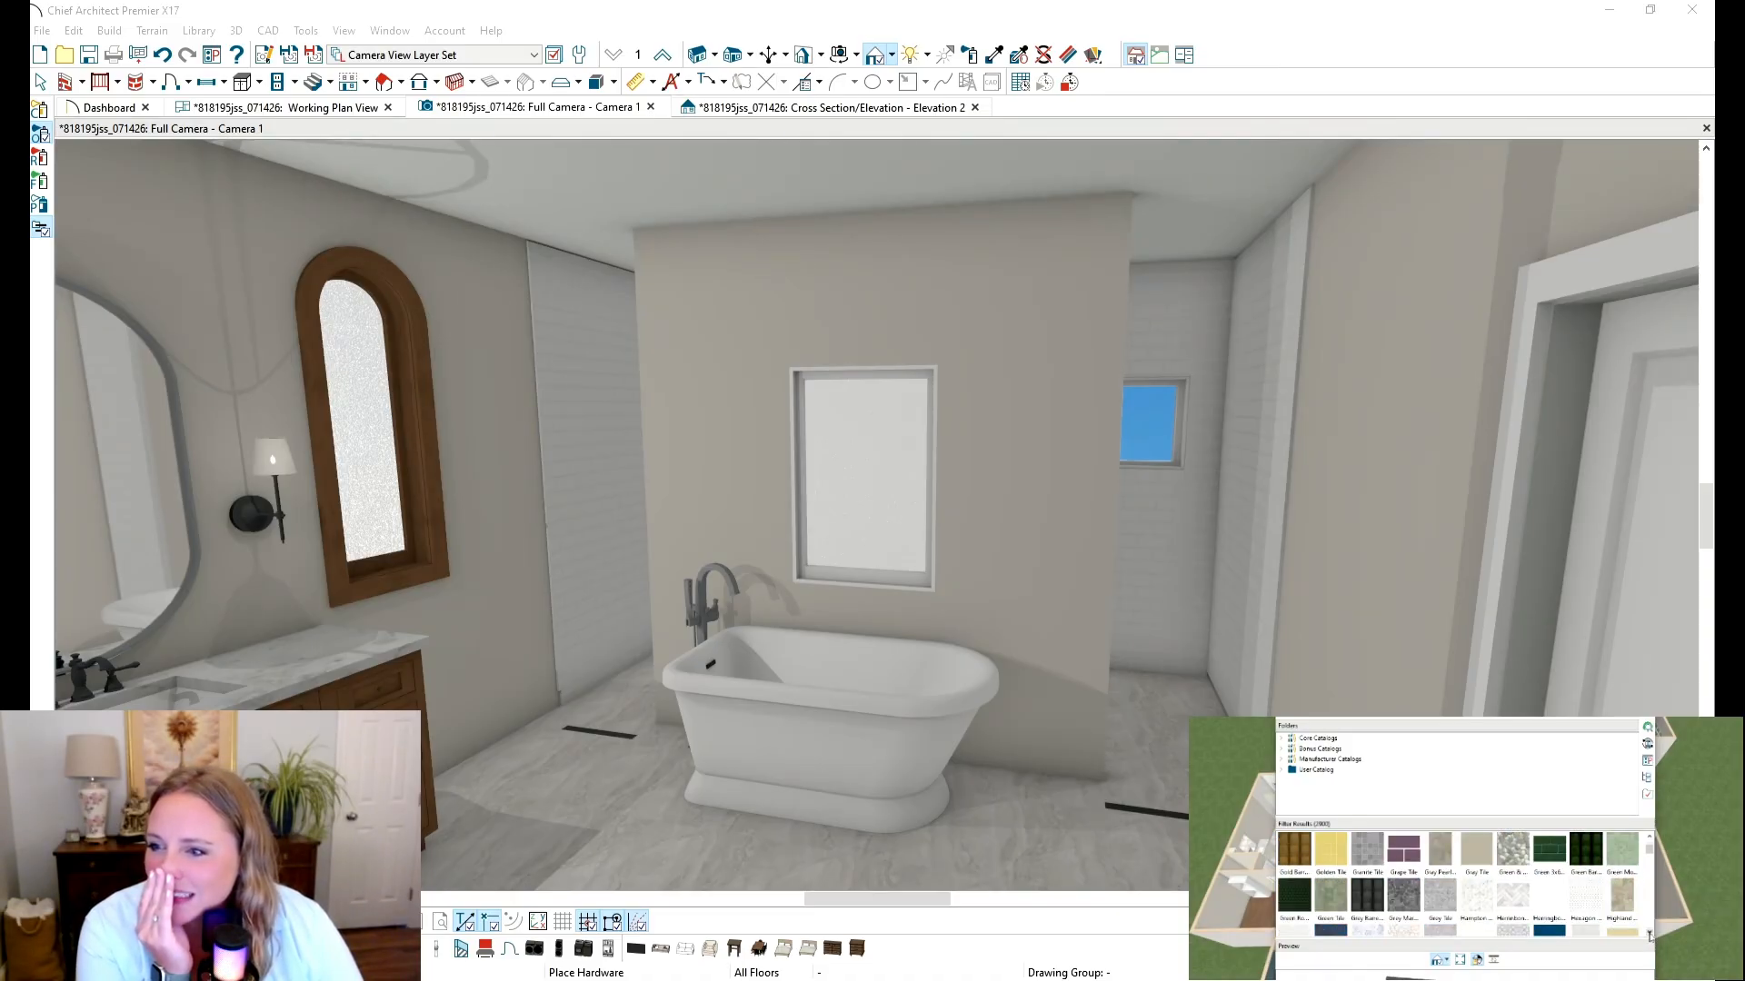
{"action": "left_click", "coordinate": [1649, 935]}
{"action": "left_click", "coordinate": [1649, 935]}
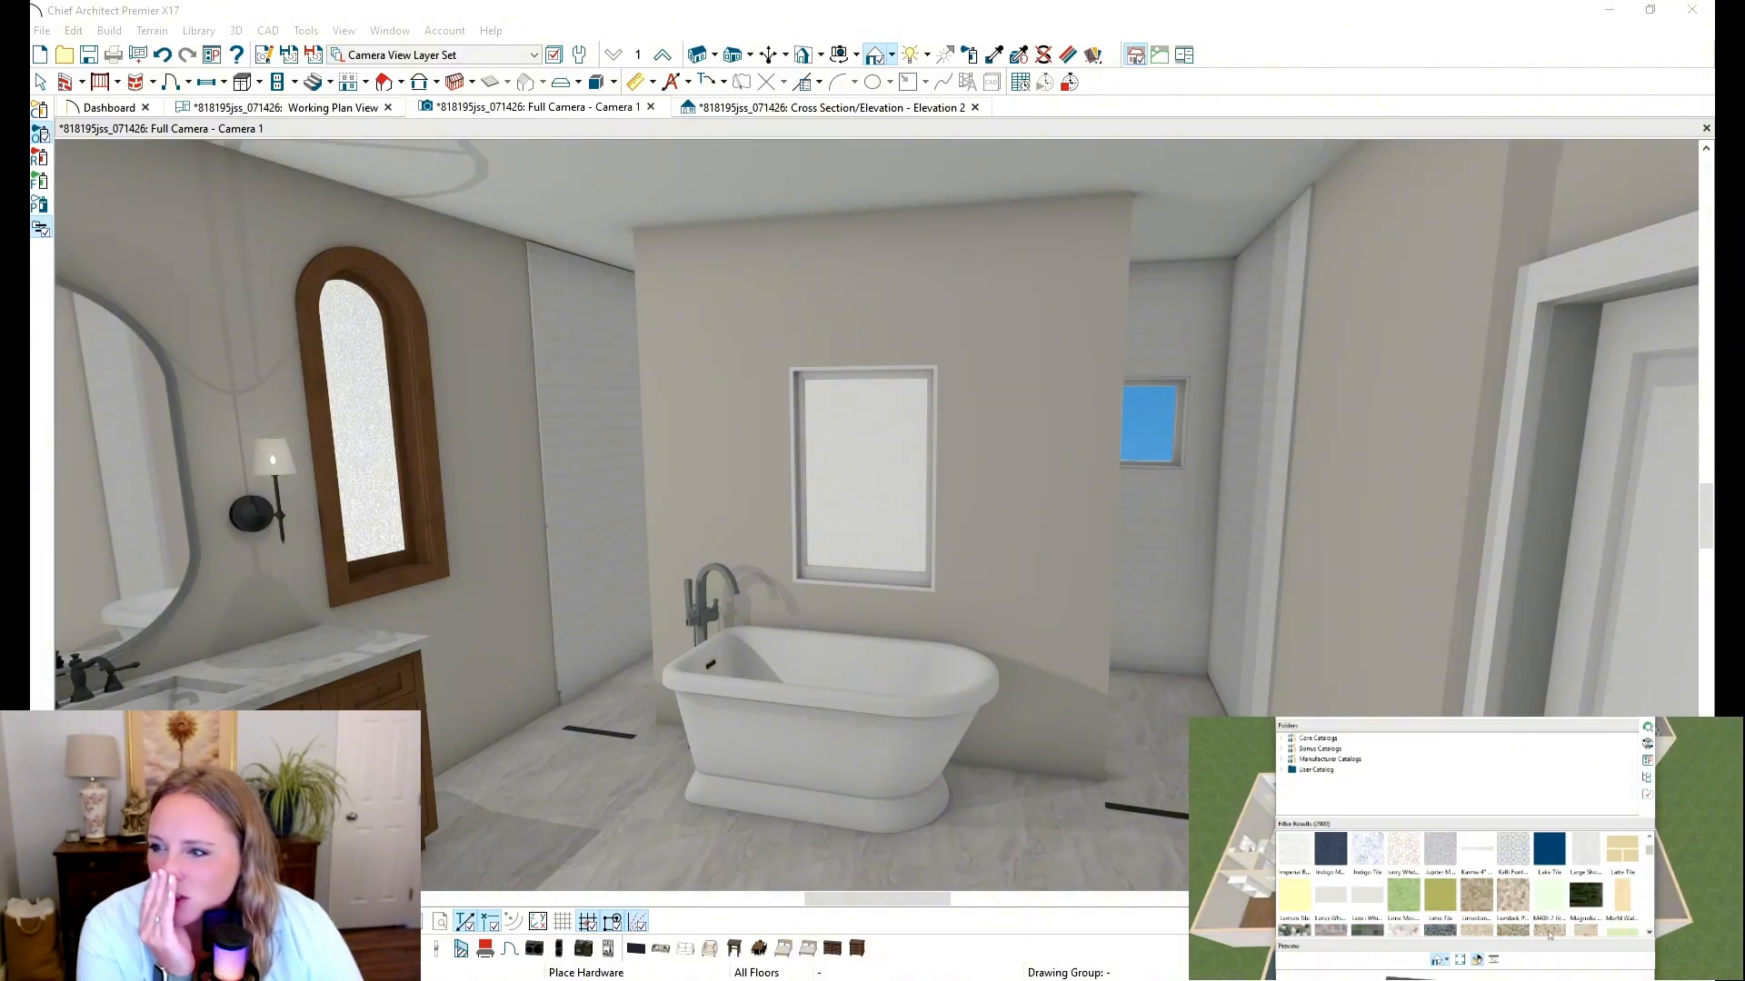
{"action": "left_click", "coordinate": [1376, 864]}
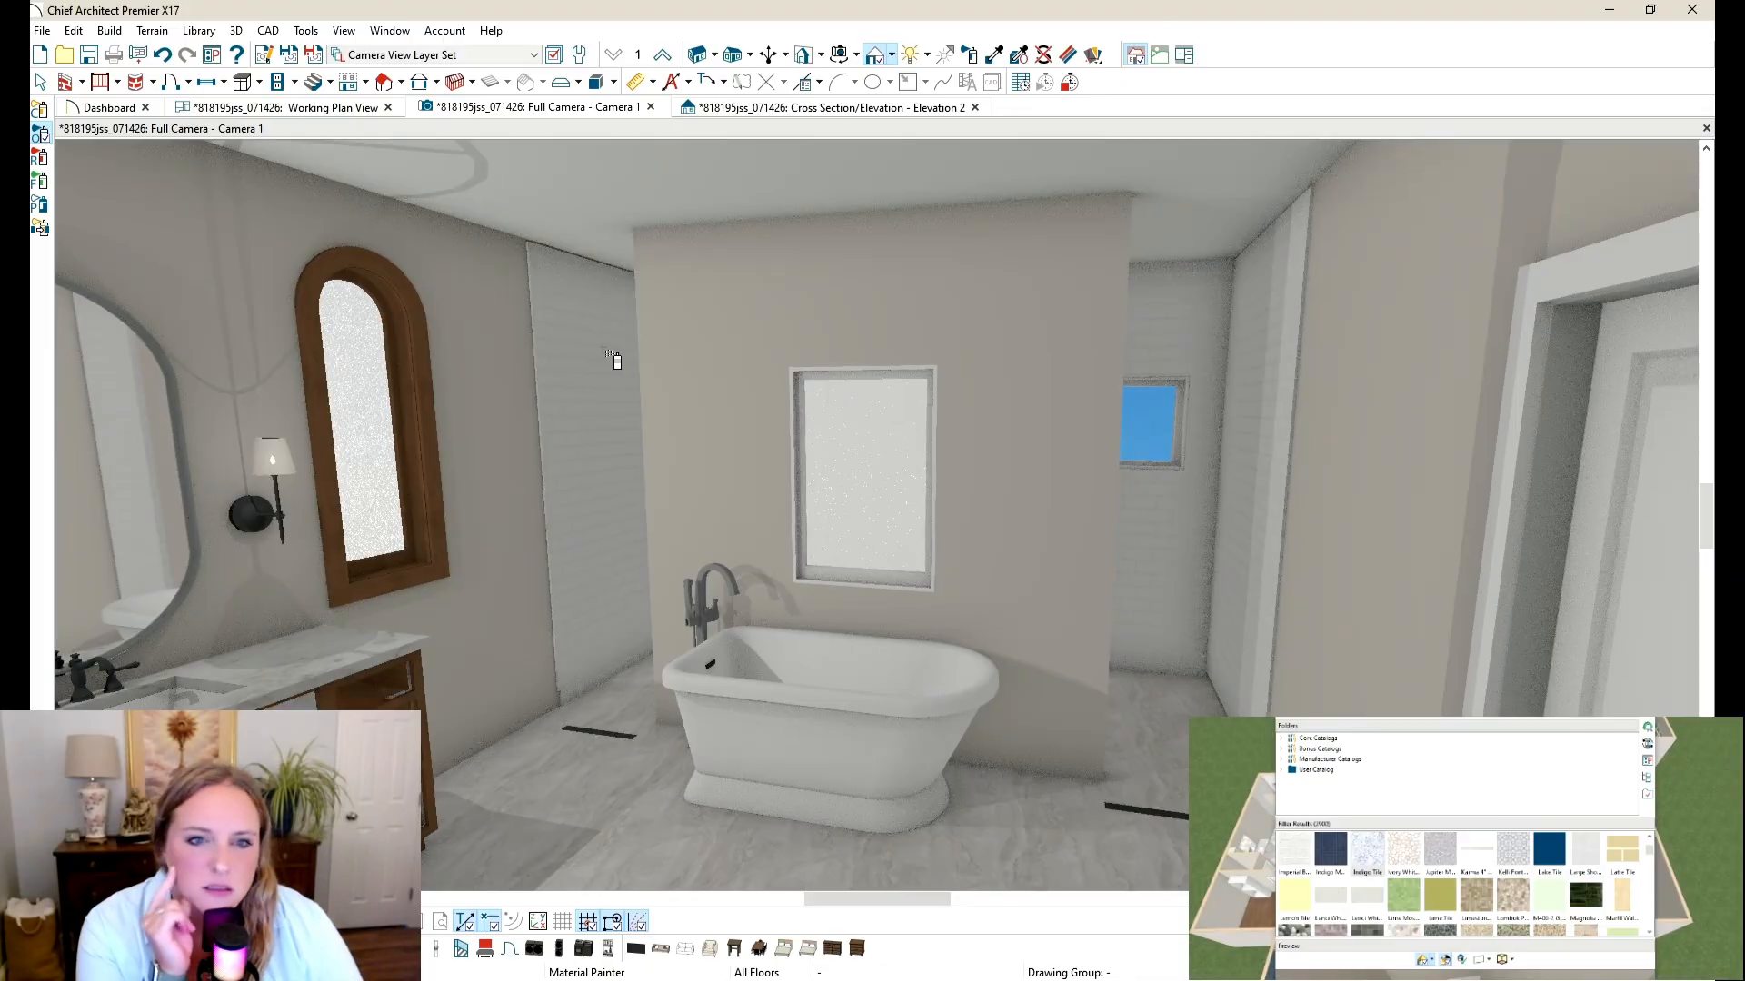
{"action": "left_click", "coordinate": [613, 358]}
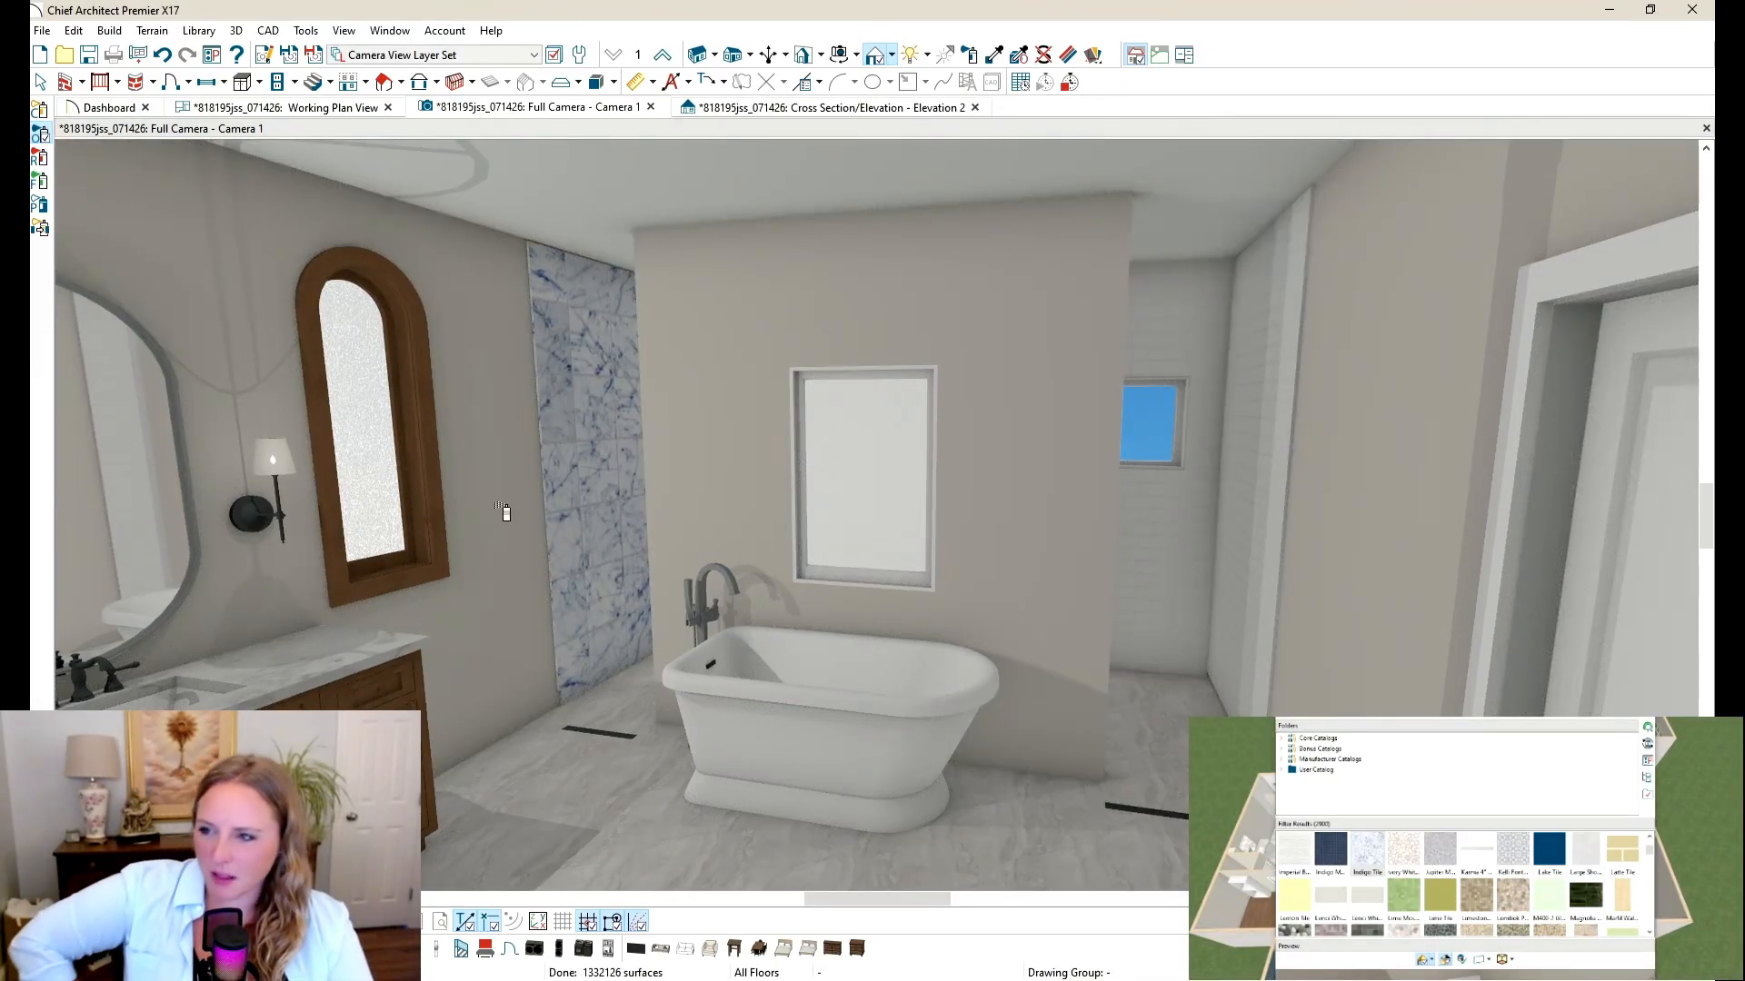
Step: Browse further through the tile results and try a gray Castle tile on the shower wall next to the arched window
{"action": "left_click", "coordinate": [1649, 934]}
{"action": "left_click", "coordinate": [1648, 934]}
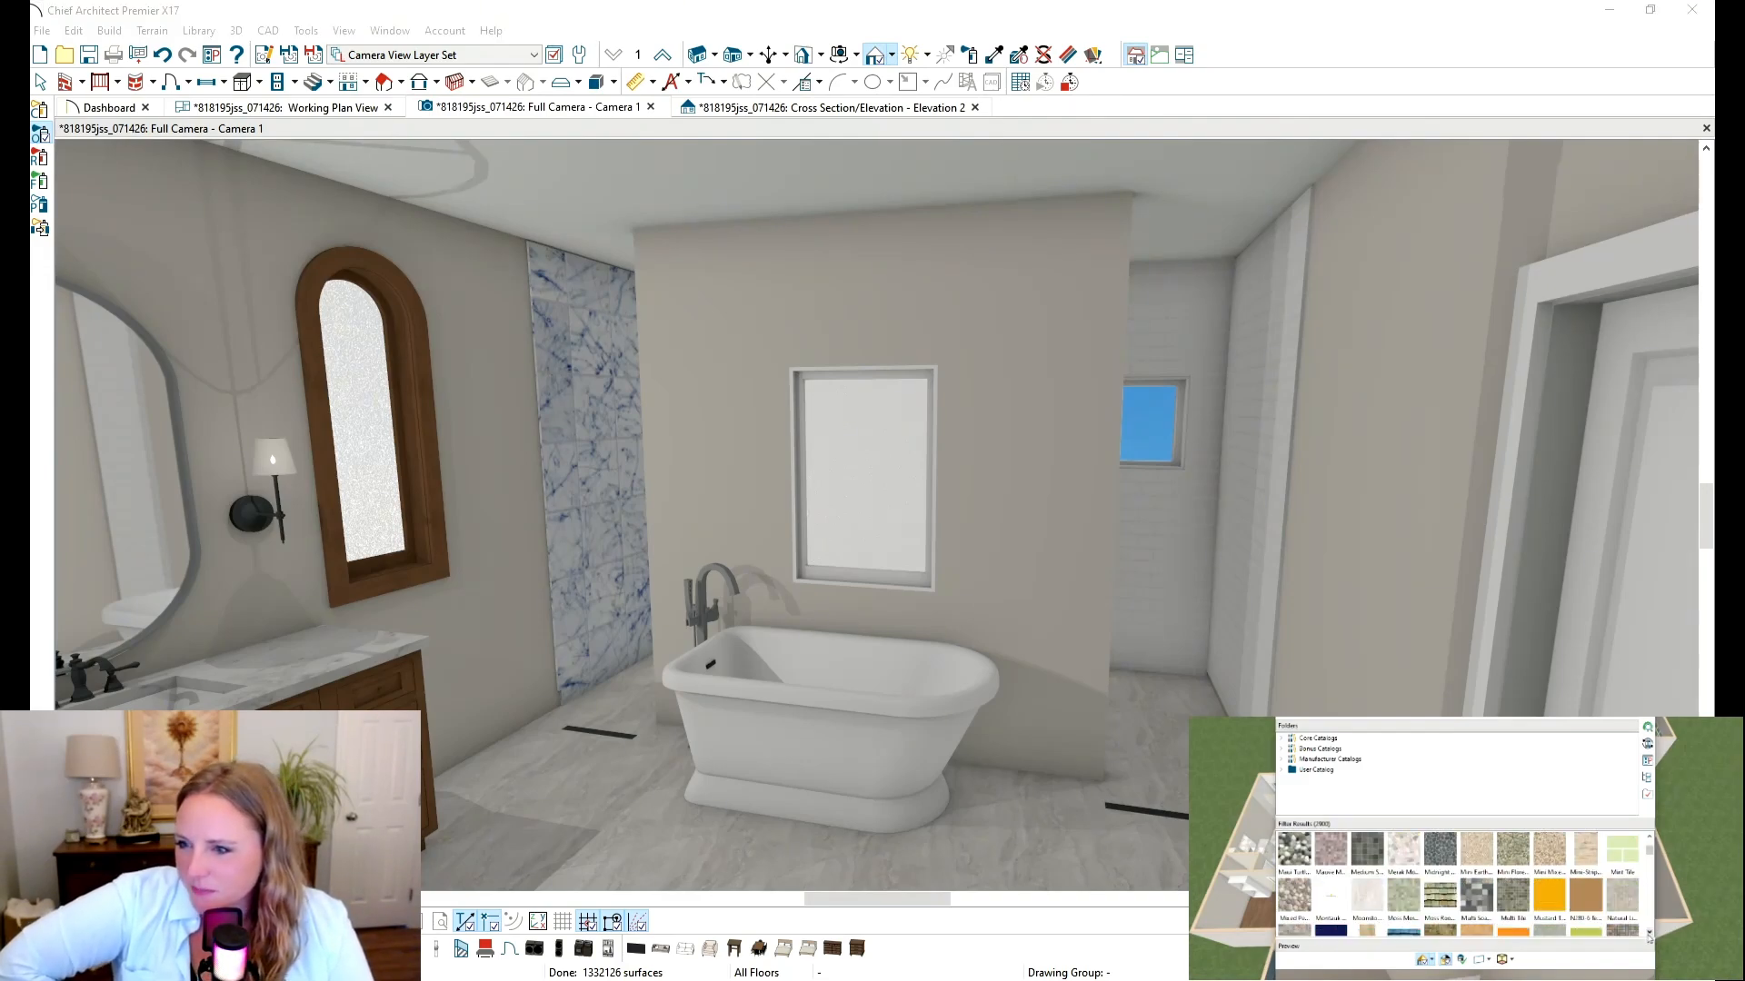
{"action": "left_click", "coordinate": [1649, 935]}
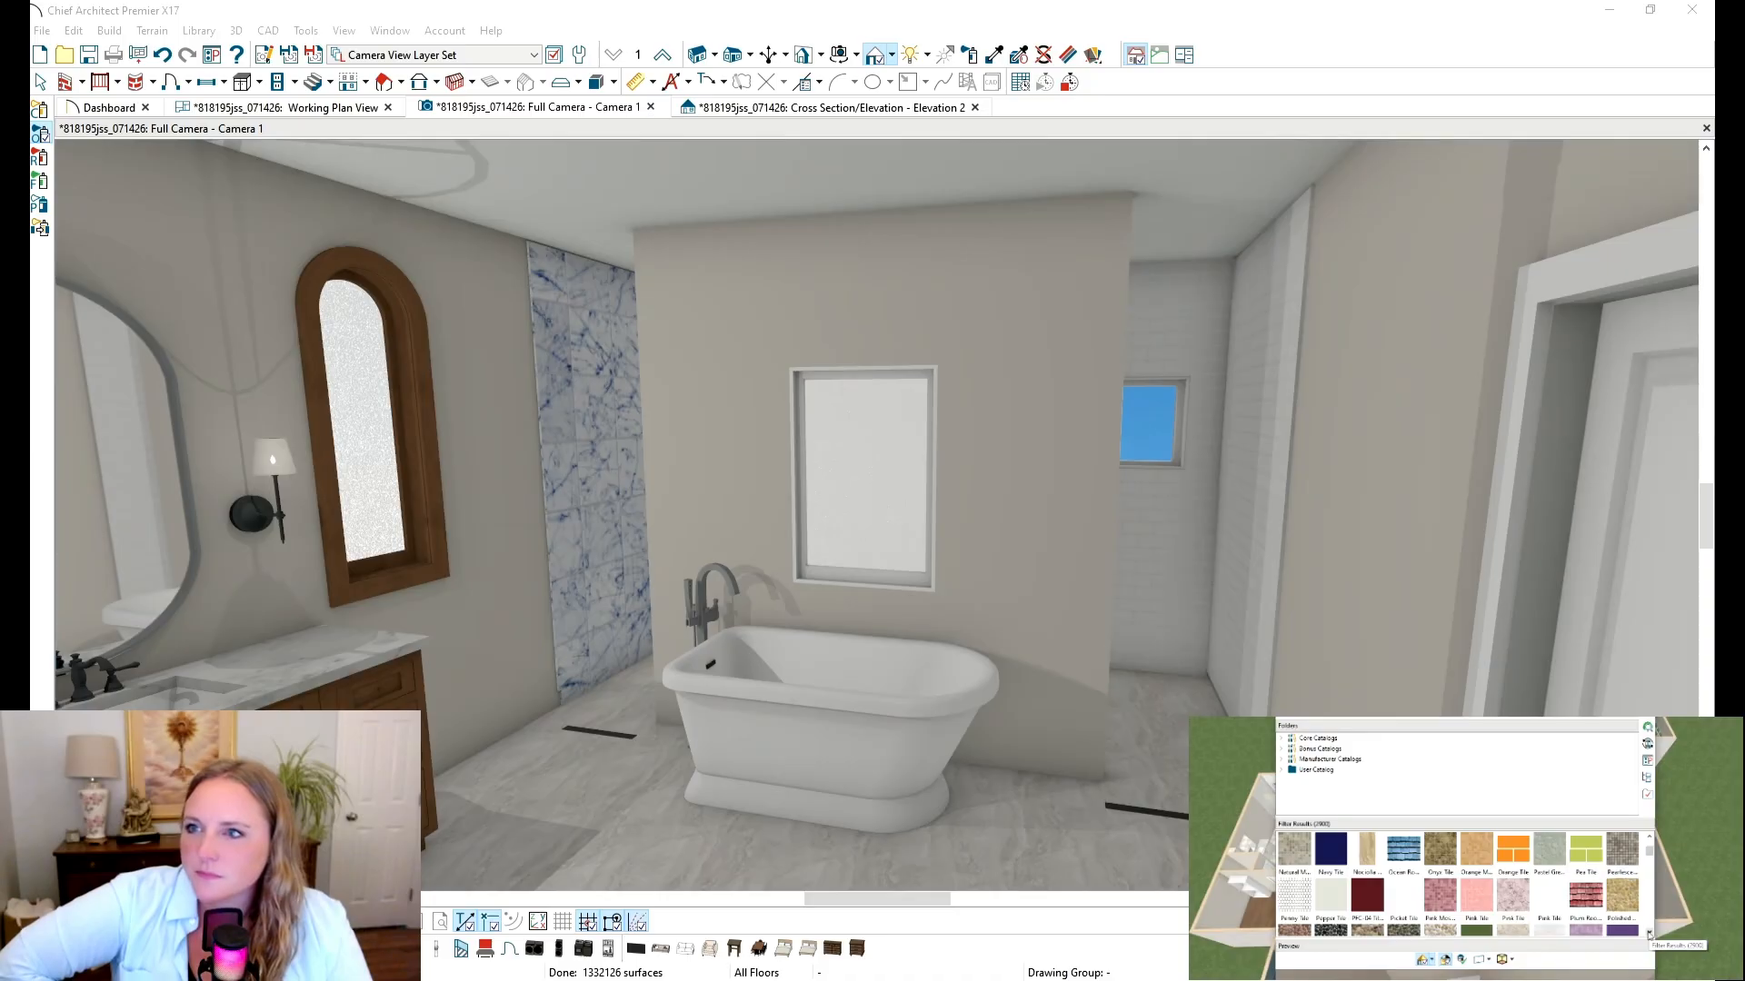
{"action": "left_click", "coordinate": [1649, 934]}
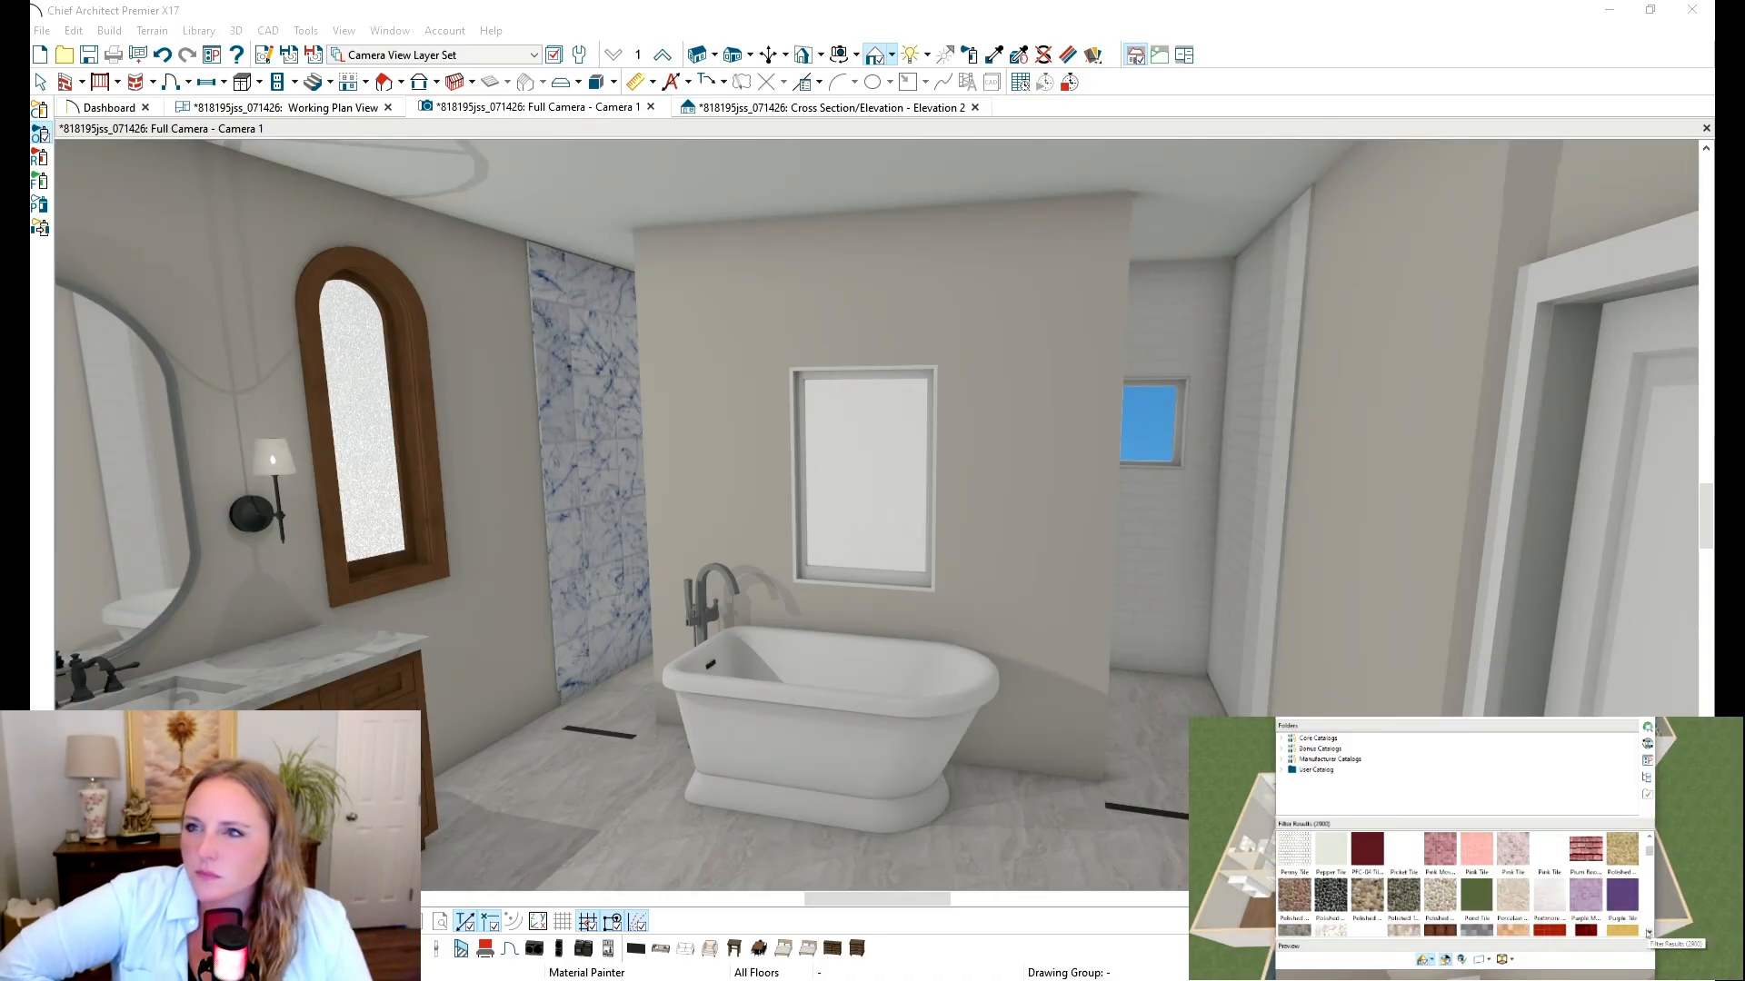
{"action": "left_click", "coordinate": [1648, 934]}
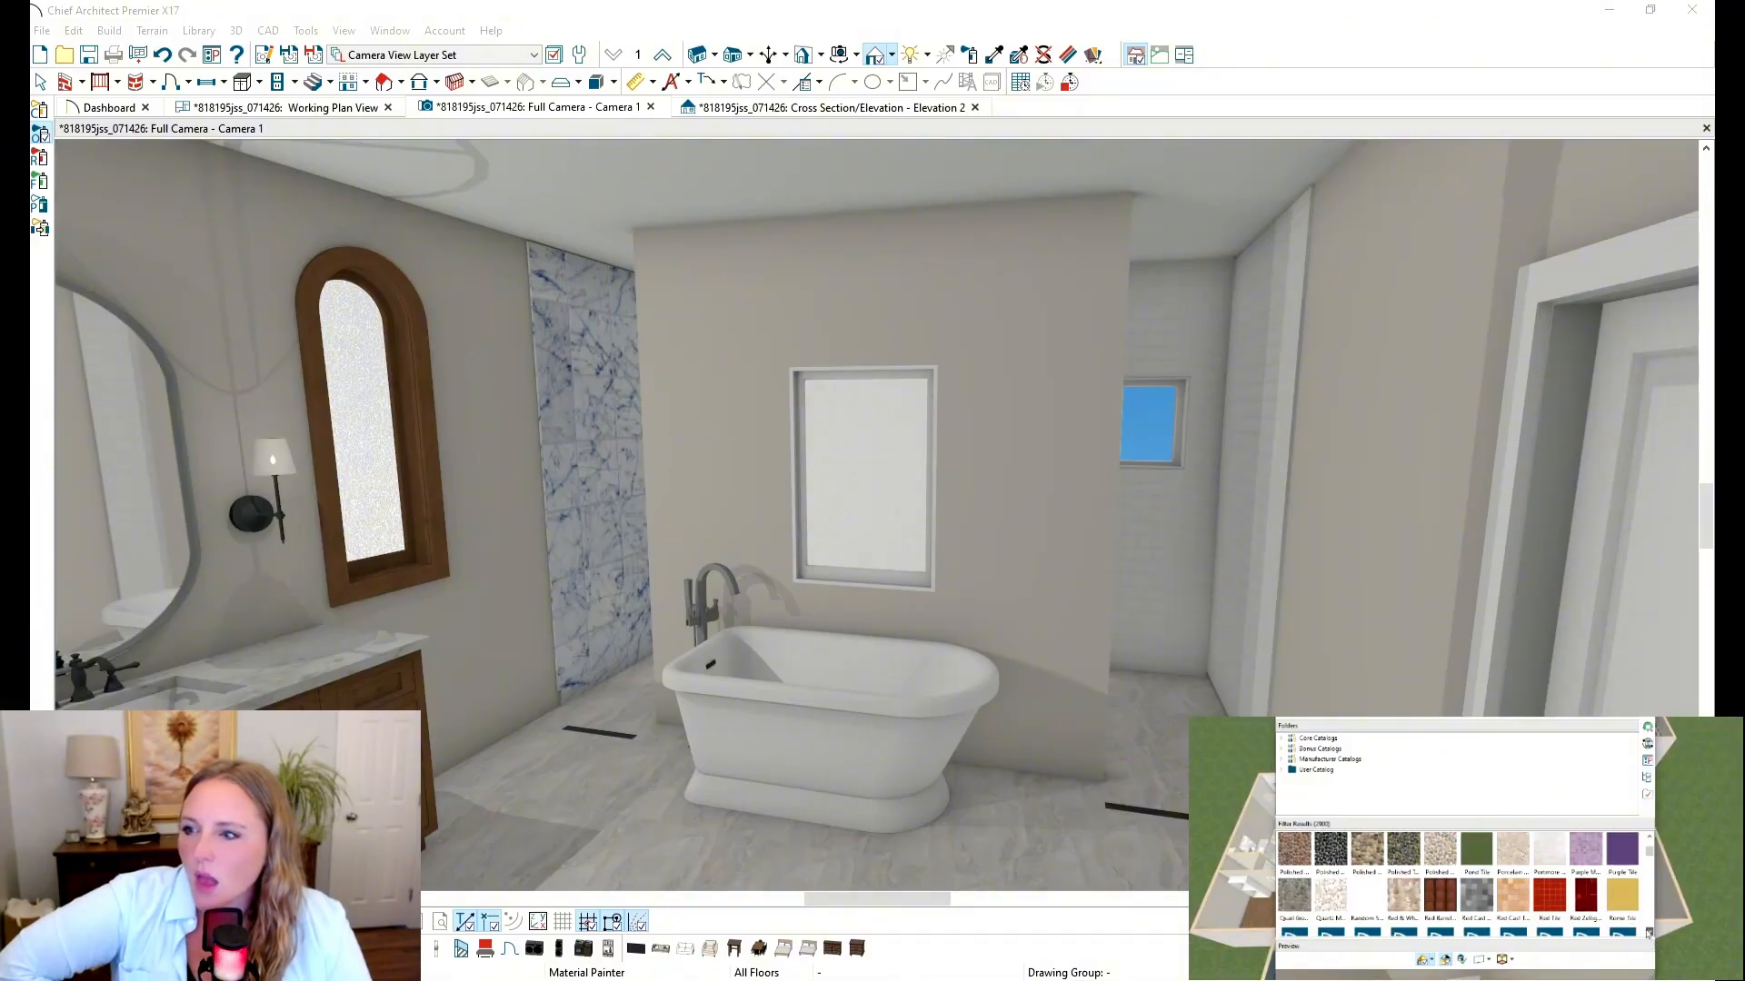
{"action": "left_click", "coordinate": [1648, 934]}
{"action": "left_click", "coordinate": [1648, 934]}
{"action": "key", "text": "space"}
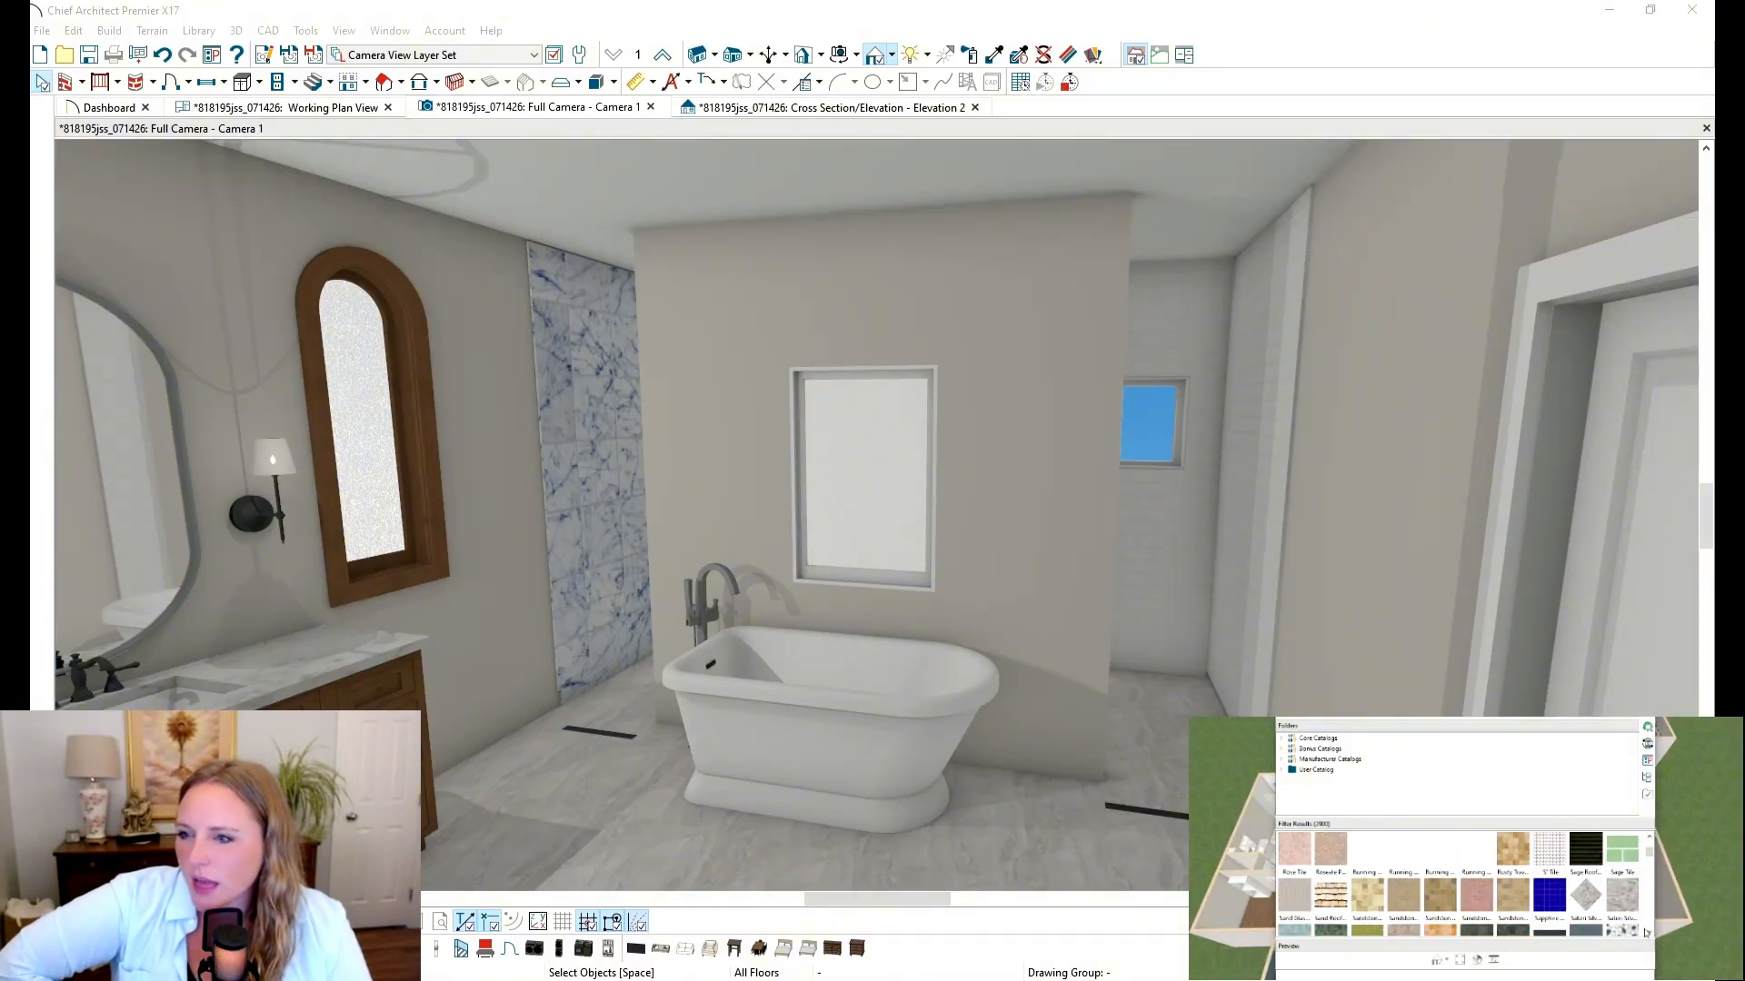
{"action": "left_click", "coordinate": [1647, 934]}
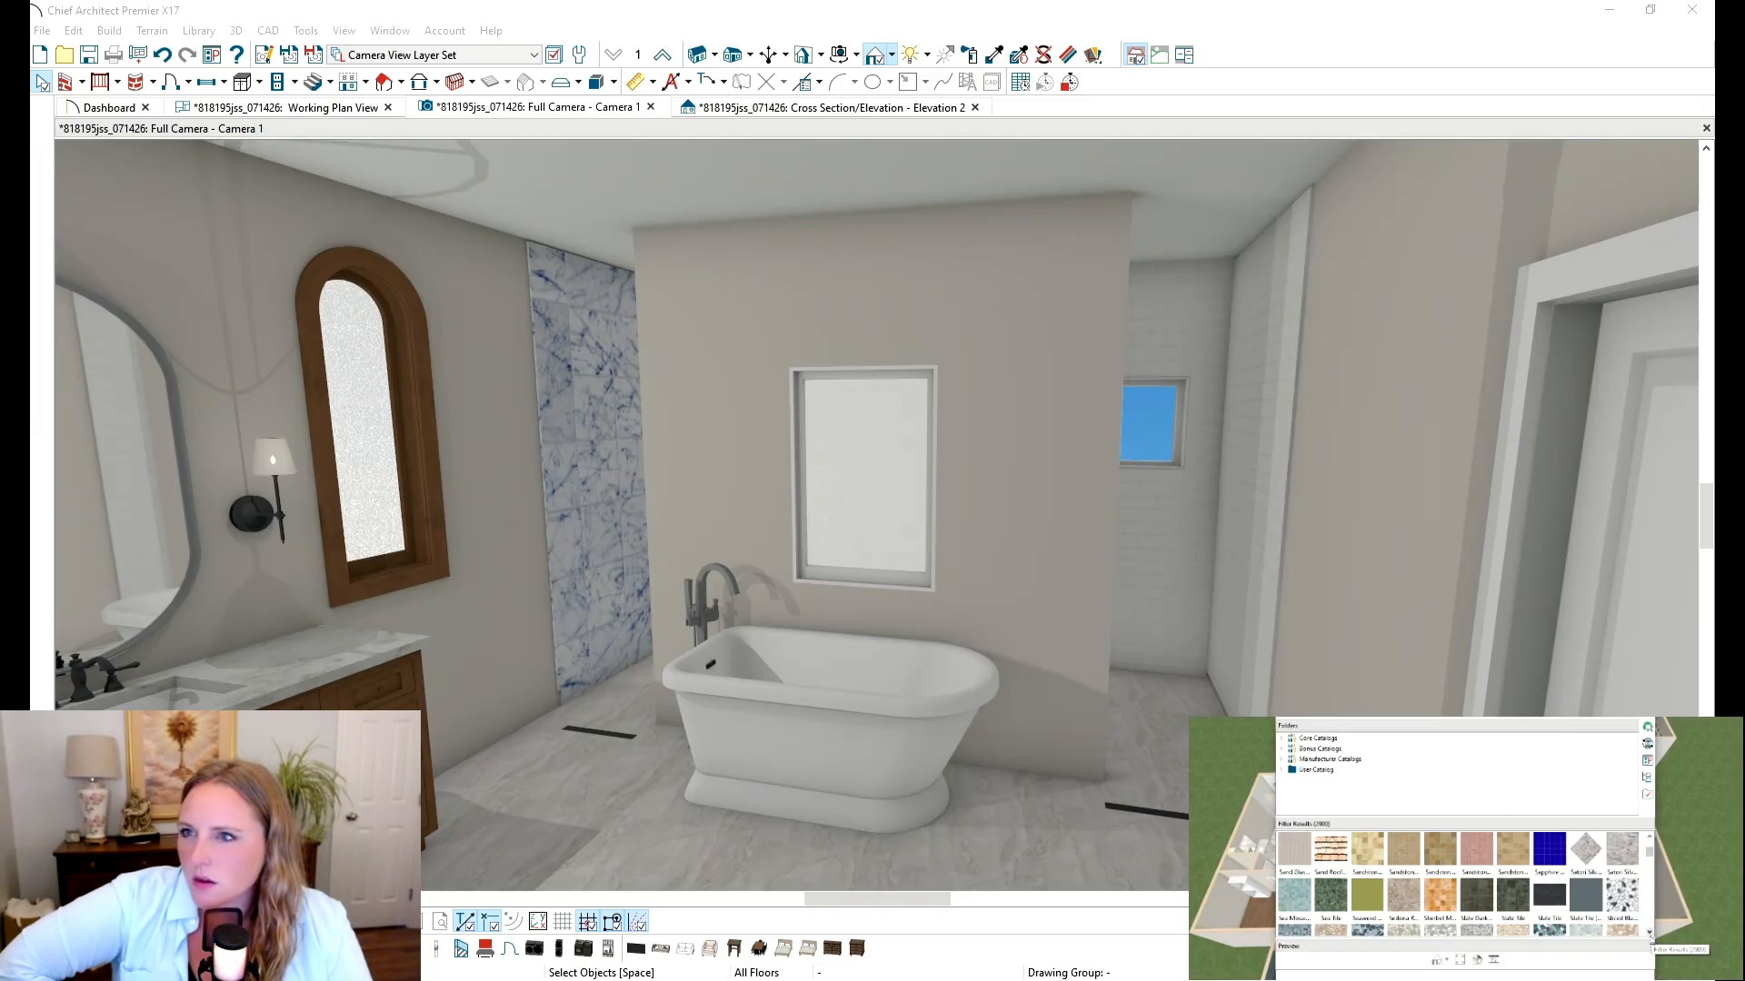
{"action": "left_click", "coordinate": [1649, 935]}
{"action": "left_click", "coordinate": [1648, 934]}
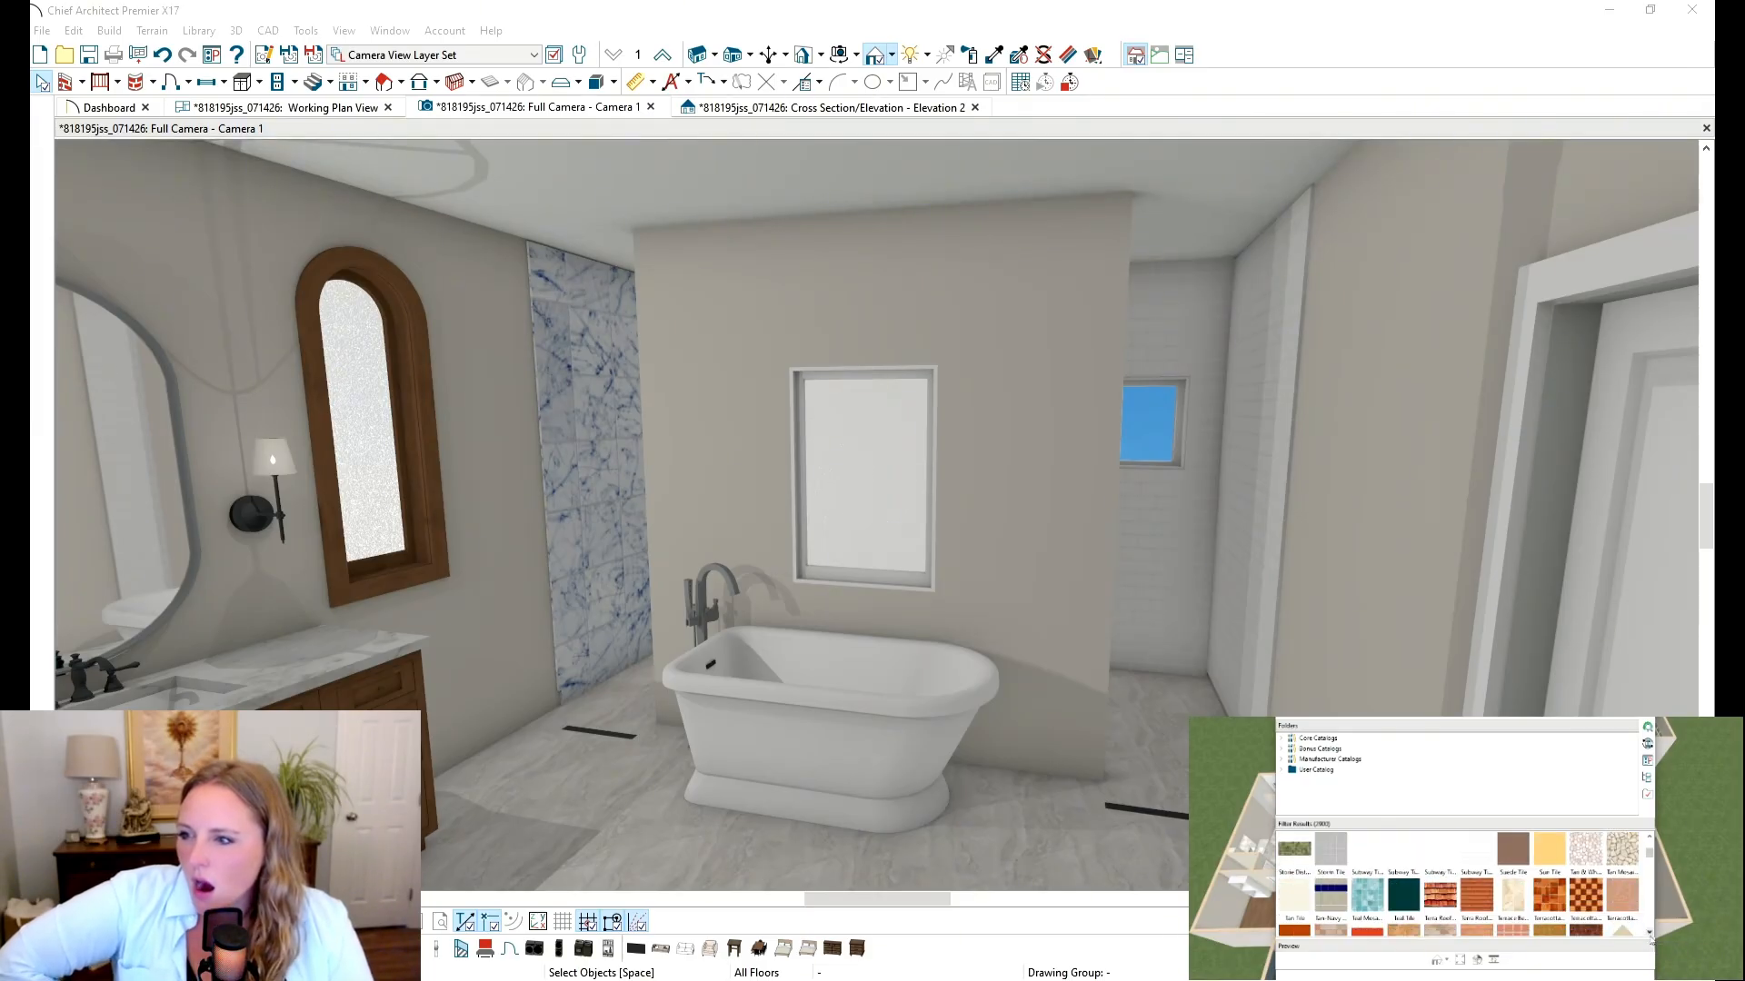
{"action": "left_click", "coordinate": [1649, 934]}
{"action": "left_click", "coordinate": [1649, 935]}
{"action": "left_click", "coordinate": [1649, 934]}
{"action": "left_click", "coordinate": [1649, 934]}
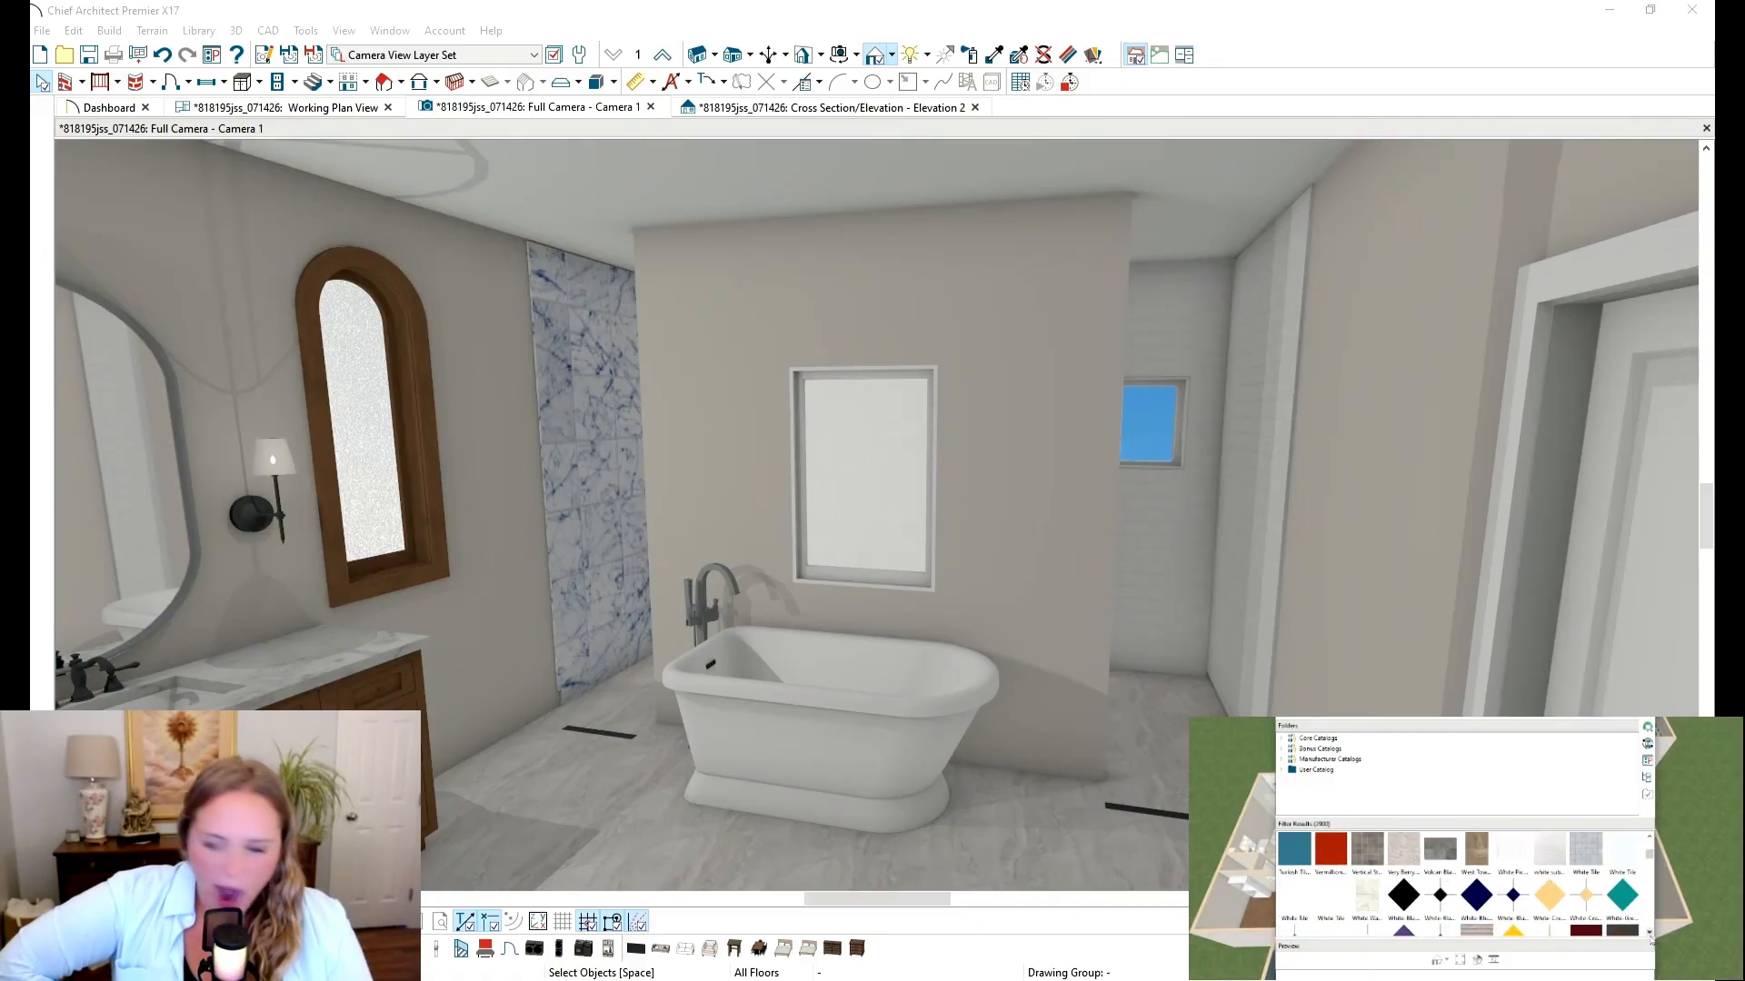
{"action": "left_click", "coordinate": [1648, 934]}
{"action": "left_click", "coordinate": [1648, 934]}
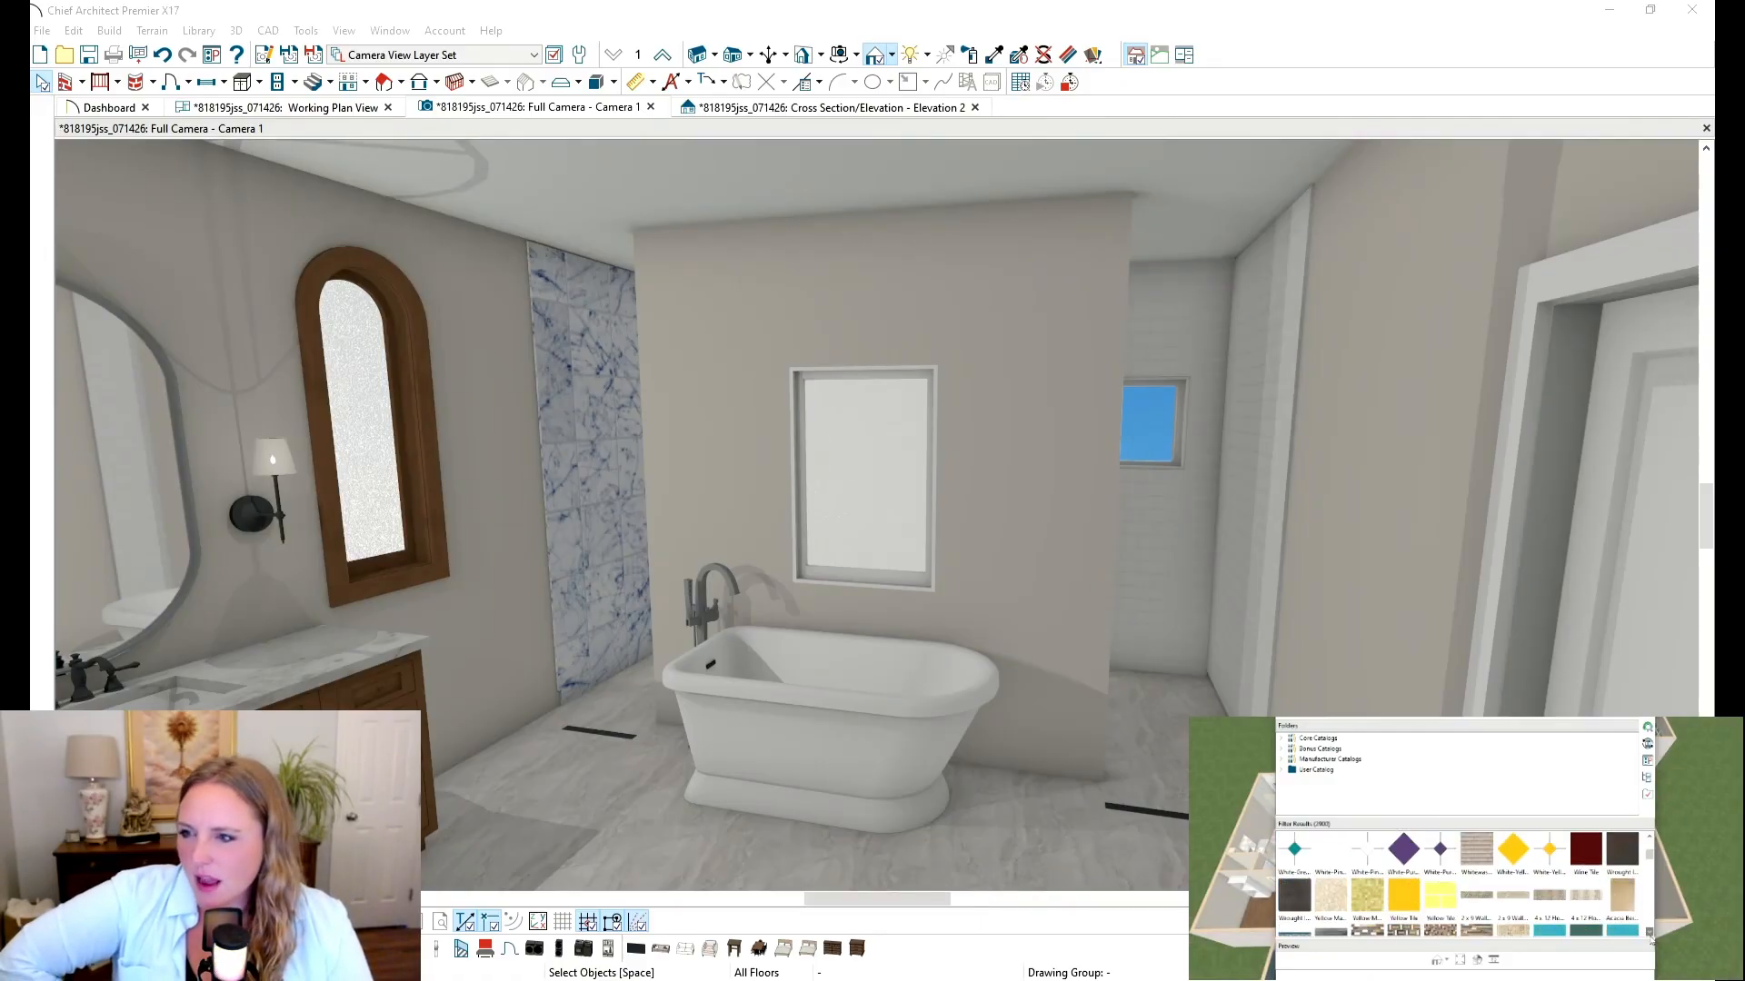
{"action": "left_click", "coordinate": [1649, 934]}
{"action": "left_click", "coordinate": [1648, 934]}
{"action": "left_click", "coordinate": [1648, 935]}
{"action": "left_click", "coordinate": [1649, 934]}
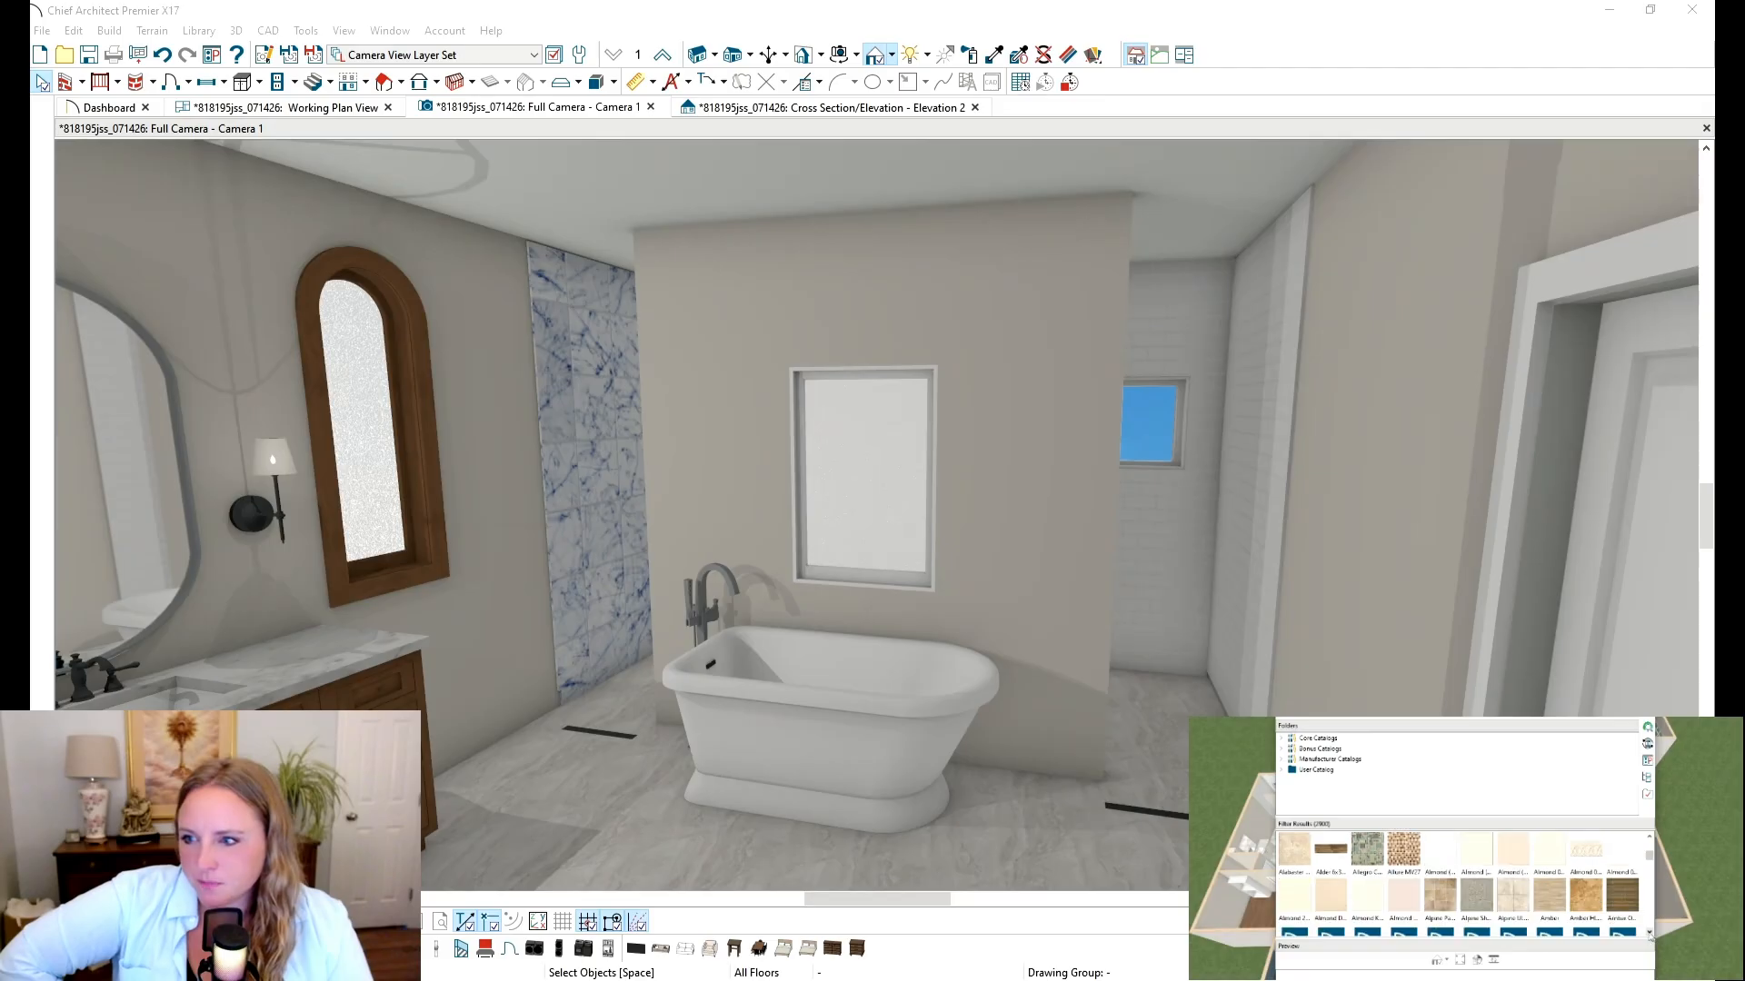
{"action": "left_click", "coordinate": [1649, 935]}
{"action": "left_click", "coordinate": [1649, 935]}
{"action": "left_click", "coordinate": [1649, 934]}
{"action": "left_click", "coordinate": [1649, 934]}
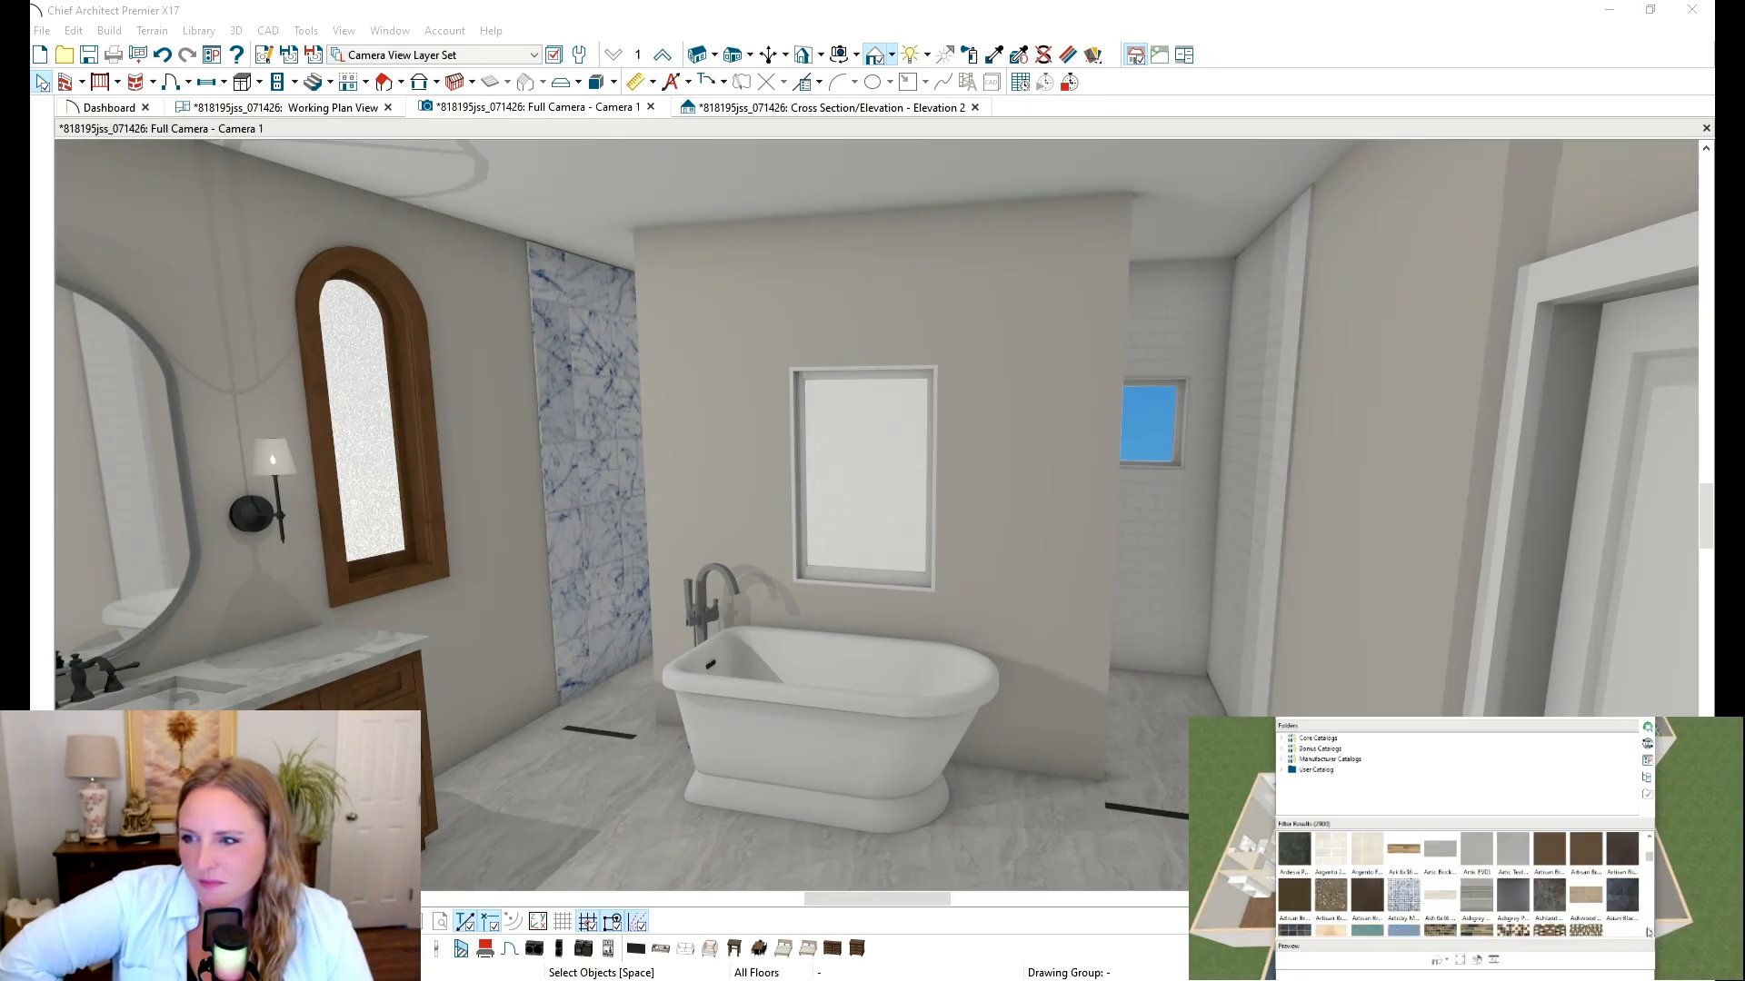
{"action": "left_click", "coordinate": [1649, 934]}
{"action": "left_click", "coordinate": [1649, 935]}
{"action": "left_click", "coordinate": [1647, 933]}
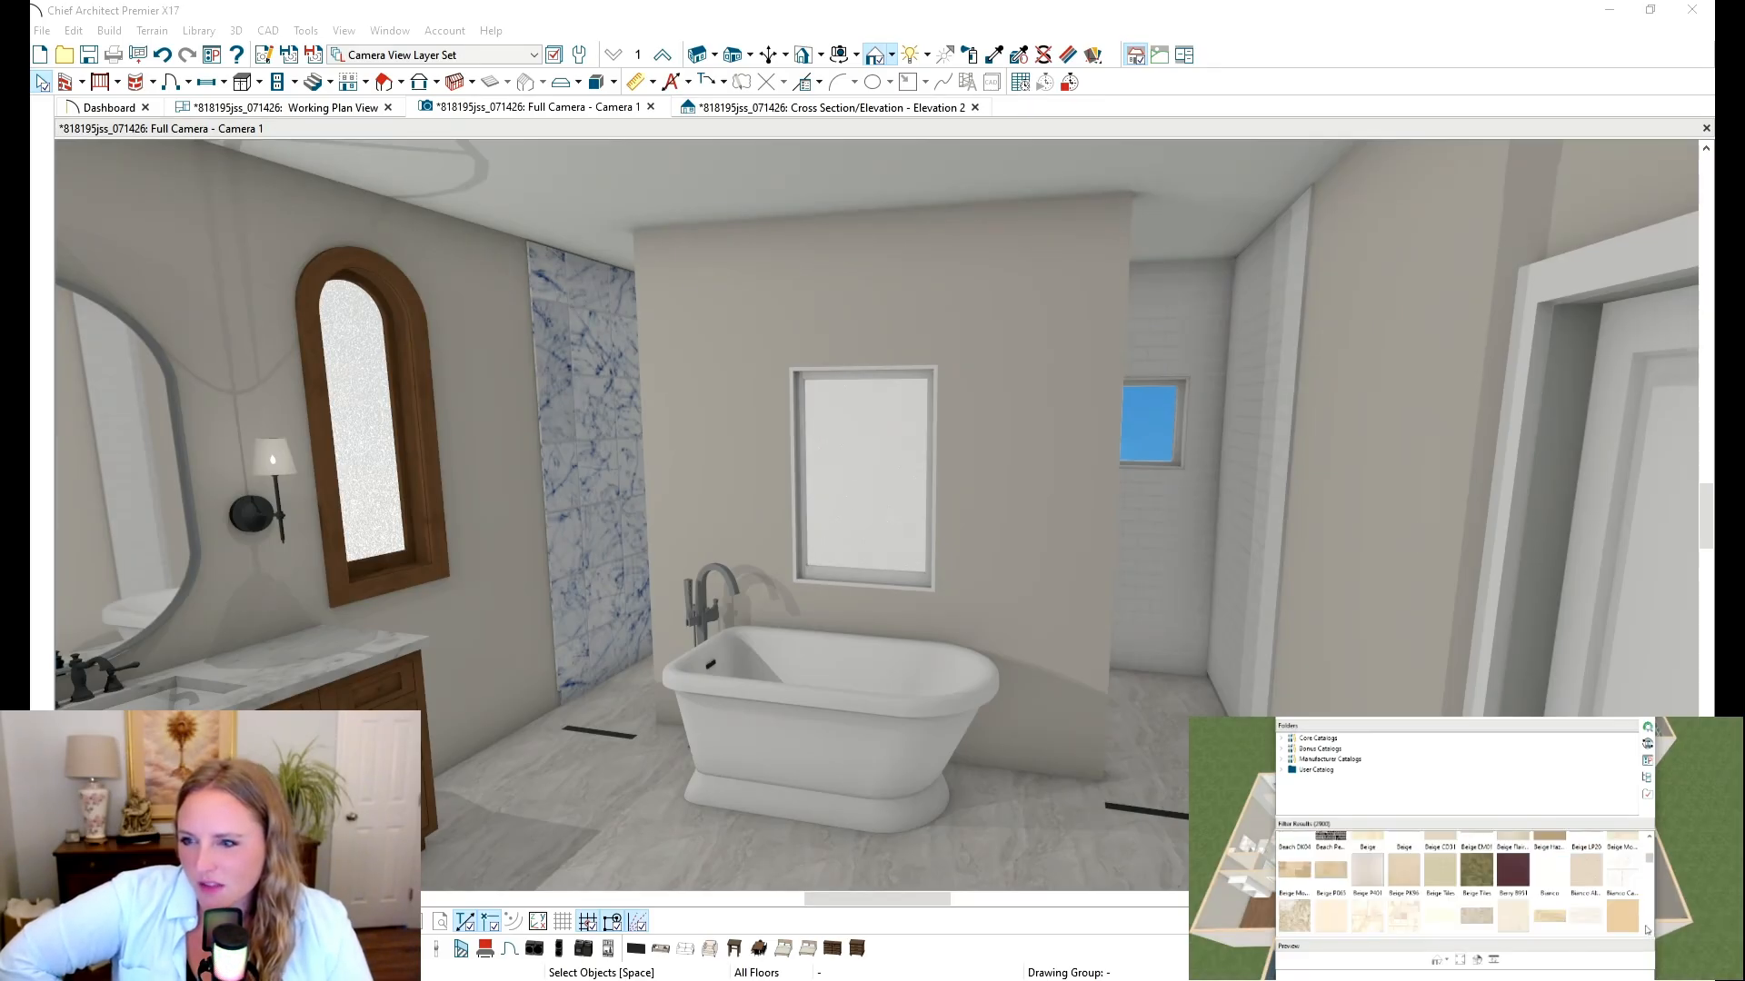
{"action": "left_click", "coordinate": [1649, 934]}
{"action": "left_click", "coordinate": [1649, 935]}
{"action": "left_click", "coordinate": [1649, 934]}
{"action": "left_click", "coordinate": [1650, 934]}
{"action": "left_click", "coordinate": [1650, 934]}
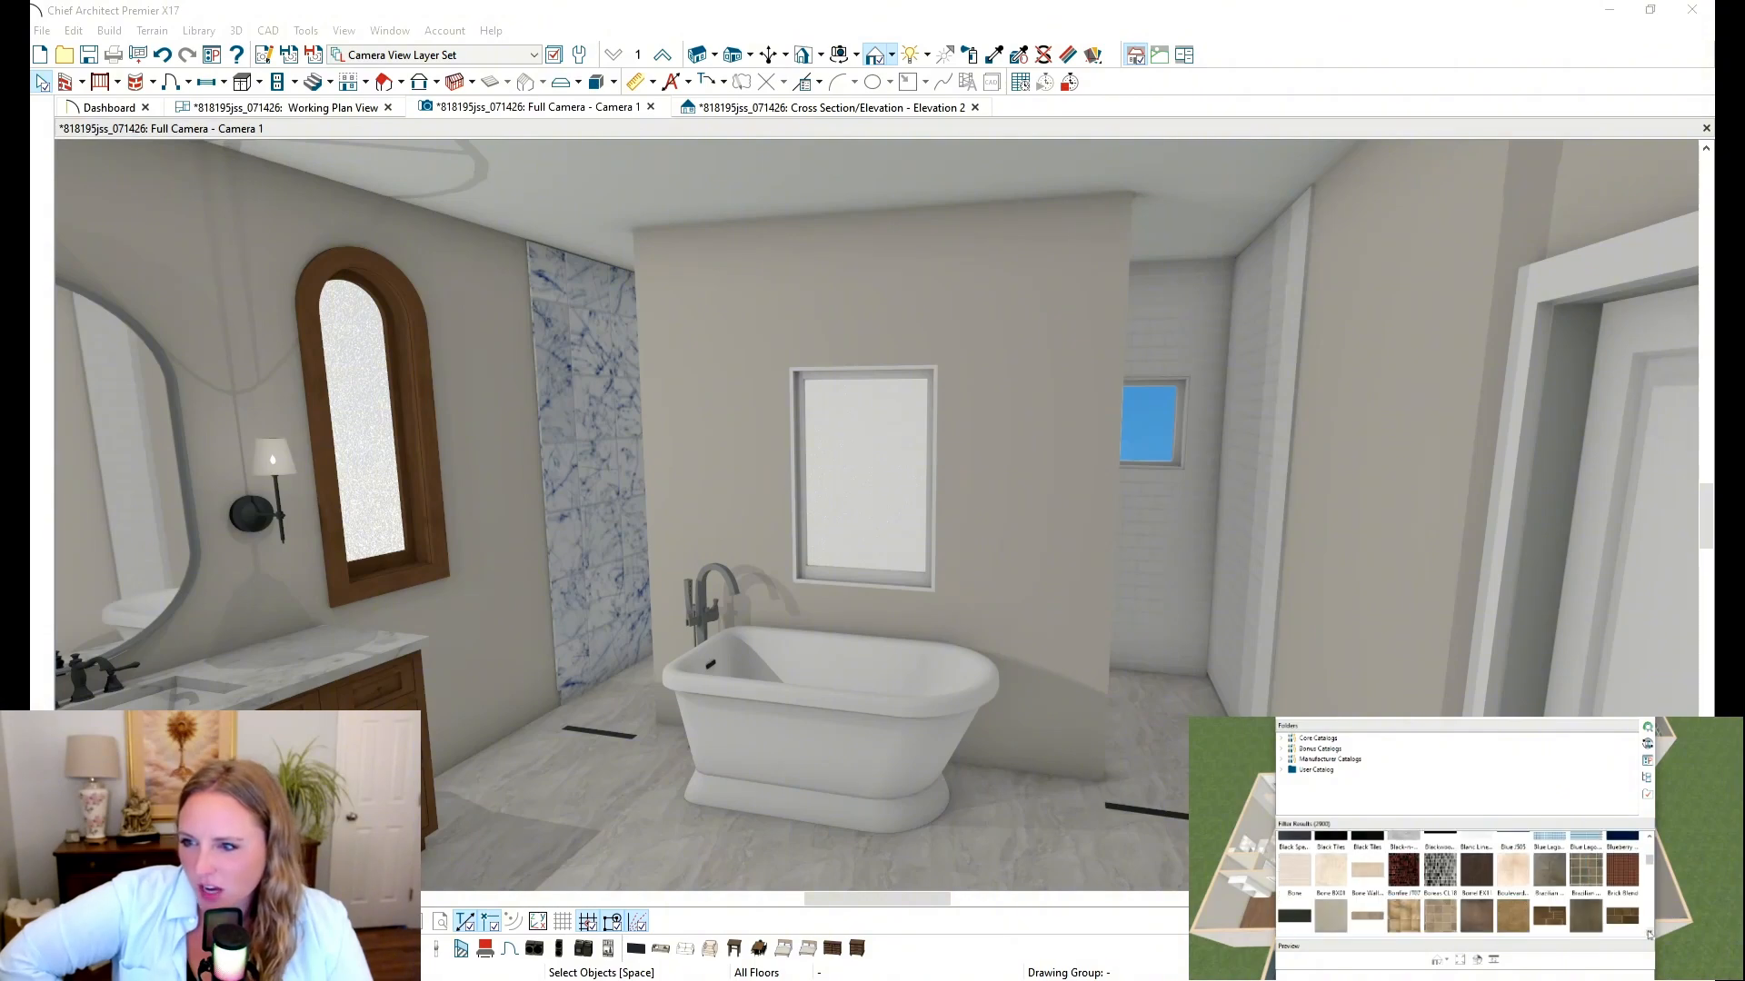
{"action": "left_click", "coordinate": [1648, 934]}
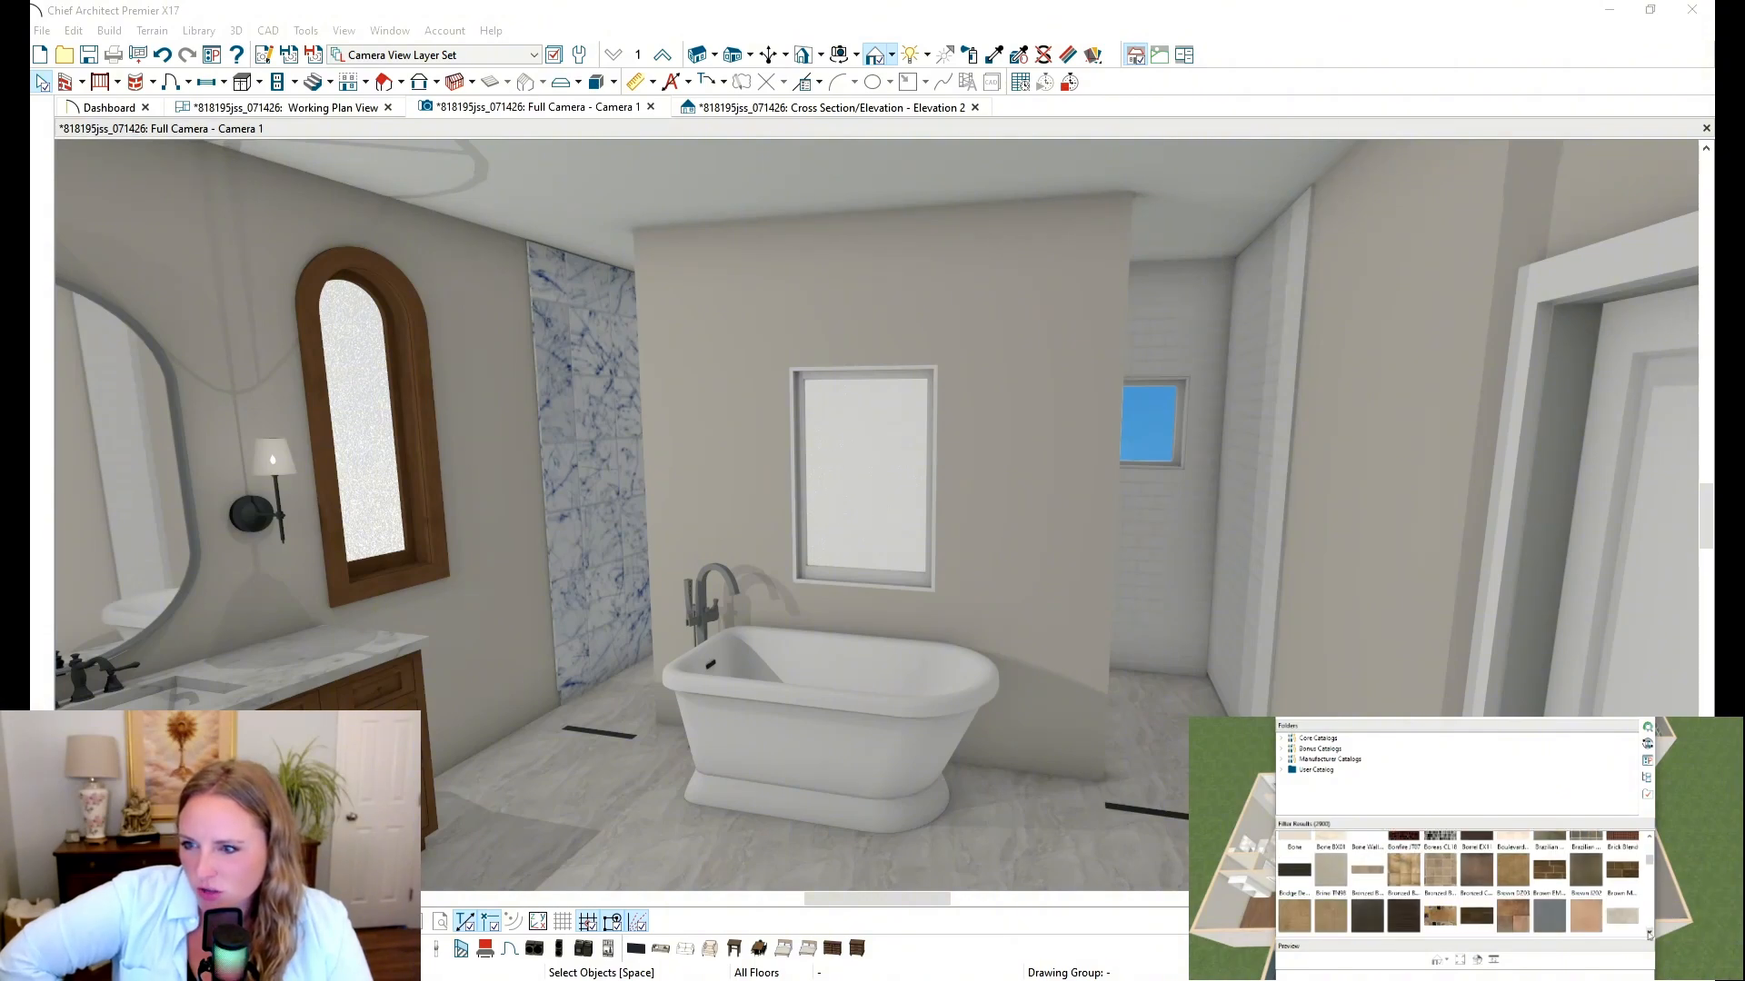
{"action": "left_click", "coordinate": [1649, 934]}
{"action": "left_click", "coordinate": [1649, 934]}
{"action": "left_click", "coordinate": [1649, 934]}
{"action": "left_click", "coordinate": [1650, 934]}
{"action": "left_click", "coordinate": [1649, 935]}
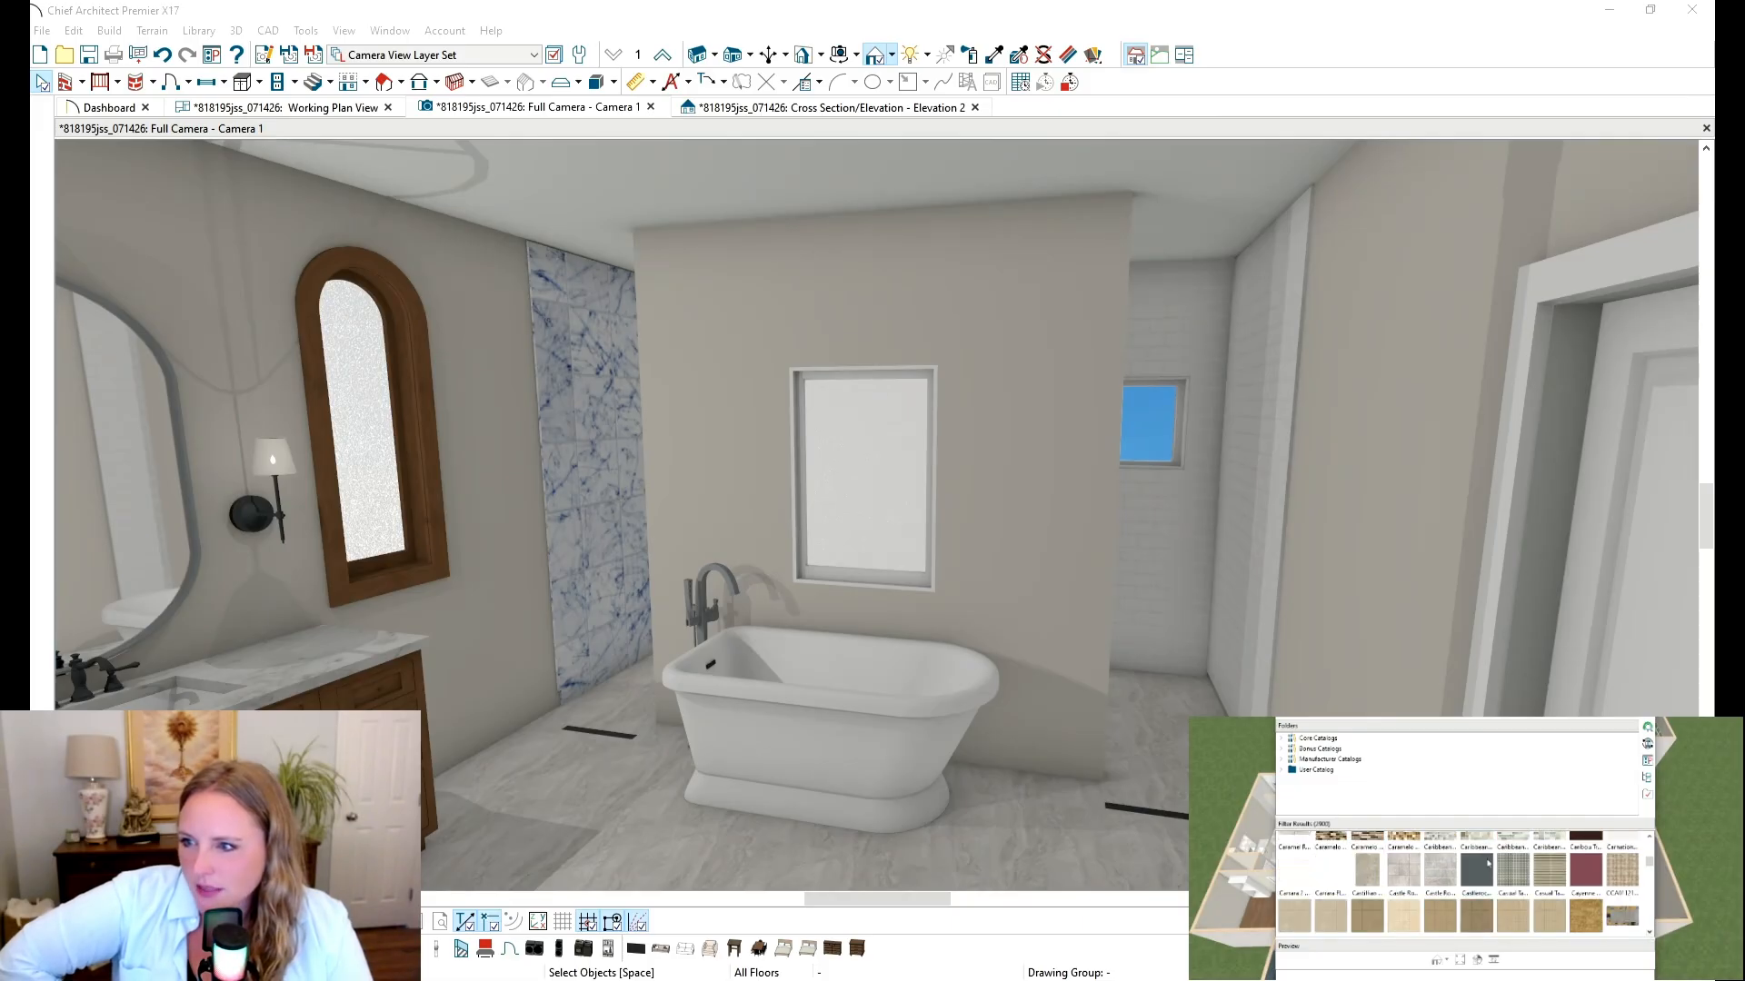
{"action": "left_click", "coordinate": [1448, 874]}
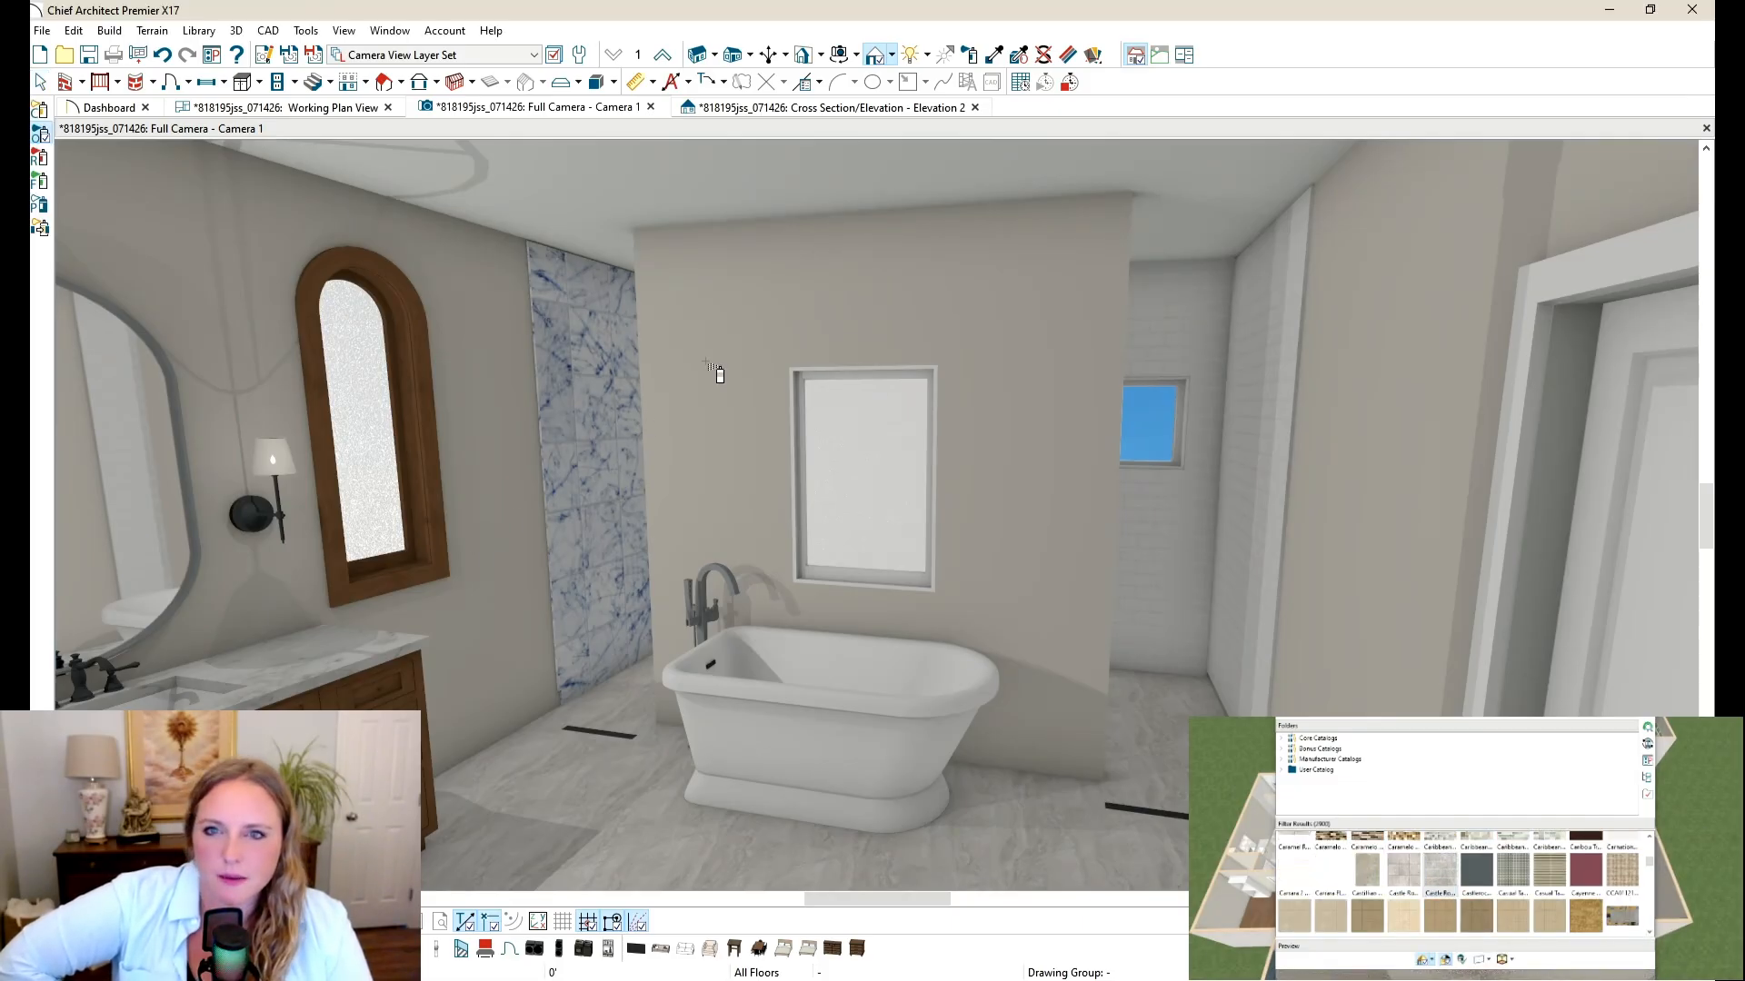
{"action": "left_click", "coordinate": [622, 523]}
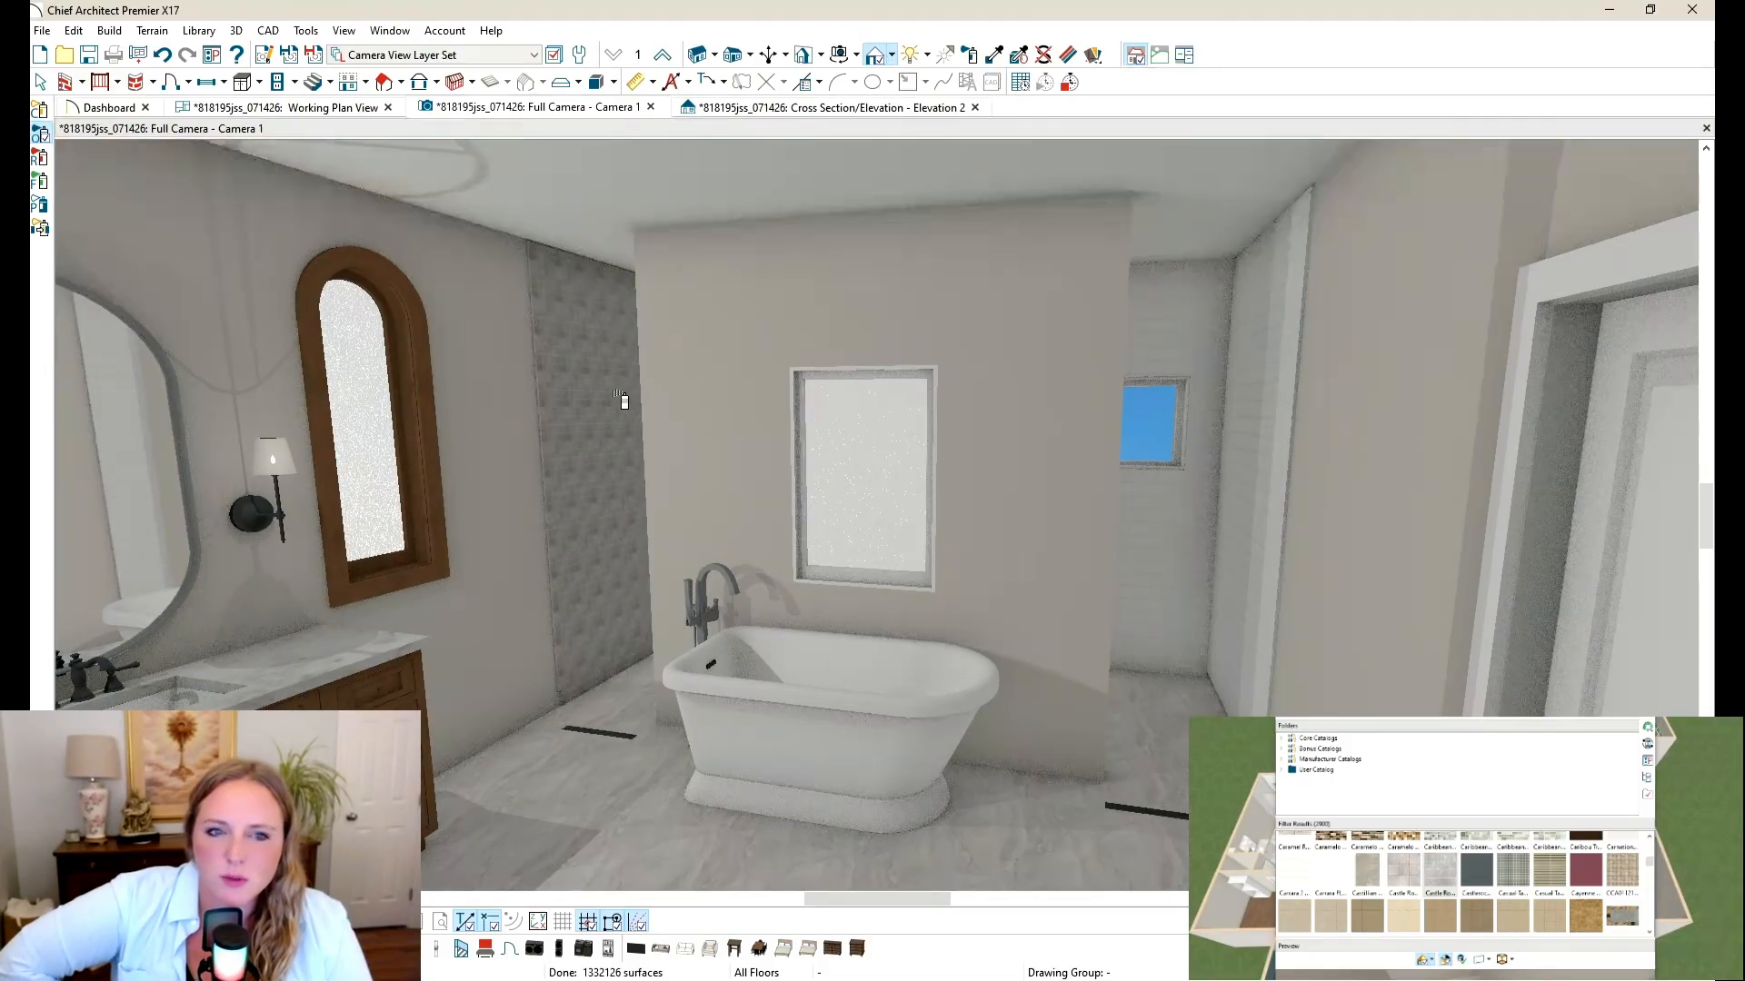
Step: Find the blue-gray Hematite brick-pattern tile in the material results and paint it on the shower wall next to the arched window
{"action": "left_click", "coordinate": [1648, 934]}
{"action": "left_click", "coordinate": [1648, 934]}
{"action": "left_click", "coordinate": [1649, 934]}
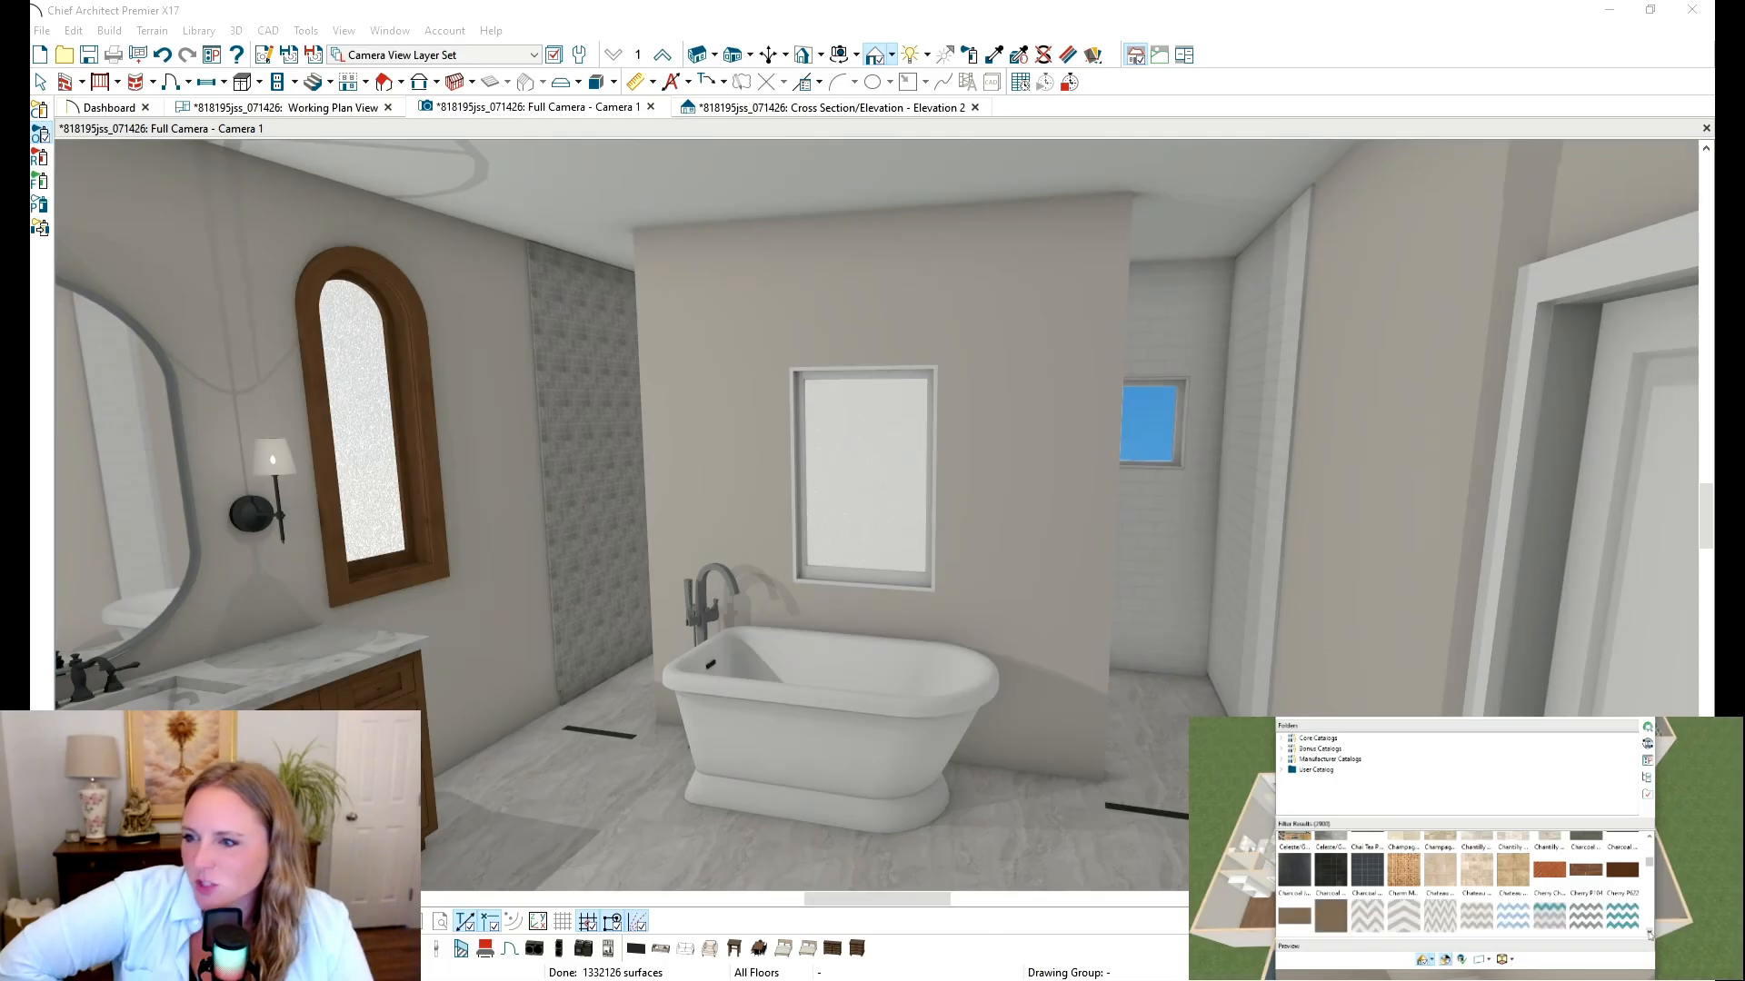
{"action": "left_click", "coordinate": [1648, 934]}
{"action": "left_click", "coordinate": [1648, 934]}
{"action": "left_click", "coordinate": [1648, 934]}
{"action": "left_click", "coordinate": [1649, 934]}
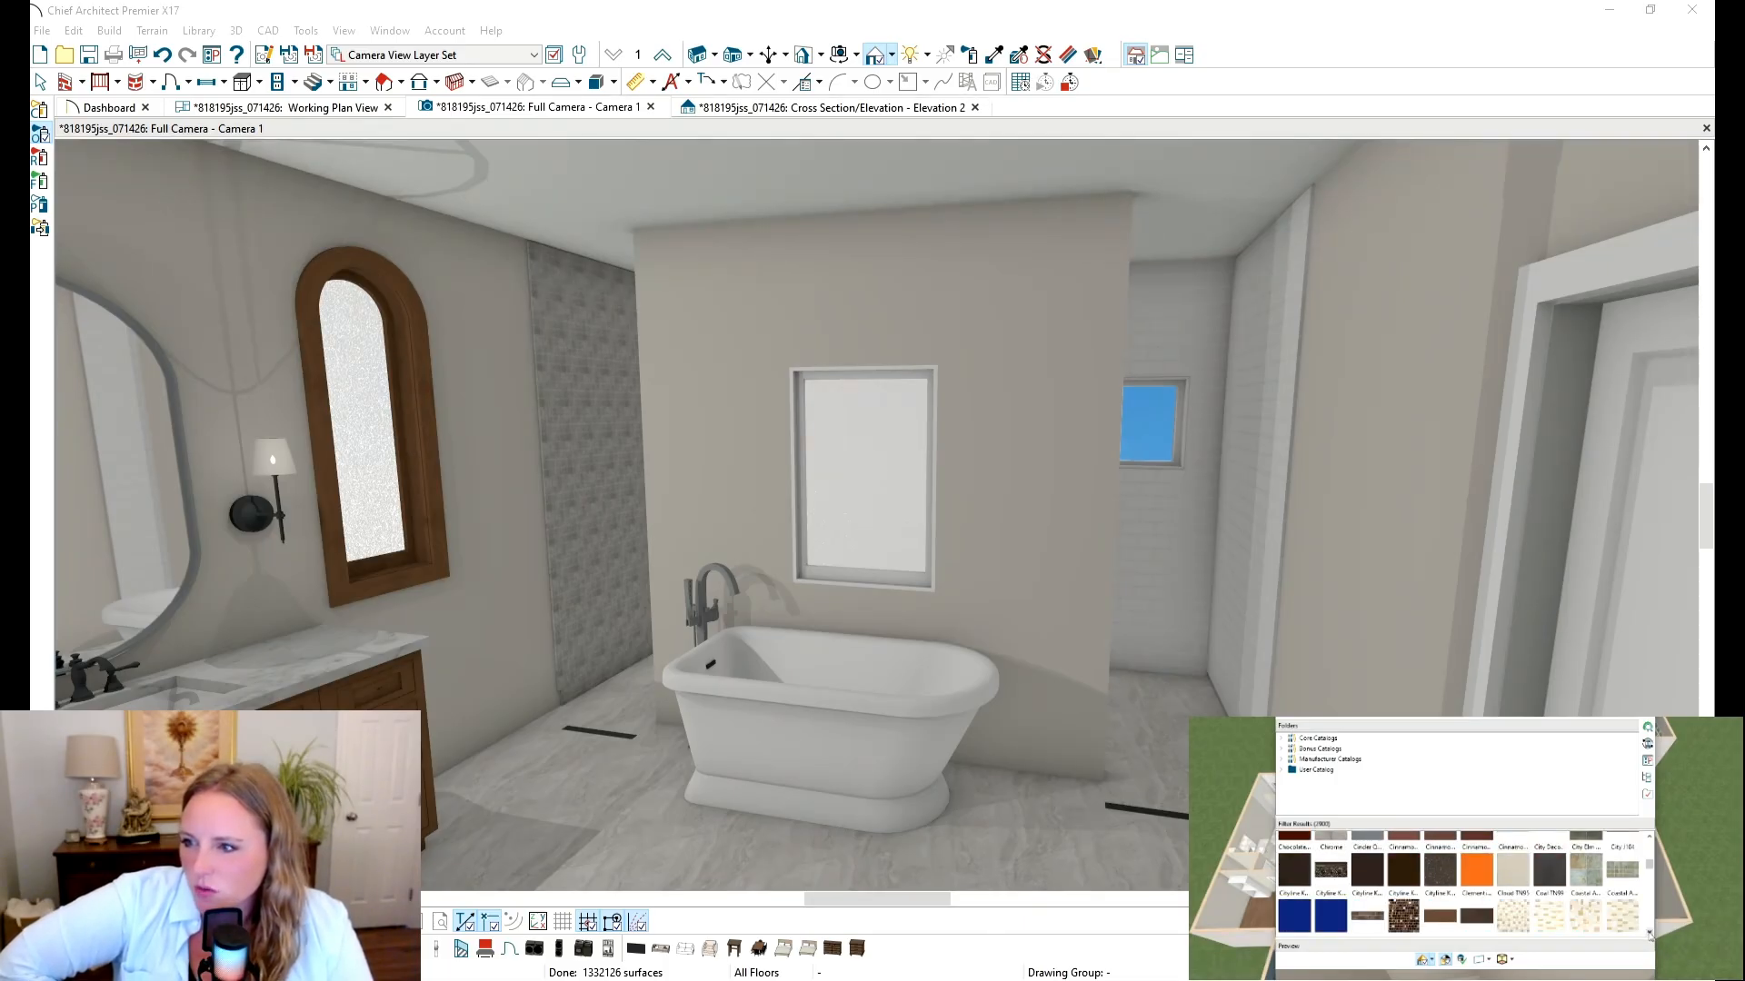
{"action": "left_click", "coordinate": [1648, 934]}
{"action": "left_click", "coordinate": [1648, 934]}
{"action": "left_click", "coordinate": [1649, 934]}
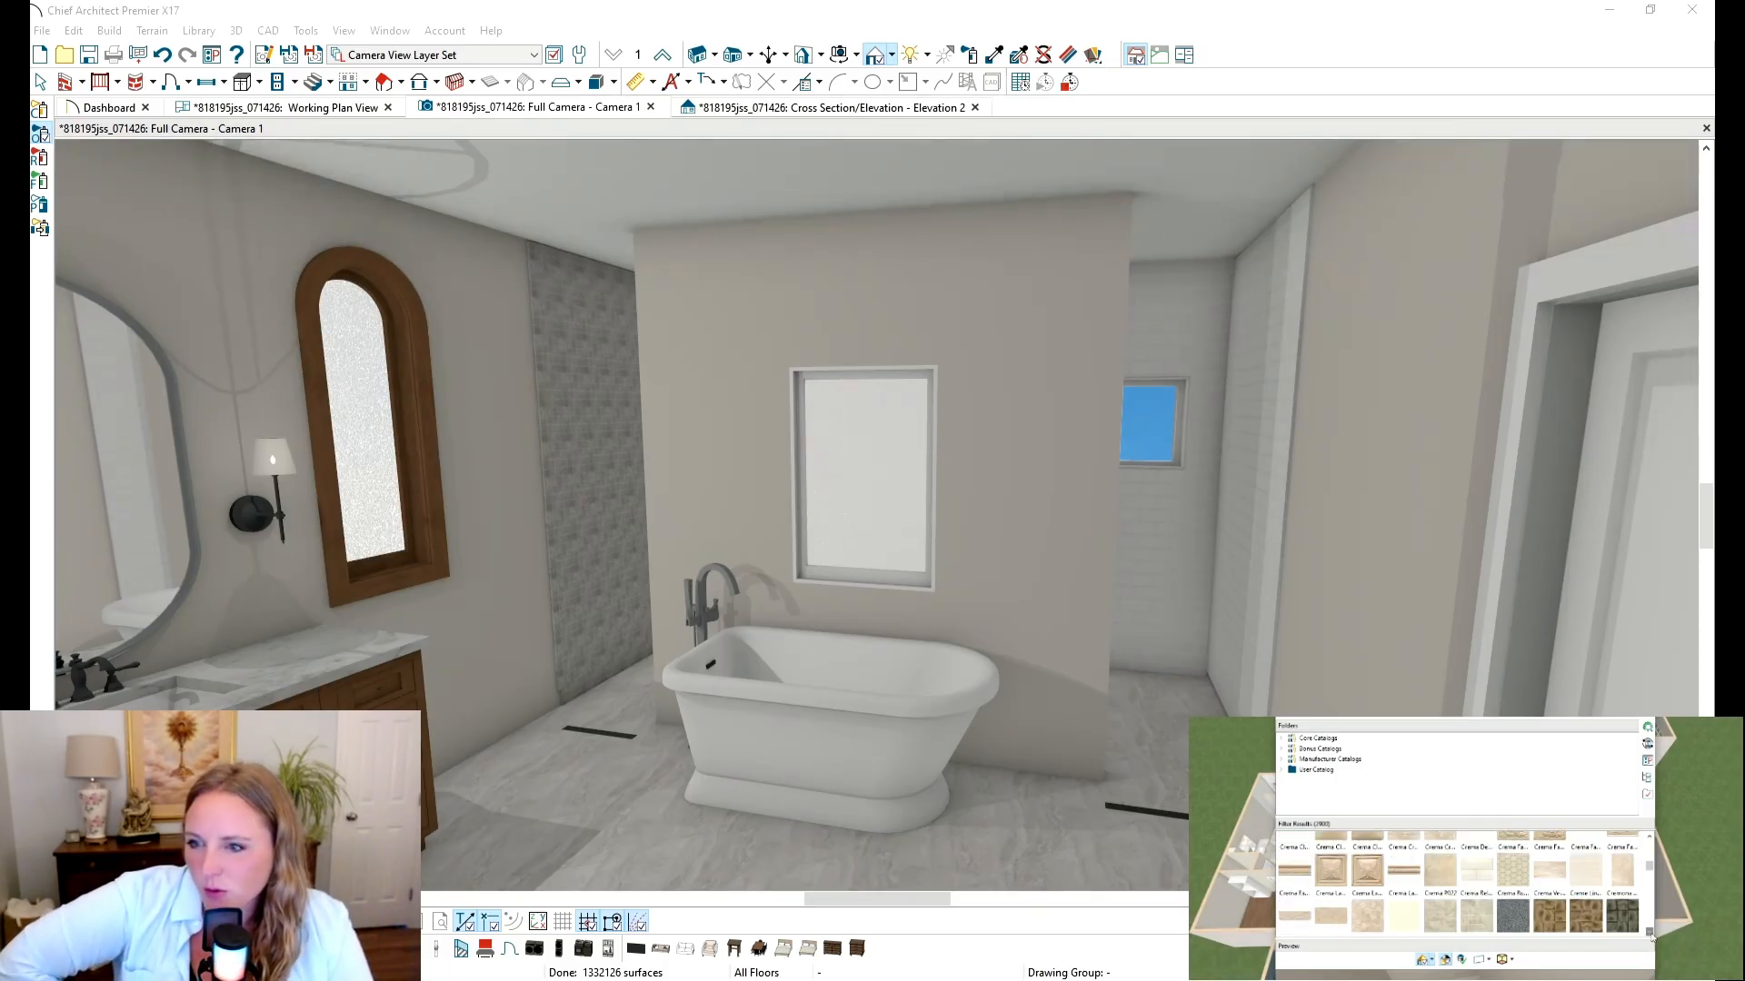
{"action": "left_click", "coordinate": [1650, 934]}
{"action": "left_click", "coordinate": [1650, 934]}
{"action": "left_click", "coordinate": [1649, 934]}
{"action": "left_click", "coordinate": [1649, 934]}
{"action": "left_click", "coordinate": [1649, 935]}
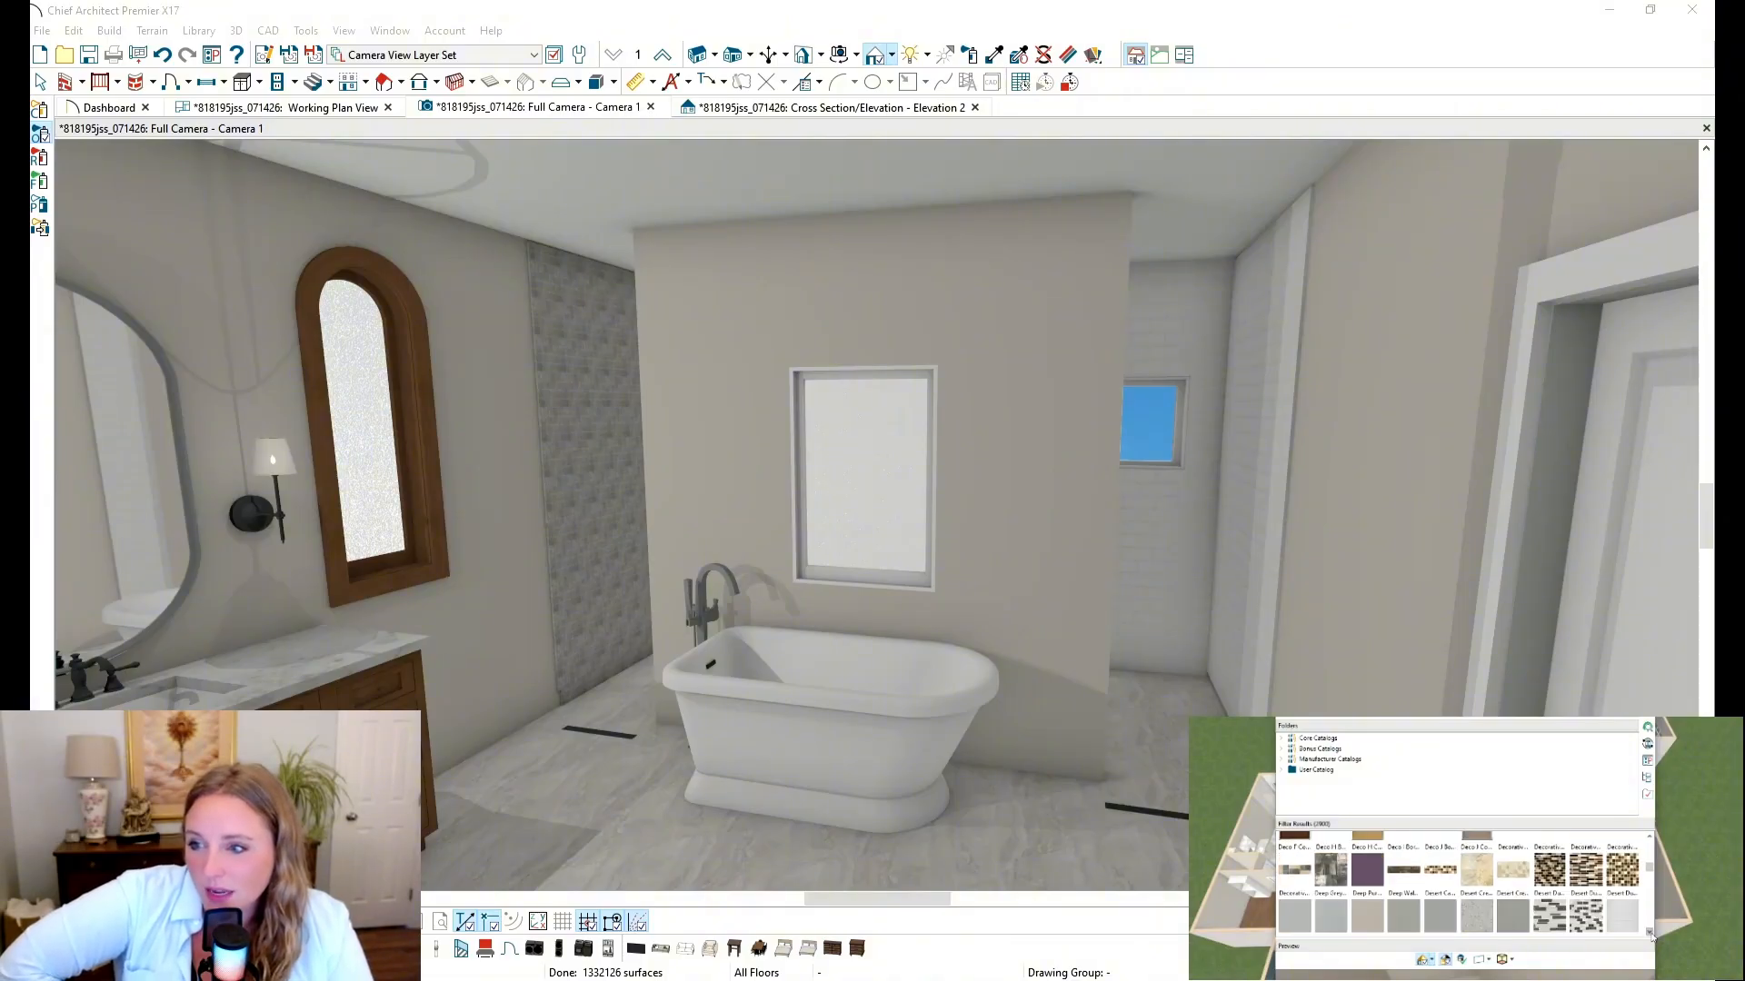
{"action": "left_click", "coordinate": [1650, 934]}
{"action": "left_click", "coordinate": [1650, 934]}
{"action": "left_click", "coordinate": [1649, 934]}
{"action": "left_click", "coordinate": [1649, 934]}
{"action": "left_click", "coordinate": [1649, 935]}
{"action": "left_click", "coordinate": [1649, 934]}
{"action": "left_click", "coordinate": [1650, 935]}
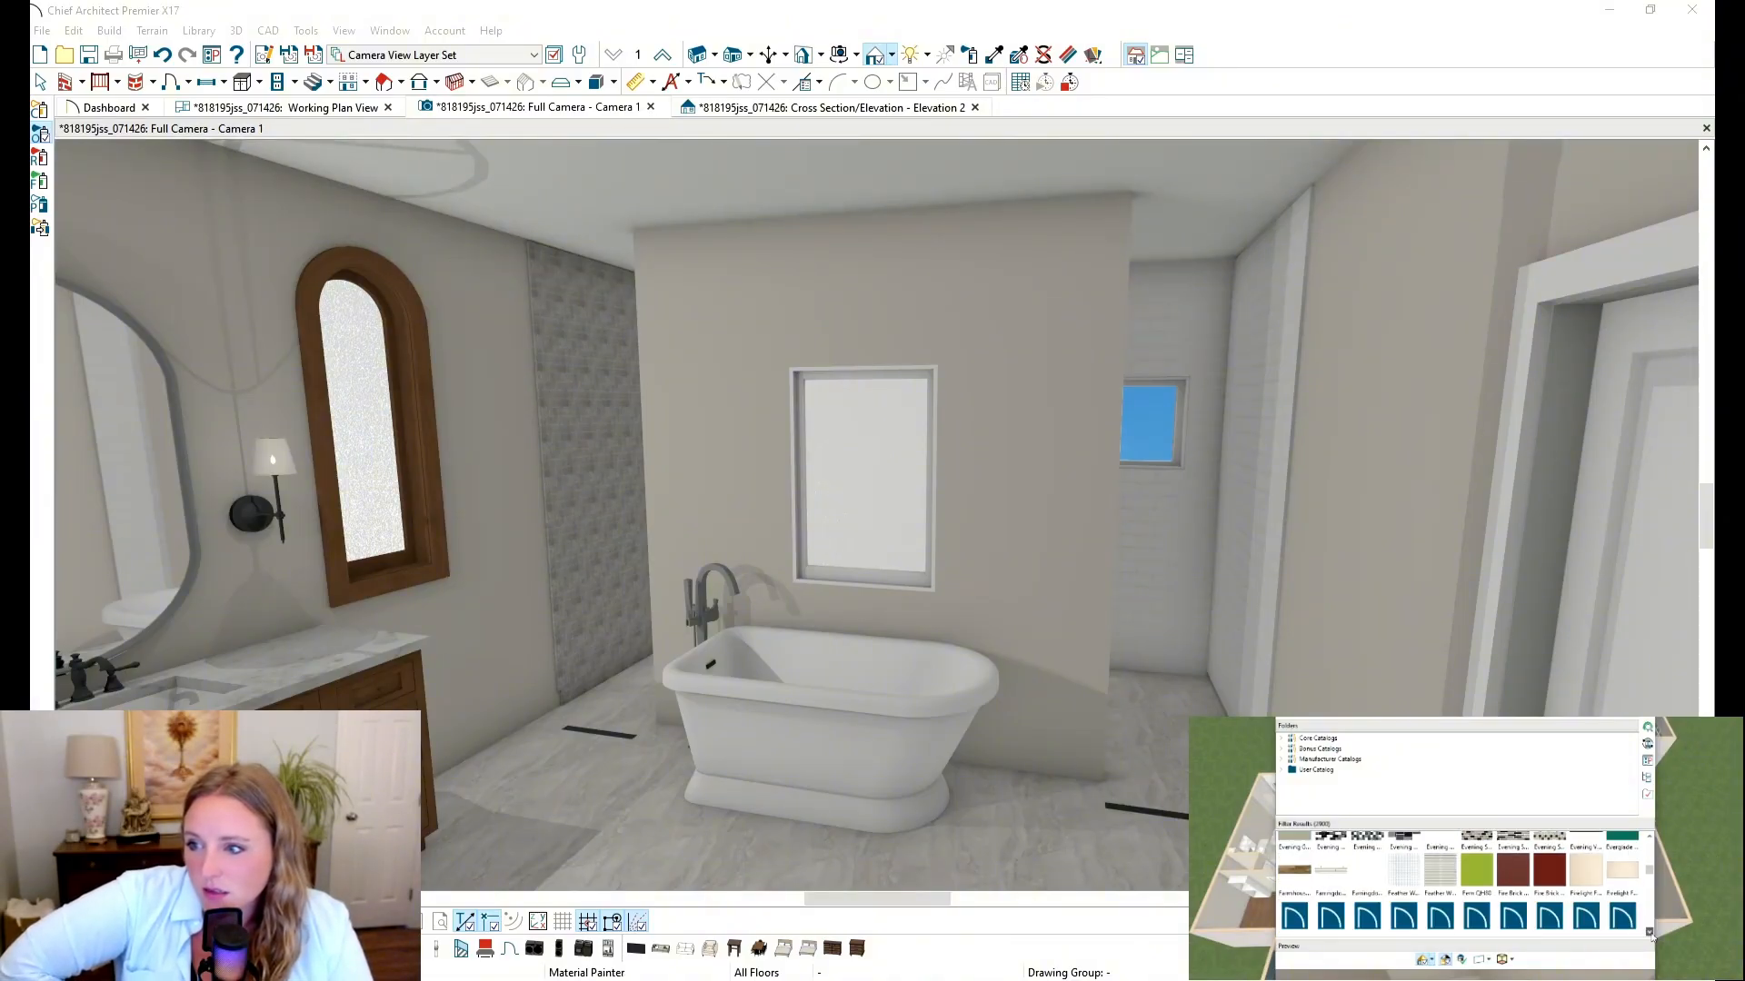
{"action": "left_click", "coordinate": [1650, 934]}
{"action": "left_click", "coordinate": [1649, 934]}
{"action": "left_click", "coordinate": [1650, 934]}
{"action": "left_click", "coordinate": [1649, 934]}
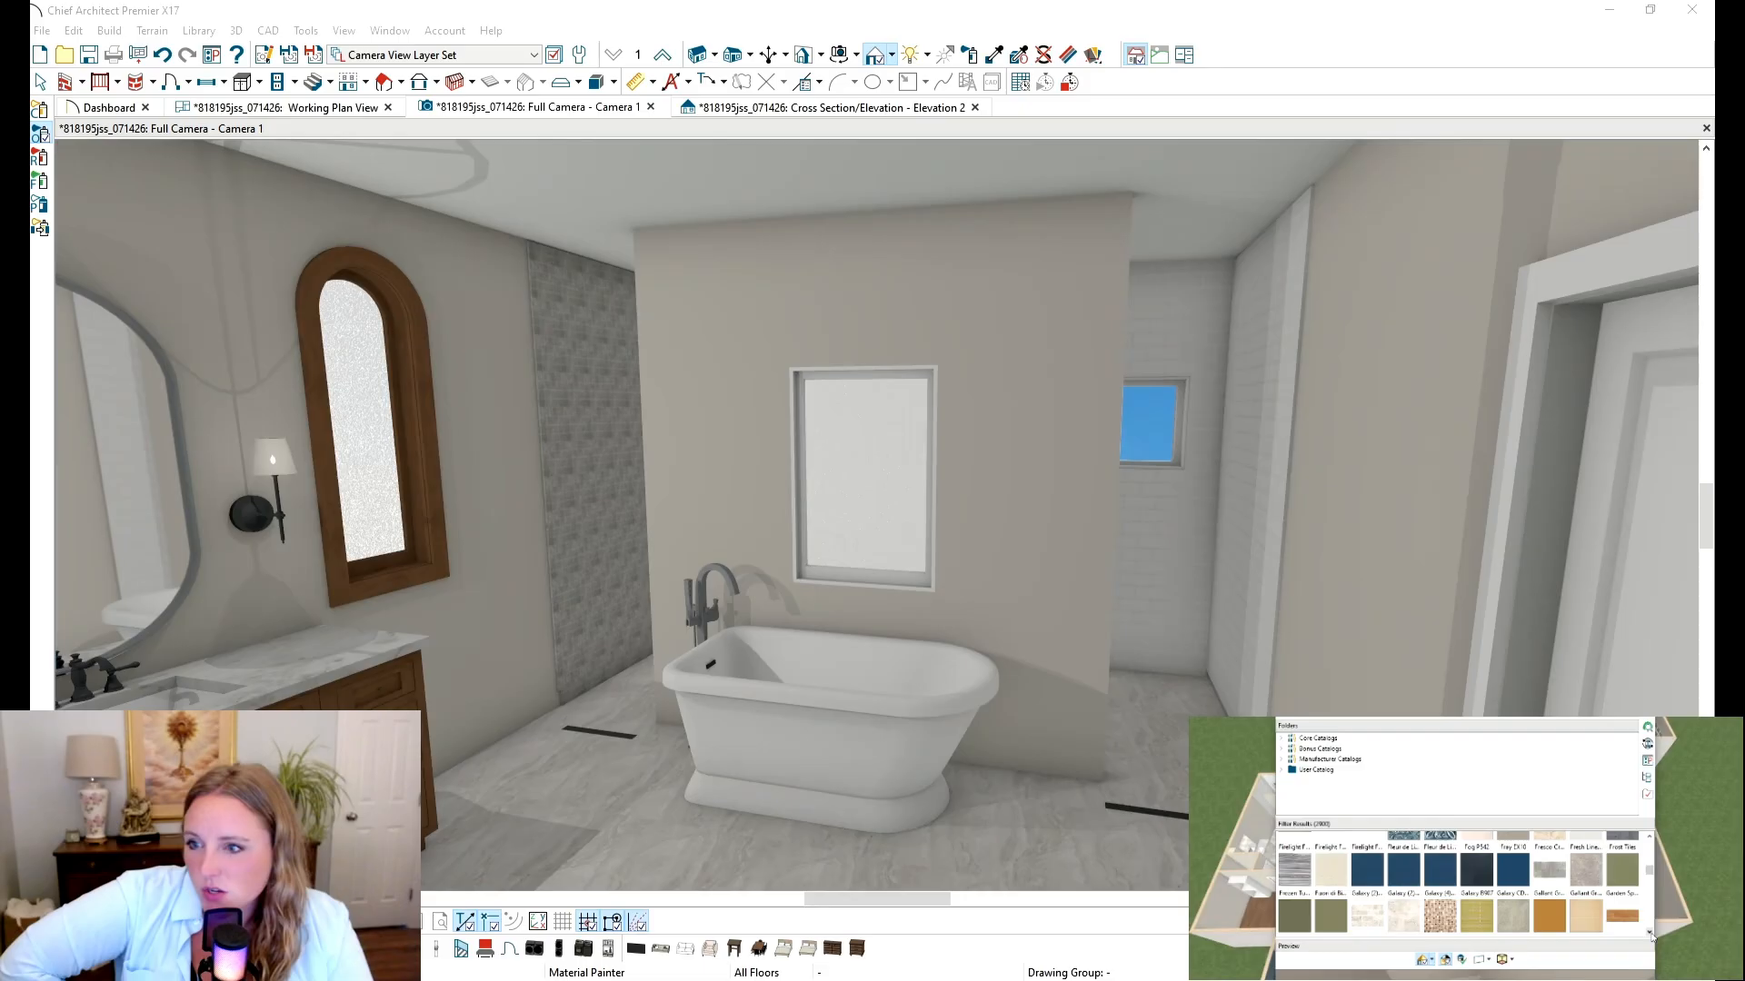
{"action": "left_click", "coordinate": [1649, 934]}
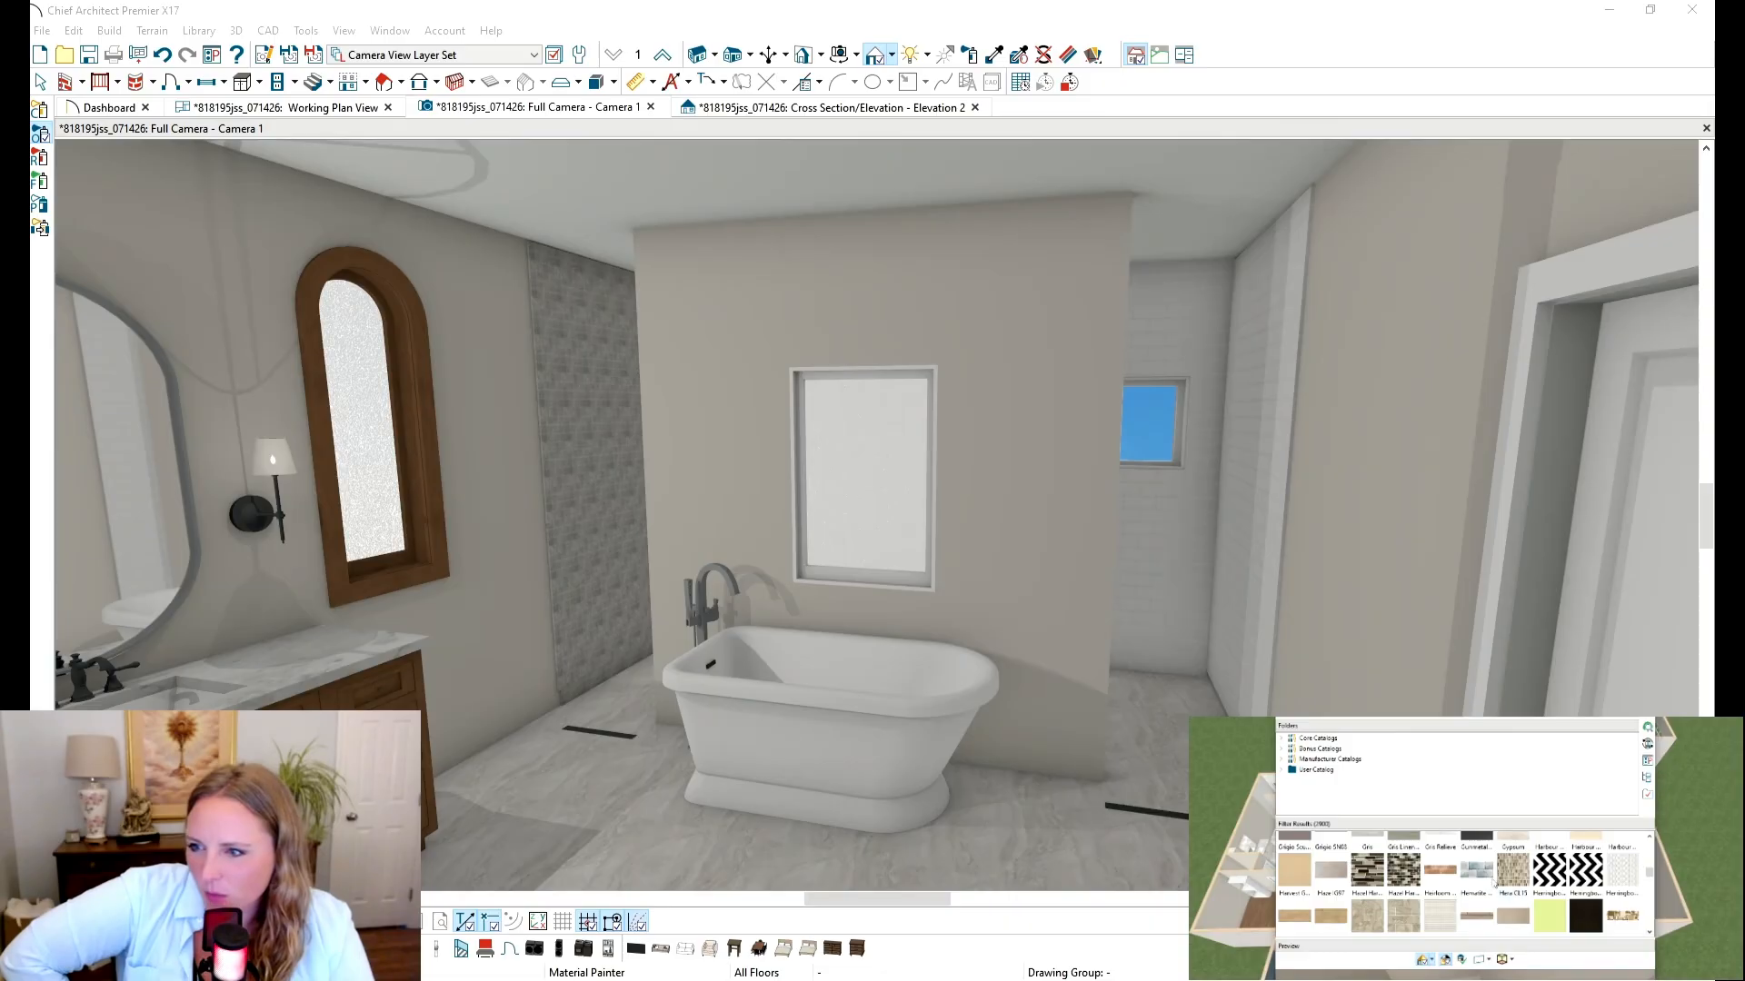
{"action": "left_click", "coordinate": [662, 461]}
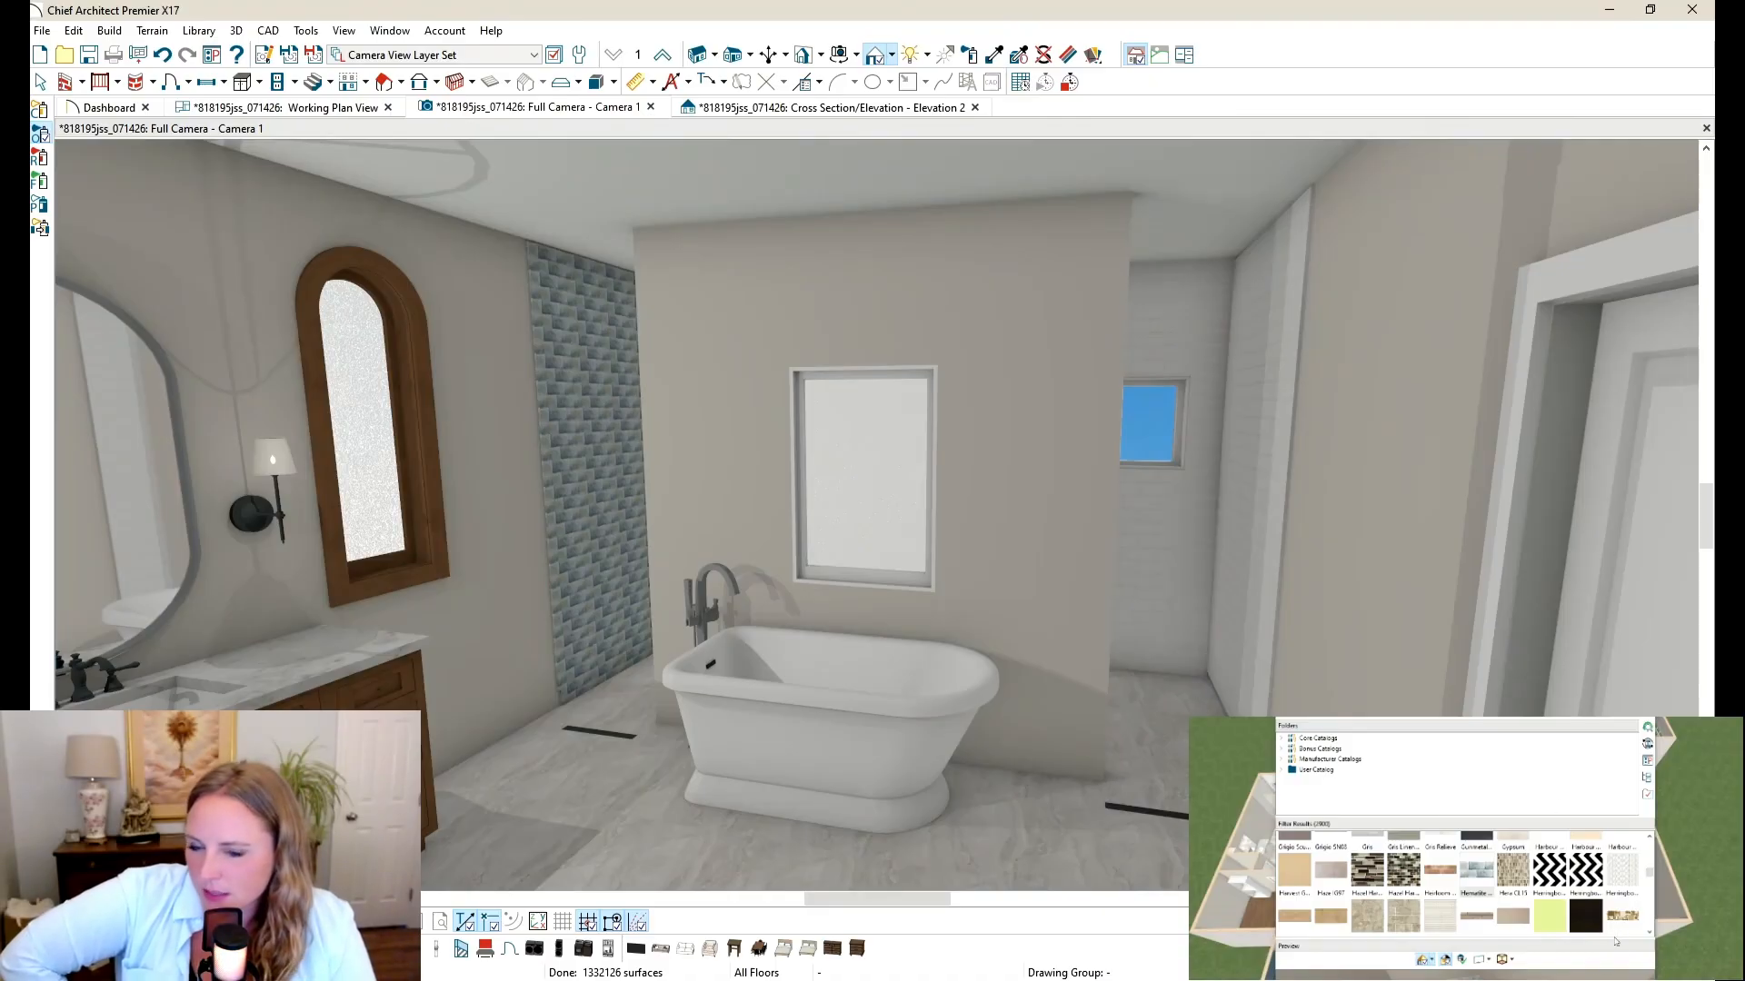
Step: Try the white Herringbone tile and the Highlands tile from the results as replacement materials in the bathroom
{"action": "left_click", "coordinate": [1622, 877]}
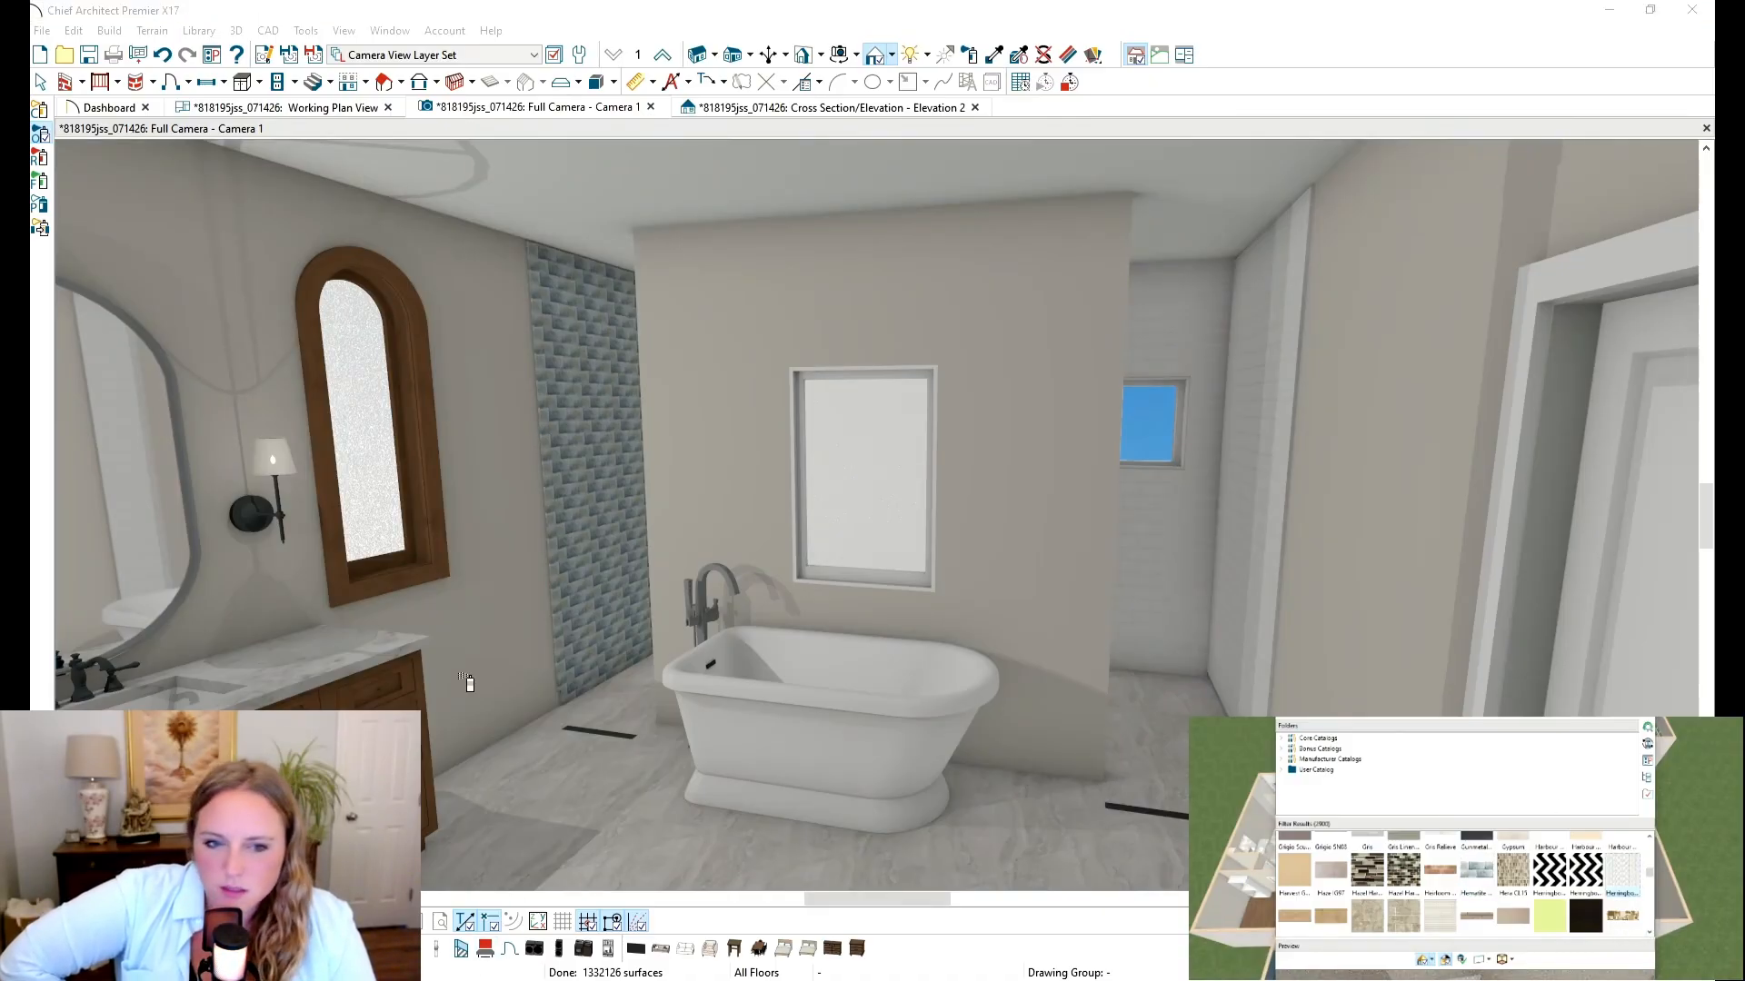
{"action": "left_click", "coordinate": [1445, 922]}
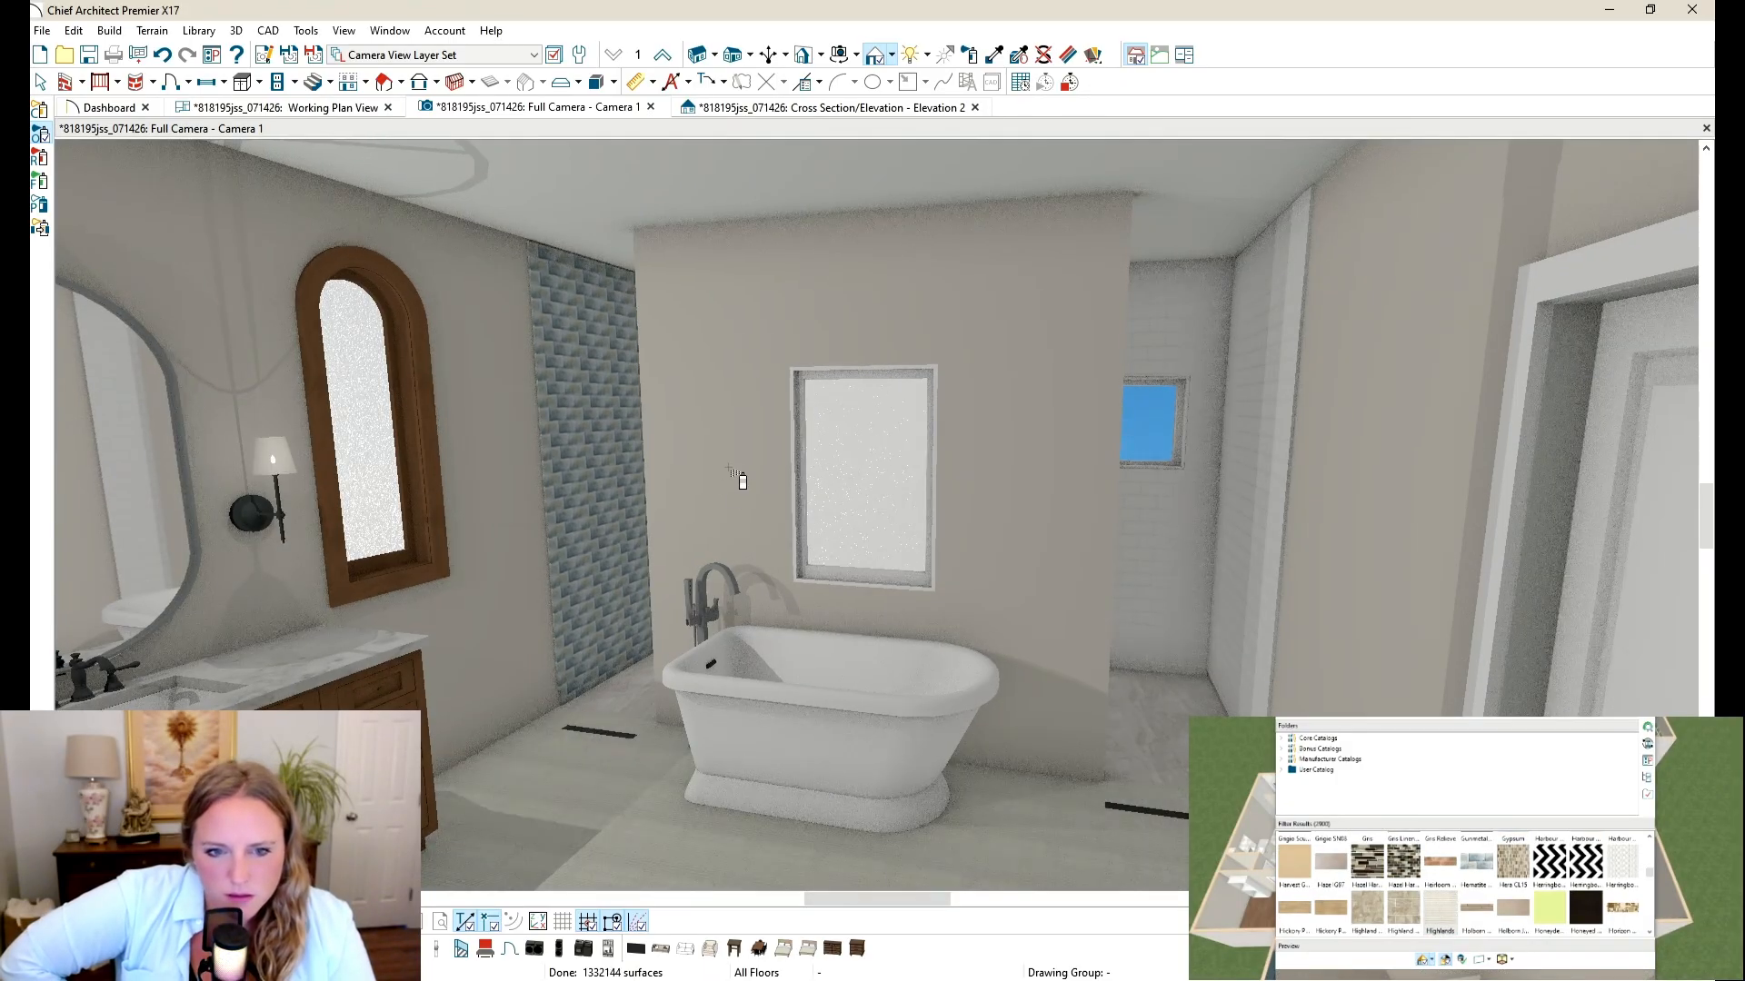
Step: Look further through the tile results and pick the Kasy White tile as the paint material
{"action": "left_click", "coordinate": [771, 55]}
{"action": "mouse_move", "coordinate": [888, 412]}
{"action": "left_mouse_down"}
{"action": "mouse_move", "coordinate": [919, 573]}
{"action": "mouse_move", "coordinate": [903, 612]}
{"action": "mouse_move", "coordinate": [888, 441]}
{"action": "left_mouse_up"}
{"action": "scroll", "coordinate": [906, 607], "scroll_direction": "down", "scroll_amount": 5}
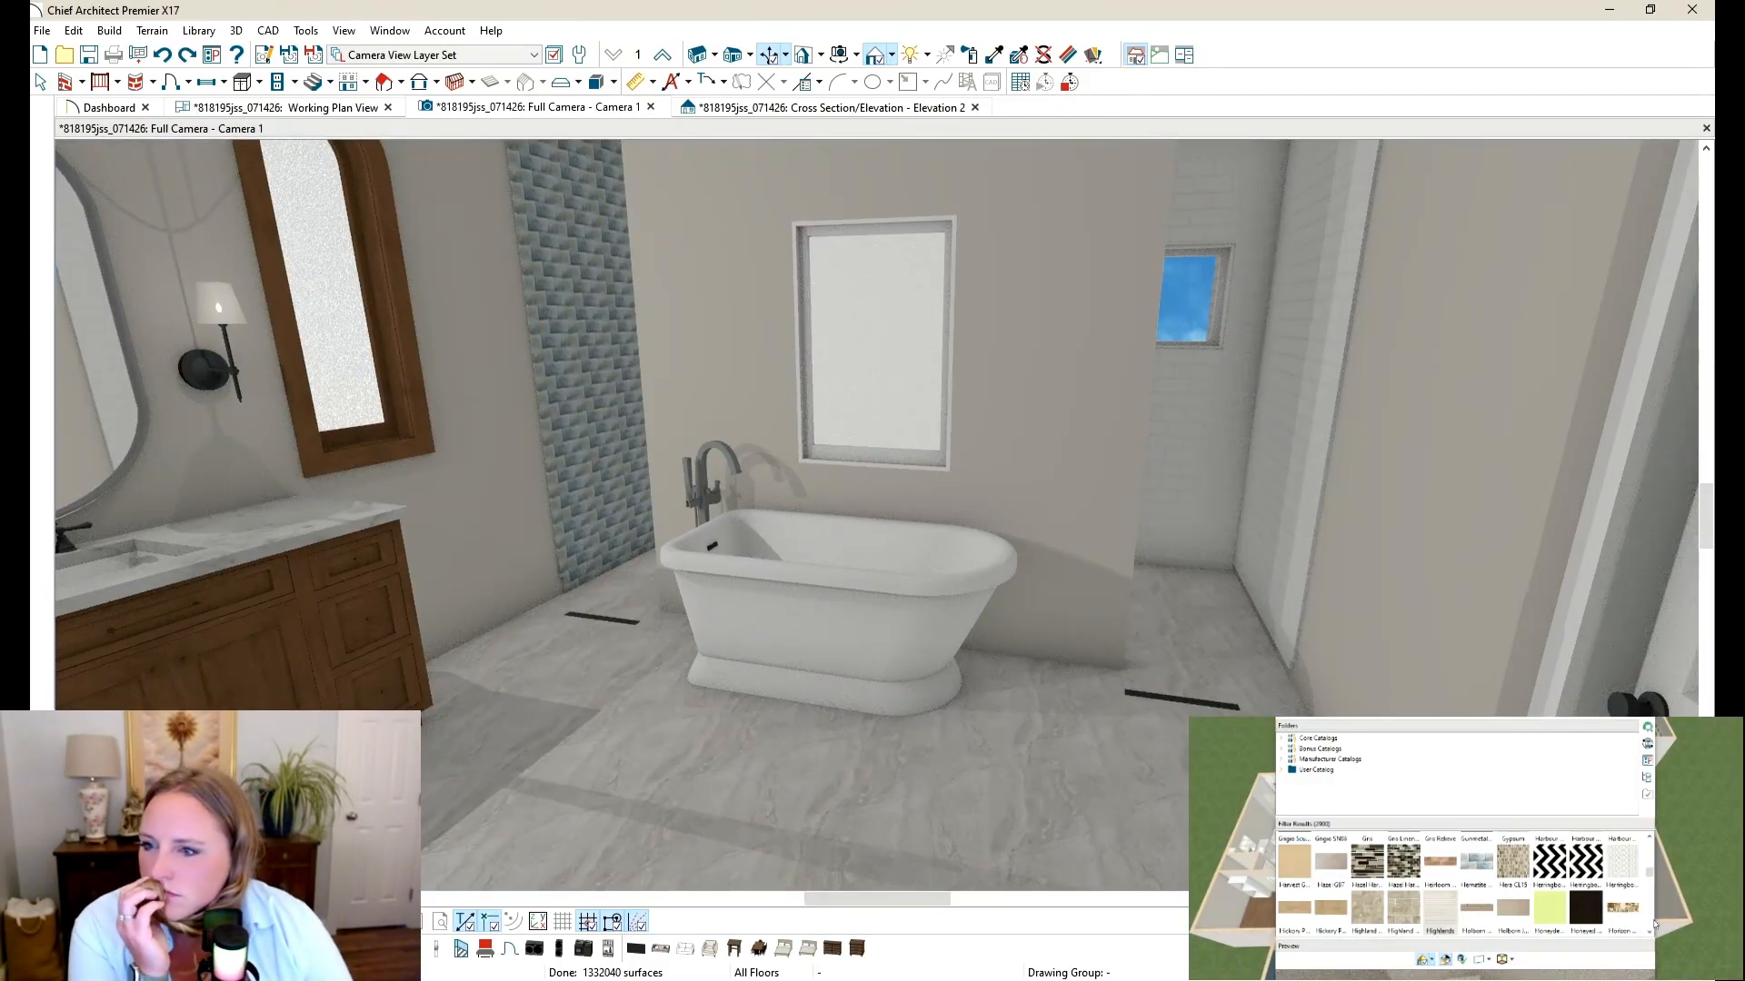
{"action": "left_click", "coordinate": [1649, 934]}
{"action": "left_click", "coordinate": [1649, 934]}
{"action": "left_click", "coordinate": [1649, 934]}
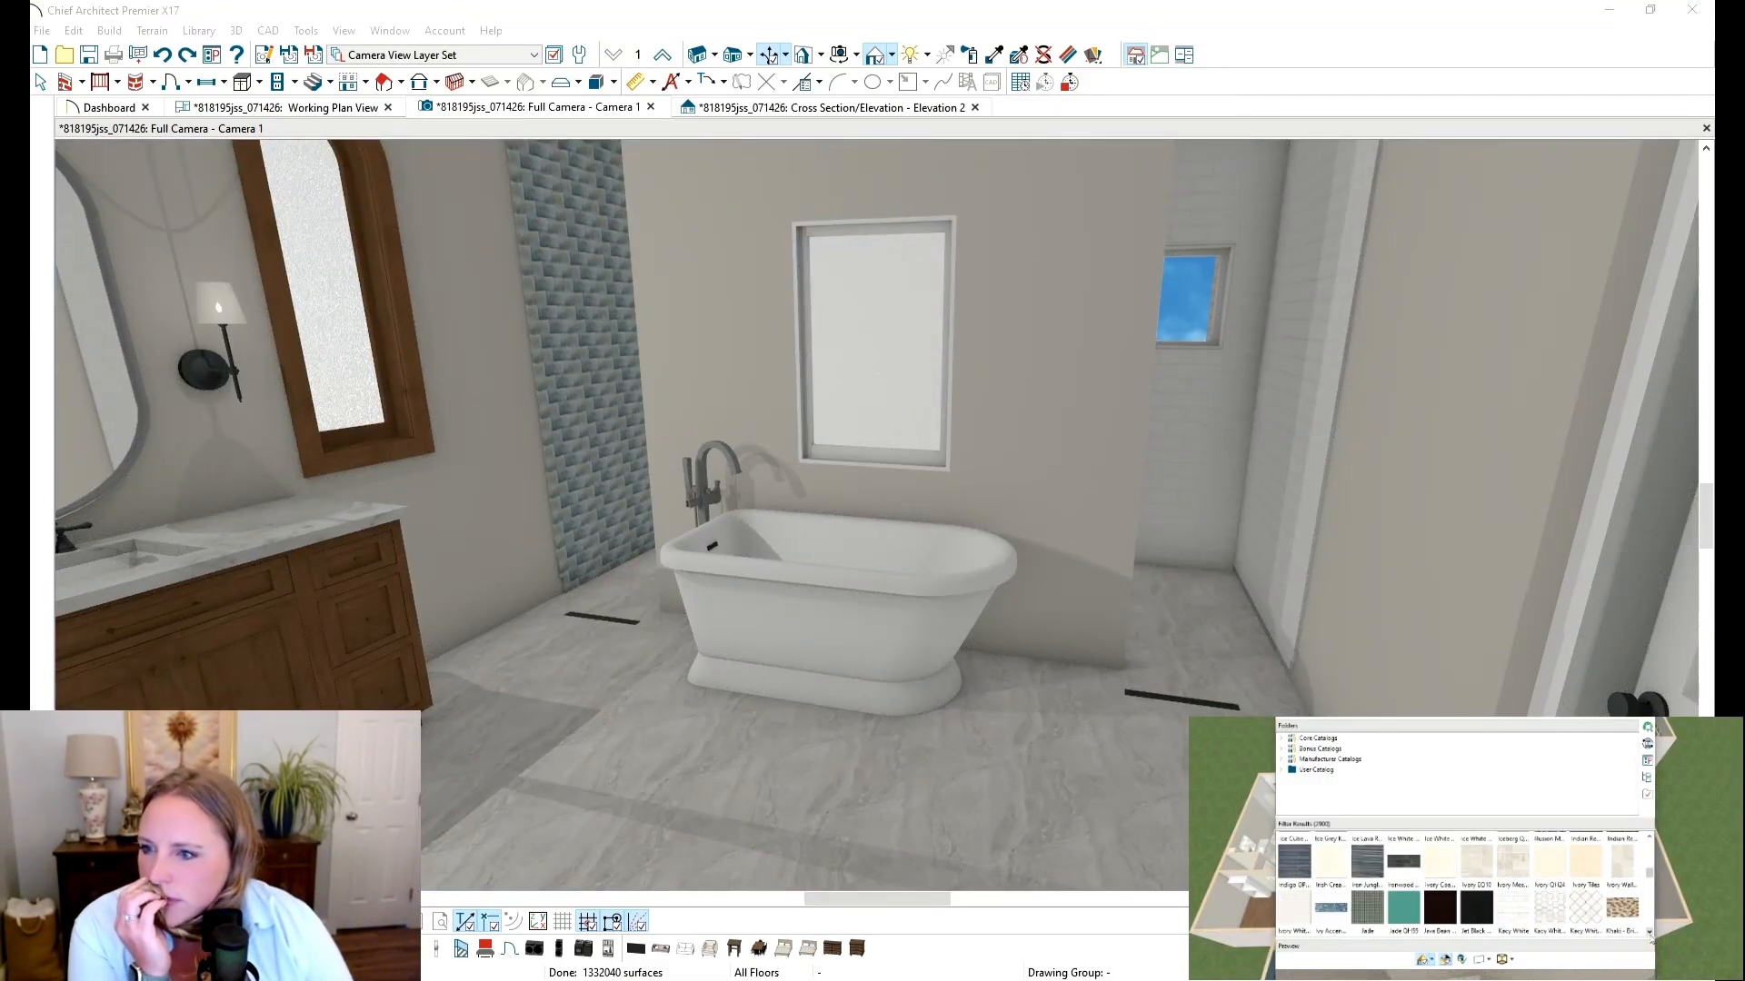
{"action": "left_click", "coordinate": [1649, 934]}
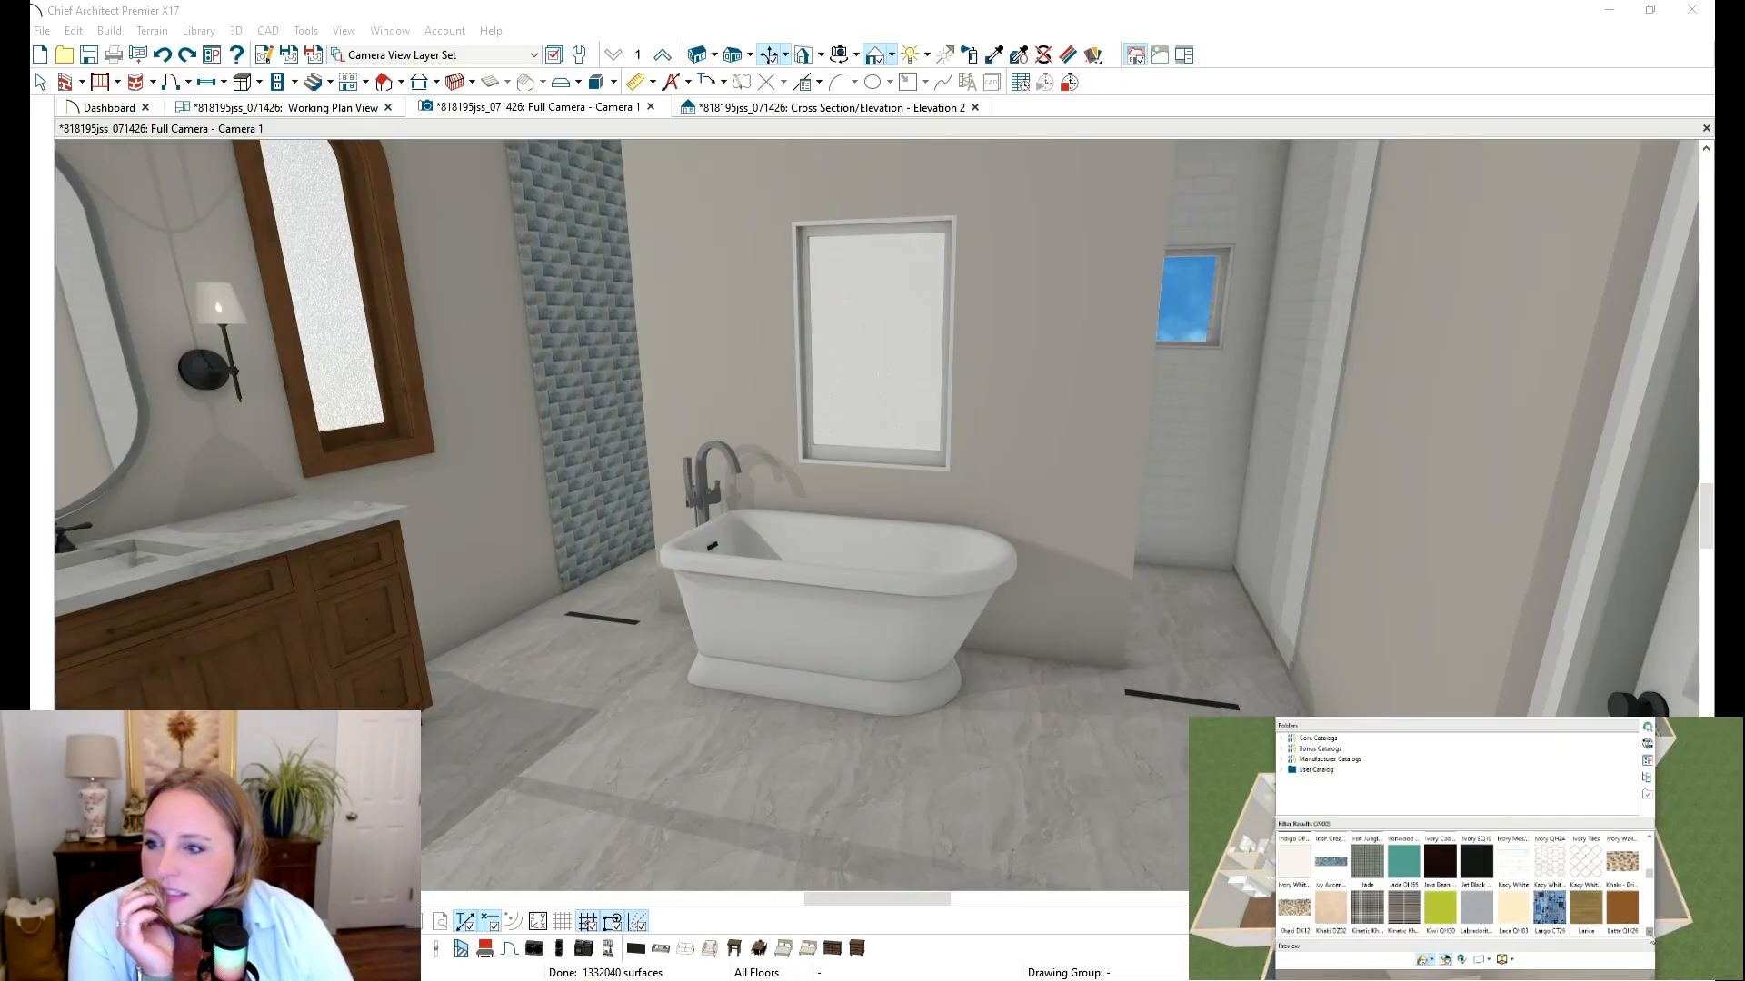
{"action": "left_click", "coordinate": [1524, 868]}
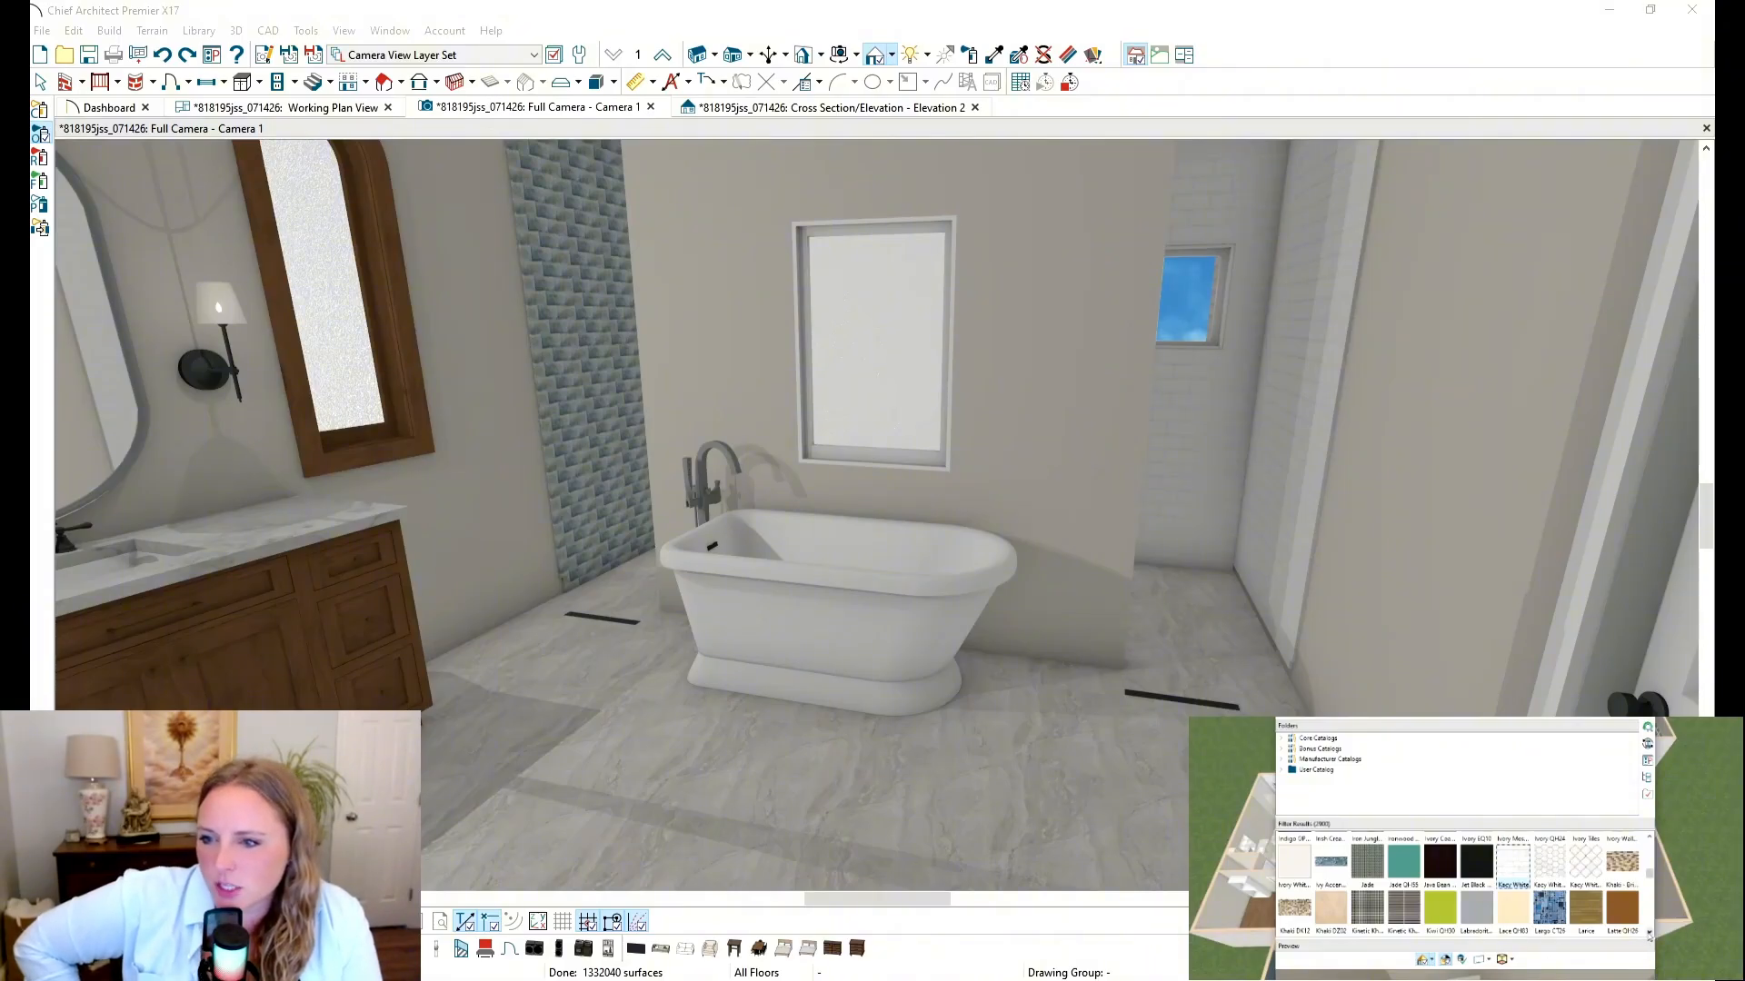
Step: Browse further through the tile results and pick a white matte tile as the paint material
{"action": "scroll", "coordinate": [1649, 936], "scroll_direction": "down", "scroll_amount": 3}
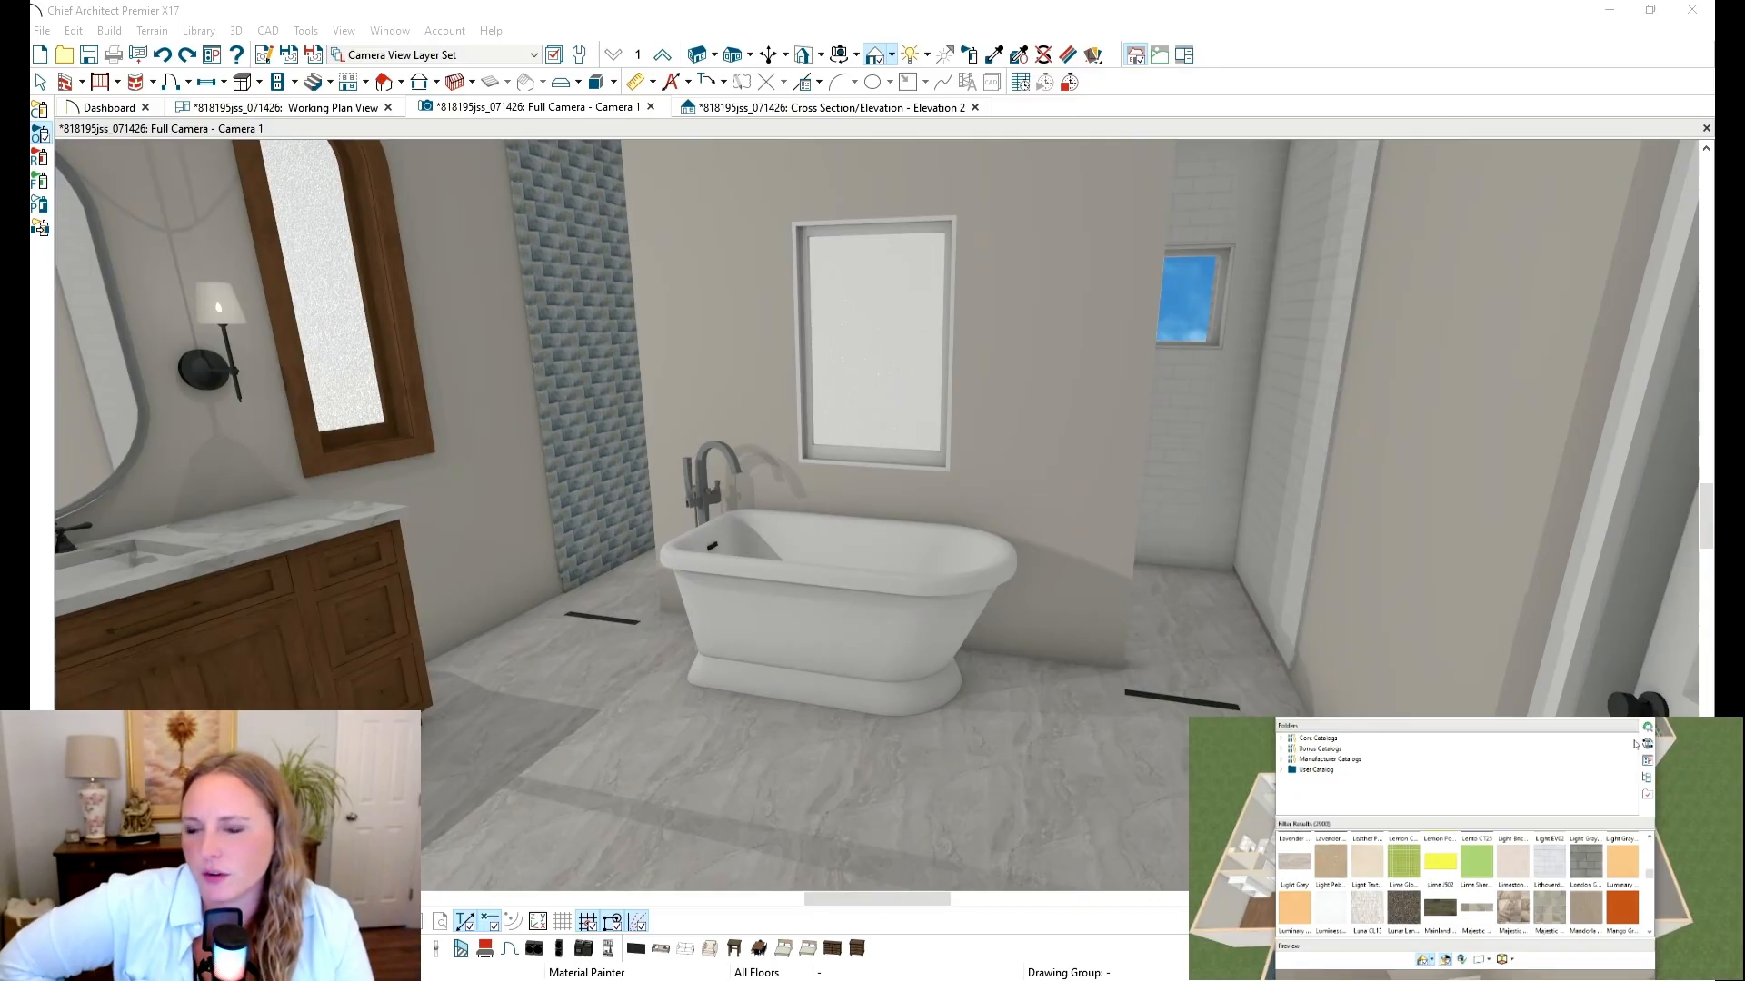
{"action": "left_click", "coordinate": [1650, 937]}
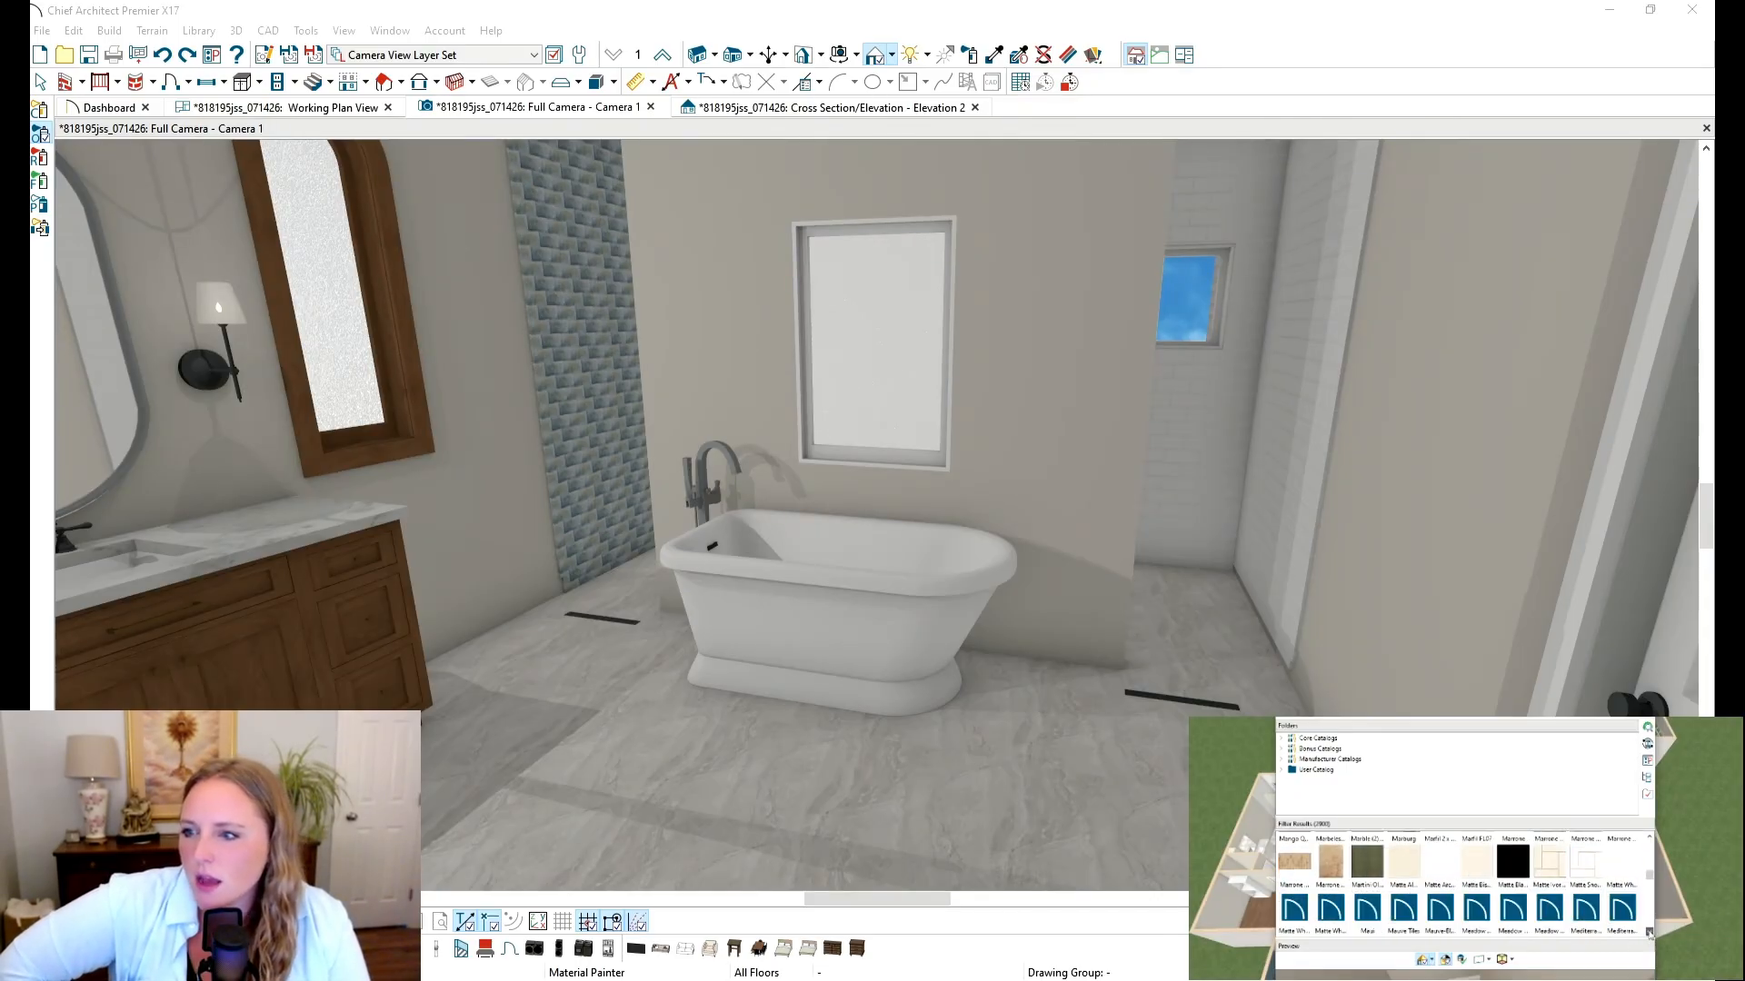
{"action": "left_click", "coordinate": [1649, 932]}
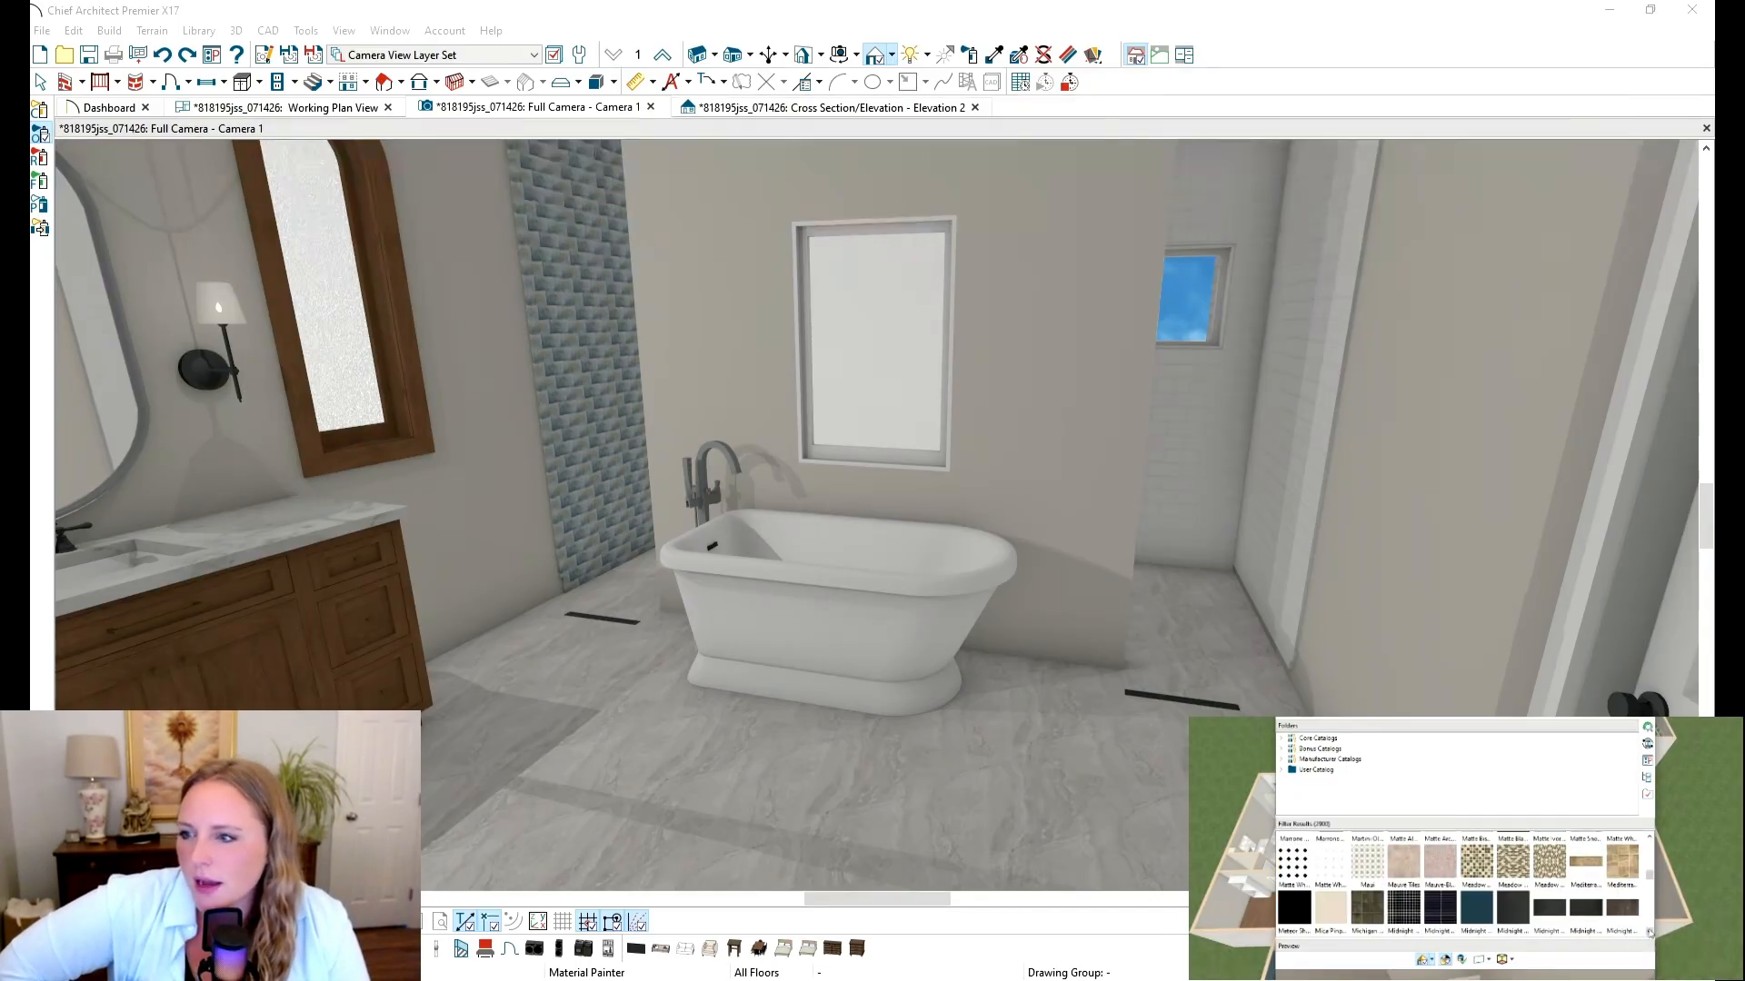
{"action": "left_click", "coordinate": [1333, 870]}
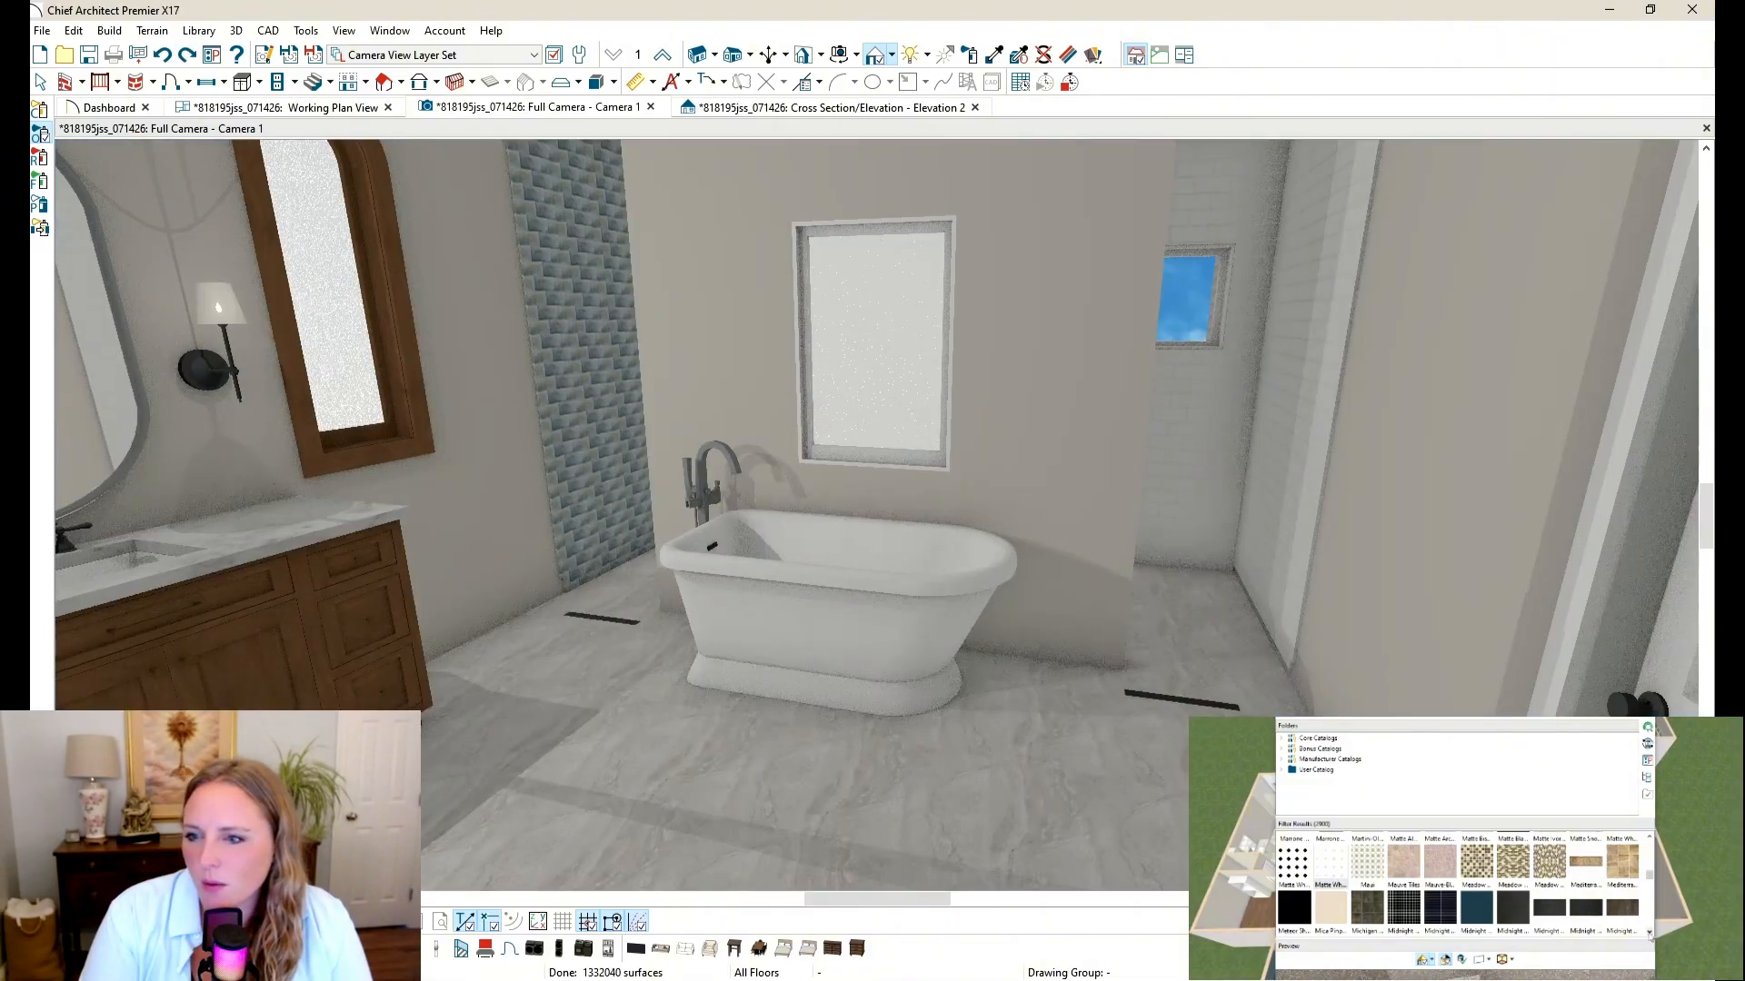
Step: Examine the remaining tile results alphabetically past the matte tiles for a suitable shower wall material
{"action": "left_click", "coordinate": [1650, 933]}
{"action": "left_click", "coordinate": [1650, 935]}
{"action": "left_click", "coordinate": [1650, 935]}
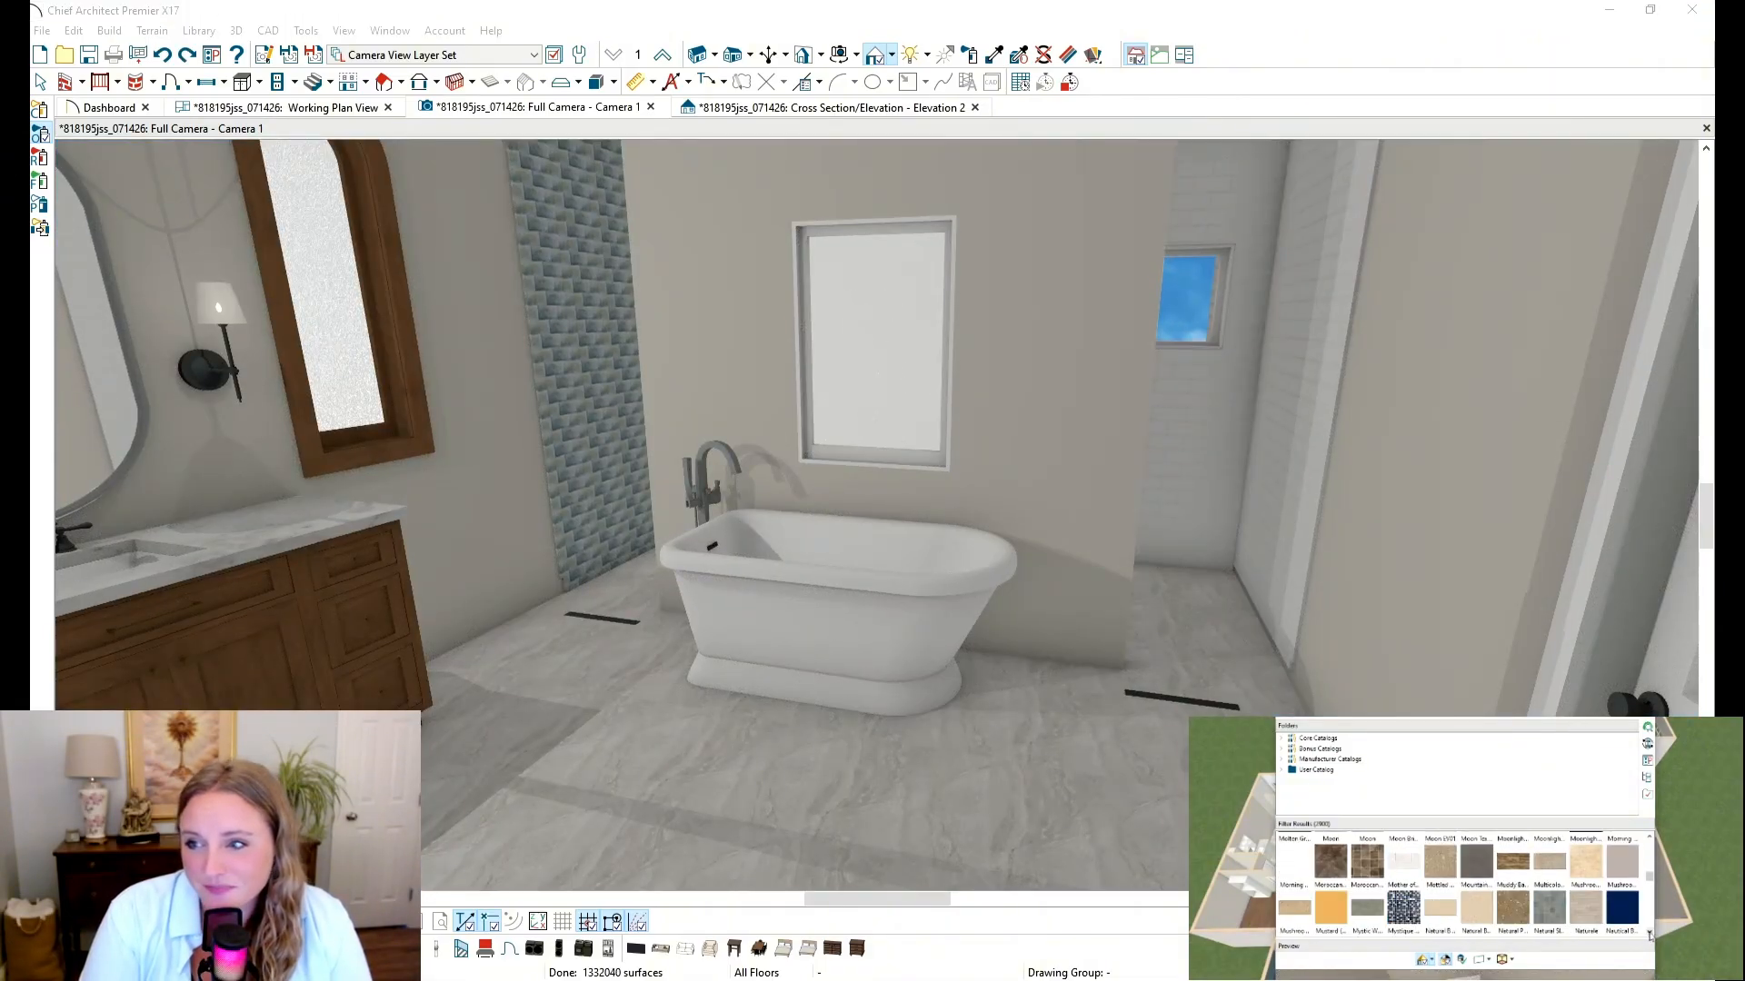
{"action": "left_click", "coordinate": [1650, 935]}
{"action": "left_click", "coordinate": [1650, 935]}
{"action": "left_click", "coordinate": [1650, 935]}
{"action": "left_click", "coordinate": [1651, 935]}
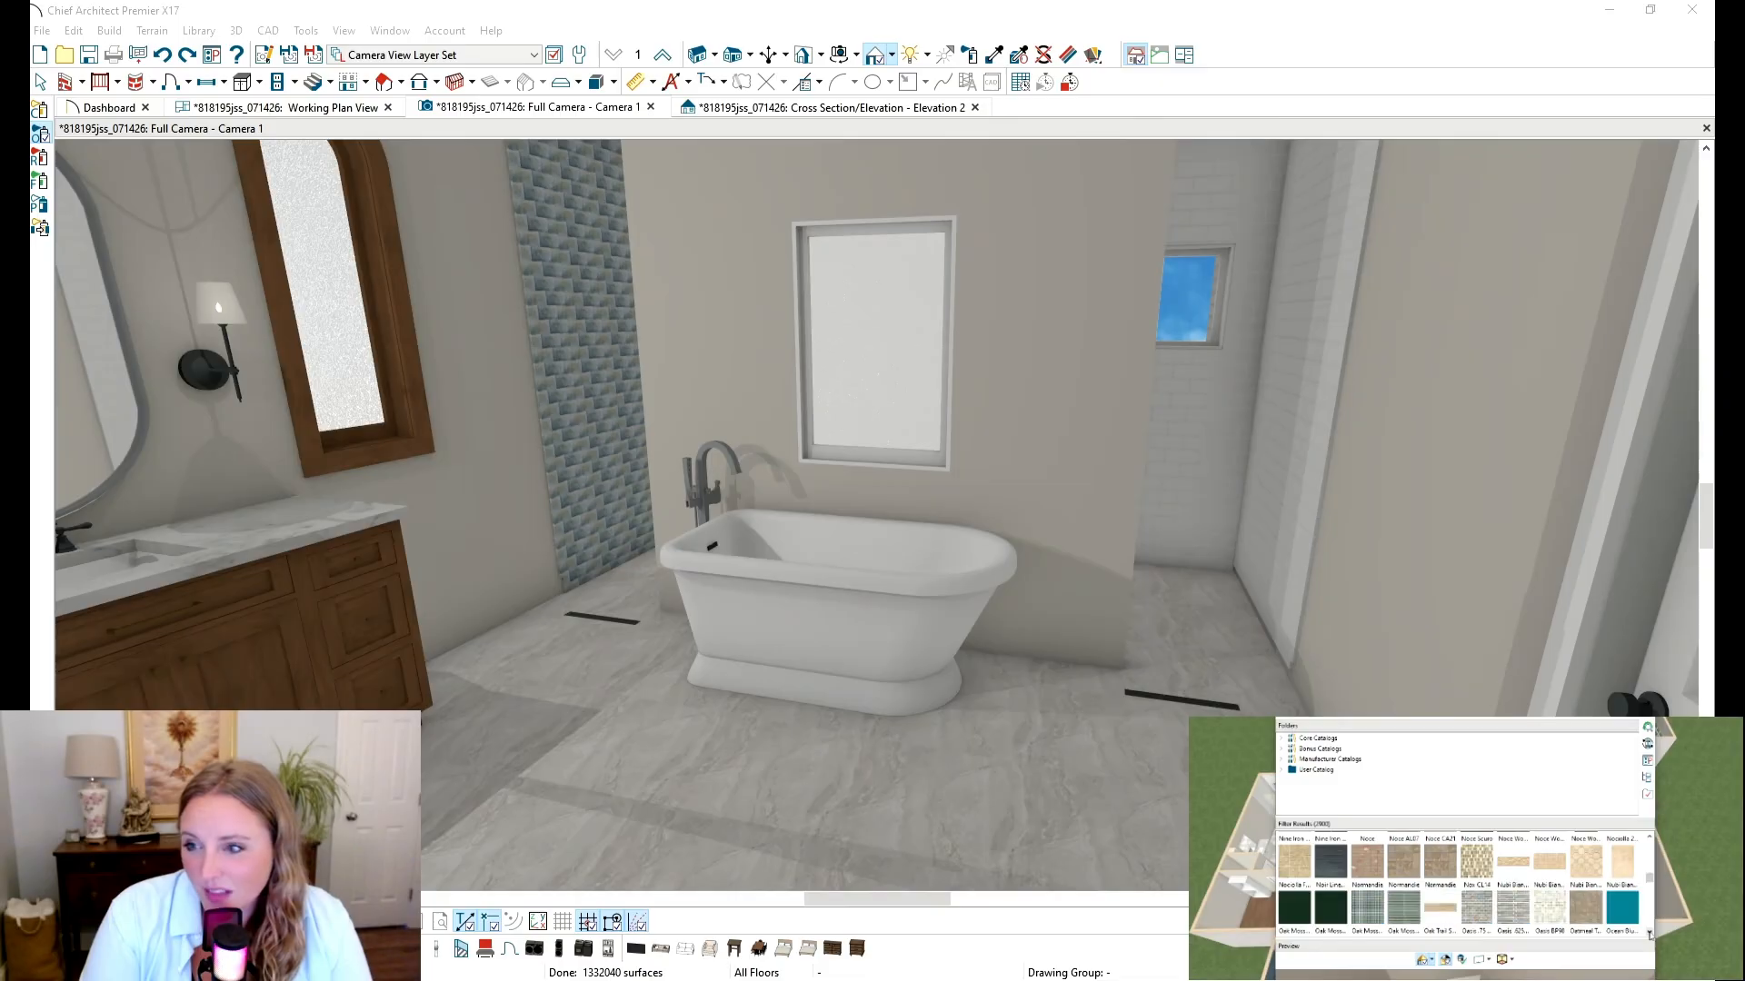
{"action": "left_click", "coordinate": [1650, 935]}
{"action": "left_click", "coordinate": [1651, 935]}
{"action": "left_click", "coordinate": [1650, 935]}
{"action": "left_click", "coordinate": [1650, 935]}
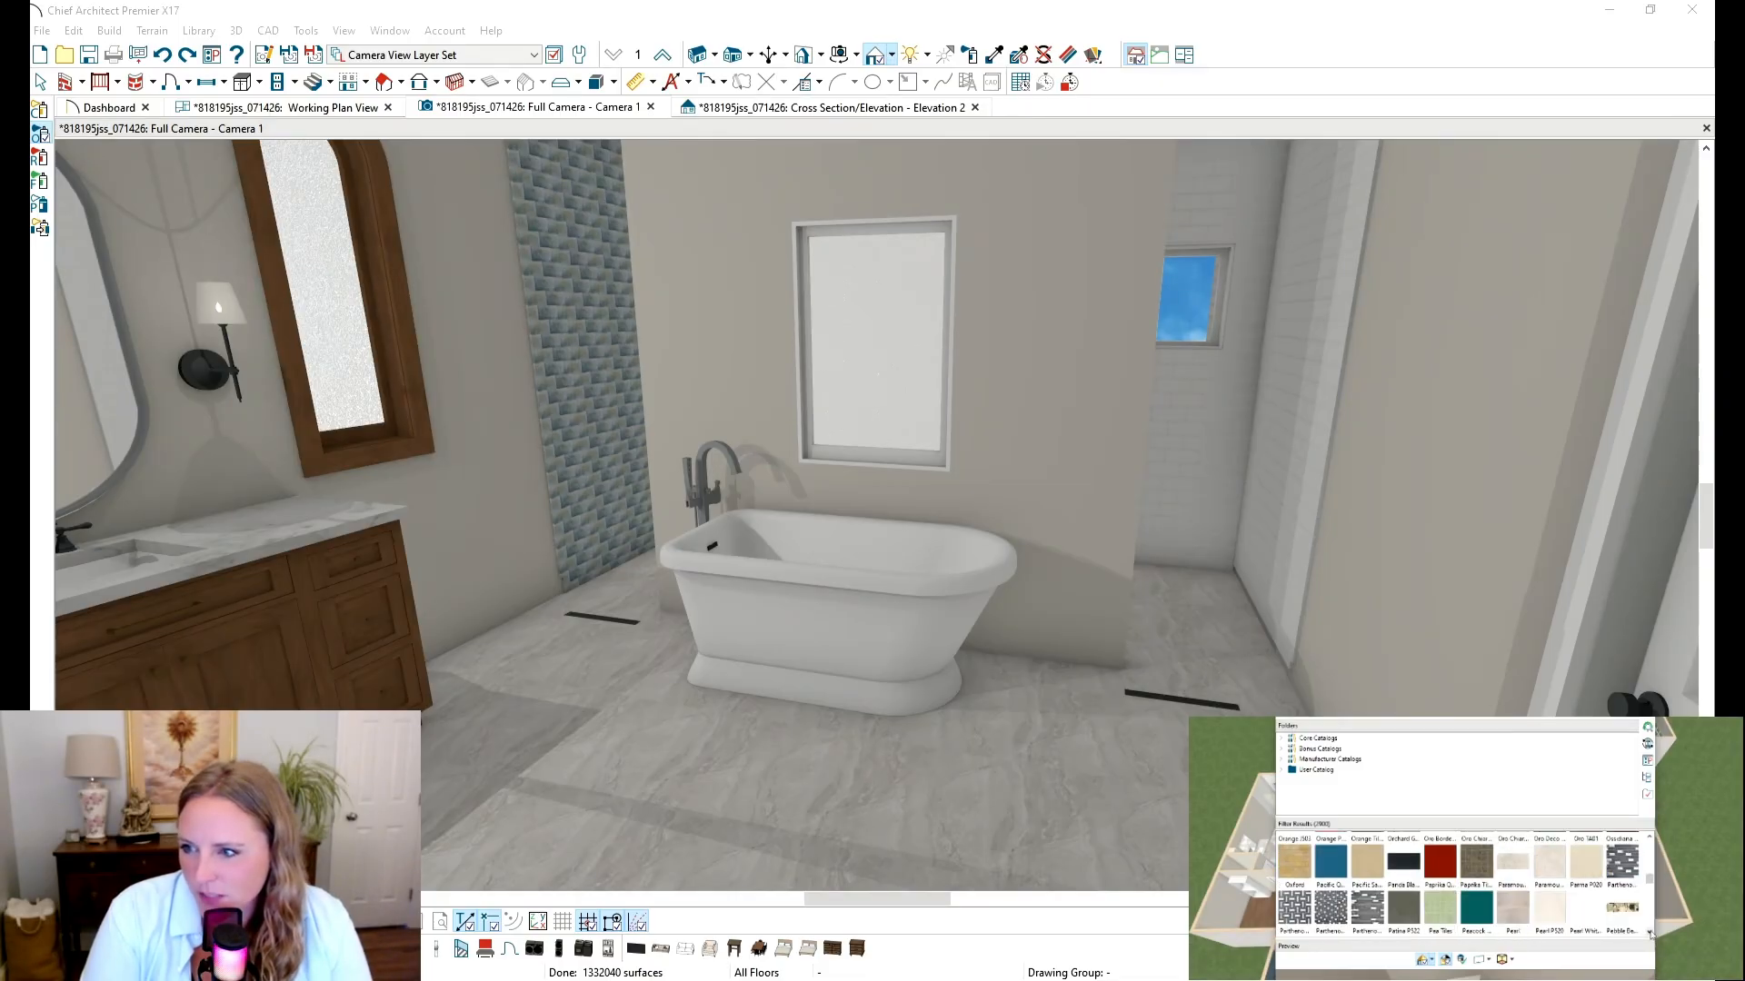
{"action": "left_click", "coordinate": [1650, 935]}
{"action": "left_click", "coordinate": [1650, 936]}
{"action": "left_click", "coordinate": [1650, 935]}
{"action": "left_click", "coordinate": [1650, 935]}
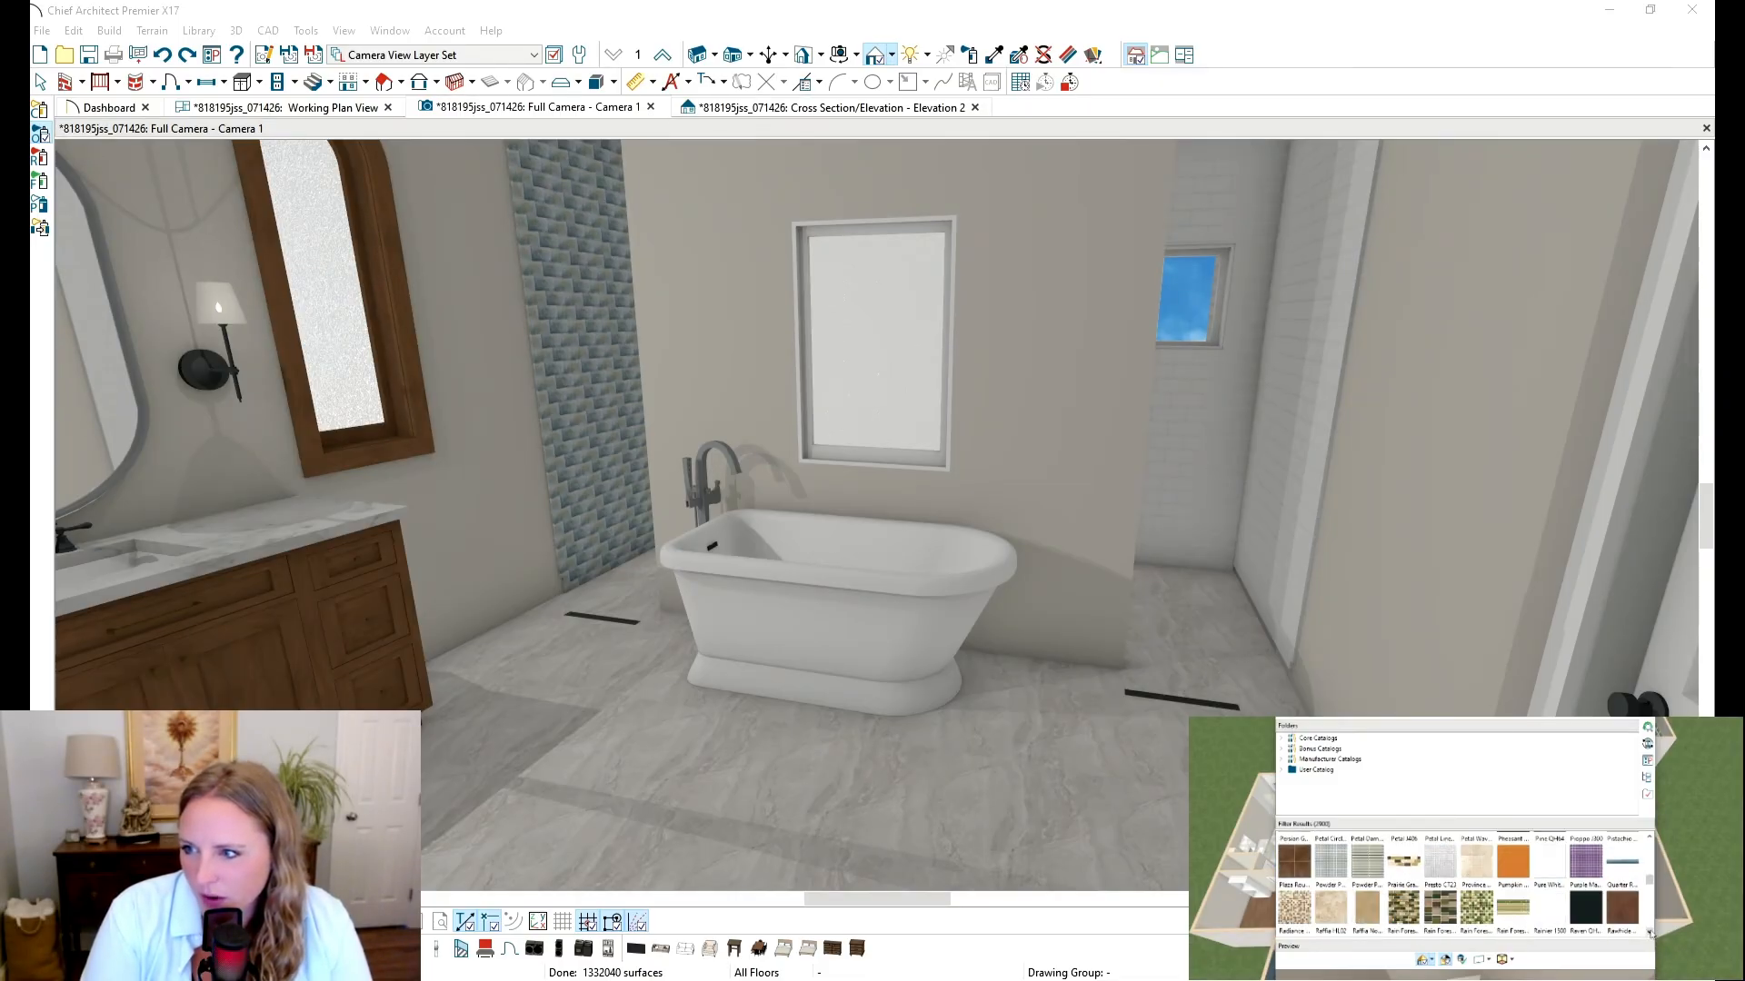
{"action": "left_click", "coordinate": [1650, 935]}
{"action": "left_click", "coordinate": [1650, 935]}
{"action": "left_click", "coordinate": [1650, 935]}
{"action": "left_click", "coordinate": [1650, 935]}
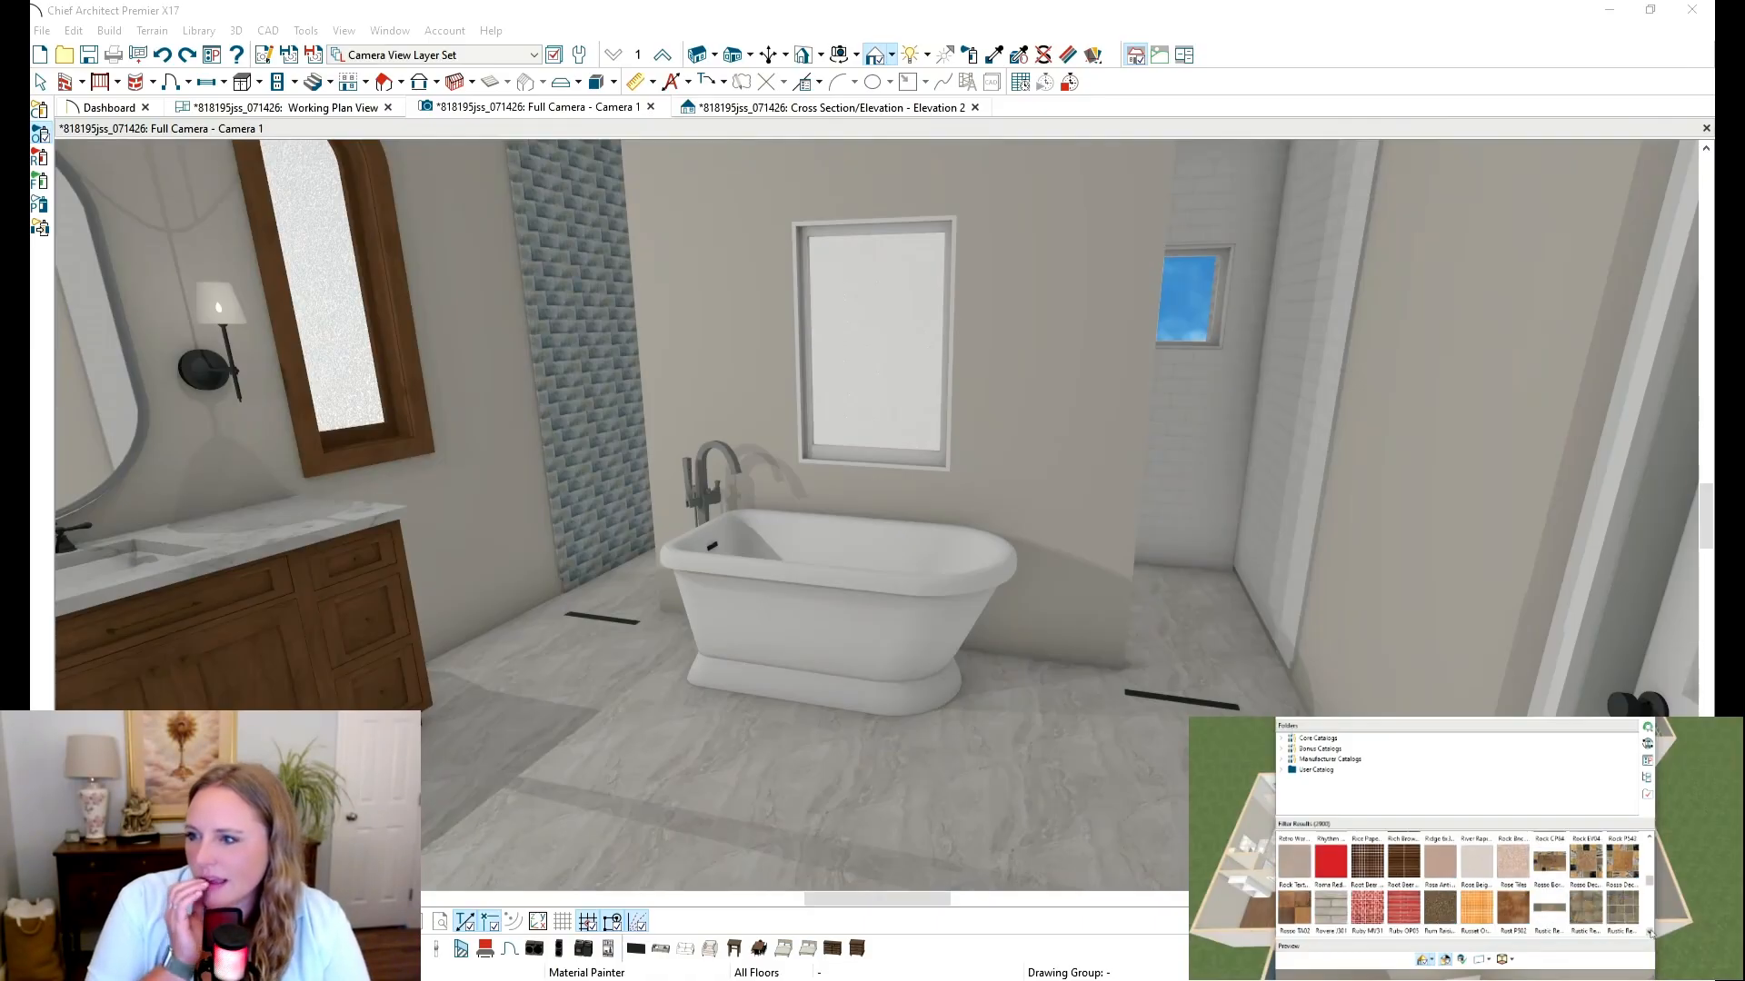
{"action": "left_click", "coordinate": [1650, 935]}
{"action": "left_click", "coordinate": [1650, 935]}
{"action": "left_click", "coordinate": [1650, 935]}
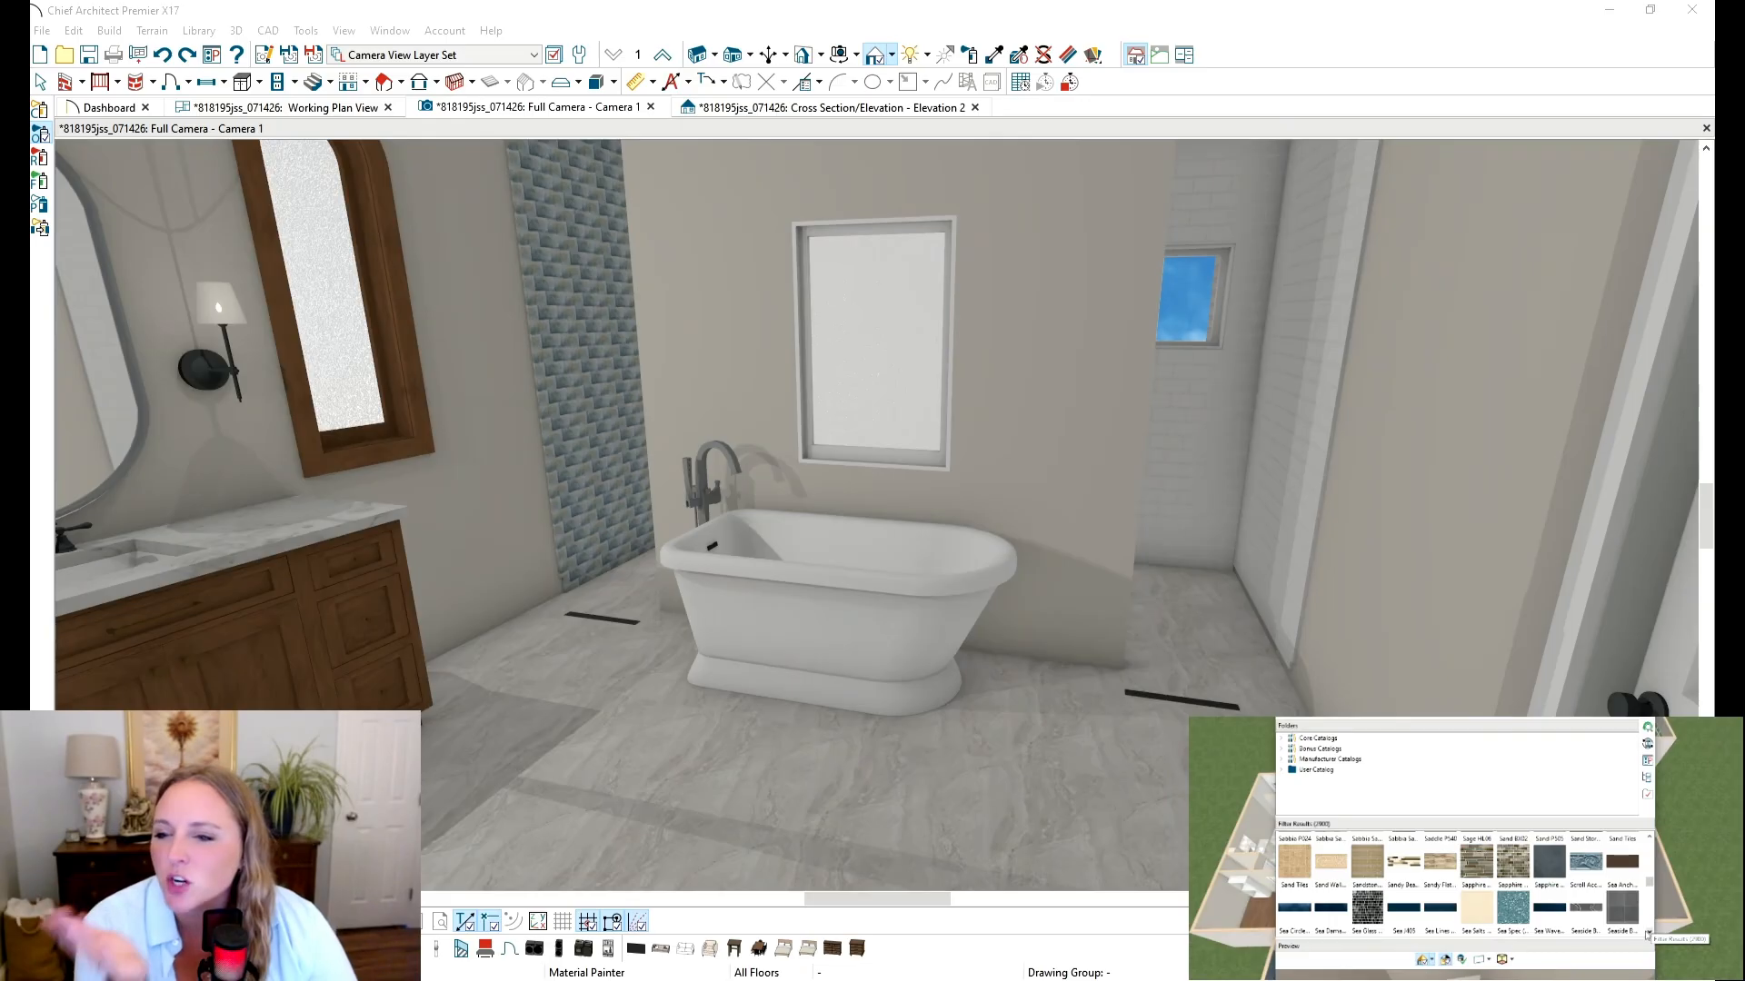
{"action": "left_click", "coordinate": [1650, 935]}
{"action": "left_click", "coordinate": [1651, 935]}
{"action": "left_click", "coordinate": [1650, 935]}
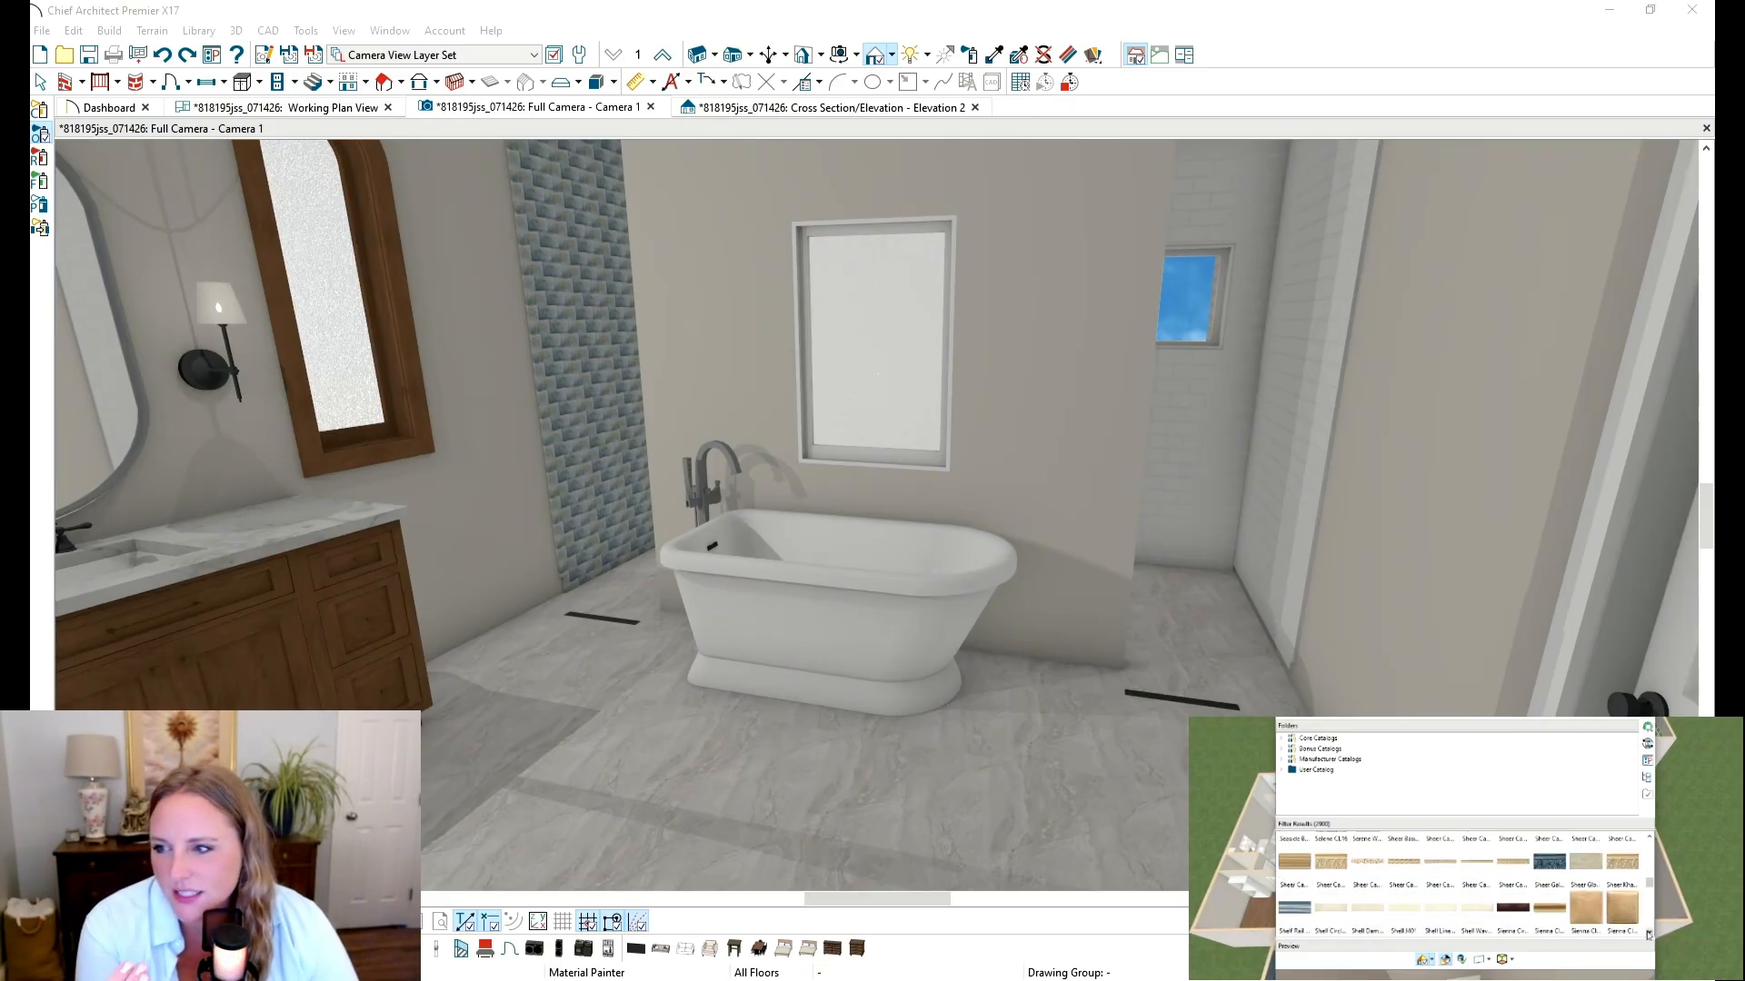
{"action": "left_click", "coordinate": [1650, 935]}
{"action": "left_click", "coordinate": [1650, 935]}
{"action": "left_click", "coordinate": [1650, 935]}
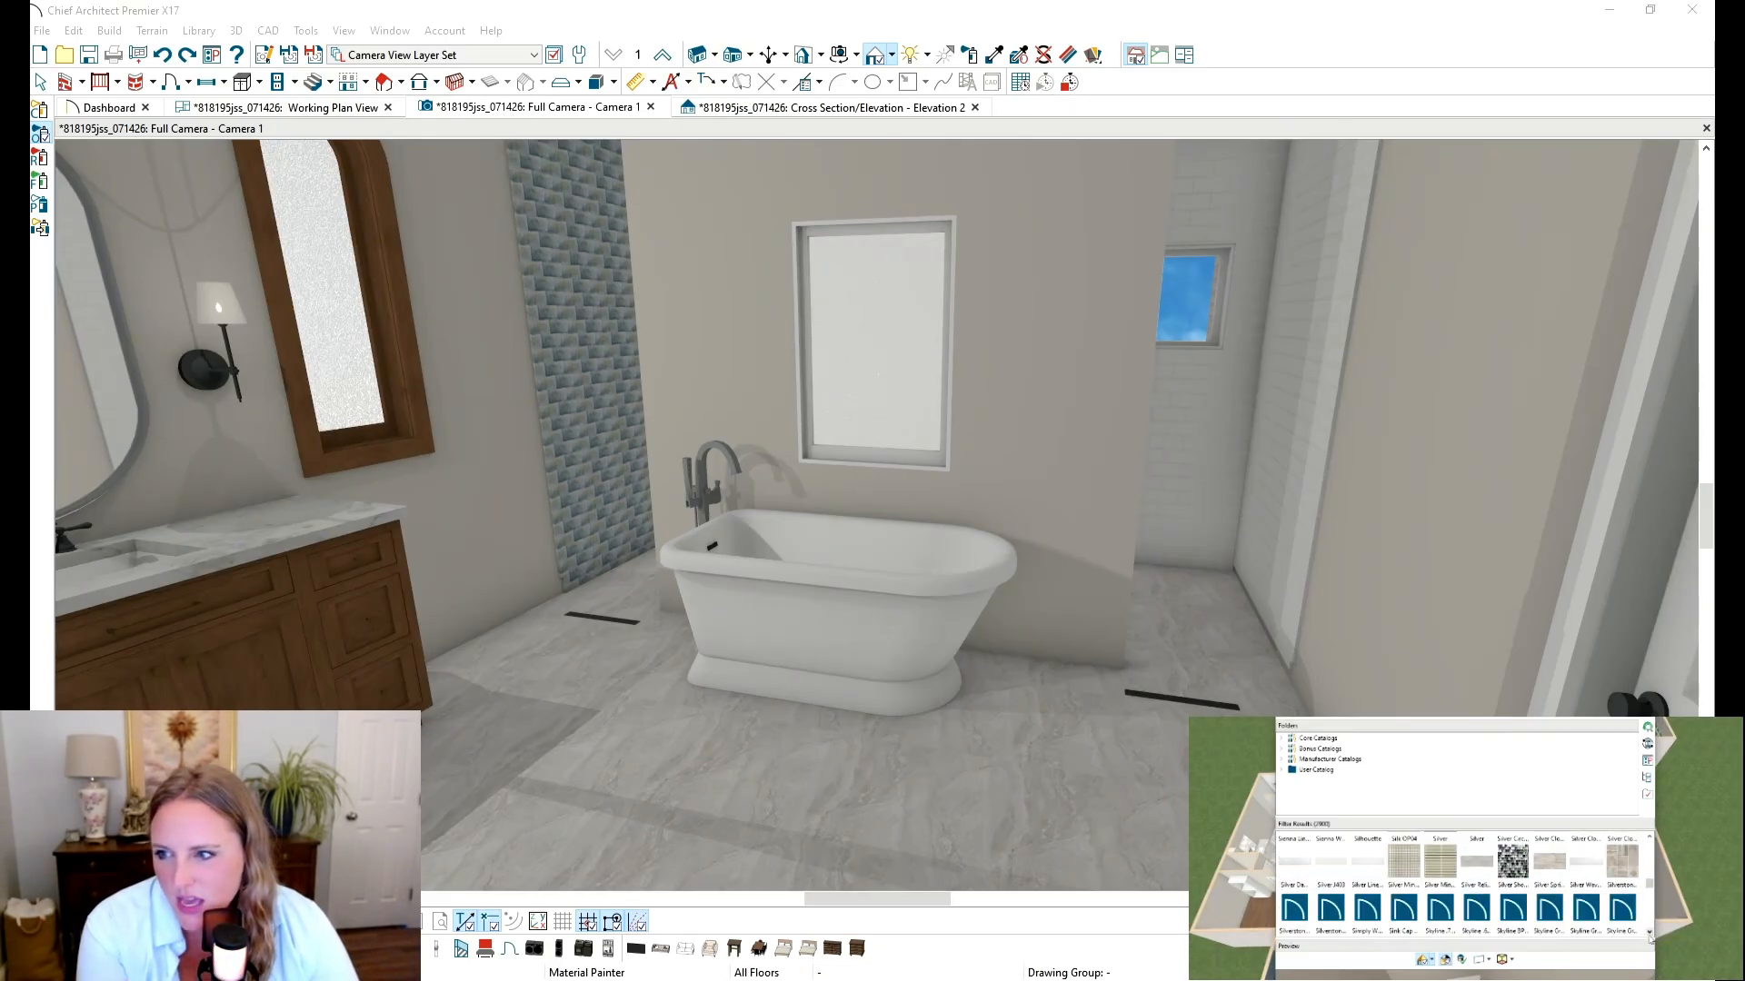
{"action": "left_click", "coordinate": [1650, 935]}
{"action": "left_click", "coordinate": [1650, 935]}
{"action": "left_click", "coordinate": [1651, 935]}
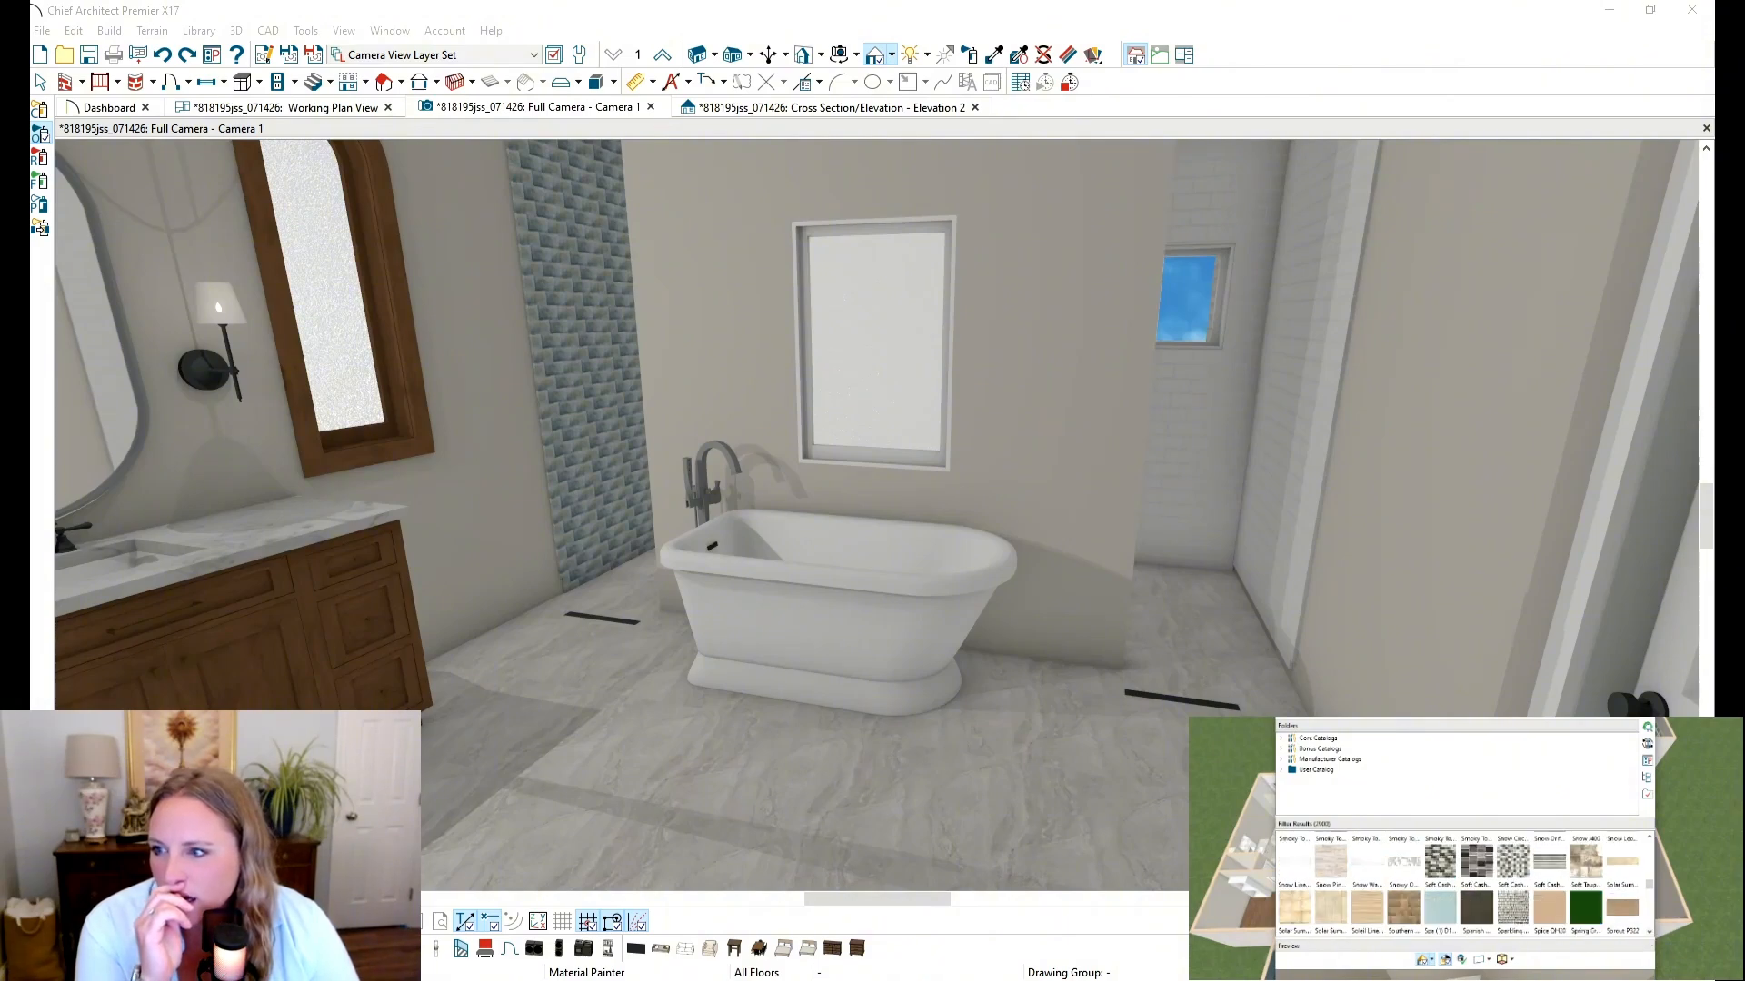
Step: Close the library browser and inspect the floor and white-tiled walls of the shower beside the tub
{"action": "left_click_drag", "start_coordinate": [1499, 669], "coordinate": [1462, 797]}
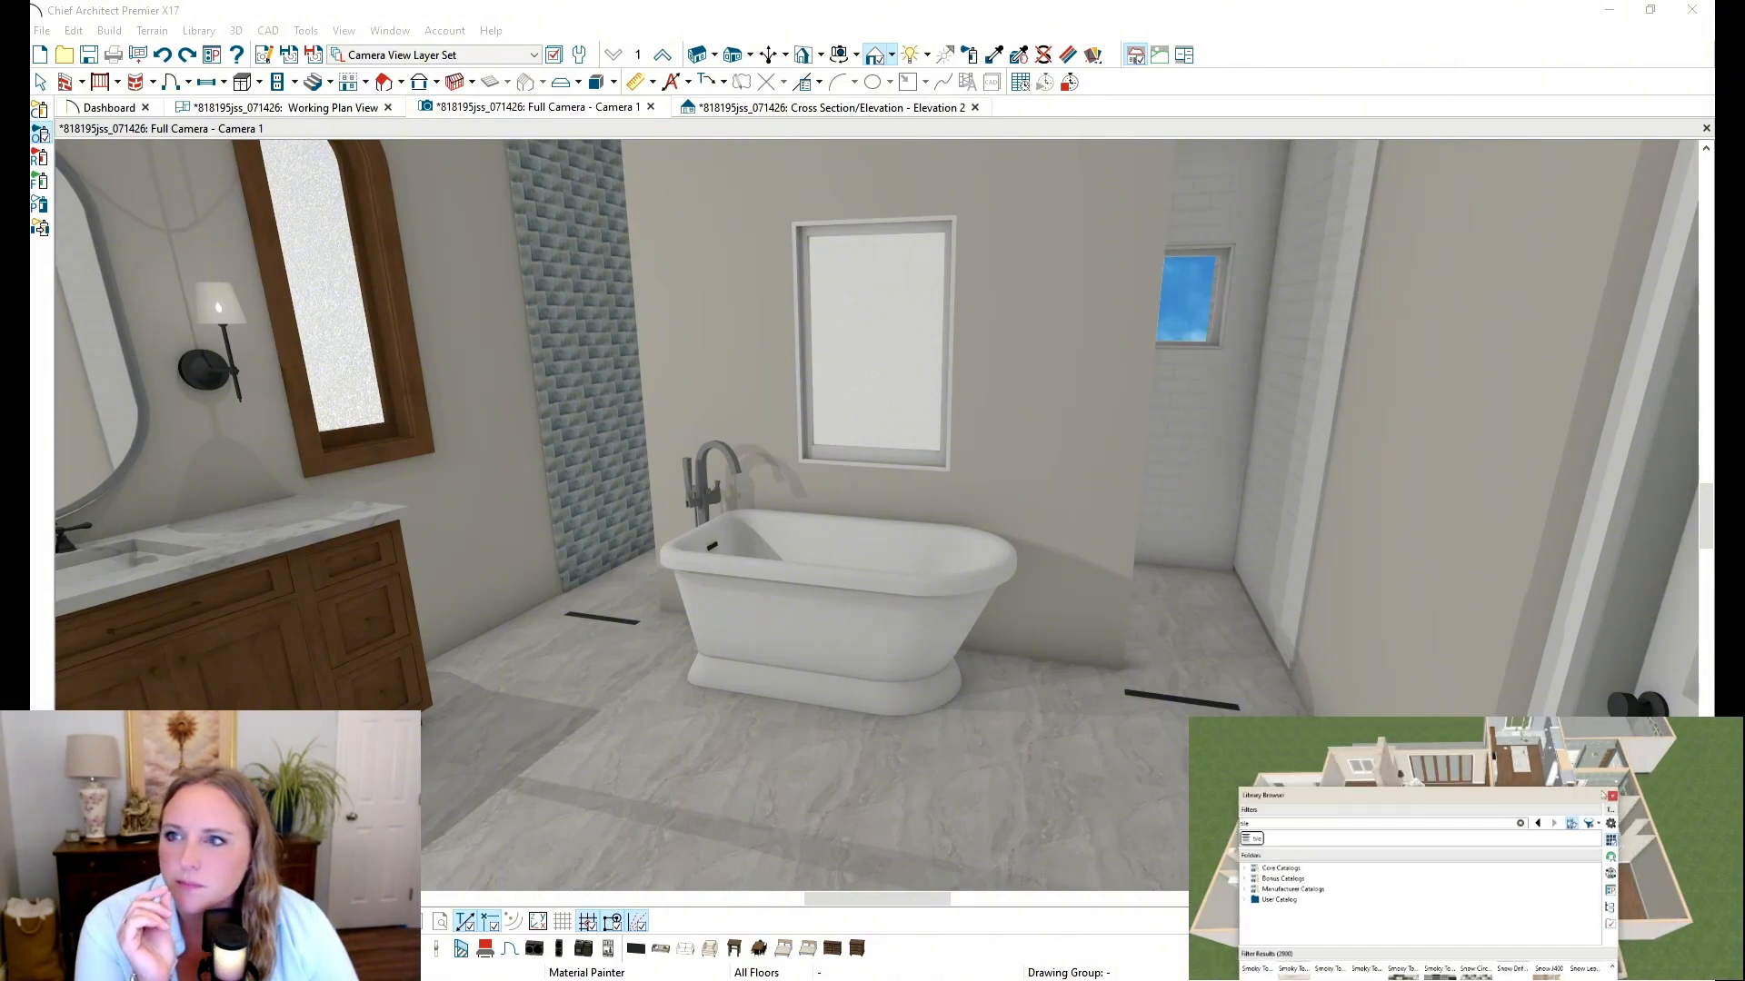
{"action": "left_click", "coordinate": [1612, 798]}
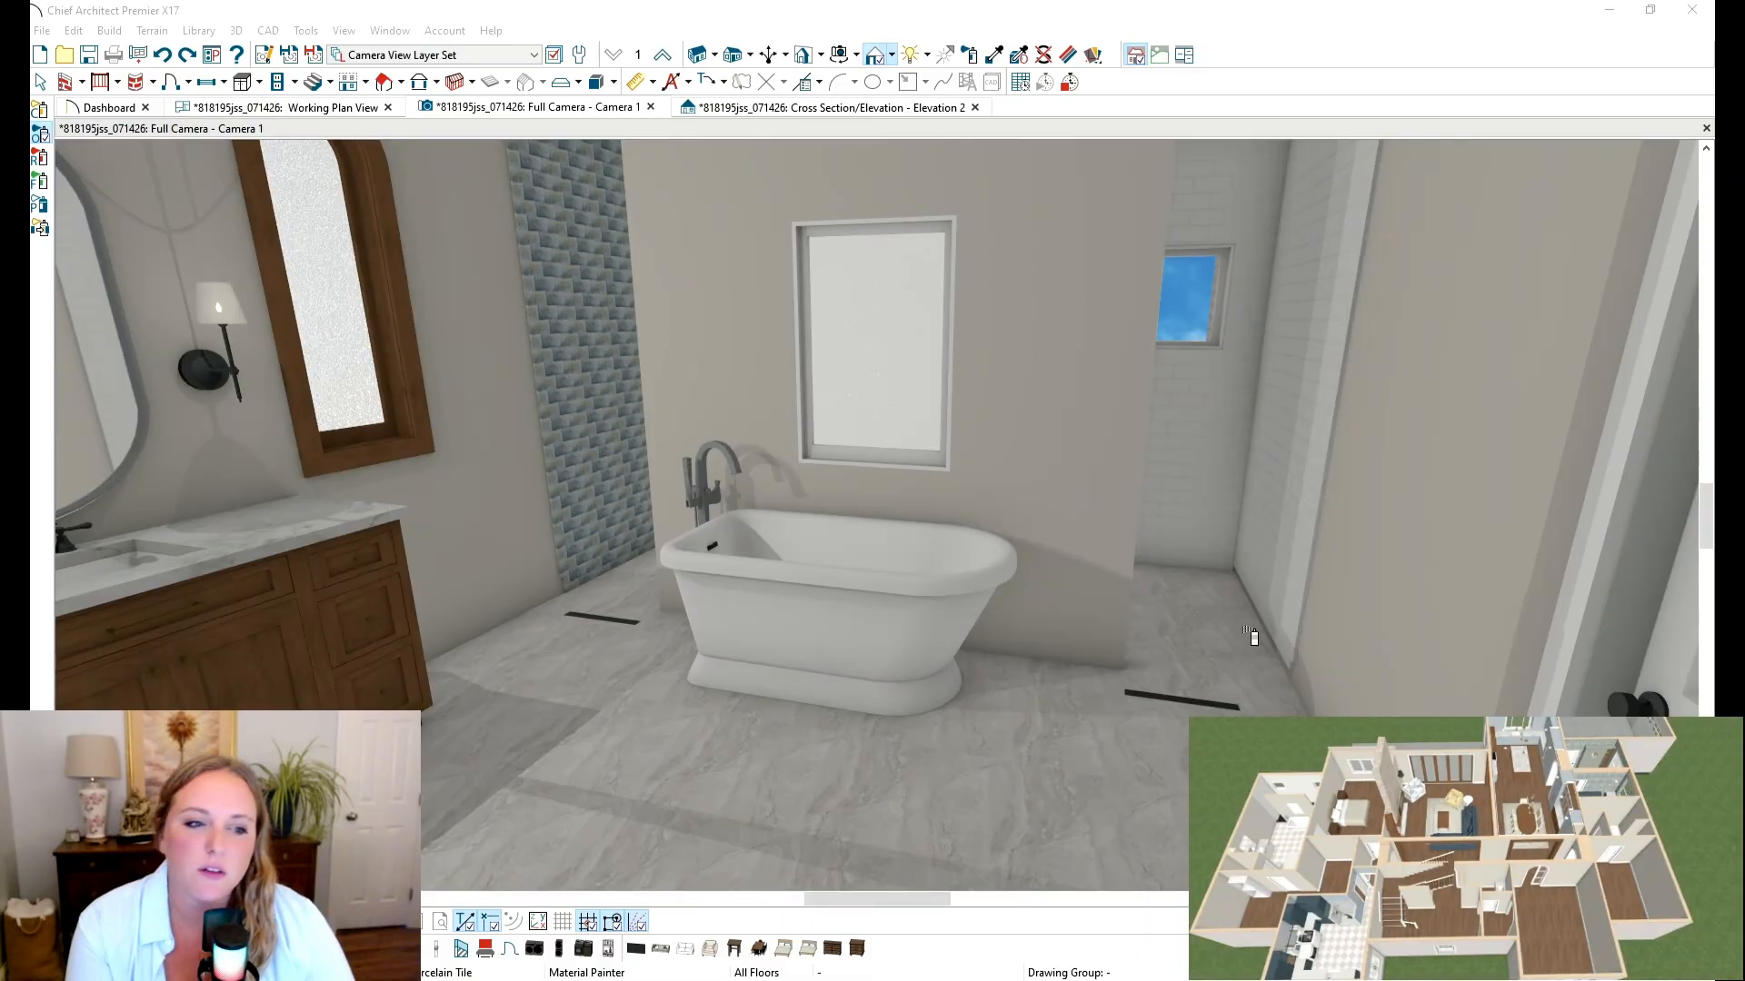
{"action": "scroll", "coordinate": [1188, 704], "scroll_direction": "up", "scroll_amount": 5}
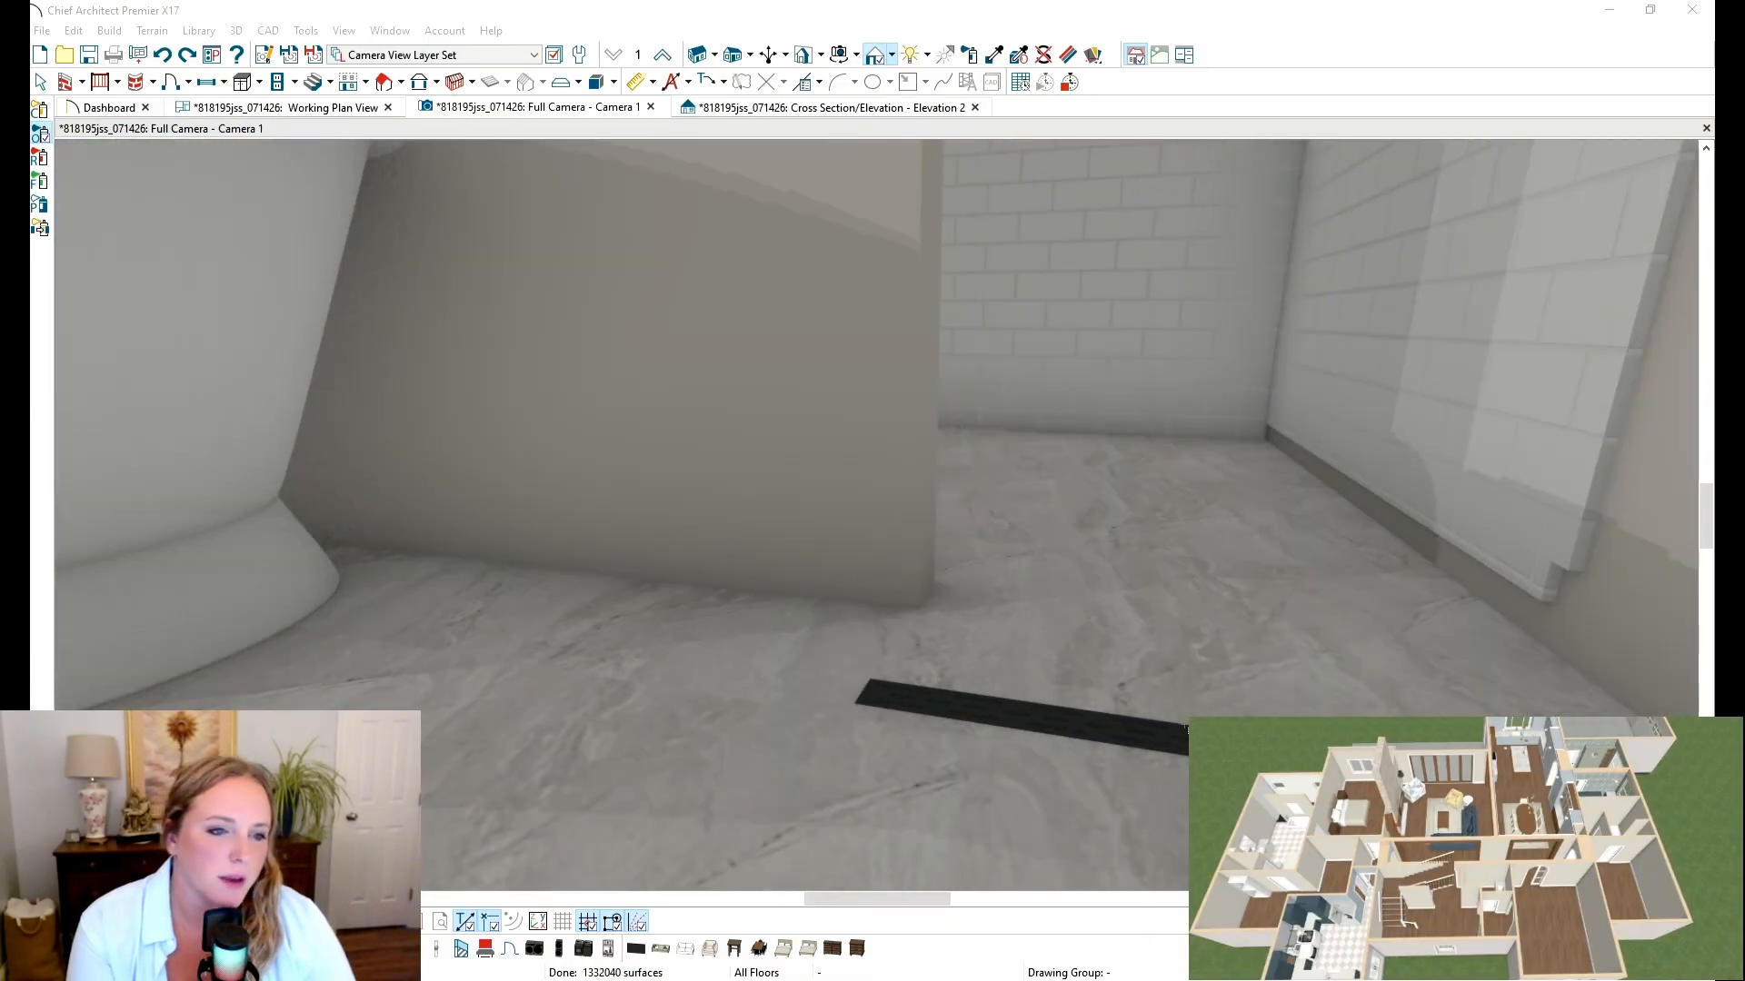
{"action": "scroll", "coordinate": [1186, 729], "scroll_direction": "down", "scroll_amount": 5}
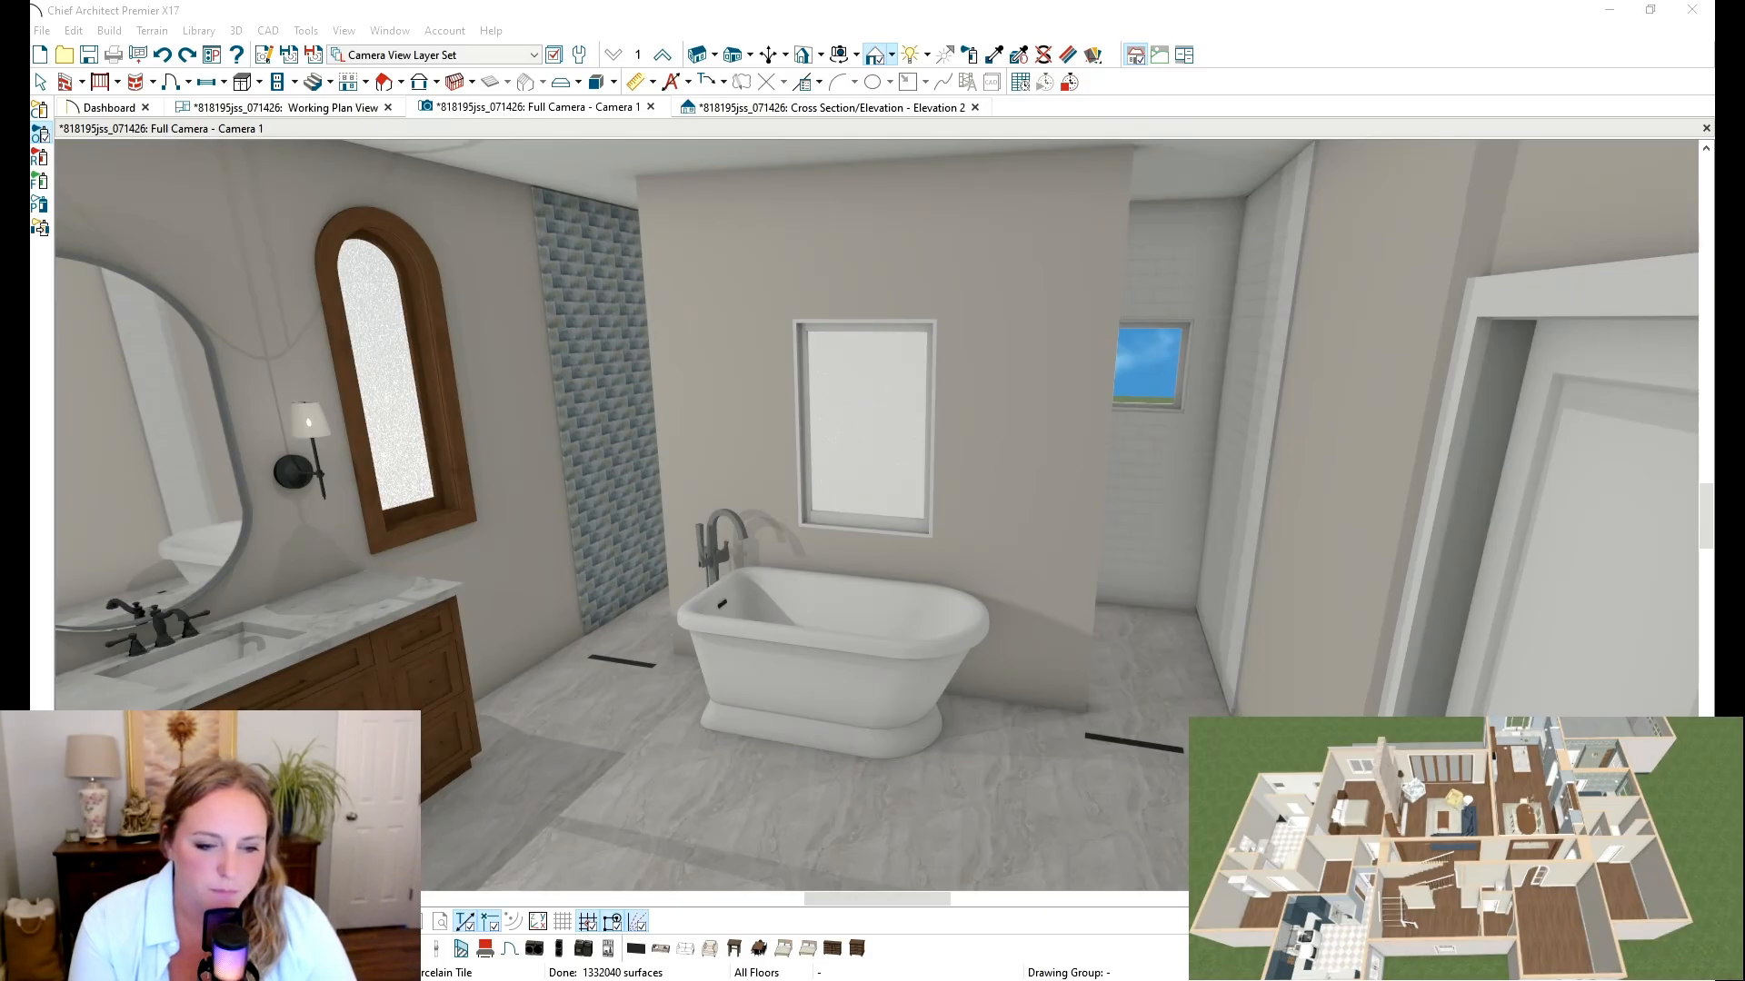
Step: Switch to the web browser and look through the Pinterest results for green shower tile
{"action": "left_click_drag", "start_coordinate": [798, 0], "coordinate": [808, 0]}
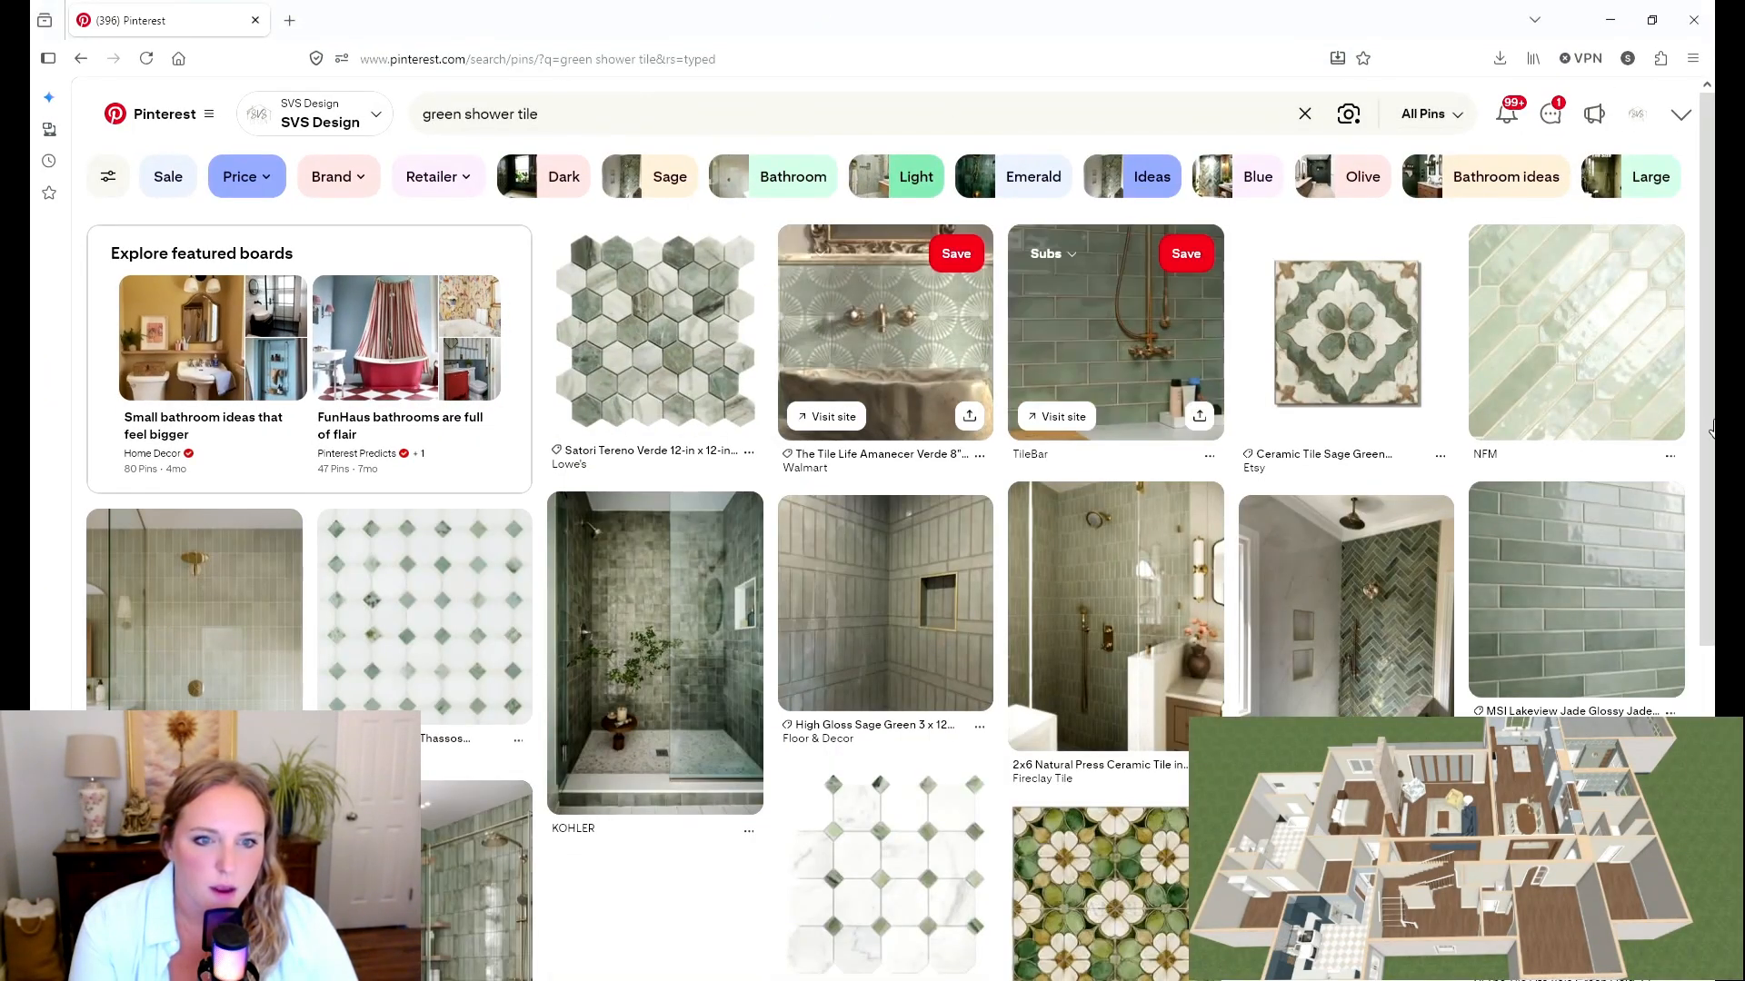
{"action": "scroll", "coordinate": [1714, 357], "scroll_direction": "down", "scroll_amount": 2}
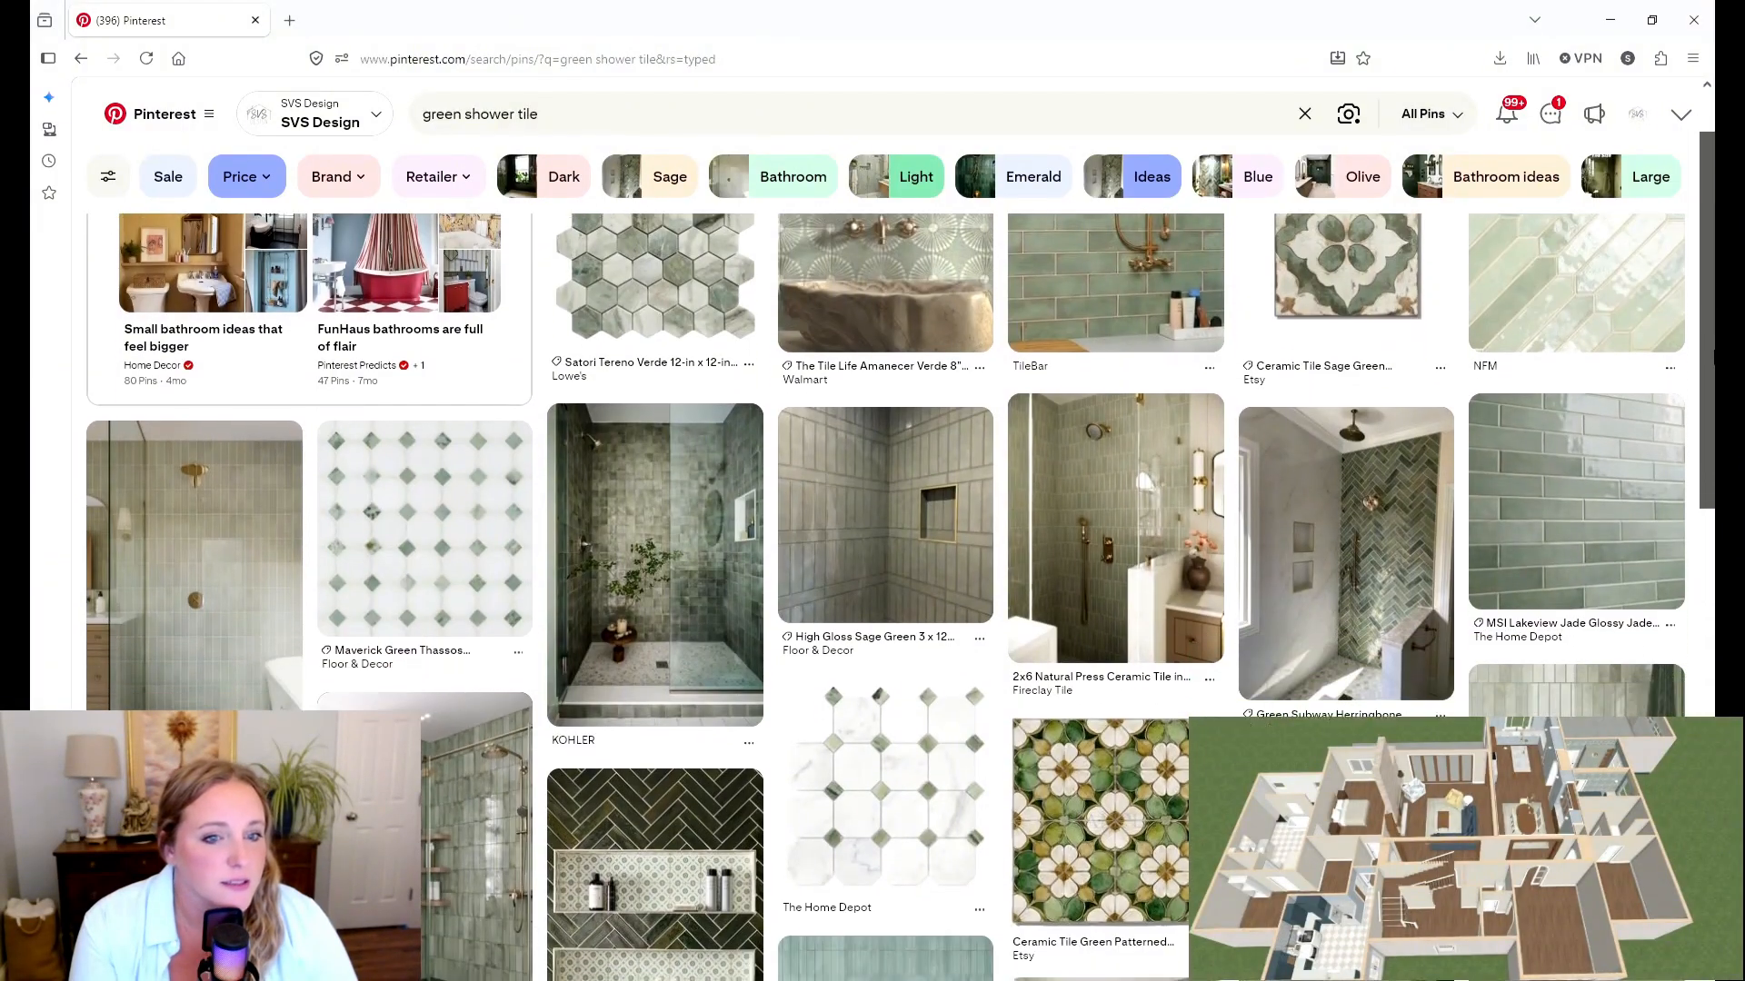
{"action": "scroll", "coordinate": [1714, 357], "scroll_direction": "down", "scroll_amount": 2}
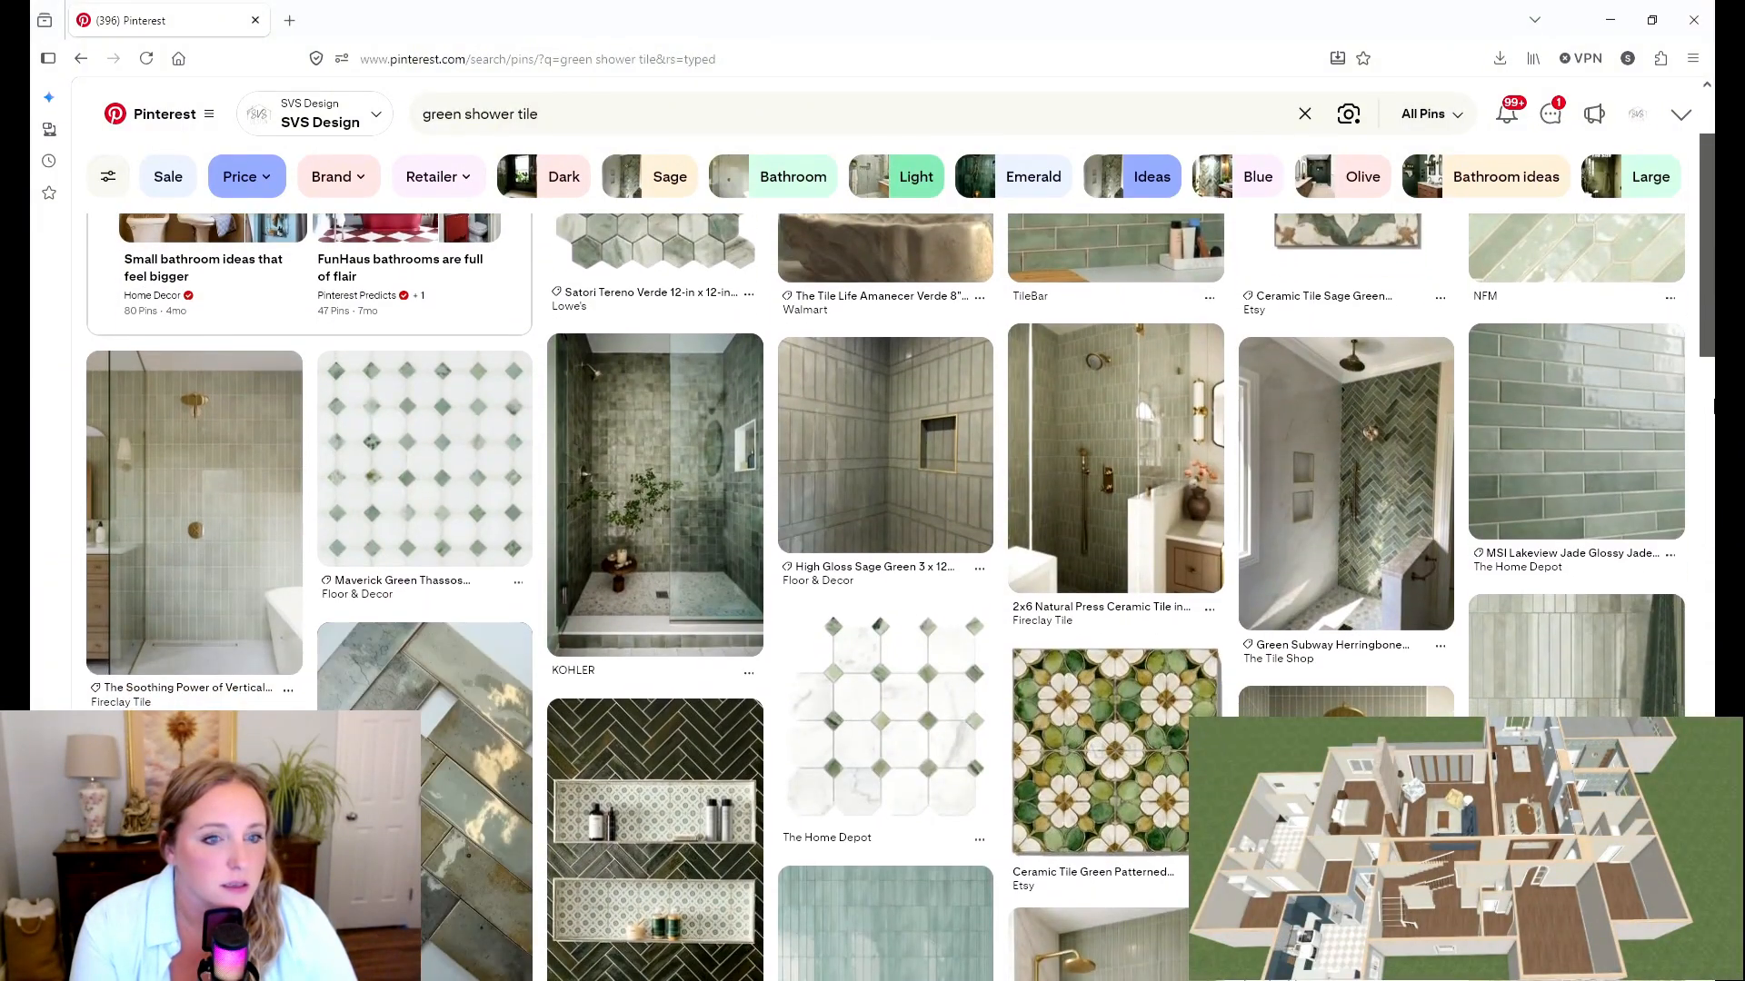
{"action": "left_click_drag", "start_coordinate": [1713, 406], "coordinate": [1714, 409]}
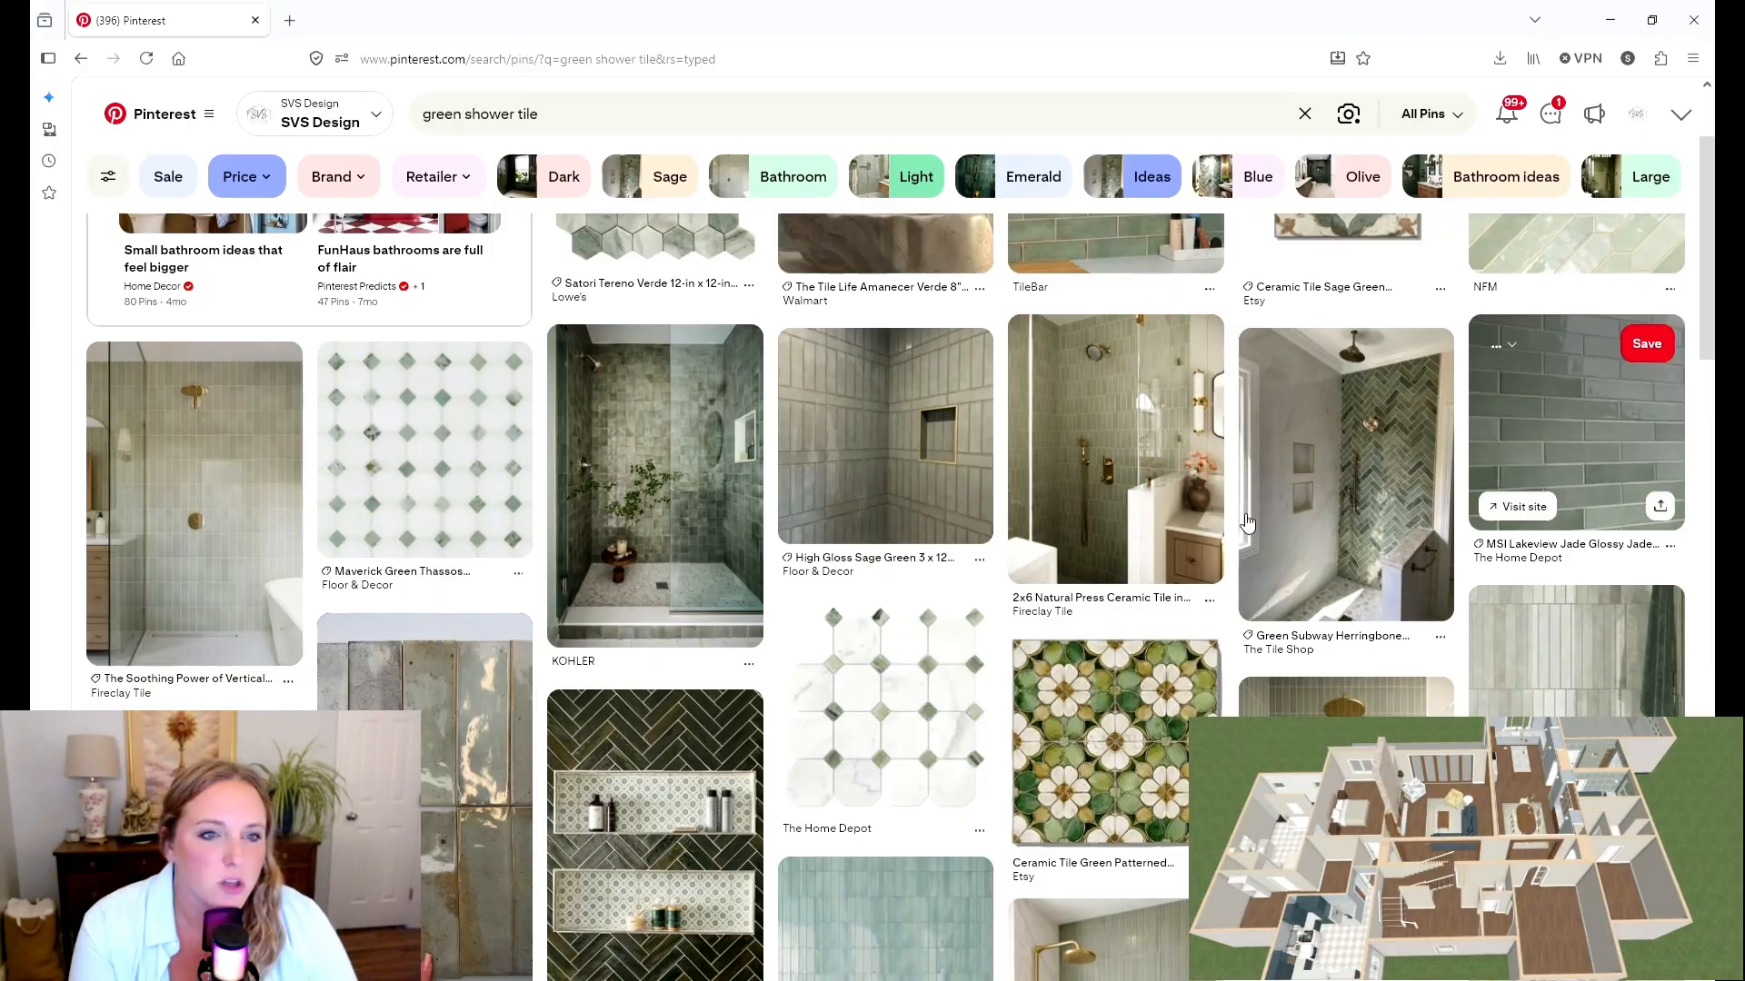
Step: Open the High Gloss Sage Green 3 x 12 Rectangle Ceramic Wall Tile pin and enlarge its photo
{"action": "left_click", "coordinate": [868, 438]}
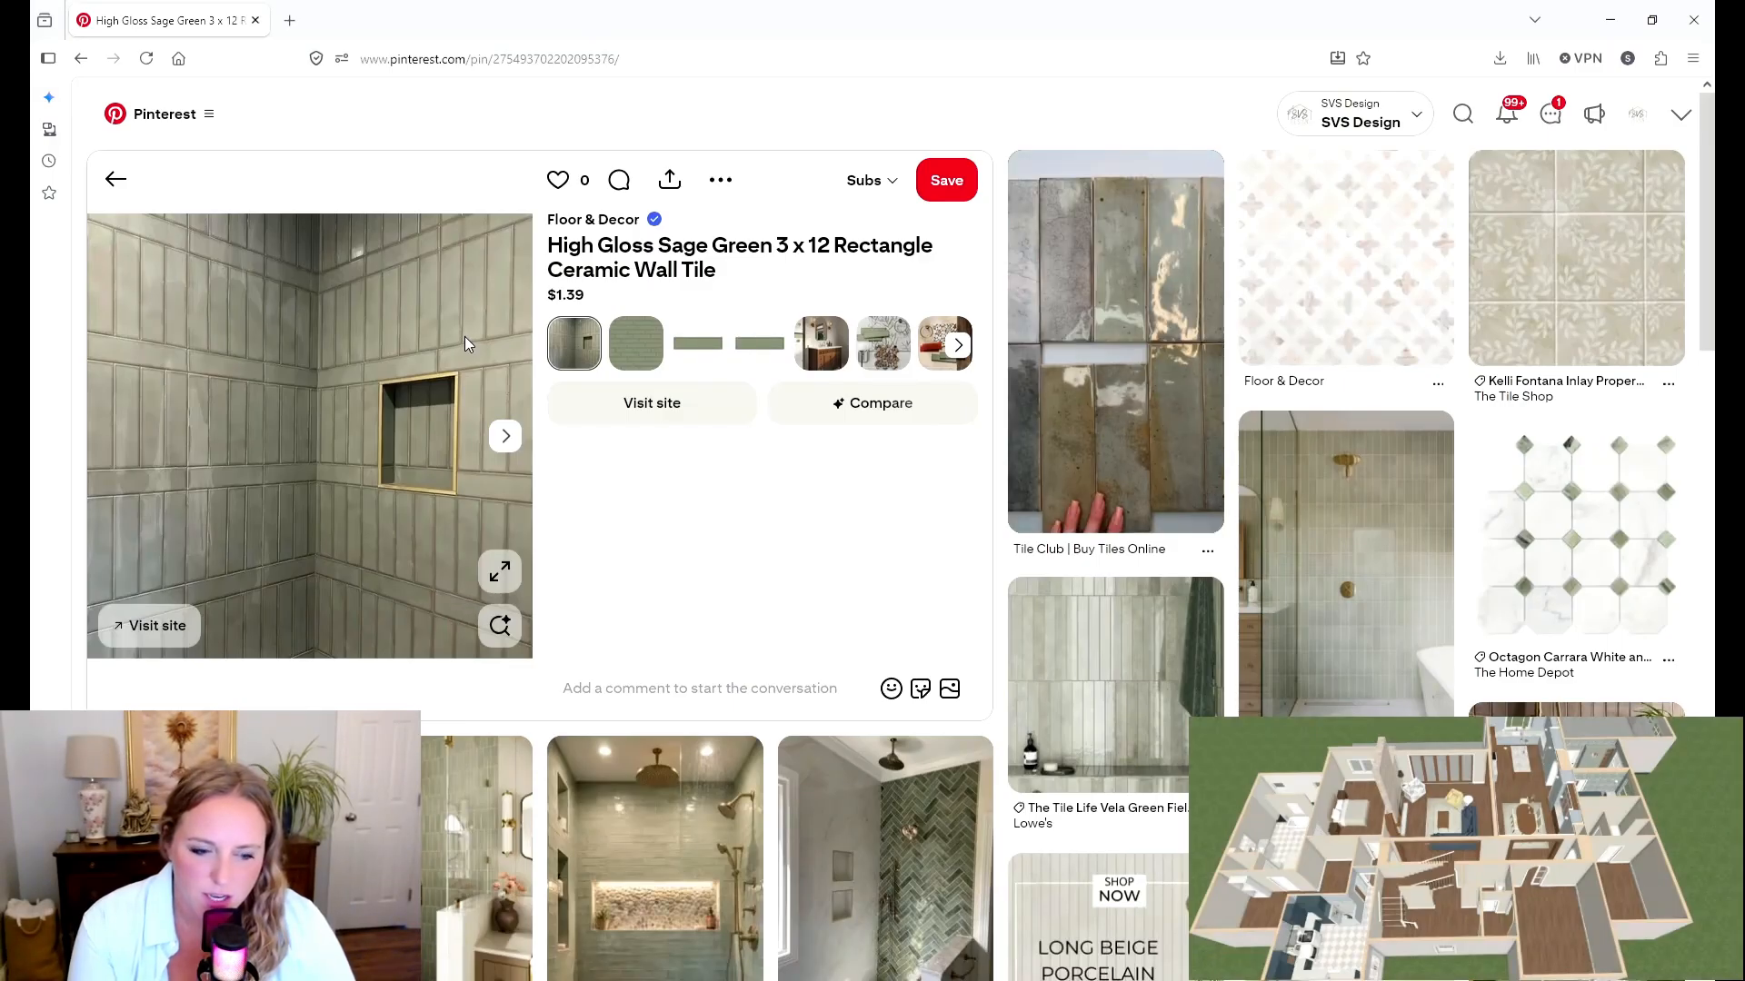
{"action": "left_click", "coordinate": [500, 570]}
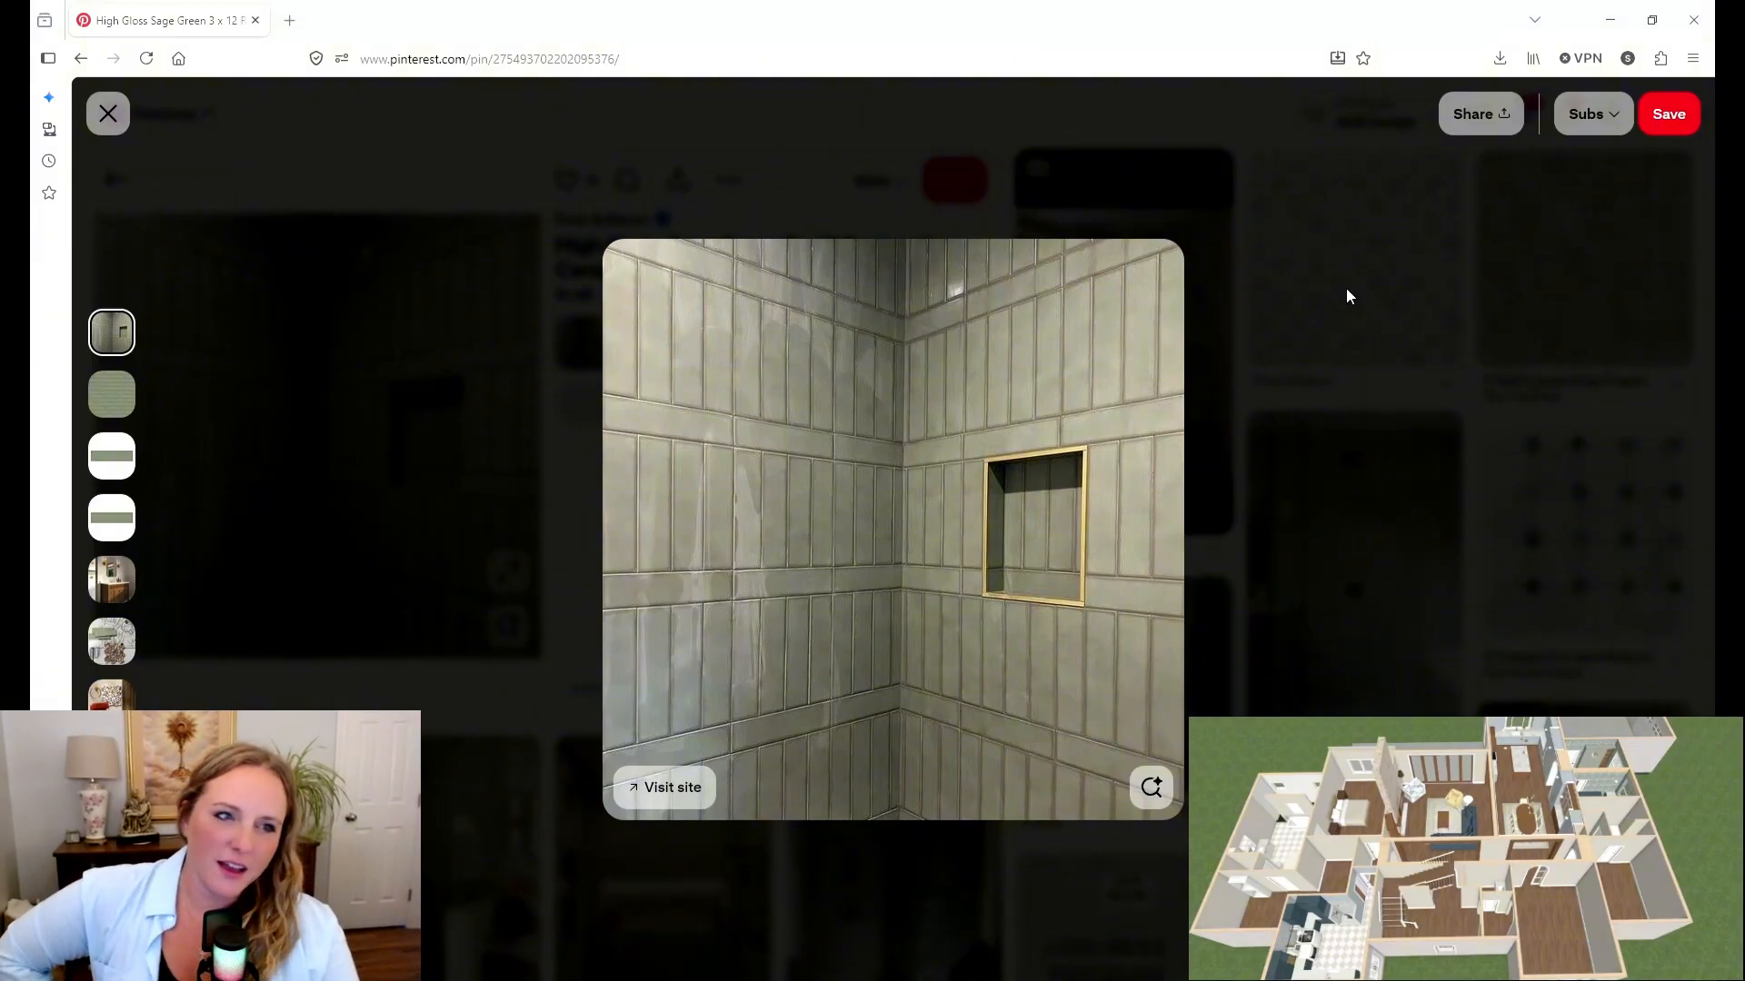
{"action": "left_click", "coordinate": [1141, 8]}
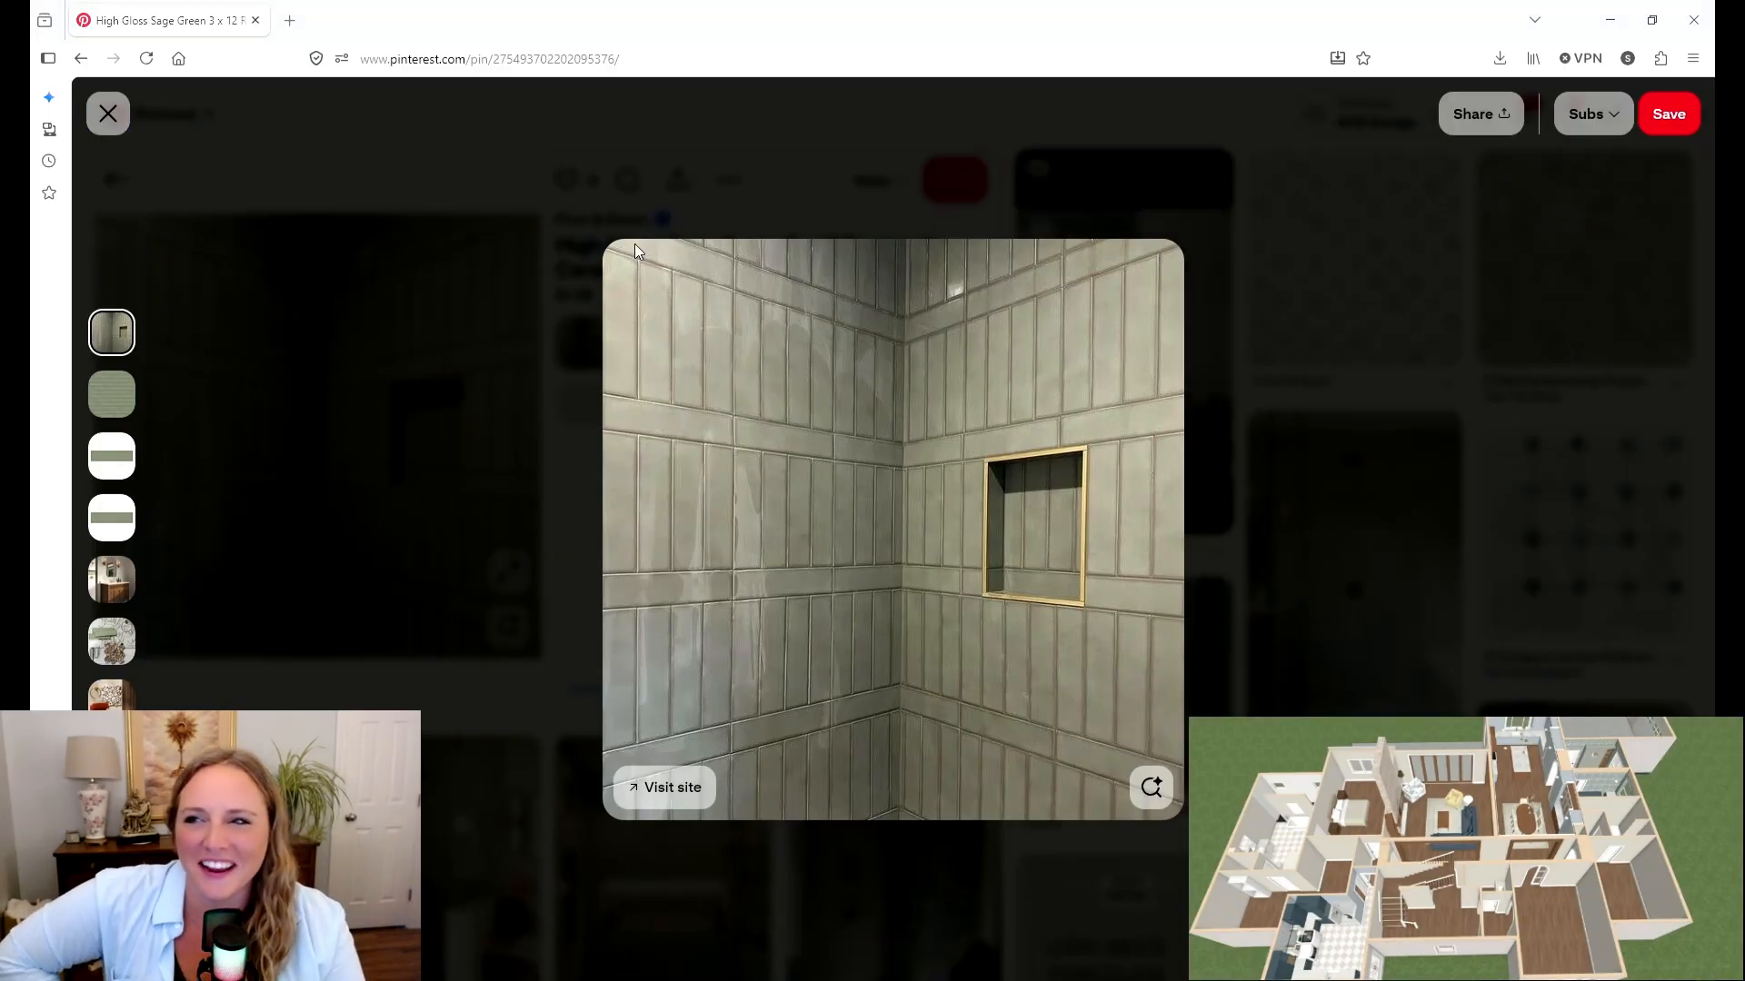
{"action": "left_click", "coordinate": [656, 5]}
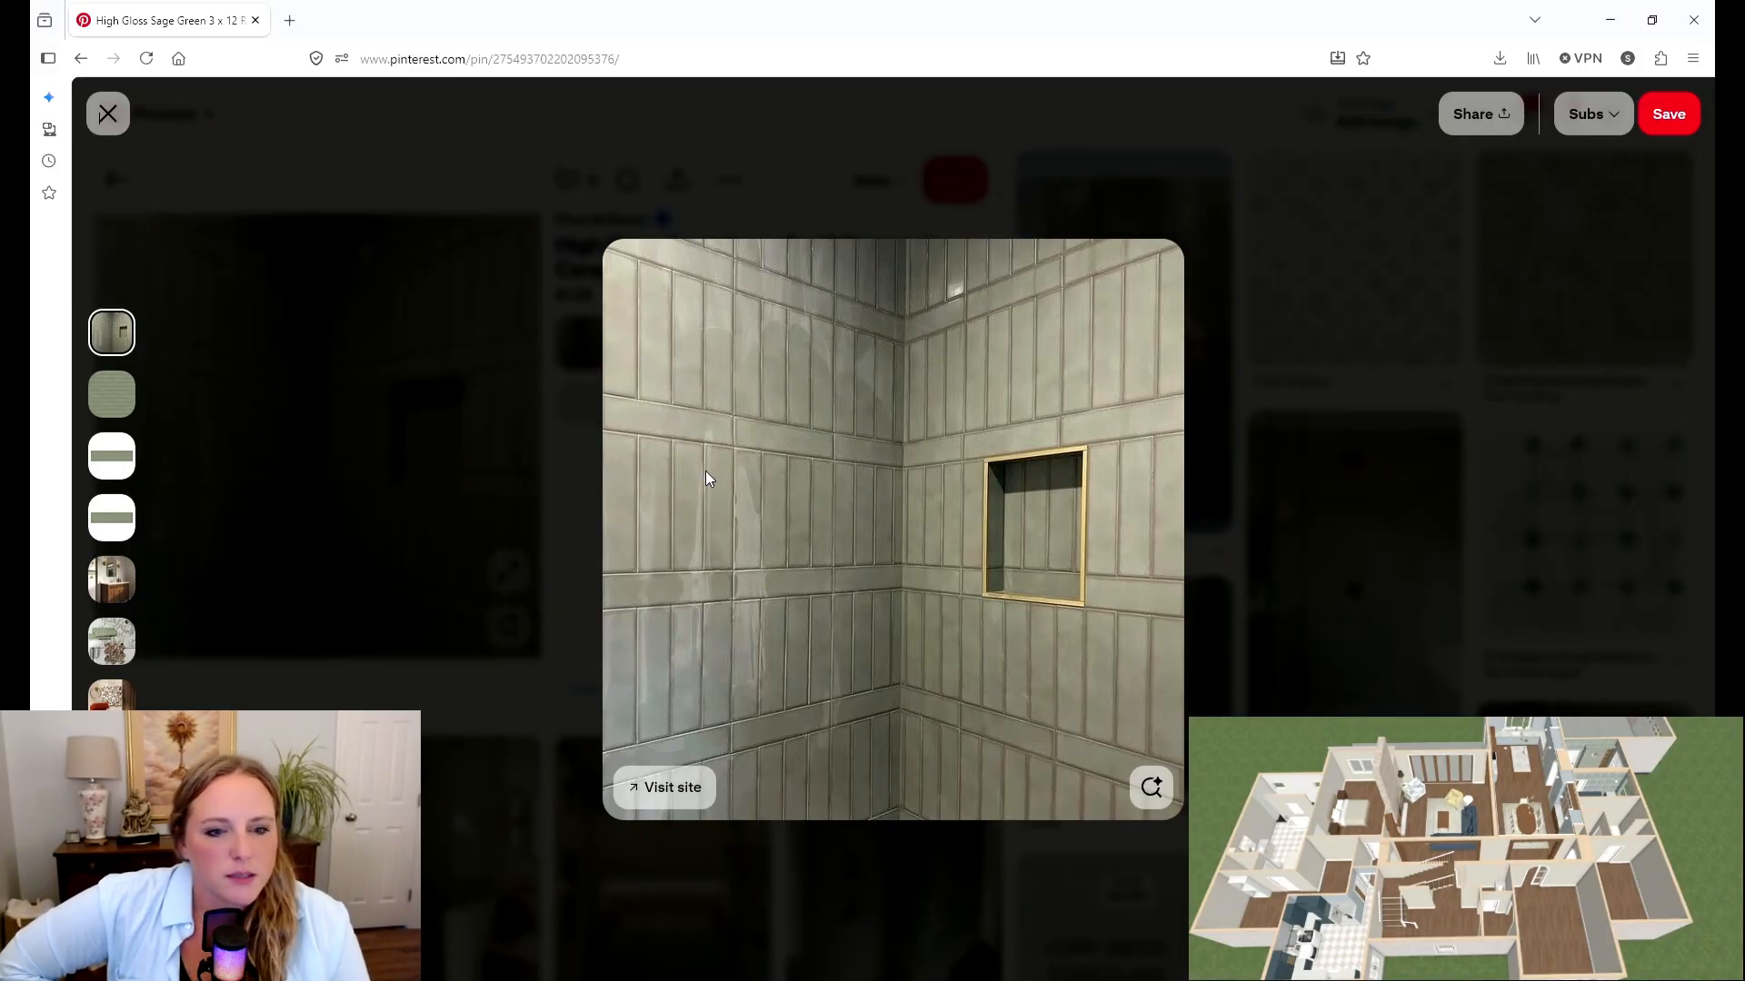
Step: Leave the enlarged photo, visit the tile's Floor & Decor product page and allow the site location access
{"action": "left_click", "coordinate": [542, 625]}
{"action": "left_click", "coordinate": [666, 400]}
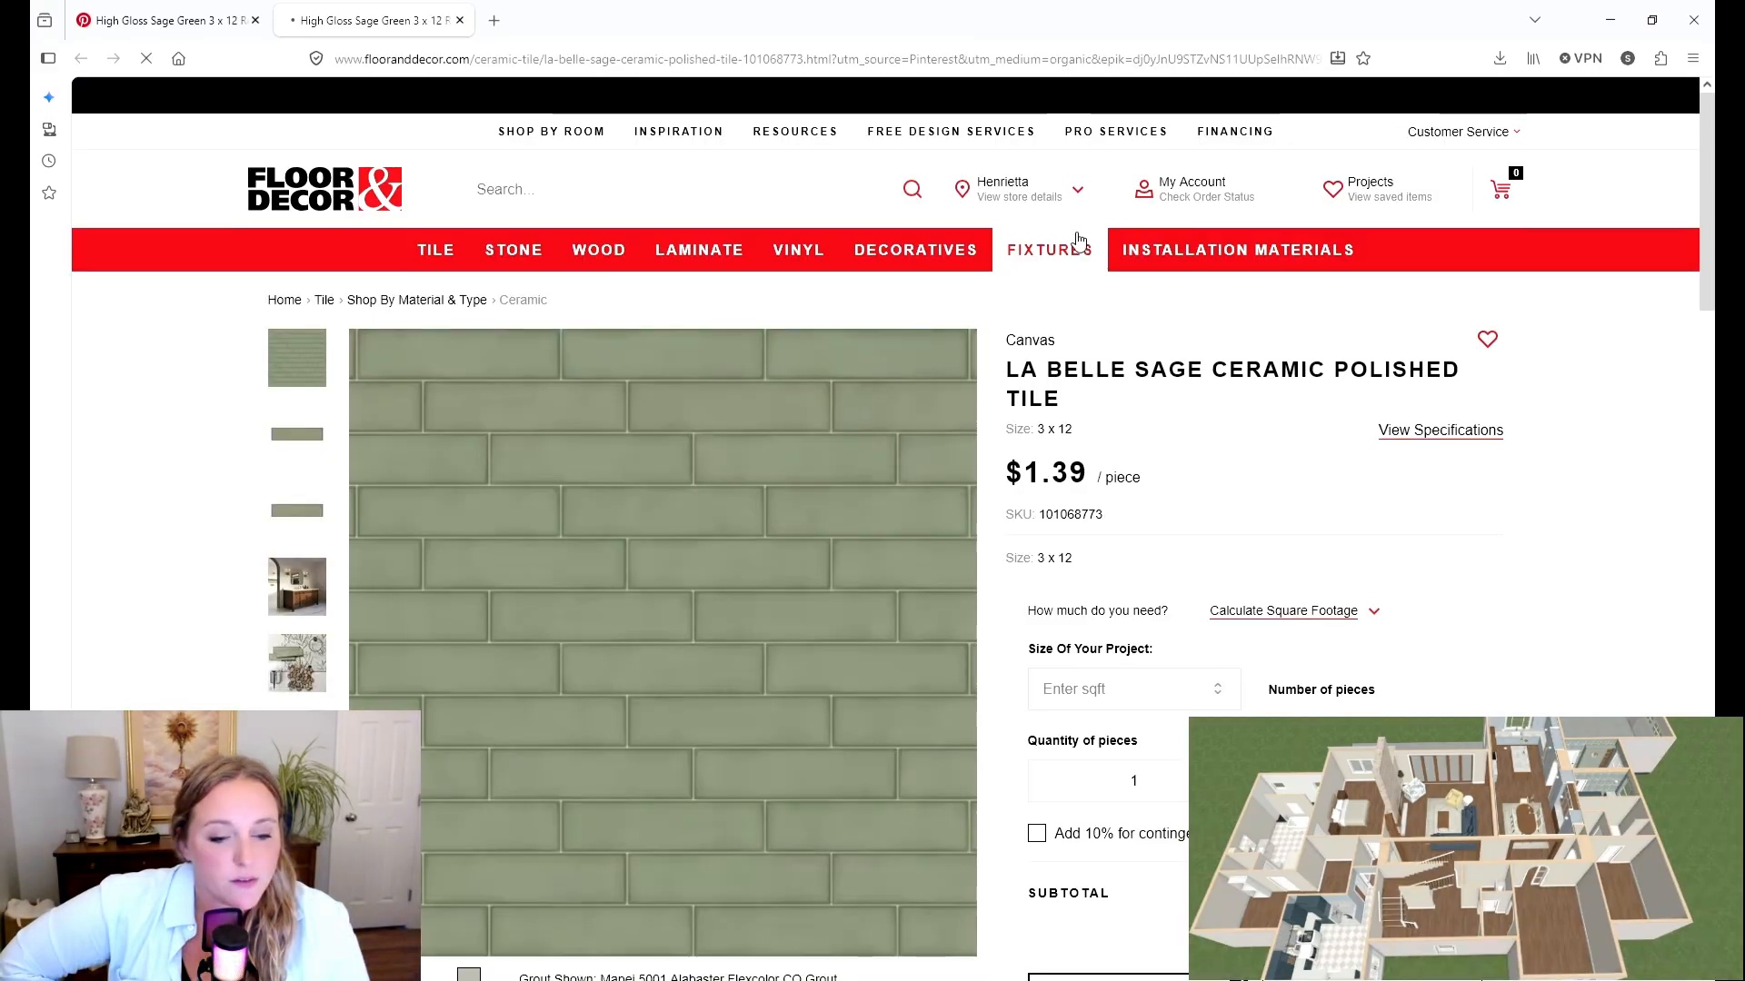
{"action": "mouse_move", "coordinate": [1077, 238]}
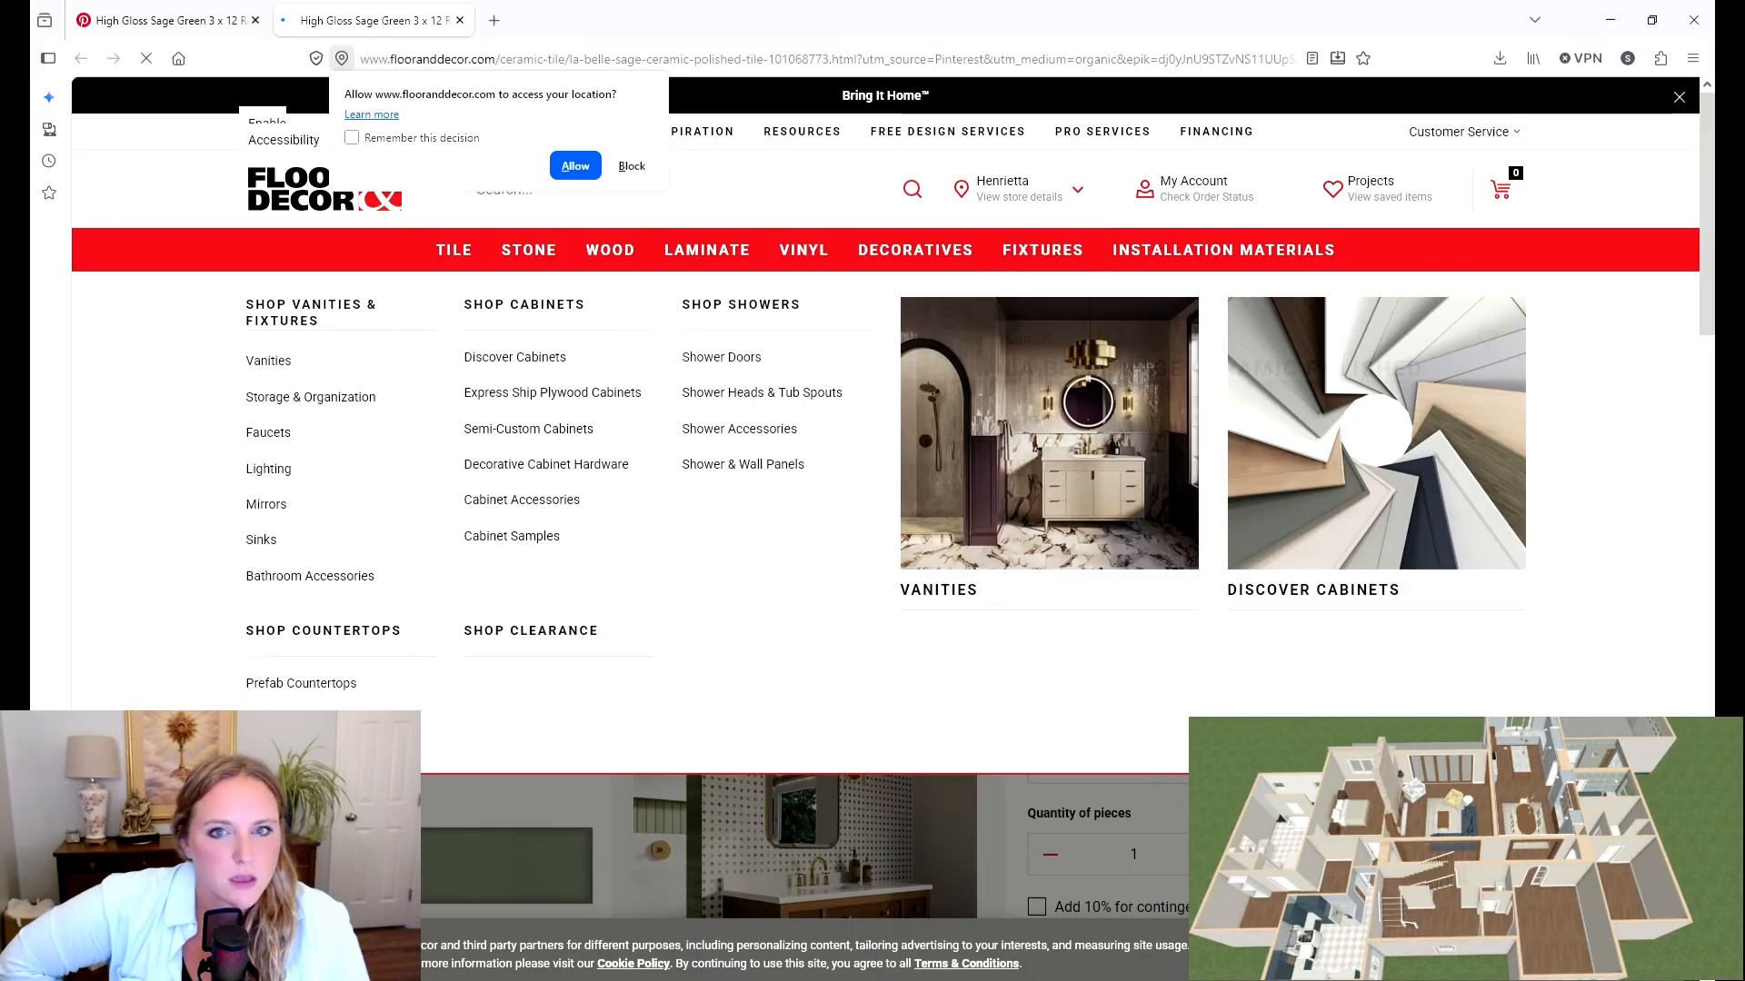
{"action": "left_click", "coordinate": [576, 169]}
Step: Expand all images of the La Belle Sage Ceramic Polished Tile and look through the room and sample photos
{"action": "scroll", "coordinate": [609, 454], "scroll_direction": "down", "scroll_amount": 3}
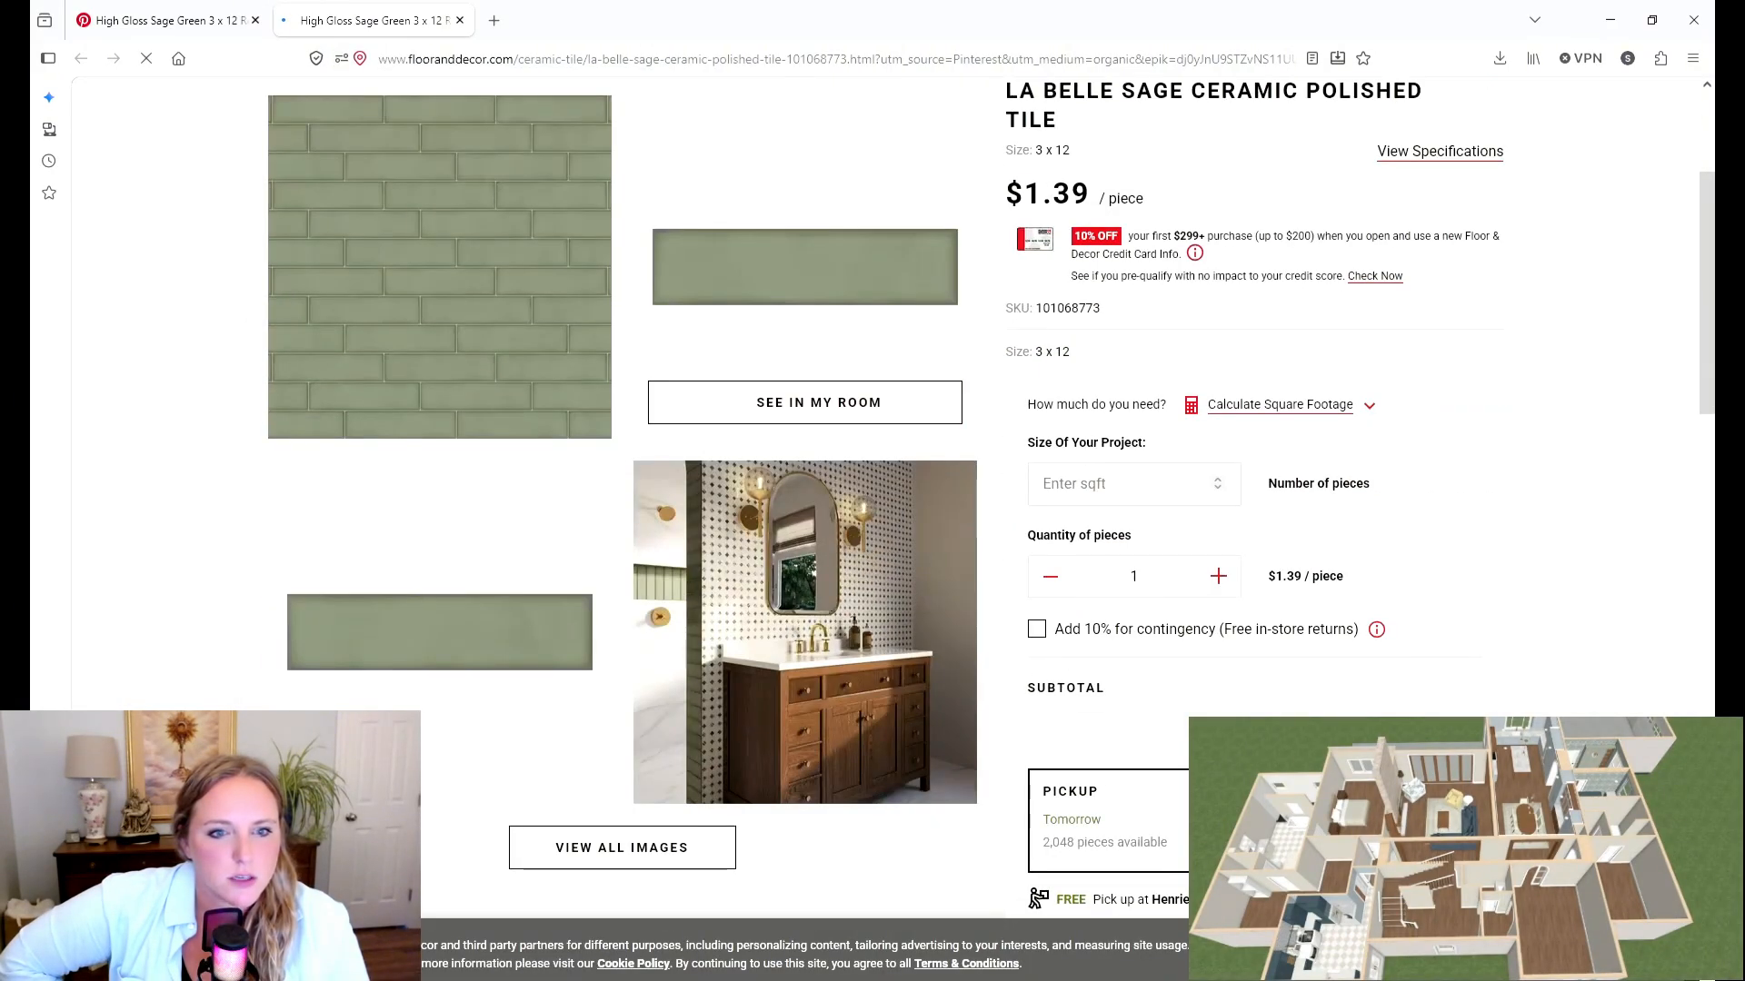
{"action": "left_click", "coordinate": [595, 847]}
{"action": "scroll", "coordinate": [595, 818], "scroll_direction": "down", "scroll_amount": 10}
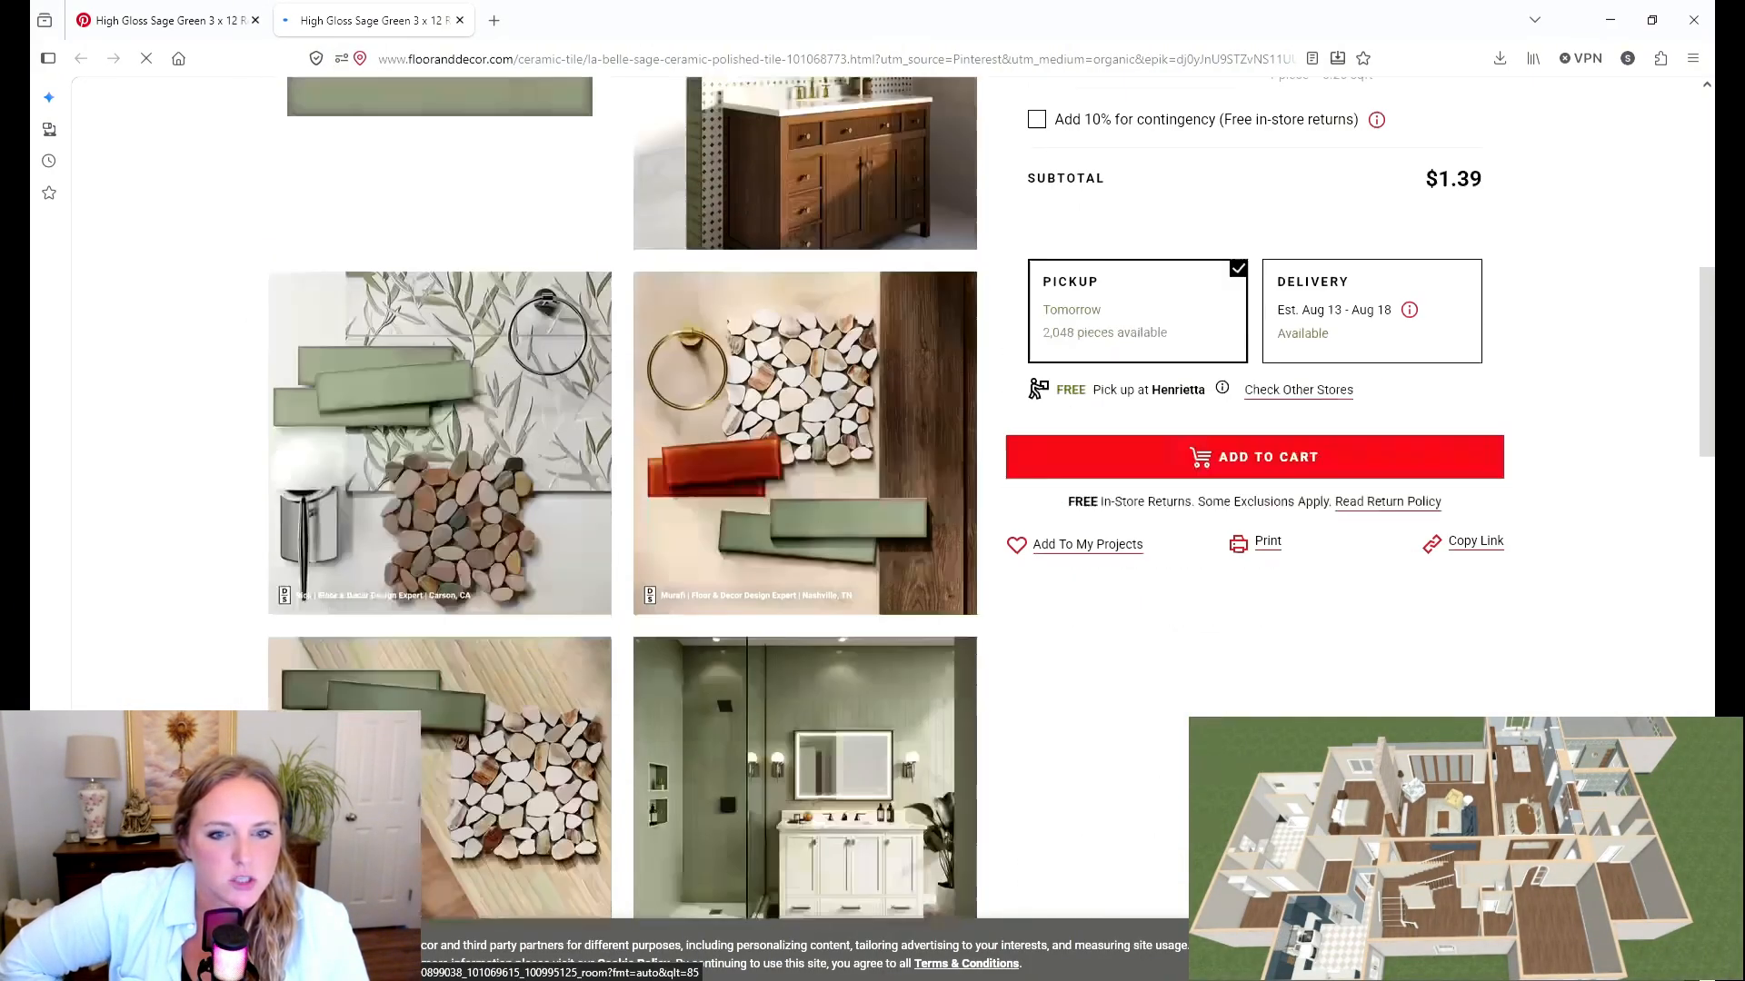
{"action": "scroll", "coordinate": [715, 524], "scroll_direction": "down", "scroll_amount": 8}
{"action": "scroll", "coordinate": [714, 524], "scroll_direction": "up", "scroll_amount": 4}
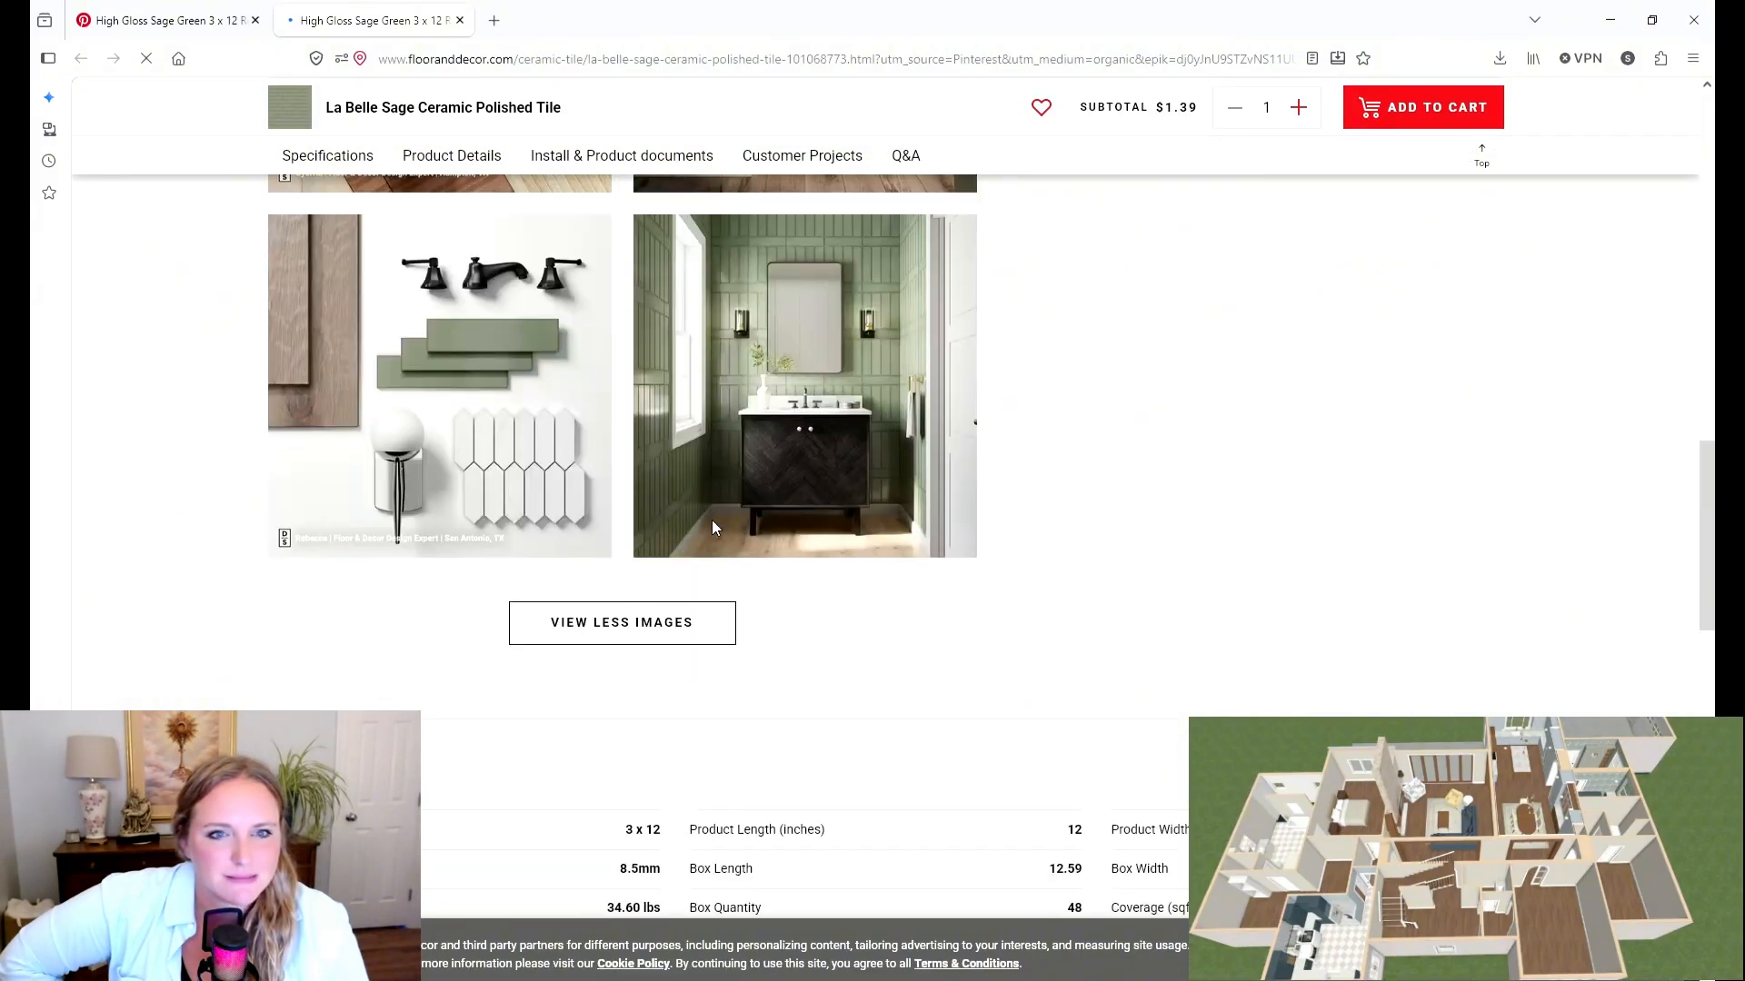
{"action": "scroll", "coordinate": [715, 524], "scroll_direction": "up", "scroll_amount": 4}
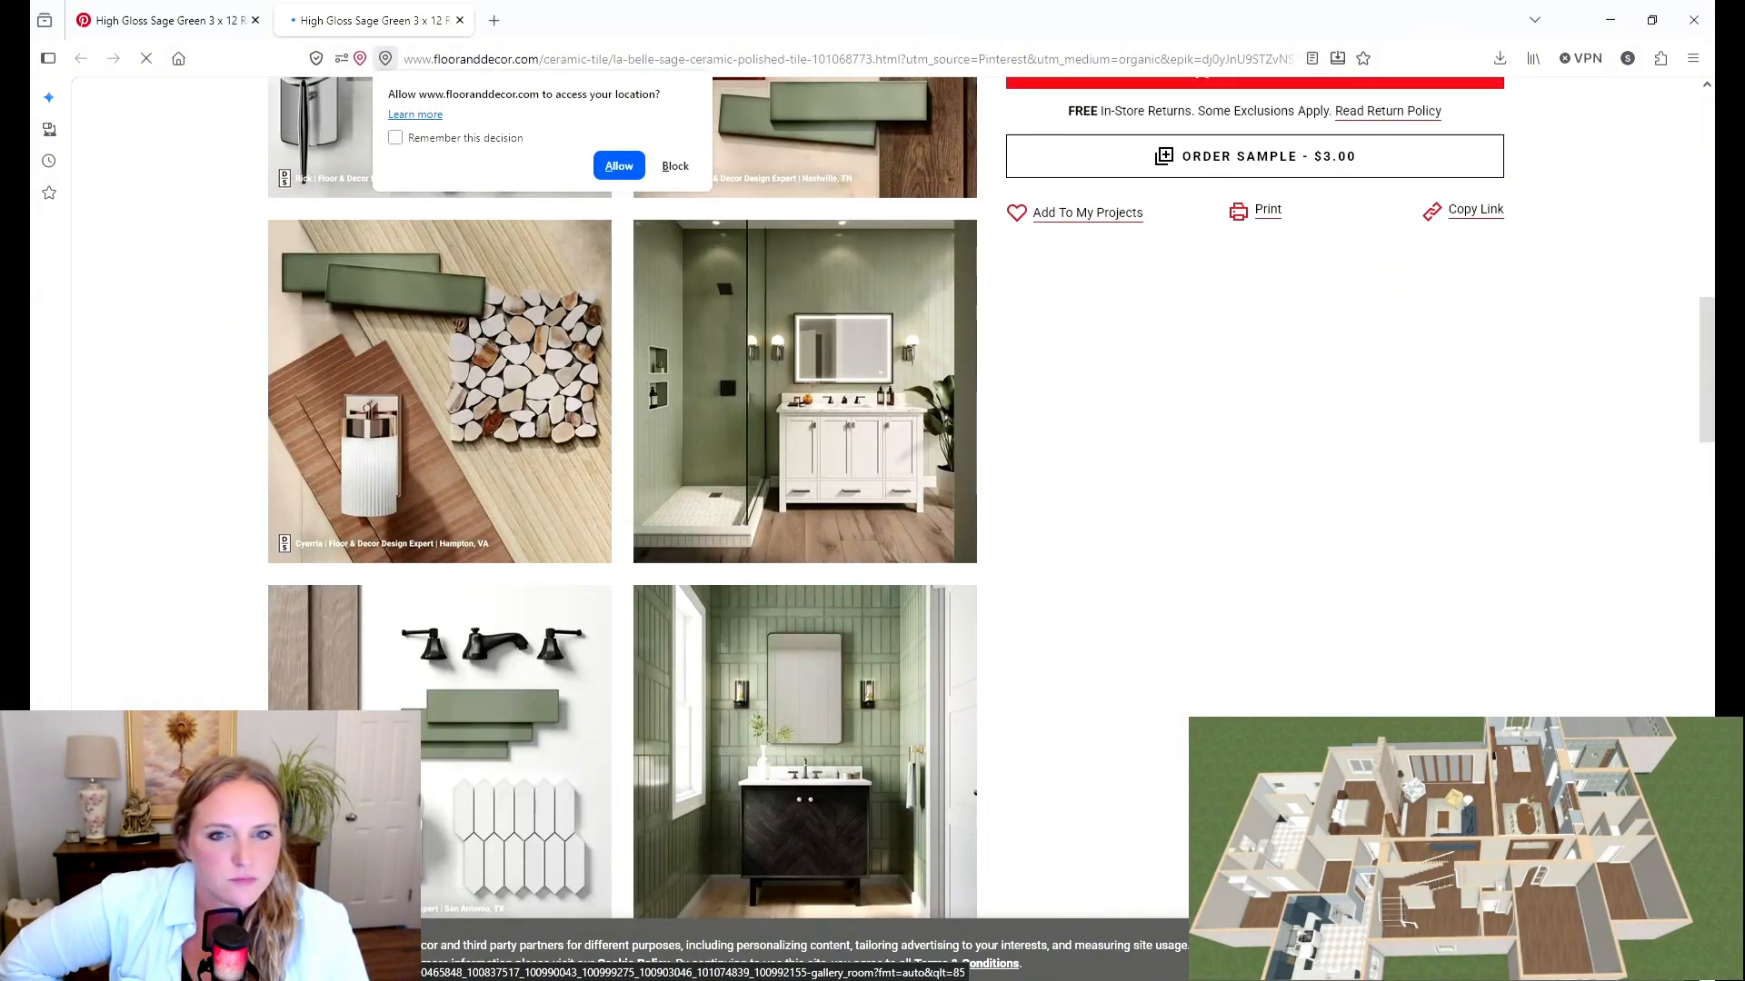
{"action": "scroll", "coordinate": [812, 397], "scroll_direction": "up", "scroll_amount": 2}
{"action": "scroll", "coordinate": [811, 397], "scroll_direction": "up", "scroll_amount": 4}
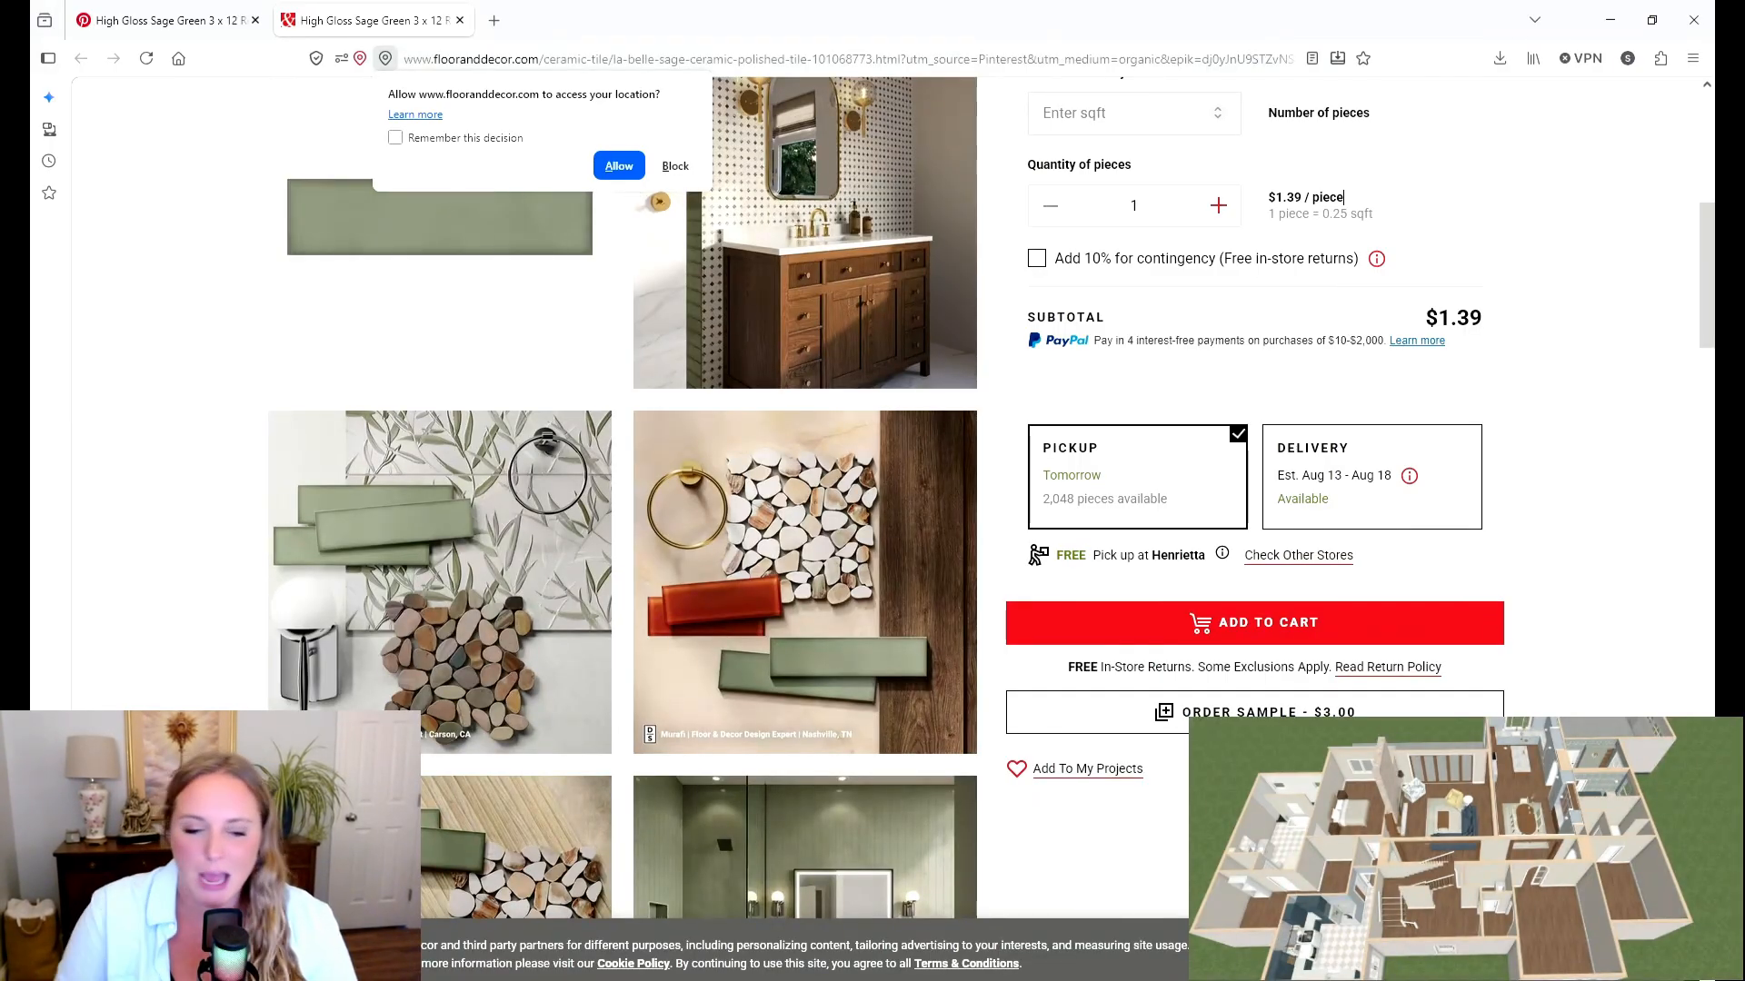
Step: Review the sage tile's room photos again, allow the repeated location request and return to the main brick-pattern image
{"action": "scroll", "coordinate": [1343, 198], "scroll_direction": "down", "scroll_amount": 4}
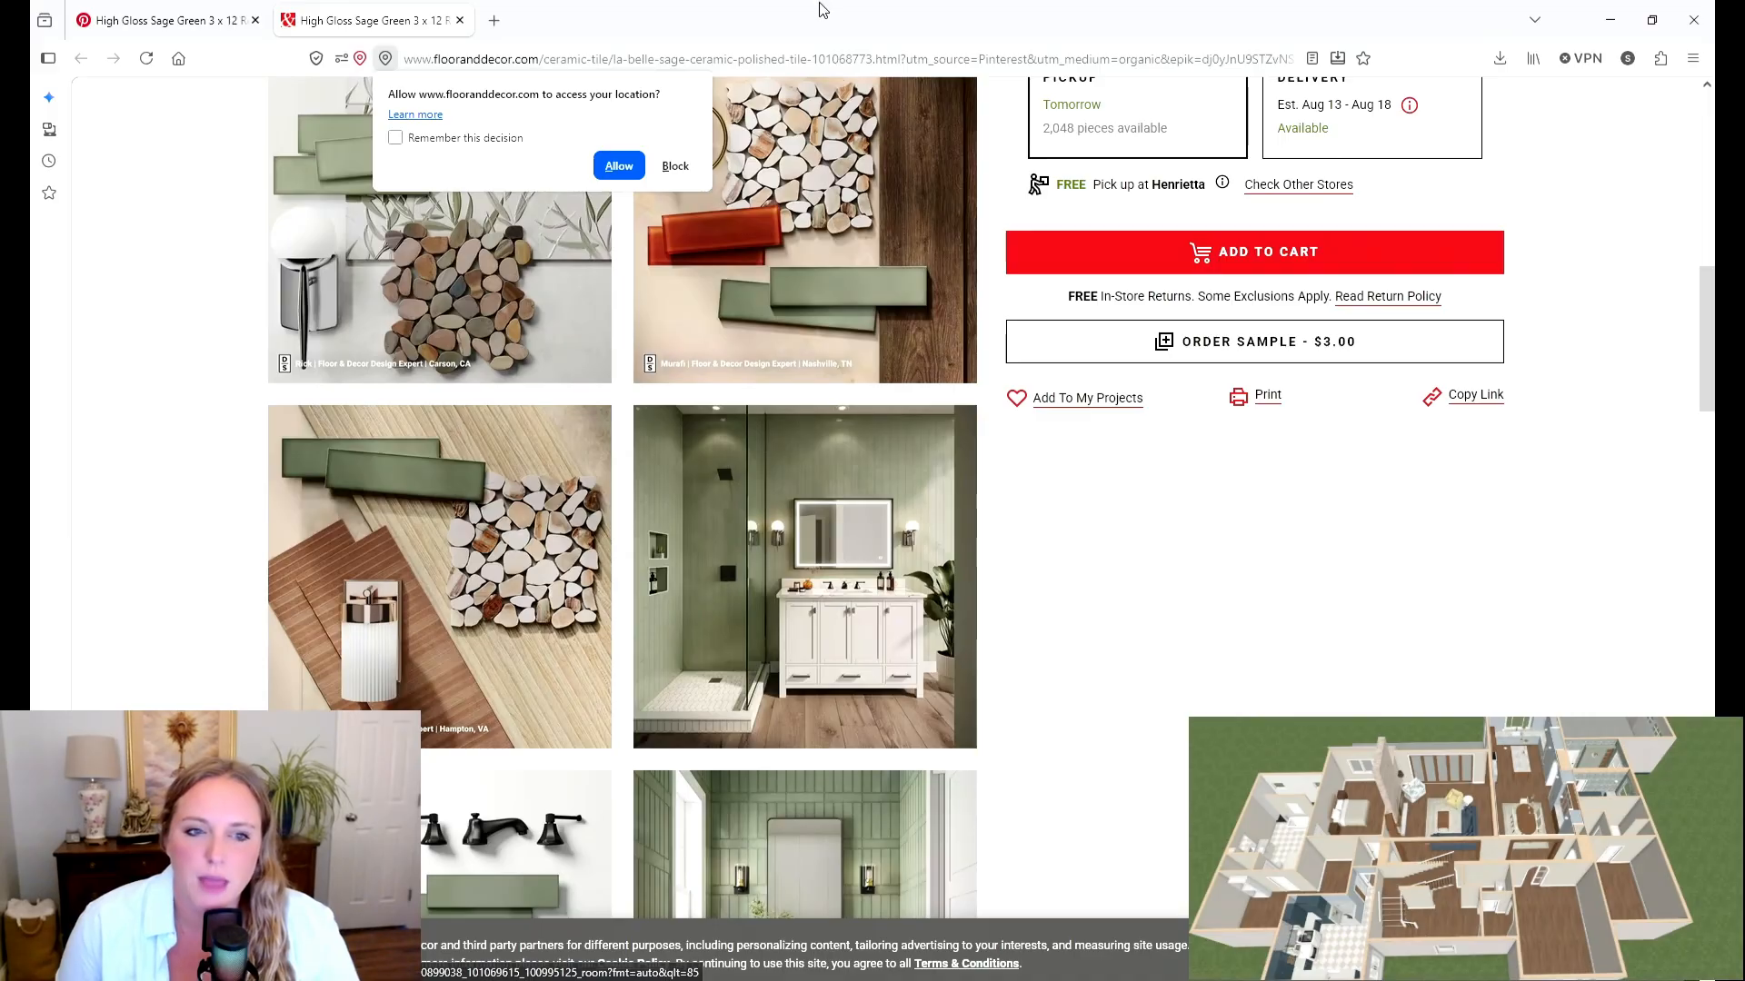
{"action": "scroll", "coordinate": [975, 359], "scroll_direction": "up", "scroll_amount": 6}
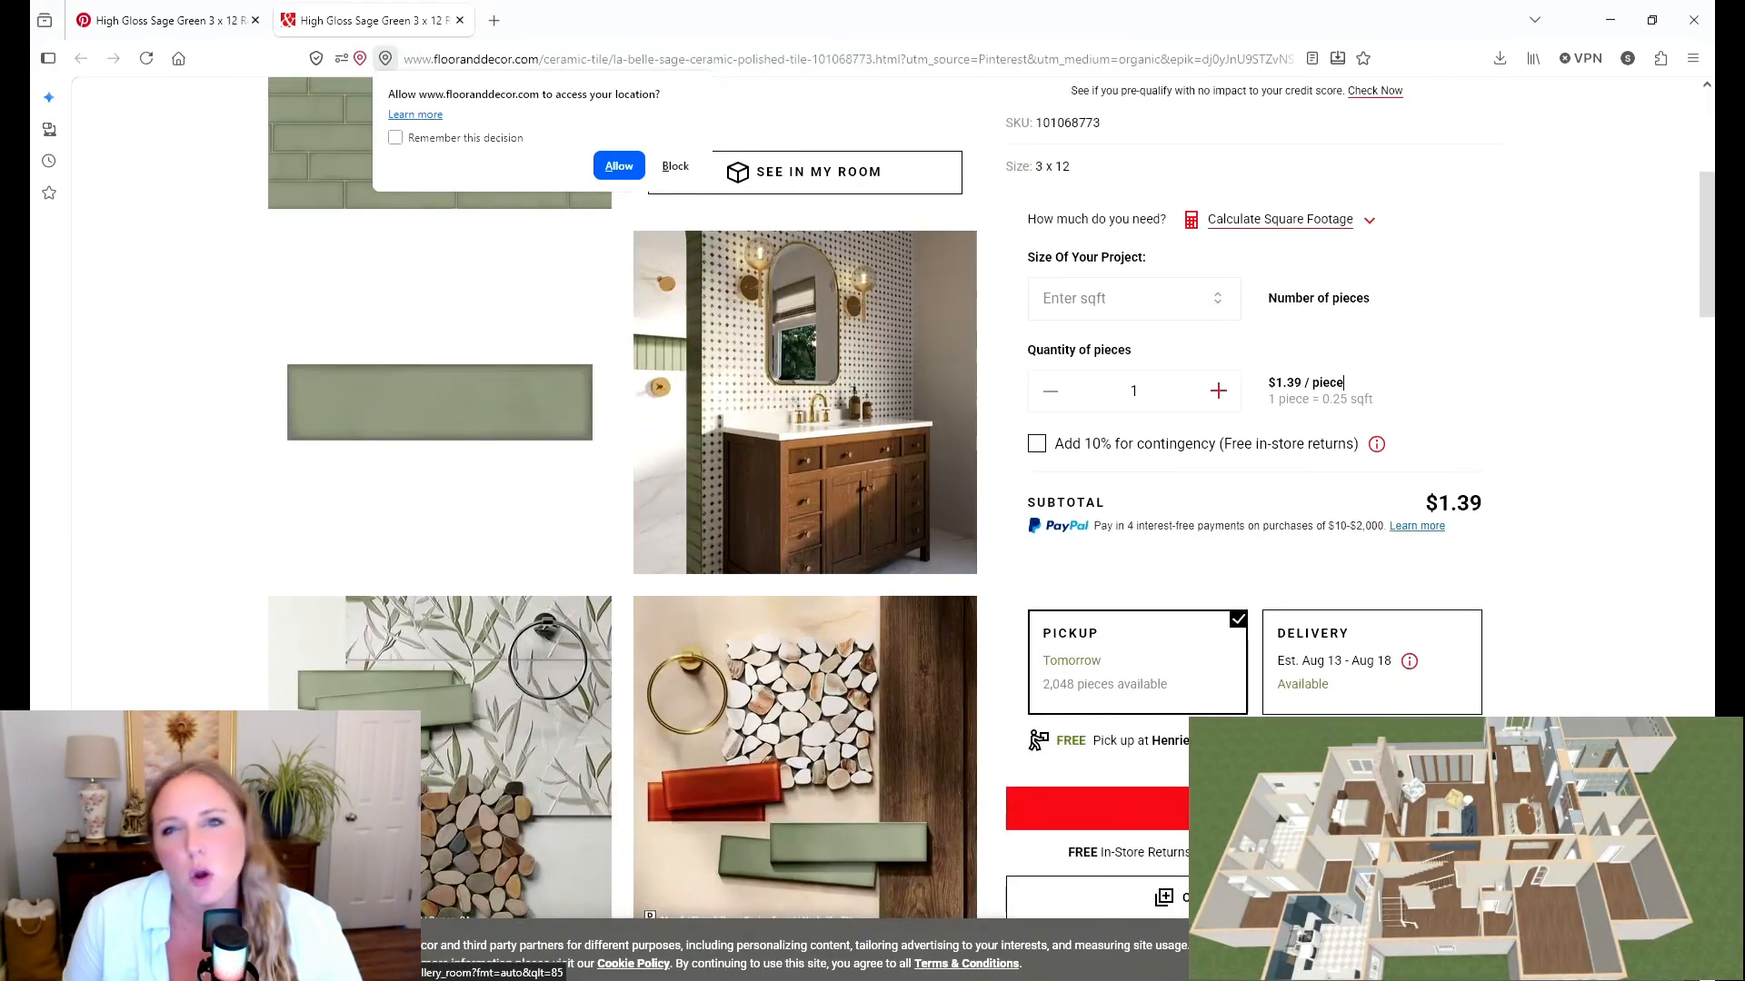
{"action": "left_click", "coordinate": [627, 173]}
{"action": "scroll", "coordinate": [726, 189], "scroll_direction": "up", "scroll_amount": 3}
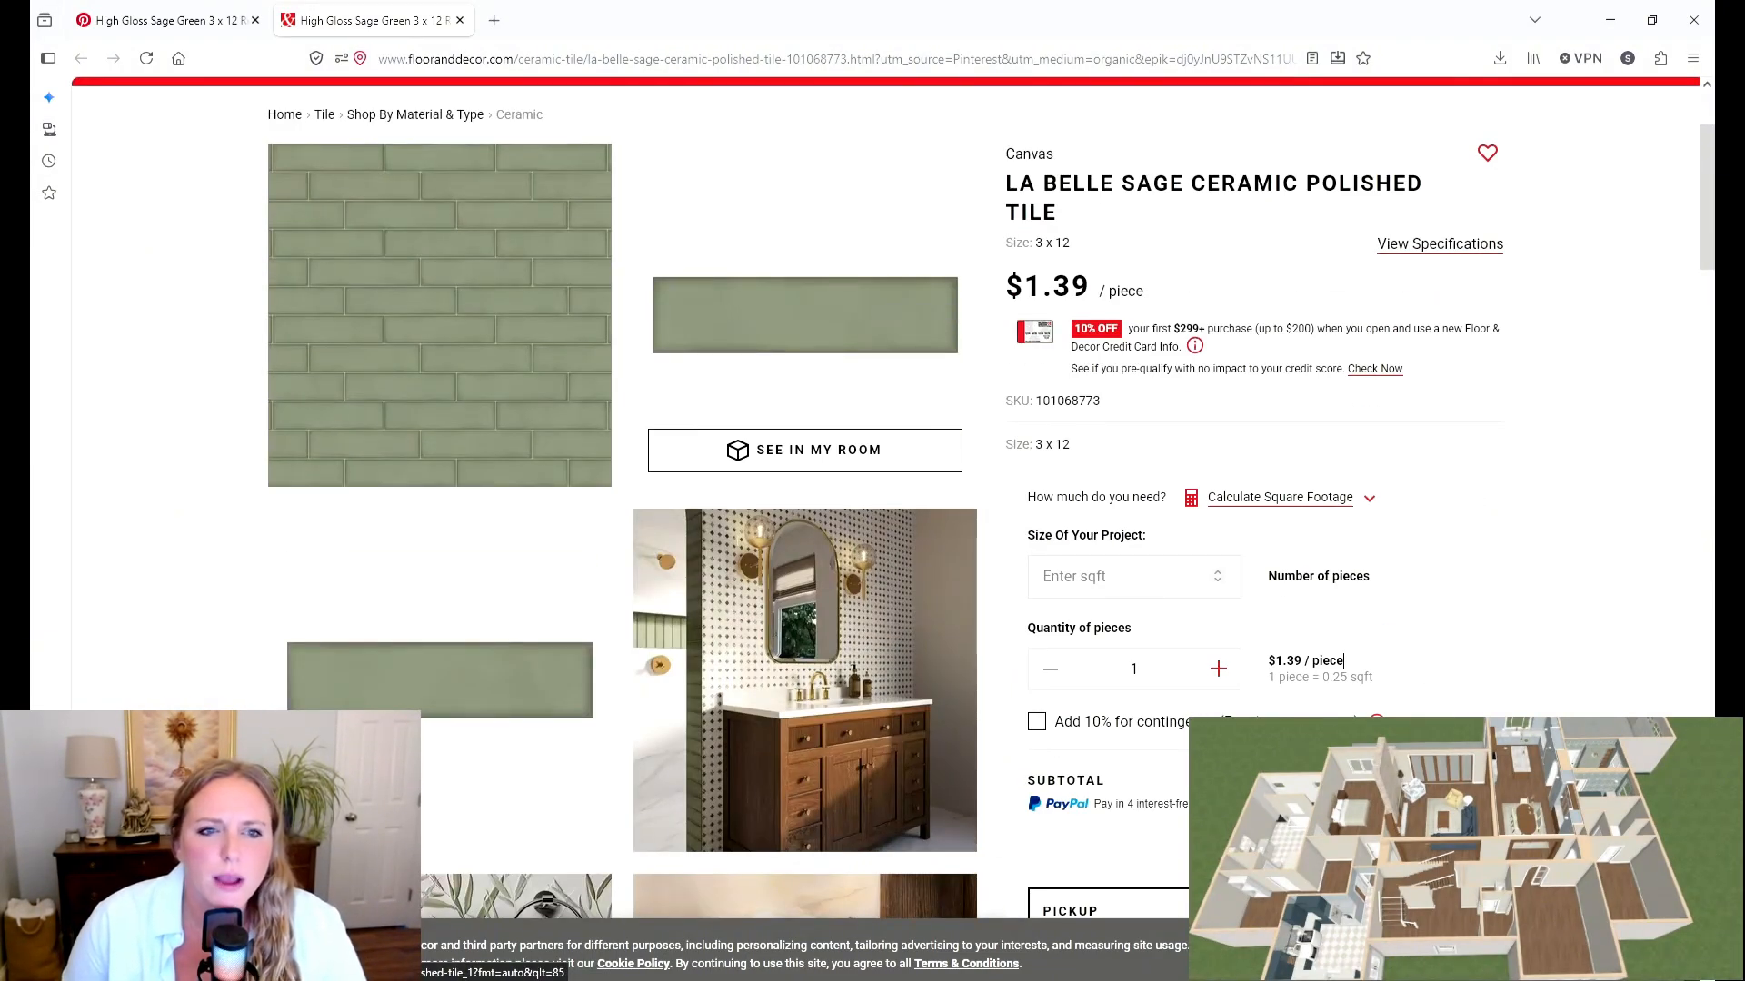
Step: Return to the Pinterest results for green shower tile and look through more of the tile pins
{"action": "scroll", "coordinate": [1343, 661], "scroll_direction": "up", "scroll_amount": 2}
{"action": "left_click", "coordinate": [113, 26]}
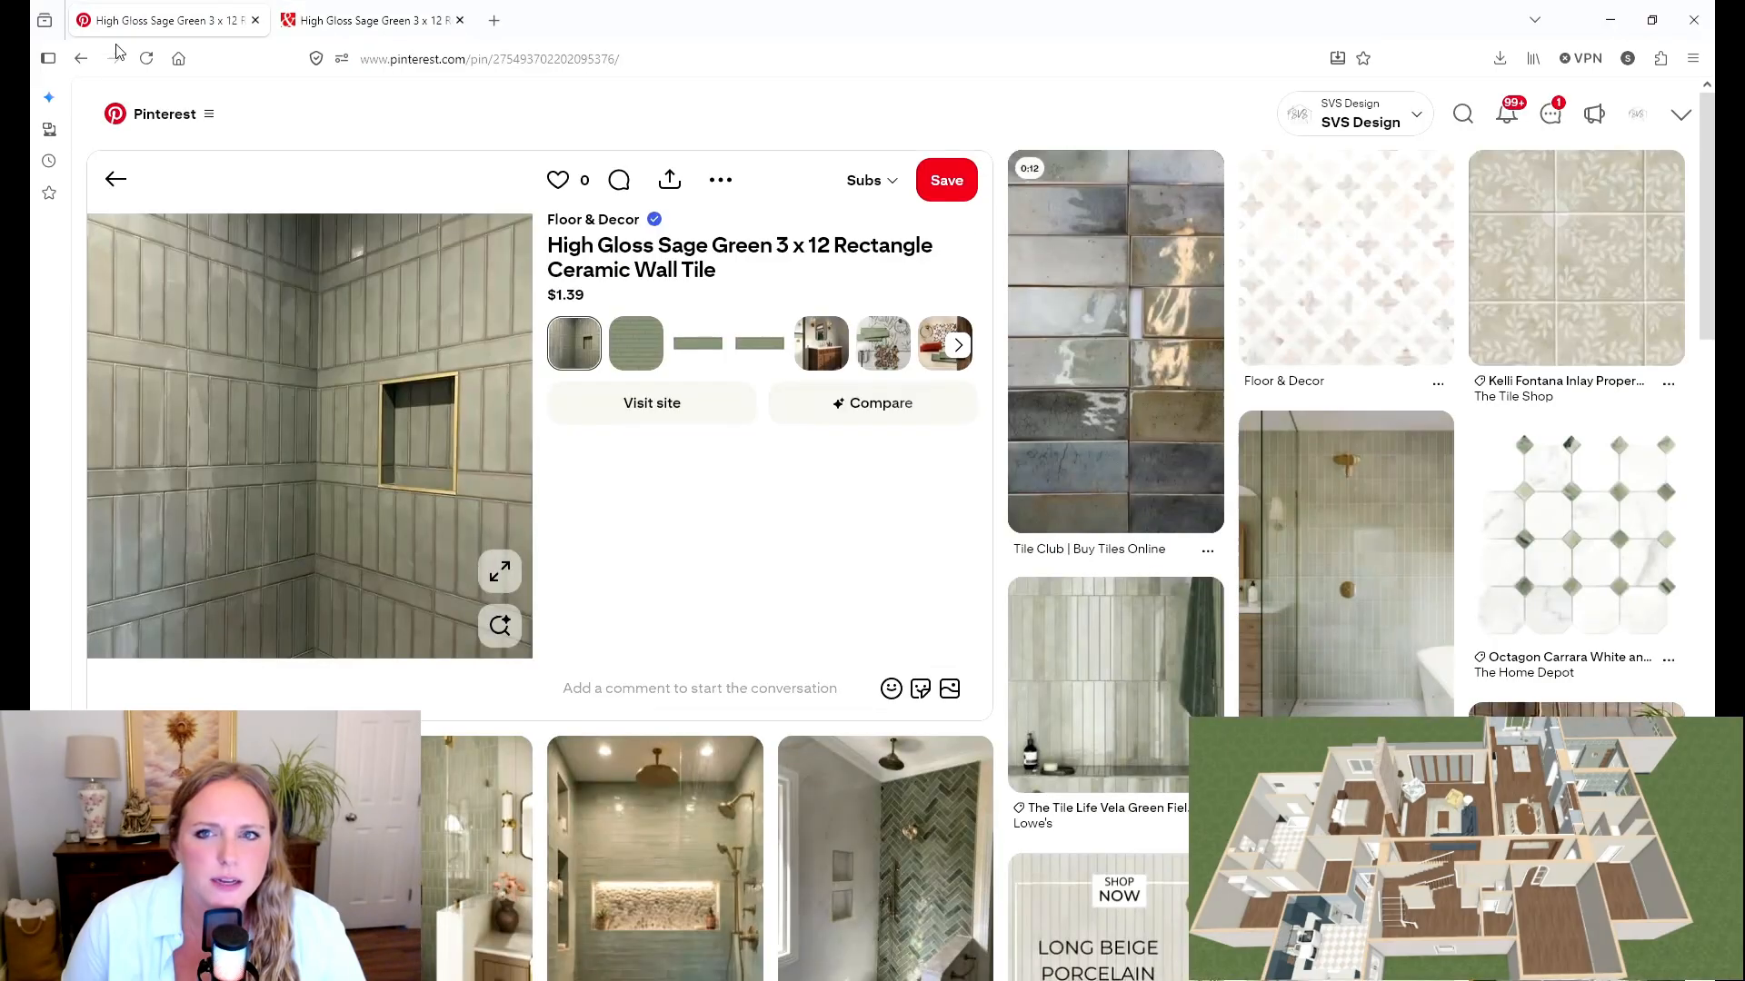
{"action": "left_click", "coordinate": [126, 187]}
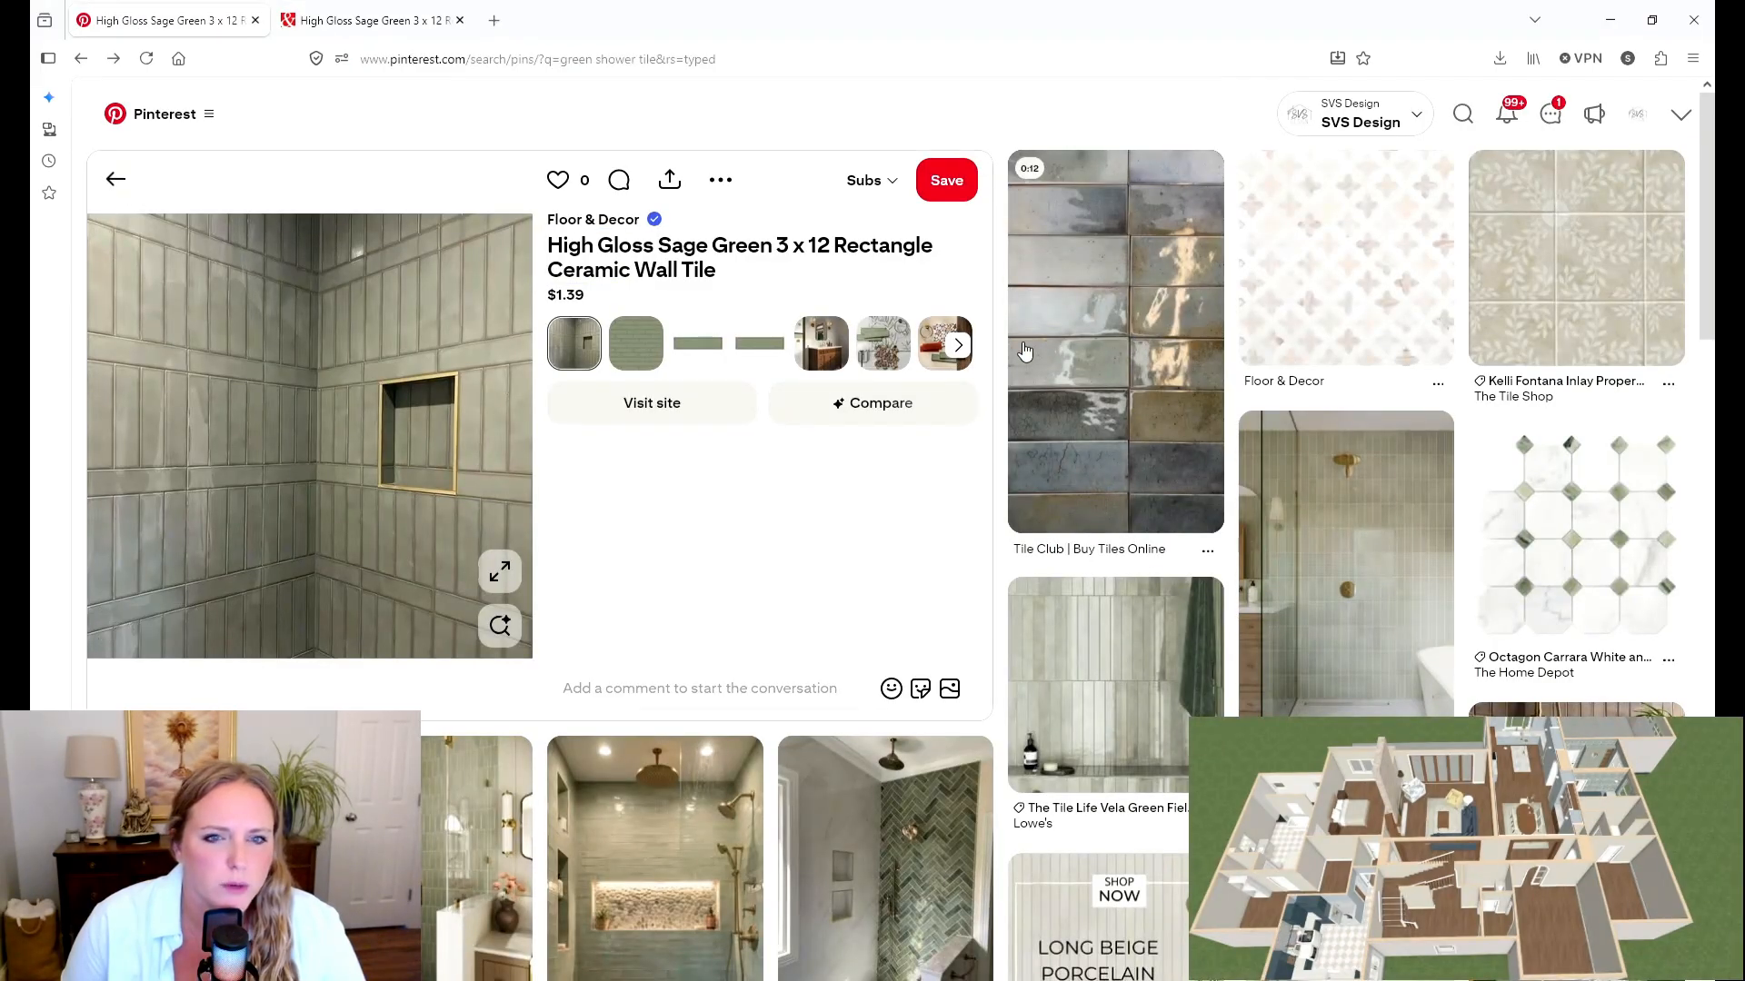
{"action": "scroll", "coordinate": [1283, 427], "scroll_direction": "down", "scroll_amount": 2}
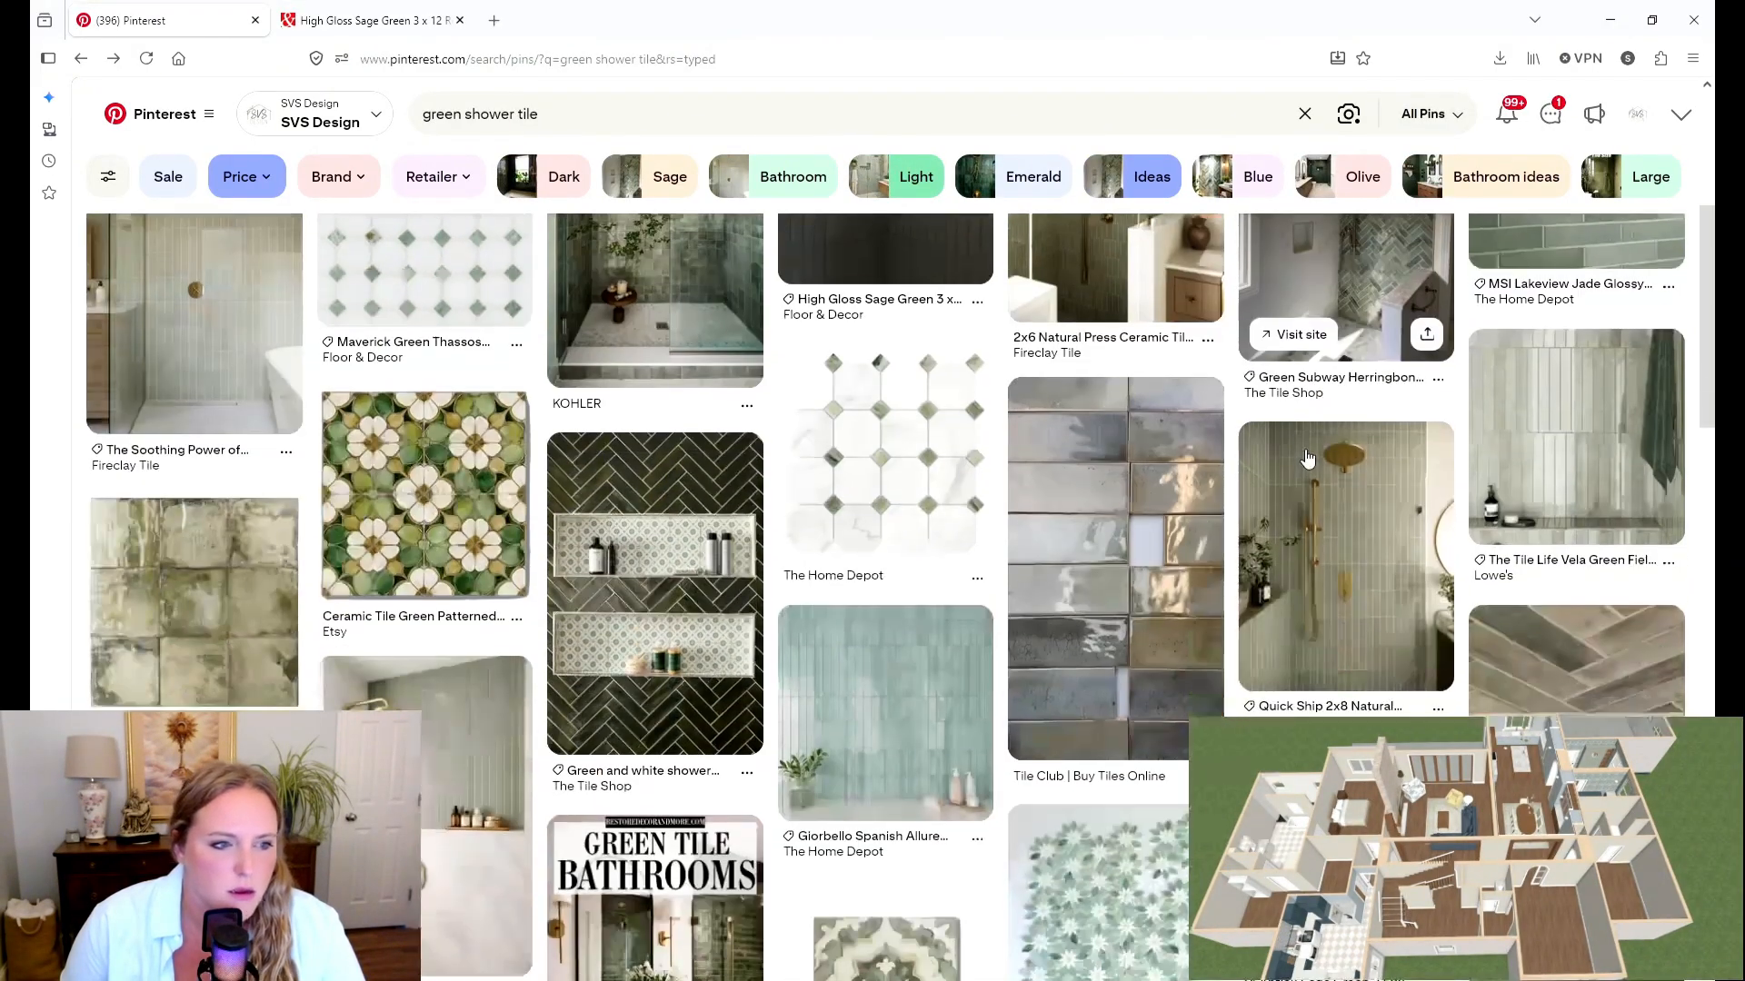
{"action": "scroll", "coordinate": [1309, 435], "scroll_direction": "down", "scroll_amount": 4}
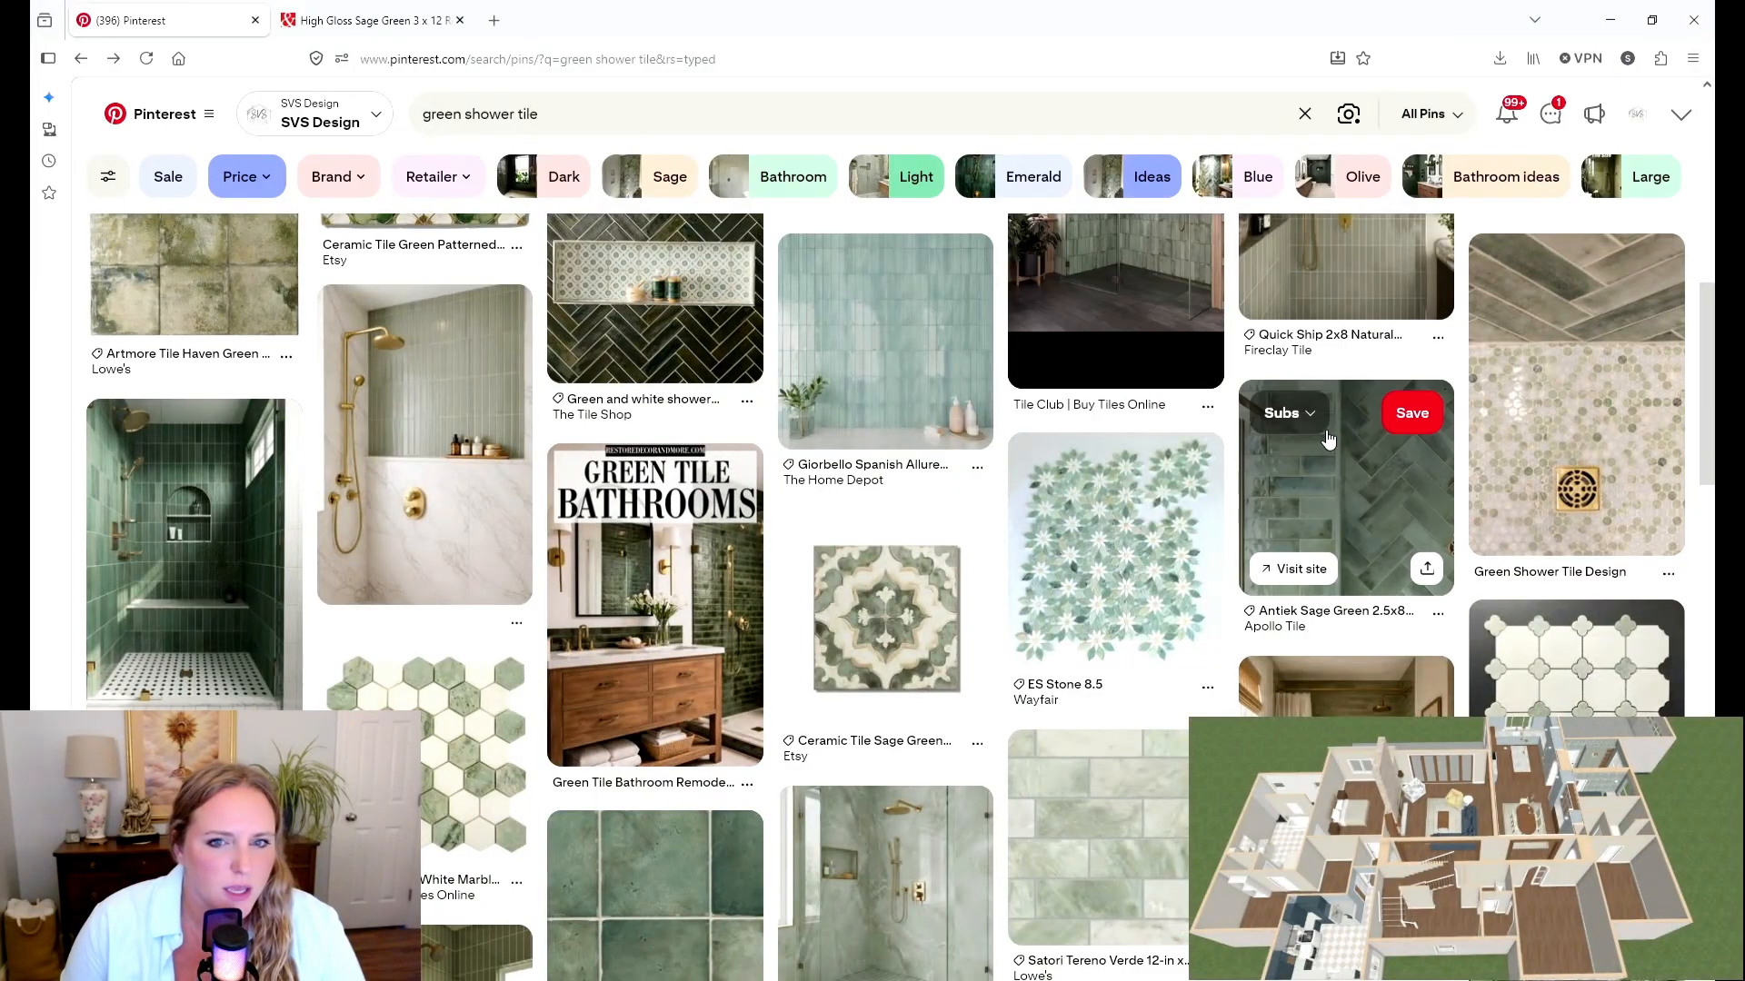
{"action": "scroll", "coordinate": [1328, 440], "scroll_direction": "down", "scroll_amount": 6}
{"action": "scroll", "coordinate": [1328, 439], "scroll_direction": "down", "scroll_amount": 3}
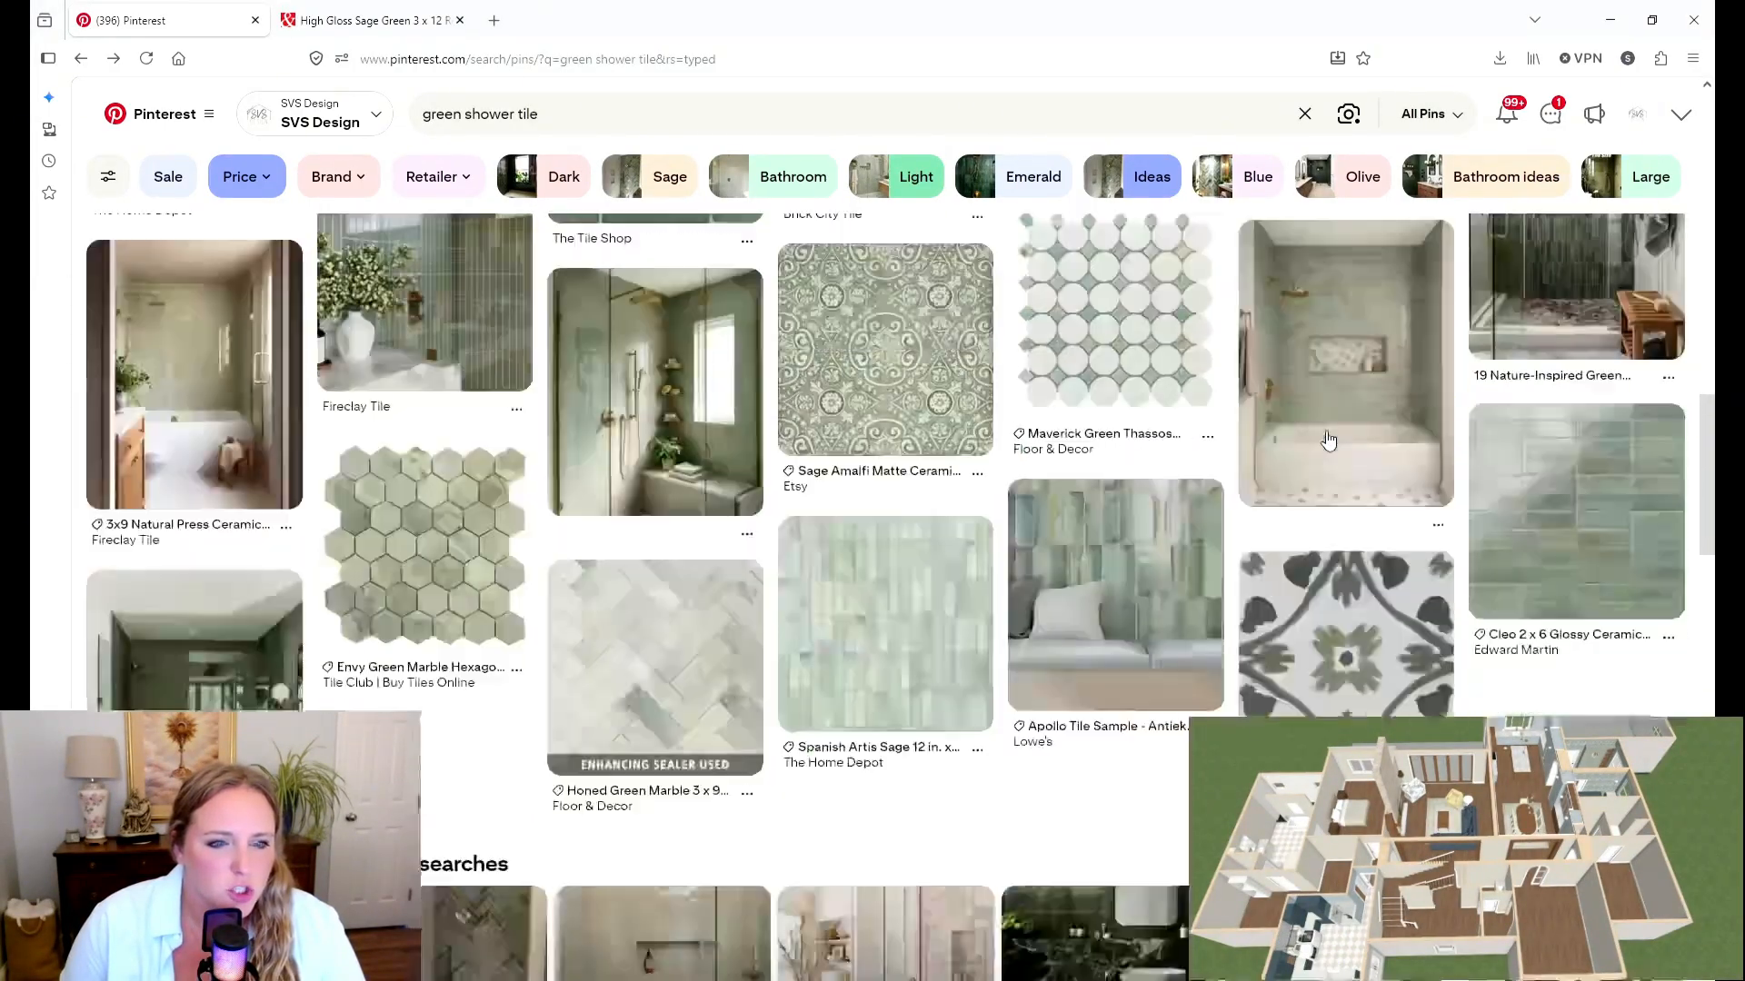
Step: Search Pinterest for "vertical stacked green tile"
{"action": "left_click", "coordinate": [649, 115]}
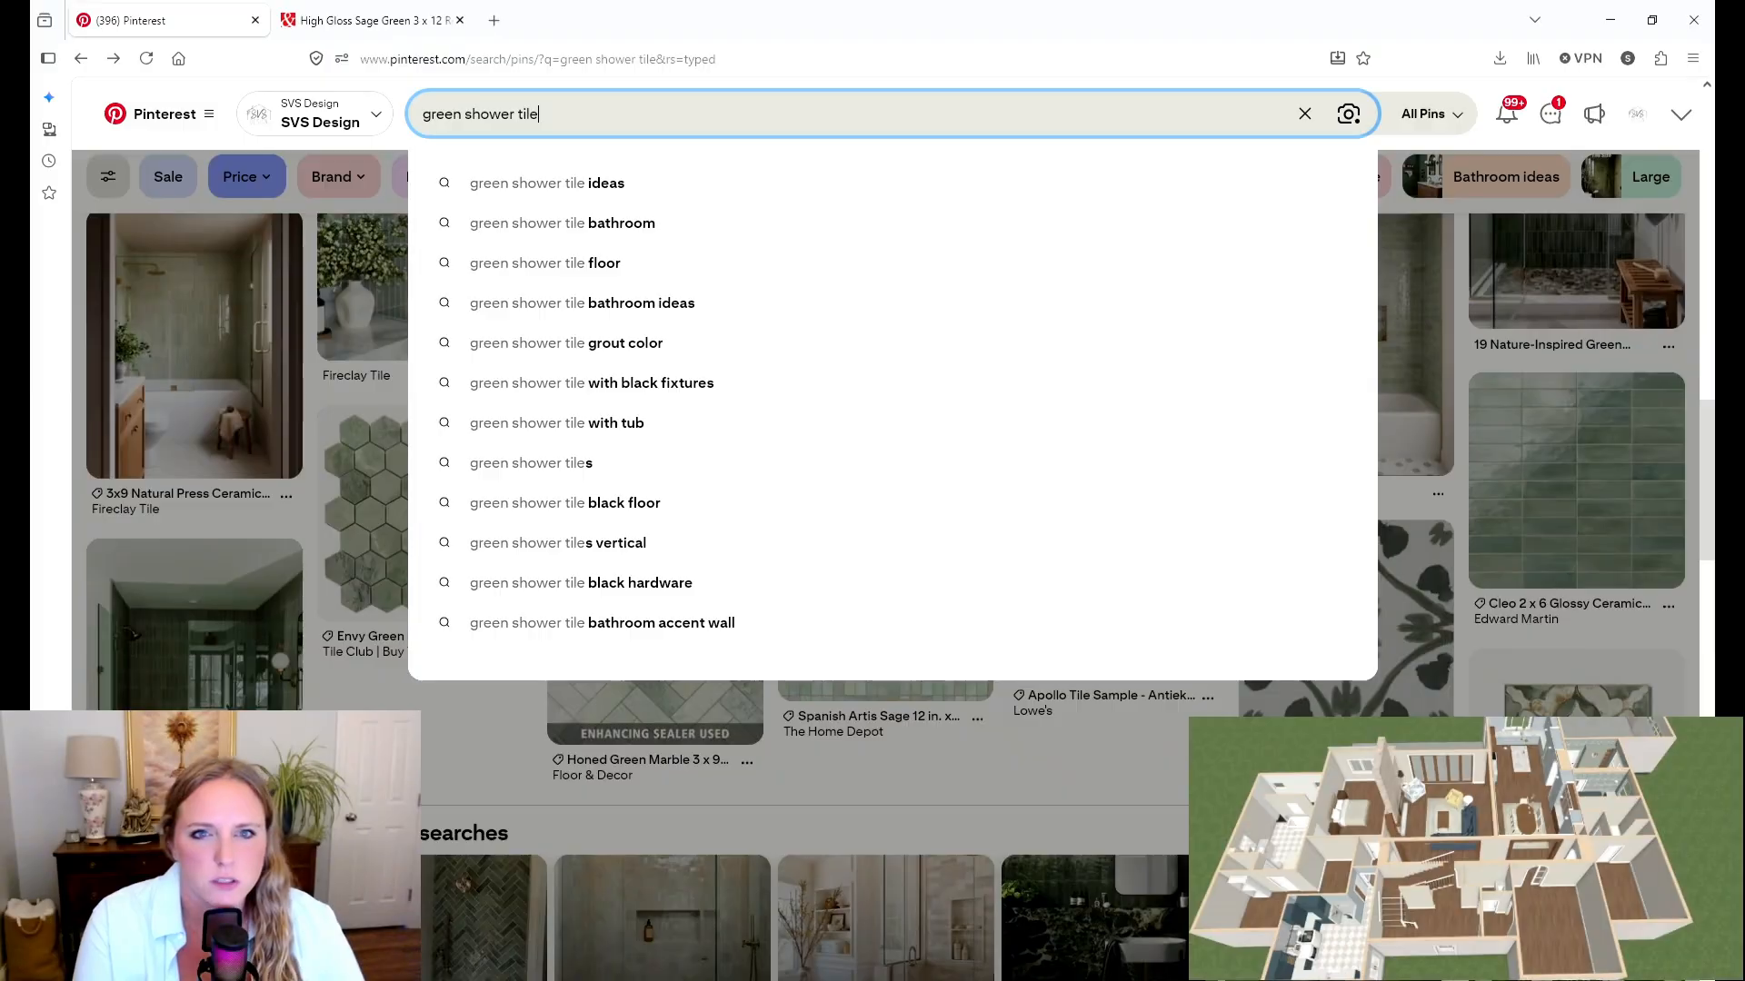
{"action": "key", "text": "ctrl+a"}
{"action": "type", "text": "vertical "}
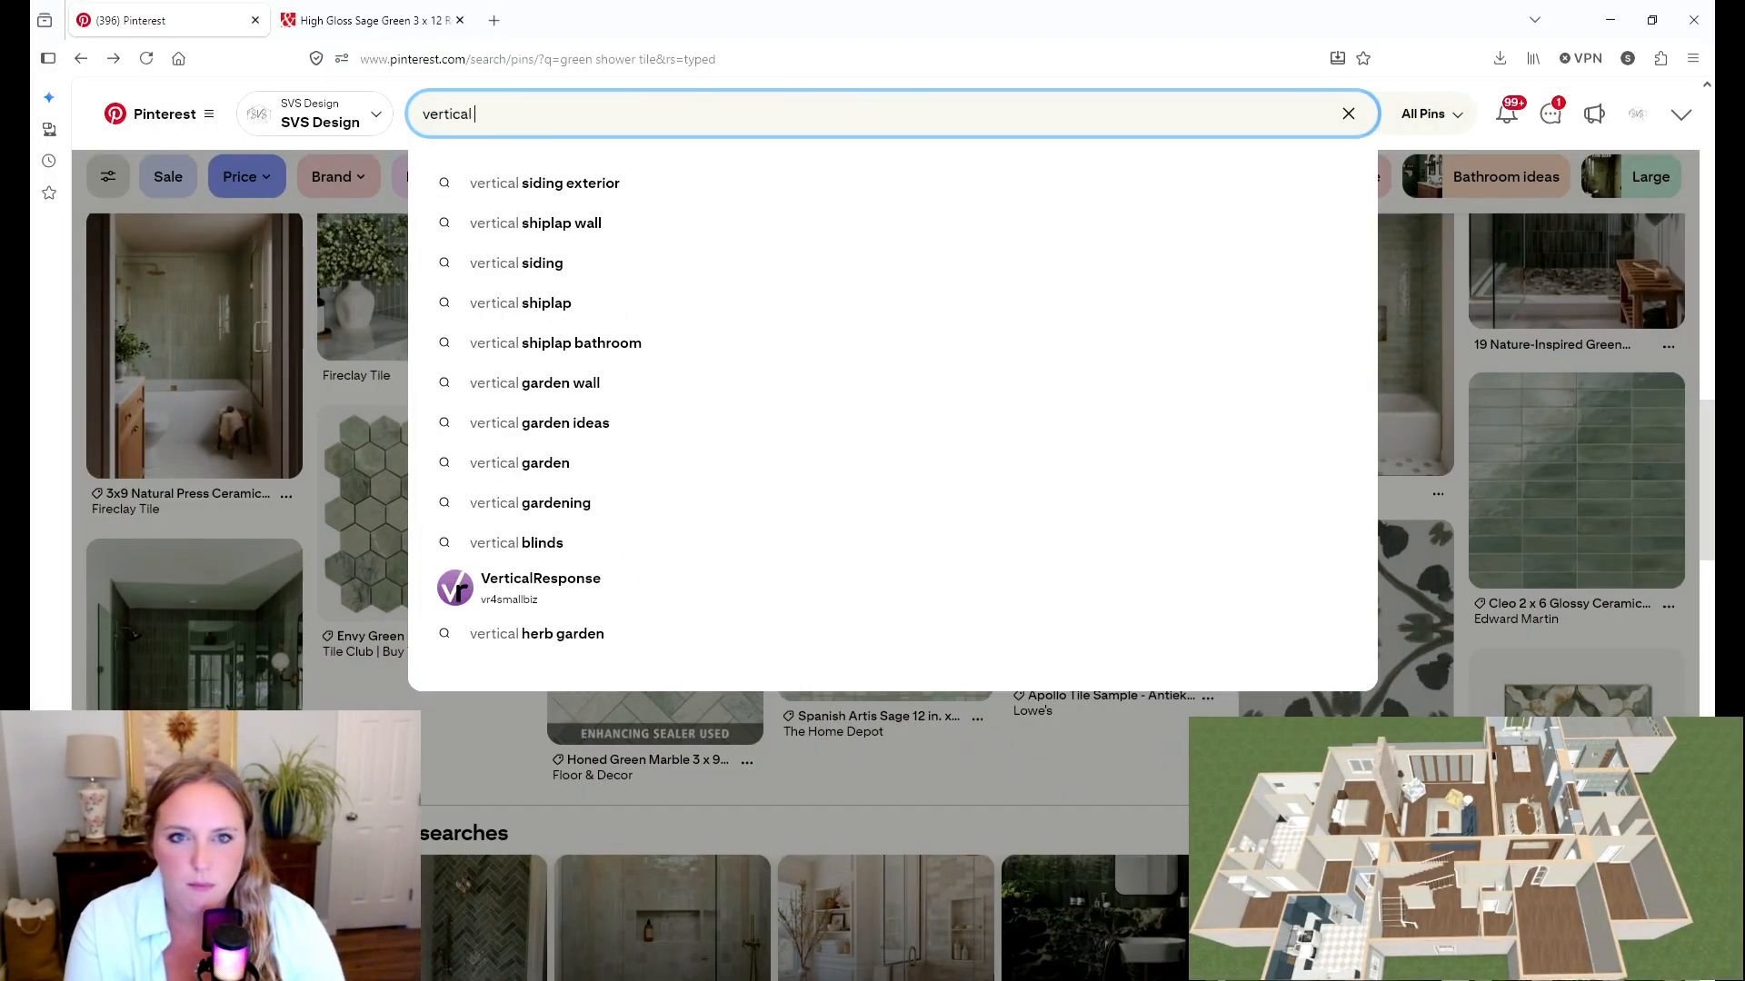
{"action": "type", "text": "stacked"}
{"action": "key", "text": "Return"}
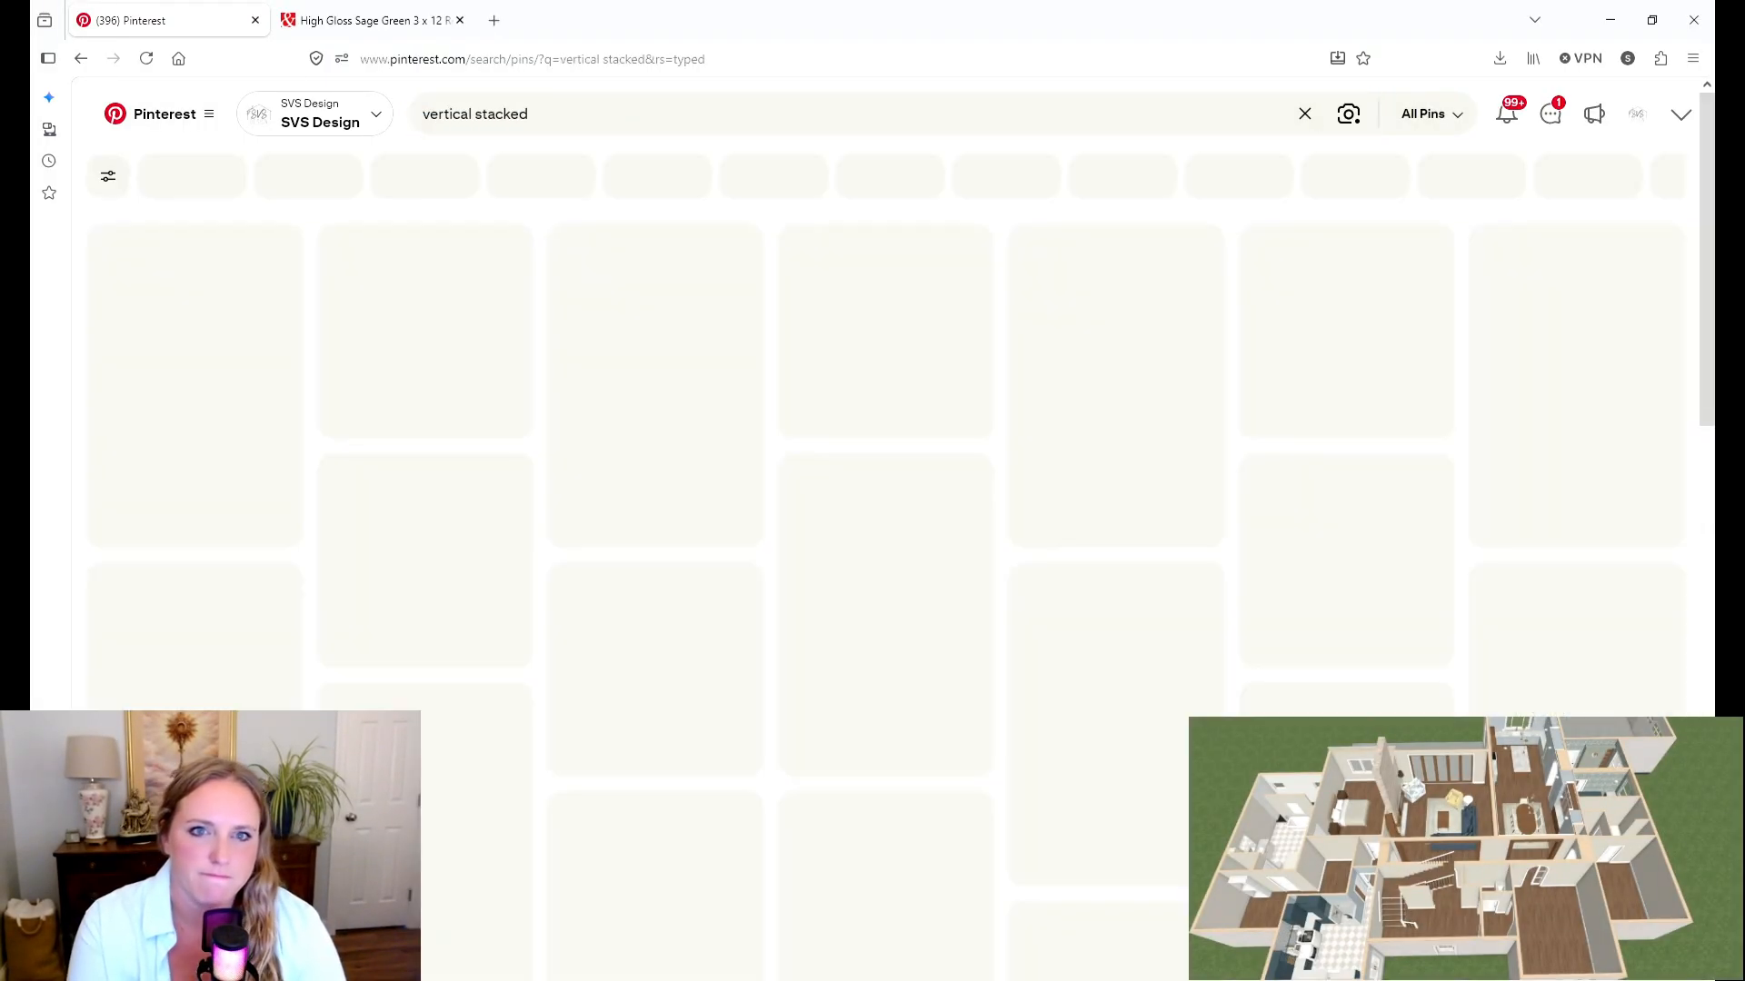
{"action": "left_click", "coordinate": [592, 115]}
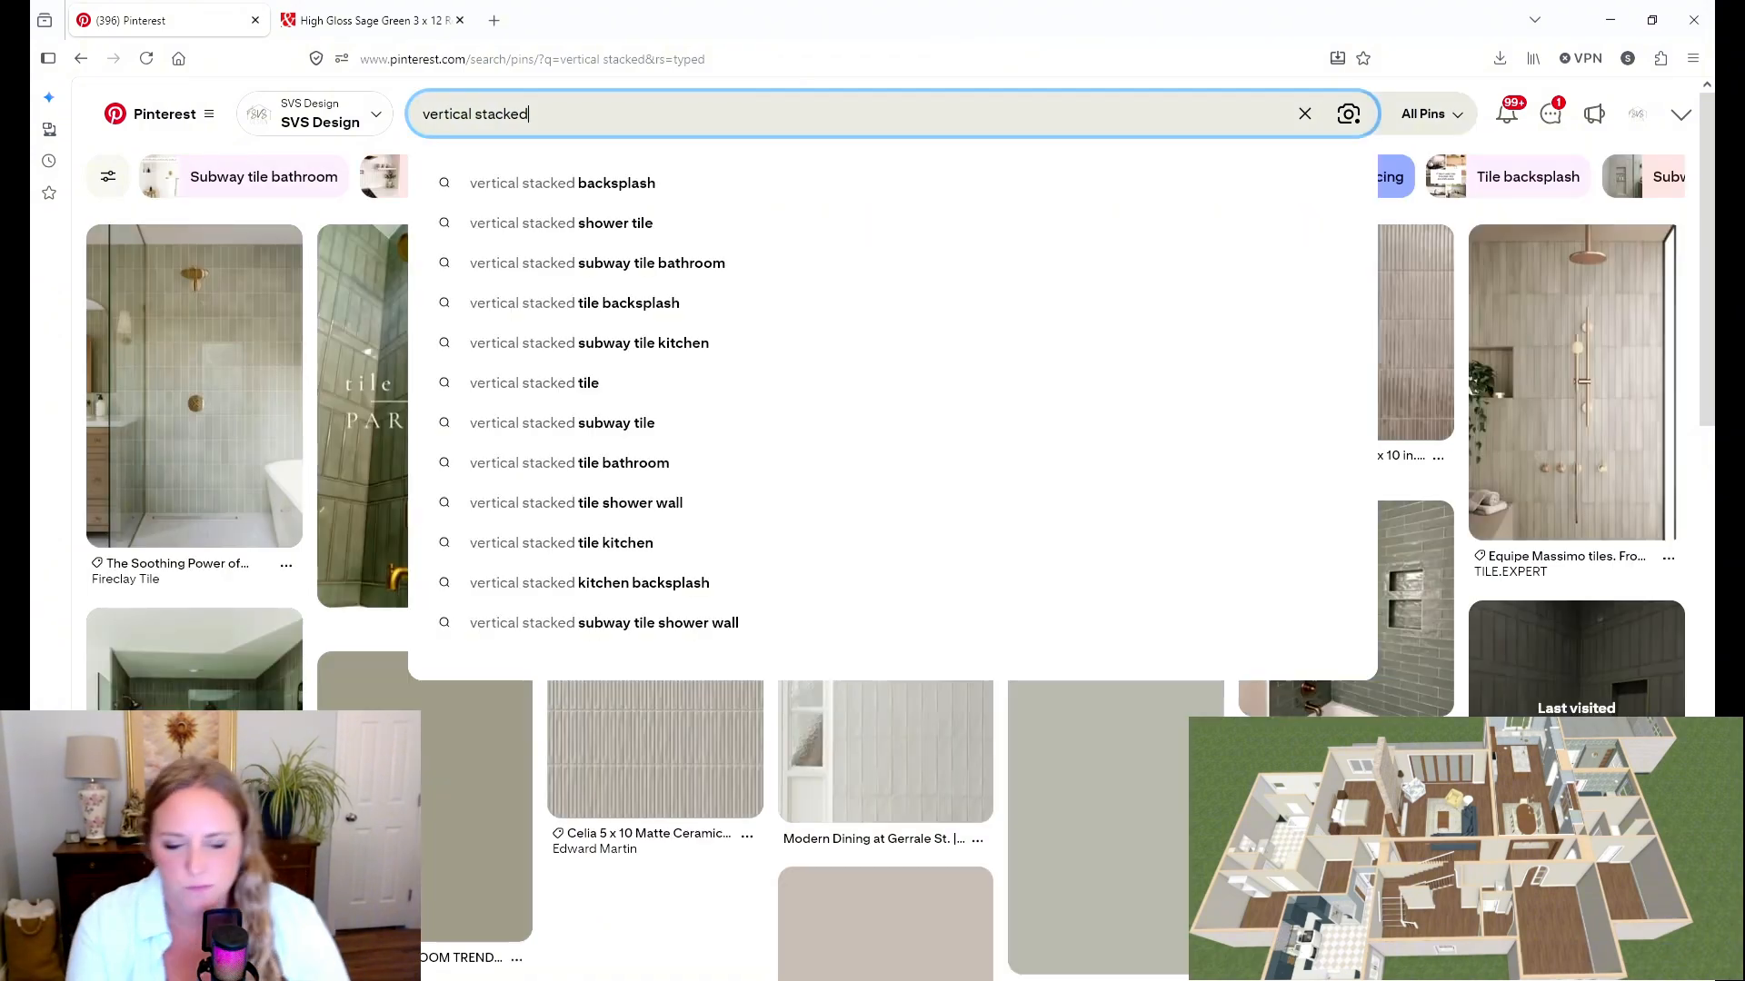
{"action": "type", "text": "green tile"}
{"action": "key", "text": "Return"}
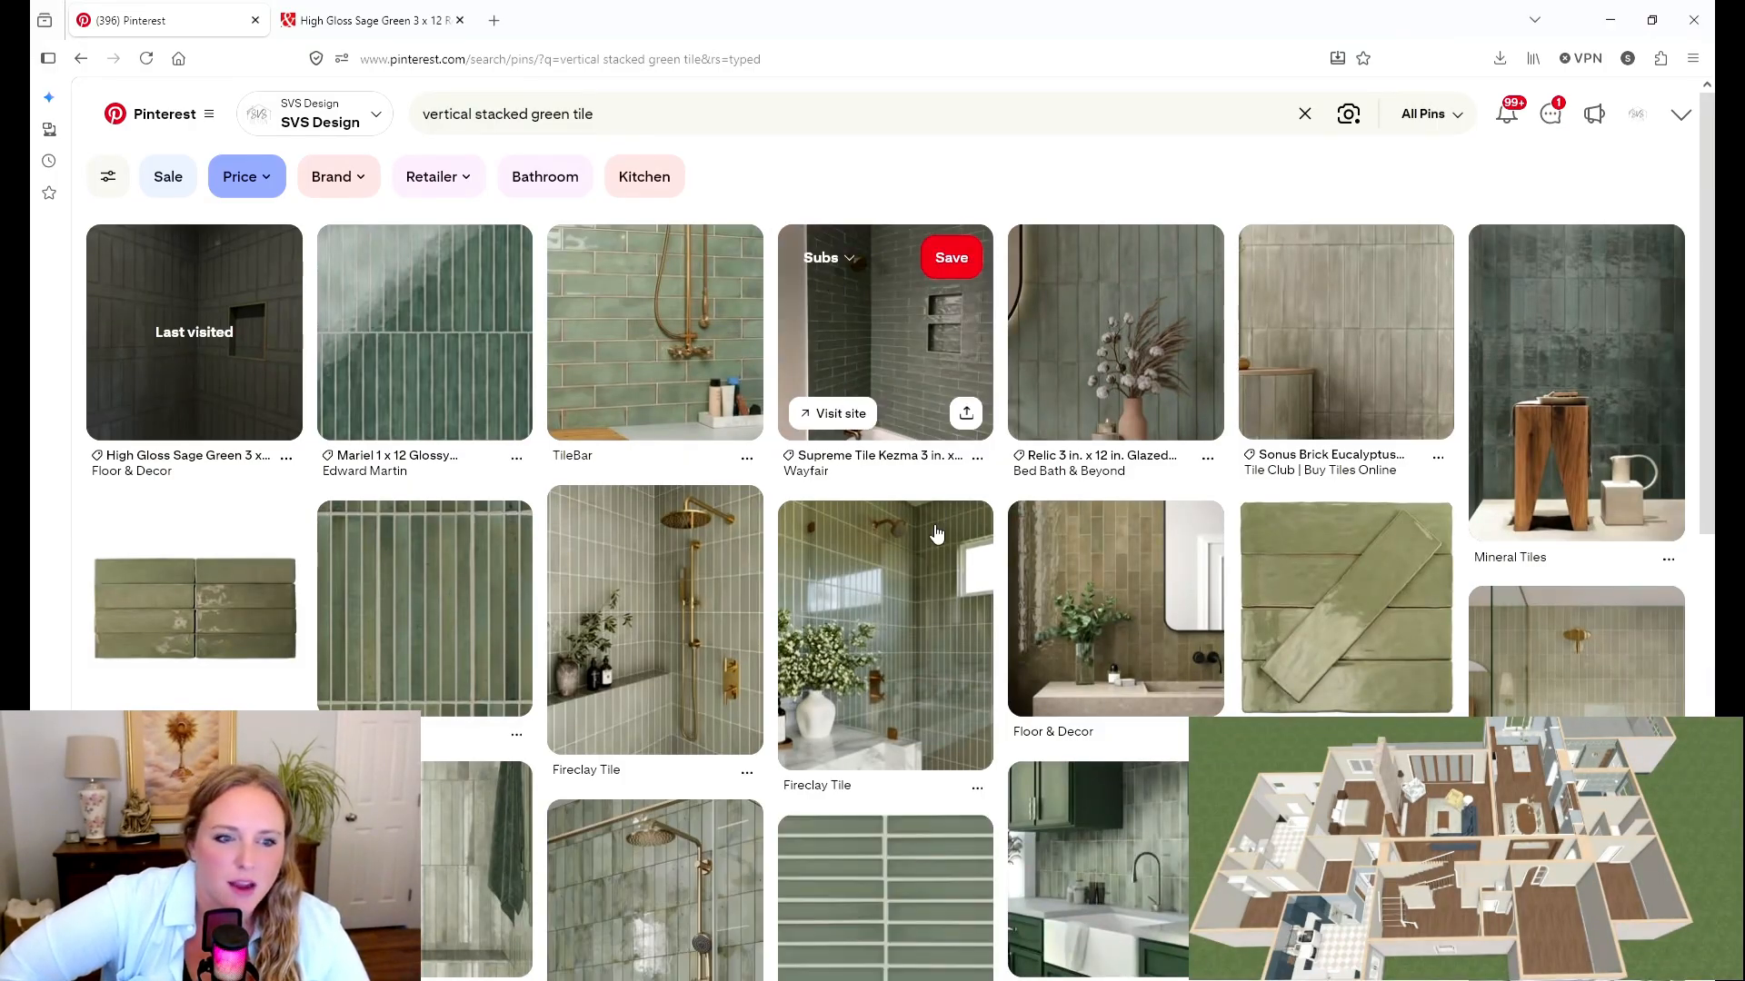
Step: Browse the stacked green tile results, open the Floor & Decor La Belle Sage Stack Ceramic Mosaic pin and copy its image
{"action": "scroll", "coordinate": [944, 563], "scroll_direction": "down", "scroll_amount": 1}
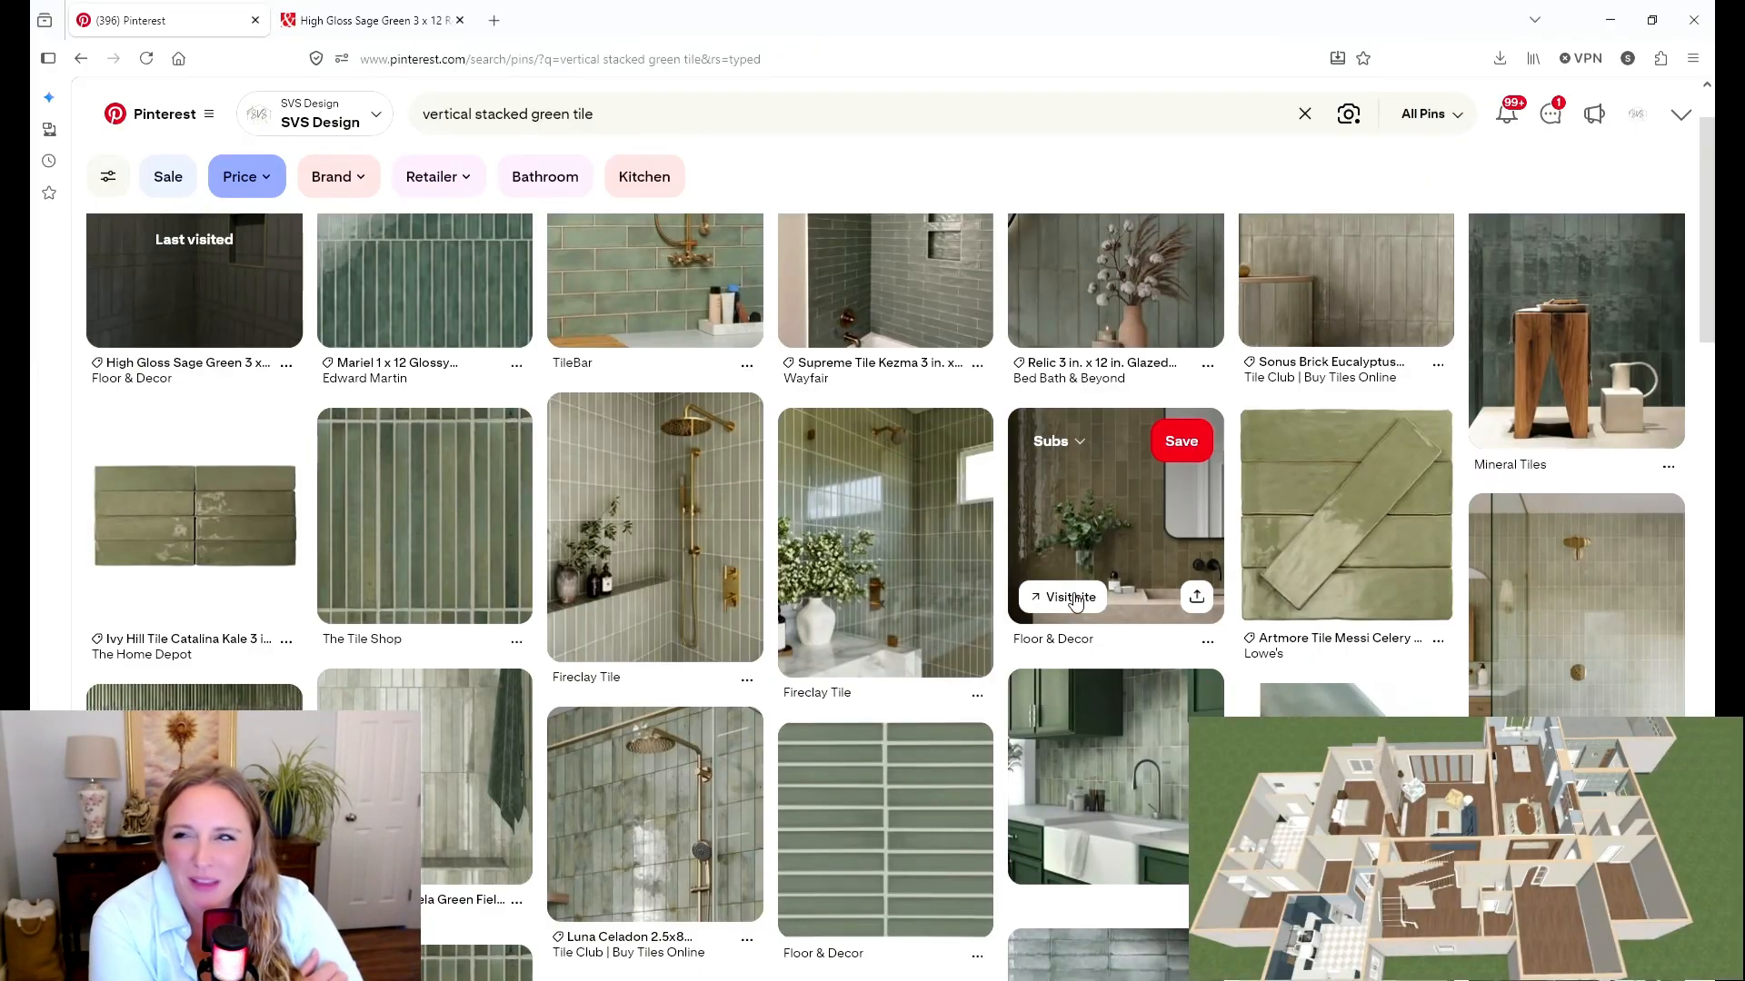
{"action": "scroll", "coordinate": [1010, 718], "scroll_direction": "down", "scroll_amount": 2}
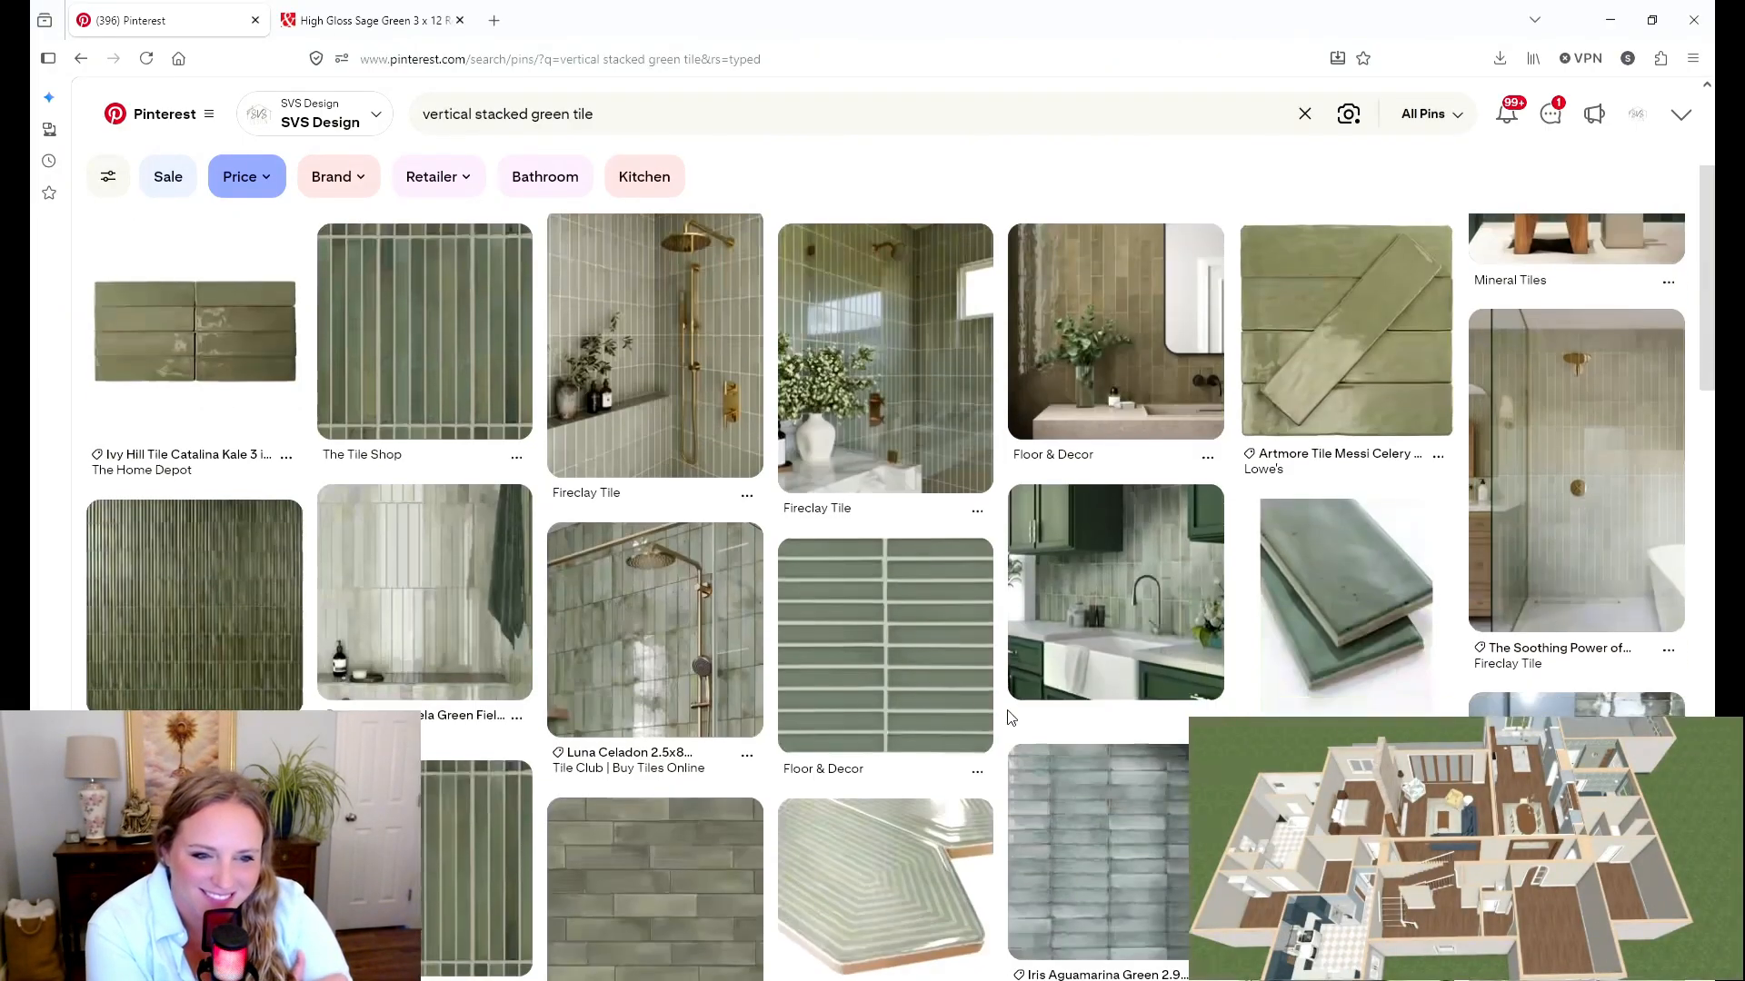
{"action": "scroll", "coordinate": [1010, 718], "scroll_direction": "down", "scroll_amount": 5}
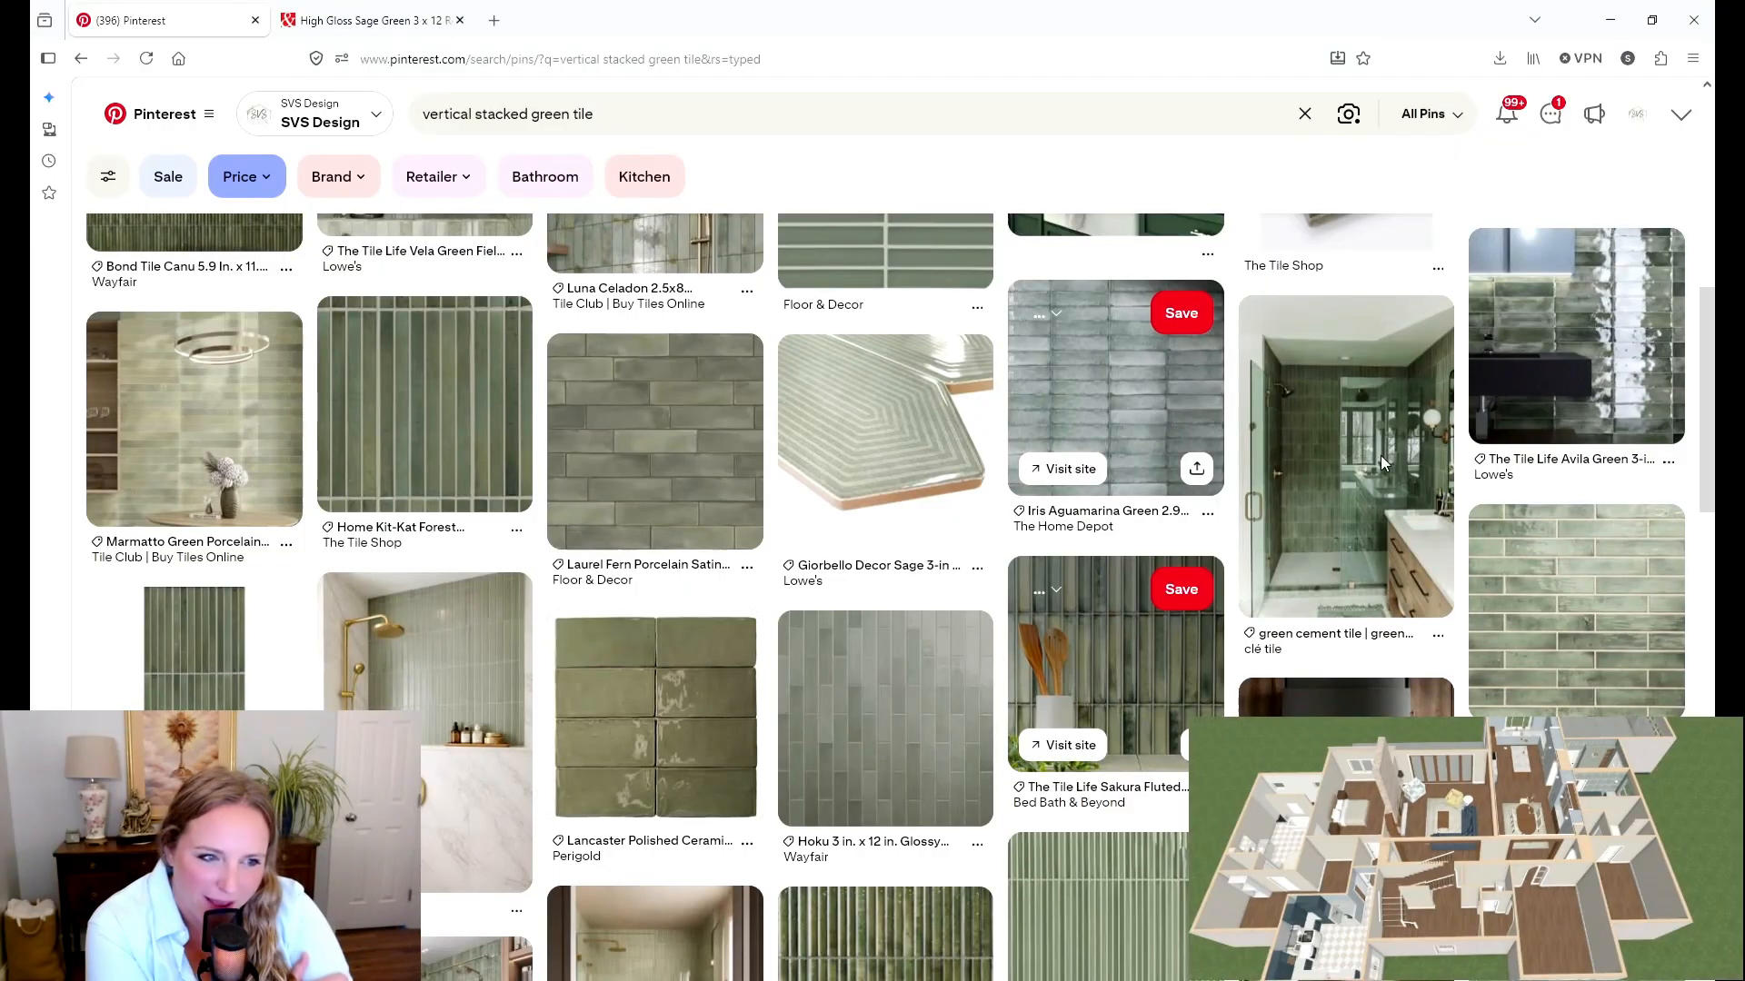
{"action": "scroll", "coordinate": [1382, 462], "scroll_direction": "down", "scroll_amount": 4}
{"action": "scroll", "coordinate": [1172, 546], "scroll_direction": "up", "scroll_amount": 5}
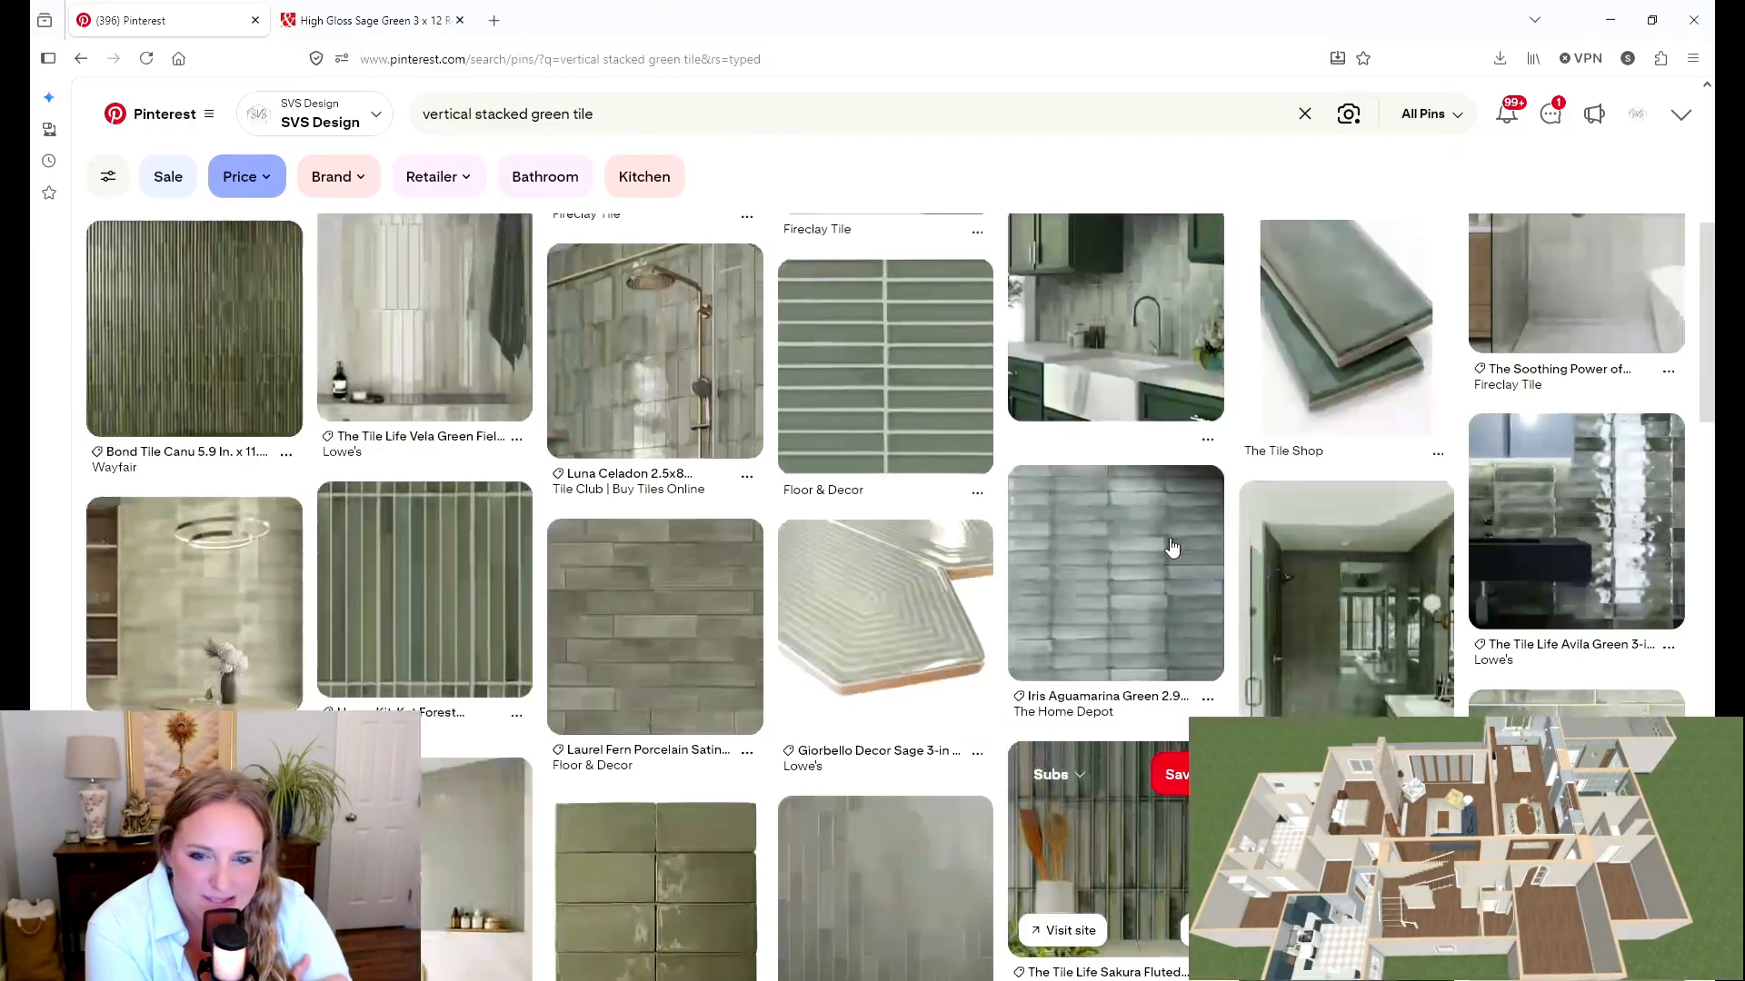
{"action": "scroll", "coordinate": [909, 508], "scroll_direction": "up", "scroll_amount": 3}
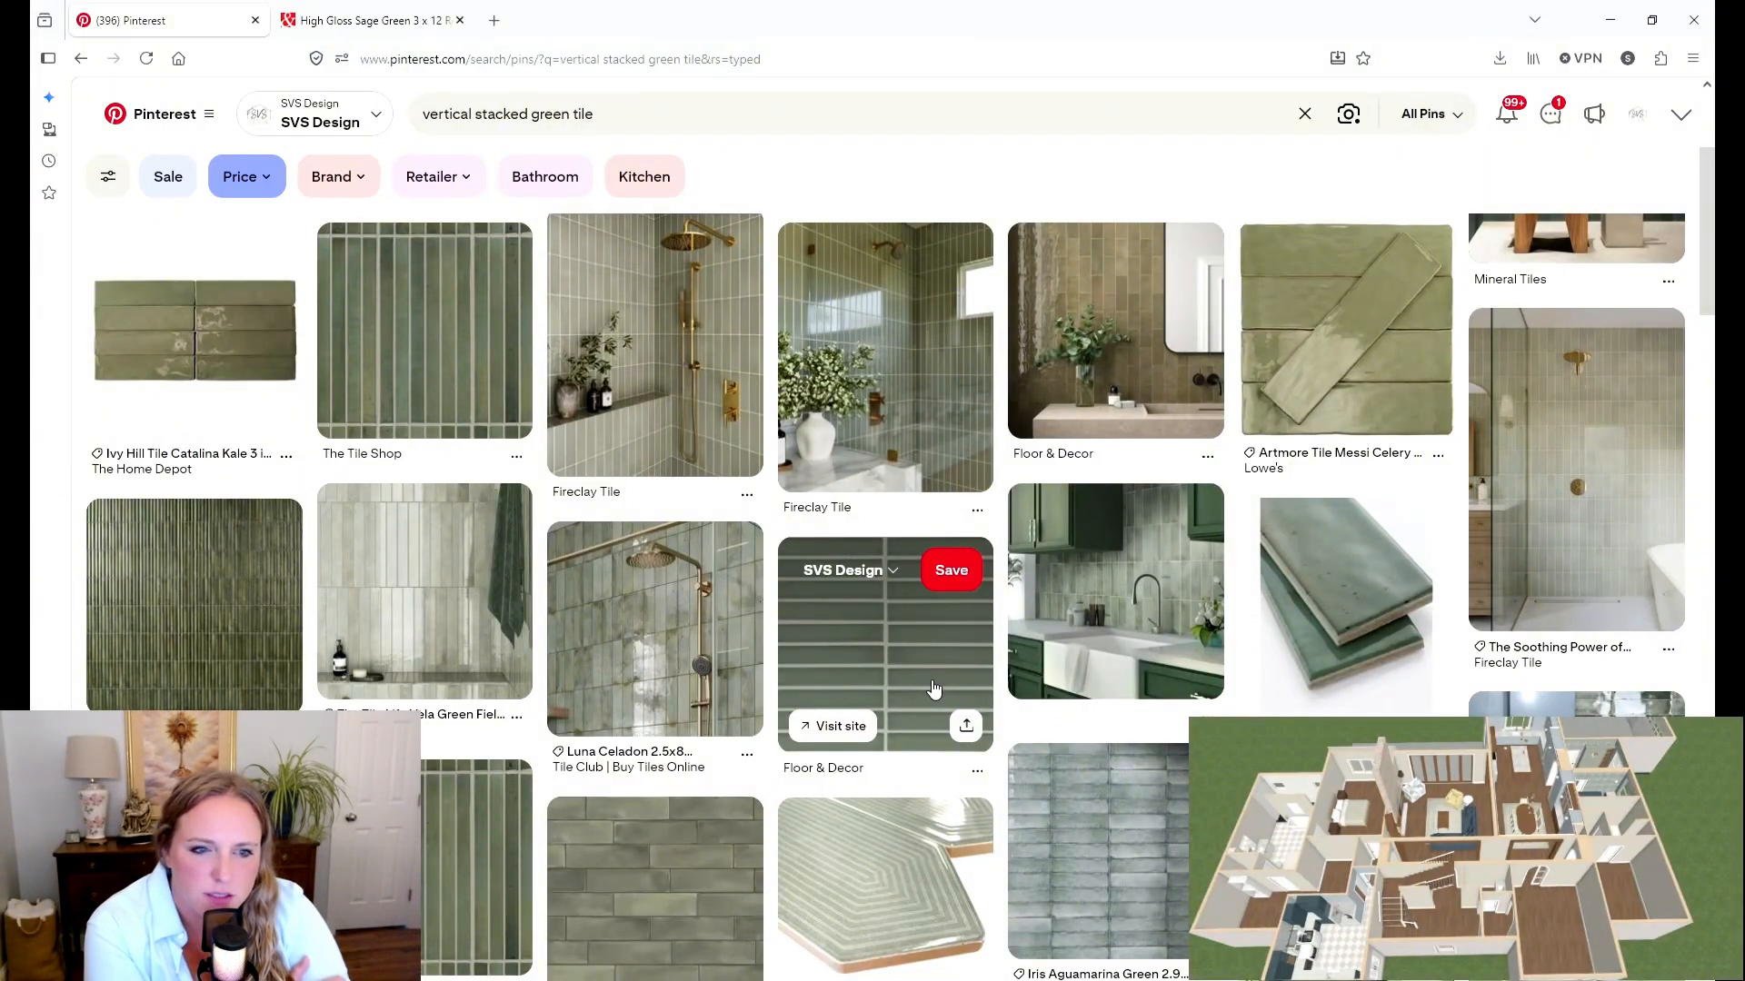
{"action": "left_click", "coordinate": [933, 688]}
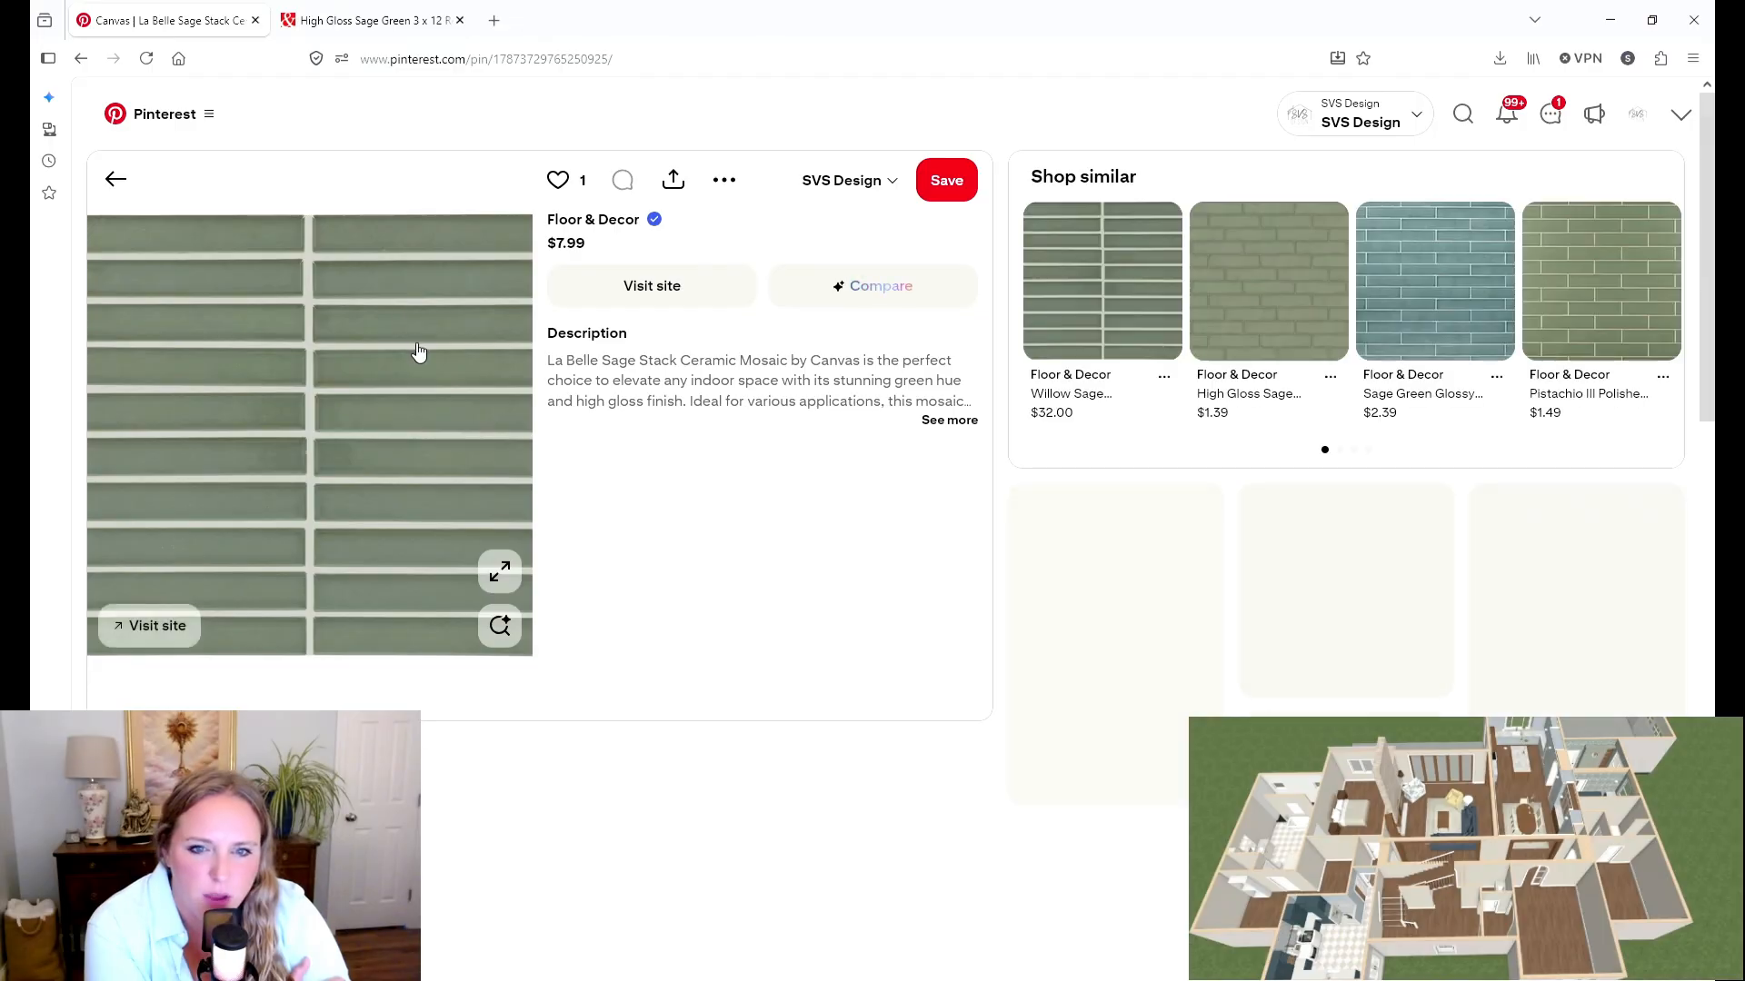
{"action": "right_click", "coordinate": [418, 350]}
{"action": "left_click", "coordinate": [500, 420]}
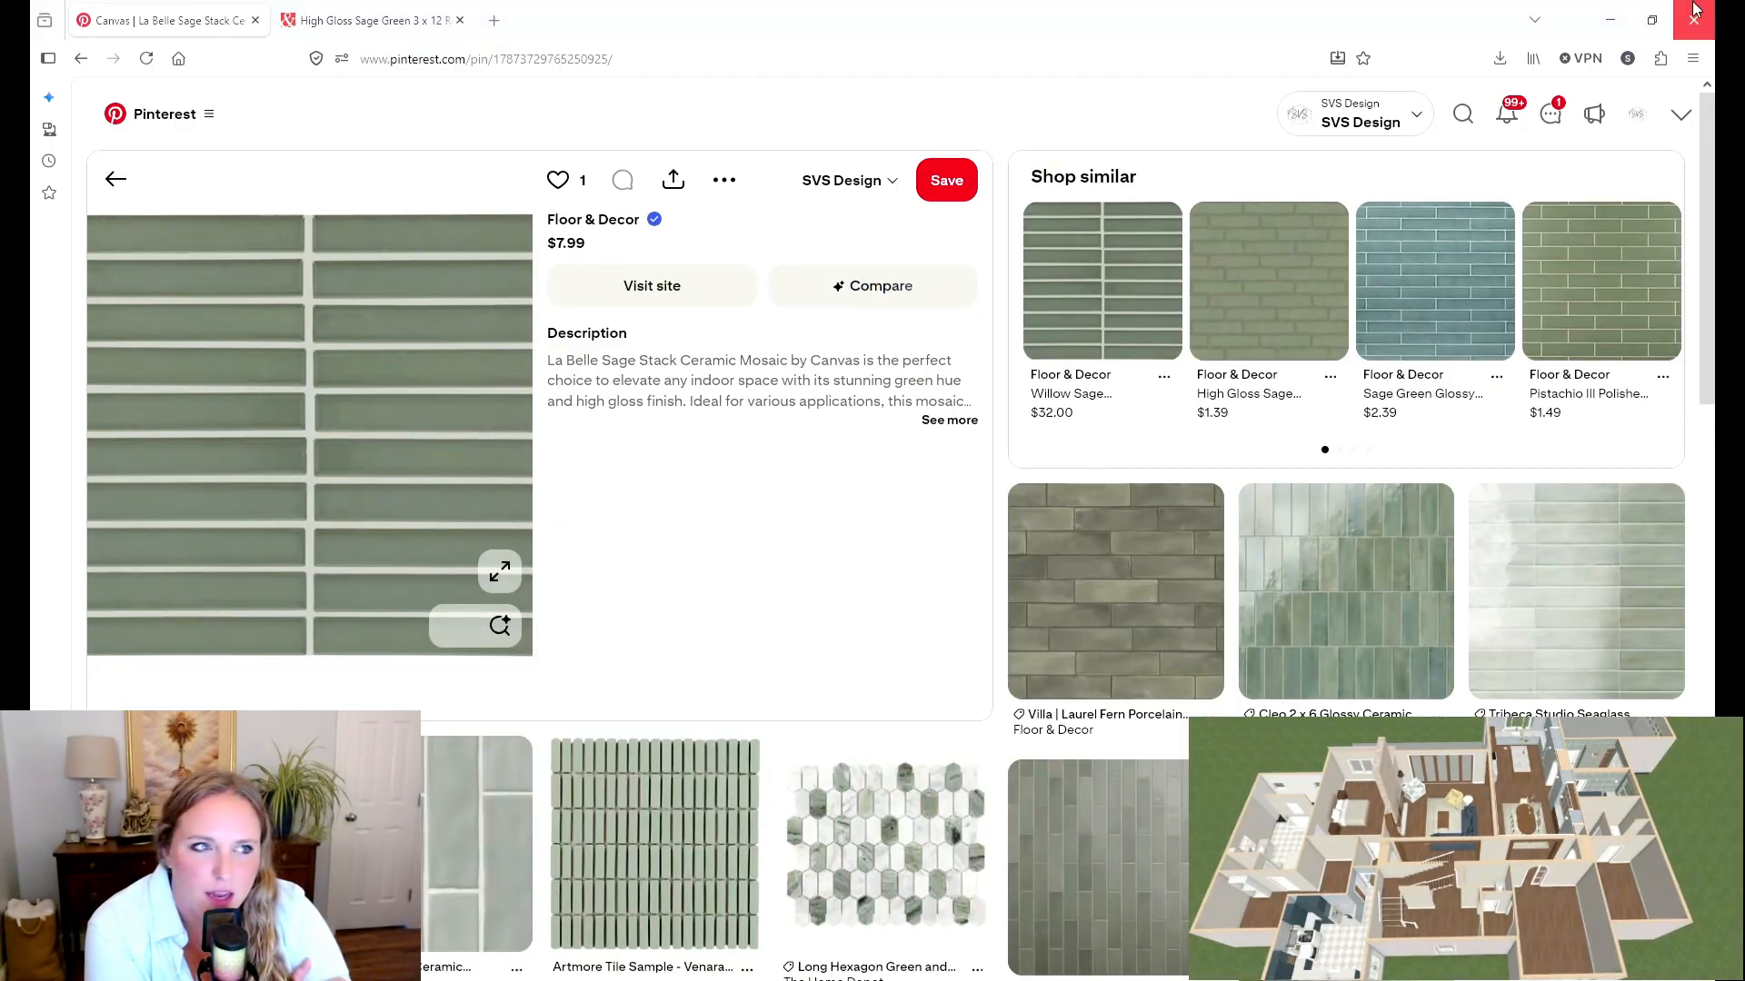
Step: Minimize the browser and bring the copied sage stack tile image into Paint
{"action": "left_click", "coordinate": [1609, 20]}
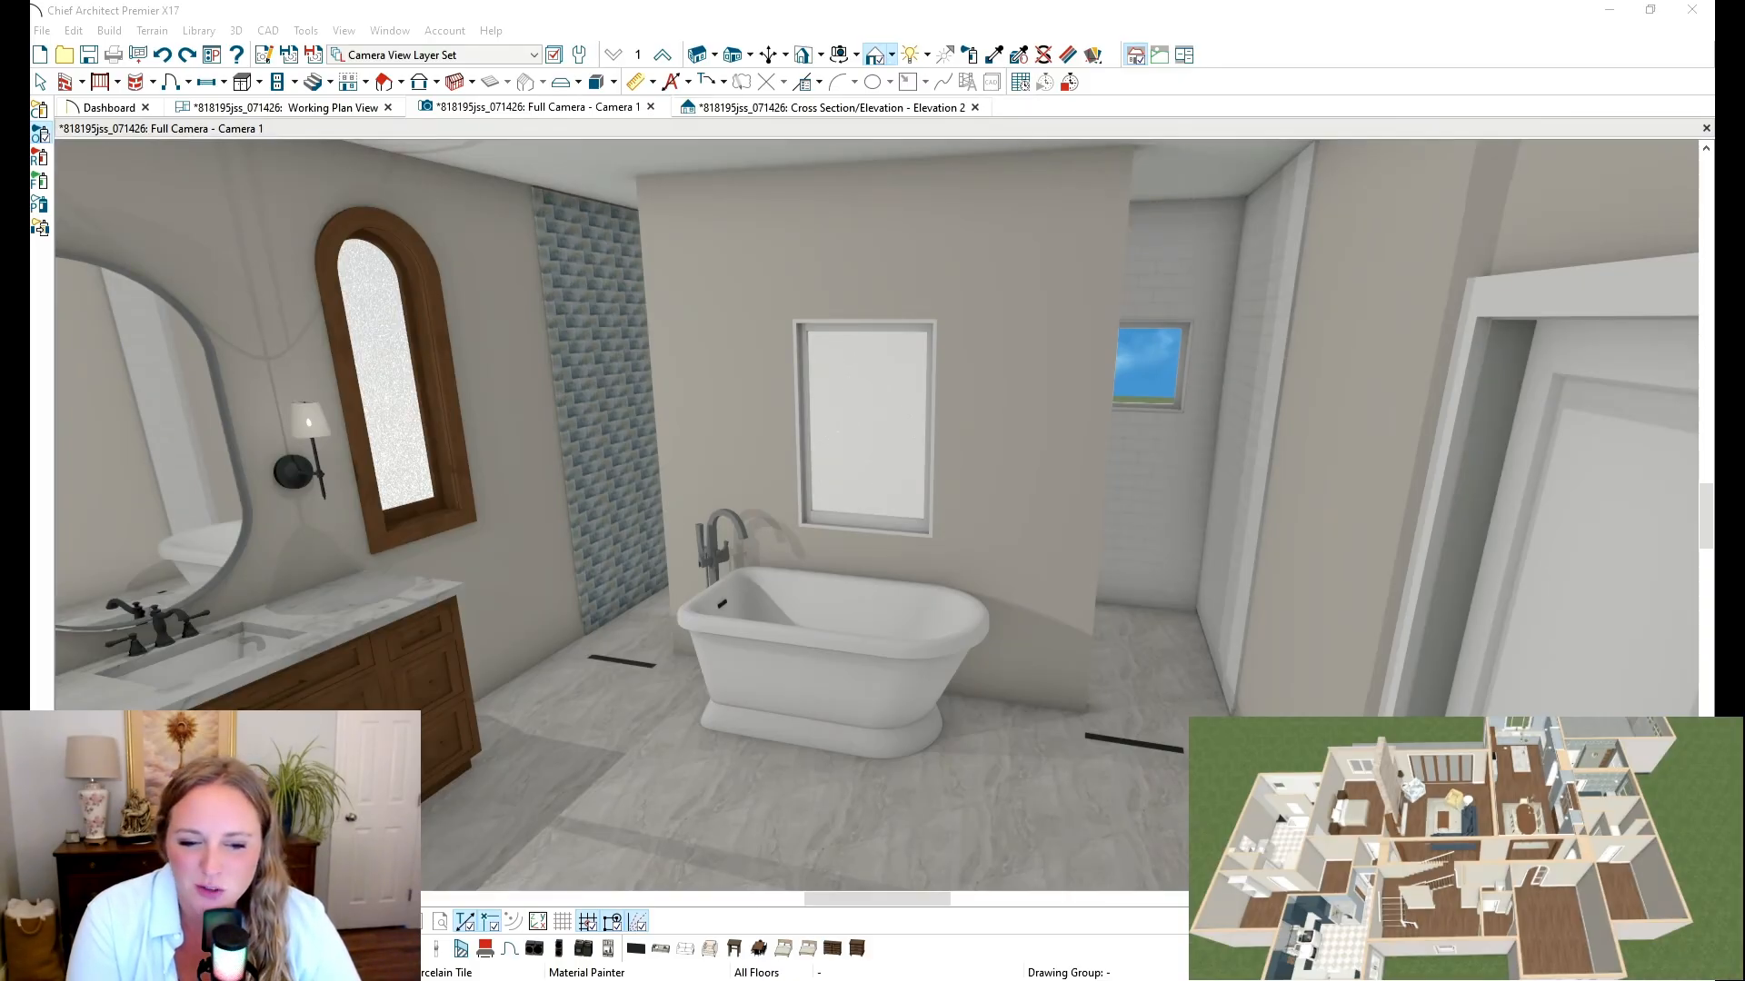
{"action": "left_click_drag", "start_coordinate": [557, 2], "coordinate": [557, 8]}
{"action": "left_click", "coordinate": [141, 98]}
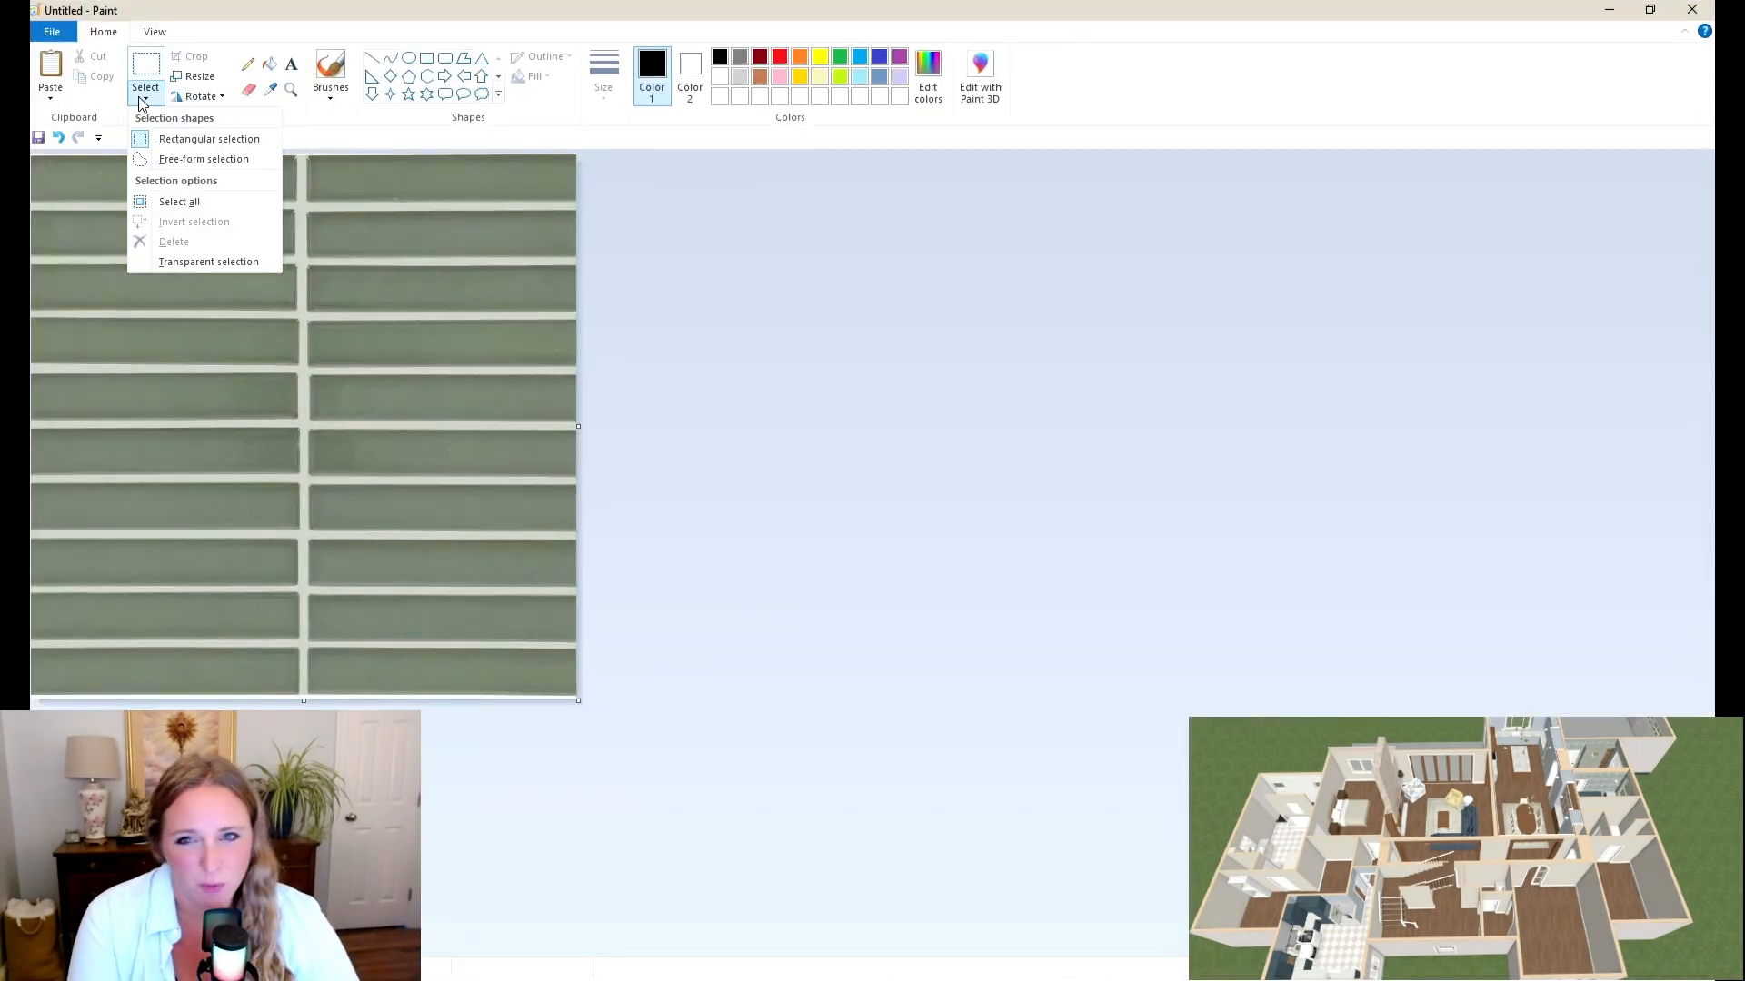
{"action": "left_click", "coordinate": [412, 140]}
Step: Try resizing the whole tile image to 50 percent and undo the resize
{"action": "left_click", "coordinate": [195, 78]}
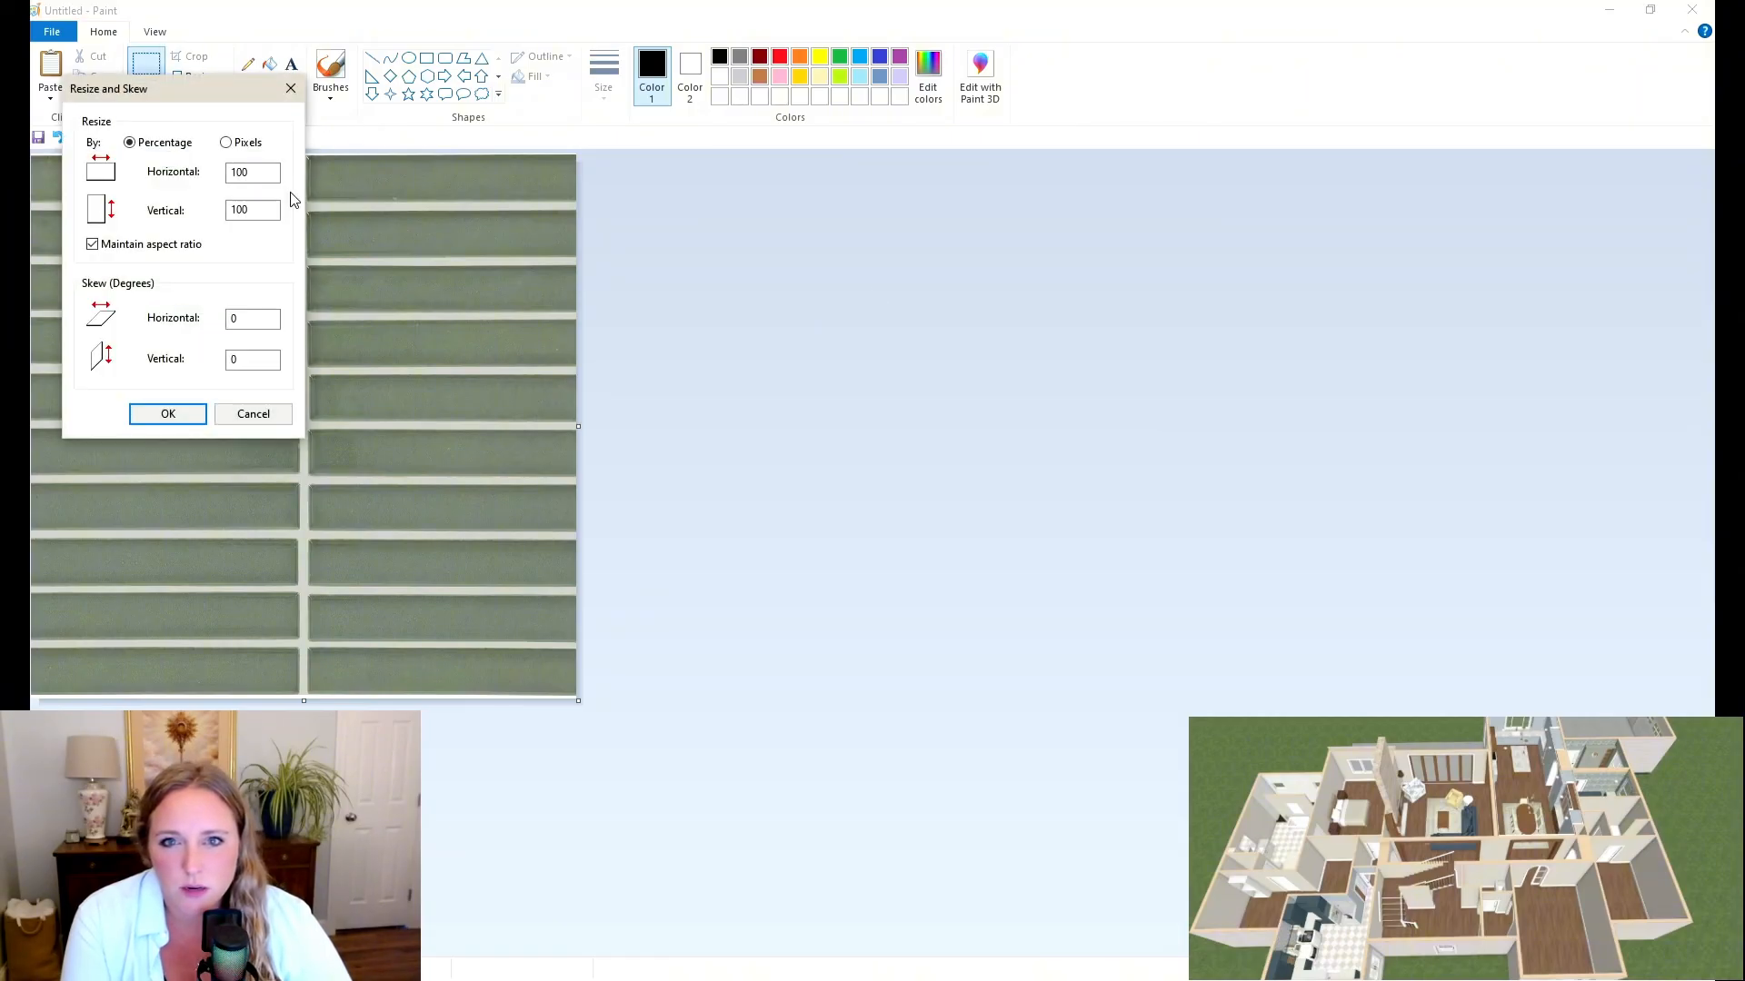
{"action": "double_click", "coordinate": [240, 172]}
{"action": "type", "text": "50"}
{"action": "key", "text": "Return"}
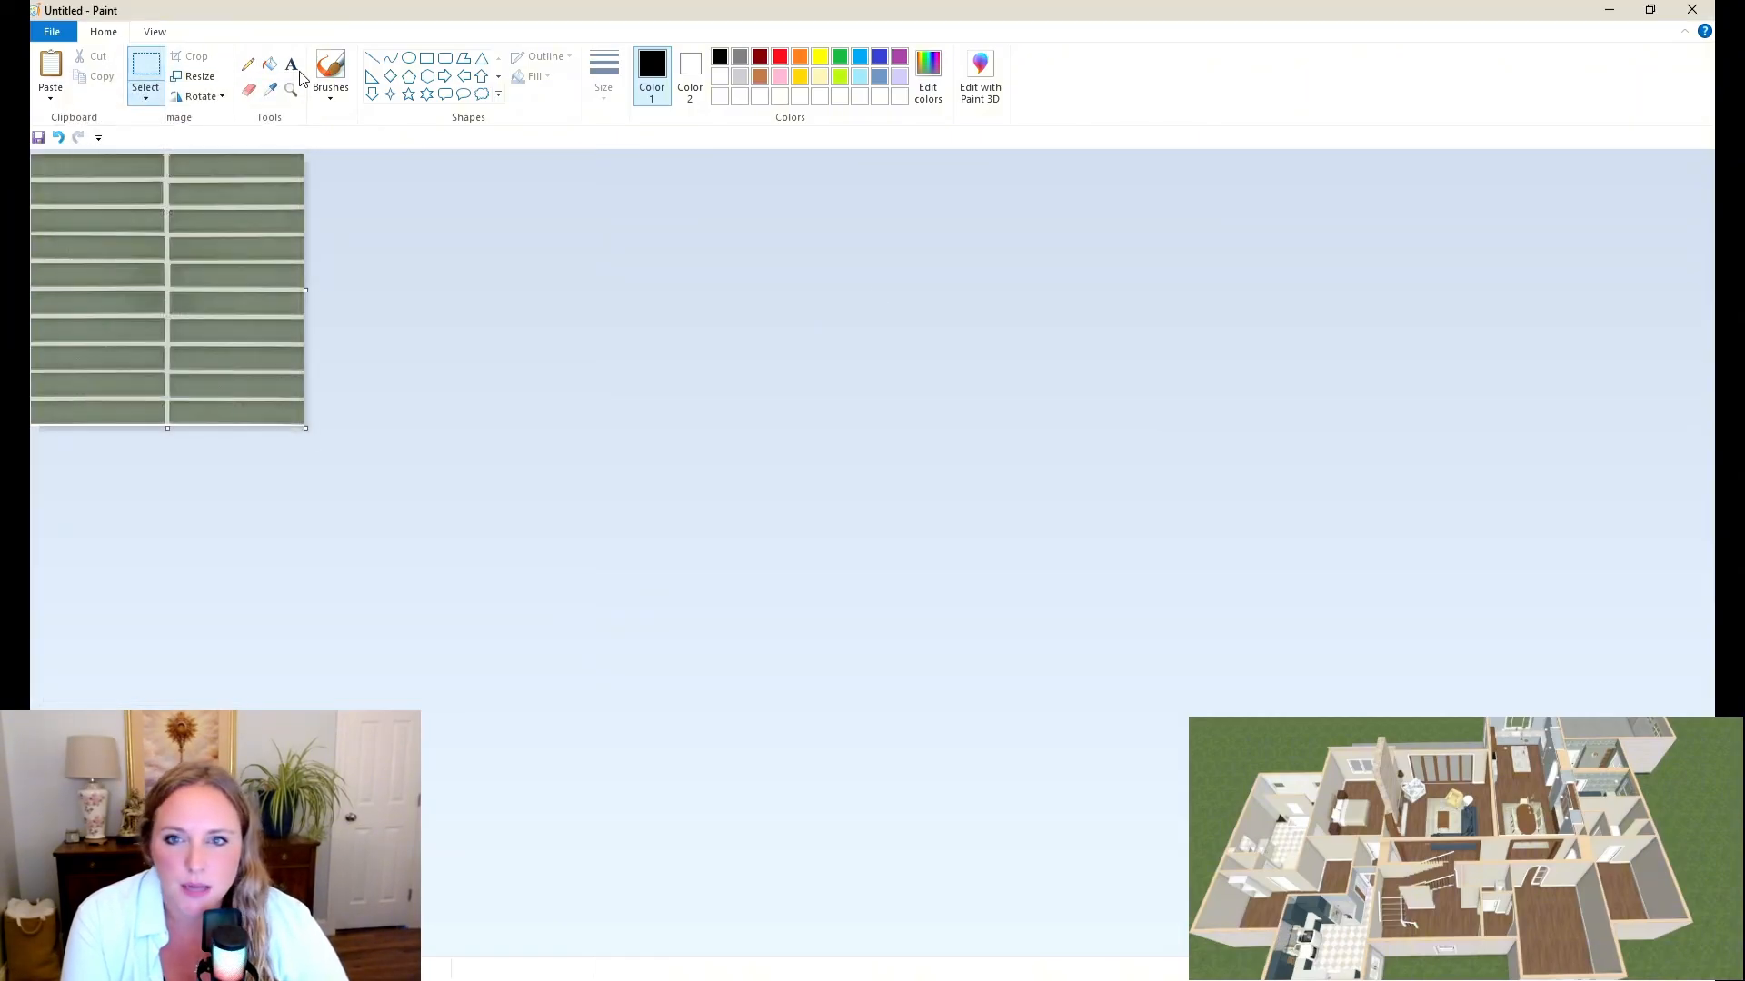
{"action": "key", "text": "ctrl+z"}
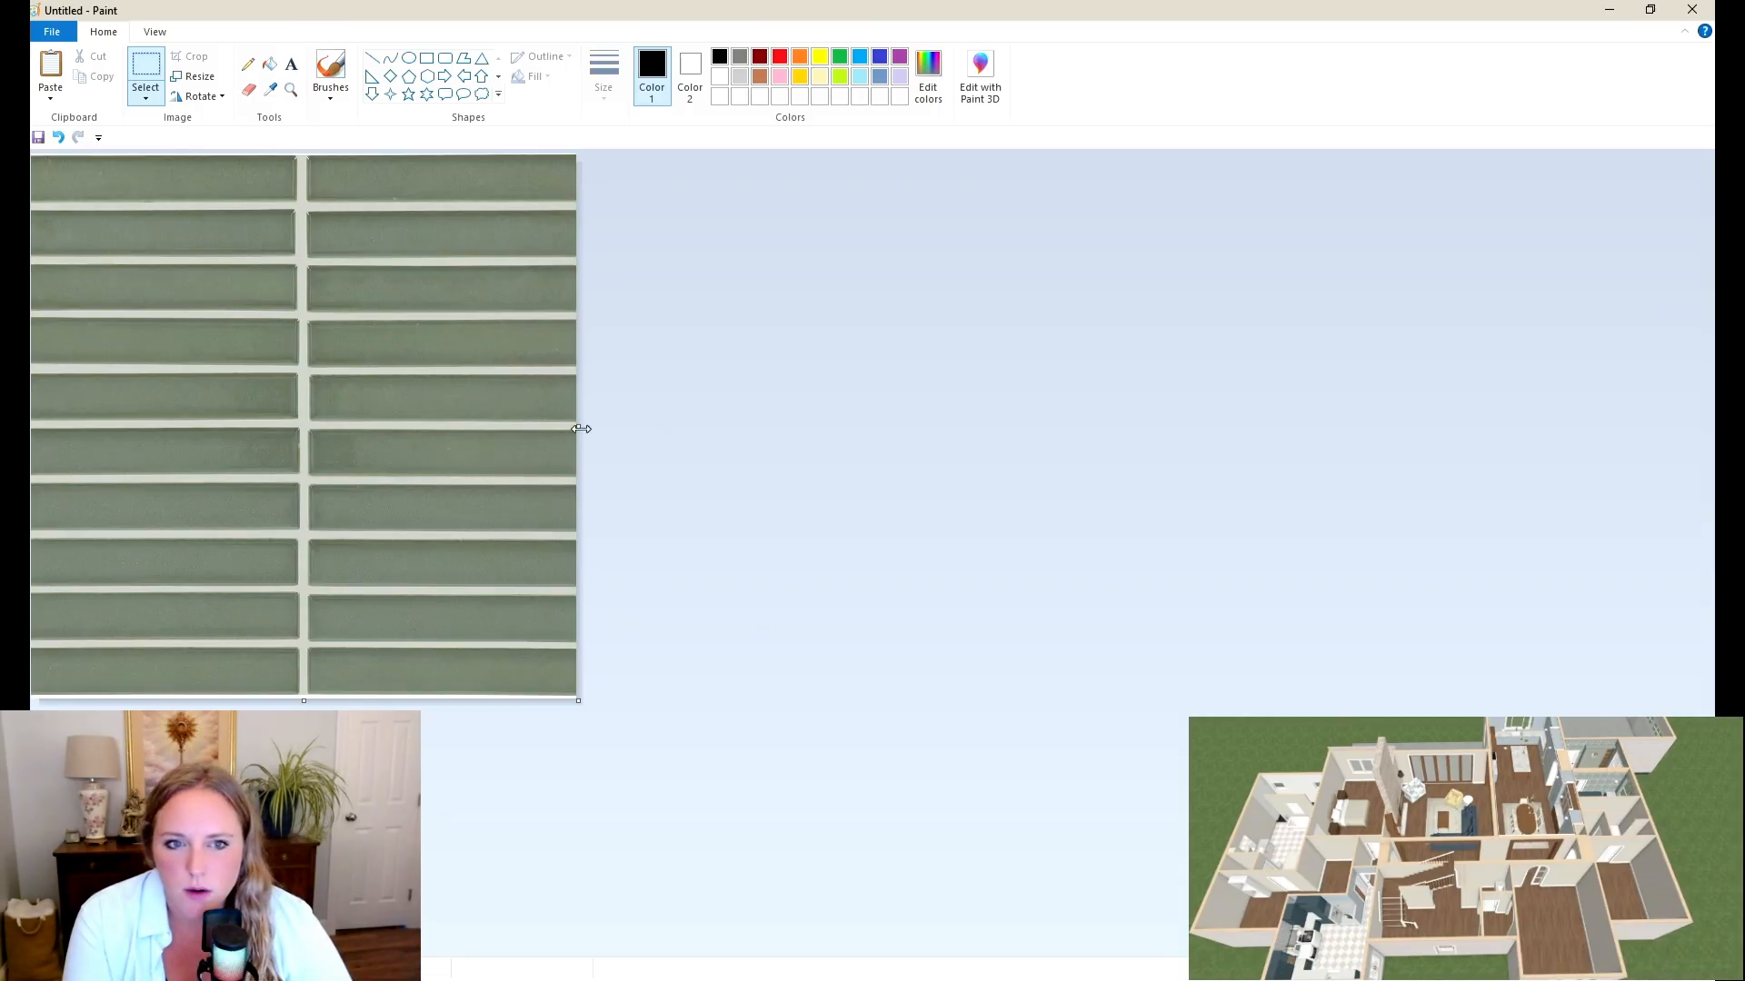
Step: Widen the canvas beyond the tiles' right edge and fill the blank strip with a color sampled beside the vertical grout line
{"action": "left_click_drag", "start_coordinate": [582, 429], "coordinate": [681, 427]}
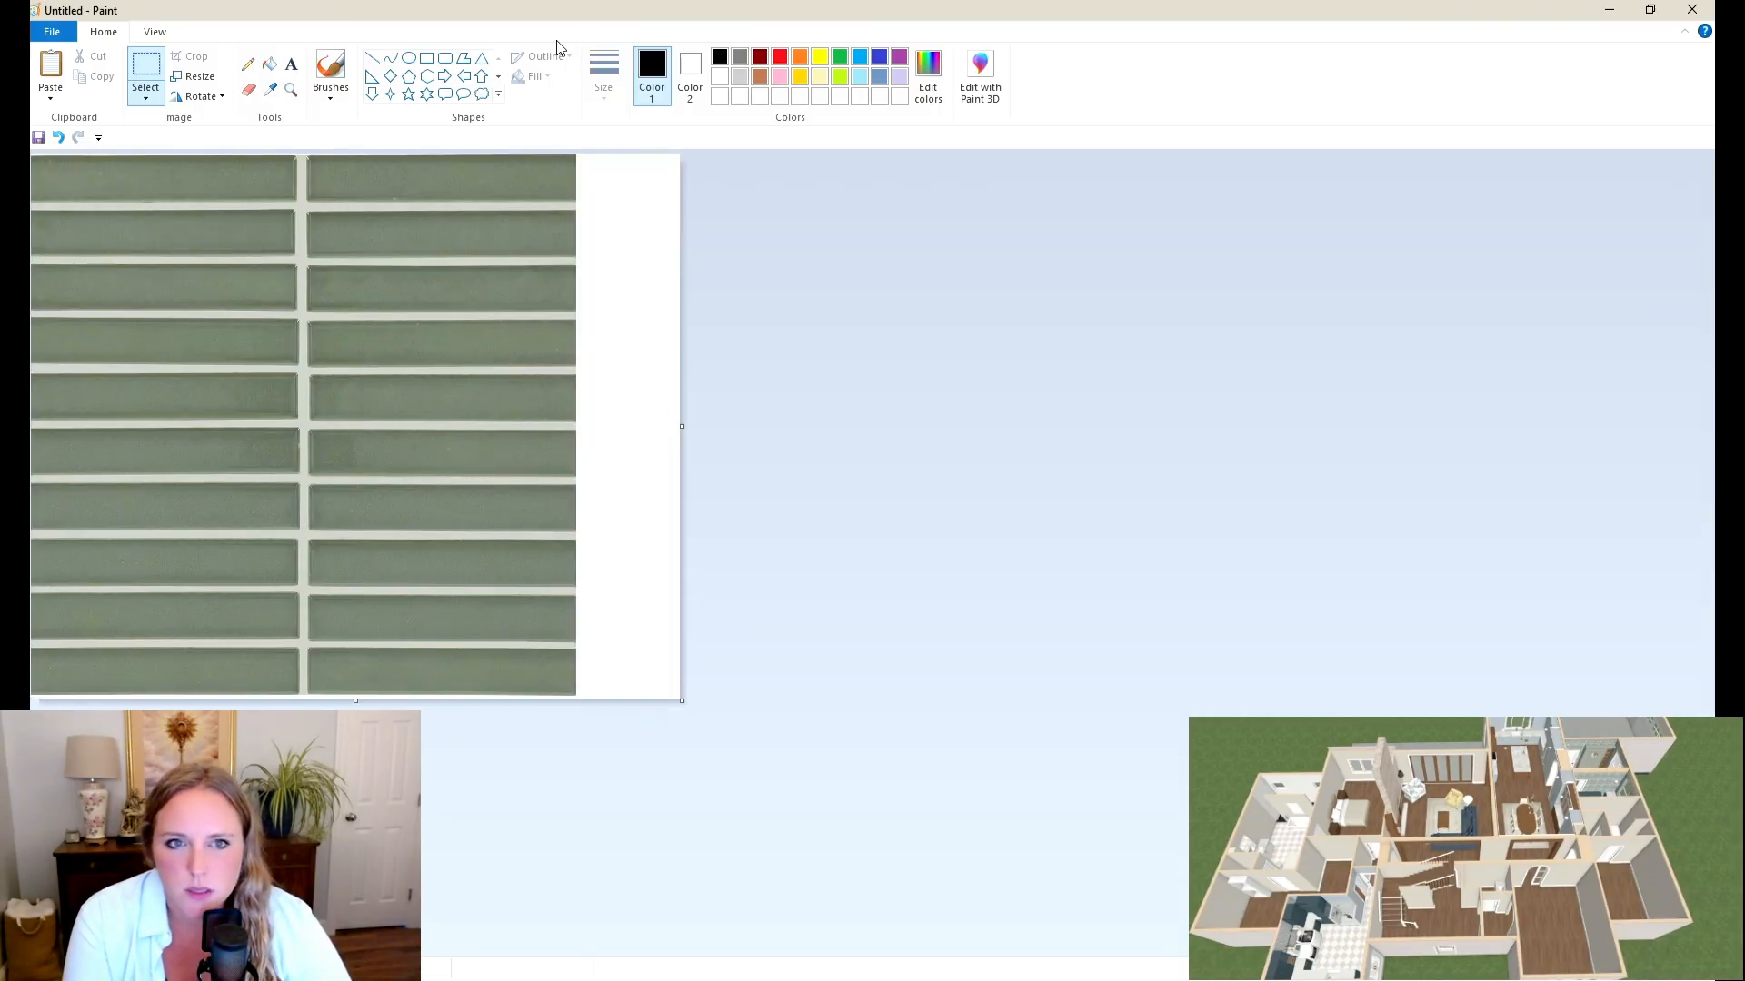
{"action": "left_click", "coordinate": [270, 90]}
{"action": "left_click", "coordinate": [314, 191]}
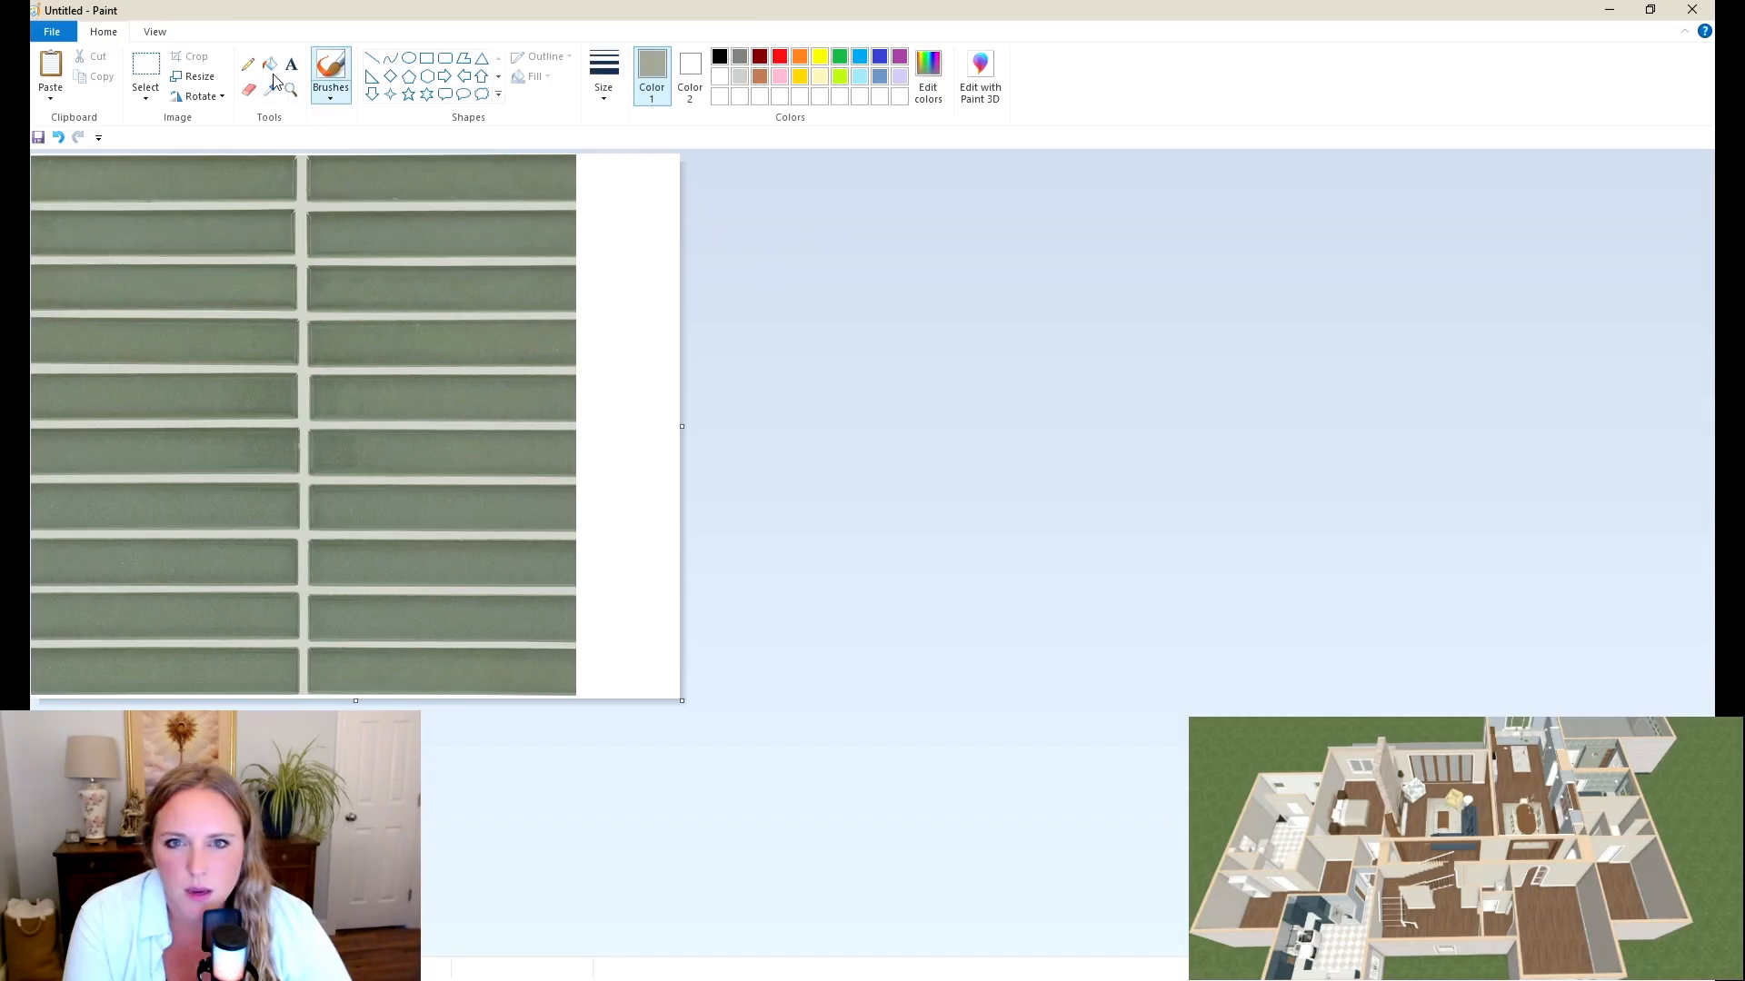
{"action": "left_click", "coordinate": [269, 63]}
{"action": "left_click", "coordinate": [595, 263]}
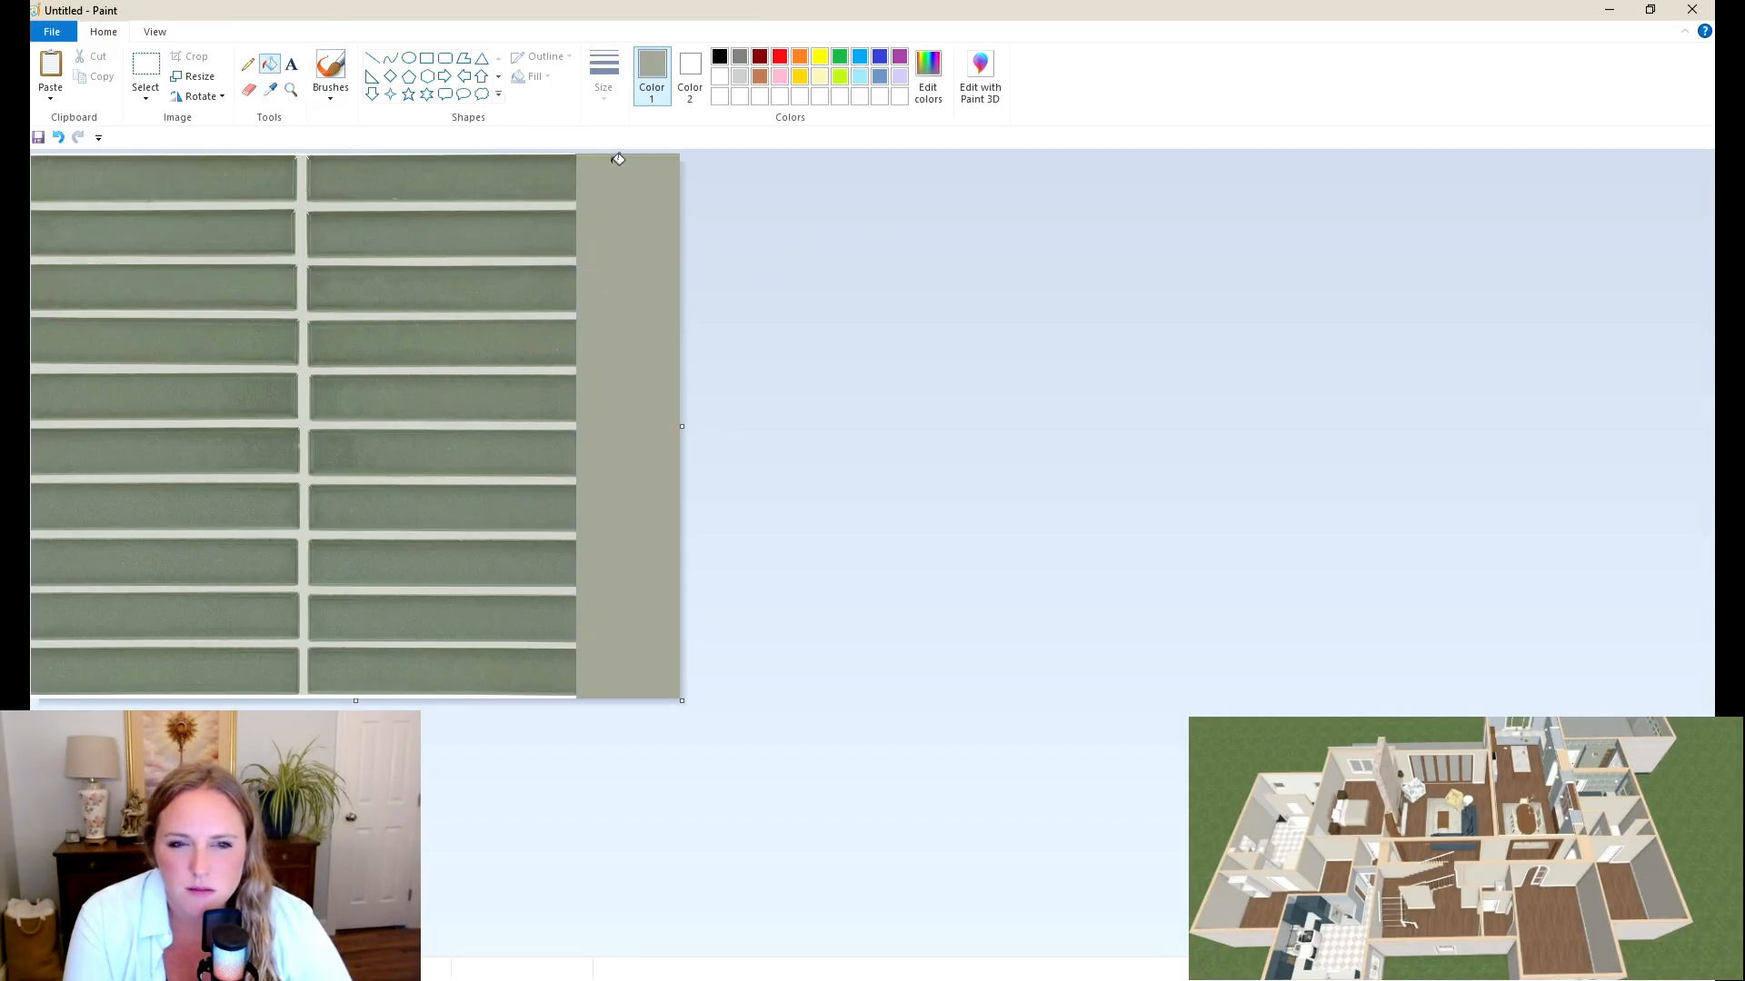
Step: Refill the added strip with the lighter grout color from the central joint and trim the canvas to a thin grout line
{"action": "left_click", "coordinate": [270, 90]}
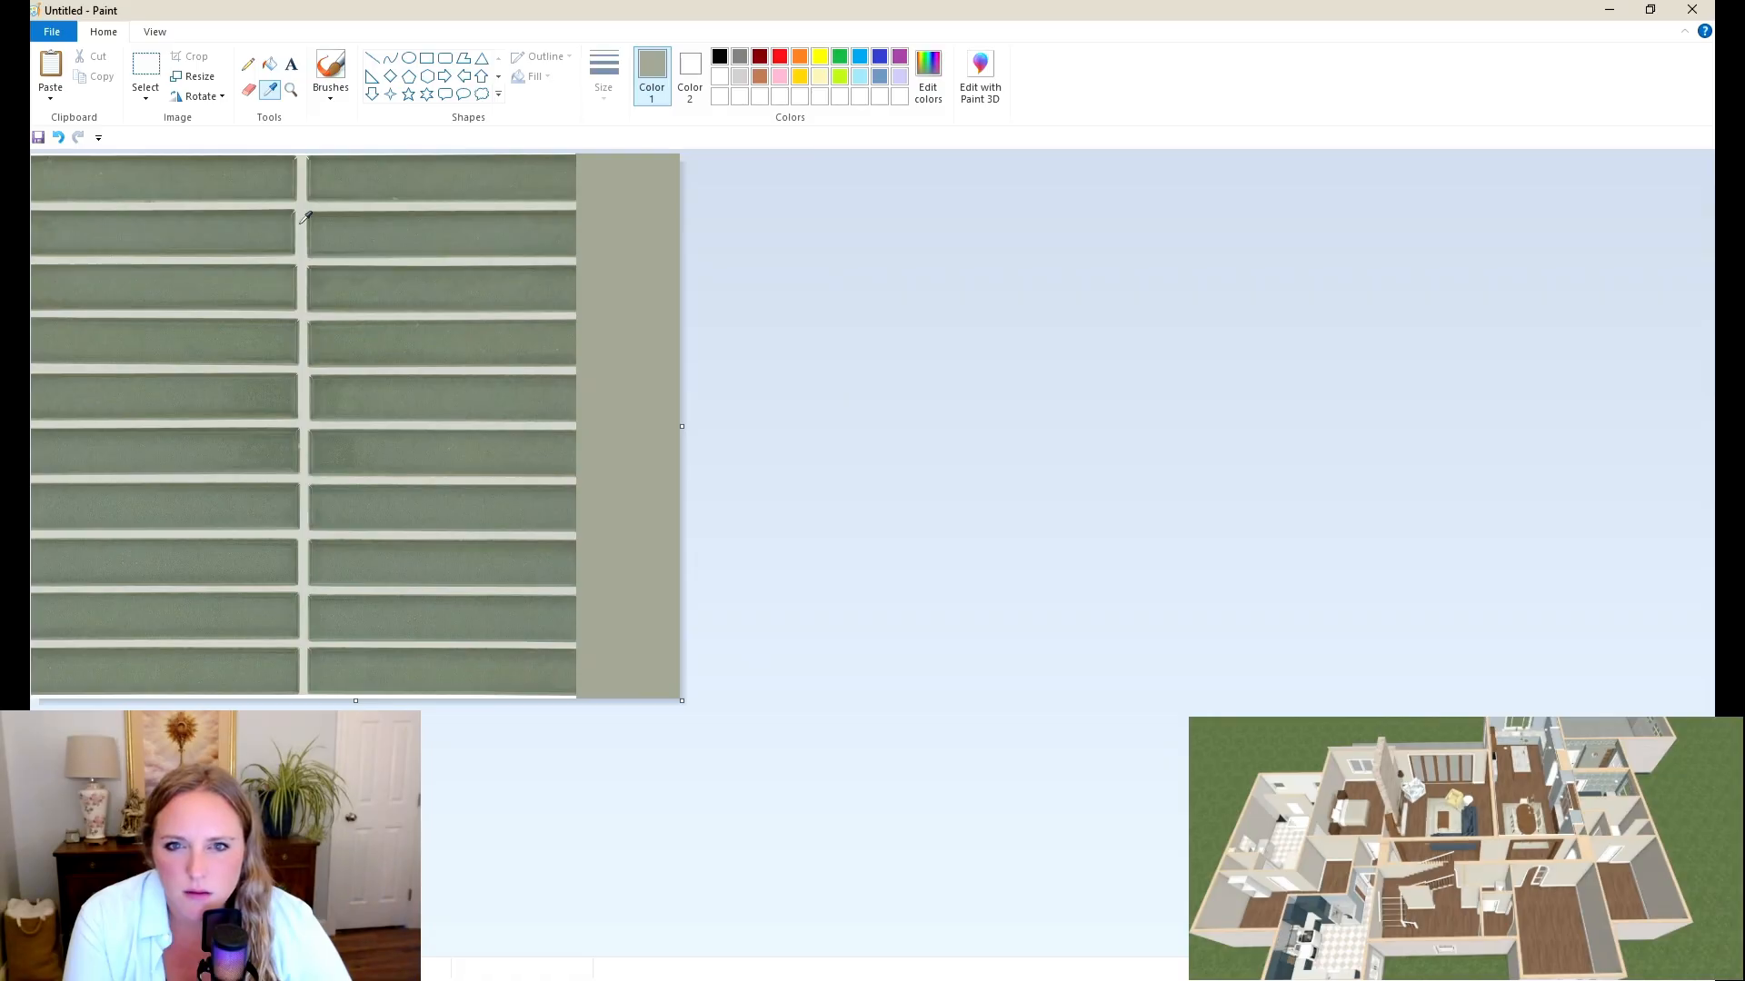
{"action": "left_click", "coordinate": [302, 222]}
{"action": "left_click", "coordinate": [600, 261]}
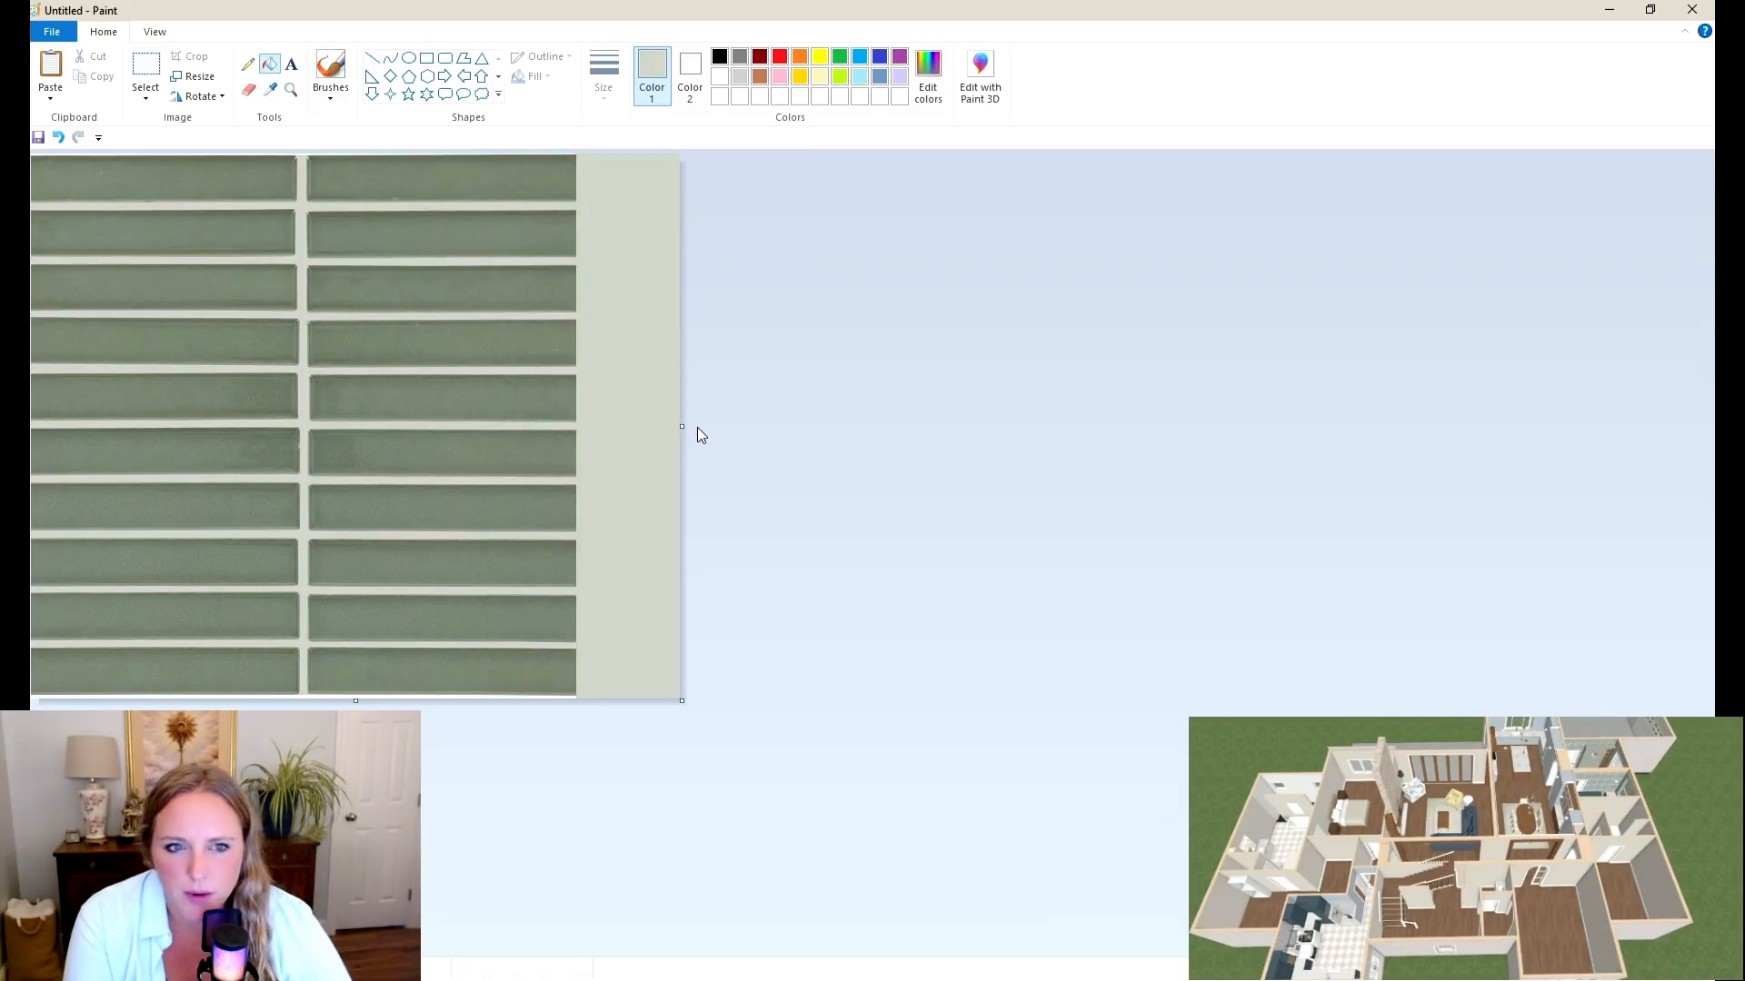
{"action": "left_click_drag", "start_coordinate": [682, 426], "coordinate": [585, 412]}
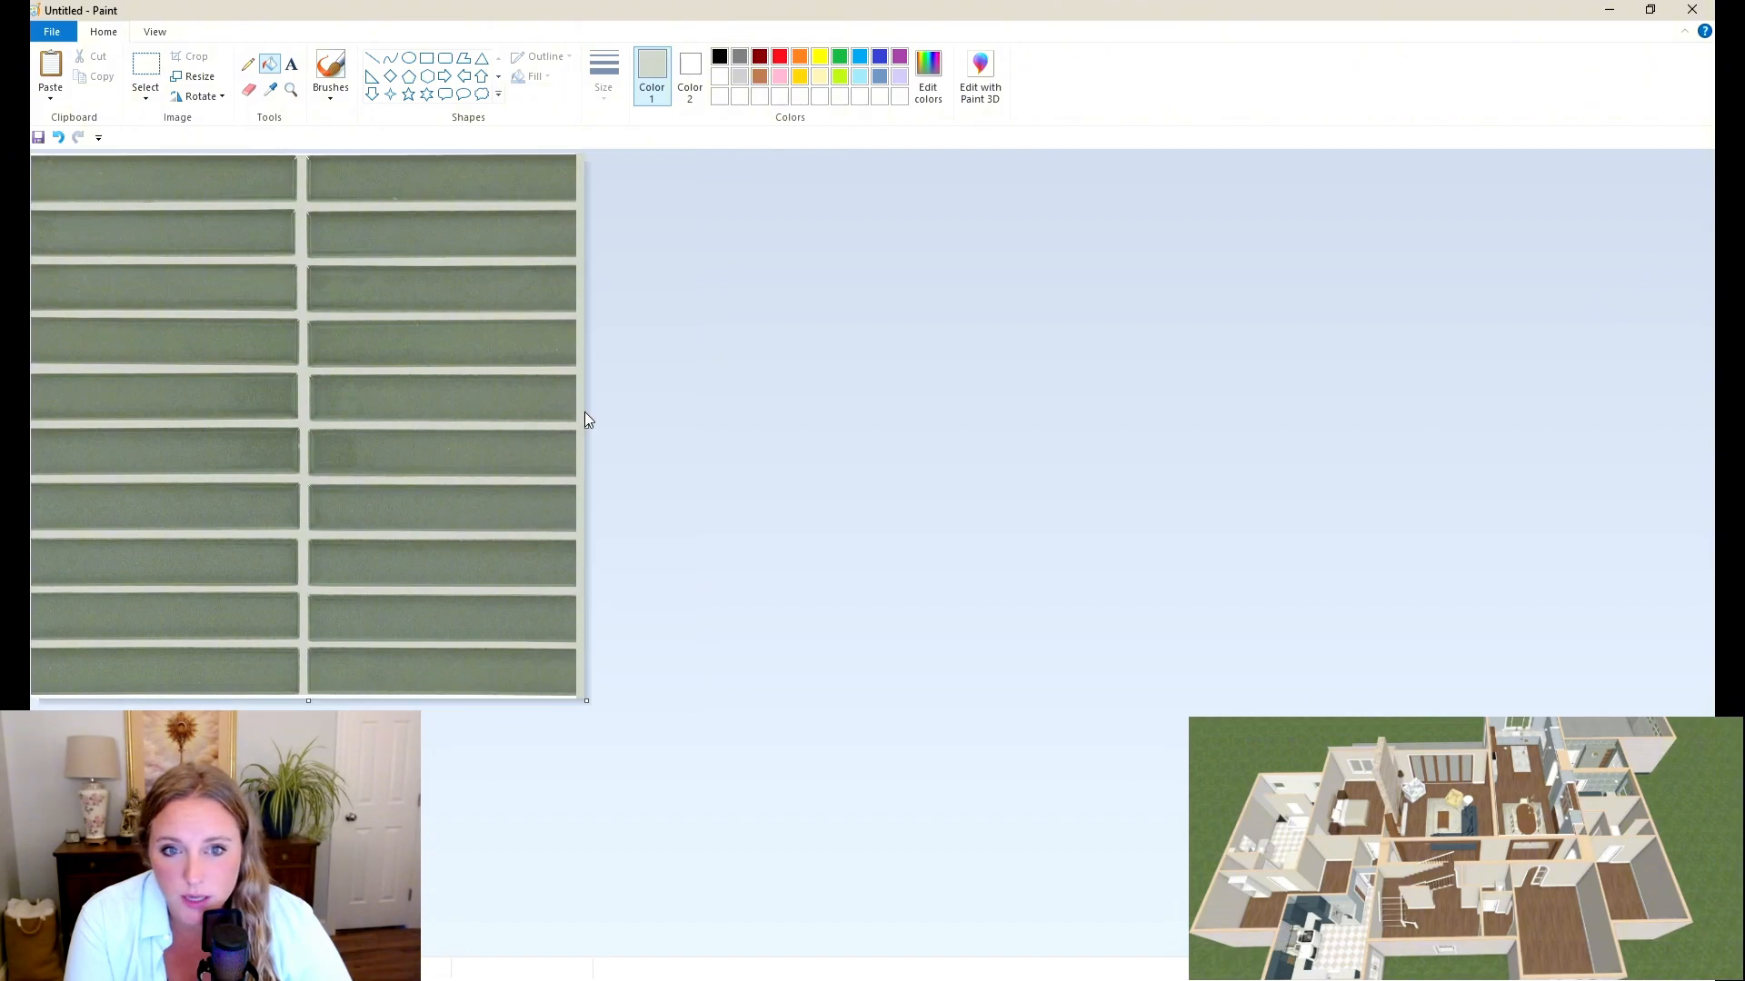
Step: Select the entire tile image, try stretching it vertically and undo the stretch
{"action": "left_click", "coordinate": [148, 89]}
{"action": "left_click", "coordinate": [187, 198]}
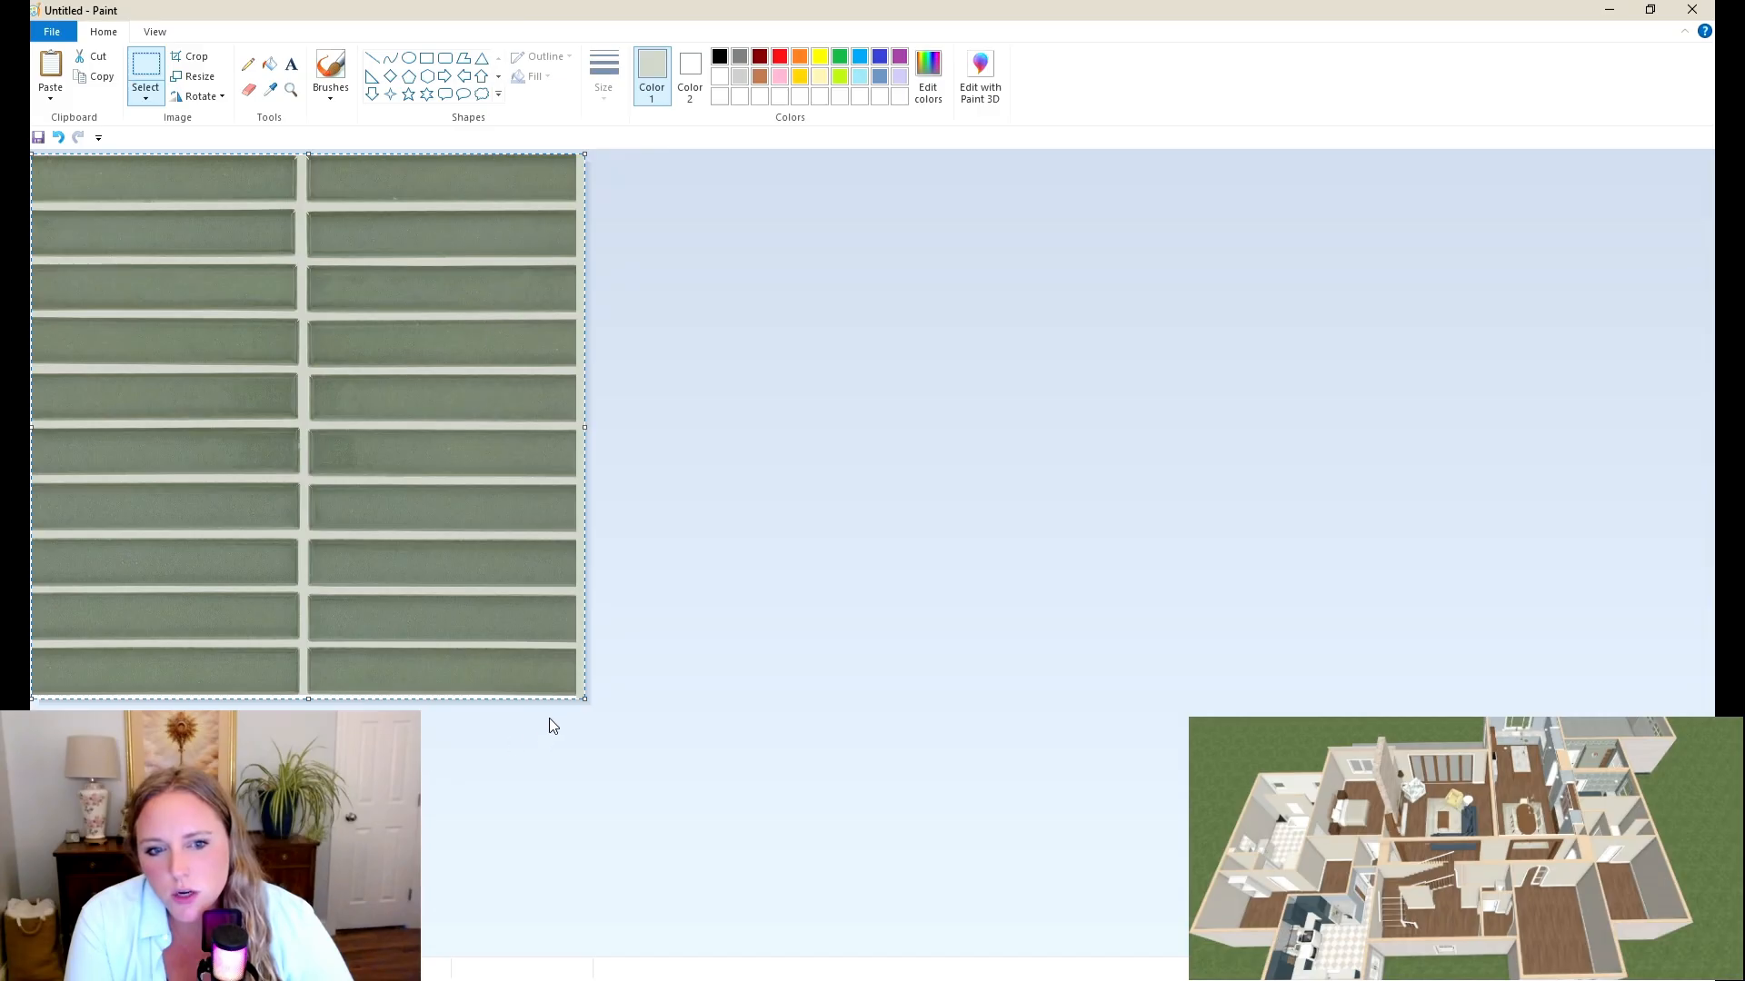
{"action": "left_click_drag", "start_coordinate": [316, 700], "coordinate": [315, 837]}
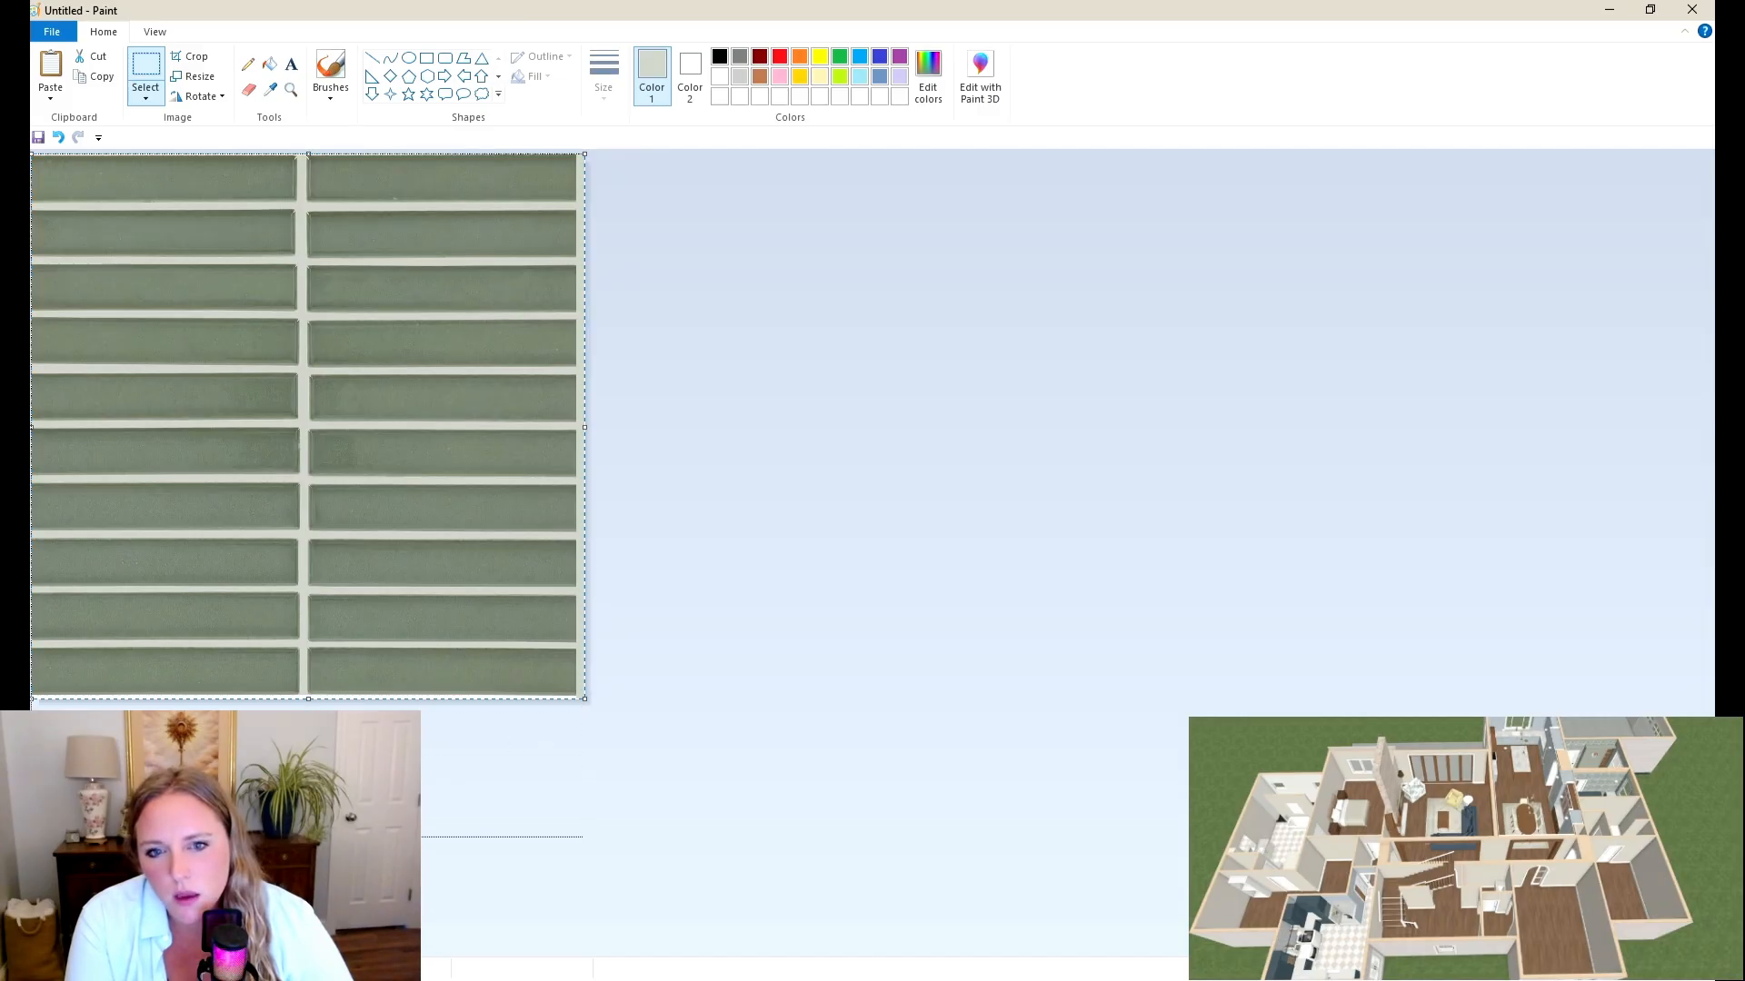
{"action": "left_click", "coordinate": [145, 91]}
{"action": "left_click", "coordinate": [187, 198]}
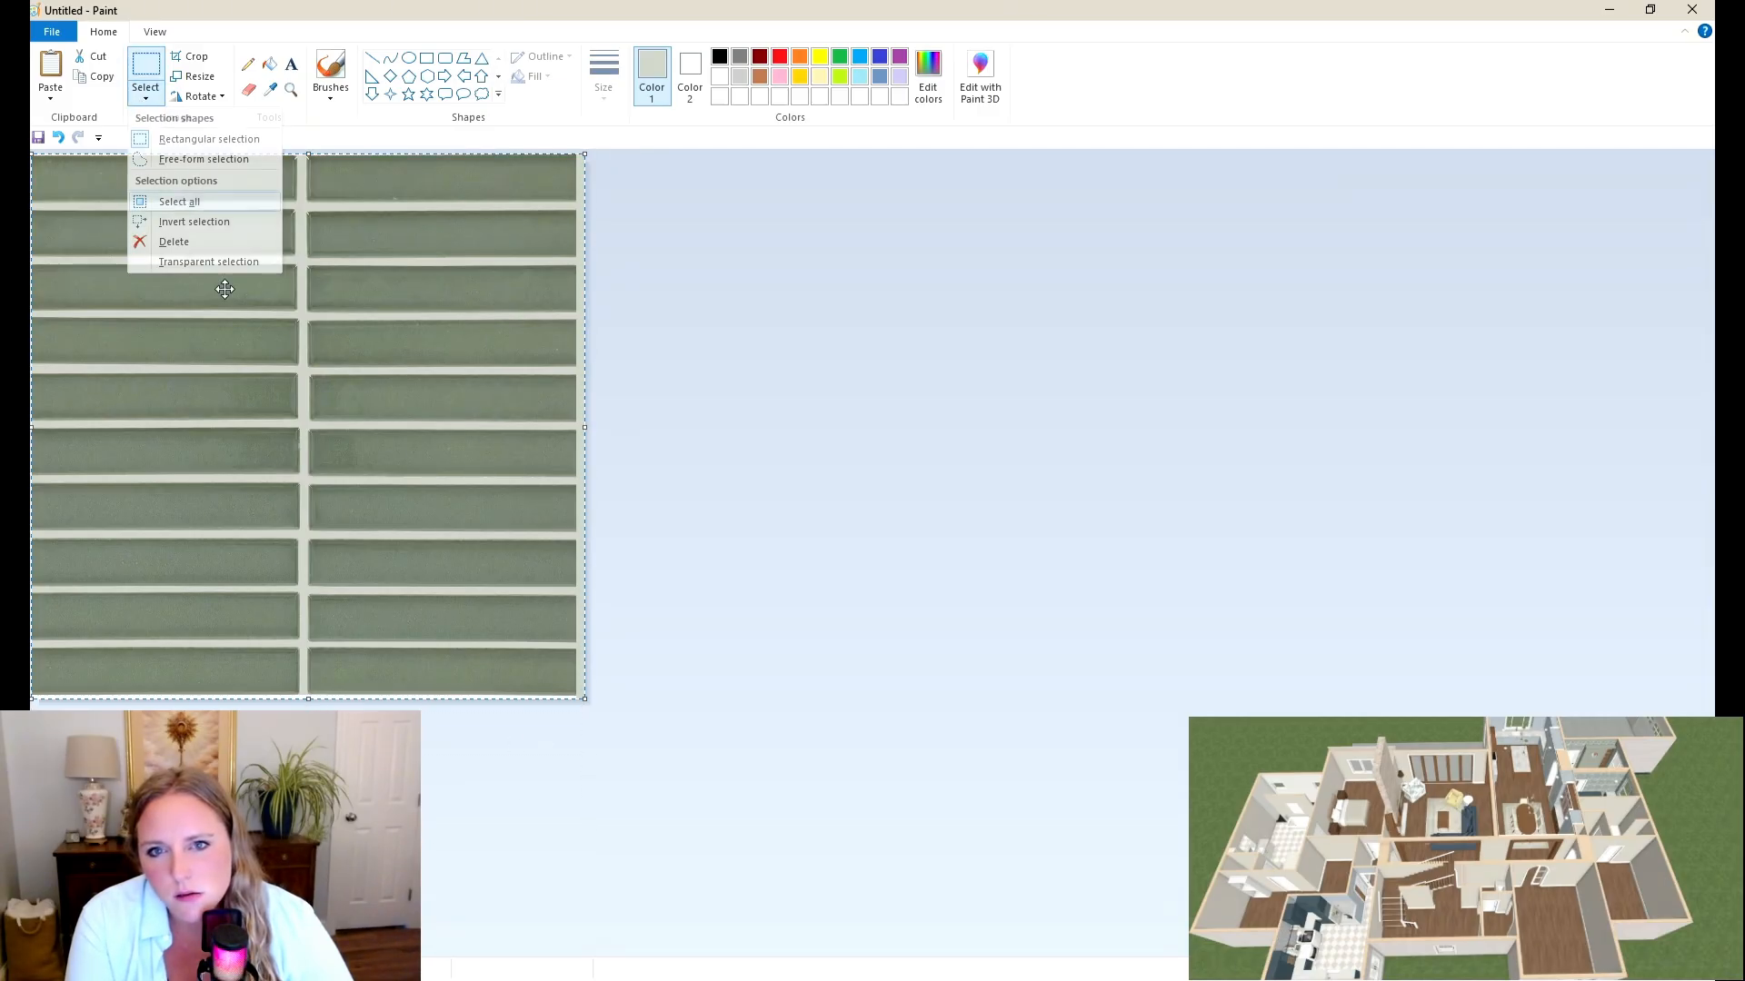
{"action": "left_click_drag", "start_coordinate": [305, 695], "coordinate": [308, 946]}
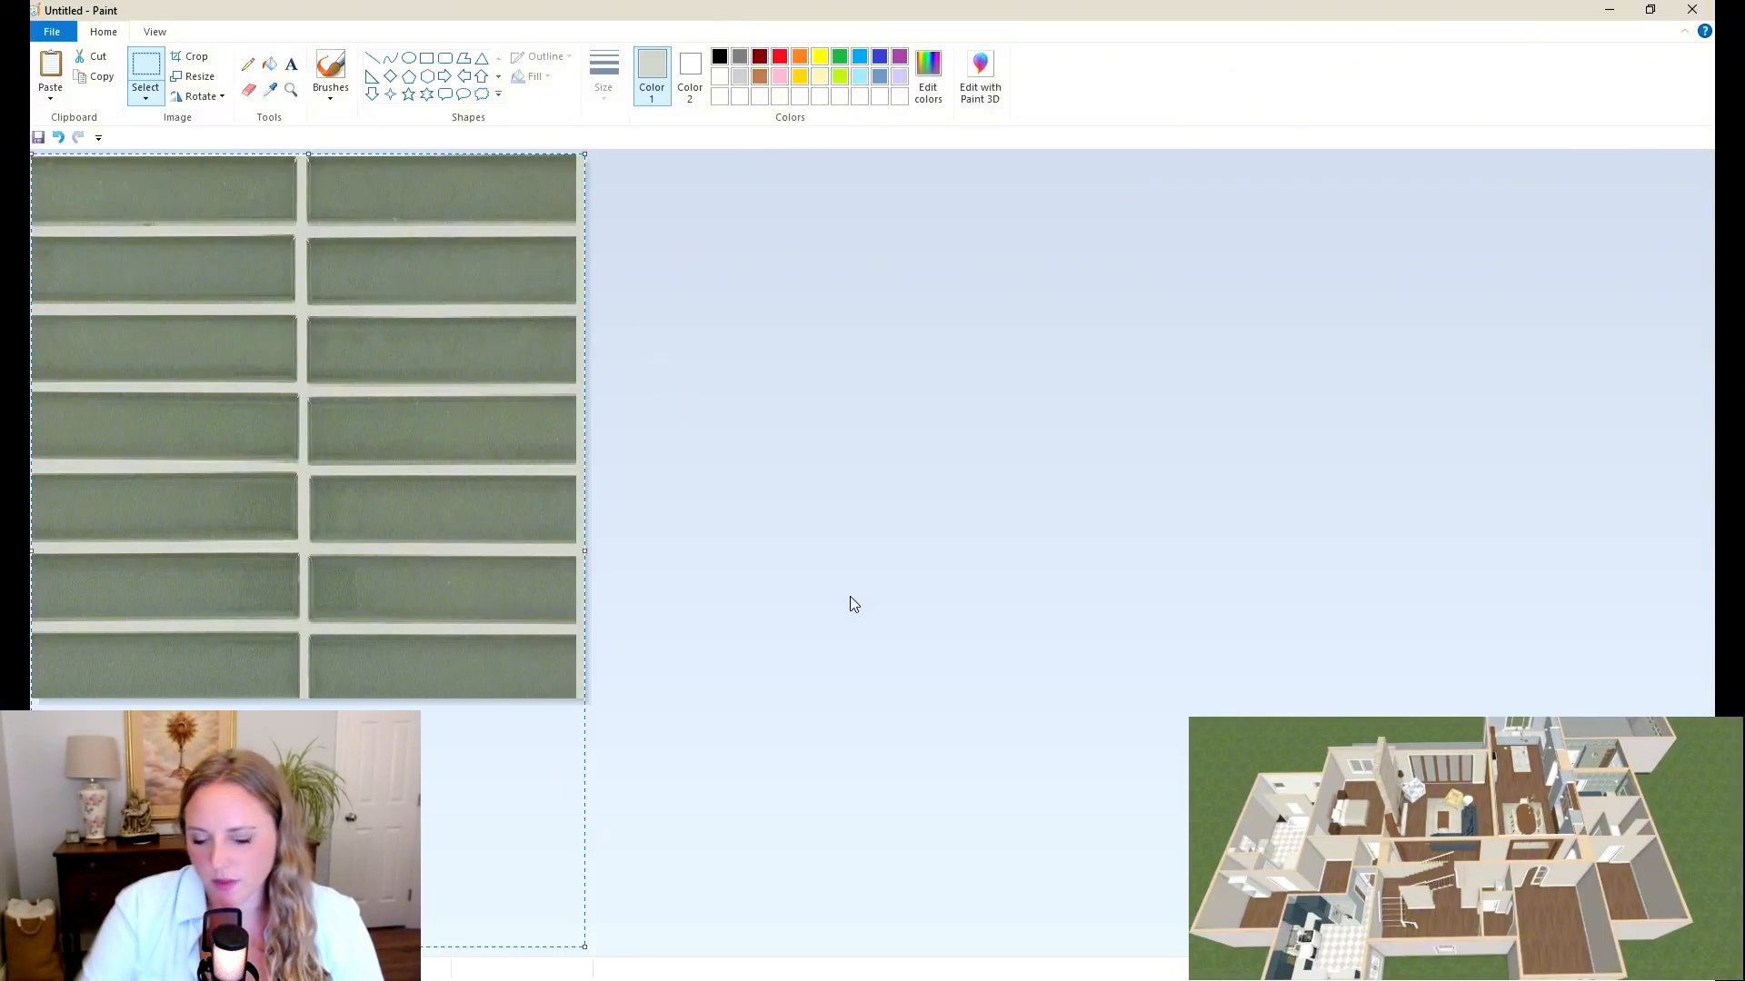
{"action": "key", "text": "ctrl+z"}
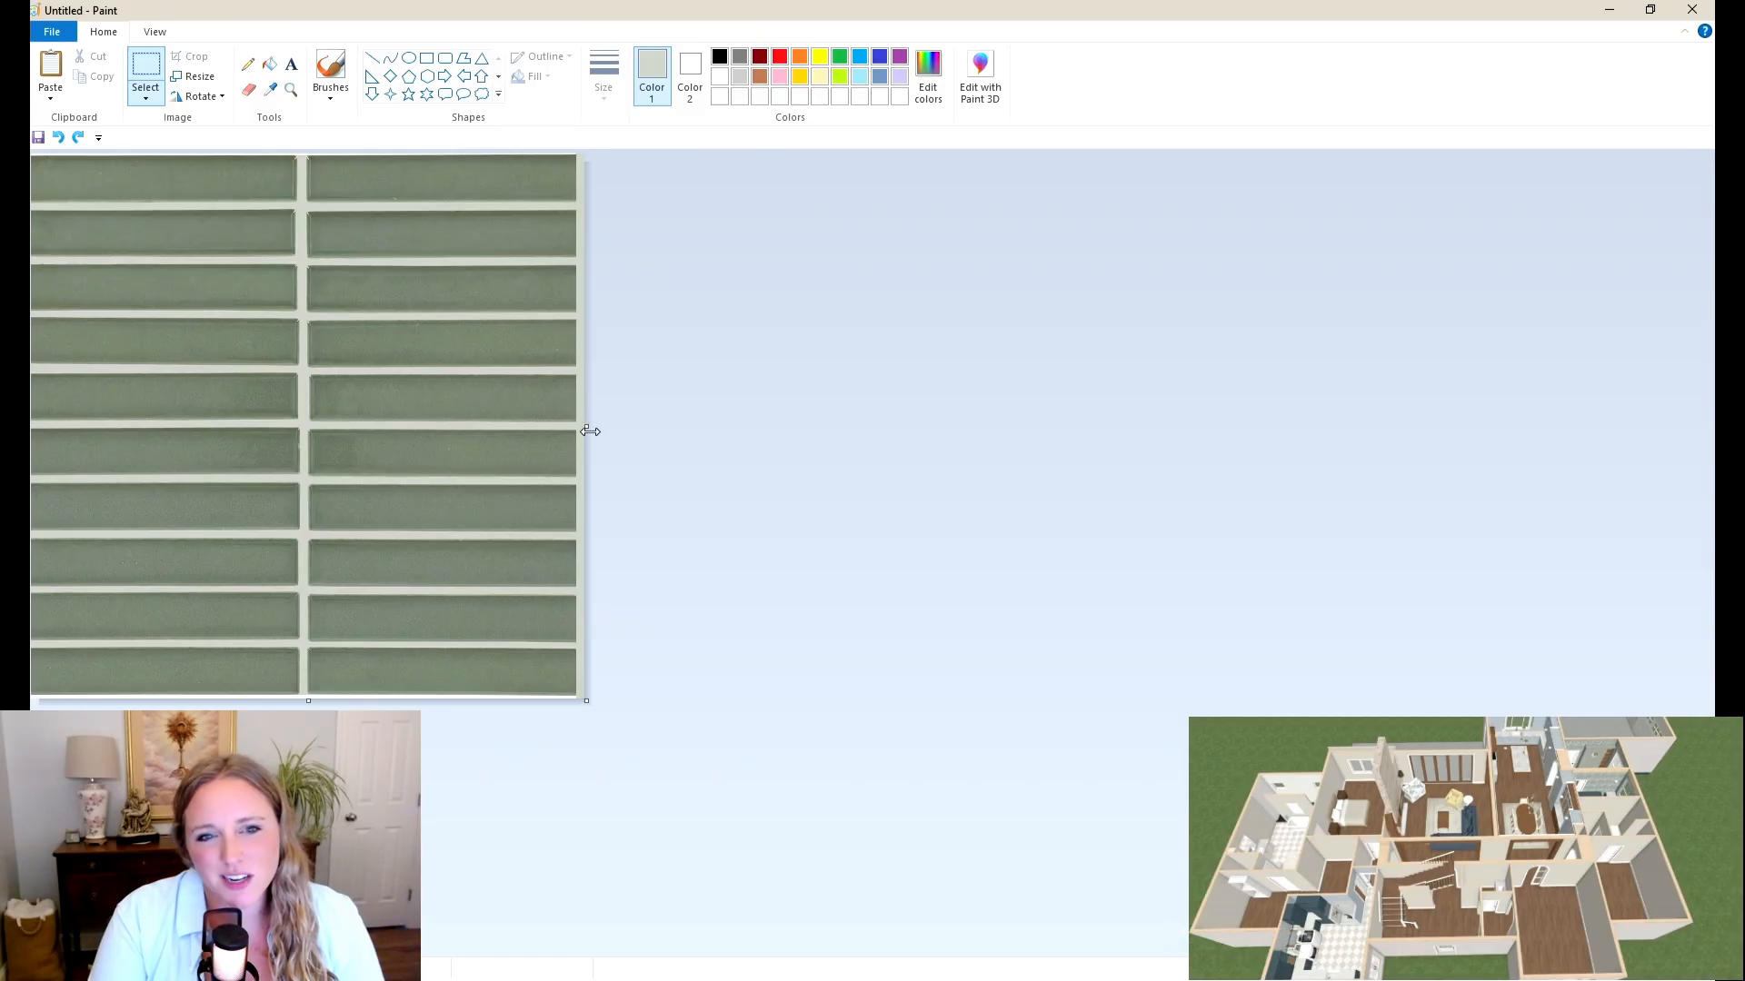
Step: Widen the canvas to leave blank space right of the tiles and take a screen snip of one tile from the second column
{"action": "left_click_drag", "start_coordinate": [586, 427], "coordinate": [787, 428]}
{"action": "left_click", "coordinate": [1000, 367]}
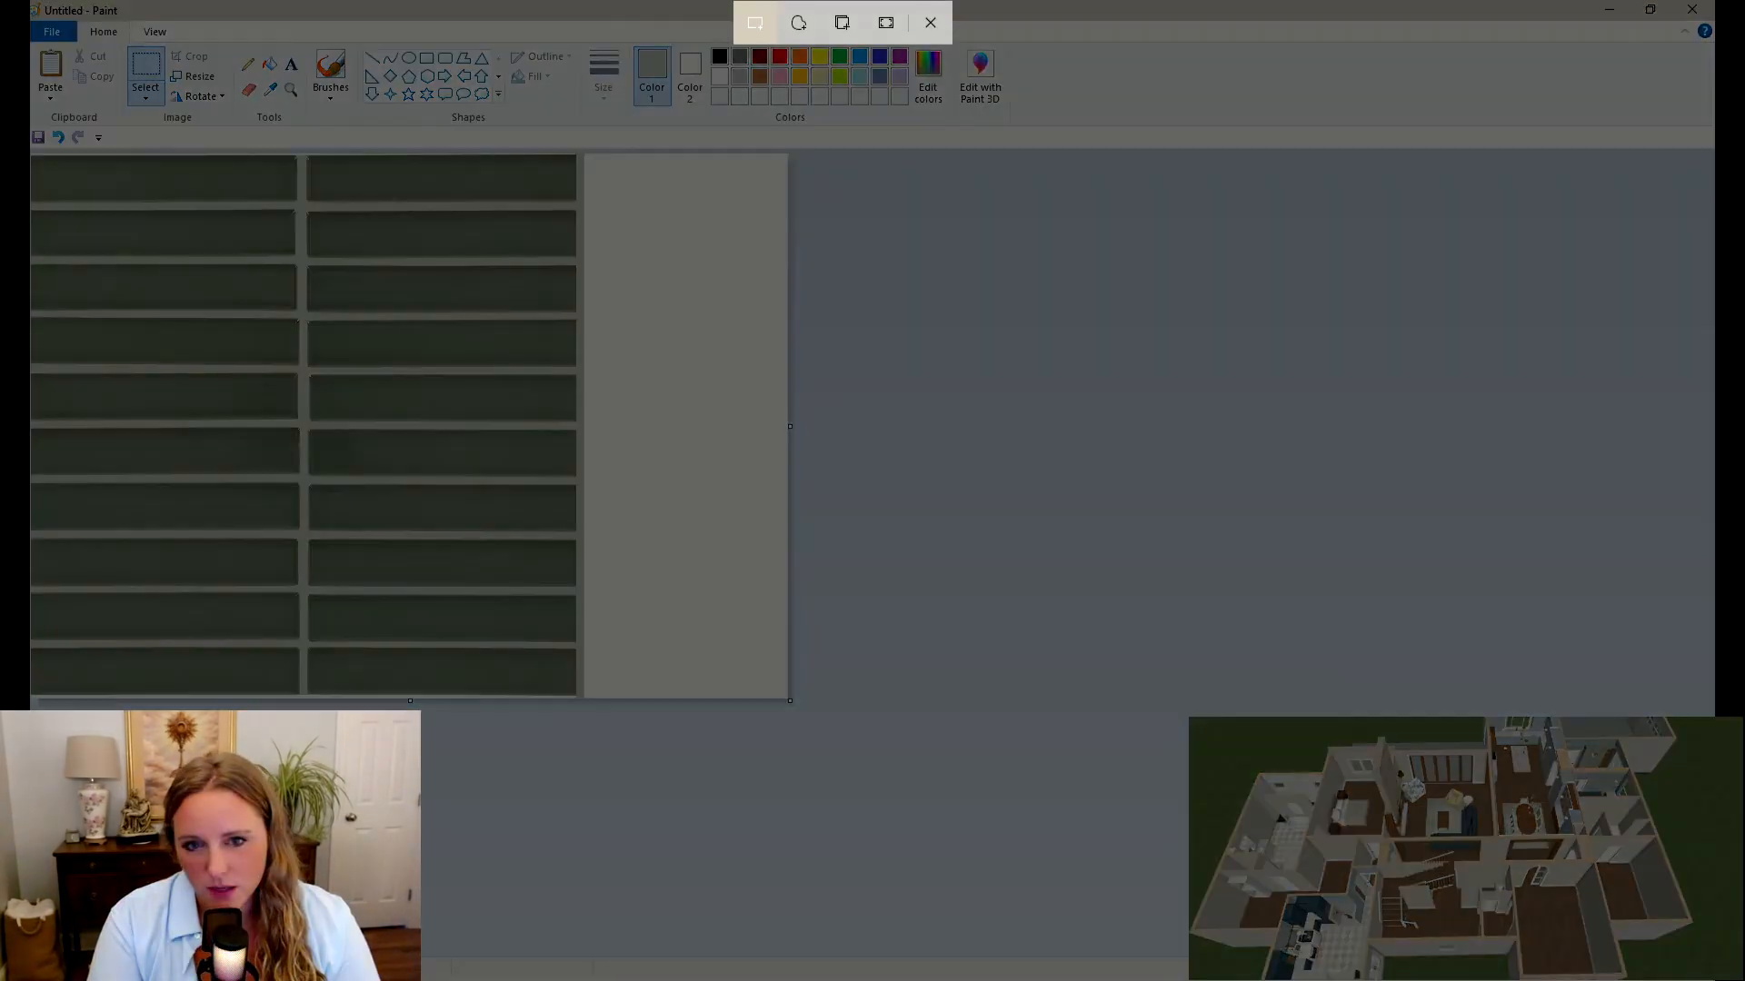
{"action": "left_click_drag", "start_coordinate": [310, 429], "coordinate": [576, 476]}
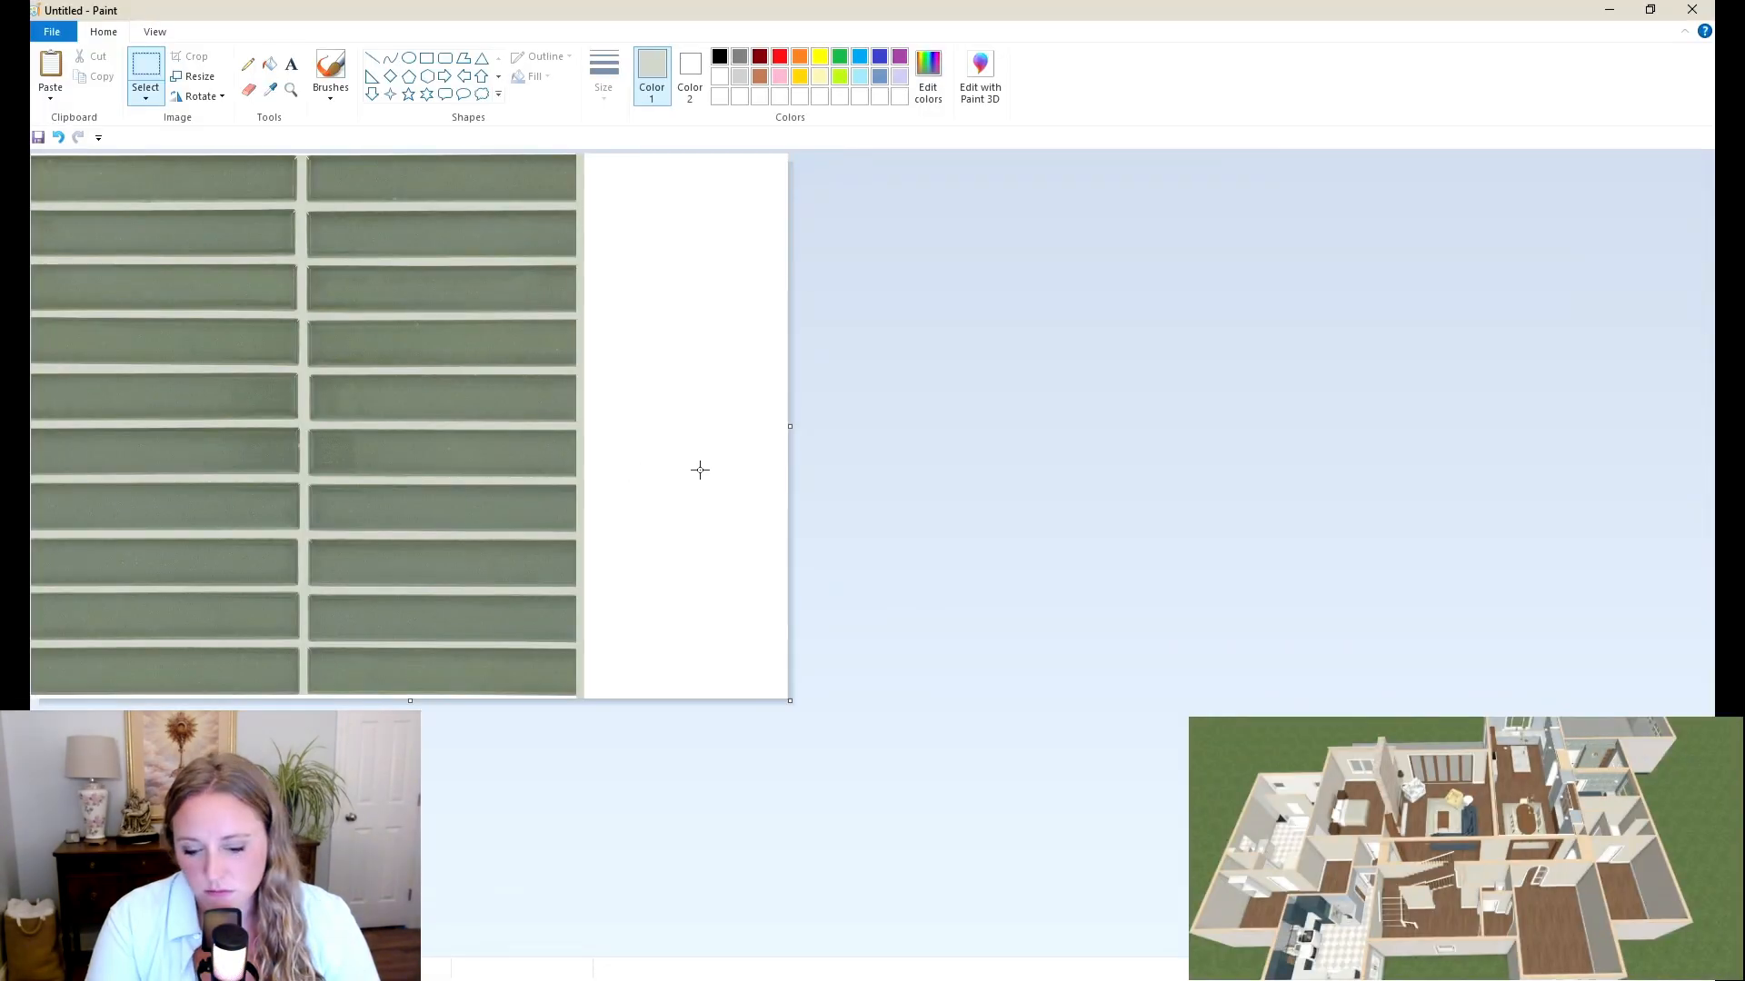
Step: Paste the snipped tile twice, rotate each copy upright and stack them end to end against the grout line in the blank strip
{"action": "key", "text": "ctrl+v"}
{"action": "left_click_drag", "start_coordinate": [132, 184], "coordinate": [613, 571]}
{"action": "left_click", "coordinate": [202, 96]}
{"action": "left_click", "coordinate": [205, 136]}
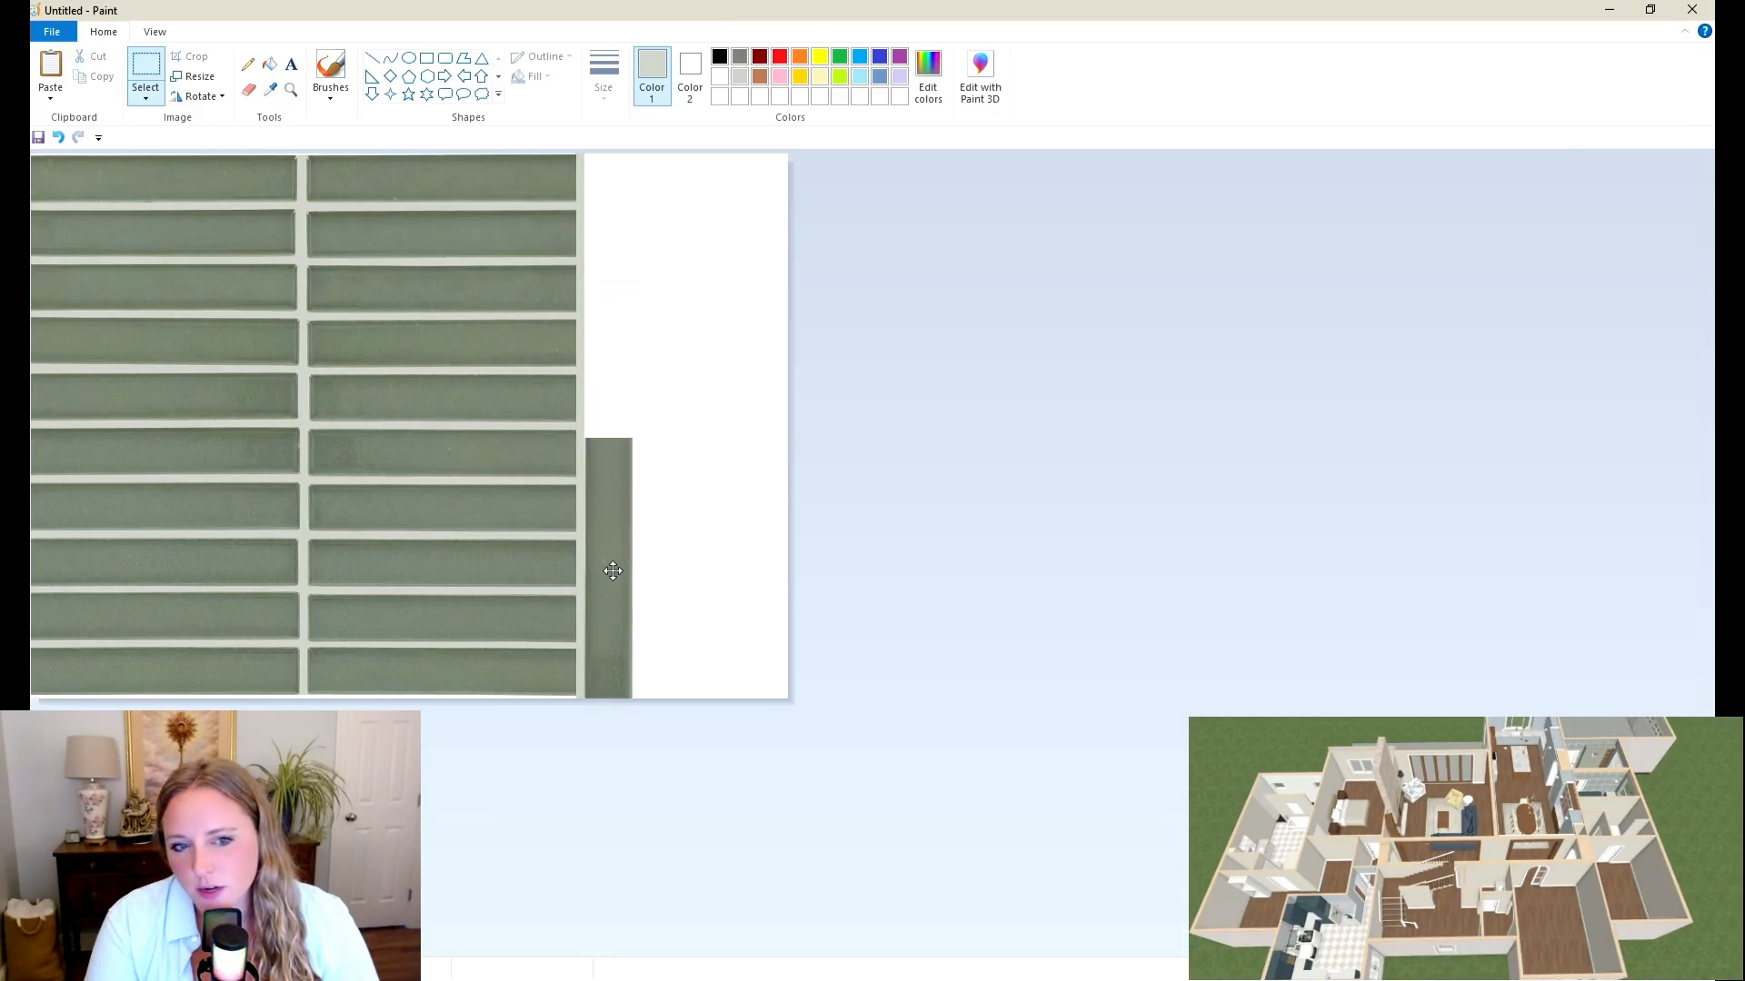
{"action": "key", "text": "ctrl+v"}
{"action": "left_click_drag", "start_coordinate": [250, 186], "coordinate": [605, 281]}
{"action": "left_click", "coordinate": [202, 95]}
{"action": "left_click", "coordinate": [204, 136]}
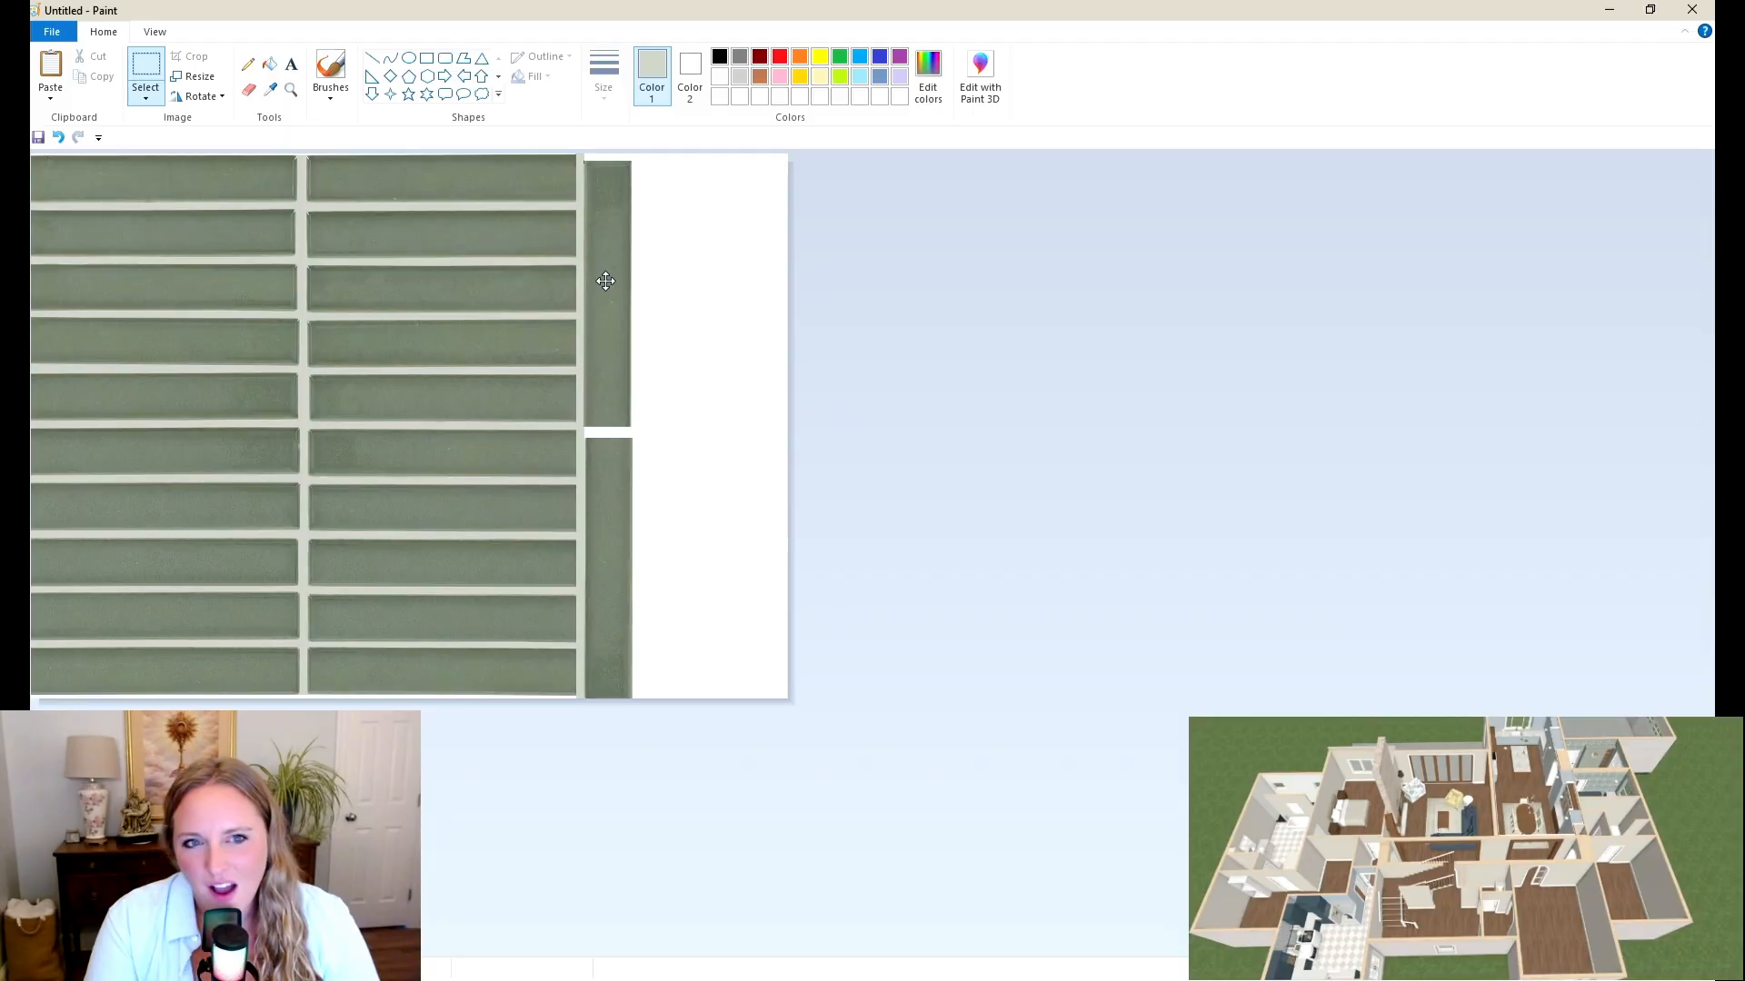
{"action": "left_click_drag", "start_coordinate": [606, 280], "coordinate": [606, 280]}
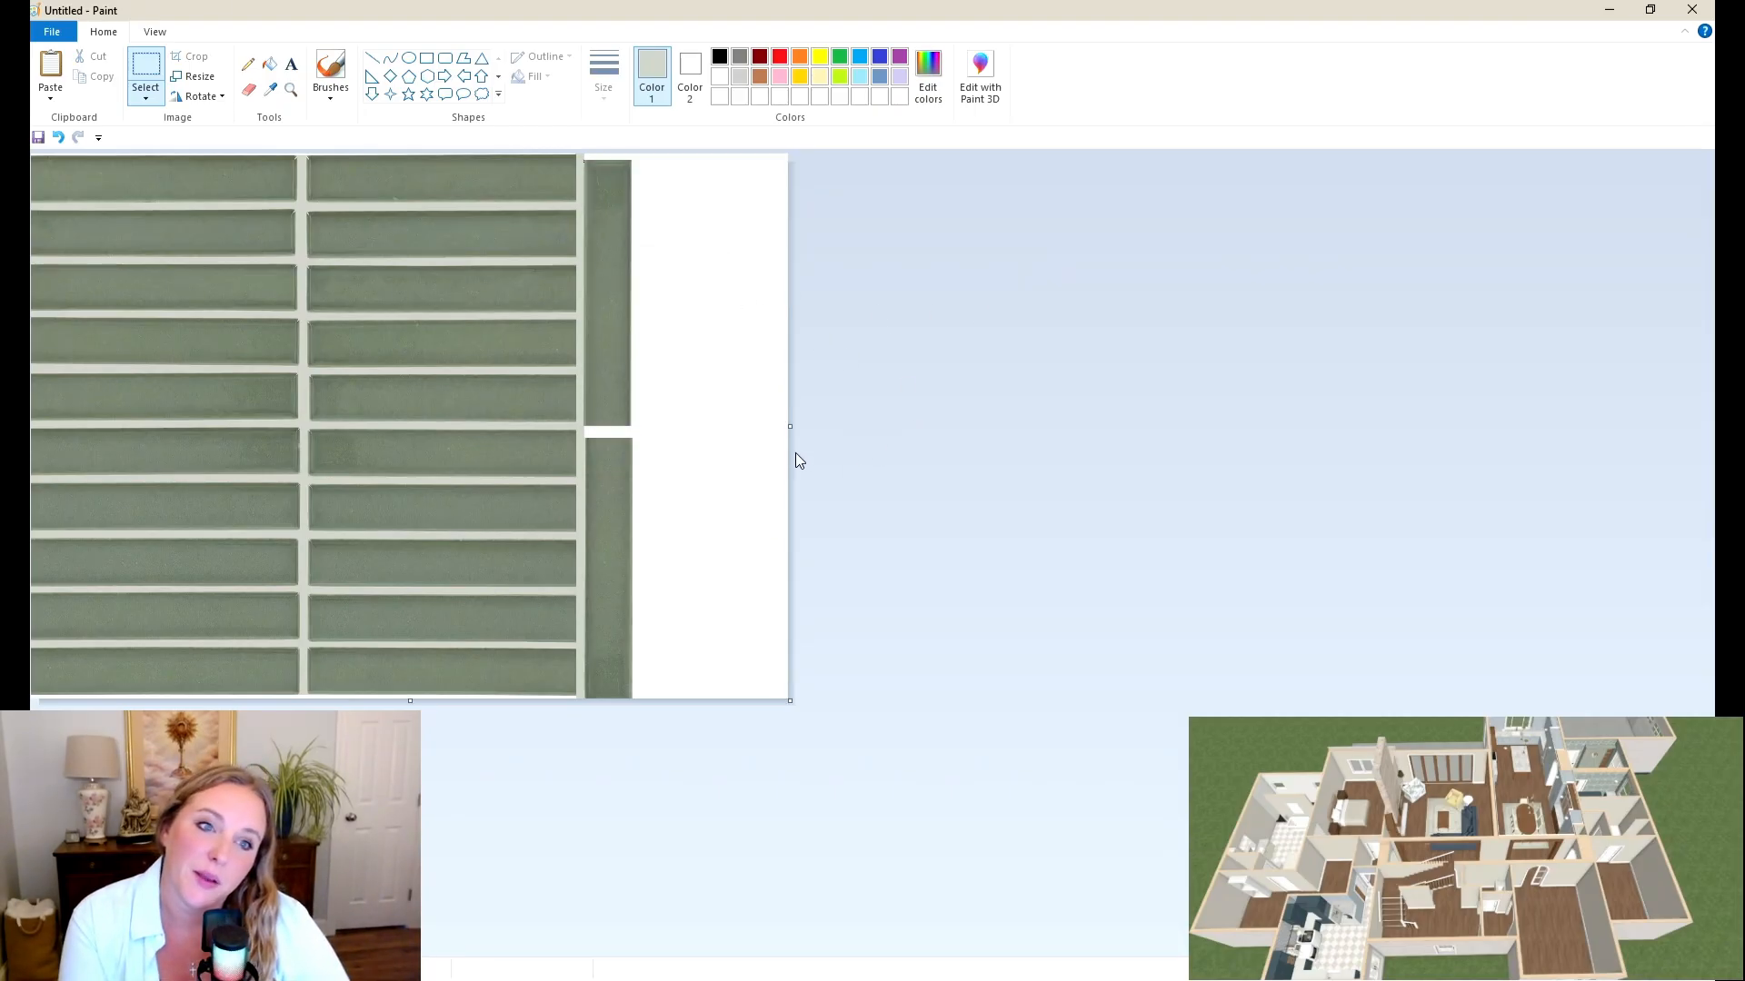
Step: Trim the canvas to just past the upright tiles and fill the white gaps around them with the grout color
{"action": "left_click_drag", "start_coordinate": [789, 426], "coordinate": [640, 419]}
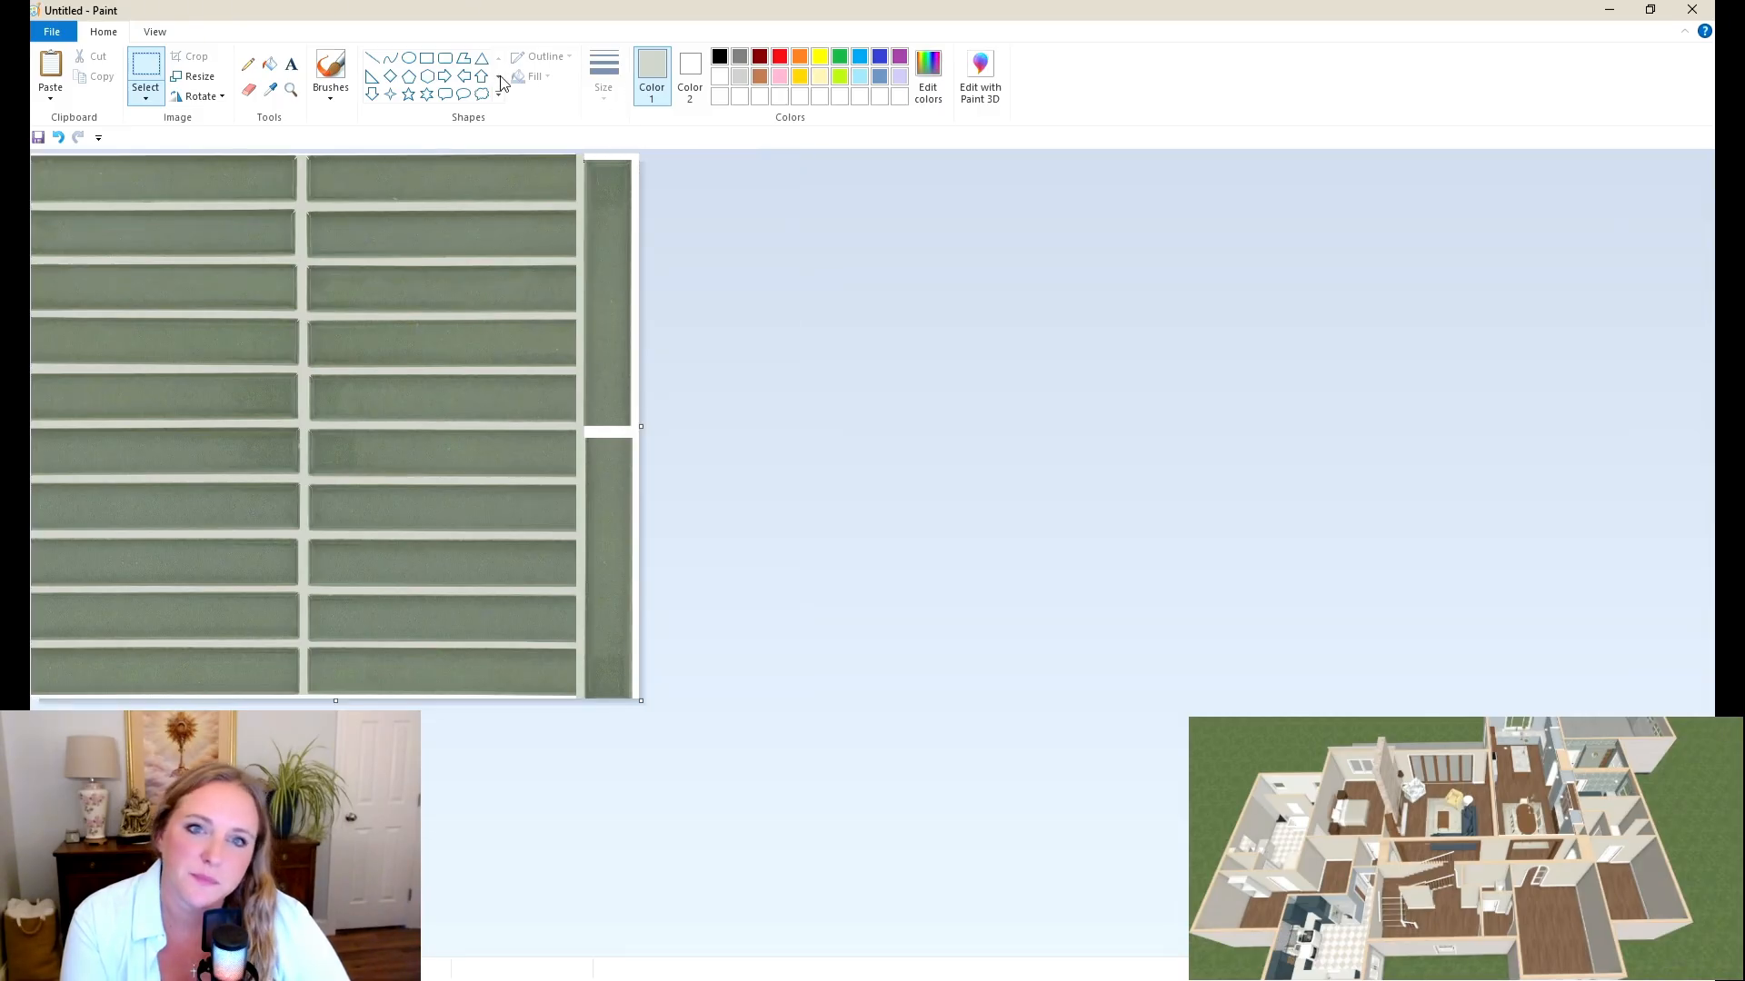
{"action": "left_click", "coordinate": [270, 89]}
{"action": "left_click", "coordinate": [276, 69]}
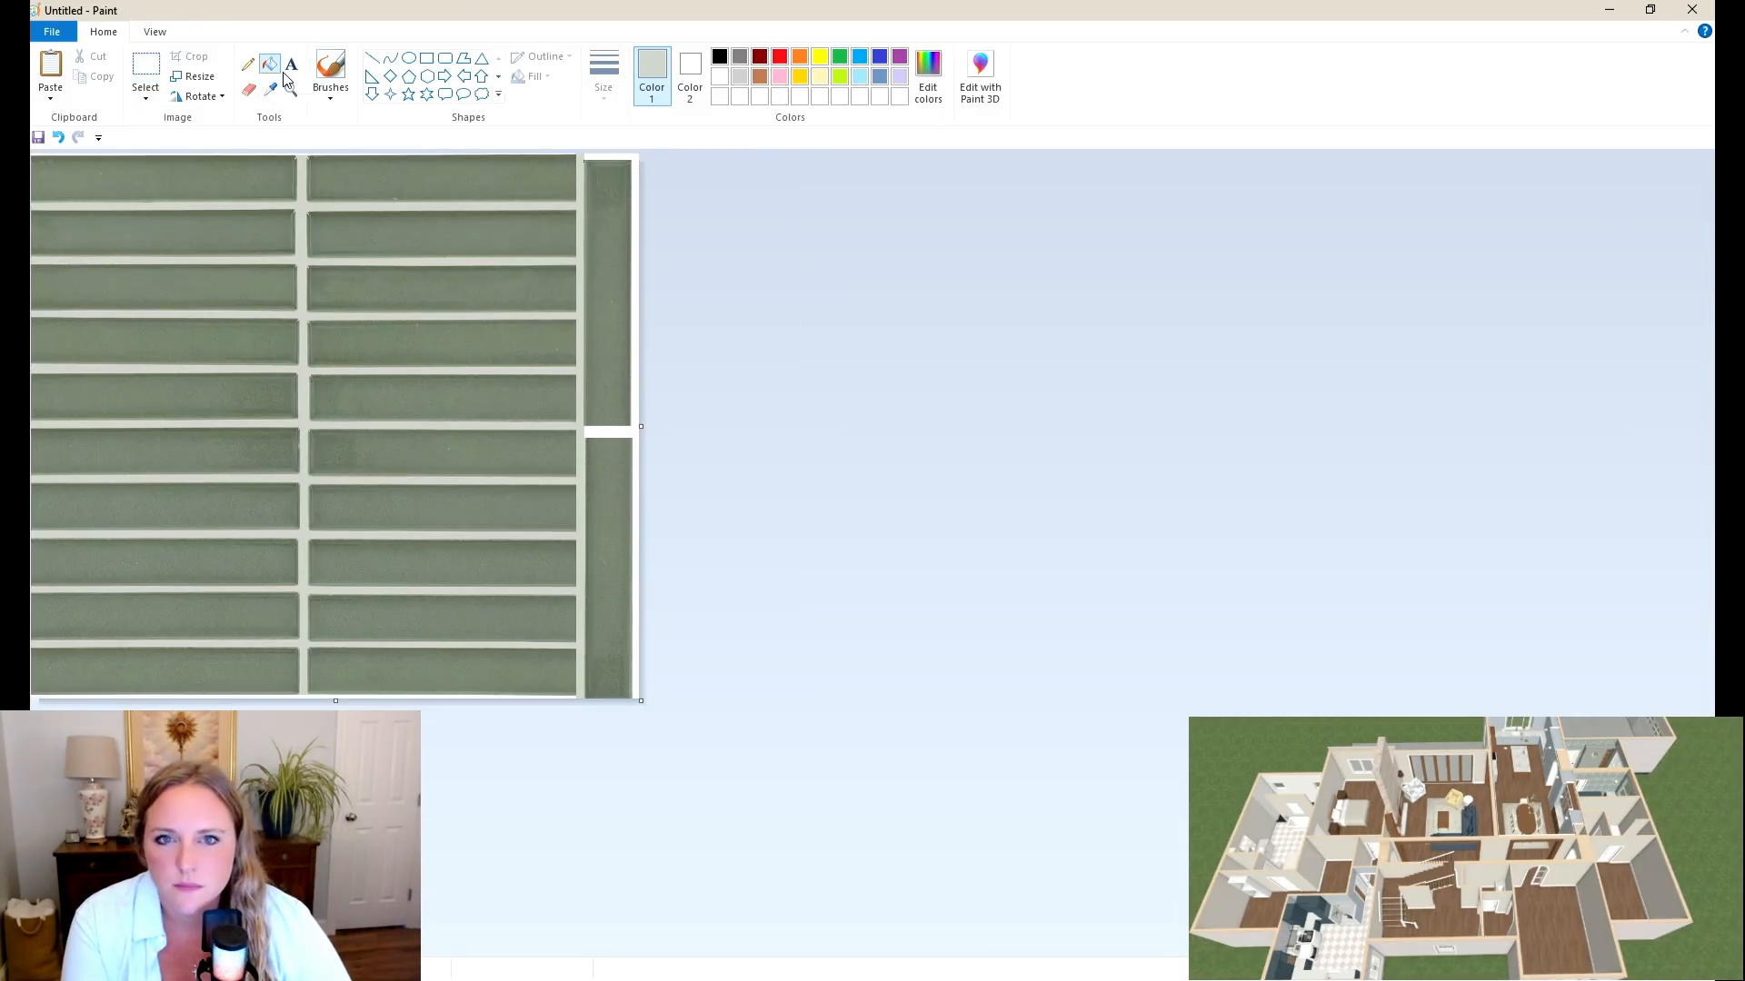
{"action": "left_click", "coordinate": [636, 428]}
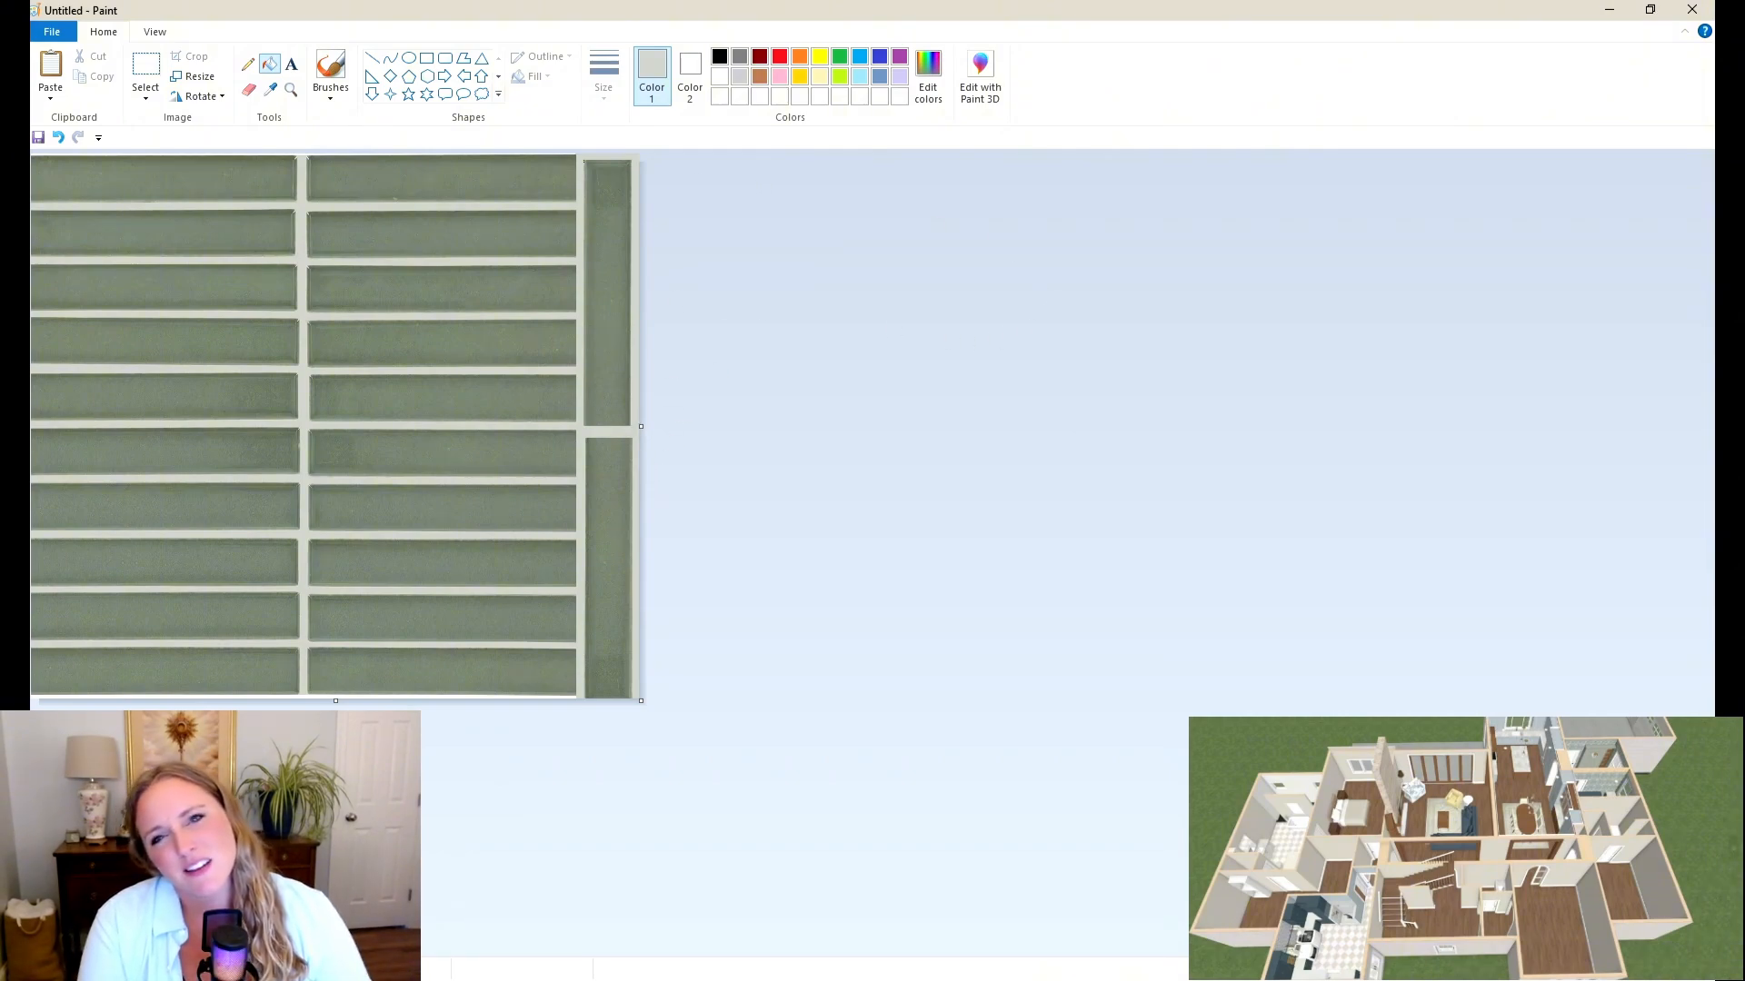
Step: Save the tile image as a PNG named "green stacked_2" in the Materials folder
{"action": "left_click", "coordinate": [52, 31]}
{"action": "left_click", "coordinate": [132, 180]}
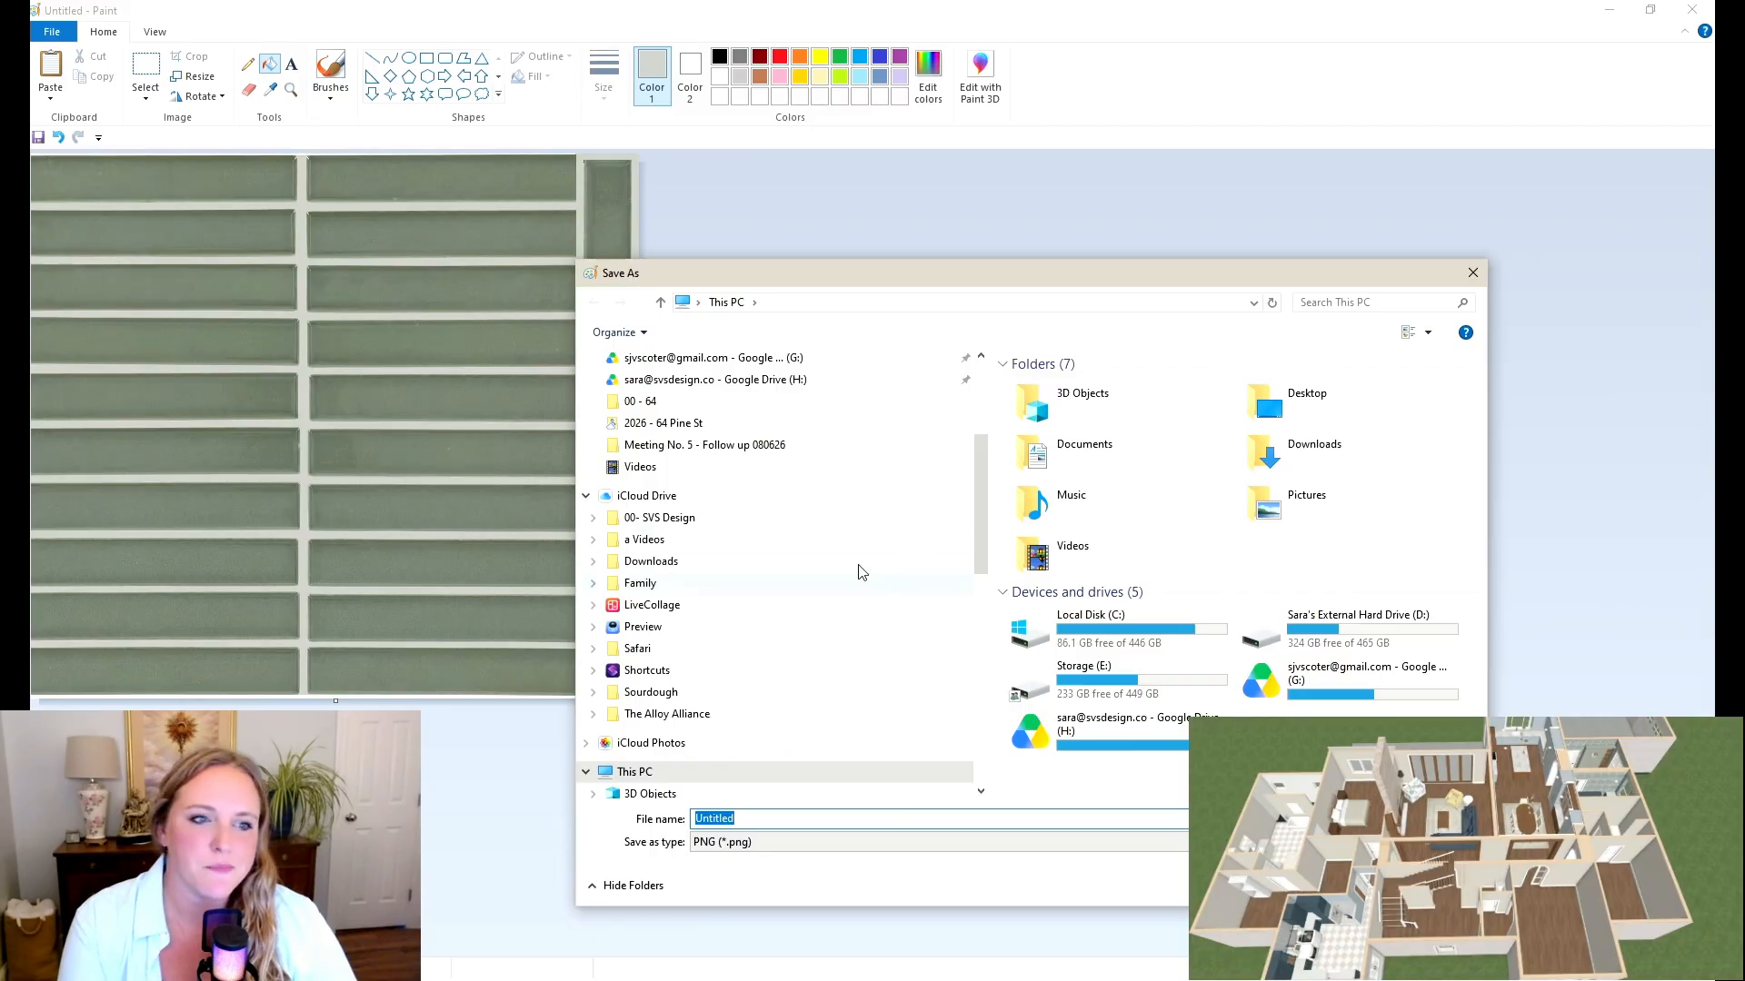
{"action": "scroll", "coordinate": [798, 401], "scroll_direction": "up", "scroll_amount": 4}
{"action": "left_click", "coordinate": [714, 504]}
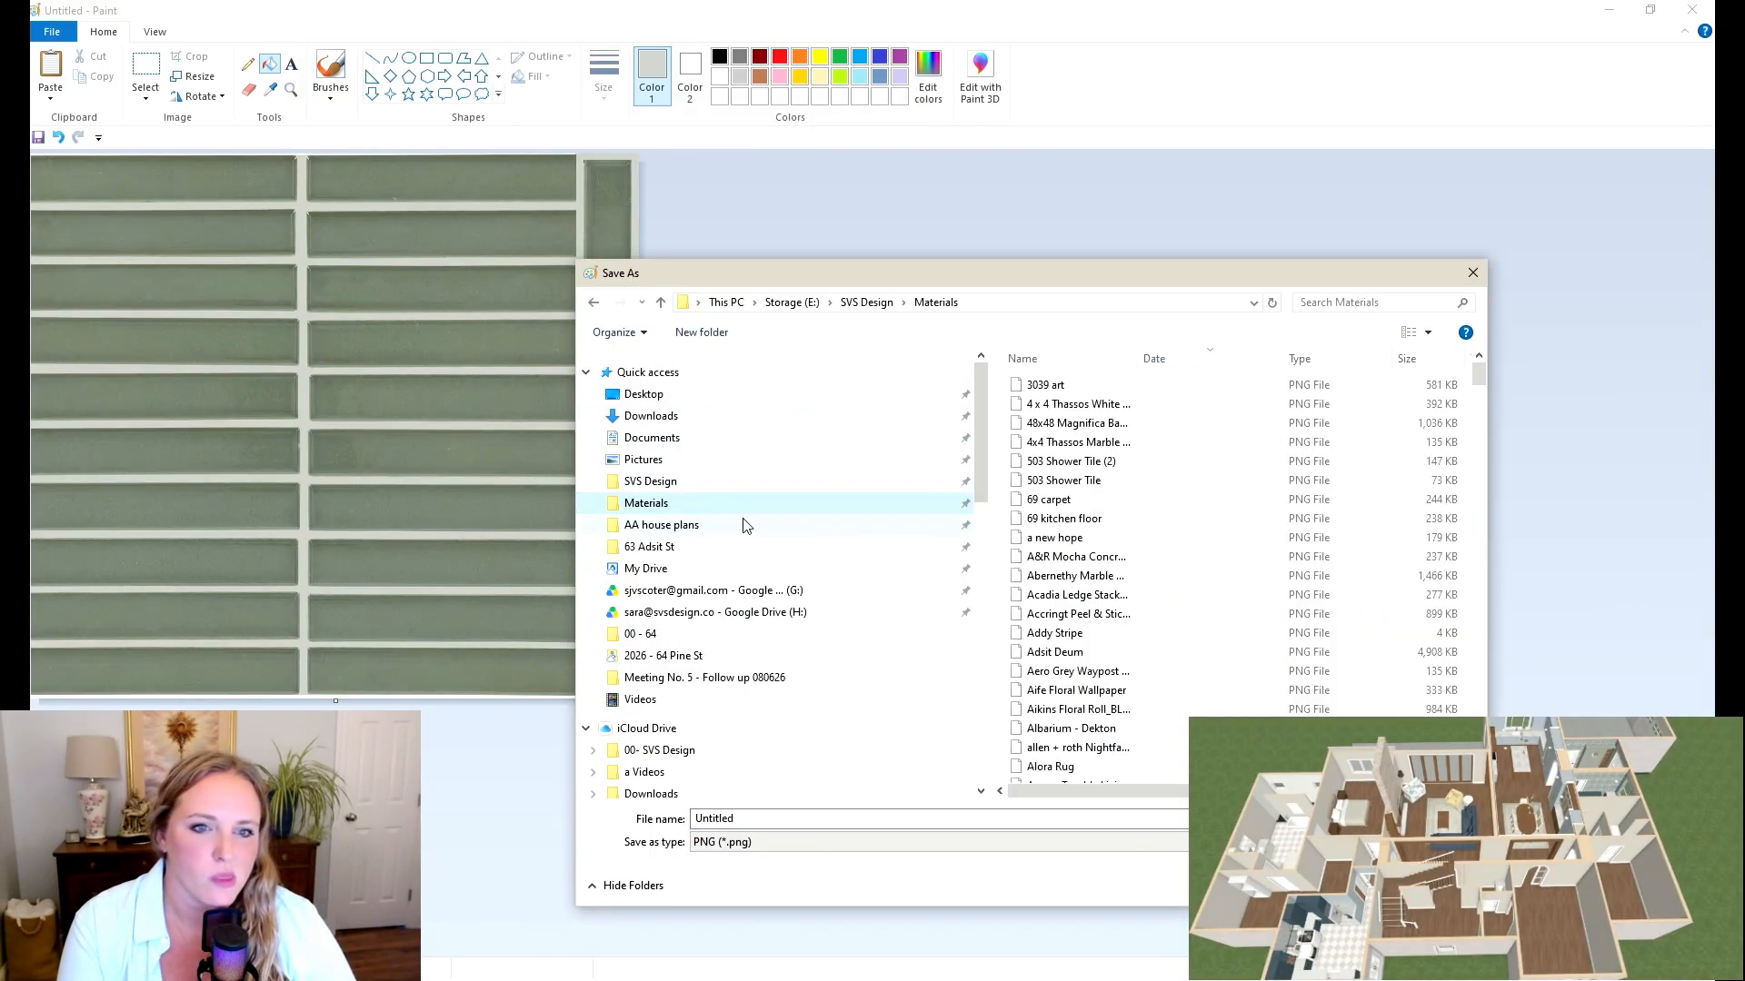
{"action": "left_click", "coordinate": [714, 820]}
{"action": "type", "text": "gre"}
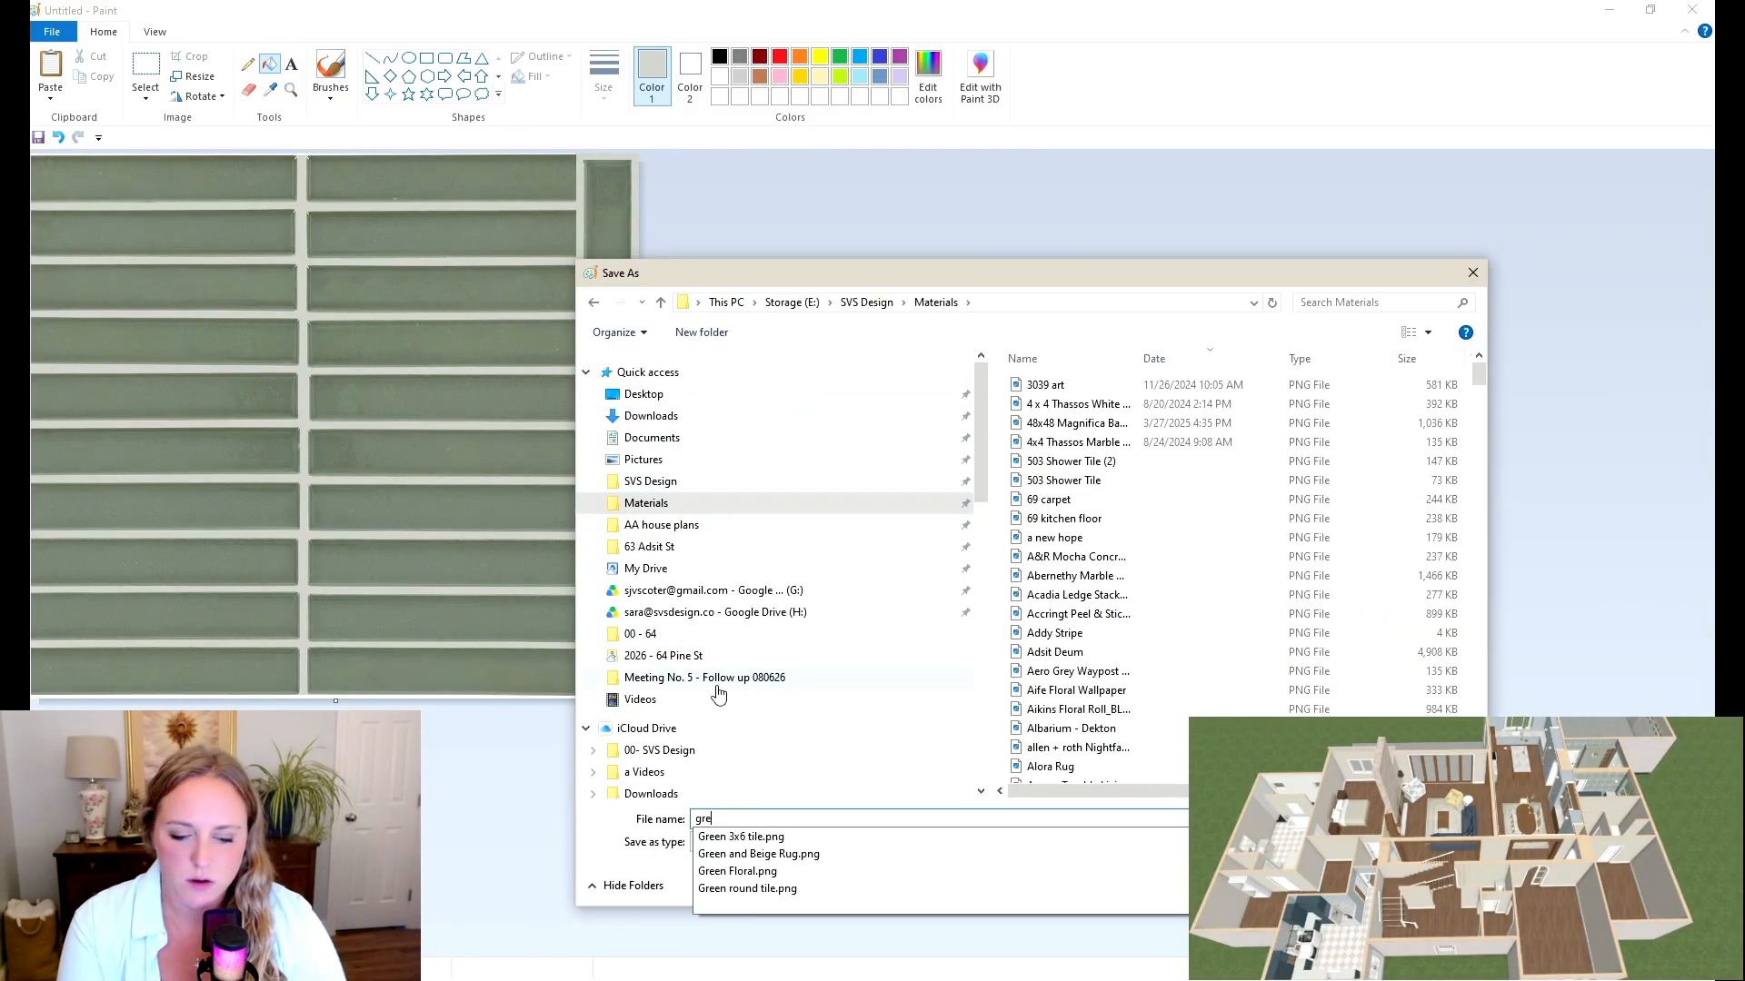
{"action": "type", "text": "en stacked"}
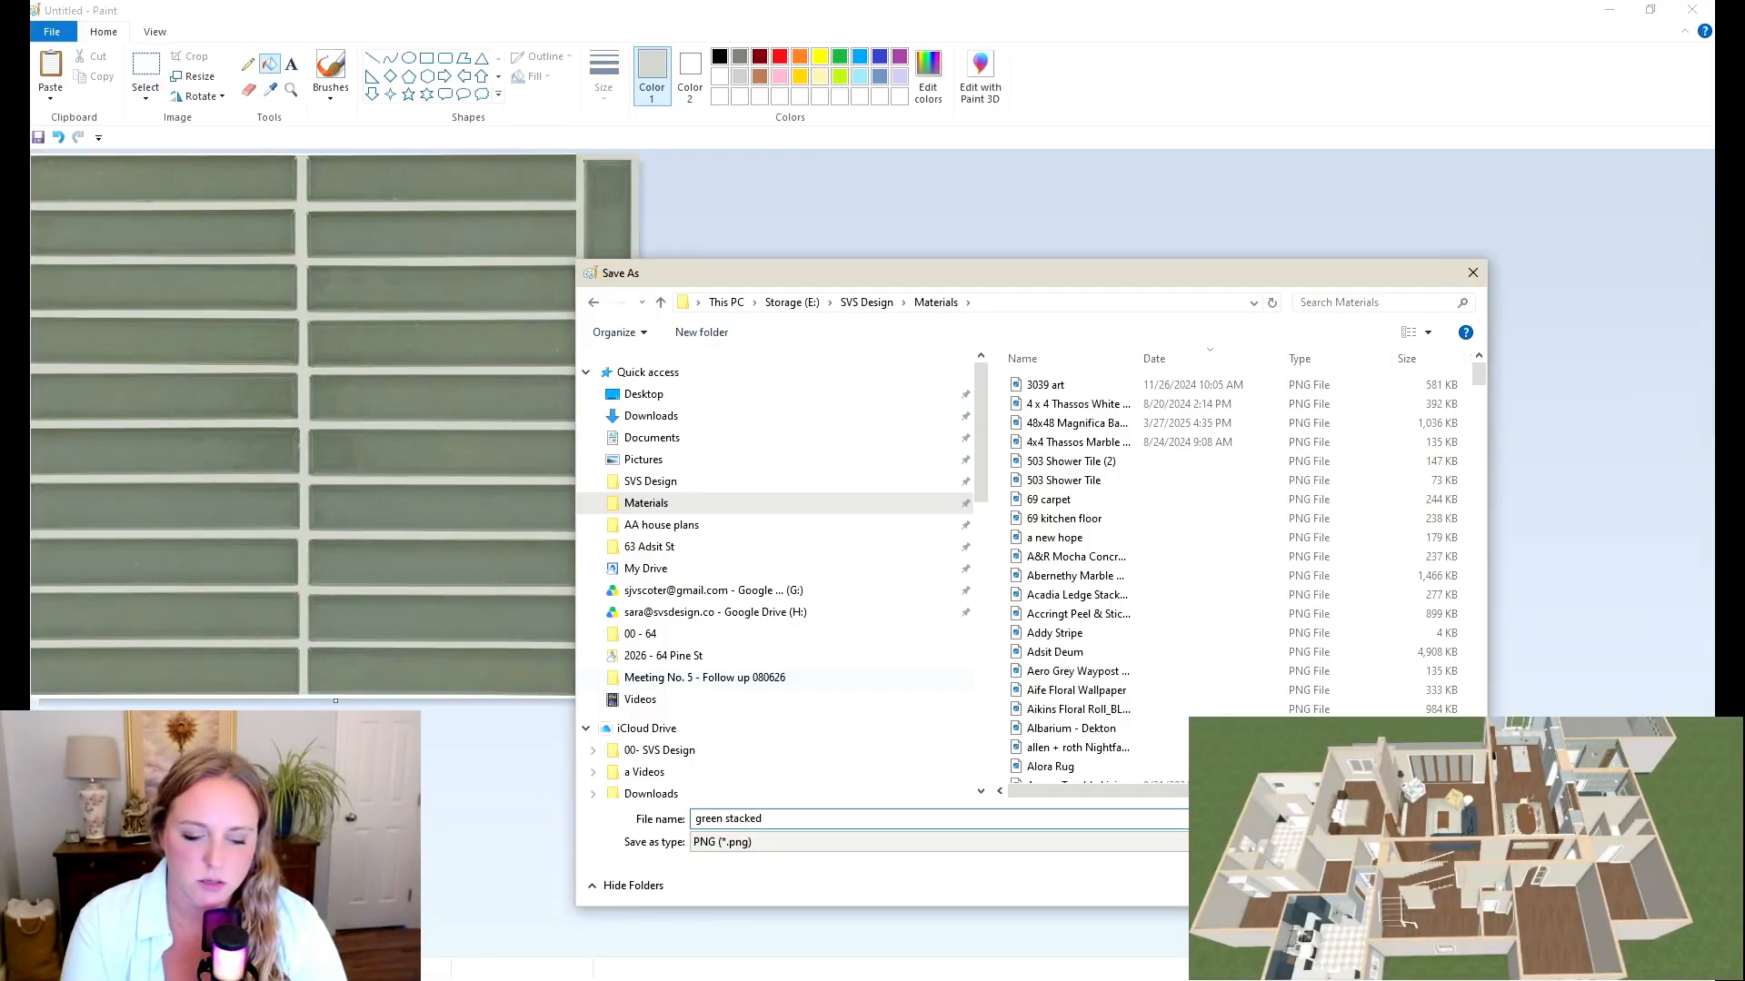
{"action": "type", "text": "_2"}
{"action": "key", "text": "Return"}
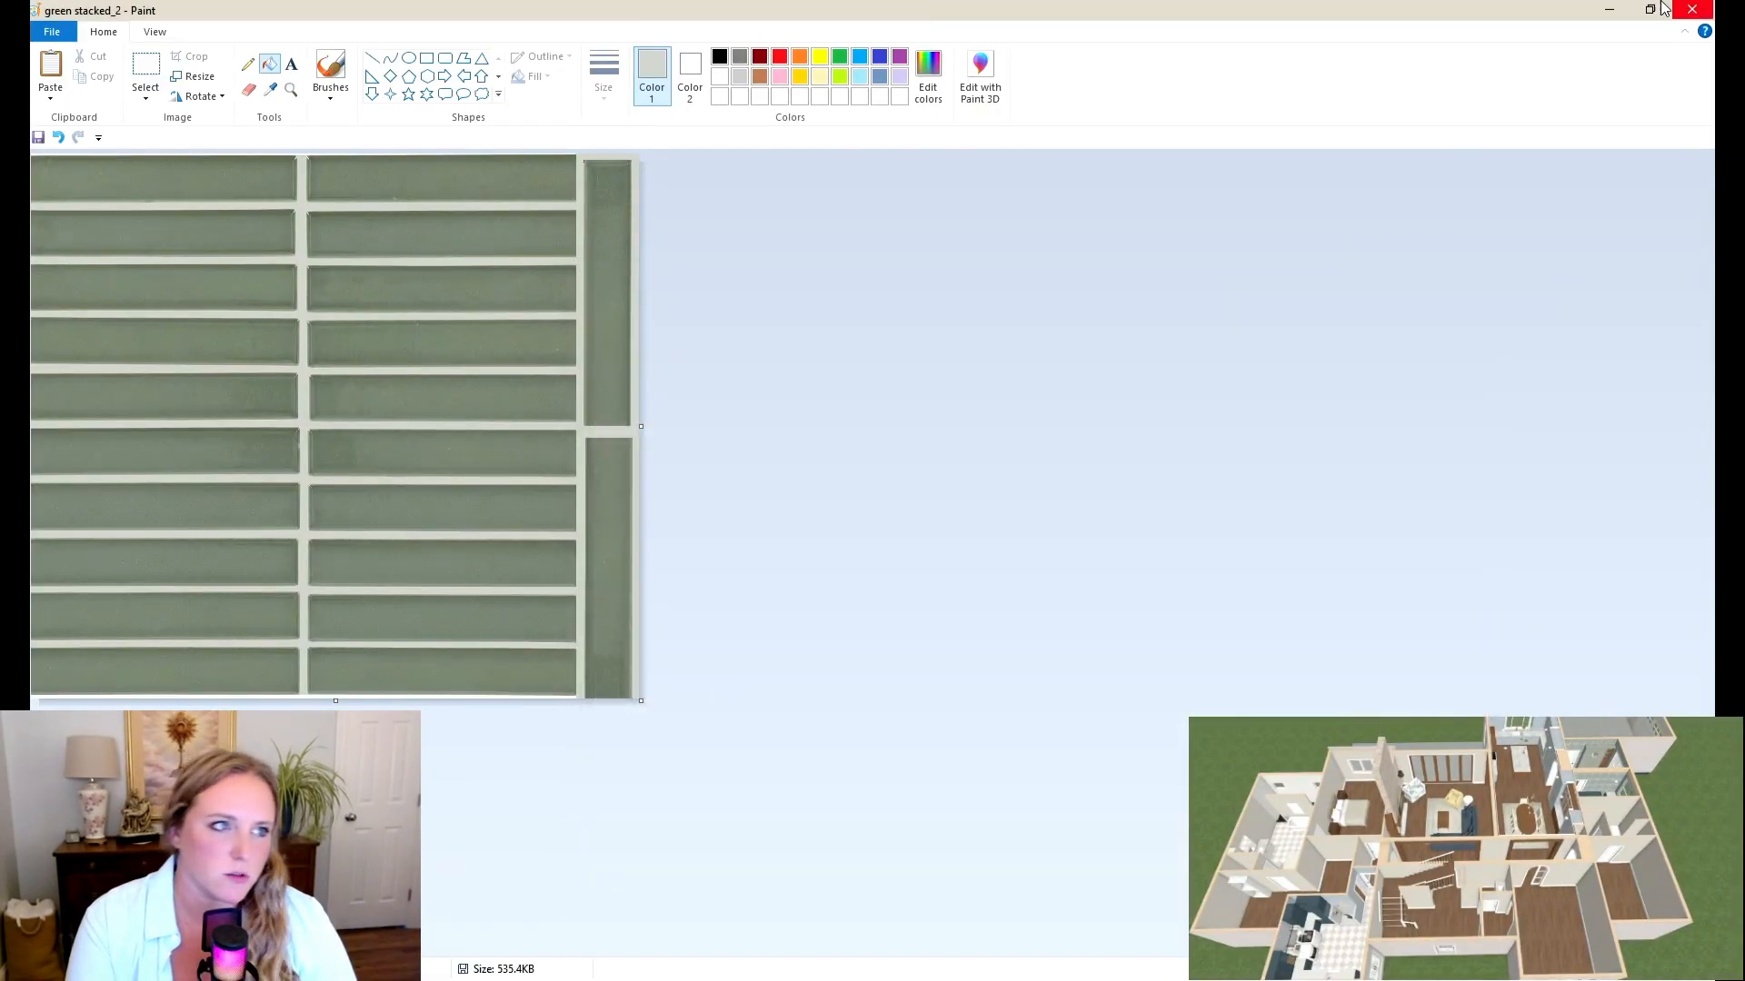
Step: Switch to Chief Architect and start a new material for the shower wall named "green stack_2 tile"
{"action": "left_click", "coordinate": [1610, 10]}
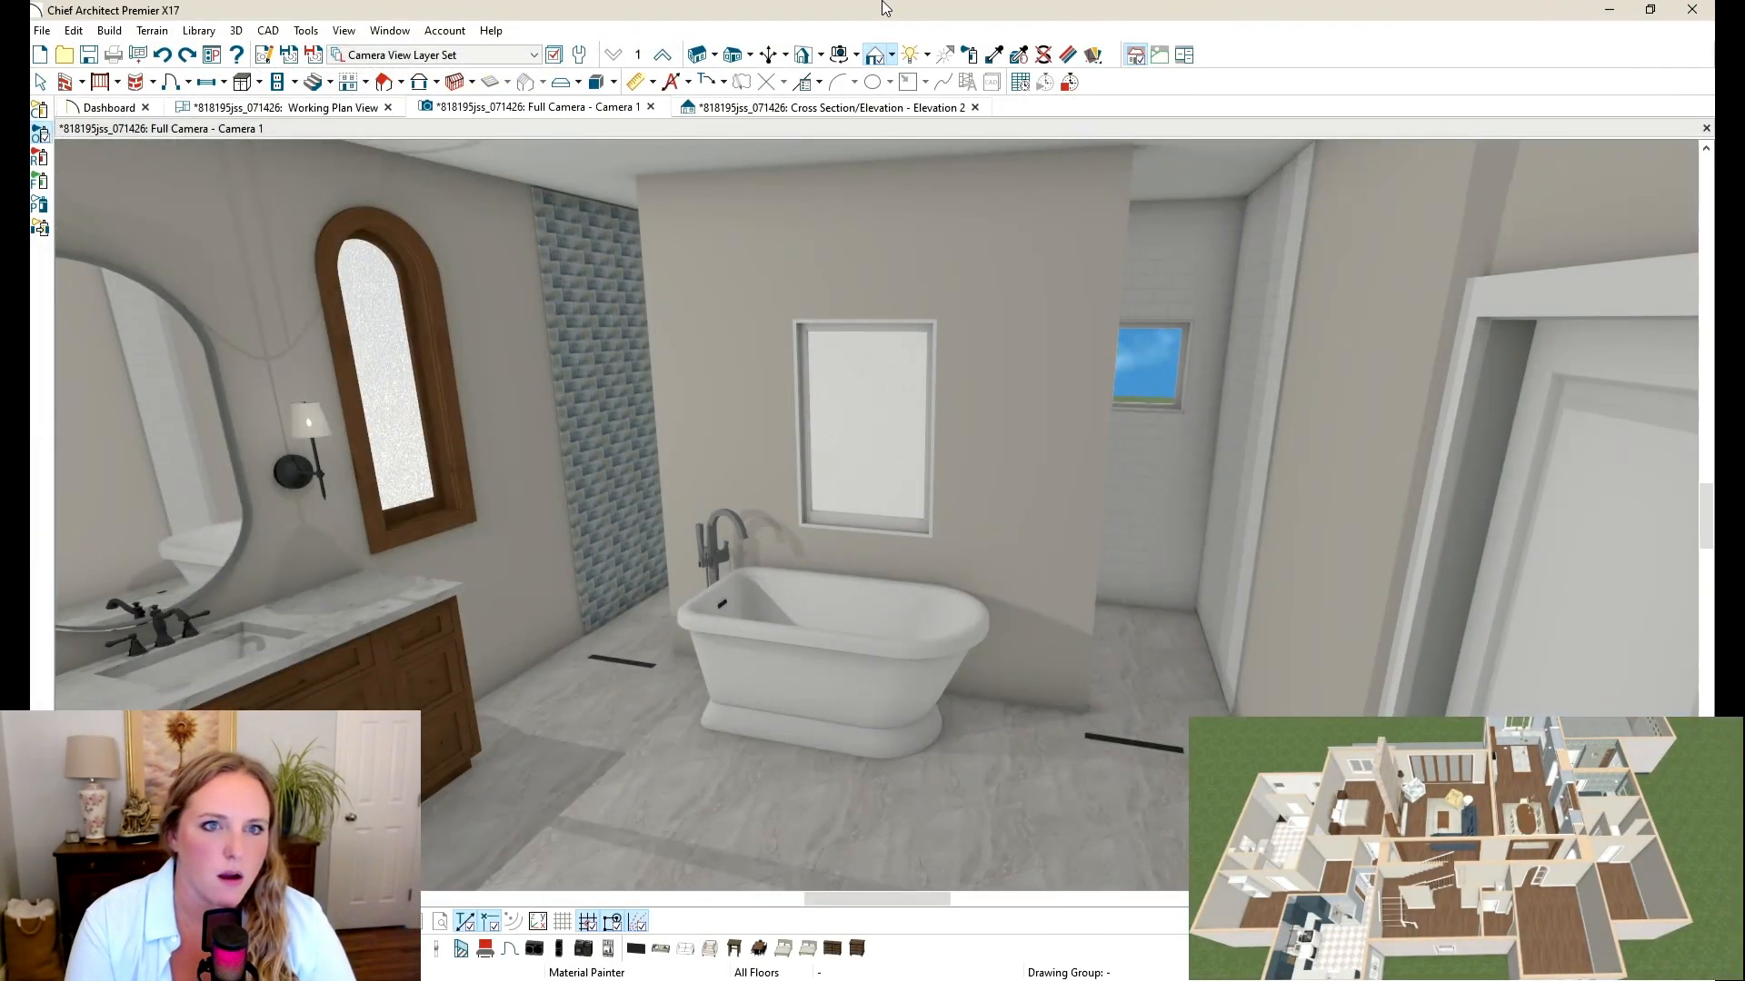
{"action": "left_click", "coordinate": [977, 52]}
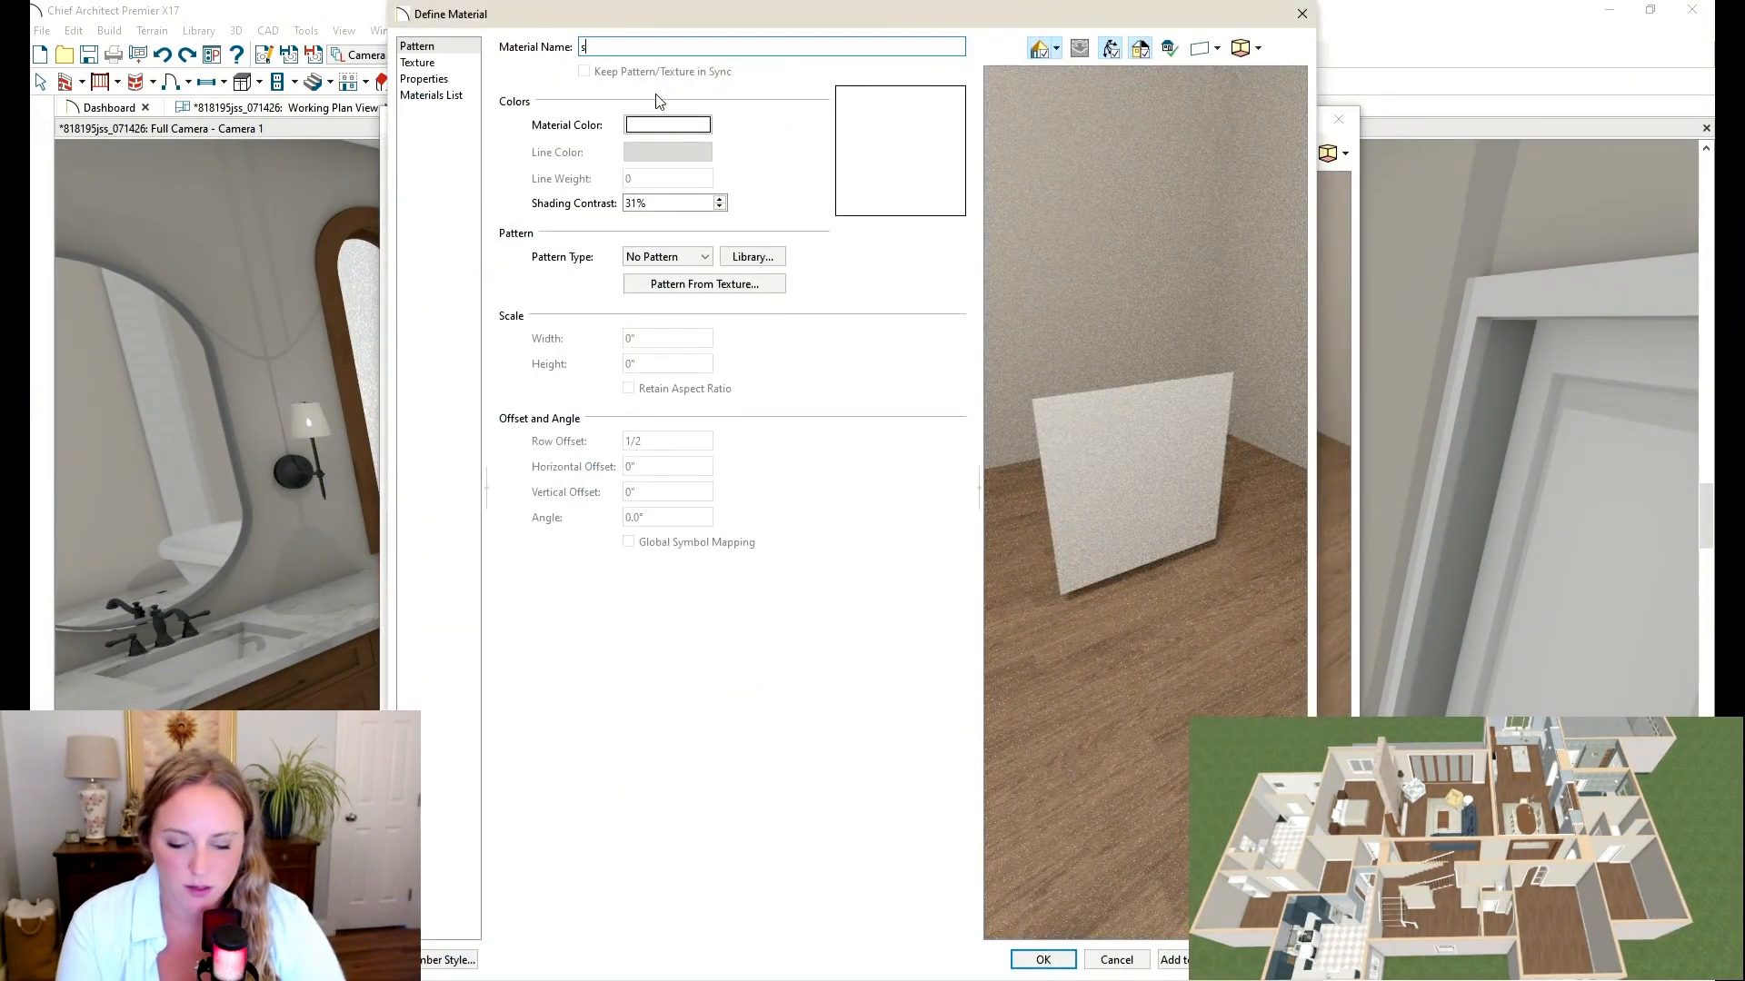
{"action": "key", "text": "BackSpace"}
{"action": "type", "text": "green stack_2"}
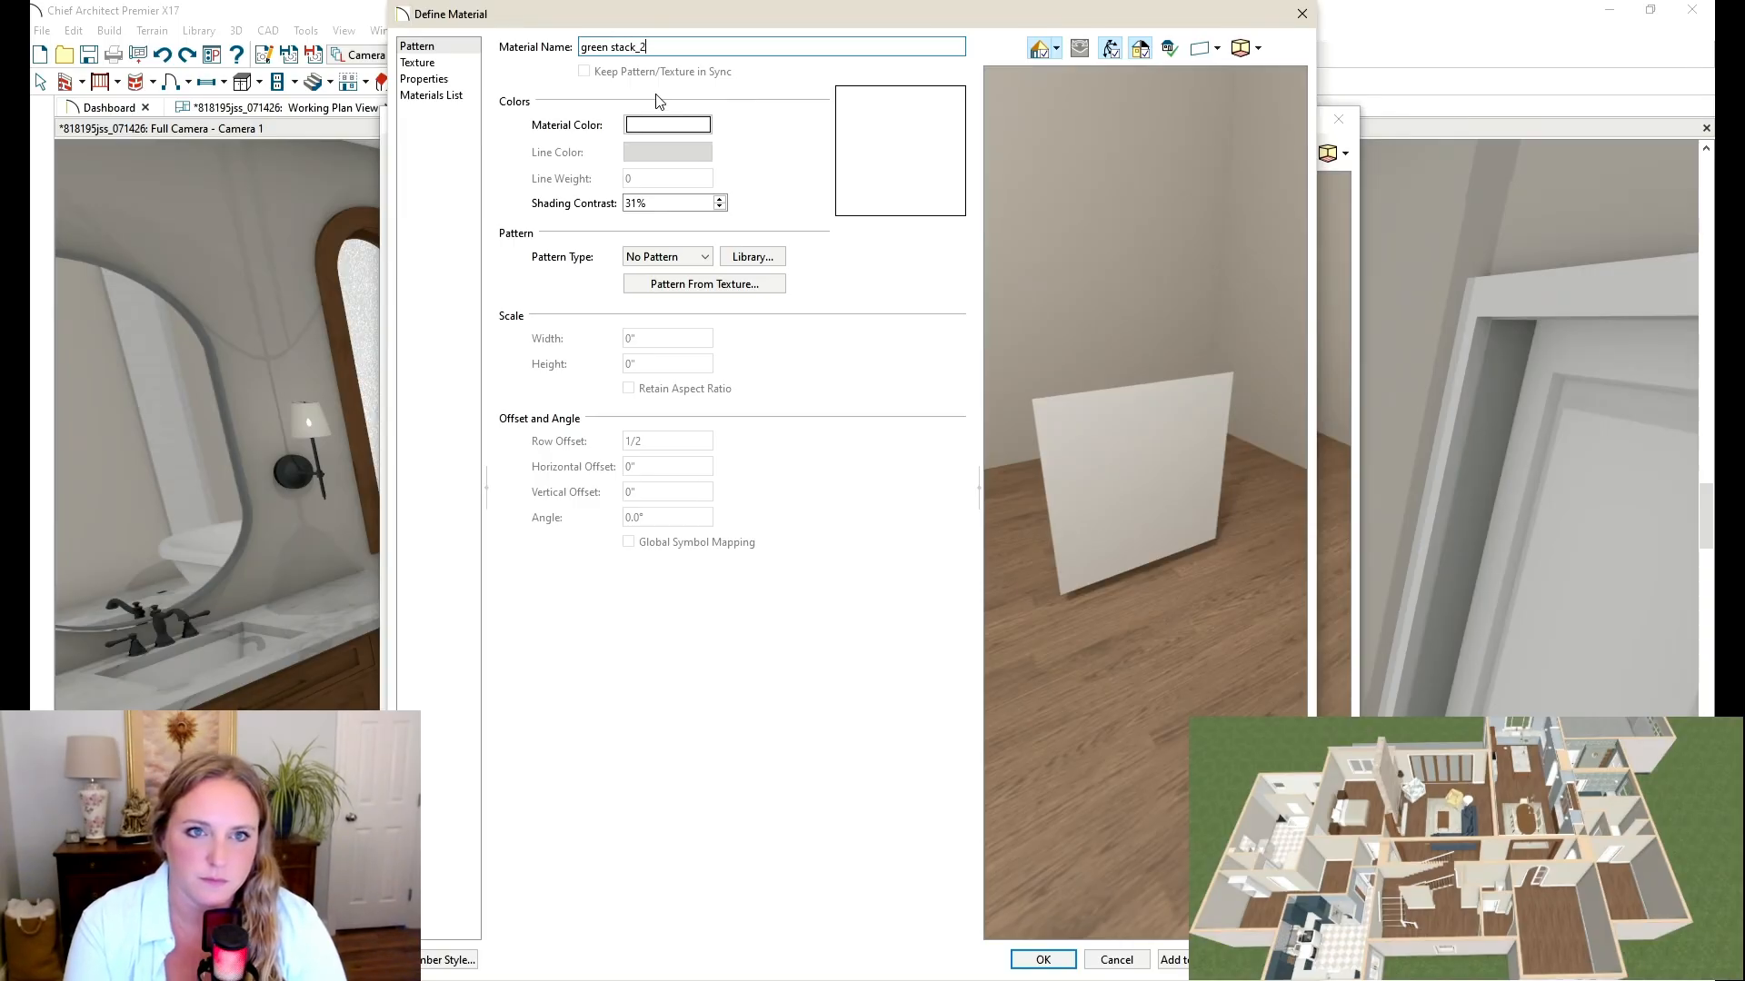
{"action": "key", "text": "Tab"}
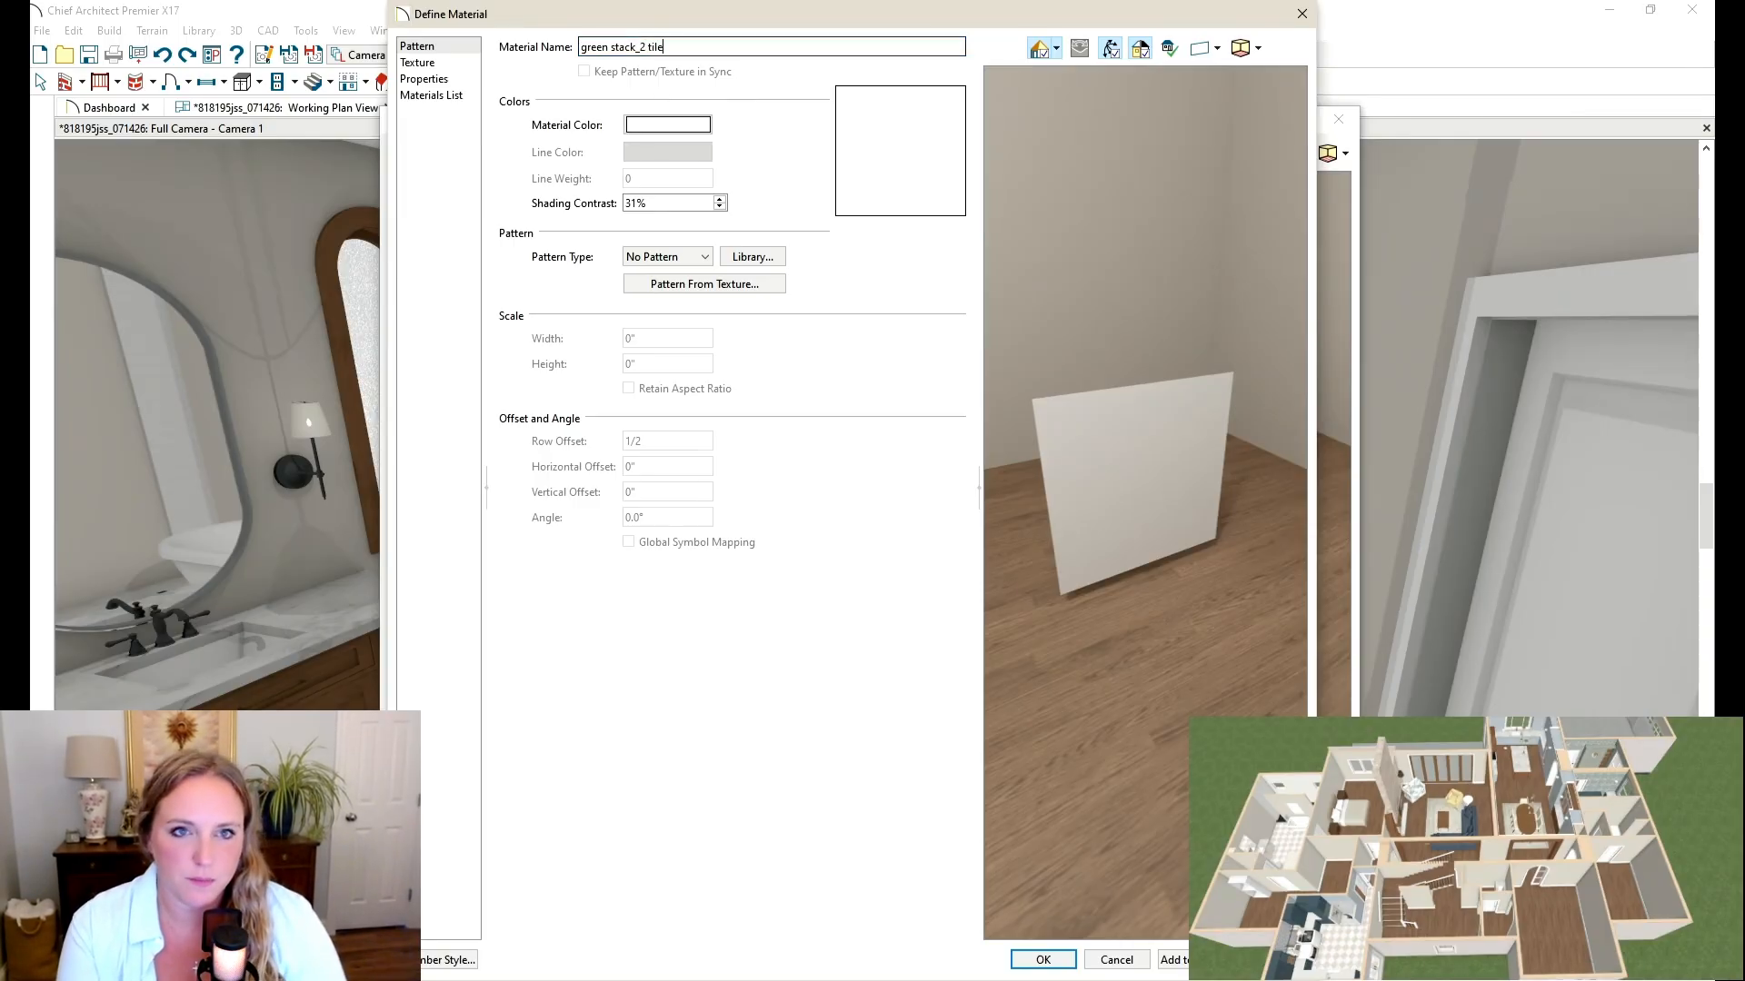
Step: Assign the image green stacked_2.png from the Materials folder as the material's texture
{"action": "left_click", "coordinate": [416, 62]}
{"action": "left_click", "coordinate": [921, 124]}
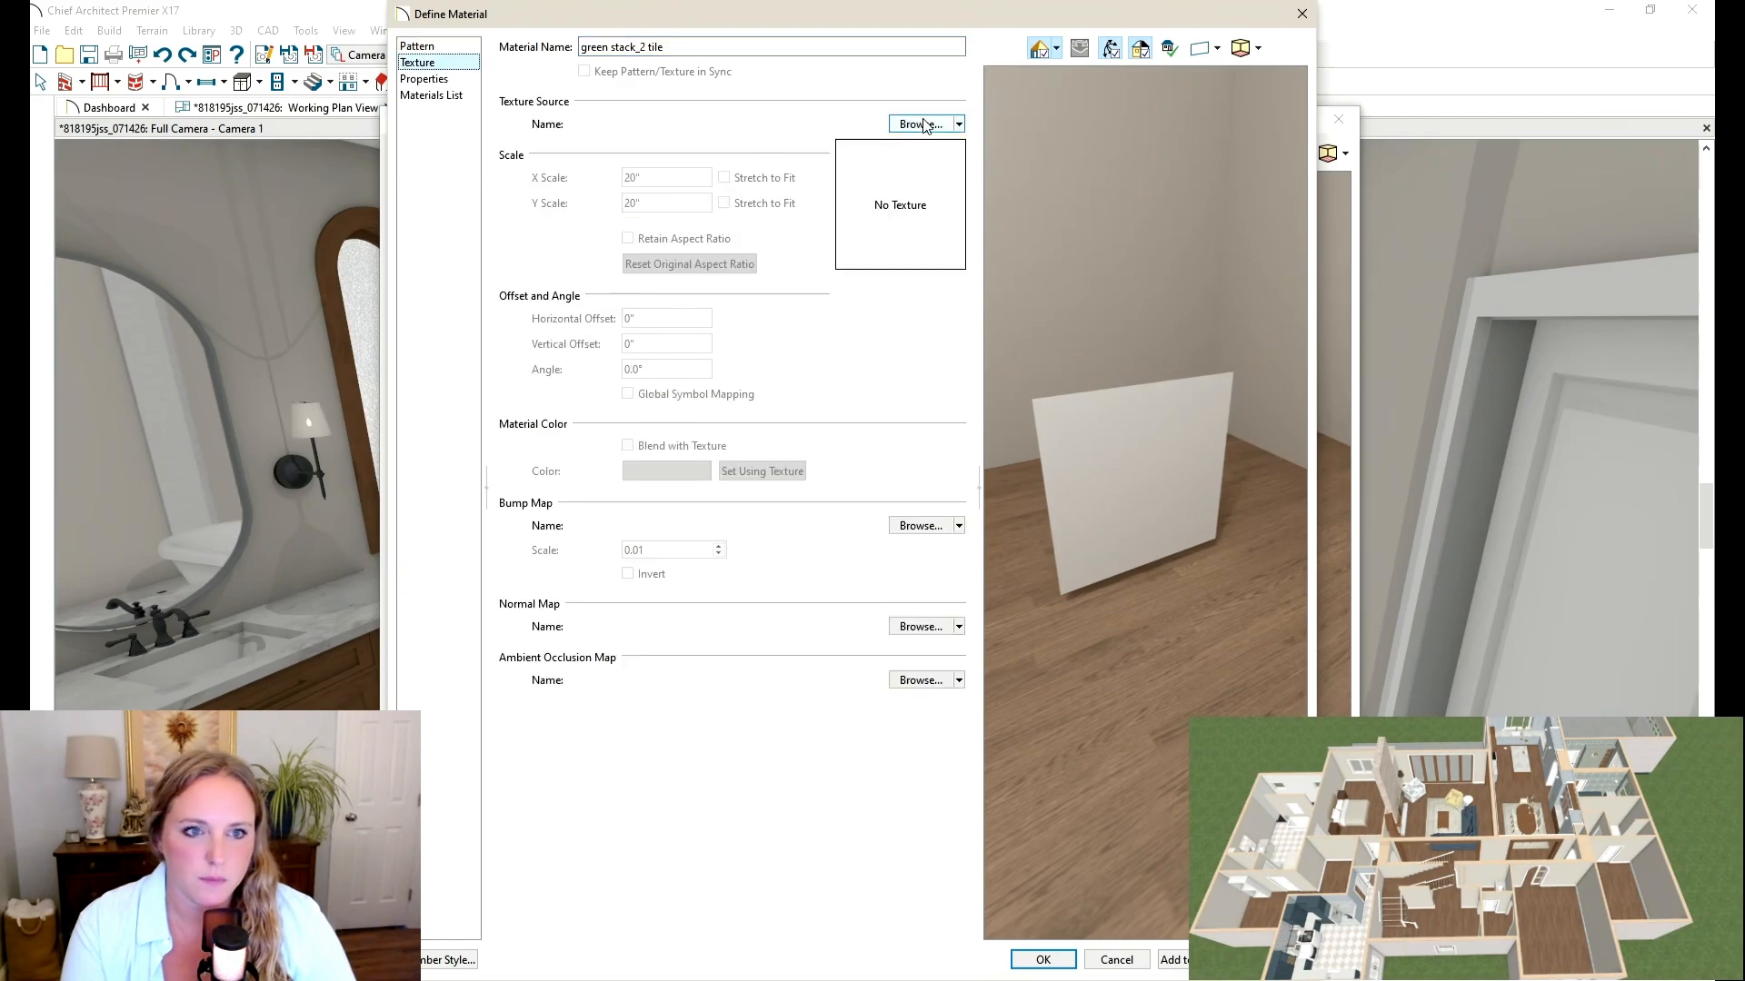
{"action": "type", "text": "gree"}
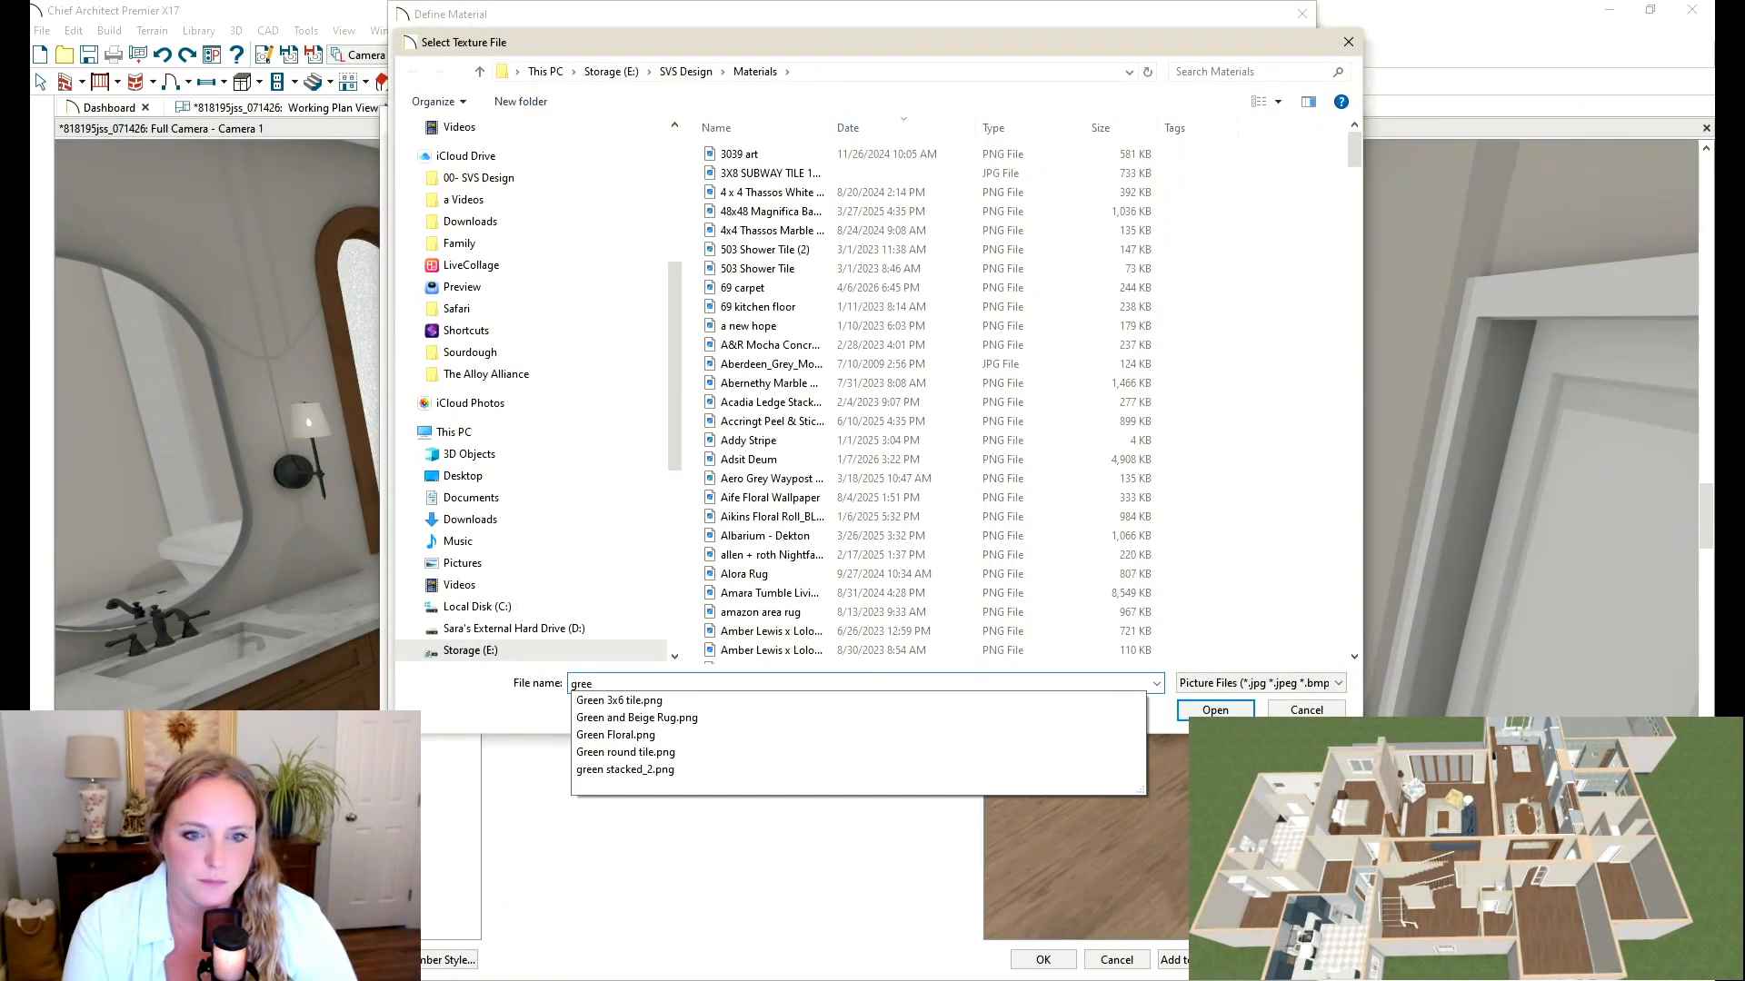
{"action": "key", "text": "Down"}
{"action": "key", "text": "Down"}
{"action": "key", "text": "Down"}
{"action": "key", "text": "Down"}
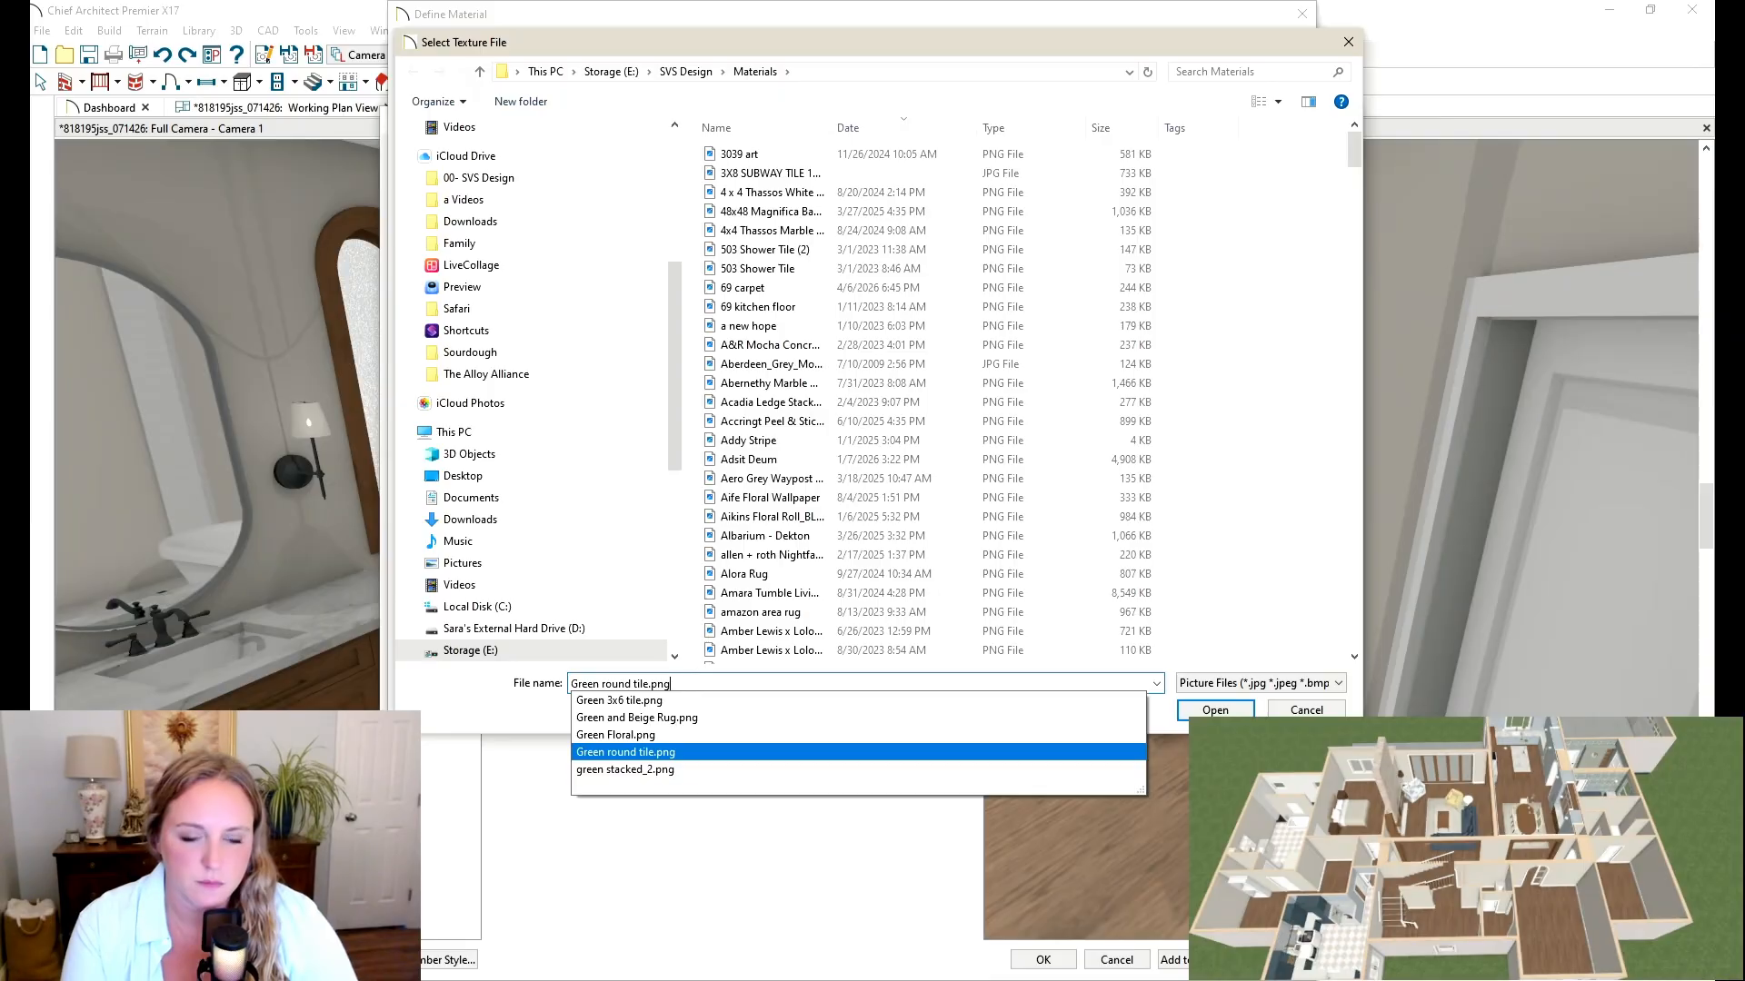
{"action": "key", "text": "Down"}
{"action": "key", "text": "Return"}
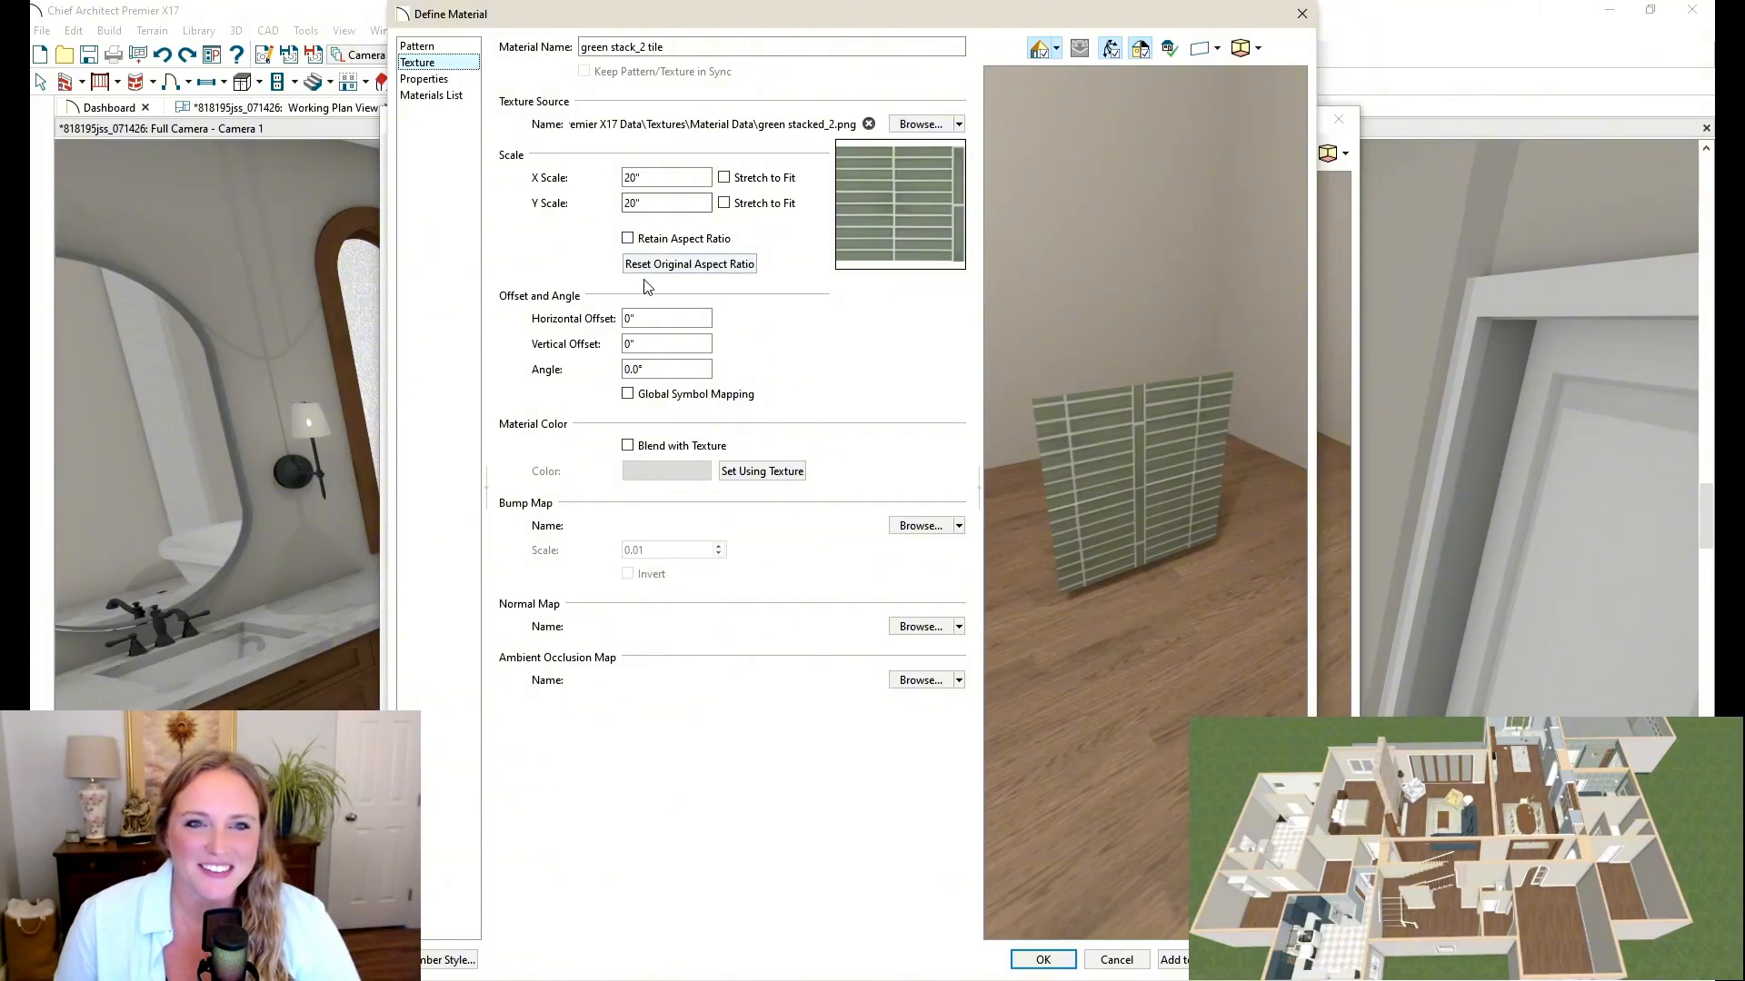
Step: Try rotating the tile texture to 90° and to 180°
{"action": "double_click", "coordinate": [674, 369]}
{"action": "type", "text": "90"}
{"action": "key", "text": "Tab"}
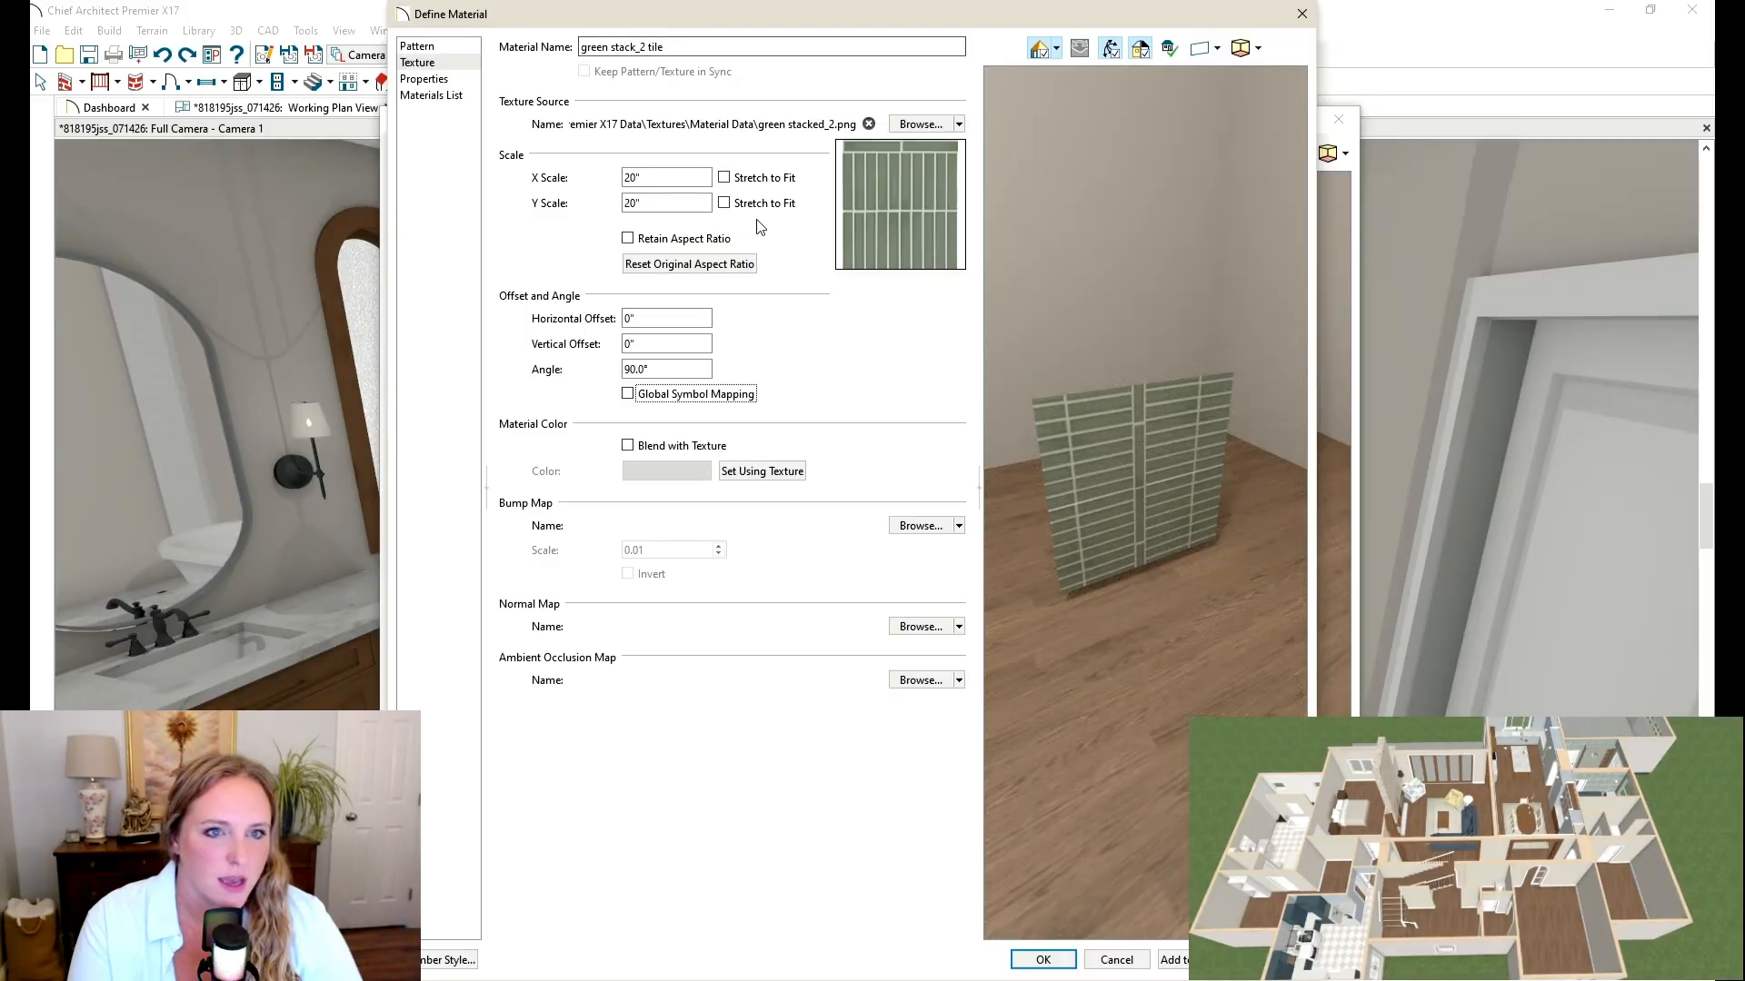
{"action": "key", "text": "shift+Tab"}
{"action": "key", "text": "Tab"}
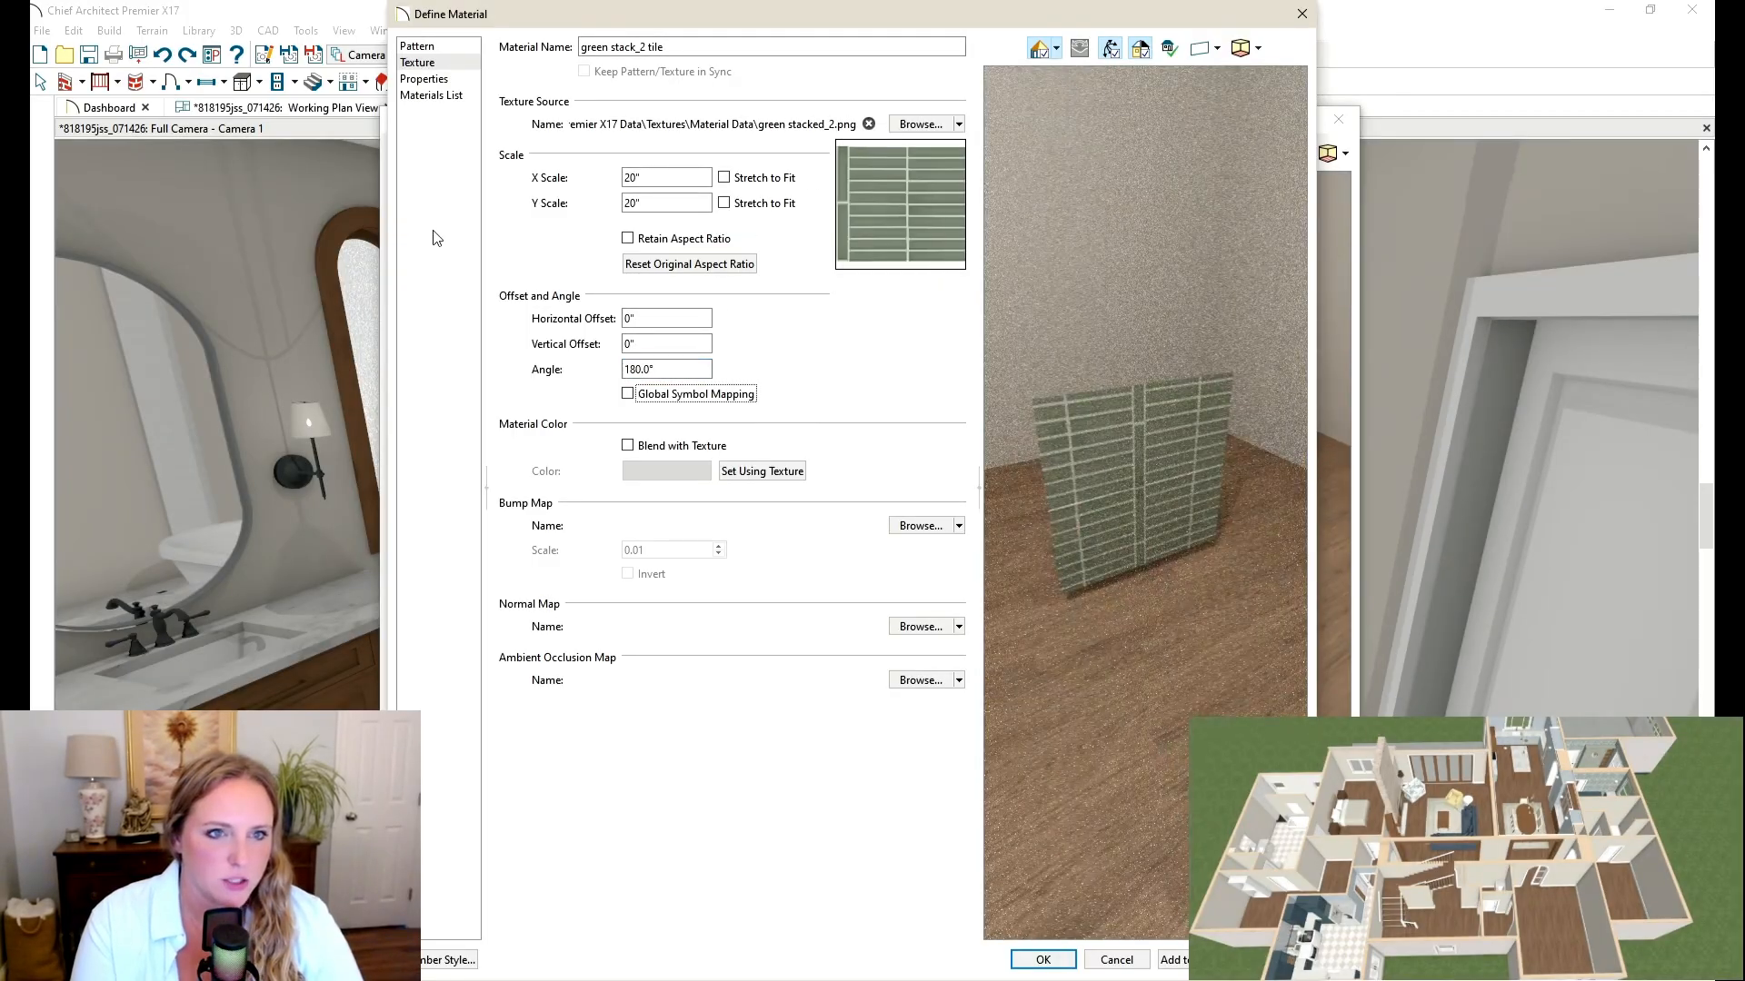
Step: Set the tile texture's angle to -90°
{"action": "left_click_drag", "start_coordinate": [666, 369], "coordinate": [363, 296]}
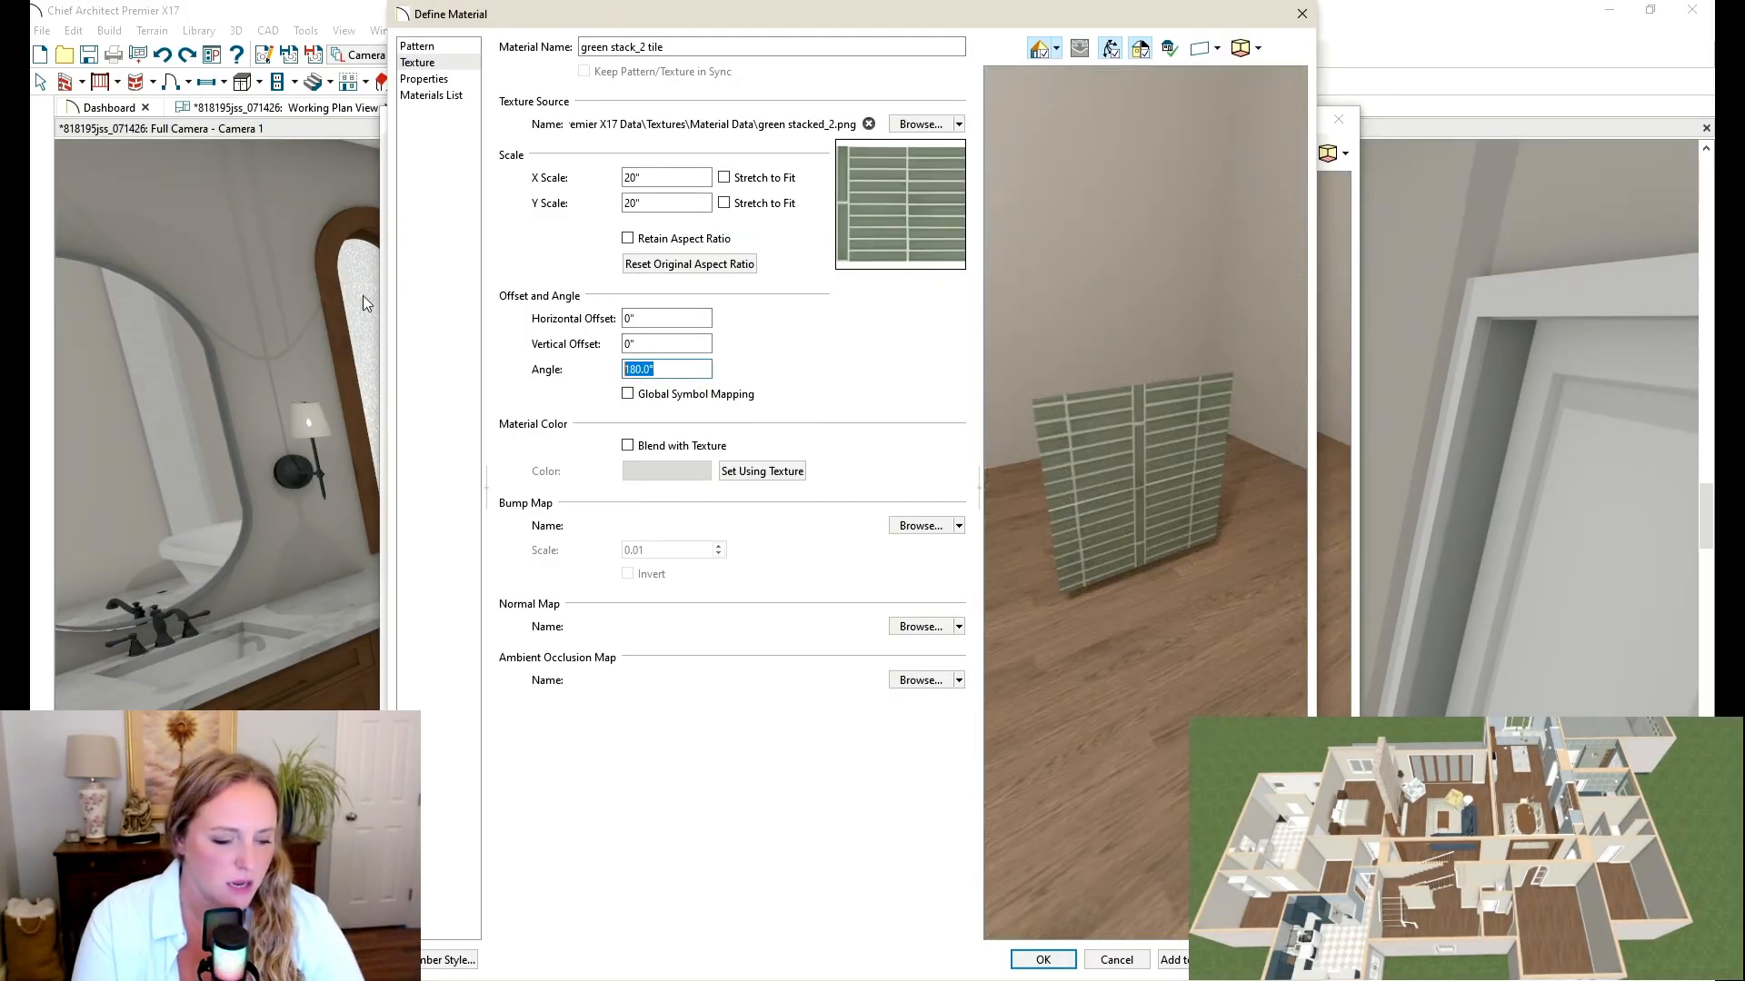
{"action": "type", "text": "-90"}
{"action": "key", "text": "Tab"}
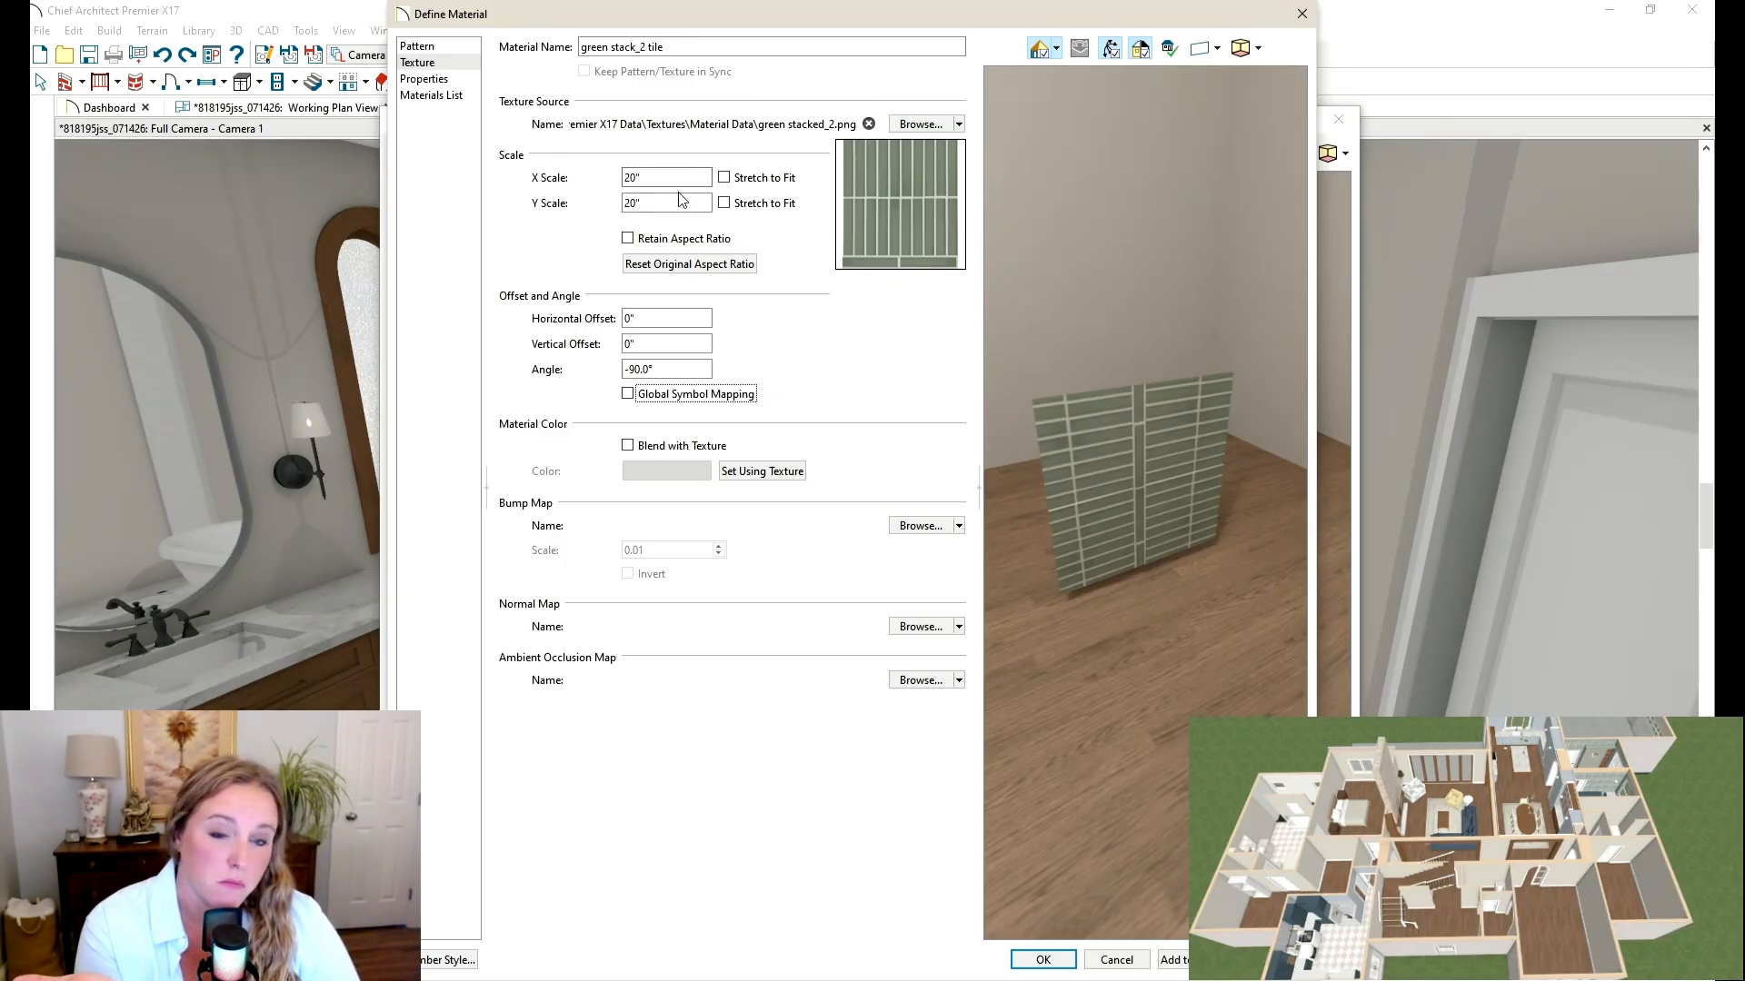
Step: Set the material class to Matte and apply the new green tile to the blue-tiled shower wall
{"action": "left_click", "coordinate": [424, 79]}
{"action": "left_click", "coordinate": [625, 79]}
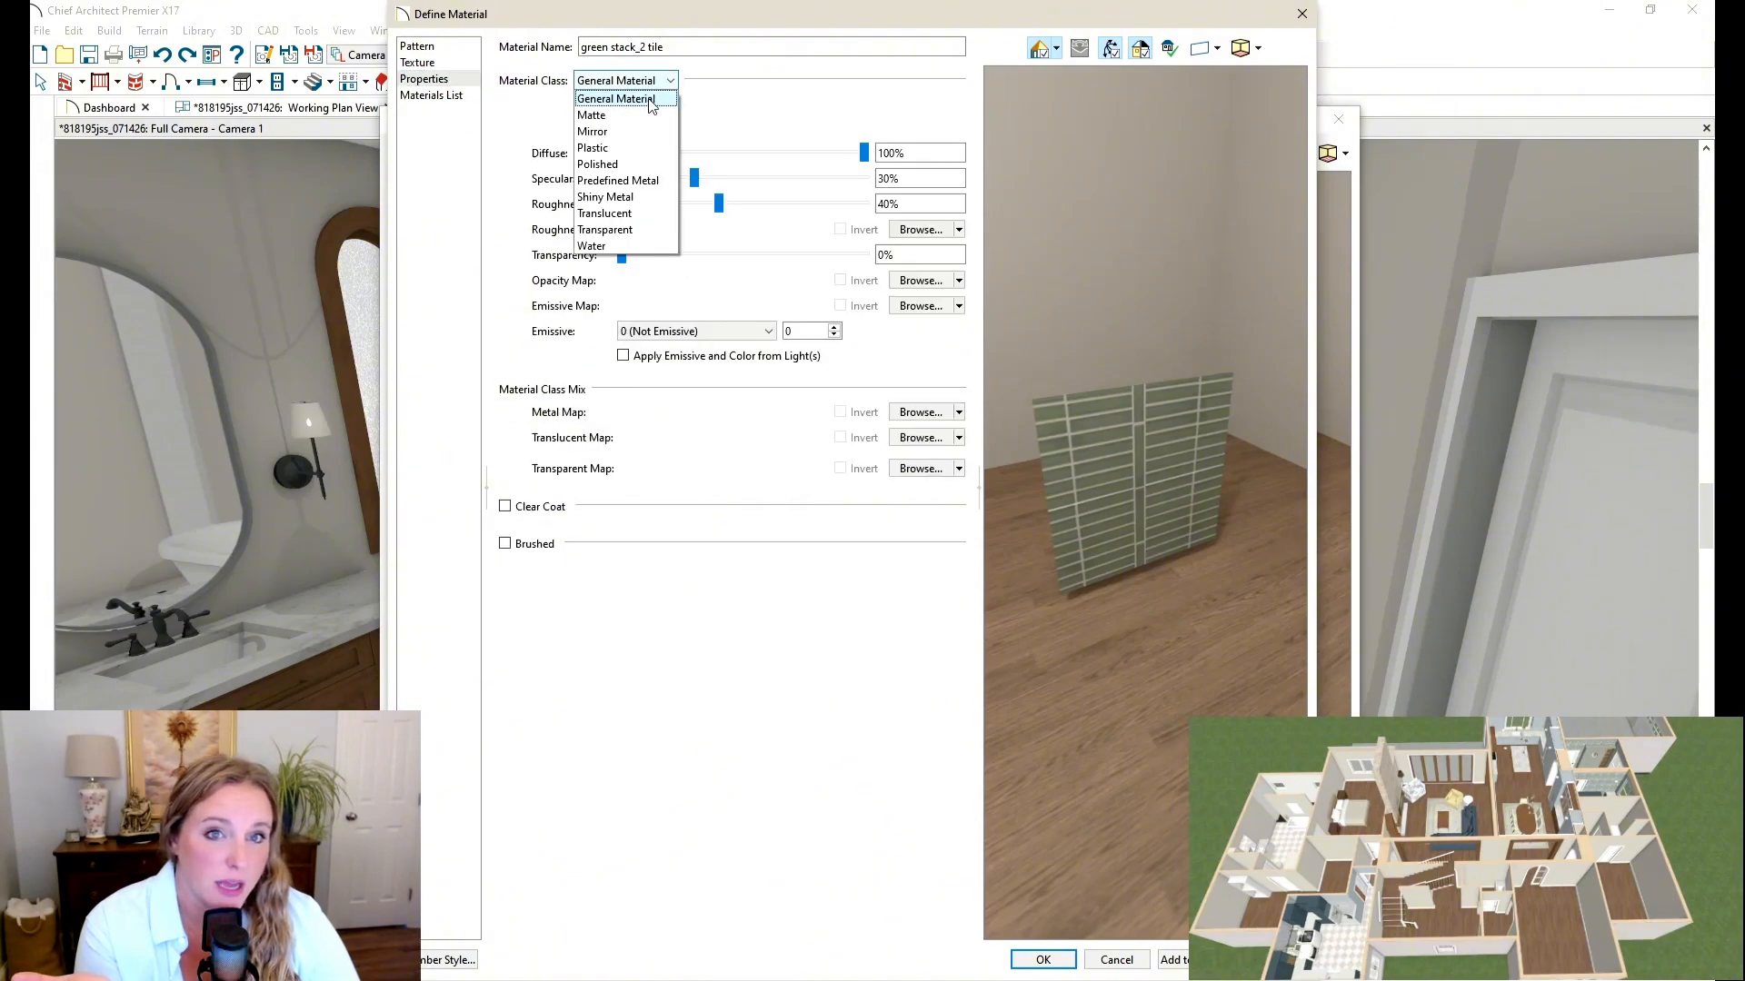
{"action": "left_click", "coordinate": [609, 113]}
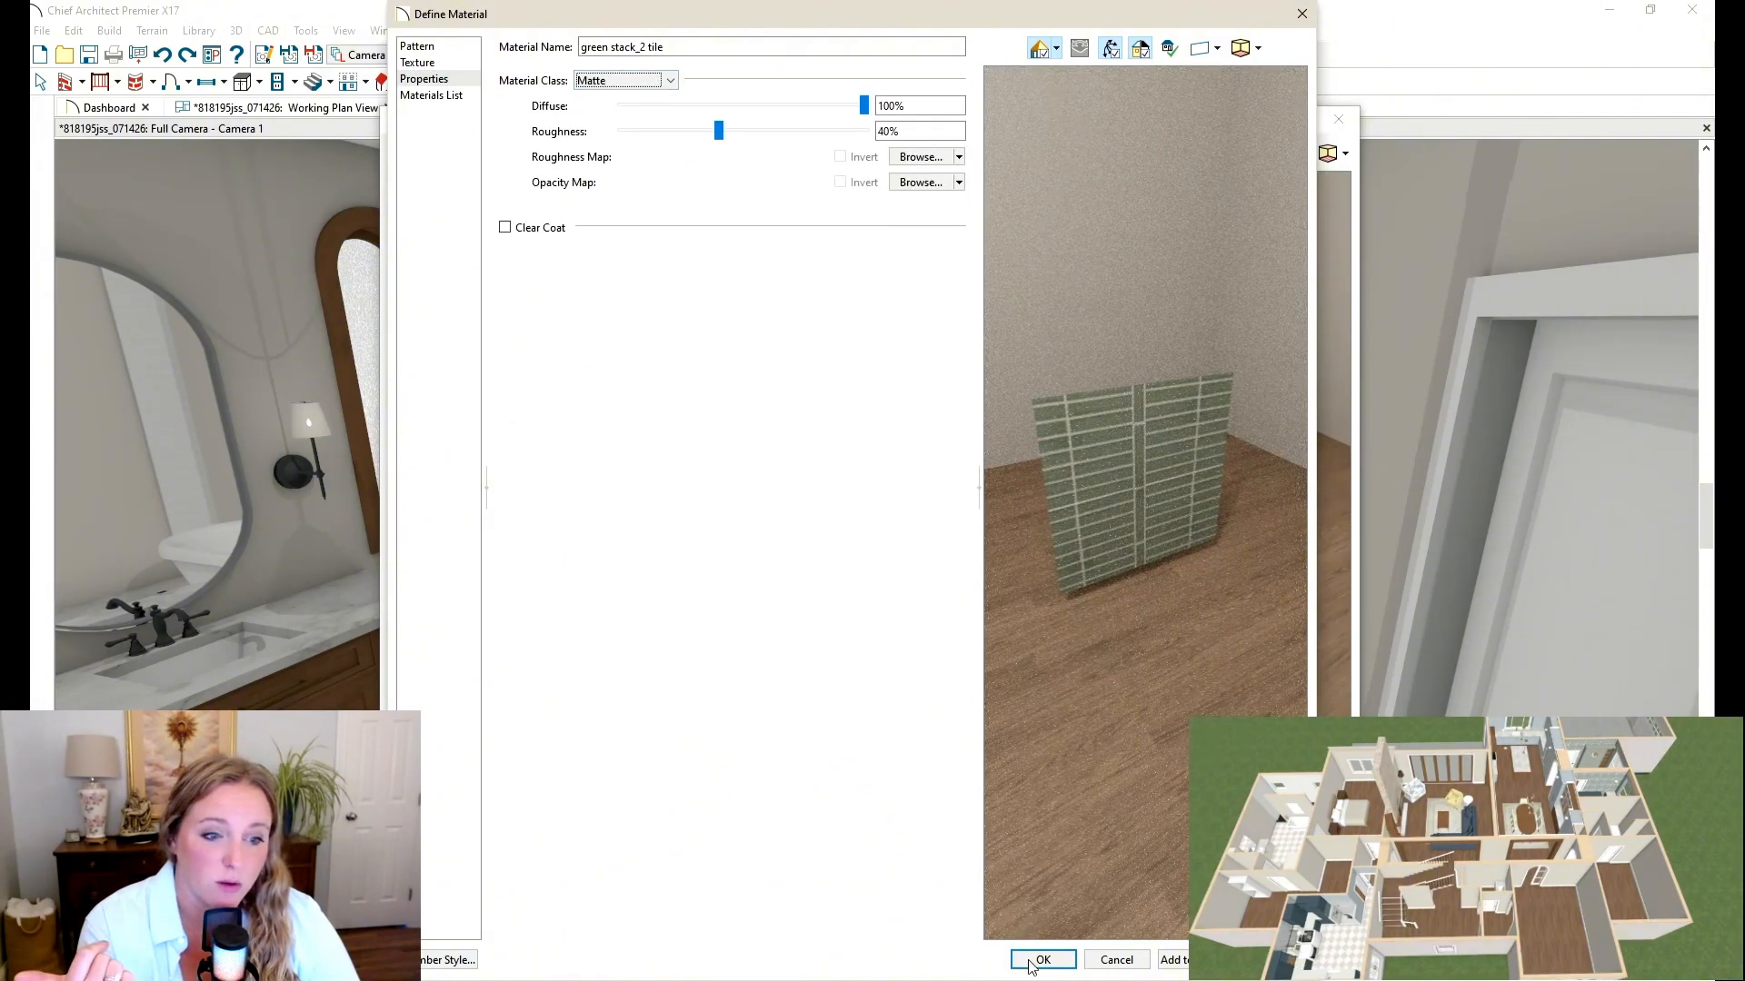
{"action": "left_click", "coordinate": [1043, 959]}
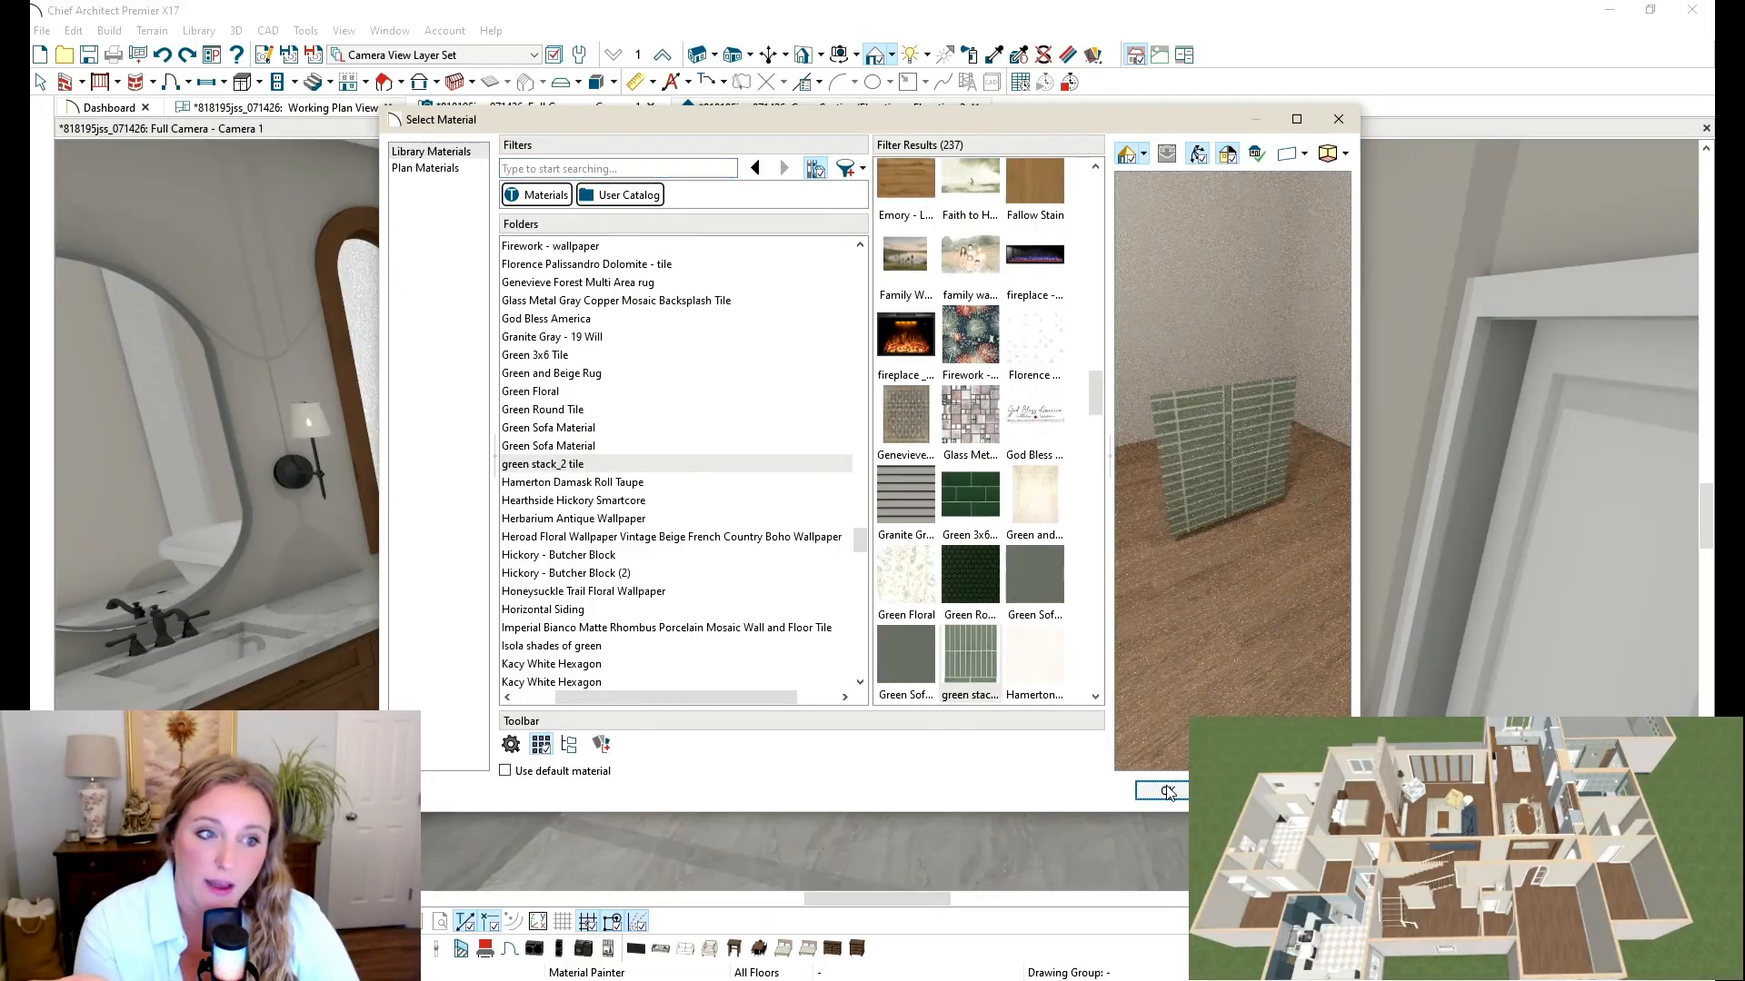
{"action": "left_click", "coordinate": [1163, 792]}
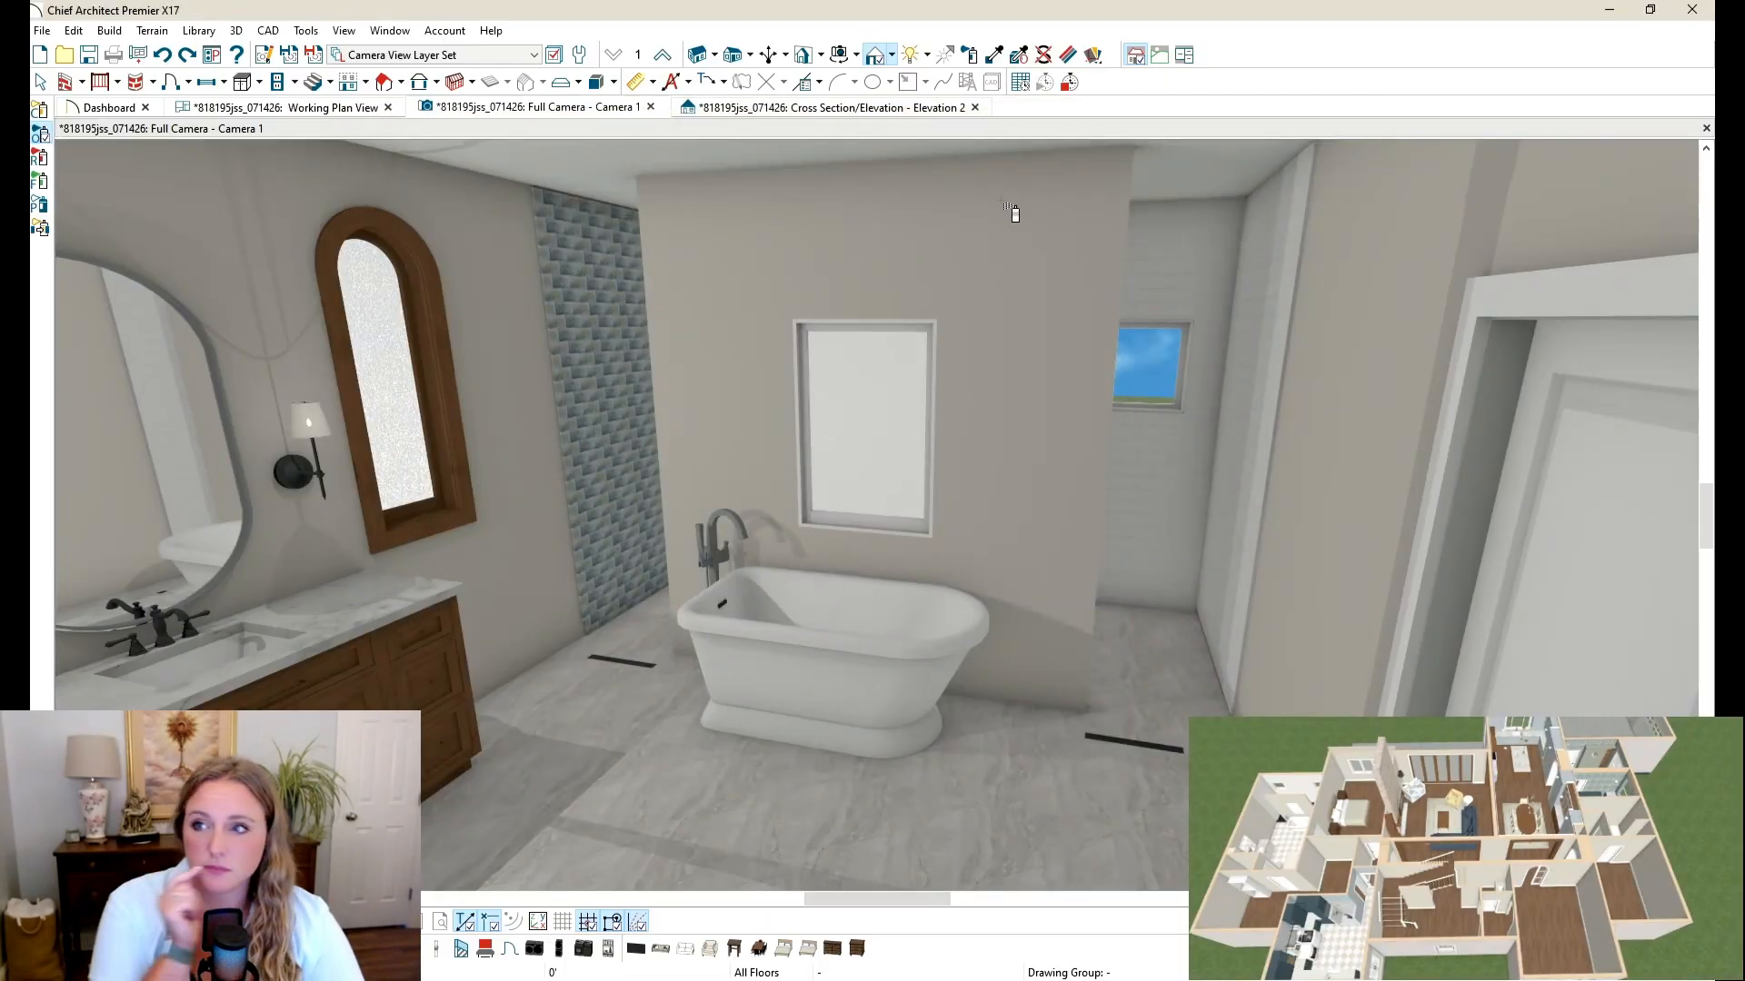
{"action": "left_click", "coordinate": [1003, 204]}
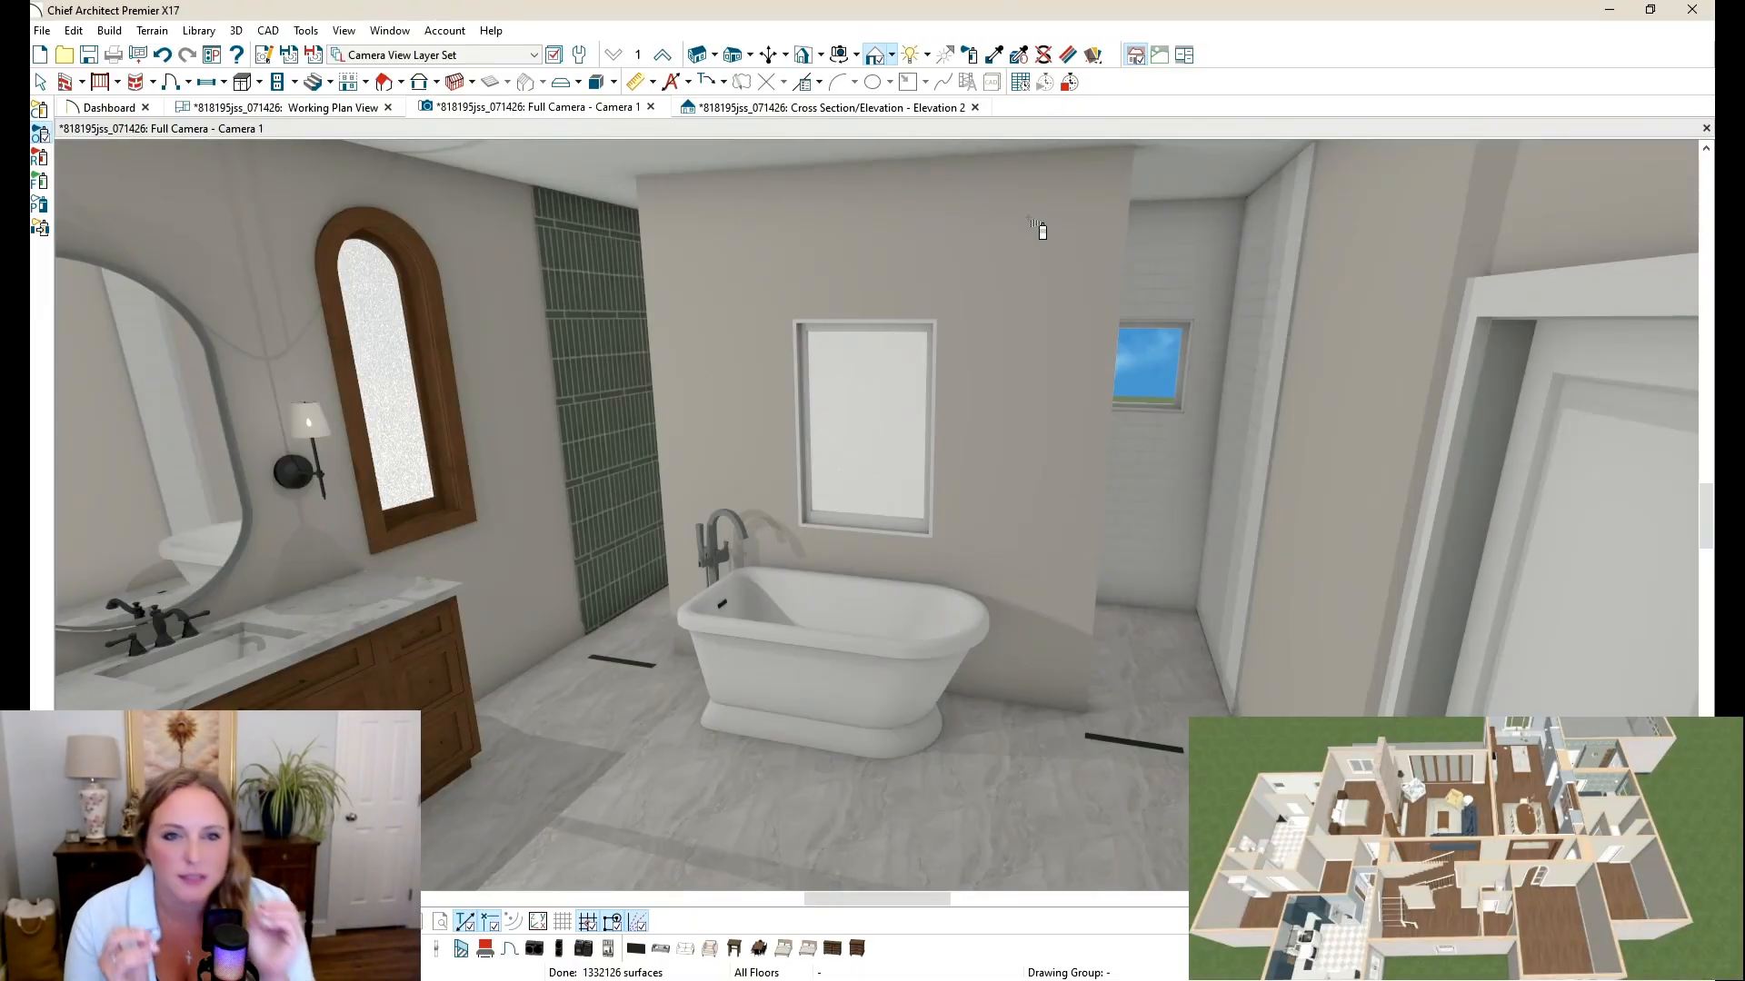
Step: Adjust the green tile's mapping directly on the shower wall, enlarging the tiles and reducing their height slightly
{"action": "left_click", "coordinate": [1093, 55]}
{"action": "left_click", "coordinate": [642, 356]}
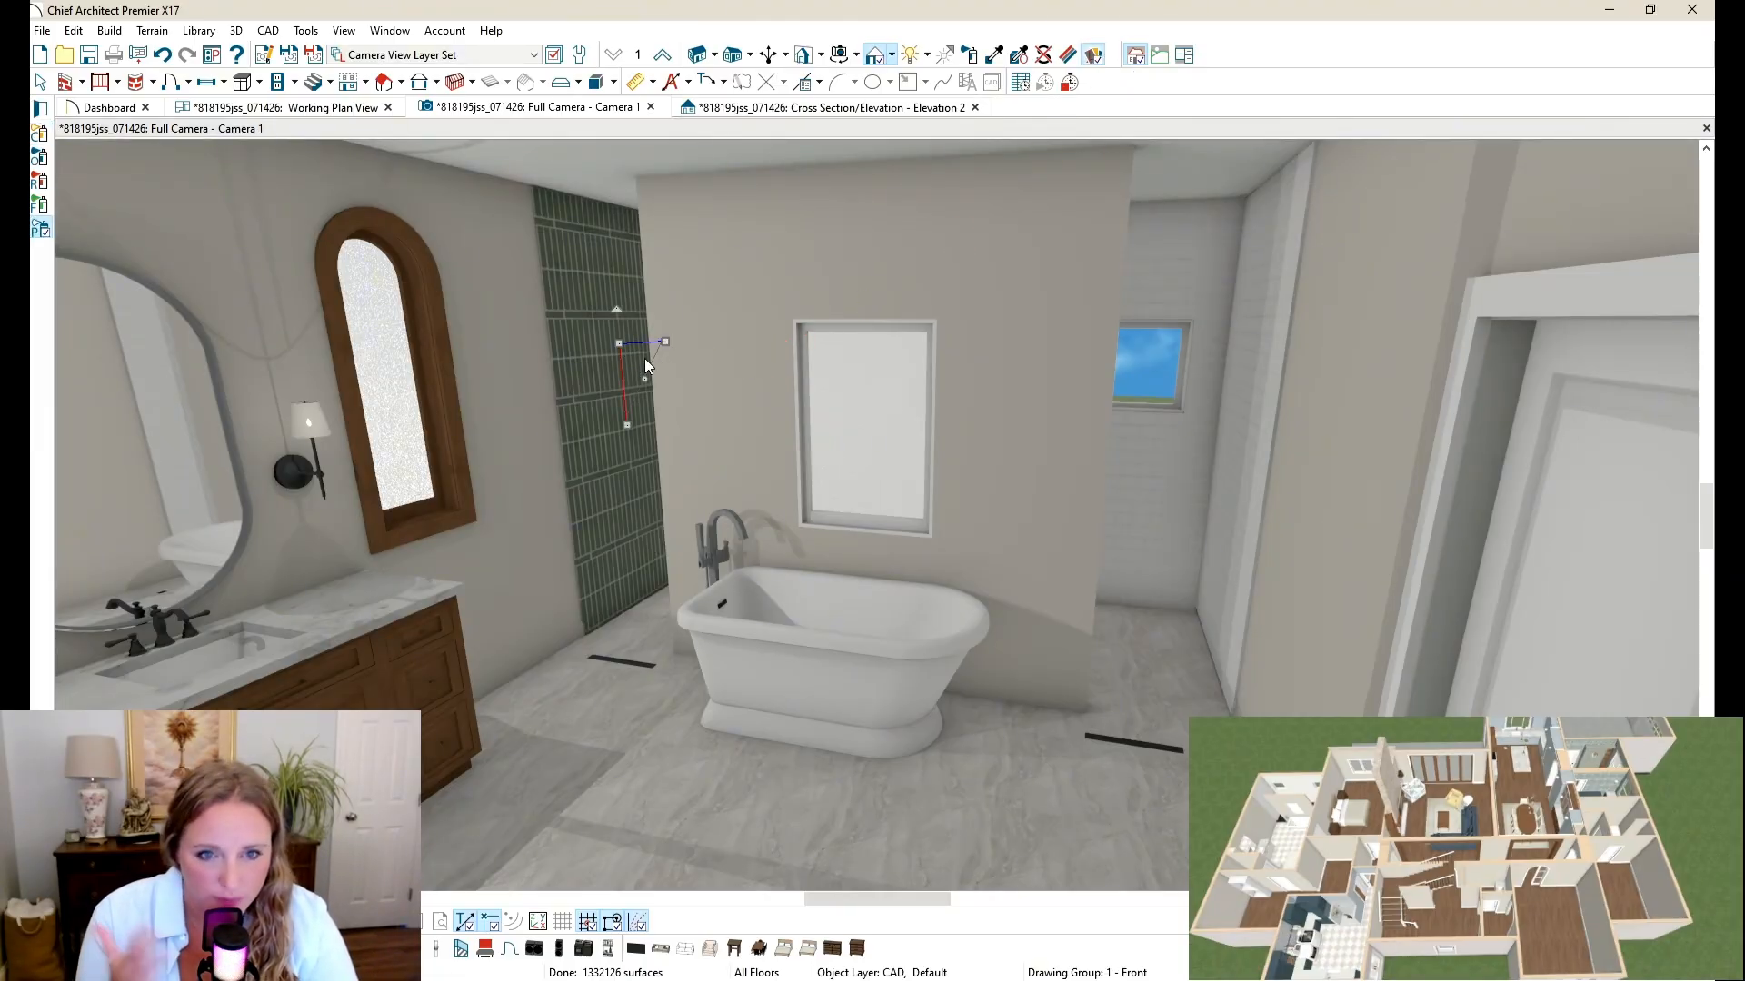
{"action": "mouse_move", "coordinate": [639, 374]}
{"action": "left_mouse_down"}
{"action": "mouse_move", "coordinate": [664, 386]}
{"action": "mouse_move", "coordinate": [640, 370]}
{"action": "left_mouse_up"}
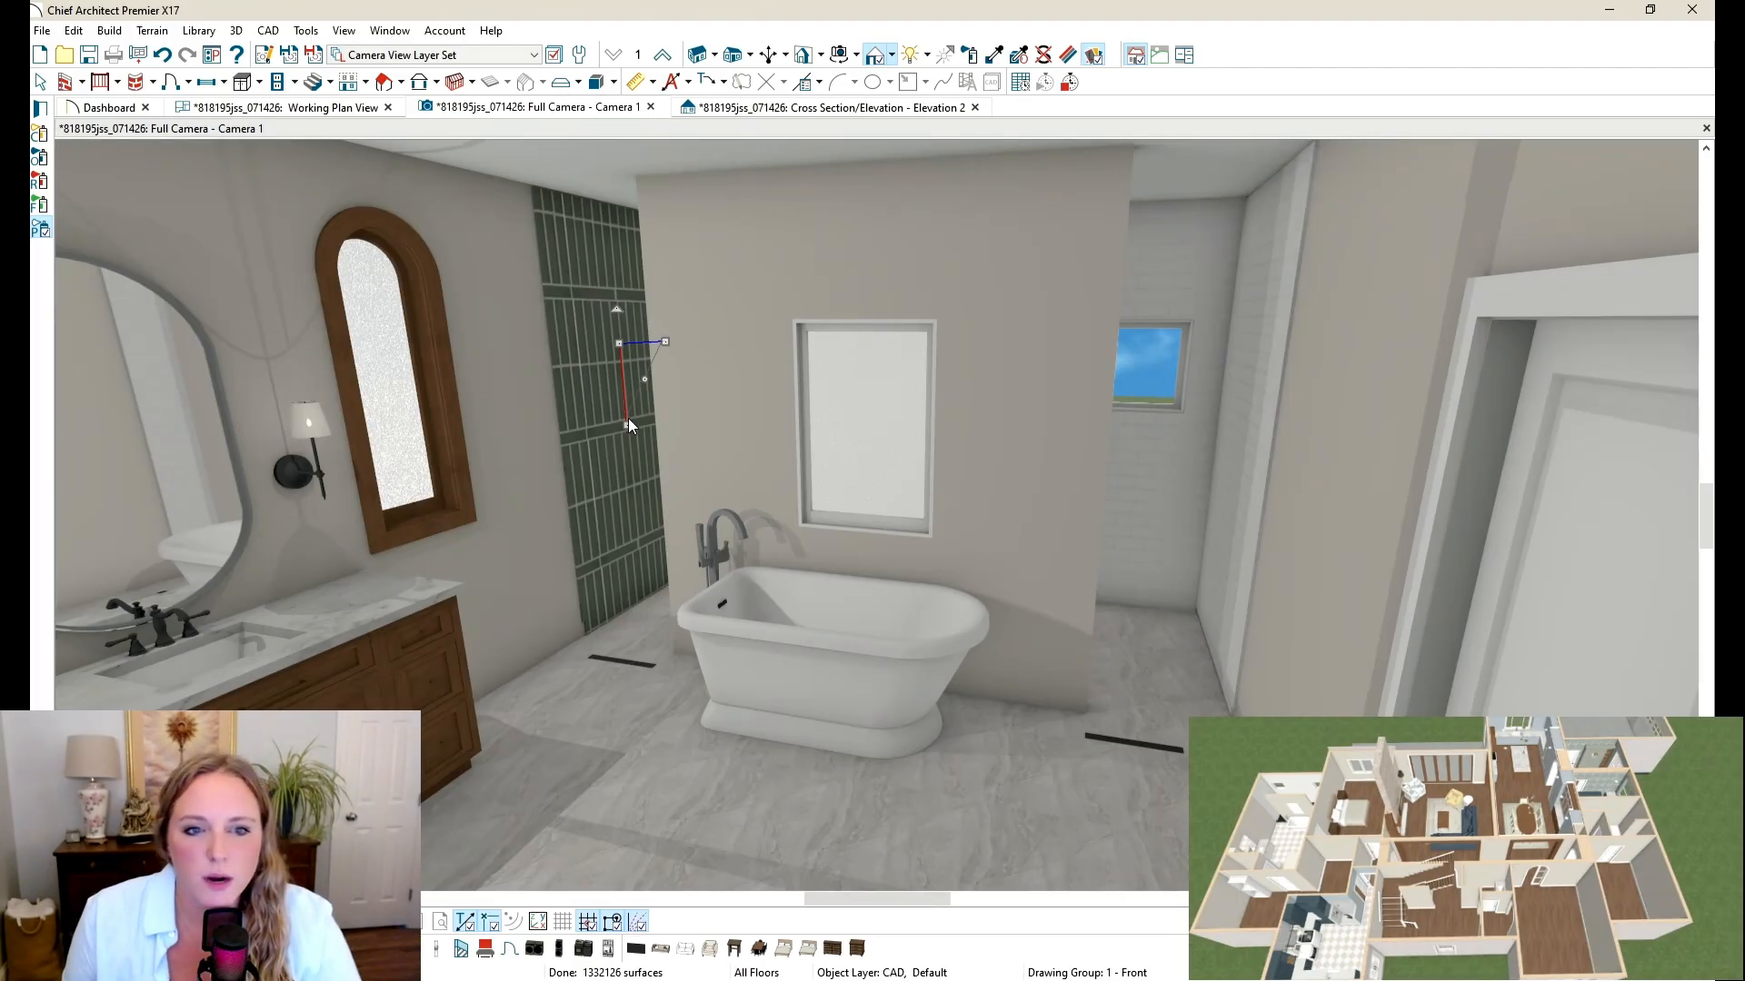
{"action": "left_click_drag", "start_coordinate": [628, 420], "coordinate": [632, 389]}
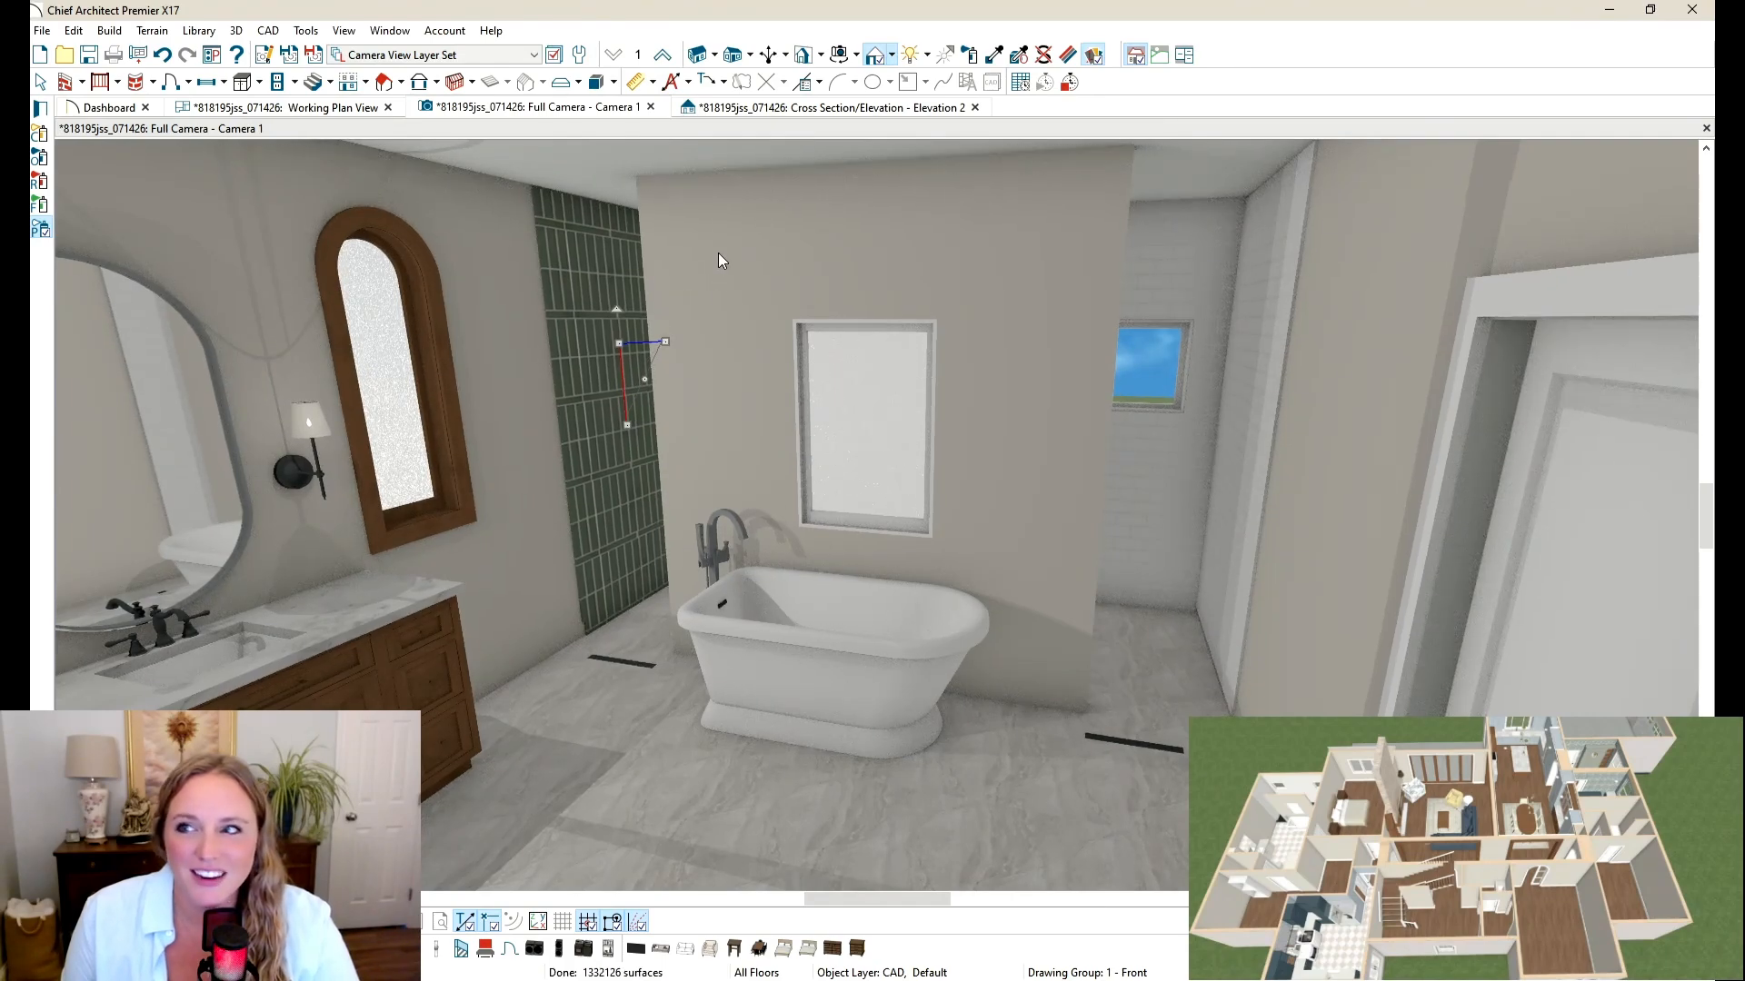
{"action": "left_click", "coordinate": [42, 83]}
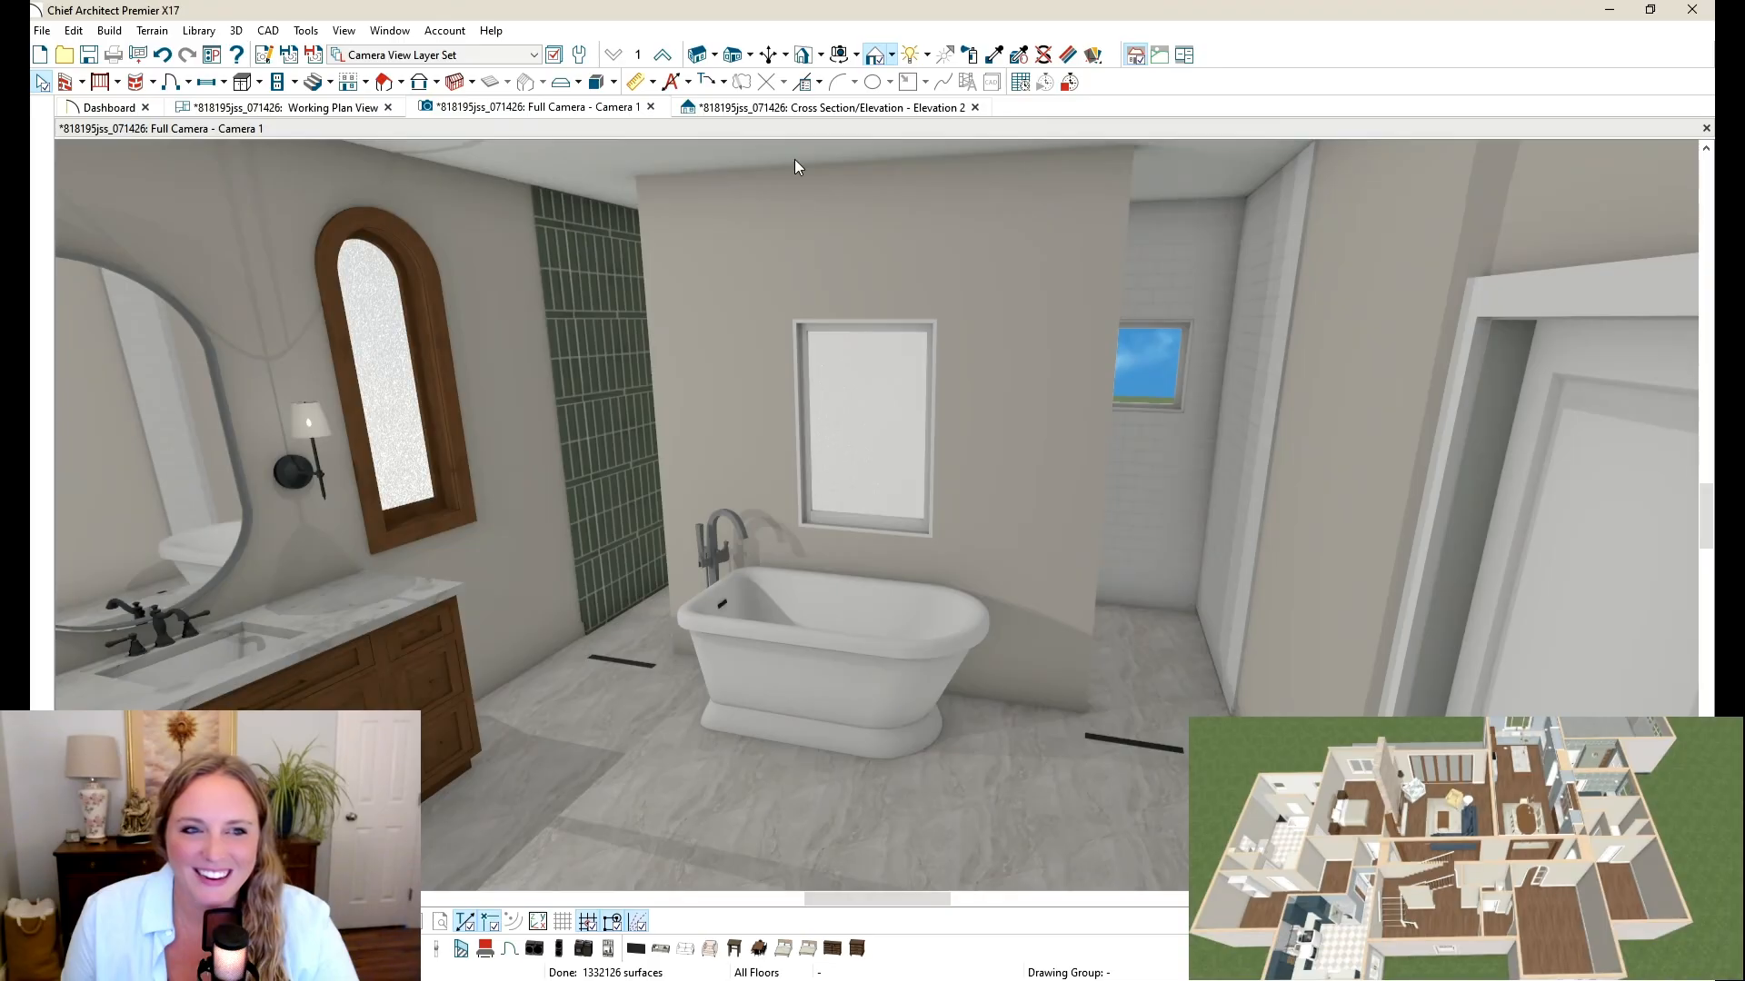
Step: Copy the green stacked tile from the tiled shower wall and apply it to the remaining untiled walls of the shower
{"action": "left_click", "coordinate": [772, 60]}
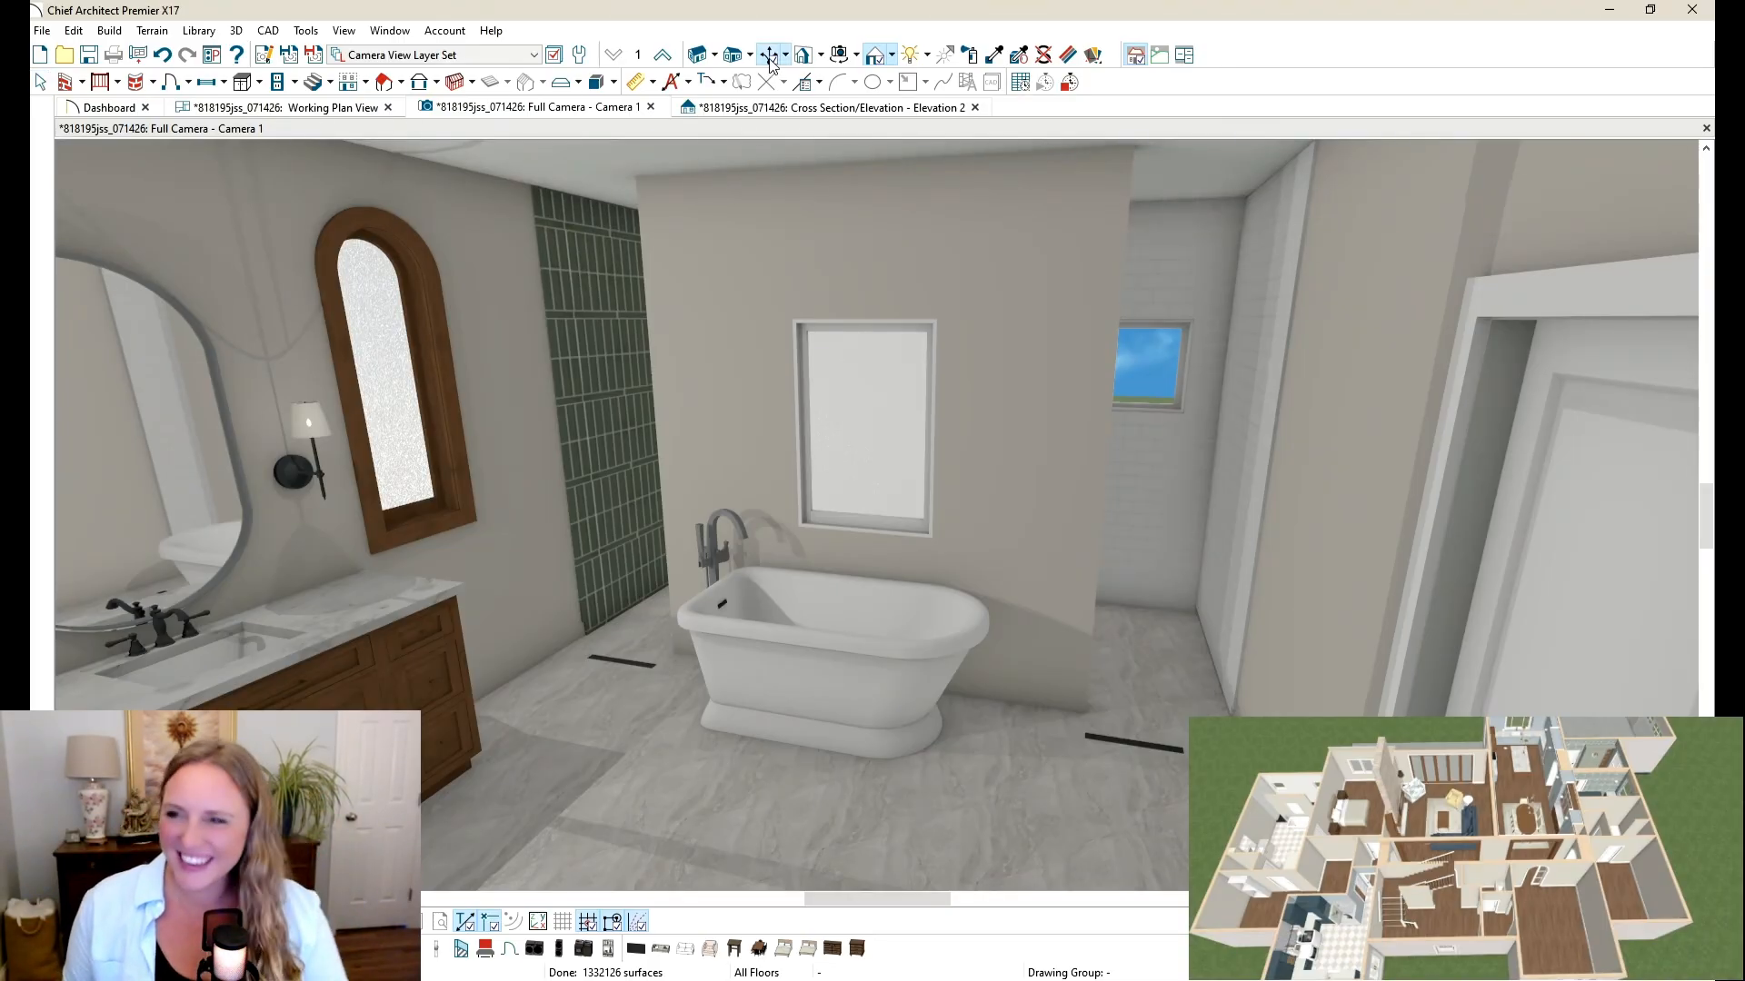
{"action": "left_click", "coordinate": [992, 57]}
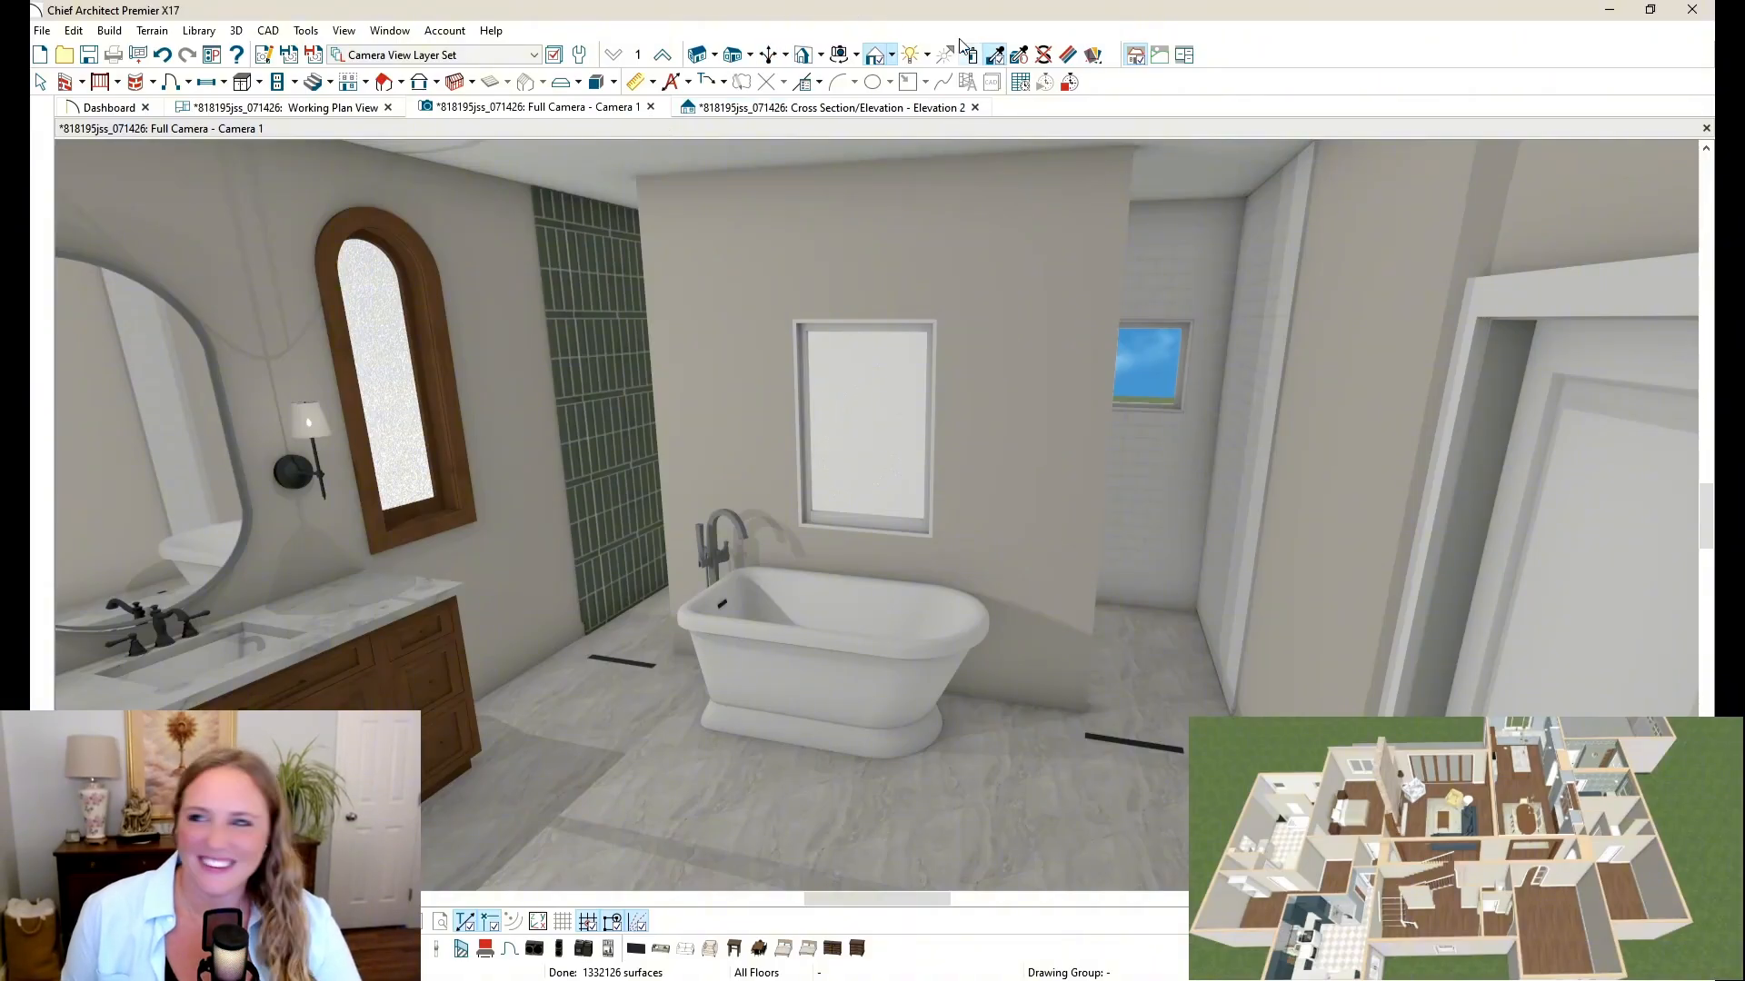
{"action": "left_click", "coordinate": [564, 323]}
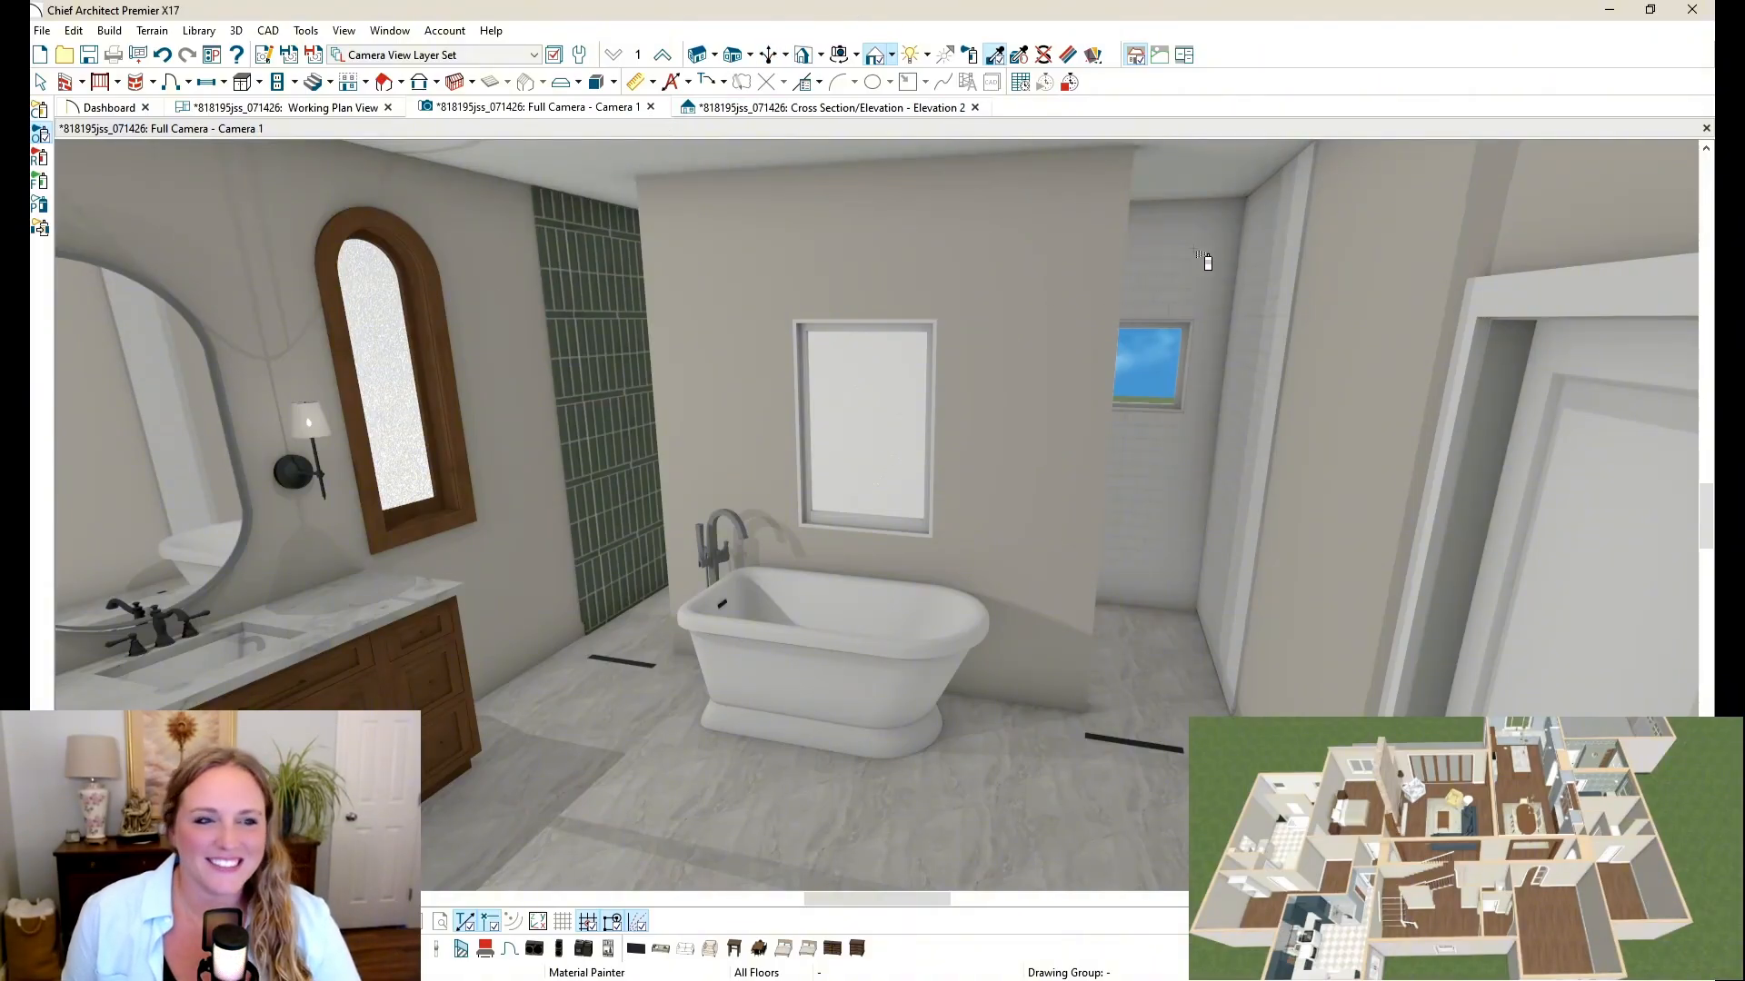
{"action": "left_click", "coordinate": [1276, 277]}
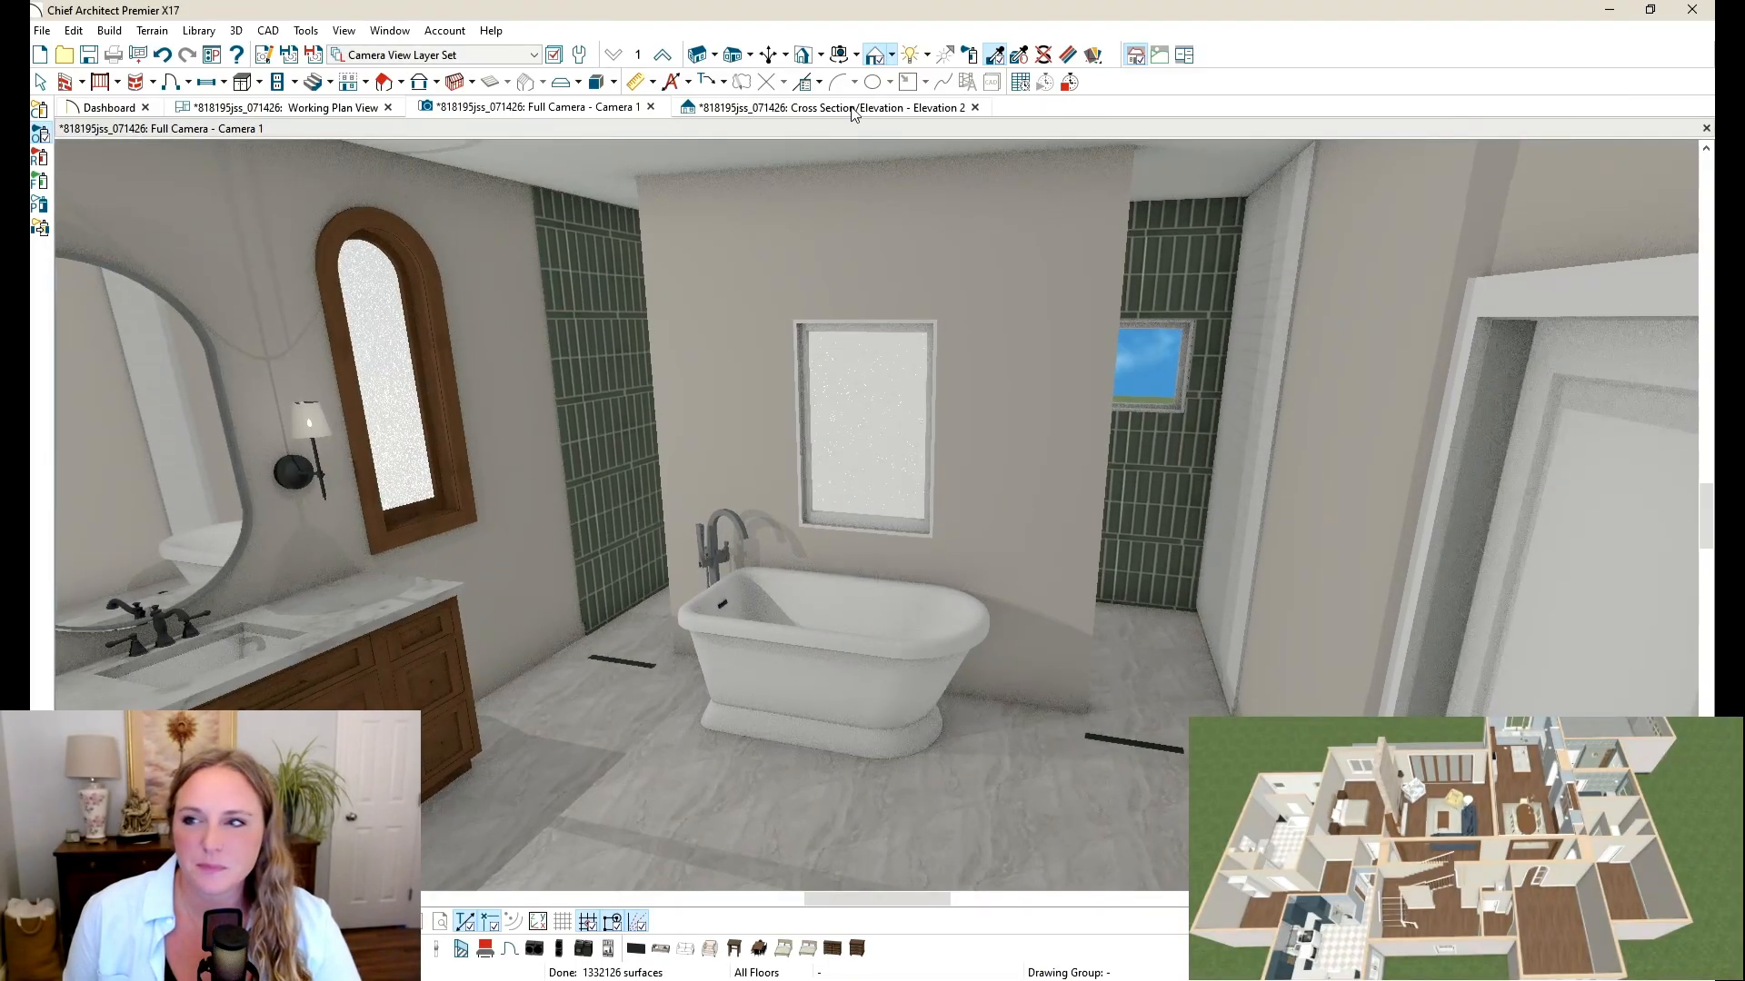
Step: Look around the bathroom to check how the green shower tile looks beside the tub and the wood vanity
{"action": "left_click", "coordinate": [770, 55]}
{"action": "mouse_move", "coordinate": [863, 412]}
{"action": "left_mouse_down"}
{"action": "mouse_move", "coordinate": [918, 409]}
{"action": "mouse_move", "coordinate": [915, 396]}
{"action": "mouse_move", "coordinate": [970, 452]}
{"action": "mouse_move", "coordinate": [1161, 393]}
{"action": "left_mouse_up"}
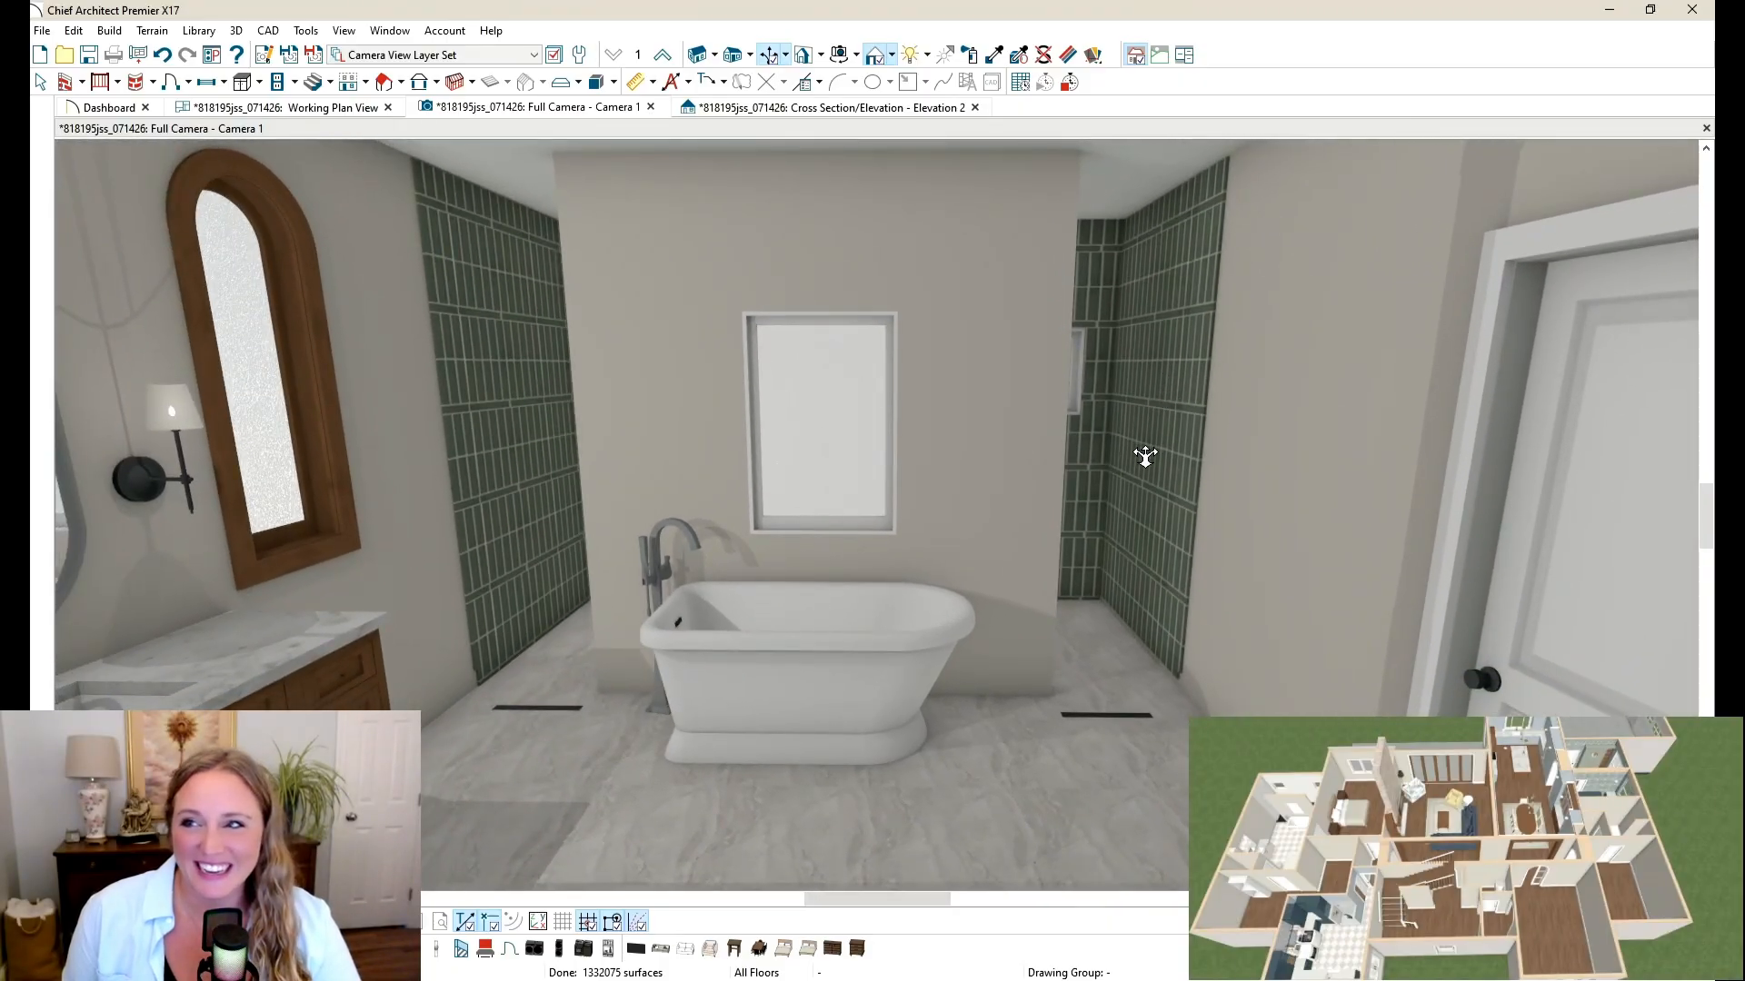
{"action": "left_click_drag", "start_coordinate": [1149, 476], "coordinate": [902, 499]}
{"action": "middle_click_drag", "start_coordinate": [903, 498], "coordinate": [782, 490]}
{"action": "scroll", "coordinate": [600, 395], "scroll_direction": "down", "scroll_amount": 2}
{"action": "scroll", "coordinate": [639, 399], "scroll_direction": "up", "scroll_amount": 1}
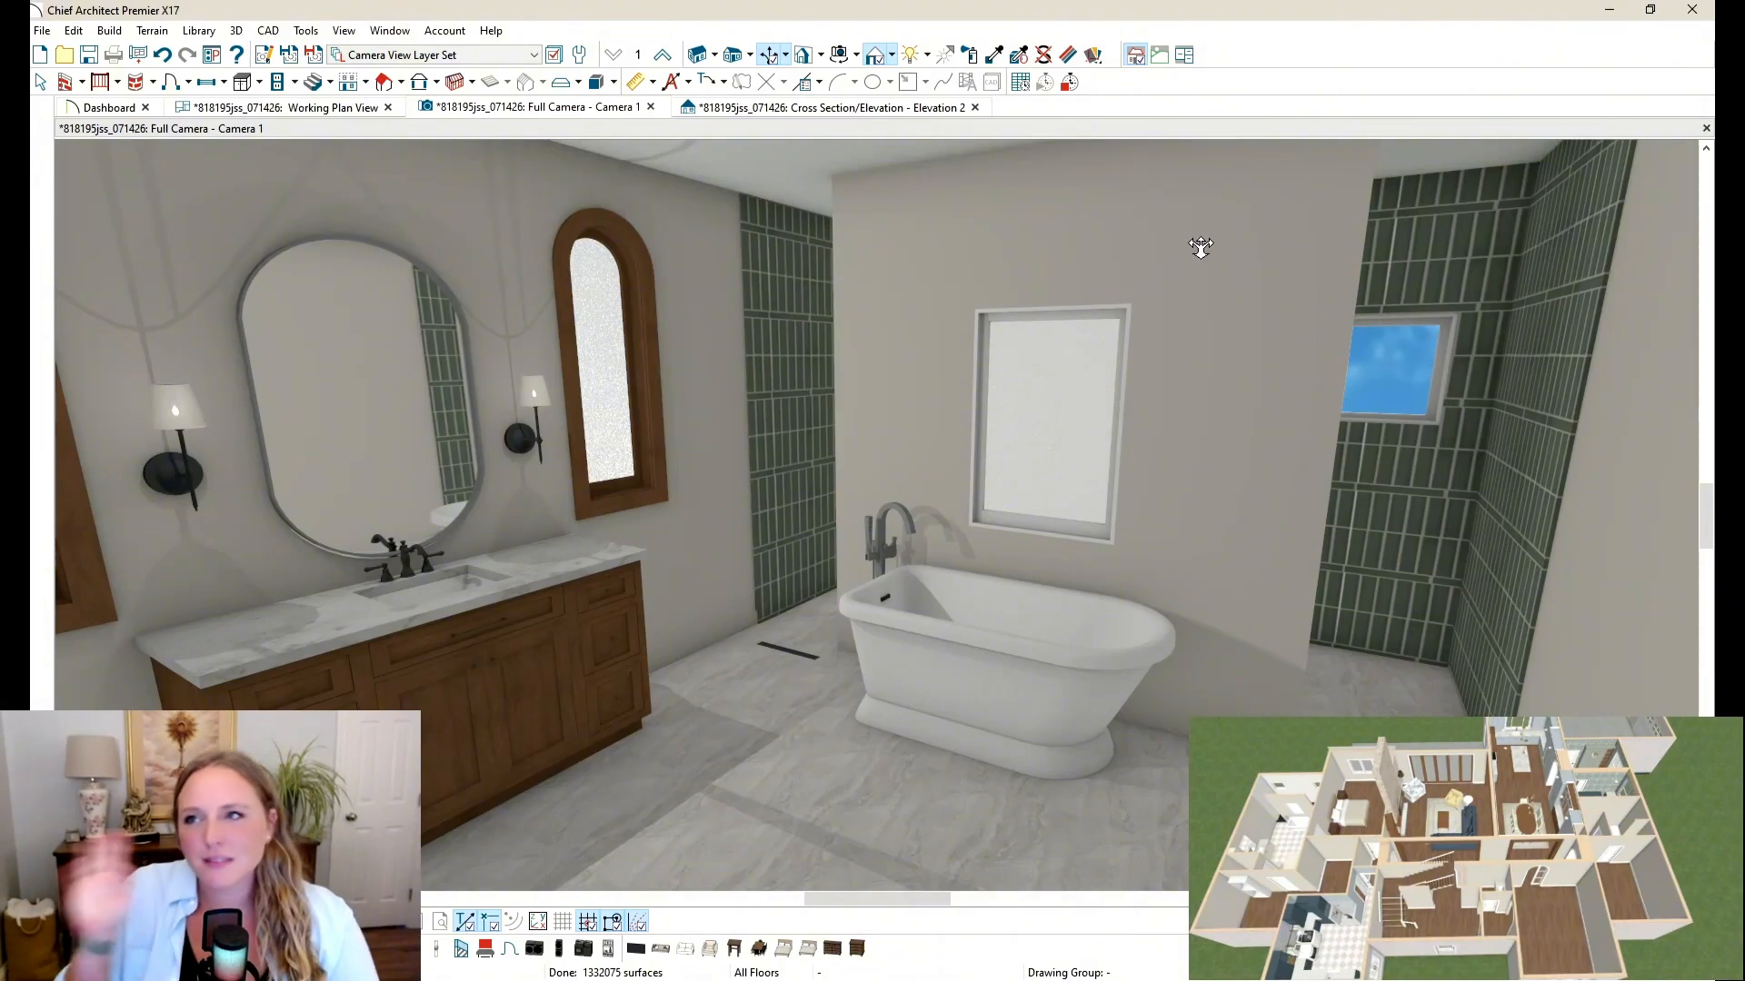
{"action": "left_click_drag", "start_coordinate": [1147, 344], "coordinate": [949, 354]}
{"action": "middle_click_drag", "start_coordinate": [1390, 457], "coordinate": [878, 401]}
{"action": "mouse_move", "coordinate": [878, 401]}
{"action": "left_mouse_down"}
{"action": "mouse_move", "coordinate": [845, 401]}
{"action": "mouse_move", "coordinate": [886, 397]}
{"action": "left_mouse_up"}
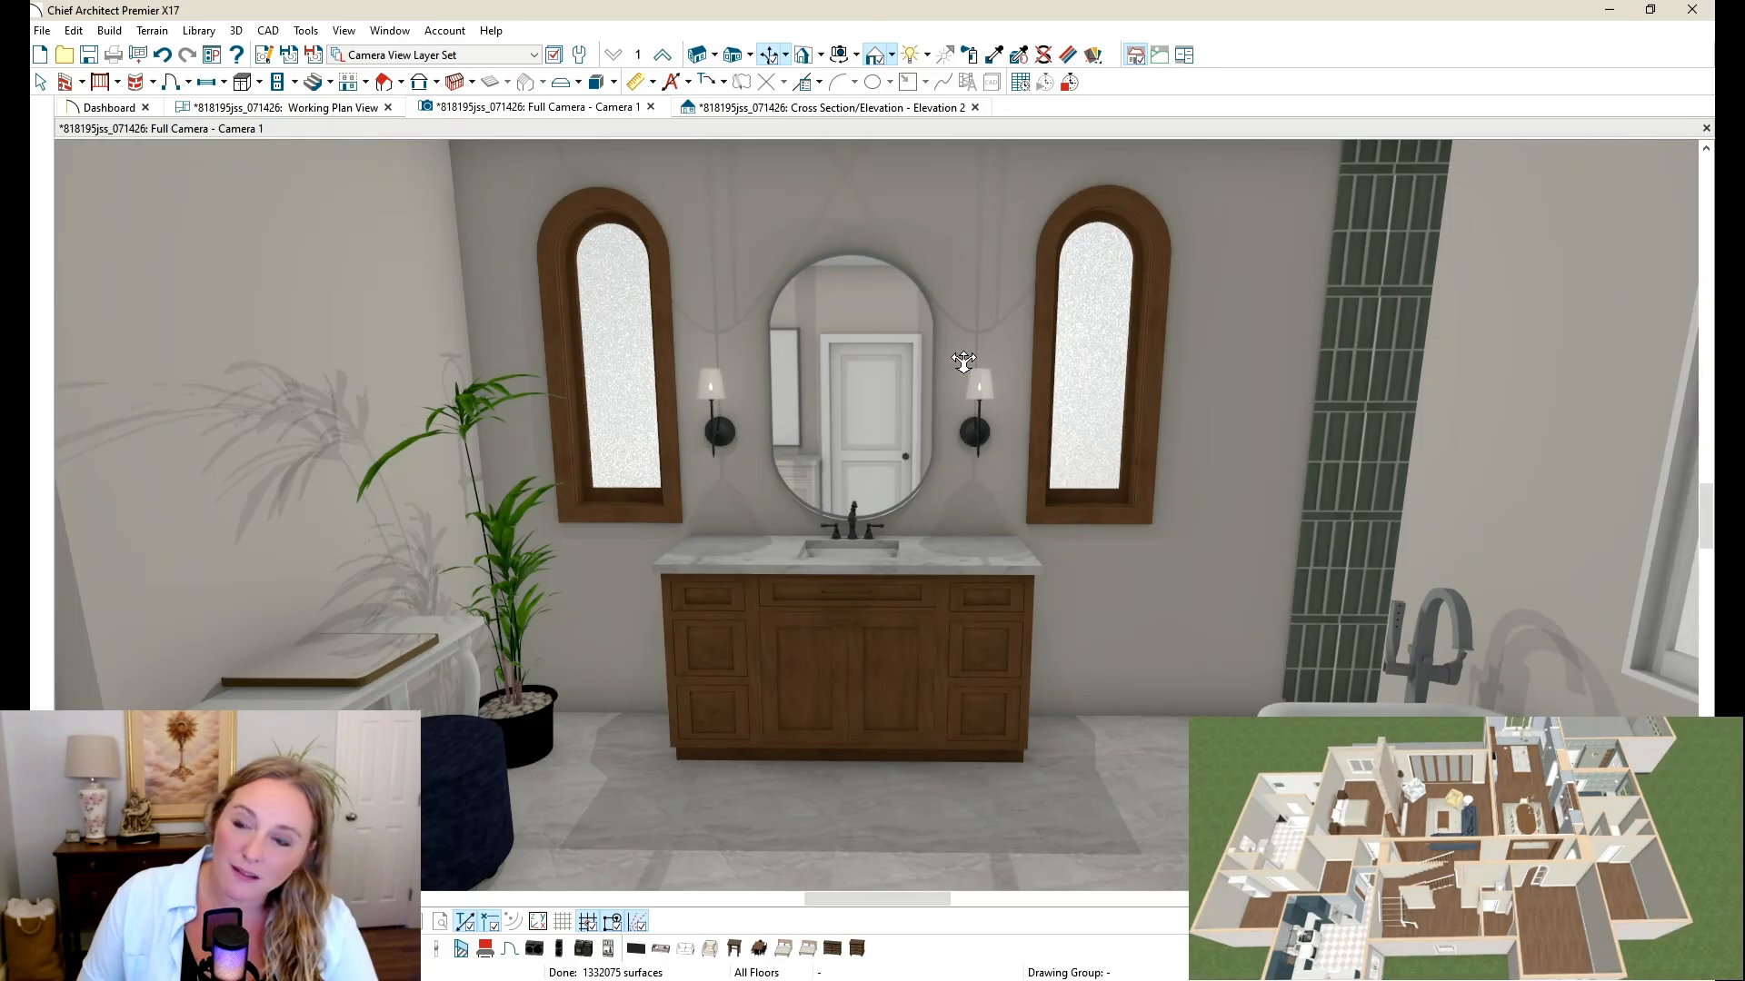
{"action": "left_click_drag", "start_coordinate": [859, 393], "coordinate": [1168, 377]}
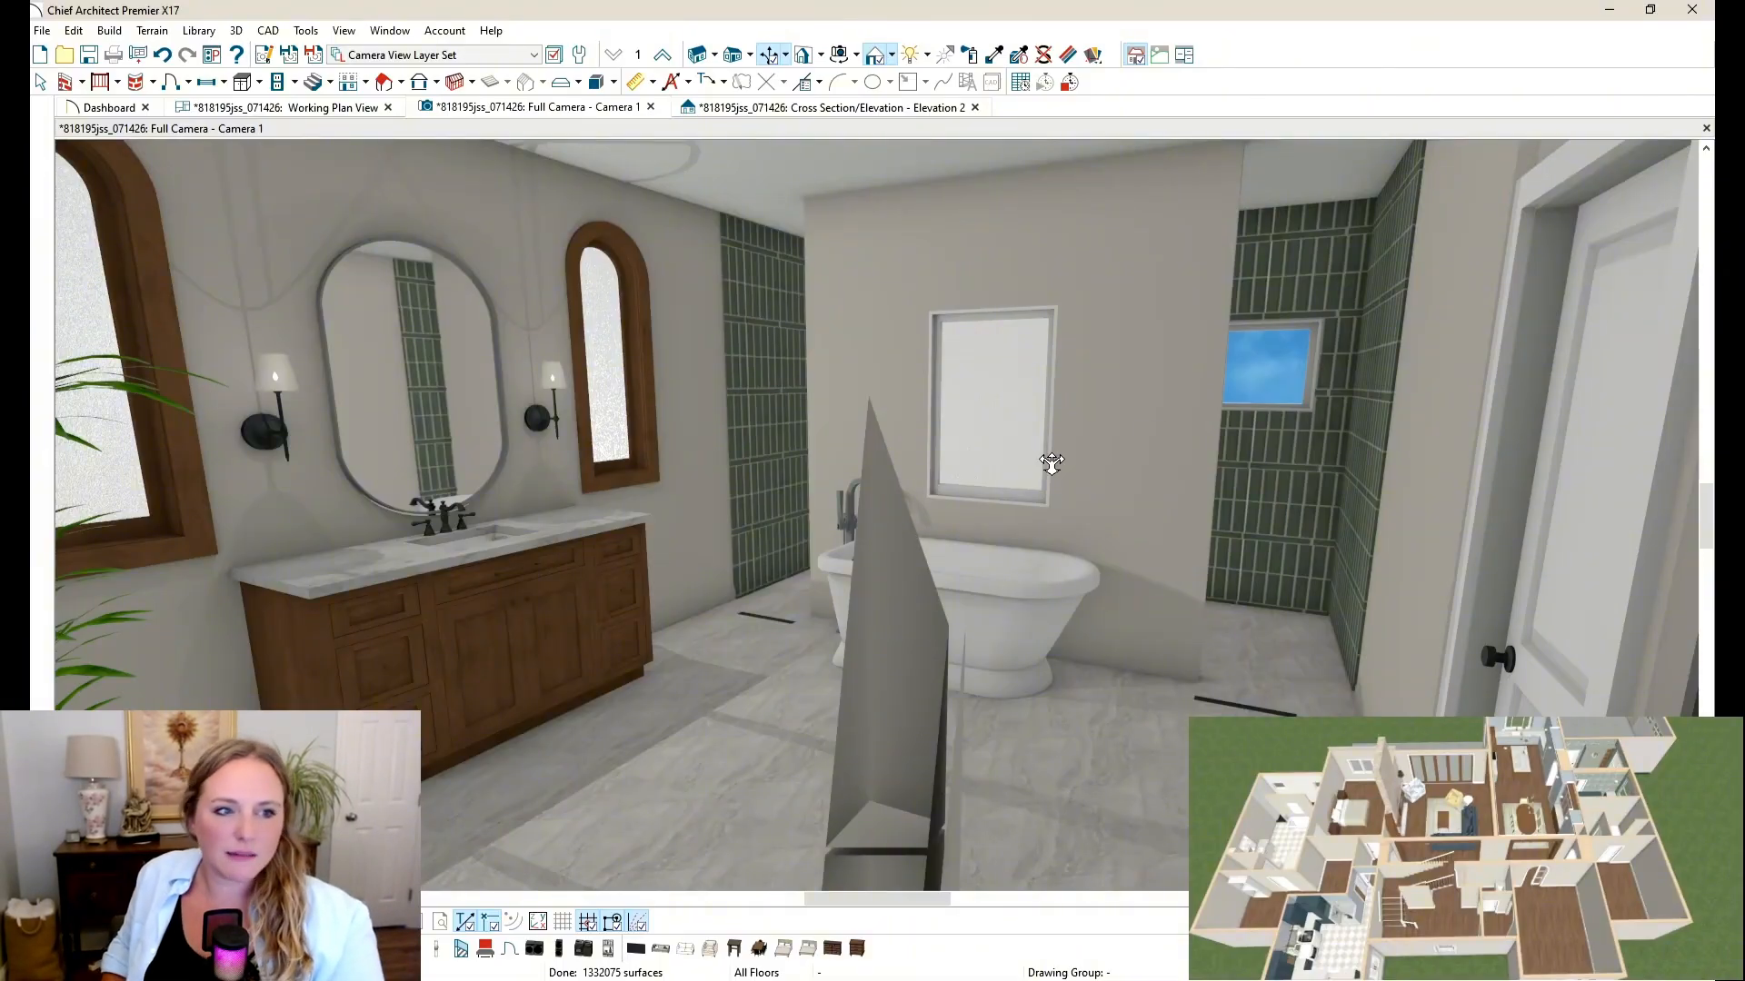
Step: Examine the green tile around the shower window up close, and compare the shower with the vanity and tub from farther back
{"action": "scroll", "coordinate": [1051, 464], "scroll_direction": "up", "scroll_amount": 2}
{"action": "scroll", "coordinate": [1051, 464], "scroll_direction": "down", "scroll_amount": 1}
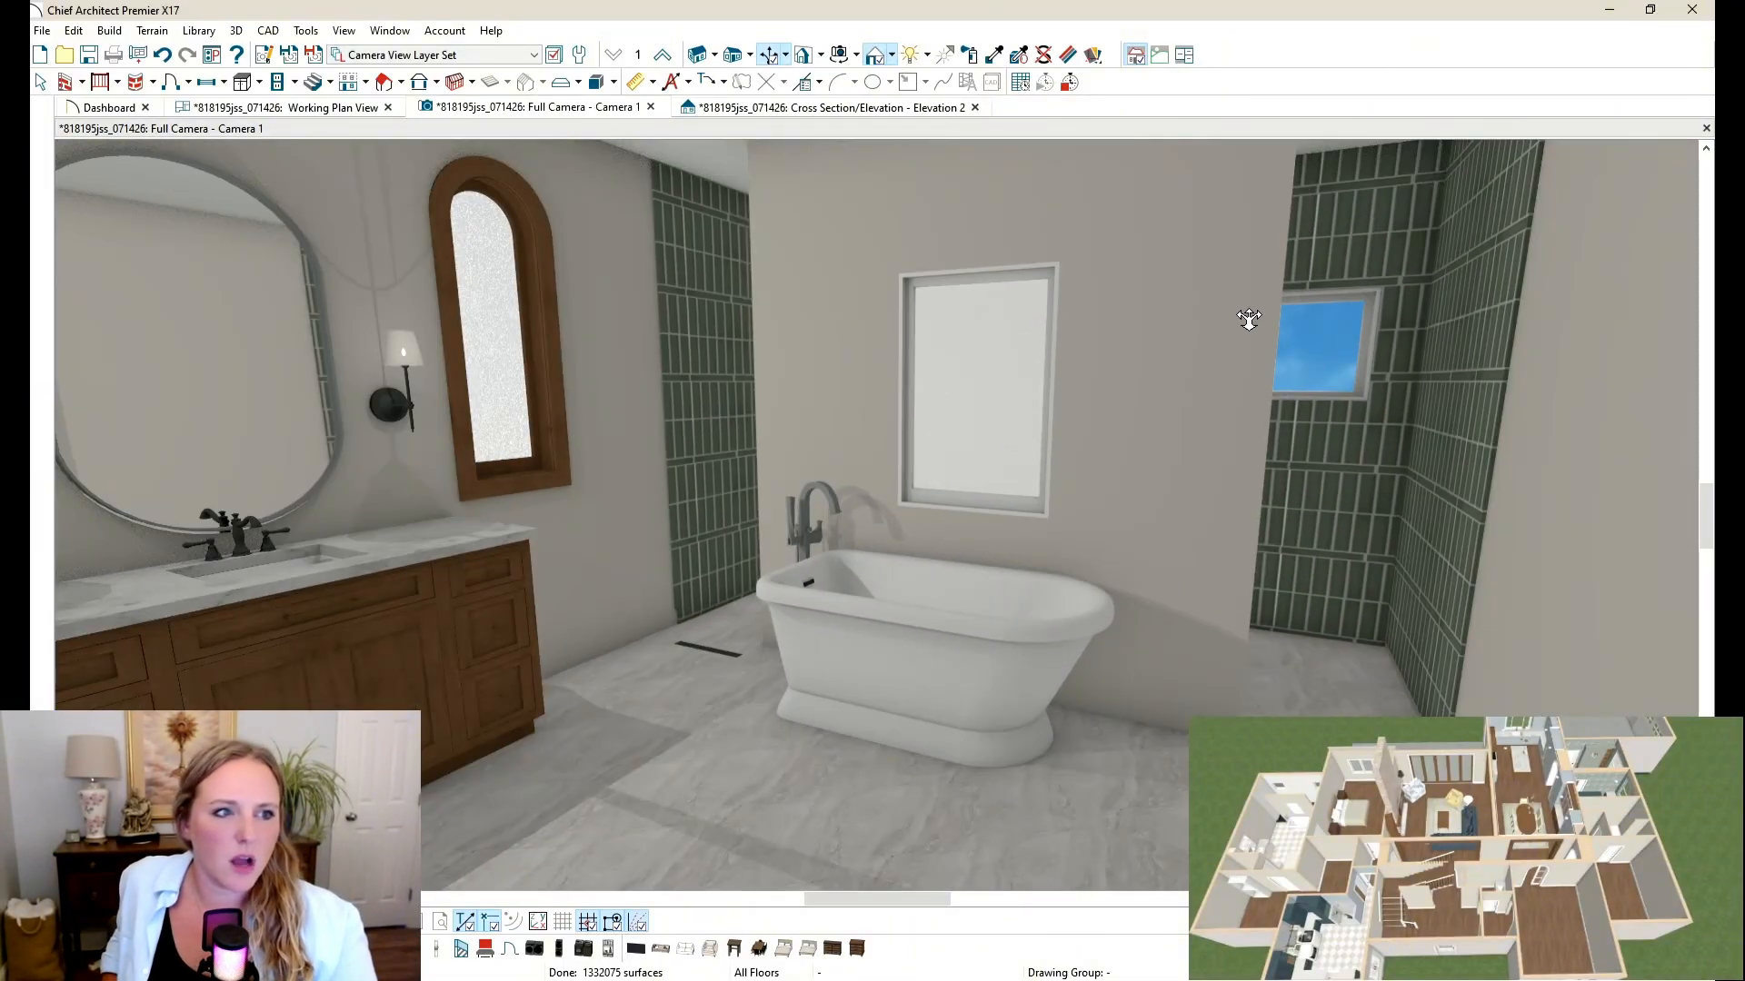
{"action": "scroll", "coordinate": [1248, 322], "scroll_direction": "down", "scroll_amount": 1}
{"action": "scroll", "coordinate": [1200, 309], "scroll_direction": "up", "scroll_amount": 4}
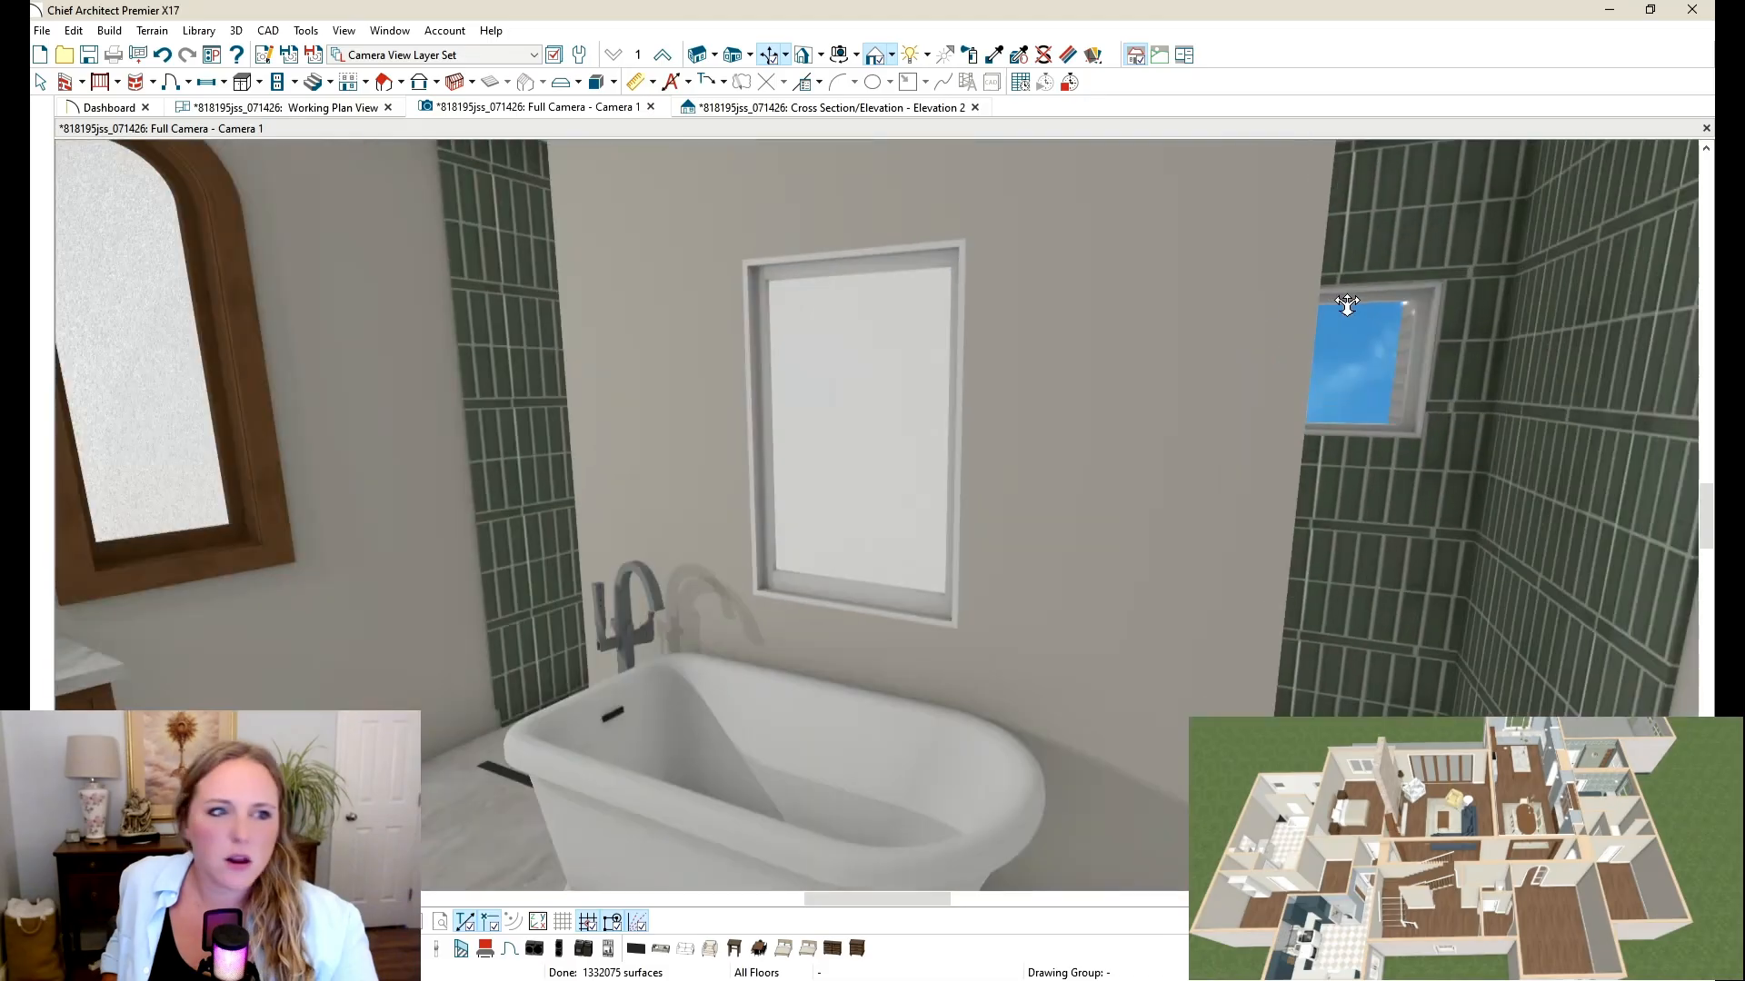
{"action": "scroll", "coordinate": [1250, 350], "scroll_direction": "down", "scroll_amount": 2}
{"action": "scroll", "coordinate": [777, 321], "scroll_direction": "up", "scroll_amount": 2}
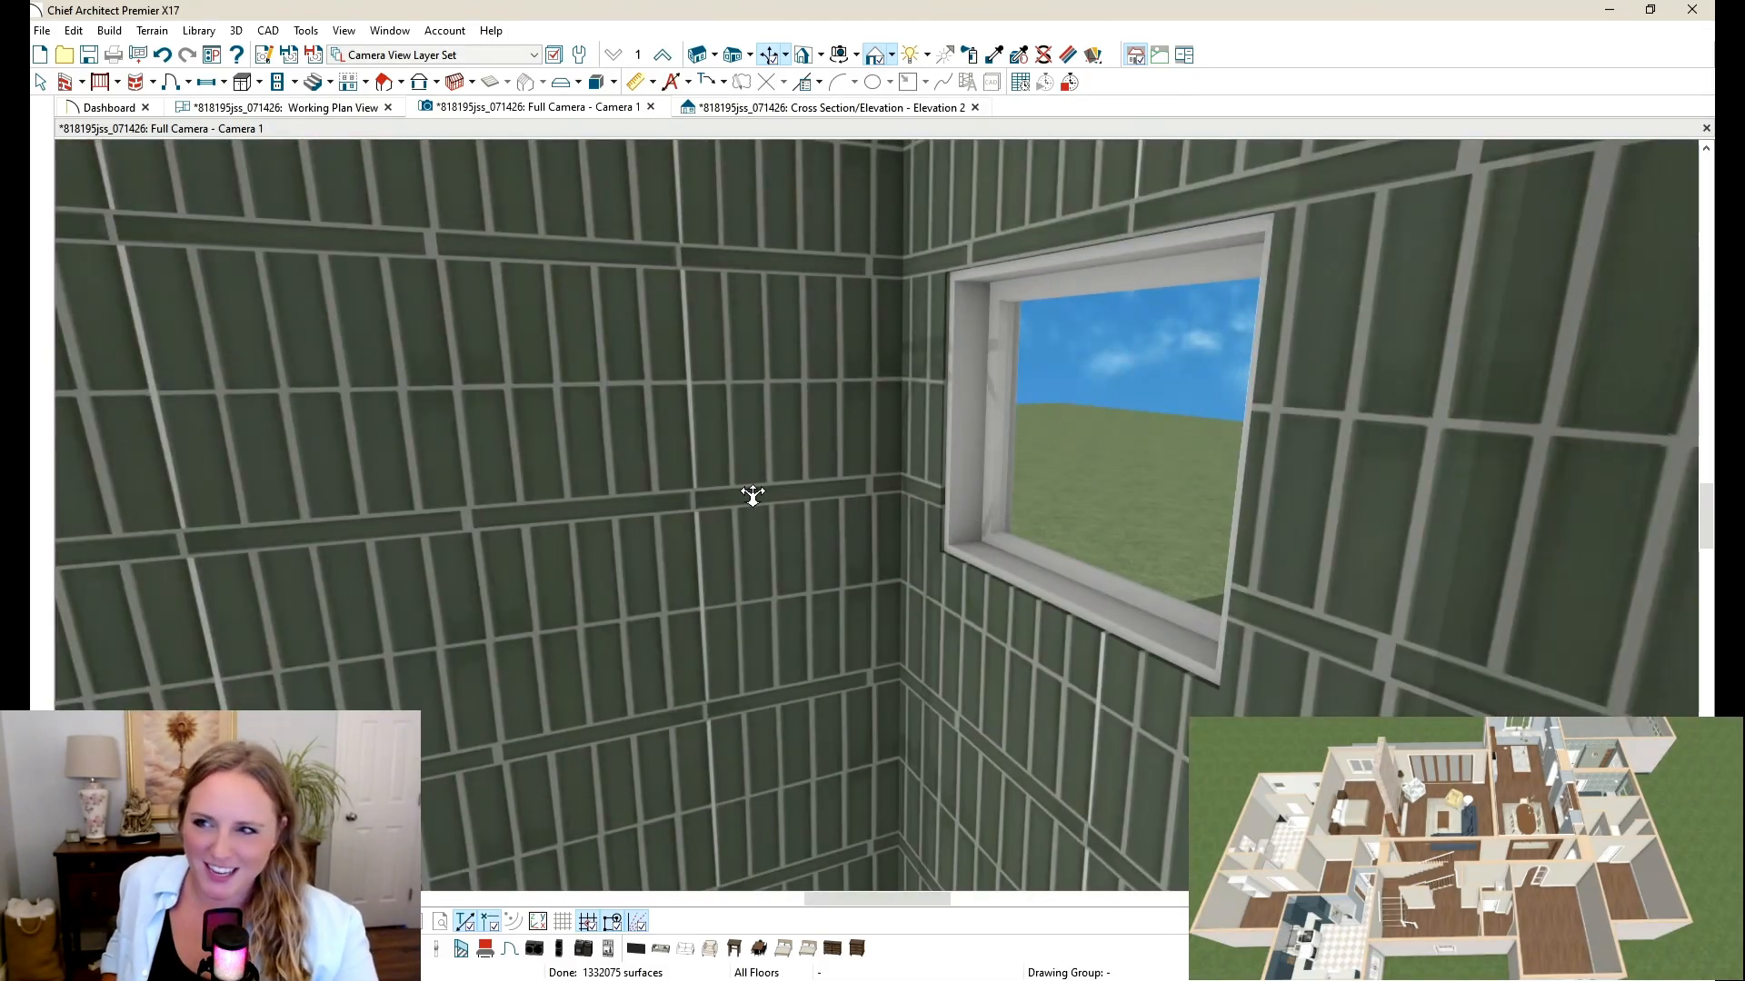
{"action": "left_click_drag", "start_coordinate": [384, 590], "coordinate": [1110, 412]}
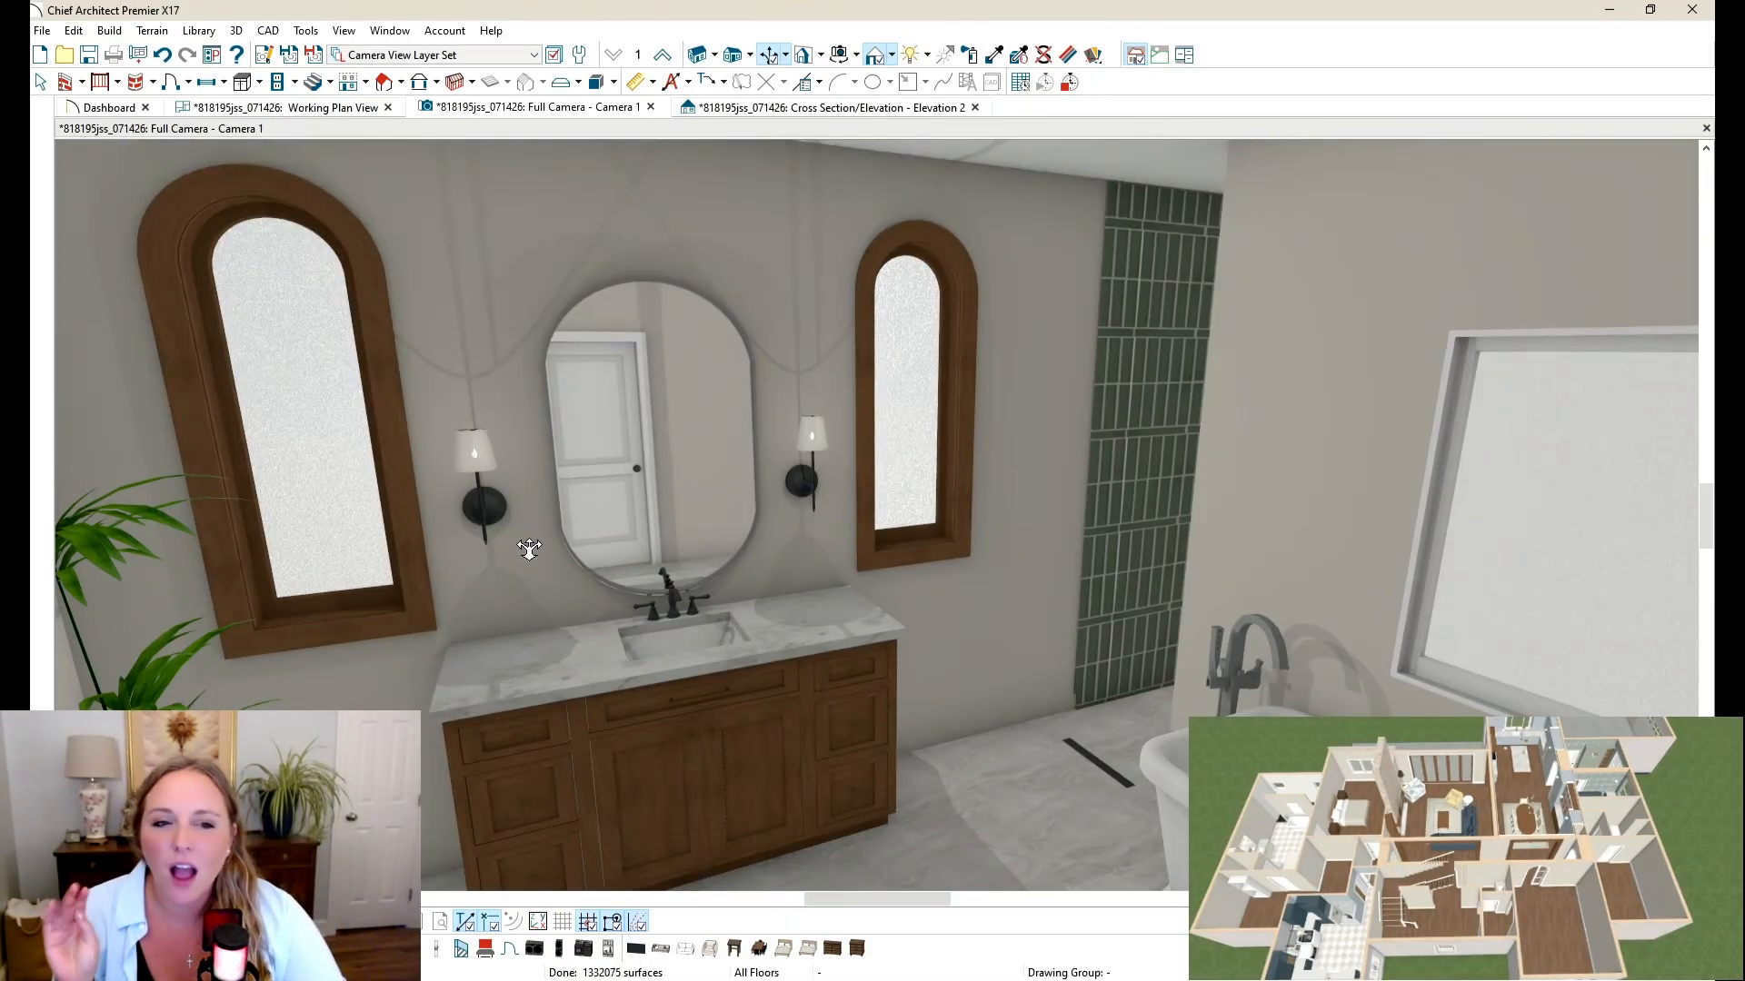
{"action": "left_click_drag", "start_coordinate": [527, 550], "coordinate": [603, 537]}
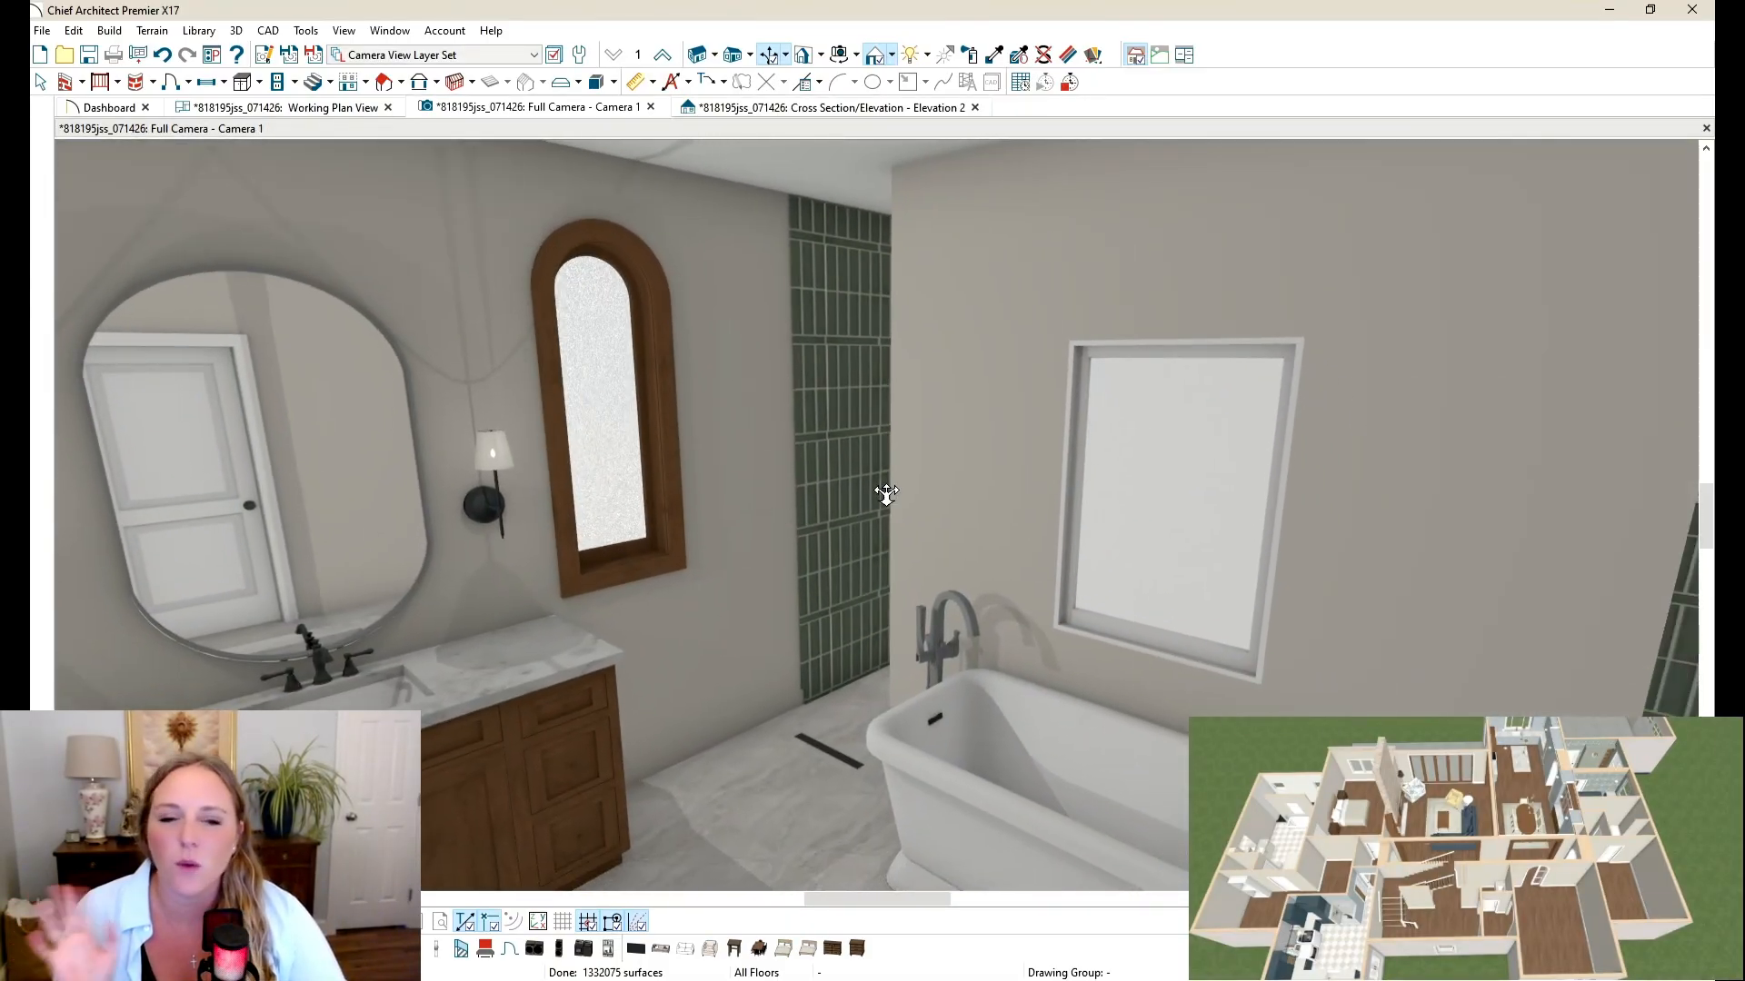
{"action": "left_click_drag", "start_coordinate": [880, 491], "coordinate": [1166, 406]}
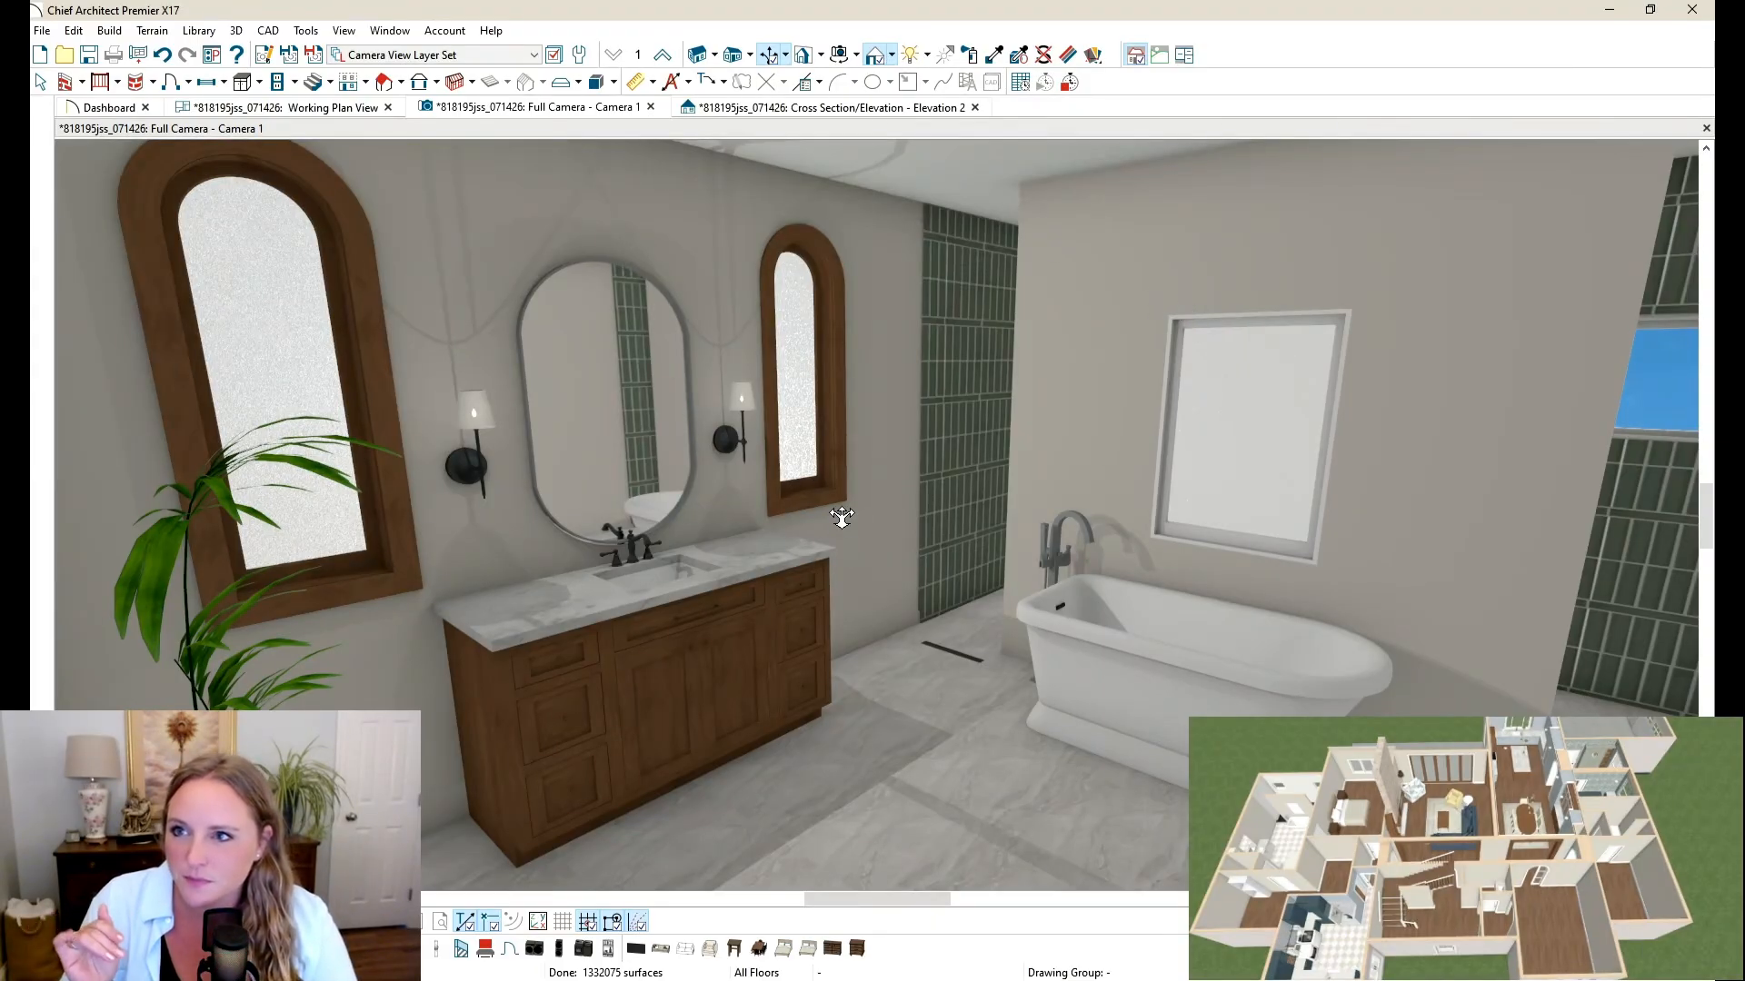
{"action": "left_click_drag", "start_coordinate": [823, 461], "coordinate": [889, 450]}
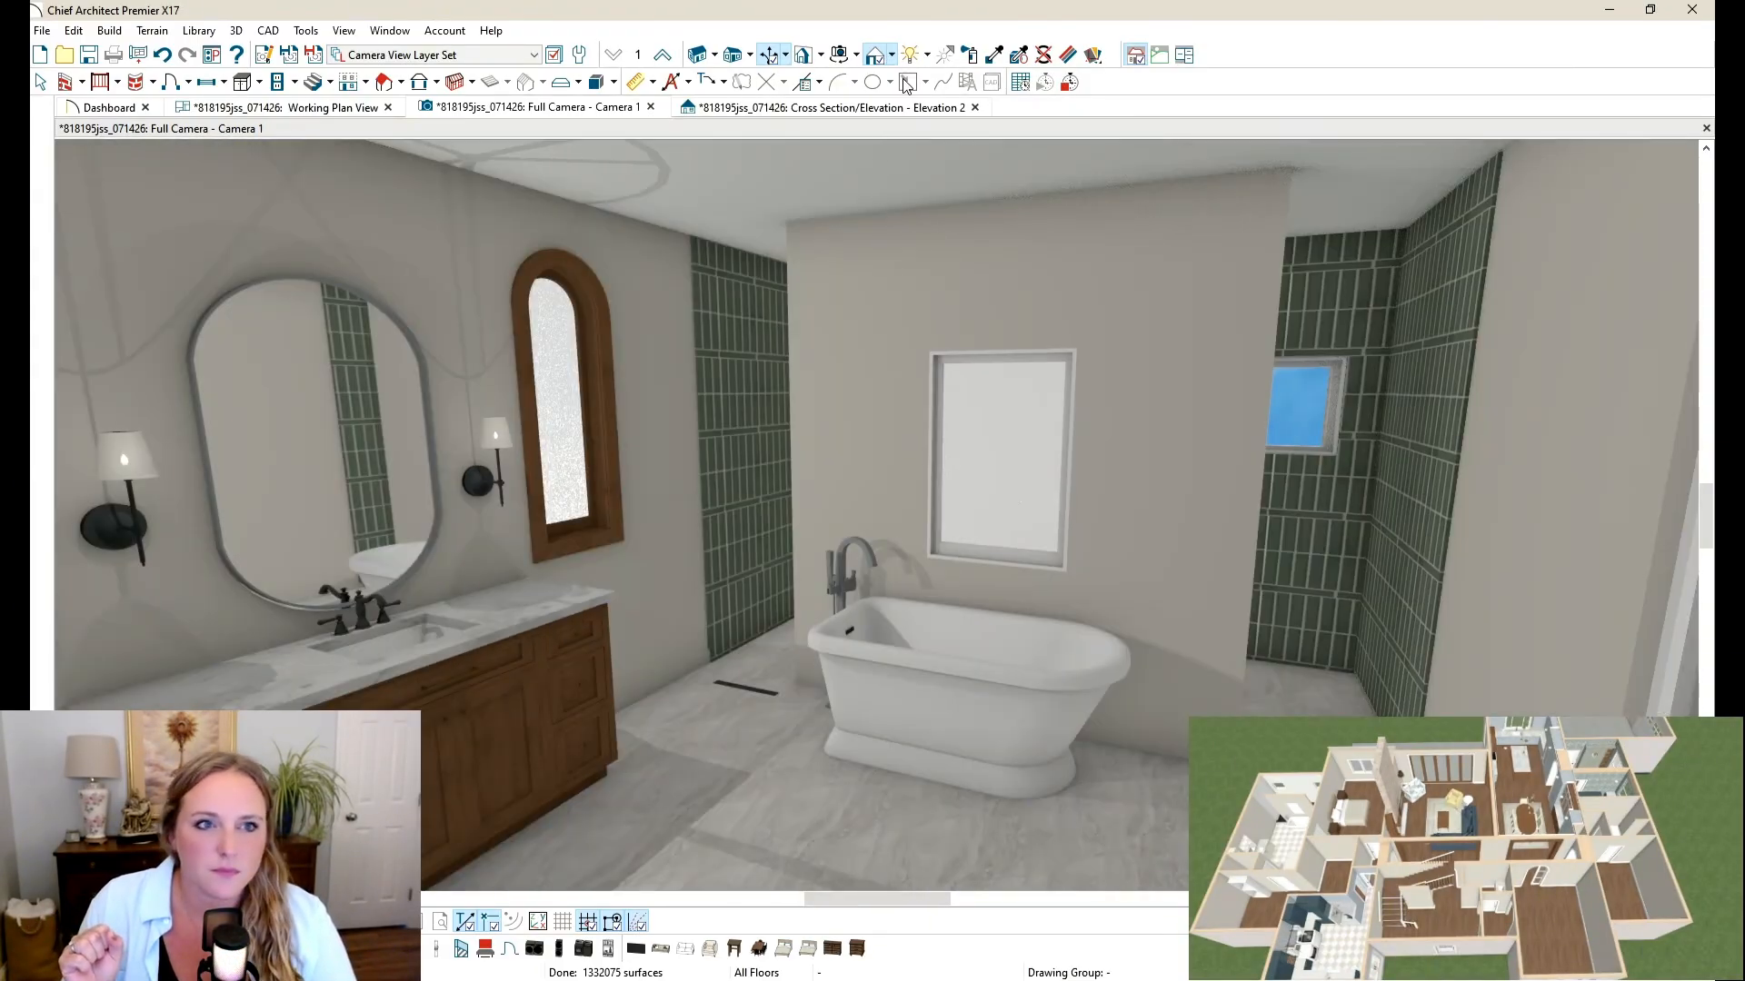
{"action": "left_click", "coordinate": [994, 56]}
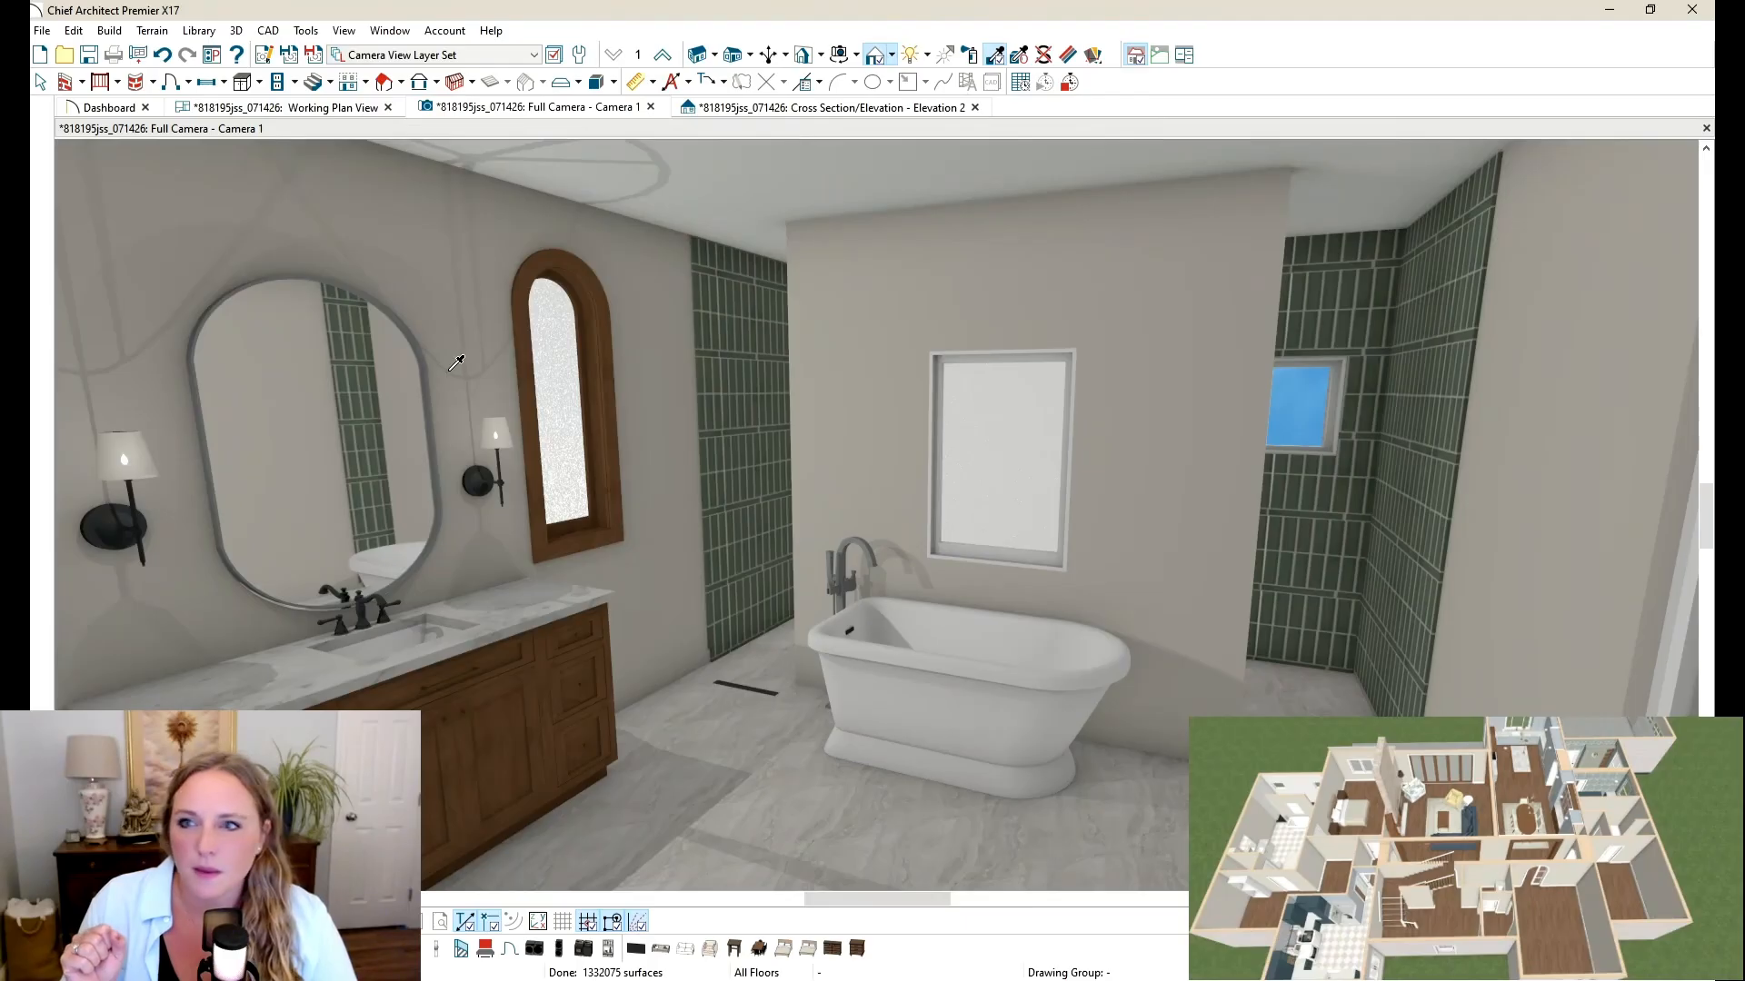
{"action": "left_click", "coordinate": [543, 255]}
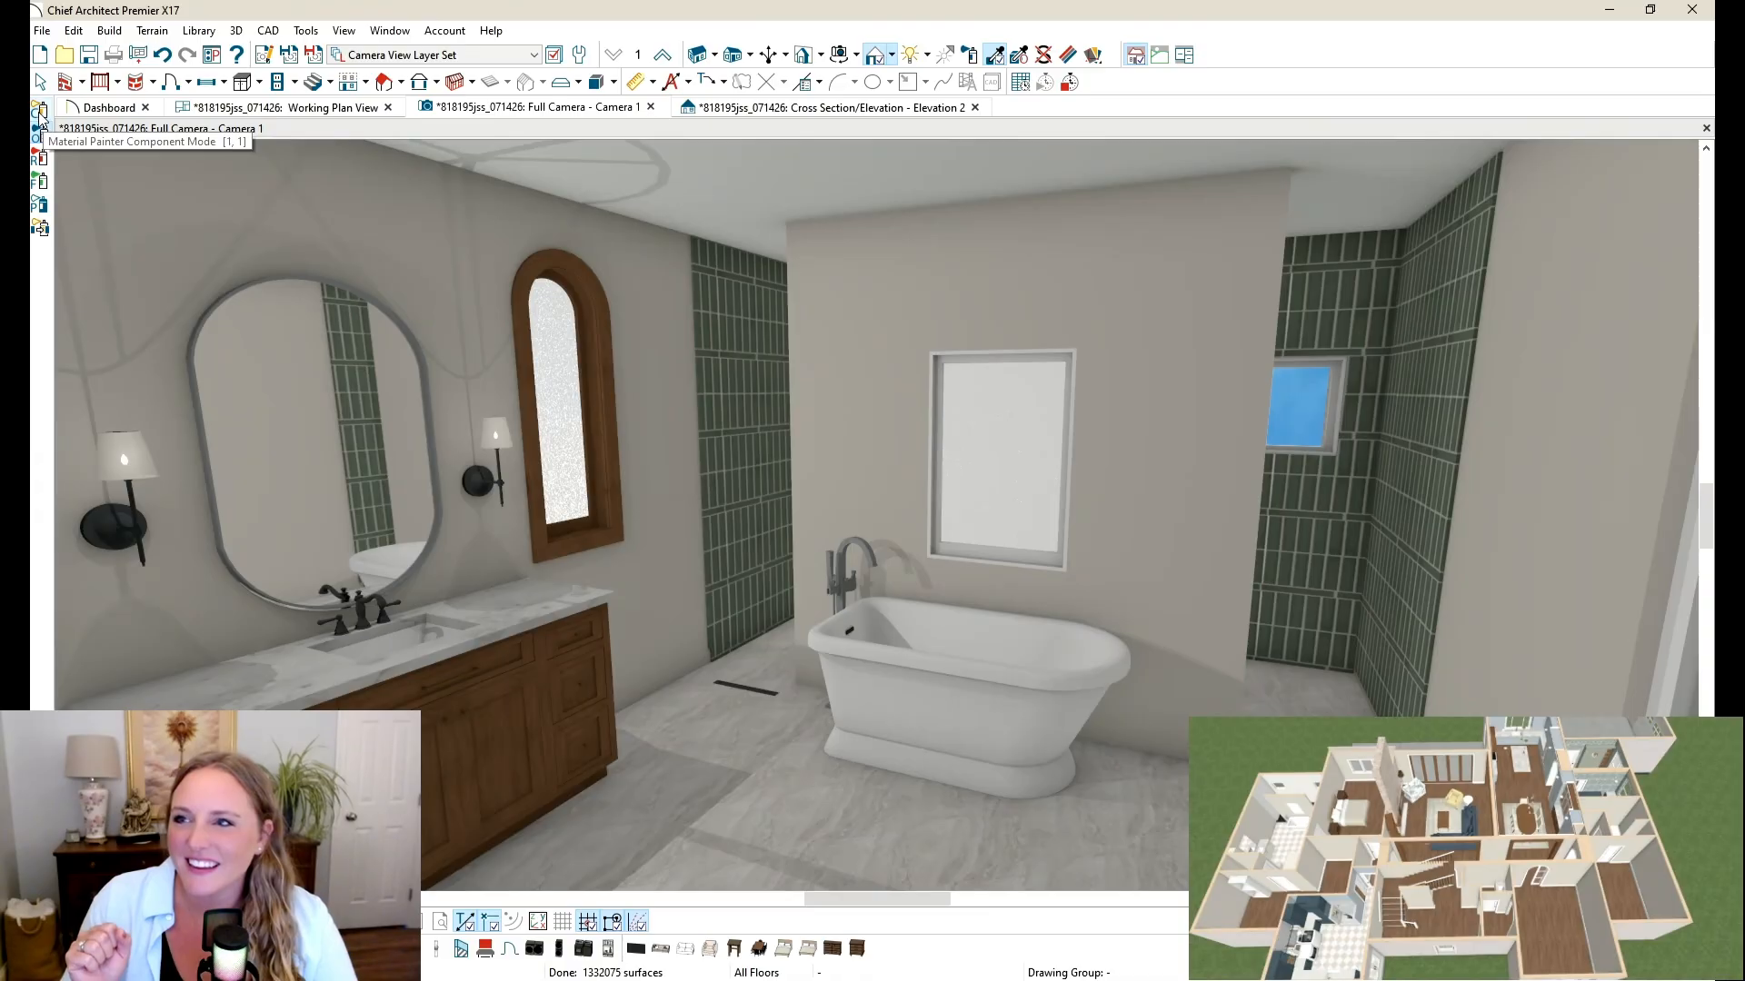
{"action": "left_click", "coordinate": [41, 82]}
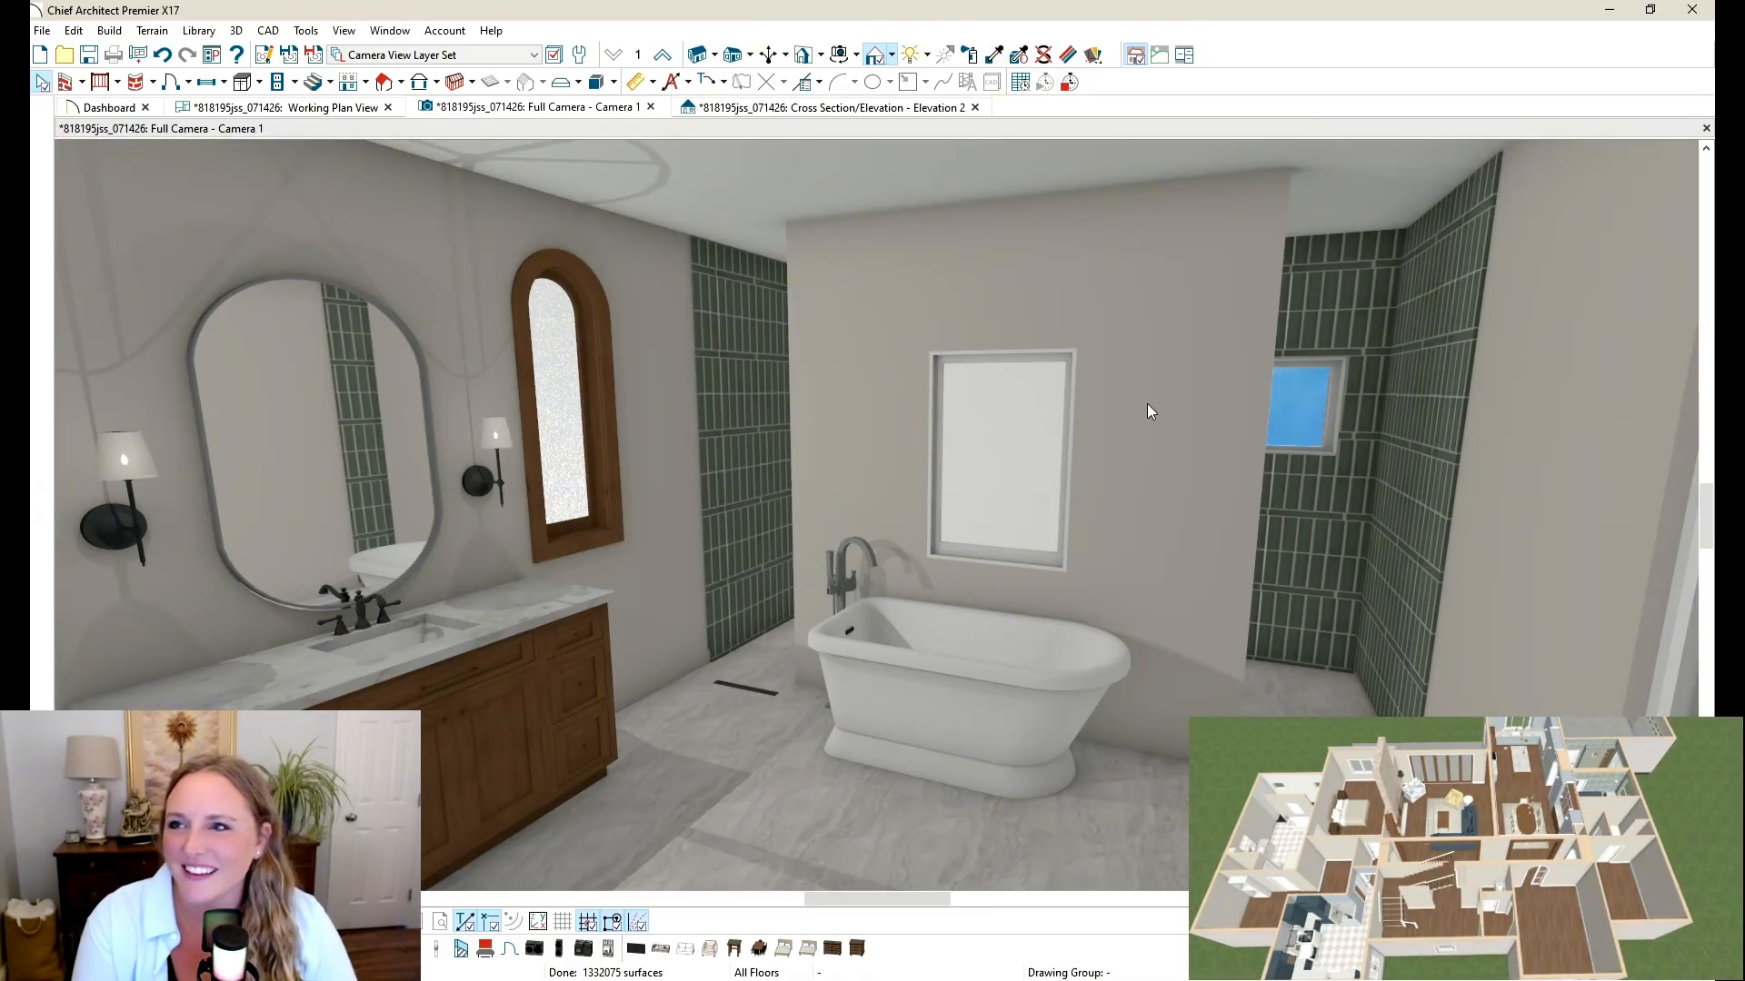
Step: Select both windows on the tiled shower wall and set their width to 36 inches
{"action": "scroll", "coordinate": [1268, 407], "scroll_direction": "up", "scroll_amount": 6}
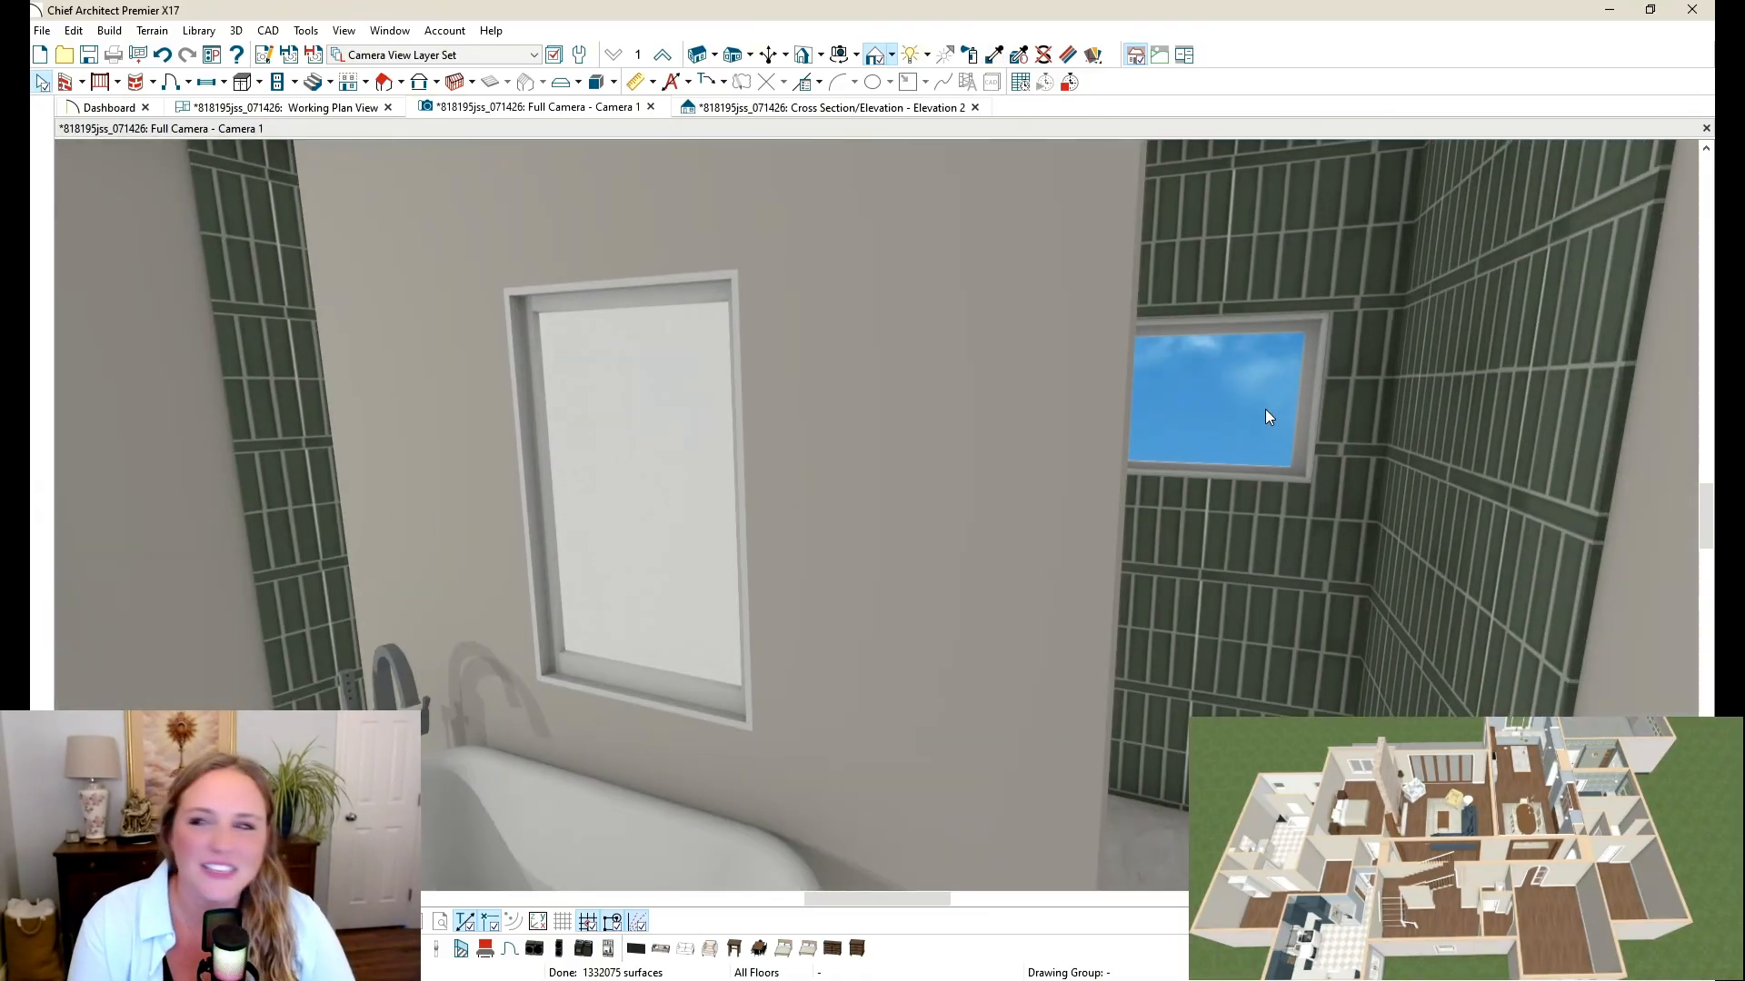
{"action": "scroll", "coordinate": [1267, 414], "scroll_direction": "up", "scroll_amount": 5}
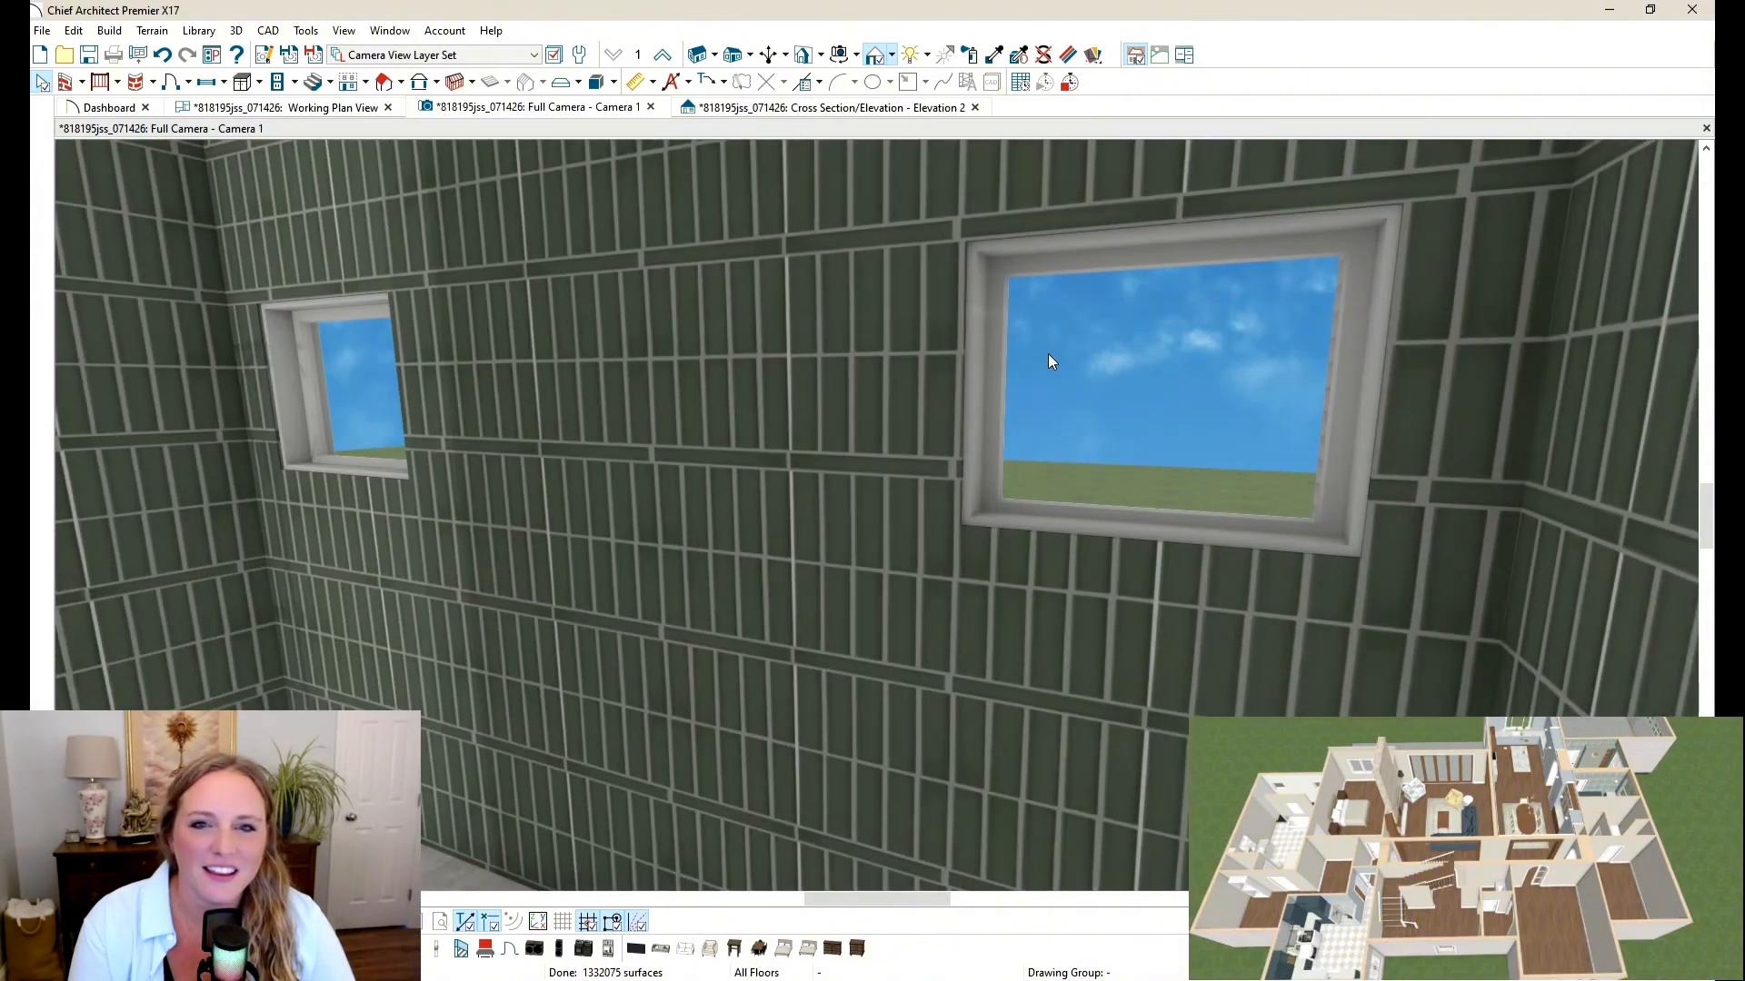
{"action": "middle_click_drag", "start_coordinate": [874, 404], "coordinate": [821, 408]}
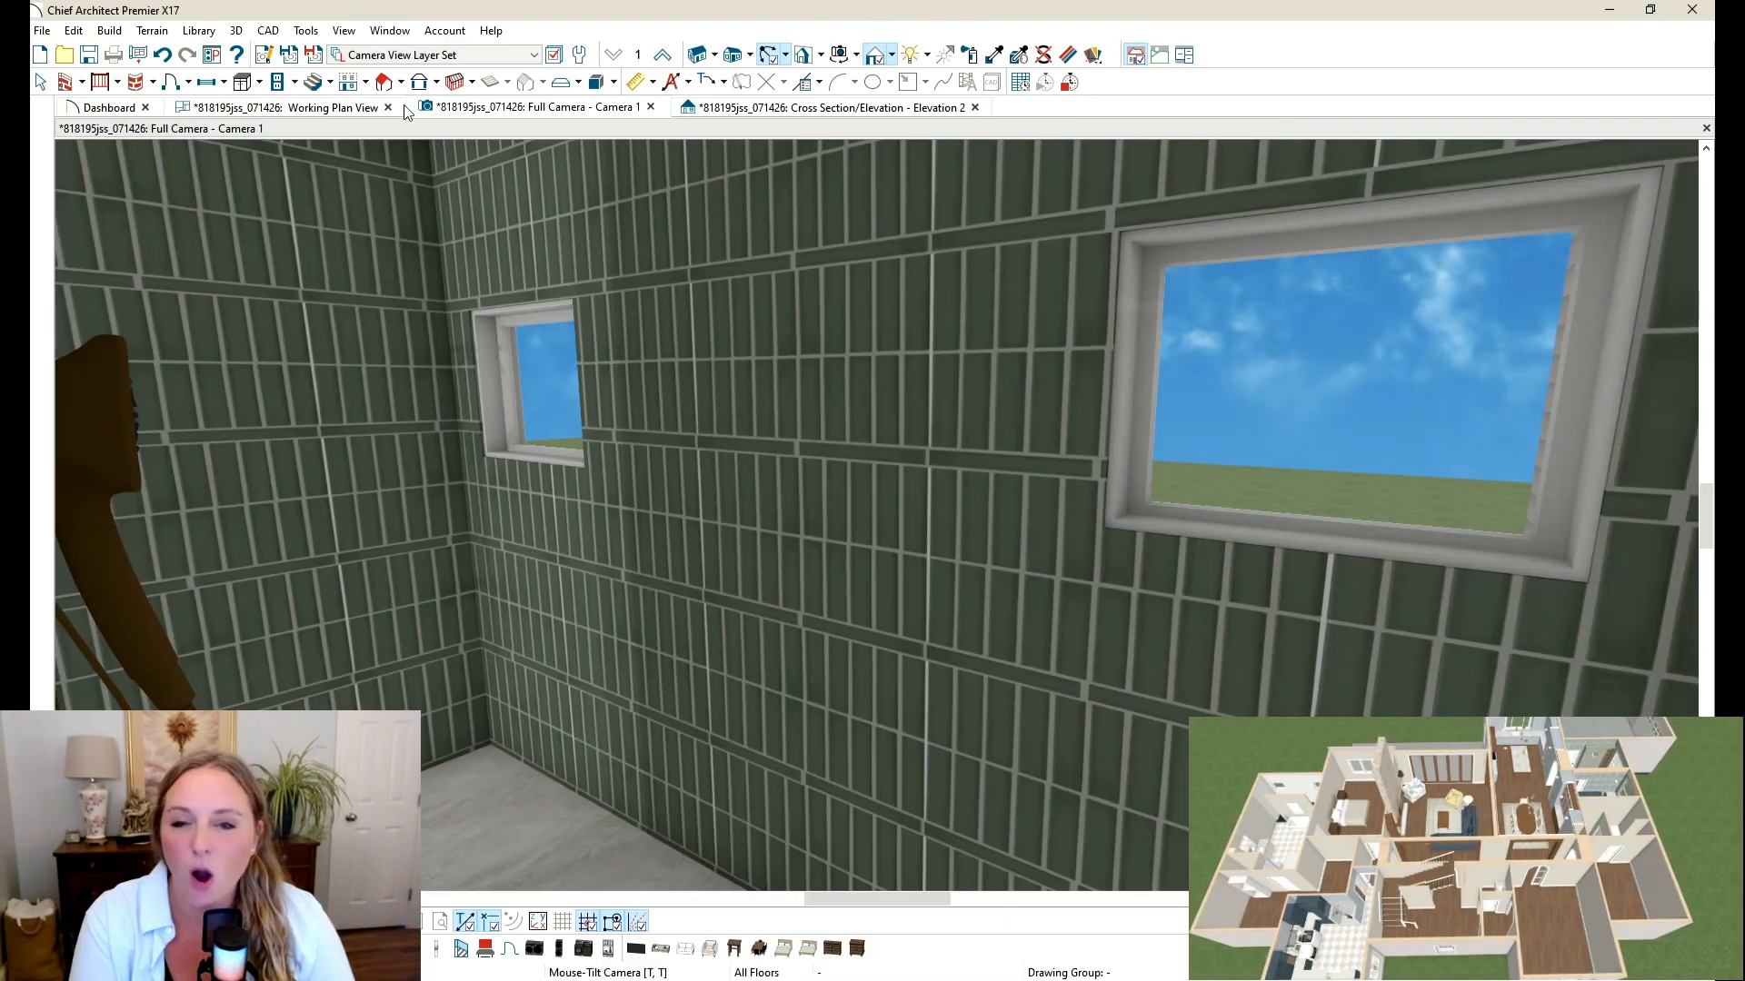
{"action": "left_click", "coordinate": [39, 82]}
{"action": "left_click", "coordinate": [536, 295]}
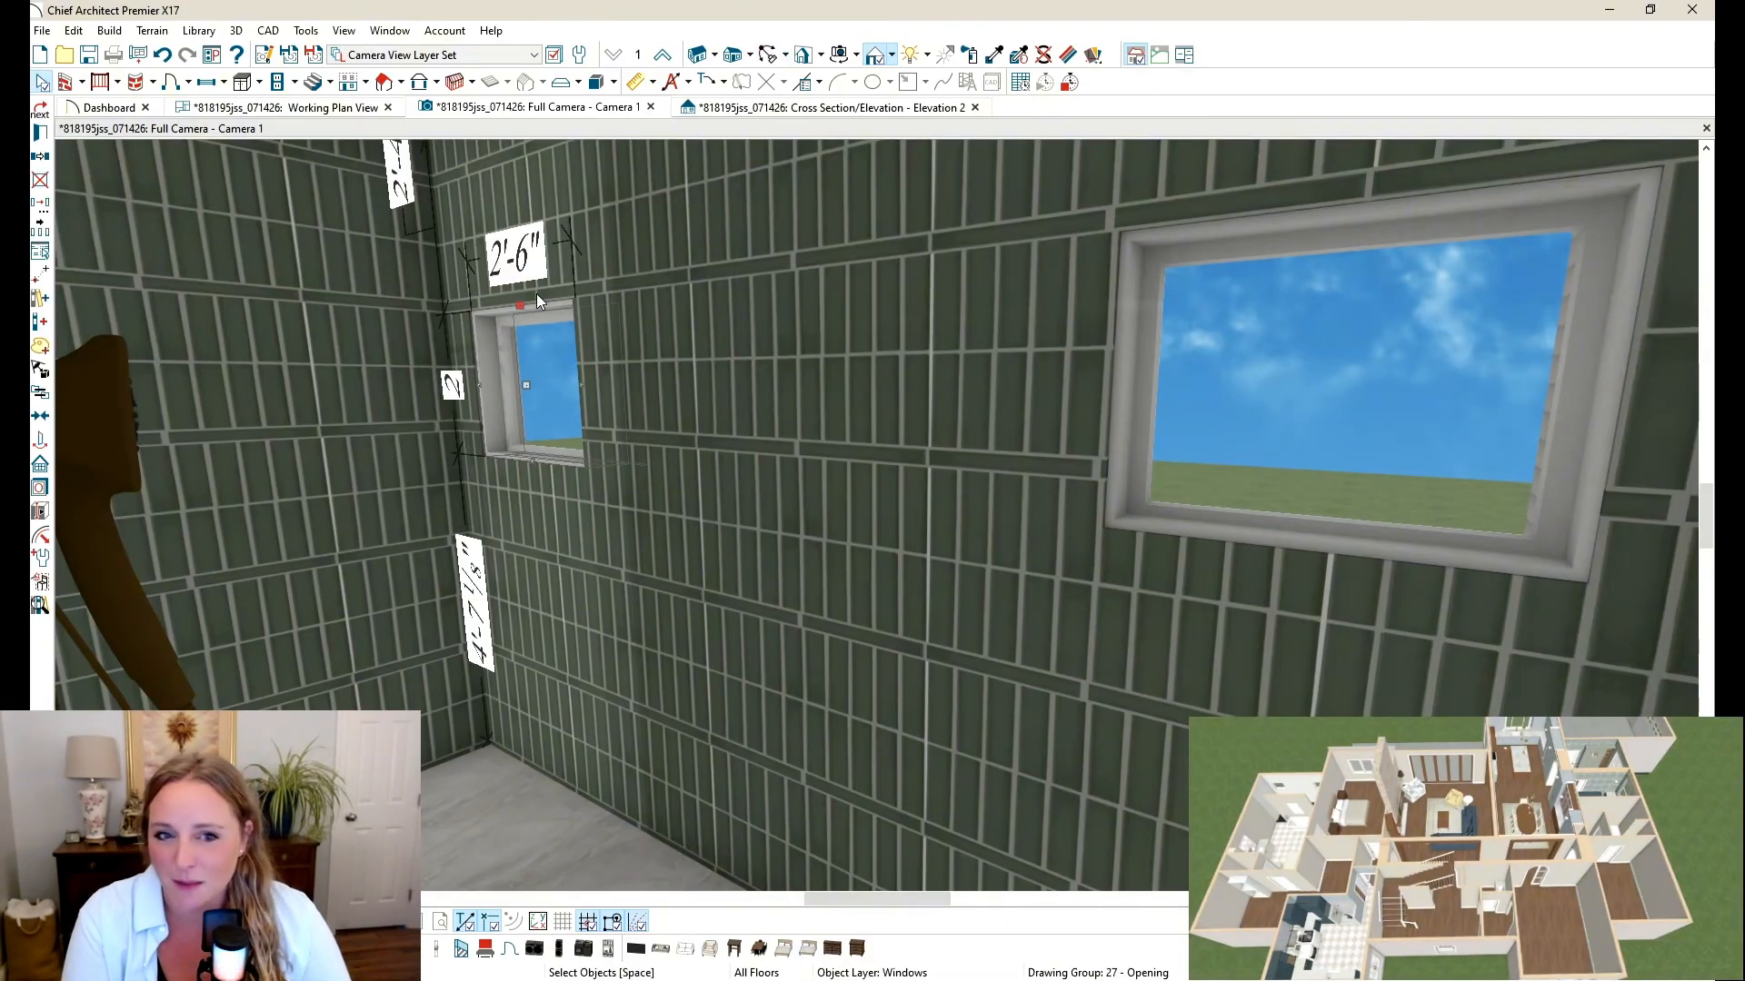
{"action": "left_click", "coordinate": [1257, 342], "text": "shift"}
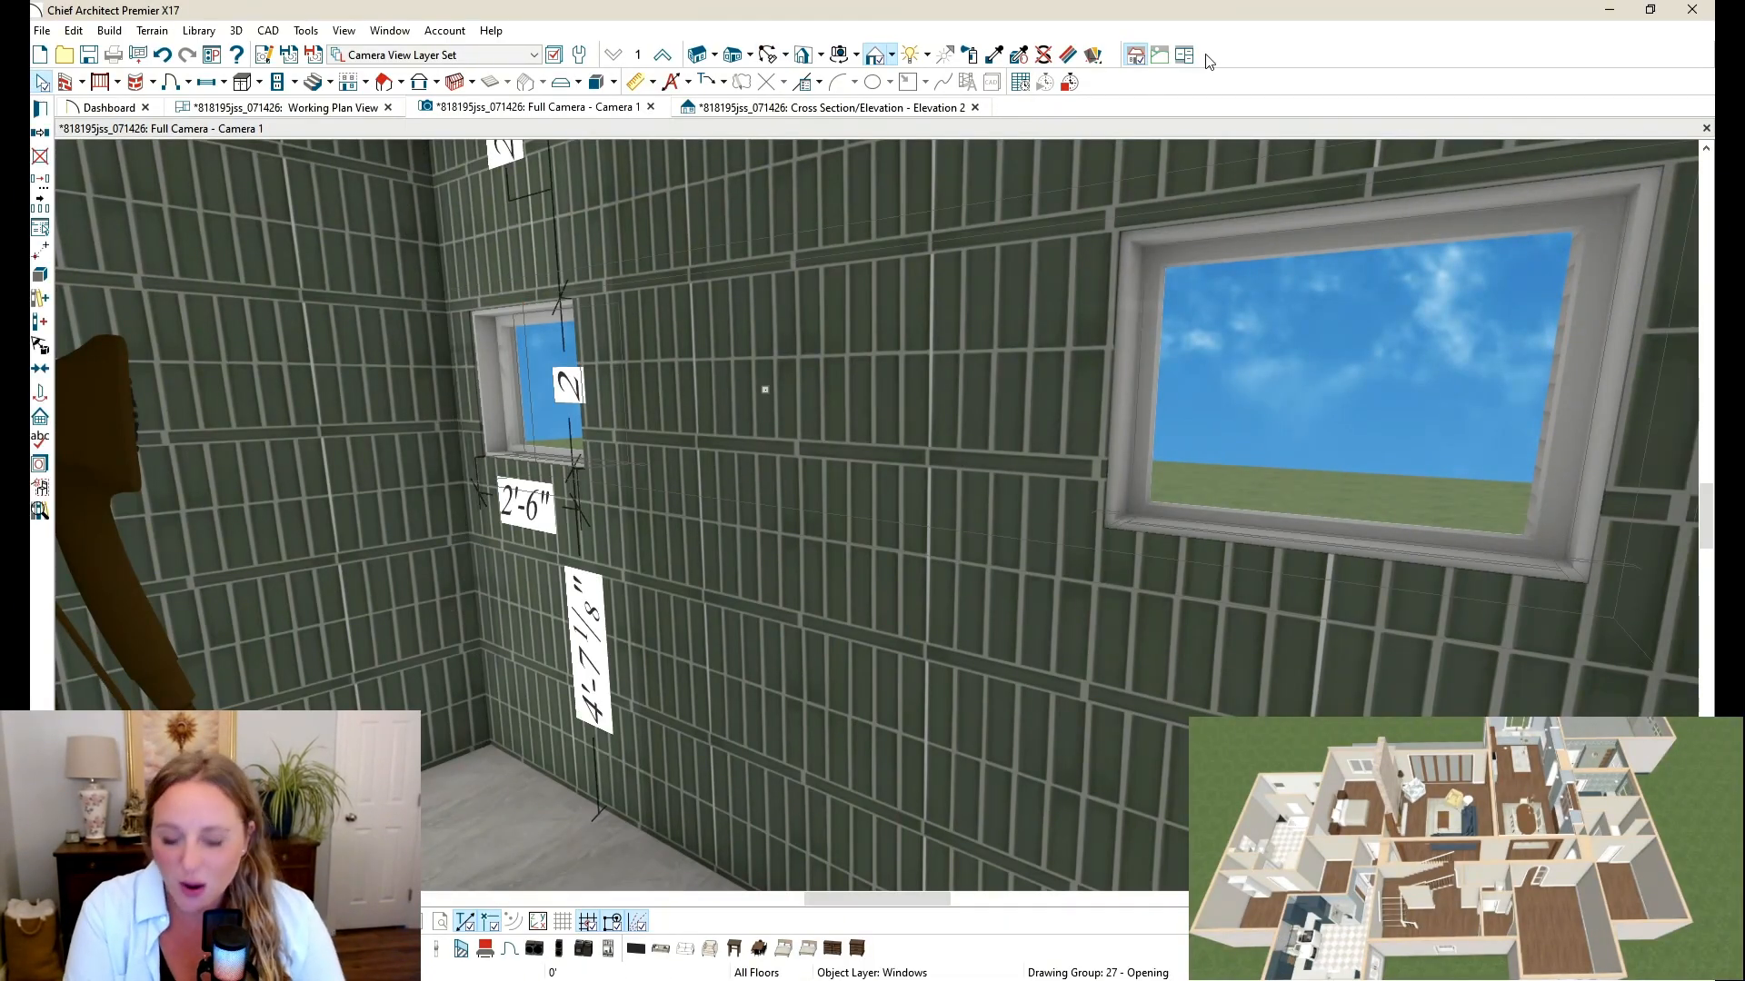
{"action": "key", "text": "ctrl+e"}
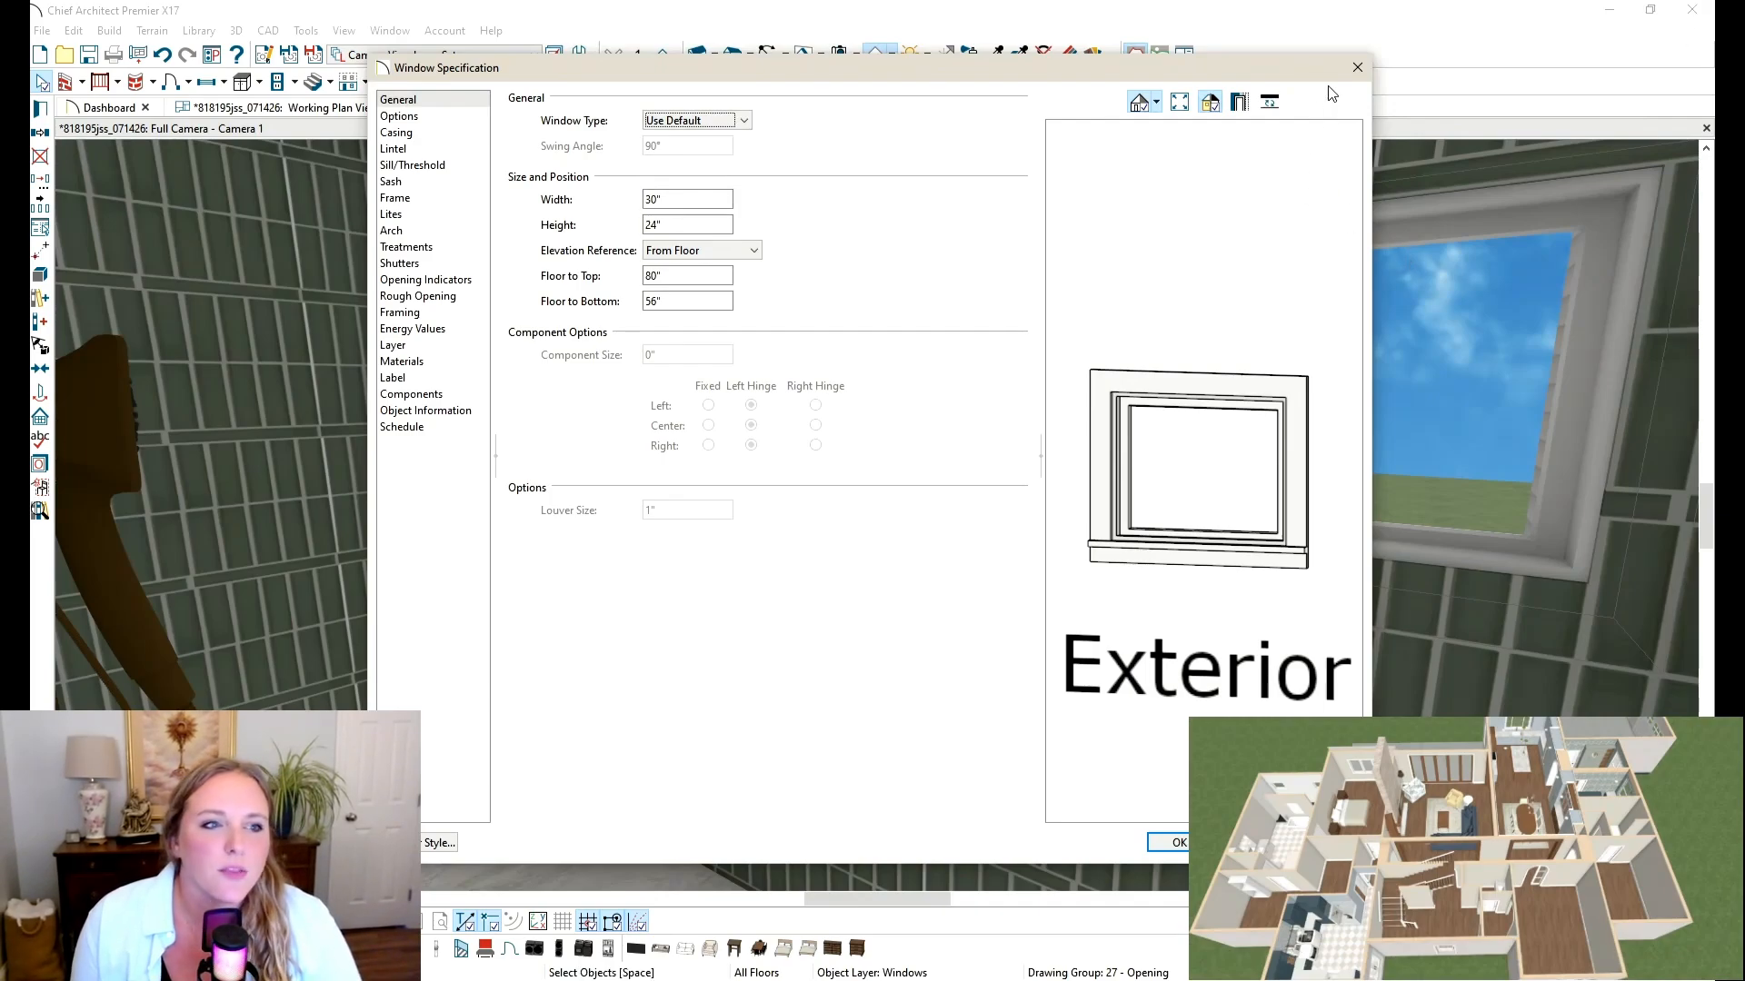
{"action": "key", "text": "Tab"}
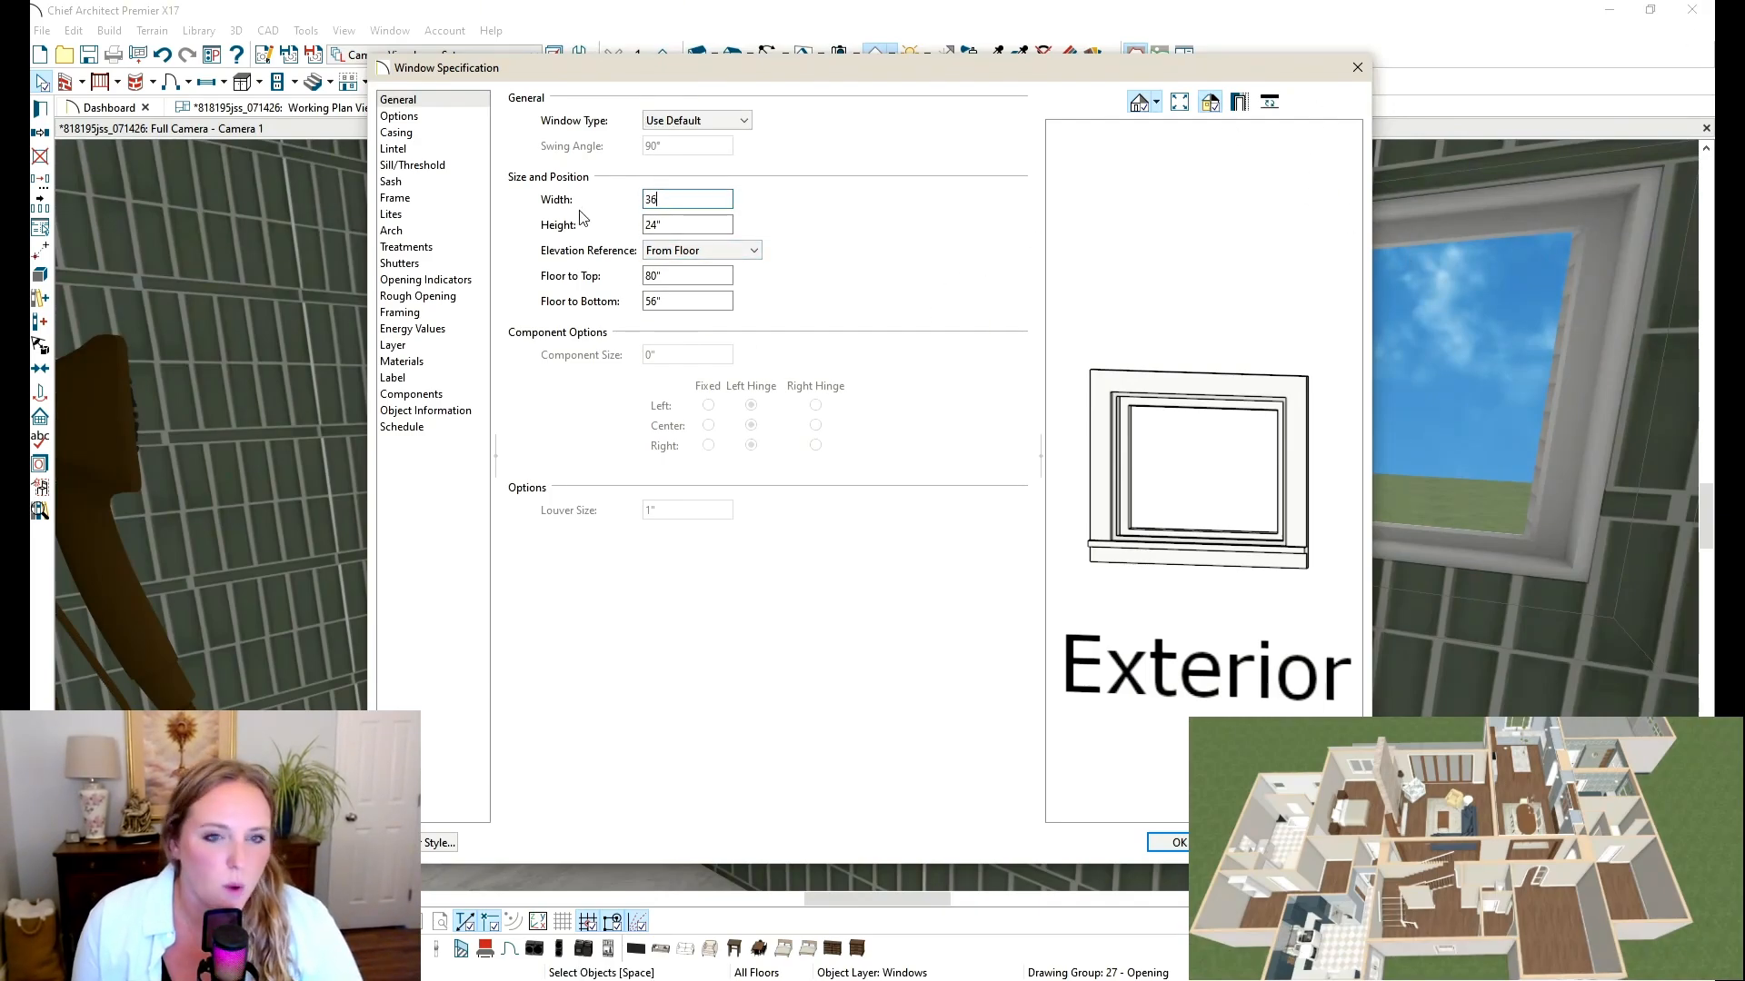
{"action": "key", "text": "Return"}
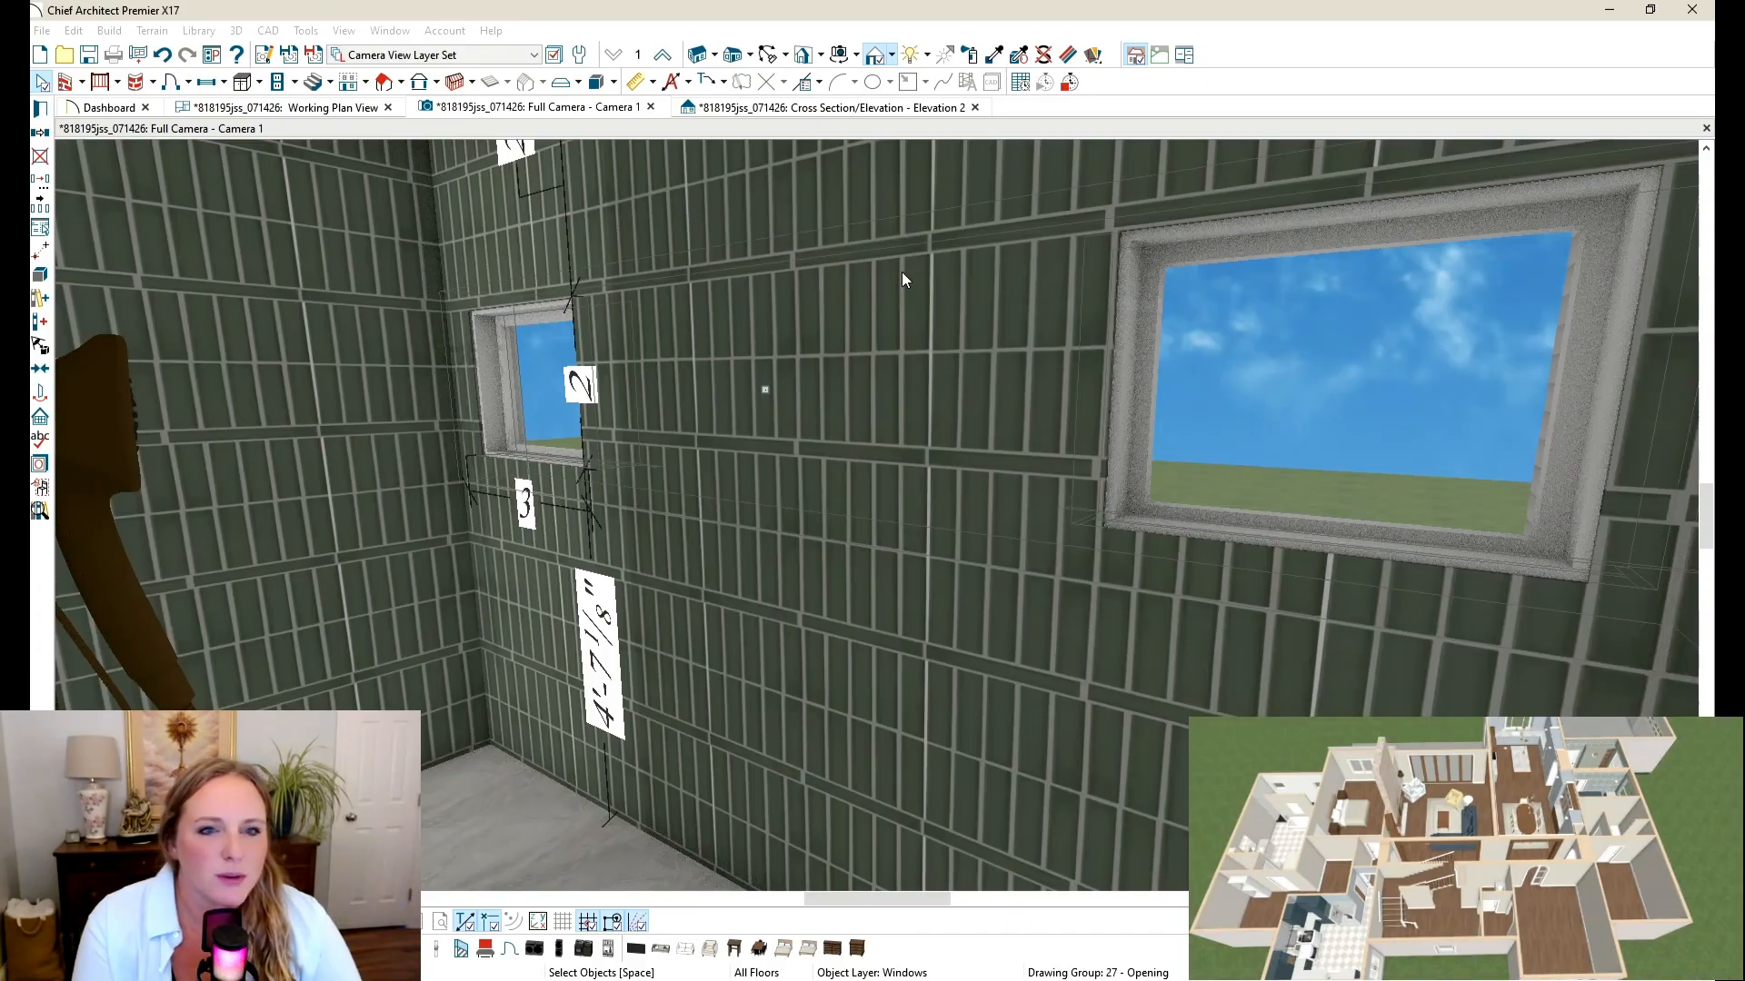
Step: Check the shower window's size and corner spacing from the tub side, including its specification, and review the whole tub wall
{"action": "left_click", "coordinate": [768, 54]}
{"action": "left_click_drag", "start_coordinate": [1005, 421], "coordinate": [1082, 362]}
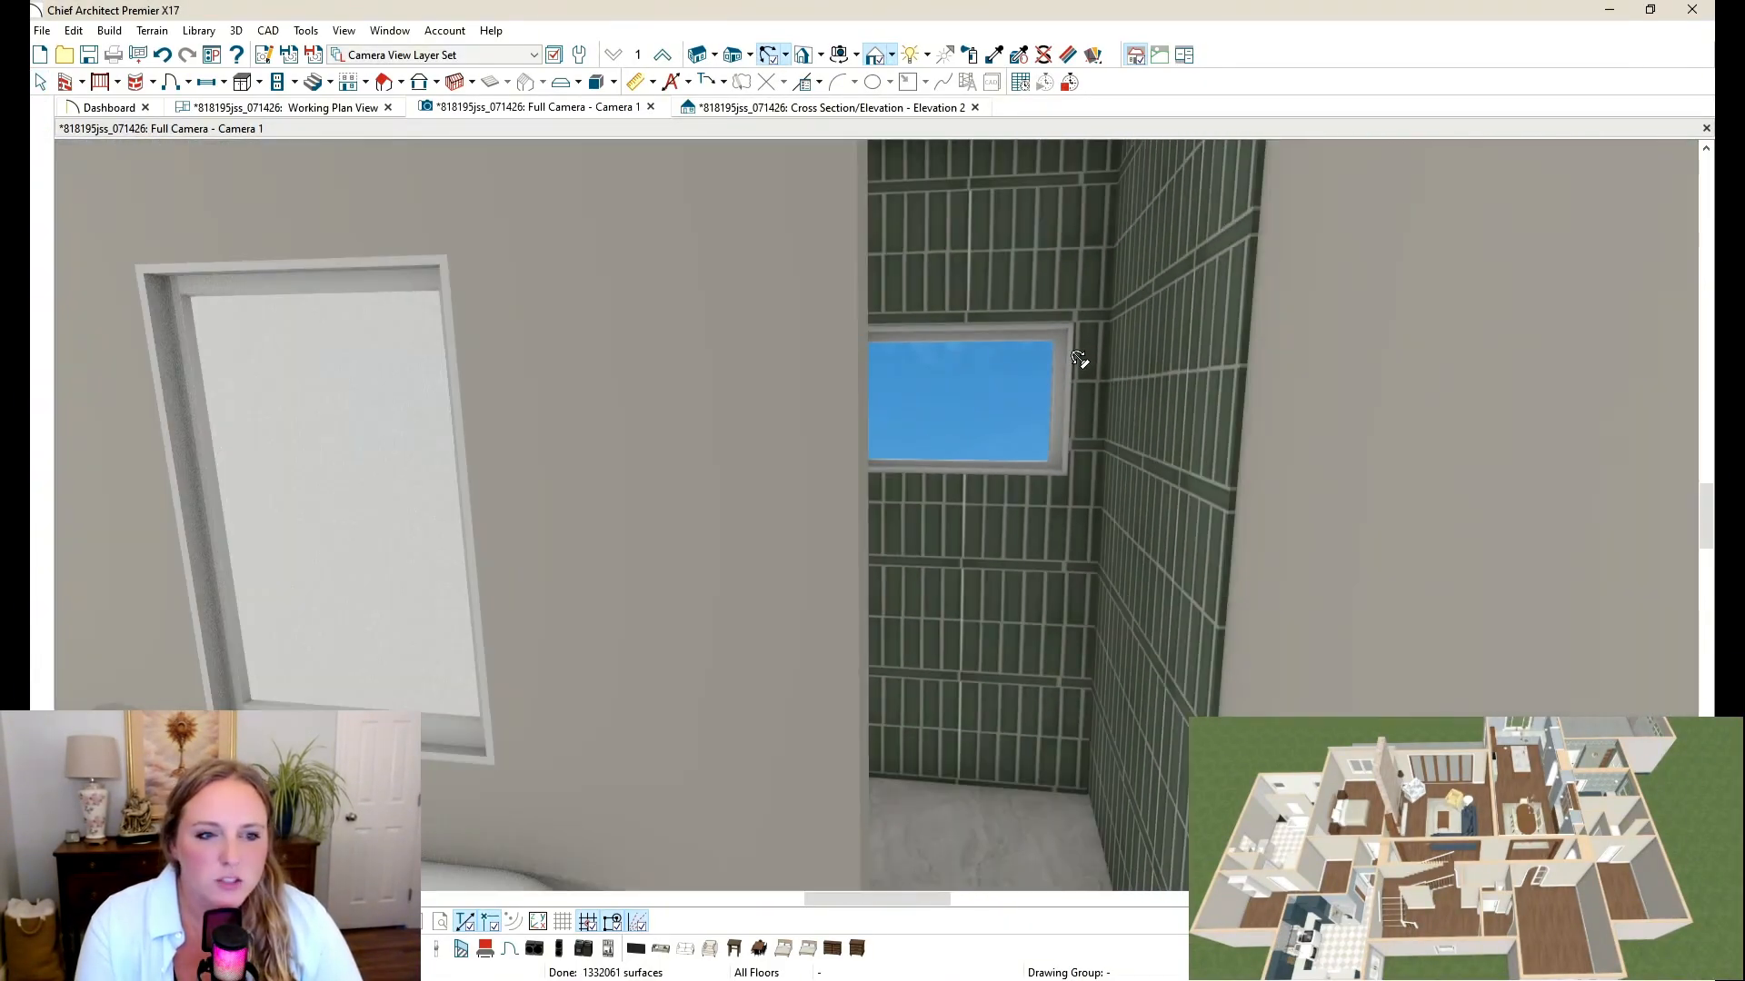
{"action": "key", "text": "space"}
{"action": "left_click", "coordinate": [1073, 439]}
{"action": "left_click", "coordinate": [1057, 398]}
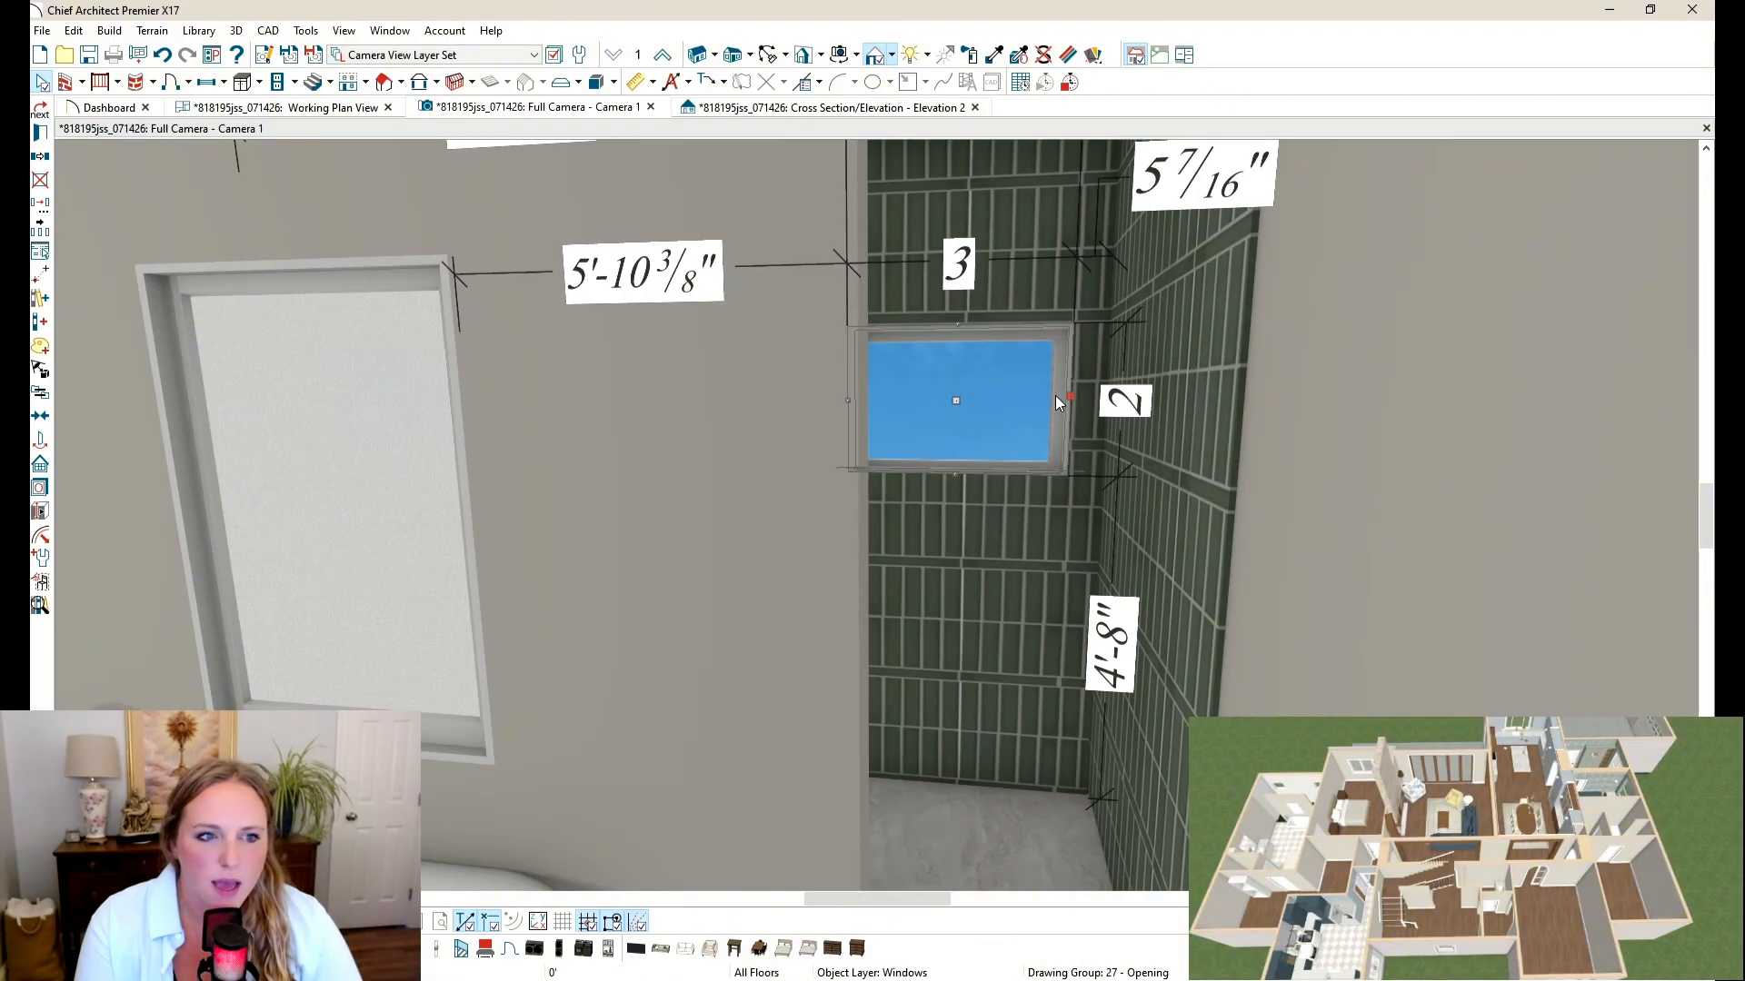
{"action": "key", "text": "ctrl+e"}
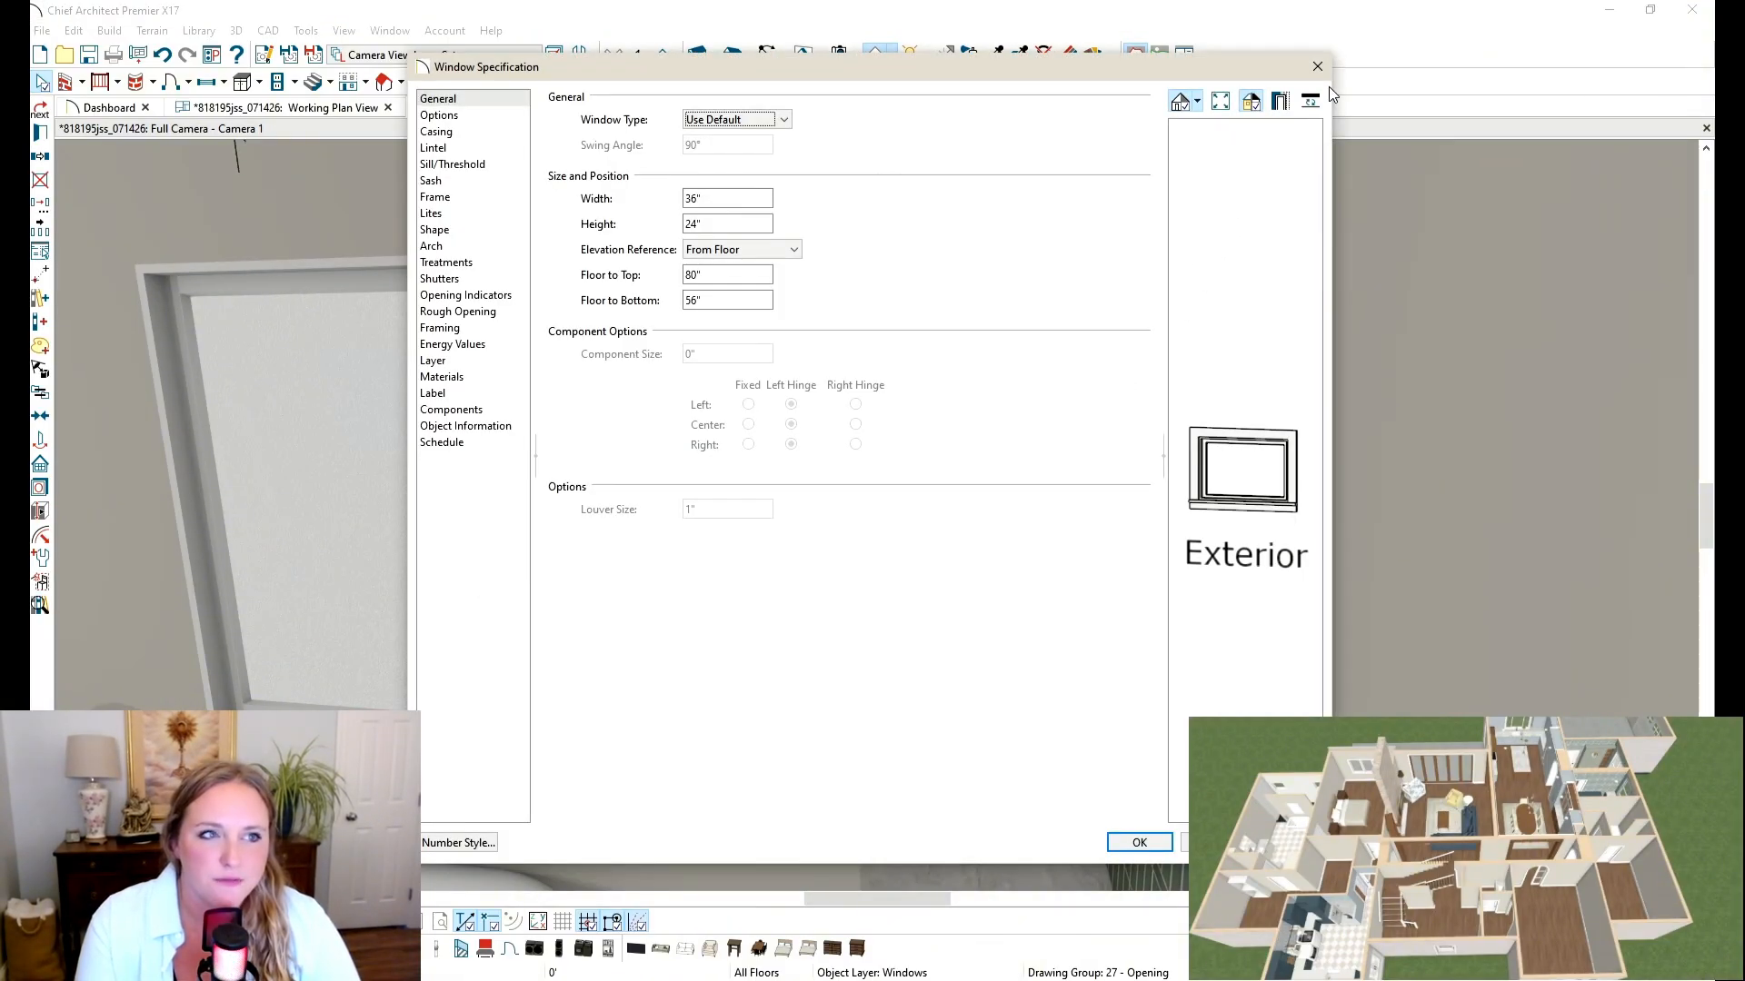
{"action": "left_click", "coordinate": [1323, 70]}
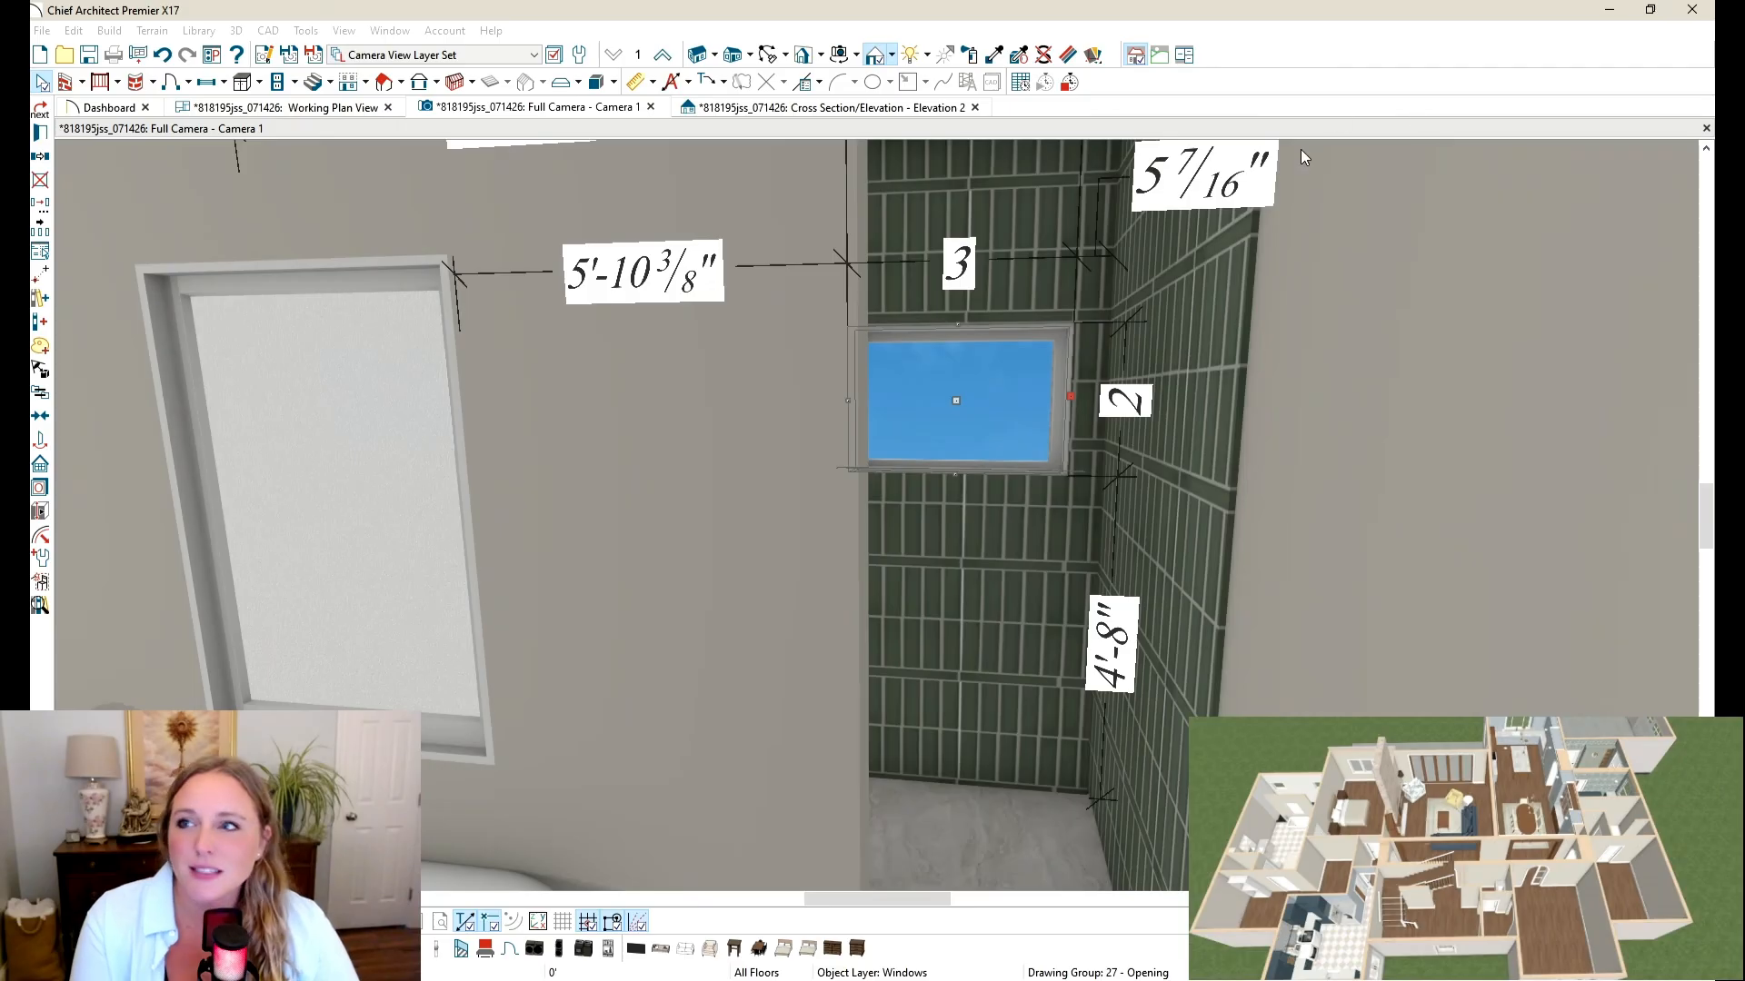
{"action": "key", "text": "space"}
{"action": "scroll", "coordinate": [1246, 313], "scroll_direction": "down", "scroll_amount": 5}
{"action": "scroll", "coordinate": [1246, 321], "scroll_direction": "down", "scroll_amount": 2}
{"action": "left_click_drag", "start_coordinate": [1239, 448], "coordinate": [1464, 474]}
{"action": "scroll", "coordinate": [1132, 459], "scroll_direction": "down", "scroll_amount": 2}
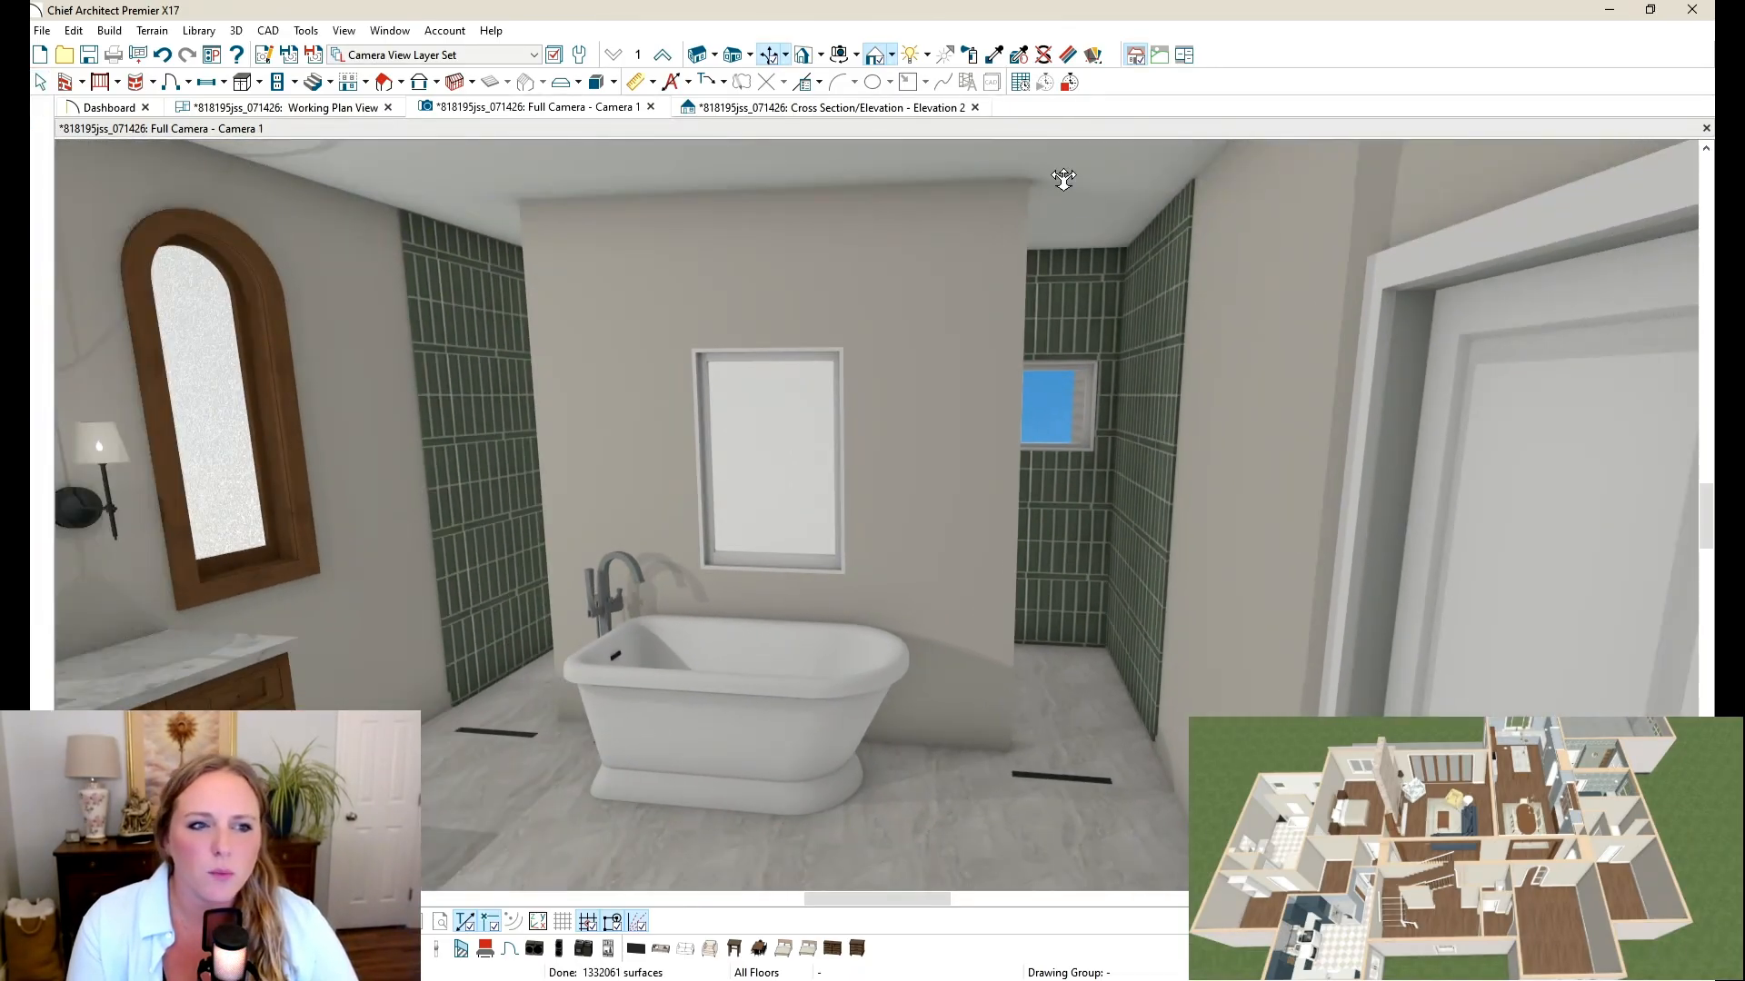
Step: Copy the green wall tile onto only the shower window's trim with Material Painter Component Mode, undoing the first application to the whole window
{"action": "left_click", "coordinate": [994, 57]}
{"action": "scroll", "coordinate": [1105, 390], "scroll_direction": "up", "scroll_amount": 6}
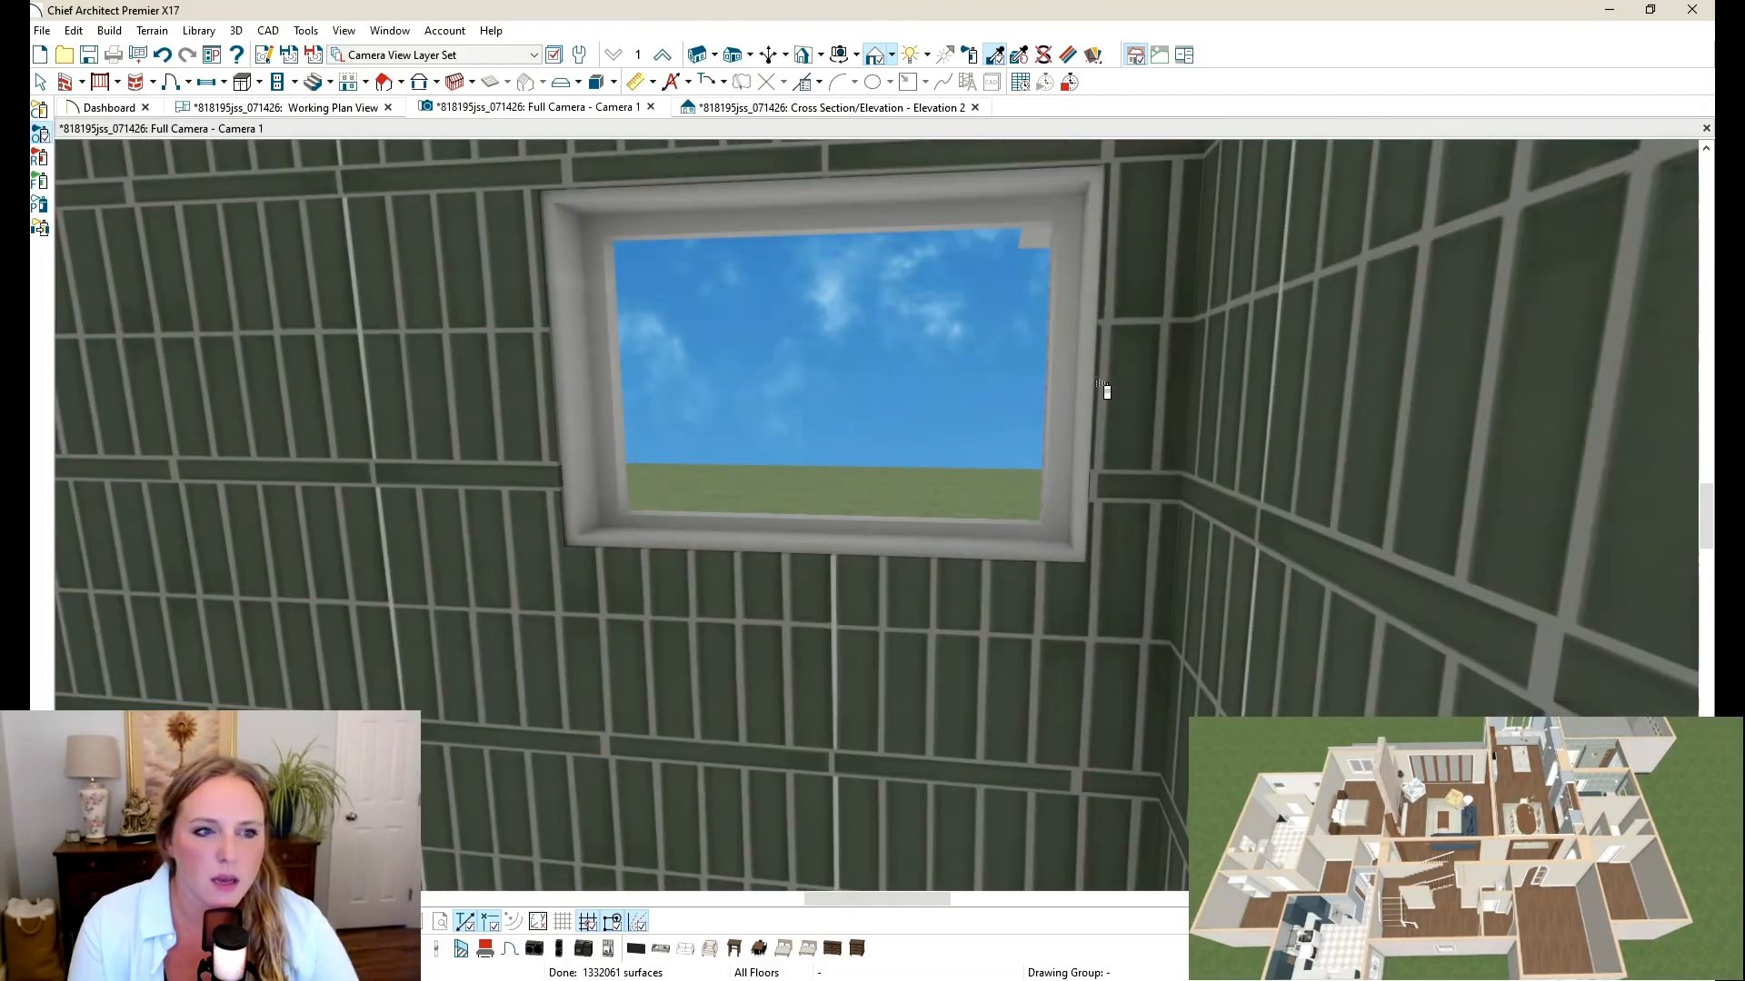
{"action": "left_click", "coordinate": [1100, 387]}
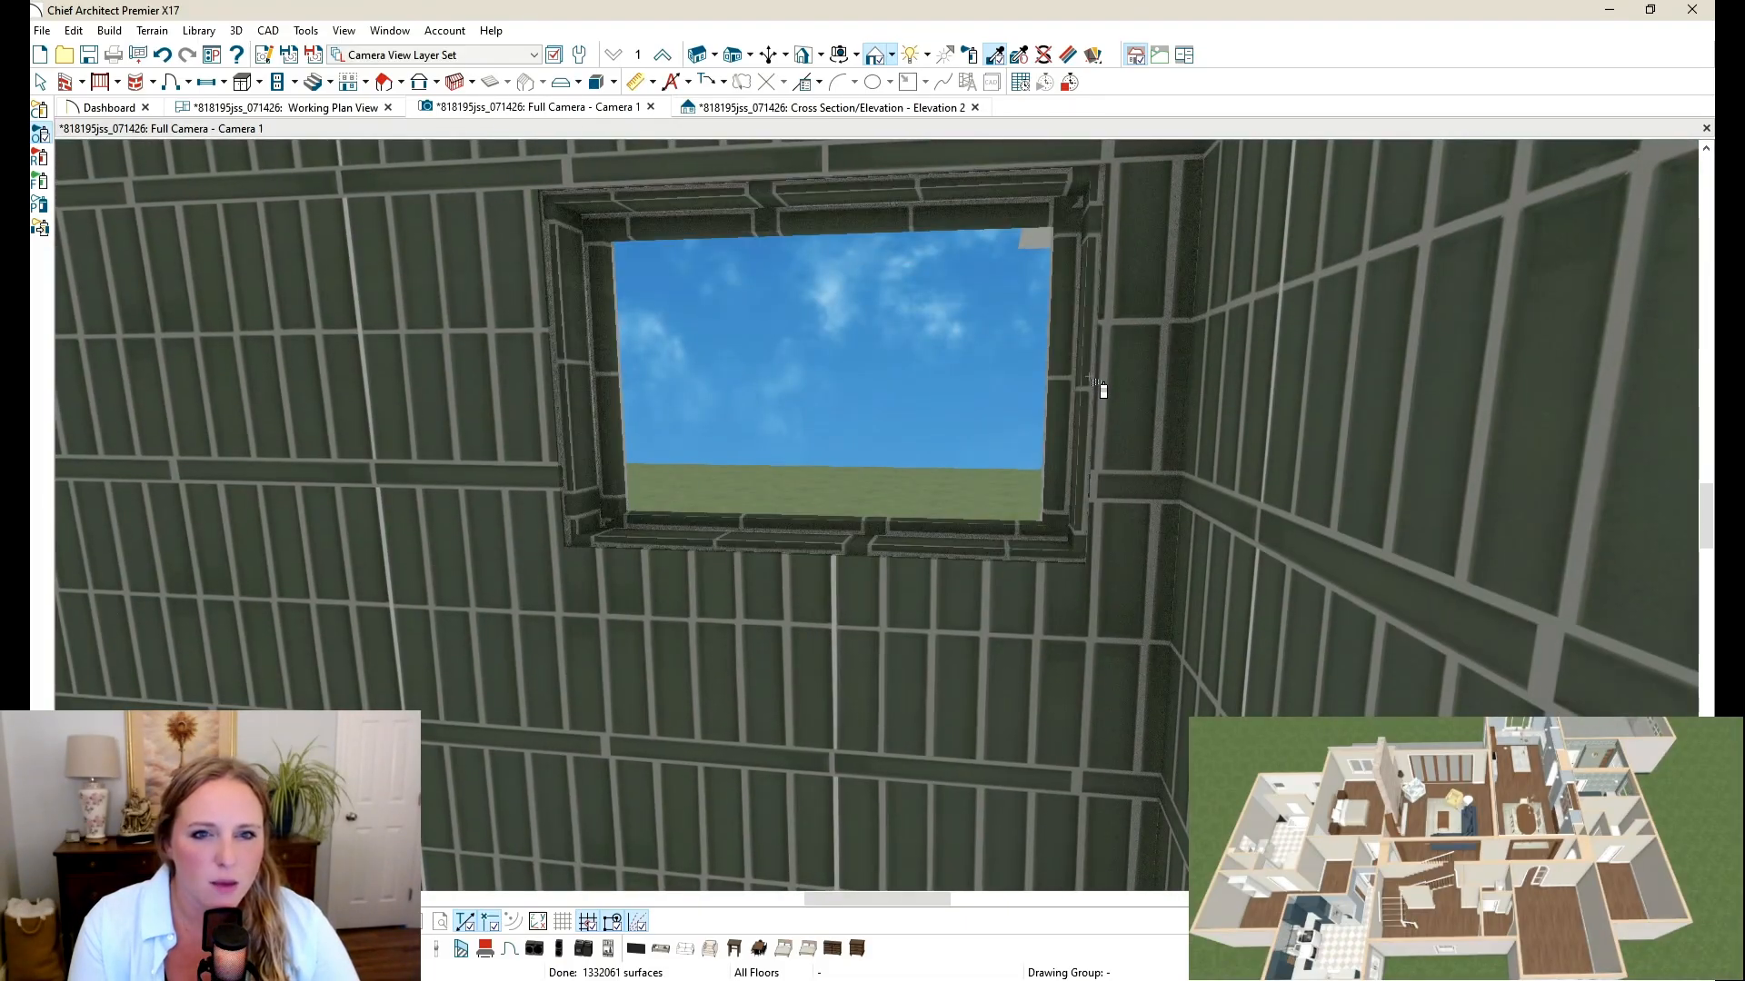
{"action": "key", "text": "ctrl+z"}
{"action": "left_click", "coordinate": [40, 112]}
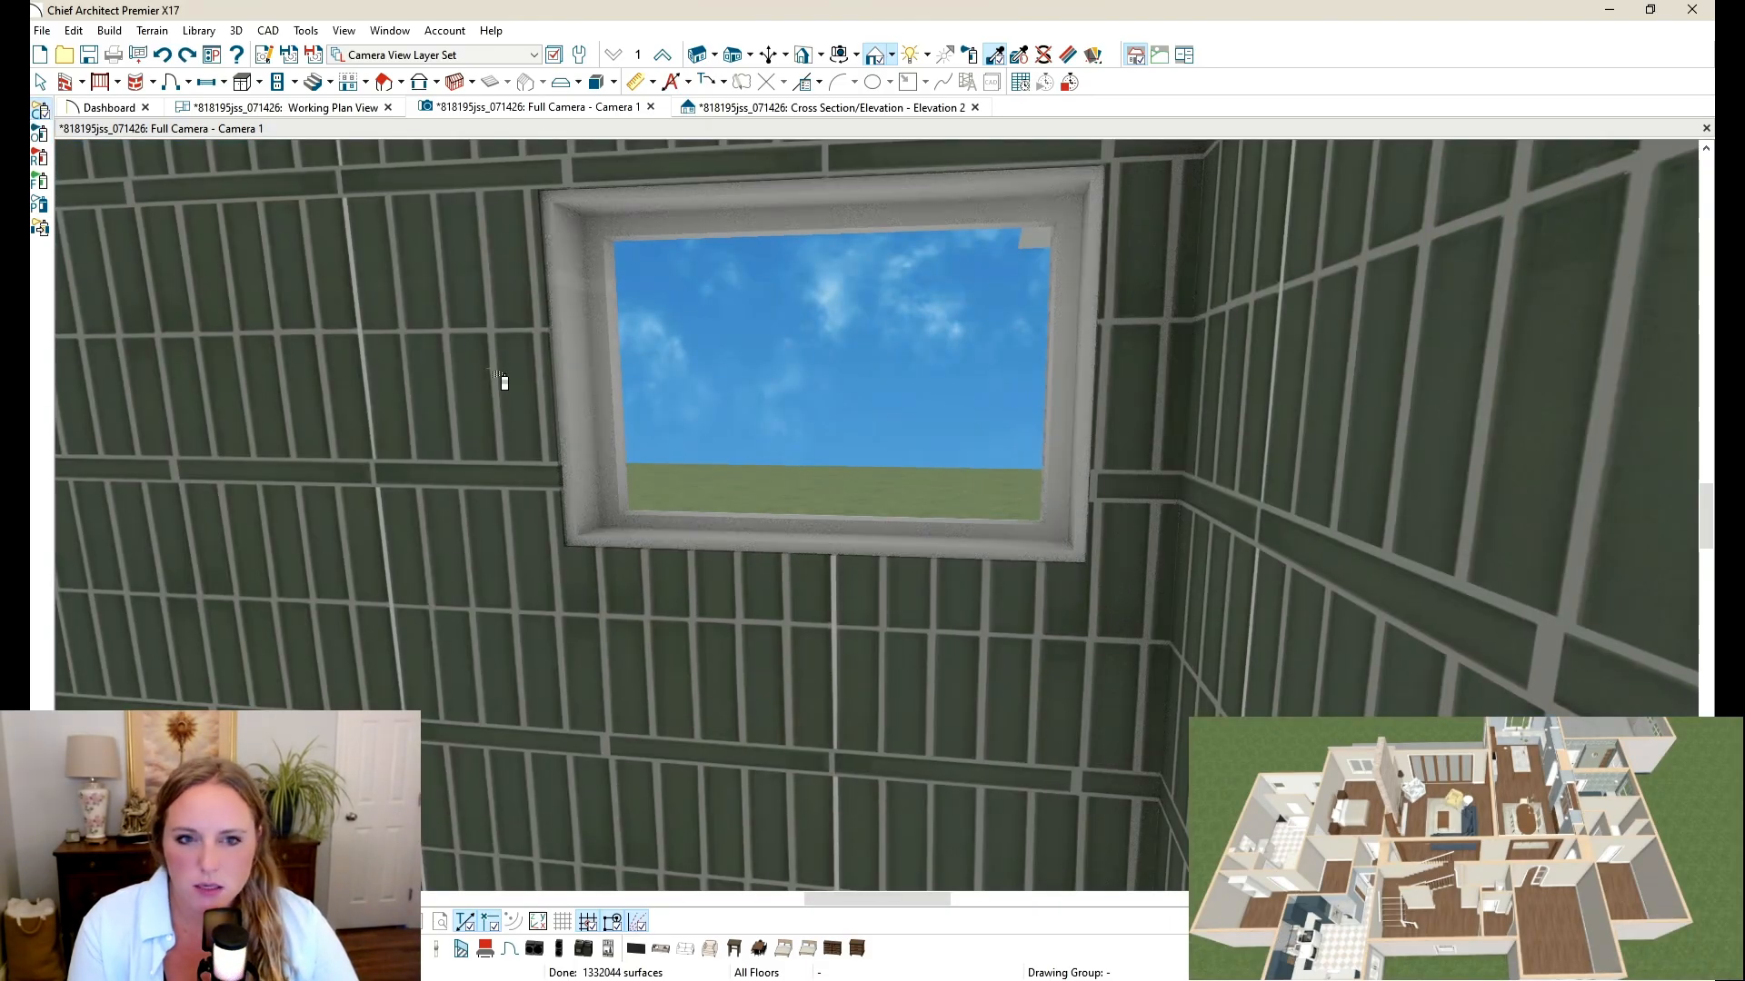
{"action": "left_click", "coordinate": [590, 352]}
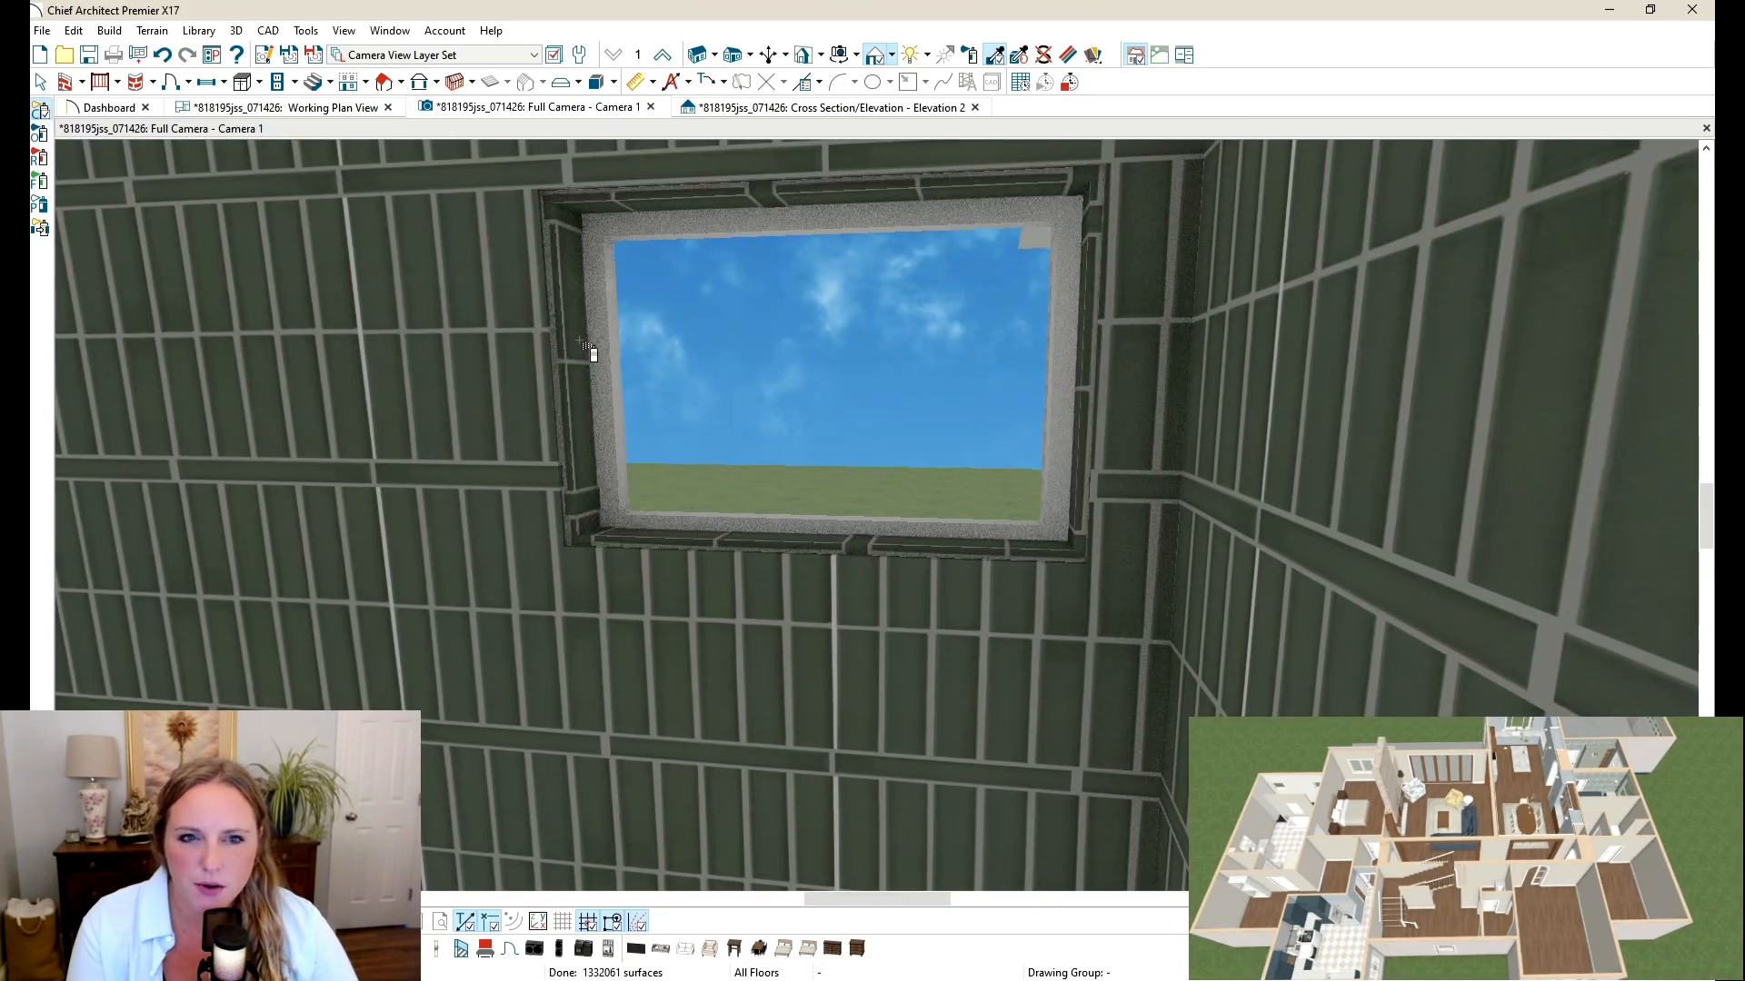
Step: Compare the tiled window trim with the shower's smaller-looking neighboring window, and view the tub wall from the vanity side
{"action": "key", "text": "o"}
{"action": "left_click_drag", "start_coordinate": [985, 431], "coordinate": [868, 421]}
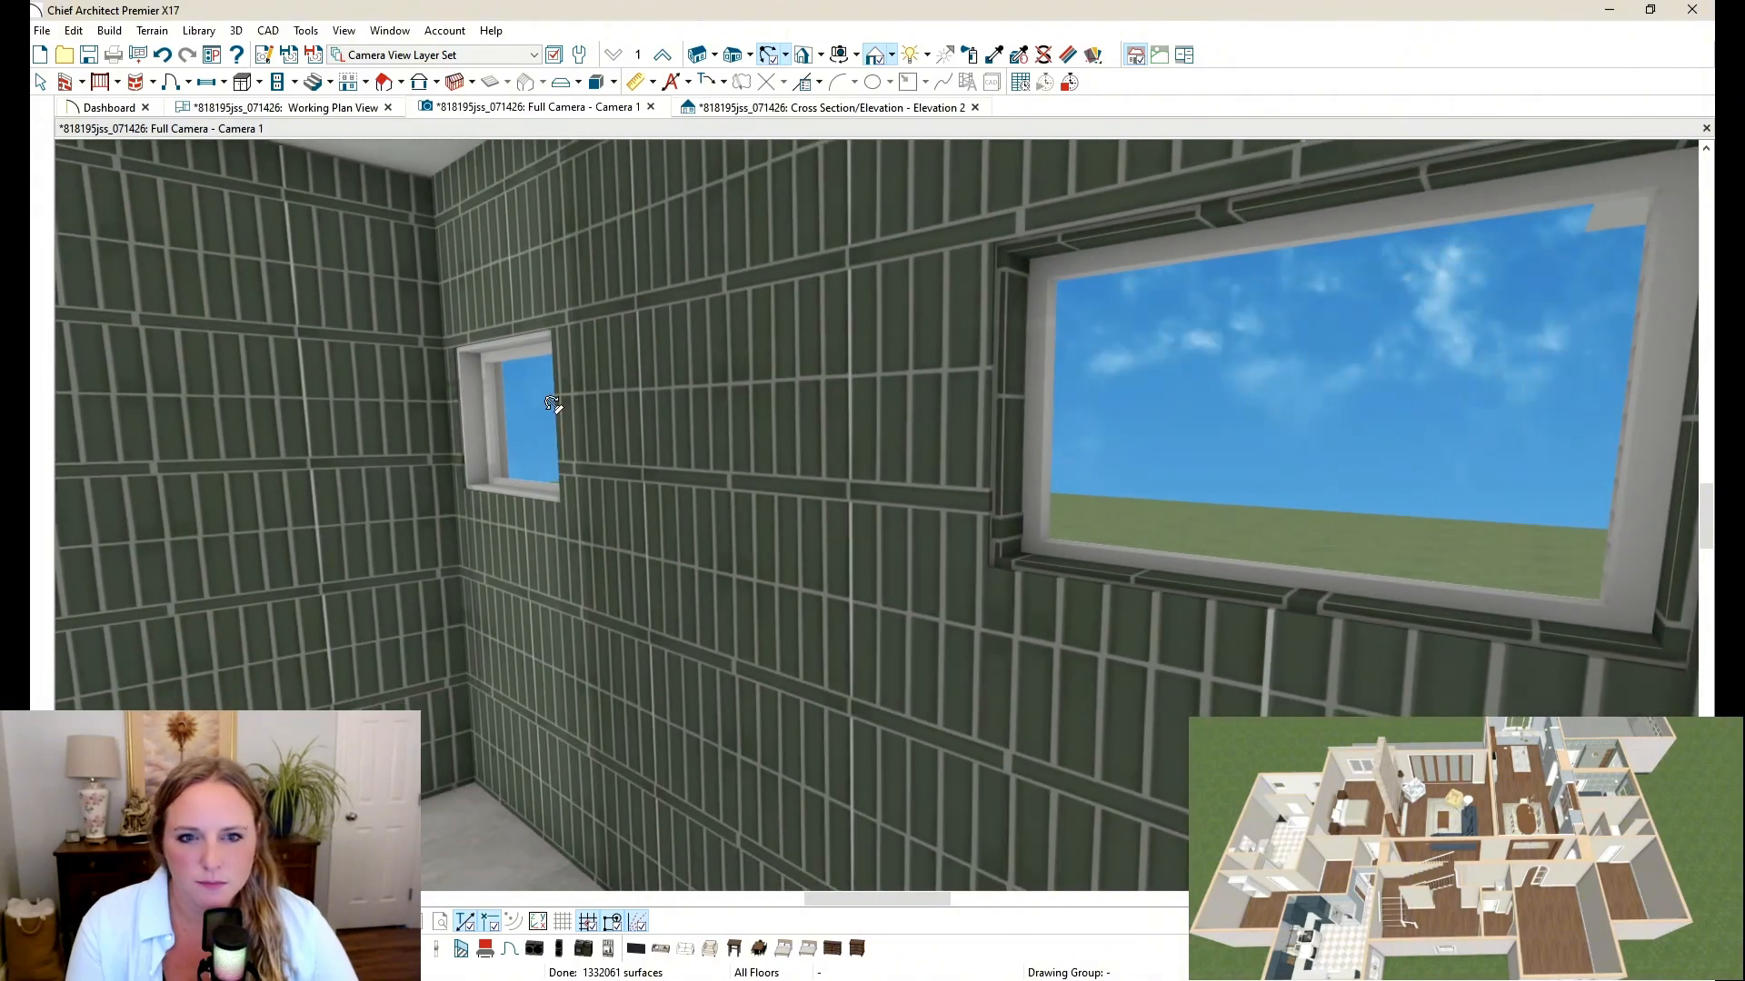
{"action": "left_click", "coordinate": [994, 56]}
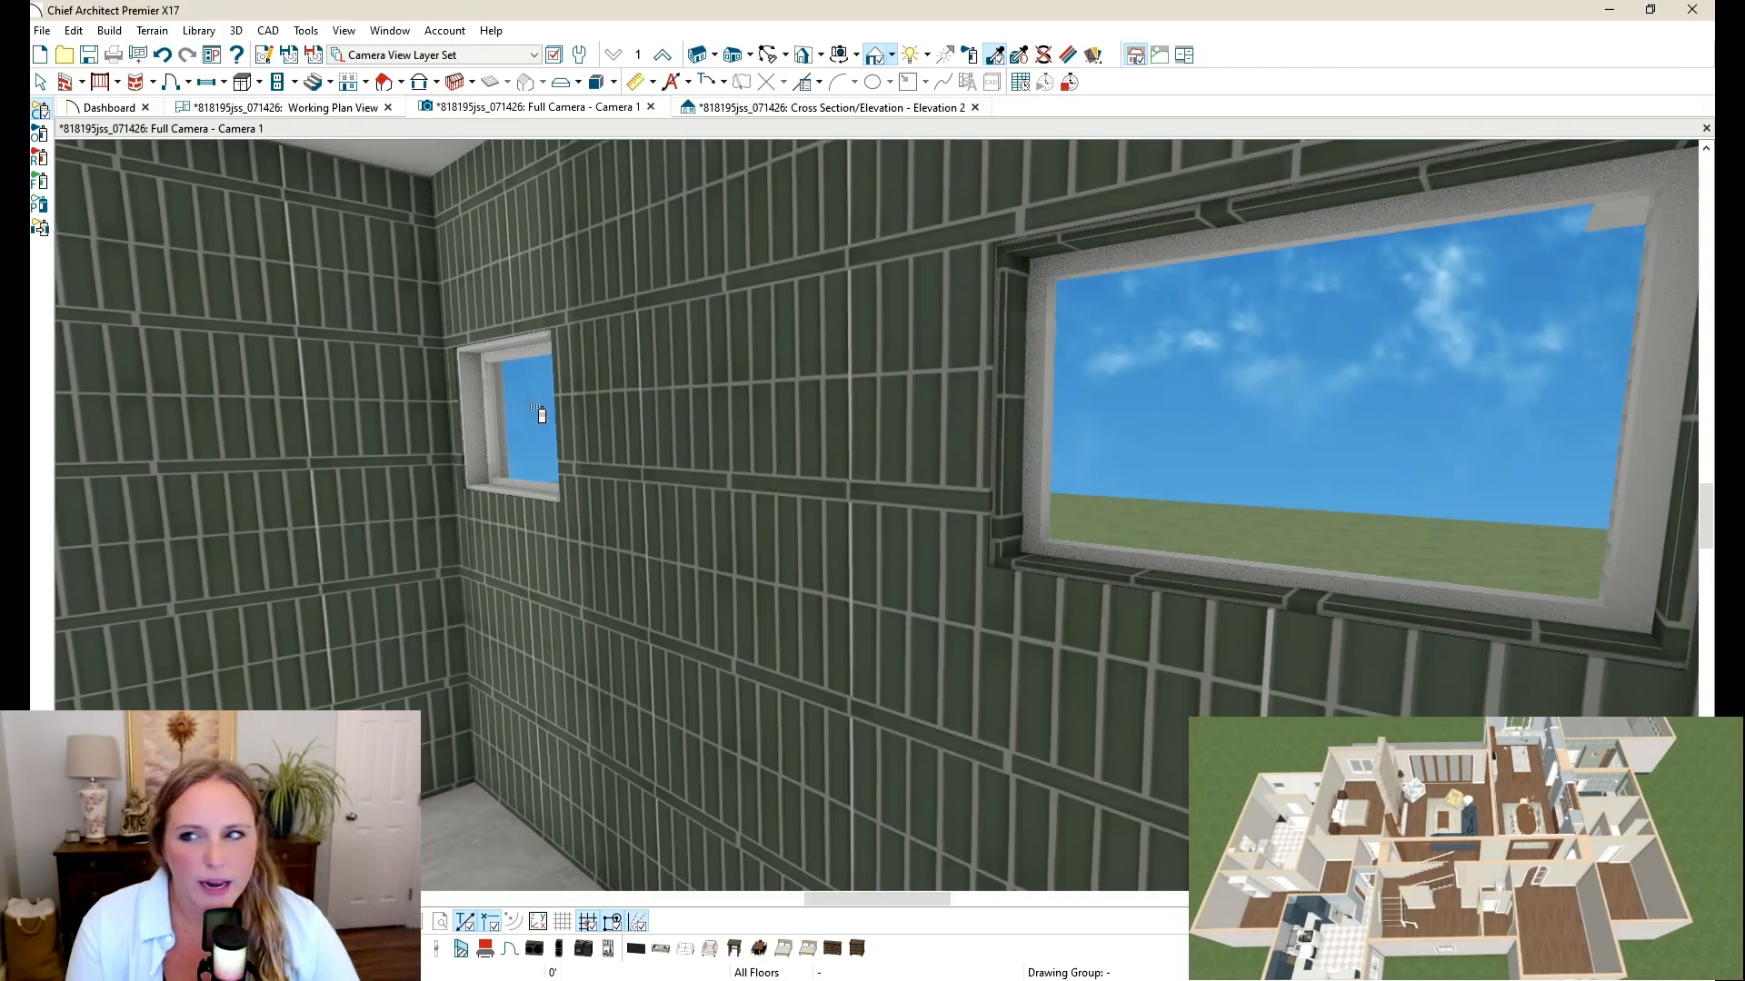
{"action": "mouse_move", "coordinate": [627, 493]}
{"action": "middle_mouse_down"}
{"action": "mouse_move", "coordinate": [752, 510]}
{"action": "mouse_move", "coordinate": [836, 475]}
{"action": "mouse_move", "coordinate": [1048, 534]}
{"action": "mouse_move", "coordinate": [1133, 460]}
{"action": "mouse_move", "coordinate": [1017, 452]}
{"action": "mouse_move", "coordinate": [1265, 472]}
{"action": "mouse_move", "coordinate": [1125, 462]}
{"action": "middle_mouse_up"}
{"action": "scroll", "coordinate": [850, 500], "scroll_direction": "down", "scroll_amount": 8}
{"action": "scroll", "coordinate": [888, 514], "scroll_direction": "up", "scroll_amount": 3}
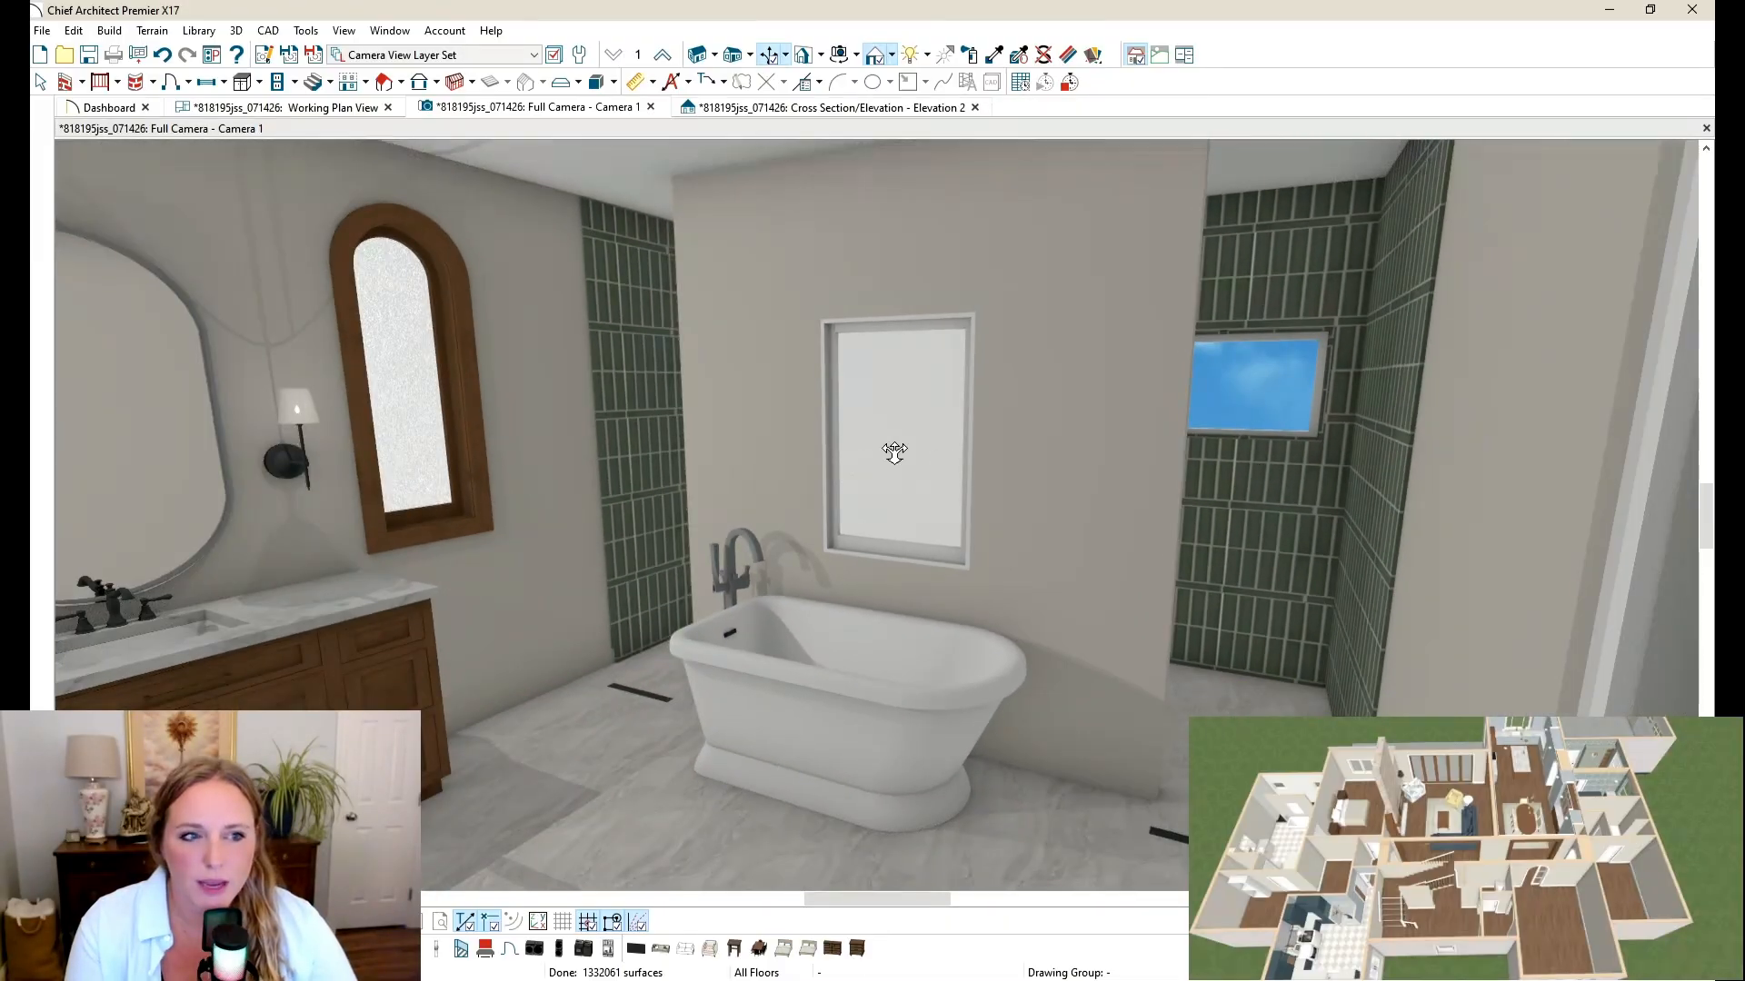
{"action": "middle_click_drag", "start_coordinate": [894, 452], "coordinate": [936, 495]}
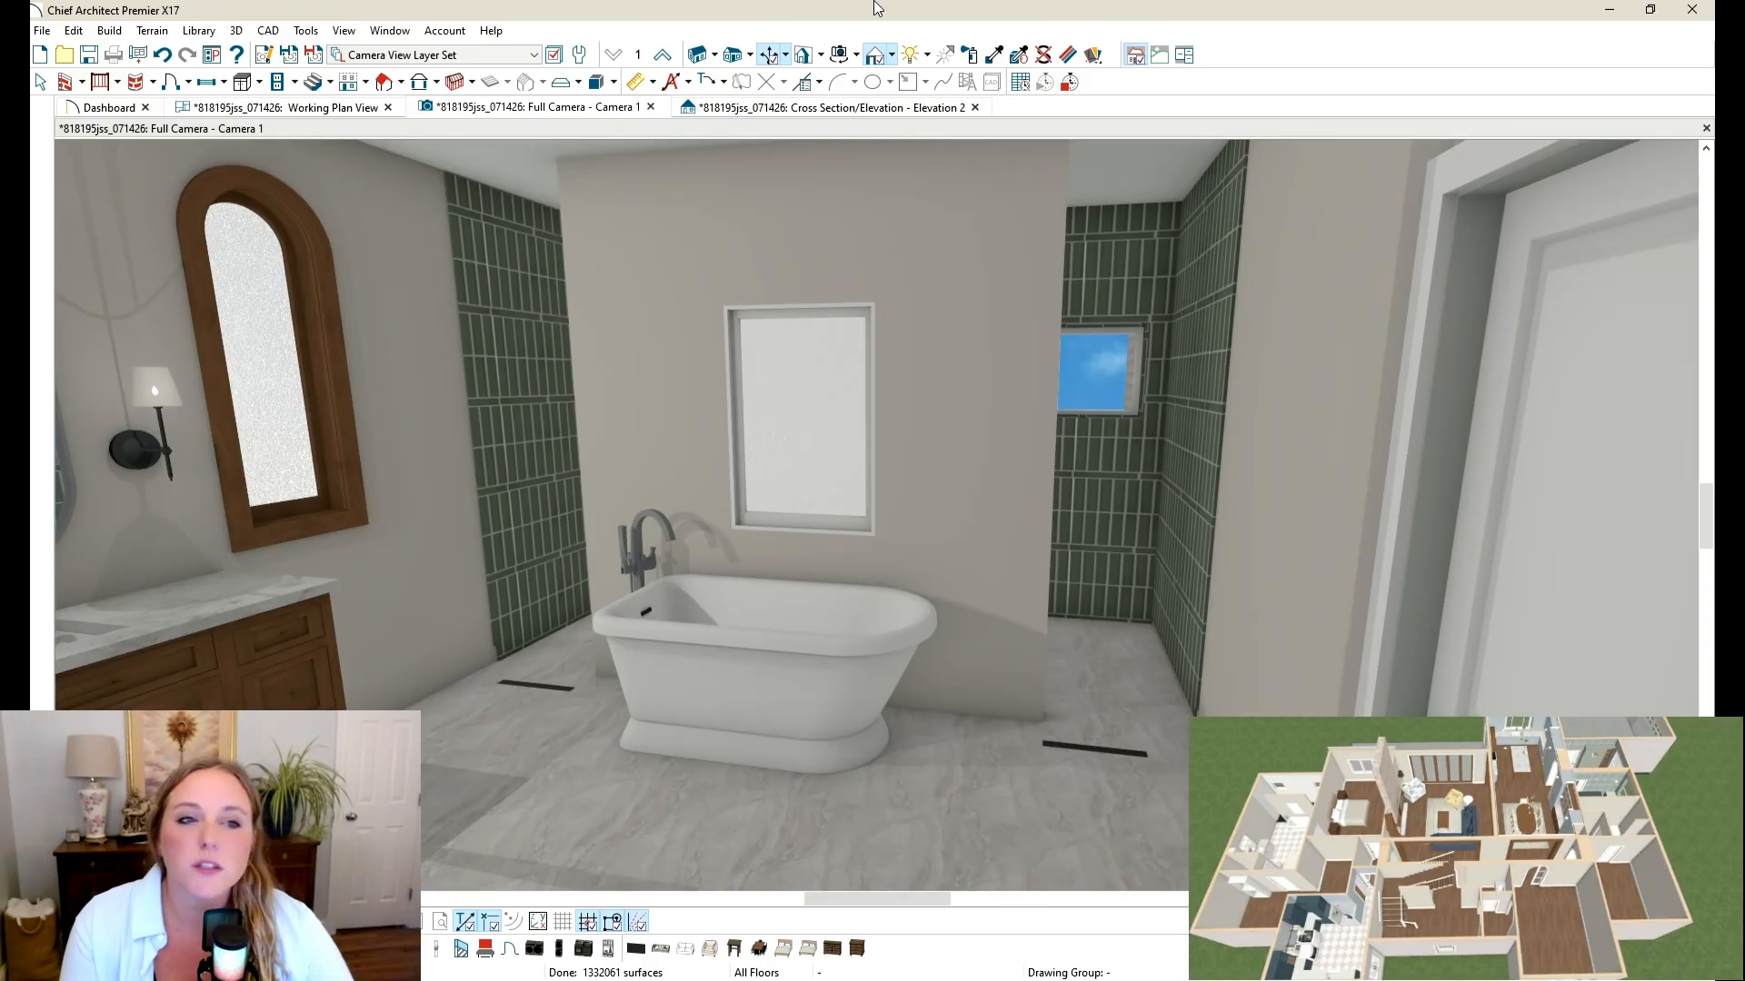
Step: Turn on interior casing for the window above the bathtub
{"action": "key", "text": "space"}
{"action": "left_click", "coordinate": [847, 332]}
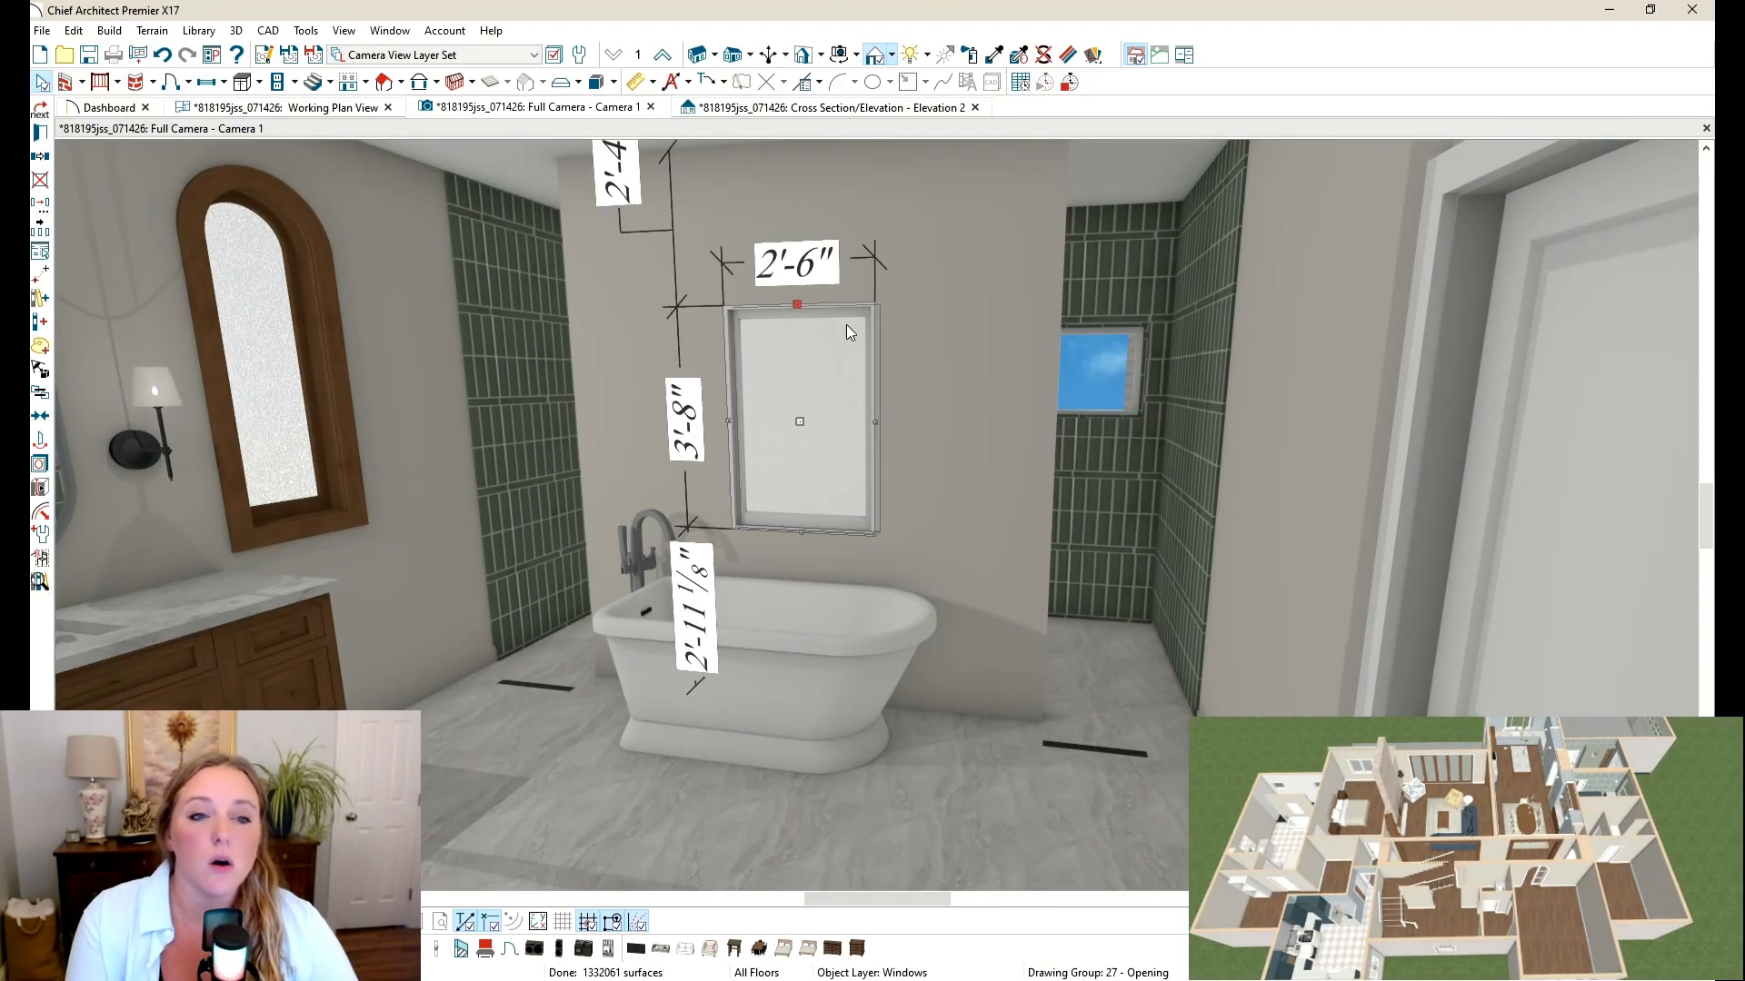
{"action": "key", "text": "ctrl+e"}
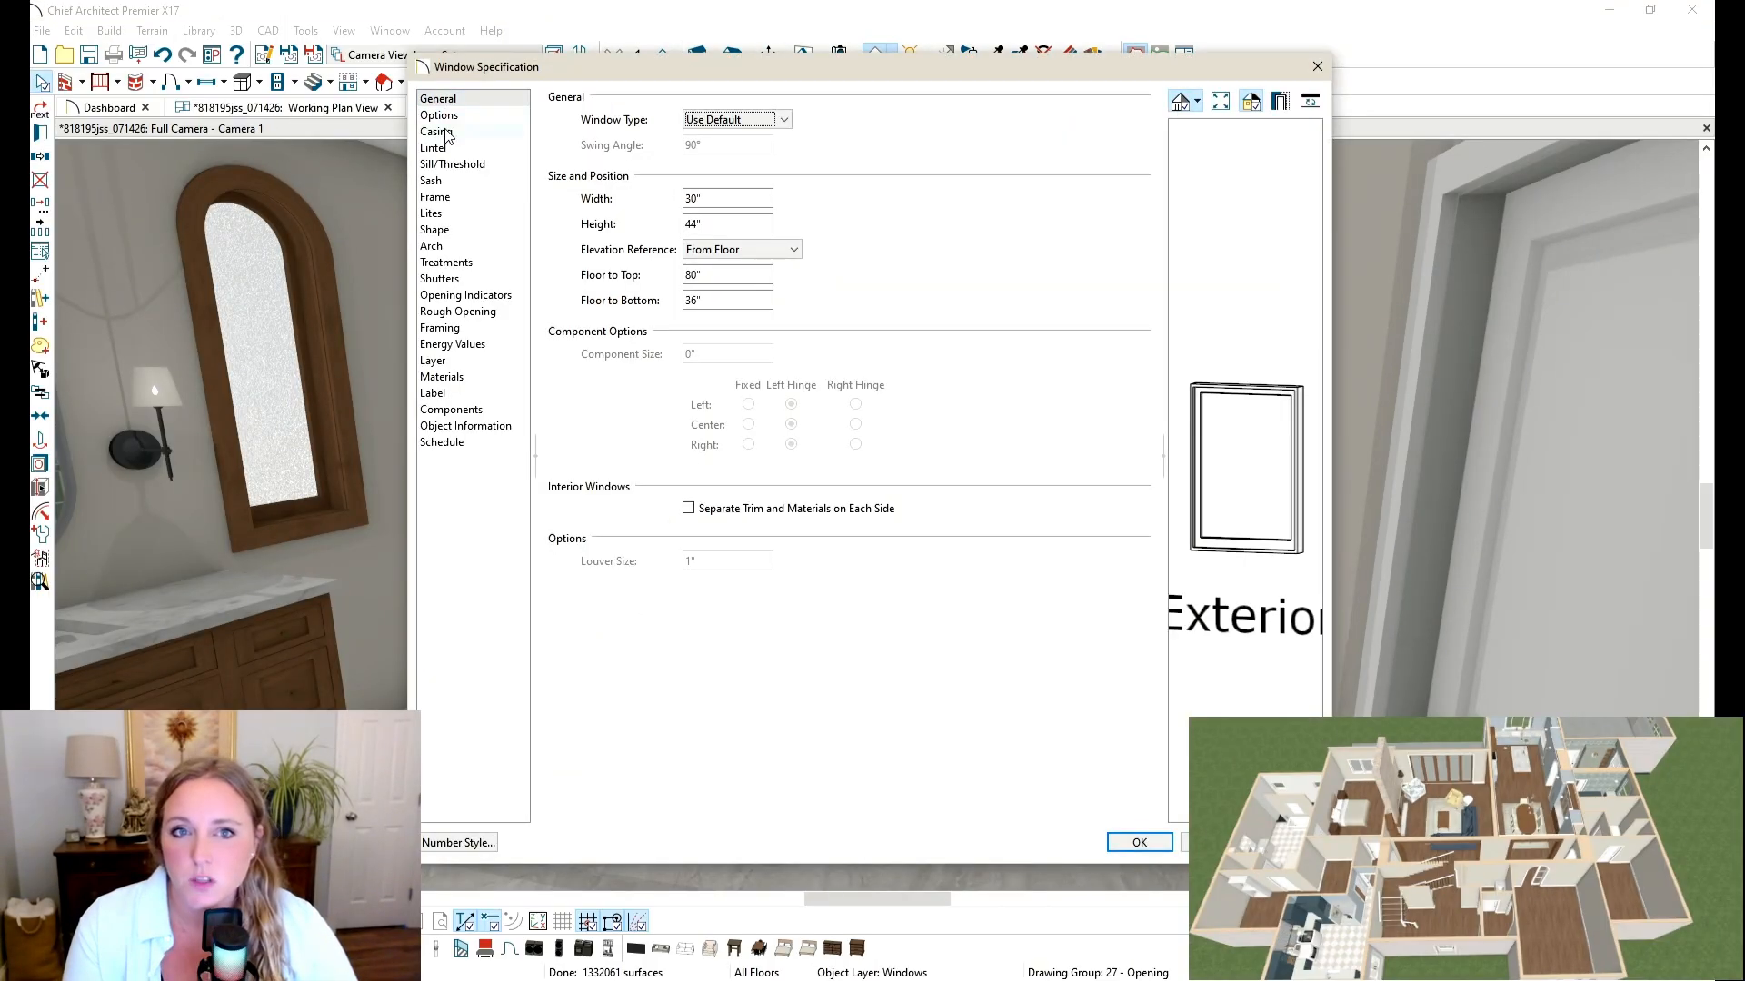
{"action": "left_click", "coordinate": [445, 132]}
{"action": "left_click", "coordinate": [588, 96]}
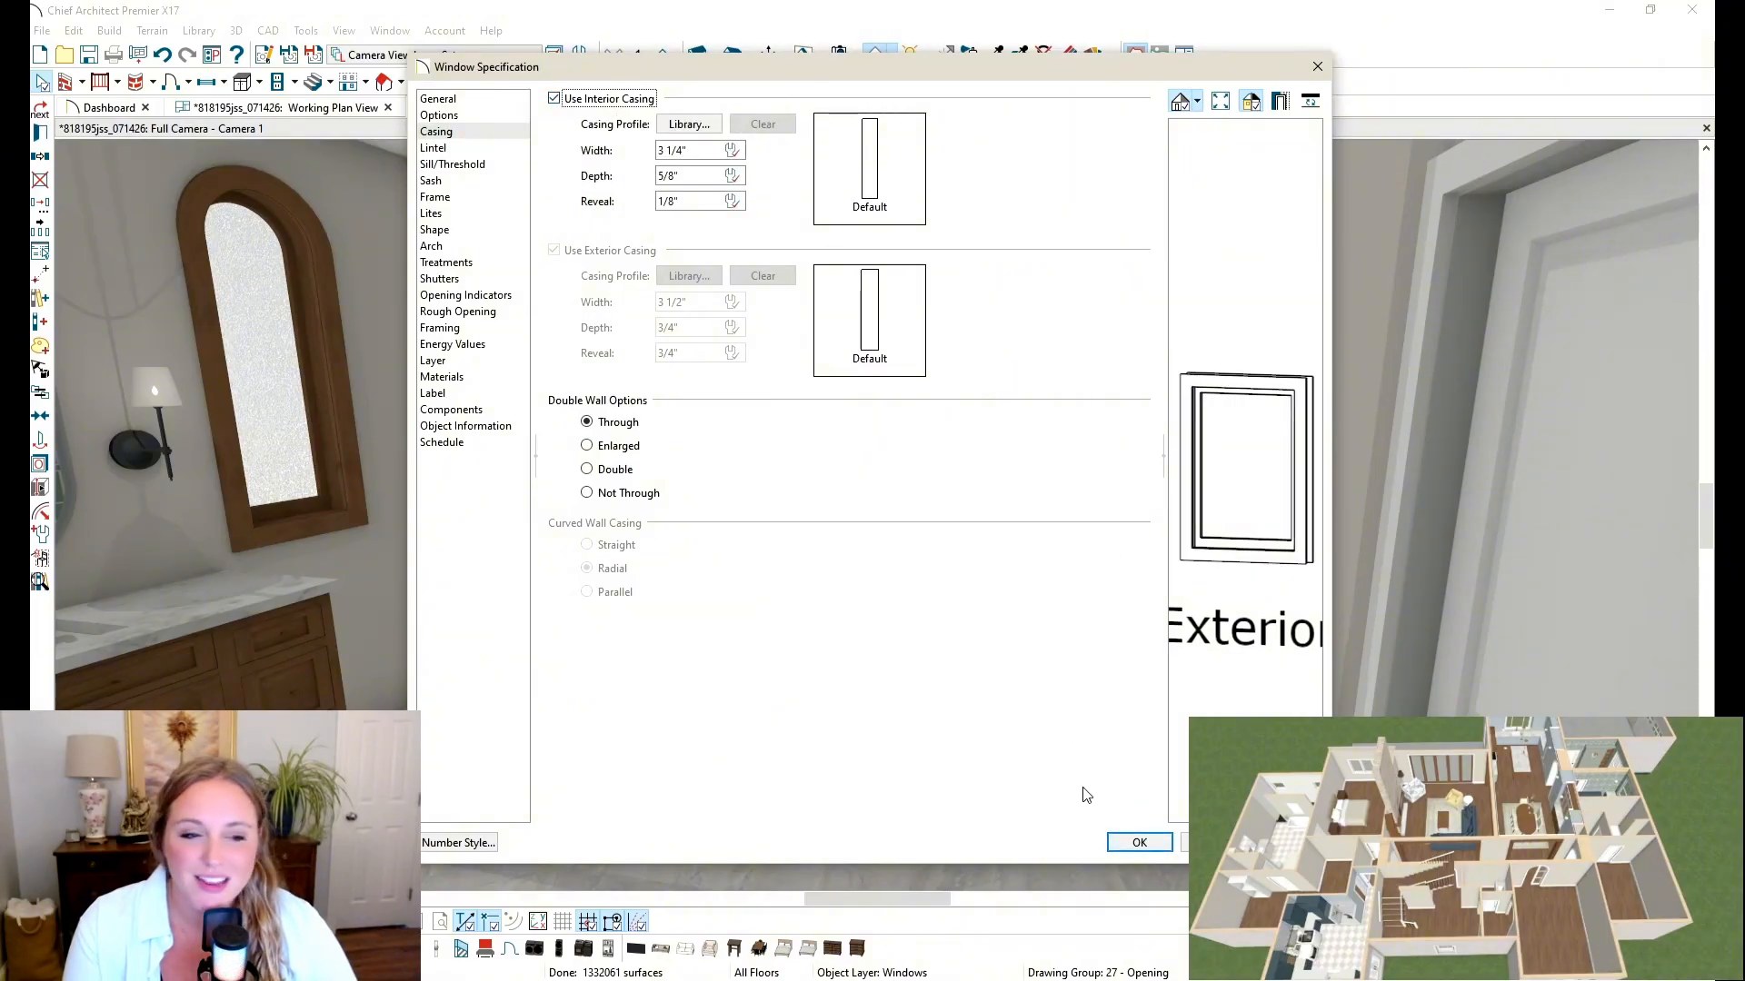
{"action": "left_click", "coordinate": [1139, 843]}
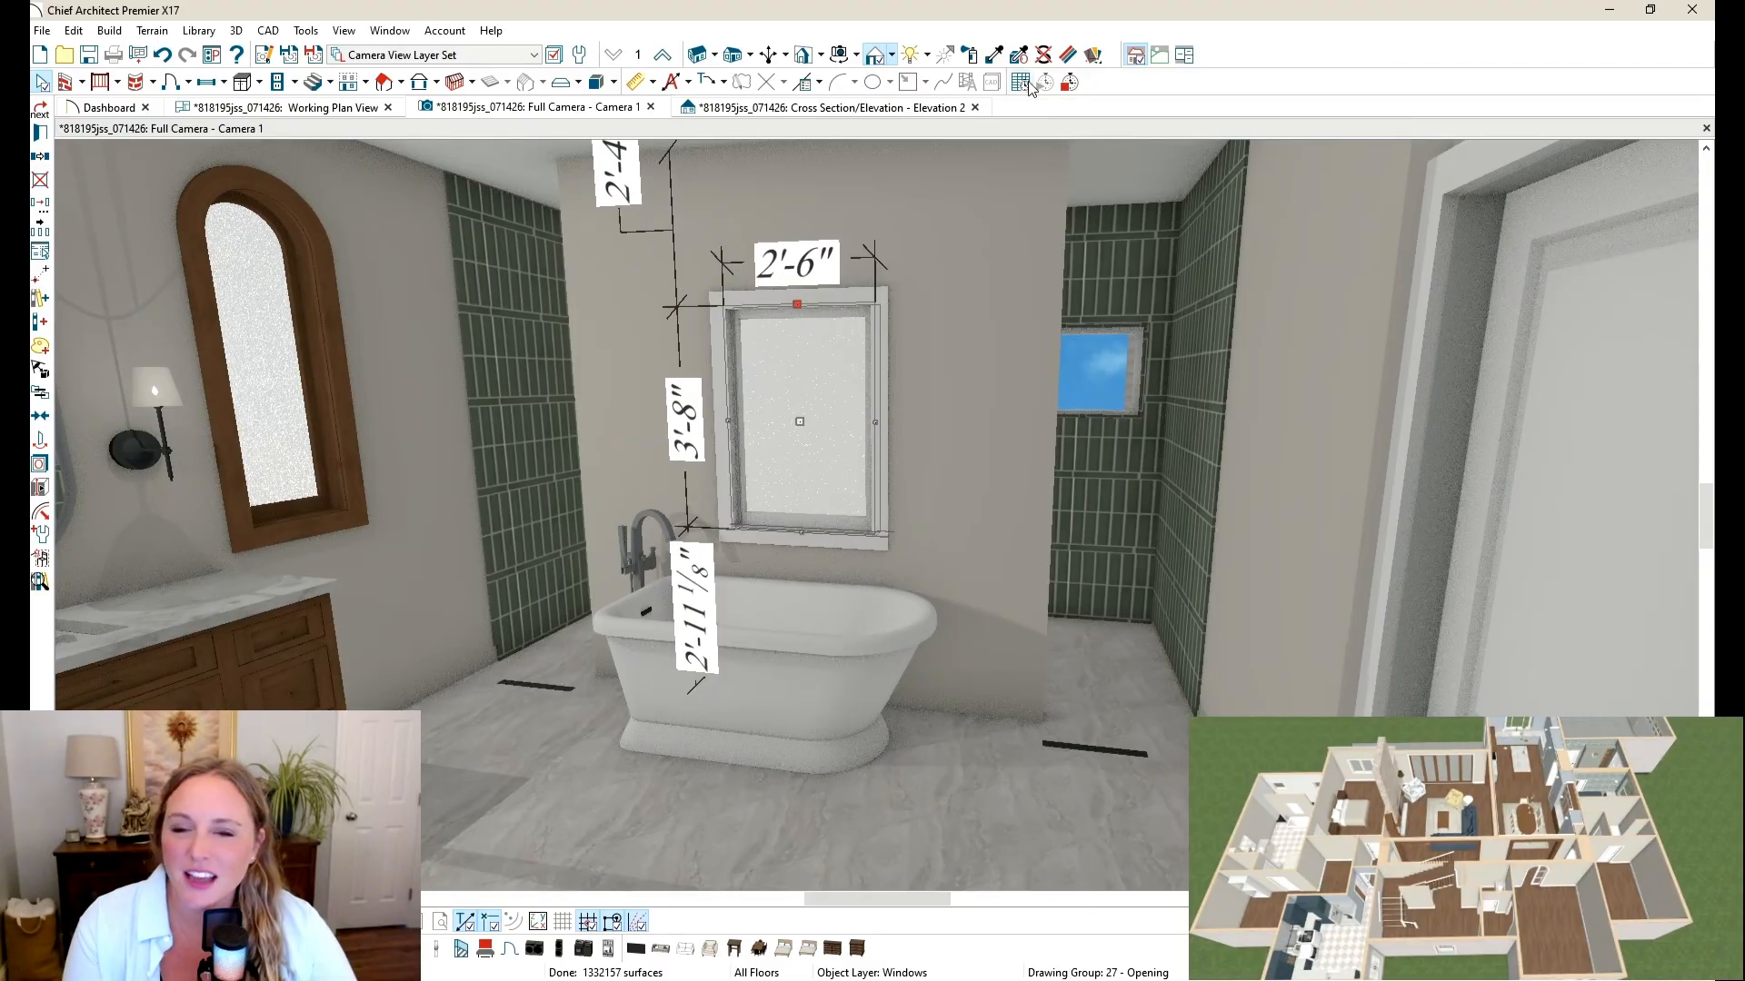
Step: Copy the wood finish from the arched window's trim onto the tub window's casing, sash and frame
{"action": "left_click", "coordinate": [997, 54]}
{"action": "left_click", "coordinate": [320, 188]}
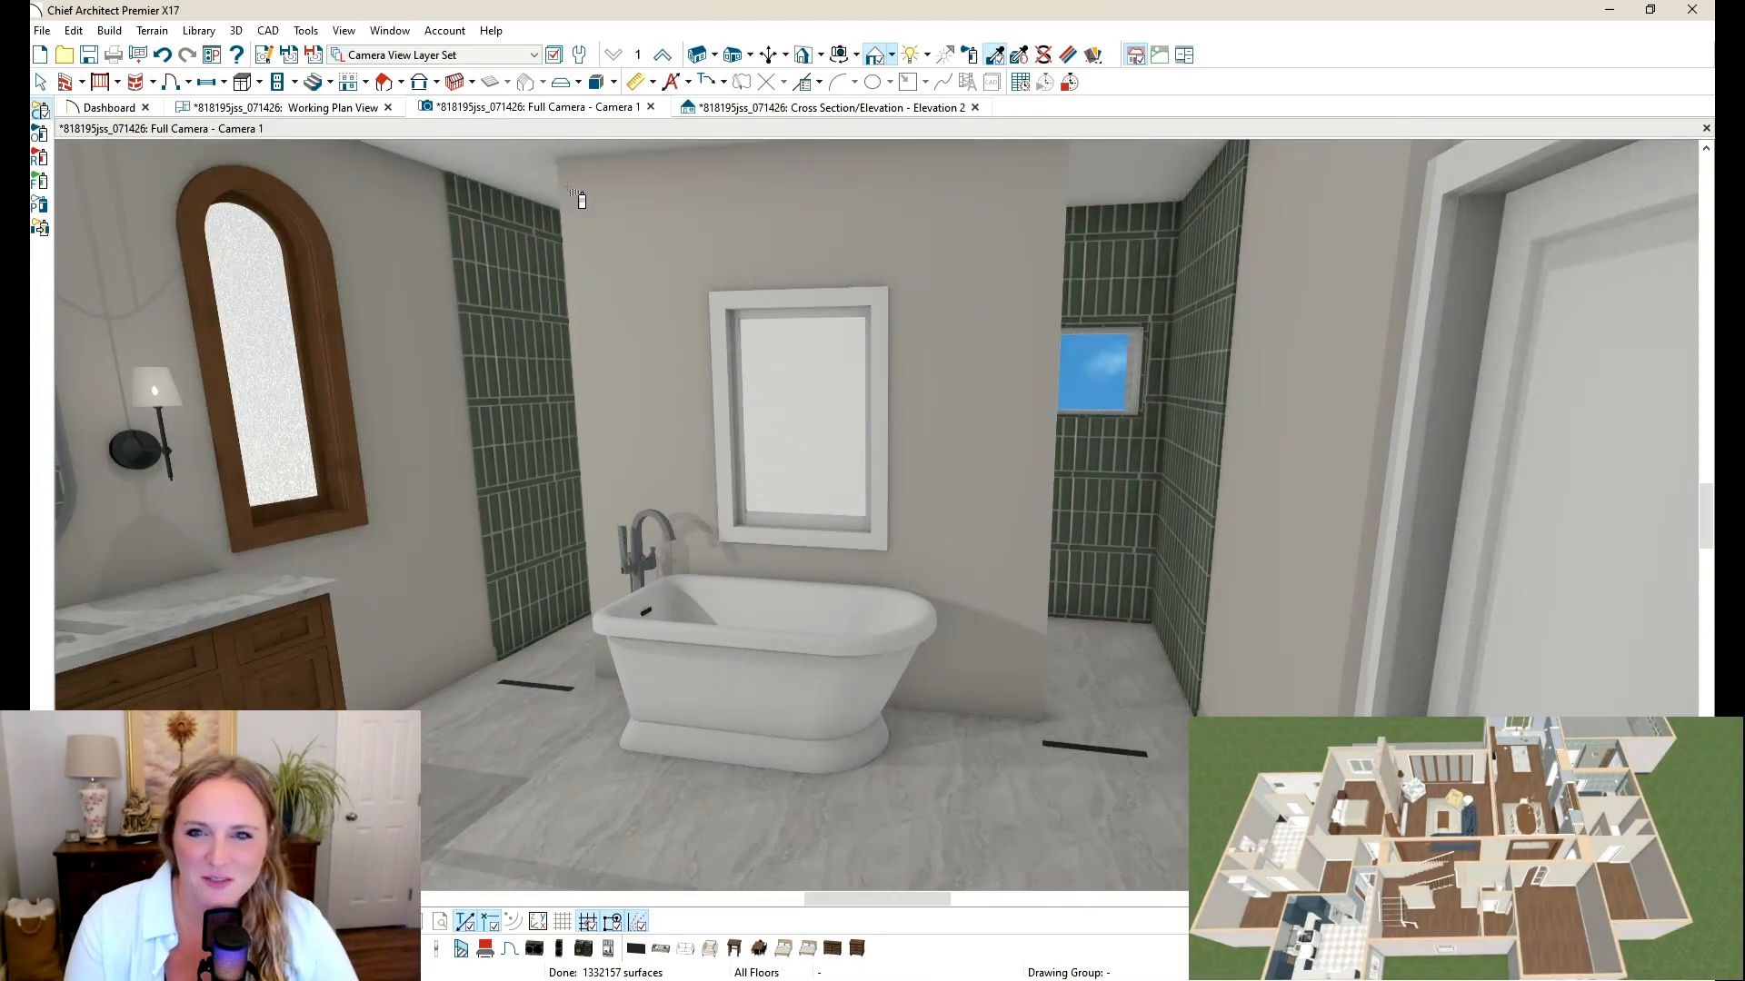
{"action": "left_click", "coordinate": [833, 293]}
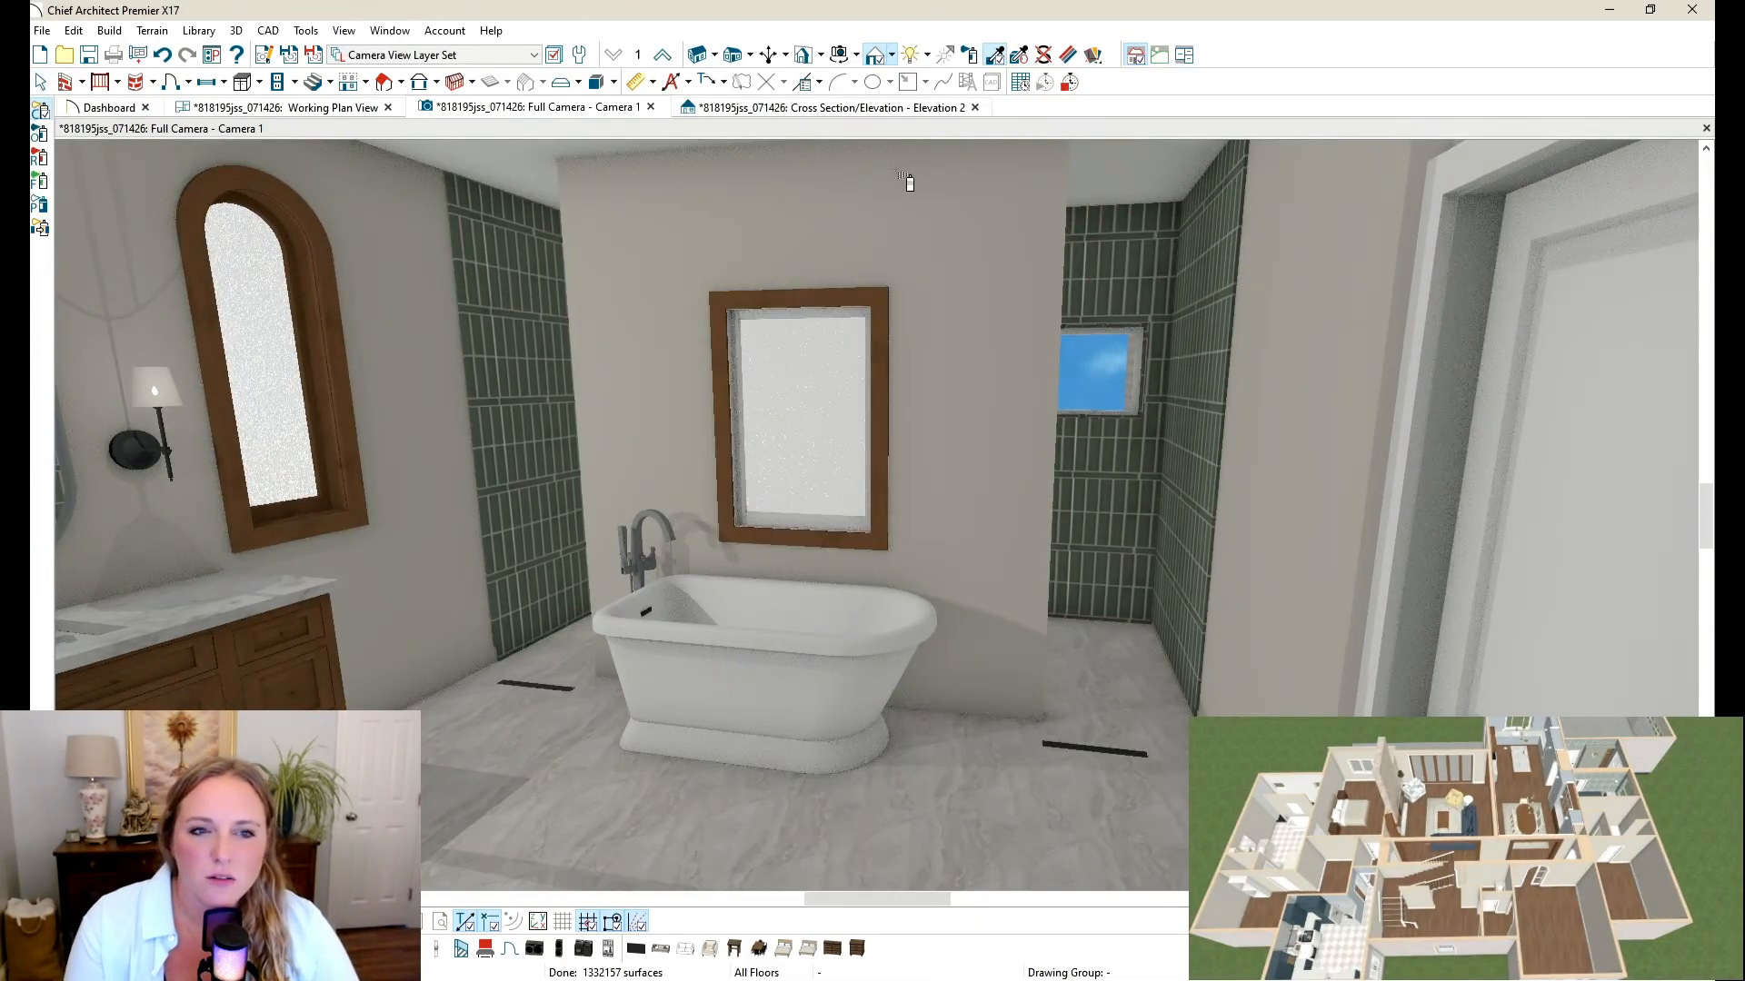
{"action": "left_click", "coordinate": [850, 527]}
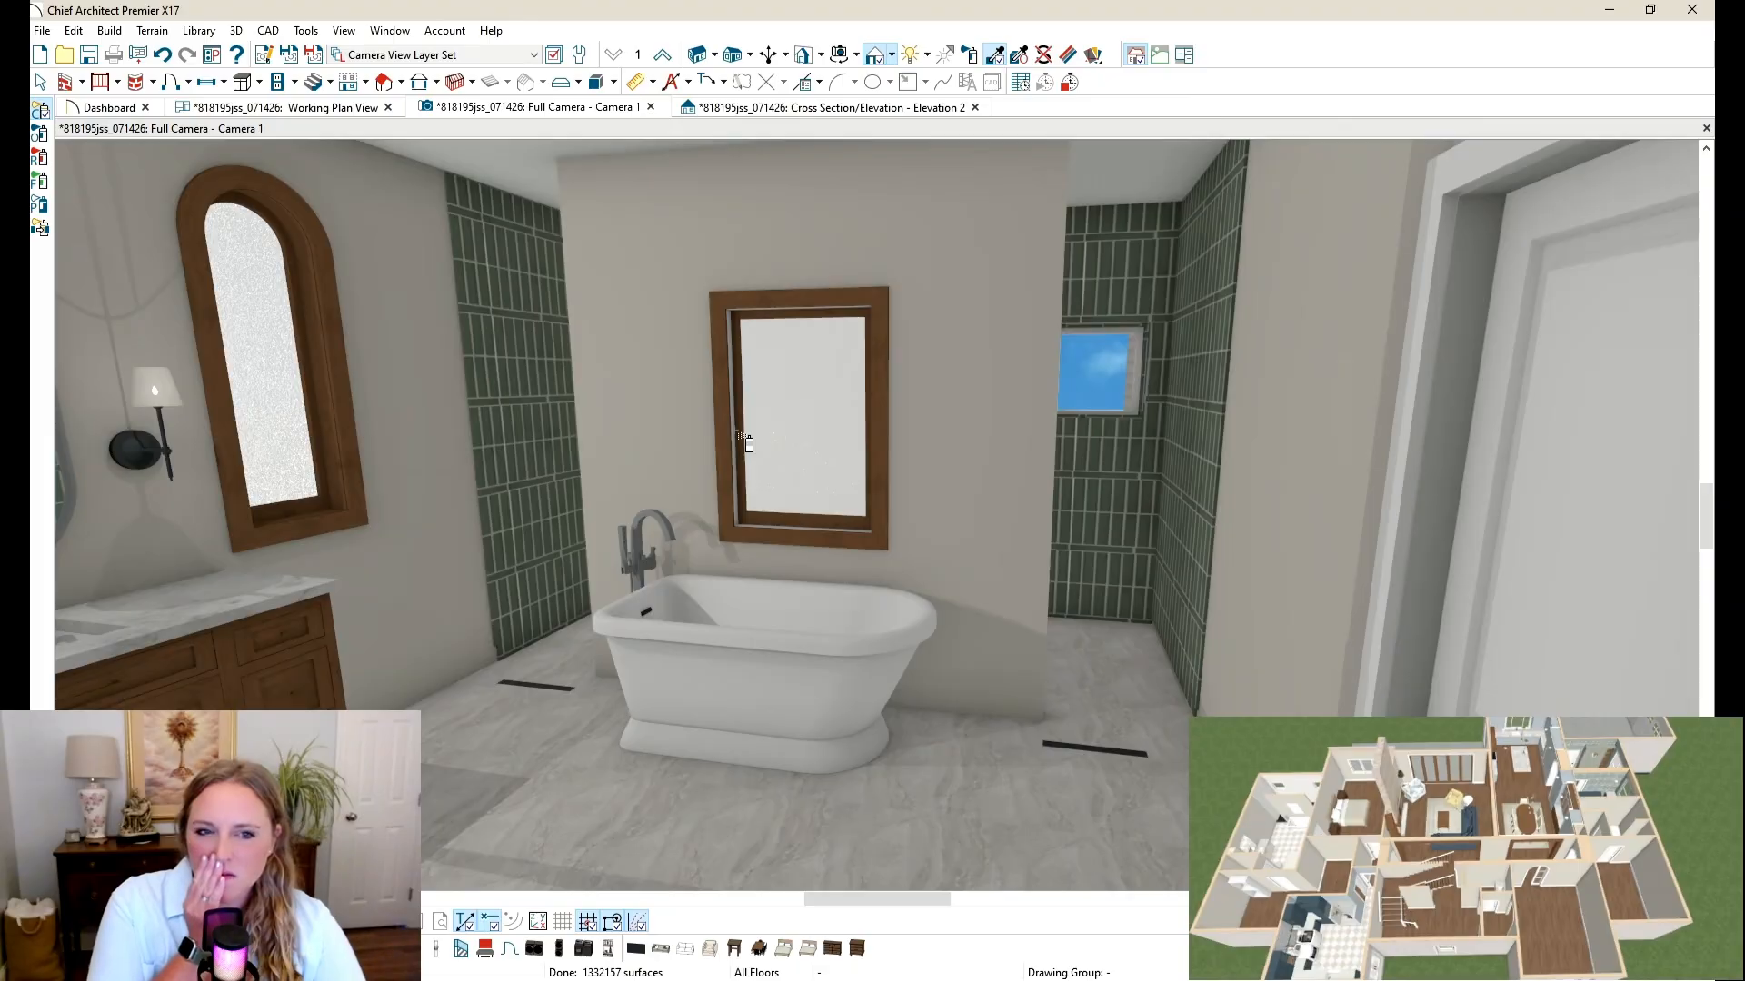
{"action": "left_click", "coordinate": [736, 432]}
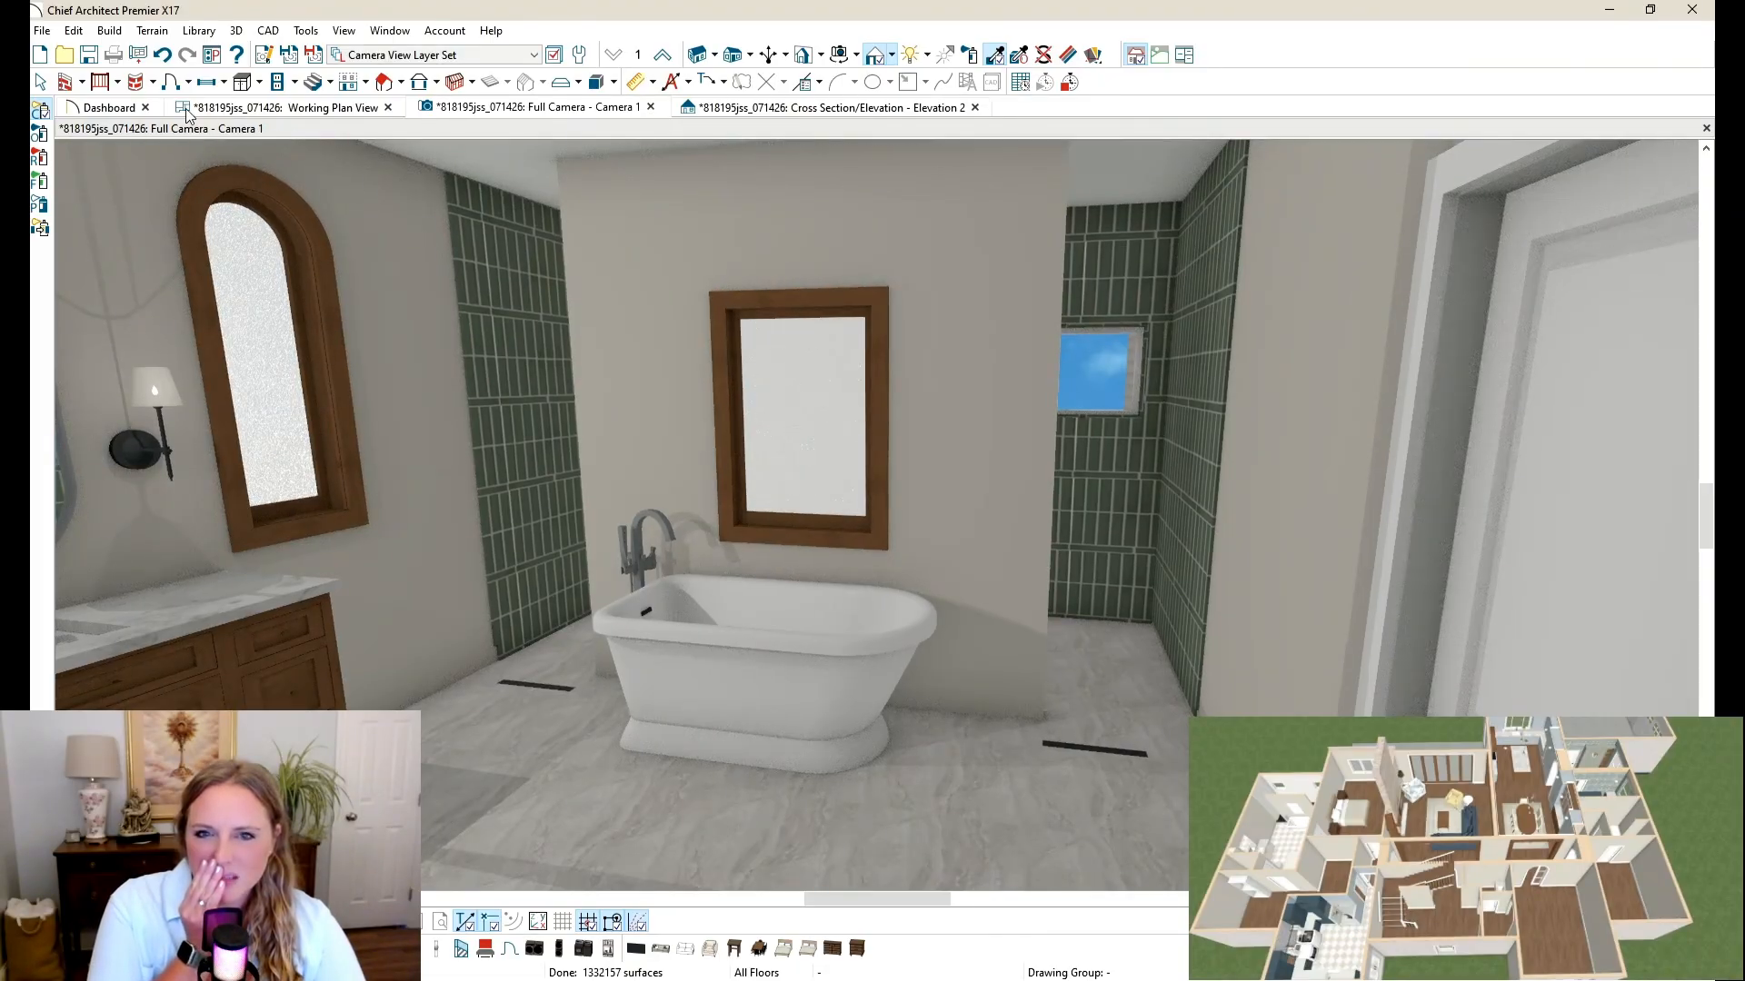
{"action": "left_click", "coordinate": [42, 83]}
{"action": "scroll", "coordinate": [1090, 383], "scroll_direction": "down", "scroll_amount": 2}
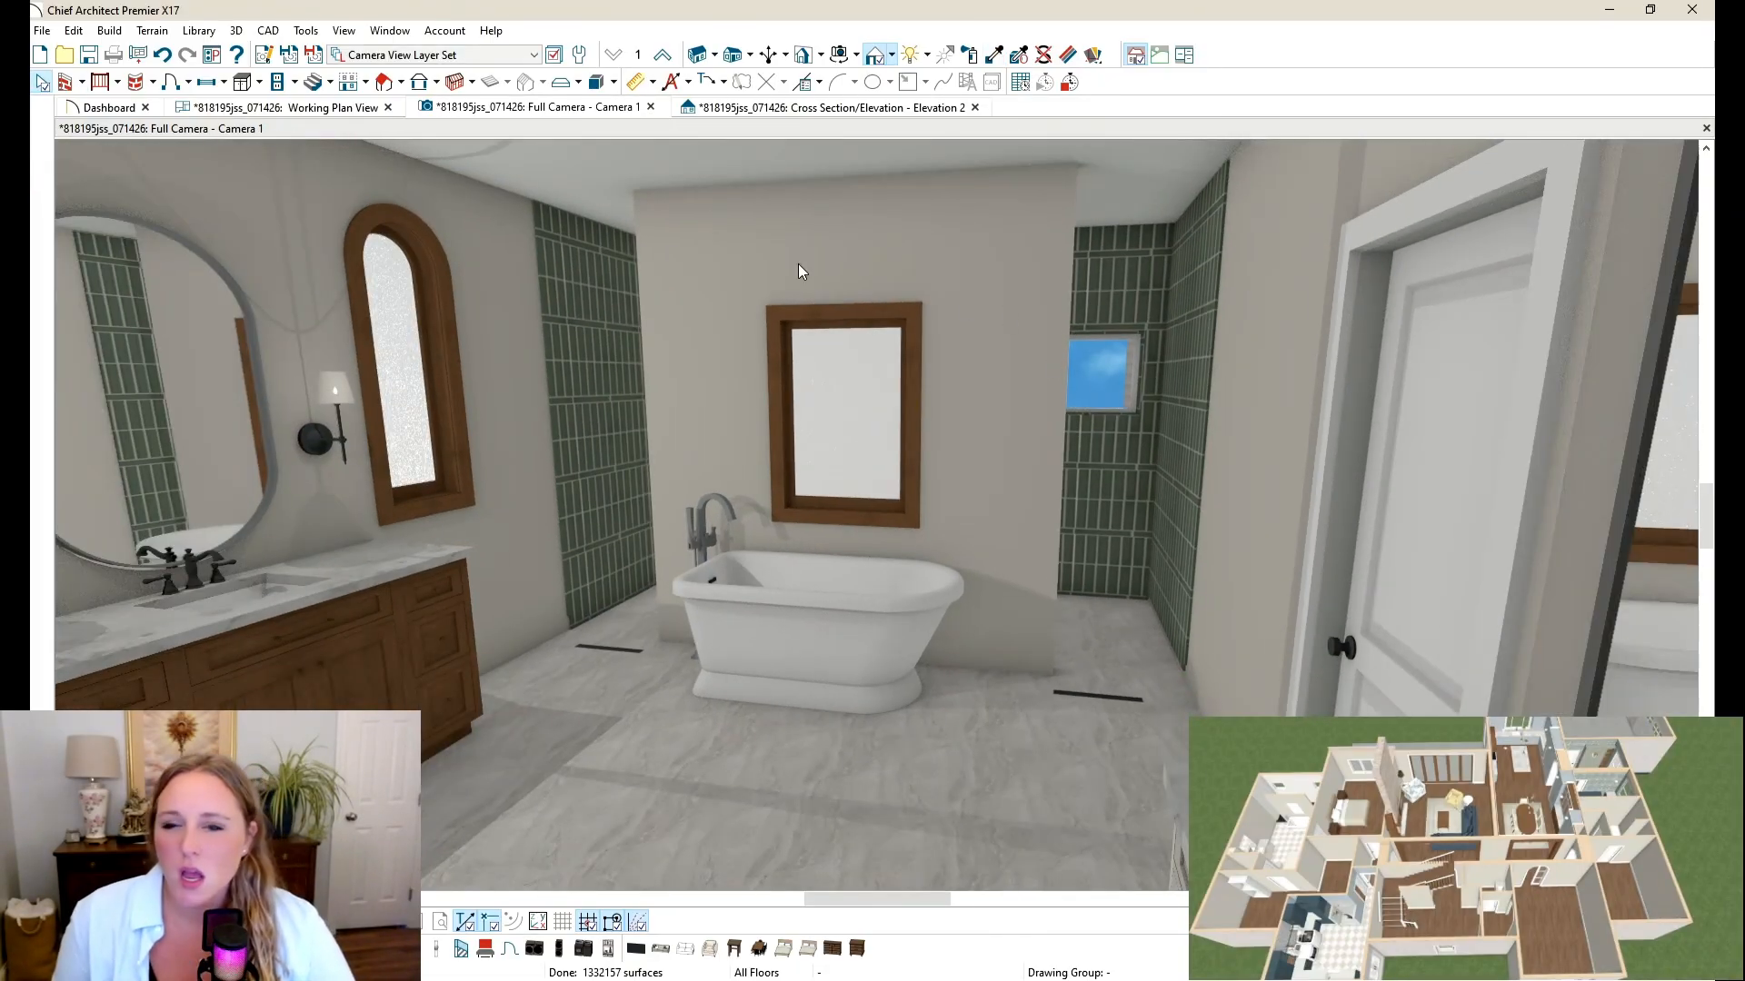
Step: Activate the Custom Backsplash tool, and in the Working Plan View nudge the bathtub five increments away from the window wall
{"action": "left_click", "coordinate": [259, 83]}
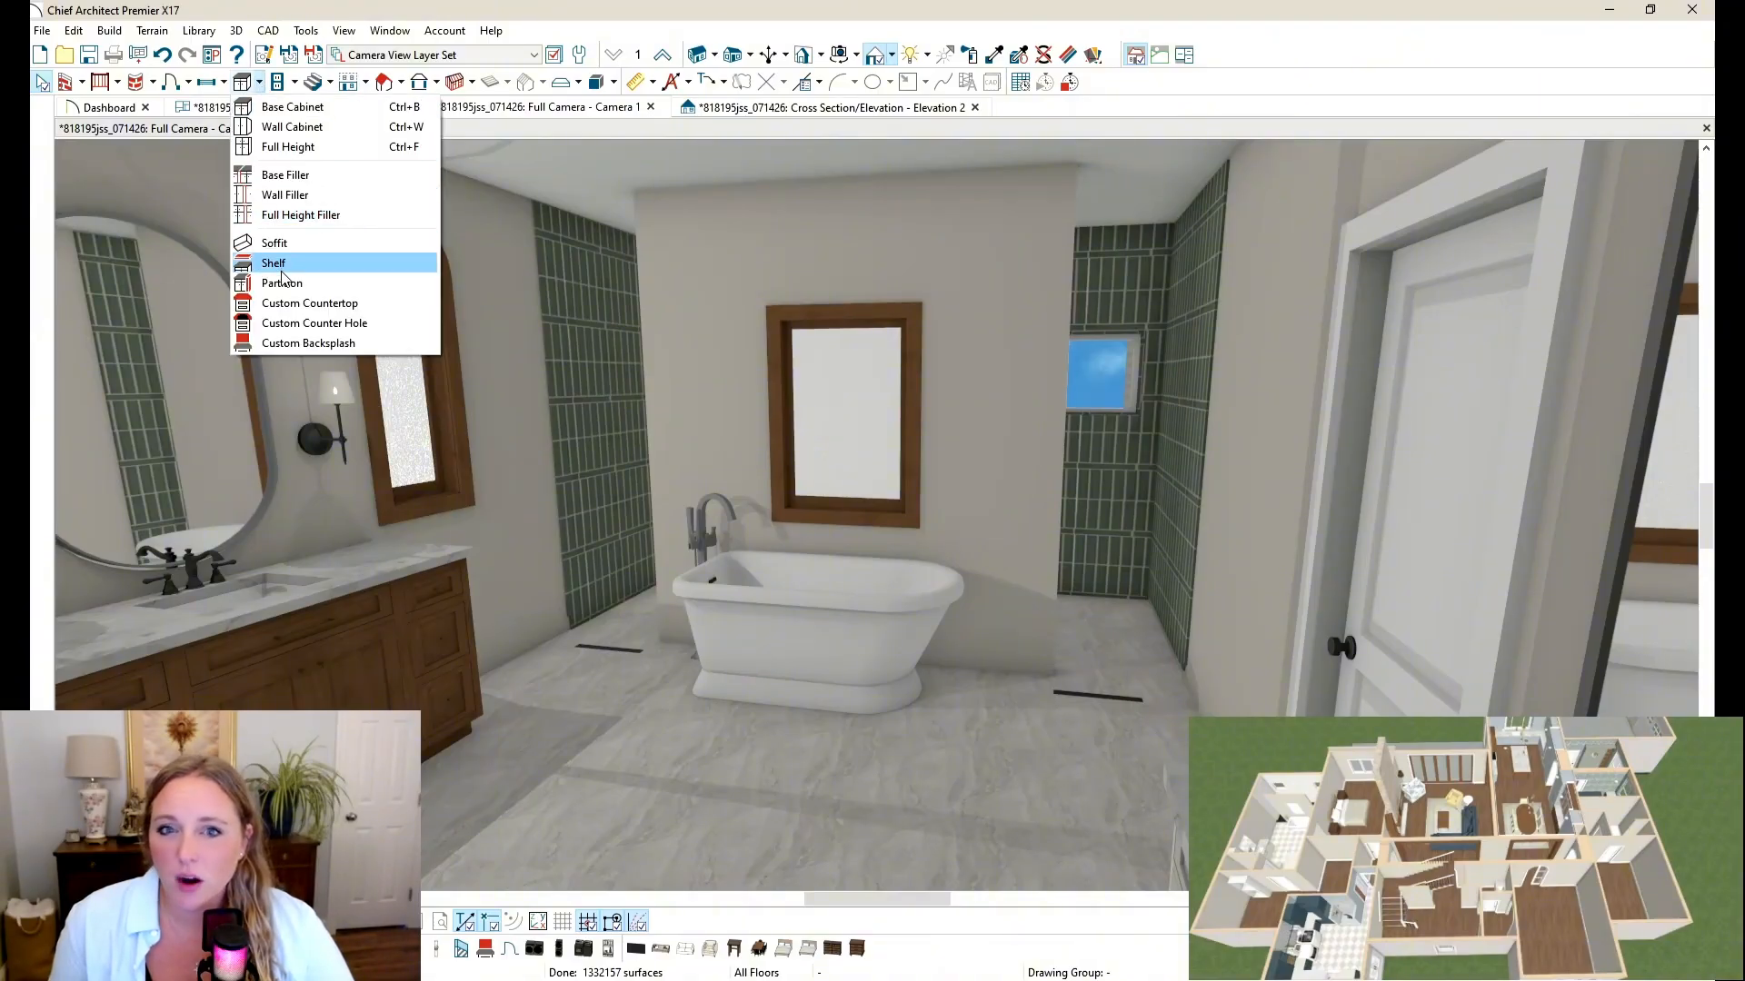
{"action": "left_click", "coordinate": [300, 343]}
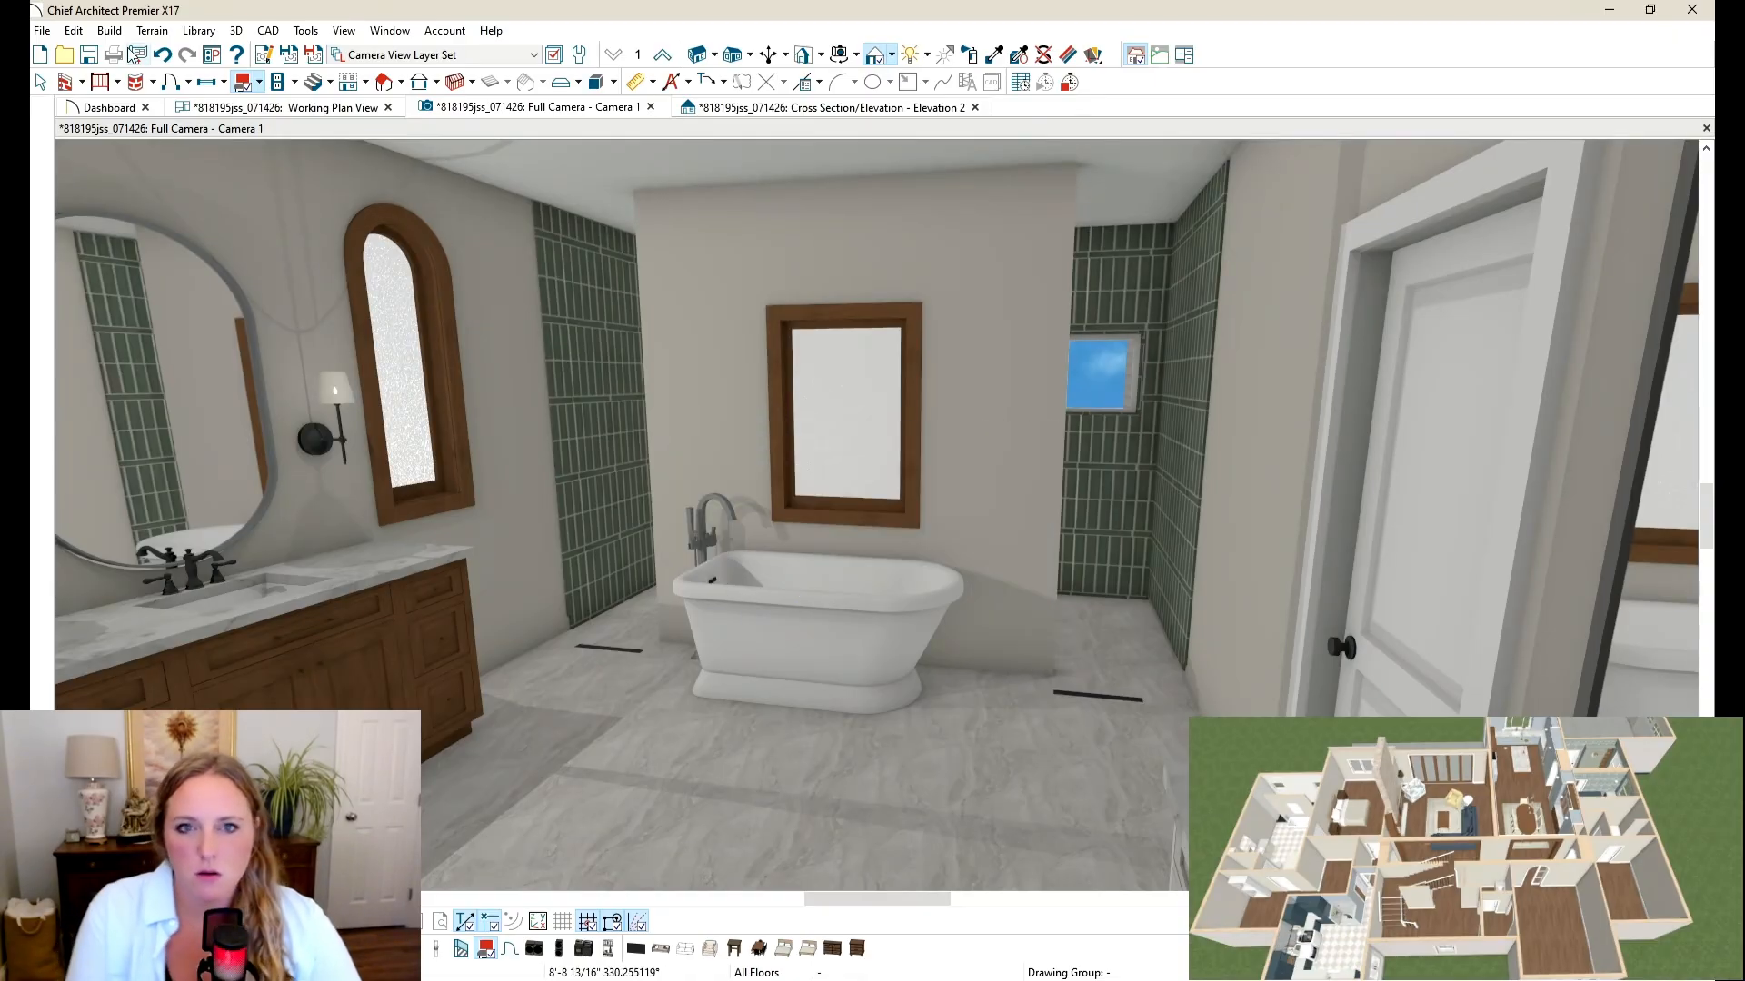
{"action": "left_click", "coordinate": [213, 109]}
{"action": "scroll", "coordinate": [738, 427], "scroll_direction": "down", "scroll_amount": 5}
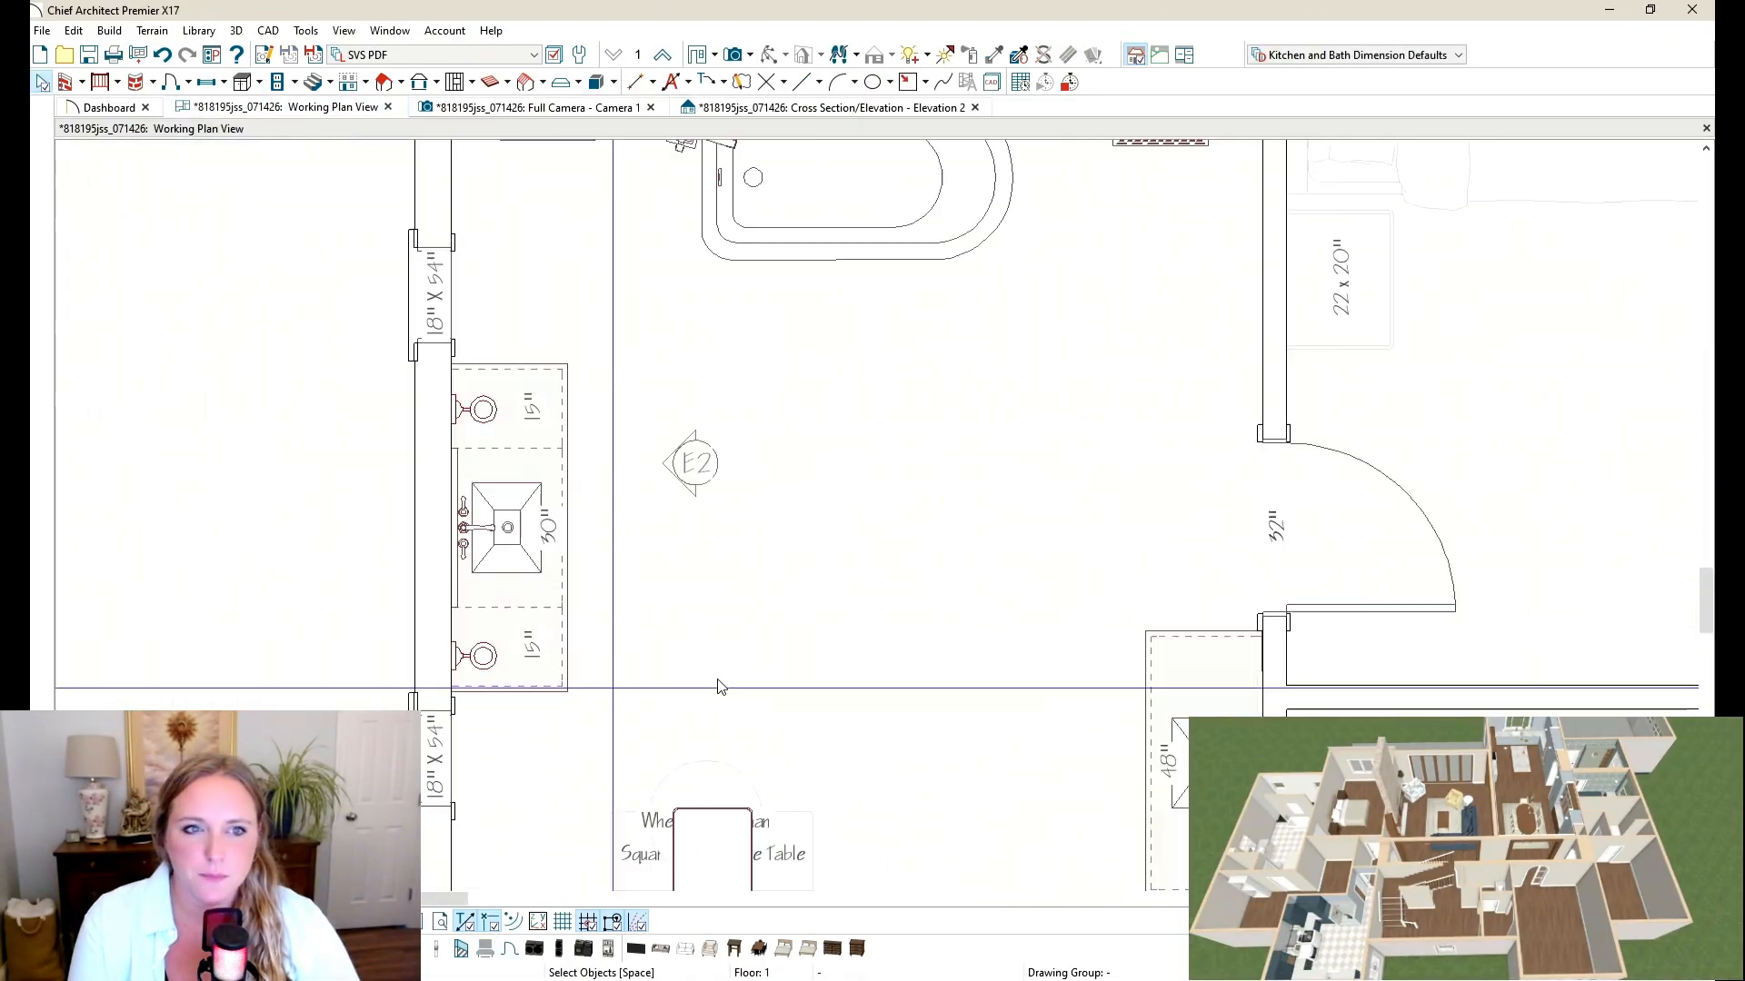
{"action": "scroll", "coordinate": [746, 466], "scroll_direction": "up", "scroll_amount": 5}
{"action": "left_click", "coordinate": [745, 466]}
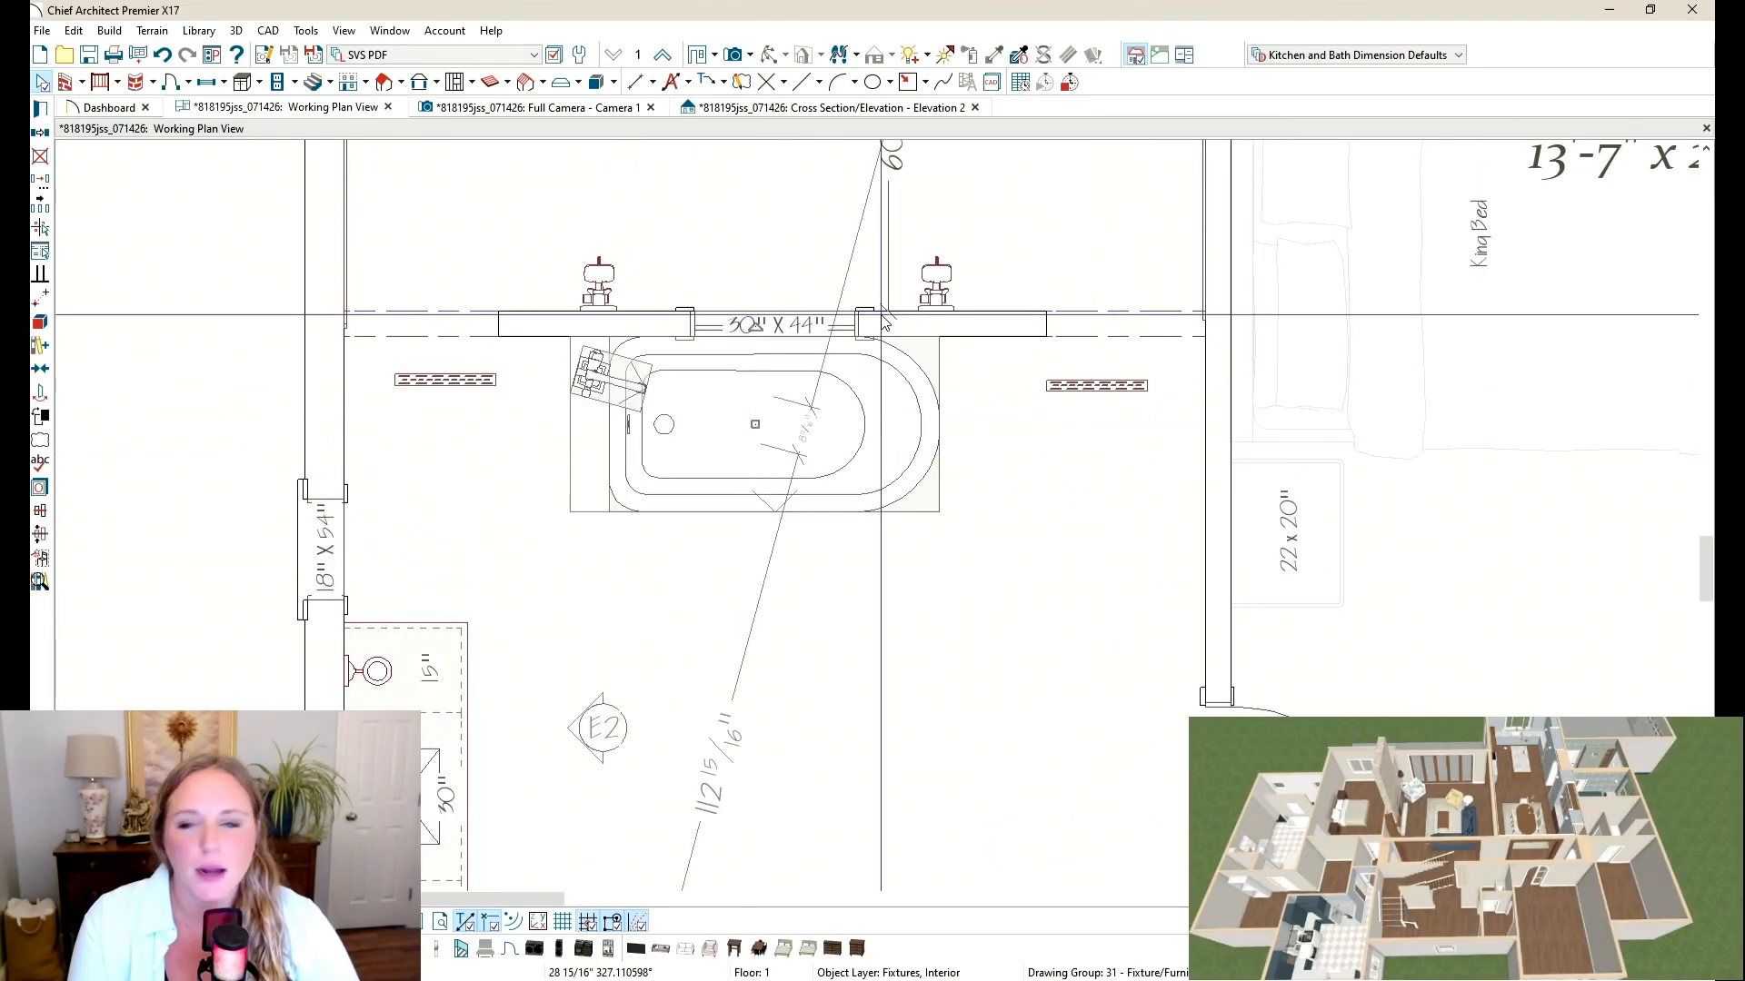
{"action": "key", "text": "Down"}
{"action": "key", "text": "Down"}
{"action": "key", "text": "Down"}
{"action": "key", "text": "Down"}
{"action": "key", "text": "Down"}
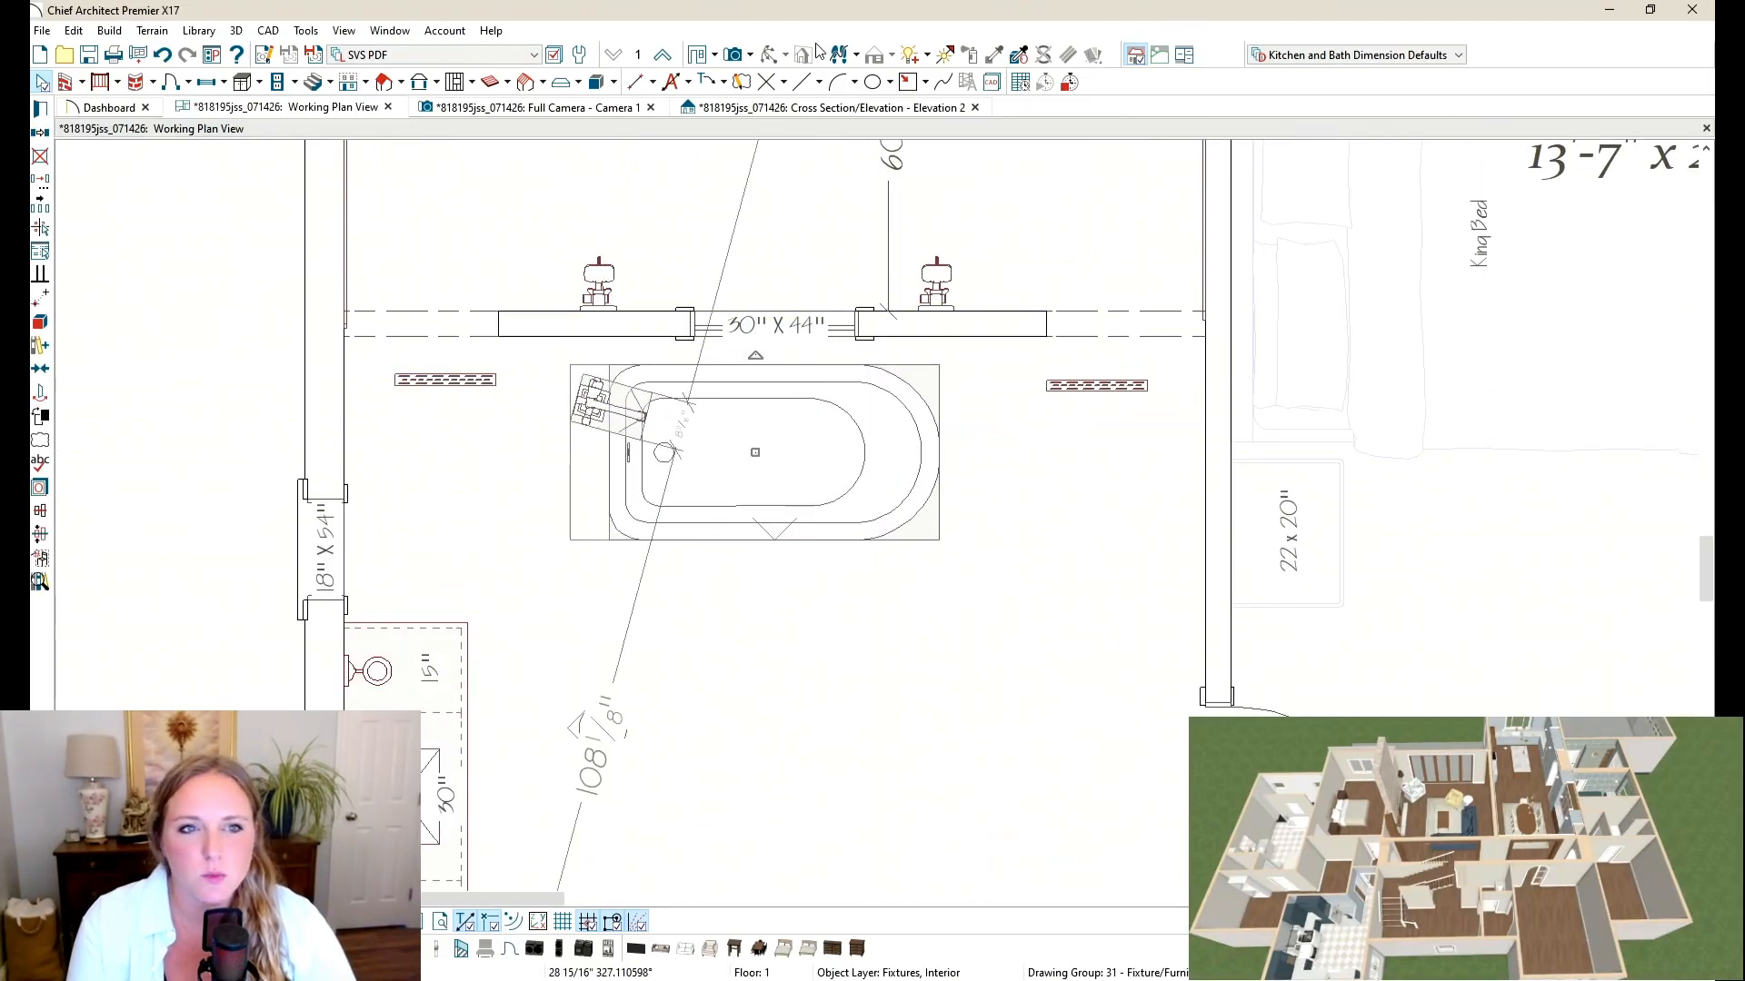
Step: Draw a custom backsplash across the lower tub wall in the camera view and lower its top edge to a 3'-10" height
{"action": "left_click", "coordinate": [614, 113]}
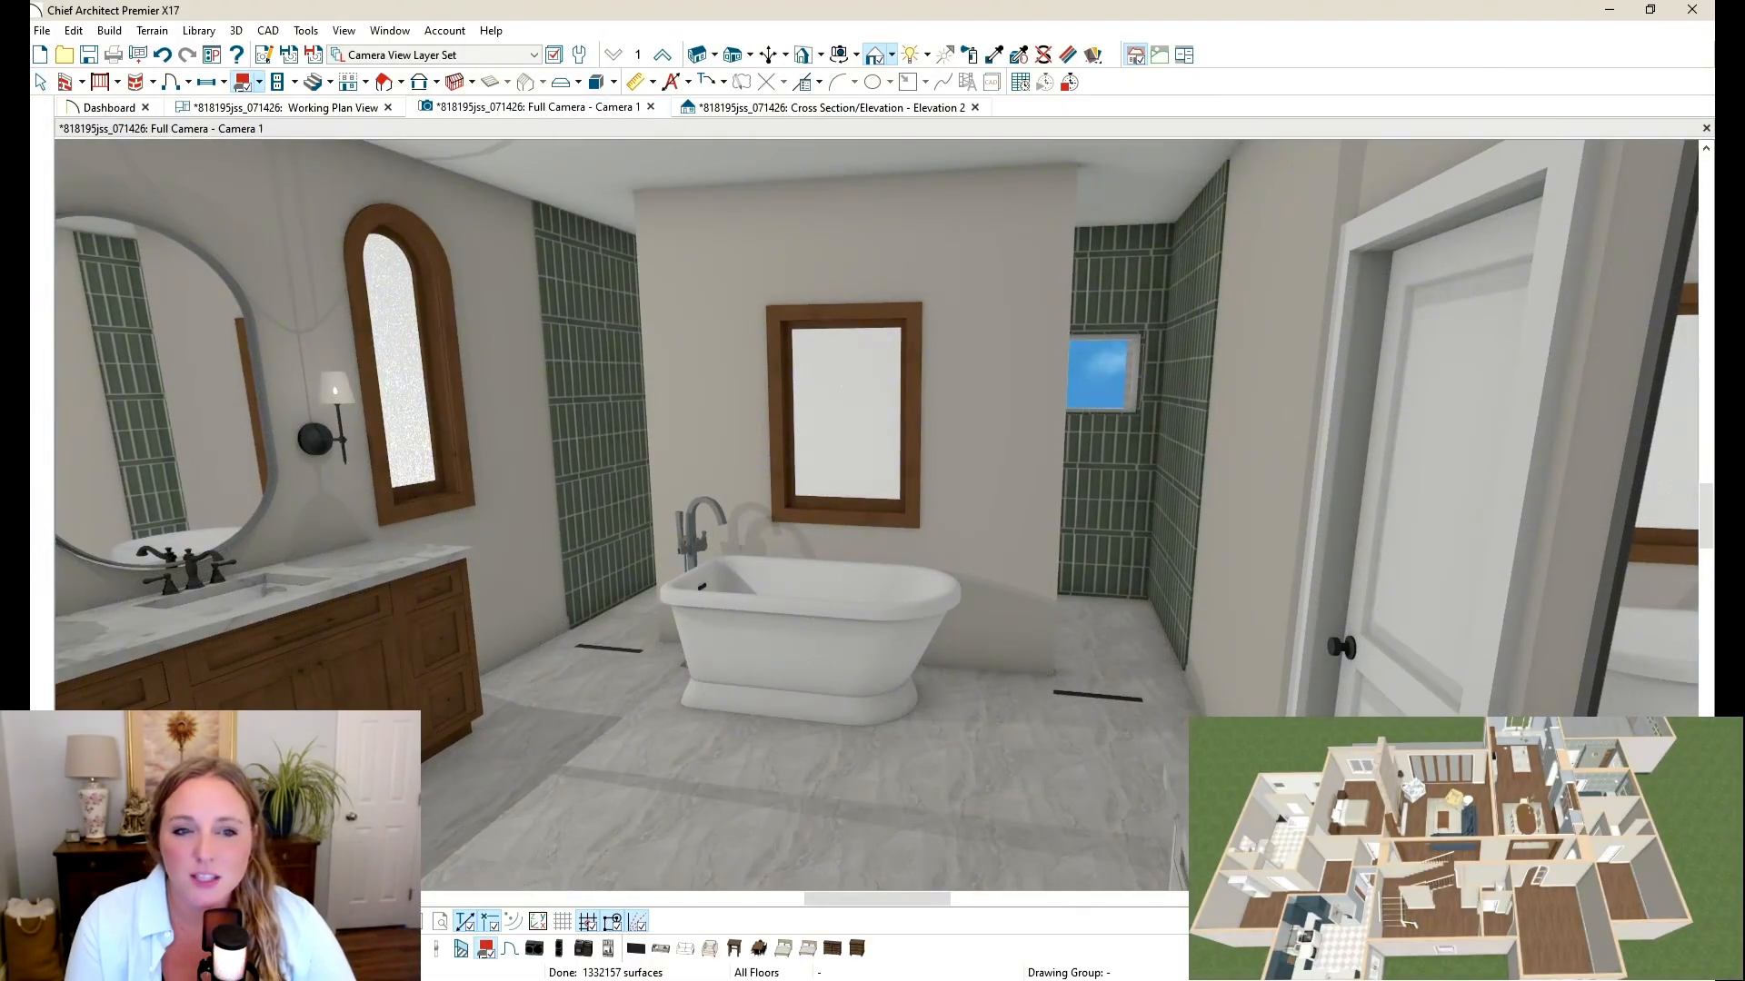
{"action": "left_click_drag", "start_coordinate": [647, 424], "coordinate": [1056, 675]}
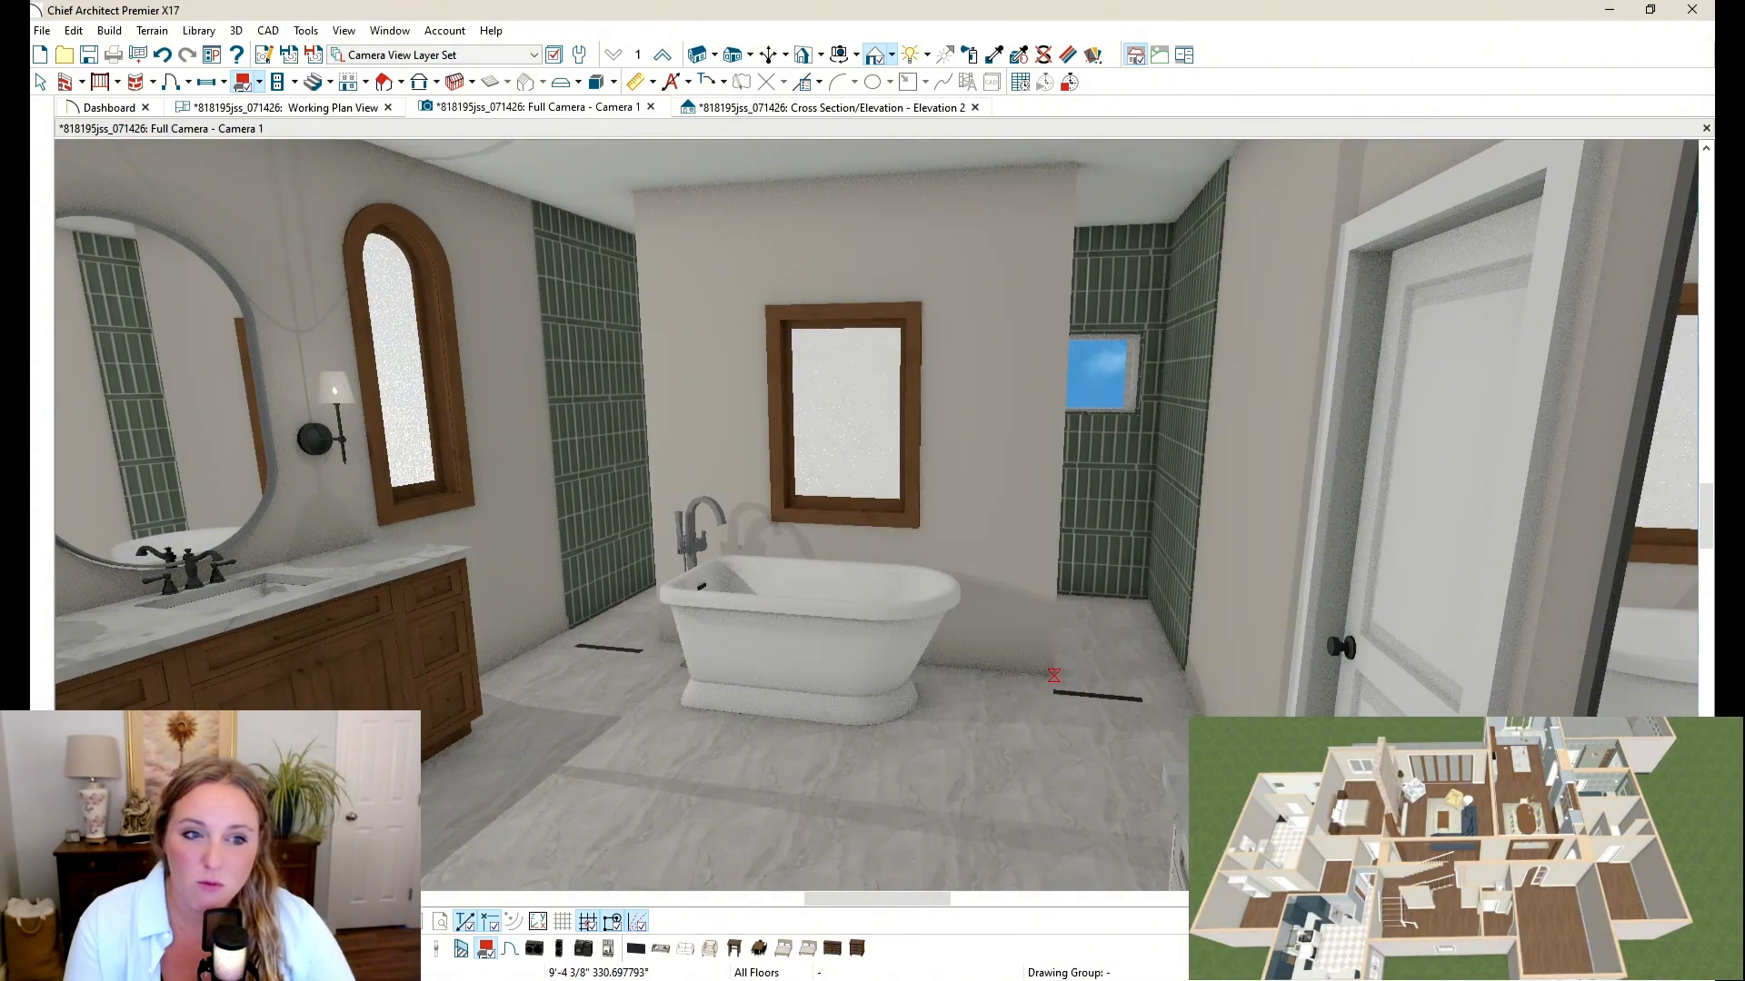
{"action": "key", "text": "space"}
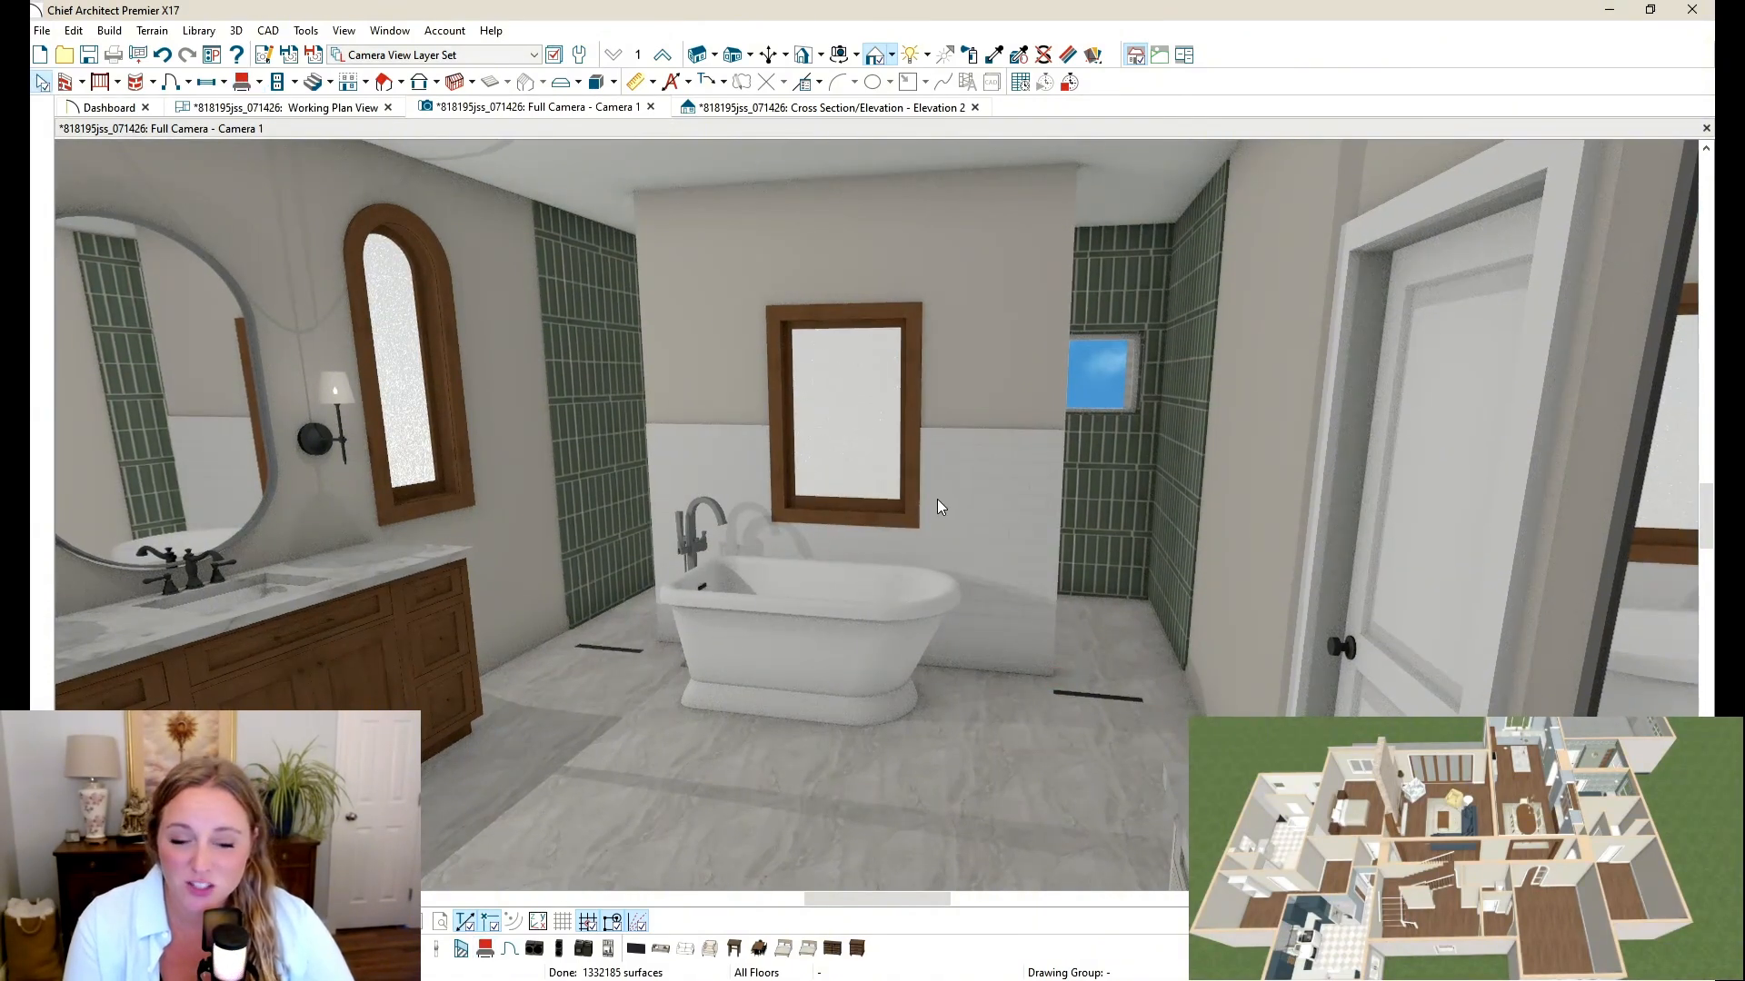
{"action": "left_click", "coordinate": [983, 454]}
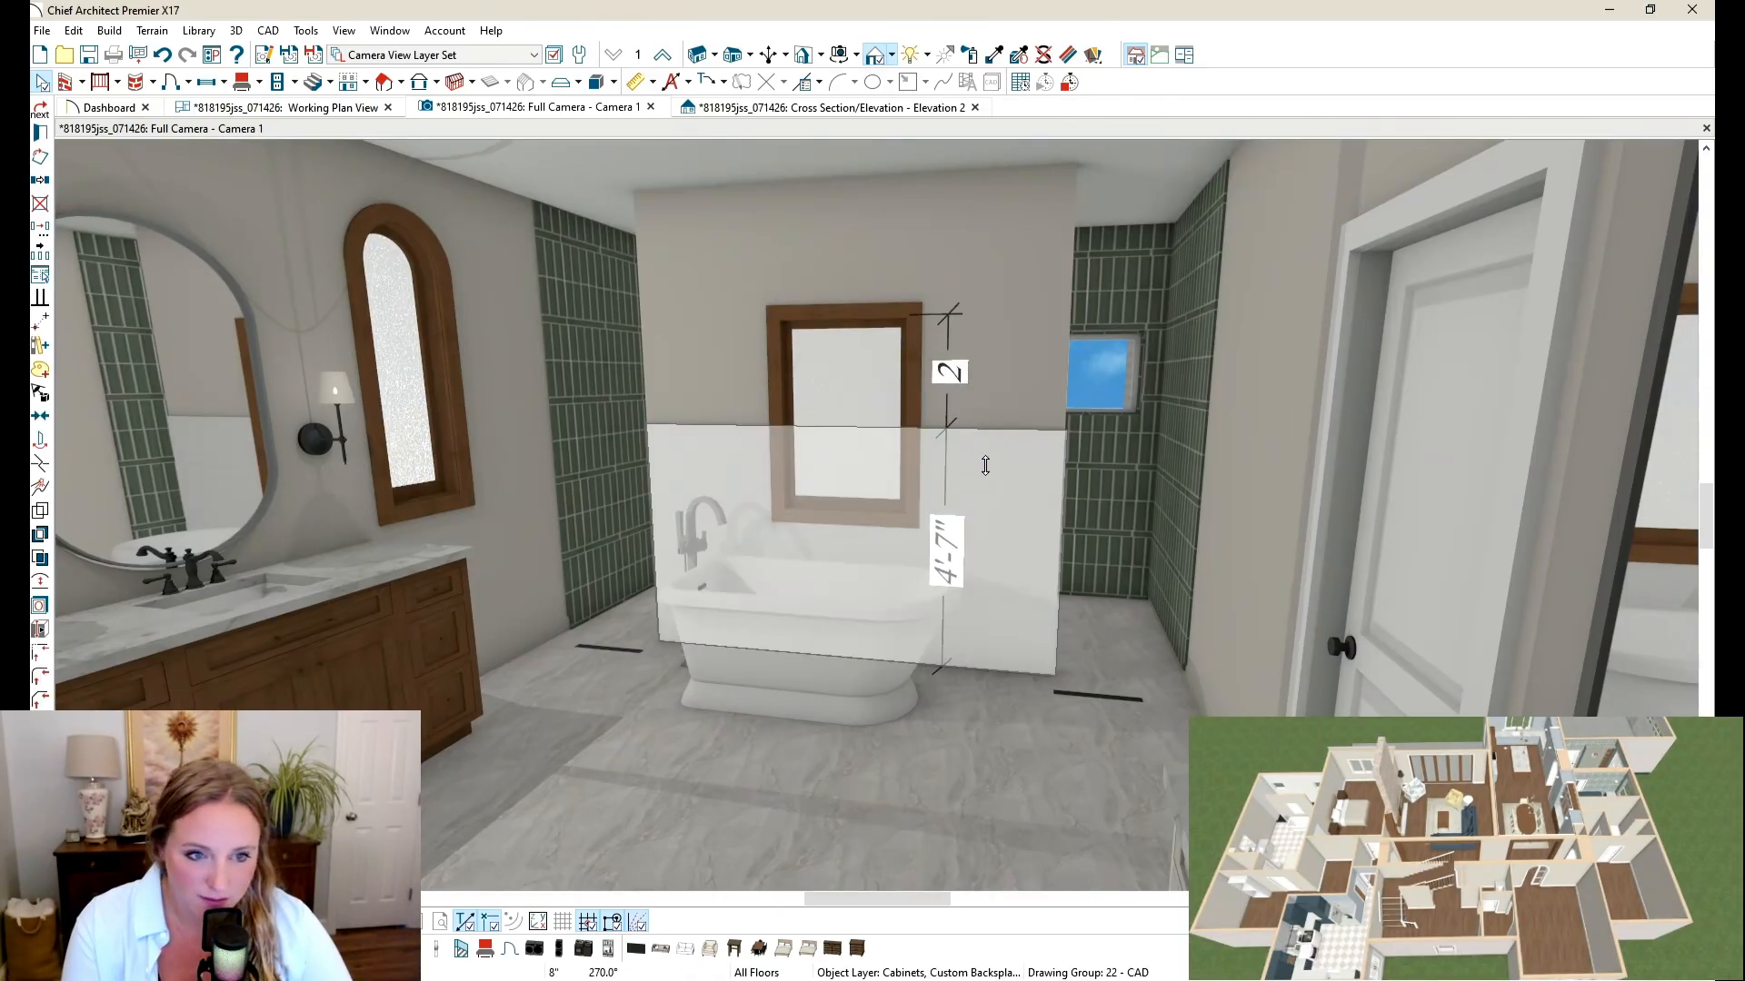
{"action": "left_click_drag", "start_coordinate": [985, 465], "coordinate": [988, 469]}
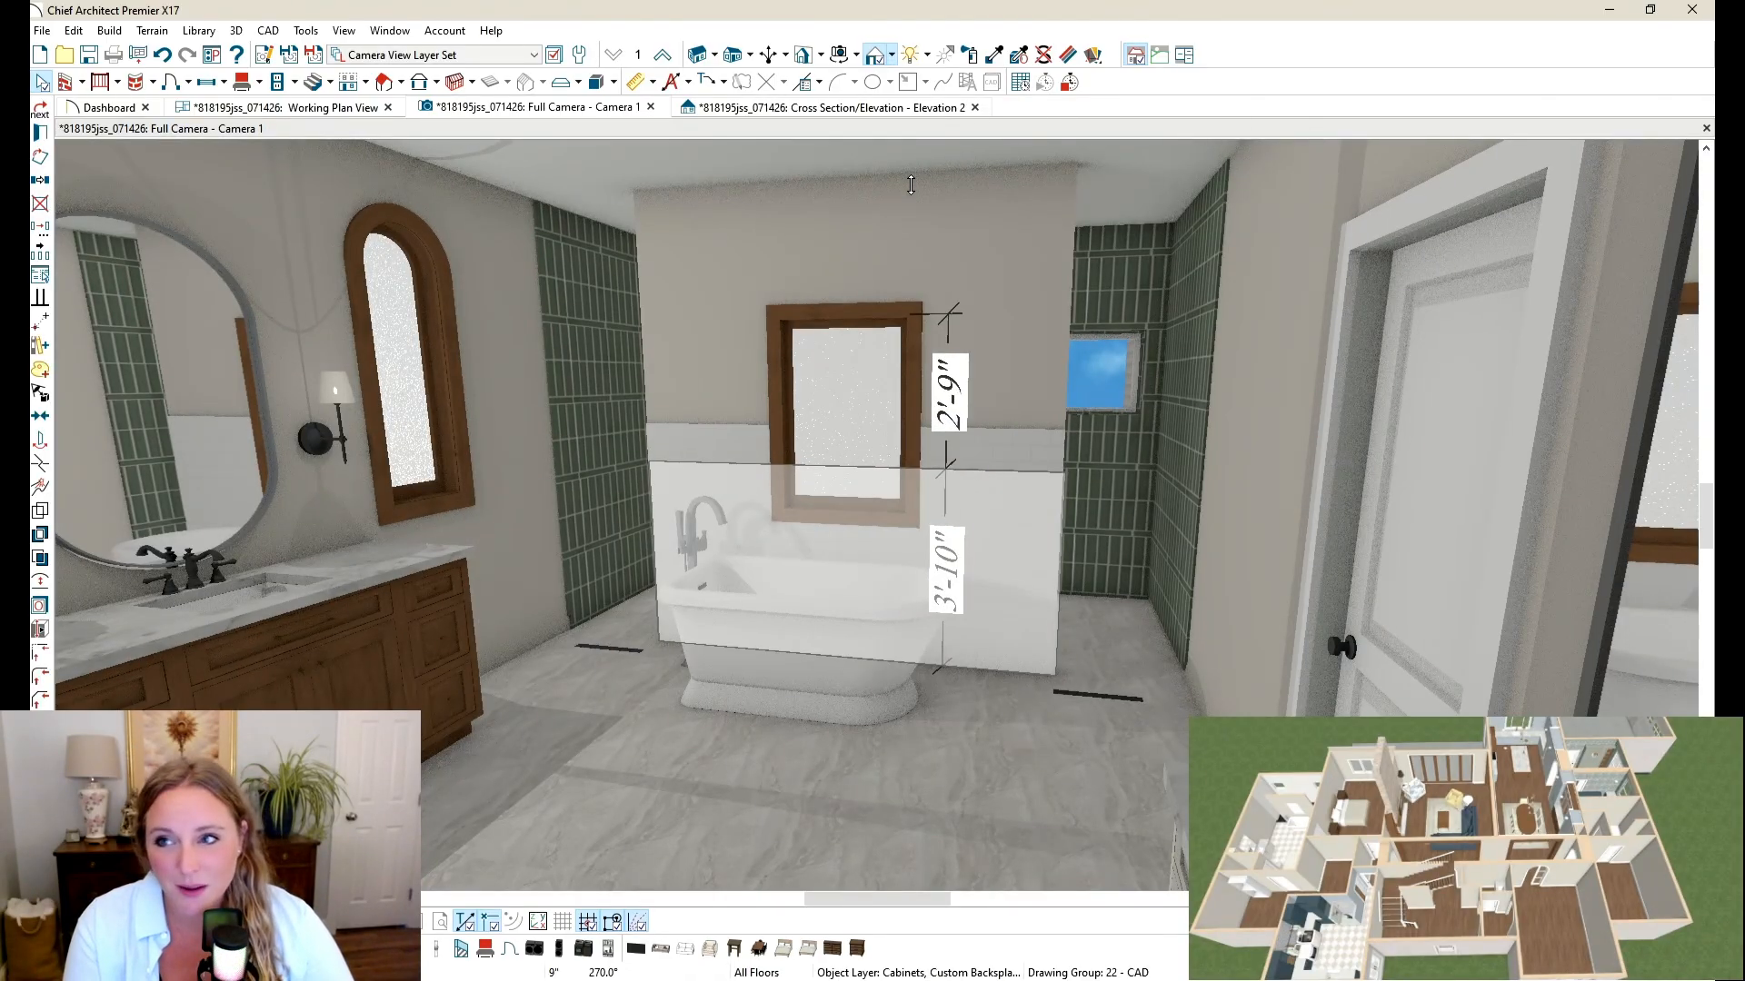
{"action": "key", "text": "Escape"}
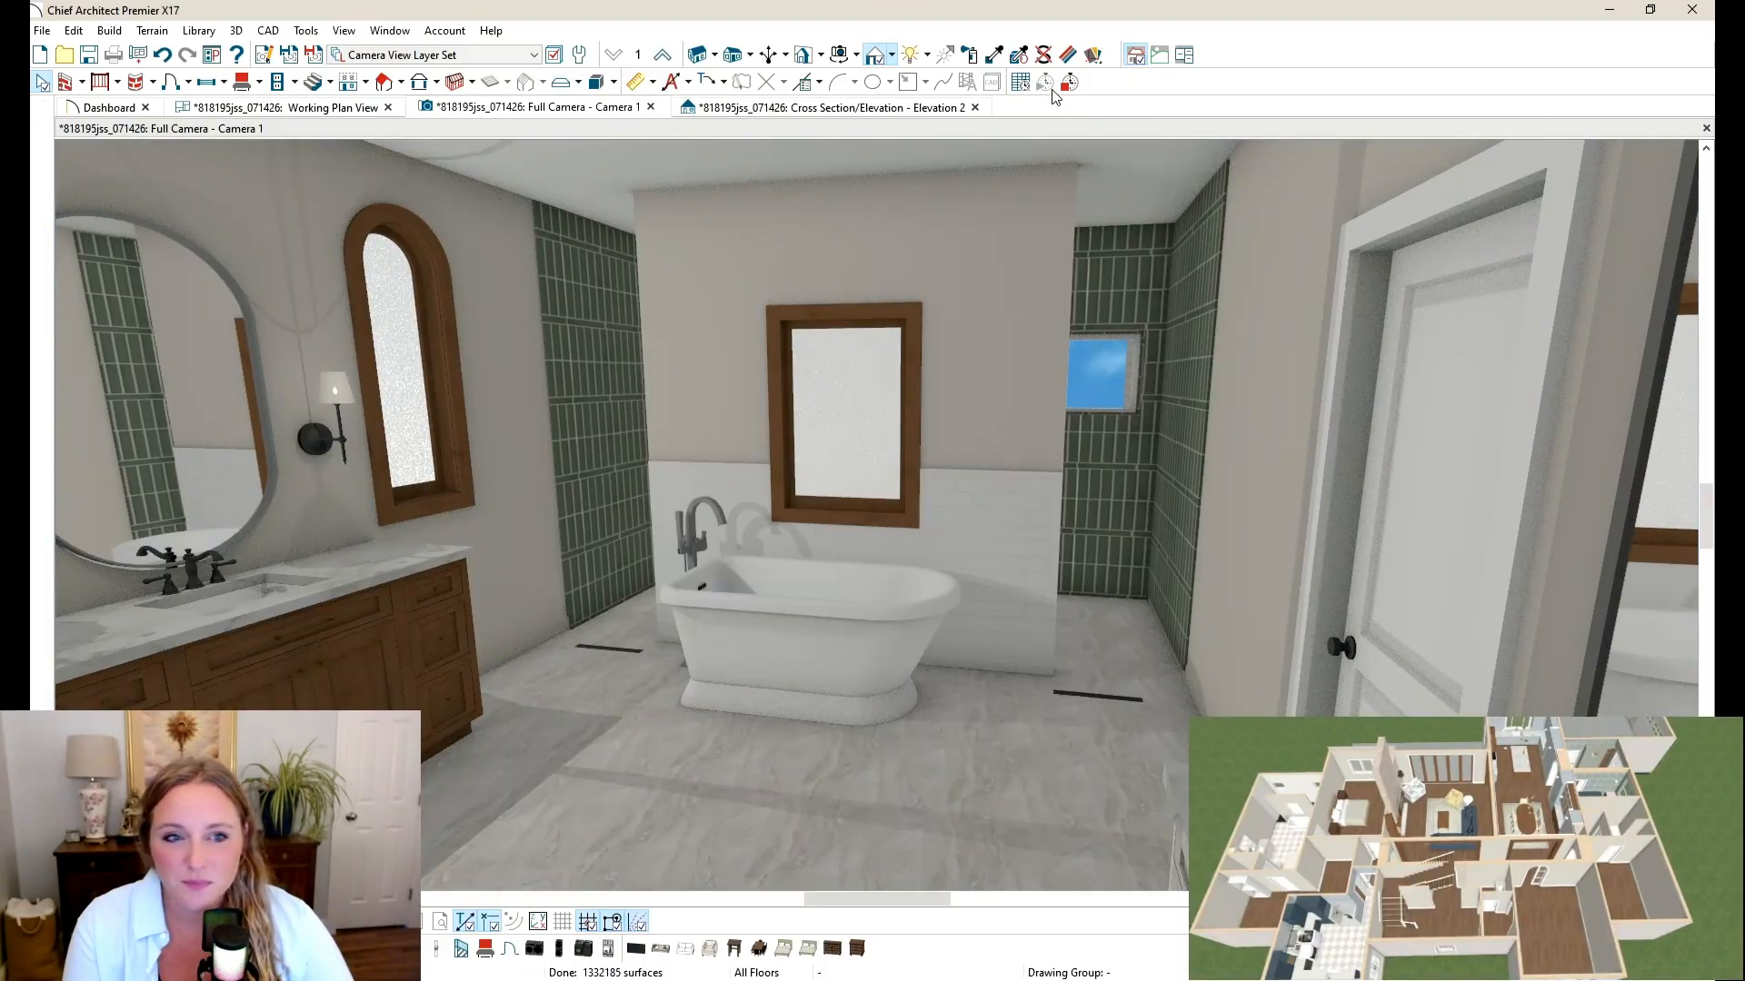
Step: Place a shelf along the backsplash's top edge, on the faucet side of the tub window
{"action": "left_click", "coordinate": [261, 83]}
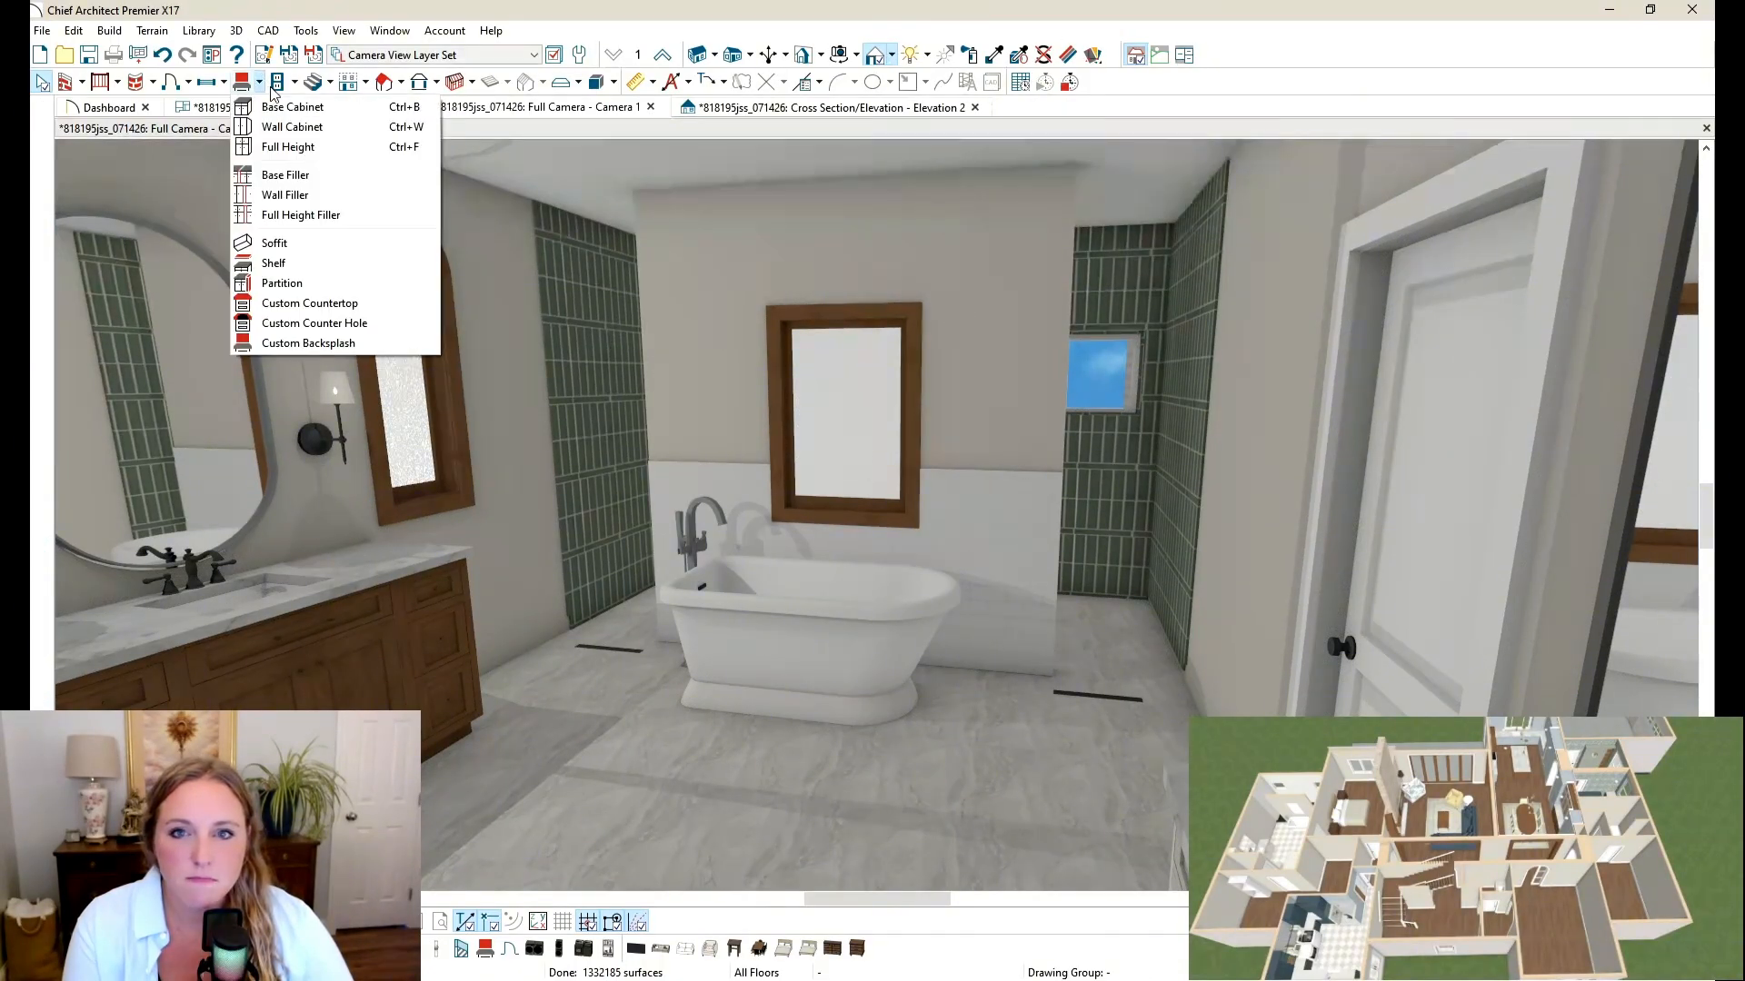
{"action": "left_click", "coordinate": [331, 263]}
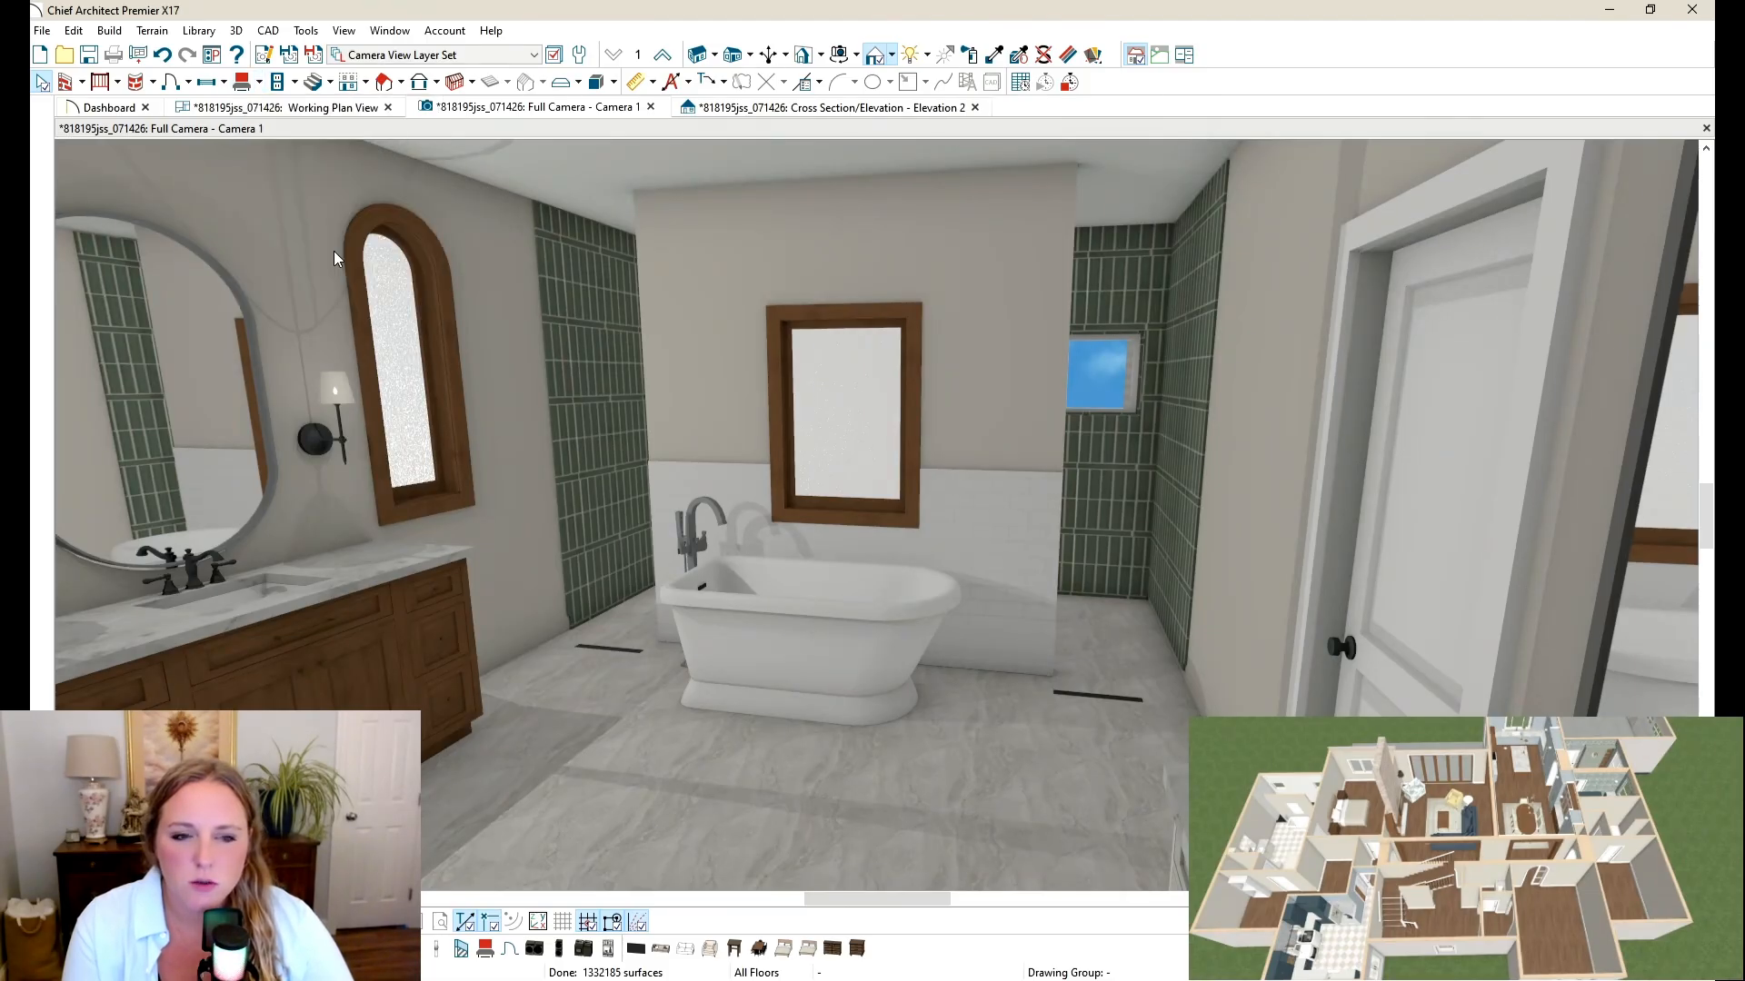
{"action": "left_click", "coordinate": [261, 83]}
{"action": "left_click", "coordinate": [332, 262]}
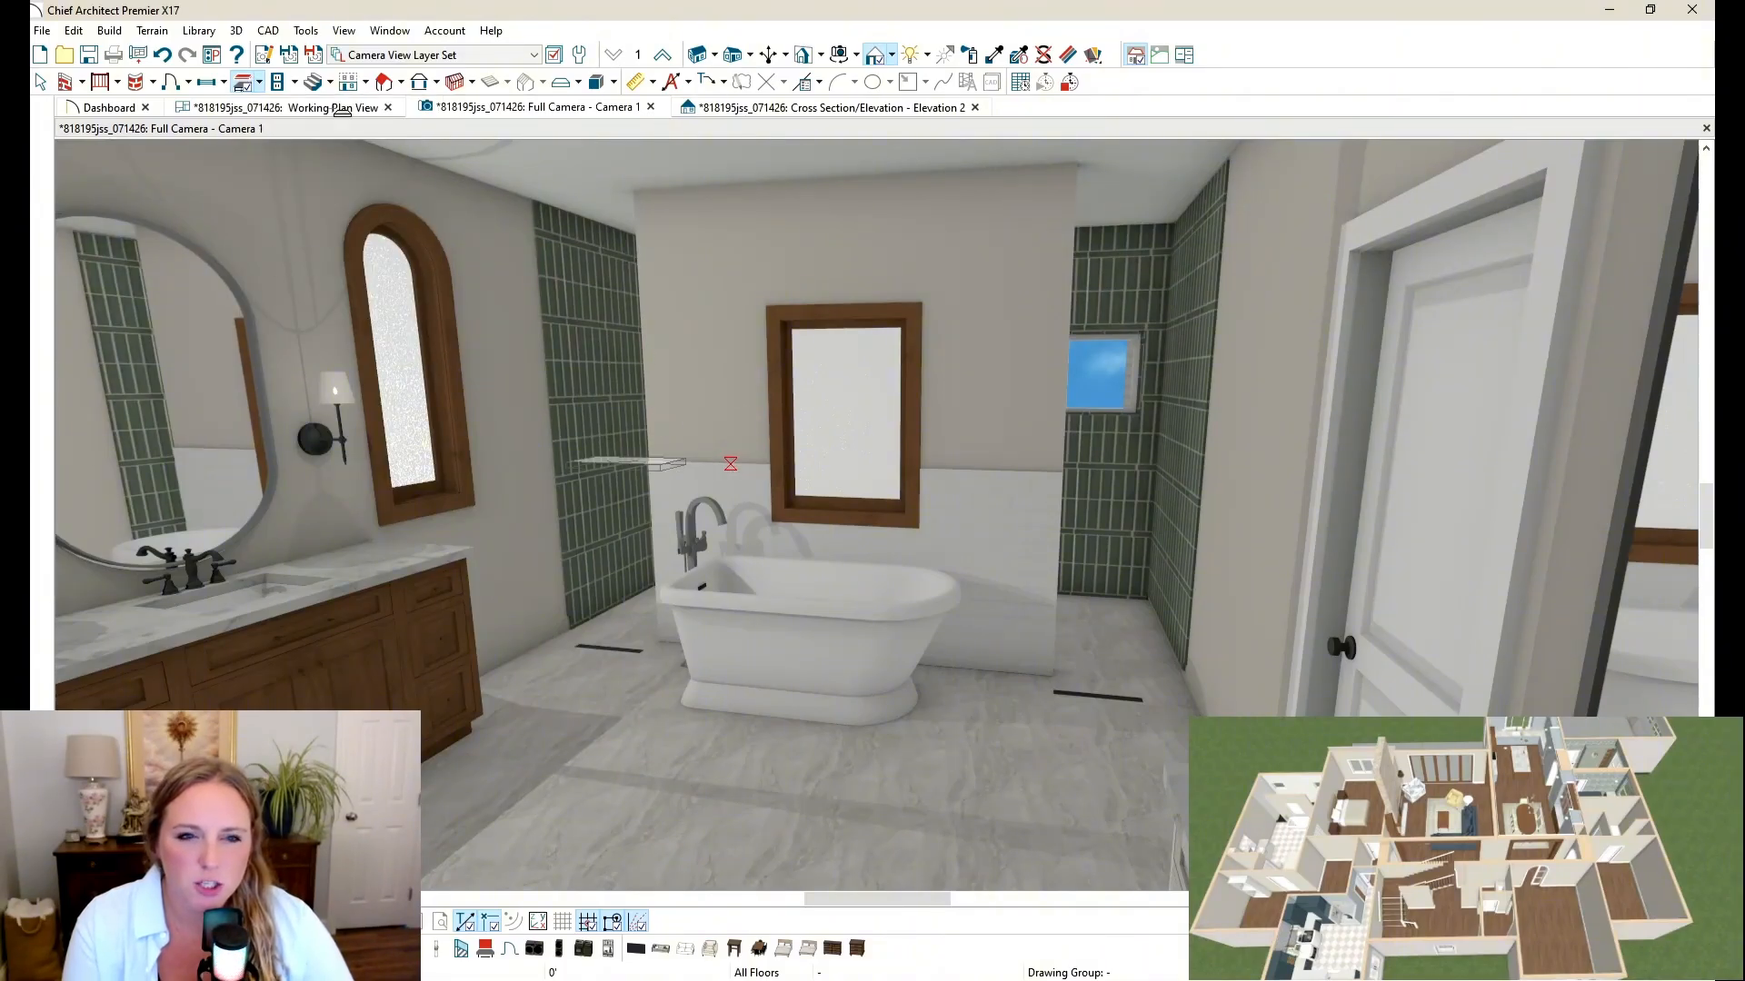
Step: In the plan view, fit the shelf between the wall's end and the window casing, reduce its depth, and reflect a copy across the window
{"action": "left_click", "coordinate": [332, 107]}
{"action": "scroll", "coordinate": [636, 364], "scroll_direction": "up", "scroll_amount": 5}
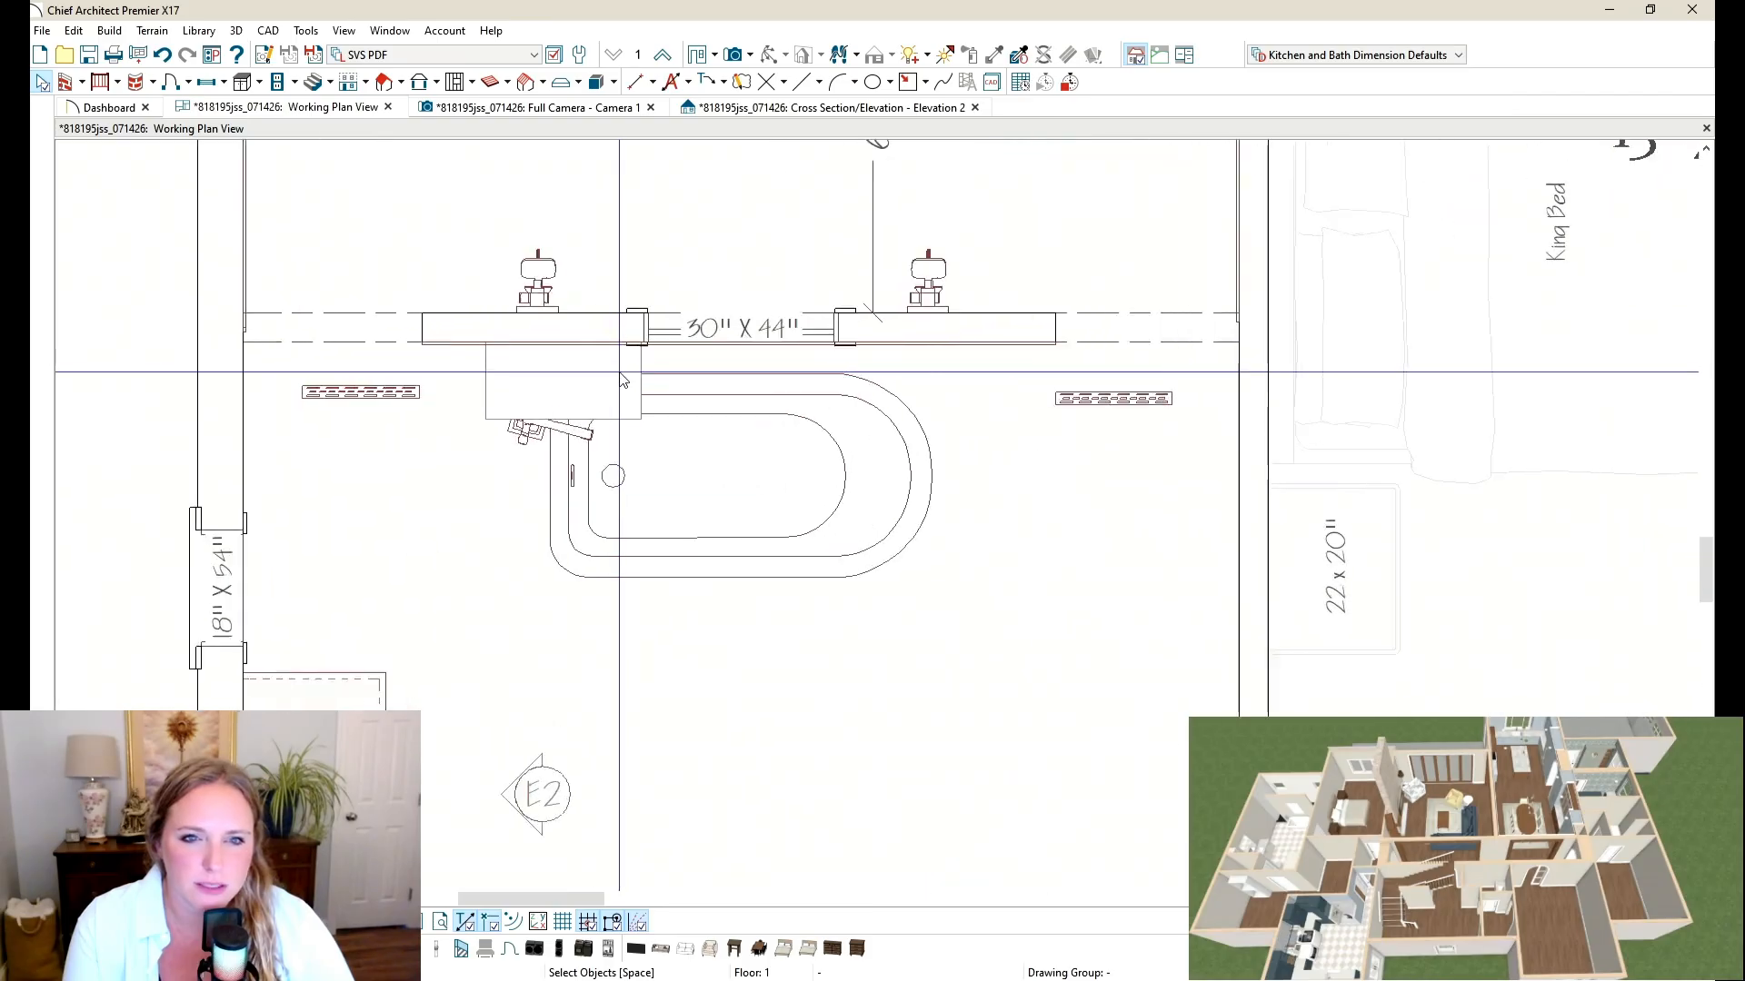
{"action": "left_click", "coordinate": [545, 412]}
{"action": "left_click_drag", "start_coordinate": [516, 390], "coordinate": [629, 375]}
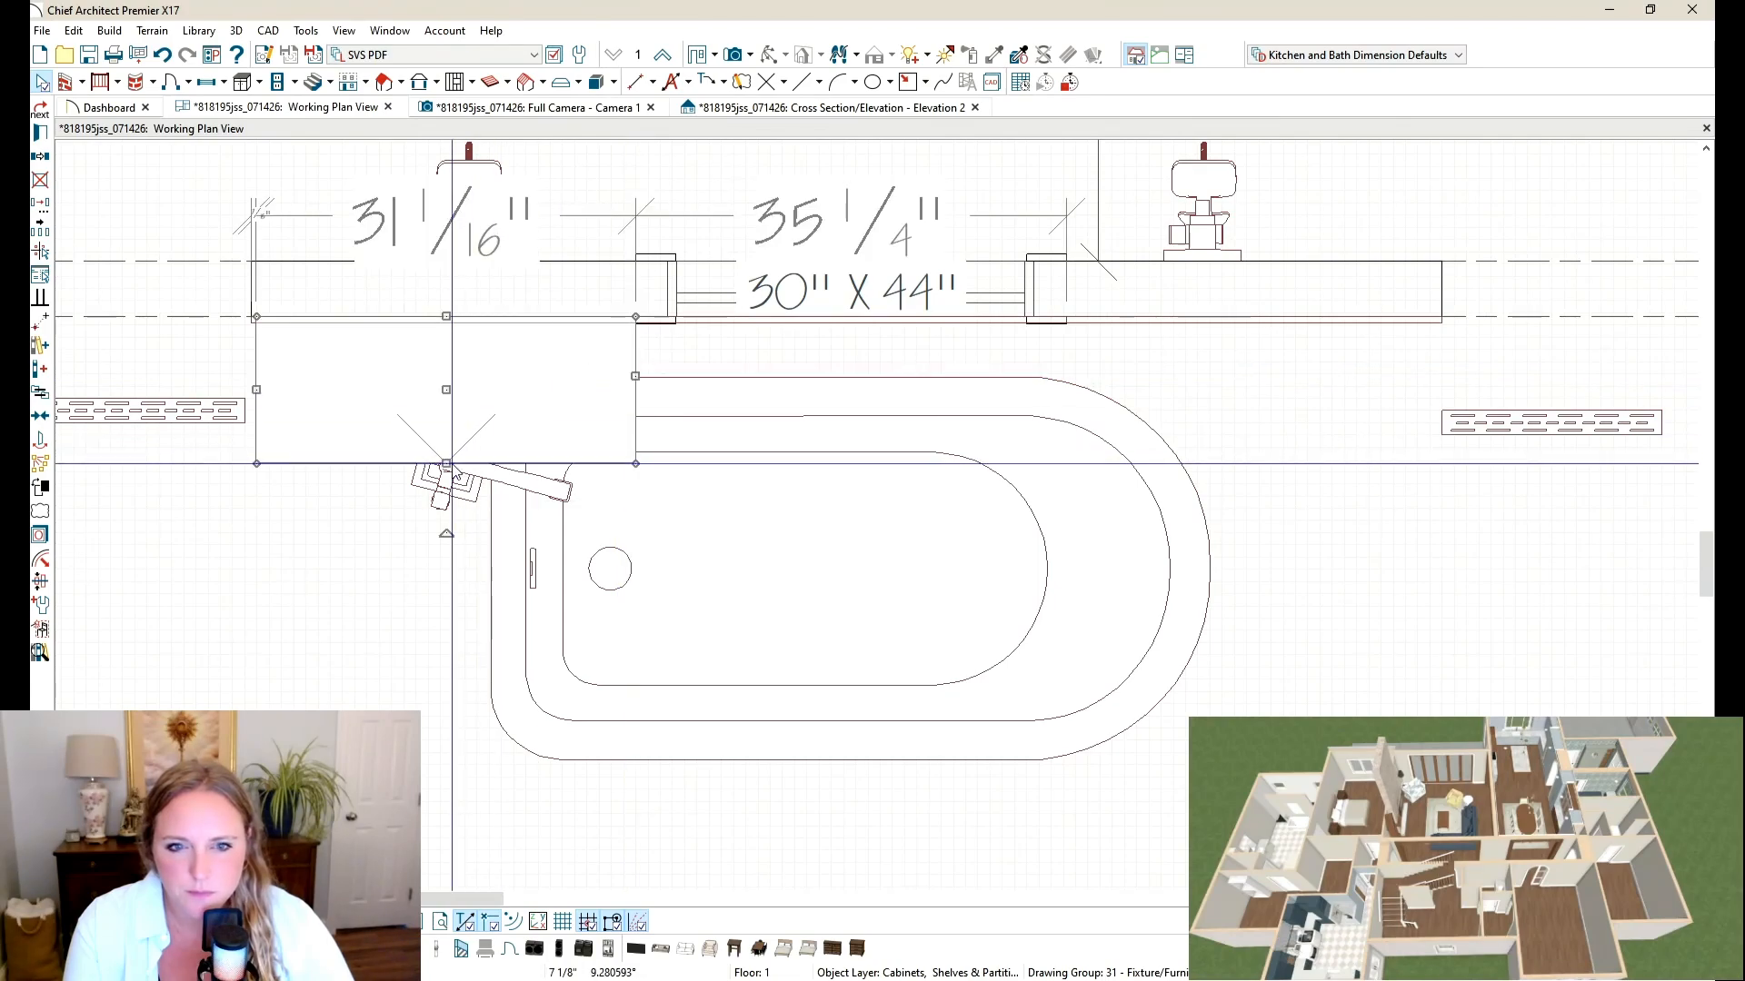
{"action": "left_click_drag", "start_coordinate": [447, 462], "coordinate": [451, 335]}
{"action": "key", "text": "c"}
{"action": "key", "text": "r"}
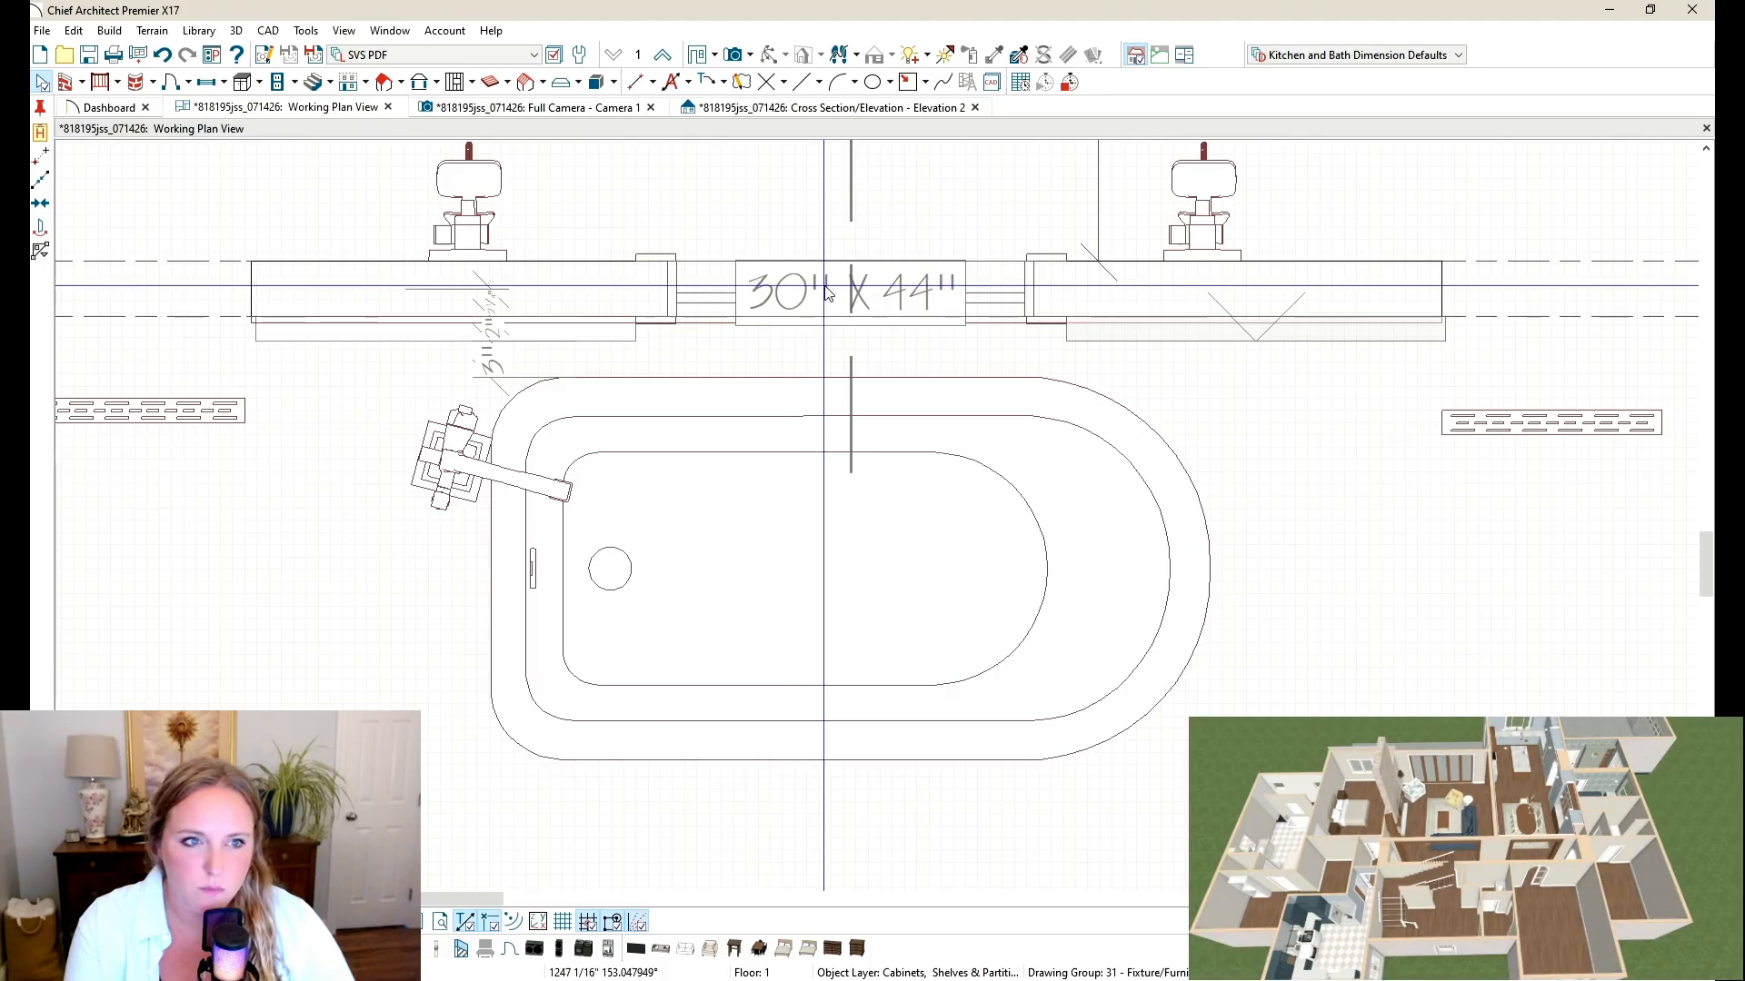
Step: Review the tub wall's backsplash and ledge shelves together with the vanity and shower in the camera view
{"action": "left_click", "coordinate": [518, 109]}
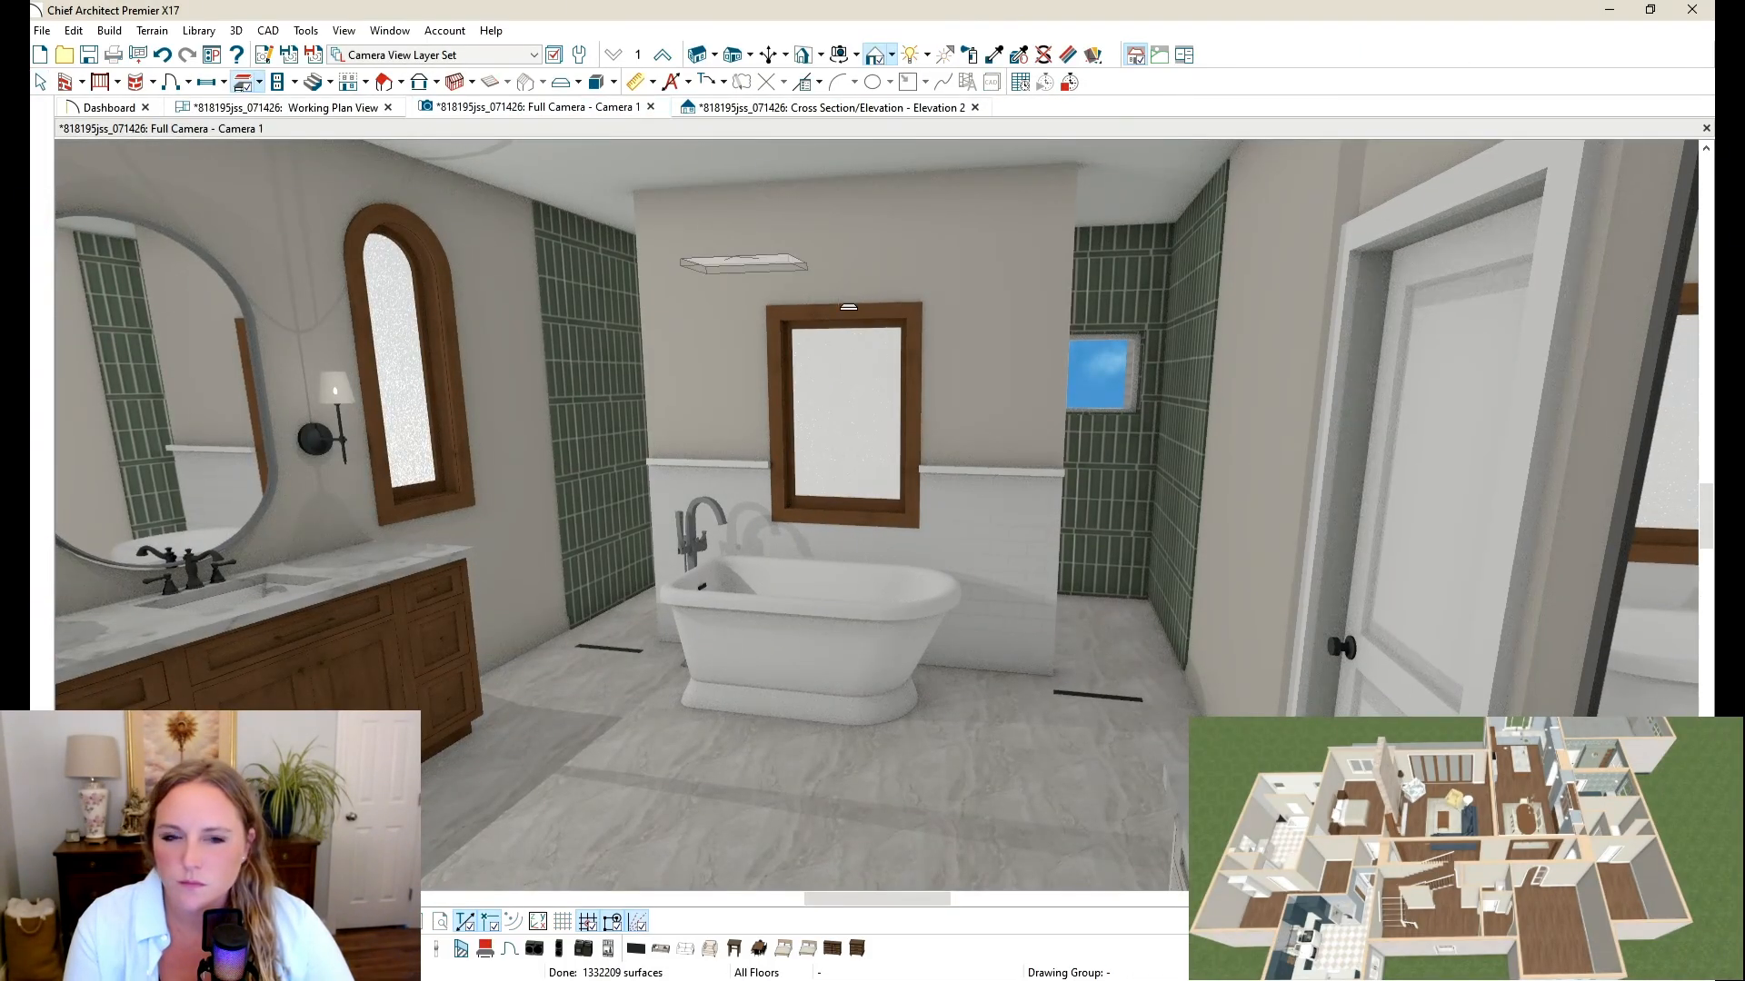
{"action": "key", "text": "o"}
{"action": "left_click_drag", "start_coordinate": [920, 378], "coordinate": [879, 373]}
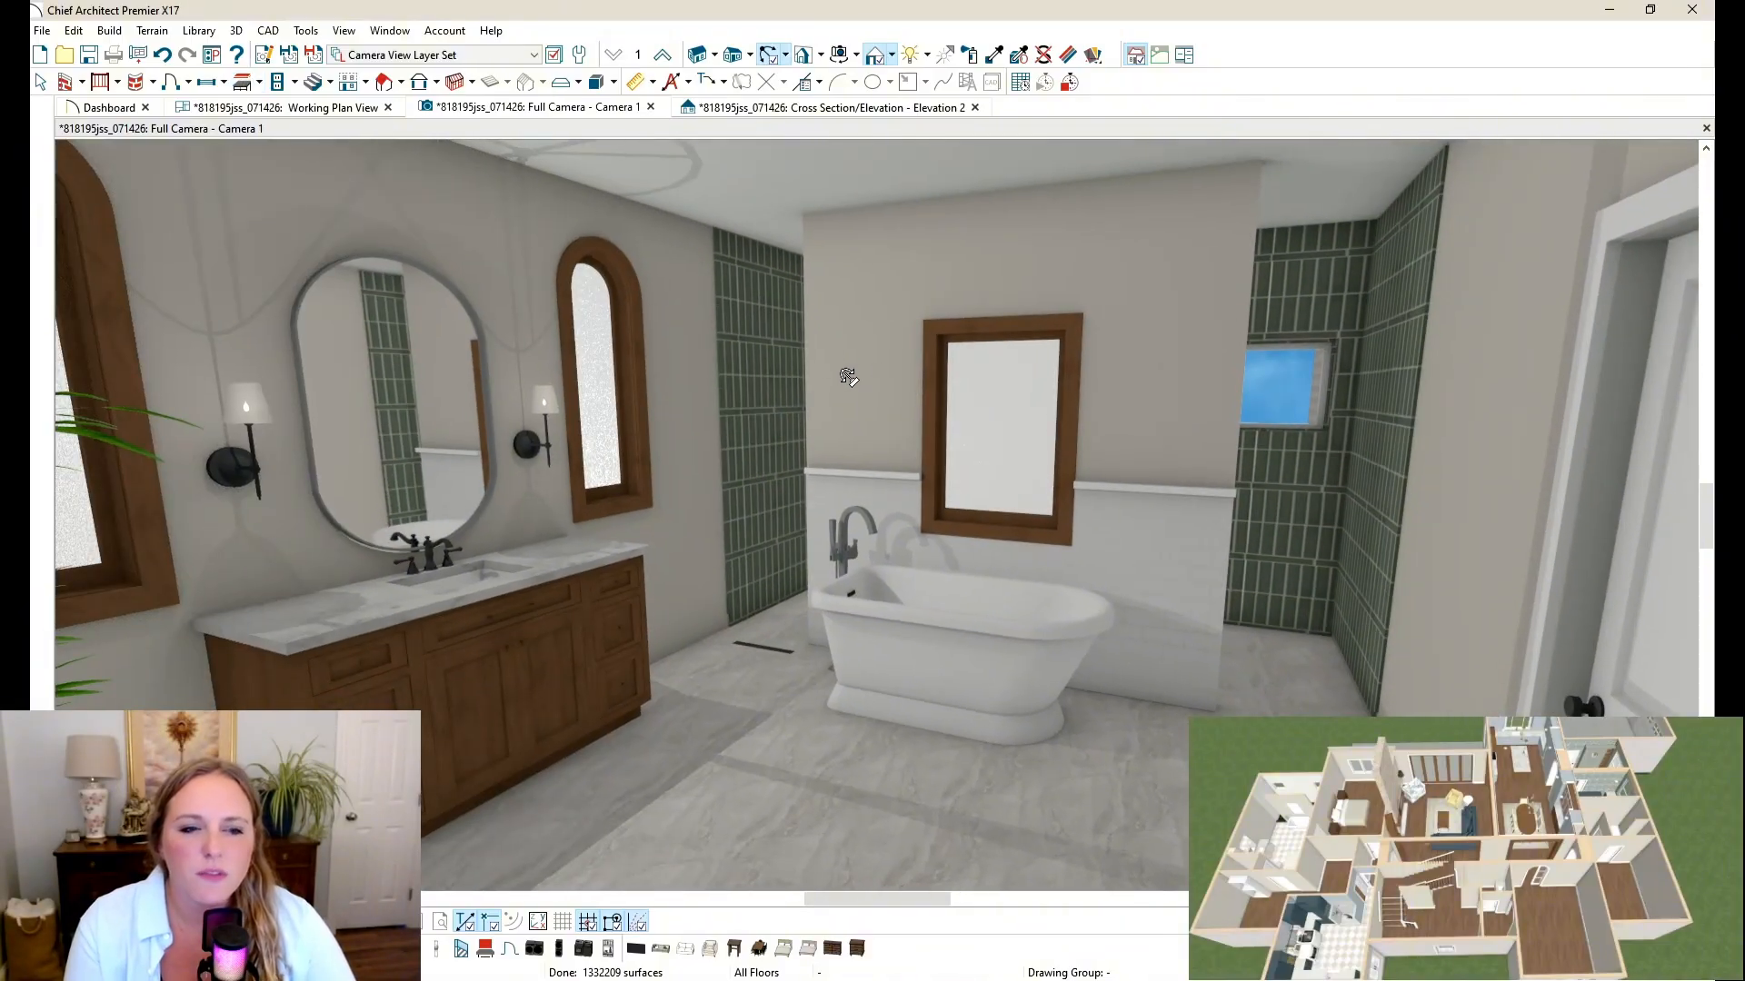
{"action": "scroll", "coordinate": [866, 362], "scroll_direction": "down", "scroll_amount": 1}
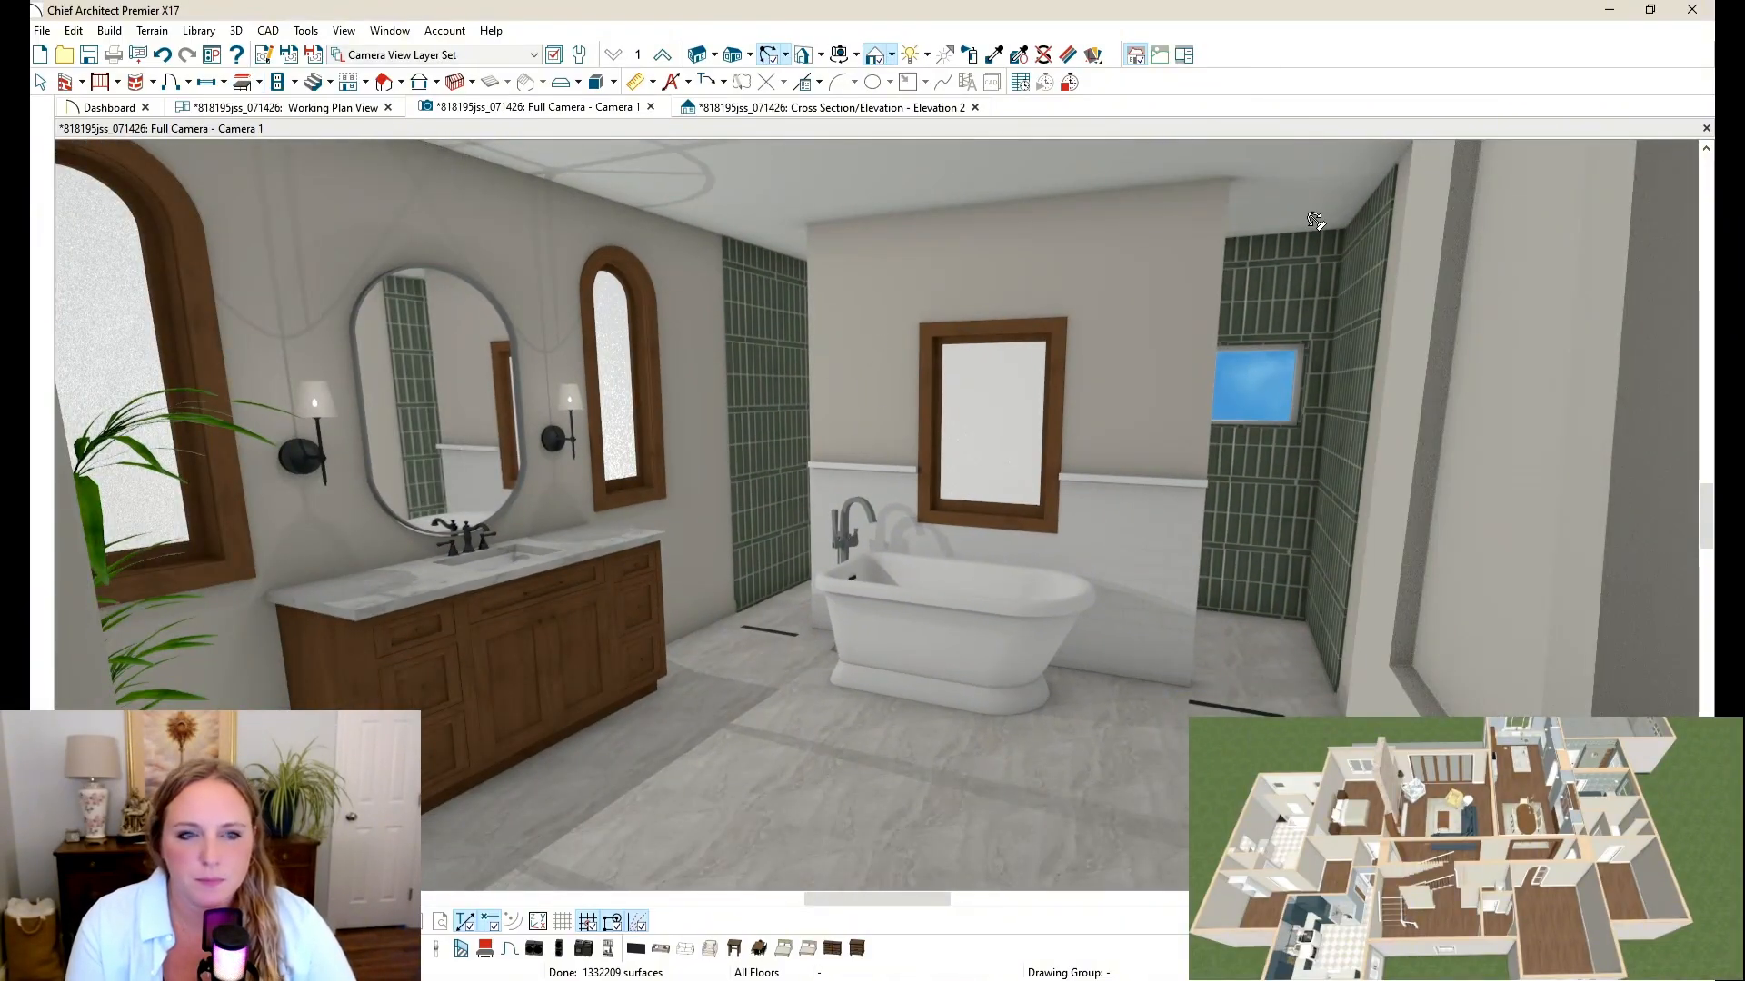
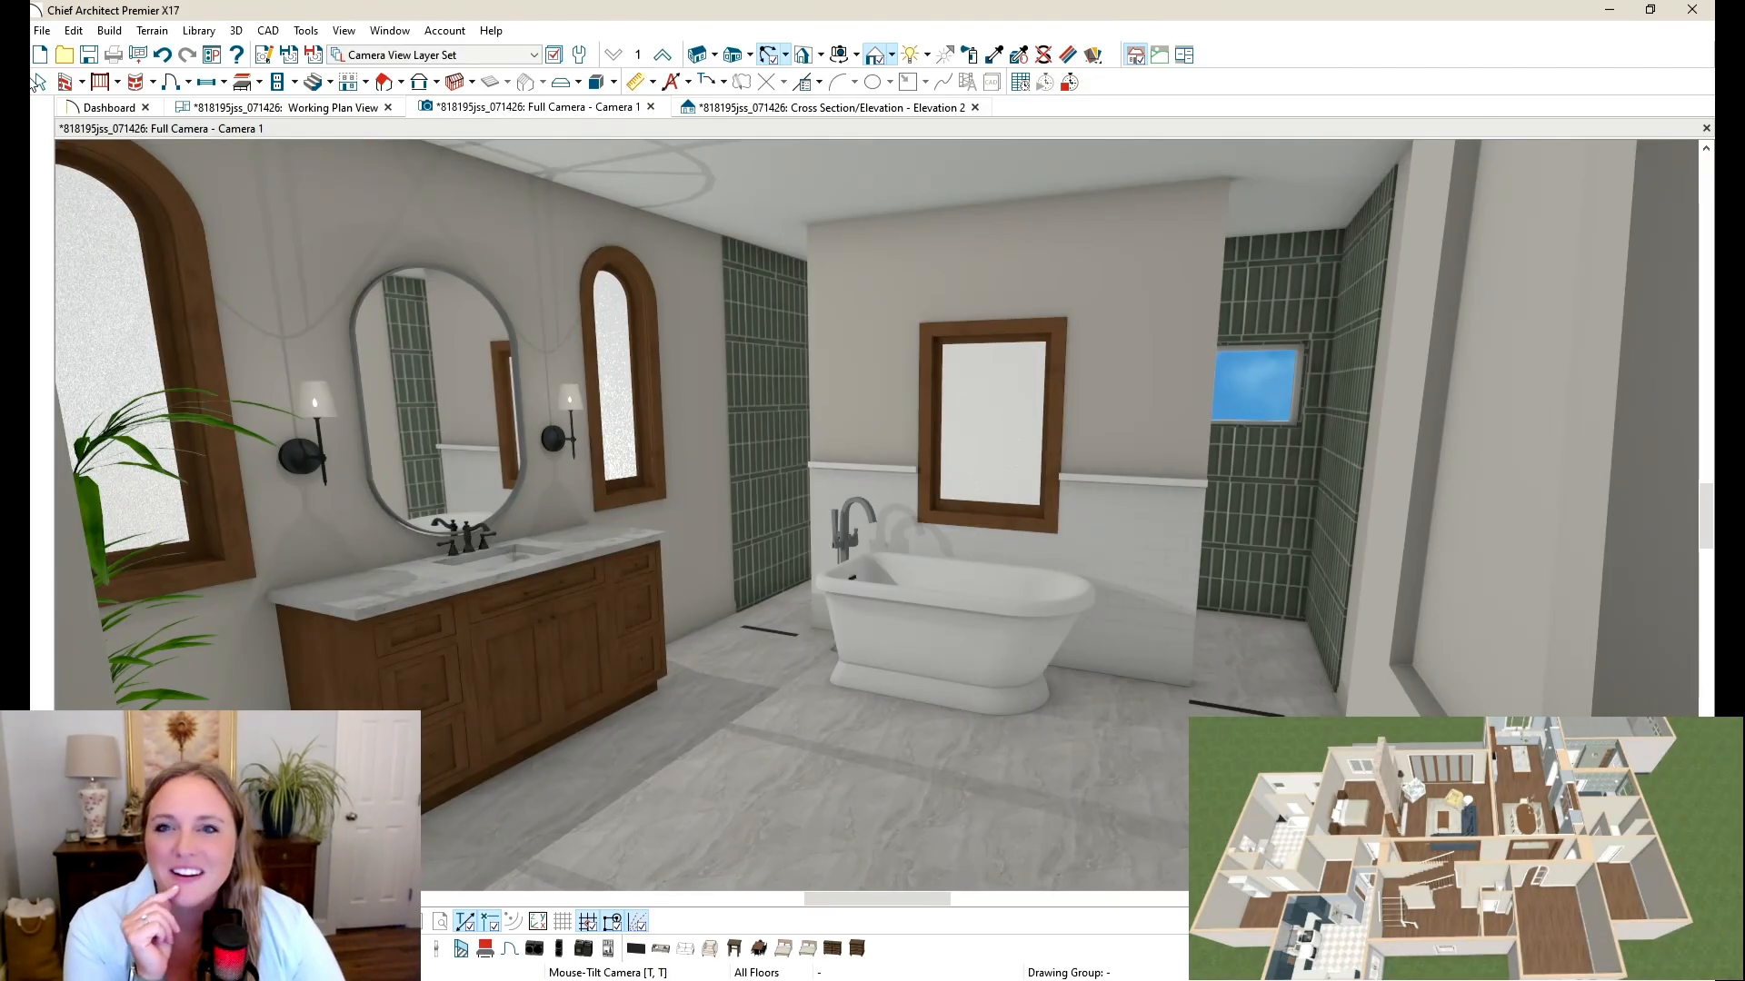
{"action": "key", "text": "space"}
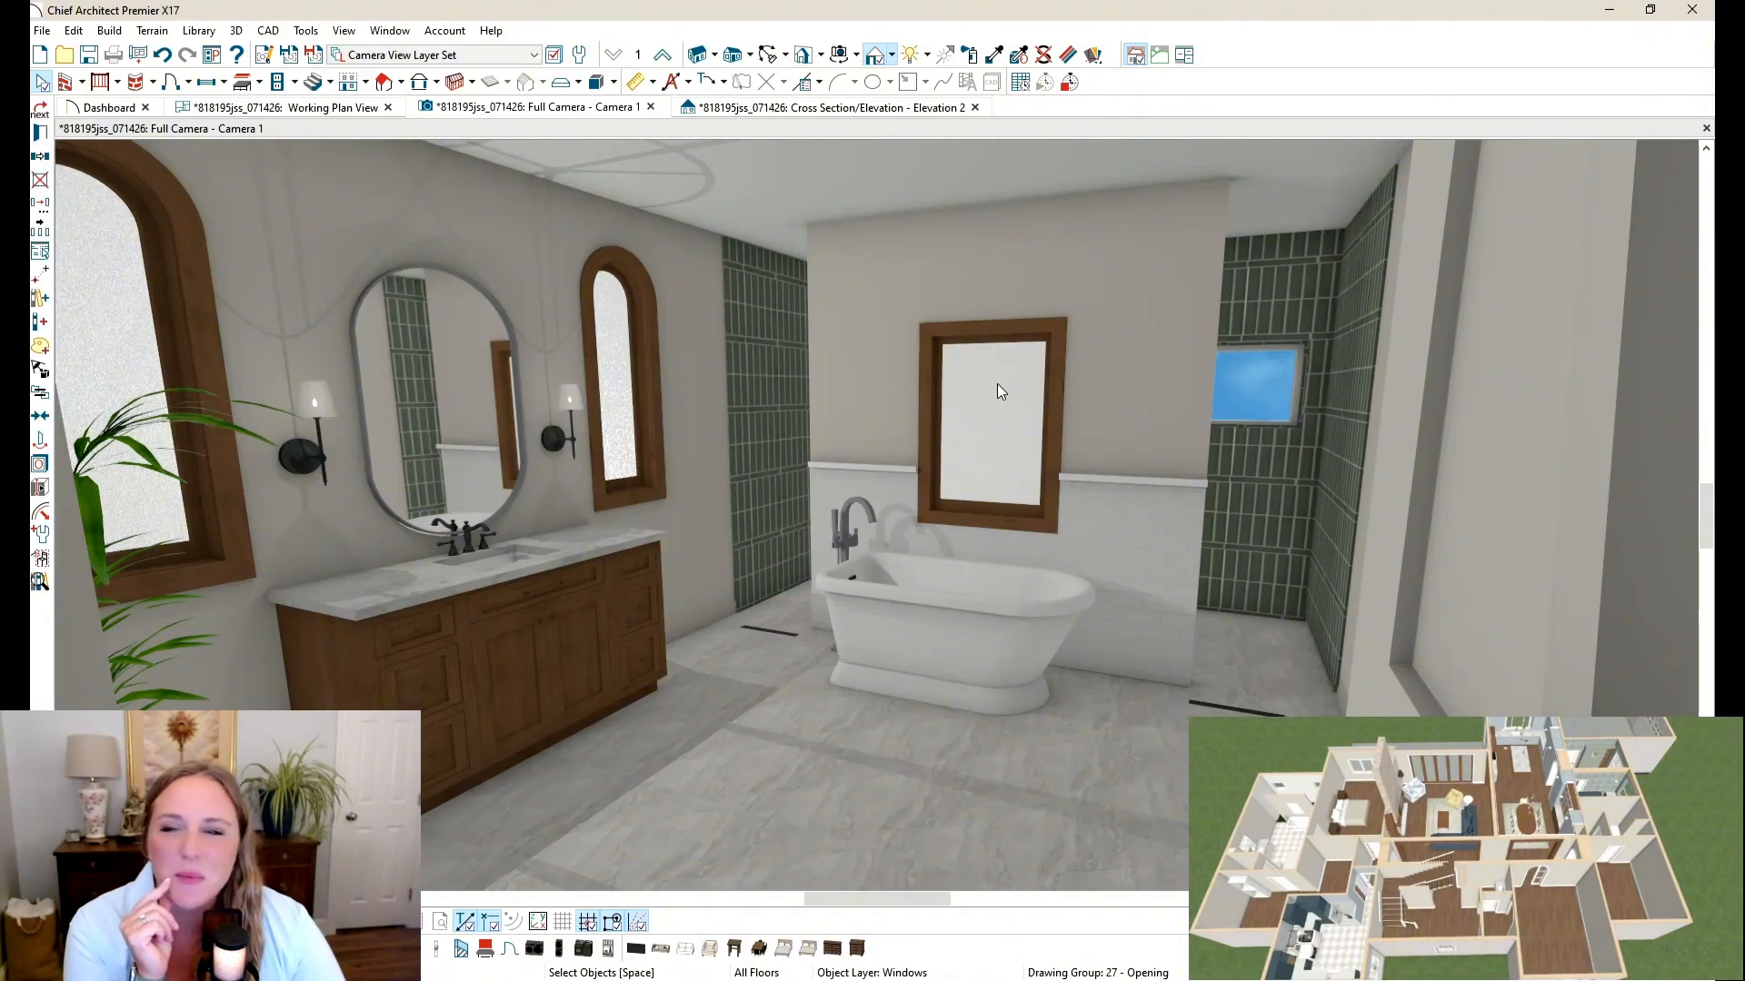
Step: Try a Round Top arch on the window behind the tub
{"action": "double_click", "coordinate": [996, 384]}
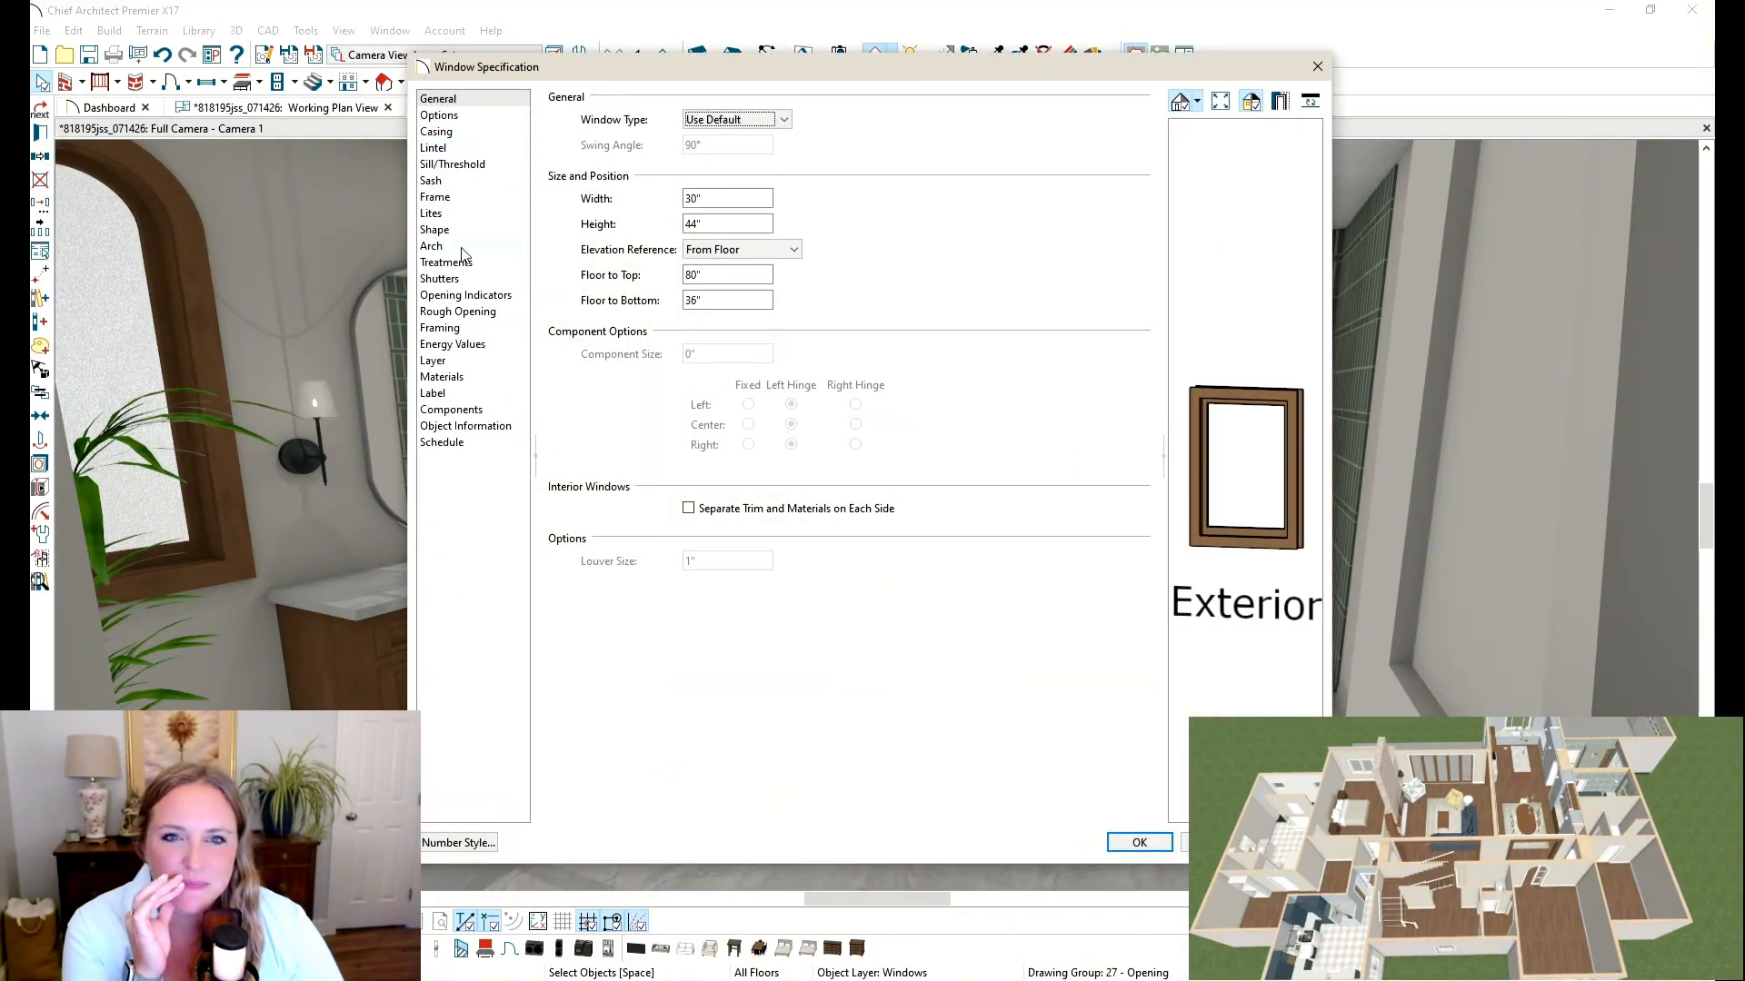
{"action": "left_click", "coordinate": [461, 248]}
{"action": "left_click", "coordinate": [668, 119]}
{"action": "left_click", "coordinate": [658, 153]}
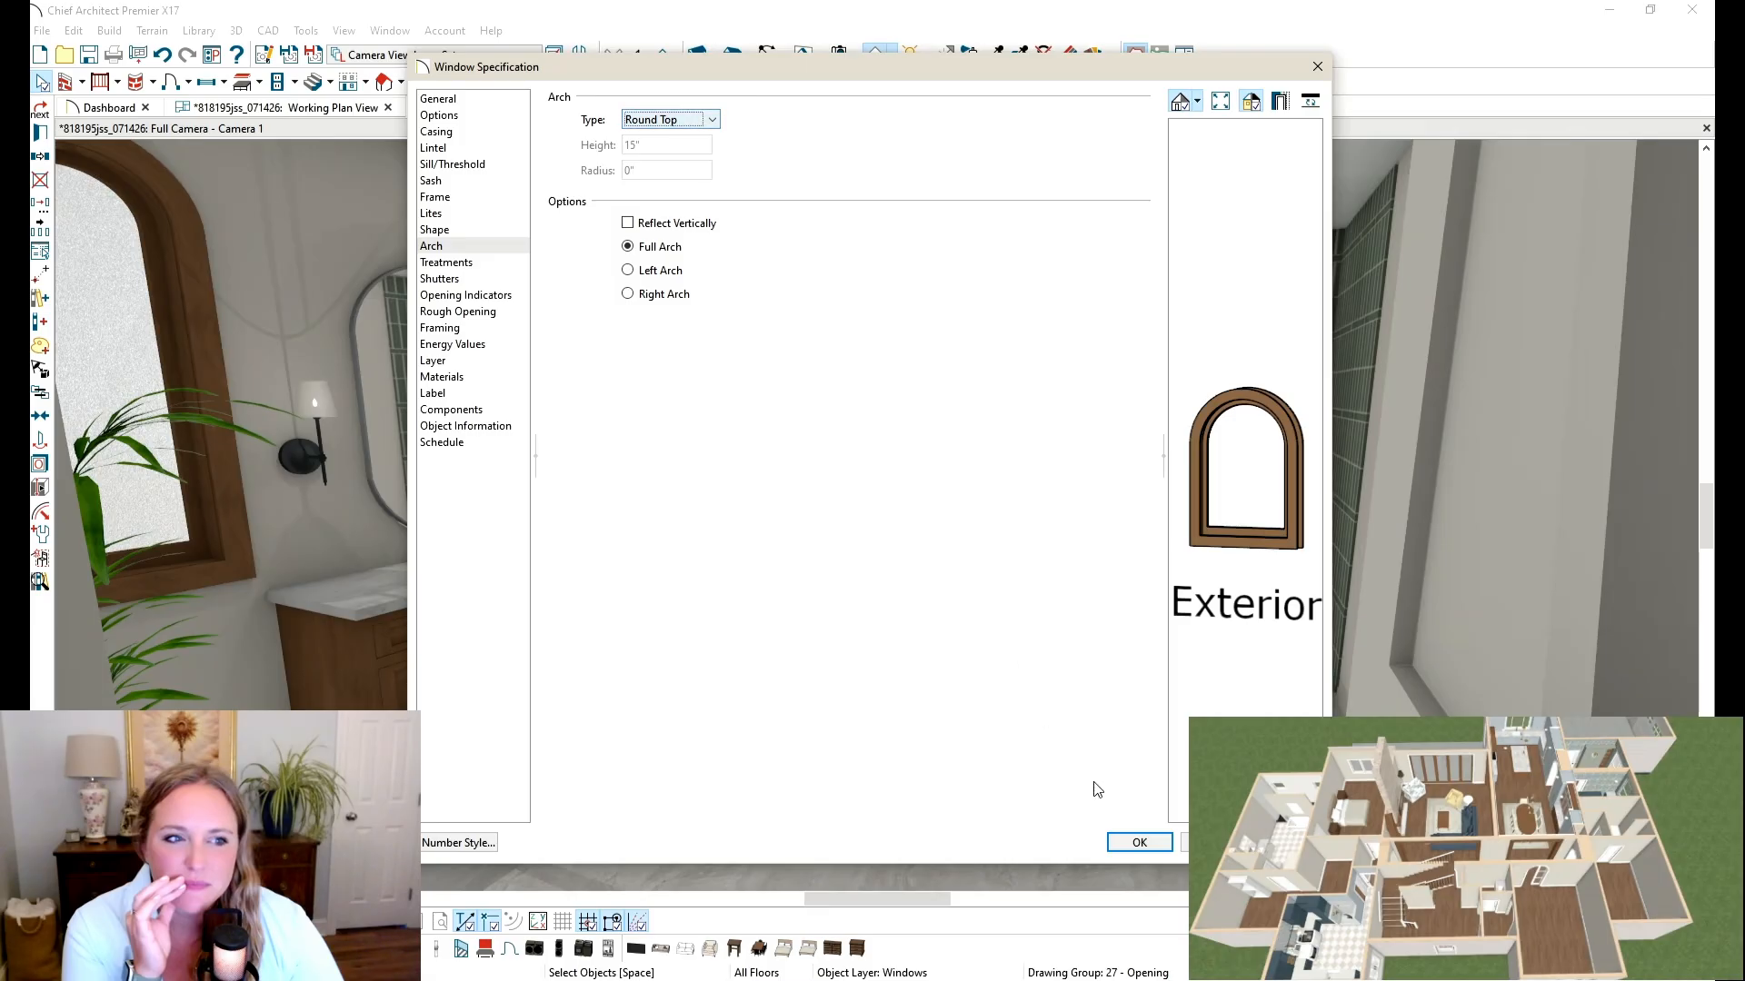
{"action": "left_click", "coordinate": [1139, 842]}
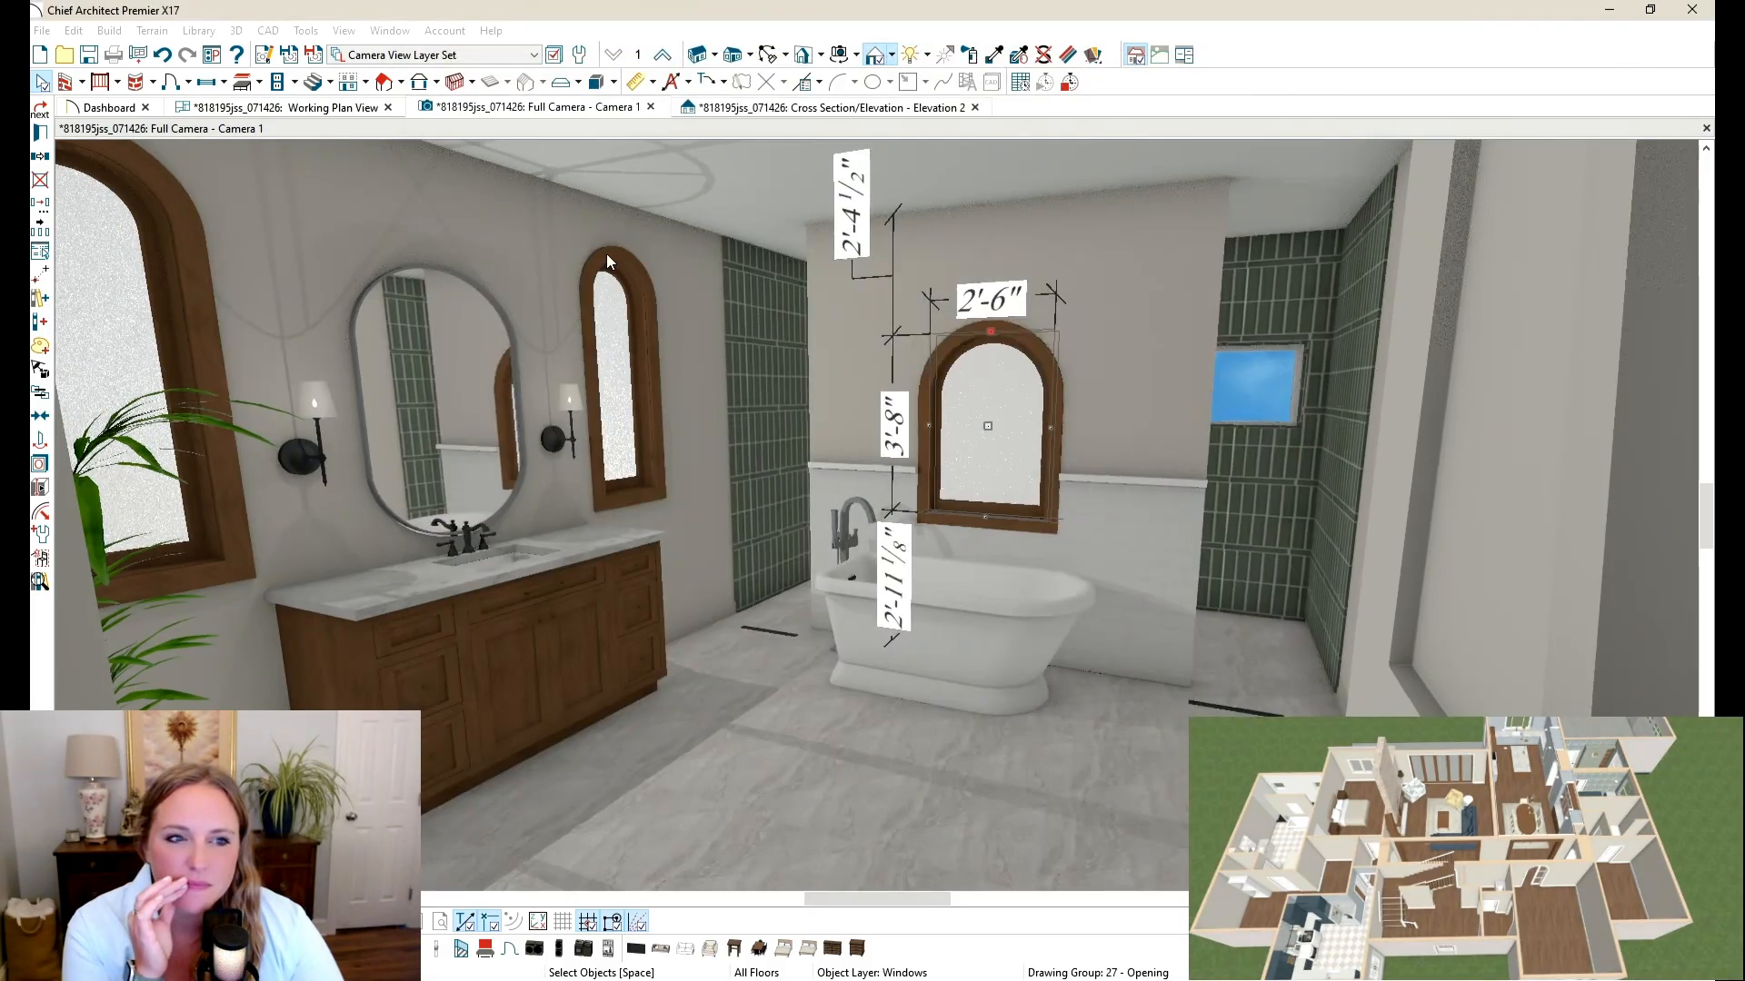
{"action": "left_click", "coordinate": [40, 85]}
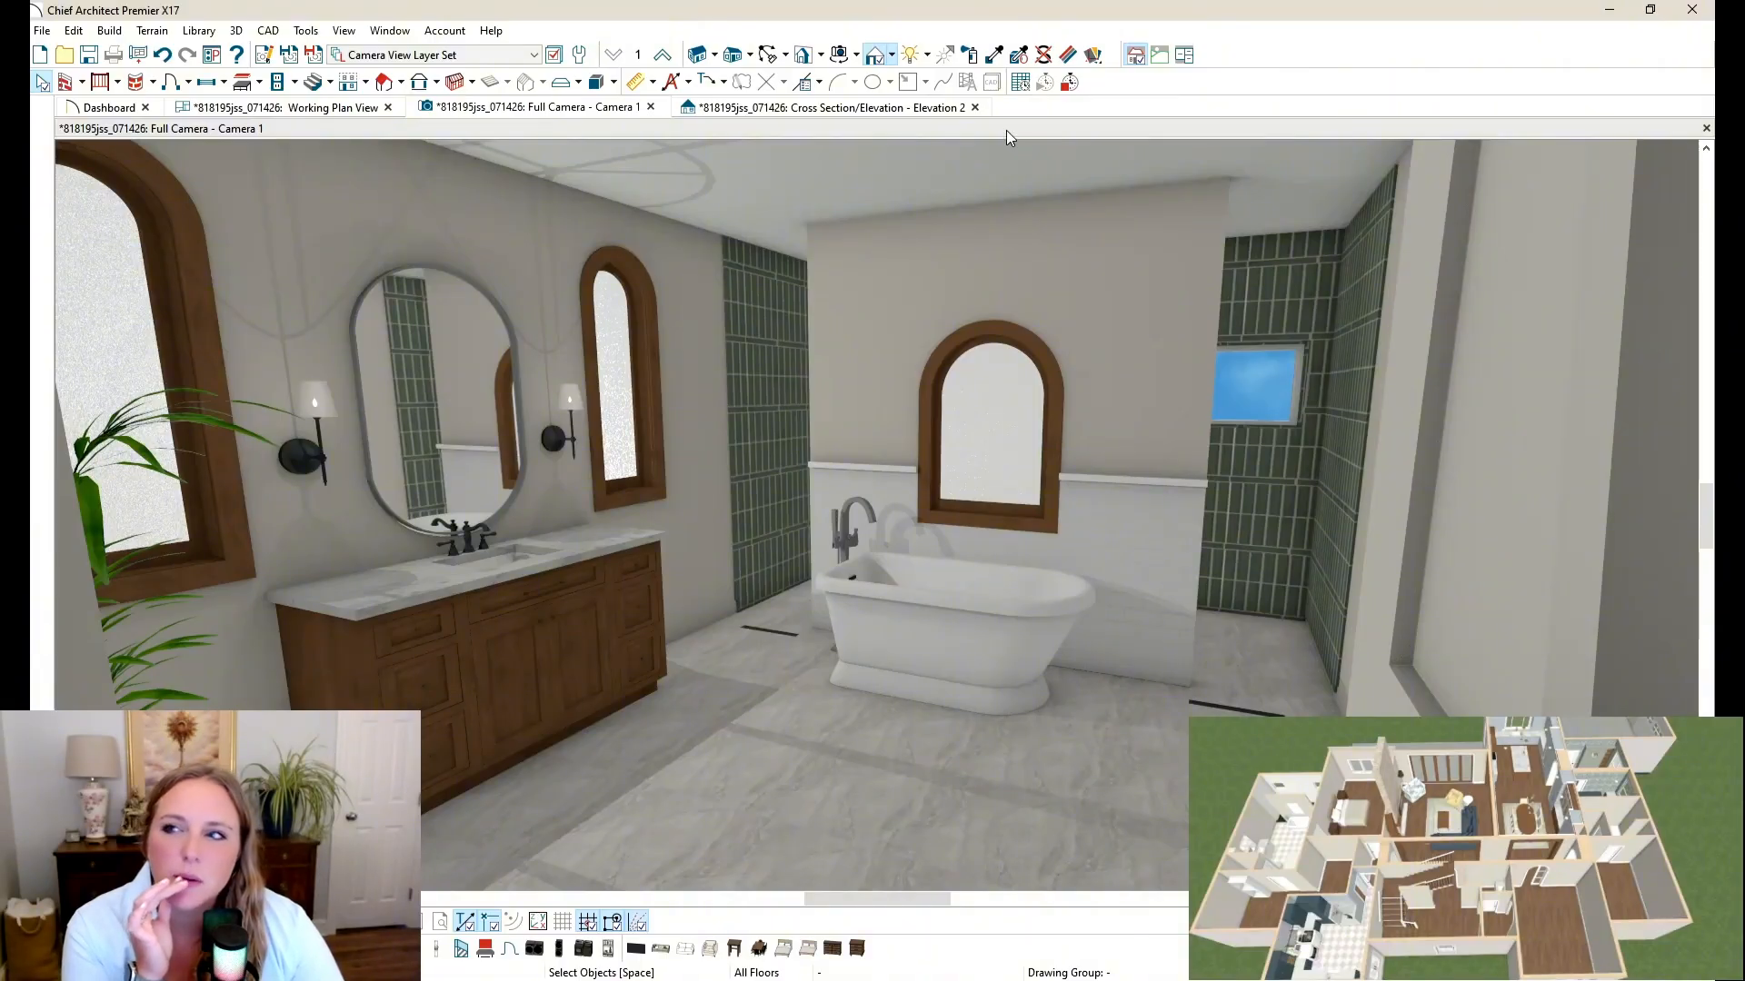
Step: Try narrowing the arched tub window to a width of 1'-7"
{"action": "left_click", "coordinate": [1061, 367]}
{"action": "left_click", "coordinate": [1027, 367]}
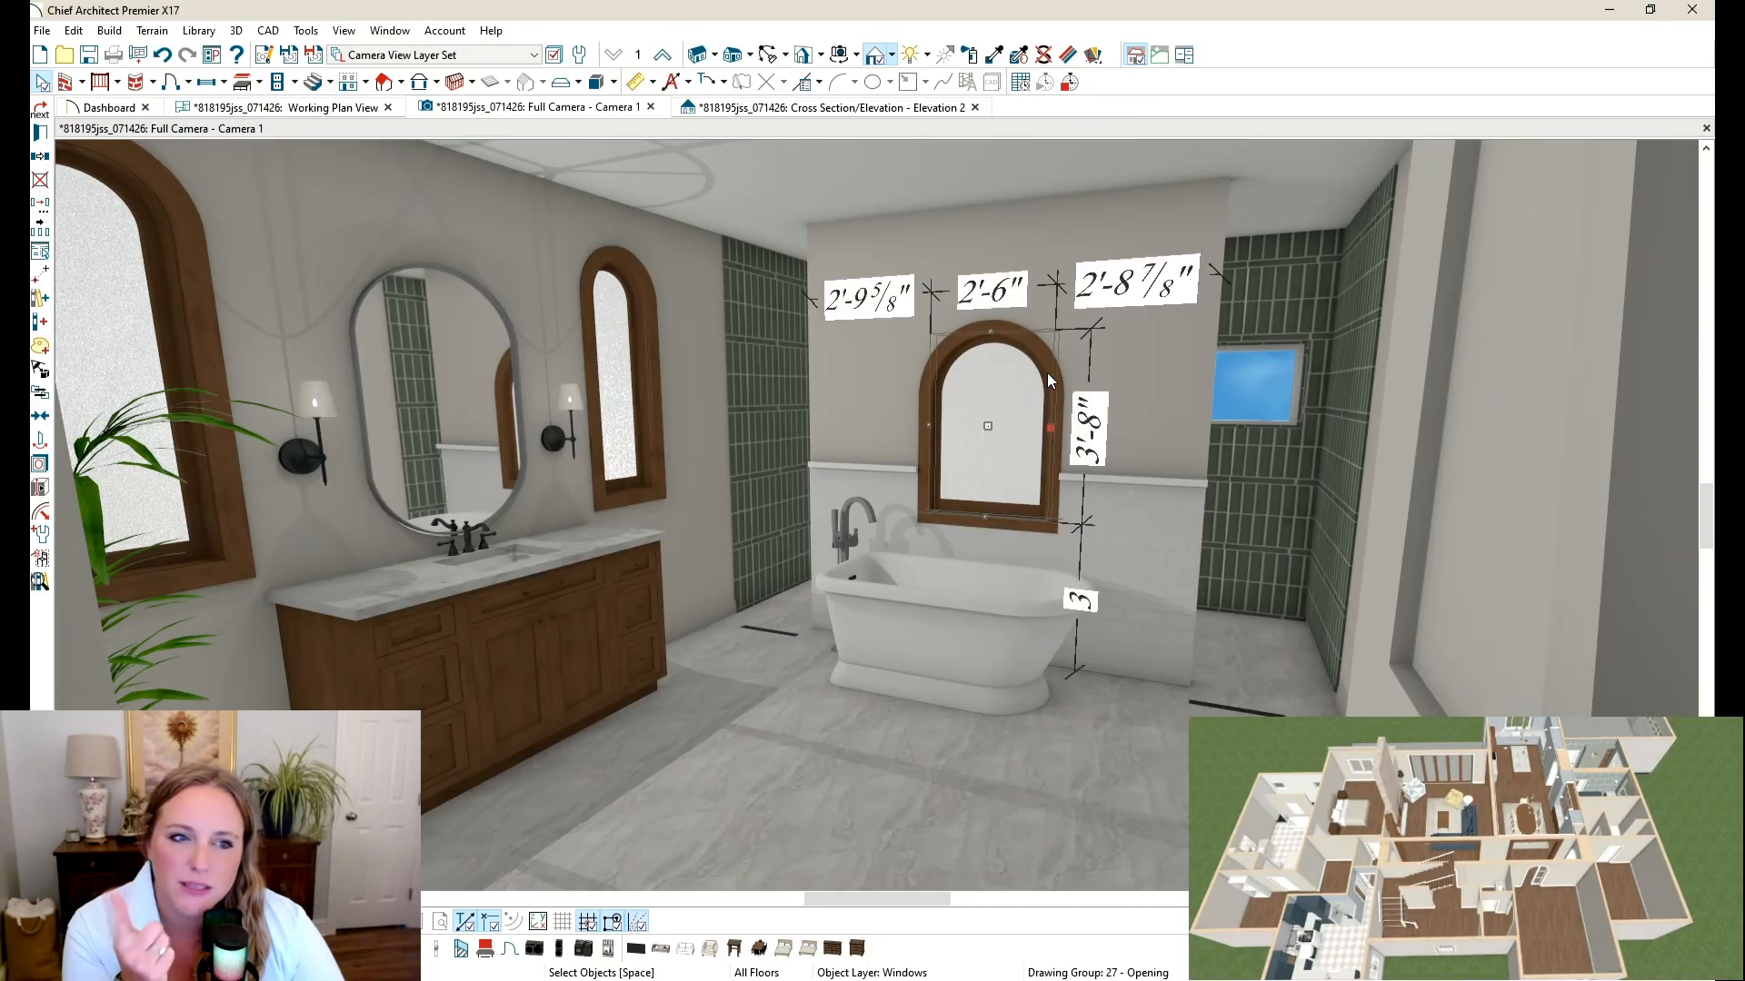
{"action": "left_click_drag", "start_coordinate": [1049, 427], "coordinate": [988, 424]}
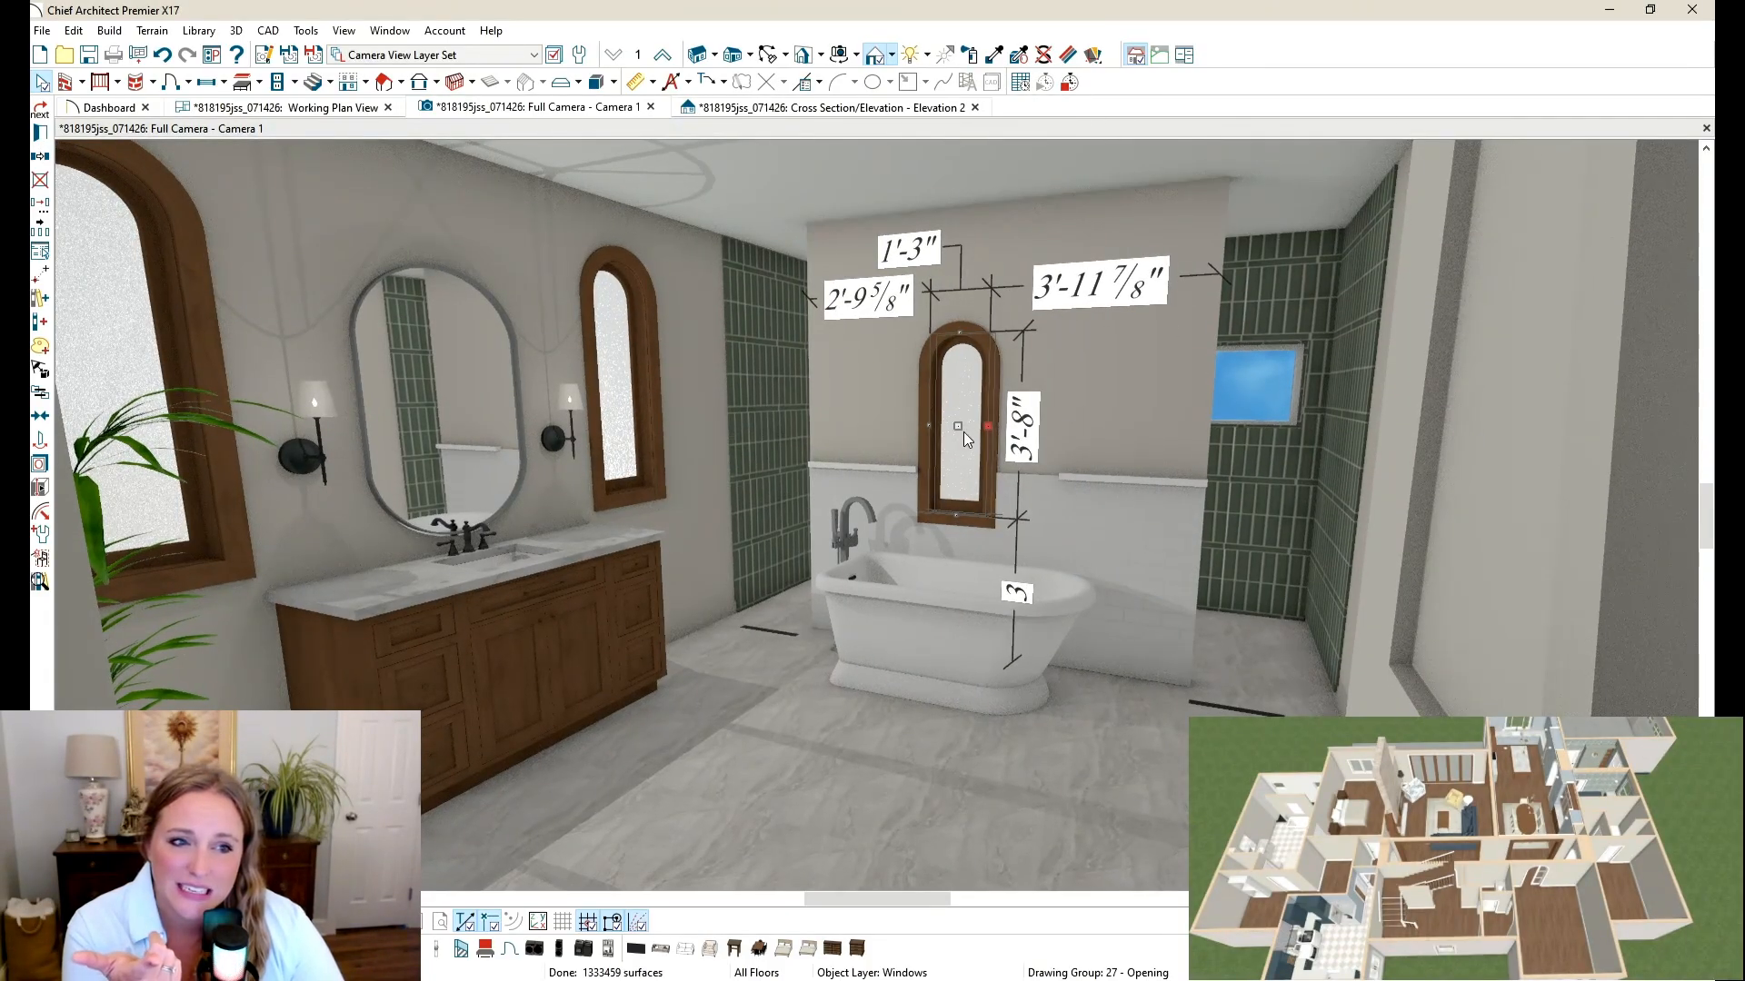
{"action": "left_click_drag", "start_coordinate": [987, 426], "coordinate": [1004, 426]}
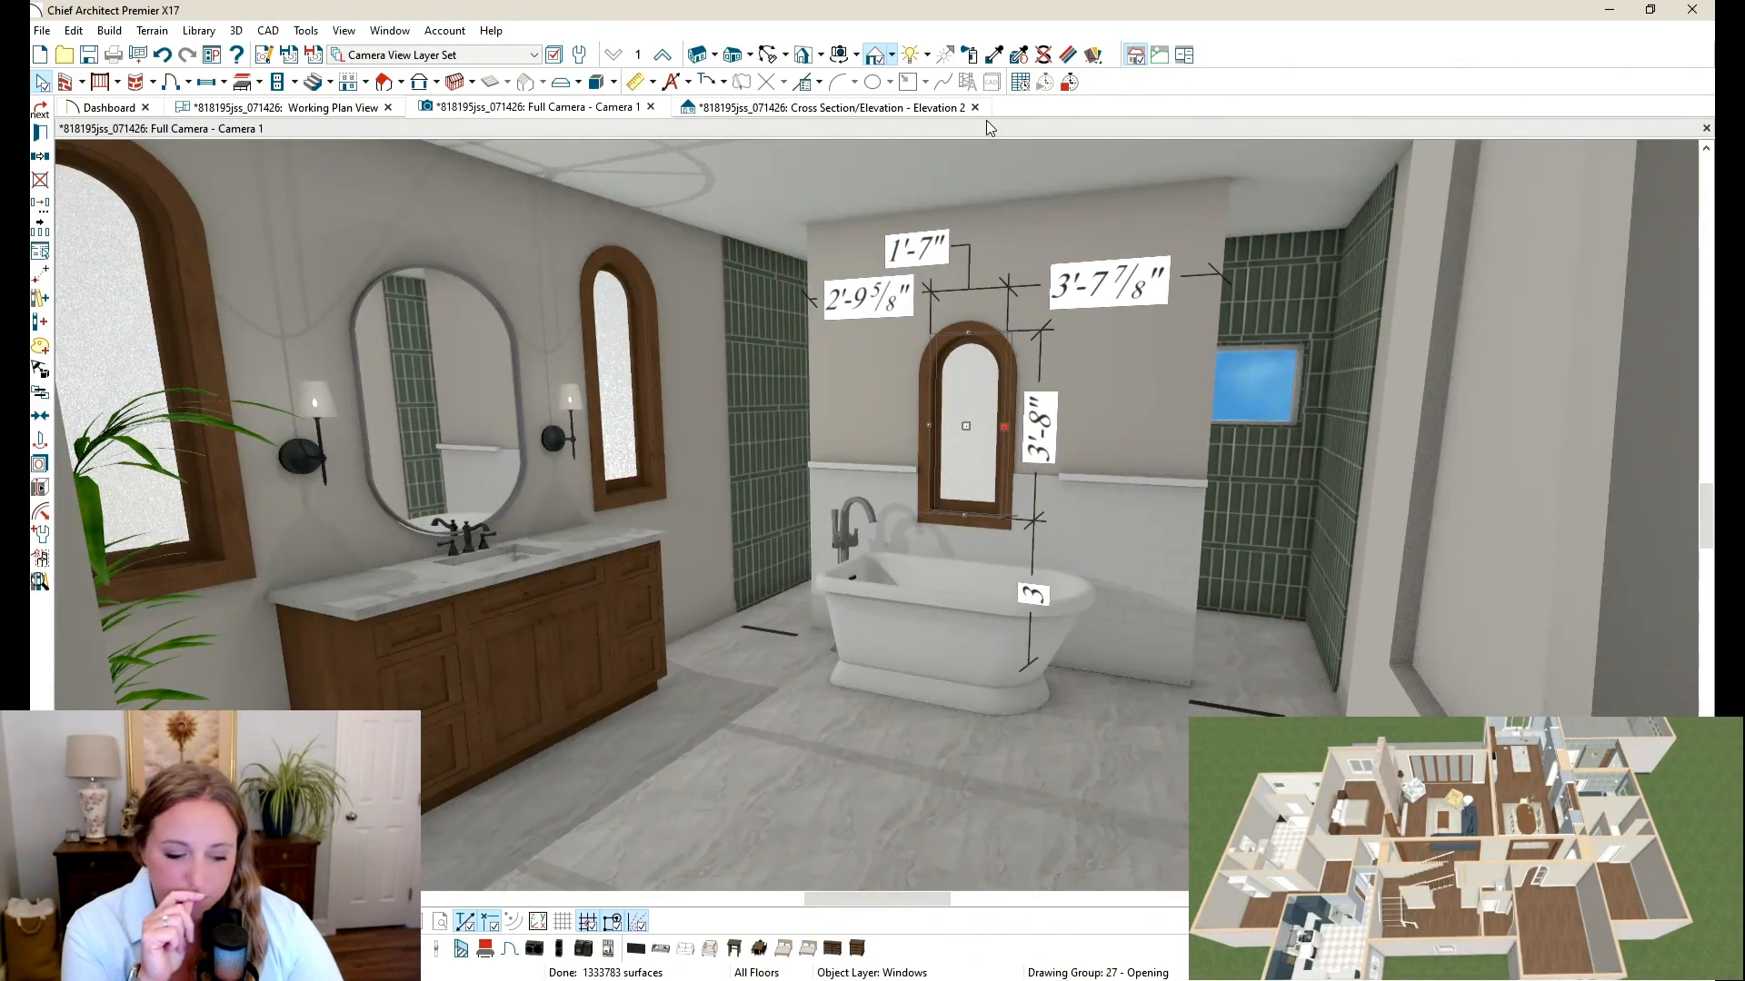
Step: Try replacing the tub window with a copy of the narrow arched window beside the vanity, shifted slightly toward the vanity side
{"action": "key", "text": "Delete"}
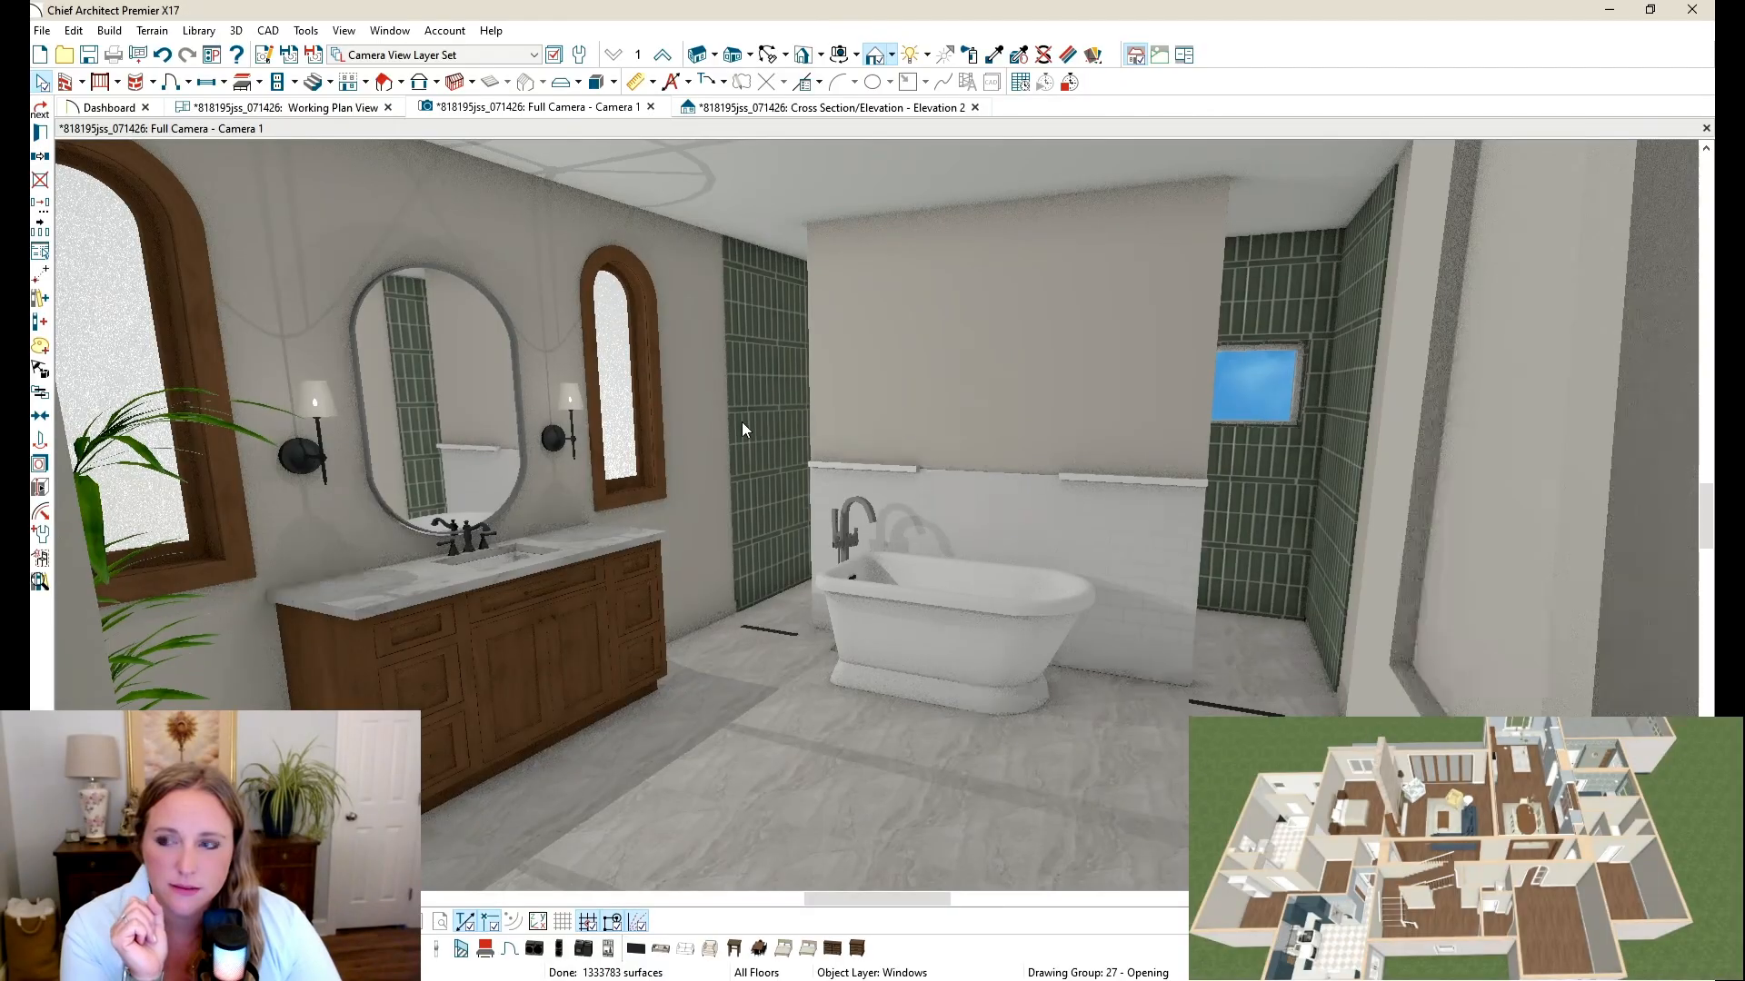
{"action": "left_click", "coordinate": [622, 368]}
{"action": "key", "text": "ctrl+c"}
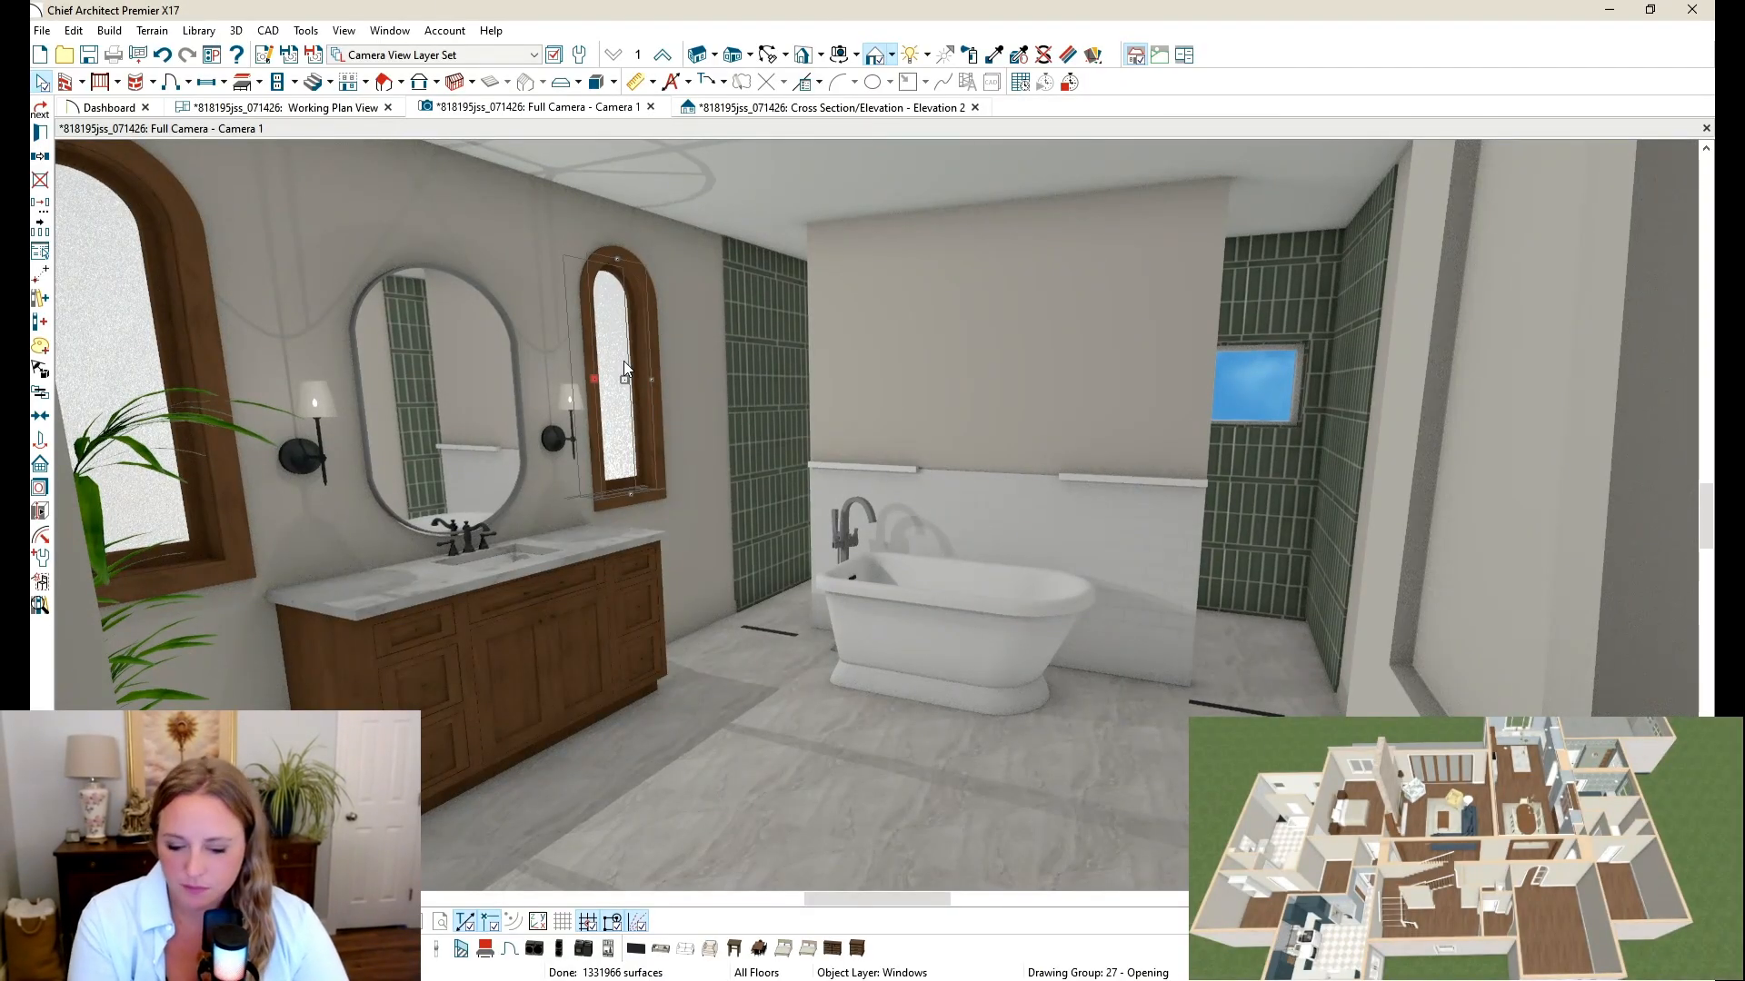
{"action": "key", "text": "ctrl+v"}
{"action": "left_click", "coordinate": [1009, 388]}
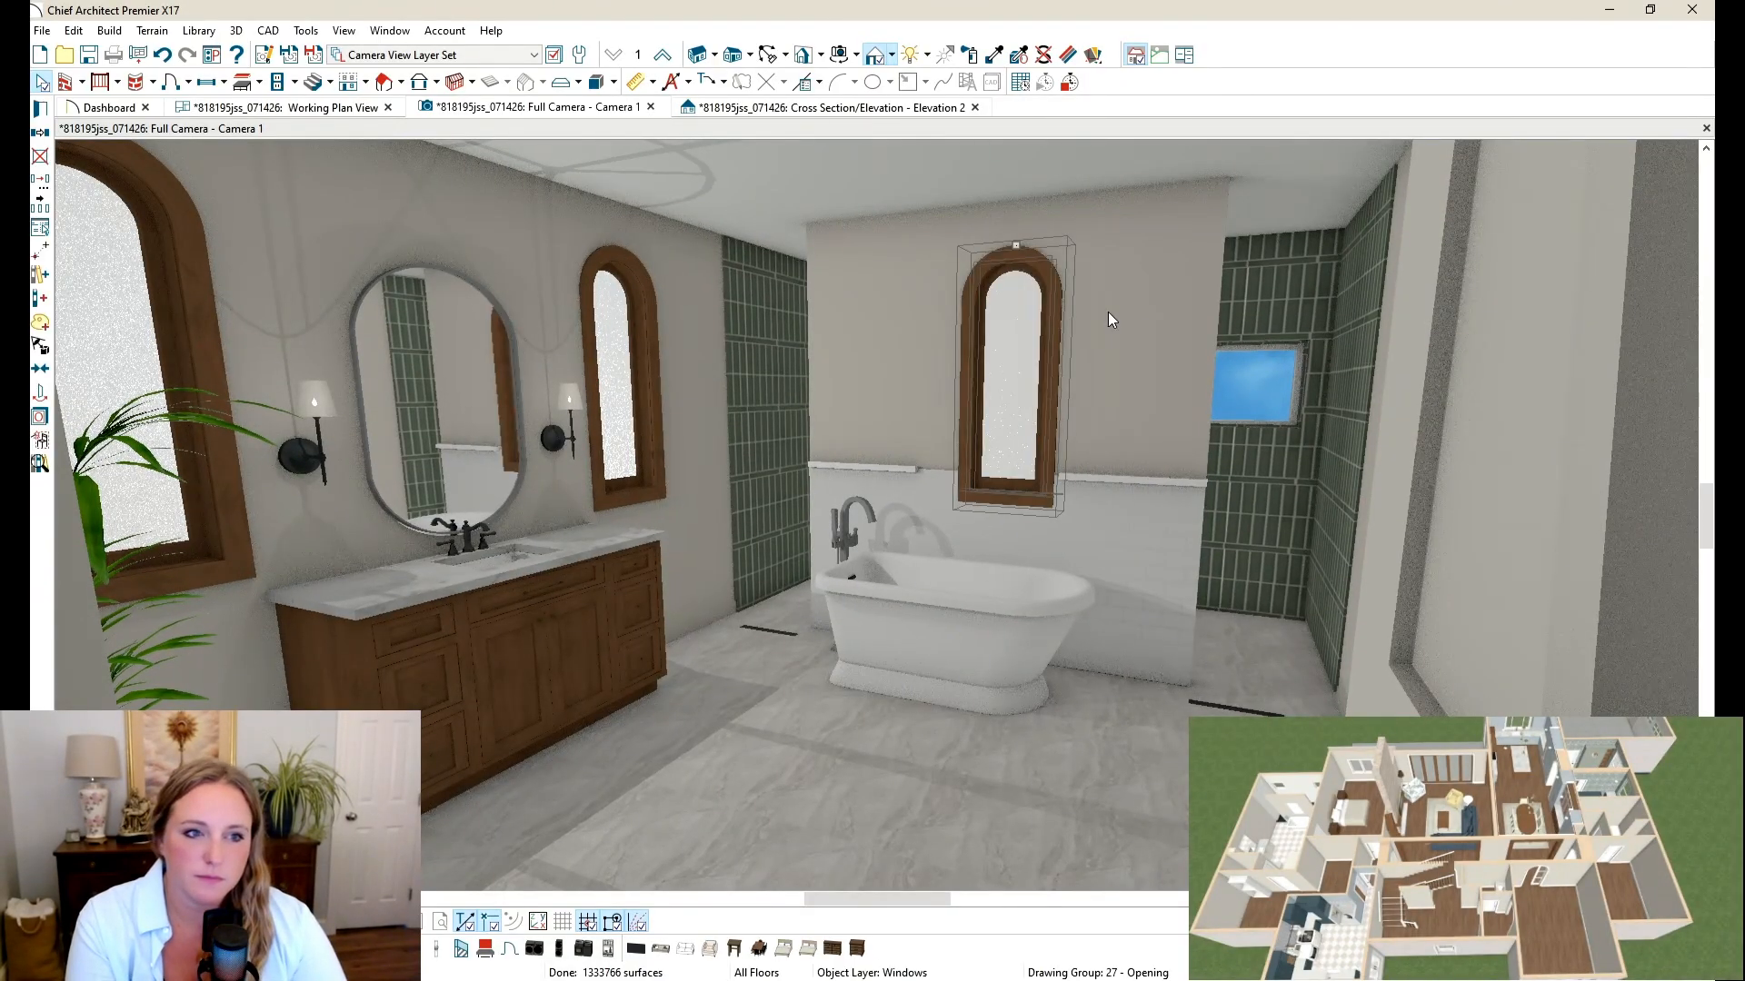
{"action": "key", "text": "Left"}
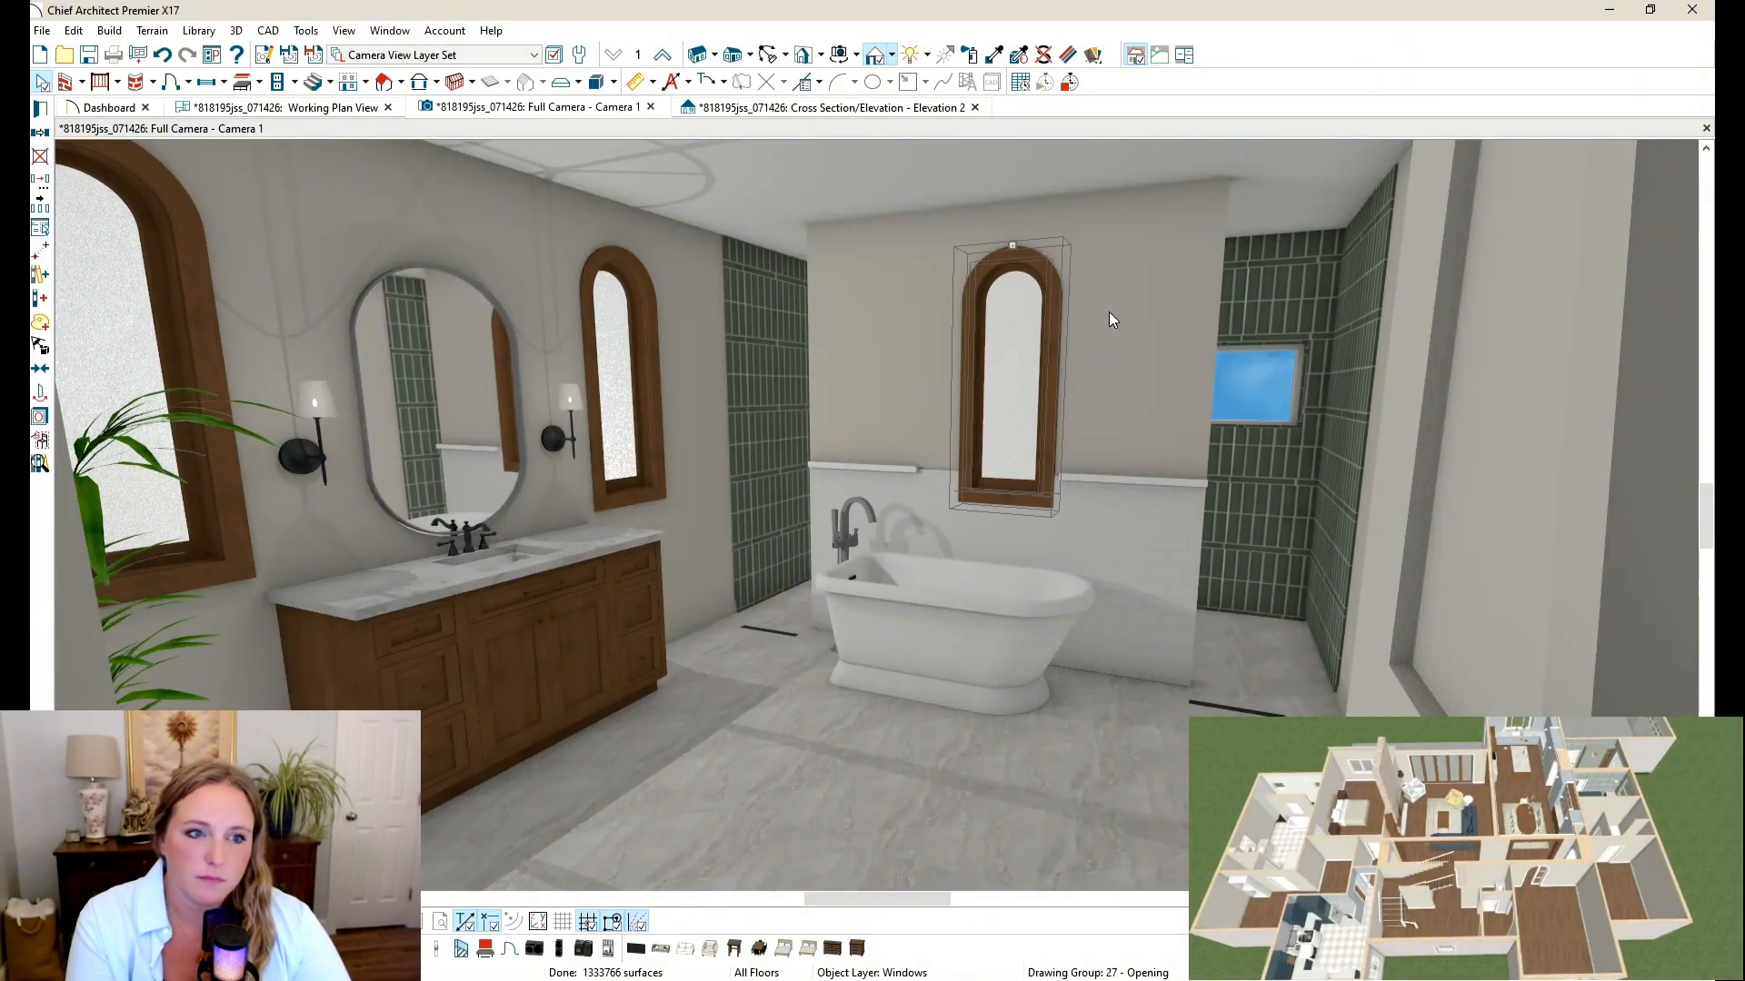
{"action": "key", "text": "Left"}
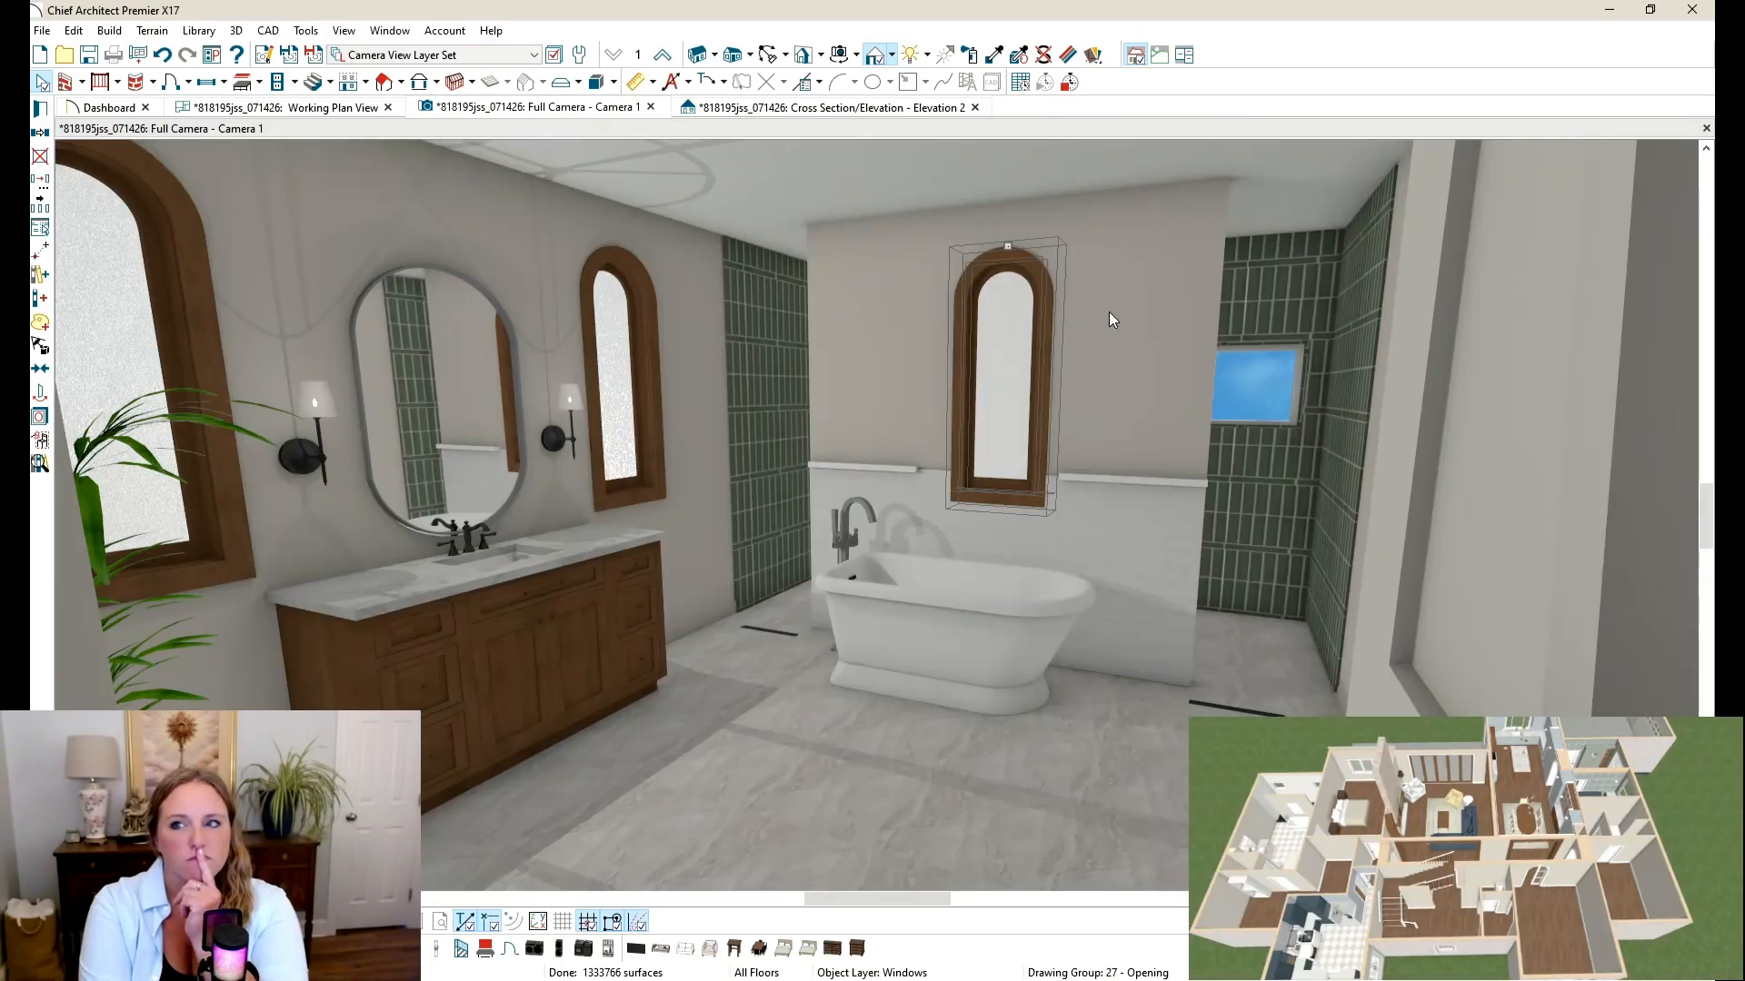
{"action": "key", "text": "ctrl+v"}
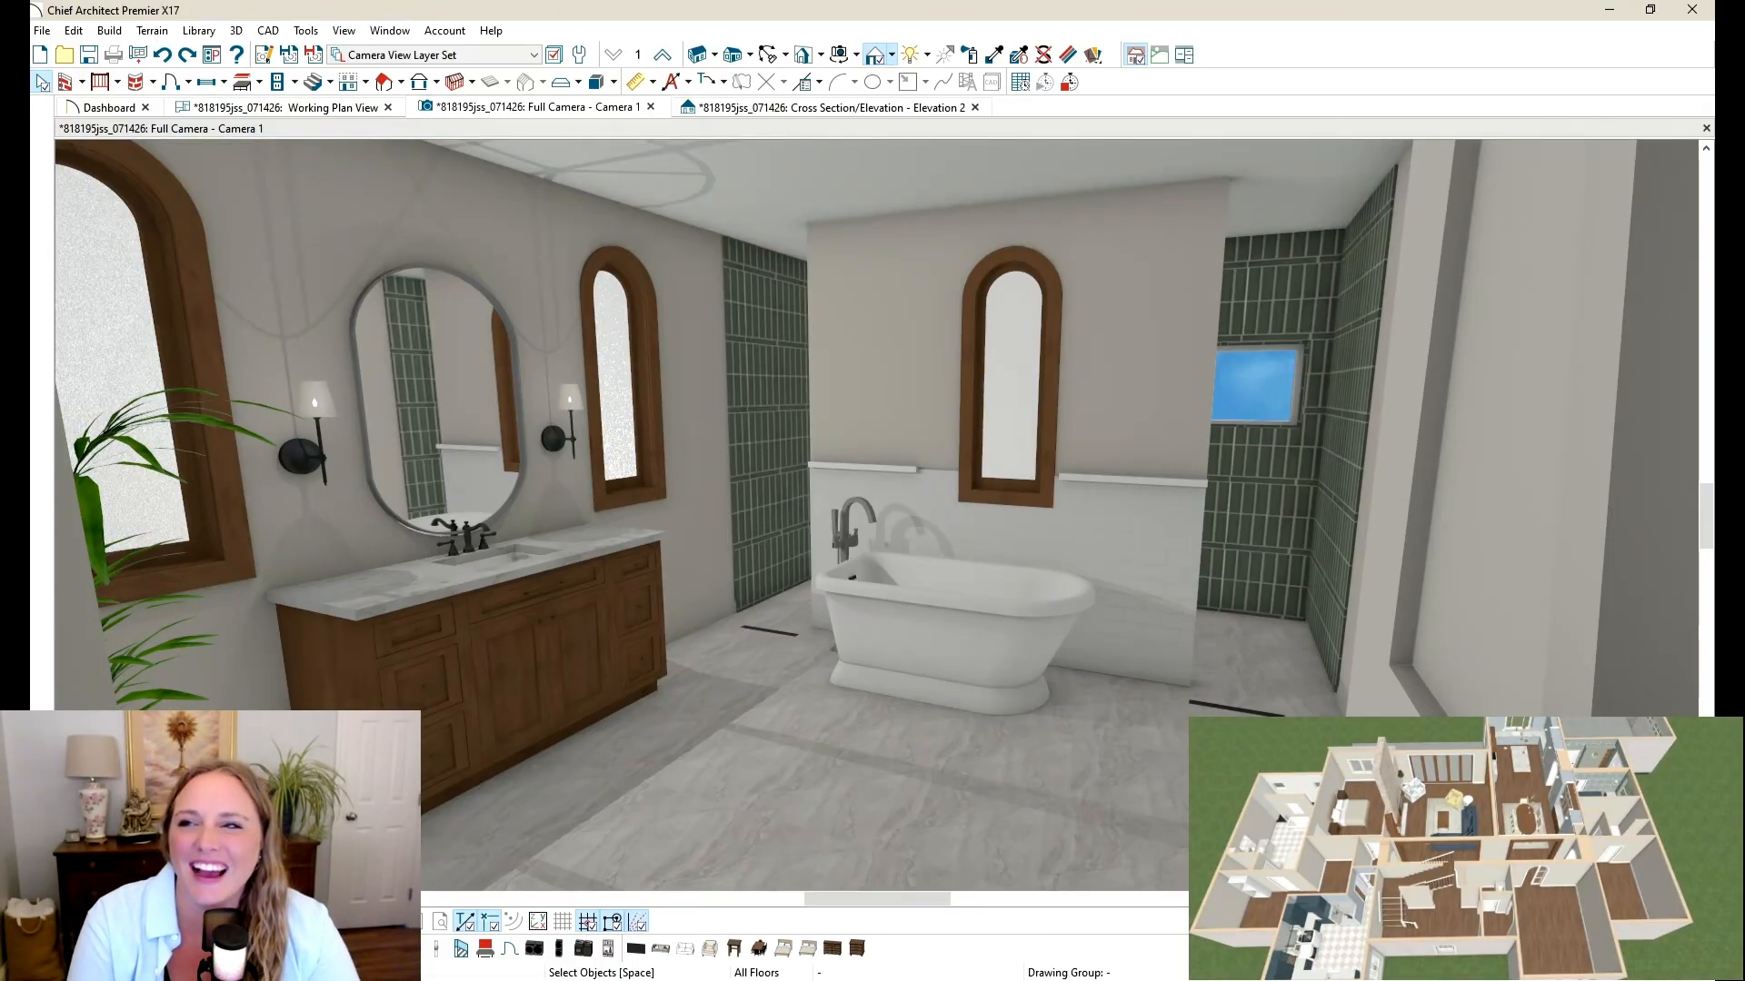
Step: Undo the tub window's replacement, narrowing and round top to restore the rectangular window
{"action": "left_click", "coordinate": [768, 55]}
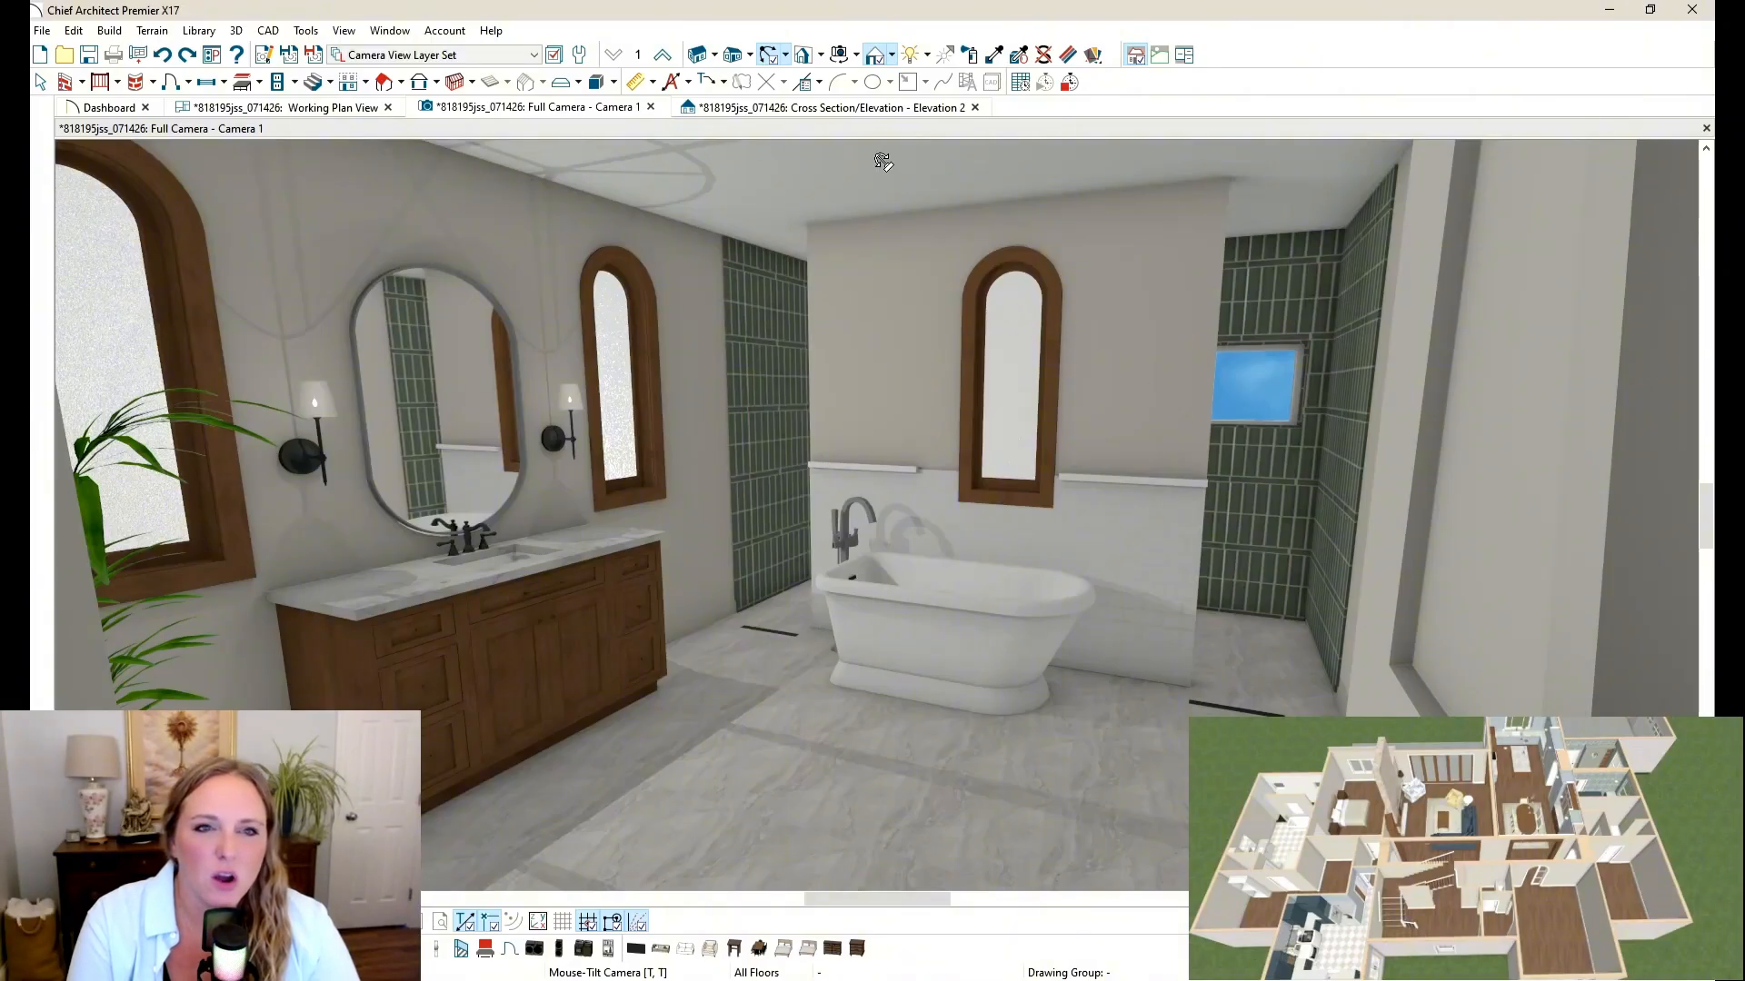
{"action": "key", "text": "ctrl+z"}
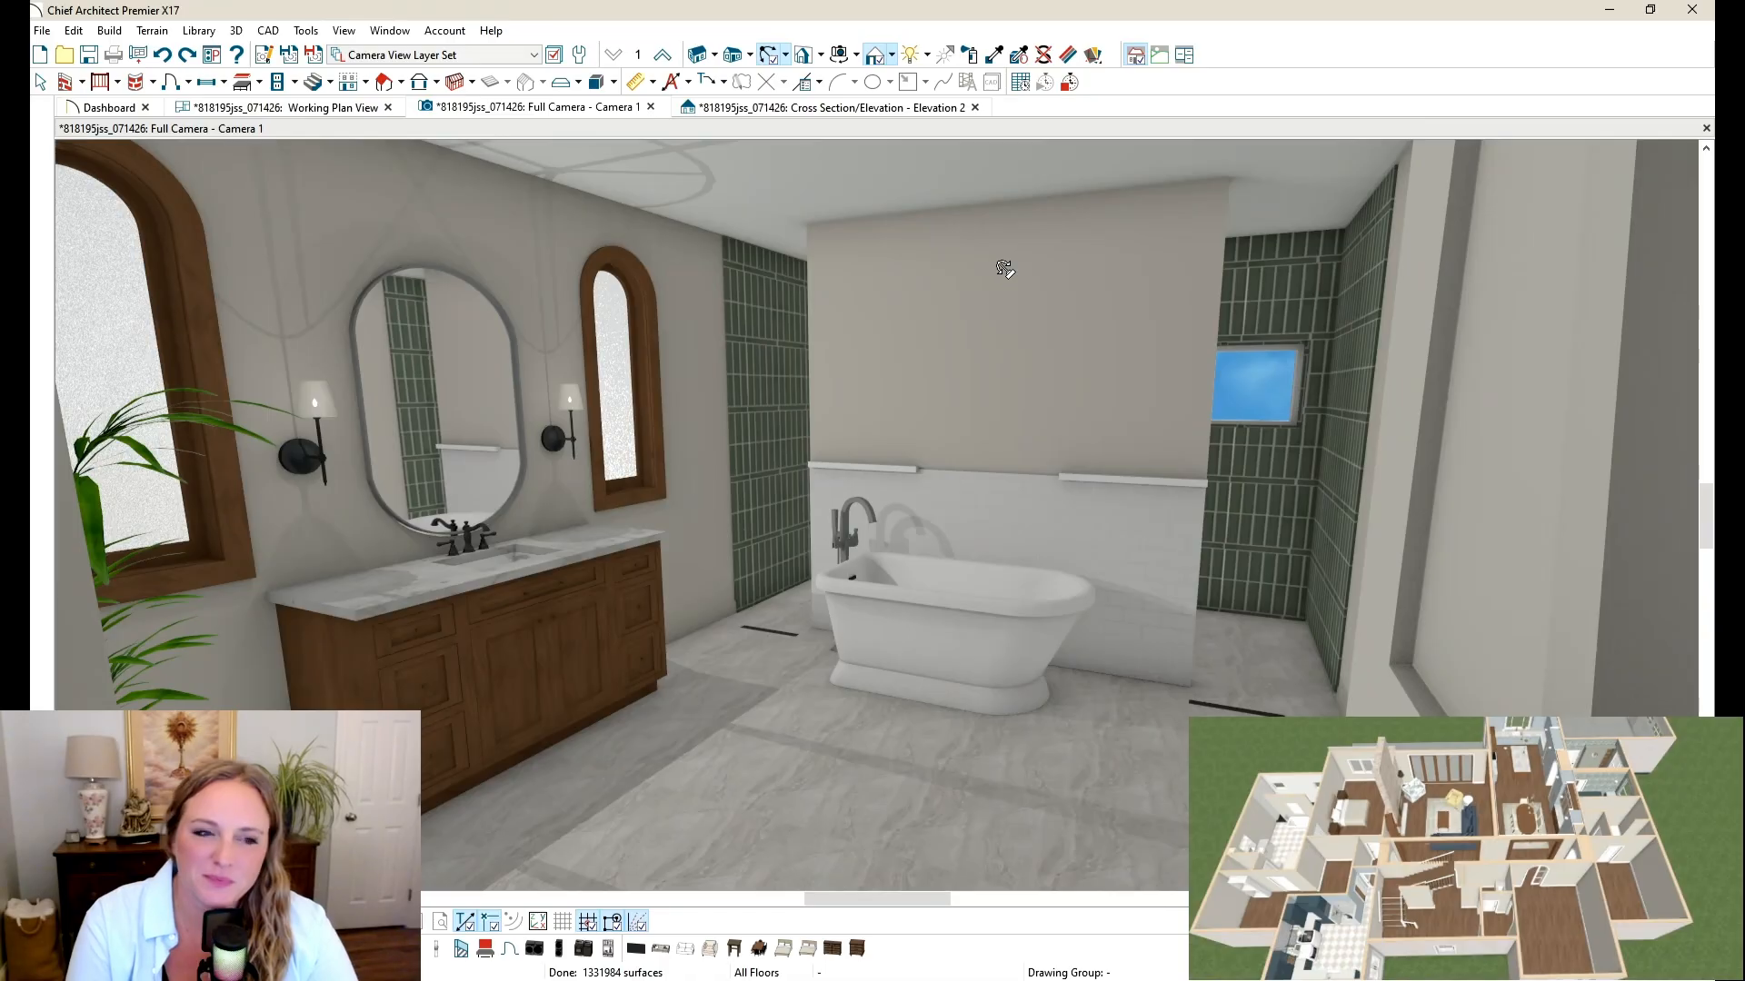
{"action": "key", "text": "ctrl+y"}
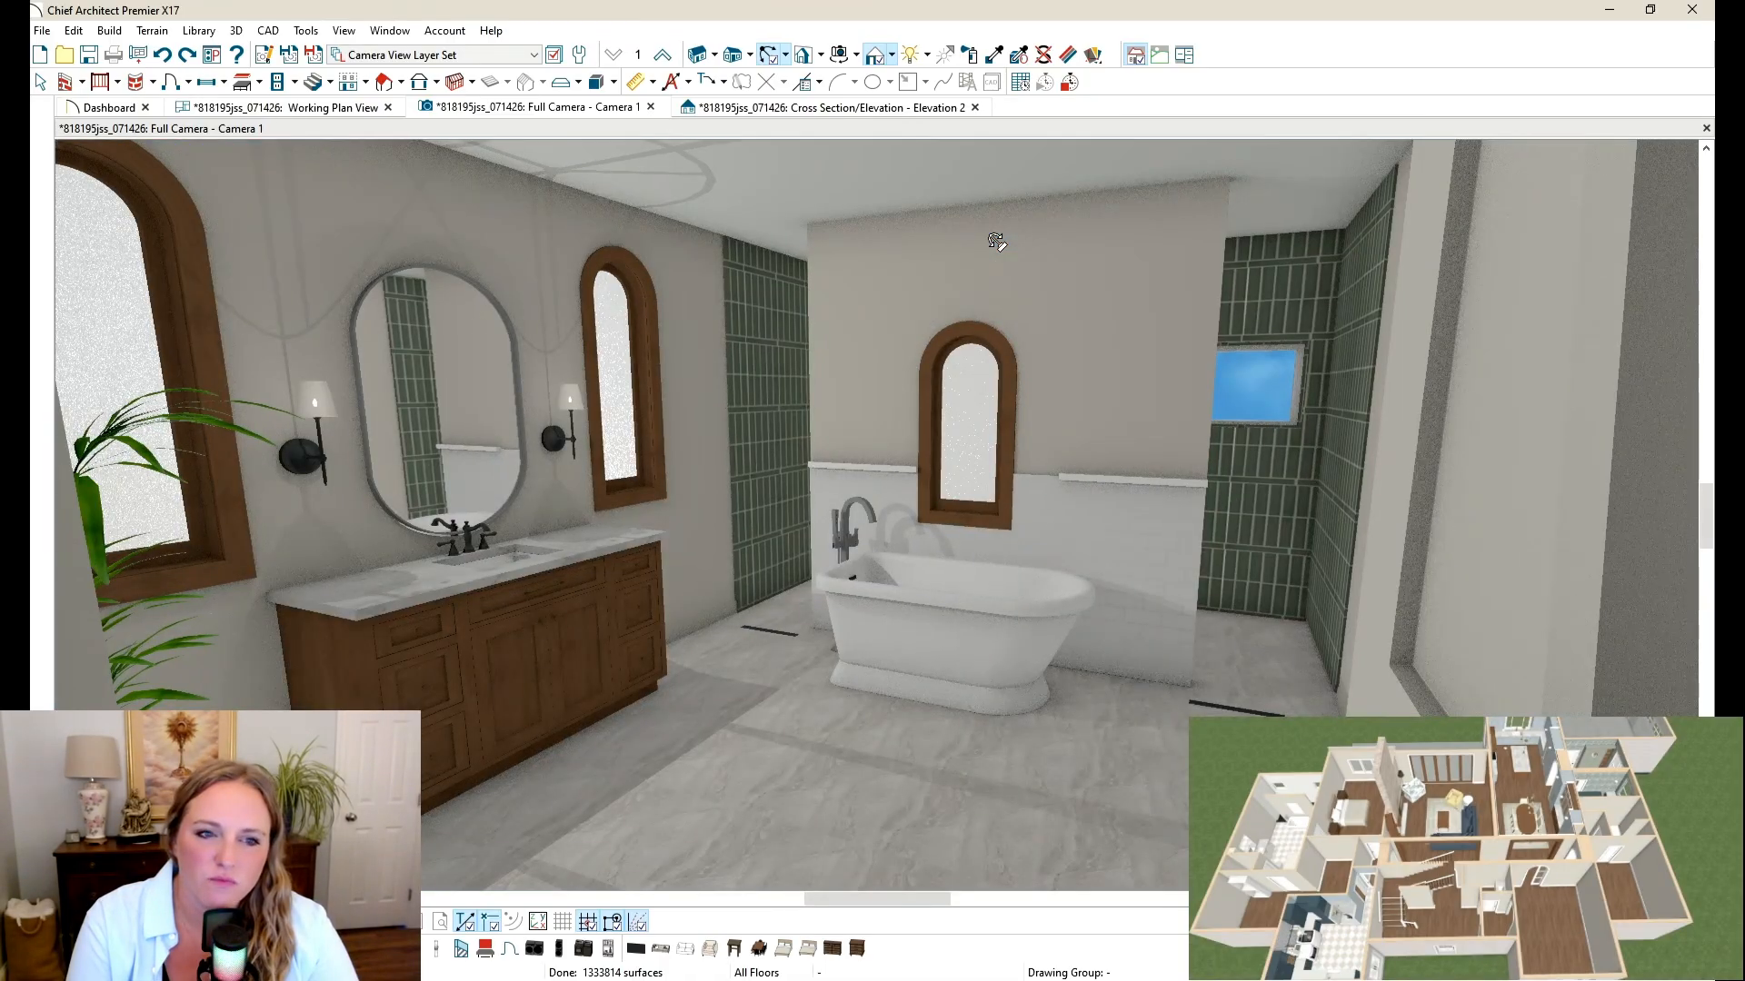
{"action": "key", "text": "ctrl+z"}
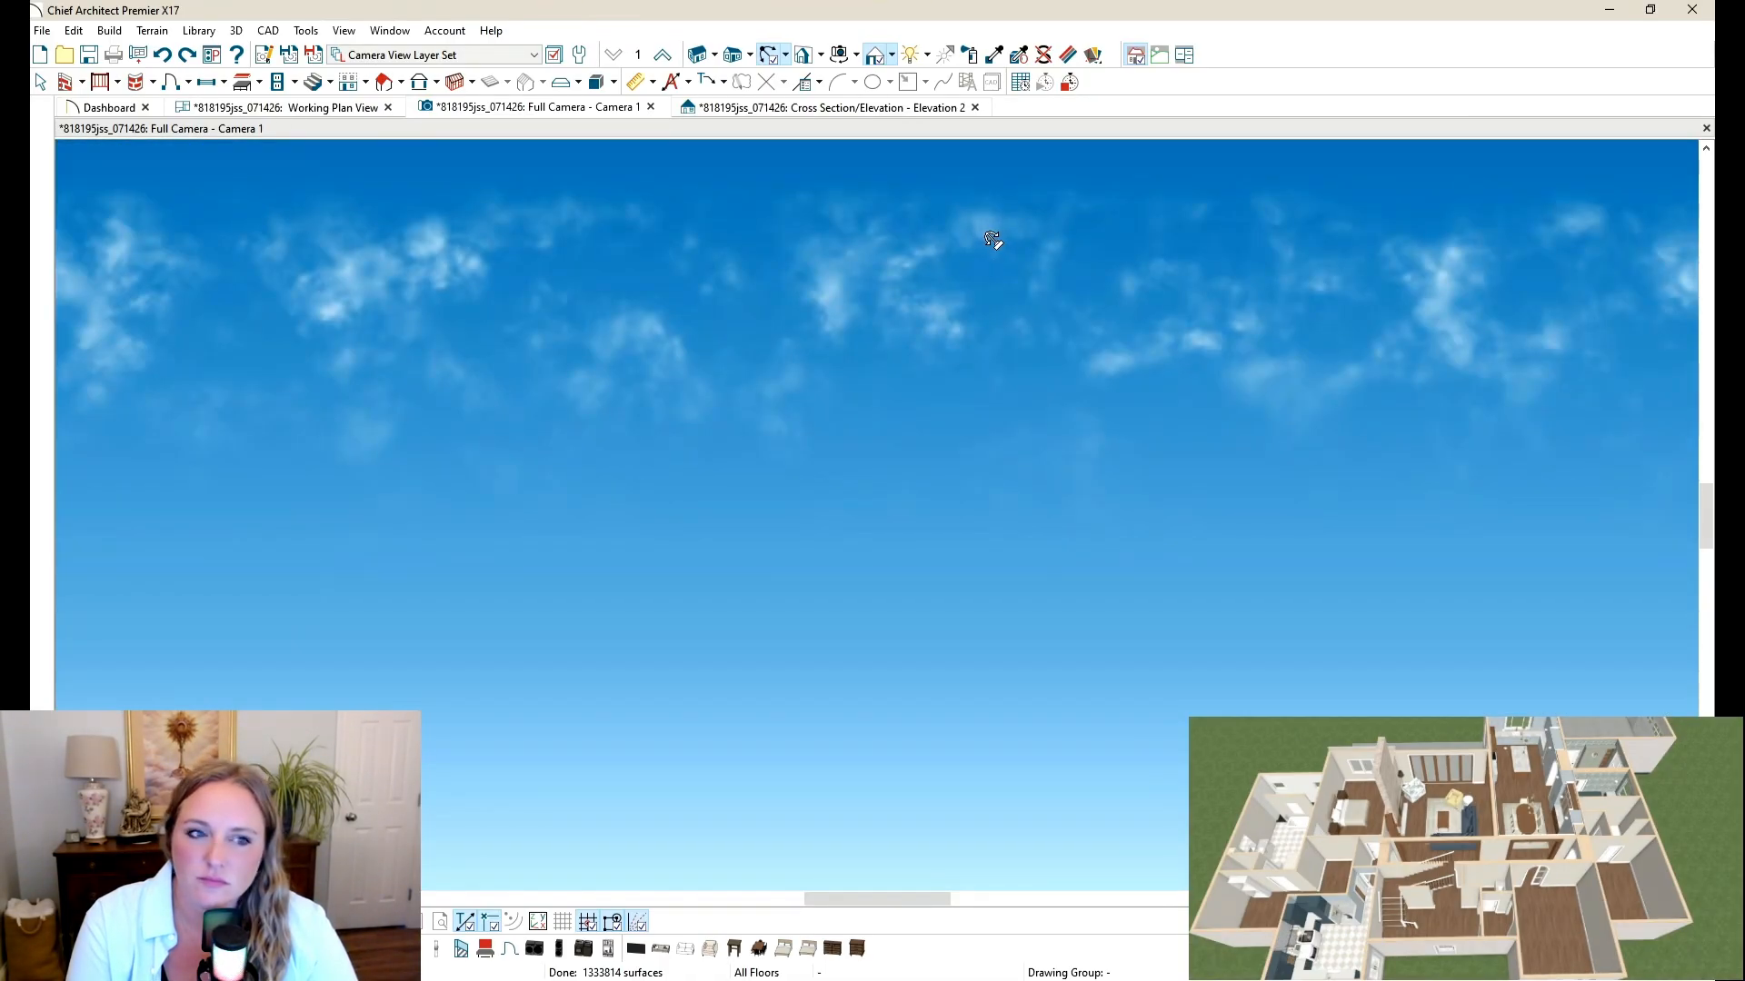
{"action": "key", "text": "ctrl+z"}
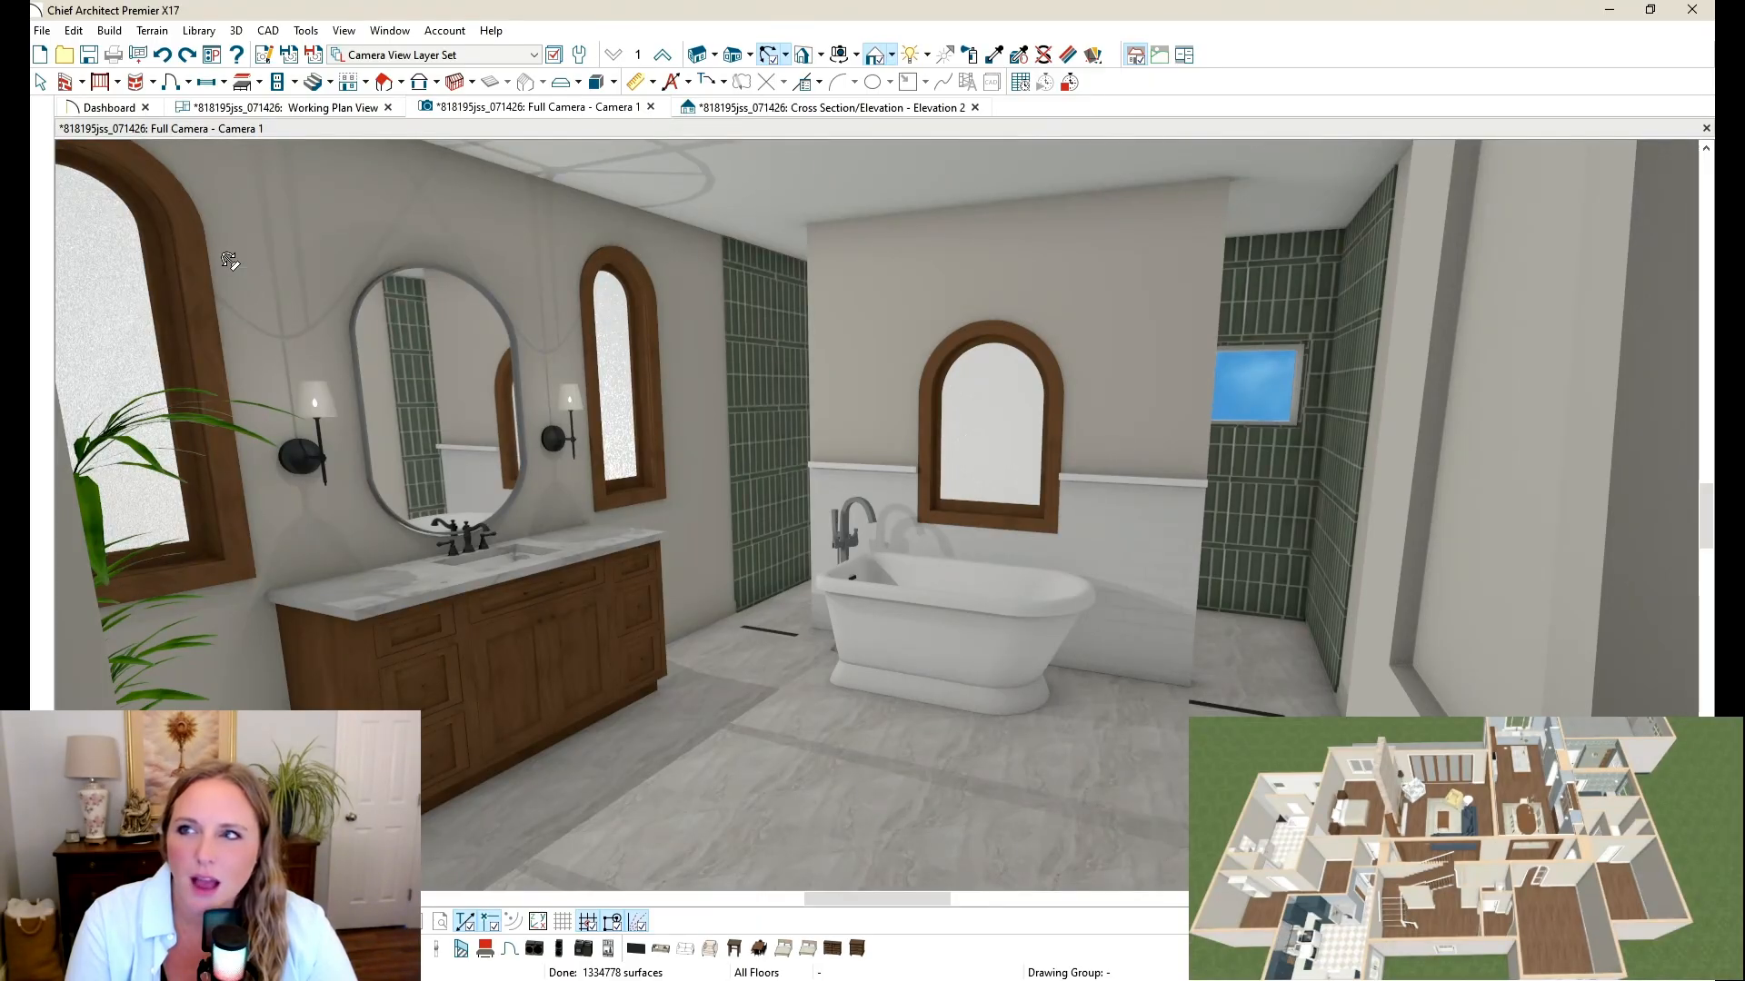
{"action": "left_click", "coordinate": [41, 82]}
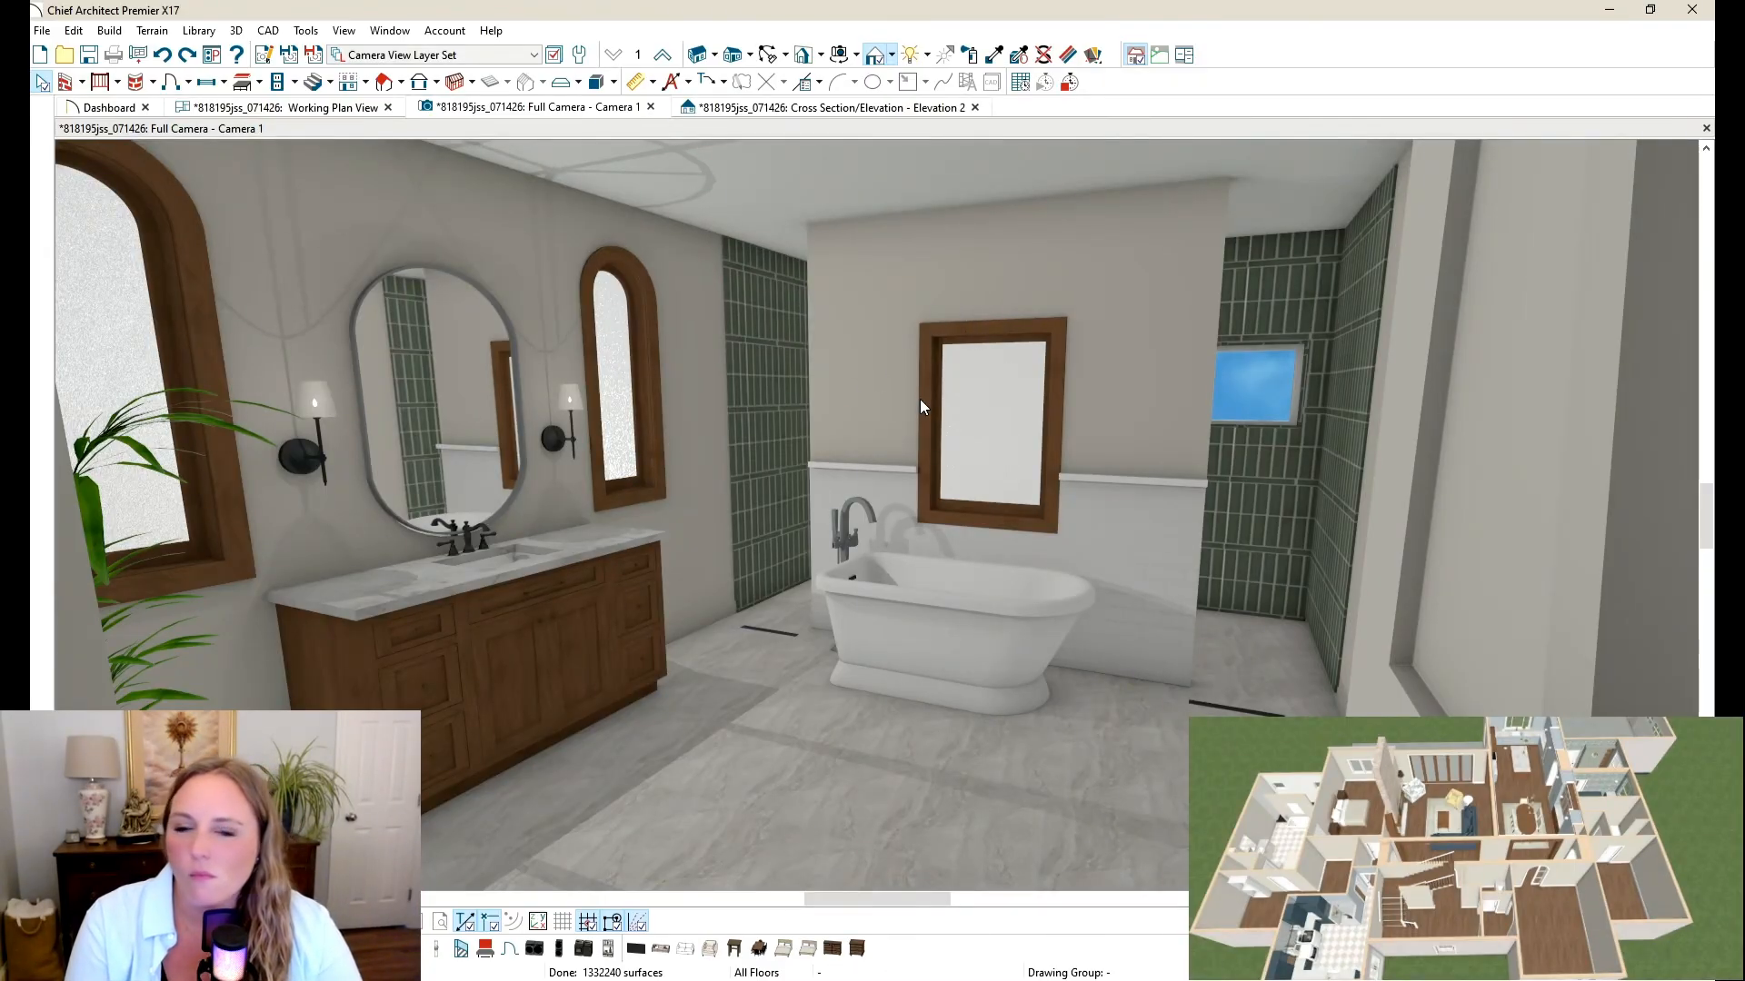
Step: Remove the interior casing from the rectangular tub window
{"action": "double_click", "coordinate": [1003, 386]}
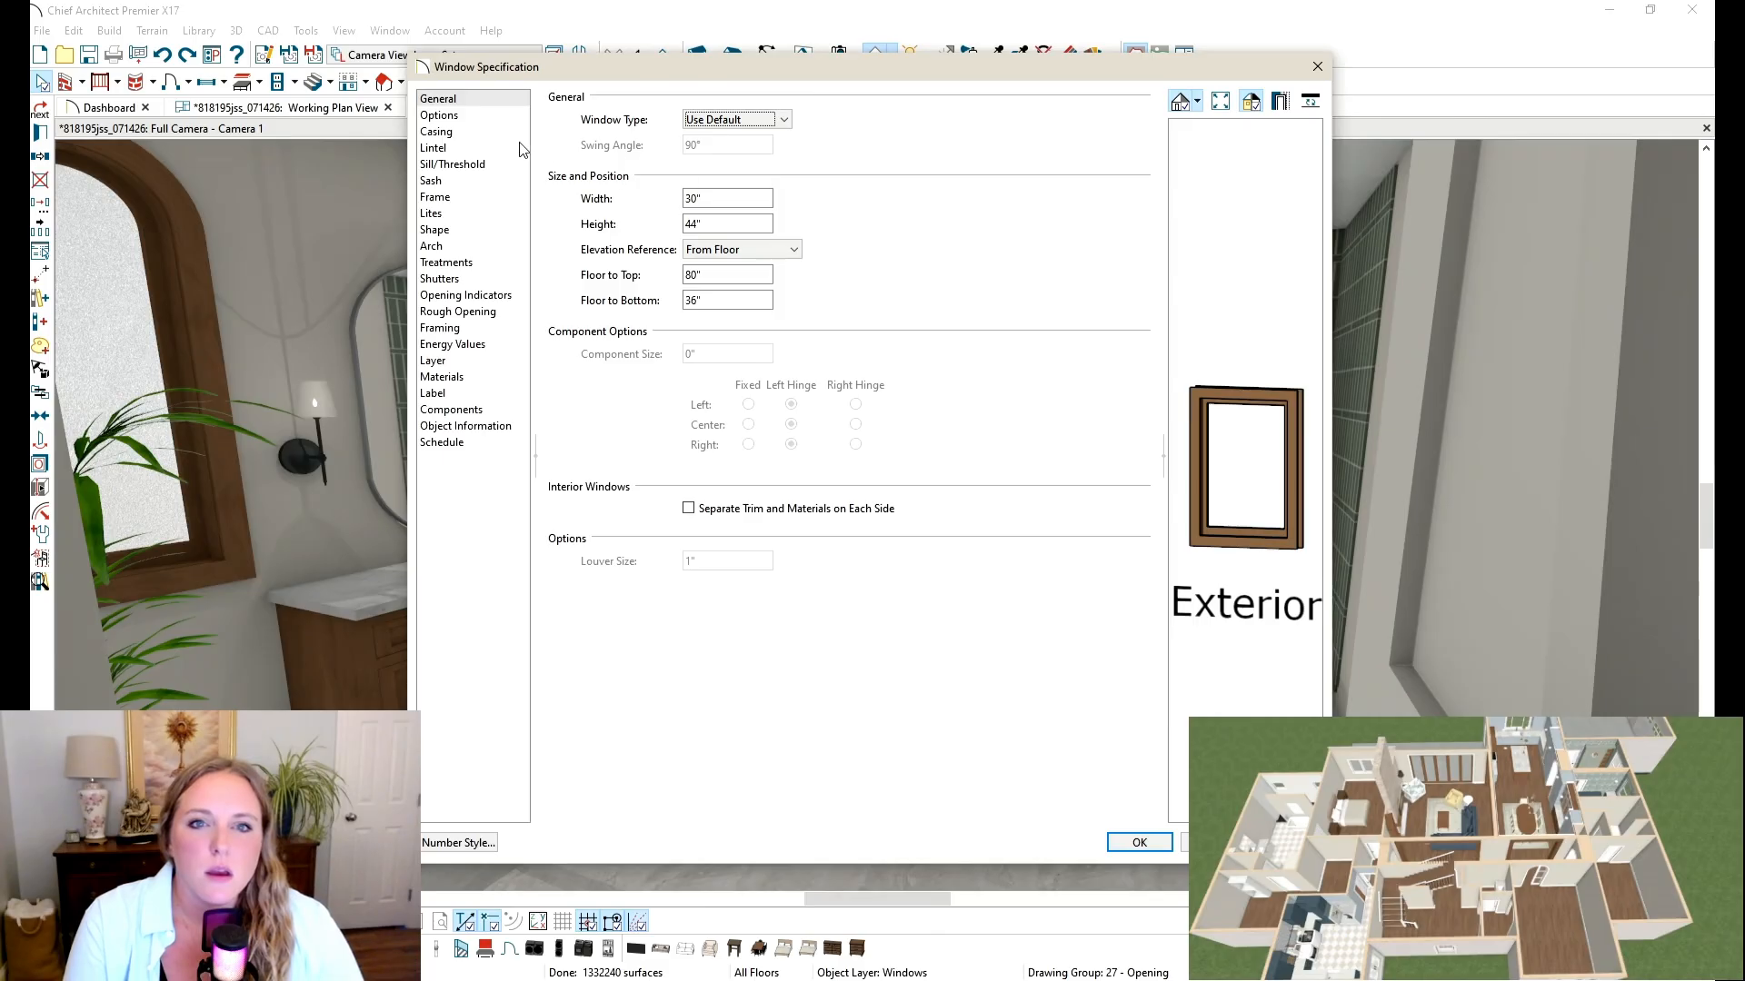
{"action": "left_click", "coordinate": [492, 132]}
{"action": "left_click", "coordinate": [556, 99]}
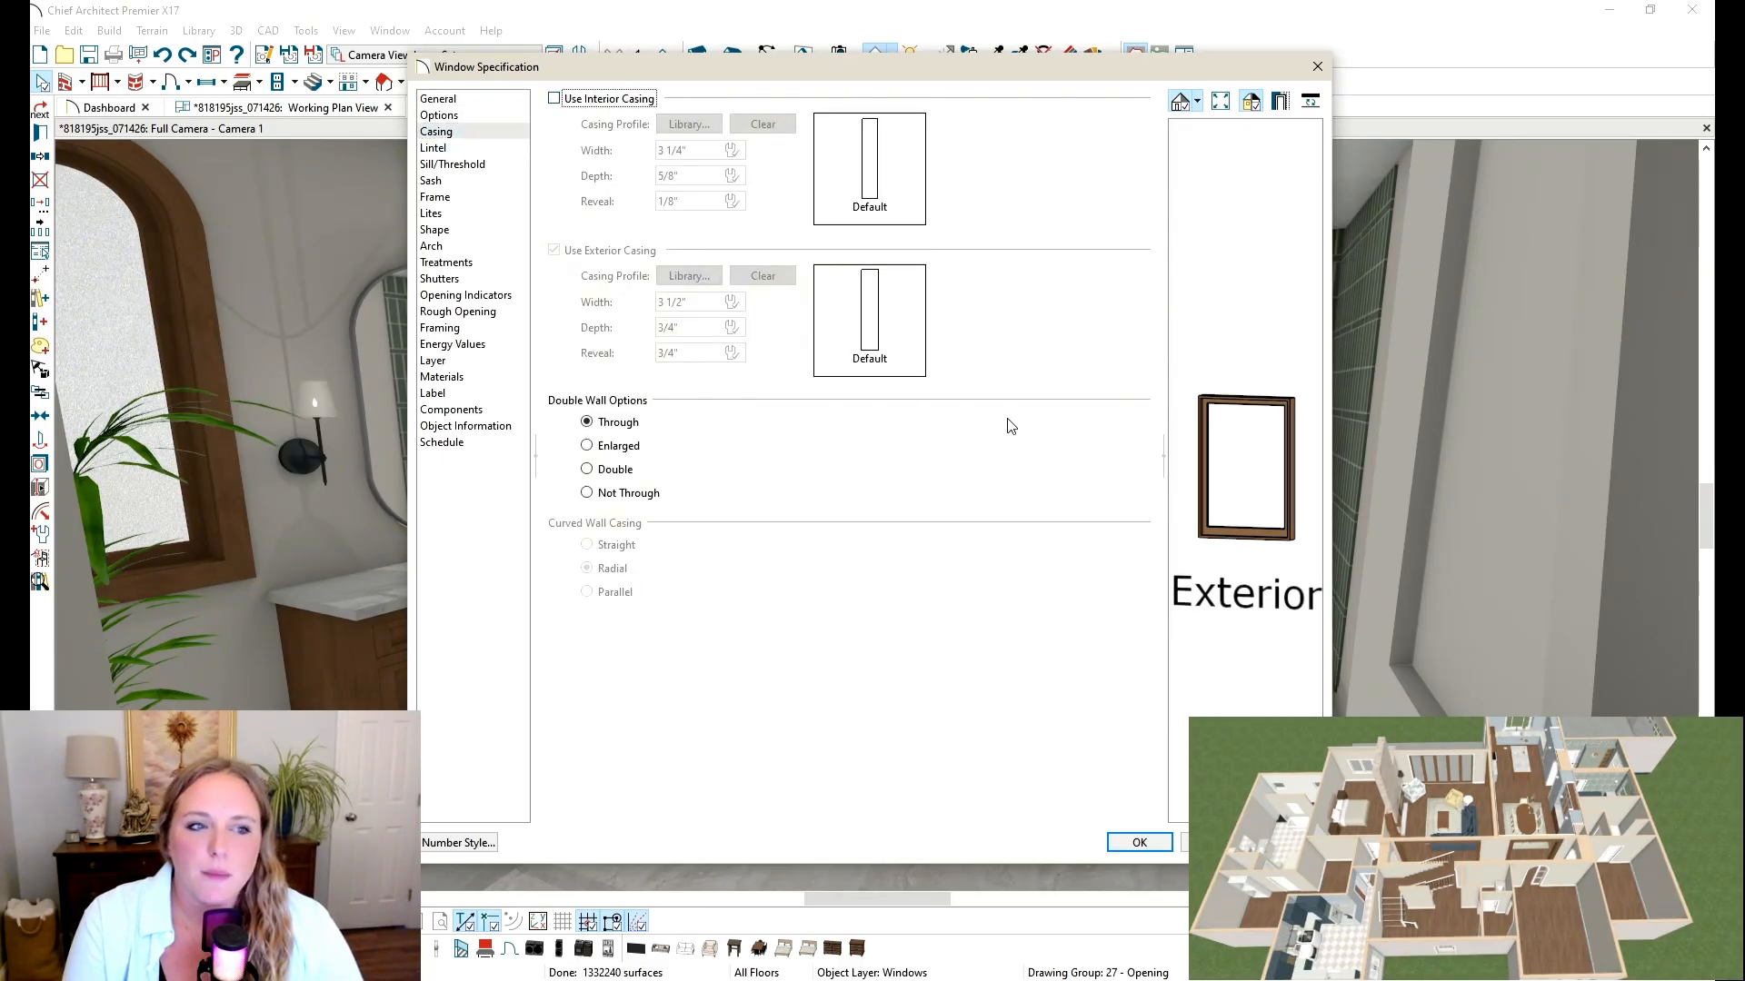
{"action": "left_click", "coordinate": [1147, 843]}
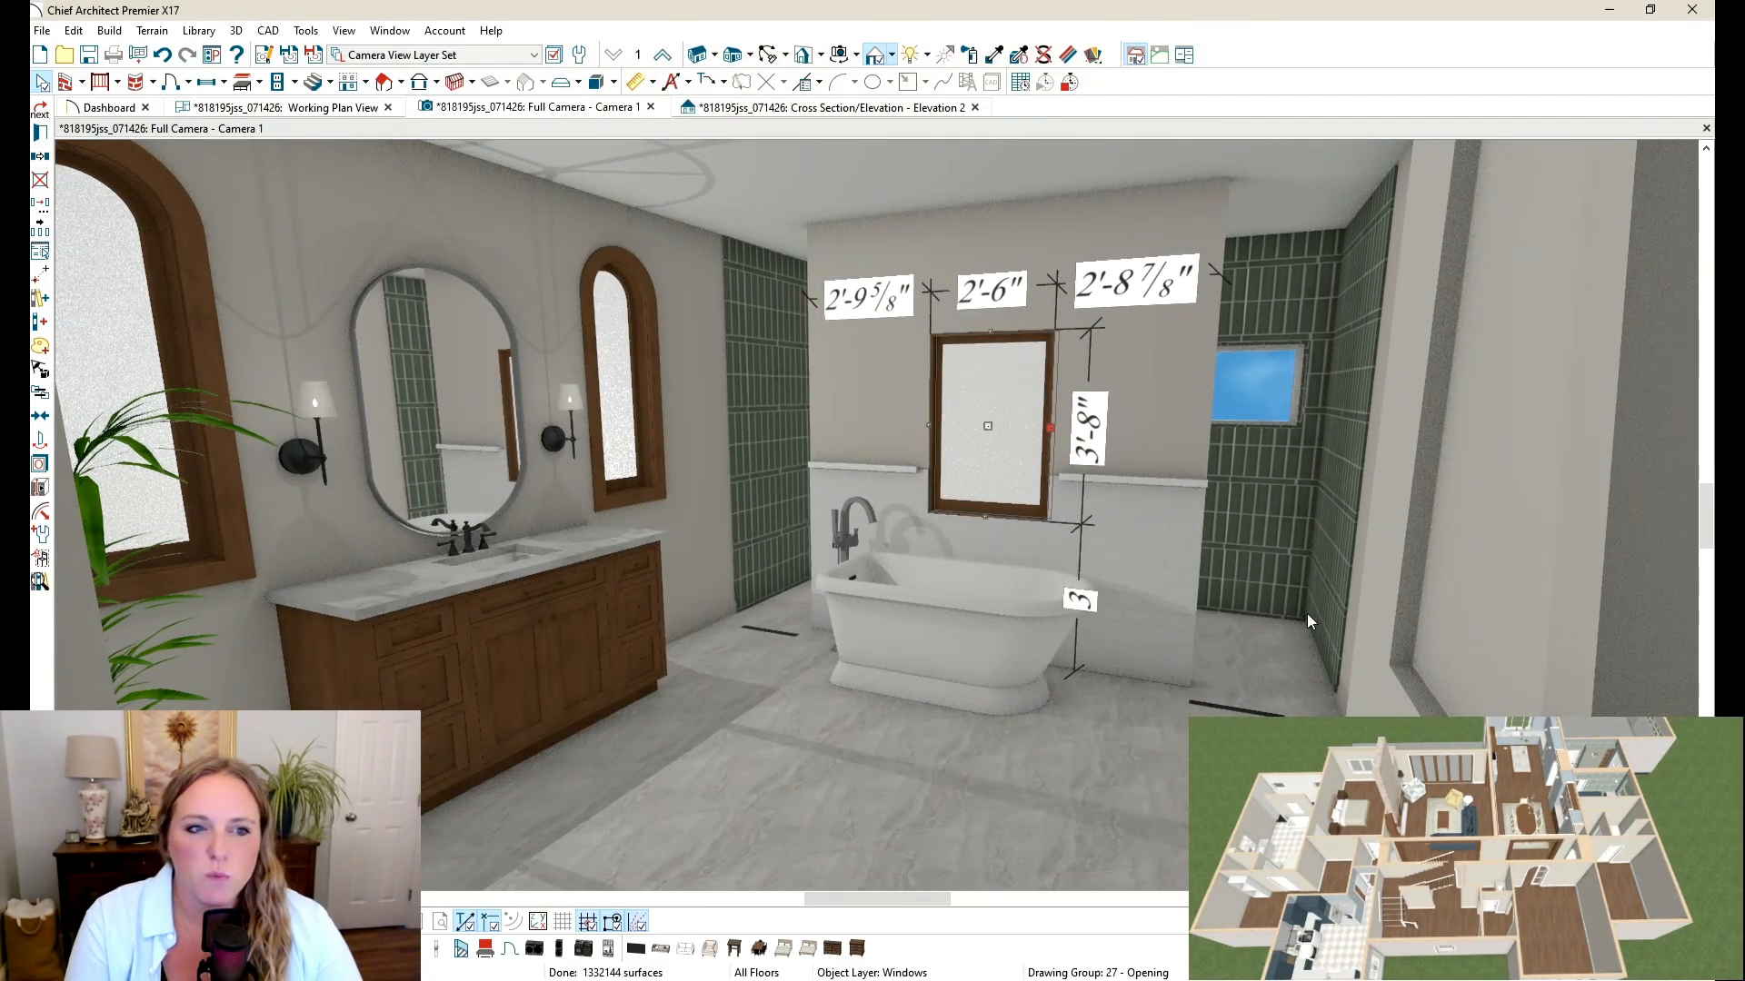
{"action": "left_click", "coordinate": [41, 81]}
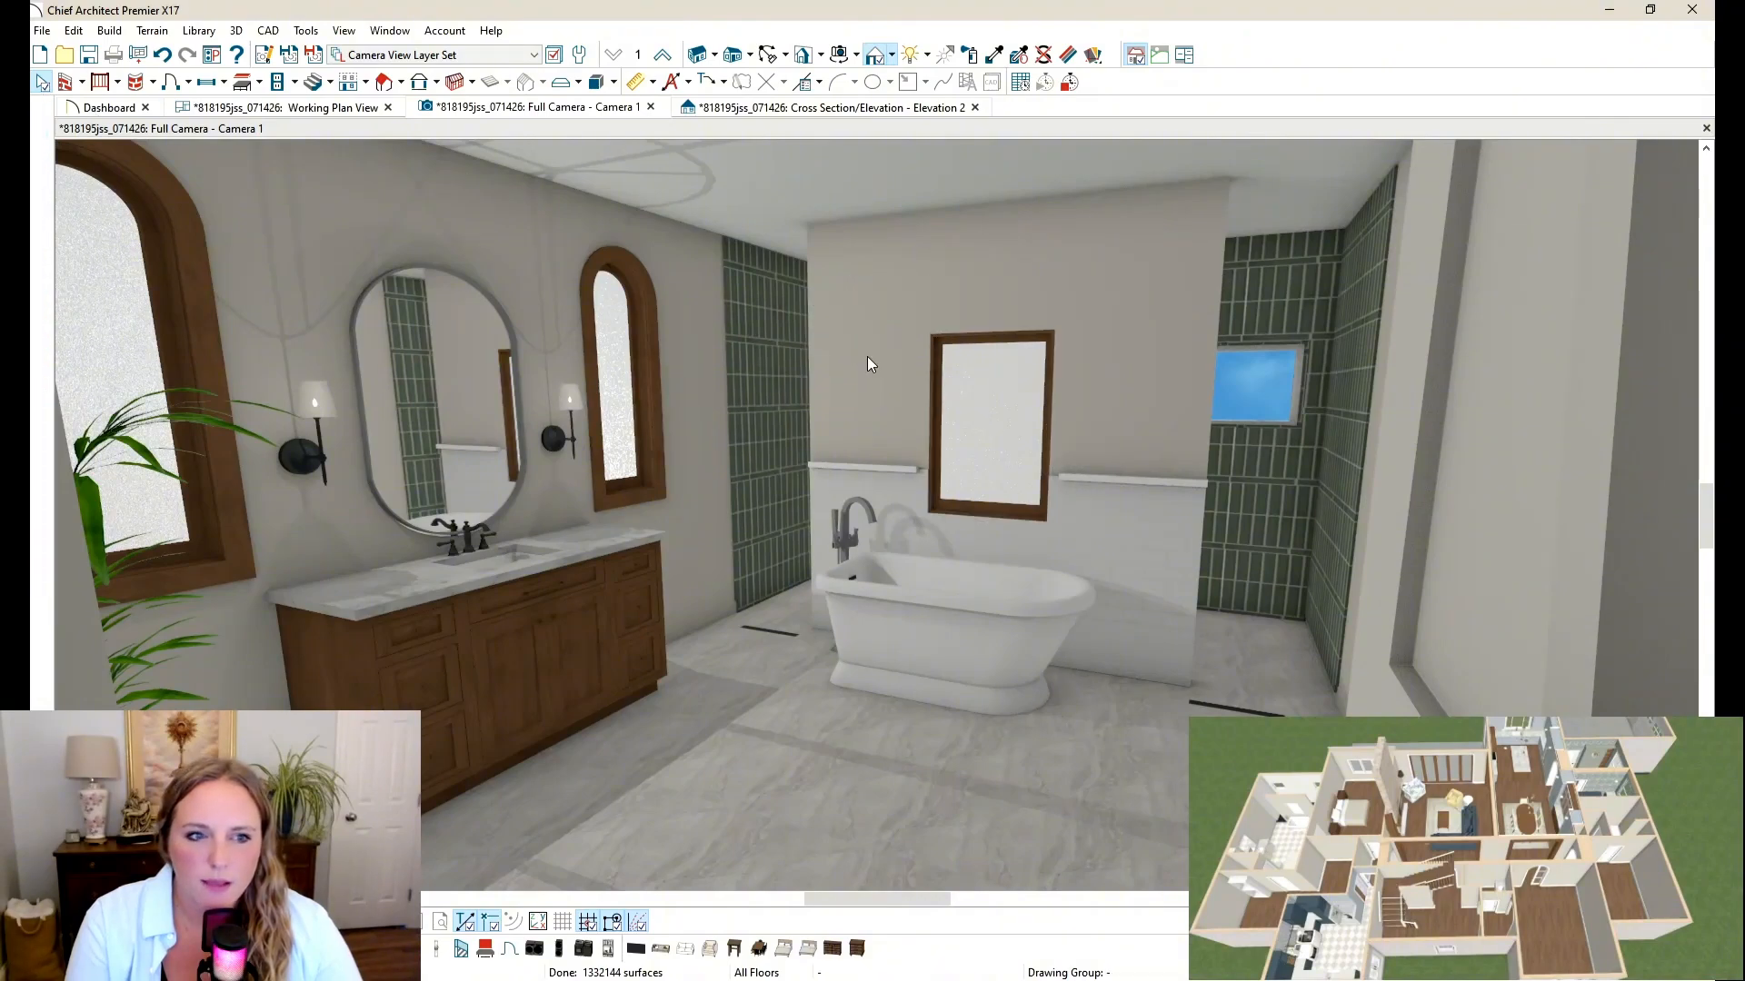
Step: Widen the tub window on both sides to 2'-11" so it meets the ledge shelves
{"action": "left_click", "coordinate": [994, 426]}
{"action": "scroll", "coordinate": [1022, 422], "scroll_direction": "up", "scroll_amount": 3}
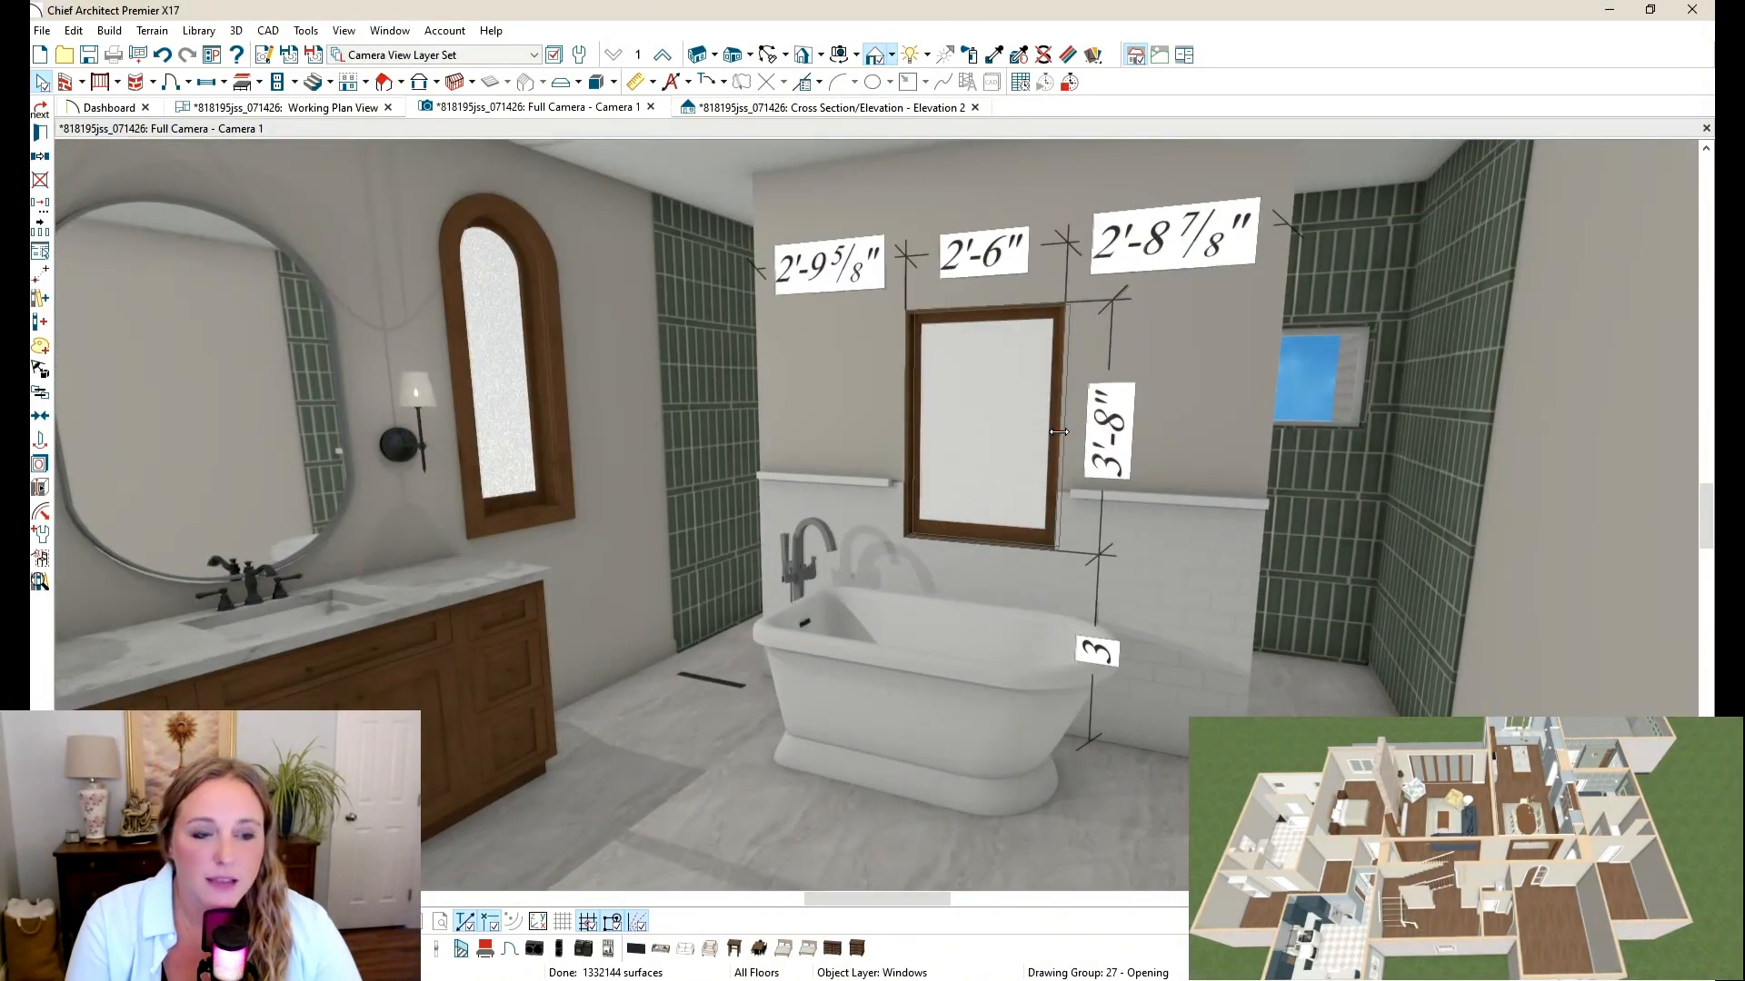
{"action": "left_click_drag", "start_coordinate": [1059, 432], "coordinate": [1072, 431]}
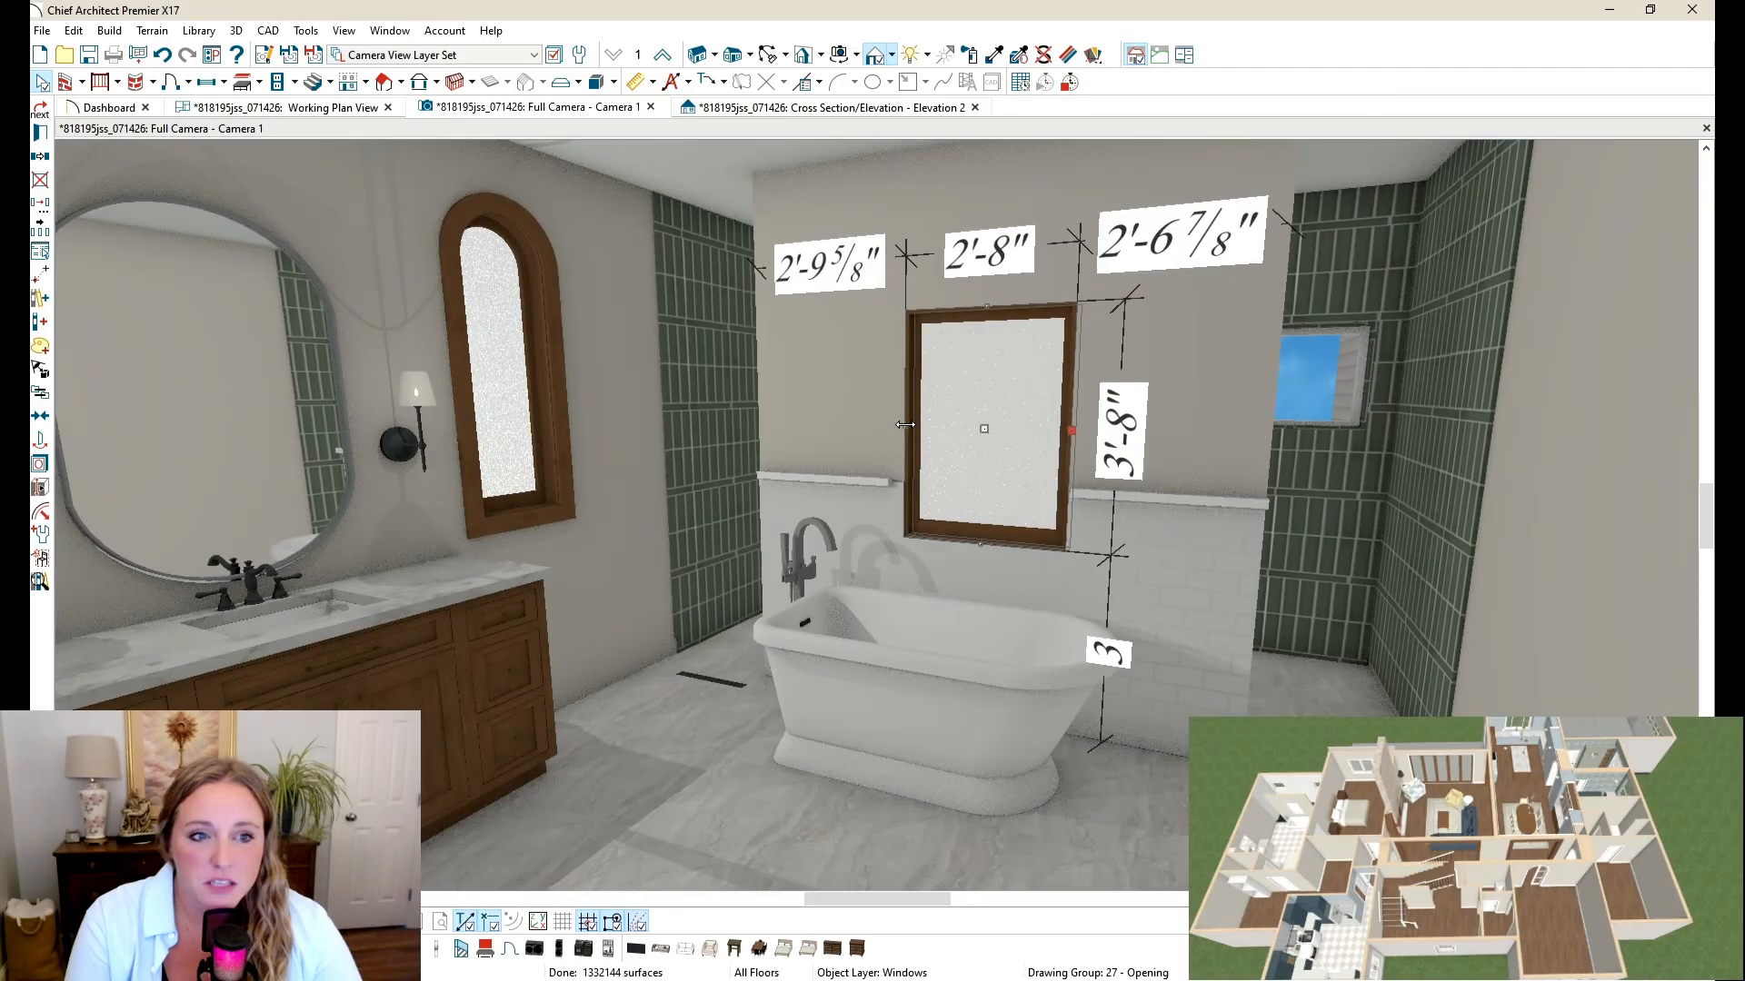
{"action": "left_click_drag", "start_coordinate": [905, 424], "coordinate": [892, 424]}
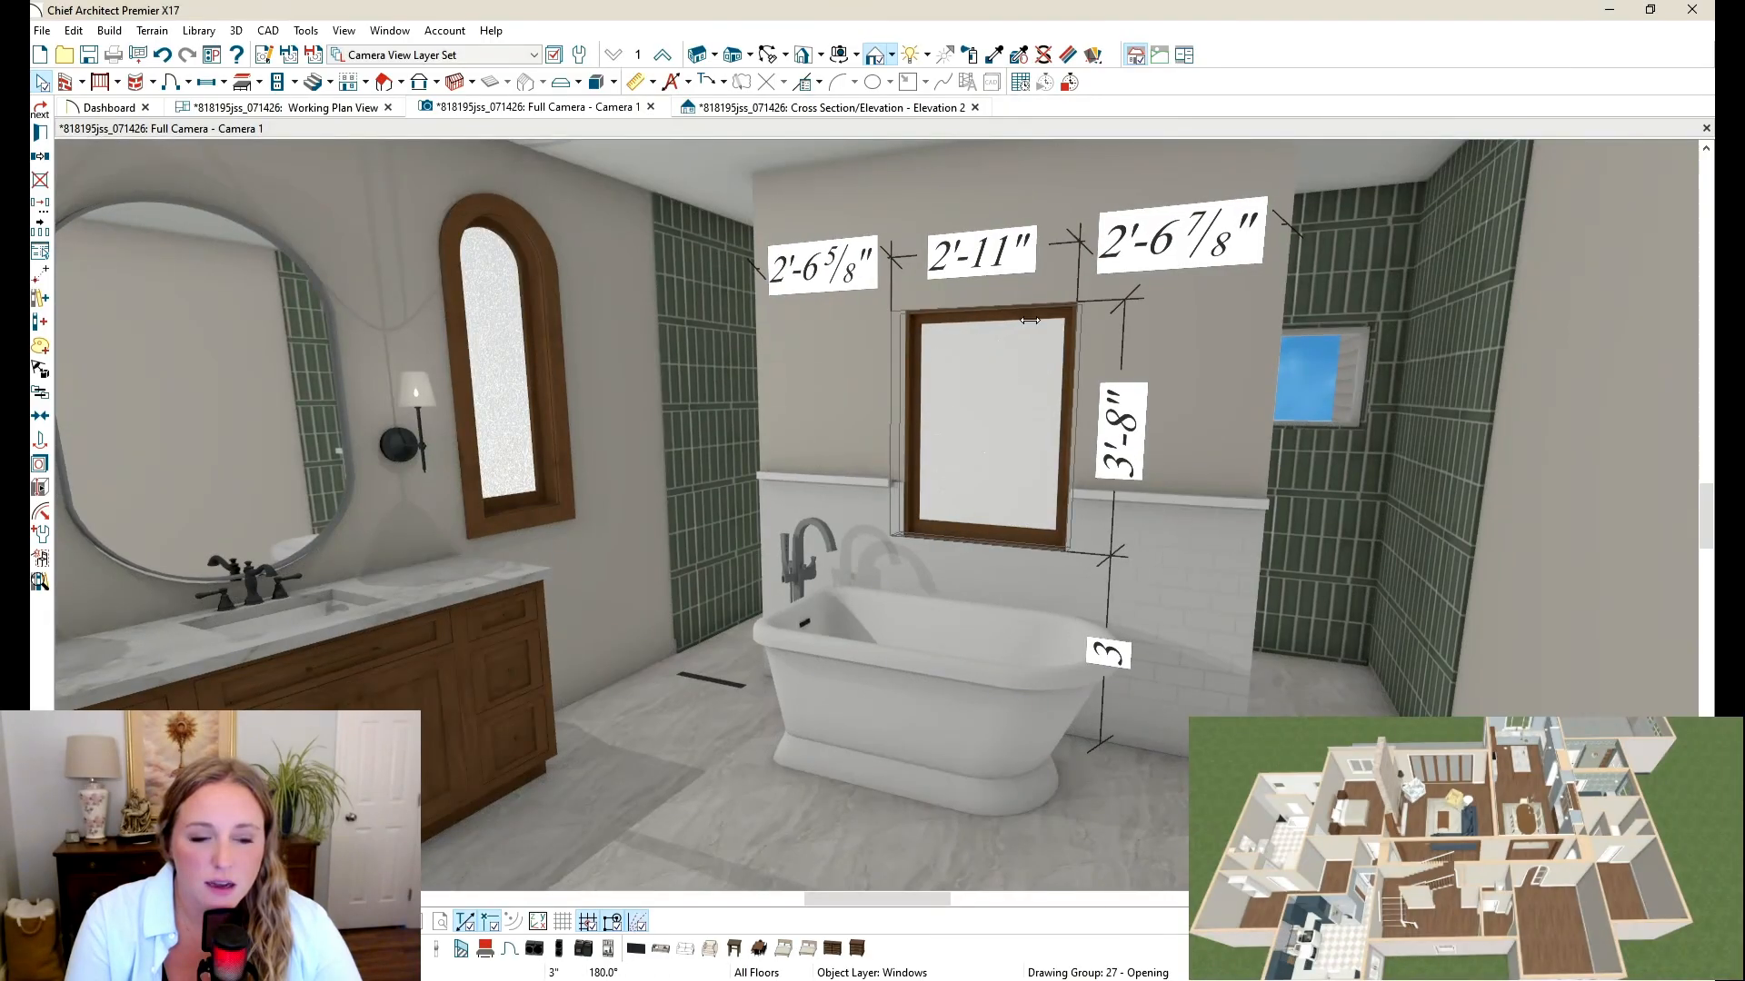
Step: Apply the shower's green tile to both ledge shelves and the floor's marble to the tub backsplash
{"action": "left_click", "coordinate": [991, 60]}
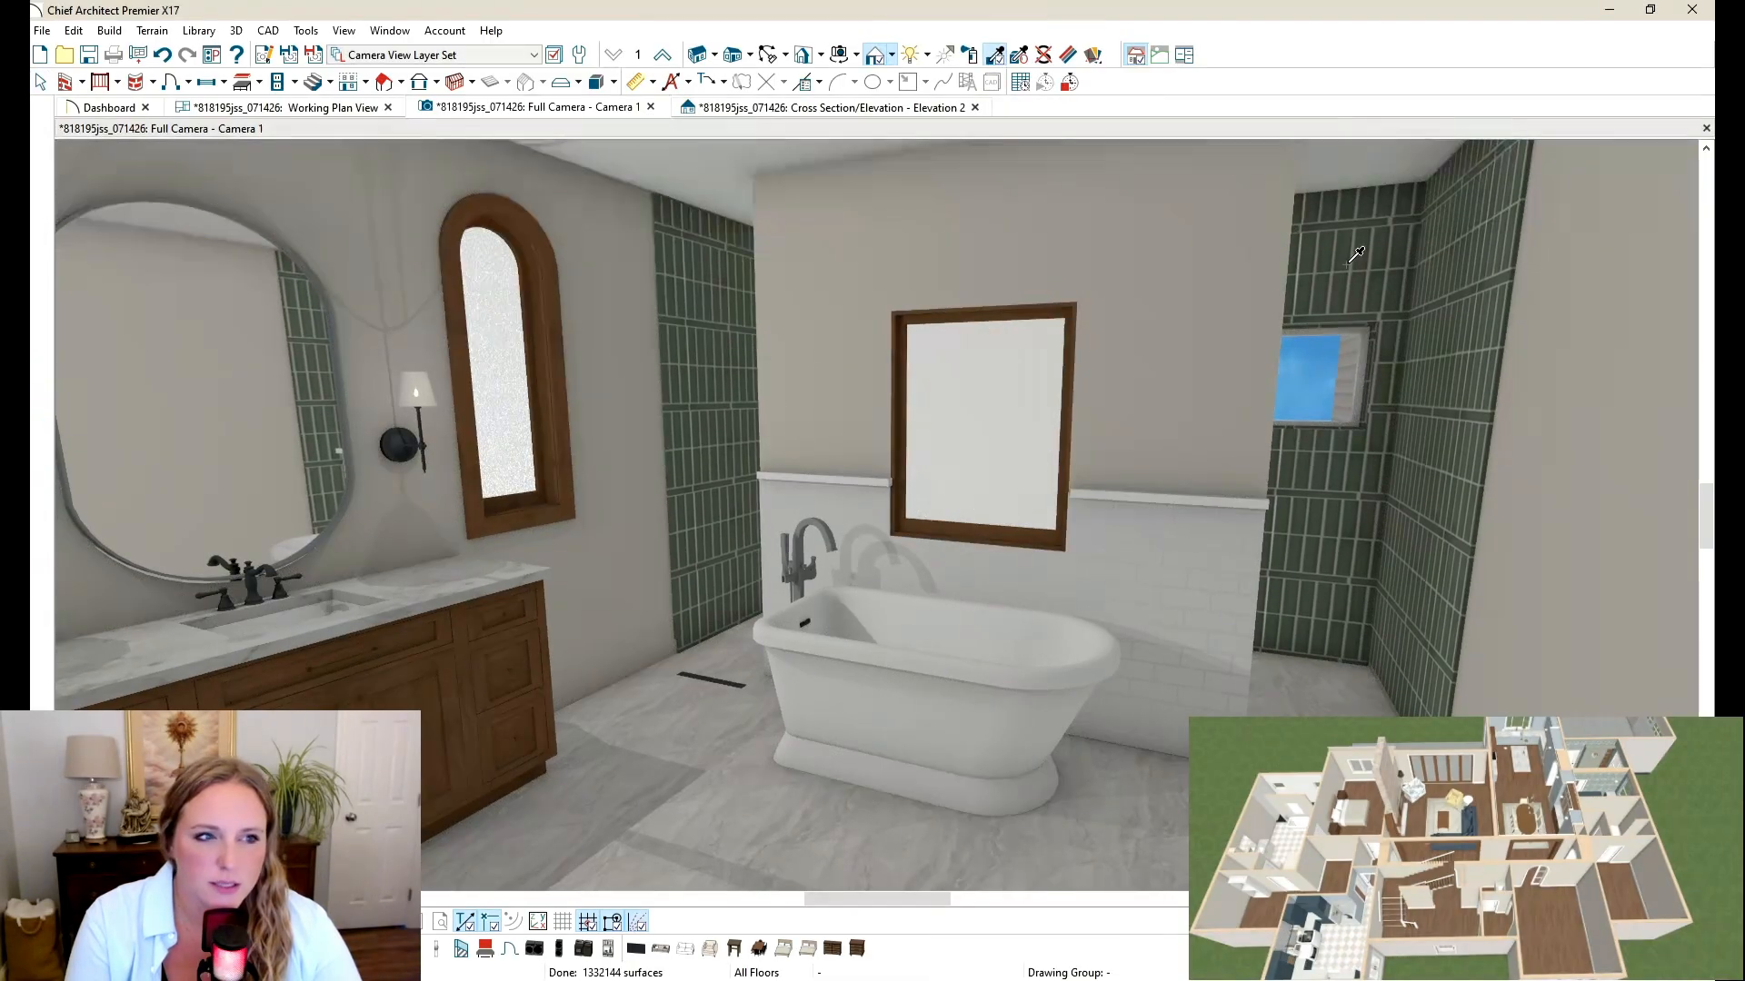
{"action": "left_click", "coordinate": [1170, 502]}
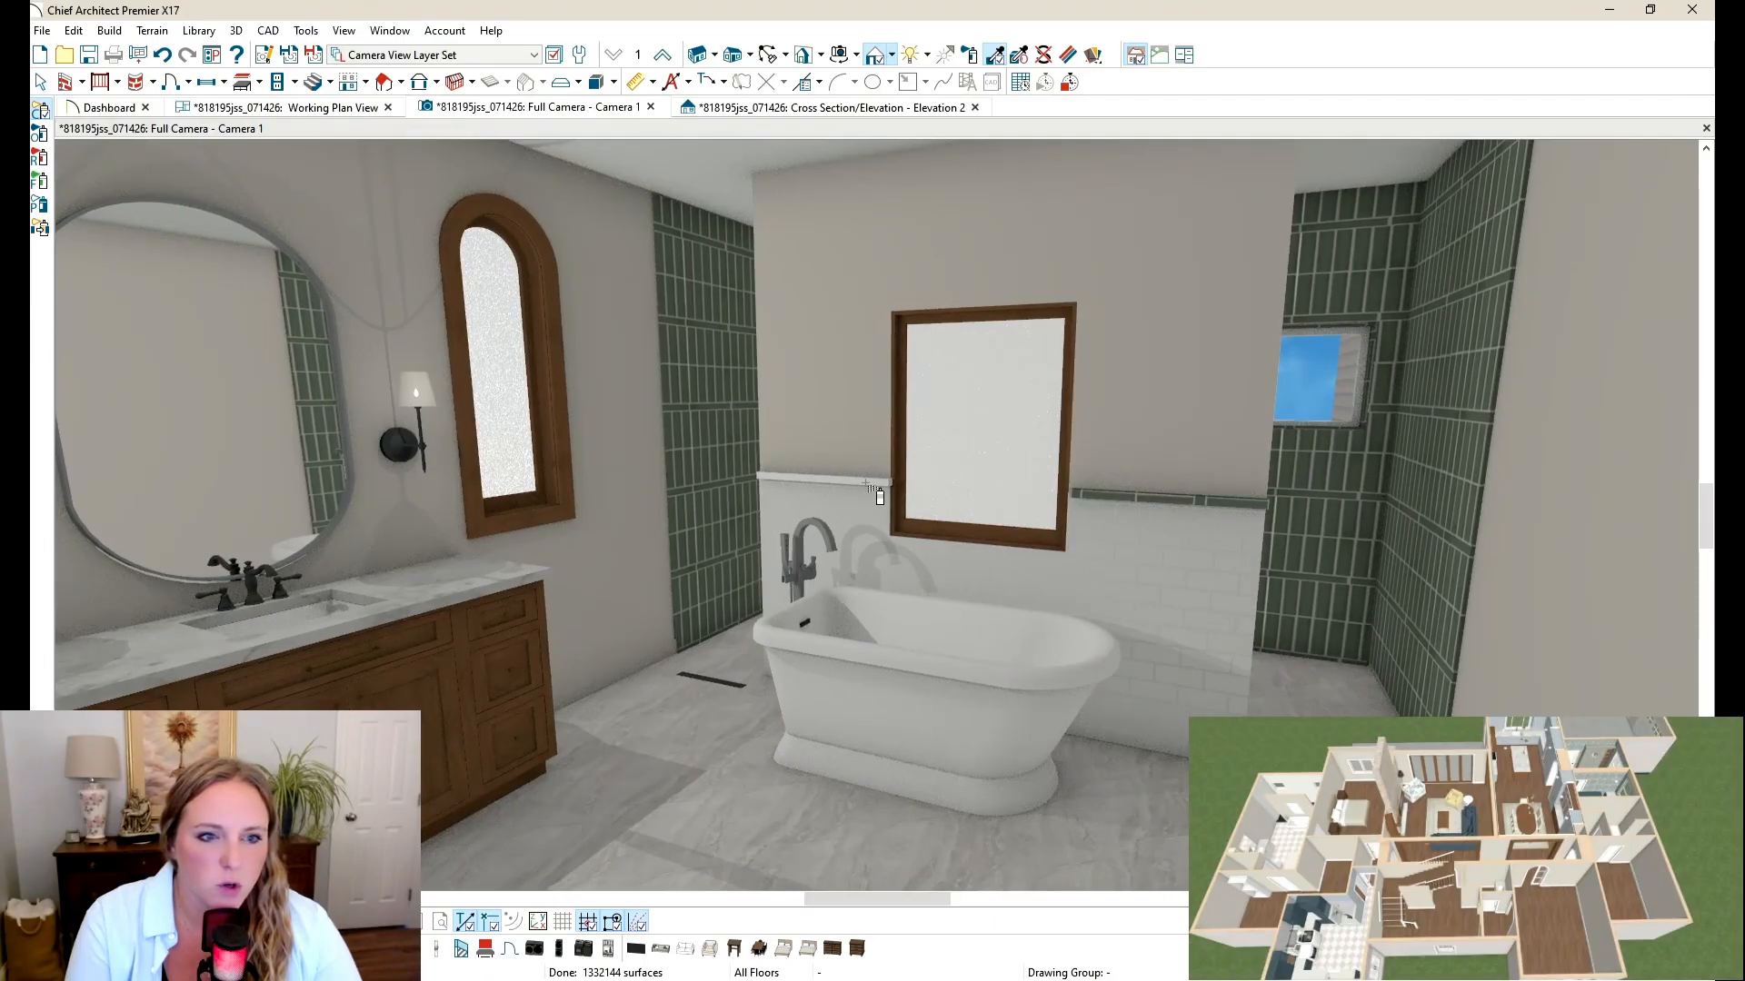
{"action": "left_click", "coordinate": [870, 487]}
{"action": "scroll", "coordinate": [1055, 438], "scroll_direction": "down", "scroll_amount": 5}
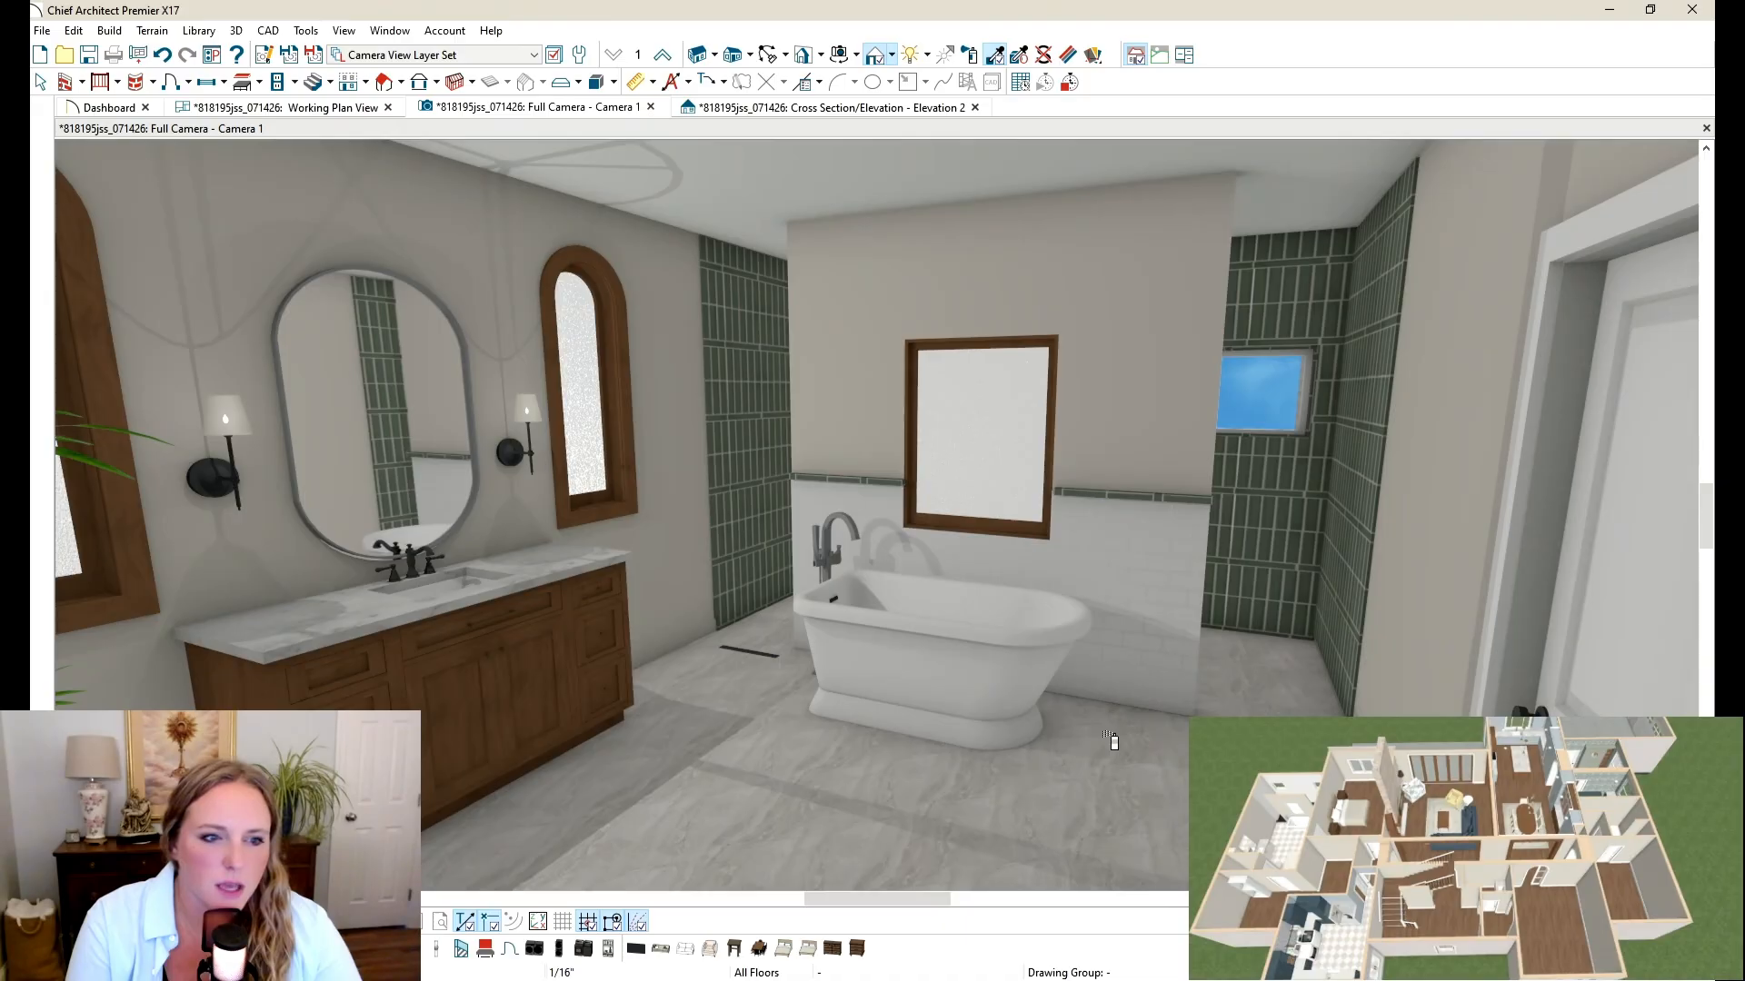
{"action": "left_click", "coordinate": [1179, 513]}
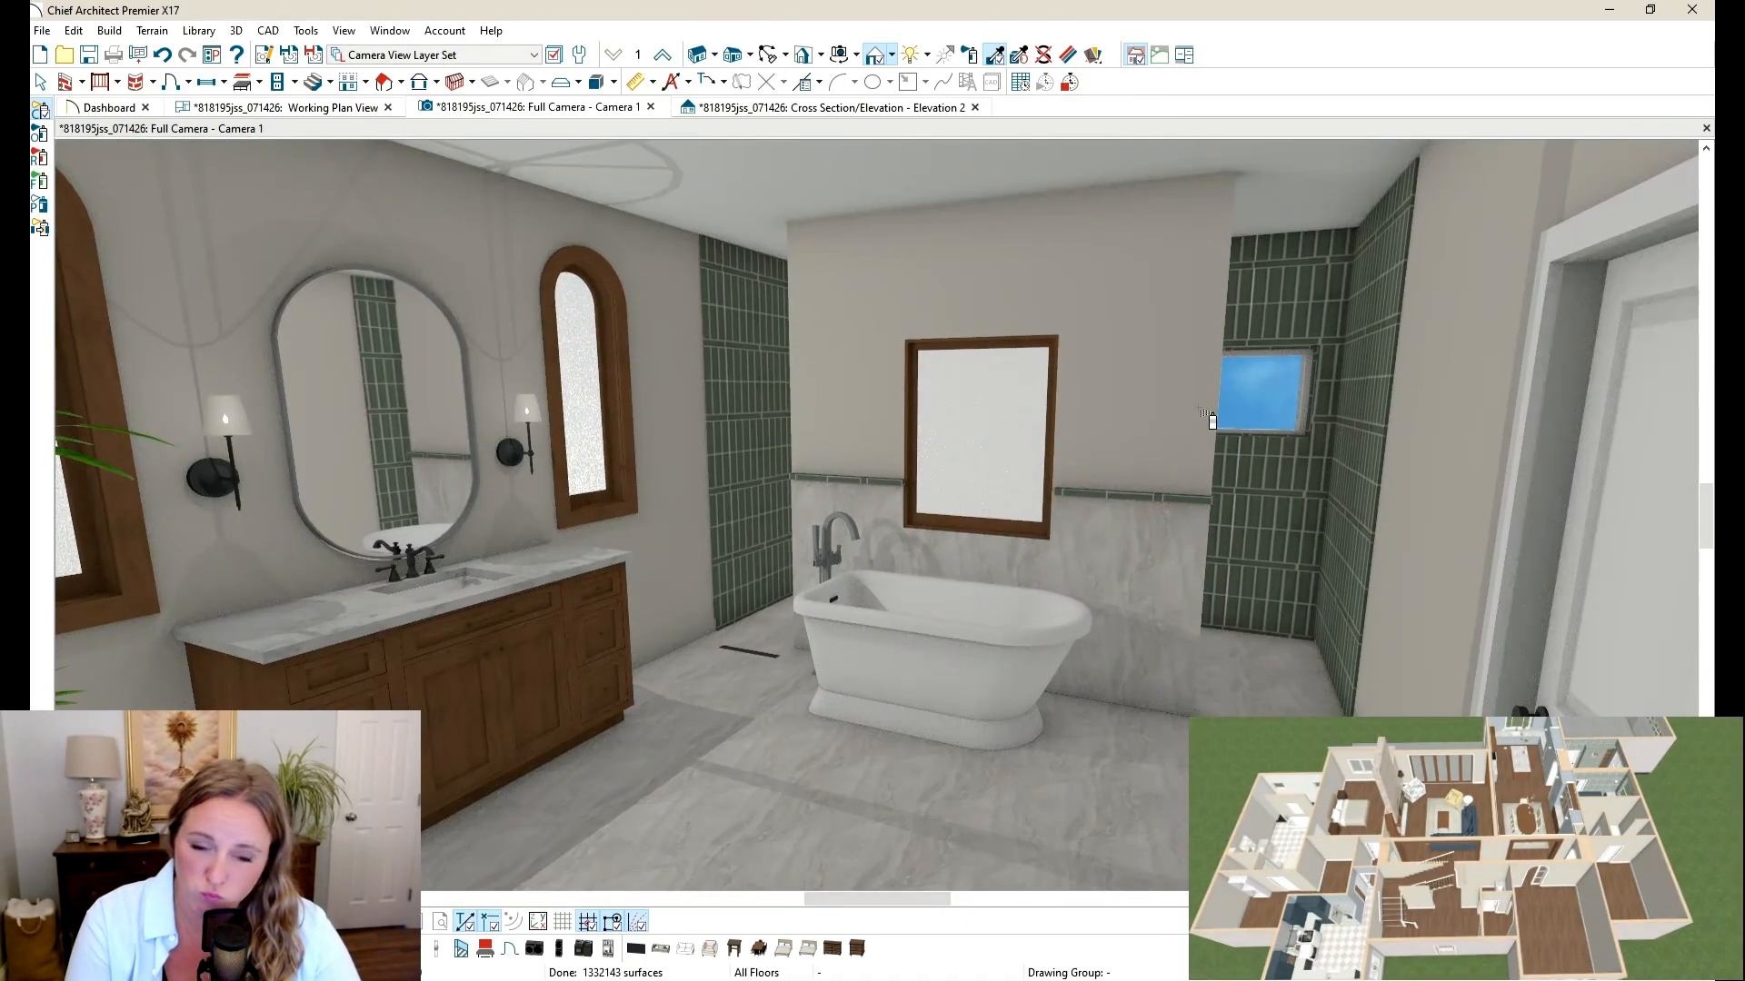
{"action": "left_click", "coordinate": [996, 58]}
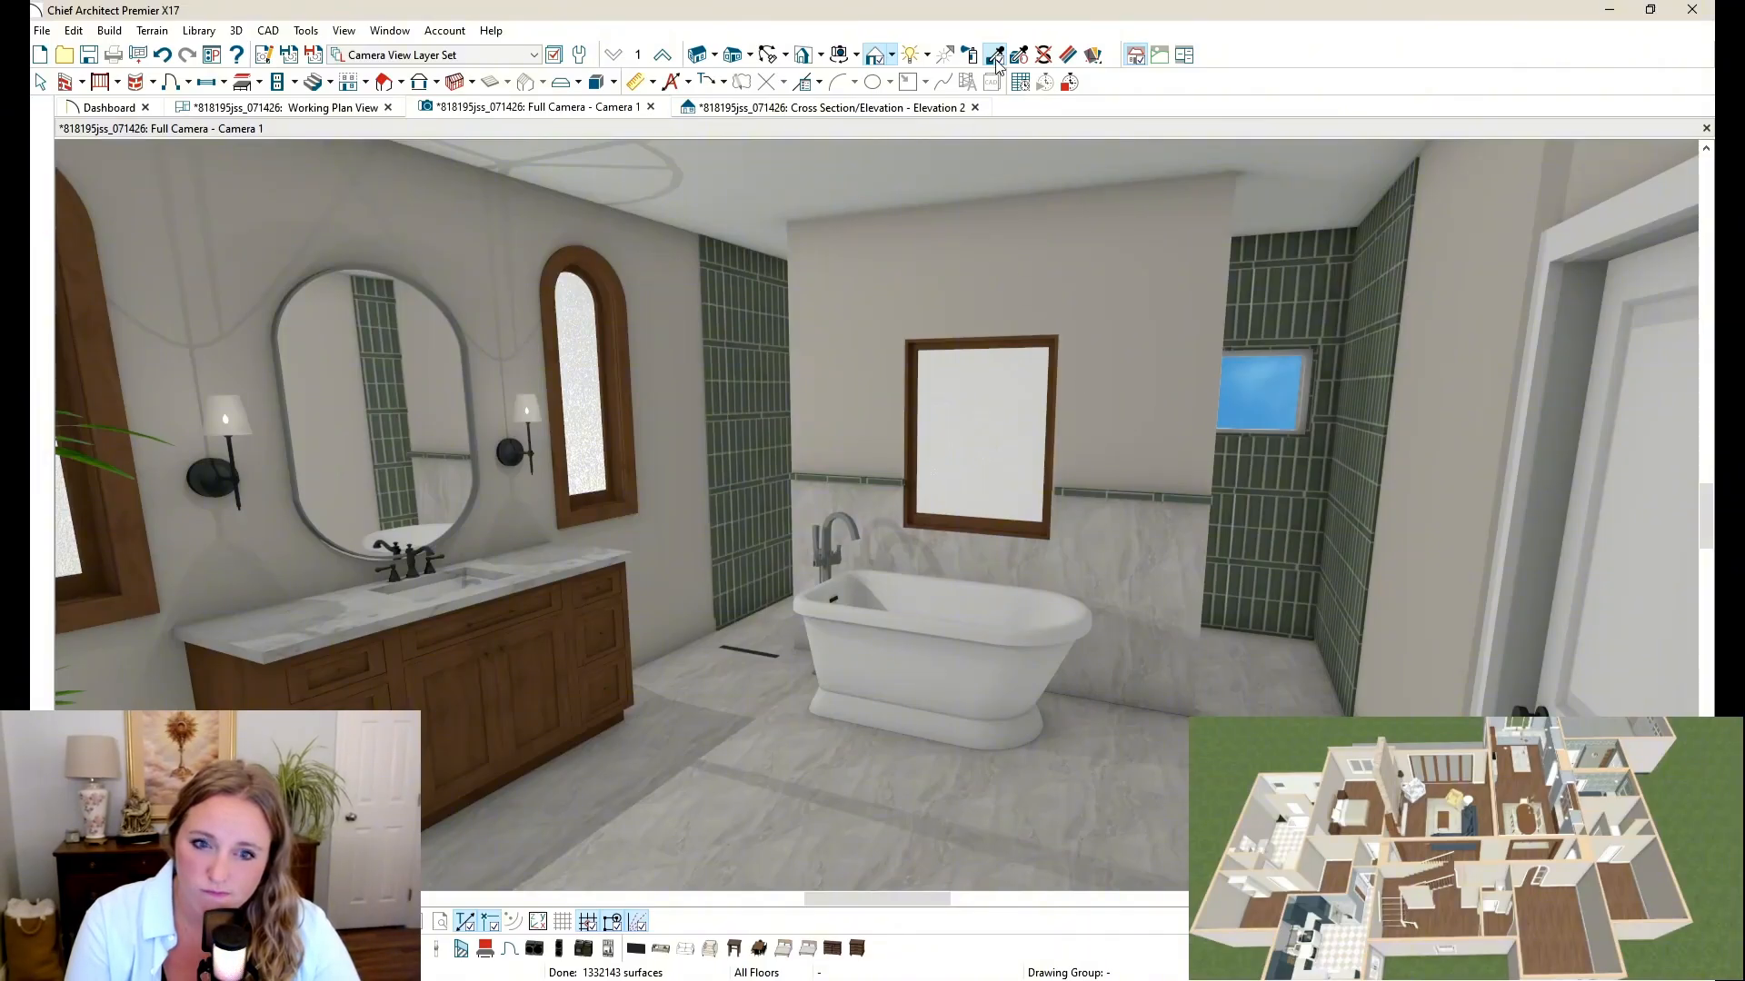
{"action": "left_click", "coordinate": [697, 413]}
{"action": "key", "text": "Escape"}
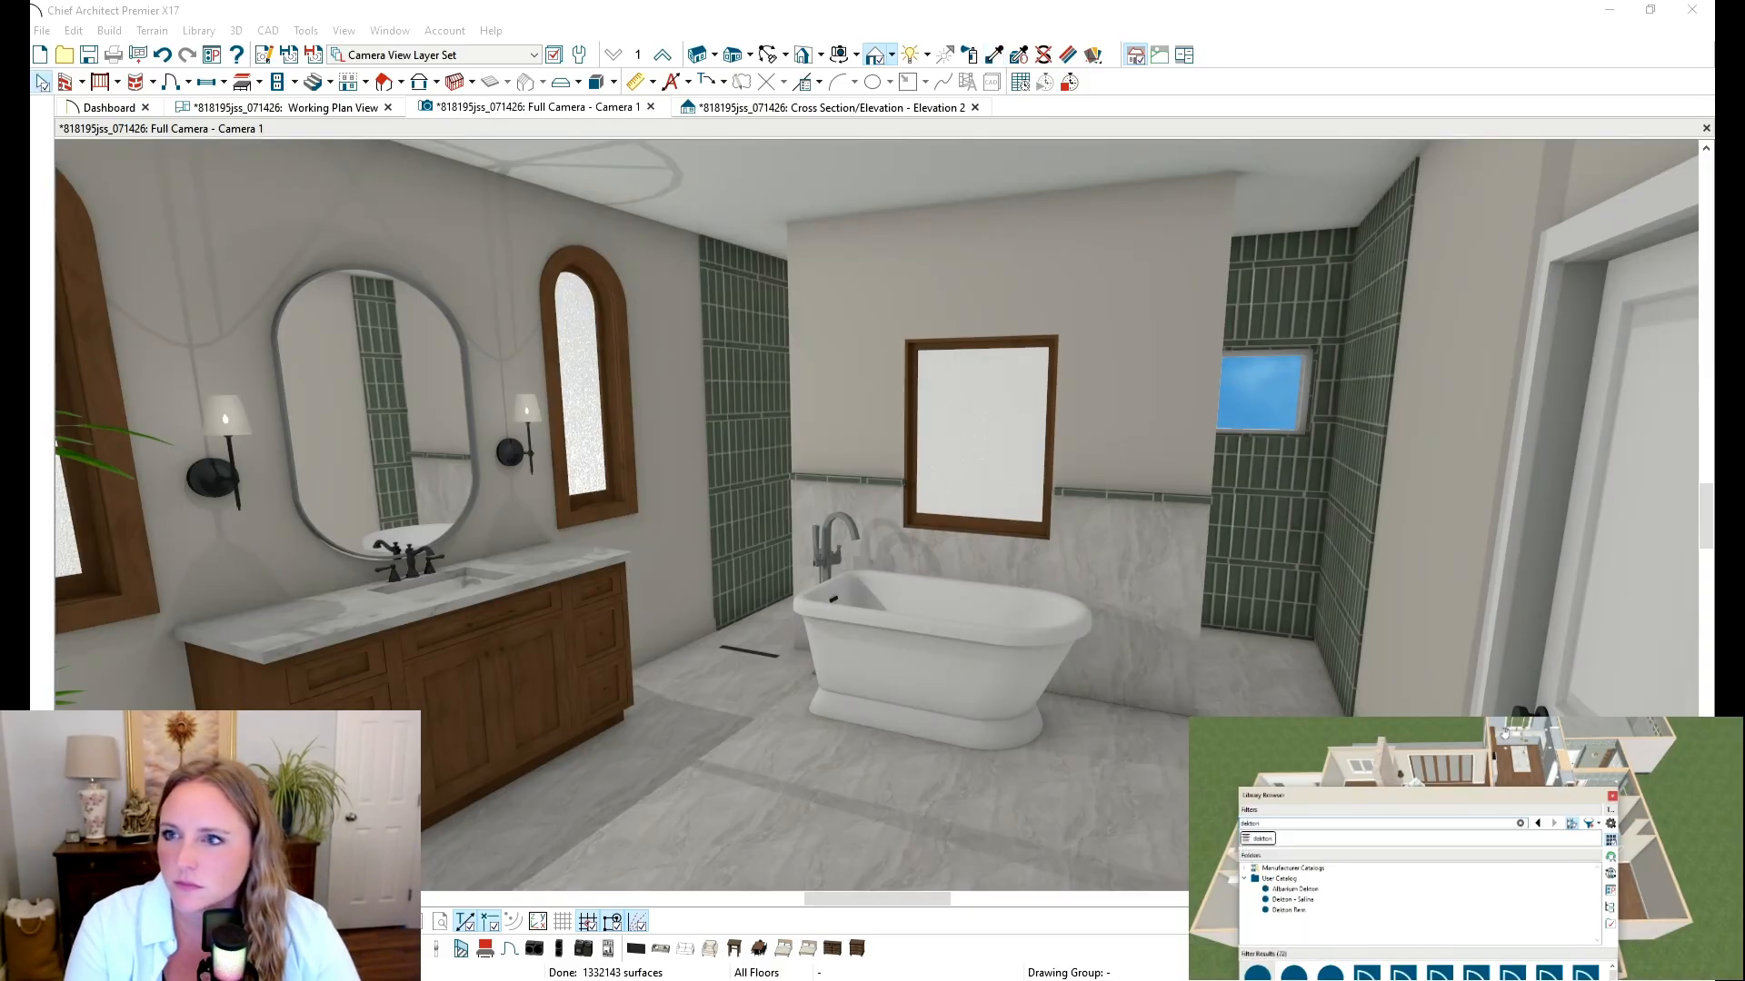
Step: Paint the vanity countertop with a light stone material from the library, using the painter's room mode
{"action": "mouse_move", "coordinate": [1483, 795]}
{"action": "left_mouse_down"}
{"action": "mouse_move", "coordinate": [1539, 725]}
{"action": "mouse_move", "coordinate": [1541, 679]}
{"action": "left_mouse_up"}
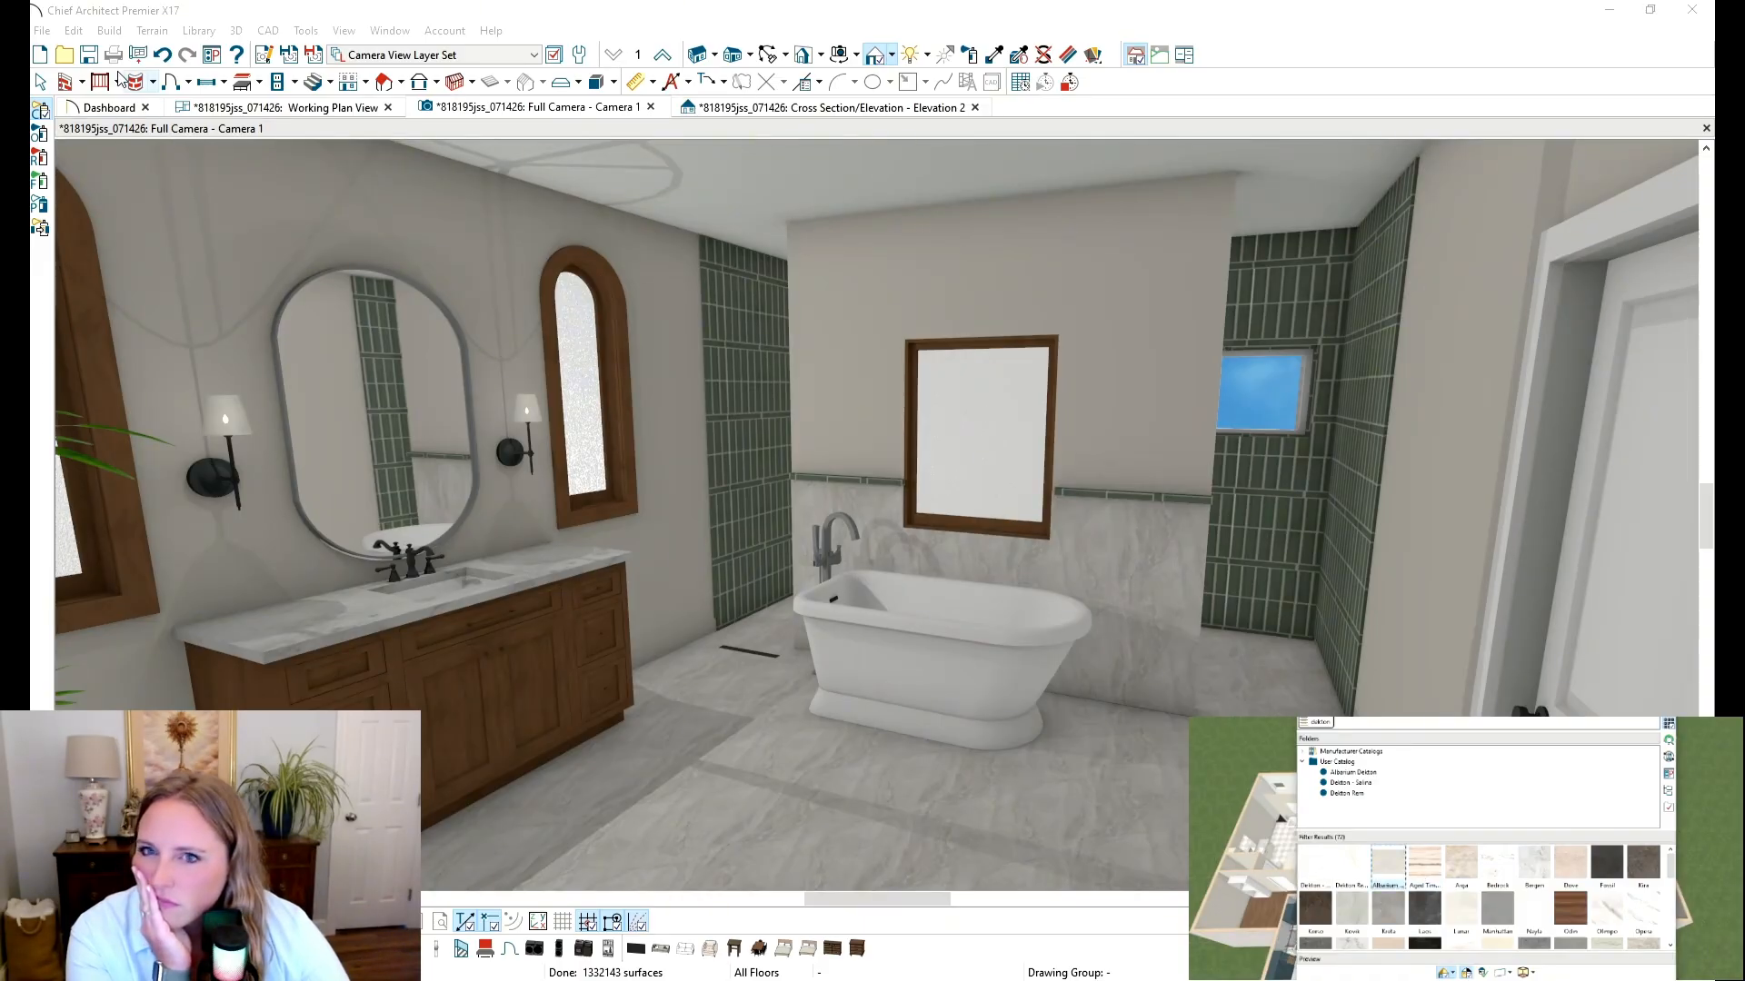
{"action": "left_click", "coordinate": [41, 157]}
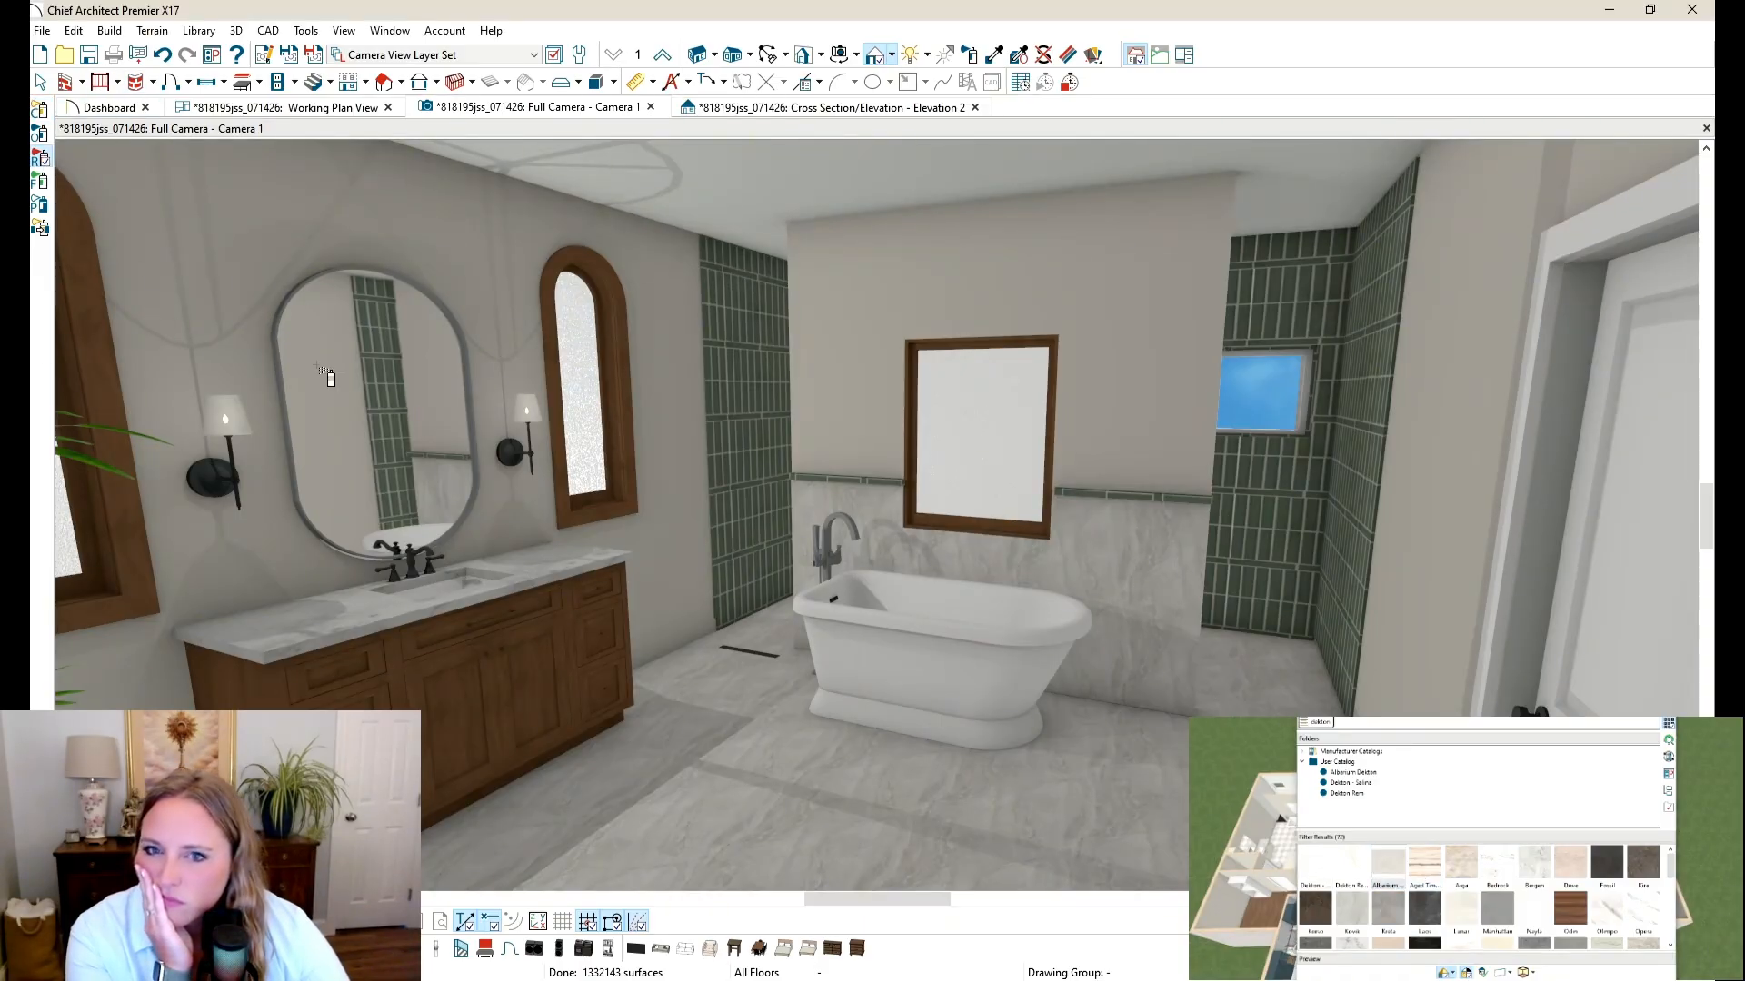
{"action": "left_click", "coordinate": [311, 627]}
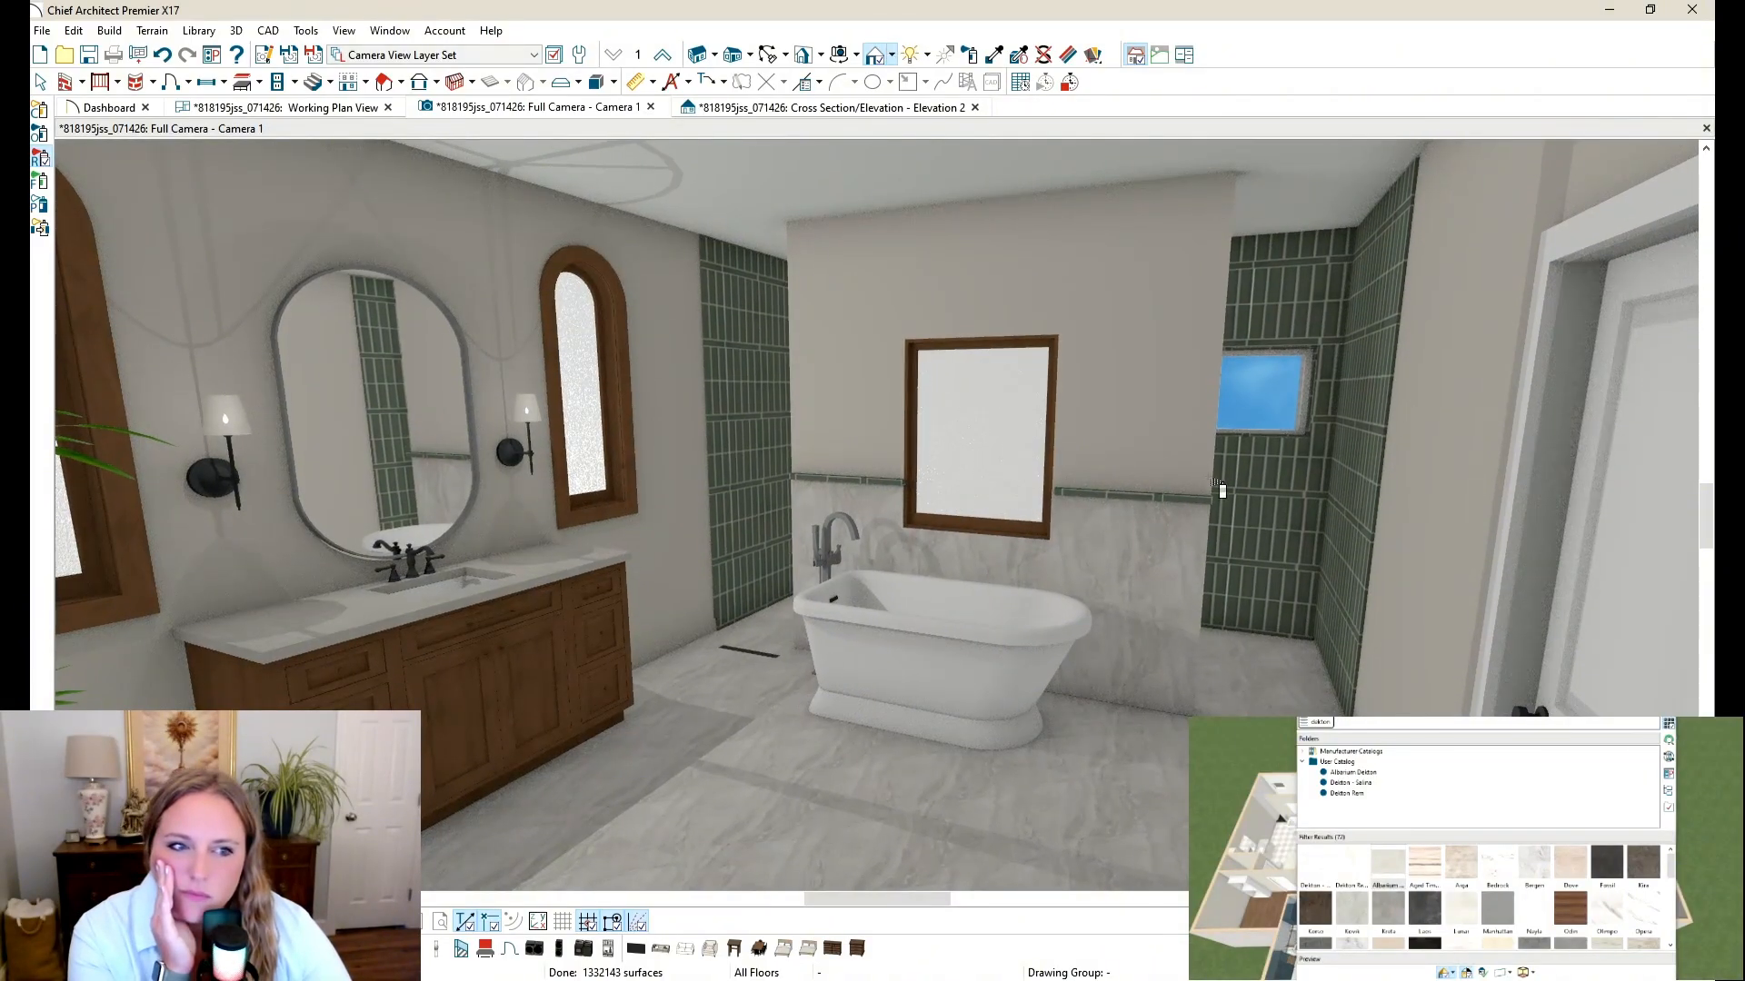
Step: Paint the ledge shelves on both sides of the tub window with the vanity countertop's light stone
{"action": "left_click", "coordinate": [906, 507]}
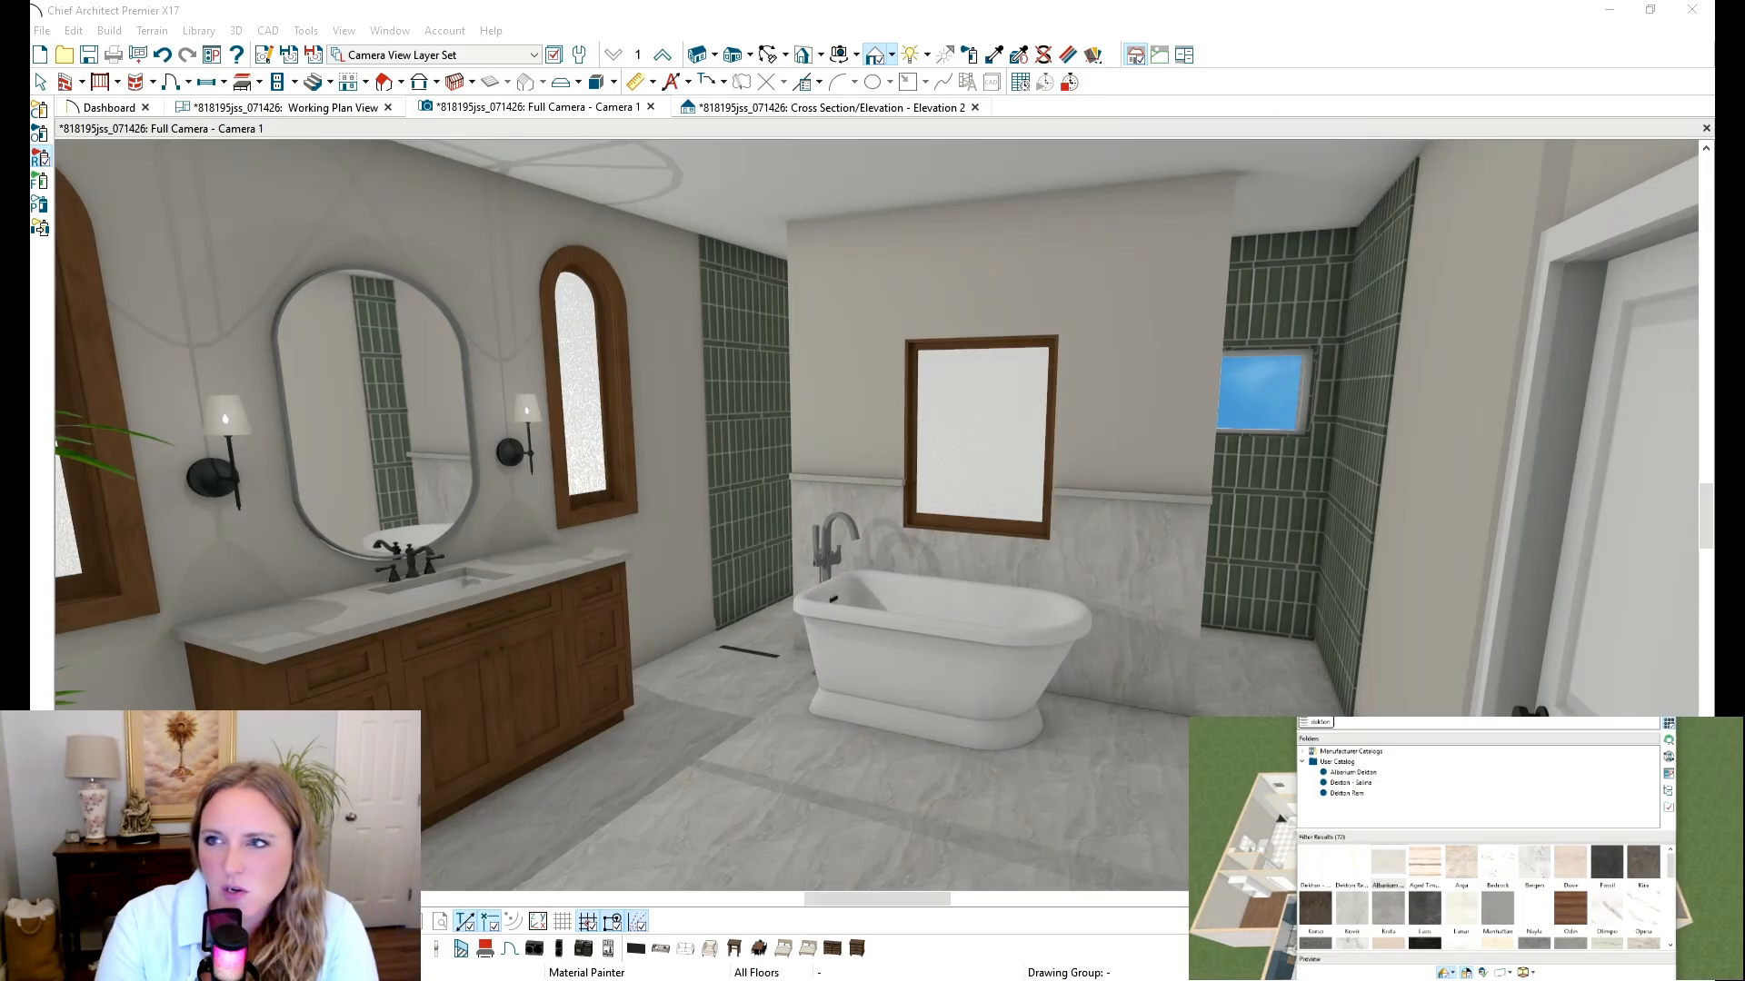
Step: Search the material library for wall paint colors, trying terms such as "stone blue", "coastal" and "calm"
{"action": "type", "text": "glass"}
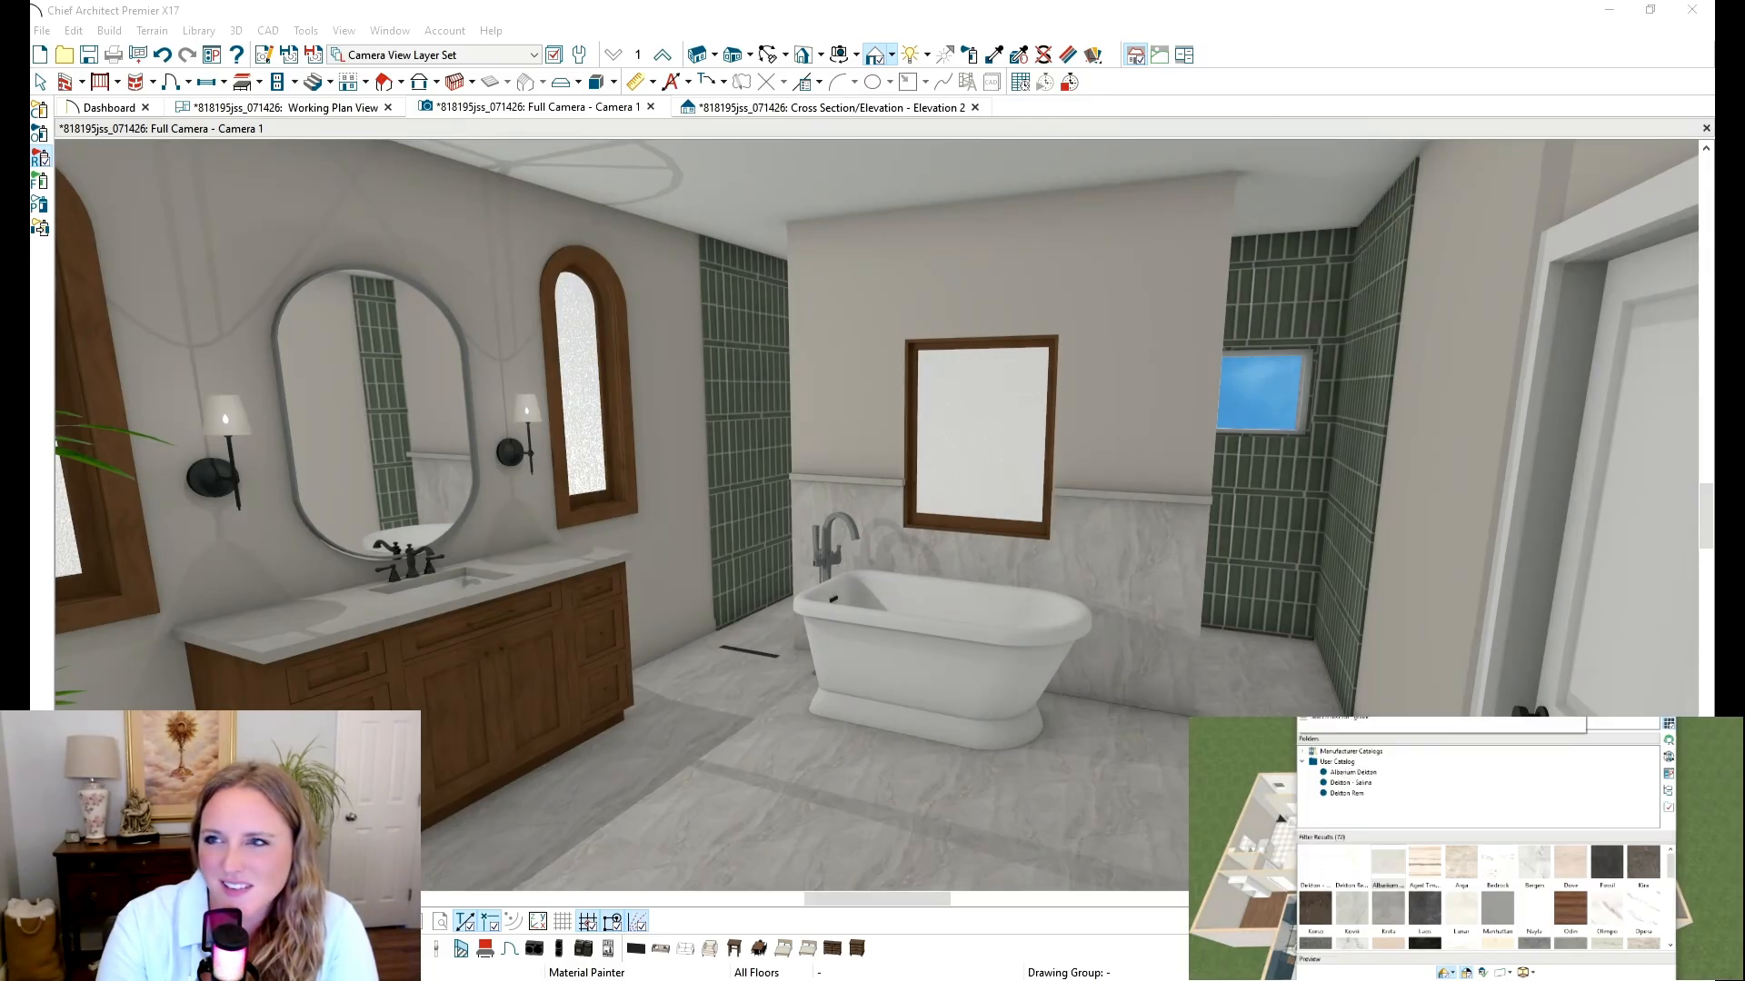
{"action": "key", "text": "BackSpace"}
{"action": "key", "text": "BackSpace"}
{"action": "key", "text": "BackSpace"}
{"action": "key", "text": "BackSpace"}
{"action": "key", "text": "BackSpace"}
{"action": "type", "text": "stone bl"}
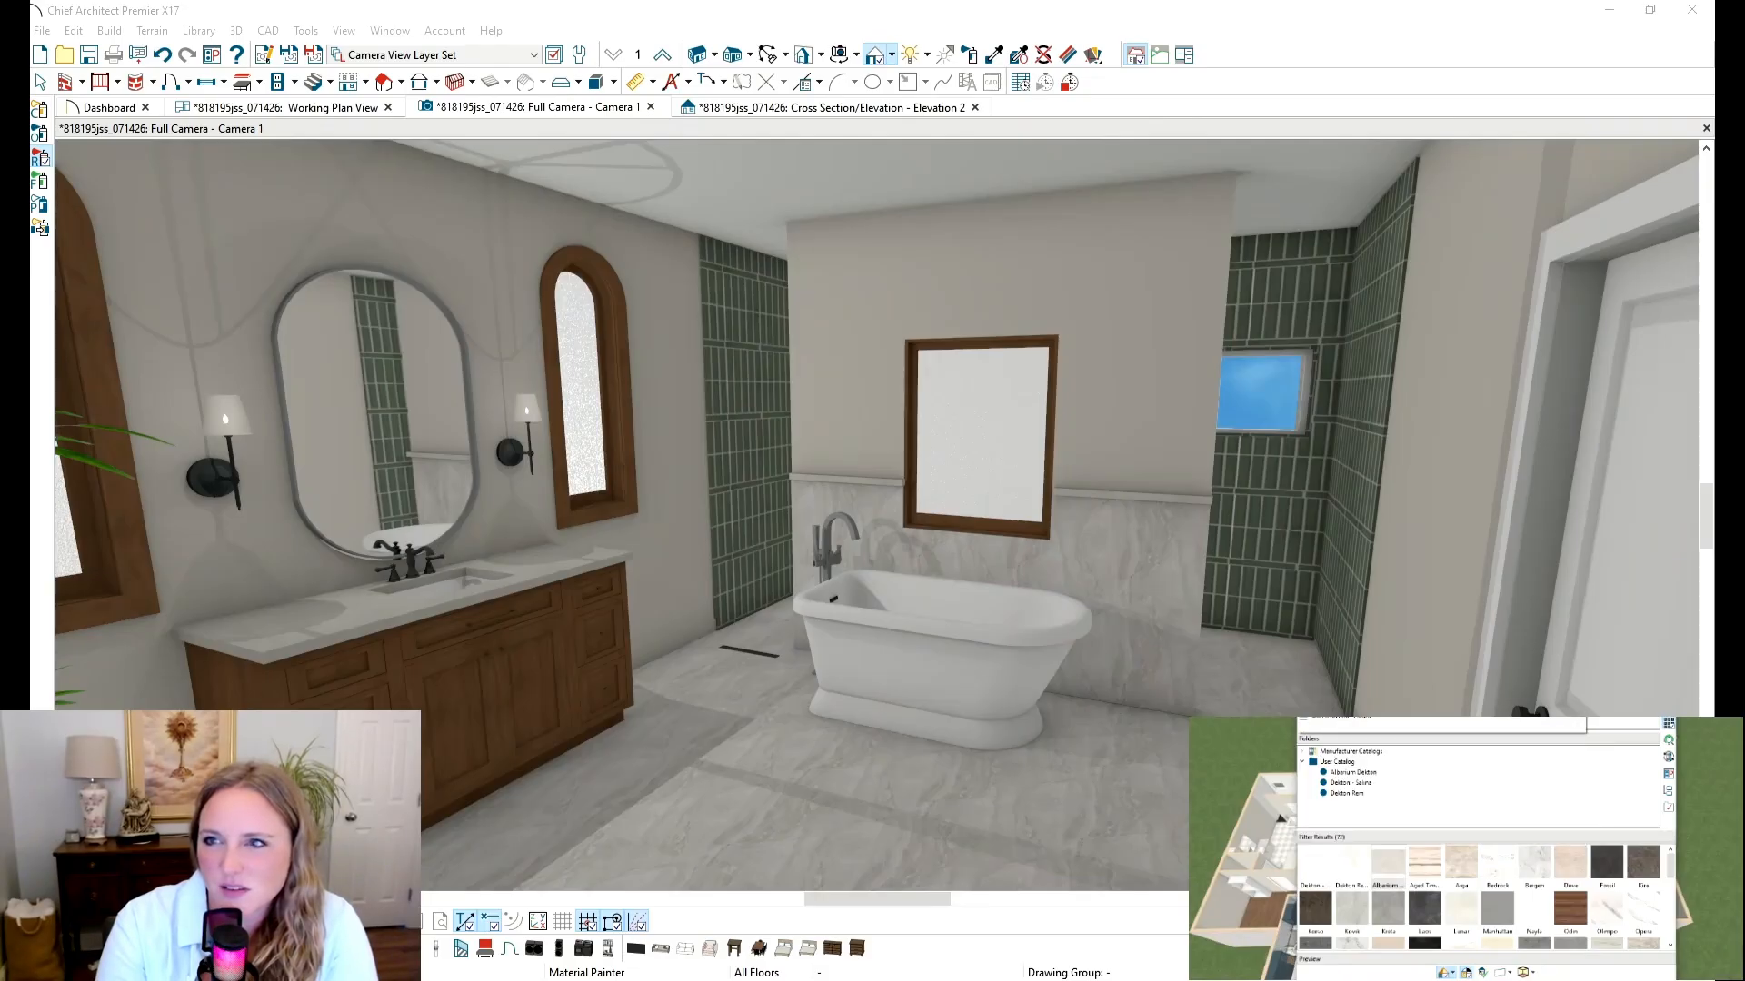
{"action": "type", "text": "ue"}
{"action": "key", "text": "Return"}
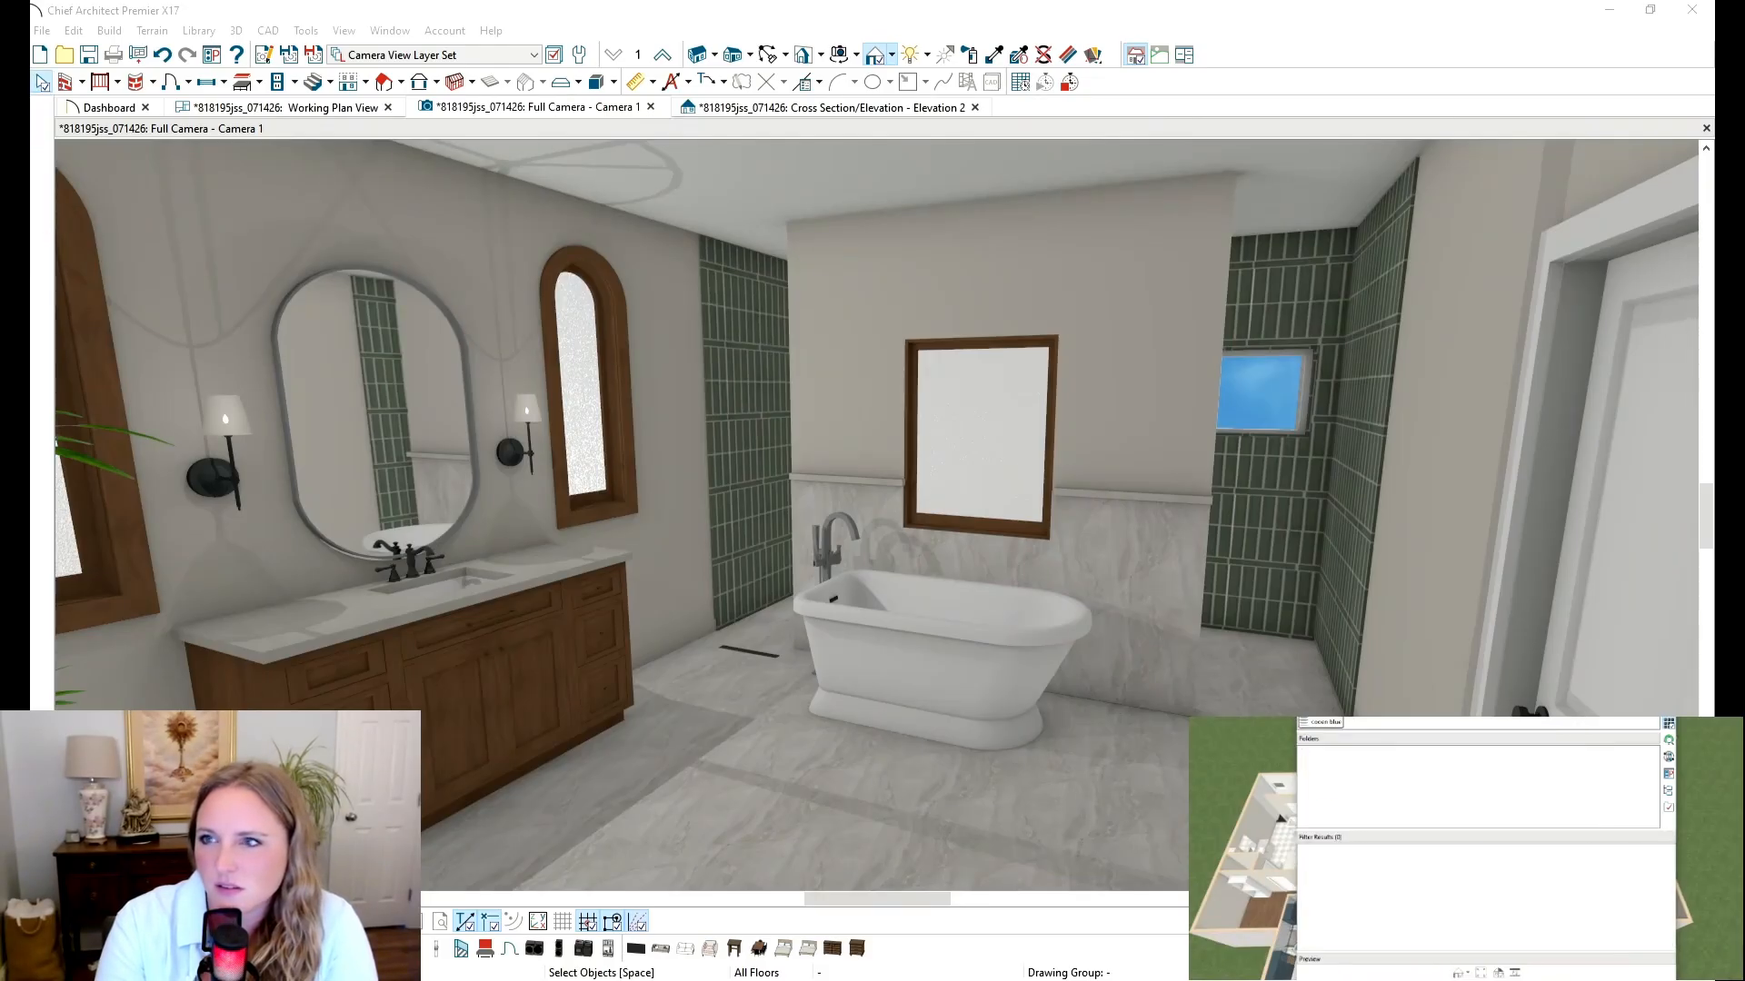
{"action": "type", "text": "coastal"}
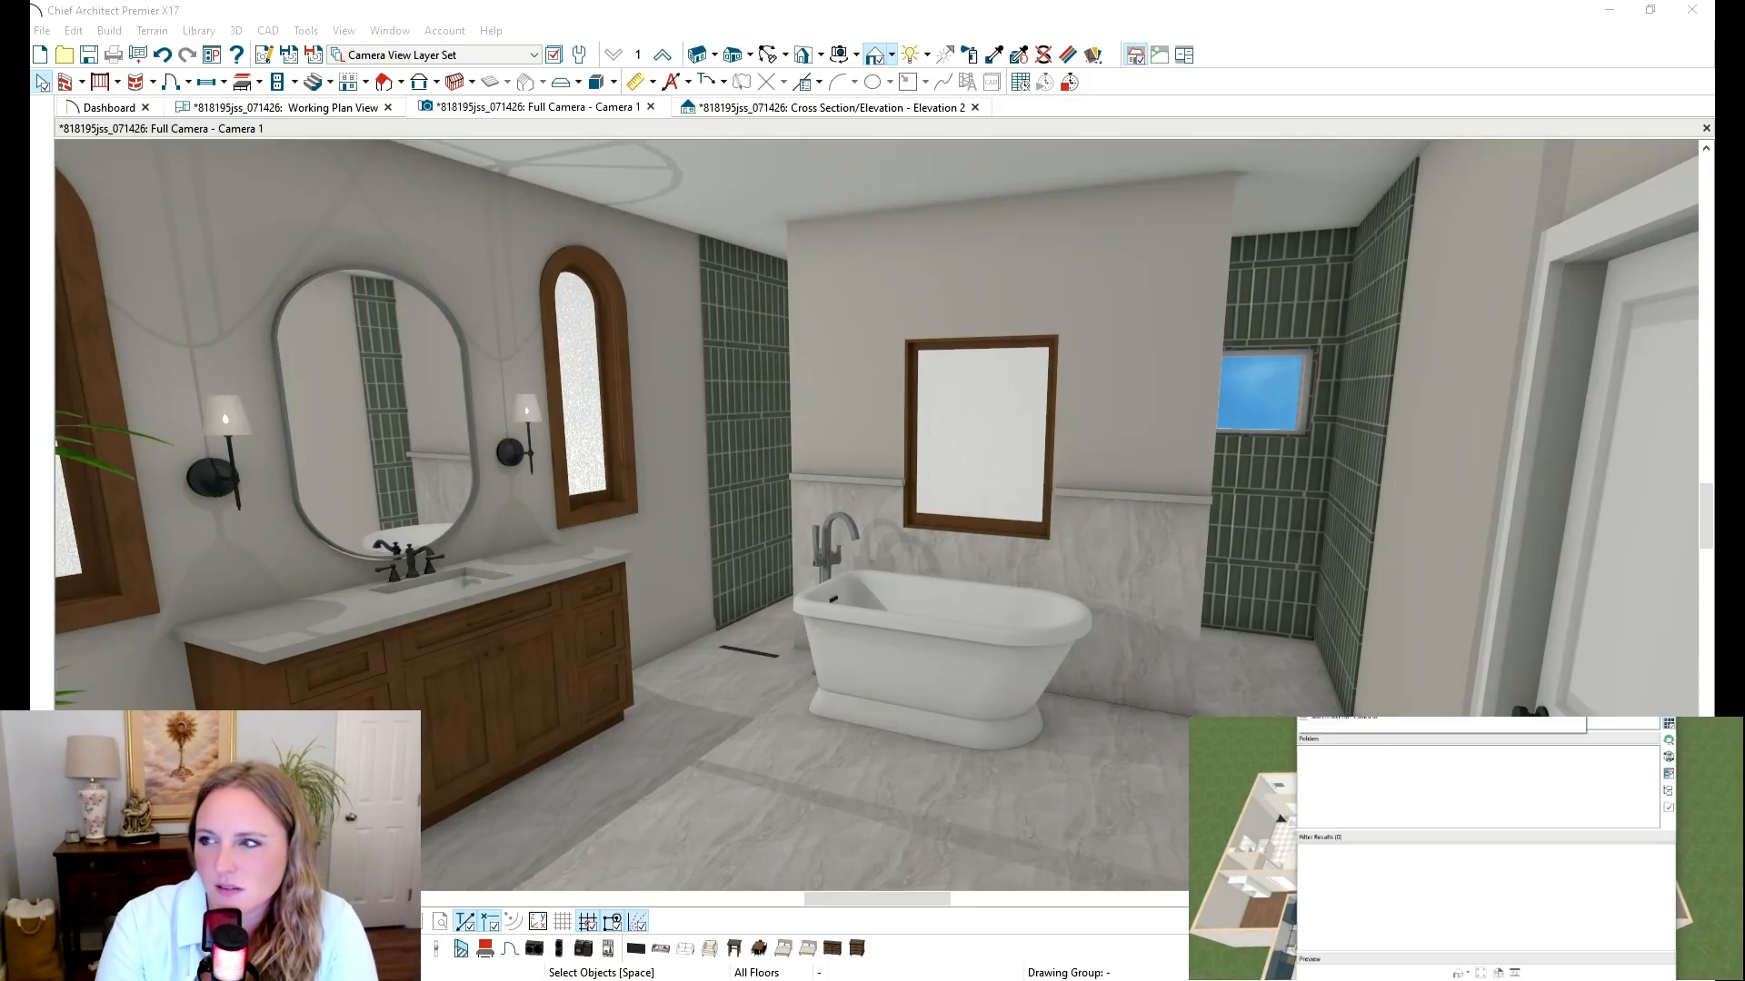
{"action": "key", "text": "Return"}
{"action": "type", "text": "calm"}
{"action": "key", "text": "Return"}
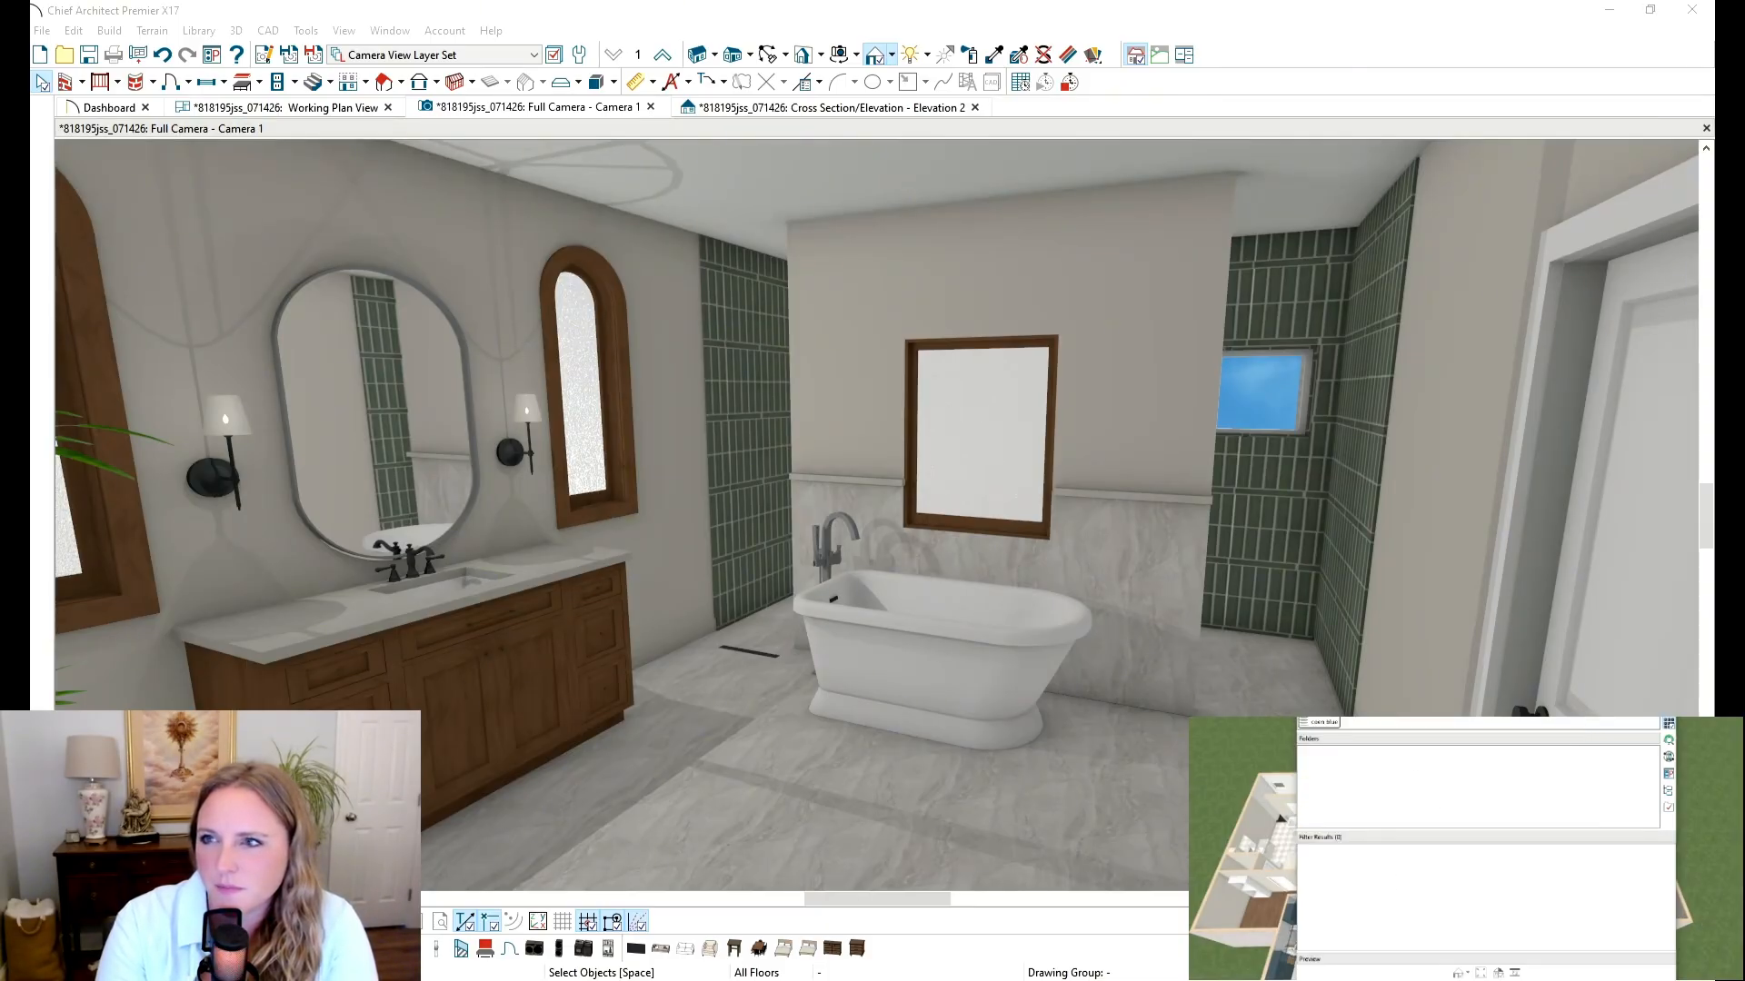
{"action": "key", "text": "BackSpace"}
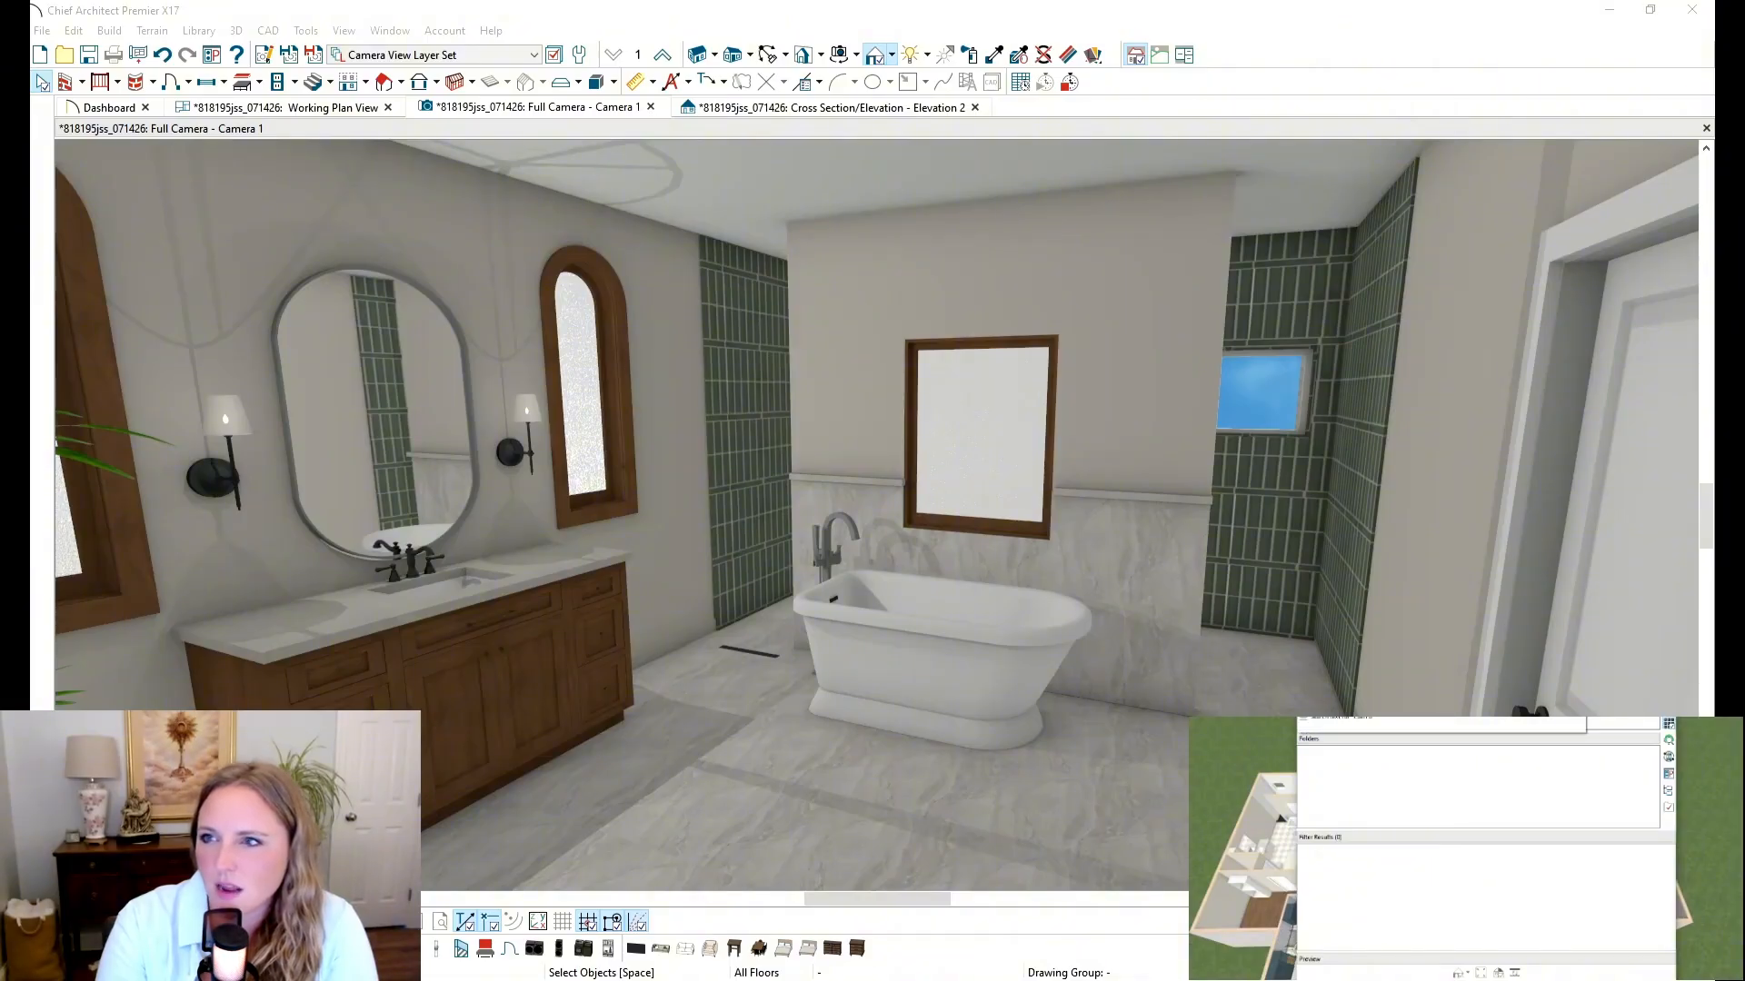
{"action": "type", "text": "lue"}
{"action": "key", "text": "Return"}
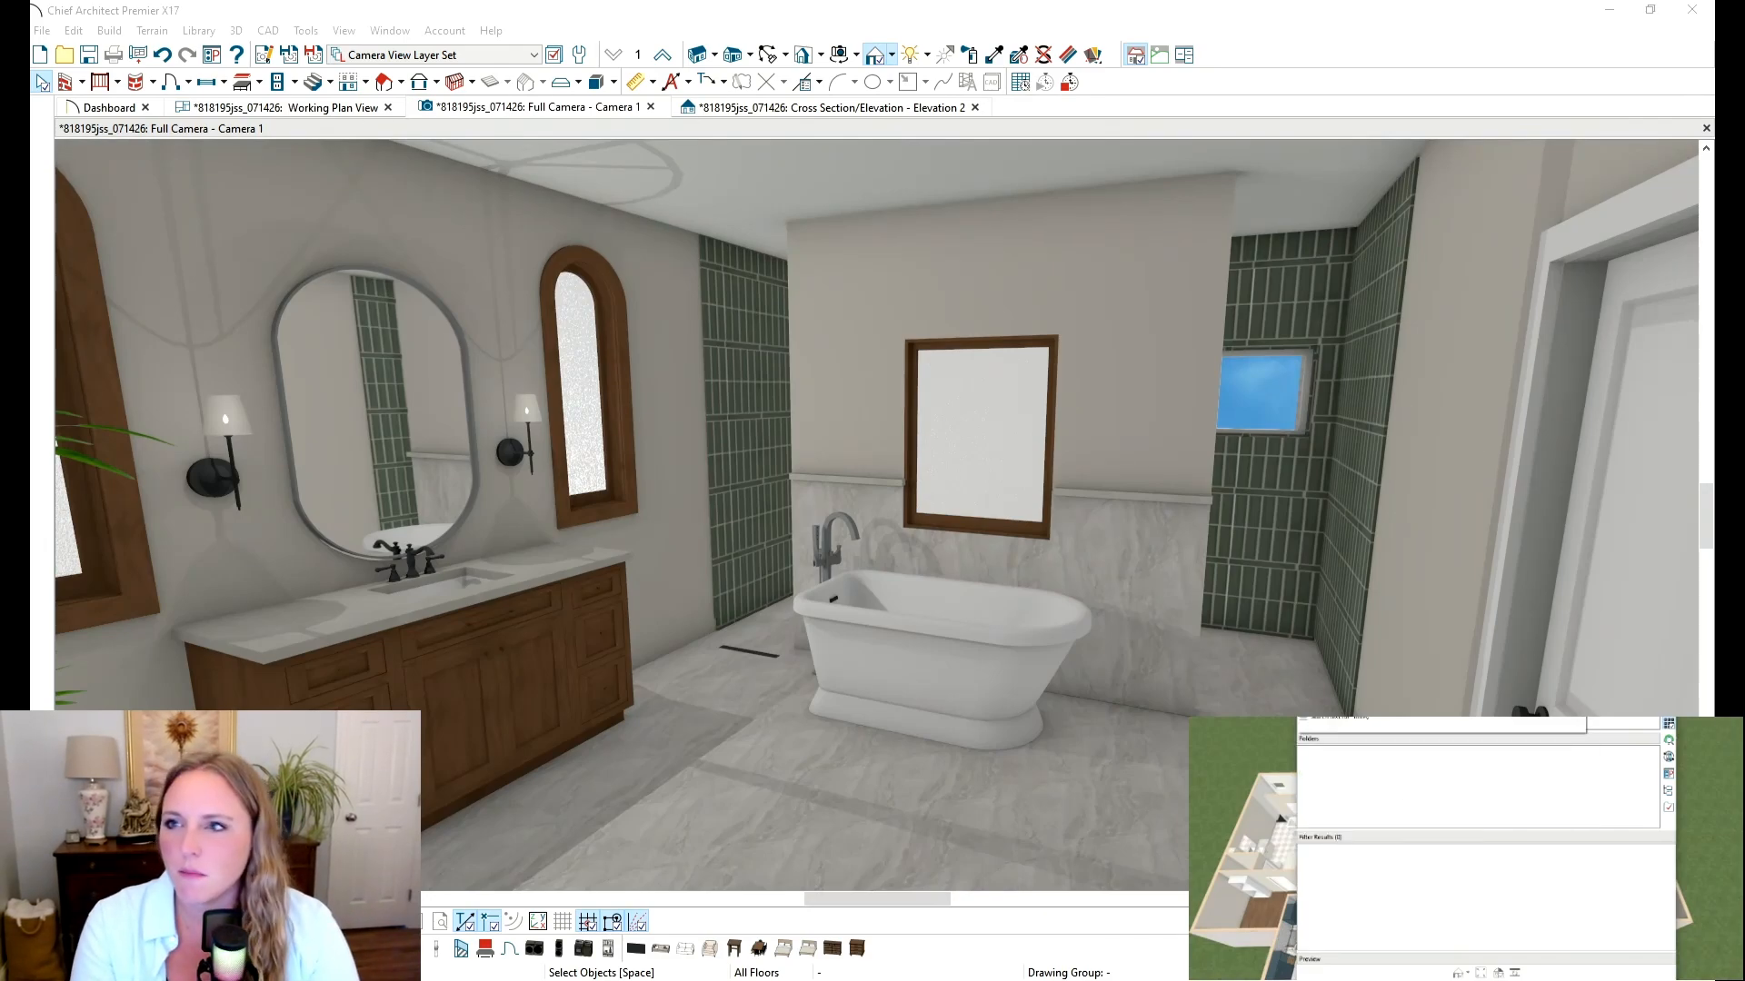
Step: Find a muted green paint in the library and apply it to the bathroom walls
{"action": "key", "text": "Return"}
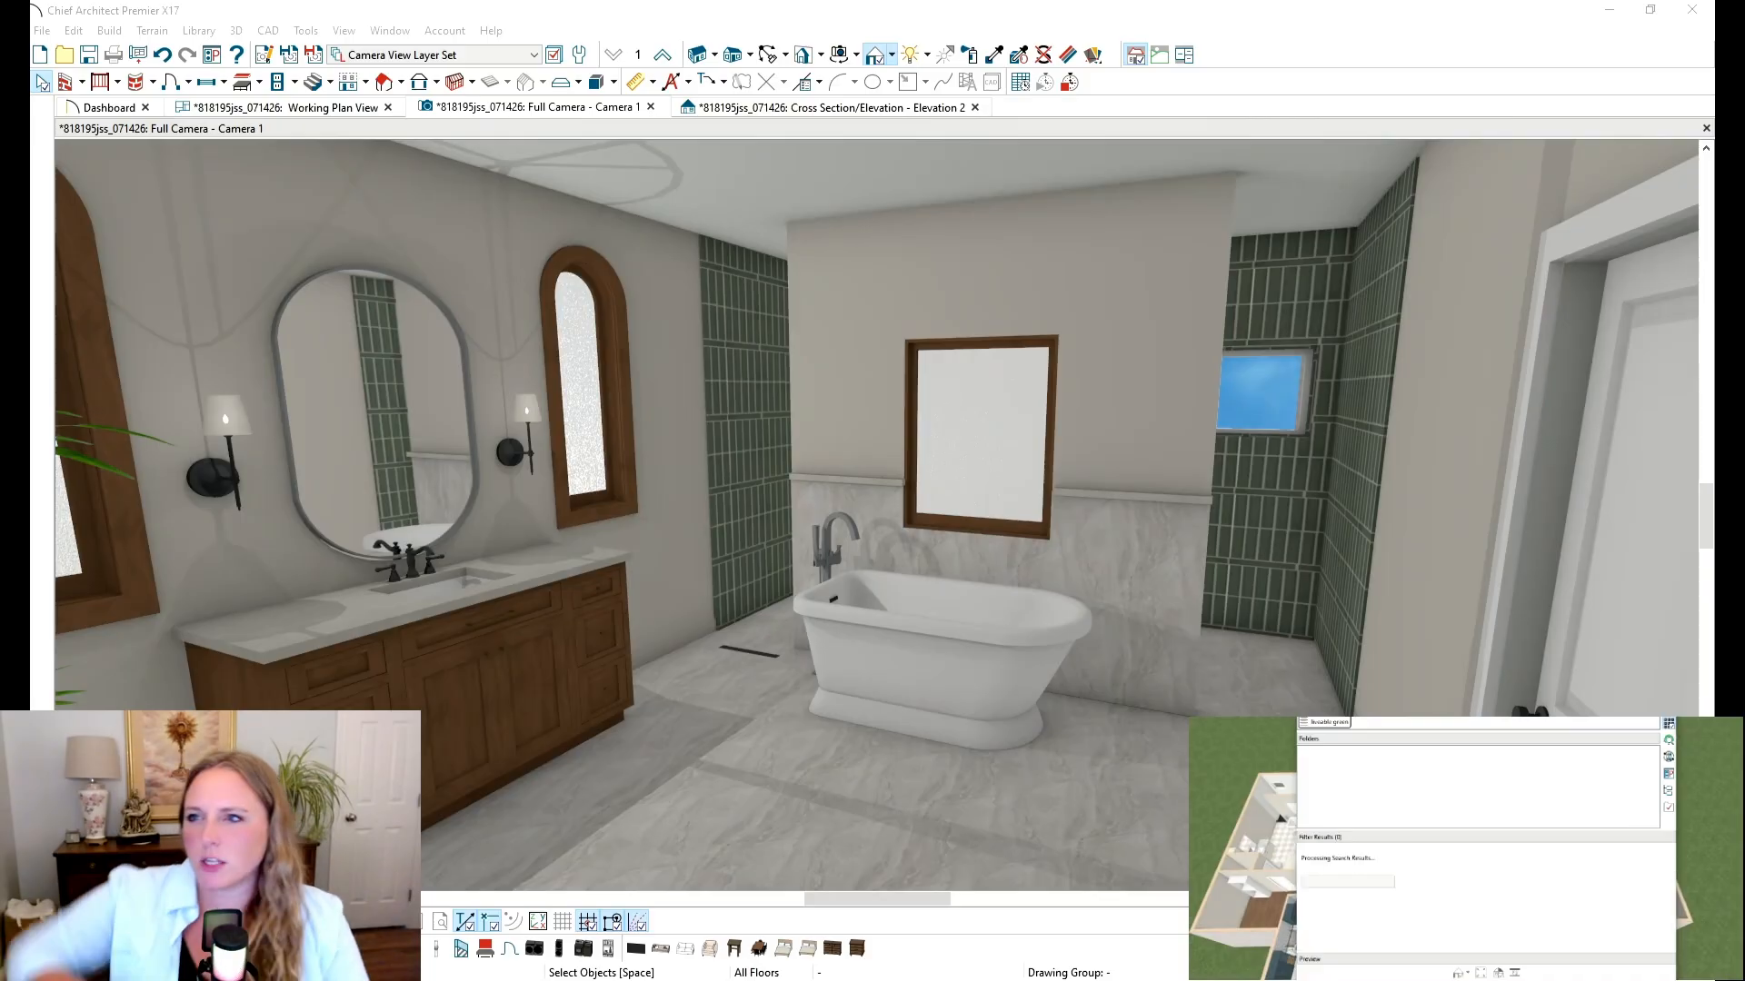
{"action": "left_click", "coordinate": [1306, 889]}
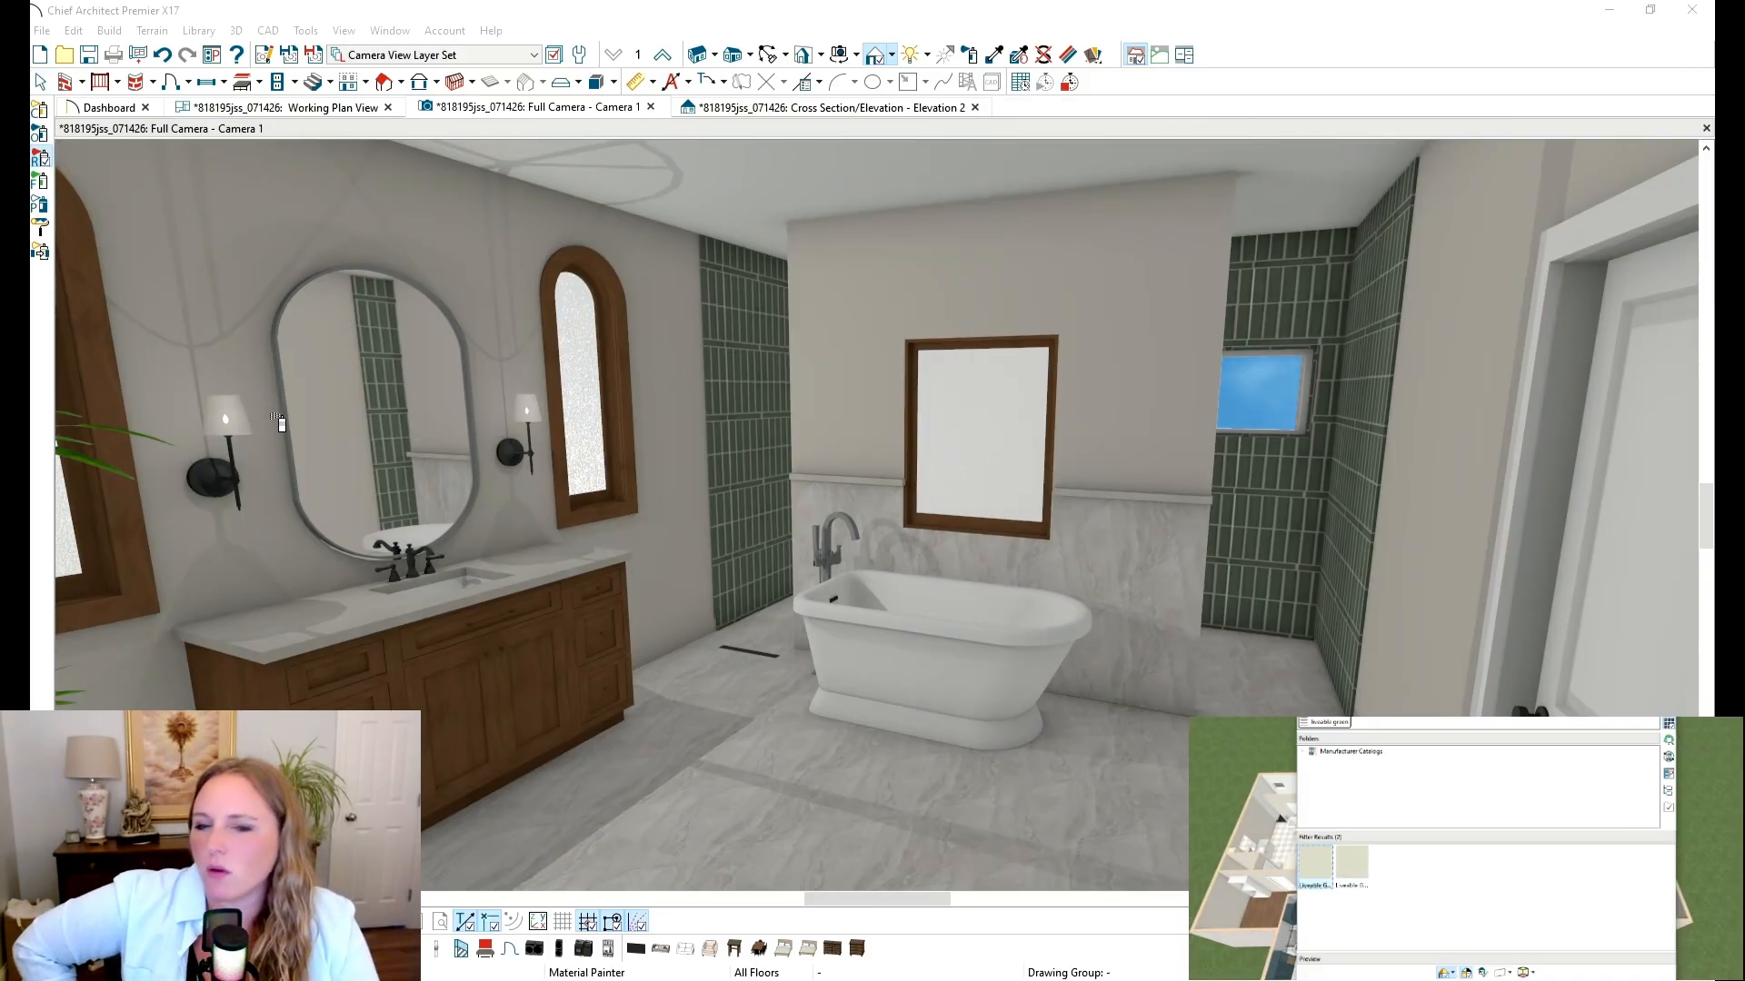
{"action": "left_click", "coordinate": [449, 242]}
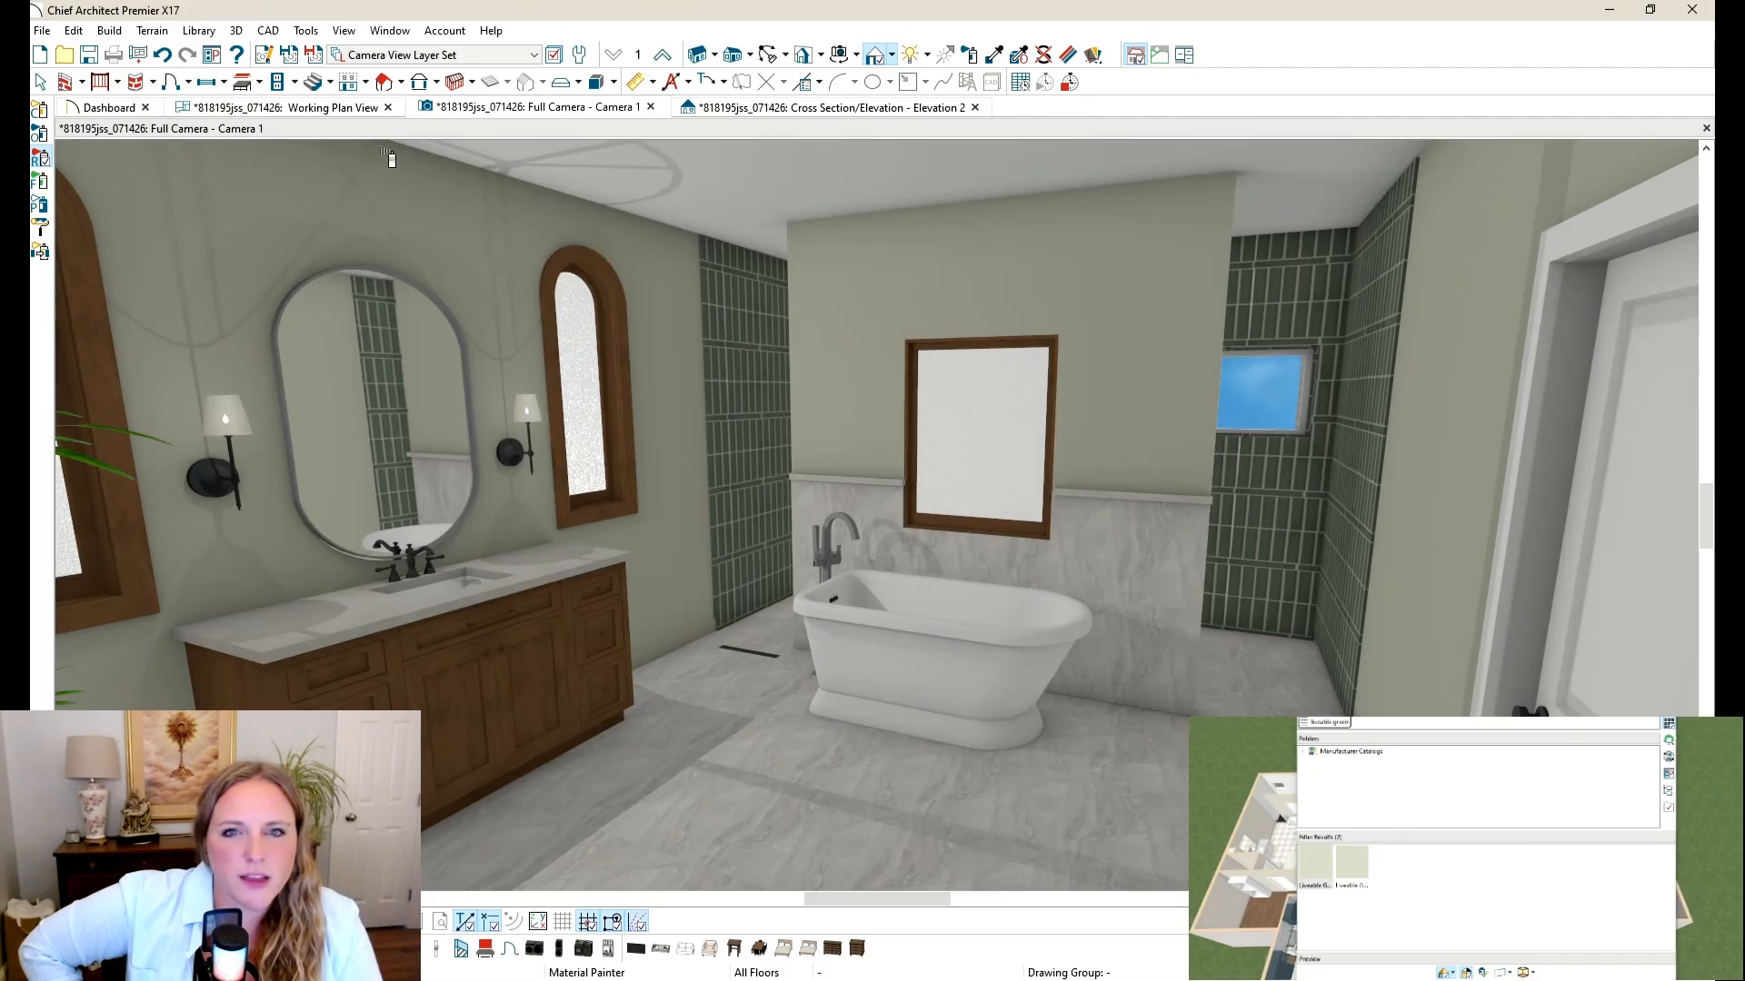
Step: Reflect the bathtub and its floor-mounted faucet in the working plan so the faucet stands at the end farther from the vanity
{"action": "left_click", "coordinate": [346, 107]}
{"action": "scroll", "coordinate": [672, 227], "scroll_direction": "down", "scroll_amount": 4}
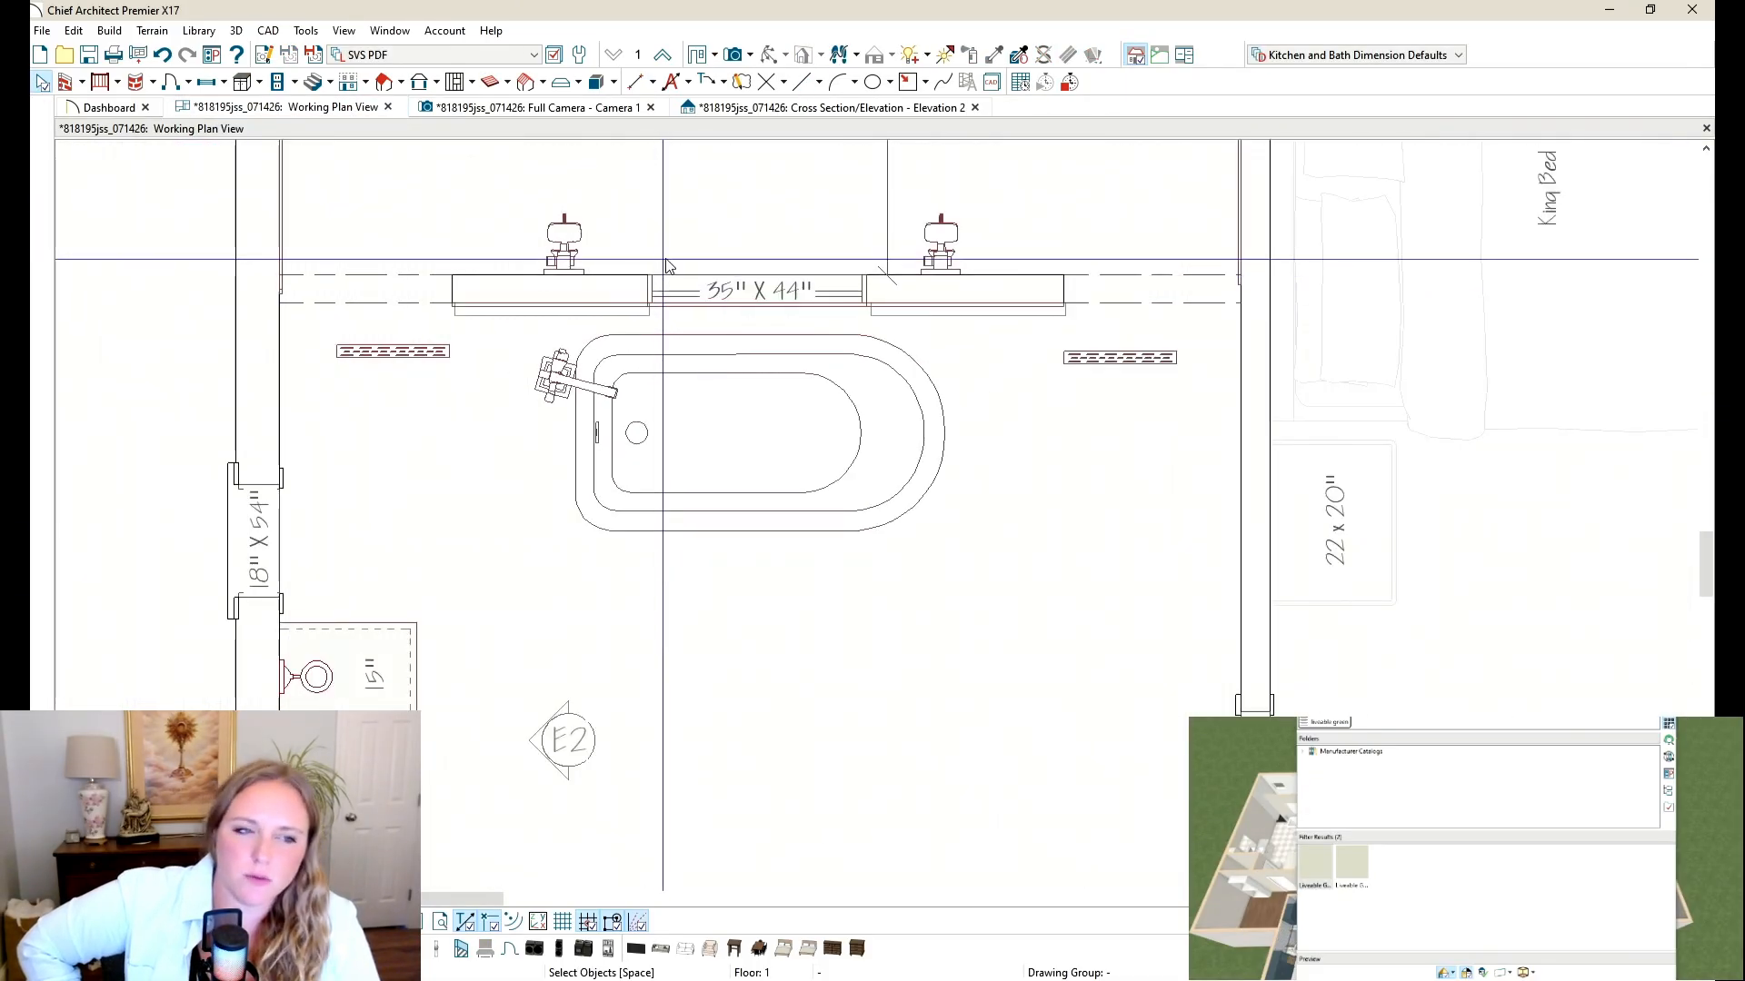
{"action": "left_click", "coordinate": [573, 364]}
{"action": "left_click", "coordinate": [747, 403]}
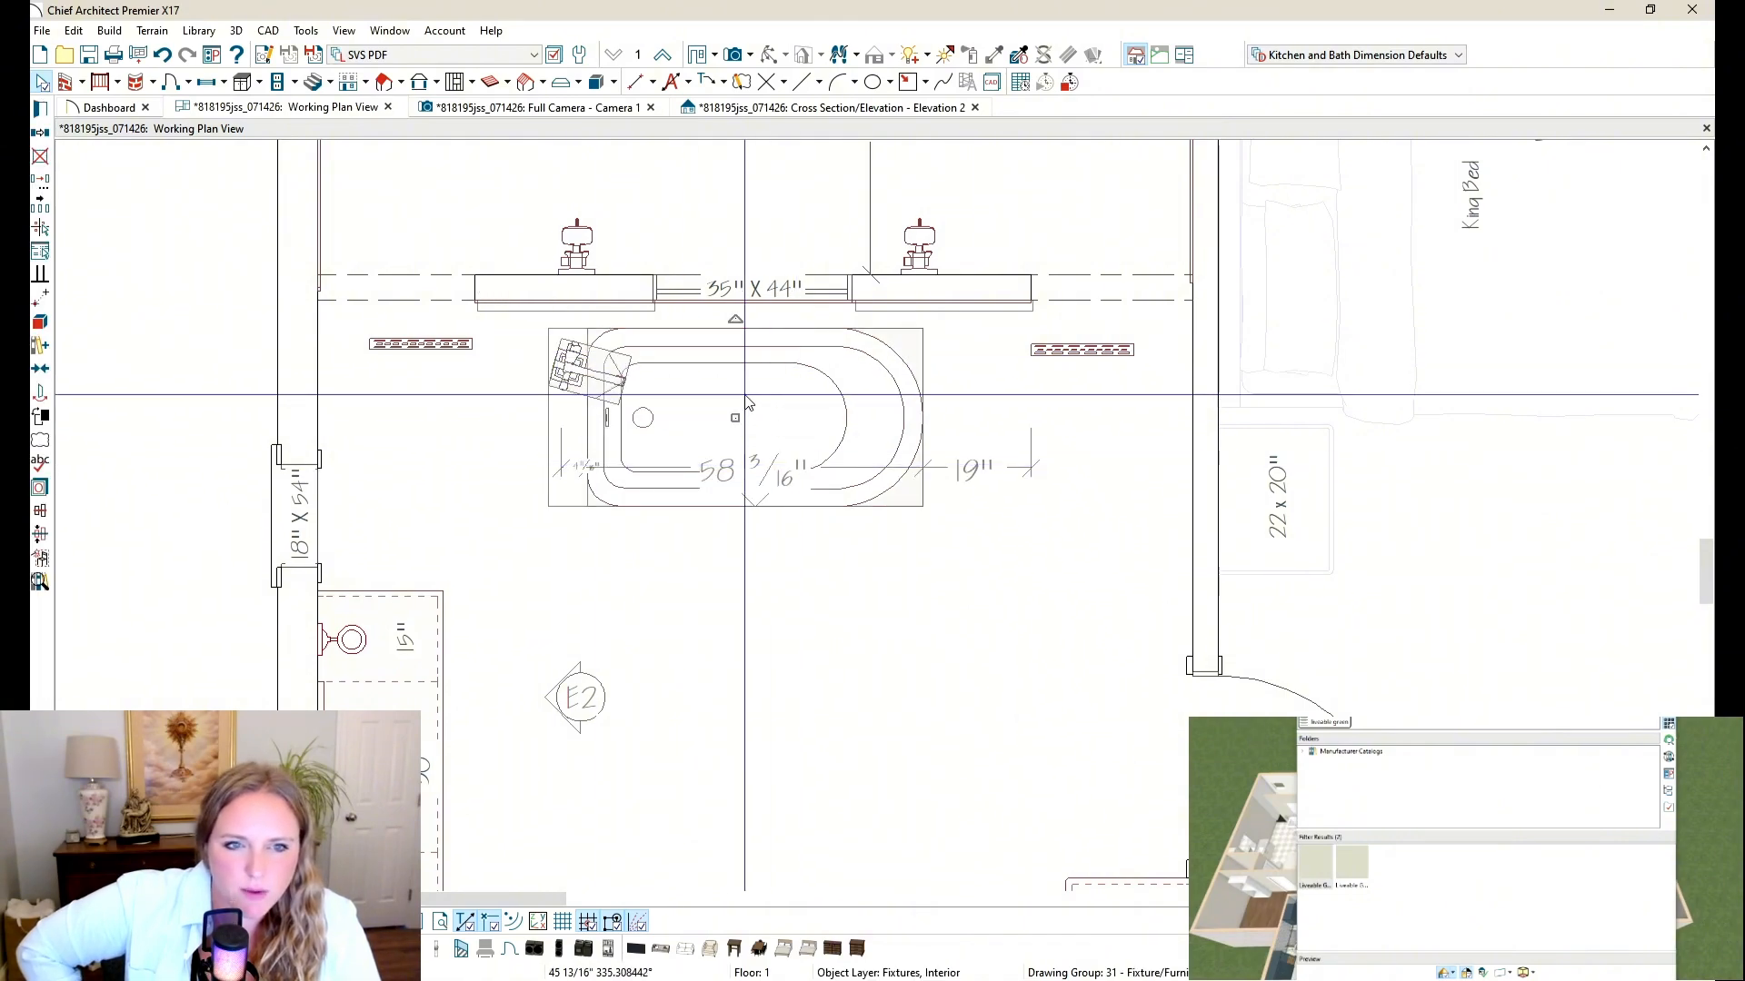
{"action": "key", "text": "r"}
{"action": "left_click", "coordinate": [749, 396]}
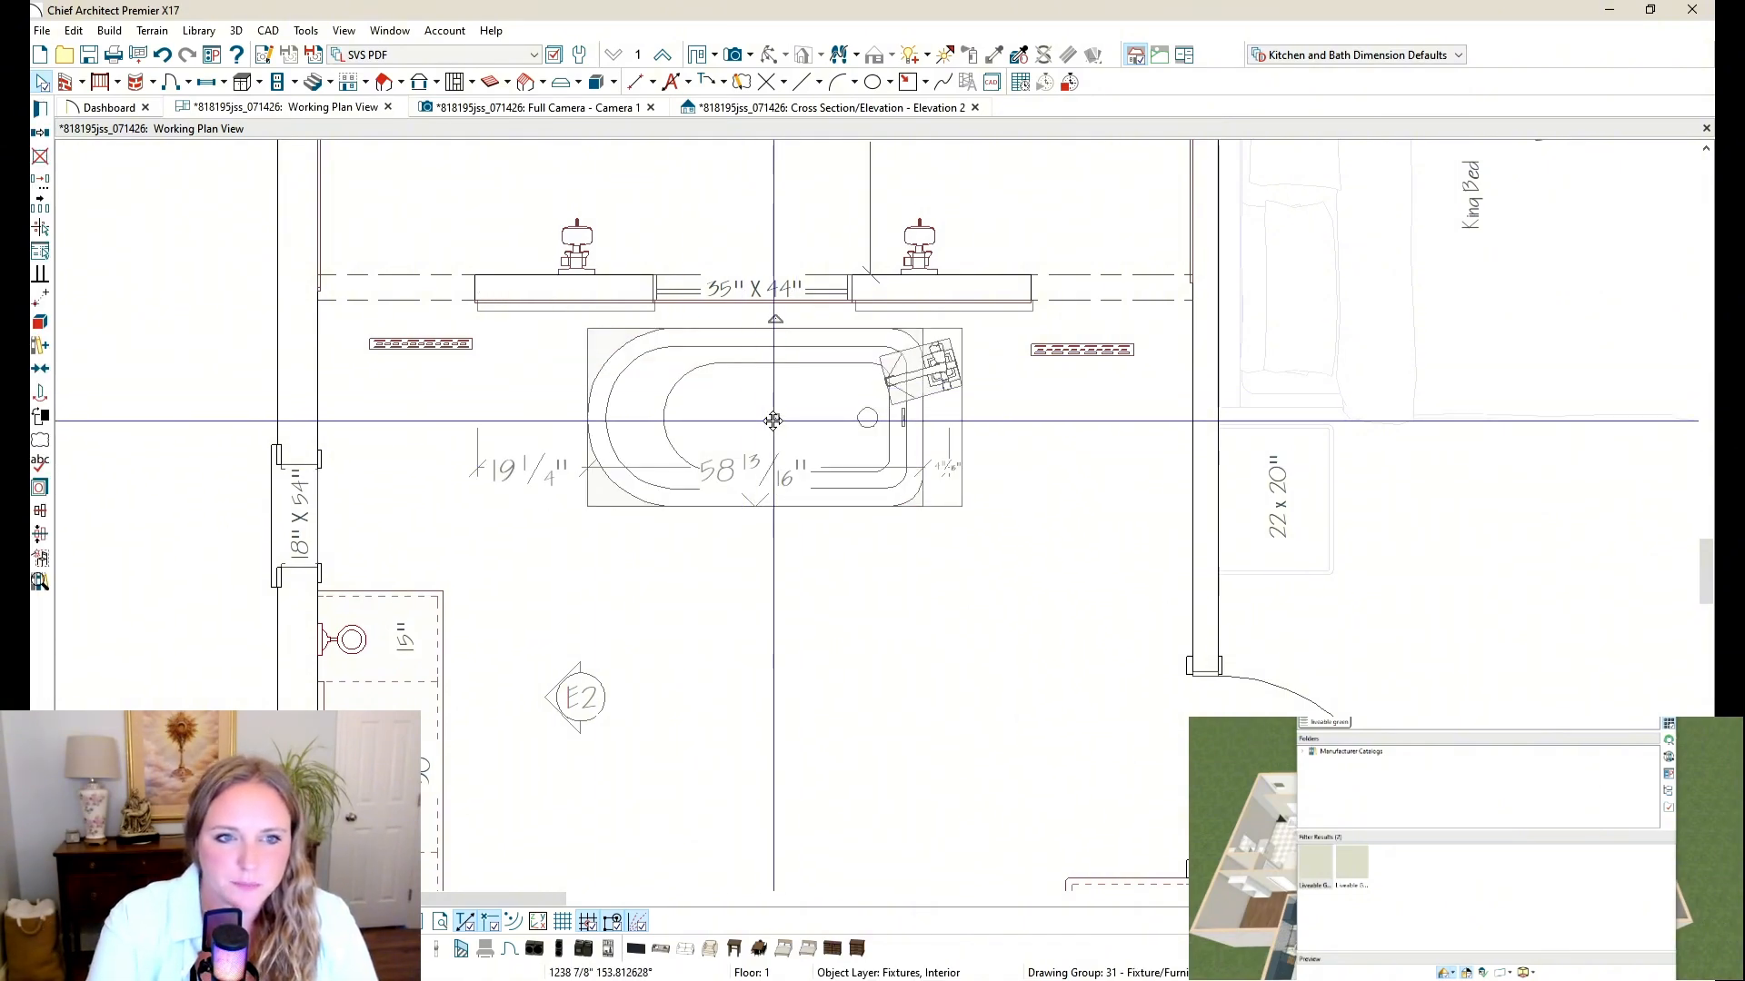
{"action": "key", "text": "r"}
{"action": "left_click", "coordinate": [752, 297]}
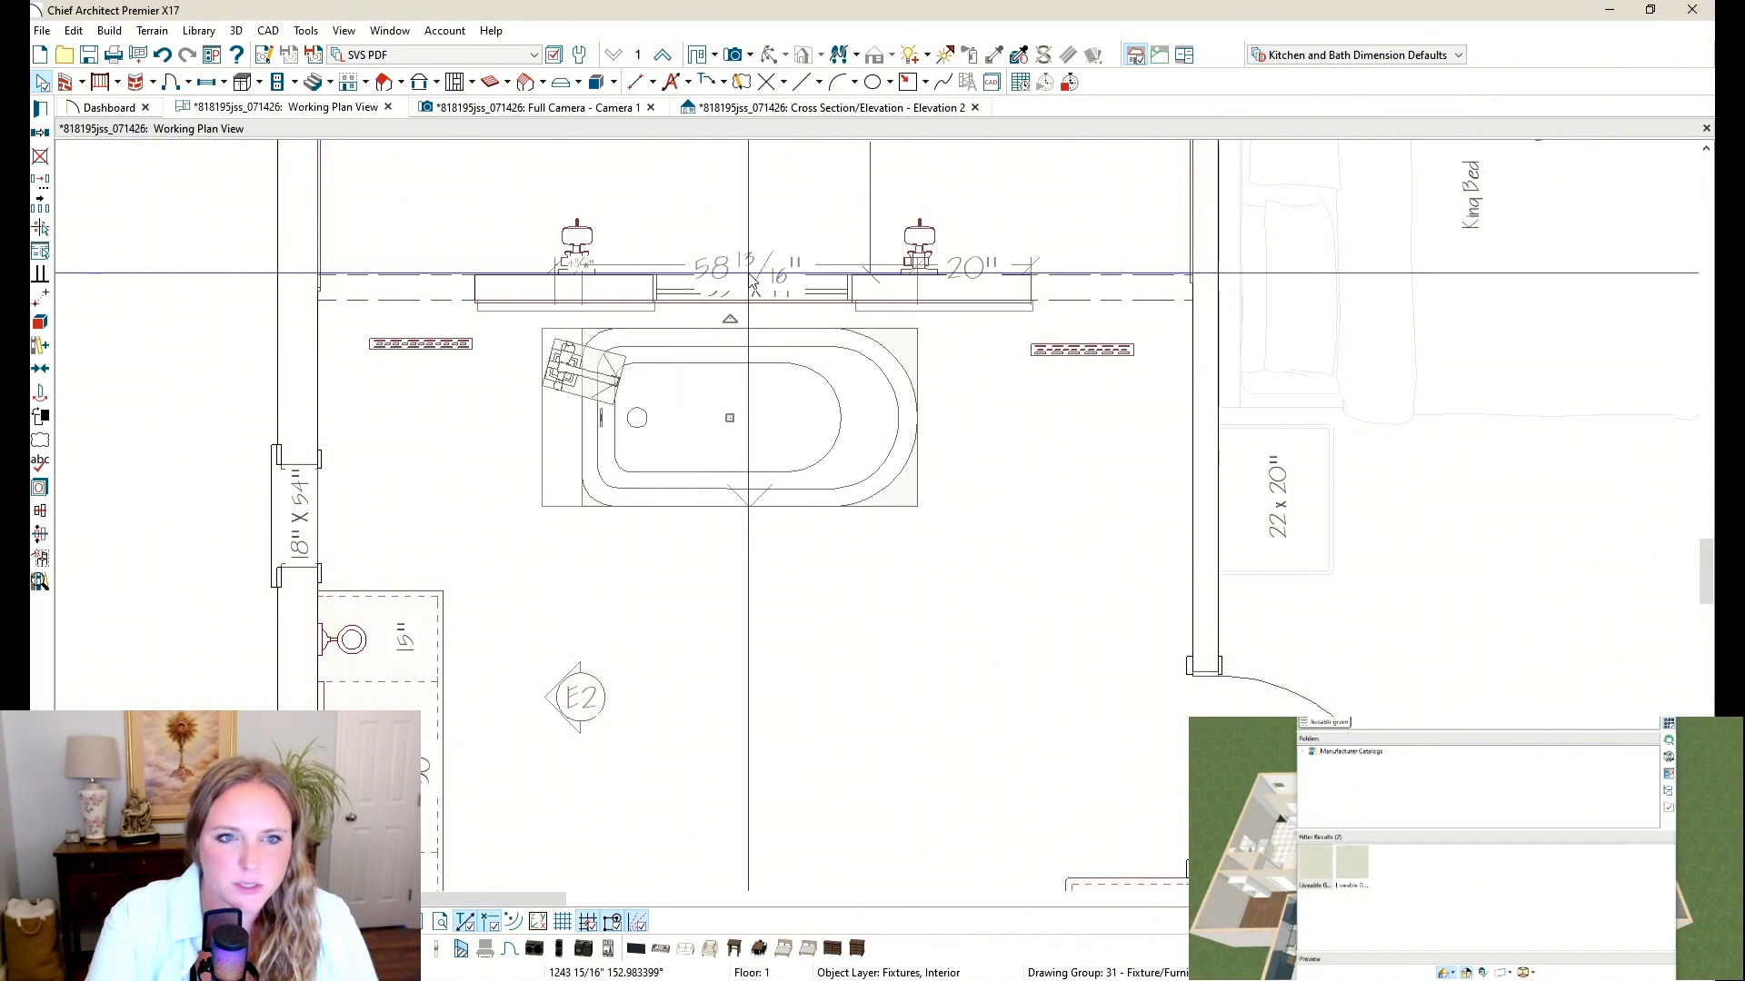
{"action": "key", "text": "r"}
{"action": "left_click", "coordinate": [759, 340]}
{"action": "key", "text": "r"}
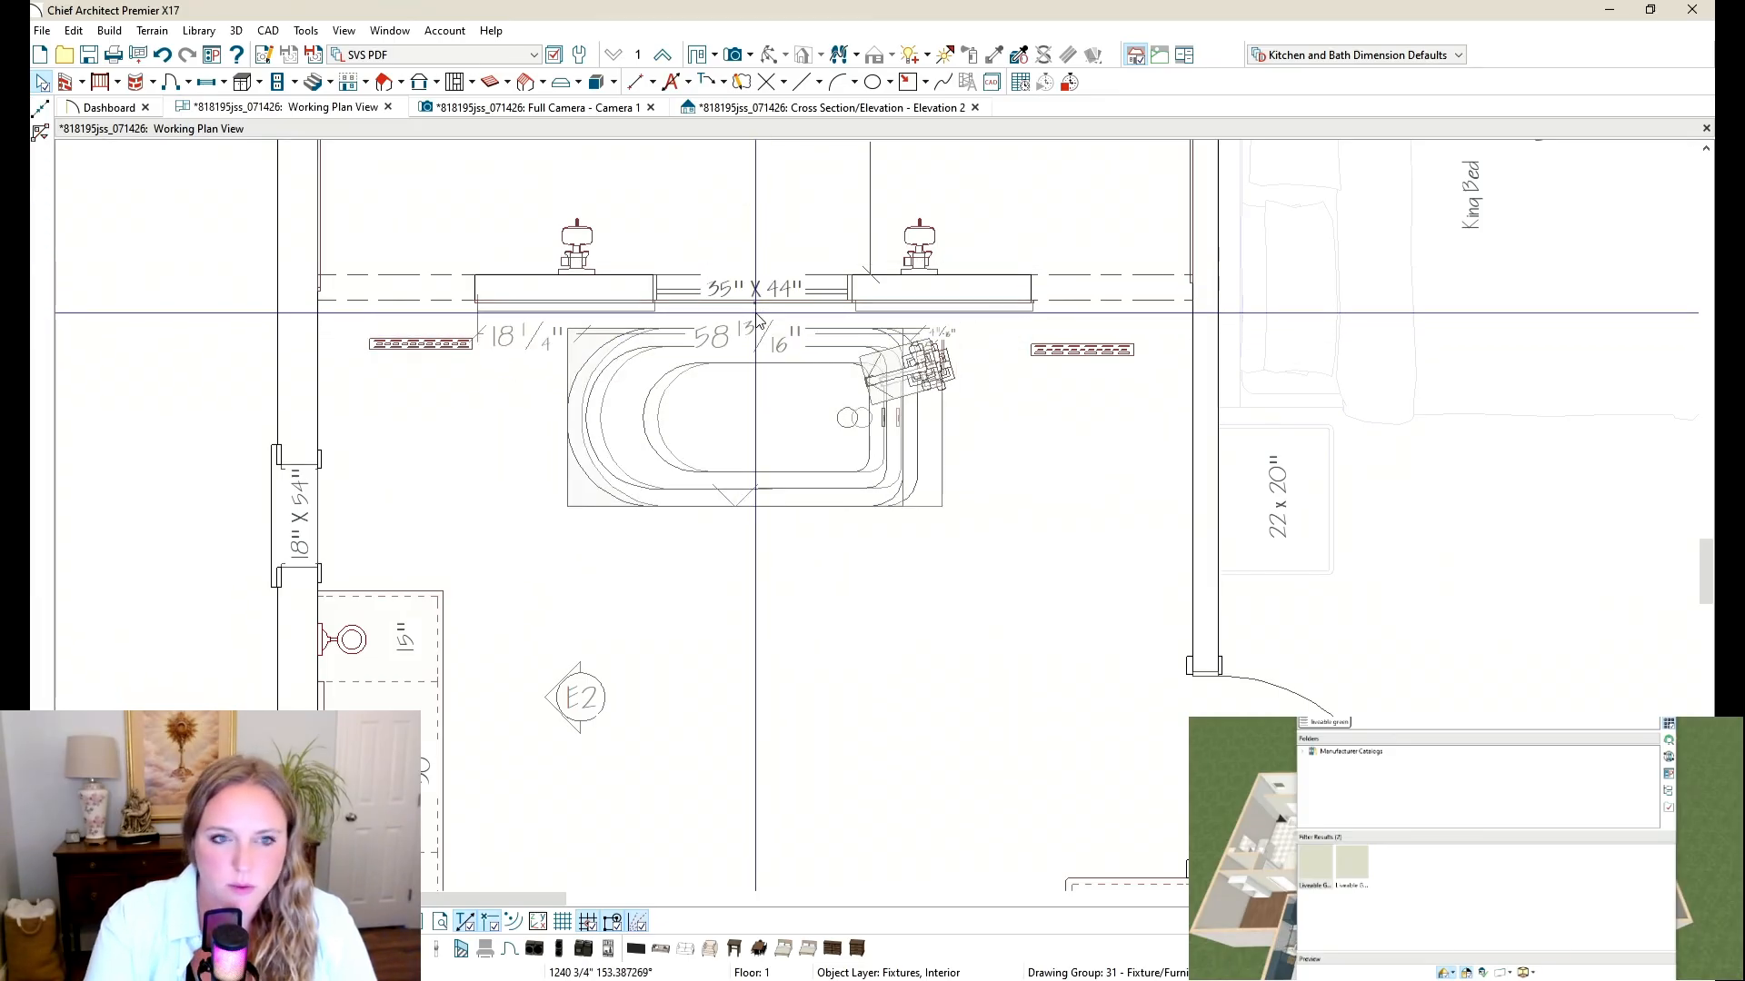
{"action": "left_click", "coordinate": [607, 109]}
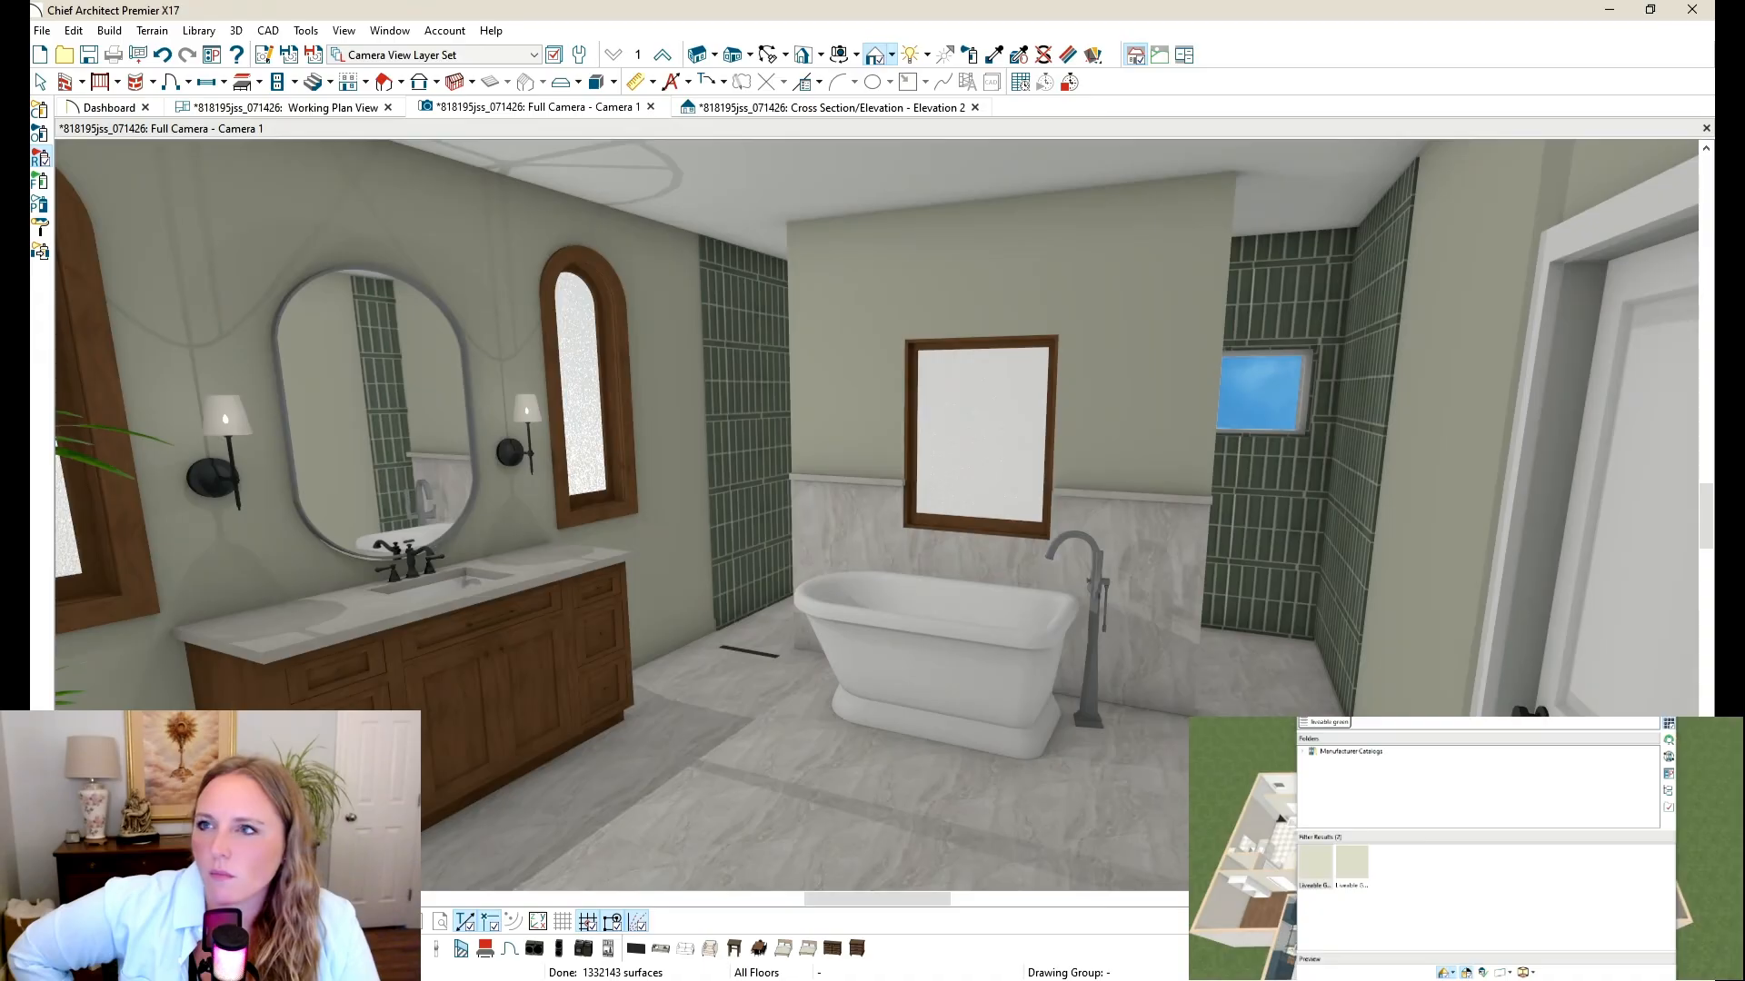
Step: Find the Copen Blue paint in the library and apply it to the bathroom walls
{"action": "left_click", "coordinate": [1391, 726]}
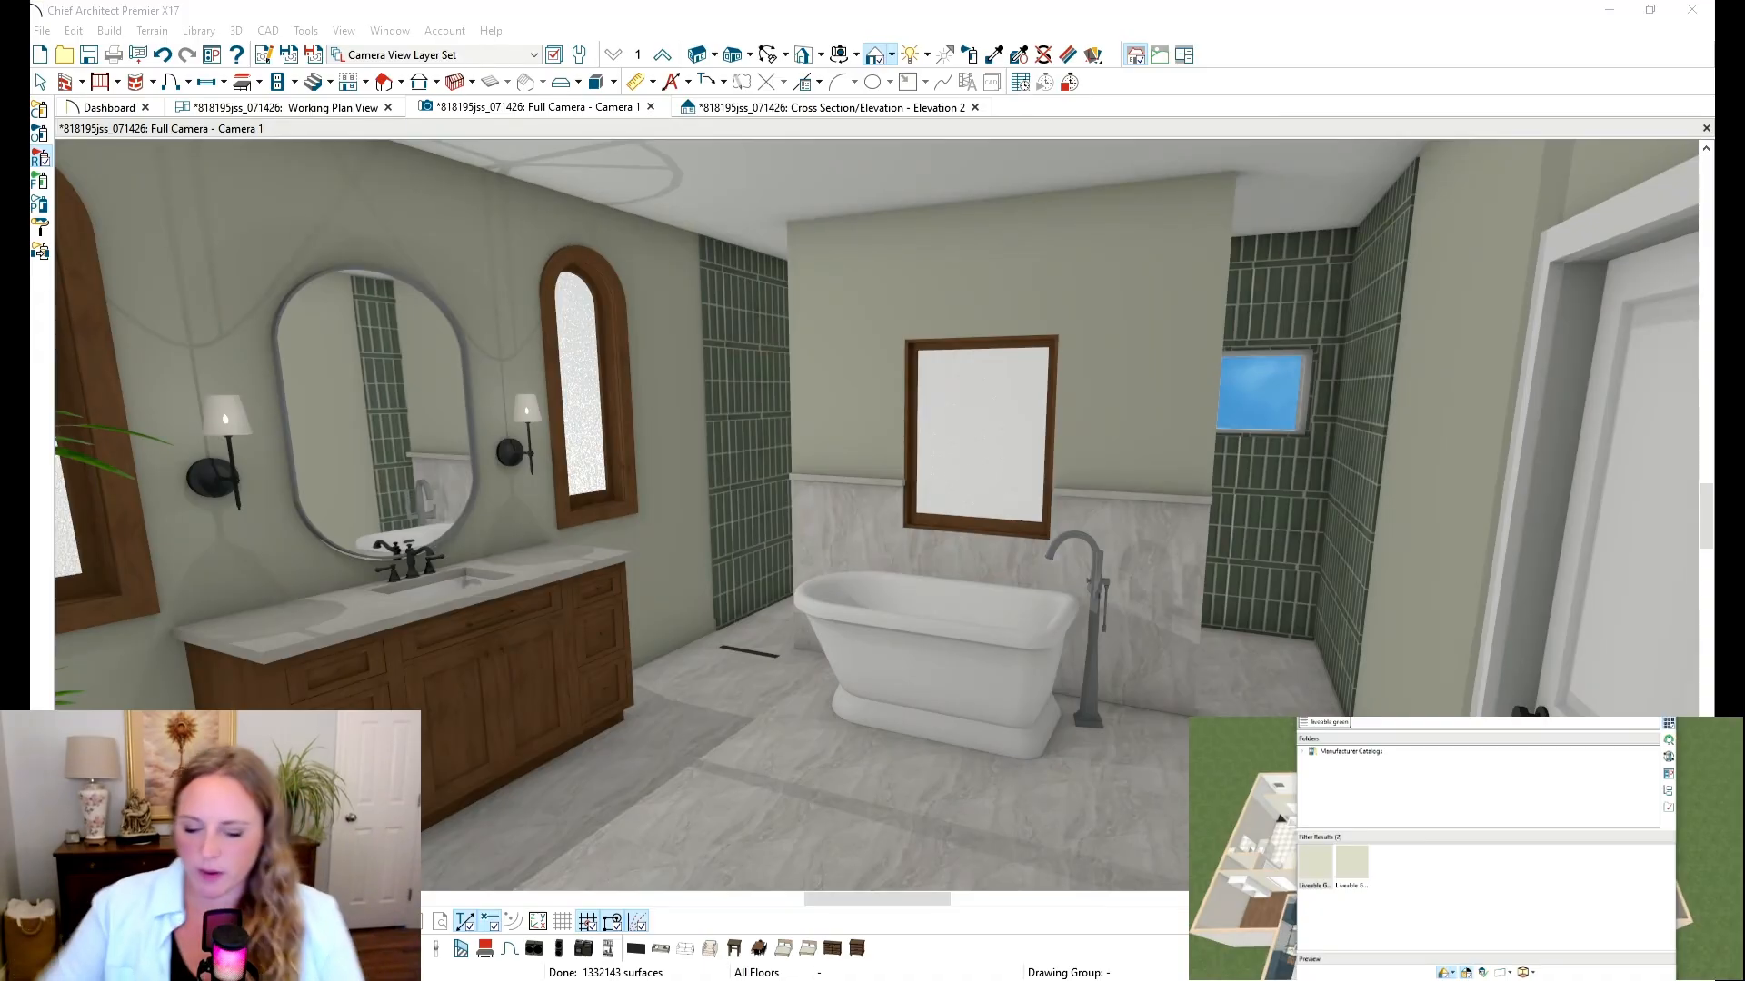
{"action": "type", "text": "tow"}
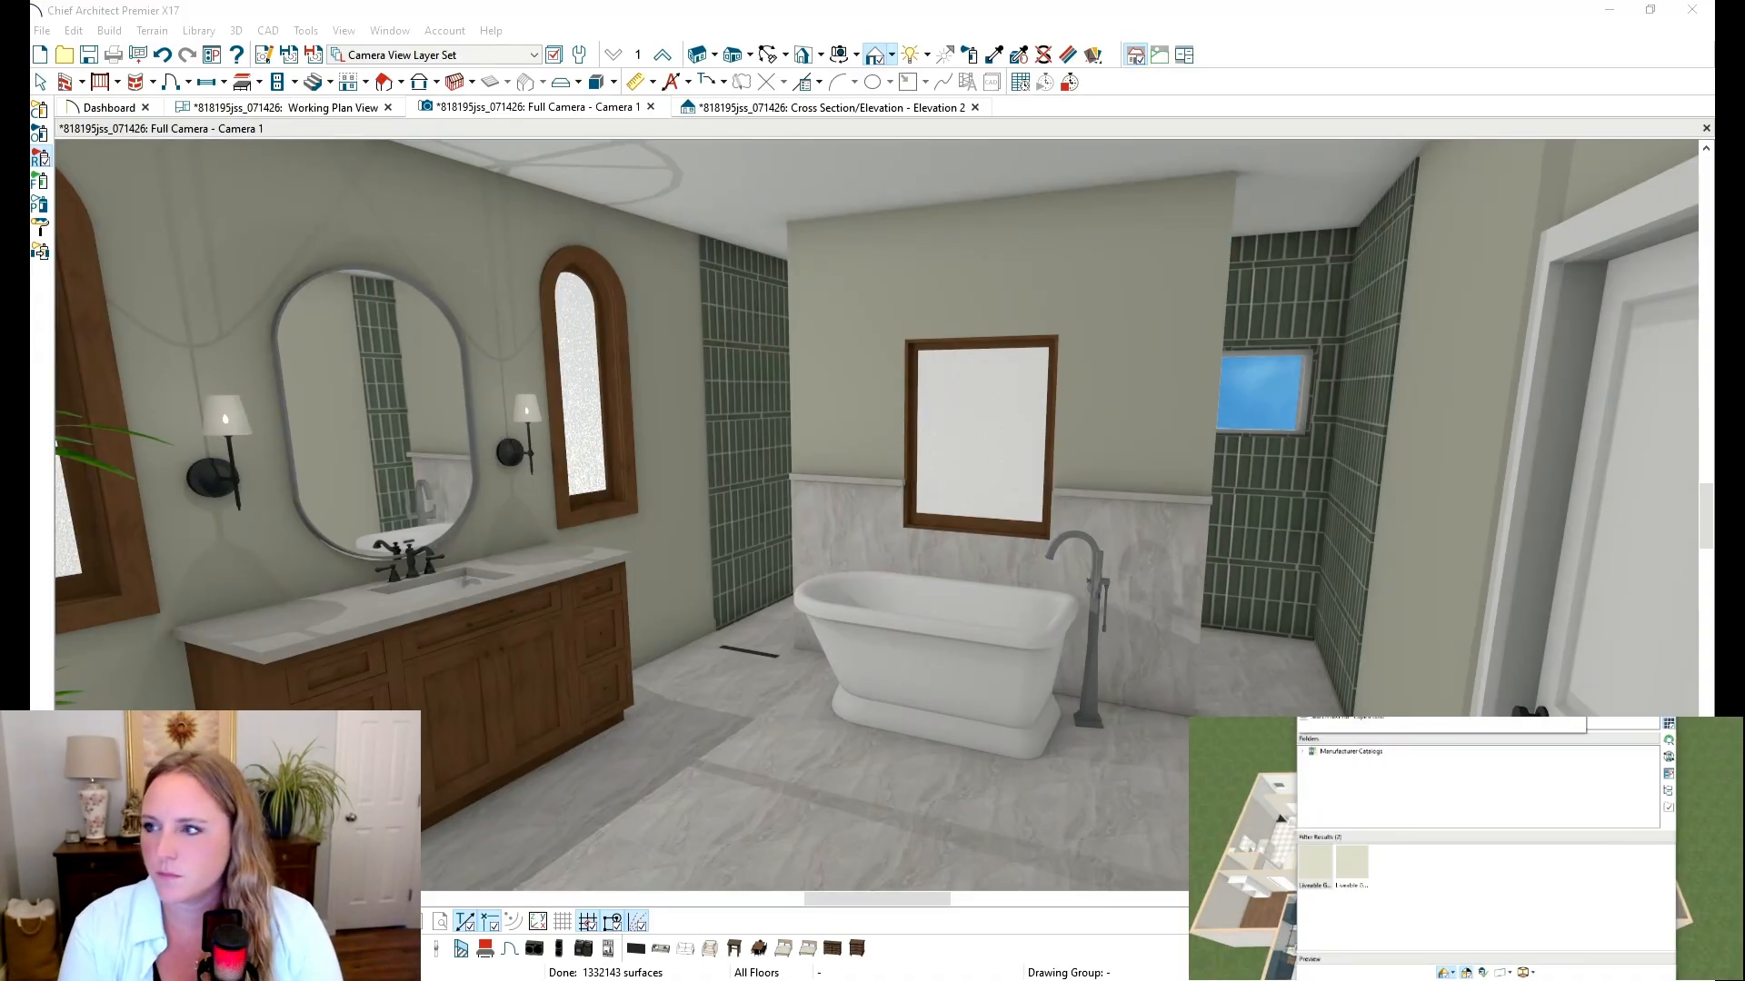
{"action": "type", "text": "copen blue"}
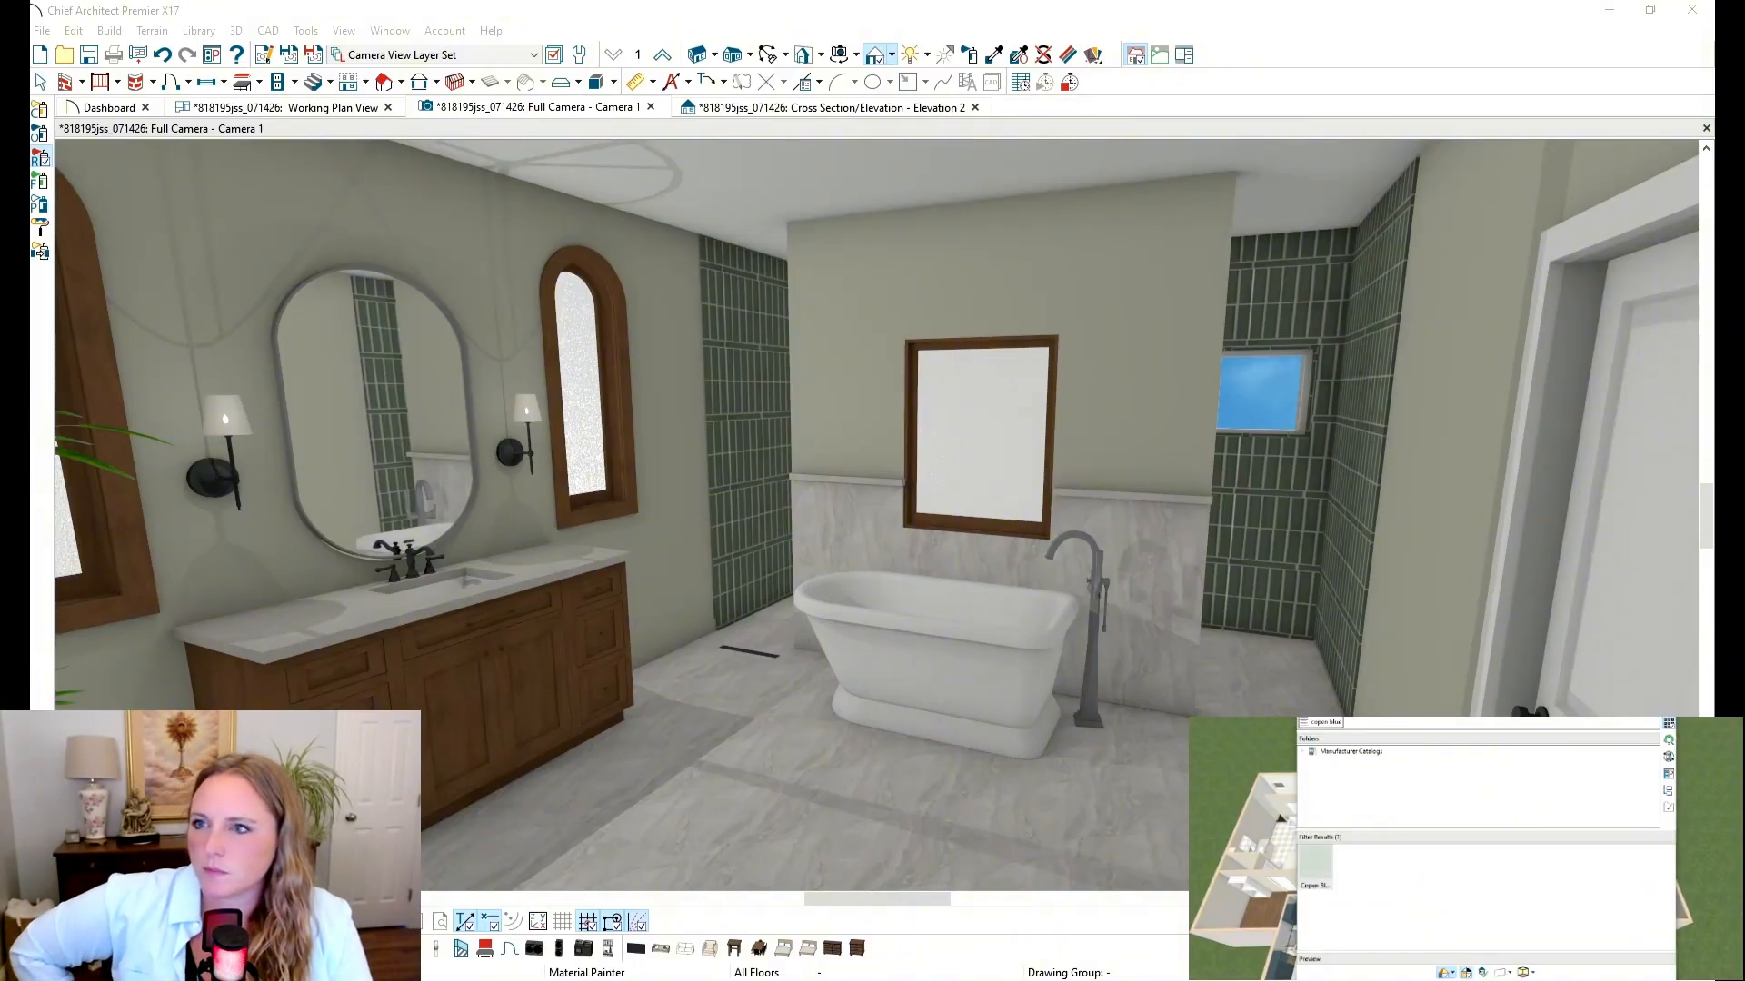
{"action": "left_click", "coordinate": [246, 212]}
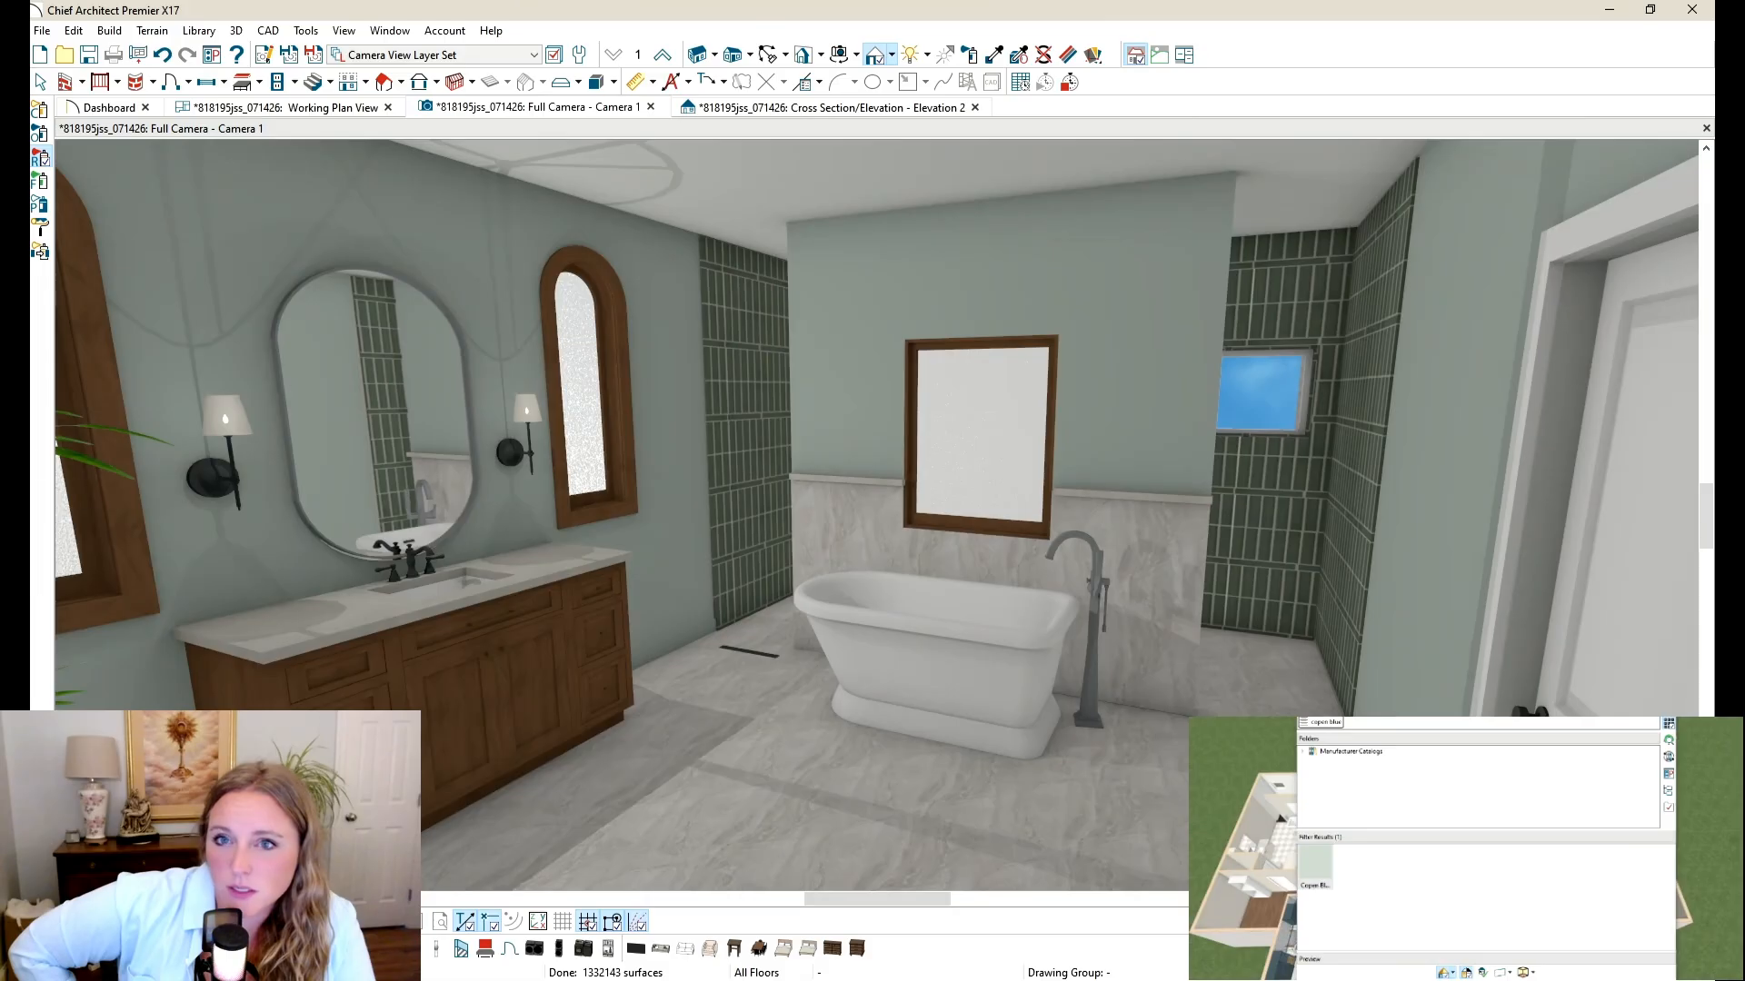
Step: Raise the rectangular tub window so its sill sits just above the marble backsplash
{"action": "left_click", "coordinate": [40, 83]}
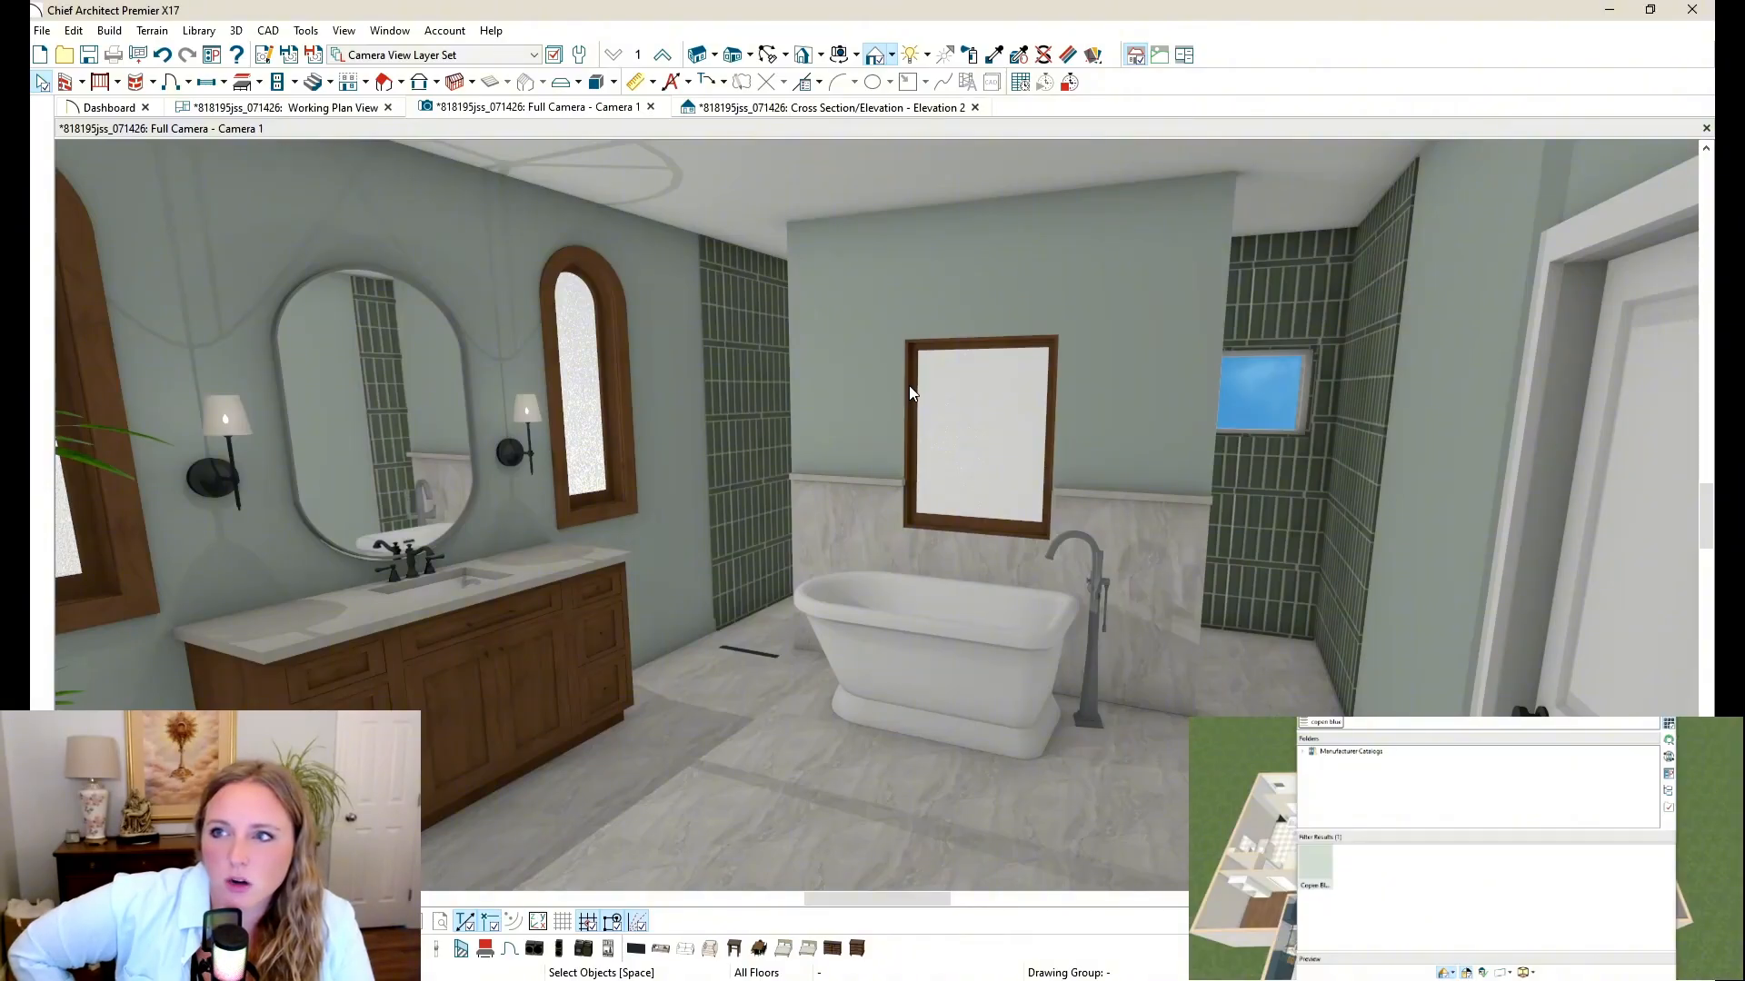
{"action": "left_click", "coordinate": [963, 405]}
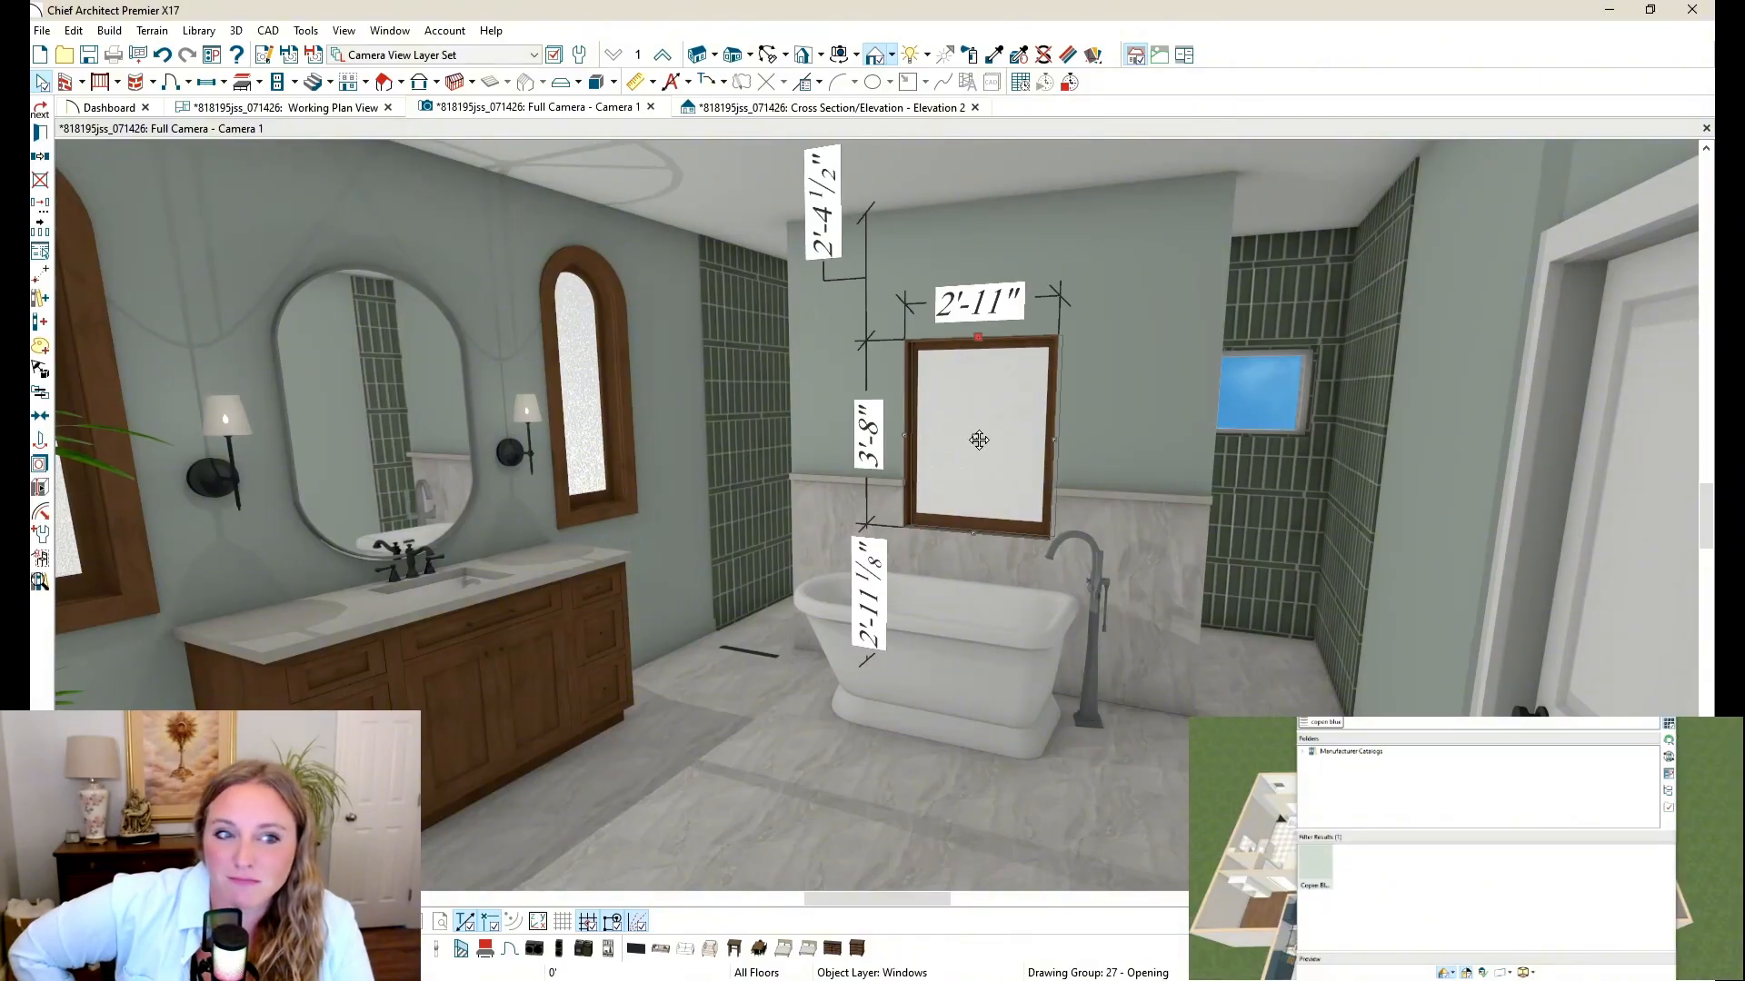
{"action": "left_click_drag", "start_coordinate": [979, 440], "coordinate": [984, 375]}
Step: Clear the ledge shelf selection and select the marble backsplash behind the tub
{"action": "left_click", "coordinate": [903, 483]}
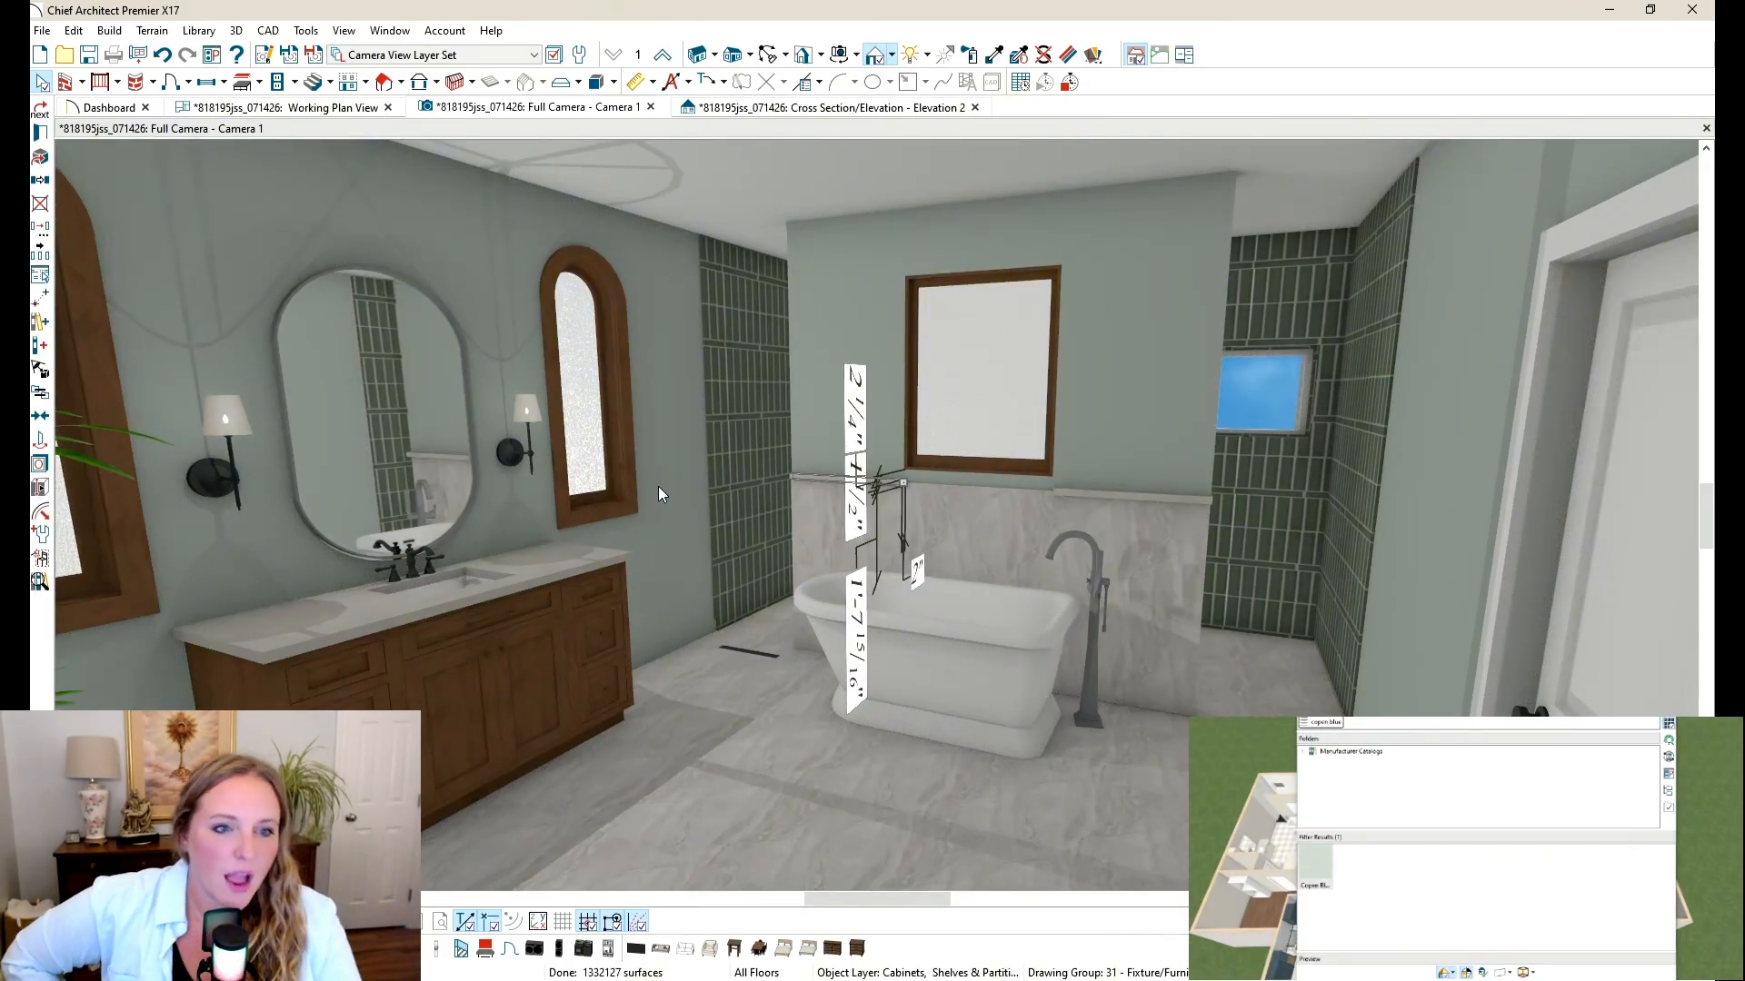
{"action": "key", "text": "Escape"}
{"action": "left_click", "coordinate": [1103, 498]}
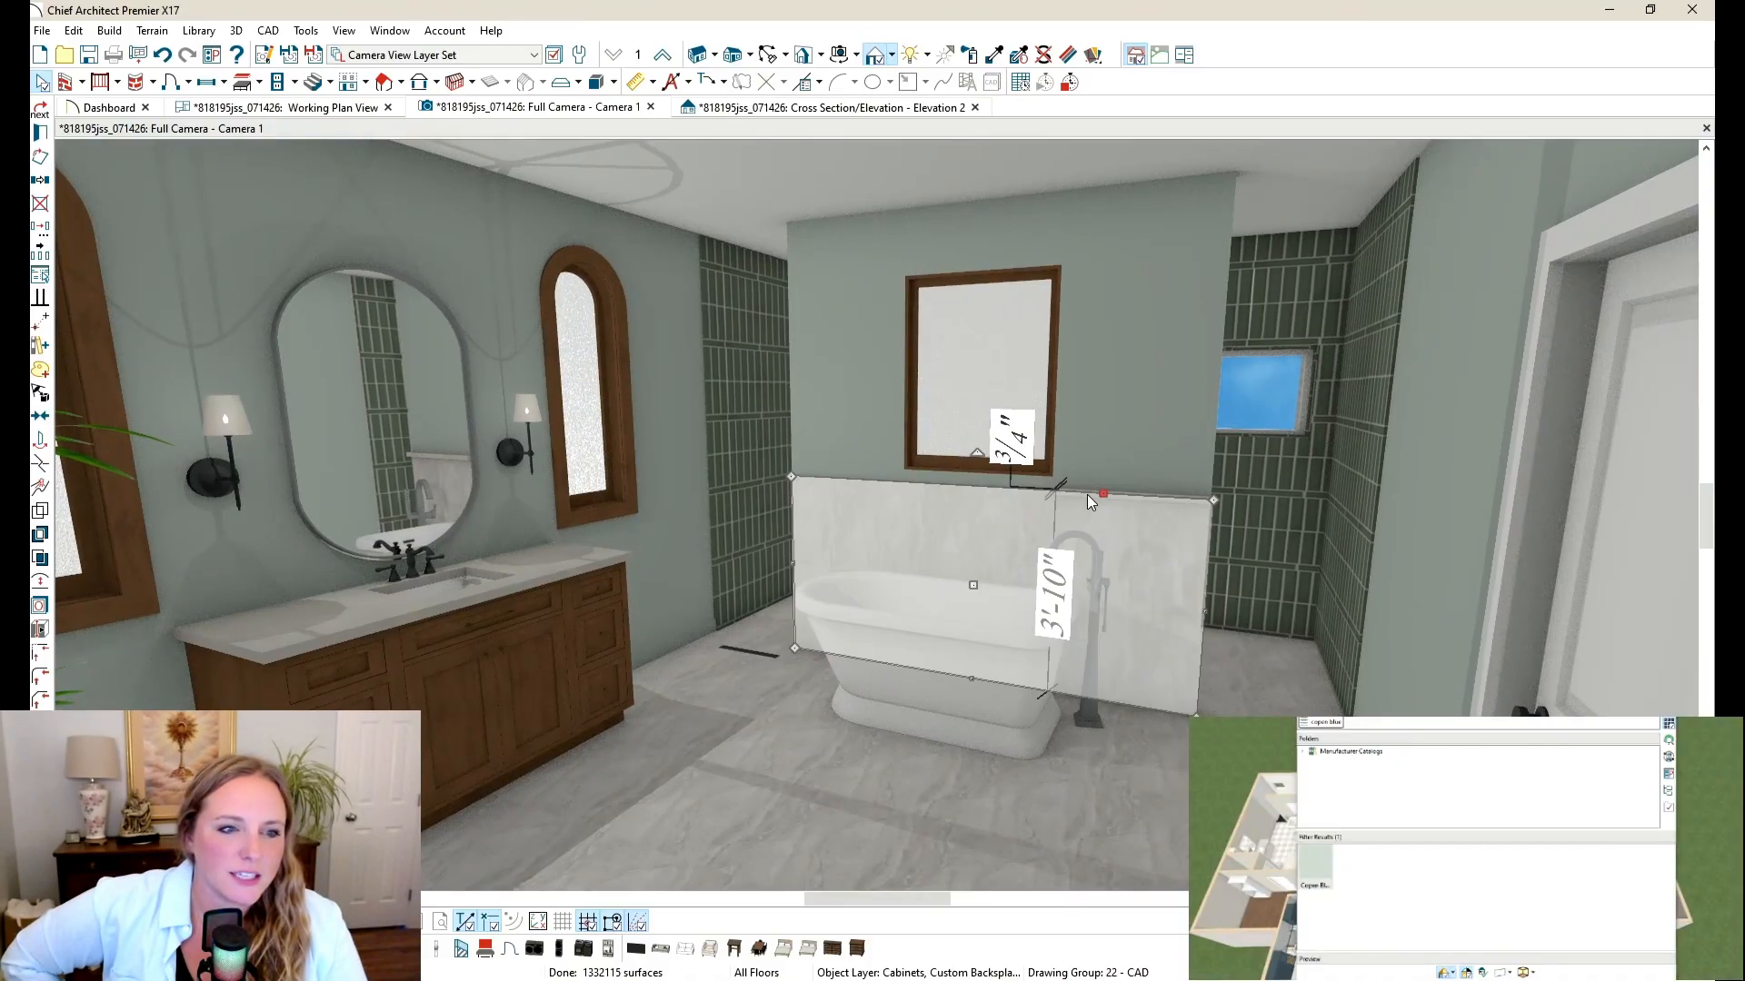
Step: Stretch the ledge above the tub's marble backsplash to 8'-3" so it spans the full backsplash
{"action": "left_click", "coordinate": [1054, 581]}
{"action": "left_click", "coordinate": [44, 86]}
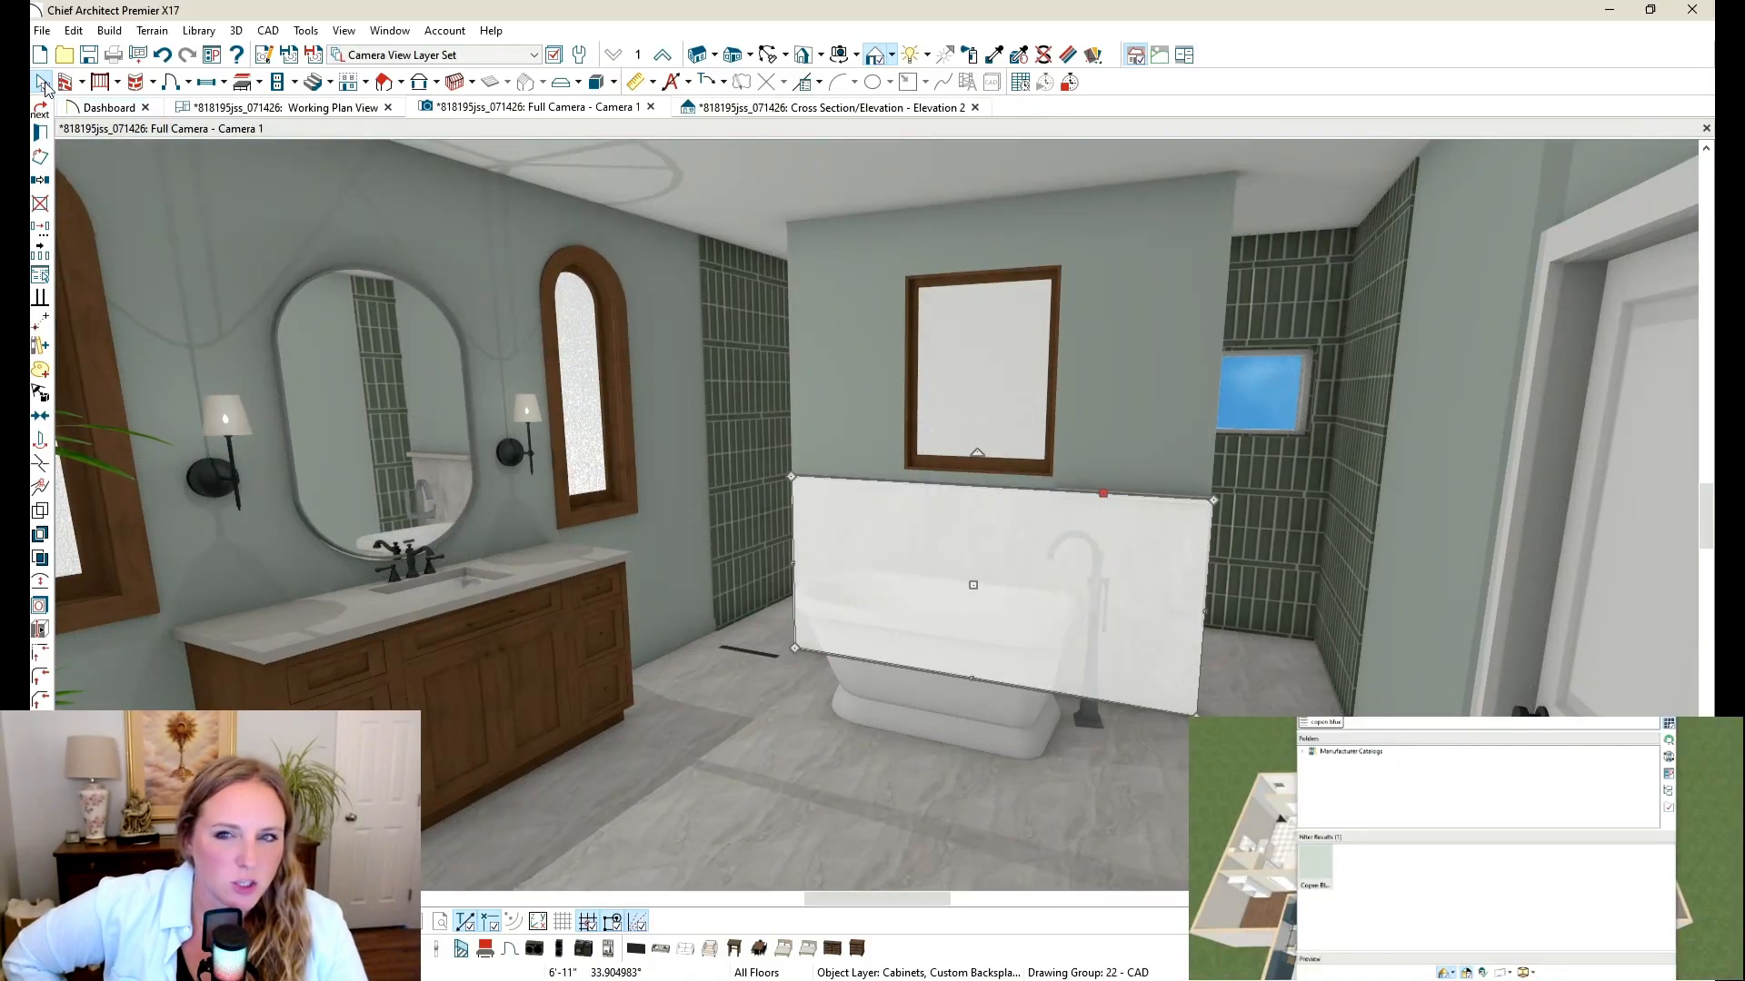
{"action": "key", "text": "Escape"}
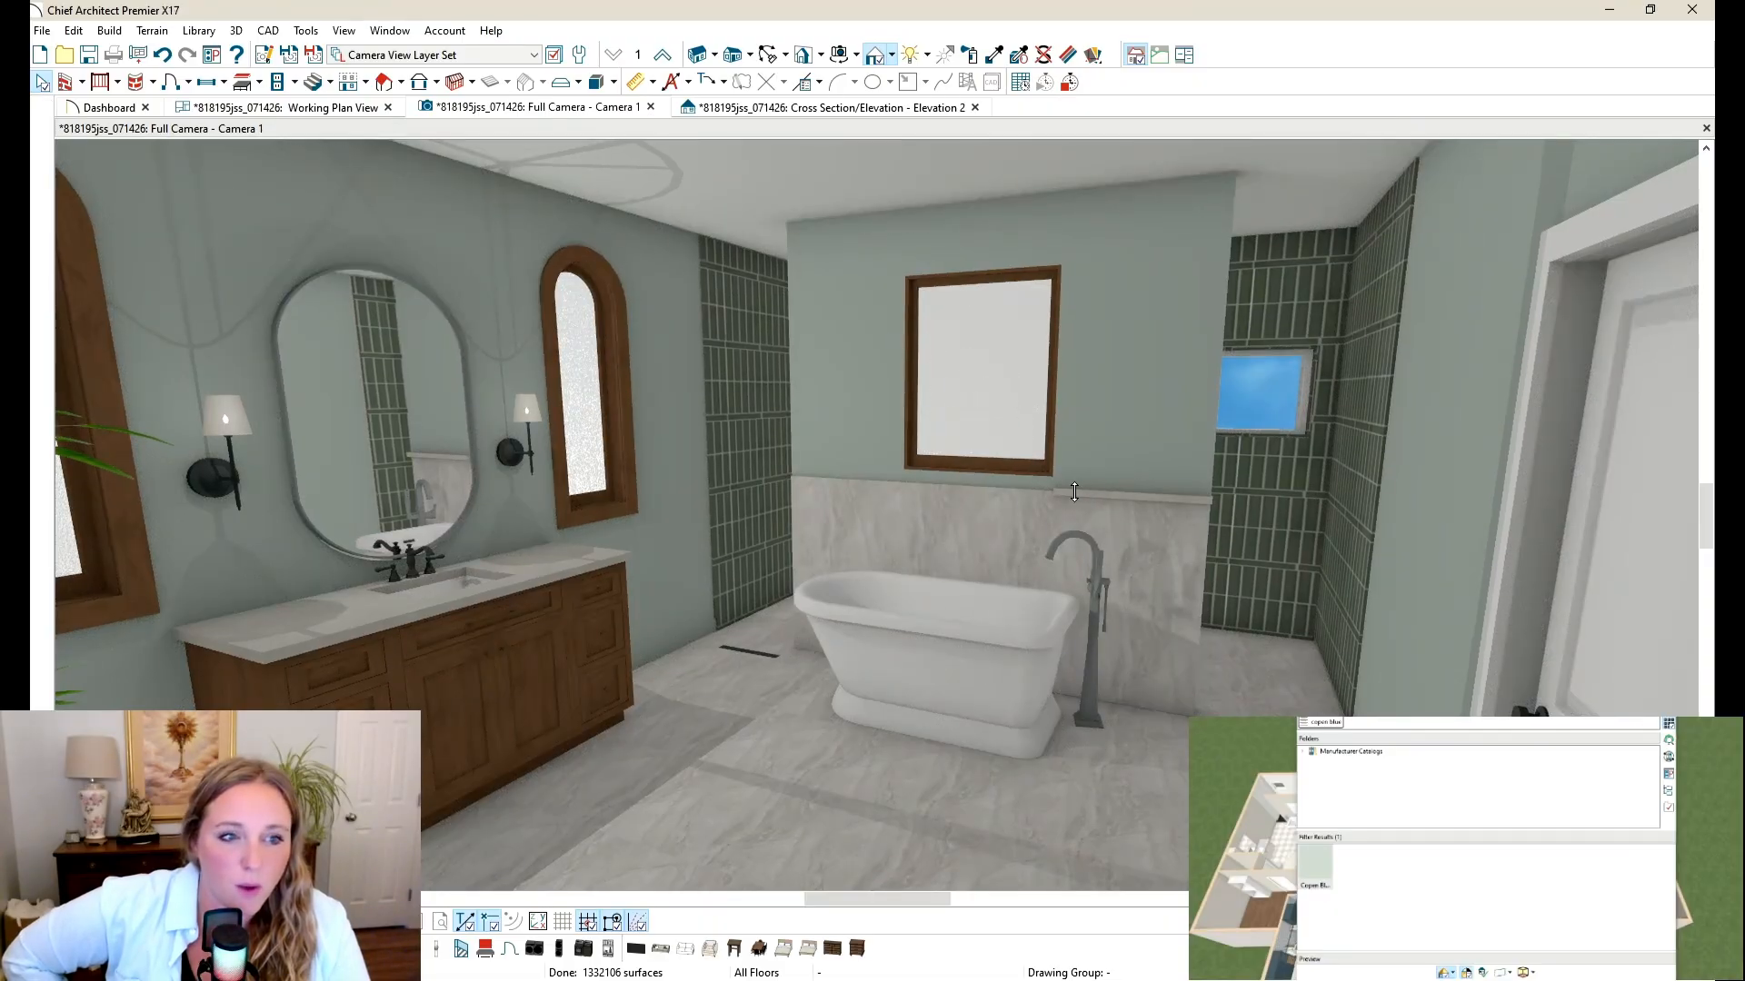
{"action": "left_click", "coordinate": [1074, 491]}
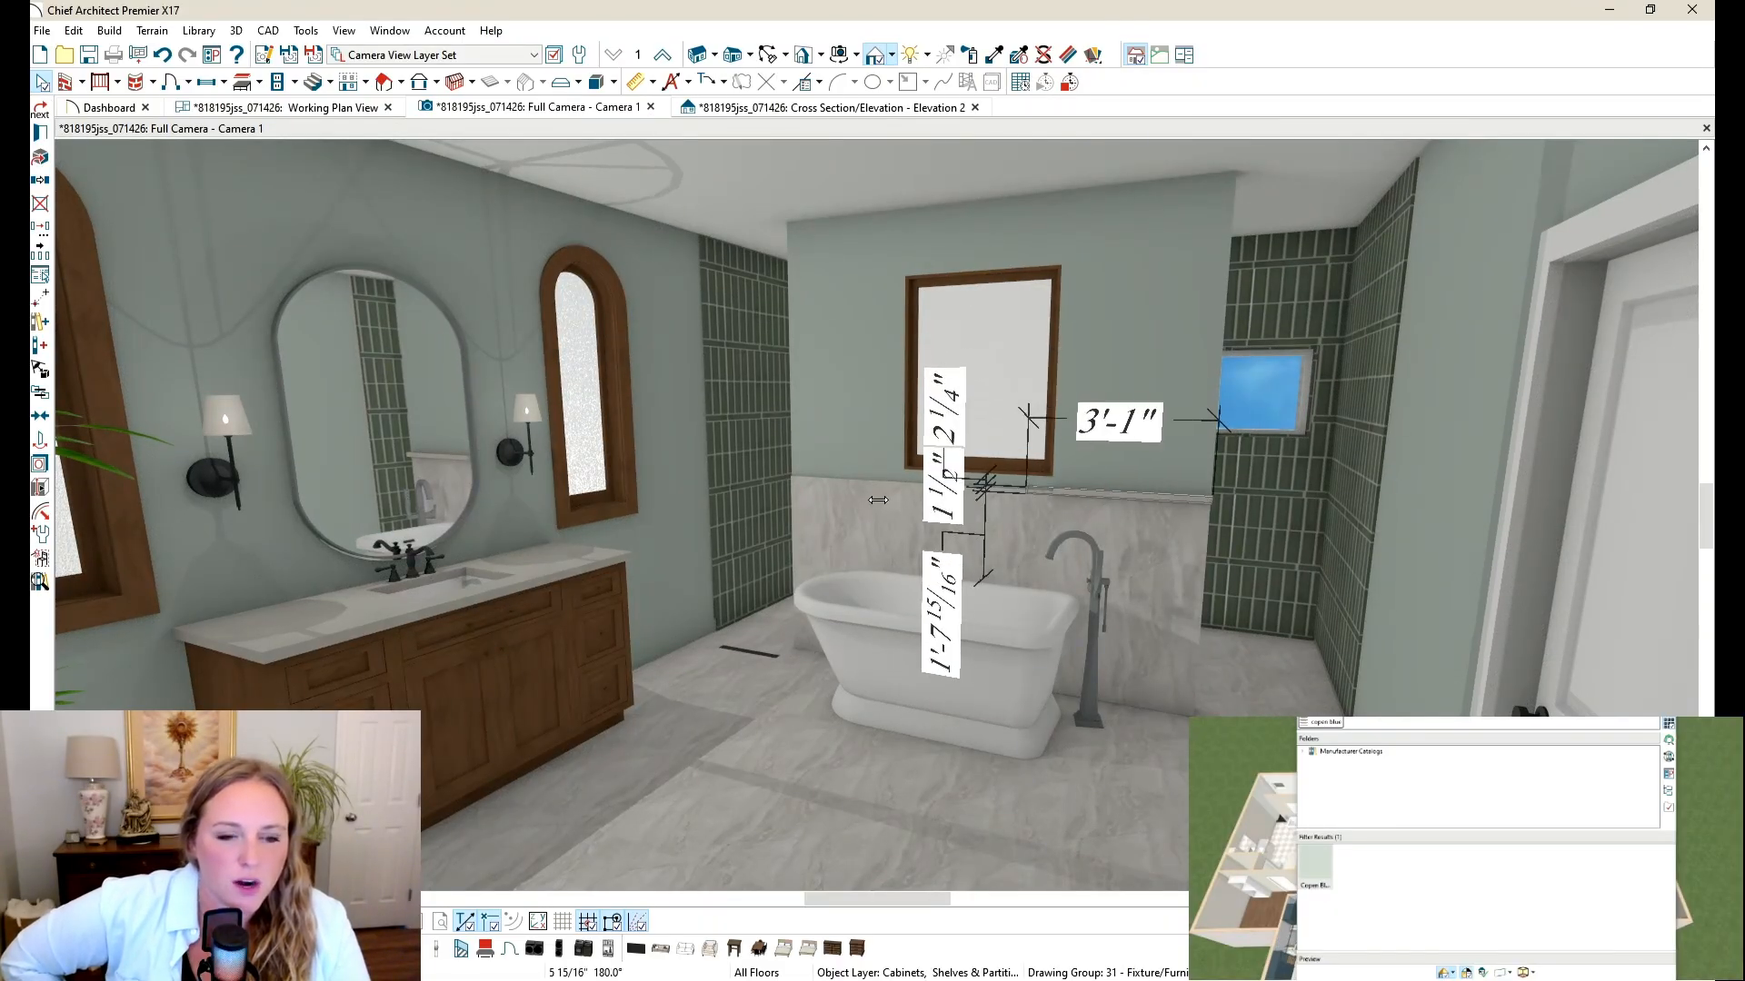
{"action": "left_click_drag", "start_coordinate": [877, 499], "coordinate": [785, 502]}
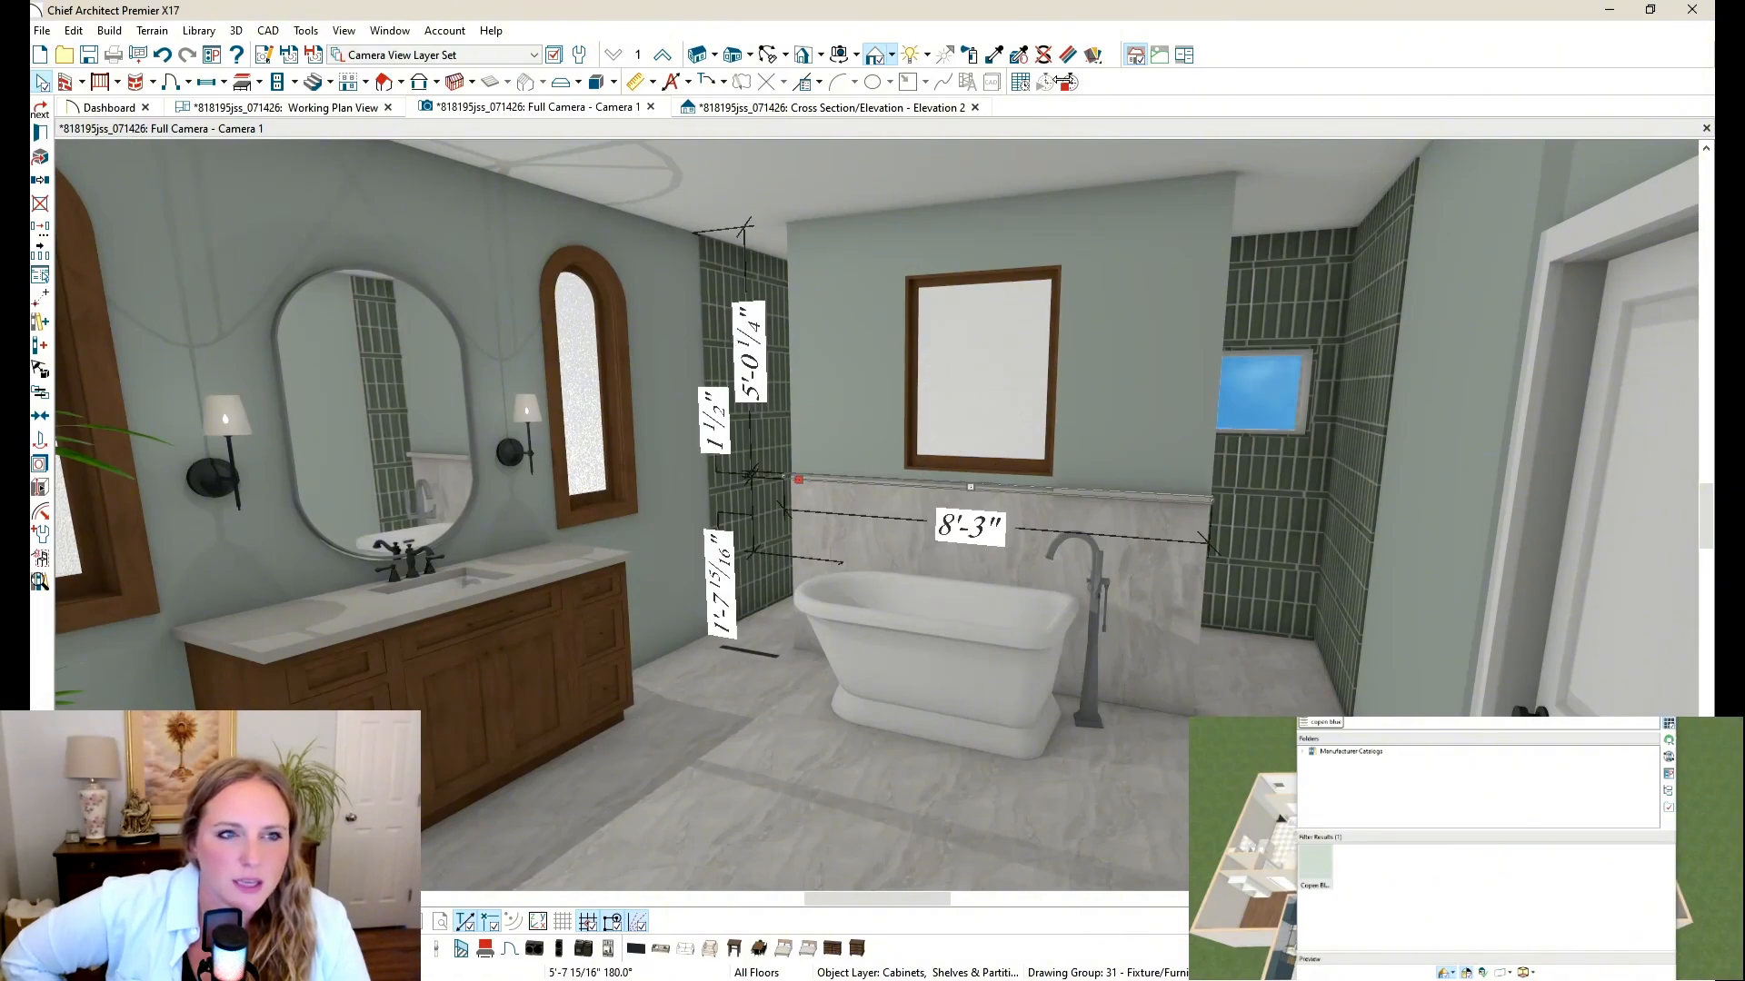
Step: Apply the window trim's wood material to the ledge above the tub only, undoing the application that also covered the countertop
{"action": "left_click", "coordinate": [994, 55]}
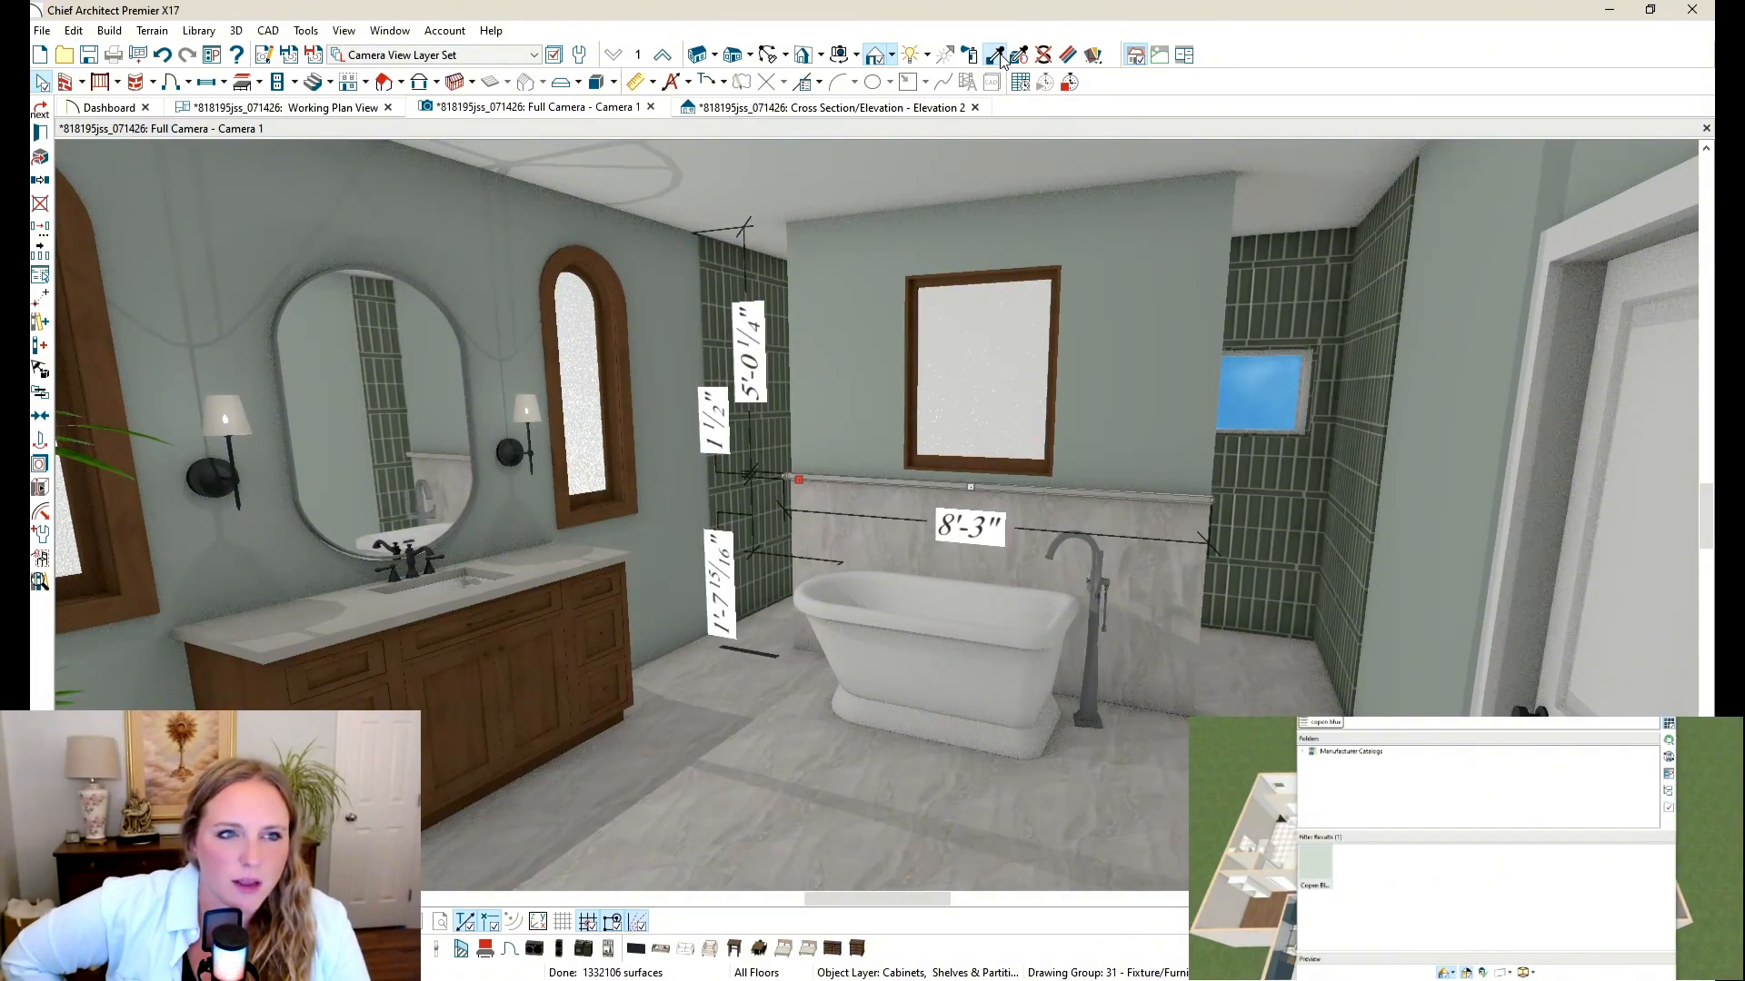
{"action": "left_click", "coordinate": [931, 457]}
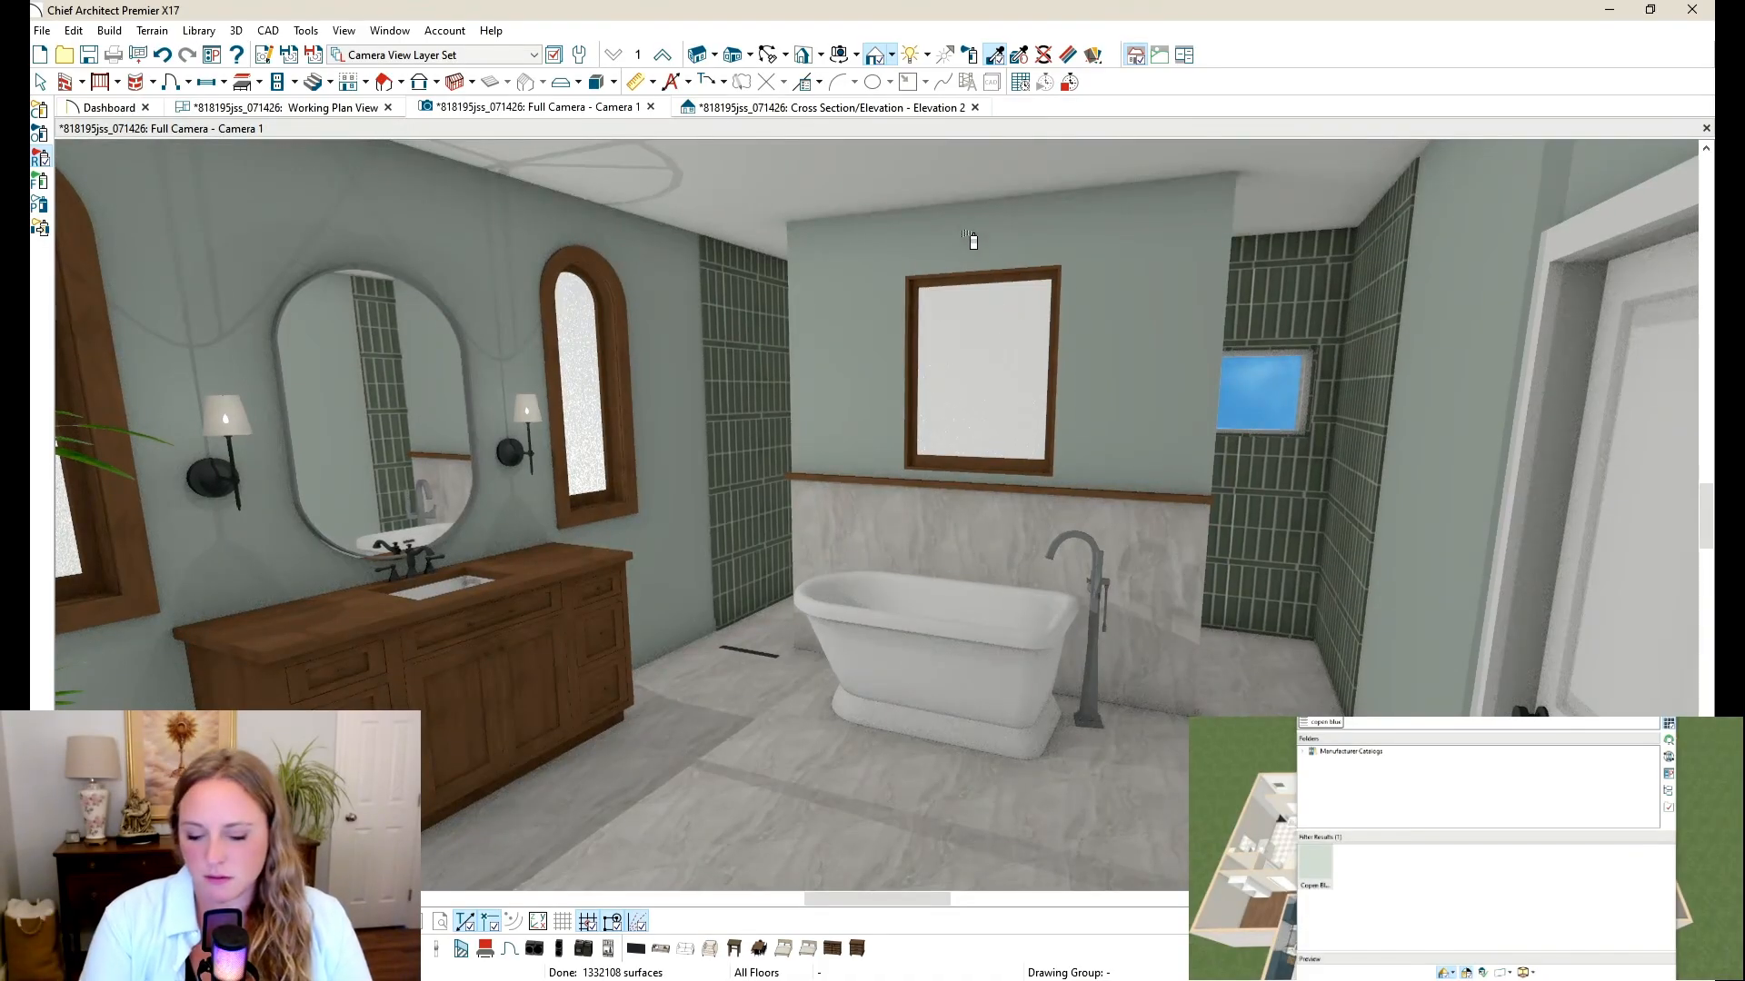
{"action": "key", "text": "ctrl+z"}
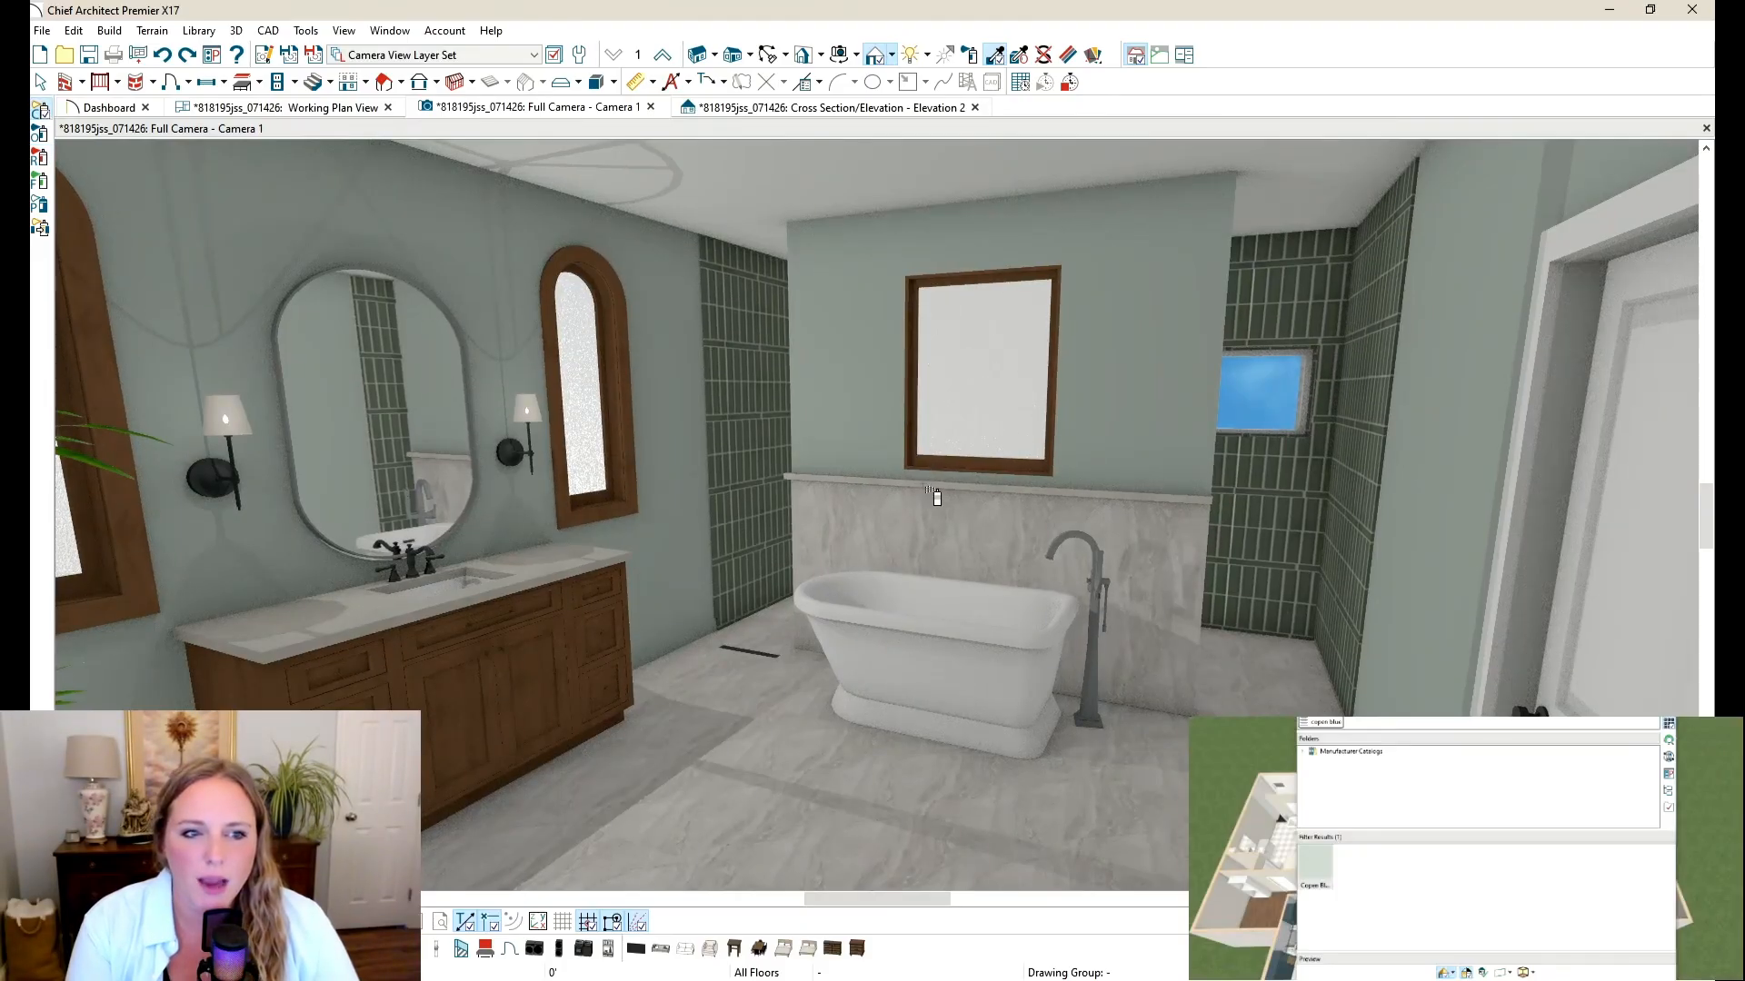
{"action": "left_click", "coordinate": [998, 488]}
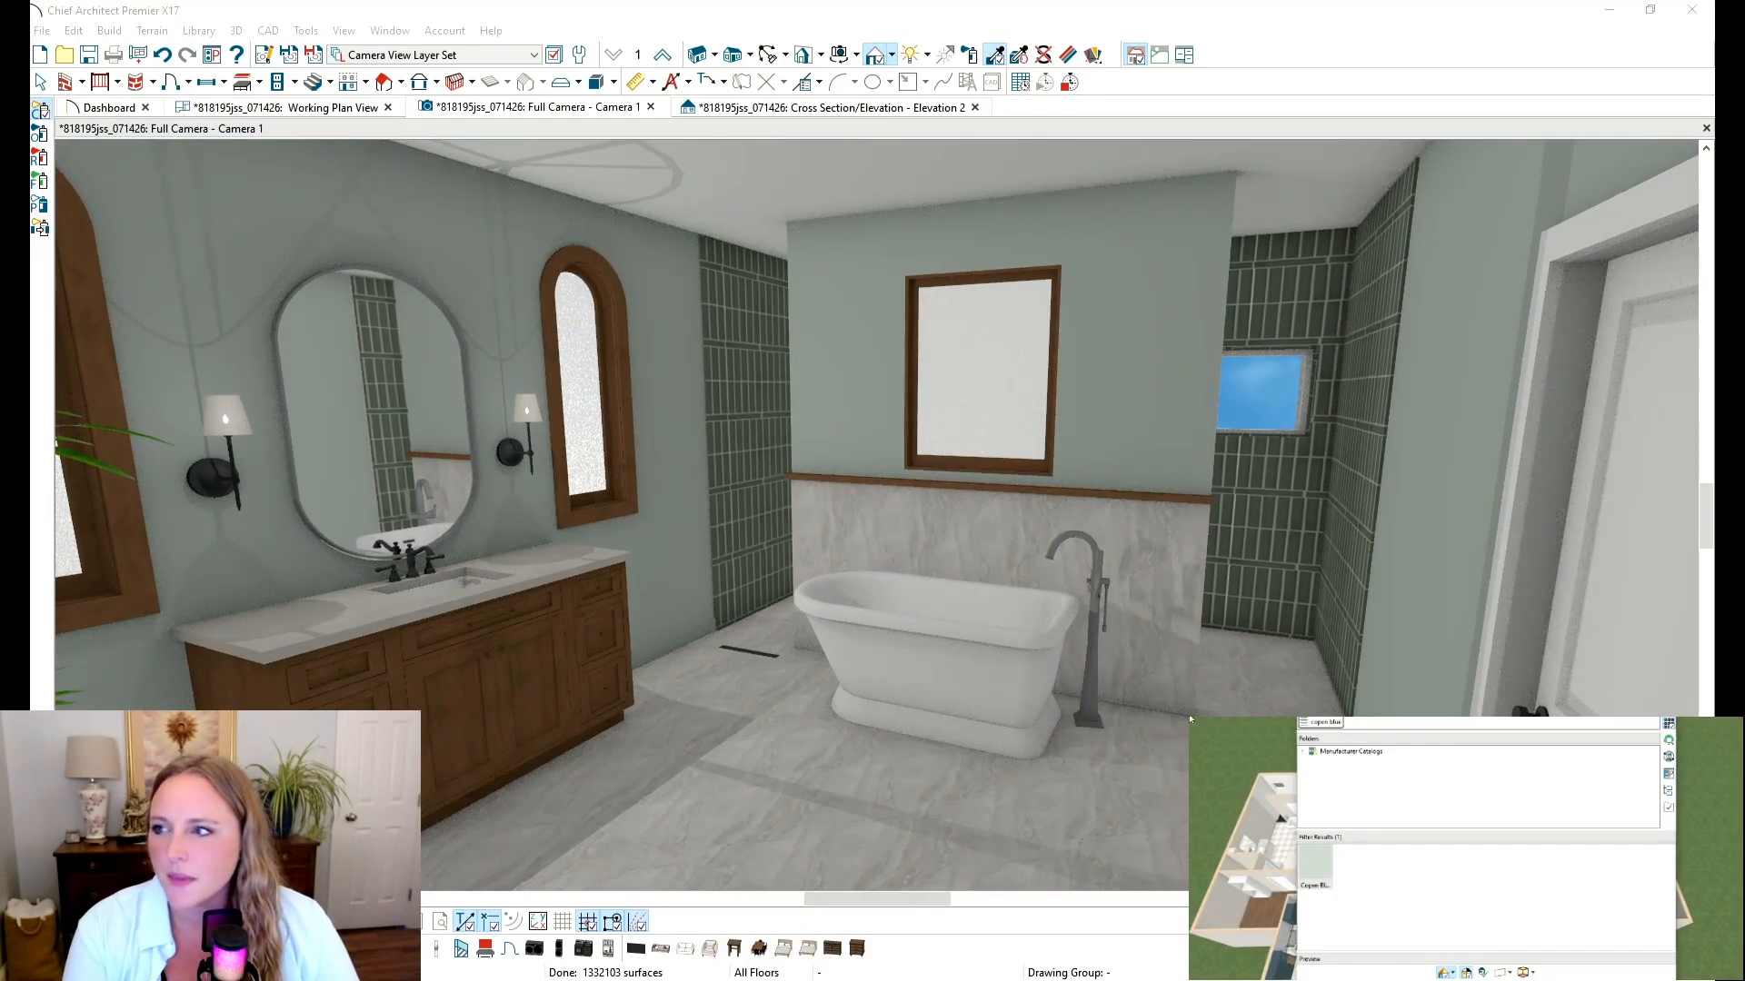
Step: Search the library for "greek villa", apply that paint to all the bathroom walls, and close the library browser
{"action": "type", "text": "greek"}
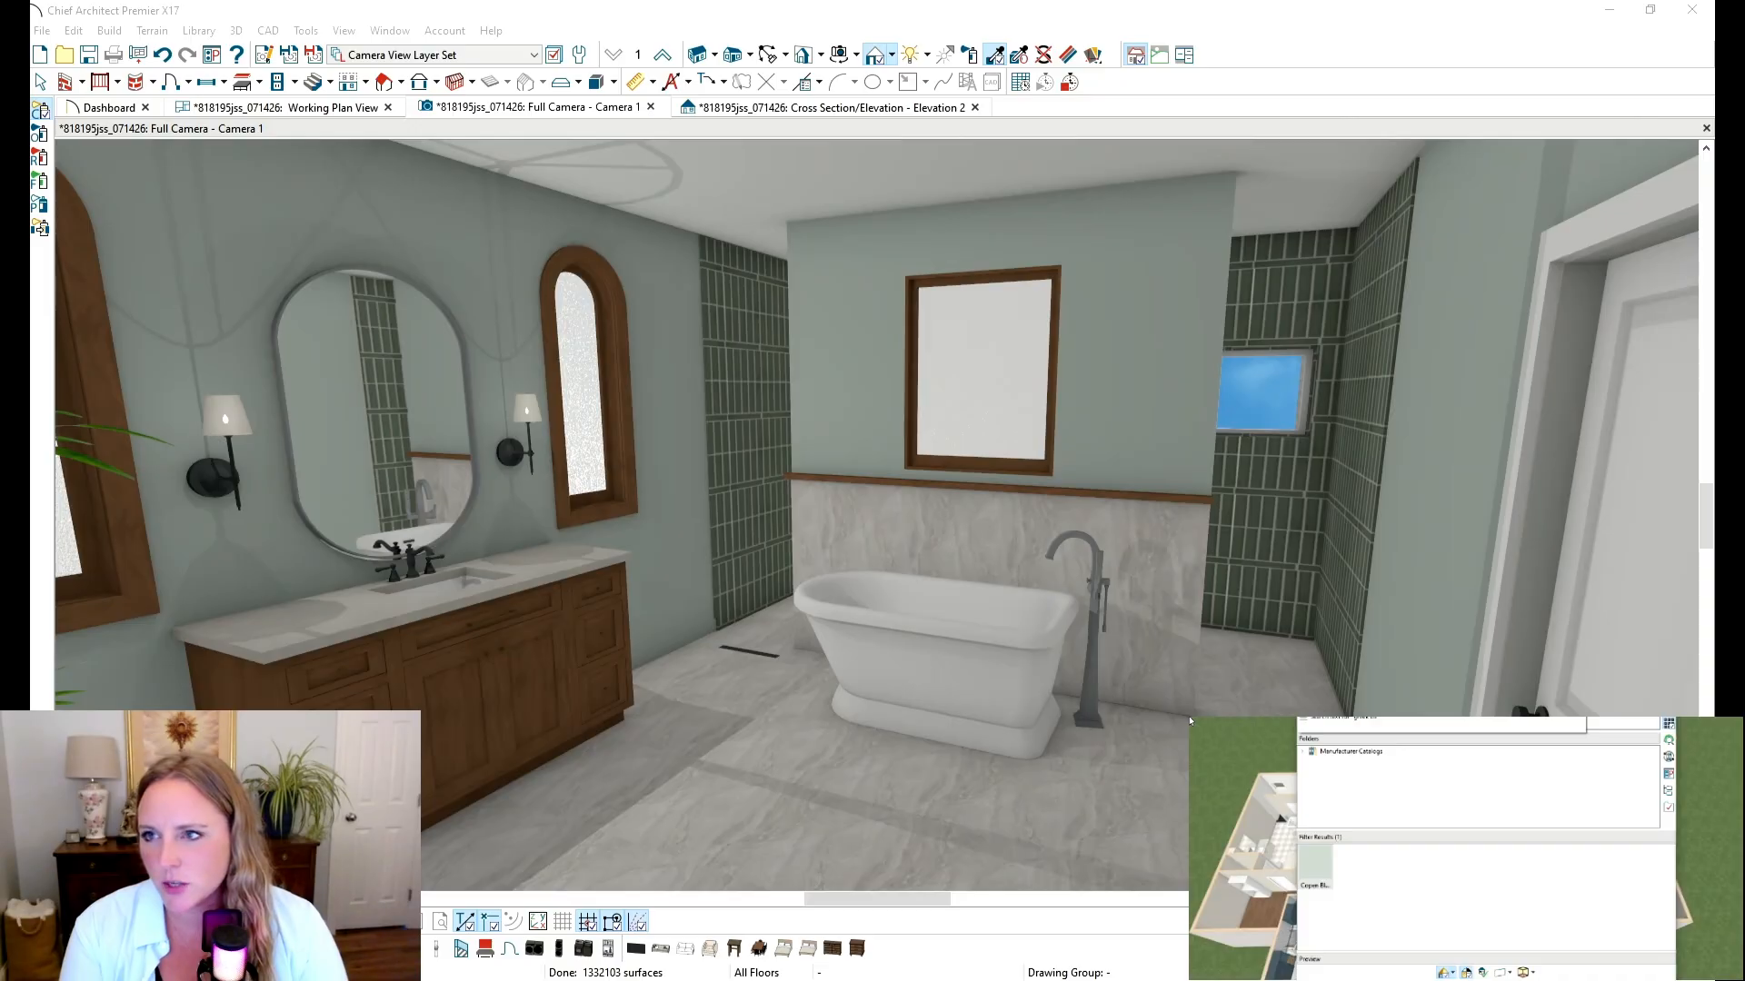
{"action": "type", "text": " vi"}
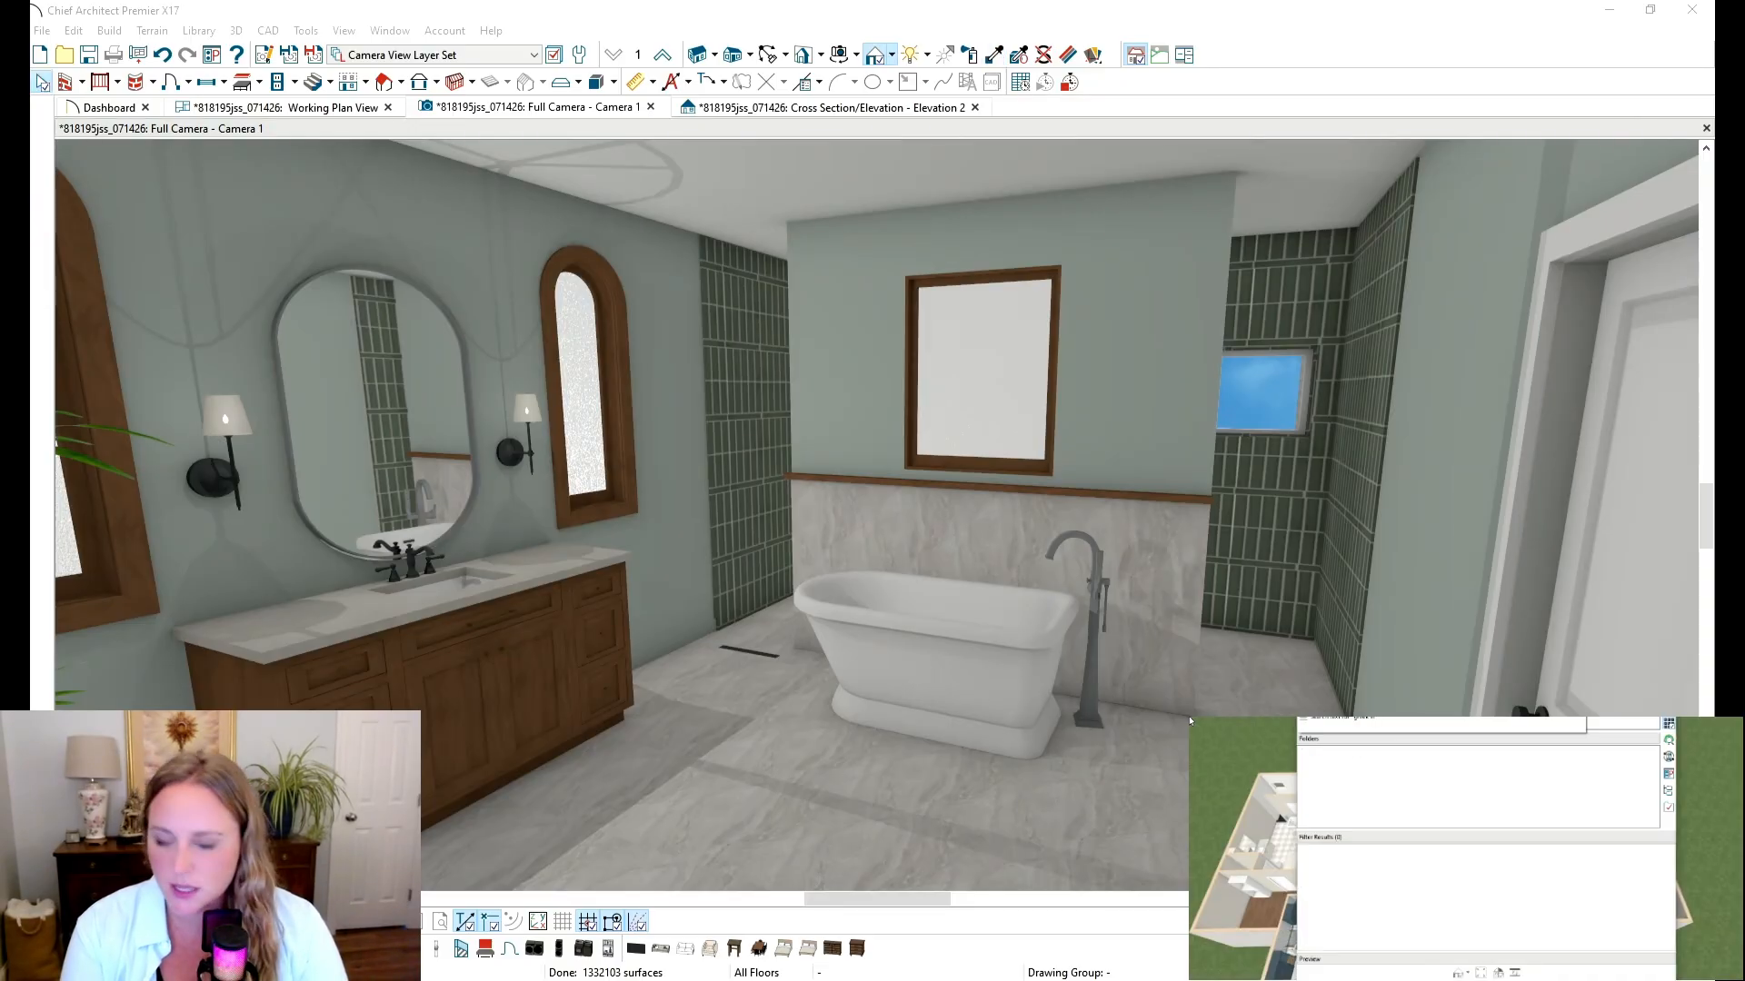
{"action": "type", "text": "lla"}
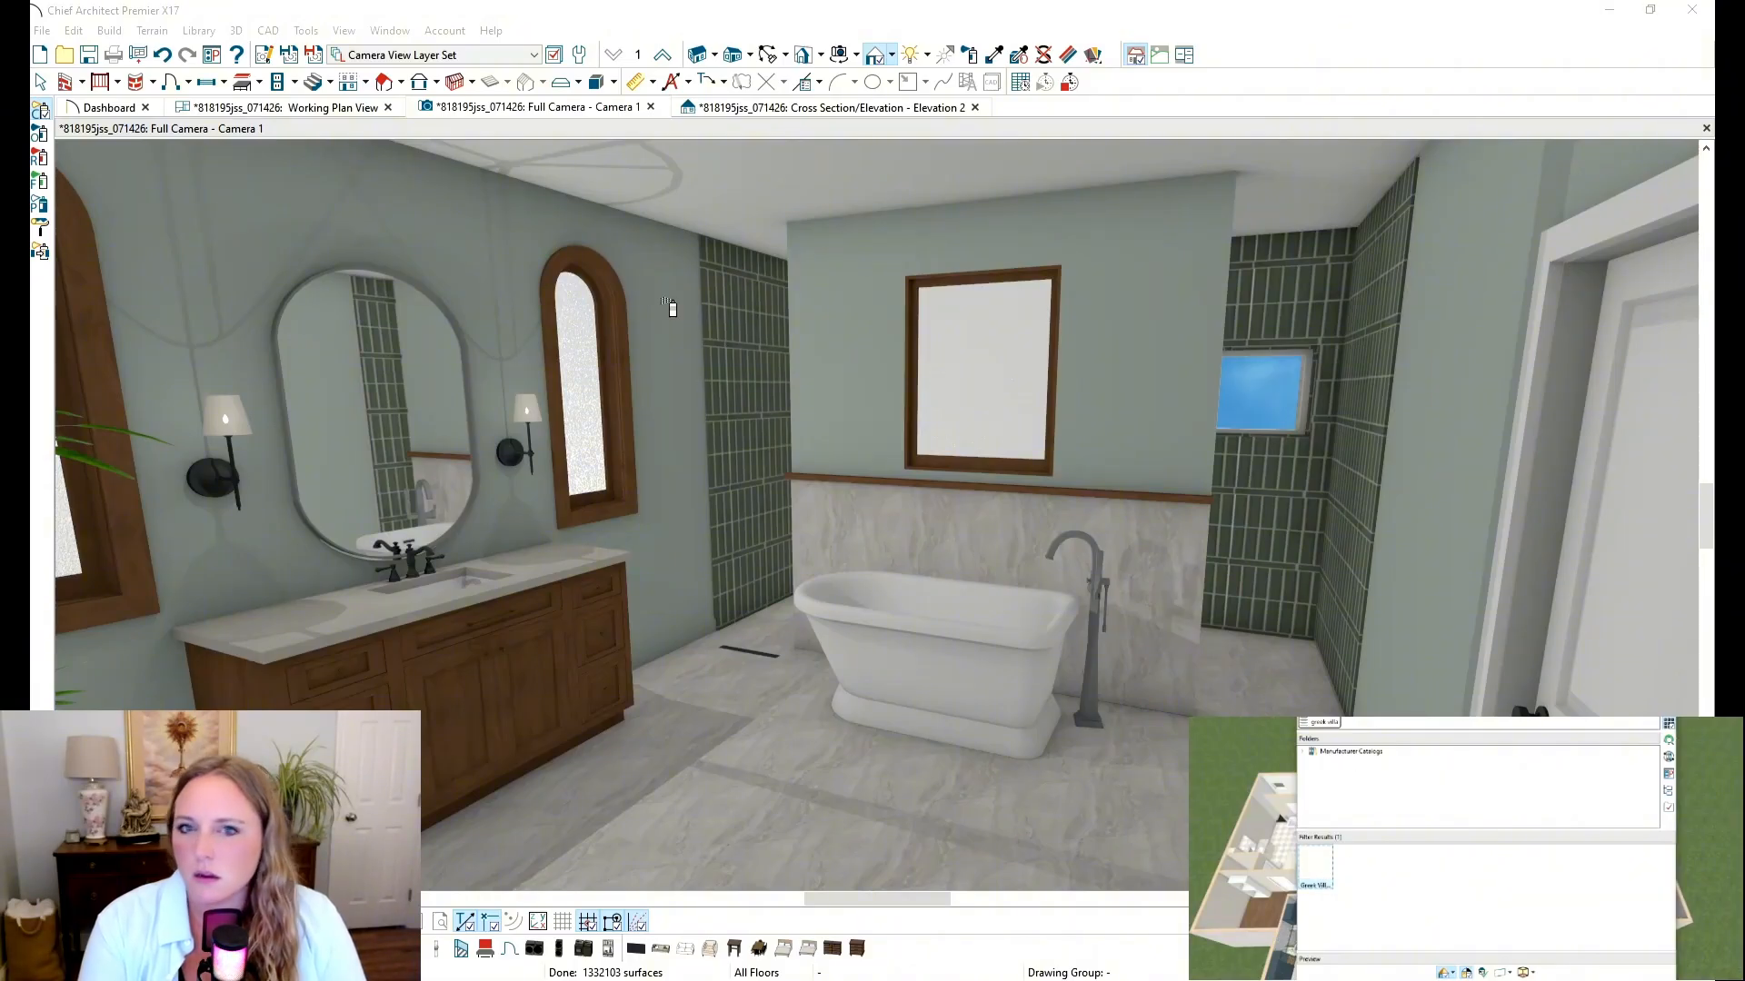
{"action": "left_click", "coordinate": [48, 160]}
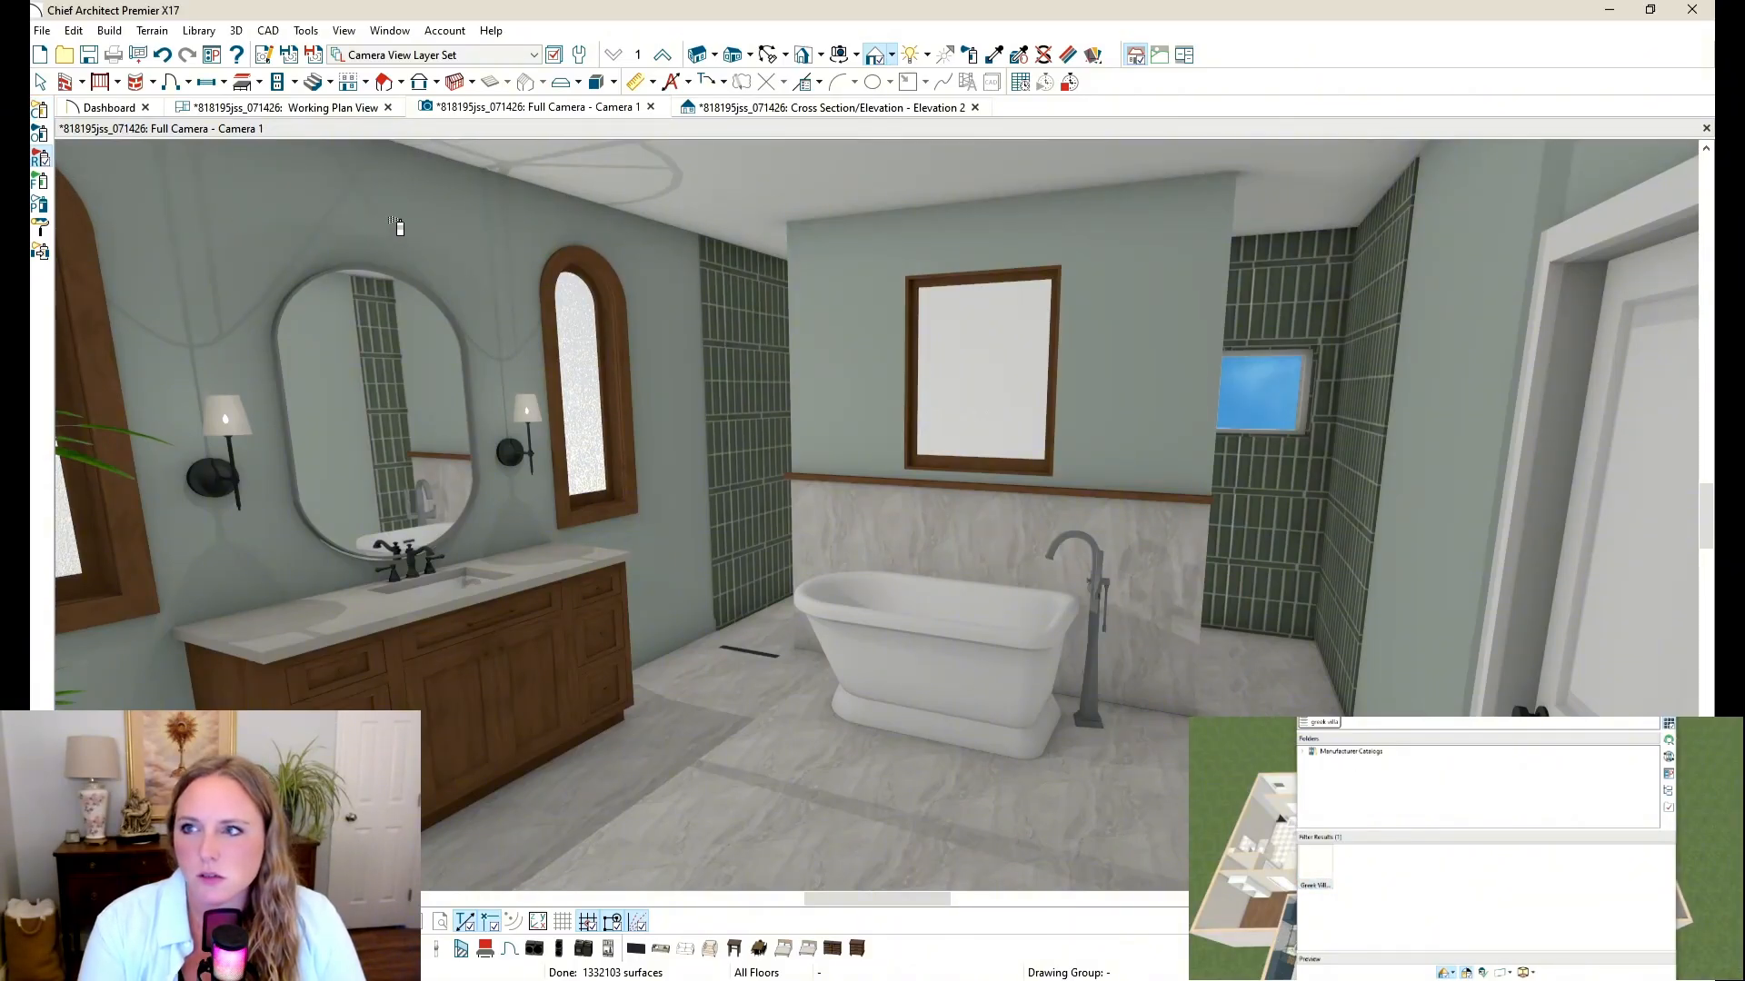
{"action": "left_click", "coordinate": [393, 221]}
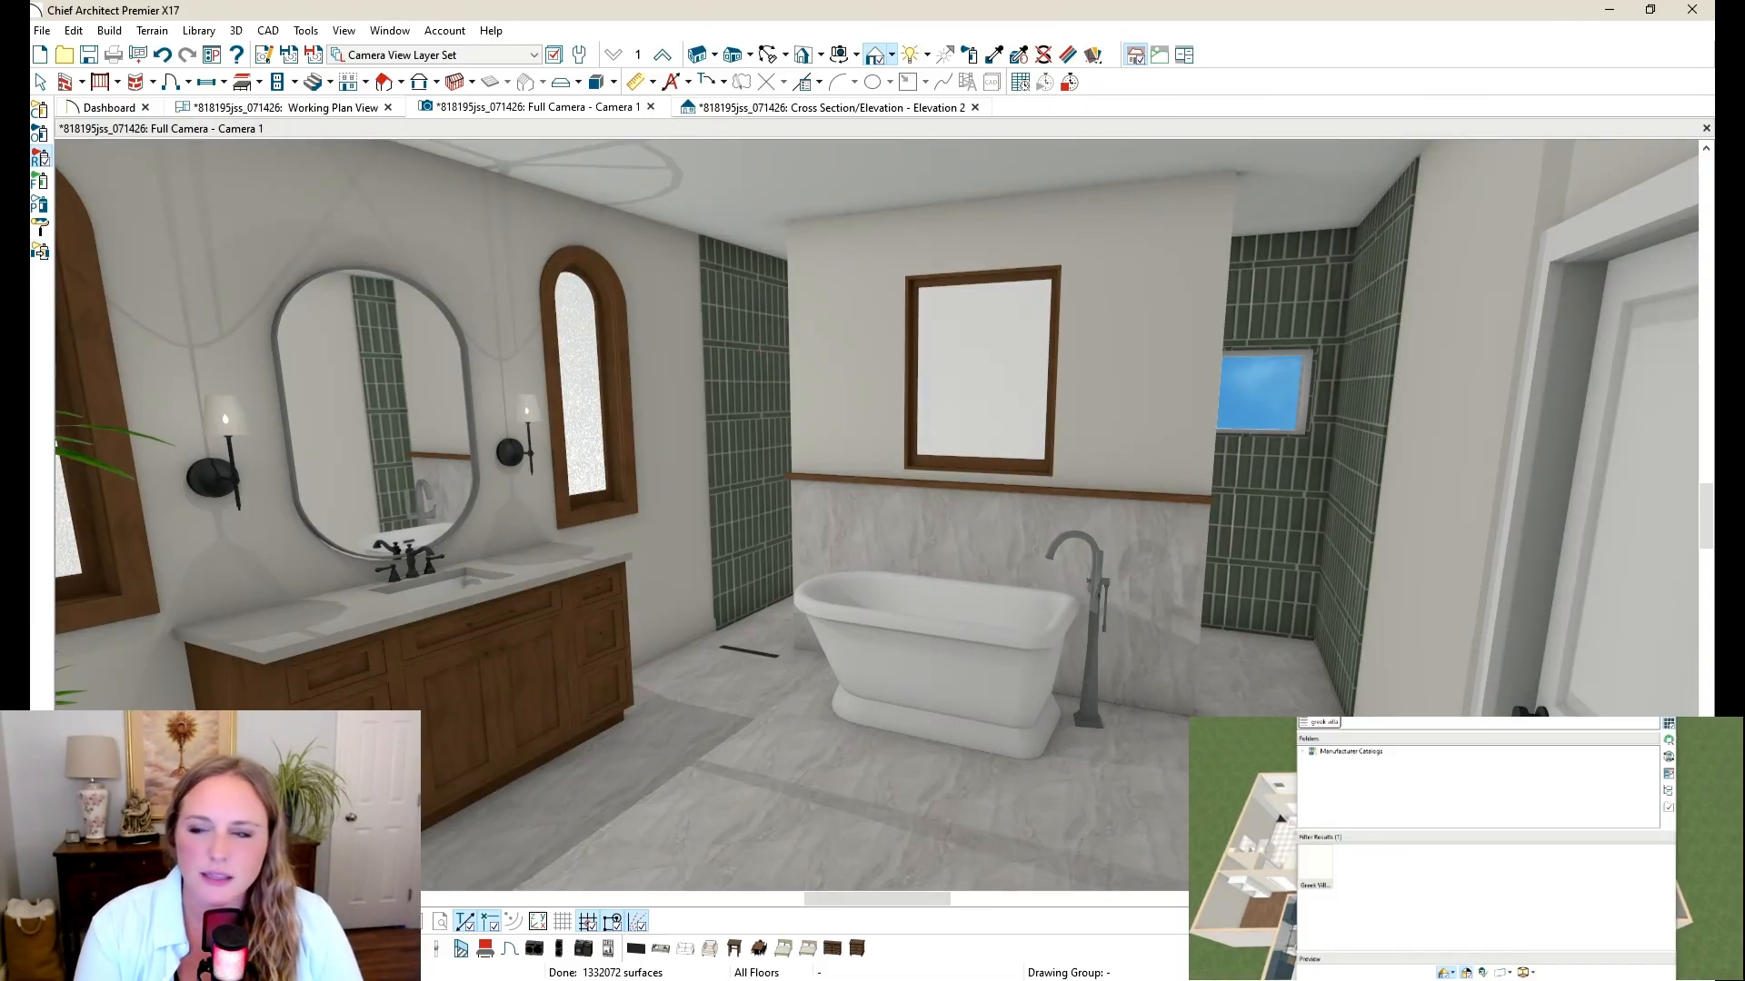
{"action": "left_click_drag", "start_coordinate": [1543, 684], "coordinate": [1545, 755]}
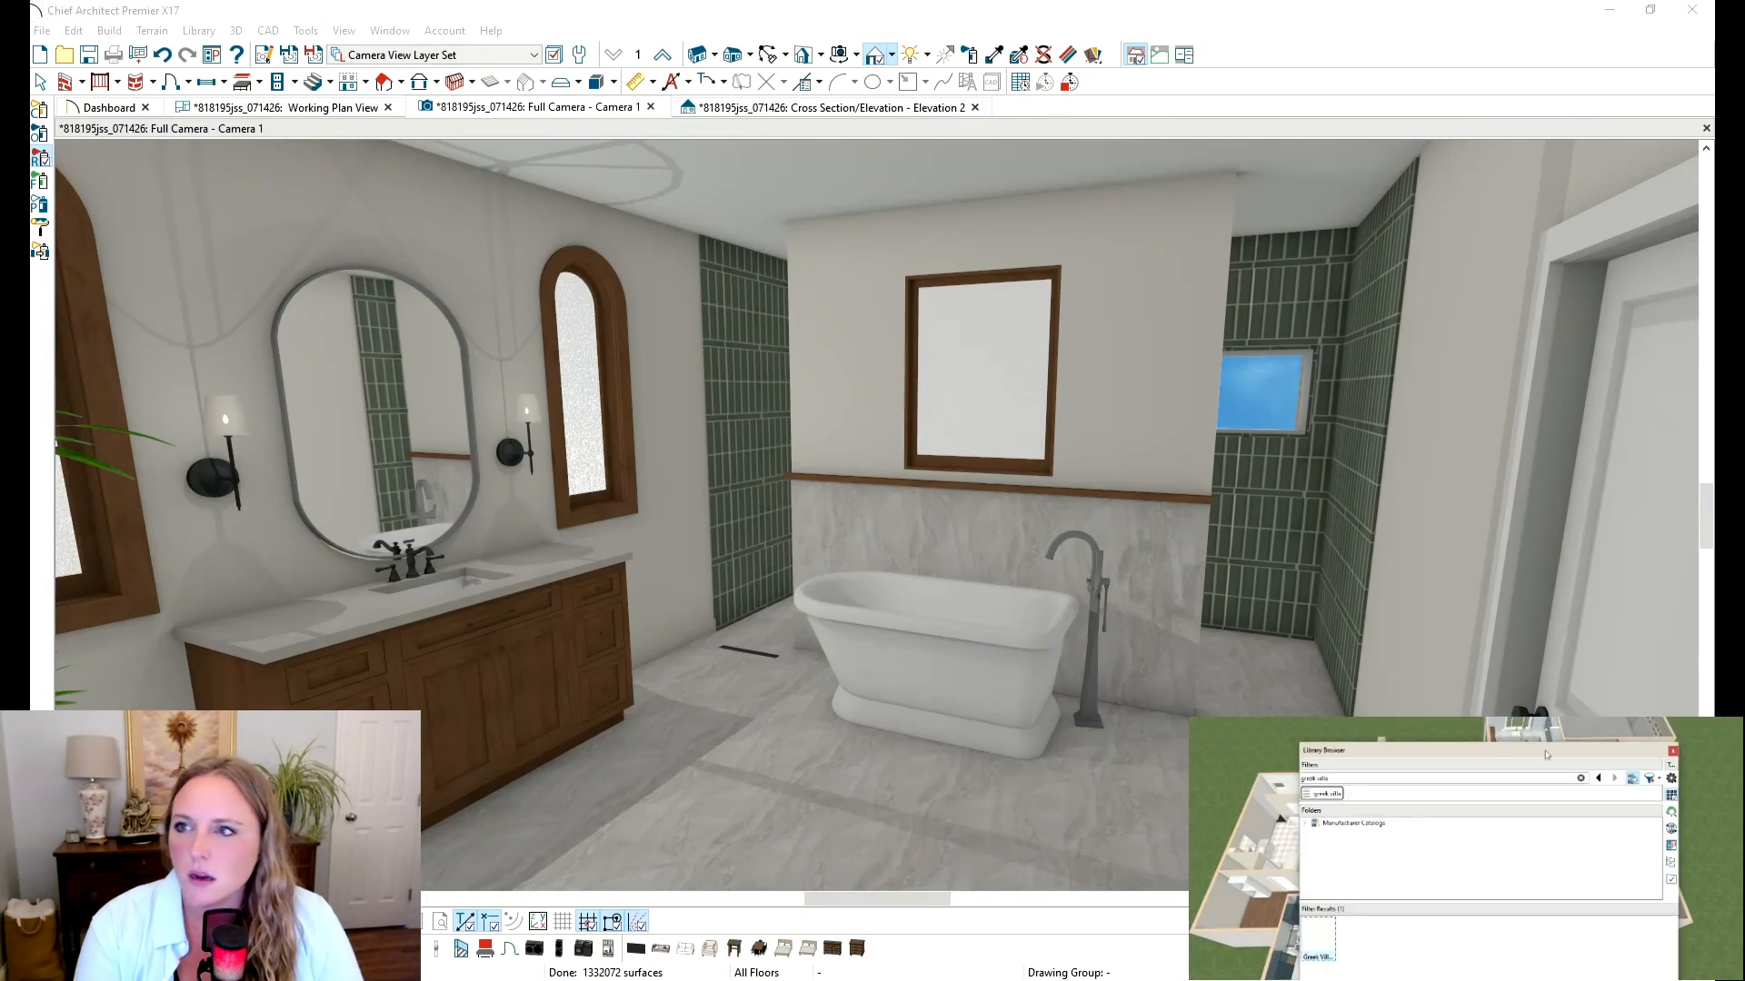
{"action": "left_click", "coordinate": [1672, 752]}
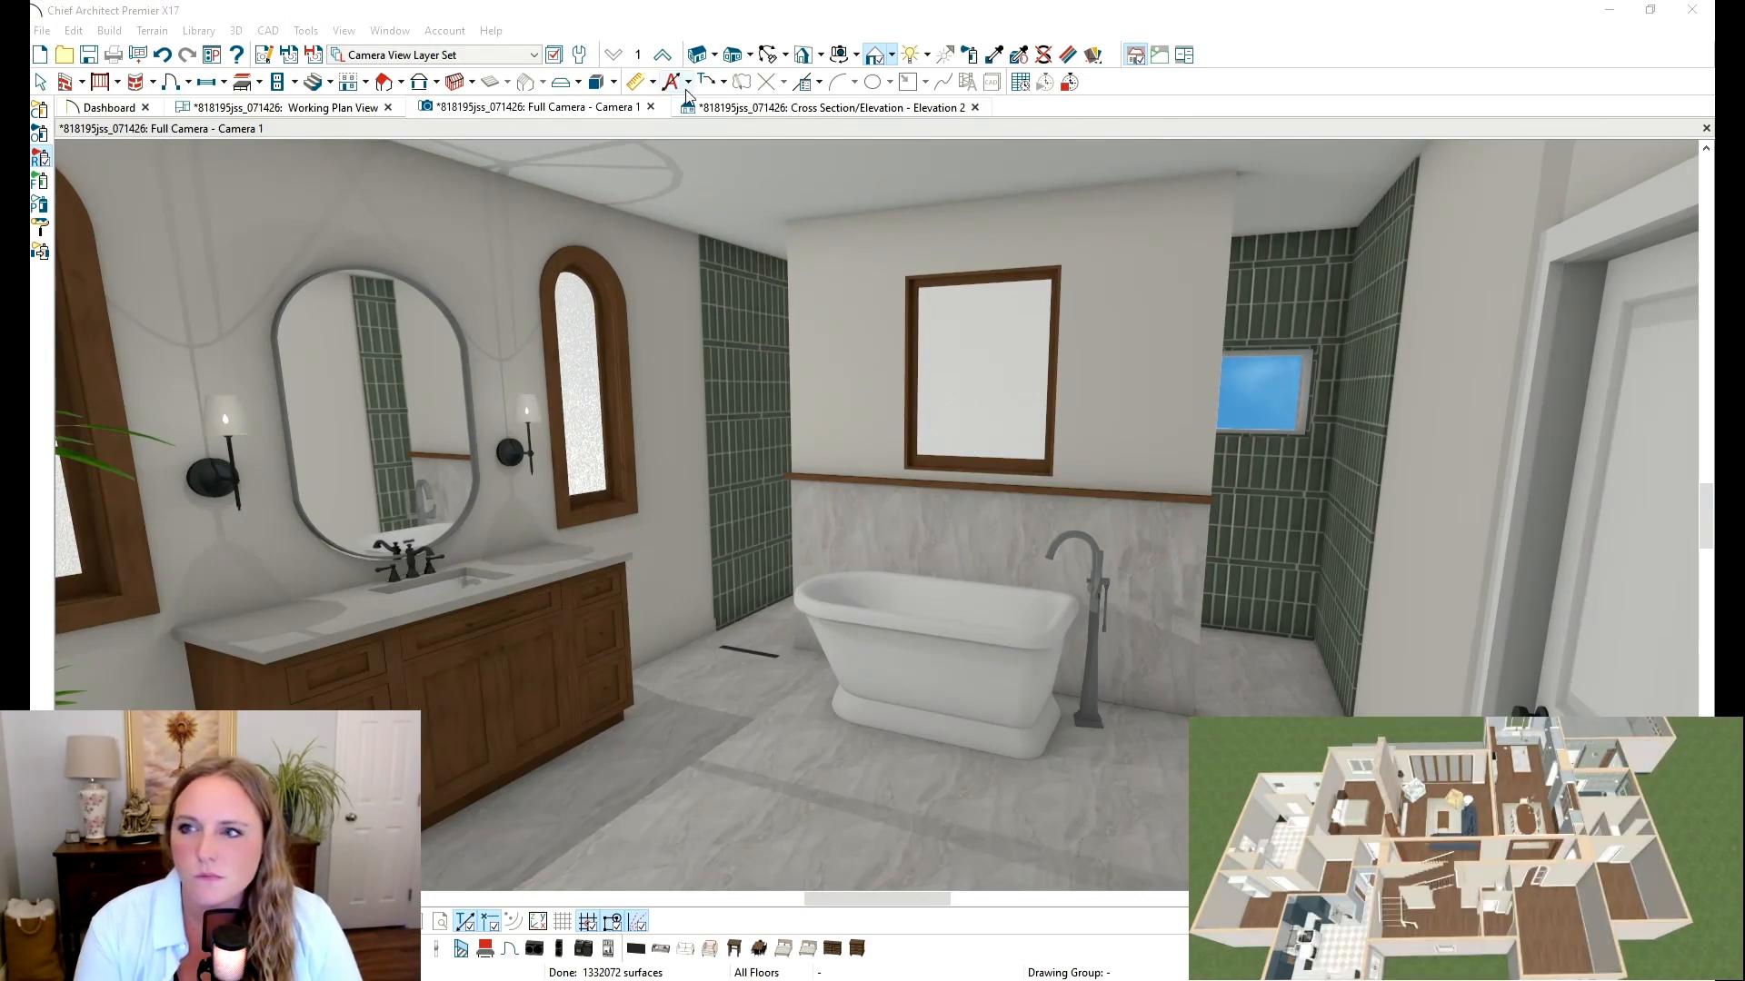
{"action": "left_click", "coordinate": [769, 55]}
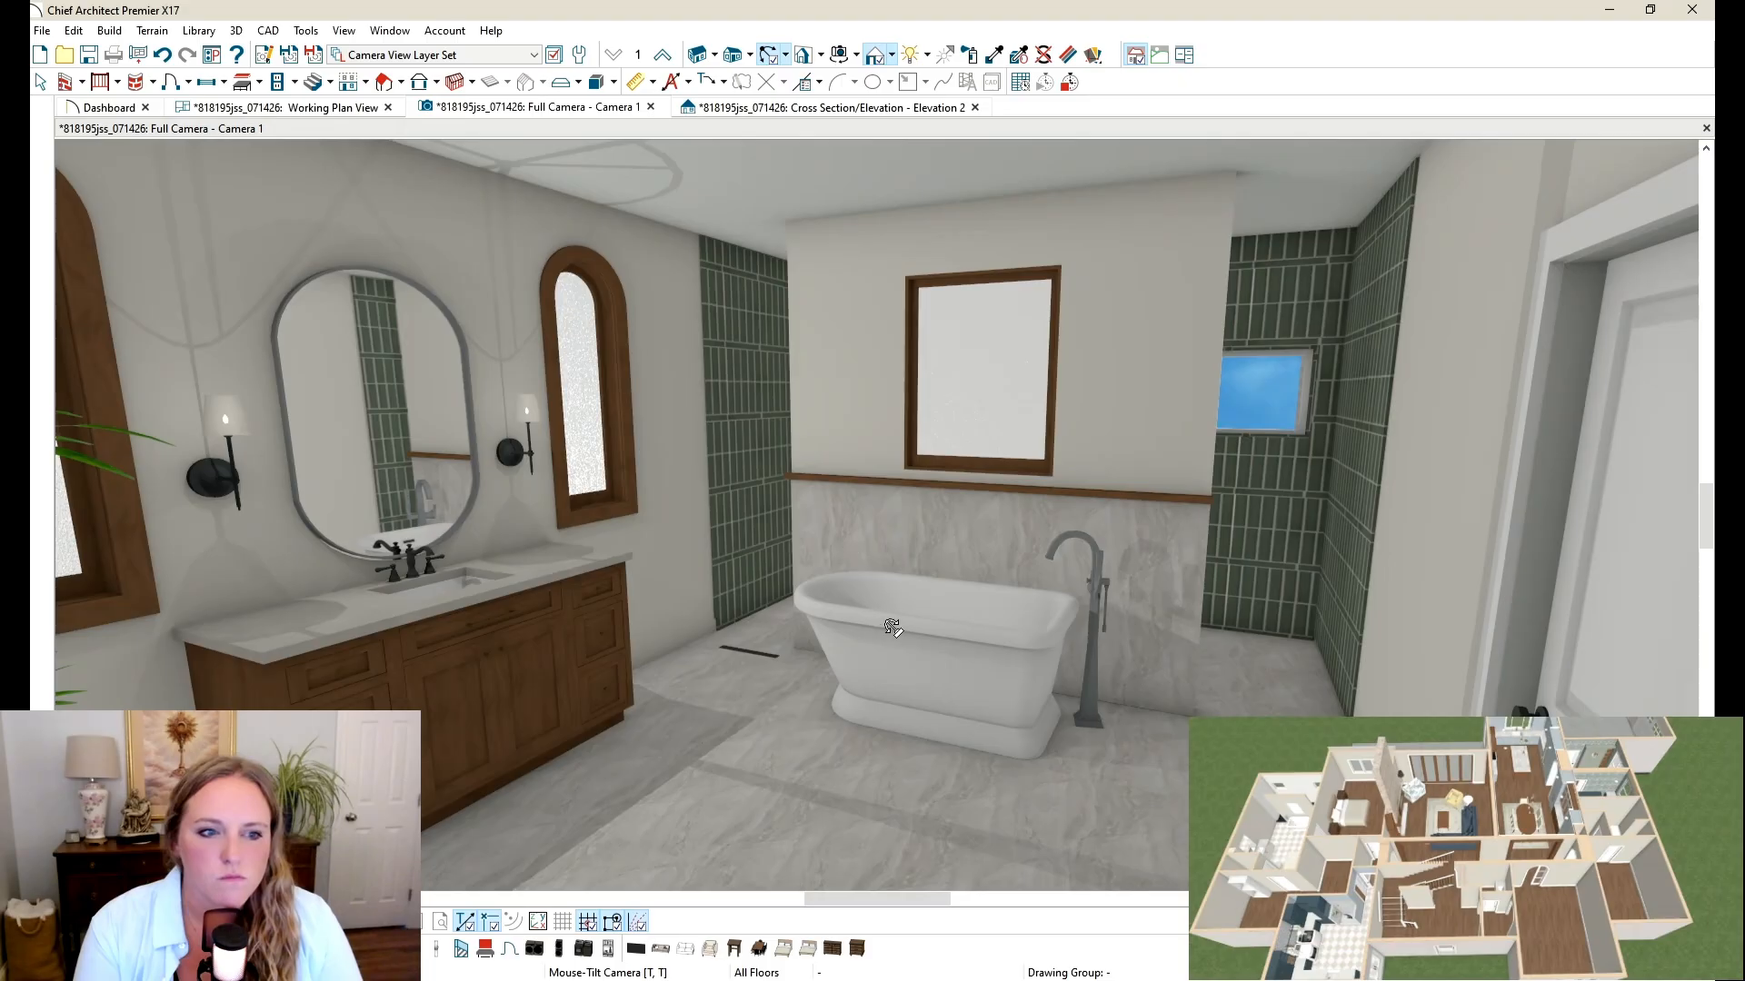
{"action": "key", "text": "space"}
{"action": "left_click", "coordinate": [946, 675]}
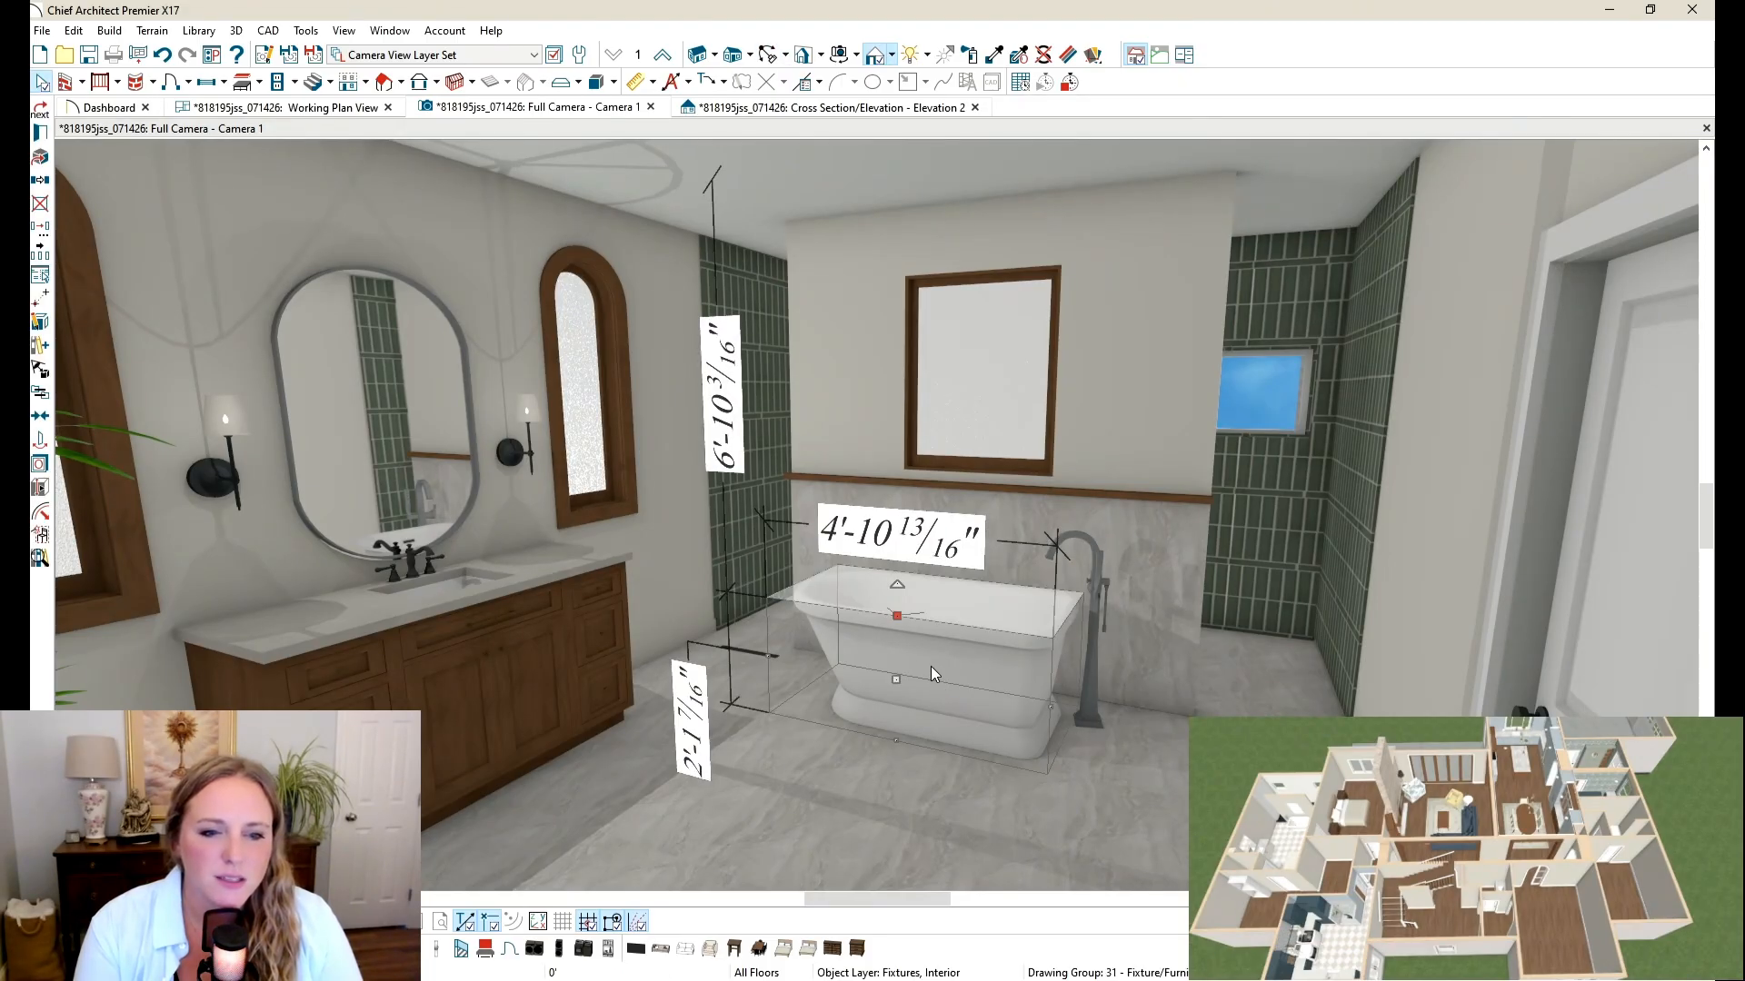
{"action": "left_click", "coordinate": [46, 85]}
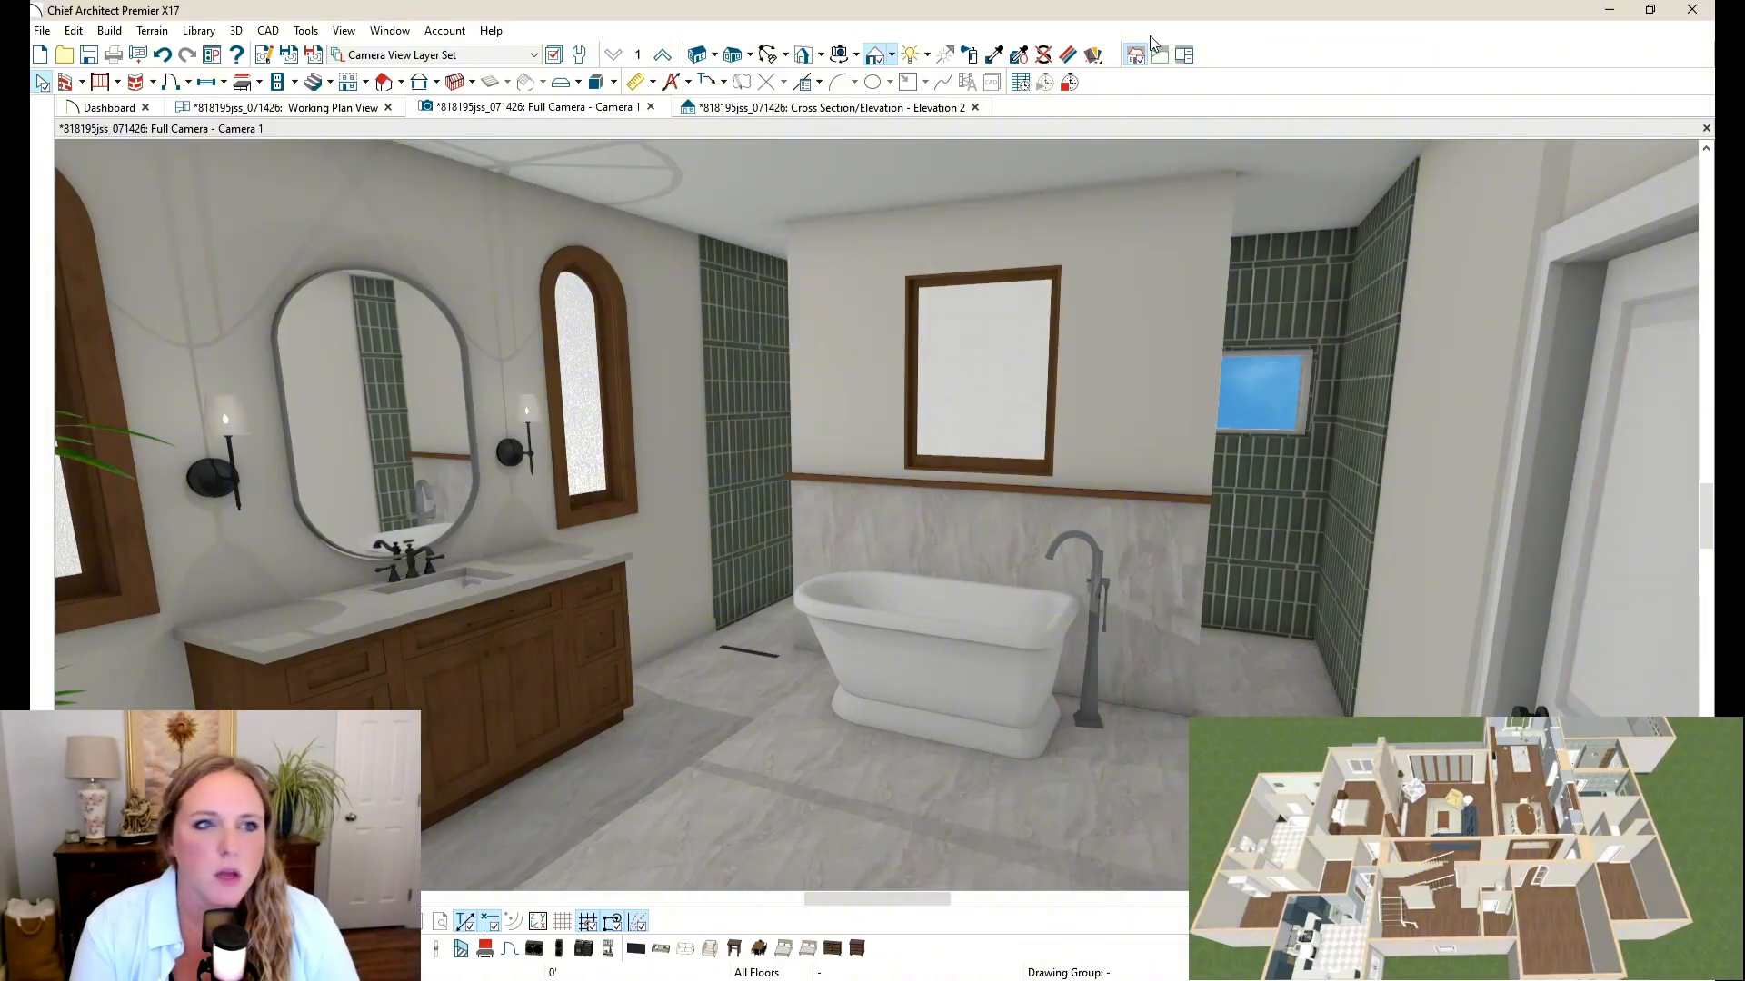
Step: Give the window above the tub a transparent glass material and narrow the window to 2'-4"
{"action": "left_click", "coordinate": [998, 55]}
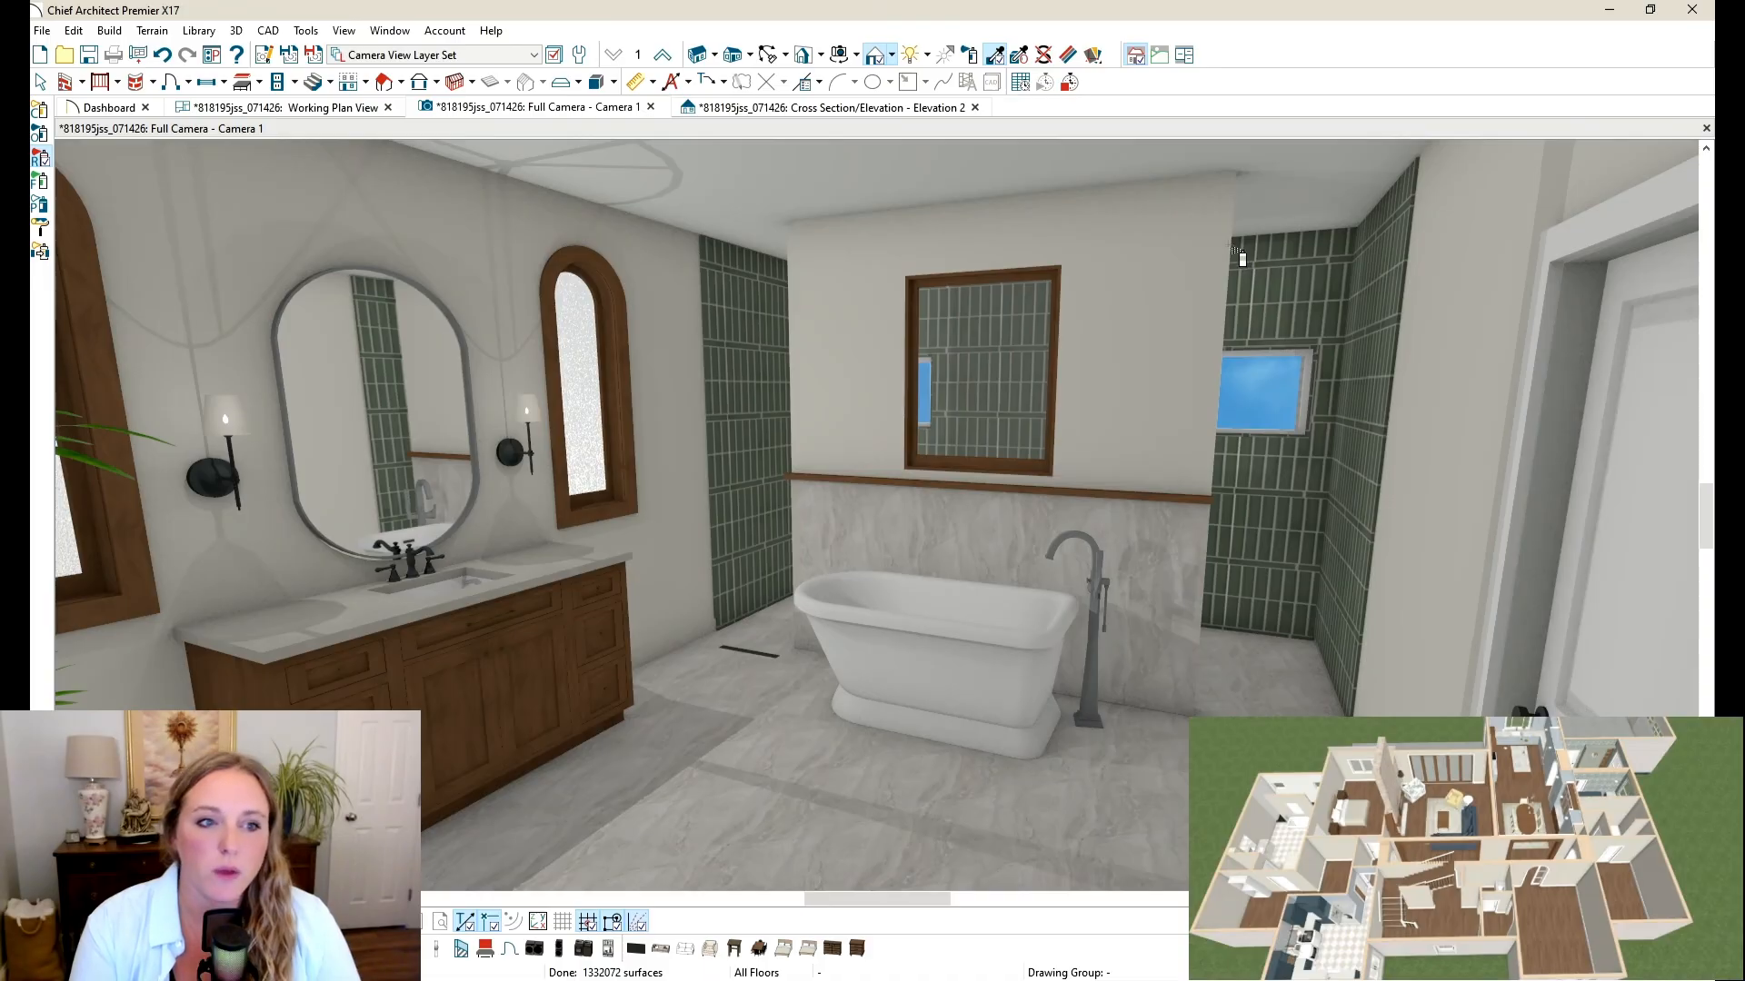
{"action": "left_click", "coordinate": [41, 82]}
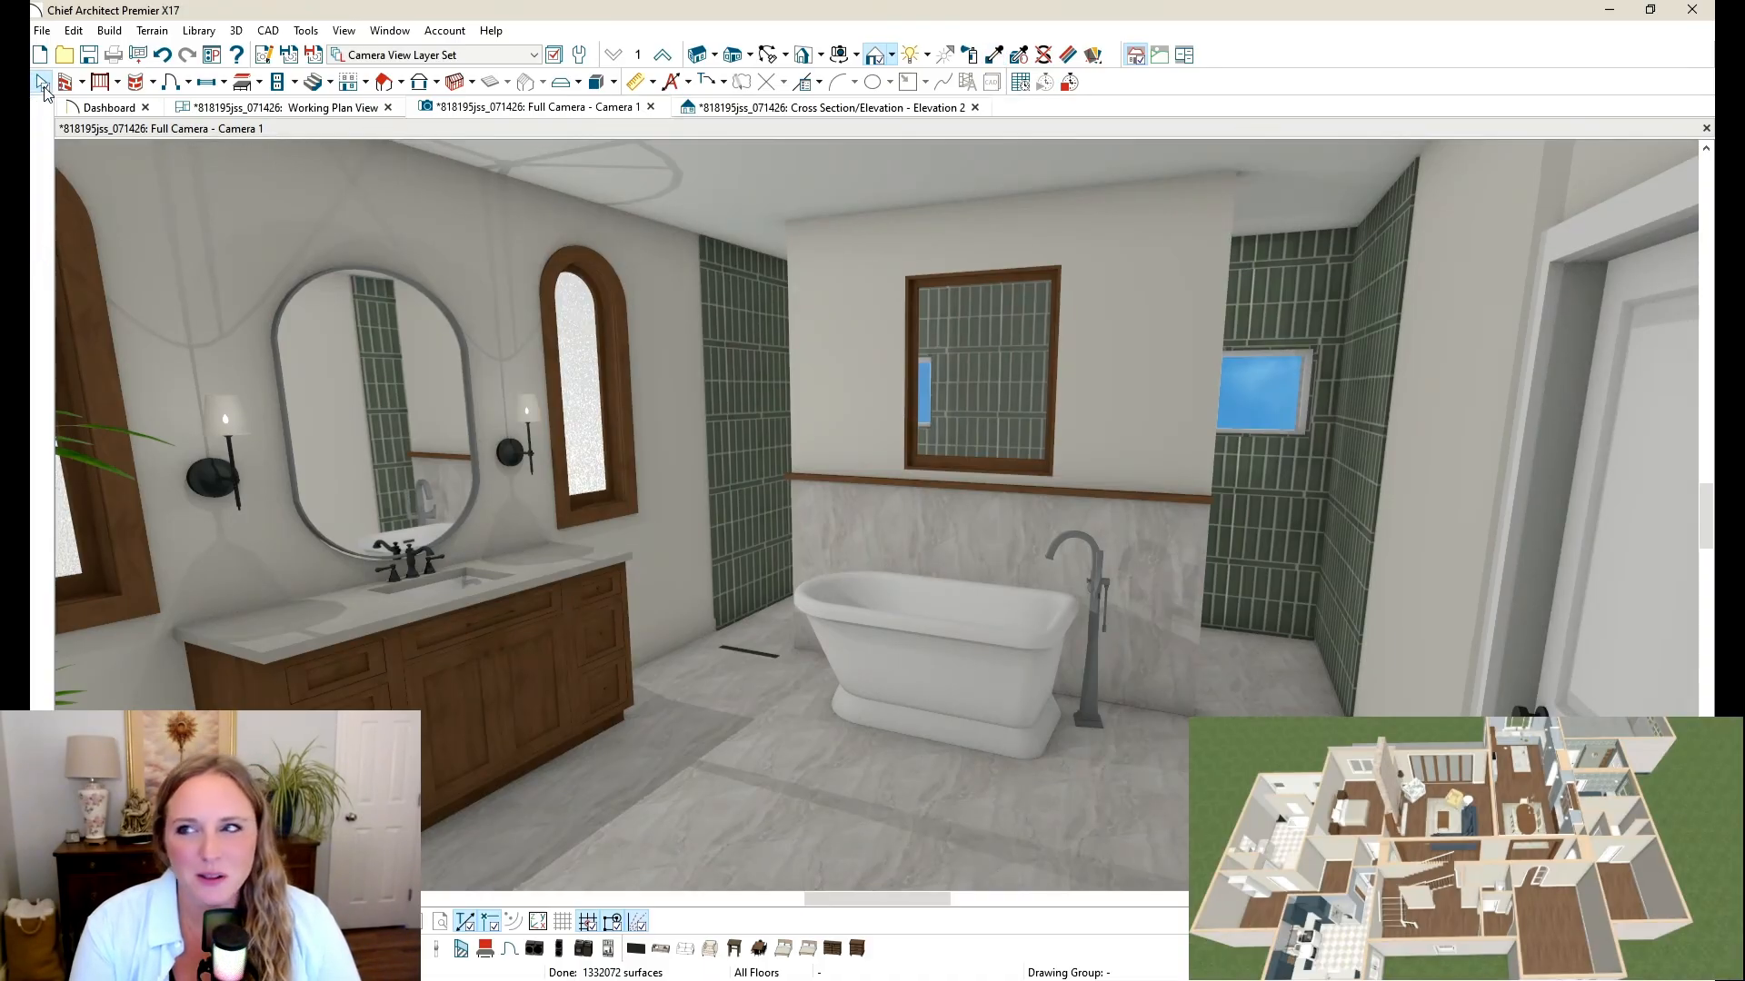
{"action": "middle_click_drag", "start_coordinate": [709, 380], "coordinate": [1130, 503]}
{"action": "left_click", "coordinate": [963, 409]}
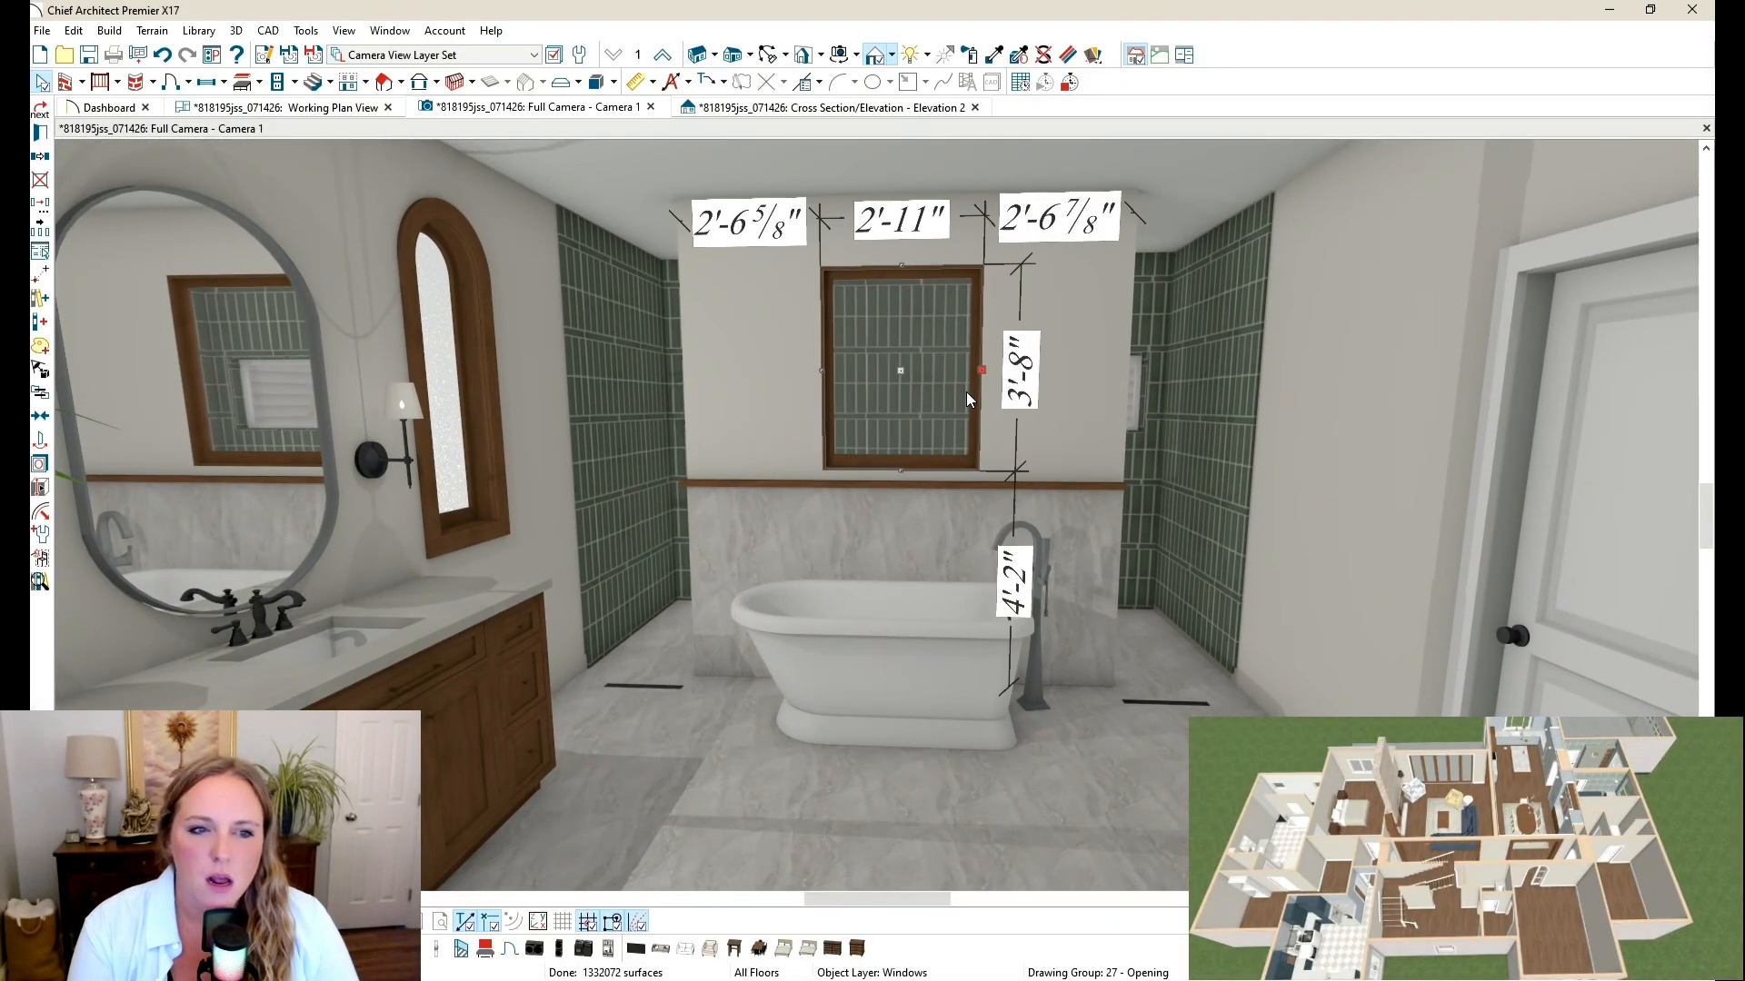
{"action": "left_click_drag", "start_coordinate": [981, 374], "coordinate": [918, 369]}
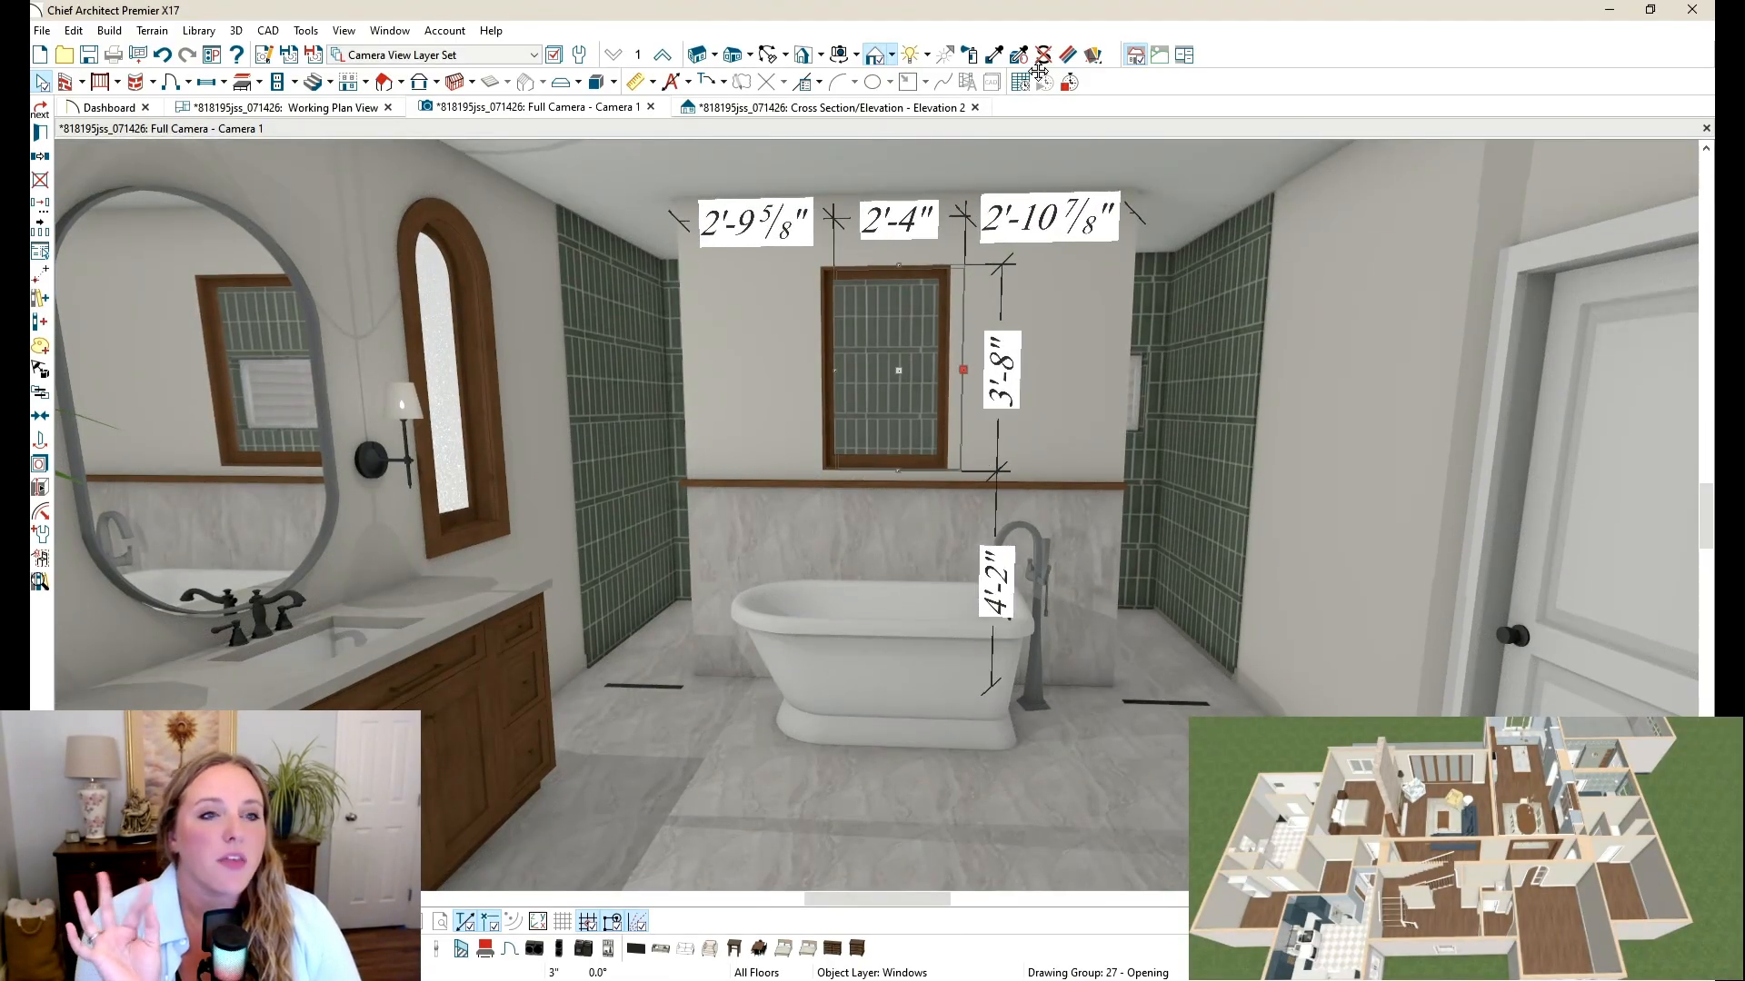
Step: Apply the light wall color to the wood trim of the window above the tub
{"action": "left_click", "coordinate": [994, 56]}
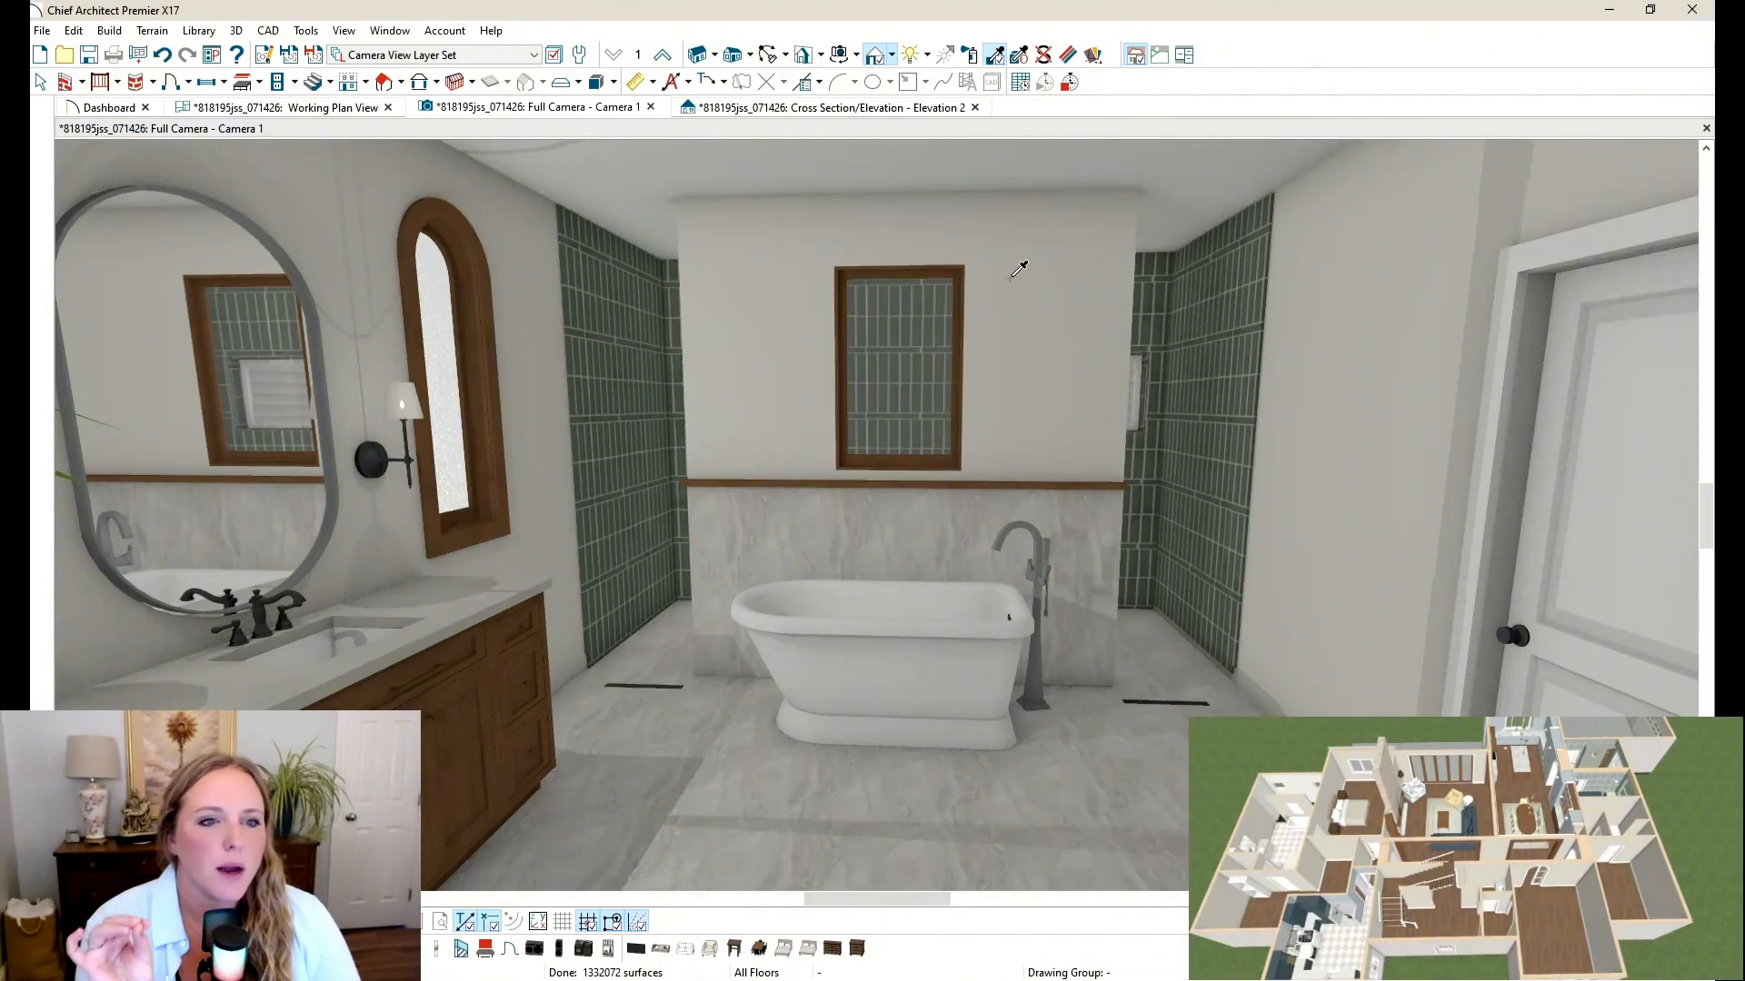
{"action": "left_click", "coordinate": [958, 276]}
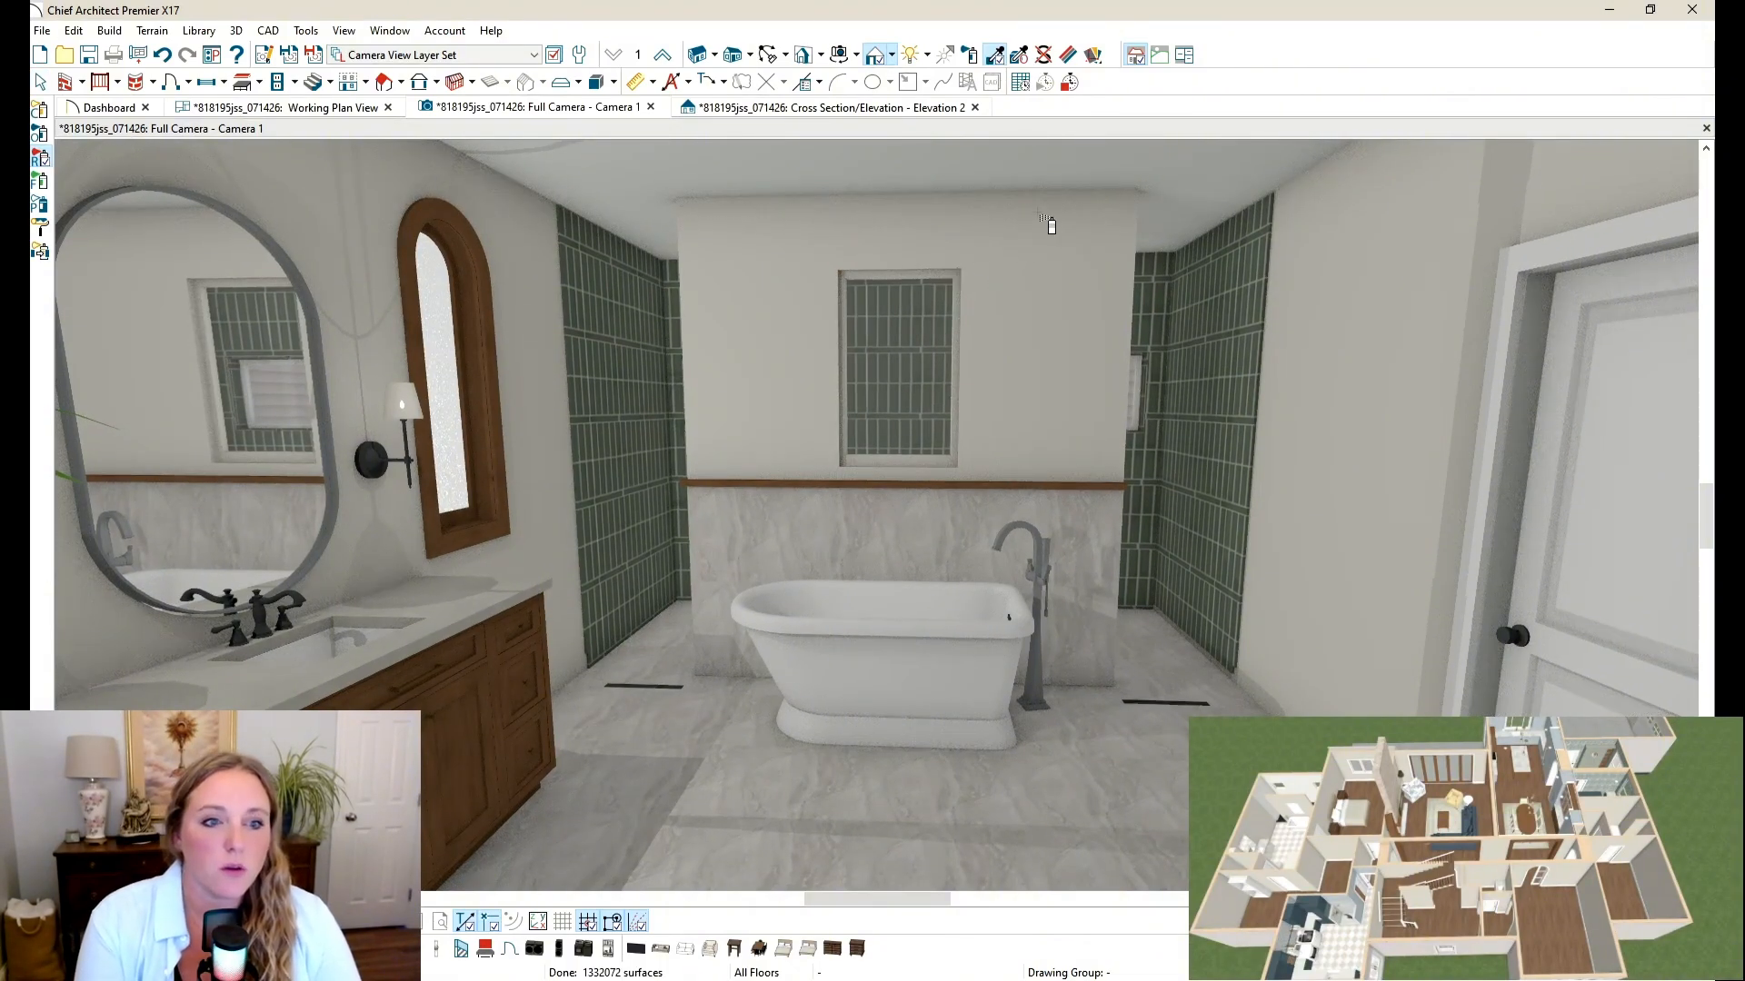
{"action": "key", "text": "Escape"}
Step: Remove the frame from the window above the tub in its specification
{"action": "double_click", "coordinate": [923, 330]}
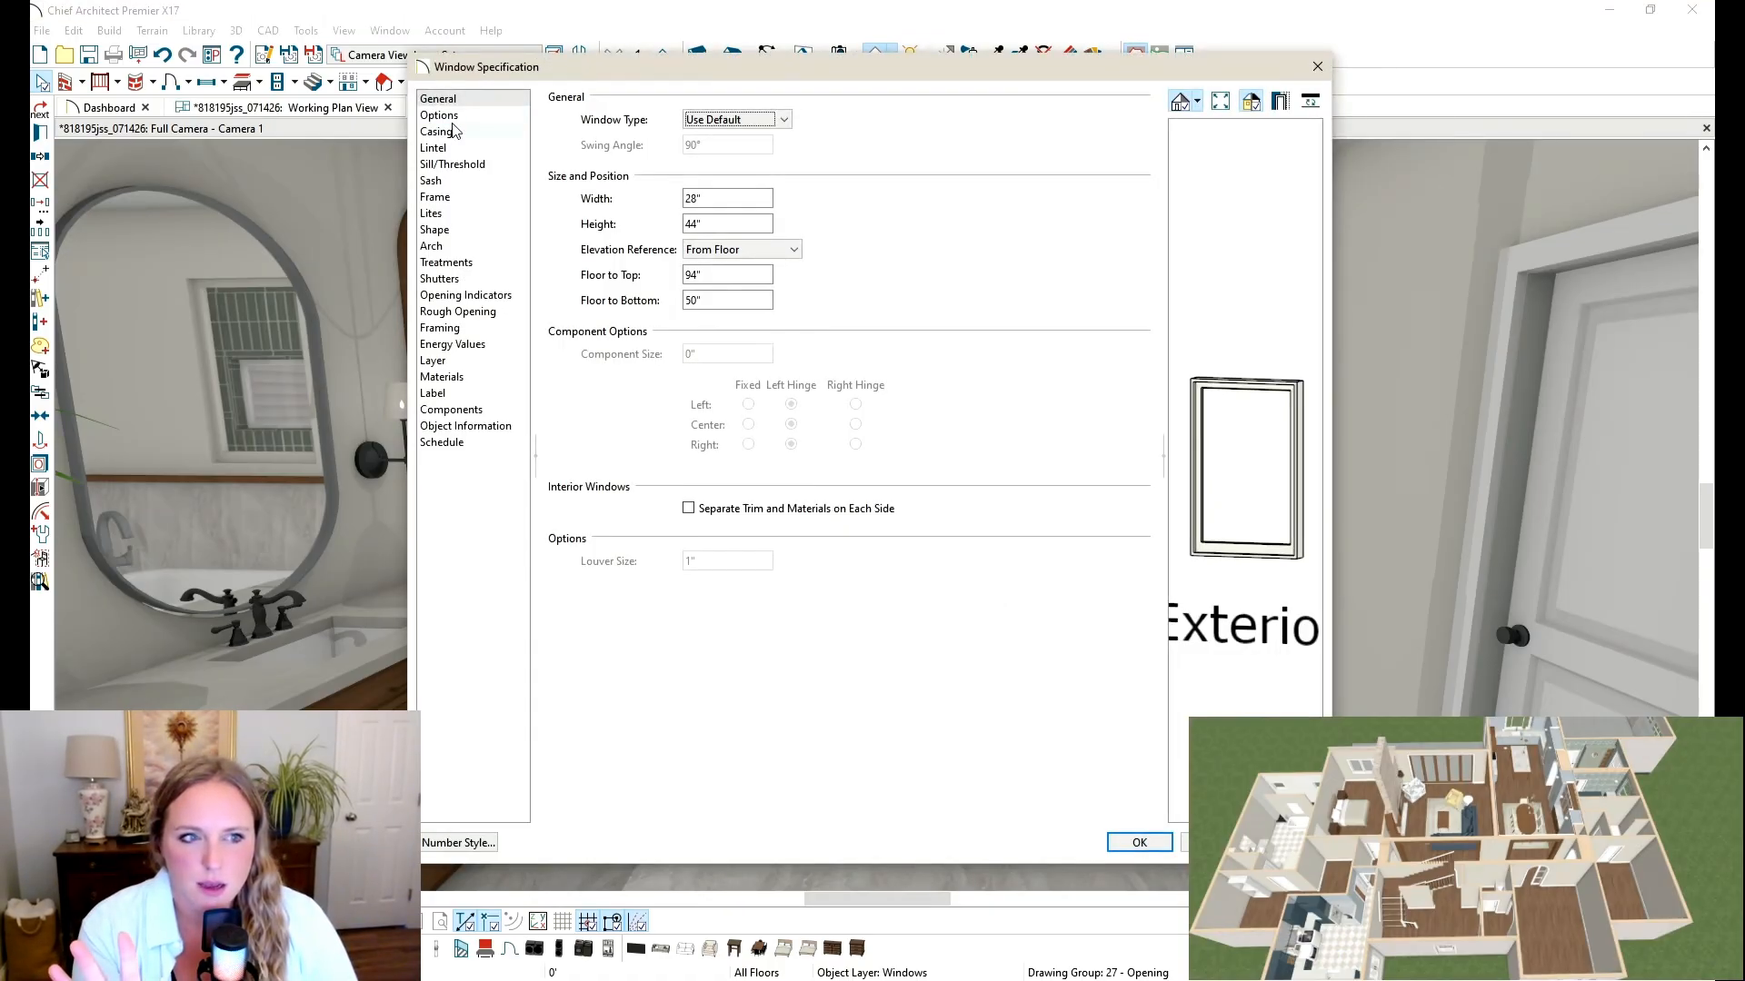
{"action": "left_click", "coordinate": [436, 197]}
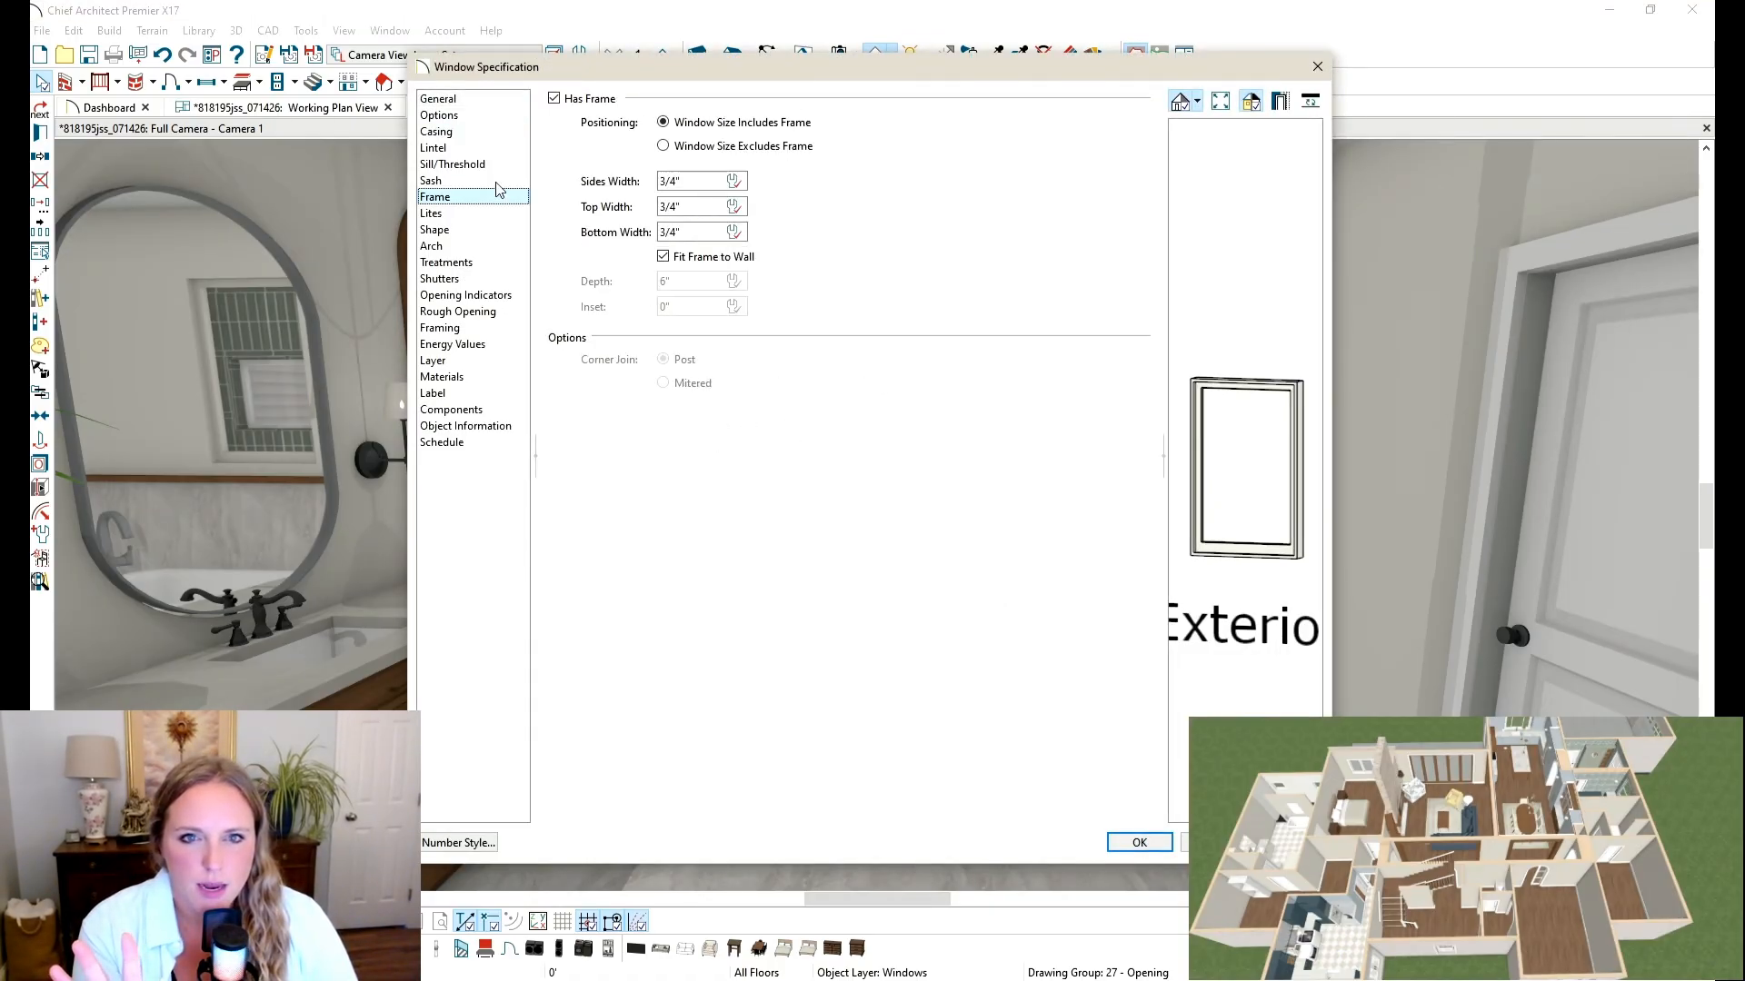
{"action": "left_click", "coordinate": [567, 103]}
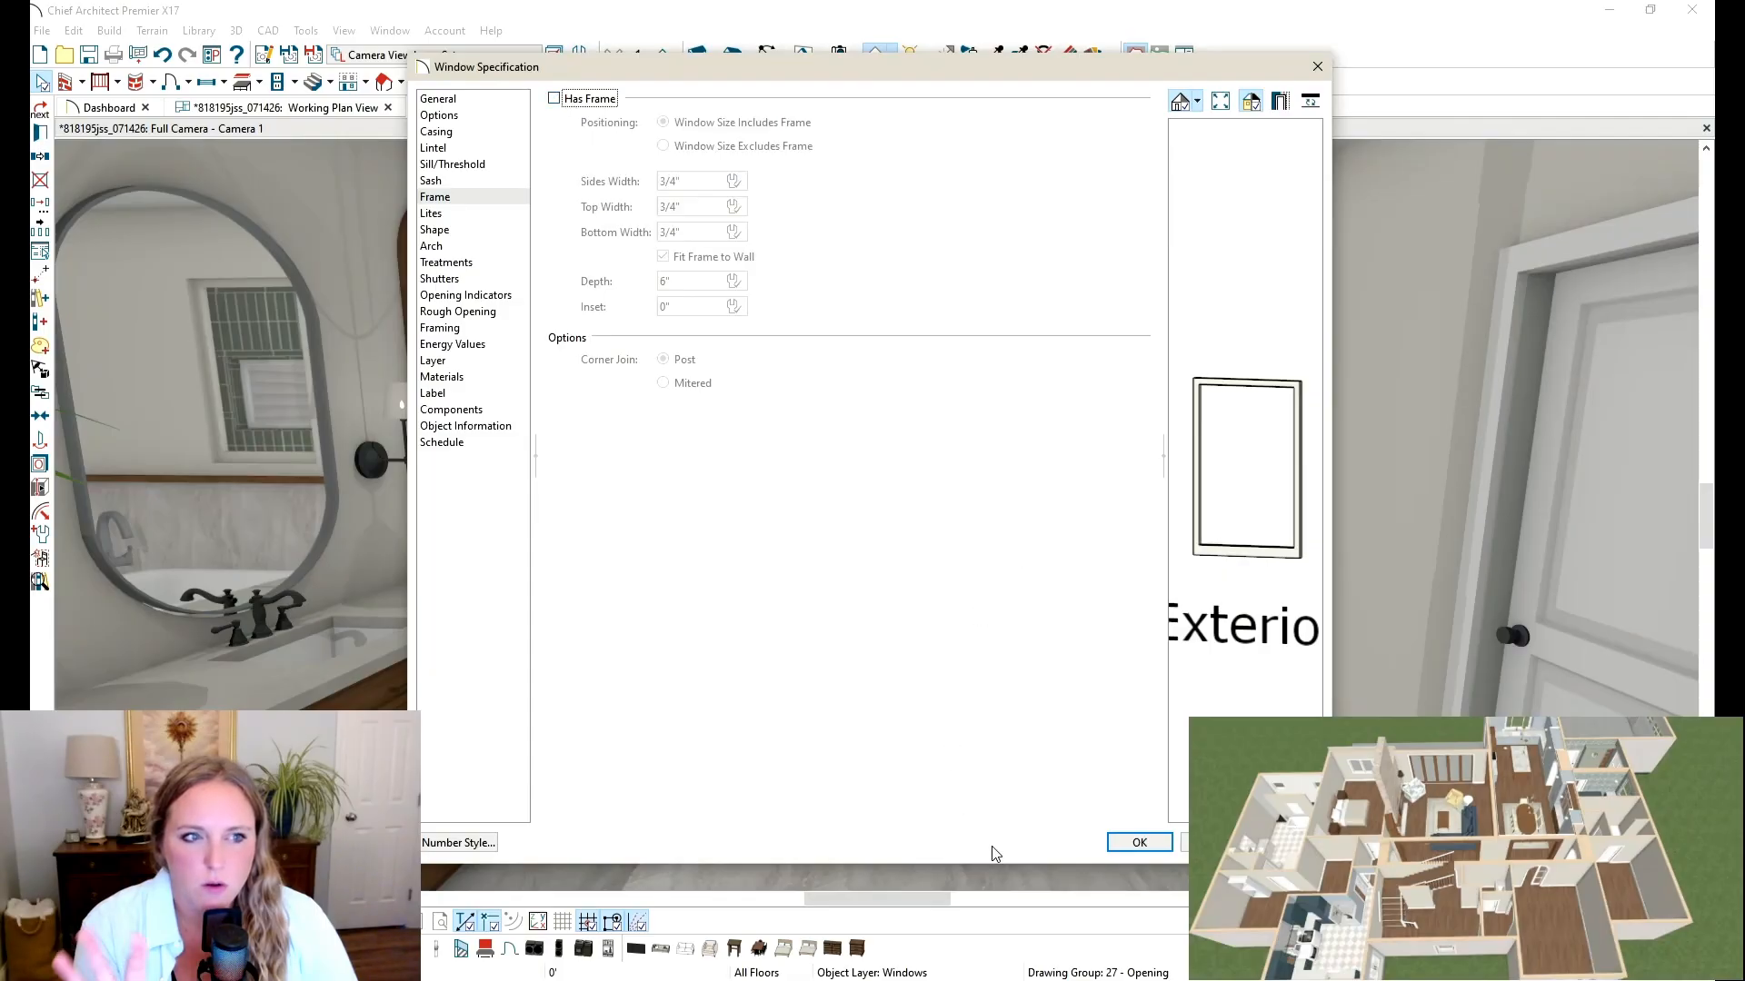
{"action": "left_click", "coordinate": [1140, 843]}
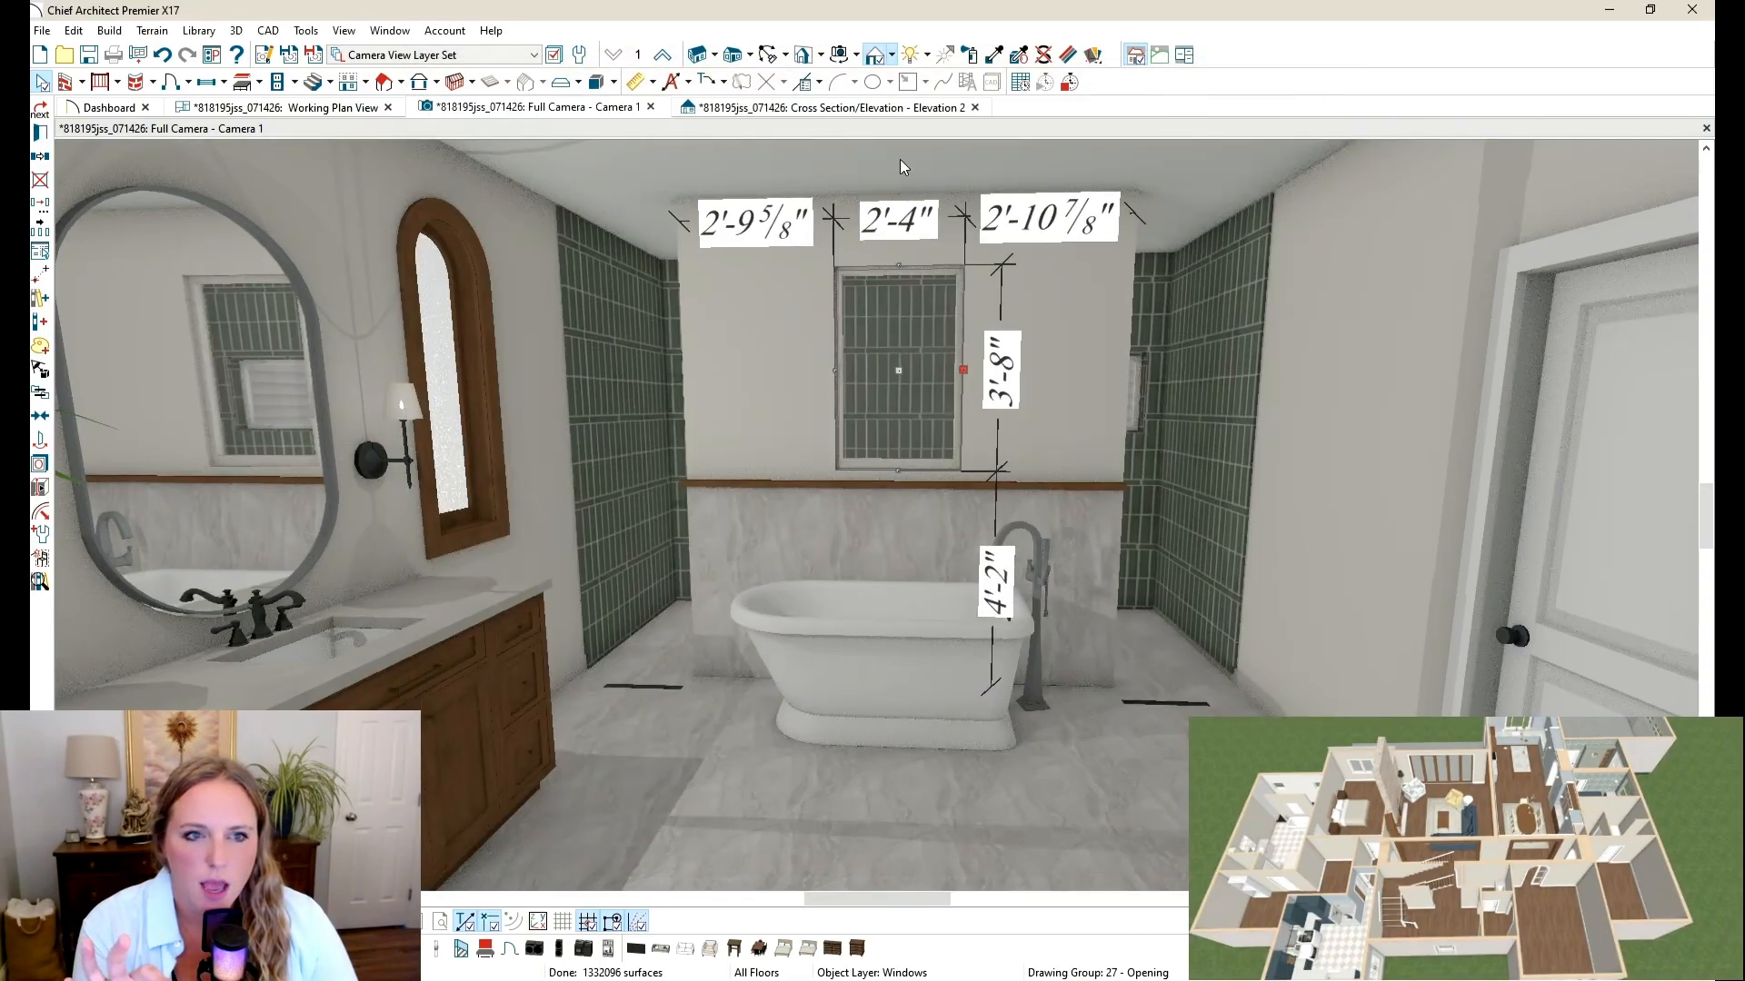
Step: Apply the oval mirror frame's gray material to only the sash of the window above the tub
{"action": "left_click", "coordinate": [992, 55]}
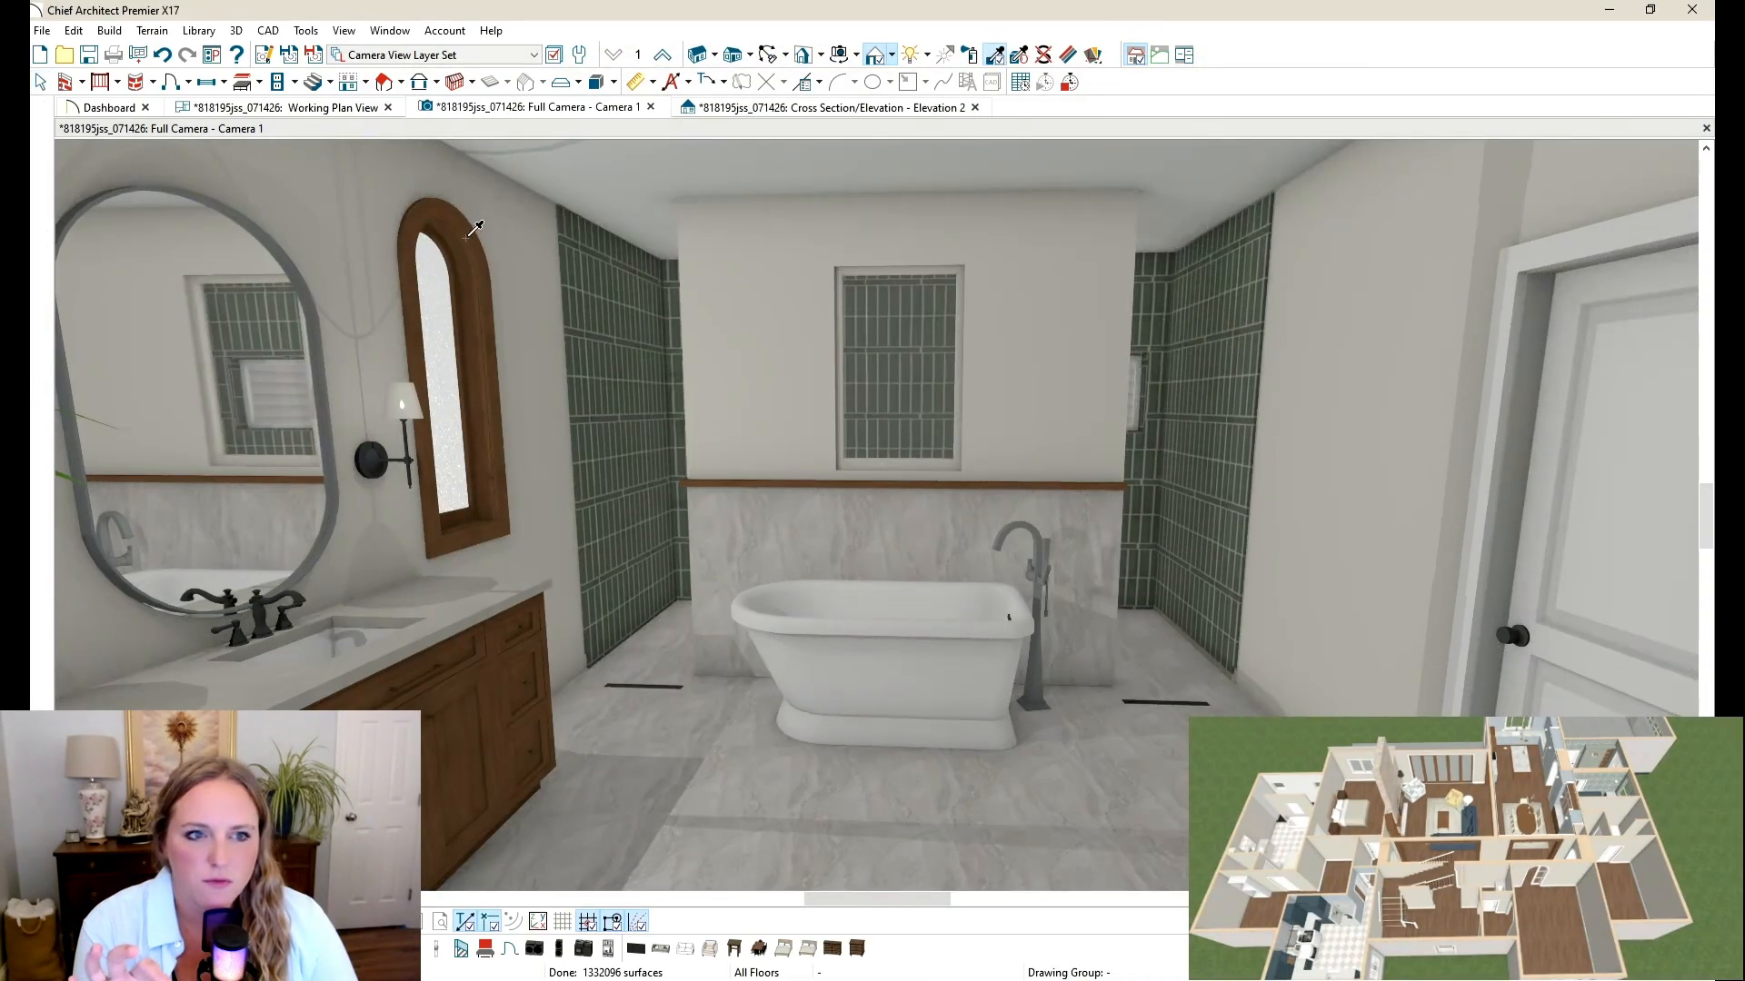
{"action": "left_click", "coordinate": [302, 282]}
{"action": "scroll", "coordinate": [860, 266], "scroll_direction": "up", "scroll_amount": 5}
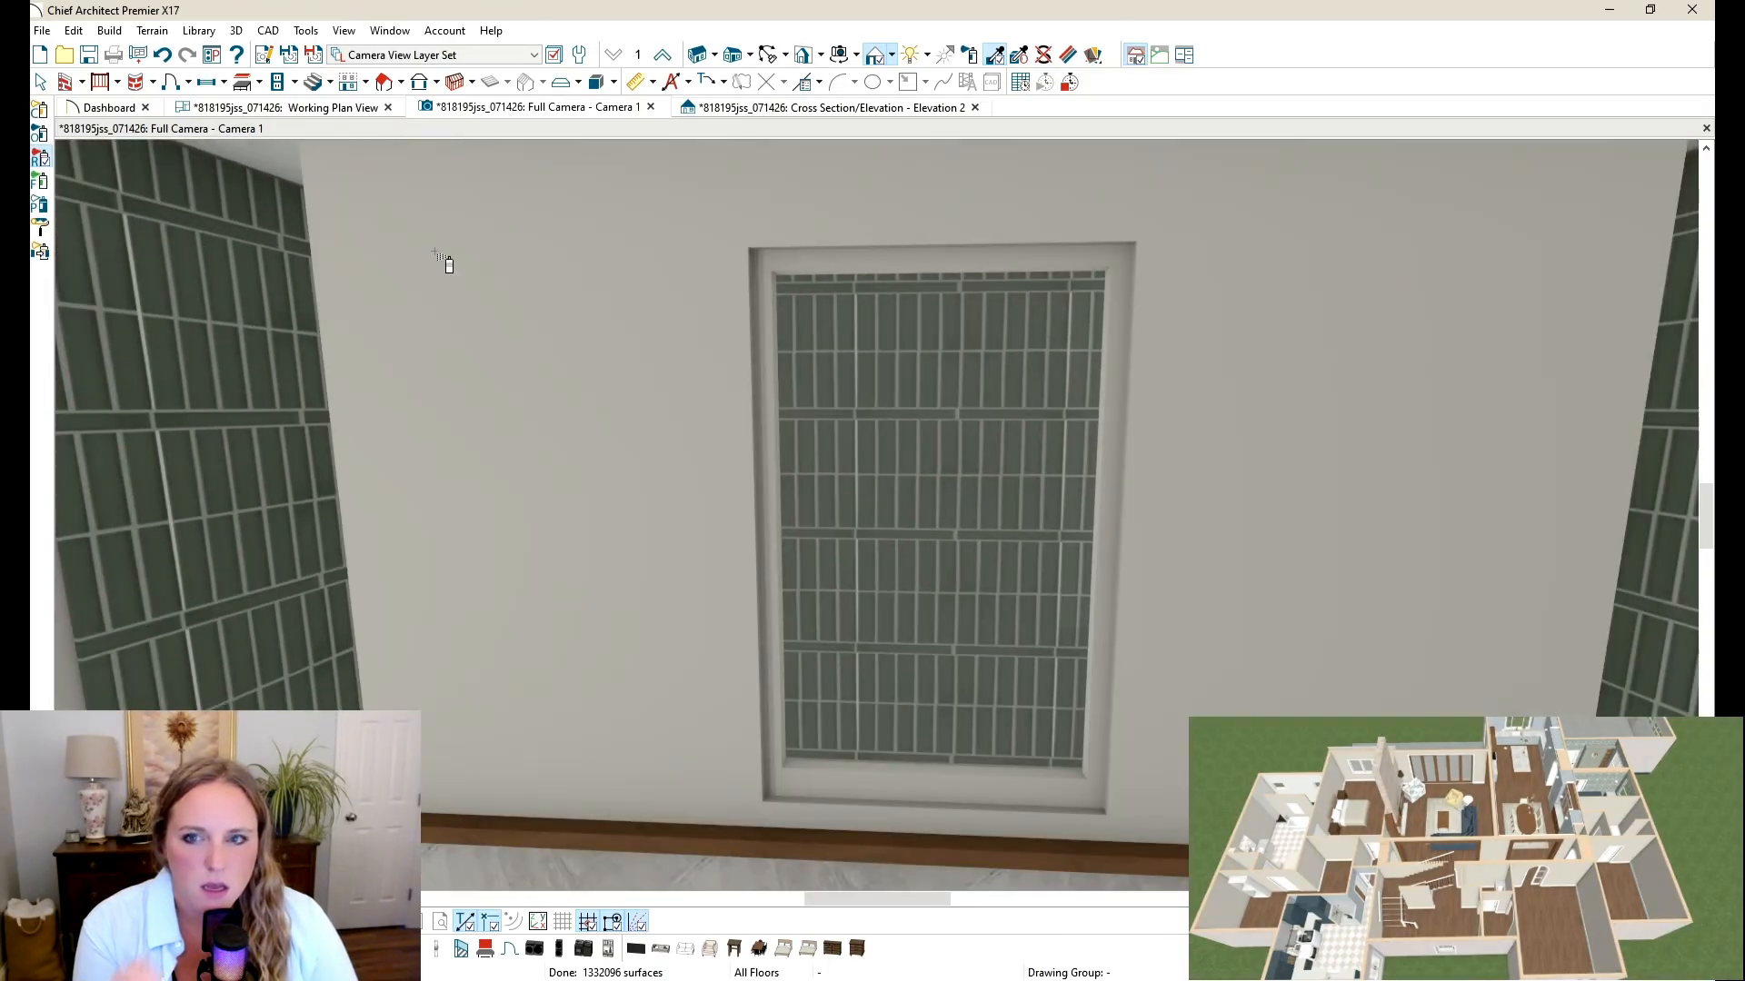
{"action": "key", "text": "c"}
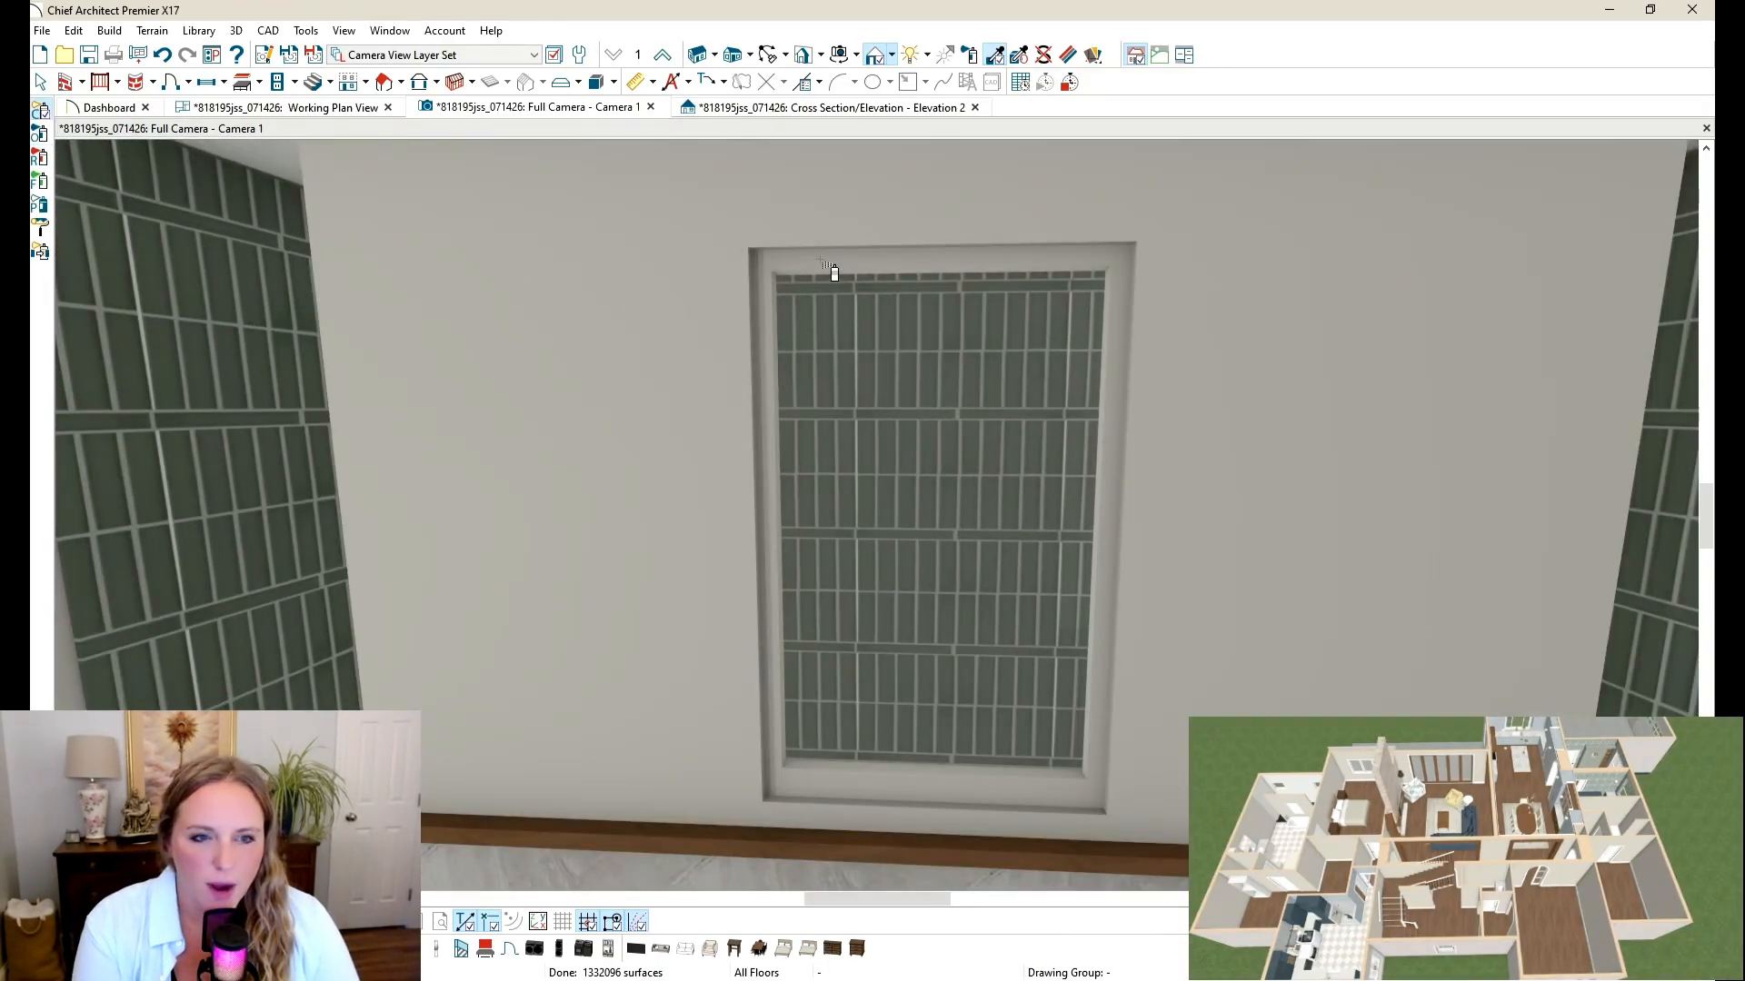
{"action": "left_click", "coordinate": [819, 259]}
{"action": "key", "text": "space"}
Step: Set the side, middle, top and bottom sash widths of the window above the tub to 1/2"
{"action": "double_click", "coordinate": [820, 259]}
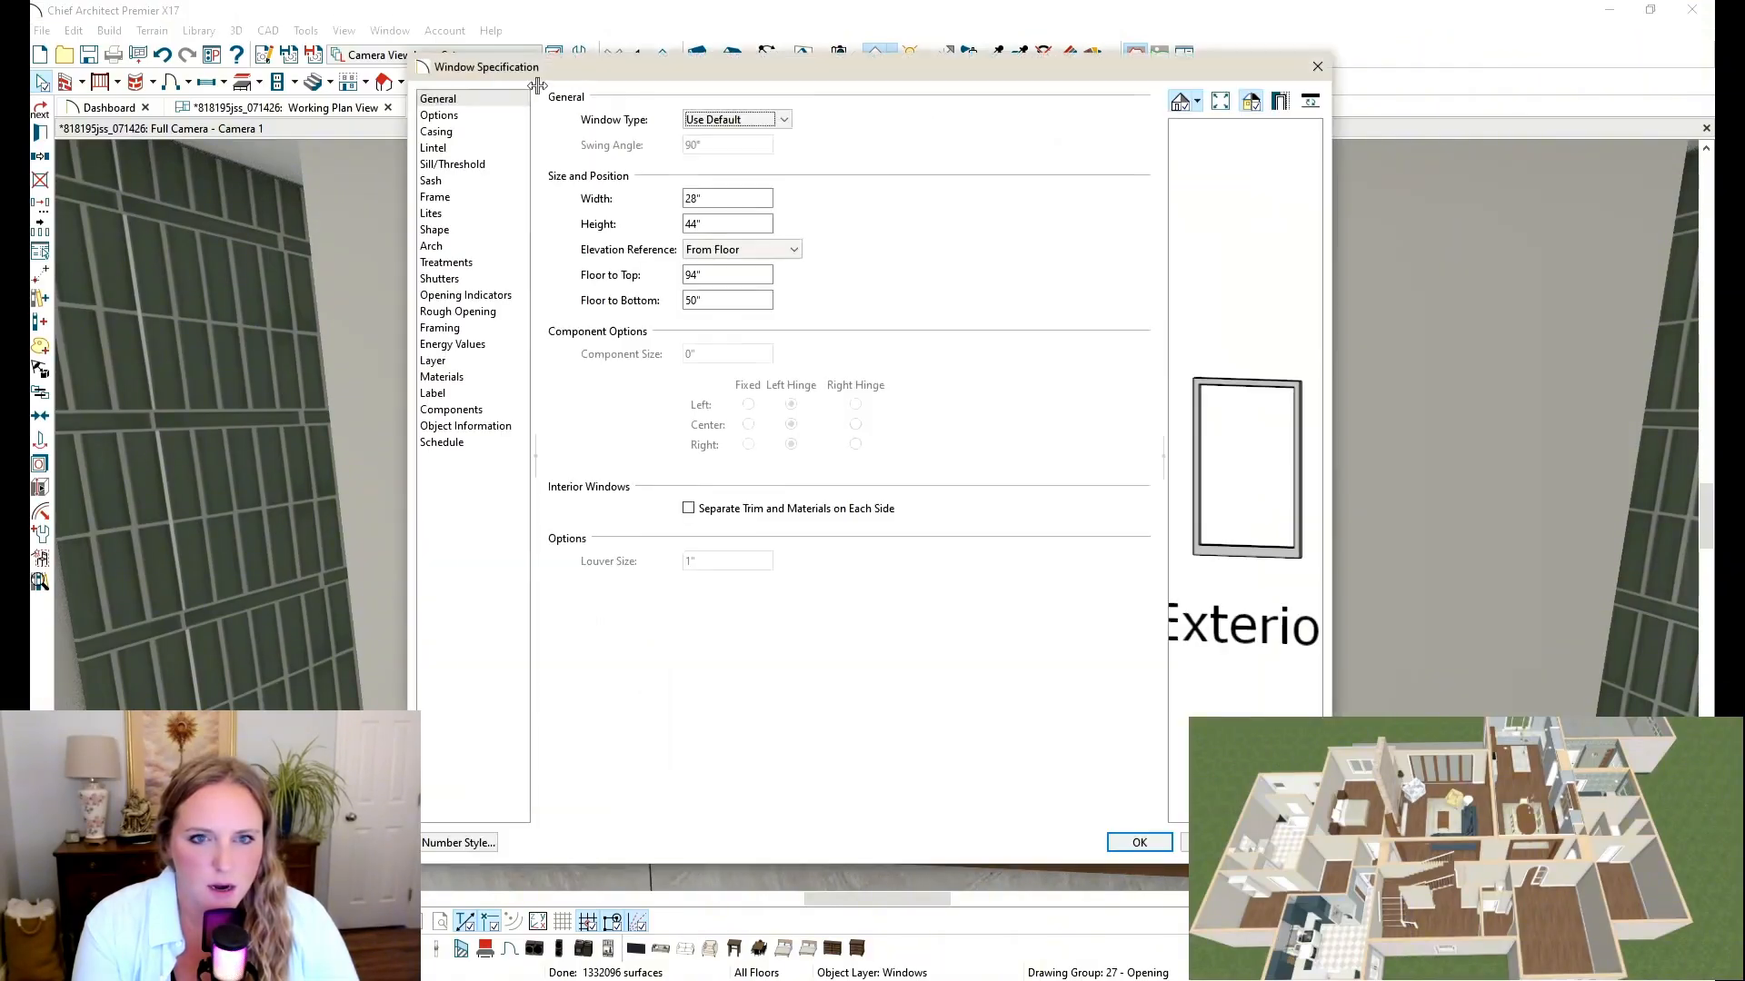
{"action": "left_click", "coordinate": [452, 180]}
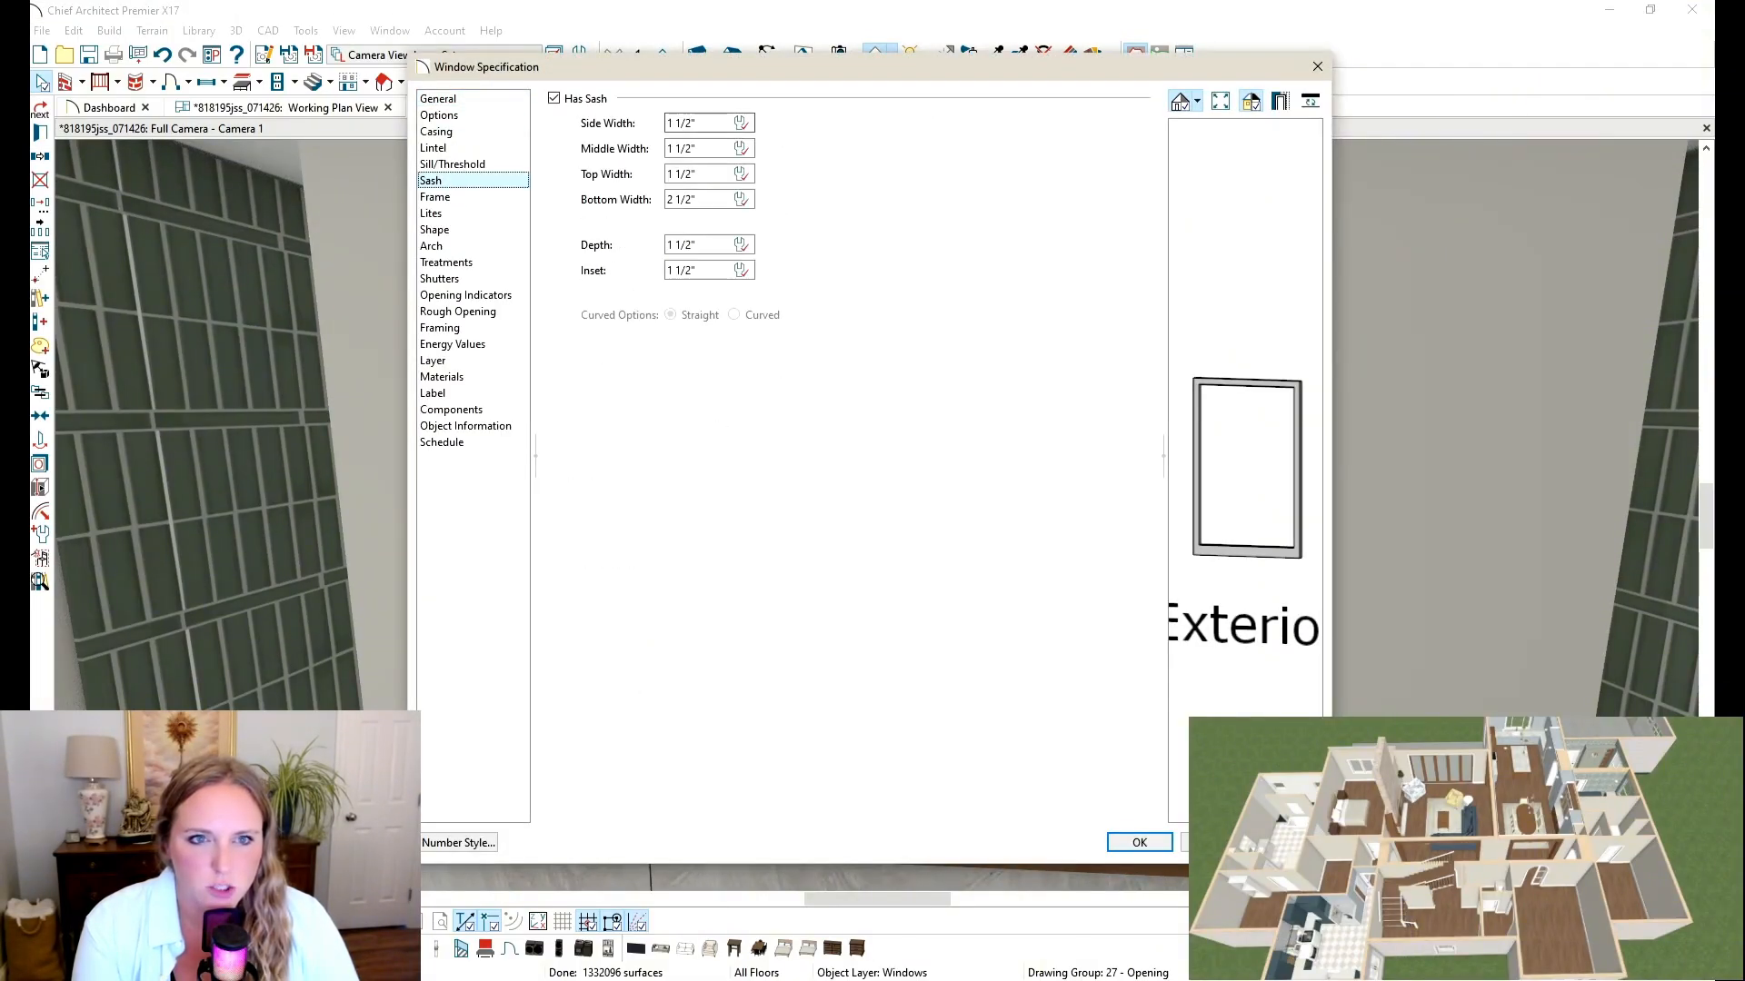
{"action": "type", "text": "1/2"}
{"action": "key", "text": "Tab"}
{"action": "type", "text": "1/2"}
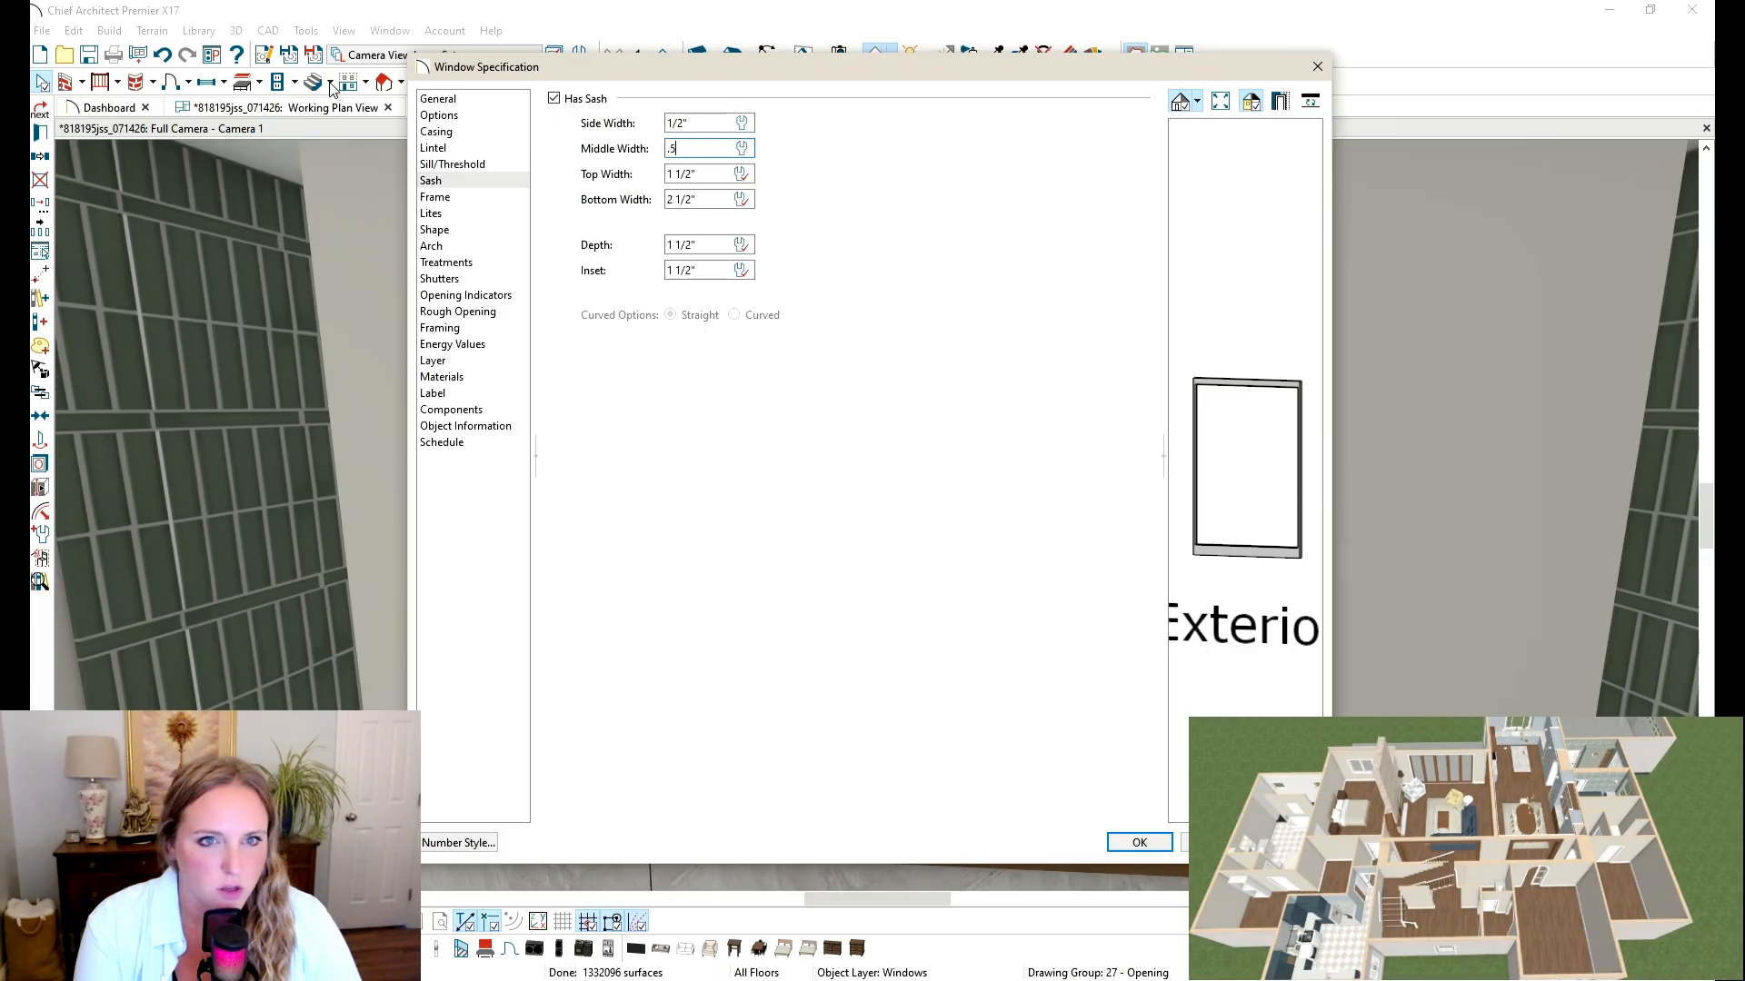
{"action": "key", "text": "Tab"}
{"action": "type", "text": "1/2"}
{"action": "key", "text": "Tab"}
{"action": "type", "text": "1/2"}
{"action": "key", "text": "Tab"}
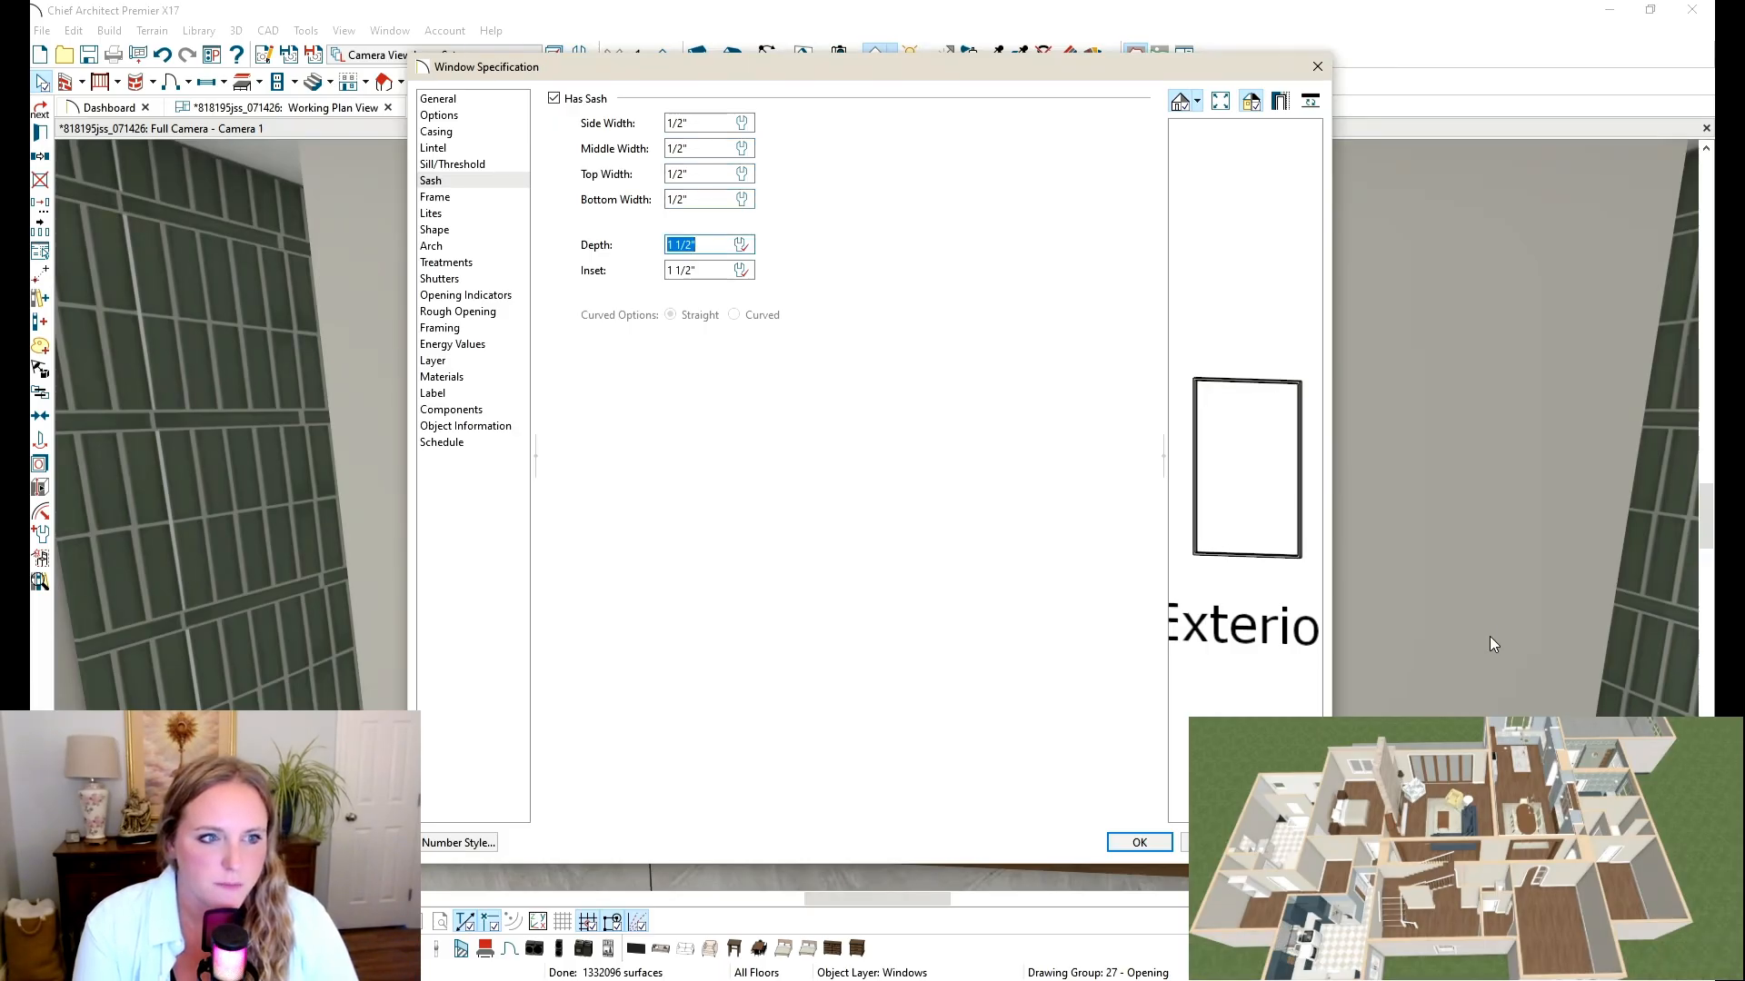
{"action": "left_click", "coordinate": [1137, 843]}
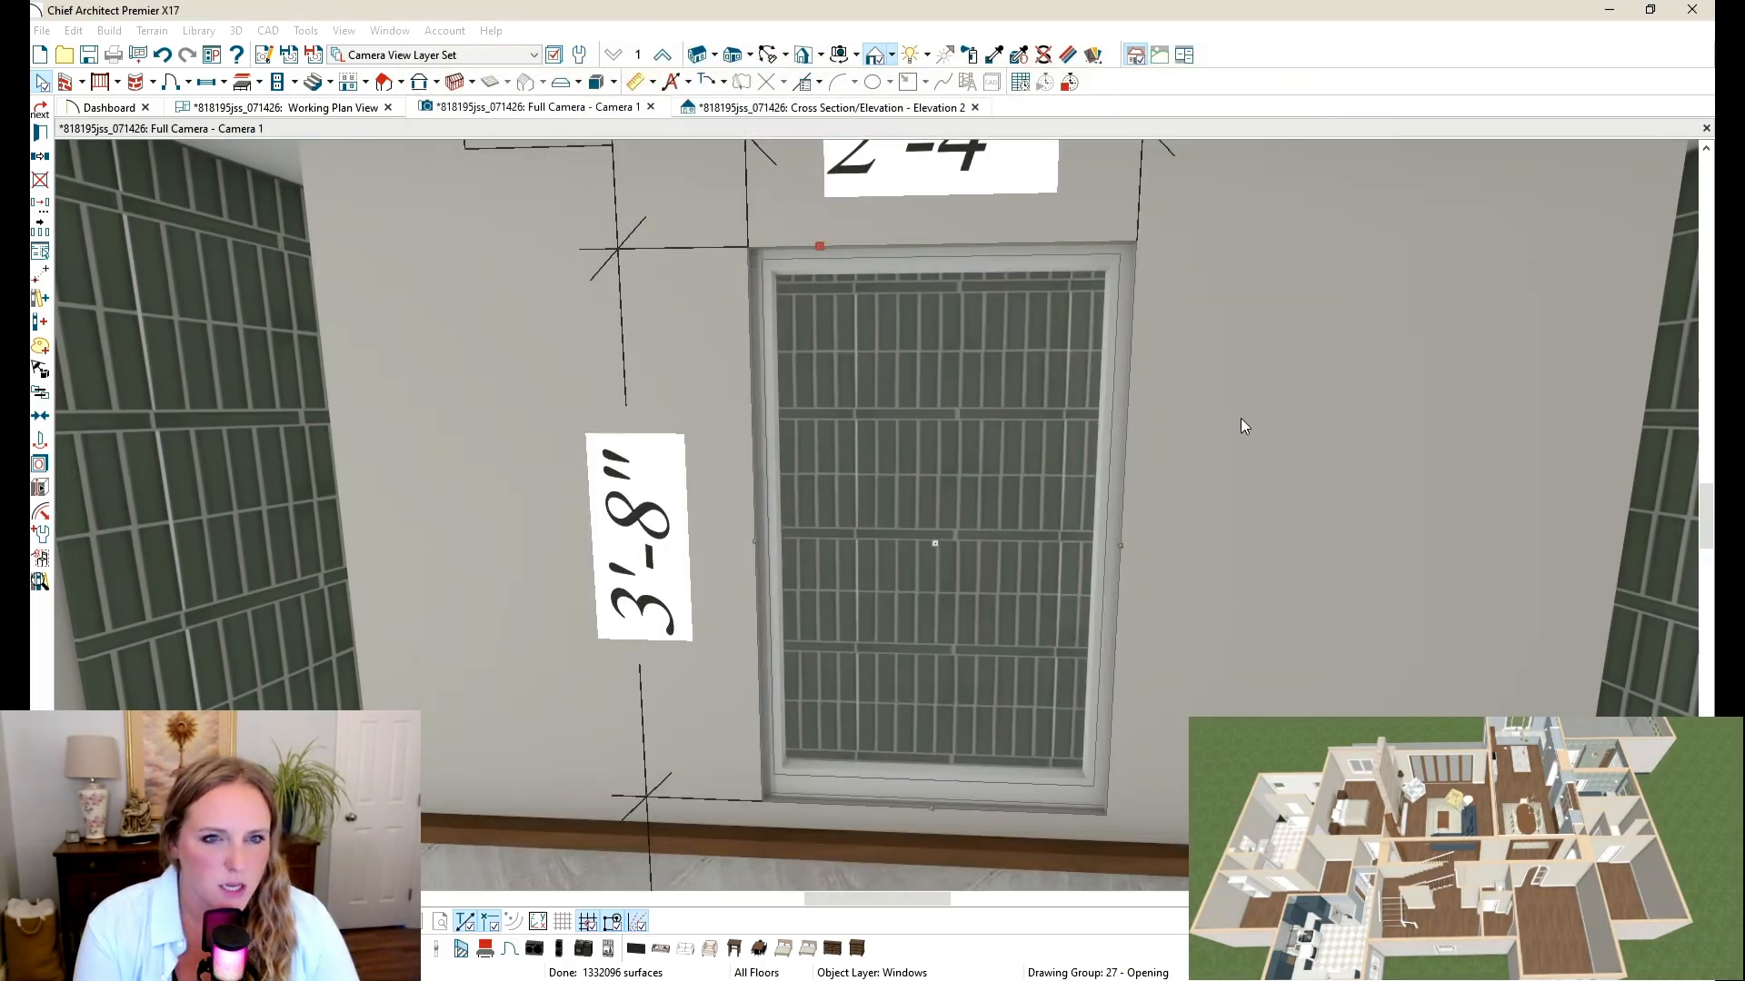
{"action": "key", "text": "Escape"}
{"action": "scroll", "coordinate": [634, 405], "scroll_direction": "down", "scroll_amount": 4}
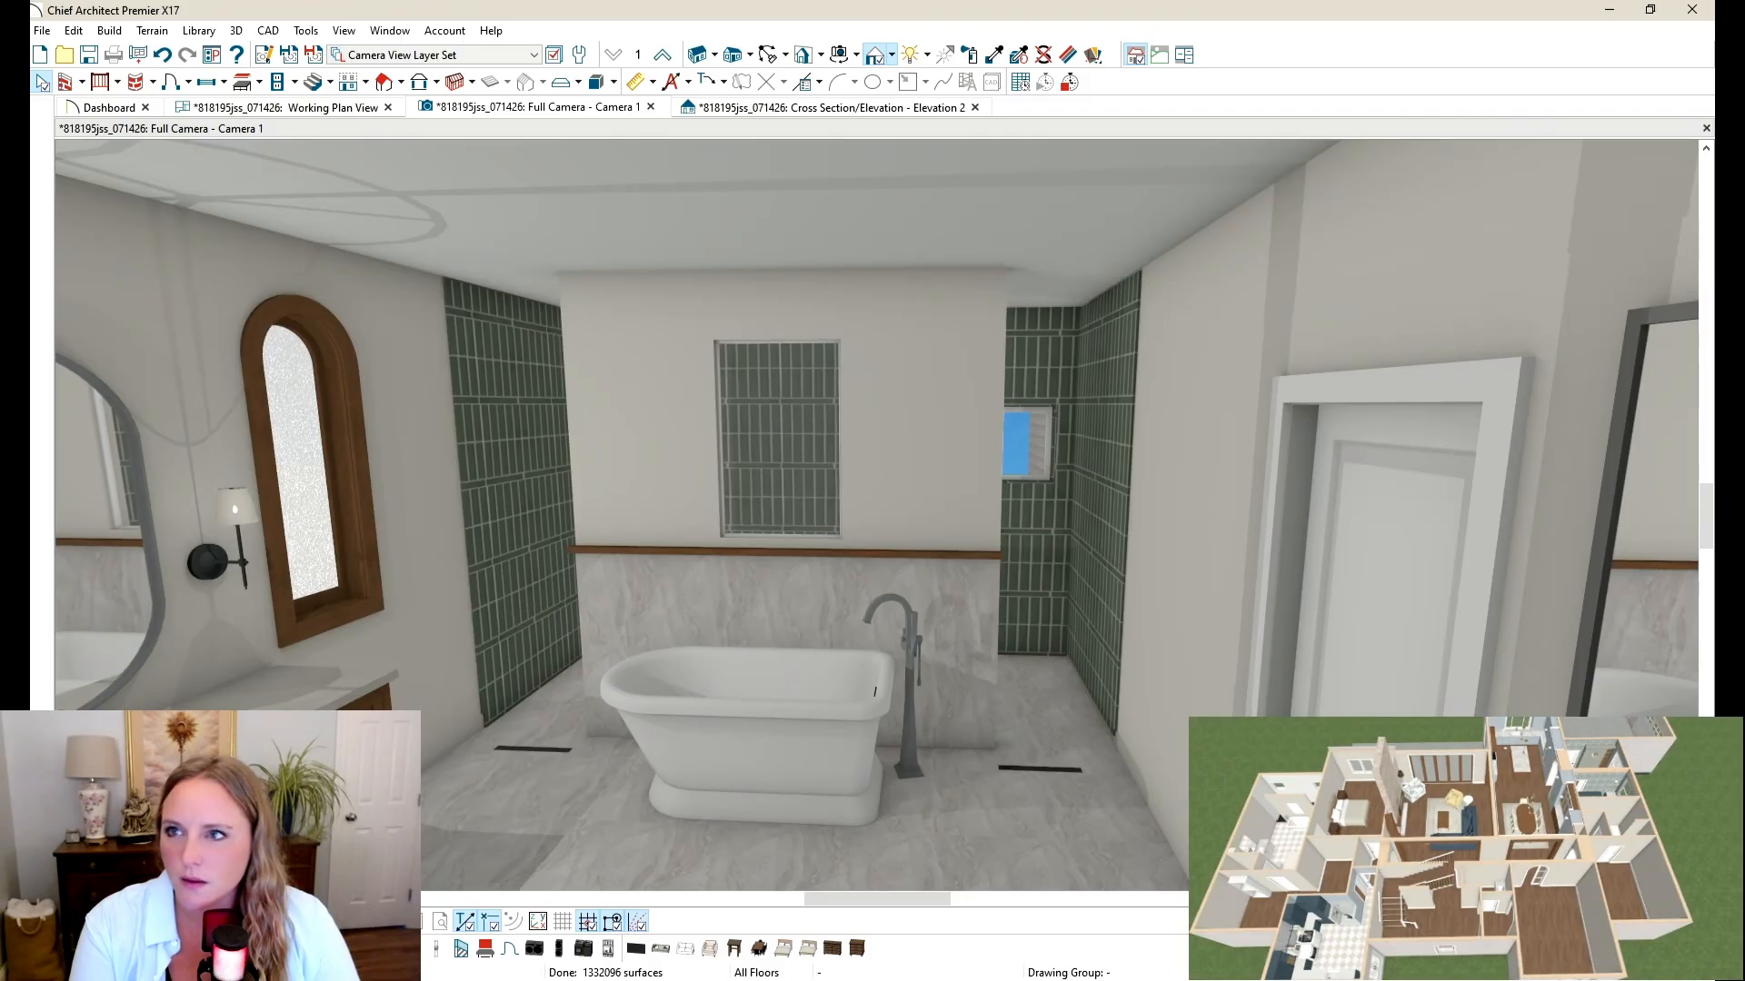
{"action": "middle_click_drag", "start_coordinate": [828, 376], "coordinate": [864, 320]}
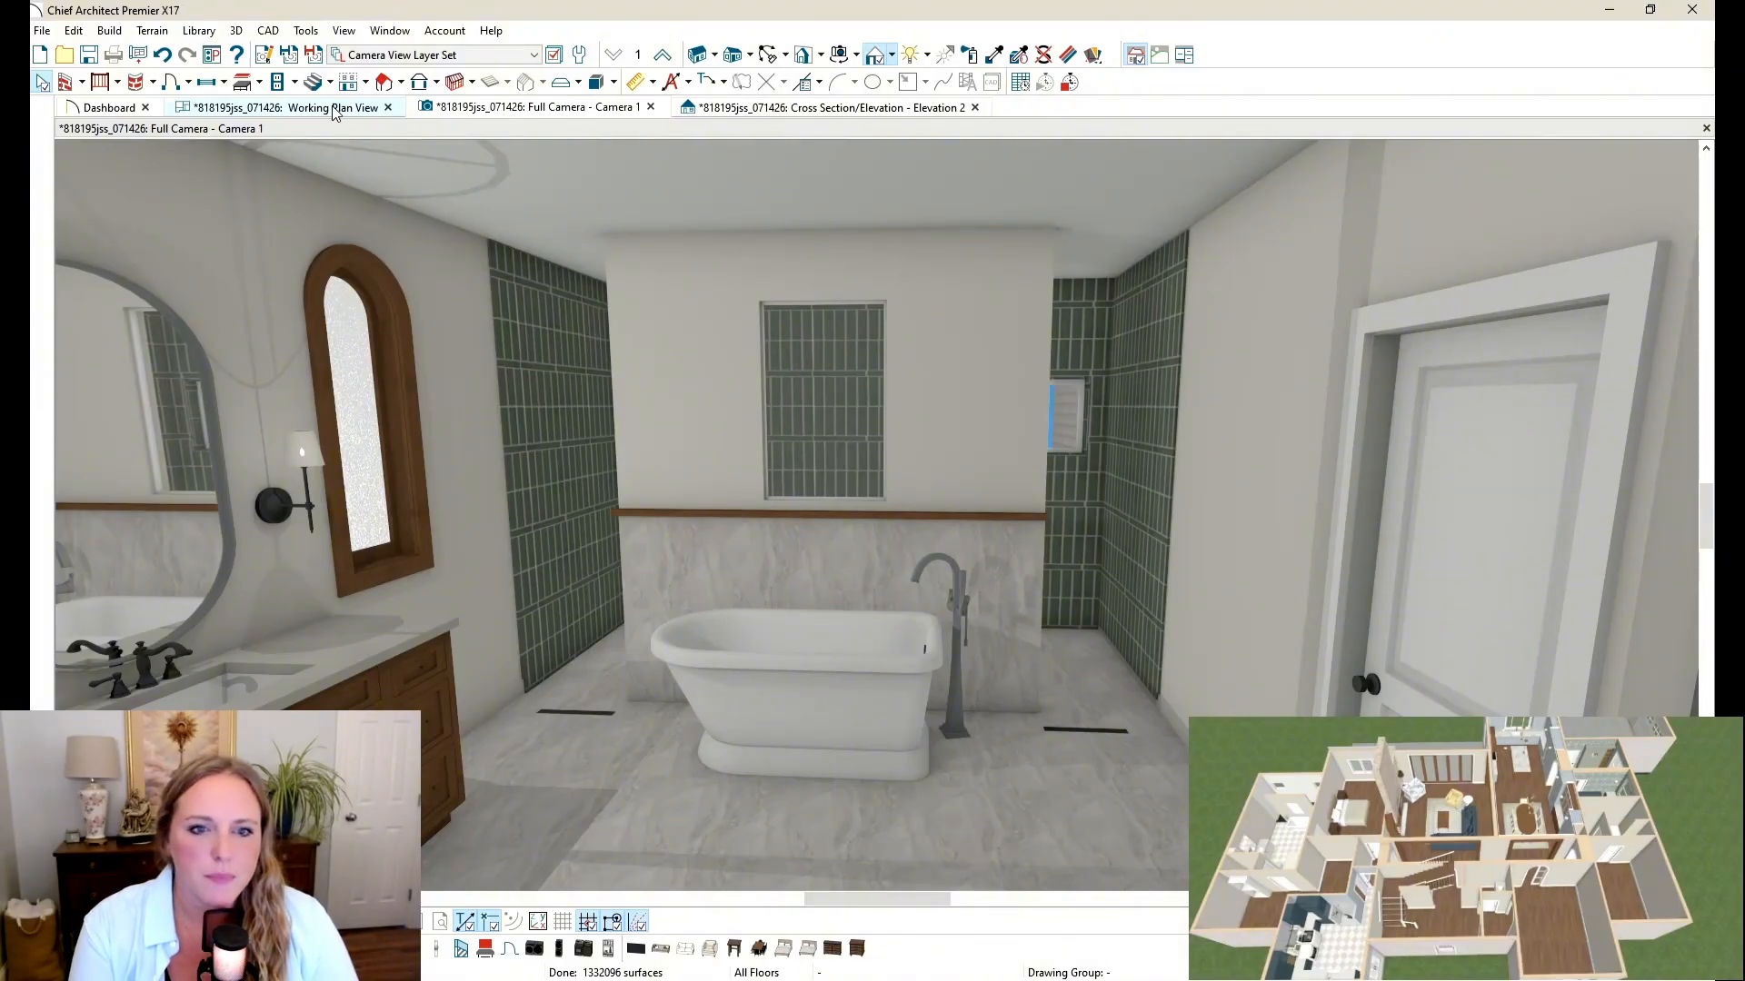
Step: Create a perspective floor overview and frame the shower side of the tub wall in it
{"action": "left_click", "coordinate": [768, 54]}
{"action": "left_click", "coordinate": [346, 109]}
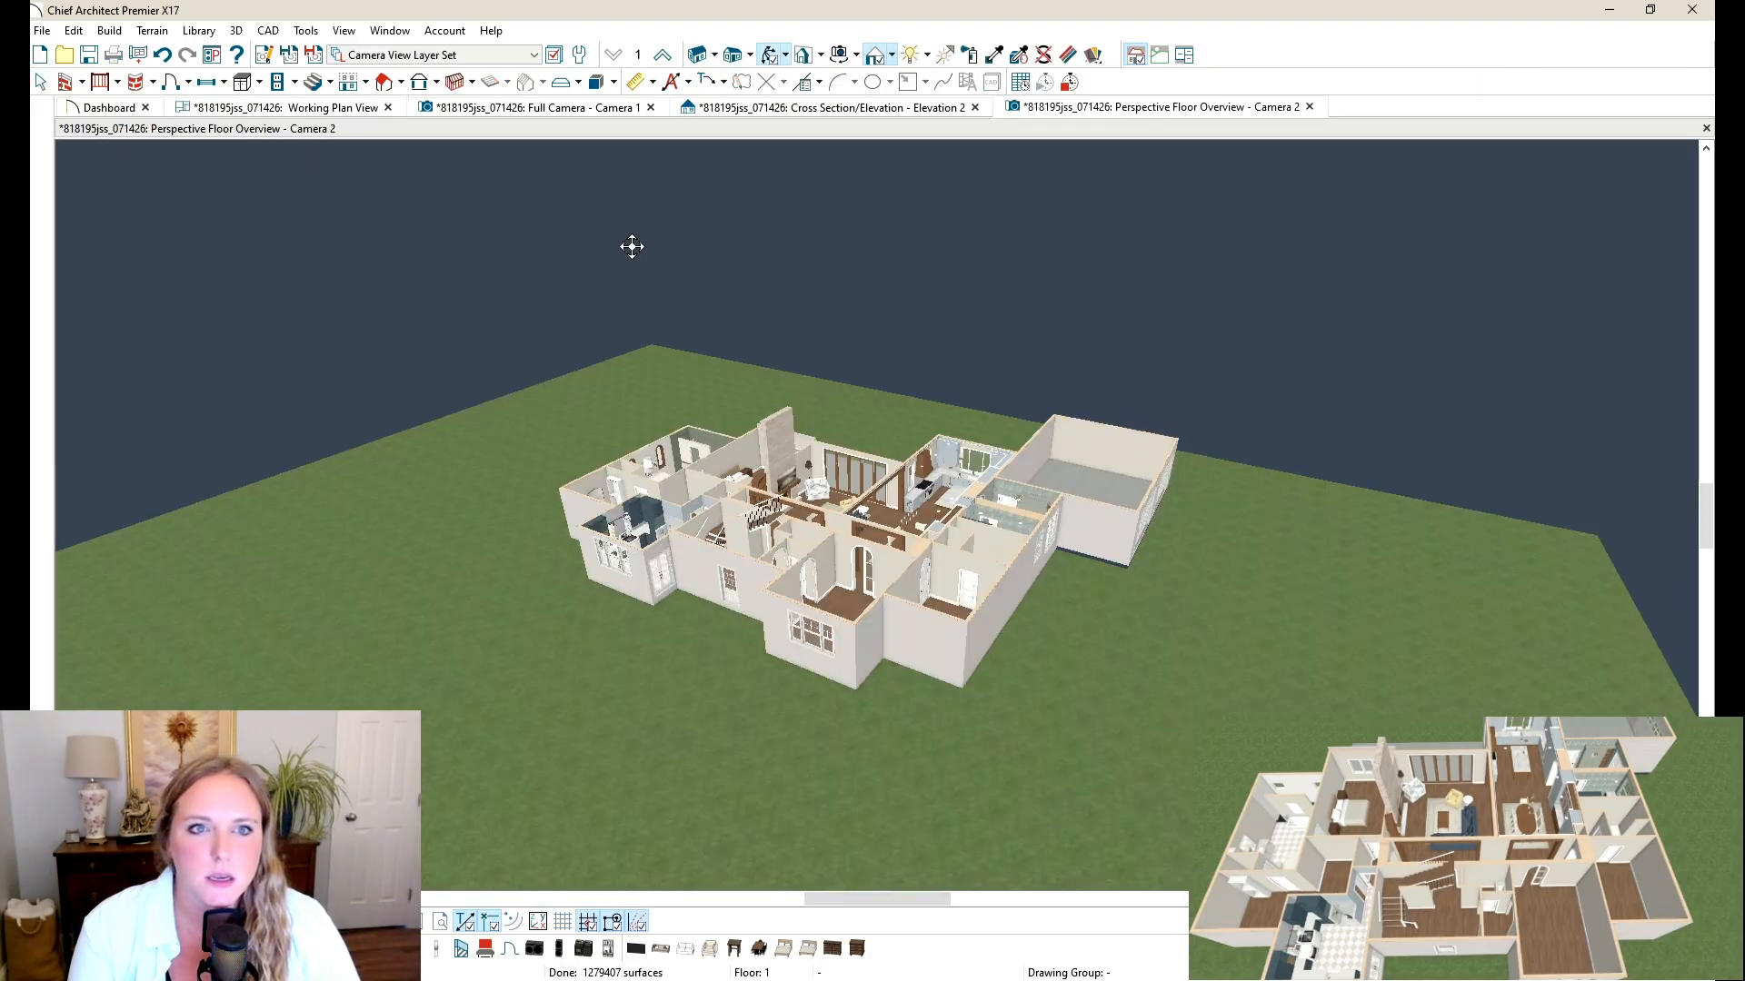
{"action": "scroll", "coordinate": [705, 362], "scroll_direction": "up", "scroll_amount": 6}
{"action": "scroll", "coordinate": [637, 540], "scroll_direction": "up", "scroll_amount": 8}
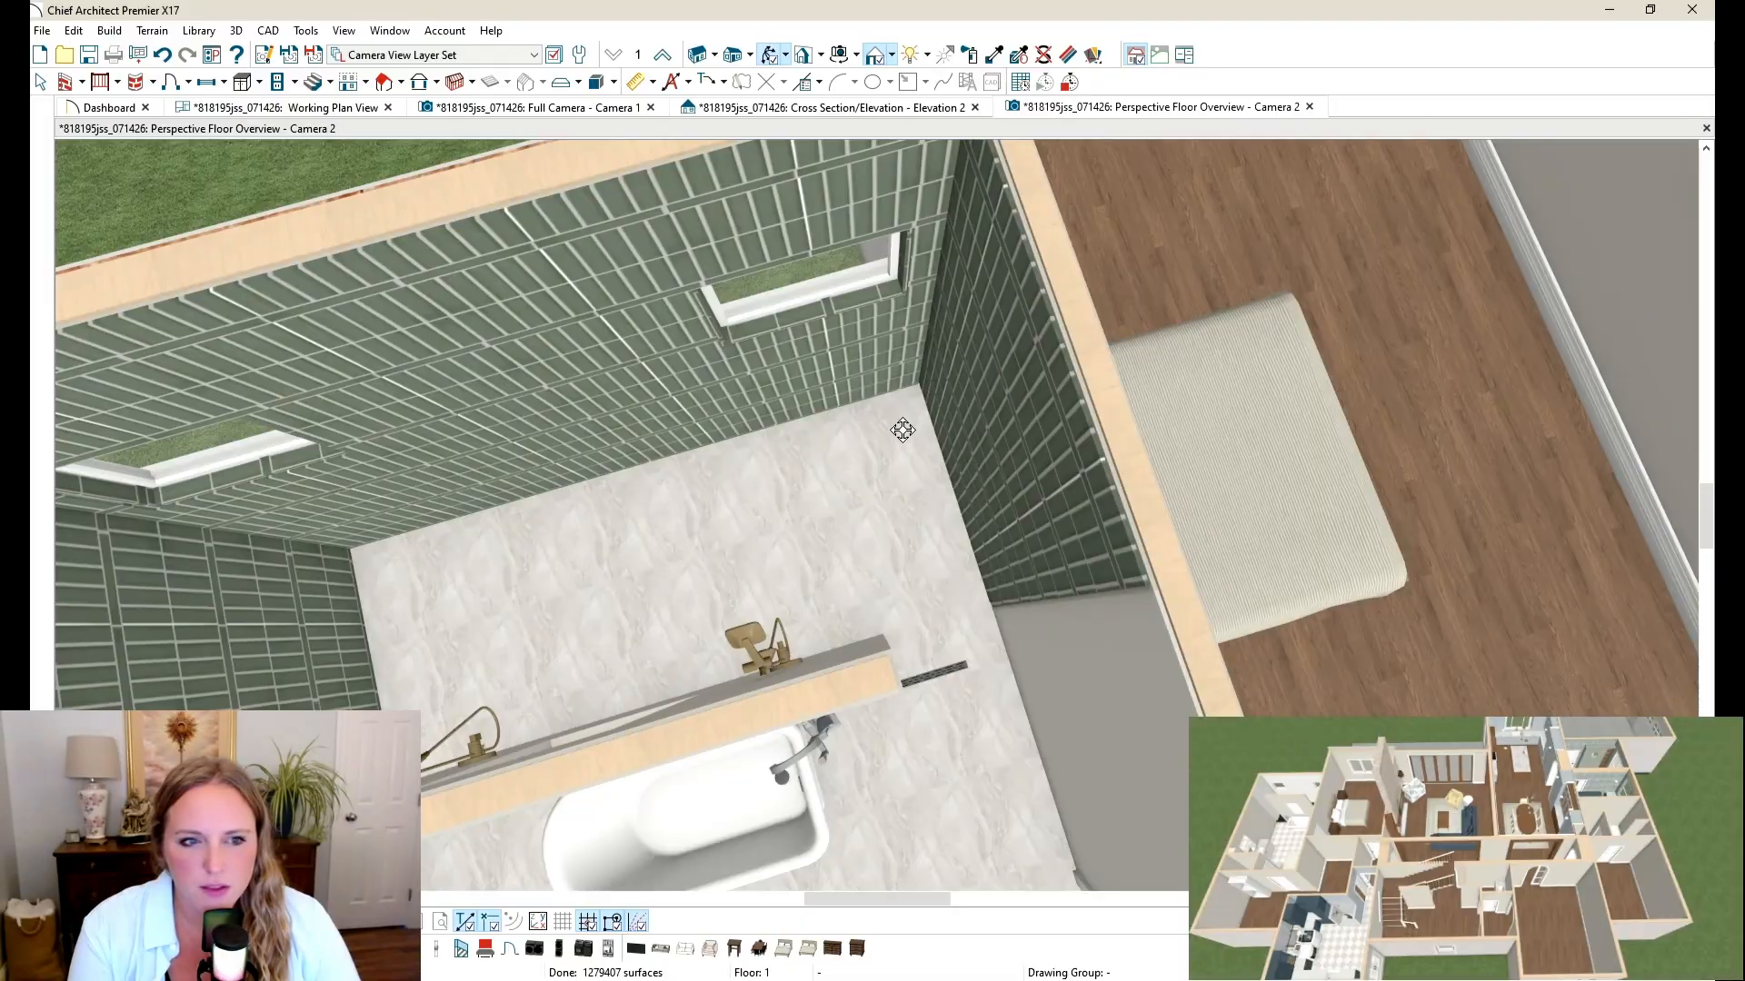
{"action": "left_click_drag", "start_coordinate": [482, 418], "coordinate": [935, 464]}
{"action": "left_click_drag", "start_coordinate": [1050, 499], "coordinate": [224, 253]}
{"action": "scroll", "coordinate": [517, 368], "scroll_direction": "down", "scroll_amount": 1}
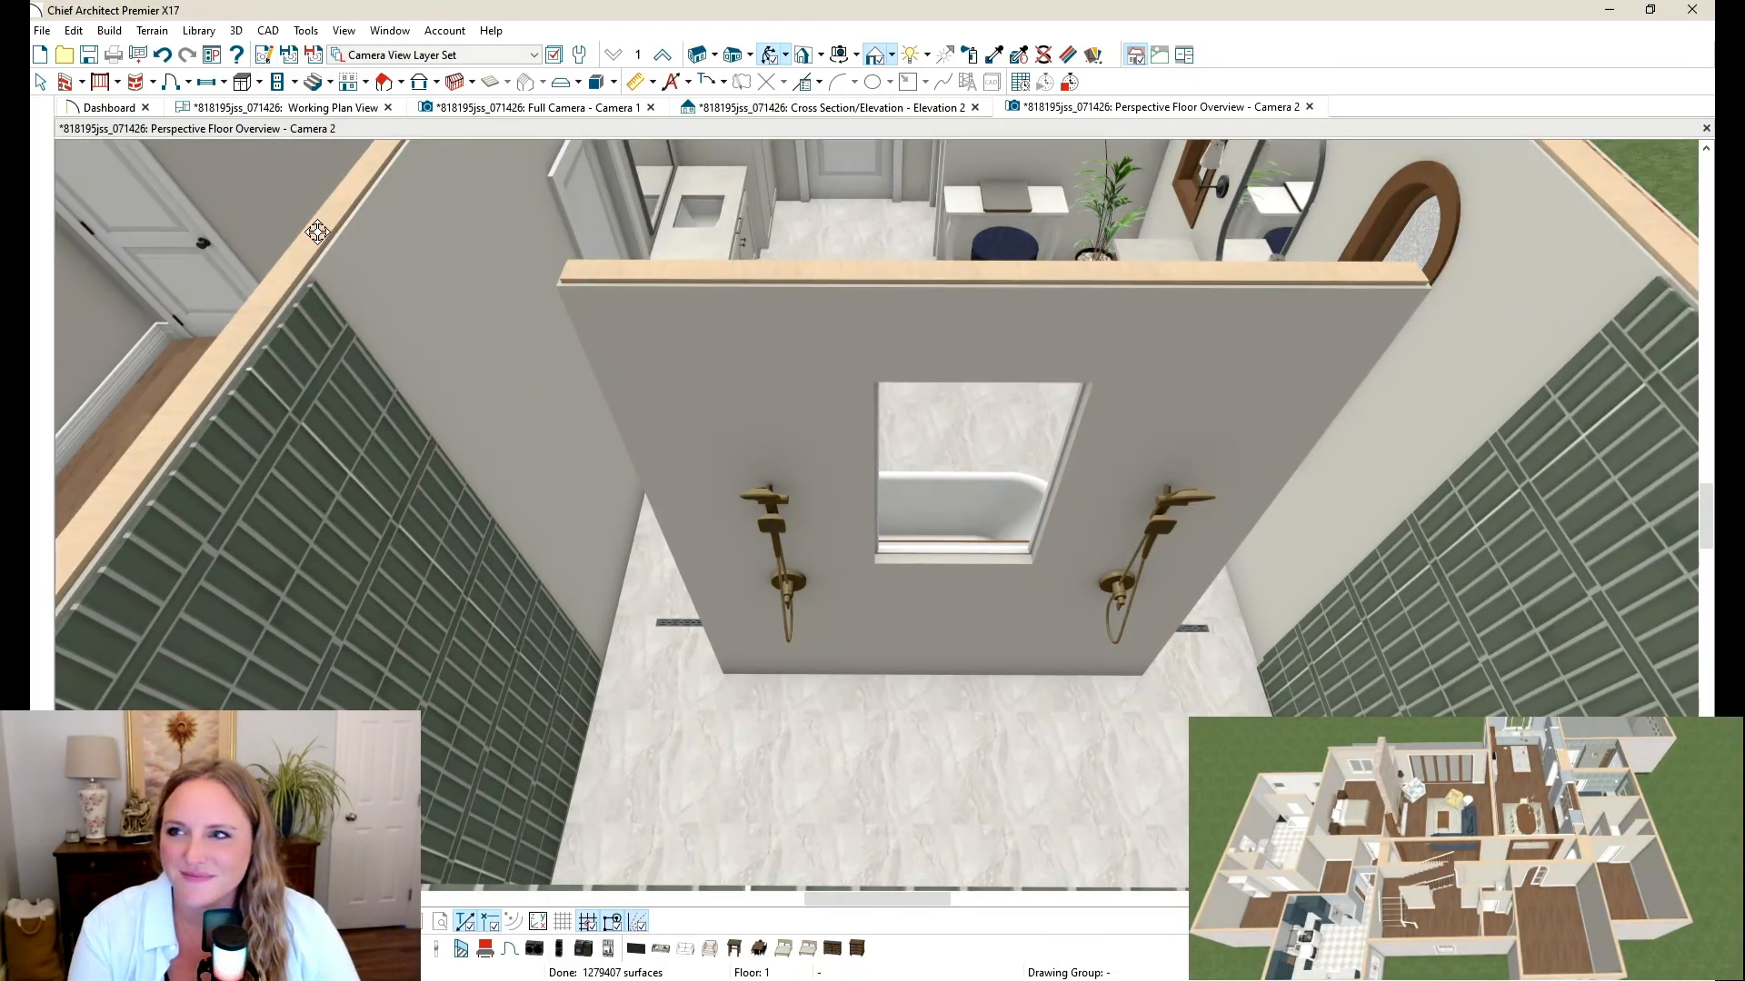
Step: Cover the shower side of the tub wall with a custom backsplash and give it the side walls' green tile
{"action": "left_click", "coordinate": [260, 82]}
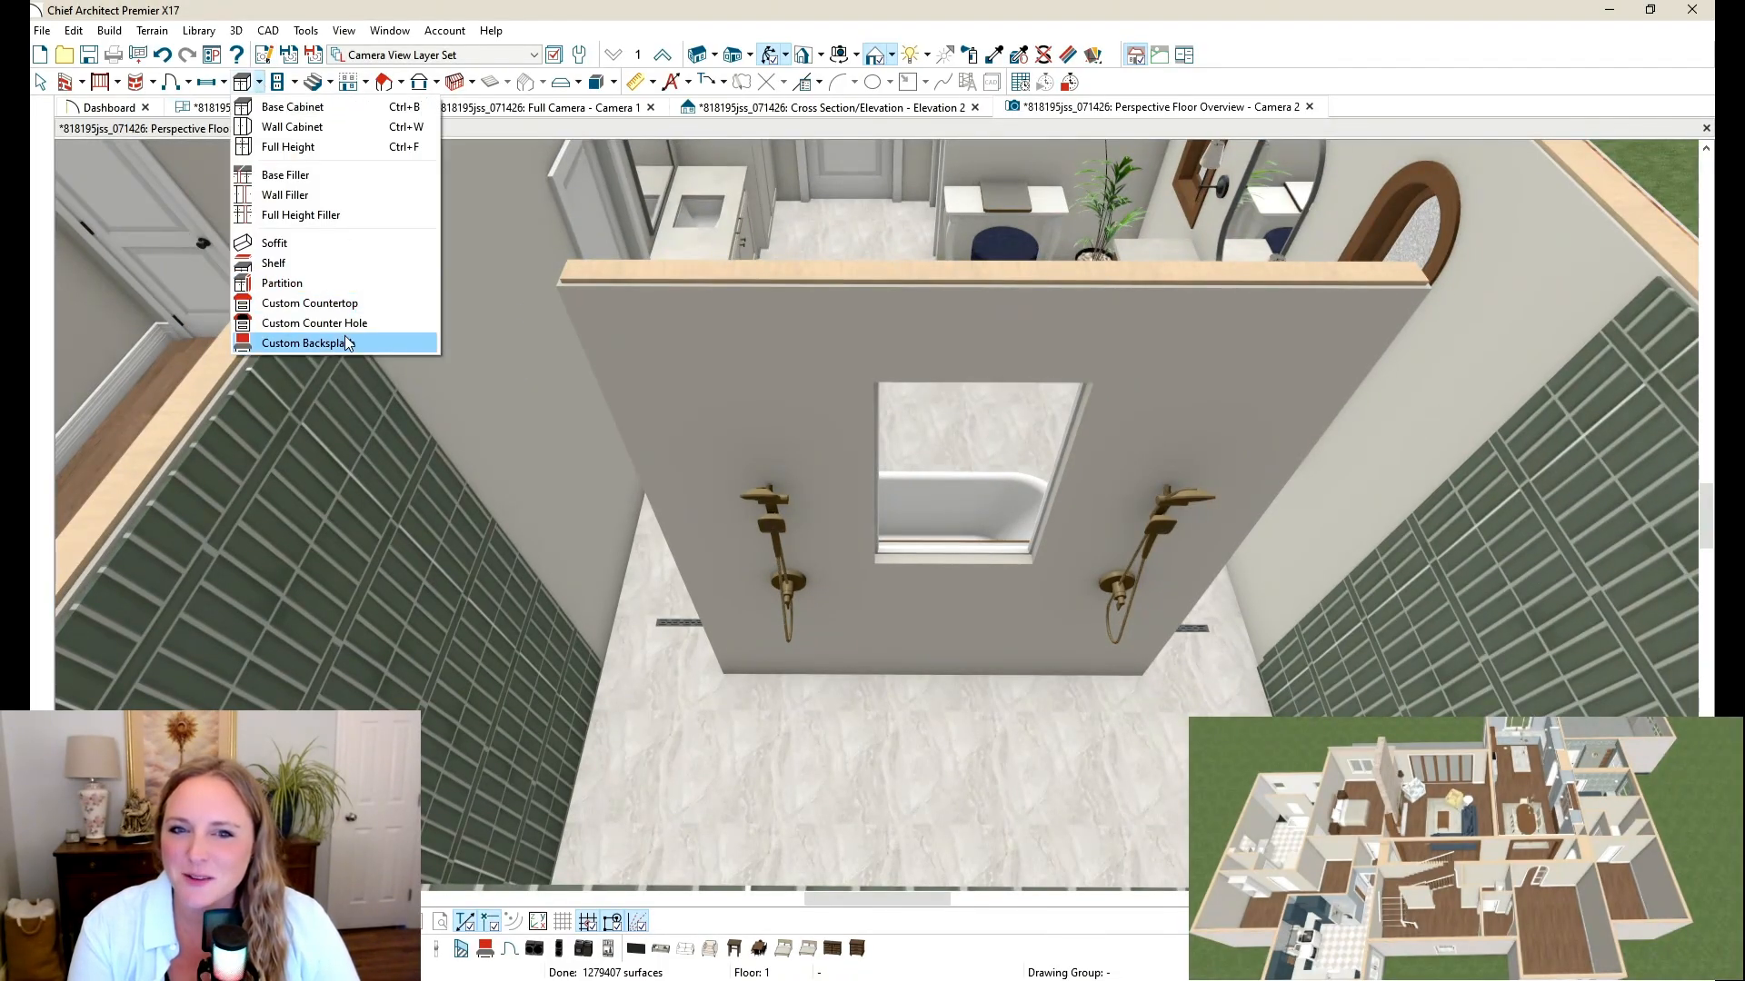
{"action": "left_click", "coordinate": [312, 343]}
{"action": "left_click", "coordinate": [994, 341]}
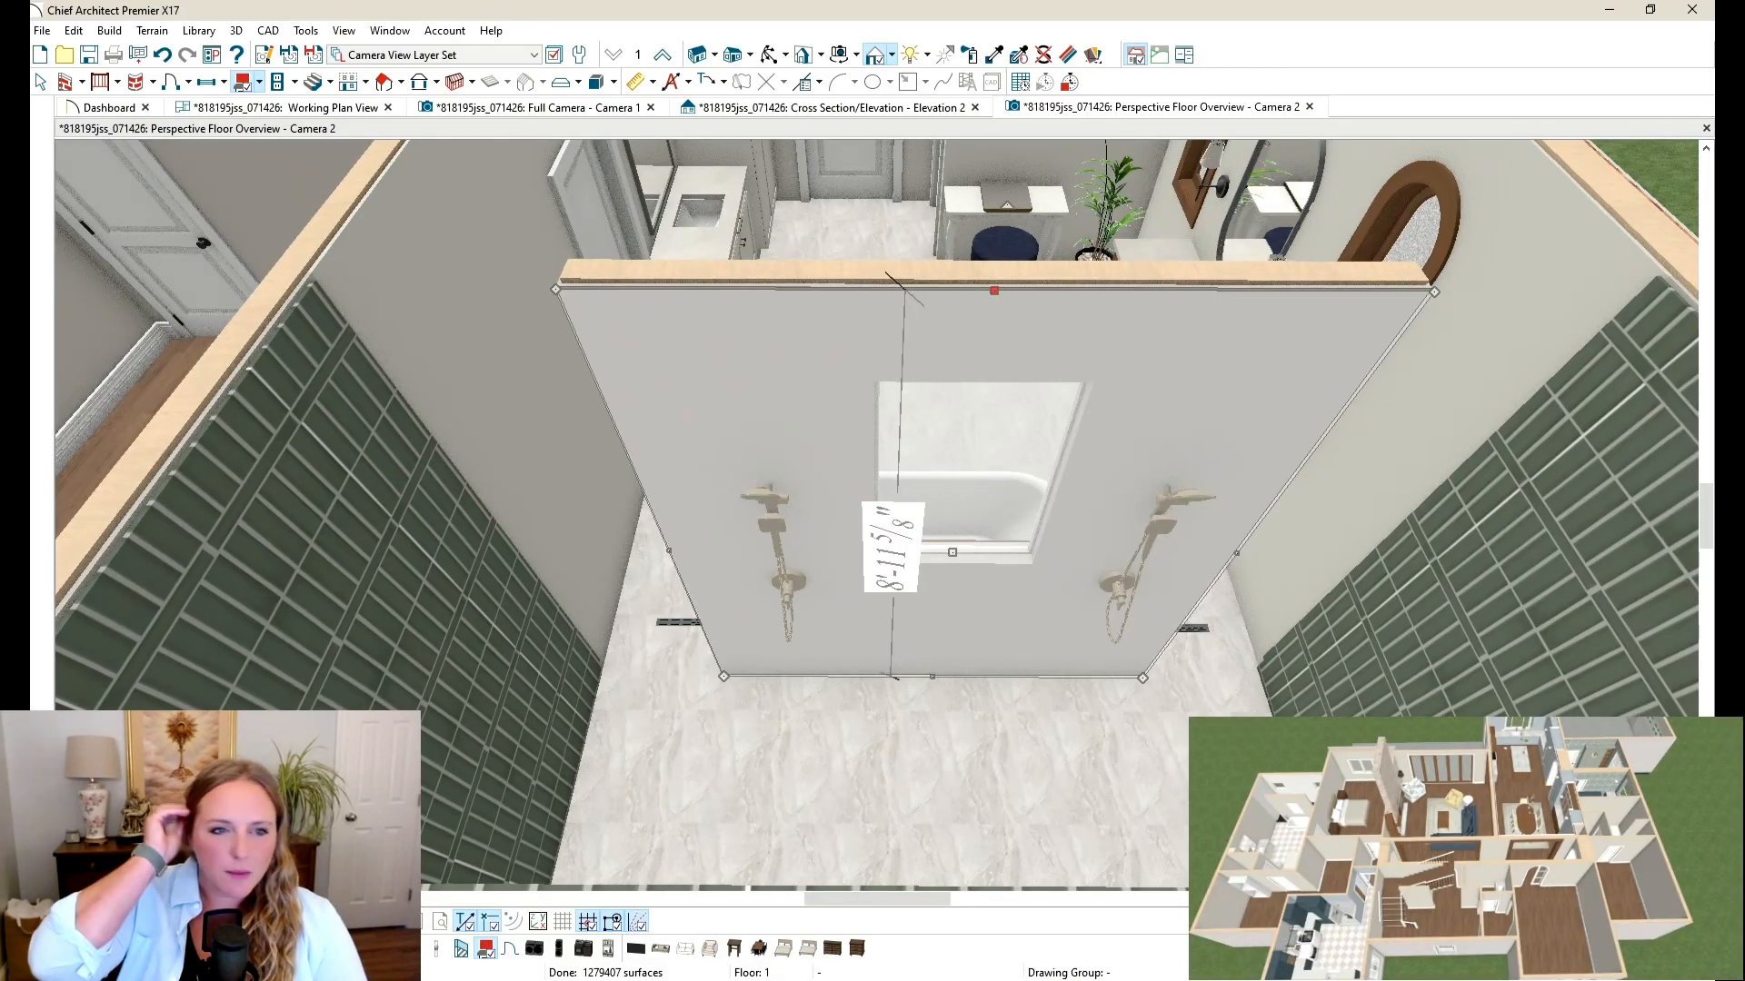
{"action": "left_click", "coordinate": [995, 55]}
{"action": "left_click", "coordinate": [1296, 463]}
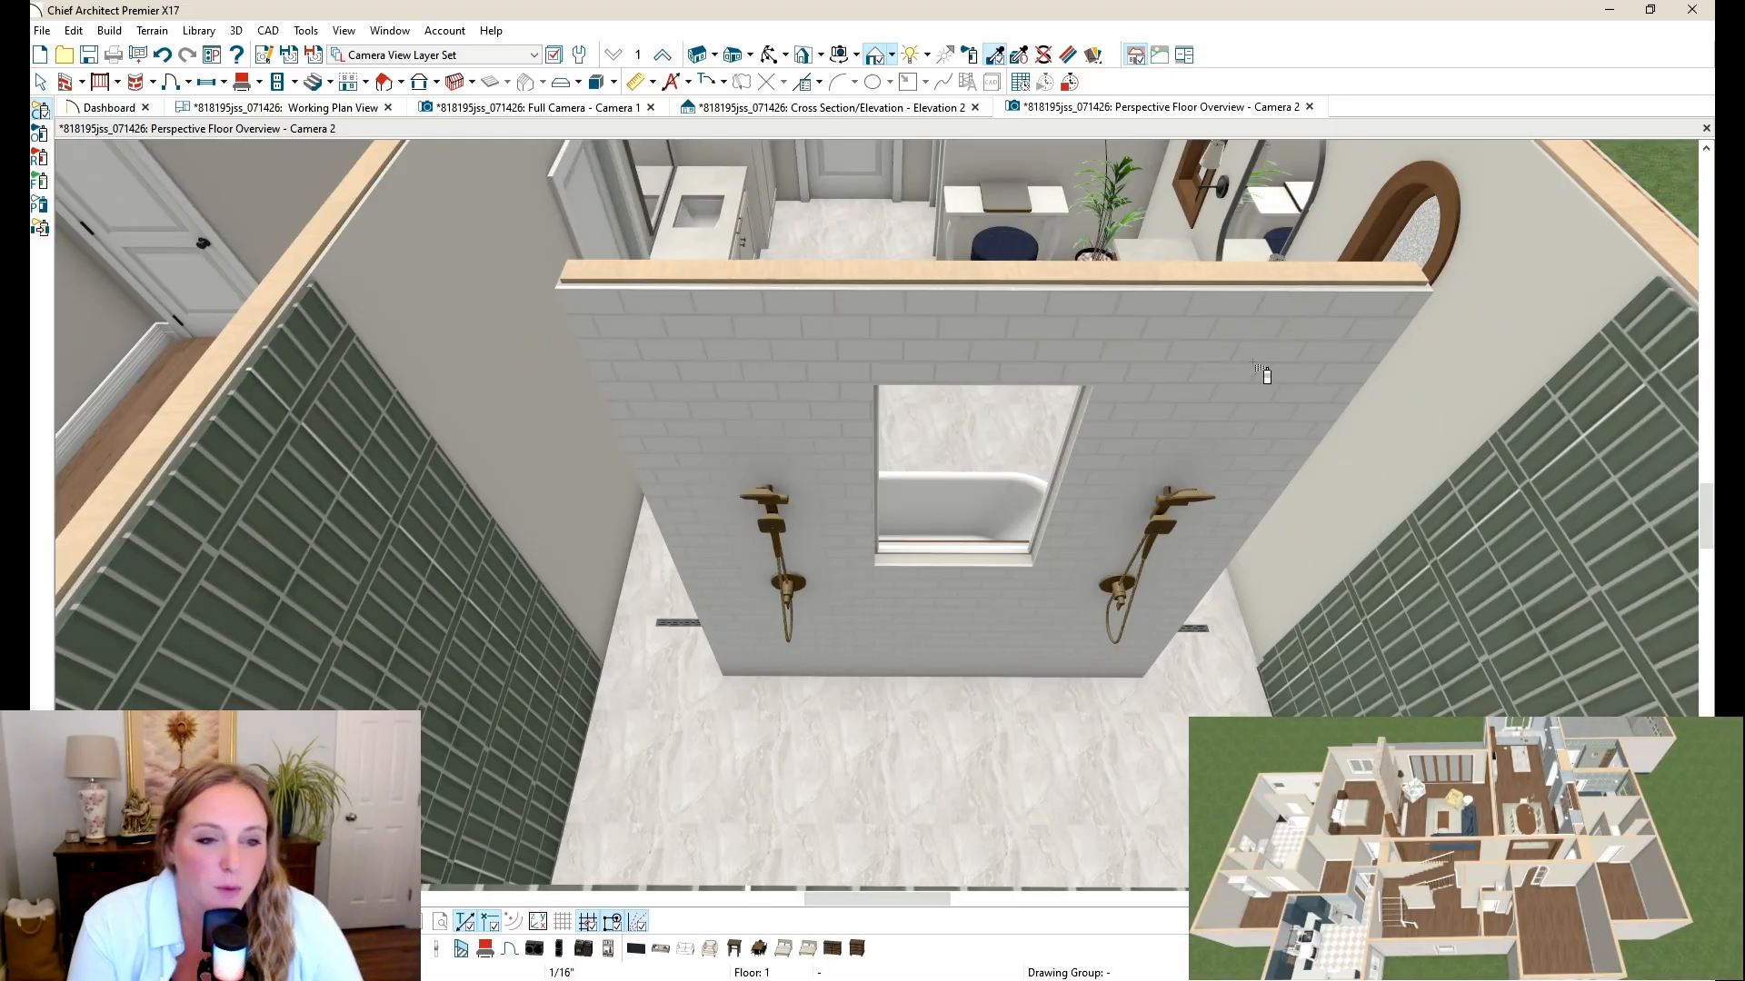
{"action": "left_click", "coordinate": [1281, 377]}
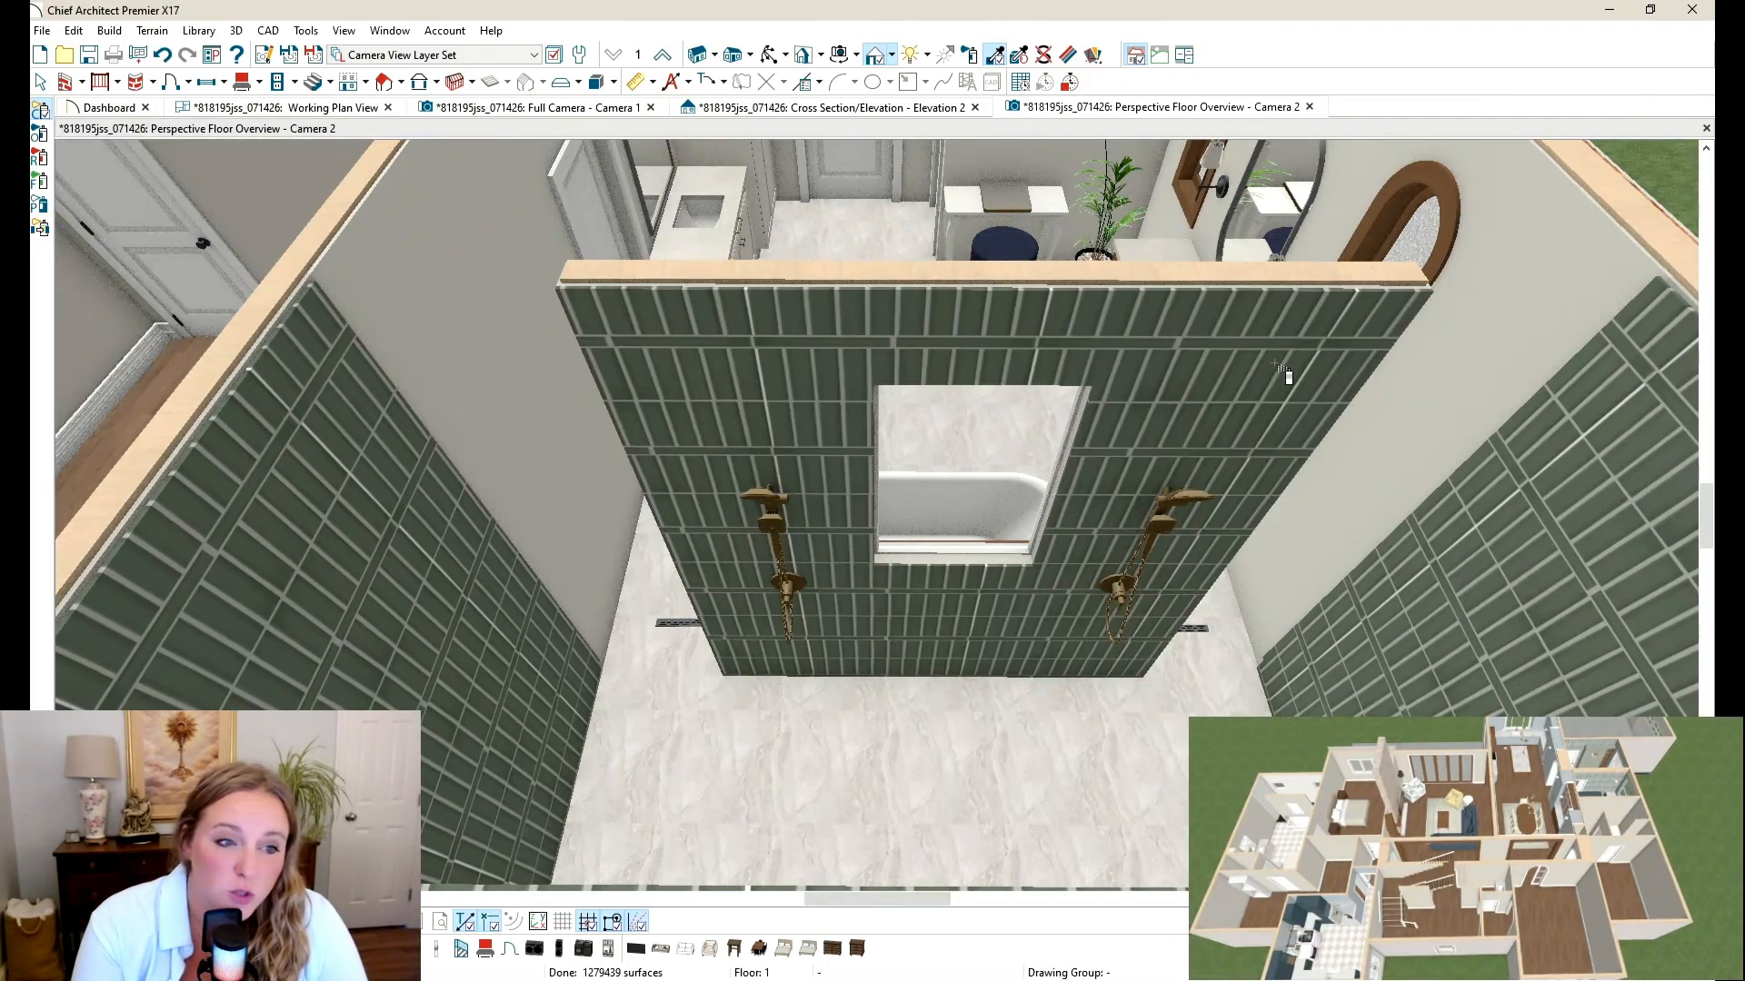
Step: Place a soffit in the far corner of the shower, beneath the window, as the base for a bench
{"action": "left_click", "coordinate": [778, 56]}
{"action": "left_click_drag", "start_coordinate": [1094, 685], "coordinate": [609, 428]}
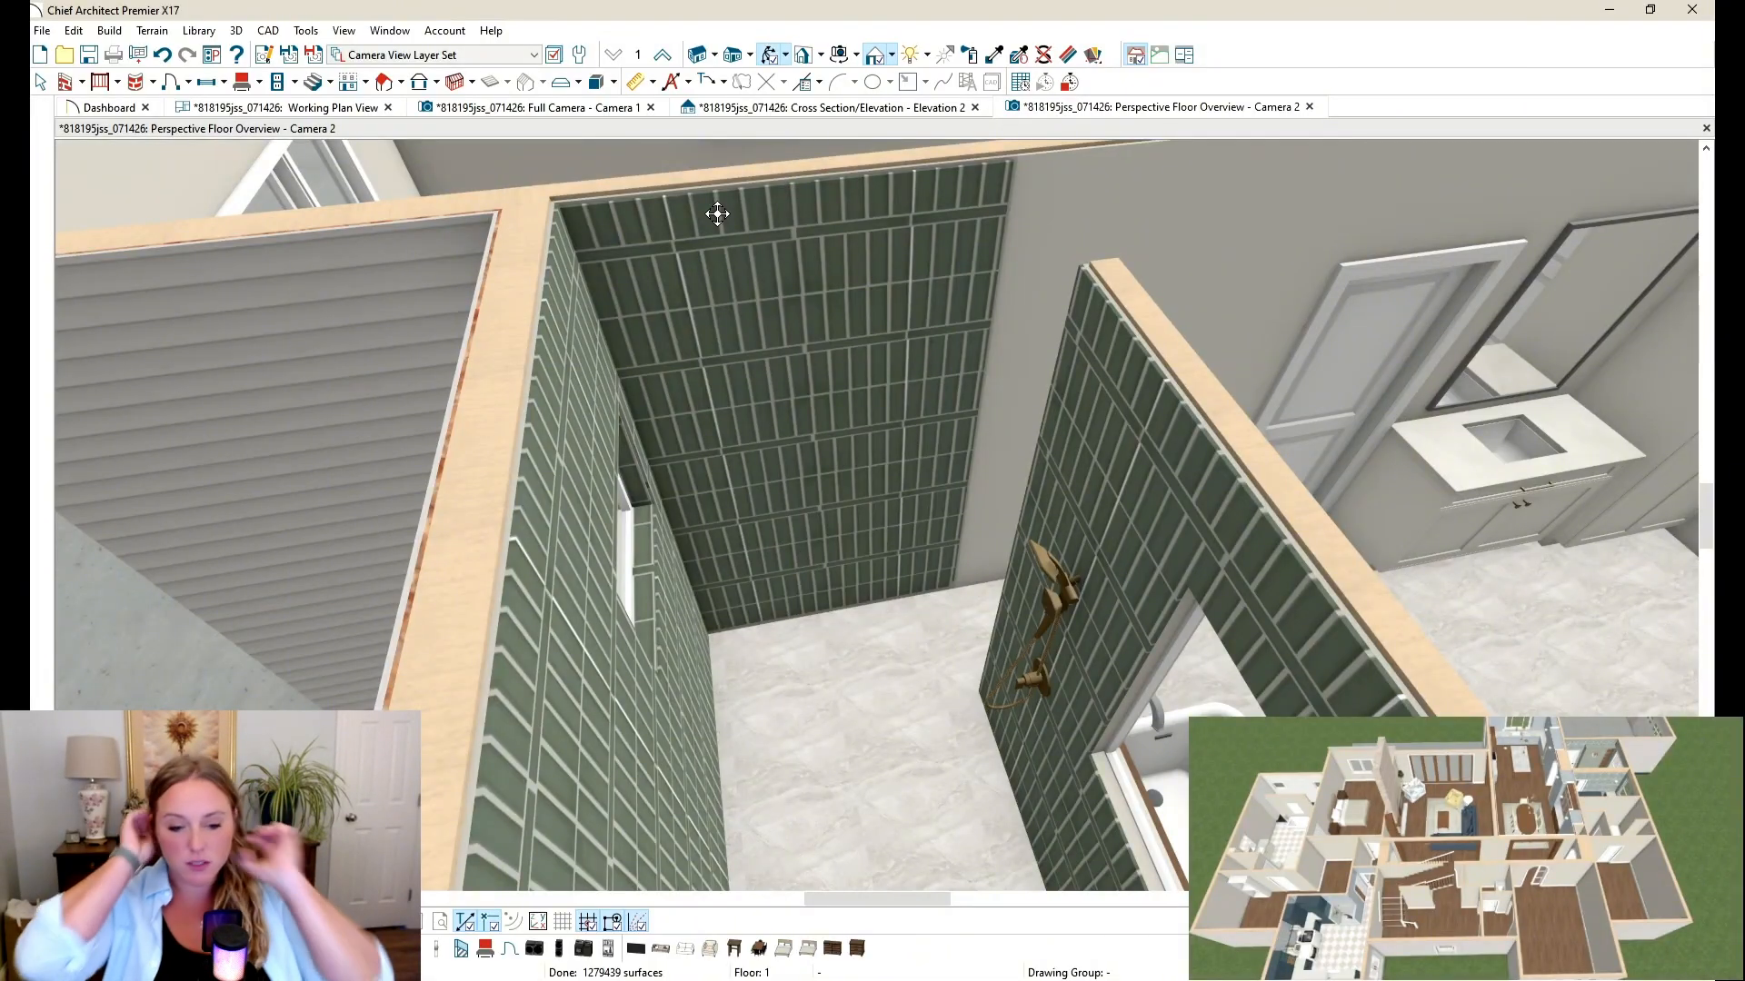
{"action": "left_click", "coordinate": [271, 86]}
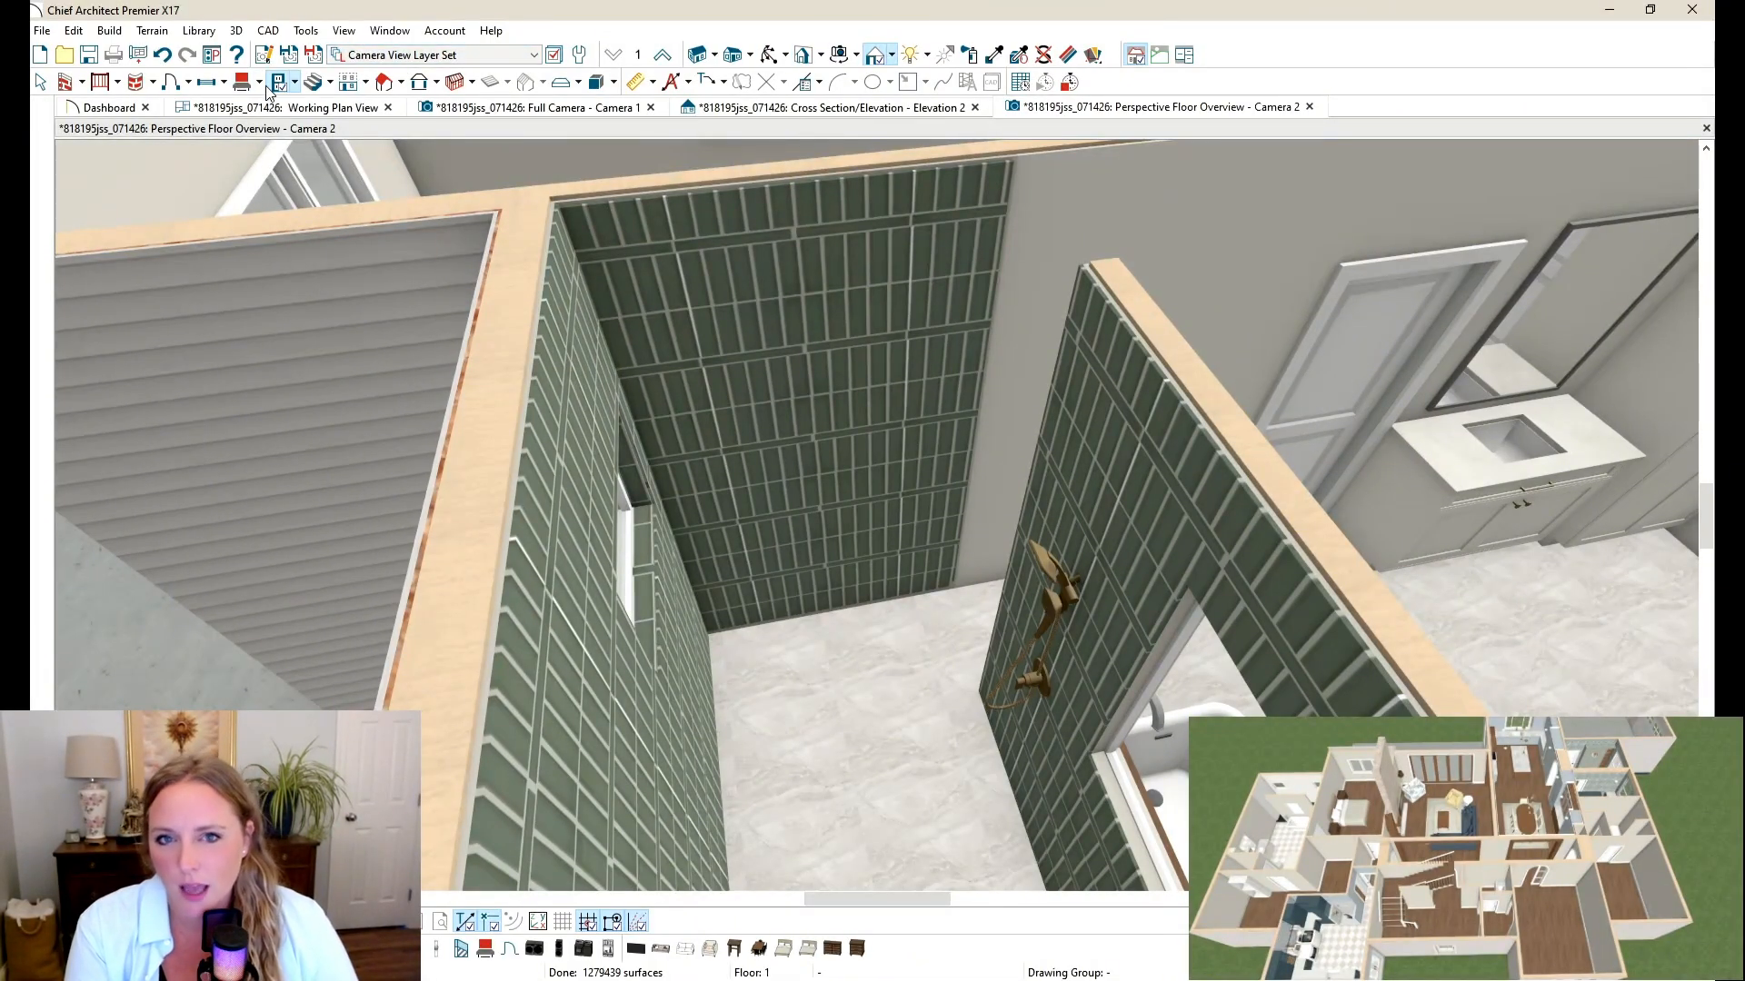
{"action": "left_click", "coordinate": [262, 85]}
{"action": "left_click", "coordinate": [309, 243]}
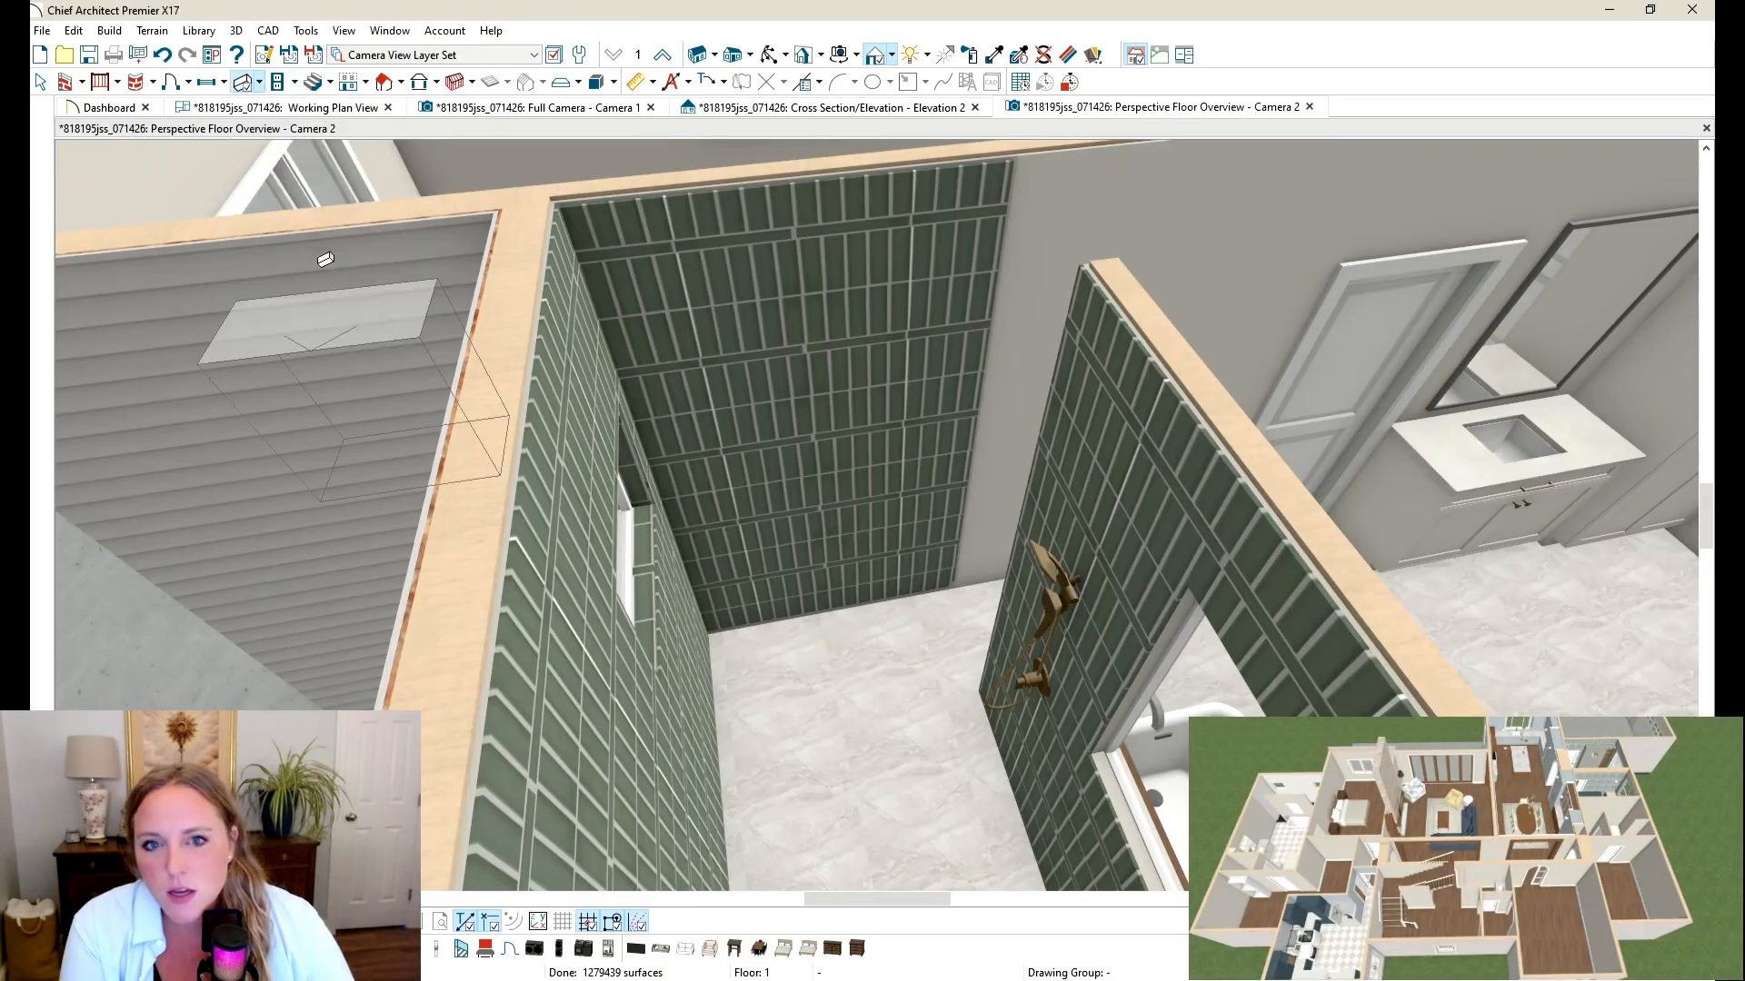
{"action": "left_click", "coordinate": [763, 600]}
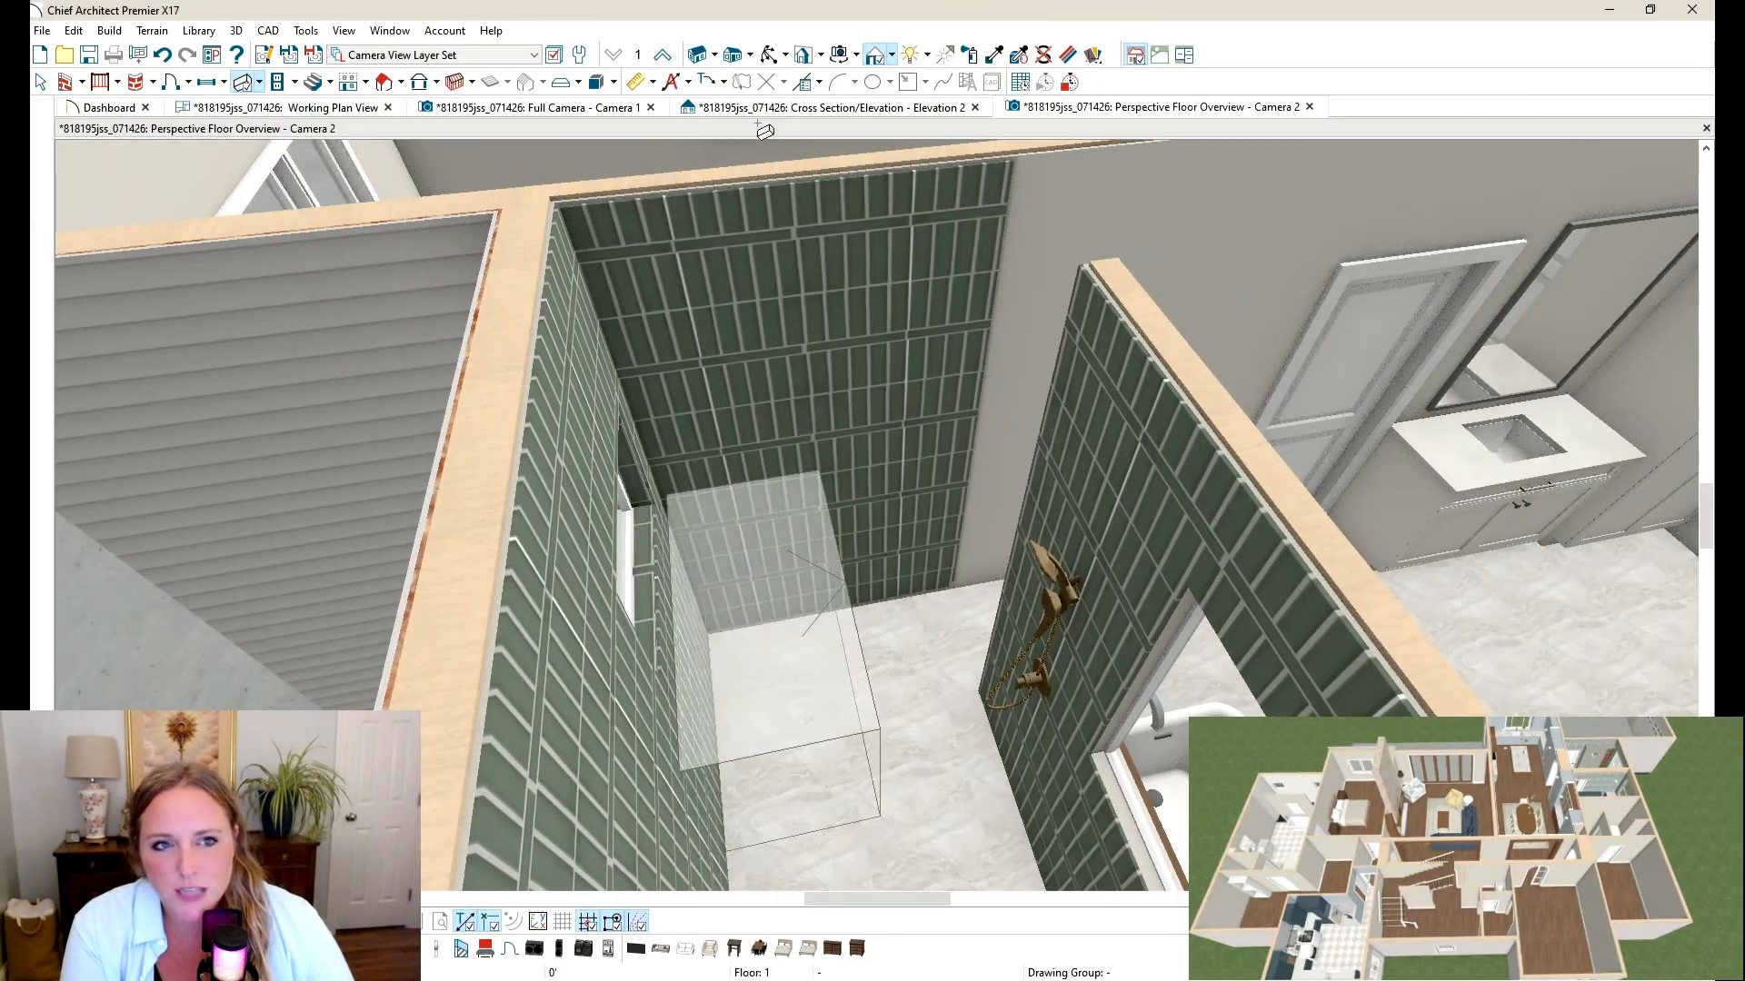
Step: Reshape the shower soffit into a floating bench about 11" deep and 7" thick by raising its underside
{"action": "left_click", "coordinate": [770, 56]}
{"action": "left_click_drag", "start_coordinate": [954, 646], "coordinate": [849, 191]}
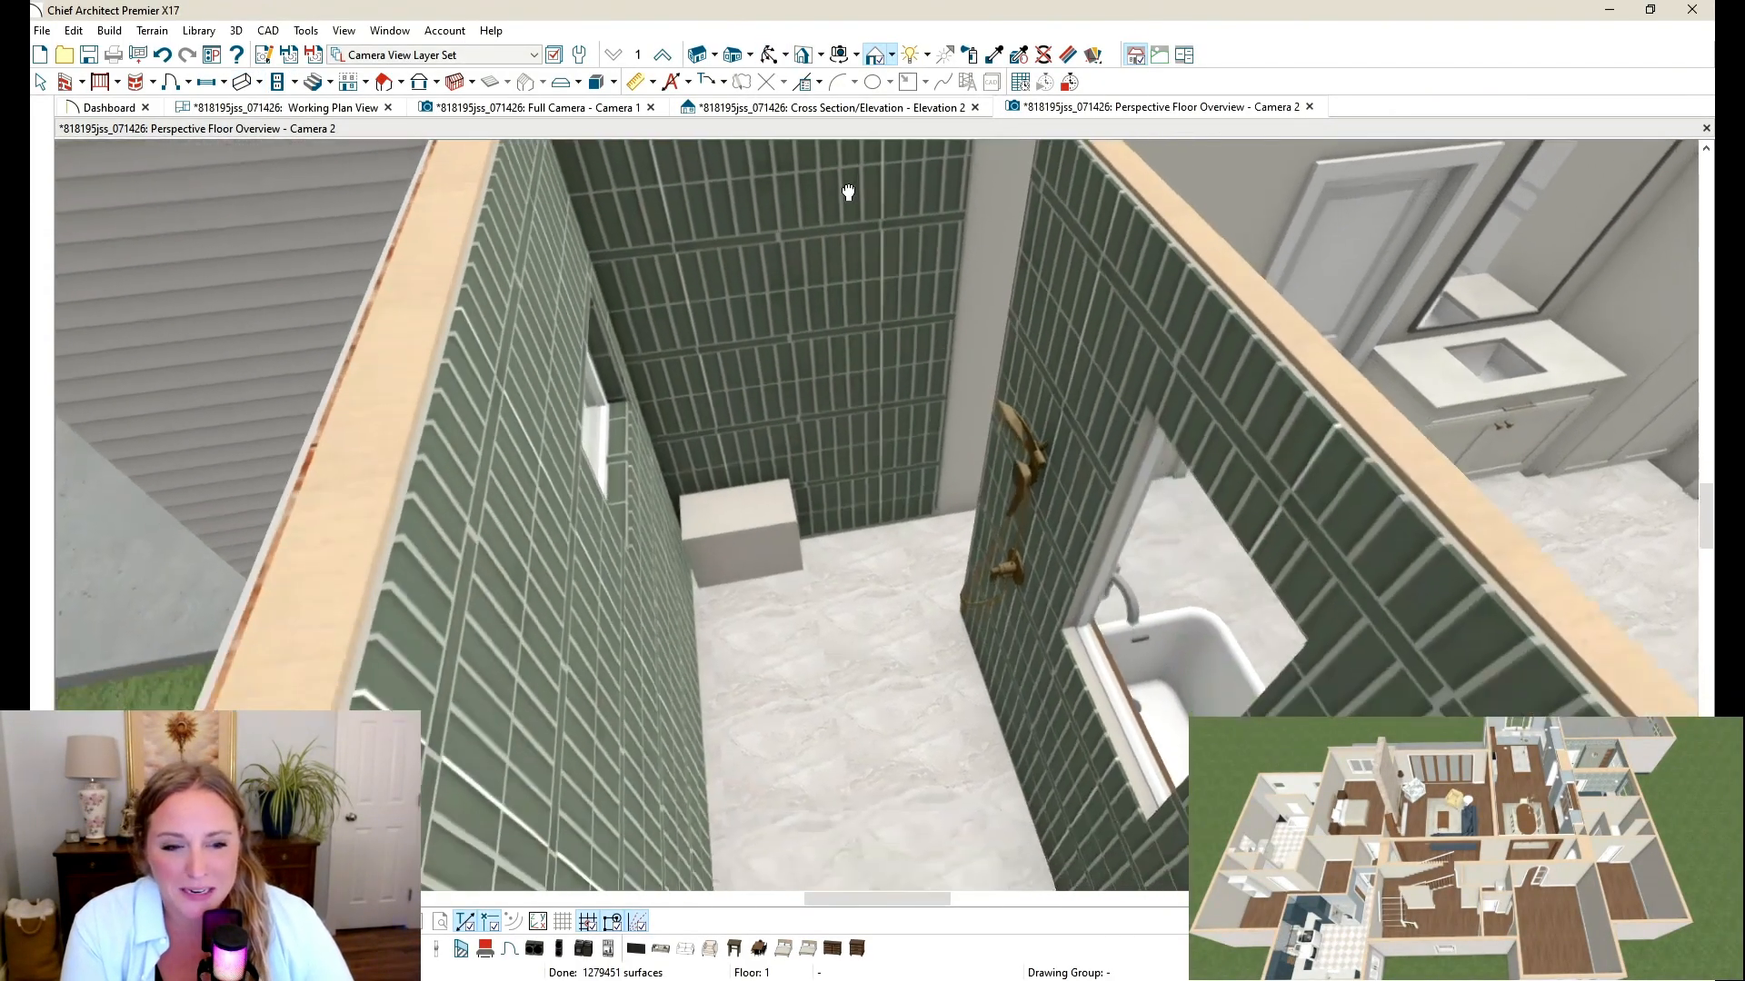
{"action": "scroll", "coordinate": [828, 612], "scroll_direction": "up", "scroll_amount": 3}
{"action": "left_click_drag", "start_coordinate": [864, 705], "coordinate": [822, 588]}
{"action": "key", "text": "space"}
{"action": "scroll", "coordinate": [1495, 276], "scroll_direction": "up", "scroll_amount": 5}
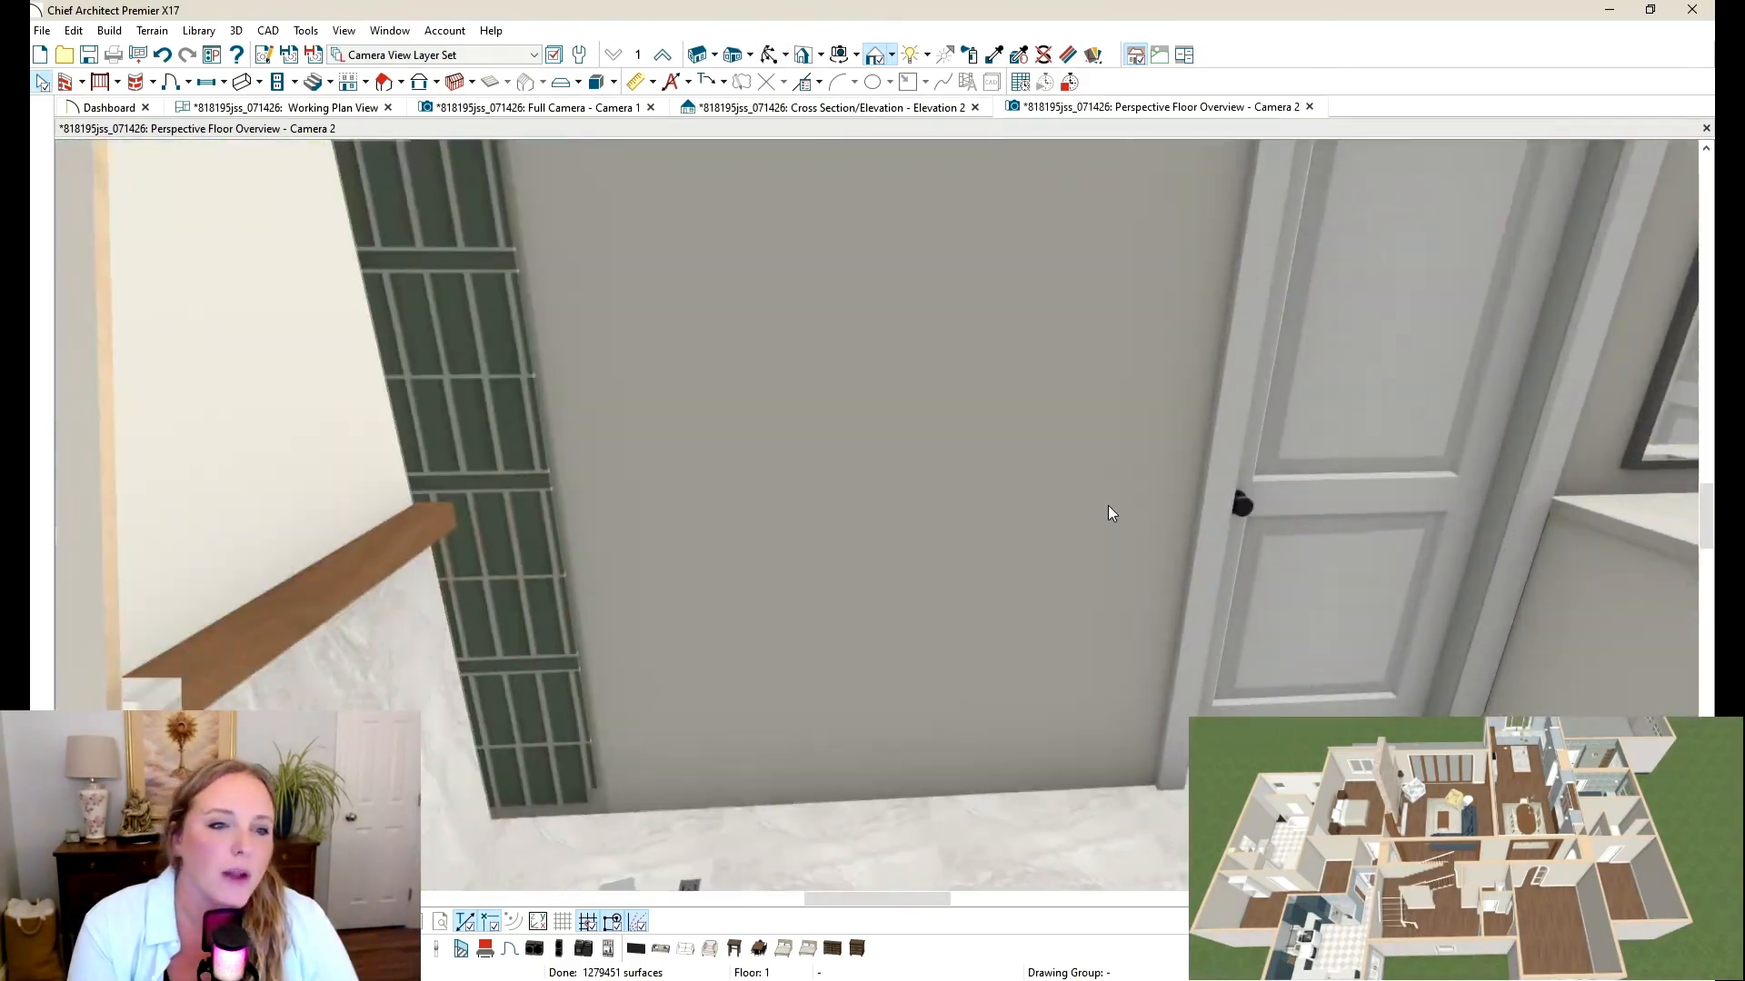
{"action": "scroll", "coordinate": [1108, 506], "scroll_direction": "up", "scroll_amount": 4}
{"action": "middle_click_drag", "start_coordinate": [1012, 558], "coordinate": [861, 458]}
{"action": "scroll", "coordinate": [861, 458], "scroll_direction": "down", "scroll_amount": 3}
{"action": "middle_click_drag", "start_coordinate": [1072, 502], "coordinate": [978, 438]}
{"action": "scroll", "coordinate": [946, 479], "scroll_direction": "up", "scroll_amount": 2}
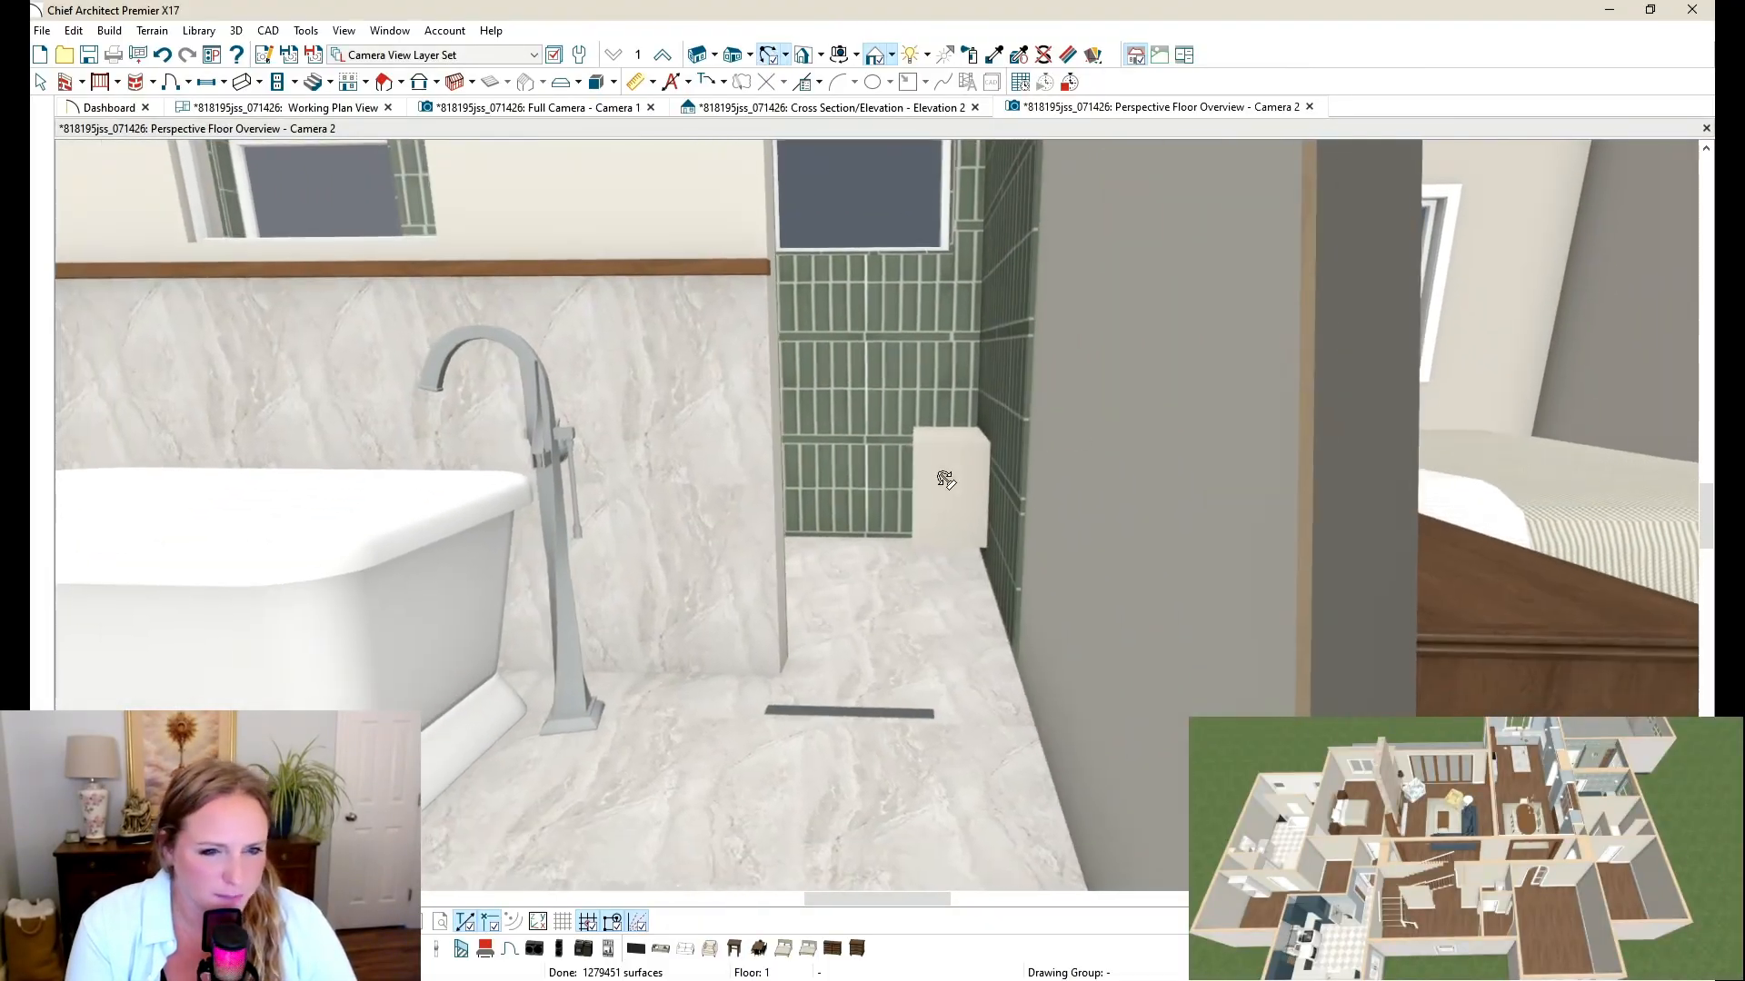
{"action": "key", "text": "space"}
{"action": "left_click", "coordinate": [993, 496]}
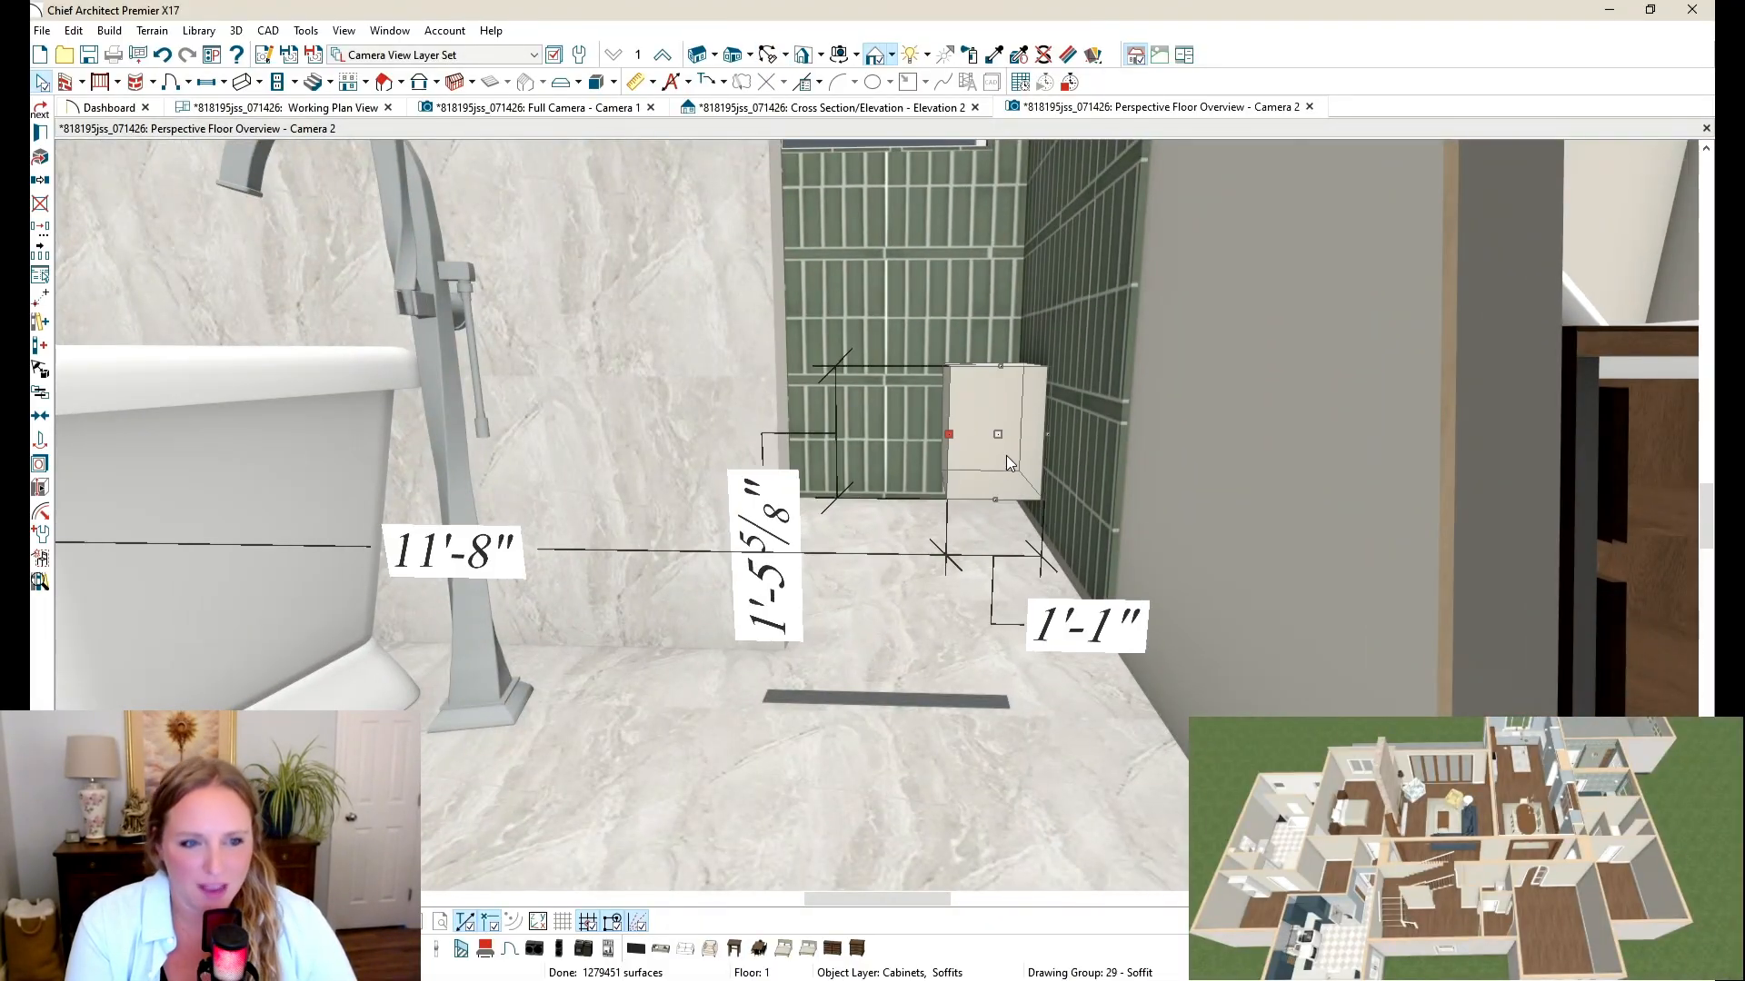
{"action": "left_click_drag", "start_coordinate": [996, 499], "coordinate": [1005, 424]}
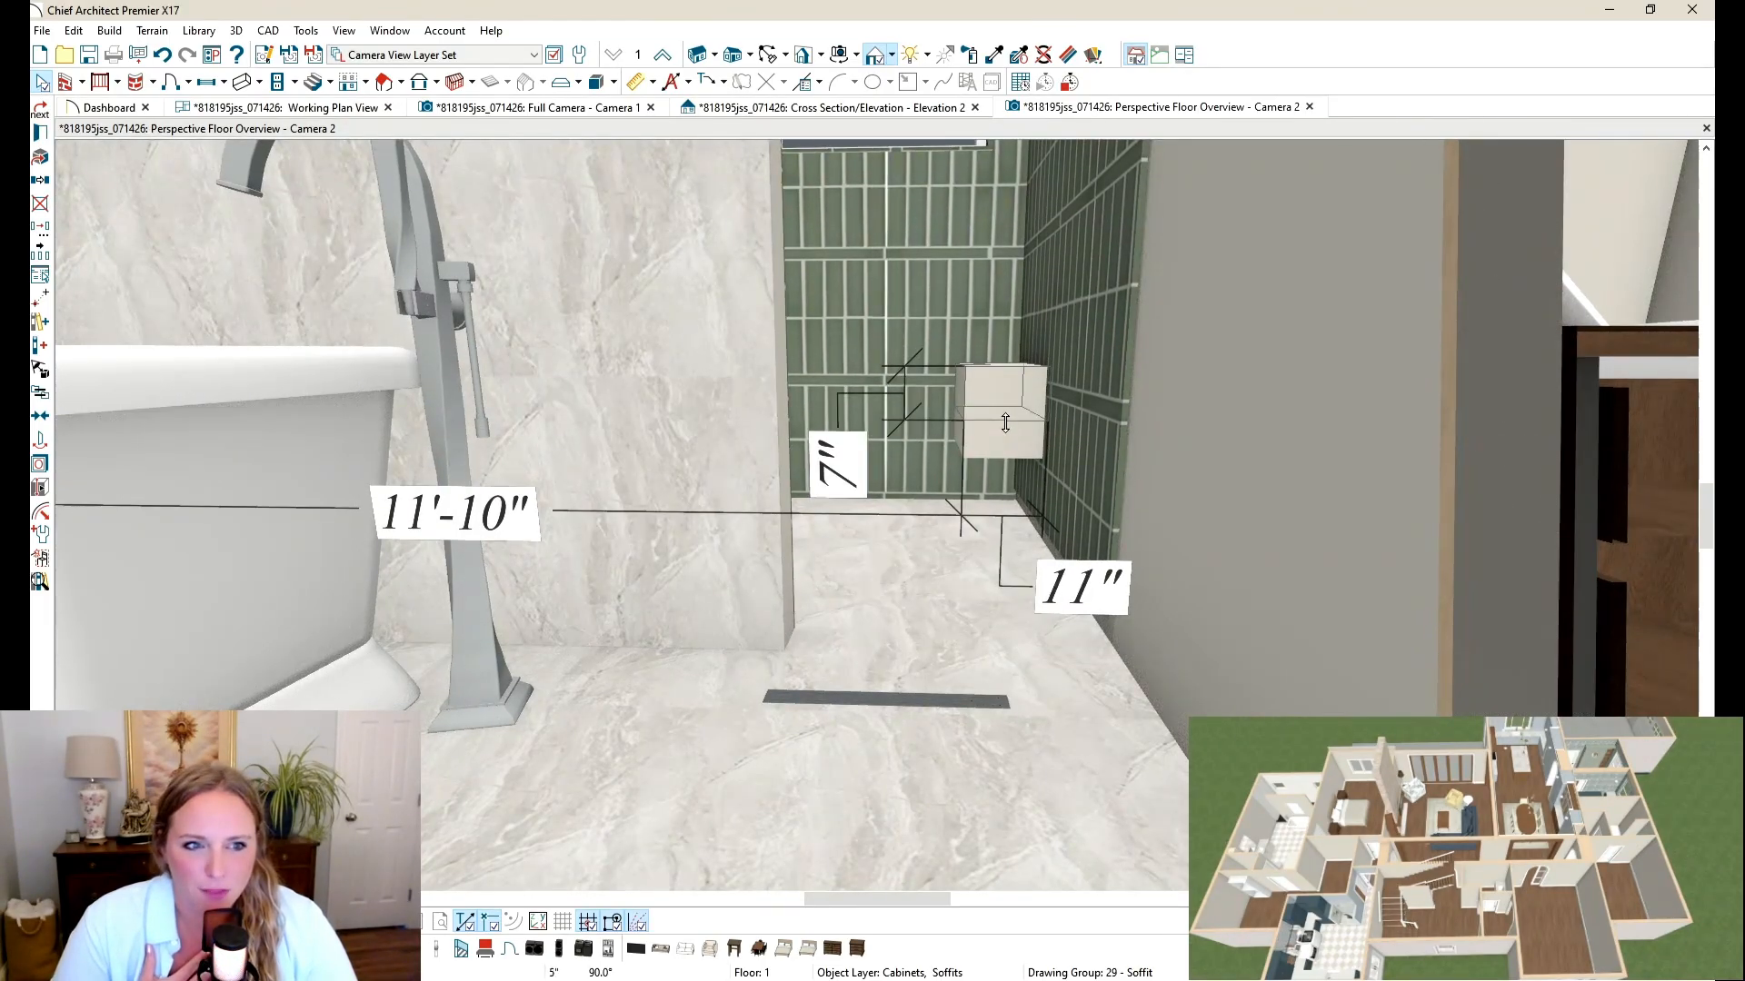
Step: In the working plan, move the shower bench tight against the window wall and lengthen it by about 7"
{"action": "left_click", "coordinate": [768, 55]}
{"action": "left_click_drag", "start_coordinate": [652, 355], "coordinate": [598, 372]}
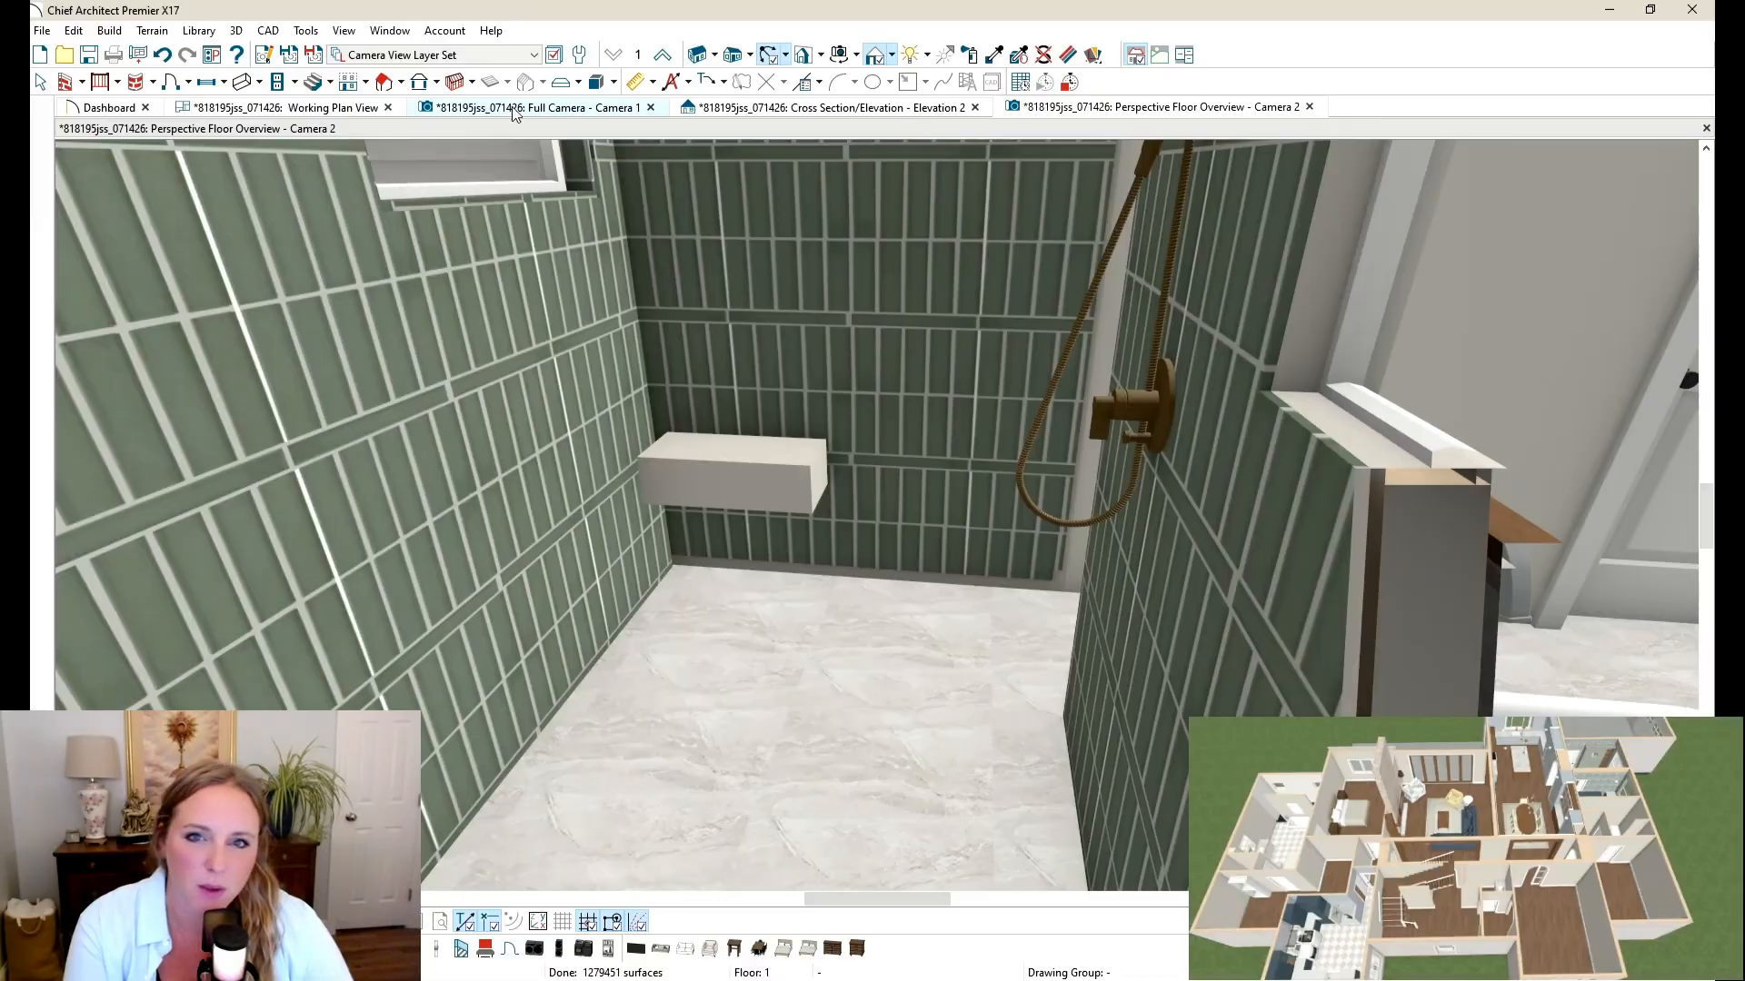
{"action": "left_click", "coordinate": [335, 110]}
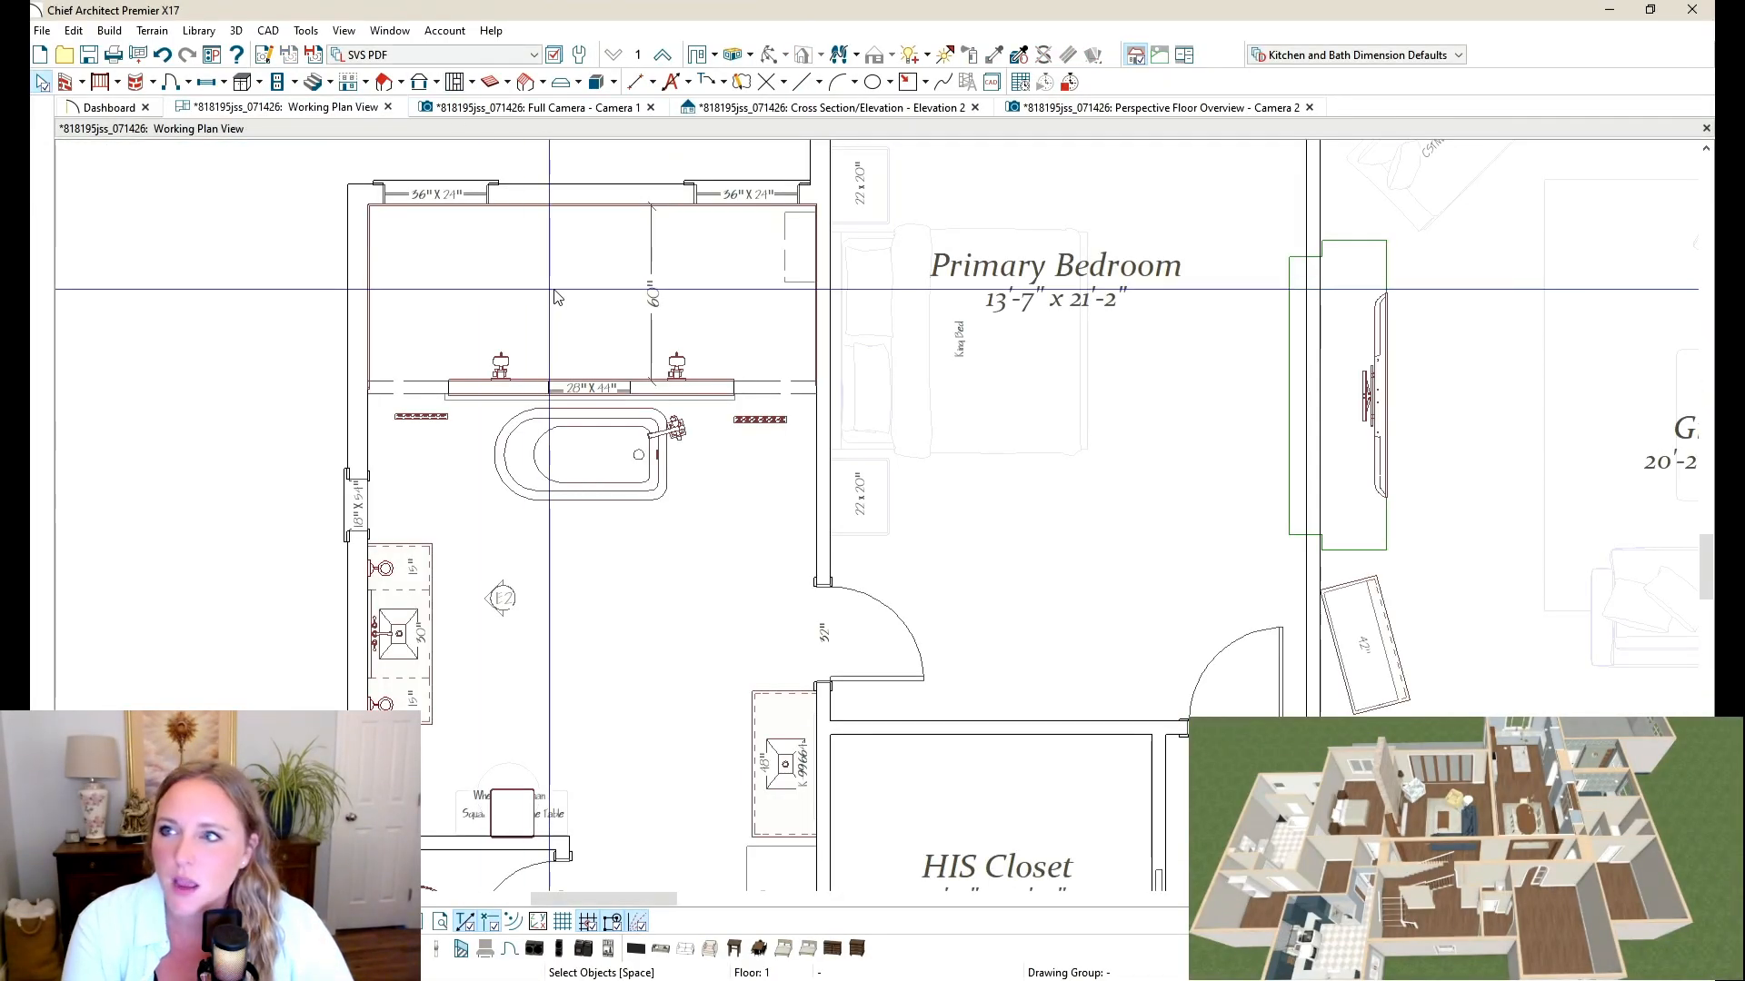
{"action": "scroll", "coordinate": [557, 446], "scroll_direction": "down", "scroll_amount": 2}
{"action": "scroll", "coordinate": [557, 445], "scroll_direction": "up", "scroll_amount": 2}
{"action": "scroll", "coordinate": [831, 223], "scroll_direction": "up", "scroll_amount": 4}
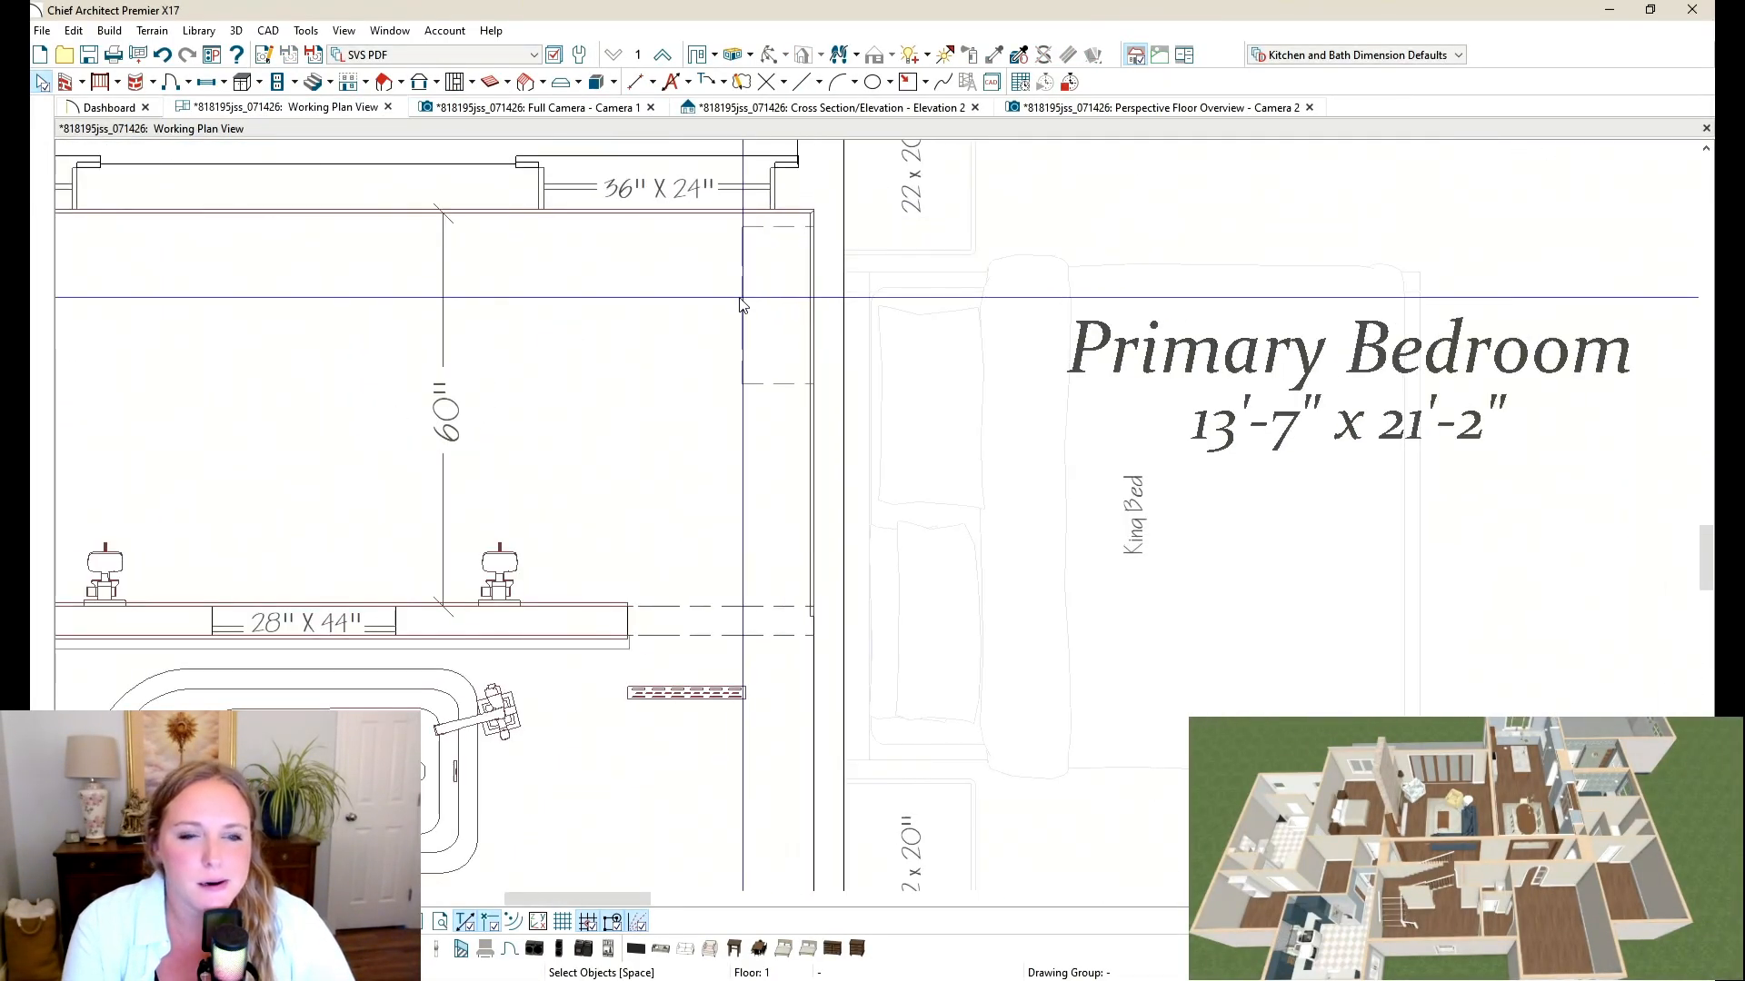
{"action": "left_click", "coordinate": [778, 300]}
{"action": "key", "text": "Up"}
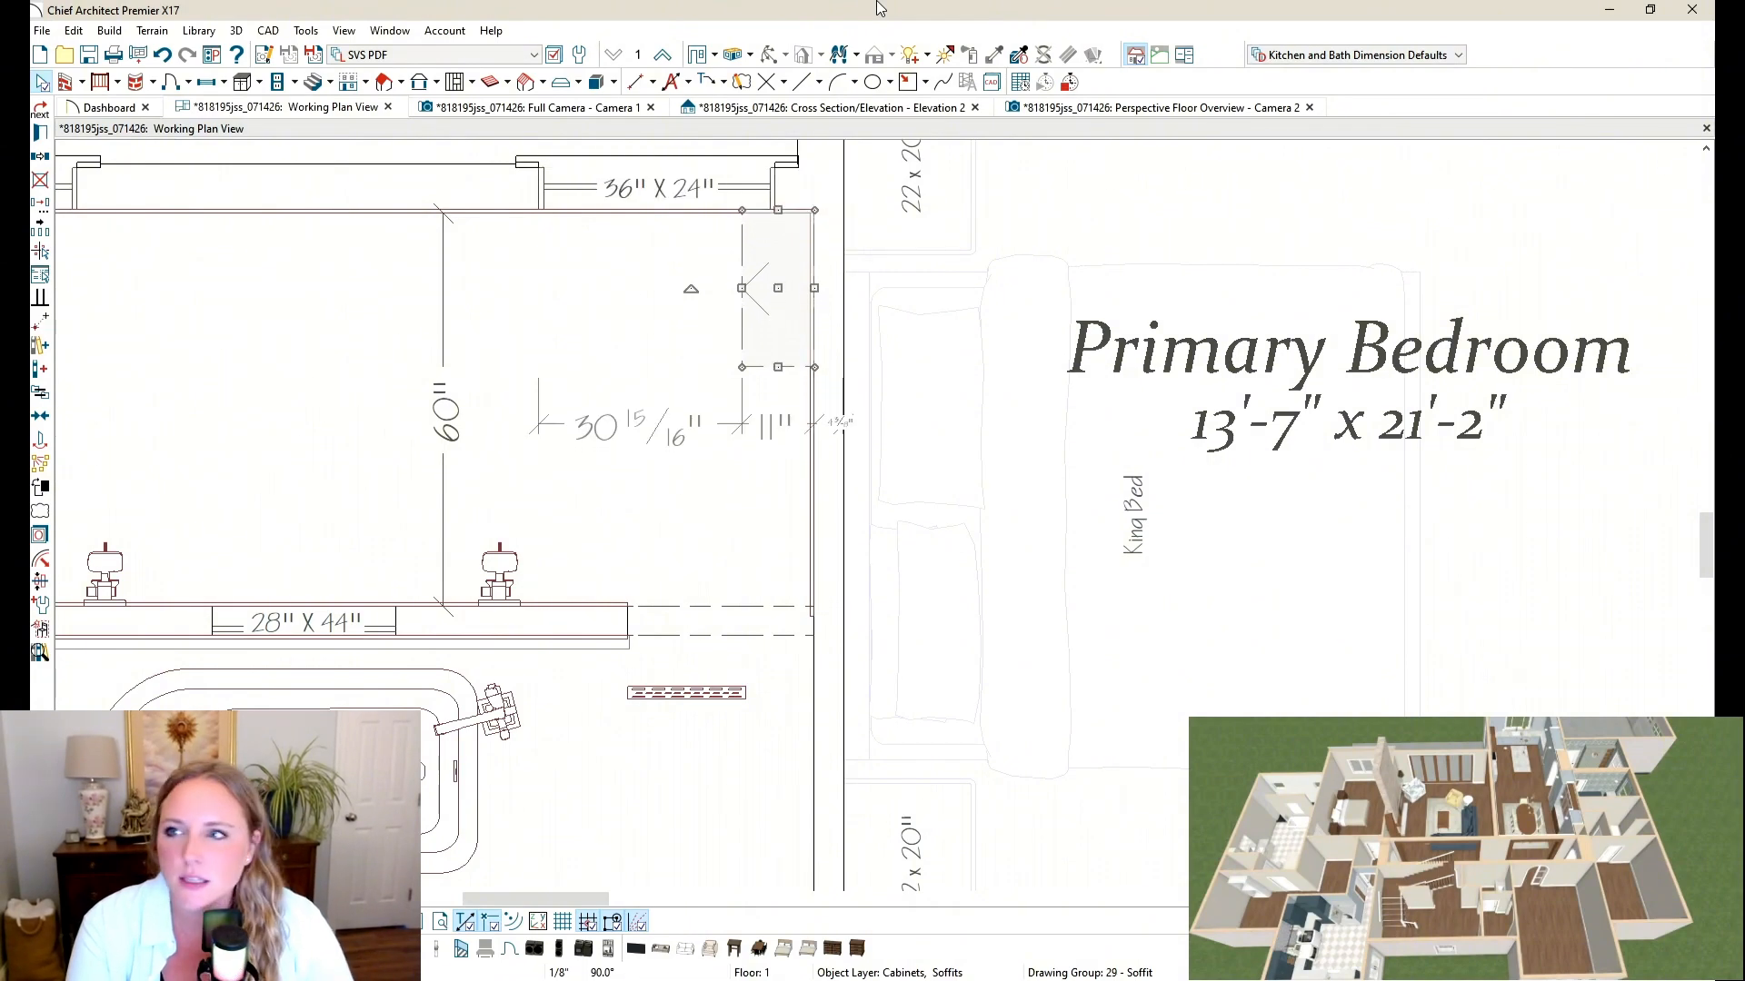
{"action": "left_click_drag", "start_coordinate": [814, 367], "coordinate": [815, 617]}
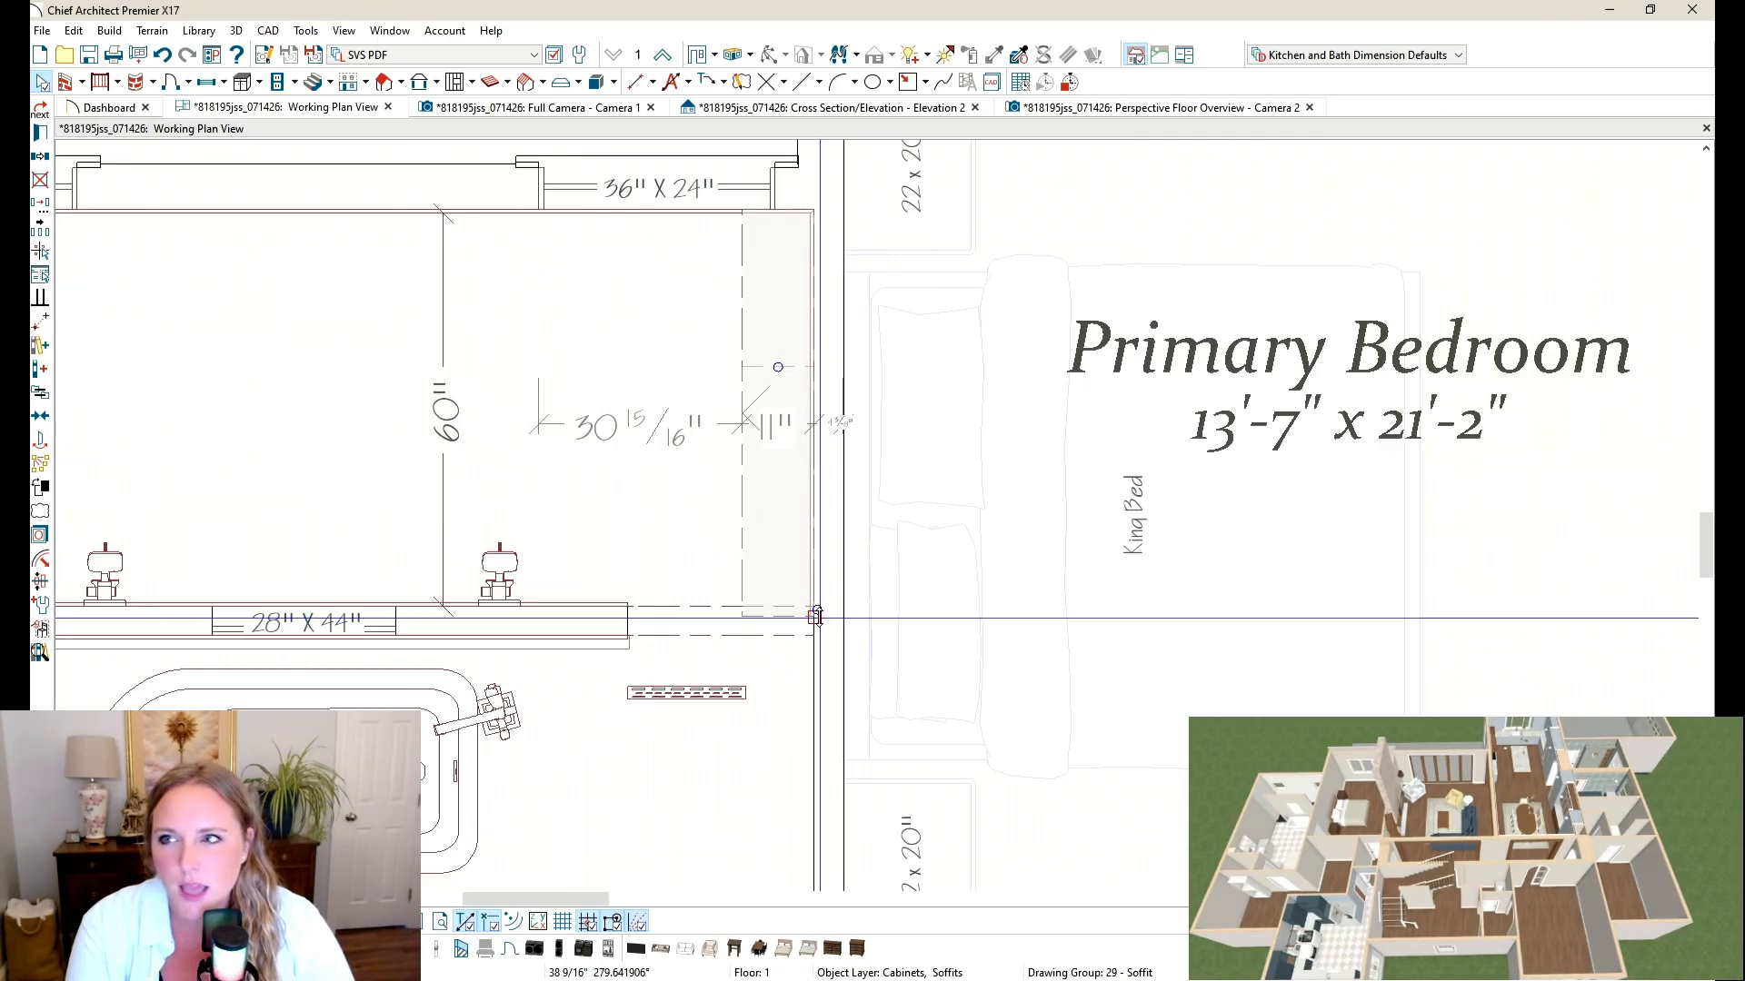
{"action": "left_click_drag", "start_coordinate": [815, 617], "coordinate": [794, 413]}
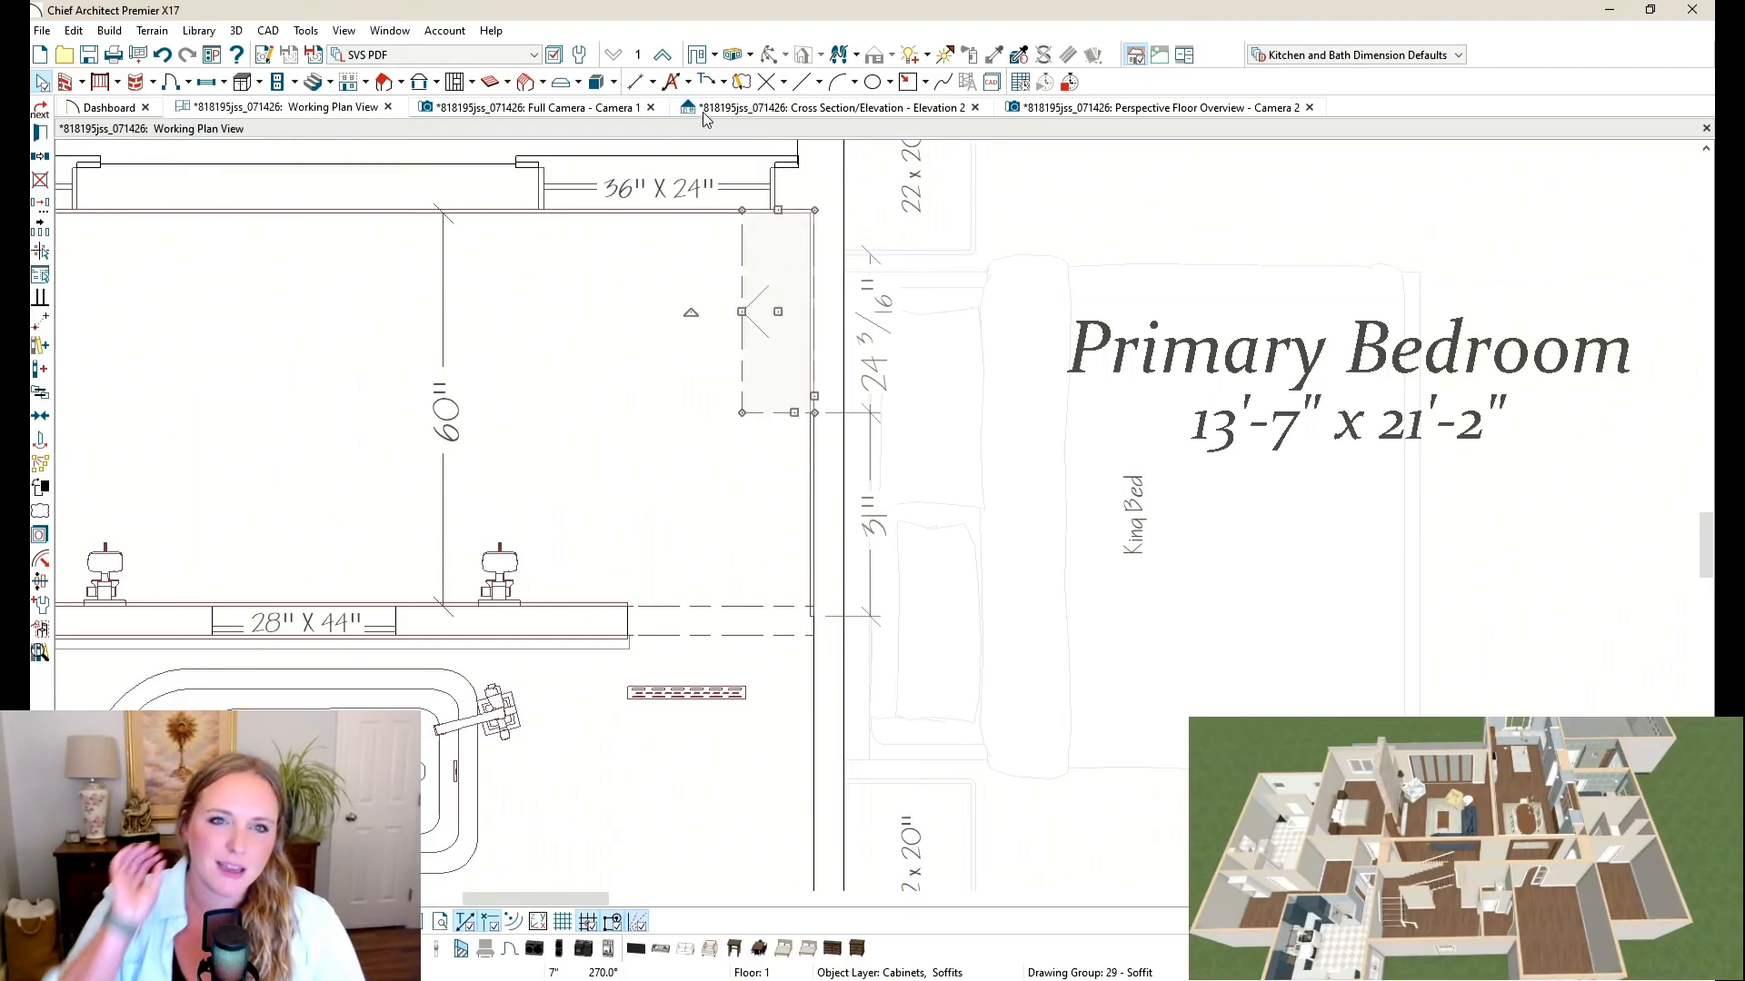
Step: Measure the clearance from the bench's corner to the end of the tub wall and review the bench in the perspective overview
{"action": "left_click", "coordinate": [639, 82]}
{"action": "left_click_drag", "start_coordinate": [742, 413], "coordinate": [632, 583]}
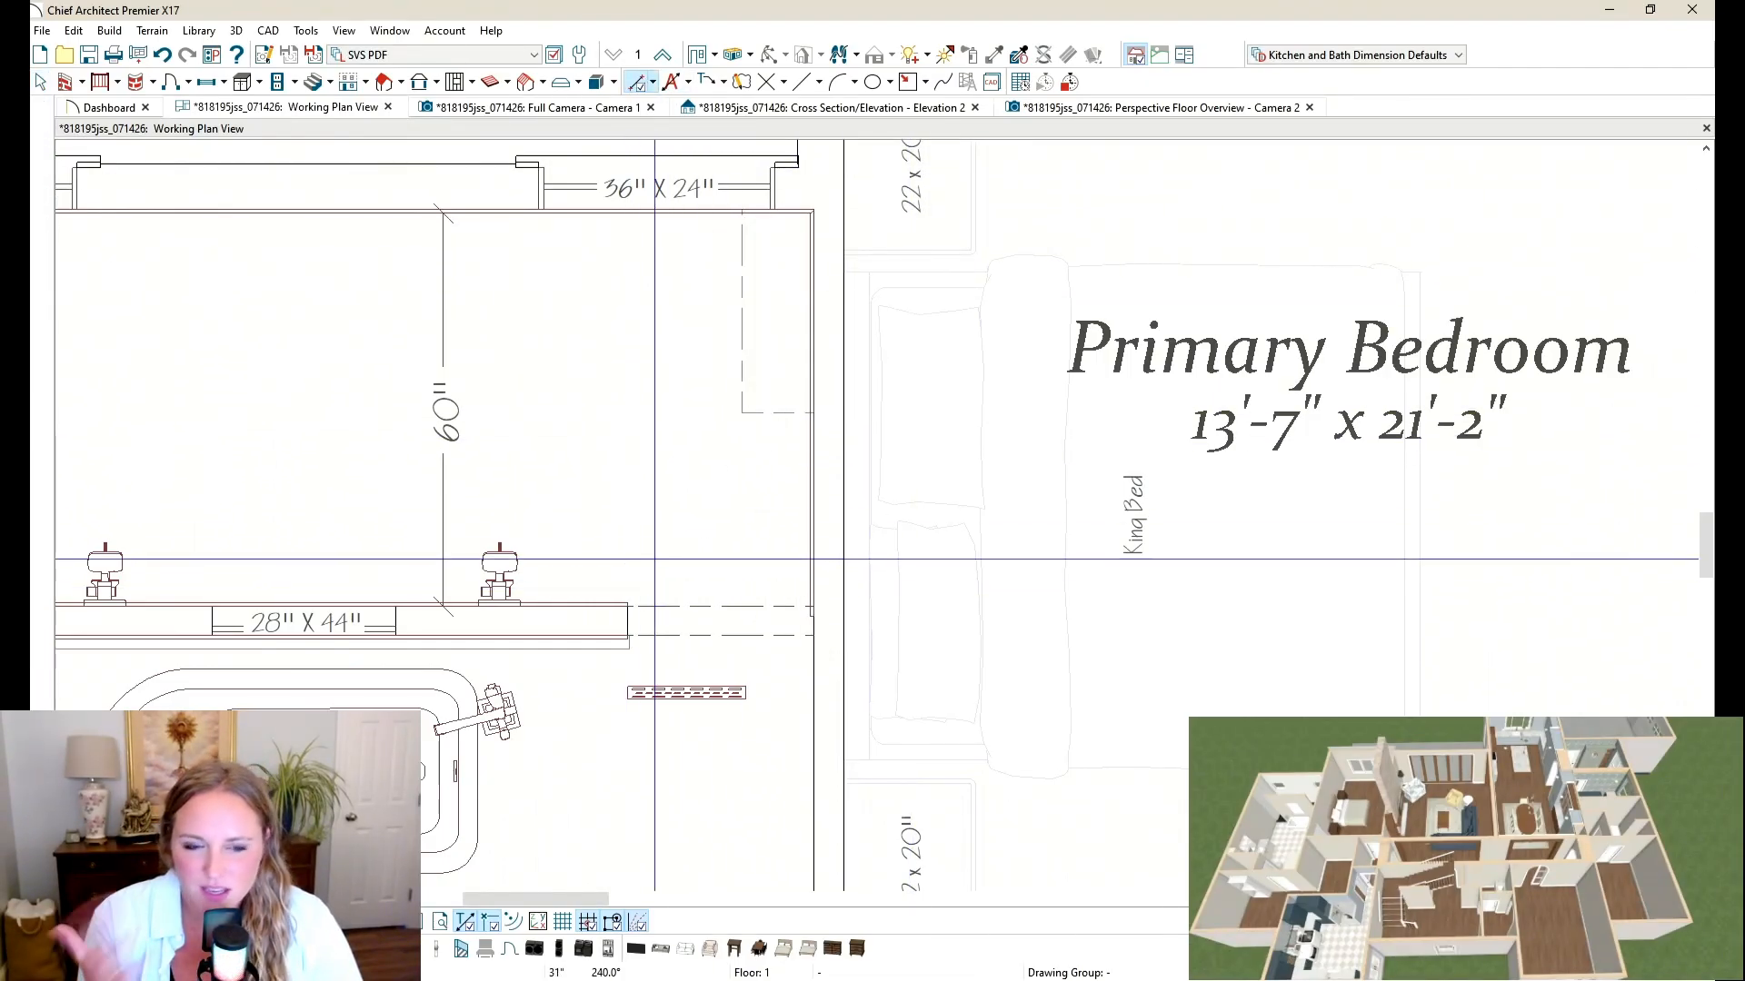
{"action": "left_click", "coordinate": [1111, 111]}
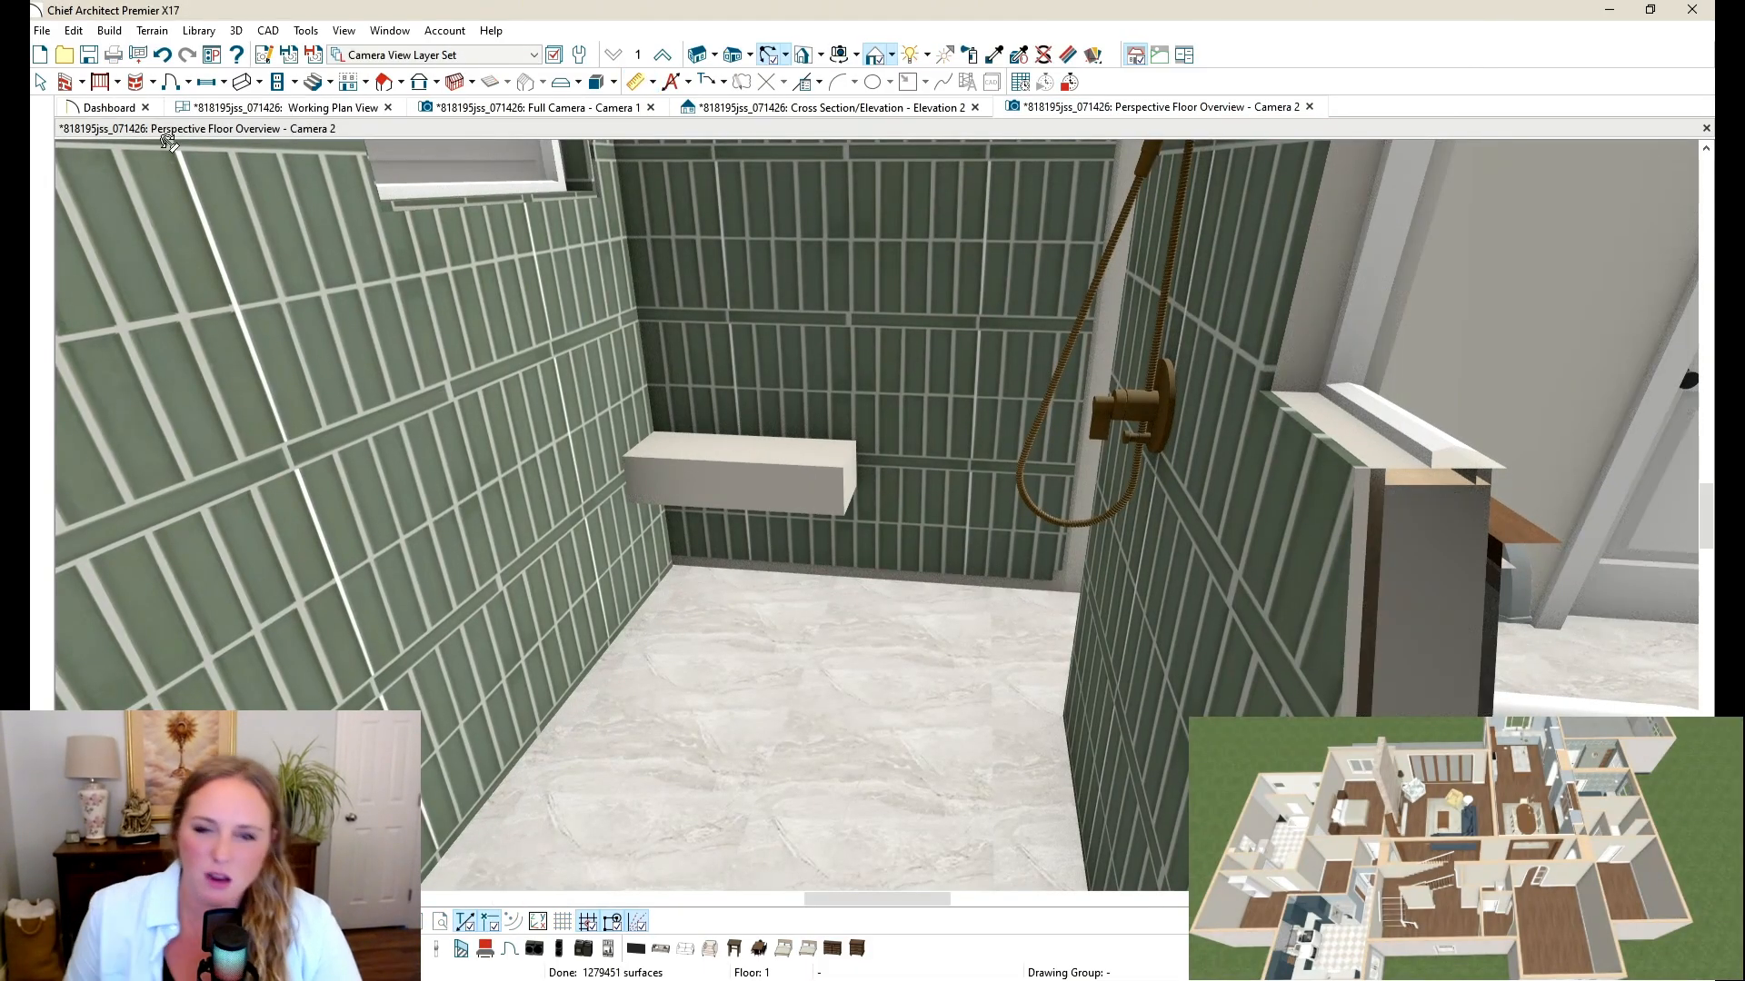
{"action": "left_click", "coordinate": [40, 81]}
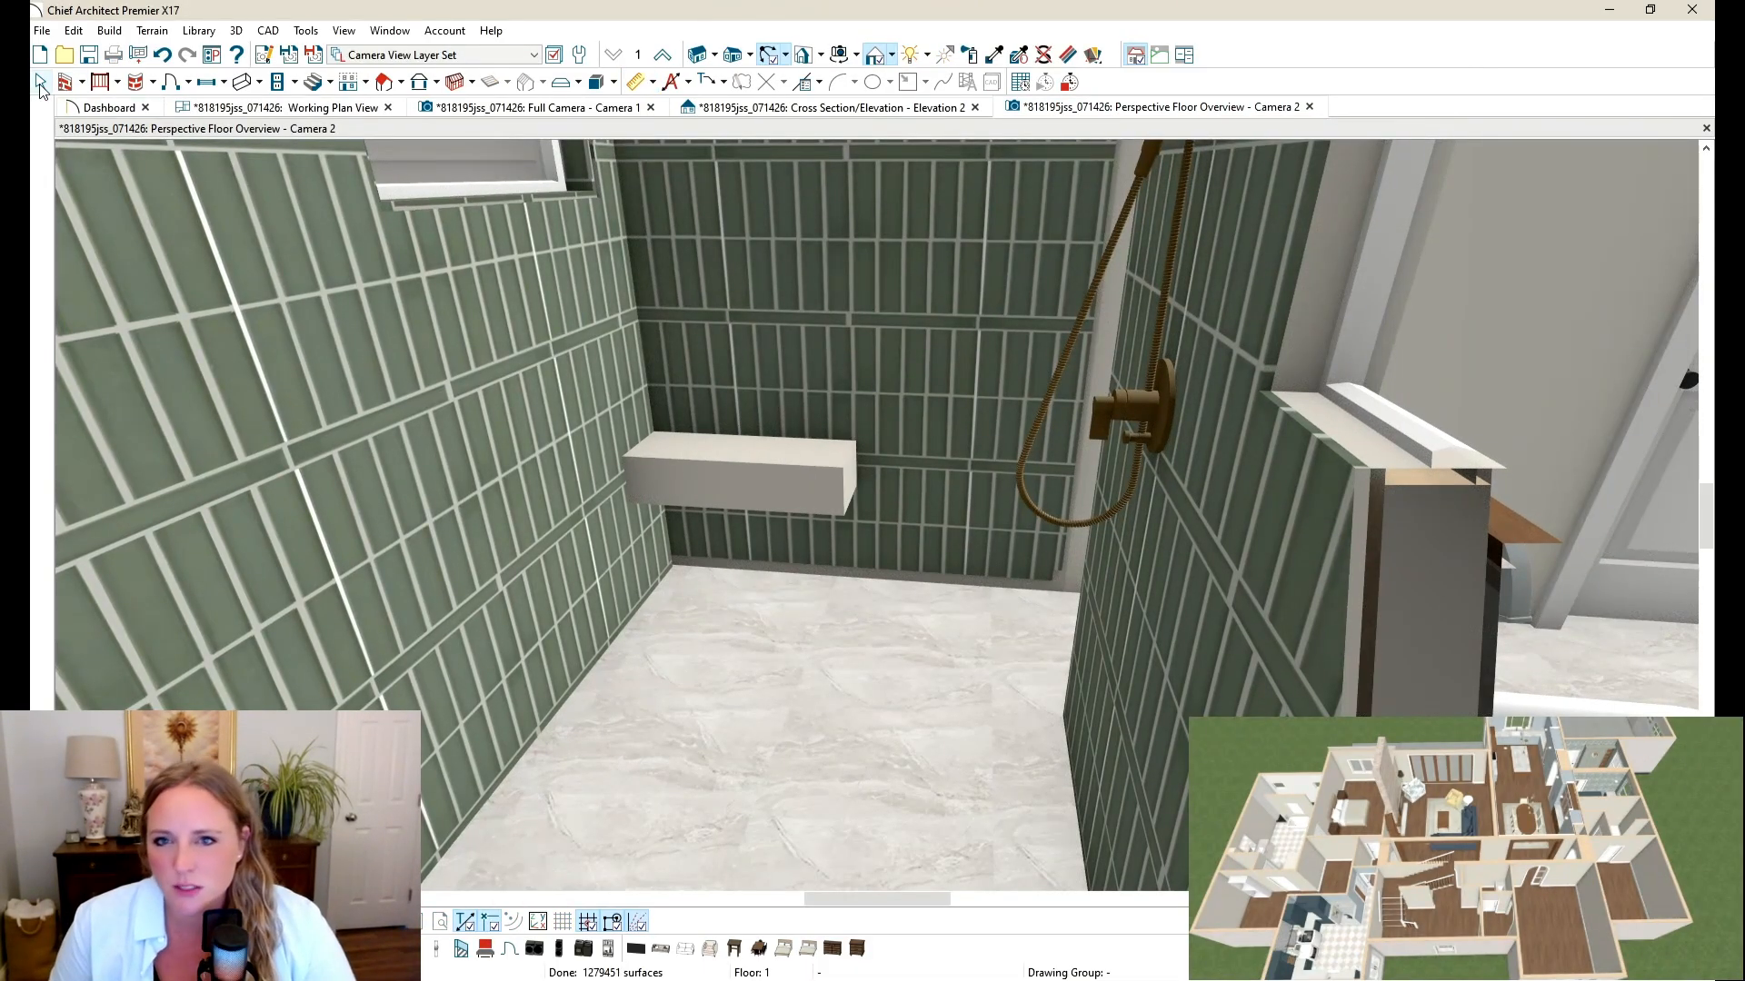
{"action": "left_click", "coordinate": [769, 57]}
{"action": "left_click_drag", "start_coordinate": [1071, 650], "coordinate": [1231, 623]}
{"action": "scroll", "coordinate": [787, 499], "scroll_direction": "down", "scroll_amount": 2}
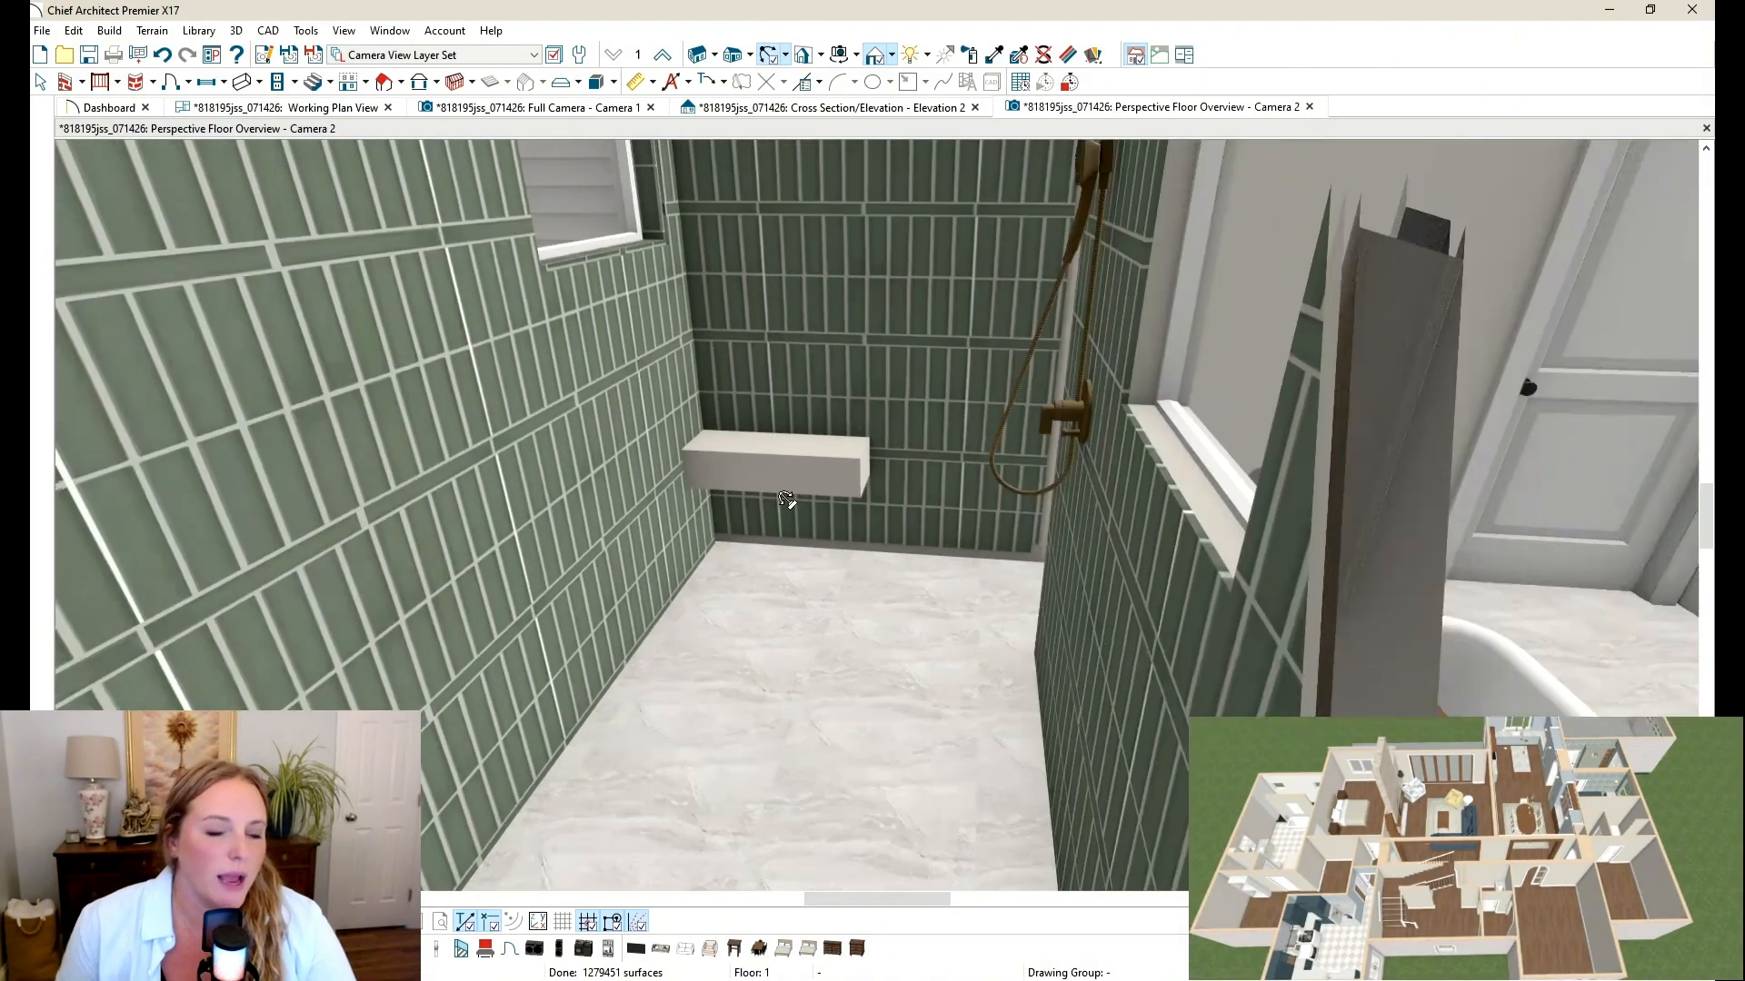
Step: Apply the shower wall's green tile to the floating bench
{"action": "left_click", "coordinate": [42, 82]}
{"action": "middle_click_drag", "start_coordinate": [1076, 590], "coordinate": [1259, 587]}
{"action": "left_click", "coordinate": [770, 57]}
{"action": "left_click_drag", "start_coordinate": [1210, 400], "coordinate": [1012, 257]}
{"action": "left_click", "coordinate": [995, 54]}
{"action": "left_click", "coordinate": [1178, 237]}
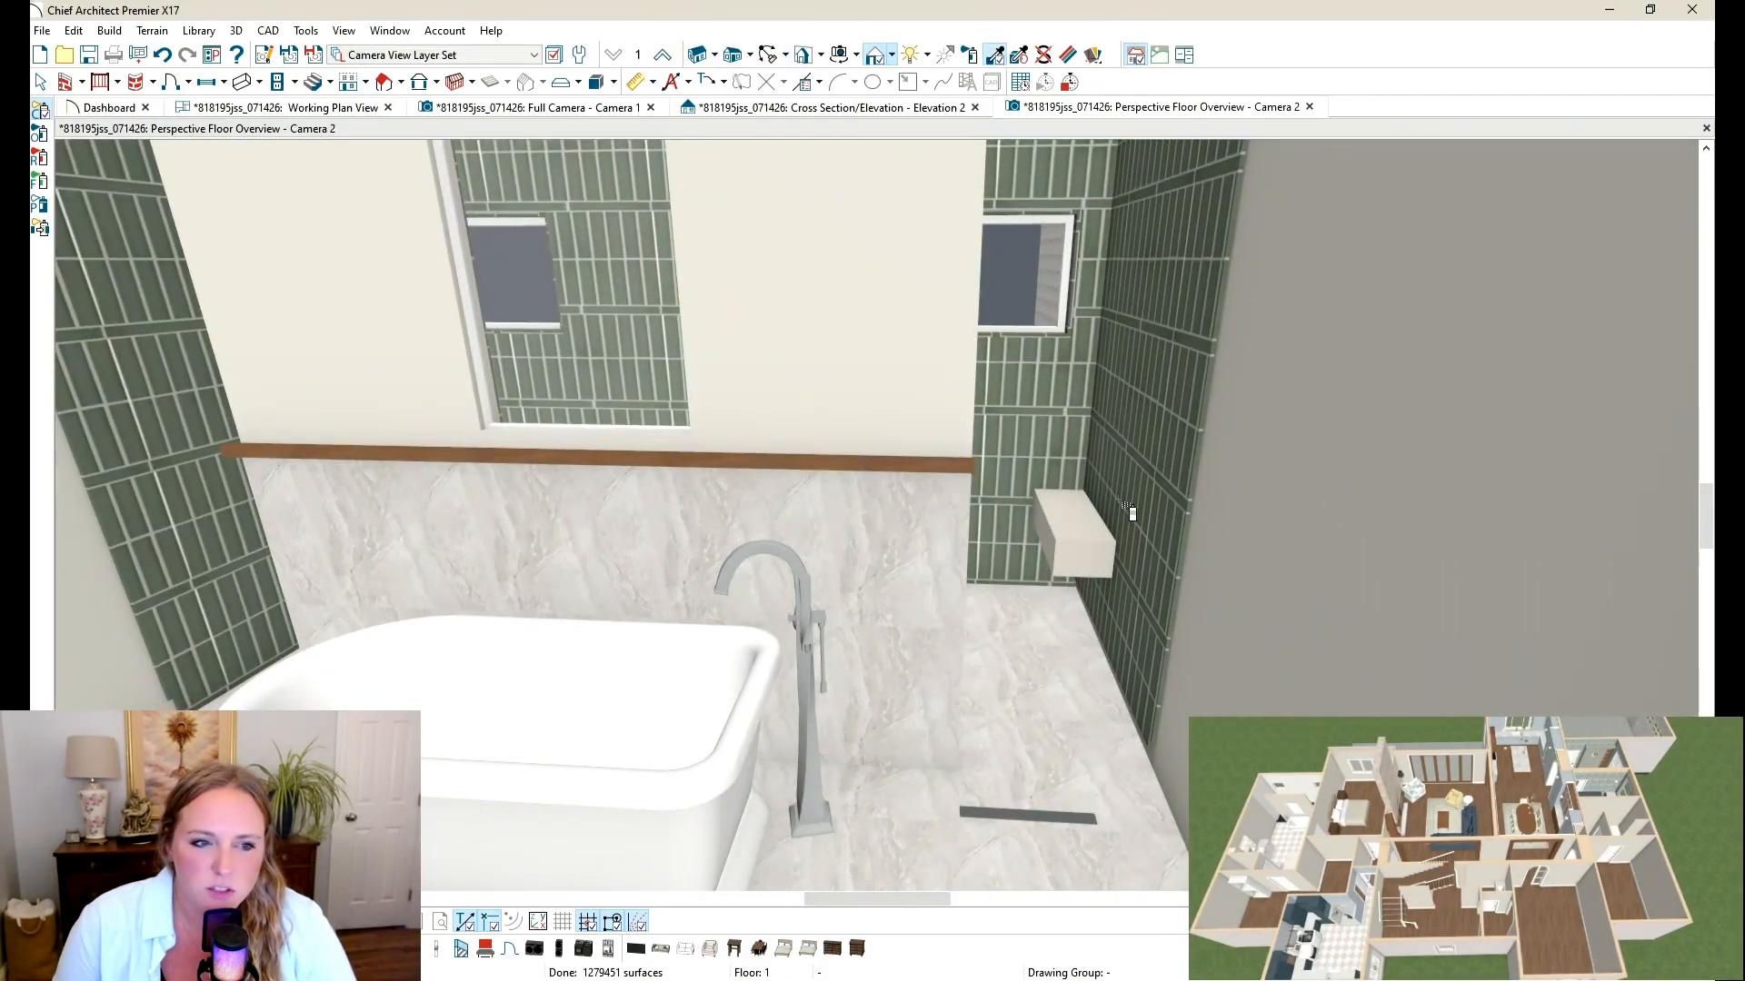
{"action": "left_click", "coordinate": [1171, 401]}
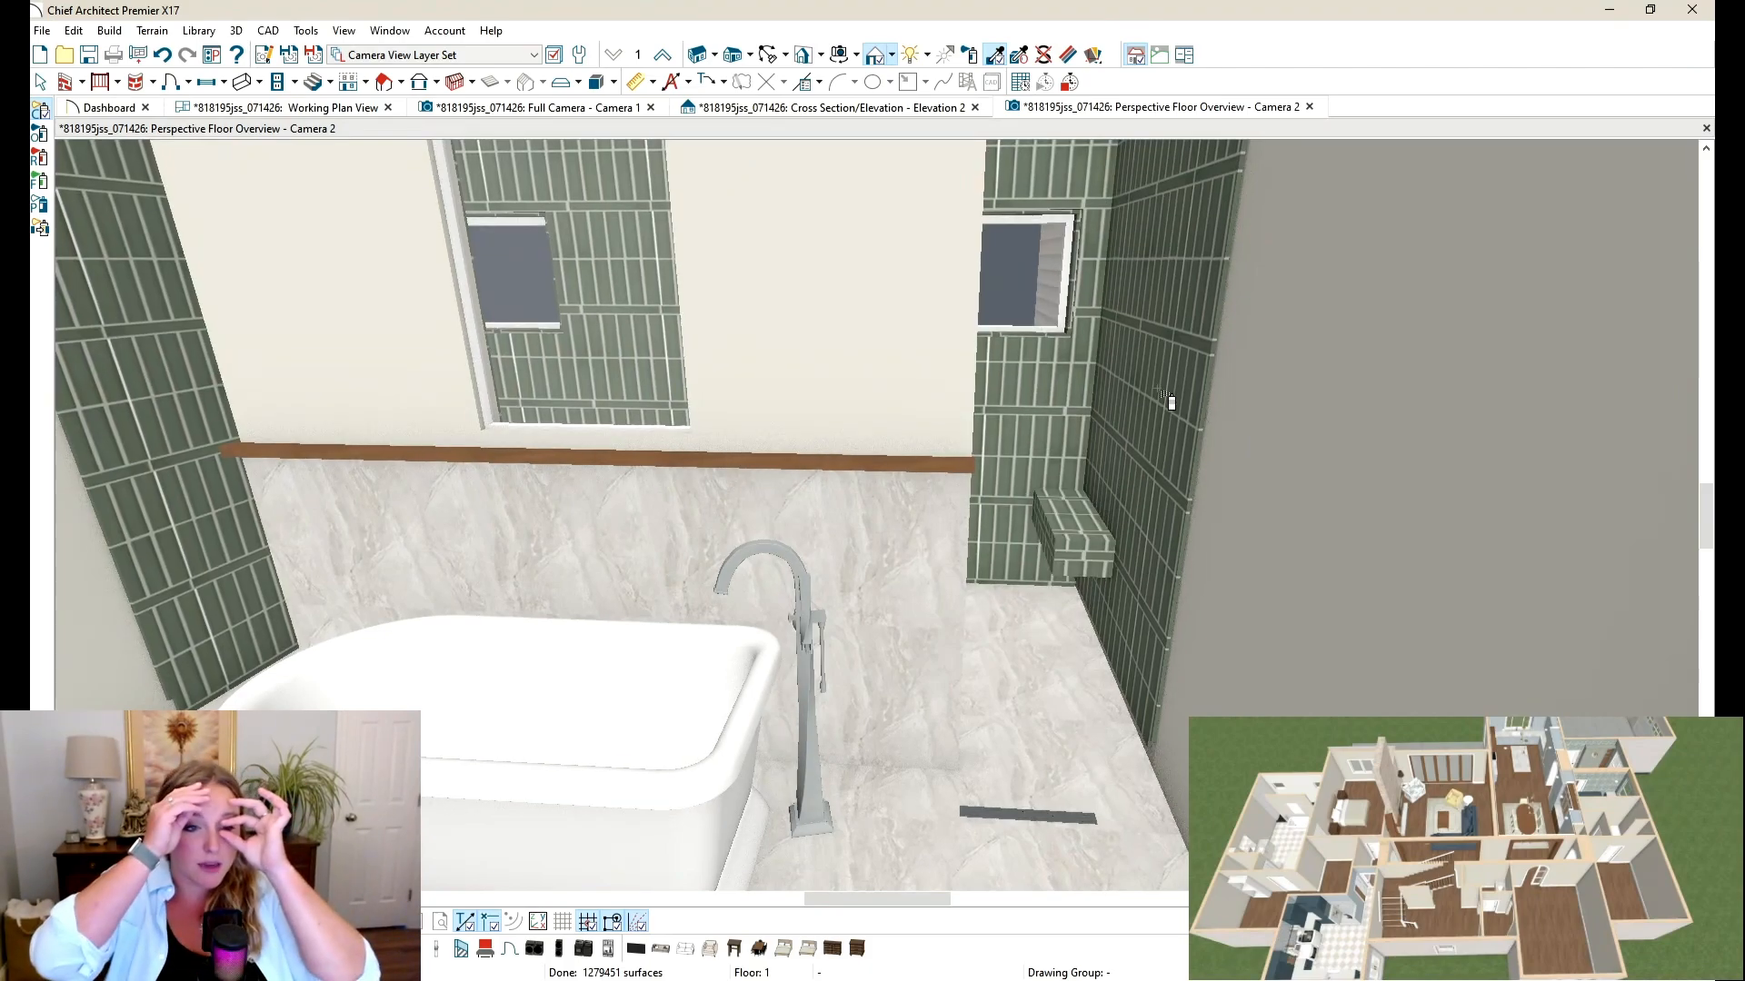
Step: Refine the green tile material on the floating shower bench by setting its texture's X scale and Y scale to 10" each
{"action": "scroll", "coordinate": [1045, 459], "scroll_direction": "down", "scroll_amount": 10}
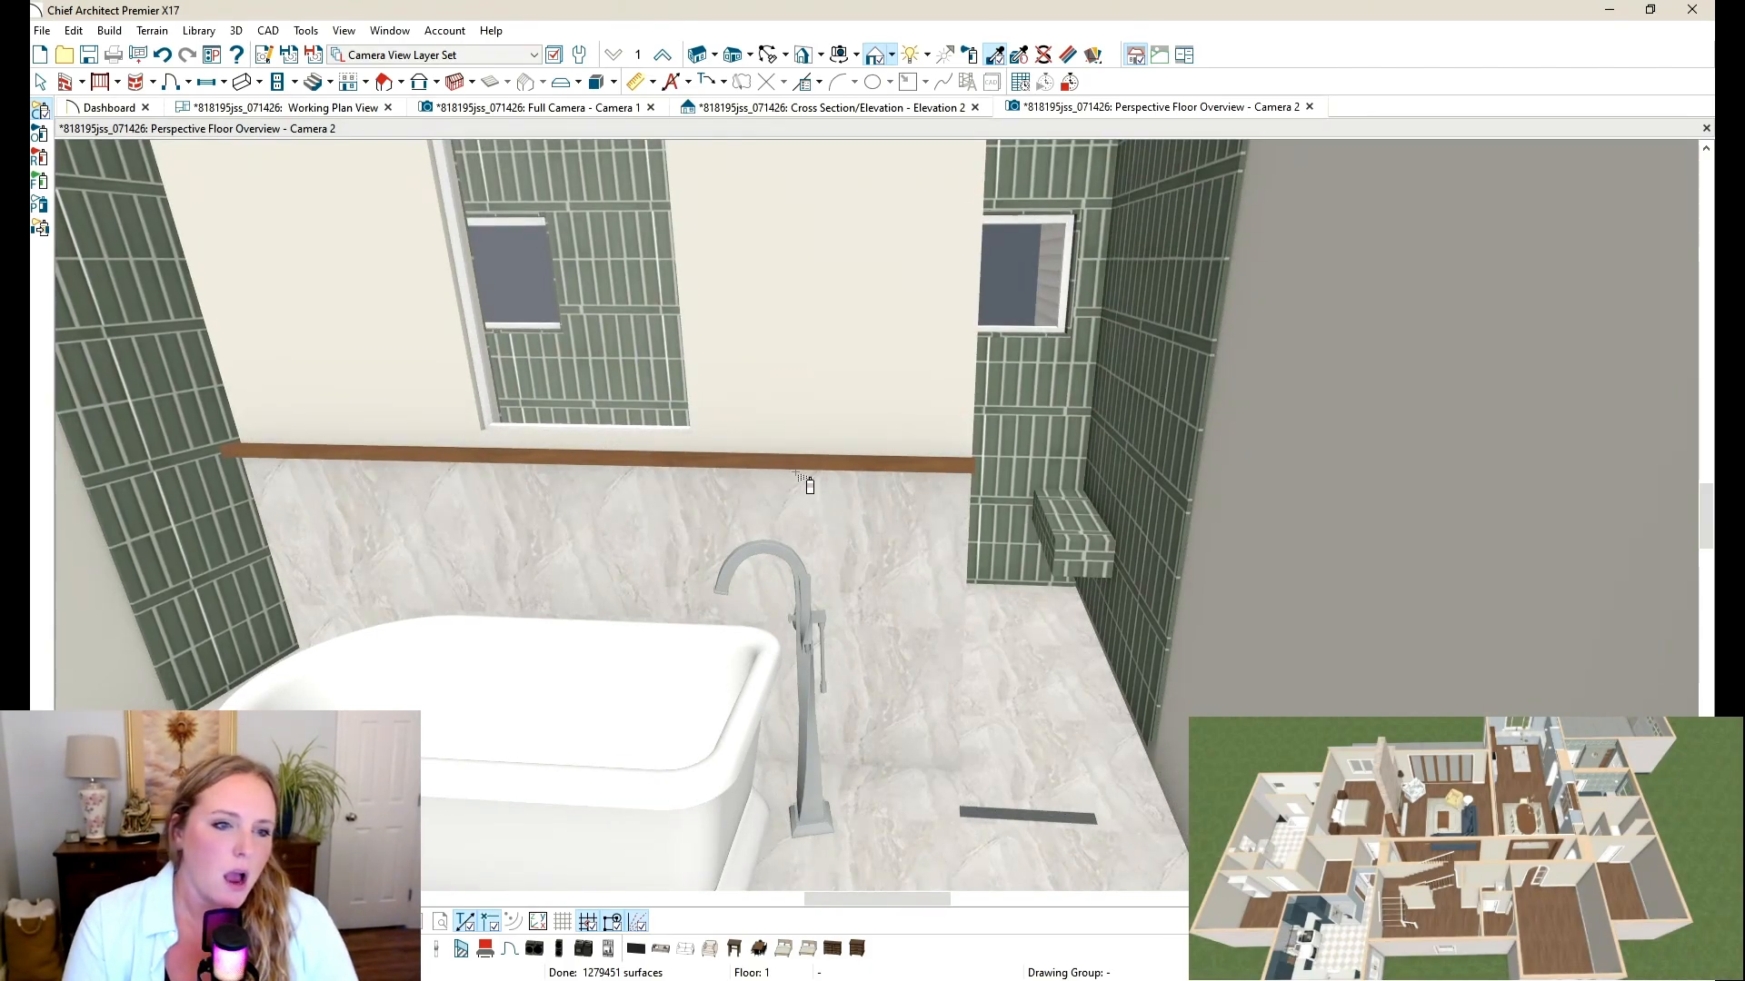
{"action": "scroll", "coordinate": [873, 253], "scroll_direction": "up", "scroll_amount": 2}
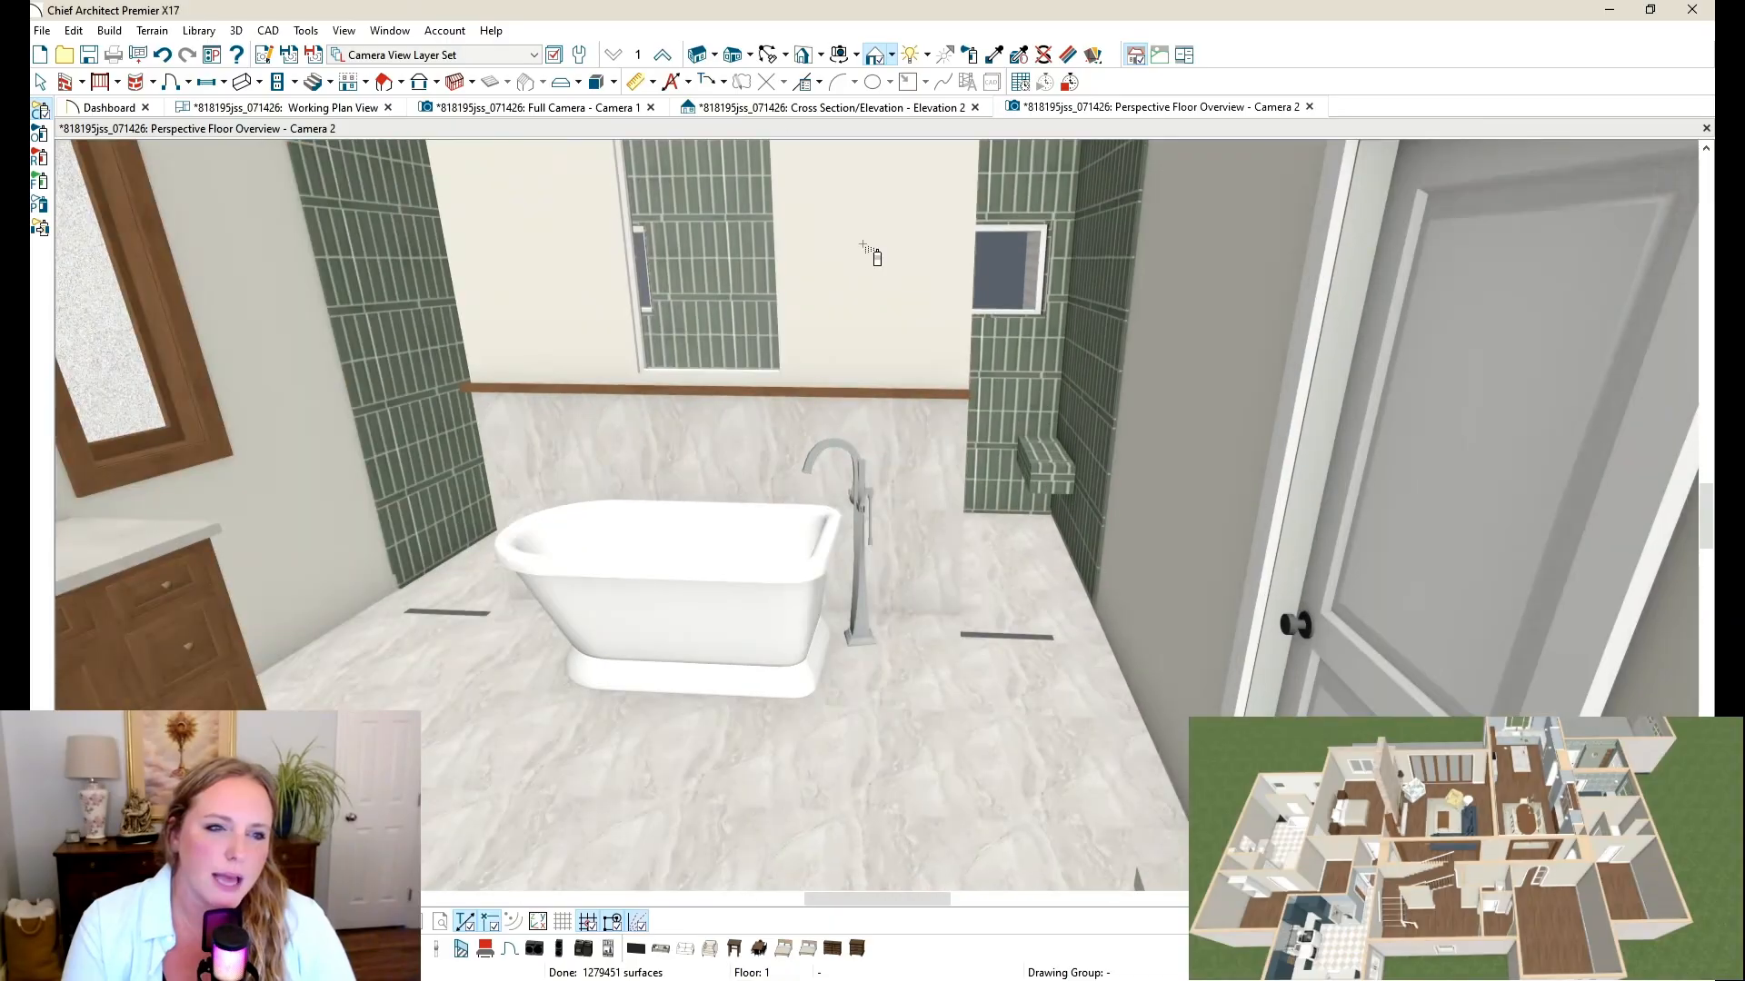
{"action": "scroll", "coordinate": [896, 378], "scroll_direction": "up", "scroll_amount": 8}
{"action": "scroll", "coordinate": [1002, 410], "scroll_direction": "down", "scroll_amount": 5}
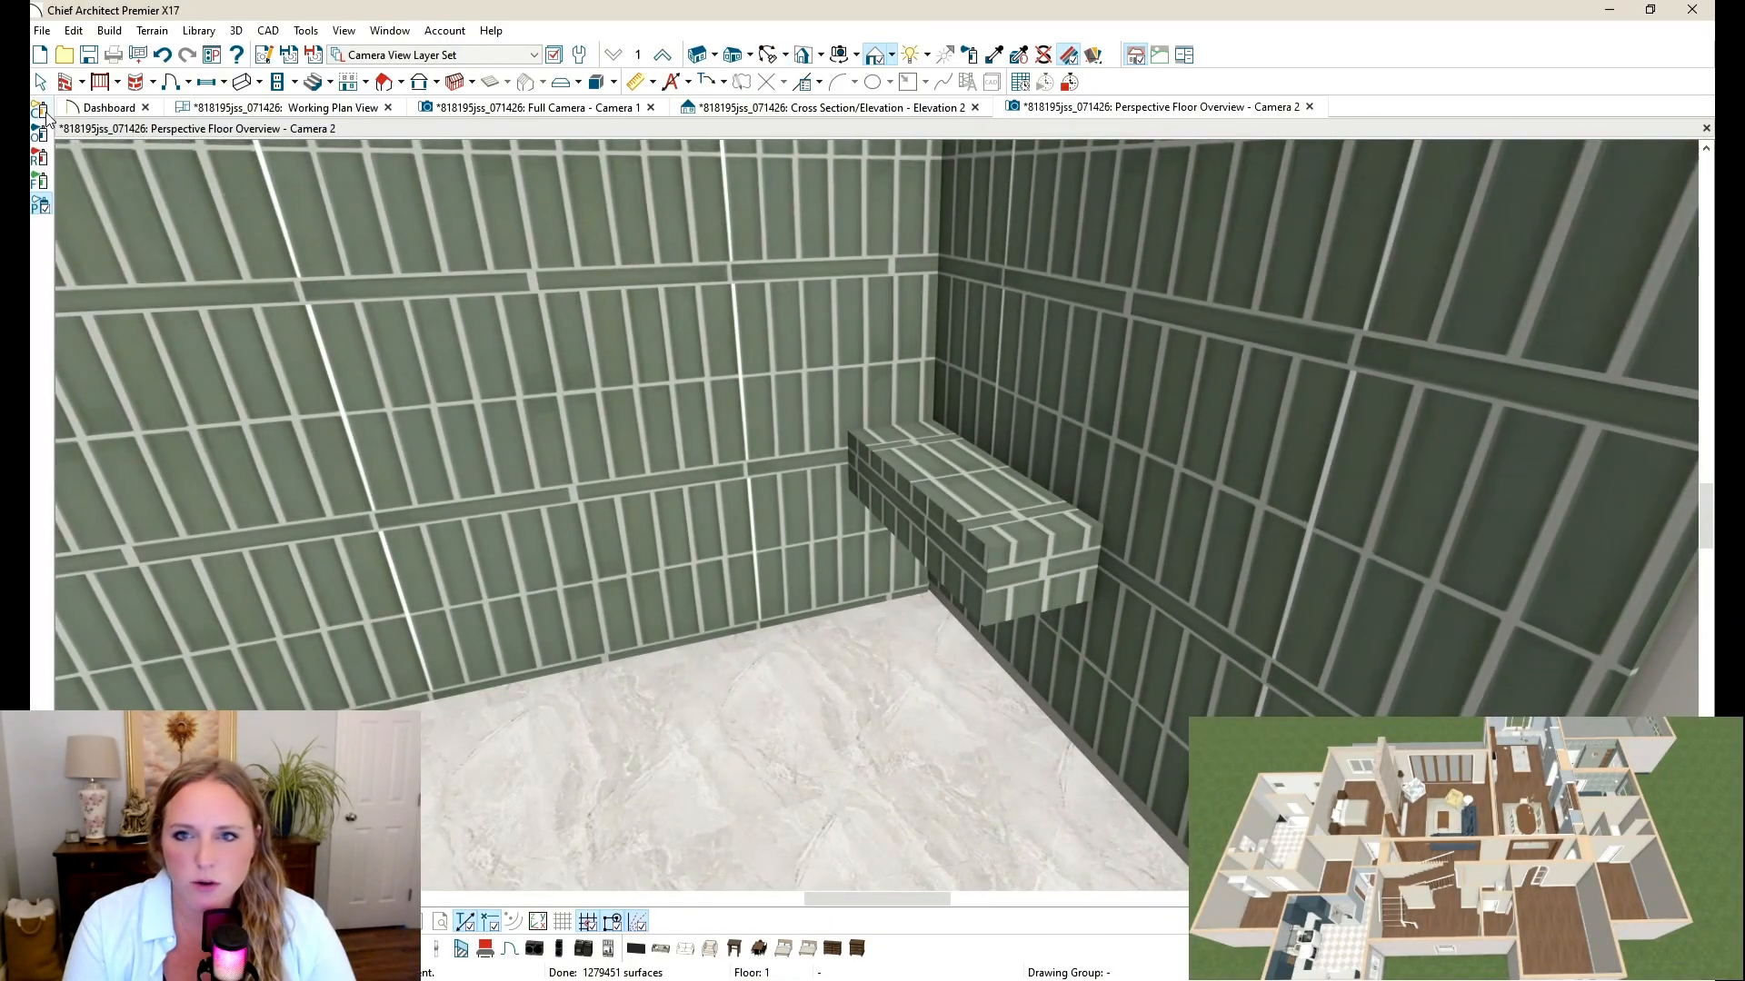
{"action": "left_click", "coordinate": [45, 111]}
{"action": "left_click", "coordinate": [1007, 505]}
{"action": "left_click", "coordinate": [899, 529]}
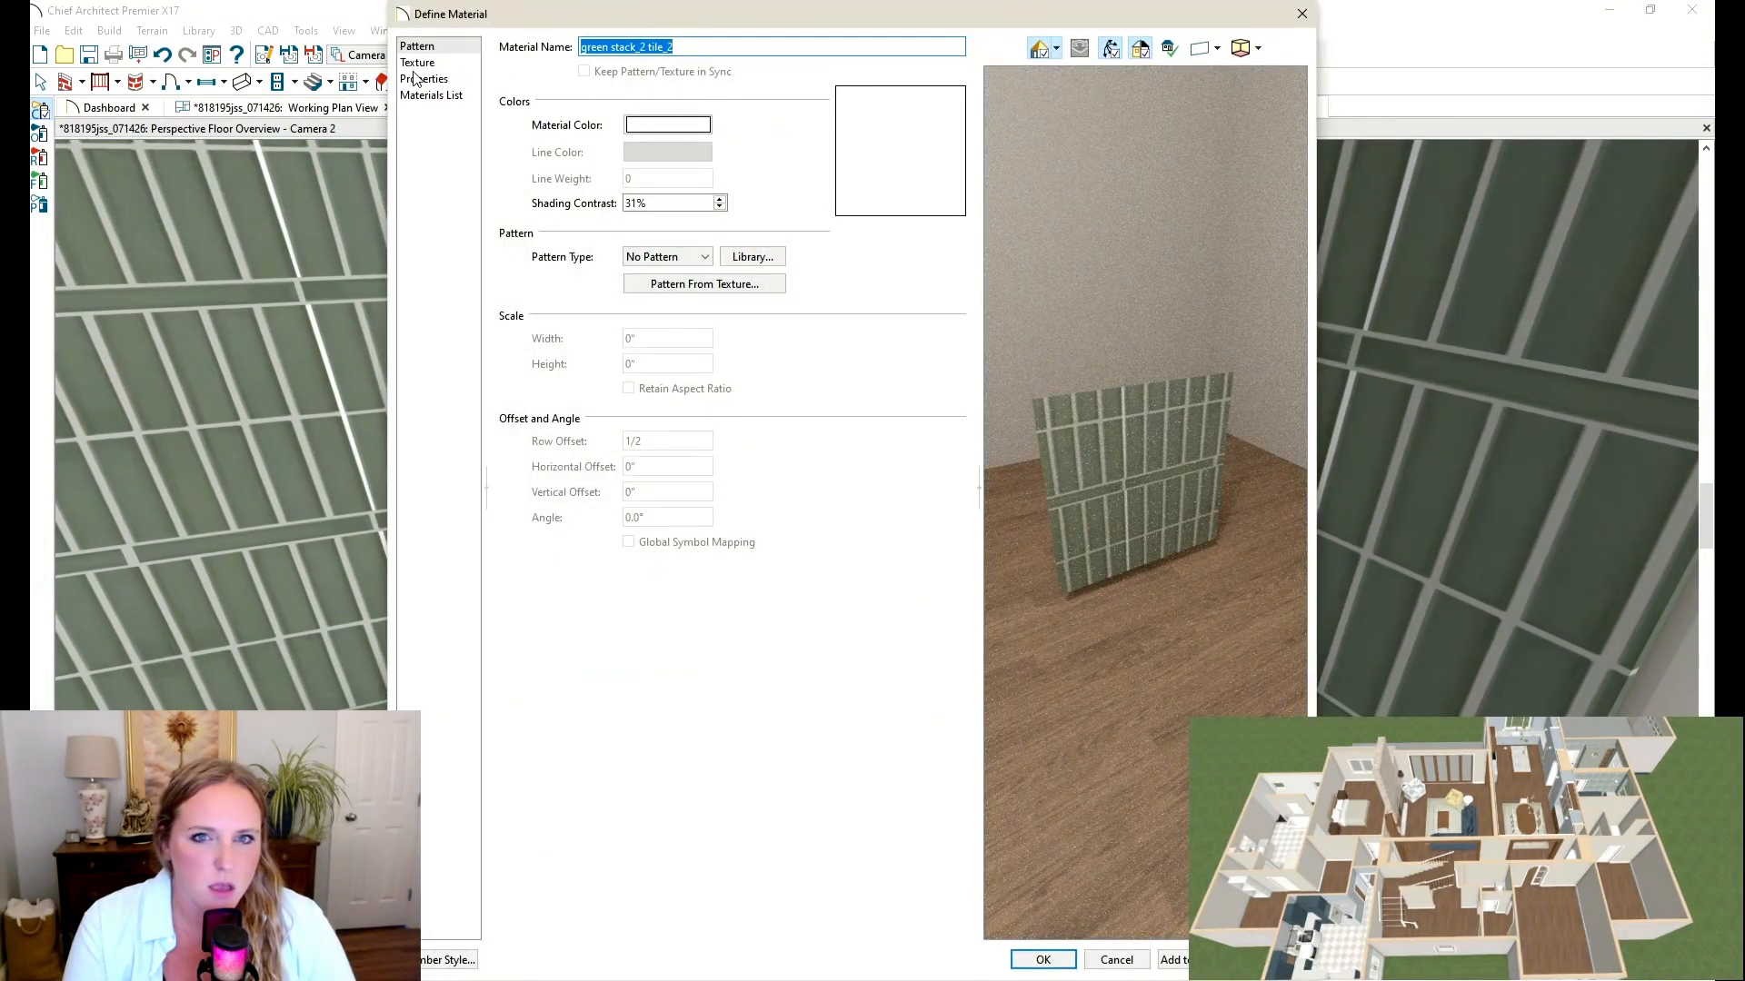
{"action": "left_click", "coordinate": [417, 63]}
{"action": "key", "text": "Tab"}
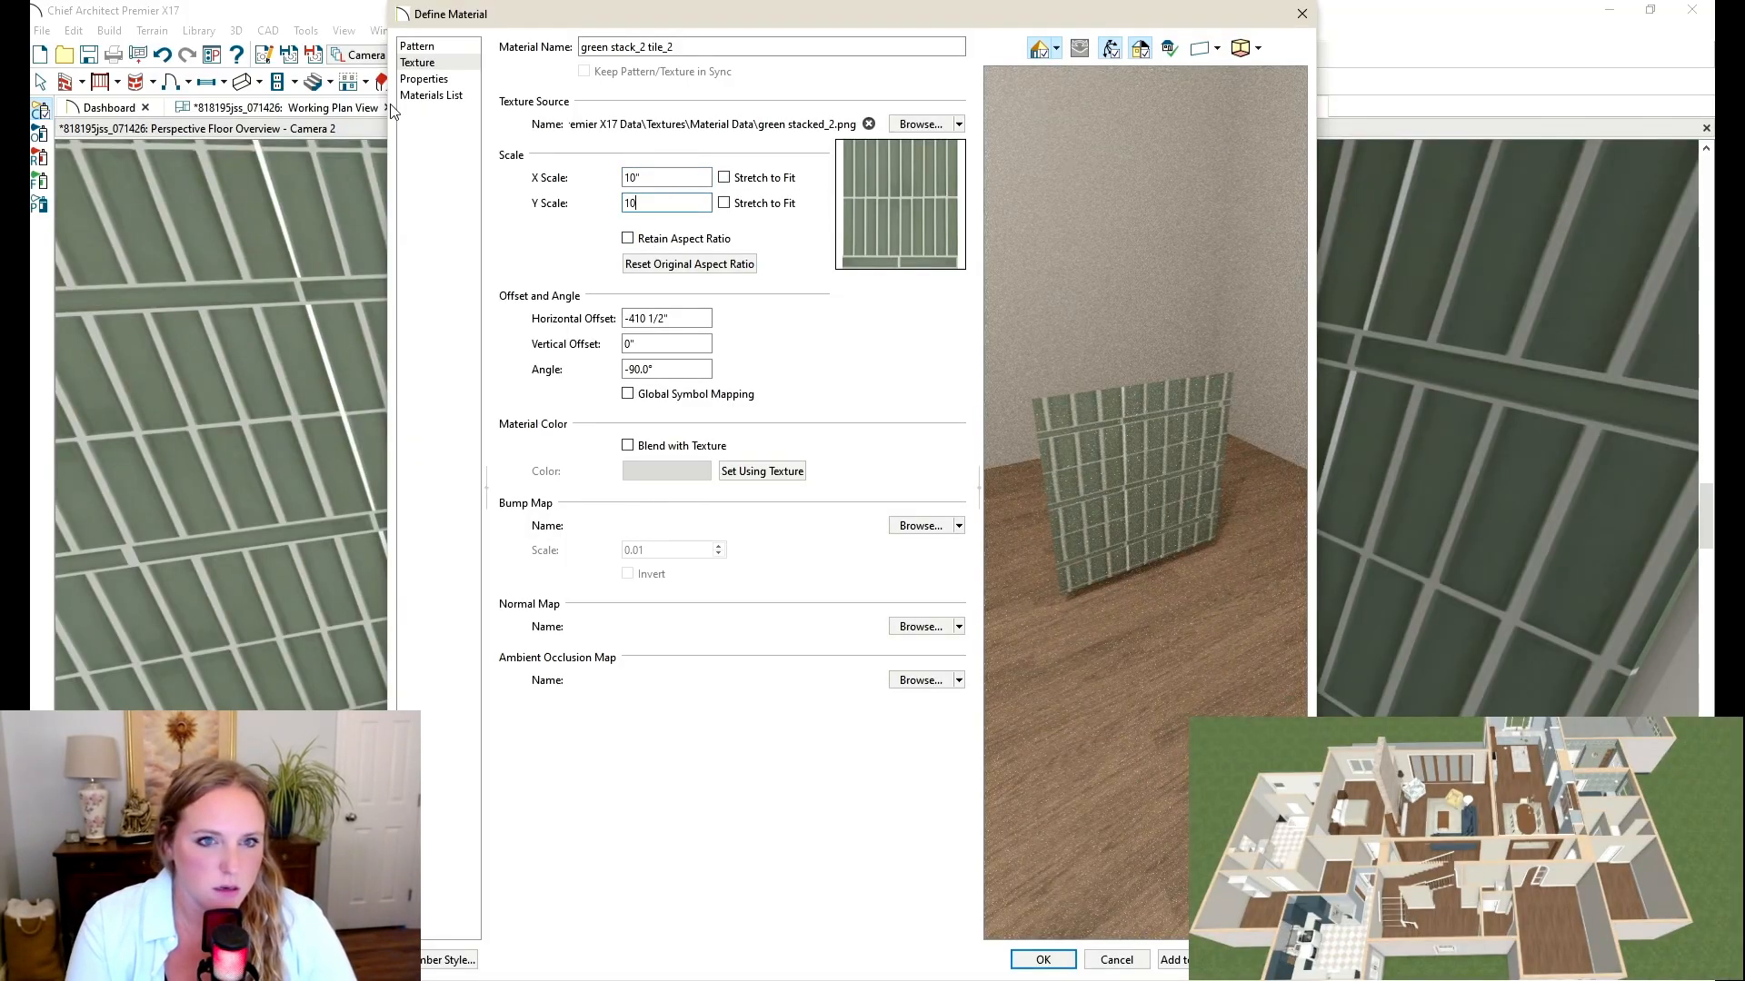
{"action": "key", "text": "Return"}
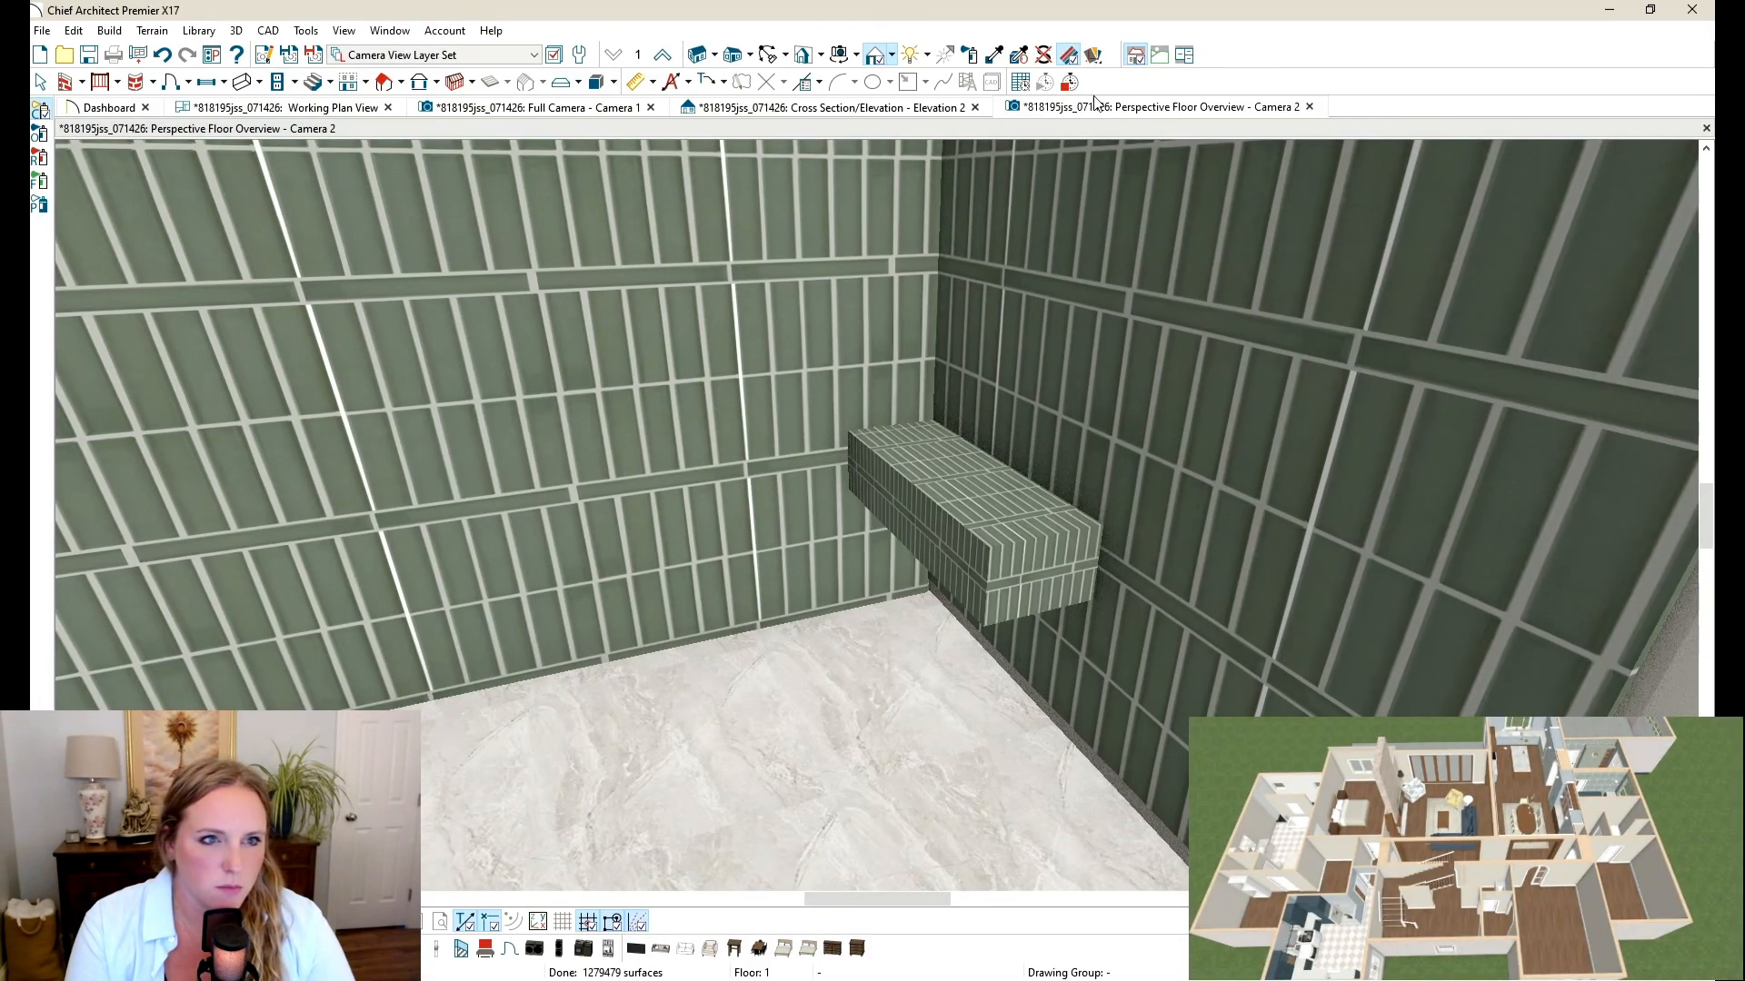
Step: Review the retiled bench from the vanity side in the perspective overview and in the full camera view
{"action": "scroll", "coordinate": [453, 582], "scroll_direction": "down", "scroll_amount": 3}
{"action": "scroll", "coordinate": [452, 582], "scroll_direction": "down", "scroll_amount": 5}
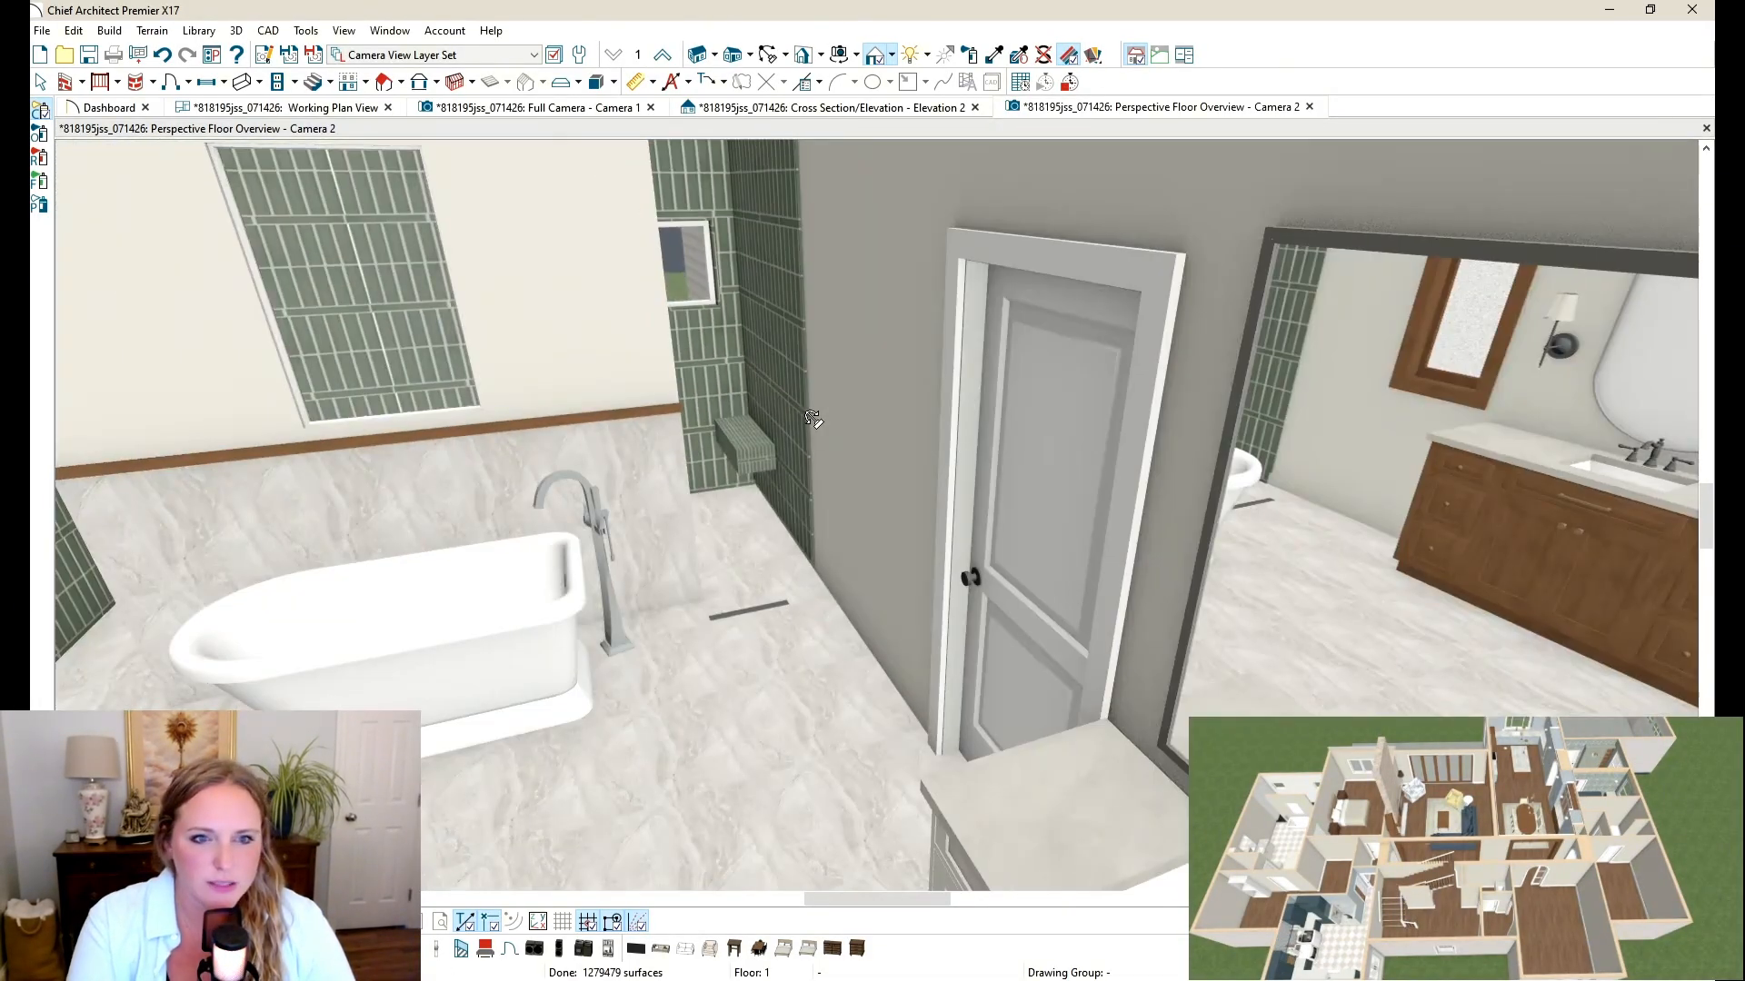
{"action": "middle_click_drag", "start_coordinate": [811, 416], "coordinate": [920, 238]}
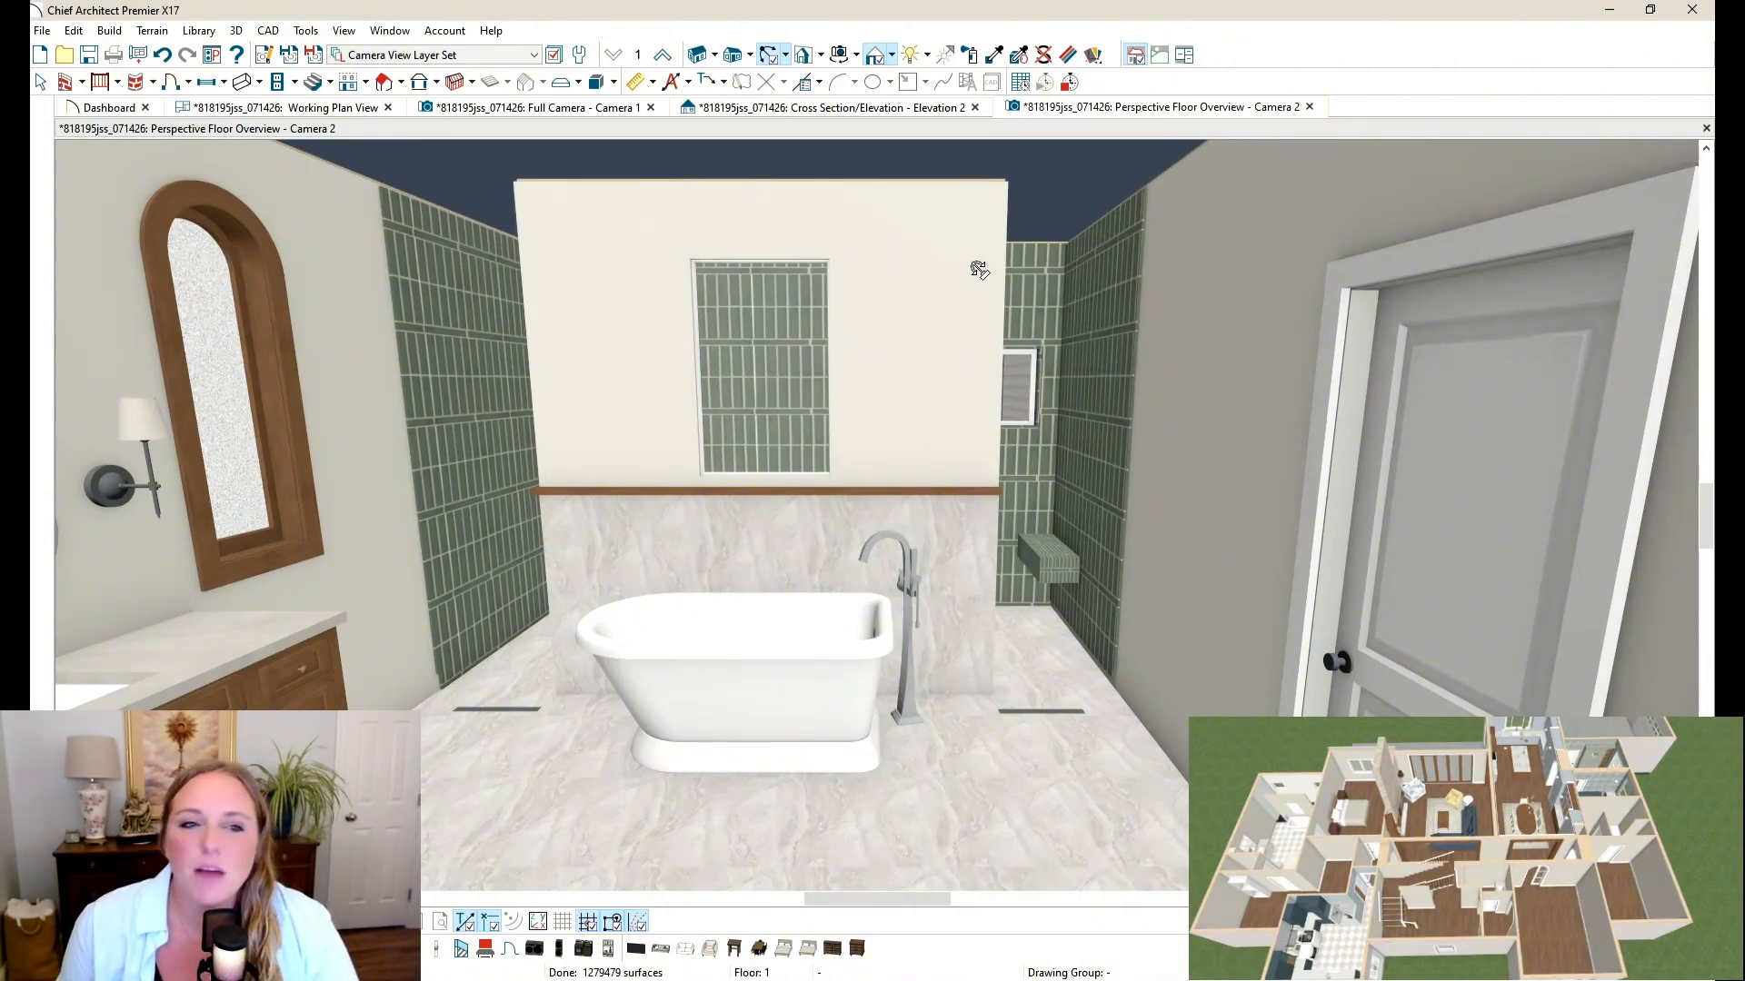
{"action": "left_click", "coordinate": [591, 110]}
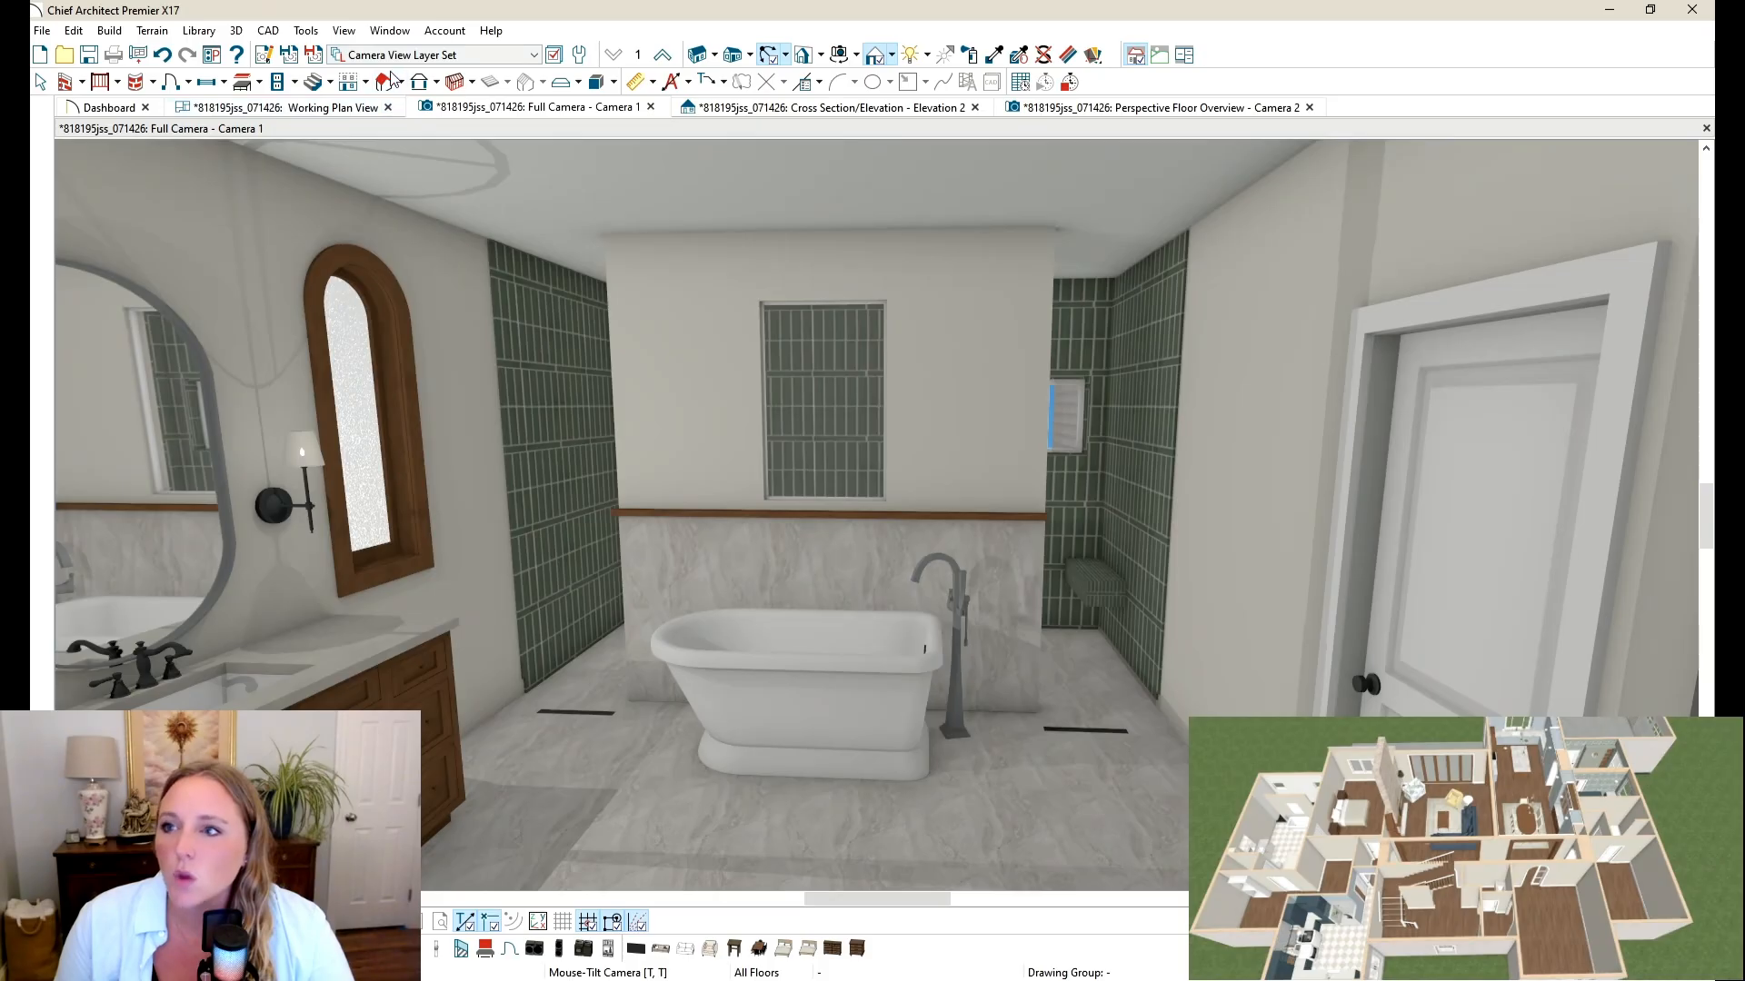
Step: In the working plan, change the shower bench's corner type to Diagonal Front
{"action": "left_click", "coordinate": [311, 109]}
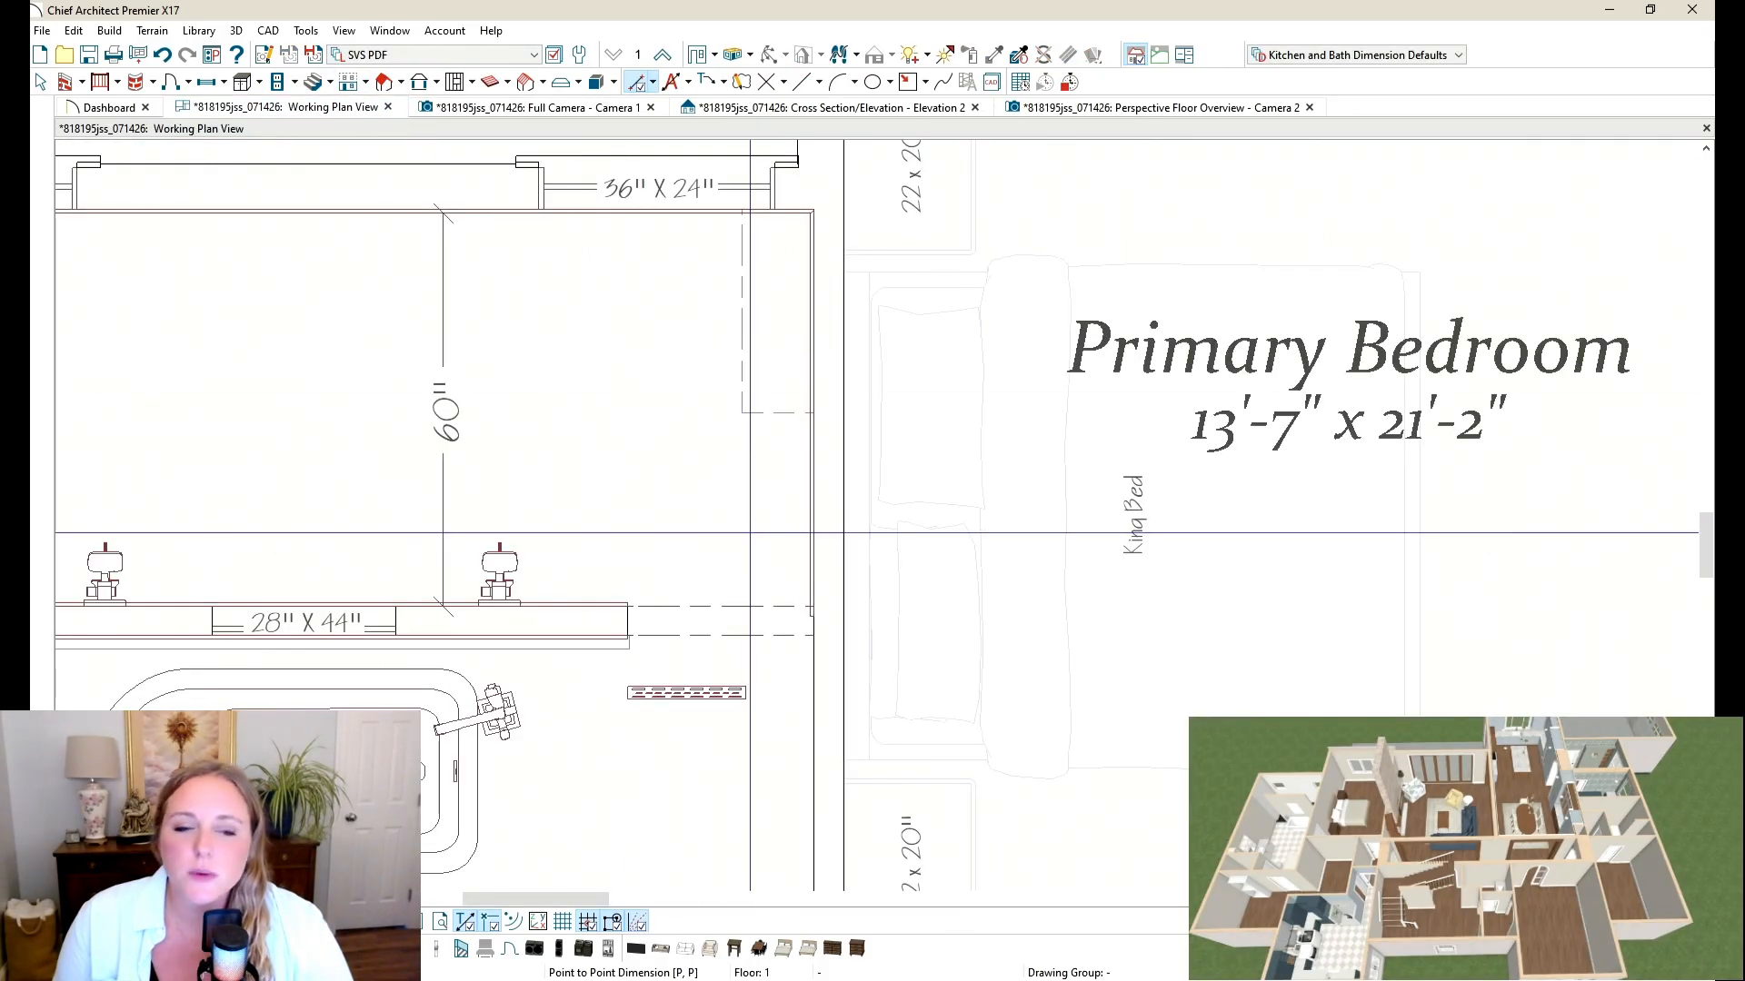
{"action": "scroll", "coordinate": [1082, 497], "scroll_direction": "down", "scroll_amount": 2}
{"action": "left_click", "coordinate": [42, 84]}
{"action": "scroll", "coordinate": [909, 409], "scroll_direction": "up", "scroll_amount": 1}
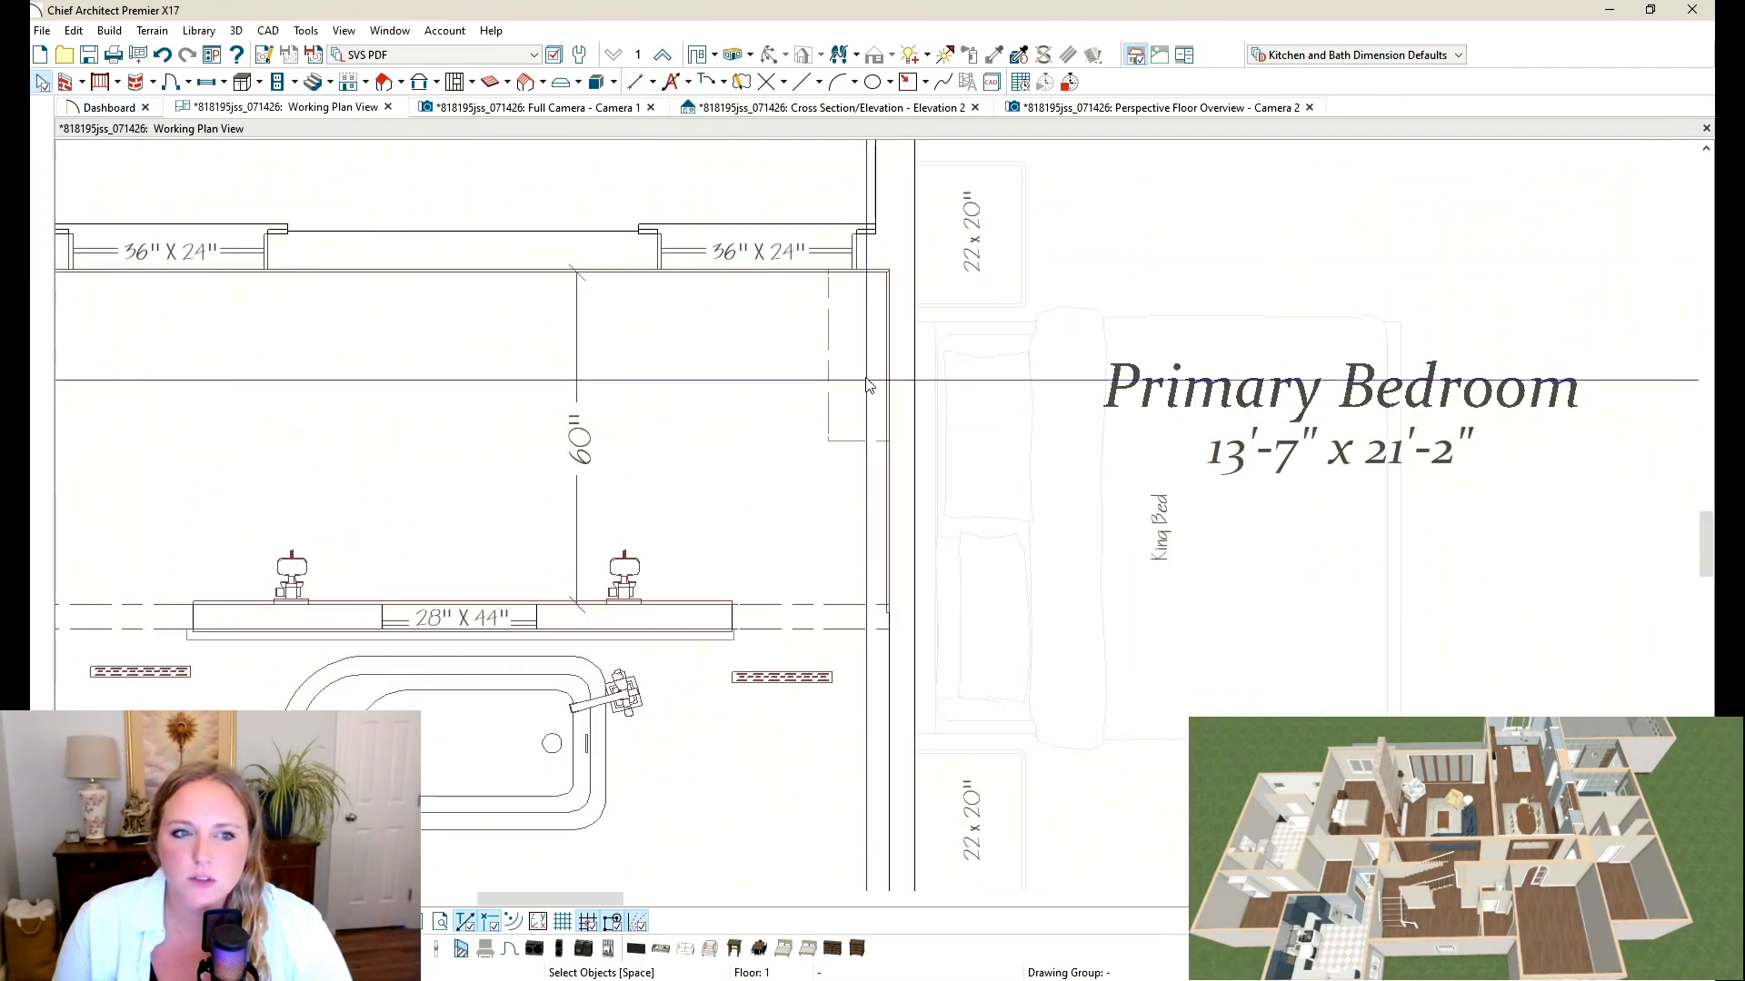
{"action": "left_click", "coordinate": [862, 373]}
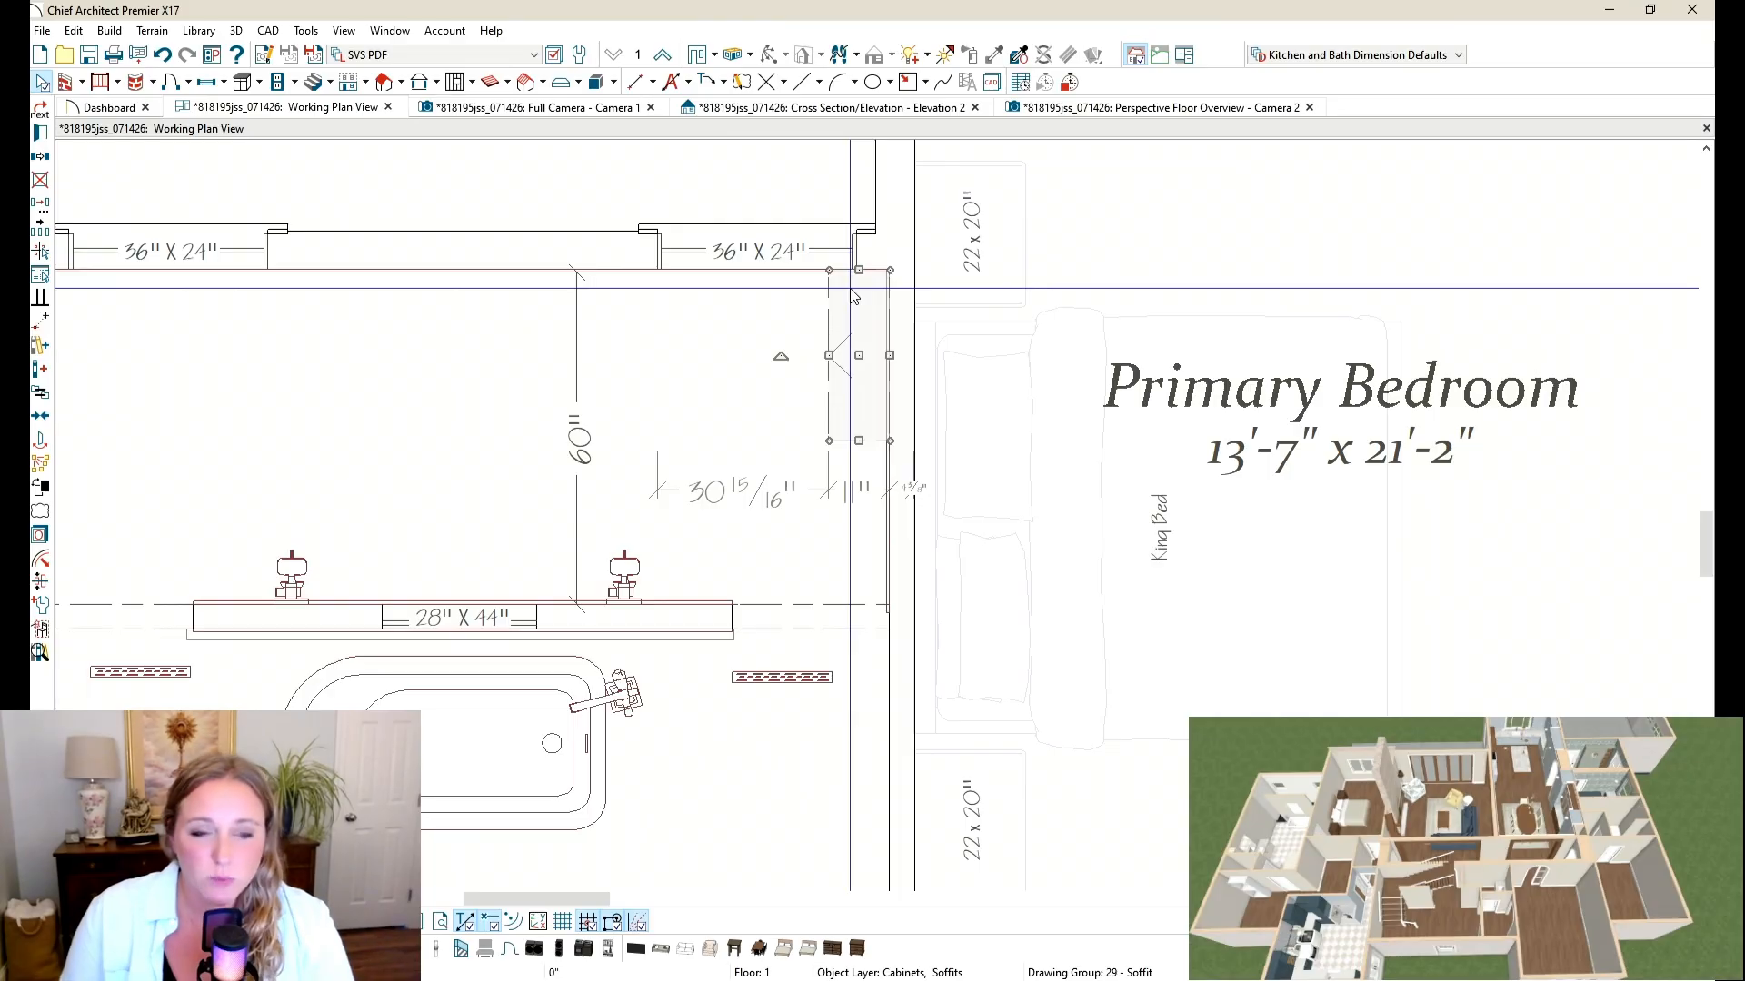
{"action": "key", "text": "ctrl+e"}
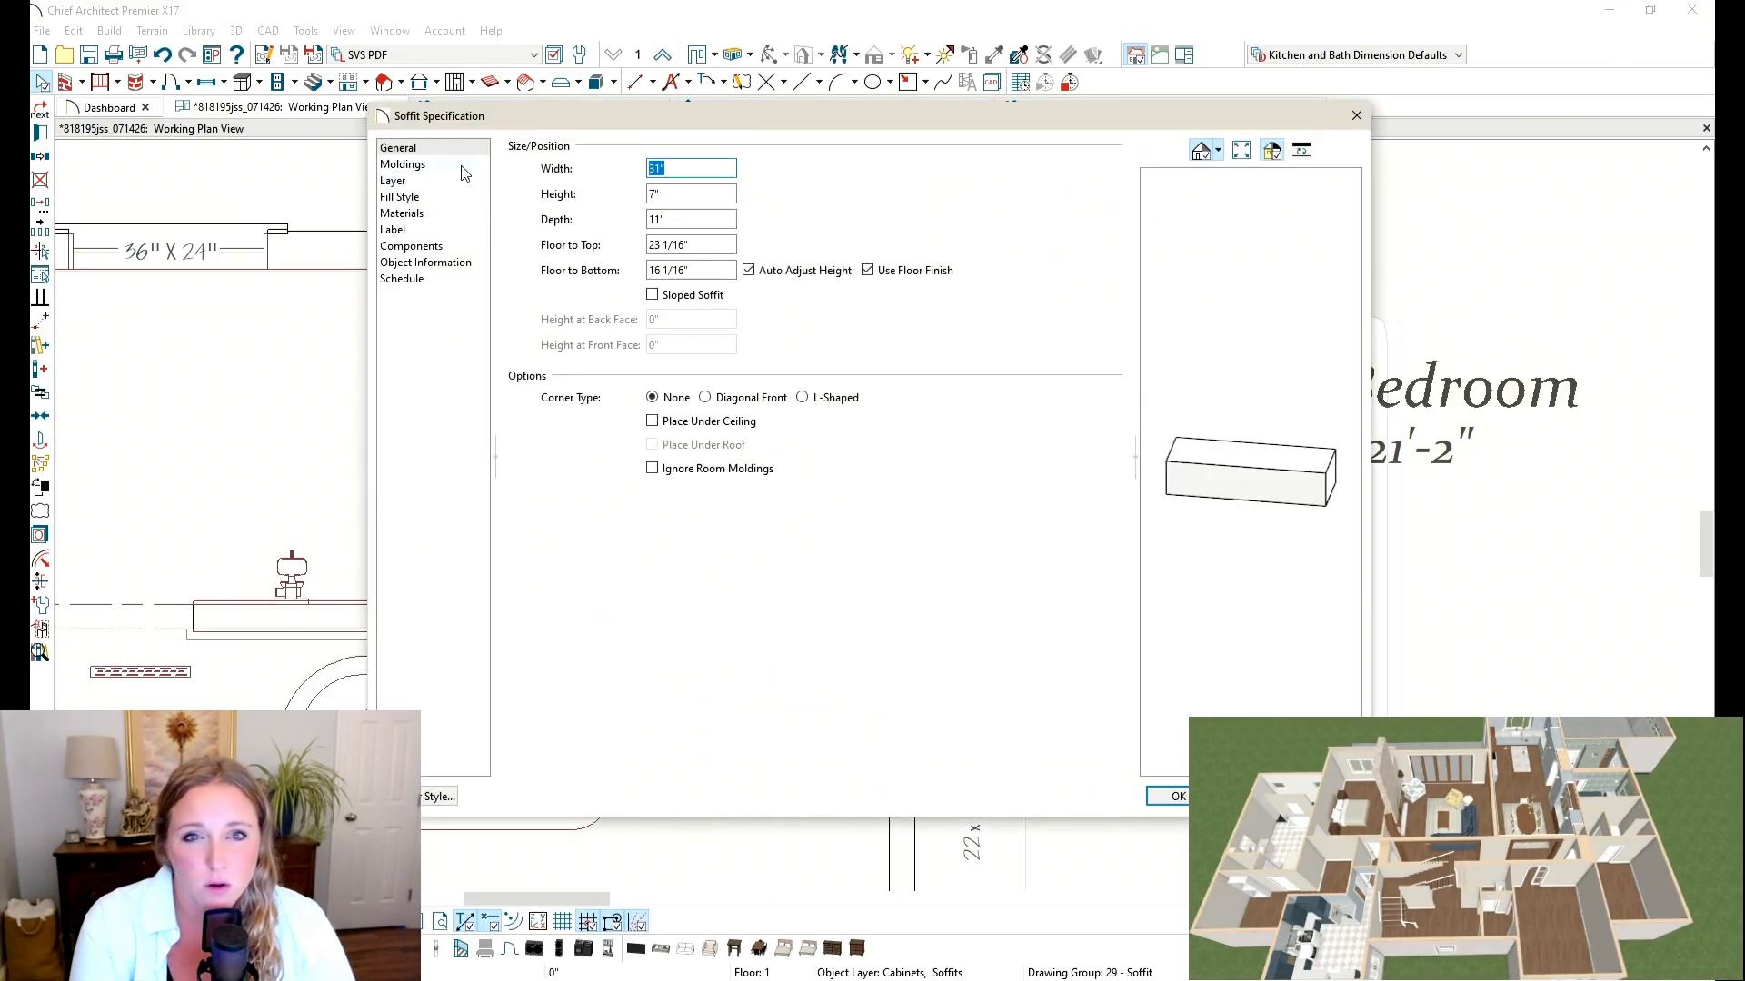
{"action": "left_click", "coordinate": [718, 397]}
{"action": "left_click", "coordinate": [1172, 796]}
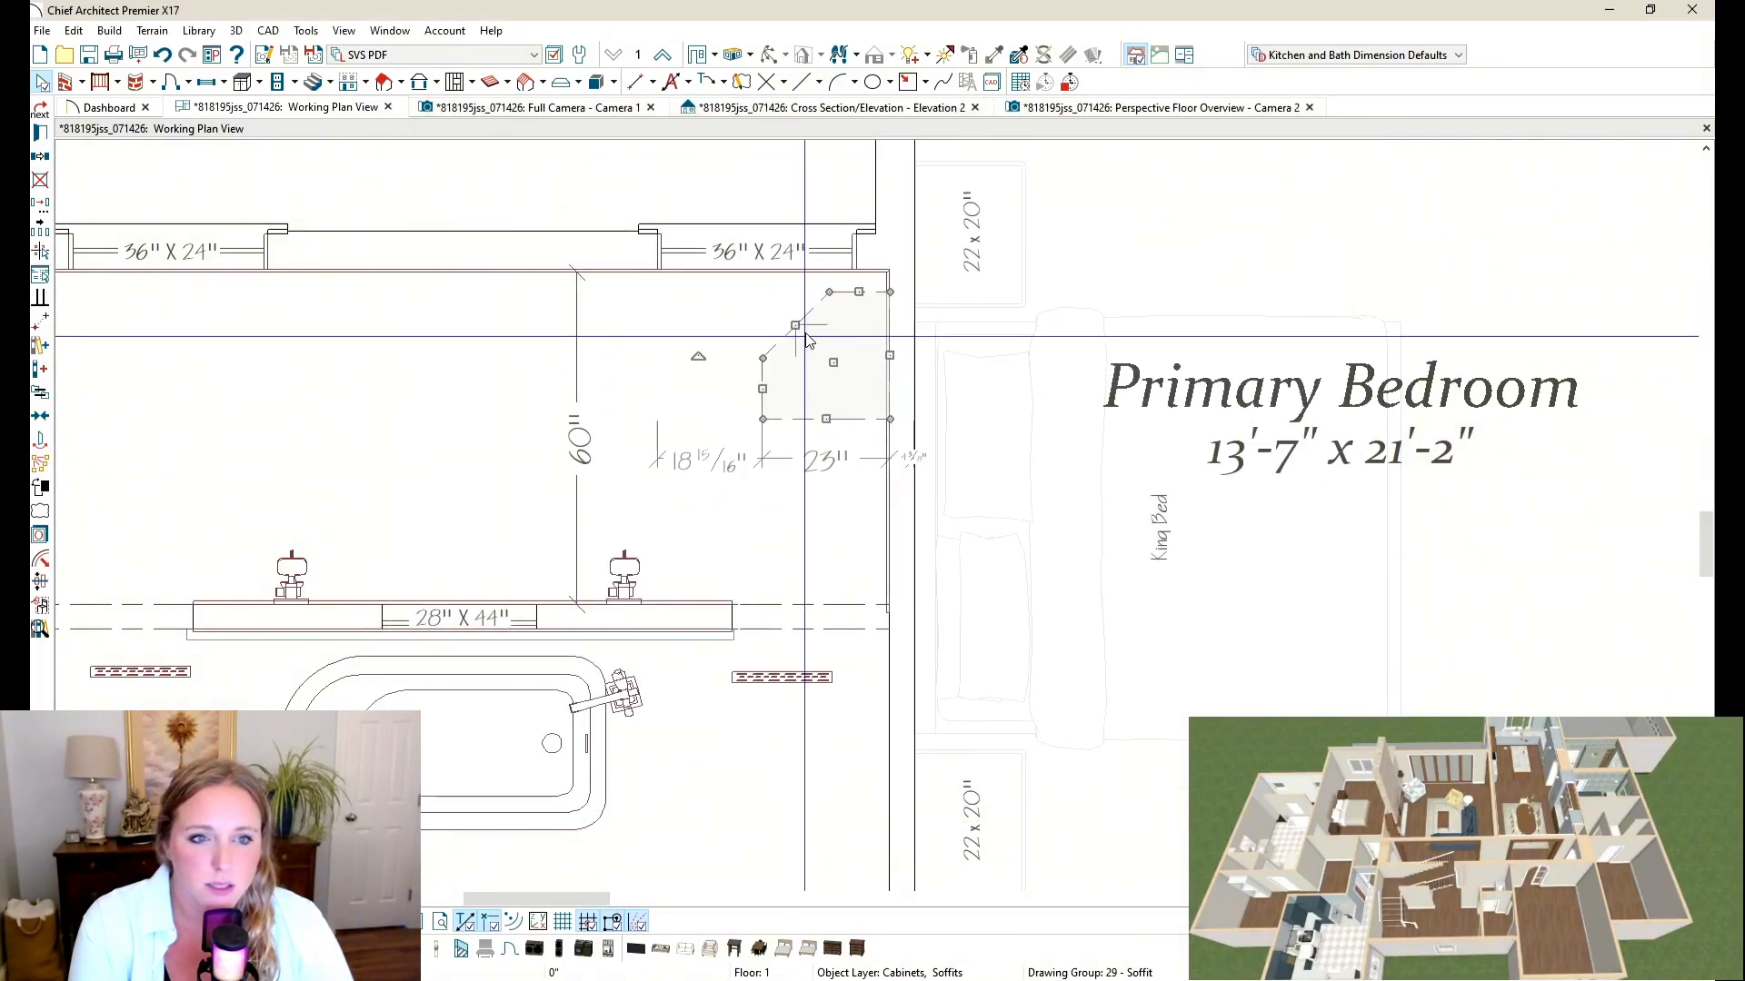
Step: Rotate the diagonal bench 90° so it faces into the shower and move it tight against the window wall
{"action": "left_click_drag", "start_coordinate": [796, 325], "coordinate": [778, 386]}
{"action": "key", "text": "Up"}
{"action": "key", "text": "Up"}
{"action": "key", "text": "Up"}
{"action": "key", "text": "Up"}
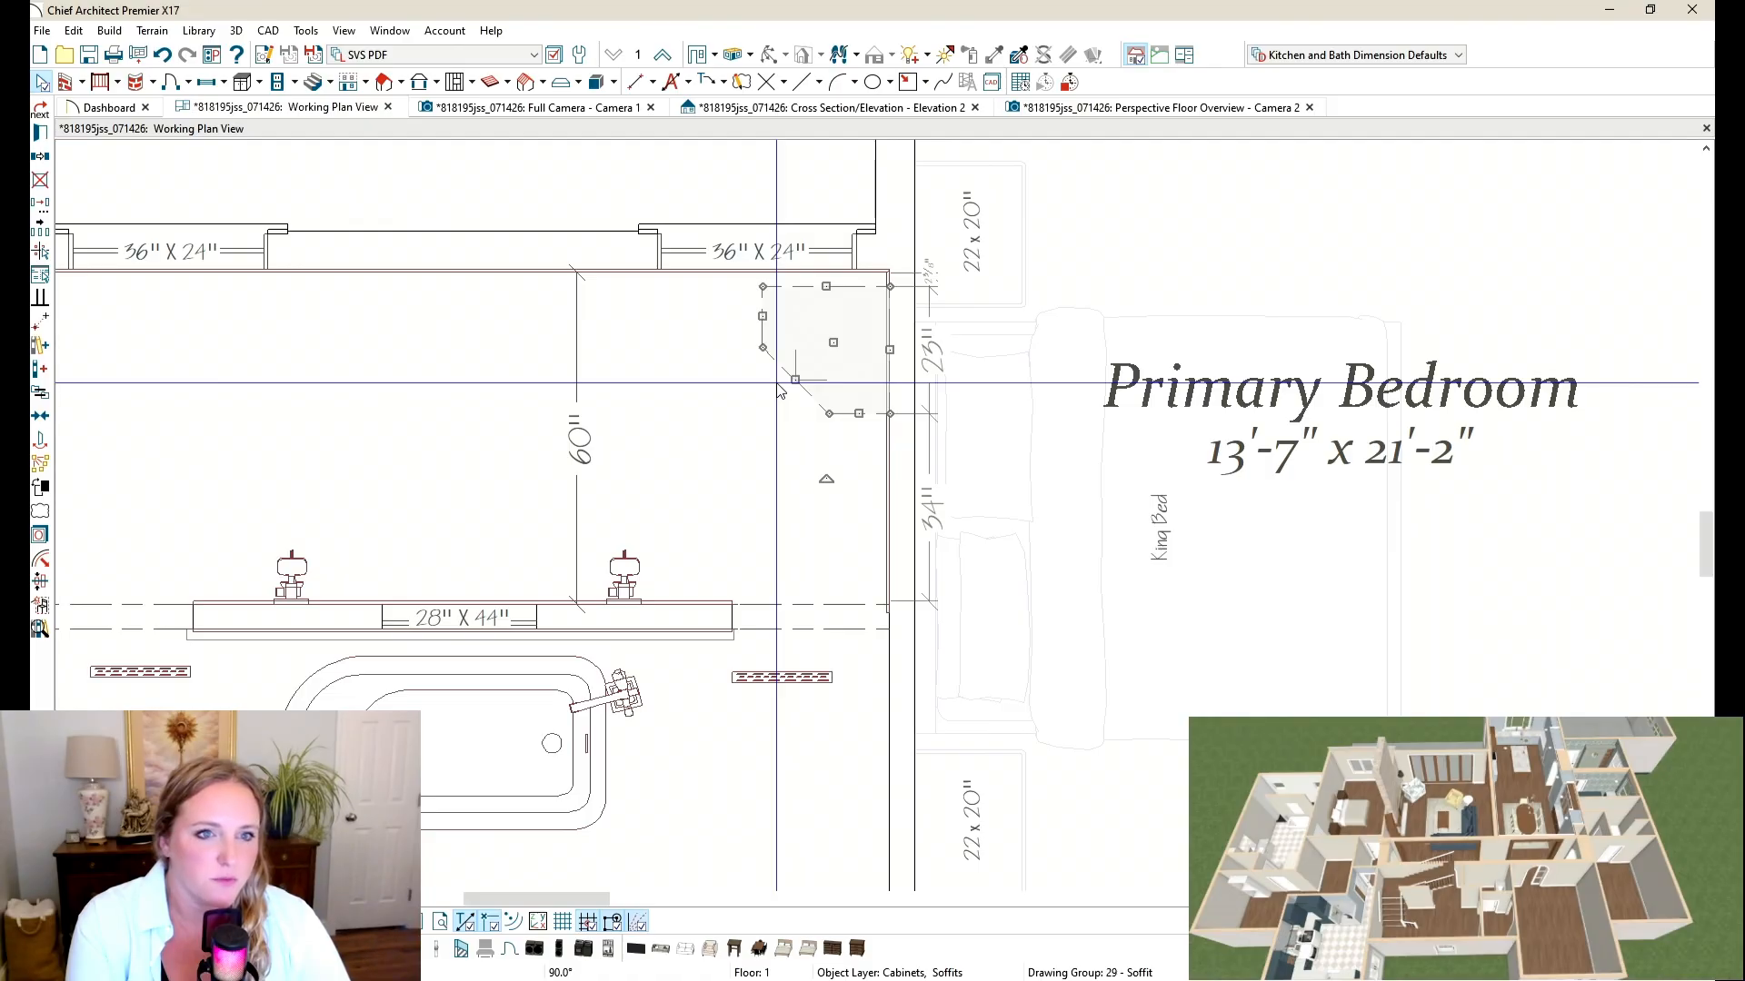
Step: Check the diagonal corner bench in the perspective overview, the full camera and the working plan
{"action": "left_click", "coordinate": [1074, 109]}
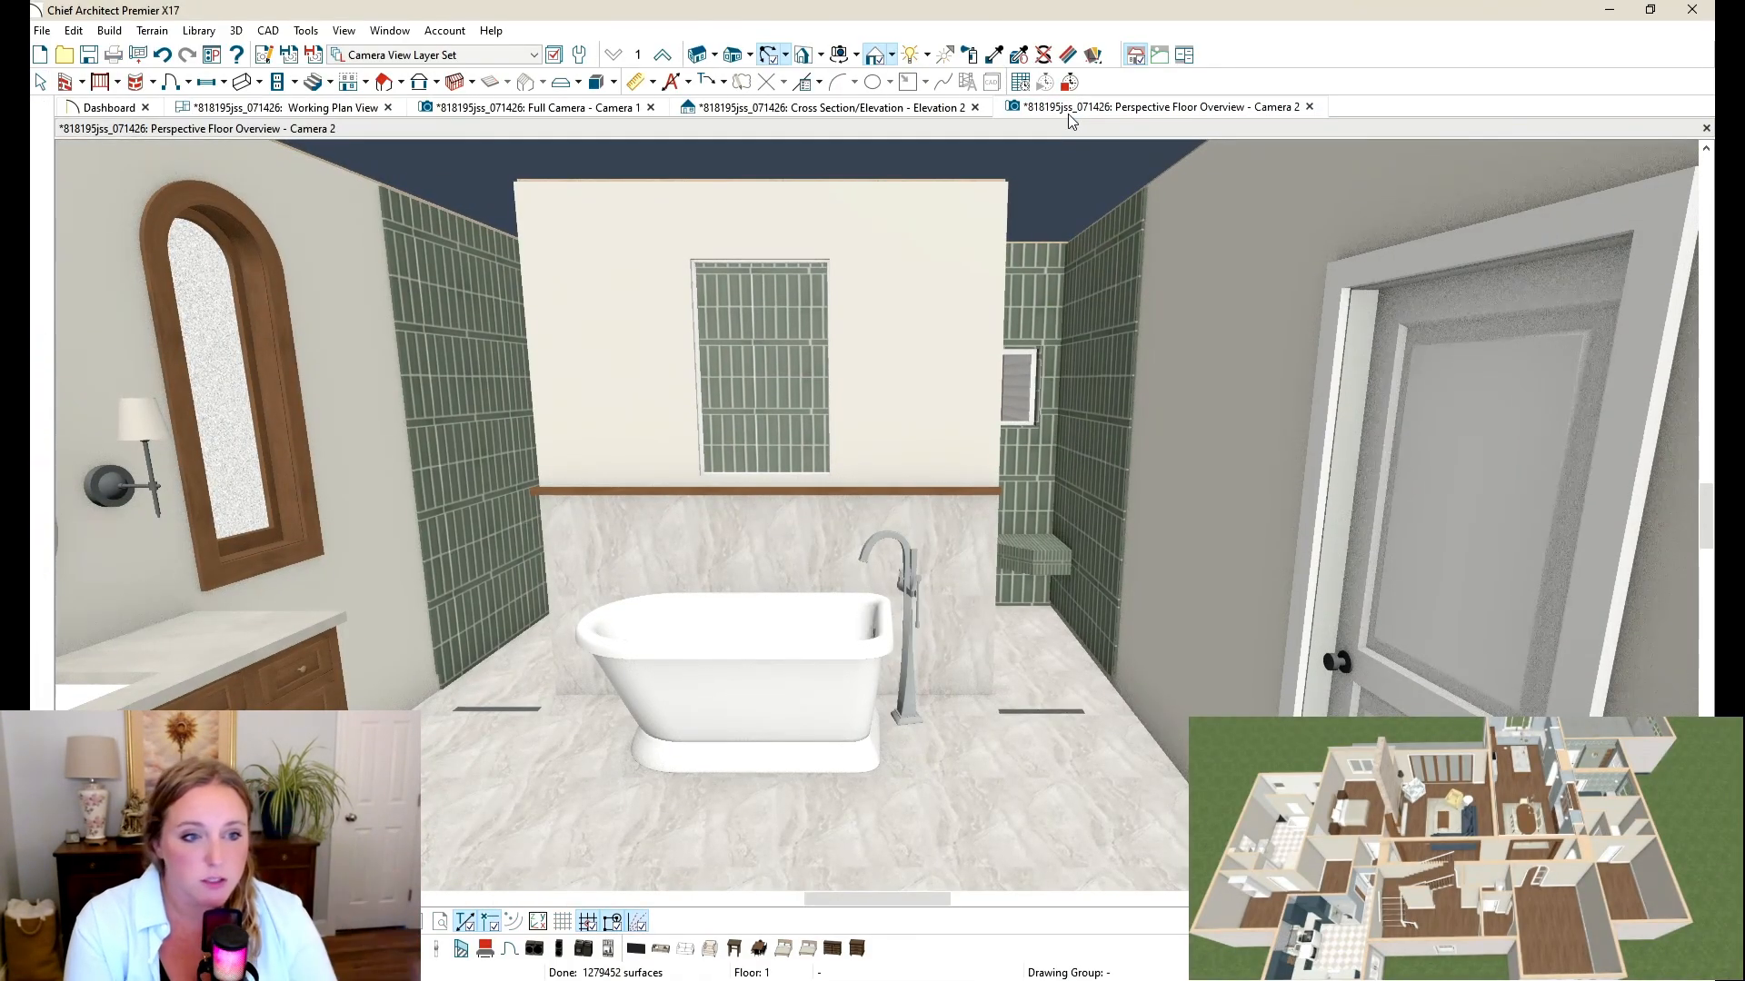
{"action": "left_click", "coordinate": [548, 112]}
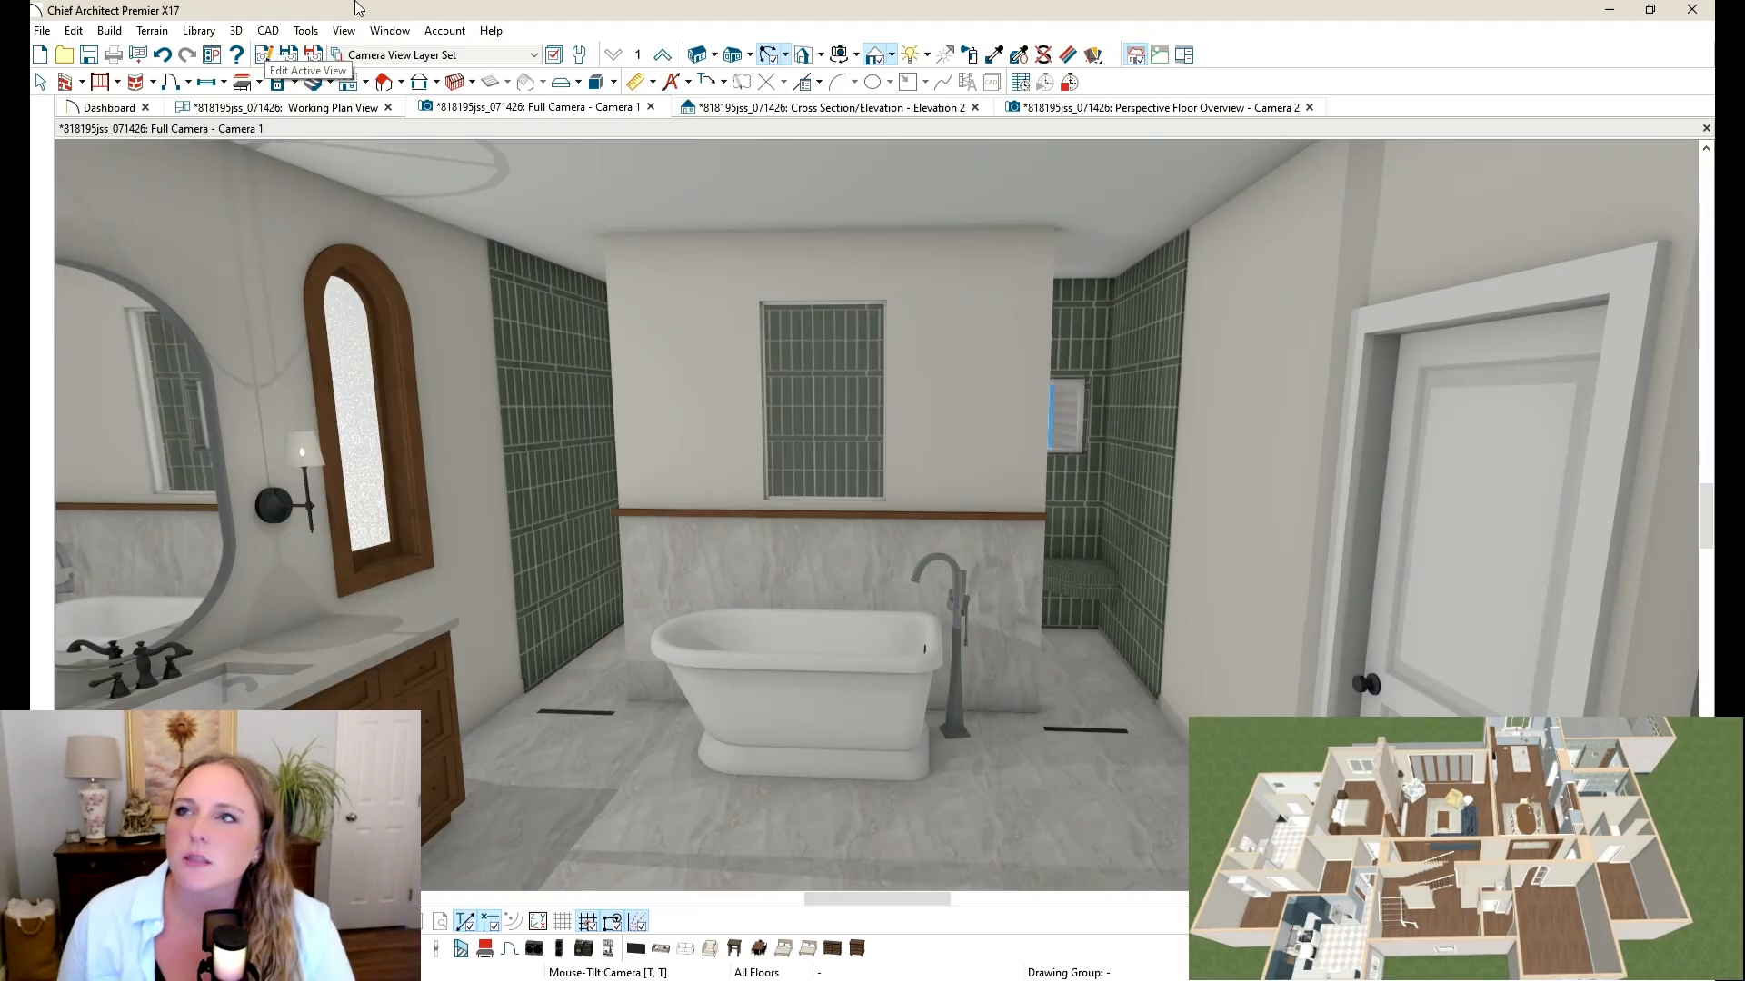
{"action": "left_click", "coordinate": [278, 107]}
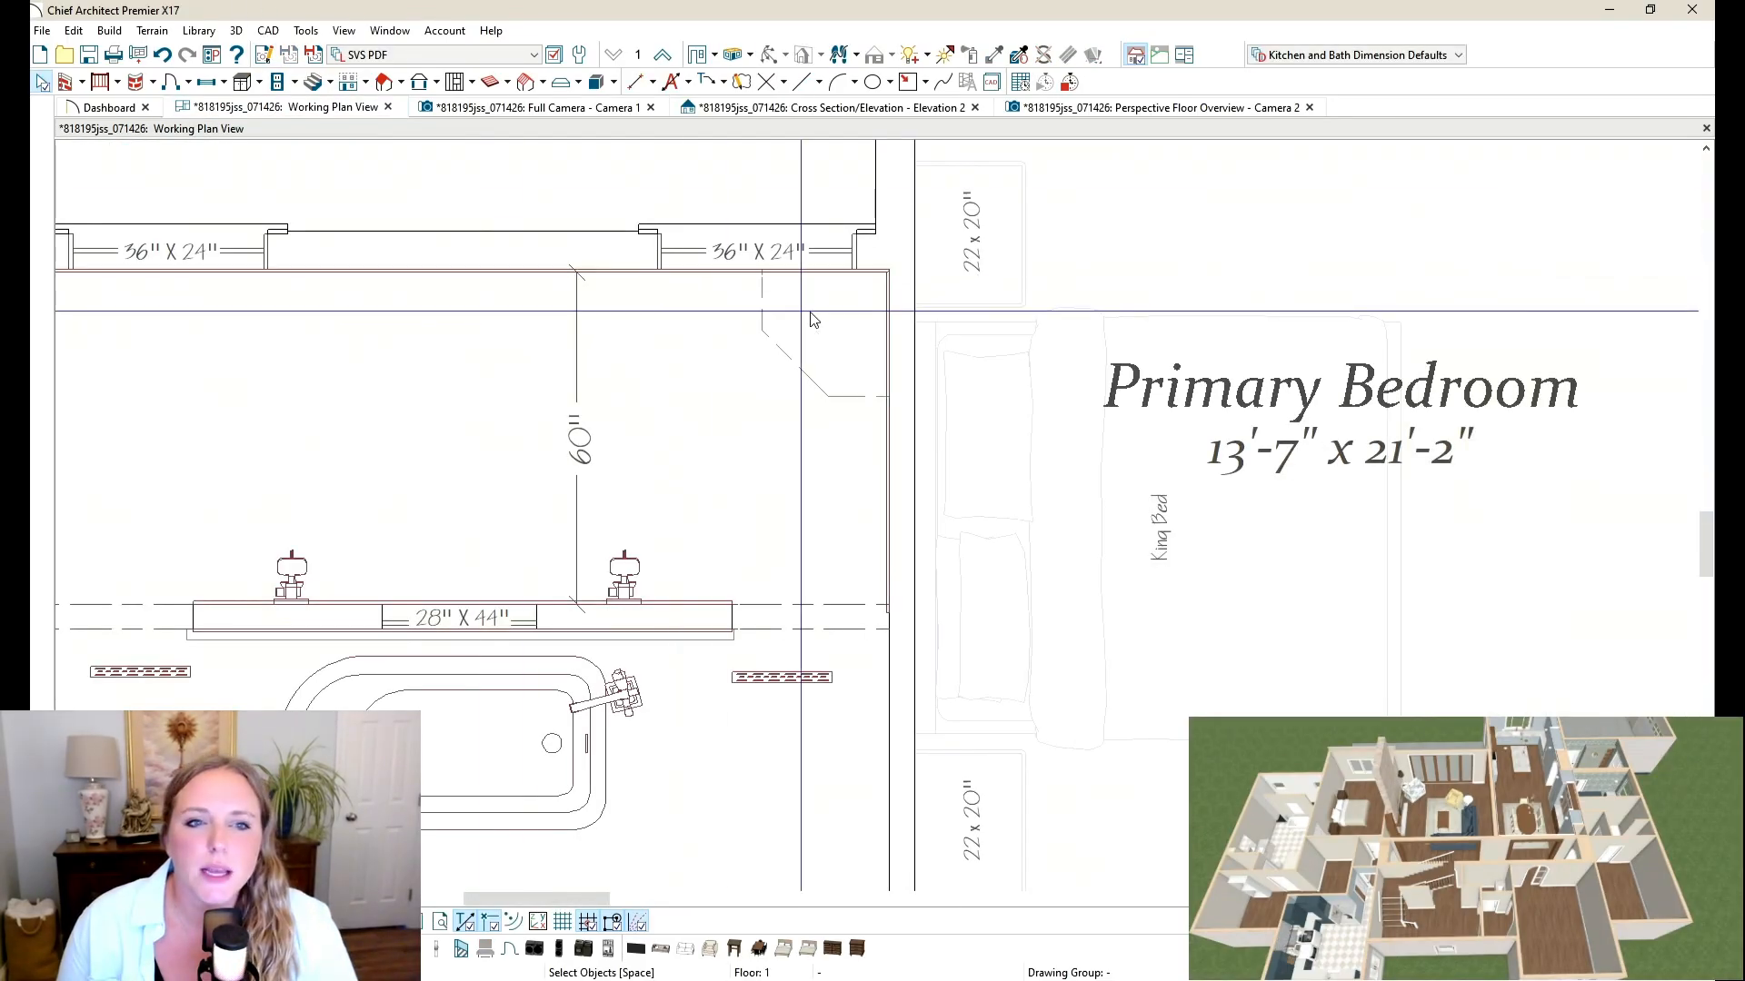
{"action": "left_click_drag", "start_coordinate": [380, 252], "coordinate": [998, 399]}
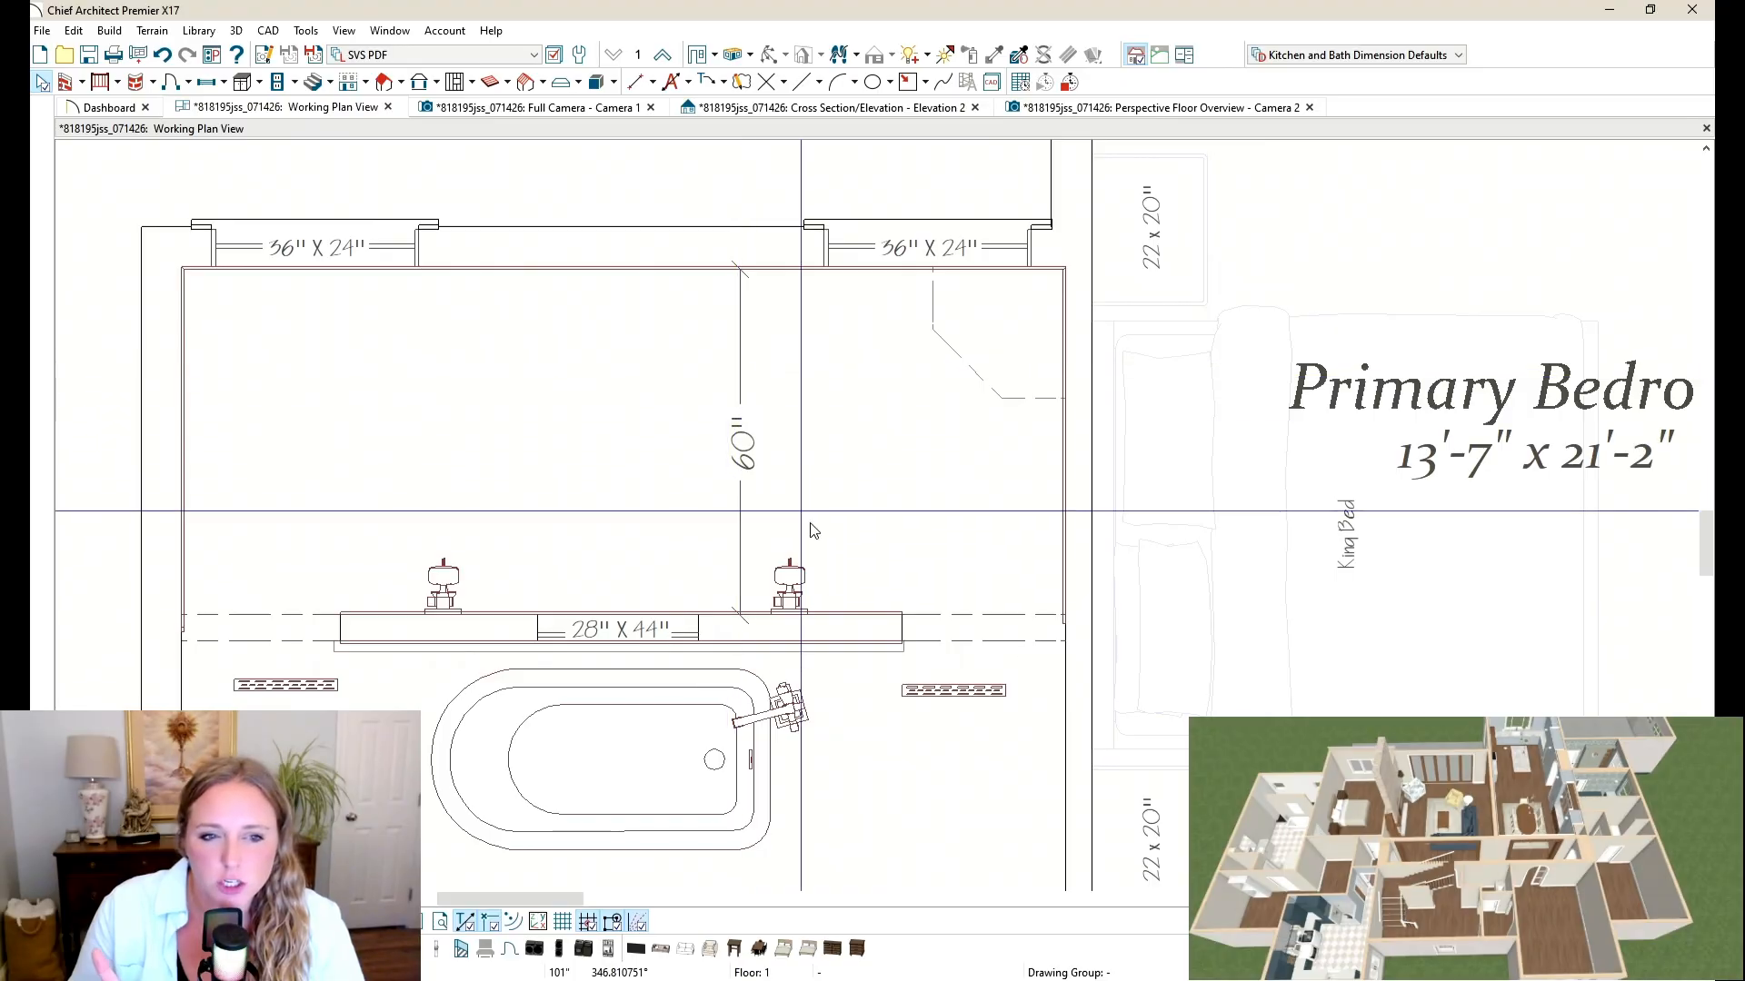
{"action": "left_click", "coordinate": [1193, 109]}
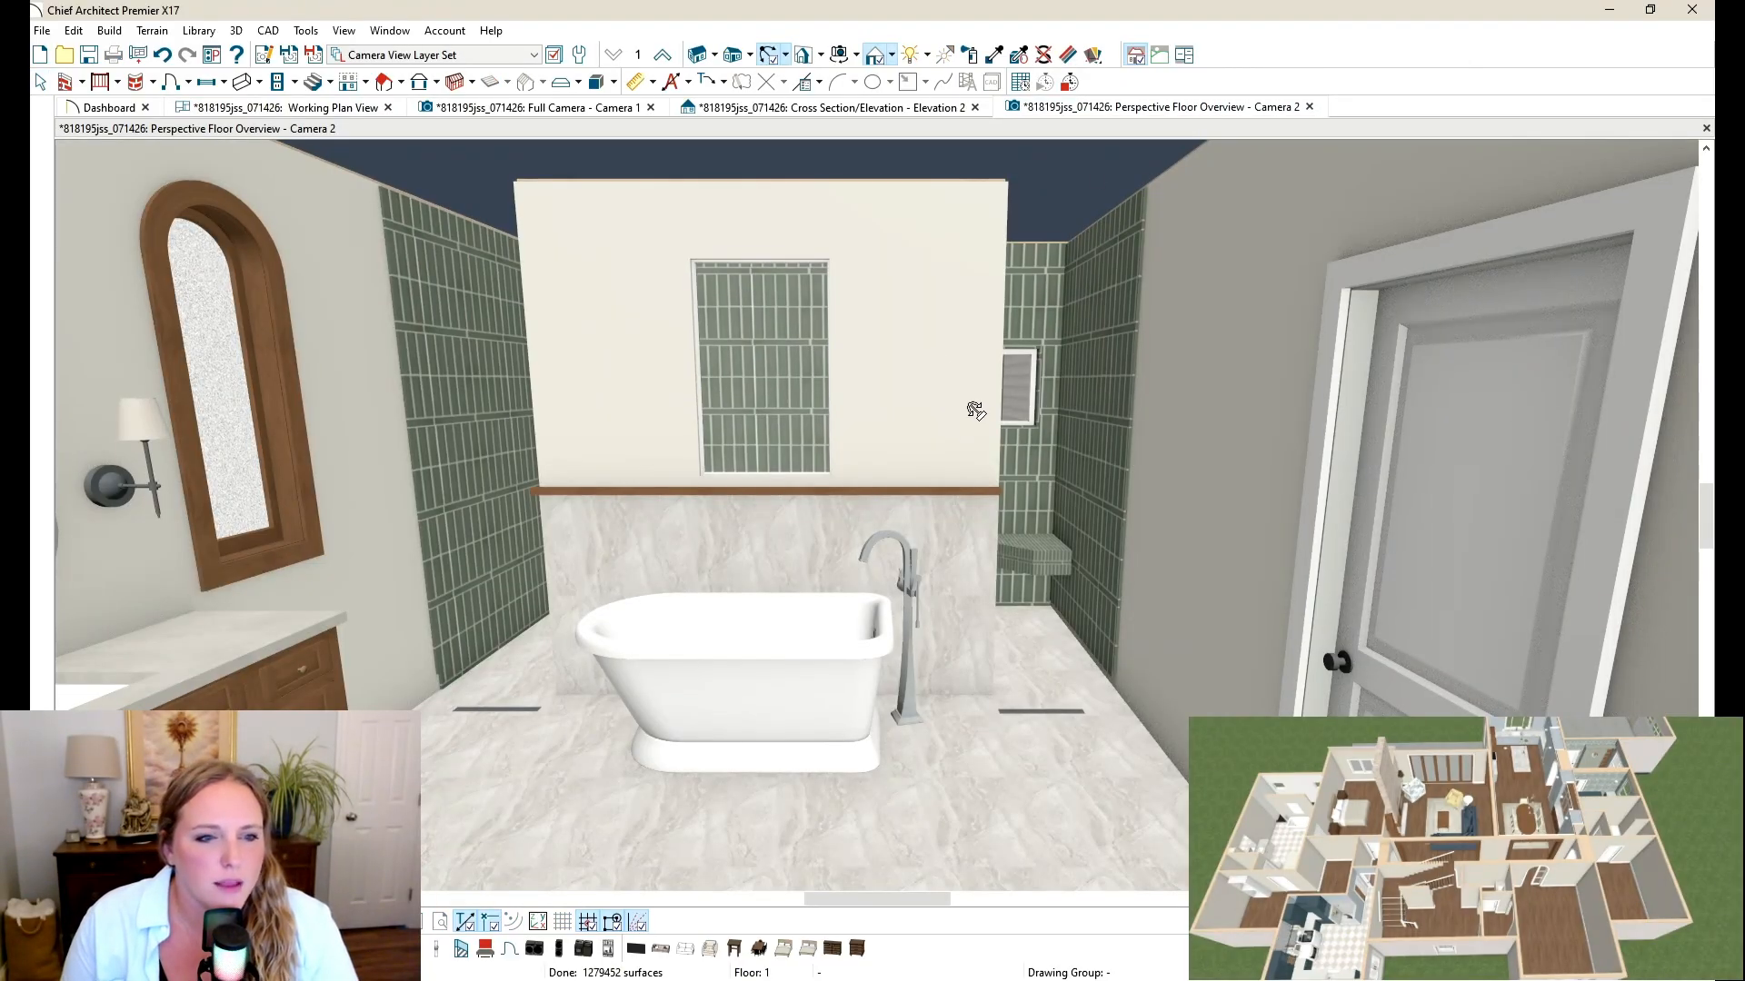
{"action": "left_click_drag", "start_coordinate": [948, 454], "coordinate": [967, 447]}
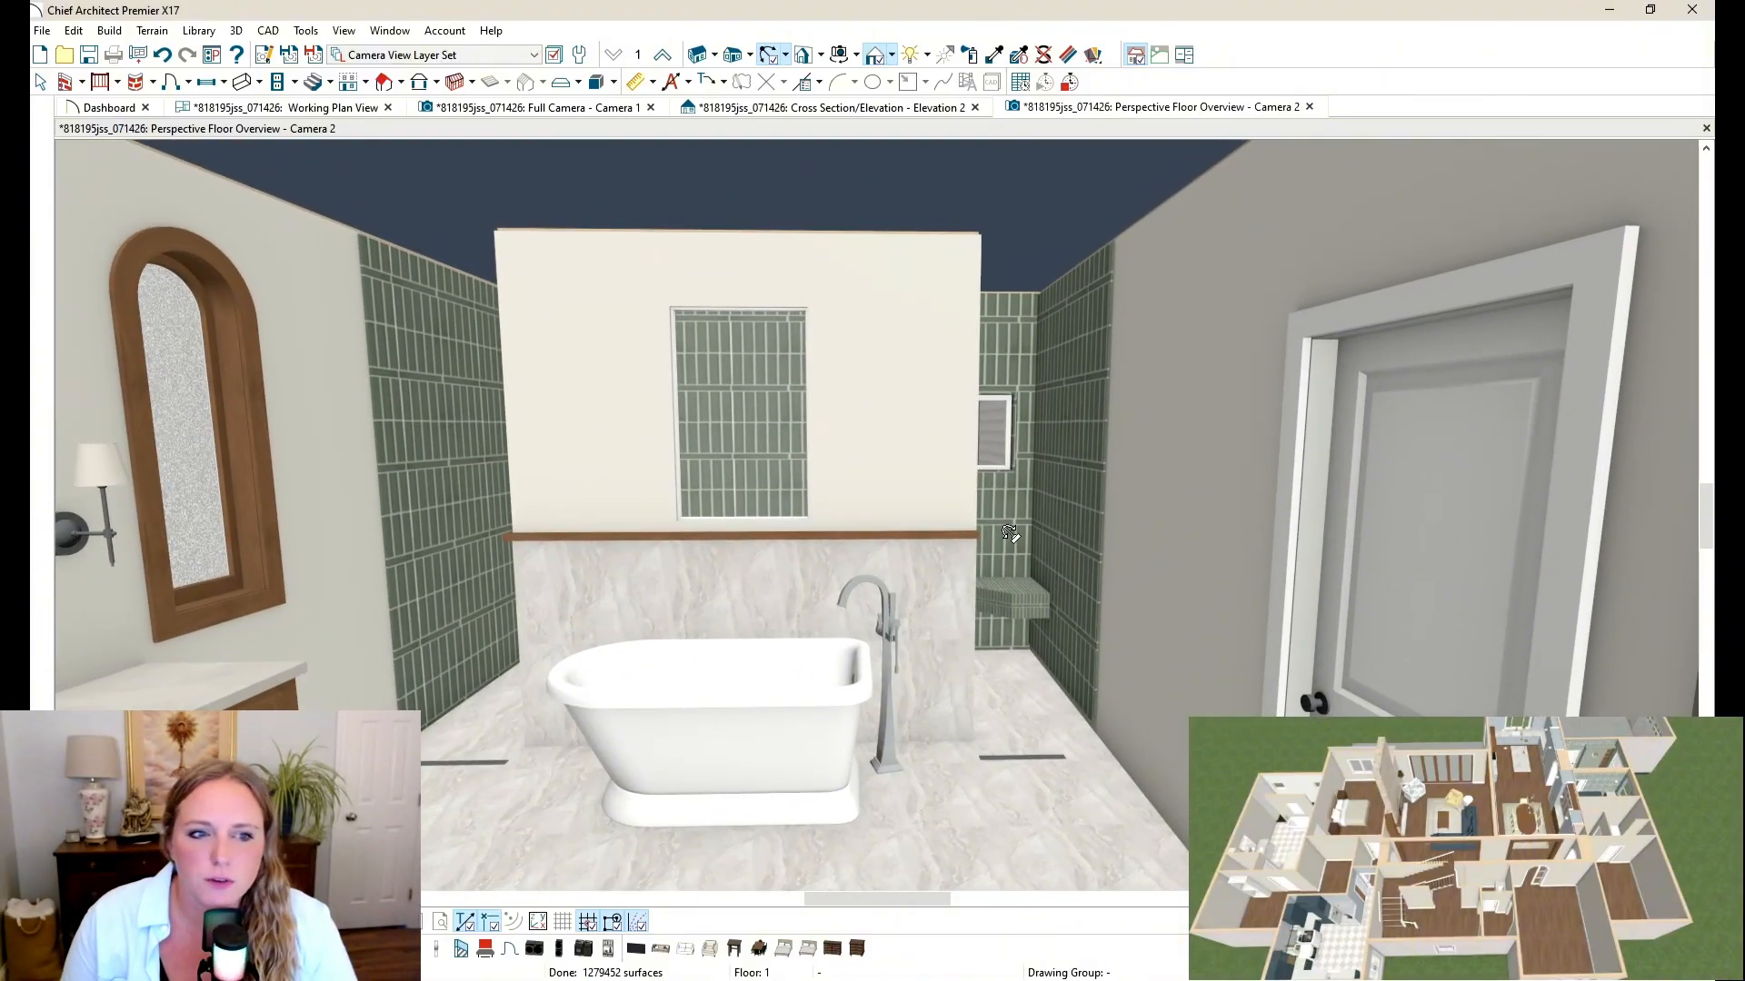
{"action": "middle_click_drag", "start_coordinate": [1014, 532], "coordinate": [1015, 476]}
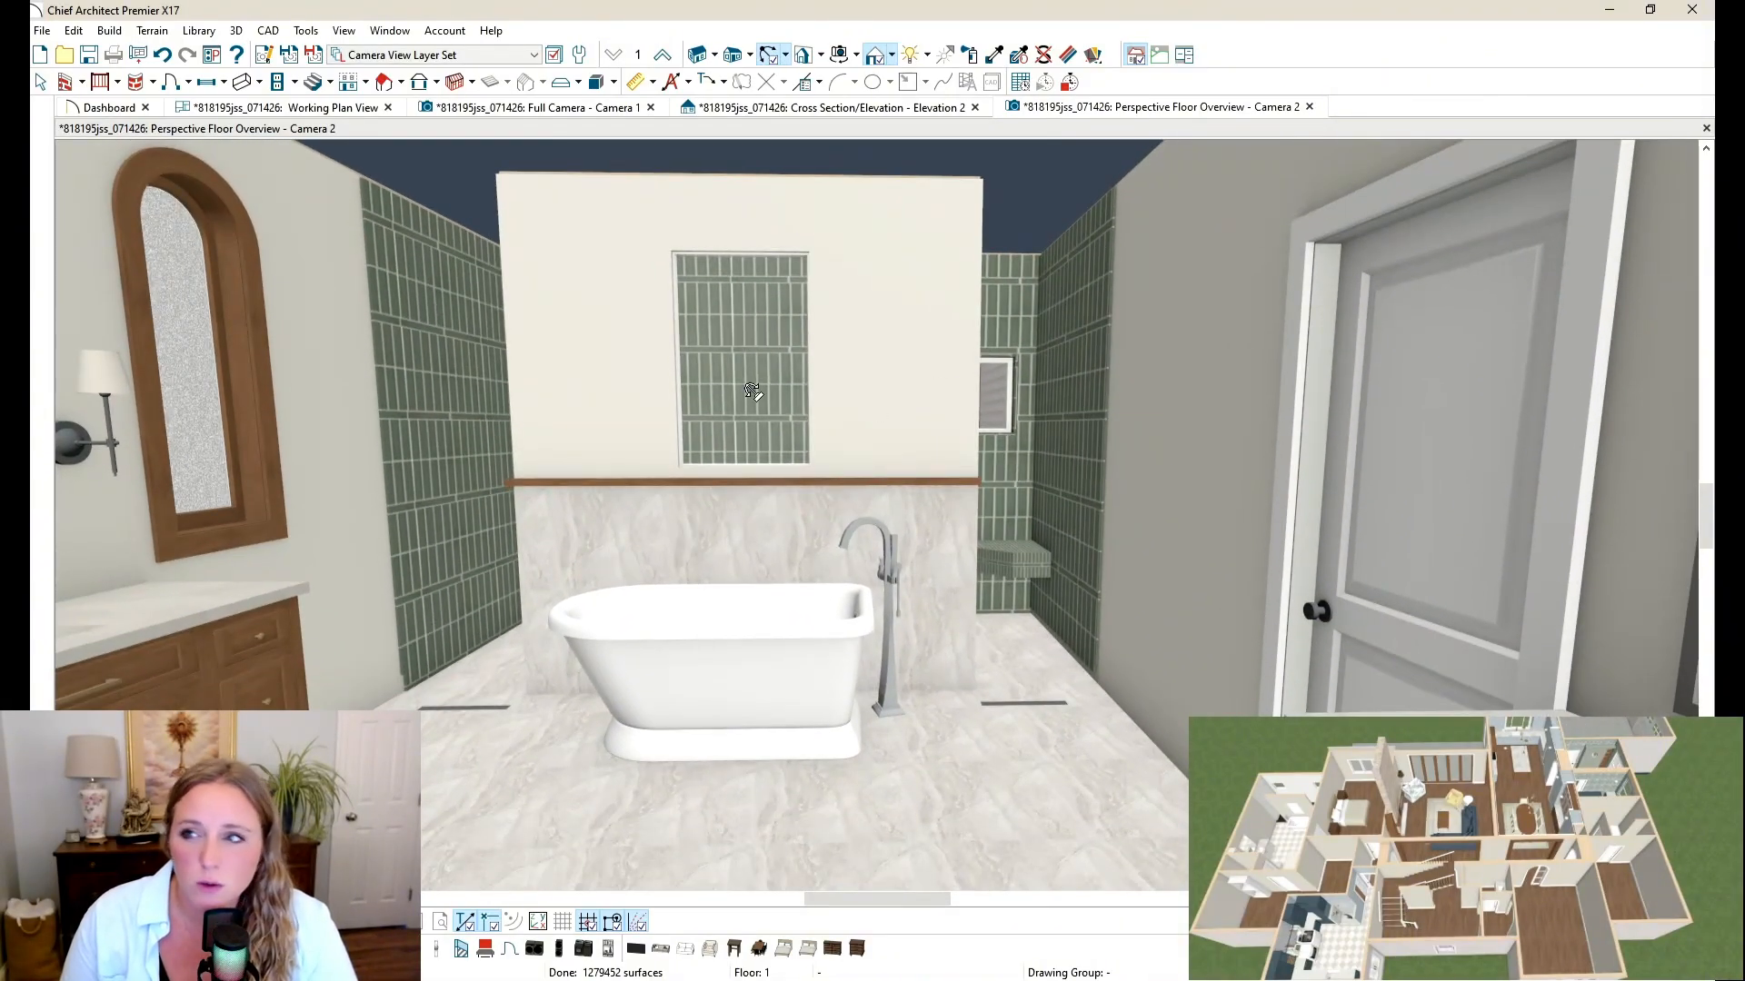
Step: Close the perspective floor overview and look over the vanity, tub wall and corner bench from several angles in the full camera
{"action": "left_click", "coordinate": [1308, 107]}
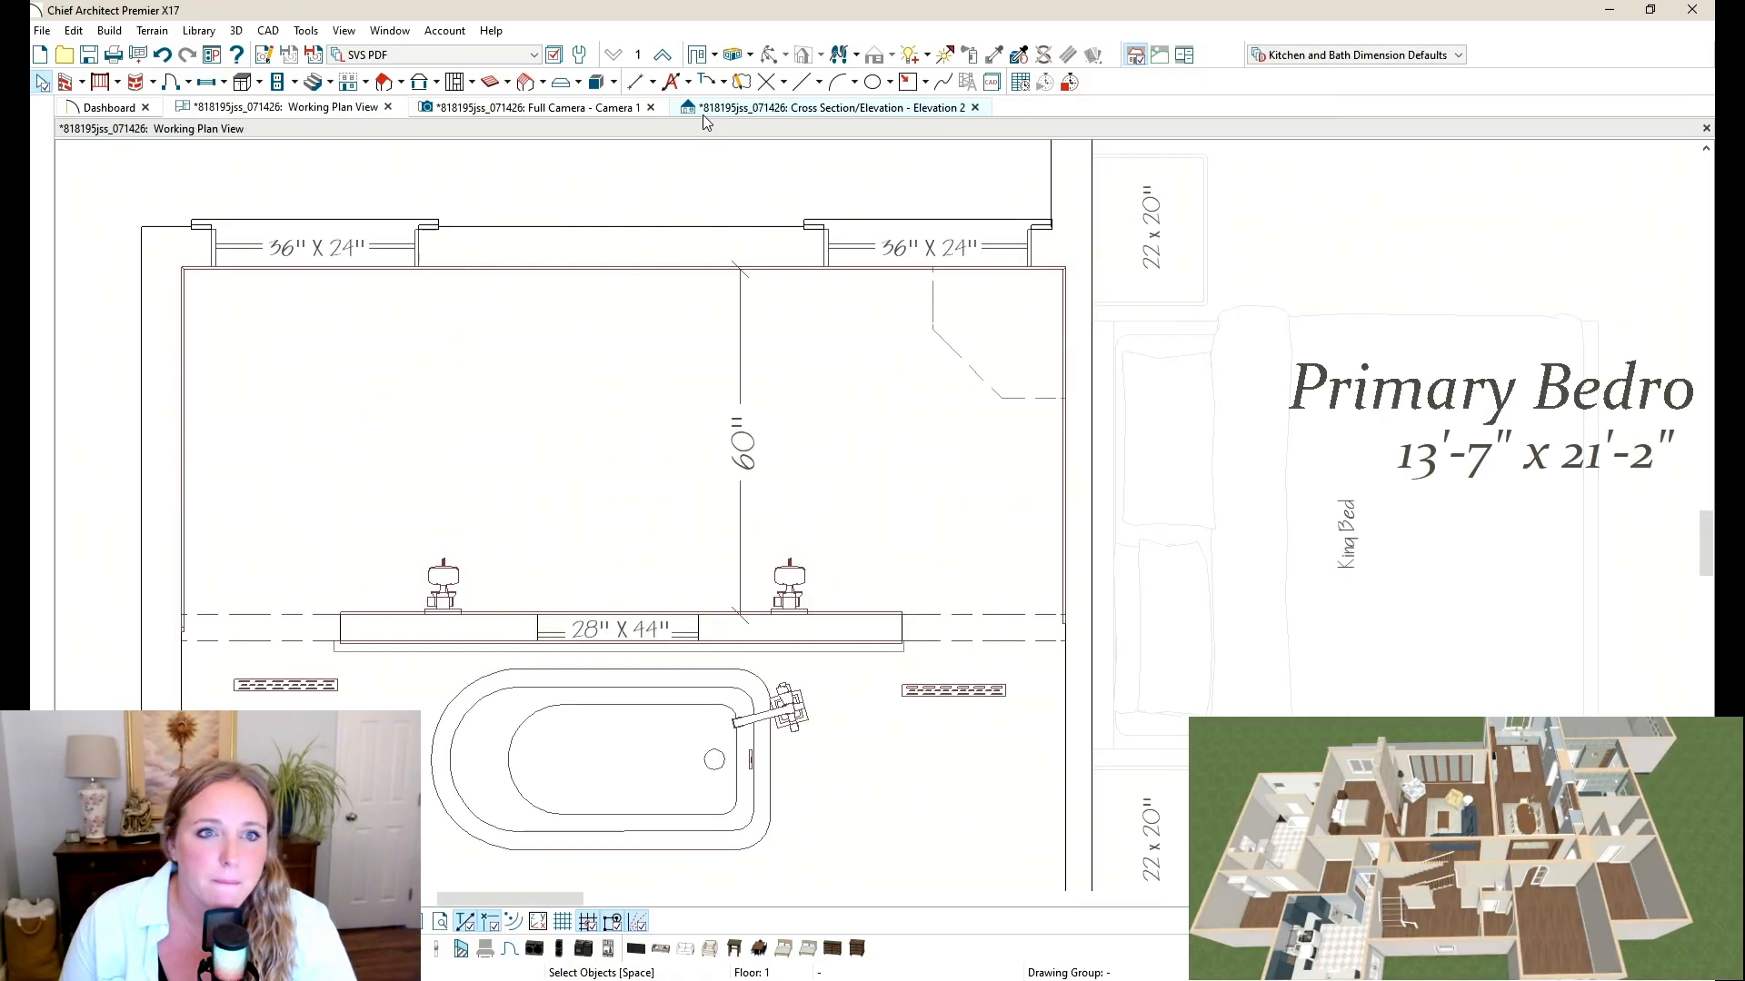
{"action": "left_click", "coordinate": [633, 114]}
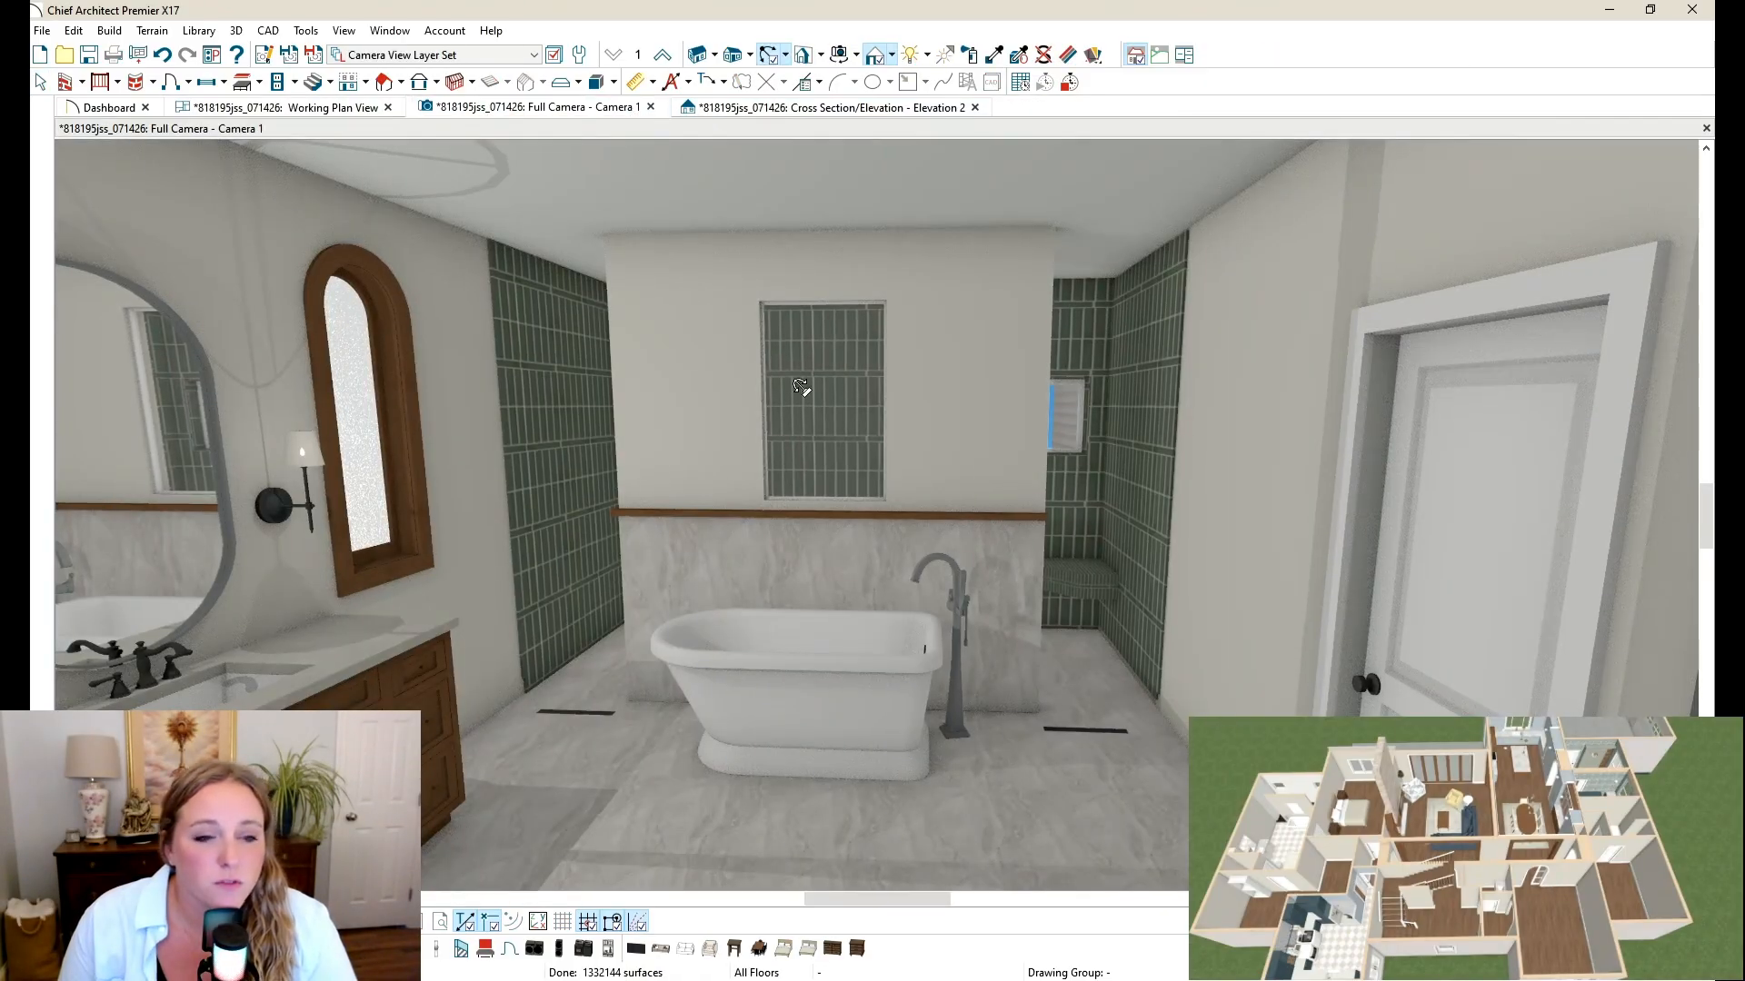
{"action": "left_click", "coordinate": [1000, 54]}
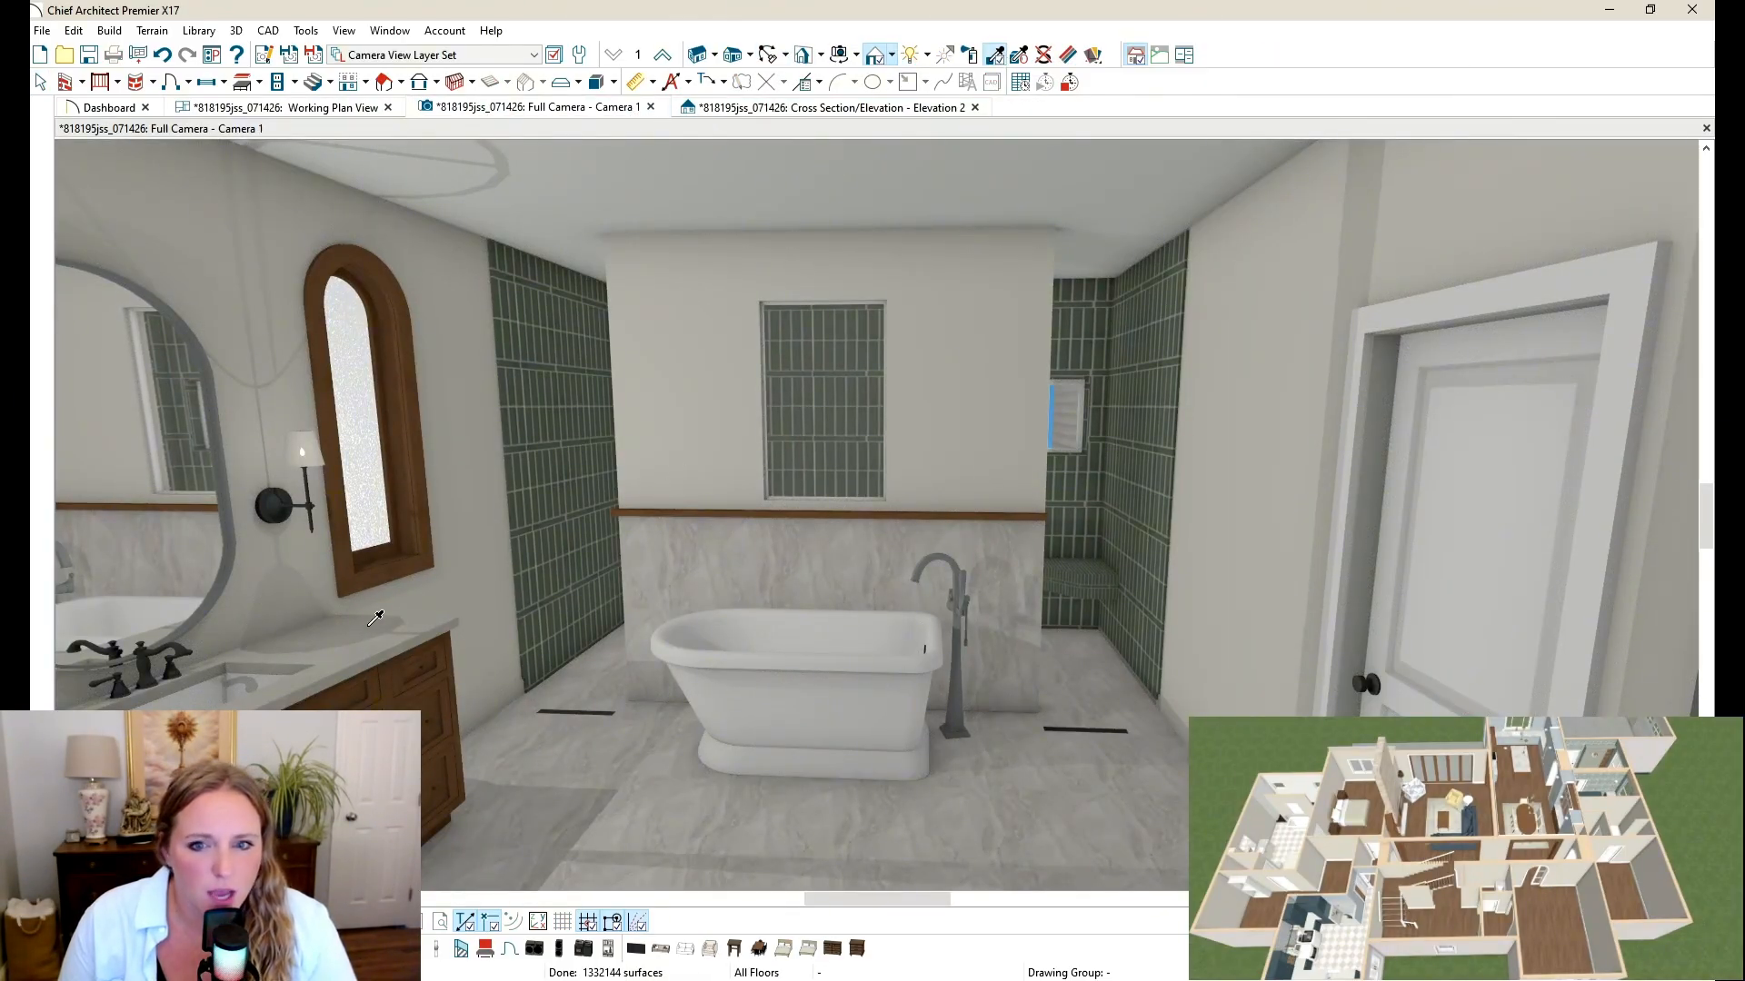
{"action": "left_click_drag", "start_coordinate": [440, 627], "coordinate": [987, 401]}
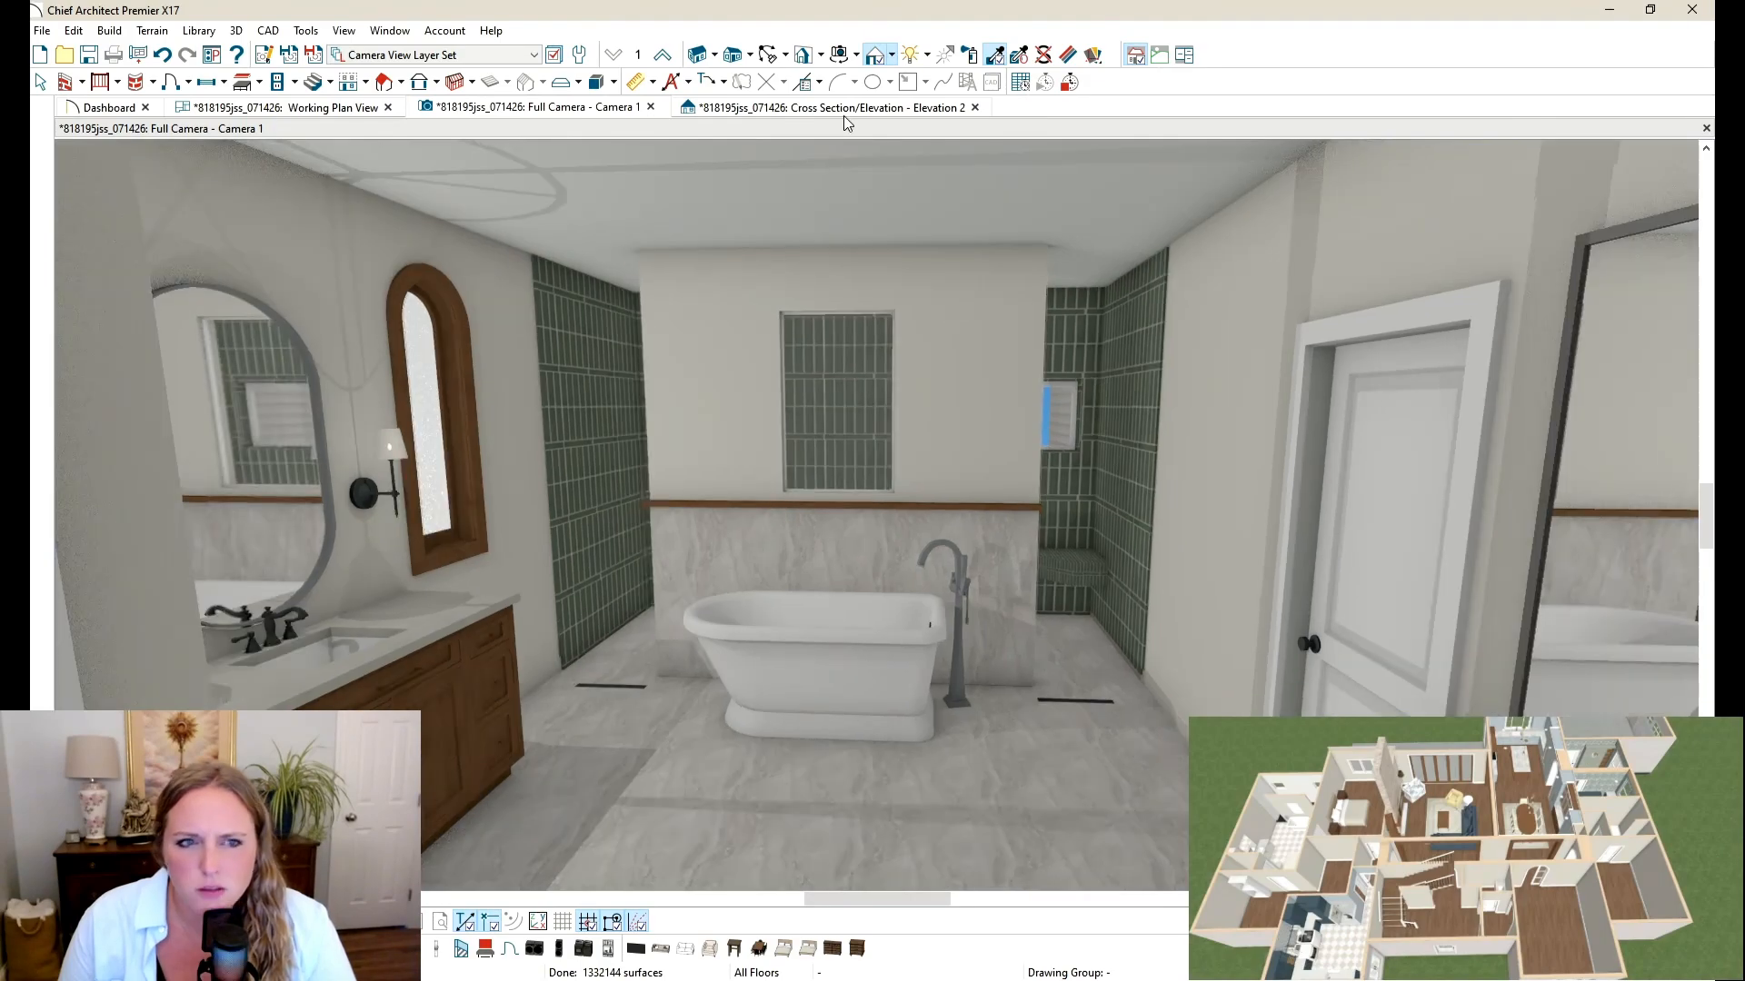
{"action": "left_click", "coordinate": [768, 54]}
{"action": "left_click_drag", "start_coordinate": [845, 433], "coordinate": [828, 433]}
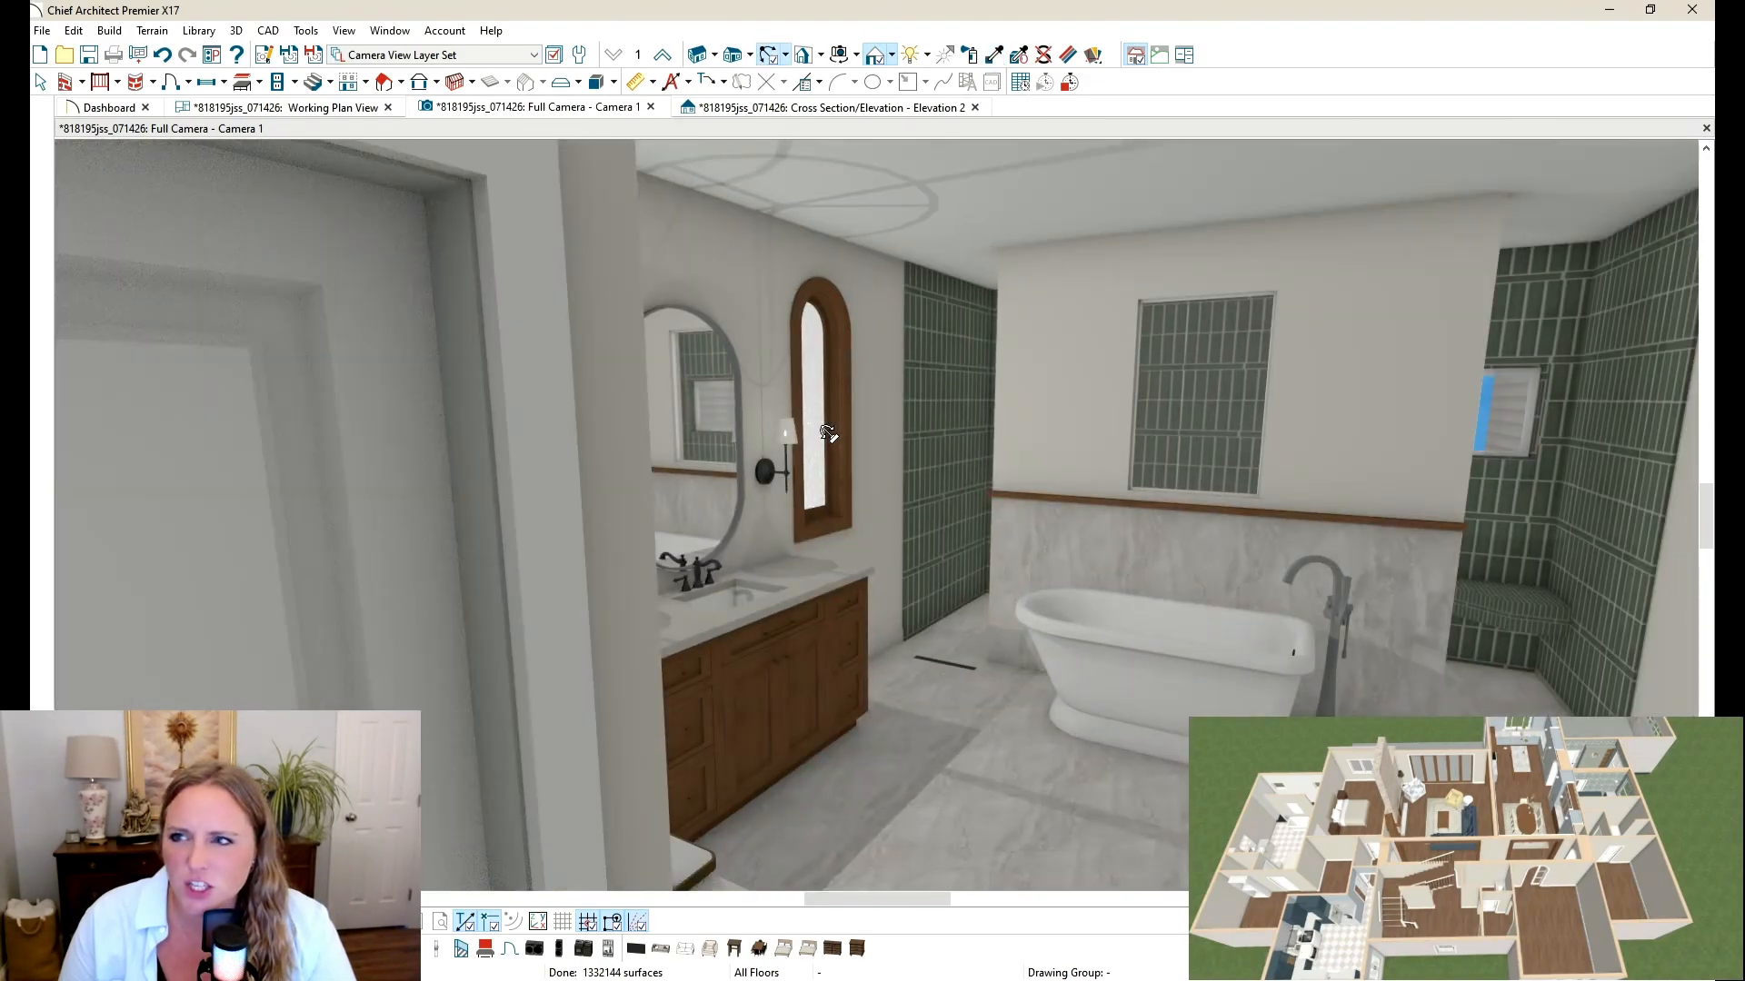
{"action": "middle_click_drag", "start_coordinate": [856, 486], "coordinate": [495, 409]}
{"action": "middle_click_drag", "start_coordinate": [677, 441], "coordinate": [581, 405]}
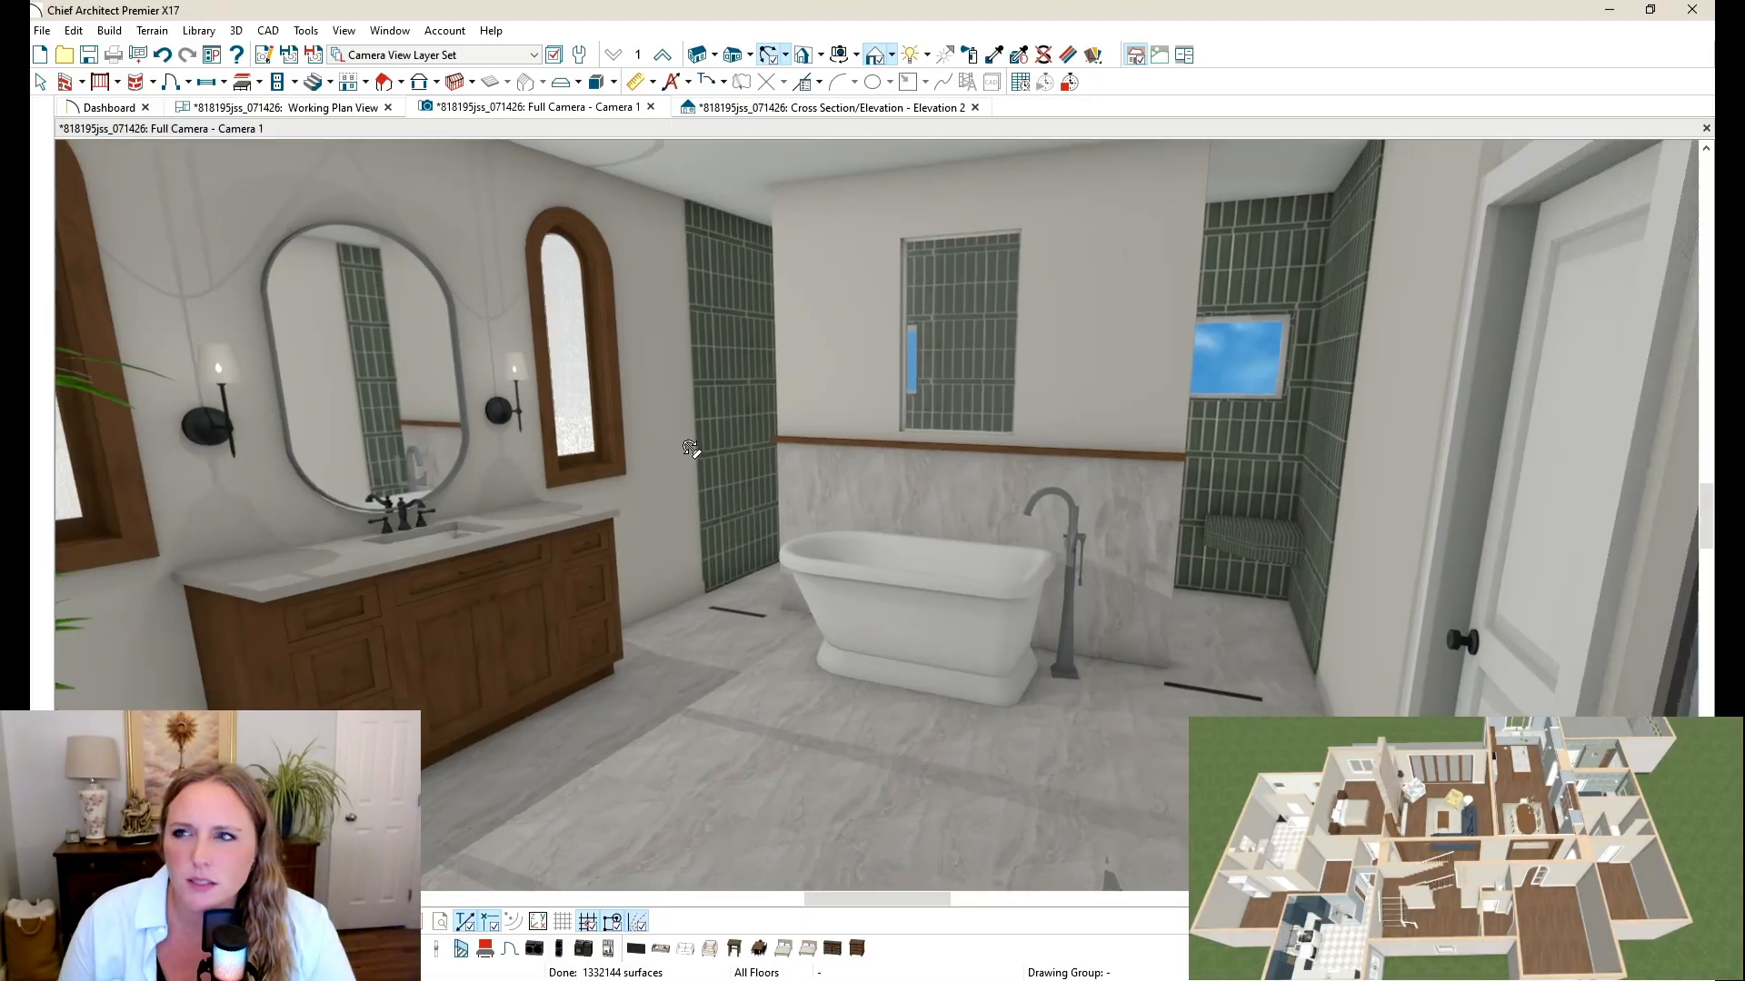
{"action": "middle_click_drag", "start_coordinate": [813, 458], "coordinate": [412, 200]}
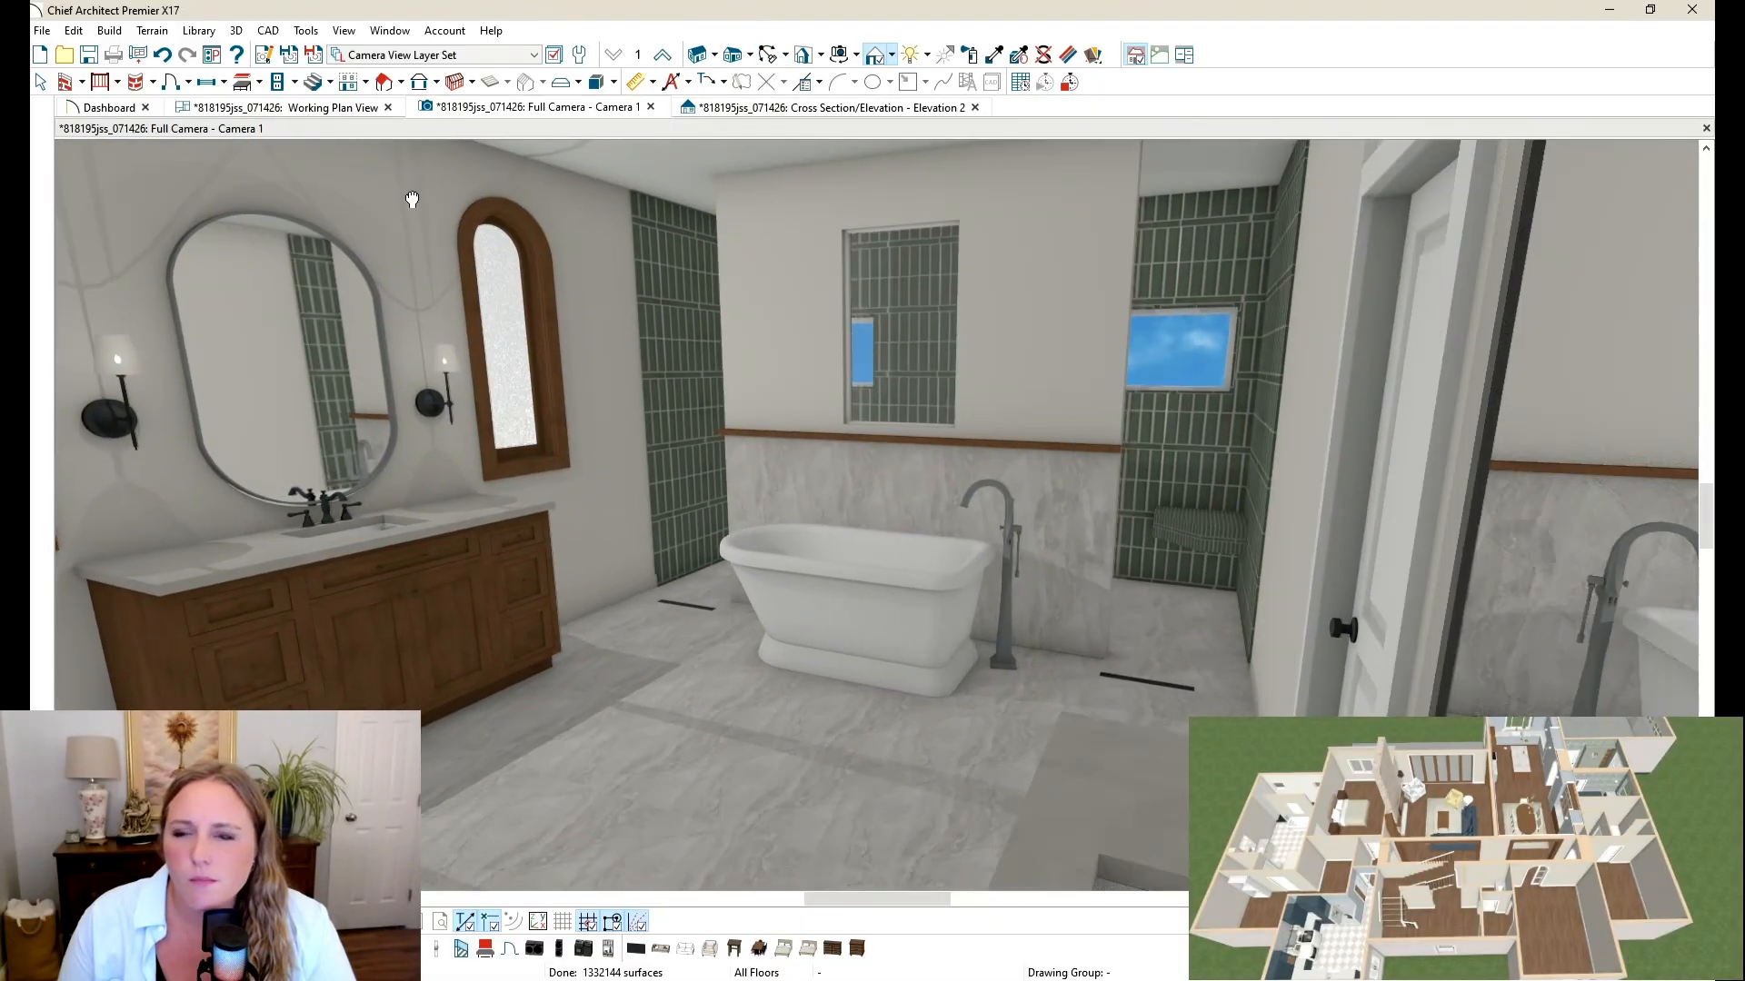
Step: In the working plan, place a mirrored copy of the corner bench in the opposite corner along the shower's window wall
{"action": "left_click", "coordinate": [353, 110]}
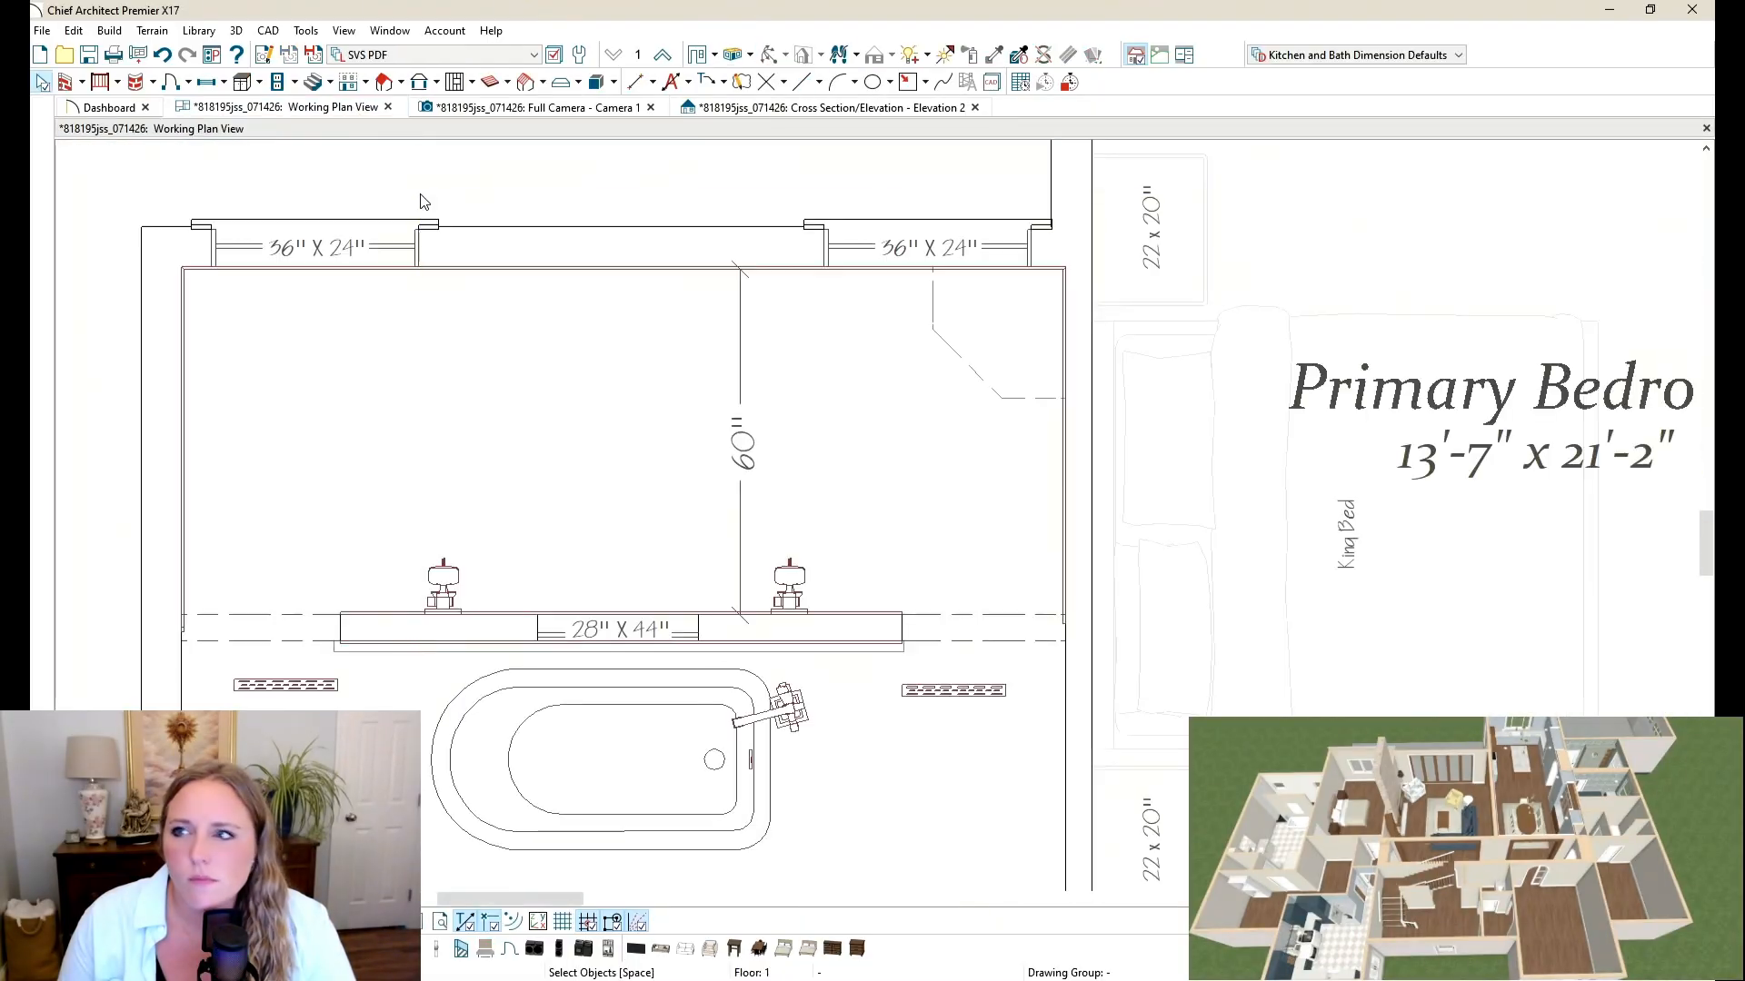
{"action": "left_click", "coordinate": [946, 312]}
{"action": "key", "text": "c"}
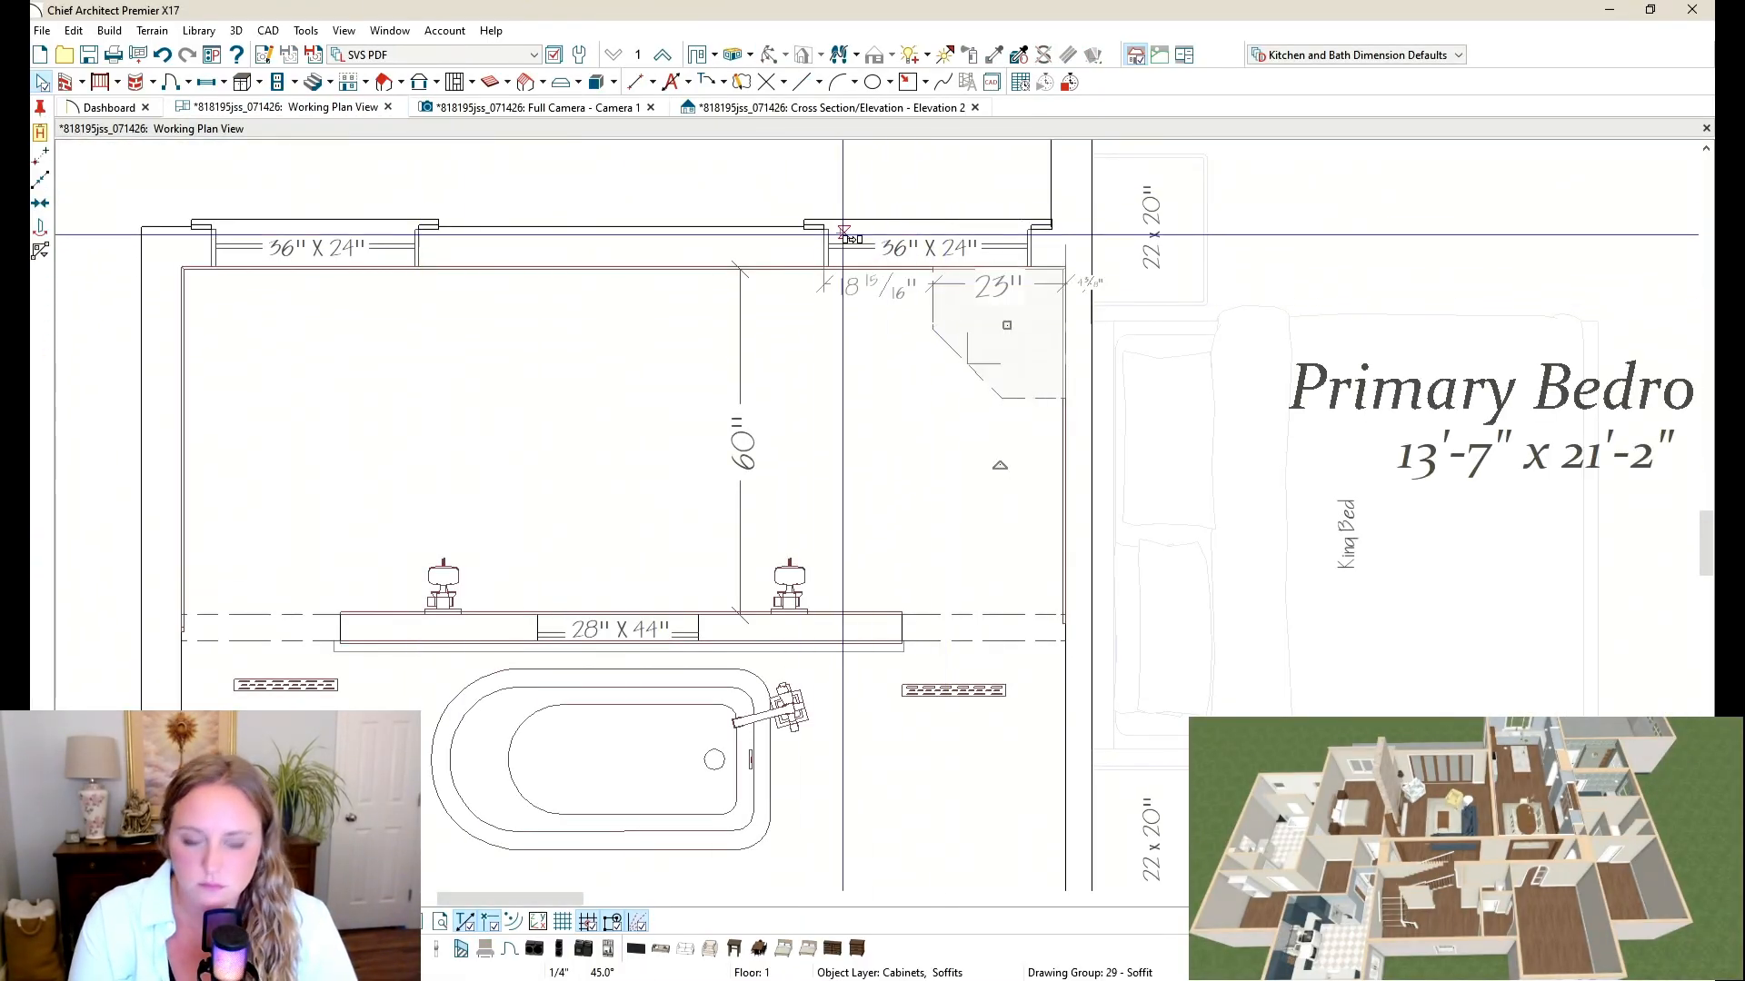
{"action": "key", "text": "r"}
{"action": "left_click", "coordinate": [643, 512]}
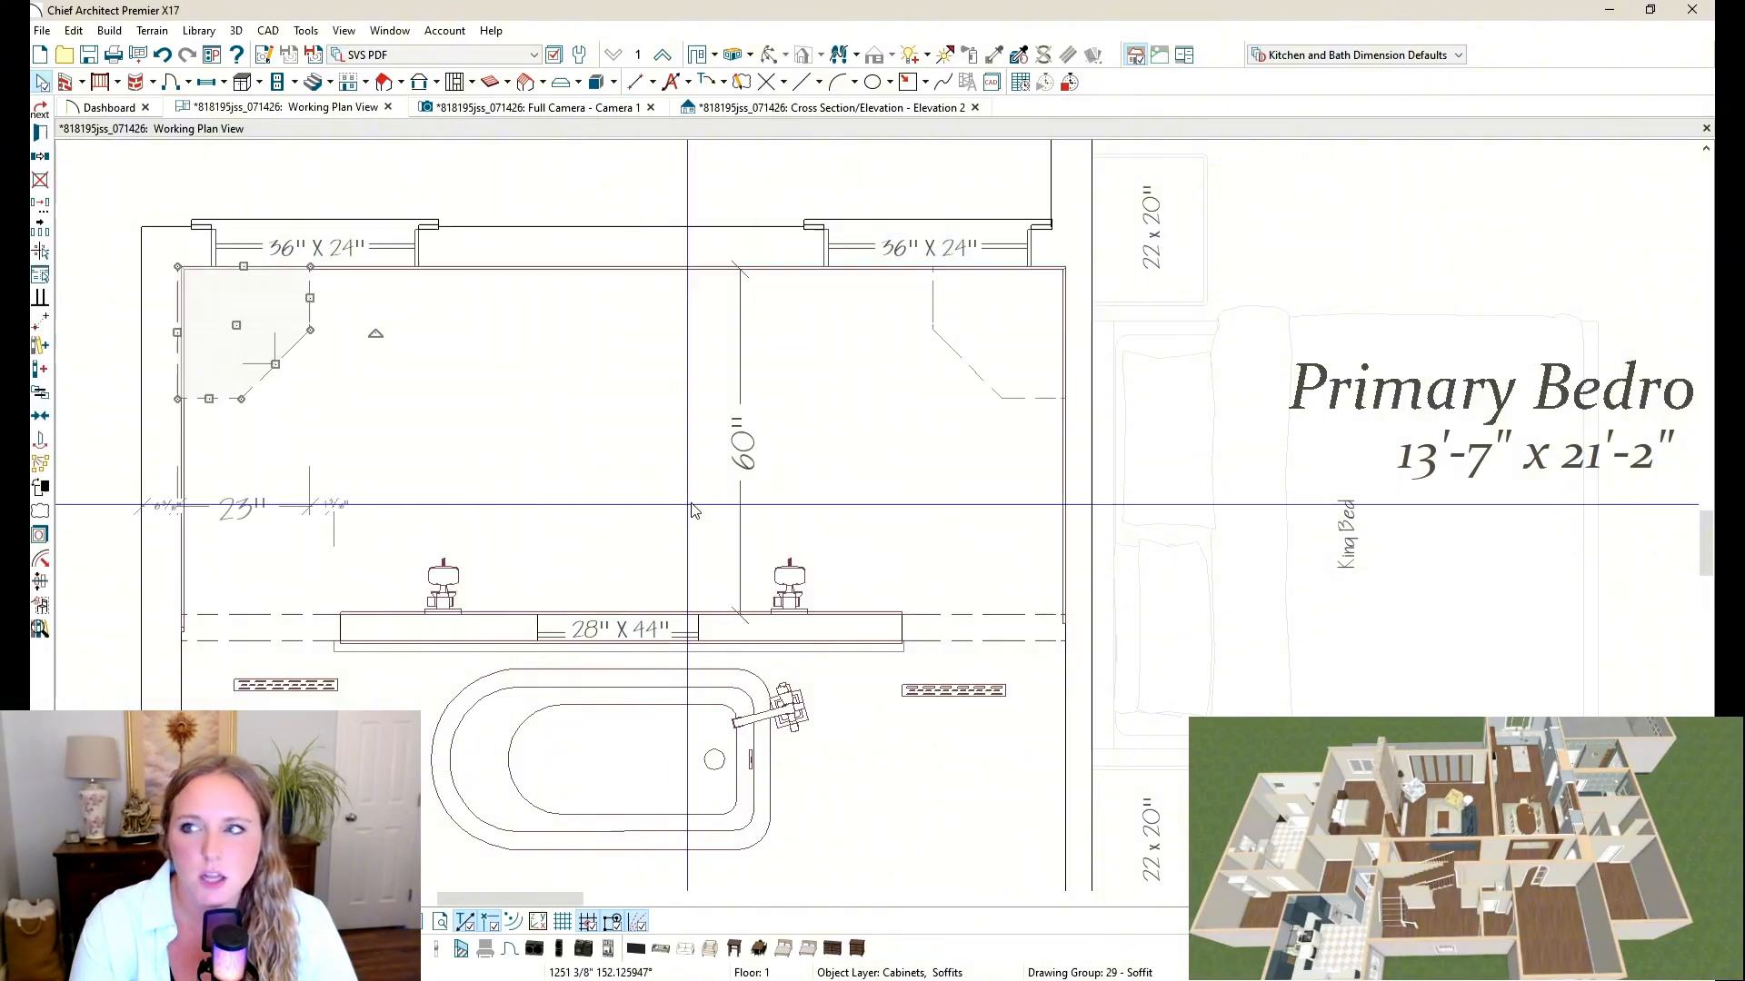
Step: Nudge the mirrored bench sideways until it sits flush against the shower's side wall
{"action": "key", "text": "Right"}
{"action": "key", "text": "Right"}
{"action": "key", "text": "Right"}
{"action": "key", "text": "Left"}
{"action": "key", "text": "Left"}
{"action": "key", "text": "Left"}
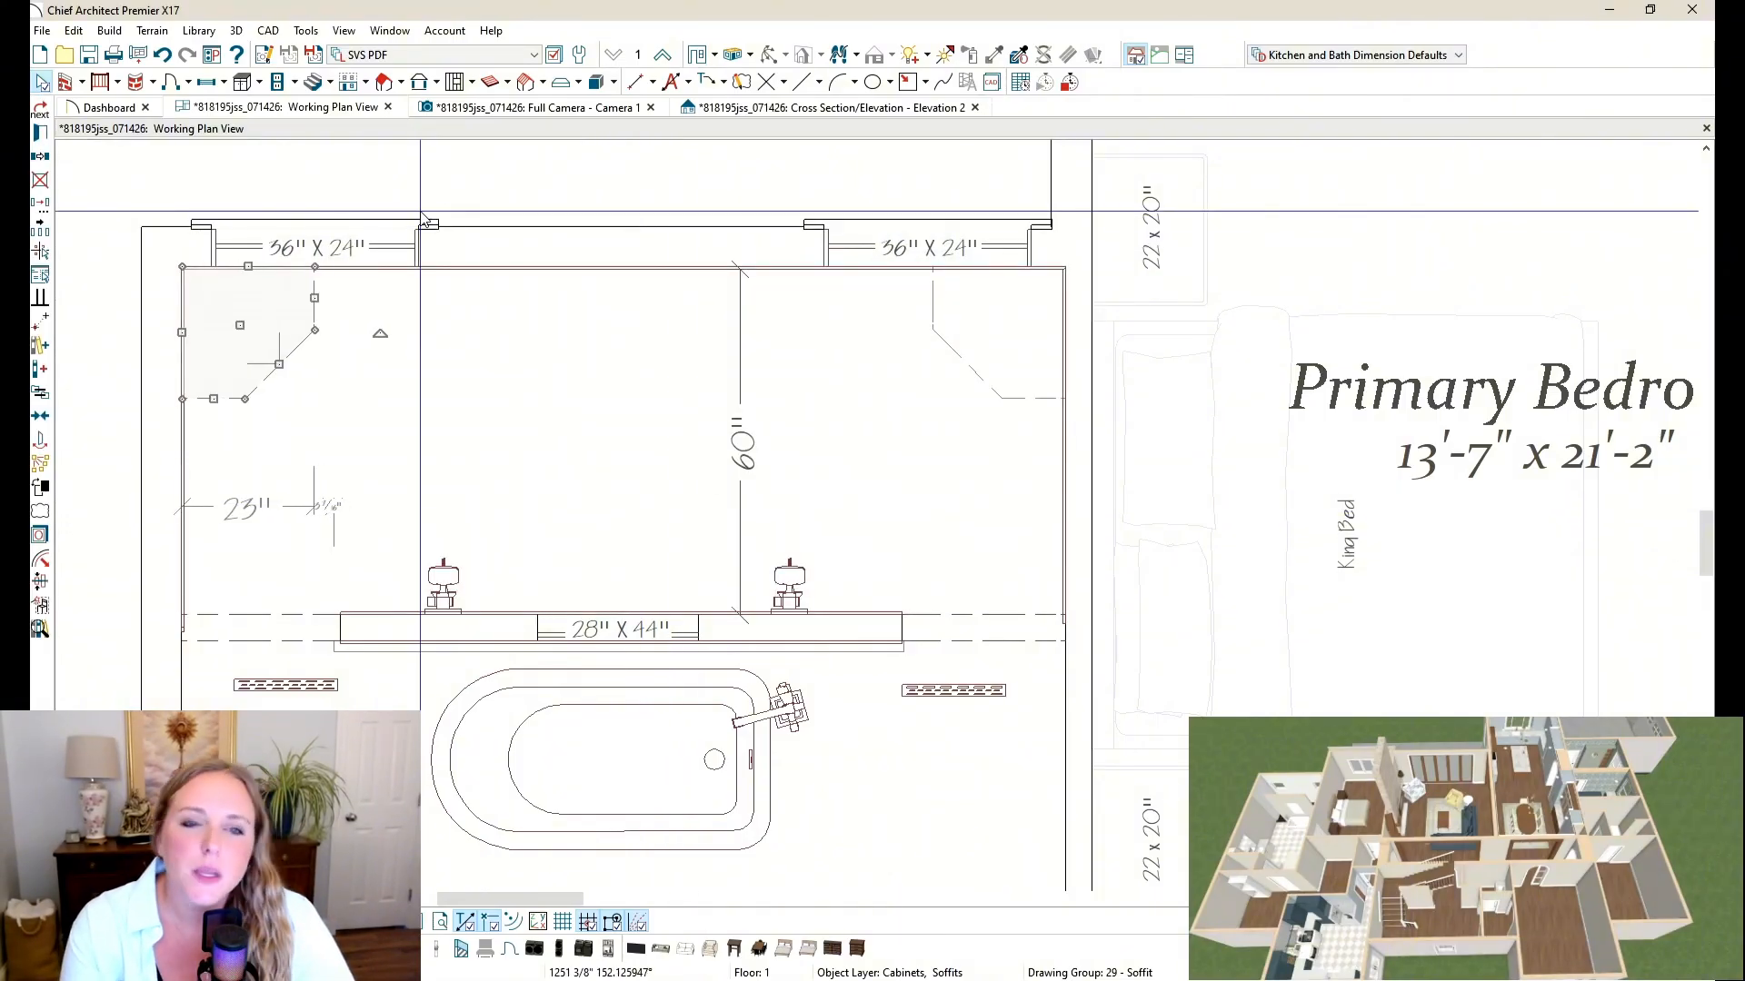
Step: In the full camera, copy the vanity cabinet hardware's brass finish onto both wall sconces beside the mirror
{"action": "left_click", "coordinate": [561, 106]}
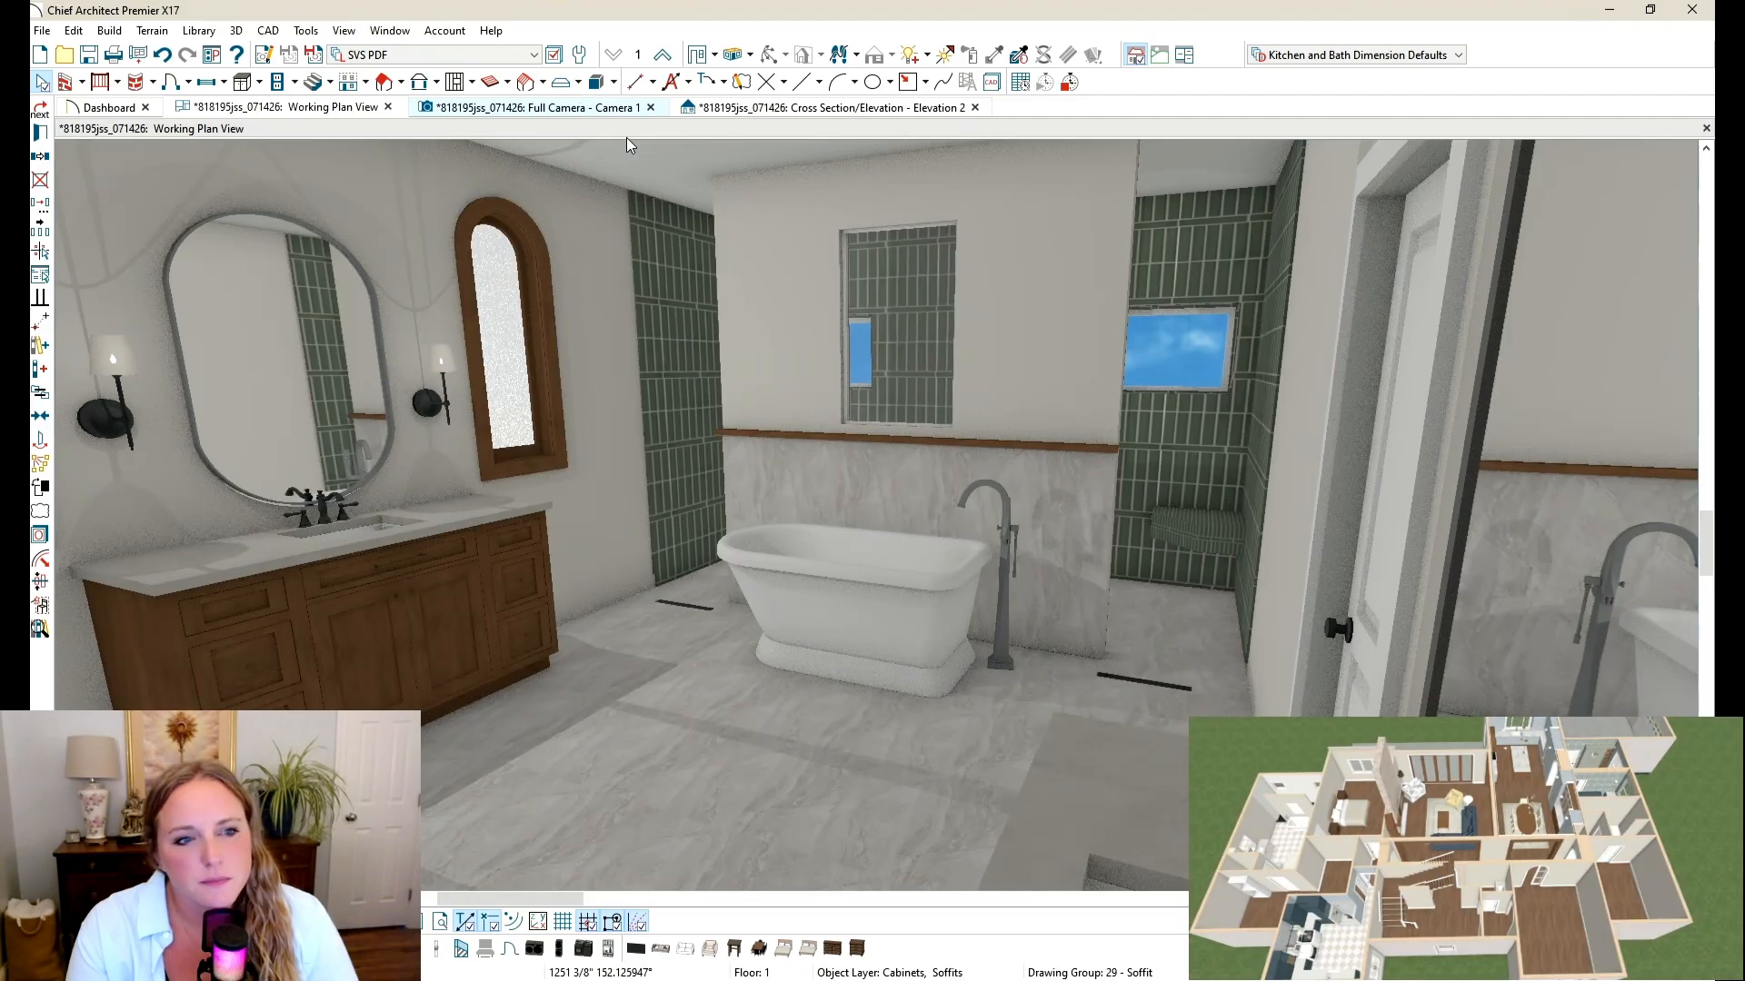
{"action": "left_click_drag", "start_coordinate": [760, 422], "coordinate": [712, 414]}
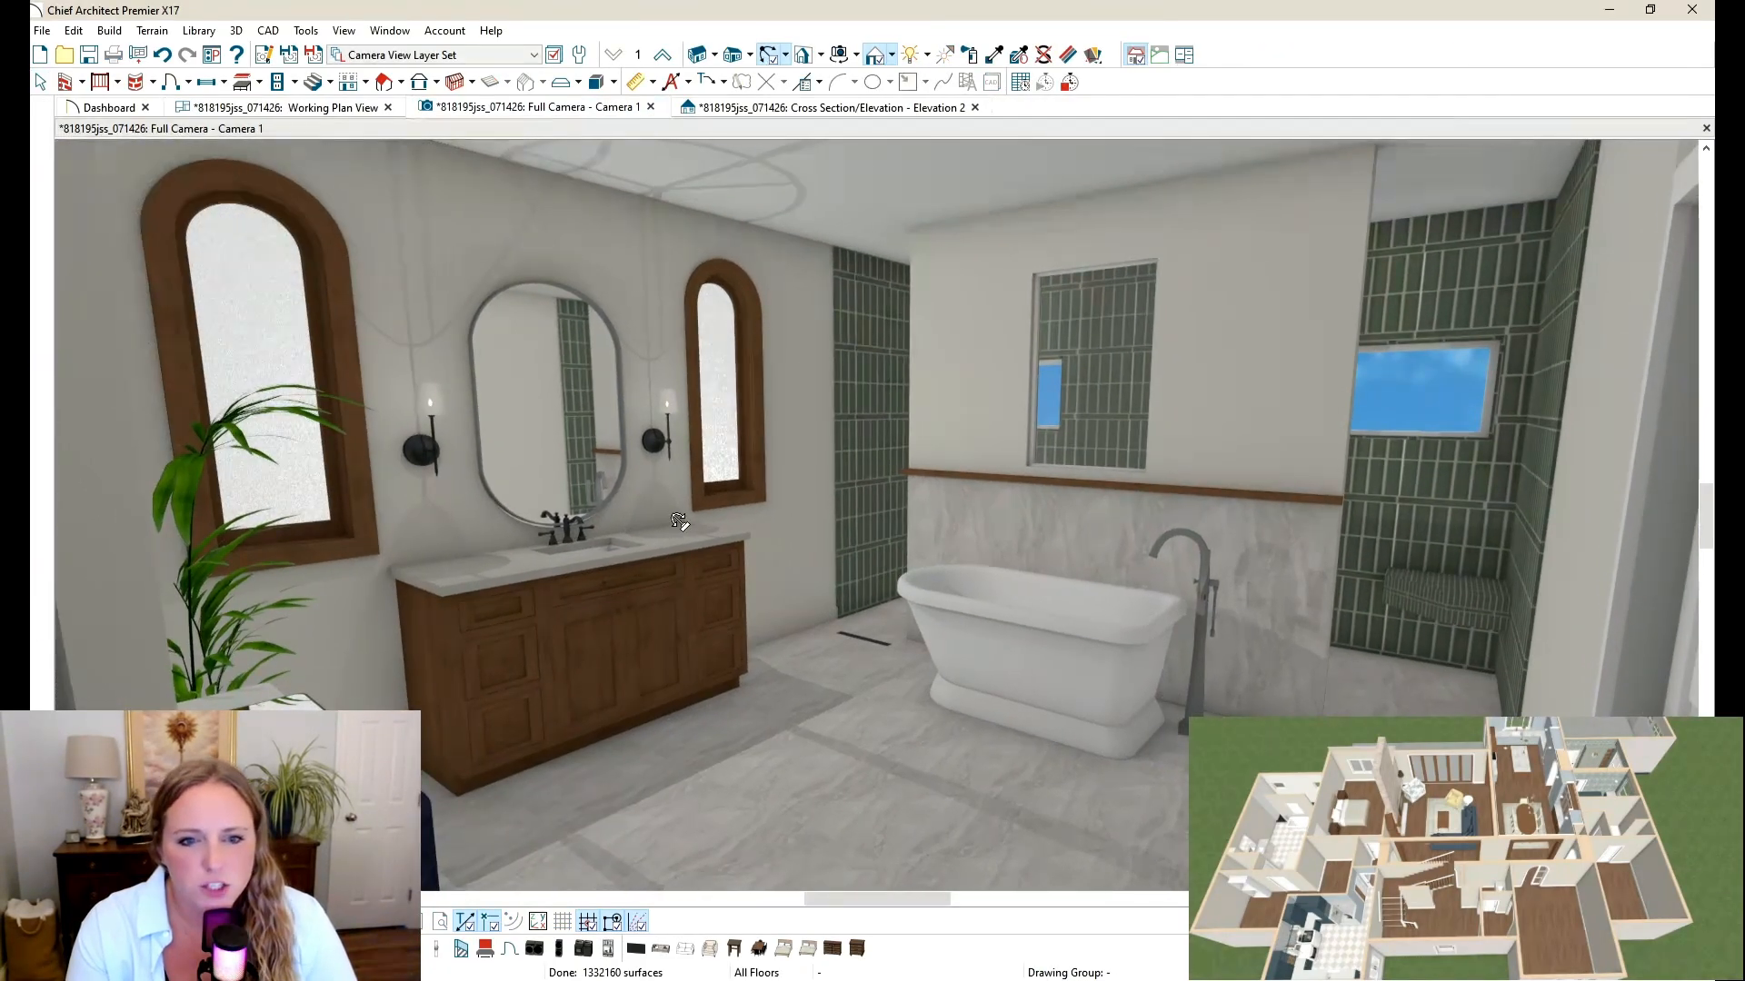
{"action": "left_click", "coordinate": [994, 54]}
{"action": "scroll", "coordinate": [636, 545], "scroll_direction": "up", "scroll_amount": 5}
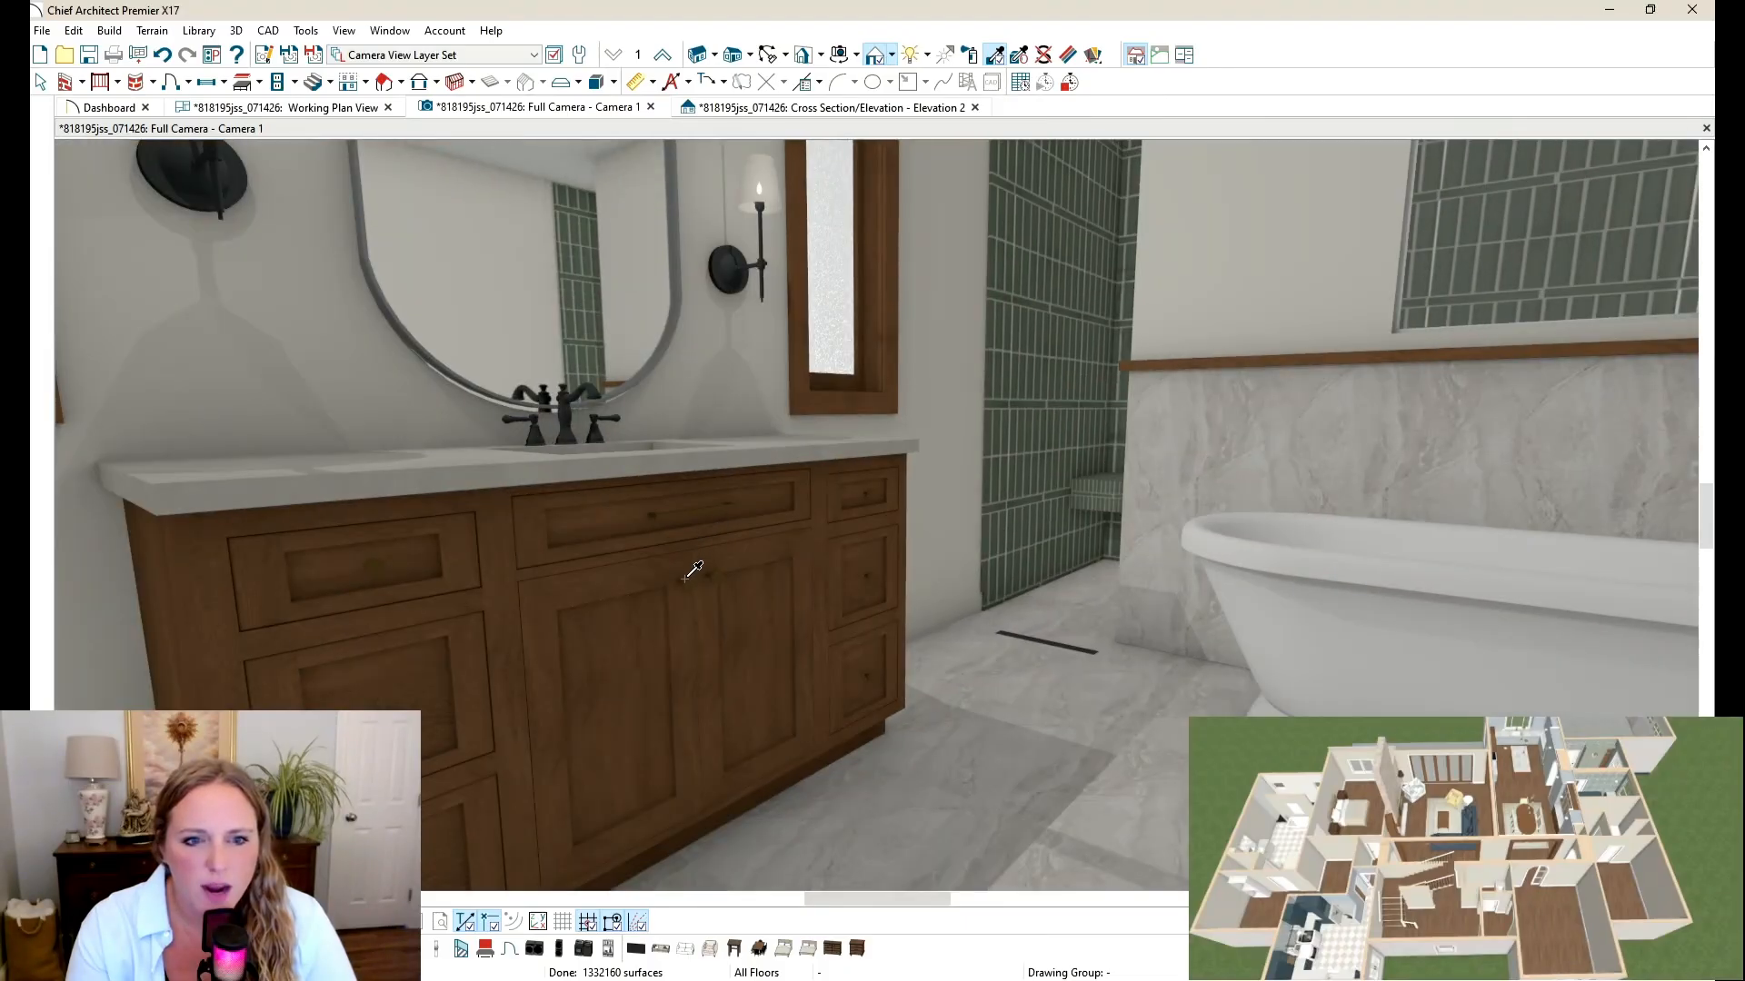
{"action": "scroll", "coordinate": [696, 586], "scroll_direction": "up", "scroll_amount": 4}
{"action": "left_click", "coordinate": [653, 582]}
{"action": "scroll", "coordinate": [627, 616], "scroll_direction": "down", "scroll_amount": 5}
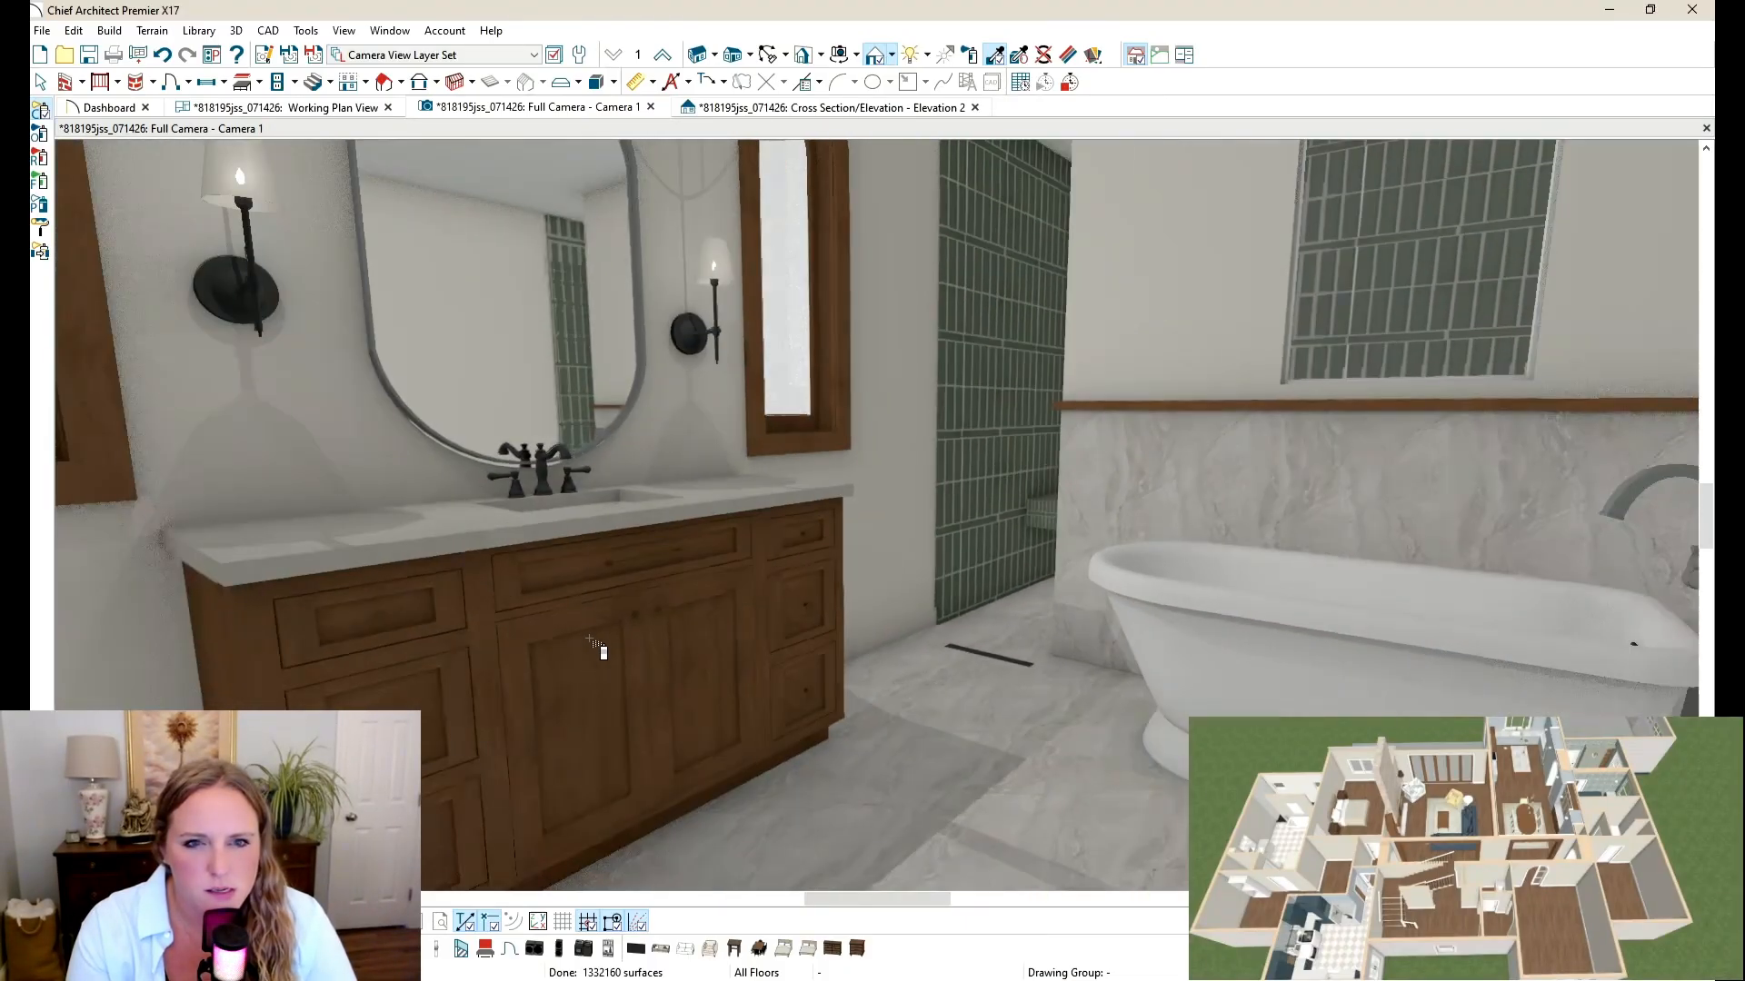
{"action": "scroll", "coordinate": [591, 641], "scroll_direction": "down", "scroll_amount": 3}
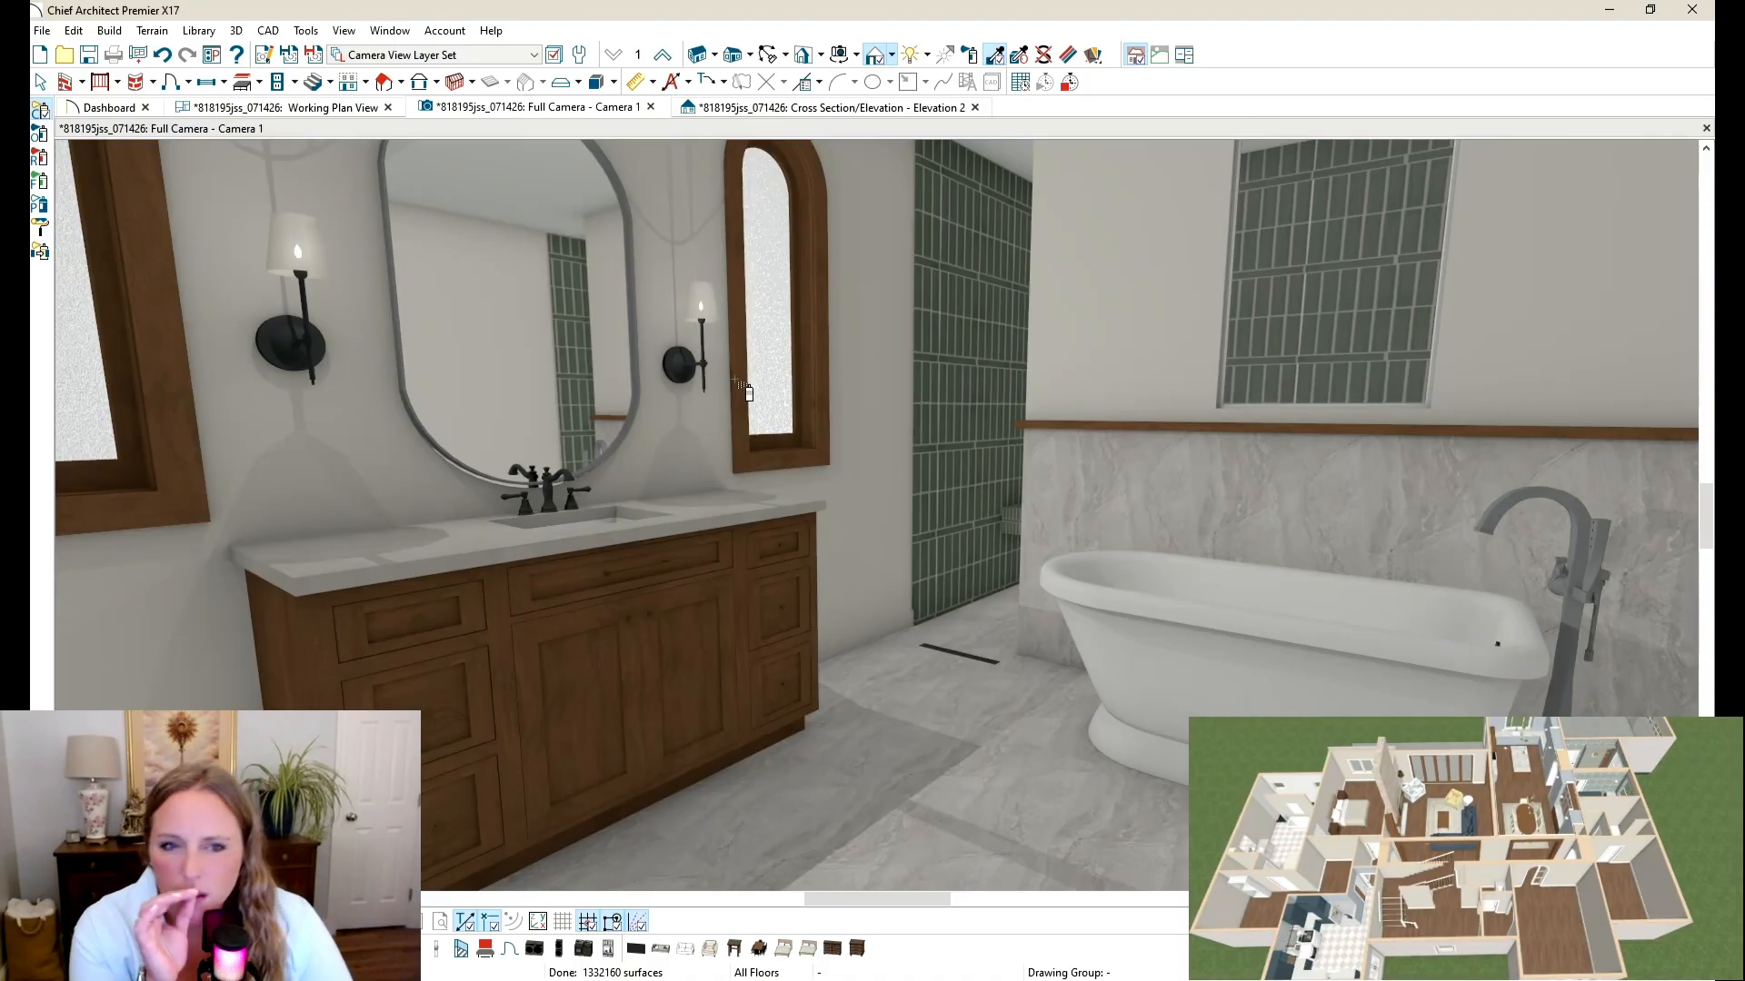
{"action": "left_click", "coordinate": [296, 349]}
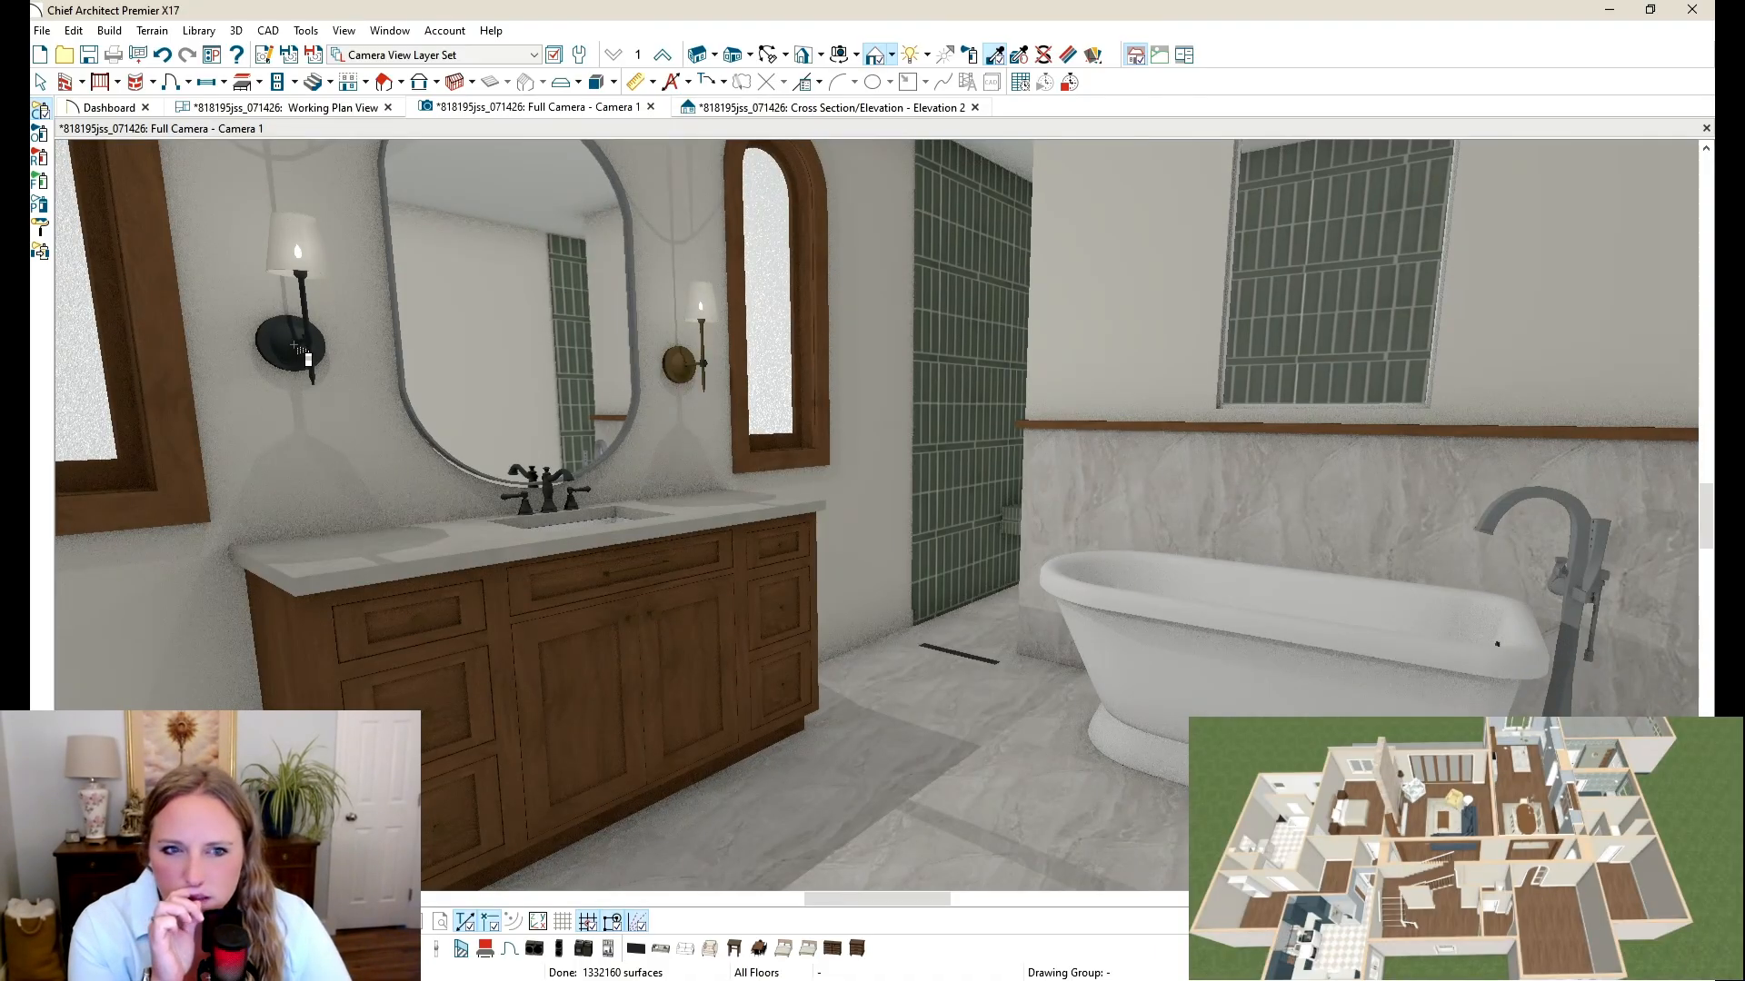
{"action": "scroll", "coordinate": [308, 359], "scroll_direction": "up", "scroll_amount": 5}
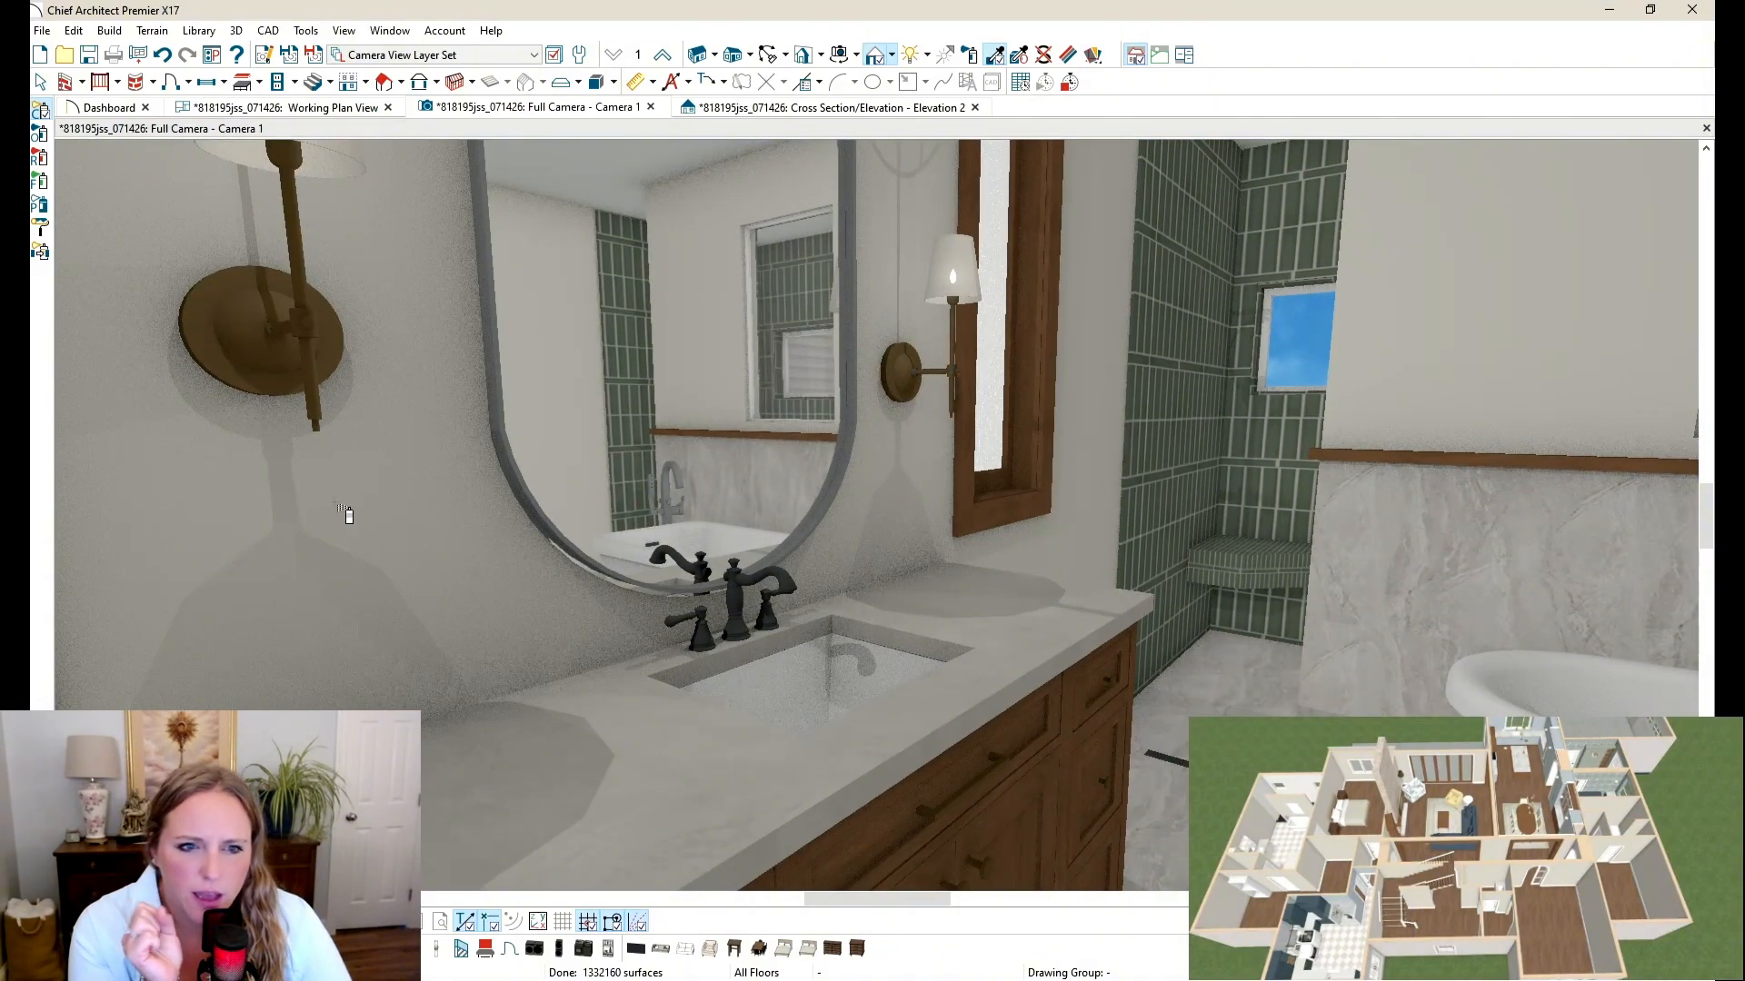
{"action": "scroll", "coordinate": [350, 509], "scroll_direction": "down", "scroll_amount": 5}
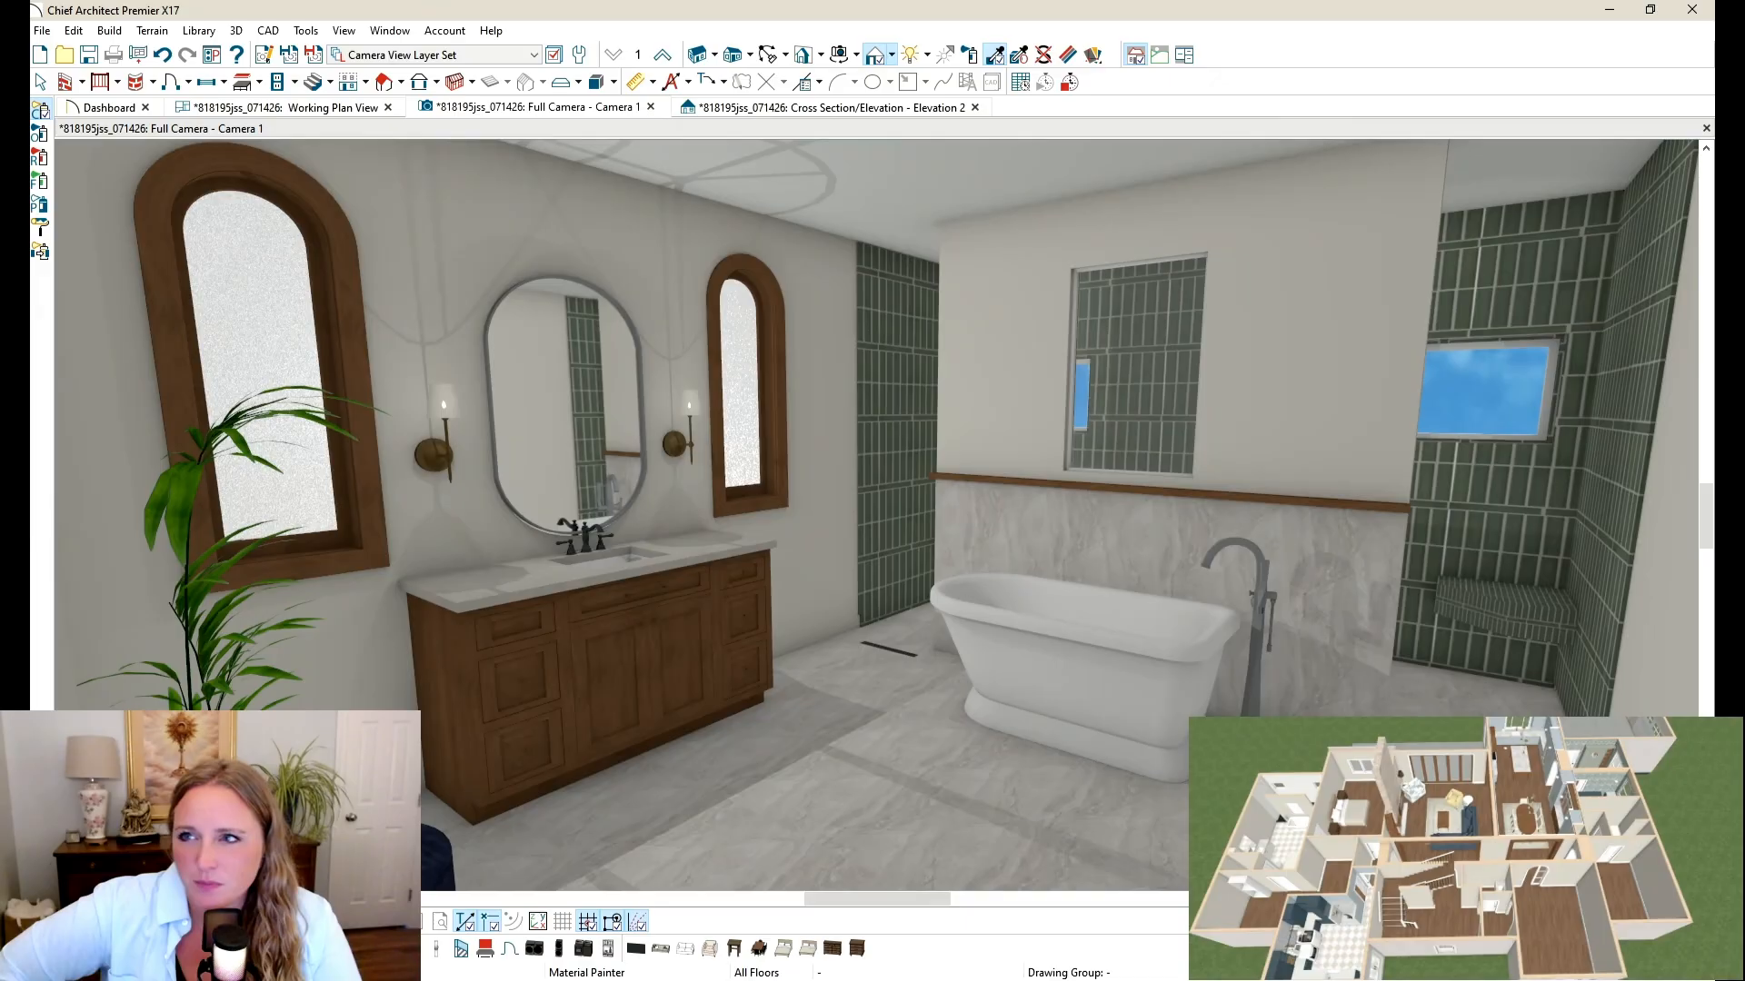
Step: Look over the vanity sconces and makeup table, and compare them with the ChatGPT render of the open makeup vanity
{"action": "mouse_move", "coordinate": [15, 353]}
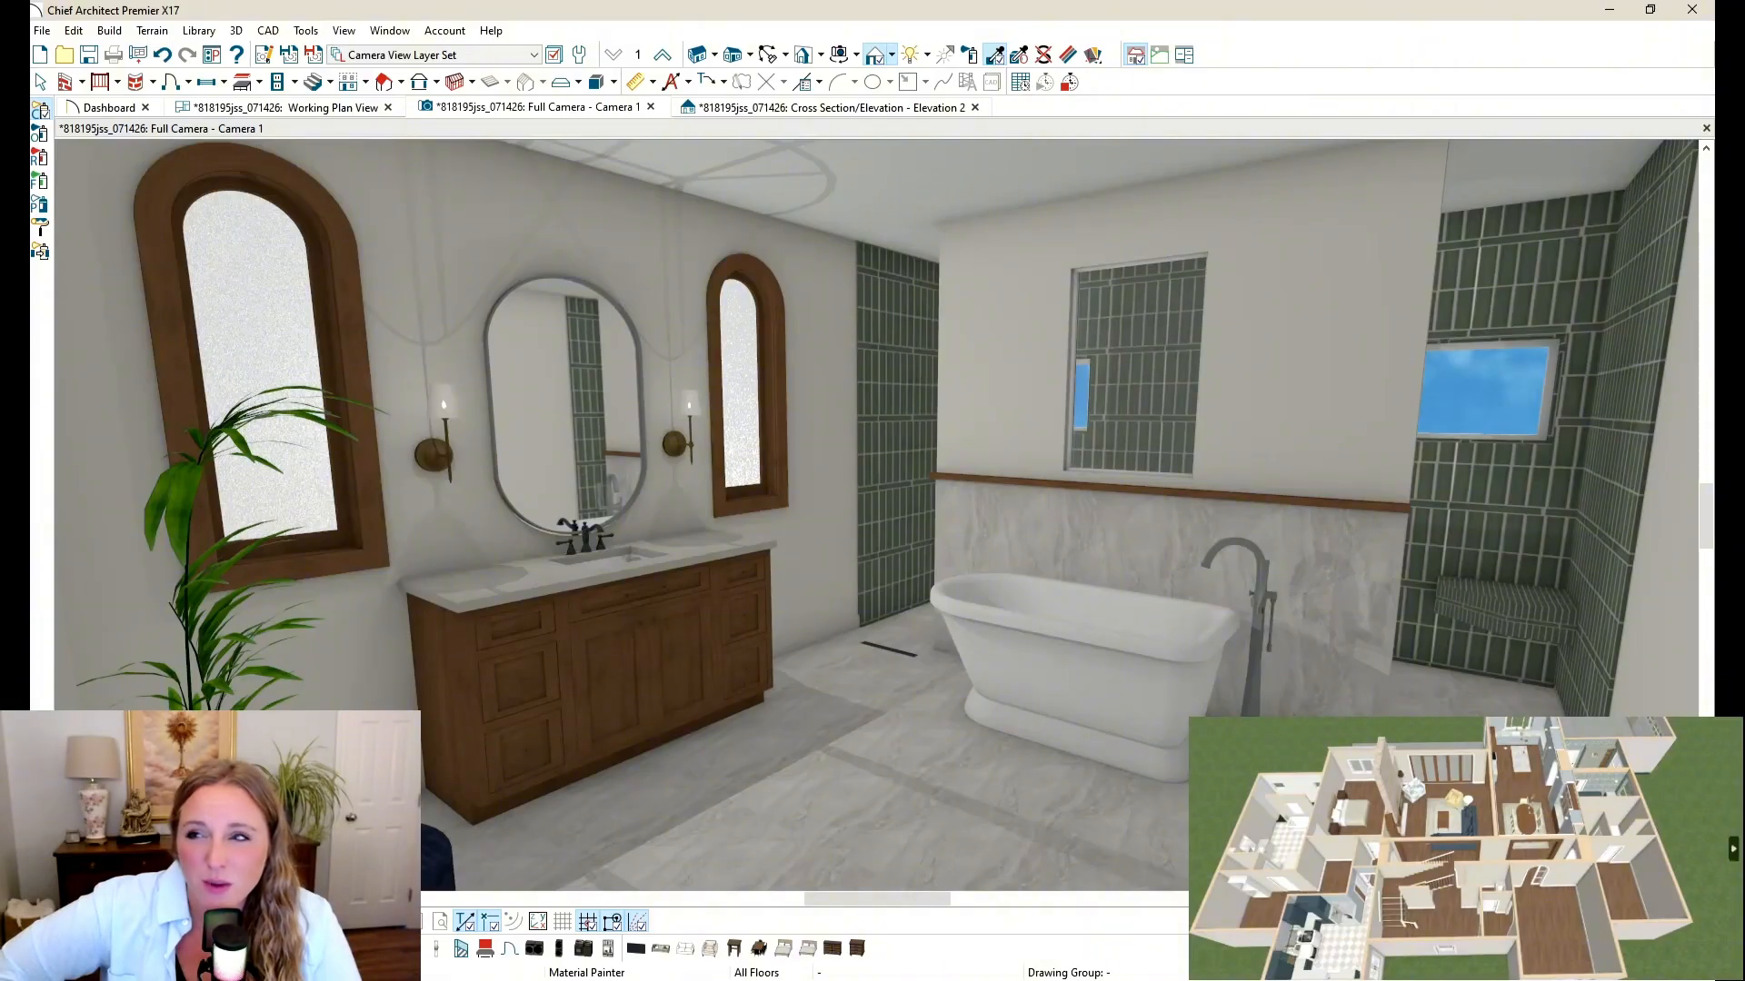
{"action": "left_click", "coordinate": [769, 56]}
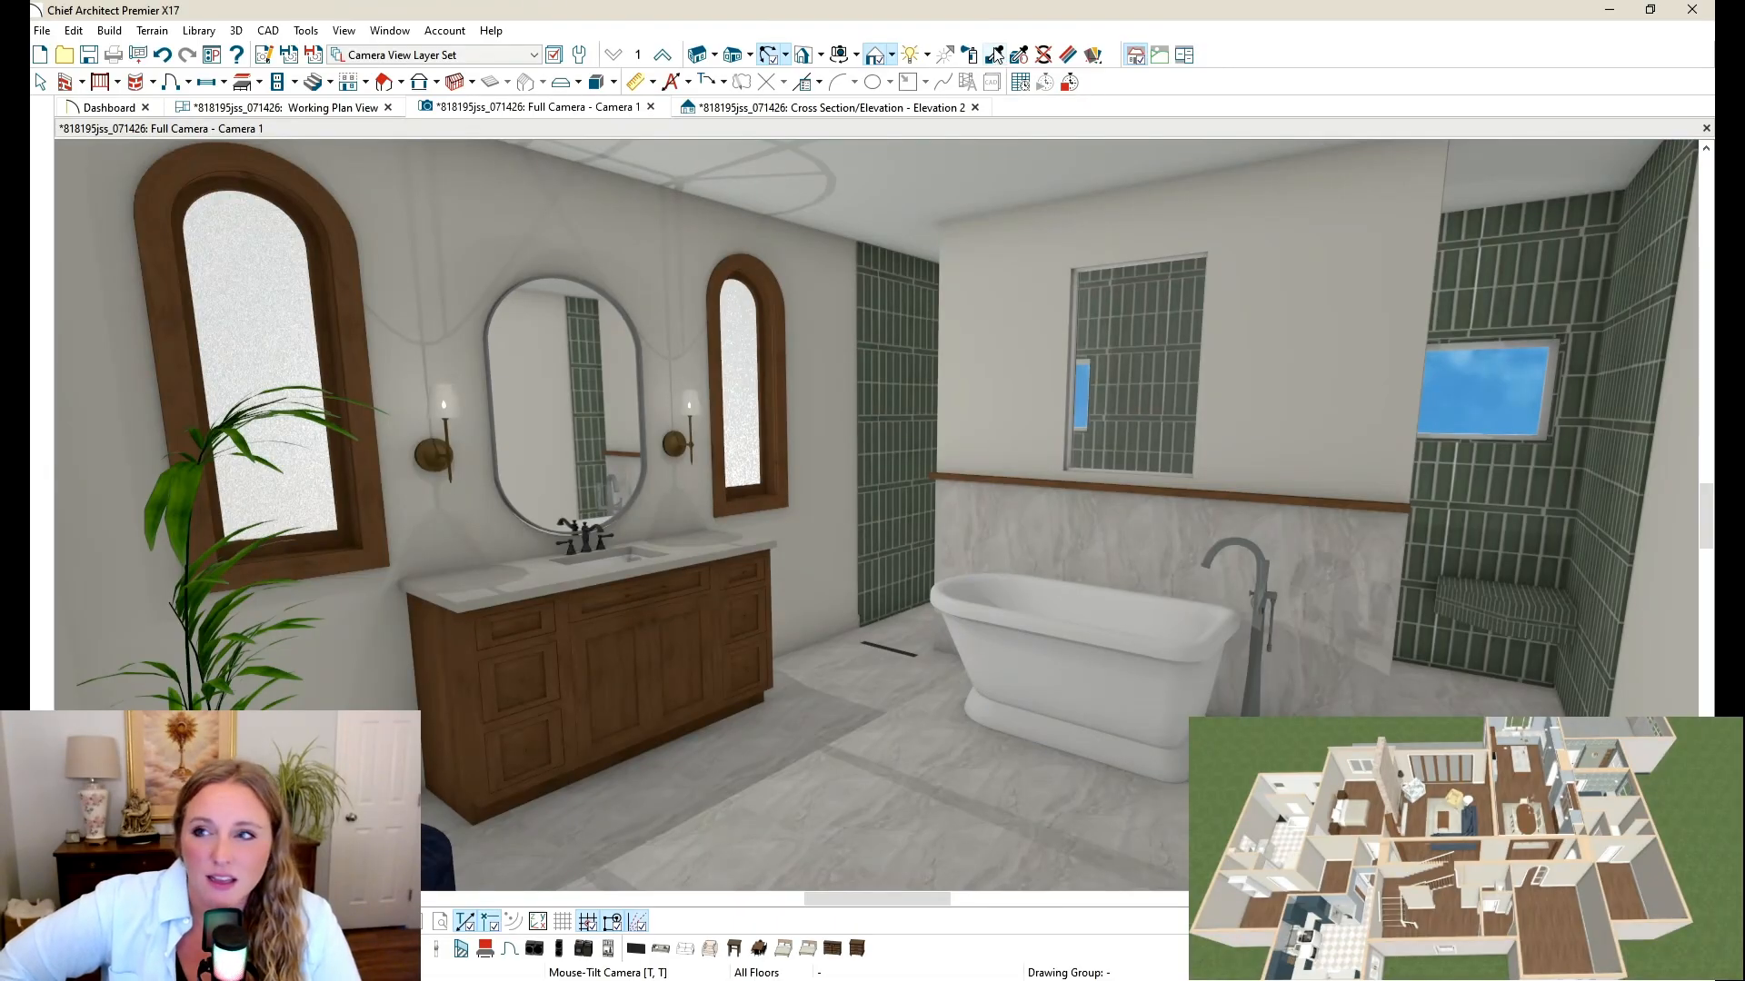
{"action": "left_click", "coordinate": [40, 82]}
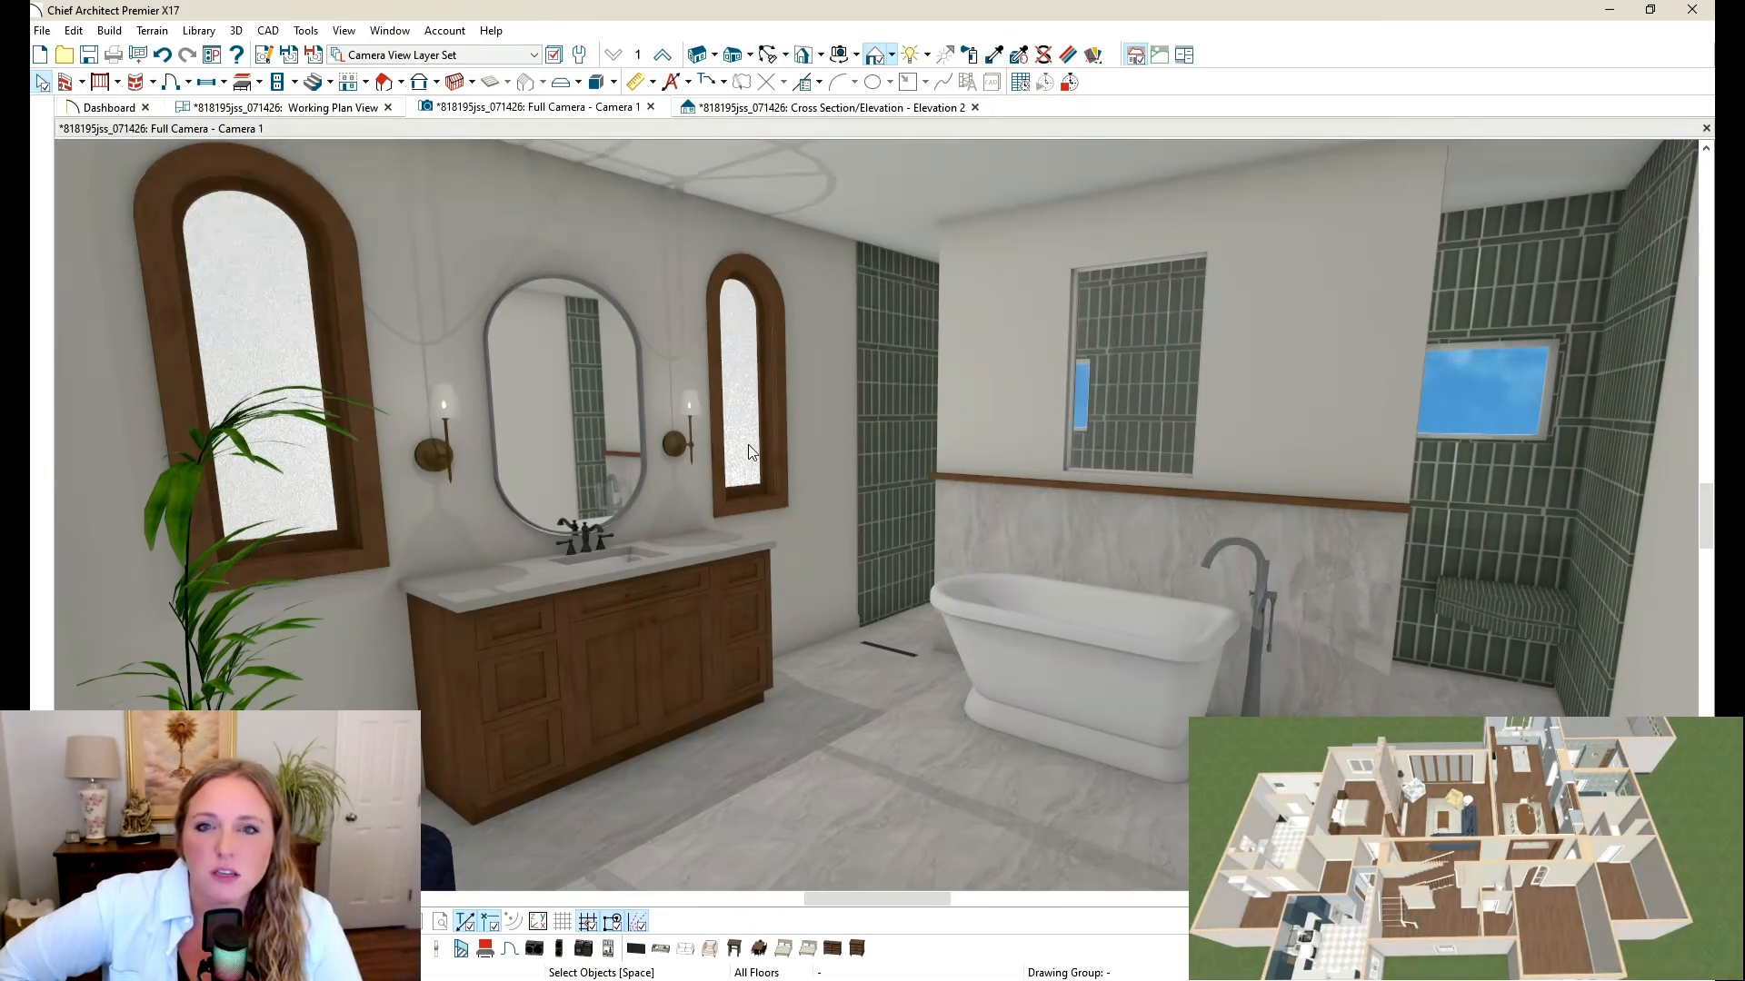
{"action": "left_click", "coordinate": [682, 448]}
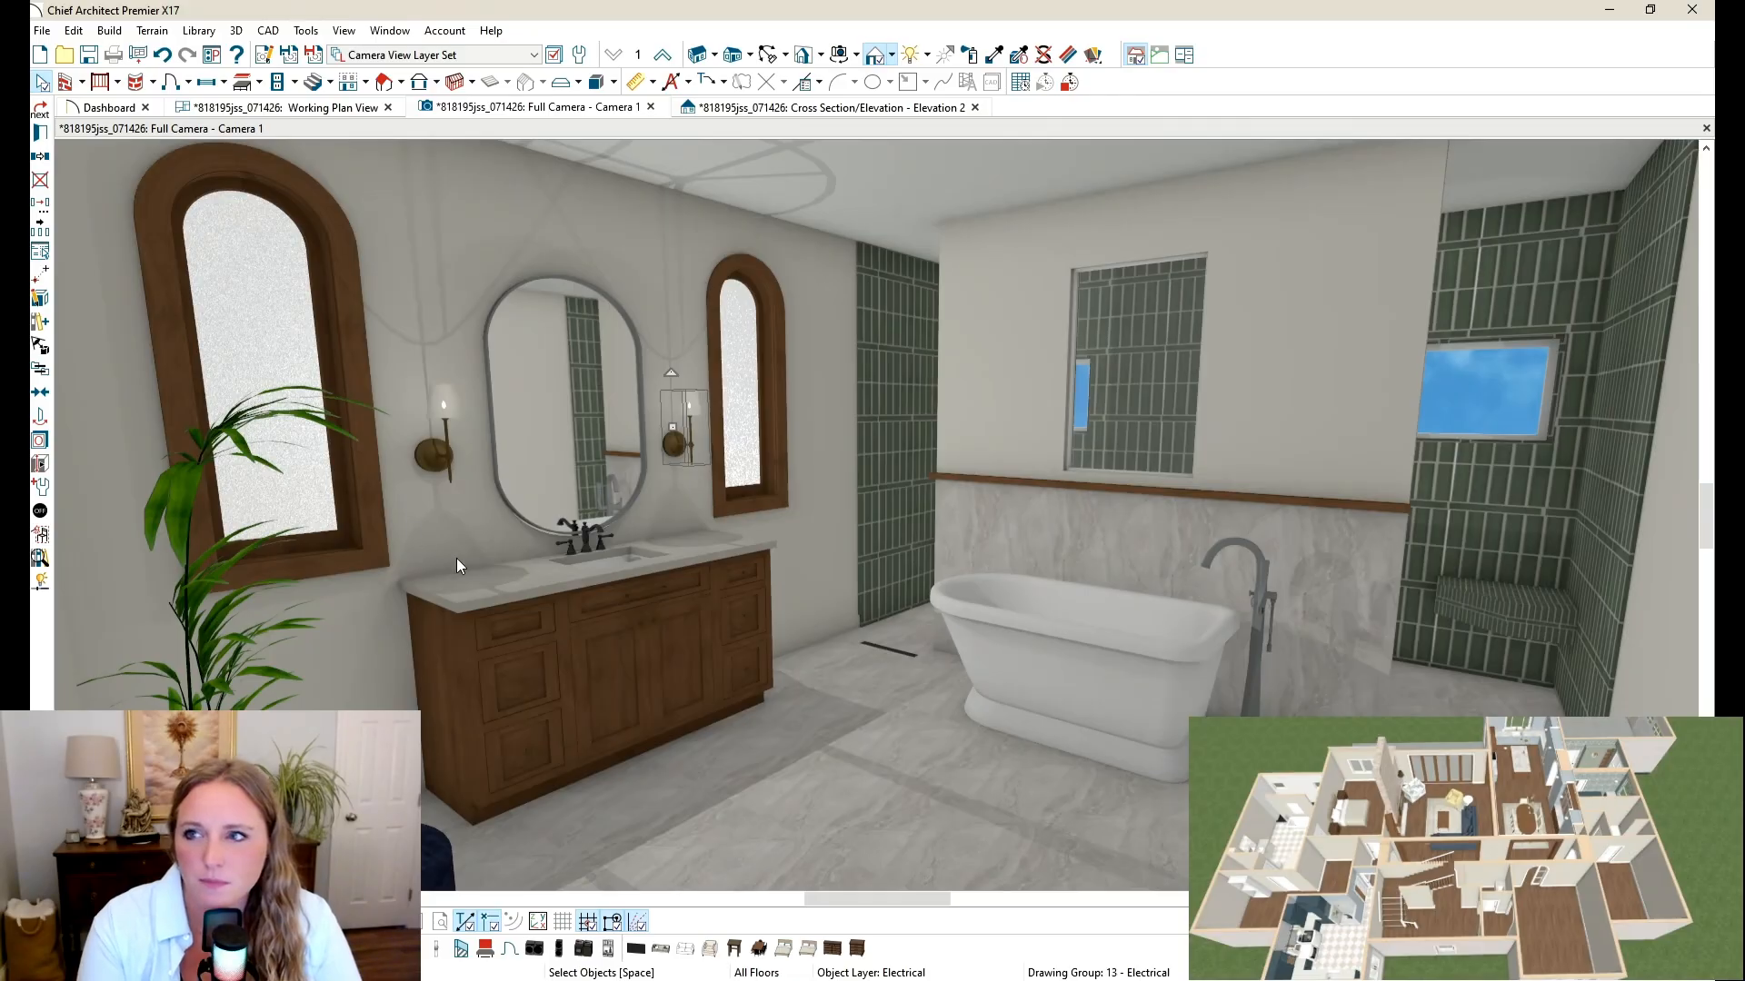
{"action": "middle_click_drag", "start_coordinate": [961, 490], "coordinate": [843, 377]}
{"action": "scroll", "coordinate": [513, 479], "scroll_direction": "down", "scroll_amount": 3}
{"action": "middle_click_drag", "start_coordinate": [986, 577], "coordinate": [709, 573]}
{"action": "middle_click_drag", "start_coordinate": [936, 564], "coordinate": [1033, 553]}
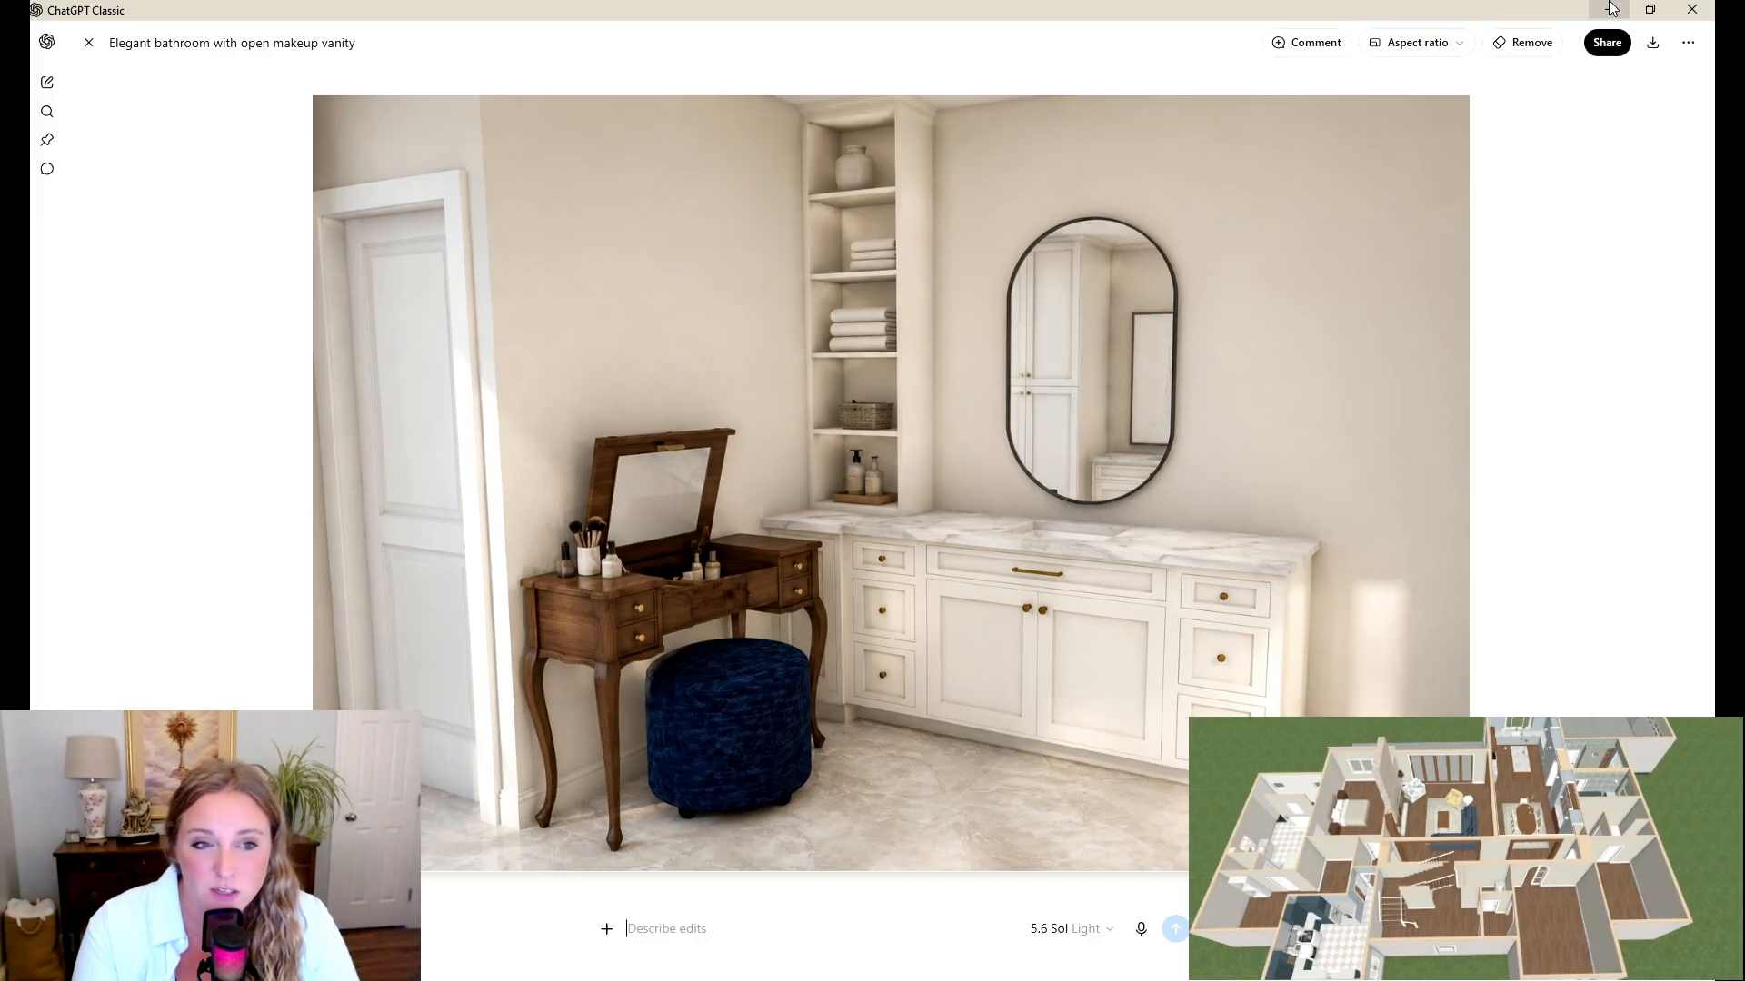
{"action": "left_click", "coordinate": [1610, 9]}
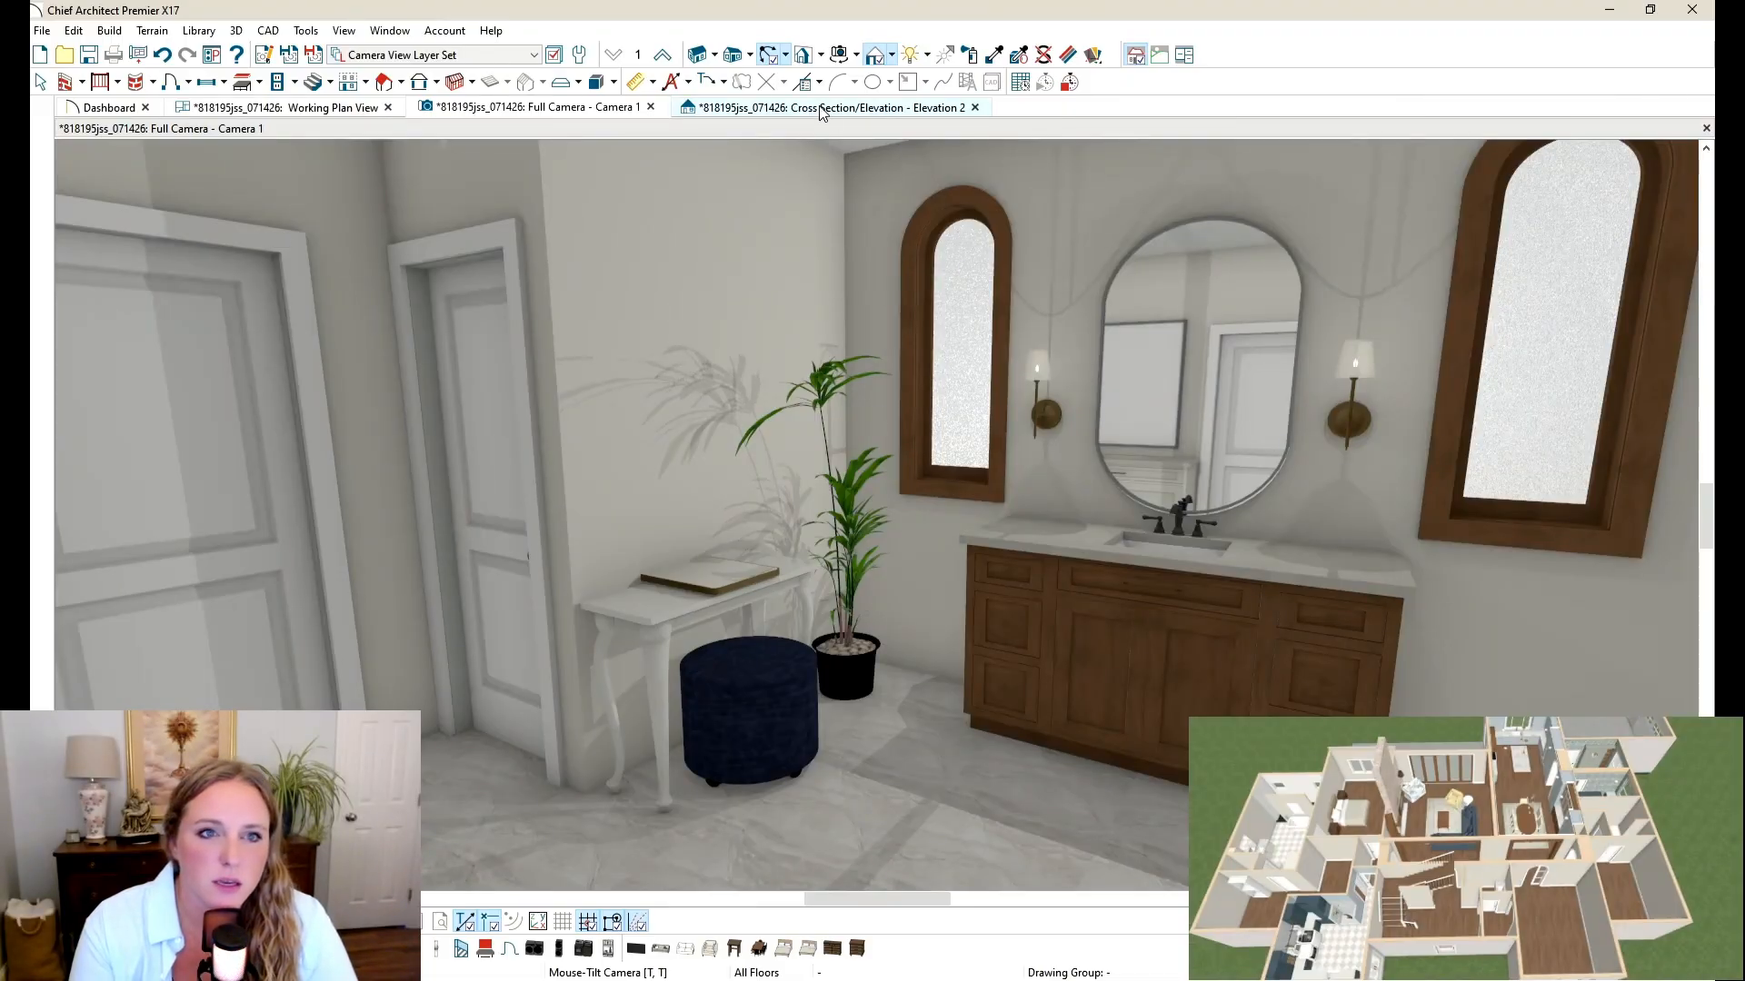
Step: Try the wall sconces' brass finish on the freestanding tub filler
{"action": "left_click_drag", "start_coordinate": [804, 341], "coordinate": [954, 373]}
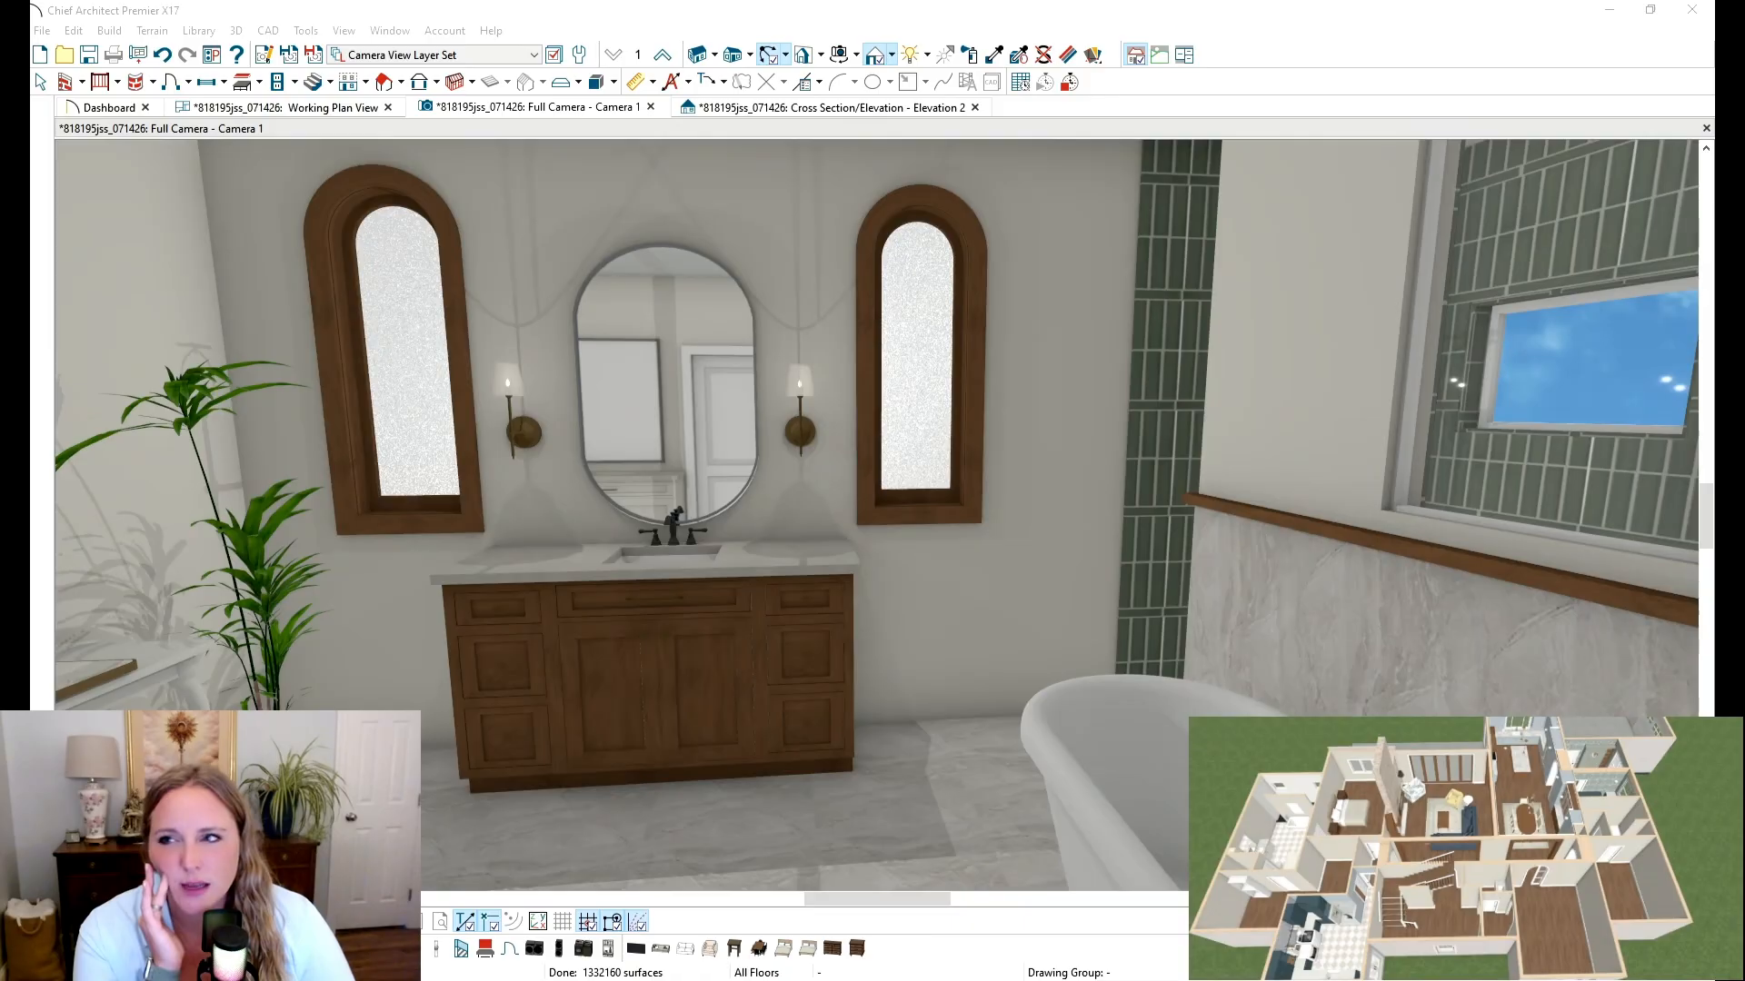
{"action": "left_click_drag", "start_coordinate": [666, 612], "coordinate": [1055, 549]}
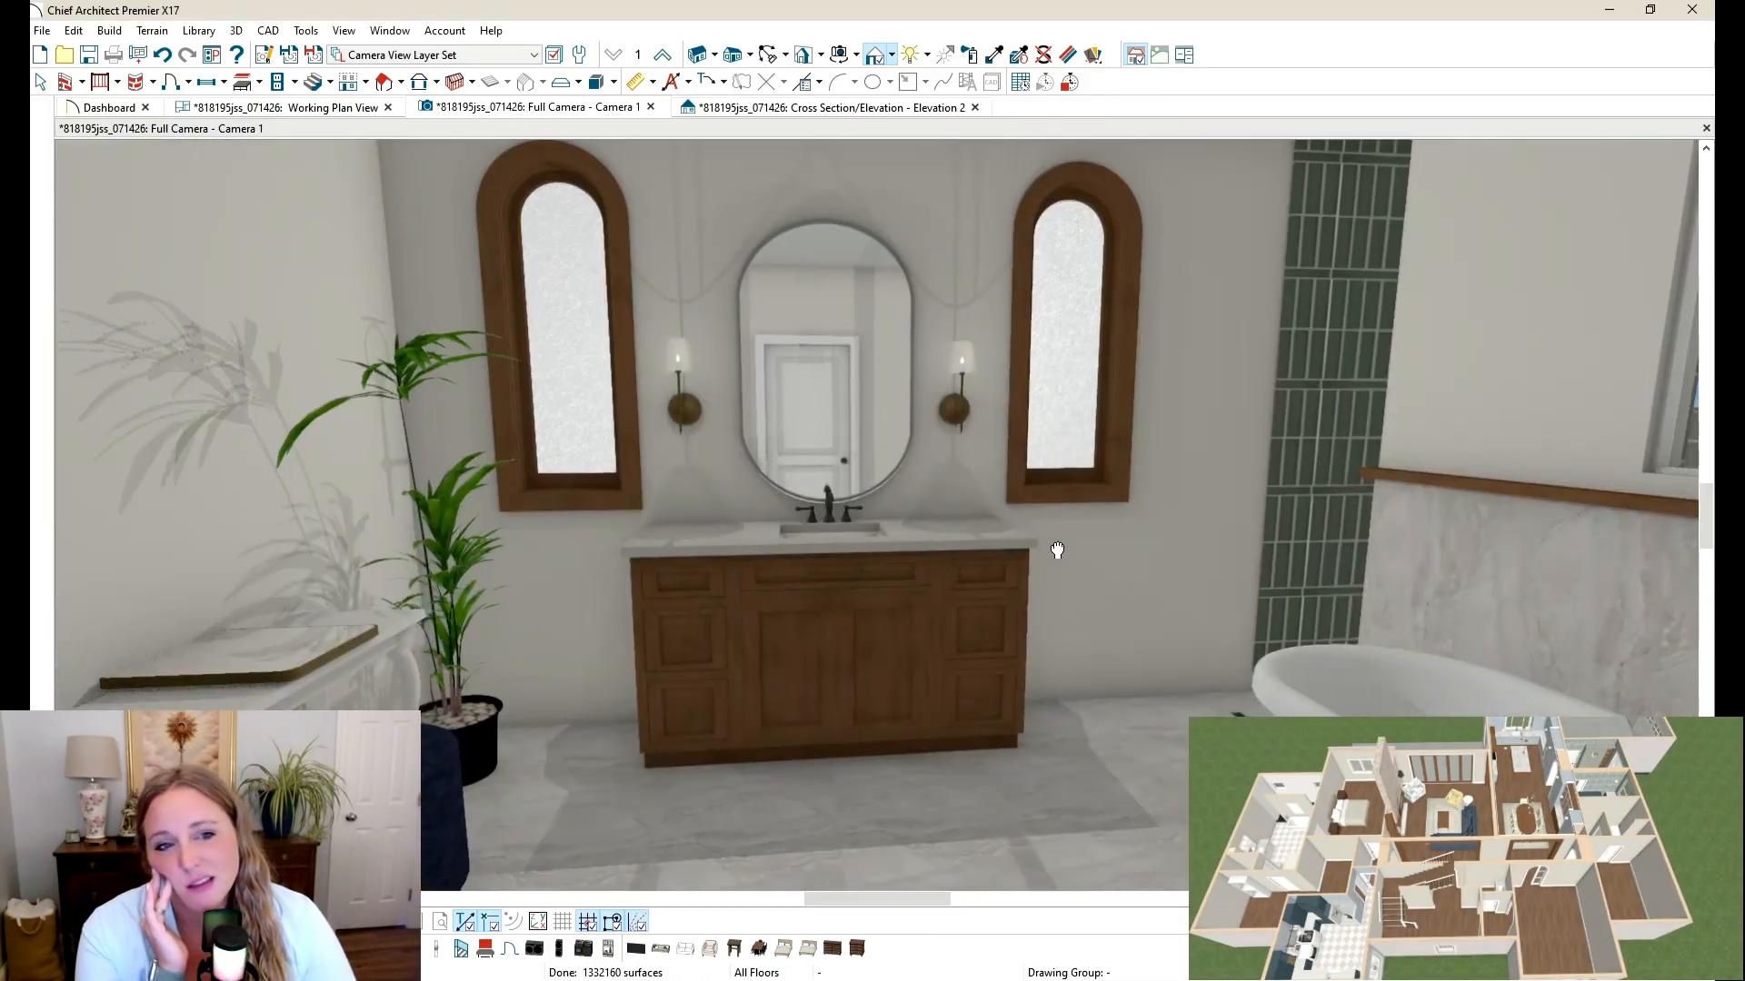
{"action": "left_click_drag", "start_coordinate": [826, 465], "coordinate": [931, 458]}
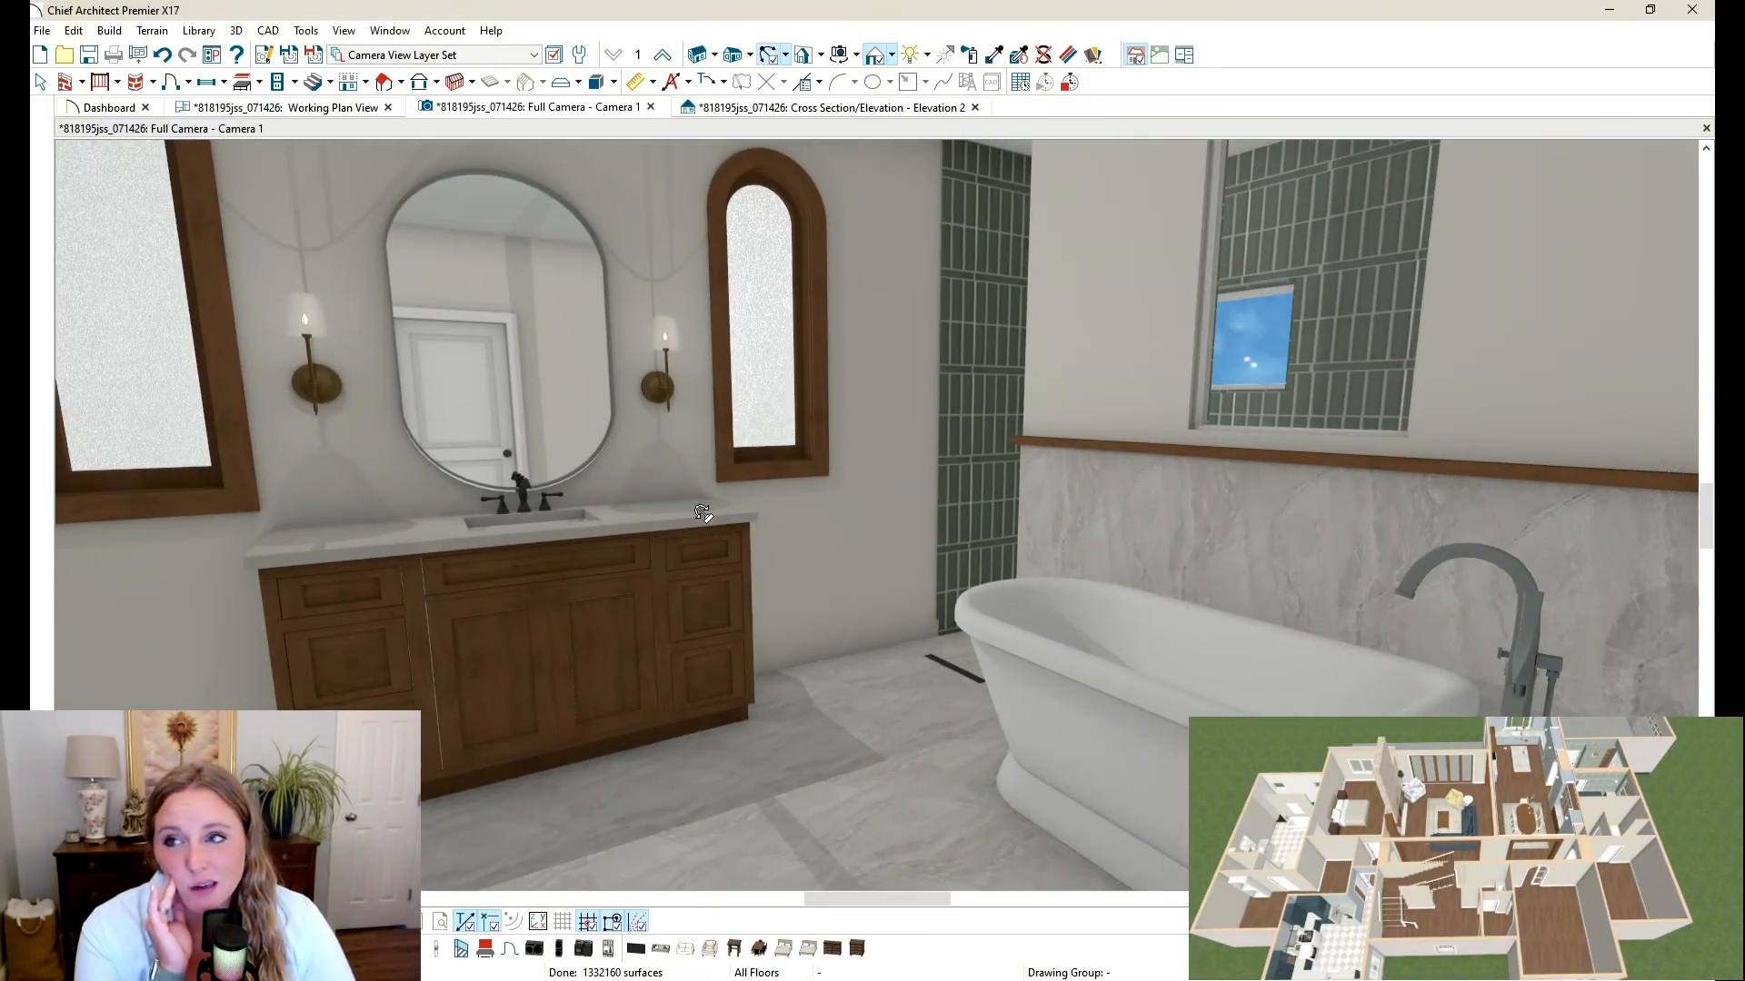
{"action": "middle_click_drag", "start_coordinate": [704, 514], "coordinate": [863, 533]}
{"action": "scroll", "coordinate": [1044, 510], "scroll_direction": "down", "scroll_amount": 2}
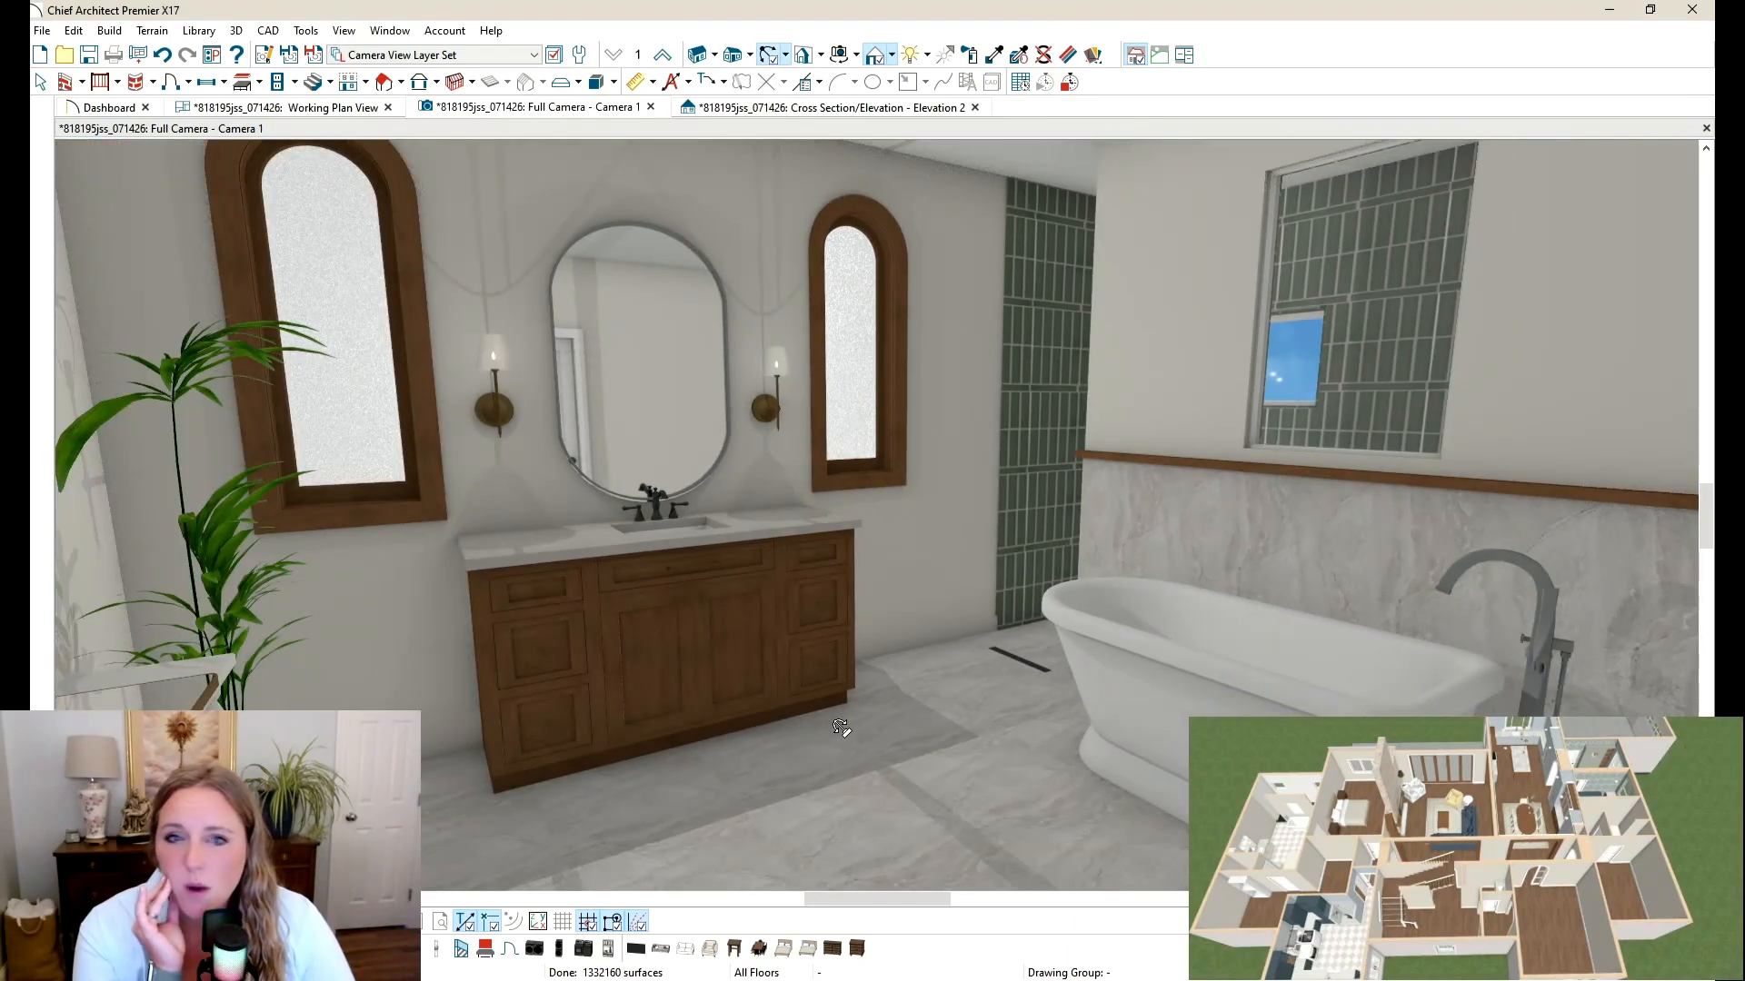
{"action": "left_click_drag", "start_coordinate": [930, 673], "coordinate": [1322, 606]}
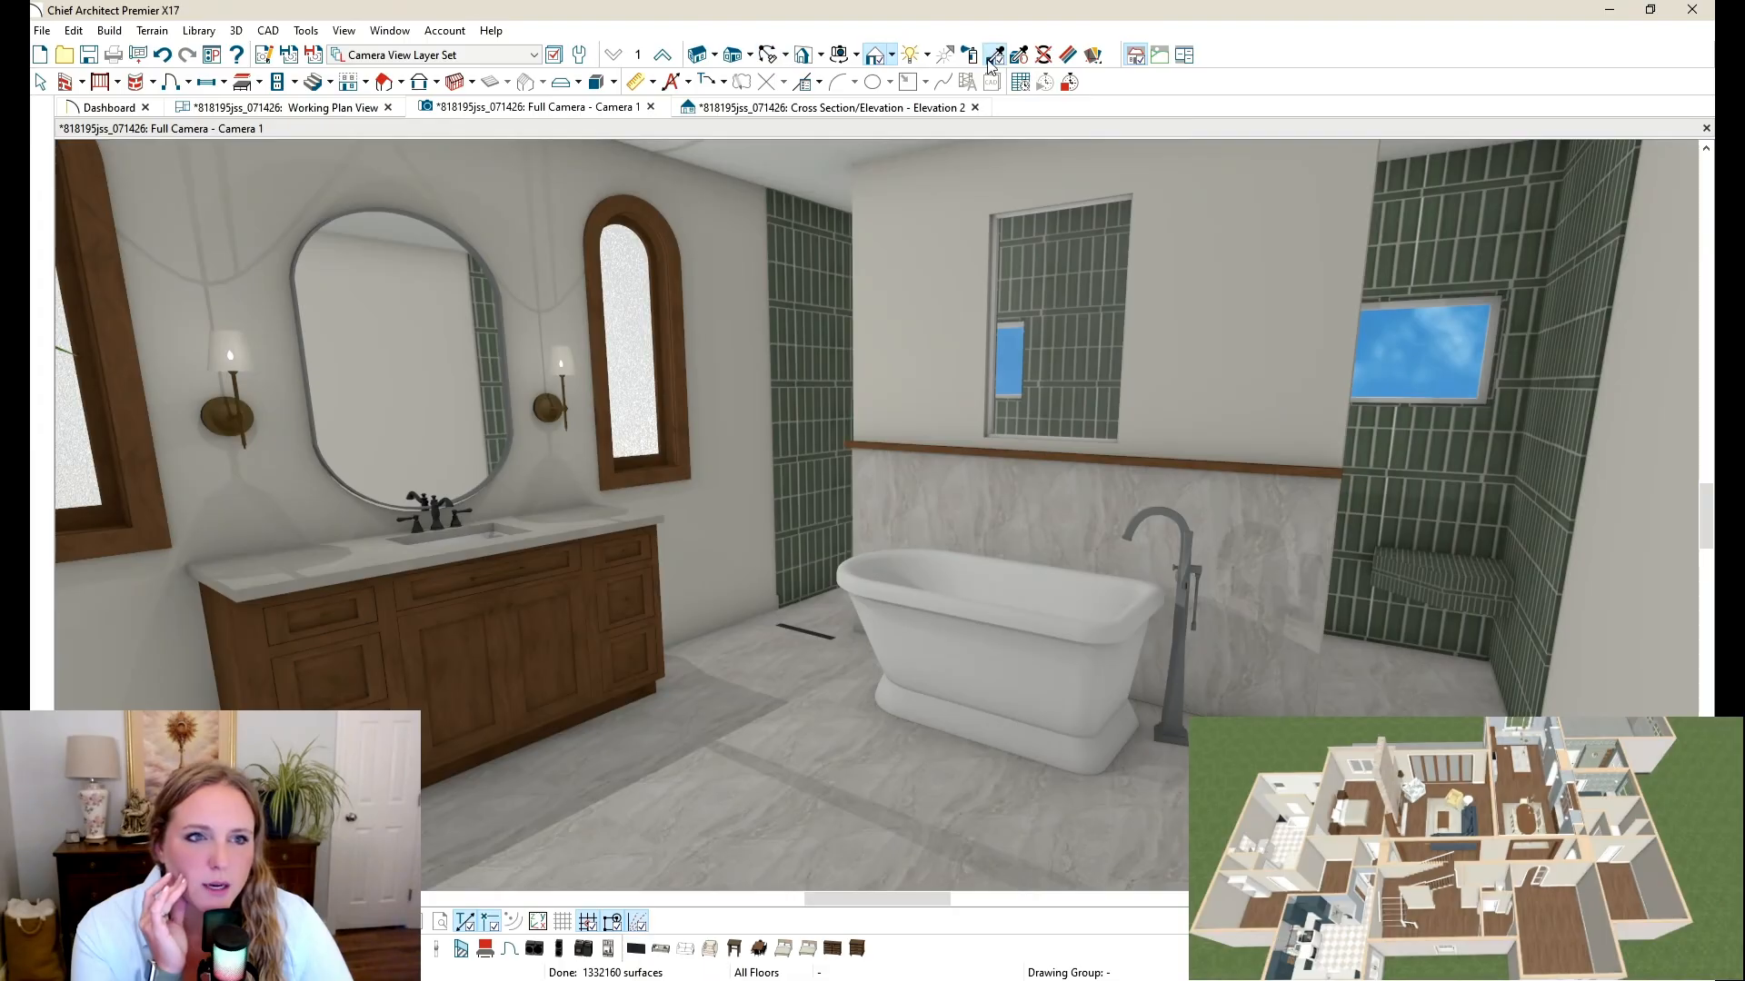
{"action": "left_click", "coordinate": [564, 393]}
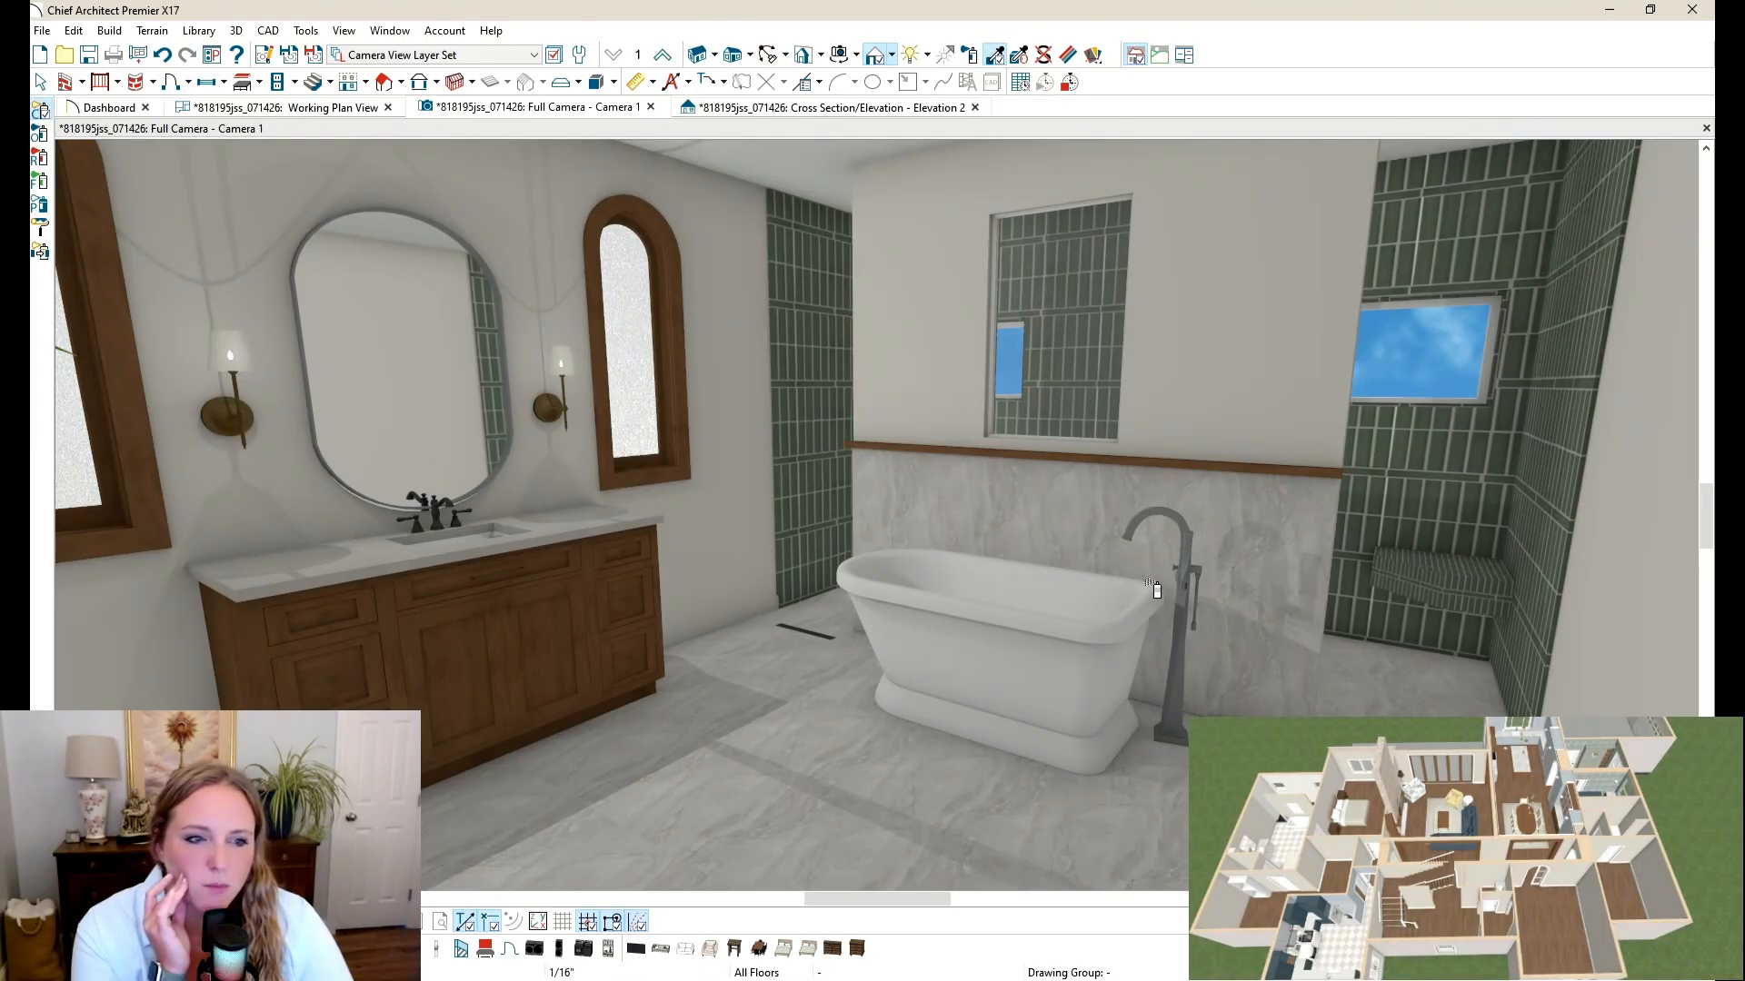
{"action": "left_click", "coordinate": [1192, 580]}
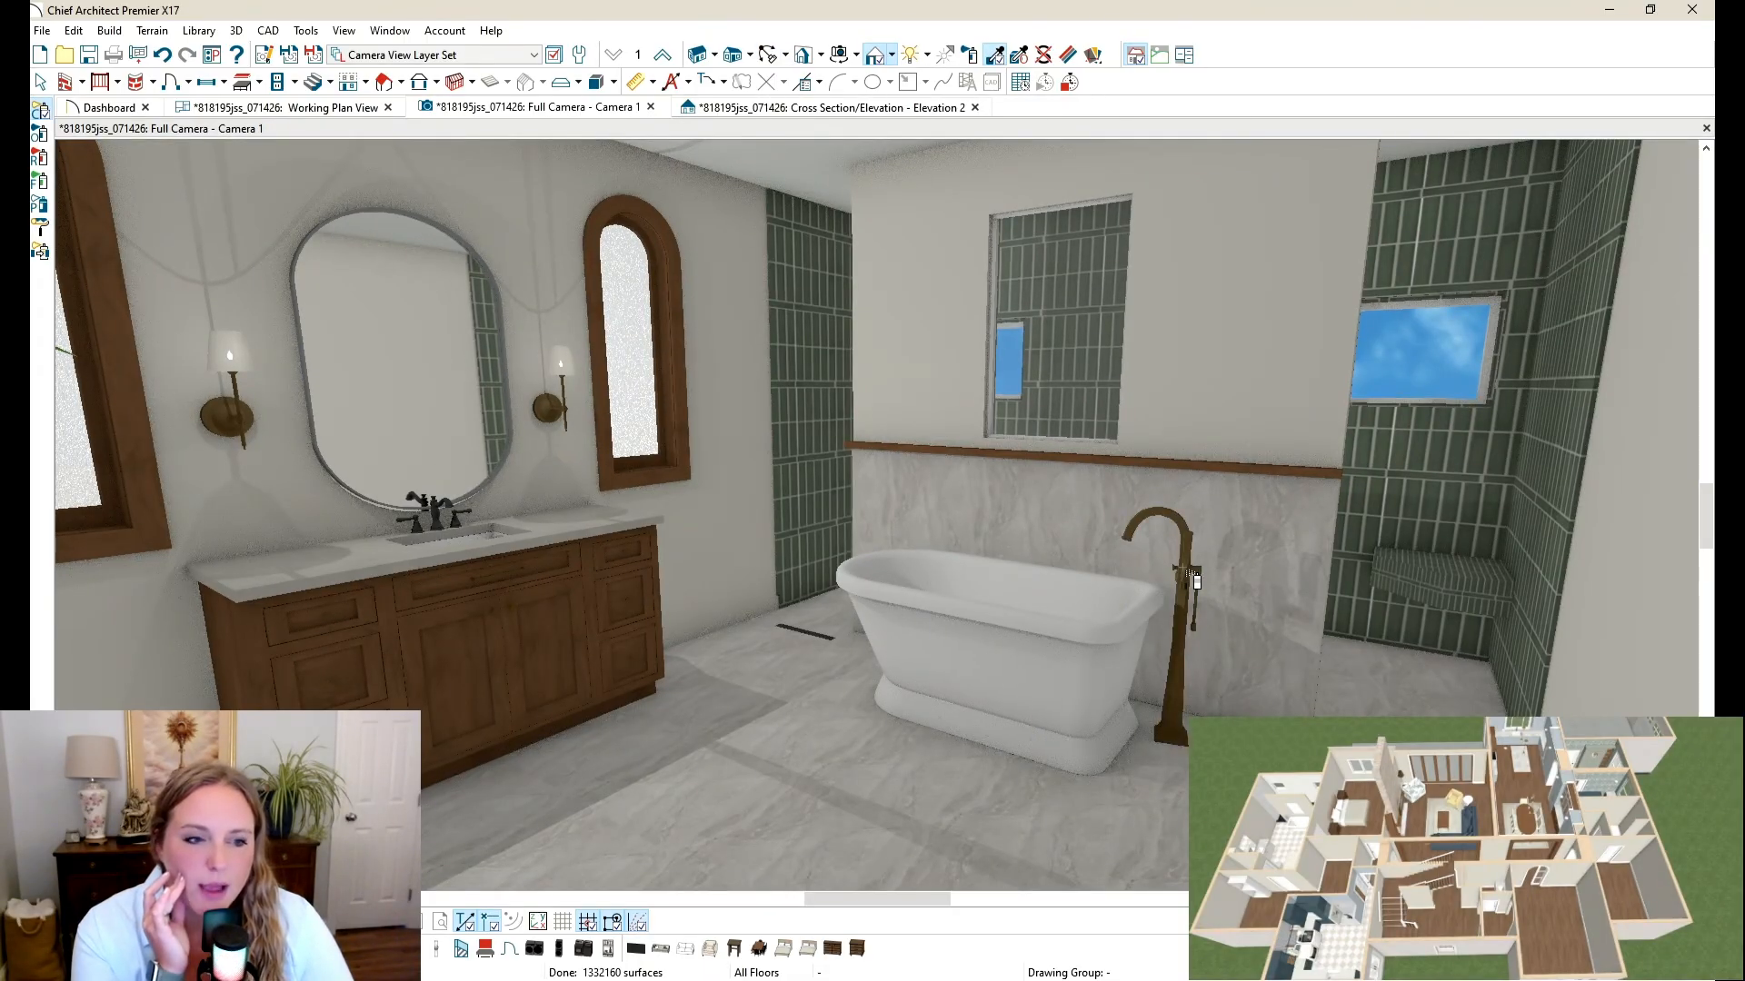
Step: Apply the oval mirror frame's metal finish to the freestanding tub filler
{"action": "left_click", "coordinate": [993, 59]}
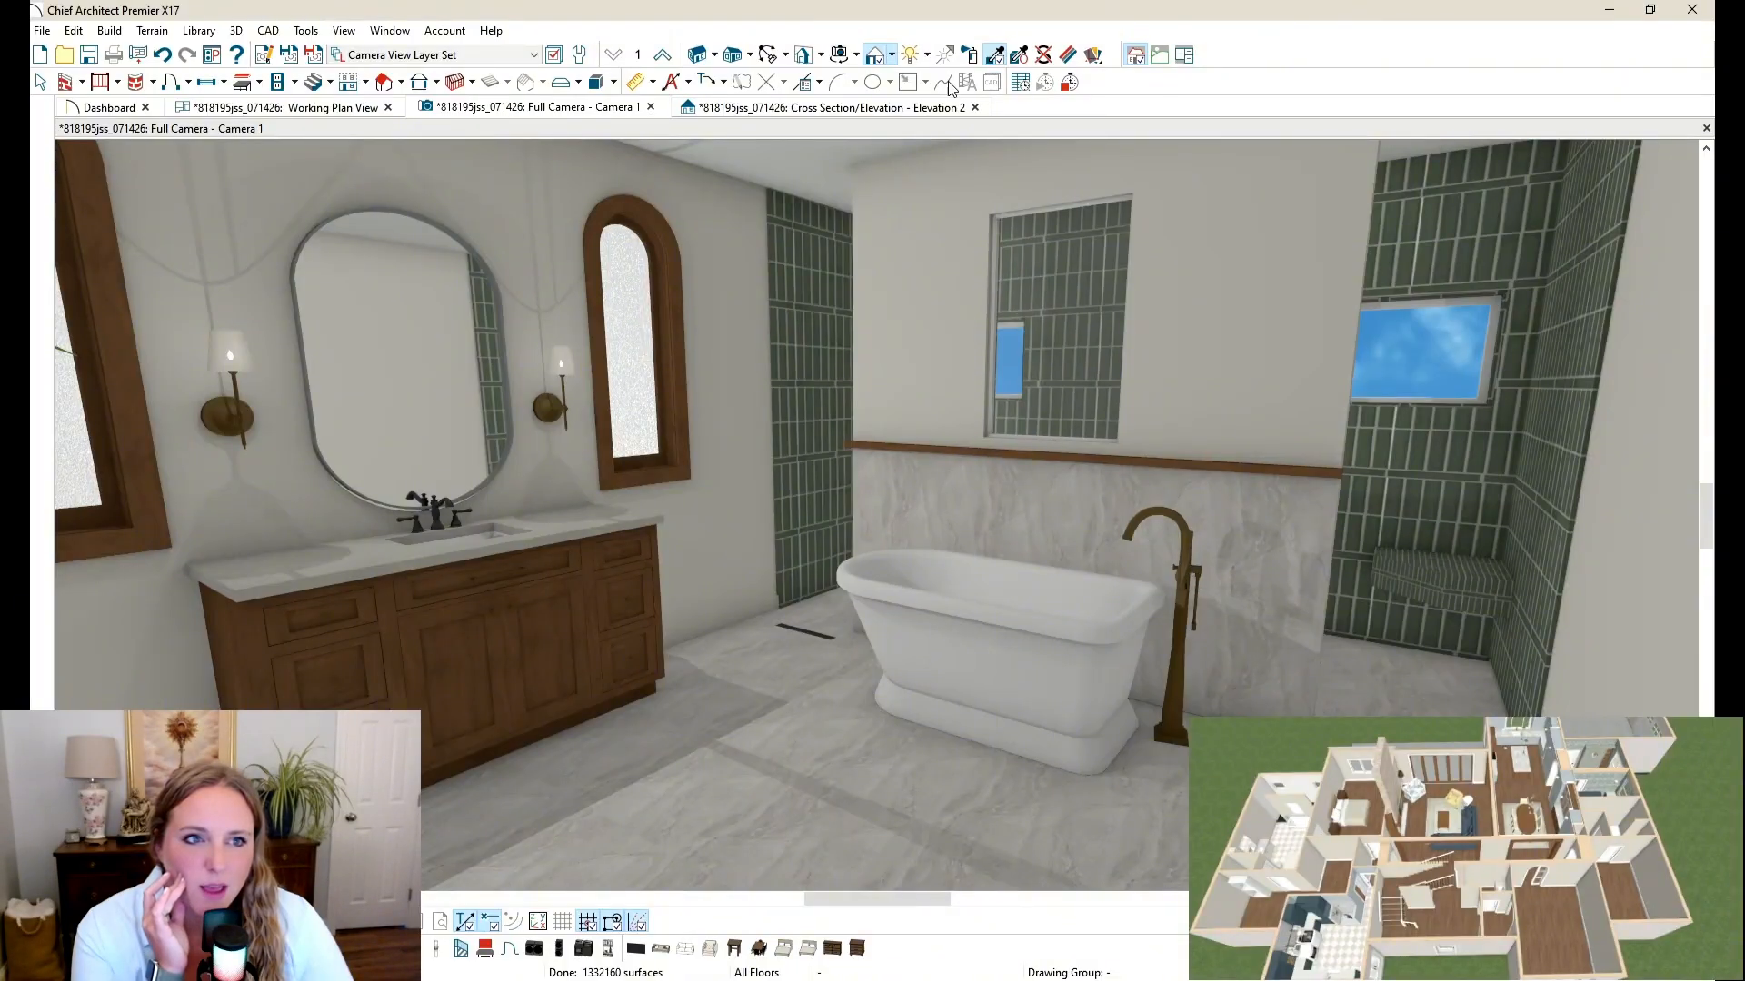
{"action": "left_click", "coordinate": [309, 250]}
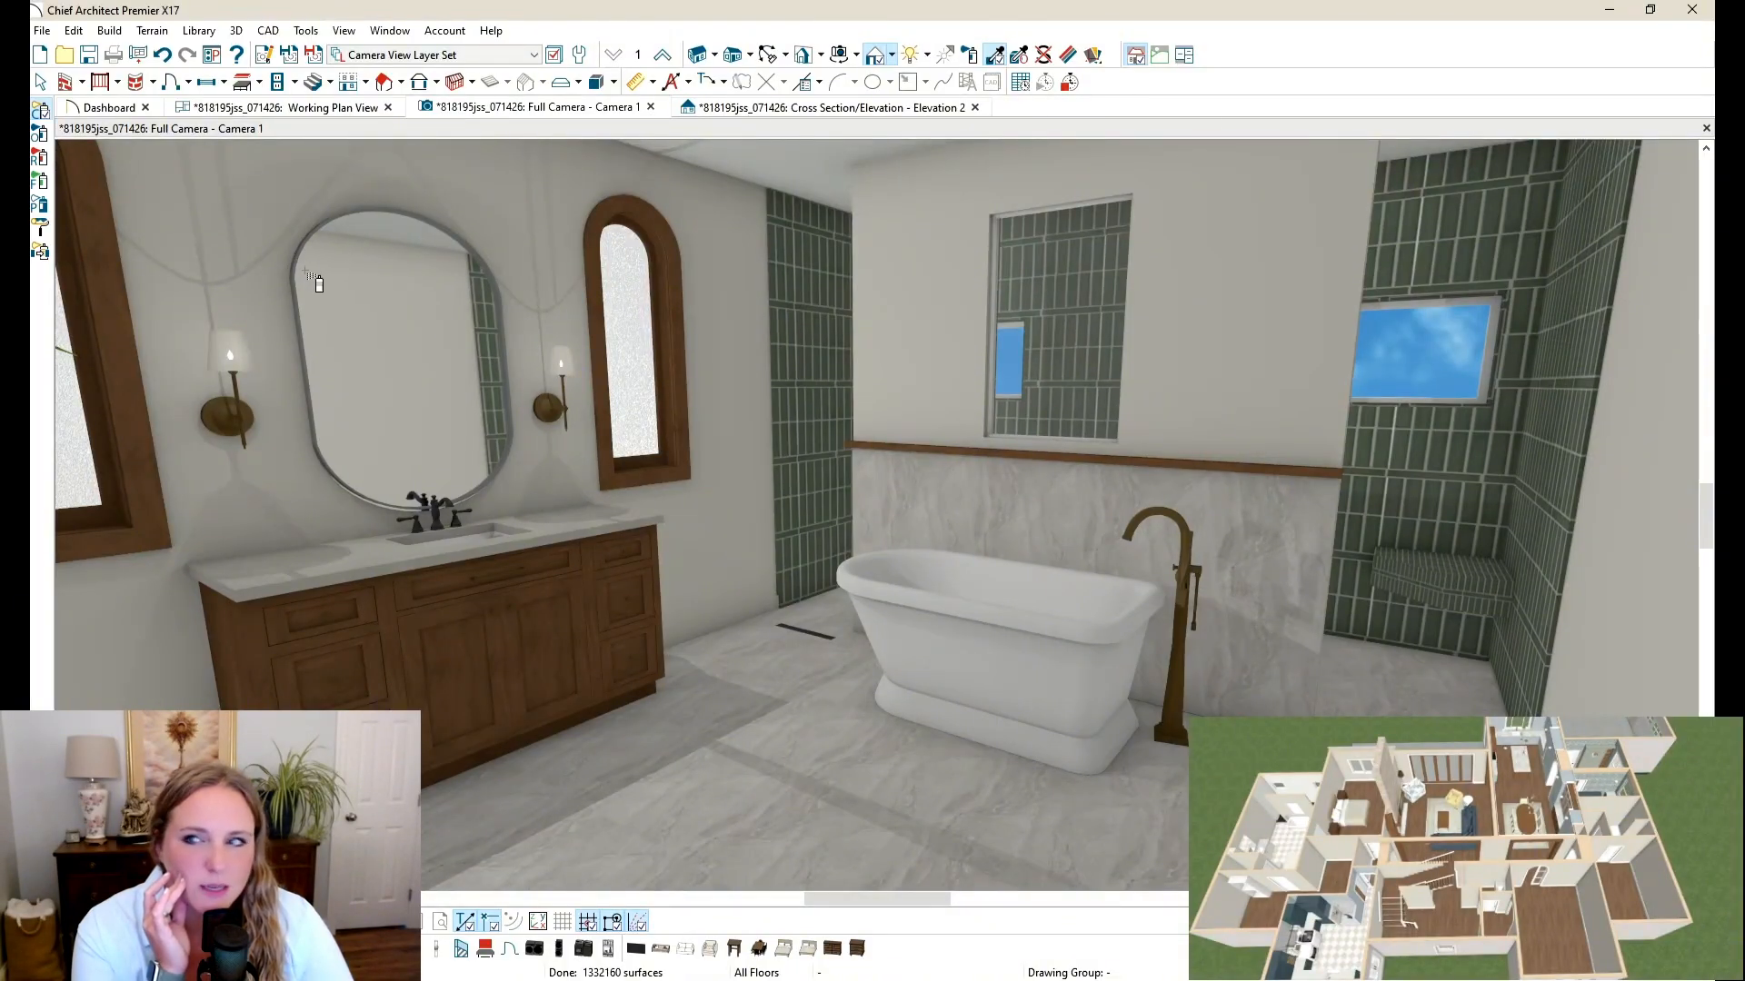
{"action": "left_click", "coordinate": [1164, 582]}
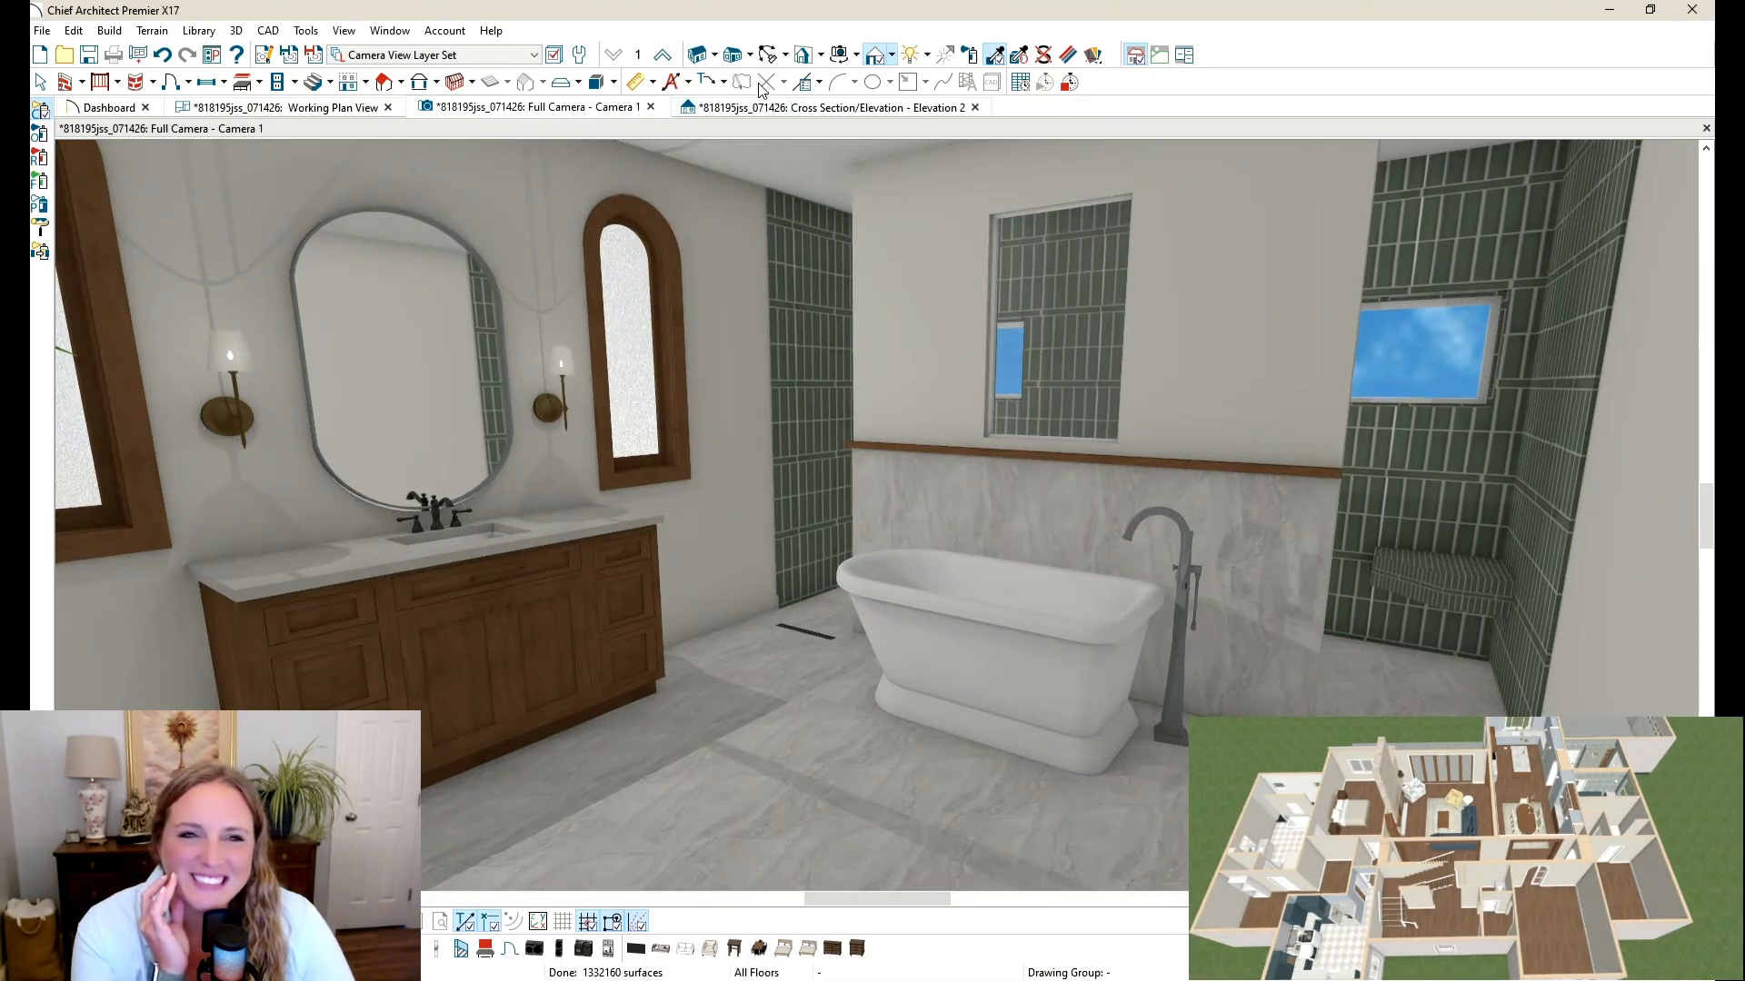
Step: Examine the tub wall's marble wainscot and wood cap, the small vanity side, and the main vanity and shower in the full camera
{"action": "left_click", "coordinate": [773, 58]}
{"action": "middle_click_drag", "start_coordinate": [987, 464], "coordinate": [1012, 466]}
{"action": "scroll", "coordinate": [1014, 461], "scroll_direction": "down", "scroll_amount": 2}
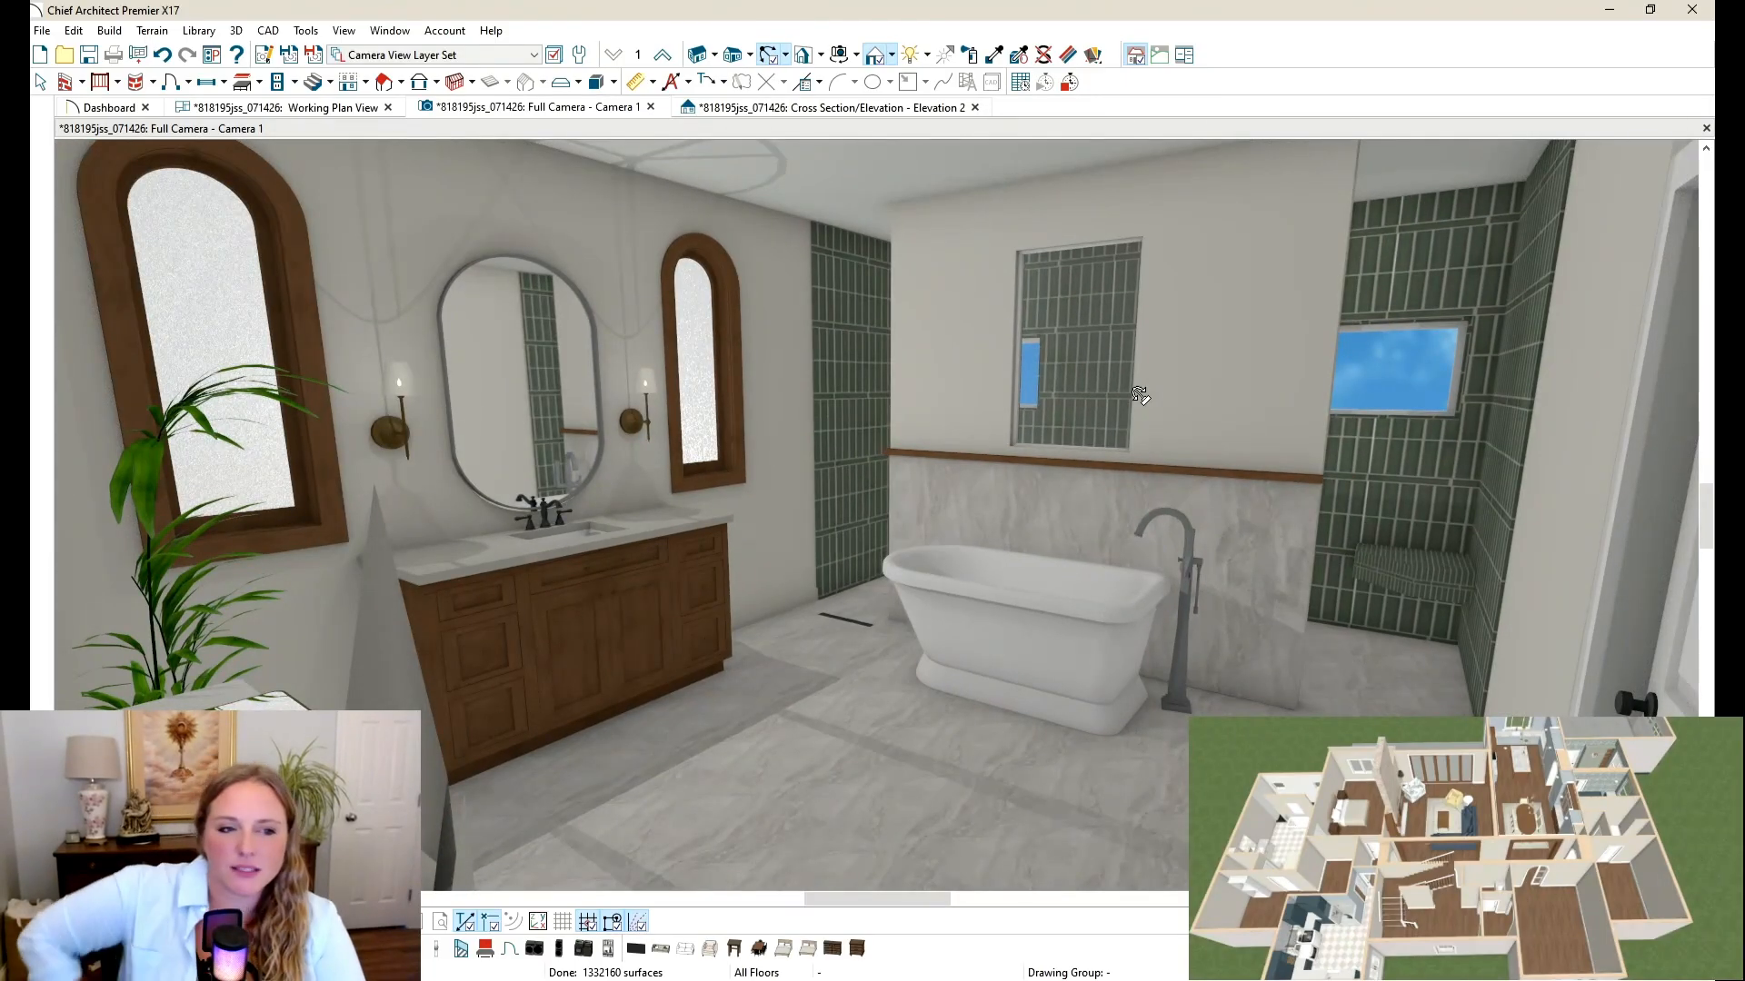
{"action": "scroll", "coordinate": [1140, 381], "scroll_direction": "up", "scroll_amount": 2}
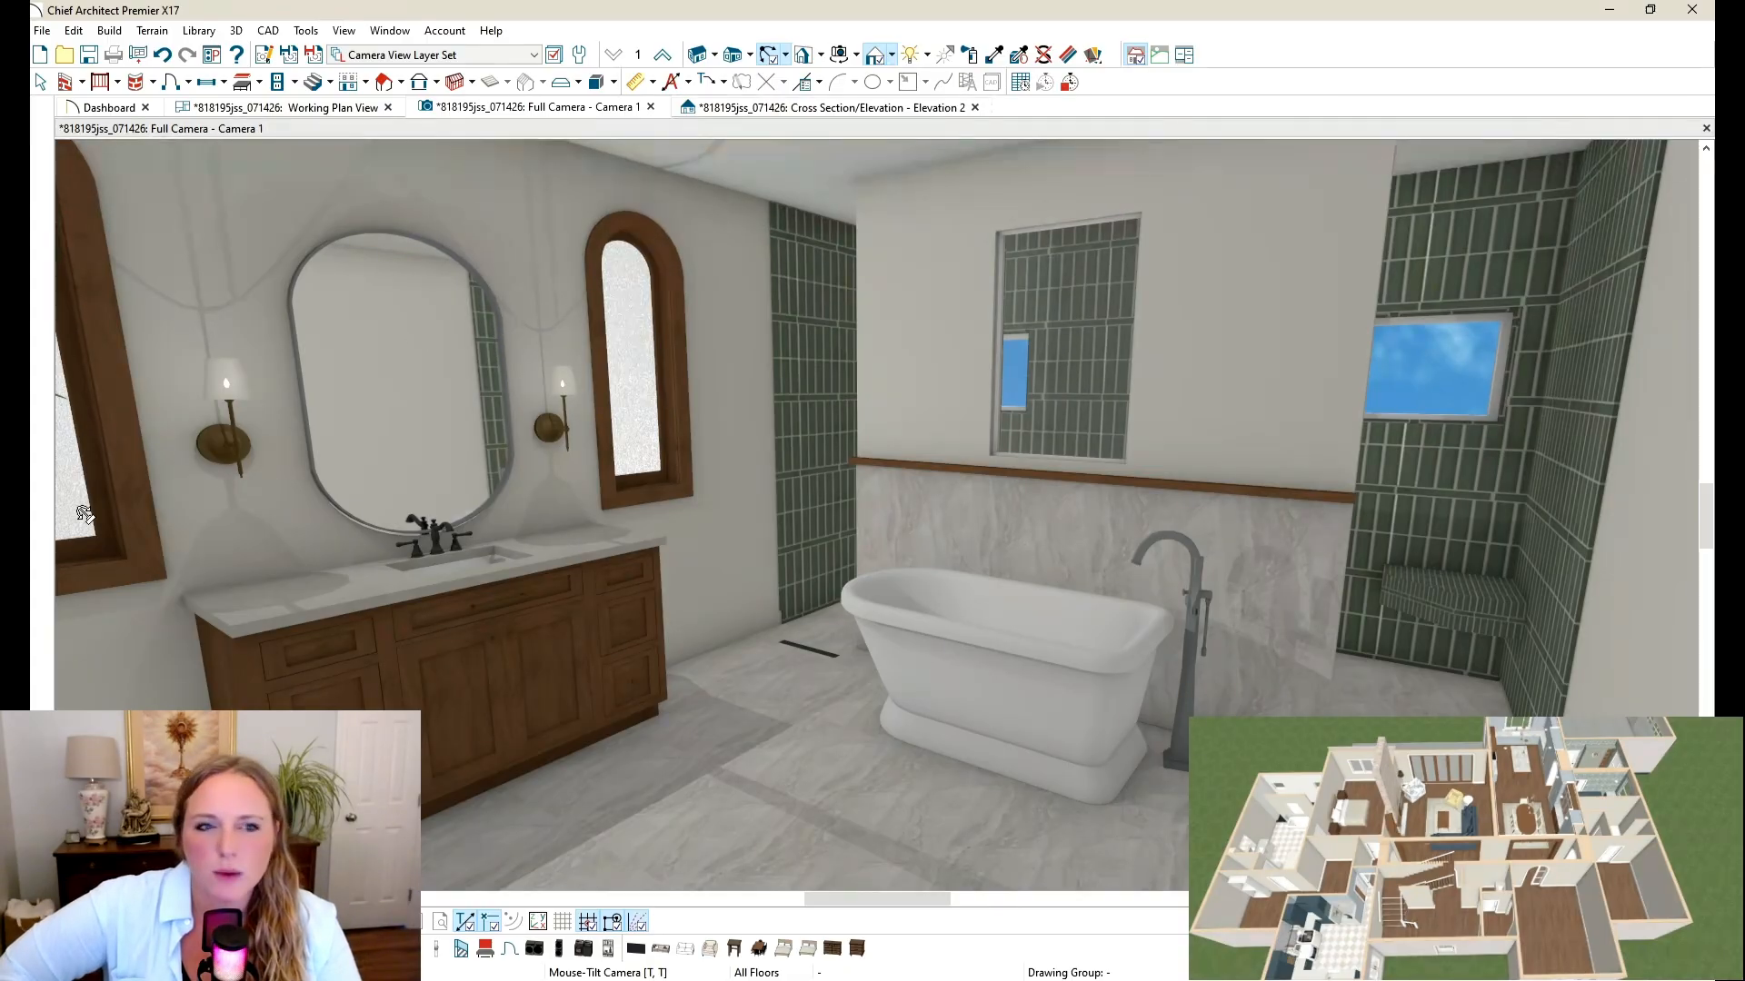
{"action": "scroll", "coordinate": [812, 500], "scroll_direction": "up", "scroll_amount": 2}
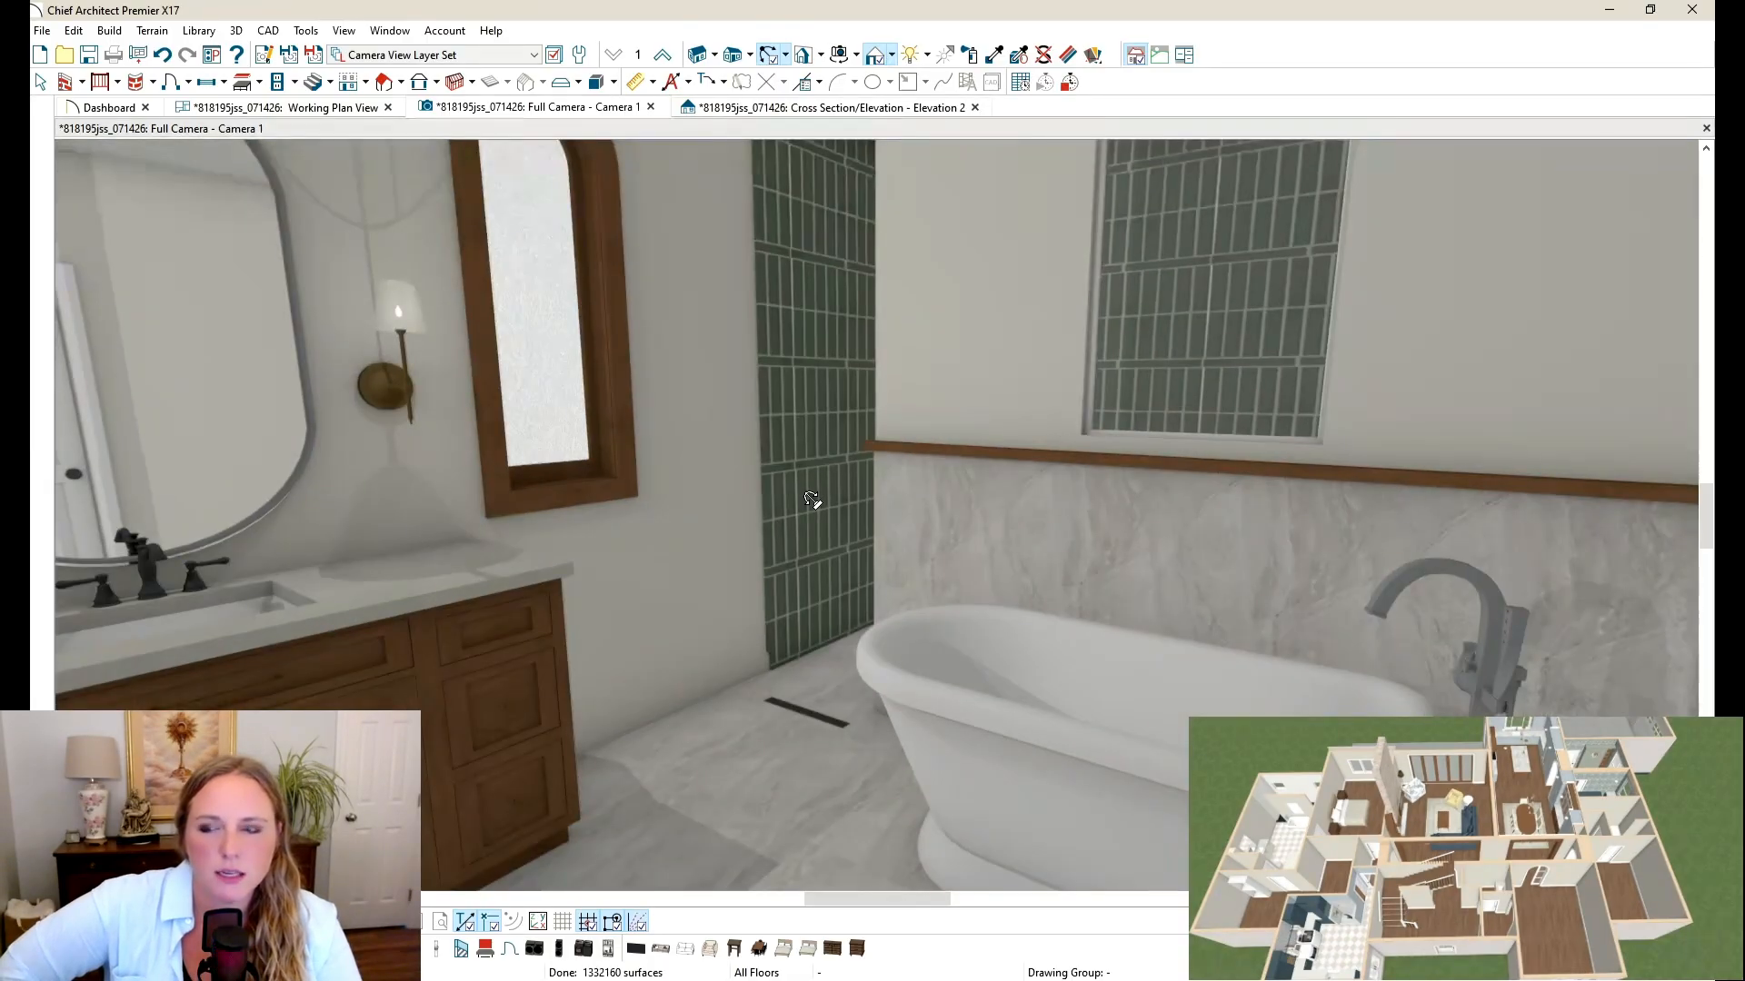
{"action": "scroll", "coordinate": [811, 499], "scroll_direction": "up", "scroll_amount": 5}
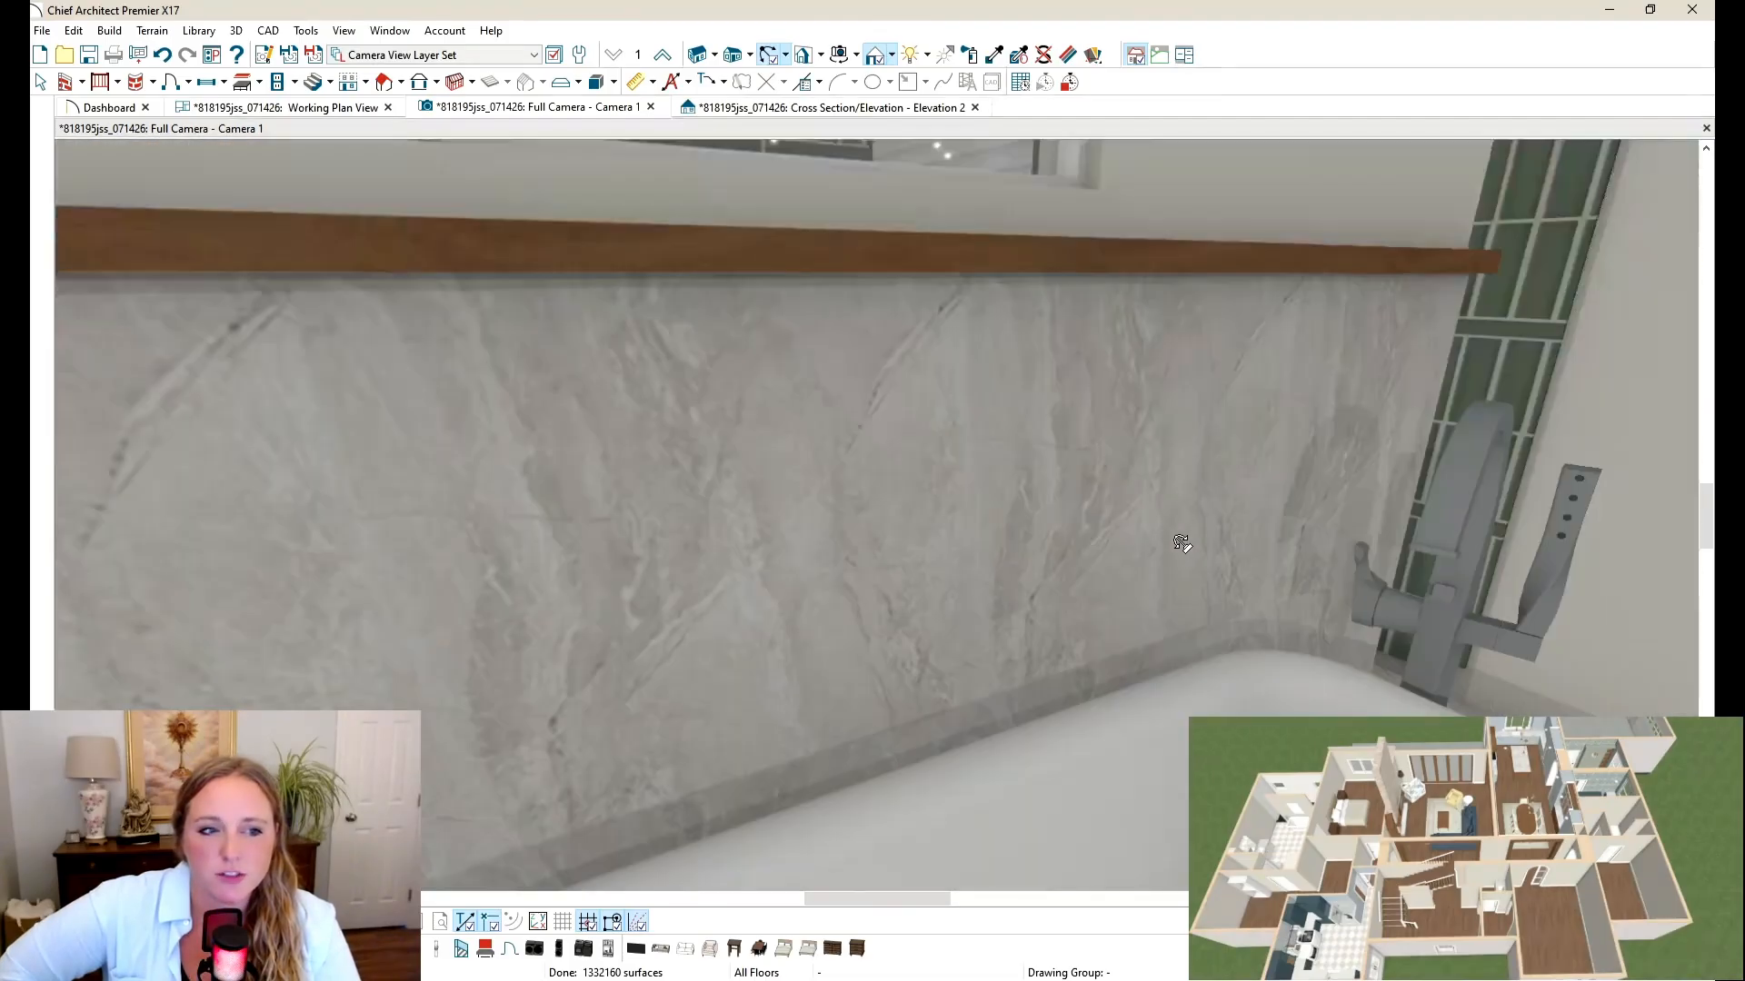
{"action": "left_click_drag", "start_coordinate": [1182, 543], "coordinate": [1472, 494]}
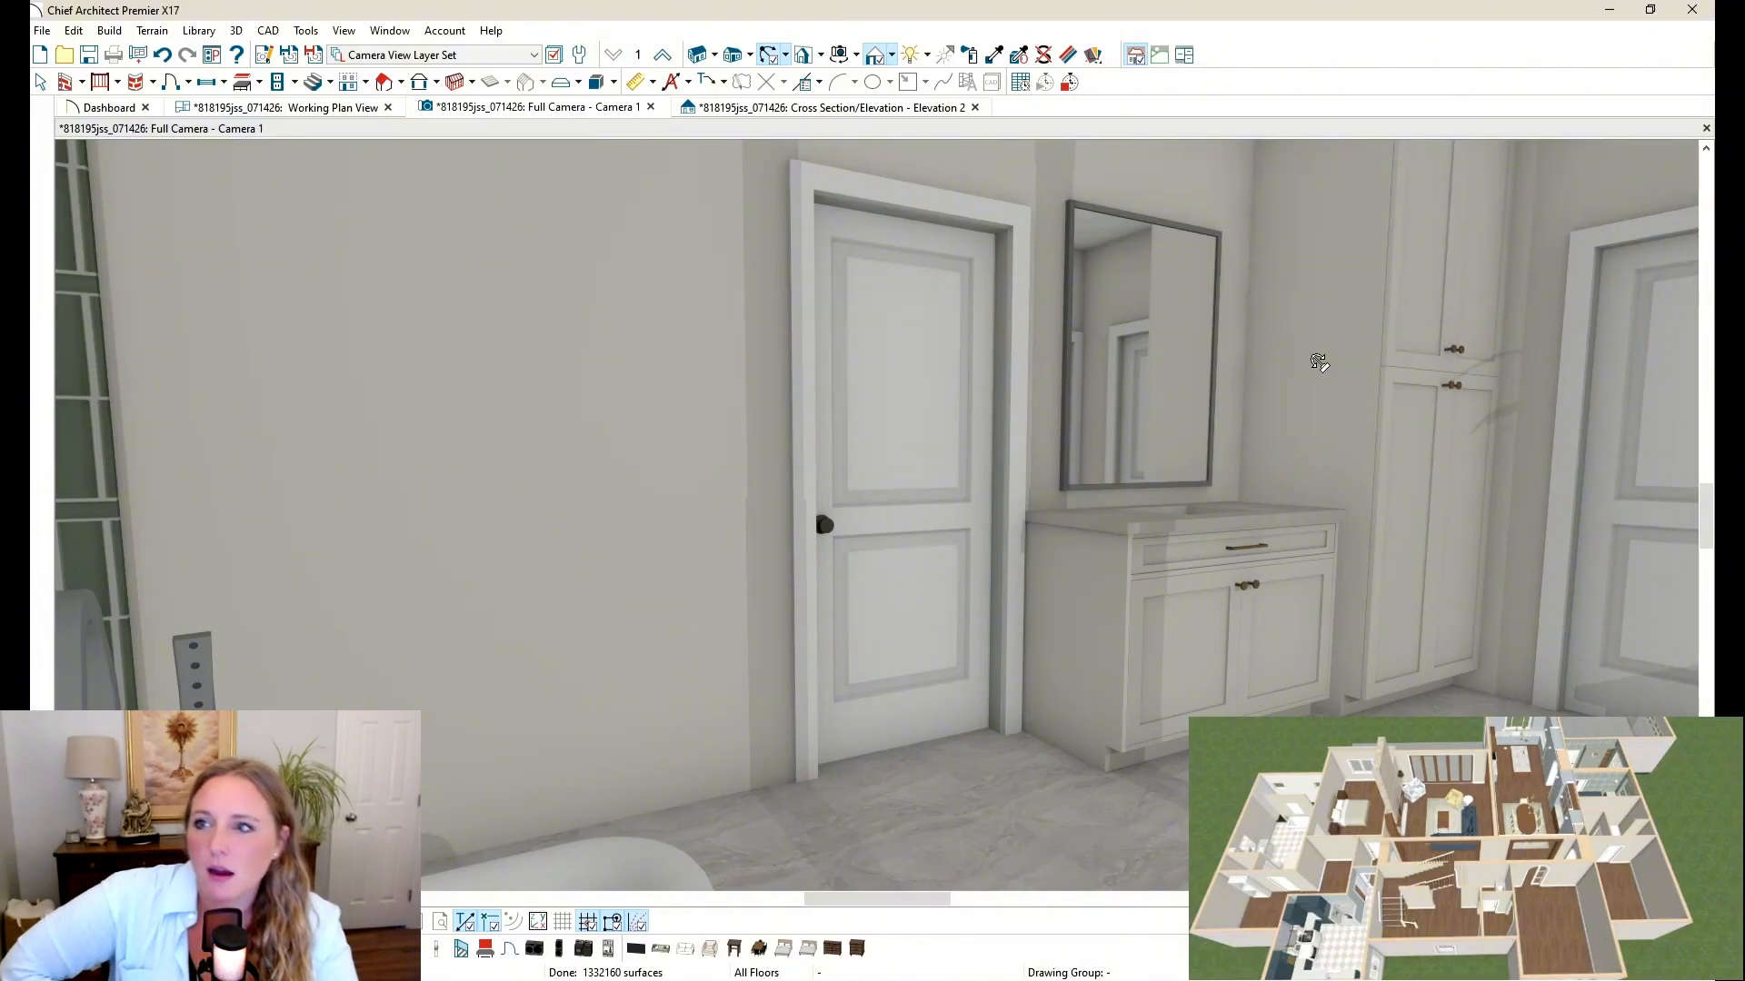
{"action": "scroll", "coordinate": [970, 305], "scroll_direction": "up", "scroll_amount": 1}
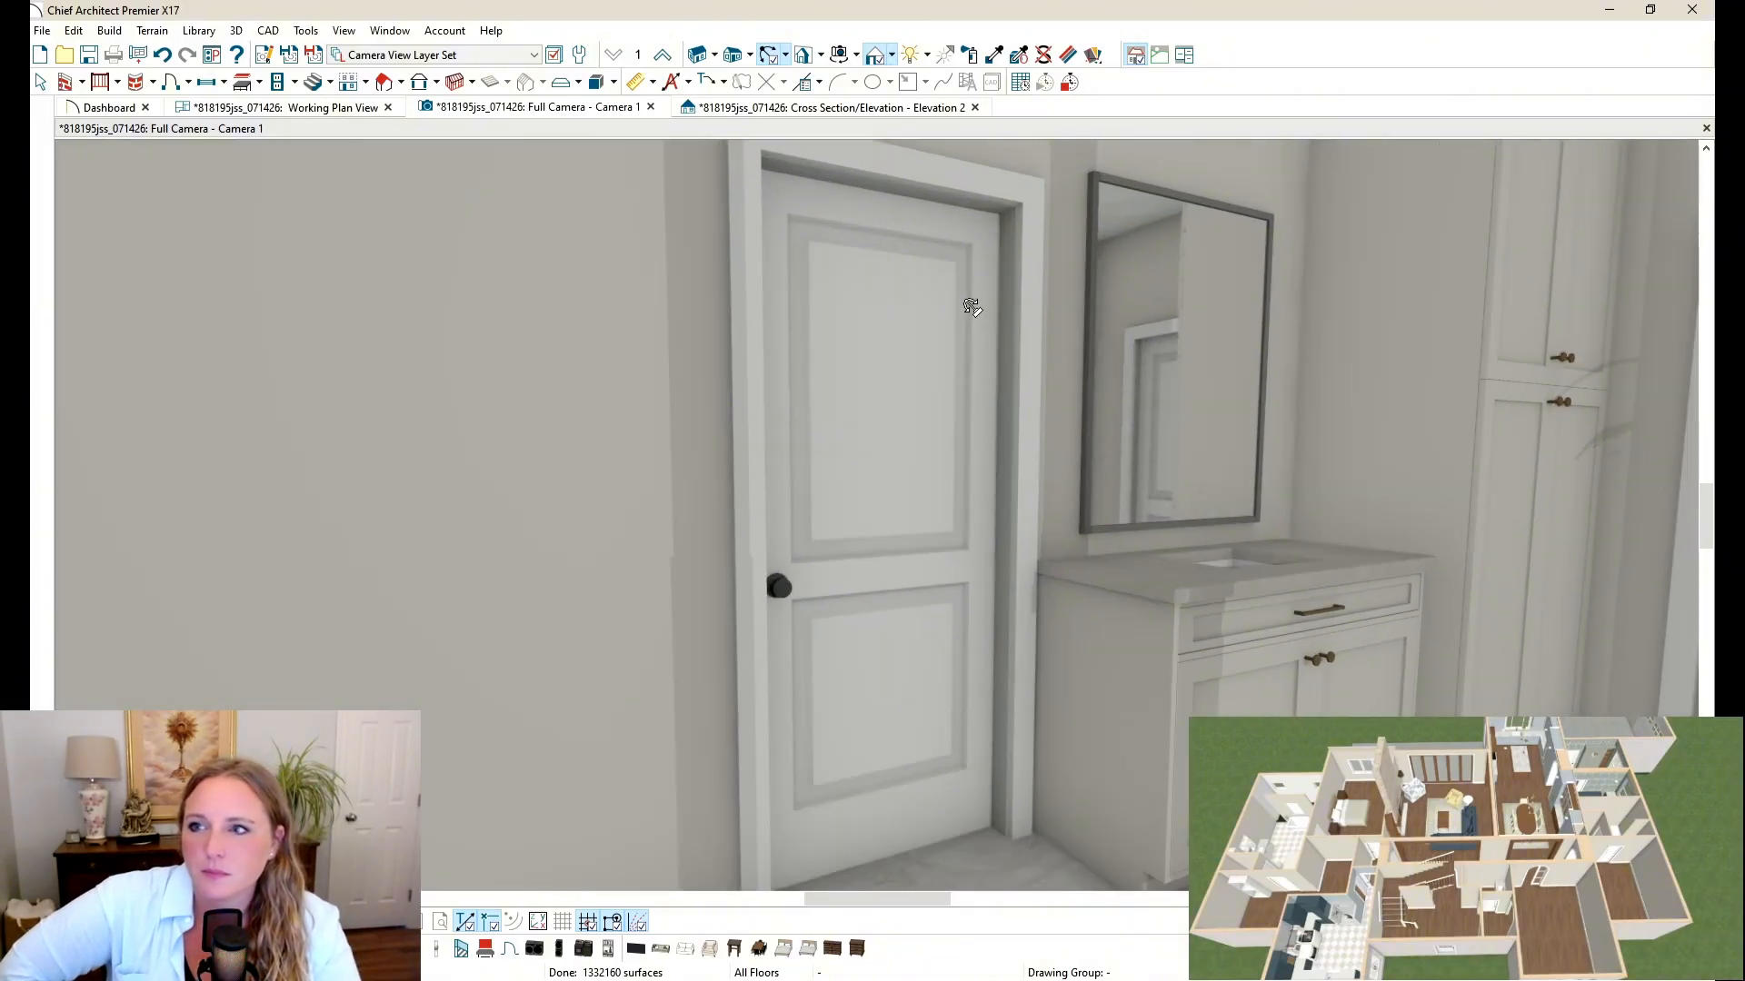
{"action": "scroll", "coordinate": [972, 307], "scroll_direction": "up", "scroll_amount": 1}
{"action": "left_click_drag", "start_coordinate": [869, 282], "coordinate": [464, 328]}
{"action": "scroll", "coordinate": [1254, 341], "scroll_direction": "down", "scroll_amount": 2}
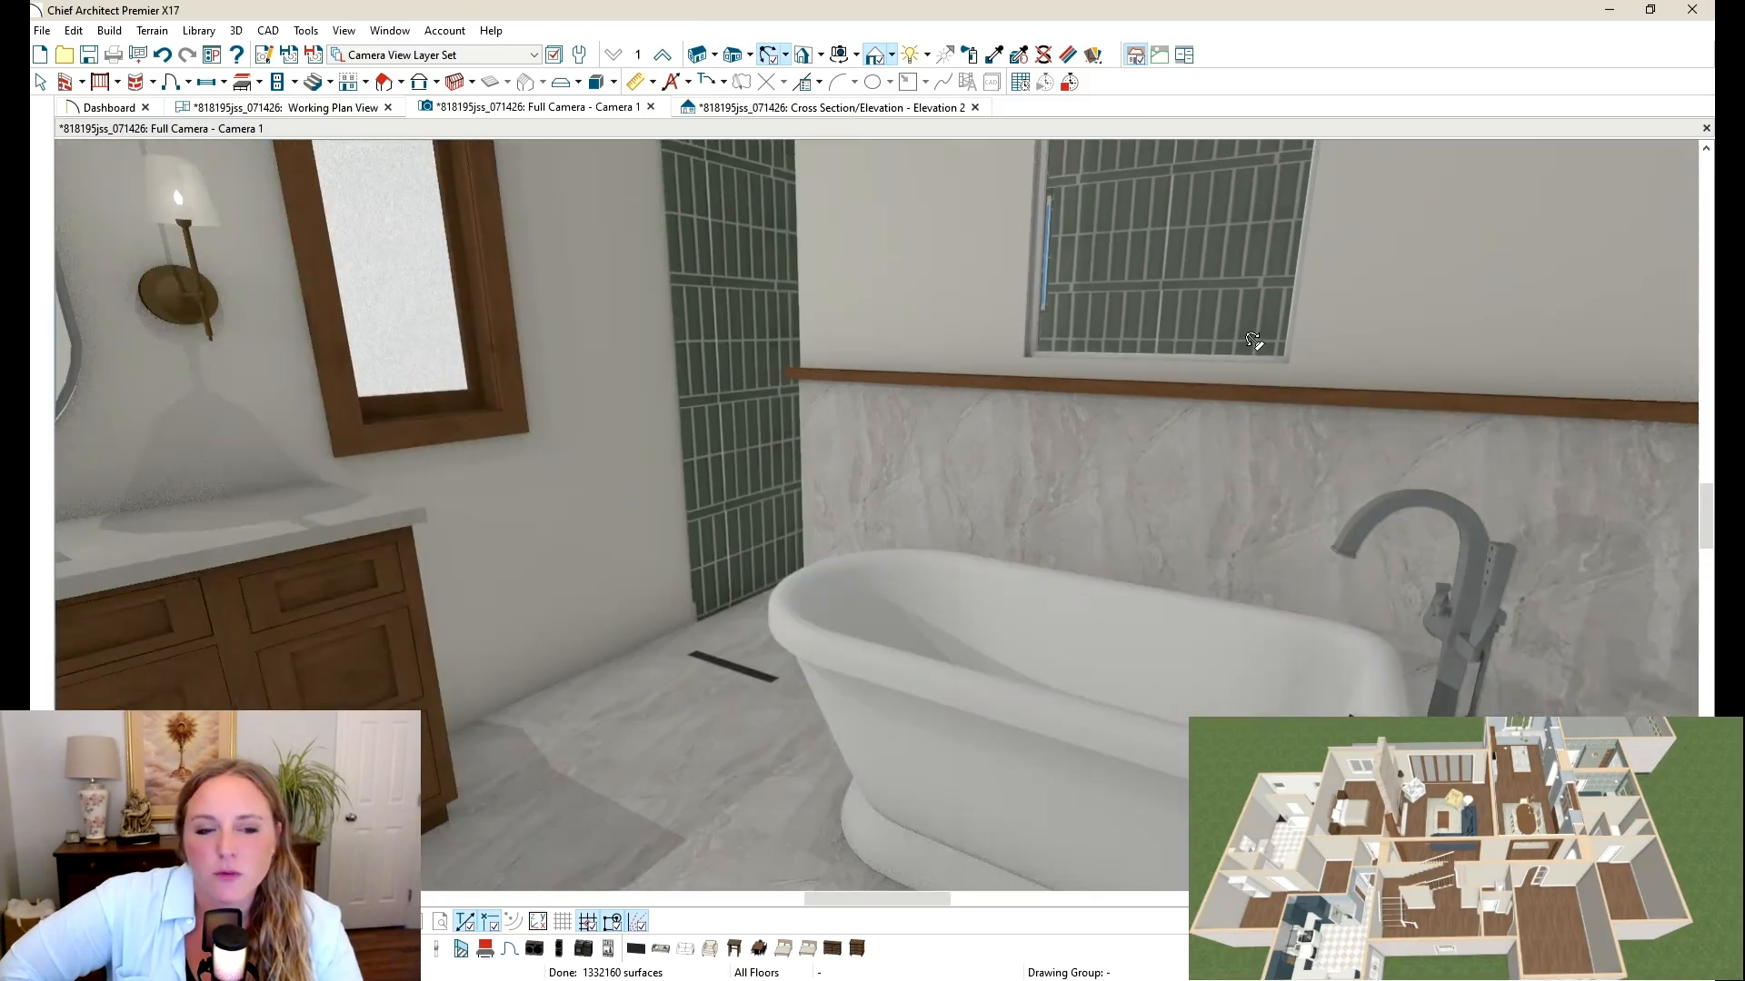
{"action": "scroll", "coordinate": [1254, 340], "scroll_direction": "down", "scroll_amount": 3}
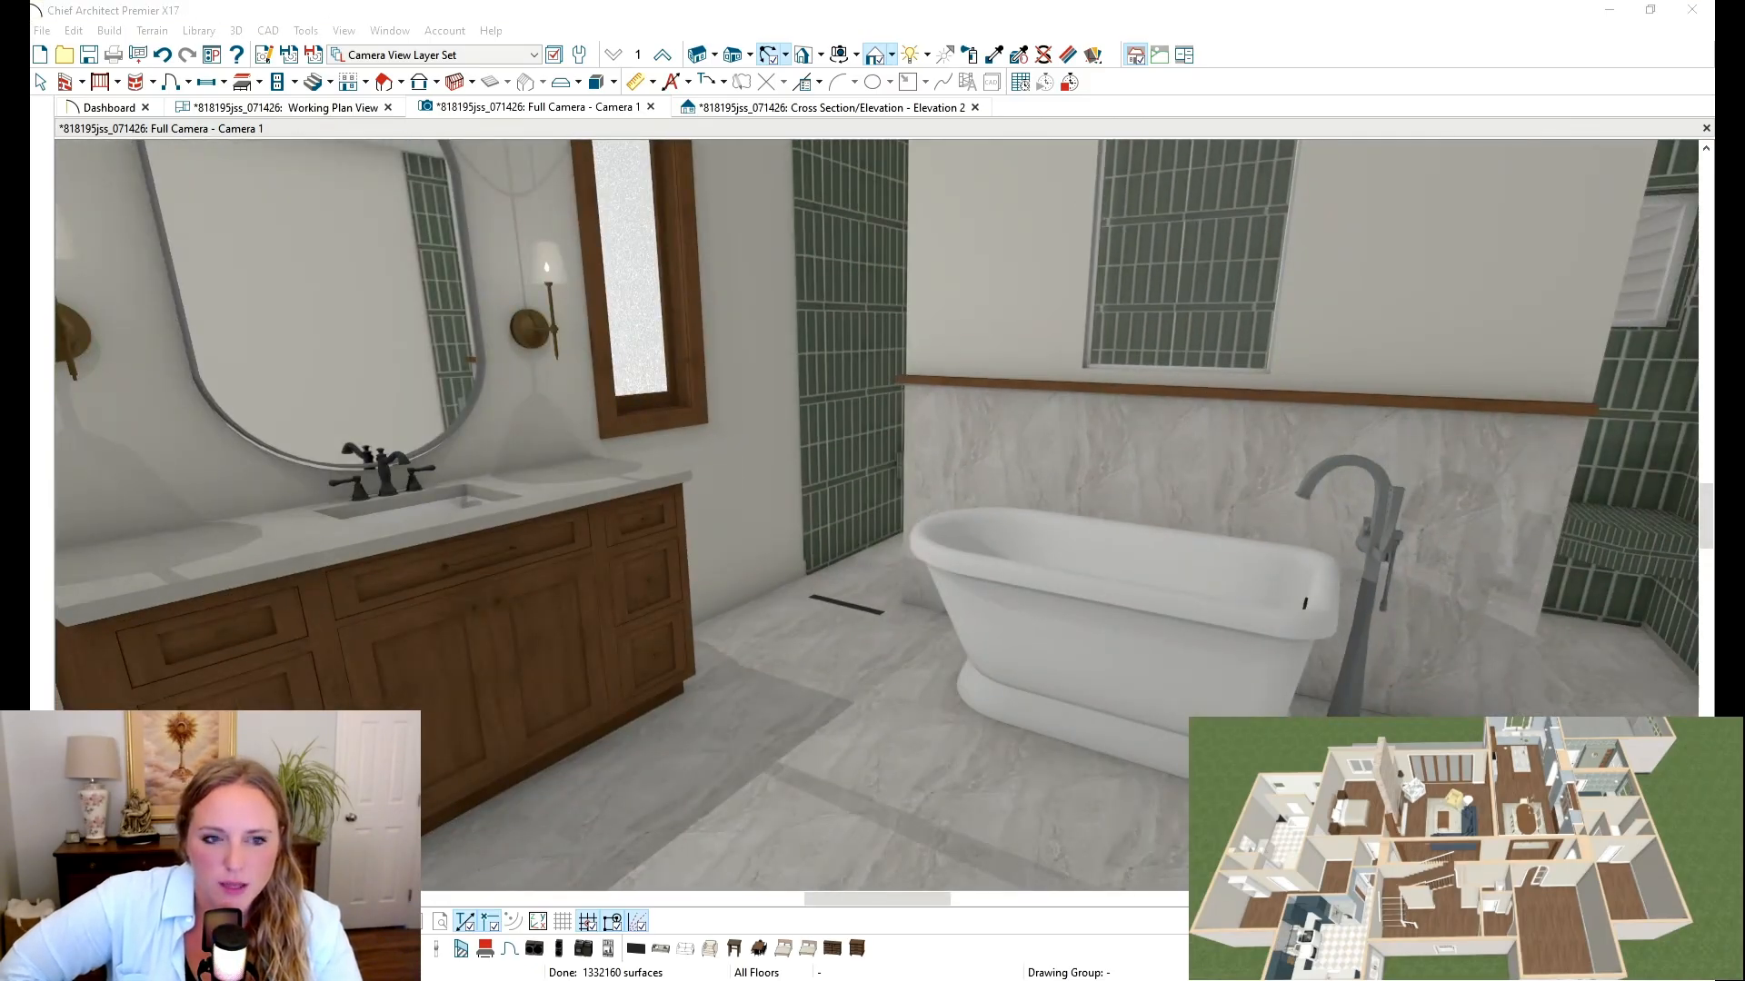
{"action": "scroll", "coordinate": [886, 622], "scroll_direction": "down", "scroll_amount": 2}
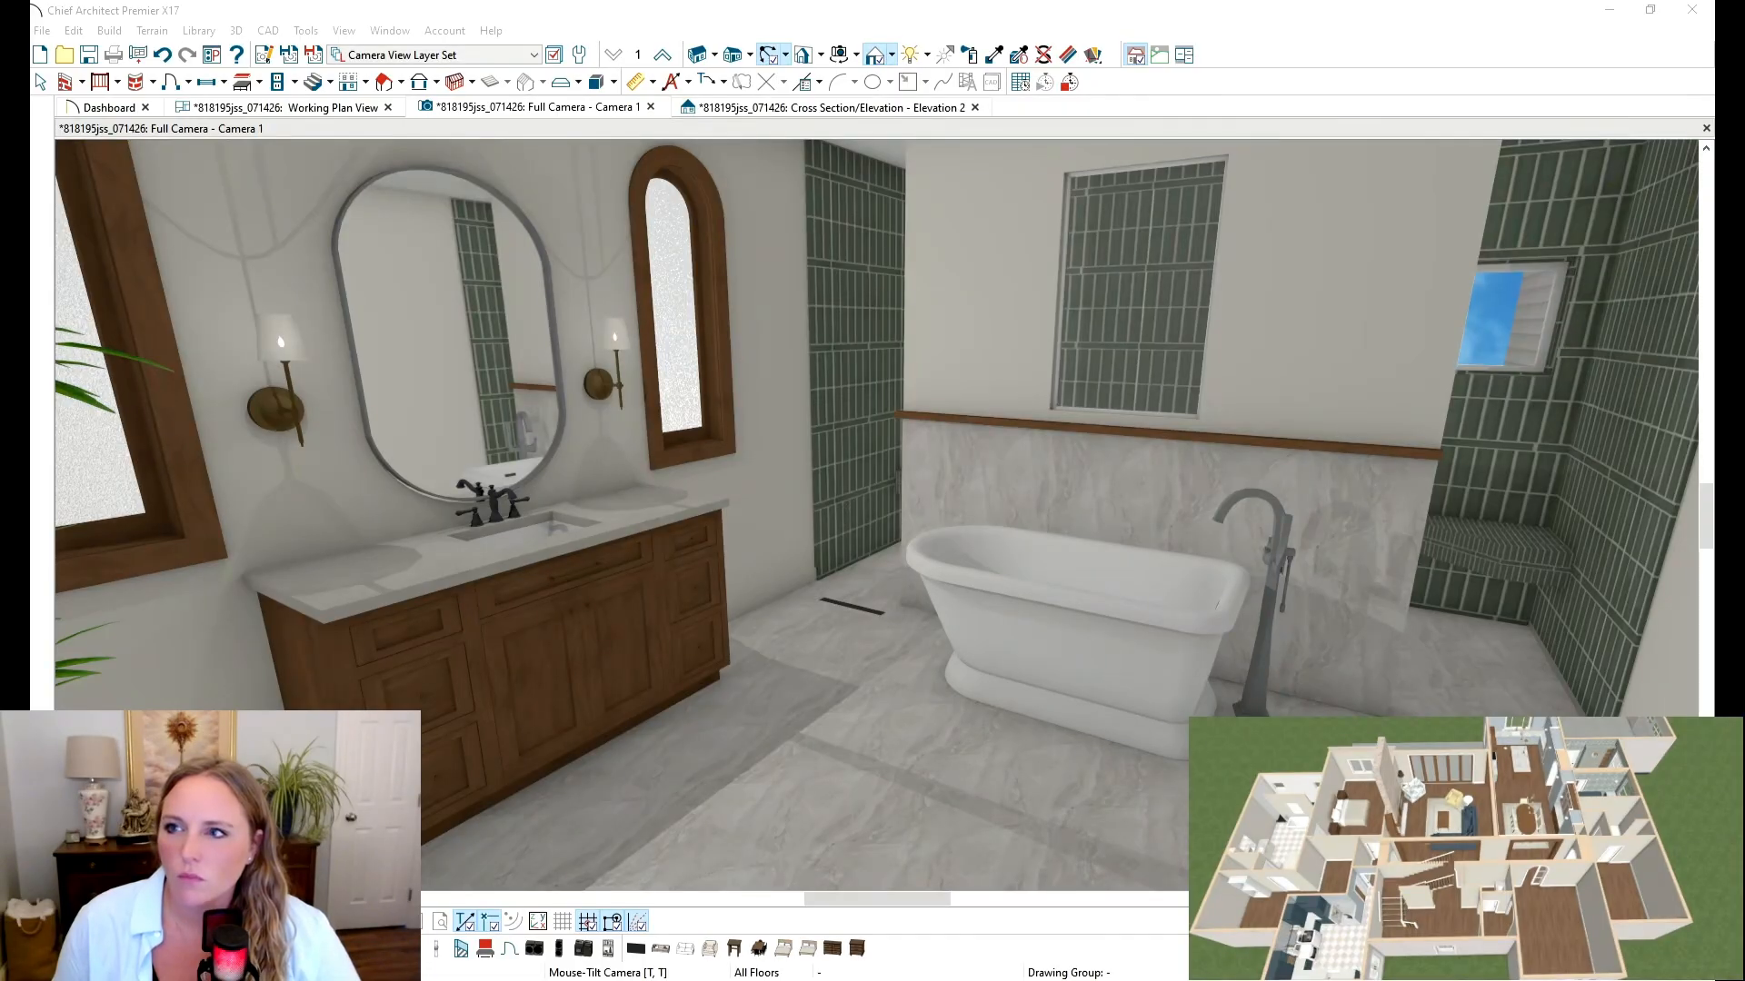
Step: Apply the wall sconces' brass finish to the vanity faucet and the freestanding tub filler
{"action": "left_click", "coordinate": [772, 64]}
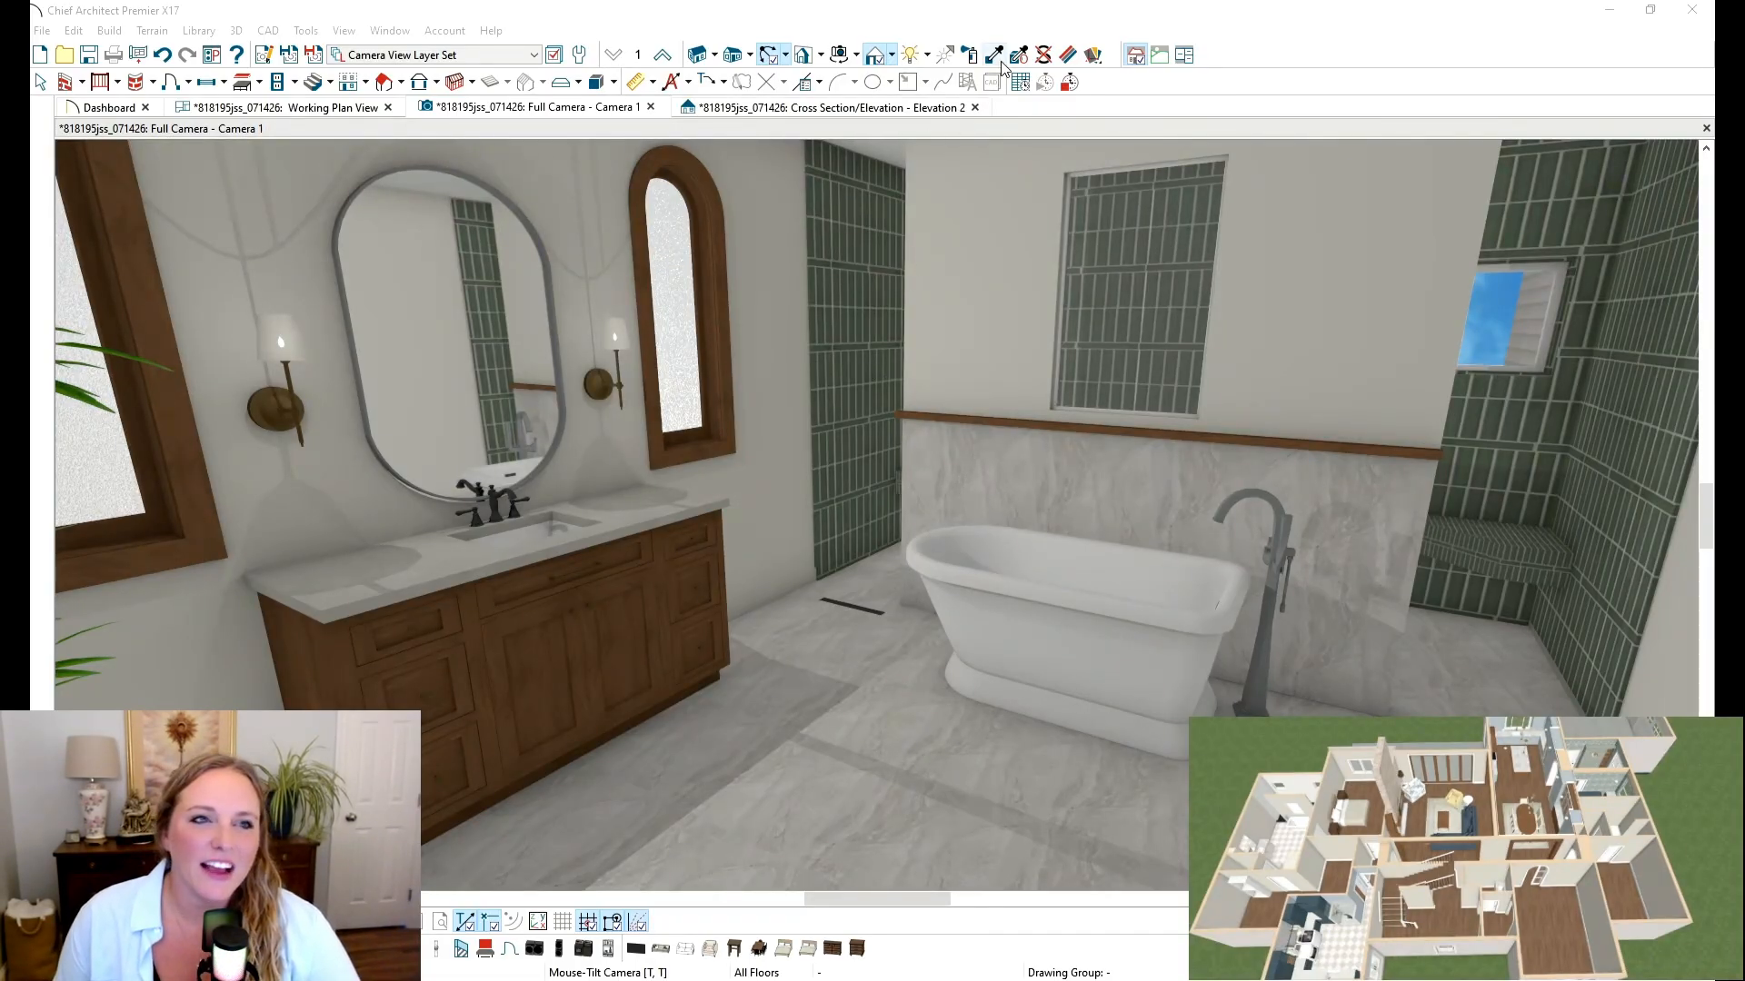
{"action": "left_click", "coordinate": [994, 54]}
{"action": "left_click", "coordinate": [608, 382]}
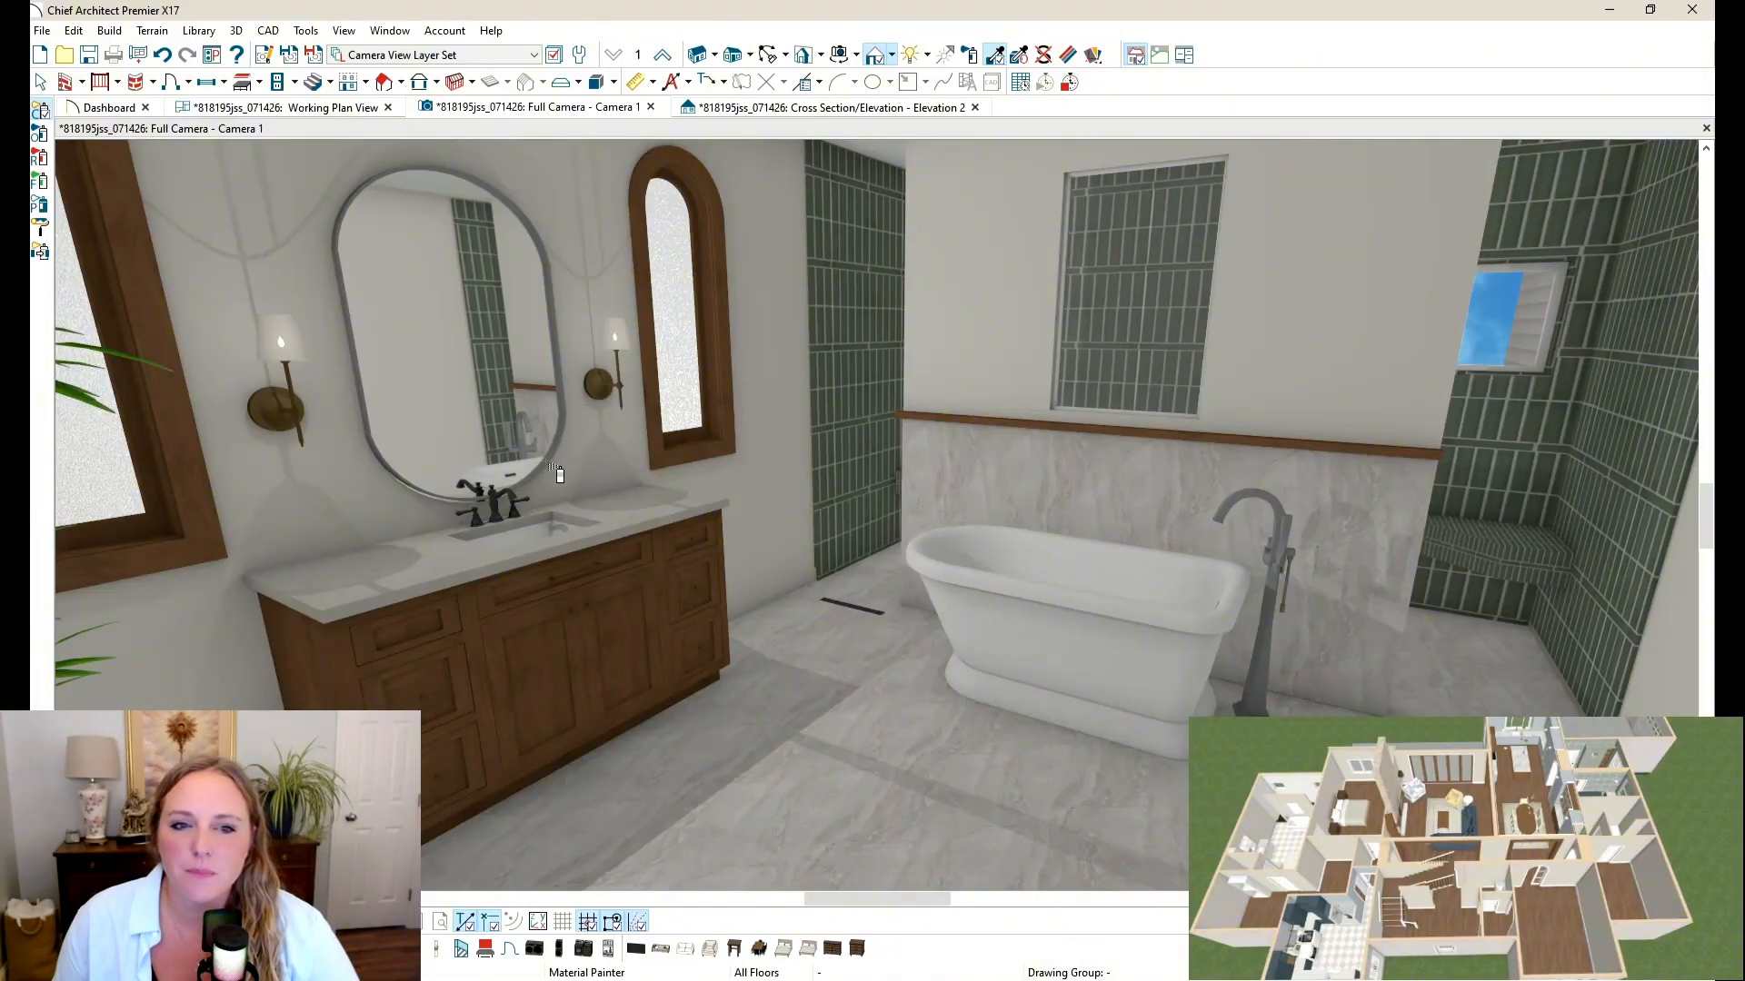
{"action": "left_click", "coordinate": [505, 520]}
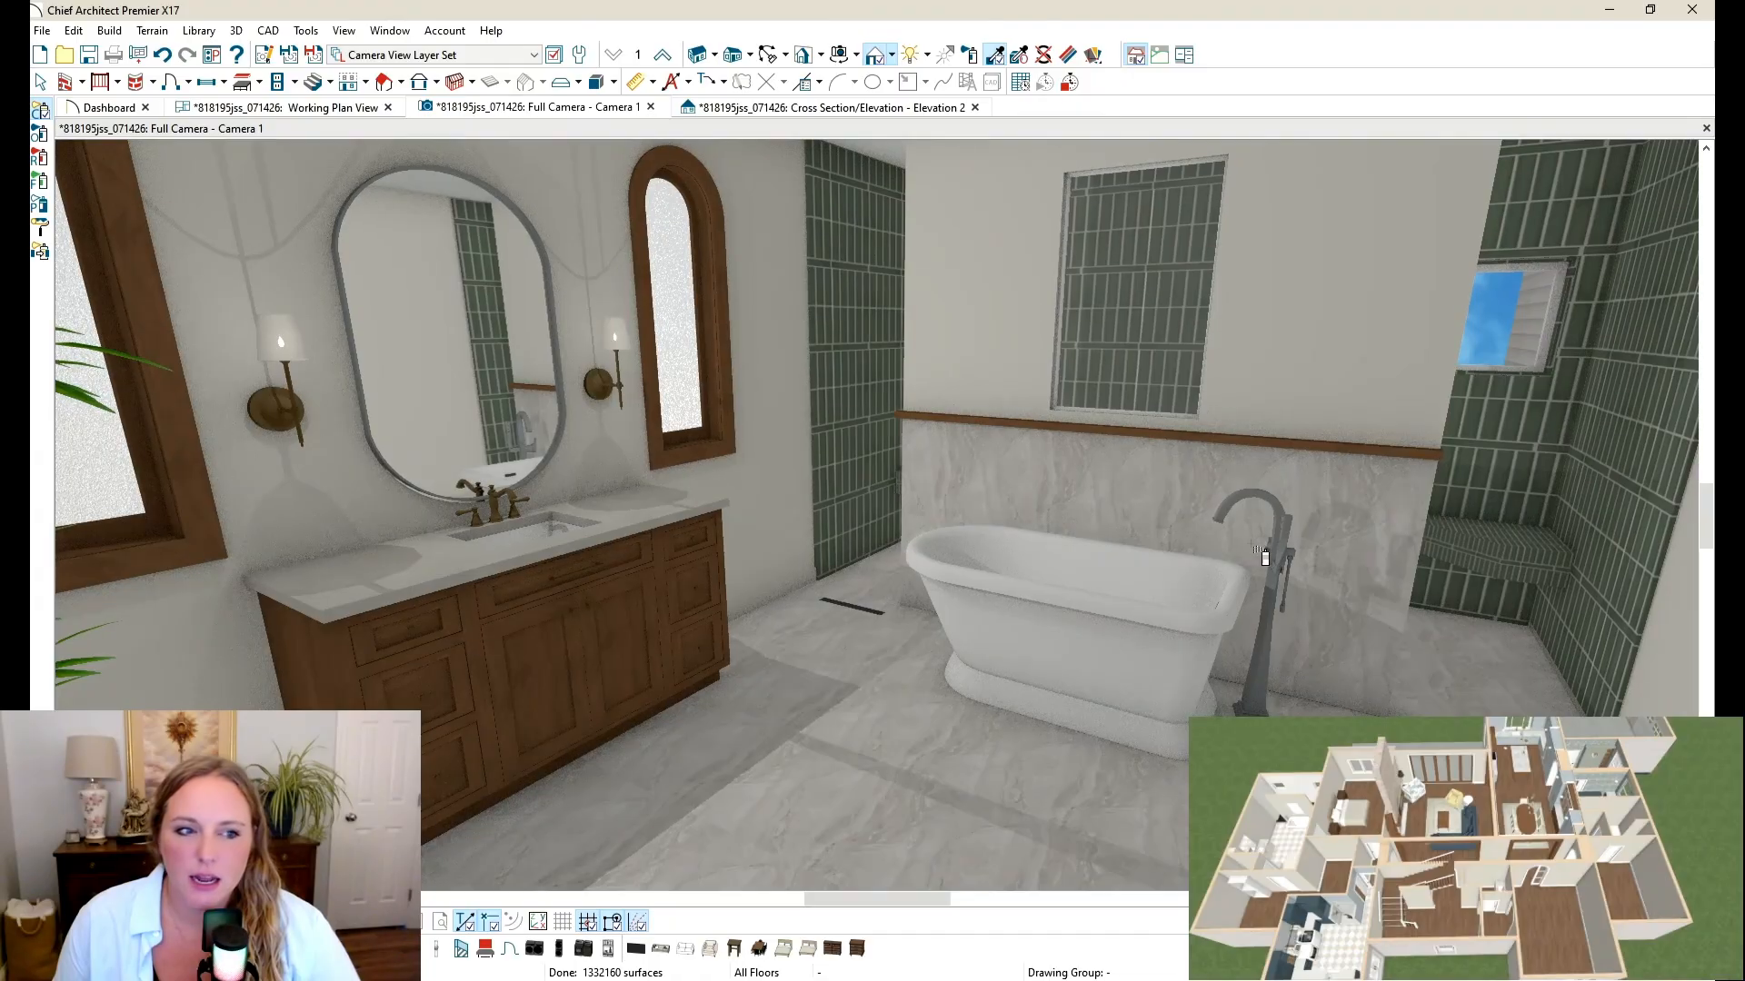
{"action": "left_click", "coordinate": [1291, 555]}
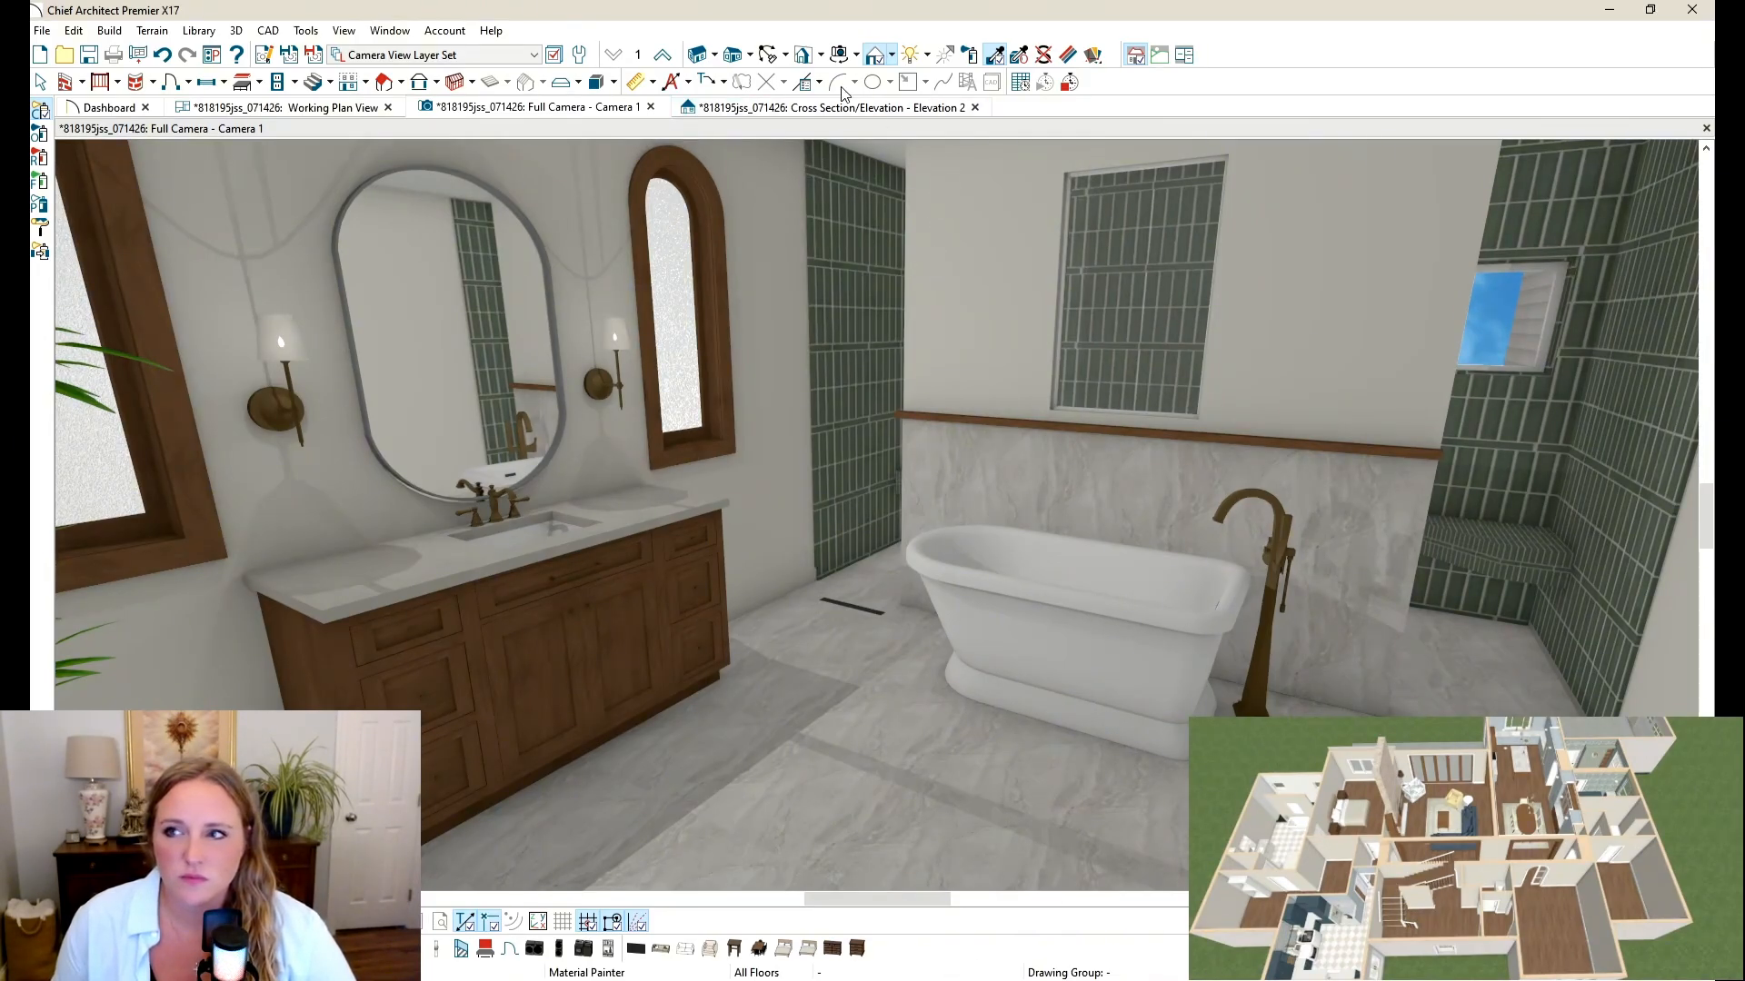
{"action": "left_click", "coordinate": [769, 54]}
{"action": "left_click_drag", "start_coordinate": [769, 419], "coordinate": [915, 389]}
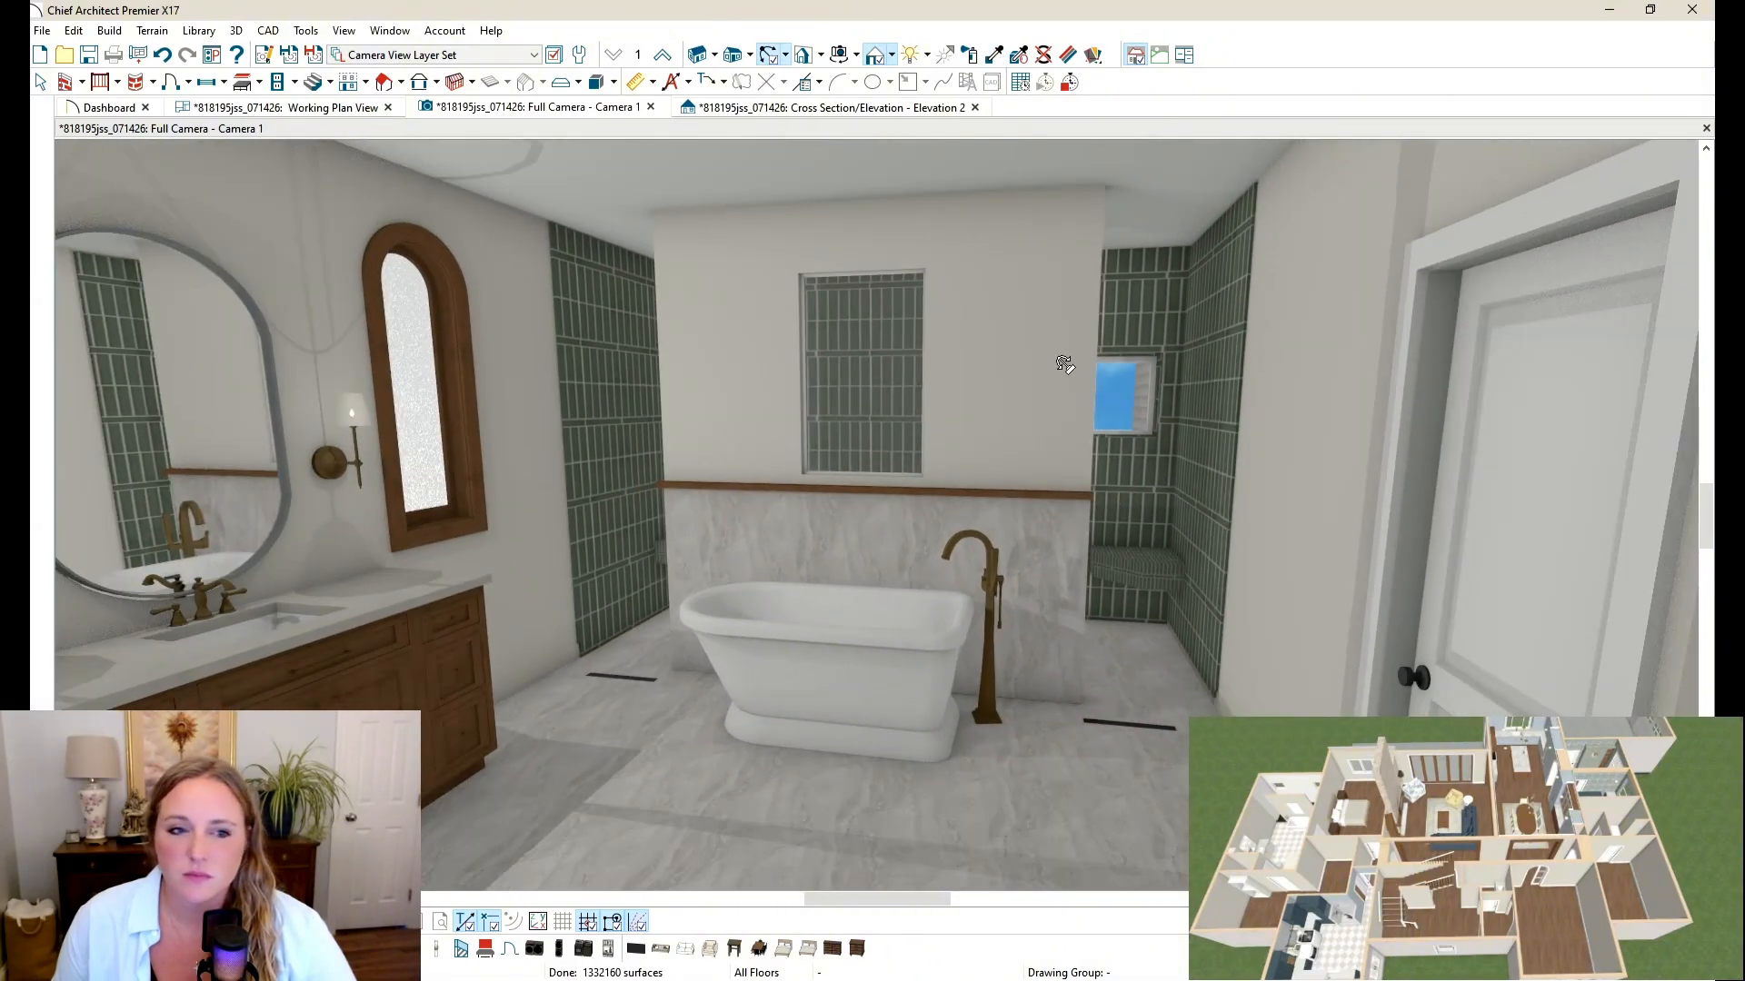
{"action": "left_click_drag", "start_coordinate": [1059, 364], "coordinate": [1011, 371]}
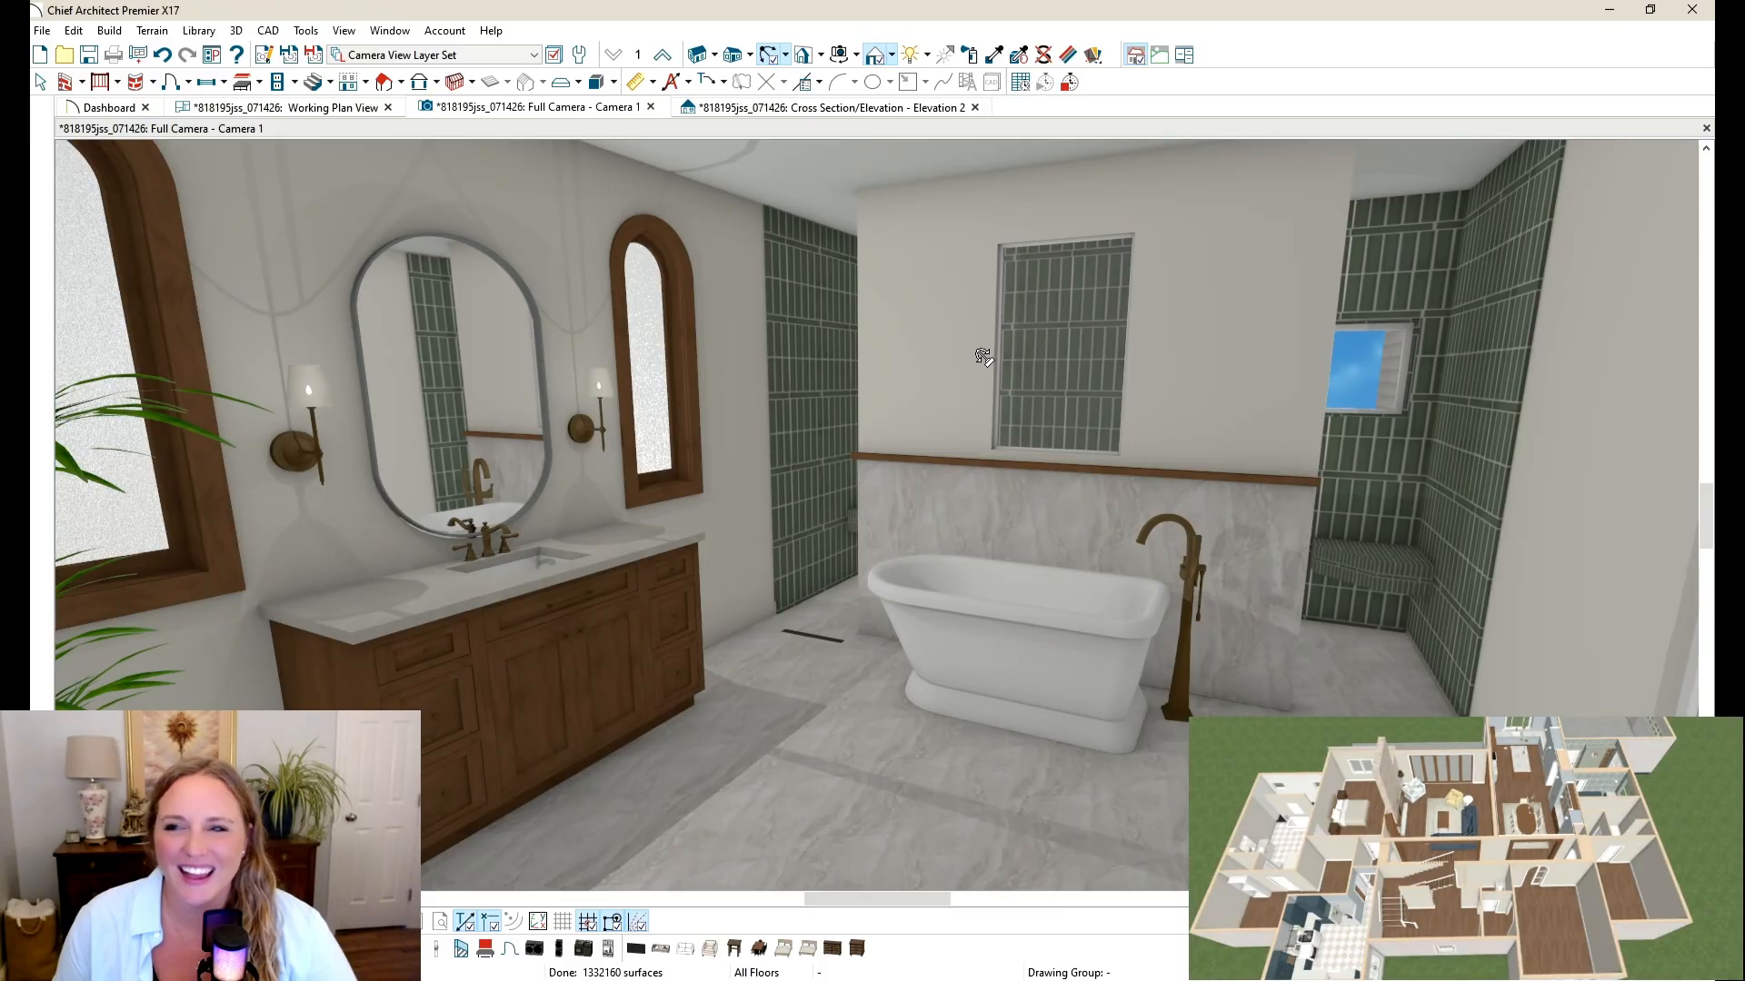
{"action": "left_click_drag", "start_coordinate": [967, 340], "coordinate": [910, 313]}
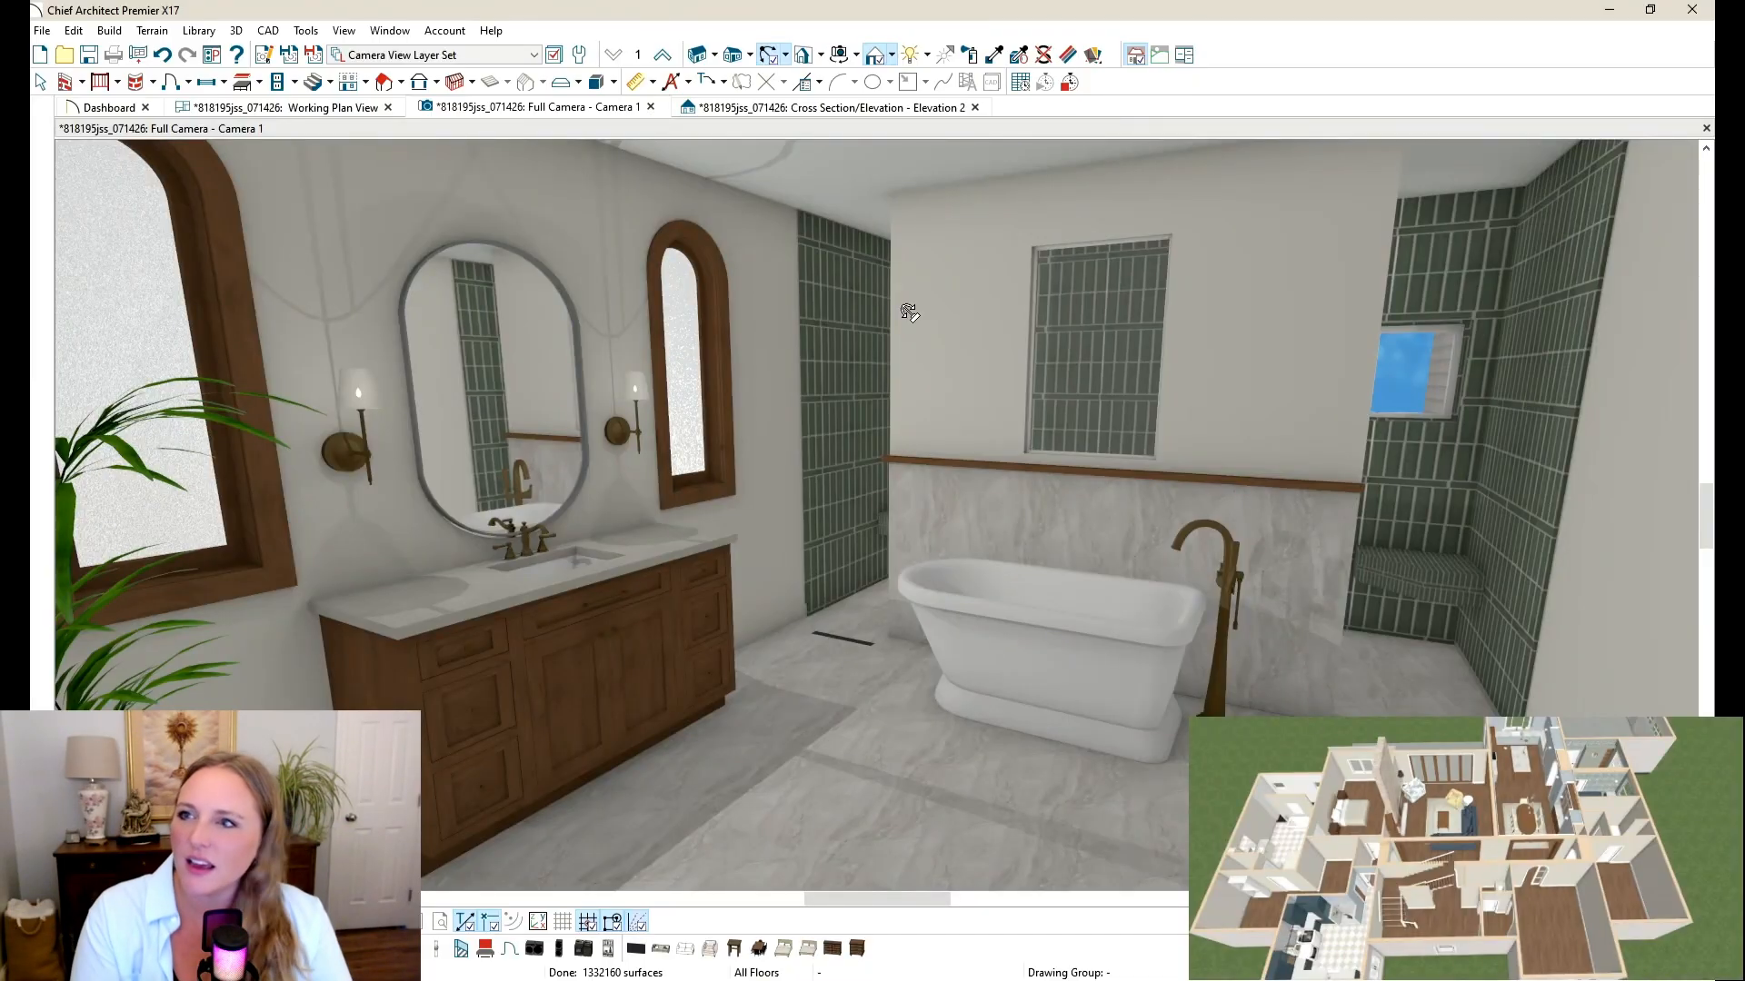
Step: Apply the oval mirror frame's metal finish to the main vanity's near drawer knobs and its wide centre drawer pull
{"action": "left_click", "coordinate": [994, 55]}
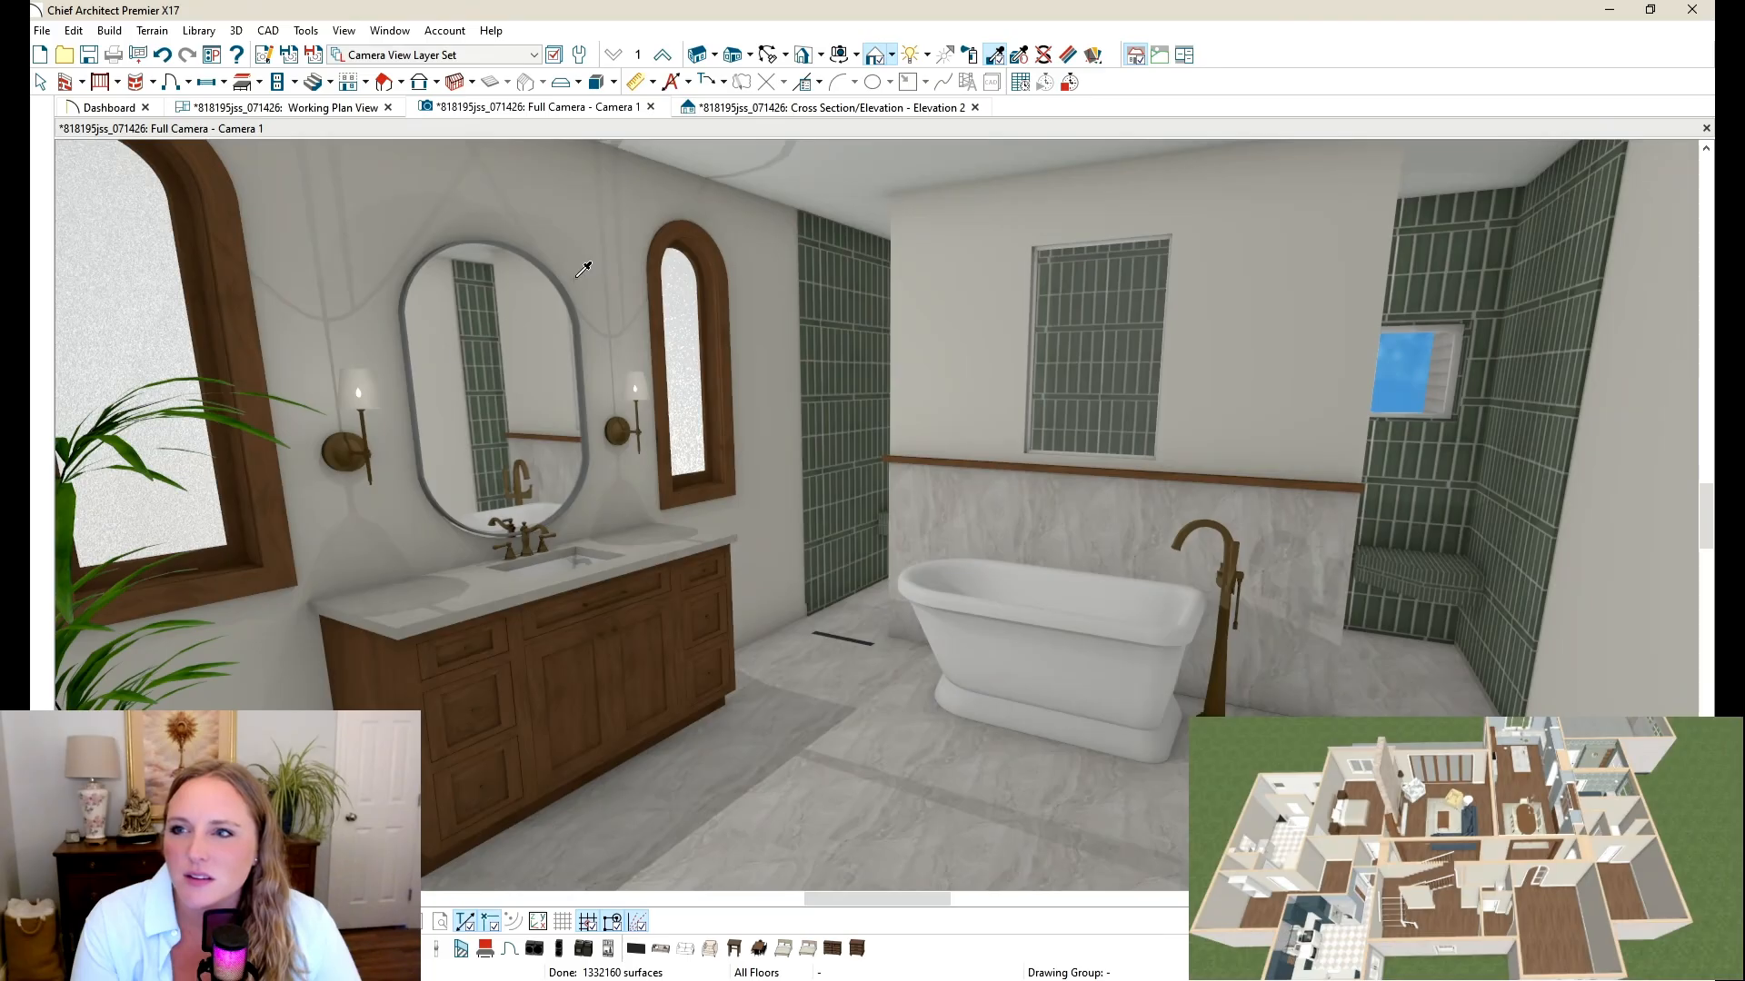
{"action": "left_click", "coordinate": [1143, 254]}
{"action": "scroll", "coordinate": [1138, 262], "scroll_direction": "up", "scroll_amount": 3}
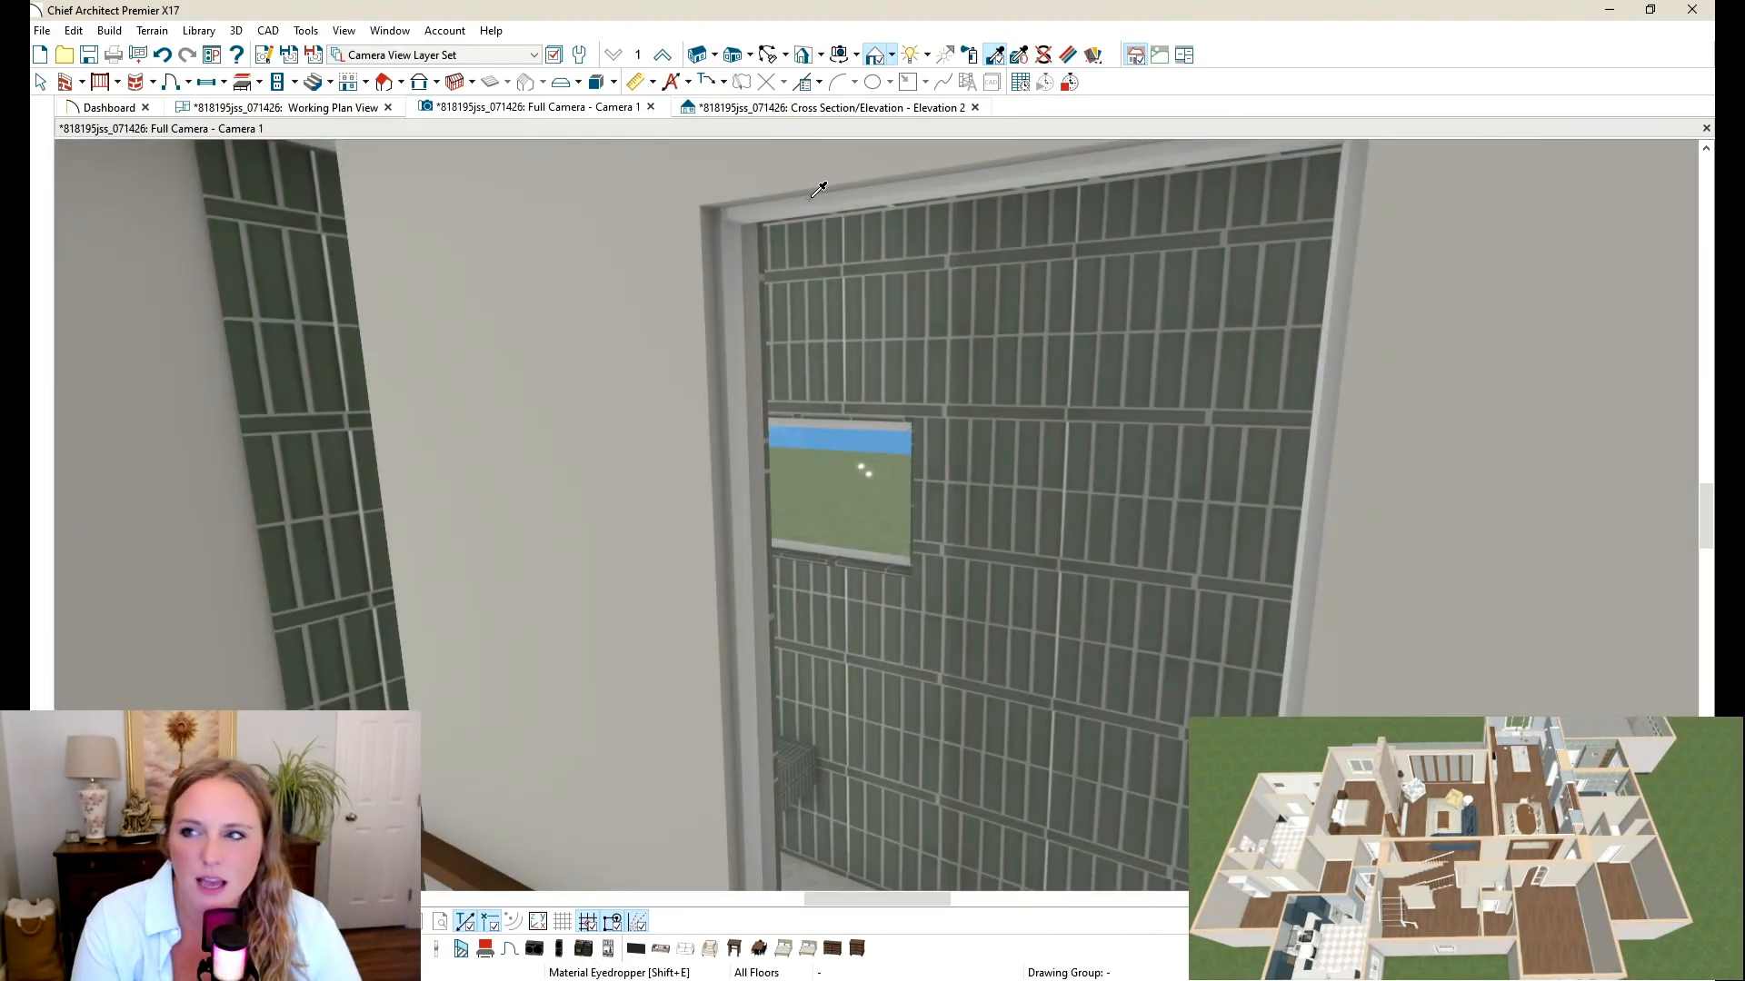
{"action": "scroll", "coordinate": [1109, 240], "scroll_direction": "down", "scroll_amount": 5}
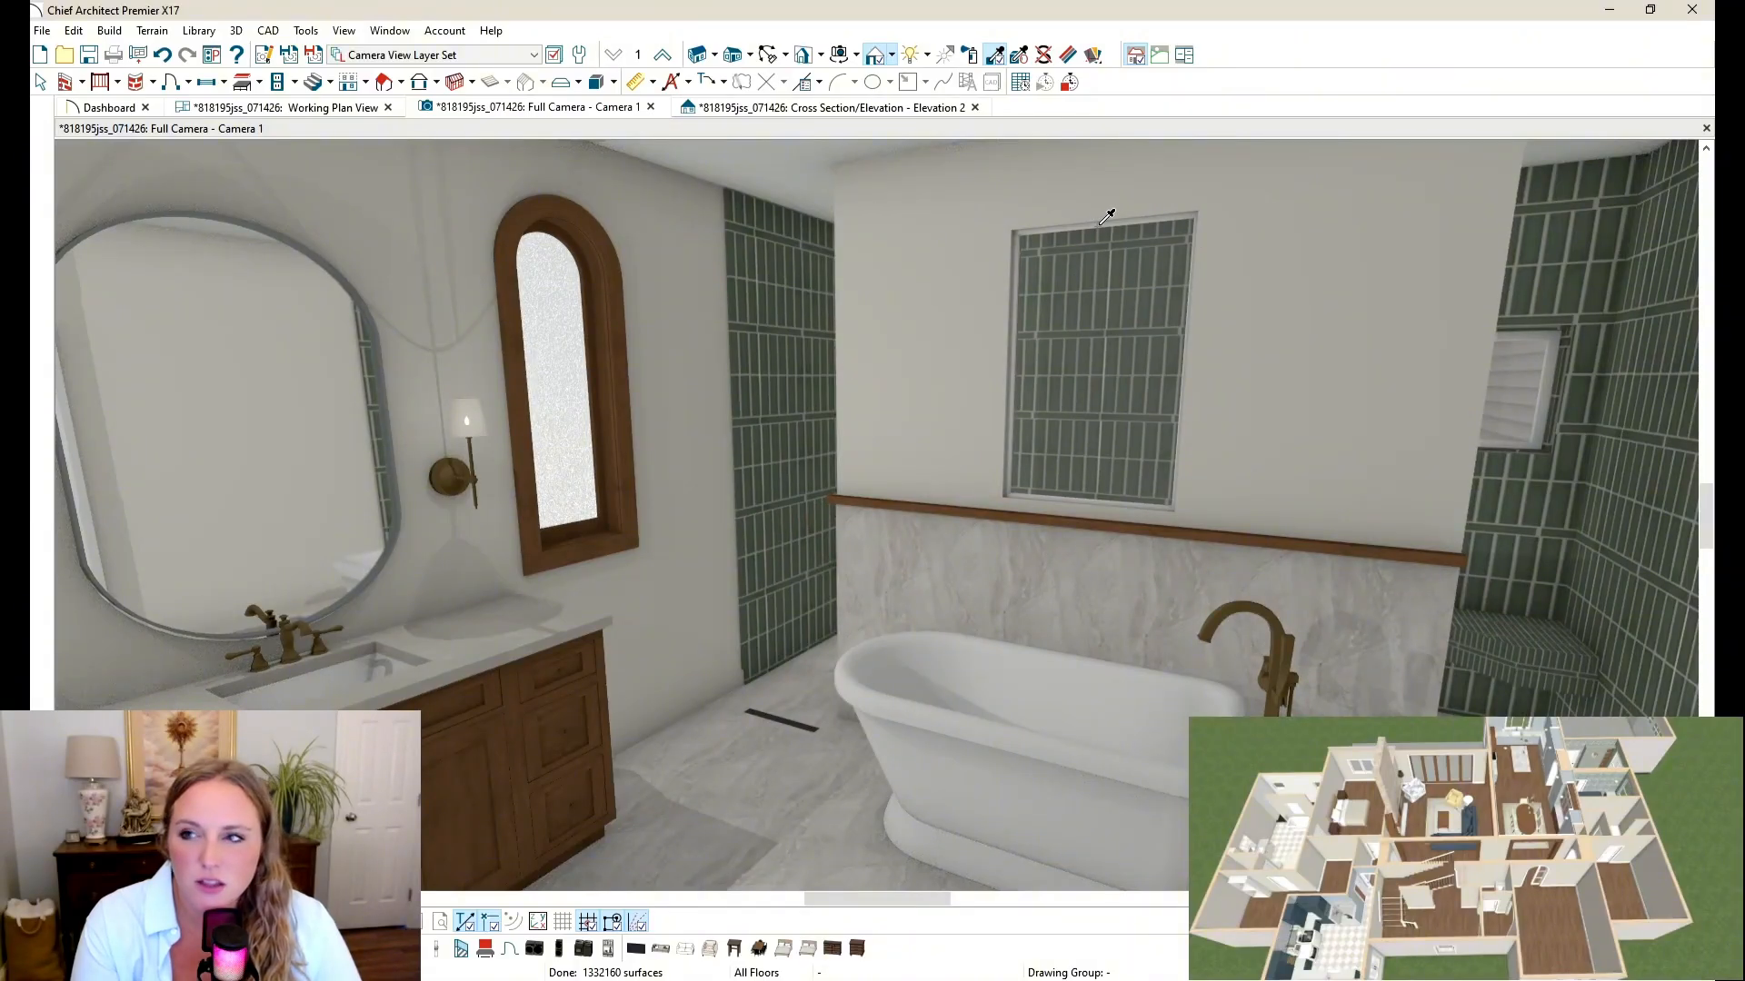
{"action": "scroll", "coordinate": [1107, 216], "scroll_direction": "down", "scroll_amount": 3}
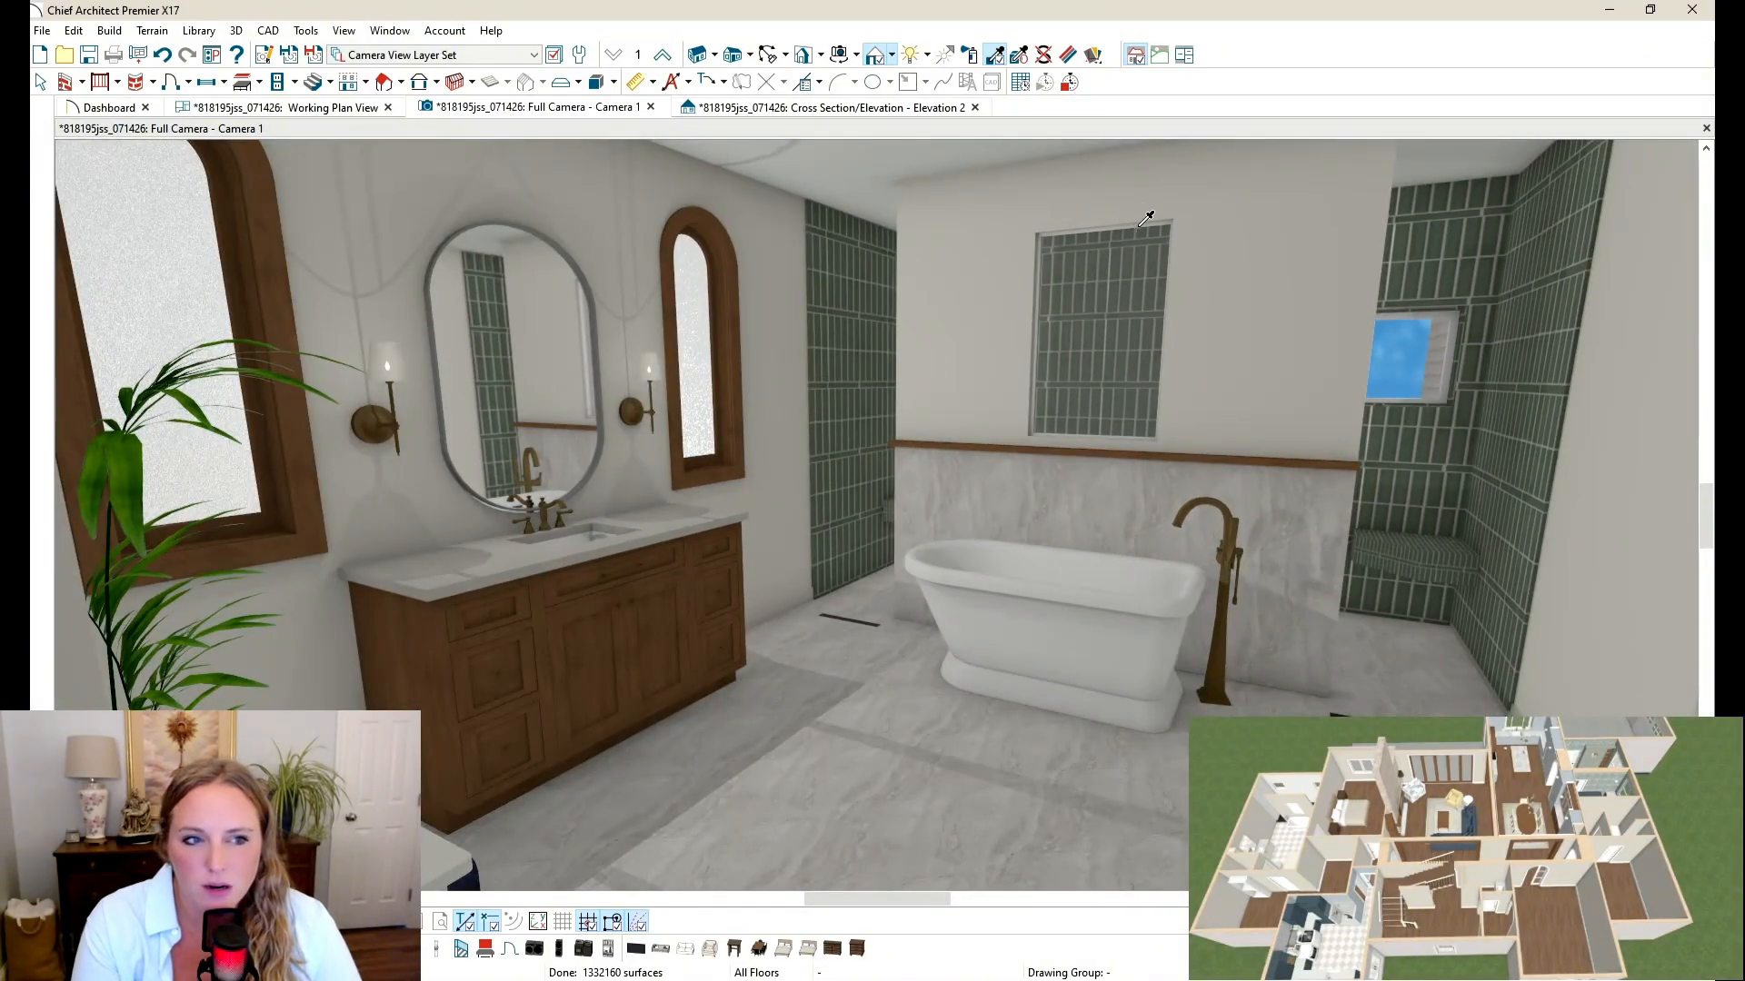
{"action": "scroll", "coordinate": [613, 302], "scroll_direction": "up", "scroll_amount": 4}
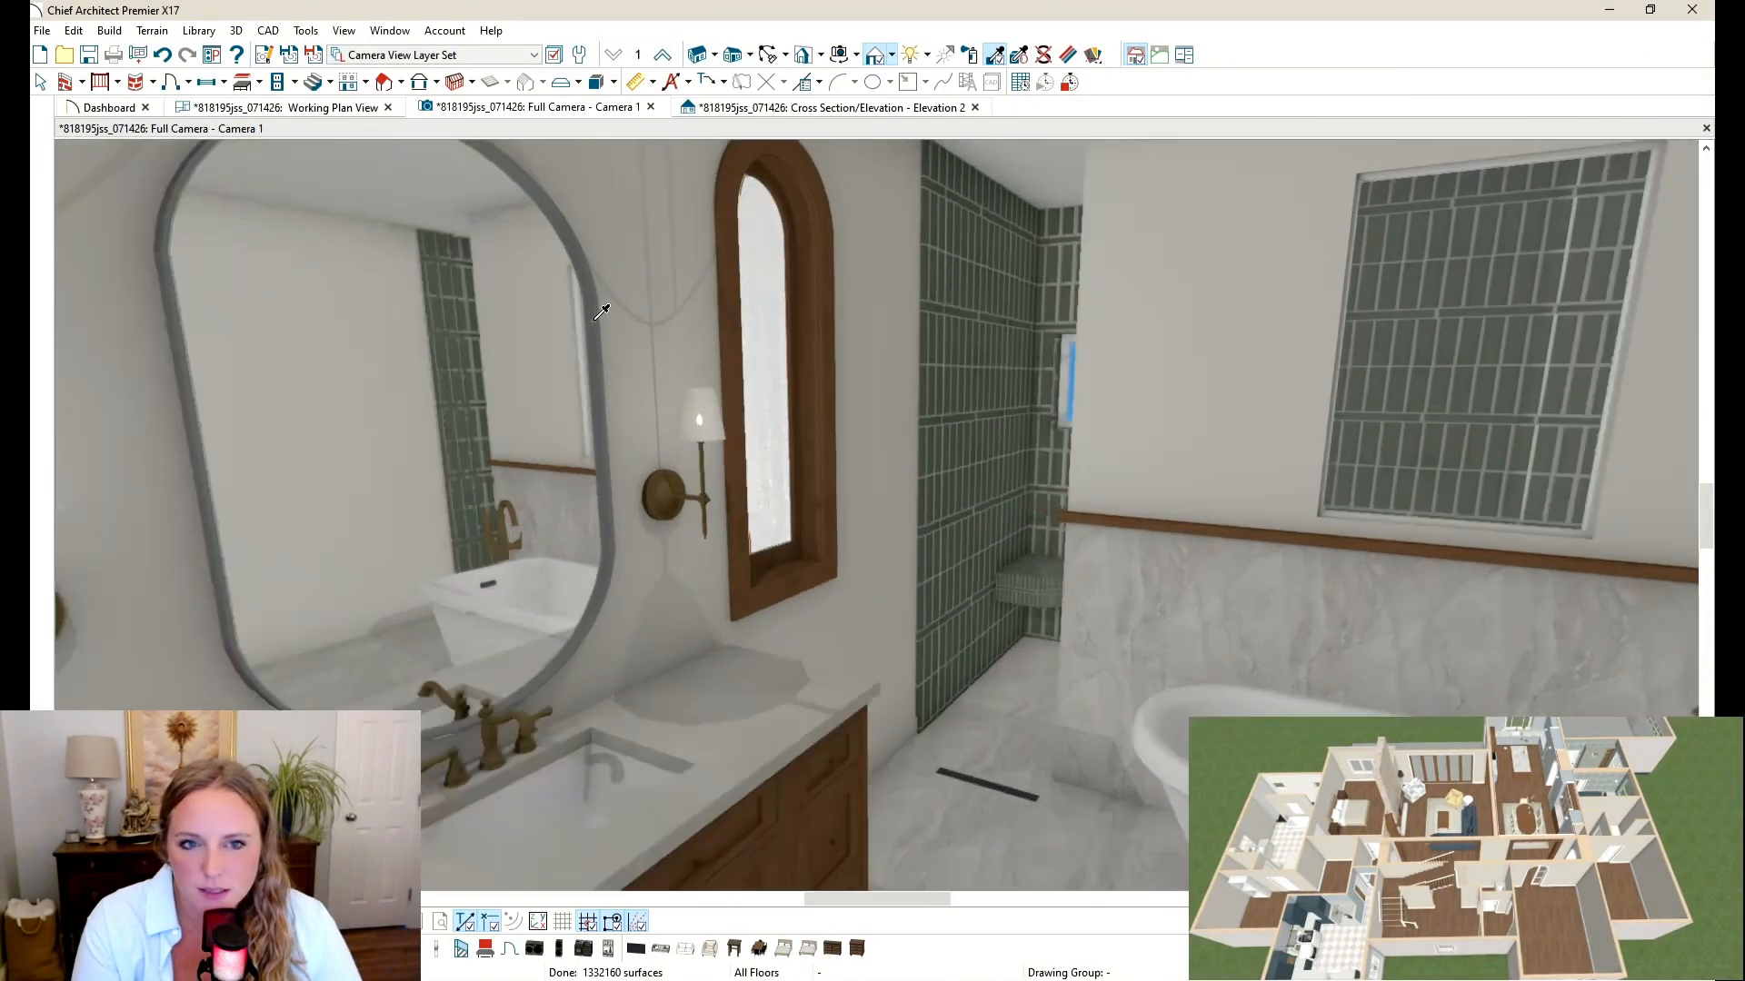
{"action": "scroll", "coordinate": [597, 318], "scroll_direction": "up", "scroll_amount": 1}
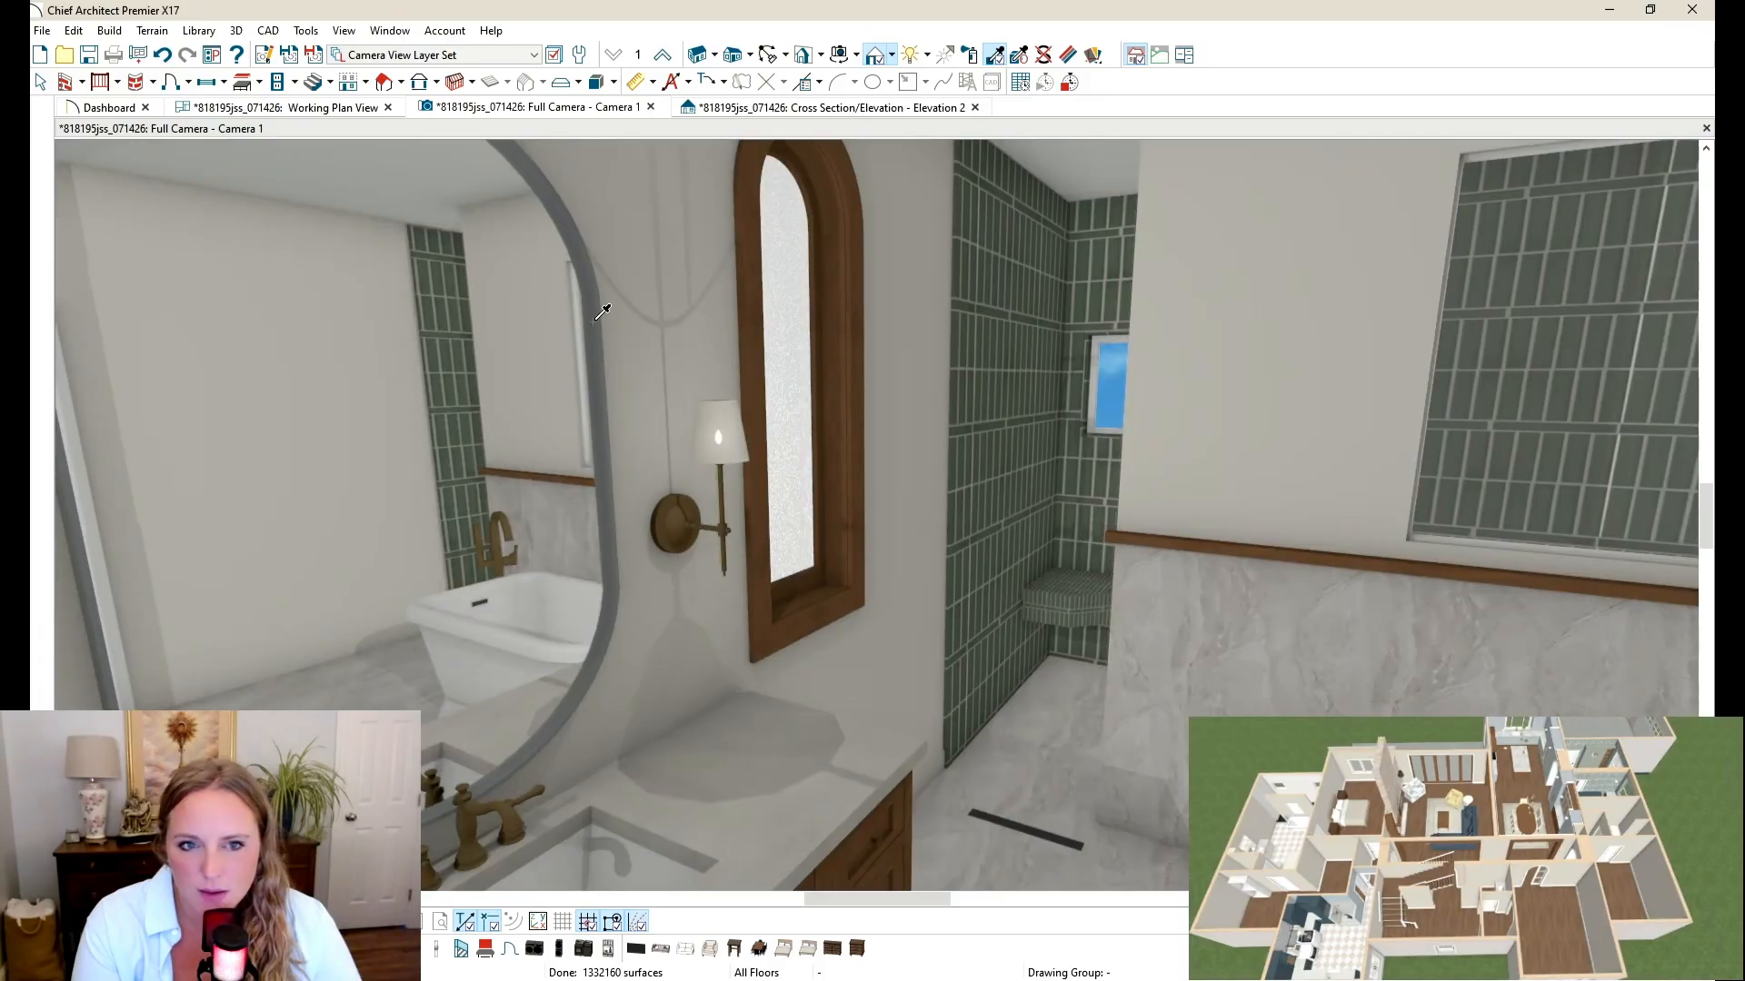
{"action": "left_click", "coordinate": [597, 316]}
{"action": "scroll", "coordinate": [511, 387], "scroll_direction": "down", "scroll_amount": 5}
{"action": "scroll", "coordinate": [541, 473], "scroll_direction": "up", "scroll_amount": 1}
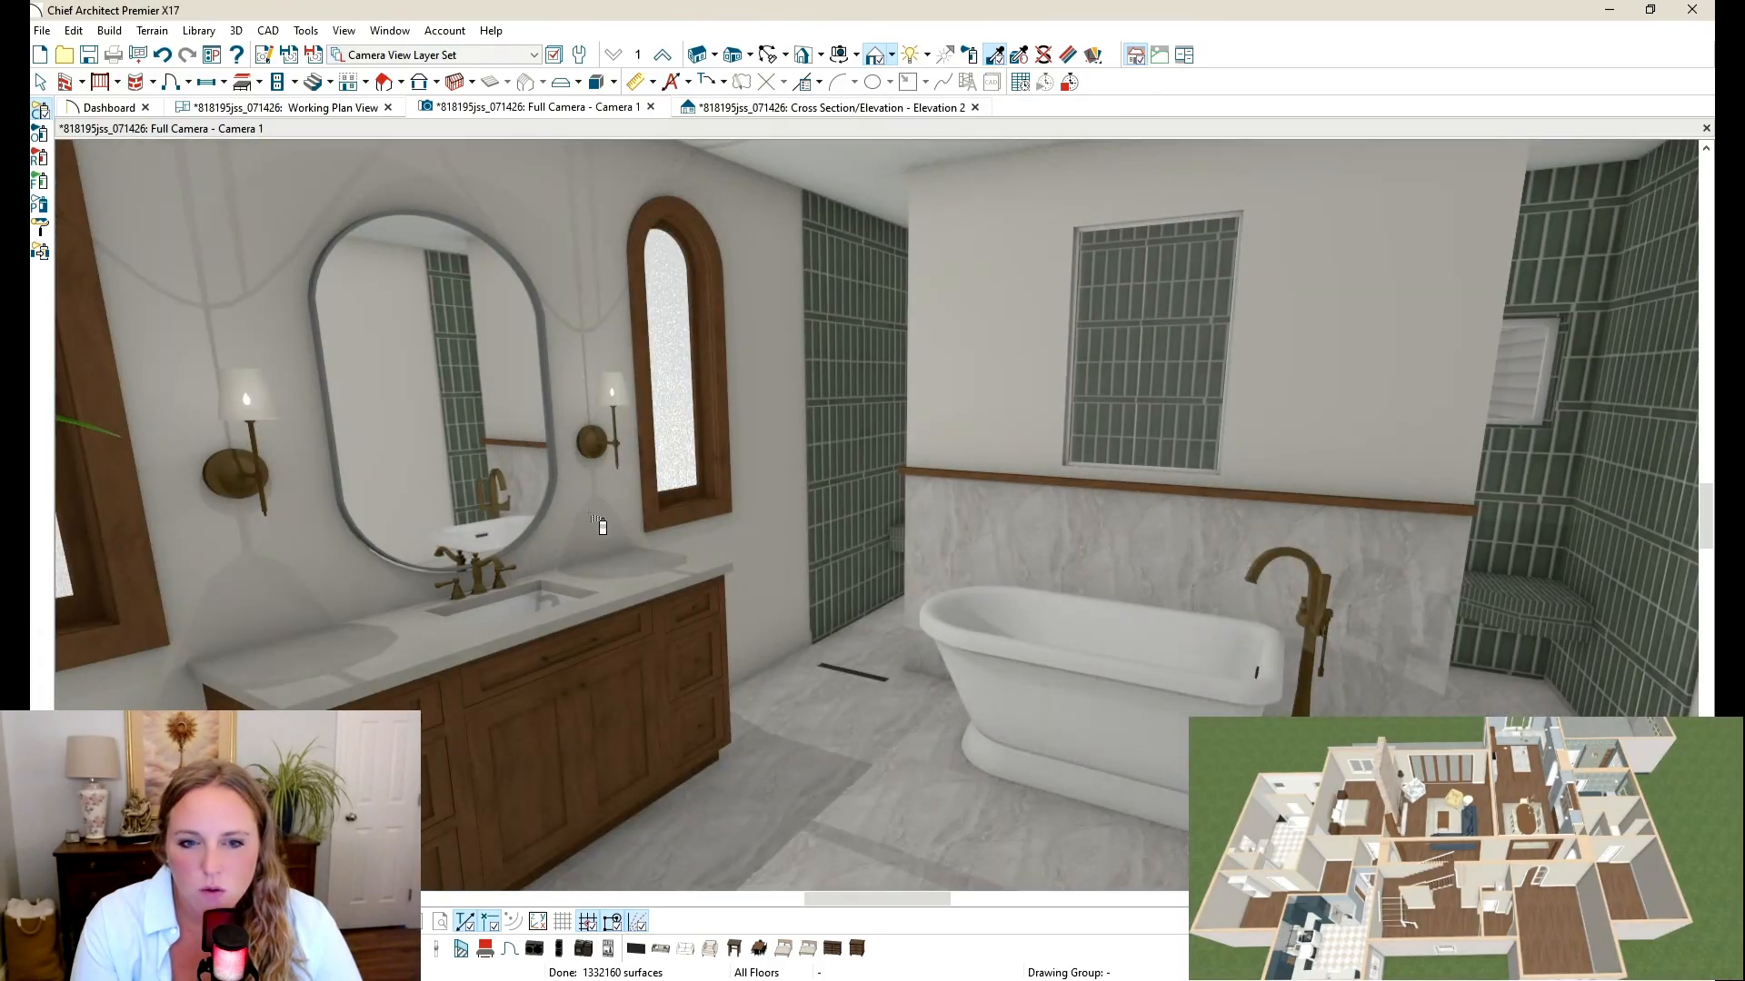
{"action": "scroll", "coordinate": [599, 526], "scroll_direction": "up", "scroll_amount": 4}
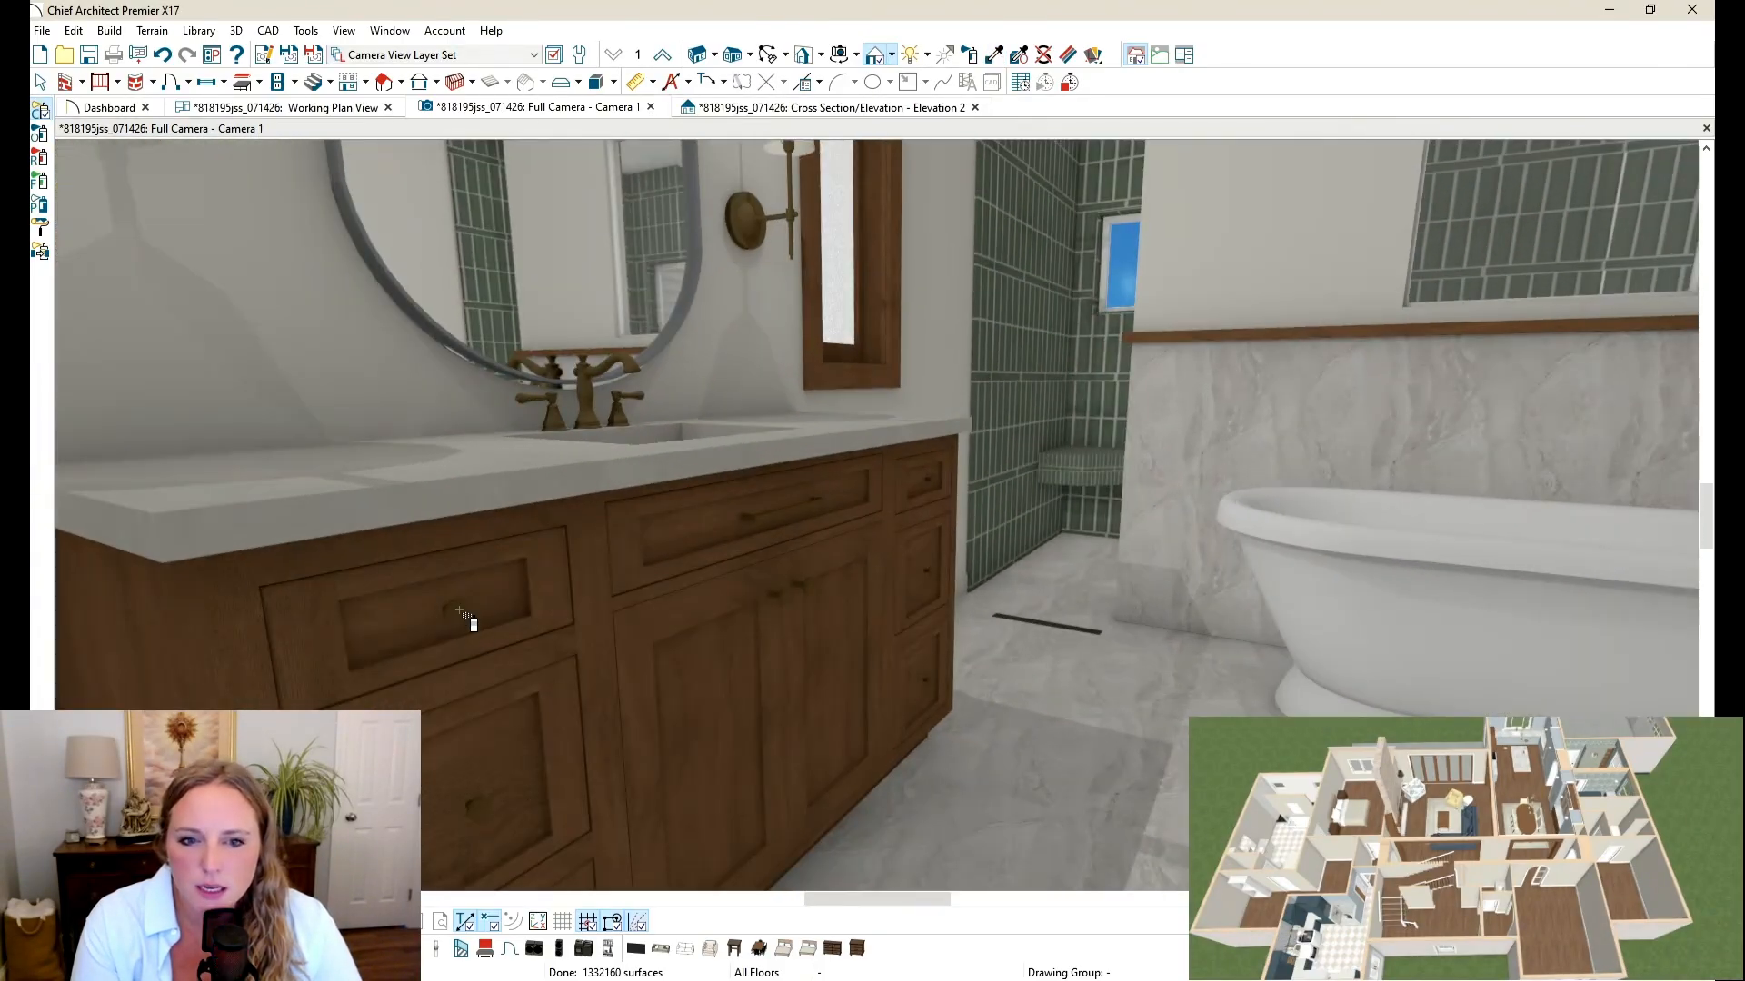
{"action": "left_click", "coordinate": [768, 527]}
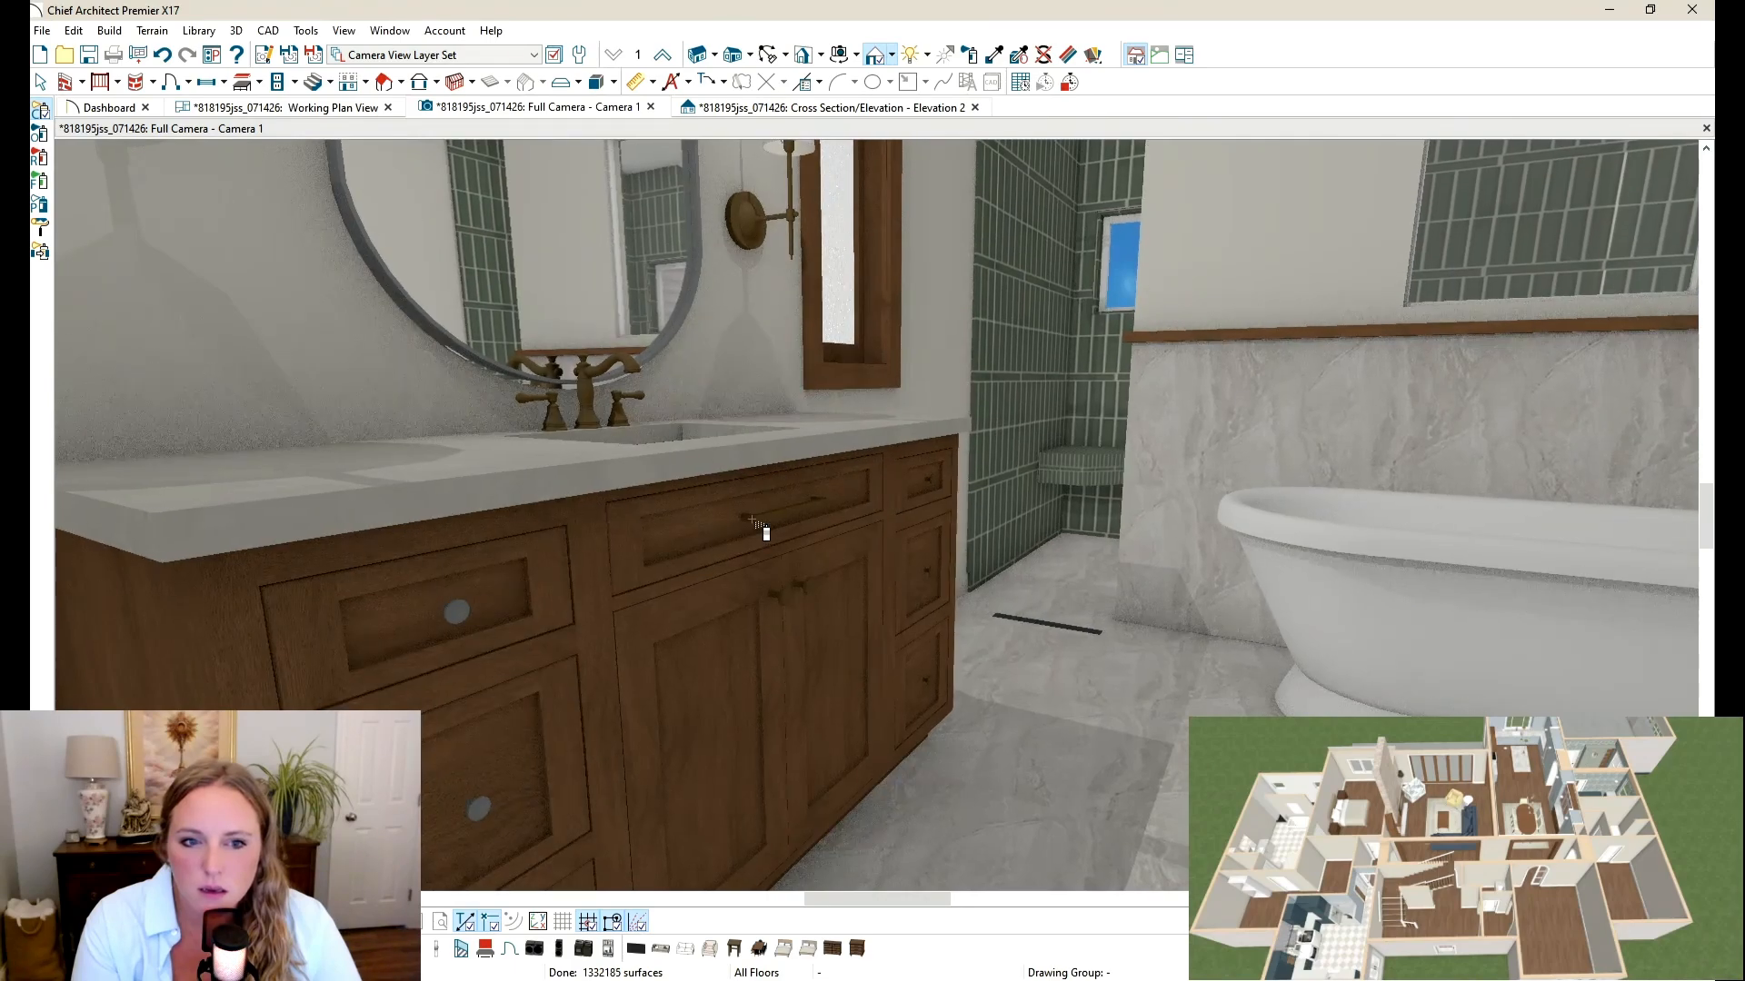
Step: Apply the mirror frame's metal finish to the vanity's two door knobs and the far drawer knobs beside the shower
{"action": "left_click", "coordinate": [929, 481]}
{"action": "key", "text": "ctrl+z"}
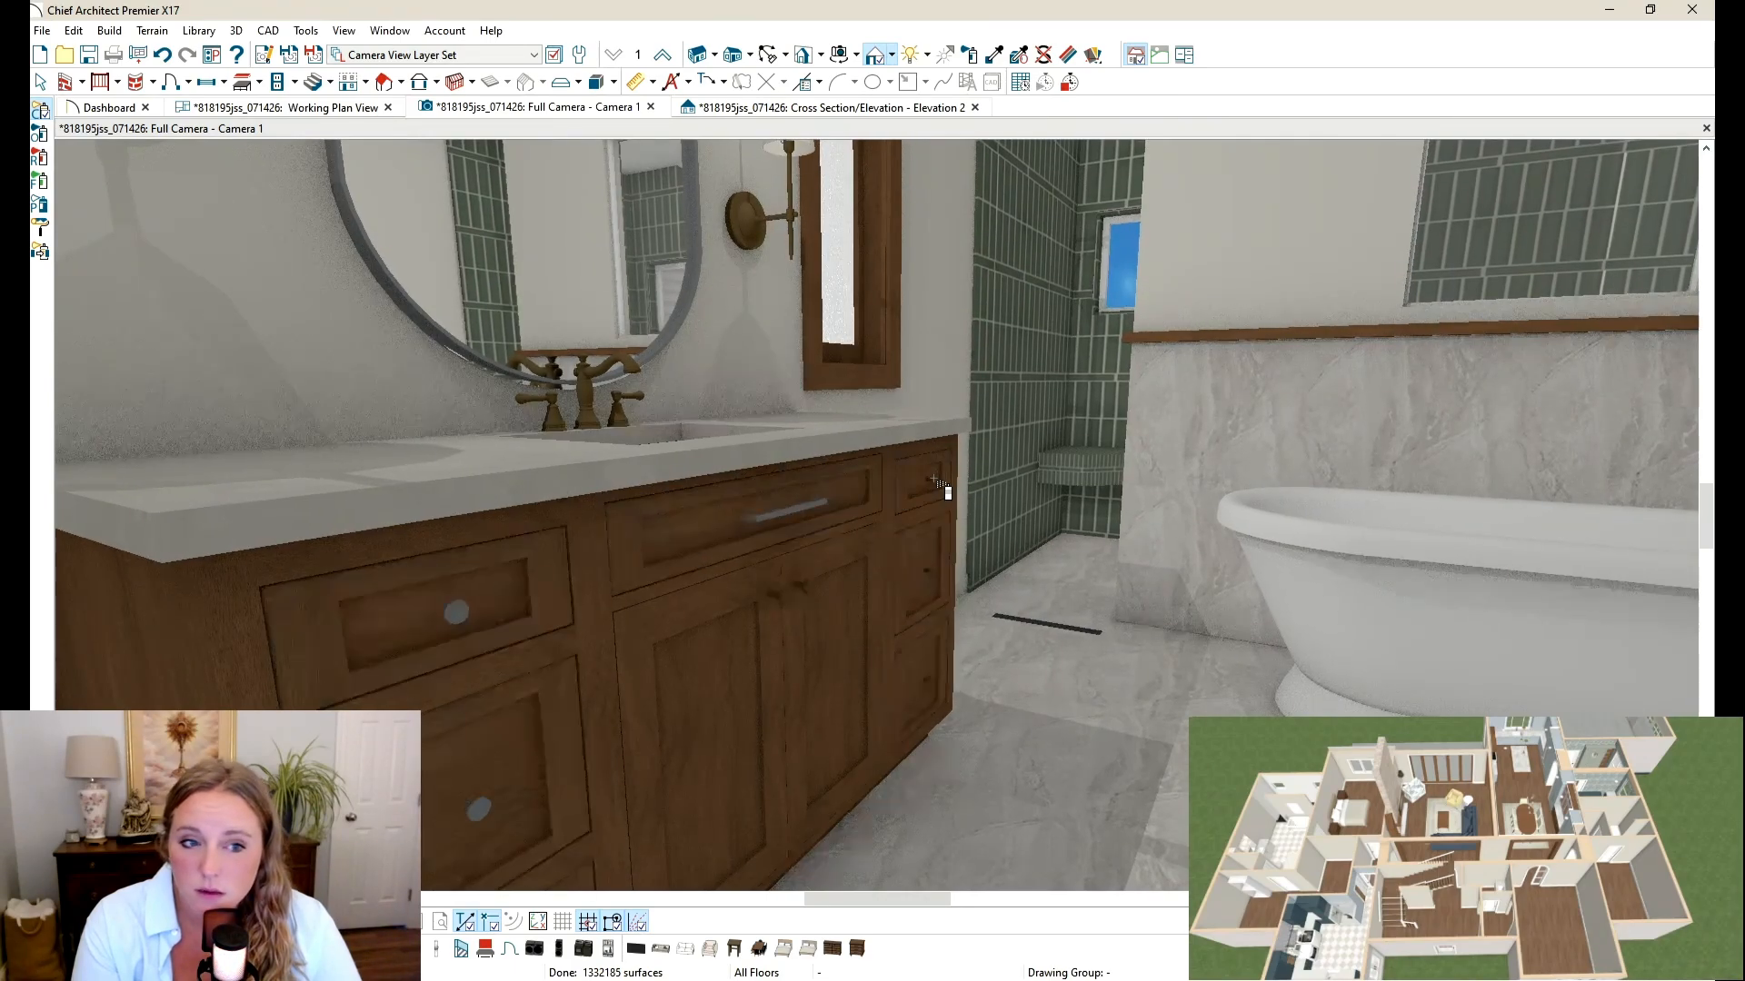
{"action": "scroll", "coordinate": [725, 647], "scroll_direction": "up", "scroll_amount": 3}
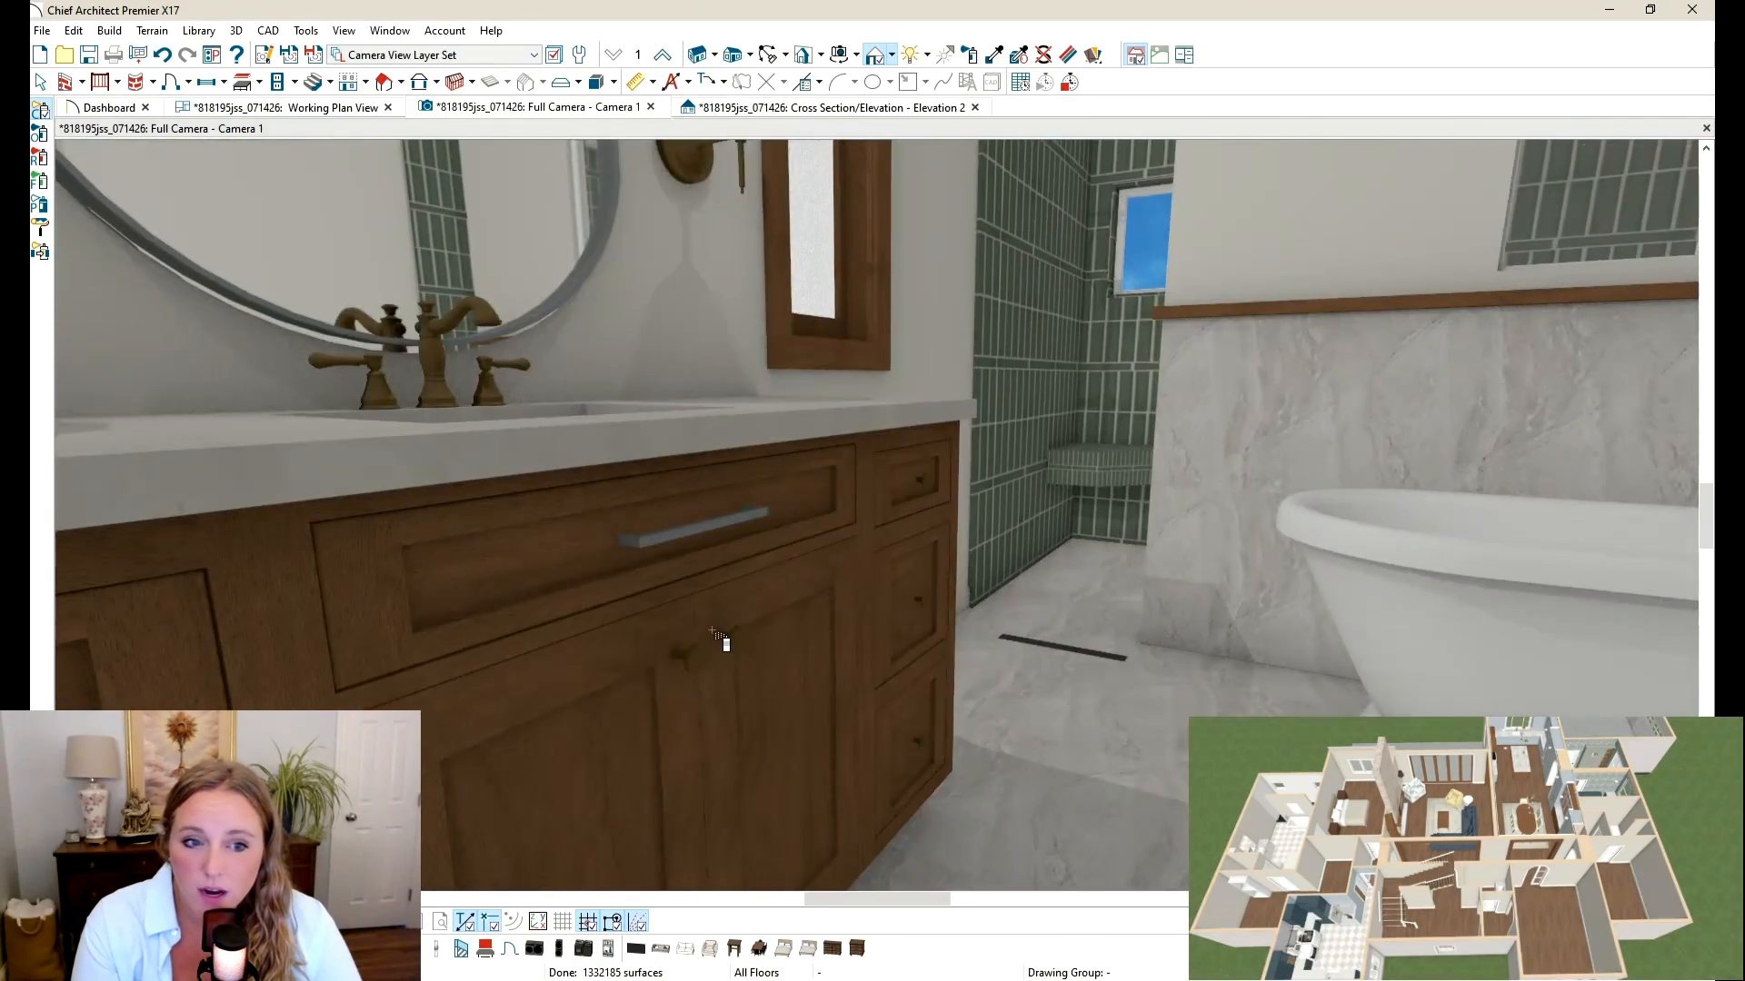
{"action": "left_click", "coordinate": [940, 481]}
{"action": "left_click", "coordinate": [929, 478]}
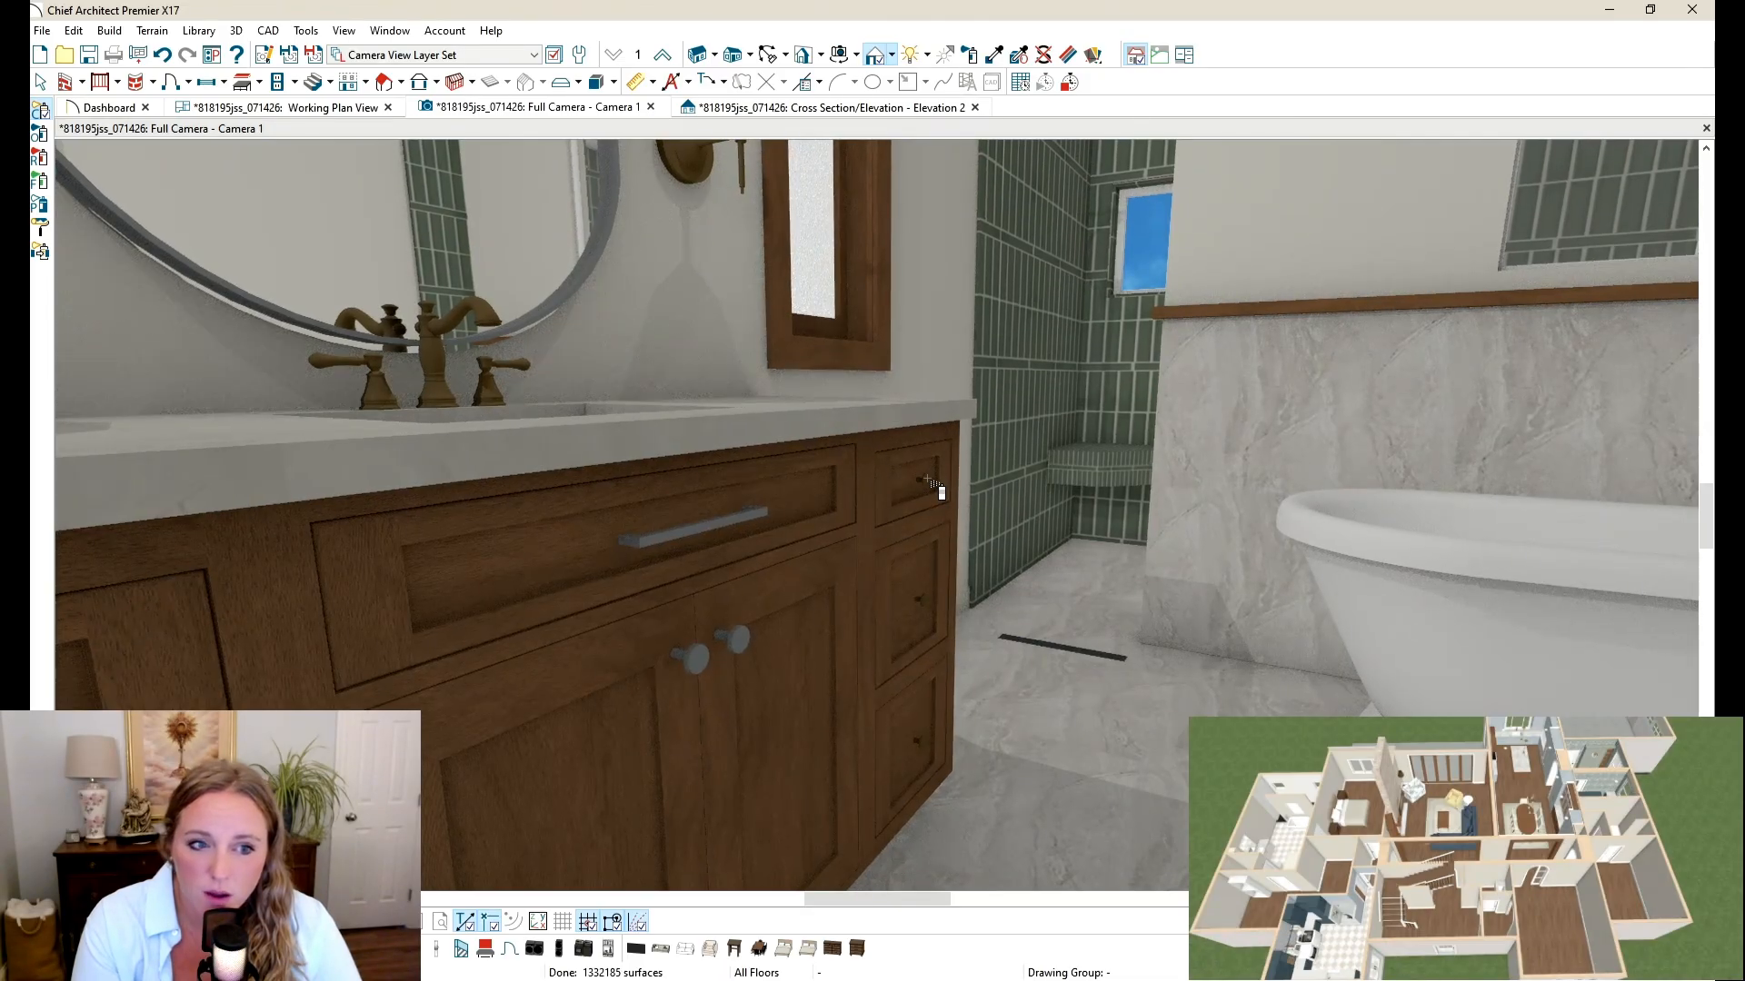
{"action": "scroll", "coordinate": [572, 603], "scroll_direction": "down", "scroll_amount": 4}
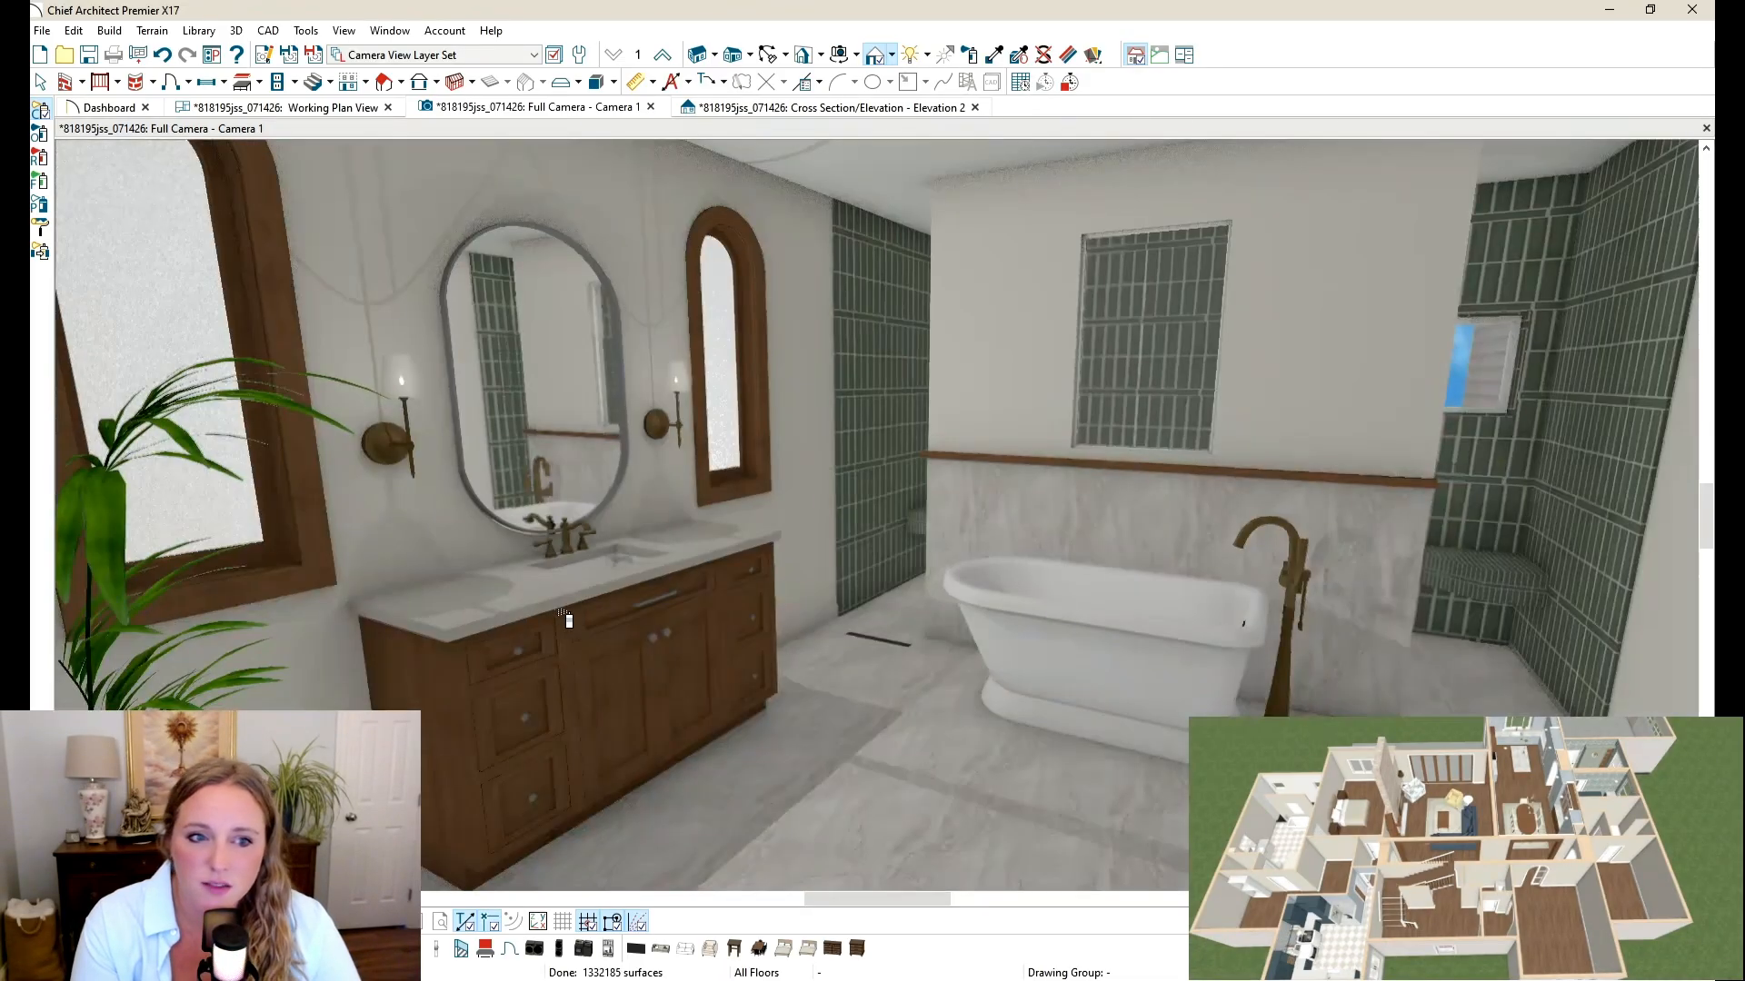
{"action": "middle_click_drag", "start_coordinate": [1135, 367], "coordinate": [1024, 371]}
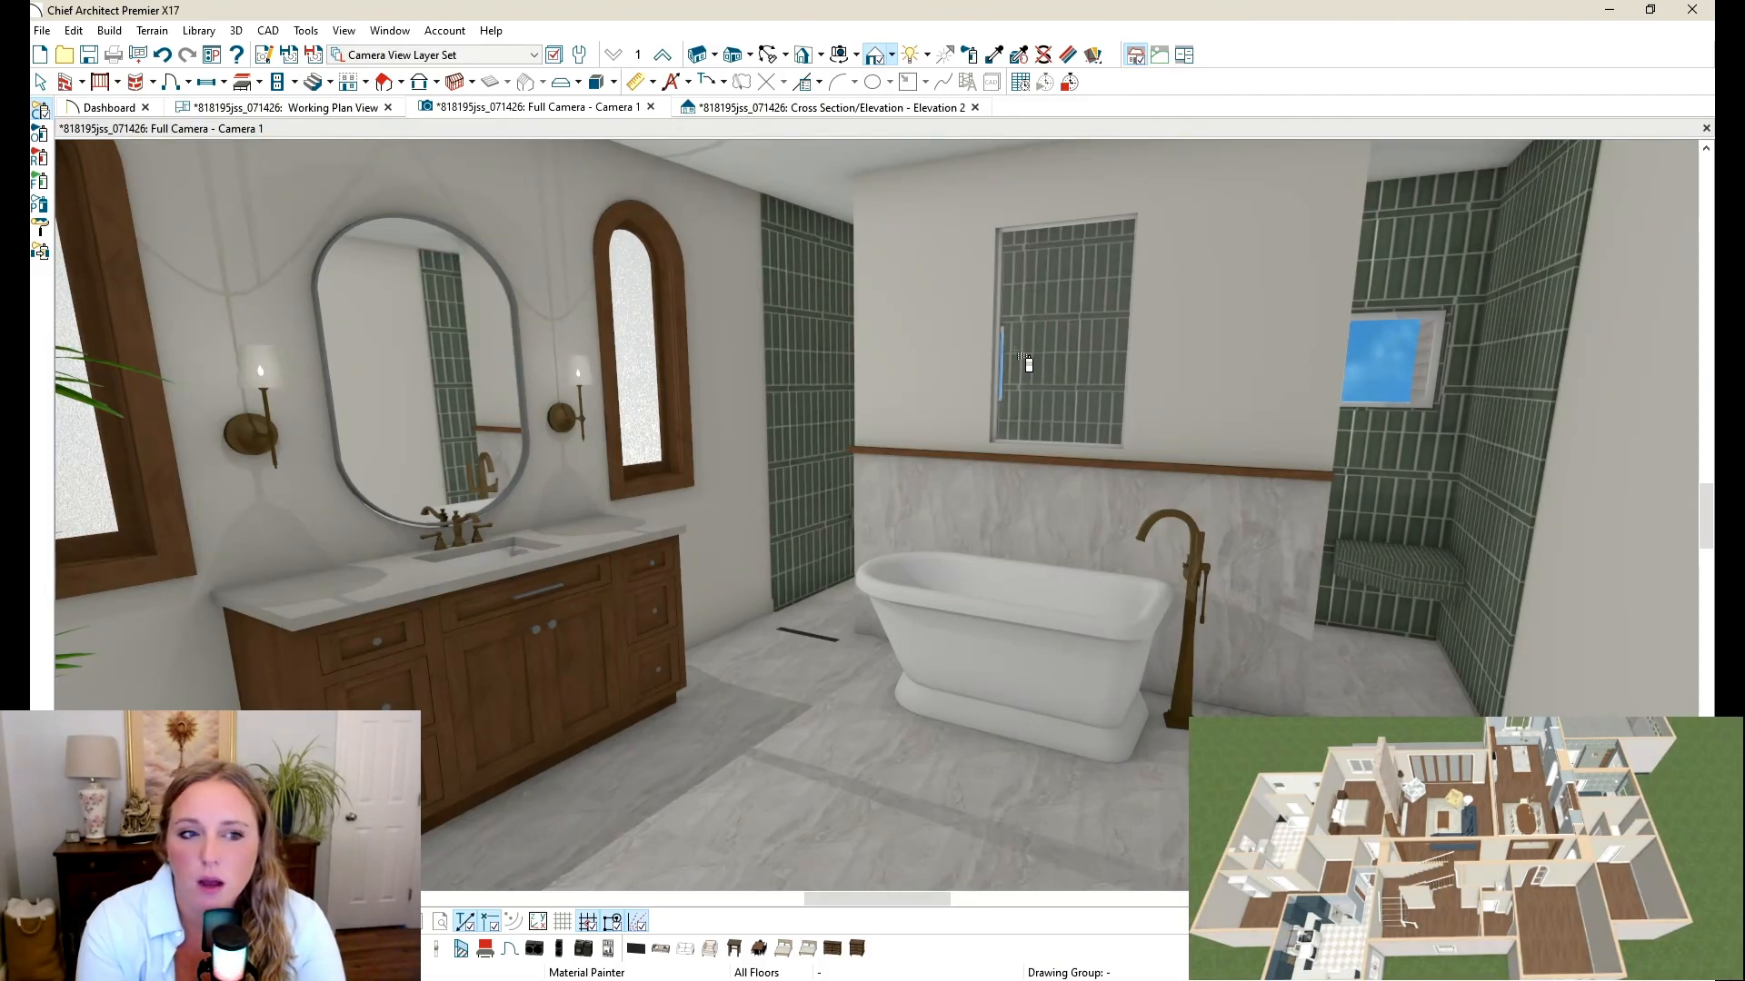
Step: Place lights in the bathroom's working plan: one in the shower, one between tub and vanity, and one near the closet end
{"action": "left_click", "coordinate": [769, 54]}
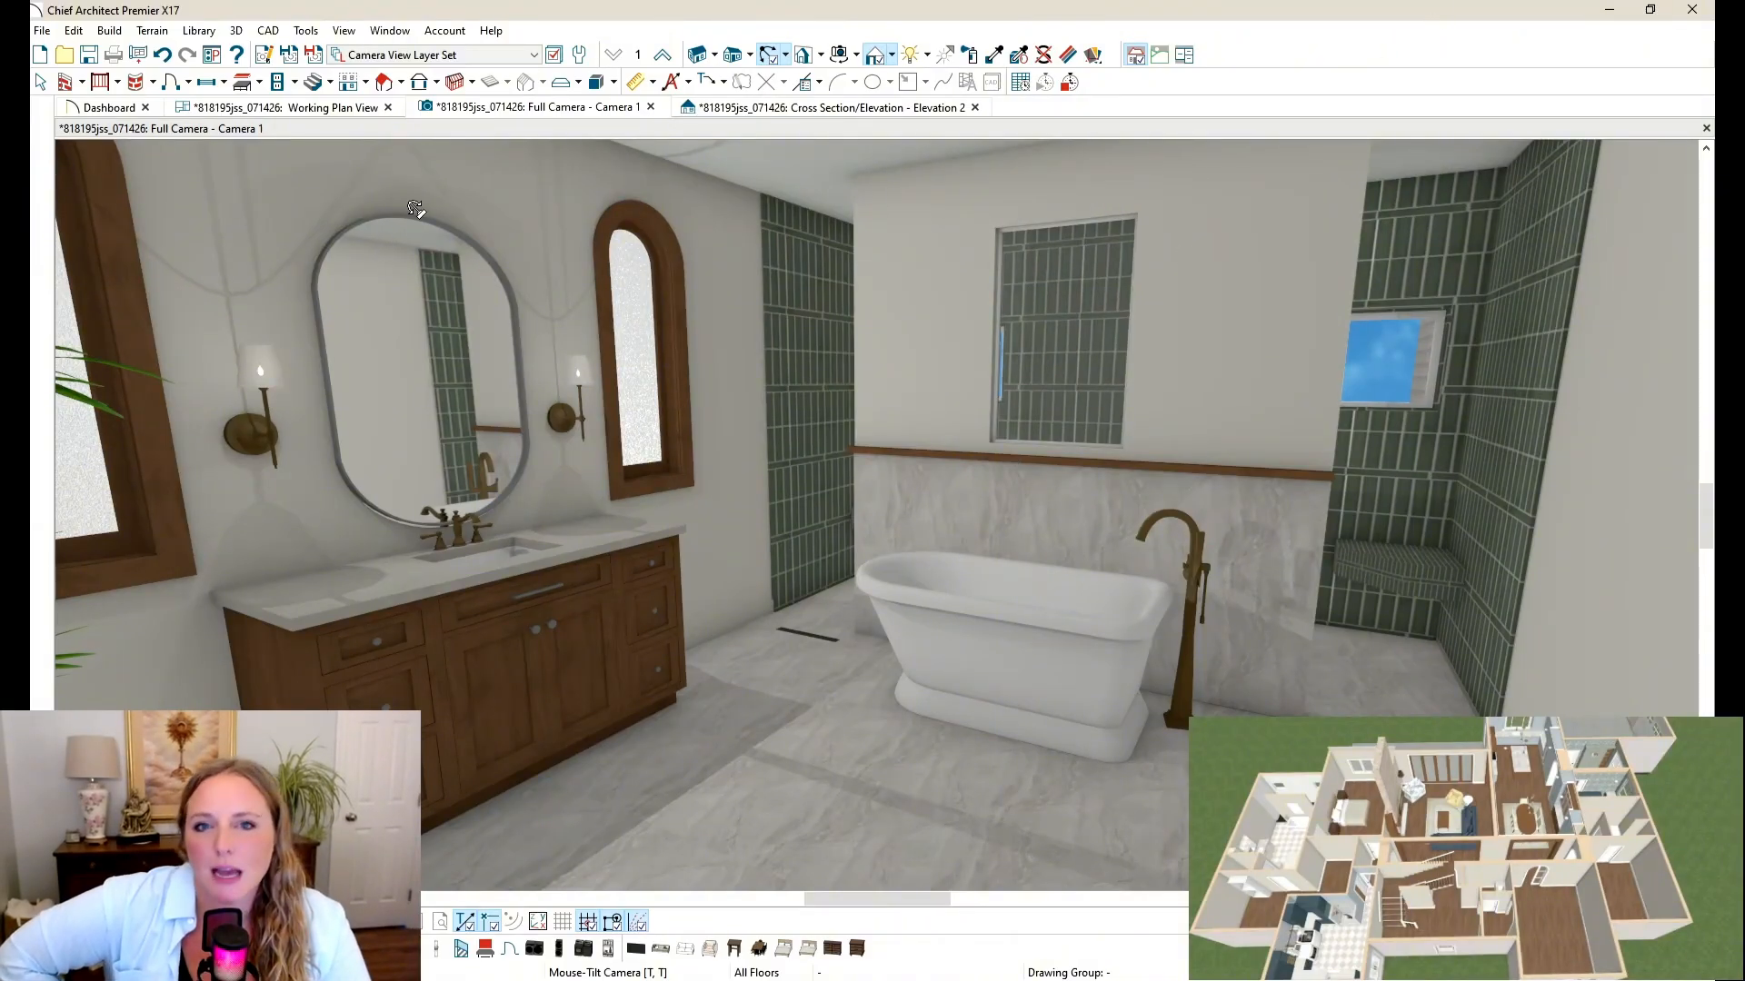
{"action": "left_click", "coordinate": [285, 107]}
{"action": "left_click", "coordinate": [294, 83]}
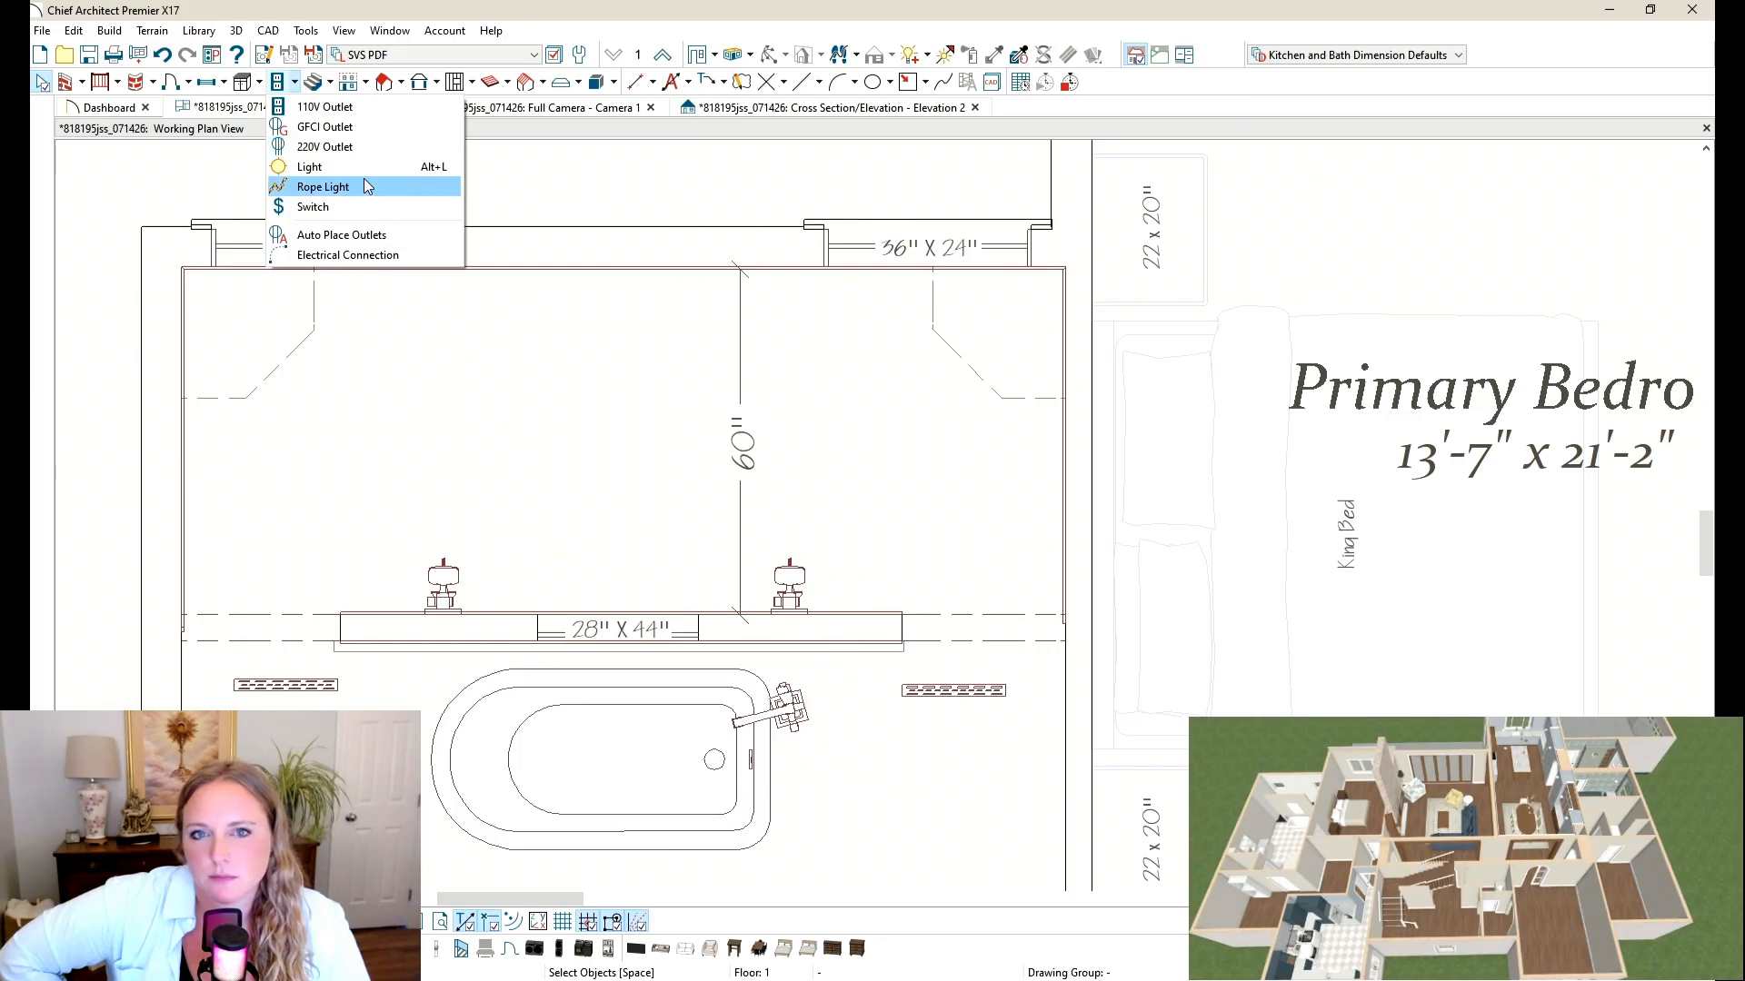
{"action": "left_click", "coordinate": [318, 185]}
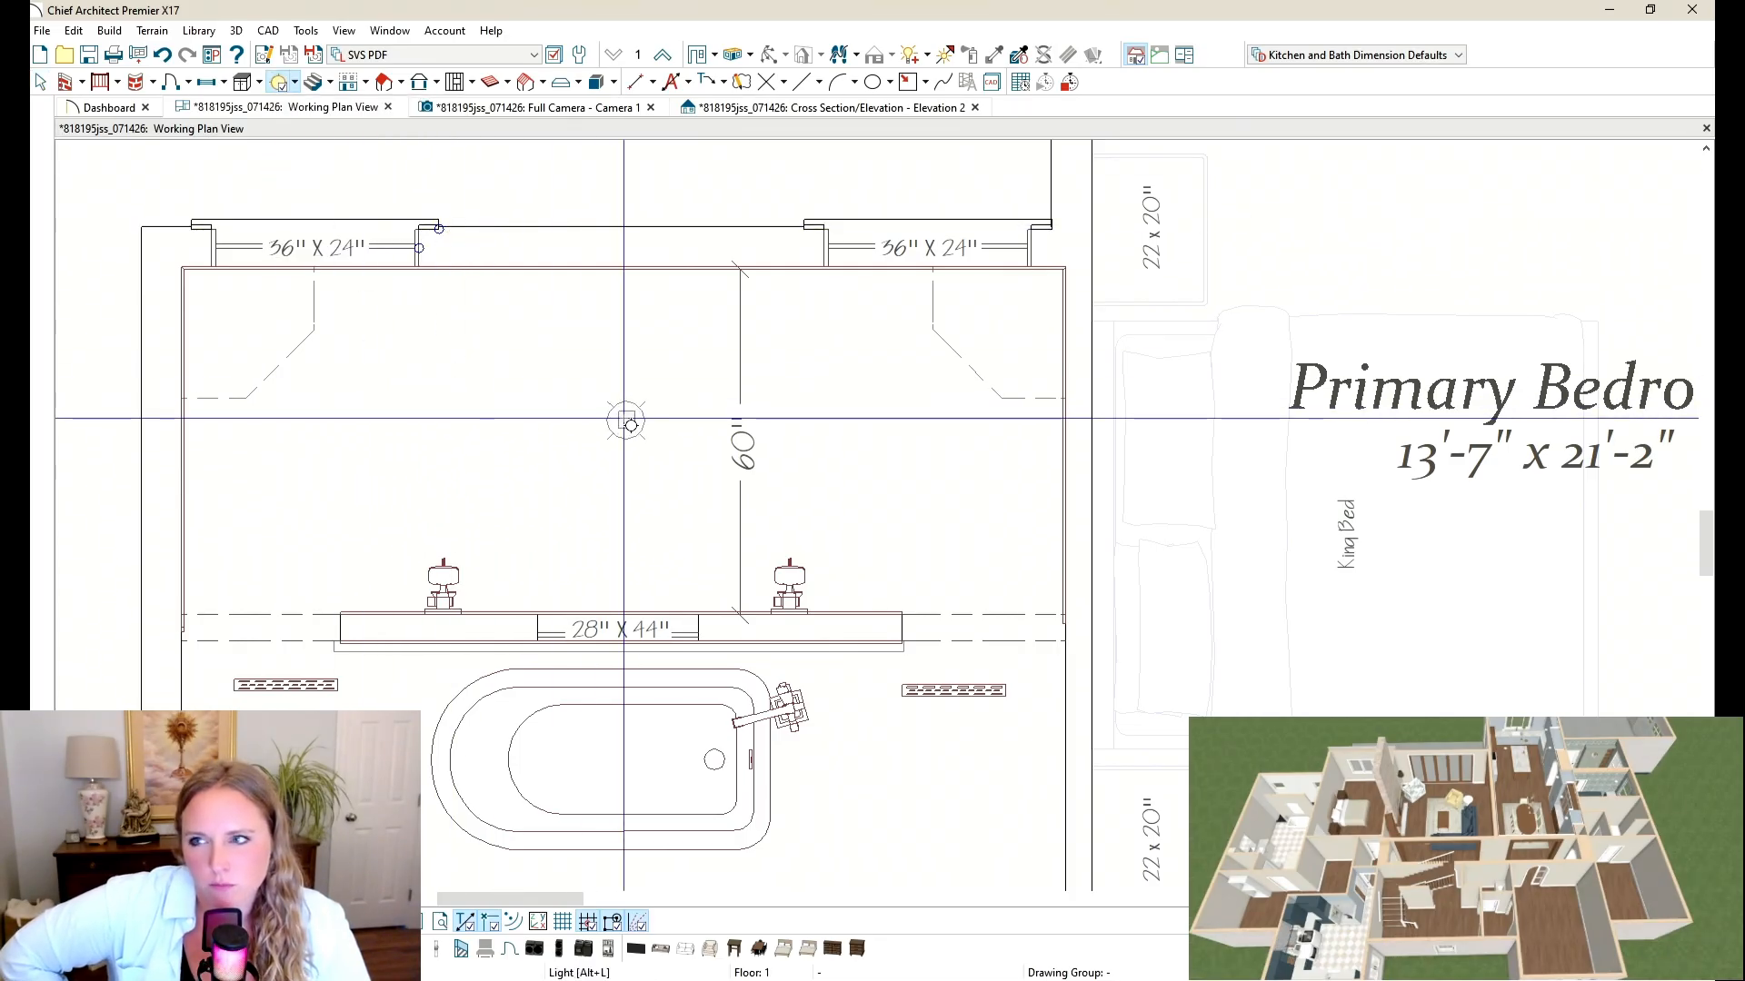
{"action": "left_click", "coordinate": [626, 419]}
{"action": "scroll", "coordinate": [676, 212], "scroll_direction": "down", "scroll_amount": 4}
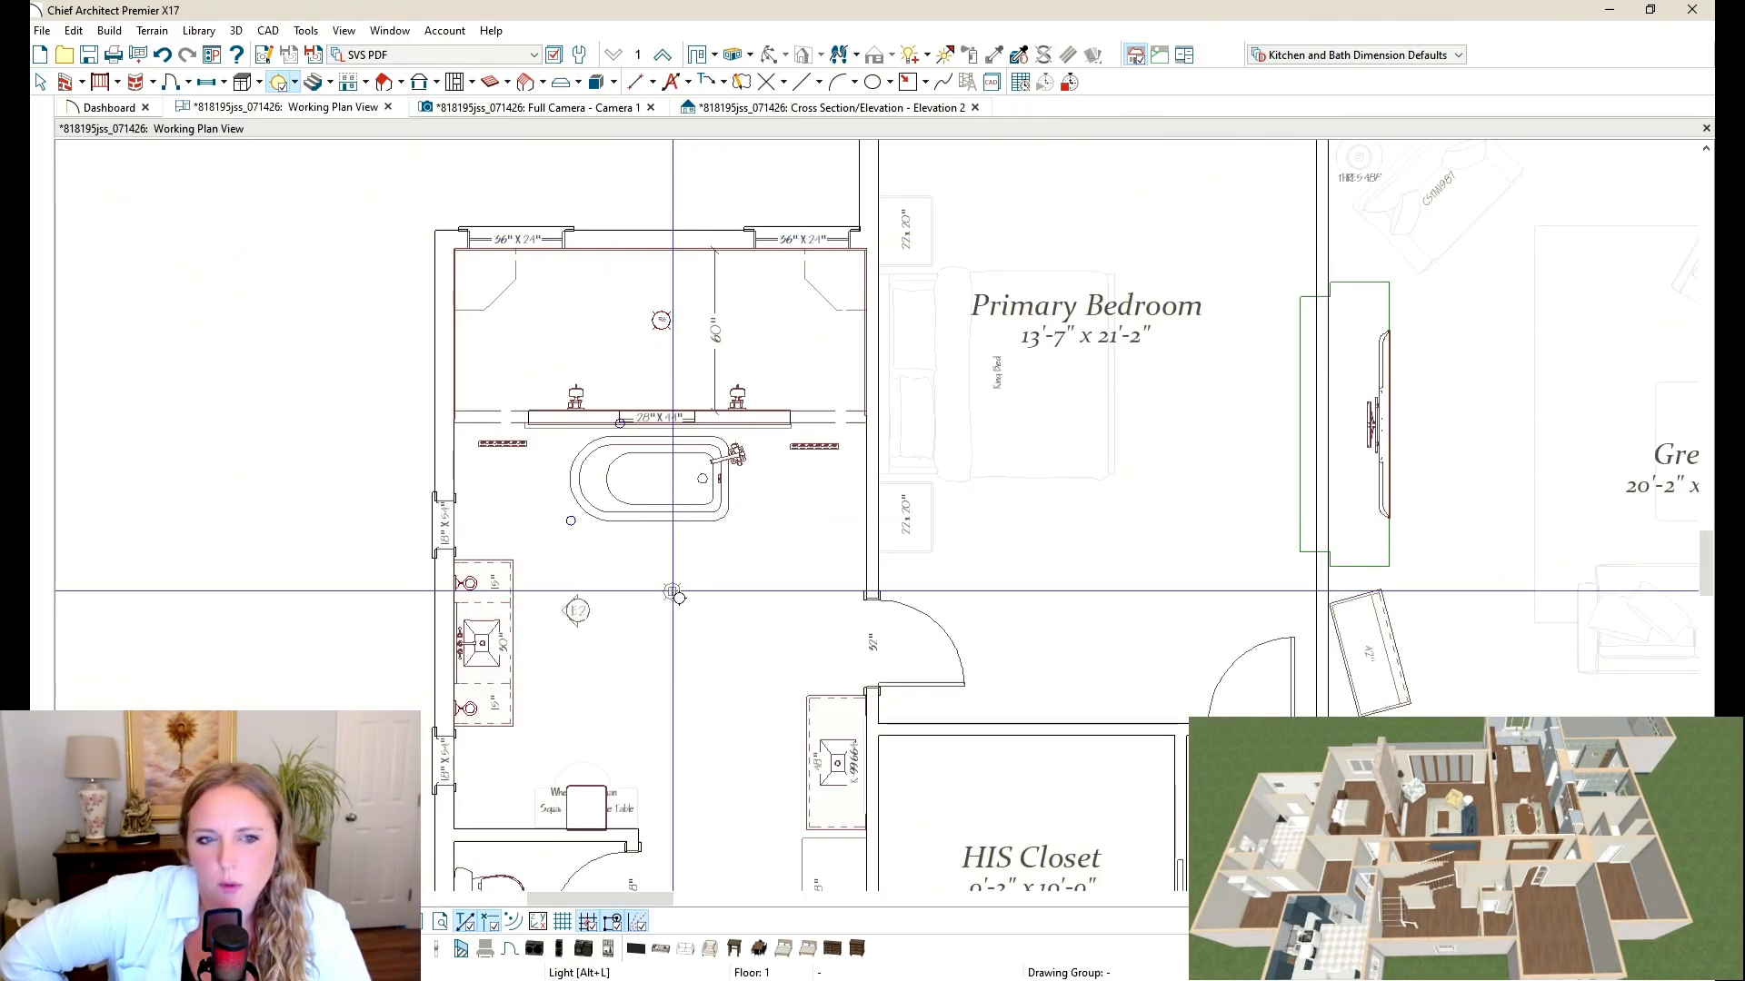
{"action": "left_click", "coordinate": [736, 855]}
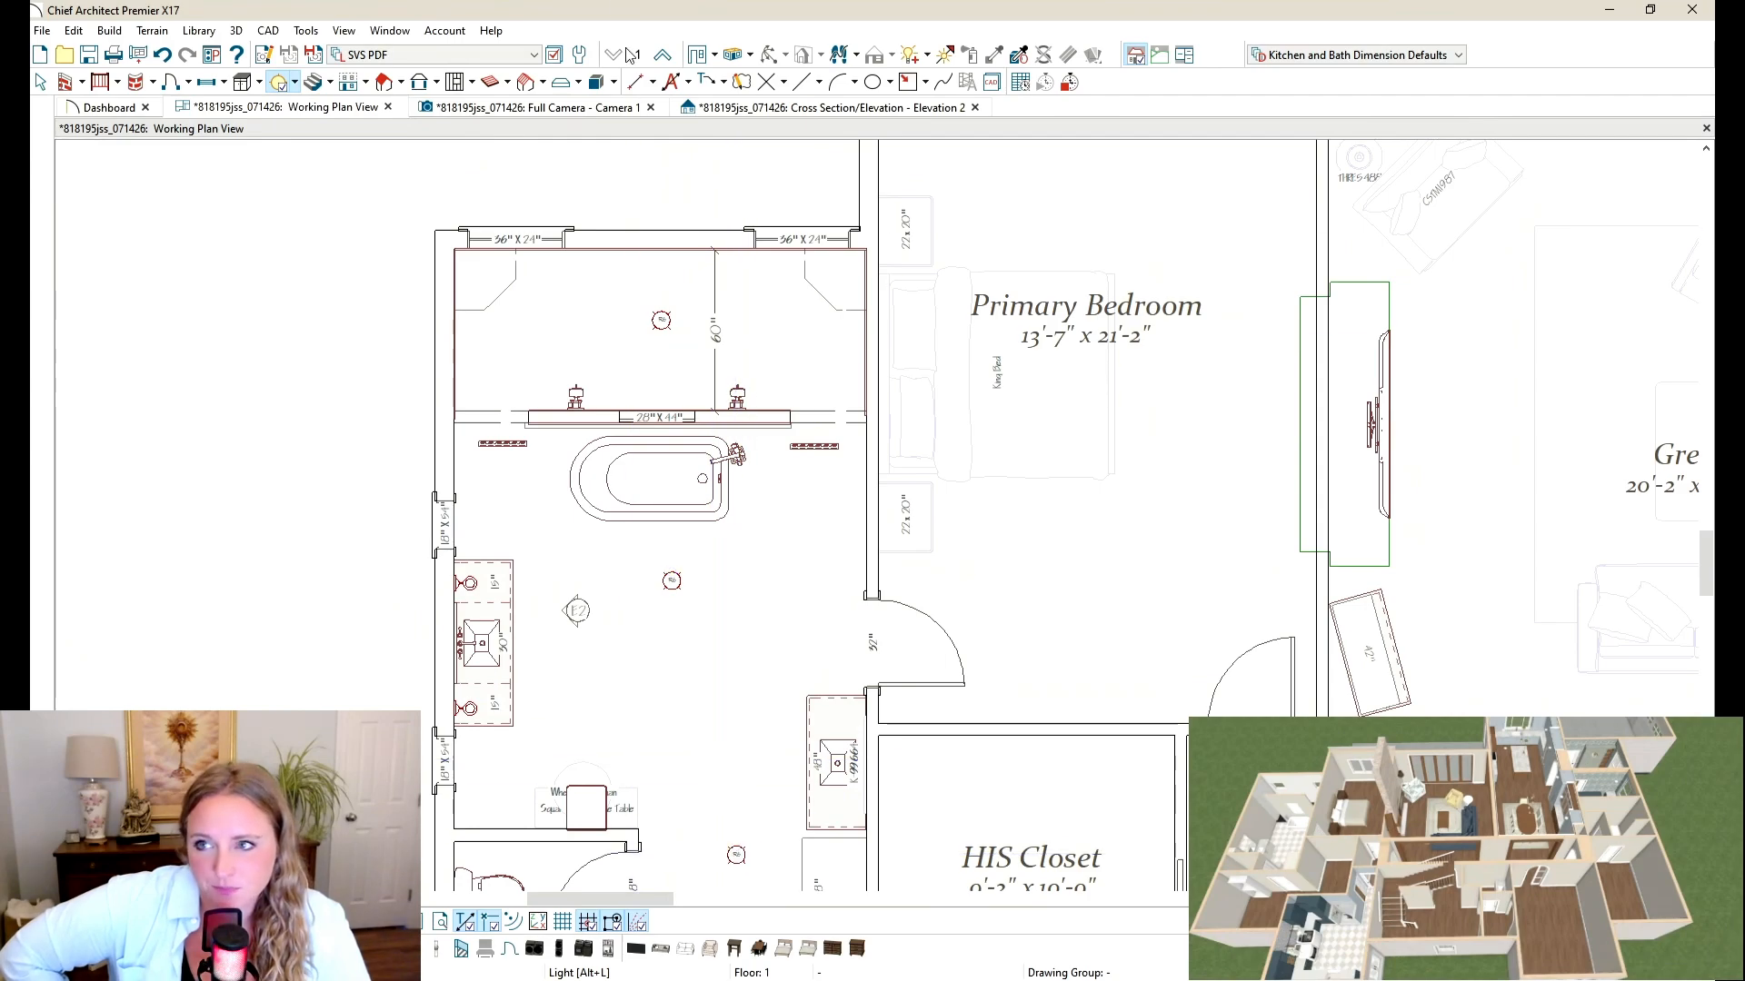
Step: Frame the vanity, tub and shower in the full camera and render the view with realistic lighting
{"action": "left_click", "coordinate": [606, 108]}
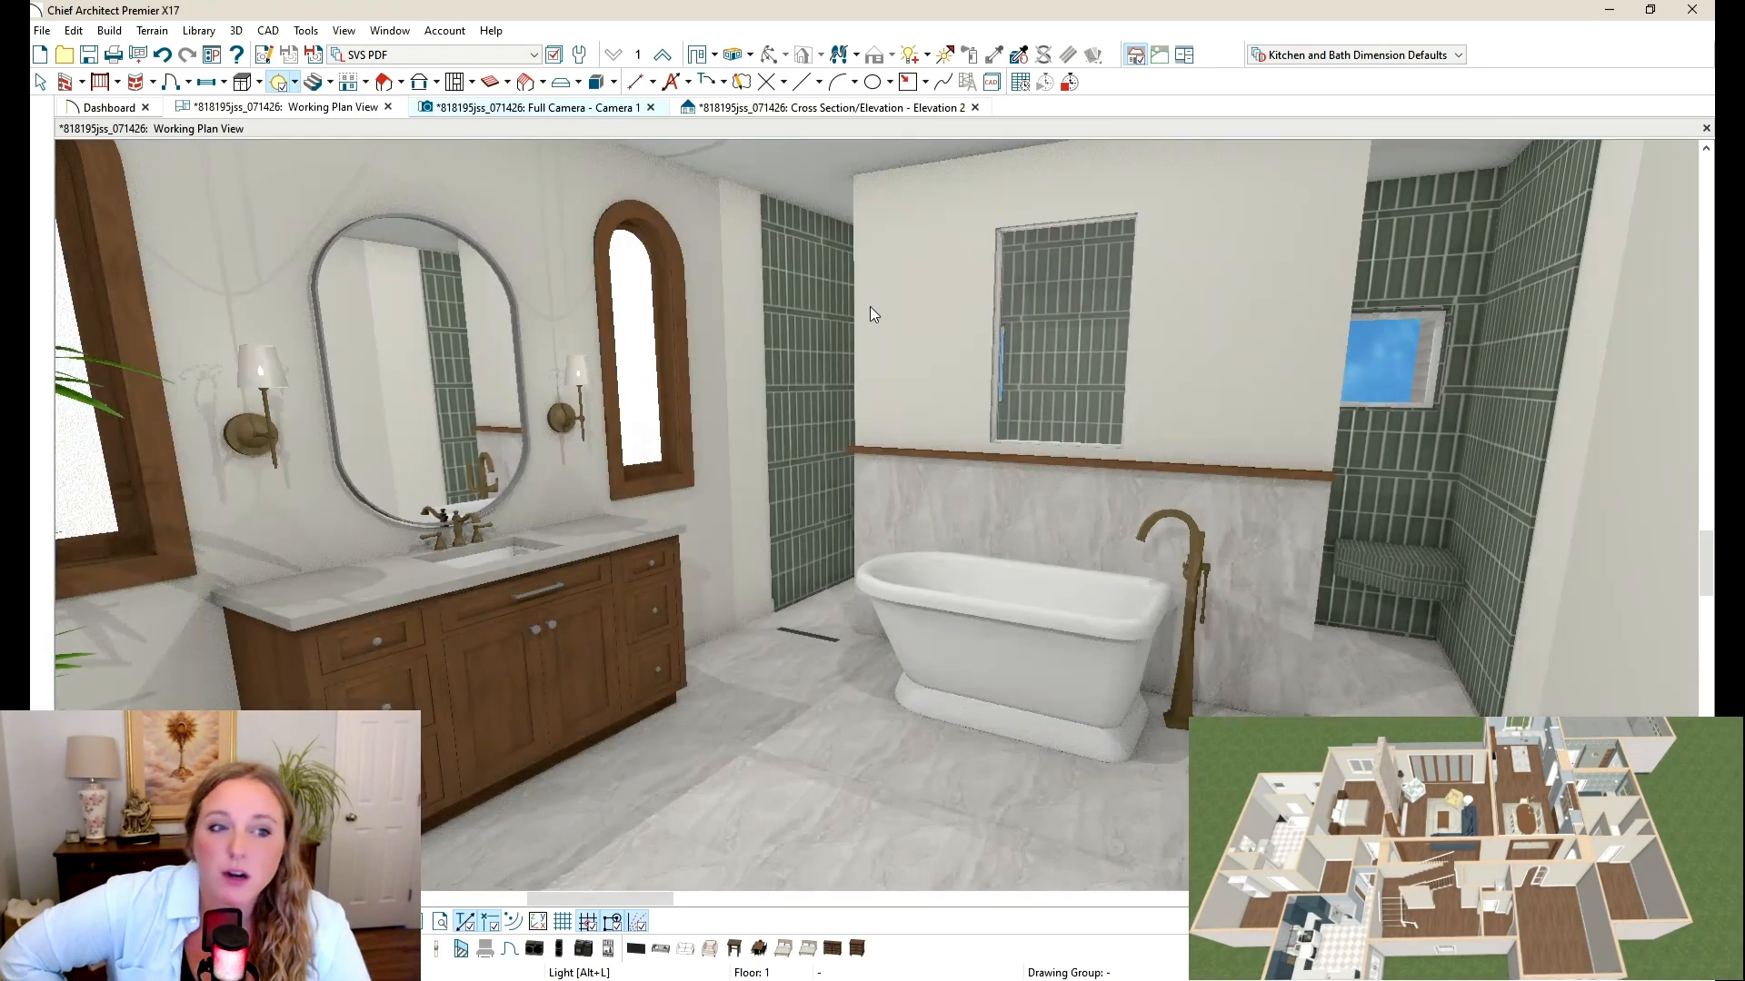
{"action": "scroll", "coordinate": [852, 434], "scroll_direction": "down", "scroll_amount": 4}
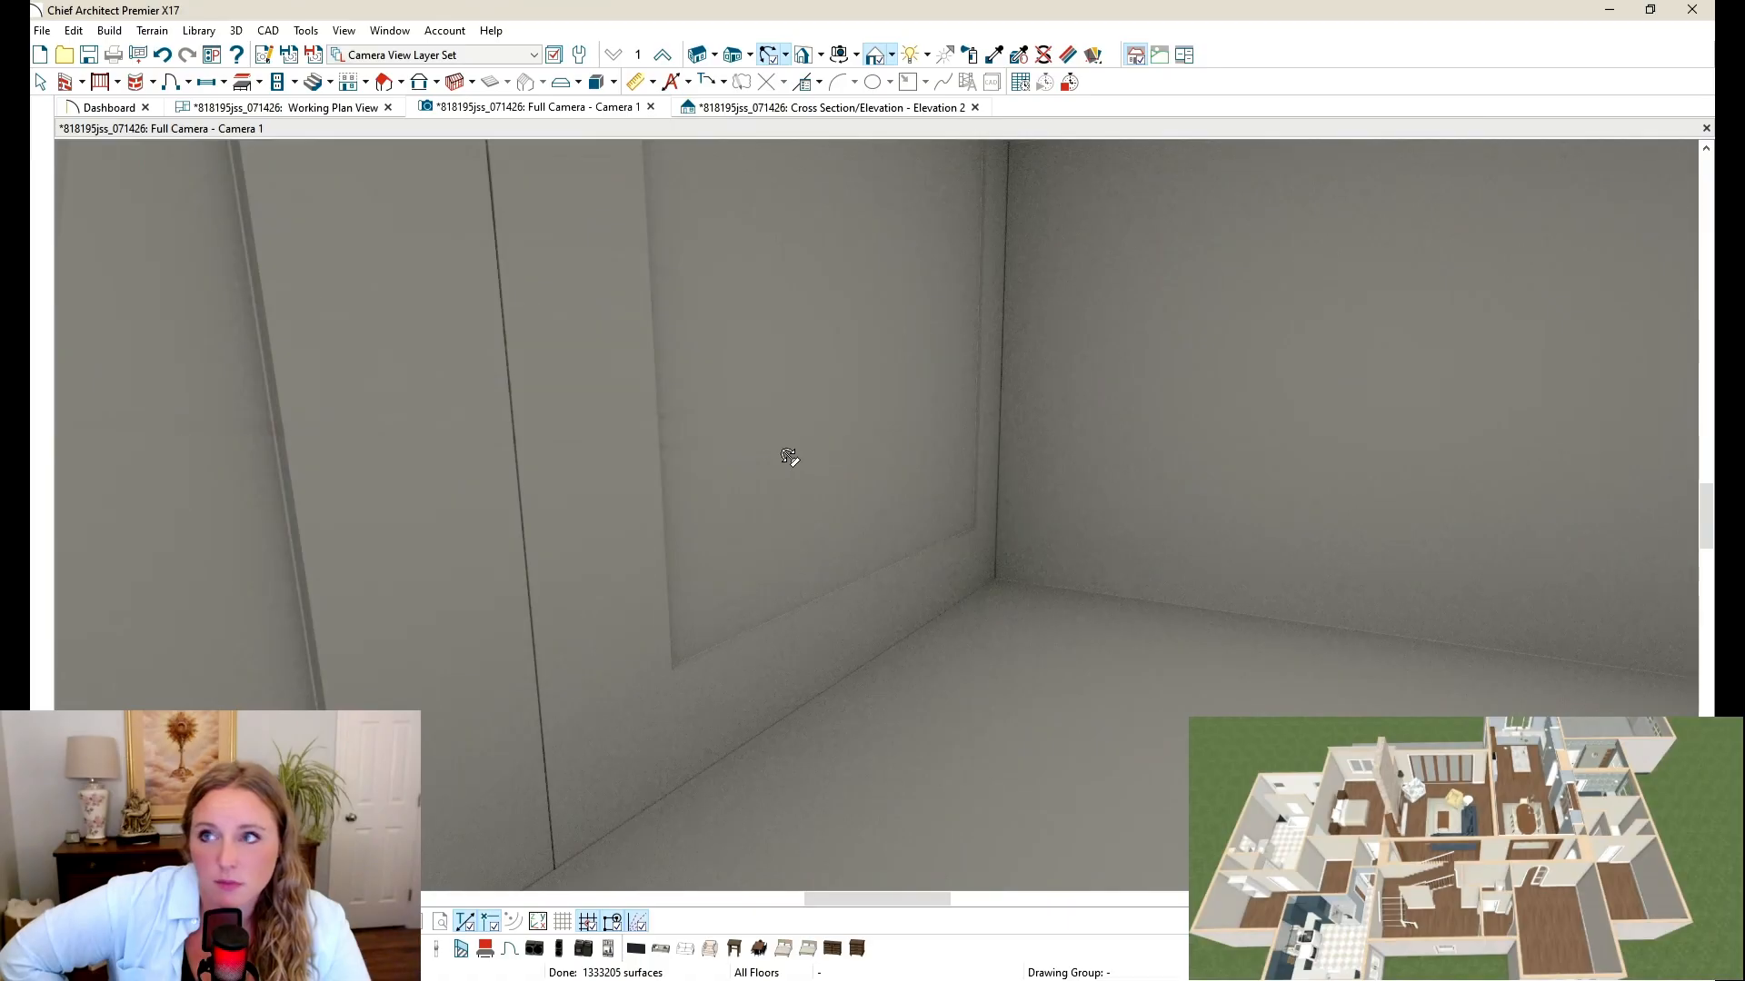
{"action": "middle_click_drag", "start_coordinate": [790, 457], "coordinate": [986, 450]}
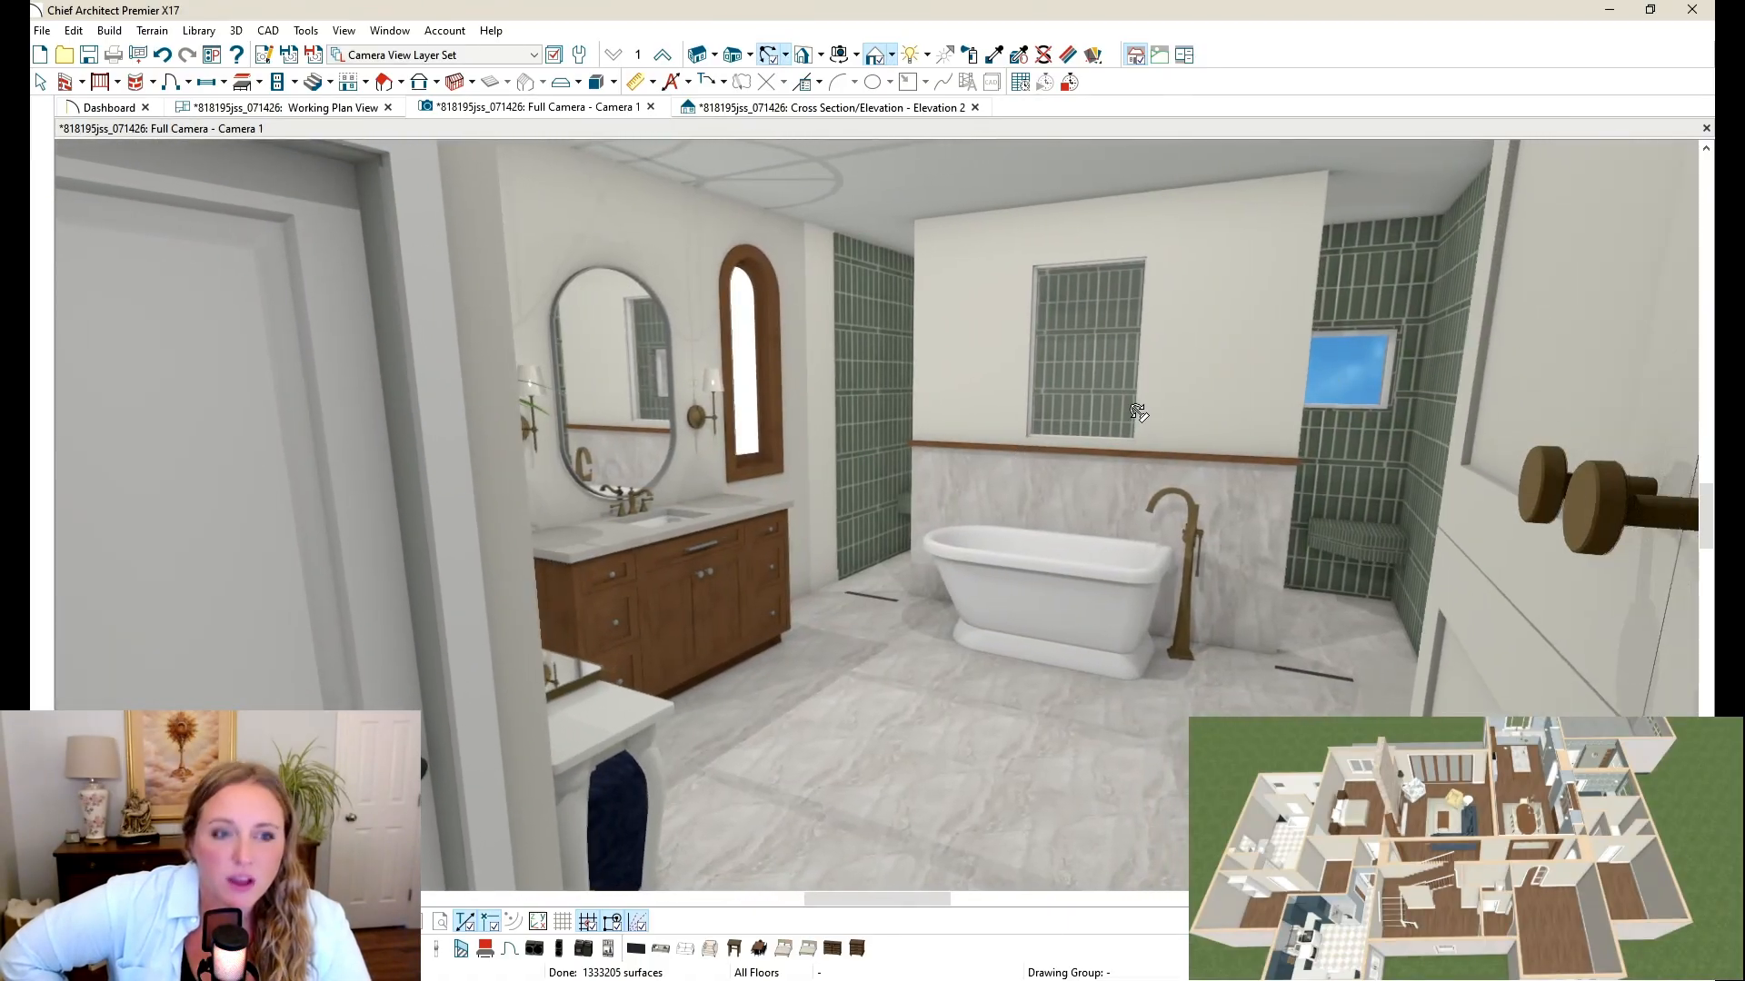
{"action": "scroll", "coordinate": [1140, 414], "scroll_direction": "up", "scroll_amount": 2}
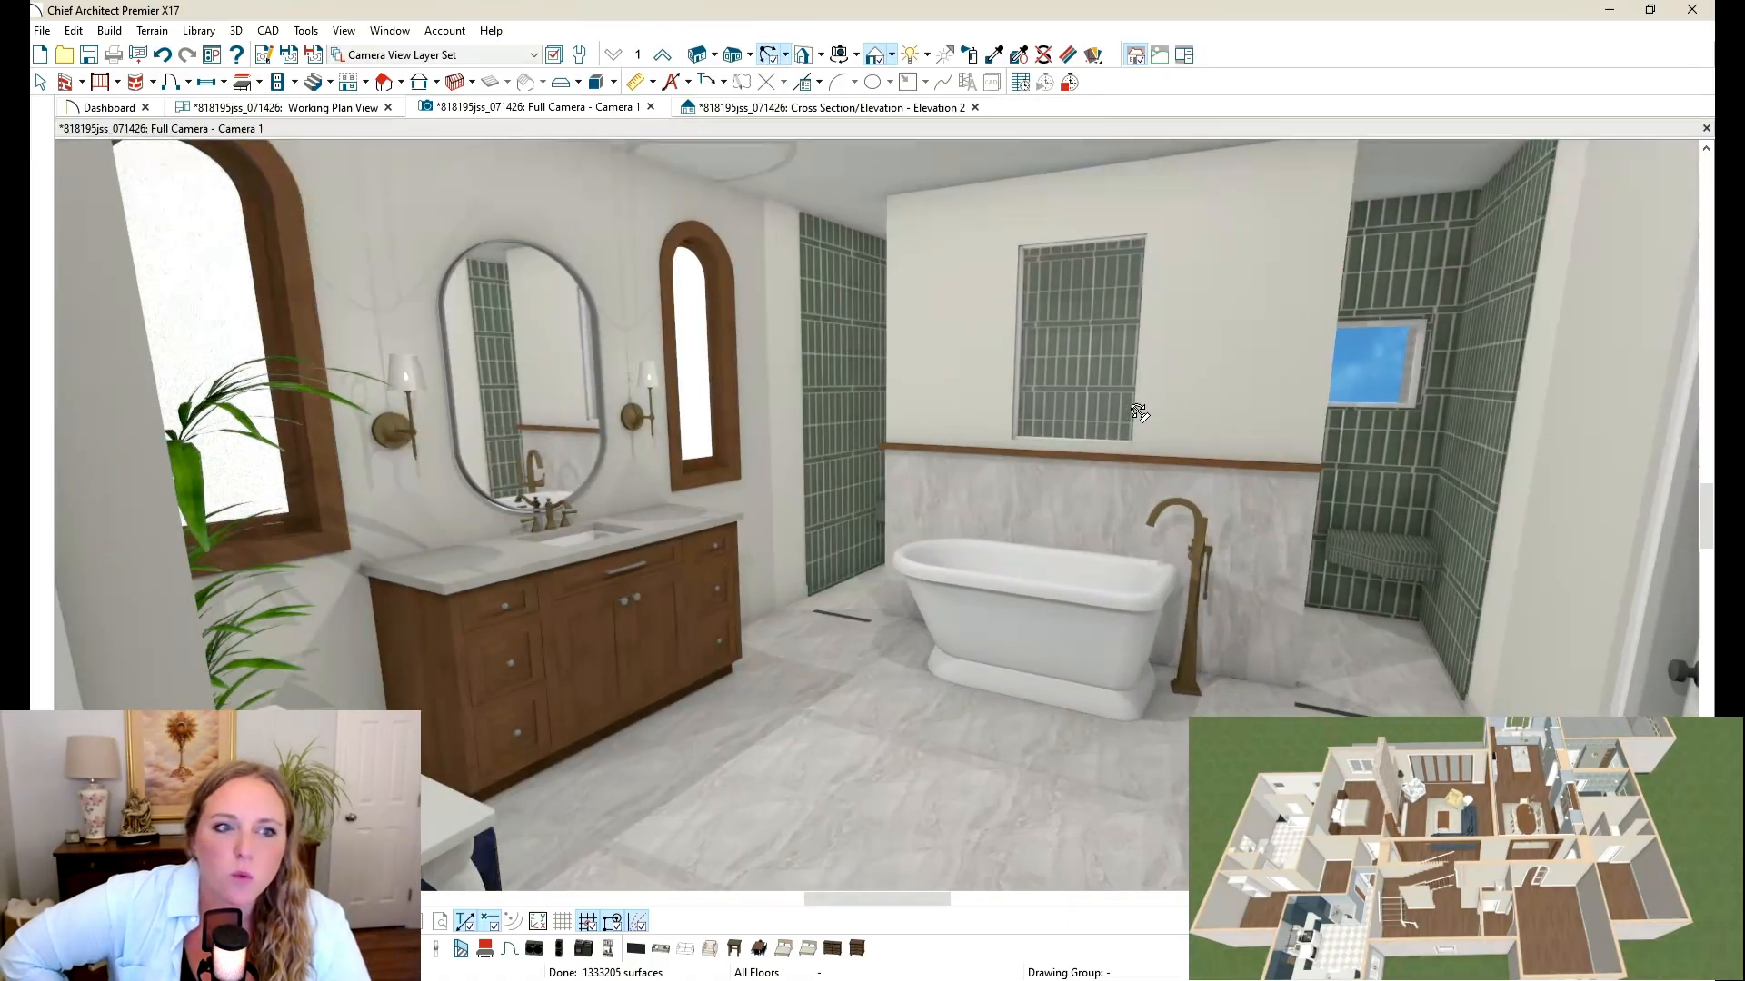
{"action": "scroll", "coordinate": [1139, 414], "scroll_direction": "down", "scroll_amount": 4}
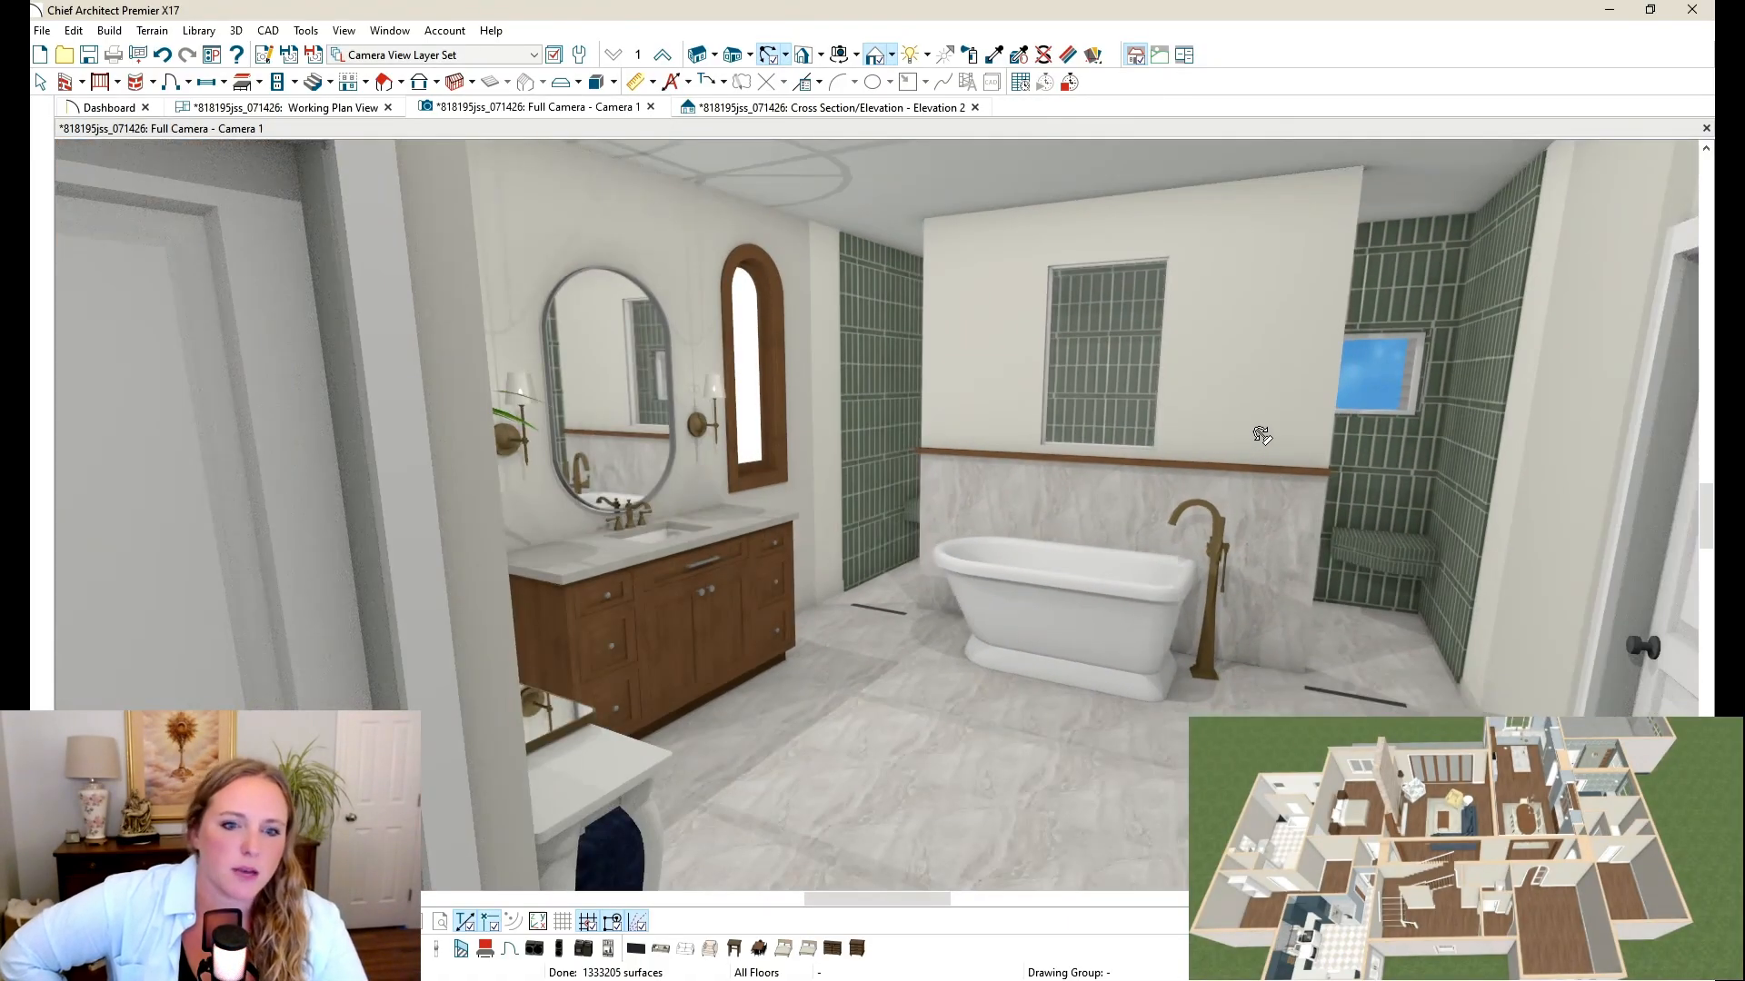
{"action": "scroll", "coordinate": [1285, 240], "scroll_direction": "up", "scroll_amount": 3}
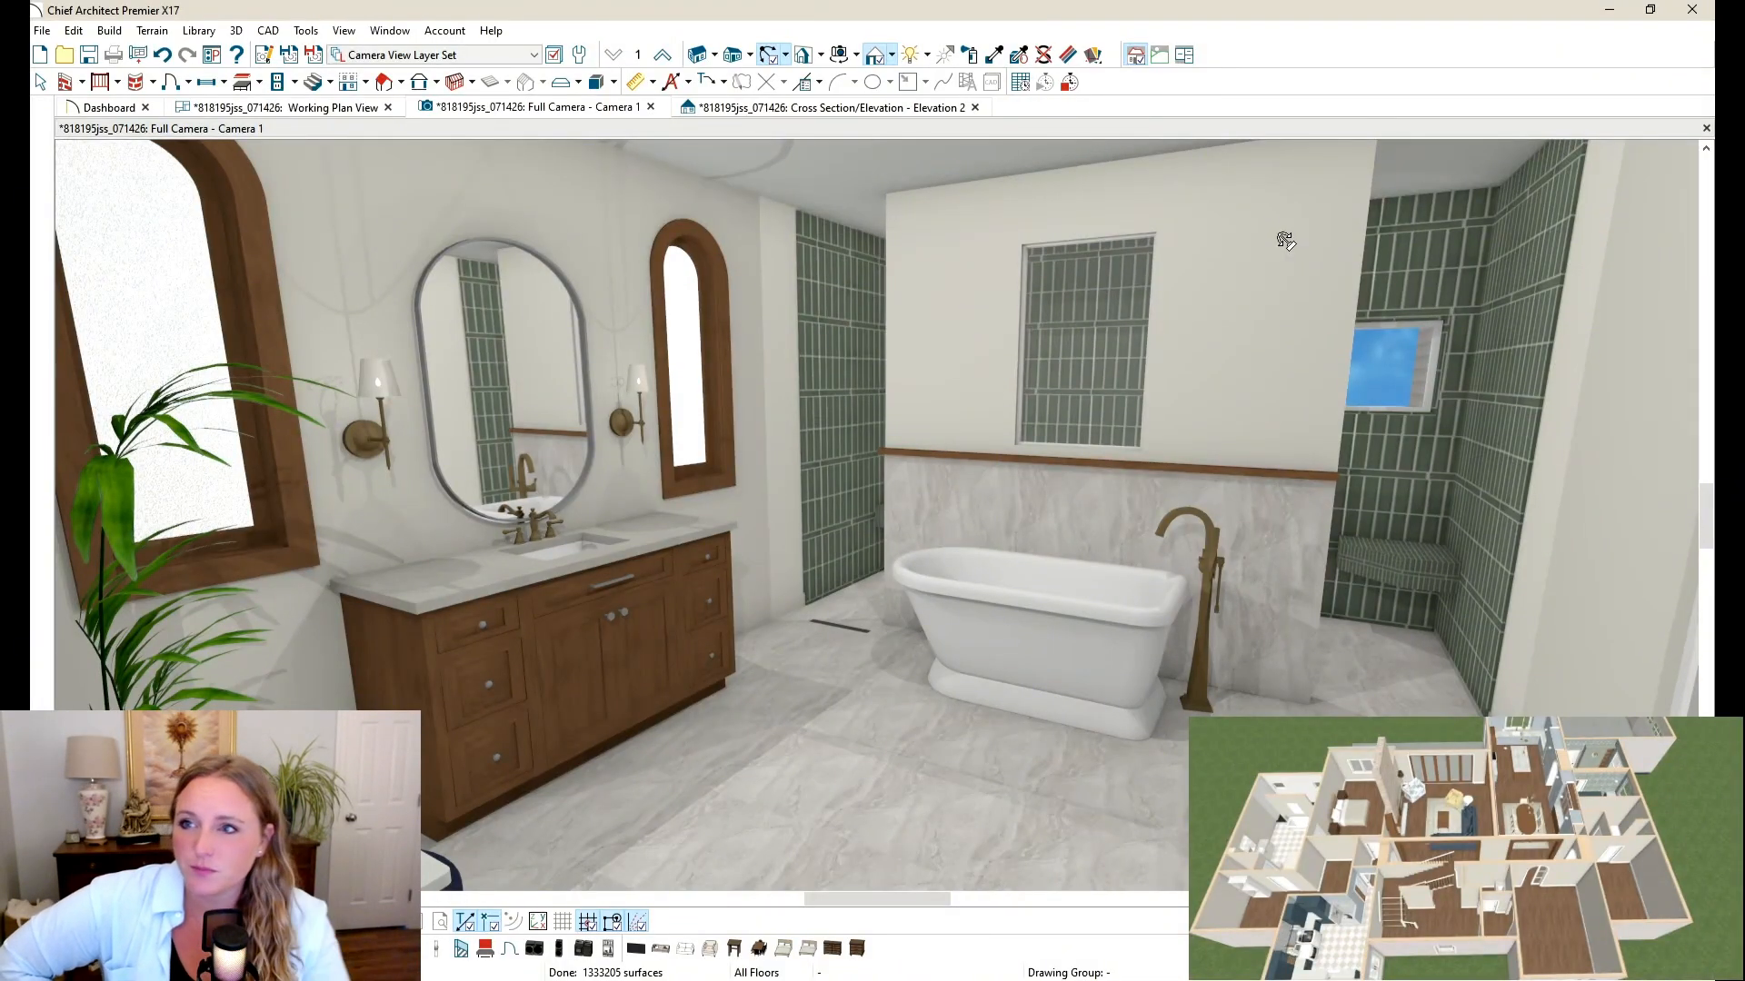
{"action": "left_click_drag", "start_coordinate": [1157, 410], "coordinate": [1172, 407]}
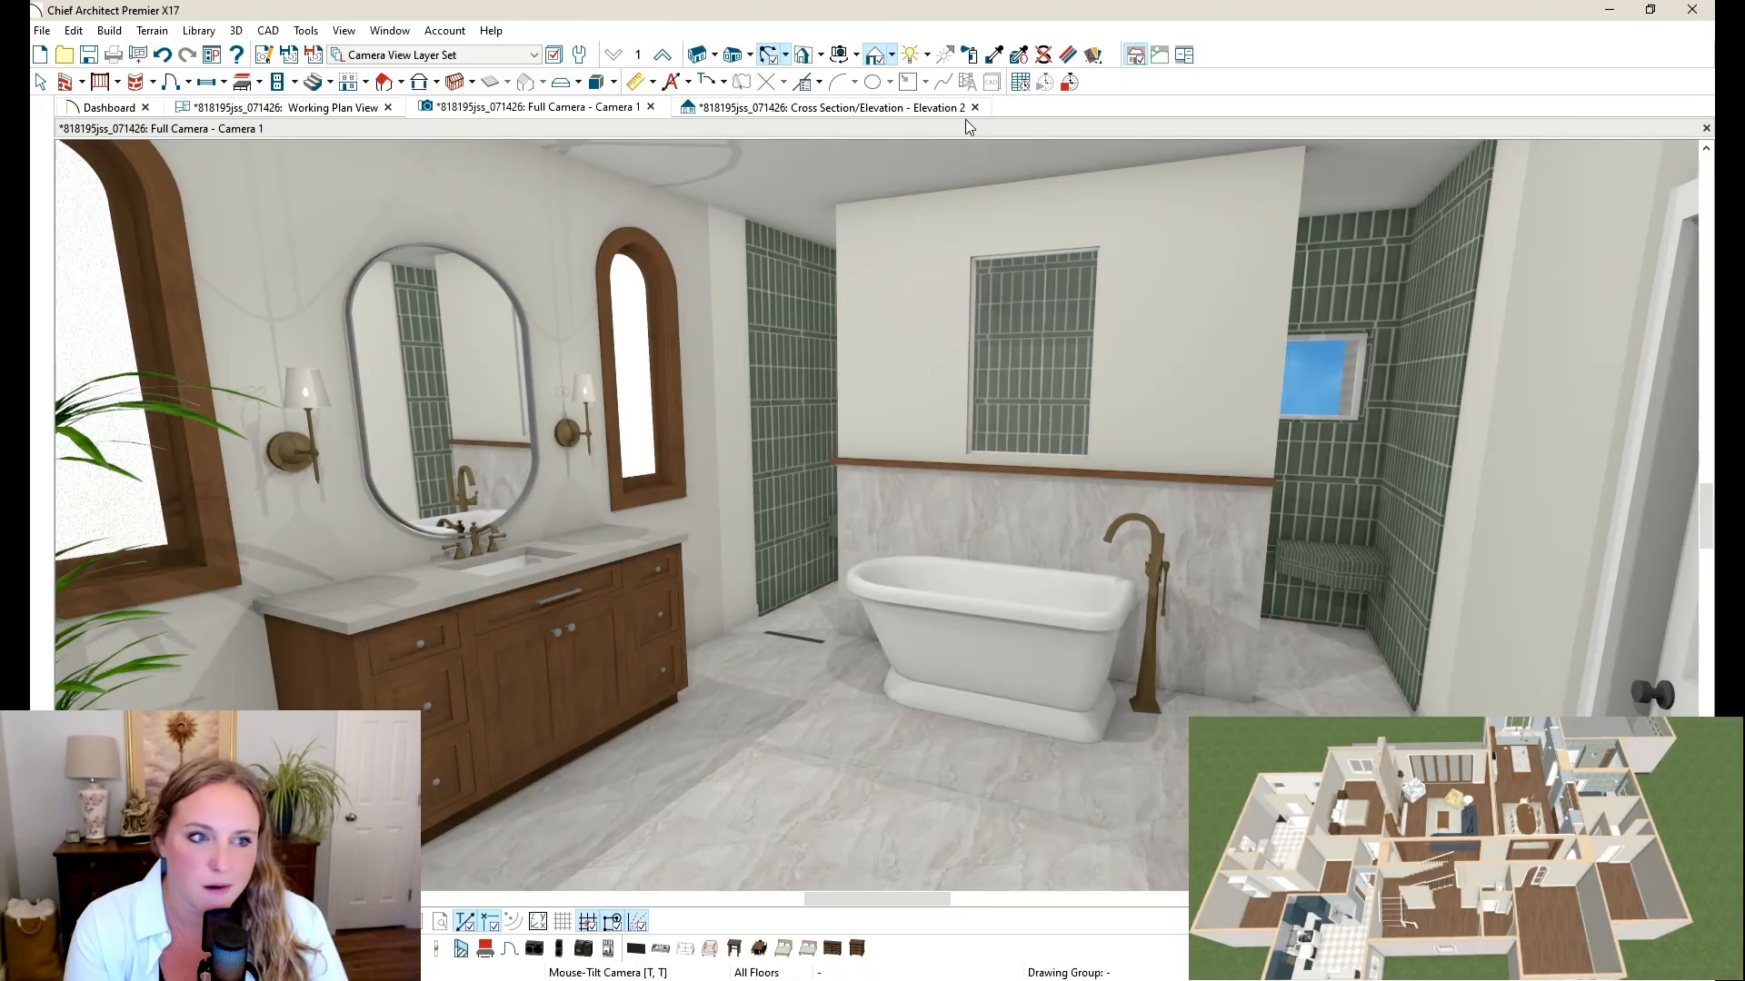
{"action": "left_click", "coordinate": [941, 57]}
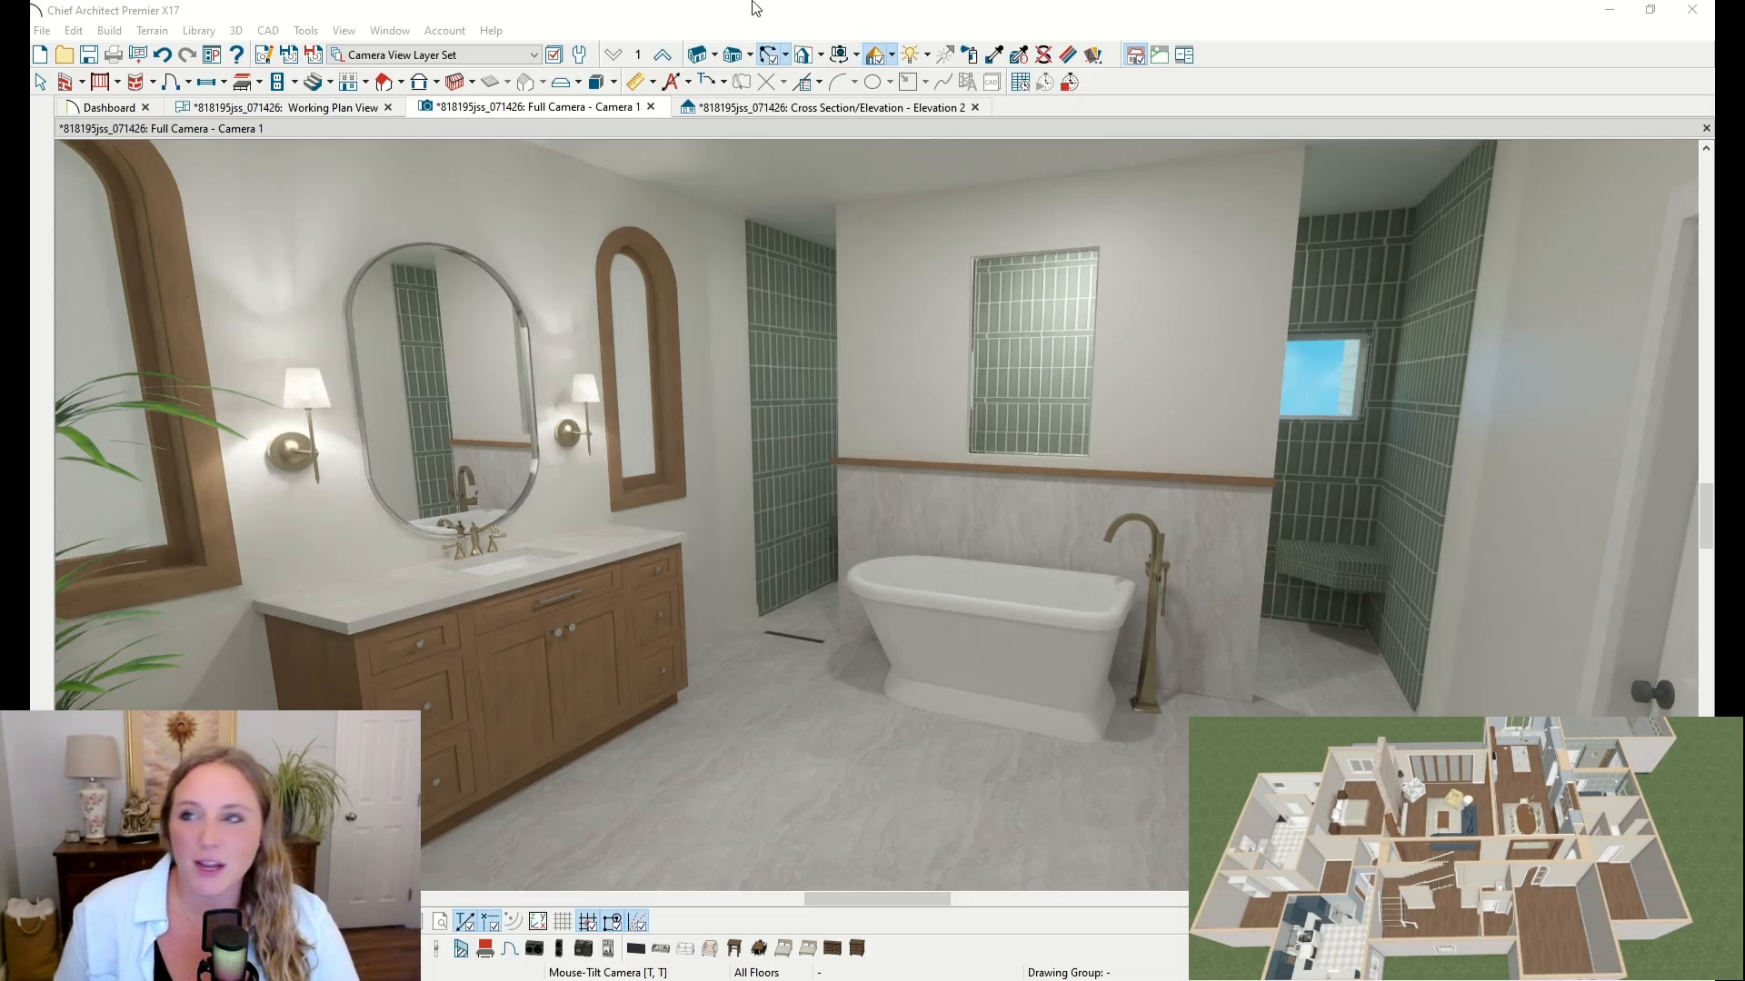
{"action": "left_click", "coordinate": [661, 15]}
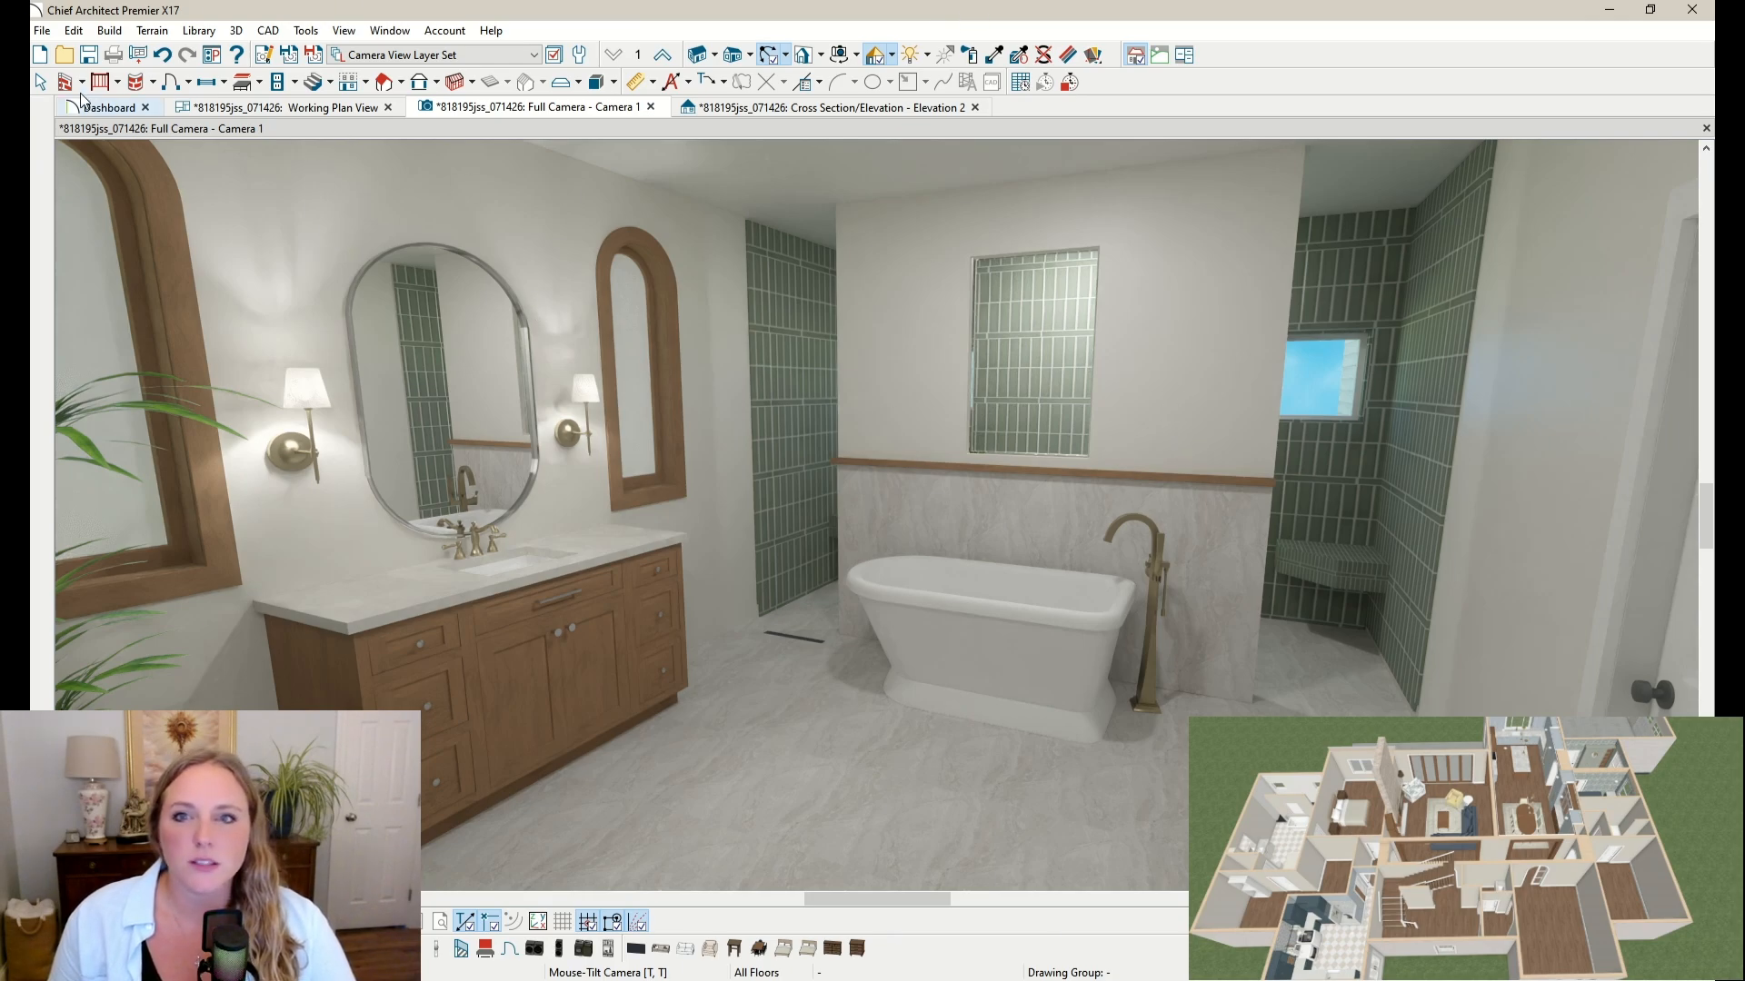
Step: Apply the vanity countertop's stone material to the wainscot behind the tub and the wood cap rail above it
{"action": "left_click", "coordinate": [40, 83]}
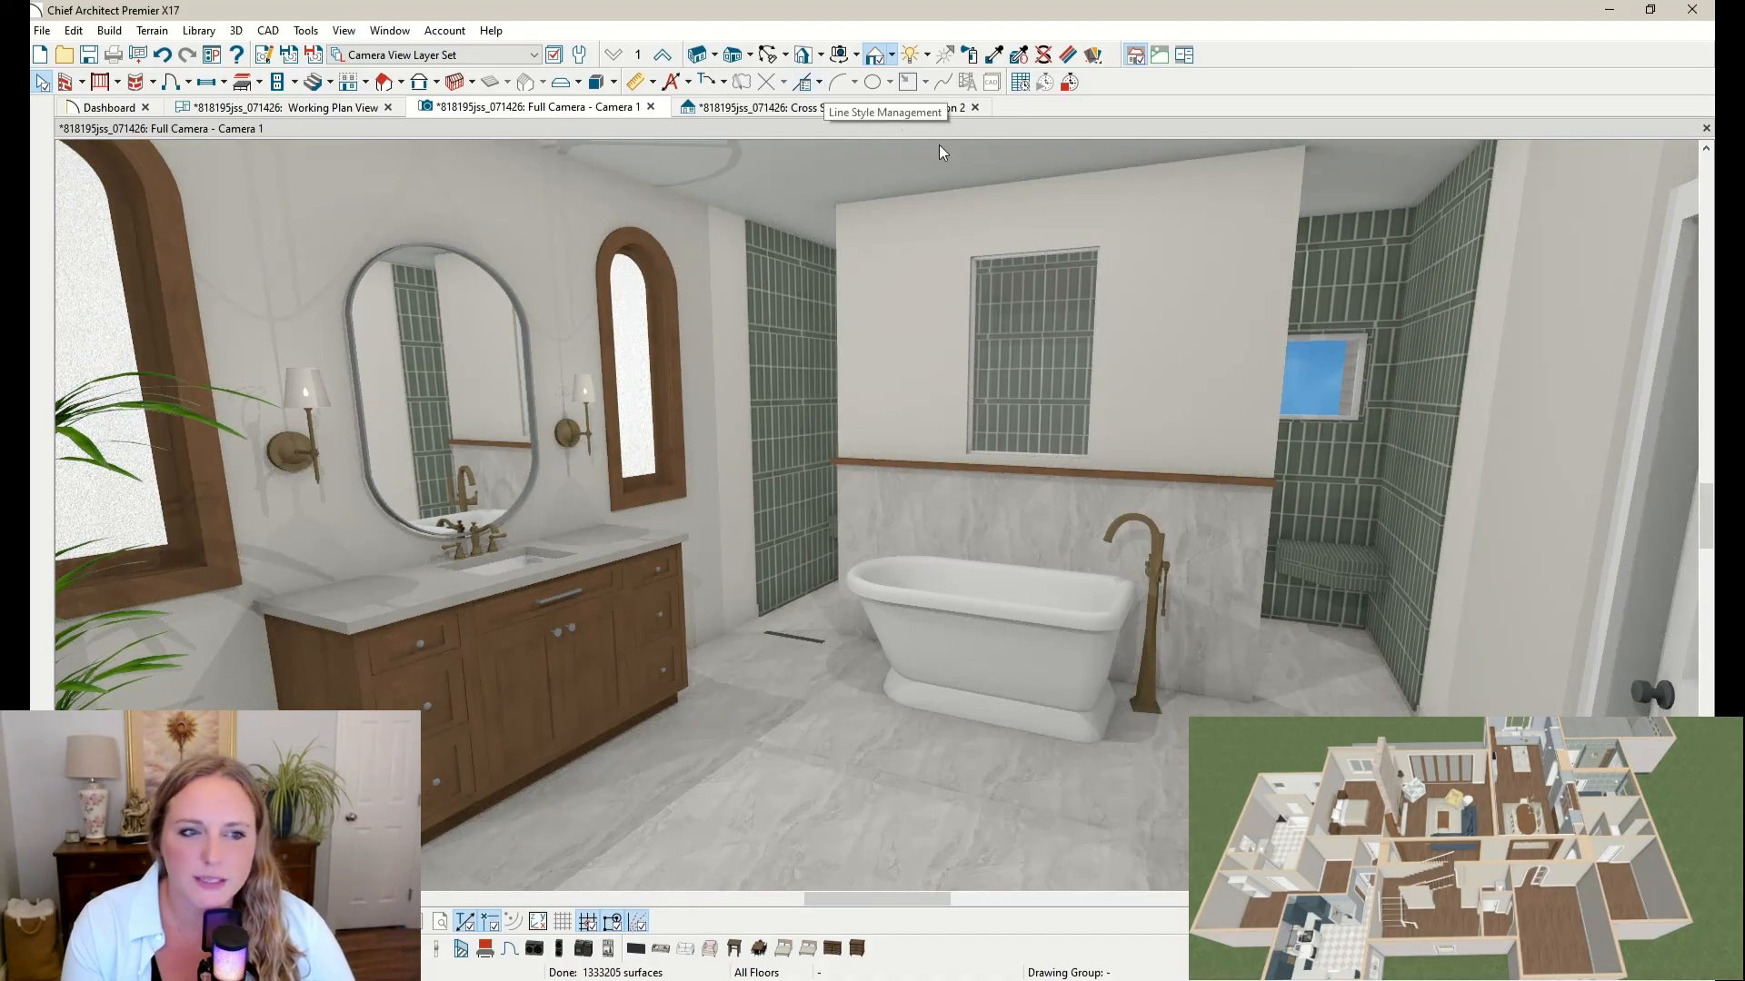
{"action": "left_click", "coordinate": [994, 55]}
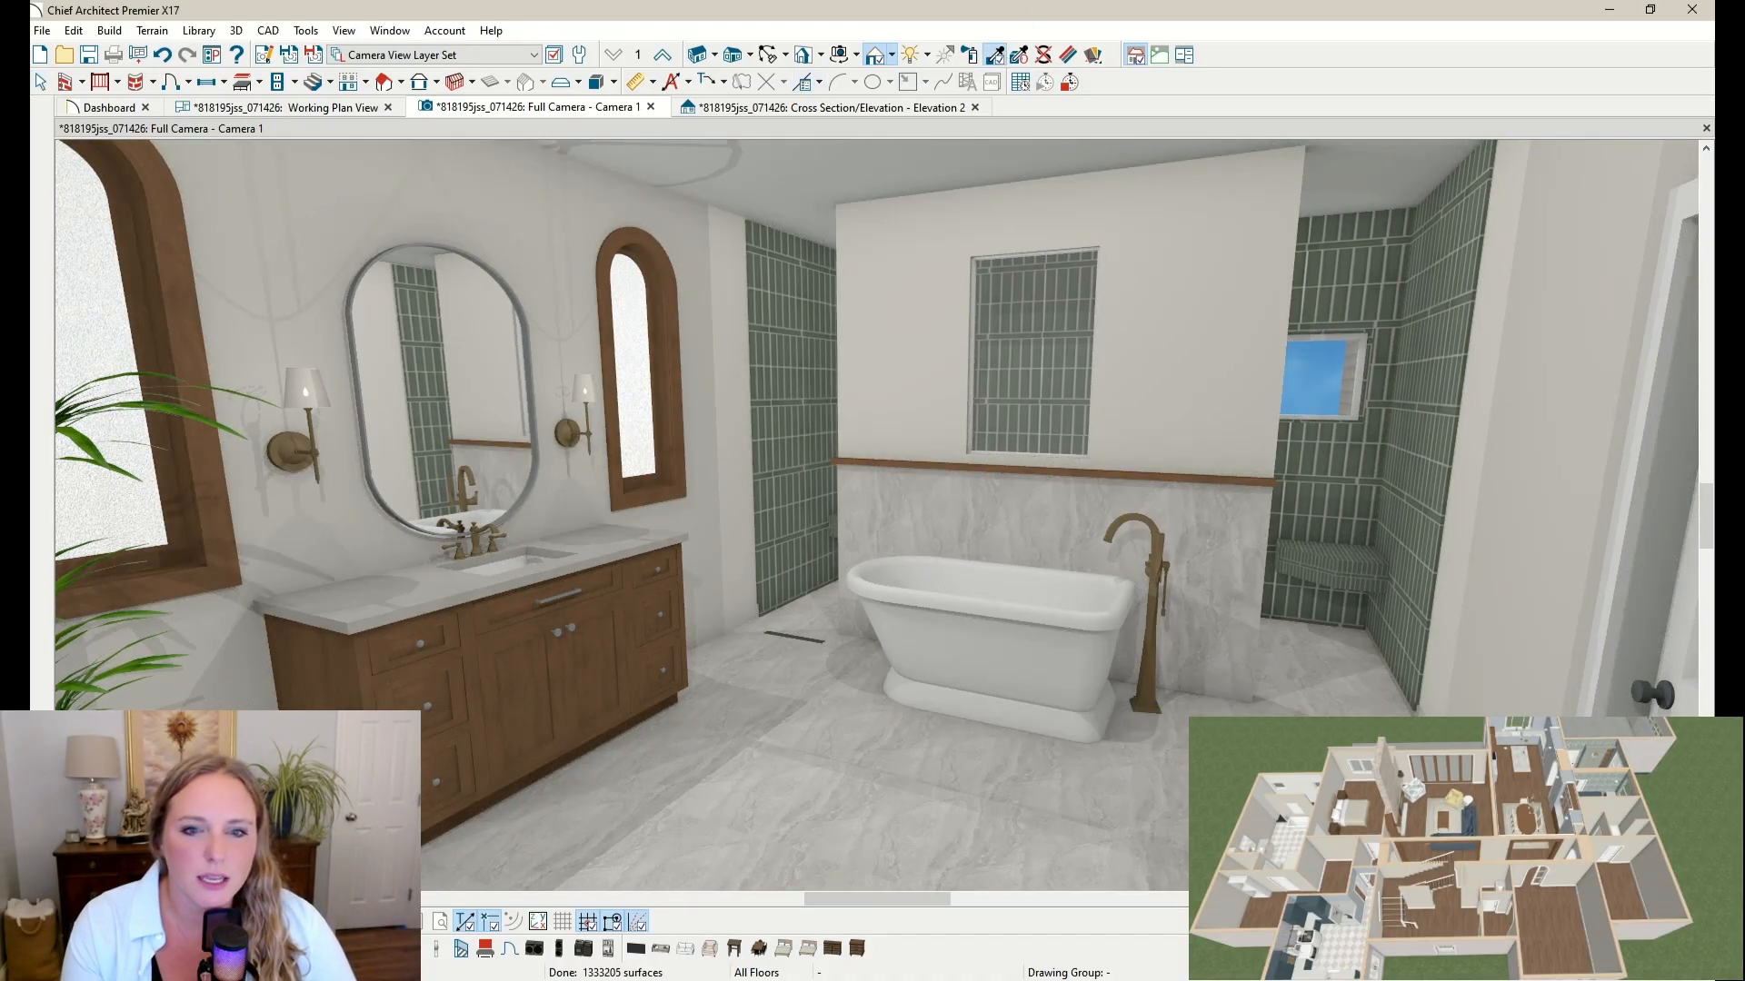
{"action": "left_click", "coordinate": [382, 596]}
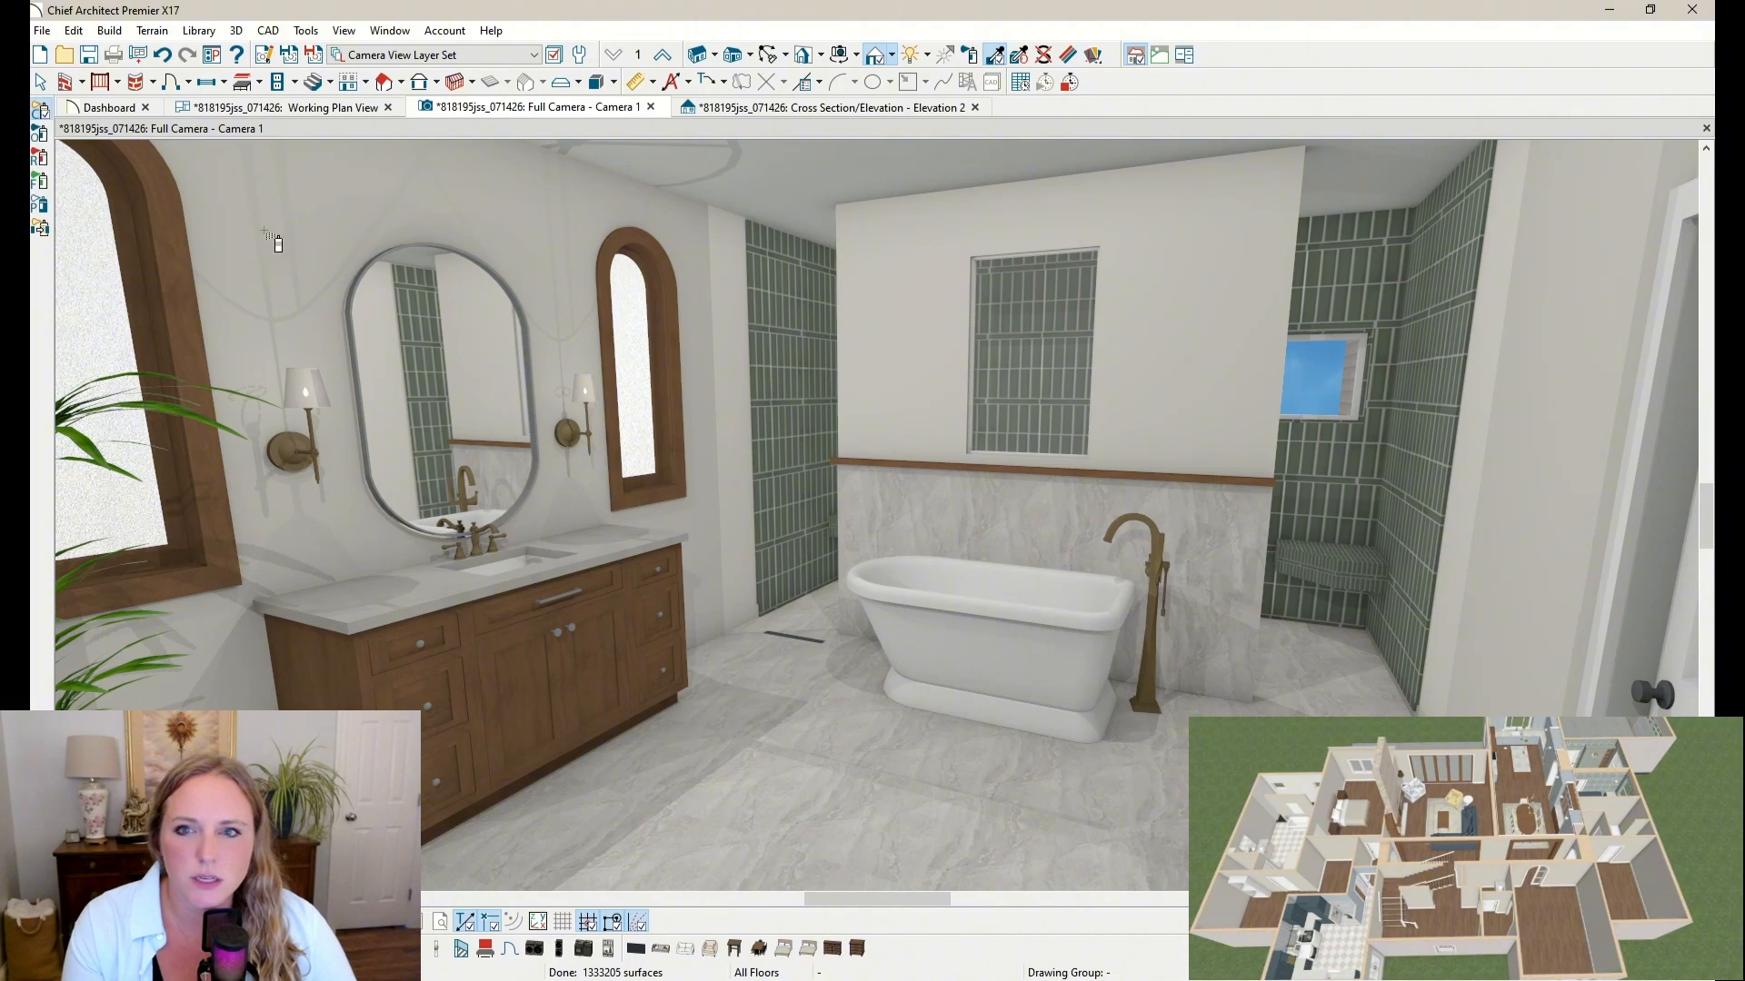
{"action": "left_click", "coordinate": [1068, 491]}
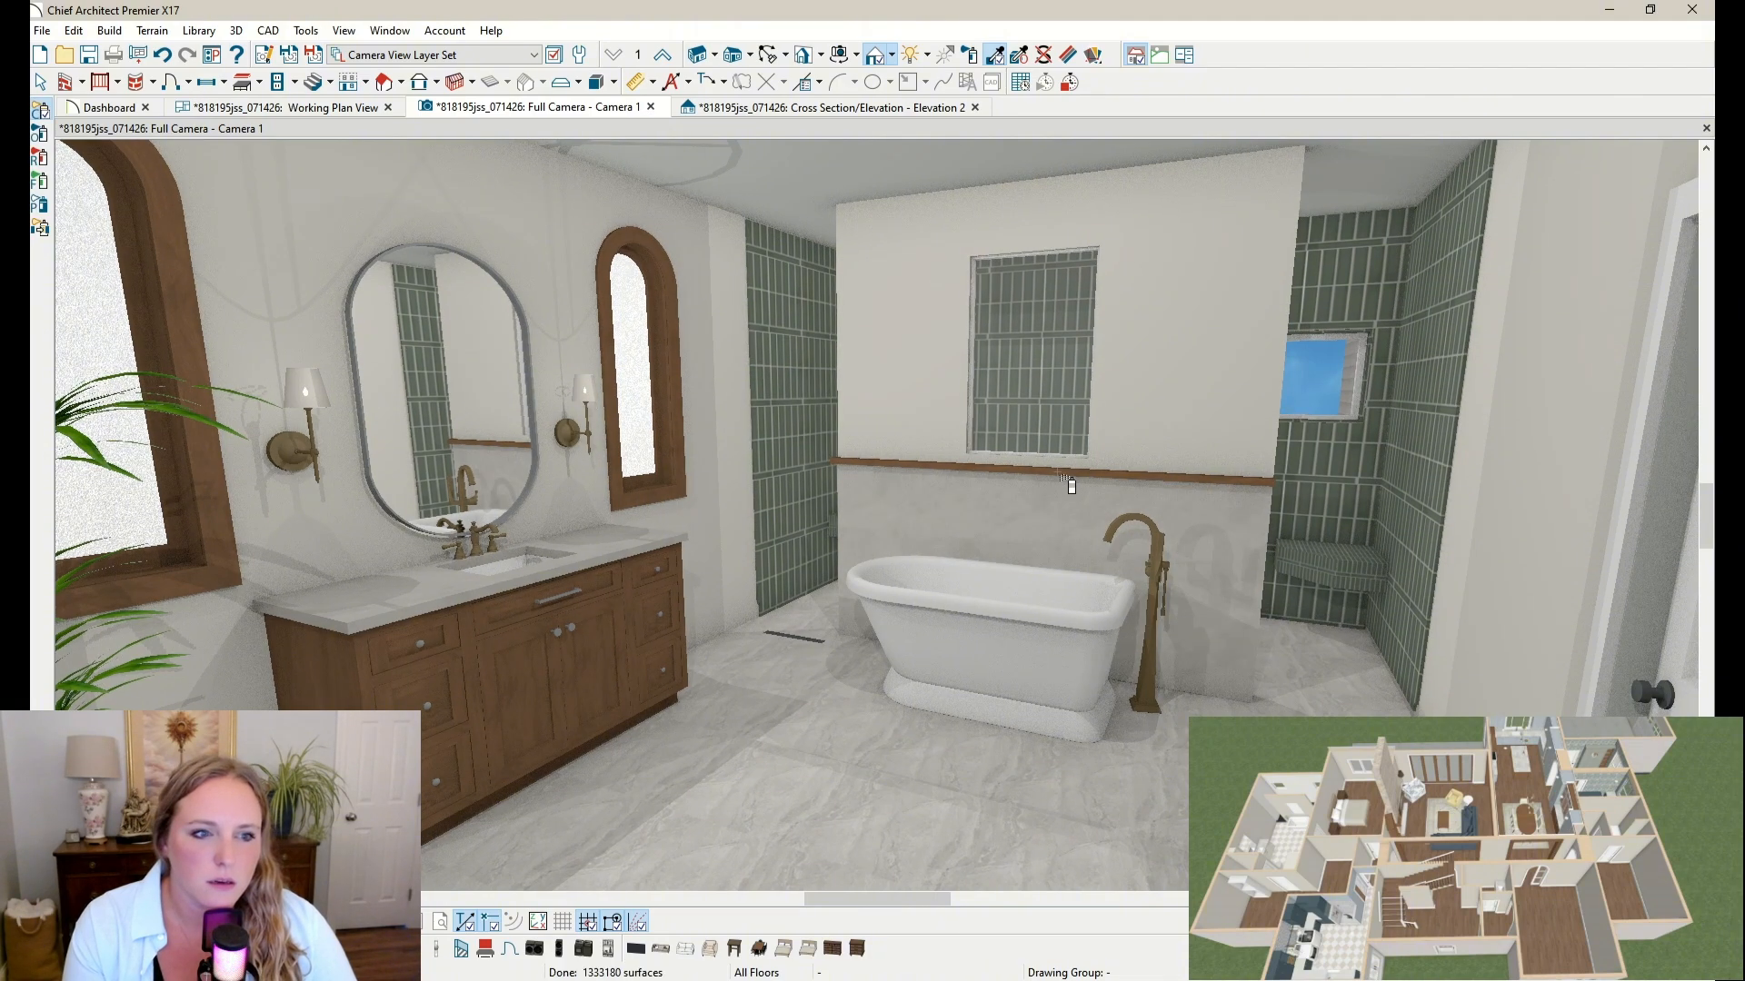
{"action": "left_click", "coordinate": [1071, 480]}
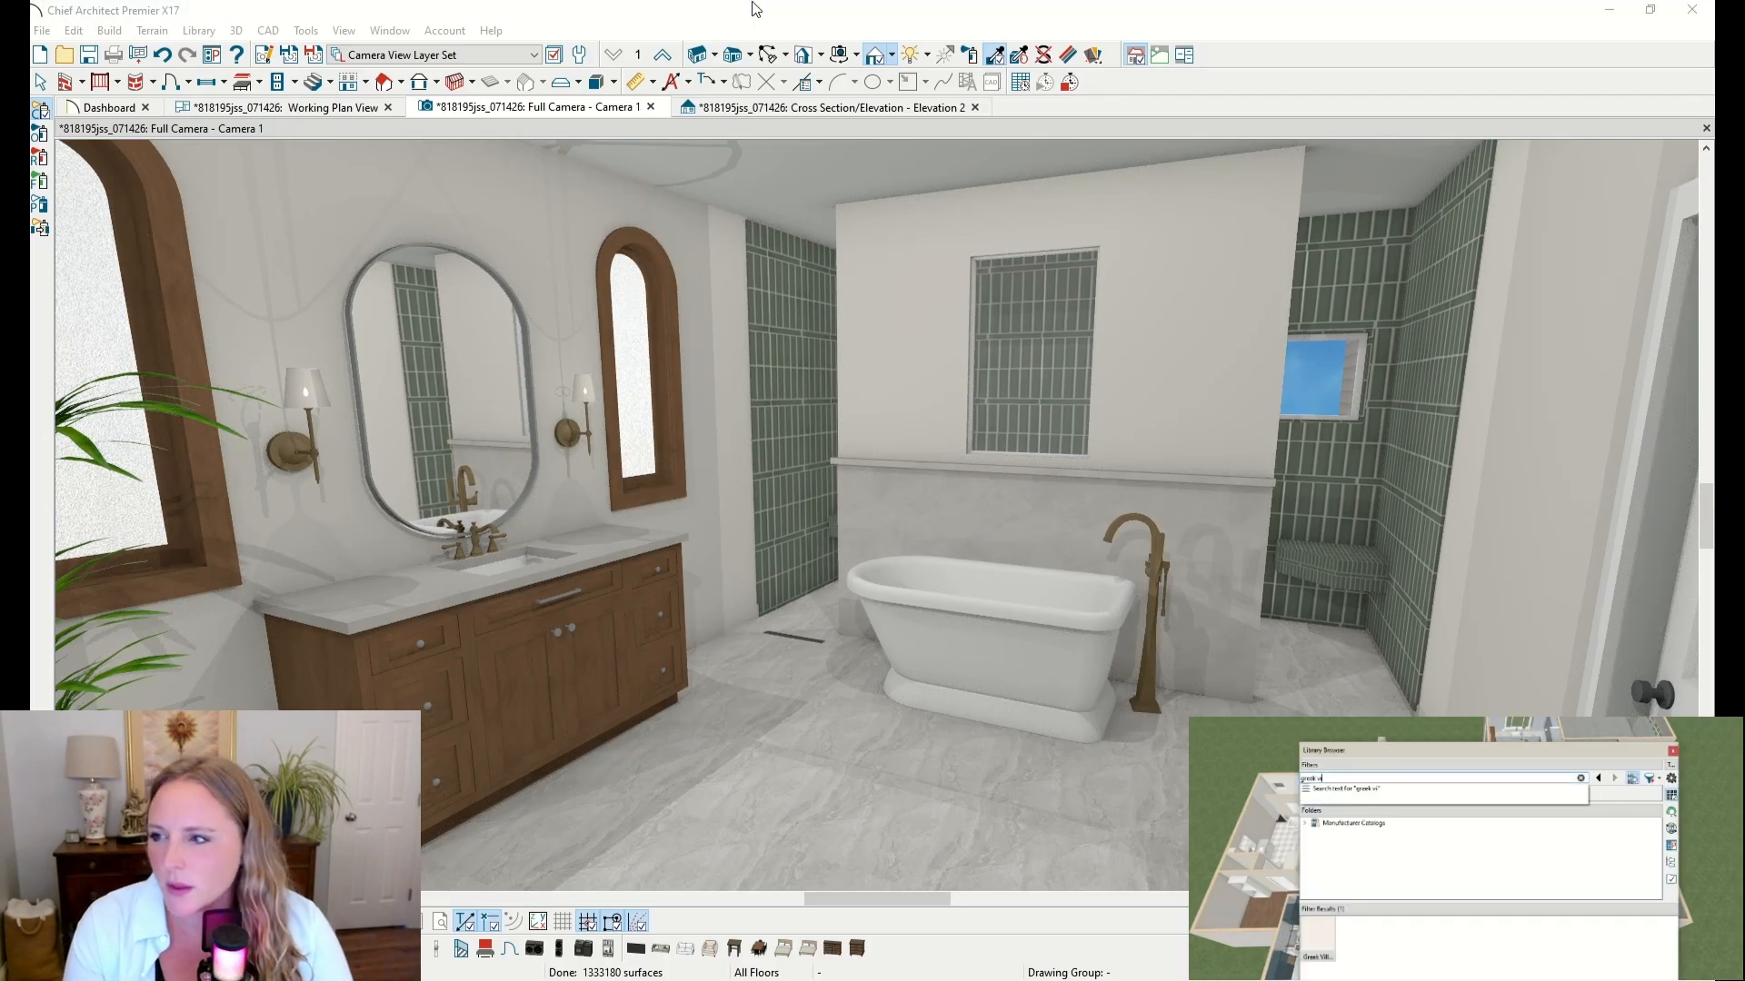
Step: Search the library for "marble" and apply a white marble with bold grey diagonal veining to the wainscot behind the tub
{"action": "type", "text": "marble"}
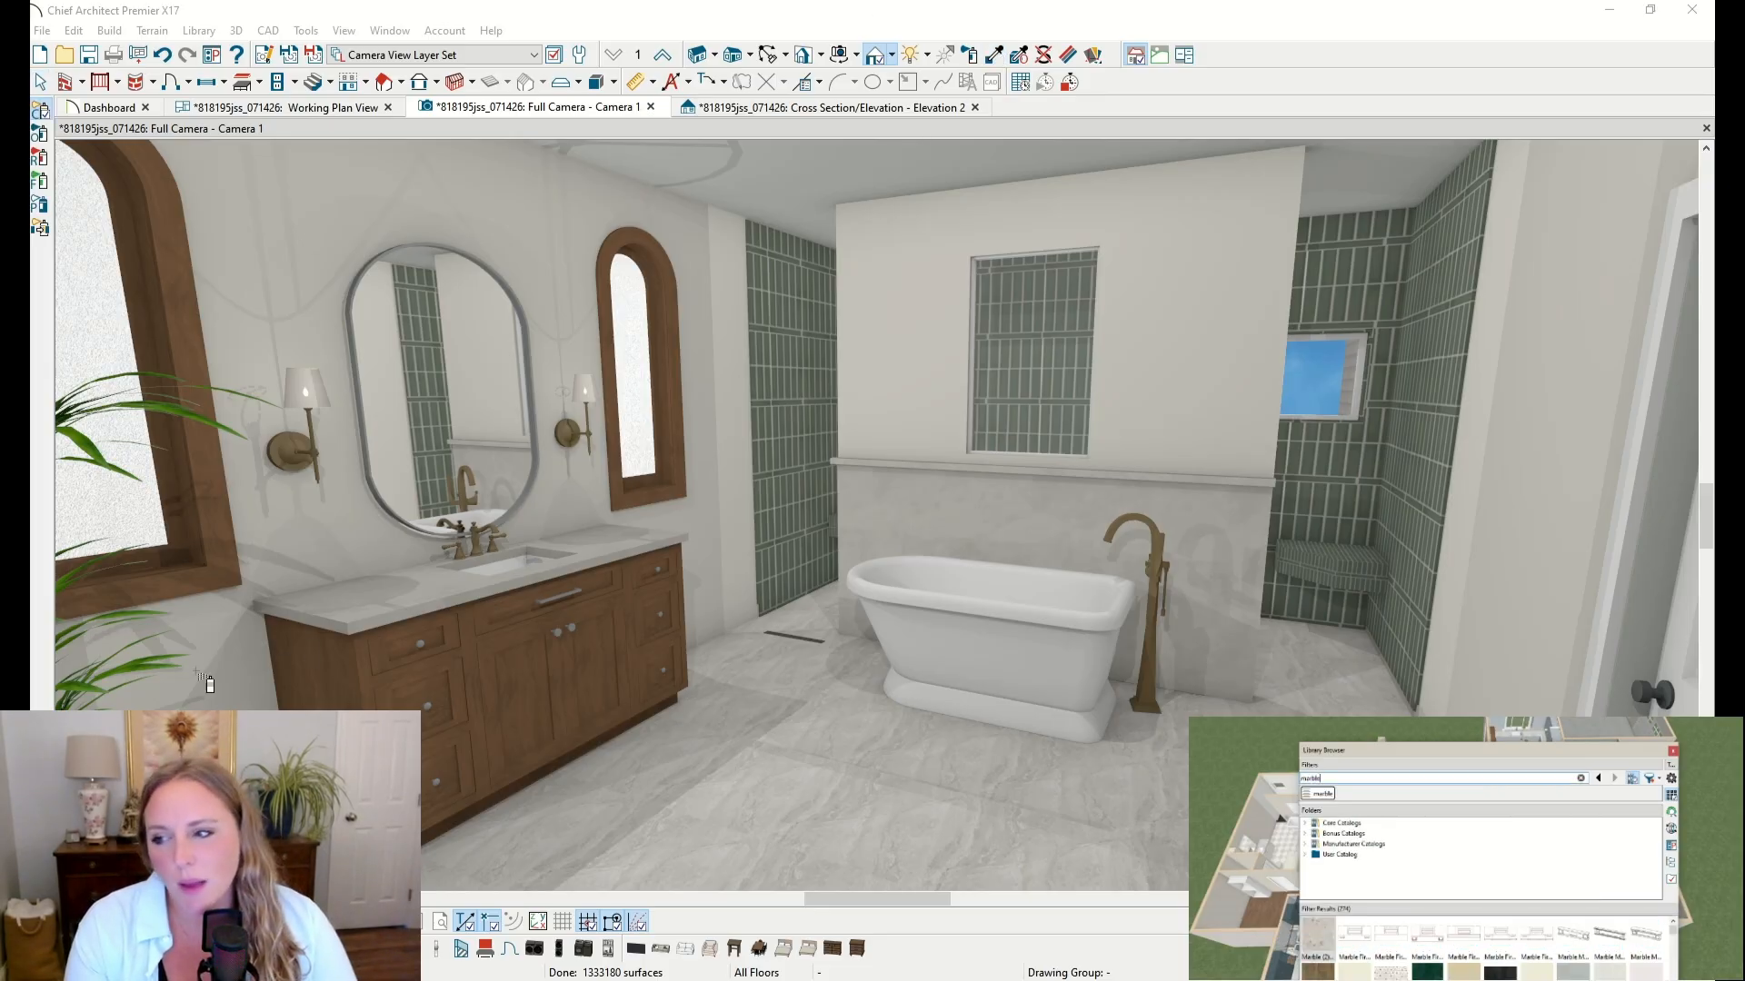
{"action": "left_click_drag", "start_coordinate": [1452, 745], "coordinate": [1449, 657]}
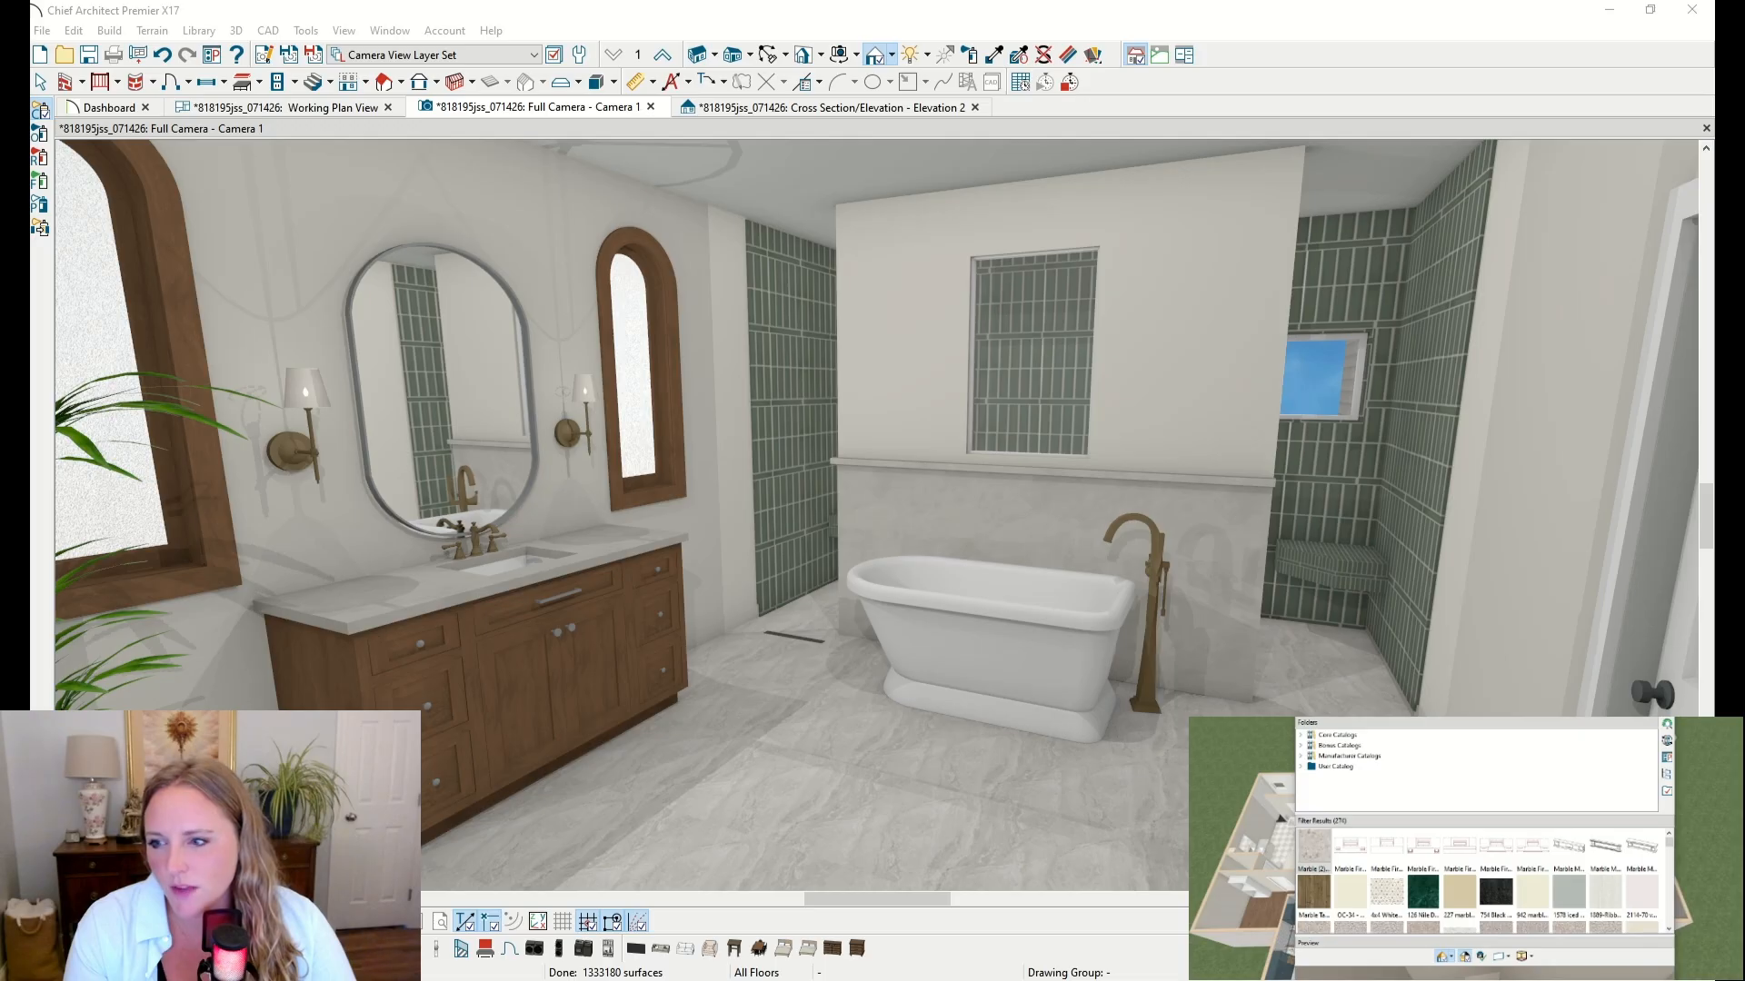
{"action": "left_click_drag", "start_coordinate": [1484, 974], "coordinate": [1485, 980]}
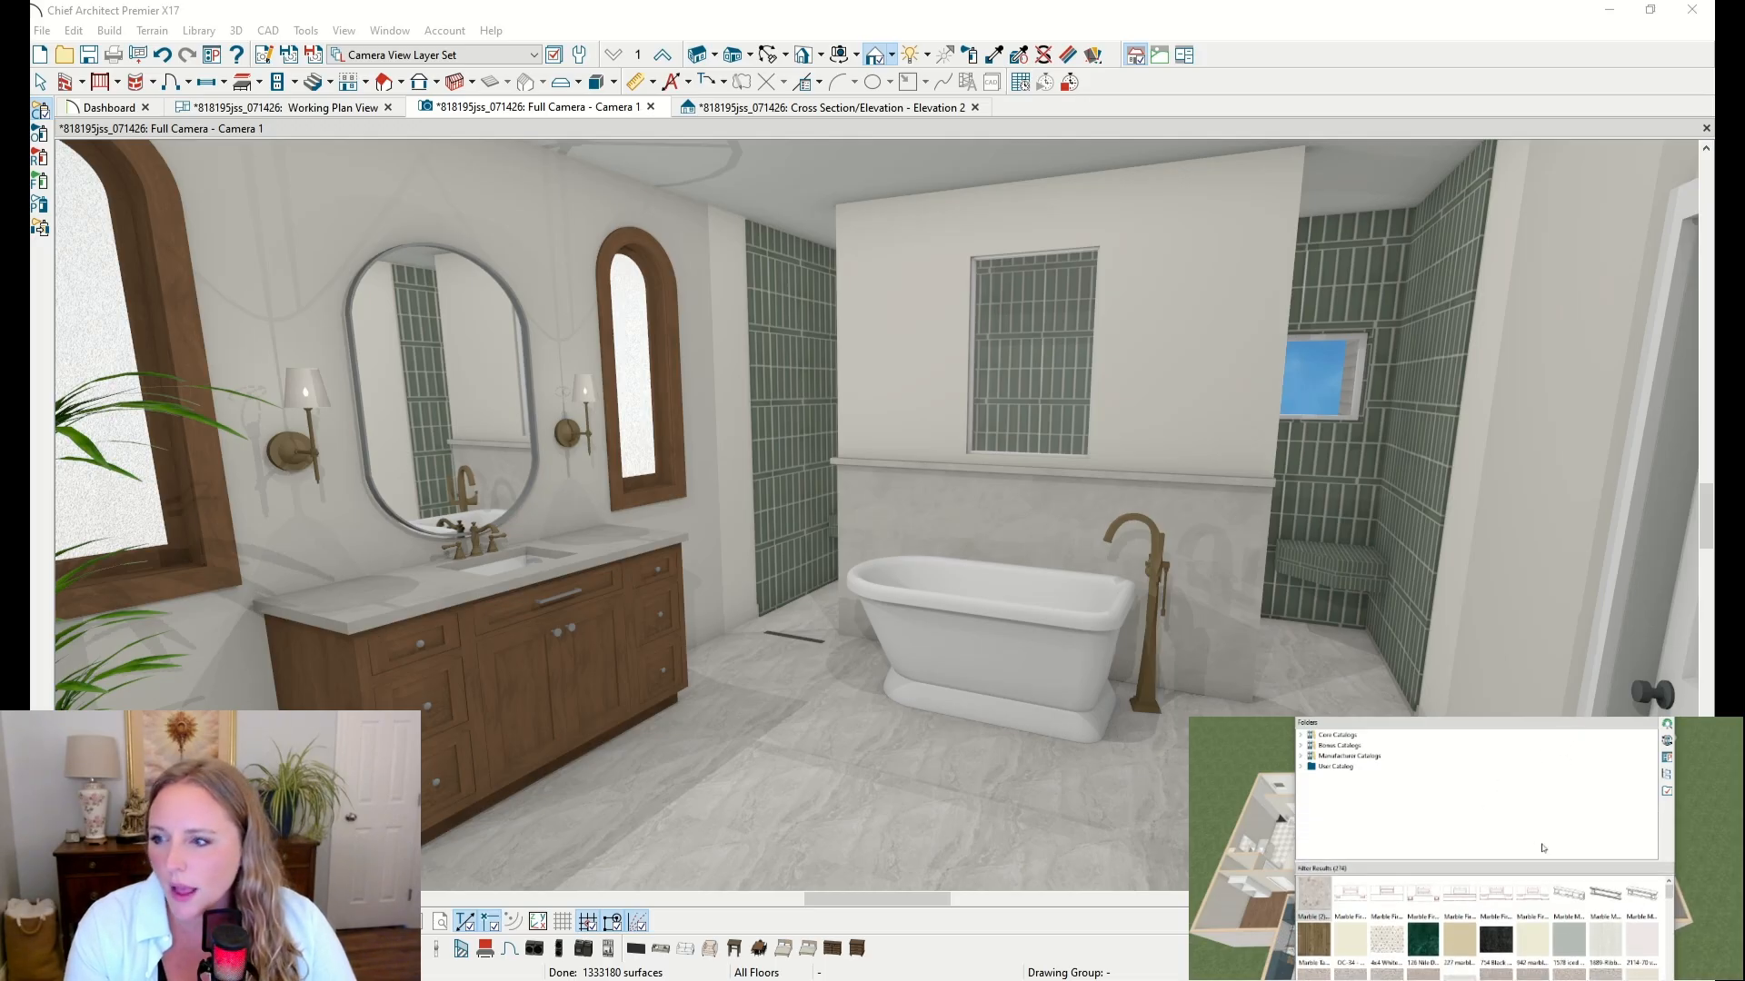
{"action": "left_click", "coordinate": [1026, 496]}
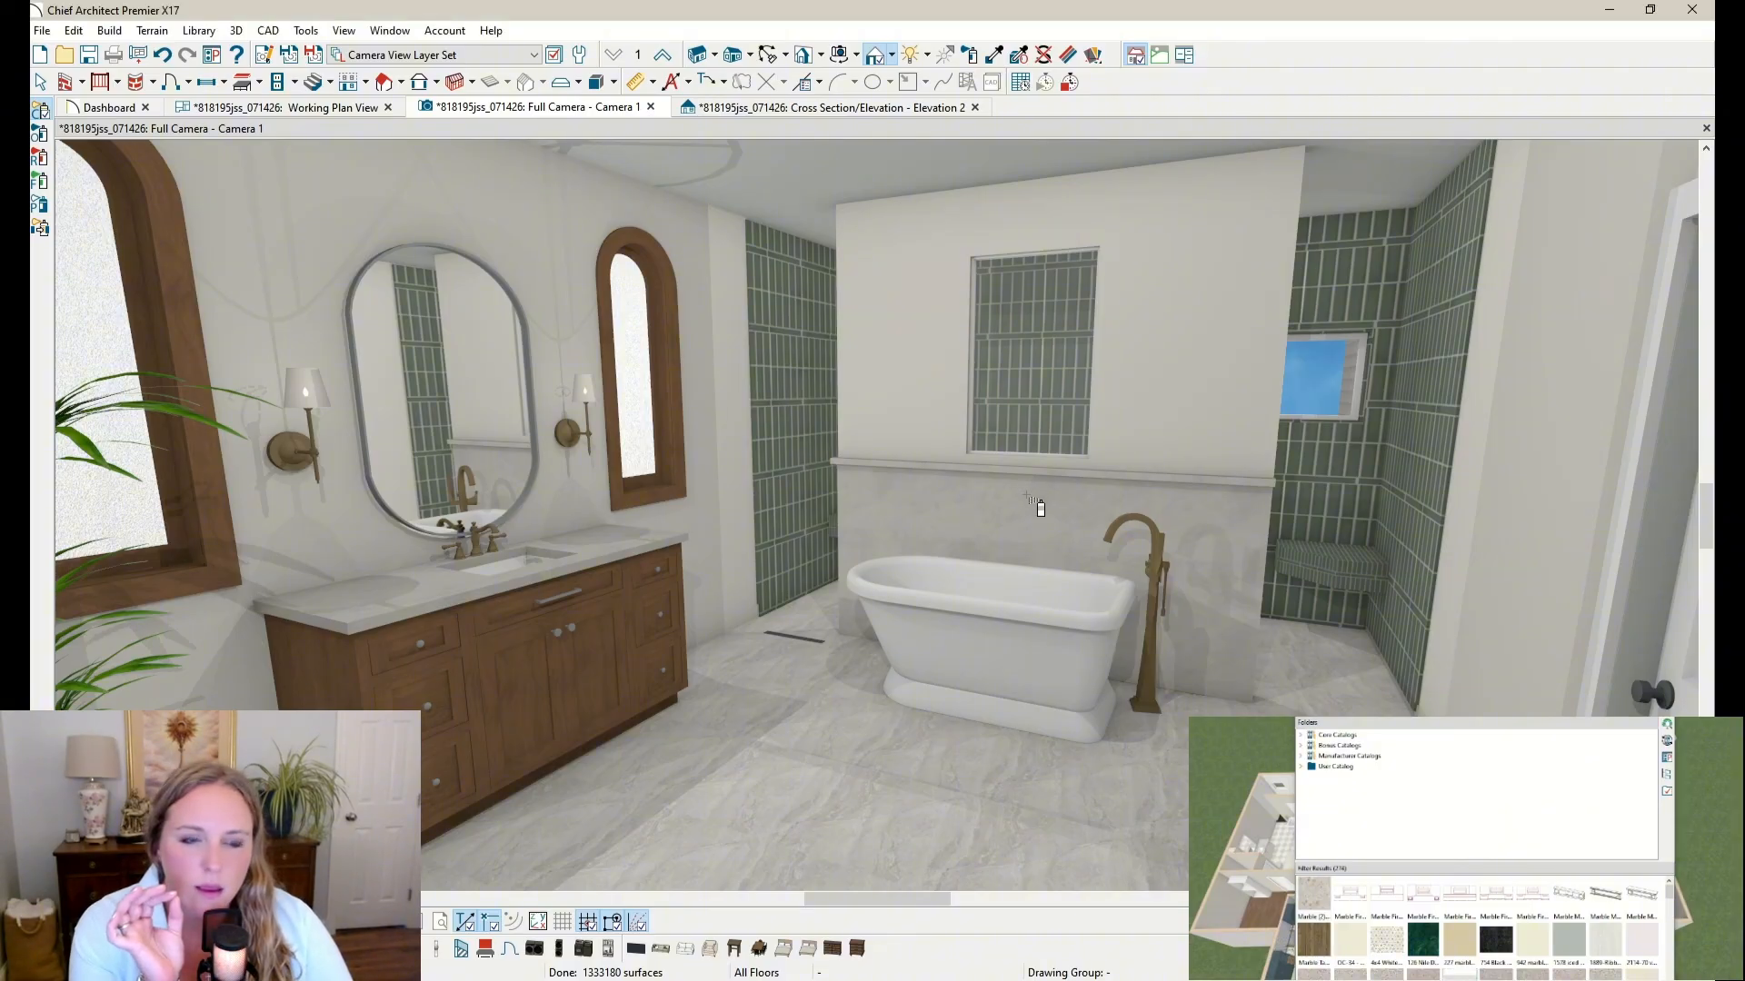
{"action": "left_click", "coordinate": [1027, 497]}
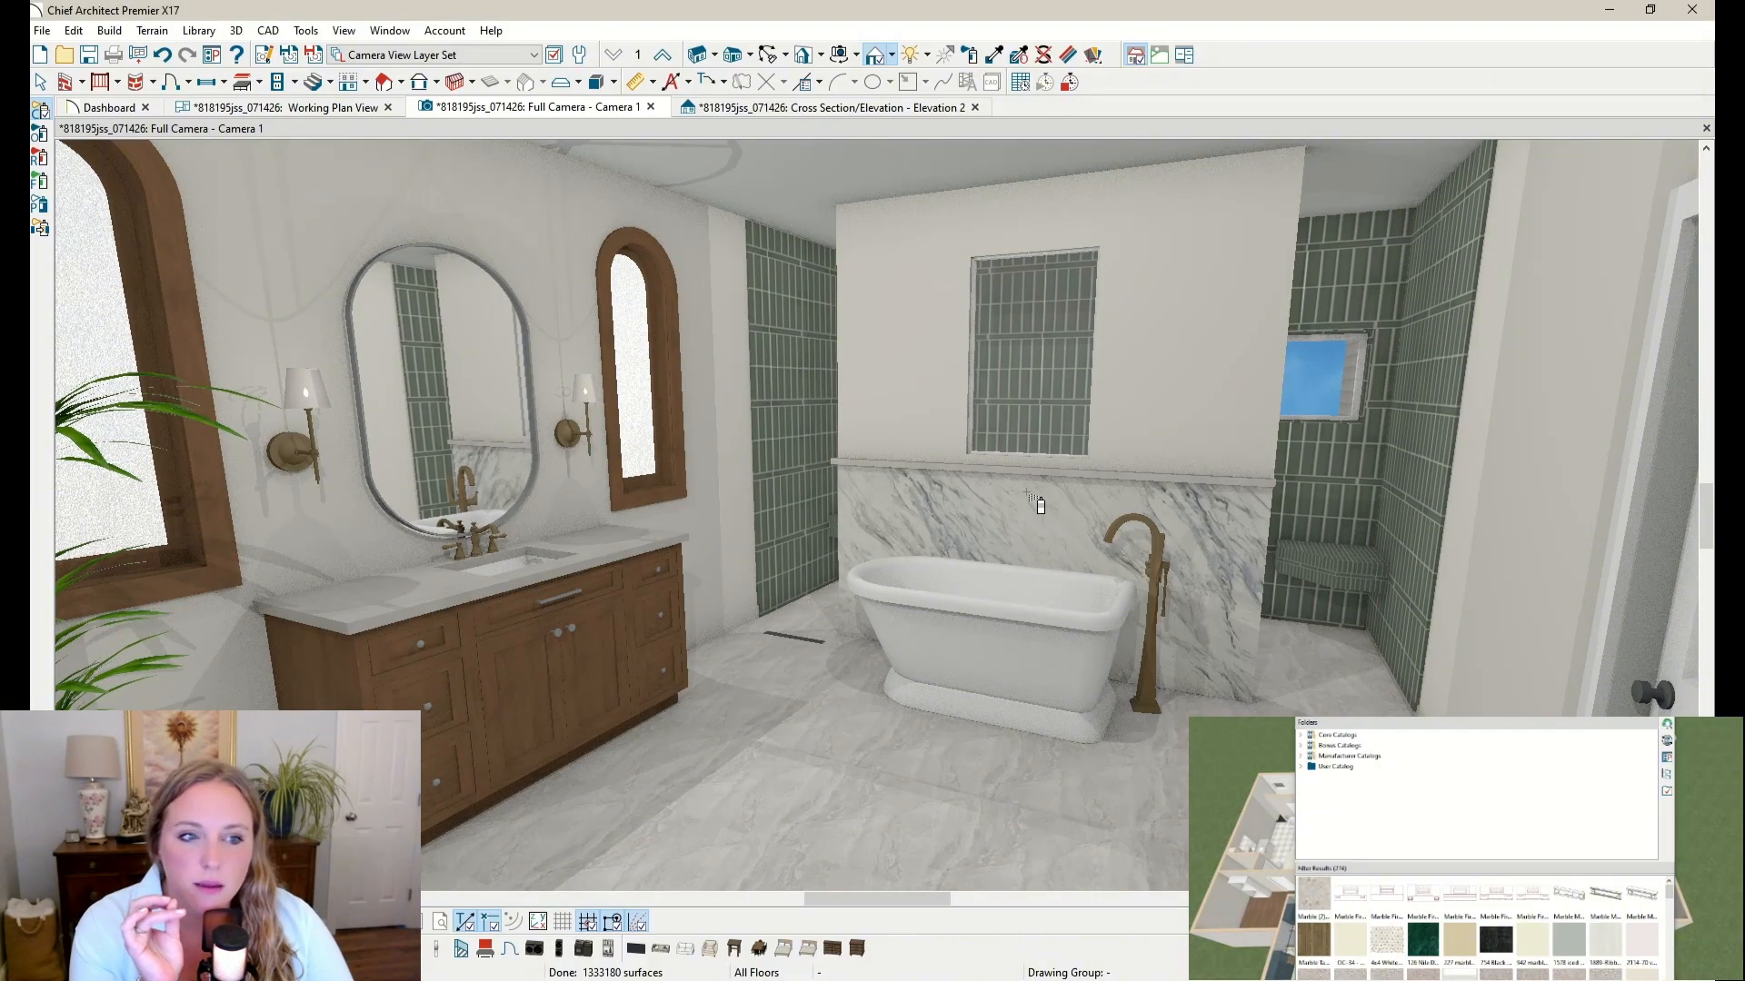
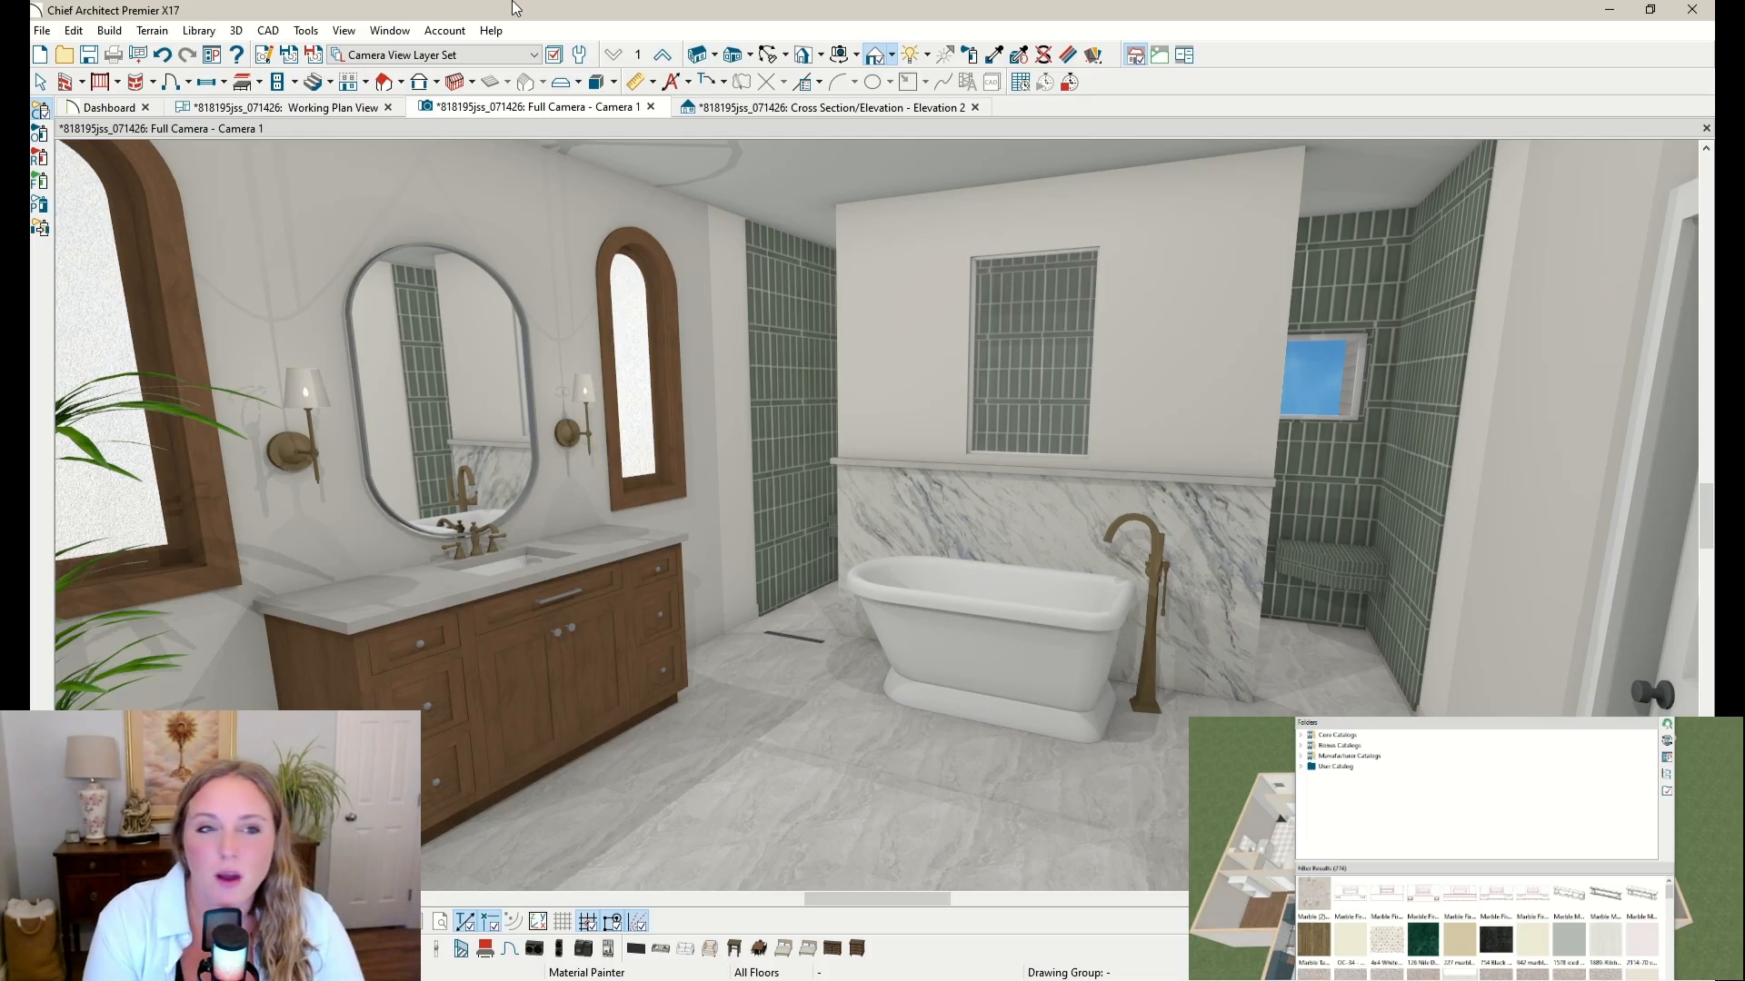
Step: Inspect the marble veining behind the tub up close and apply the same marble to the wainscot's cap rail
{"action": "left_click", "coordinate": [769, 59]}
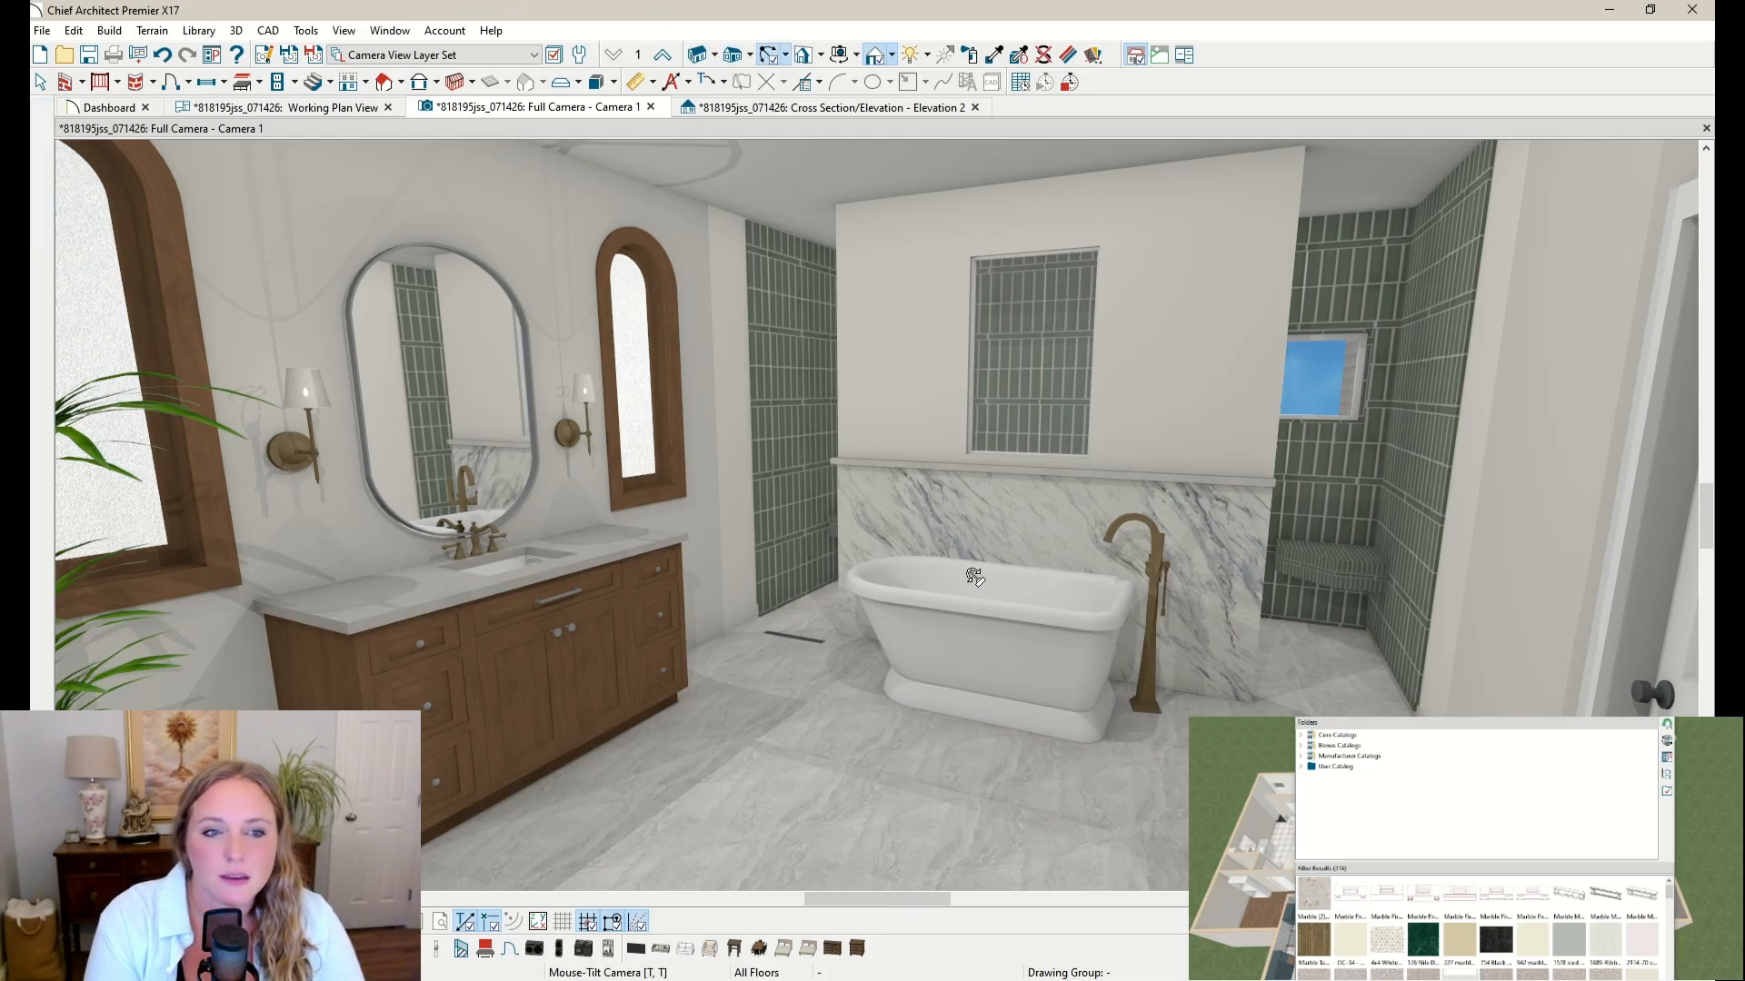
{"action": "scroll", "coordinate": [987, 558], "scroll_direction": "up", "scroll_amount": 3}
{"action": "scroll", "coordinate": [989, 556], "scroll_direction": "up", "scroll_amount": 5}
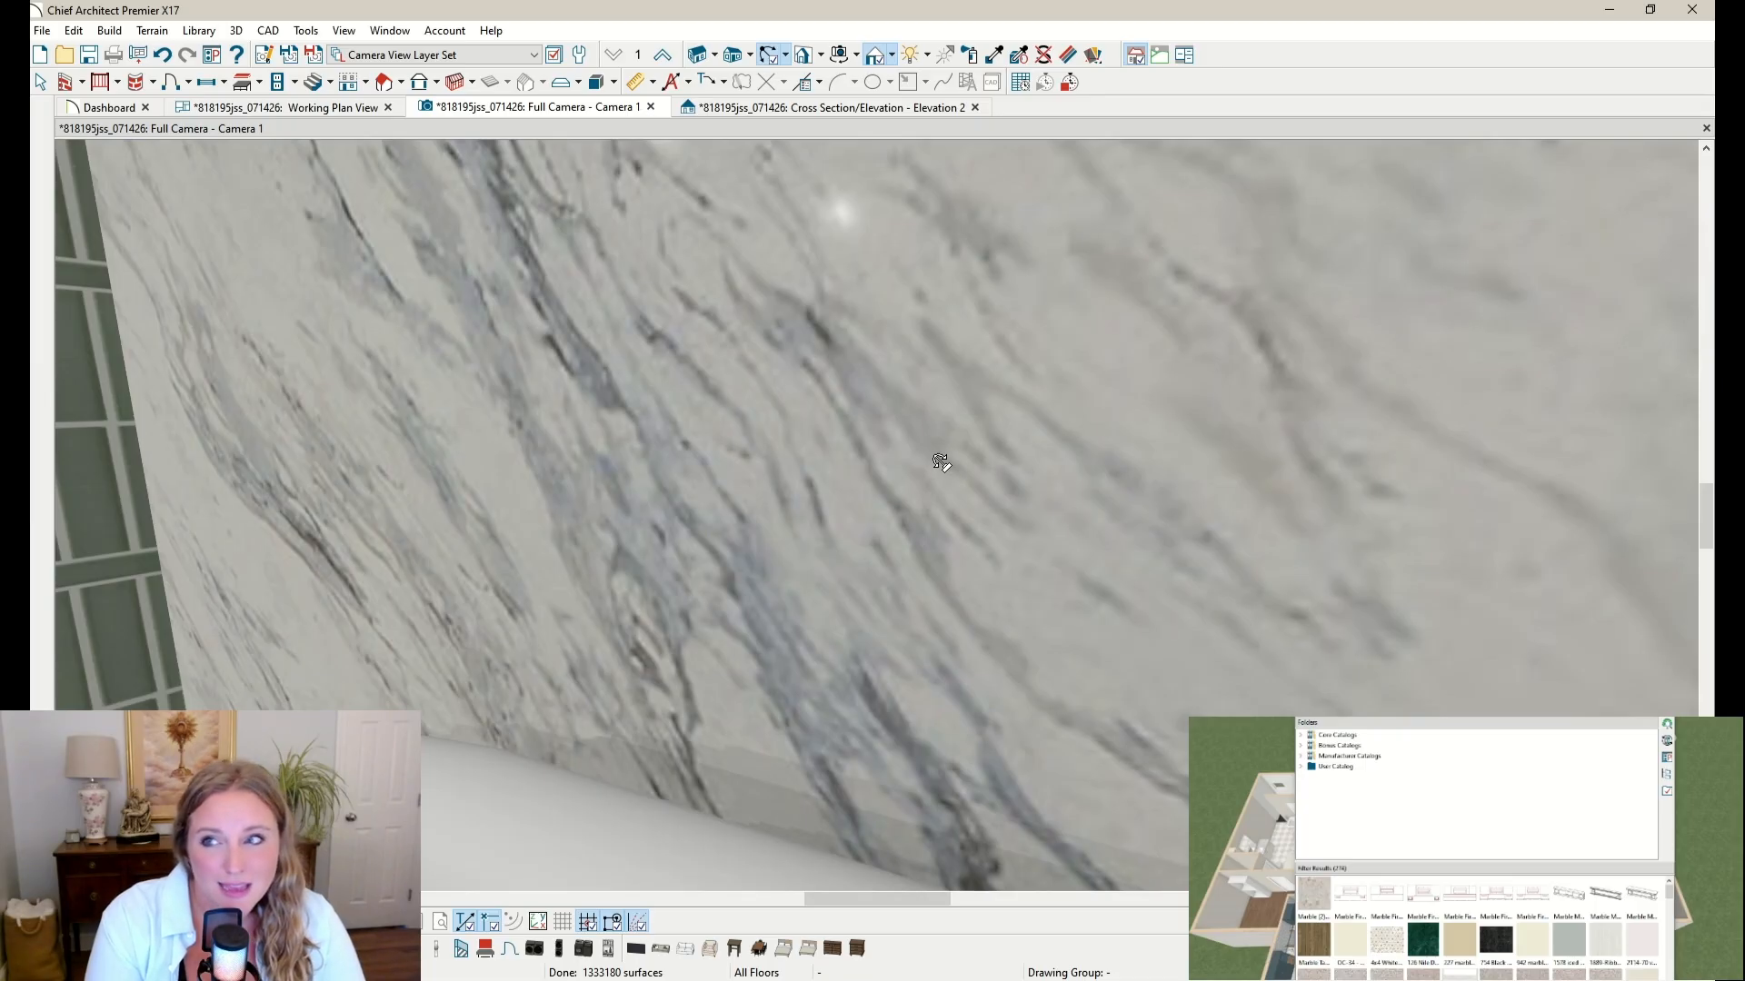
{"action": "scroll", "coordinate": [967, 592], "scroll_direction": "down", "scroll_amount": 5}
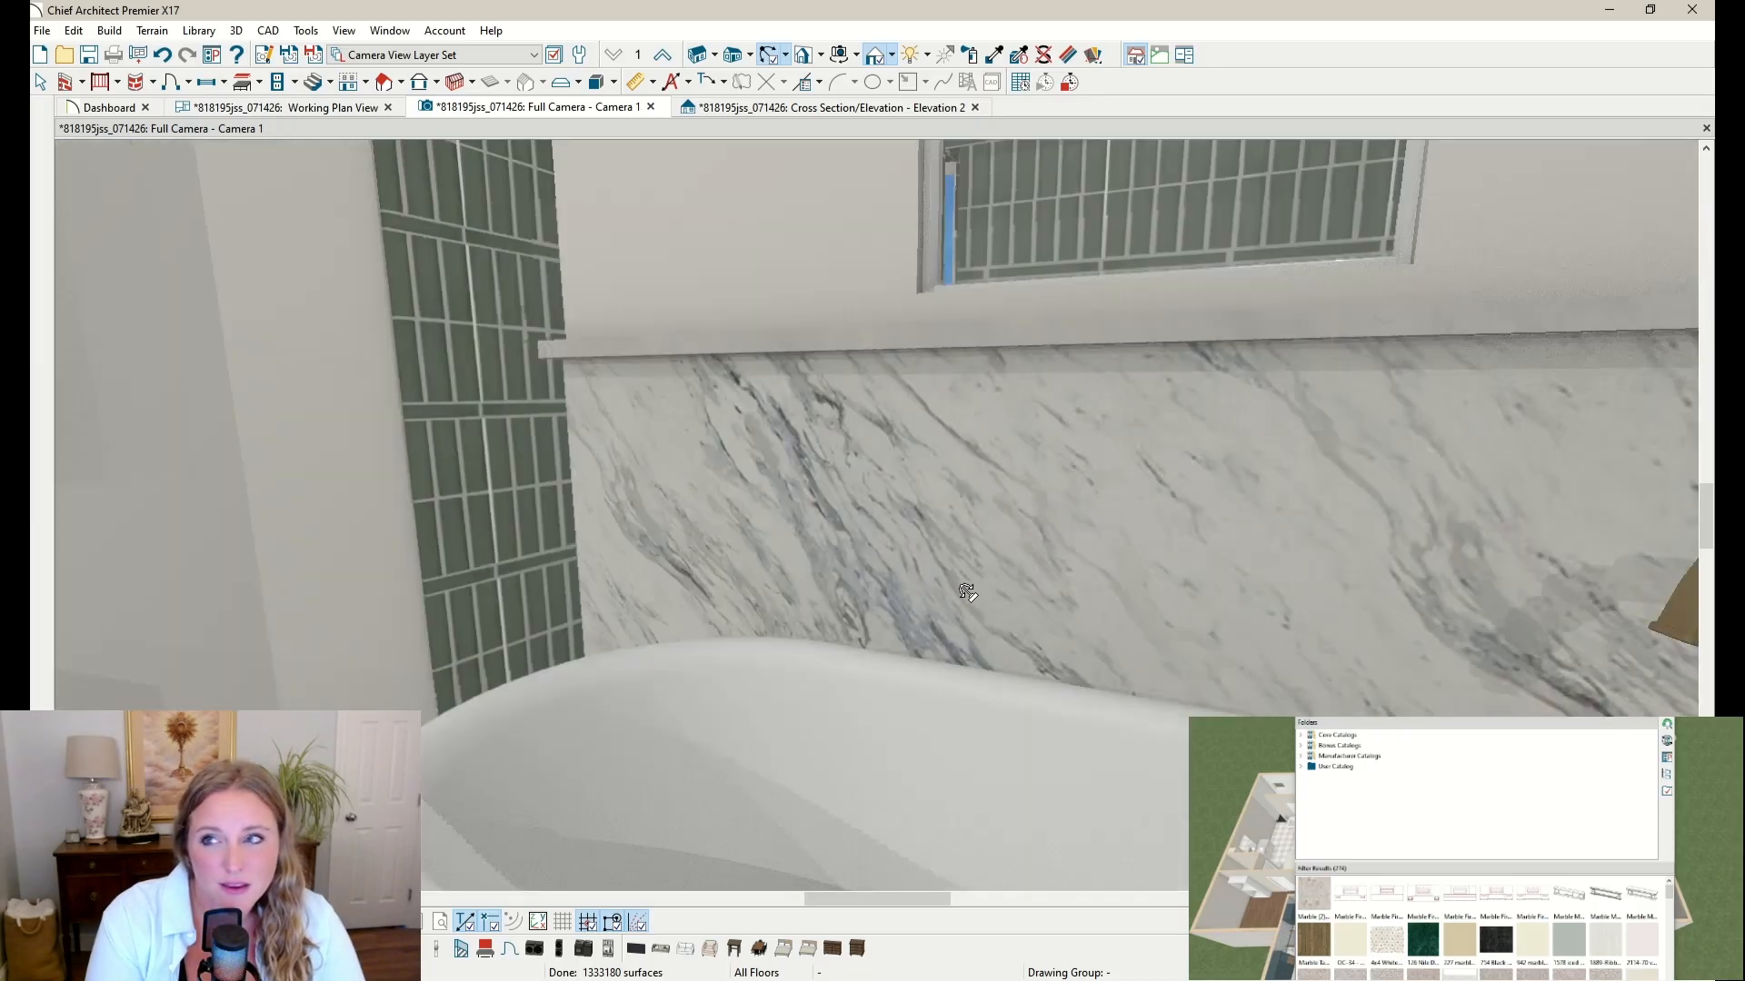
{"action": "scroll", "coordinate": [967, 593], "scroll_direction": "down", "scroll_amount": 5}
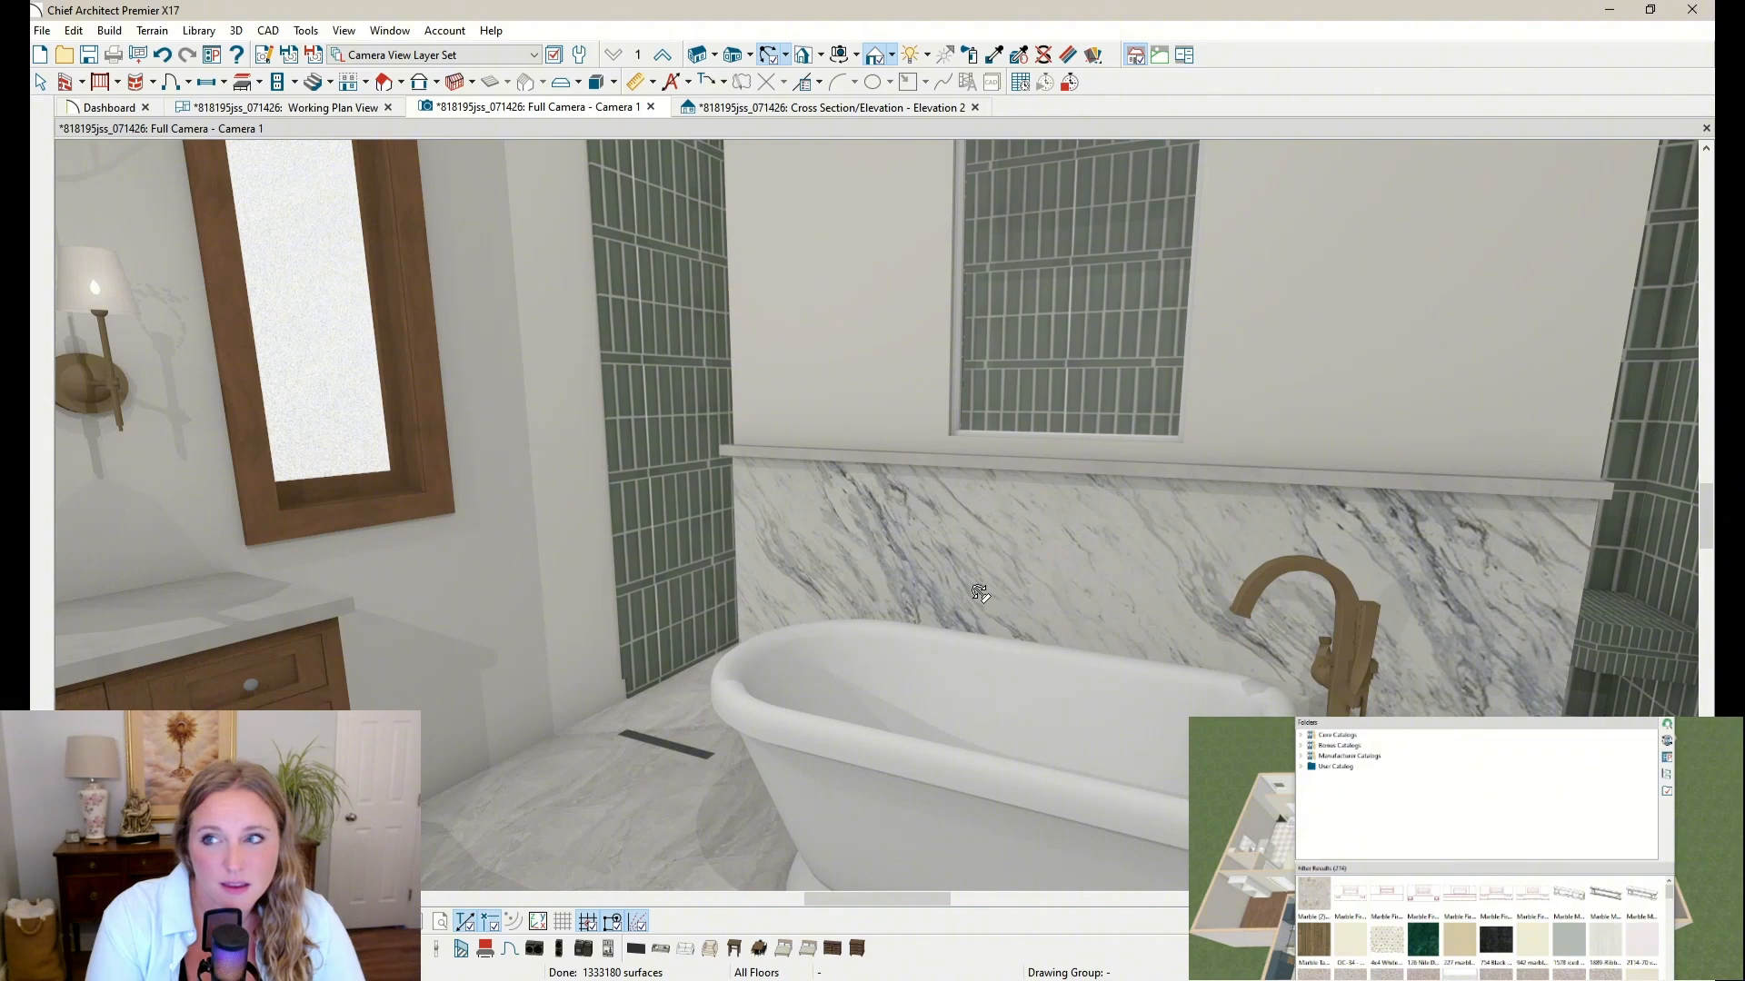
{"action": "scroll", "coordinate": [980, 593], "scroll_direction": "down", "scroll_amount": 5}
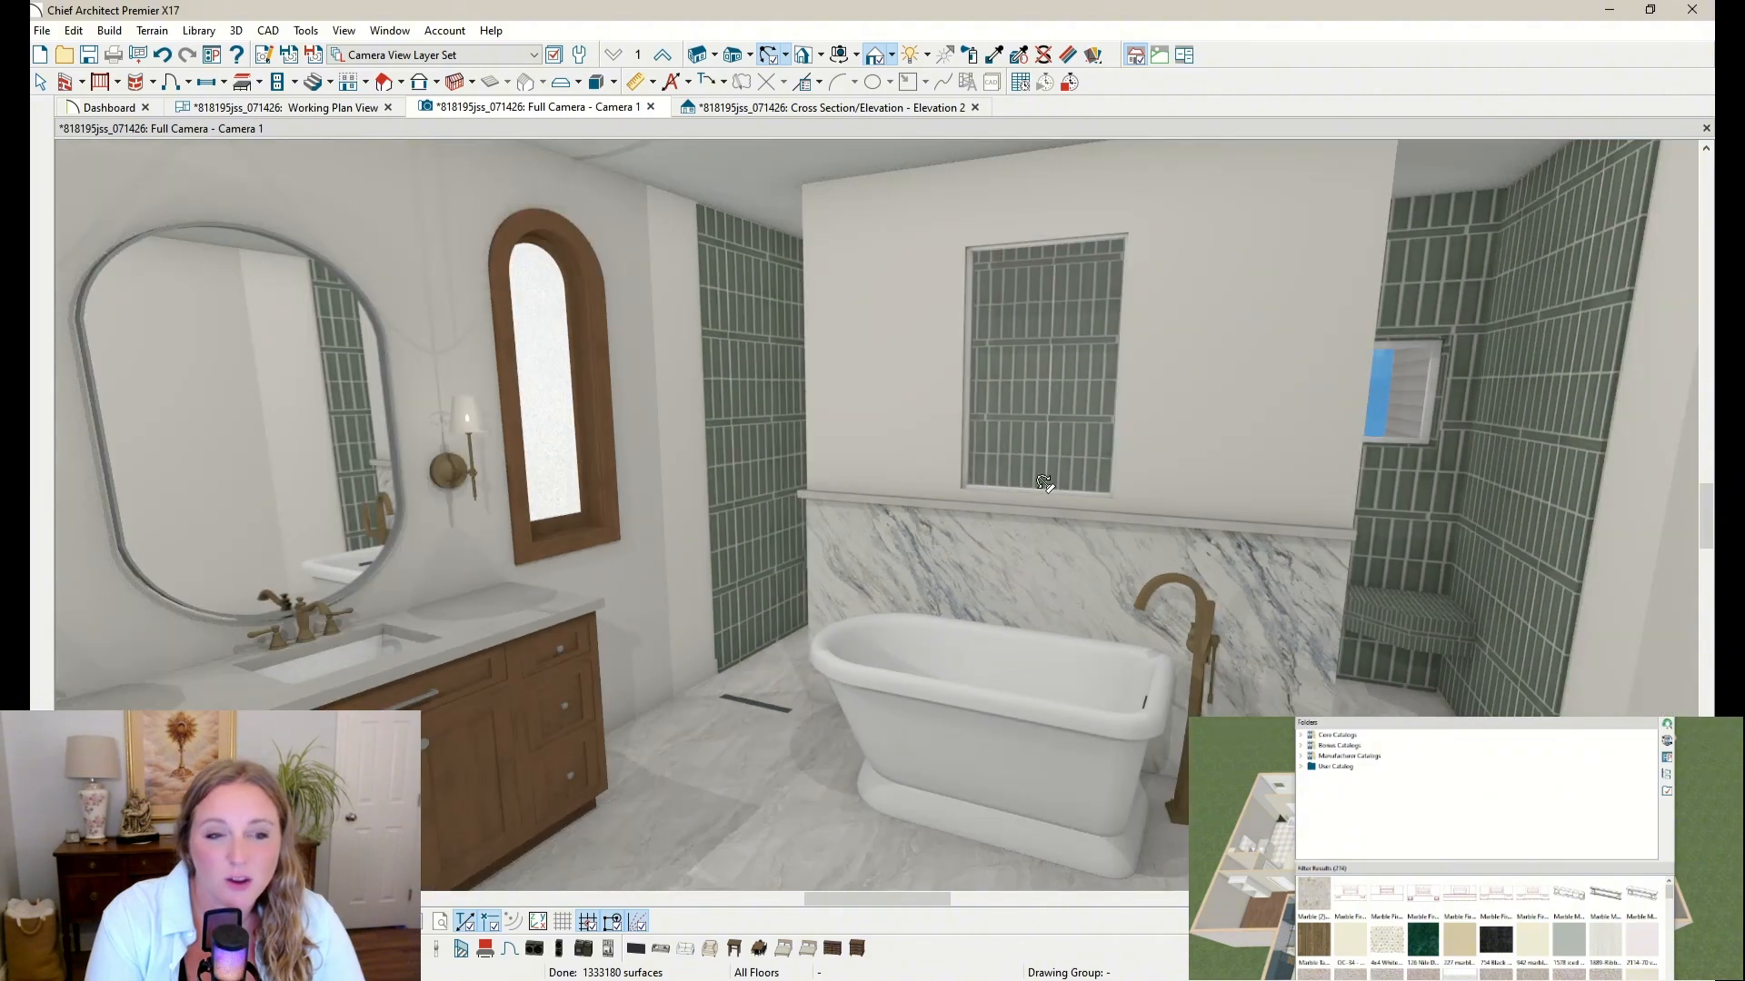
{"action": "left_click", "coordinate": [994, 55]}
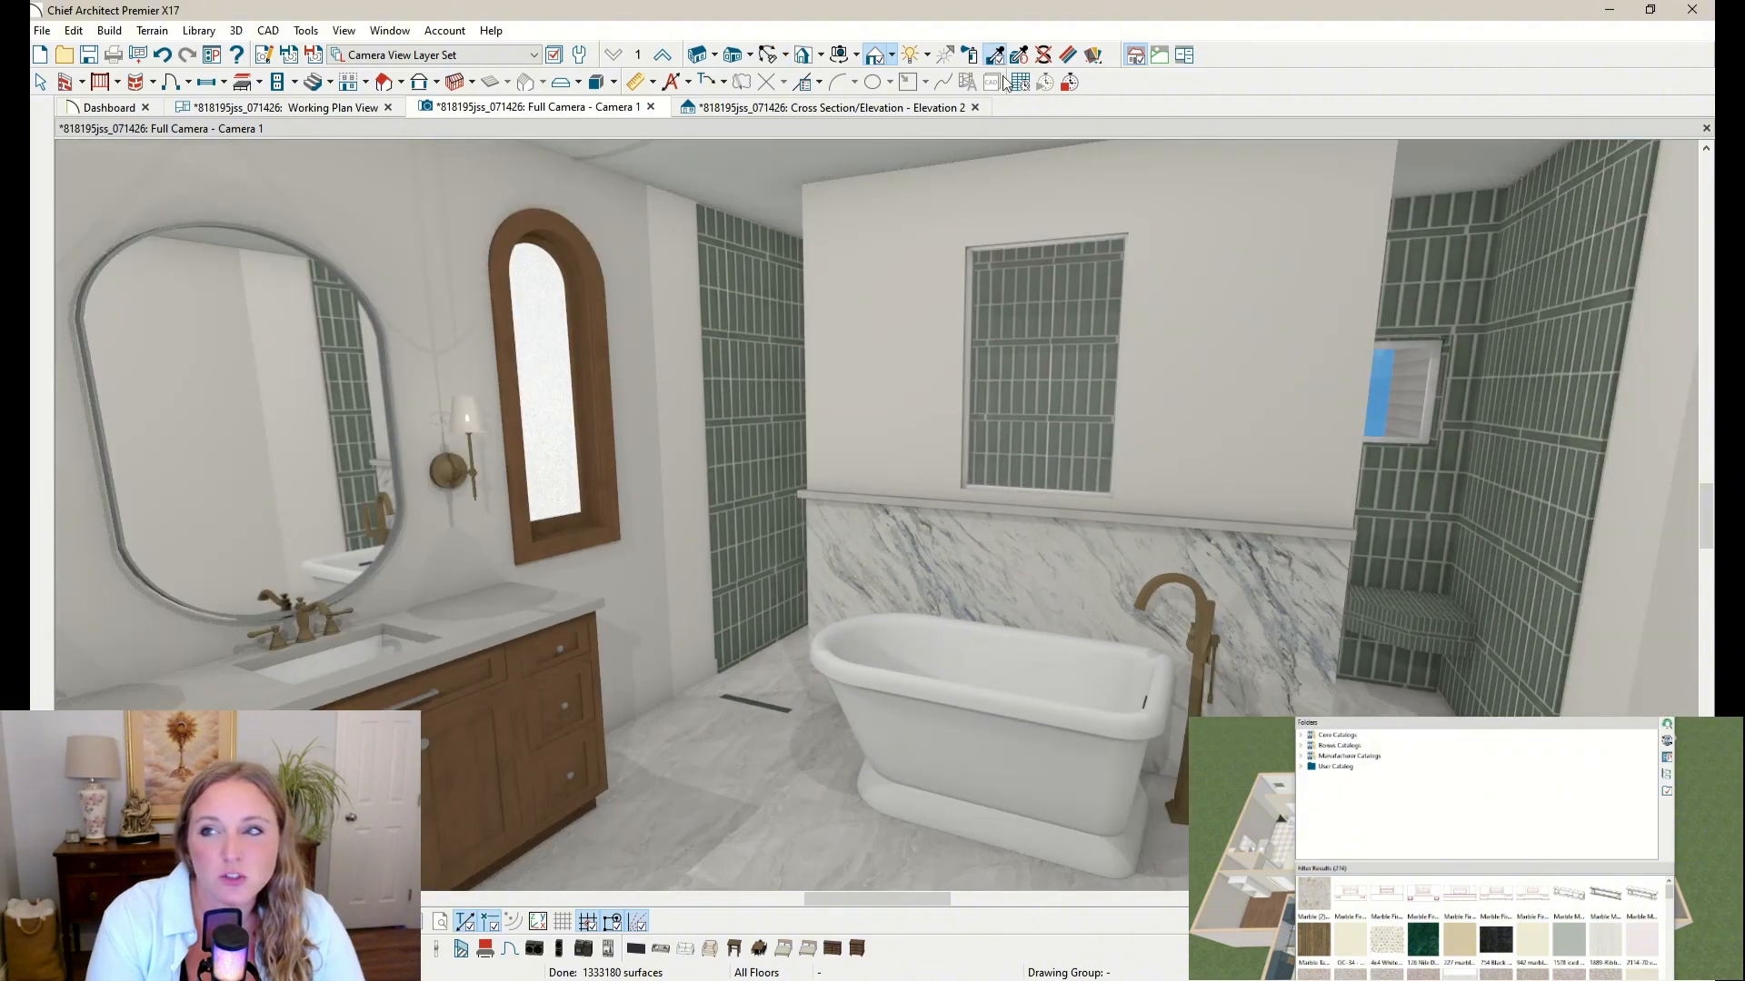
{"action": "left_click", "coordinate": [983, 516]}
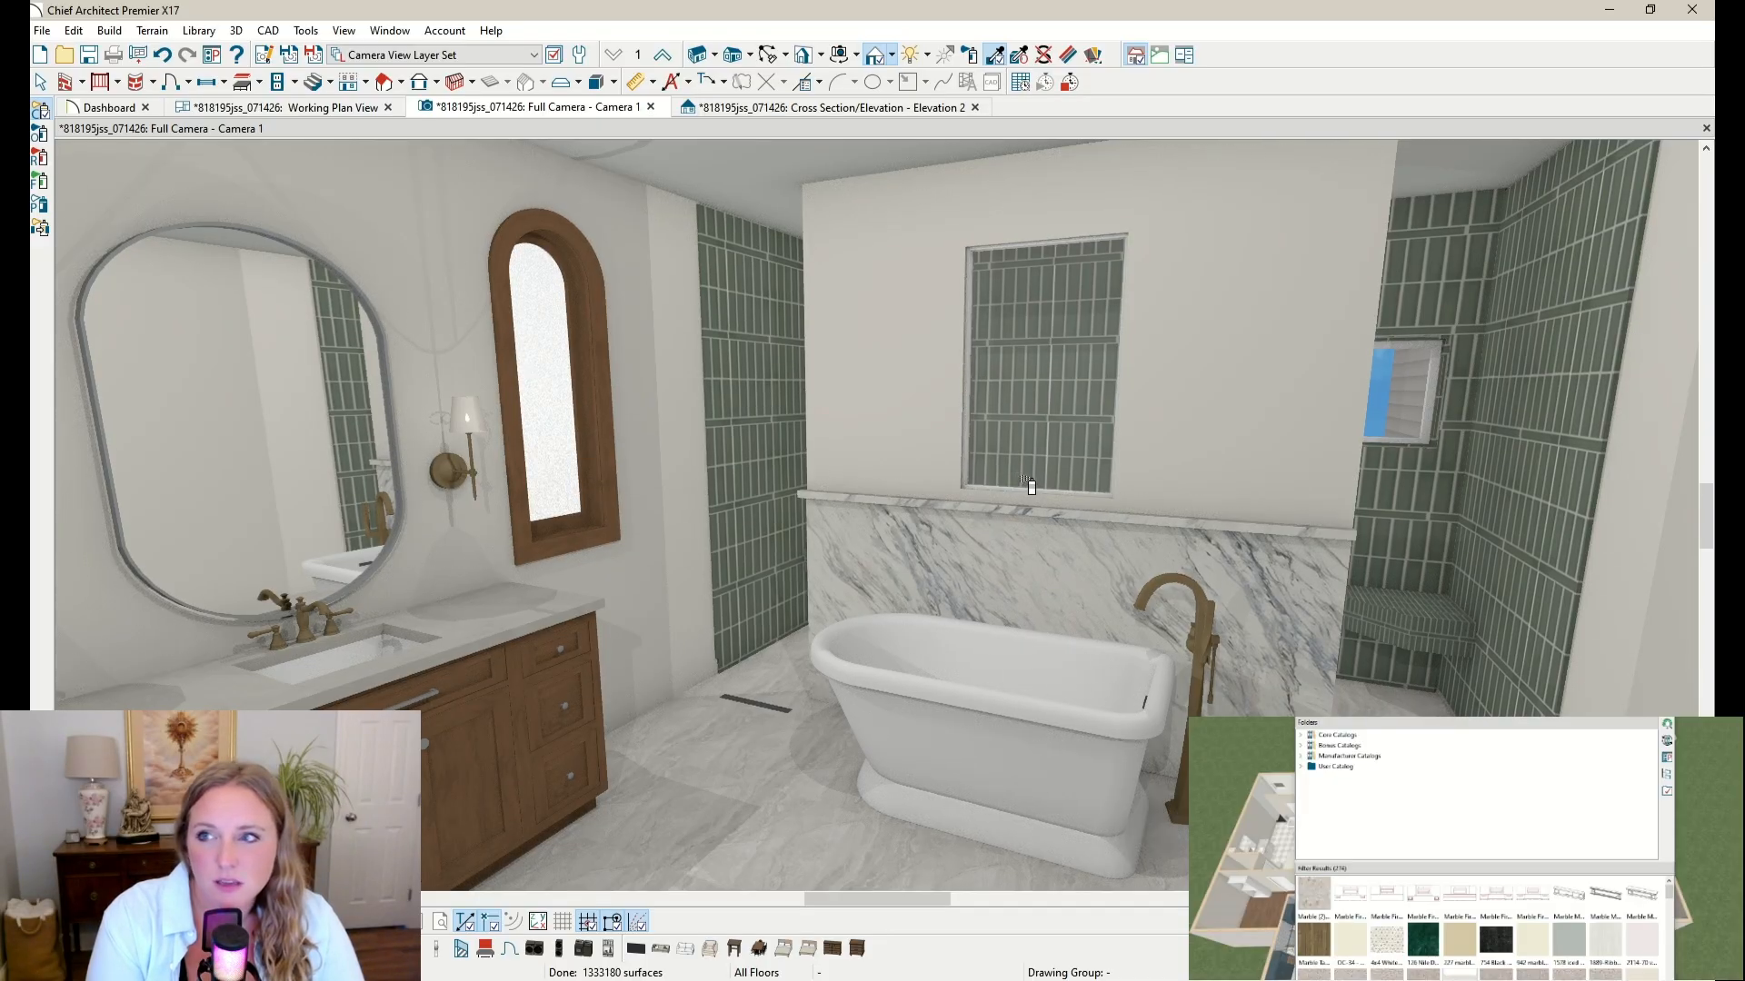
{"action": "scroll", "coordinate": [1096, 408], "scroll_direction": "down", "scroll_amount": 3}
{"action": "scroll", "coordinate": [1214, 426], "scroll_direction": "up", "scroll_amount": 3}
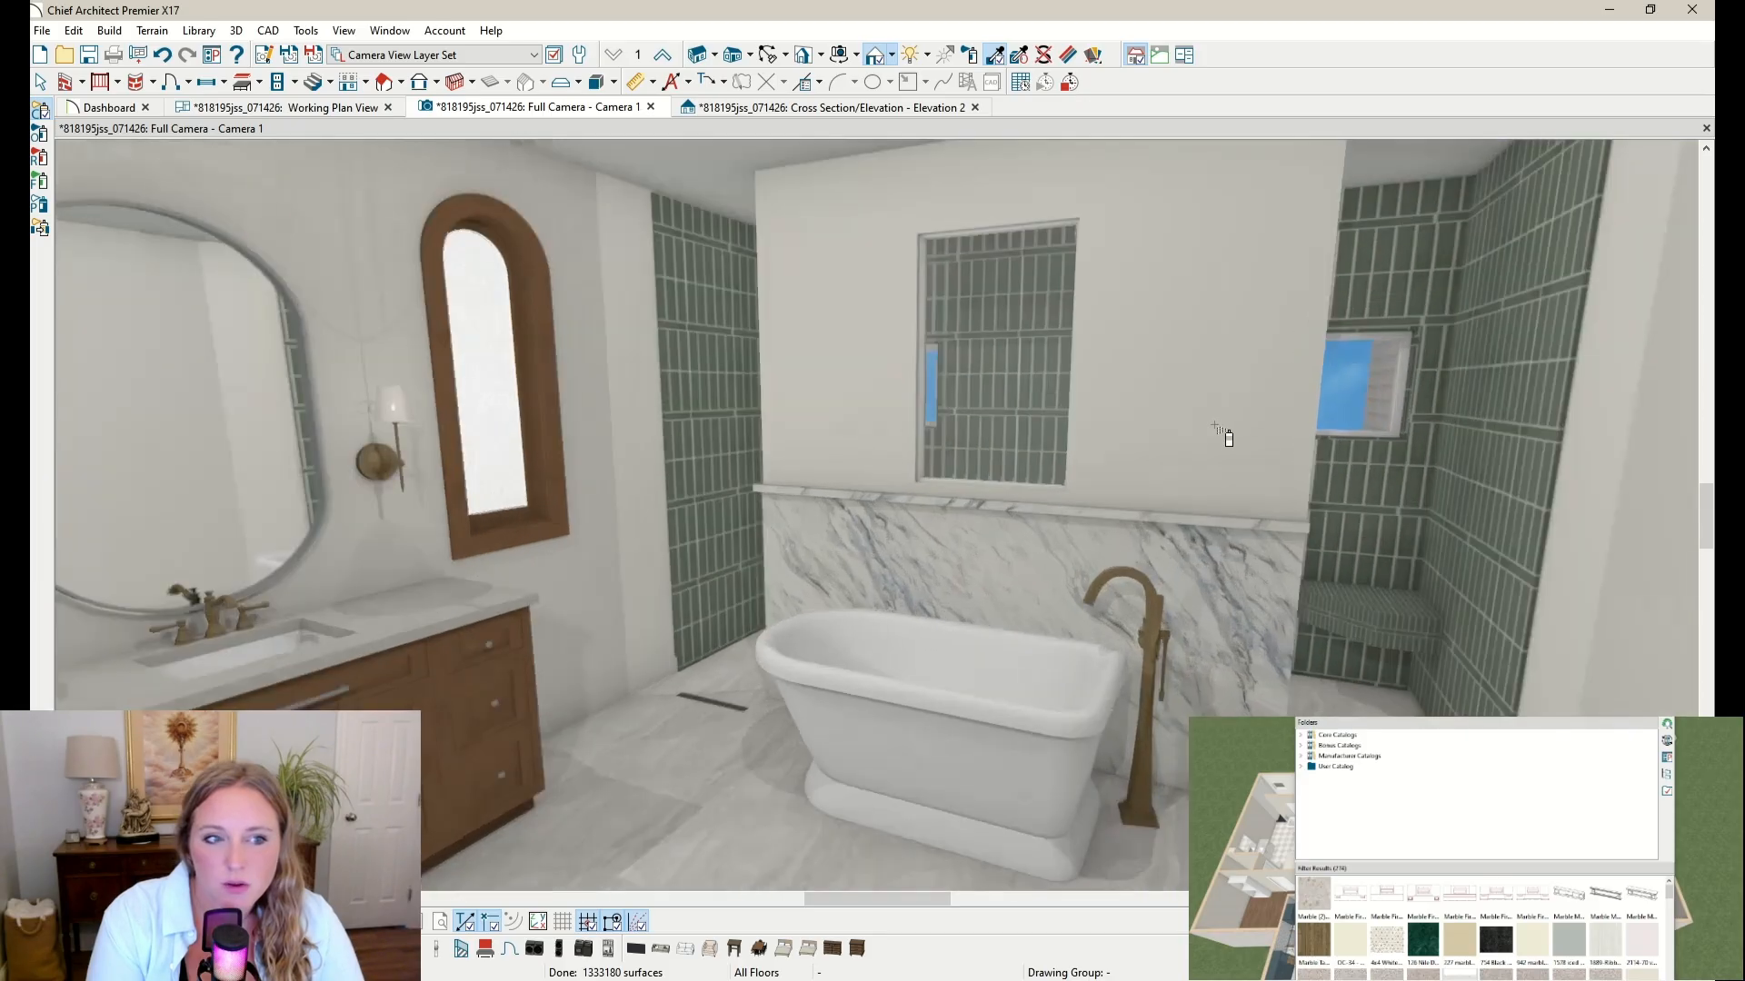
{"action": "scroll", "coordinate": [1072, 436], "scroll_direction": "down", "scroll_amount": 3}
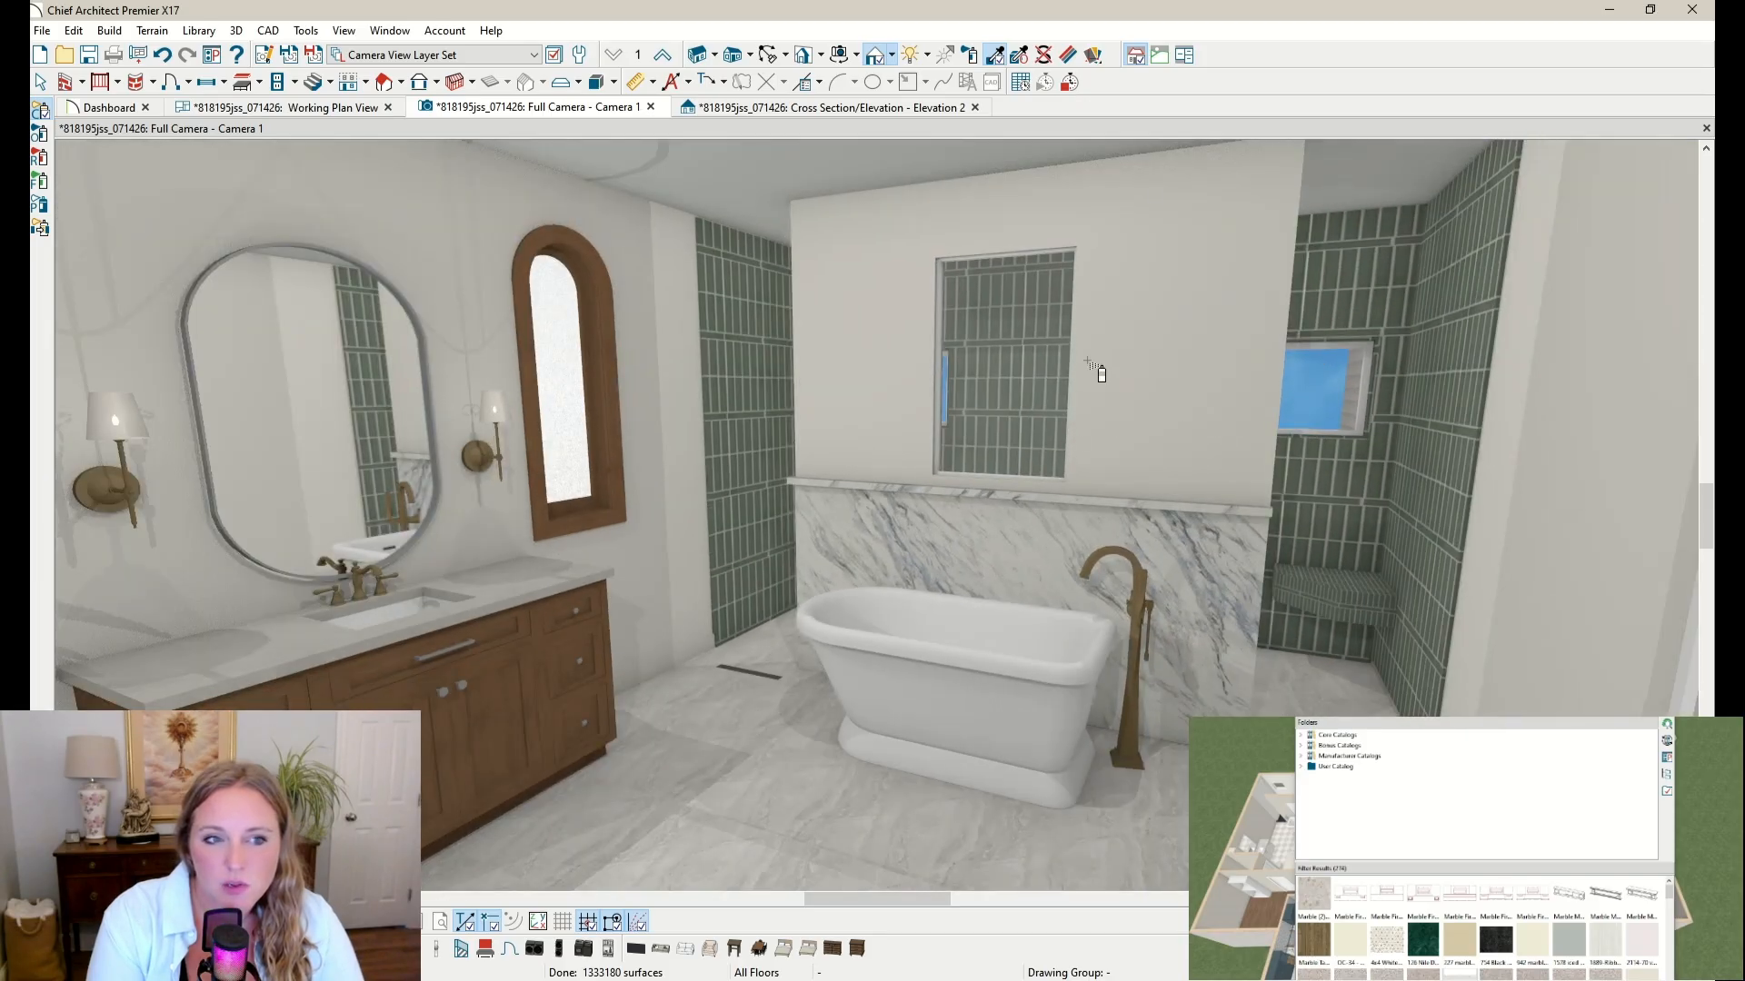
{"action": "left_click", "coordinate": [1072, 58]}
{"action": "left_click", "coordinate": [751, 398]}
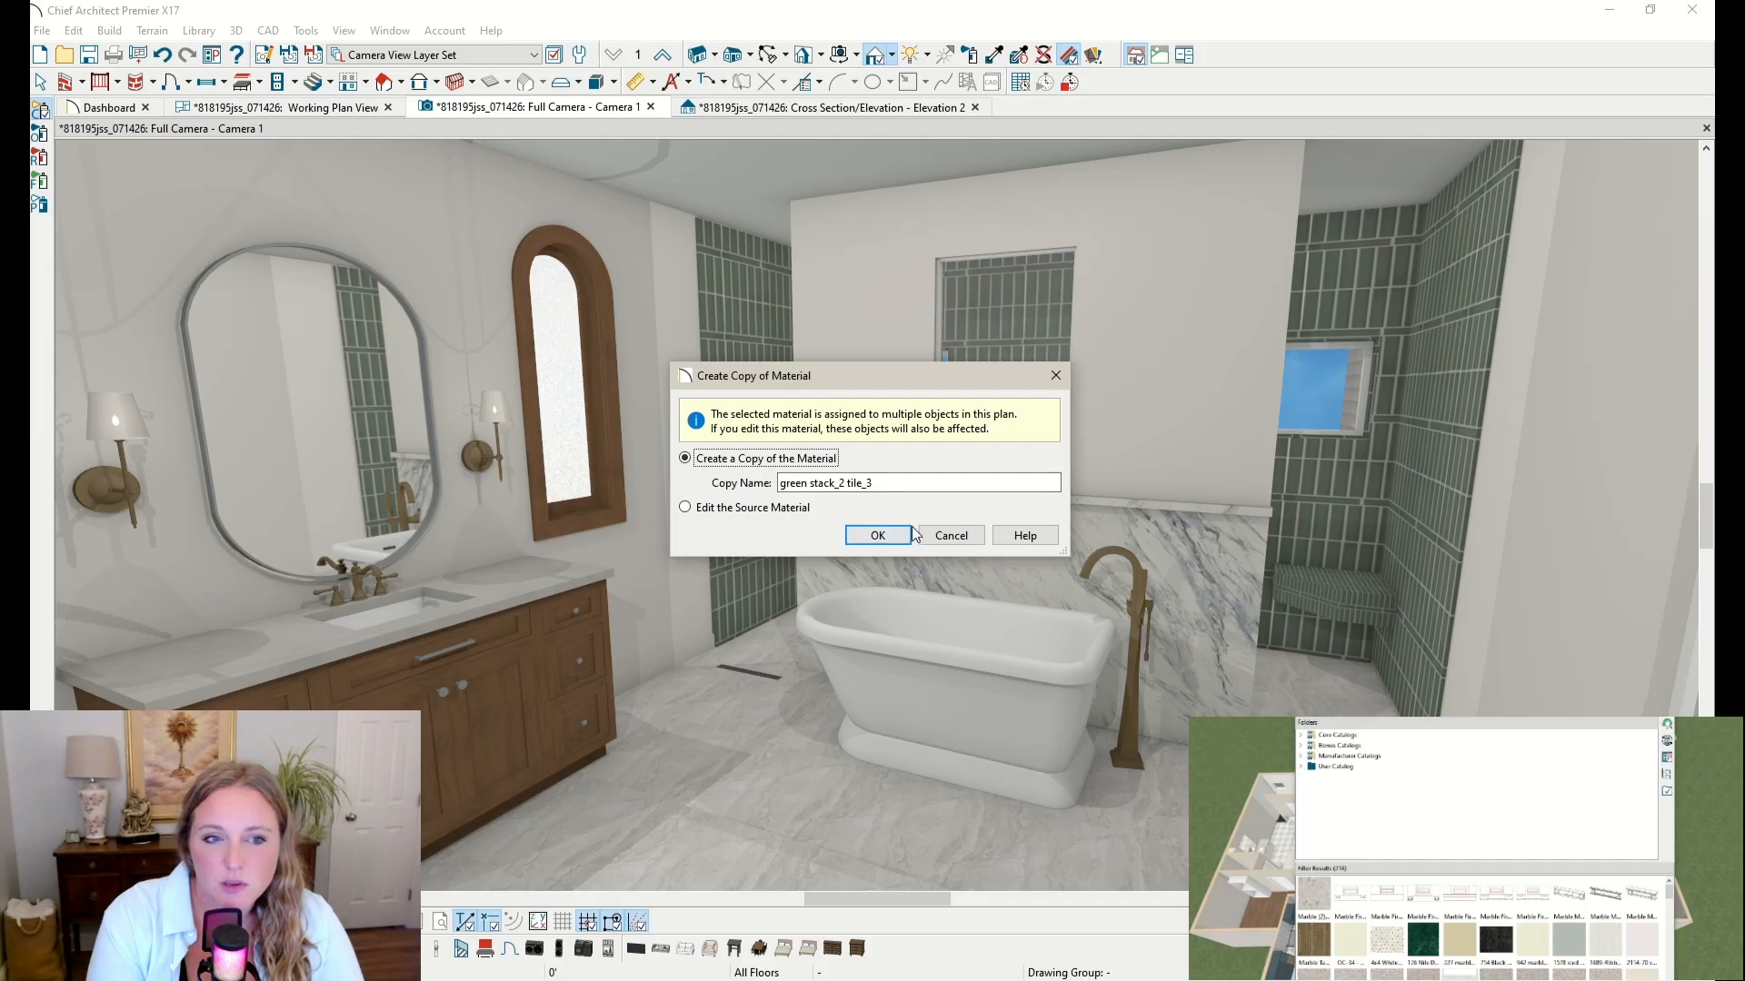
{"action": "left_click", "coordinate": [907, 535]}
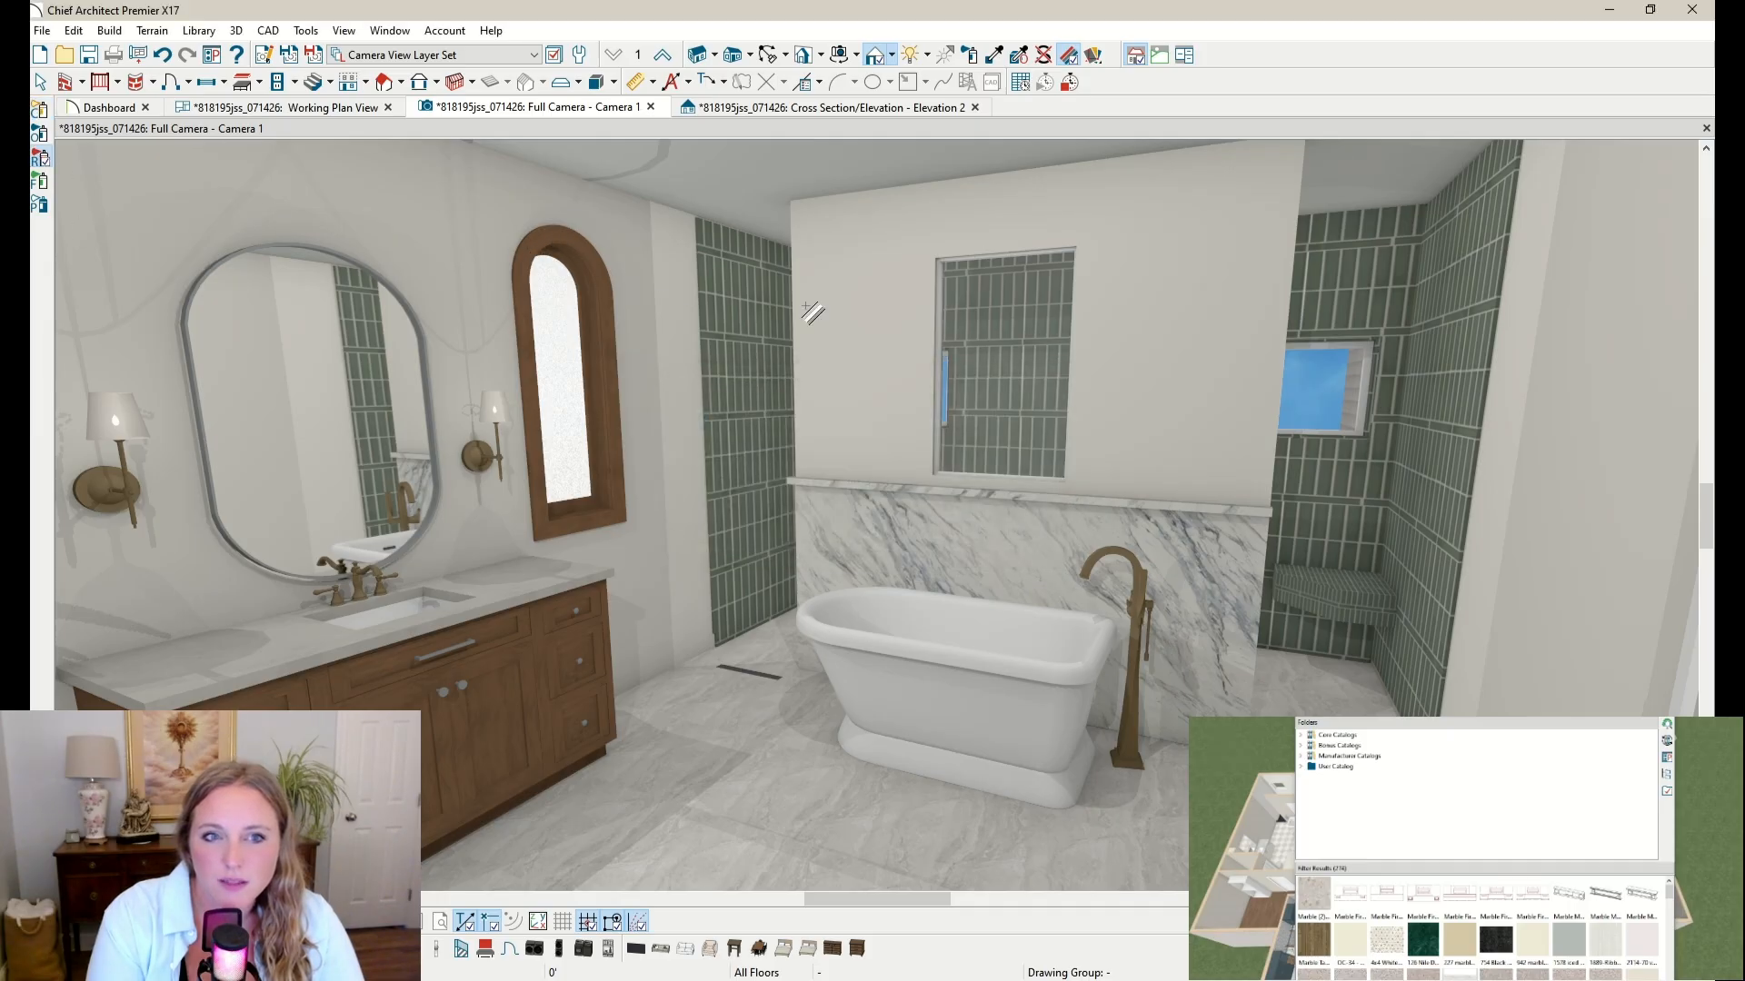
{"action": "left_click", "coordinate": [763, 309]}
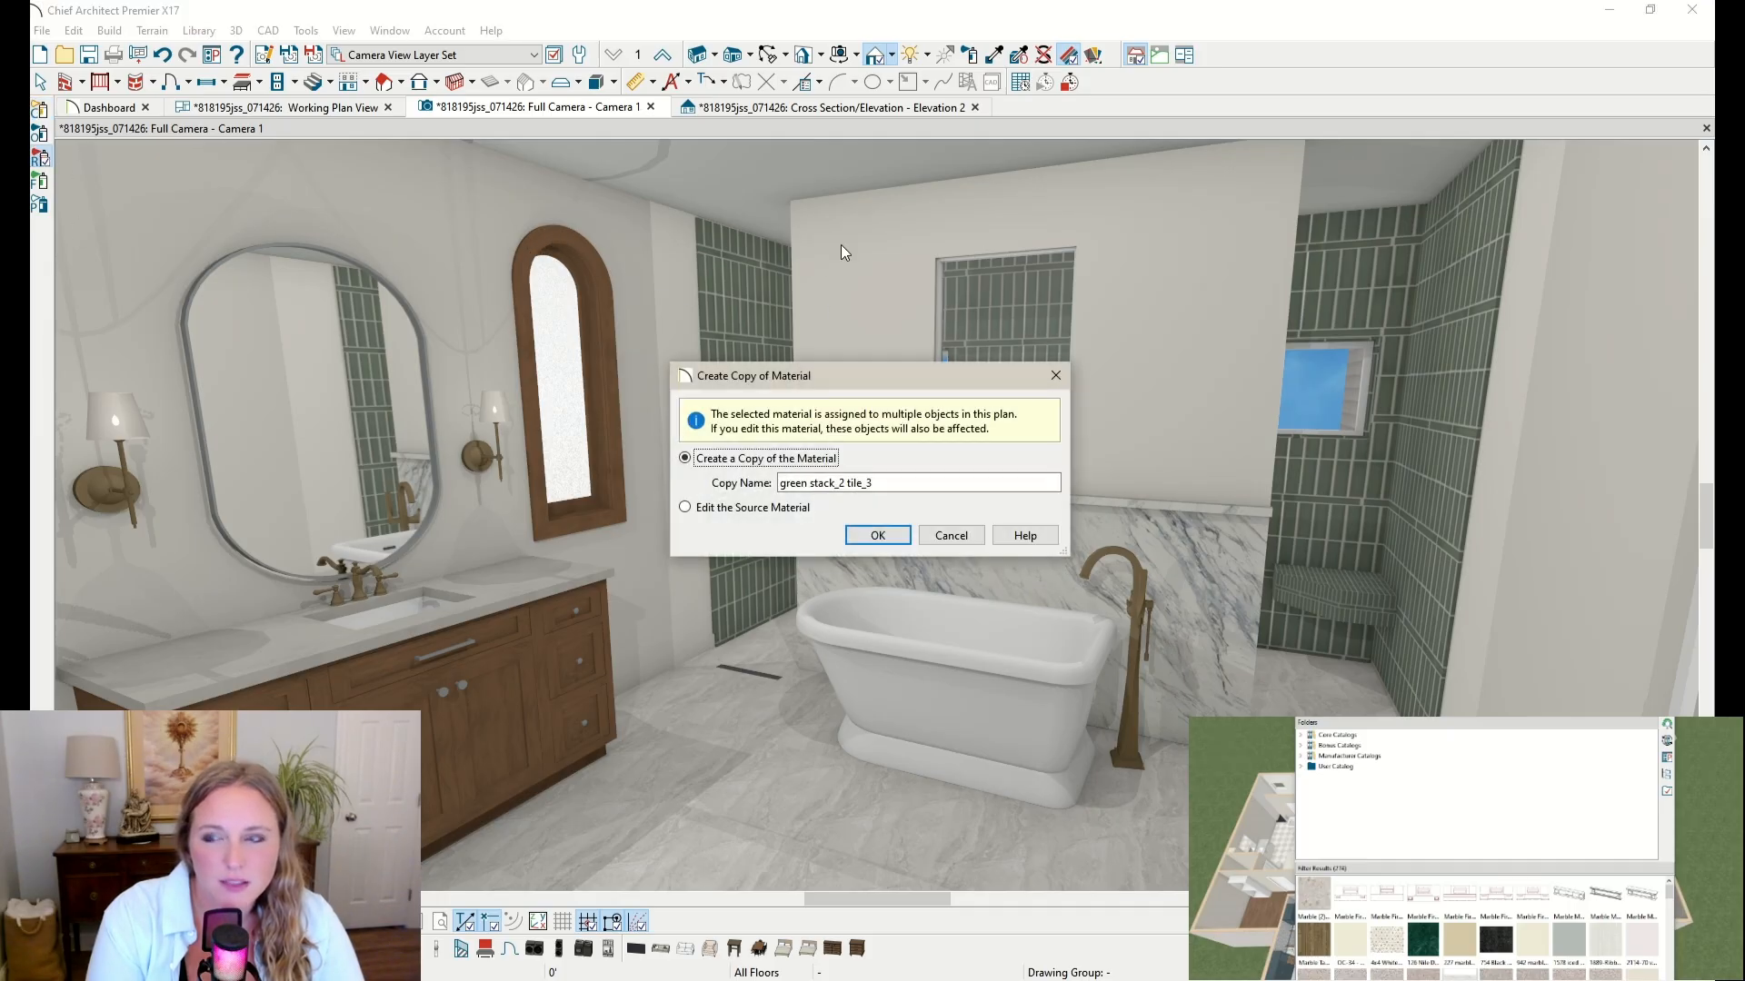
{"action": "left_click", "coordinate": [940, 538]}
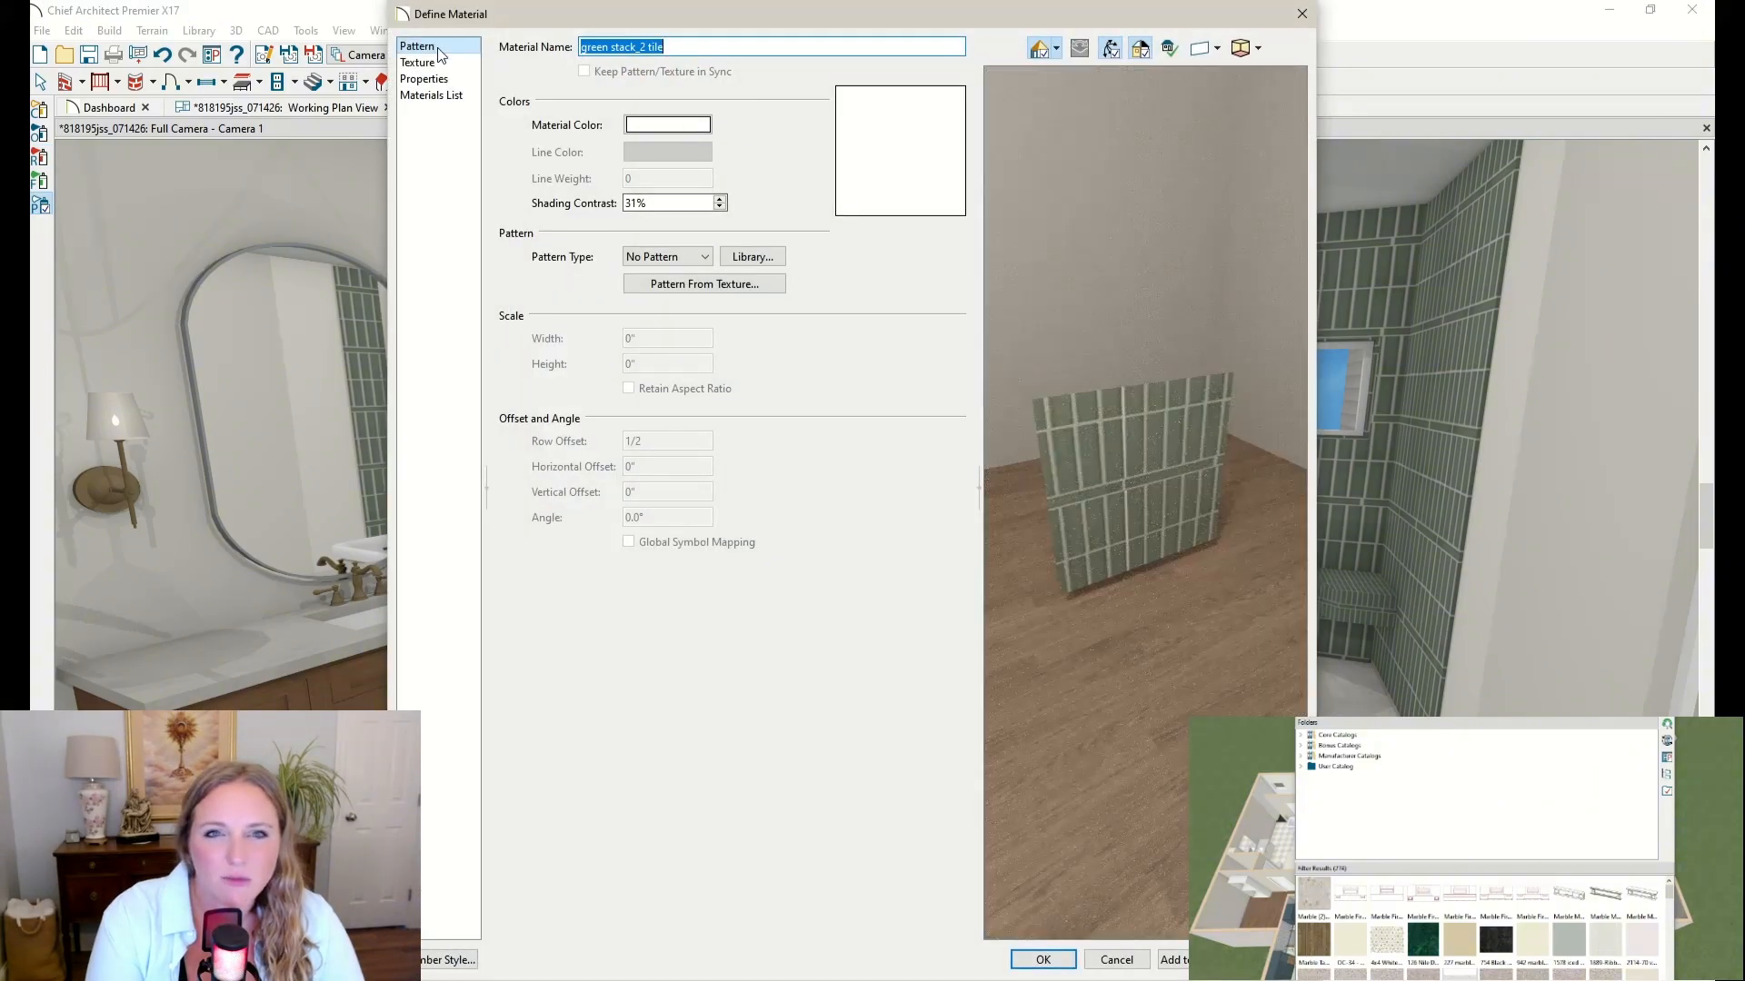
Step: Blend the "green stack_2 tile" material's texture with color and set that color to grey #9F9F9F
{"action": "left_click", "coordinate": [424, 62]}
{"action": "left_click", "coordinate": [647, 445]}
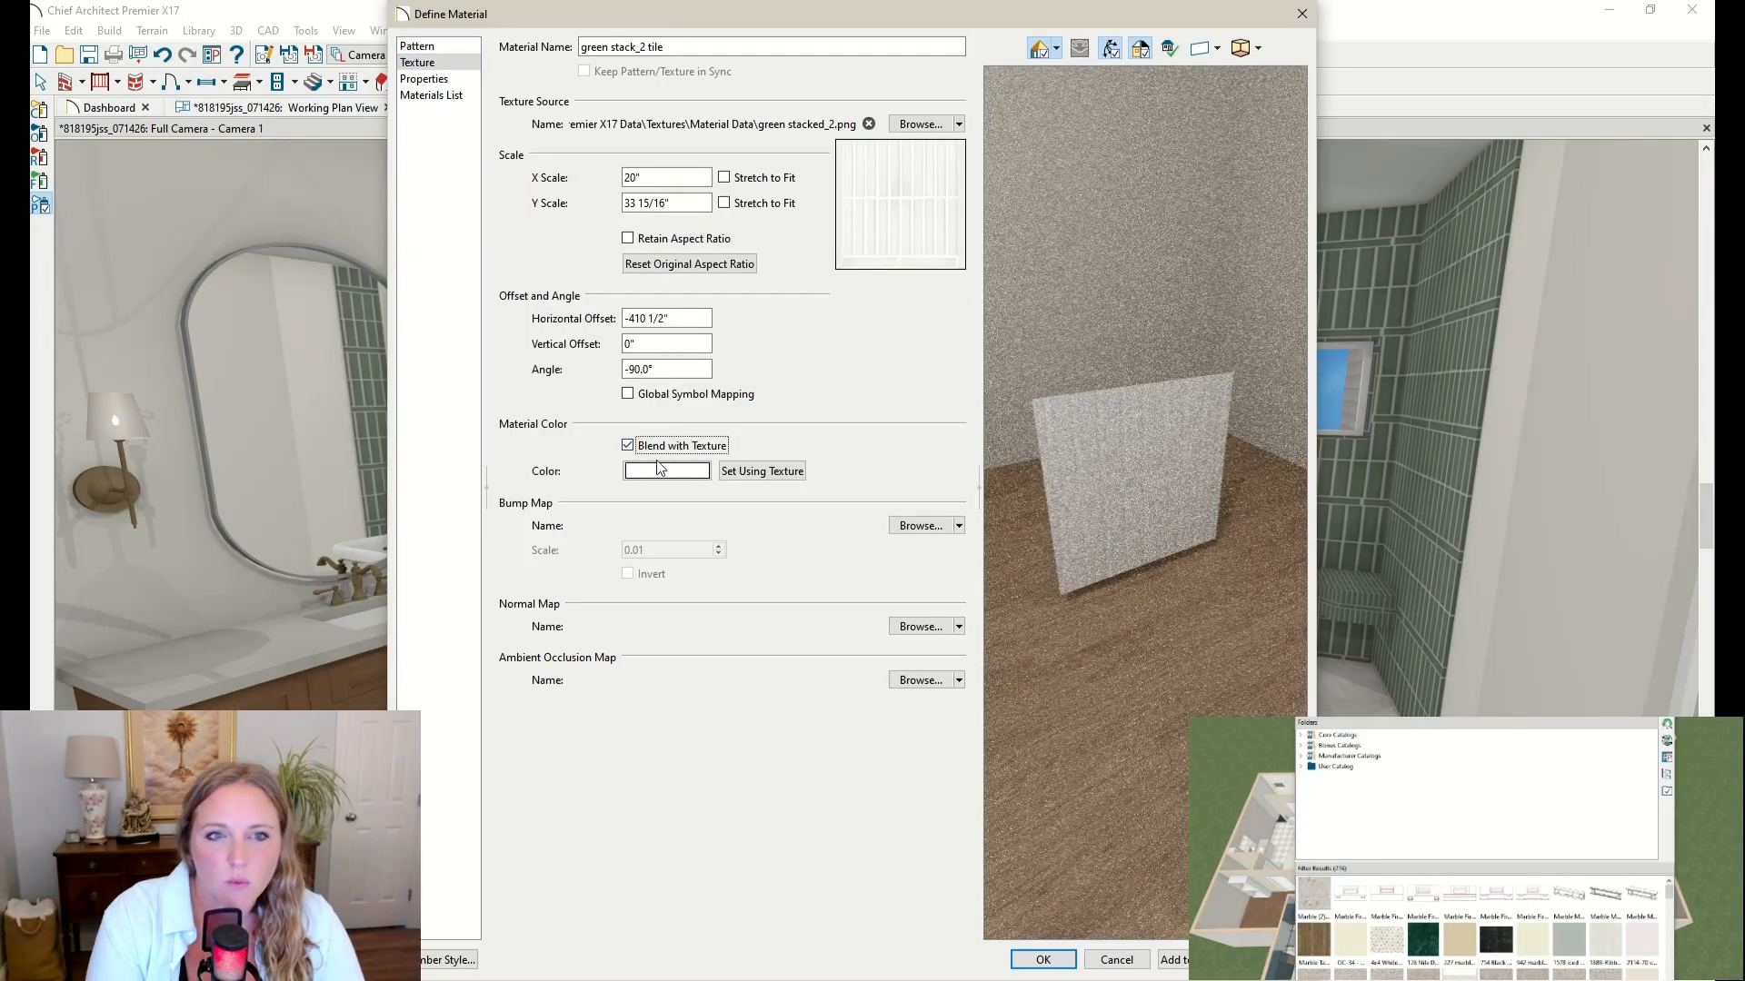
{"action": "left_click", "coordinate": [658, 473]}
{"action": "left_click", "coordinate": [1080, 378]}
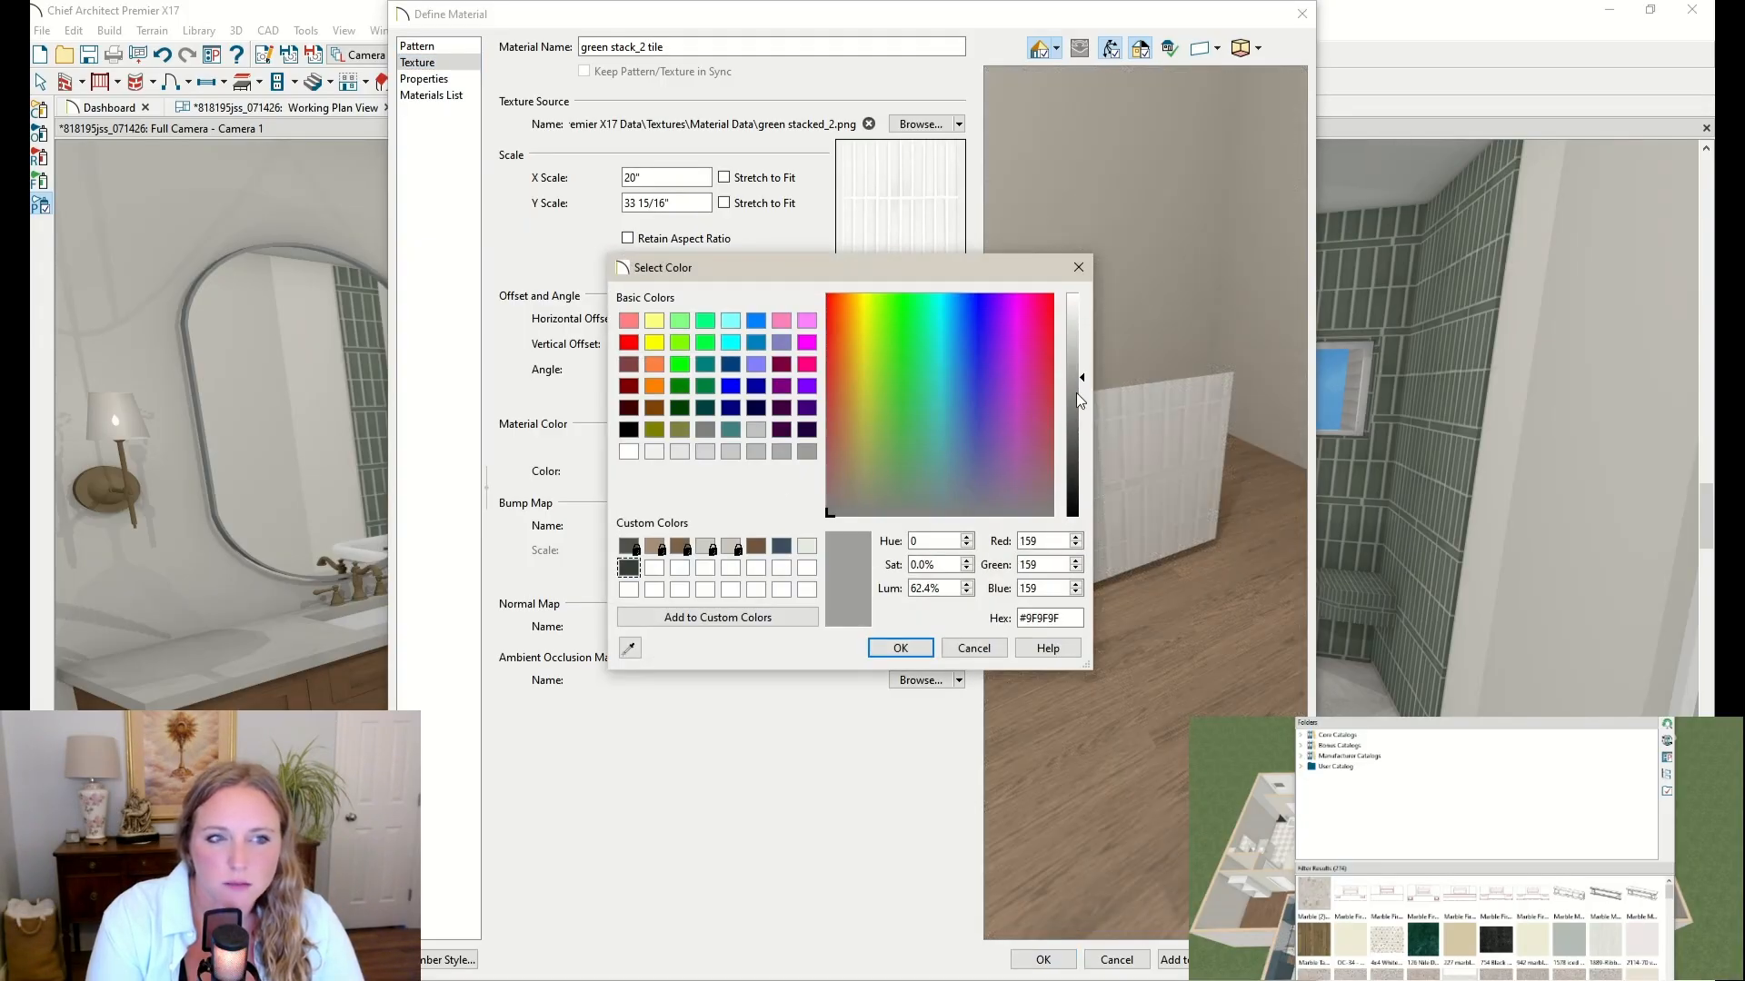
{"action": "left_click", "coordinate": [900, 647]}
{"action": "left_click", "coordinate": [1043, 960]}
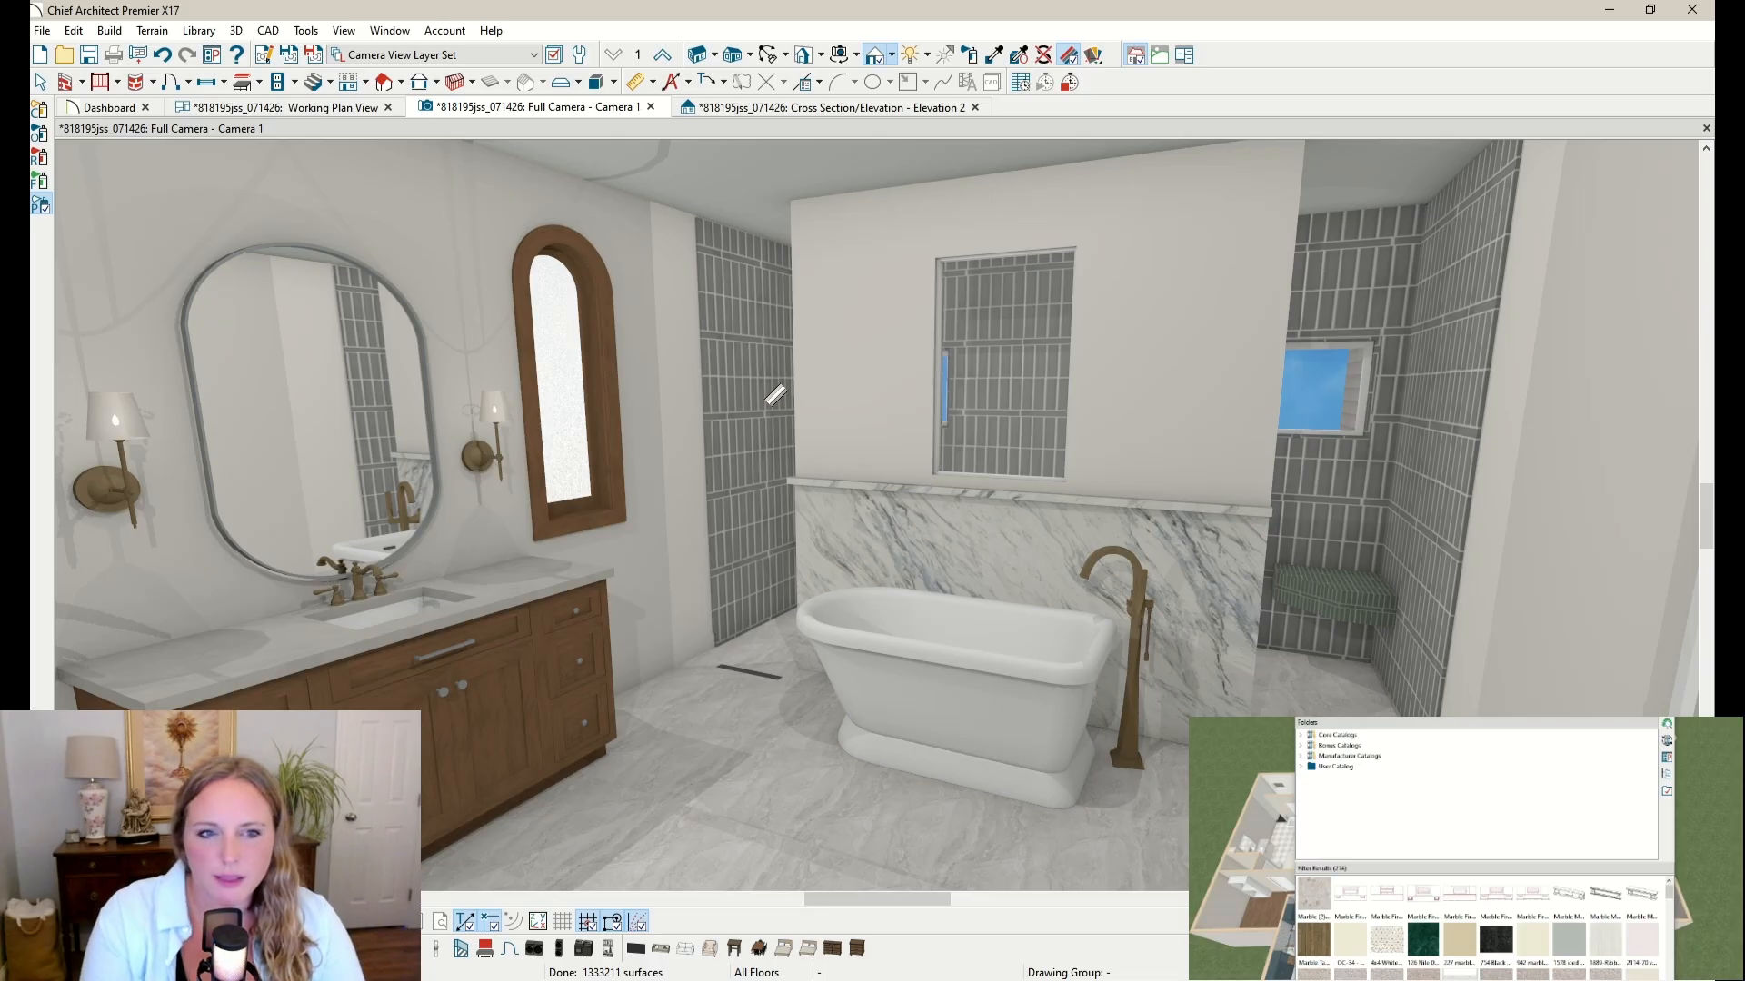
Step: Set the shower tile's material color to a dark slate blue, #51606D
{"action": "left_click", "coordinate": [778, 256]}
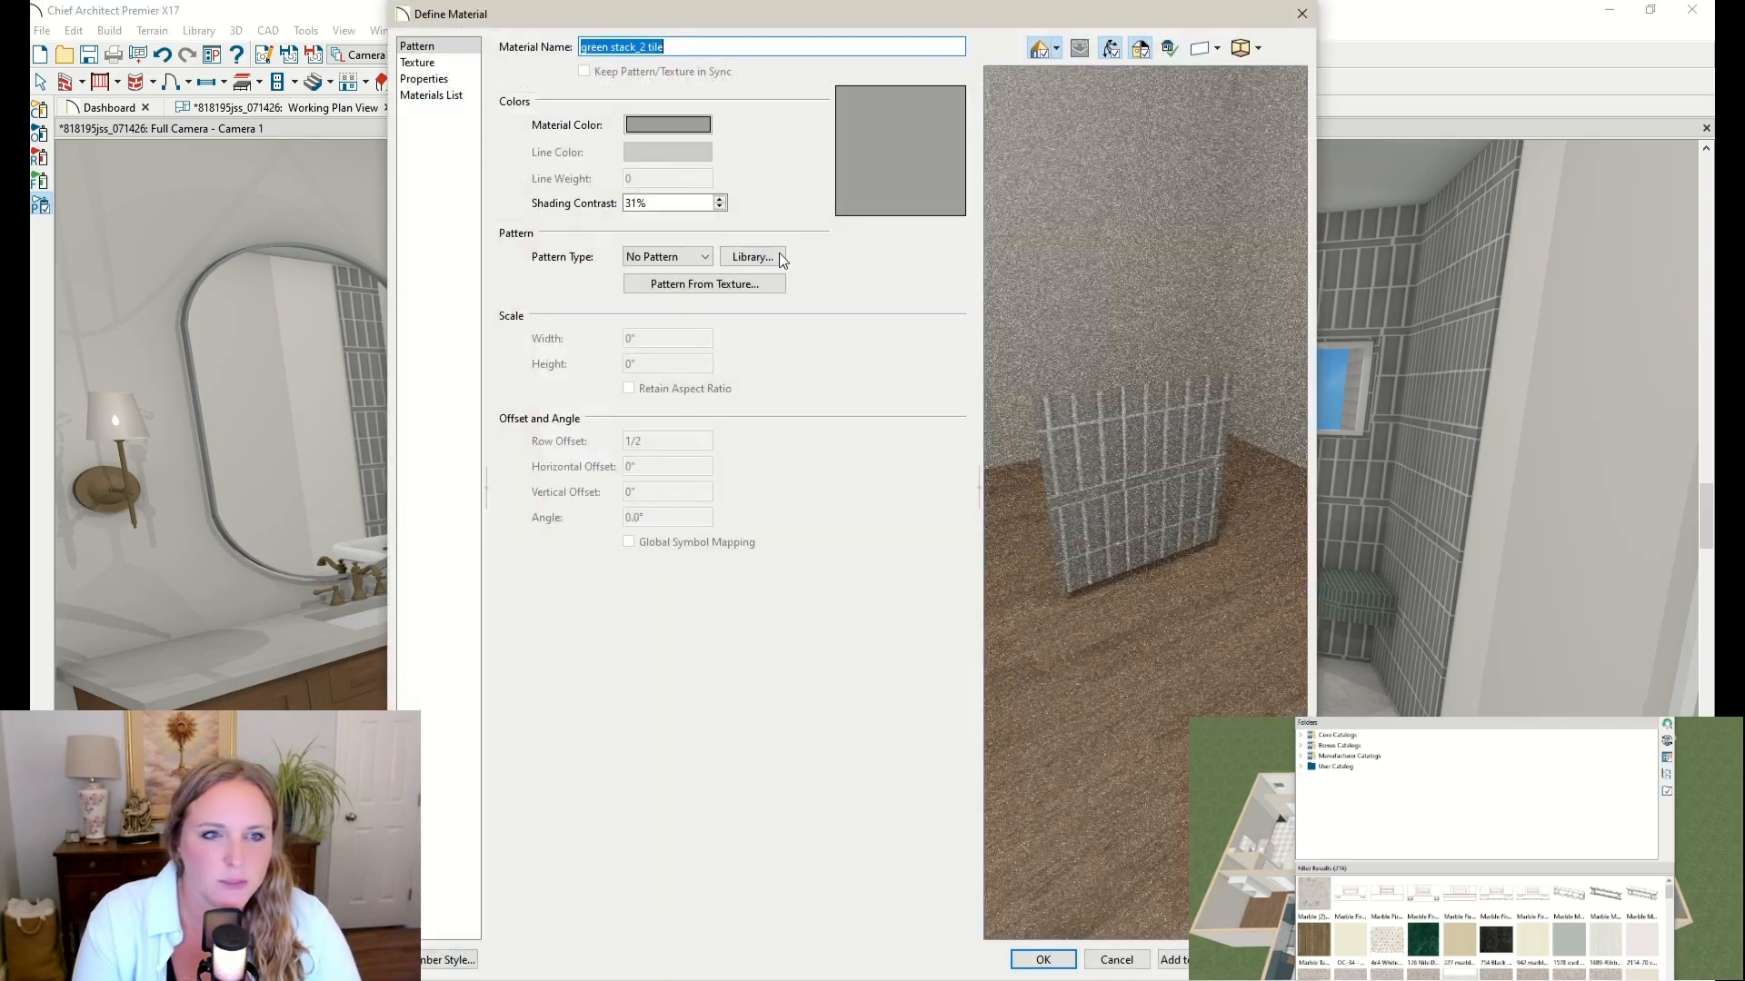
{"action": "left_click", "coordinate": [654, 129]}
{"action": "left_click", "coordinate": [957, 482]}
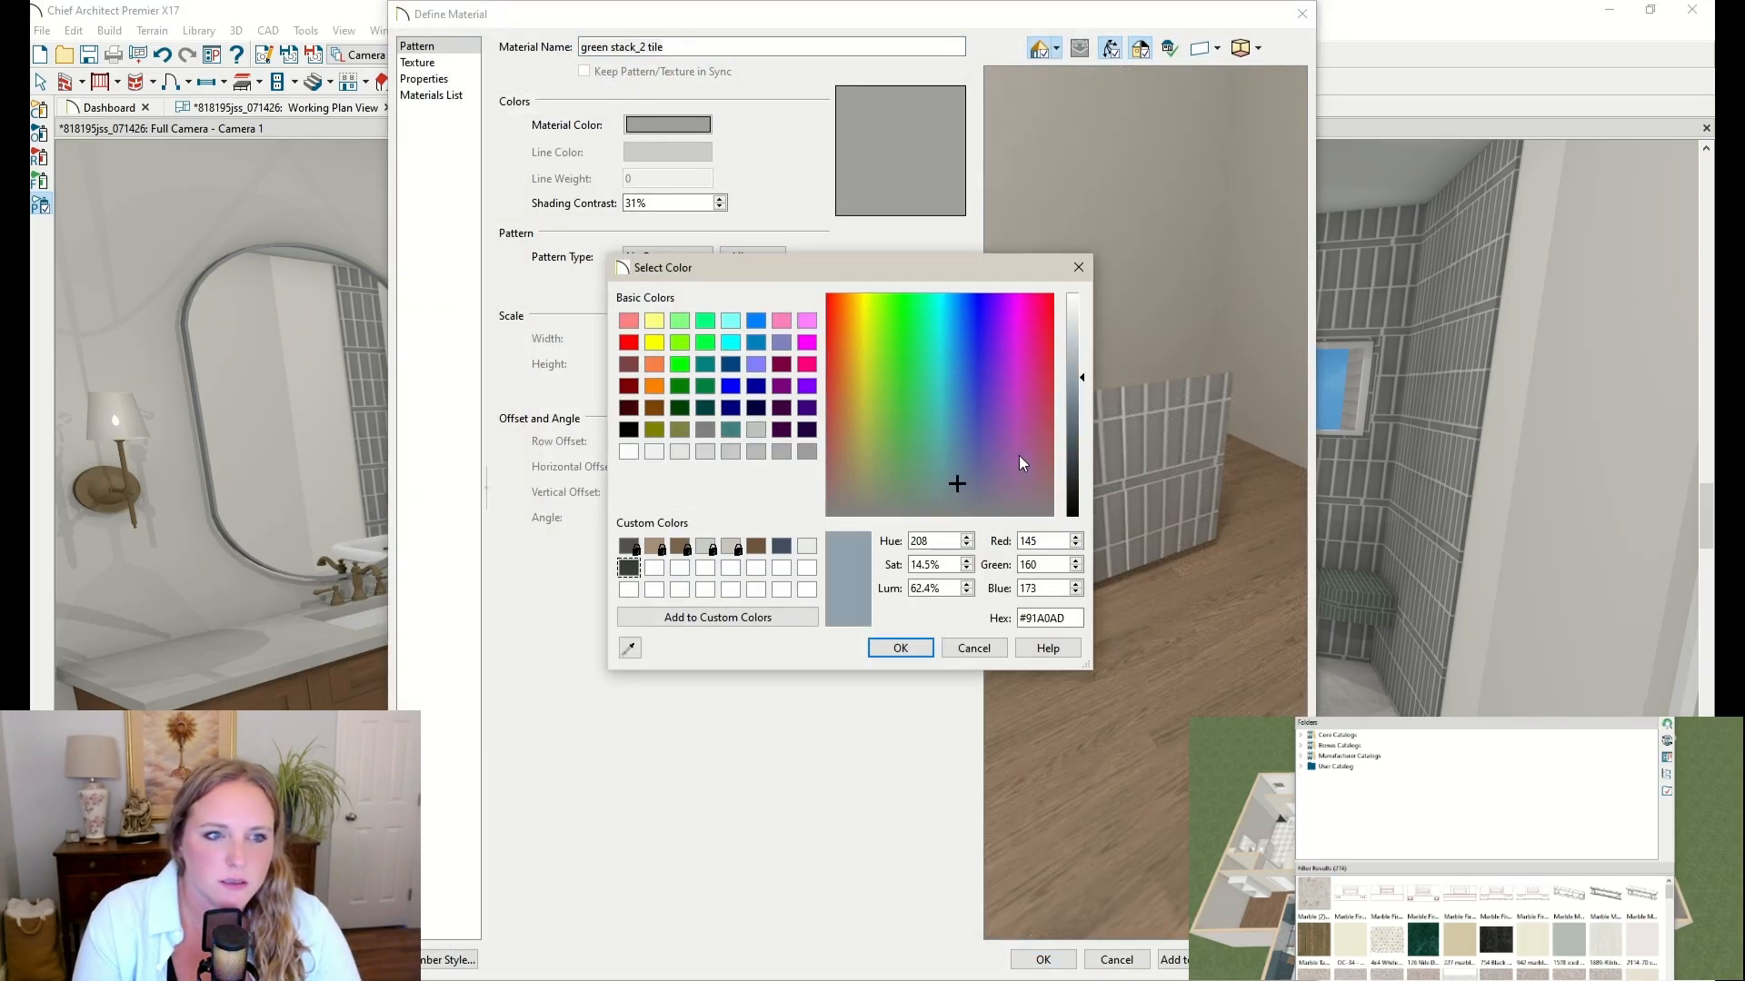
{"action": "left_click", "coordinate": [1073, 442]}
{"action": "left_click", "coordinate": [900, 648]}
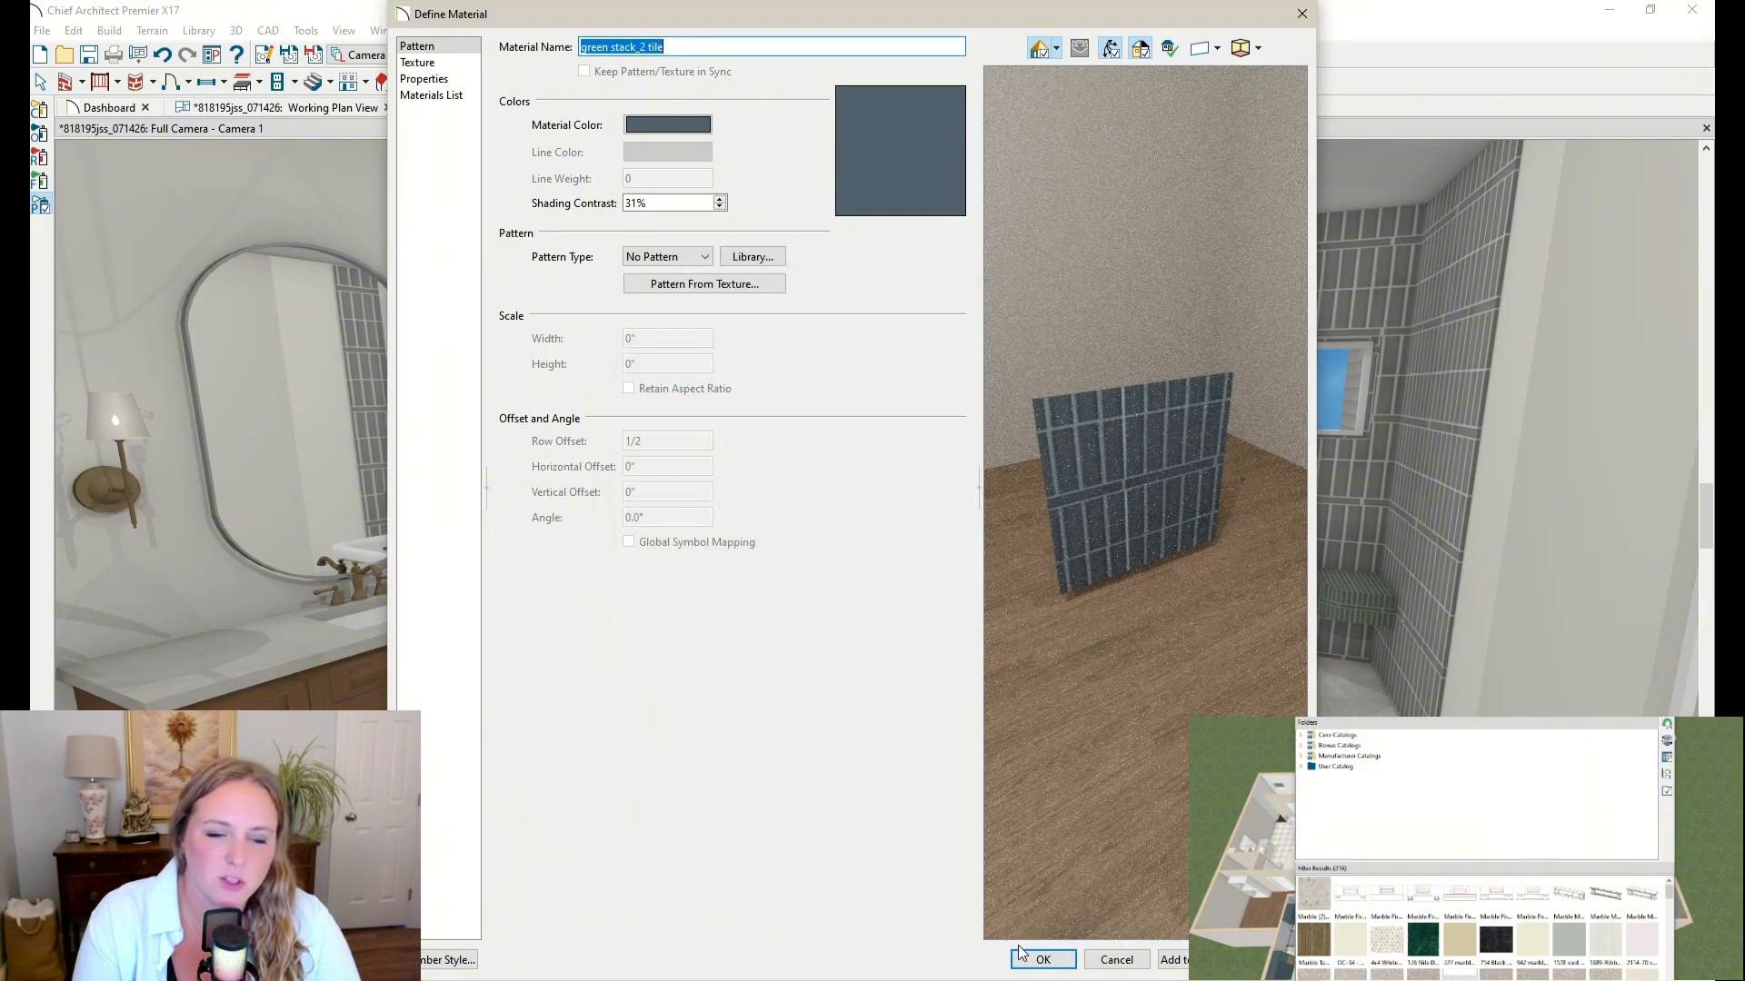
{"action": "left_click", "coordinate": [1027, 956]}
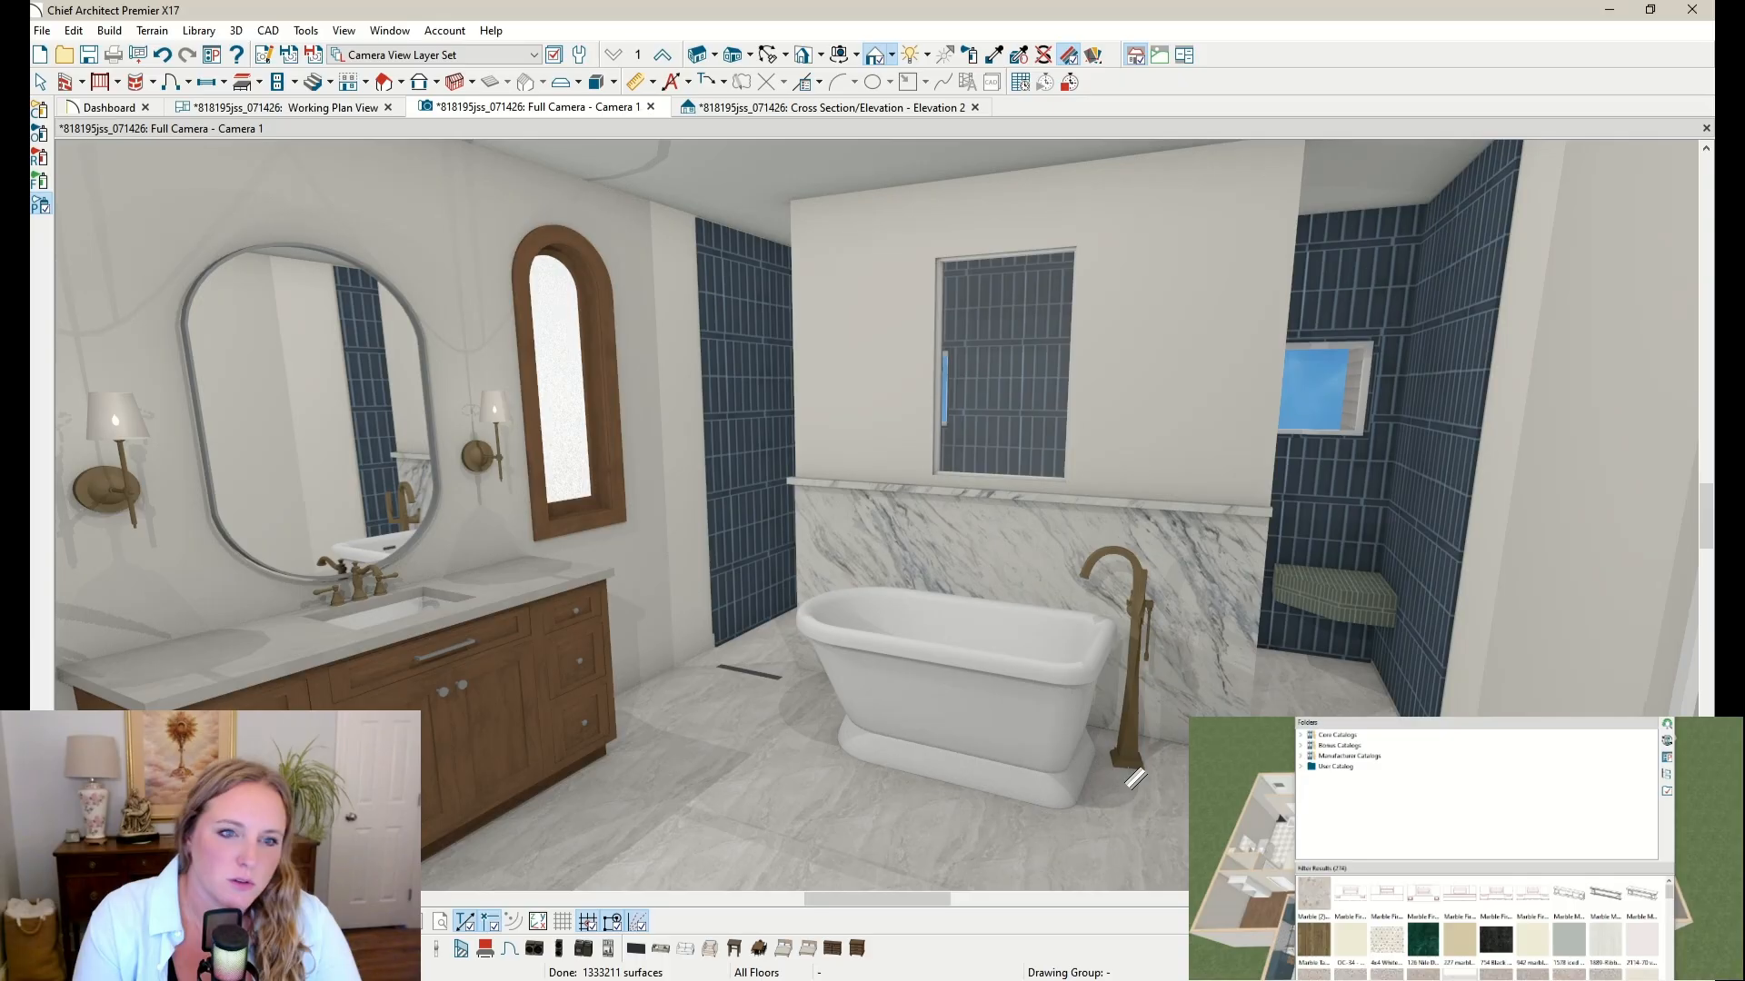
Step: Try a pale blue-grey material color on the shower tile and undo it
{"action": "left_click", "coordinate": [960, 318]}
{"action": "left_click", "coordinate": [711, 126]}
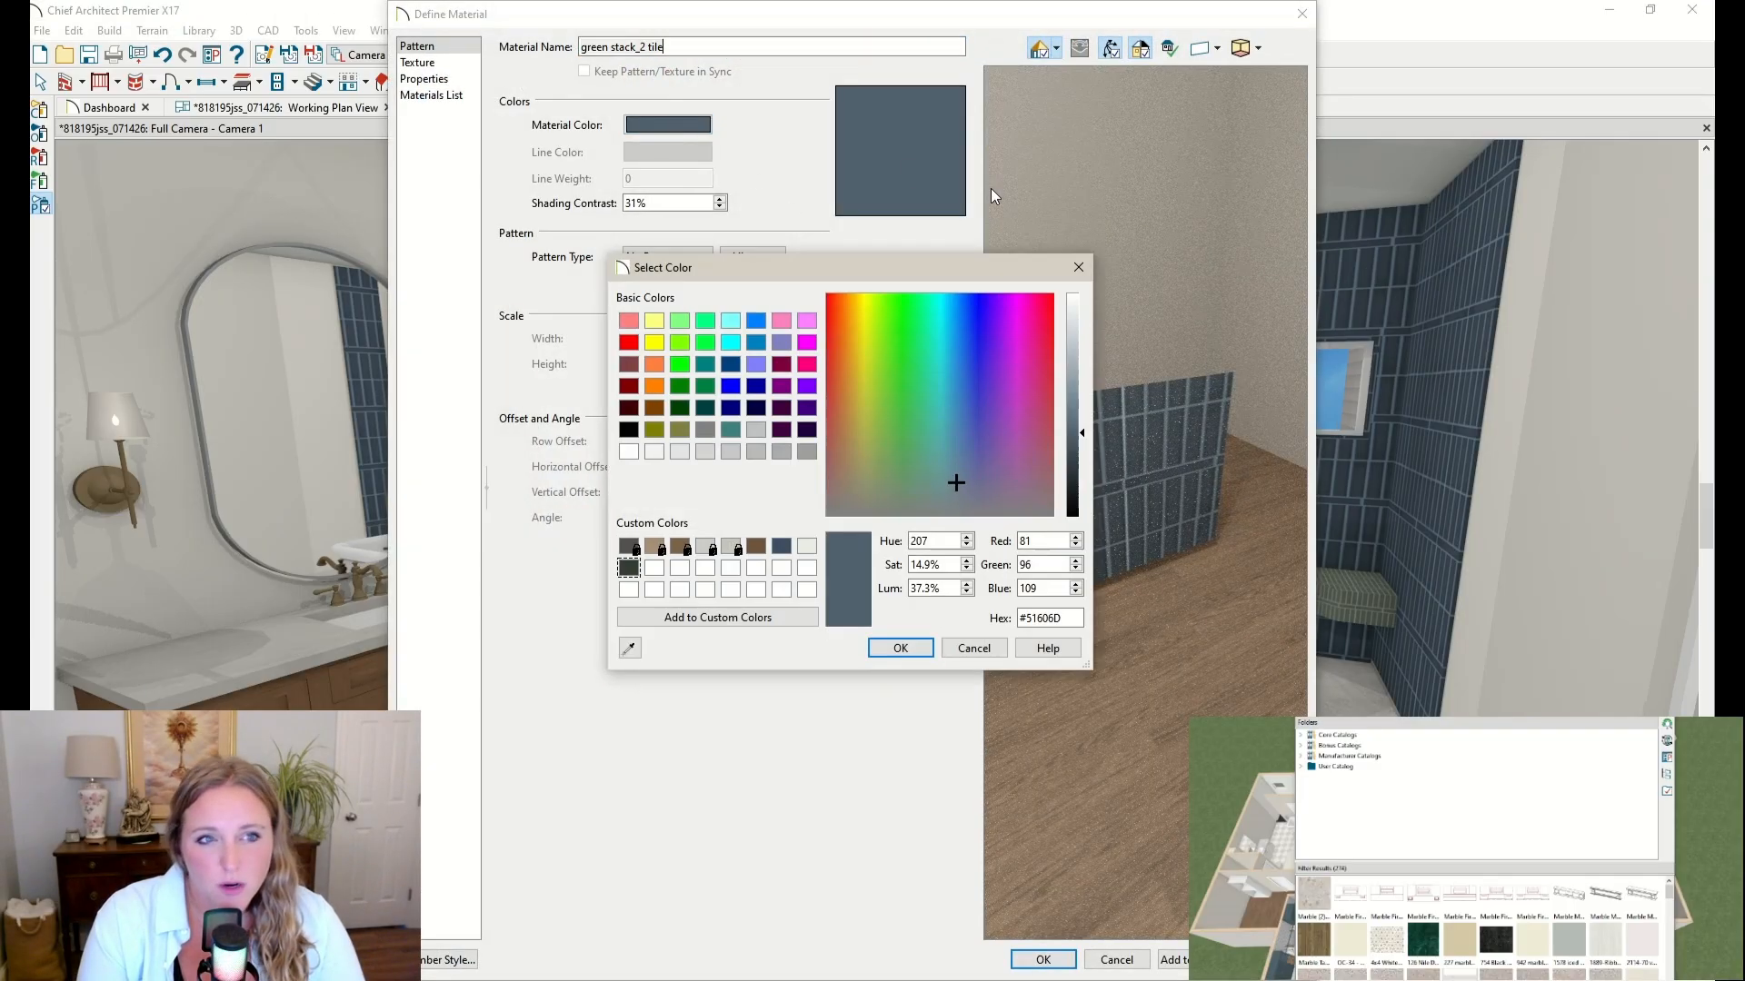
{"action": "left_click", "coordinate": [1081, 342]}
{"action": "left_click", "coordinate": [902, 654]}
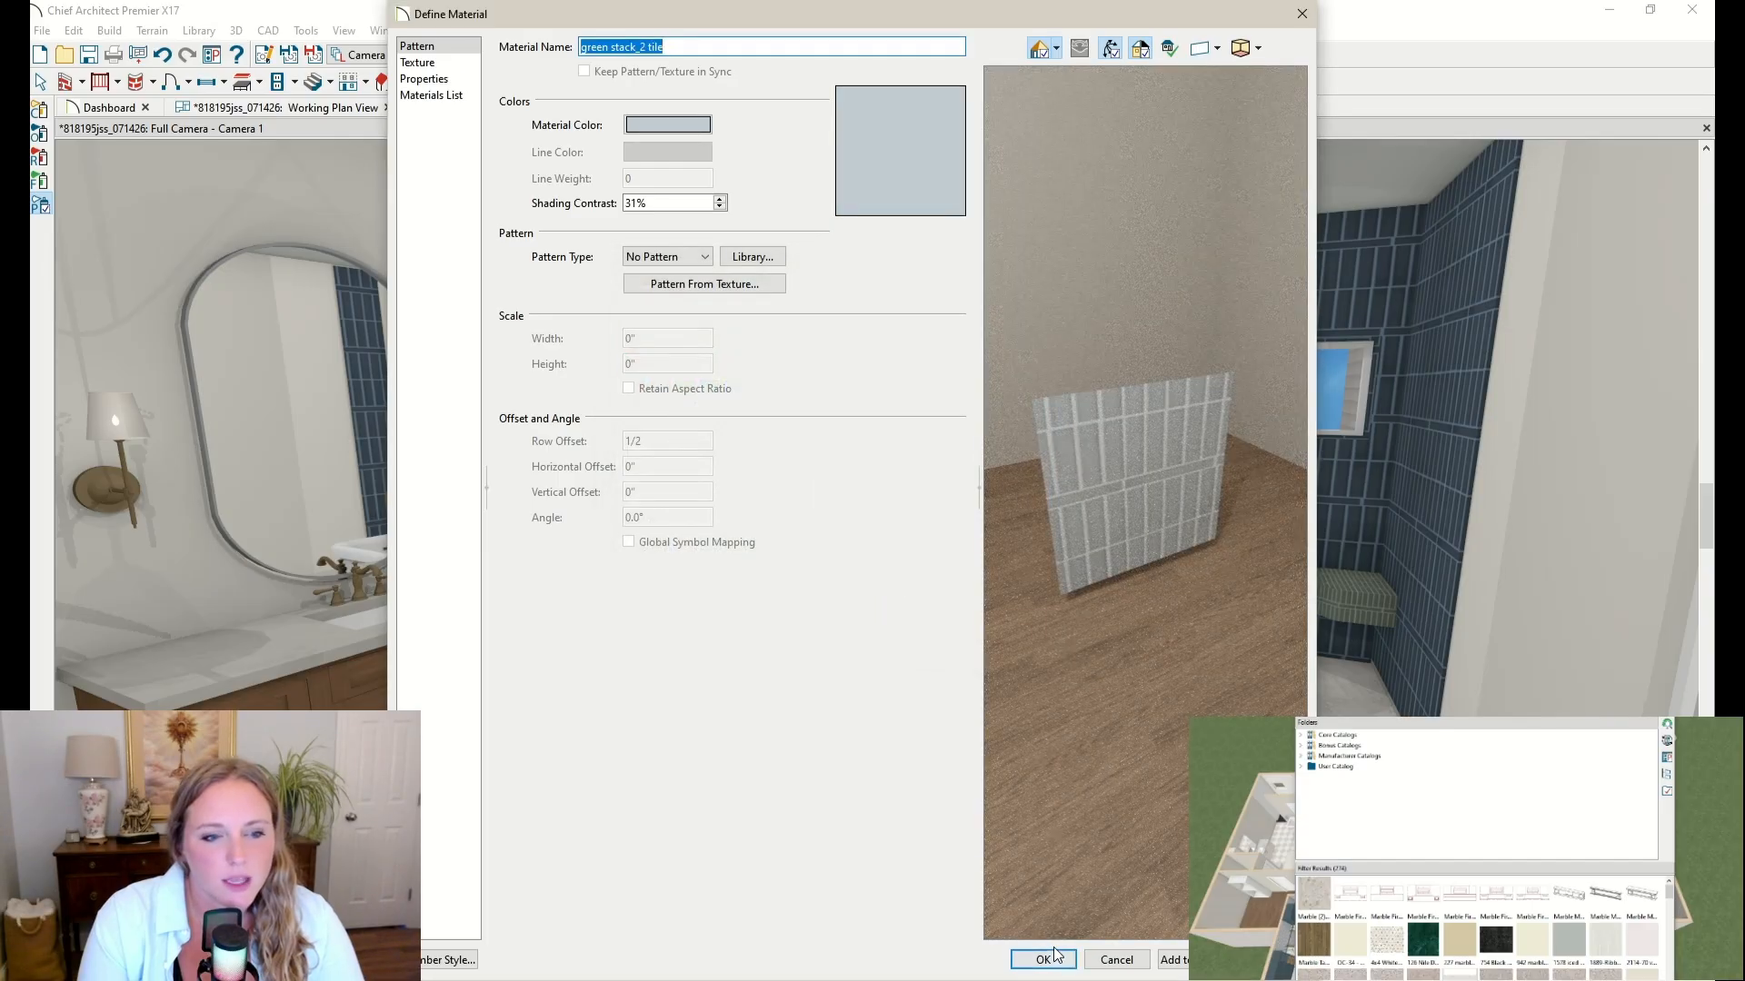
{"action": "left_click", "coordinate": [1043, 959]}
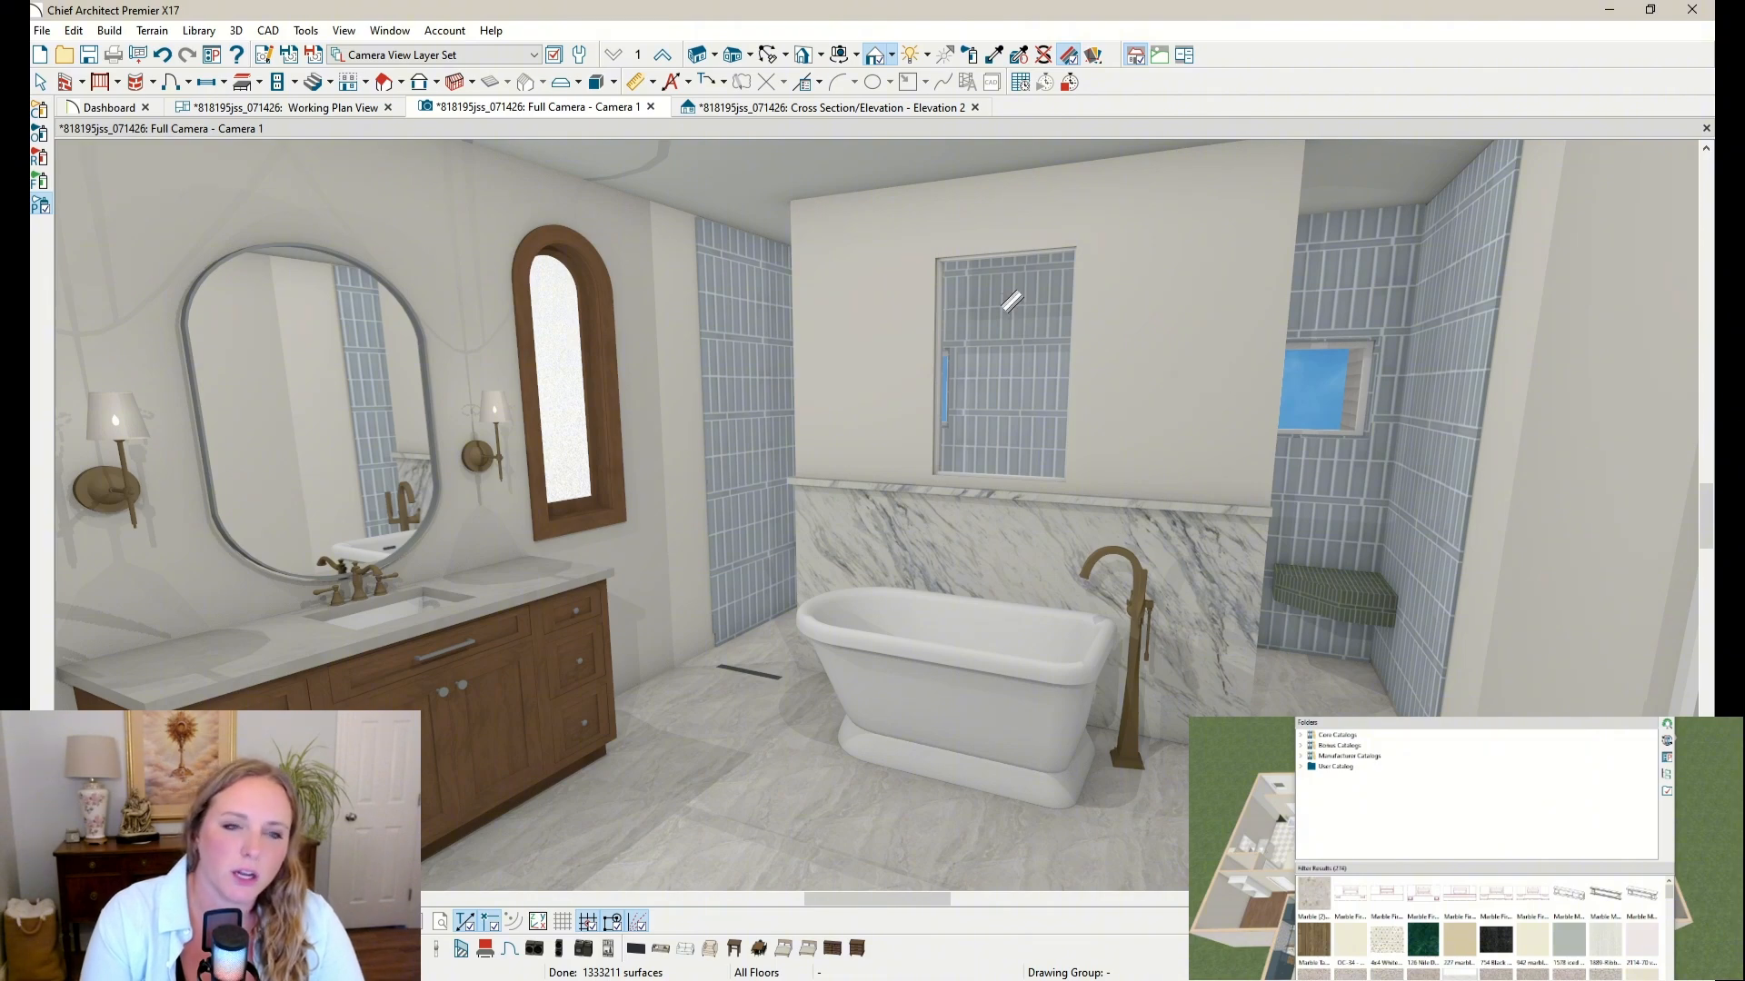
{"action": "key", "text": "ctrl+z"}
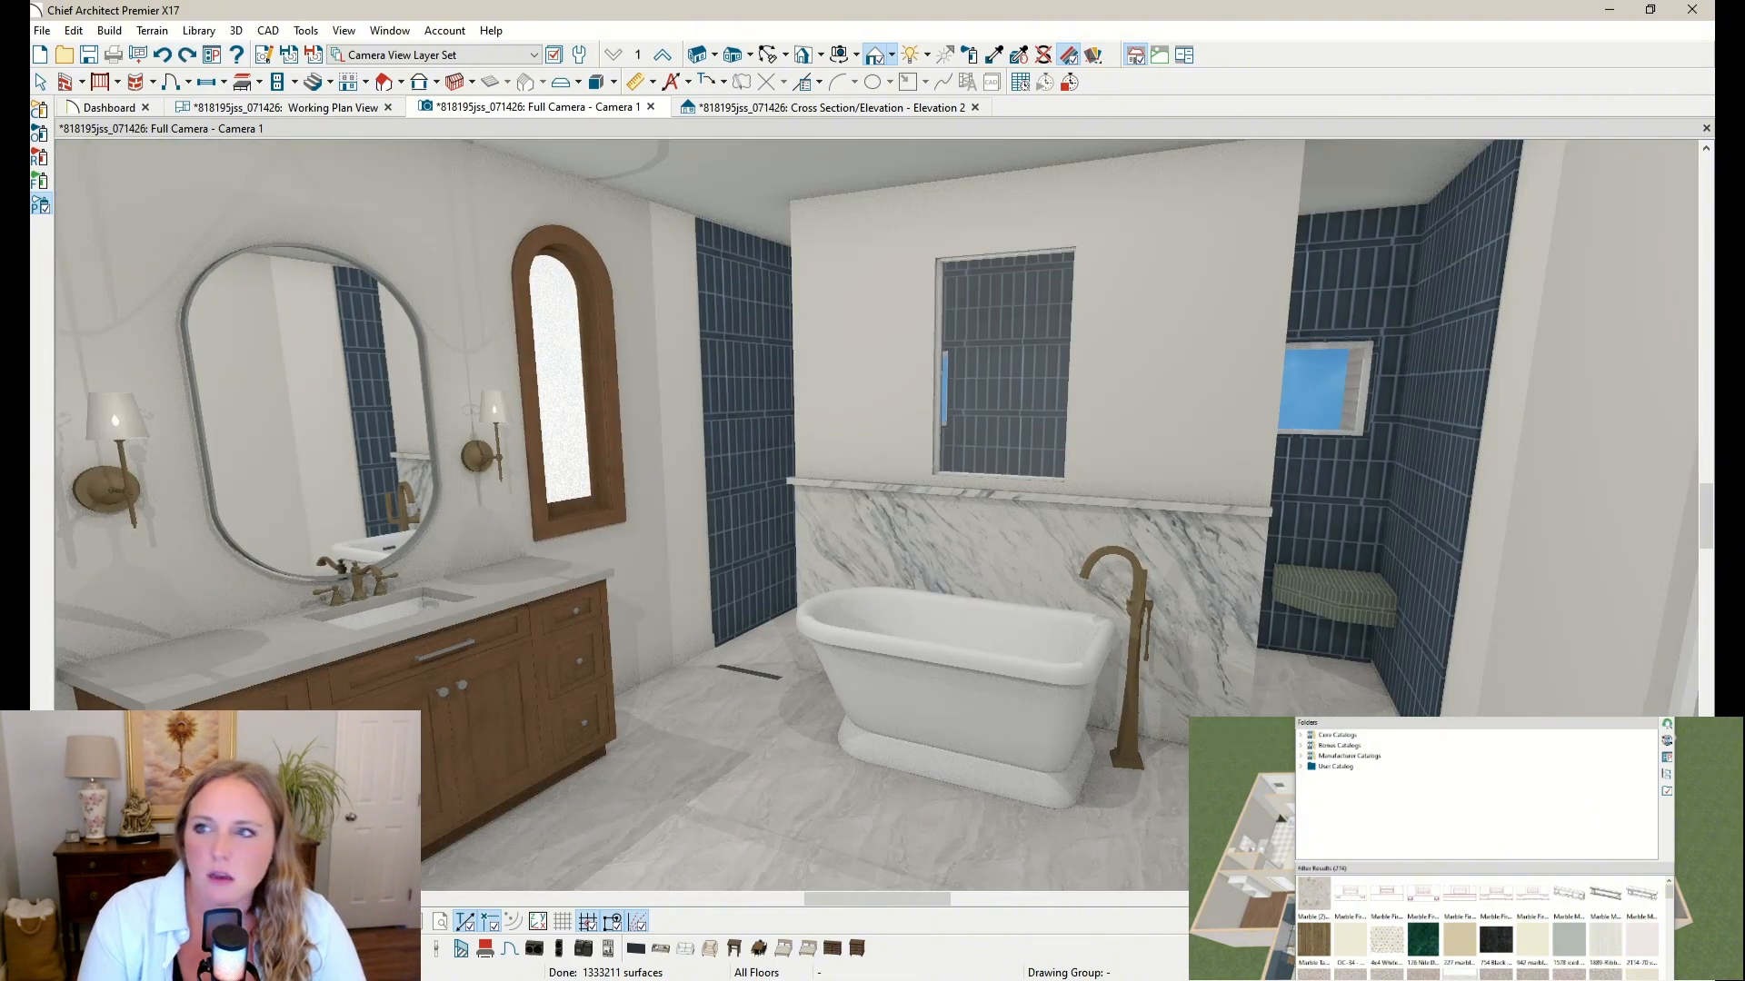
Step: Undo the navy and grey color changes on the shower tile, back to green
{"action": "key", "text": "ctrl+z"}
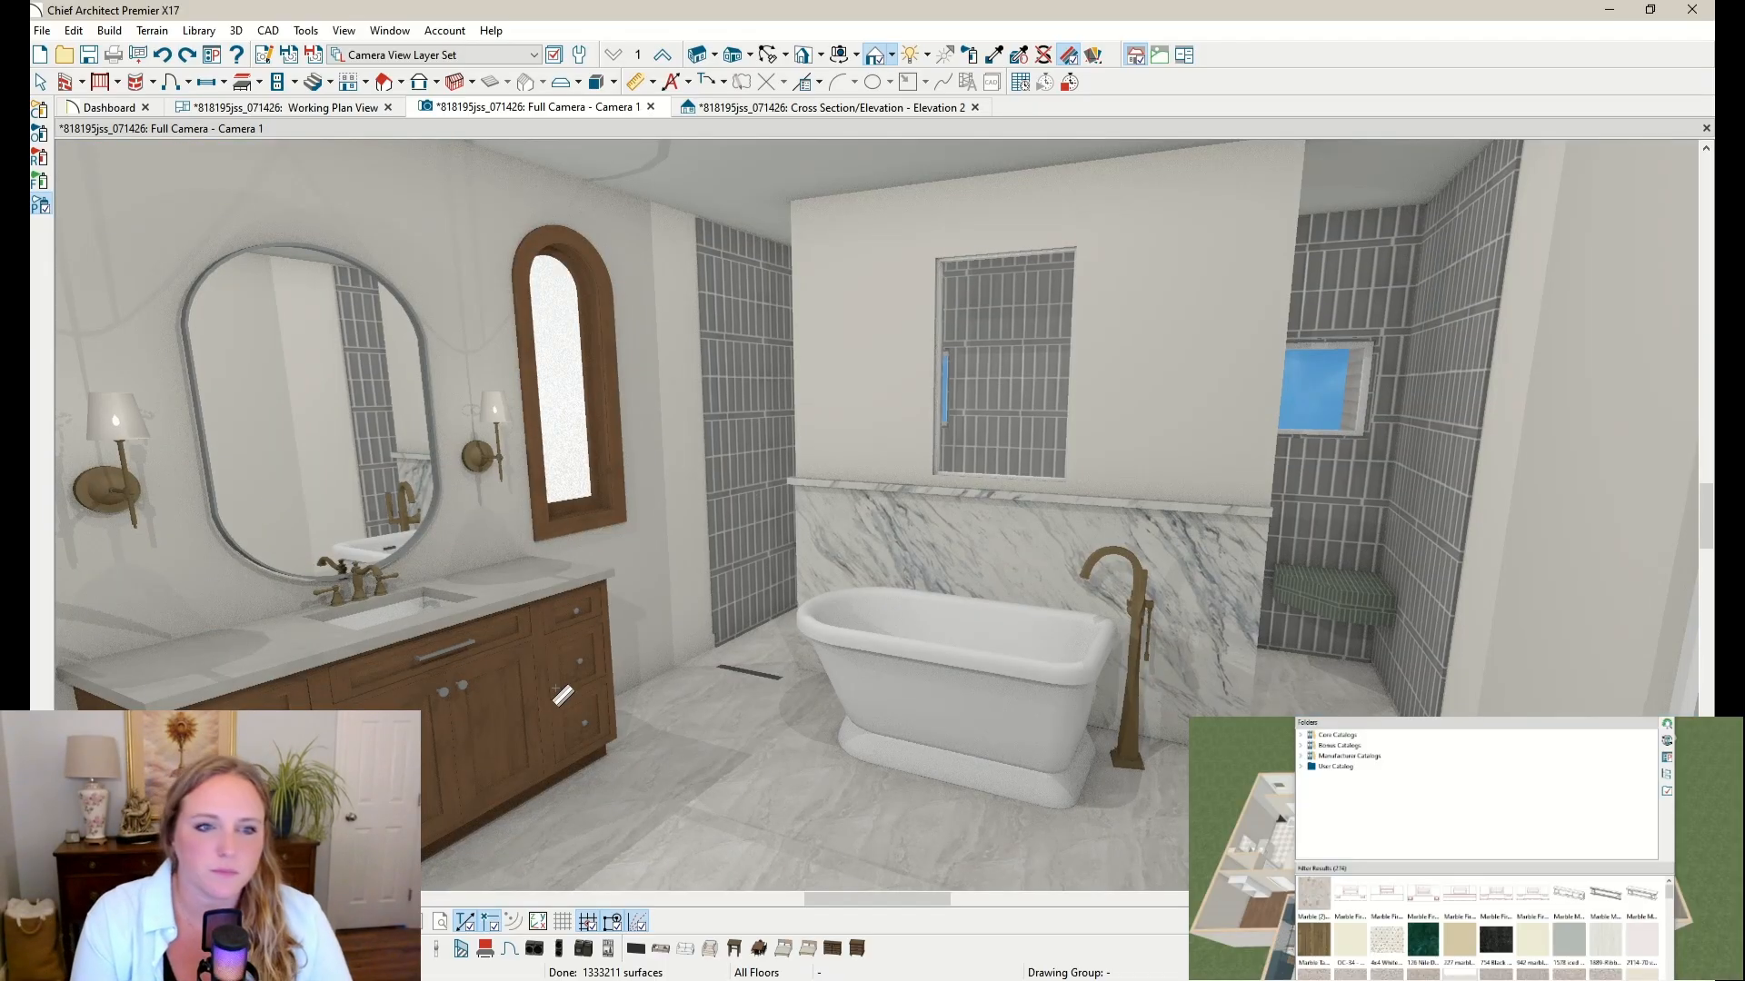
{"action": "key", "text": "ctrl+z"}
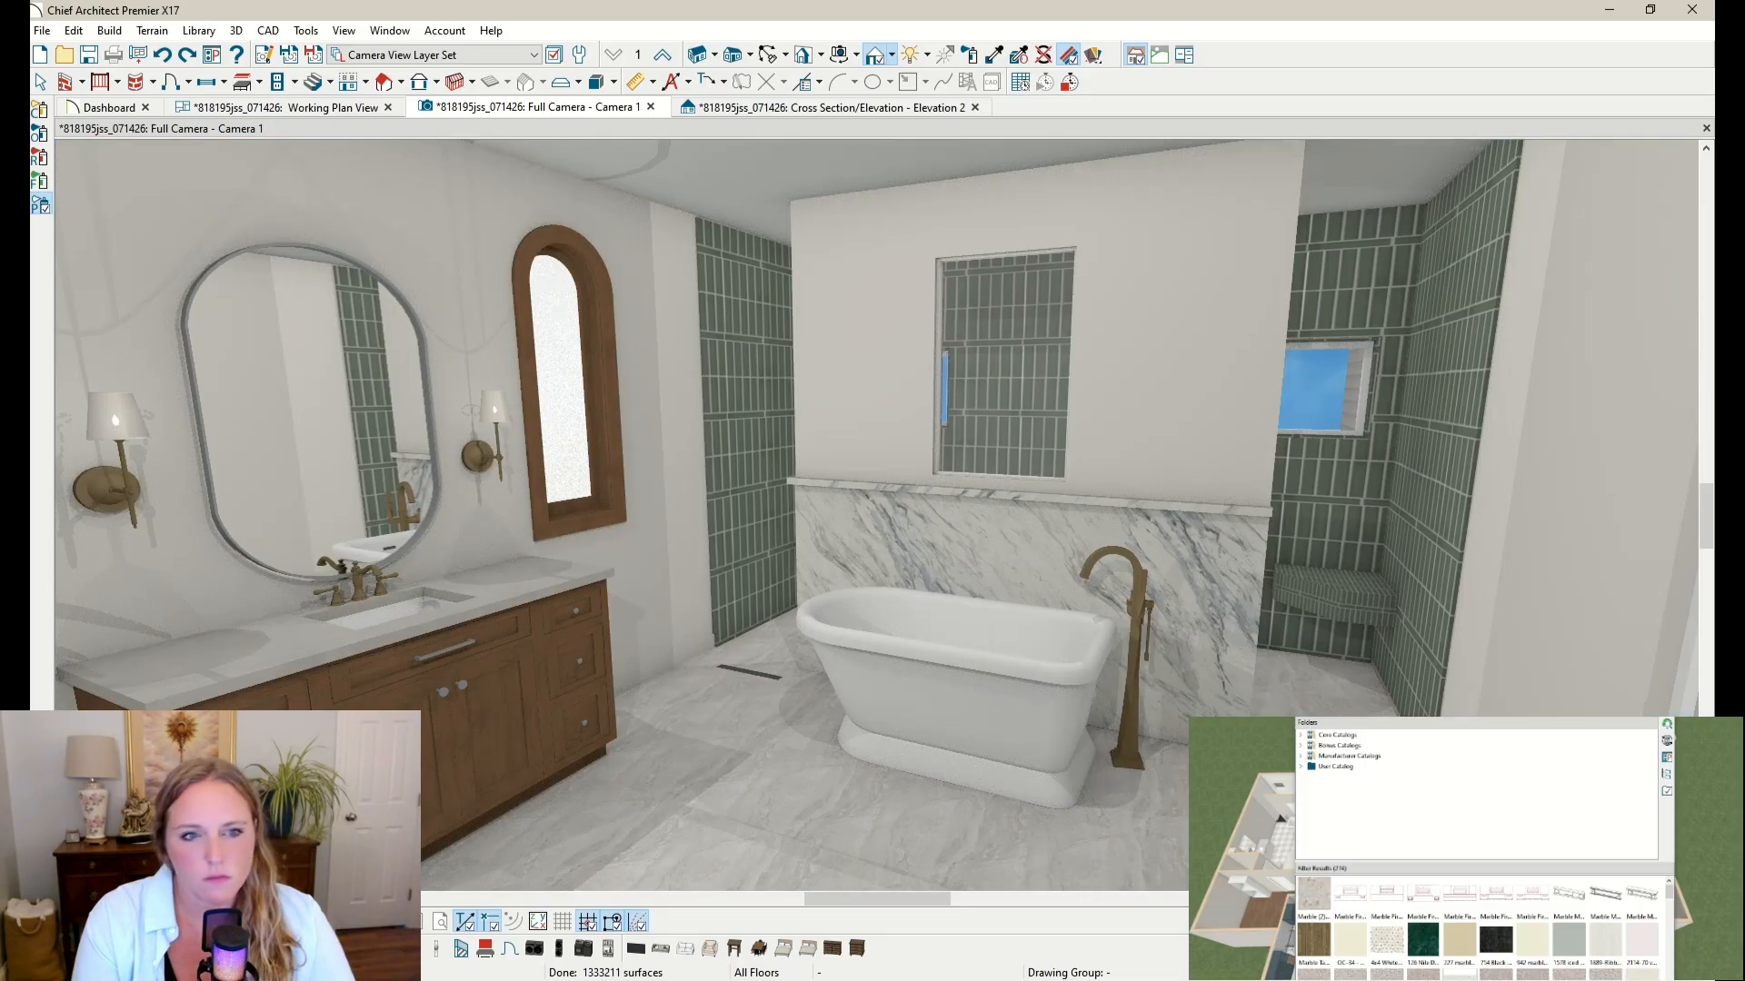
Step: Try a soft, faintly veined grey marble from the library on the wainscot behind the tub
{"action": "scroll", "coordinate": [1532, 936], "scroll_direction": "down", "scroll_amount": 2}
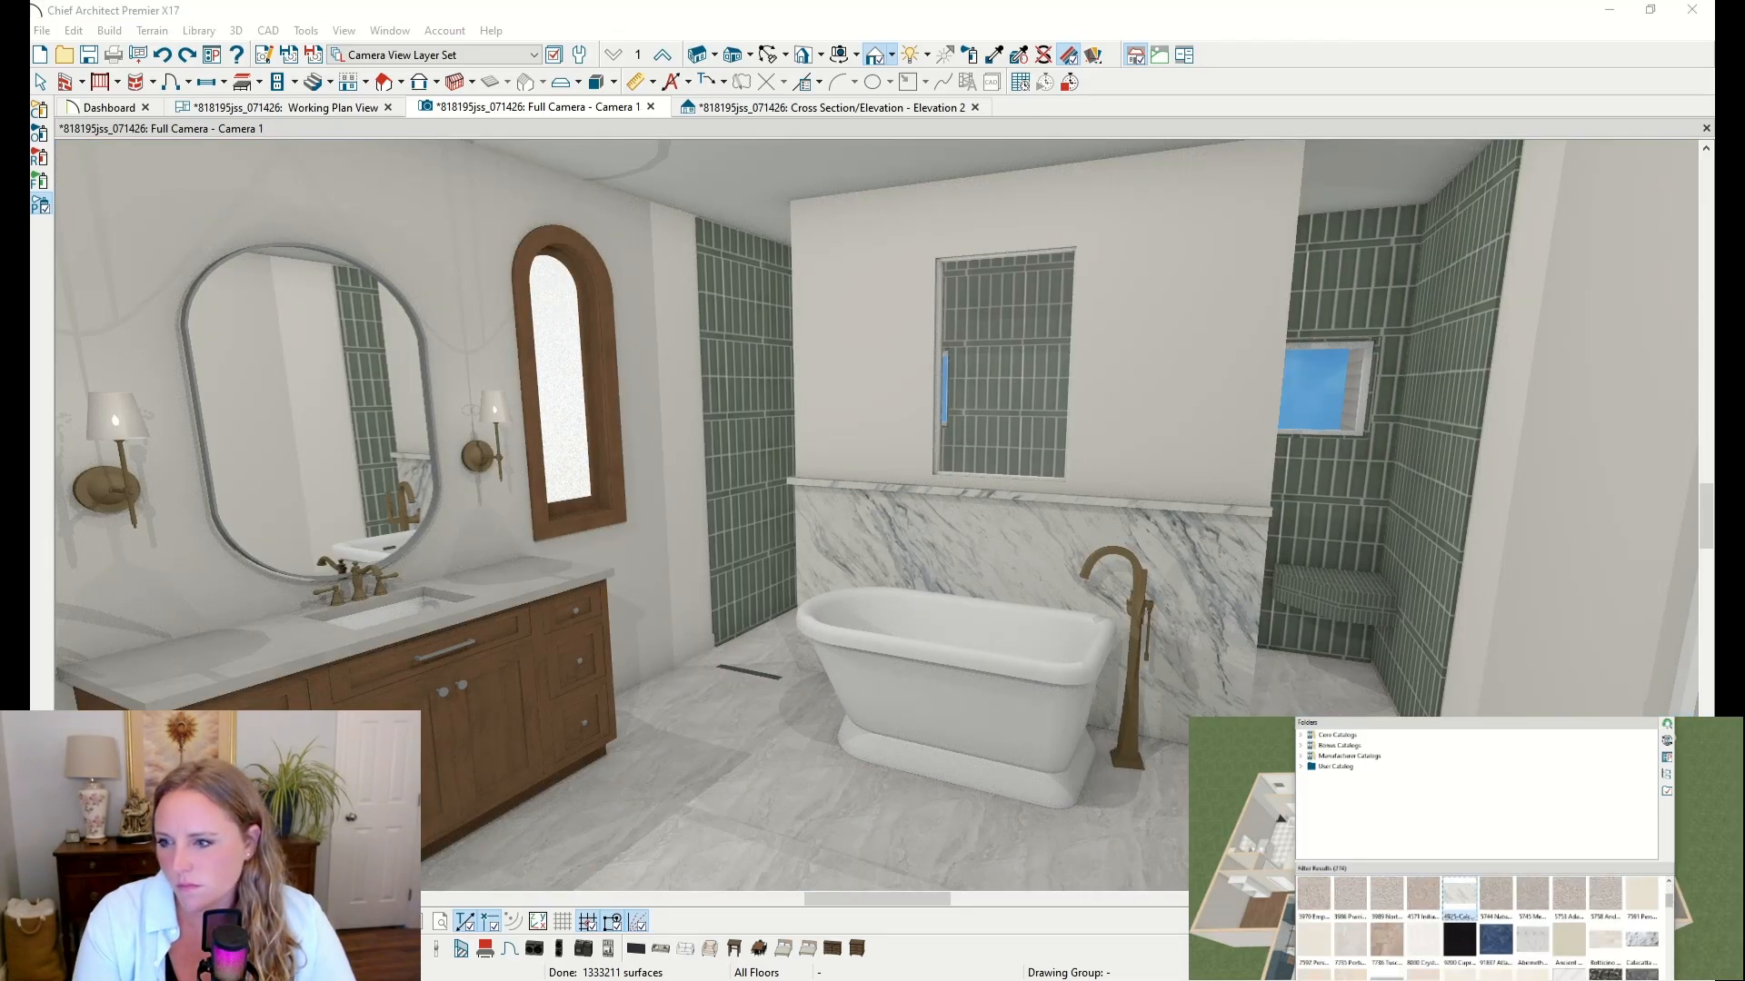
{"action": "left_click", "coordinate": [1532, 941]}
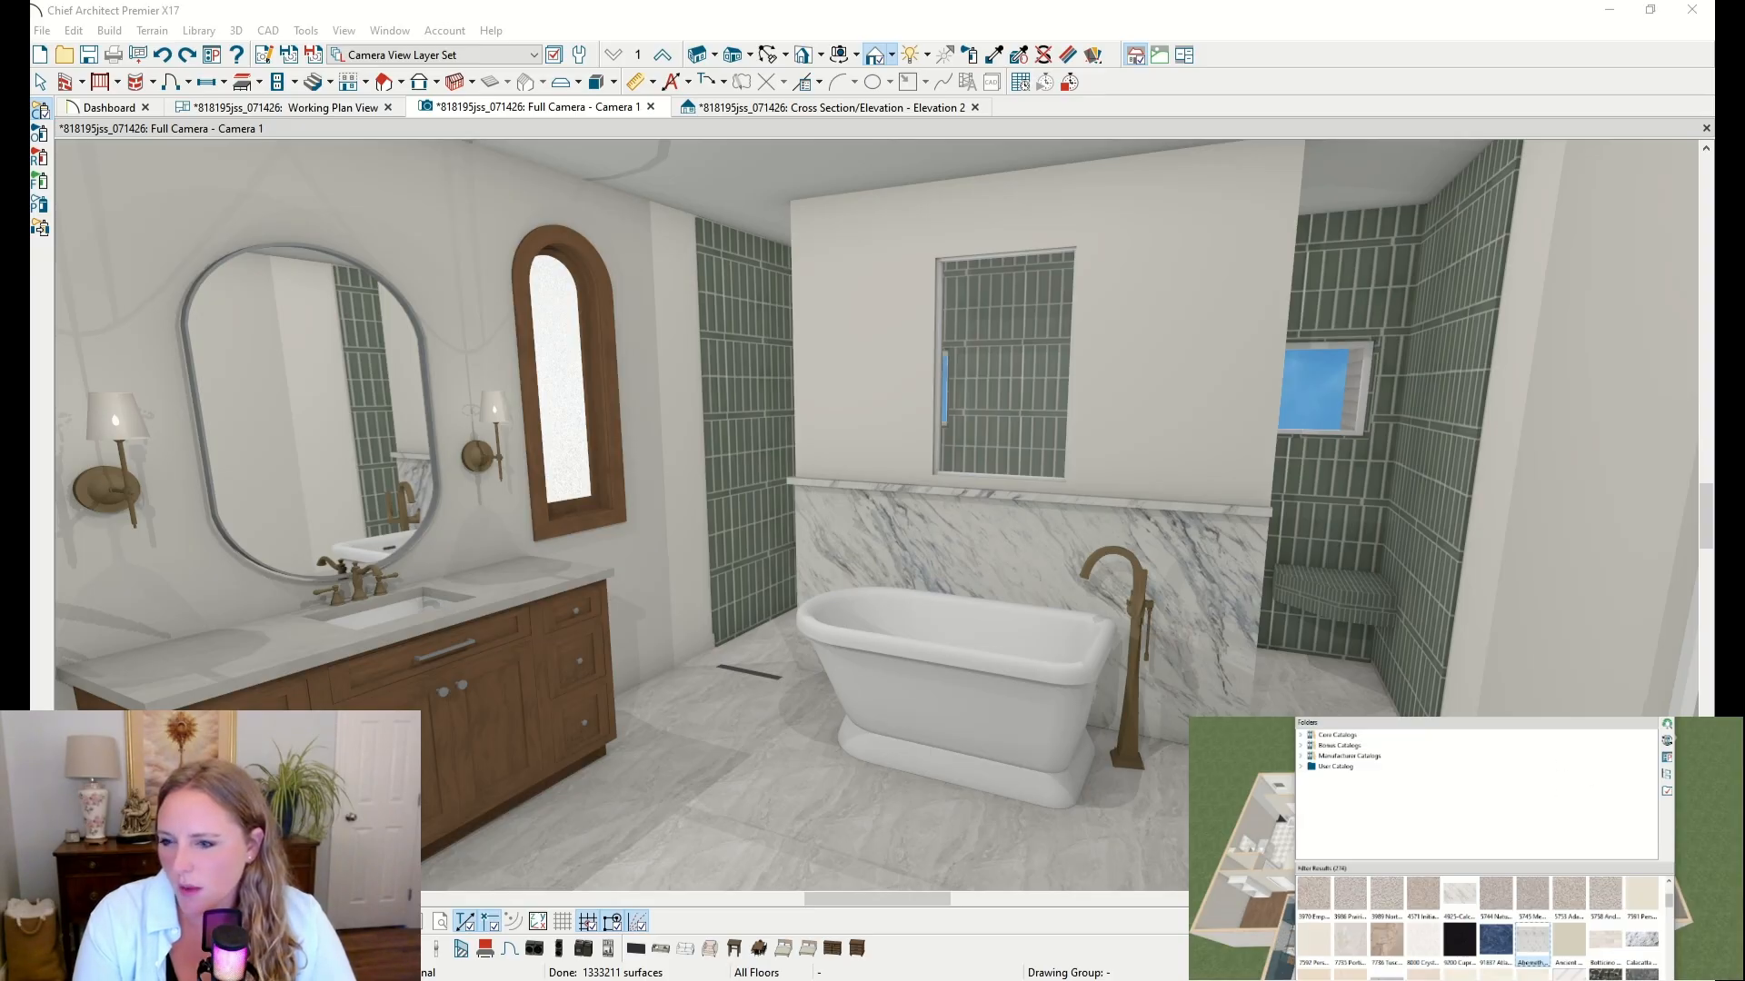
{"action": "scroll", "coordinate": [1481, 927], "scroll_direction": "down", "scroll_amount": 1}
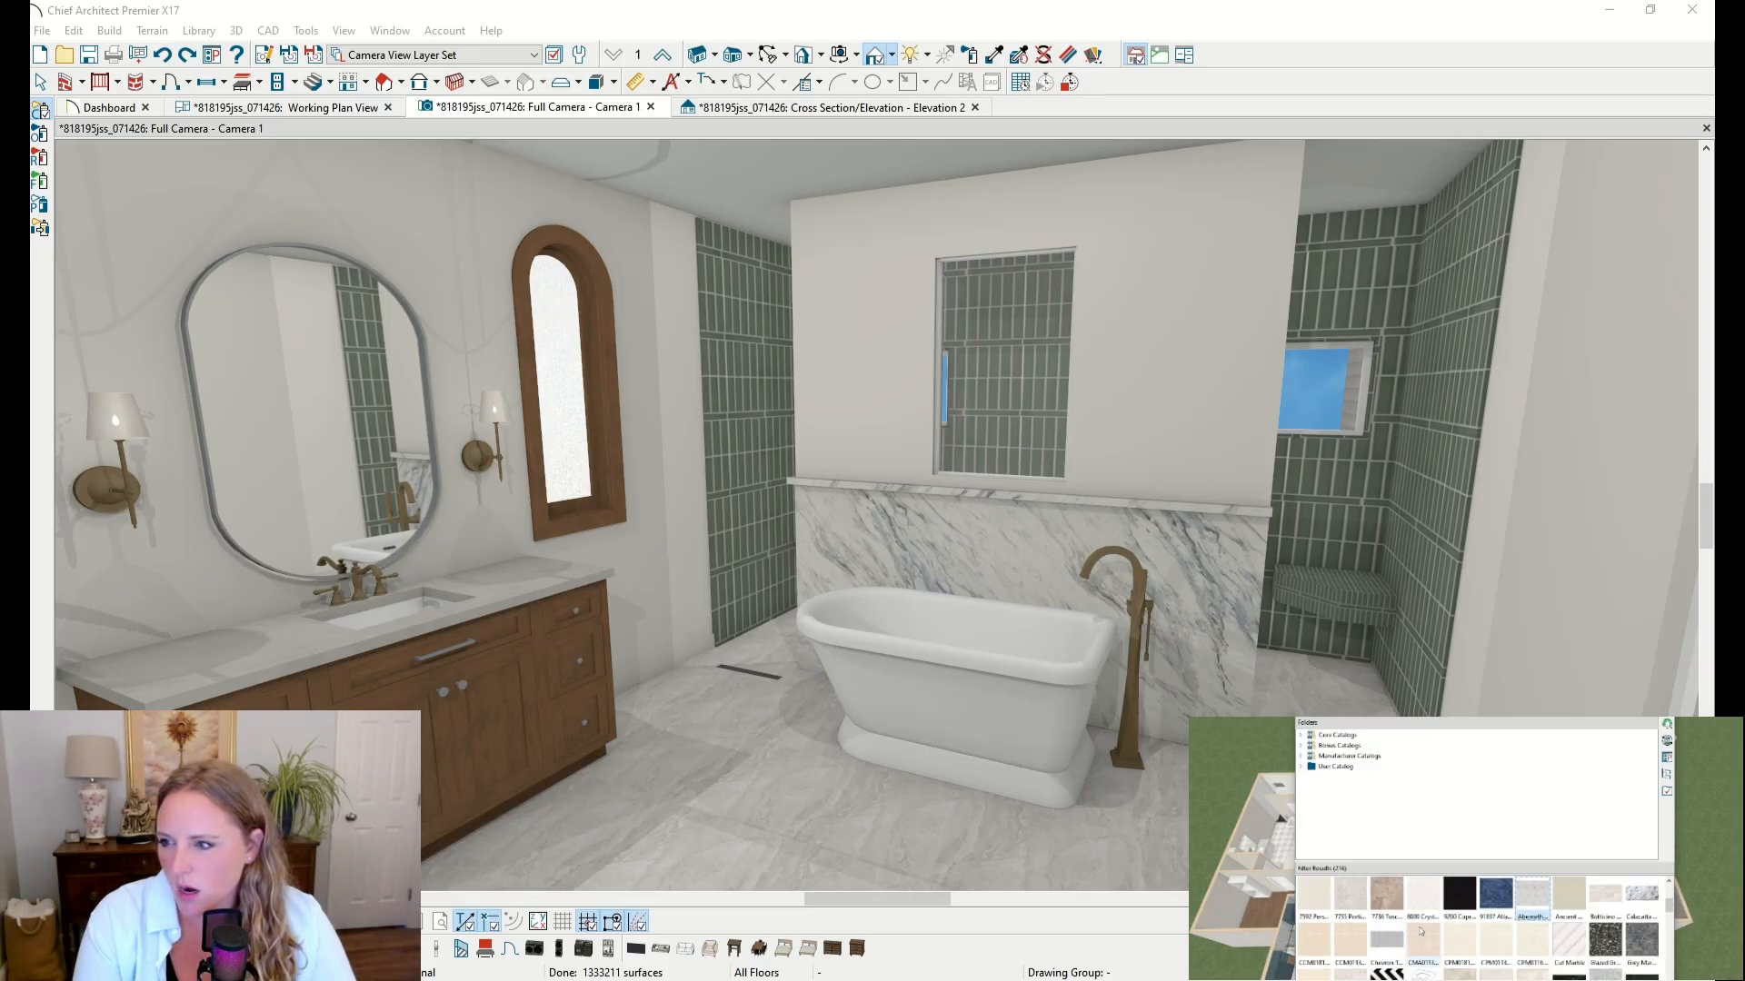
{"action": "left_click", "coordinate": [1351, 898]}
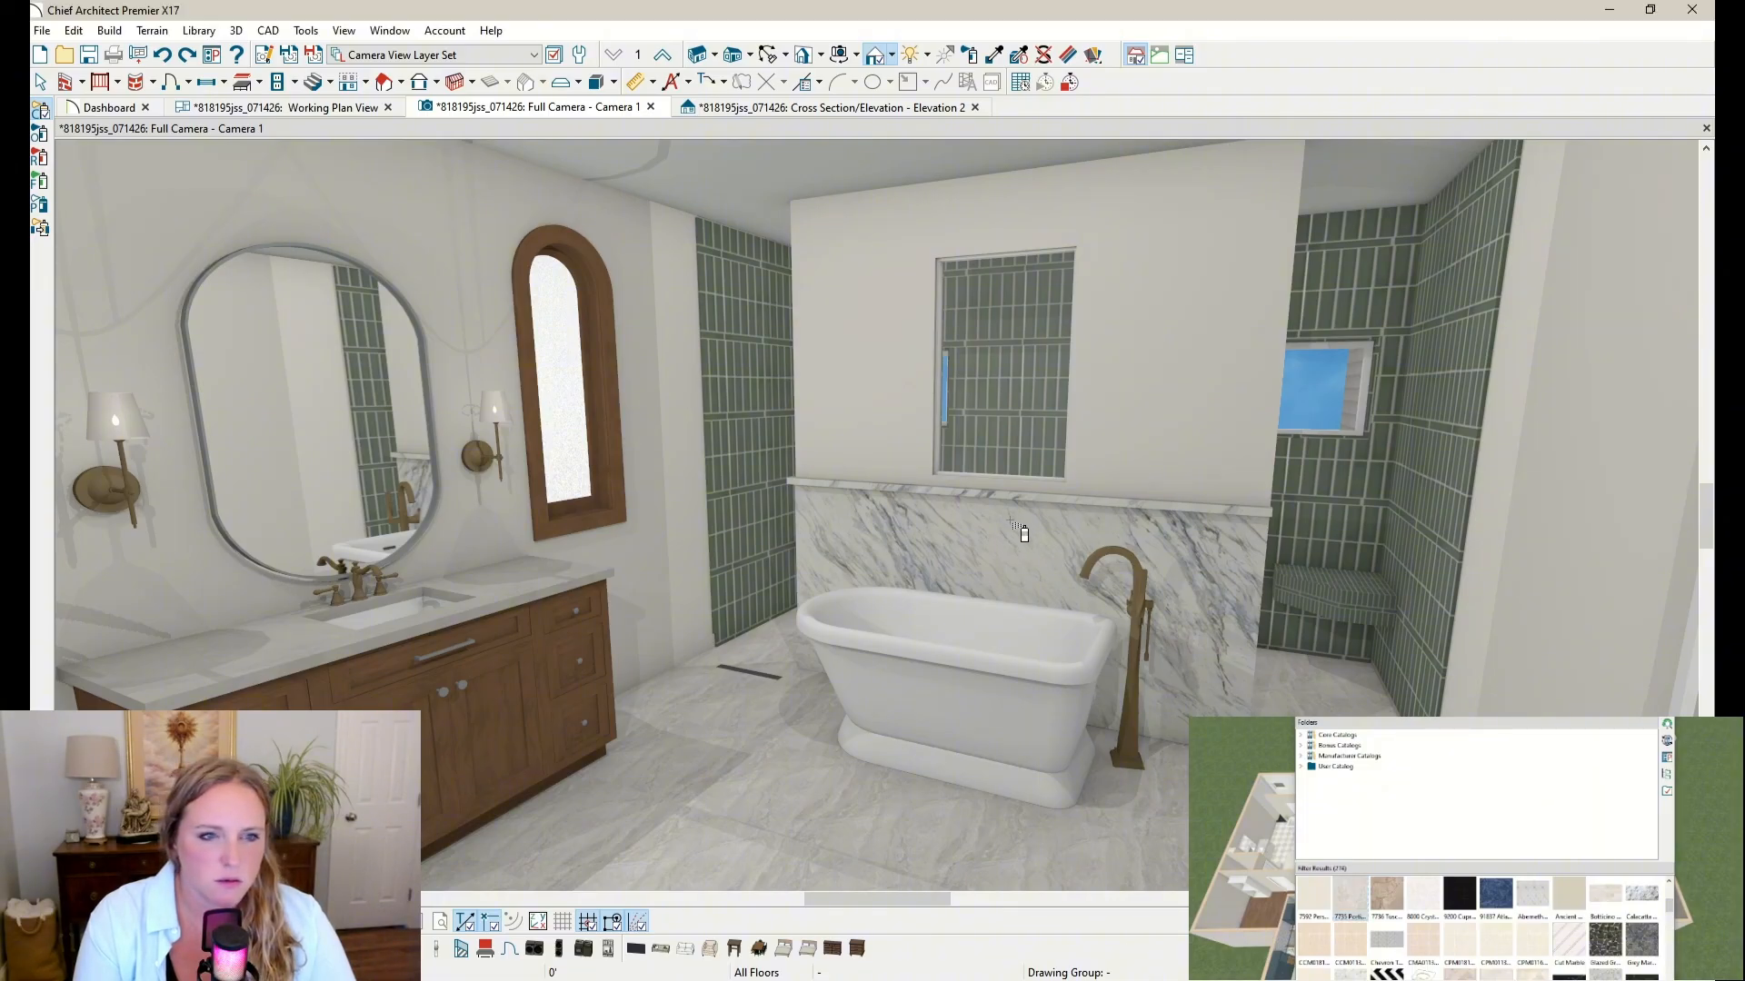
{"action": "left_click", "coordinate": [1018, 525]}
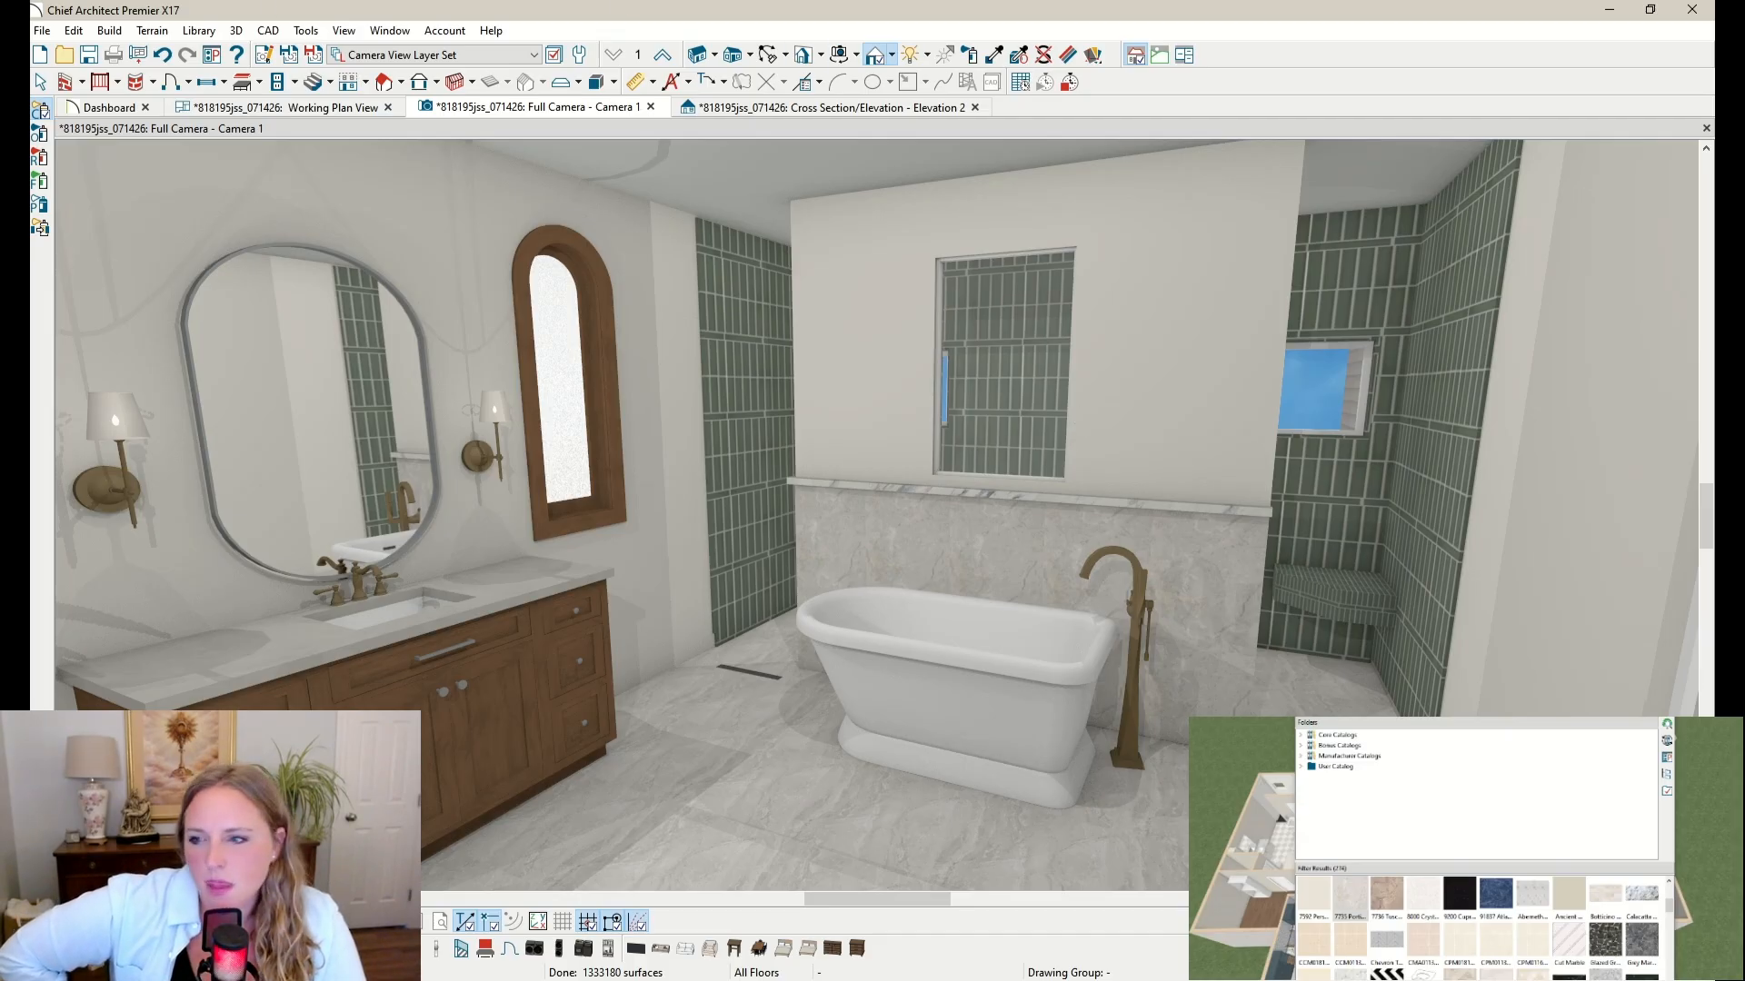
Step: Apply White Carrara Marble - WH to the wainscot and its cap rail and check the material's definition
{"action": "scroll", "coordinate": [1479, 922], "scroll_direction": "down", "scroll_amount": 1}
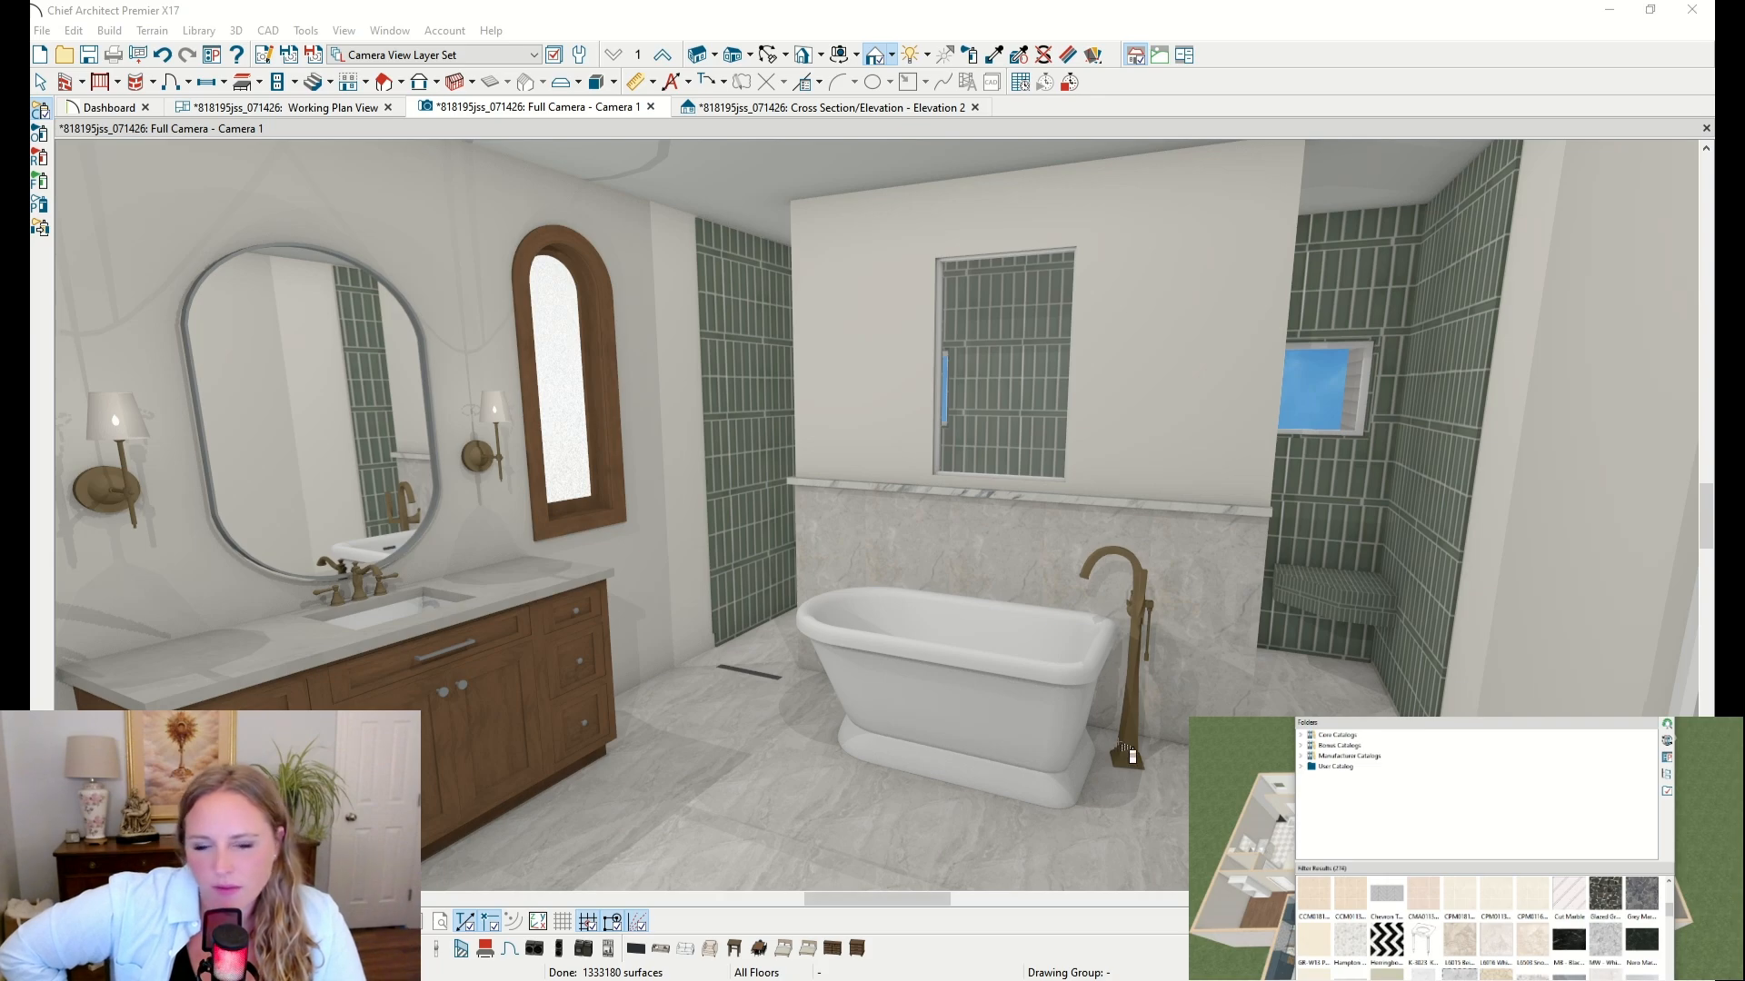
{"action": "left_click", "coordinate": [1057, 584]}
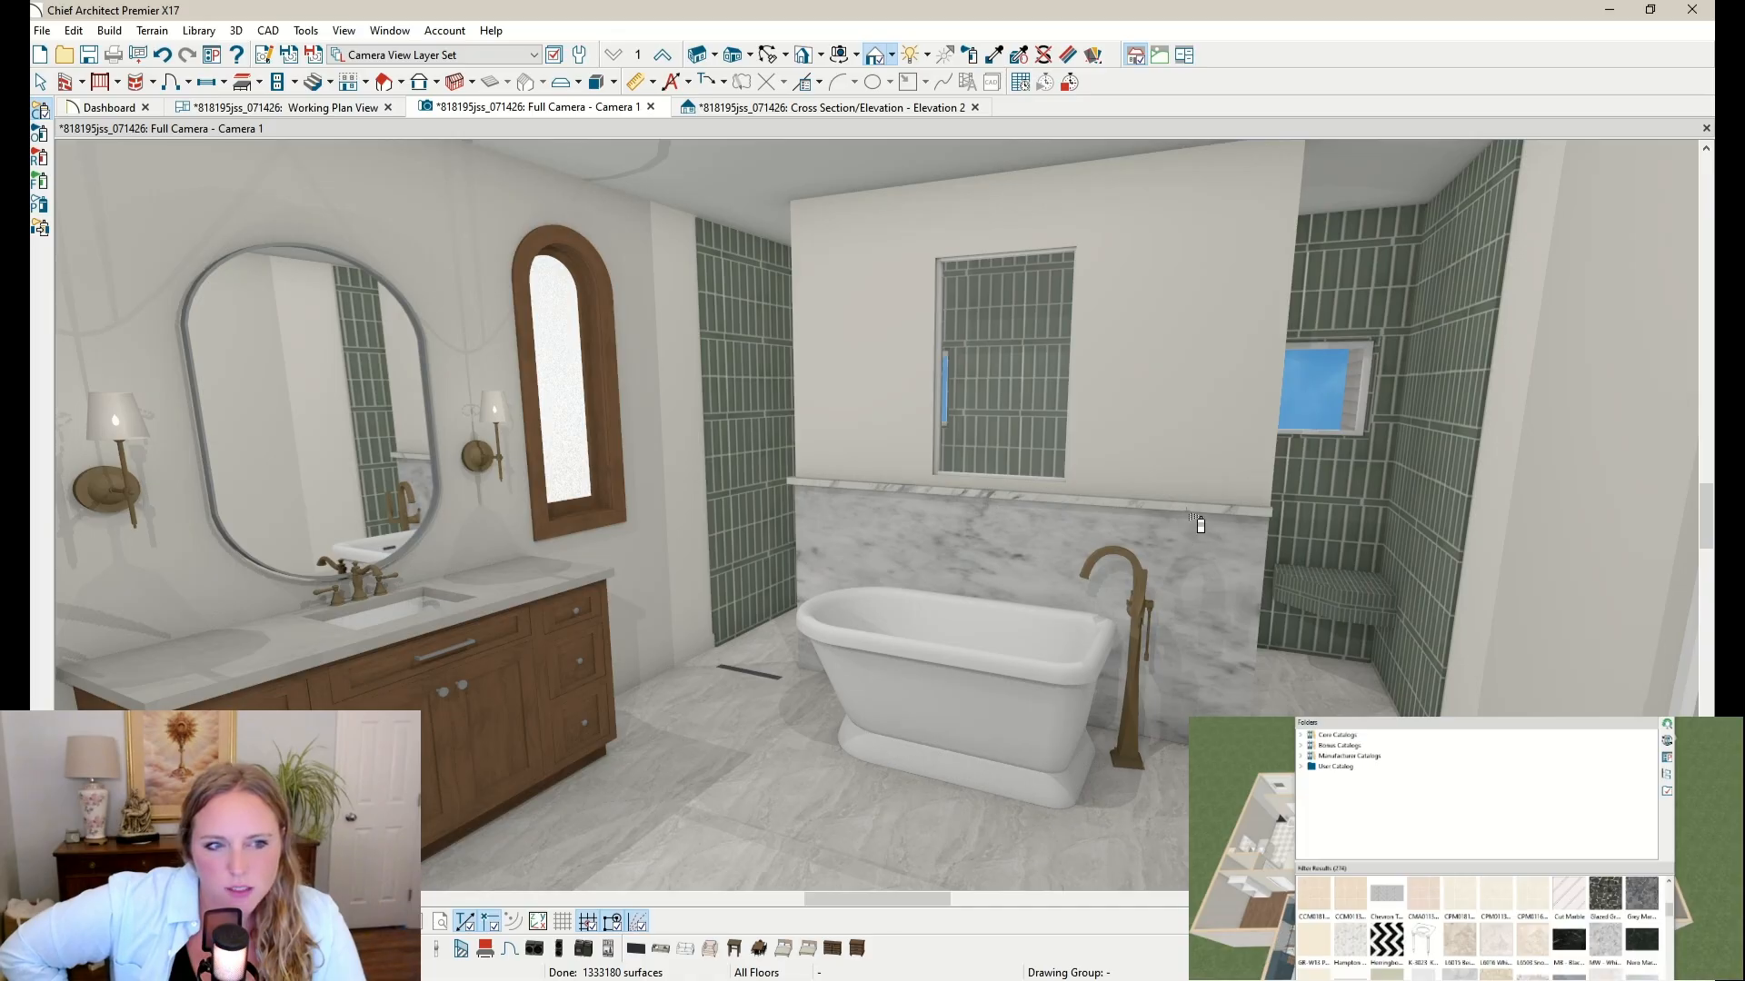
{"action": "left_click", "coordinate": [1069, 55]}
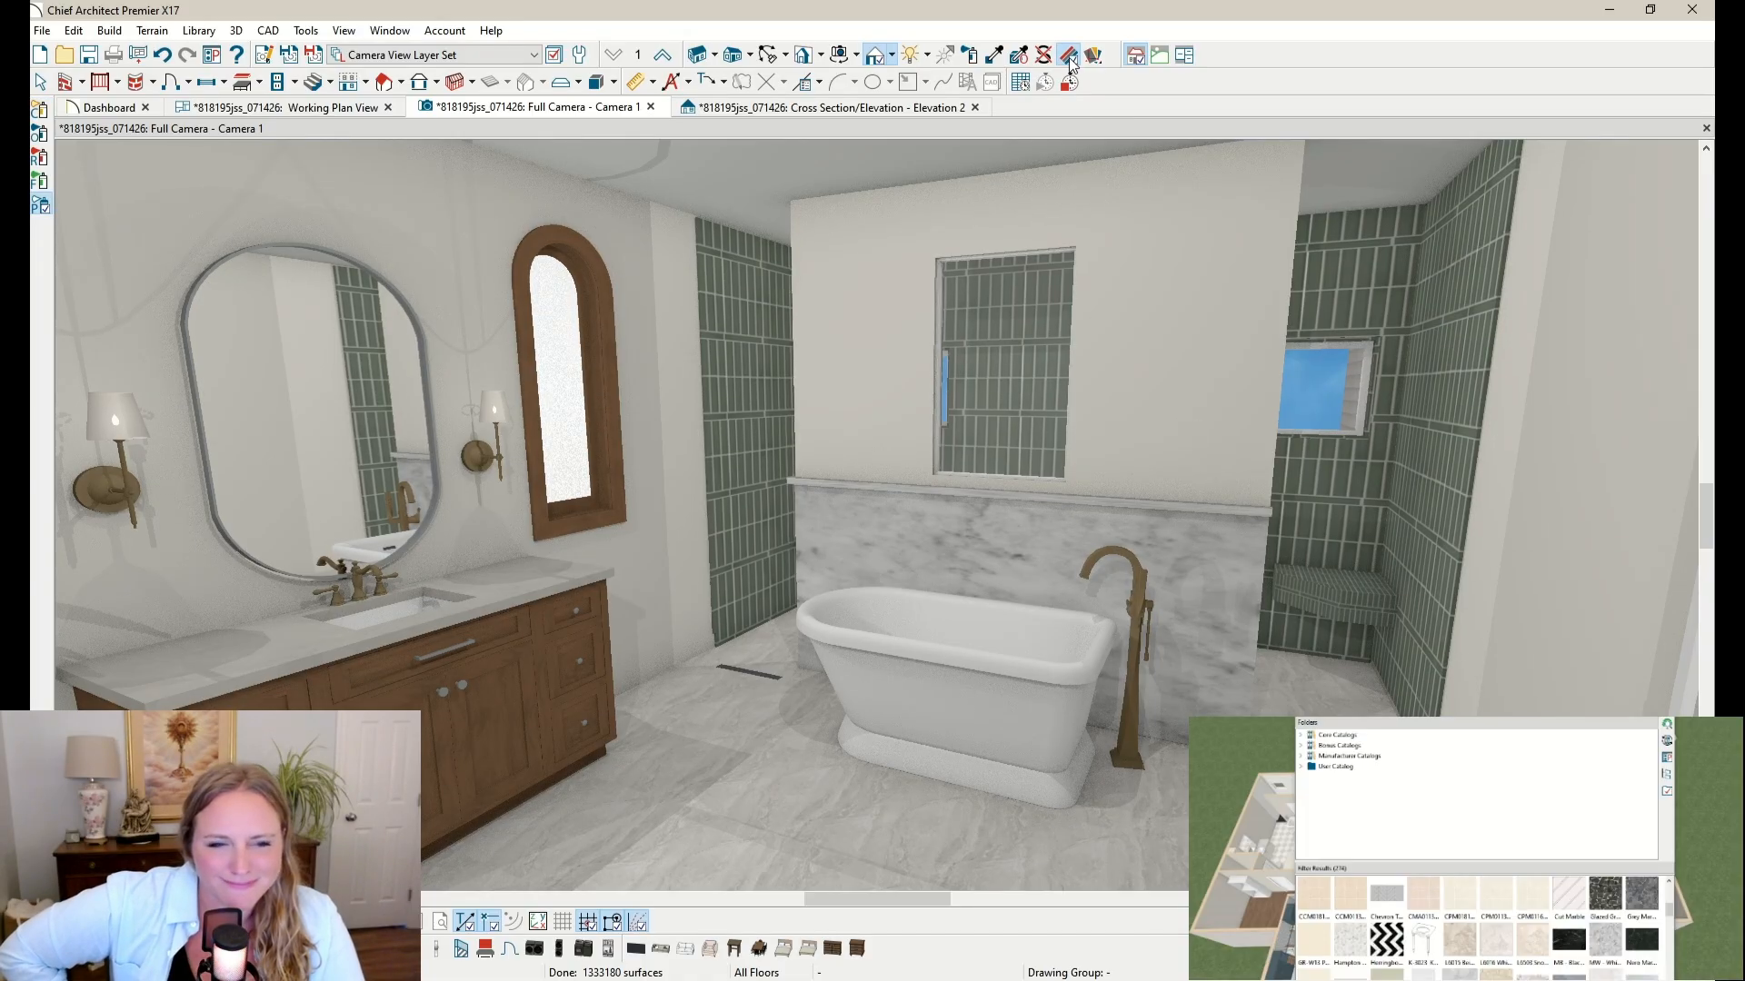
{"action": "left_click", "coordinate": [1018, 455]}
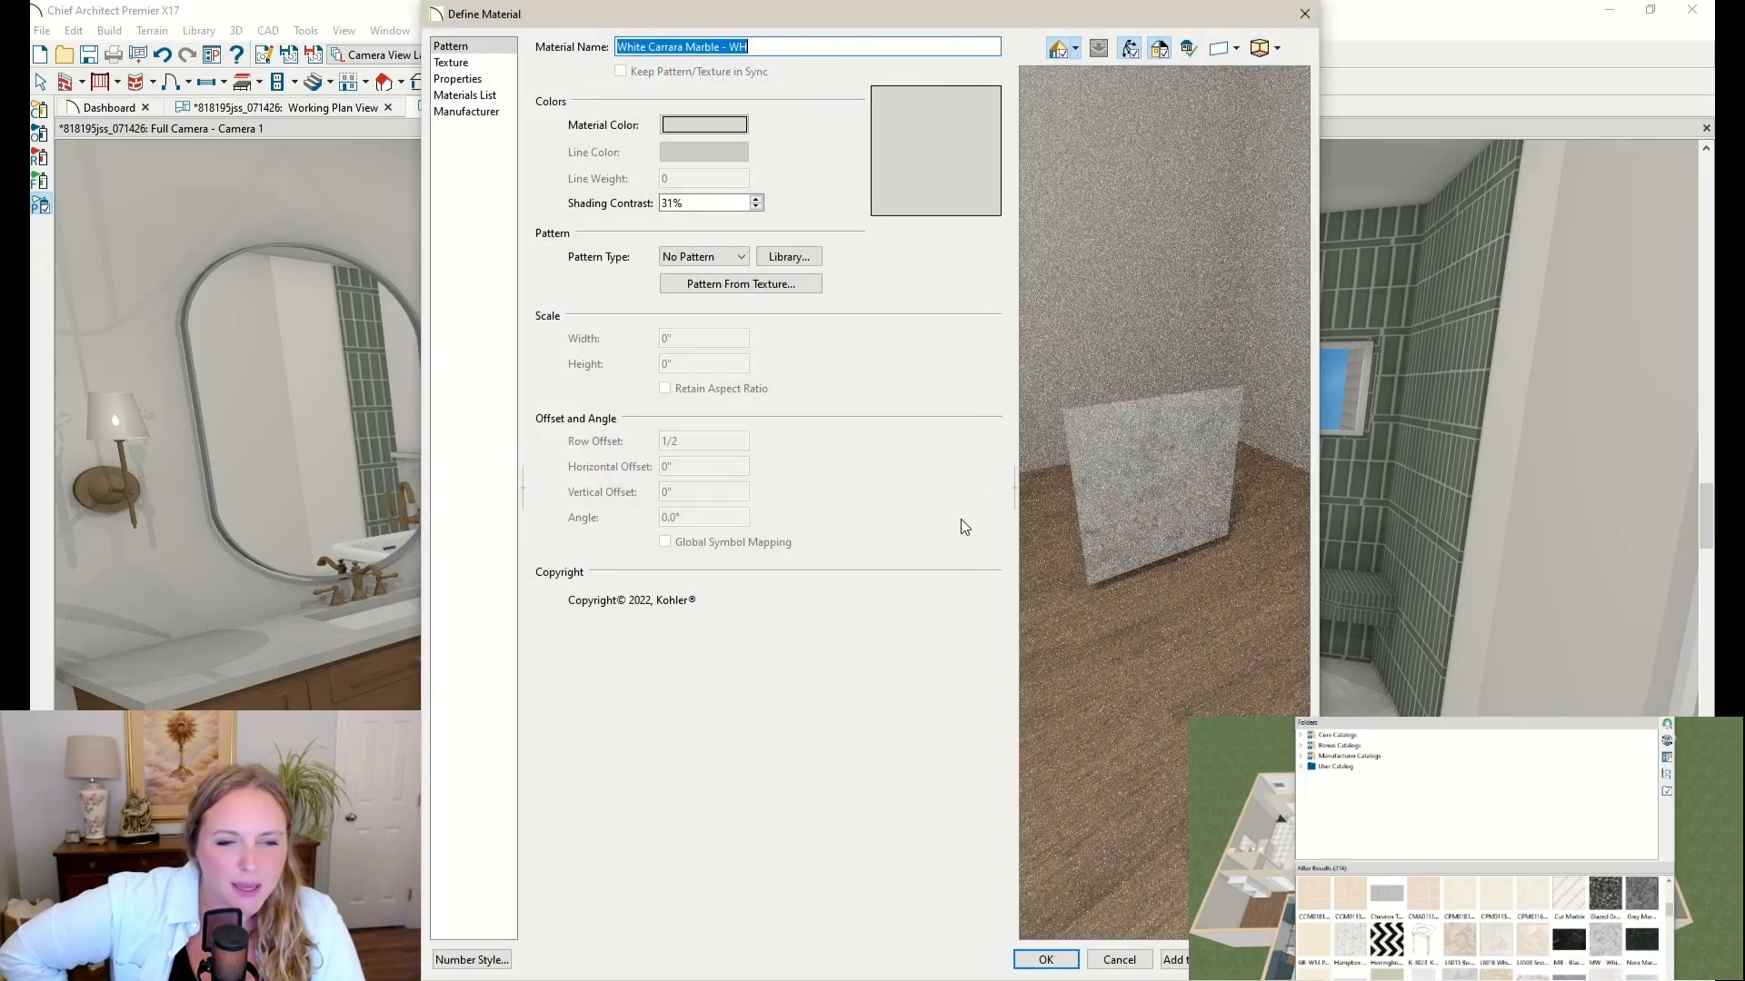
{"action": "left_click", "coordinate": [1304, 13]}
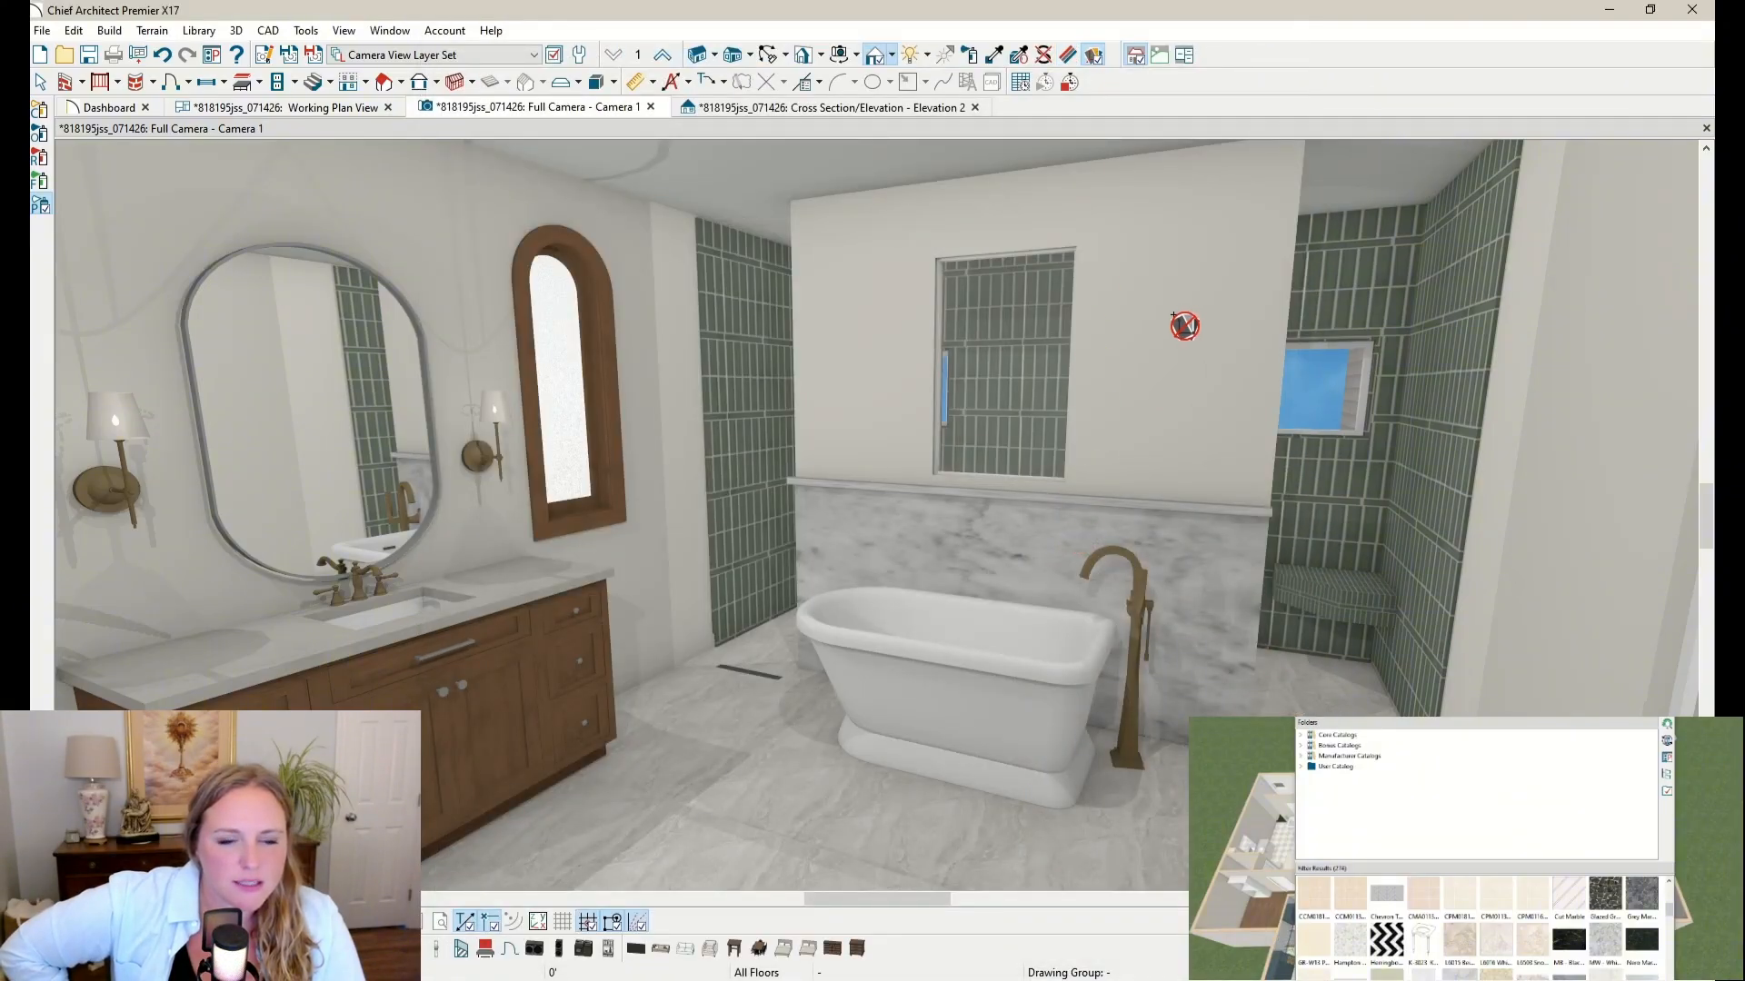
{"action": "left_click", "coordinate": [1069, 53]}
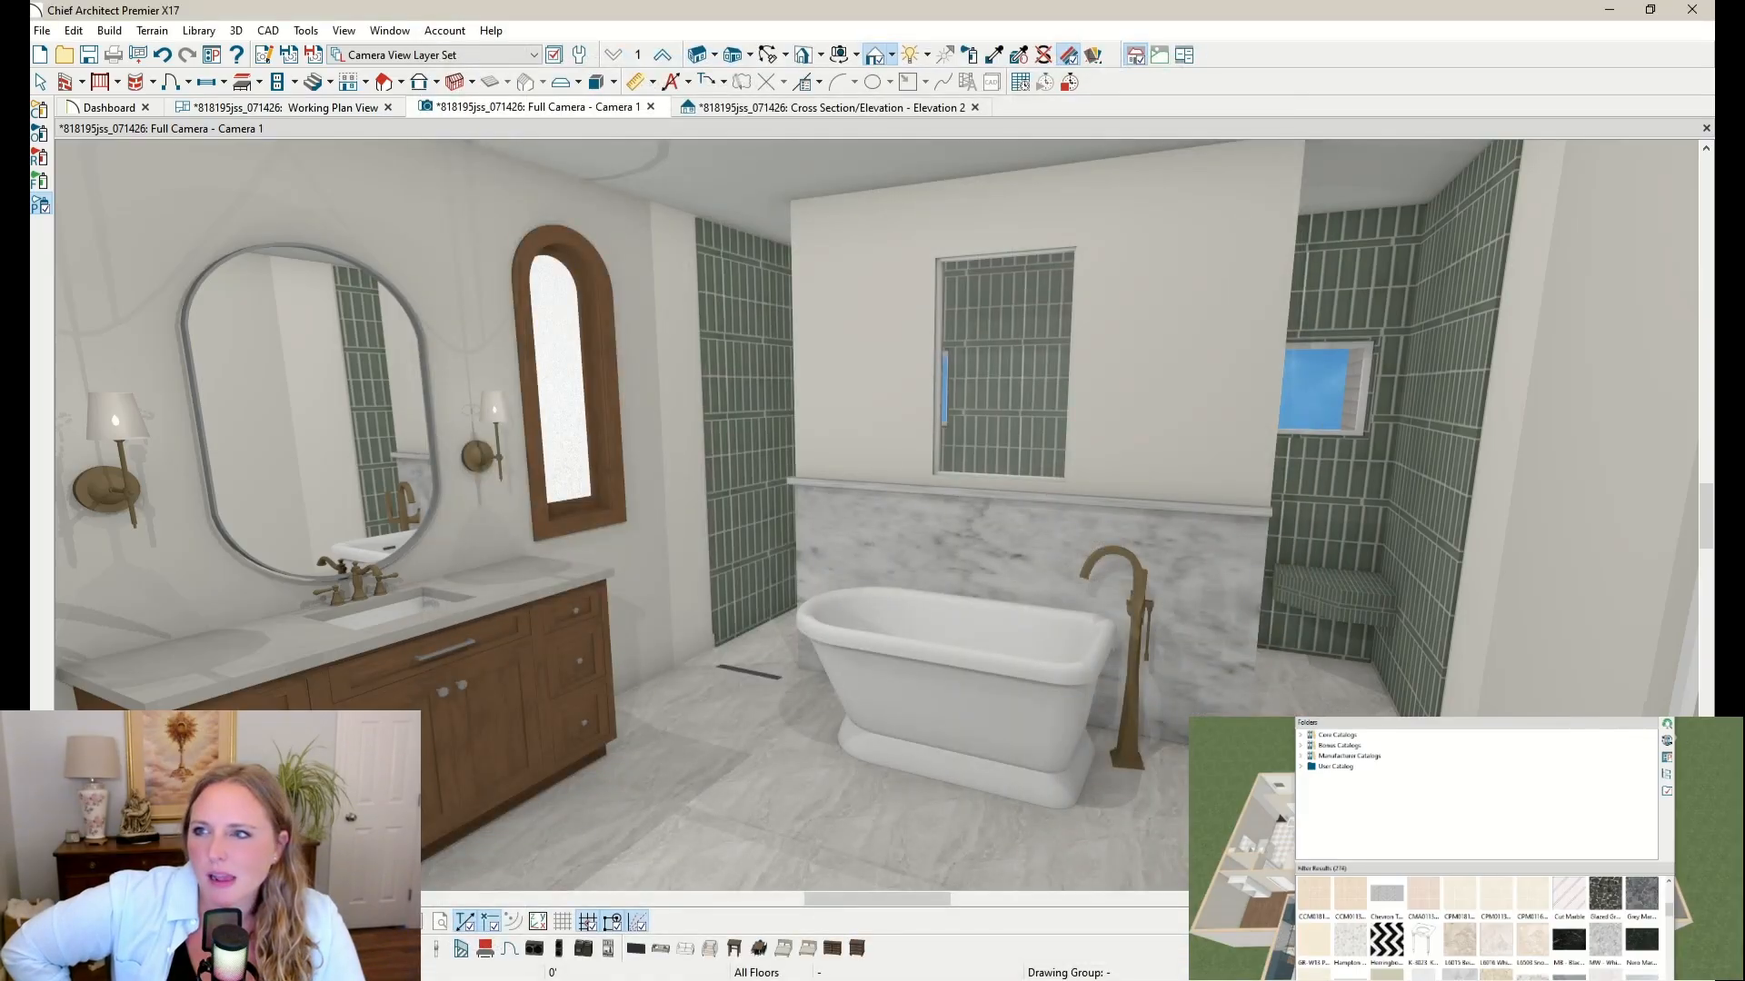
Step: Search the library for "dove white" and apply a matching paint color to all of the room's walls
{"action": "left_click_drag", "start_coordinate": [1514, 664], "coordinate": [1511, 730]}
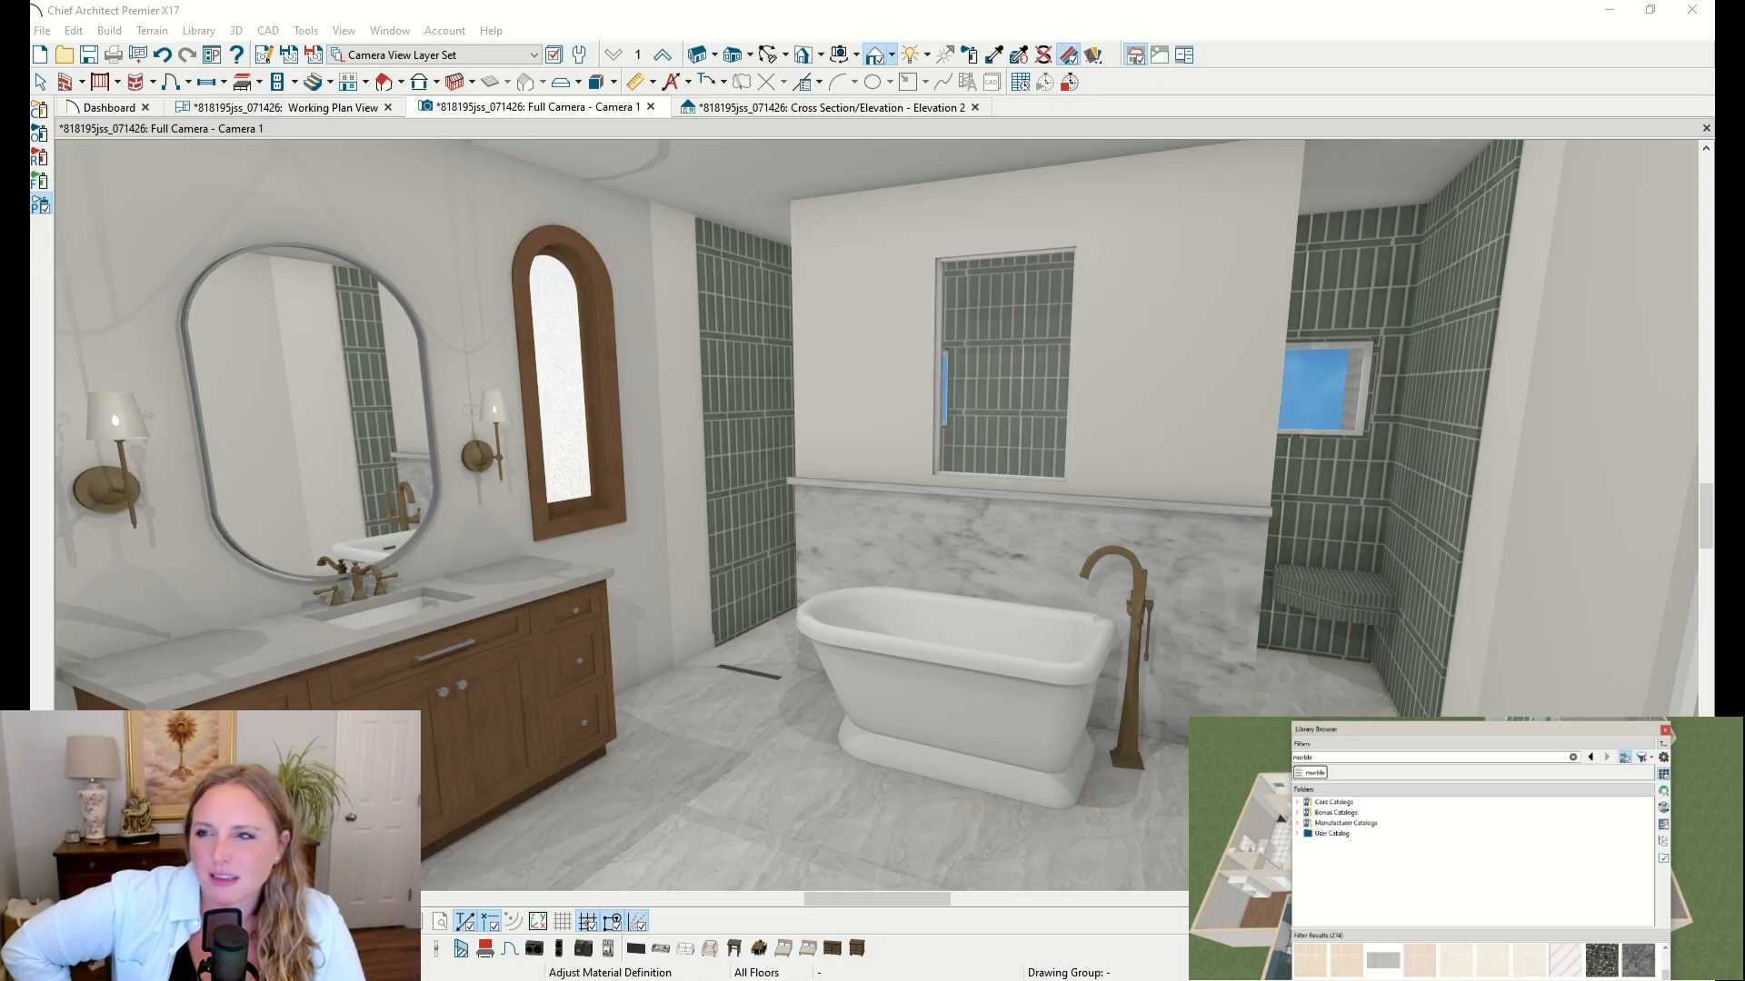
{"action": "left_click_drag", "start_coordinate": [1340, 758], "coordinate": [1190, 774]}
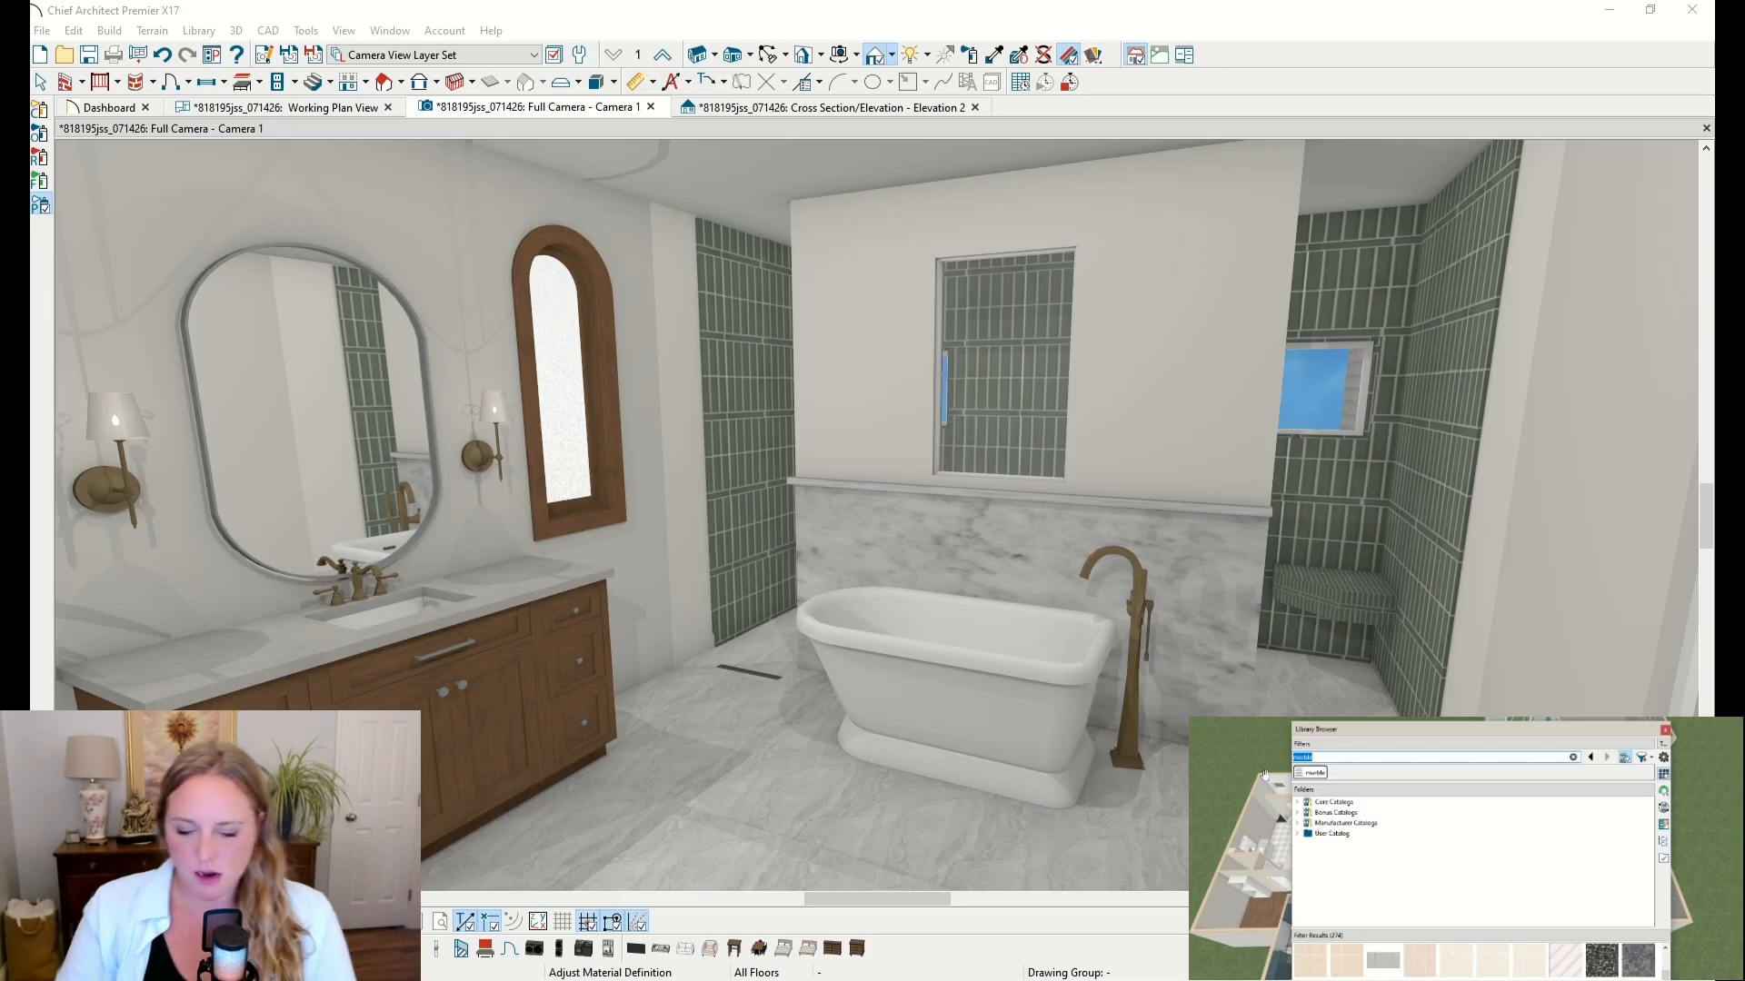
{"action": "type", "text": "dove white"}
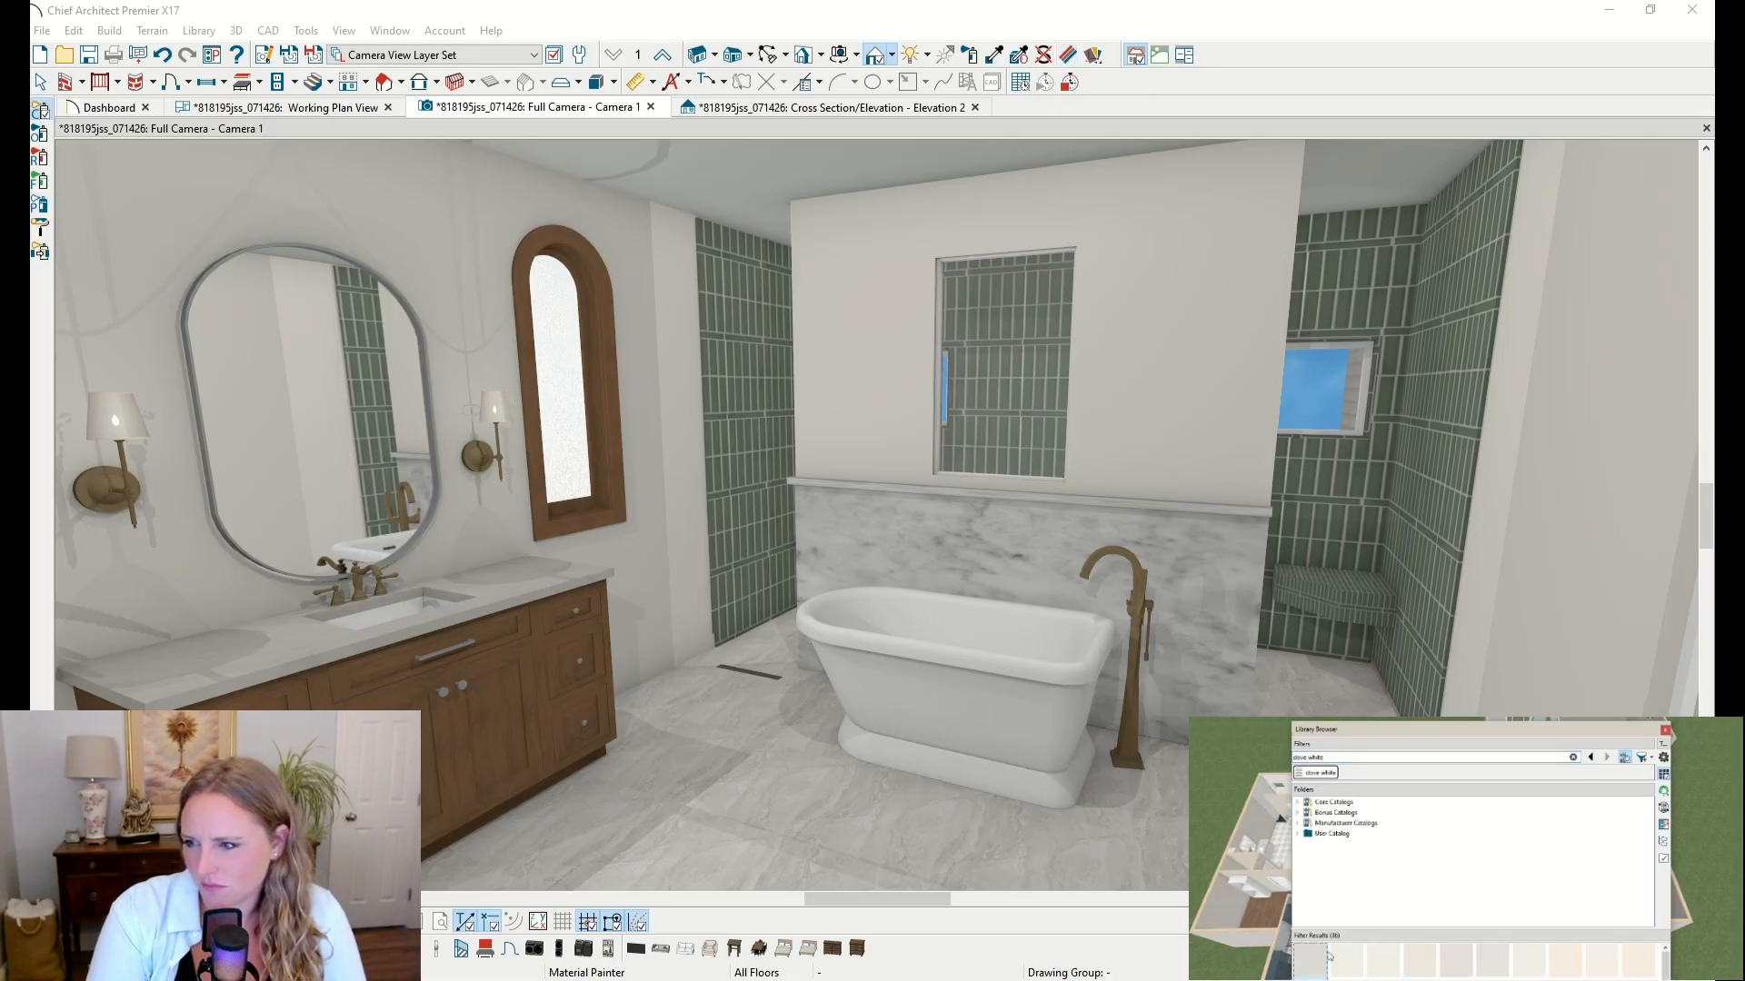
{"action": "left_click", "coordinate": [45, 162]}
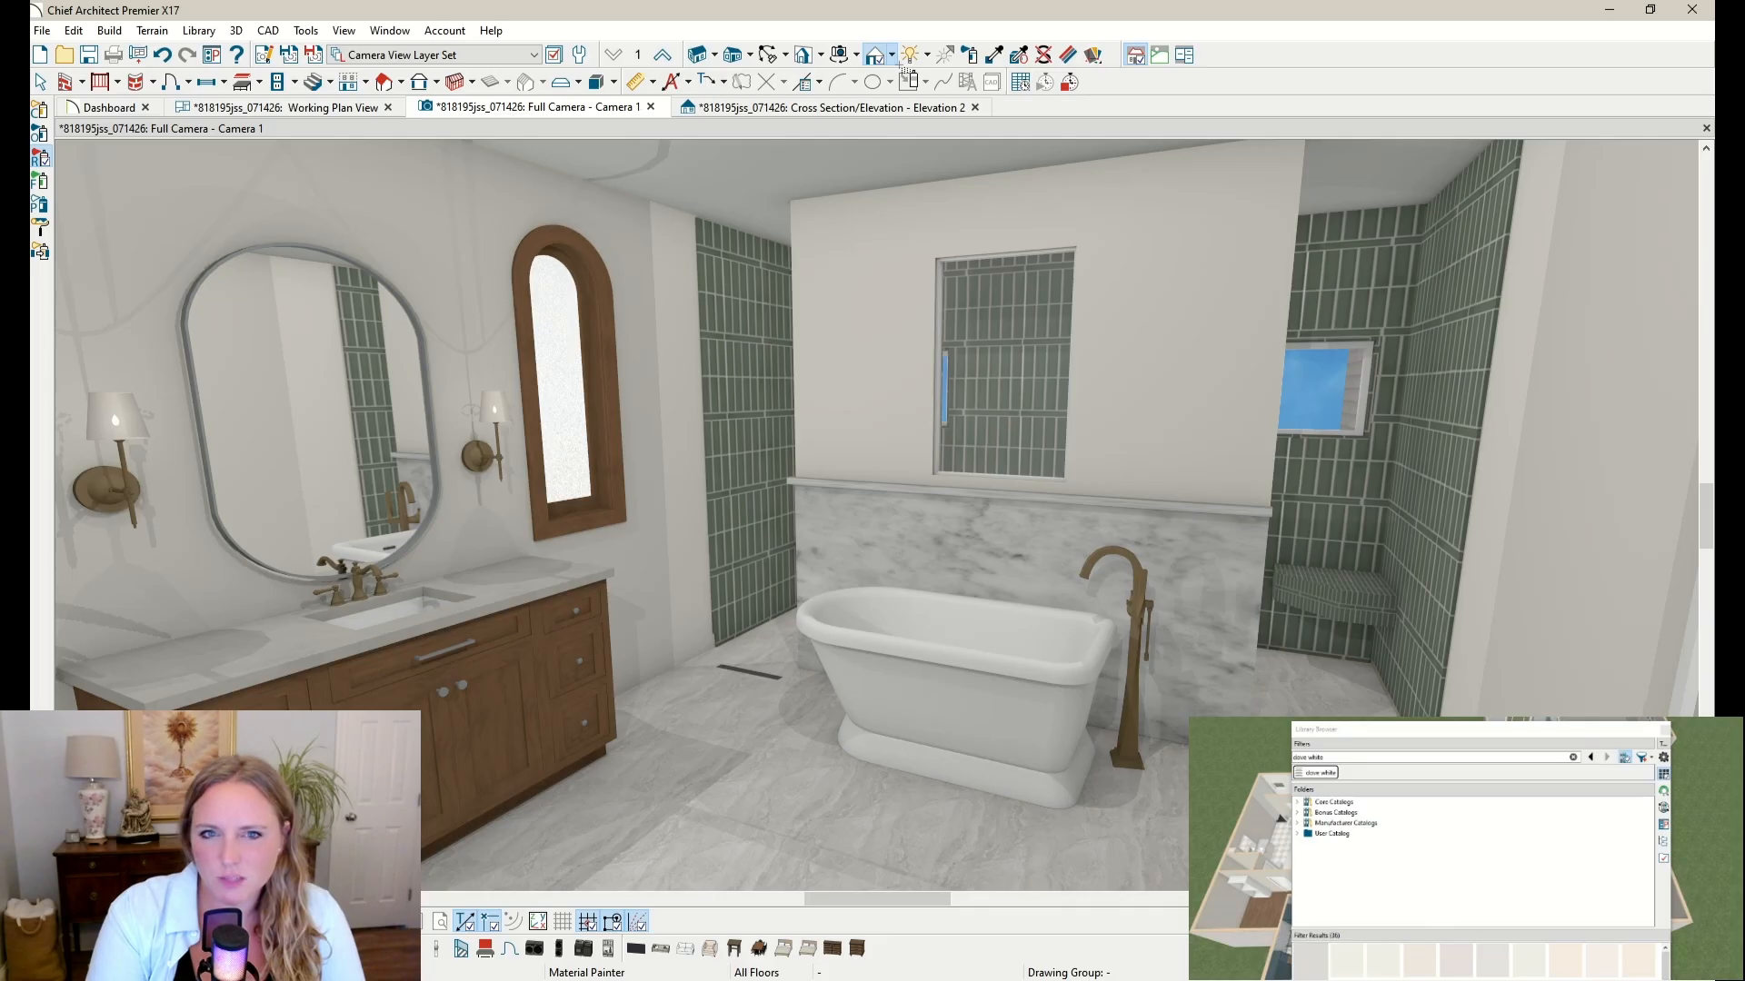
{"action": "left_click", "coordinate": [709, 353]}
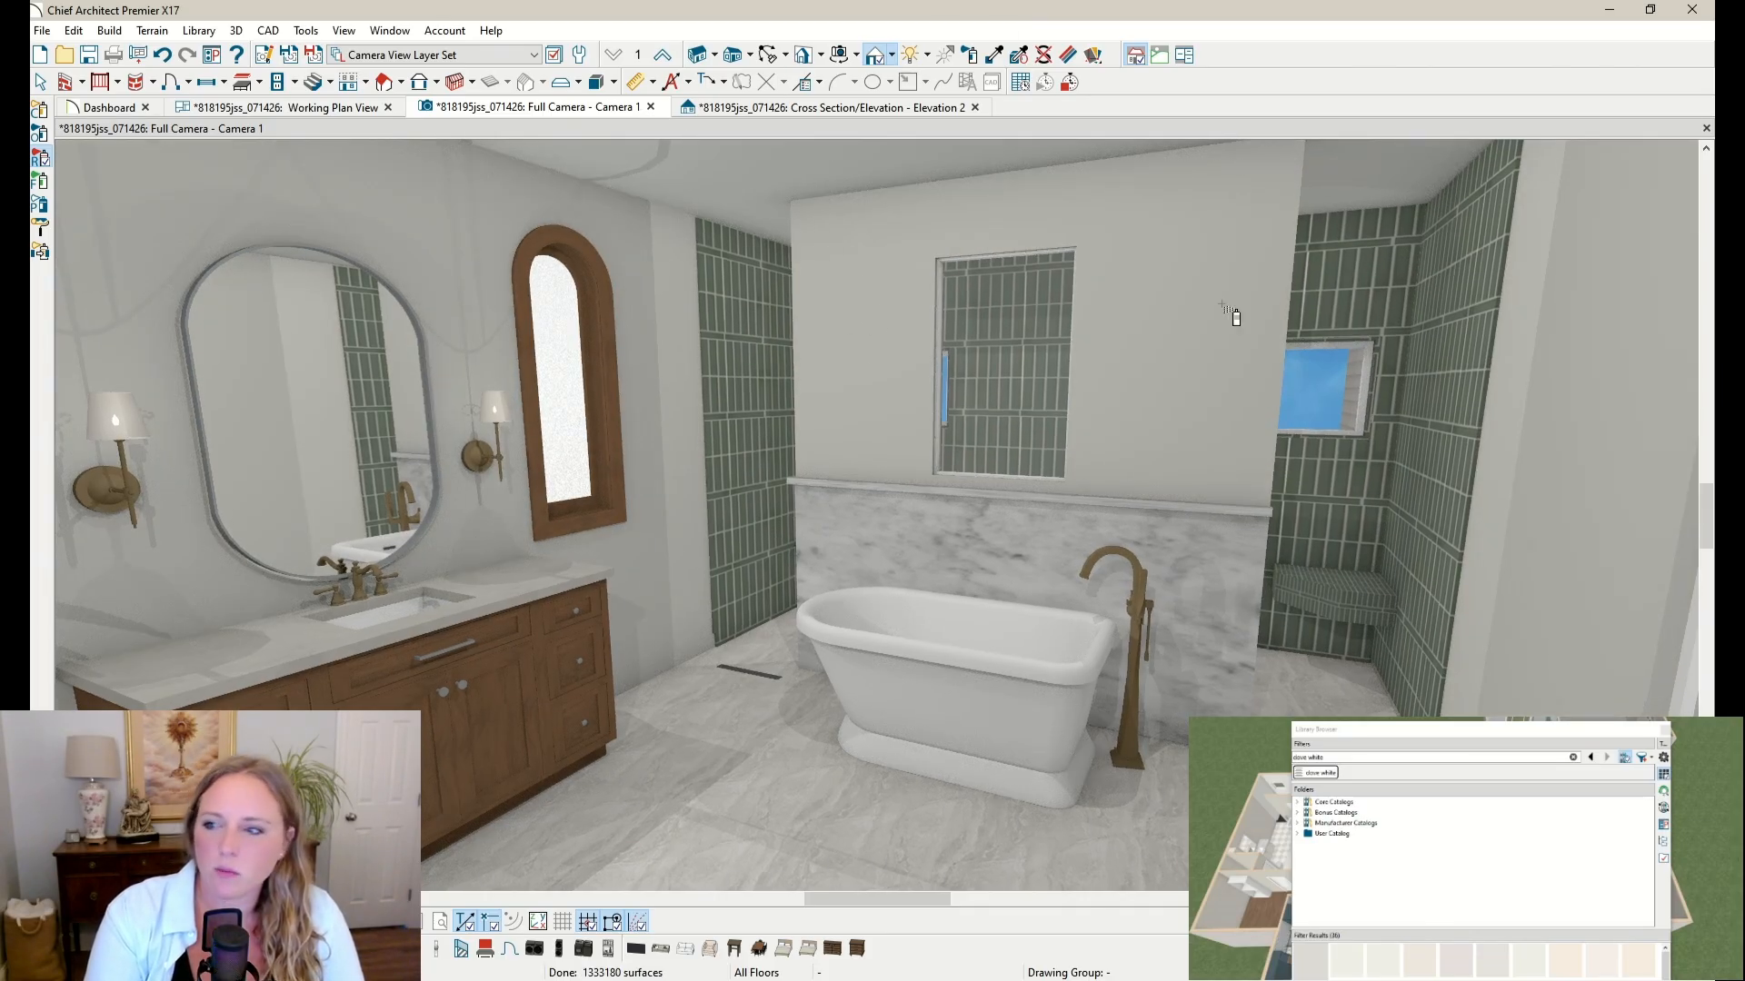
Step: Sample the bathroom floor's marble tile and apply it to the wainscot behind the tub
{"action": "left_click", "coordinate": [1004, 57]}
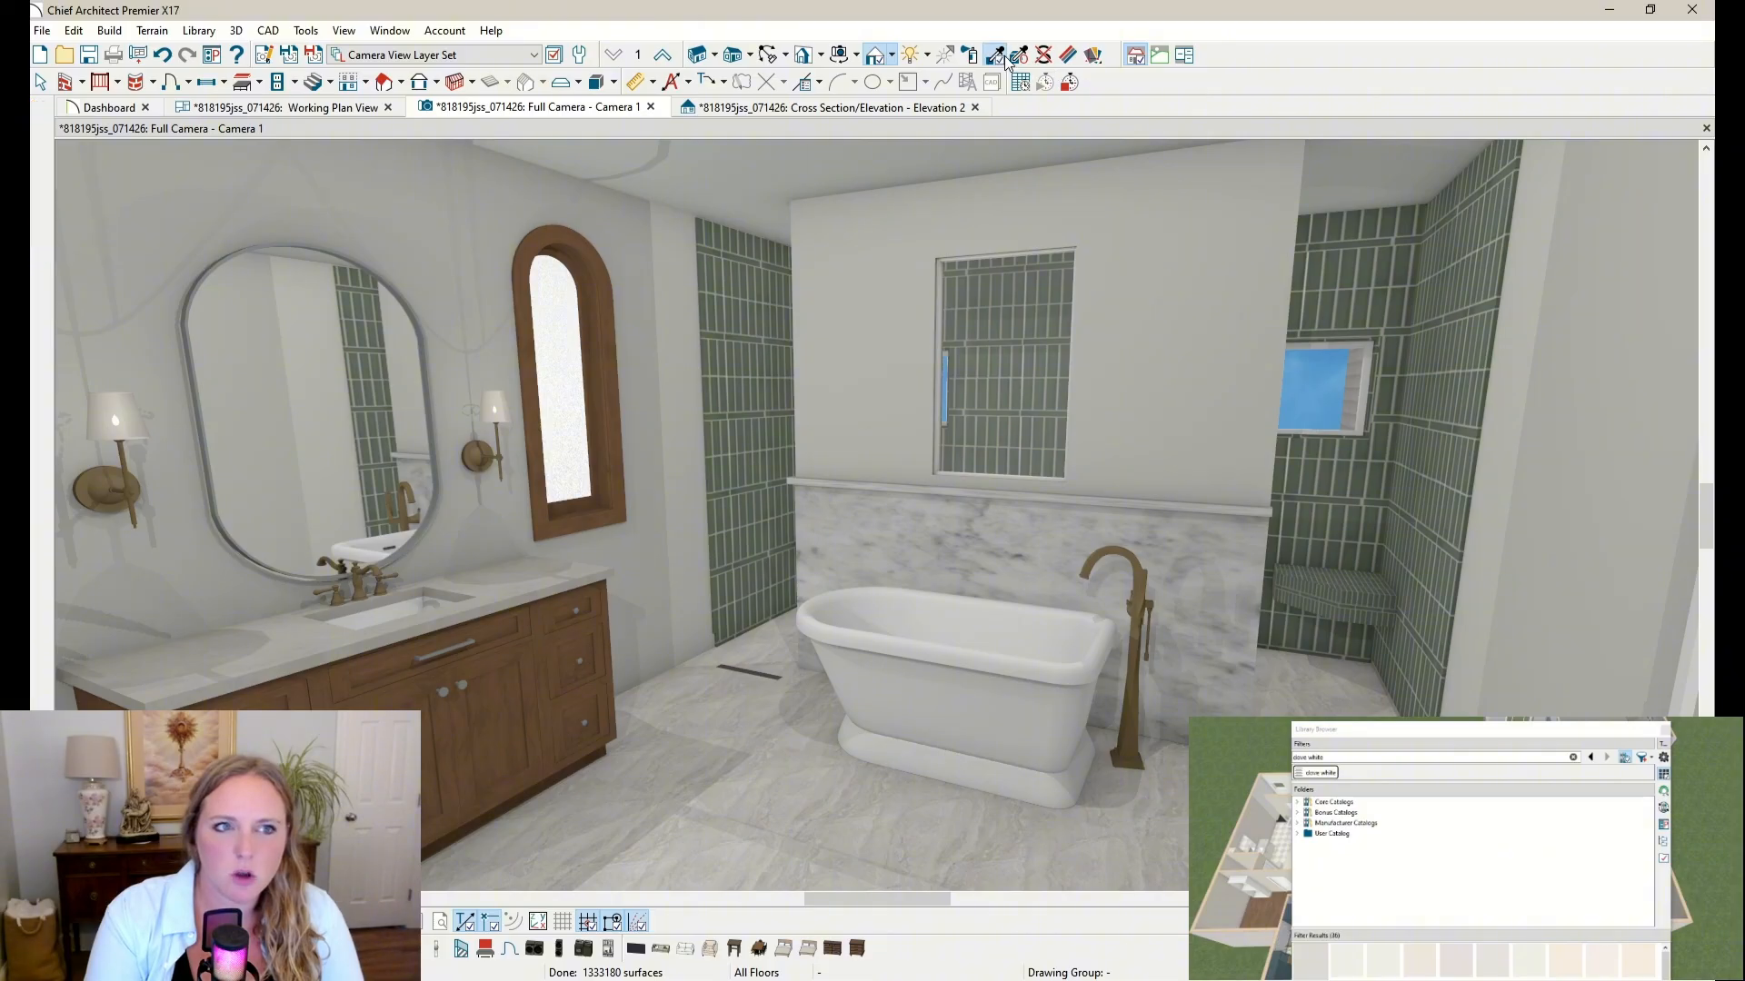
{"action": "left_click", "coordinate": [777, 812]}
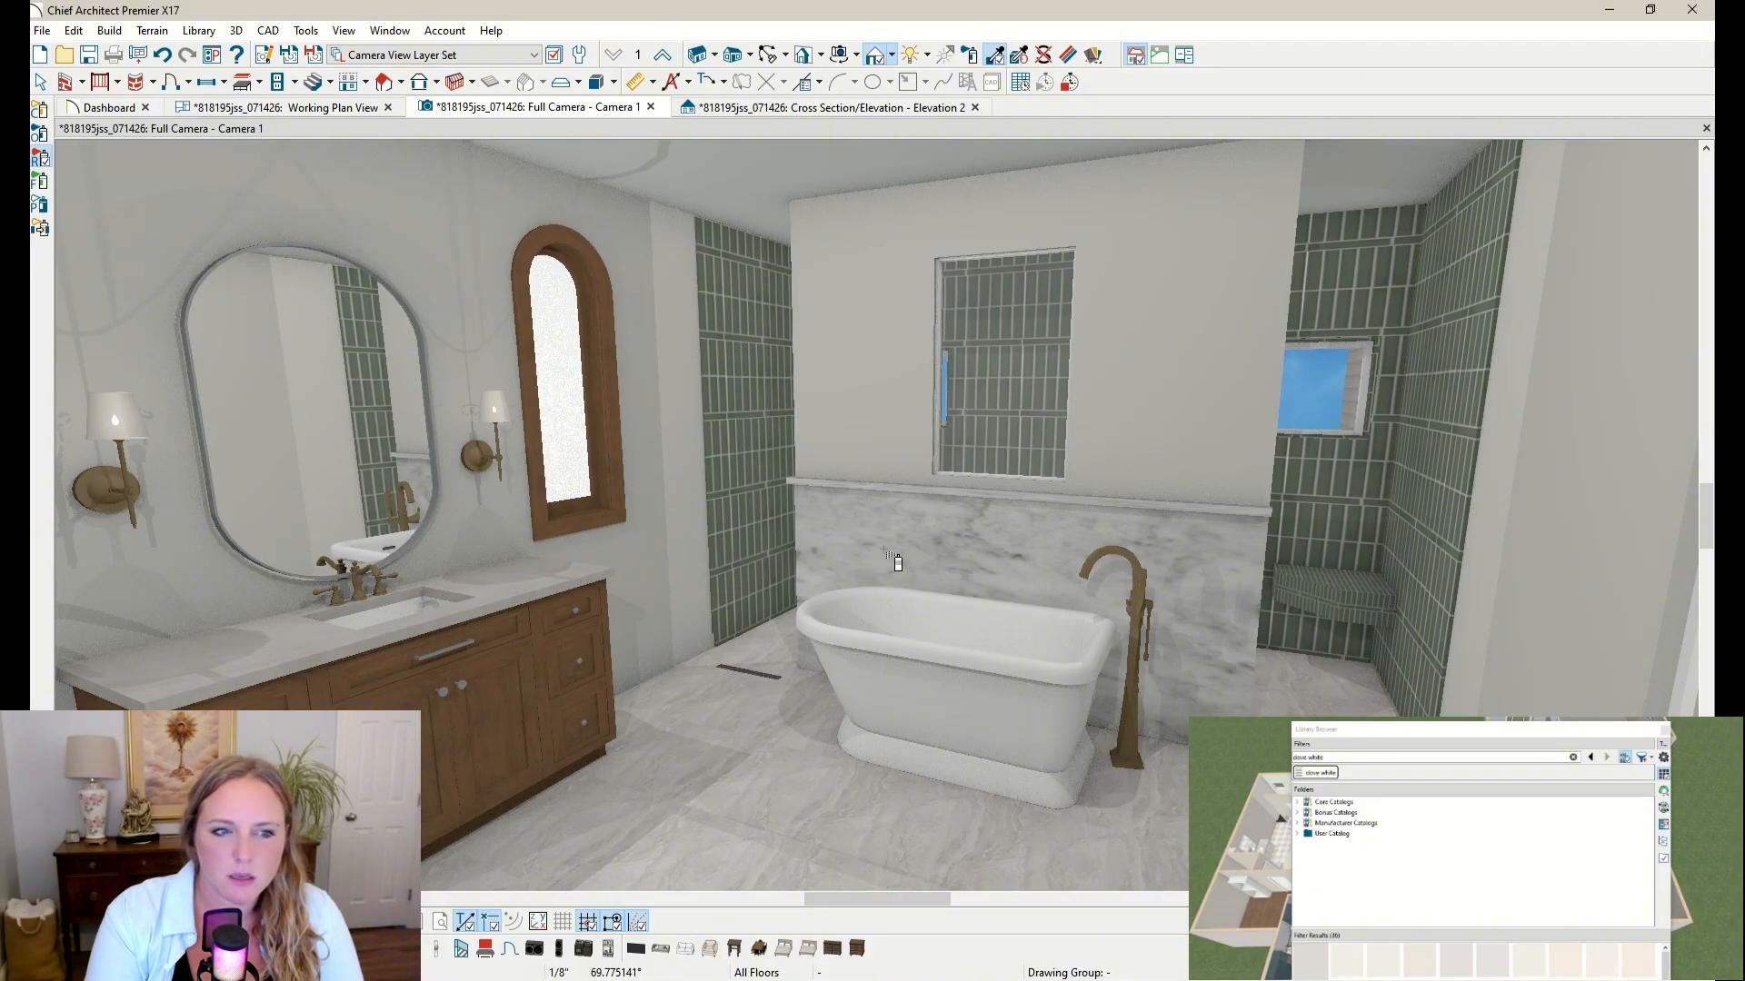
{"action": "left_click", "coordinate": [893, 558]}
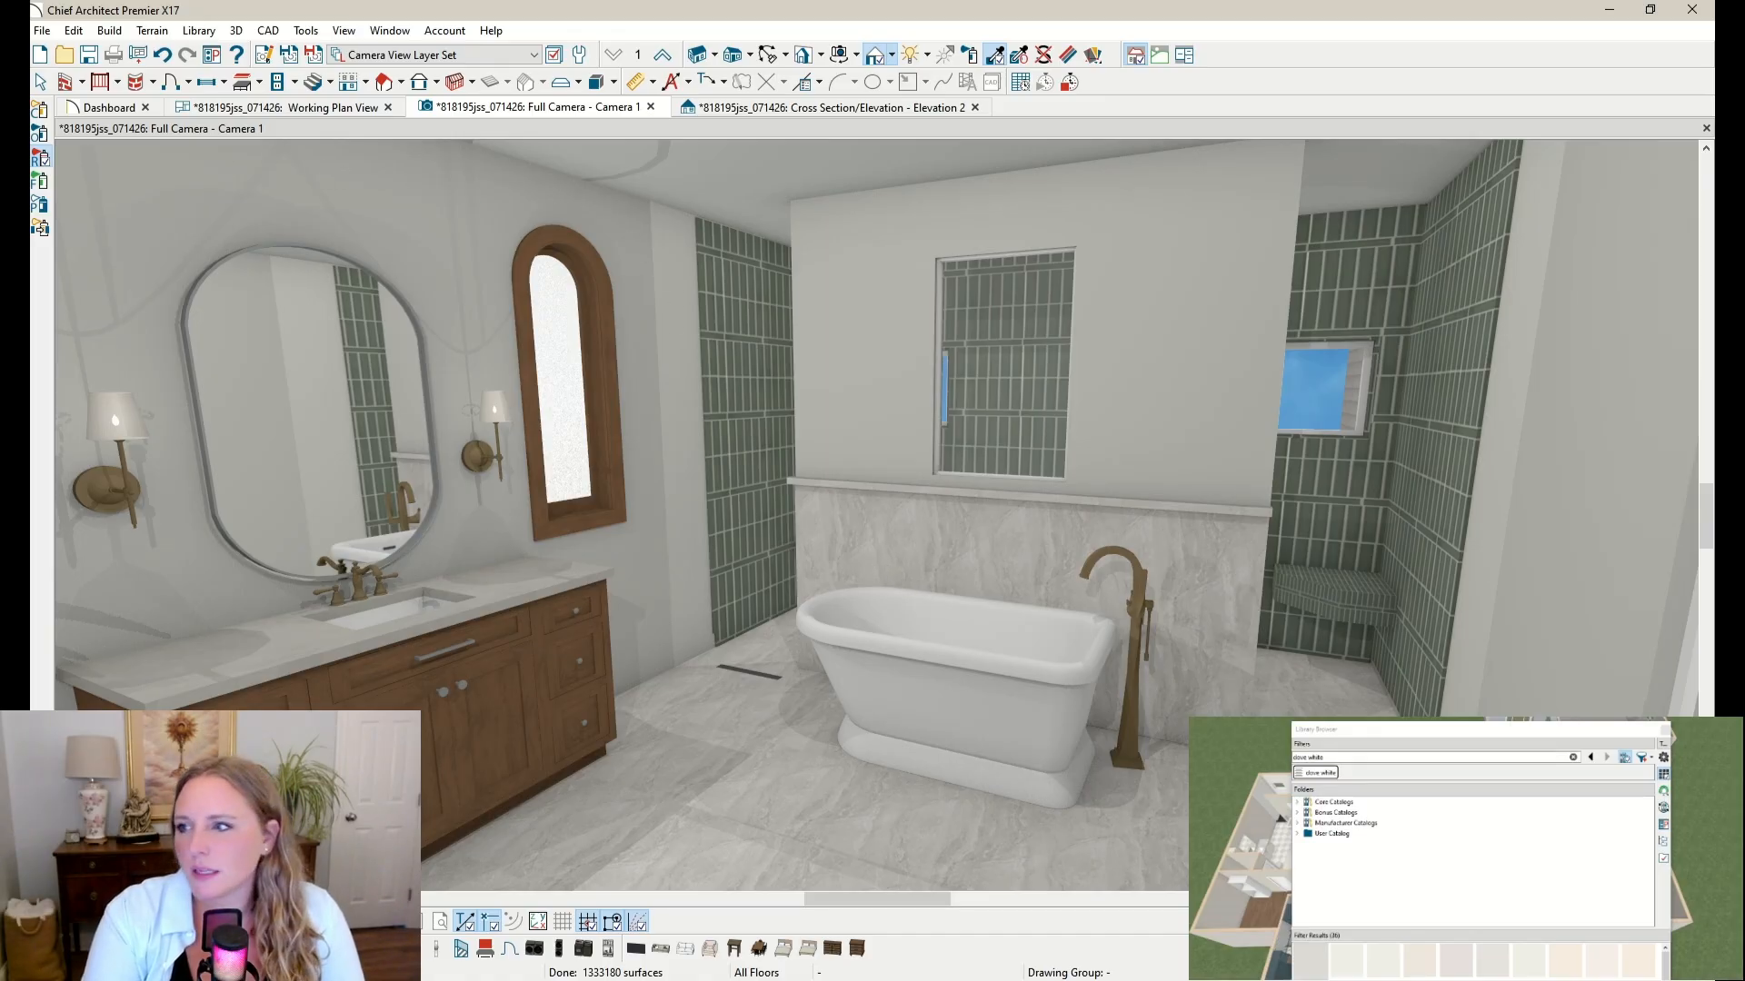
Step: Search the library for "wallpaper" and limit the material painter to single components
{"action": "left_click_drag", "start_coordinate": [1336, 757], "coordinate": [1197, 751]}
{"action": "type", "text": "wallpaper"}
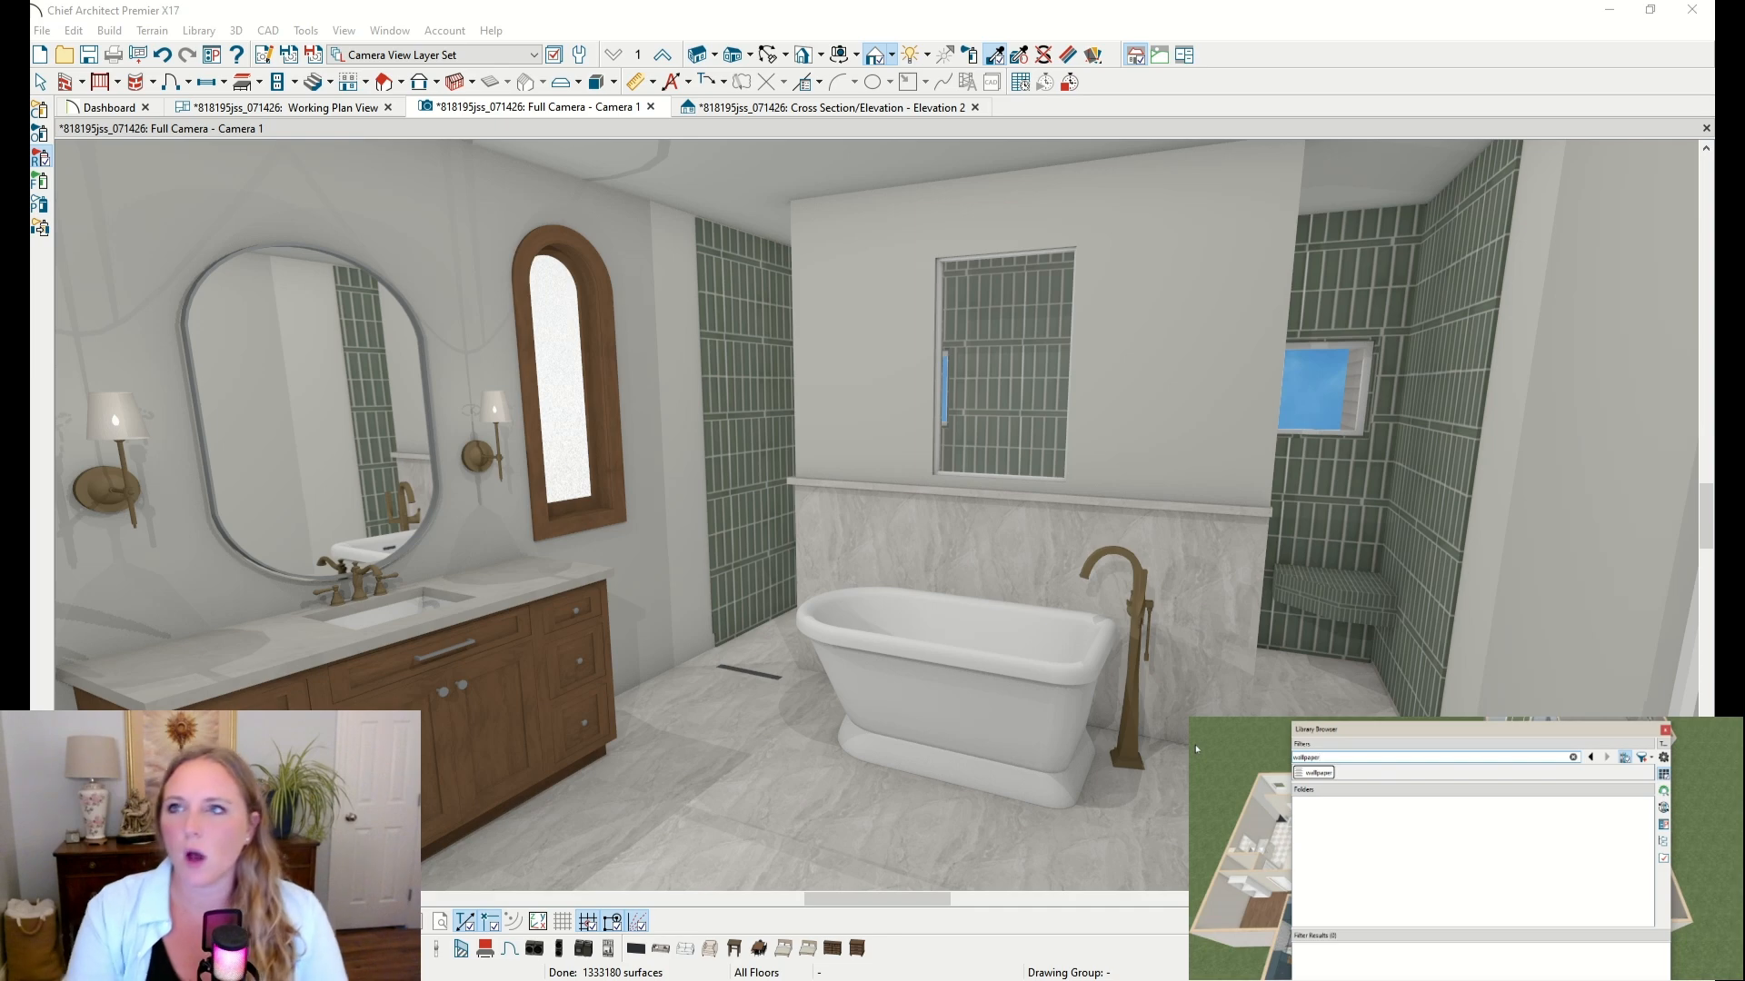
{"action": "key", "text": "Return"}
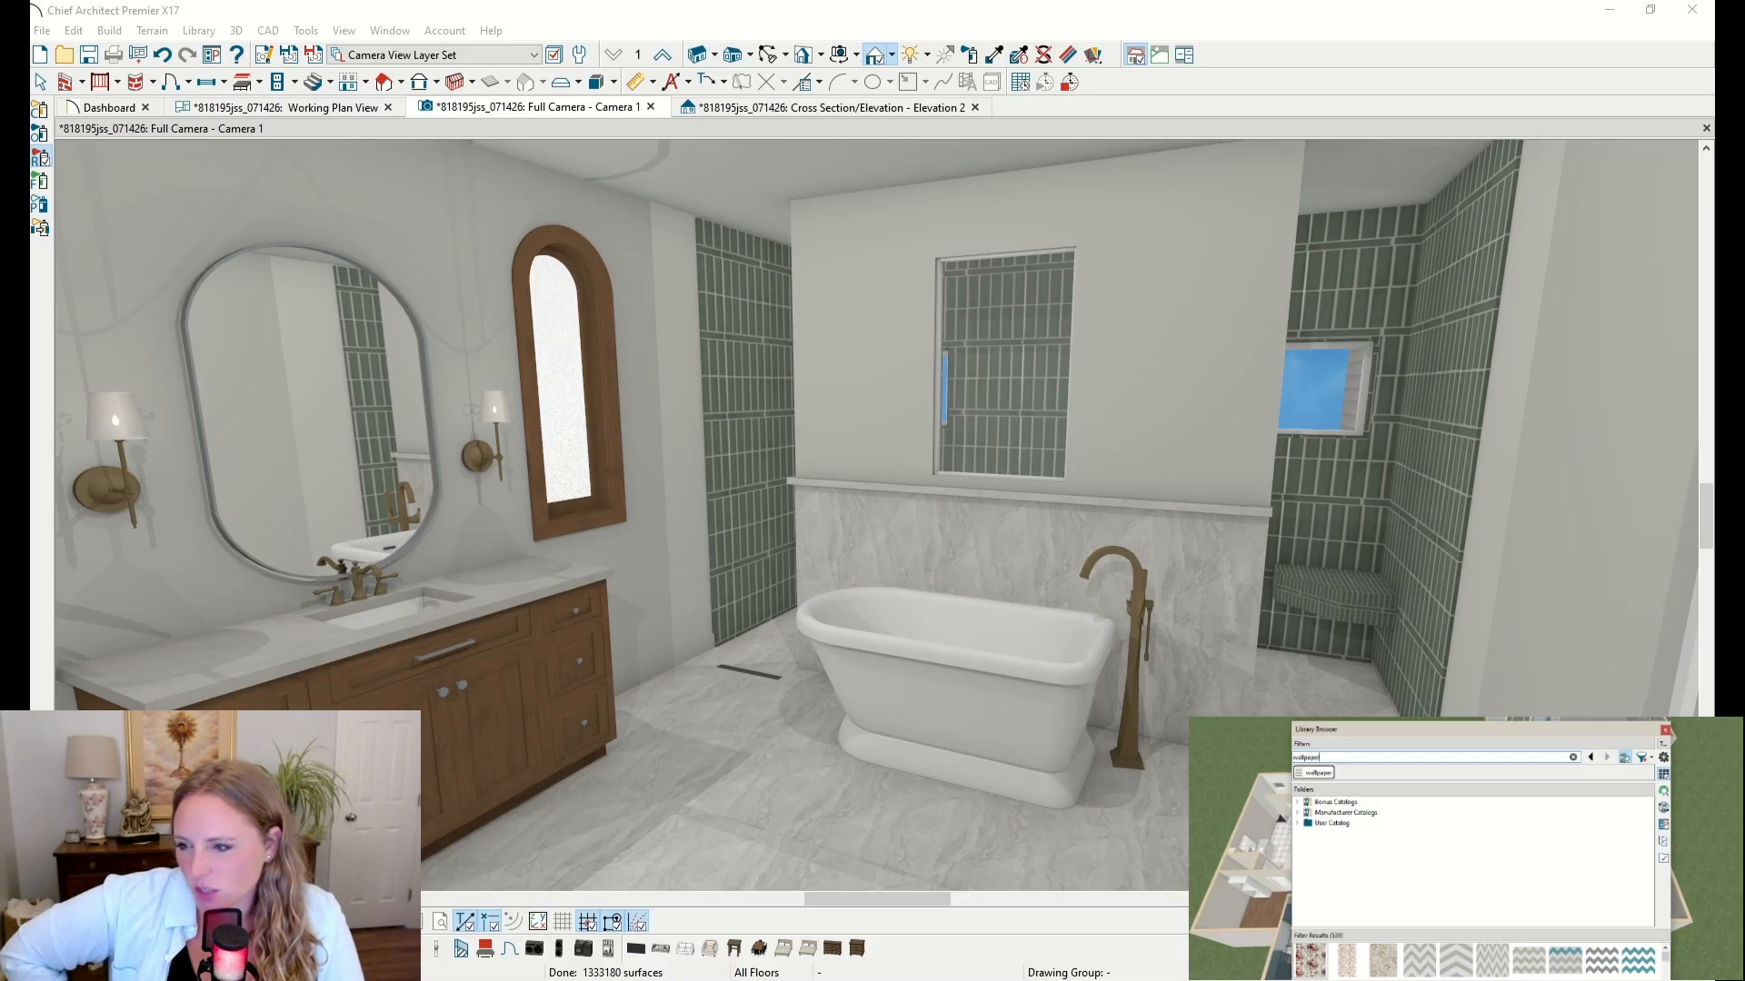
{"action": "left_click", "coordinate": [40, 110]}
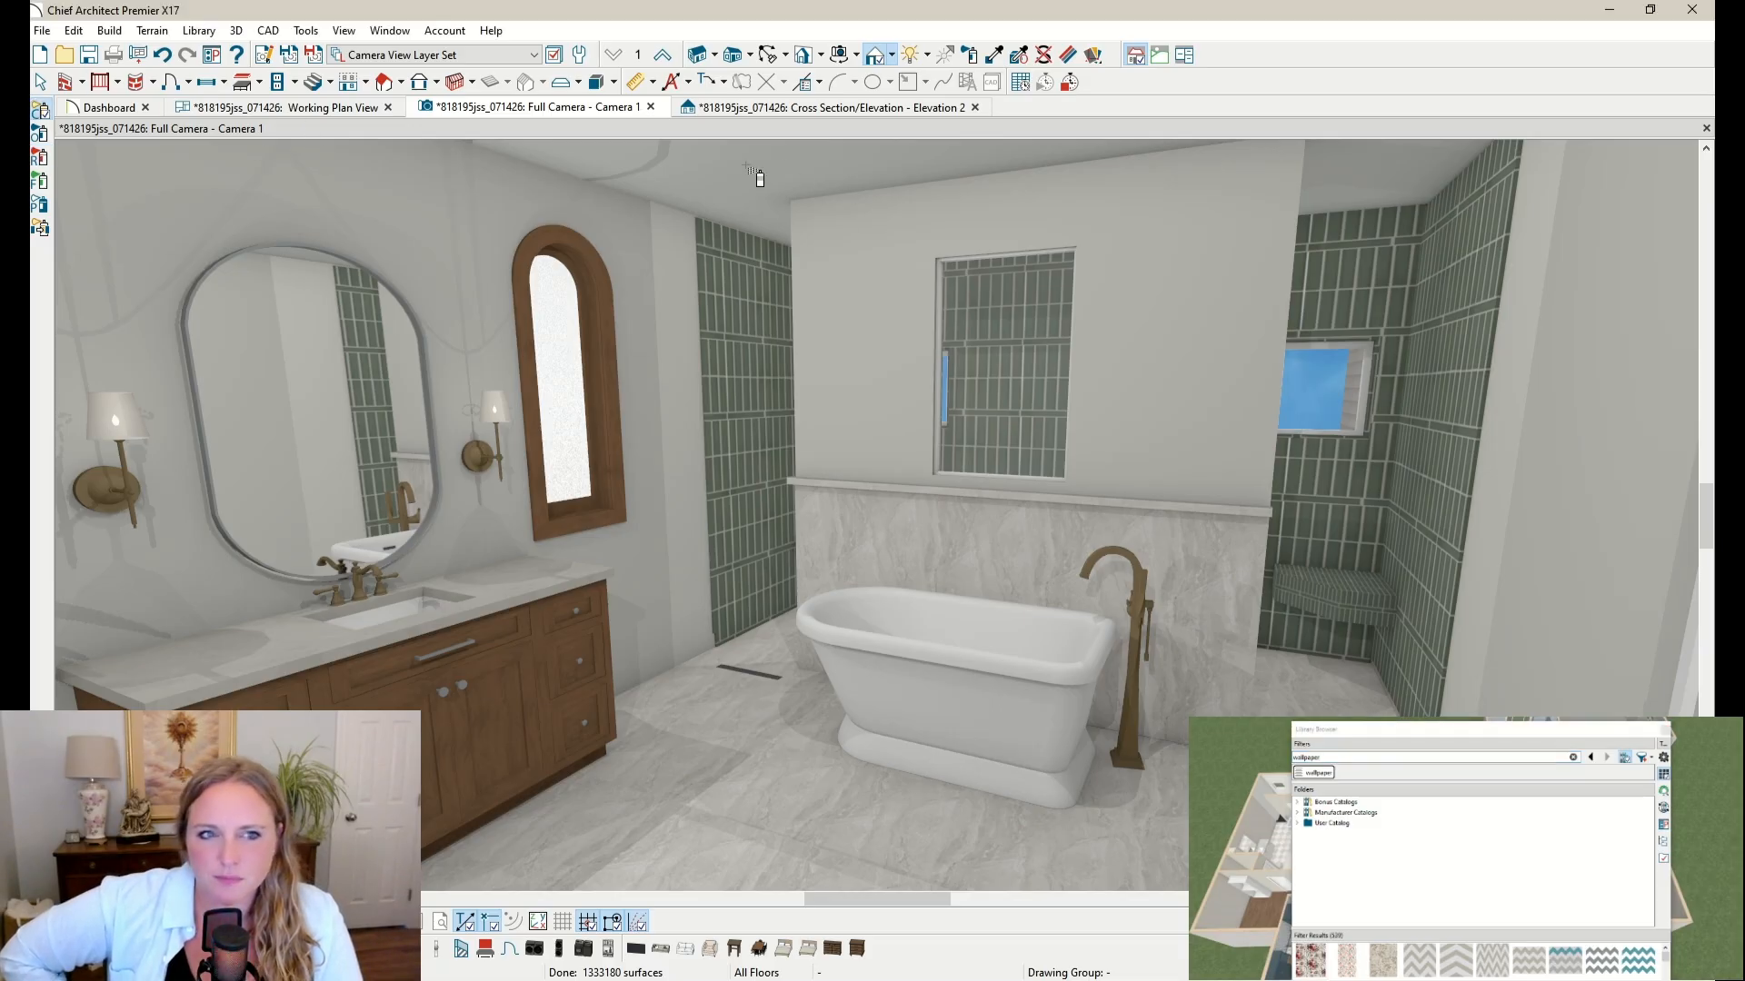
Step: Try a dark floral, a geometric and a blue-green damask wallpaper on the wall above the wainscot
{"action": "left_click", "coordinate": [843, 164]}
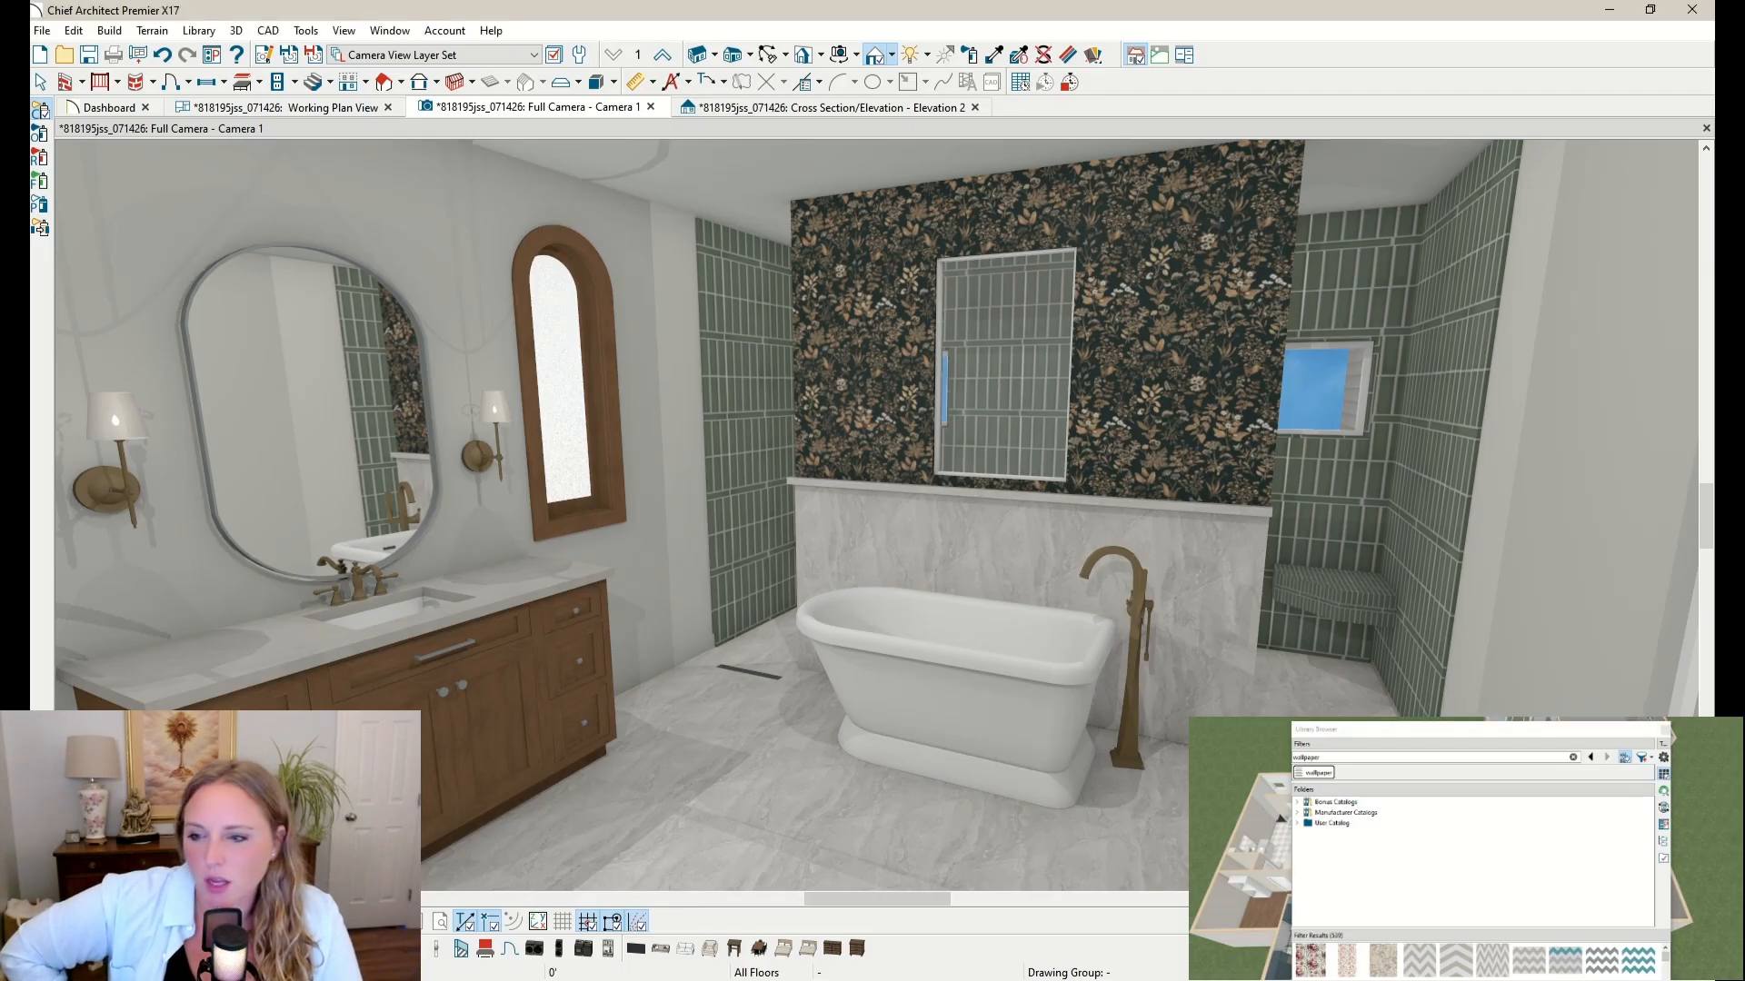
{"action": "left_click", "coordinate": [863, 273]}
{"action": "scroll", "coordinate": [1477, 961], "scroll_direction": "down", "scroll_amount": 3}
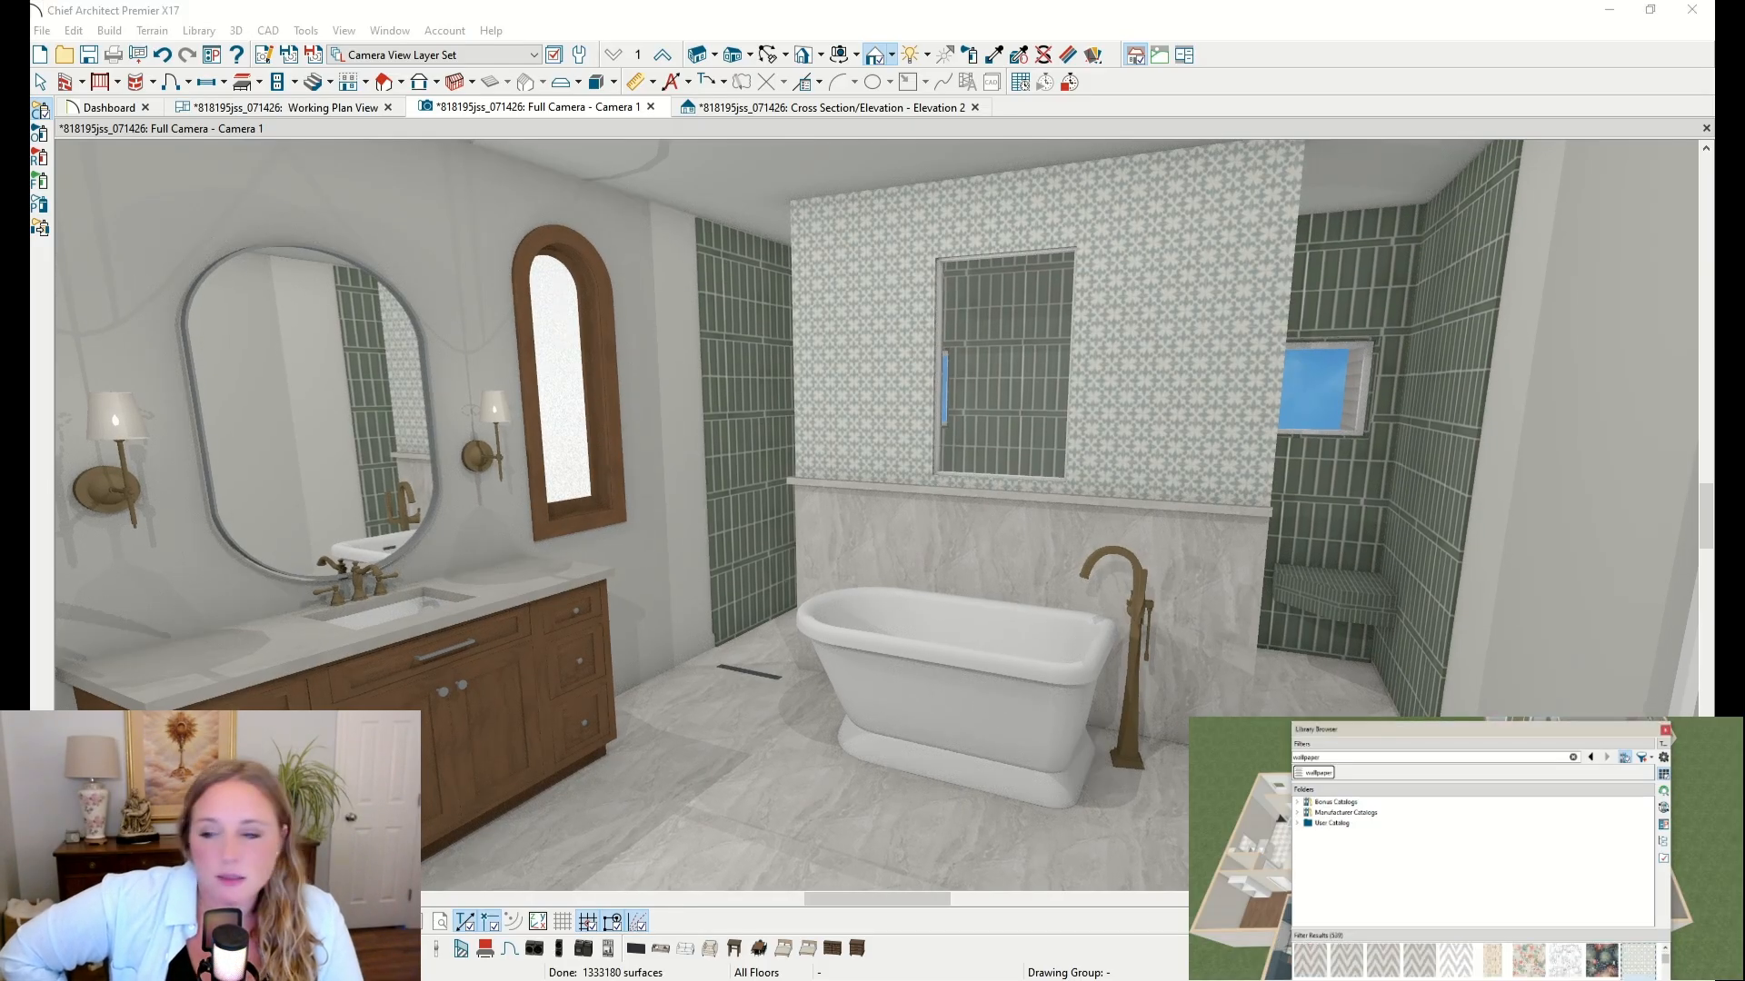
{"action": "scroll", "coordinate": [1477, 961], "scroll_direction": "down", "scroll_amount": 3}
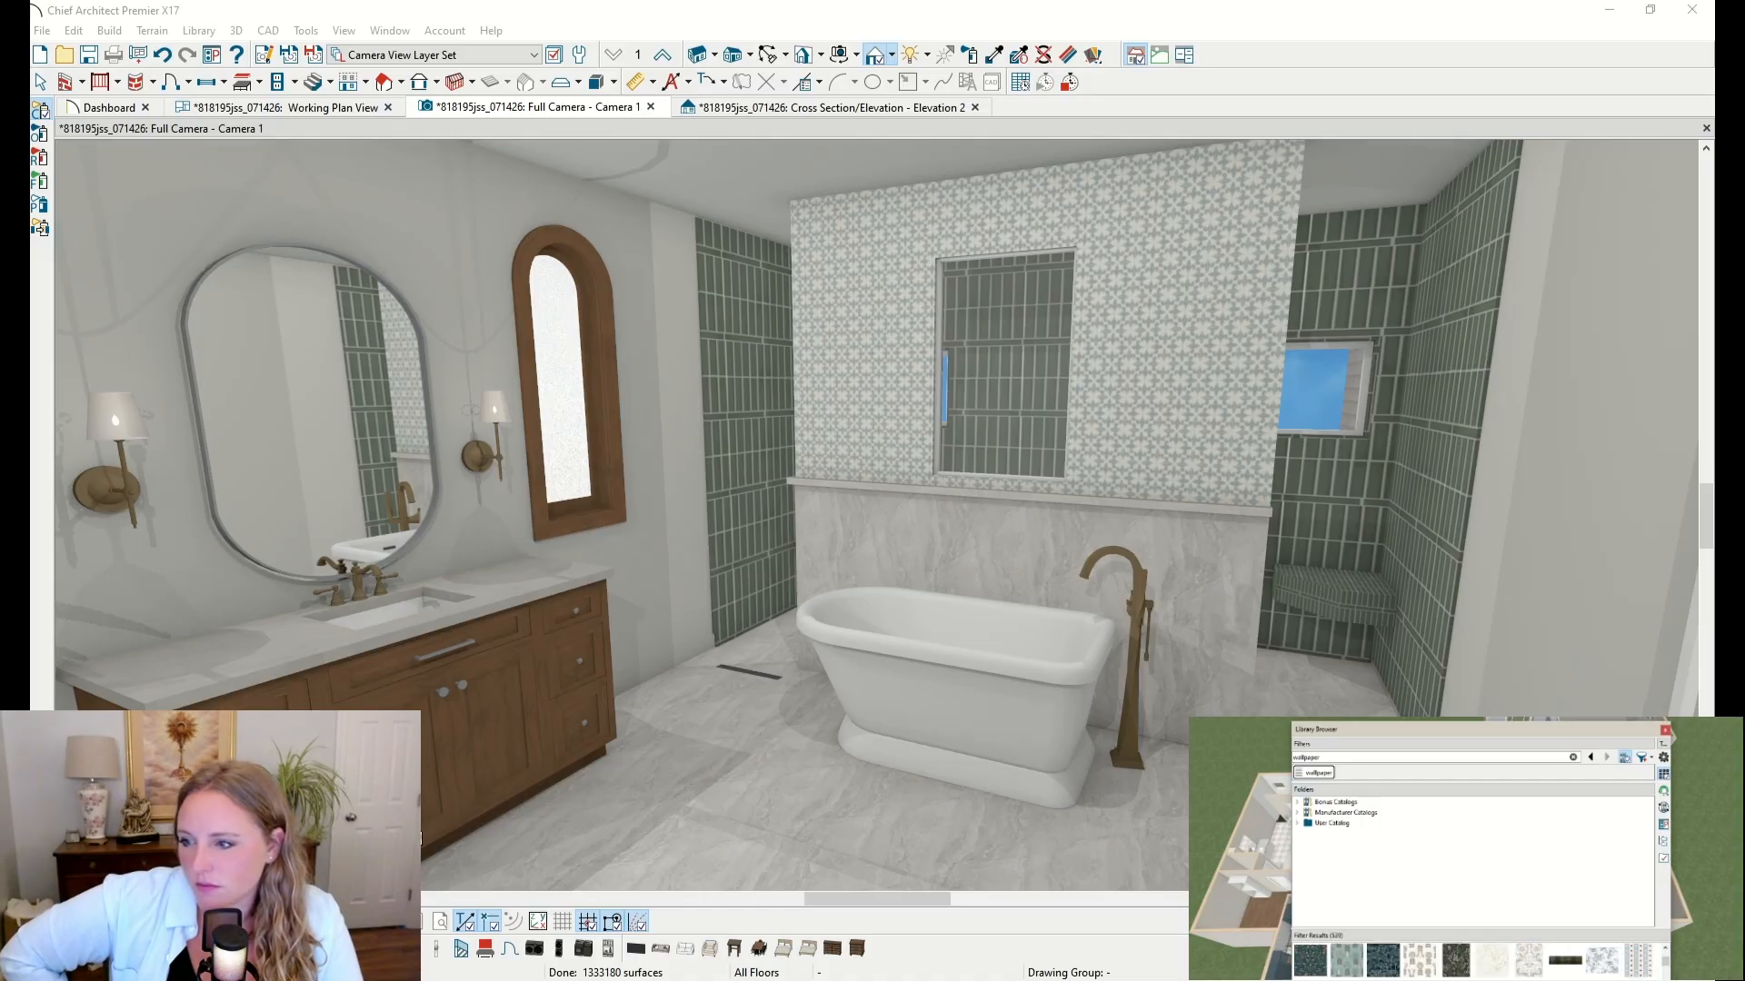
{"action": "left_click", "coordinate": [1105, 198]}
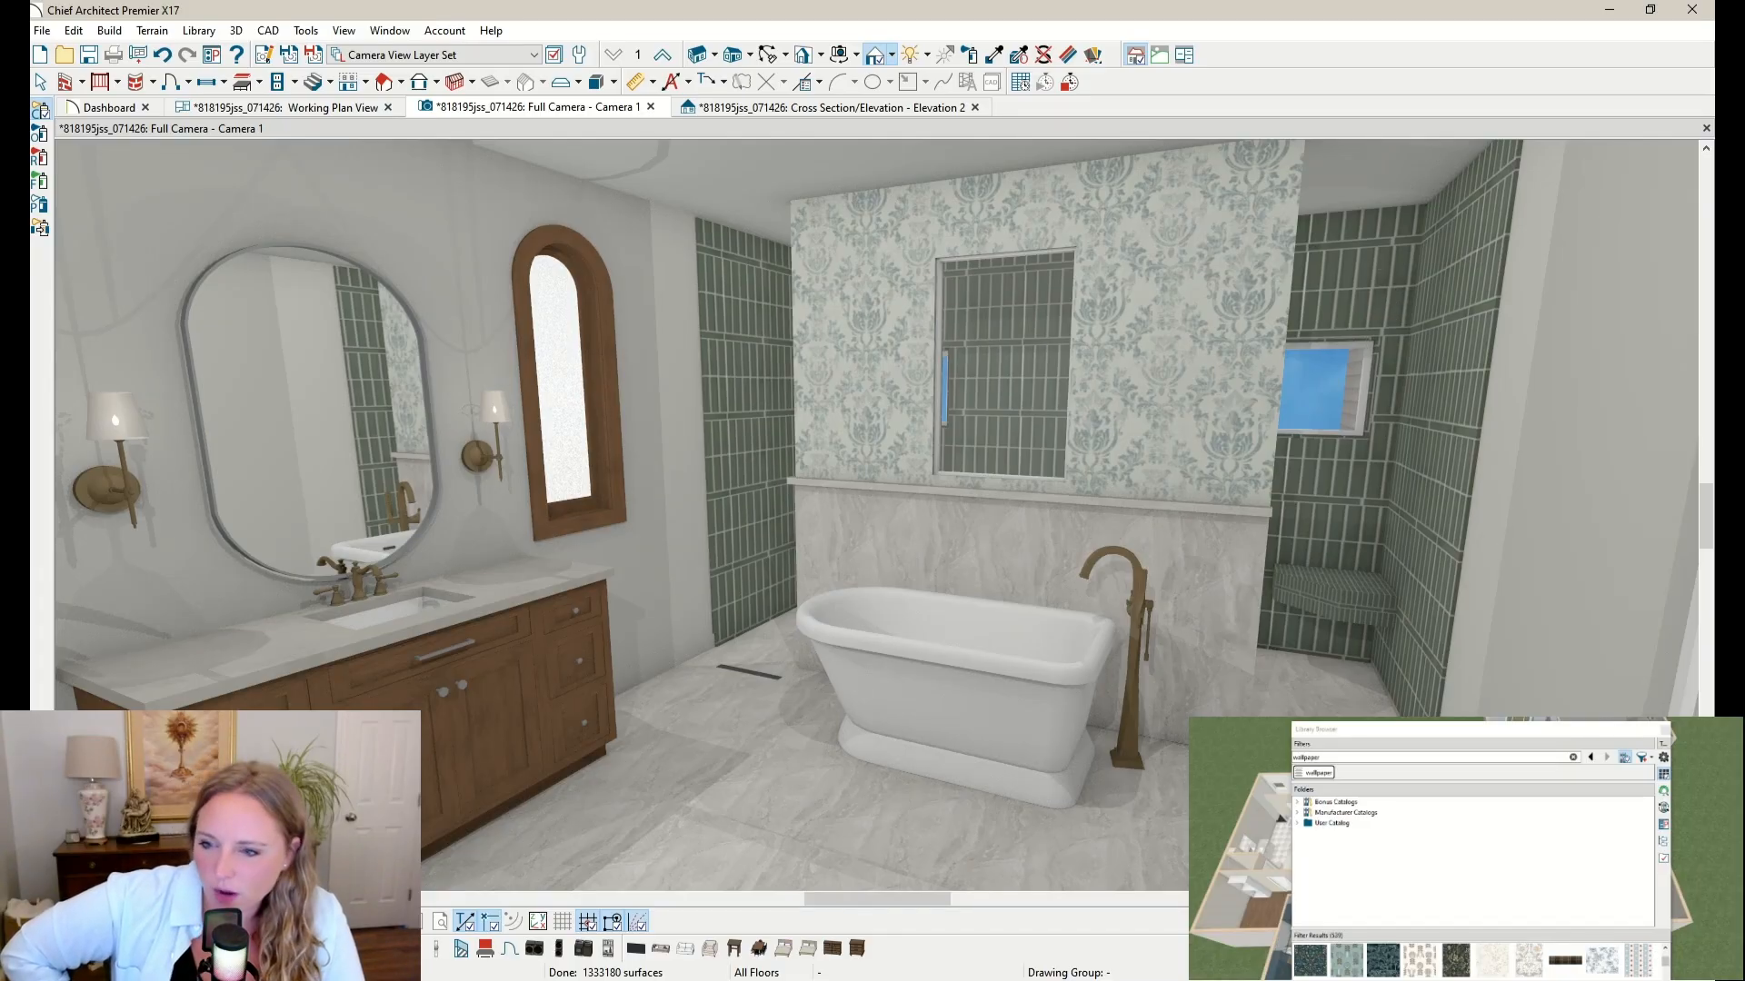
Step: Apply a white wallpaper with a small grey floral pattern to the wall above the wainscot
{"action": "left_click_drag", "start_coordinate": [1664, 960], "coordinate": [1664, 967]}
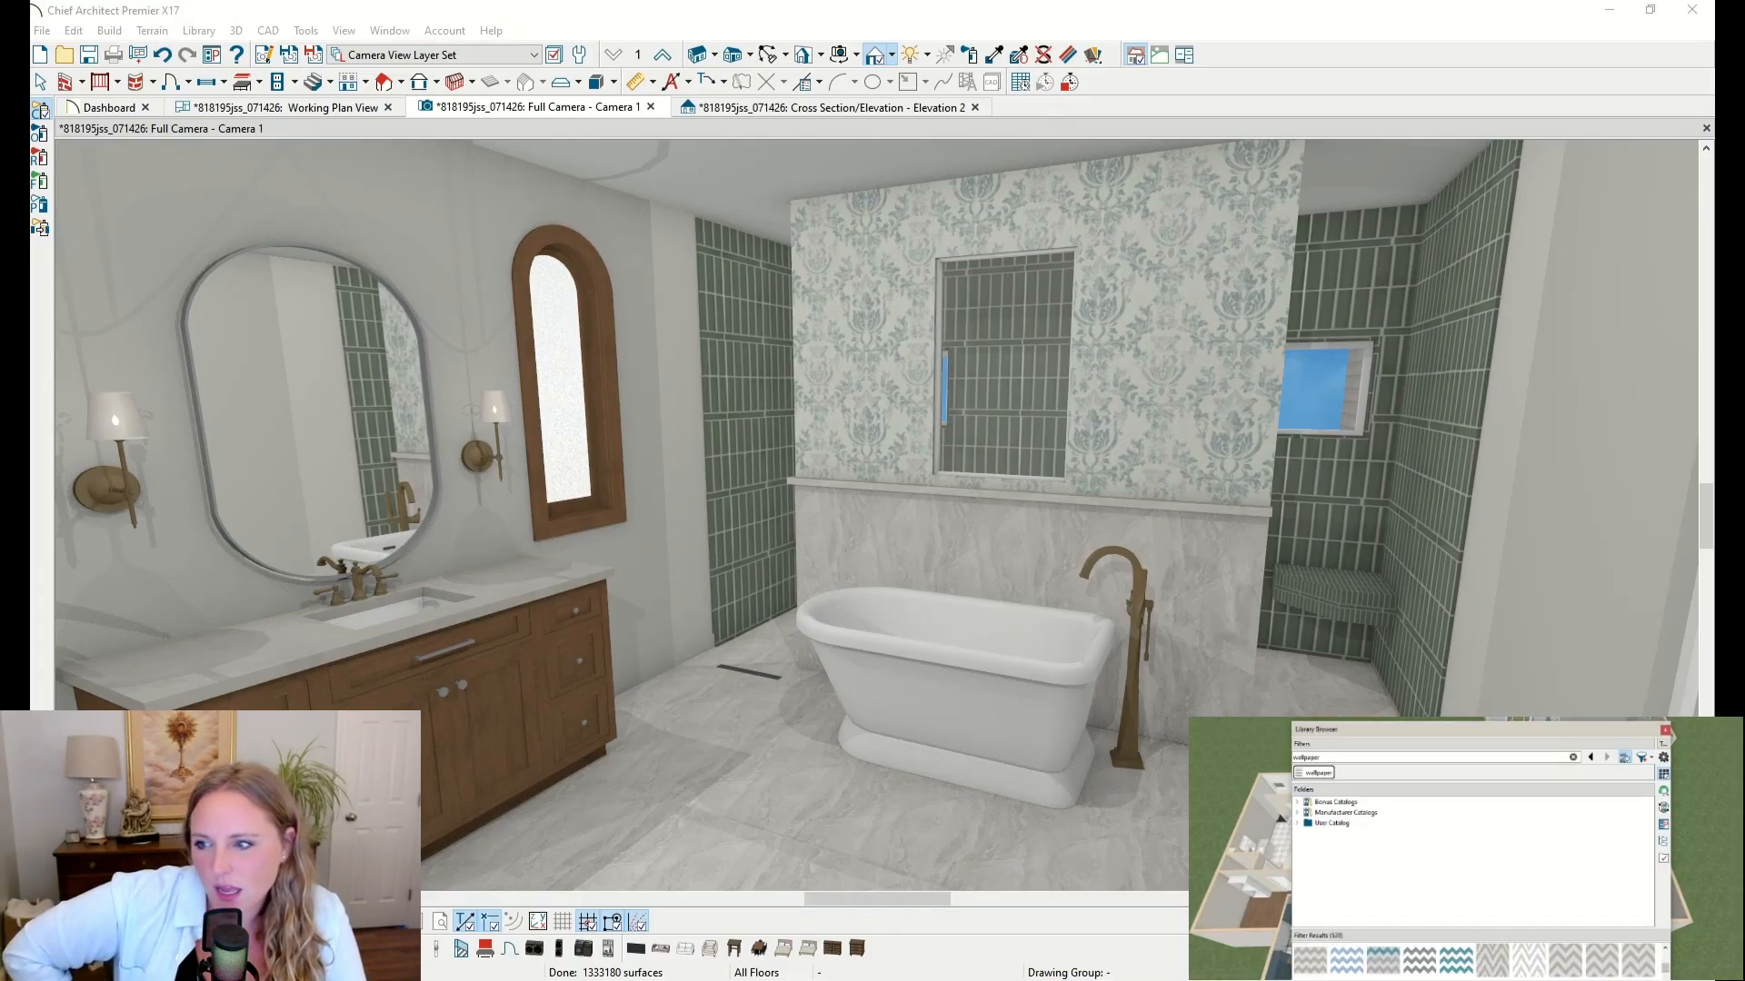
{"action": "left_click", "coordinate": [1665, 950]}
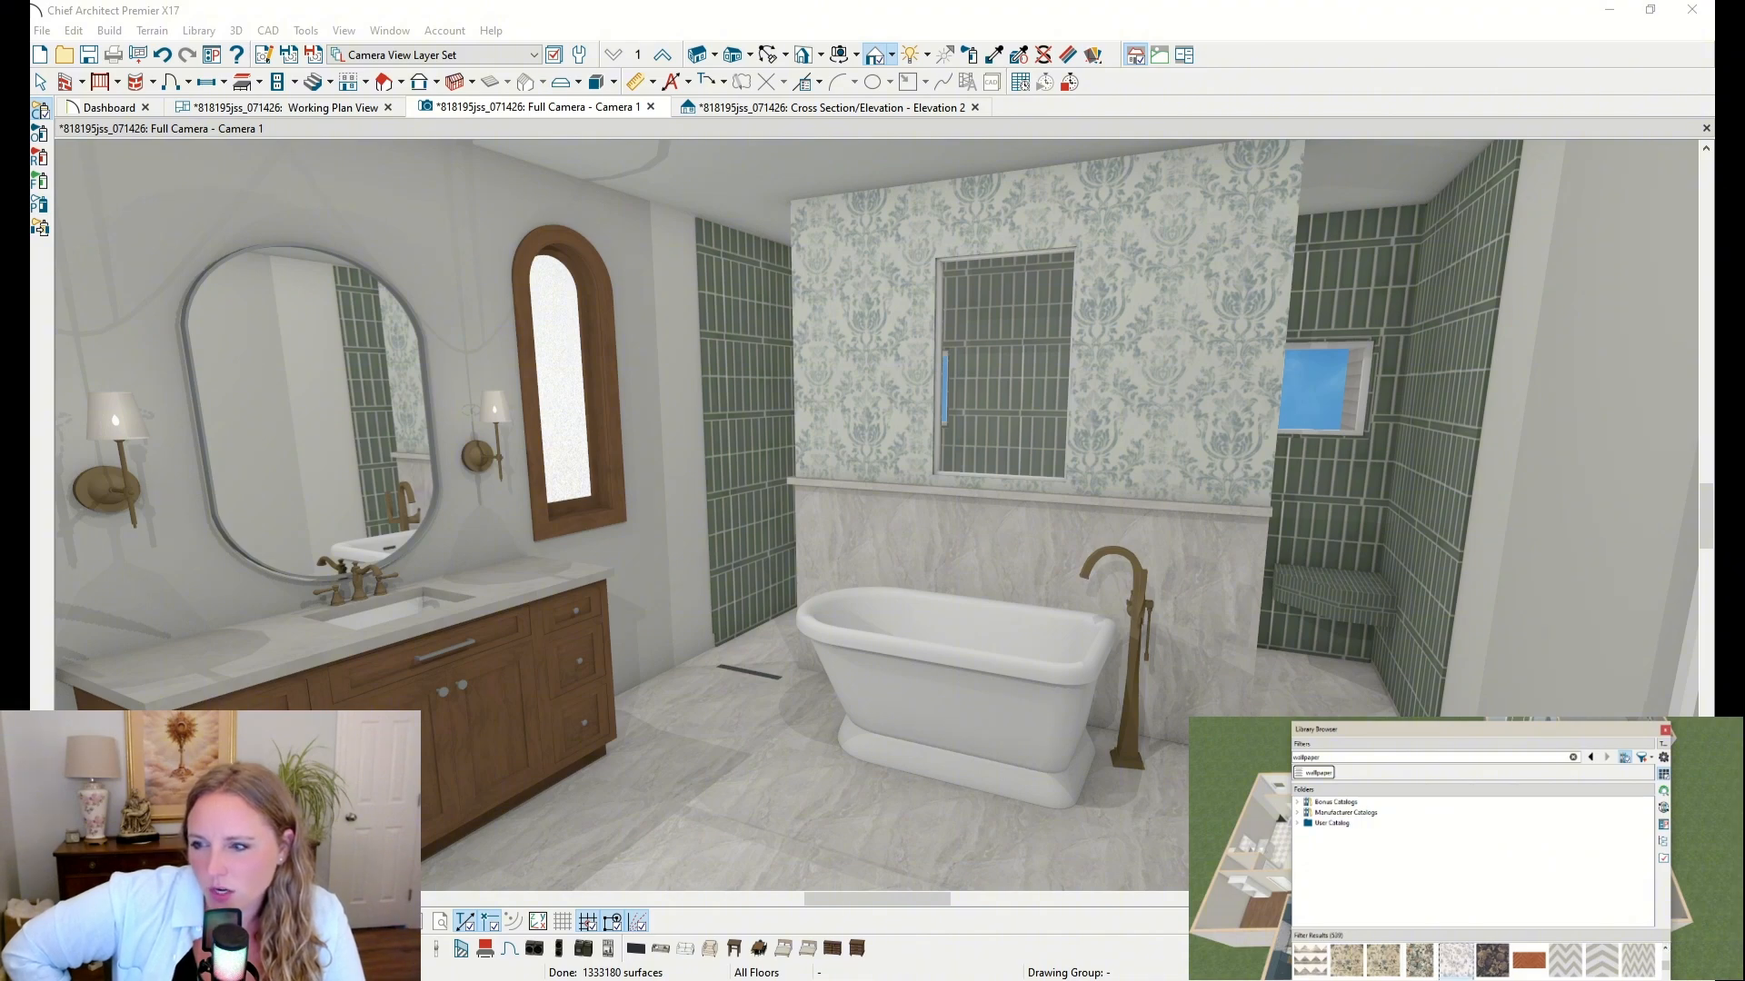
{"action": "left_click", "coordinate": [881, 367]}
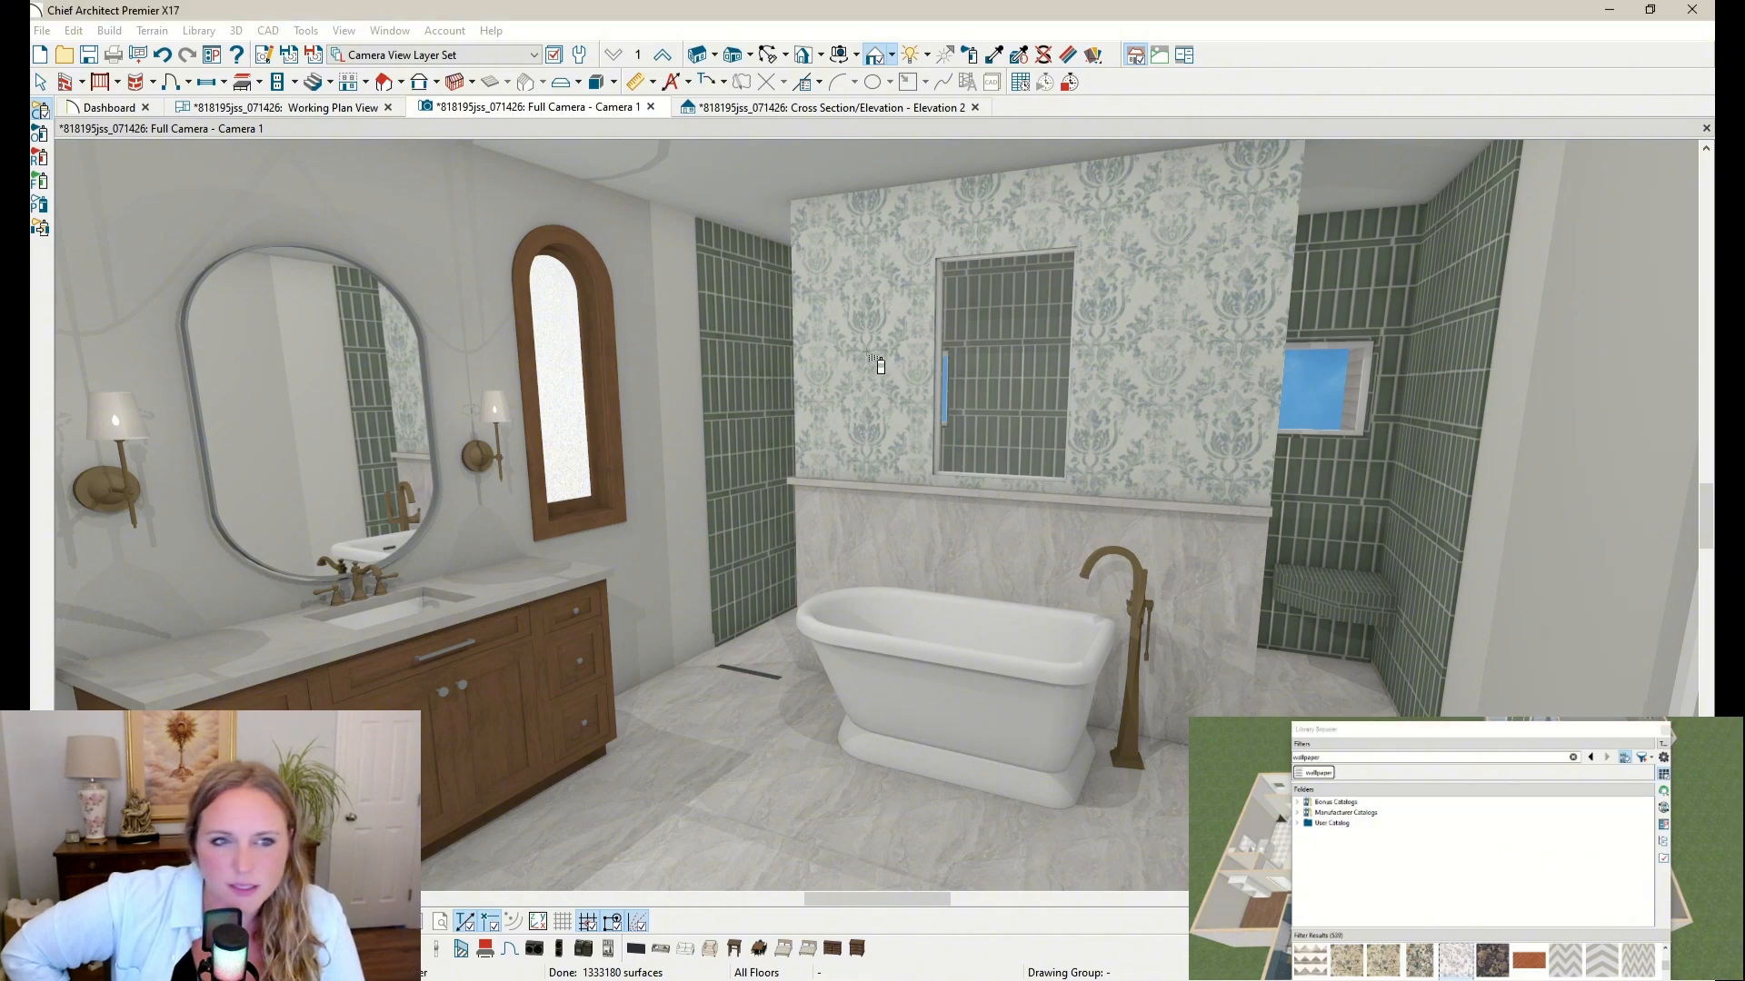
{"action": "left_click", "coordinate": [1088, 499]}
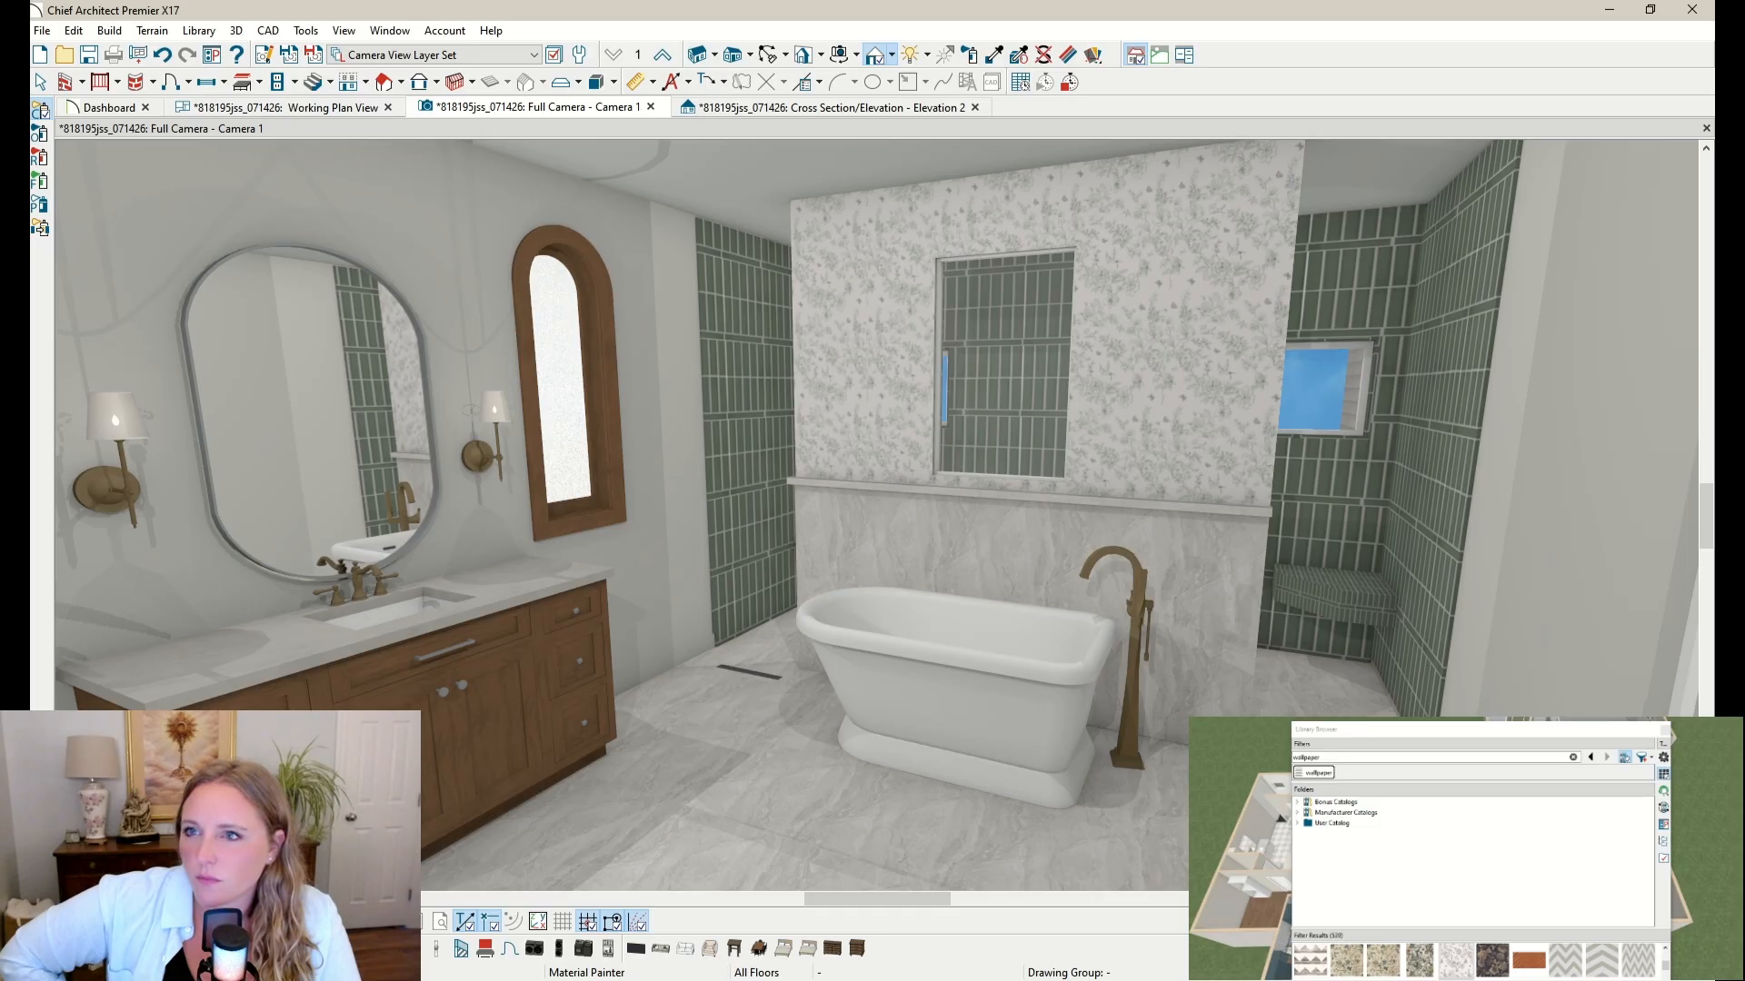
Step: Browse the user catalog's Wallpaper folder and try a white wallpaper with larger grey leaves above the wainscot
{"action": "left_click", "coordinate": [1349, 825]}
{"action": "left_click", "coordinate": [1296, 824]}
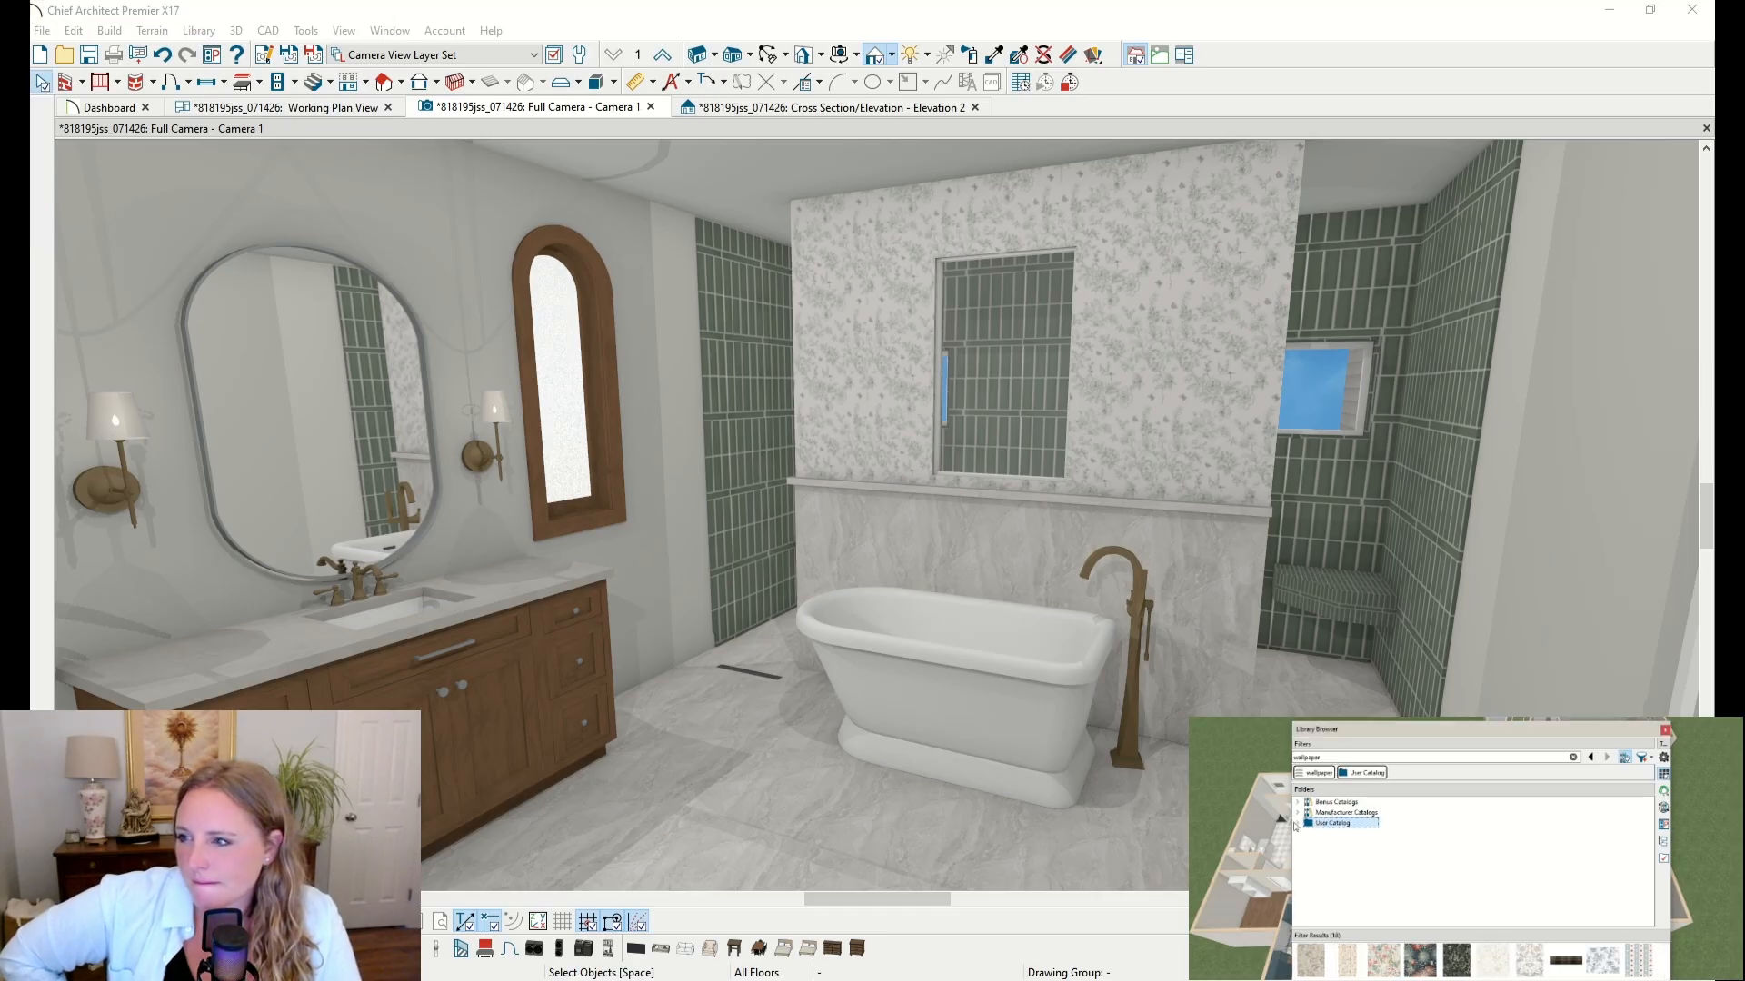
{"action": "left_click", "coordinate": [1317, 835]}
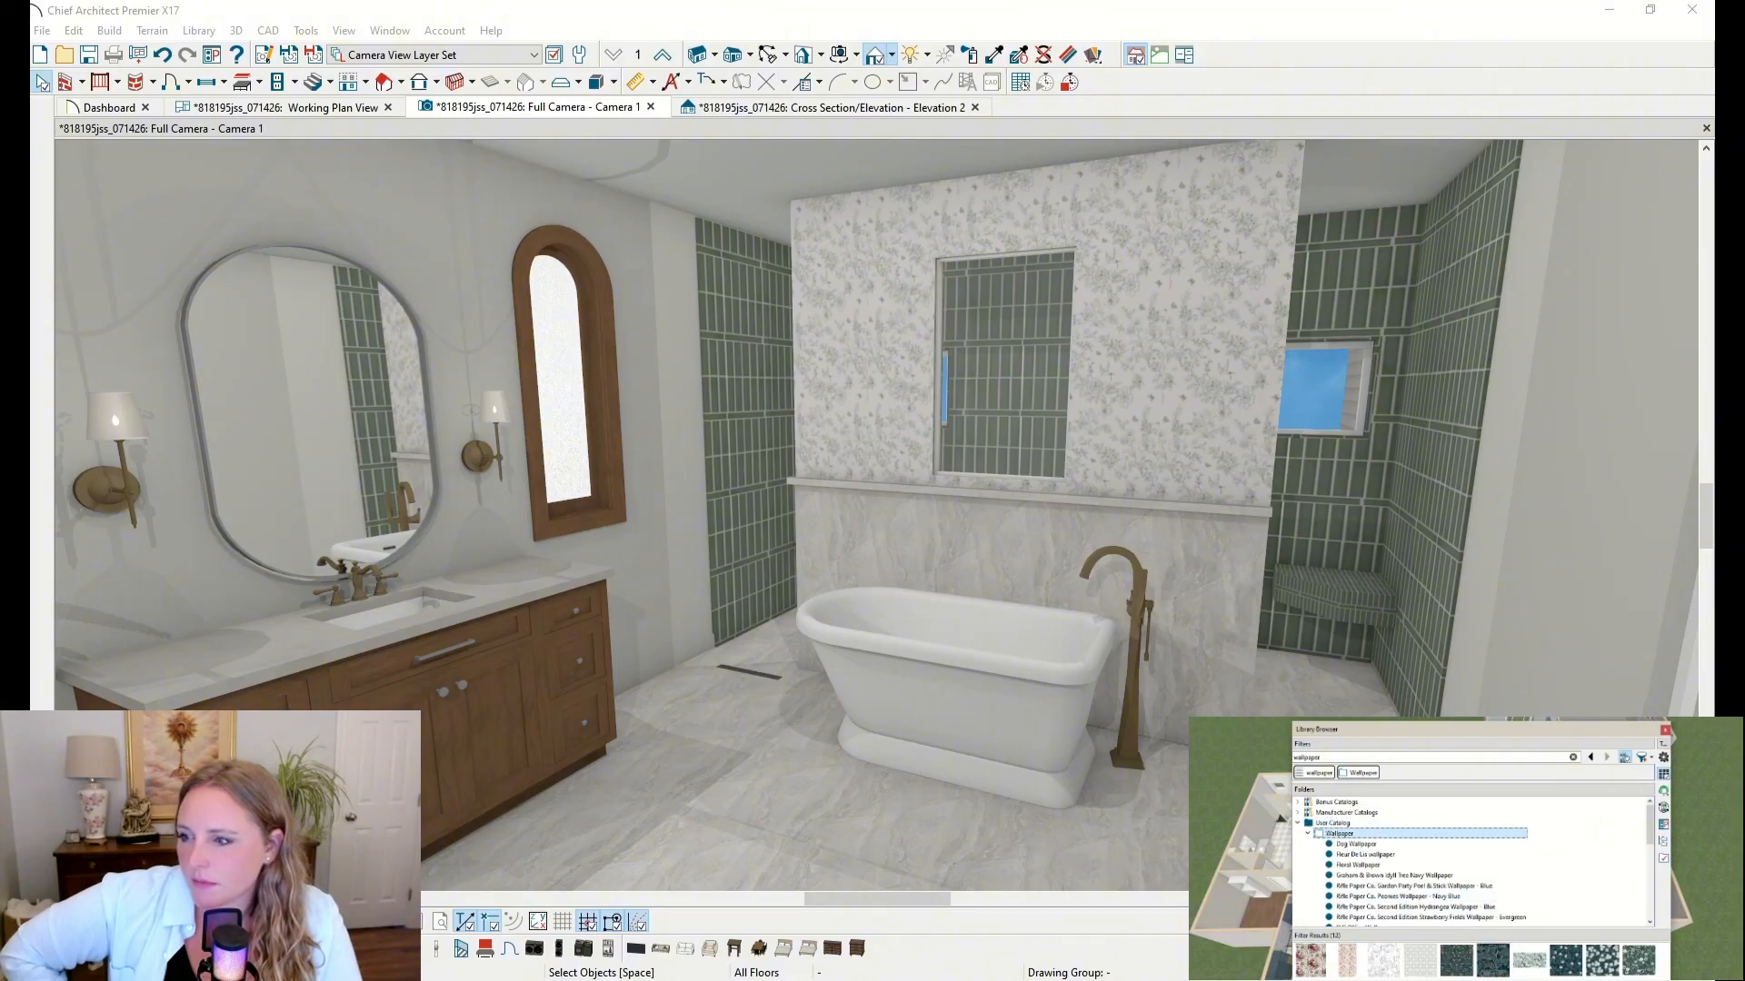
{"action": "left_click", "coordinate": [1479, 949]}
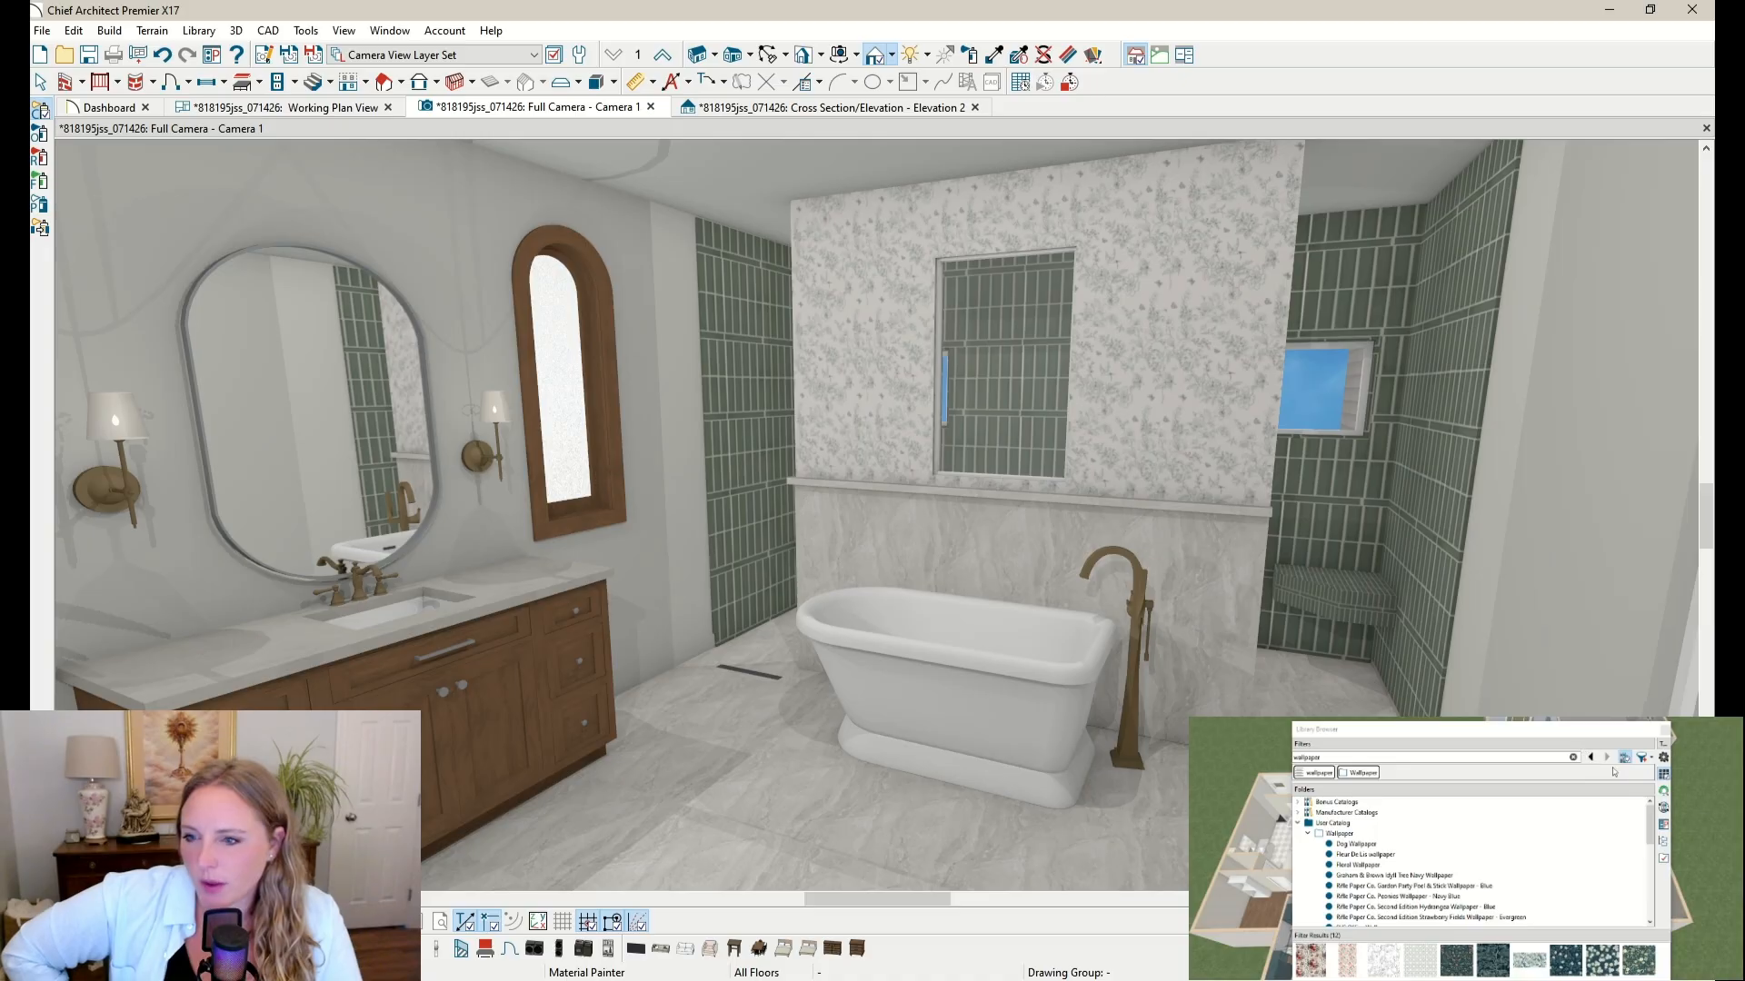
{"action": "left_click", "coordinate": [863, 381]}
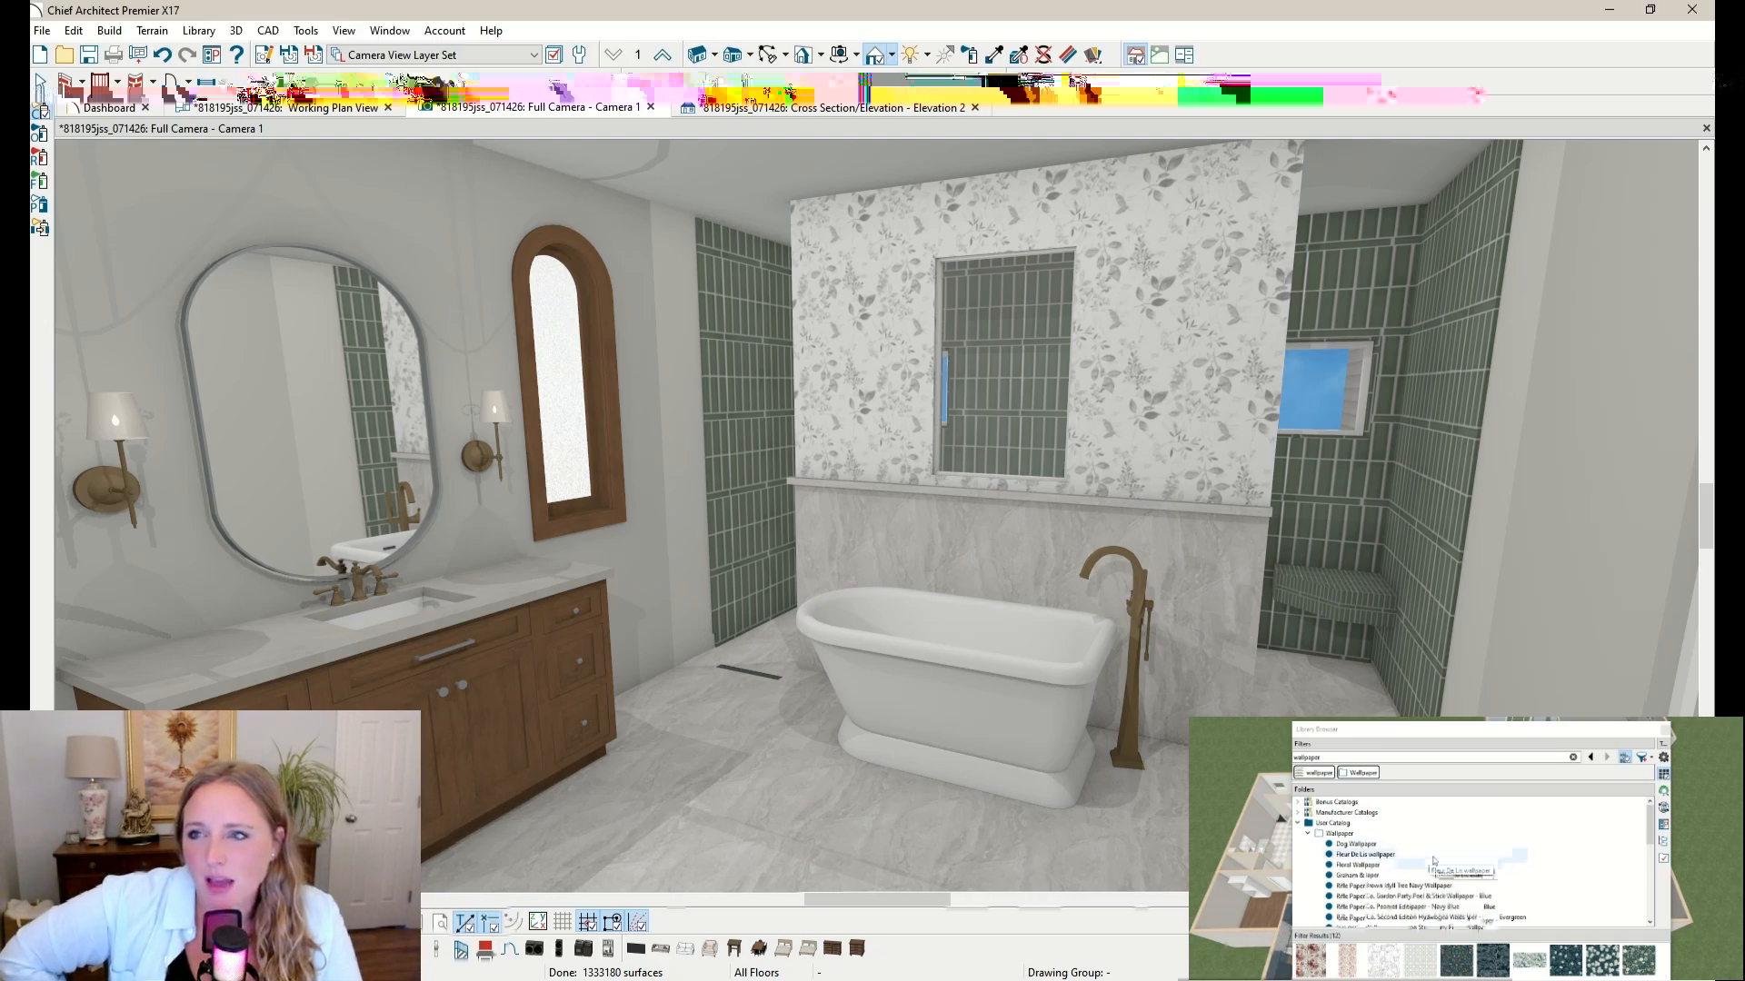
{"action": "left_click", "coordinate": [1349, 951]}
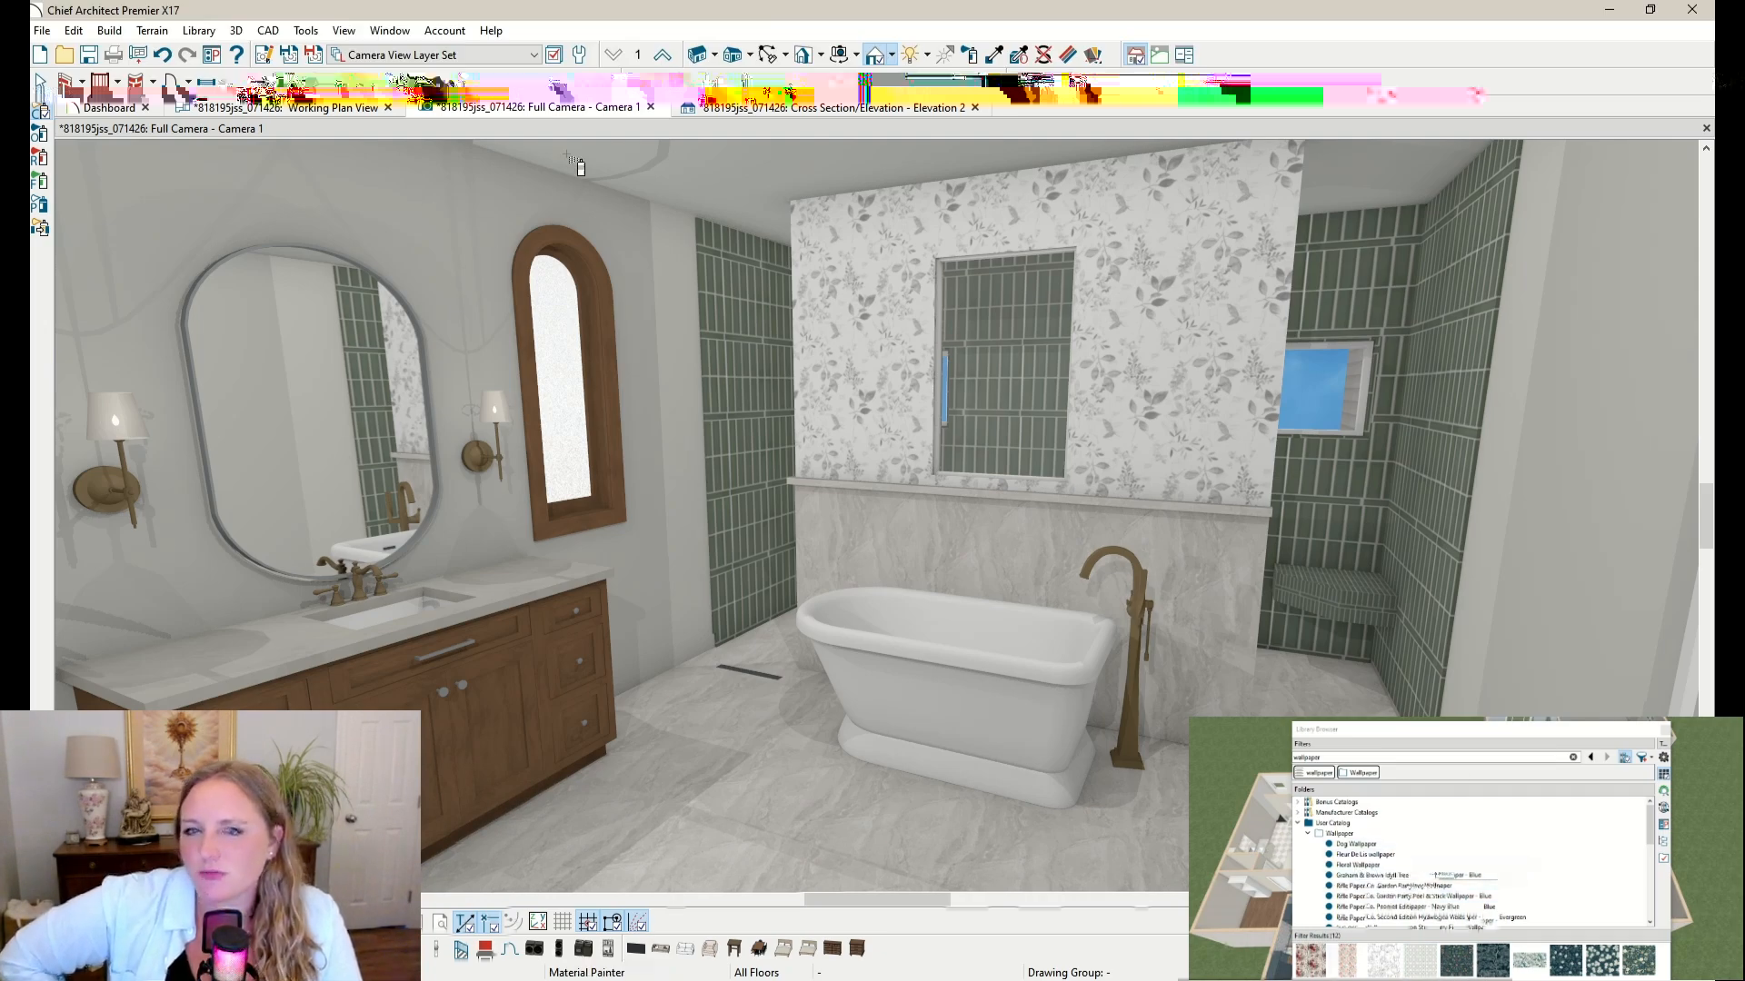
Step: Sample the plain paint of the vanity wall and apply it over the wallpaper above the wainscot
{"action": "key", "text": "shift+e"}
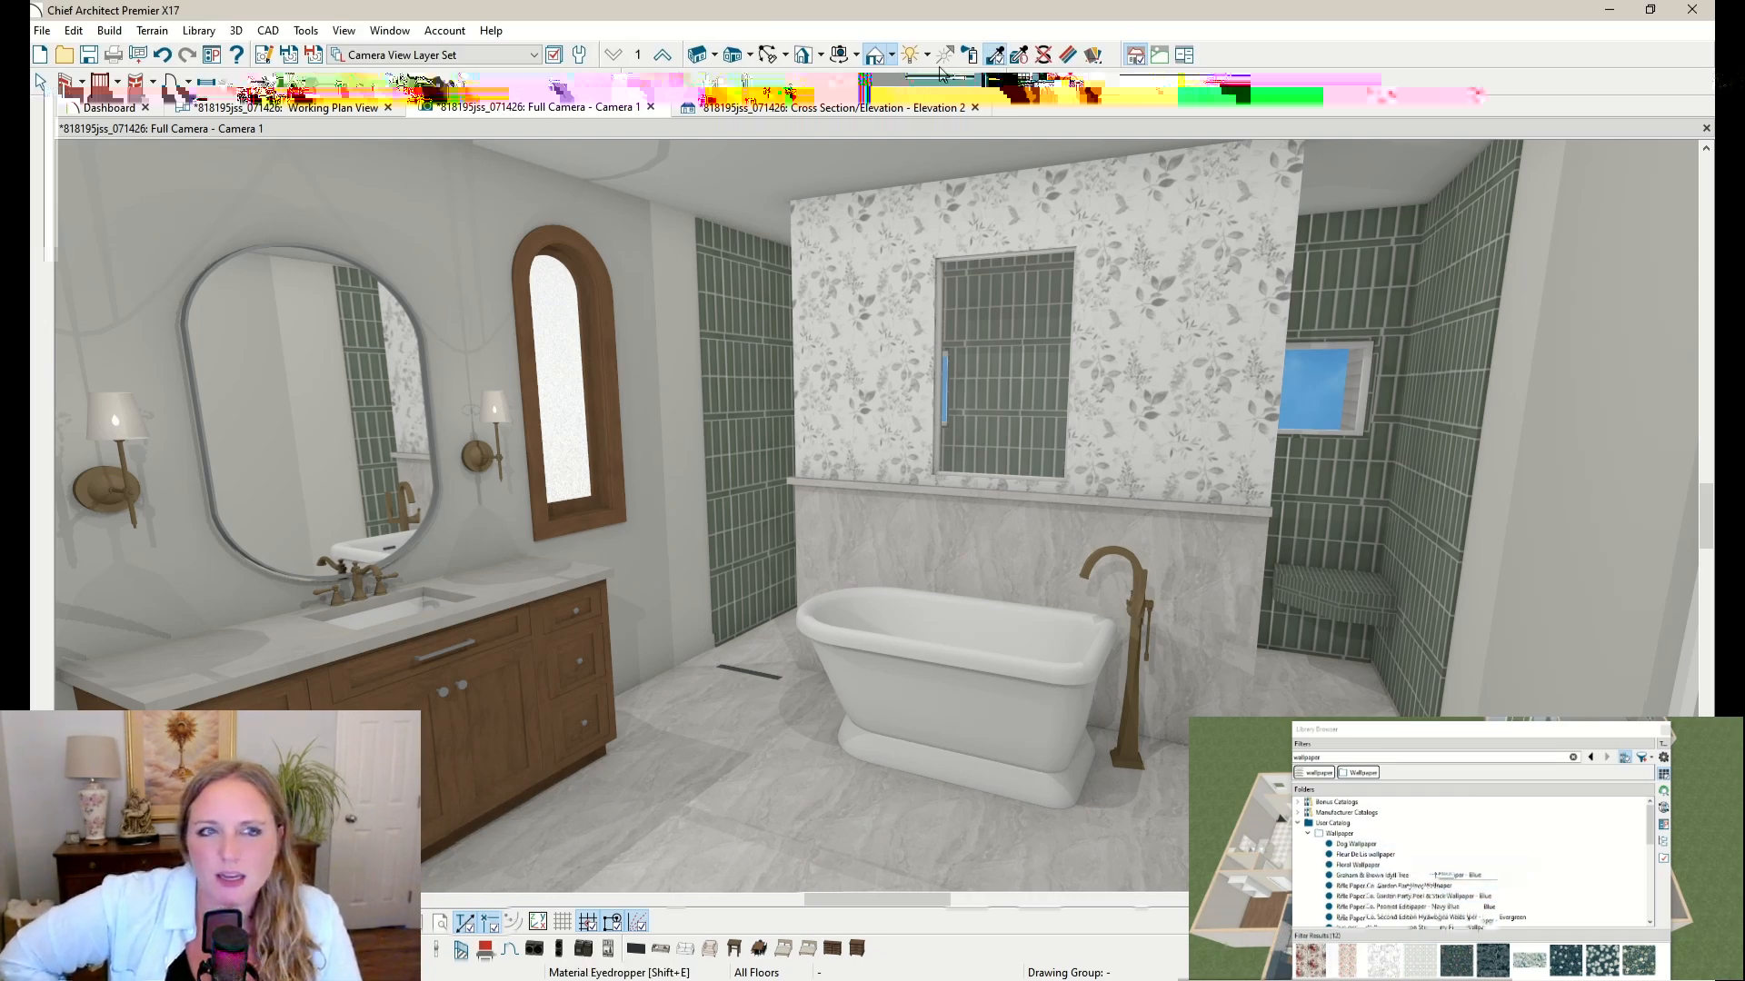
{"action": "left_click", "coordinate": [409, 230]}
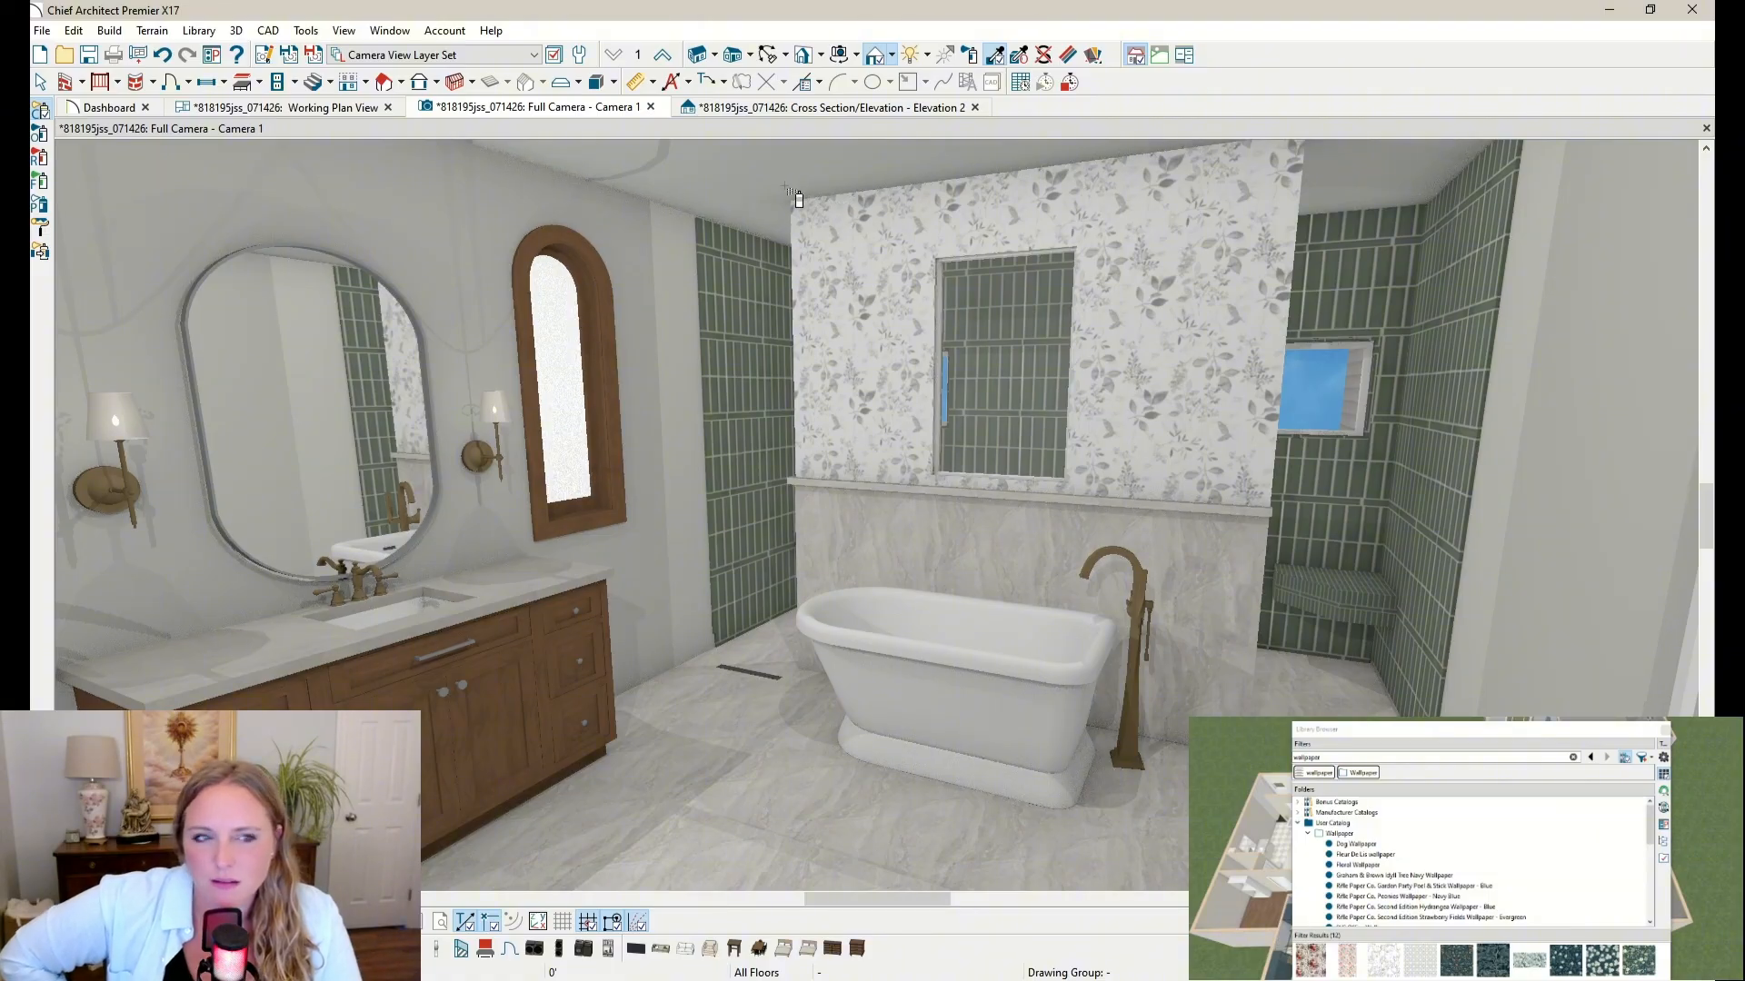
{"action": "left_click", "coordinate": [796, 199]}
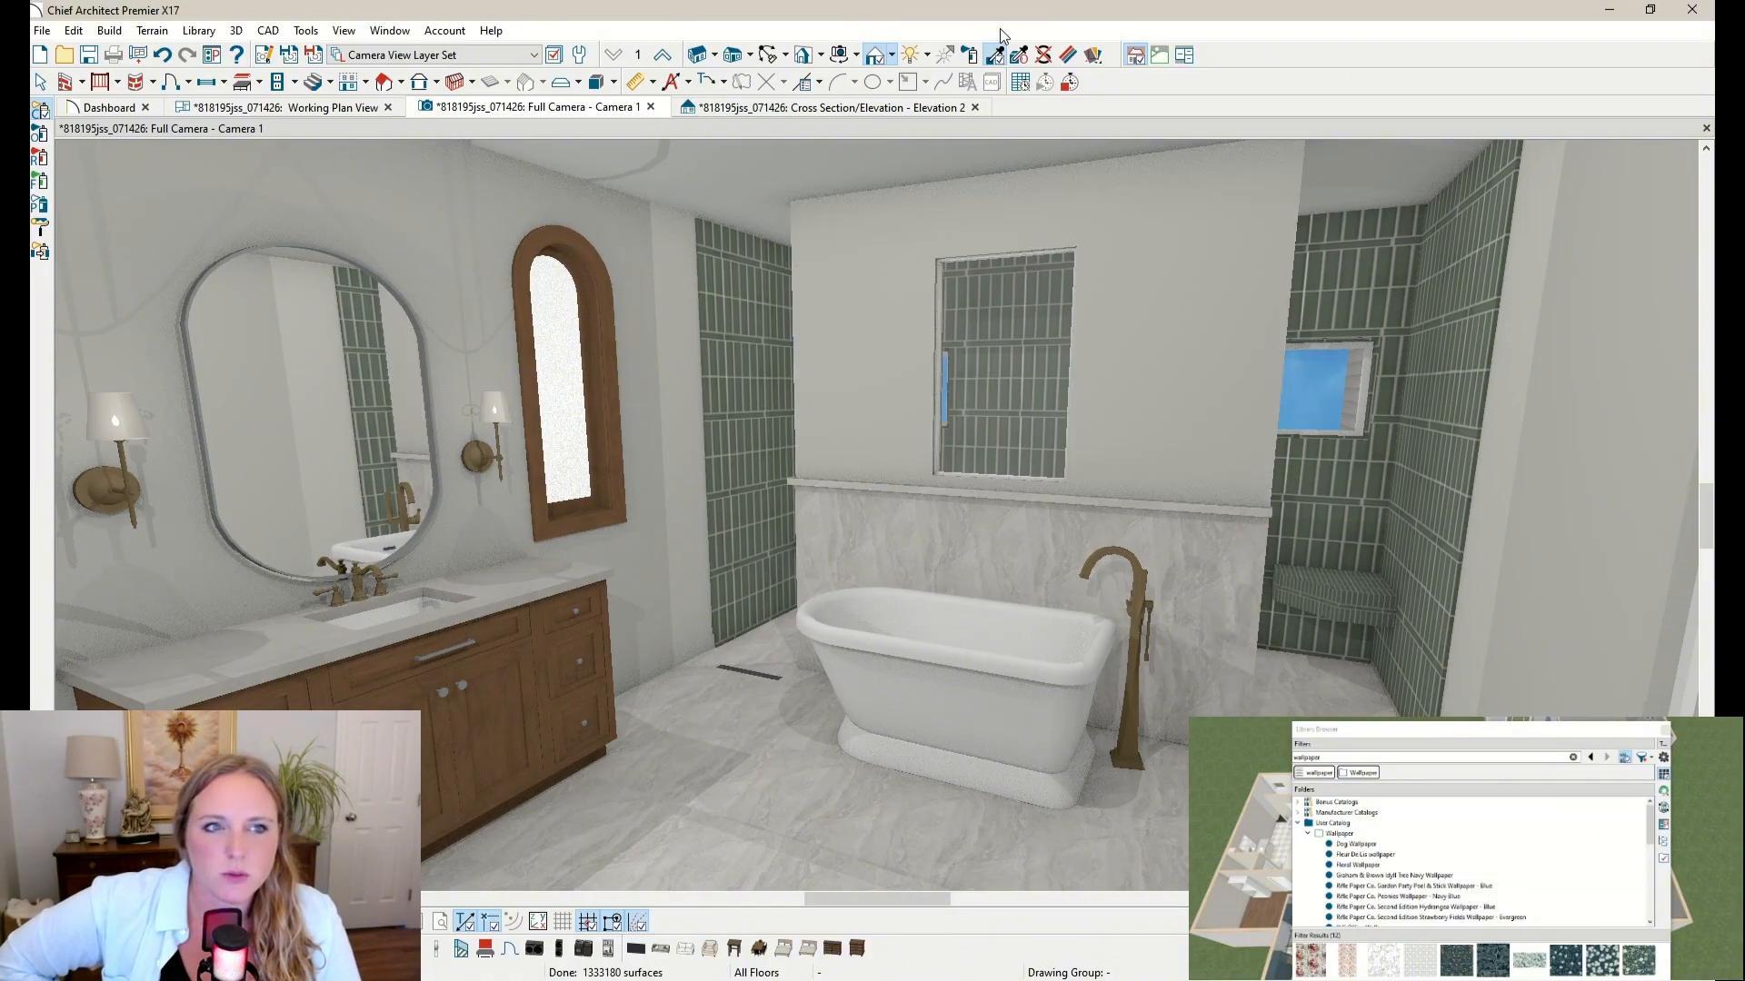
Step: Create an elevation of the tub wall from the plan and draw a rectangular polyline 25" wide left of the interior window
{"action": "left_click", "coordinate": [320, 113]}
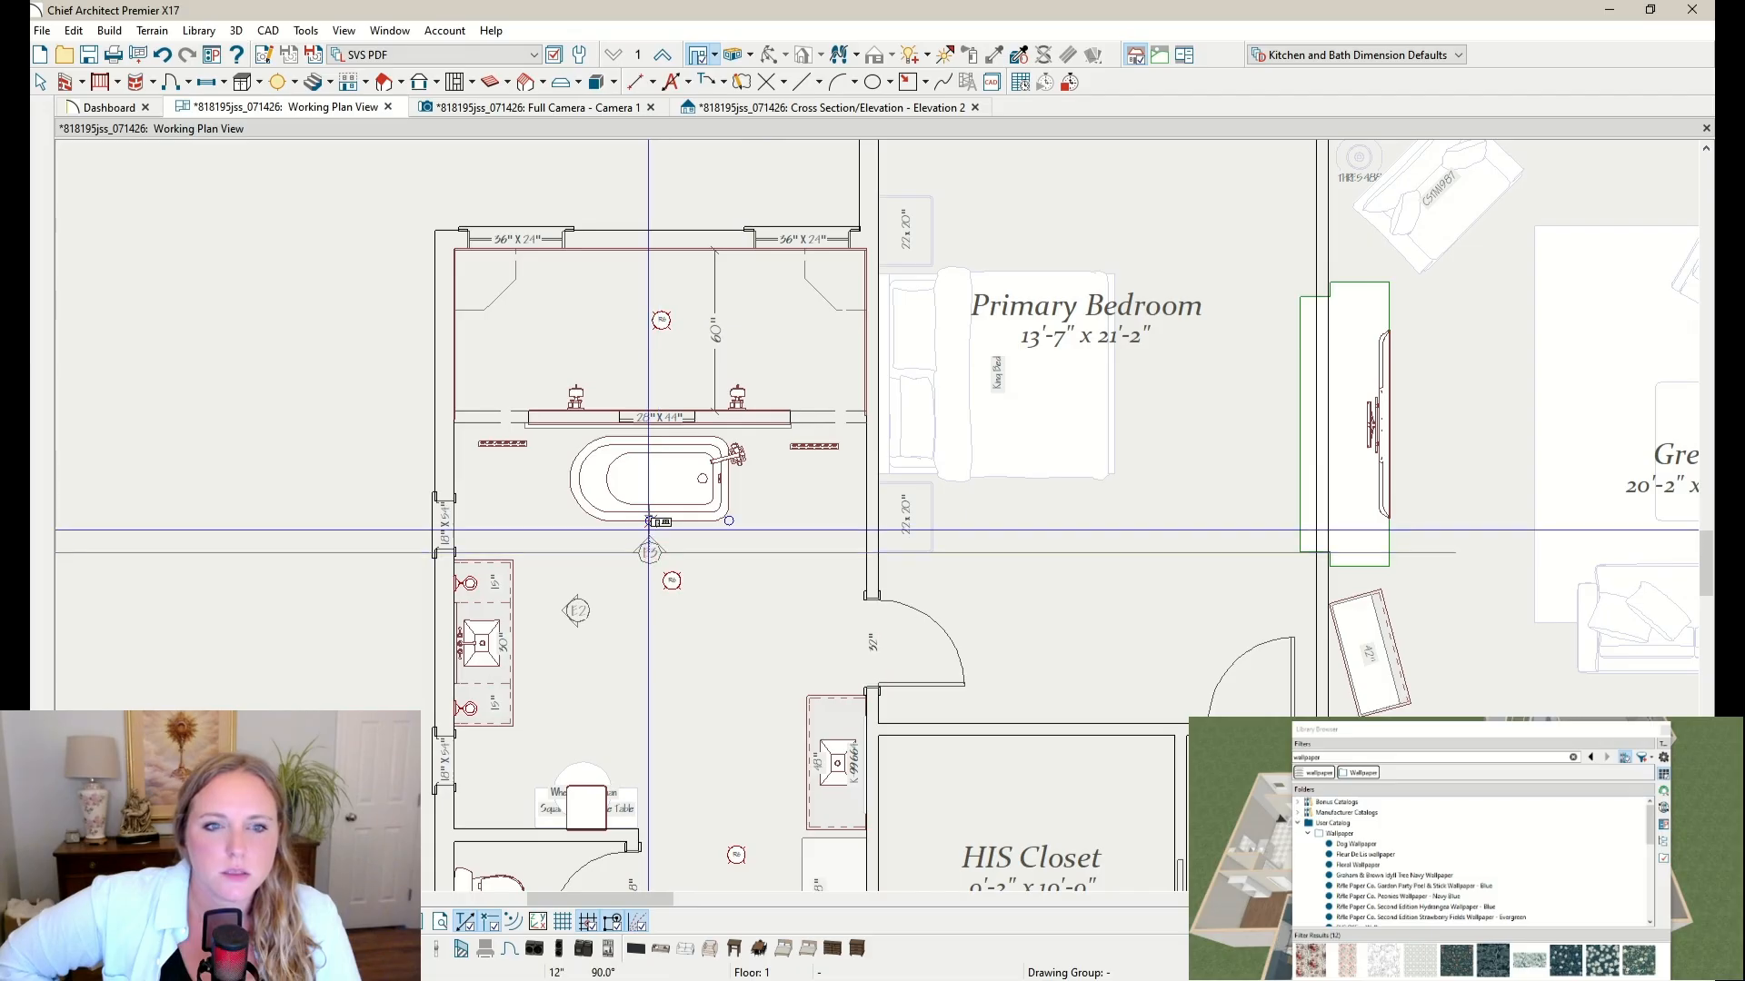
{"action": "left_click_drag", "start_coordinate": [649, 521], "coordinate": [648, 443]}
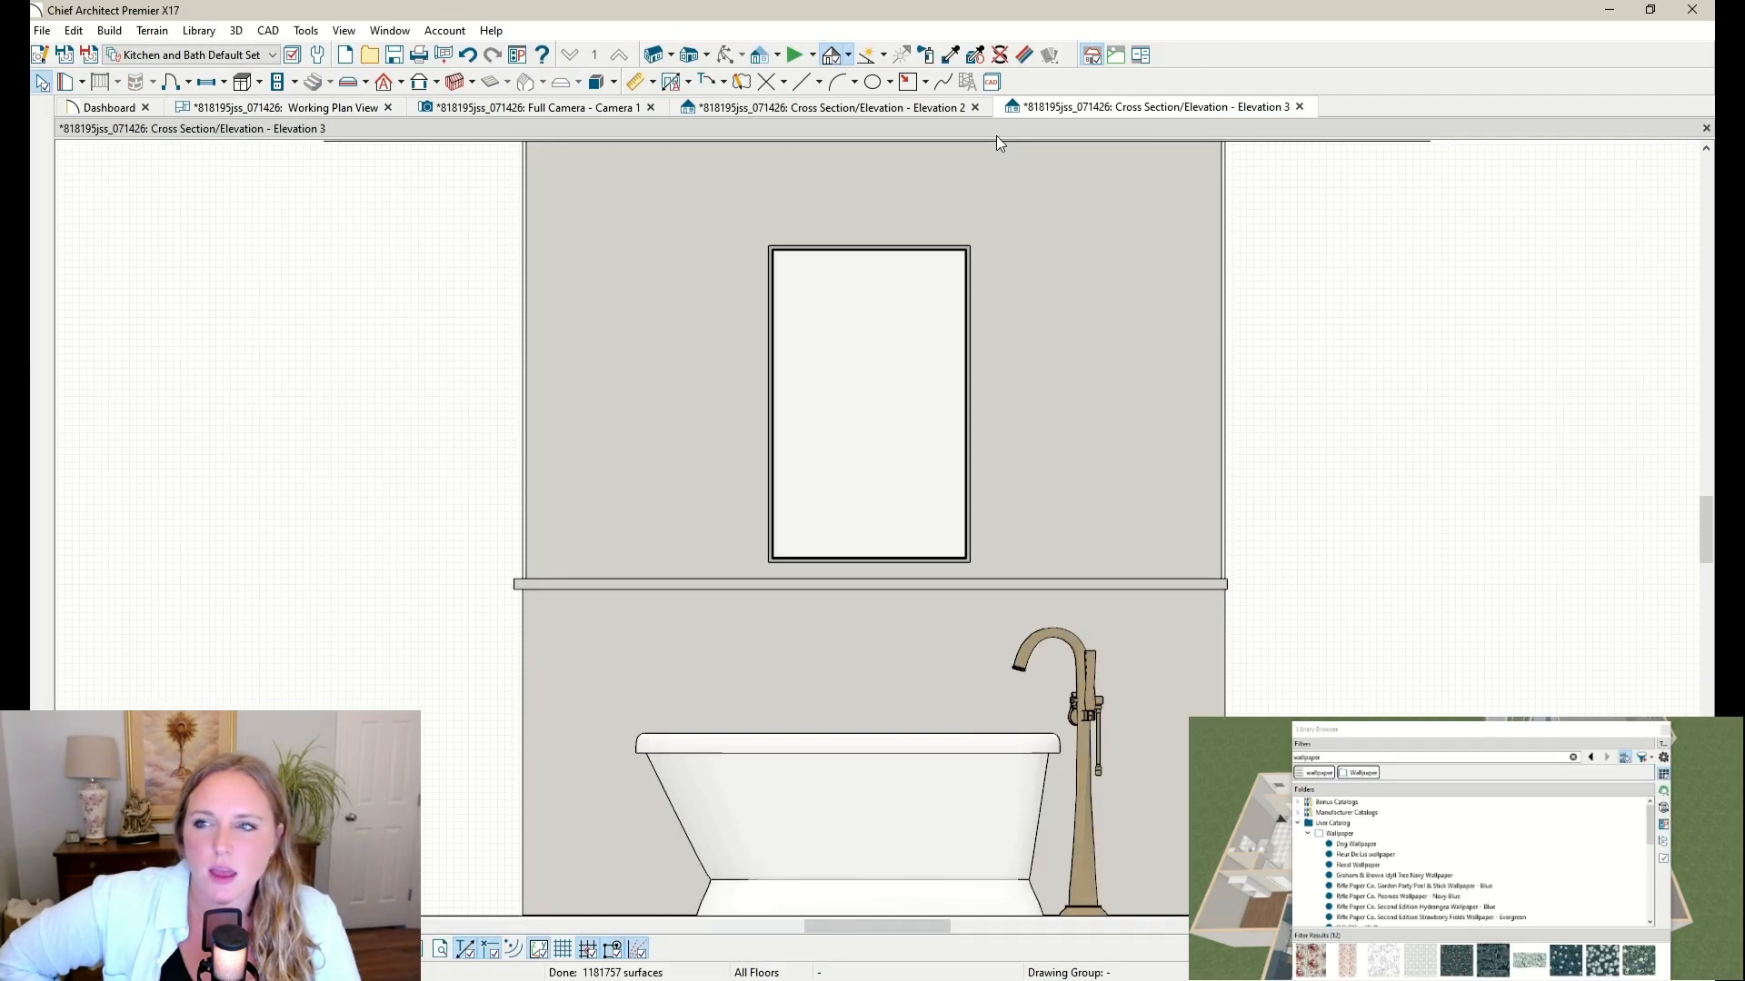
{"action": "left_click", "coordinate": [912, 83]}
{"action": "scroll", "coordinate": [717, 636], "scroll_direction": "down", "scroll_amount": 2}
{"action": "scroll", "coordinate": [707, 406], "scroll_direction": "up", "scroll_amount": 2}
{"action": "left_click_drag", "start_coordinate": [568, 280], "coordinate": [737, 631]}
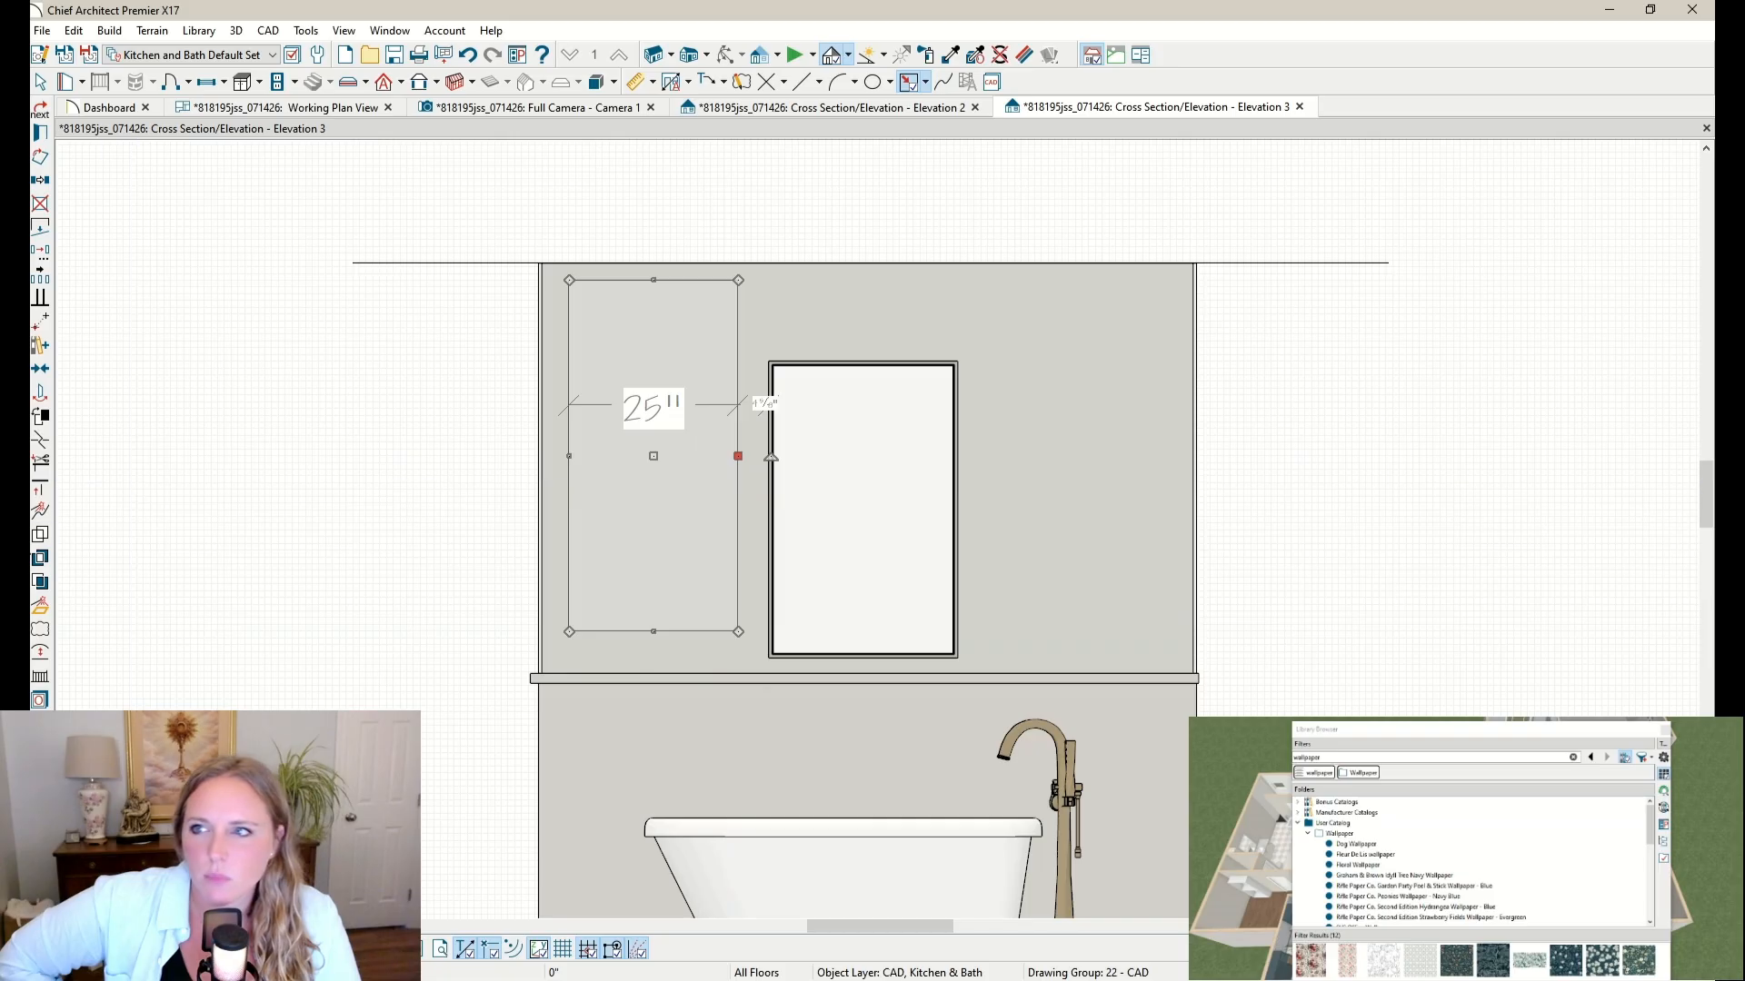
Step: Close the library browser and convert the rectangle beside the interior window to a molding polyline
{"action": "left_click", "coordinate": [1666, 731]}
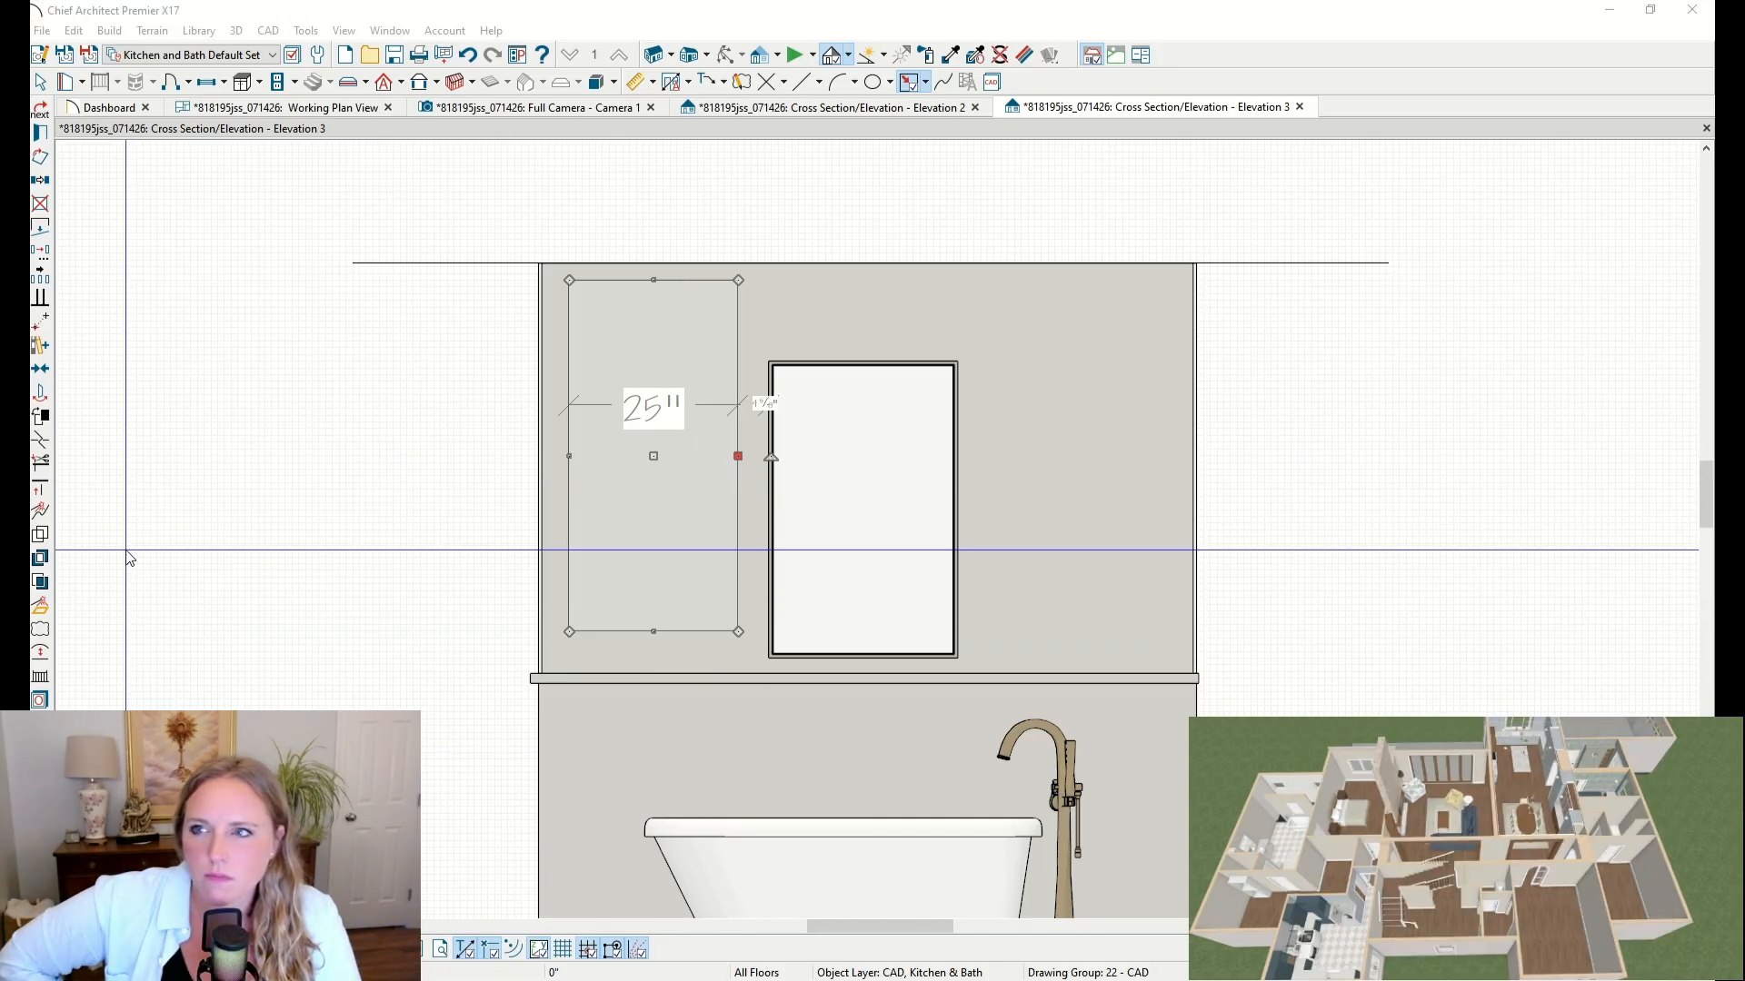
{"action": "left_click", "coordinate": [40, 629]}
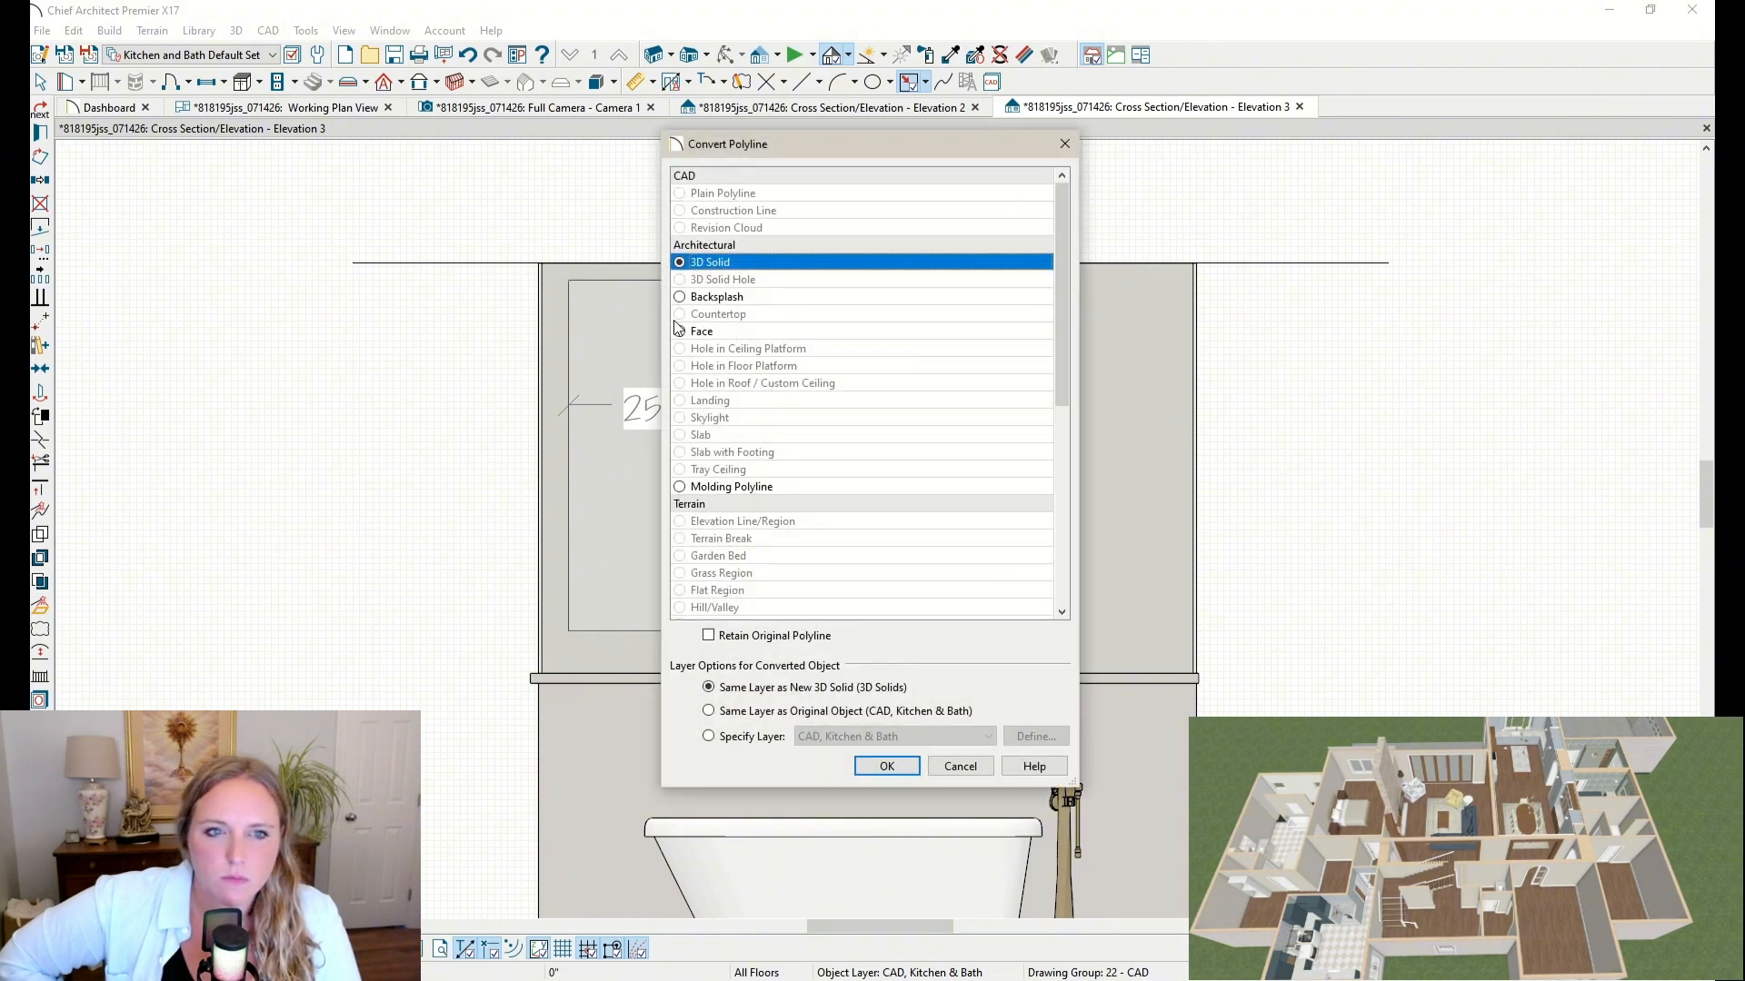
{"action": "left_click", "coordinate": [786, 488]}
{"action": "left_click", "coordinate": [887, 768]}
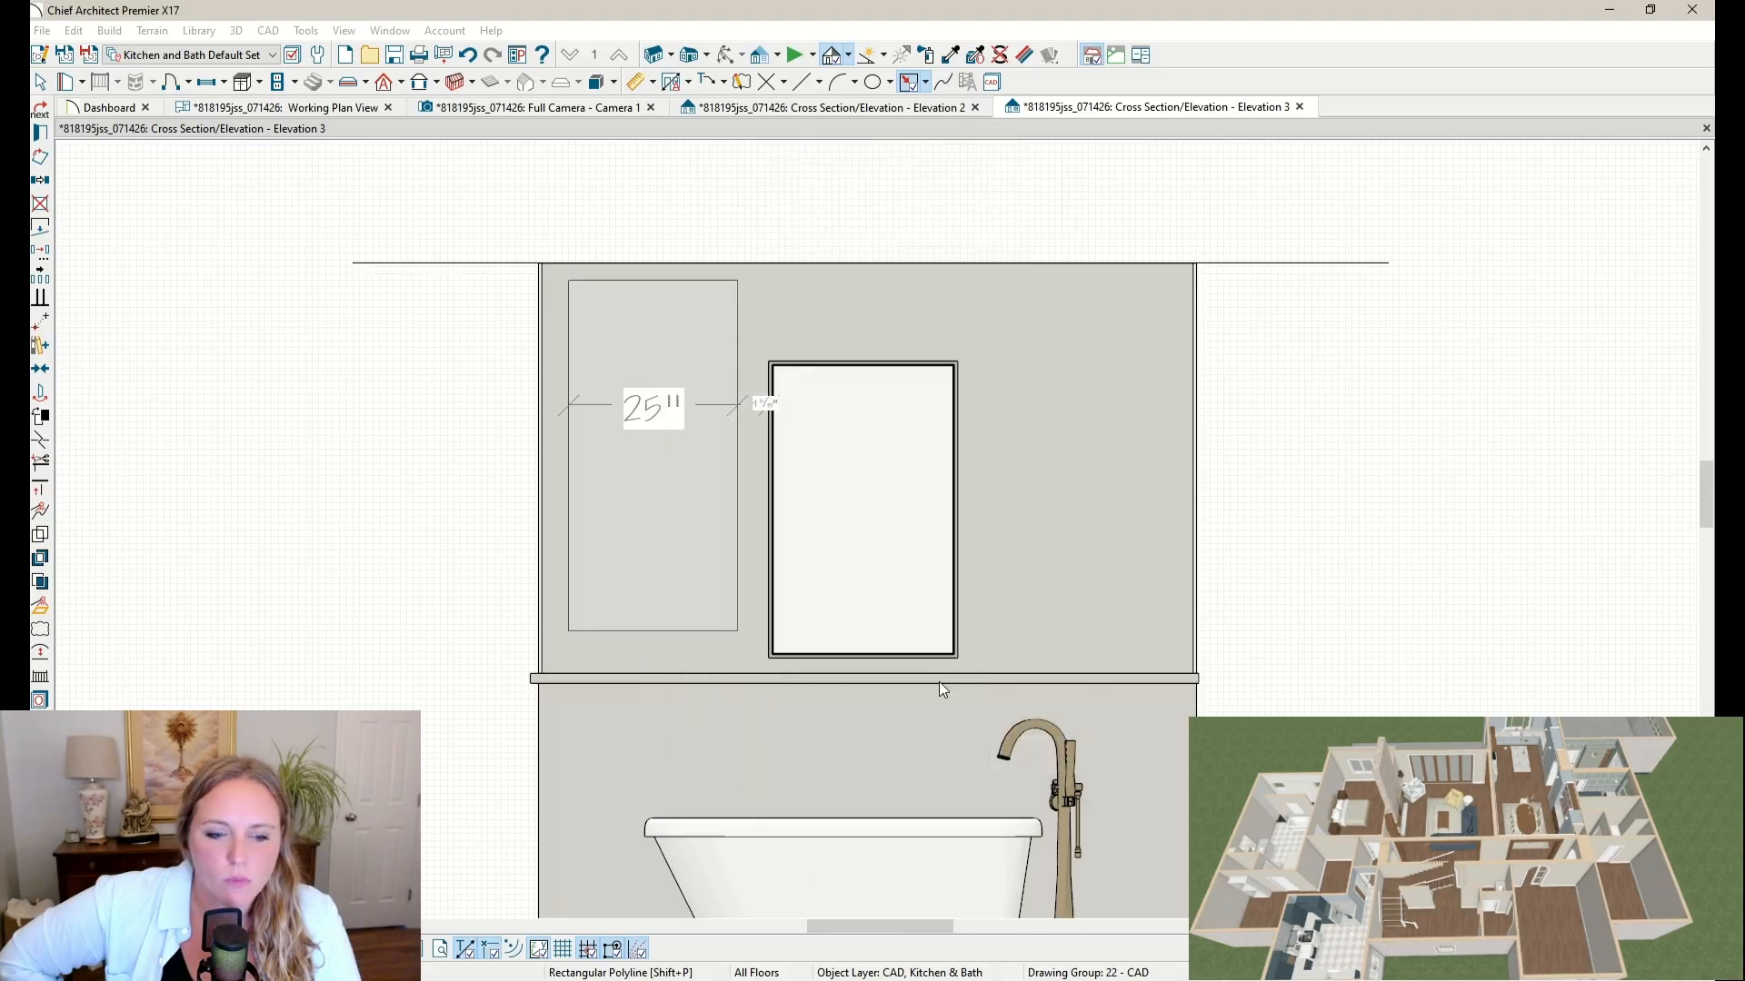
Step: Search the molding library for "edge" and replace the polyline's default profile with Cap 07
{"action": "left_click", "coordinate": [449, 195]}
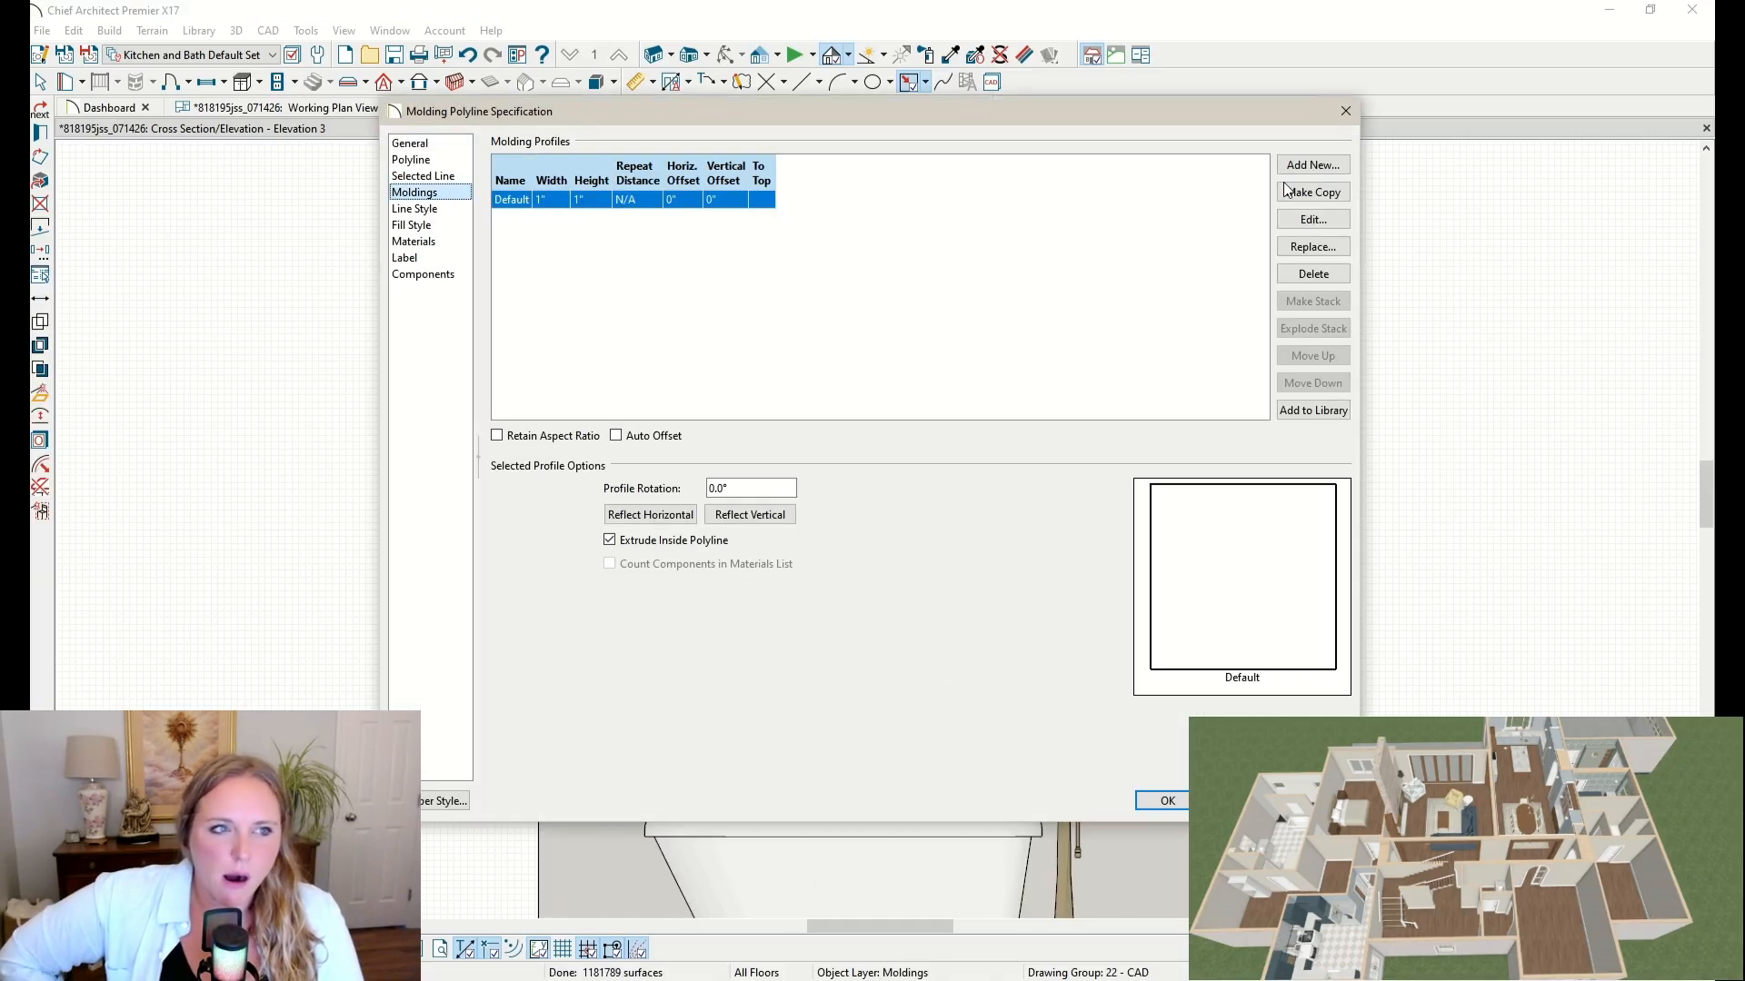
{"action": "left_click", "coordinate": [1313, 247]}
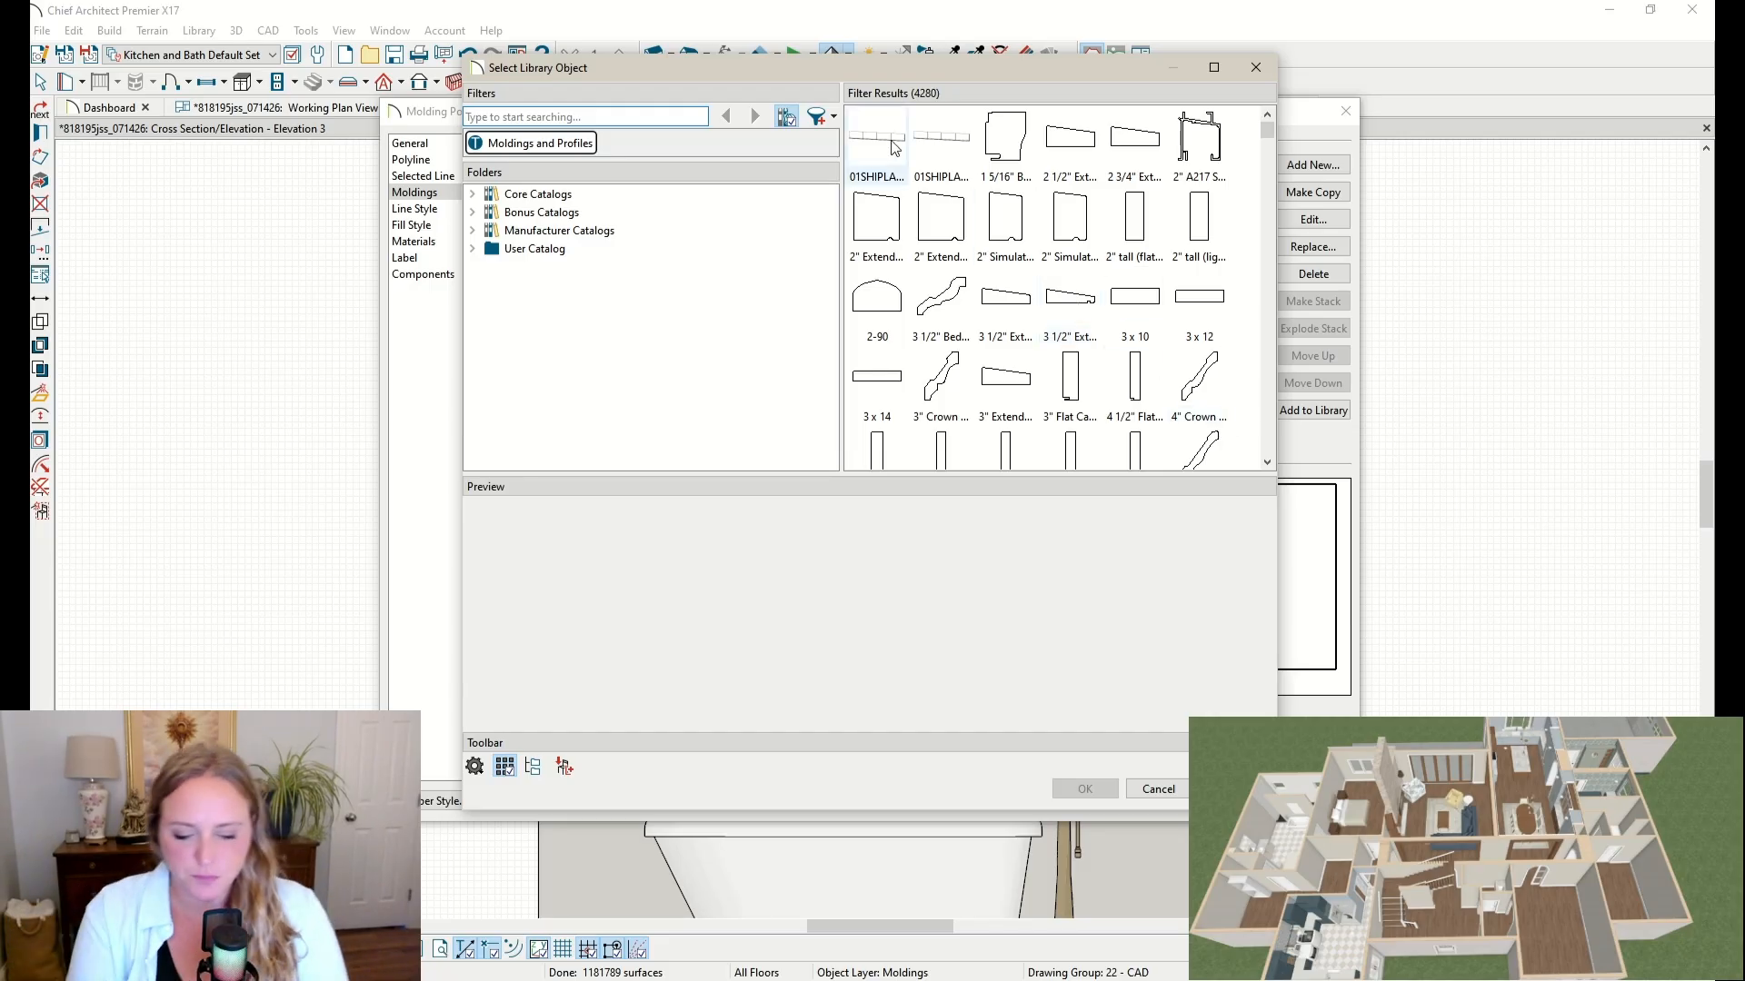
{"action": "type", "text": "edge"}
{"action": "key", "text": "Return"}
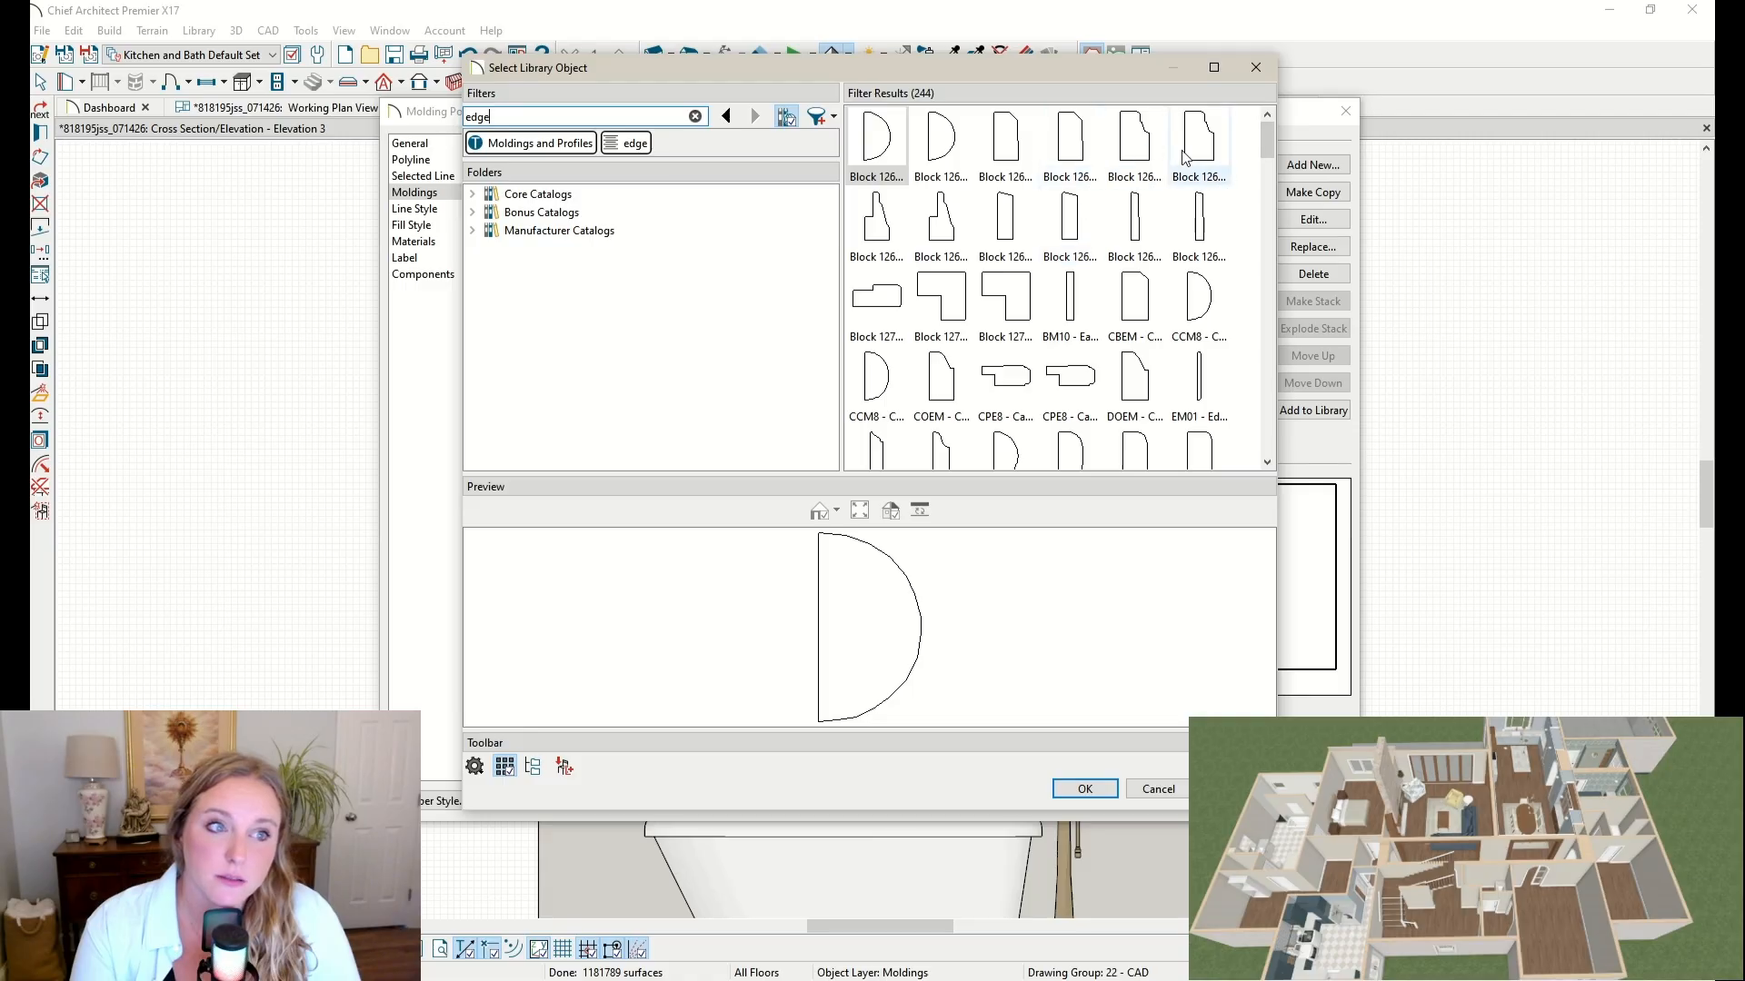
{"action": "left_click", "coordinate": [1267, 464]}
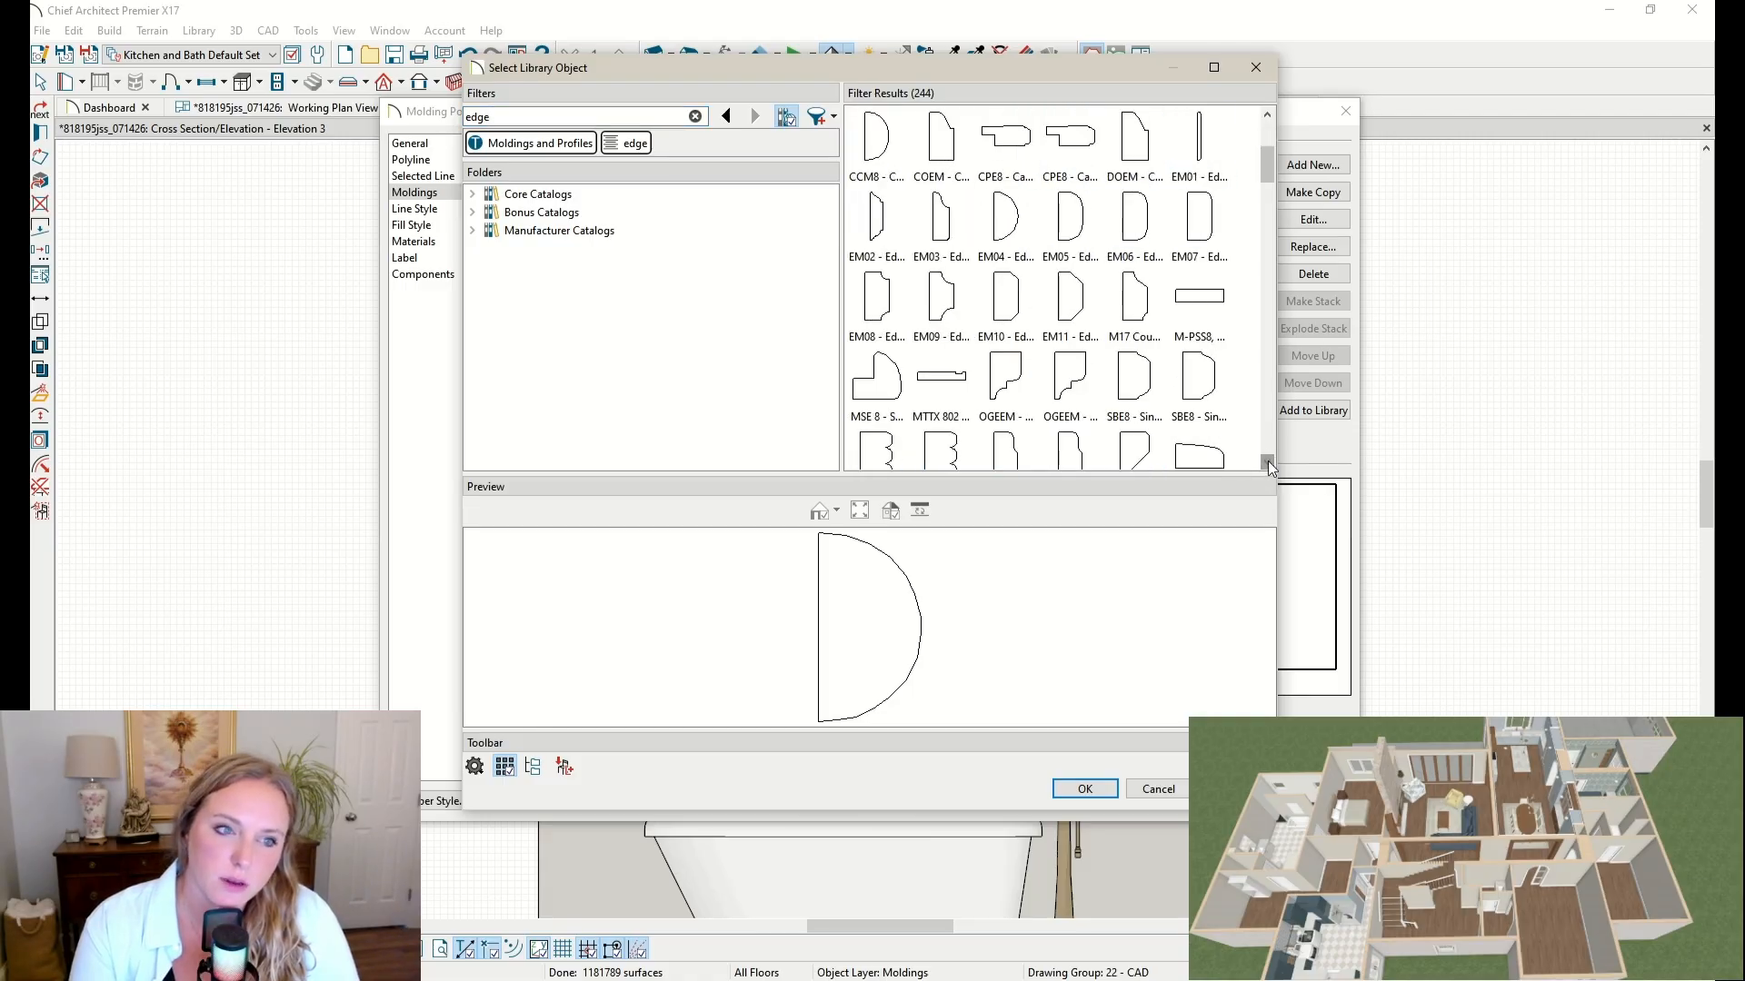
{"action": "left_click", "coordinate": [1268, 463]}
{"action": "left_click", "coordinate": [1267, 463]}
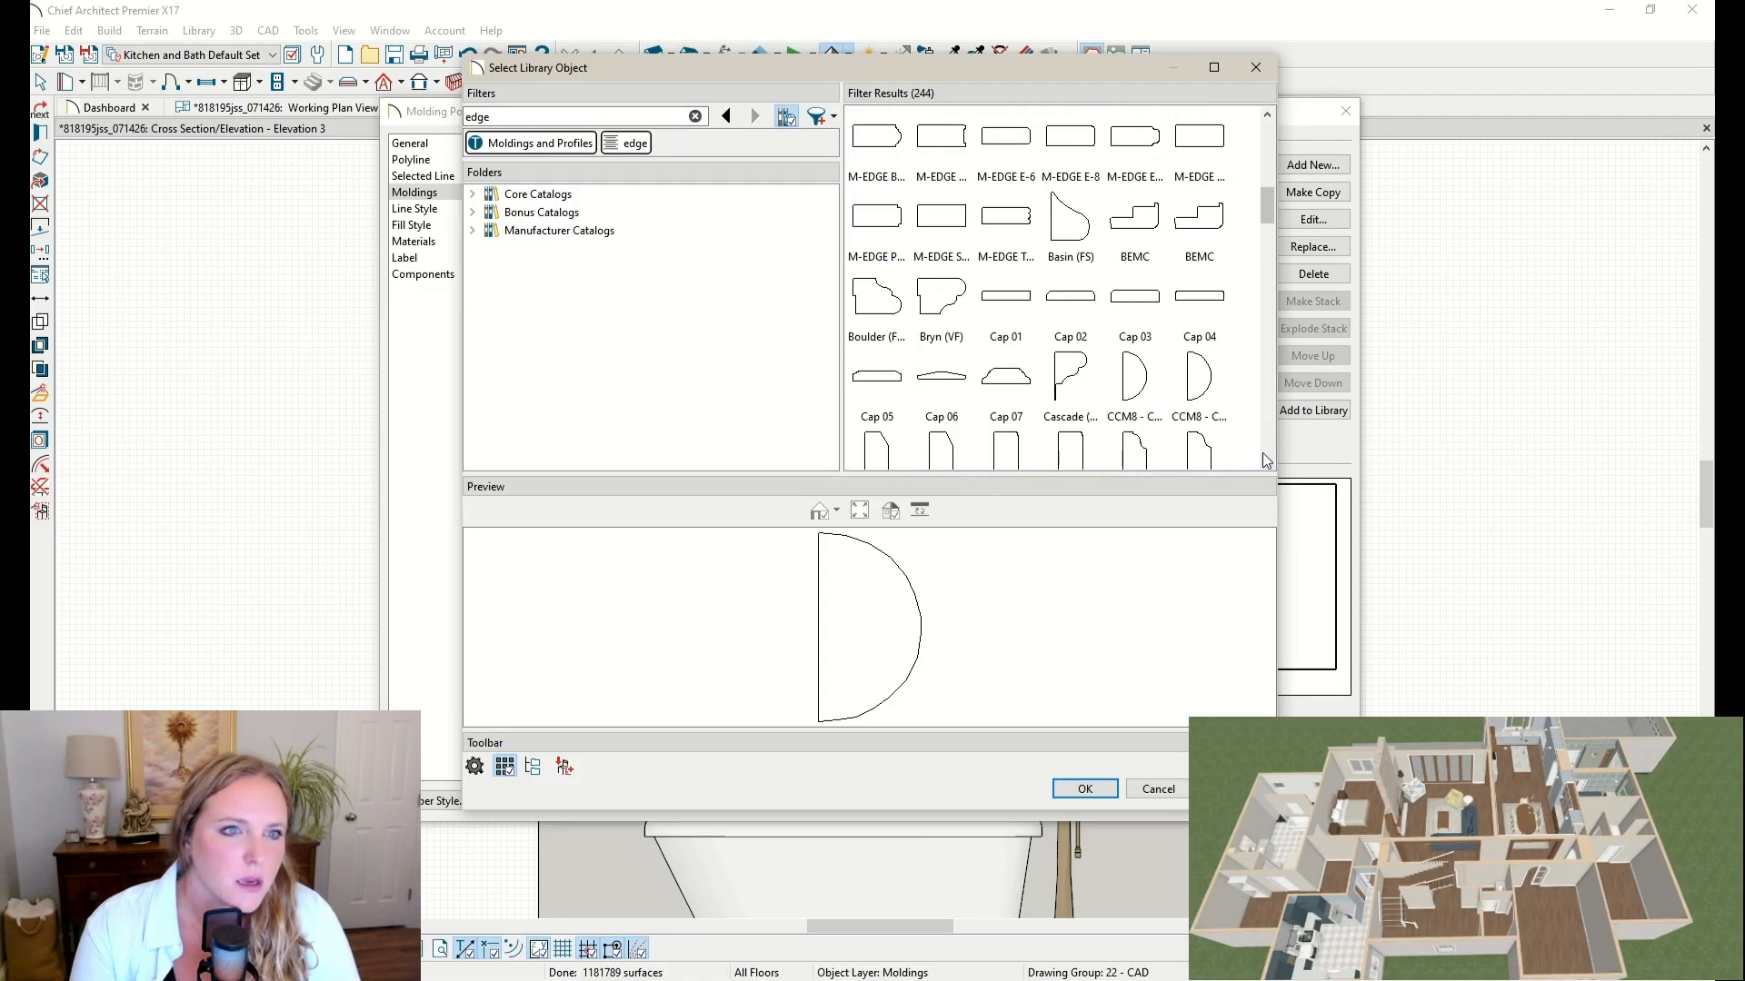
{"action": "left_click", "coordinate": [1267, 461]}
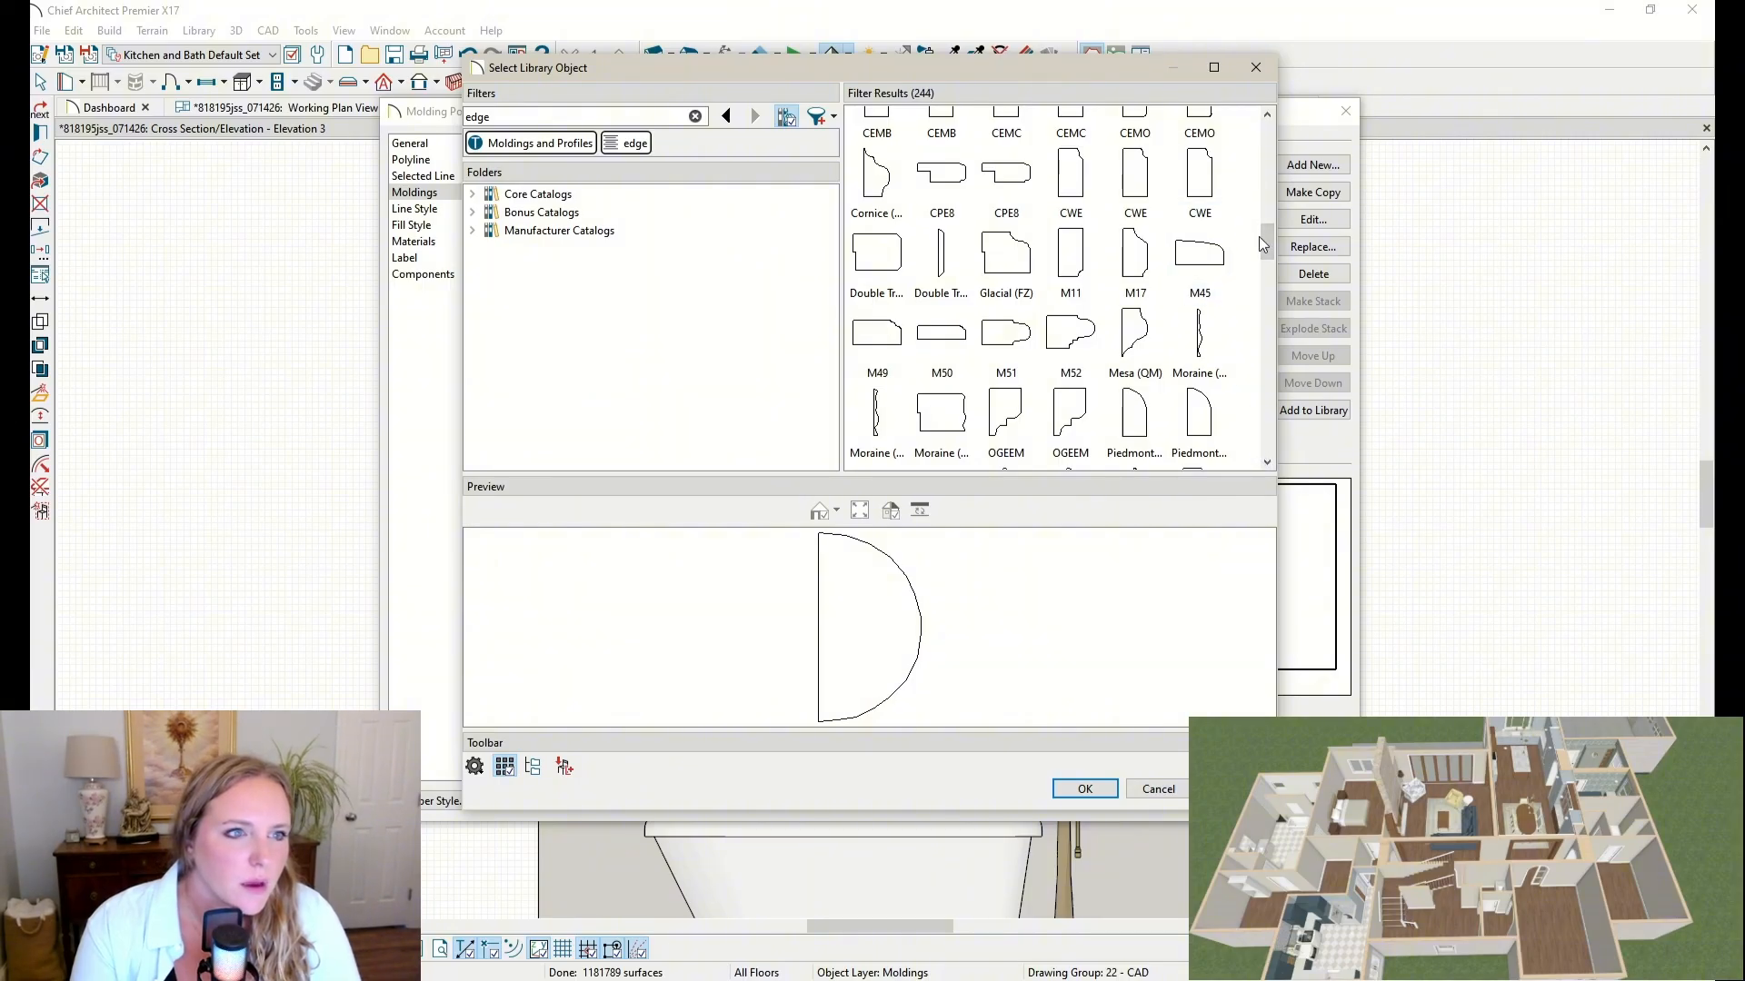
{"action": "left_click_drag", "start_coordinate": [1271, 244], "coordinate": [1270, 218]}
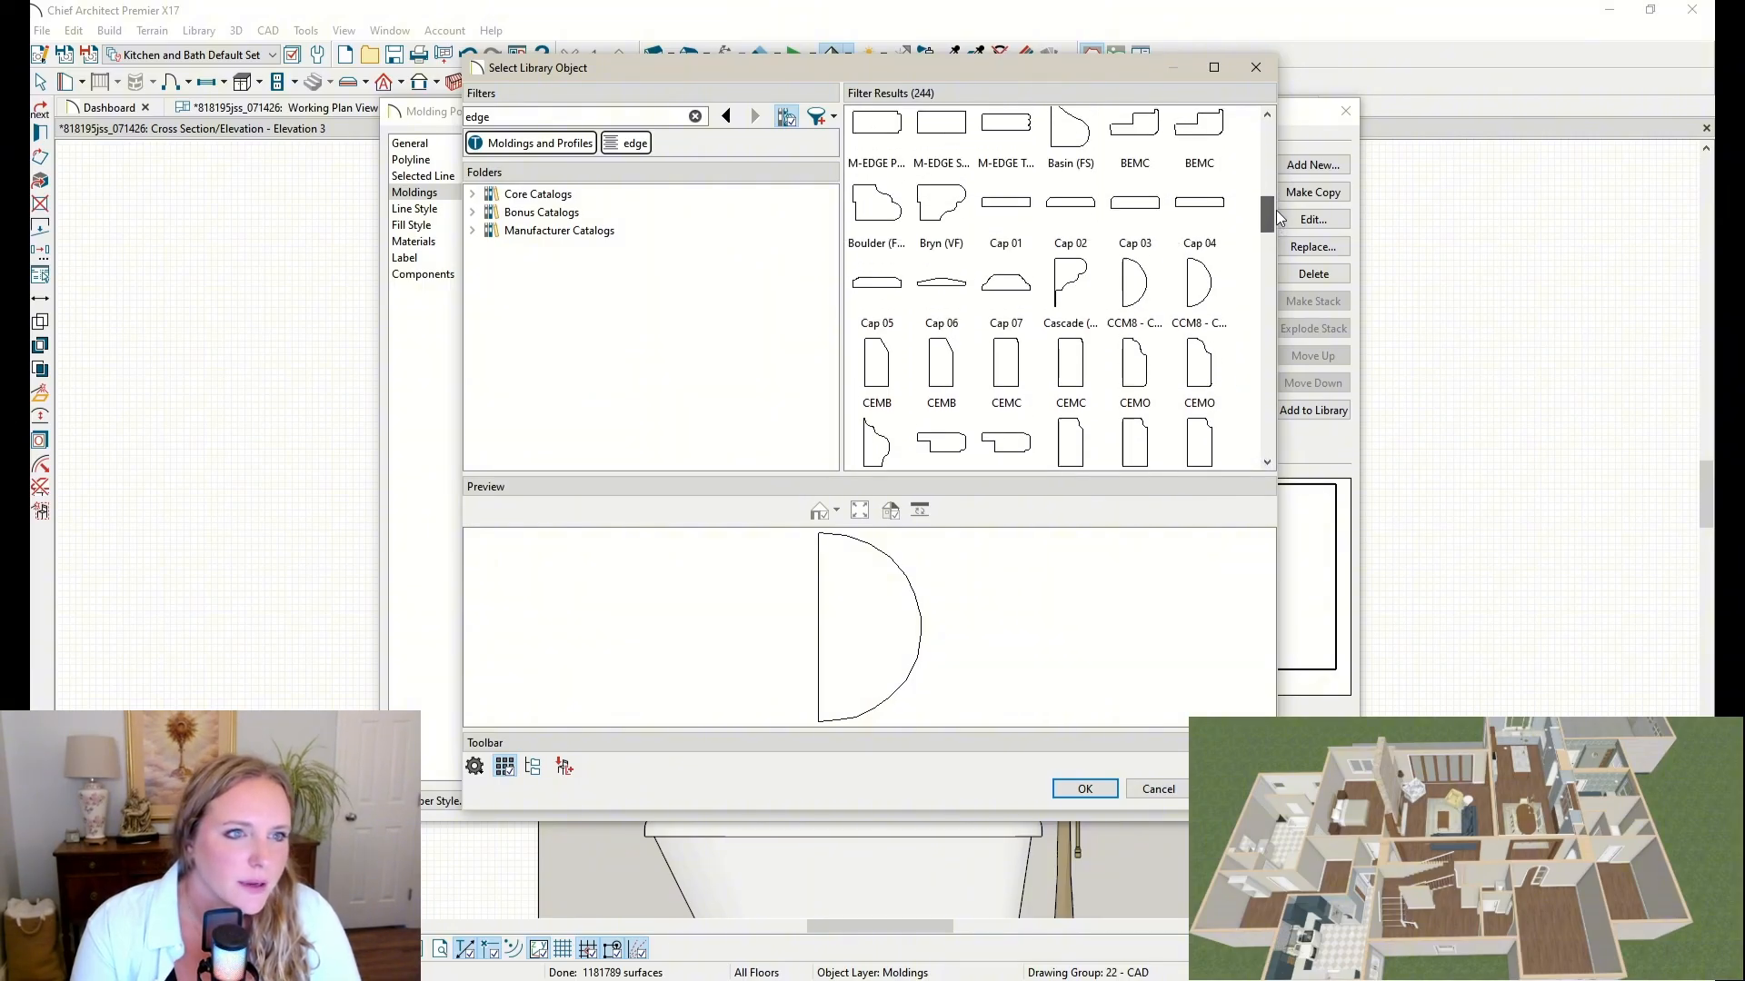
{"action": "left_click", "coordinate": [1027, 276]}
{"action": "left_click", "coordinate": [1083, 789]}
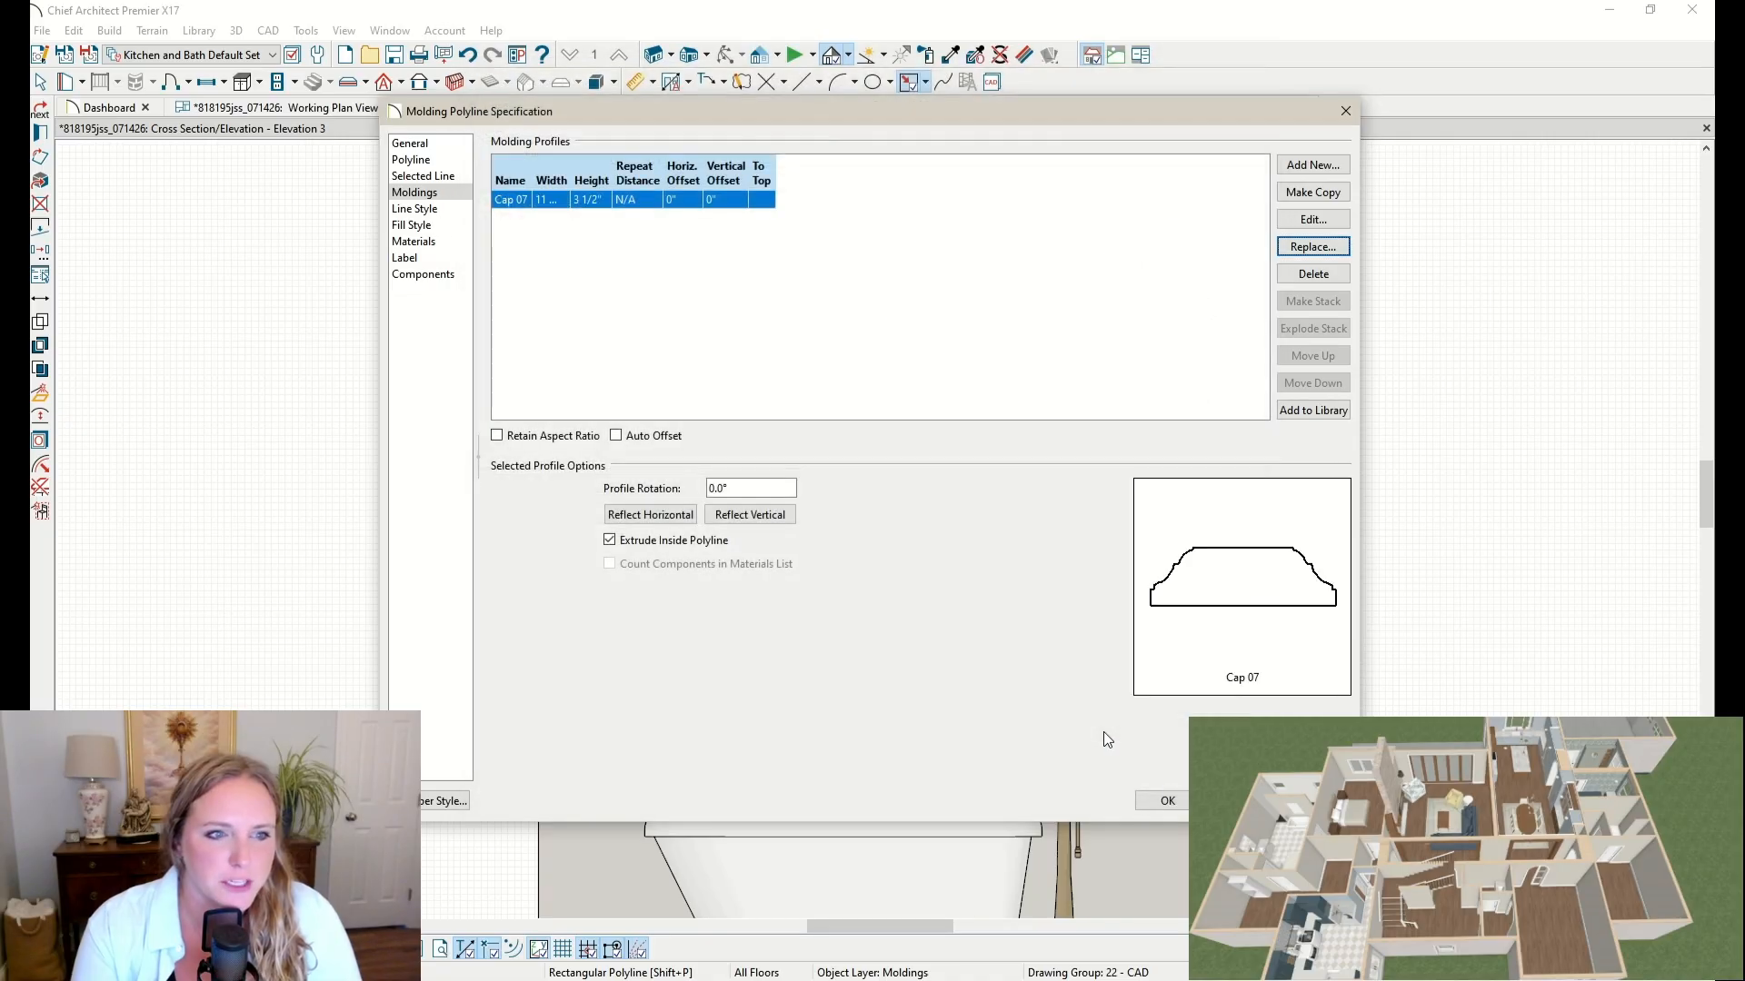
{"action": "left_click", "coordinate": [1166, 800]}
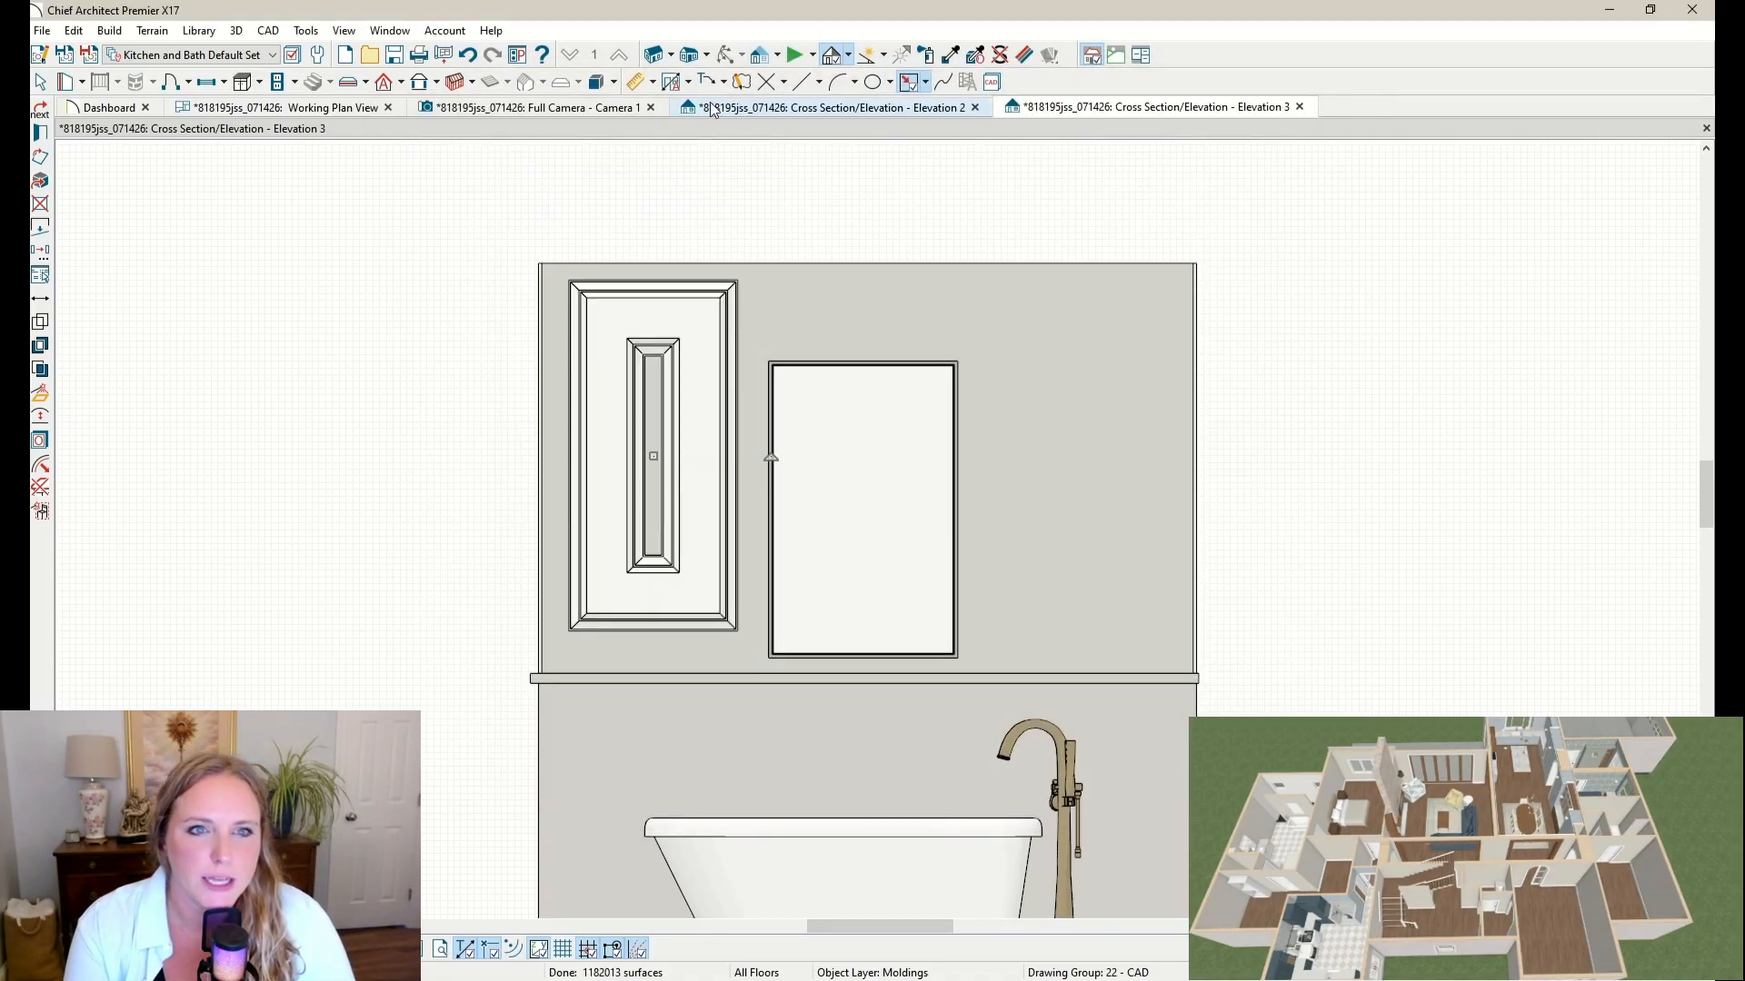
Step: In the full camera view, resize the panel molding's Cap 07 profile to 1" wide and 1/2" high
{"action": "left_click", "coordinate": [598, 107]}
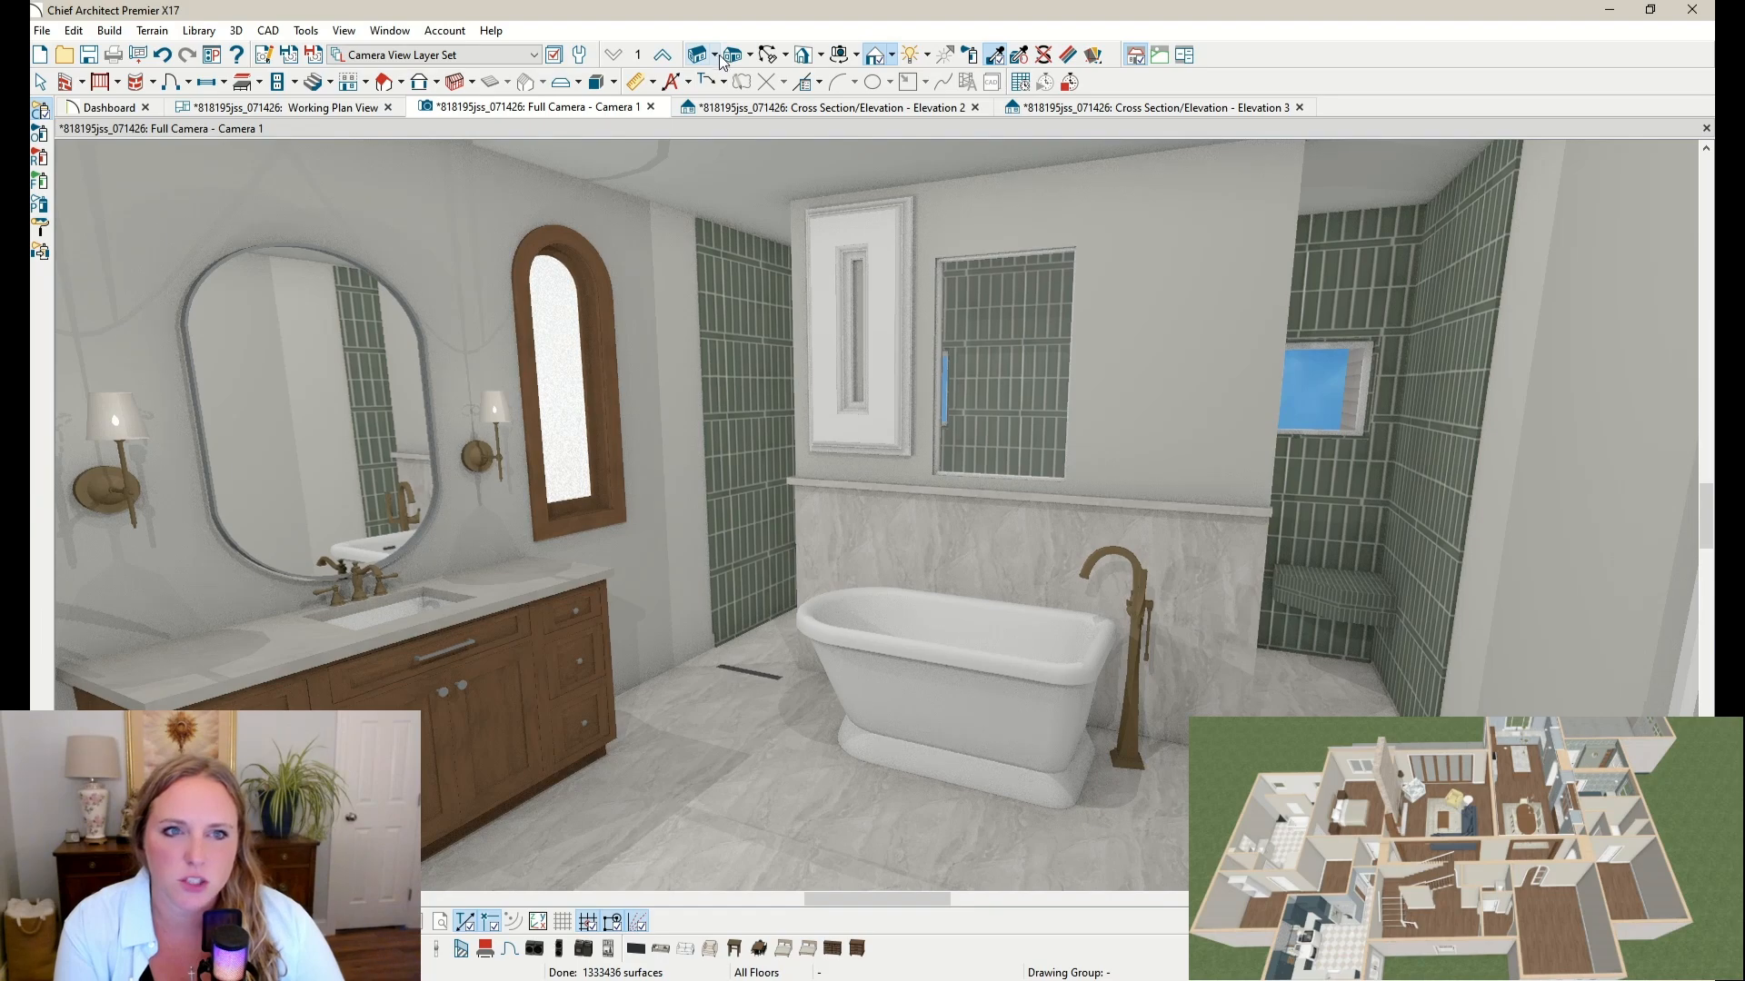
{"action": "left_click", "coordinate": [770, 56]}
{"action": "left_click_drag", "start_coordinate": [837, 355], "coordinate": [790, 409]}
{"action": "key", "text": "space"}
{"action": "double_click", "coordinate": [716, 361]}
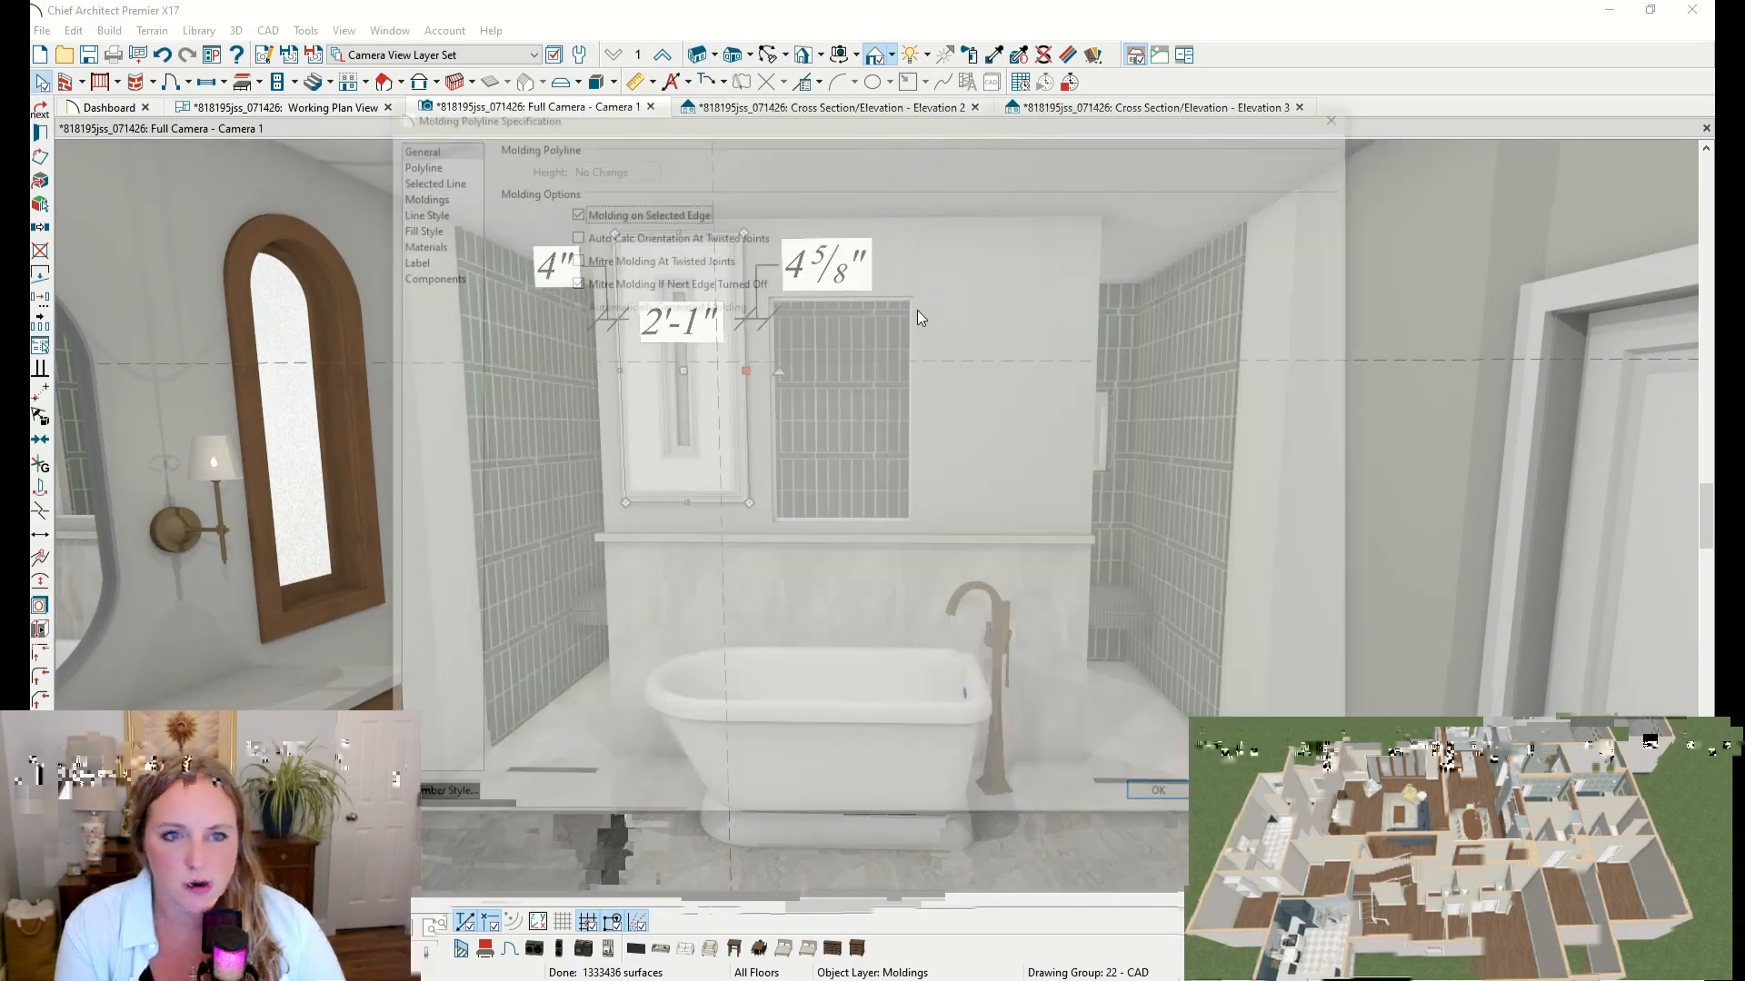
{"action": "left_click", "coordinate": [415, 192]}
{"action": "left_click", "coordinate": [589, 199]}
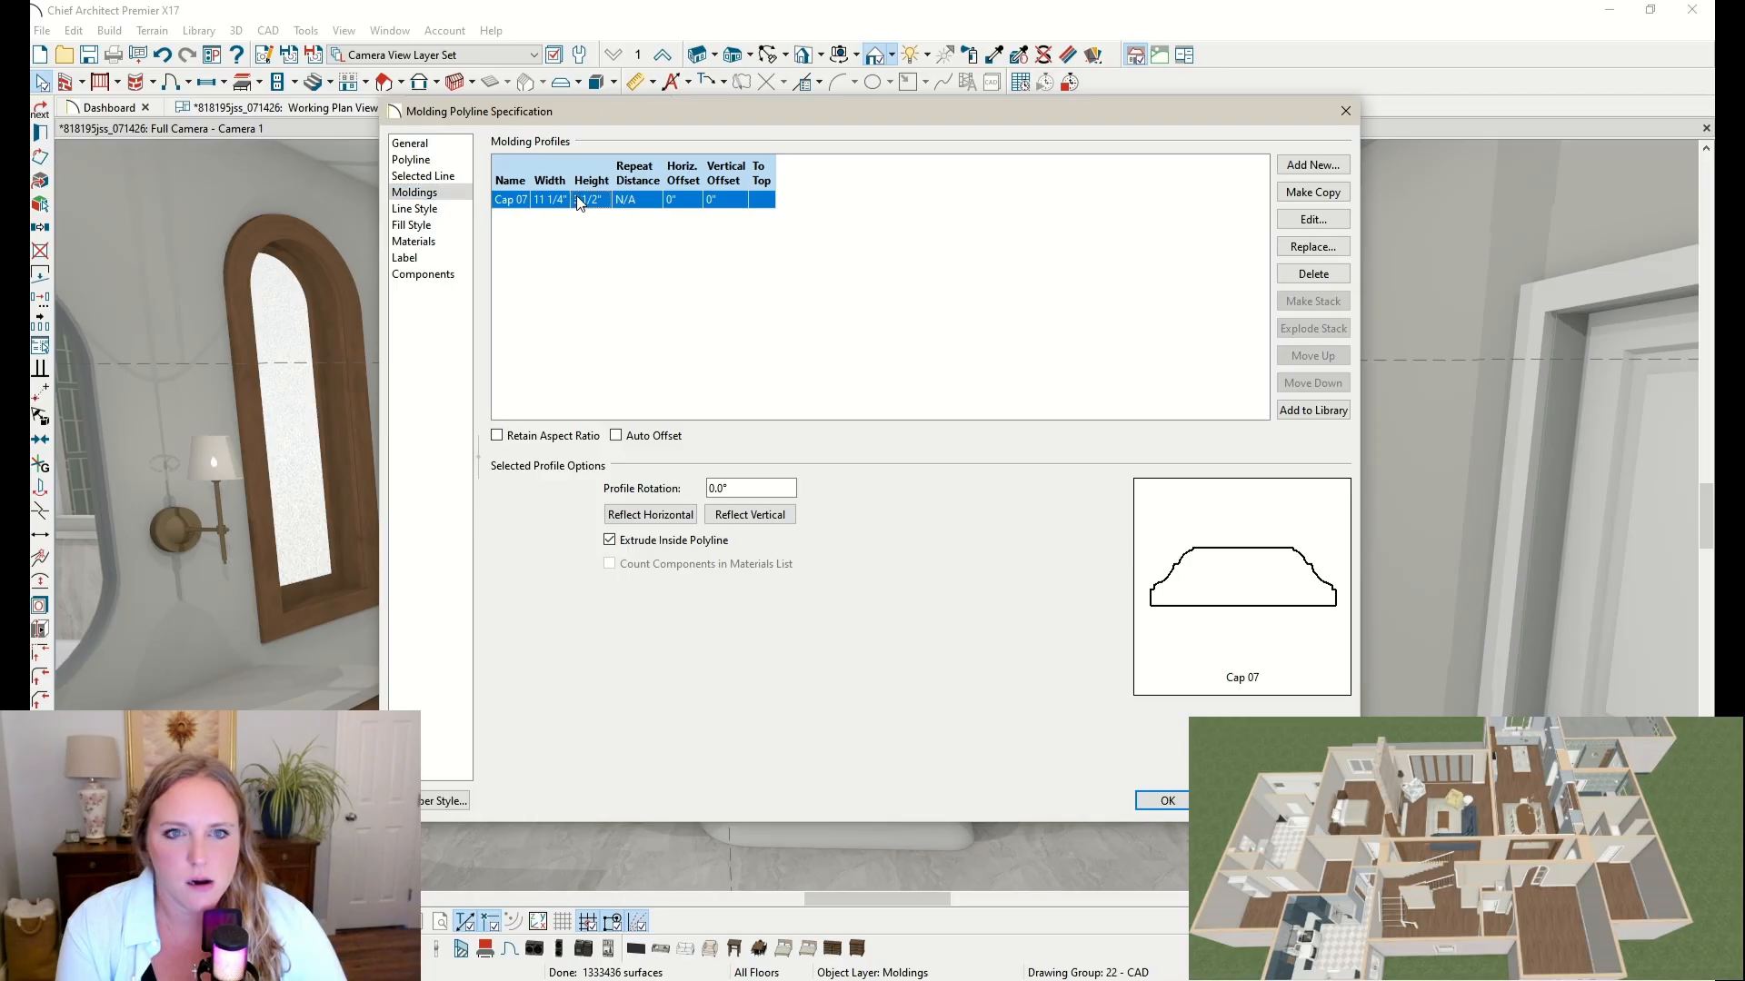
{"action": "type", "text": "1"}
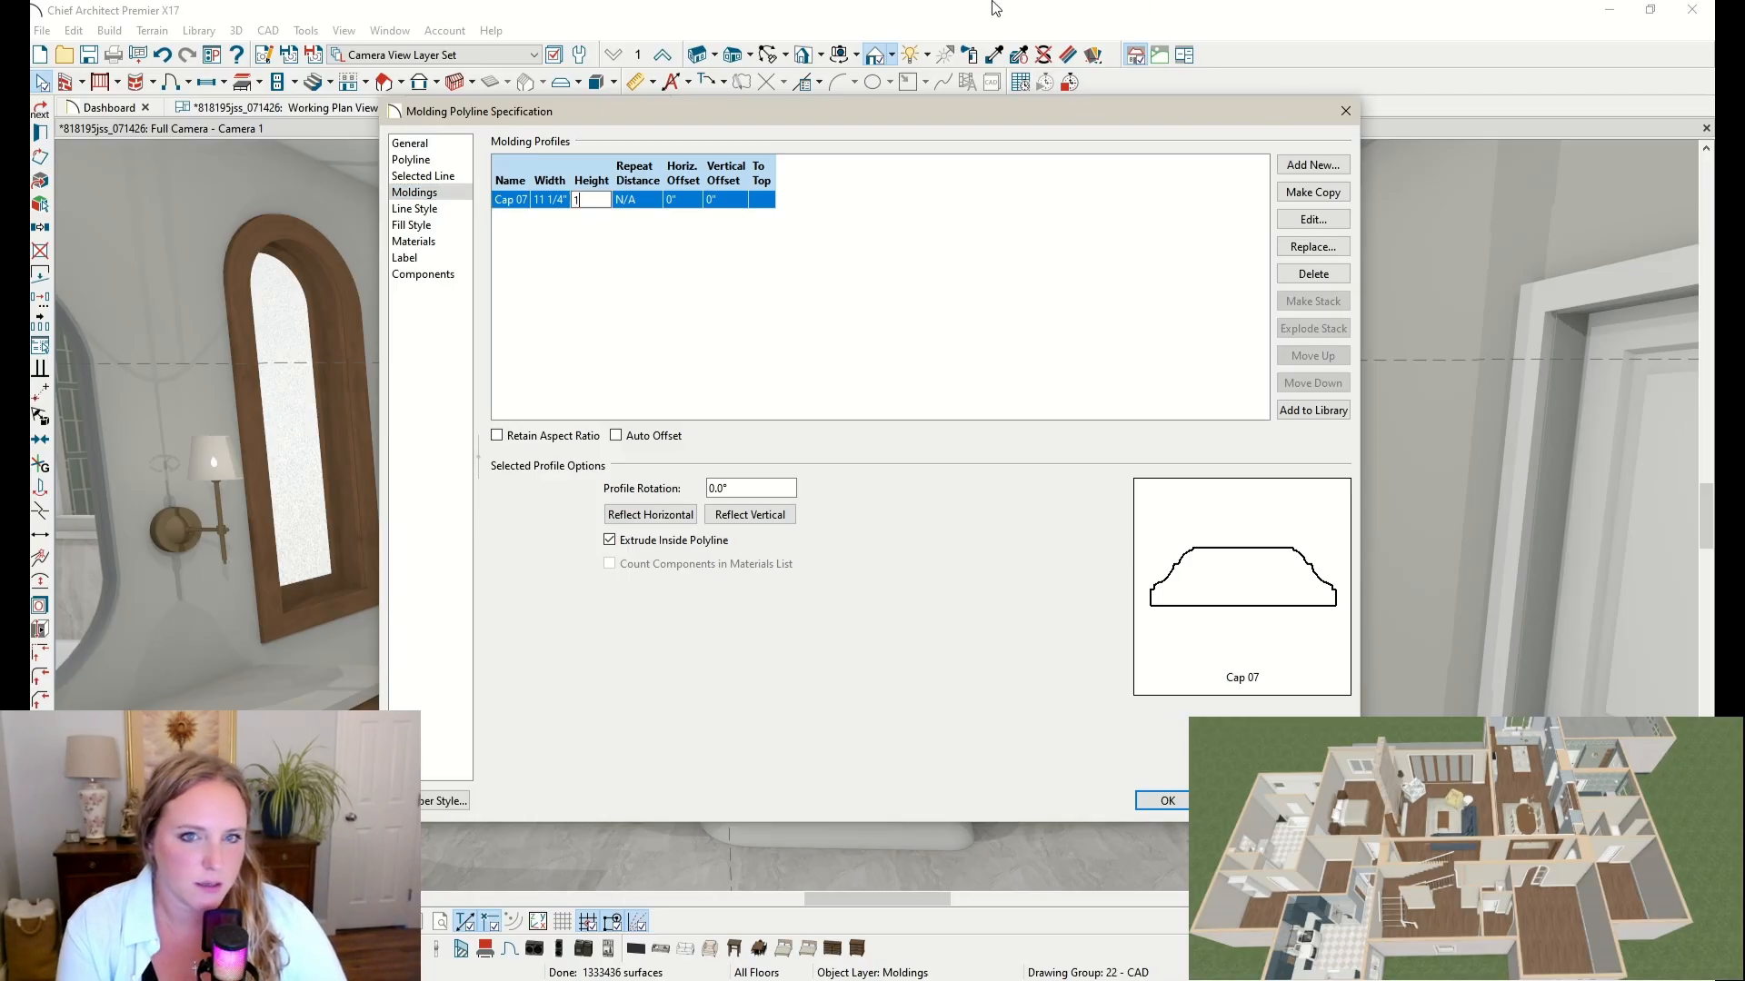
{"action": "key", "text": "Return"}
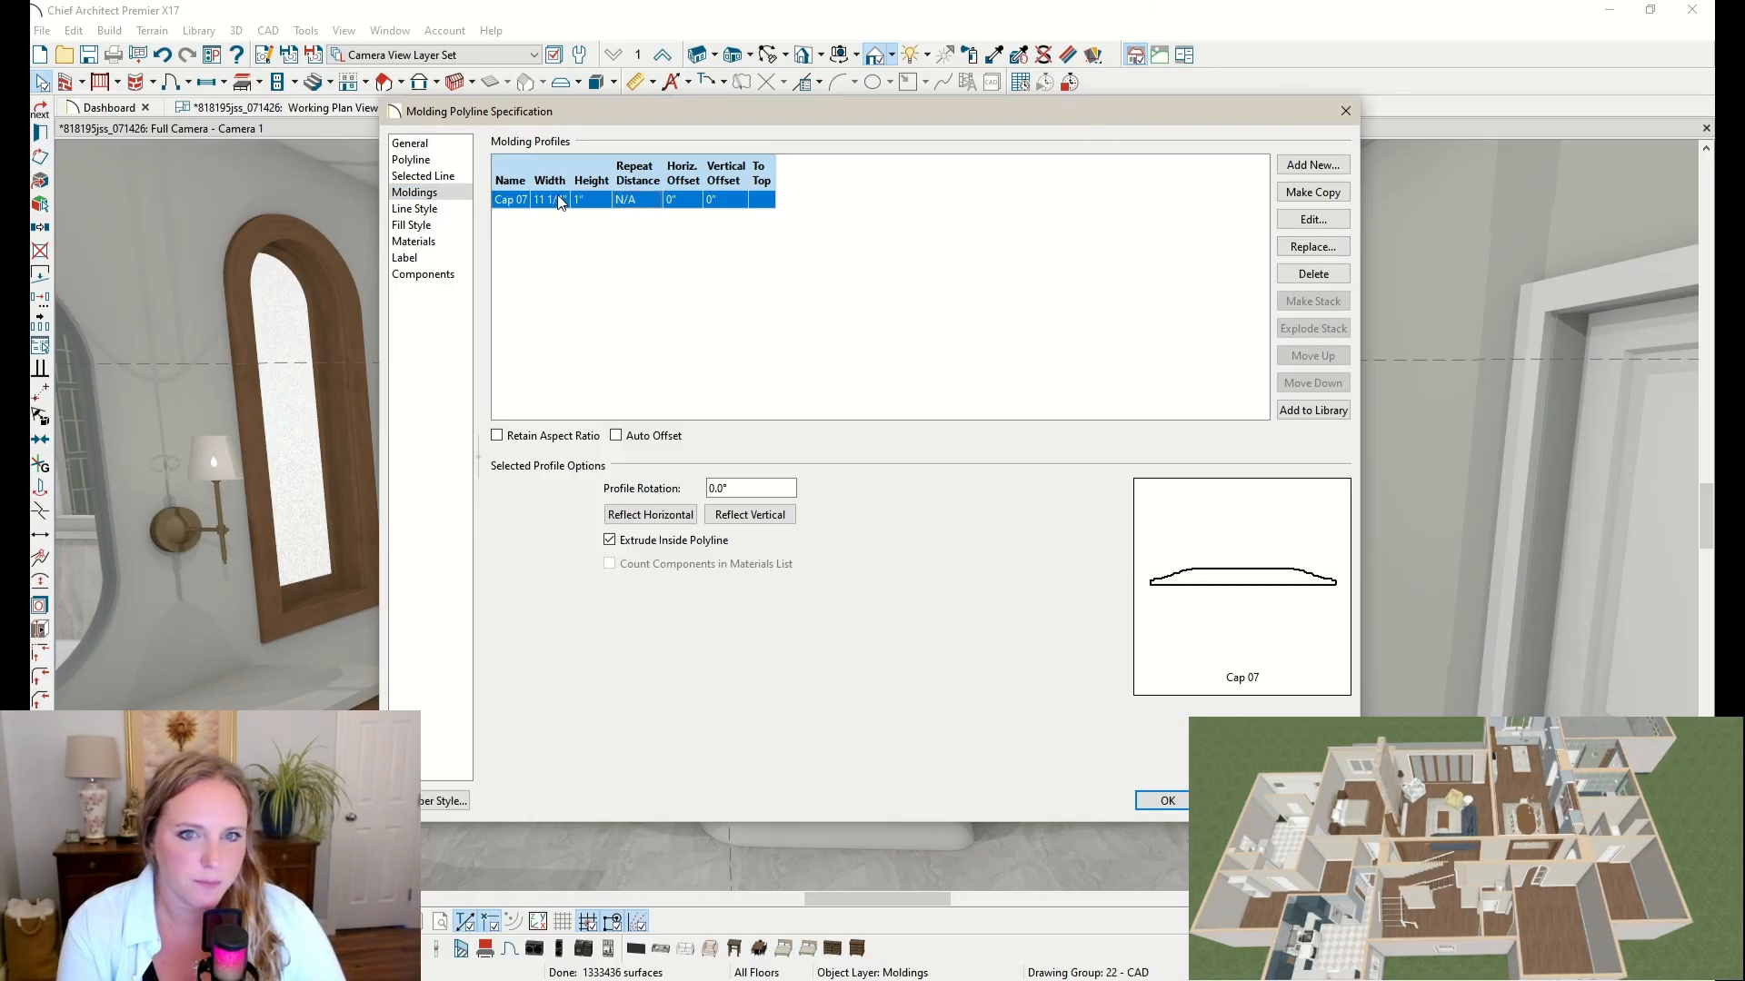
{"action": "type", "text": "1"}
{"action": "key", "text": "Tab"}
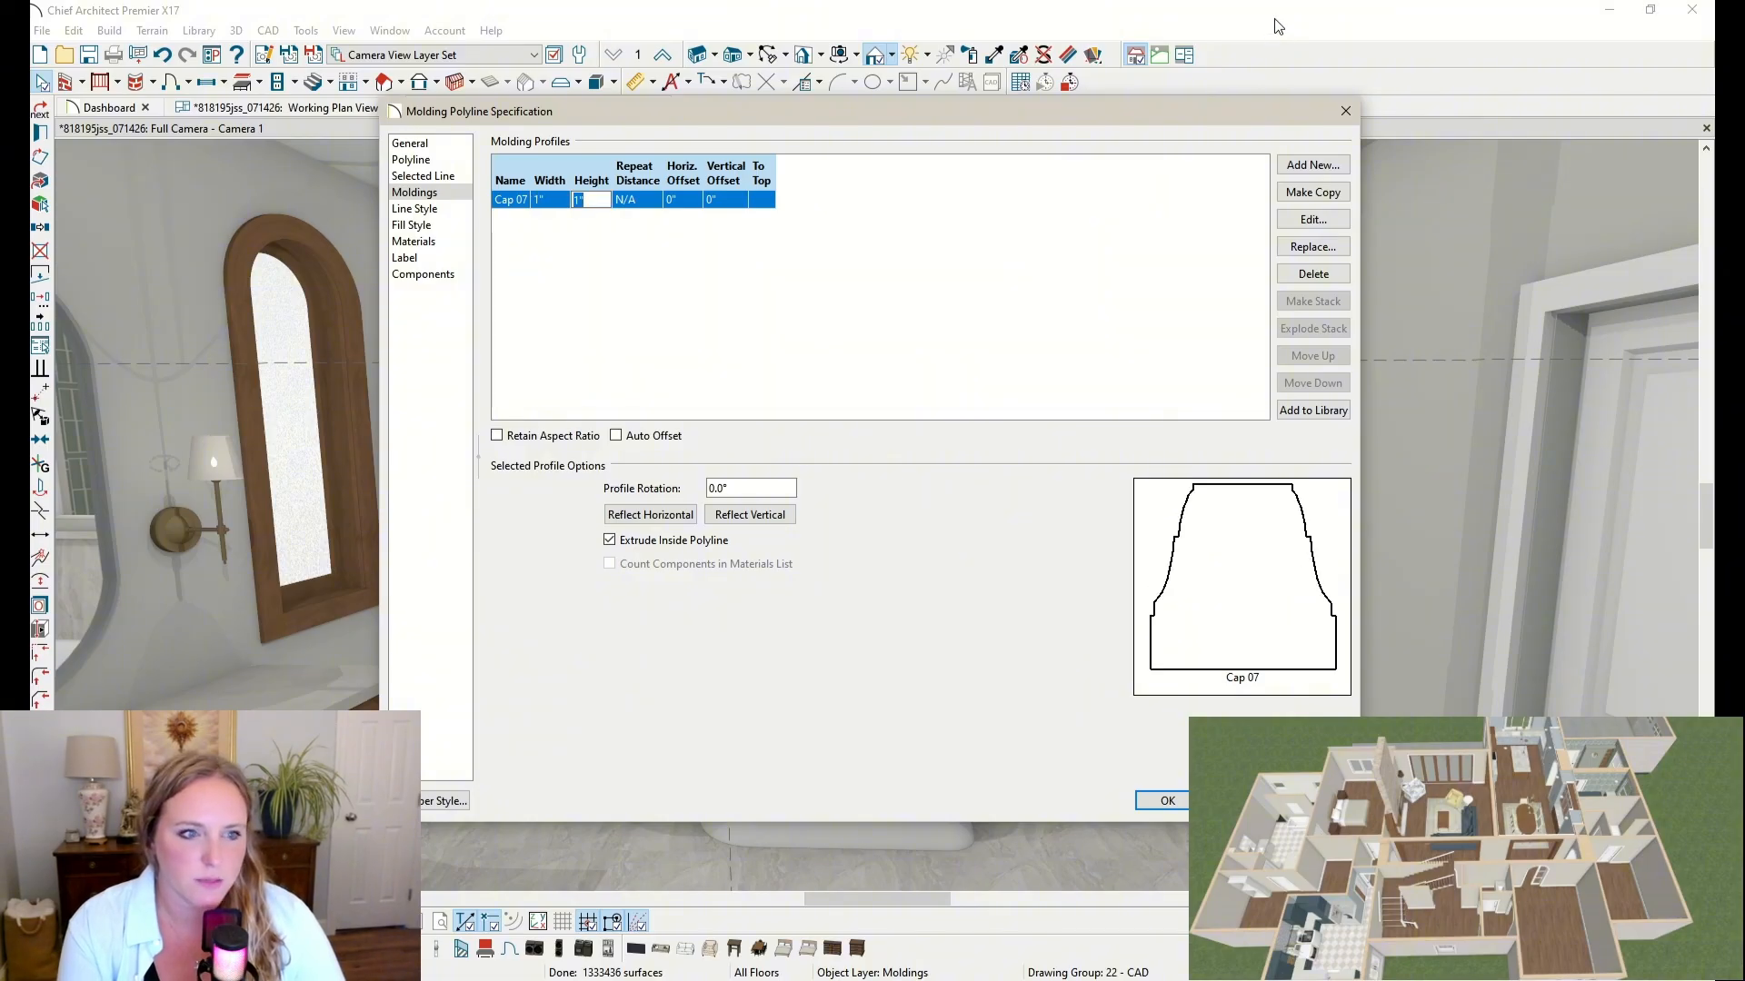
{"action": "type", "text": ".5"}
{"action": "key", "text": "Return"}
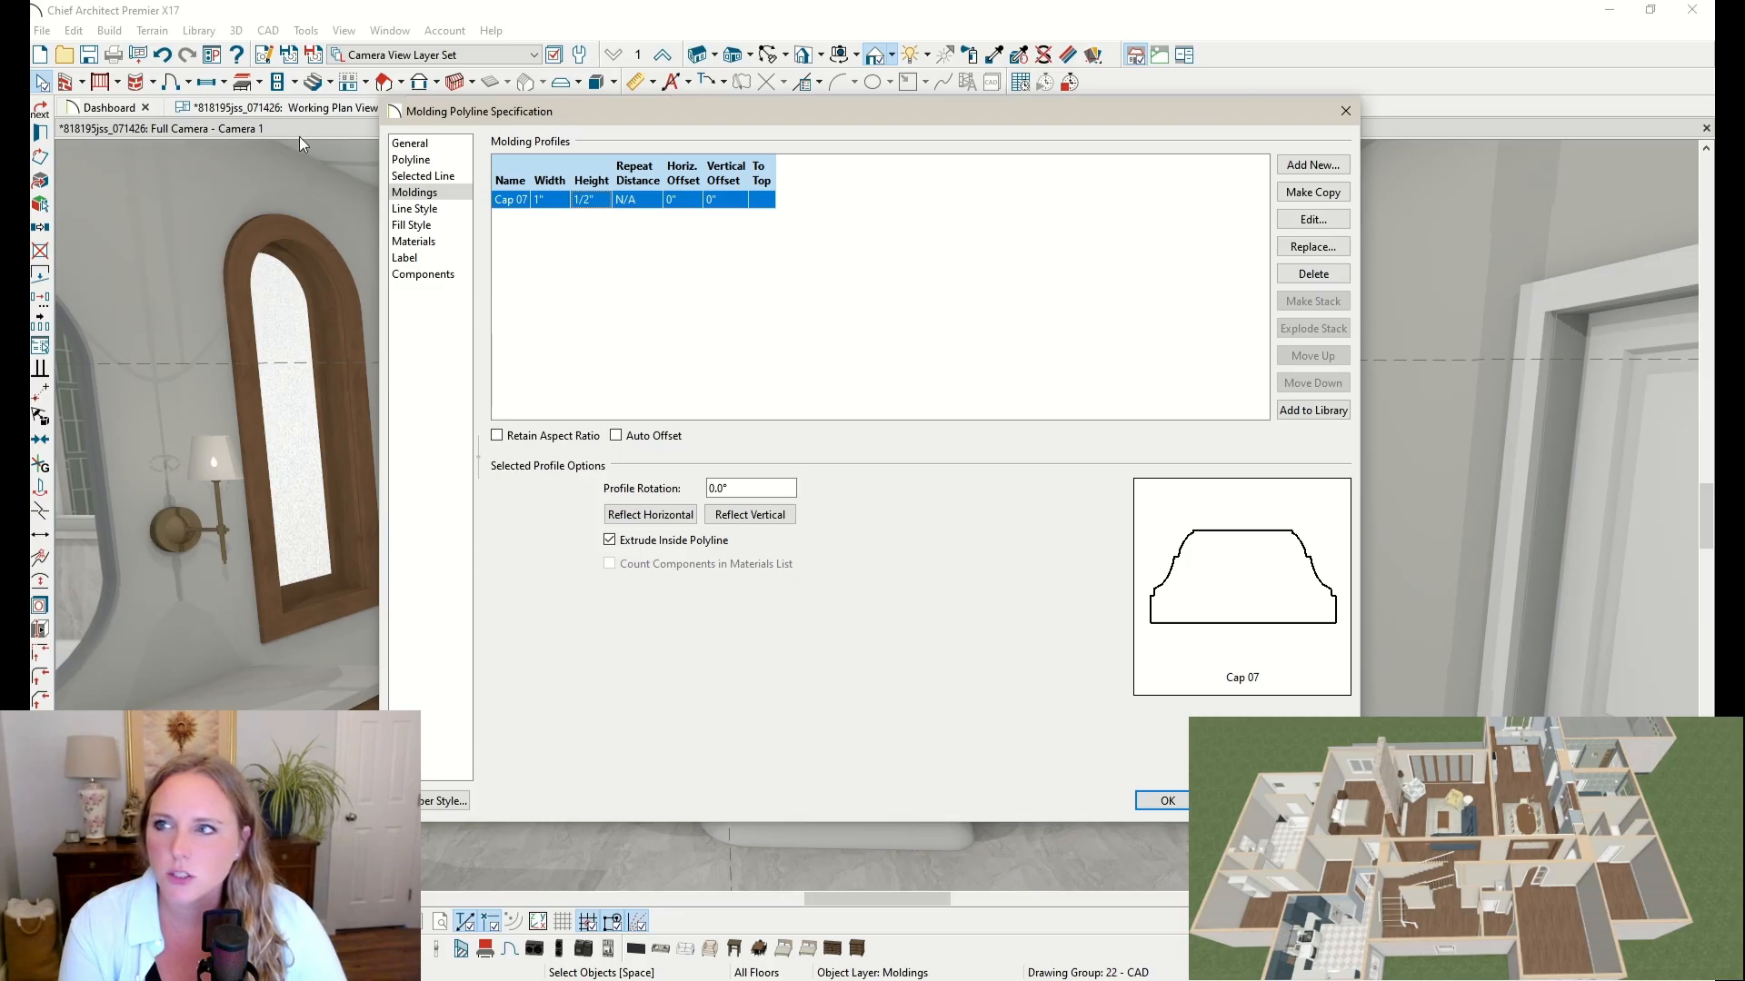
Step: Set the Cap 07 profile's width to 2.5" and deselect the panel molding
{"action": "left_click", "coordinate": [550, 200]}
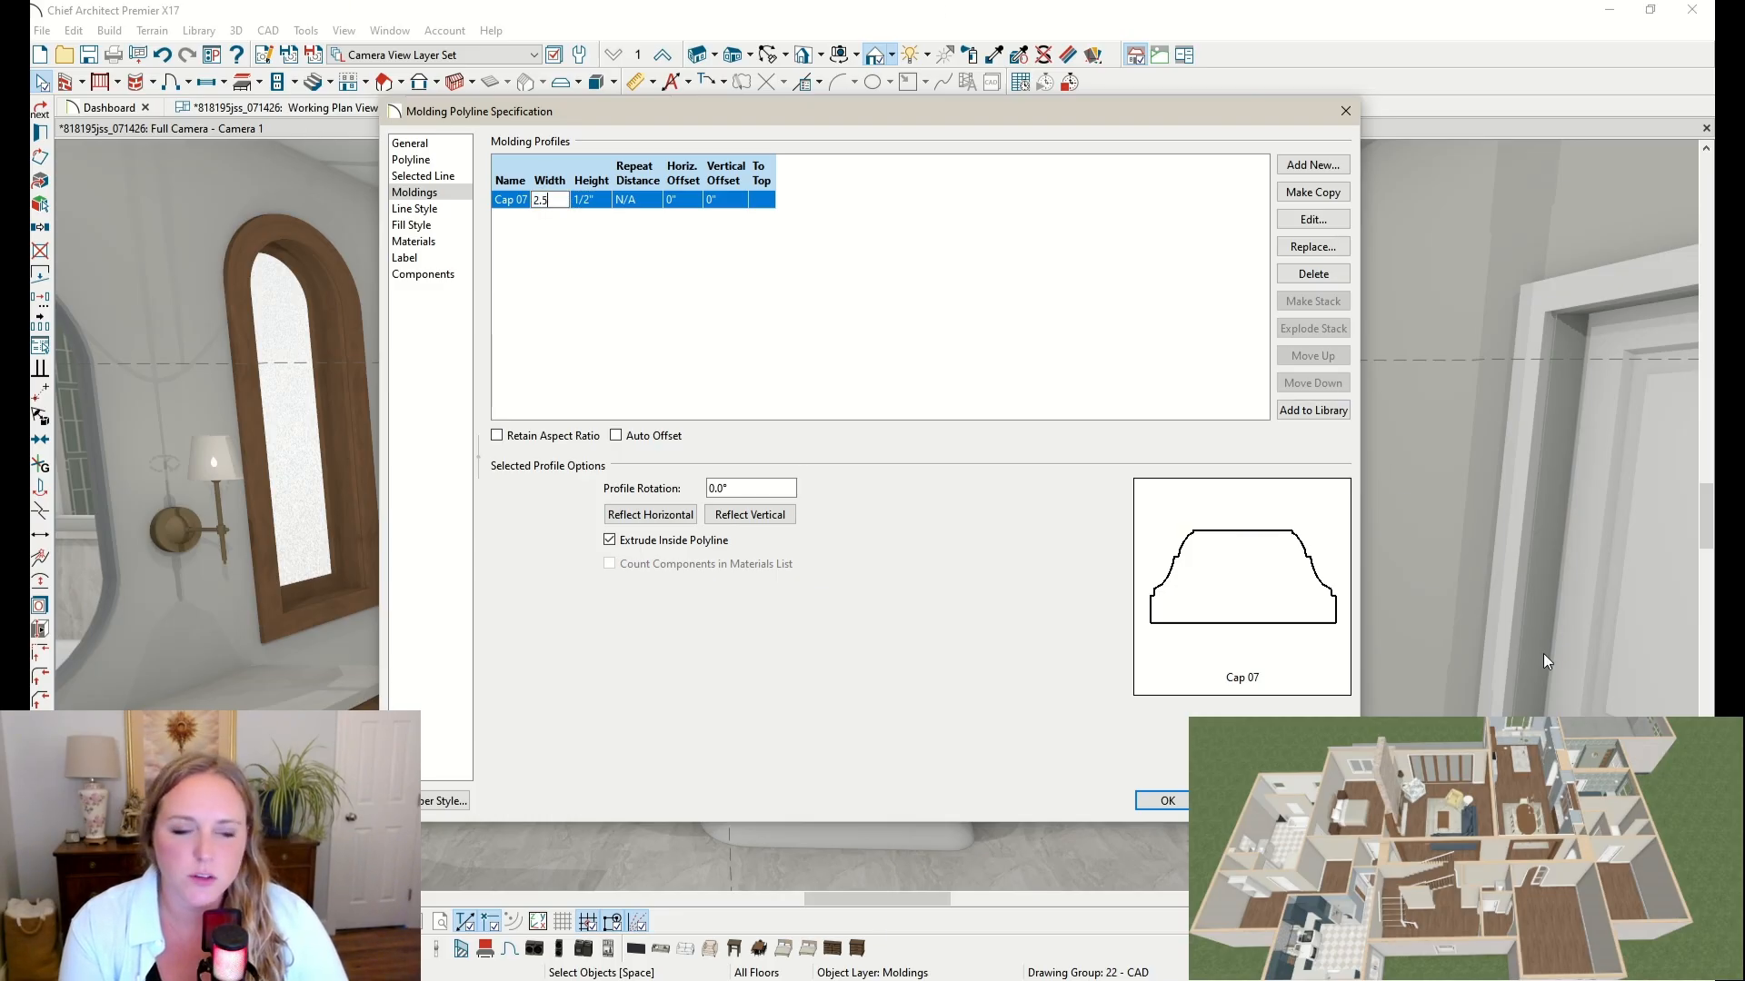
{"action": "left_click", "coordinate": [1159, 803]}
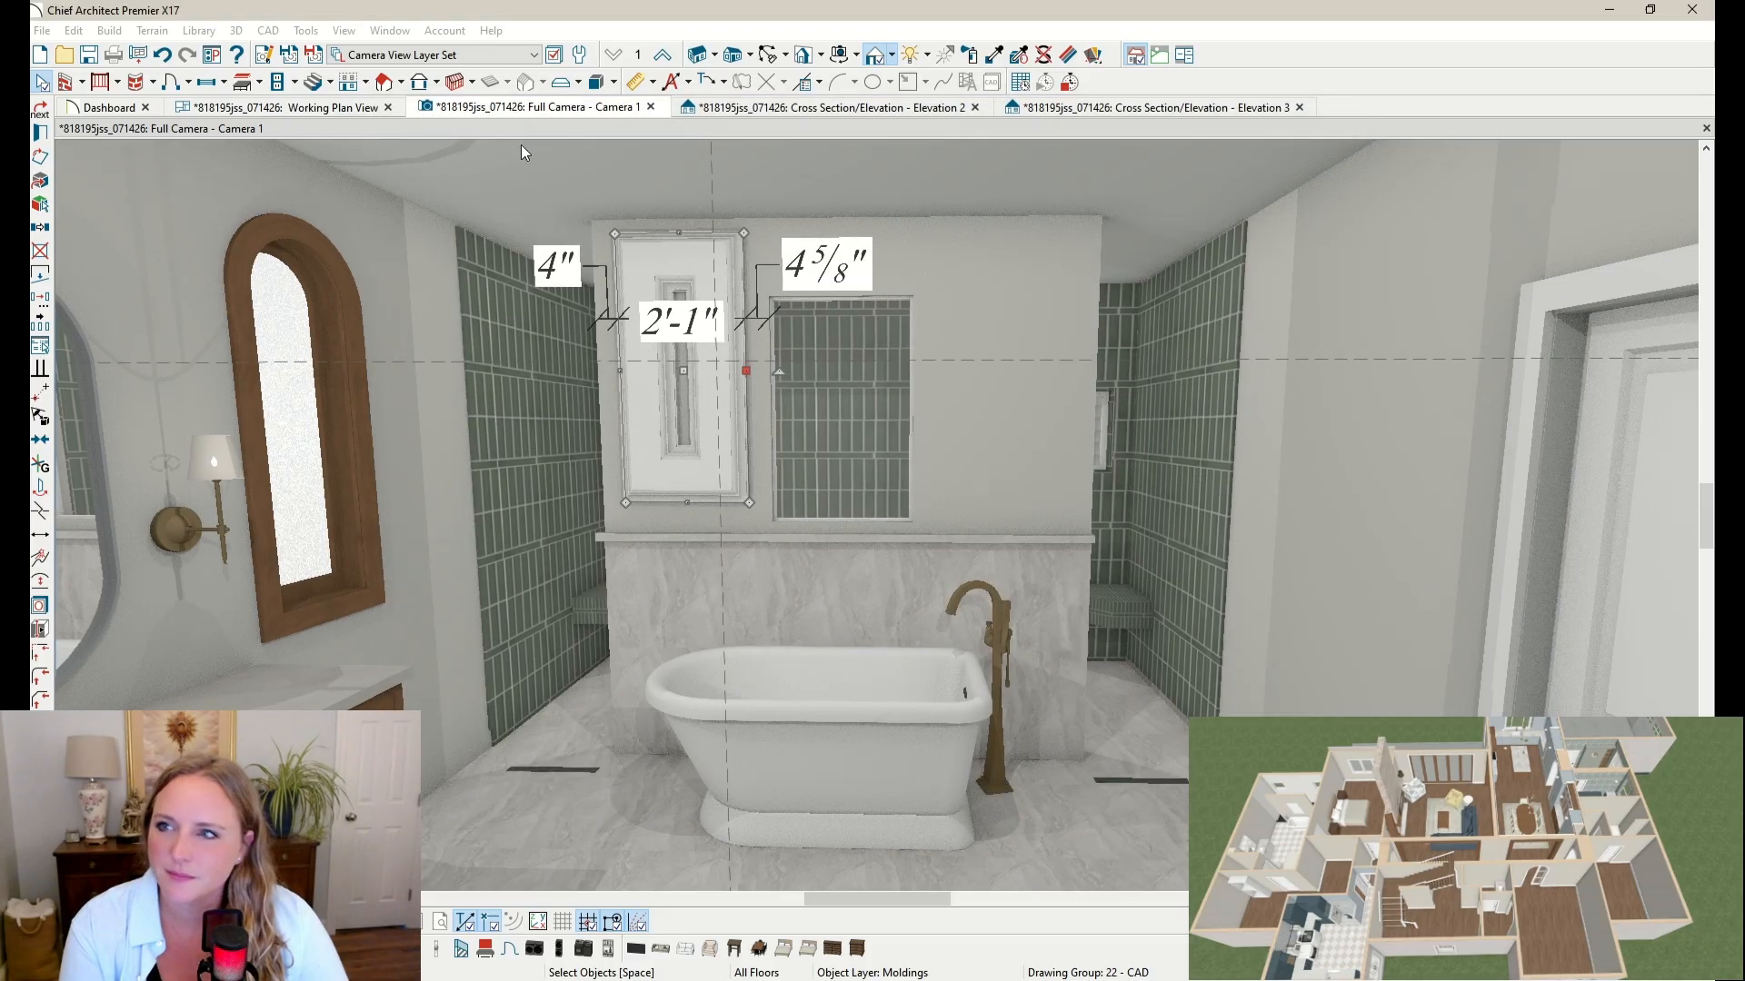
{"action": "key", "text": "Escape"}
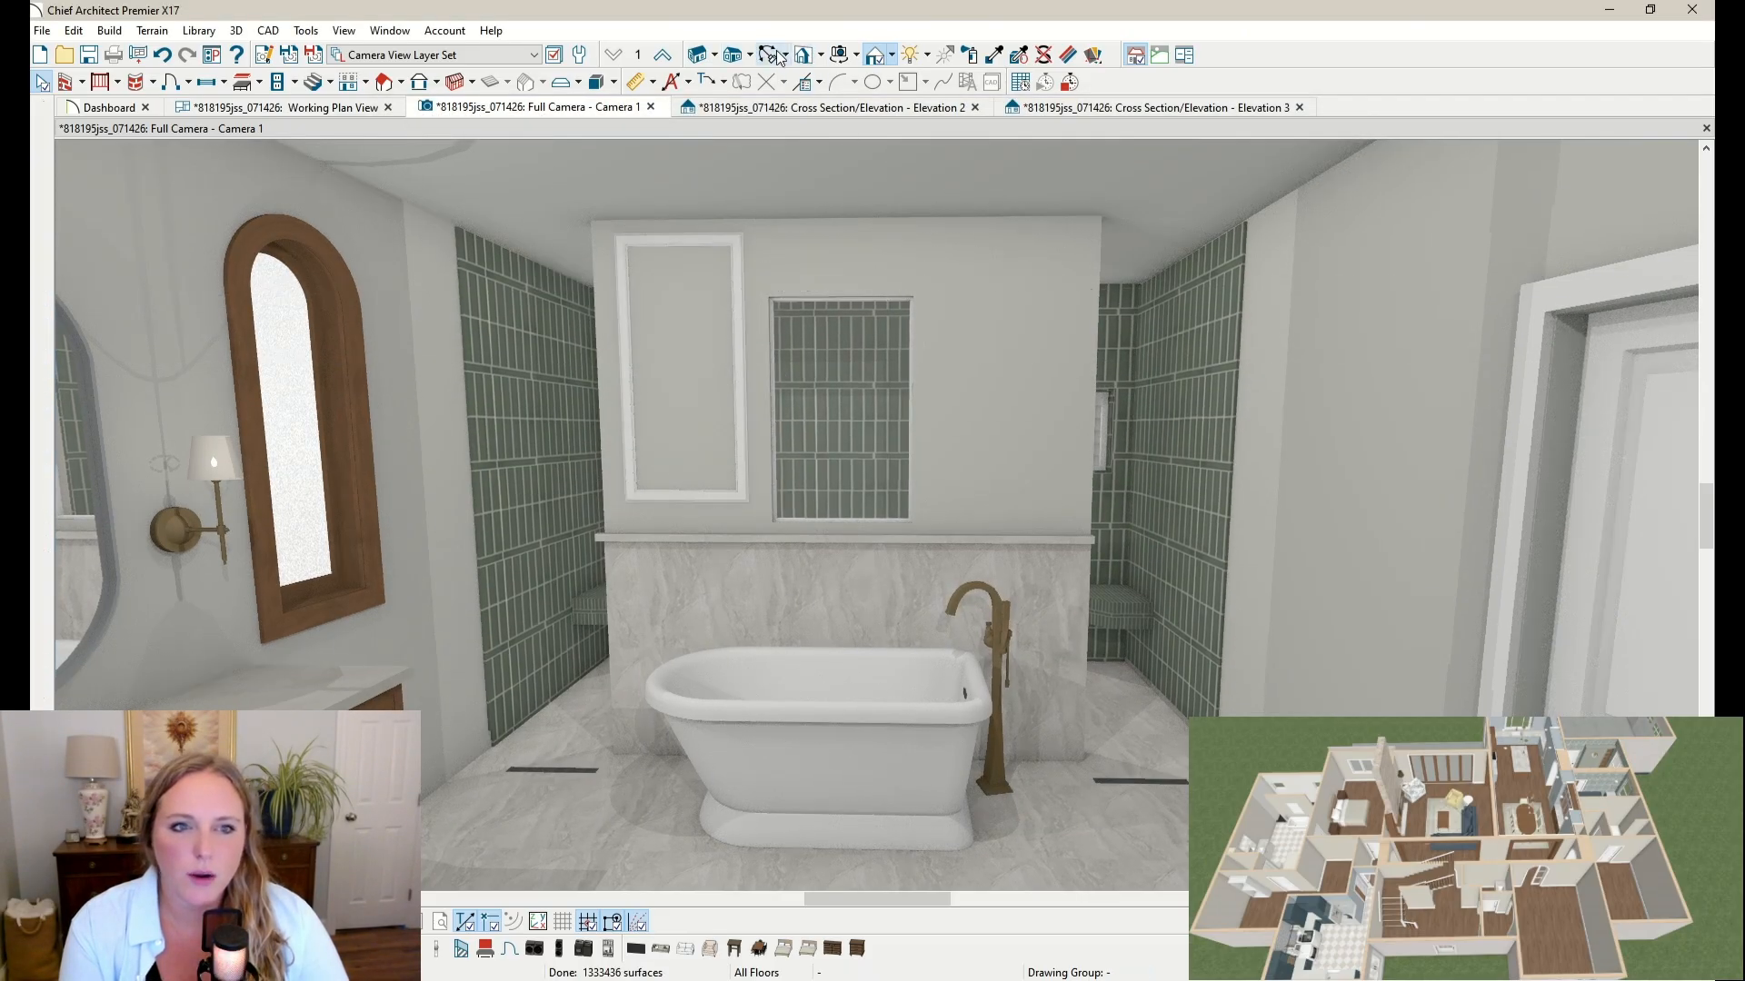
Step: Sample the wall paint and apply it to the panel molding frame above the wainscot
{"action": "left_click", "coordinate": [994, 54]}
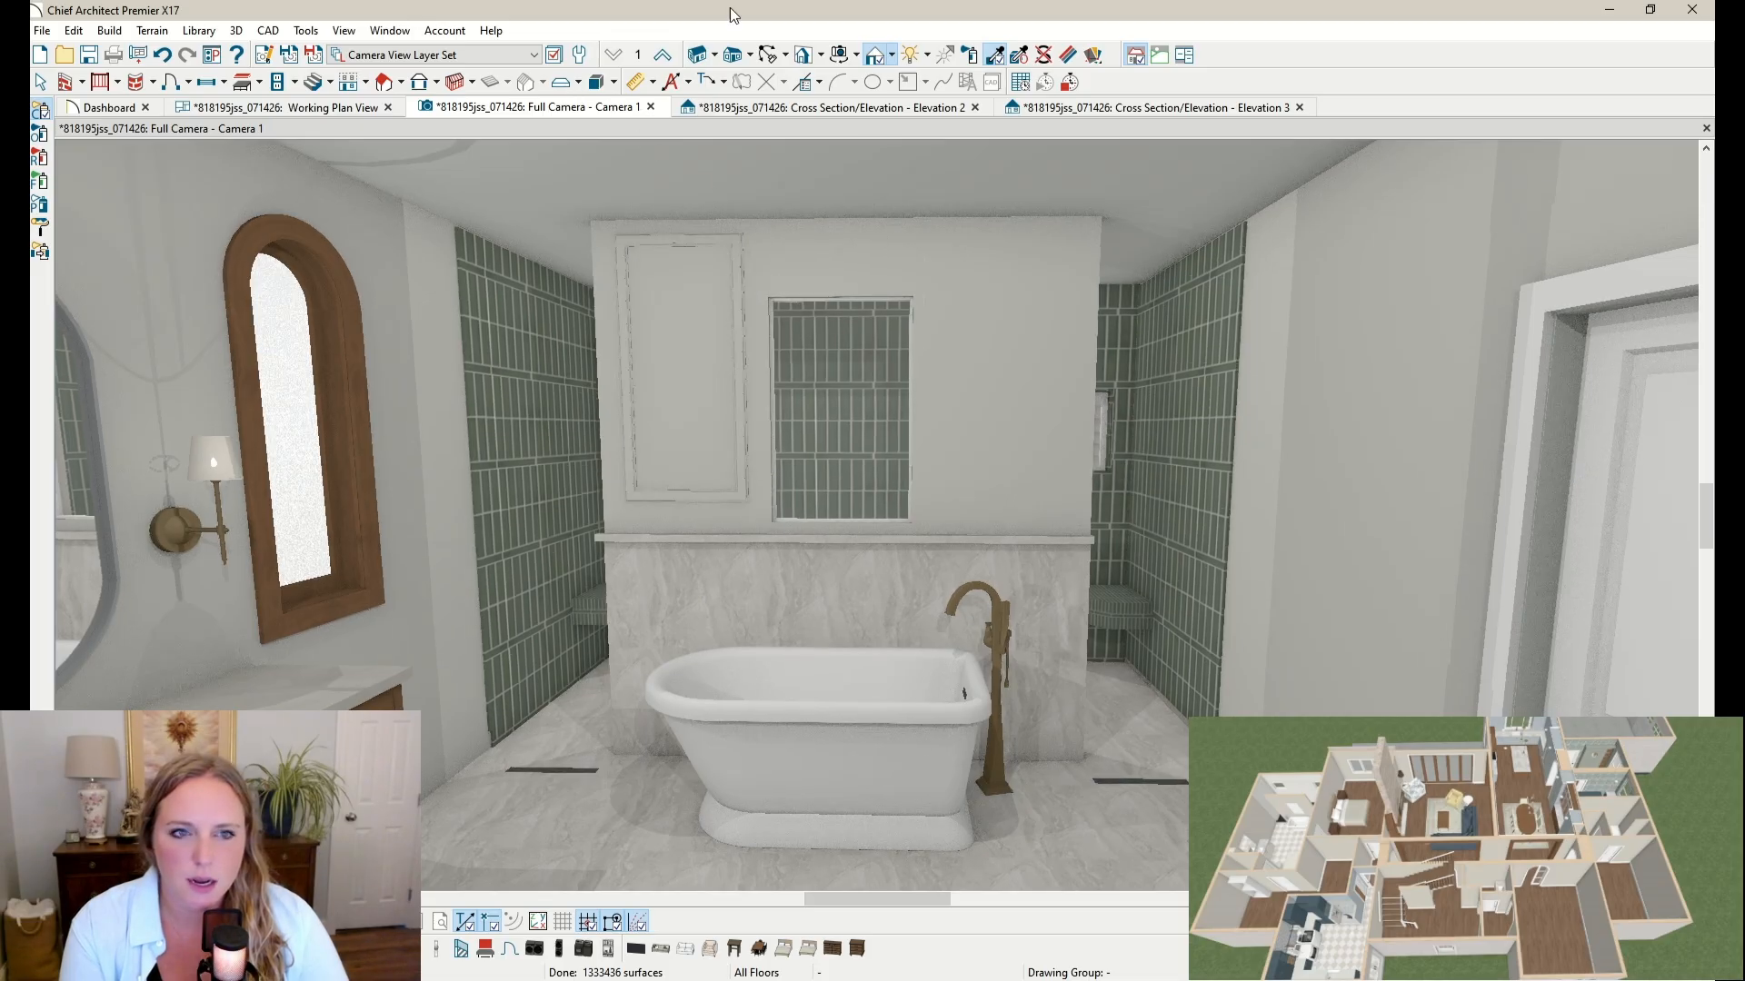
{"action": "left_click", "coordinate": [41, 83]}
{"action": "scroll", "coordinate": [700, 336], "scroll_direction": "up", "scroll_amount": 6}
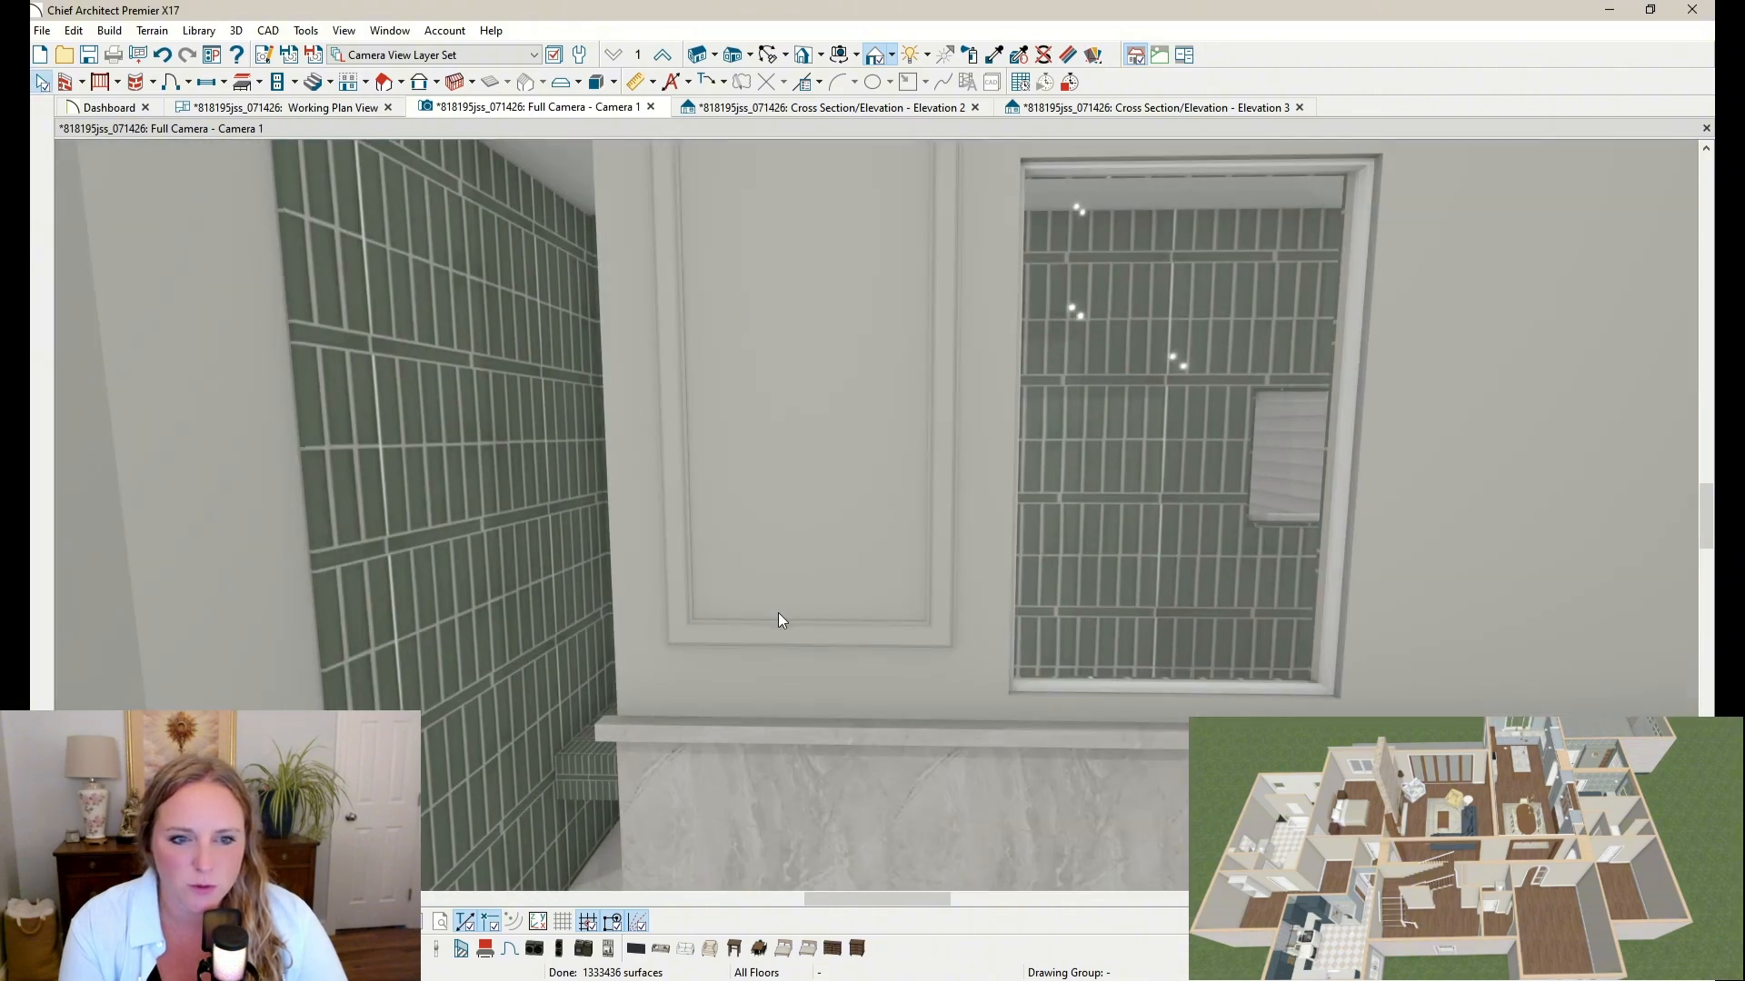
Step: In the Elevation 3 view, set the width of the window above the tub to 24"
{"action": "left_click", "coordinate": [779, 620]}
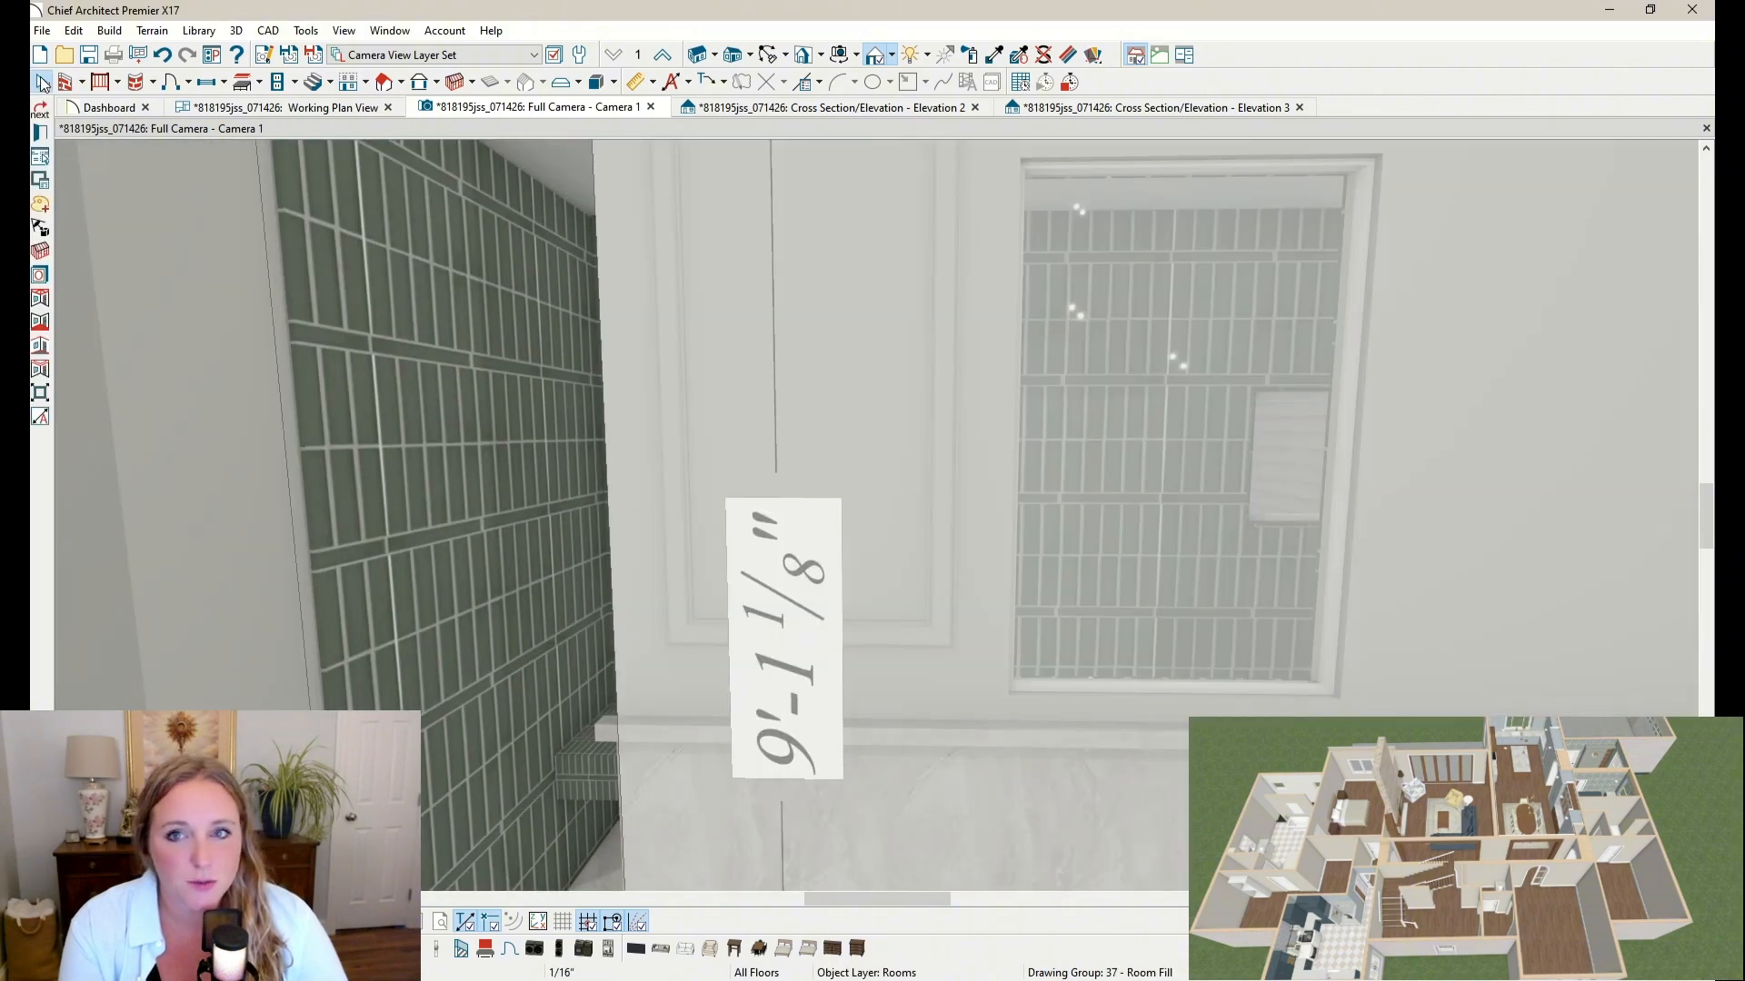
{"action": "scroll", "coordinate": [511, 414], "scroll_direction": "down", "scroll_amount": 6}
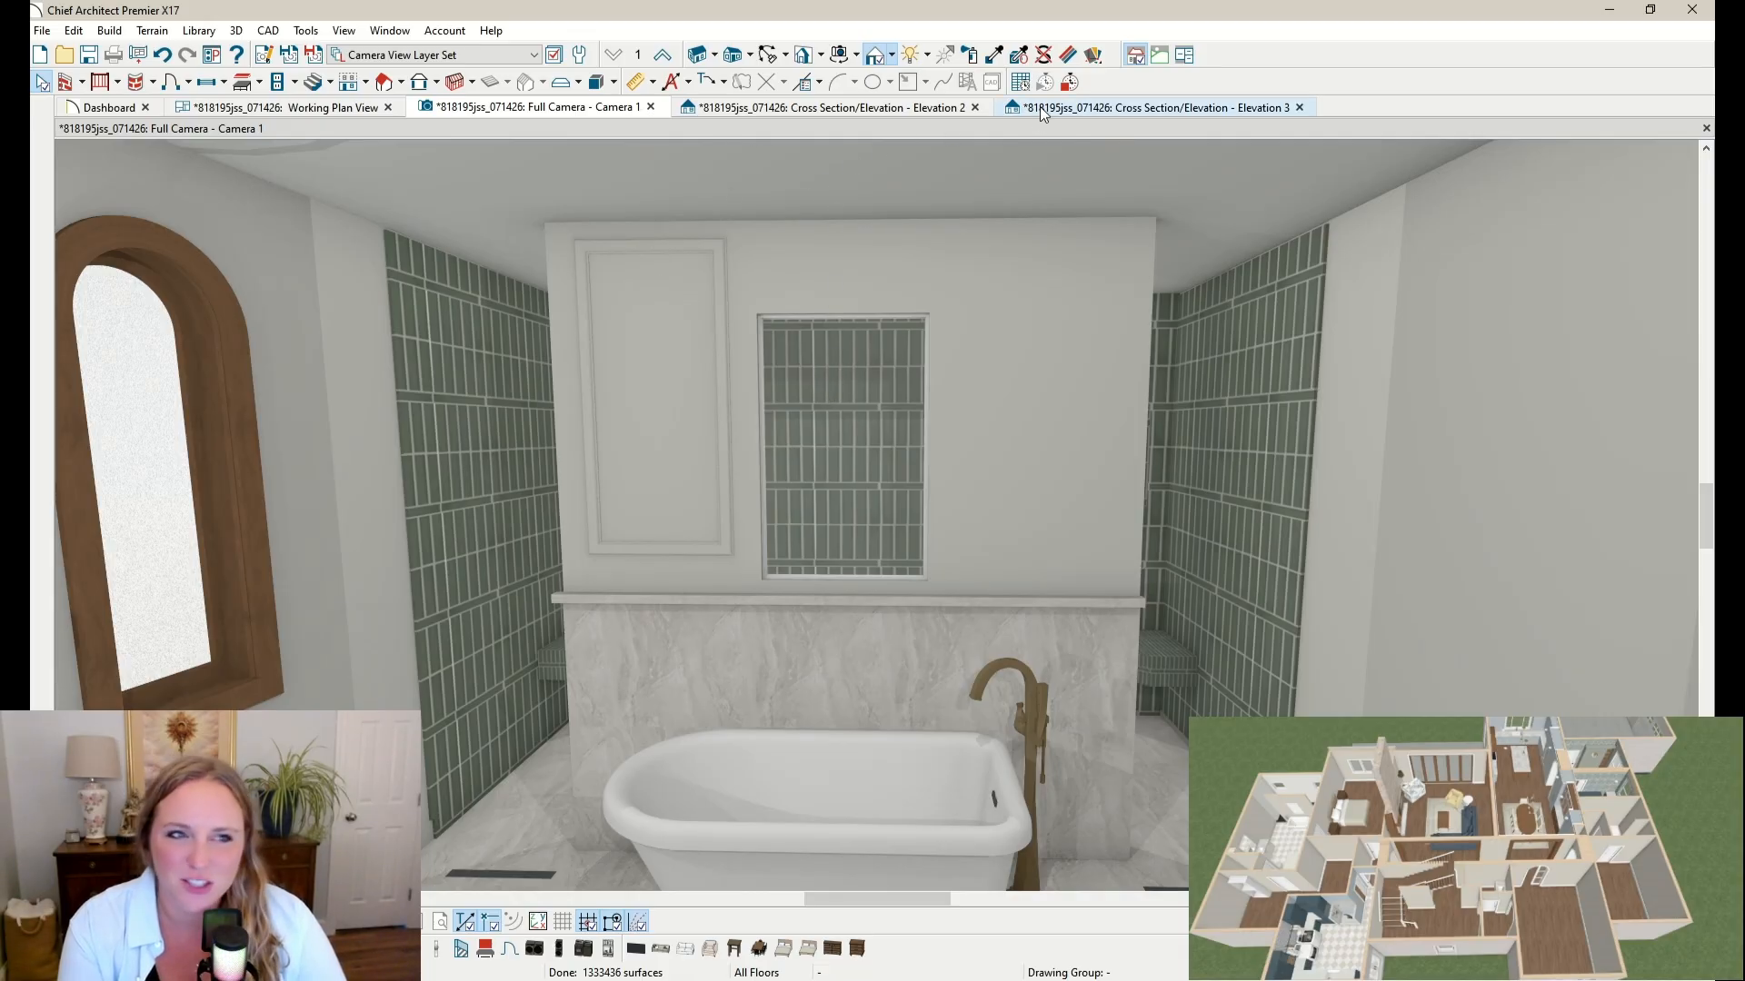
{"action": "left_click", "coordinate": [1146, 107]}
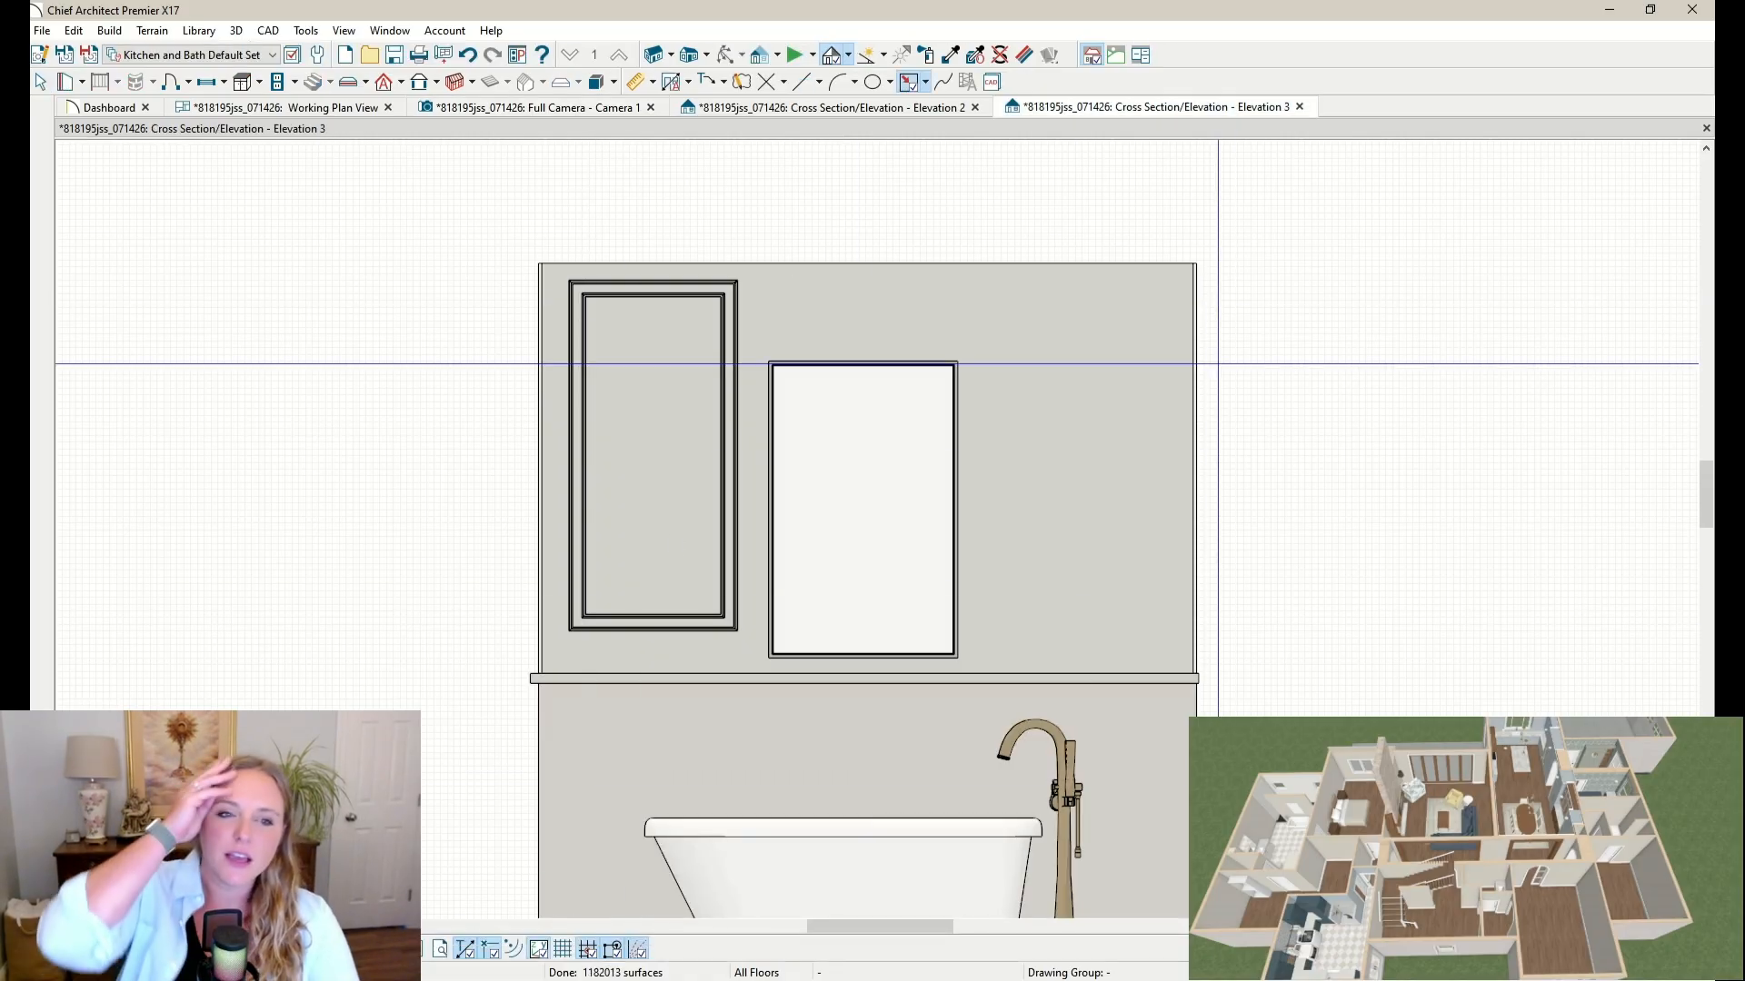
{"action": "key", "text": "space"}
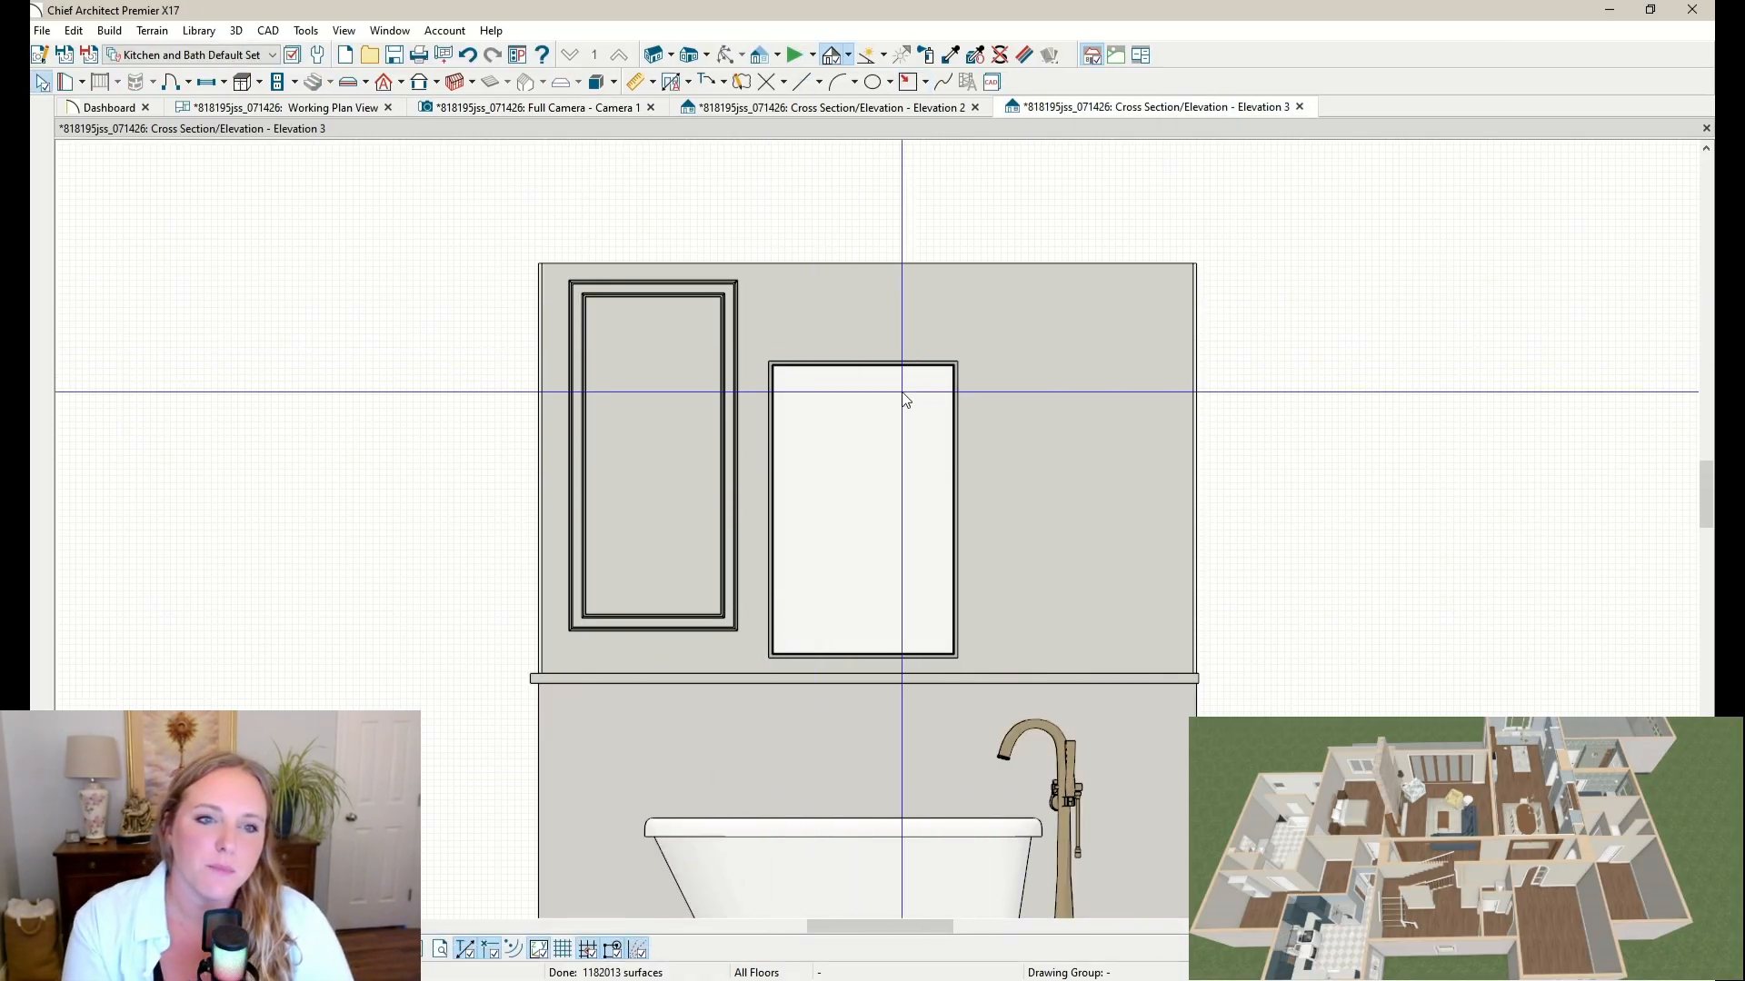
{"action": "left_click", "coordinate": [886, 387]}
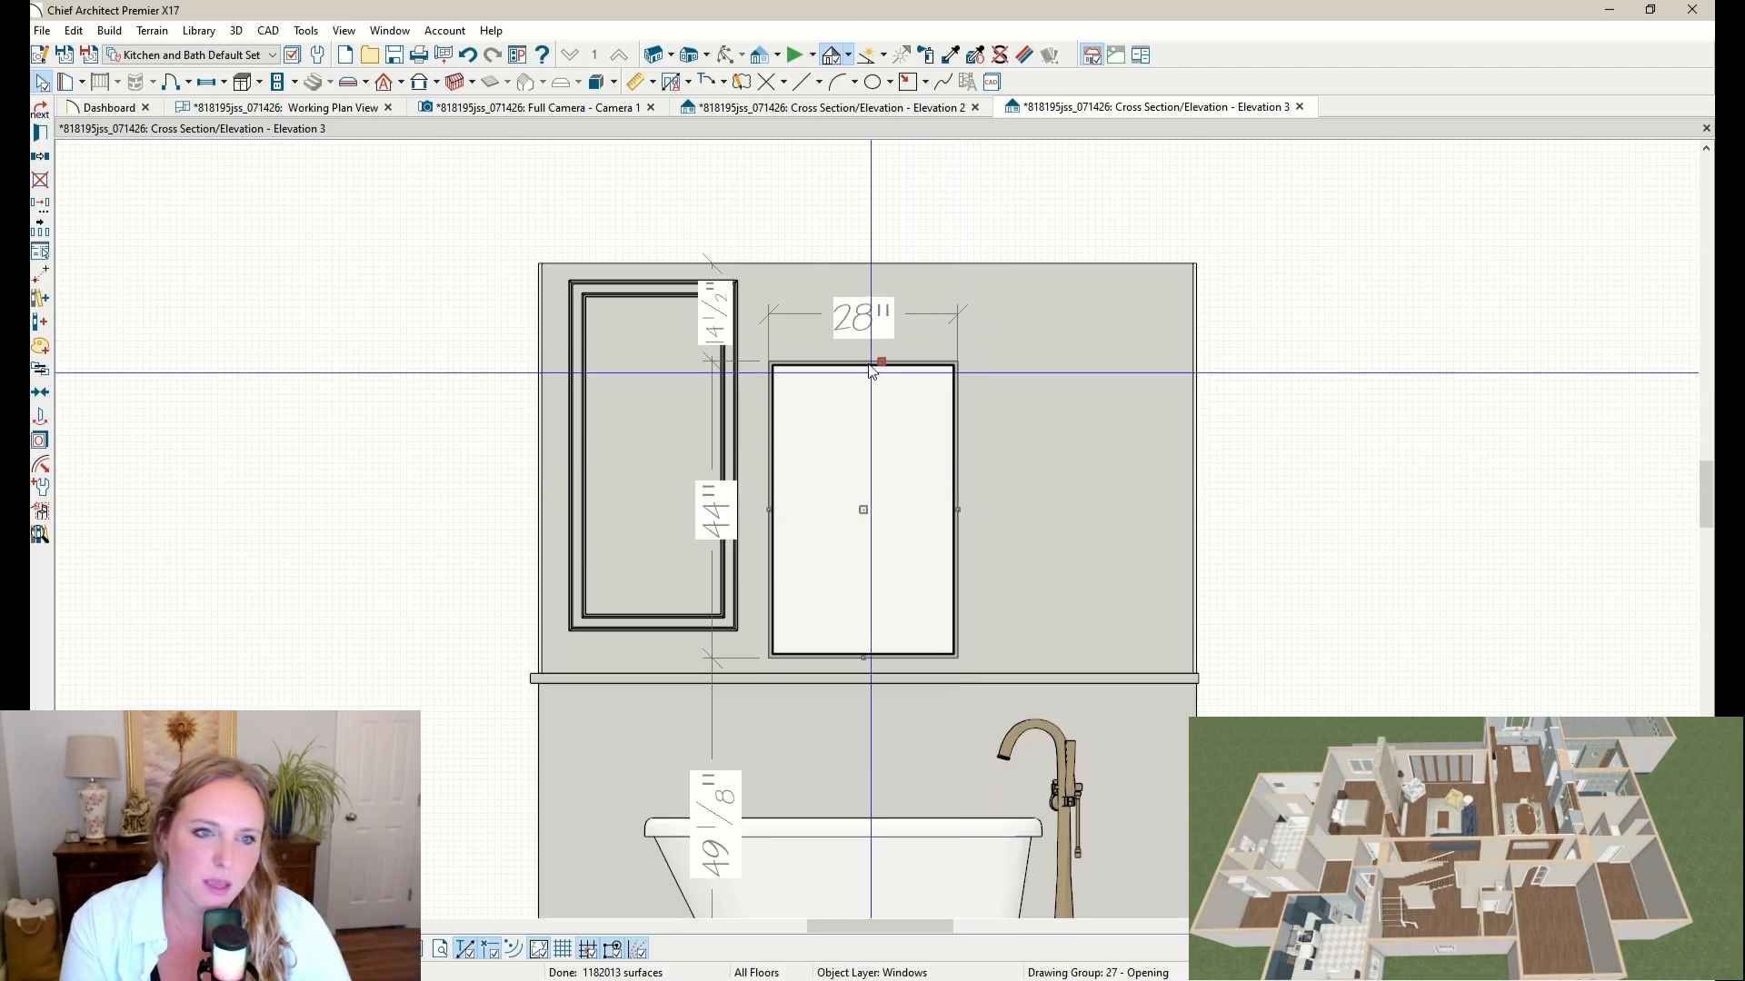
{"action": "left_click", "coordinate": [862, 325]}
{"action": "left_click", "coordinate": [959, 439]}
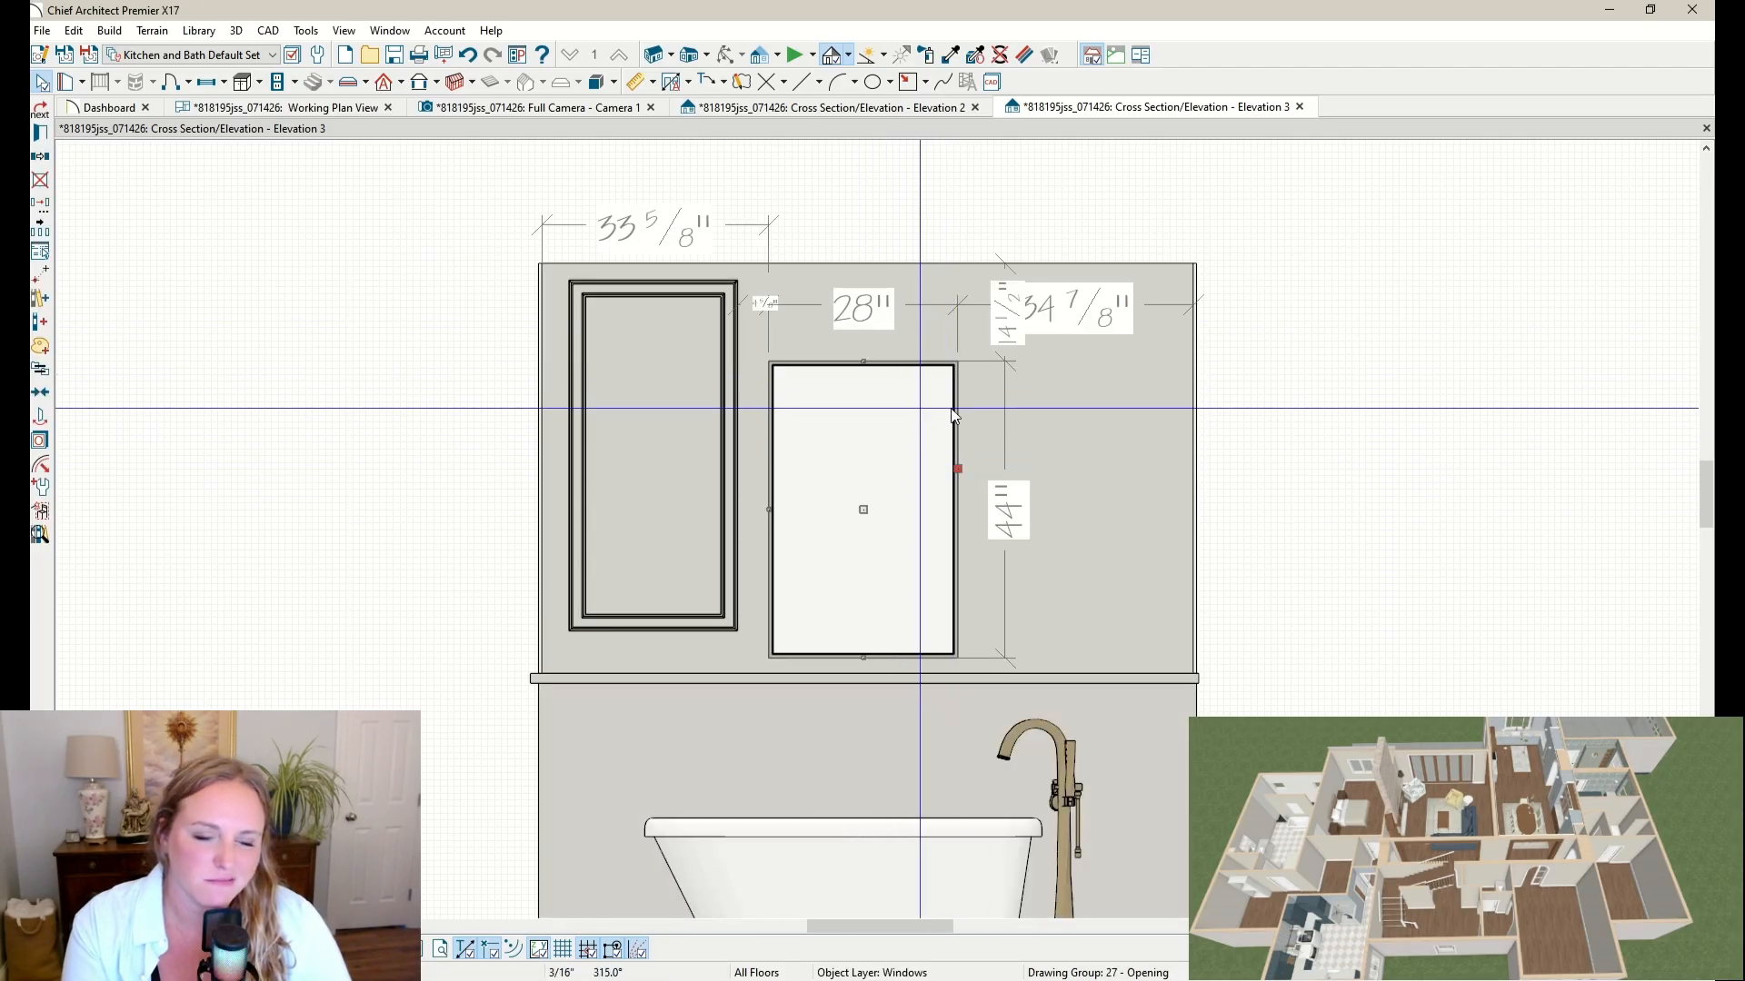
{"action": "key", "text": "ctrl+e"}
{"action": "key", "text": "Tab"}
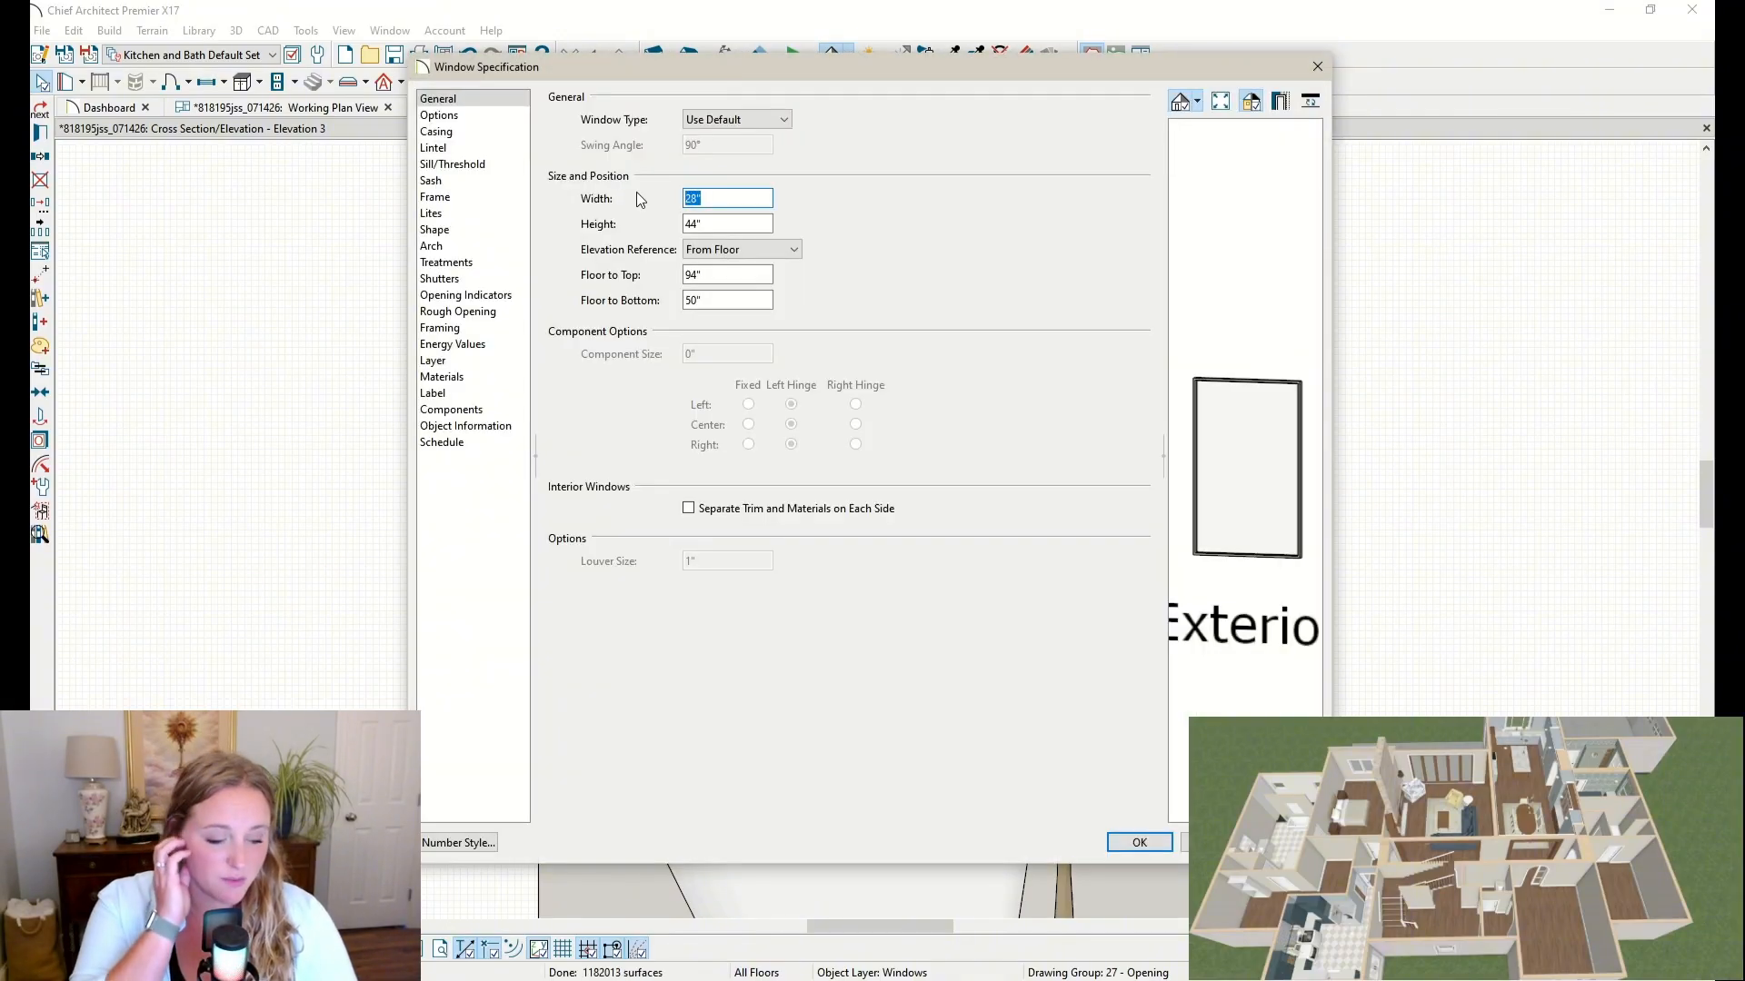
{"action": "type", "text": "24"}
{"action": "key", "text": "Return"}
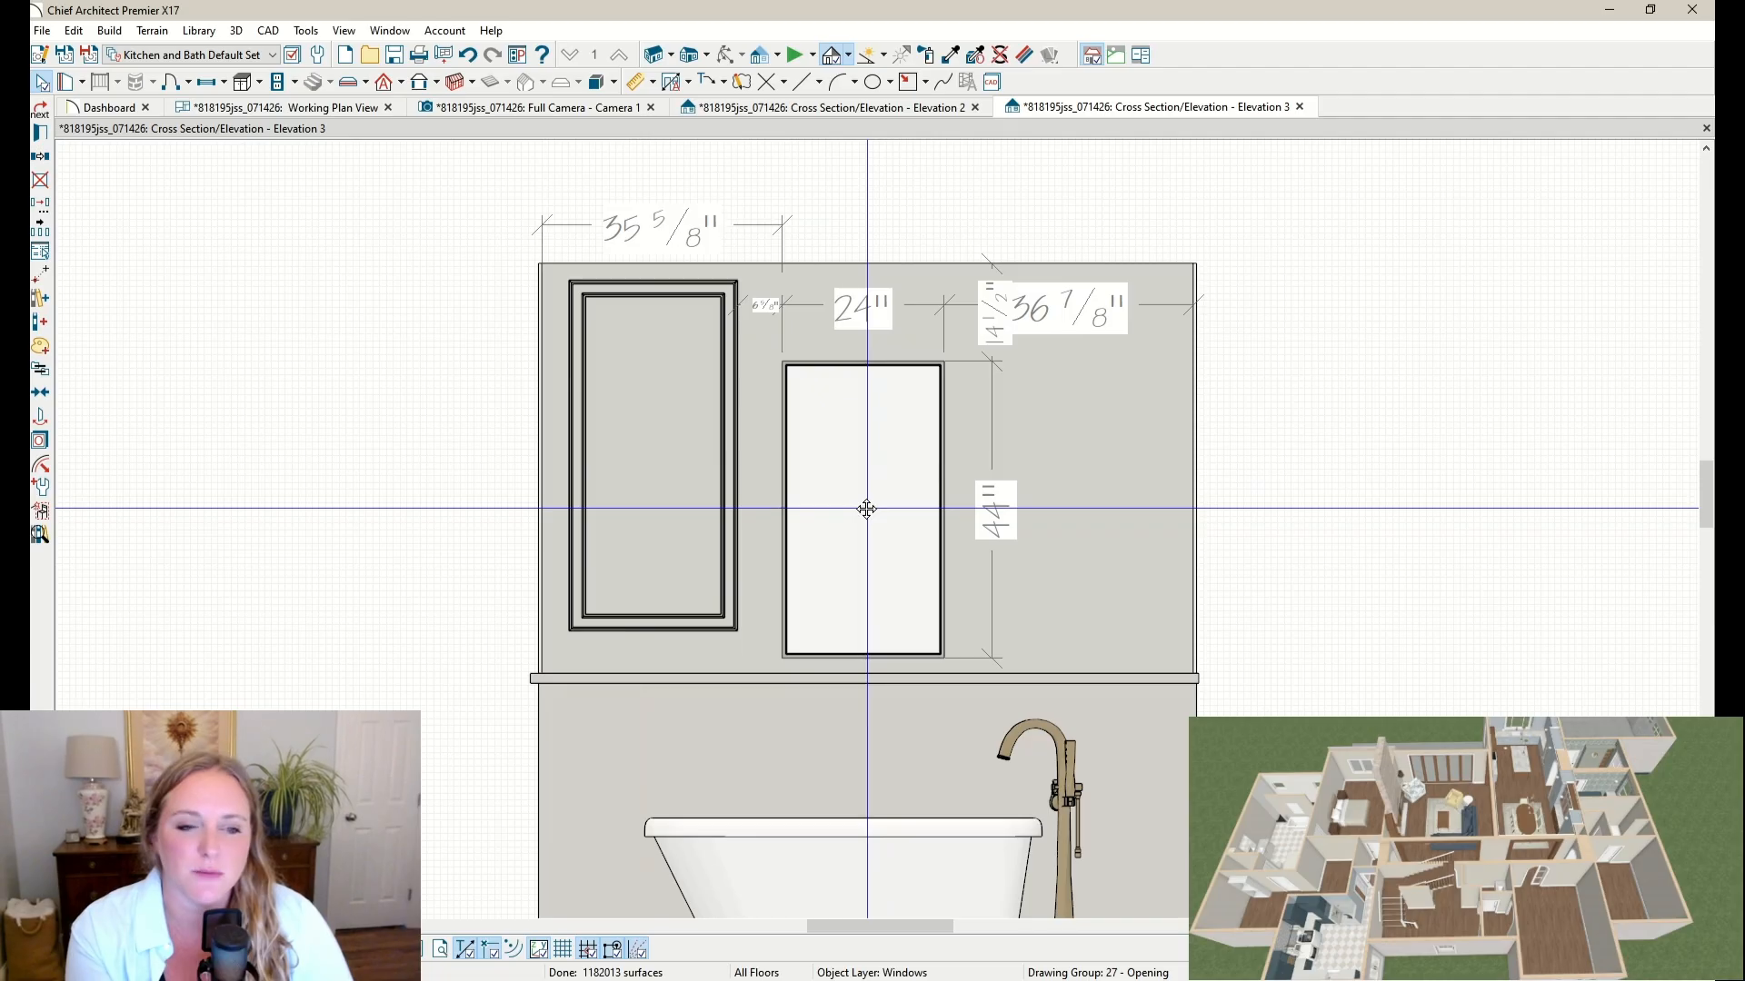
Step: Raise the window above the tub, nudging it 1" left and 1" down until its top is 11 1/8" below the ceiling
{"action": "left_click_drag", "start_coordinate": [867, 508], "coordinate": [861, 478]}
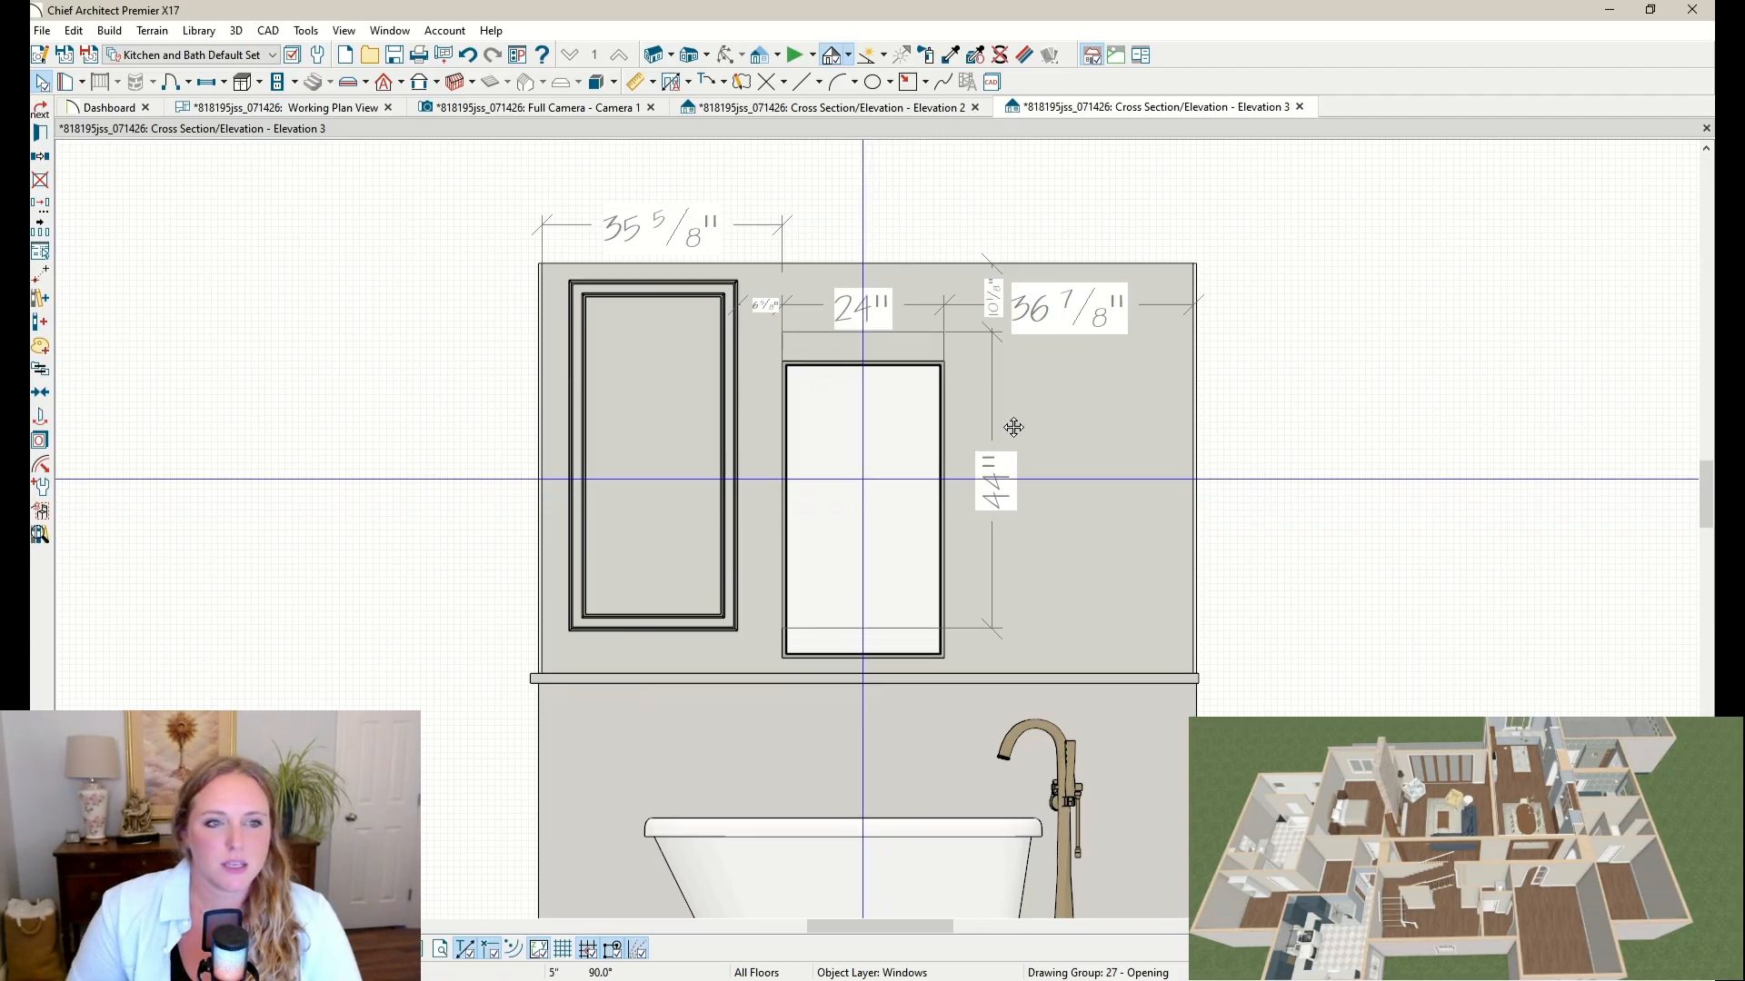
{"action": "key", "text": "Left"}
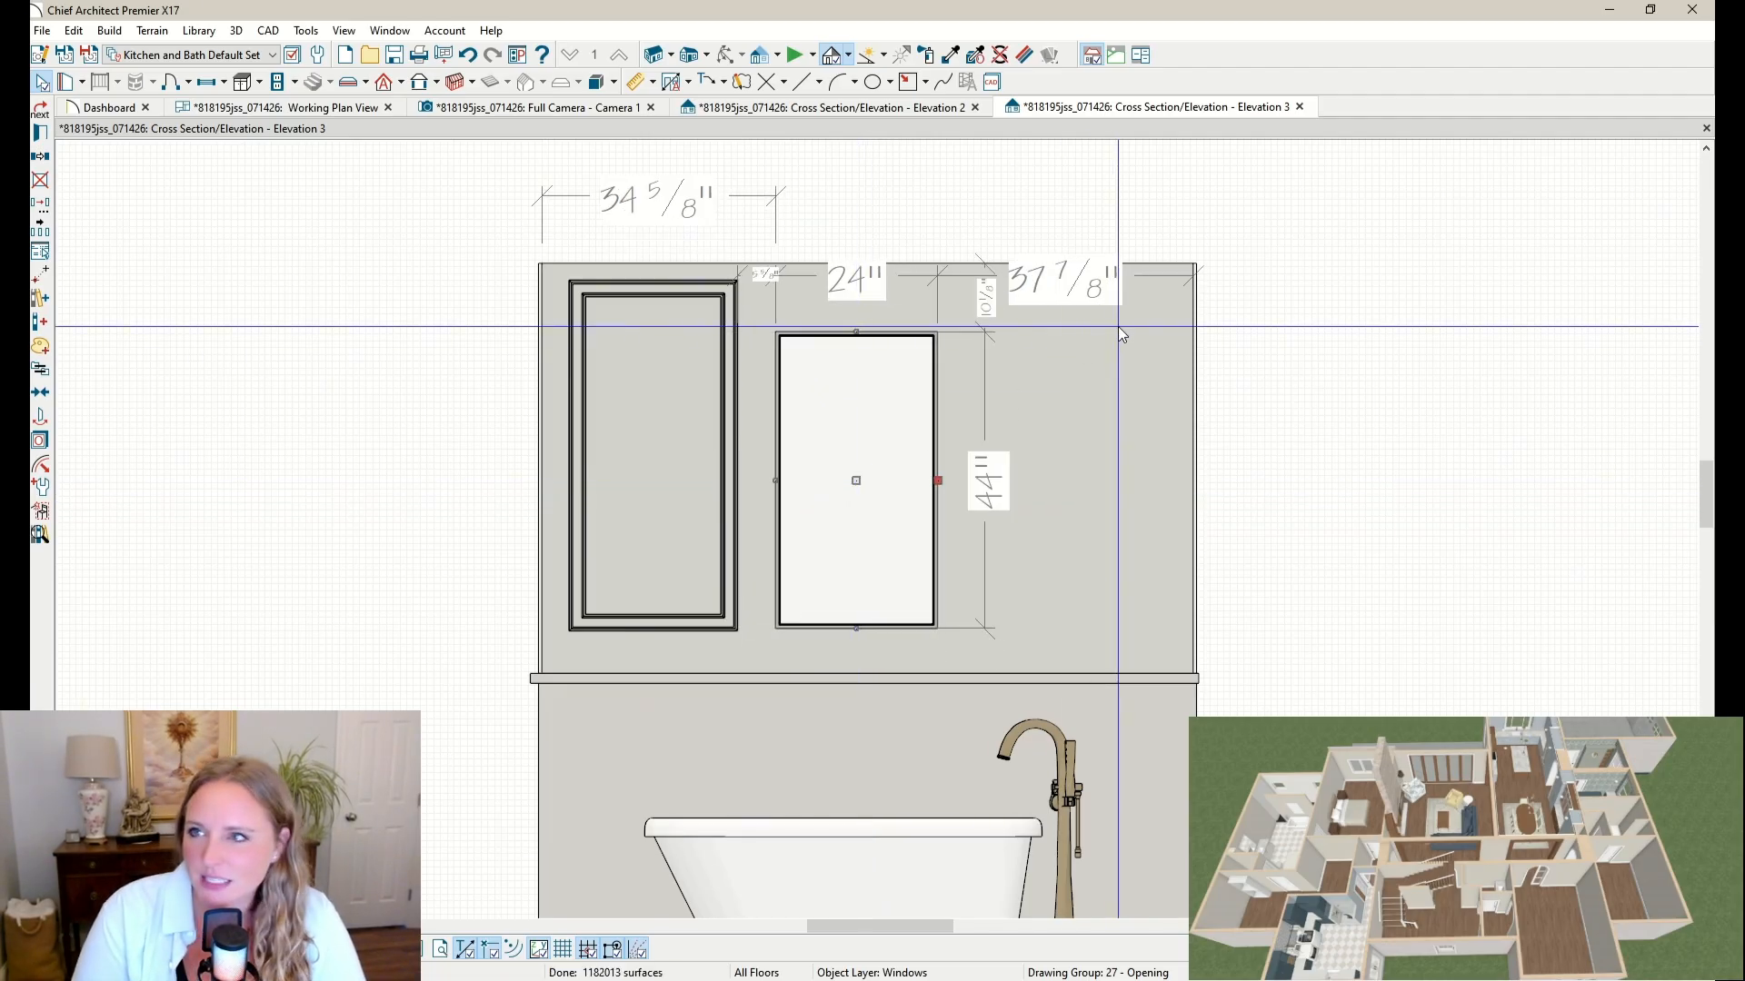
{"action": "key", "text": "Down"}
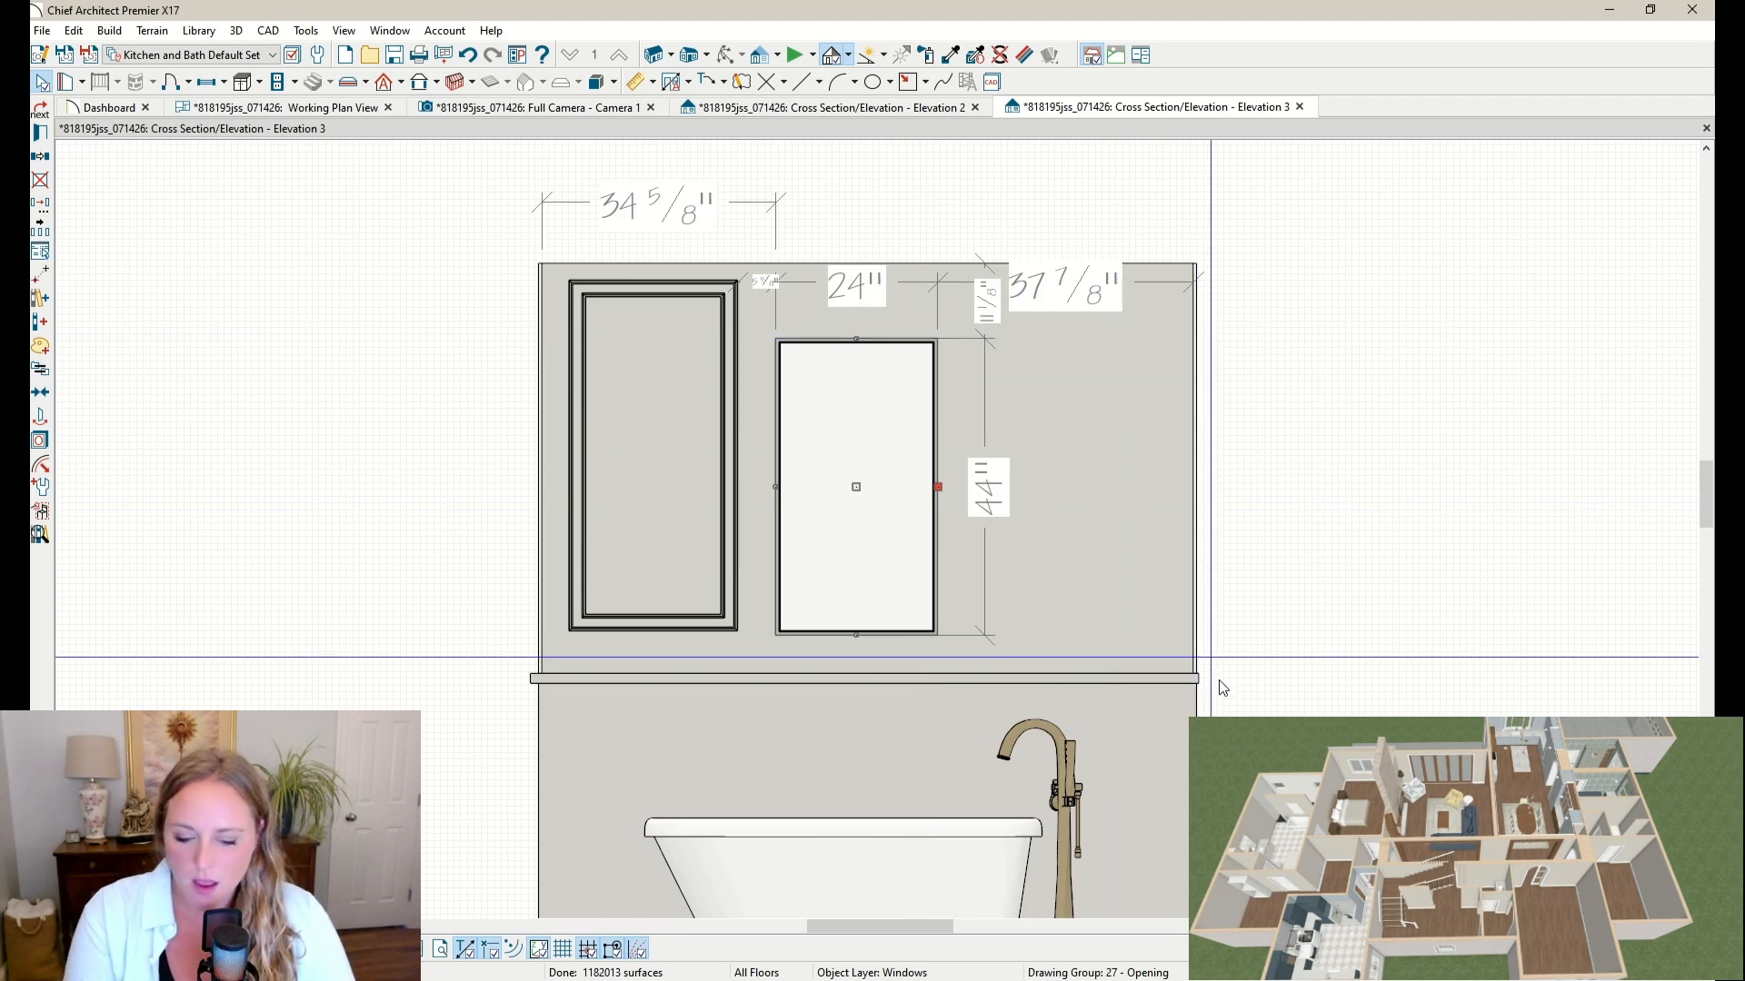
Step: Center the 24" x 44" window on the bathtub, working in the floor plan
{"action": "left_click", "coordinate": [876, 833]}
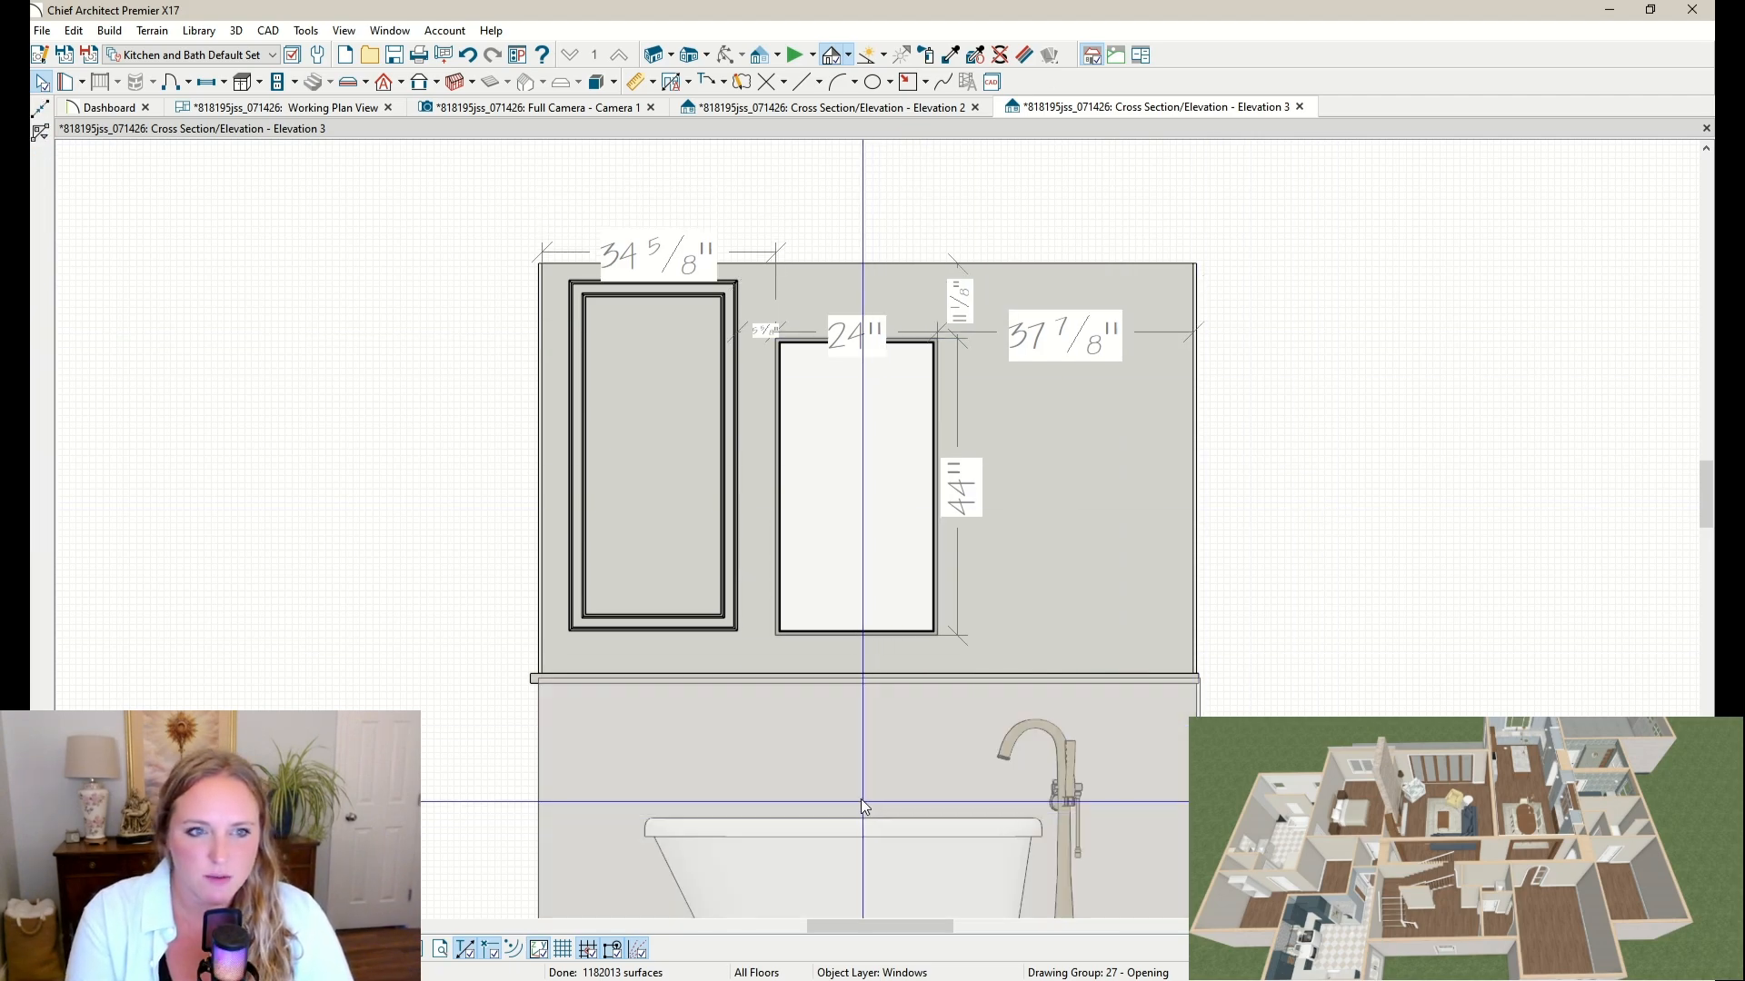
{"action": "left_click", "coordinate": [330, 107]}
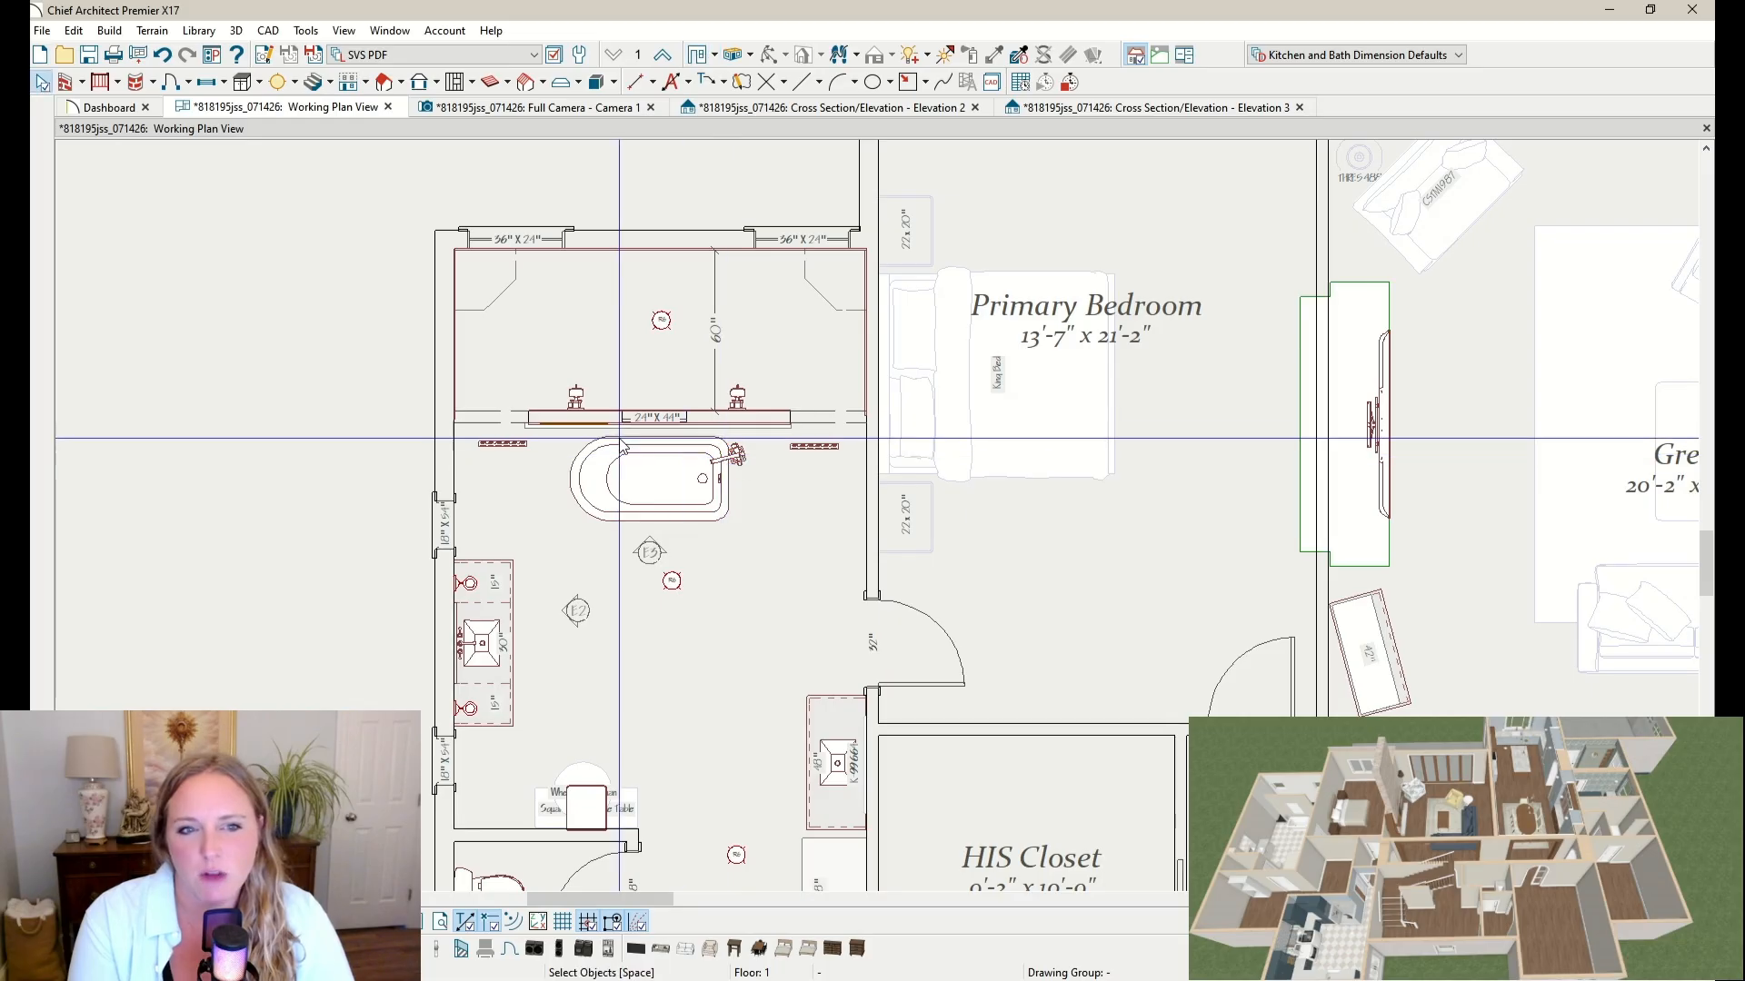
{"action": "scroll", "coordinate": [717, 437], "scroll_direction": "up", "scroll_amount": 3}
{"action": "key", "text": "c"}
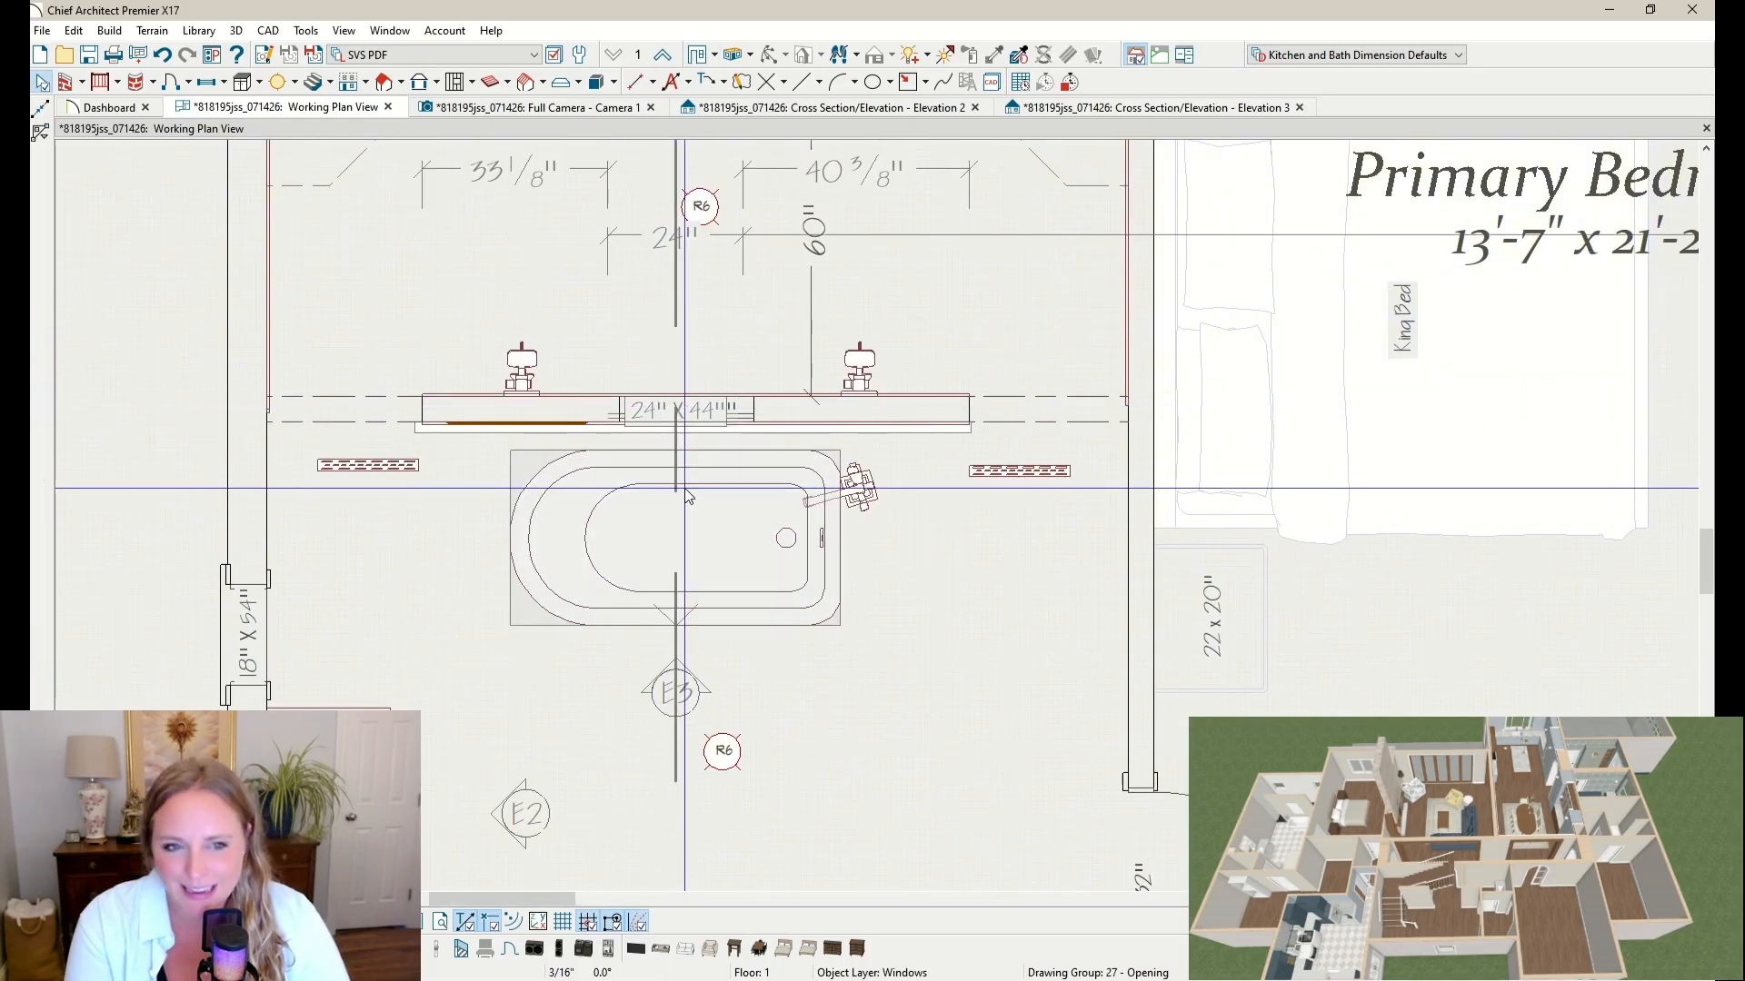
Step: In the full camera view, set the panel molding's Cap 07 profile width to 3 1/2" and deselect the molding
{"action": "left_click", "coordinate": [618, 109]}
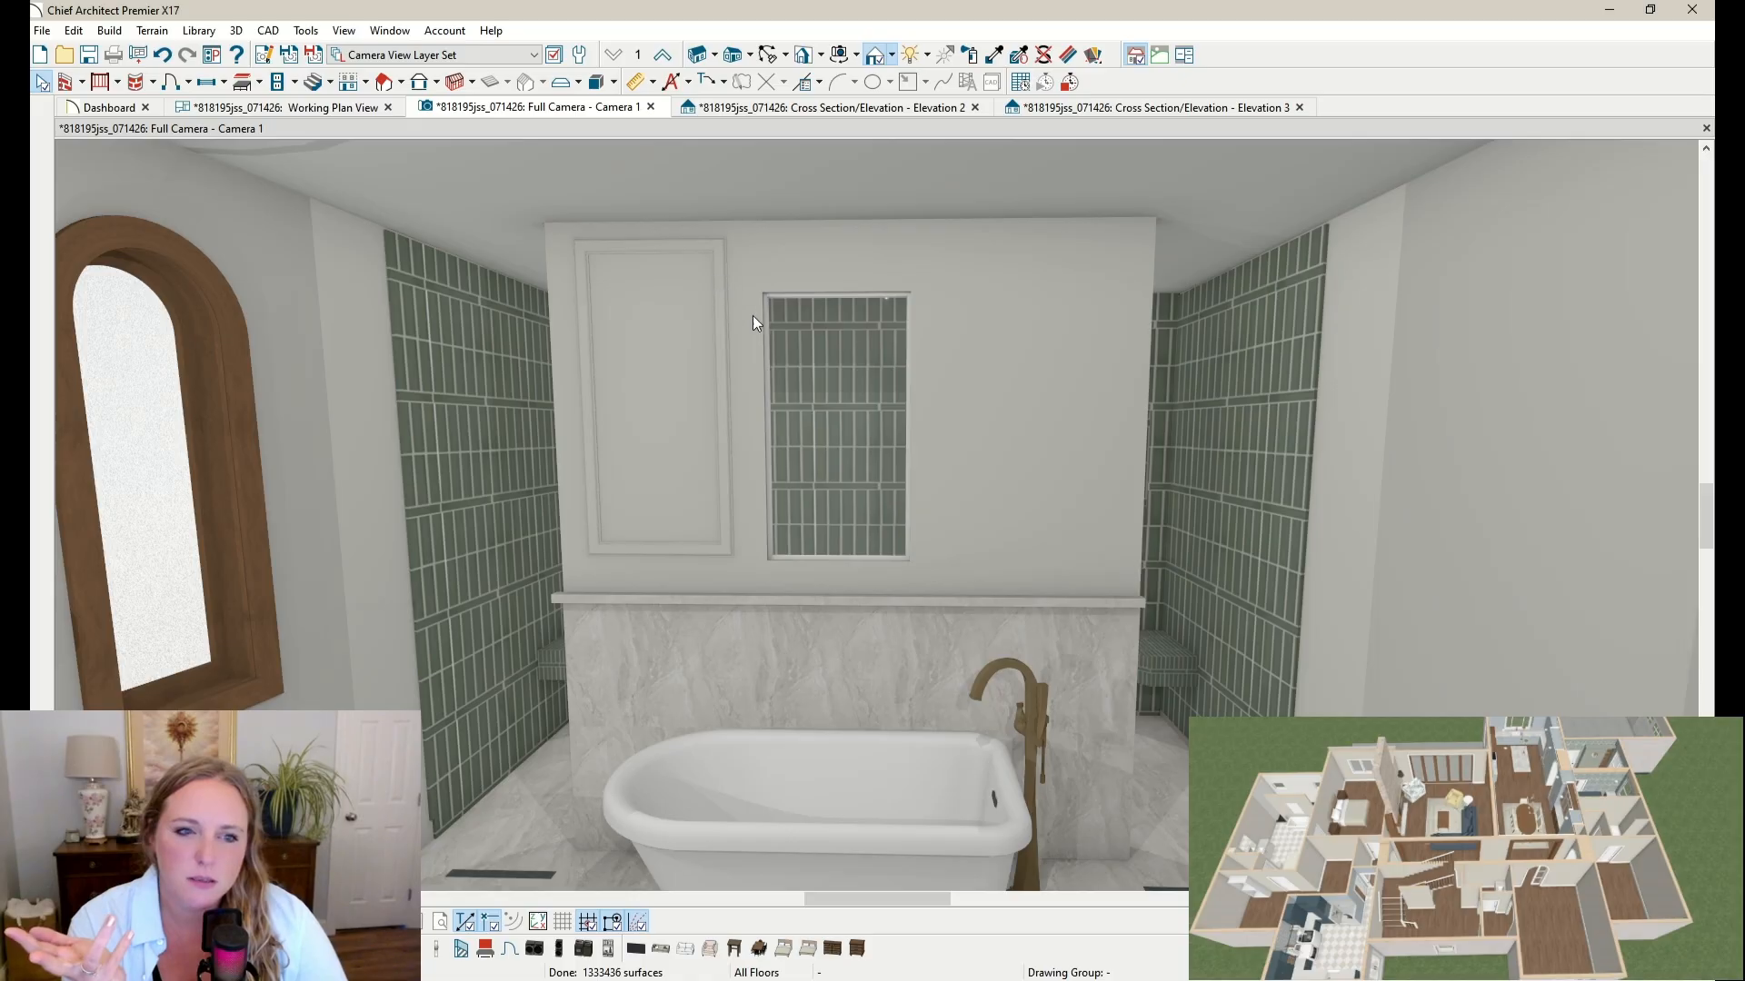
{"action": "scroll", "coordinate": [778, 358], "scroll_direction": "down", "scroll_amount": 3}
{"action": "scroll", "coordinate": [738, 329], "scroll_direction": "up", "scroll_amount": 2}
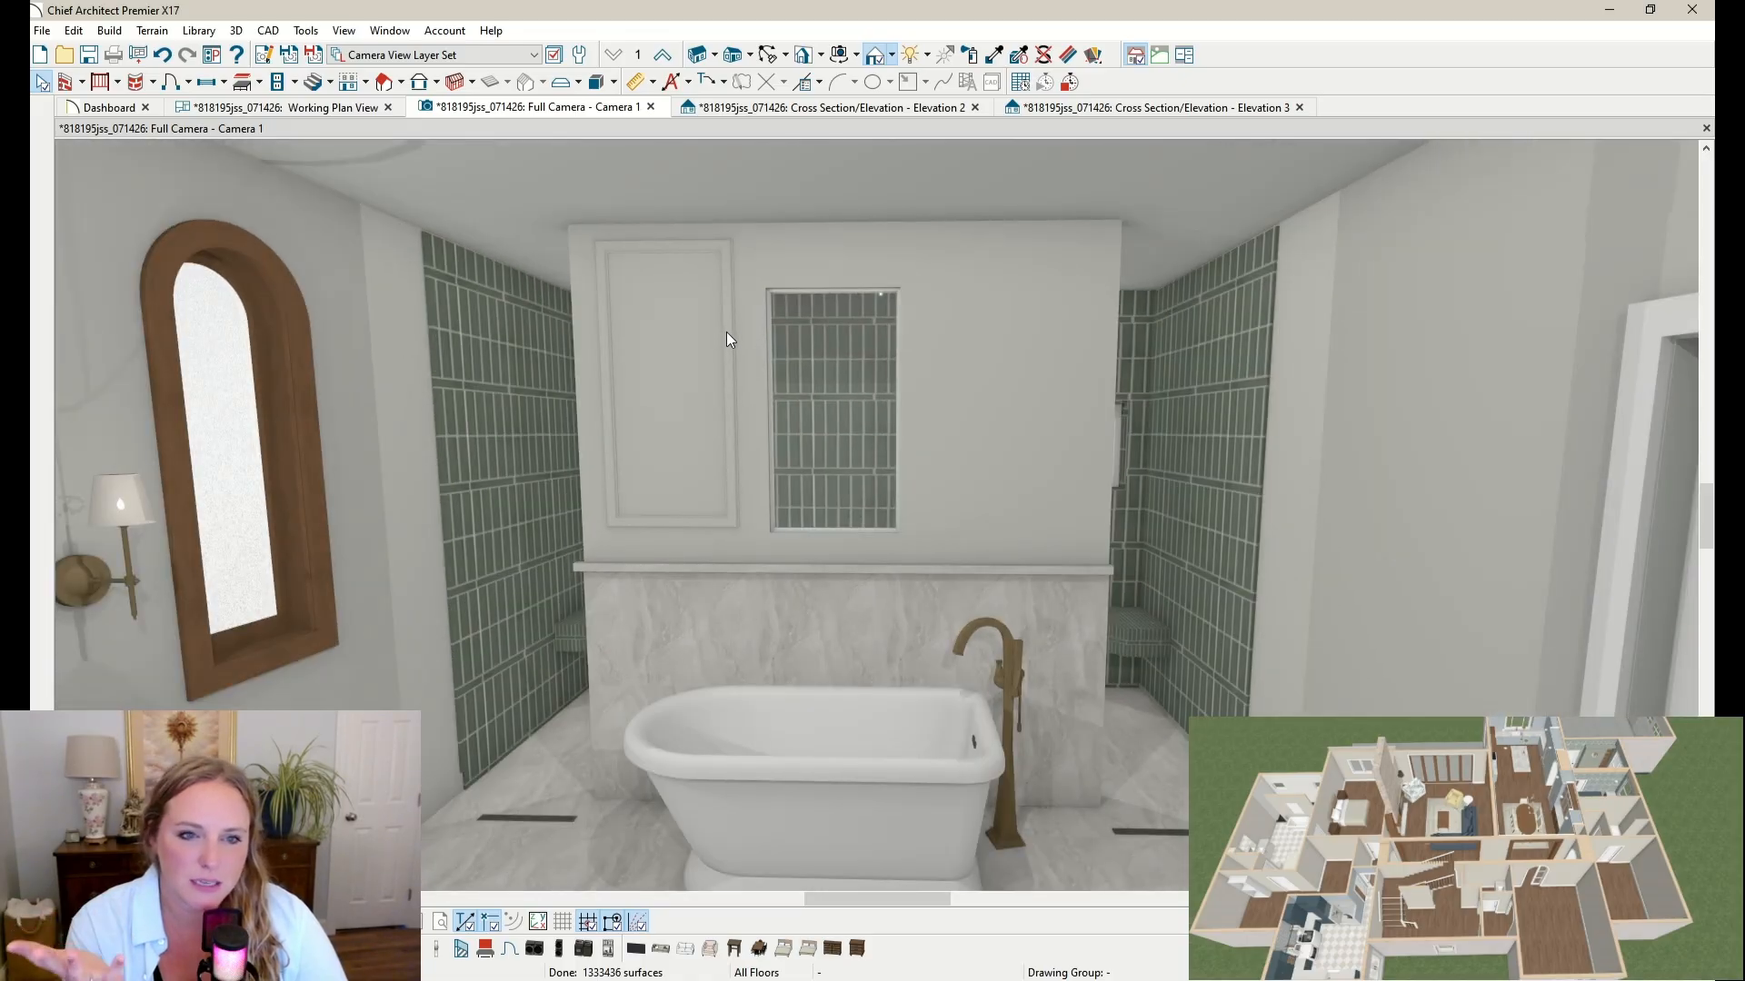
{"action": "double_click", "coordinate": [727, 338]}
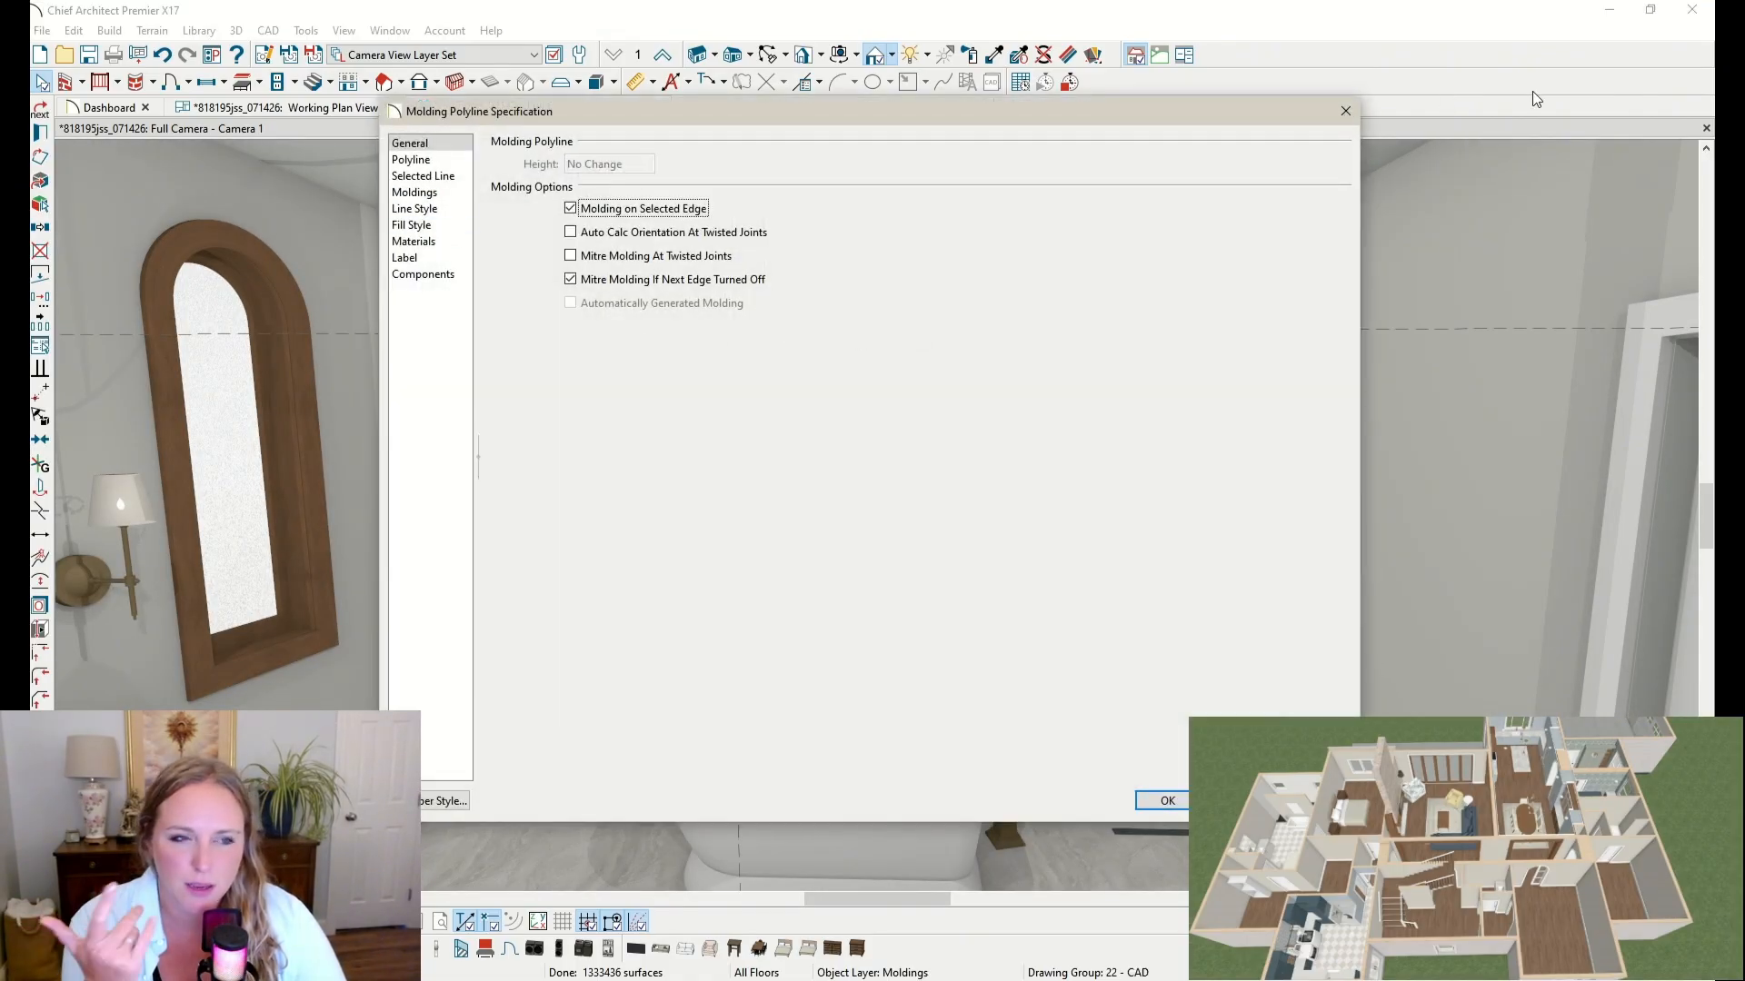
{"action": "left_click", "coordinate": [415, 208]}
{"action": "left_click", "coordinate": [416, 192]}
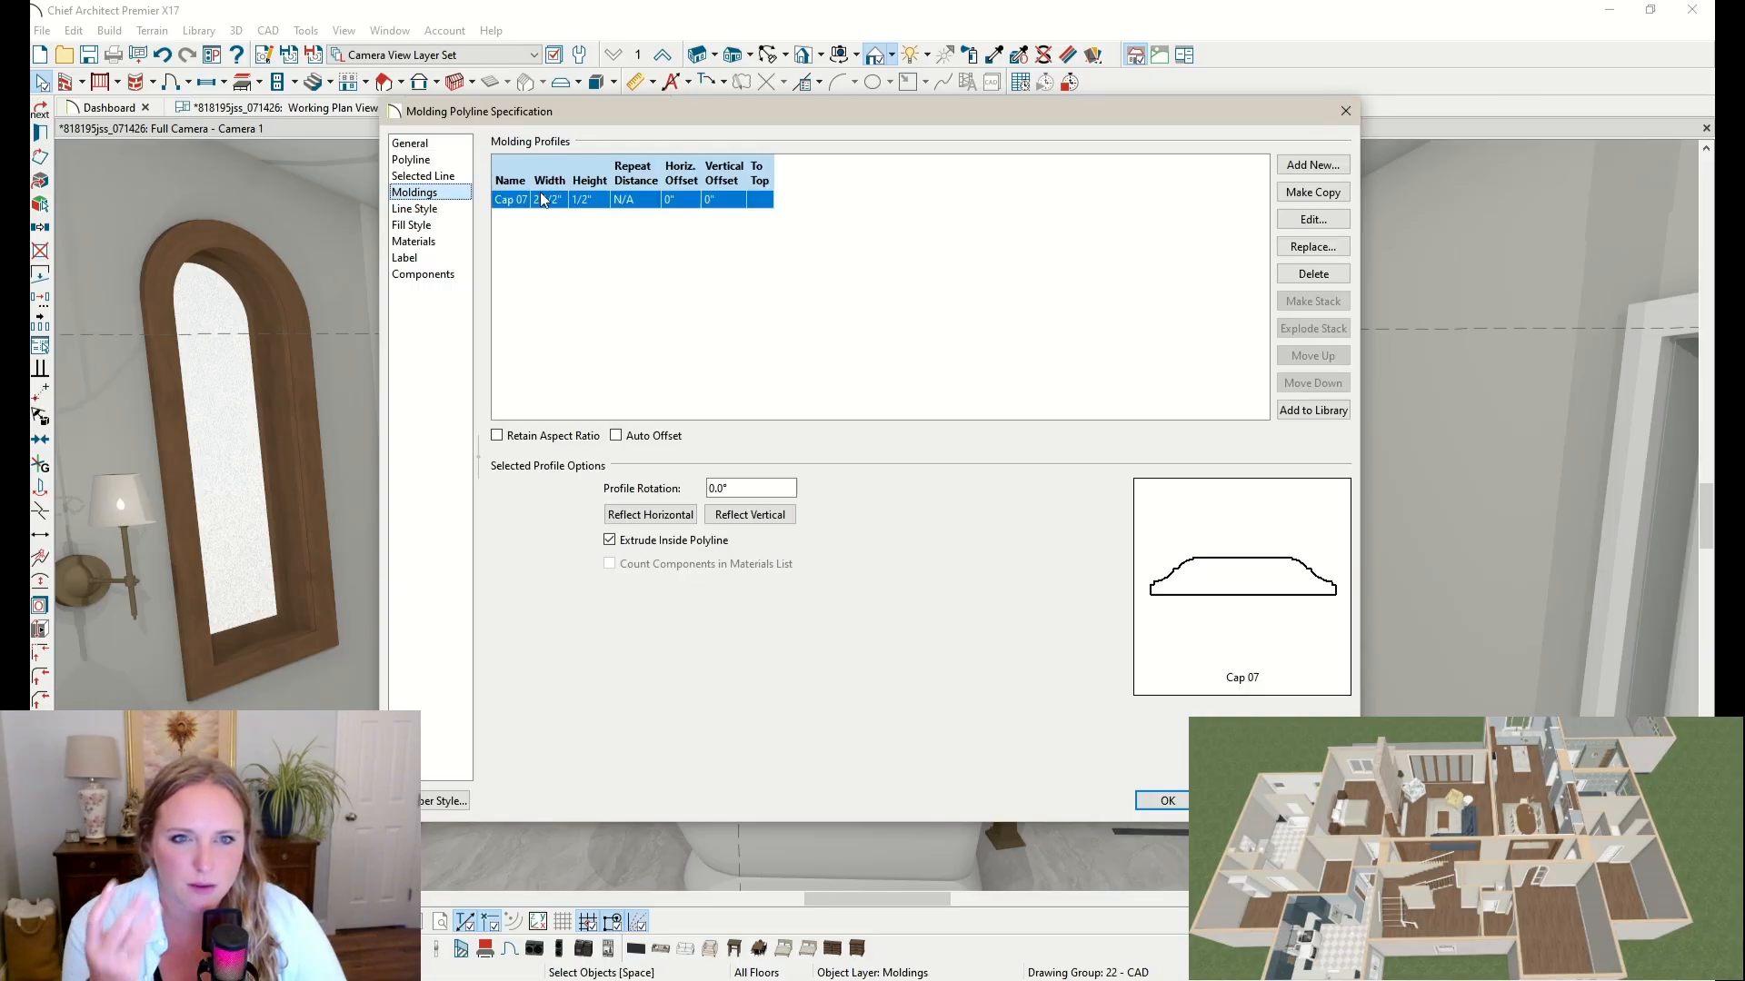
{"action": "left_click", "coordinate": [548, 199]}
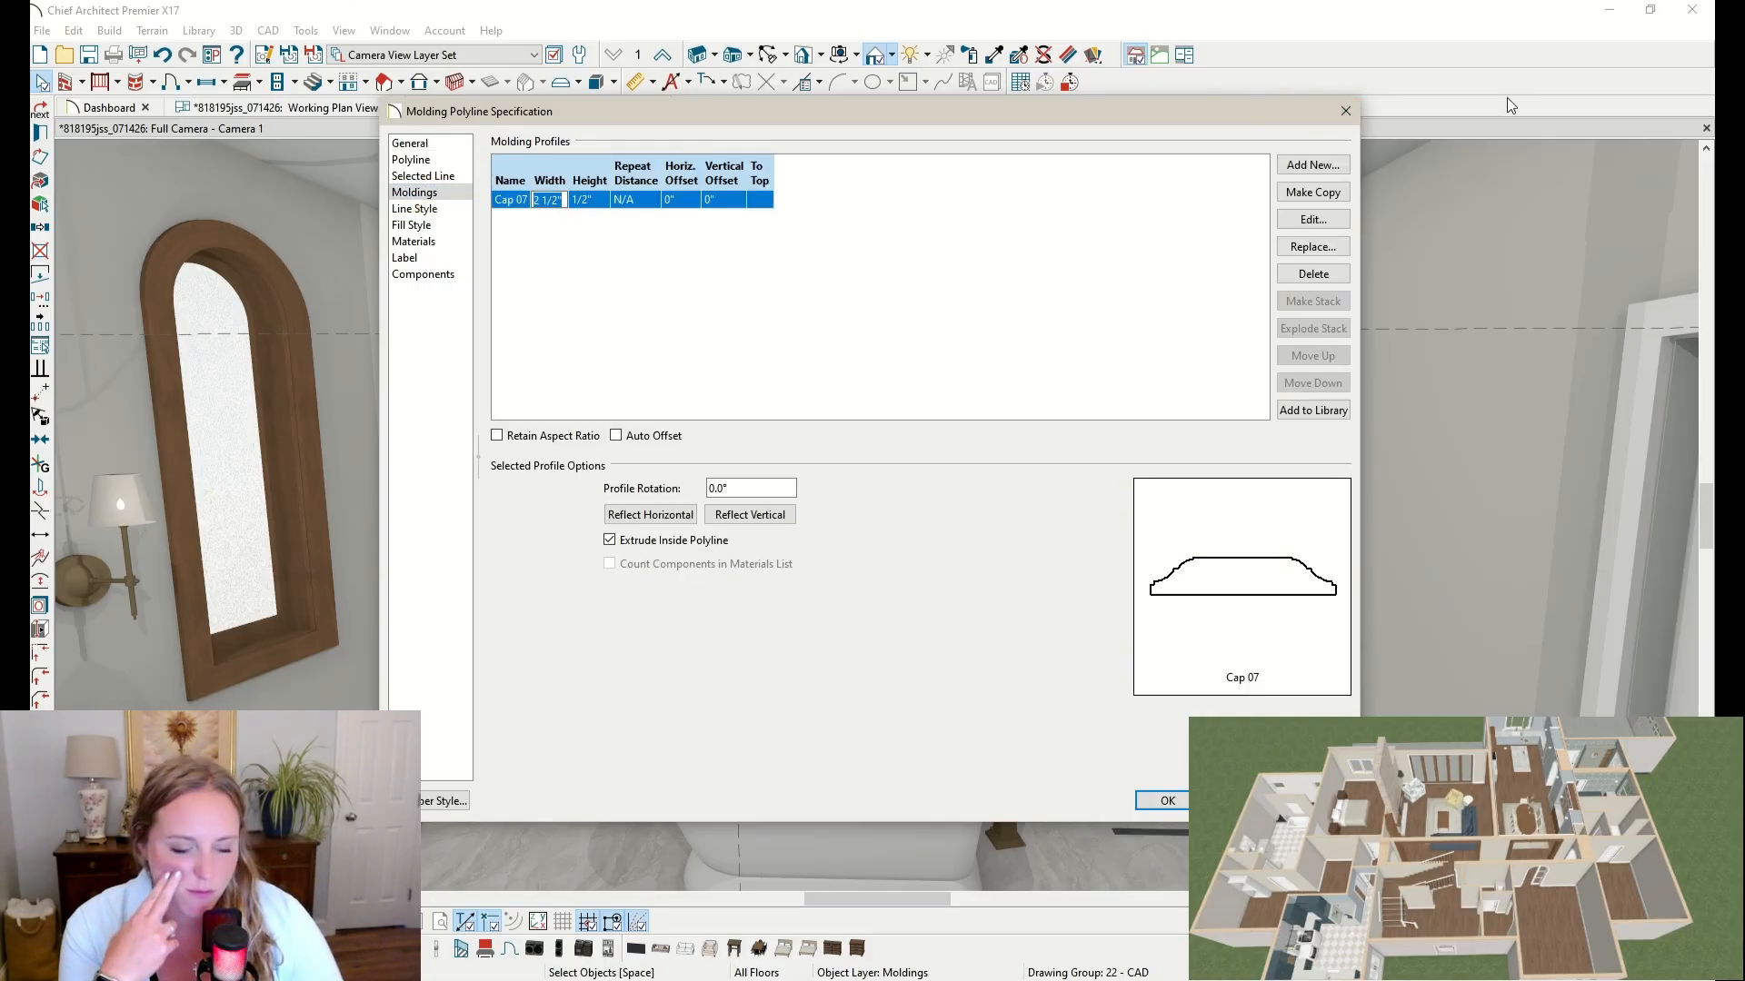
{"action": "type", "text": "3 1/2\""}
{"action": "key", "text": "Return"}
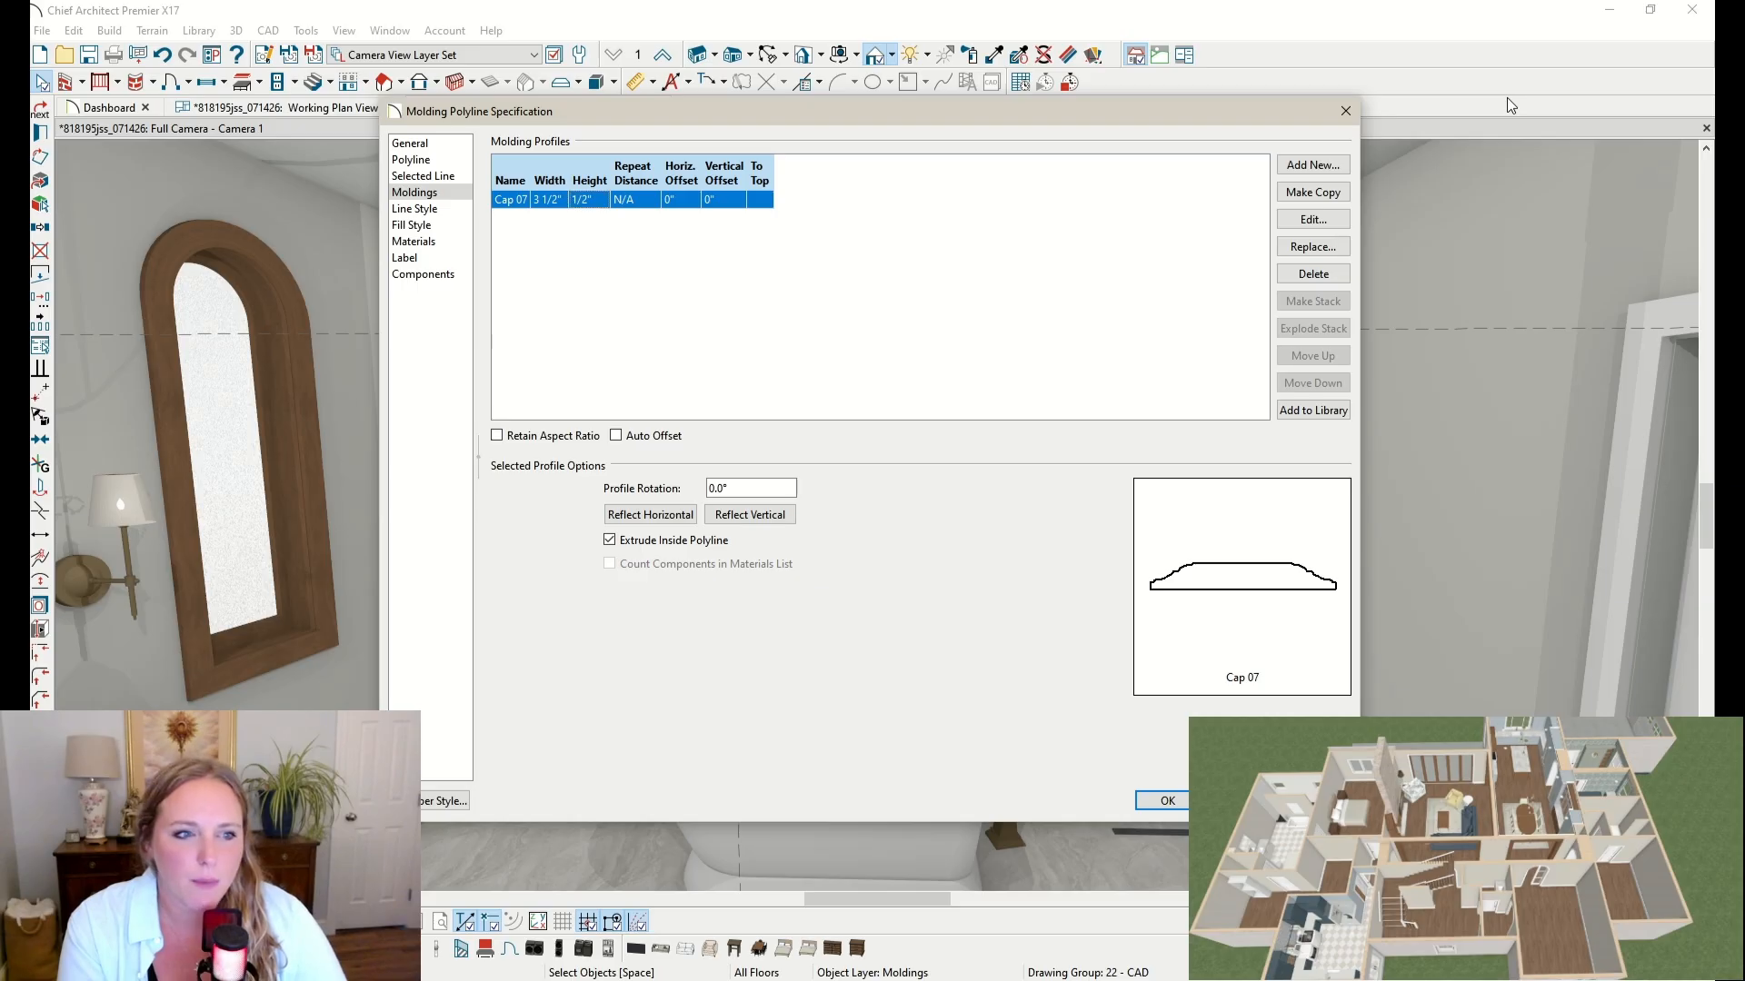
{"action": "left_click", "coordinate": [1164, 800]}
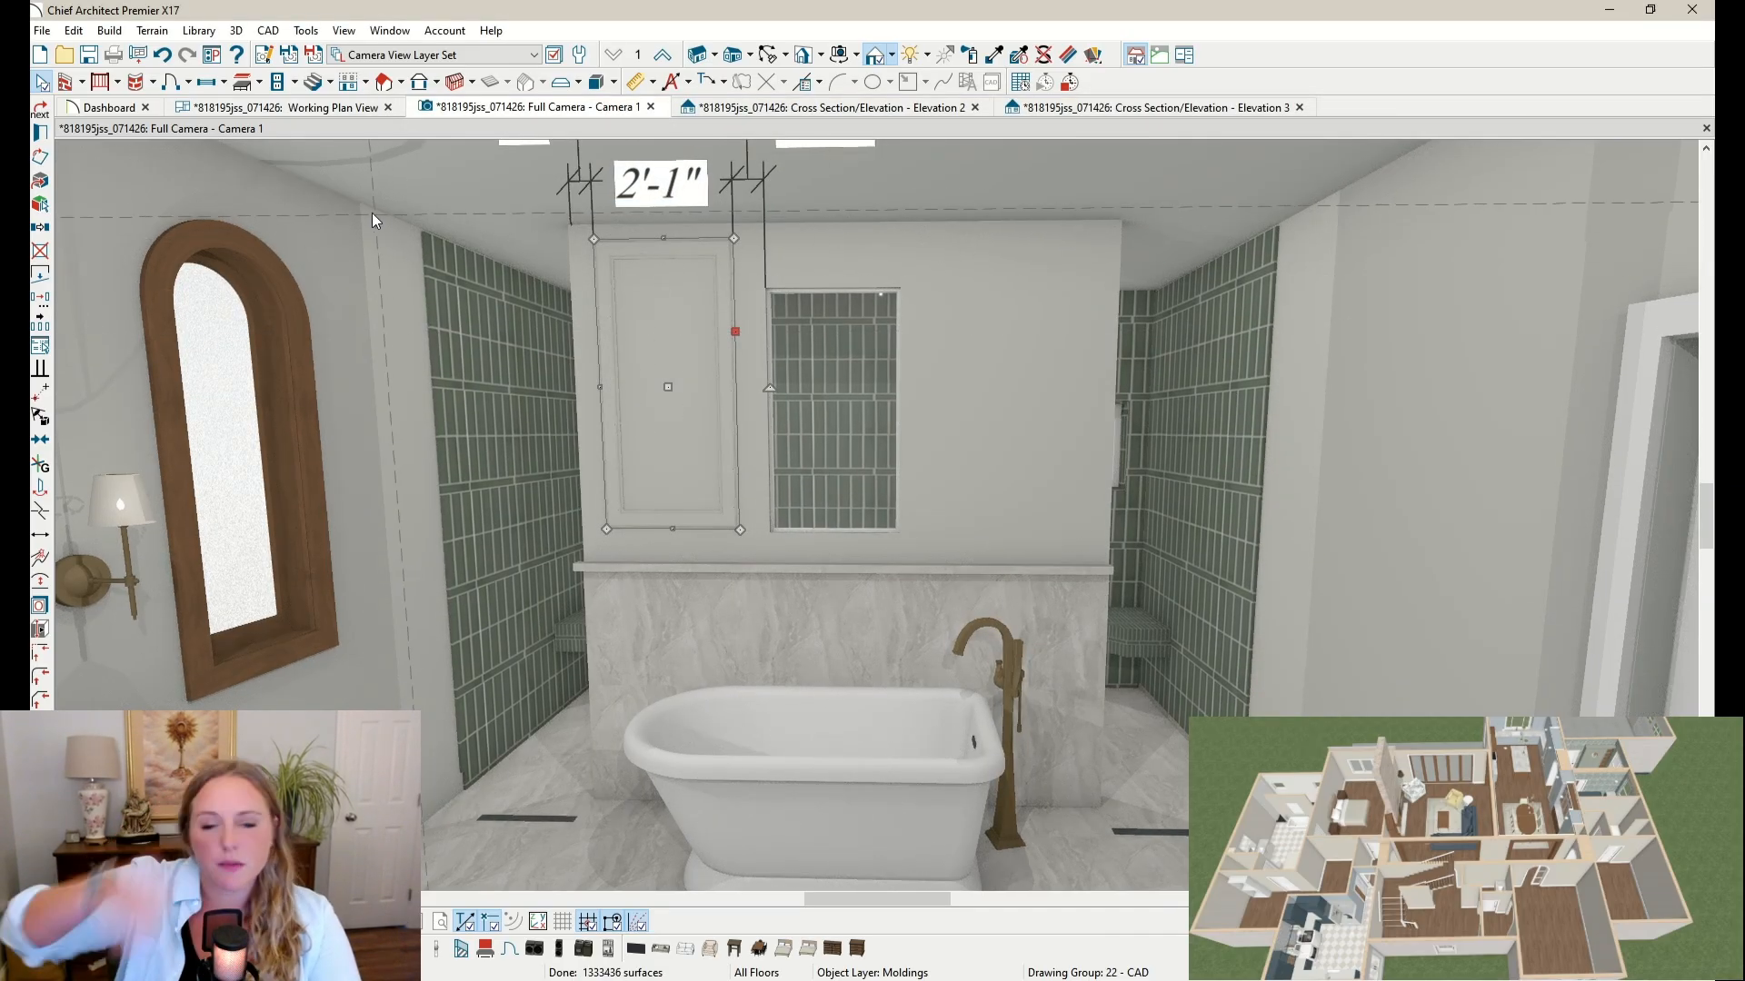
{"action": "left_click", "coordinate": [42, 84]}
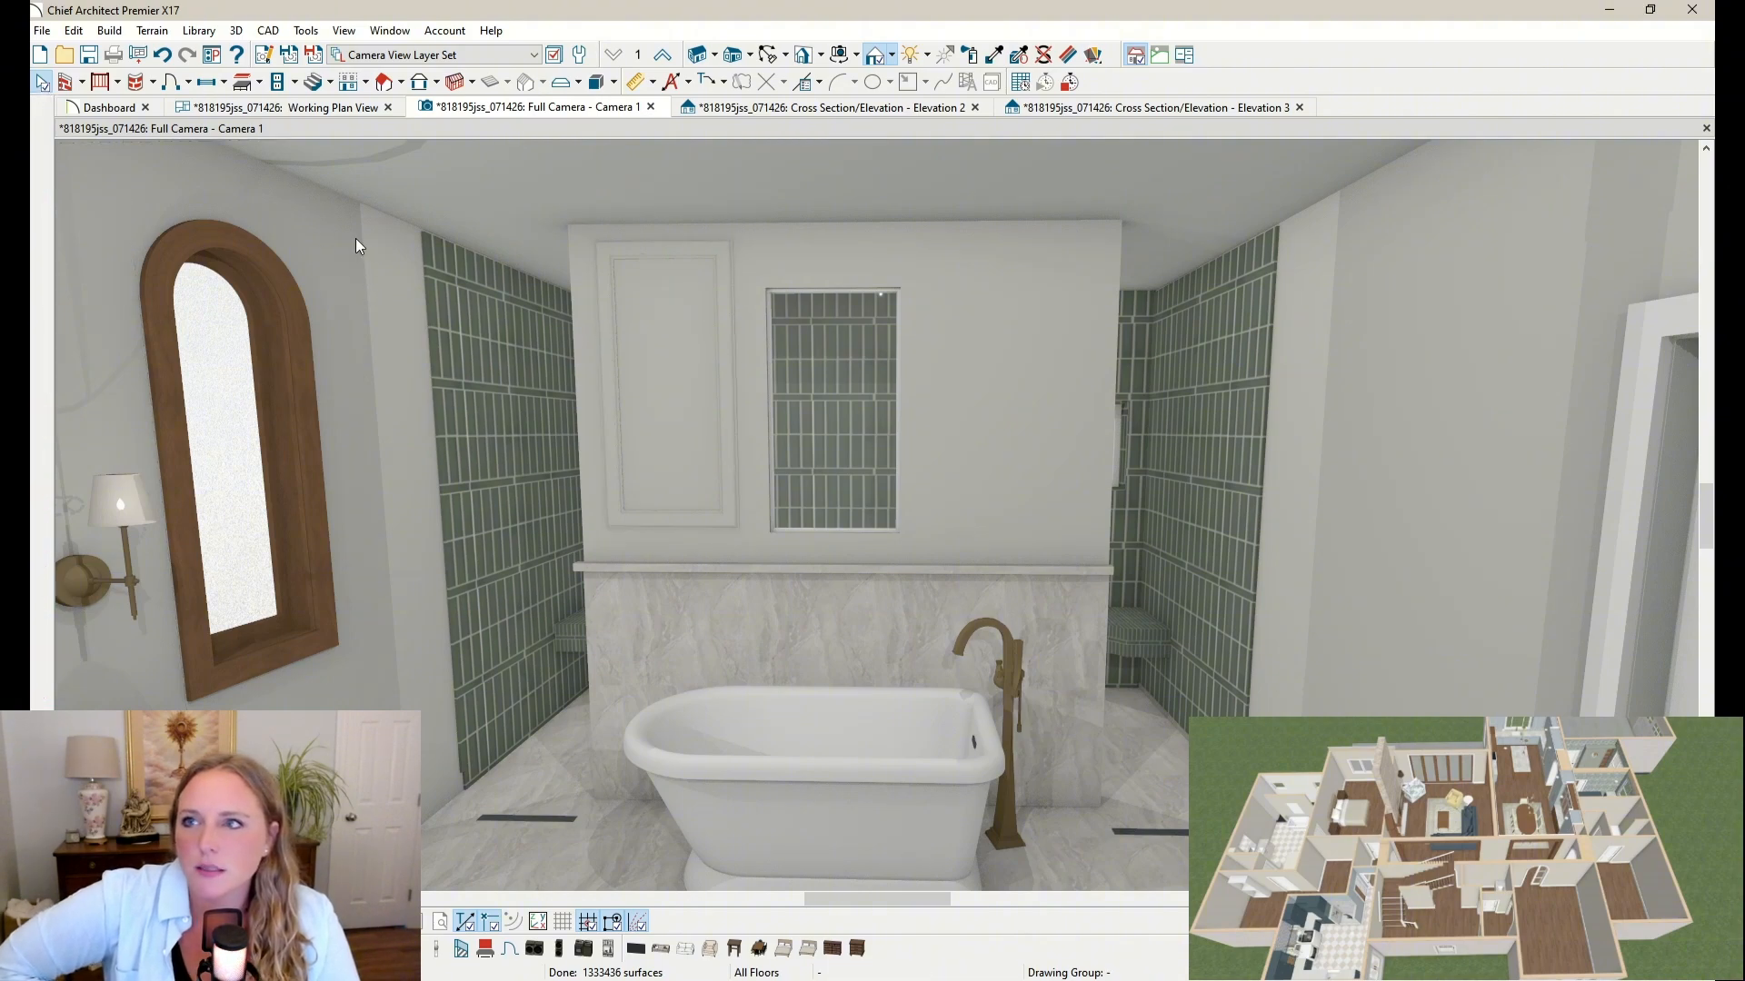
{"action": "scroll", "coordinate": [974, 400], "scroll_direction": "down", "scroll_amount": 2}
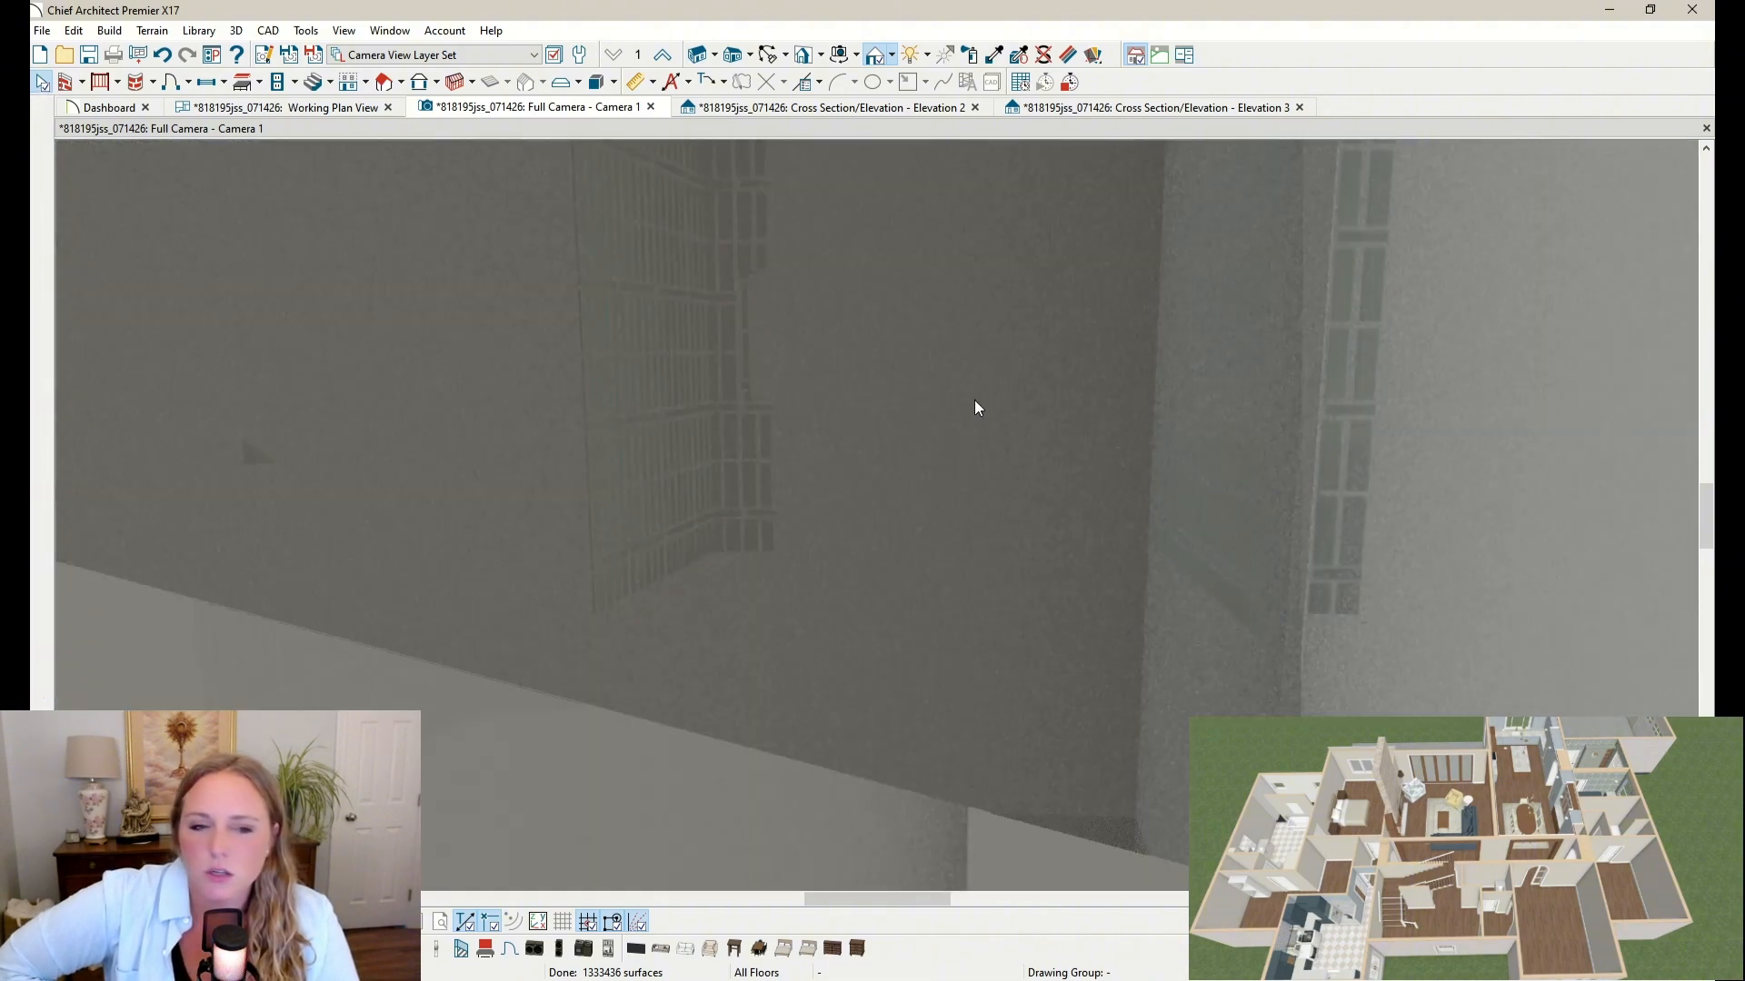
{"action": "scroll", "coordinate": [1011, 436], "scroll_direction": "up", "scroll_amount": 1}
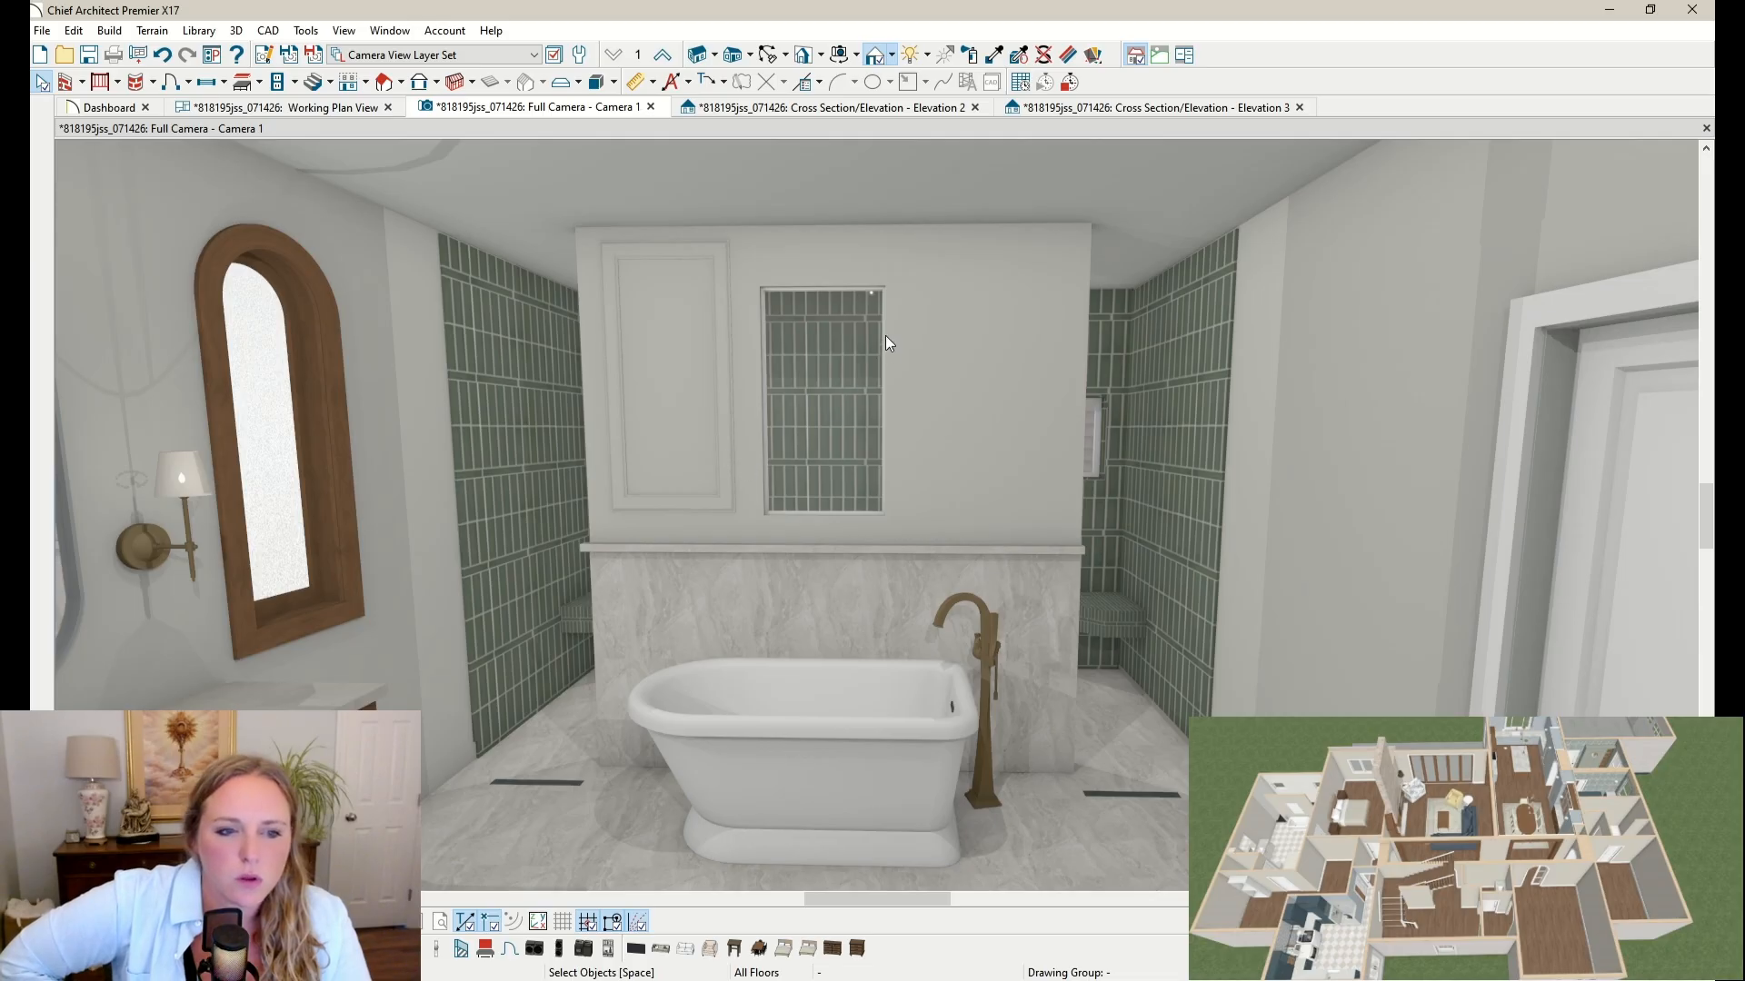
{"action": "left_click", "coordinate": [825, 586]}
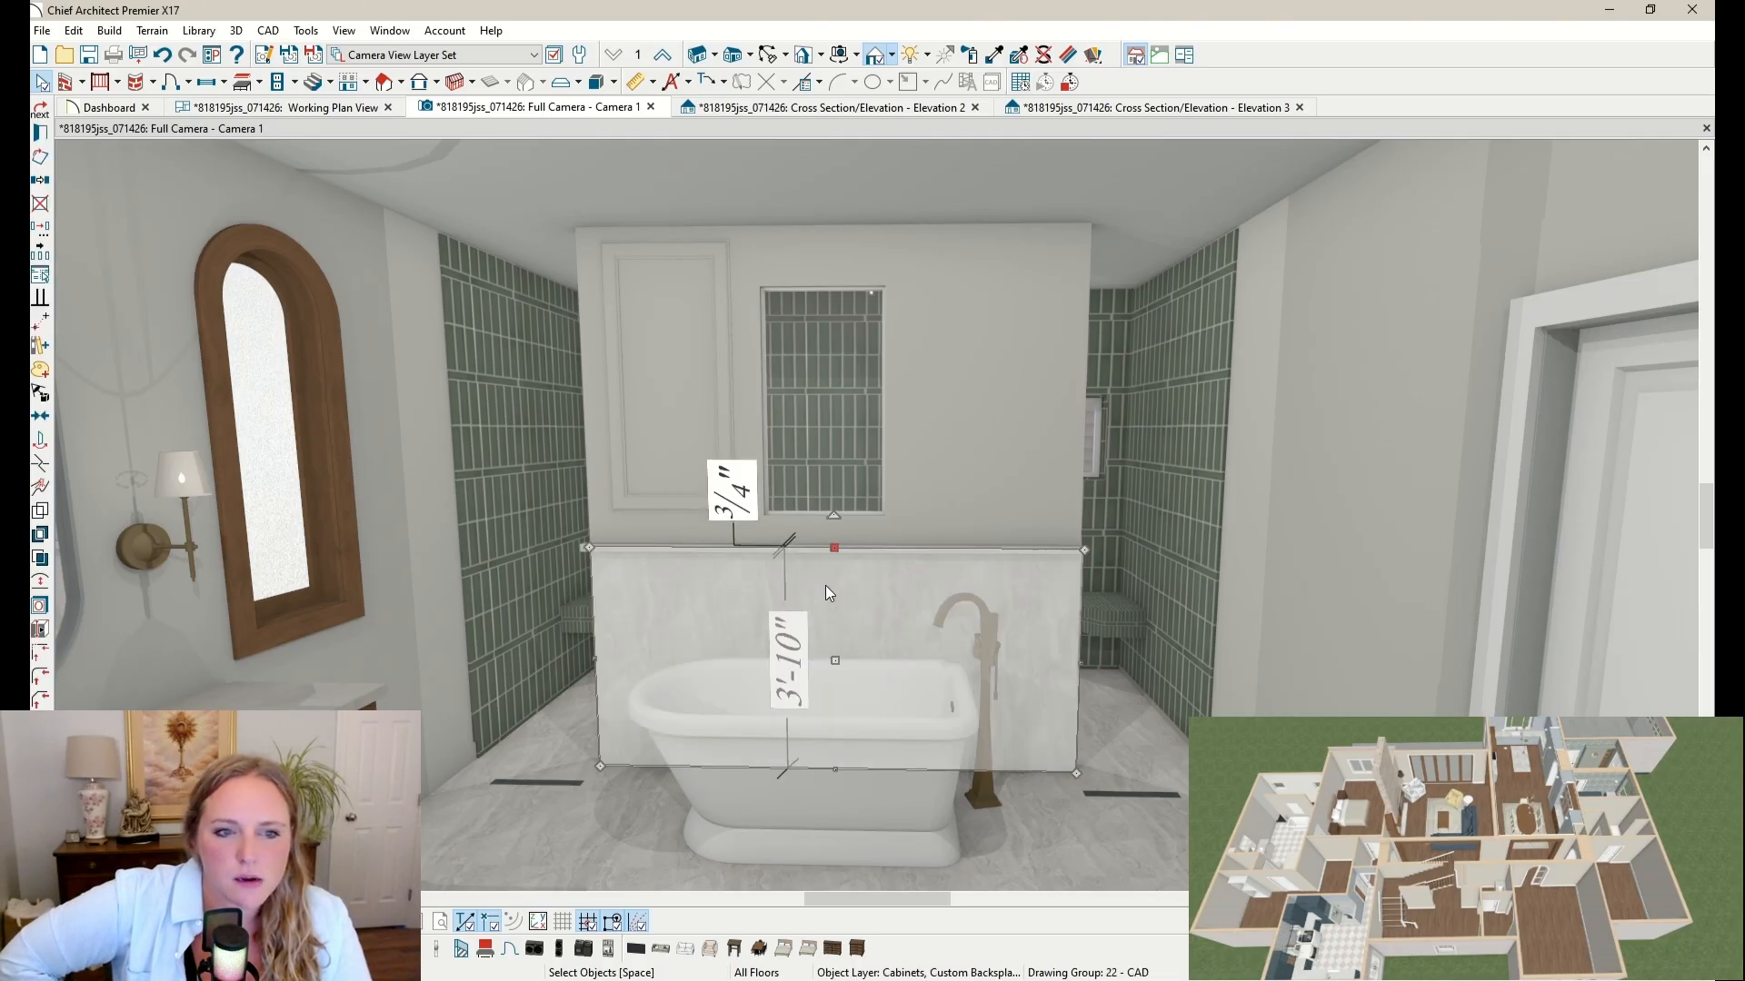
{"action": "left_click", "coordinate": [41, 82]}
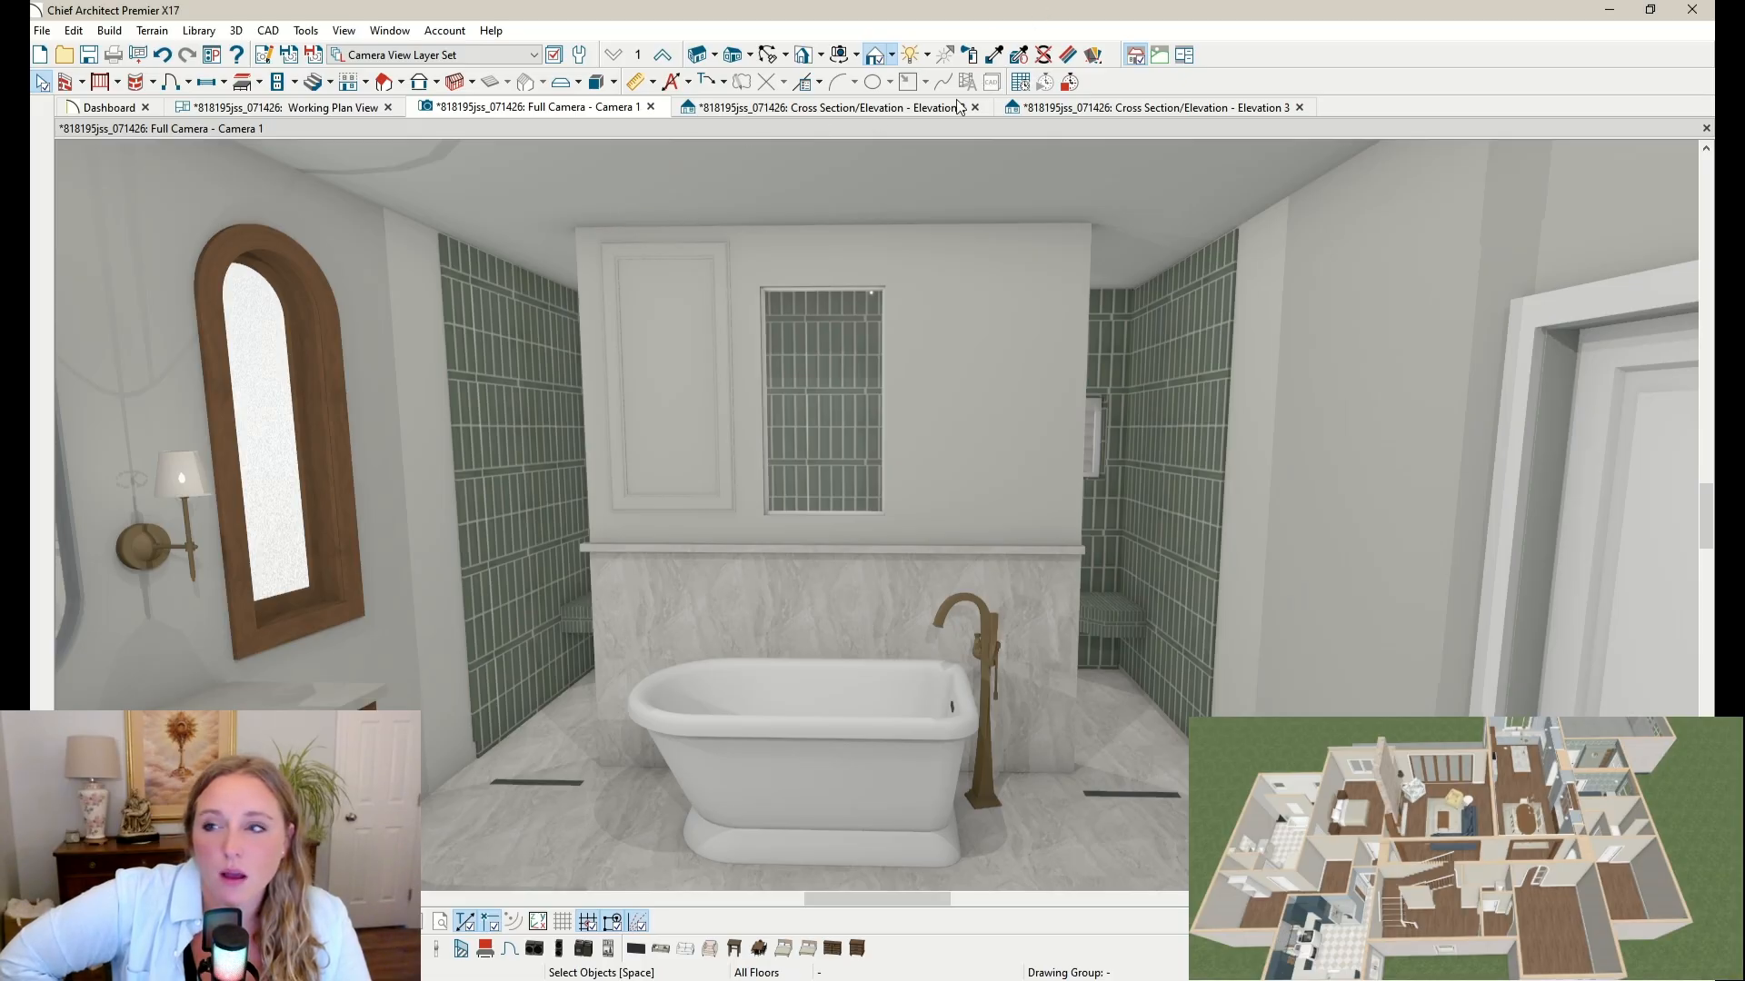
Step: Sample the green shower tile, try it on the wall above the marble wainscot, and undo the change
{"action": "left_click", "coordinate": [996, 57]}
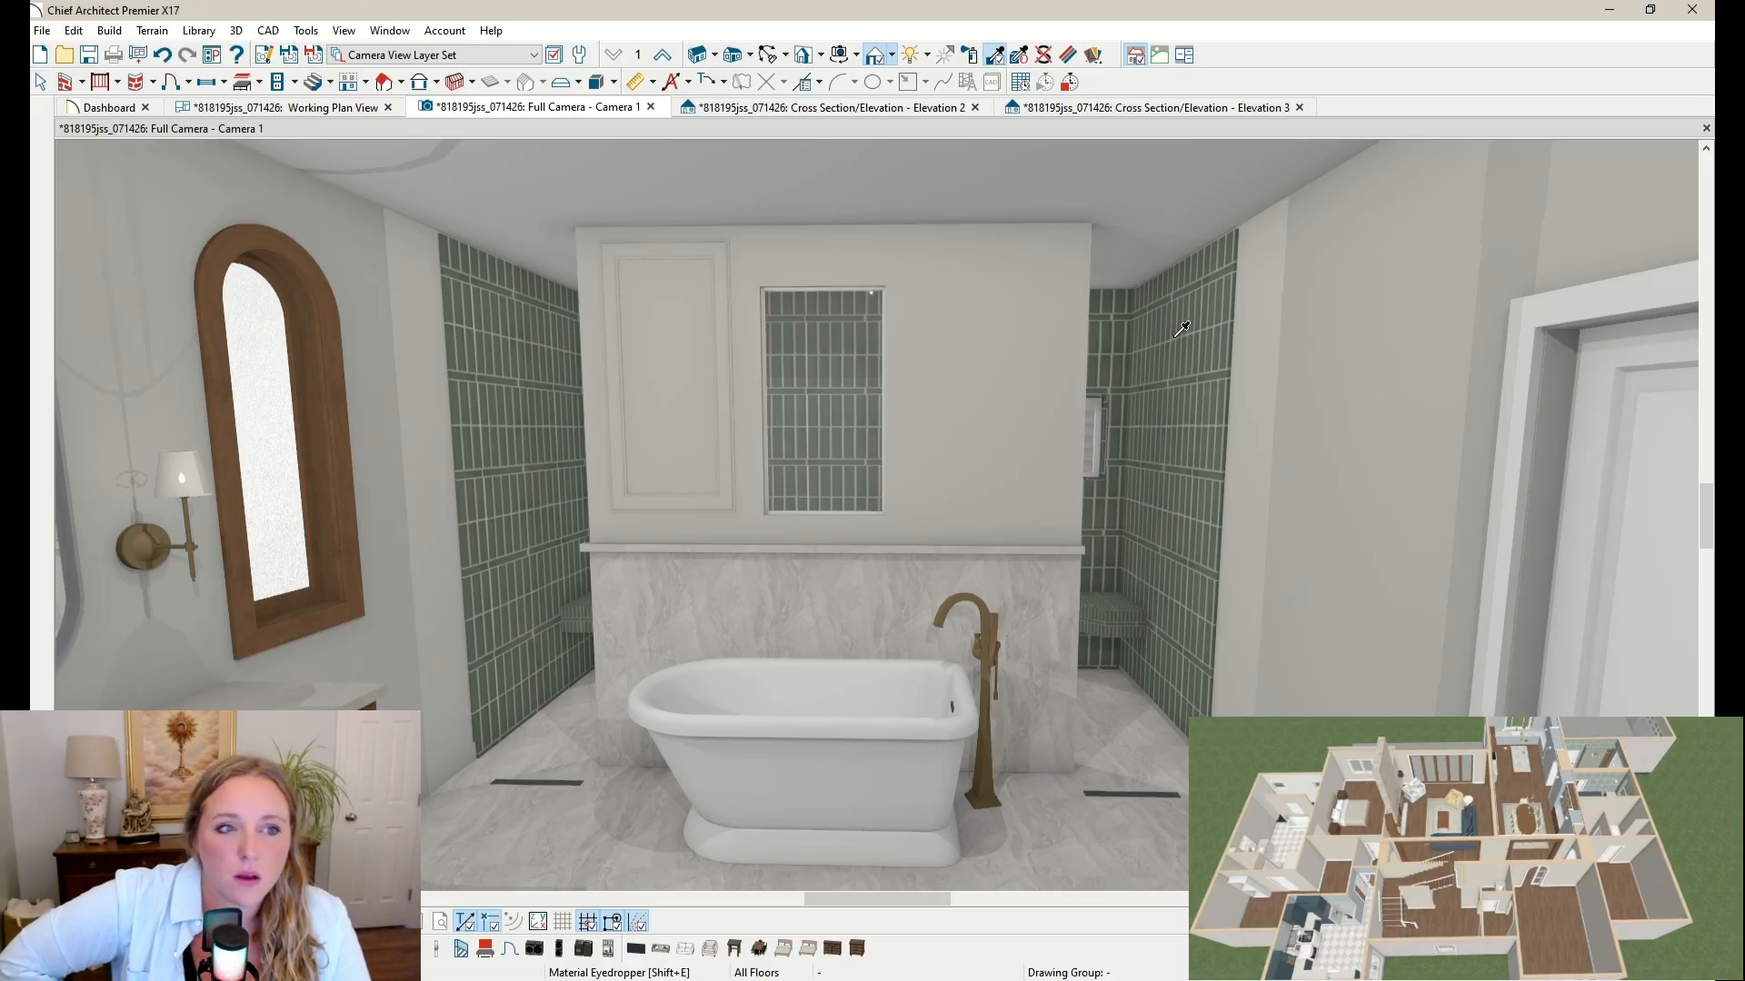
{"action": "left_click", "coordinate": [1033, 318]}
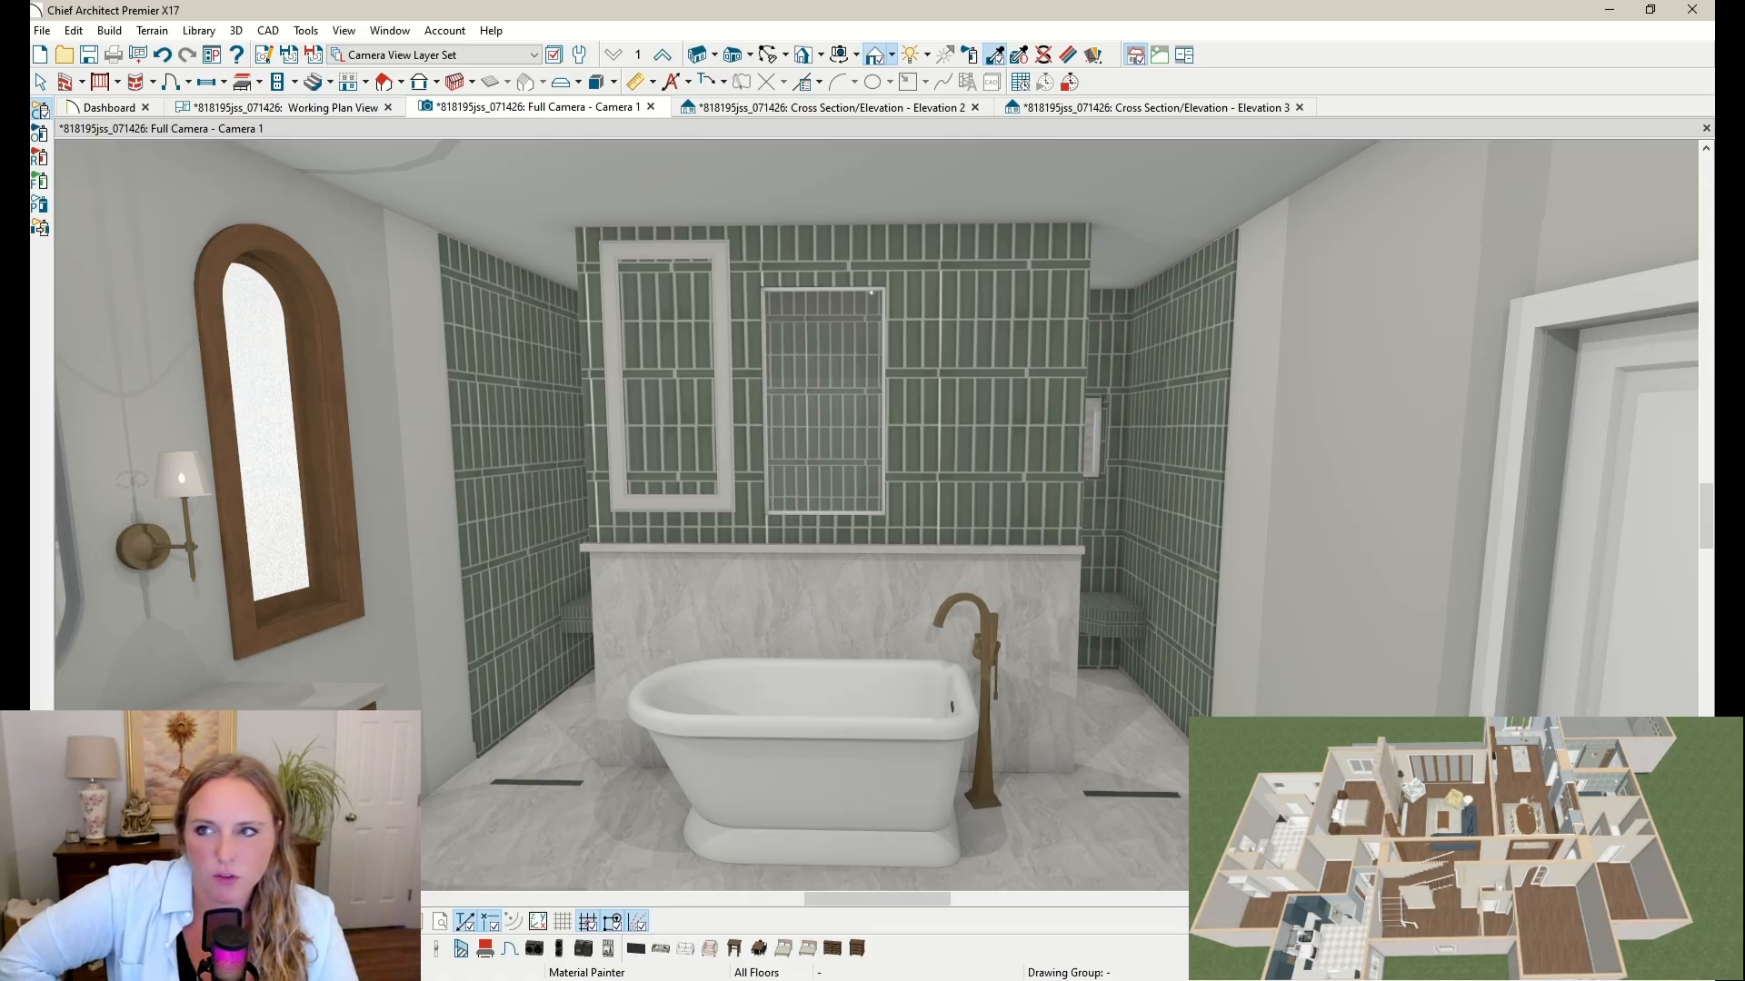
{"action": "left_click", "coordinate": [40, 82]}
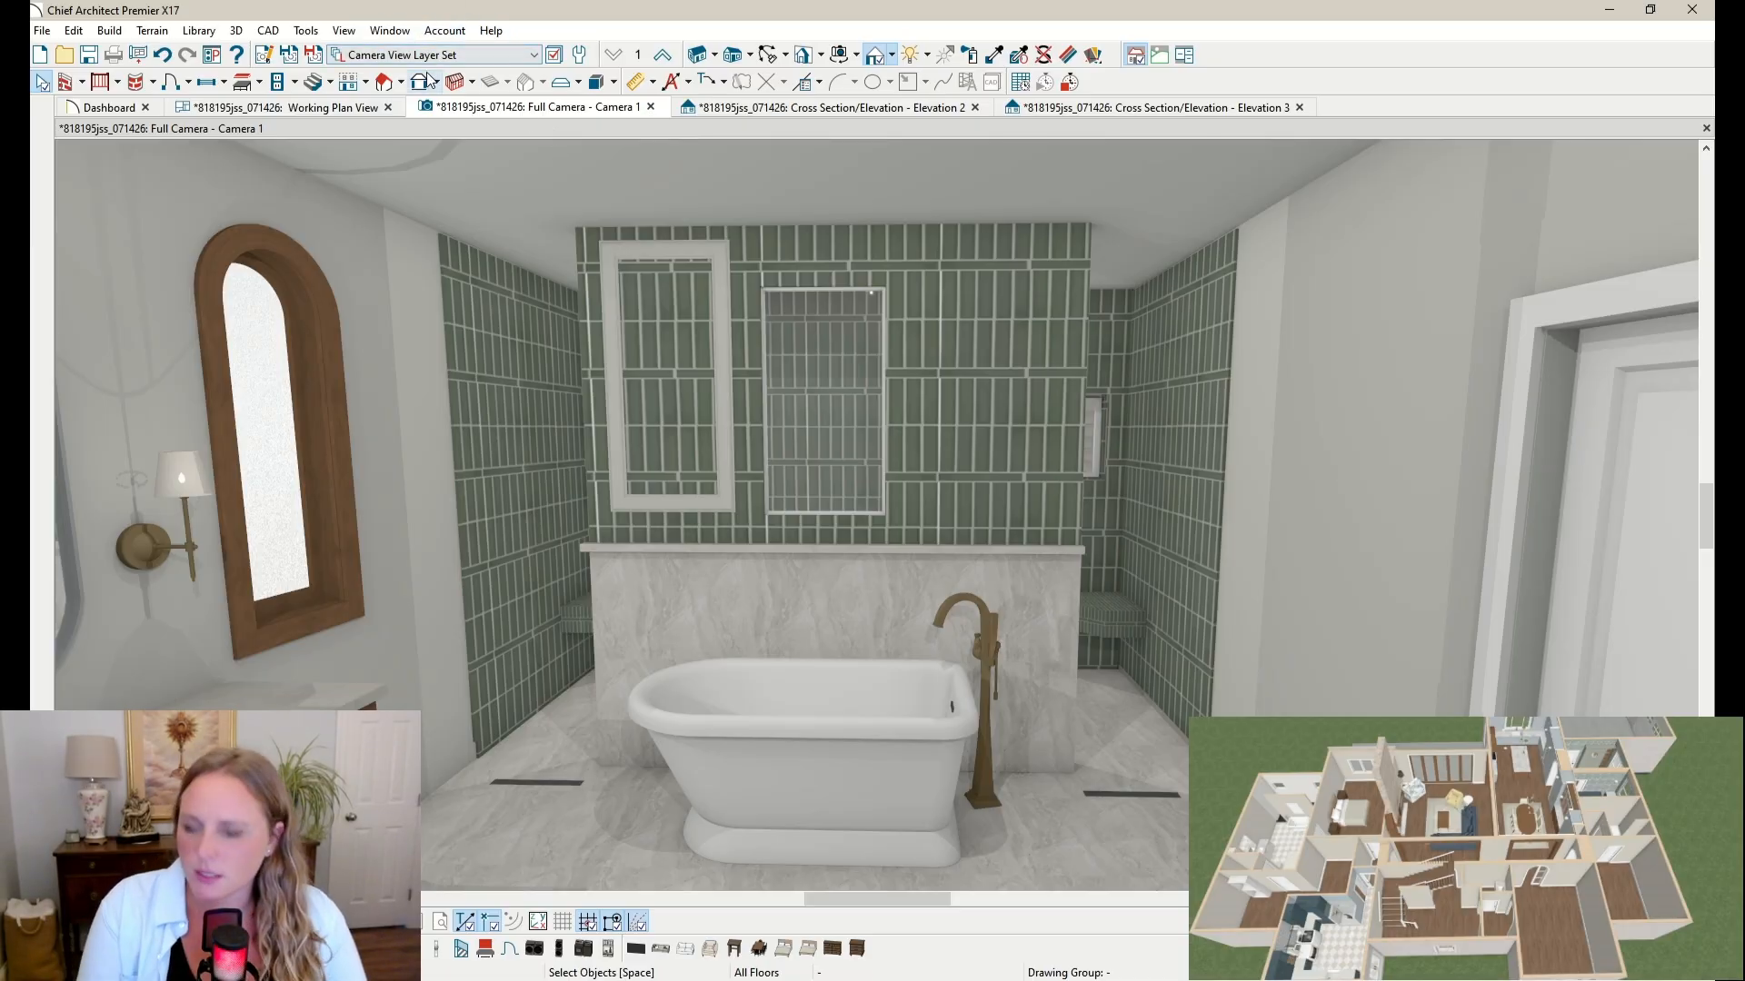
{"action": "key", "text": "ctrl+z"}
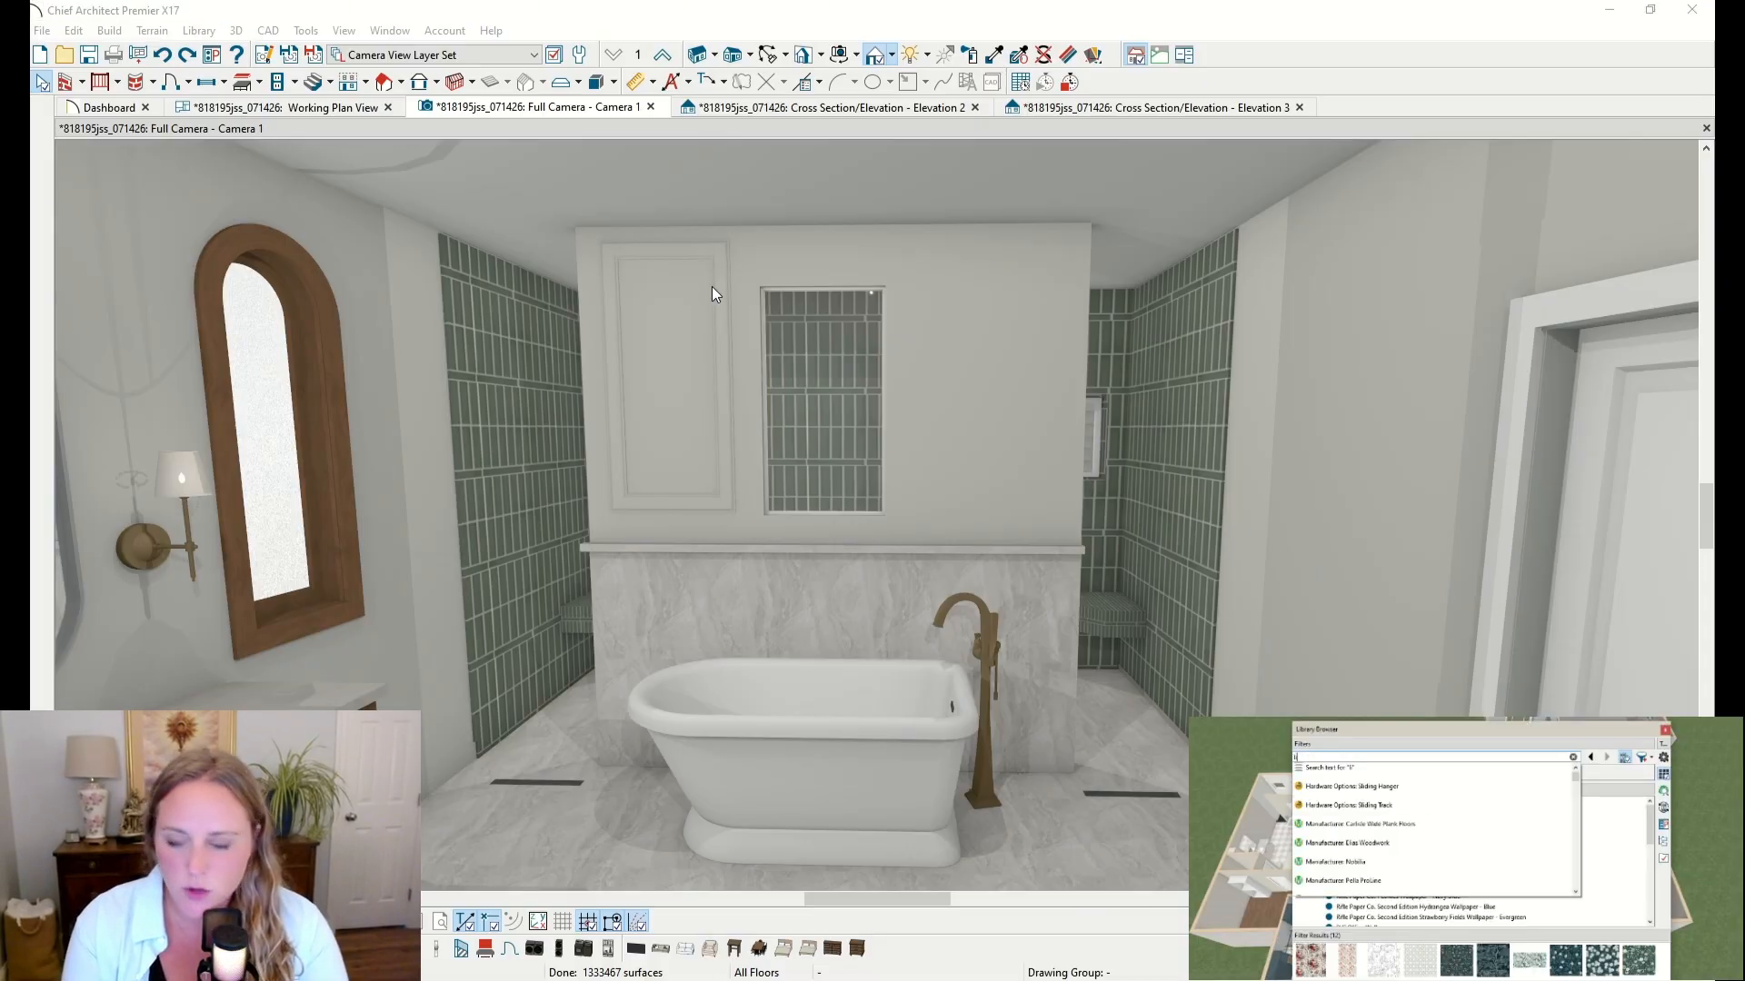
Step: Search the library for "livable green", try the paint on the wall above the wainscot, undo it and close the library
{"action": "type", "text": "reen"}
{"action": "key", "text": "Return"}
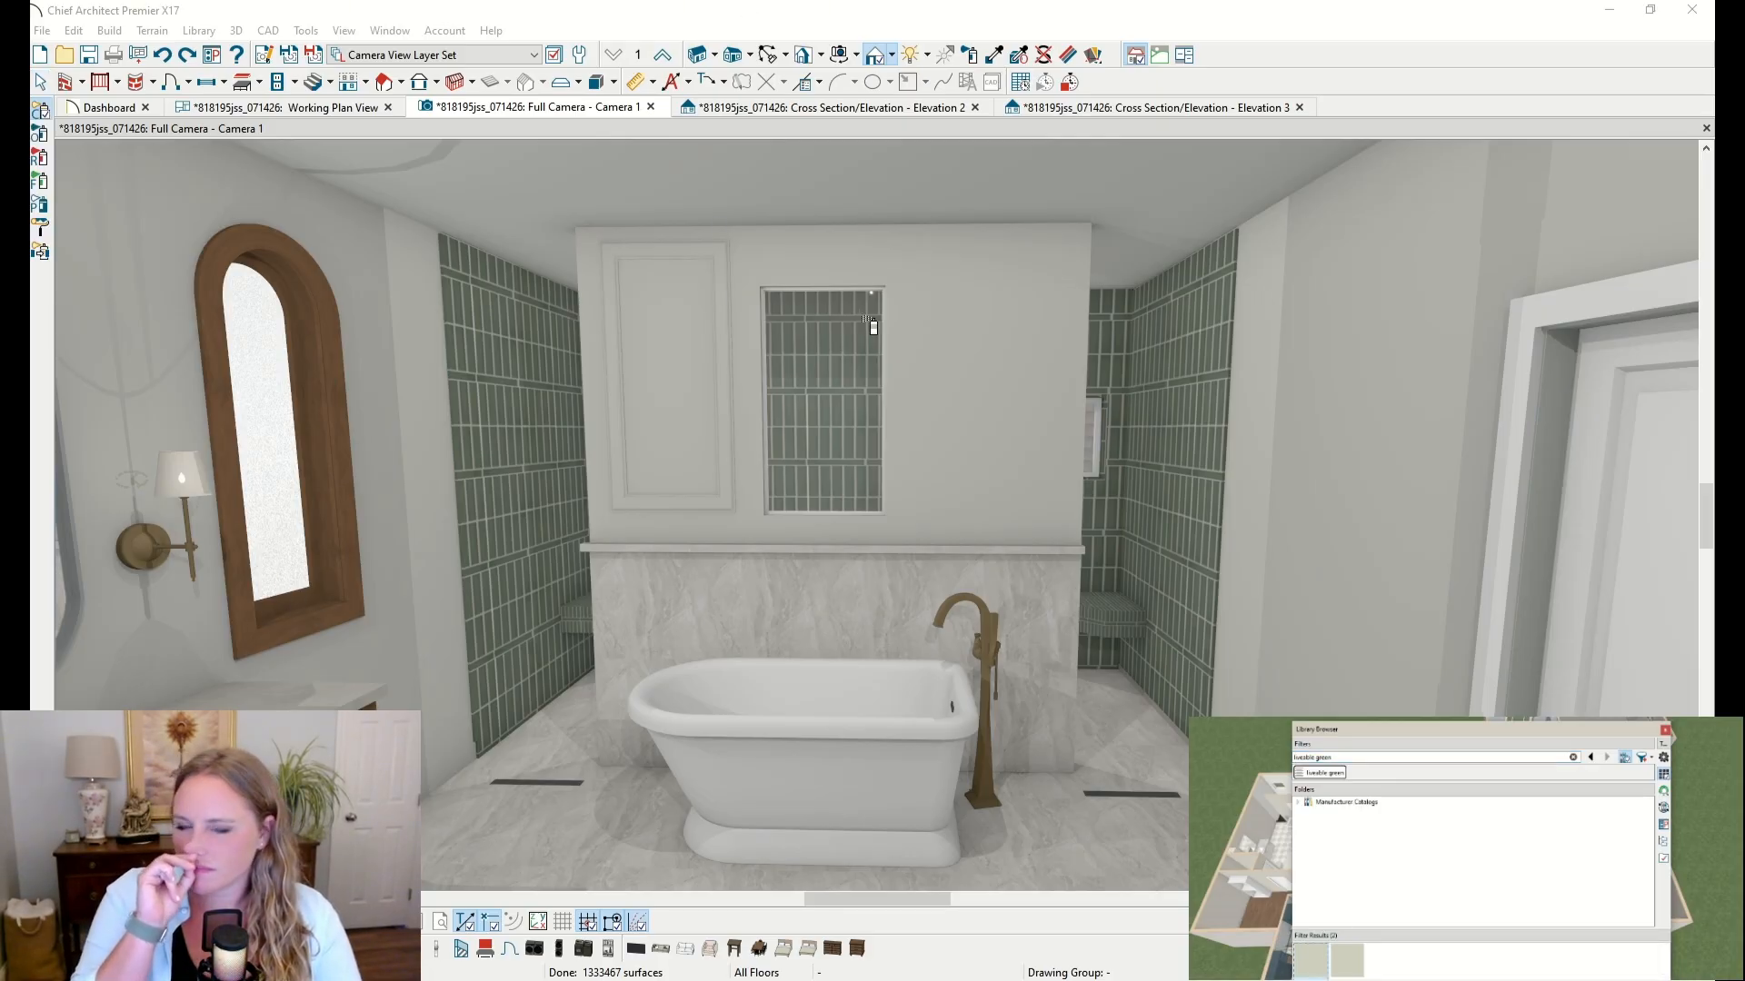
{"action": "left_click", "coordinate": [746, 261]}
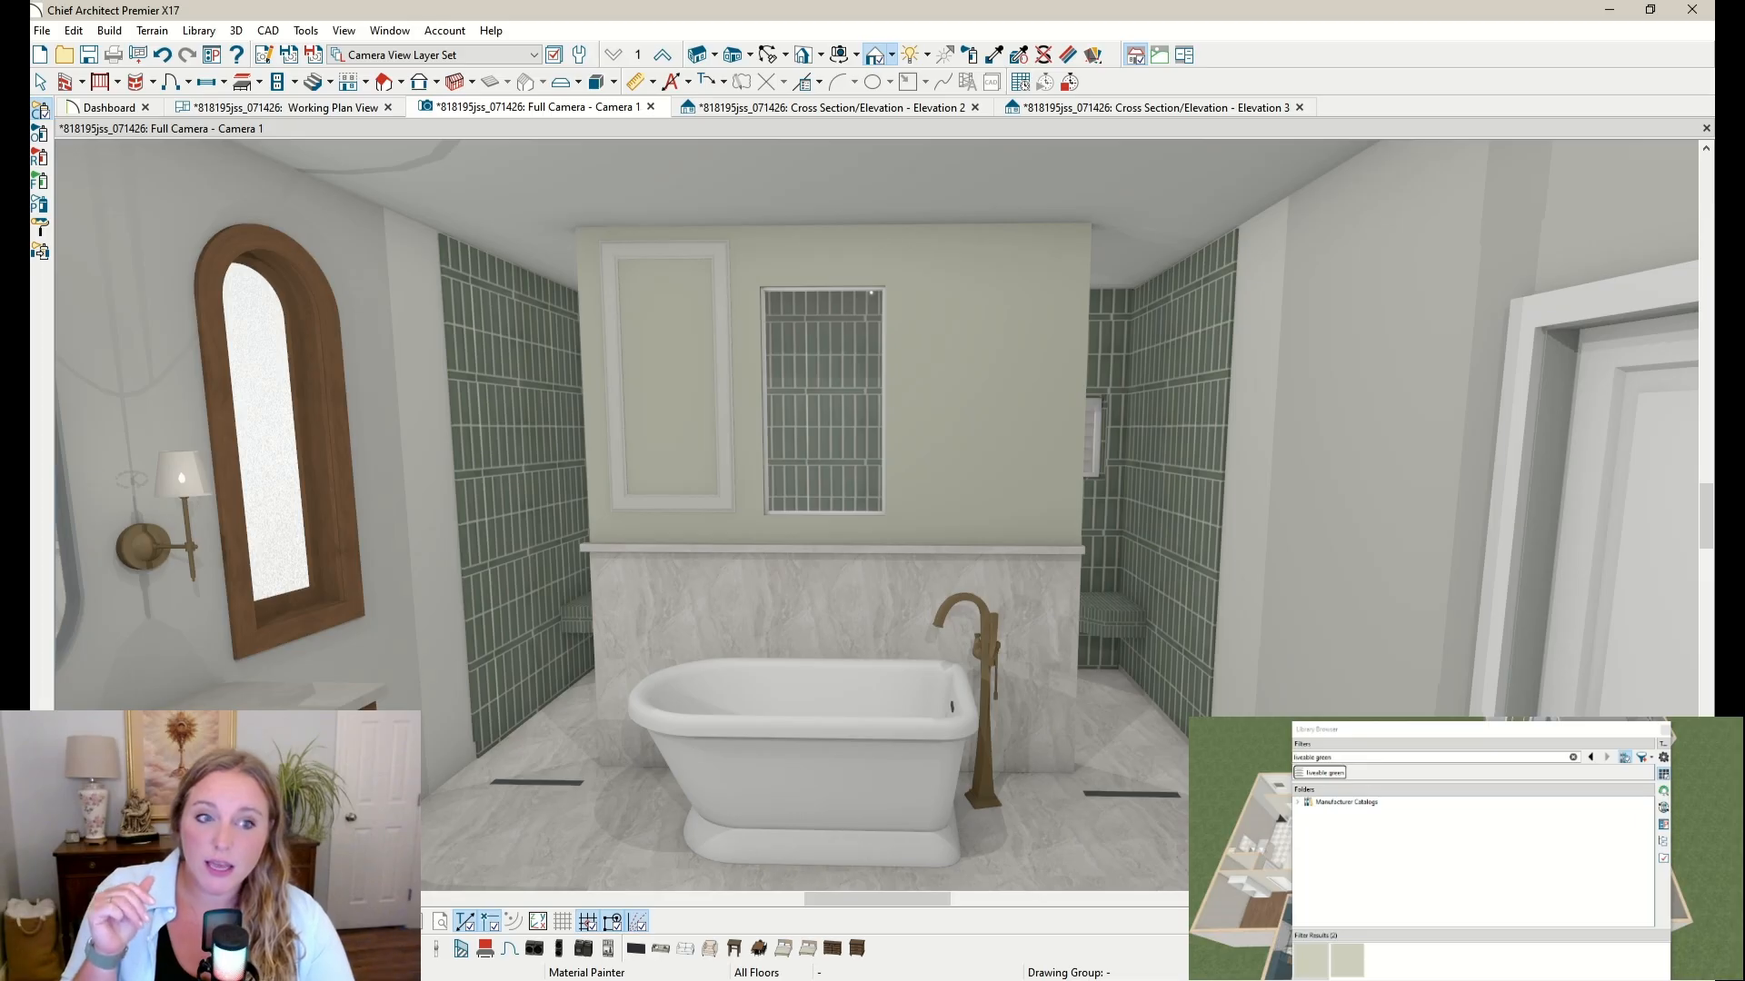
{"action": "left_click", "coordinate": [40, 85]}
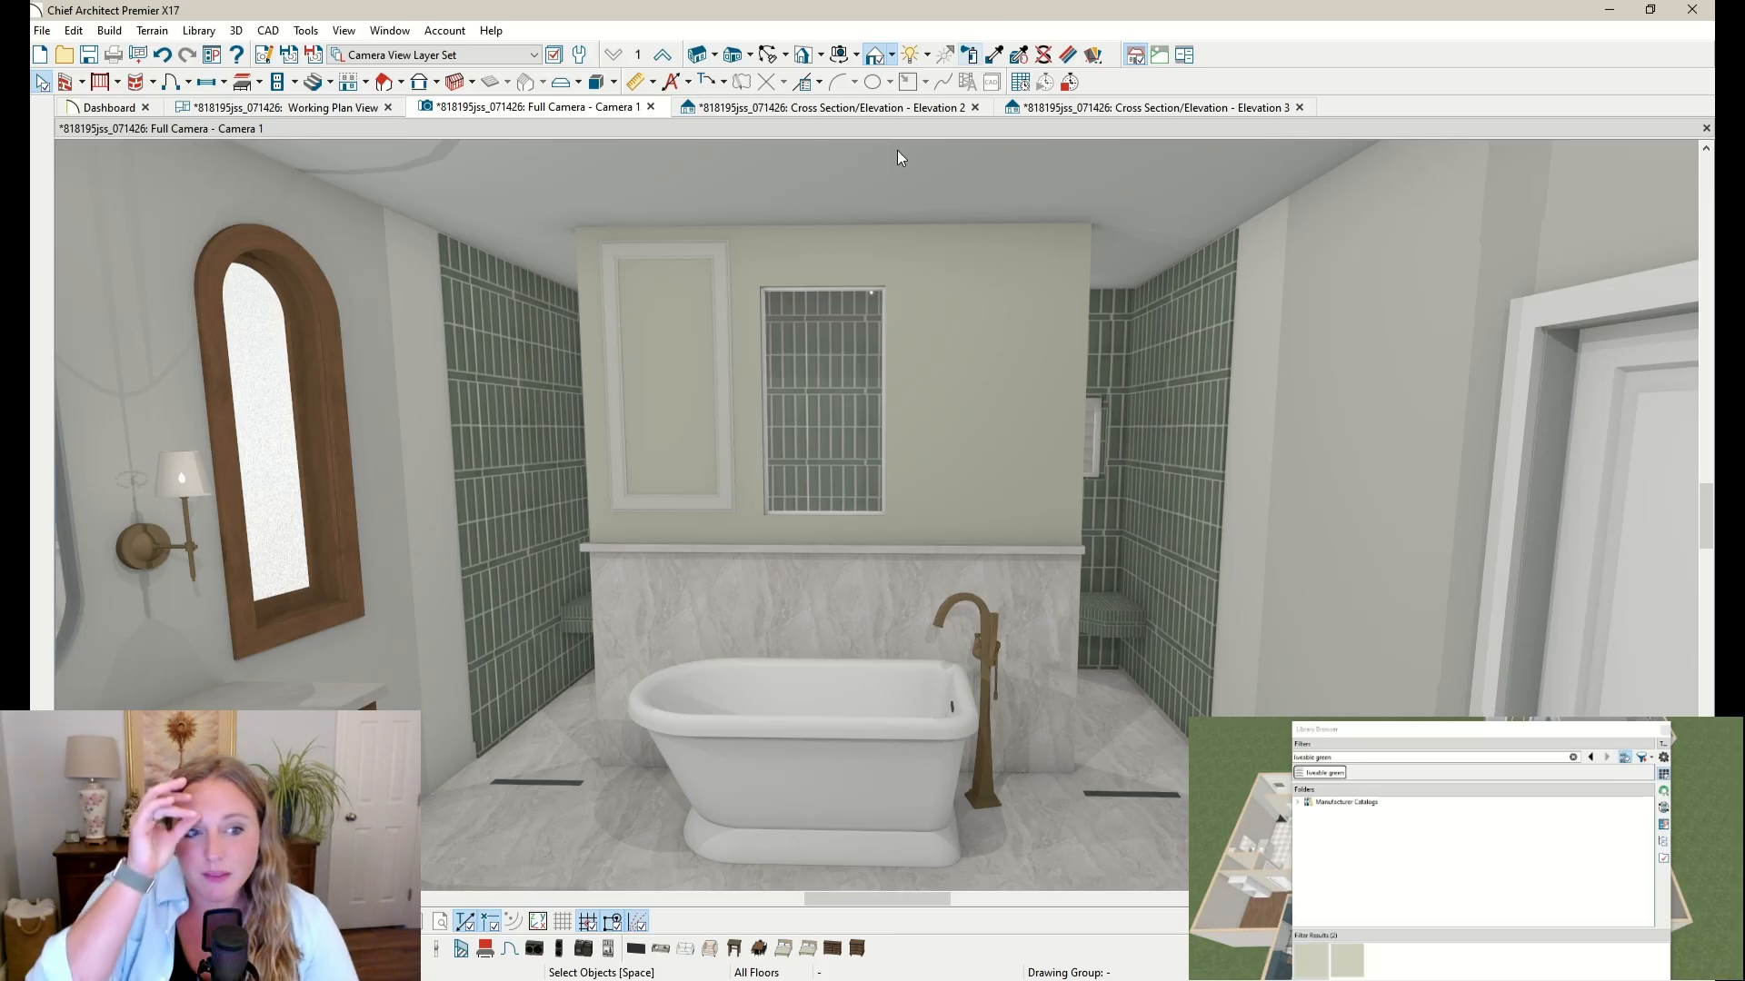
{"action": "key", "text": "ctrl+z"}
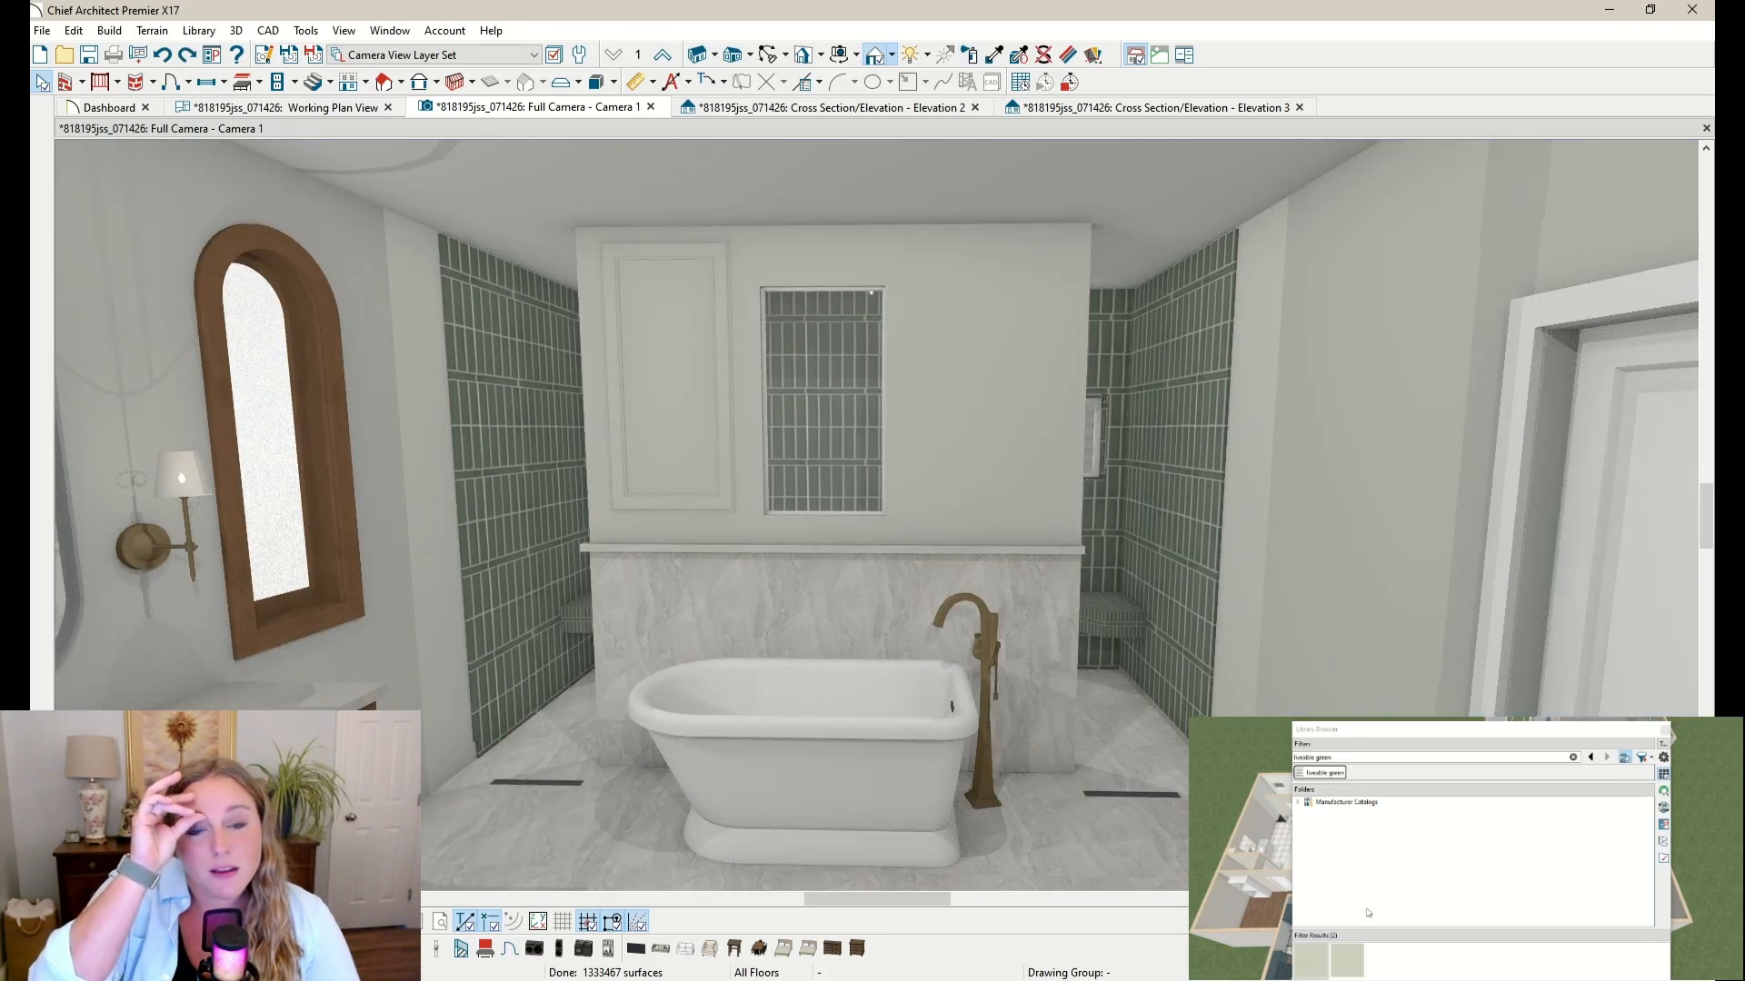
{"action": "left_click", "coordinate": [1666, 731]}
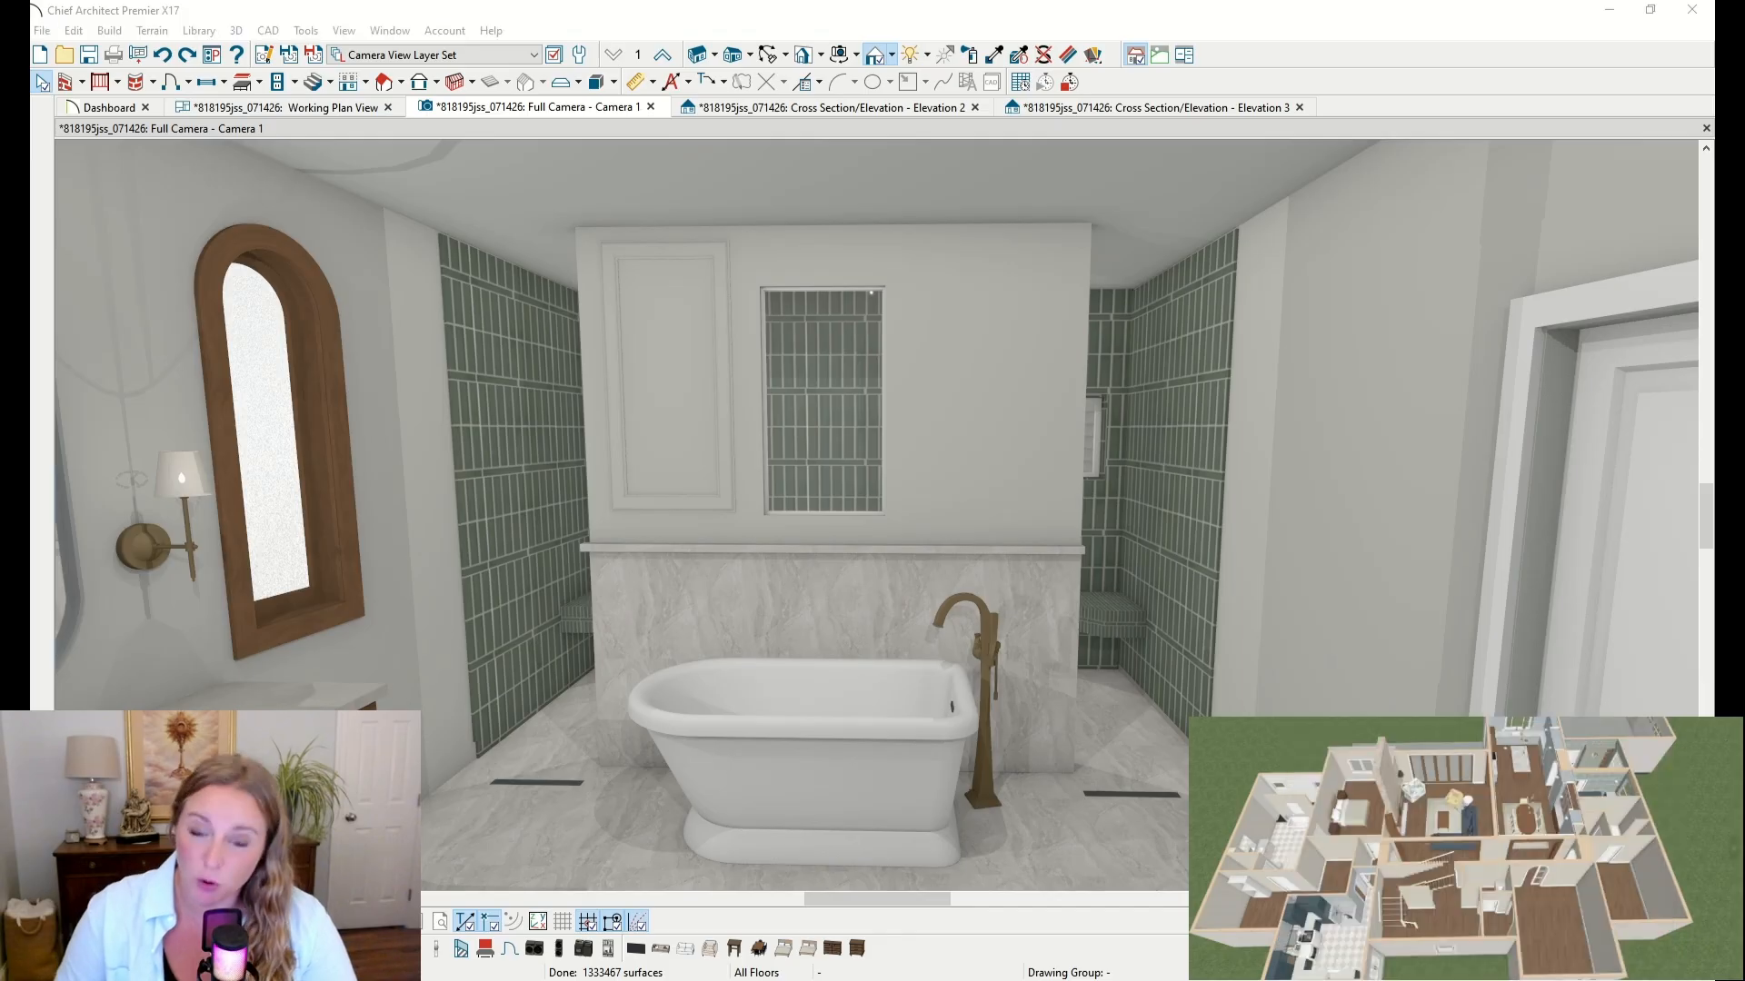
Step: Lower the panel molding's top edge by about 6" and raise the window above the tub by 1"
{"action": "left_click", "coordinate": [768, 55]}
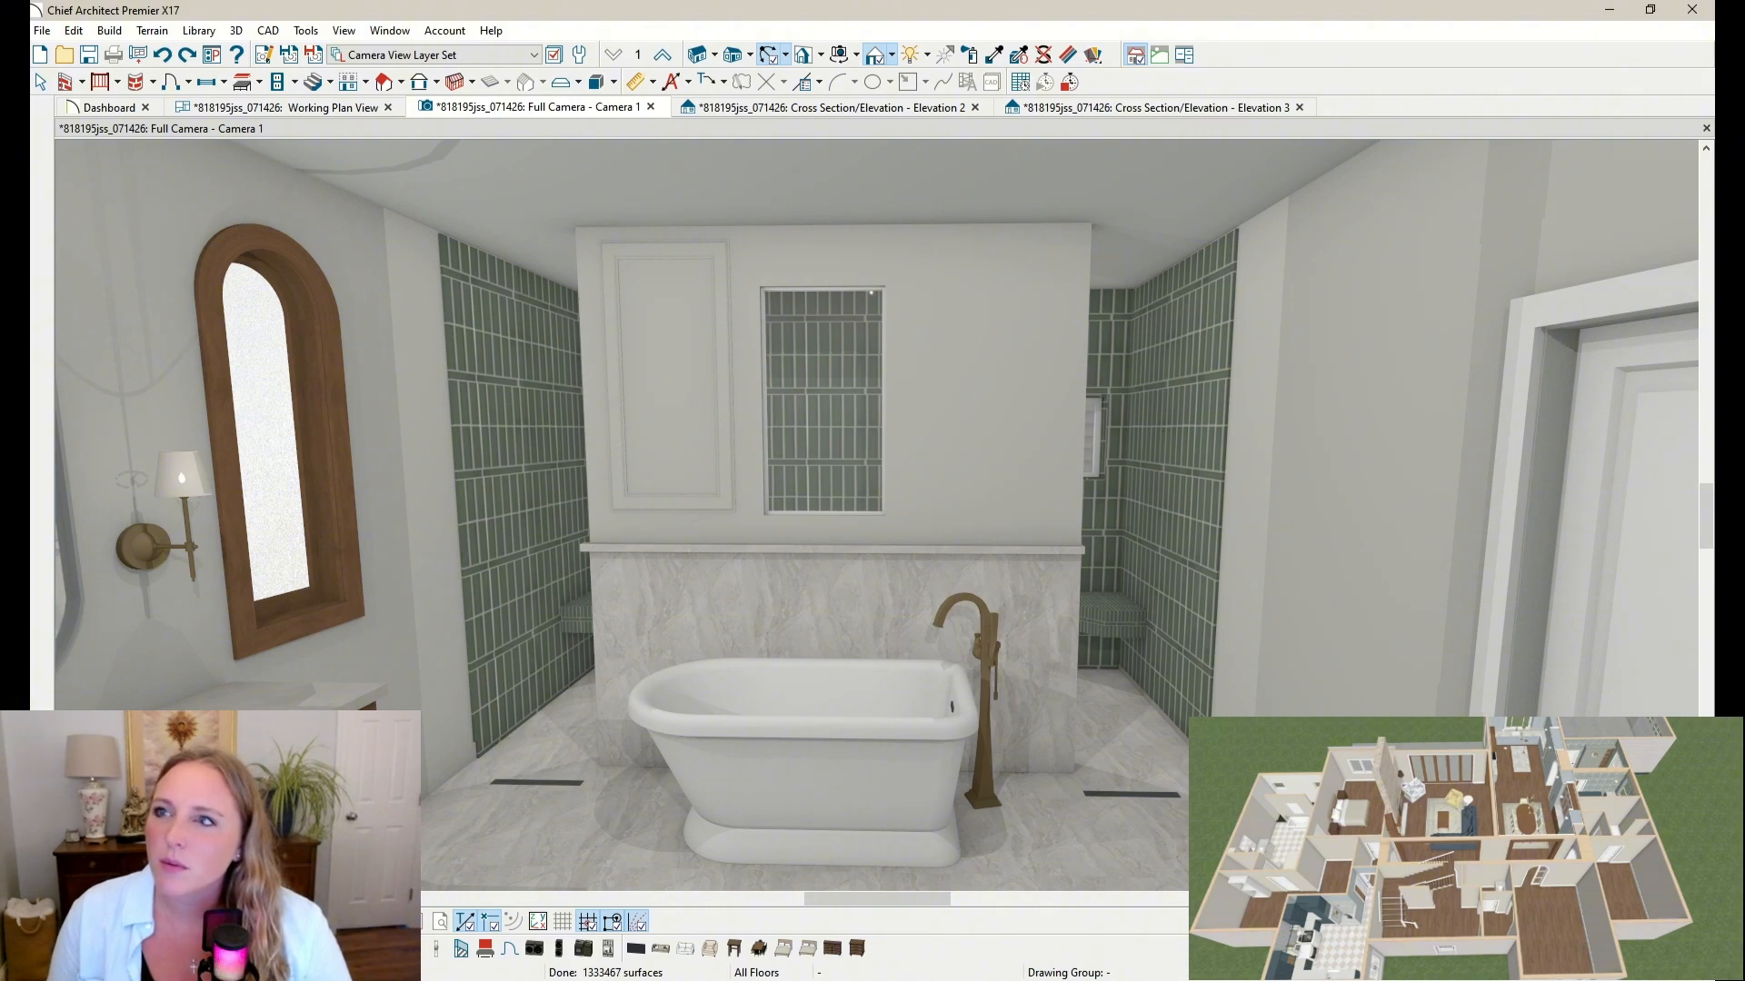
{"action": "left_click", "coordinate": [40, 82]}
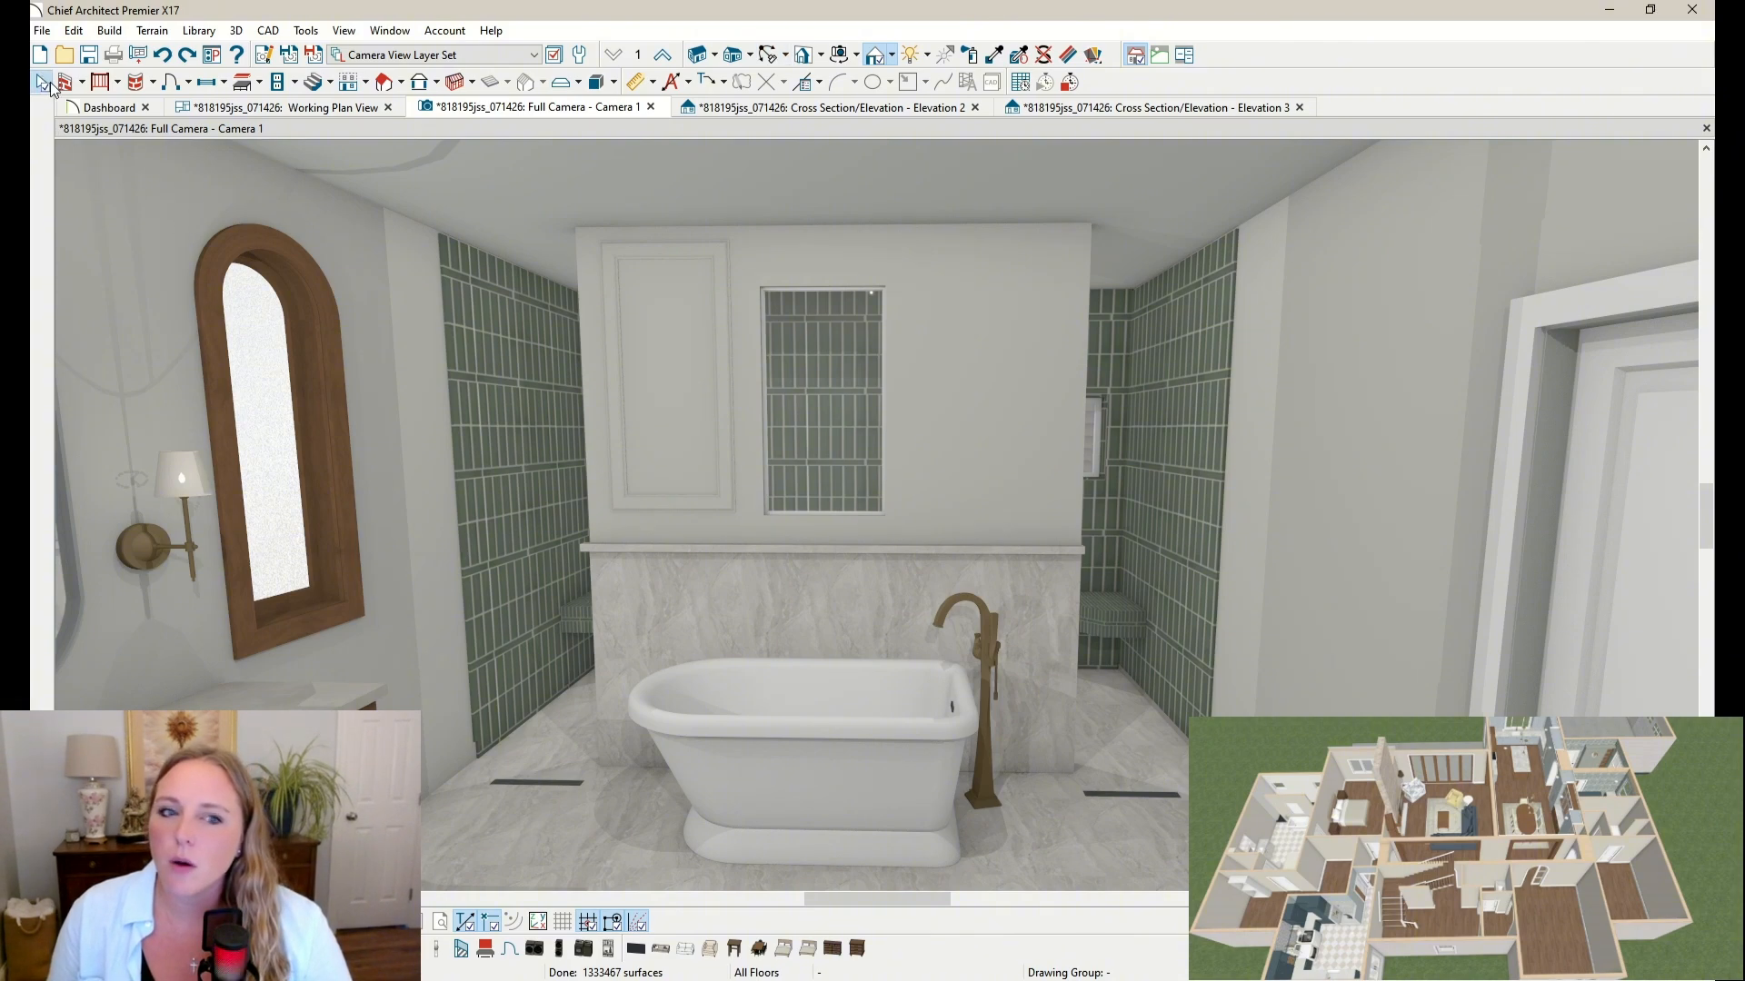
{"action": "left_click", "coordinate": [732, 351]}
{"action": "left_click_drag", "start_coordinate": [666, 242], "coordinate": [687, 270]}
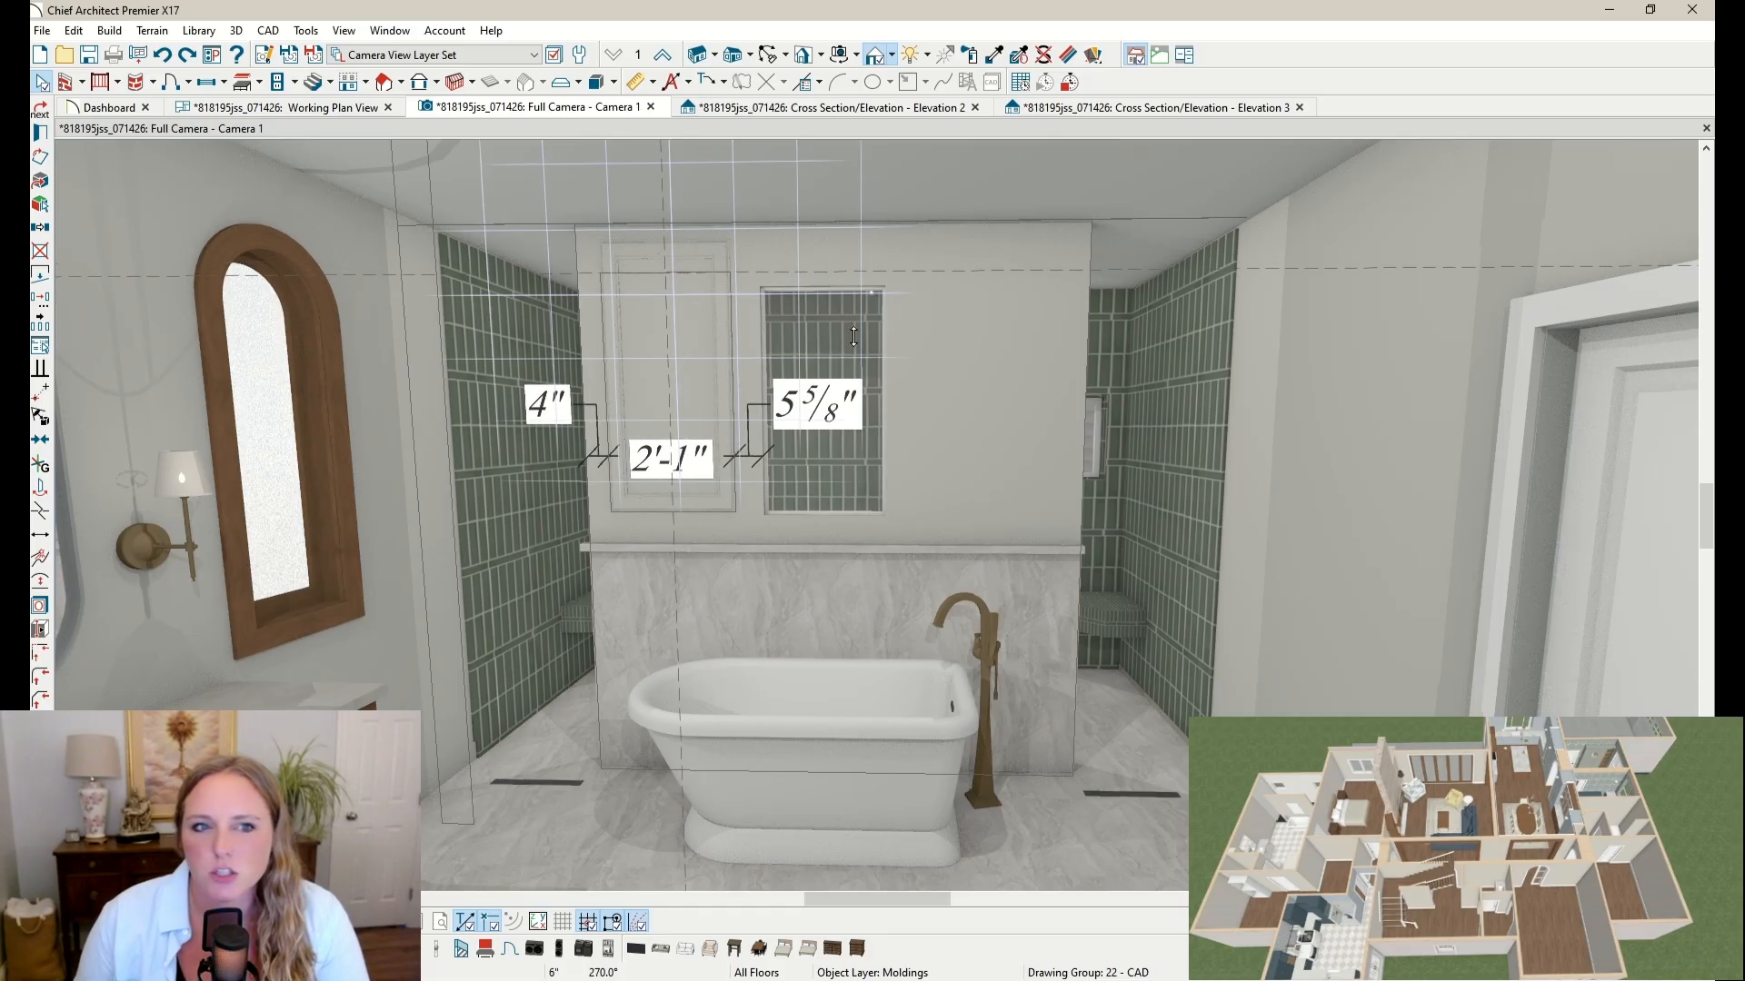
{"action": "left_click", "coordinate": [788, 320]}
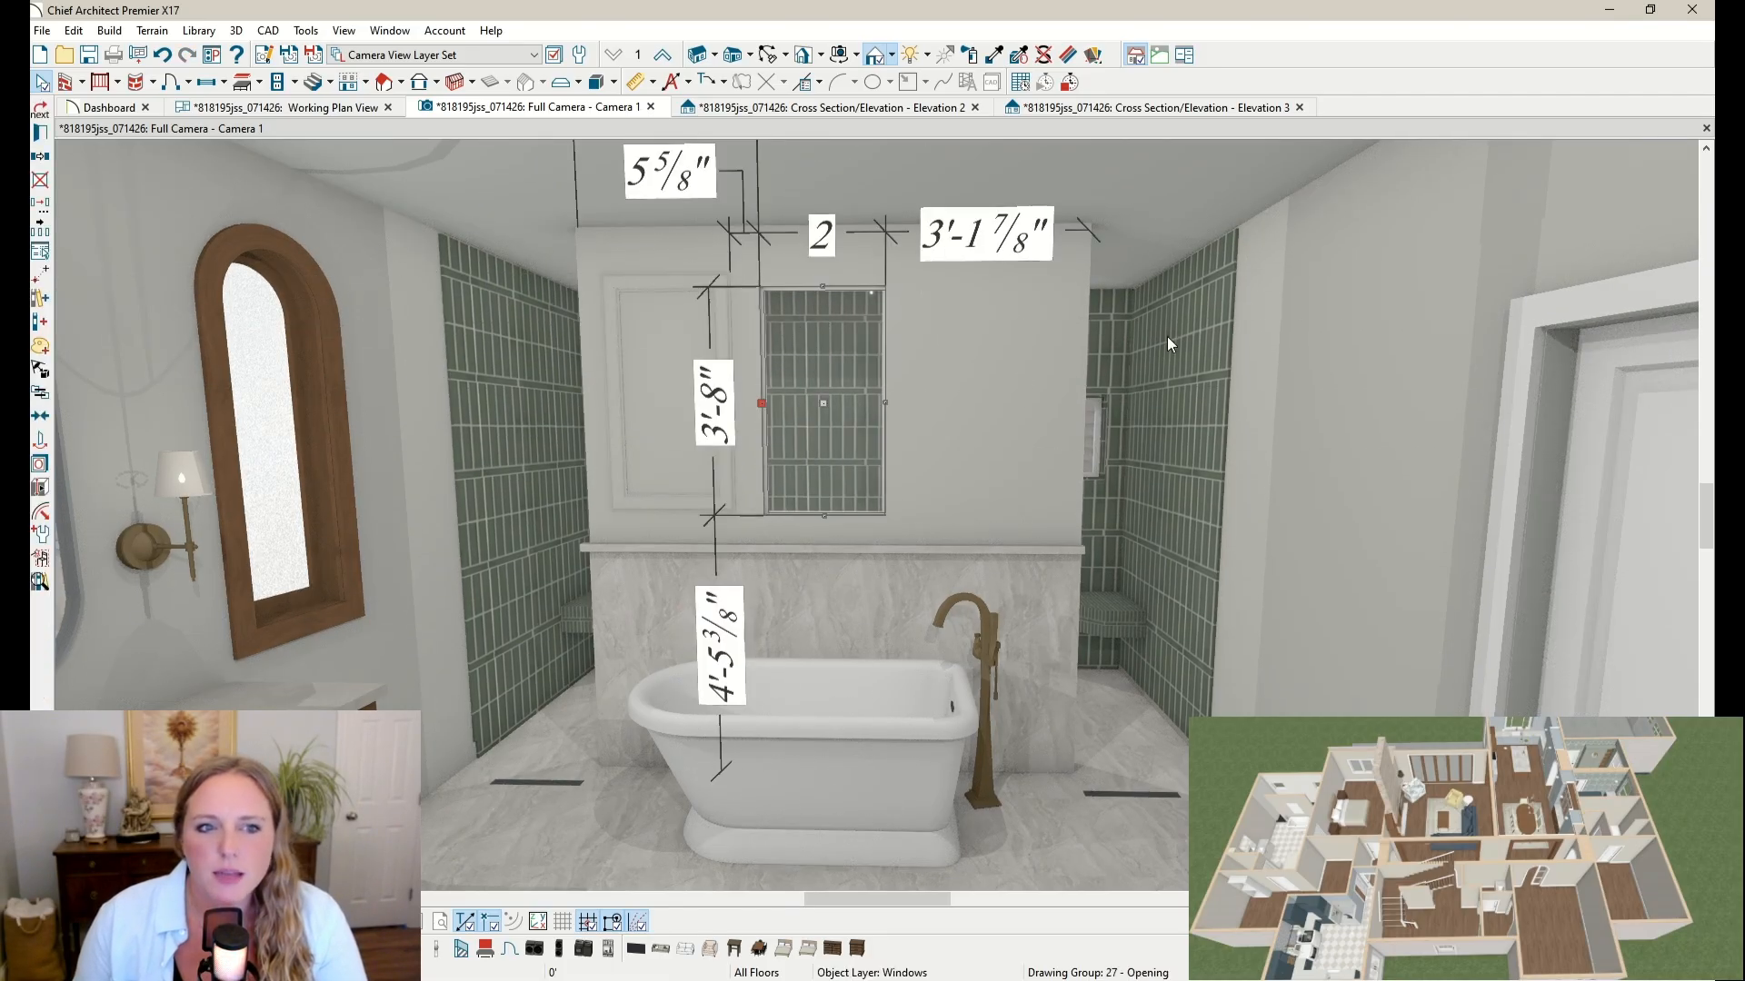
{"action": "key", "text": "Up"}
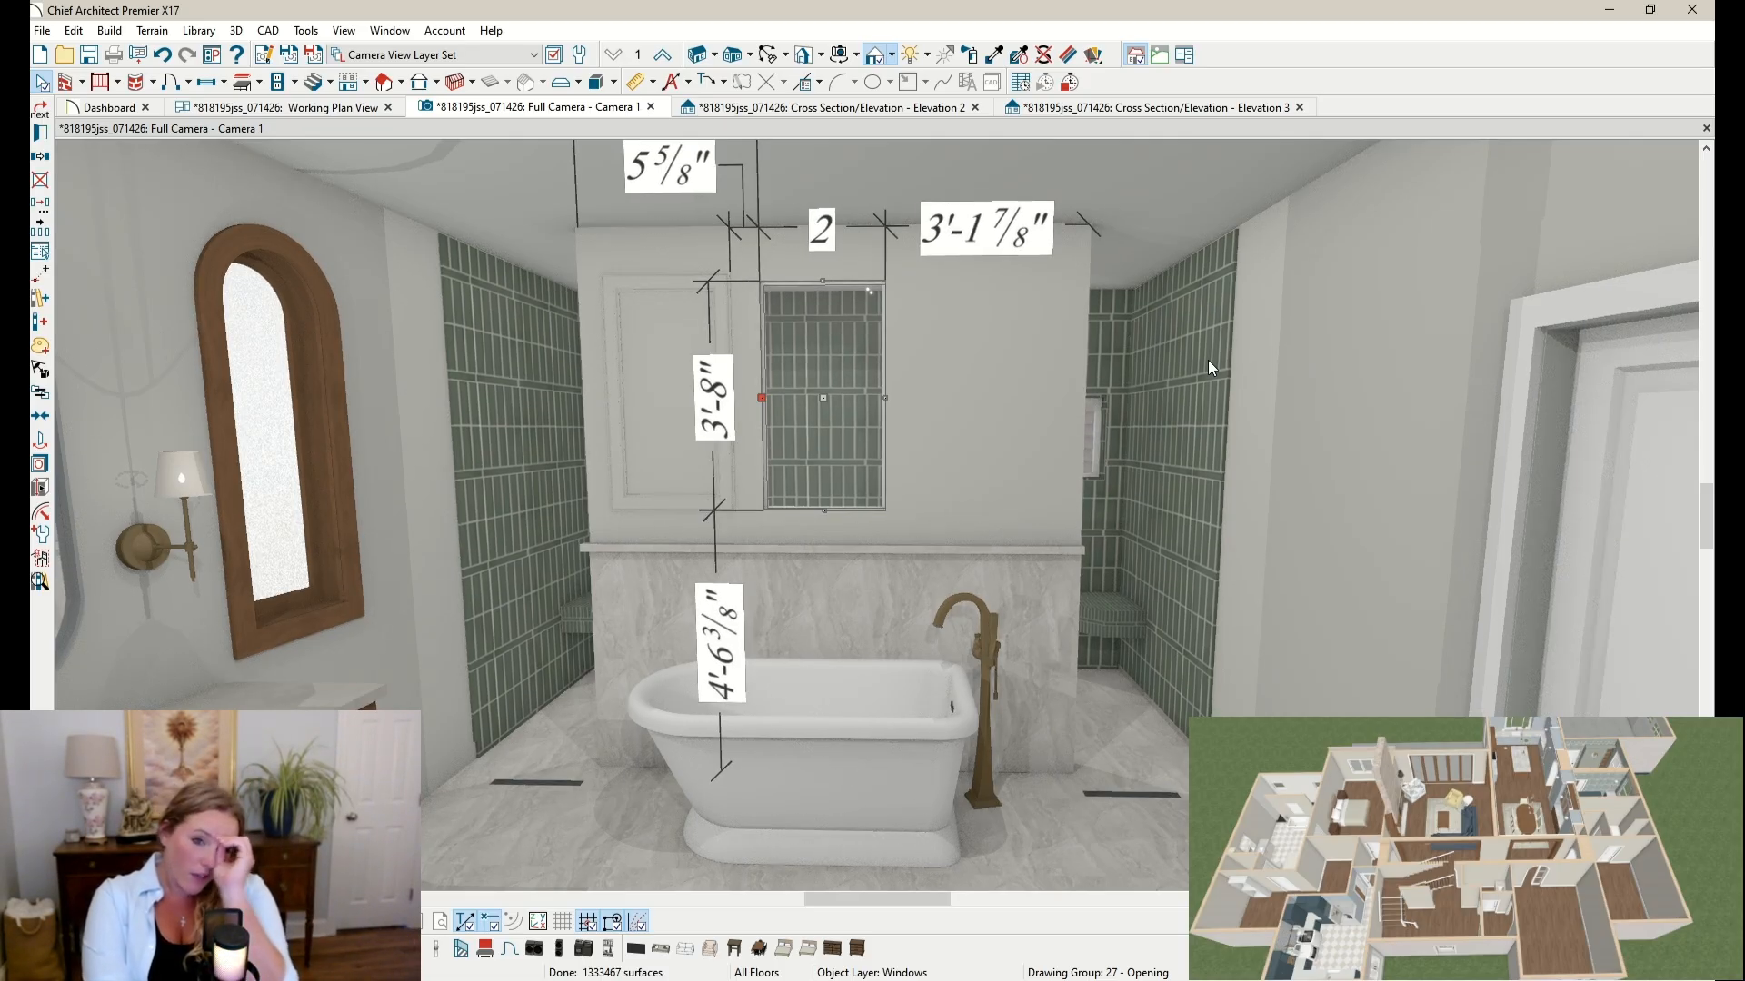
Step: In the Elevation 3 view, delete the 24" x 44" window beside the panel molding
{"action": "left_click", "coordinate": [713, 108]}
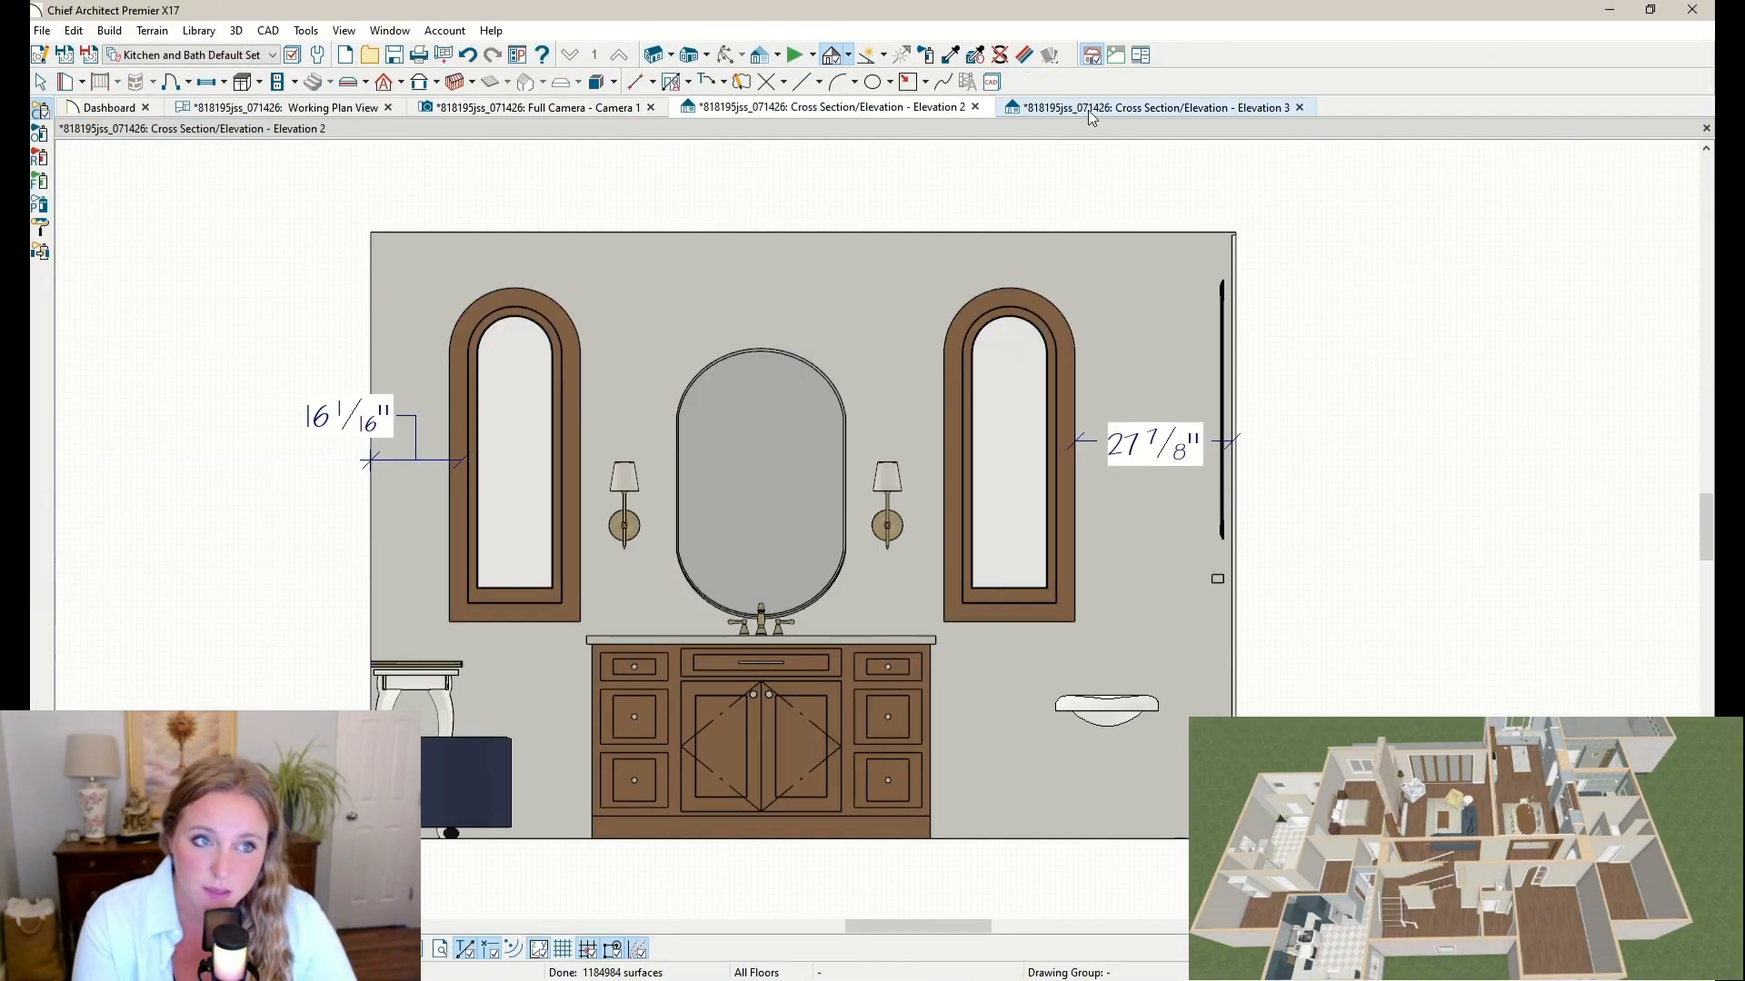
{"action": "left_click", "coordinate": [1088, 108]}
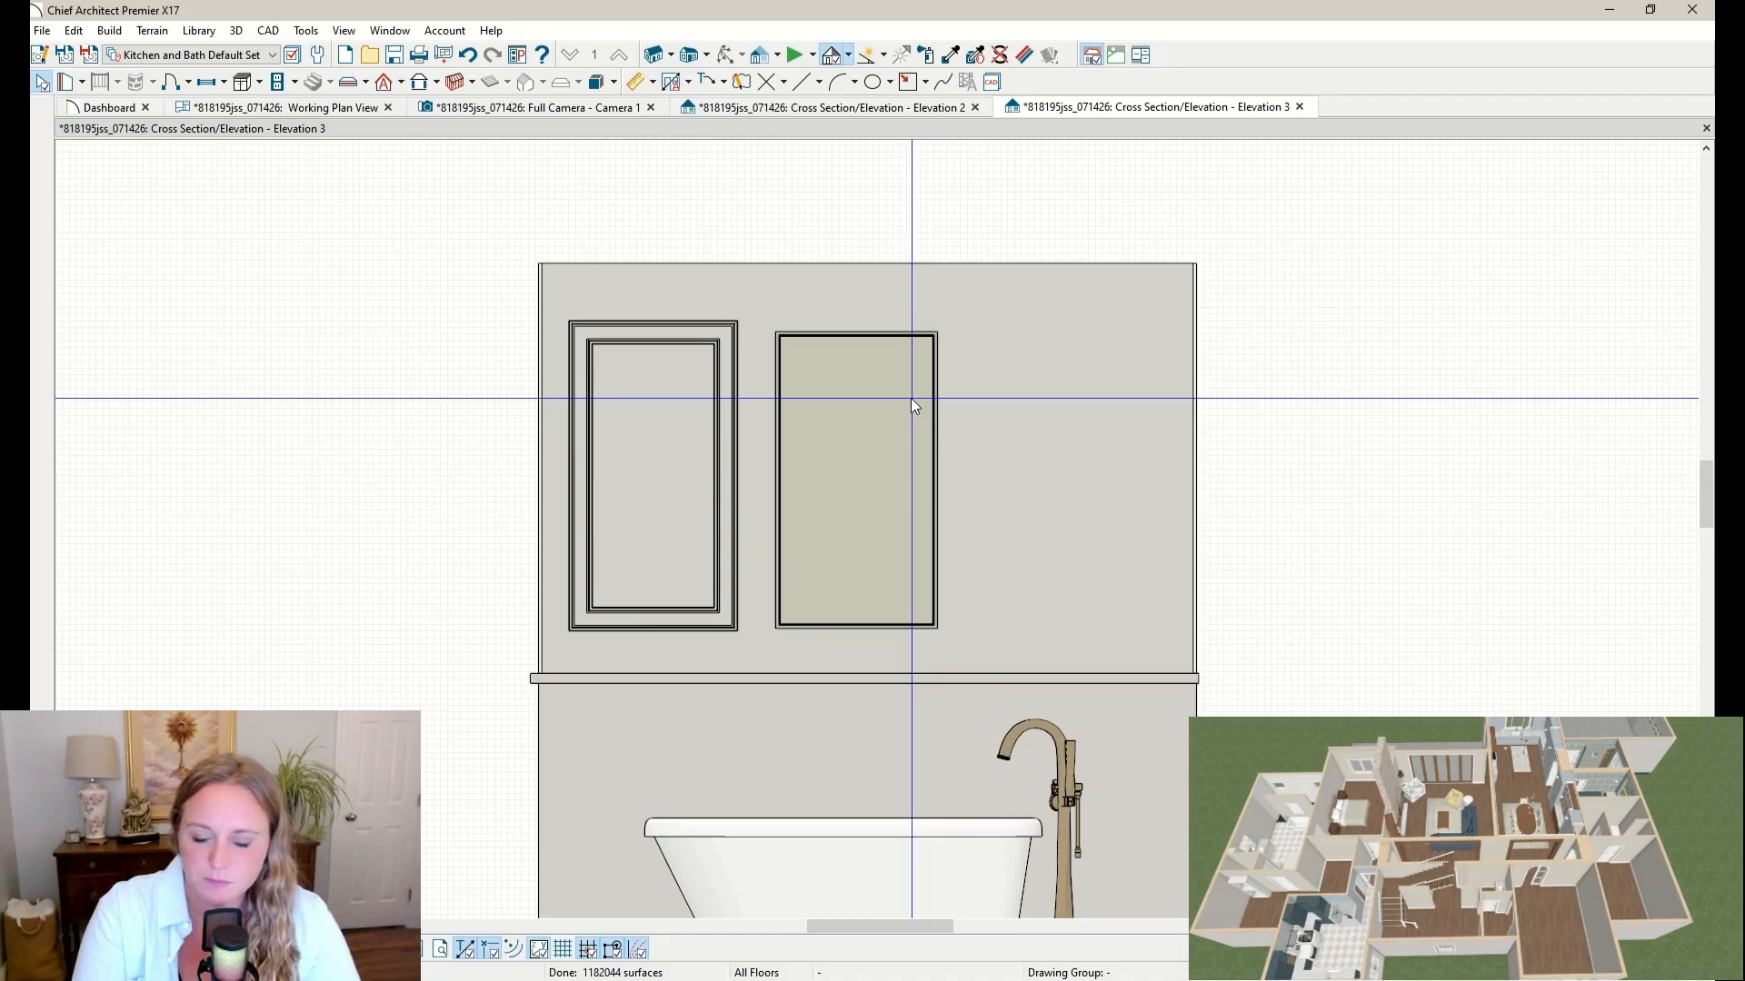
{"action": "key", "text": "ctrl+z"}
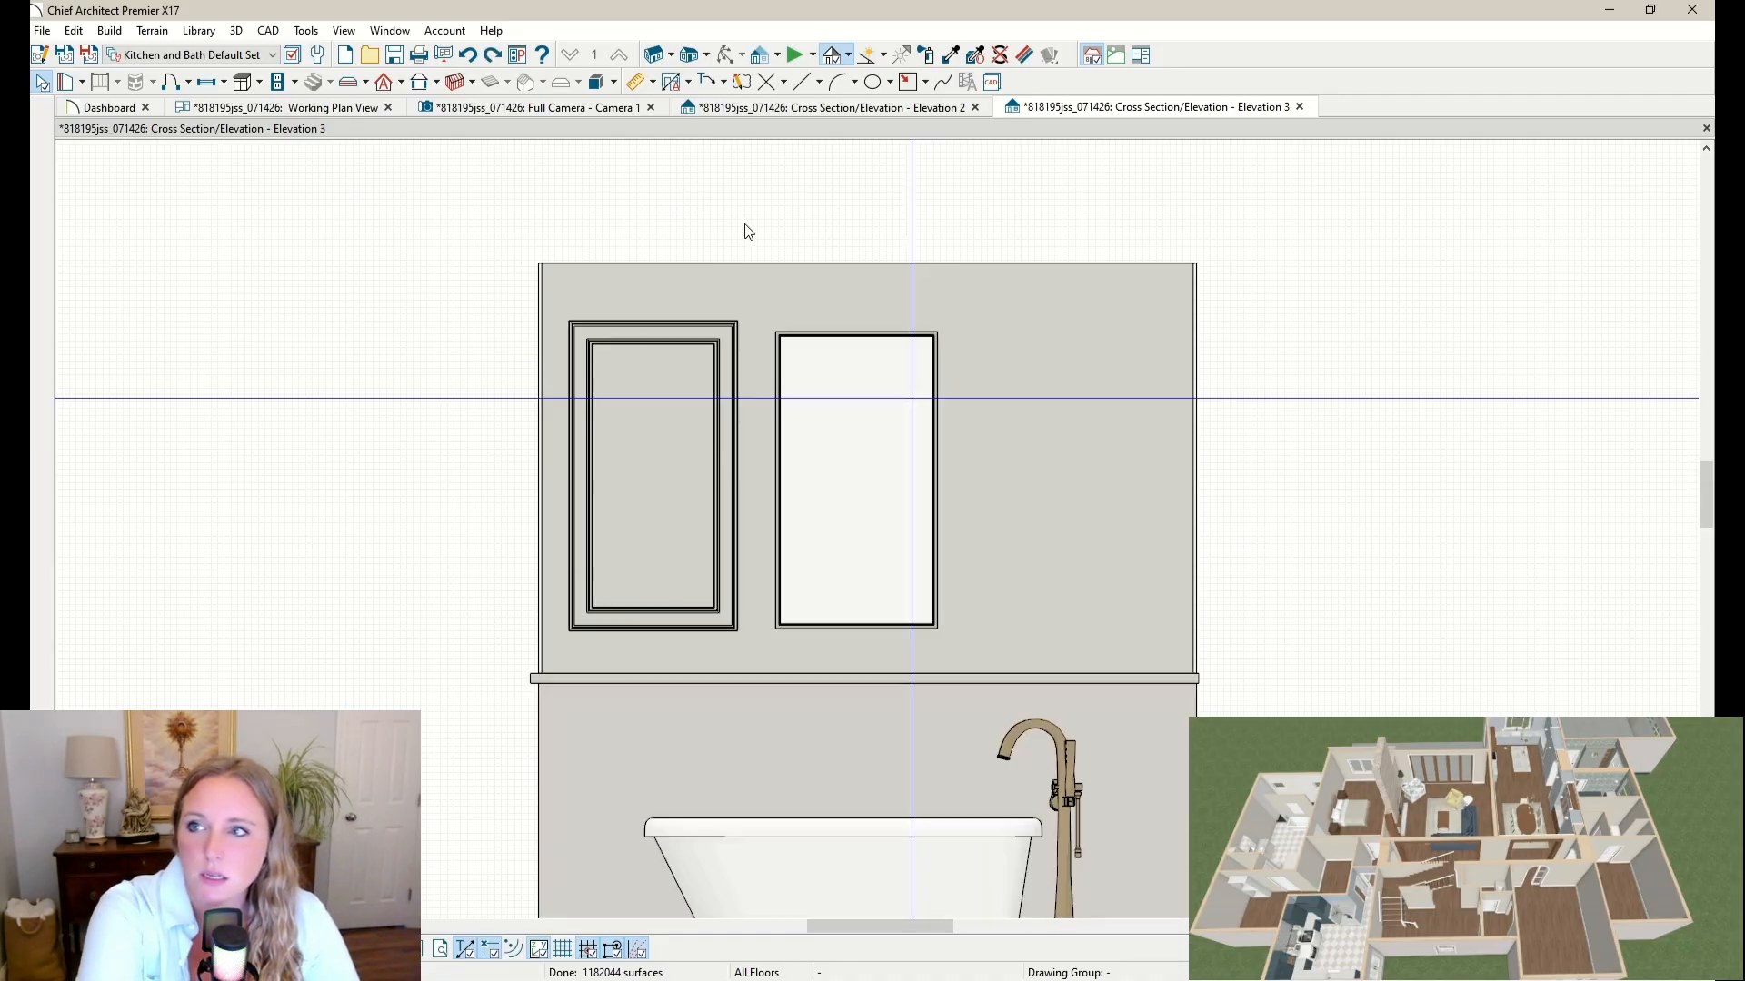
{"action": "left_click", "coordinate": [862, 343]}
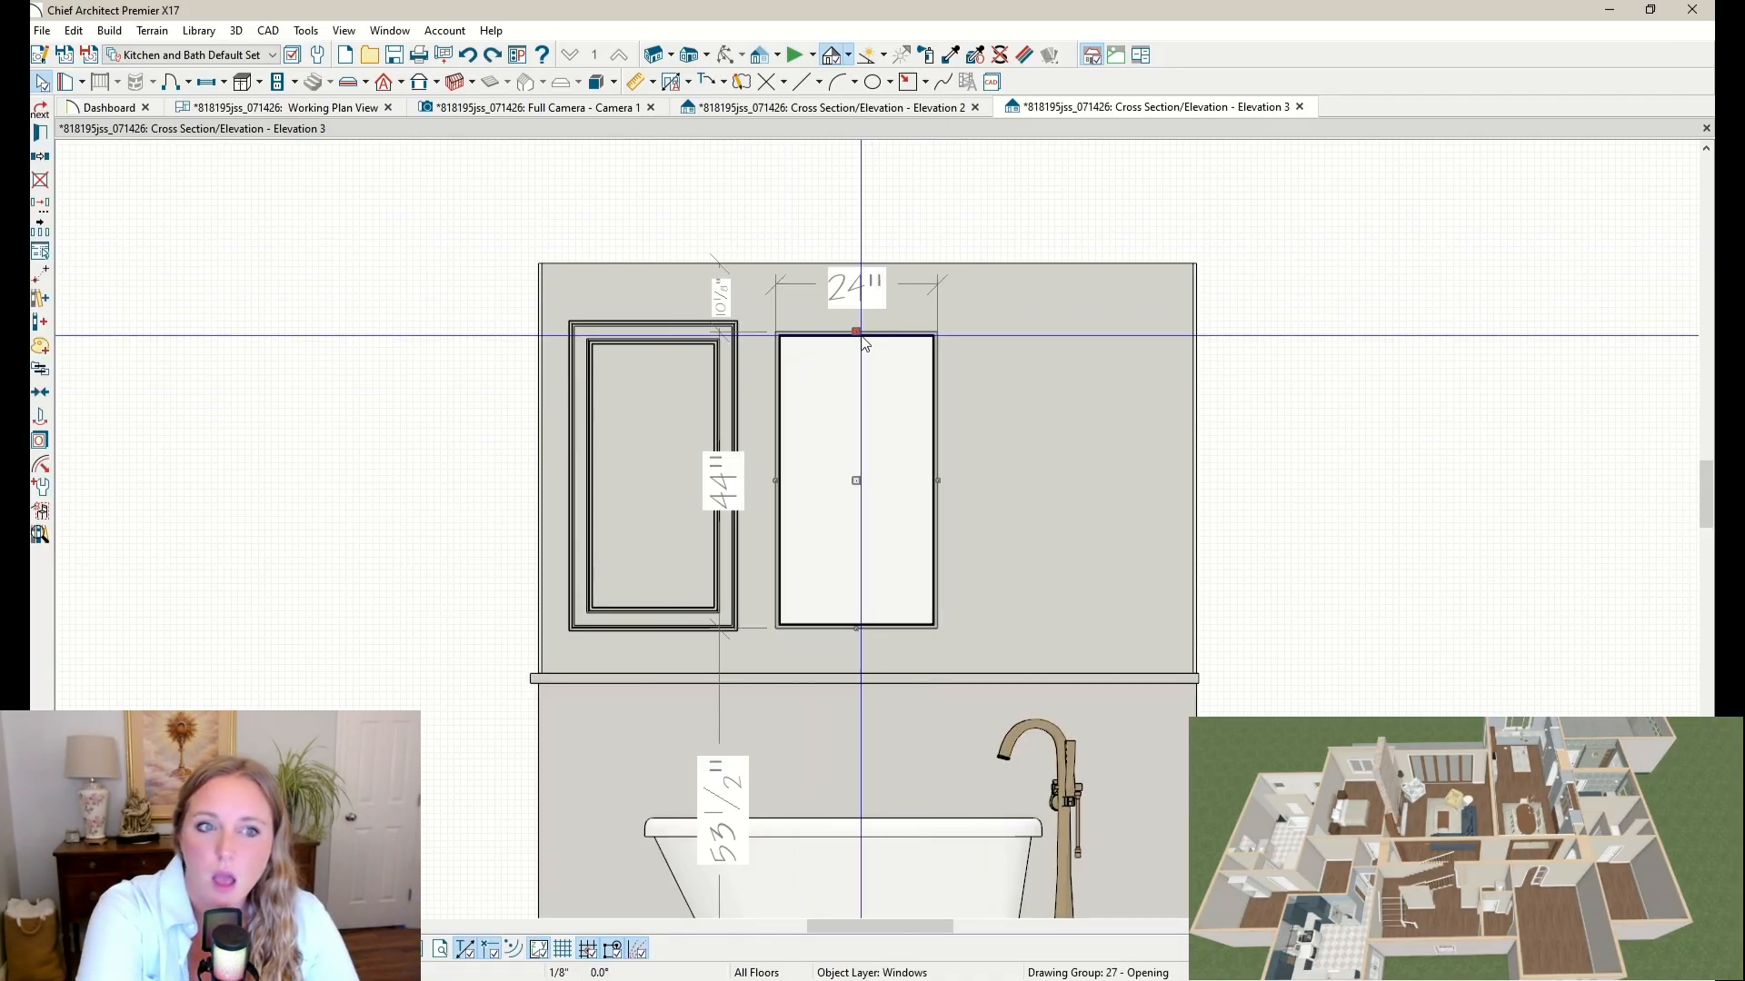
{"action": "key", "text": "Delete"}
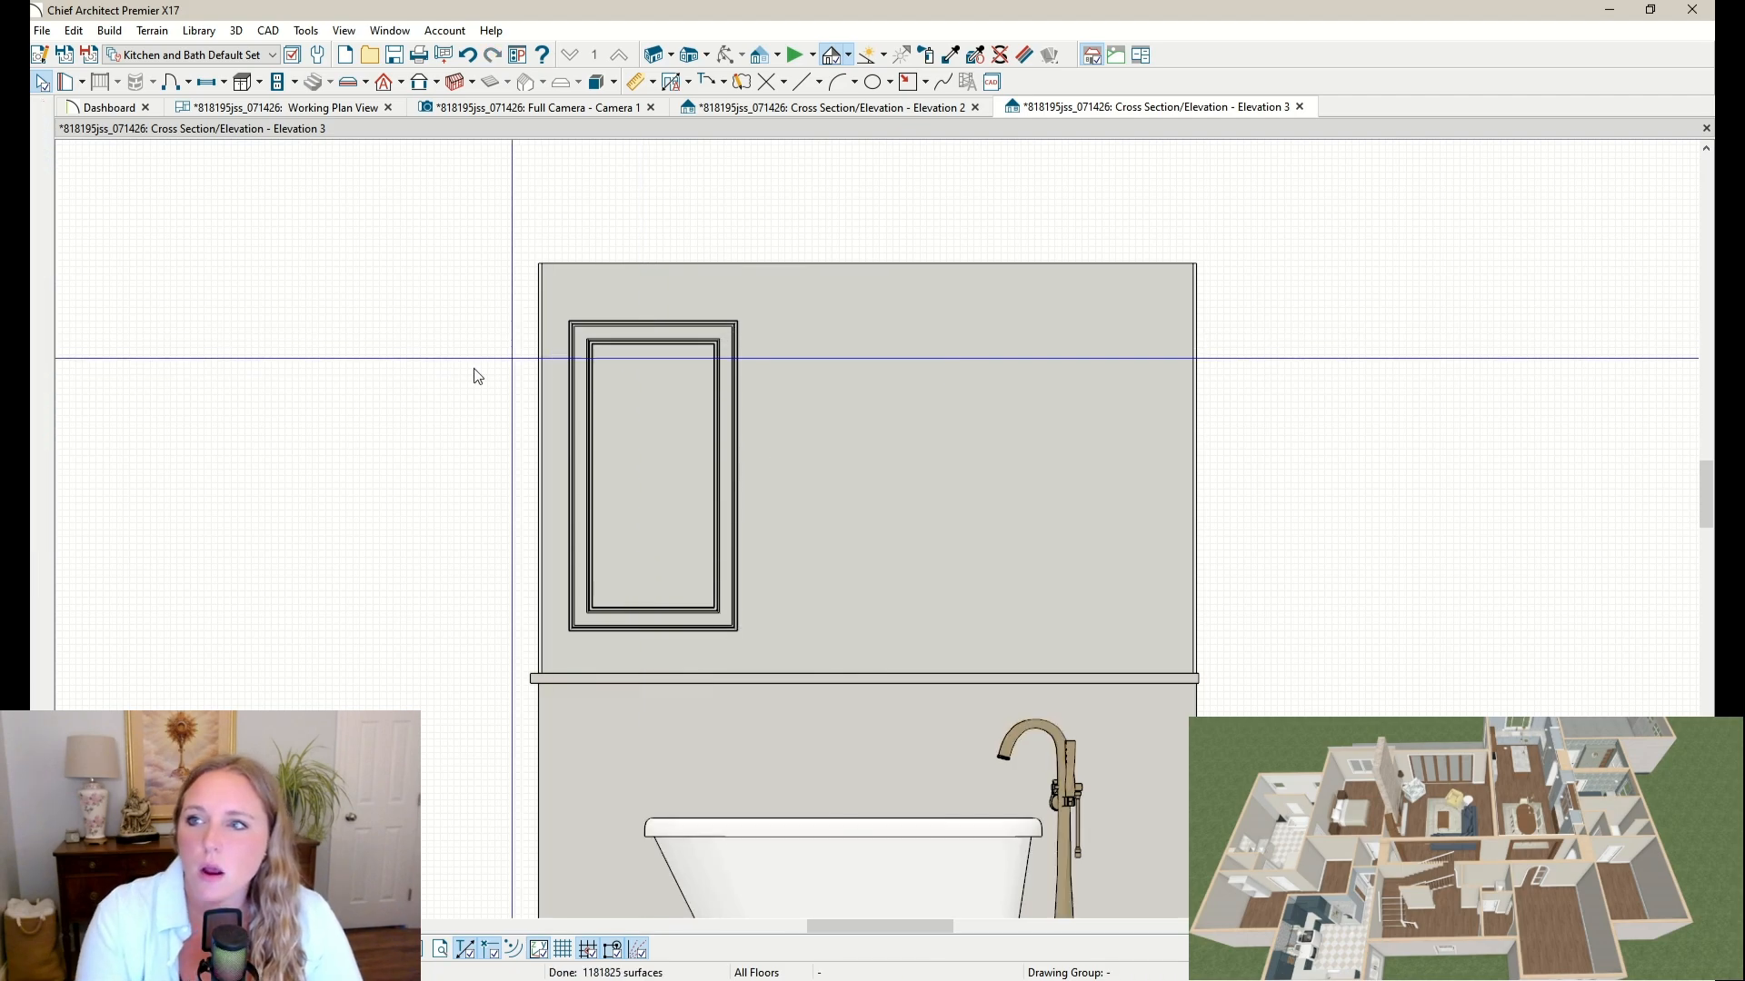
Step: Copy the panel molding twice across the wall above the tub, distributing the copies evenly with Multiple Copy
{"action": "left_click", "coordinate": [623, 381]}
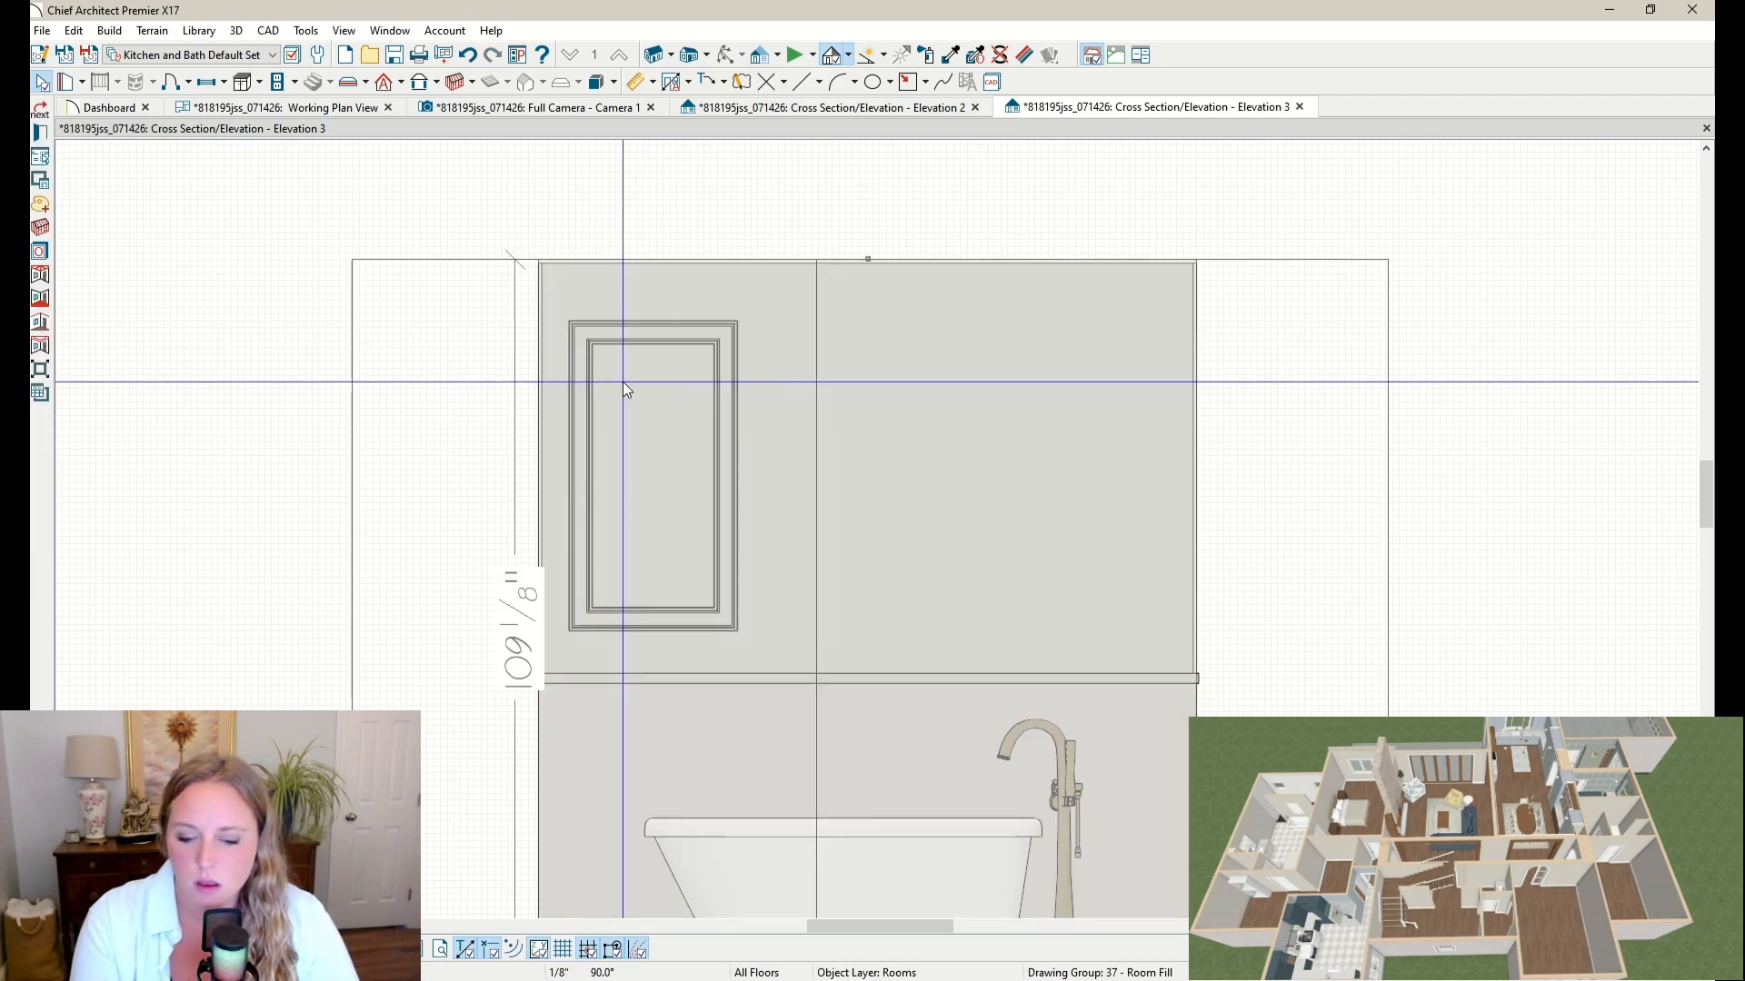
{"action": "left_click", "coordinate": [647, 336]}
{"action": "key", "text": "Tab"}
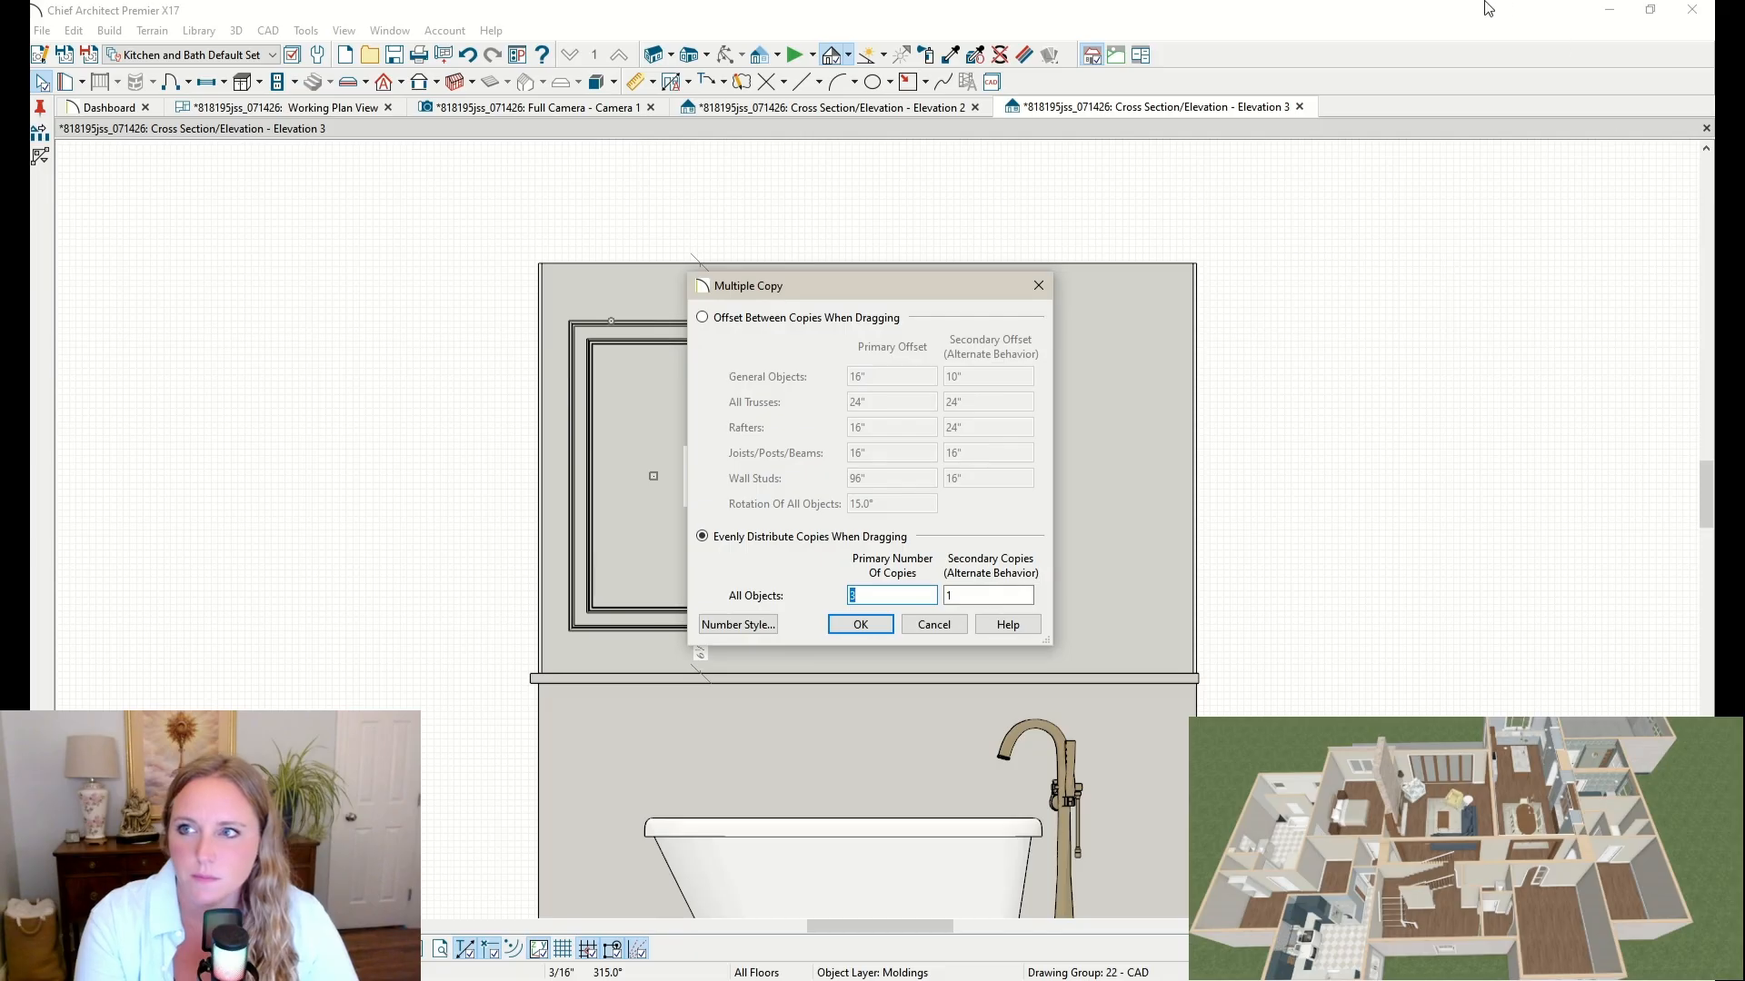
{"action": "key", "text": "Return"}
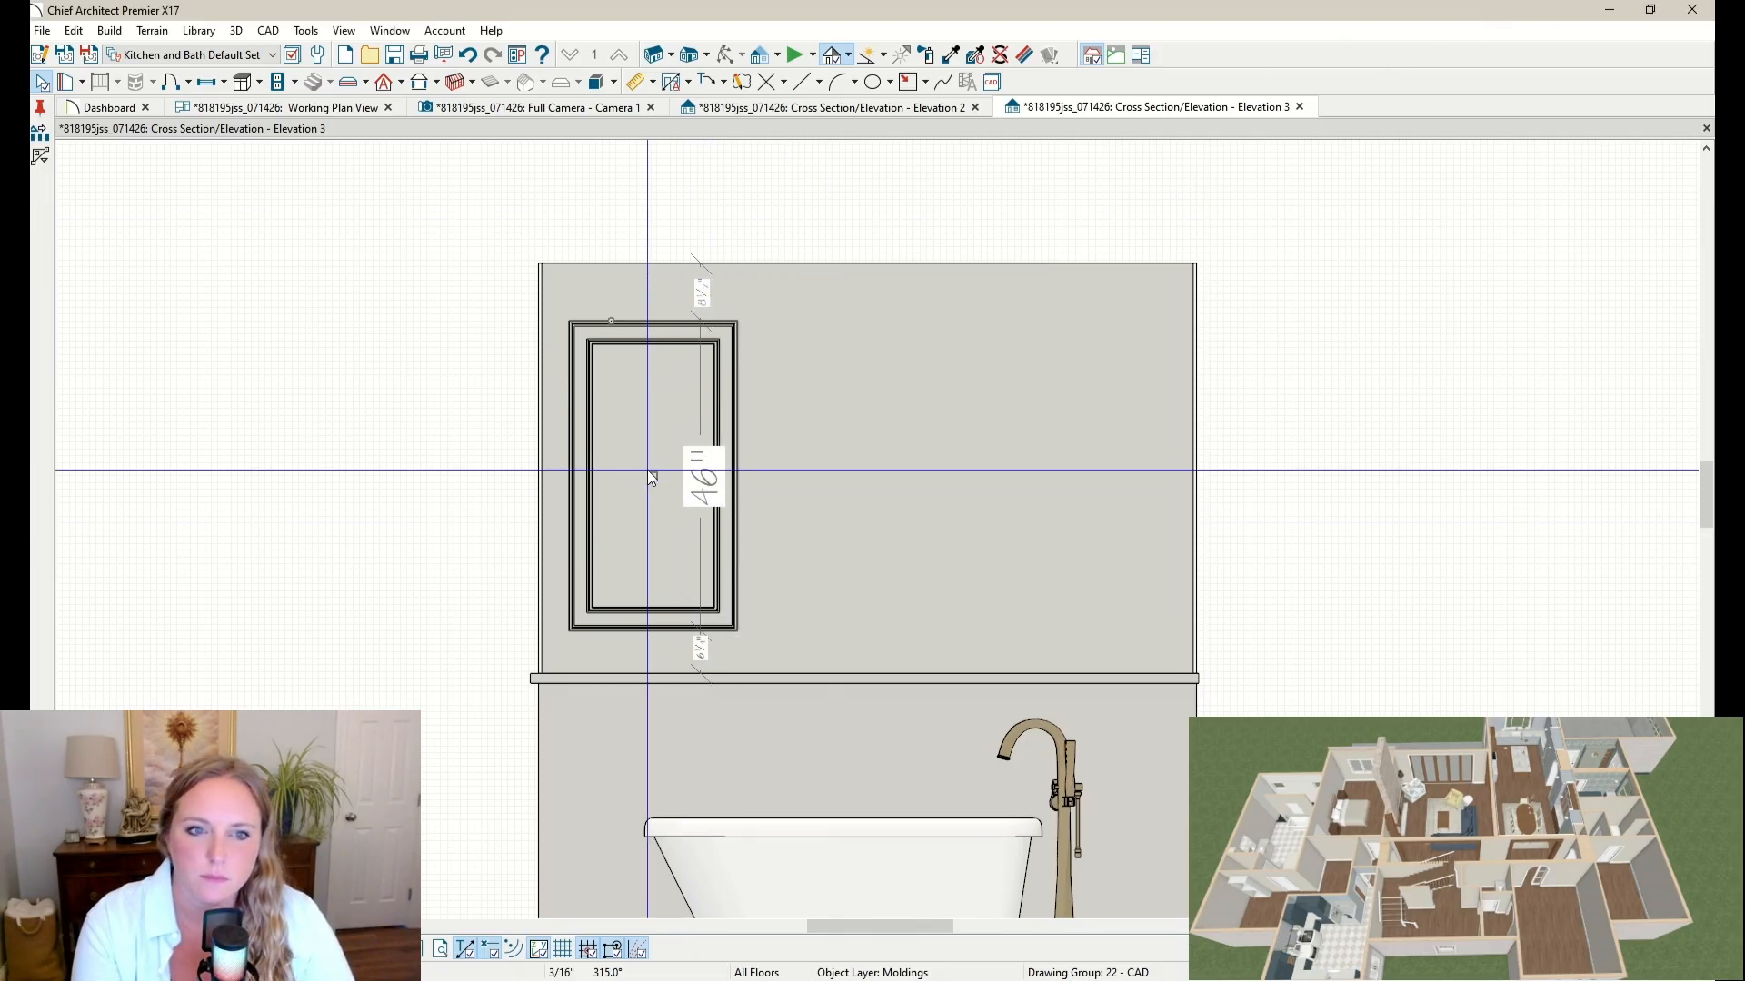
{"action": "left_click_drag", "start_coordinate": [651, 476], "coordinate": [1054, 465]}
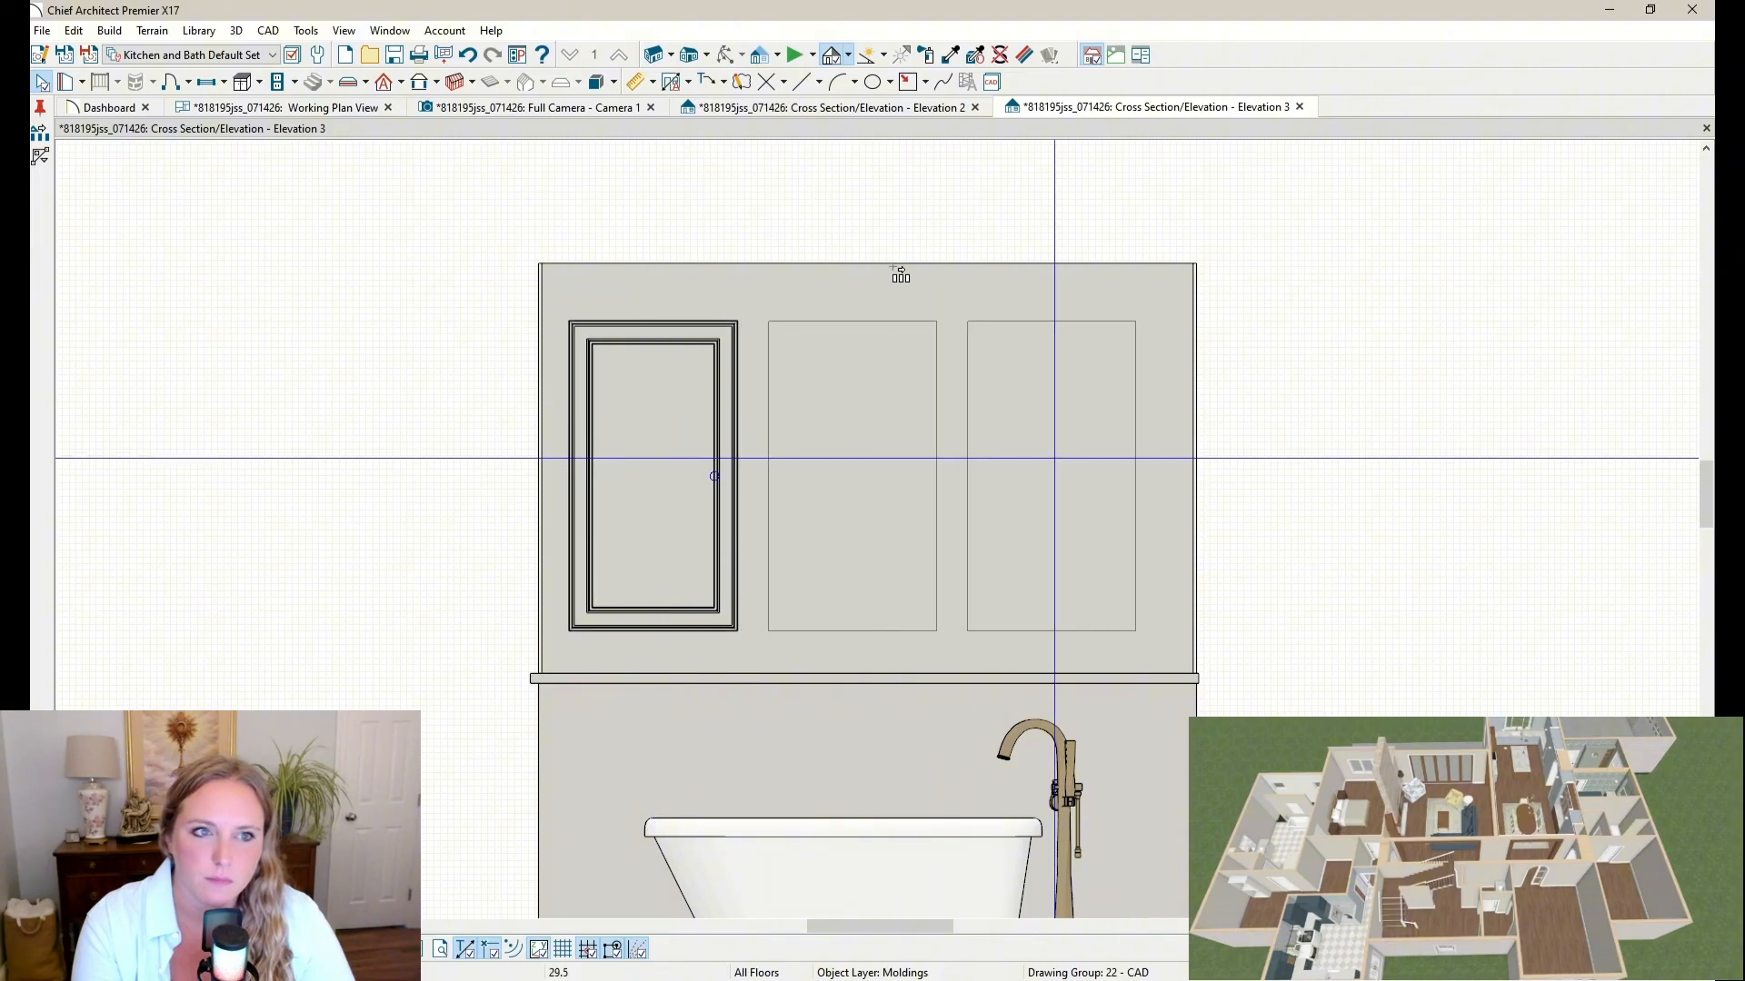
Step: In the full camera view, search the library for "rock bottom" and pick the first dark green paint
{"action": "left_click", "coordinate": [621, 113]}
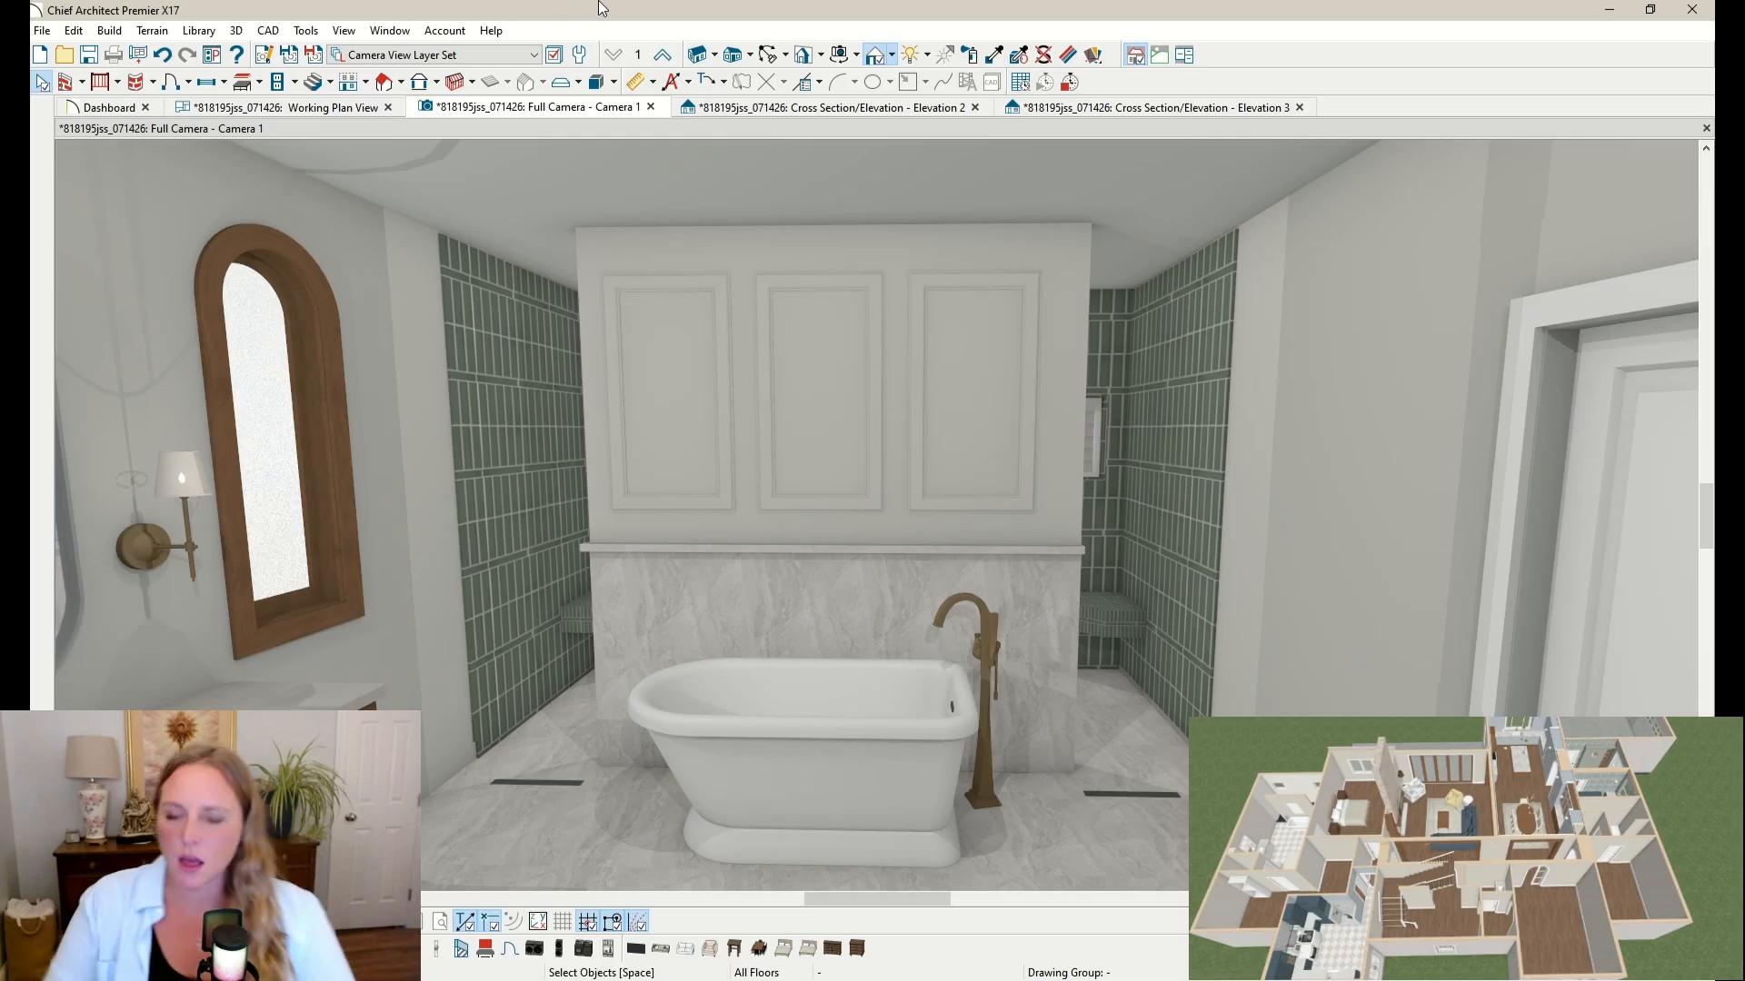
{"action": "key", "text": "ctrl+alt+l"}
{"action": "key", "text": "BackSpace"}
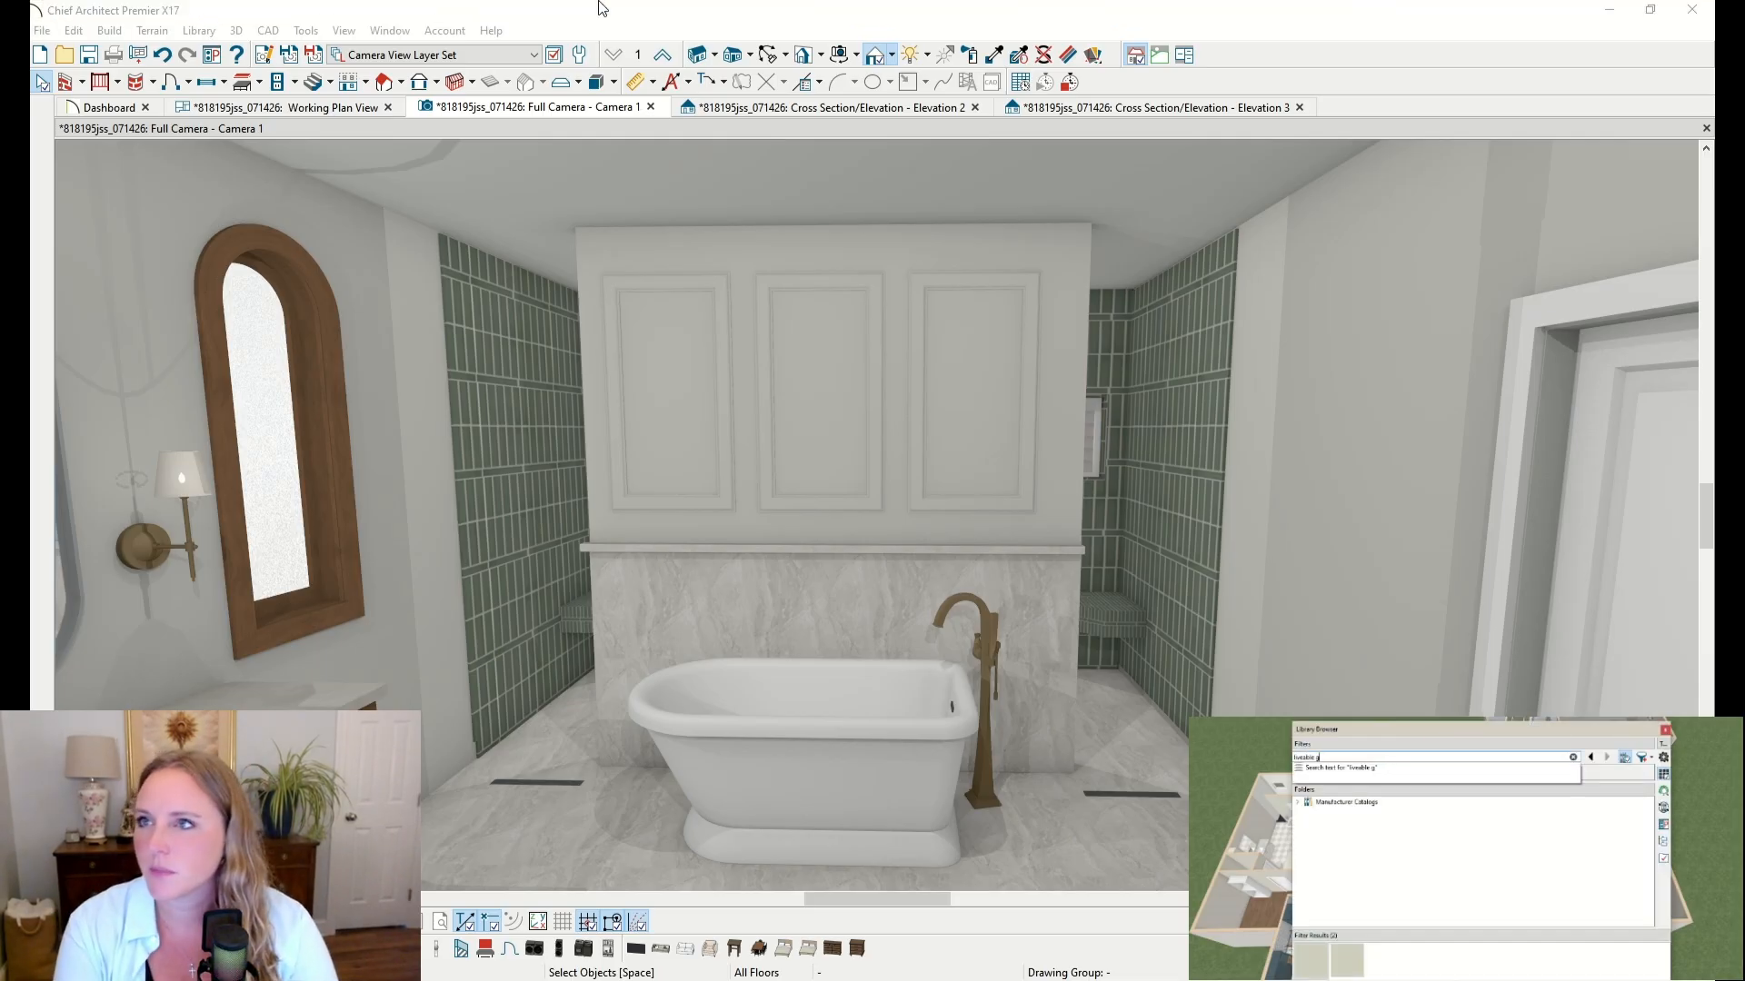
{"action": "key", "text": "BackSpace"}
{"action": "key", "text": "BackSpace"}
{"action": "key", "text": "BackSpace"}
{"action": "key", "text": "BackSpace"}
{"action": "key", "text": "BackSpace"}
{"action": "key", "text": "BackSpace"}
{"action": "key", "text": "BackSpace"}
{"action": "key", "text": "BackSpace"}
{"action": "key", "text": "BackSpace"}
{"action": "key", "text": "BackSpace"}
{"action": "type", "text": "rock bott"}
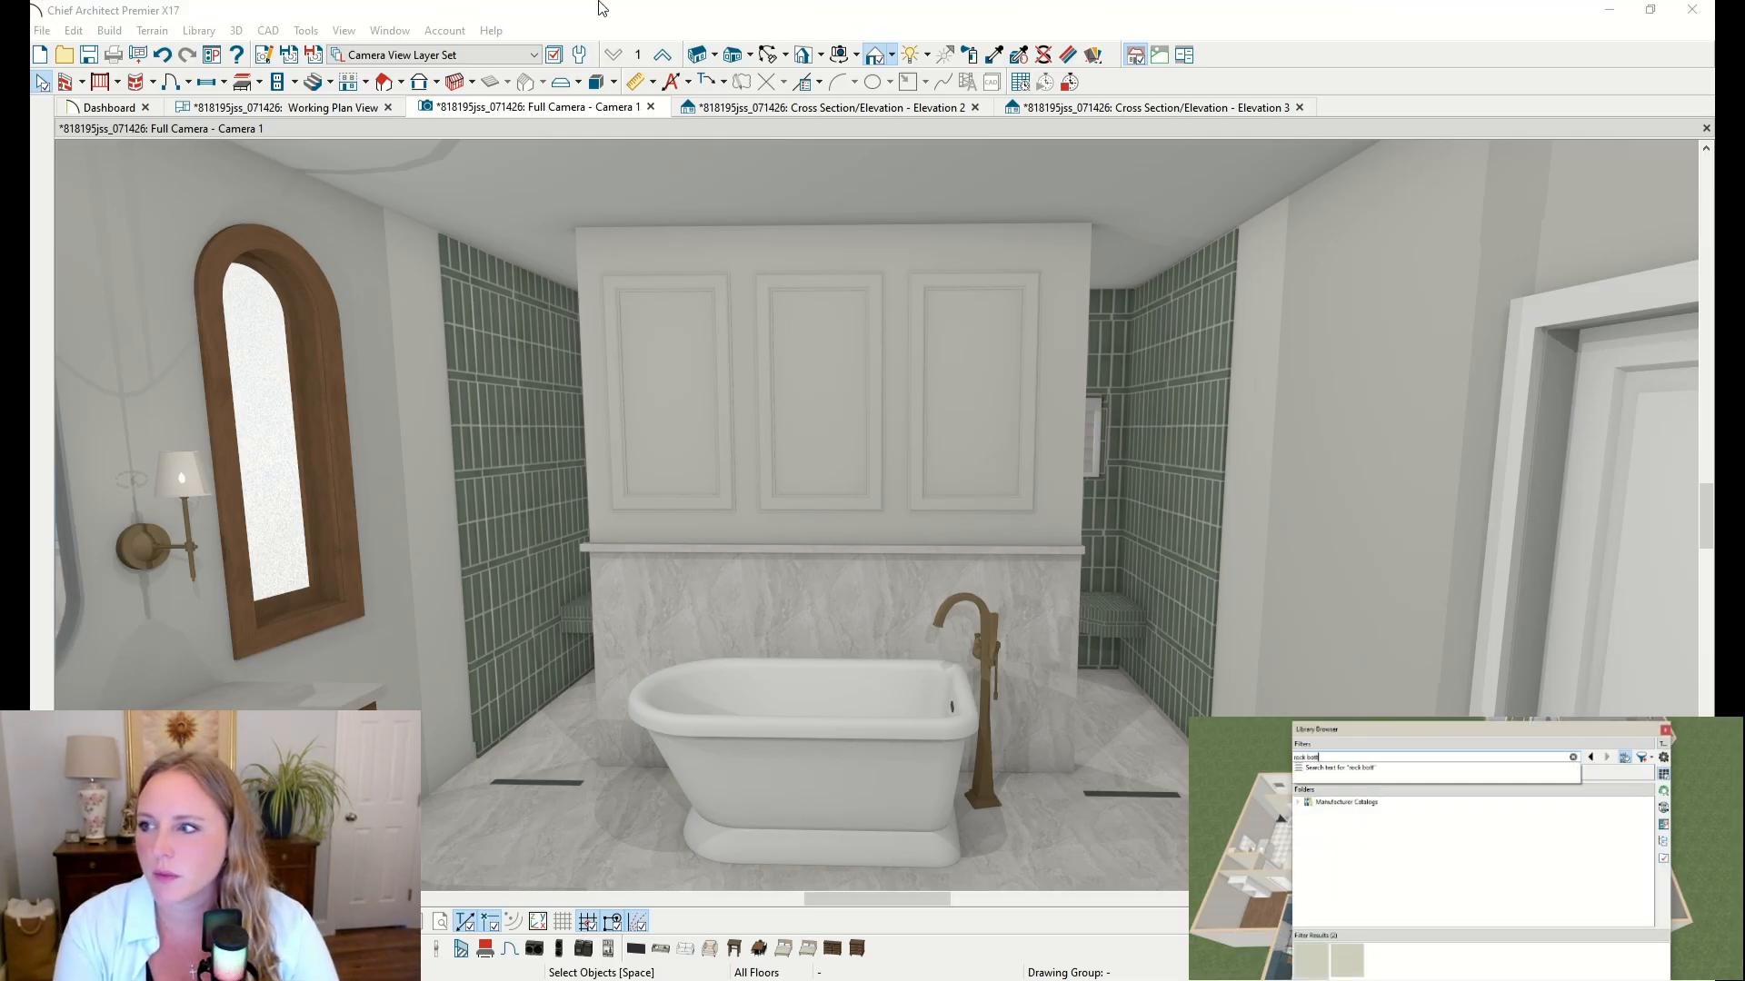
{"action": "type", "text": "om"}
{"action": "left_click", "coordinate": [1310, 961]}
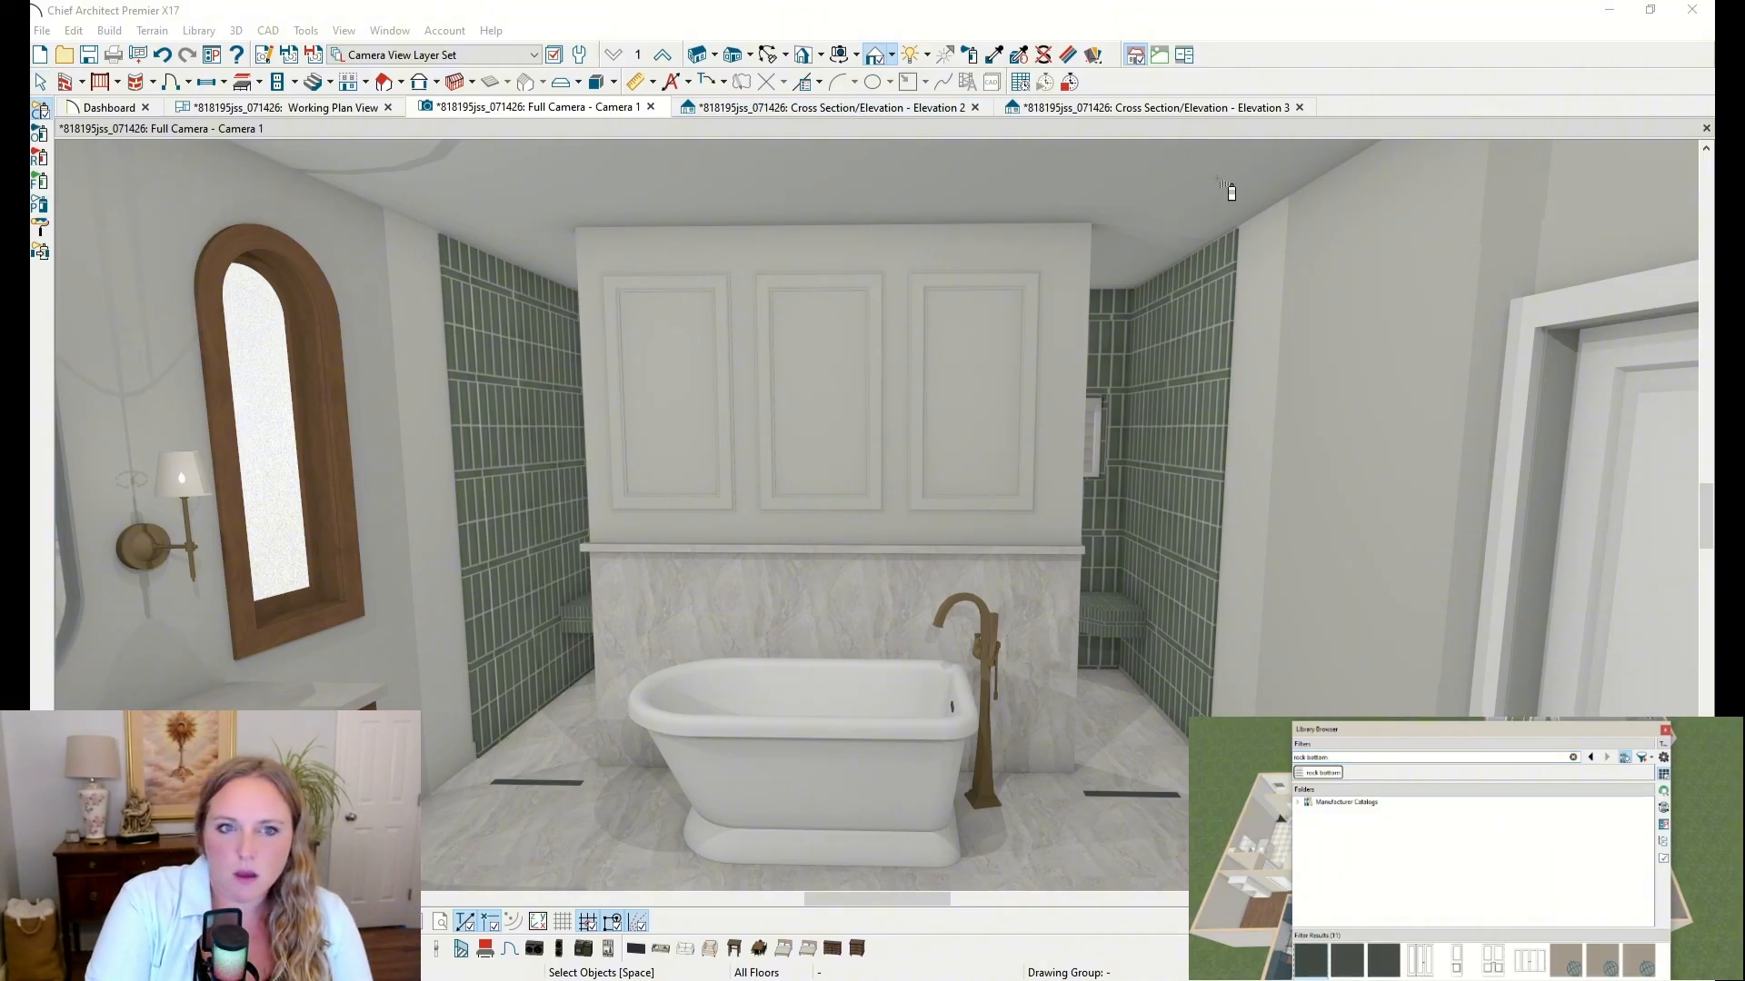
Step: Paint the wall above the marble wainscot and its three panel moldings with the dark green color
{"action": "left_click", "coordinate": [862, 253]}
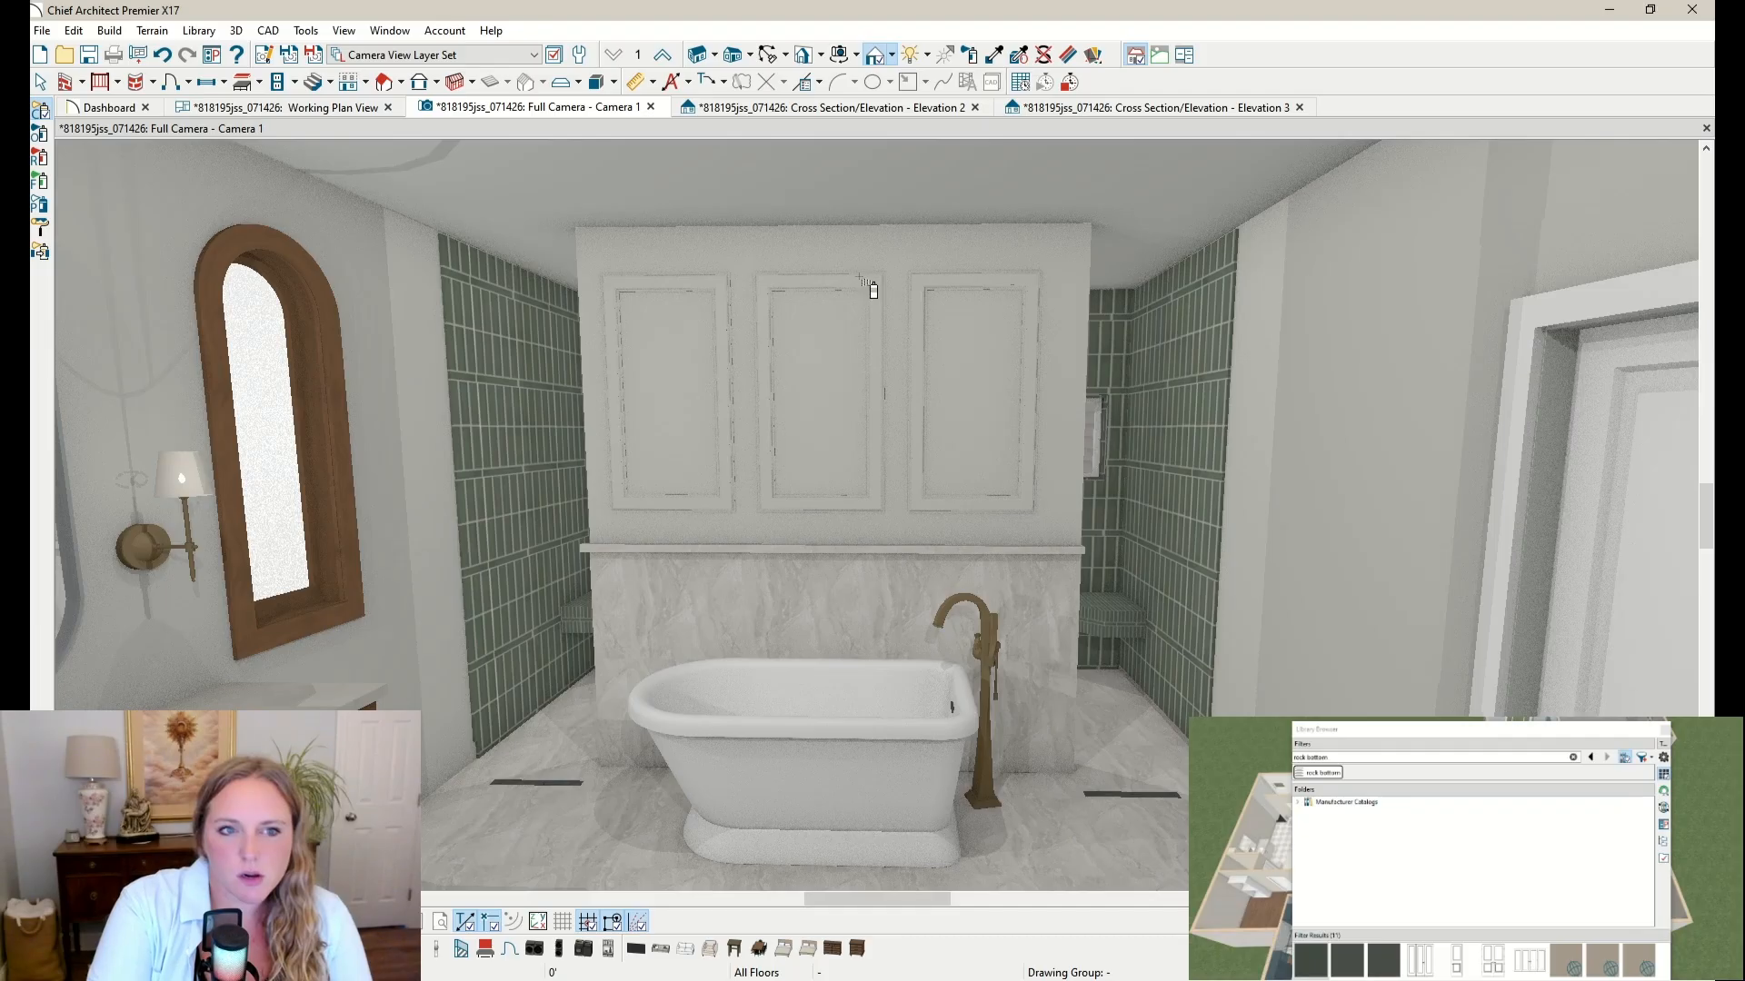
{"action": "left_click", "coordinate": [859, 278]}
{"action": "left_click", "coordinate": [775, 283]}
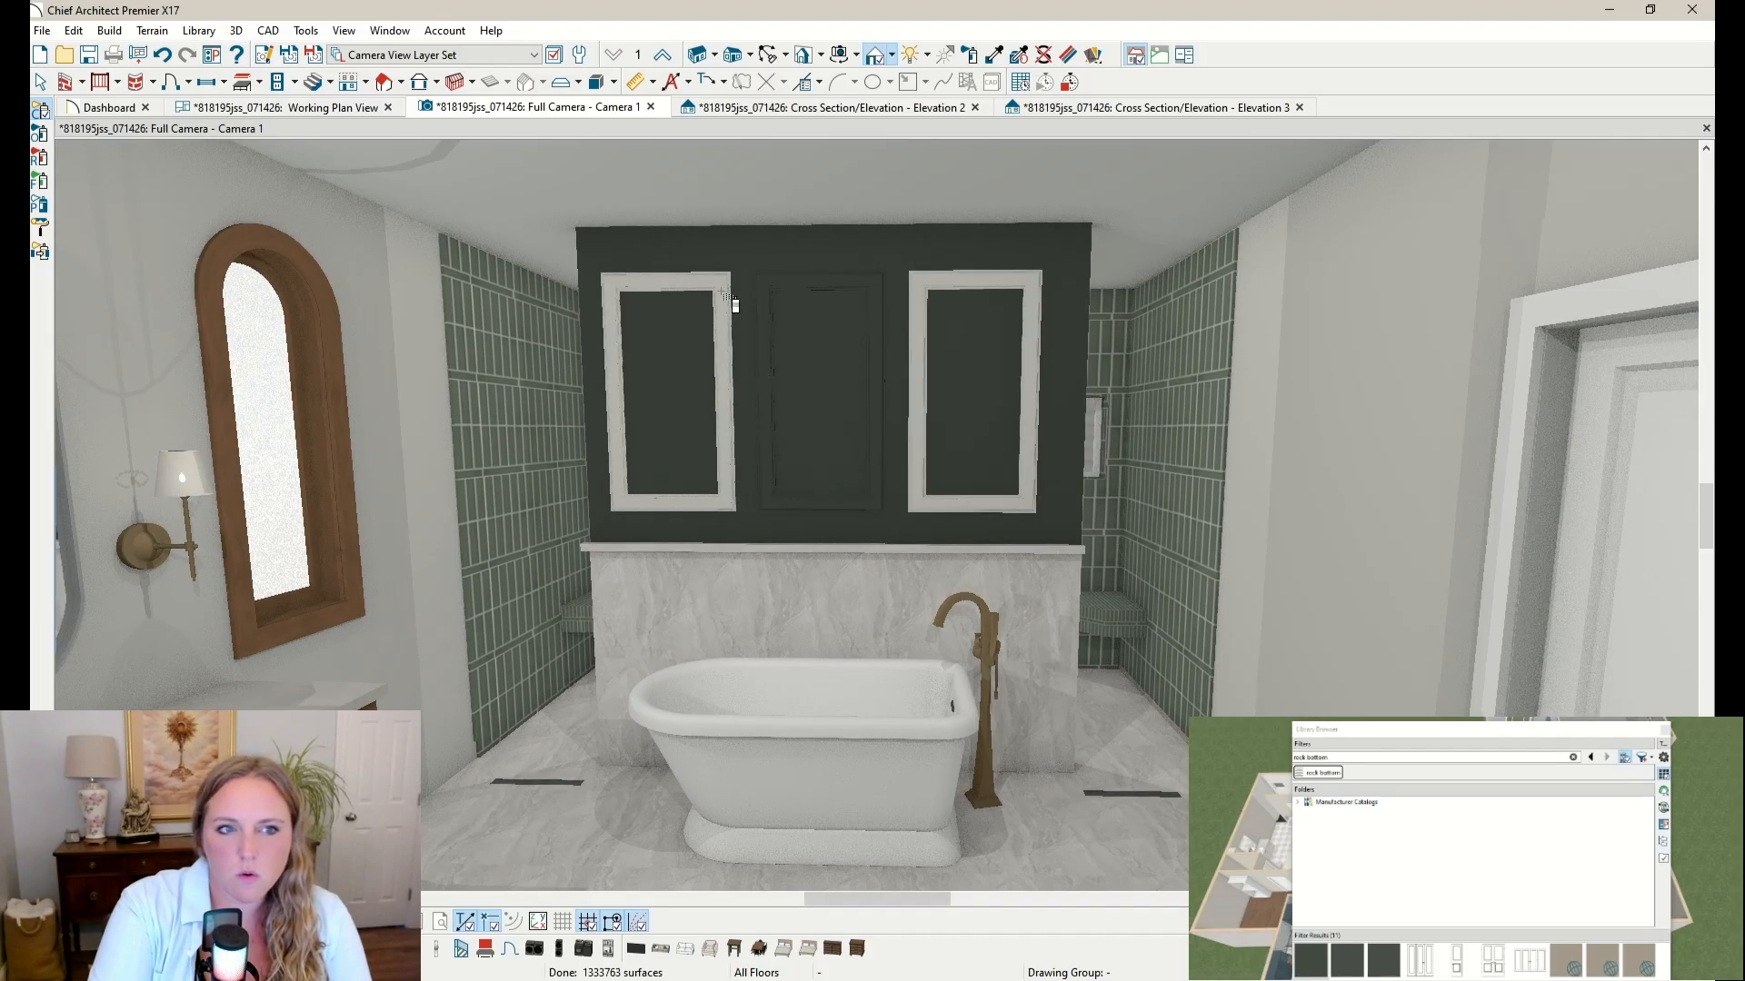
{"action": "left_click", "coordinate": [1005, 271]}
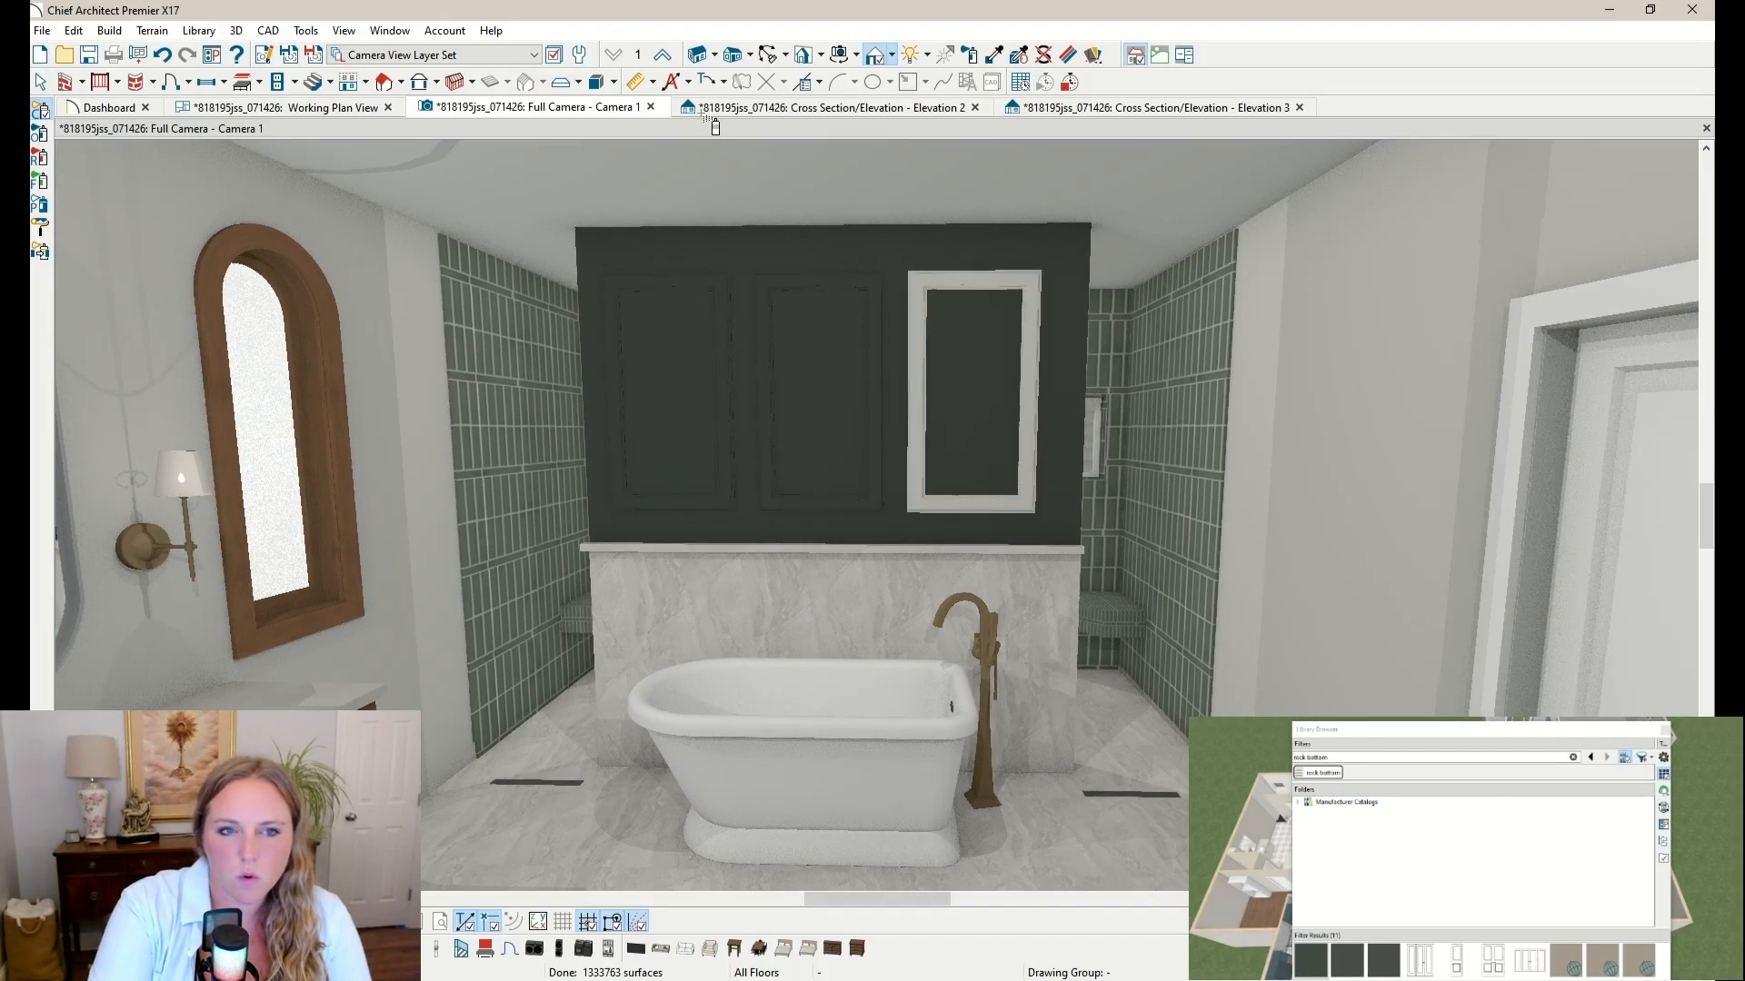
Step: Examine the dark paneled tub wall alongside the vanity, arched windows and green shower tile from a wider camera angle
{"action": "left_click", "coordinate": [768, 56]}
{"action": "scroll", "coordinate": [920, 439], "scroll_direction": "down", "scroll_amount": 3}
{"action": "scroll", "coordinate": [1093, 460], "scroll_direction": "up", "scroll_amount": 3}
{"action": "left_click_drag", "start_coordinate": [1094, 467], "coordinate": [918, 467]}
{"action": "scroll", "coordinate": [918, 467], "scroll_direction": "down", "scroll_amount": 2}
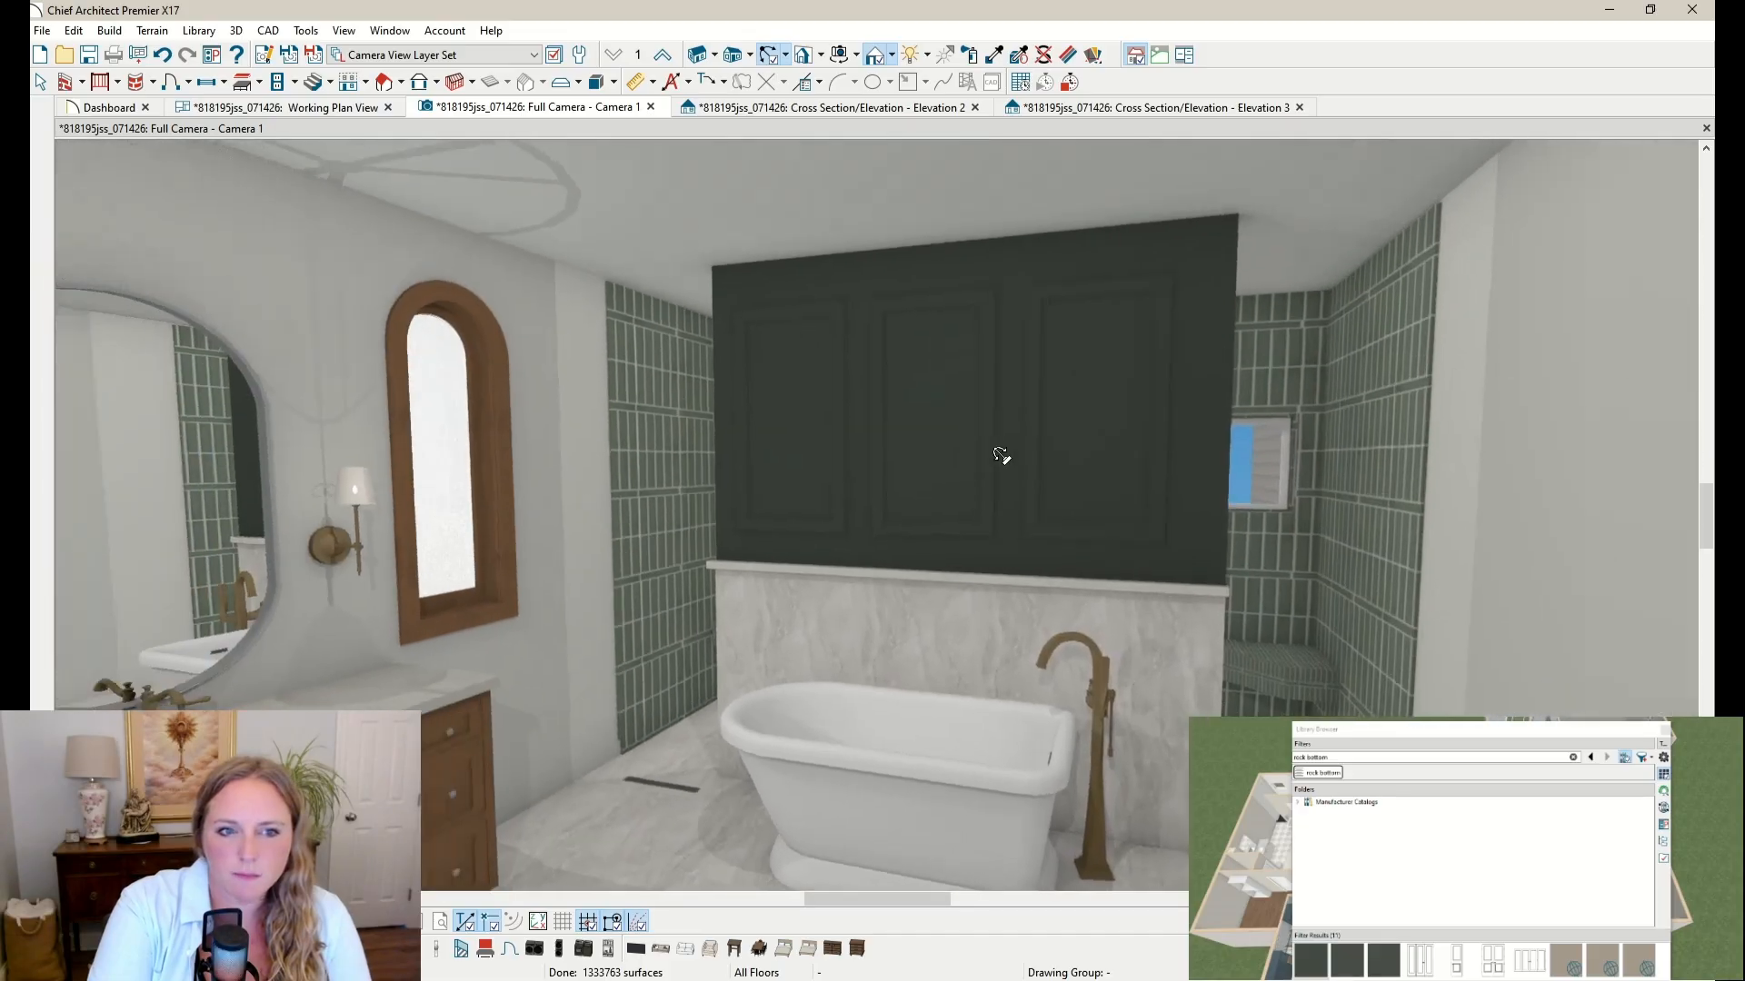
{"action": "scroll", "coordinate": [918, 467], "scroll_direction": "down", "scroll_amount": 2}
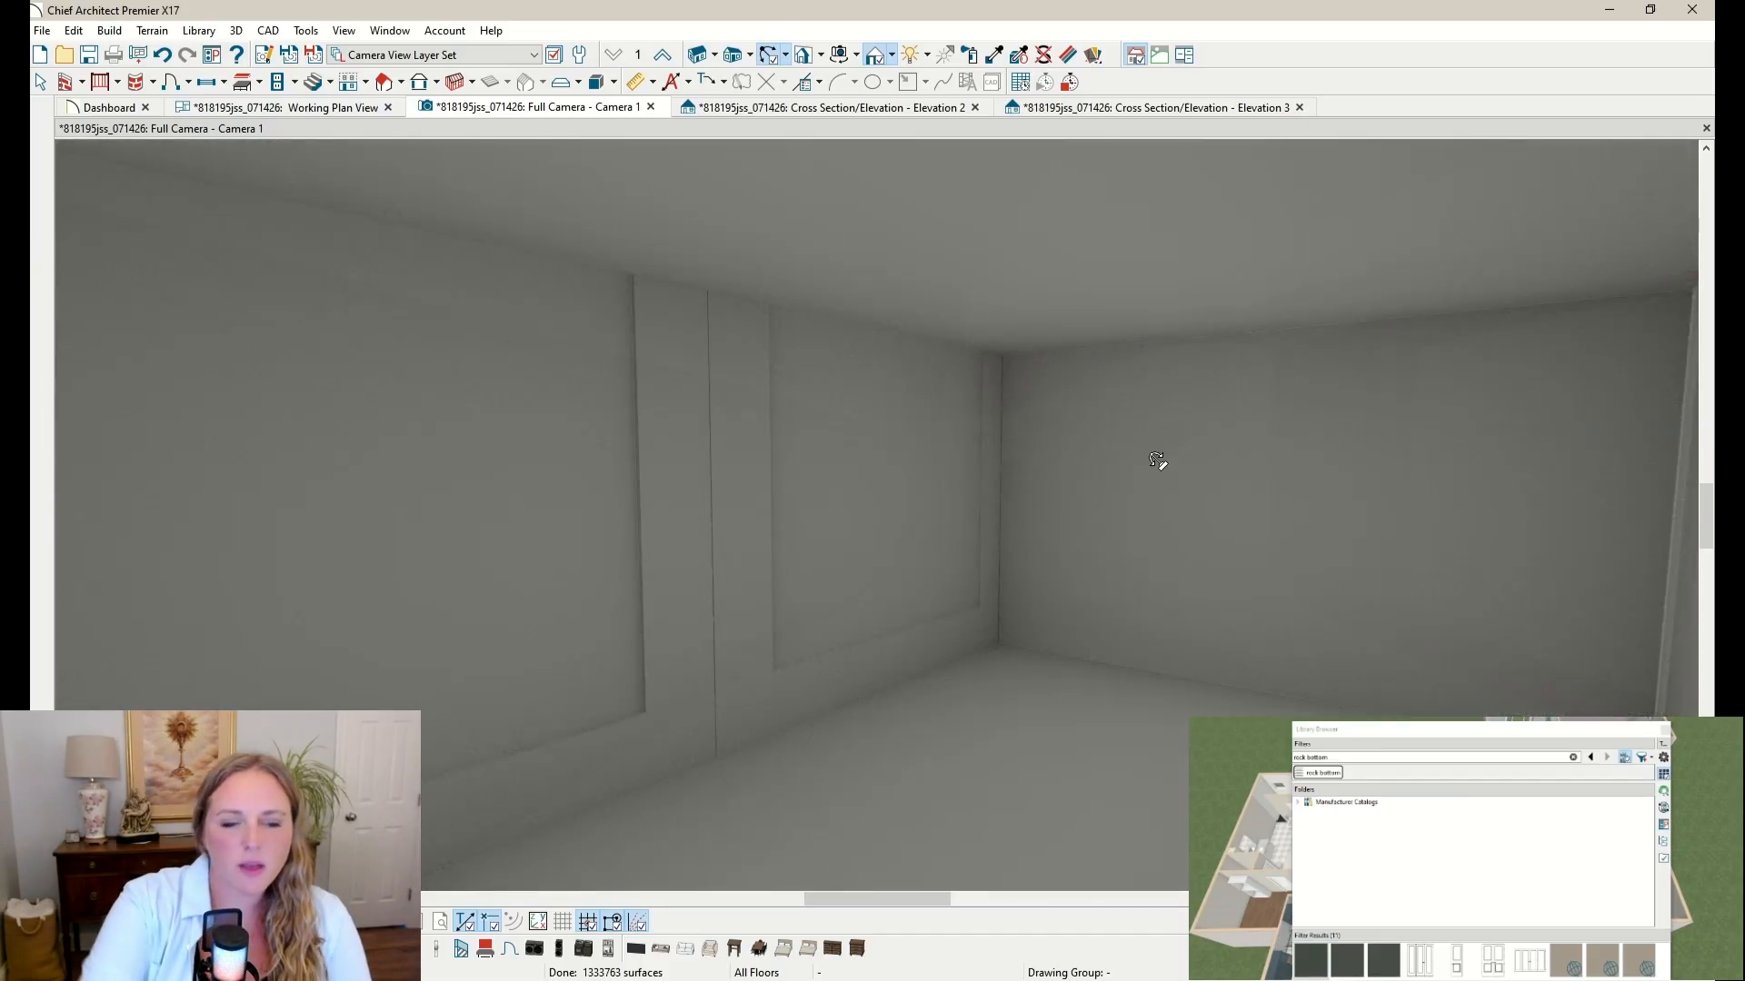
{"action": "scroll", "coordinate": [1159, 461], "scroll_direction": "up", "scroll_amount": 2}
{"action": "scroll", "coordinate": [1075, 504], "scroll_direction": "down", "scroll_amount": 1}
{"action": "left_click_drag", "start_coordinate": [1075, 505], "coordinate": [1084, 503]}
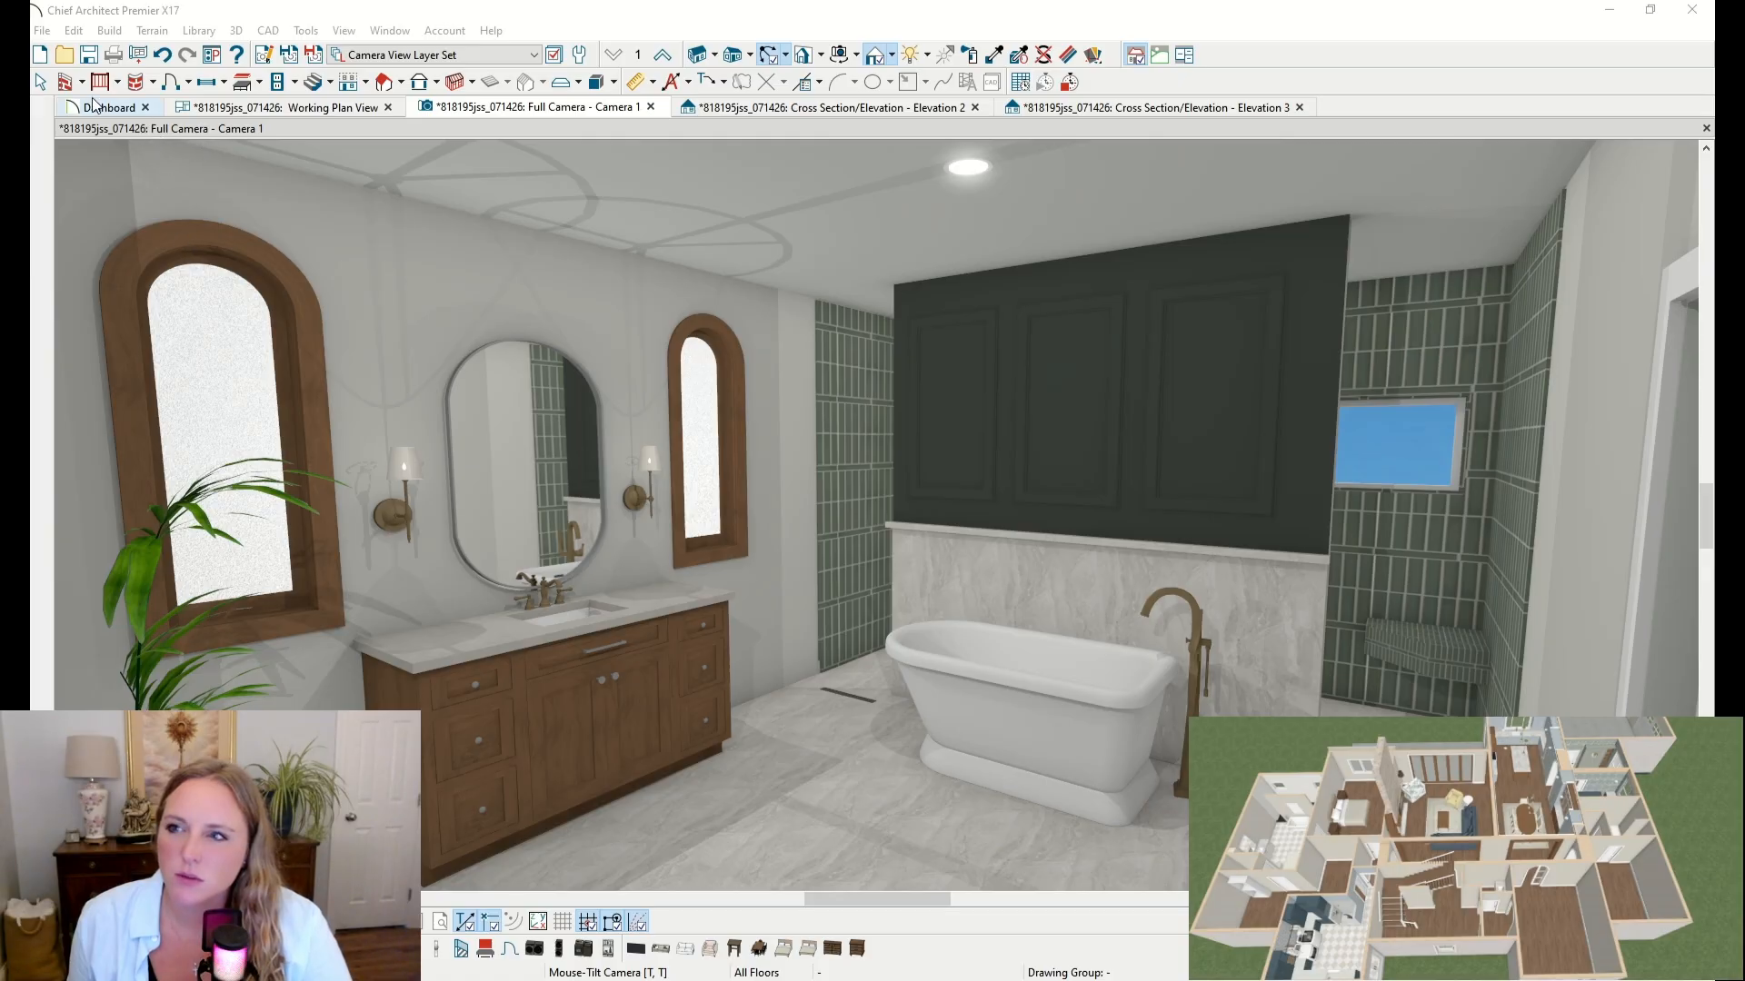
{"action": "left_click", "coordinate": [40, 82]}
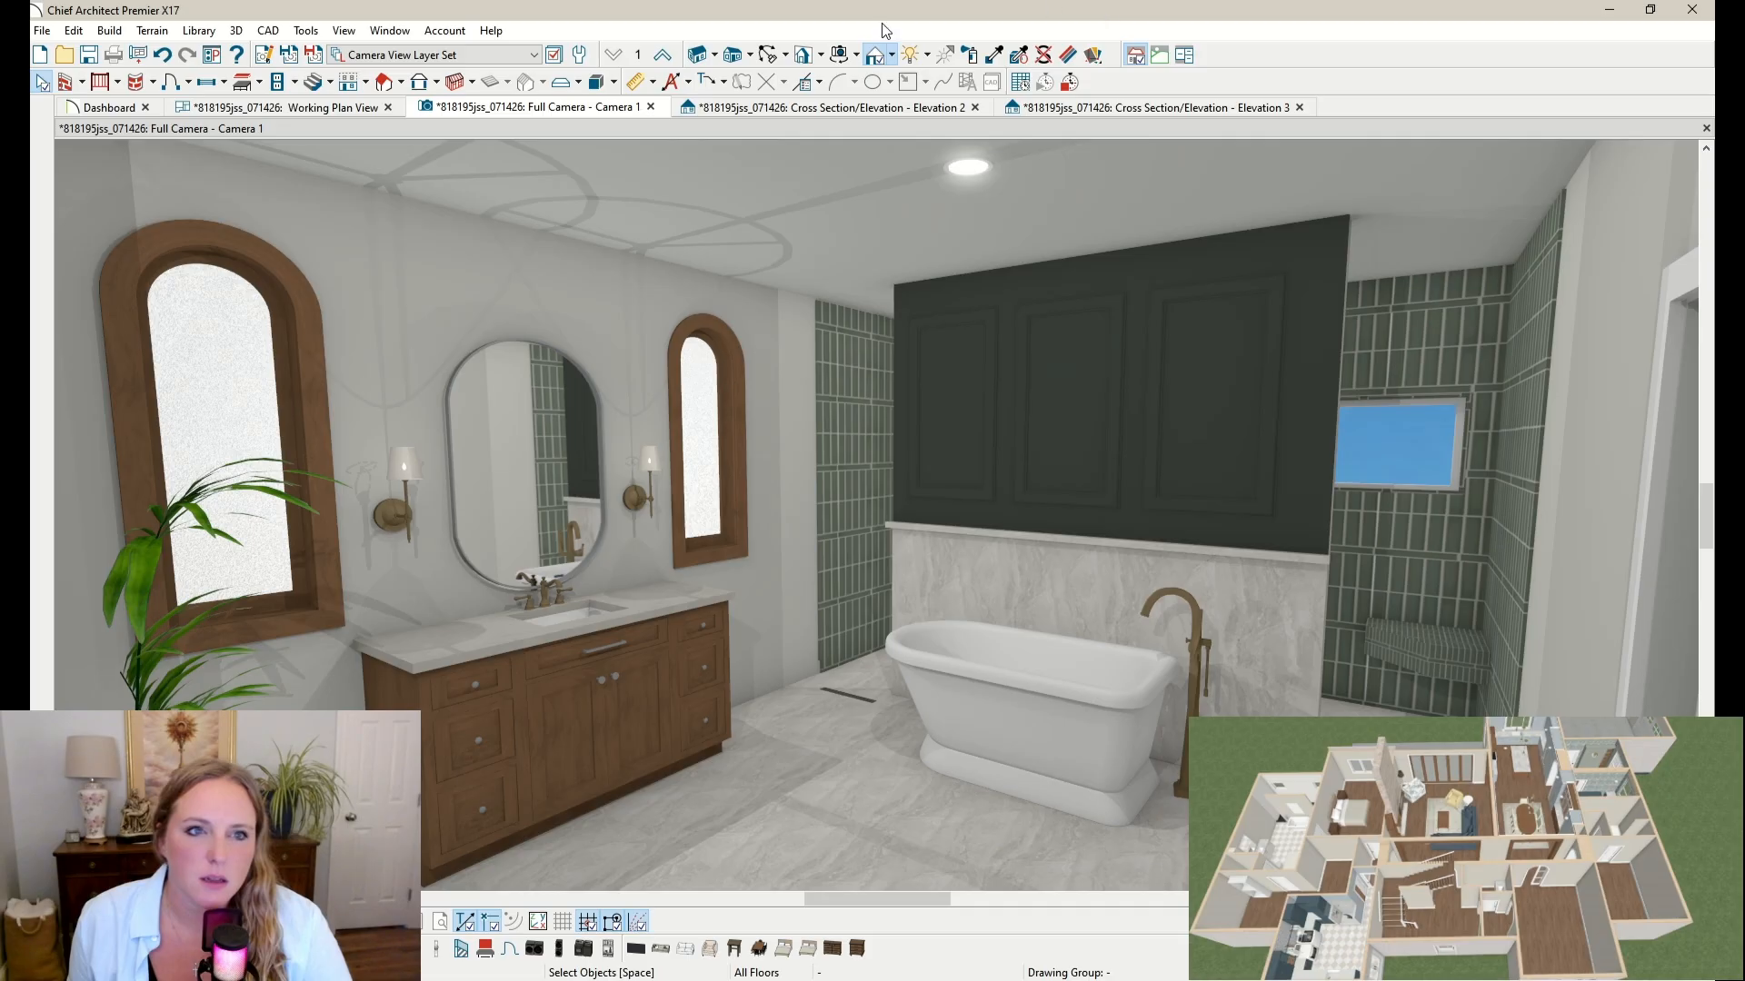
Step: Try the light wall paint around the dark moldings, and undo back to the single panel molding beside the window
{"action": "left_click", "coordinate": [996, 55]}
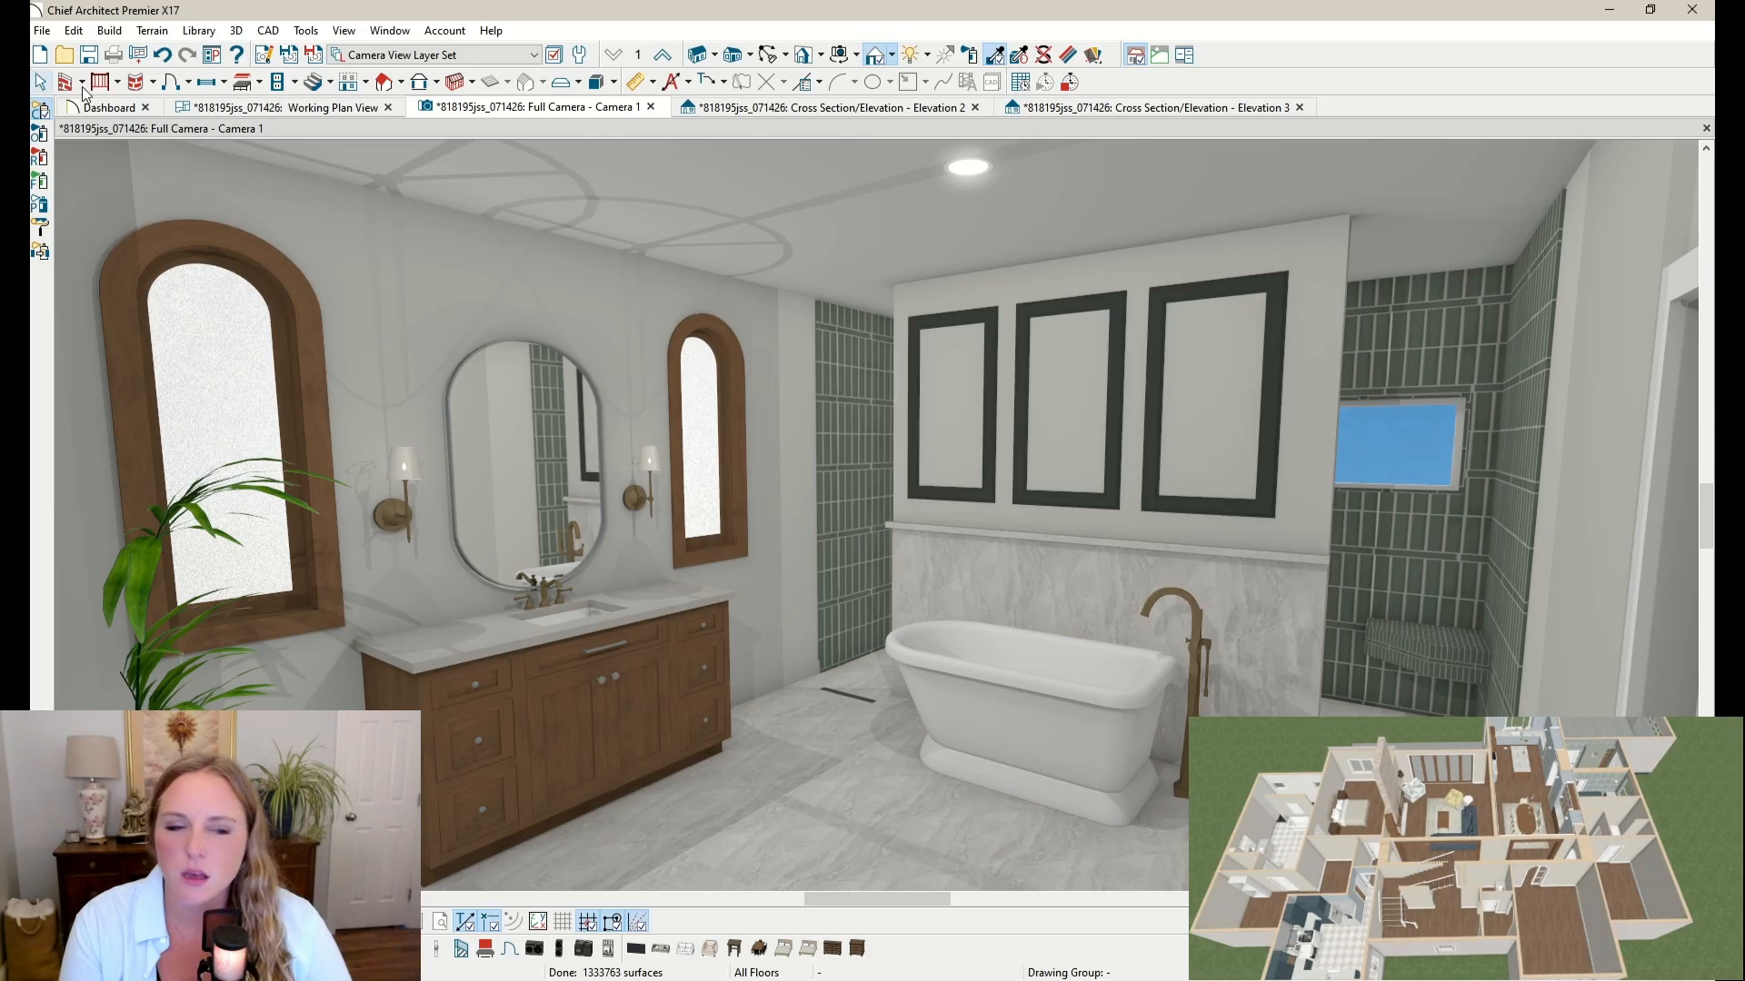
{"action": "left_click", "coordinate": [1110, 193]}
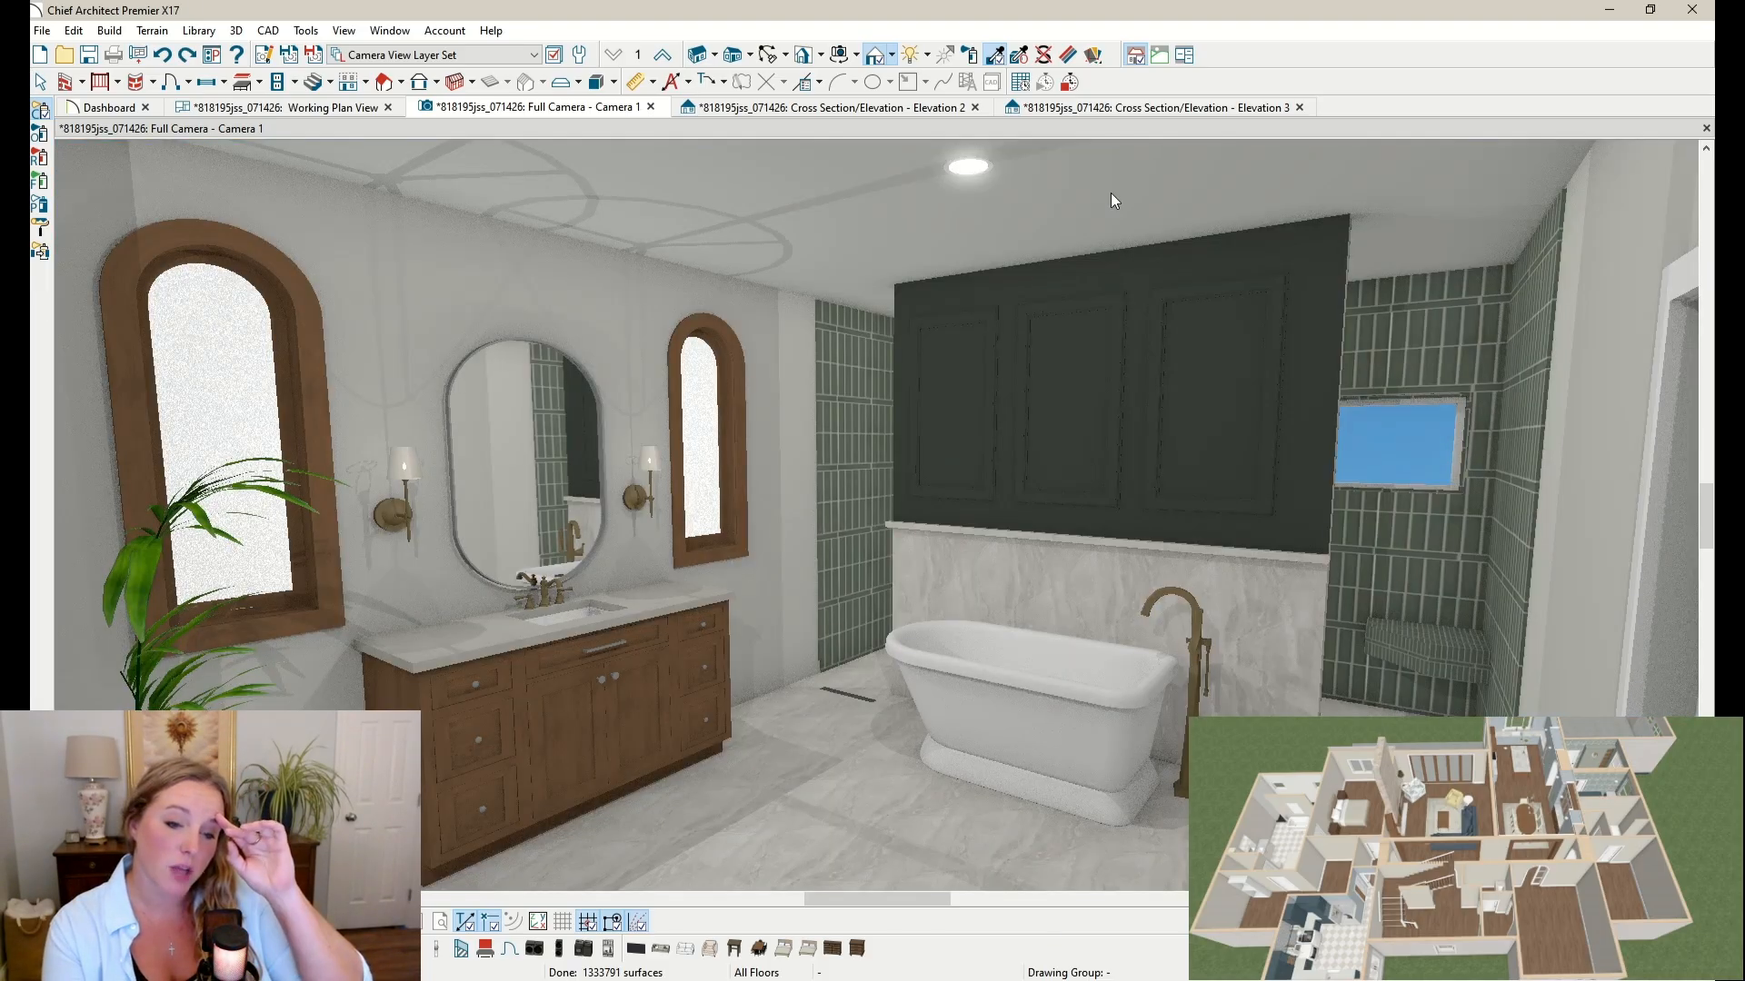
{"action": "key", "text": "ctrl+z"}
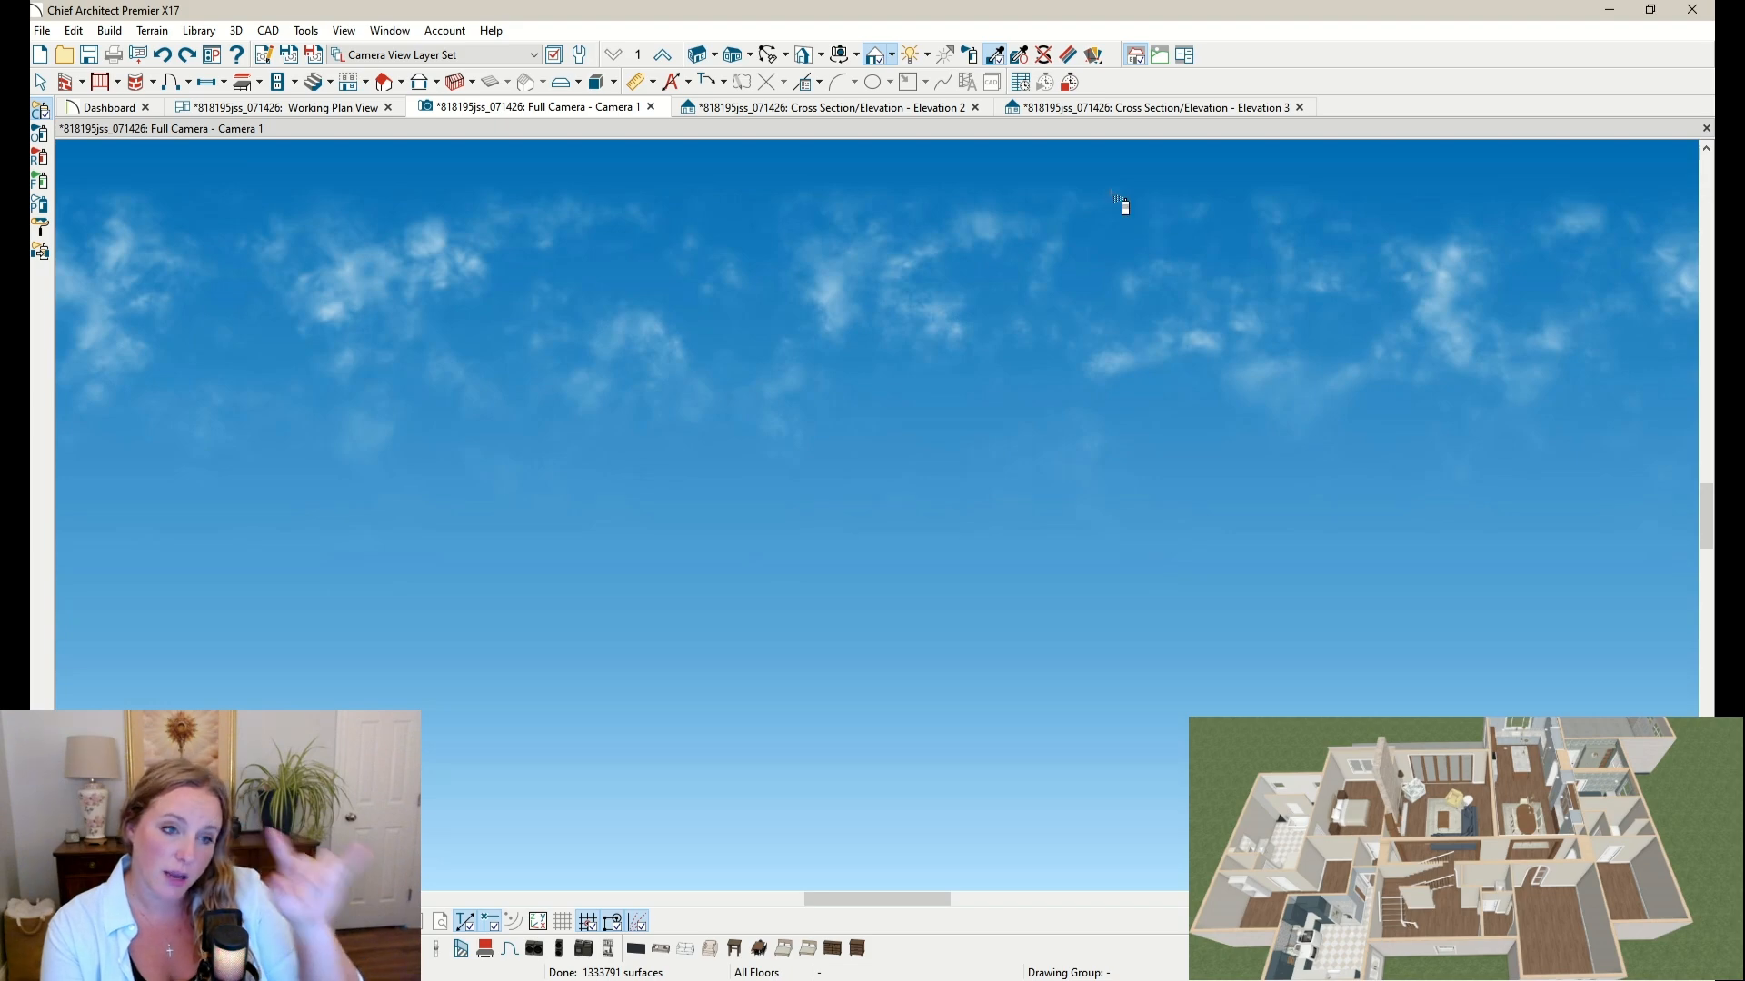
{"action": "key", "text": "ctrl+z"}
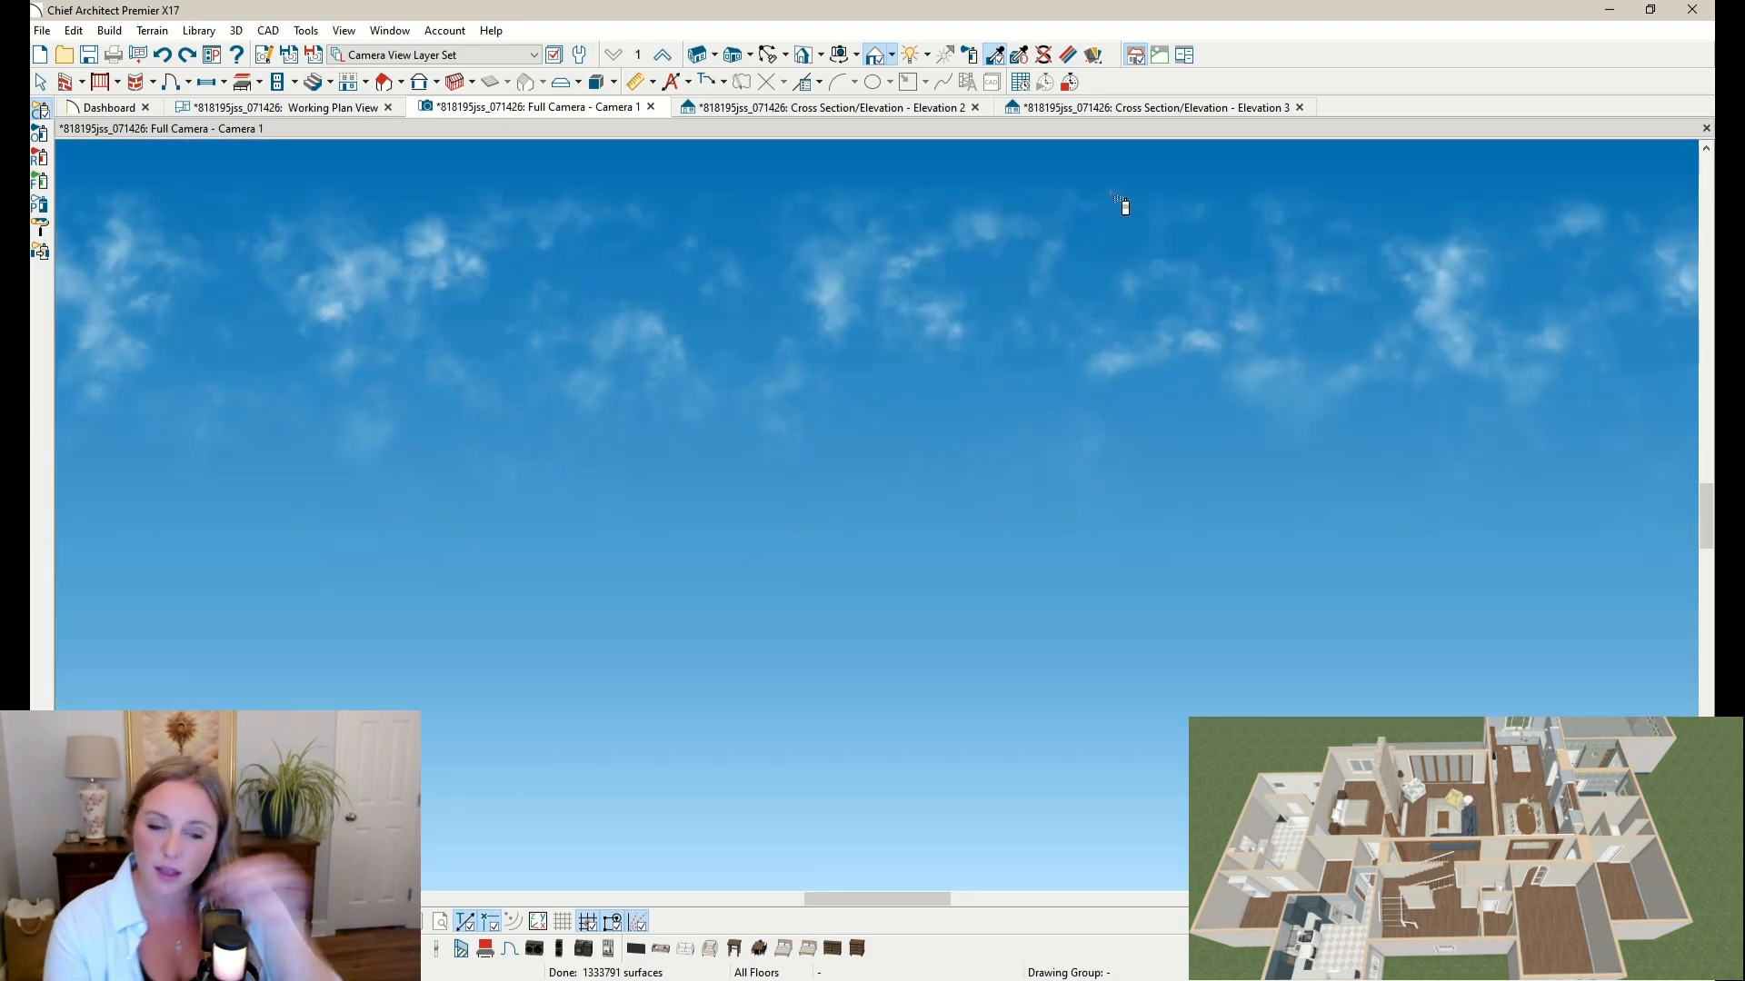
{"action": "key", "text": "ctrl+z"}
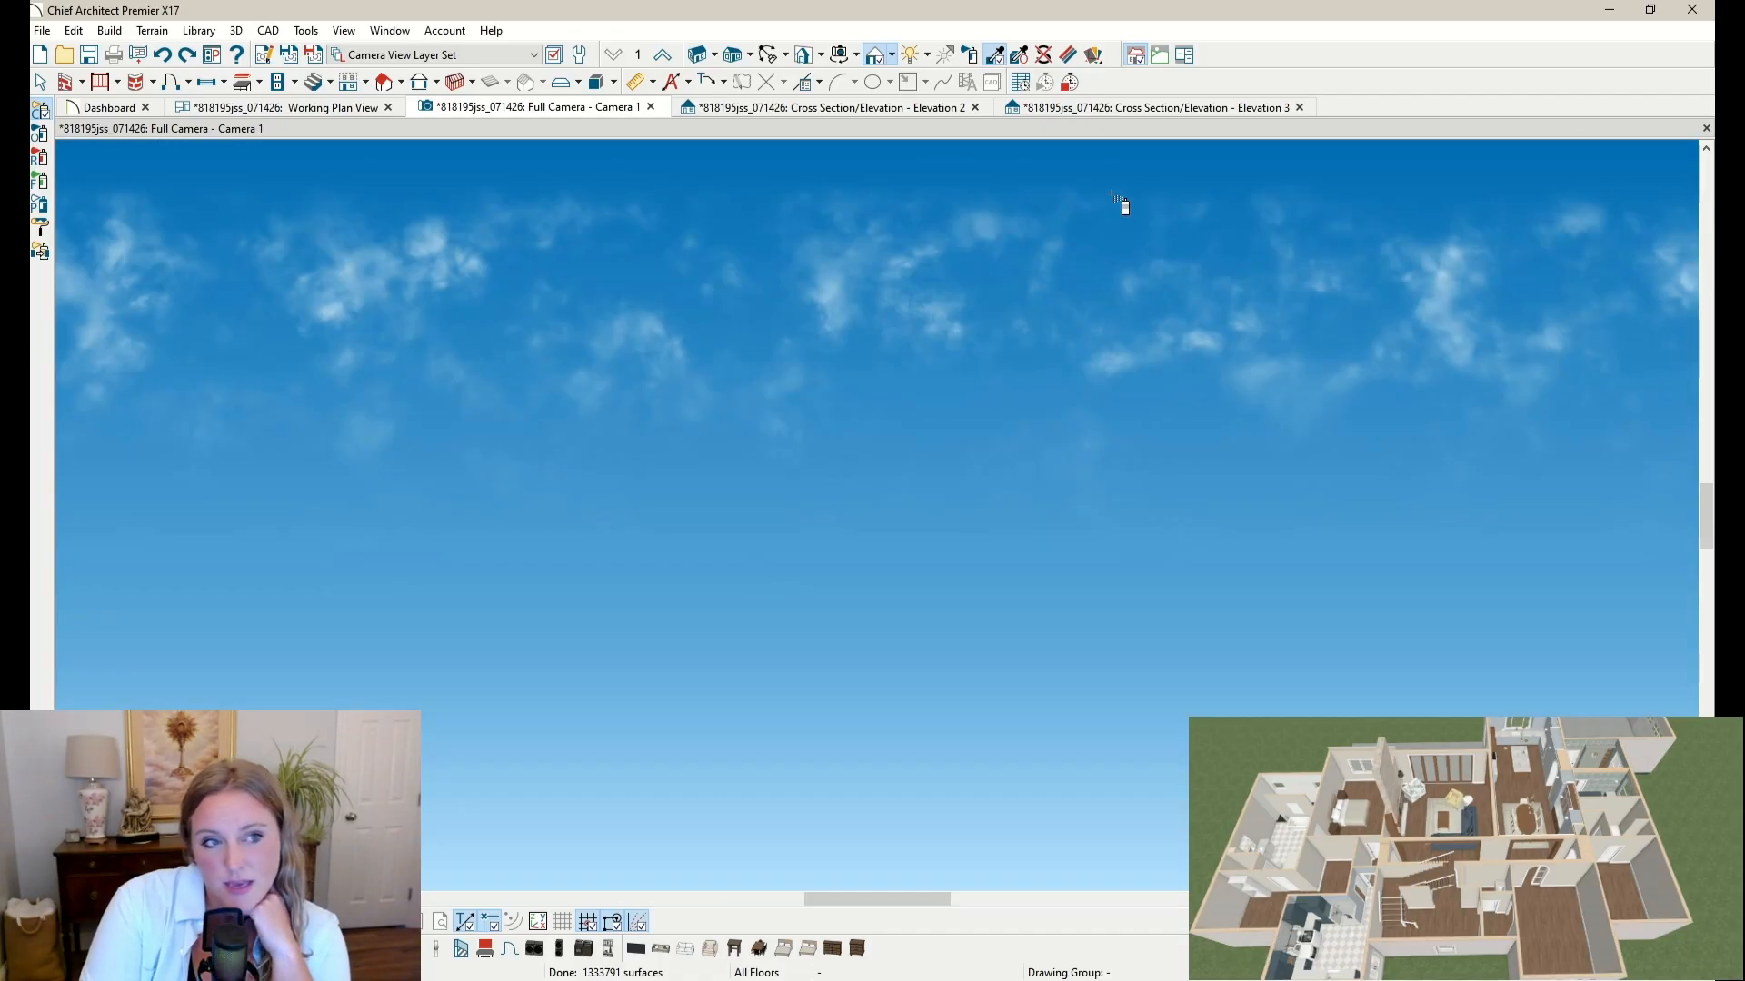
{"action": "key", "text": "ctrl+z"}
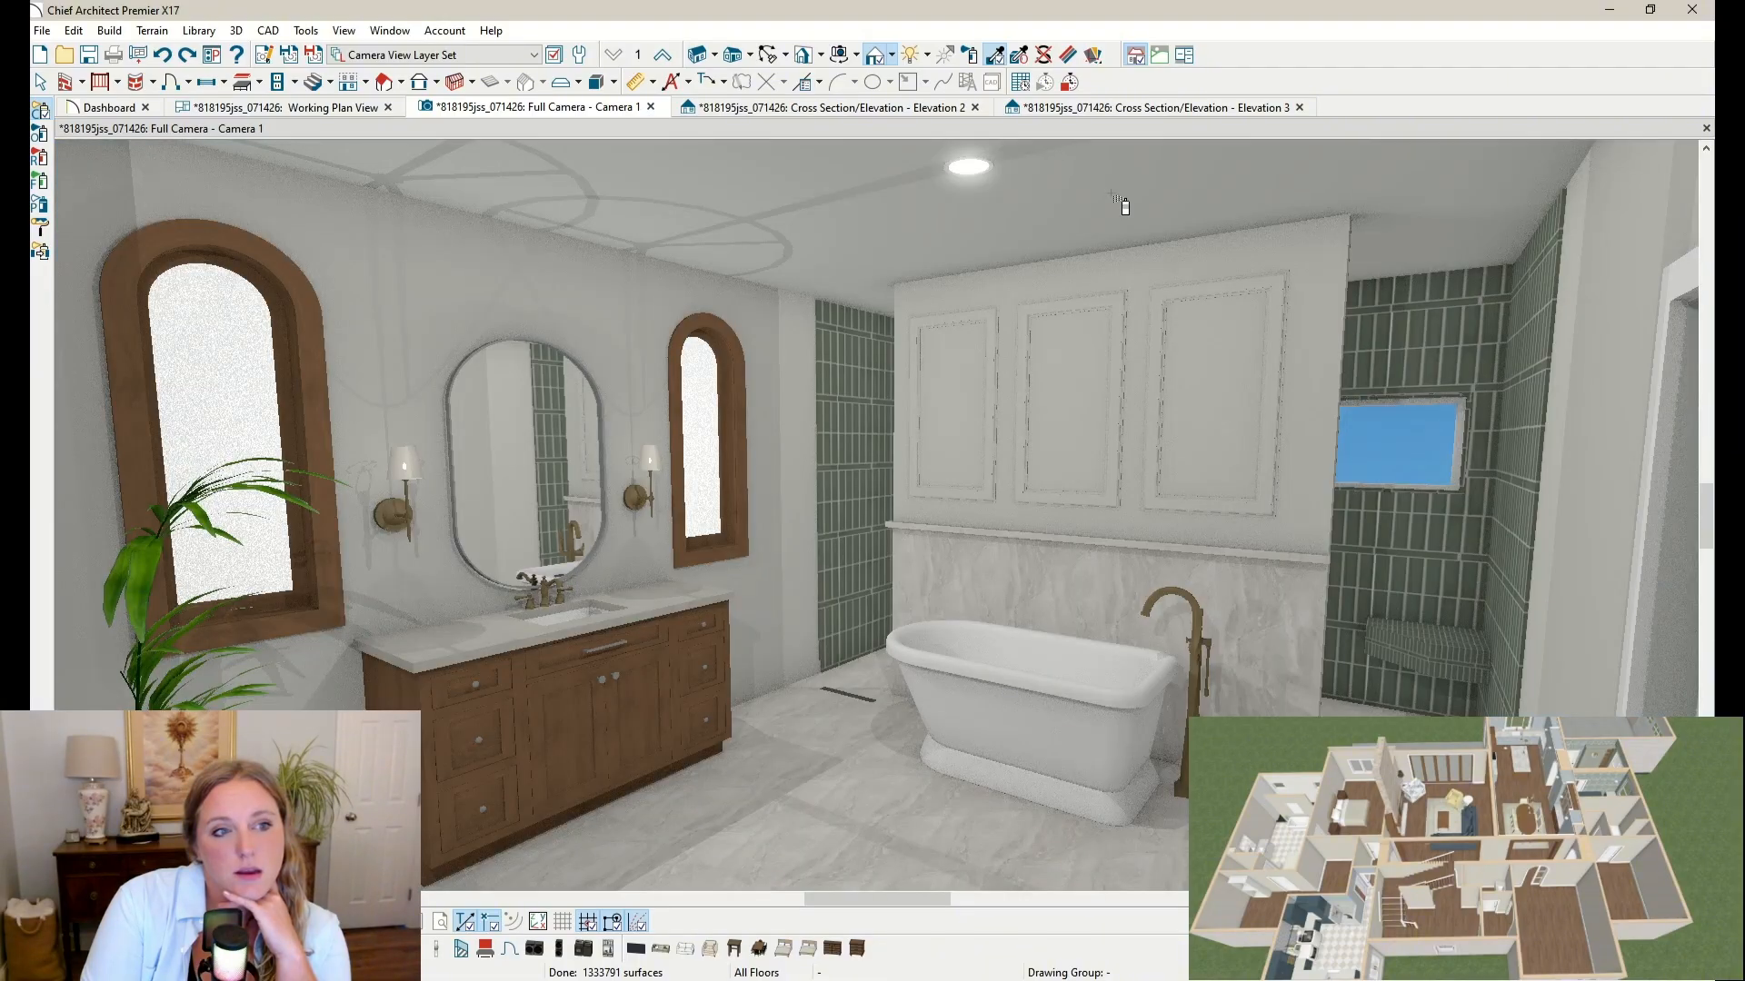
{"action": "key", "text": "ctrl+z"}
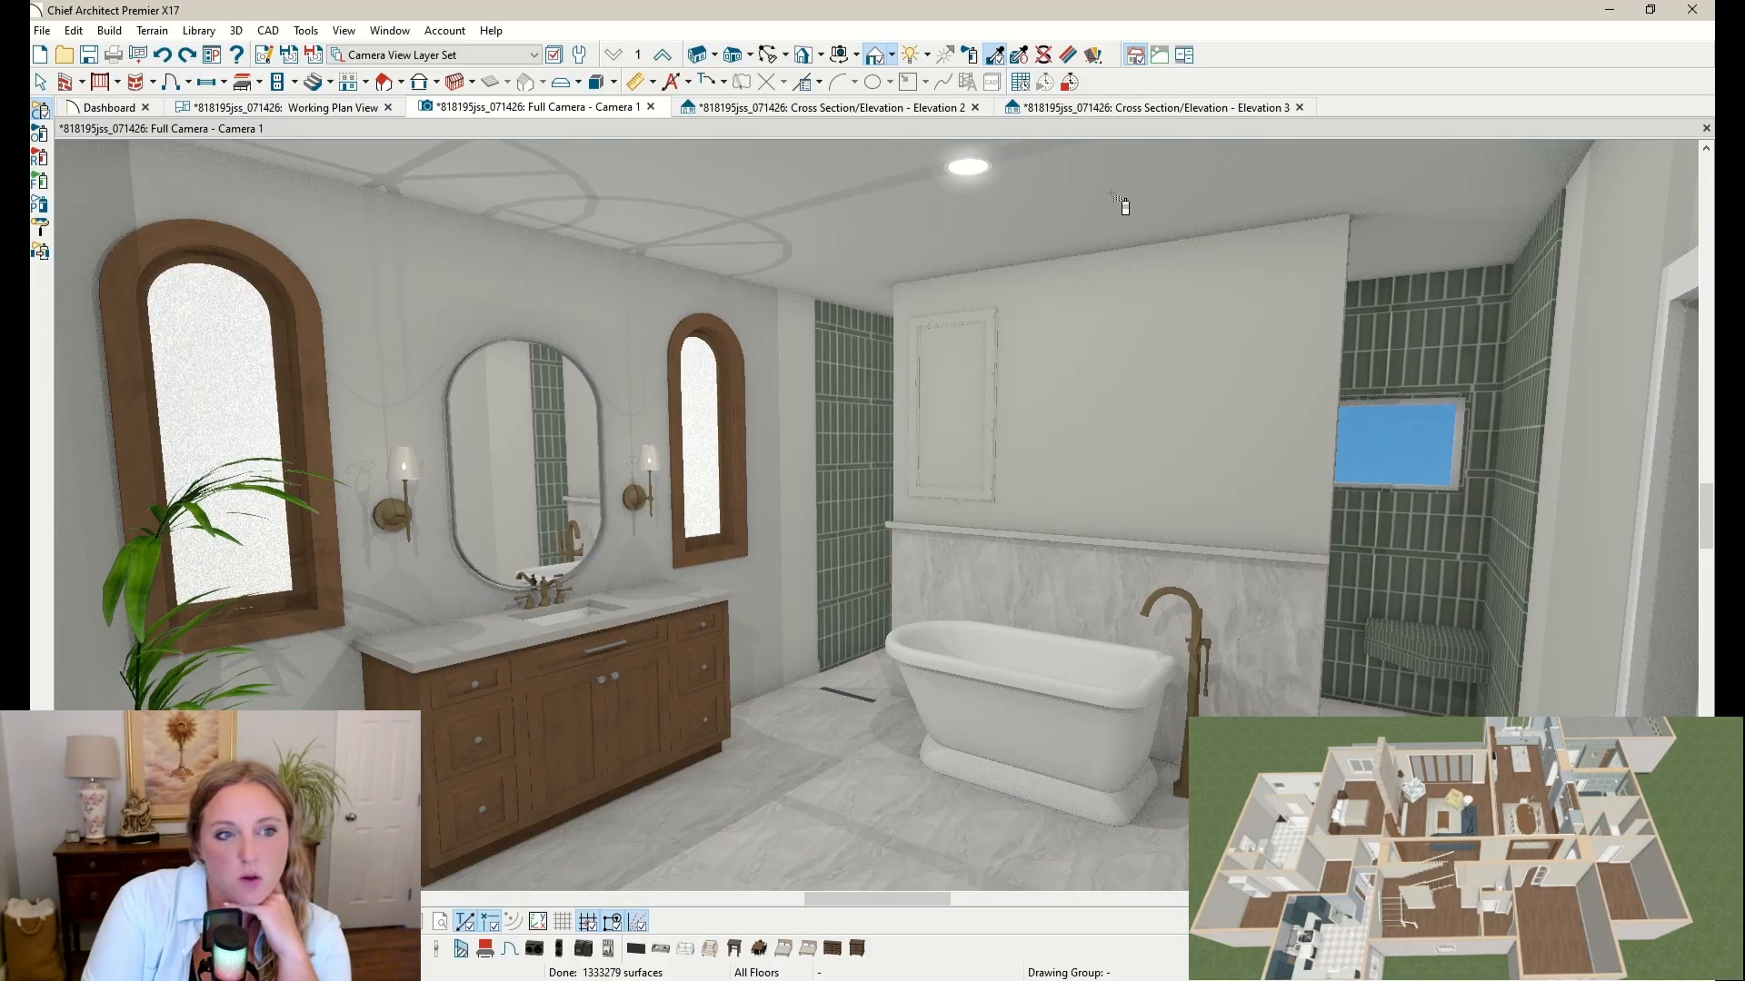
{"action": "key", "text": "ctrl+z"}
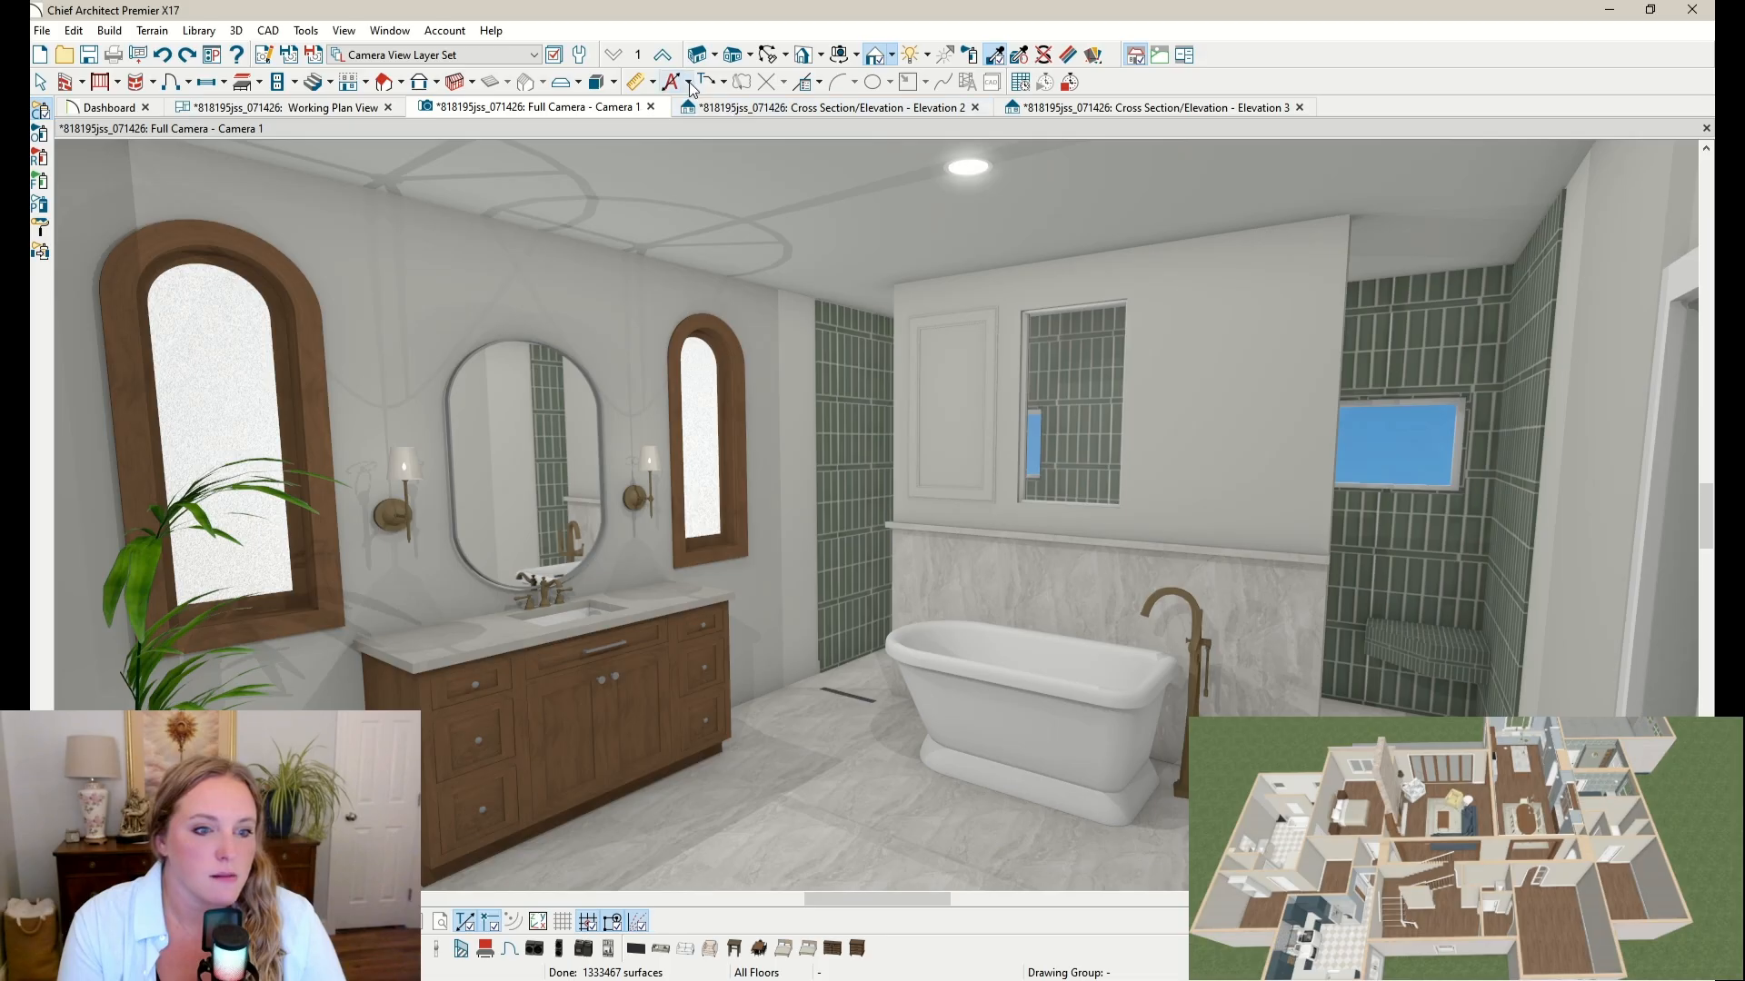
{"action": "left_click", "coordinate": [769, 54]}
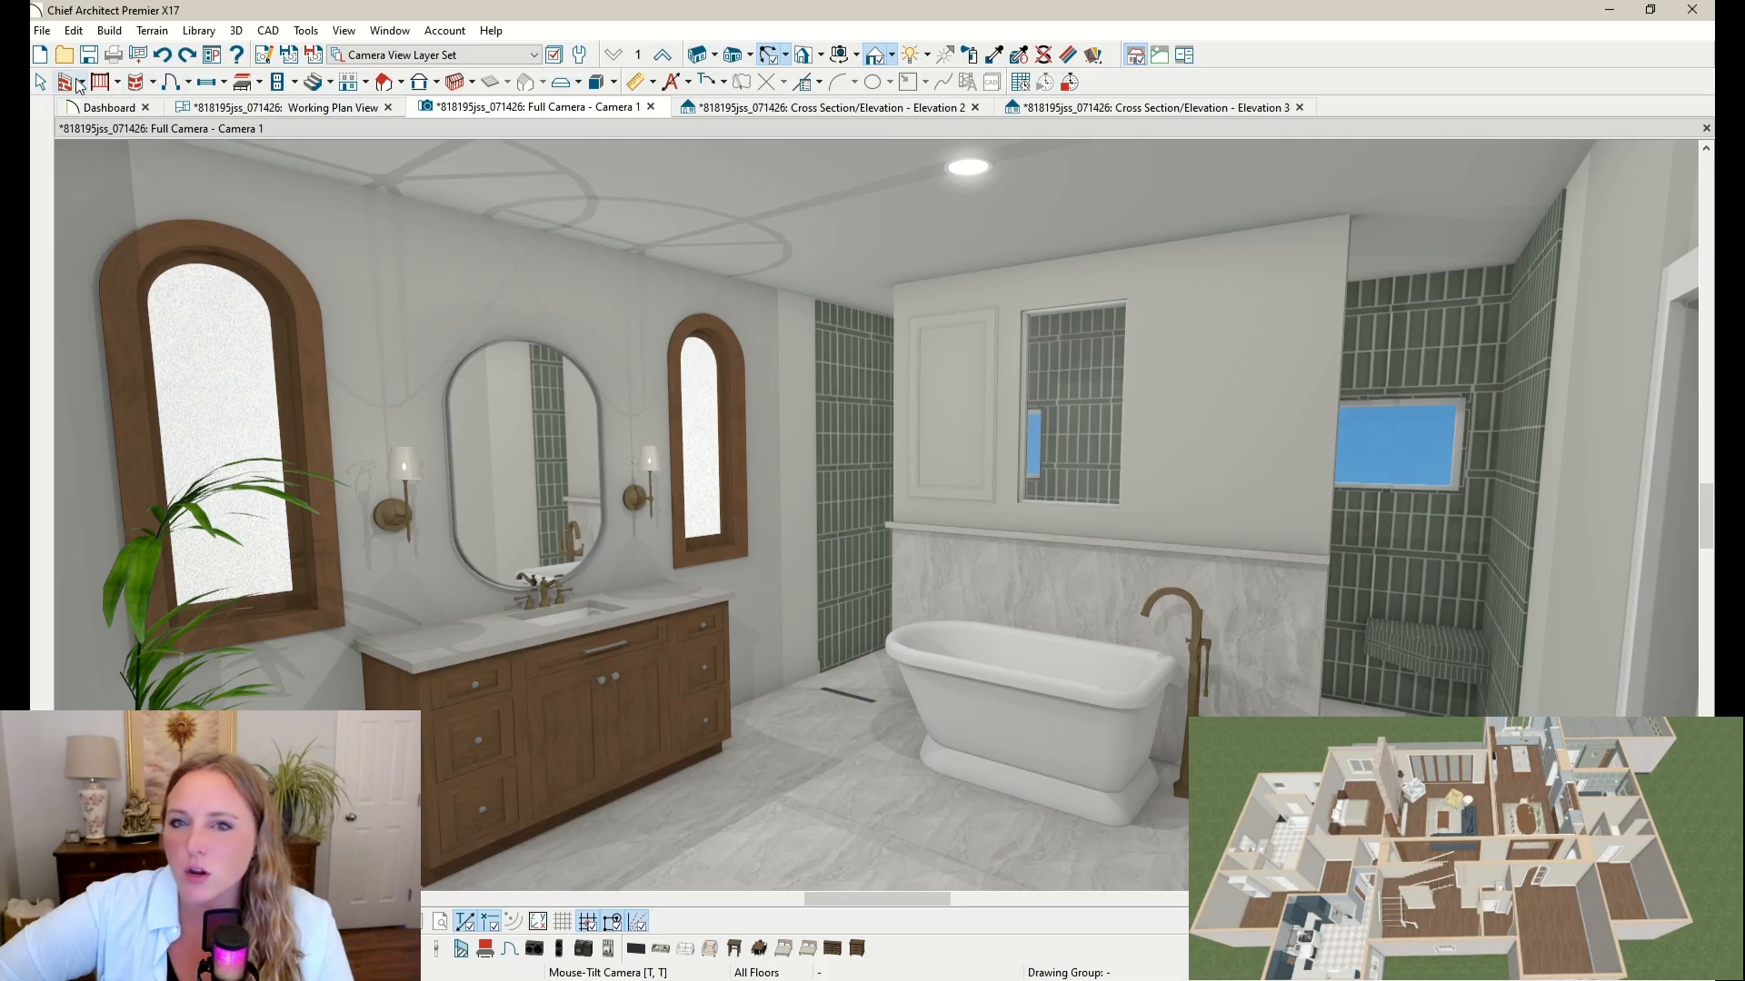
{"action": "left_click", "coordinate": [46, 84]}
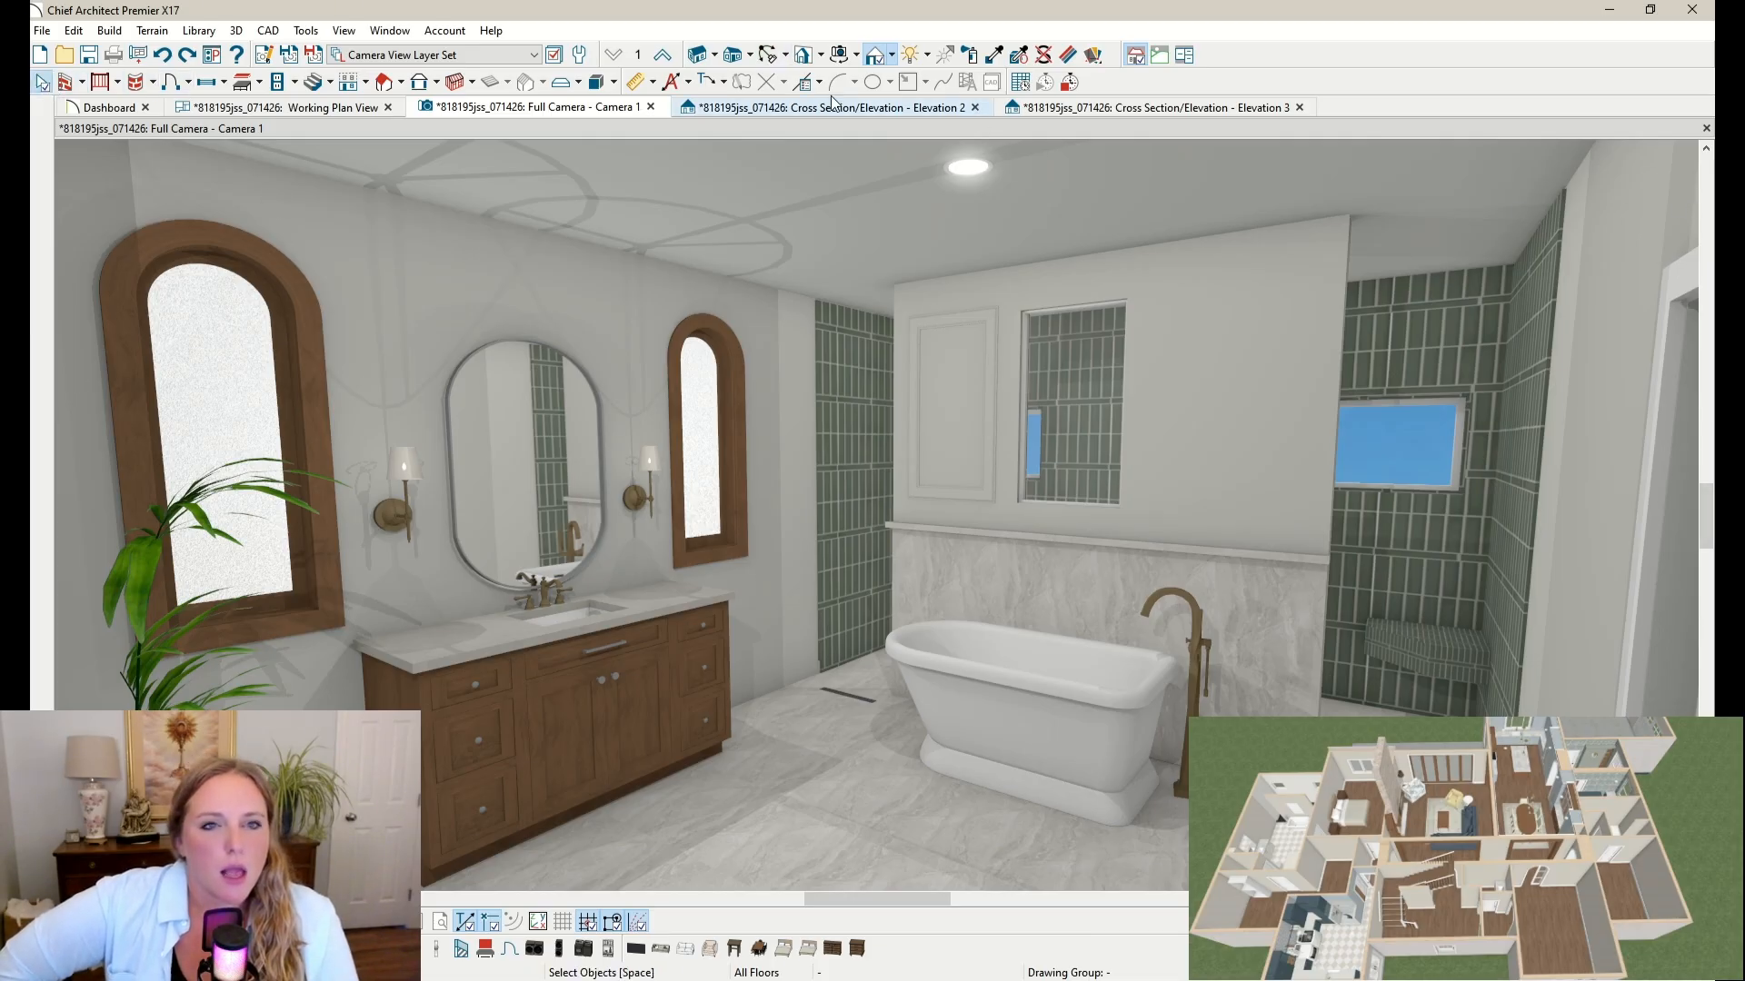
Step: Examine the walk-in shower's green tile and brass fixtures from inside, and the vanity, door and tub walls of the bathroom
{"action": "left_click", "coordinate": [766, 56]}
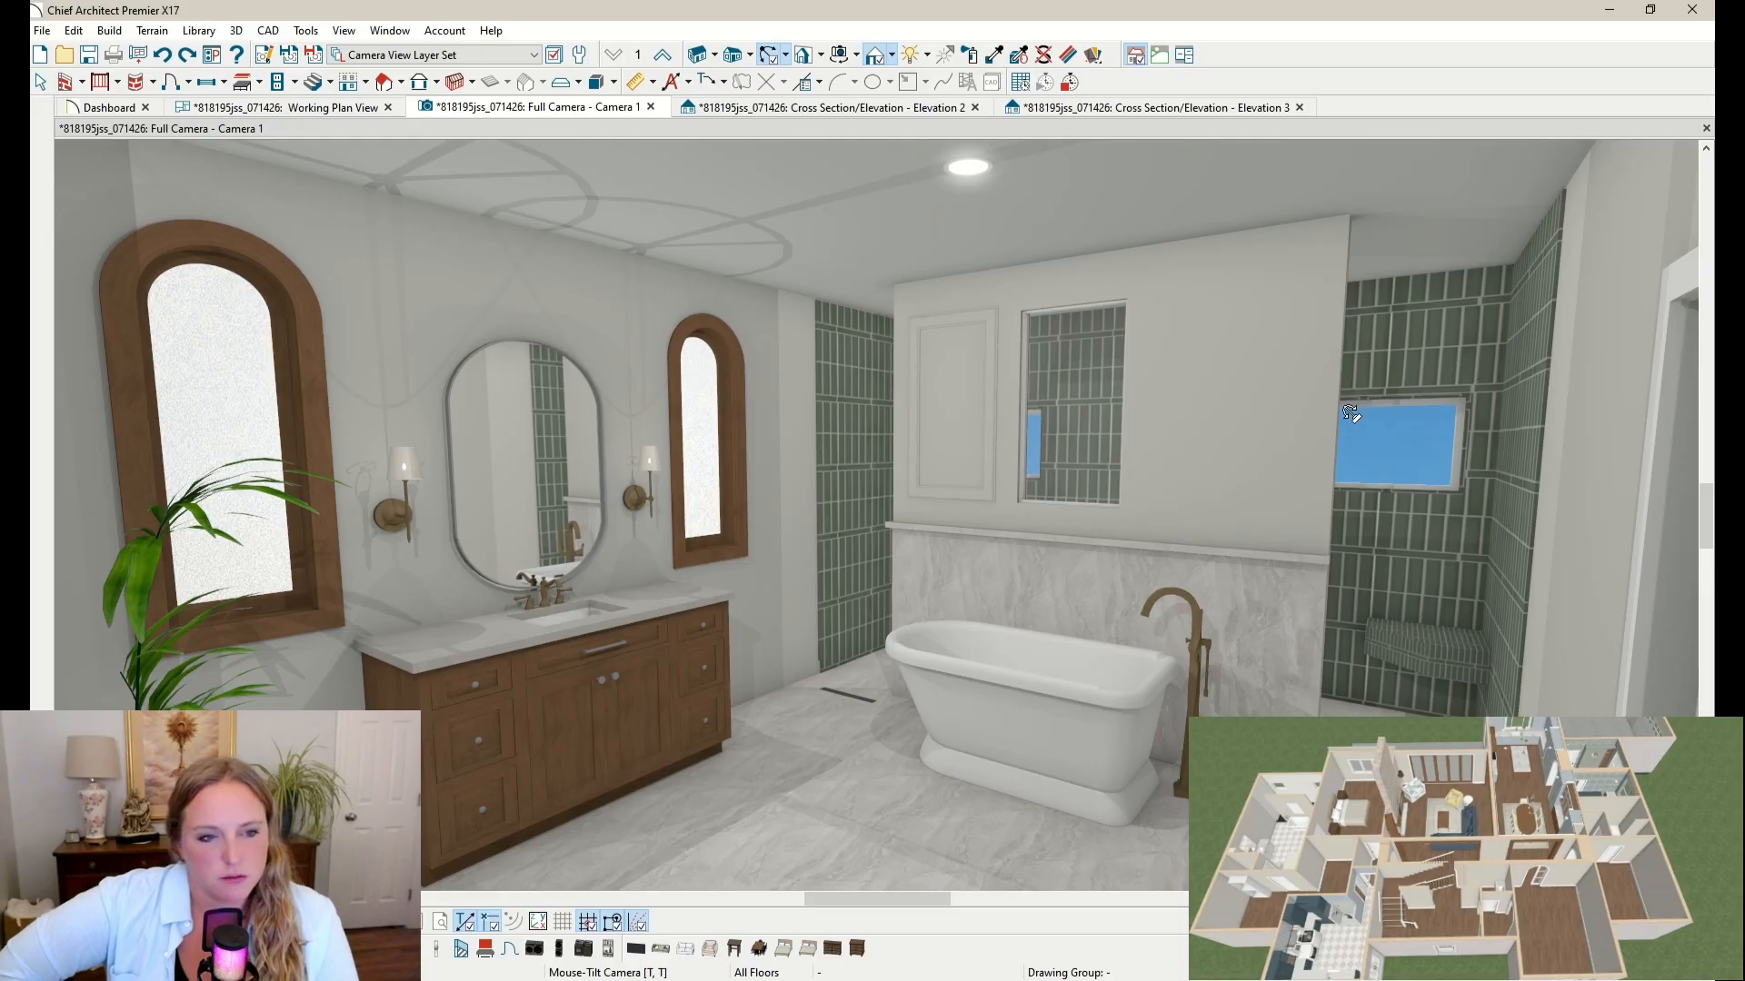
{"action": "scroll", "coordinate": [1363, 427], "scroll_direction": "up", "scroll_amount": 5}
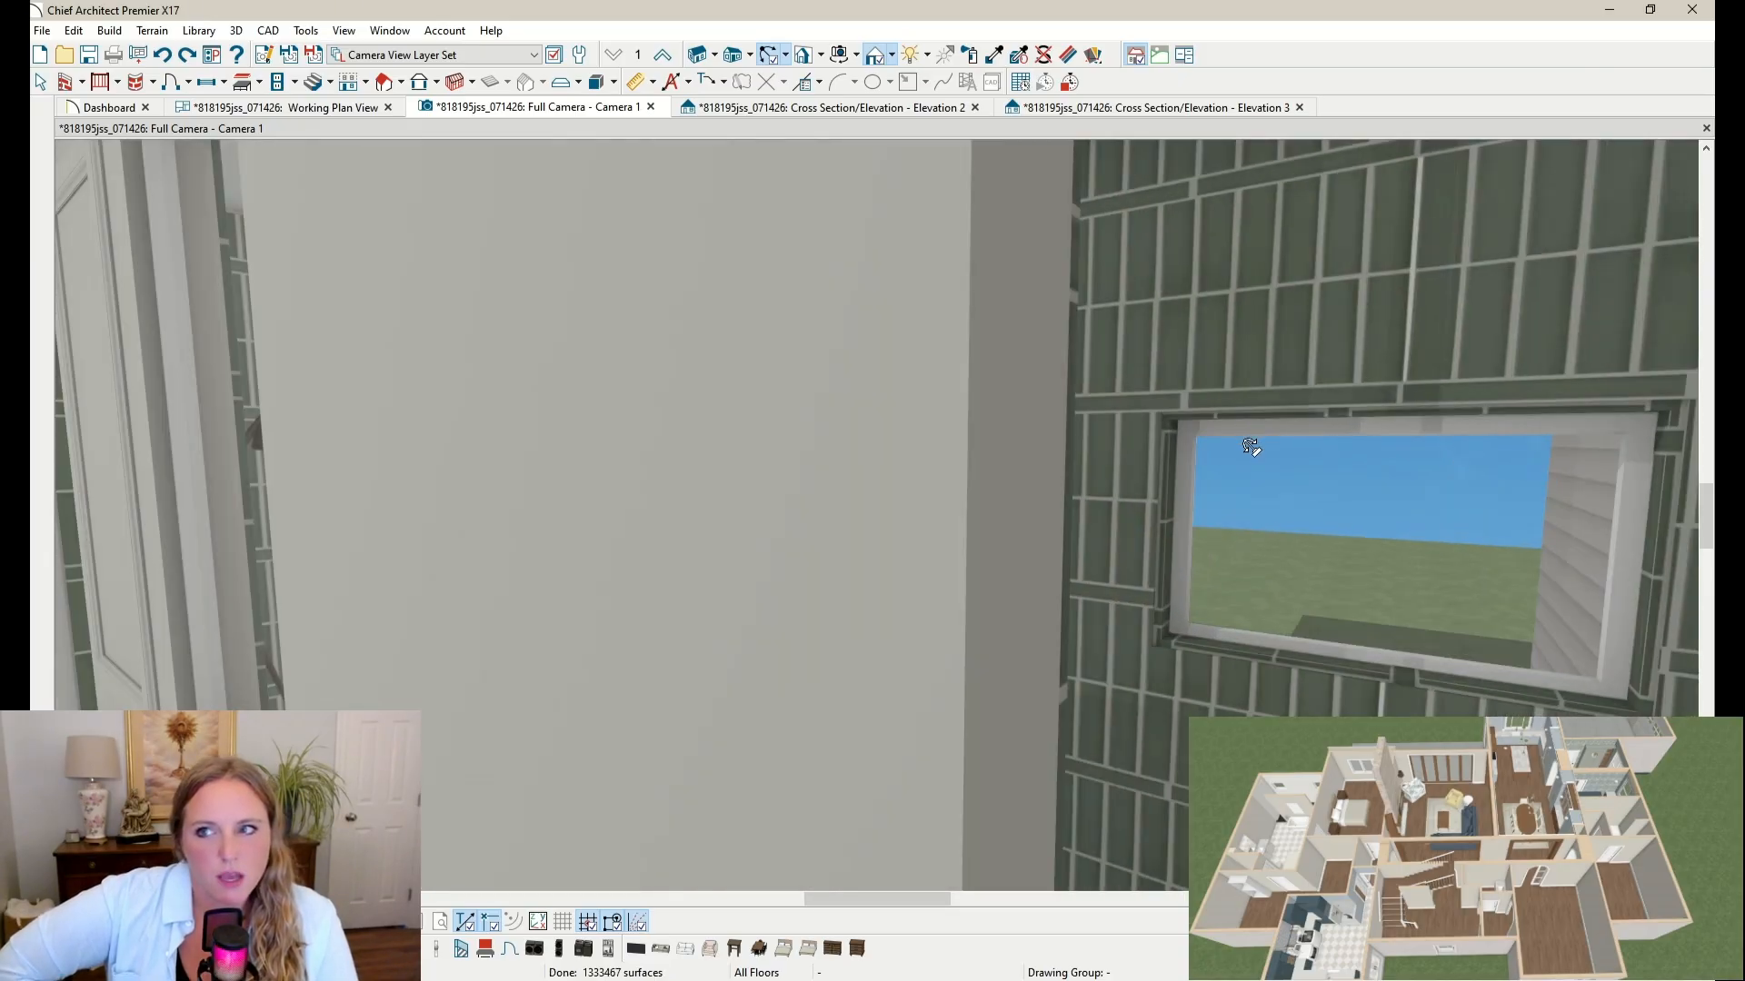
{"action": "scroll", "coordinate": [1363, 405], "scroll_direction": "up", "scroll_amount": 2}
{"action": "left_click_drag", "start_coordinate": [1249, 421], "coordinate": [772, 418]}
{"action": "scroll", "coordinate": [630, 330], "scroll_direction": "down", "scroll_amount": 4}
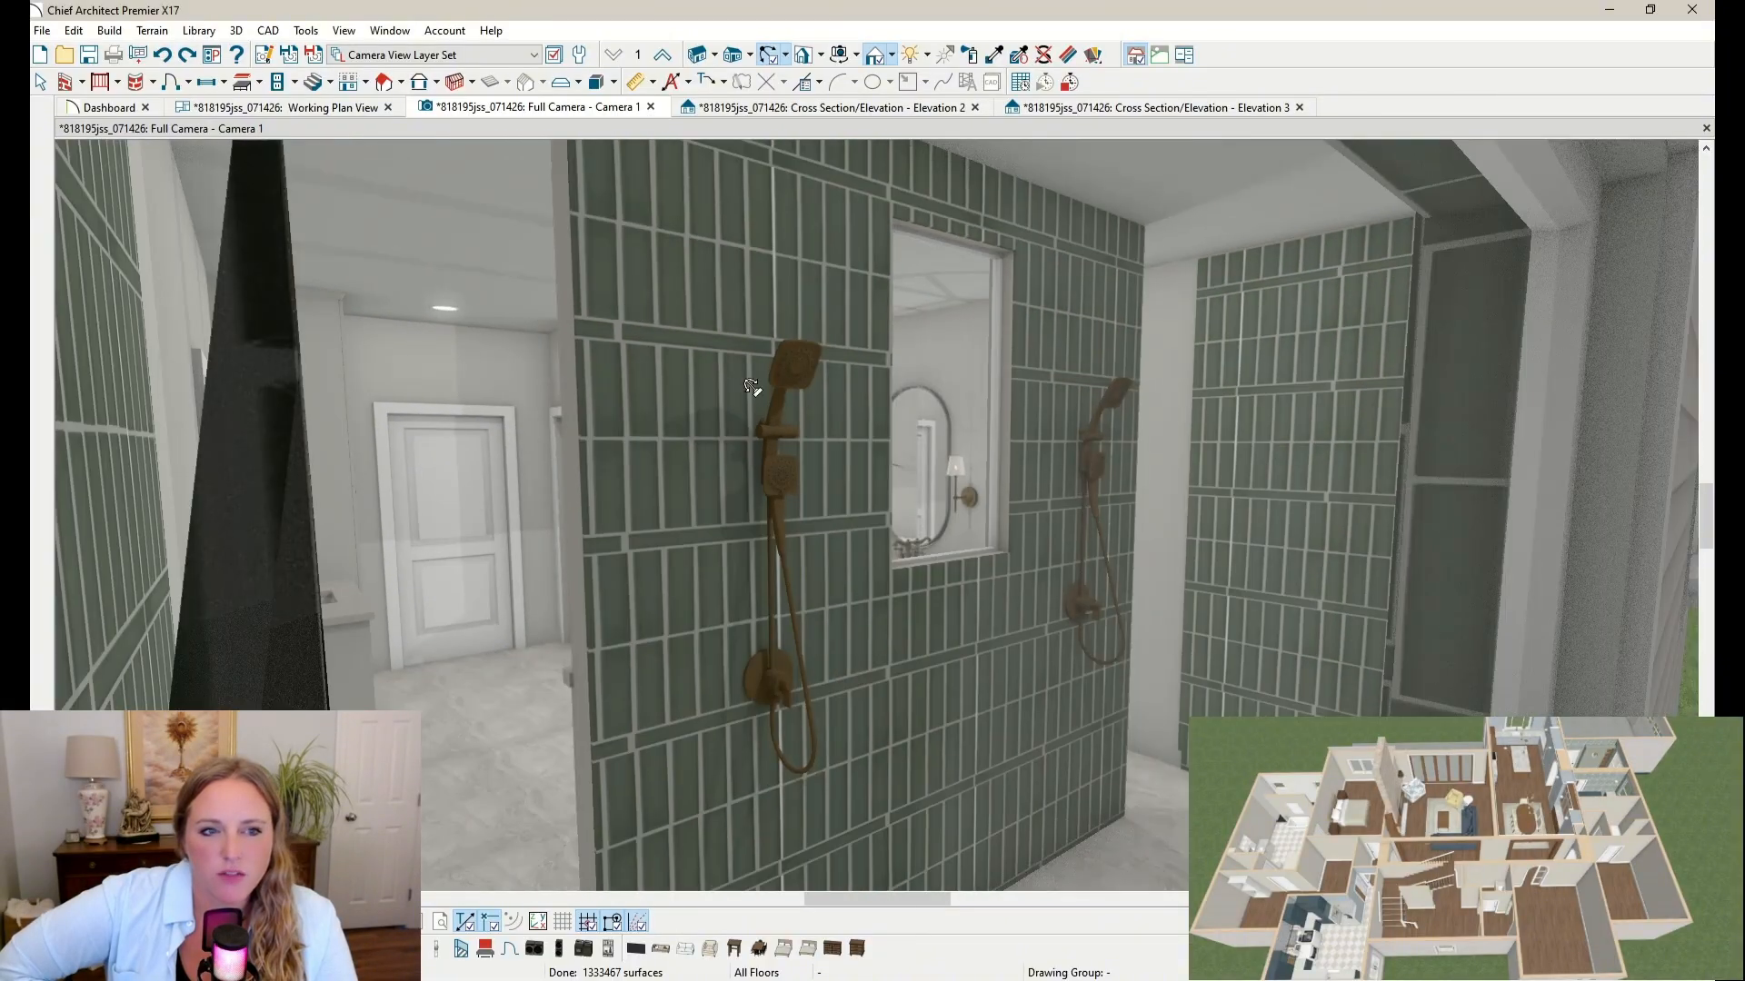
{"action": "scroll", "coordinate": [646, 445], "scroll_direction": "up", "scroll_amount": 1}
{"action": "left_click_drag", "start_coordinate": [645, 445], "coordinate": [689, 466]}
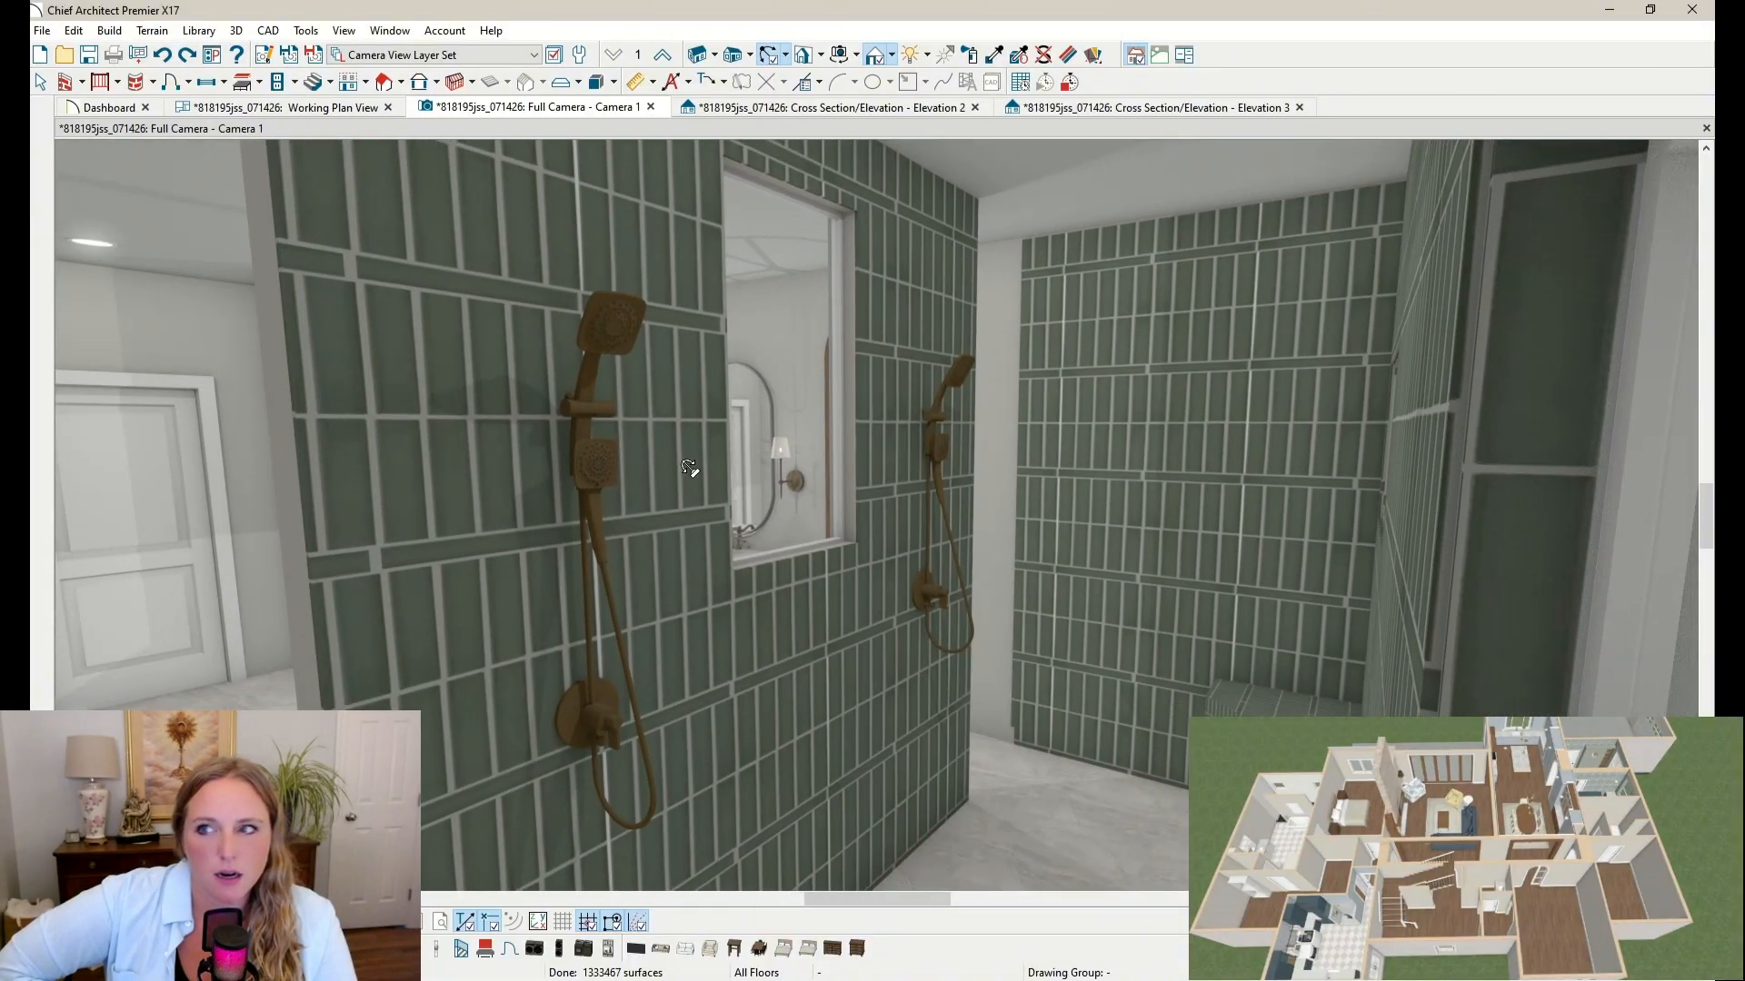
{"action": "middle_click_drag", "start_coordinate": [814, 436], "coordinate": [906, 433]}
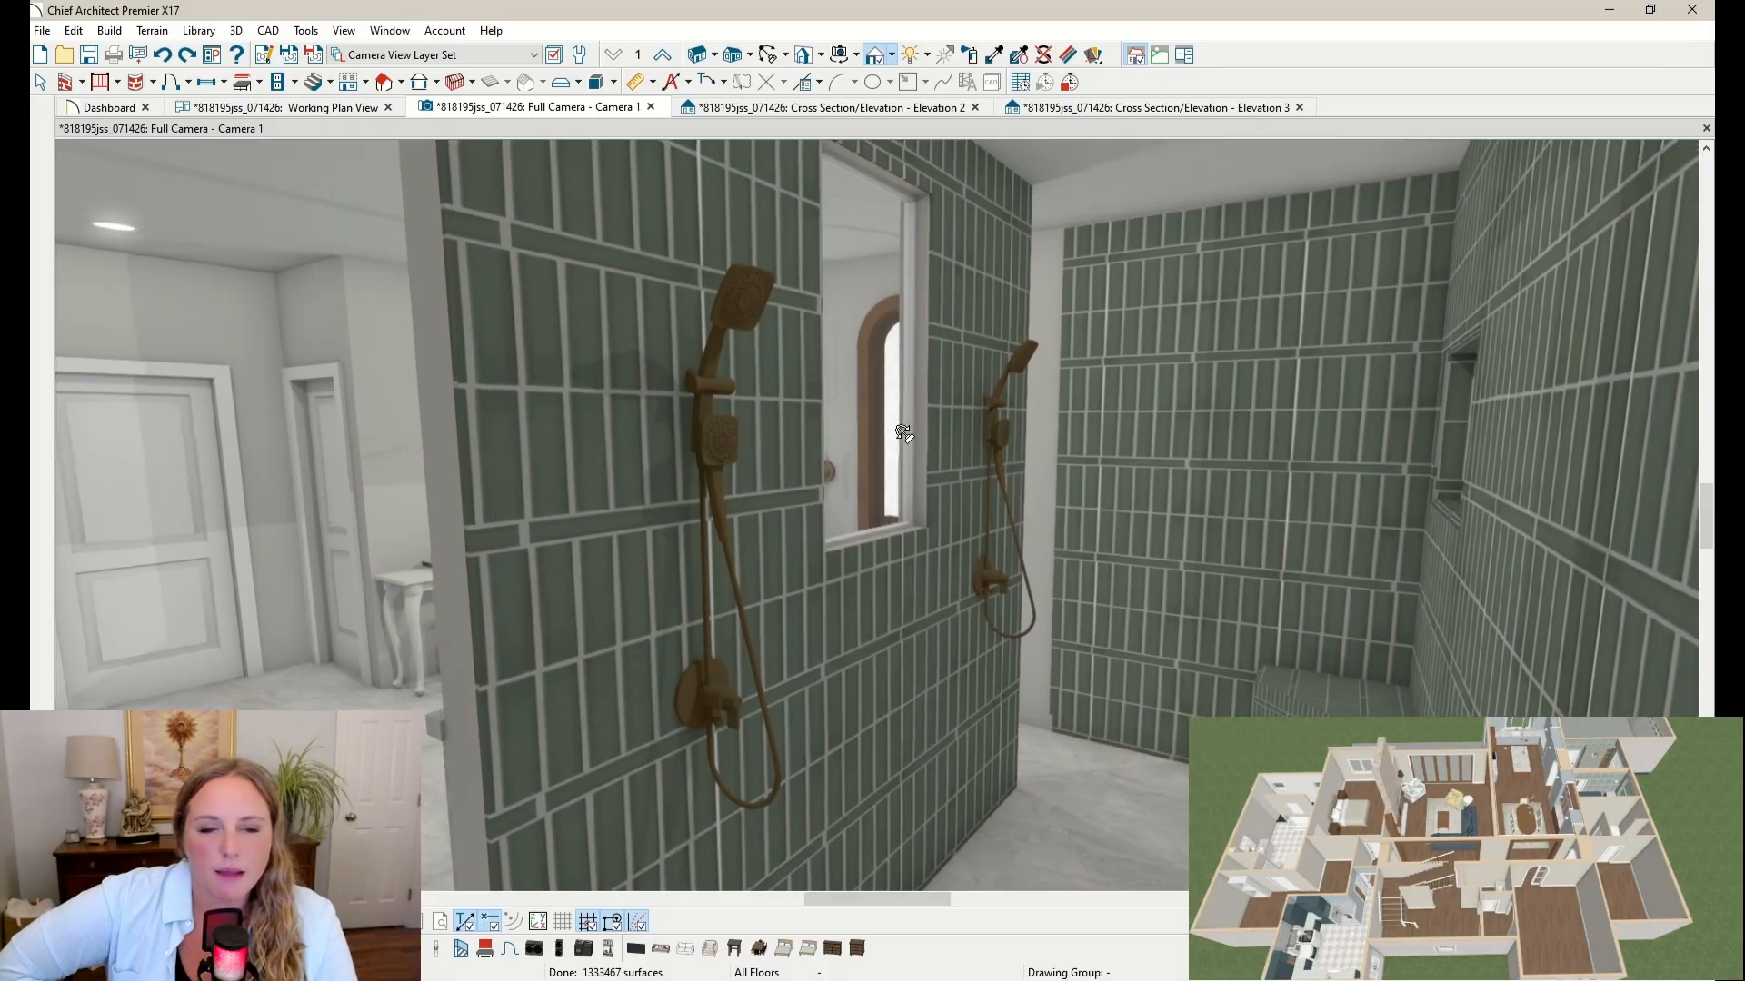
{"action": "mouse_move", "coordinate": [853, 423]}
{"action": "left_mouse_down"}
{"action": "mouse_move", "coordinate": [823, 411]}
{"action": "mouse_move", "coordinate": [878, 417]}
{"action": "left_mouse_up"}
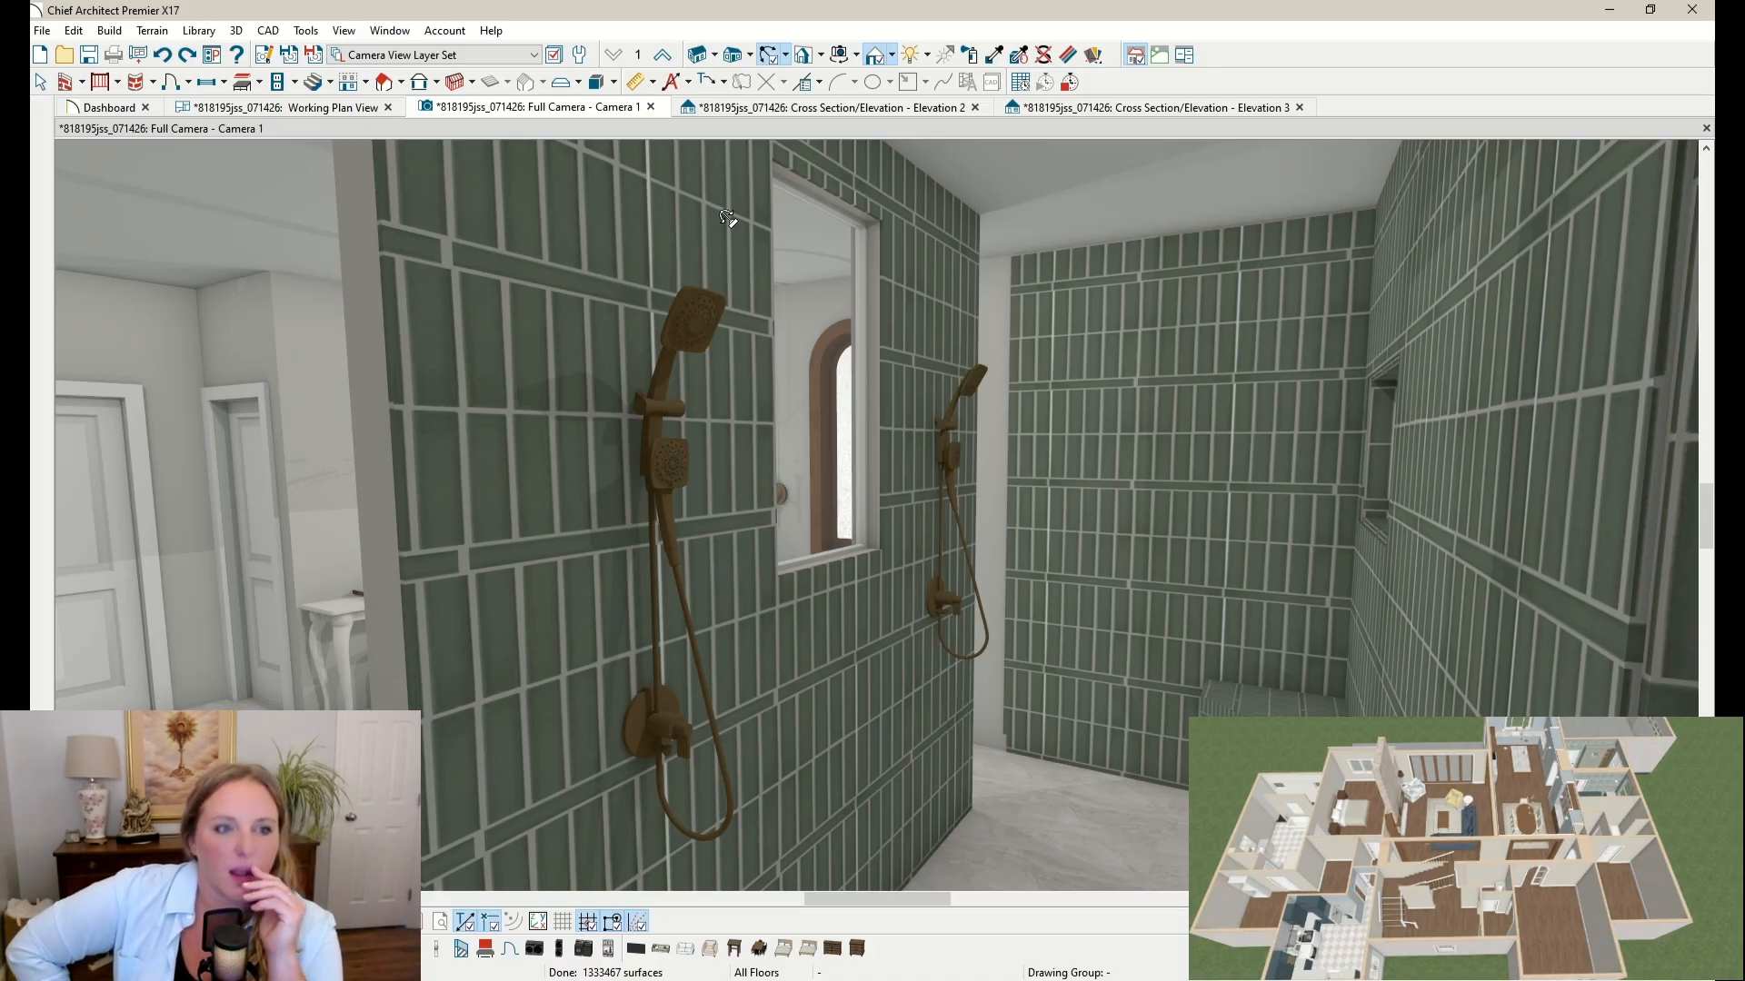
{"action": "left_click_drag", "start_coordinate": [1017, 395], "coordinate": [1054, 350]}
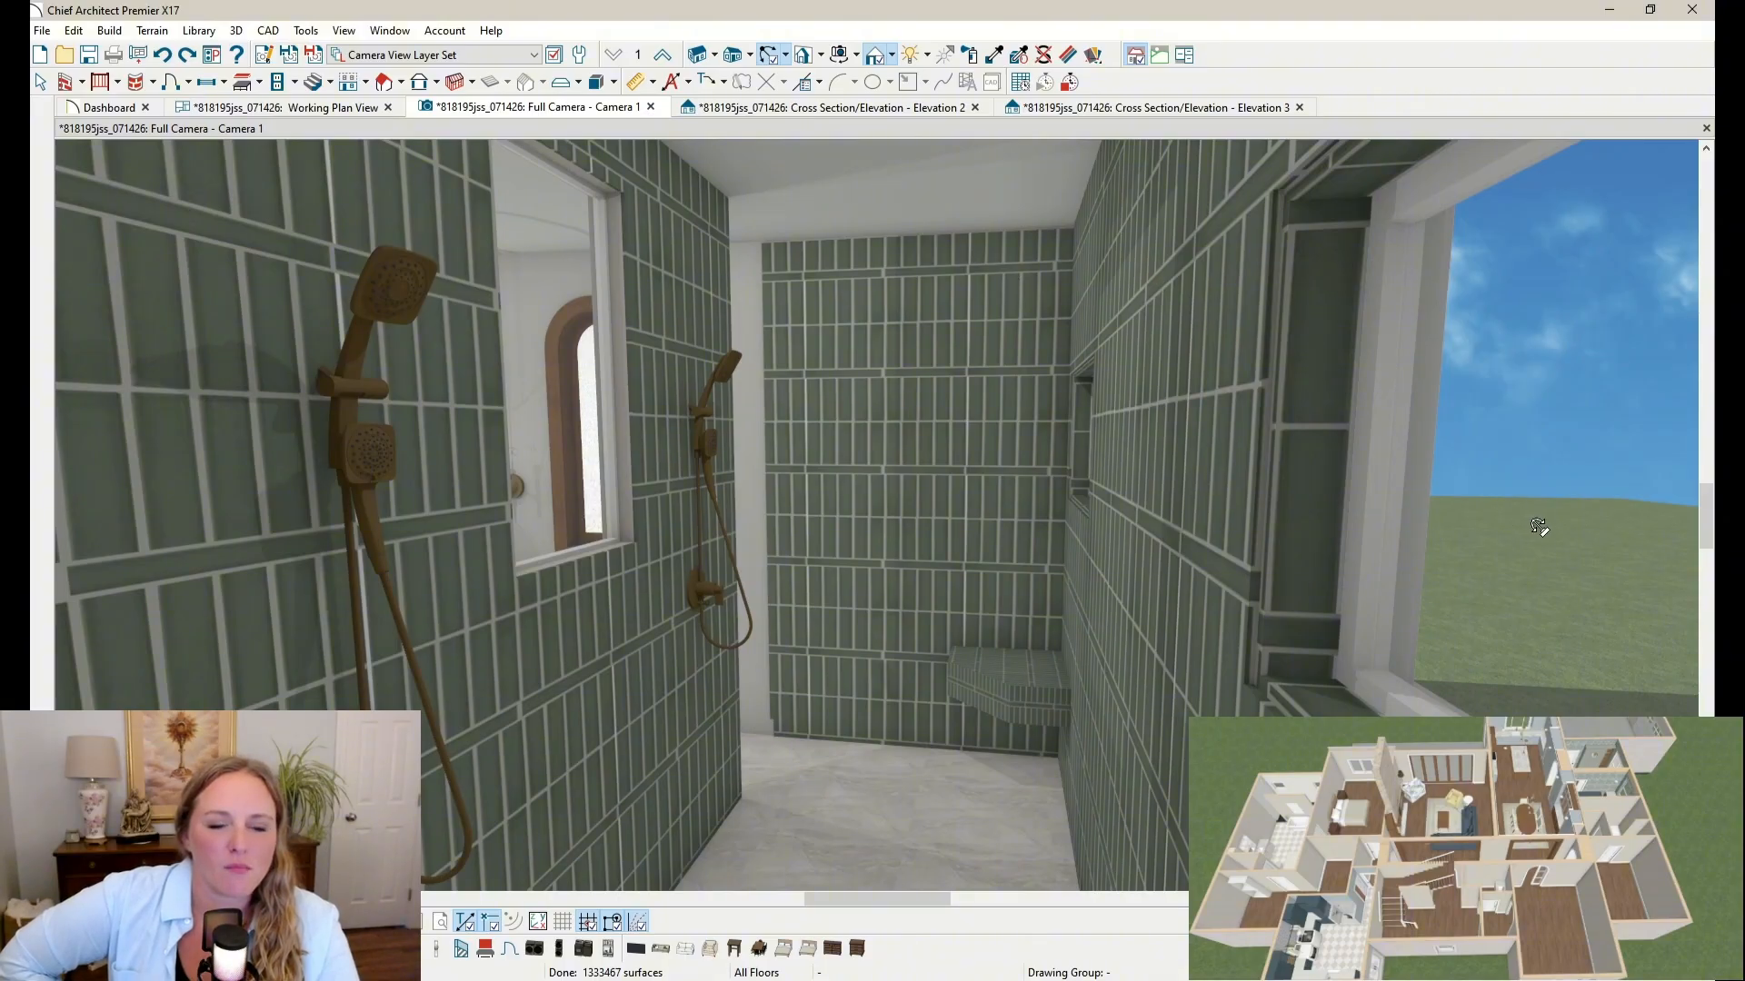
{"action": "left_click_drag", "start_coordinate": [1420, 461], "coordinate": [1236, 410]}
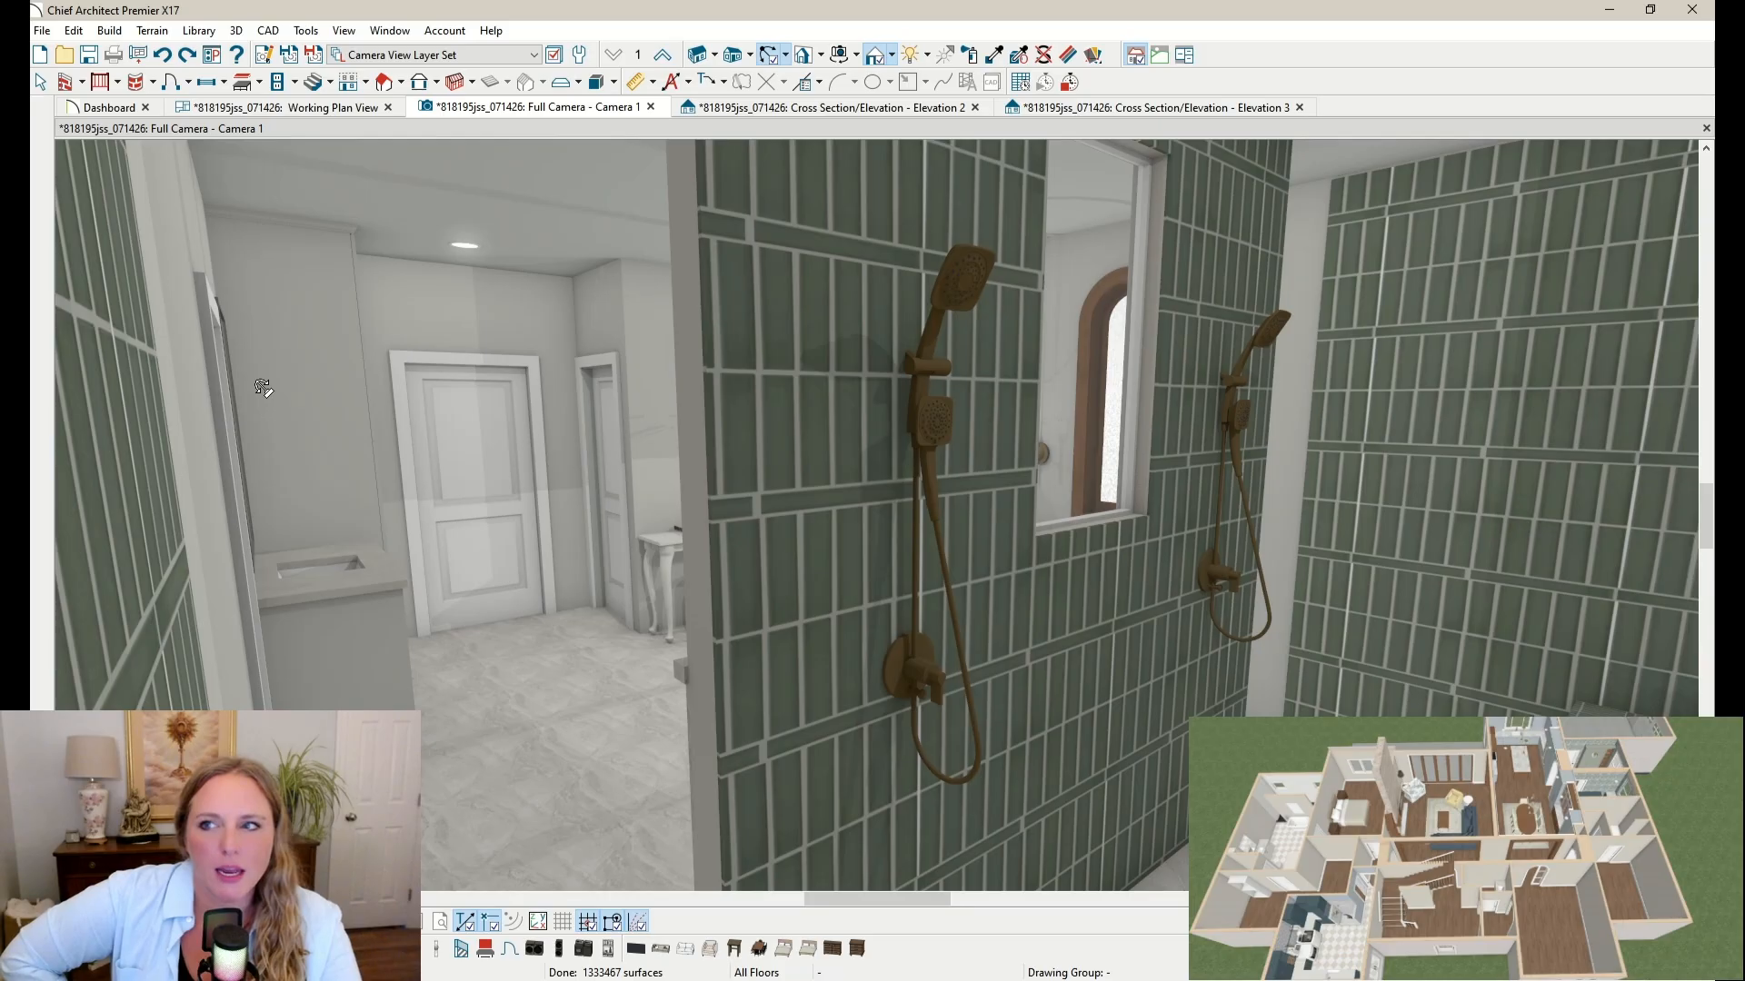
{"action": "scroll", "coordinate": [214, 361], "scroll_direction": "up", "scroll_amount": 5}
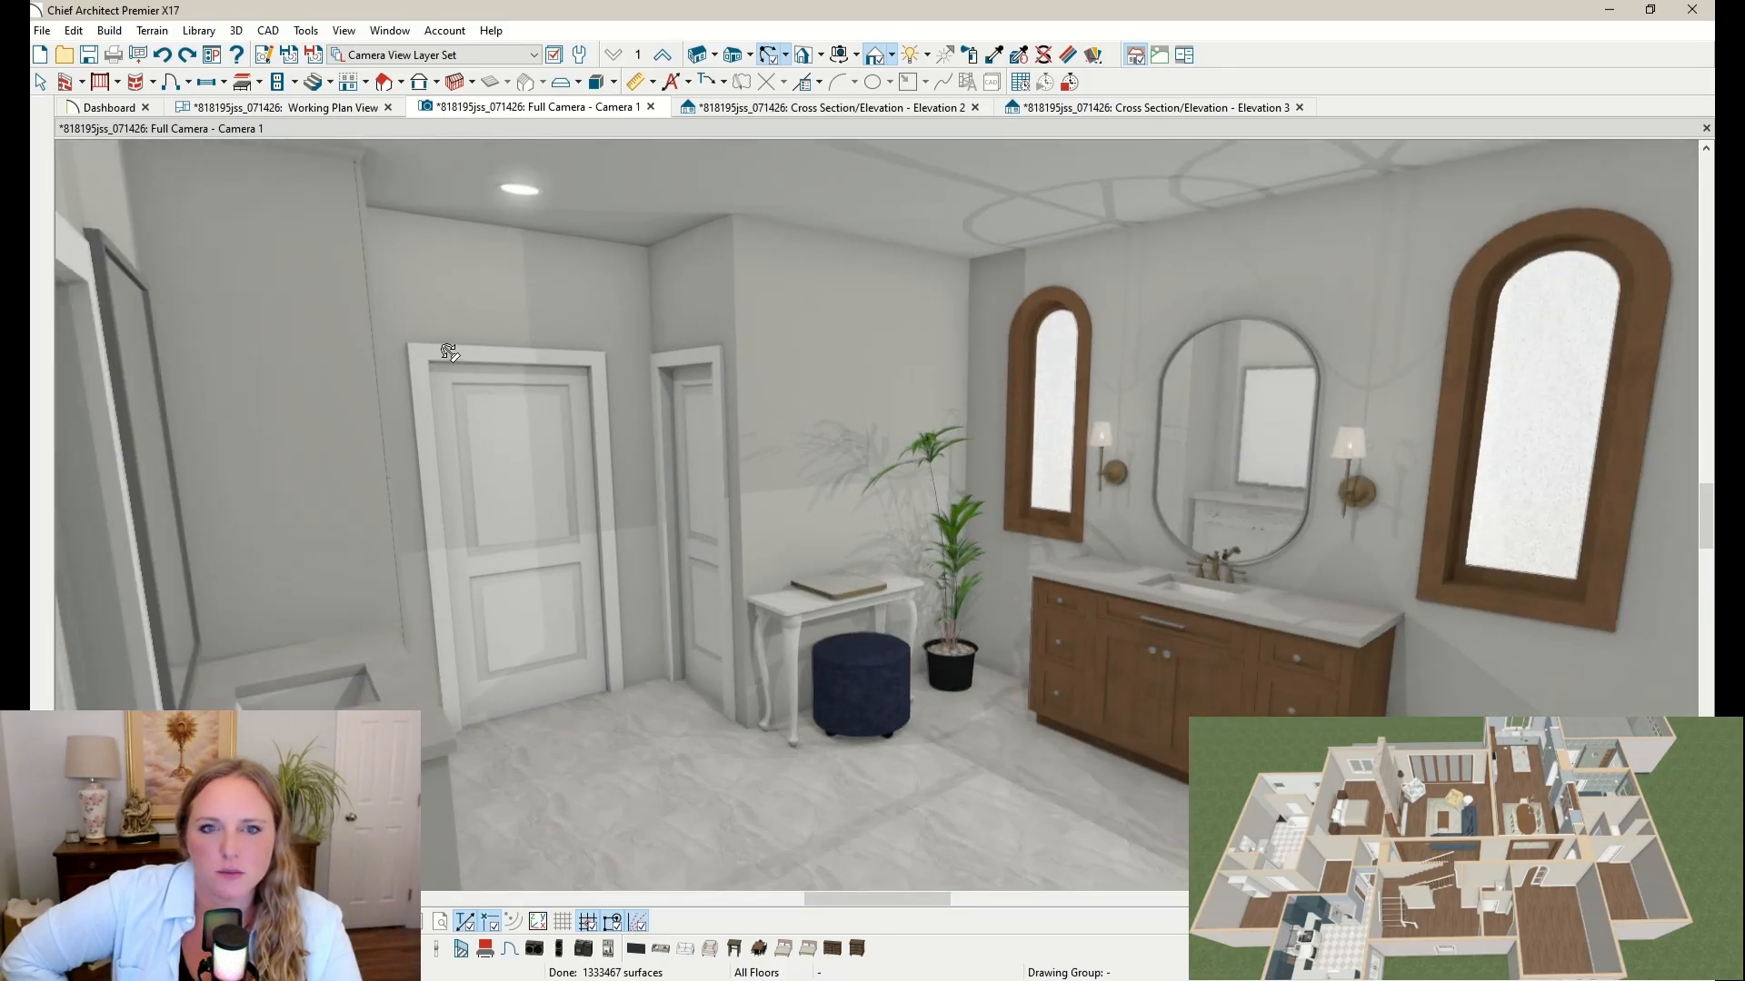
{"action": "scroll", "coordinate": [545, 349], "scroll_direction": "up", "scroll_amount": 5}
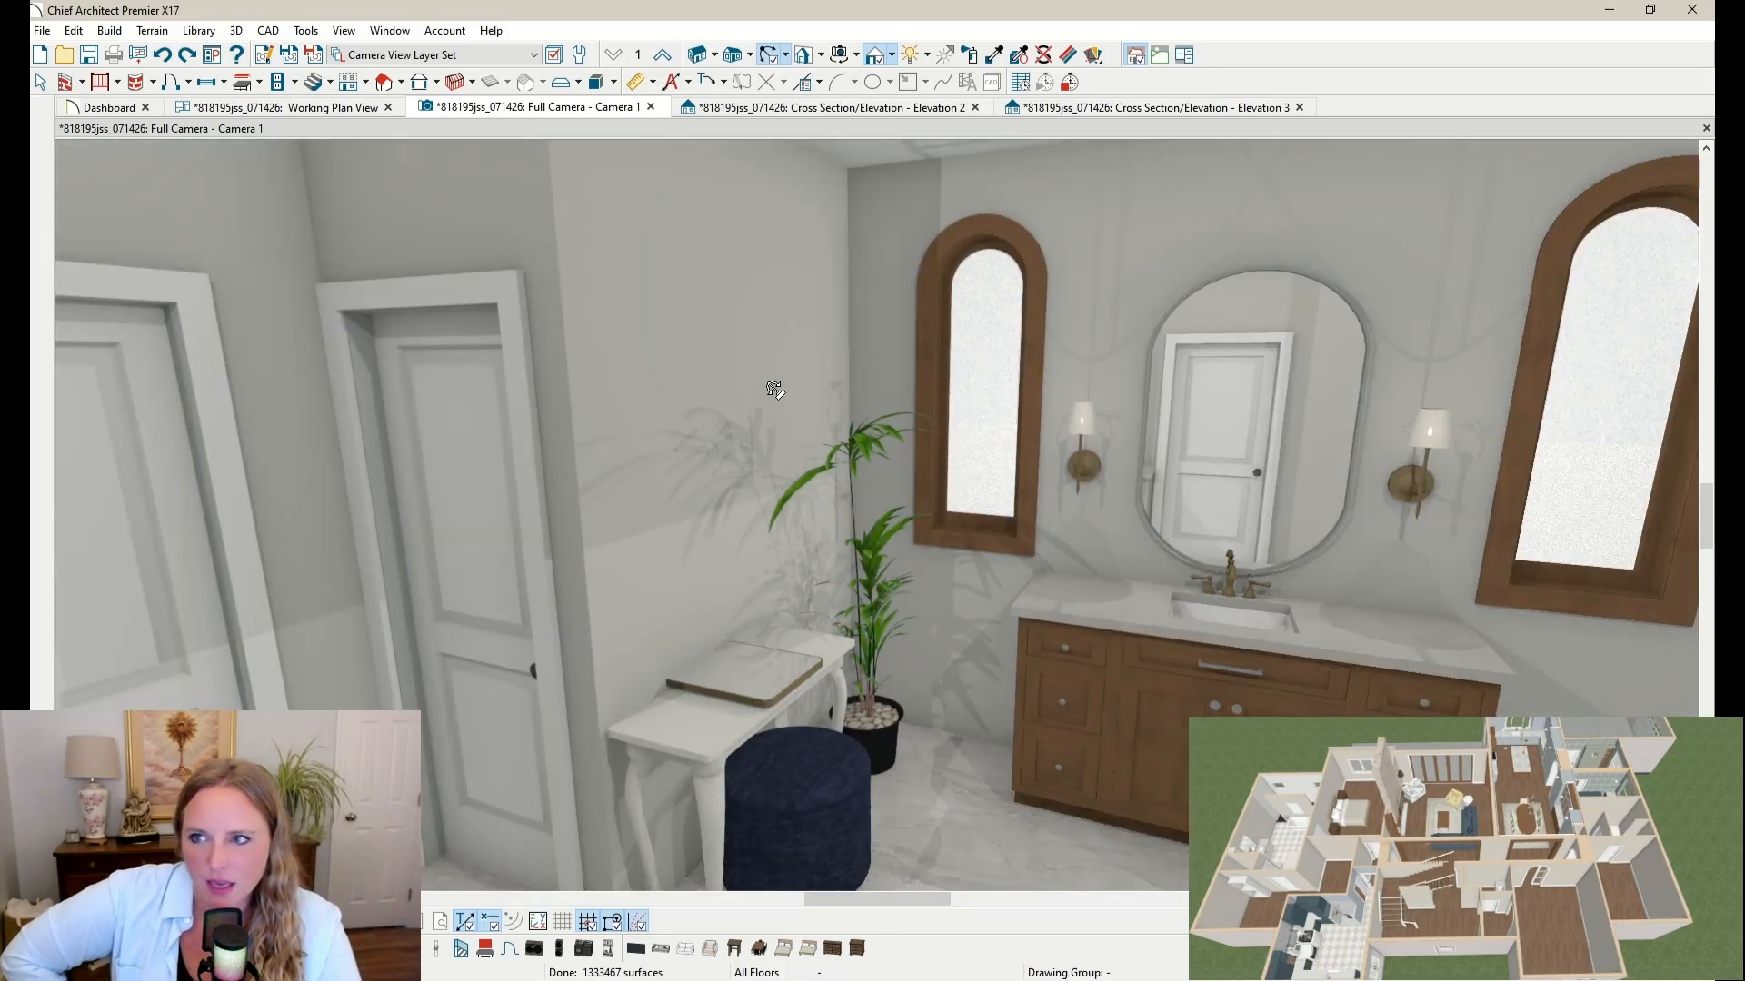
{"action": "left_click_drag", "start_coordinate": [774, 390], "coordinate": [916, 396]}
{"action": "scroll", "coordinate": [924, 374], "scroll_direction": "down", "scroll_amount": 3}
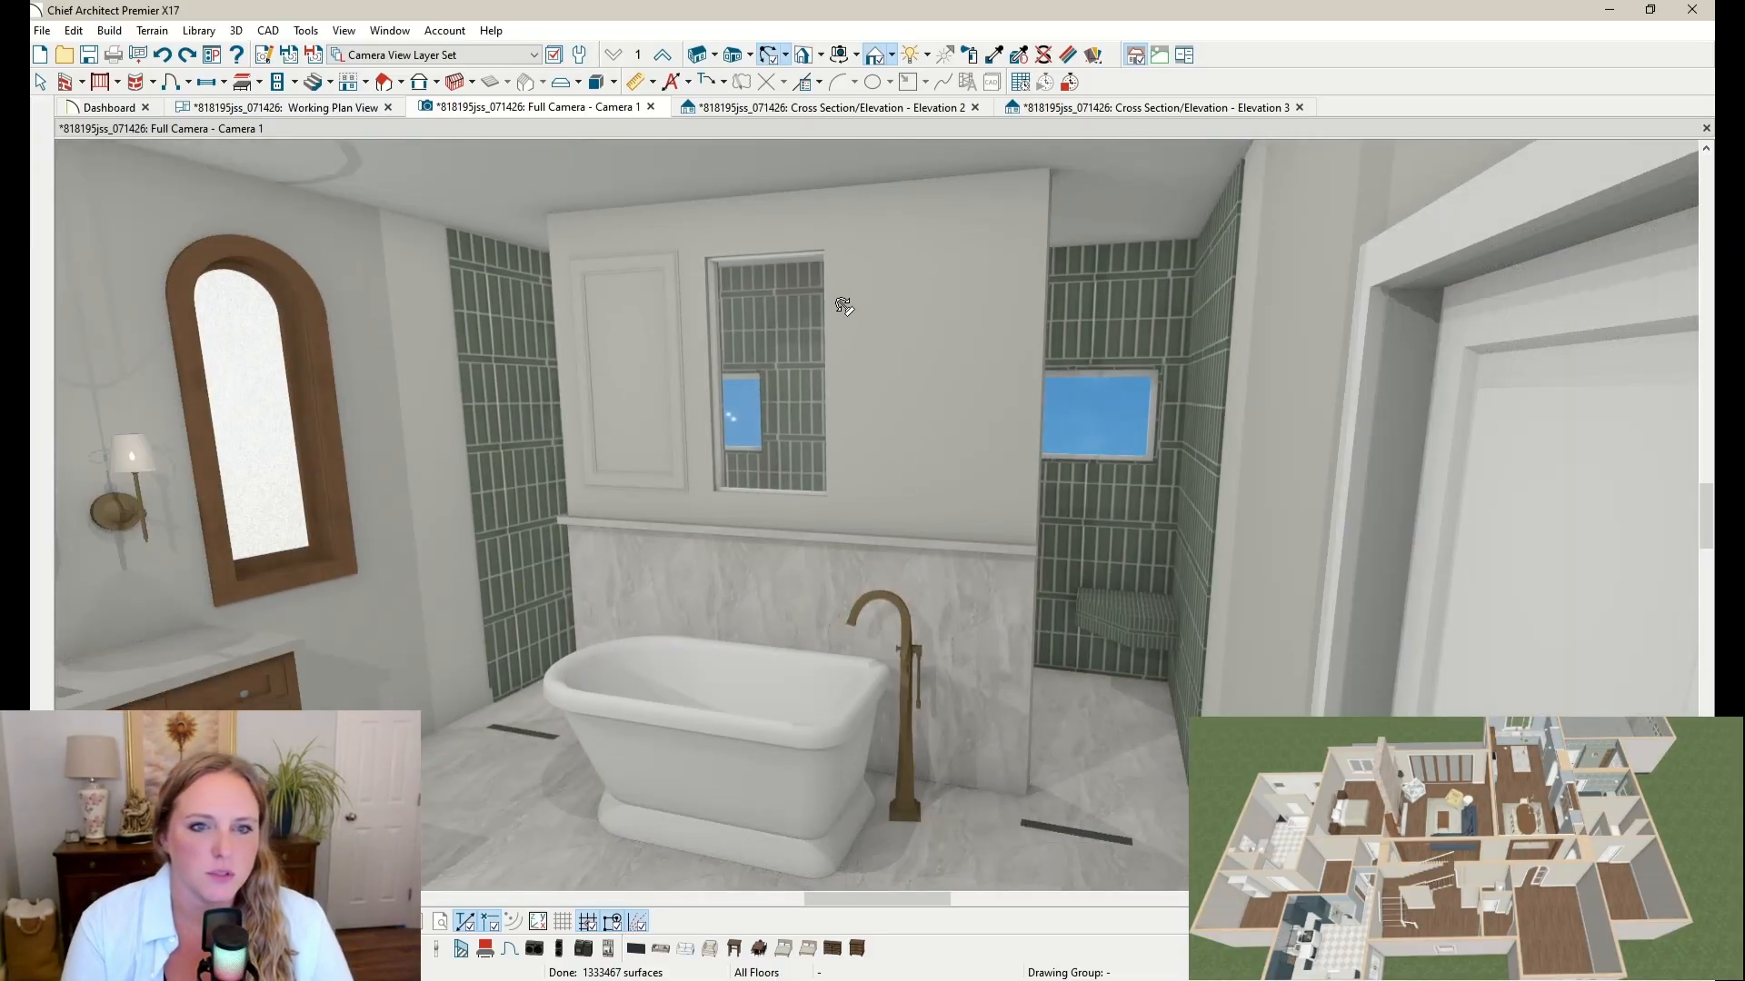
Step: Frame the tub wall in the camera view and search the library for "stone"
{"action": "middle_click_drag", "start_coordinate": [844, 307], "coordinate": [999, 342]}
{"action": "key", "text": "ctrl+alt+l"}
{"action": "key", "text": "BackSpace"}
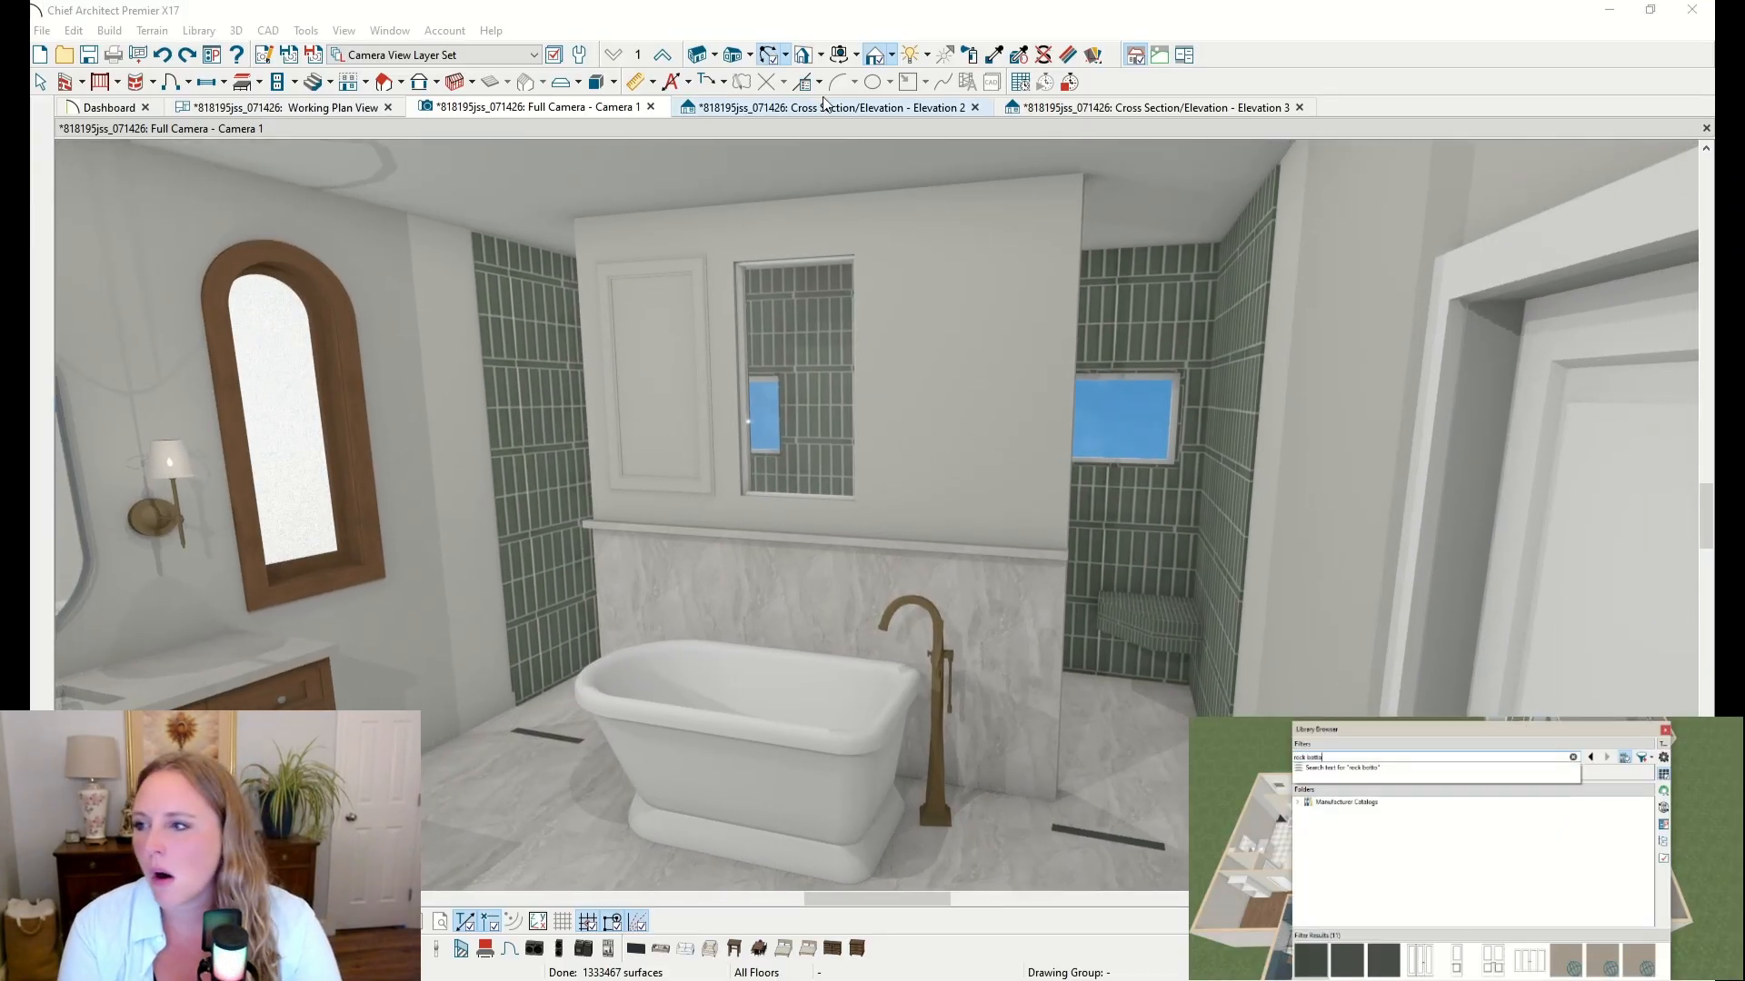
{"action": "key", "text": "BackSpace"}
{"action": "key", "text": "BackSpace"}
{"action": "key", "text": "BackSpace"}
{"action": "key", "text": "BackSpace"}
{"action": "key", "text": "BackSpace"}
{"action": "key", "text": "BackSpace"}
{"action": "key", "text": "BackSpace"}
{"action": "key", "text": "BackSpace"}
{"action": "key", "text": "BackSpace"}
{"action": "key", "text": "BackSpace"}
{"action": "type", "text": "stone"}
{"action": "key", "text": "Return"}
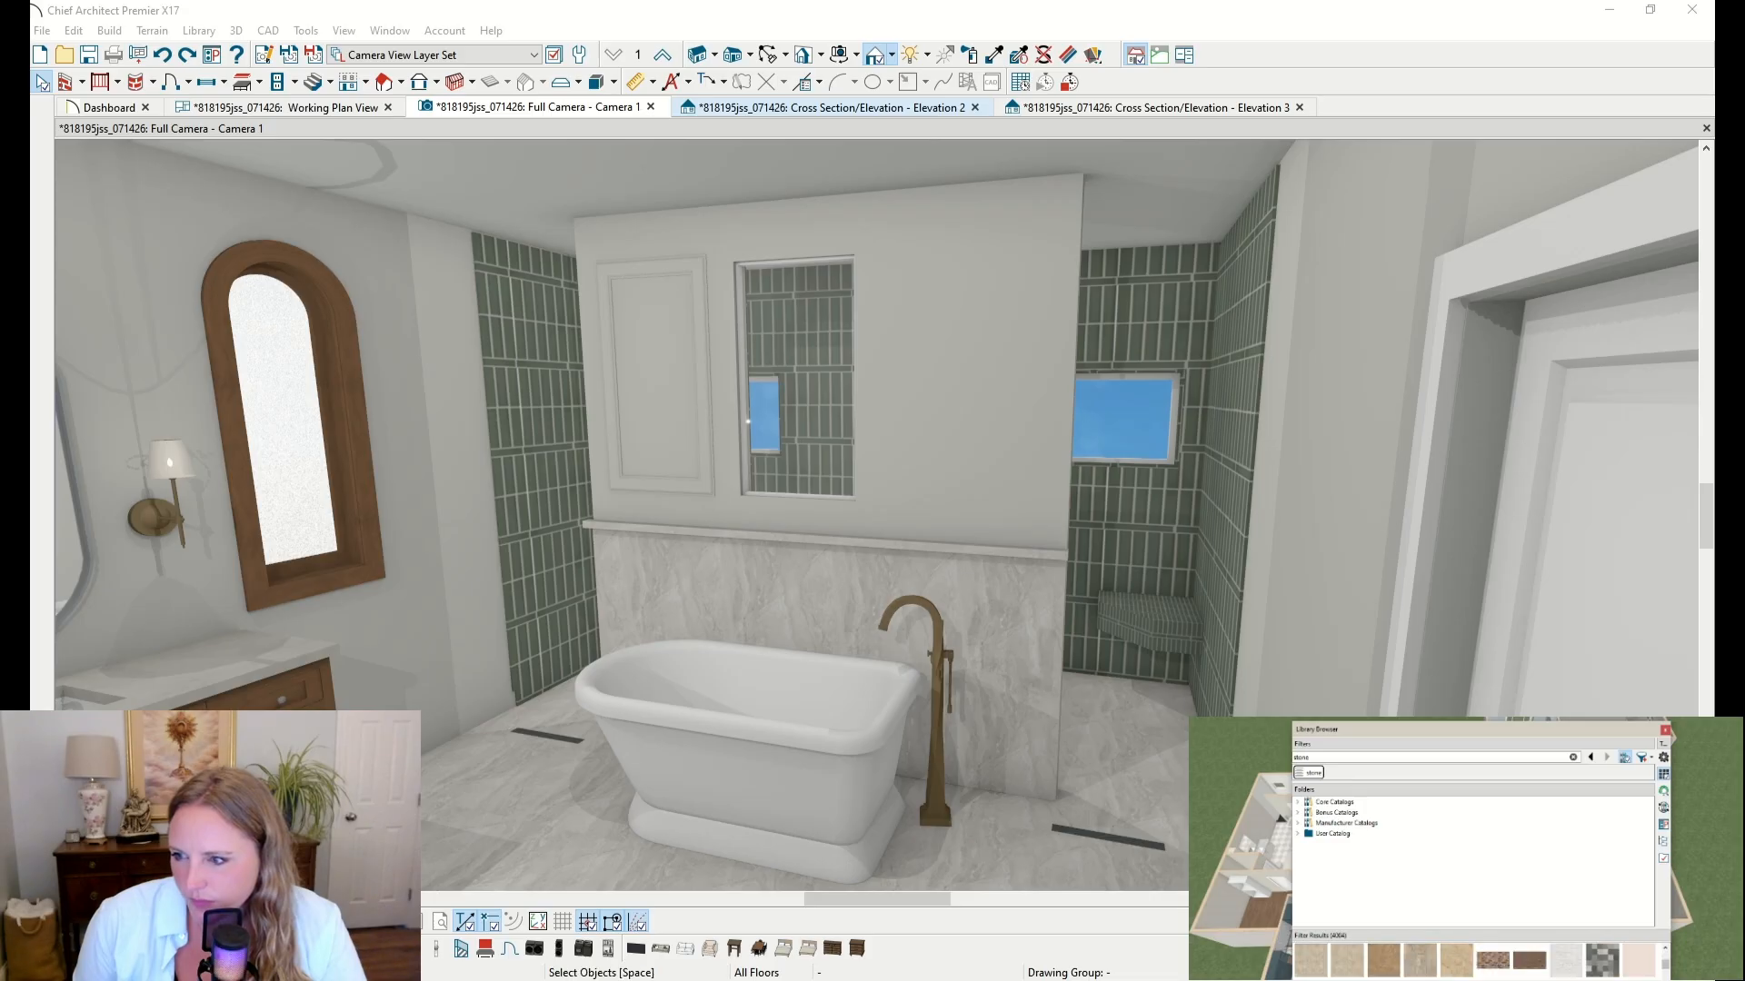
Step: Pick the white stacked stone from the search results and apply it to the wainscot behind the tub
{"action": "left_click", "coordinate": [1665, 949]}
{"action": "left_click", "coordinate": [1602, 959]}
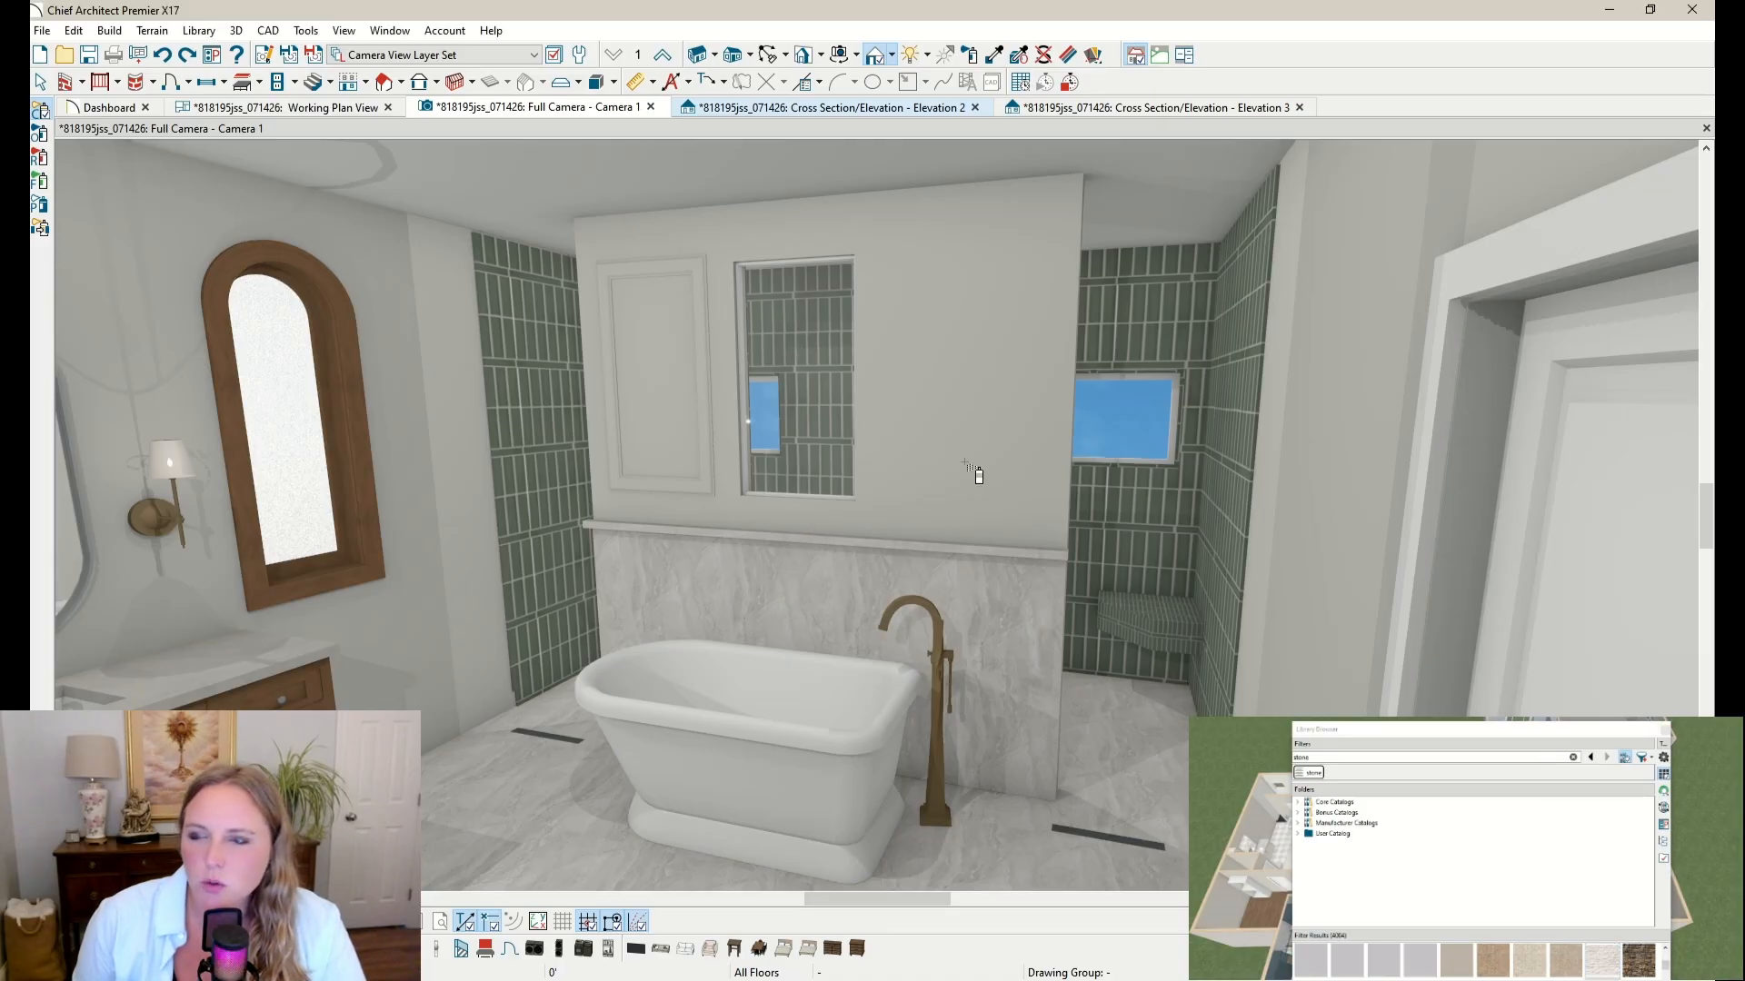
{"action": "left_click", "coordinate": [1032, 494]}
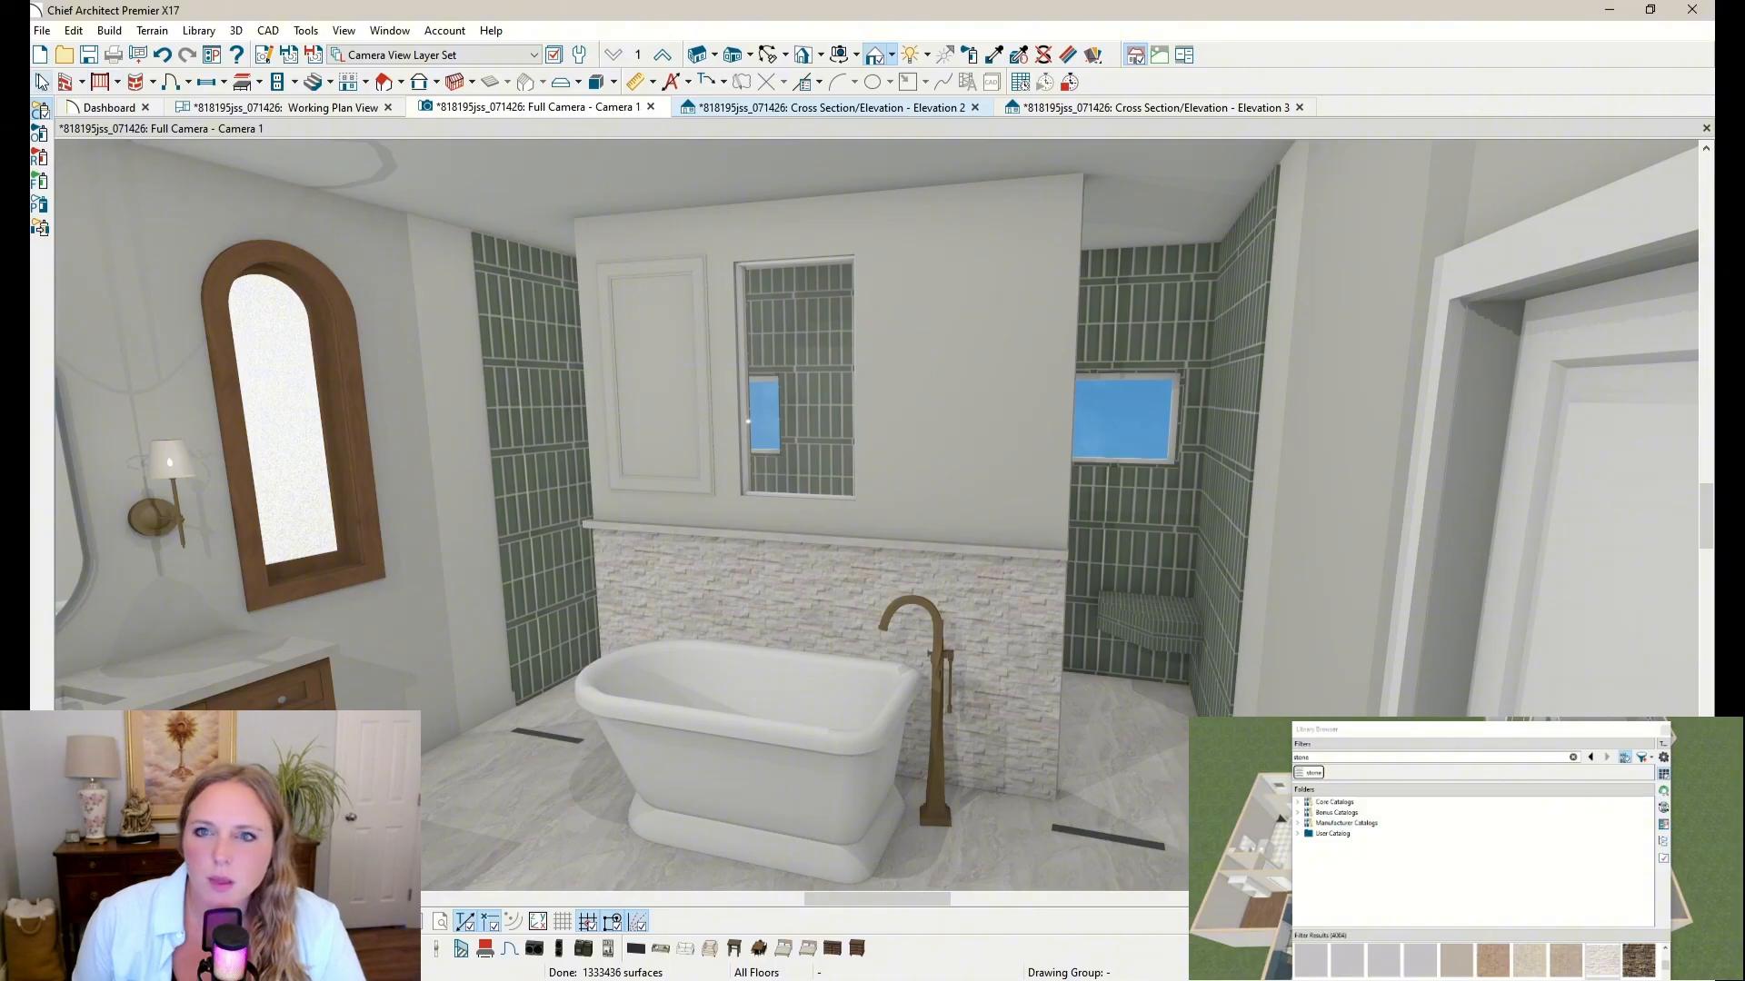
Step: Extend the white stone panel behind the tub up to the ceiling, about 9' high, and delete the ledge crossing it
{"action": "left_click", "coordinate": [41, 81]}
{"action": "left_click", "coordinate": [918, 557]}
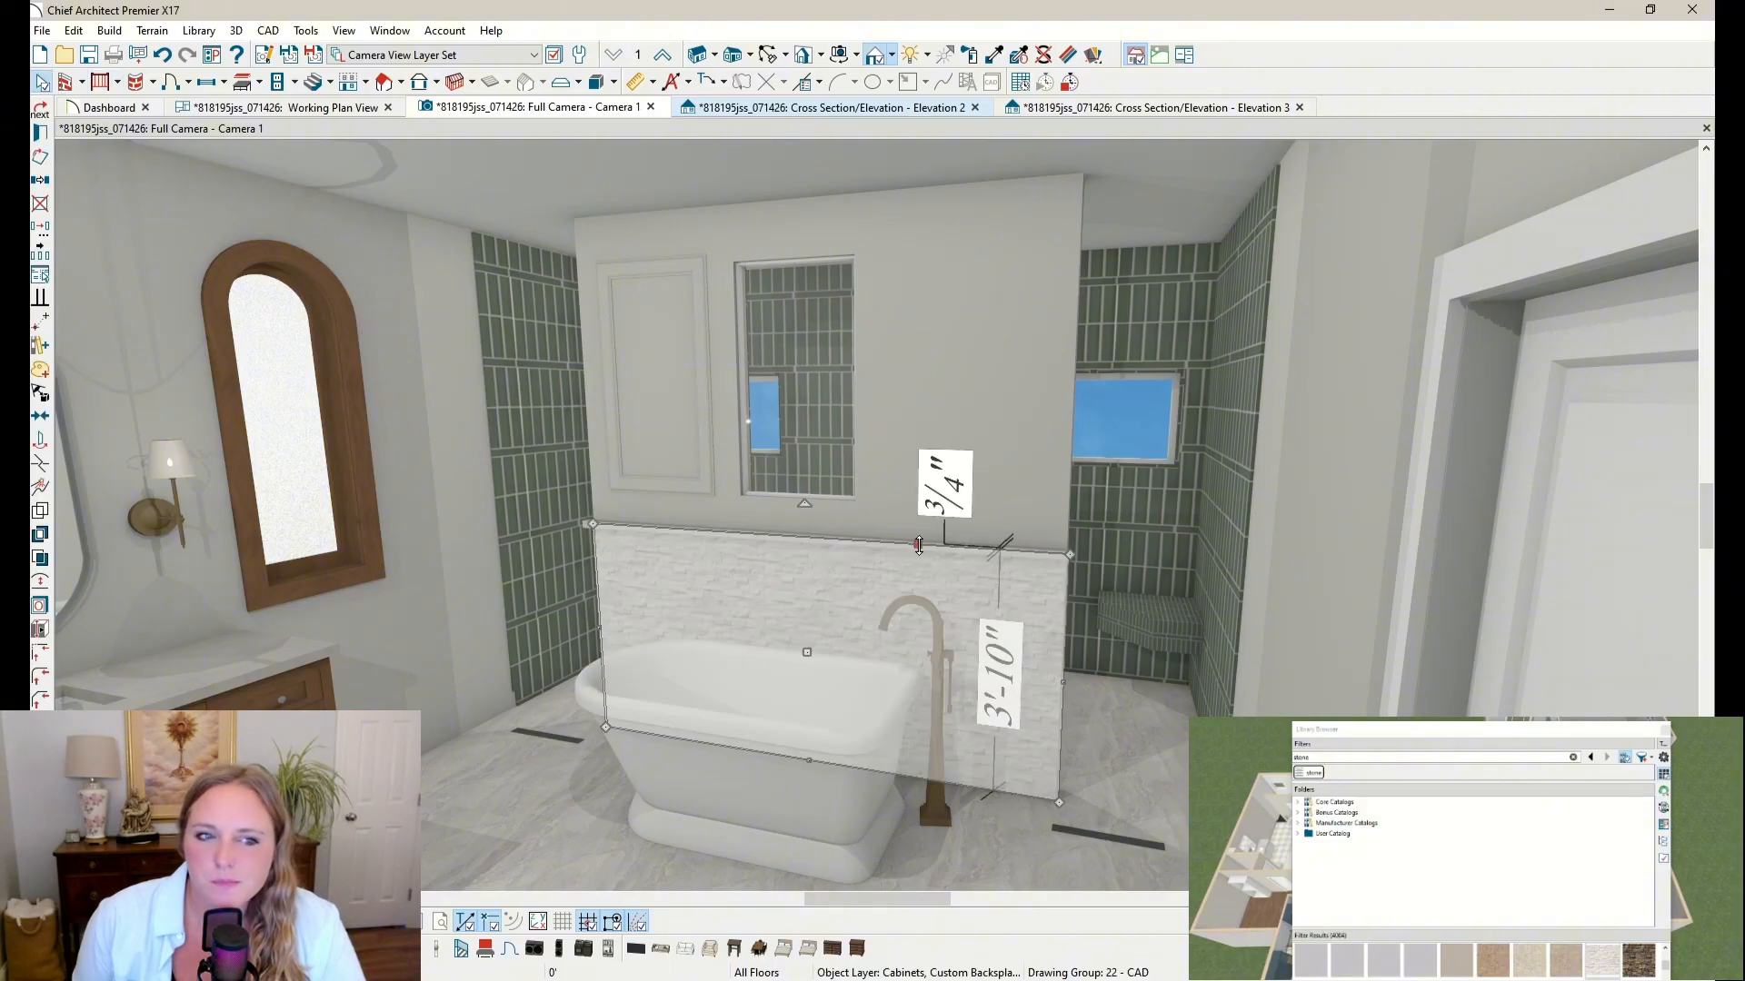
{"action": "left_click_drag", "start_coordinate": [917, 552], "coordinate": [918, 182]}
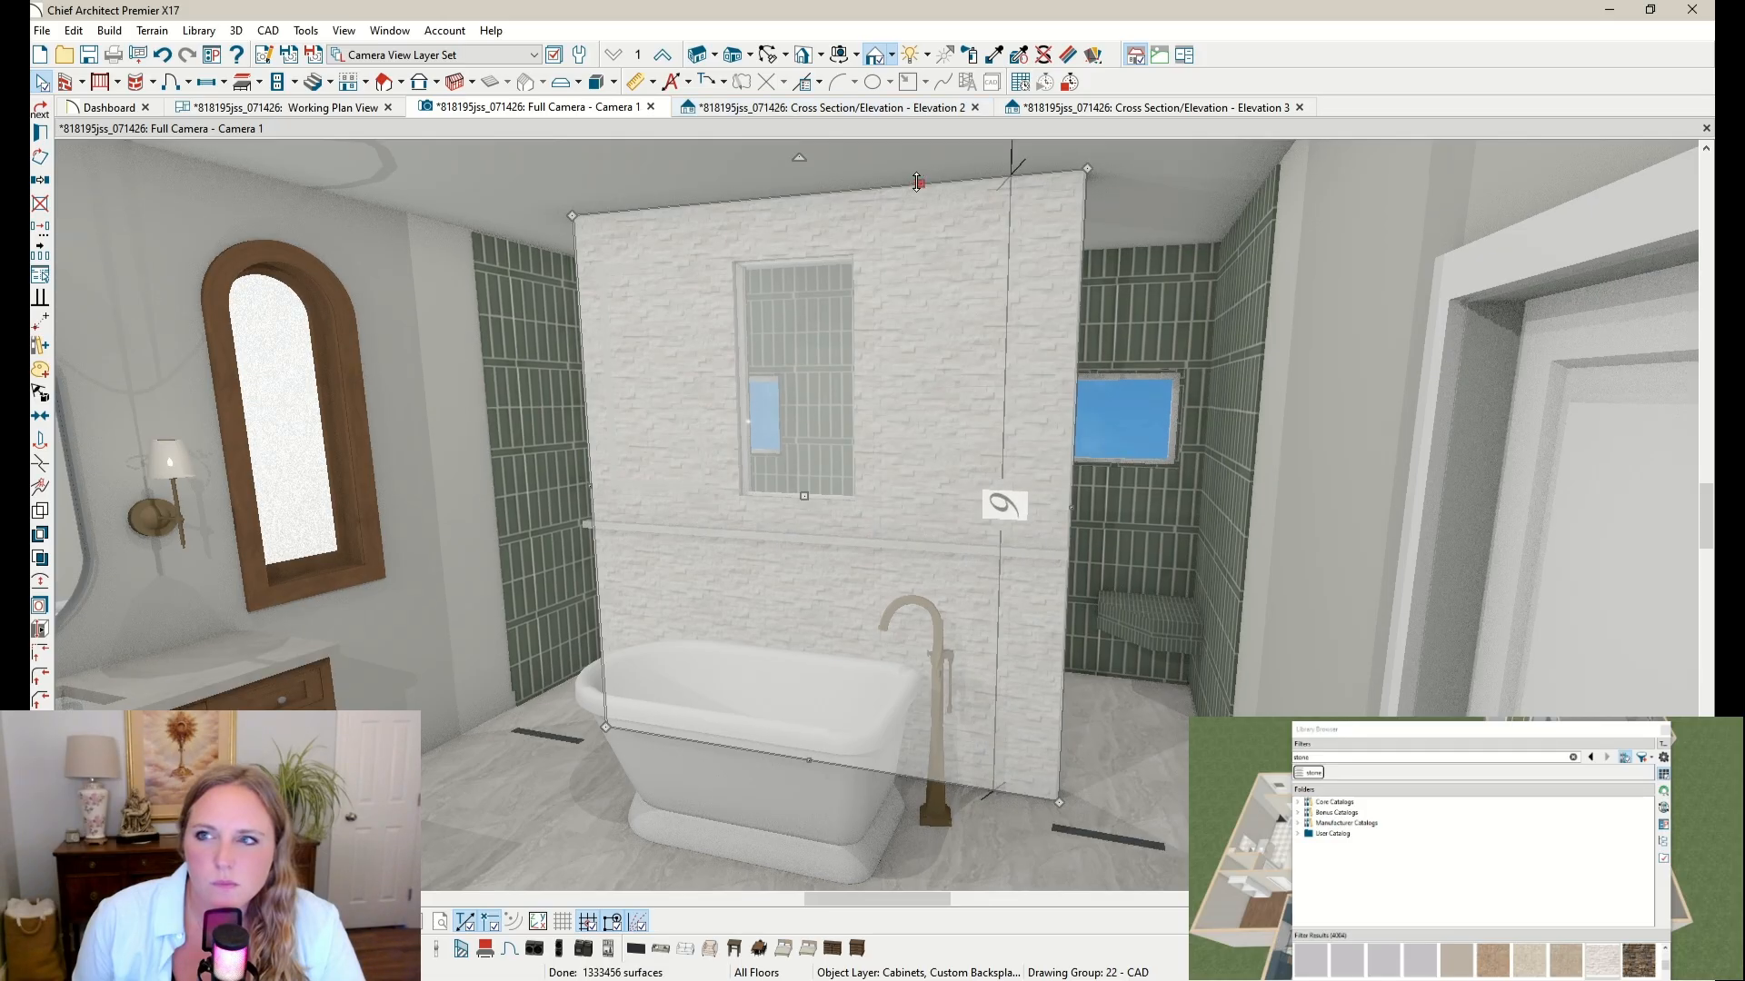
{"action": "left_click", "coordinate": [41, 84]}
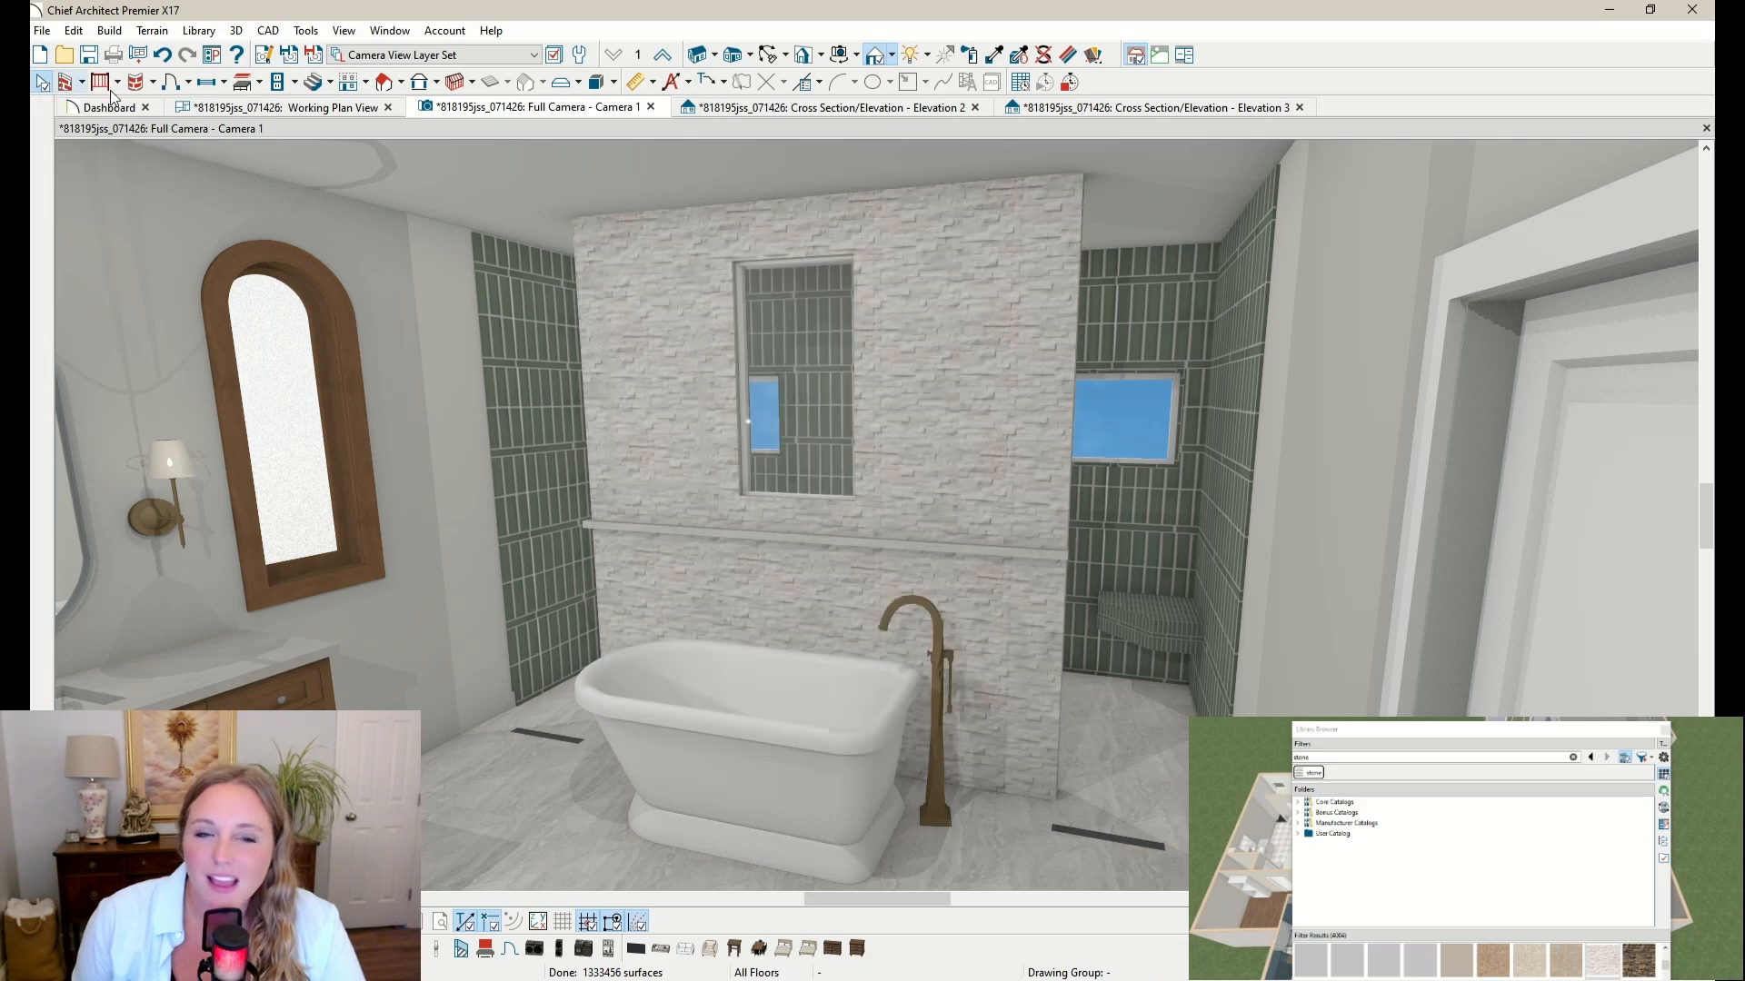
{"action": "left_click", "coordinate": [663, 531]}
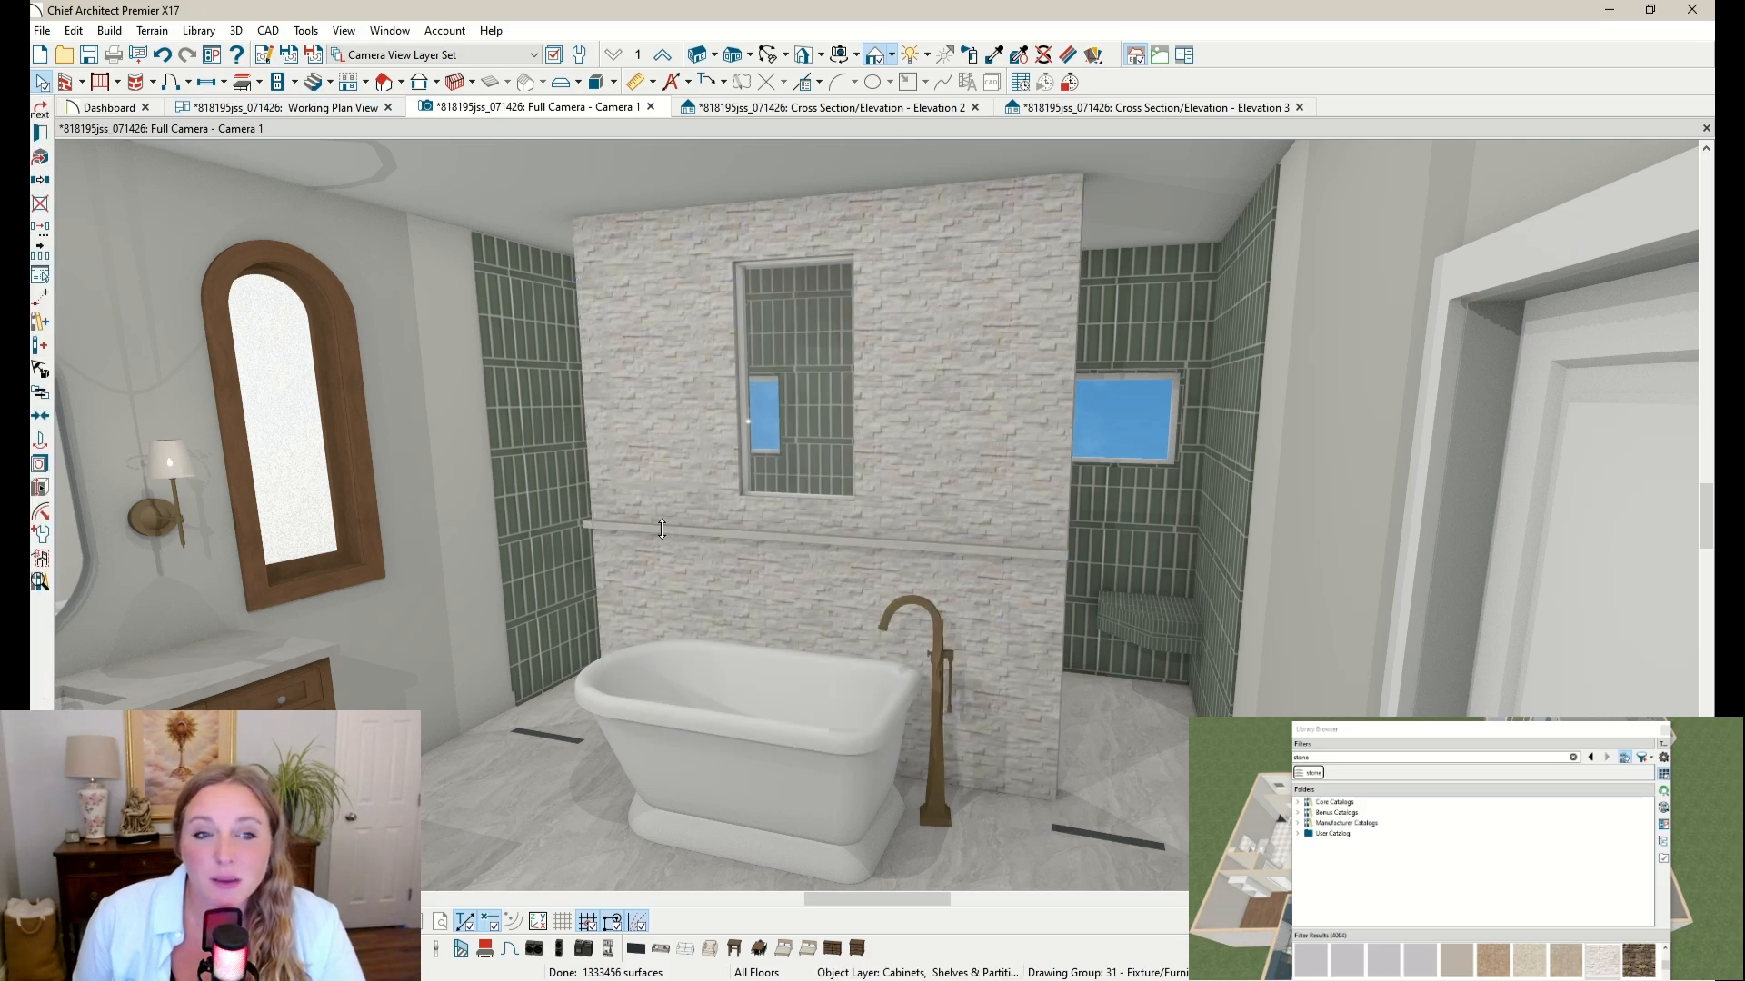
{"action": "key", "text": "Delete"}
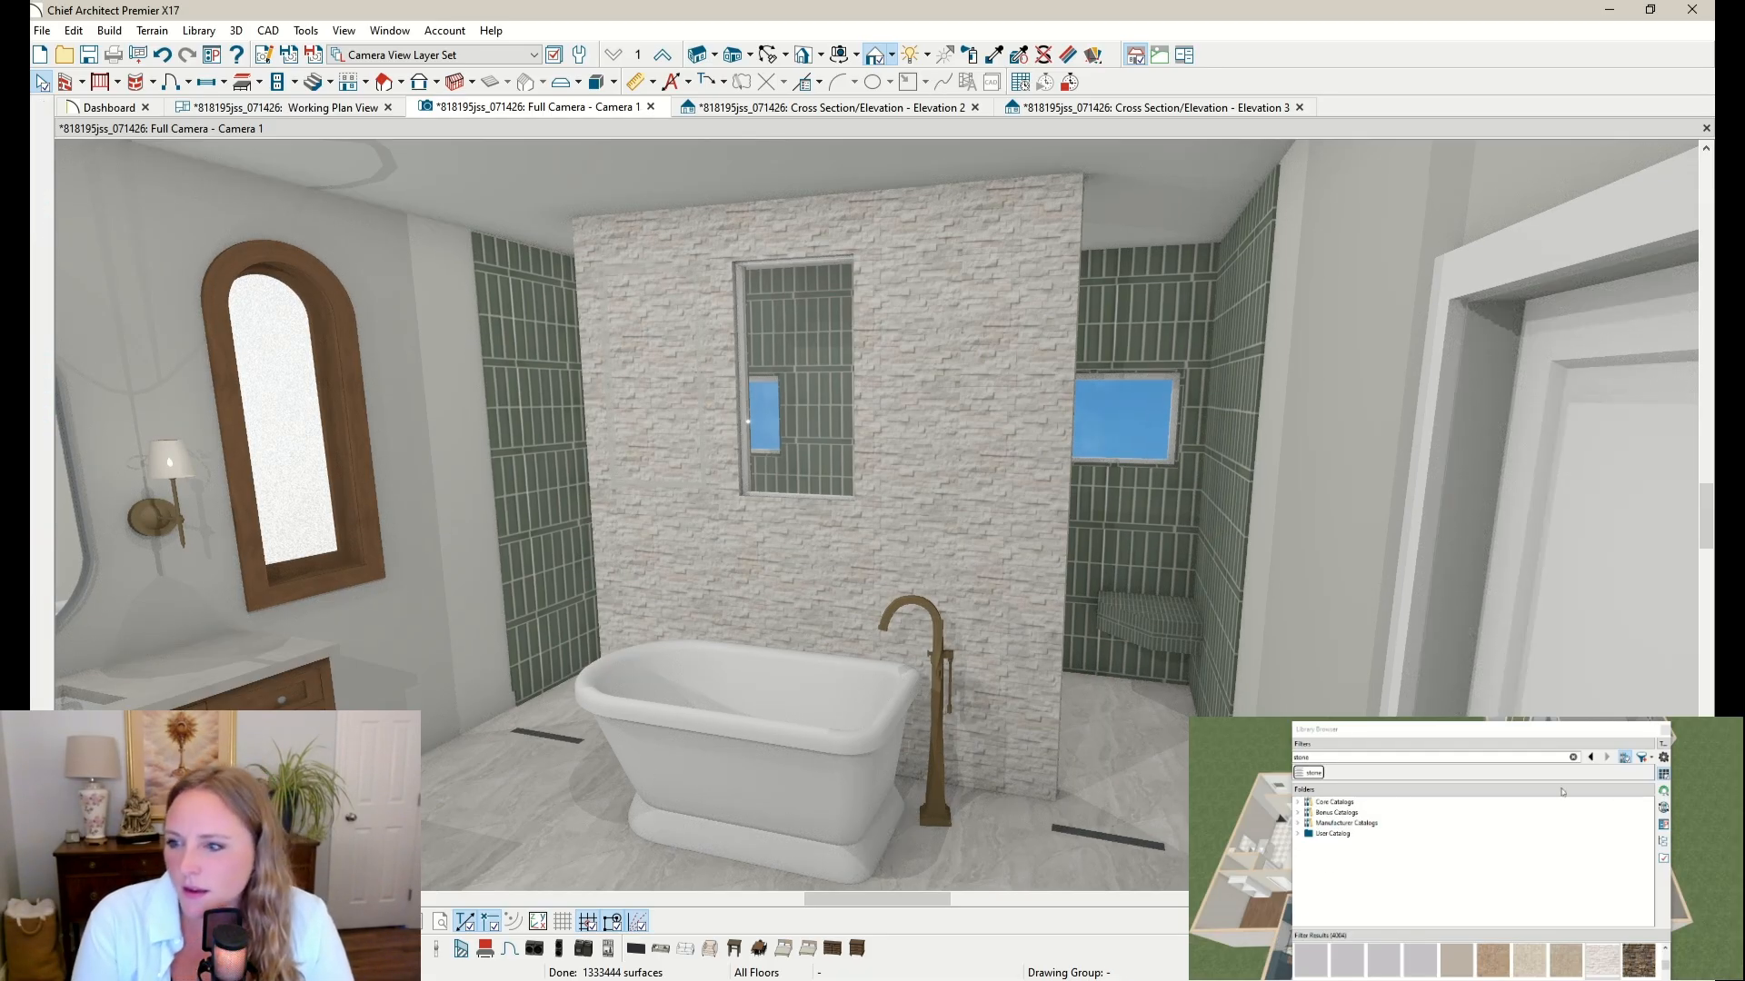
Step: Try a rough brown ledgestone from the stone results on the full-height panel behind the tub
{"action": "left_click_drag", "start_coordinate": [1664, 964], "coordinate": [1665, 966]}
{"action": "left_click", "coordinate": [1483, 960]}
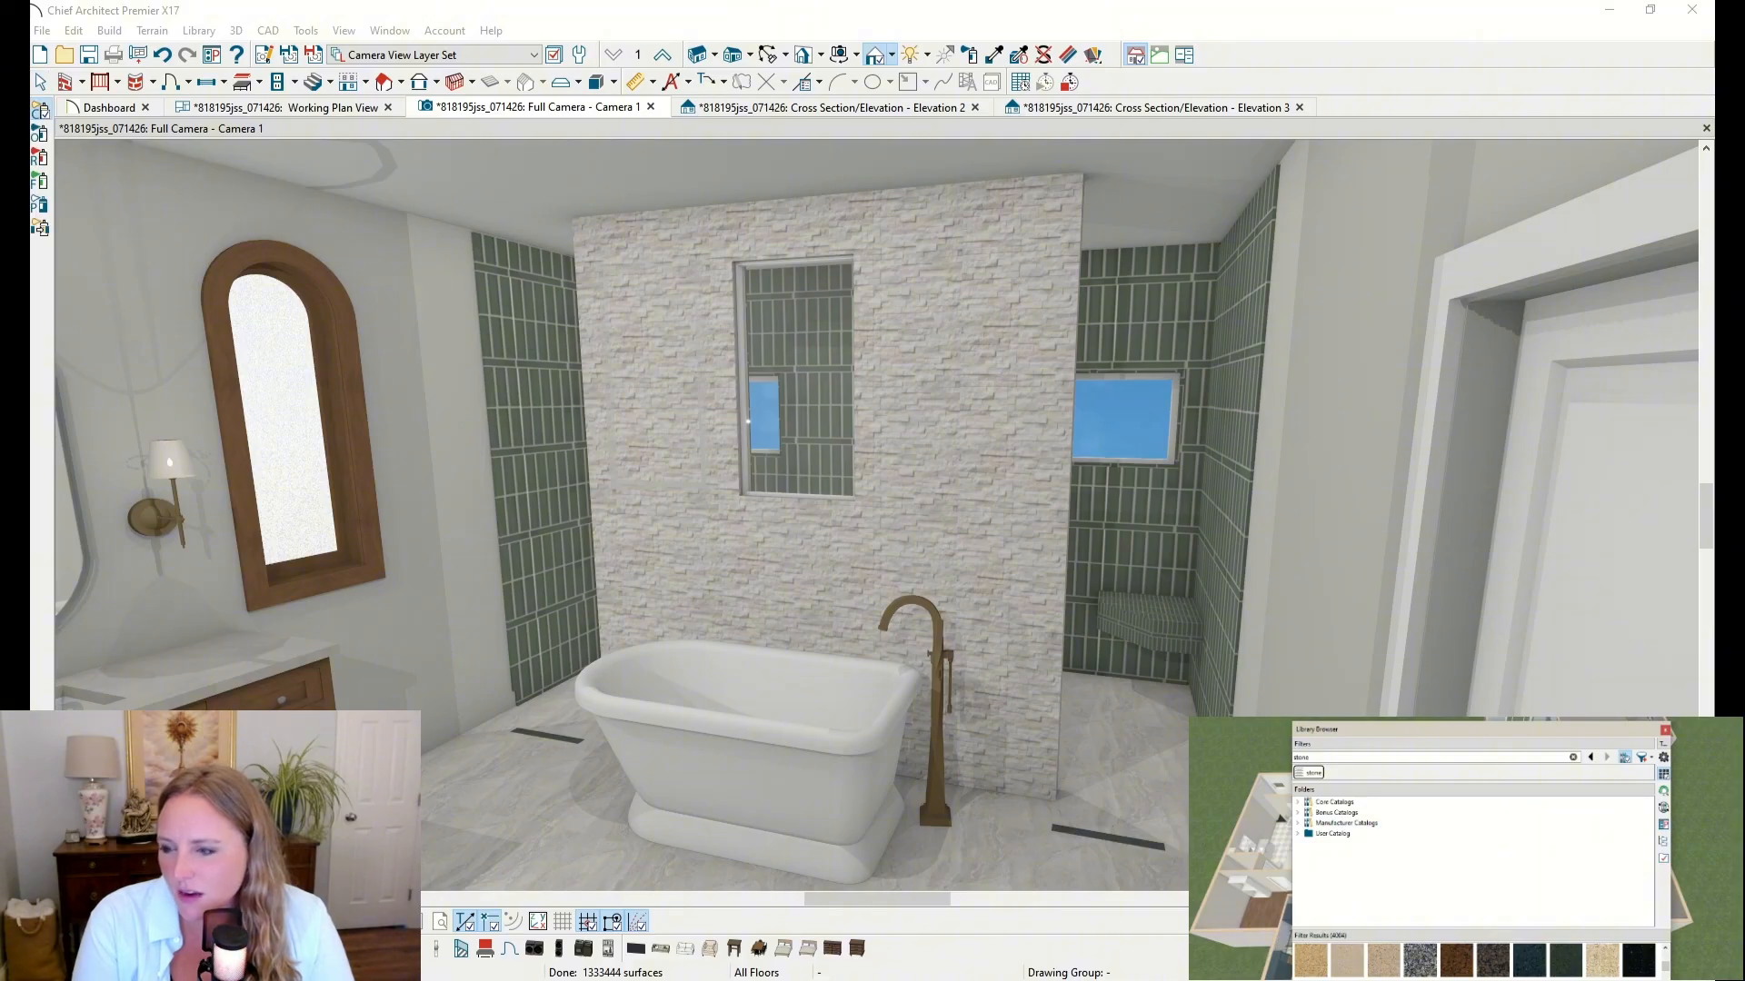
{"action": "left_click", "coordinate": [1024, 200]}
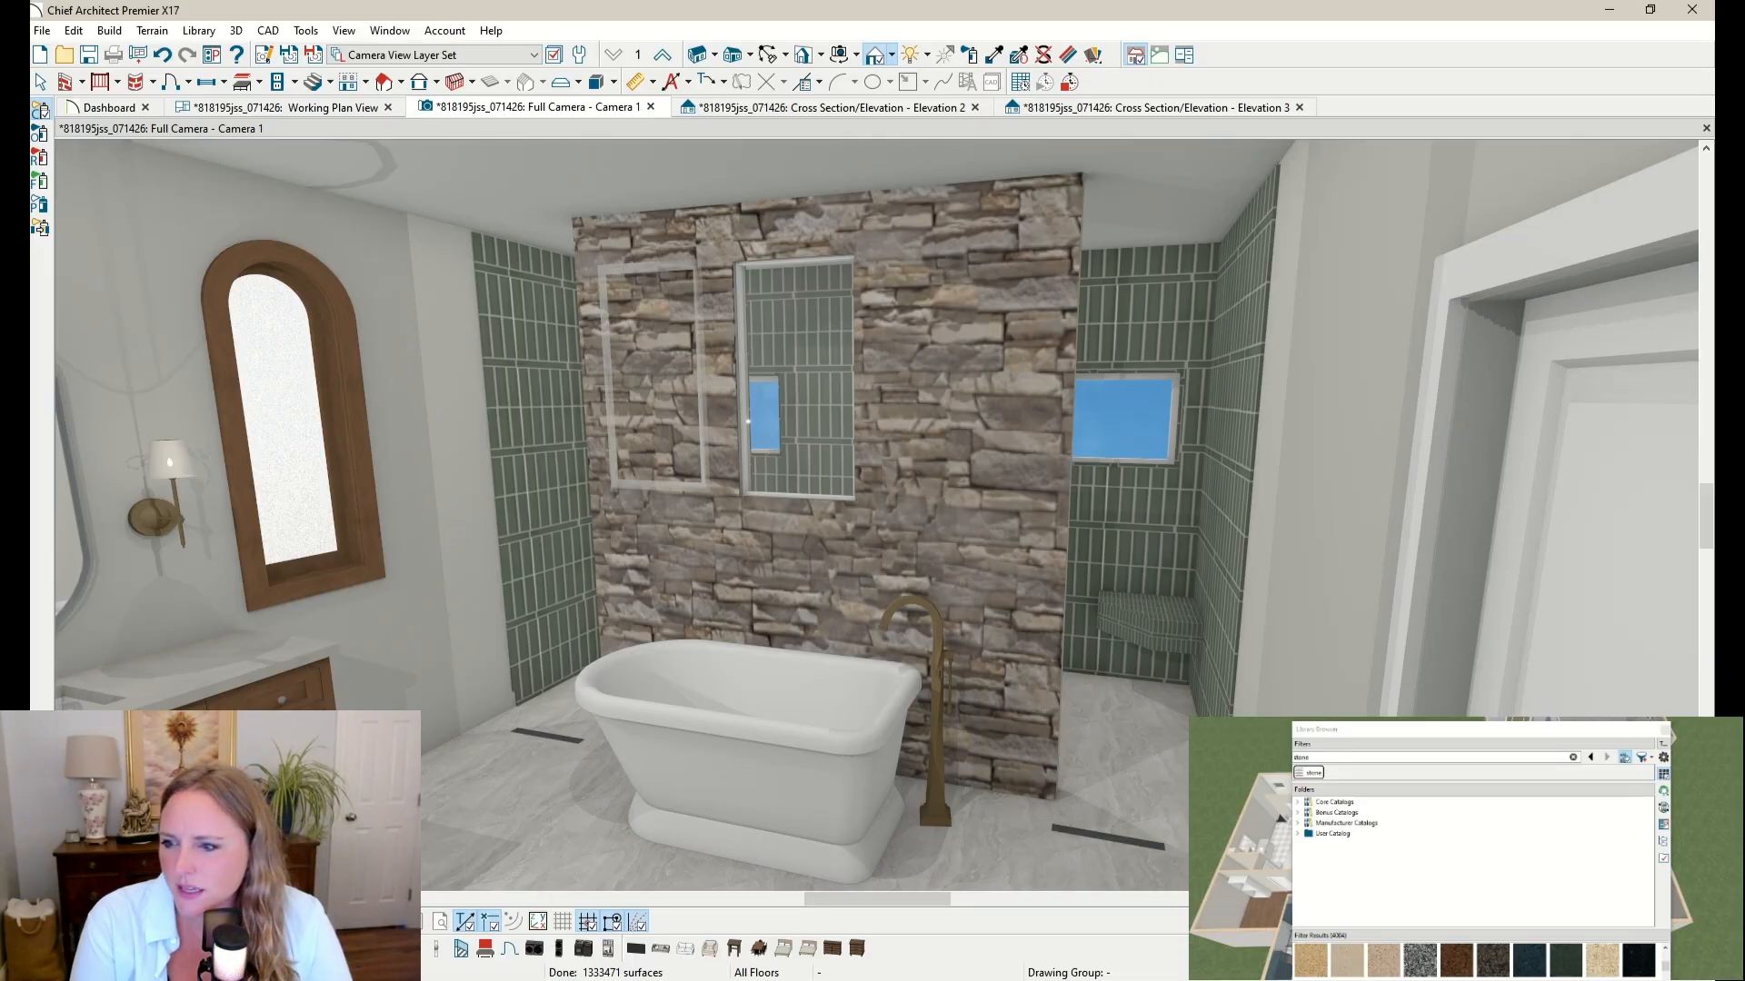
Step: Try a white marble with bold dark veining on the full-height tub wall and view it alongside the vanity
{"action": "left_click_drag", "start_coordinate": [1665, 965], "coordinate": [1665, 967]}
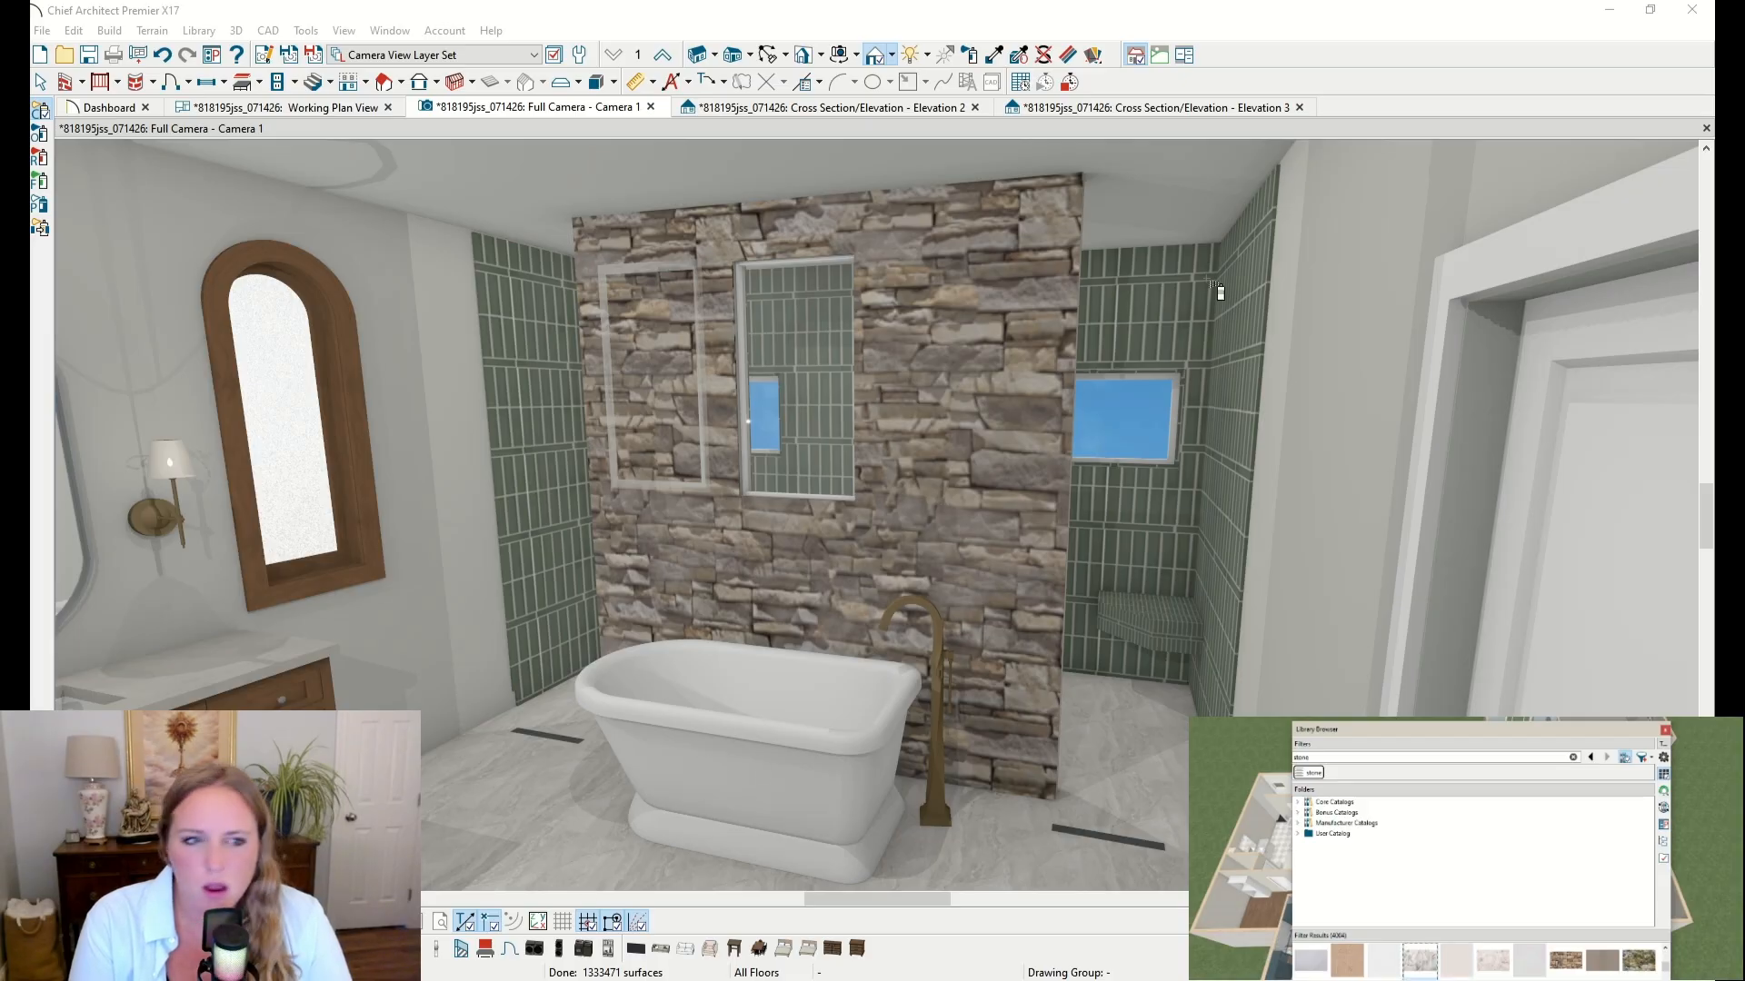
{"action": "left_click", "coordinate": [1308, 262]}
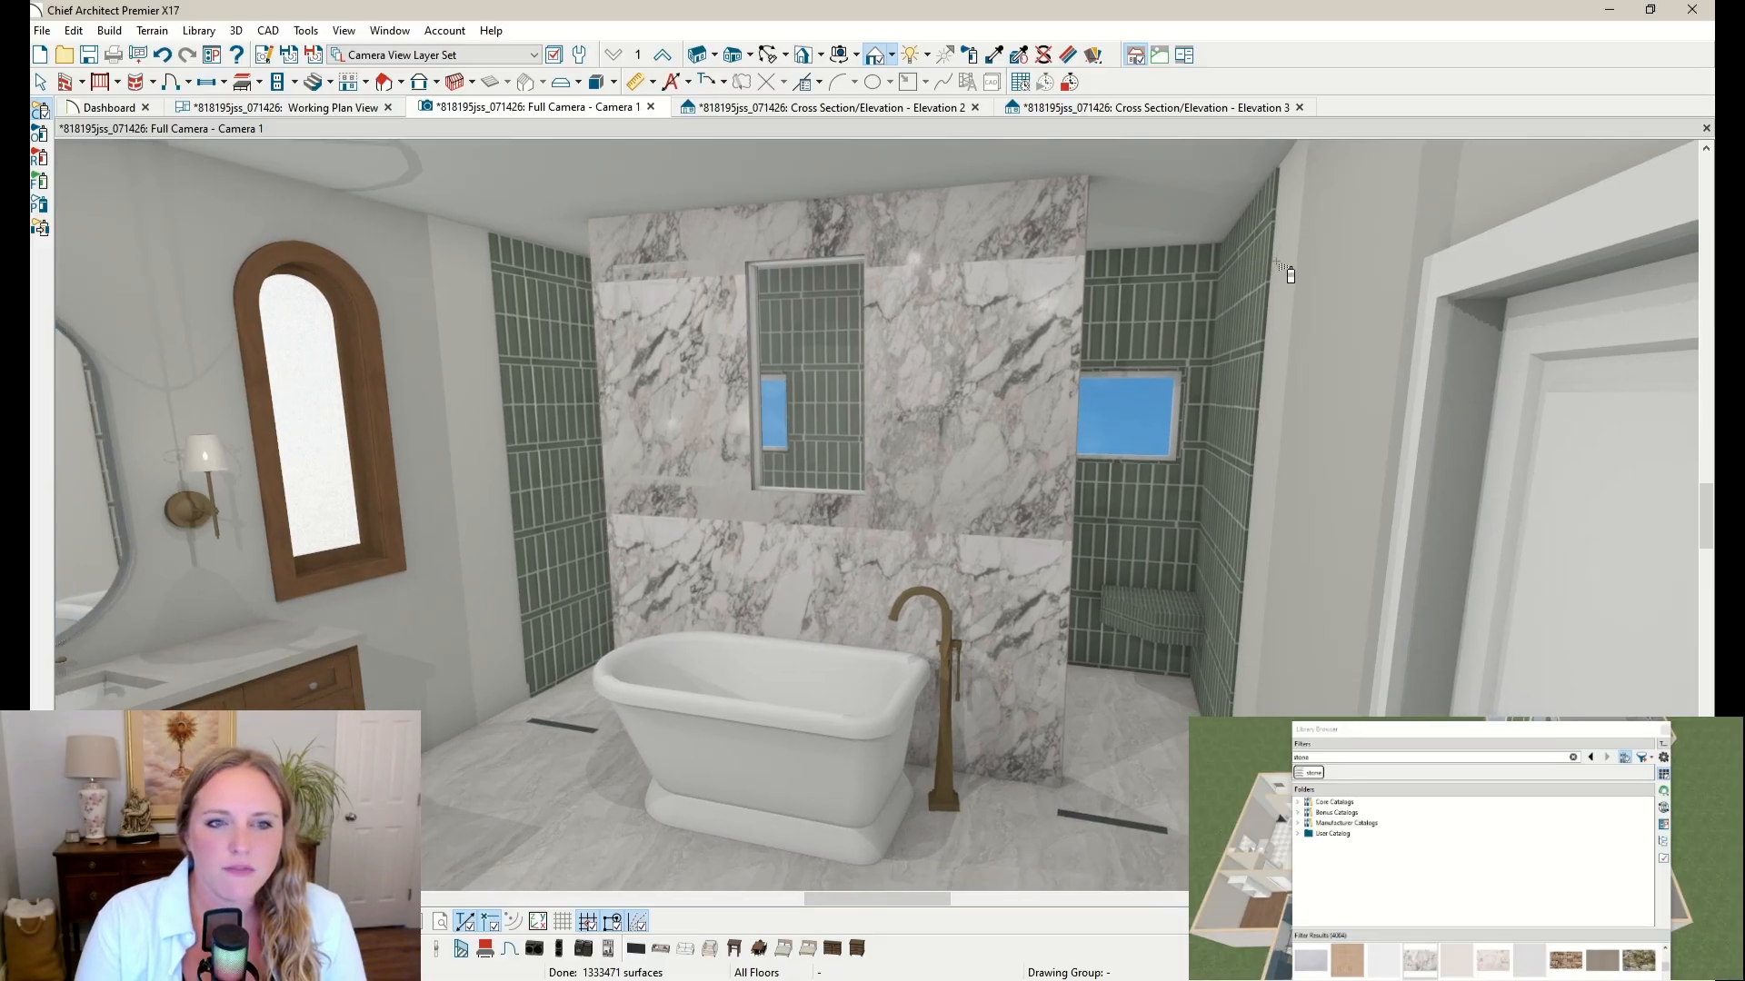
{"action": "scroll", "coordinate": [1279, 258], "scroll_direction": "down", "scroll_amount": 2}
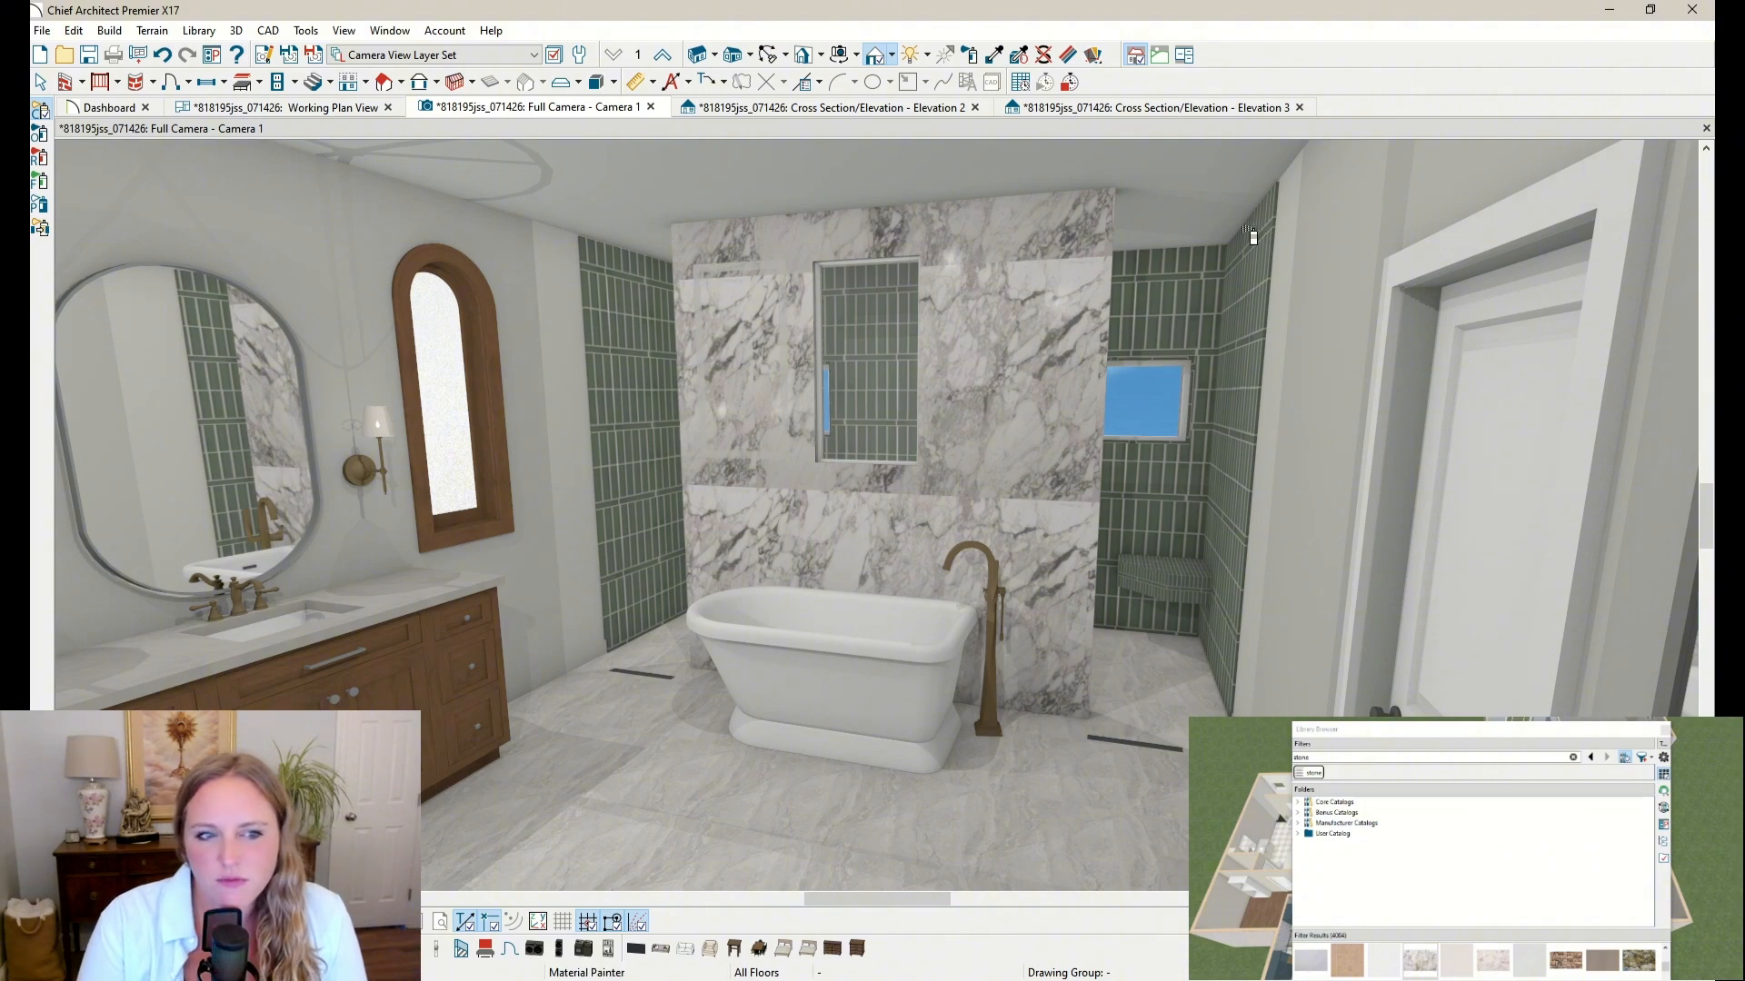
Step: Undo the full-height finishes, the ledge deletion and the panel extension, back to the white stone wainscot
{"action": "left_click", "coordinate": [1244, 228]}
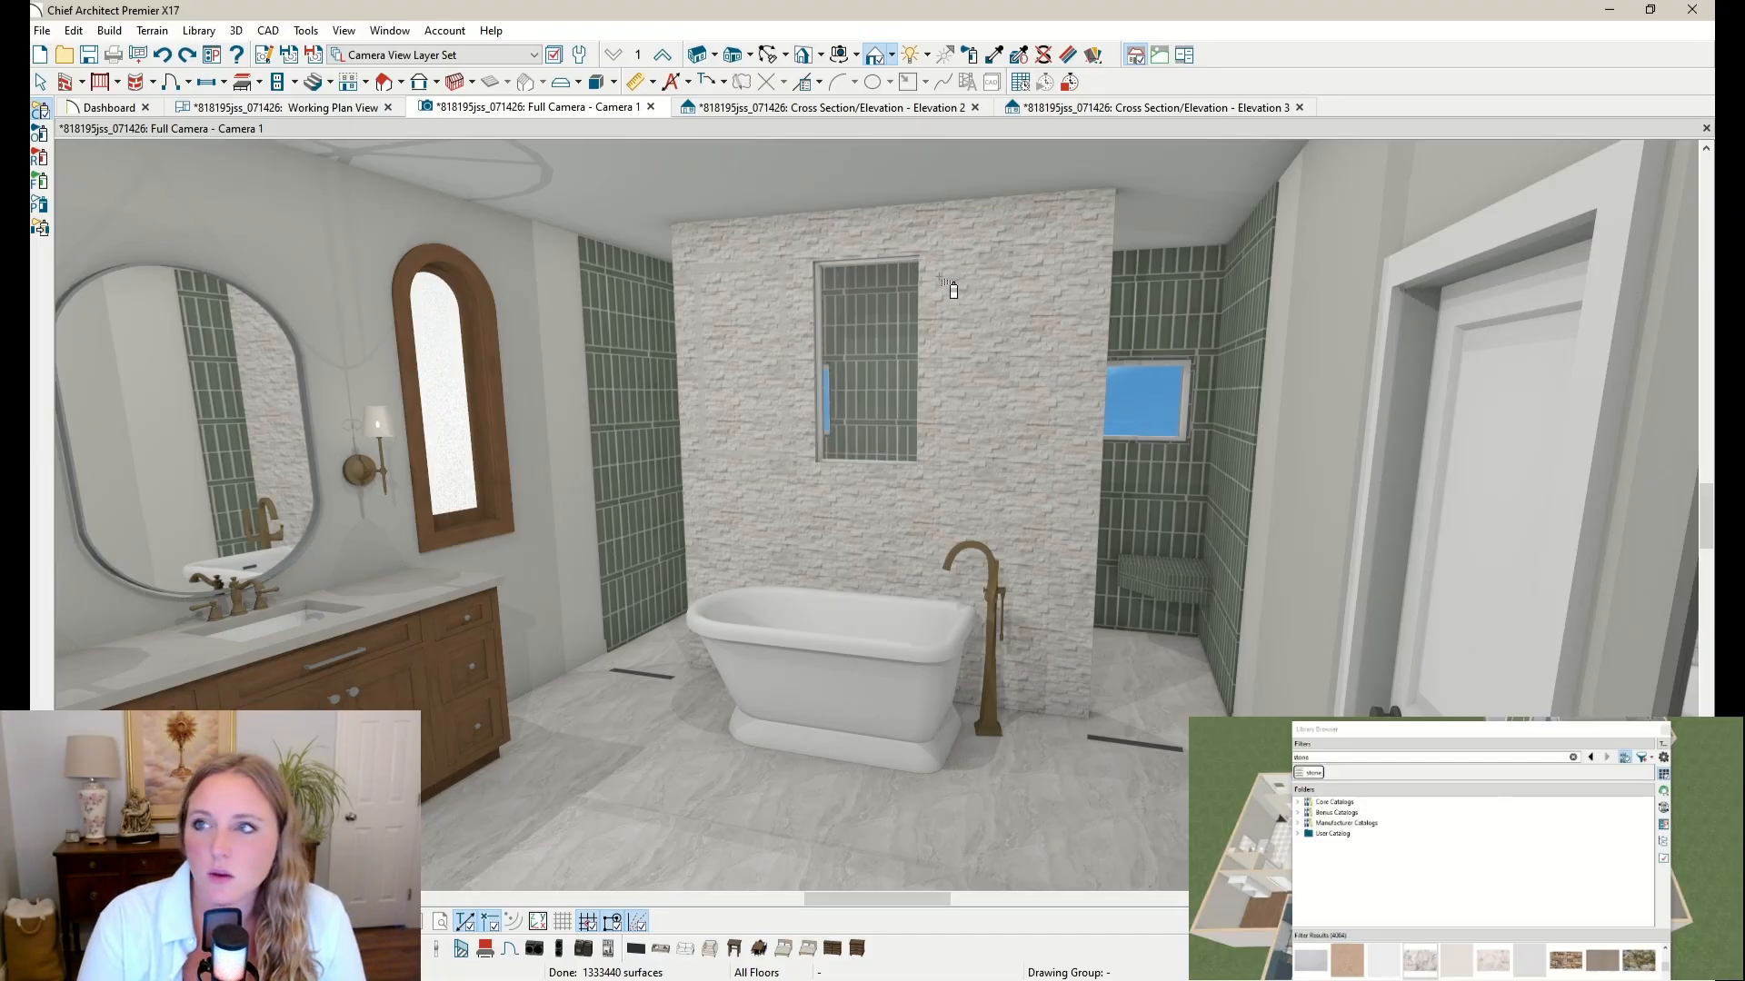
{"action": "key", "text": "ctrl+z"}
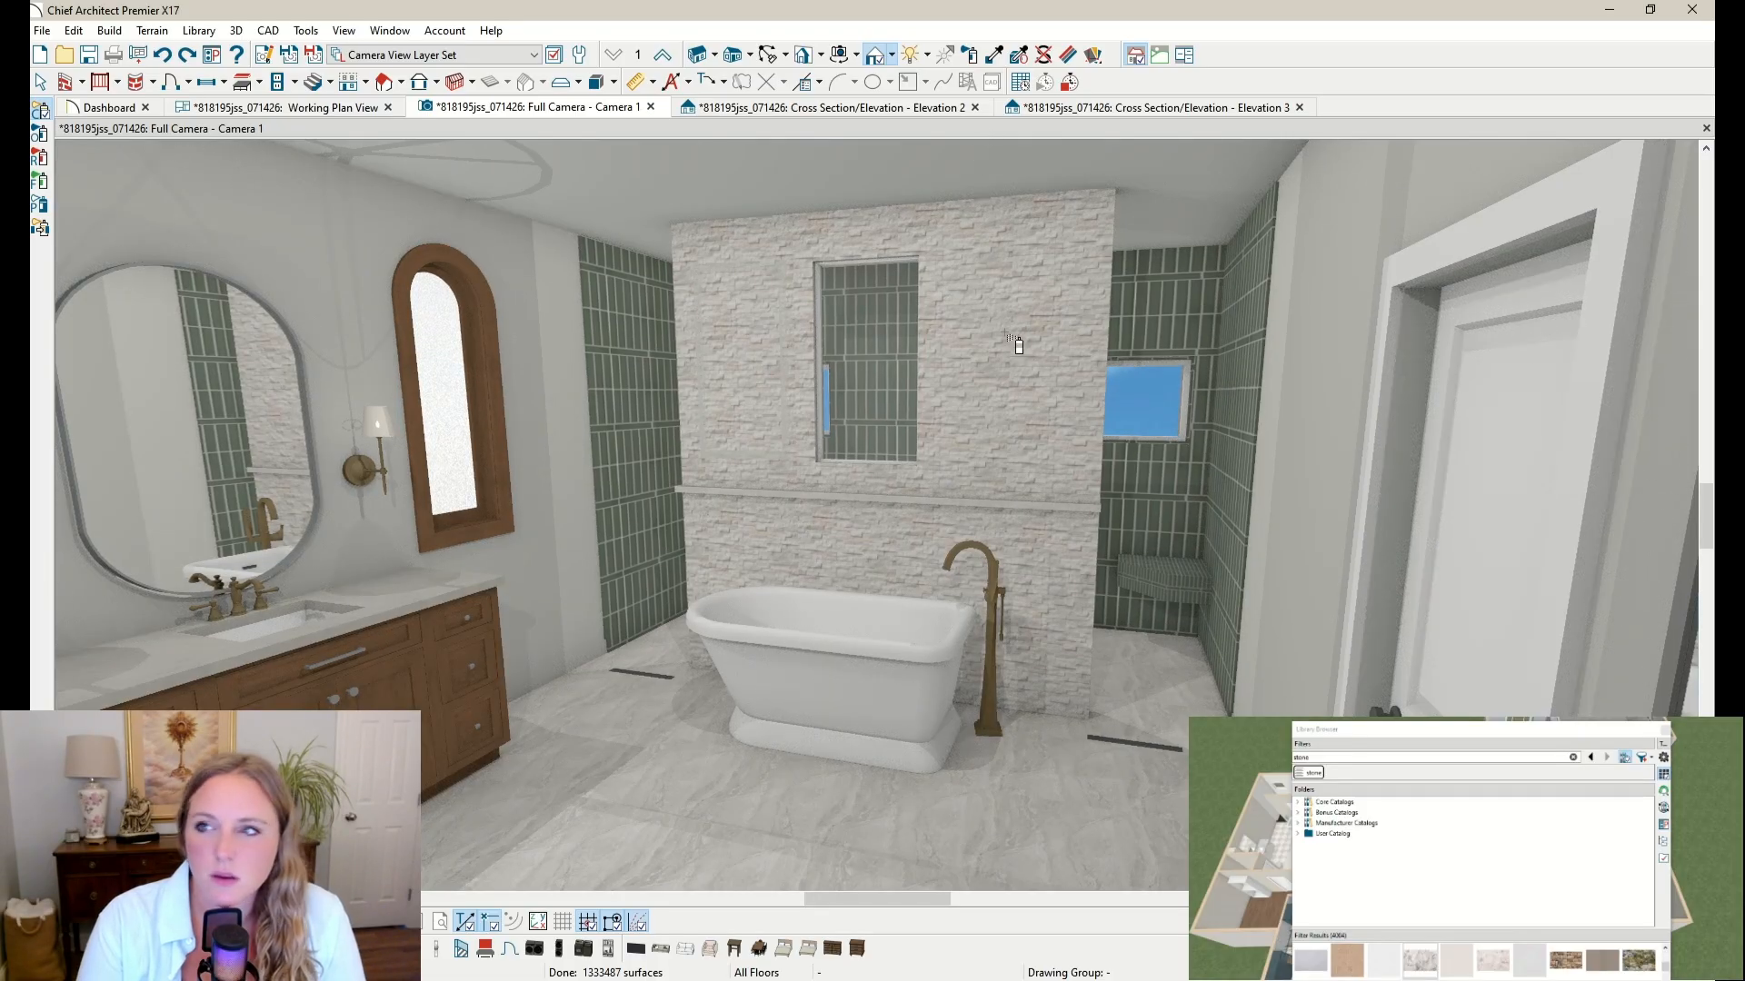
{"action": "key", "text": "ctrl+z"}
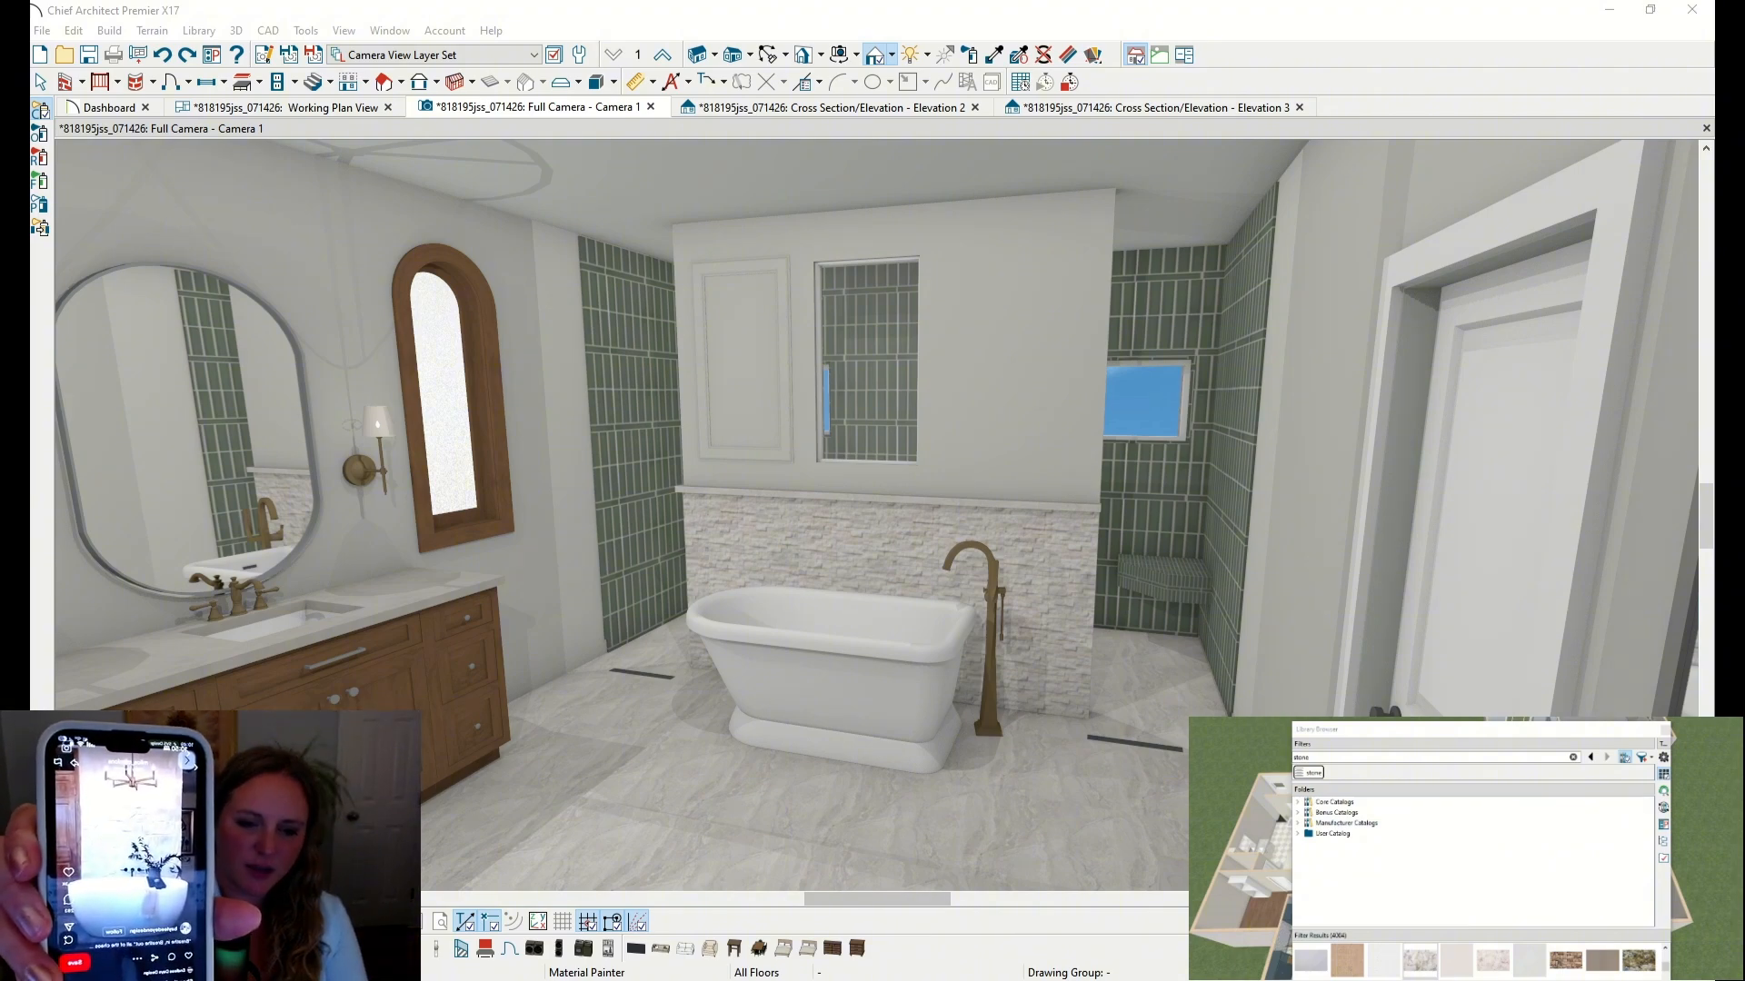
{"action": "double_click", "coordinate": [969, 12]}
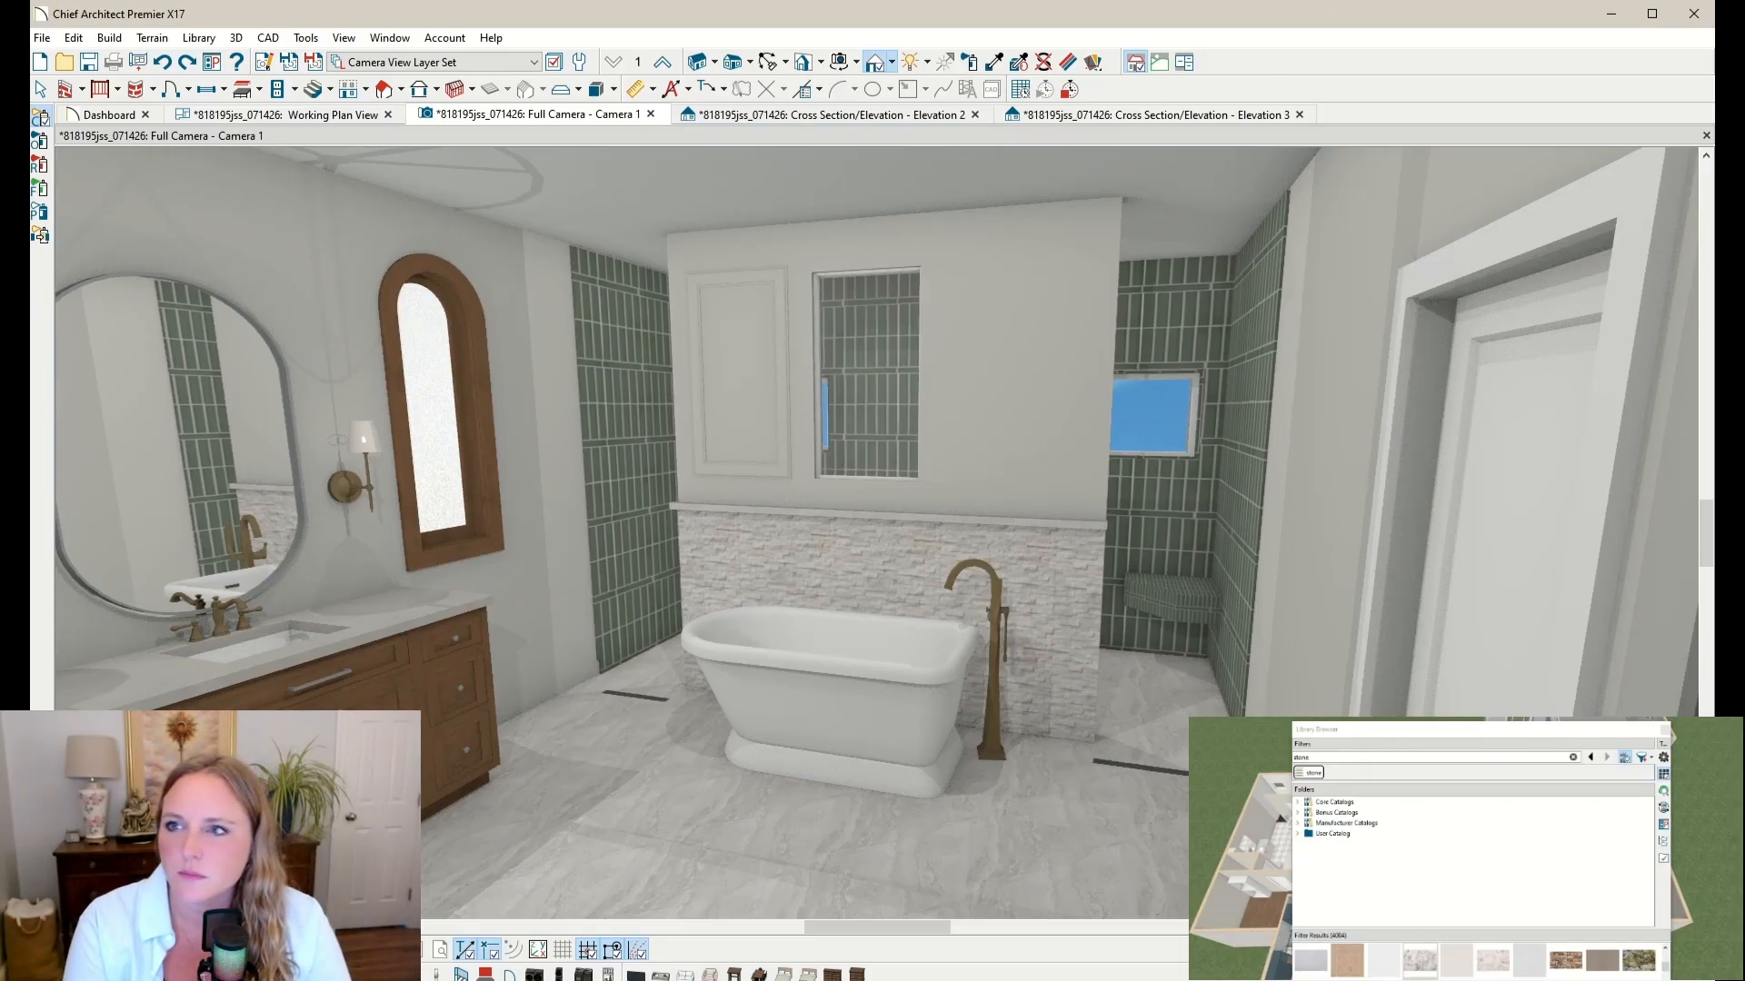
{"action": "left_click", "coordinate": [1652, 14]}
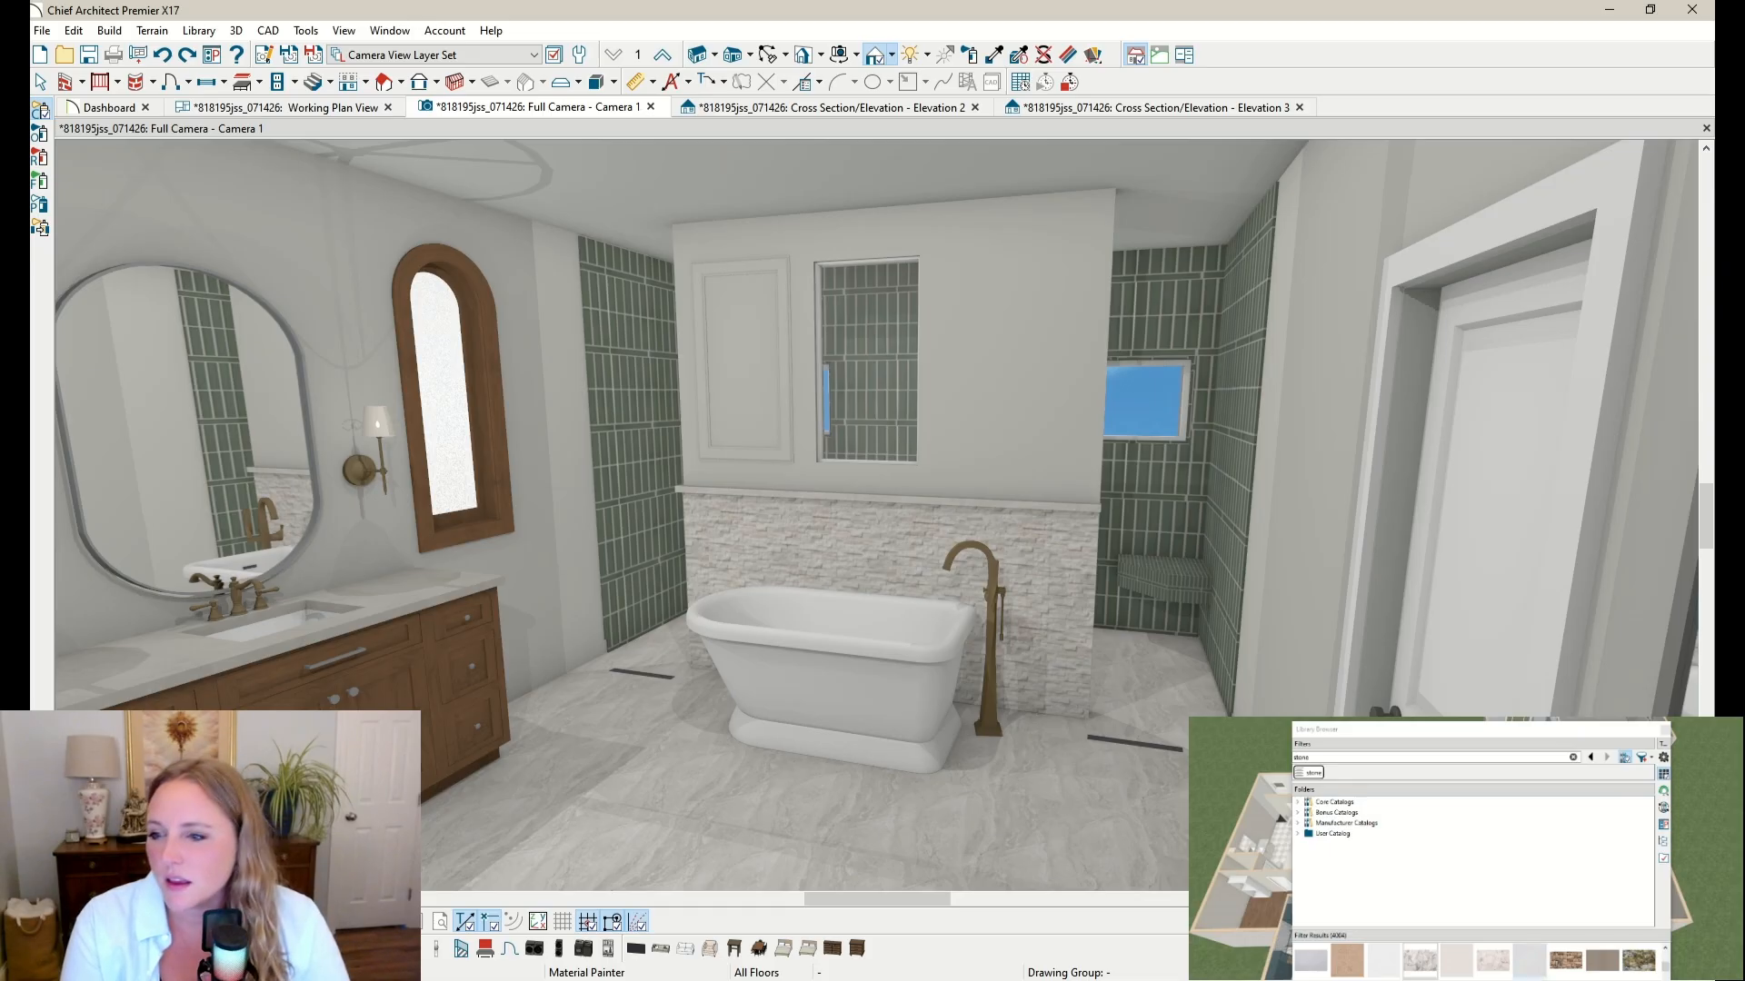
Step: Pick a white marble with soft grey veining from the stone results and apply it to the wainscot behind the tub
{"action": "left_click_drag", "start_coordinate": [1664, 966], "coordinate": [1664, 968]}
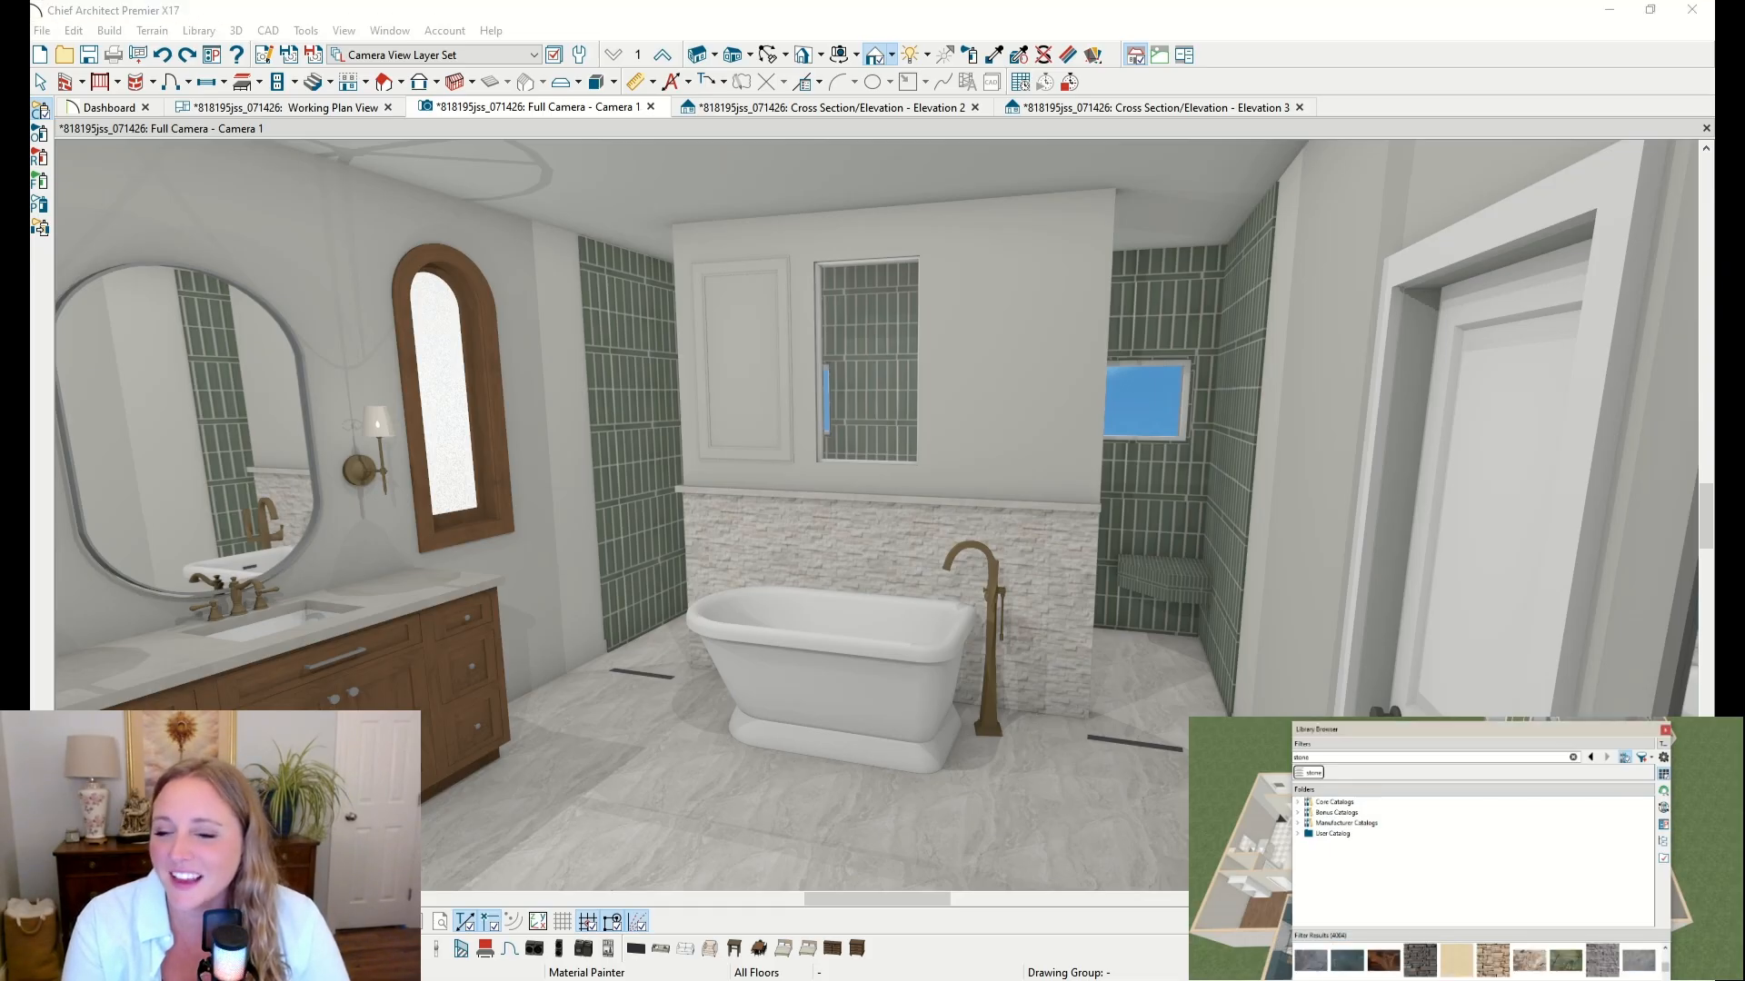
{"action": "scroll", "coordinate": [1475, 961], "scroll_direction": "down", "scroll_amount": 5}
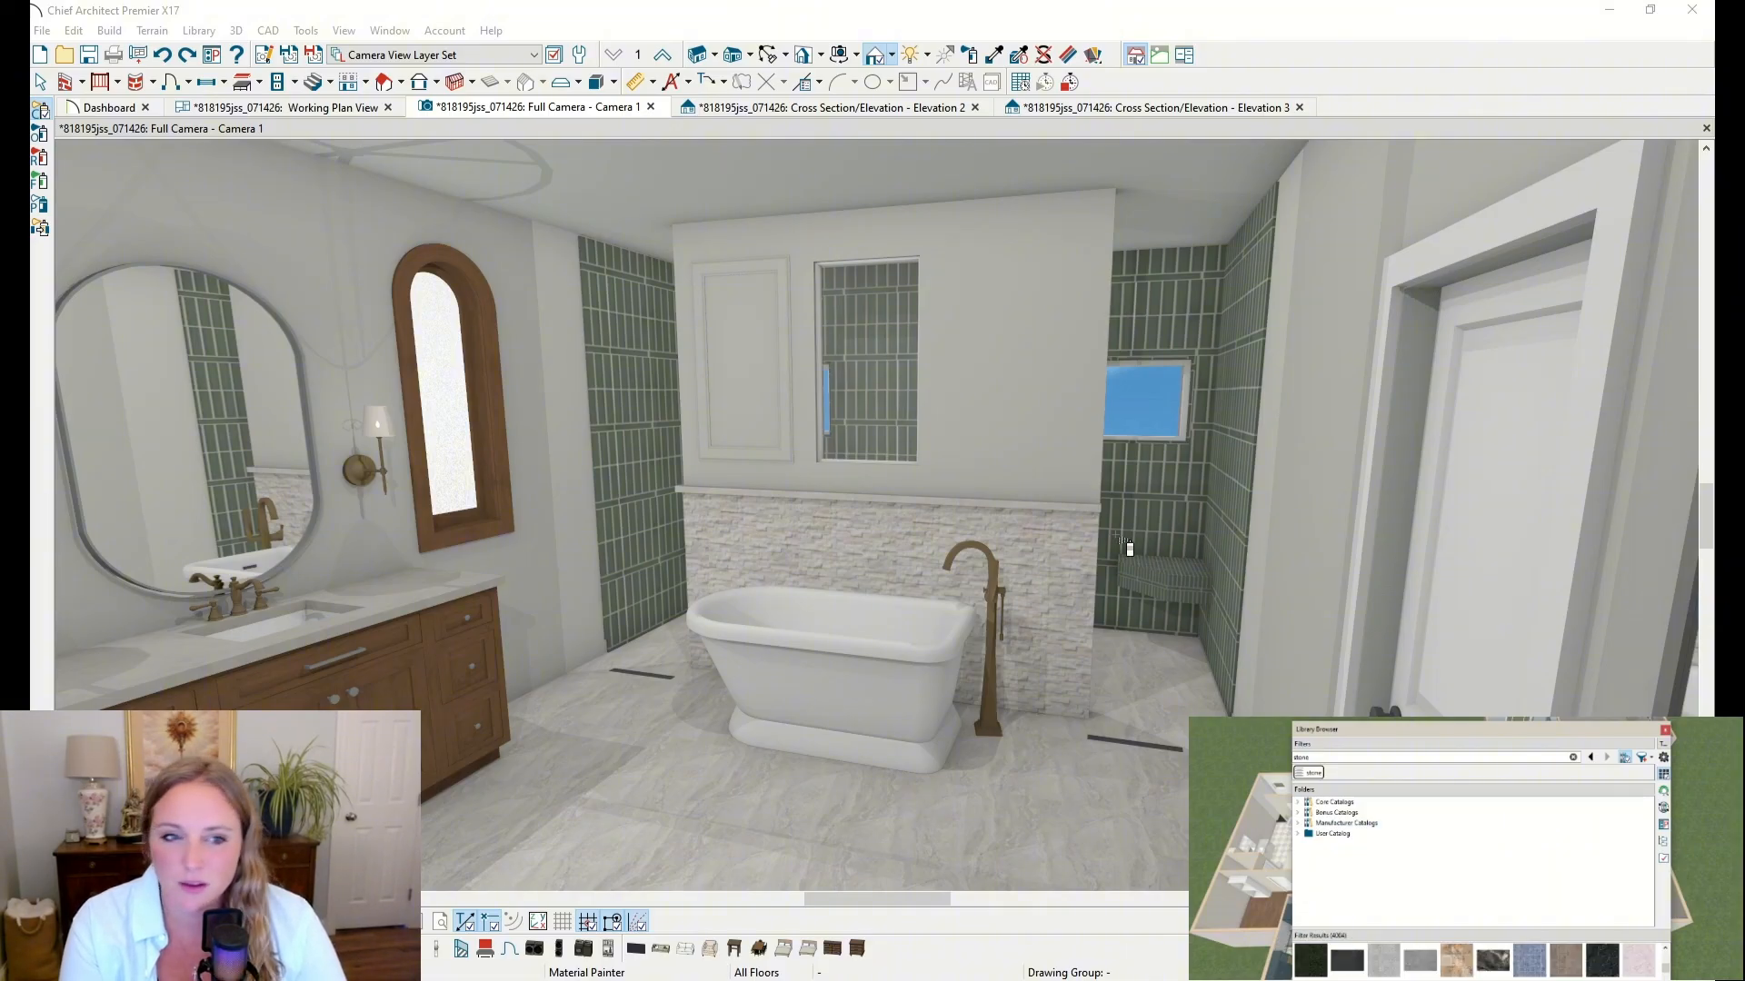
{"action": "left_click", "coordinate": [941, 539]}
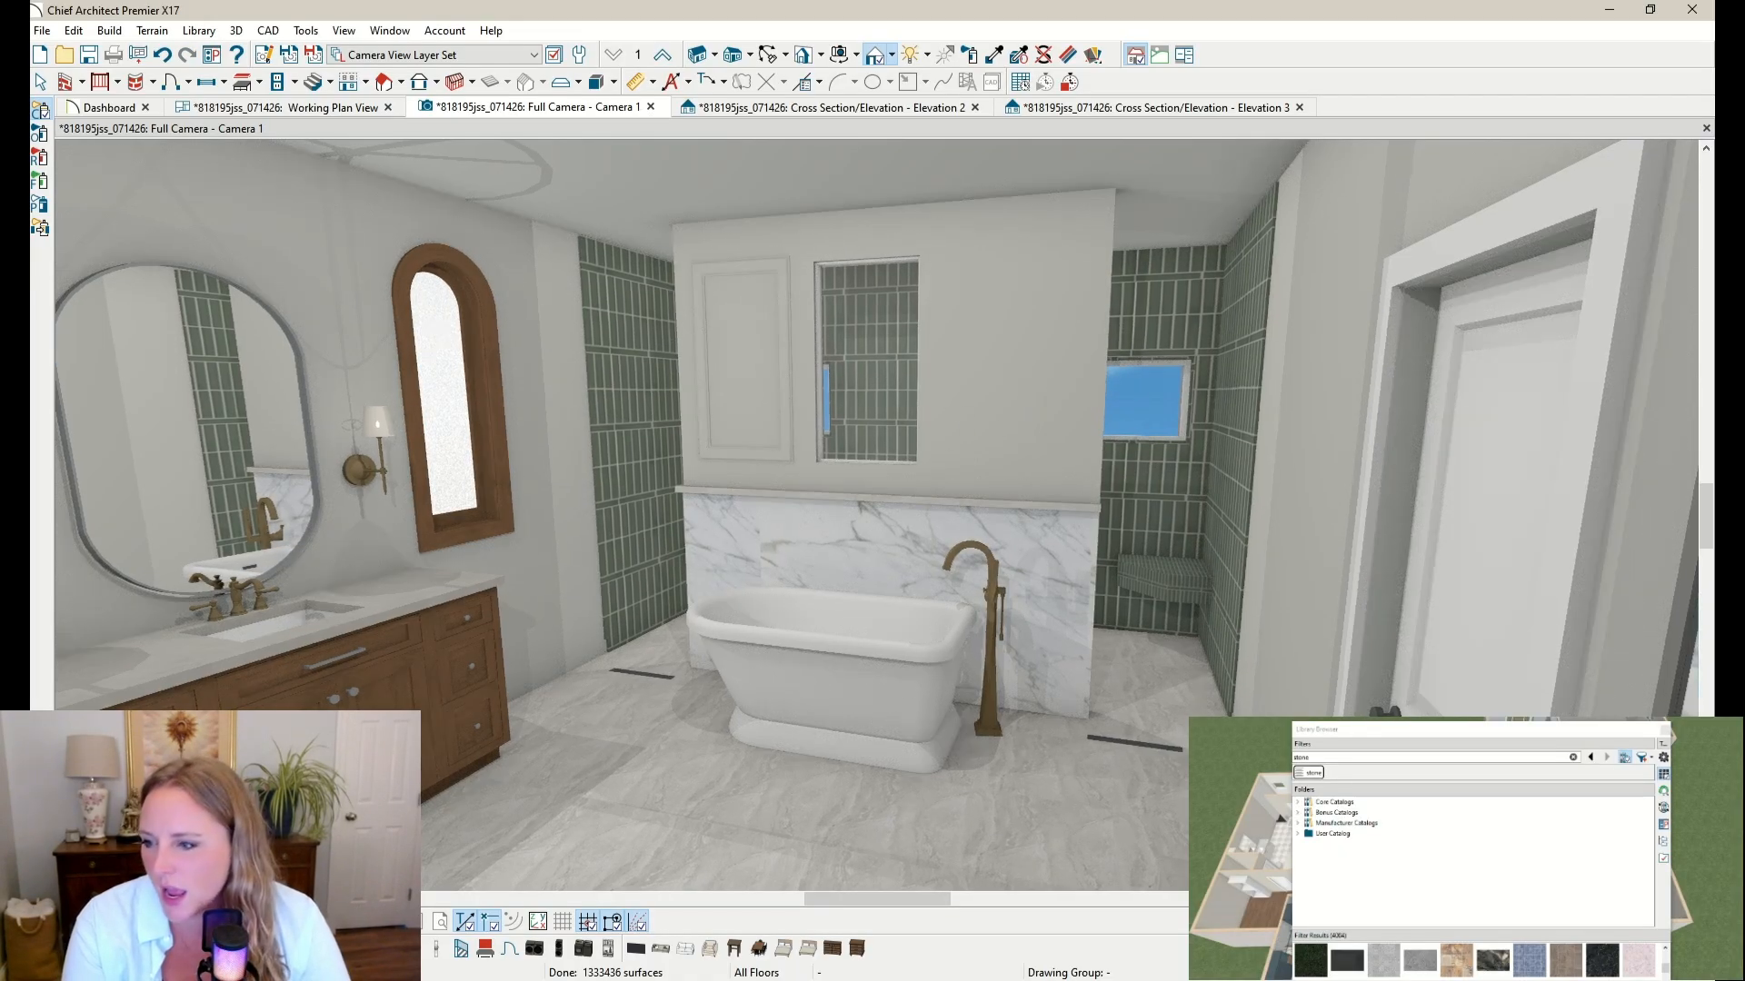
Step: Try a beige marble with brown veining from the stone results on the wainscot behind the tub
{"action": "left_click_drag", "start_coordinate": [1665, 968], "coordinate": [1664, 970]}
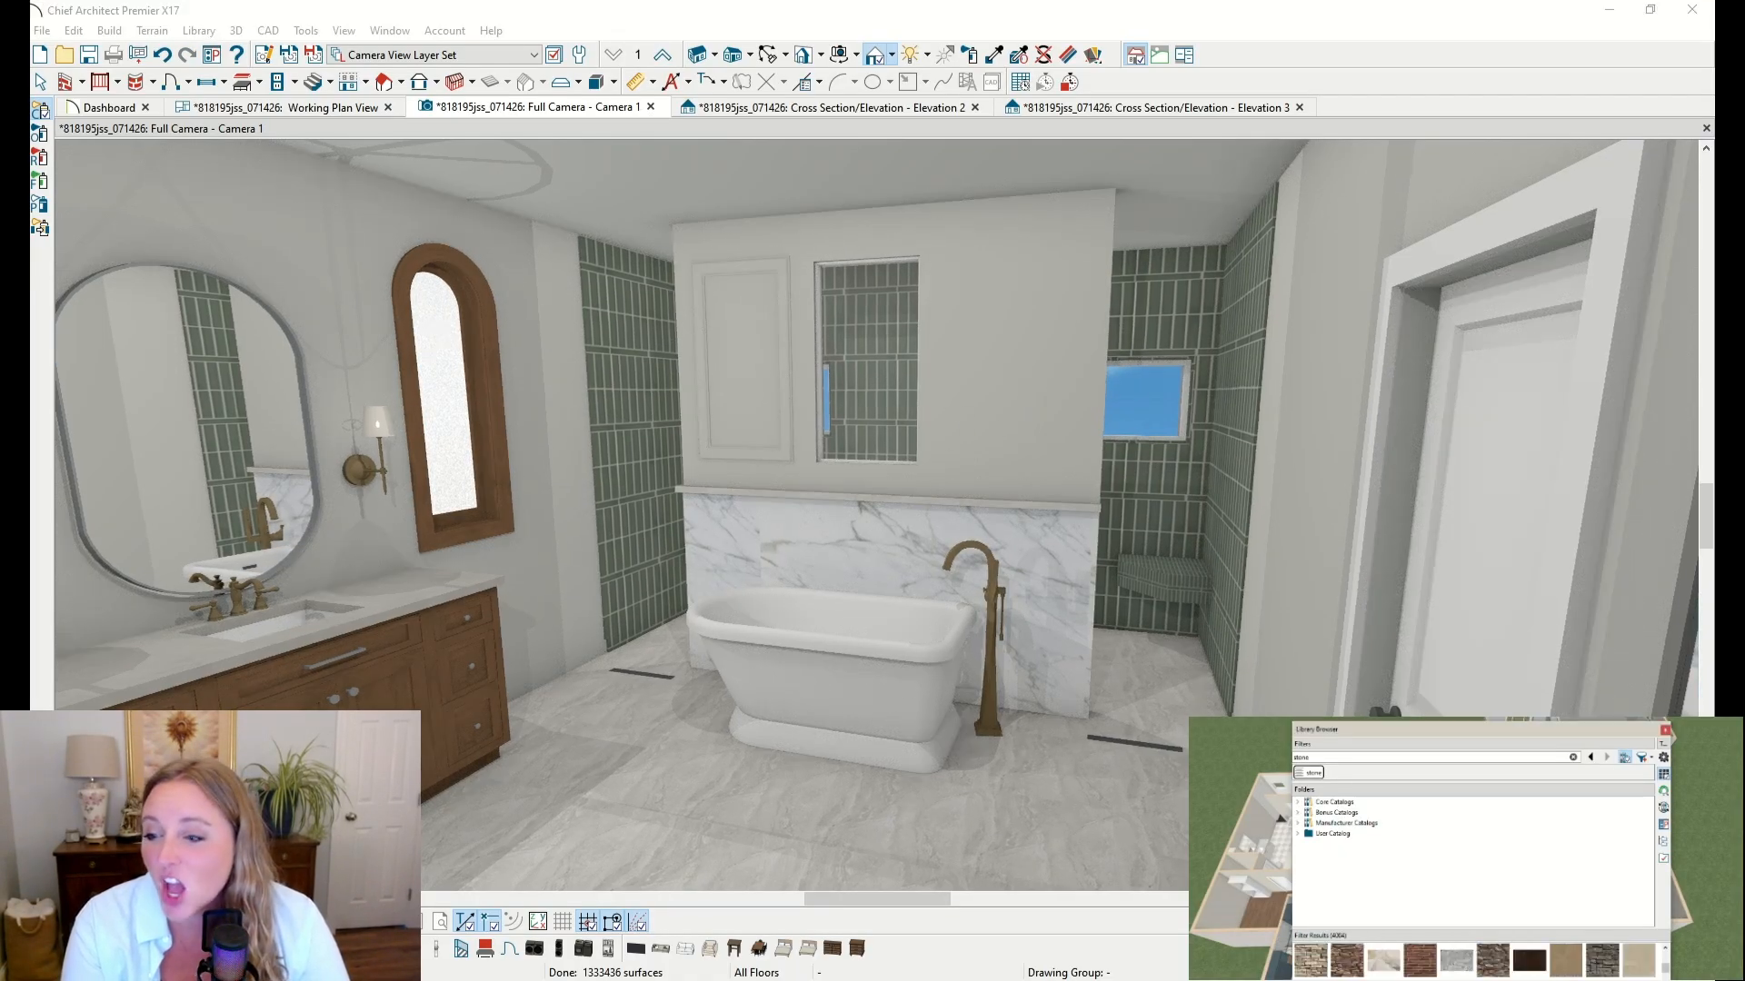
{"action": "scroll", "coordinate": [1477, 962], "scroll_direction": "down", "scroll_amount": 3}
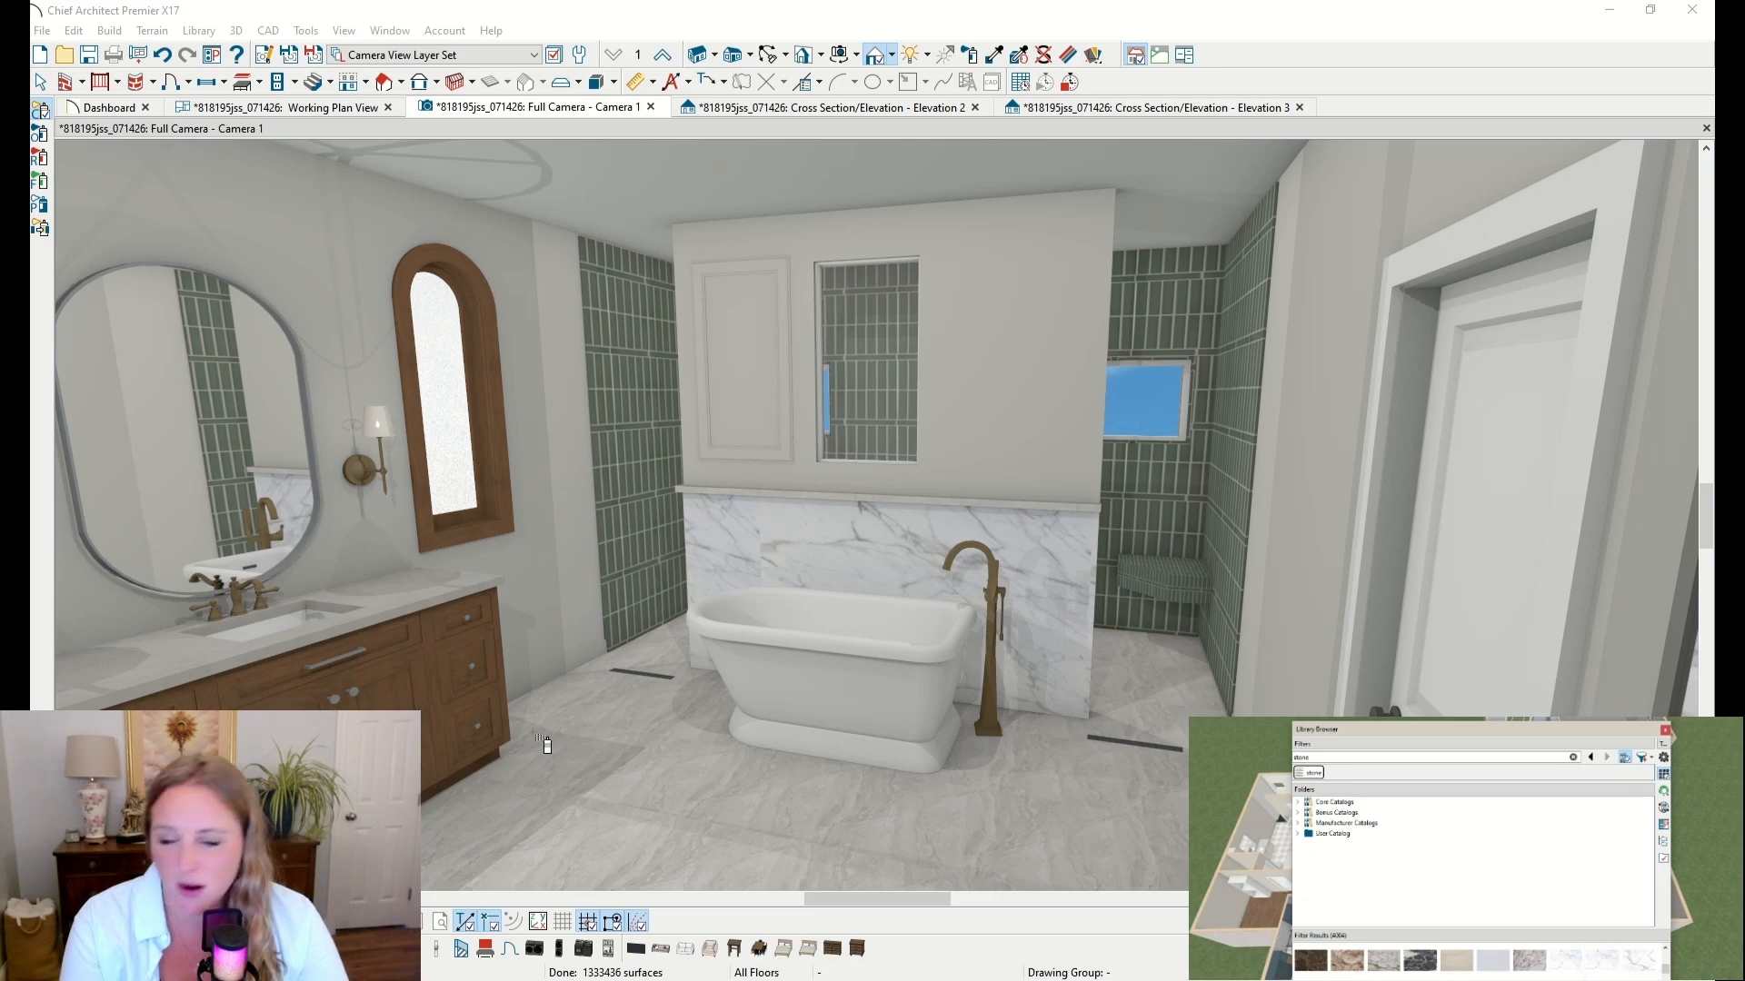
{"action": "left_click", "coordinate": [755, 561]}
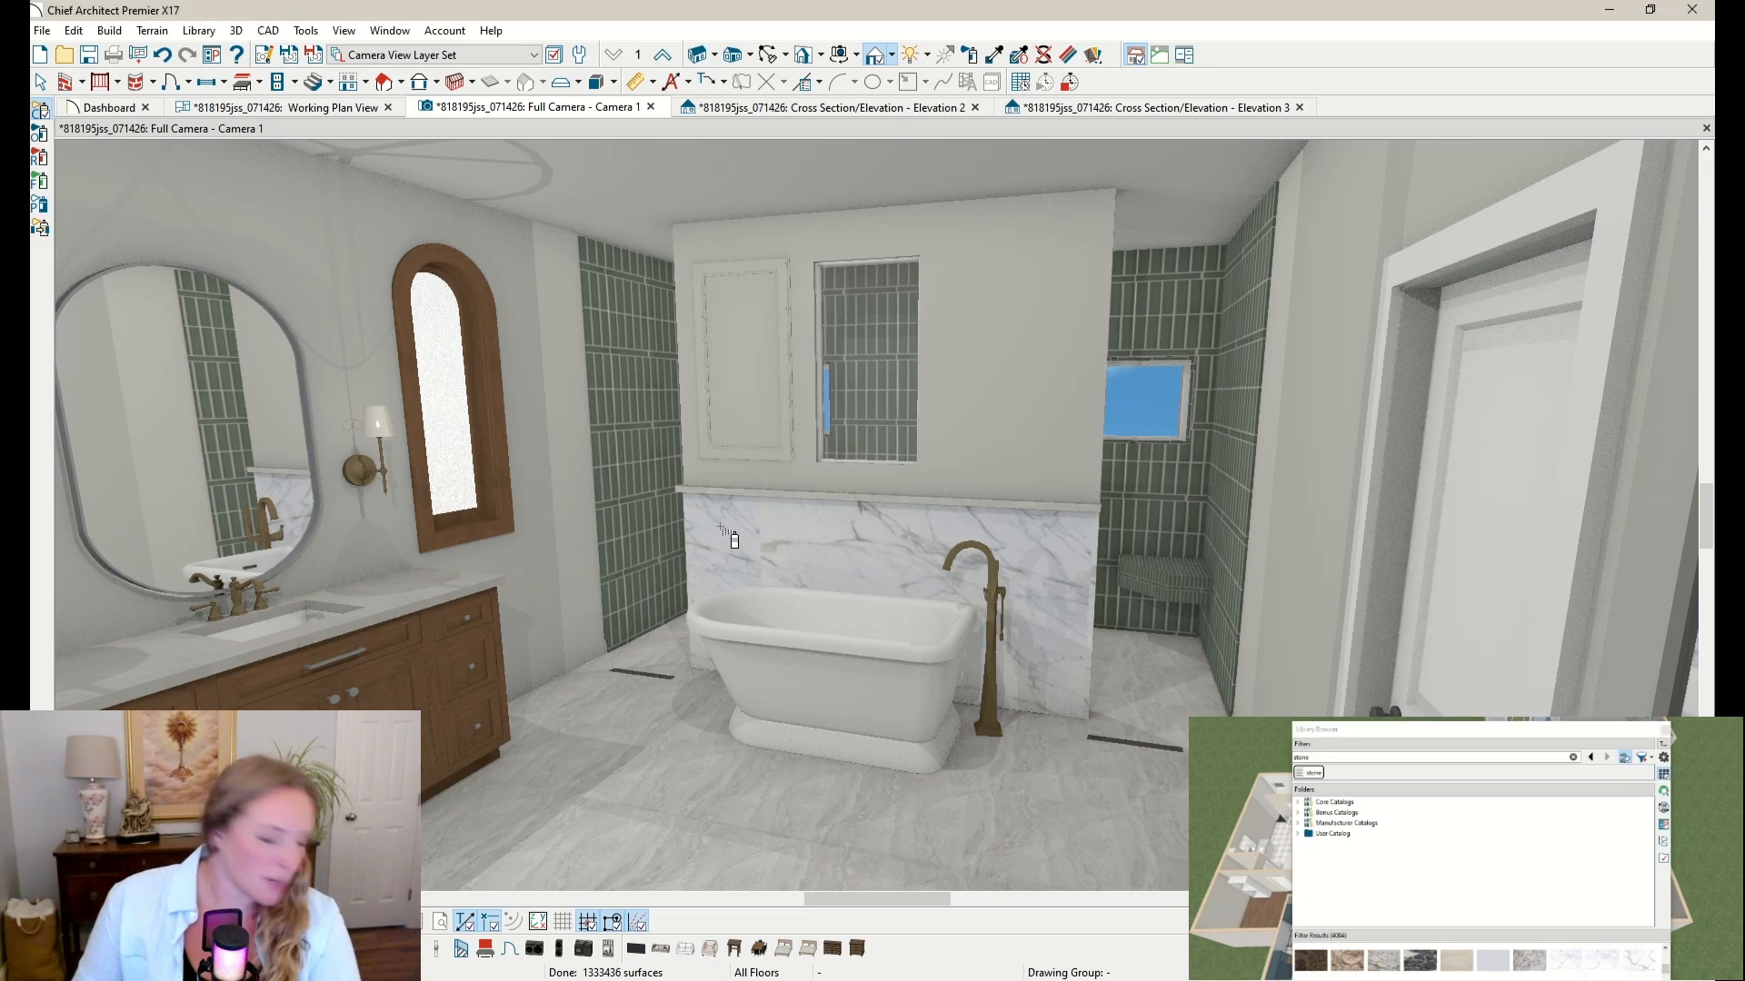
{"action": "left_click", "coordinate": [824, 543]}
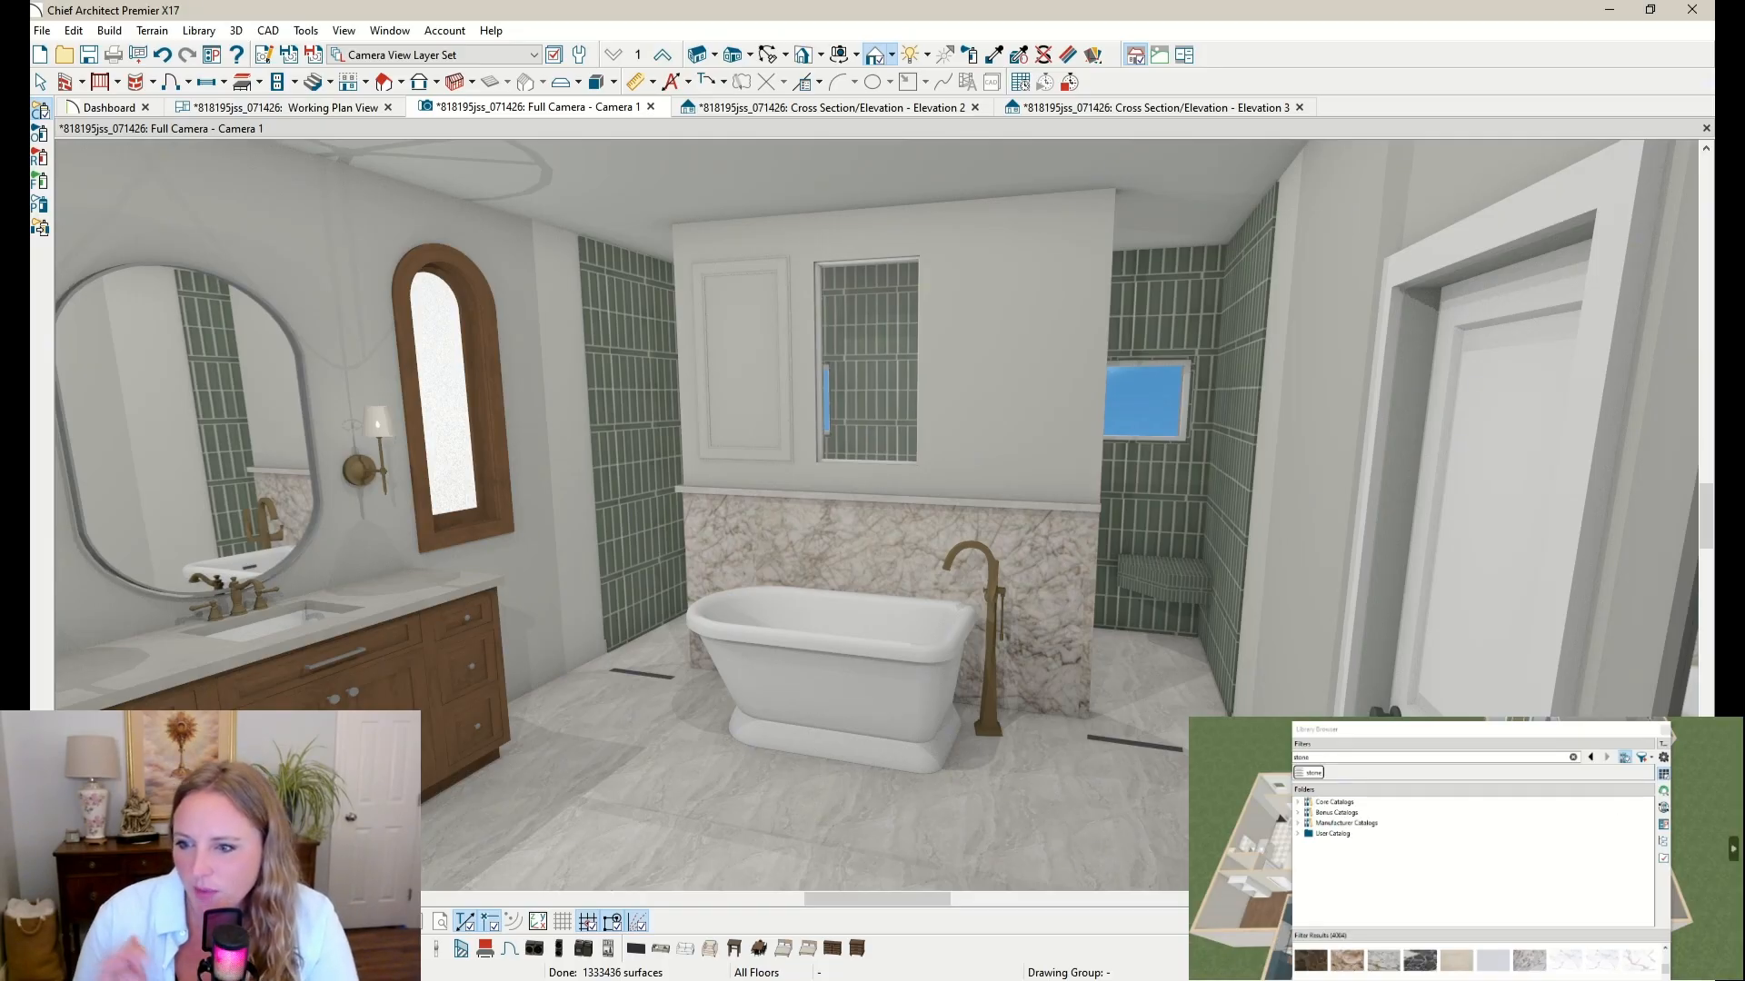
Step: Try a chunky, rough white-and-brown ledgestone from the stone results on the wainscot behind the tub
{"action": "left_click", "coordinate": [1477, 961]}
{"action": "scroll", "coordinate": [1477, 962], "scroll_direction": "down", "scroll_amount": 3}
{"action": "scroll", "coordinate": [1477, 962], "scroll_direction": "down", "scroll_amount": 4}
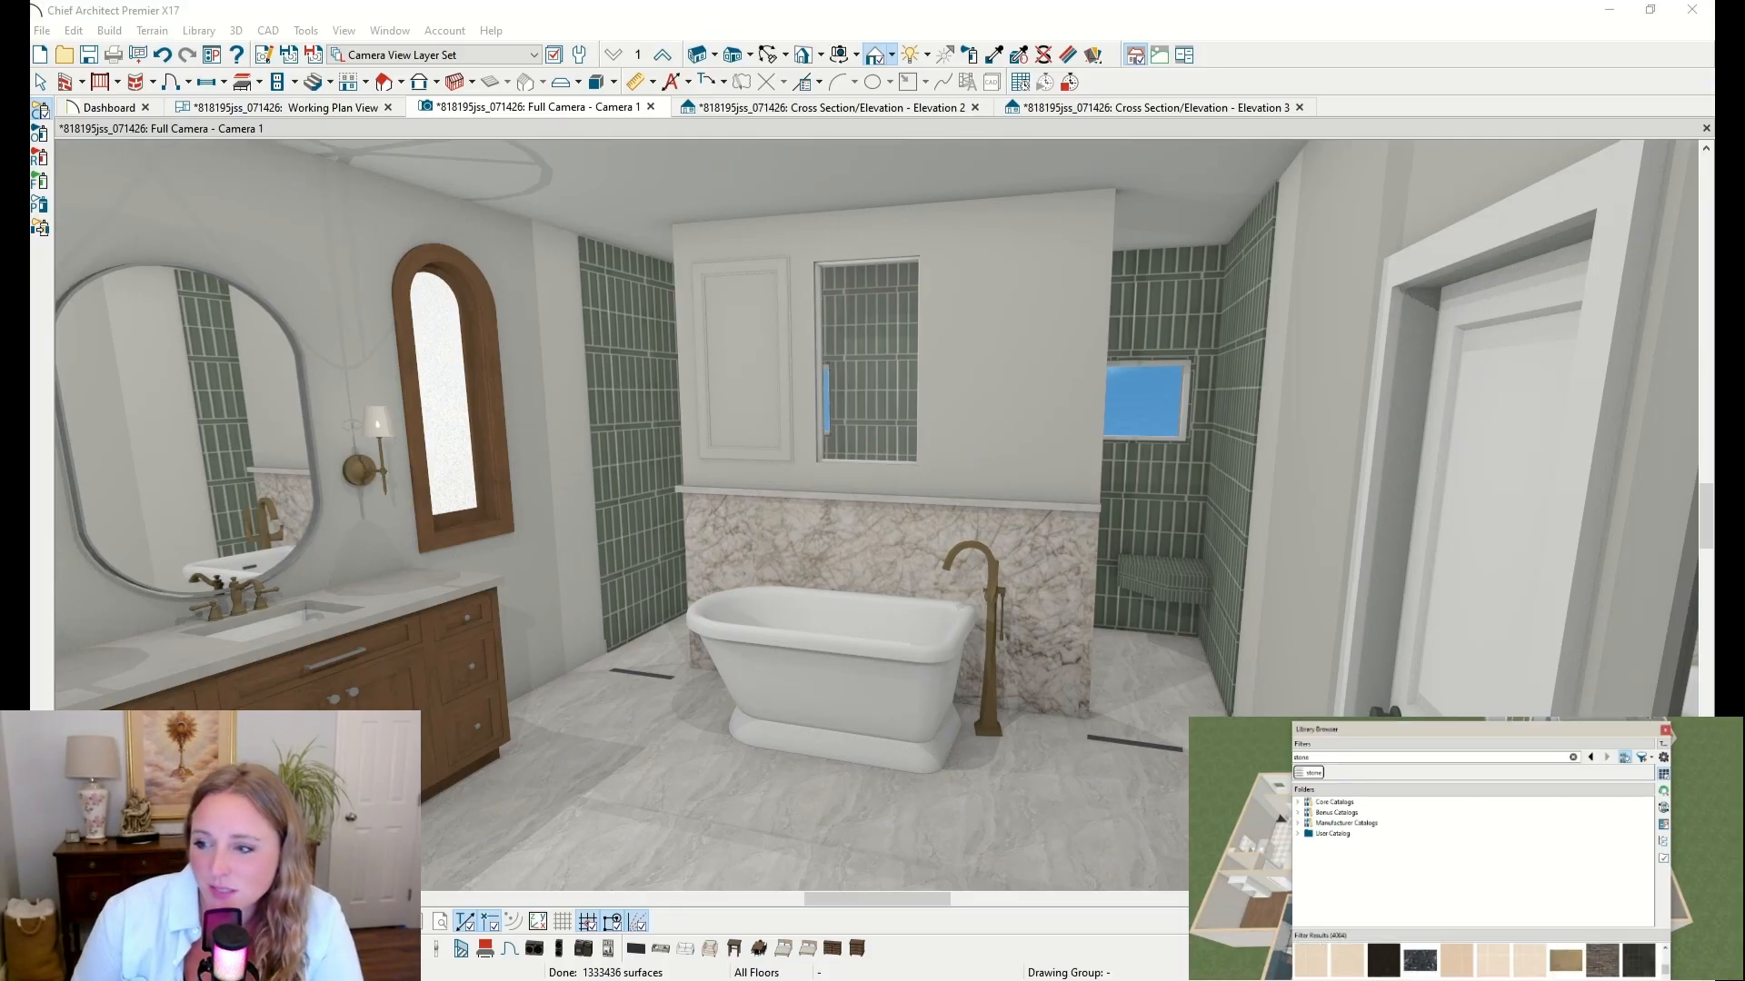
{"action": "scroll", "coordinate": [1477, 961], "scroll_direction": "down", "scroll_amount": 2}
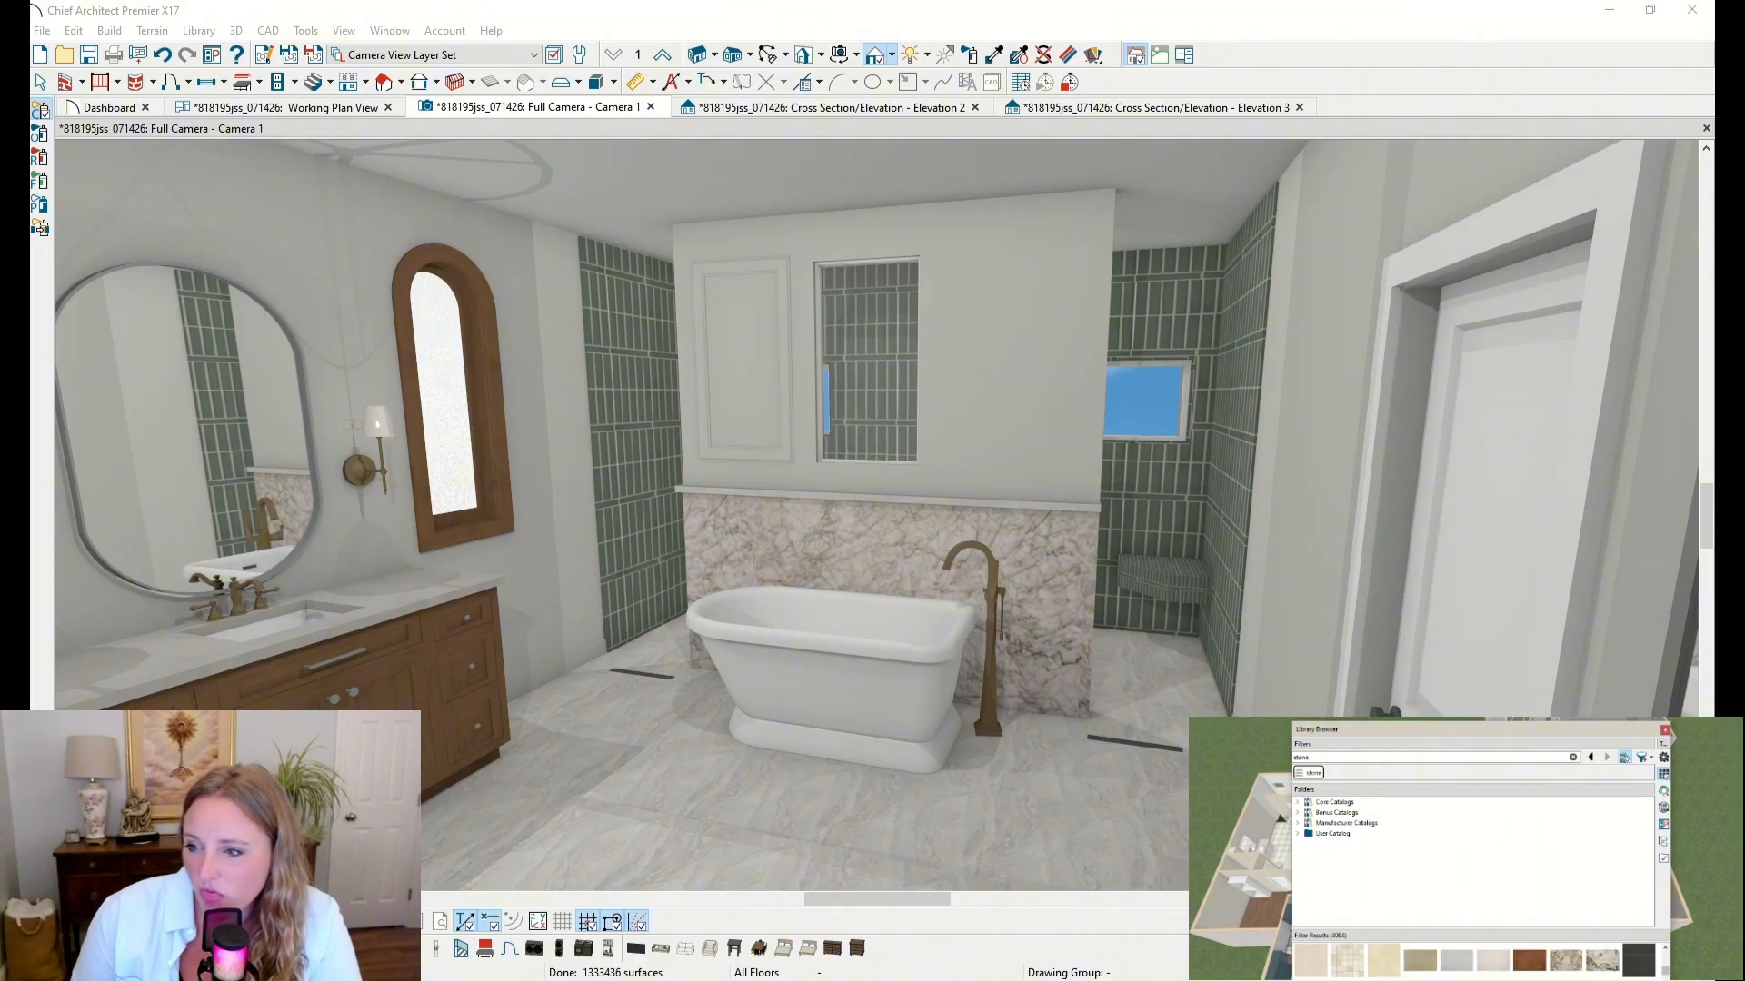
{"action": "left_click", "coordinate": [856, 527]}
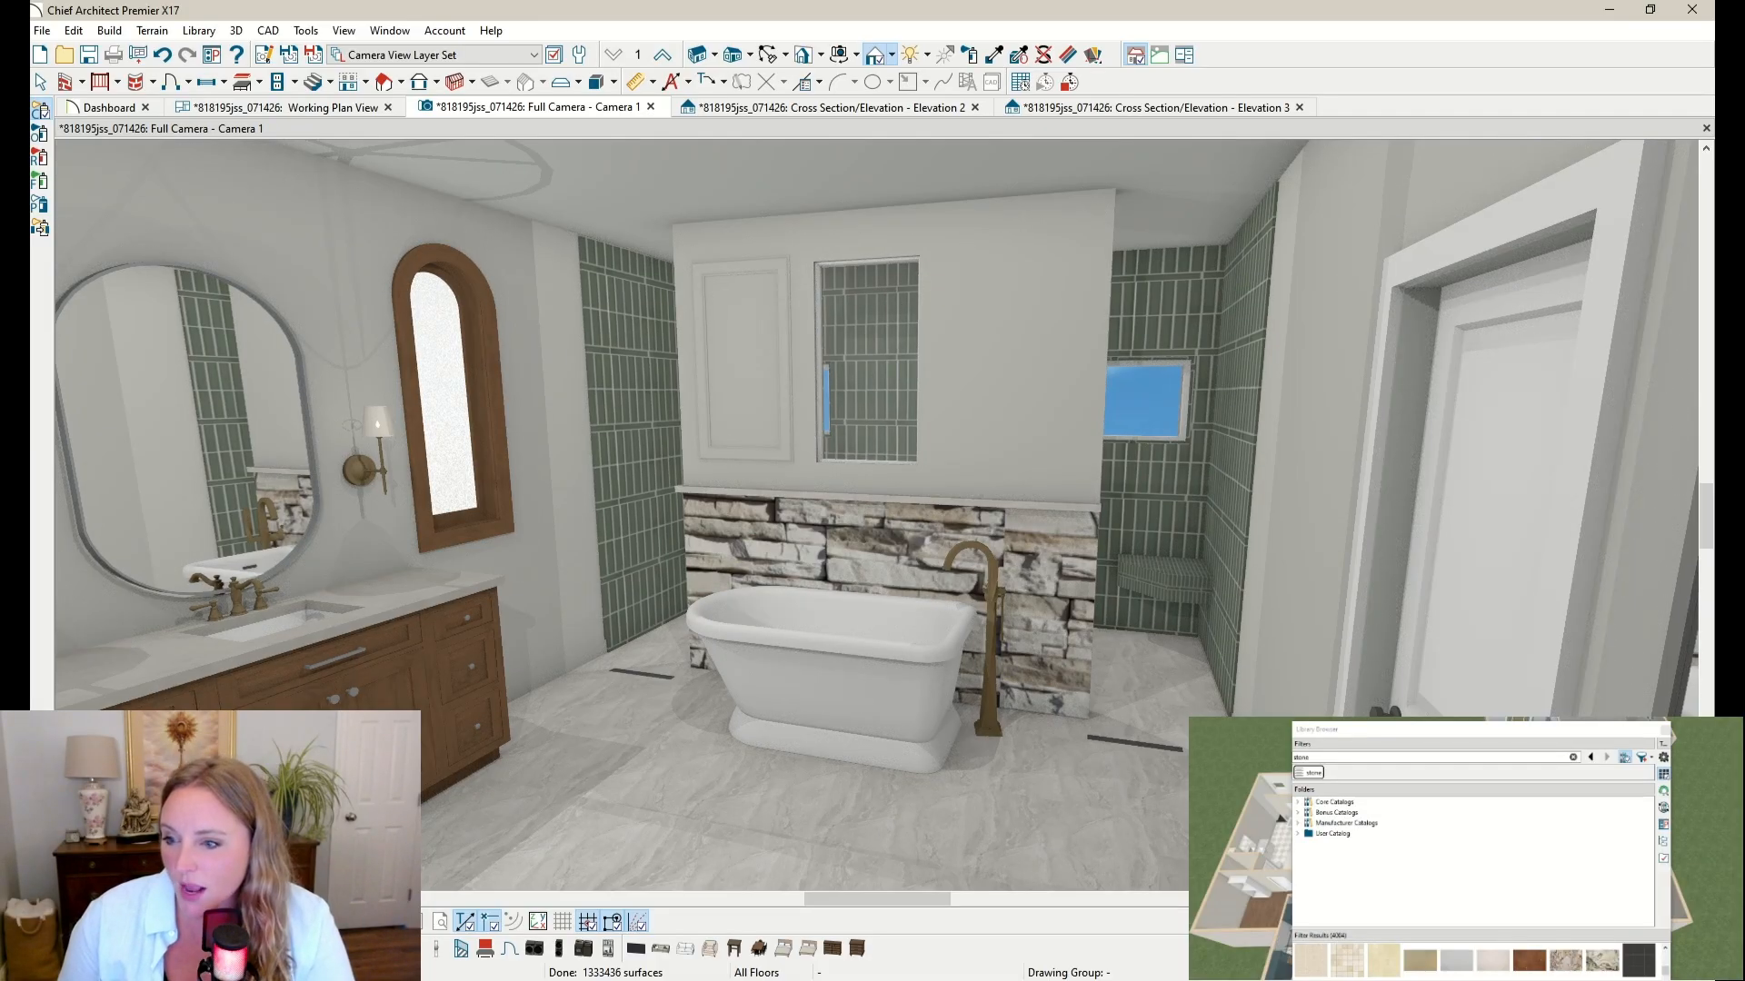
Step: Apply a thin grey-and-white stacked stone from the stone results to the tub wainscot and close the library
{"action": "scroll", "coordinate": [1477, 962], "scroll_direction": "down", "scroll_amount": 5}
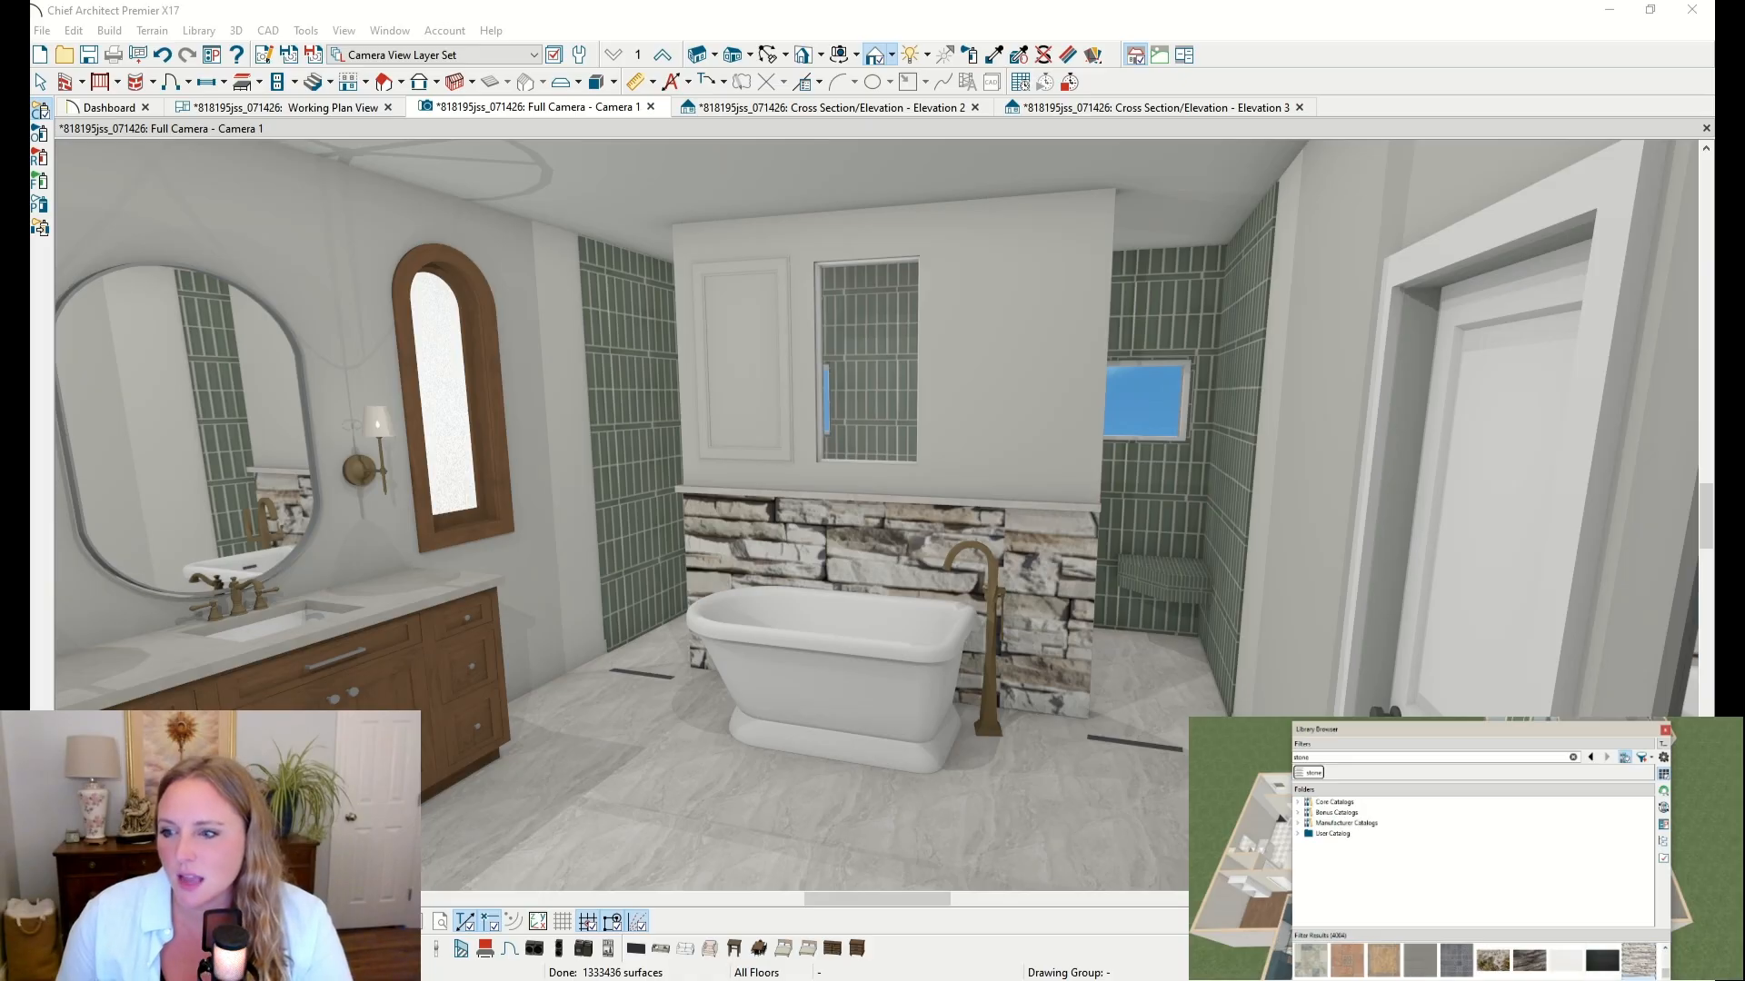
{"action": "left_click", "coordinate": [804, 530]}
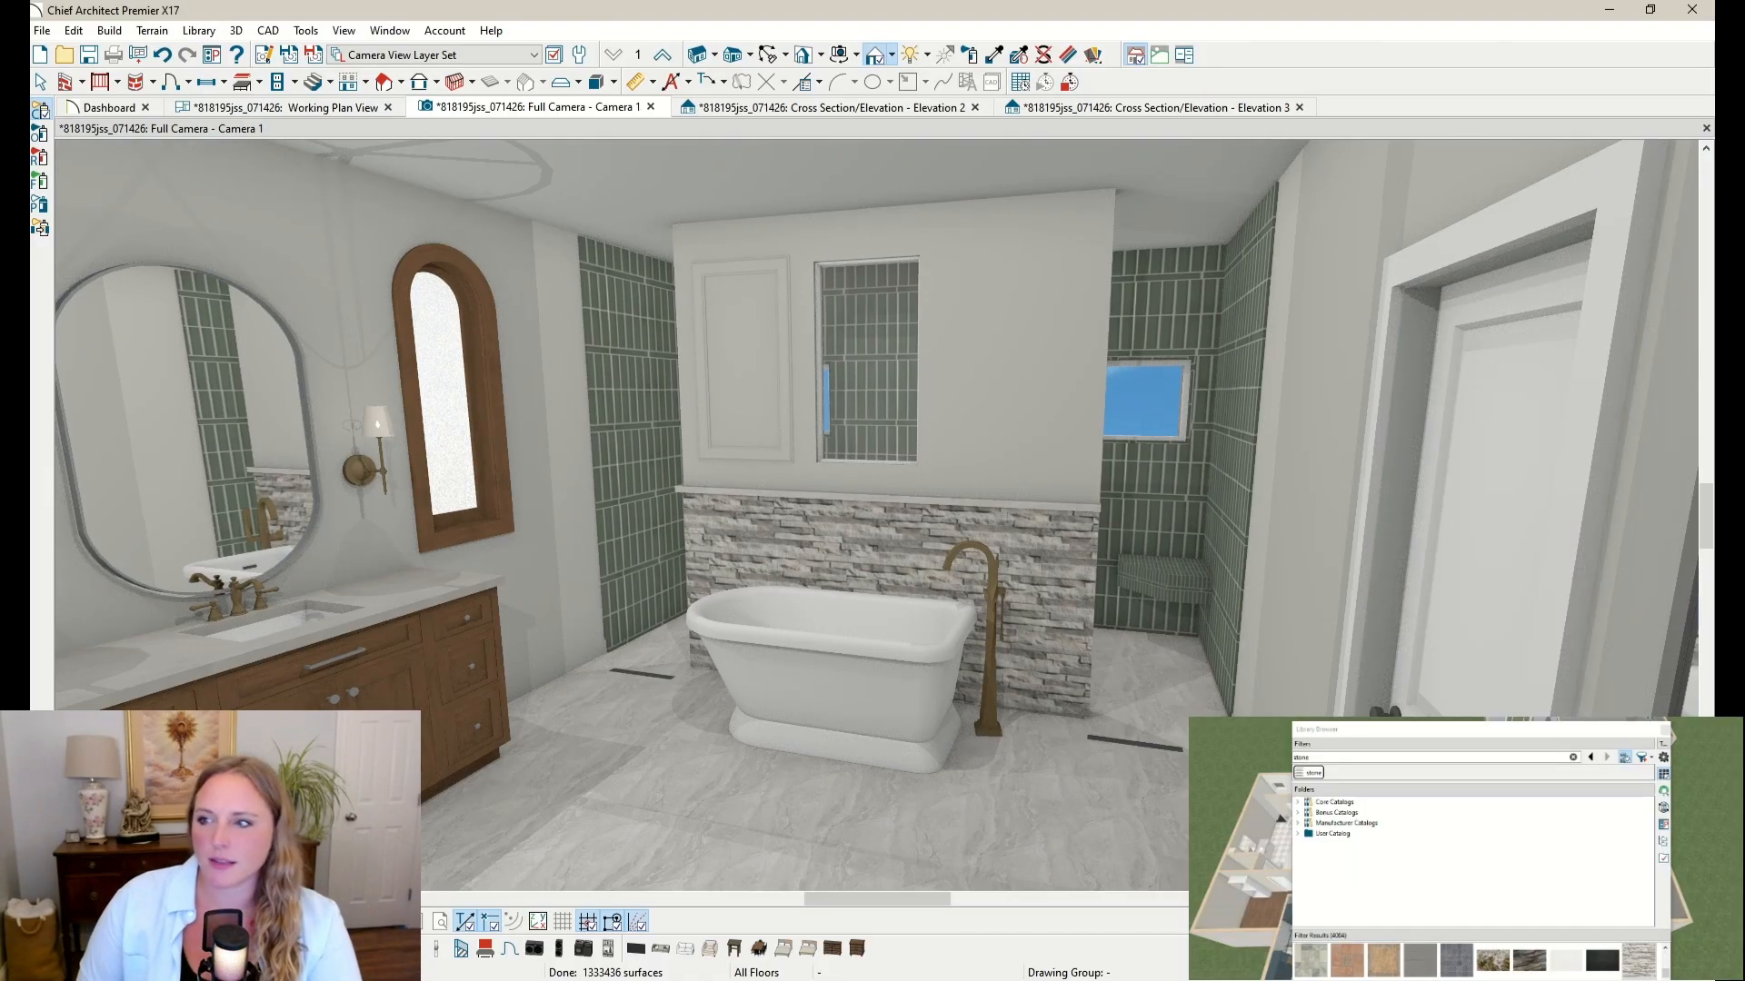
{"action": "left_click", "coordinate": [1666, 730]}
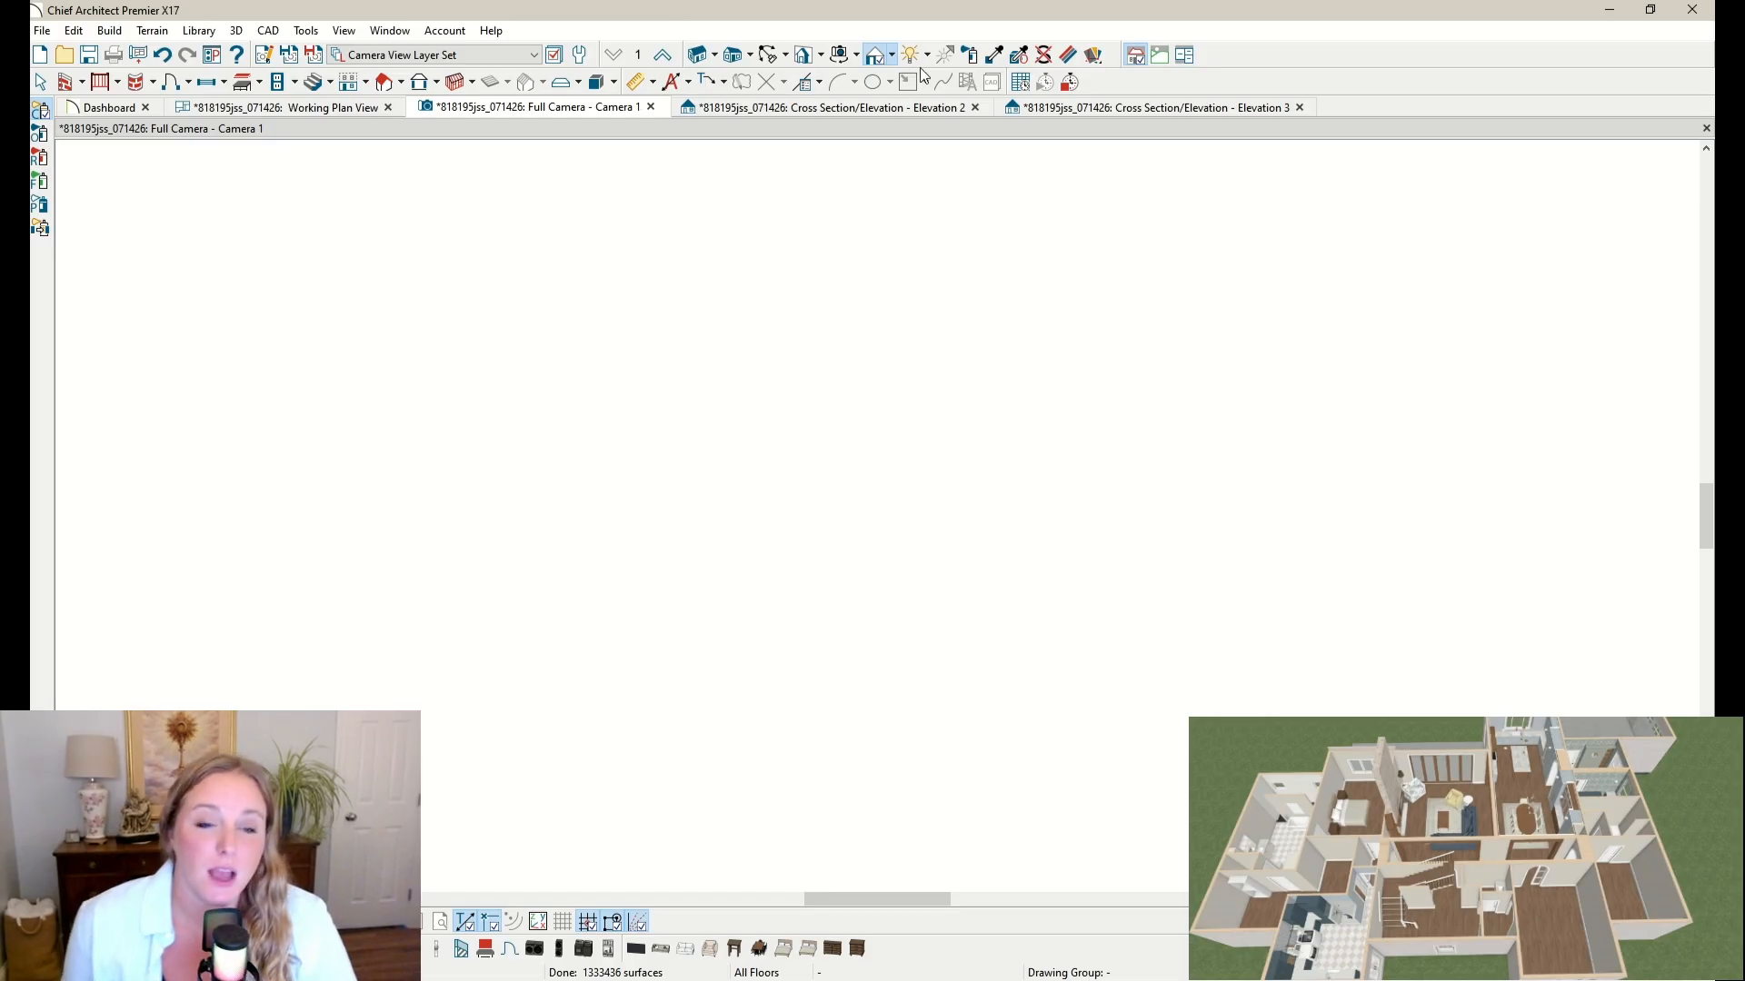
Step: Examine the bathroom's vanity wall and tub area in a perspective floor overview, then close it and return to object selection in the bathroom camera
{"action": "left_click", "coordinate": [771, 56]}
{"action": "left_click_drag", "start_coordinate": [862, 690], "coordinate": [863, 768]}
{"action": "scroll", "coordinate": [597, 436], "scroll_direction": "up", "scroll_amount": 8}
{"action": "left_click_drag", "start_coordinate": [928, 477], "coordinate": [695, 435]}
{"action": "scroll", "coordinate": [695, 435], "scroll_direction": "up", "scroll_amount": 3}
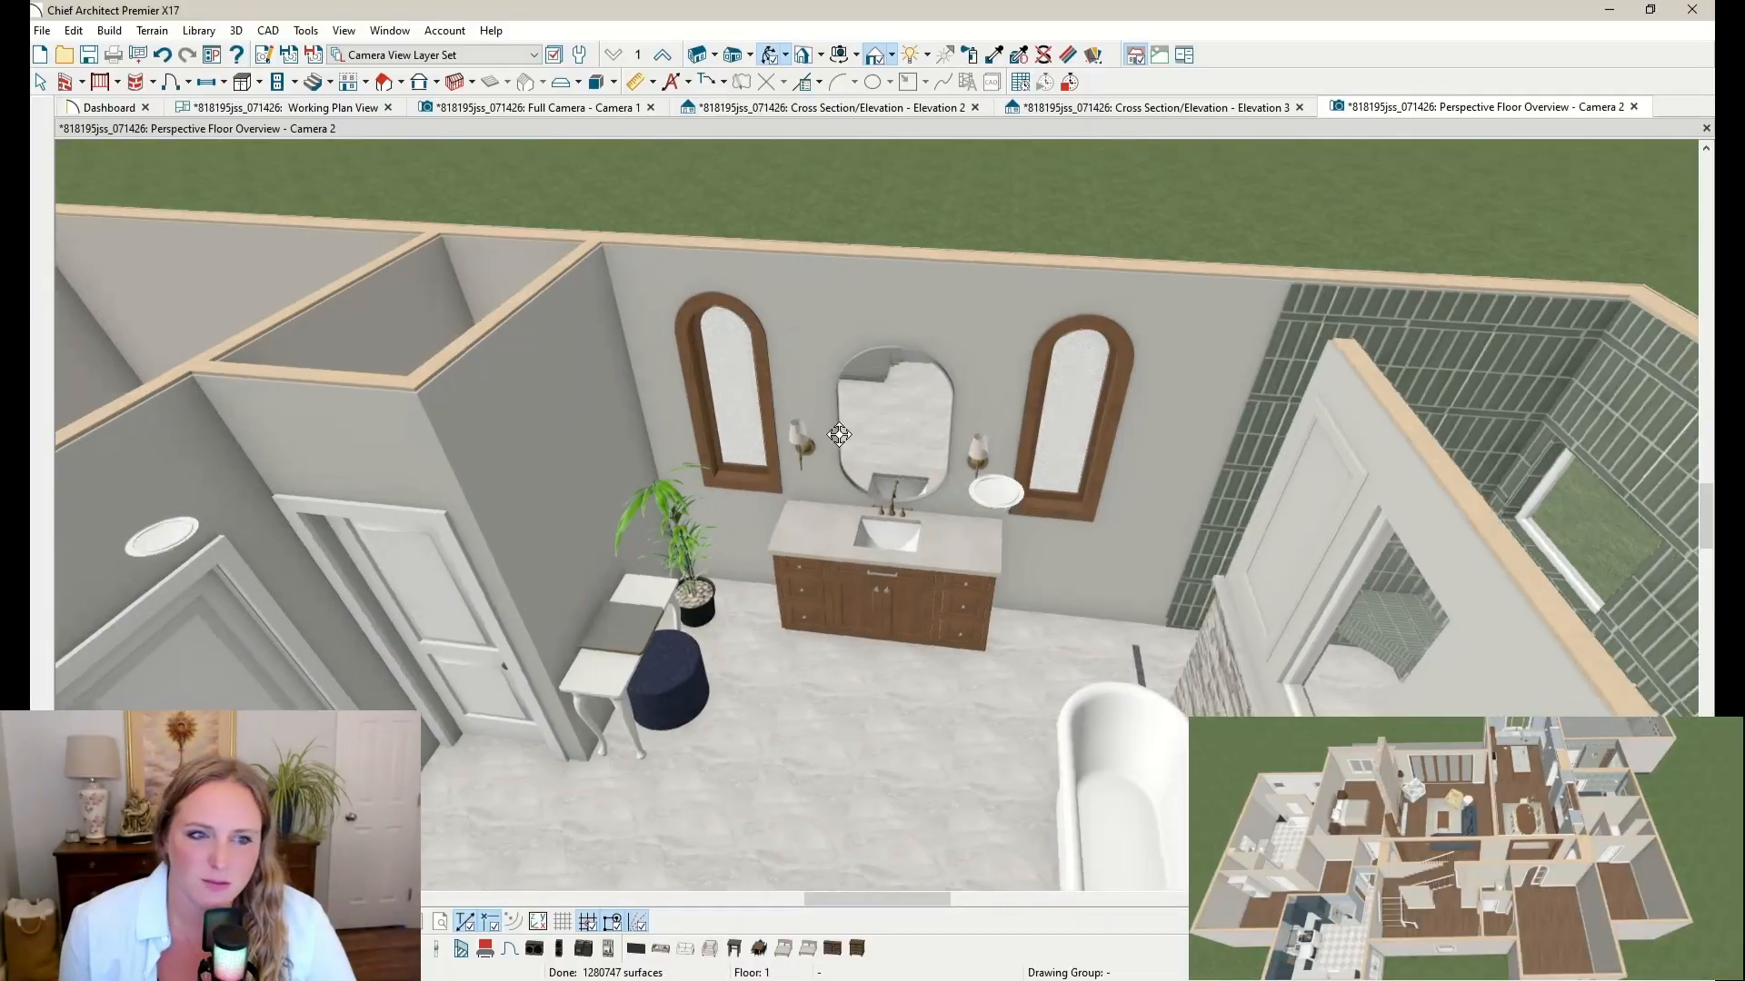
{"action": "left_click_drag", "start_coordinate": [835, 435], "coordinate": [956, 370]}
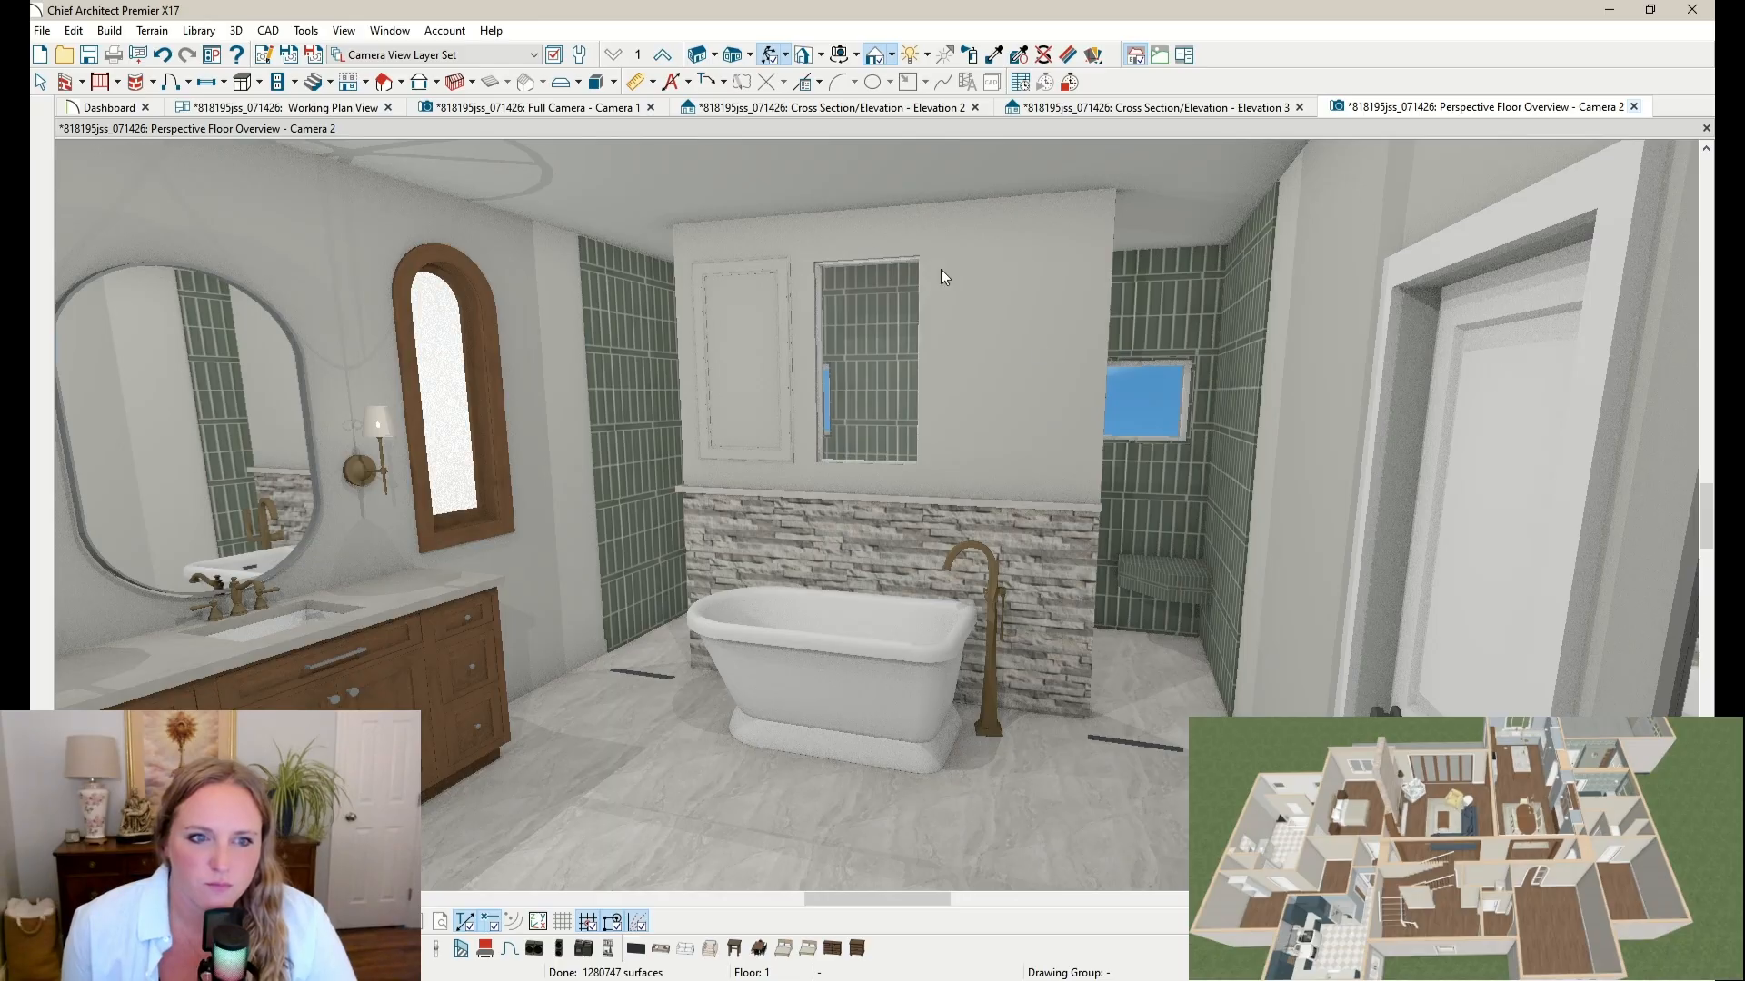
{"action": "left_click", "coordinate": [42, 84]}
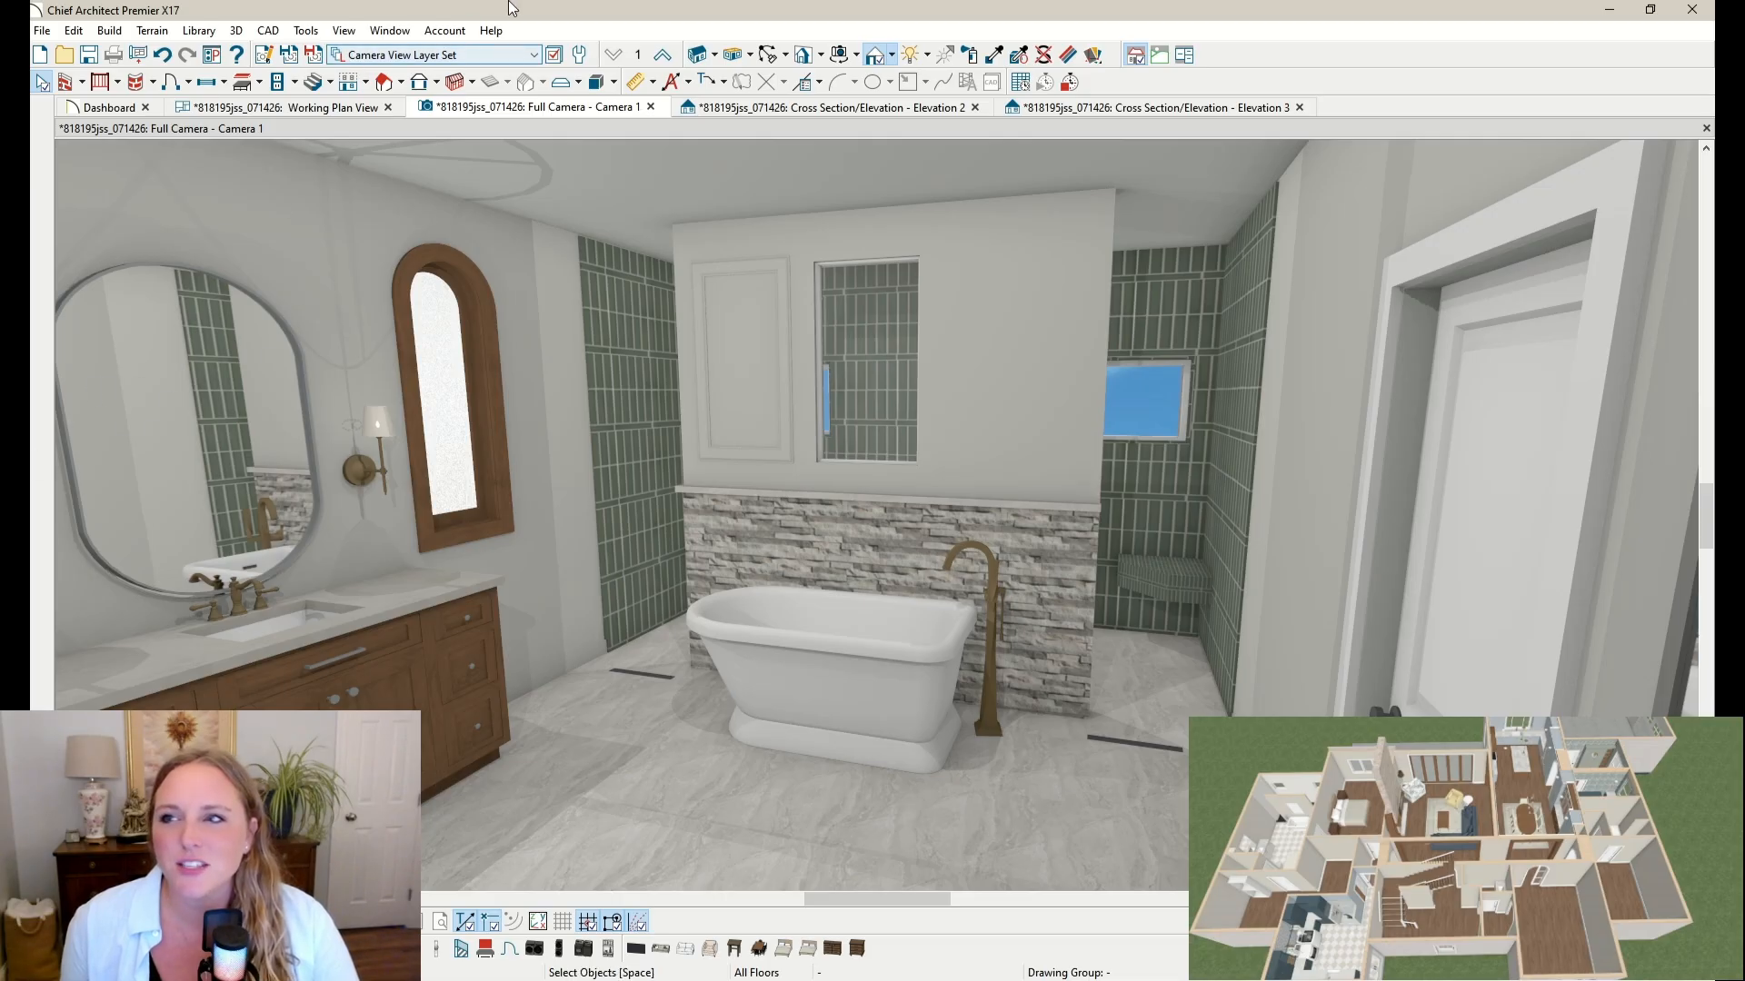
{"action": "mouse_move", "coordinate": [14, 138]}
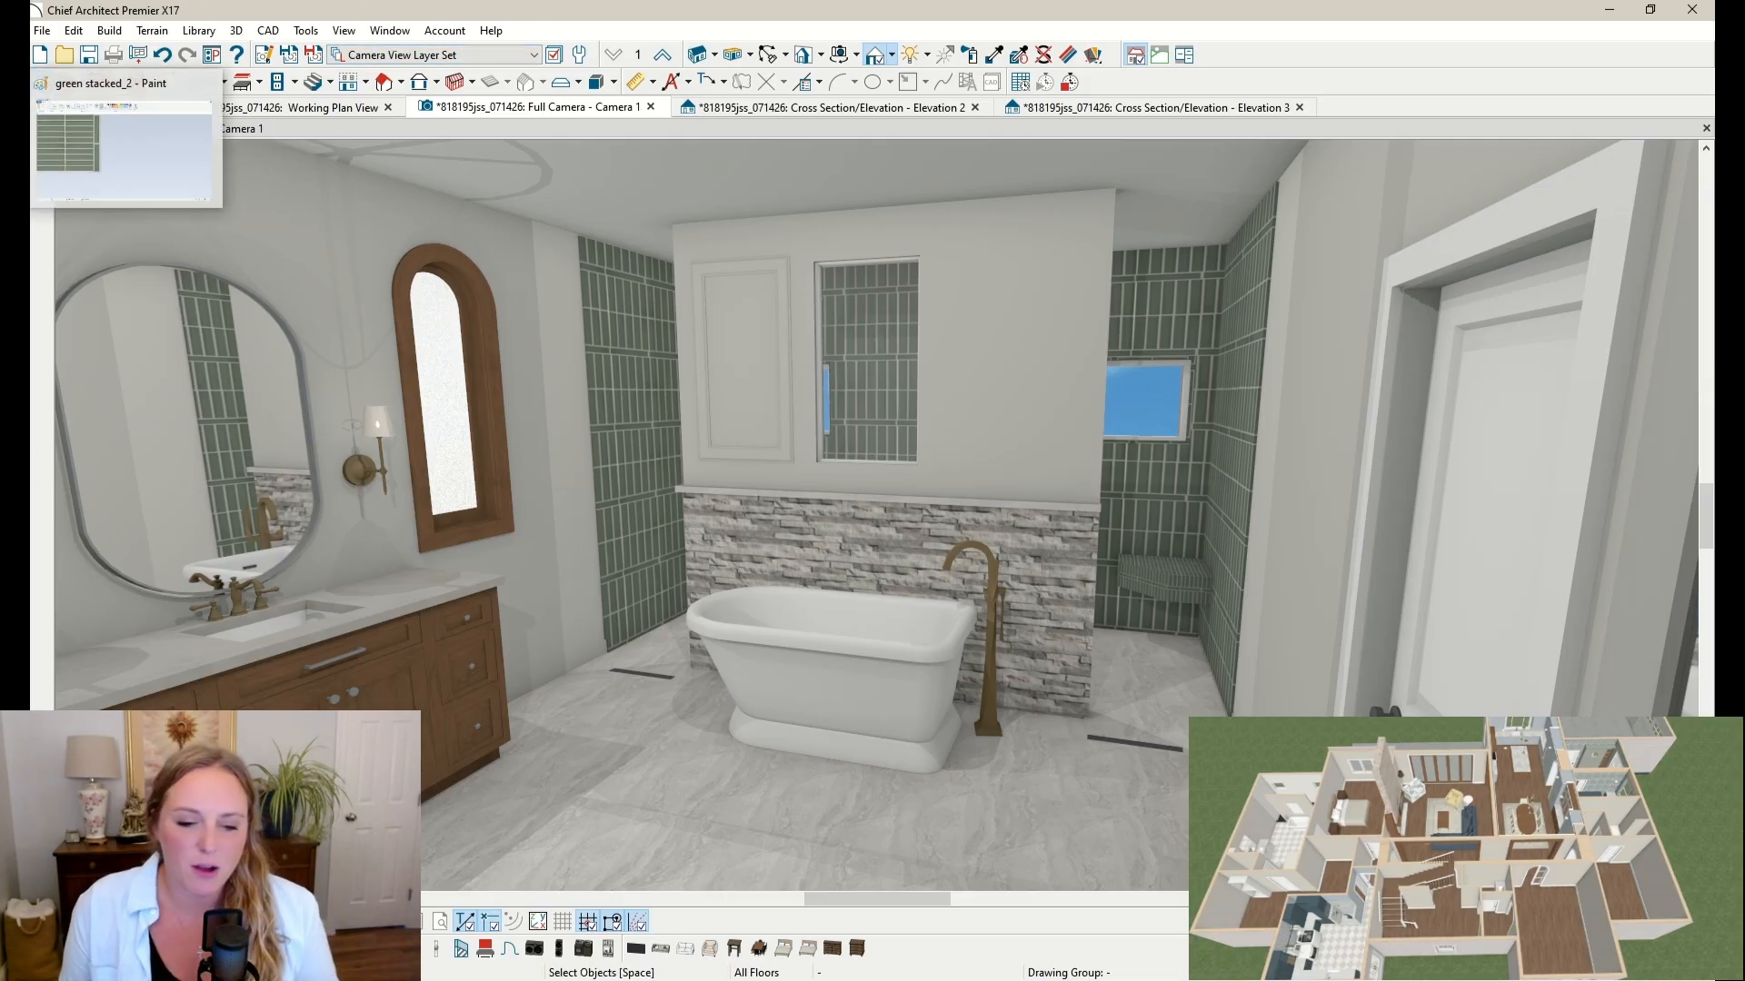